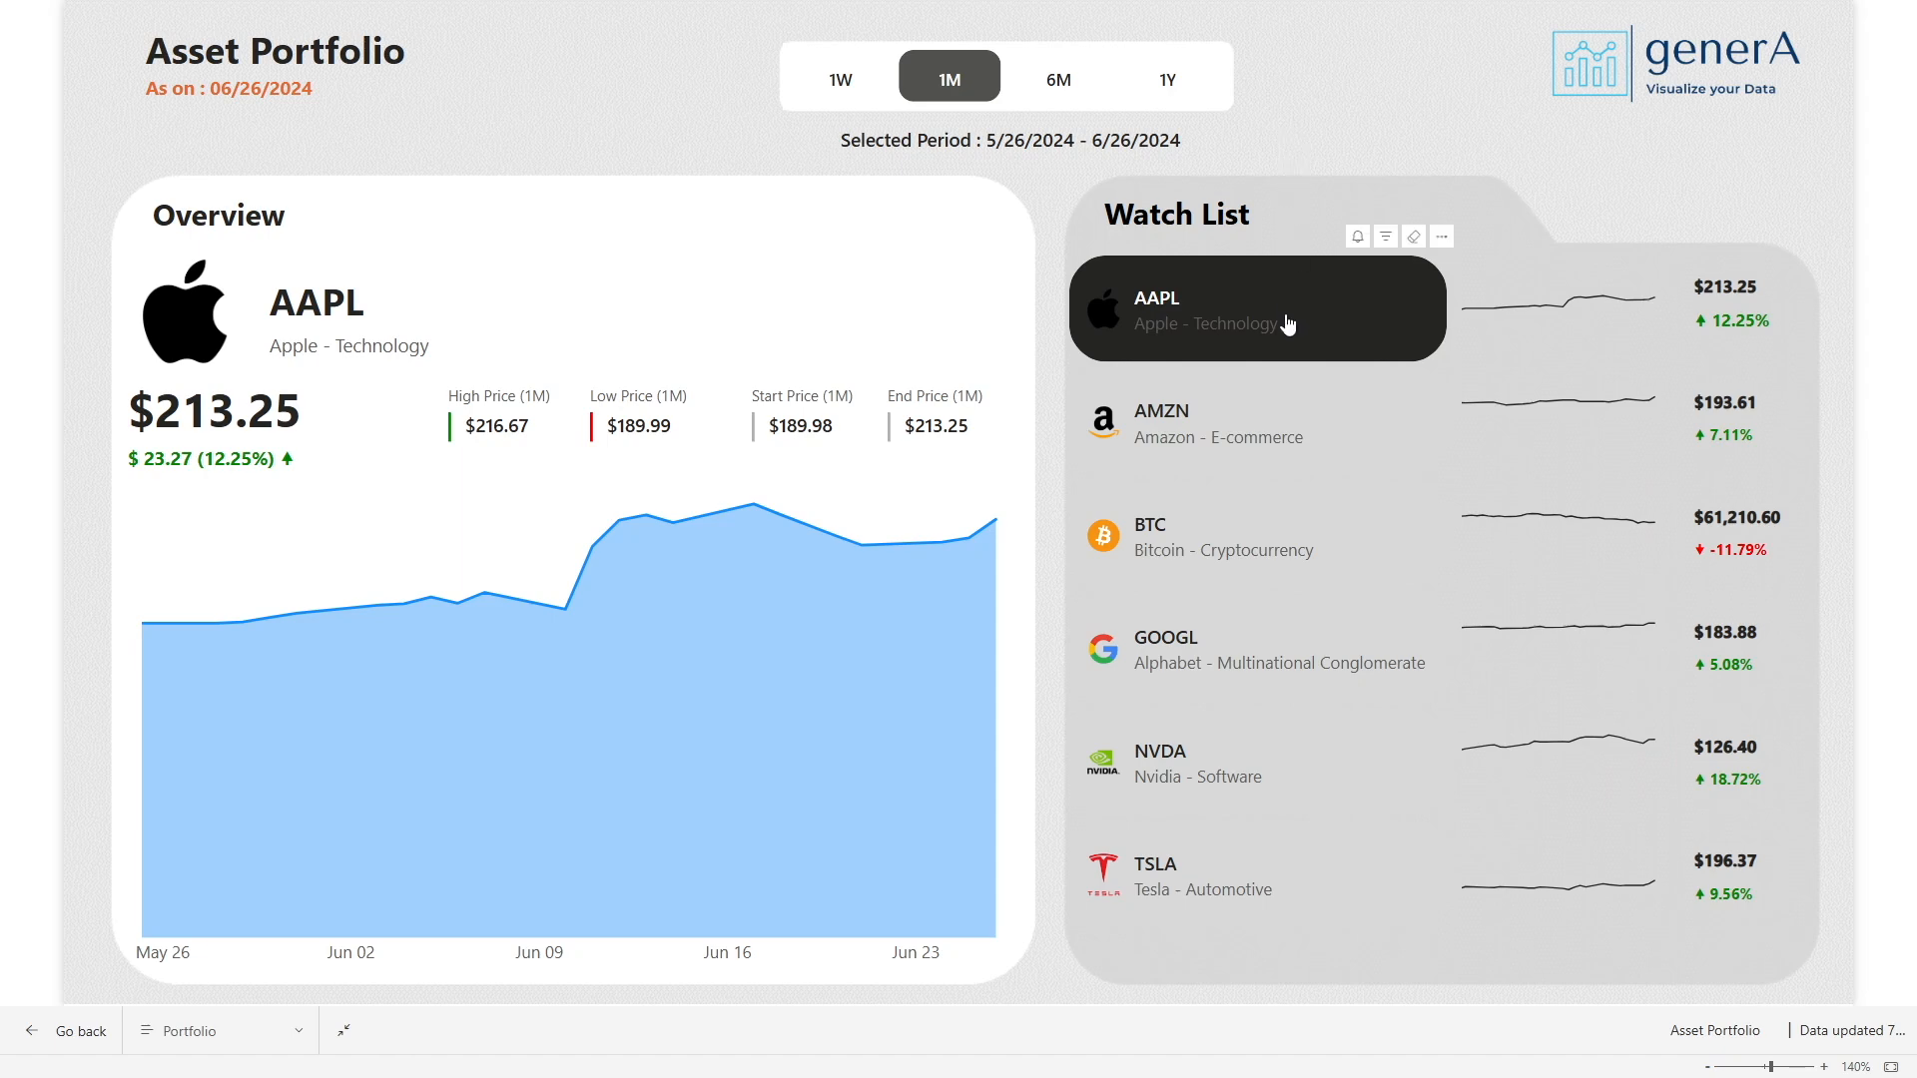
Step: Browse the watch list by selecting AMZN, BTC, GOOGL, NVDA and TSLA to view each asset's overview
click(1295, 449)
click(1273, 549)
click(1279, 659)
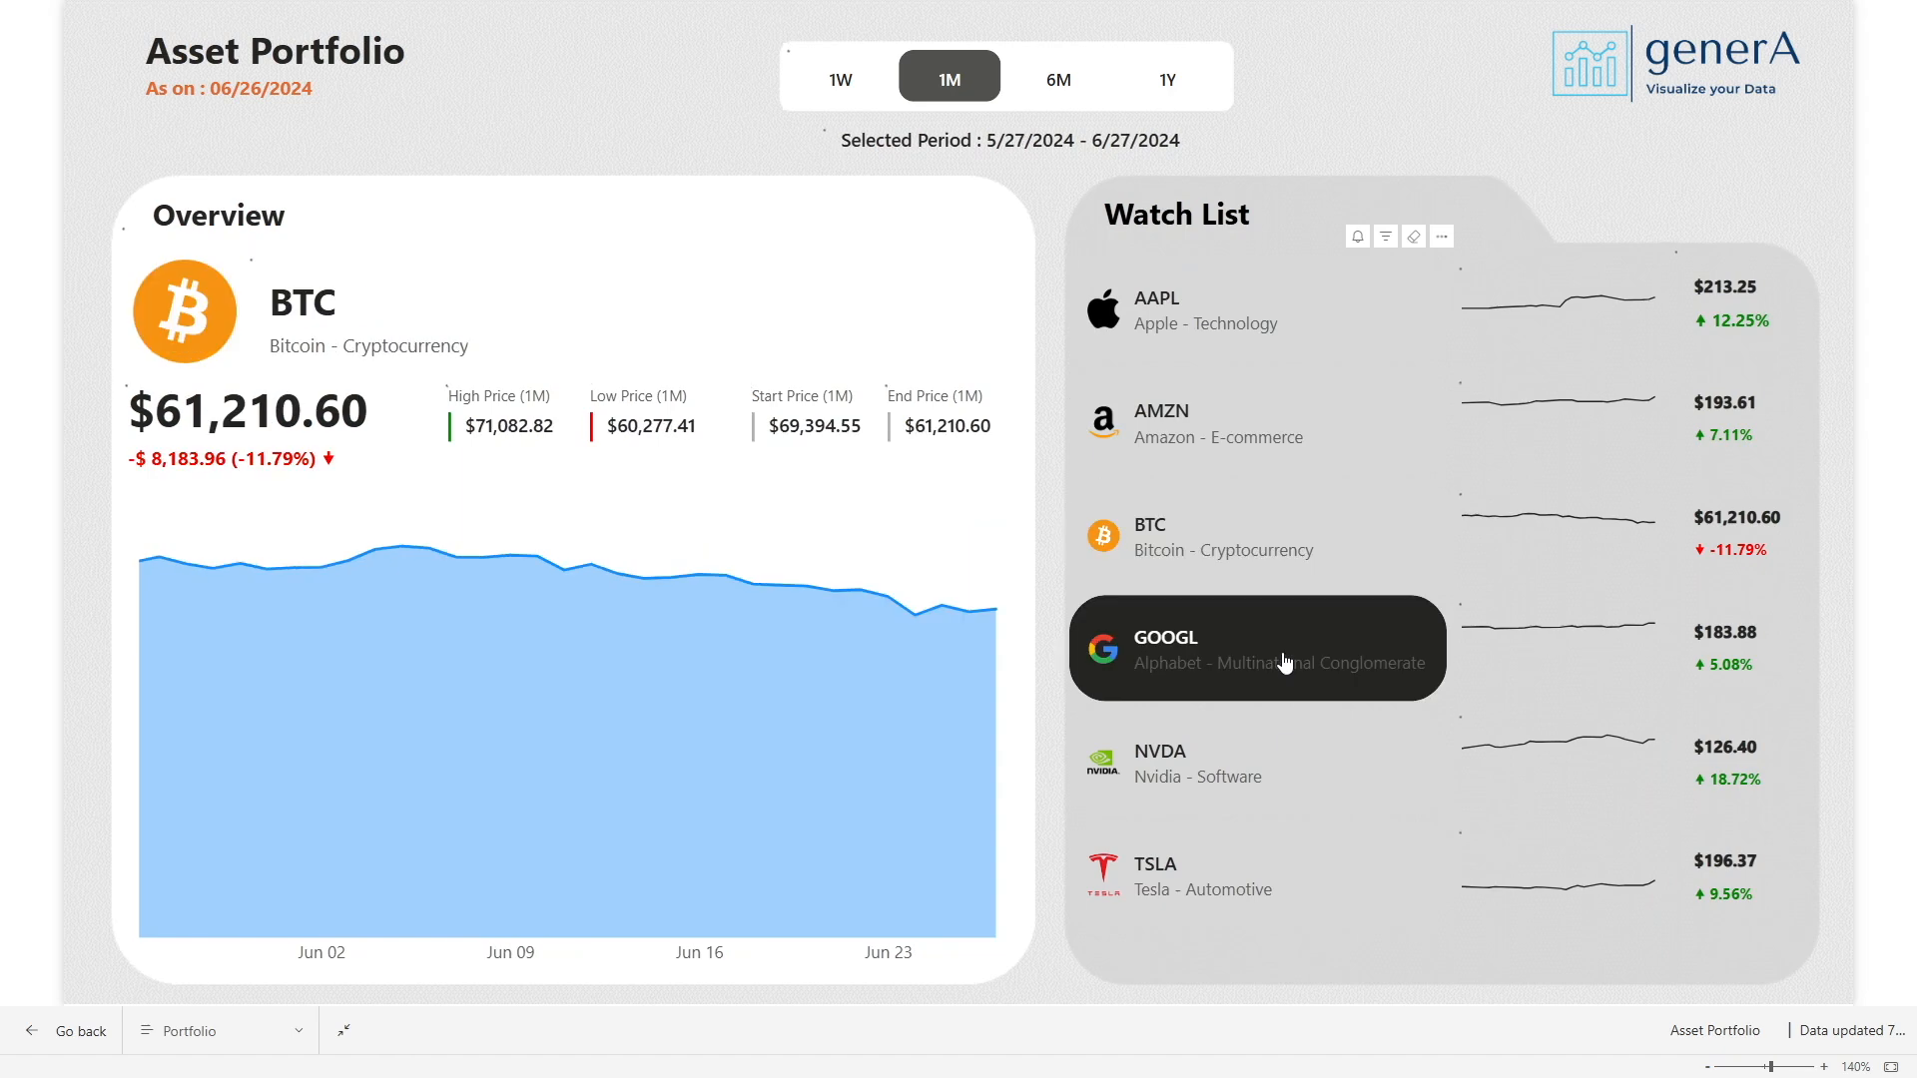
click(1276, 795)
click(1287, 888)
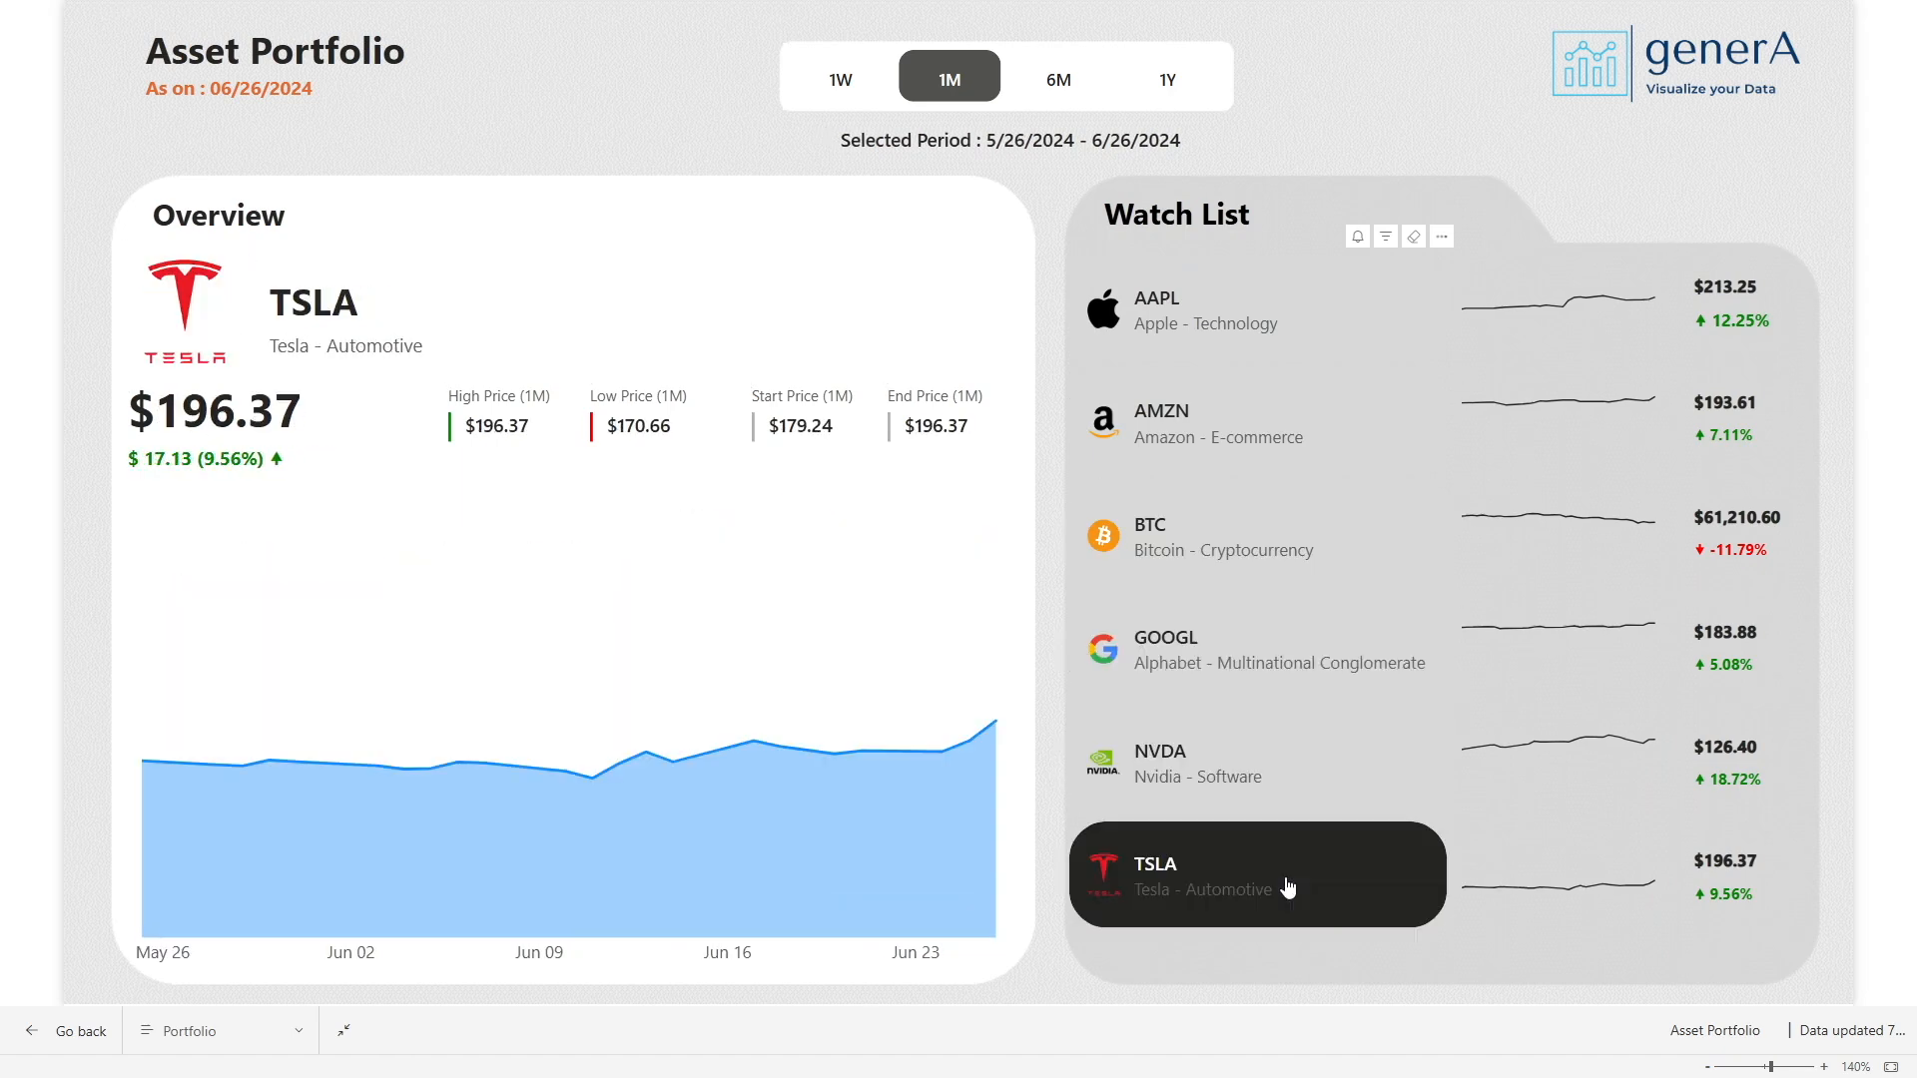
Step: Compare the TSLA overview across the 1W, 1M, 6M and 1Y periods, then return to 1M and inspect the price chart
click(840, 80)
click(948, 90)
click(1058, 80)
click(1167, 80)
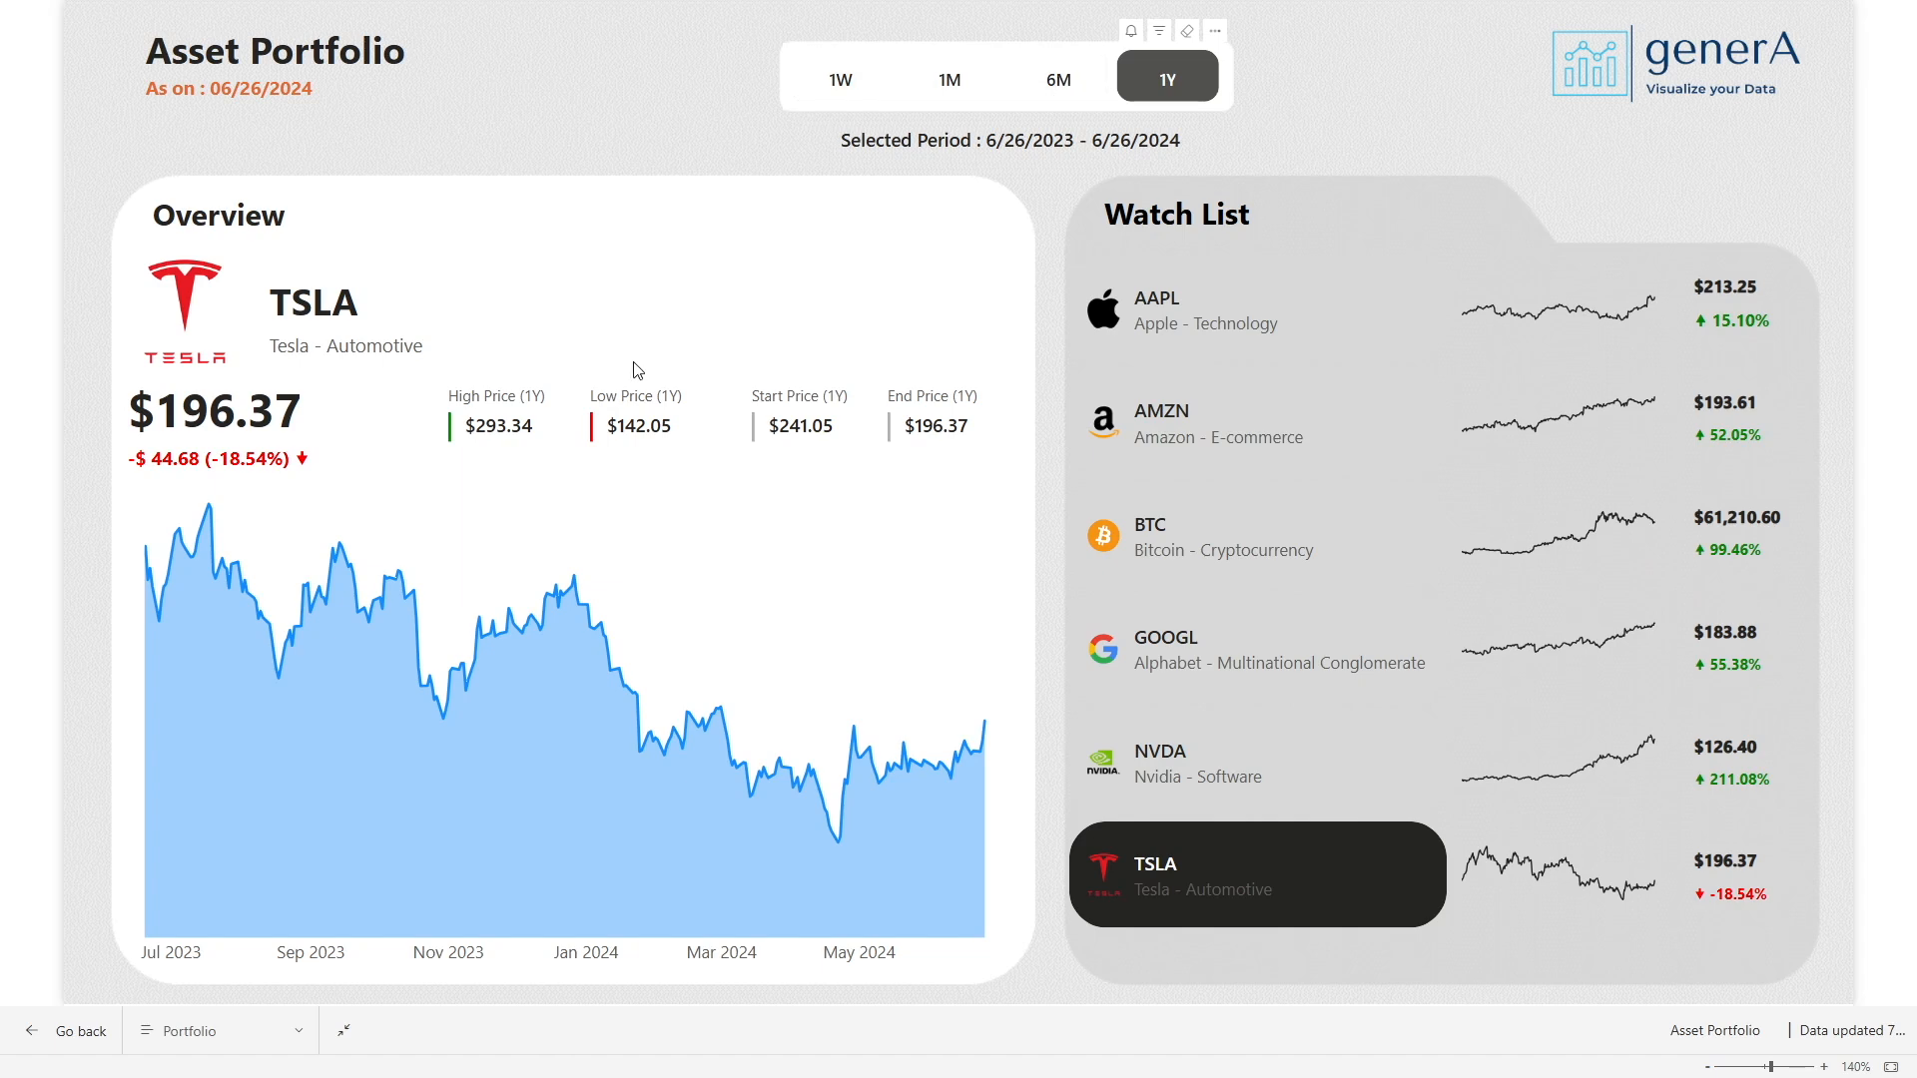
click(917, 80)
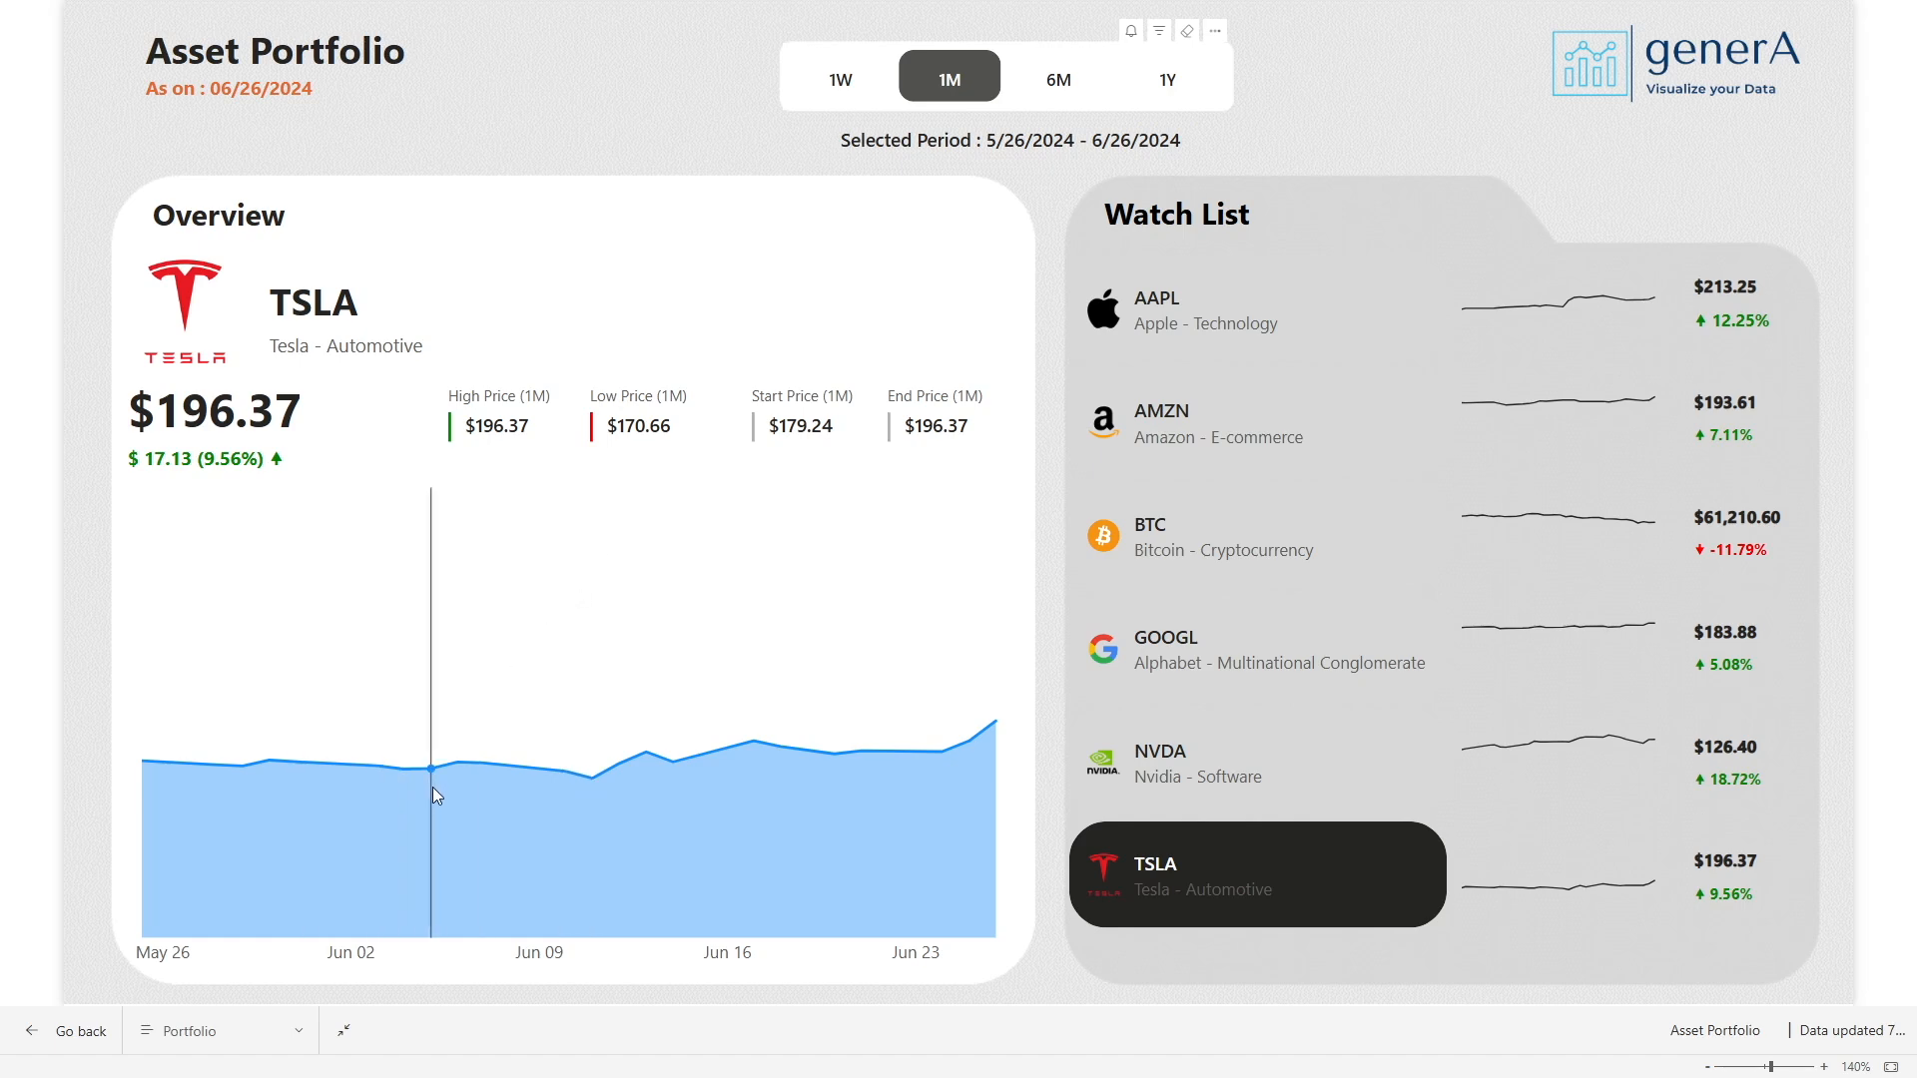
mouse_move(435, 786)
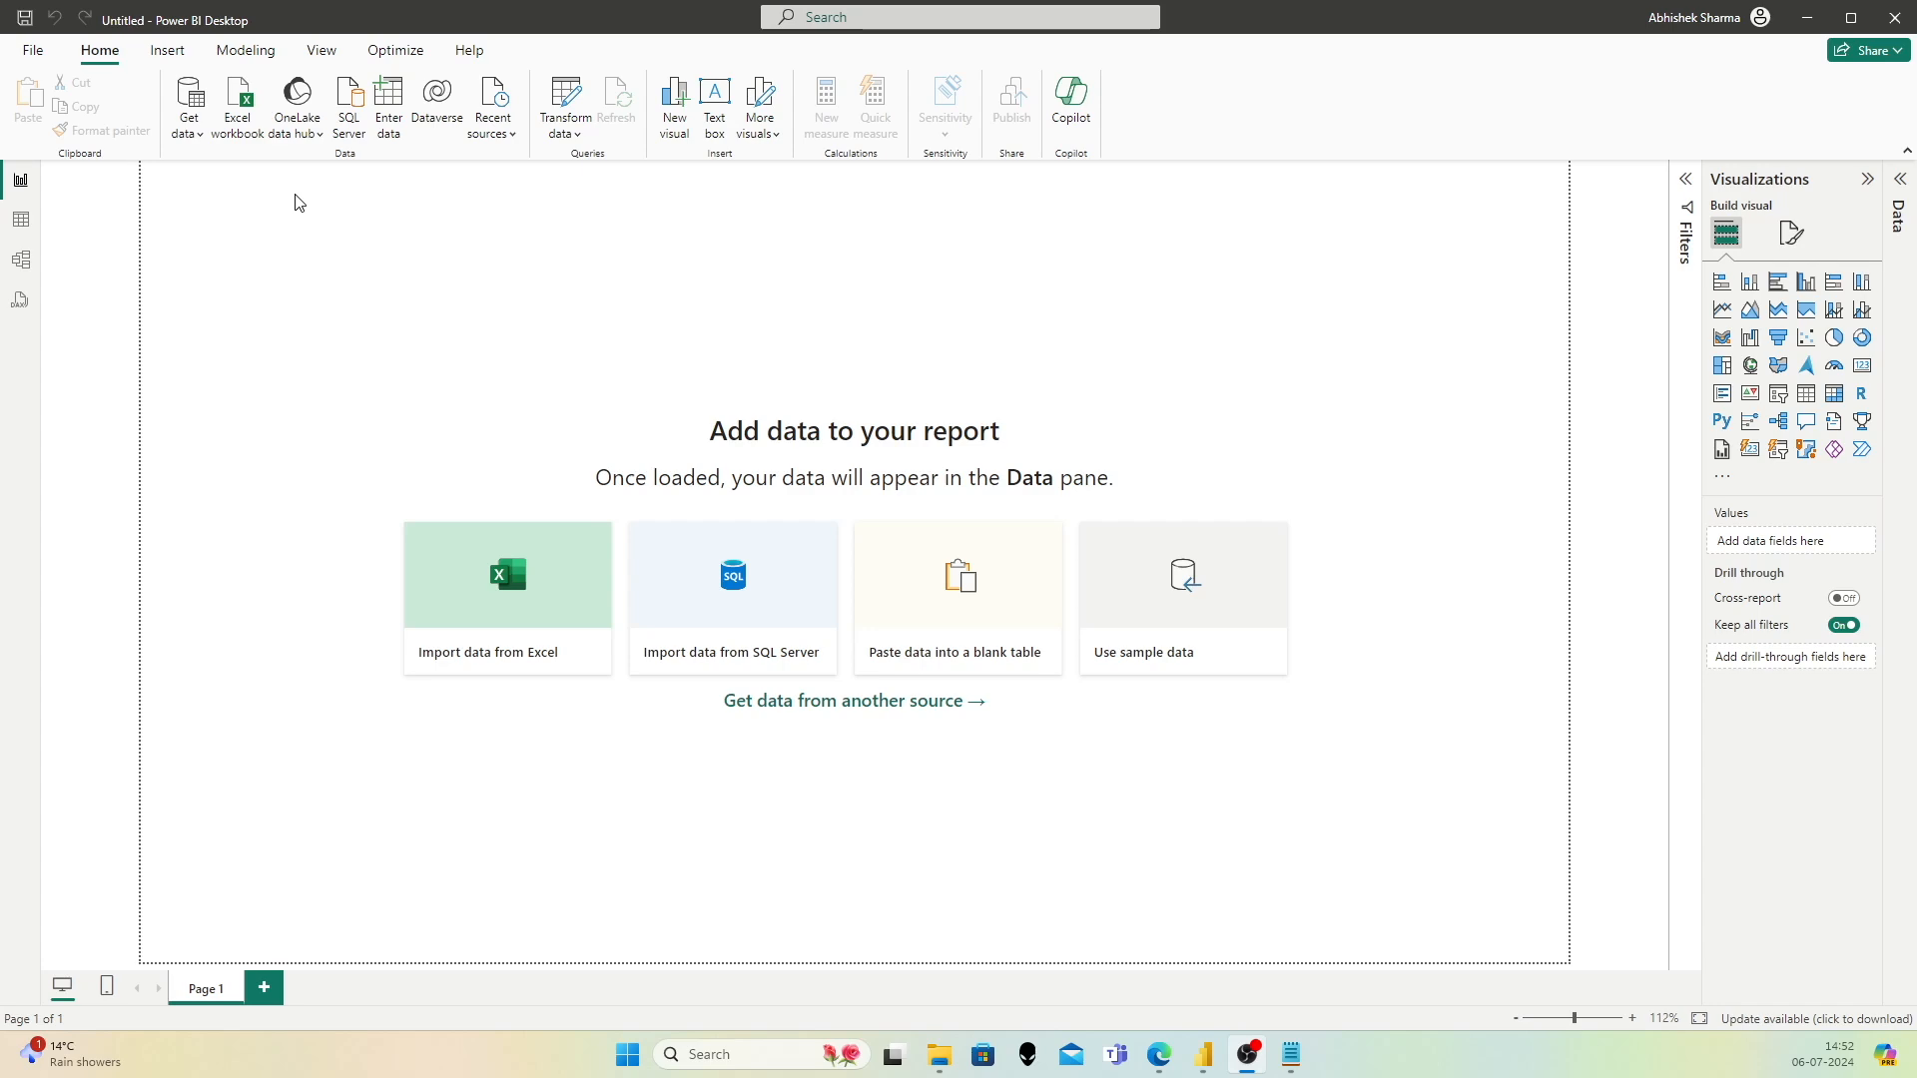
Step: Check the installed program version in the About information and close it
click(34, 50)
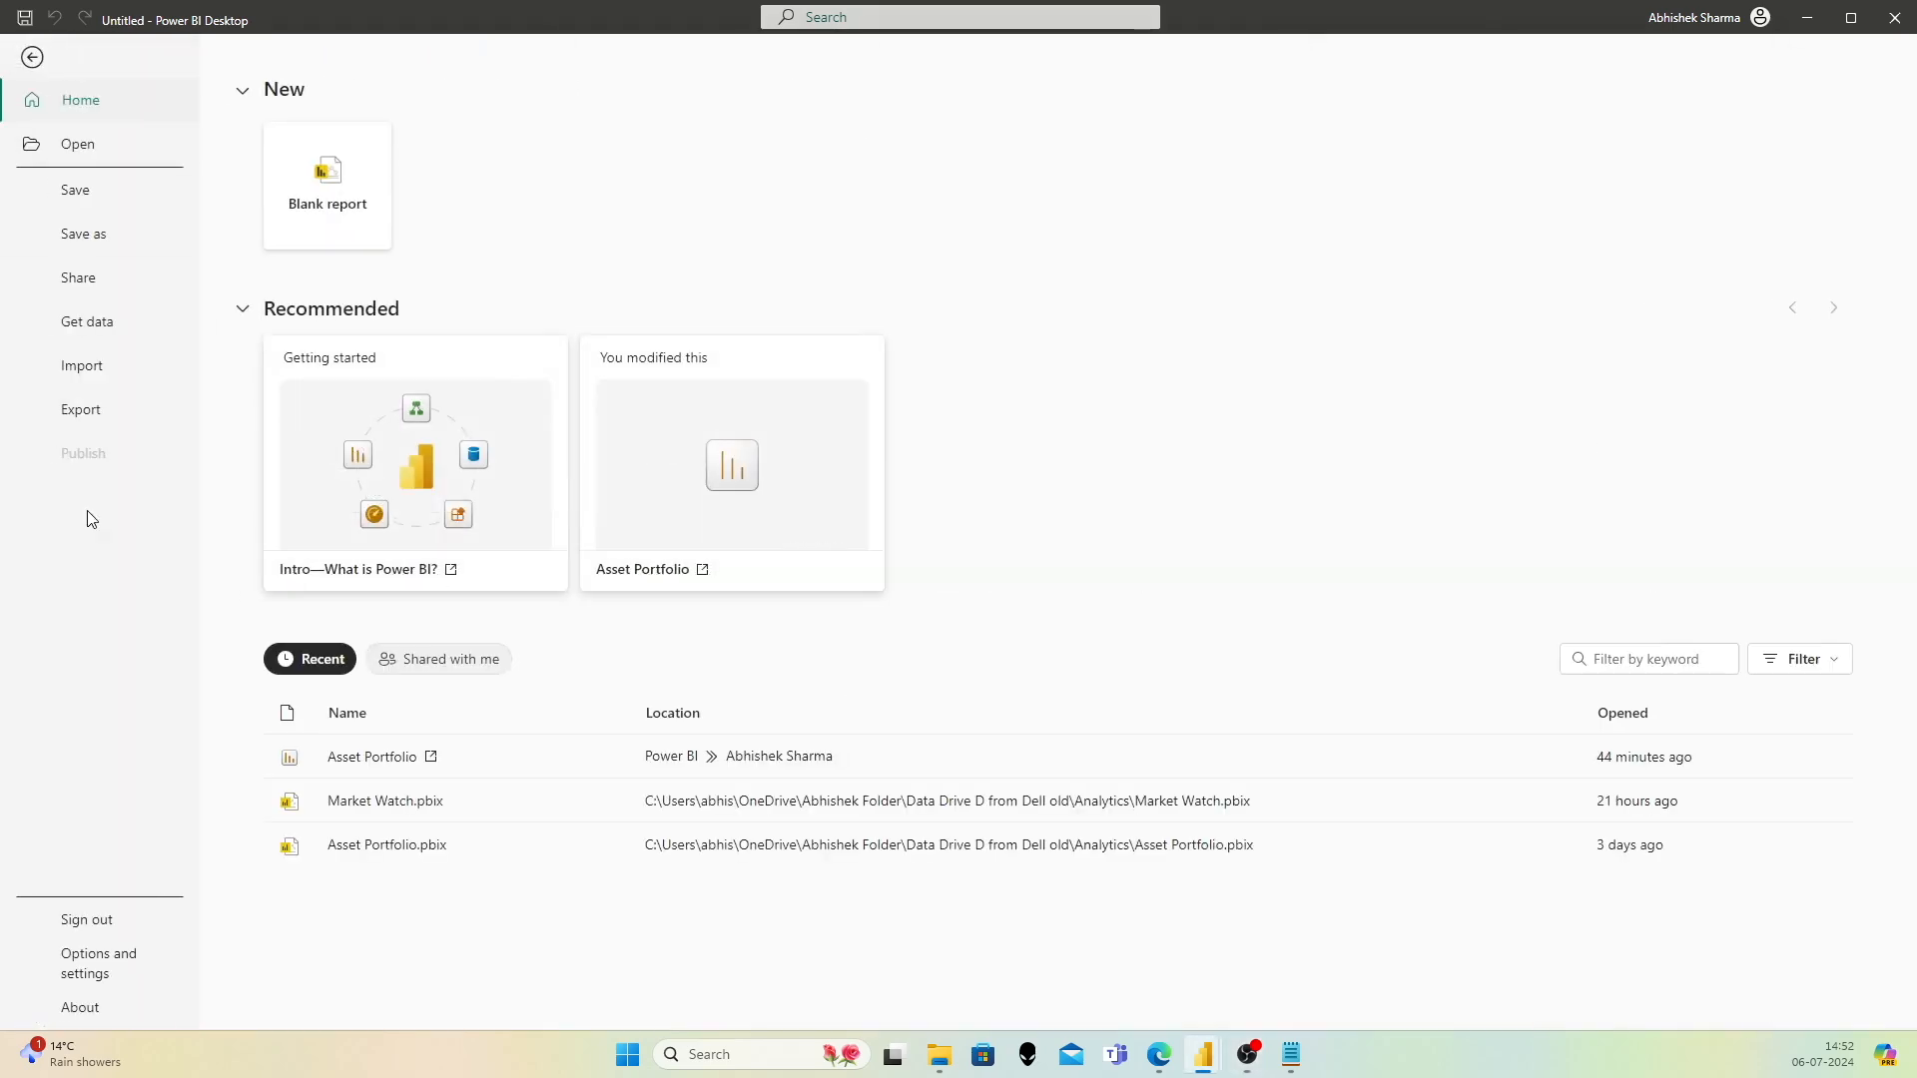
click(102, 1010)
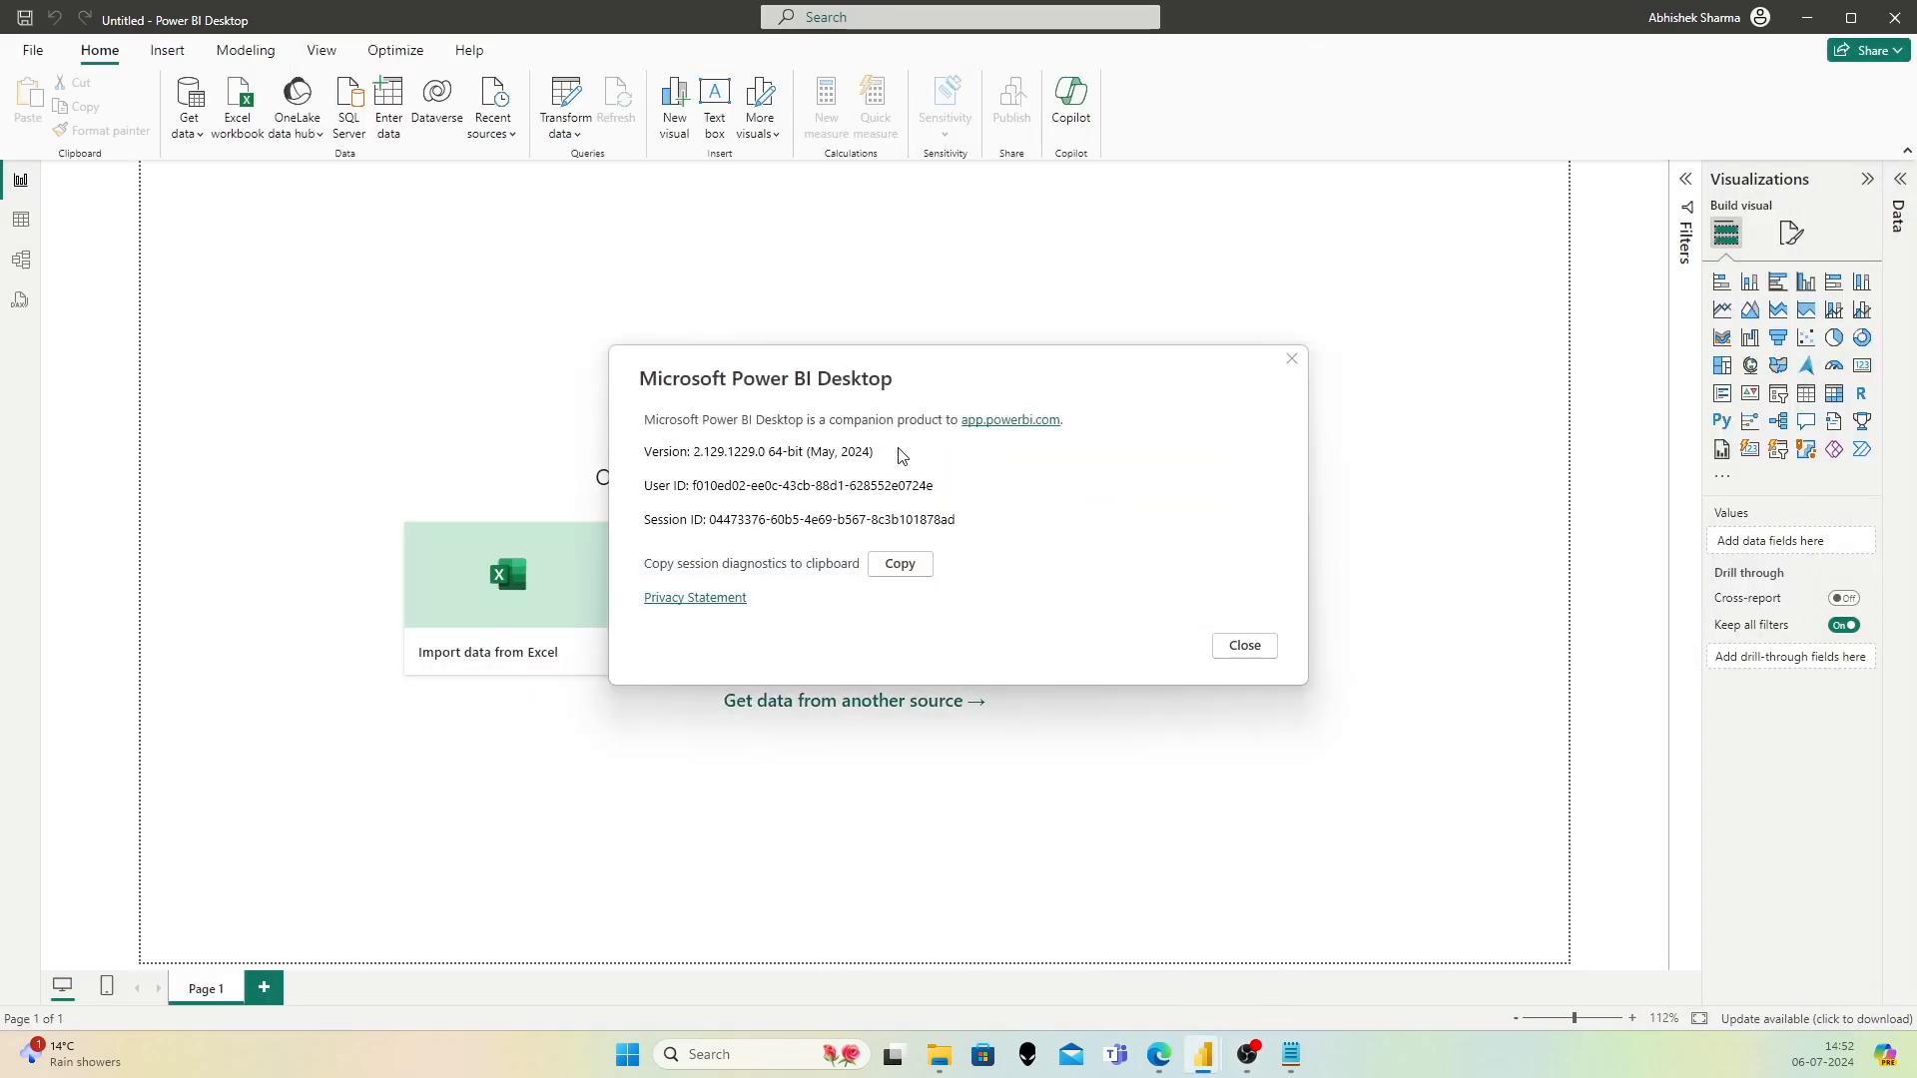
drag(897, 454, 798, 465)
click(1243, 648)
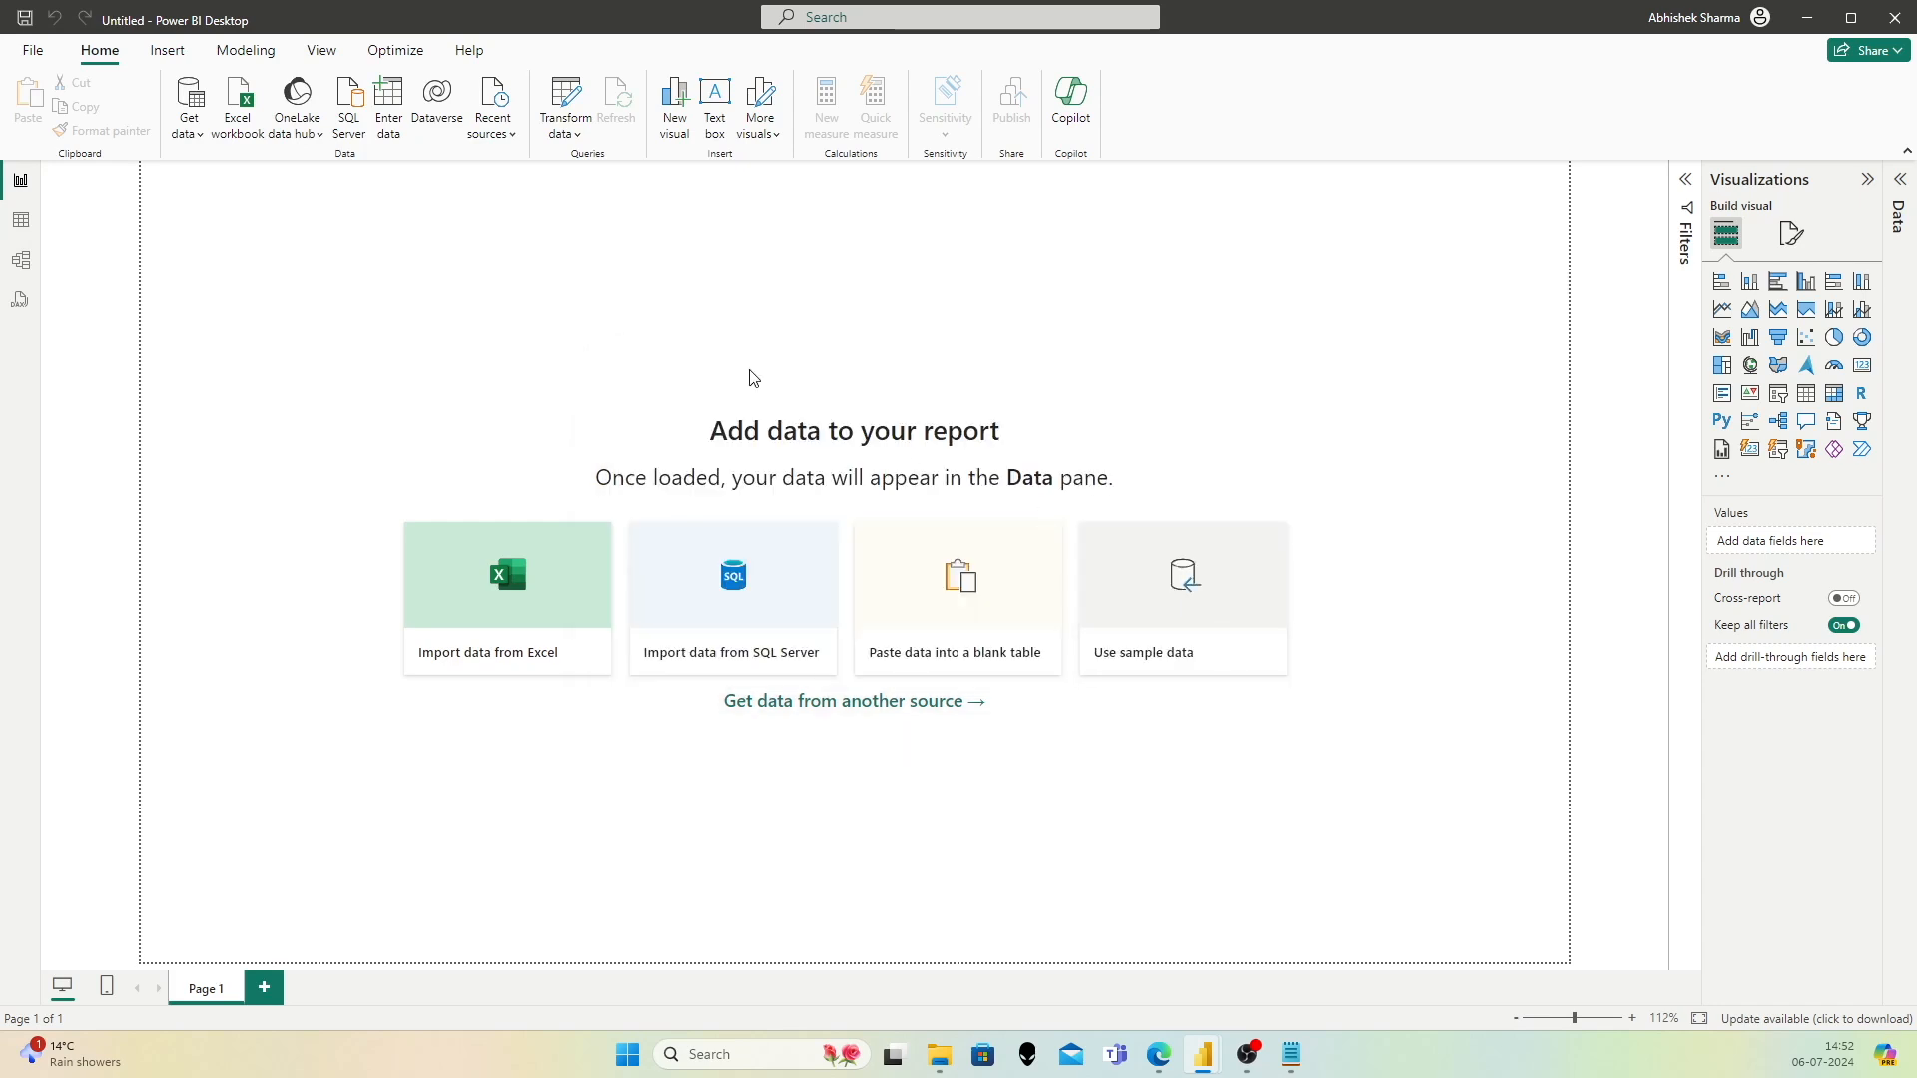
Step: Turn off Auto date/time in the current file's data load options
click(32, 51)
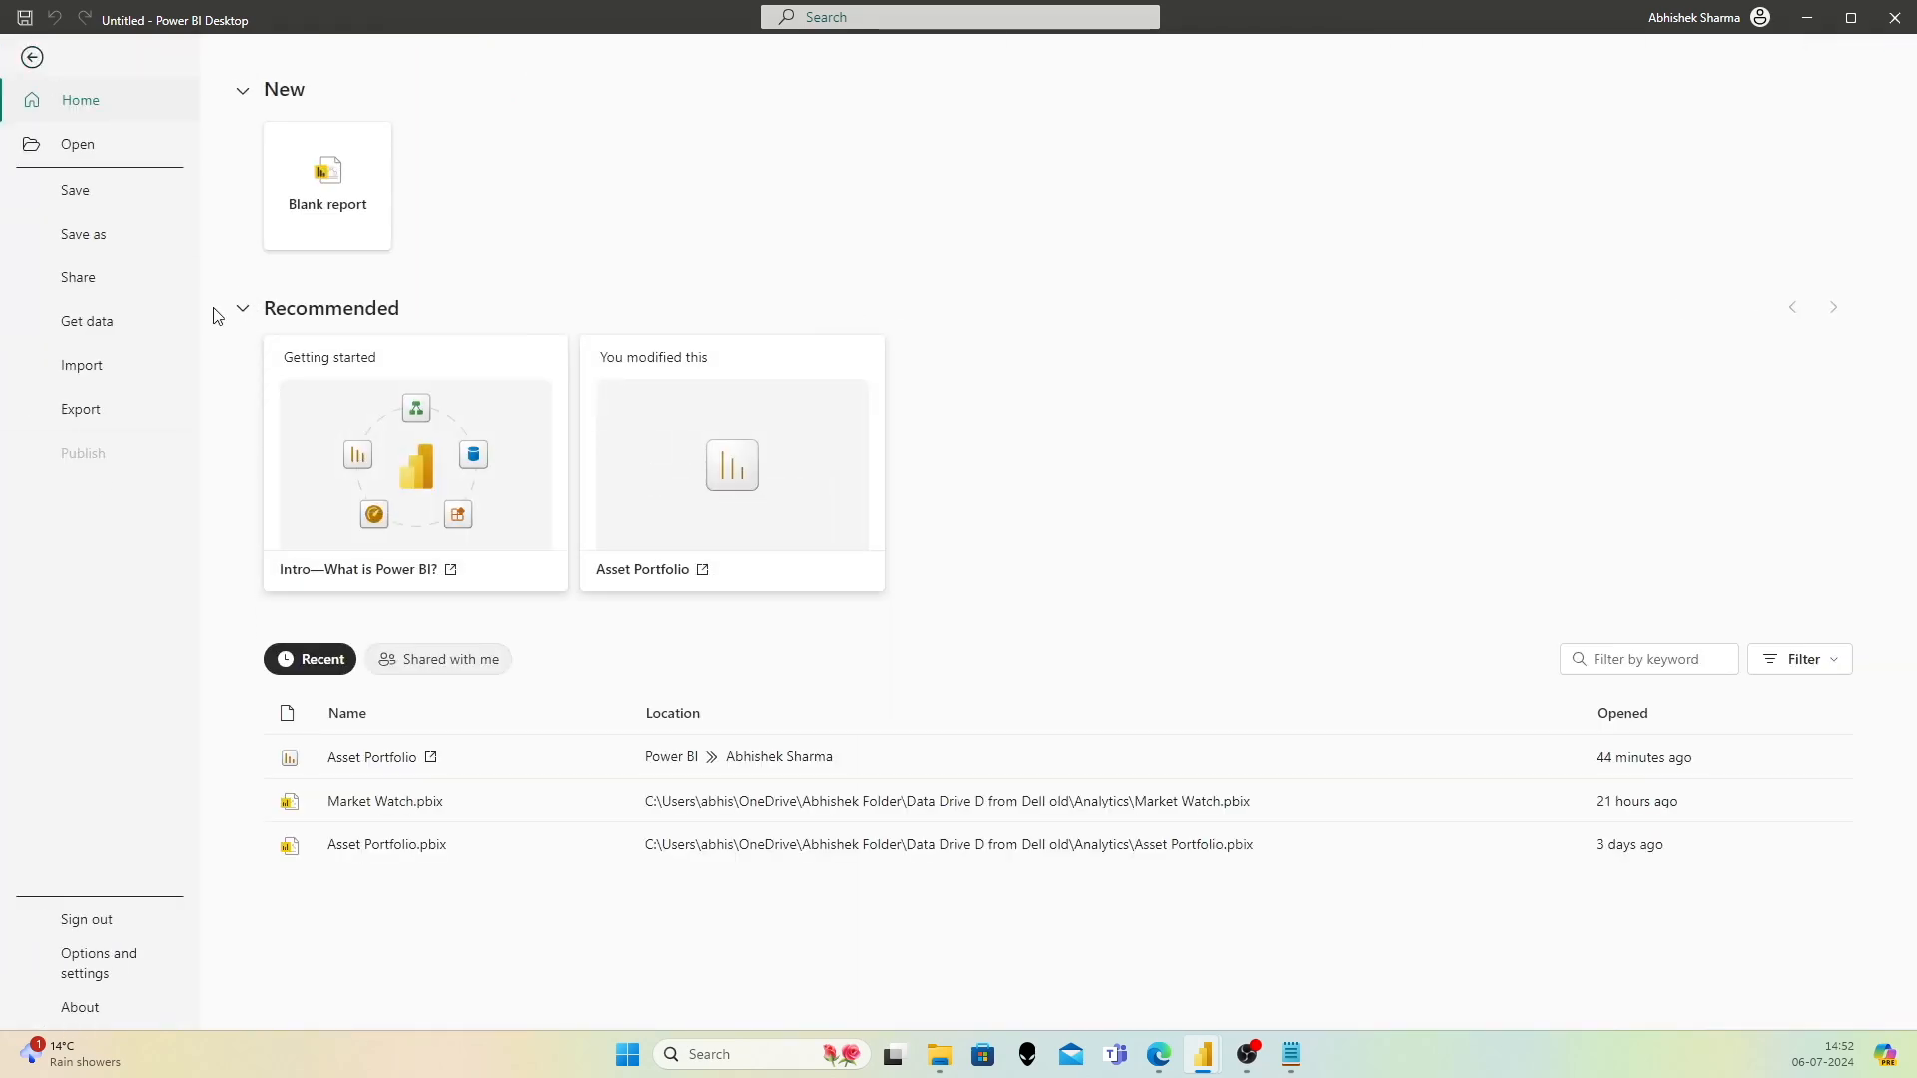
click(117, 977)
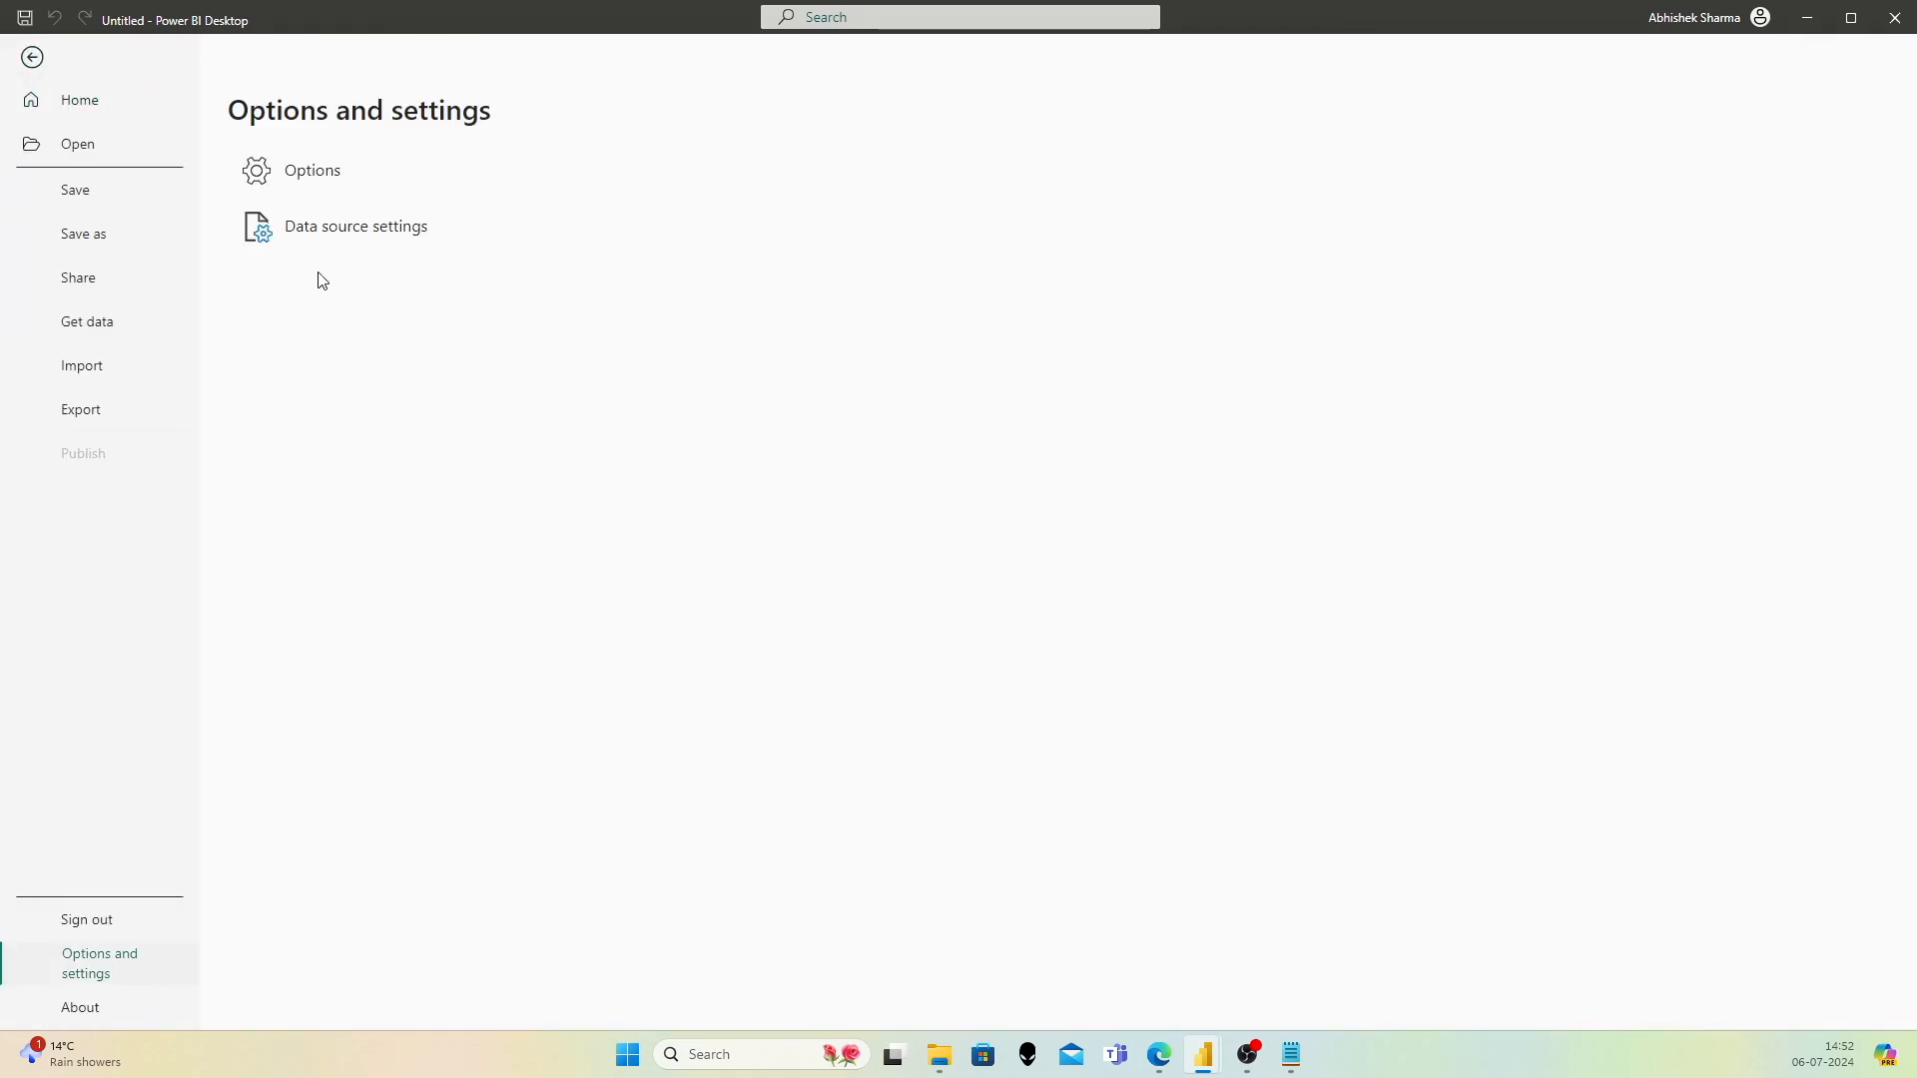
click(331, 186)
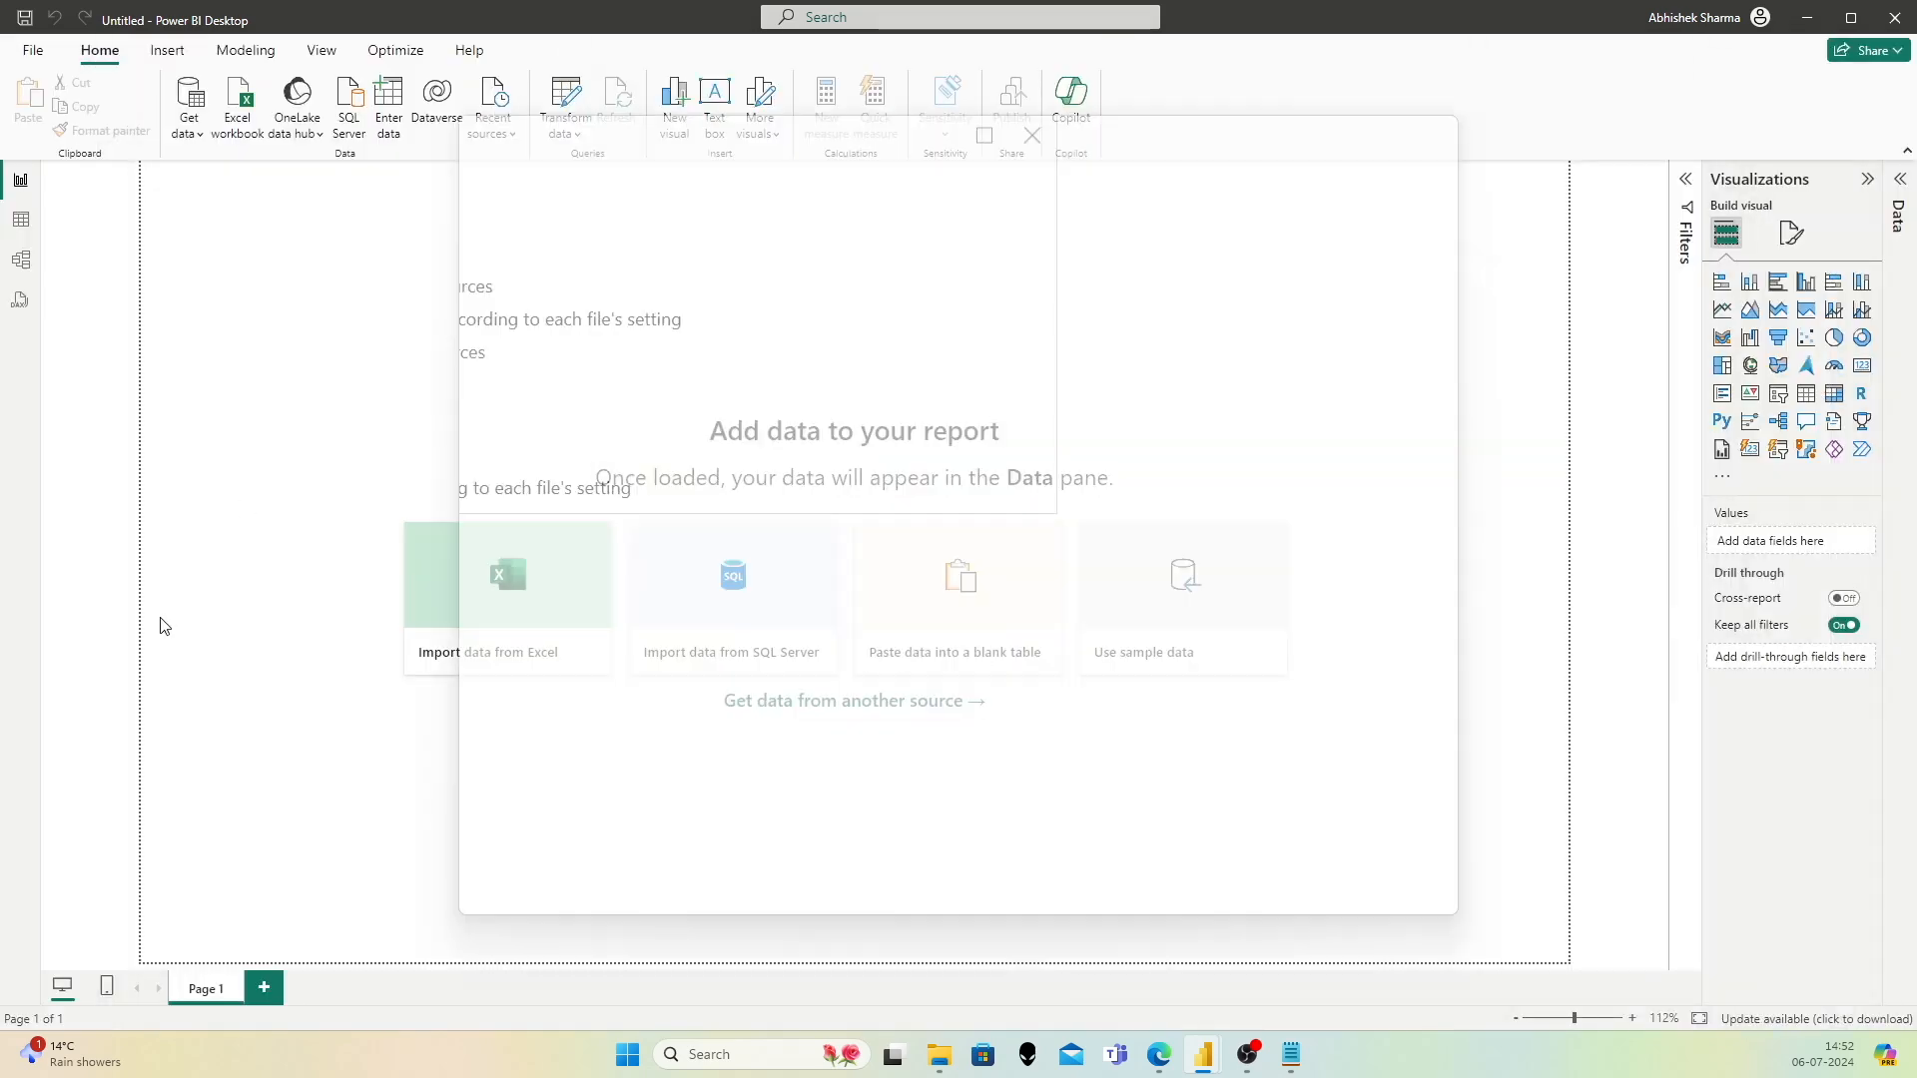
click(532, 675)
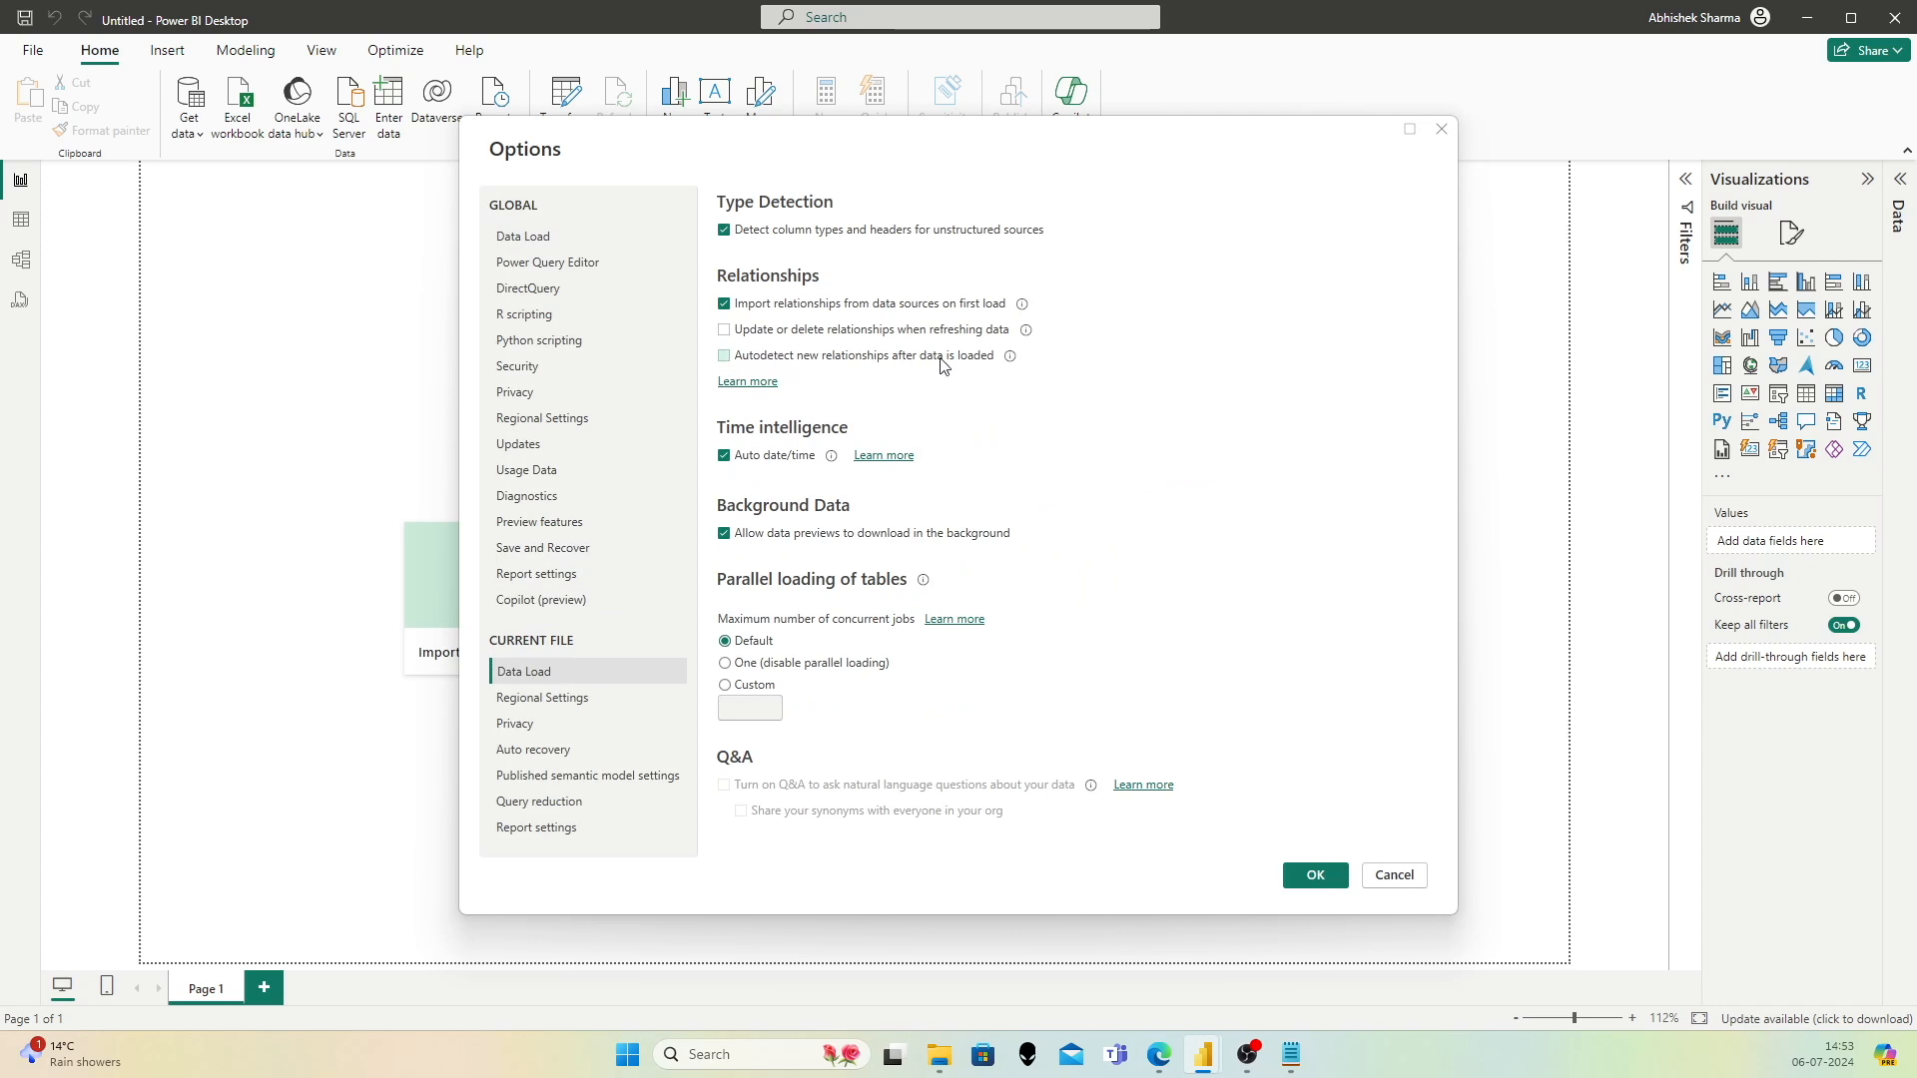
click(726, 458)
Step: Set the current file's locale for import to English (United States)
click(524, 698)
click(824, 254)
scroll(829, 419, down, 9)
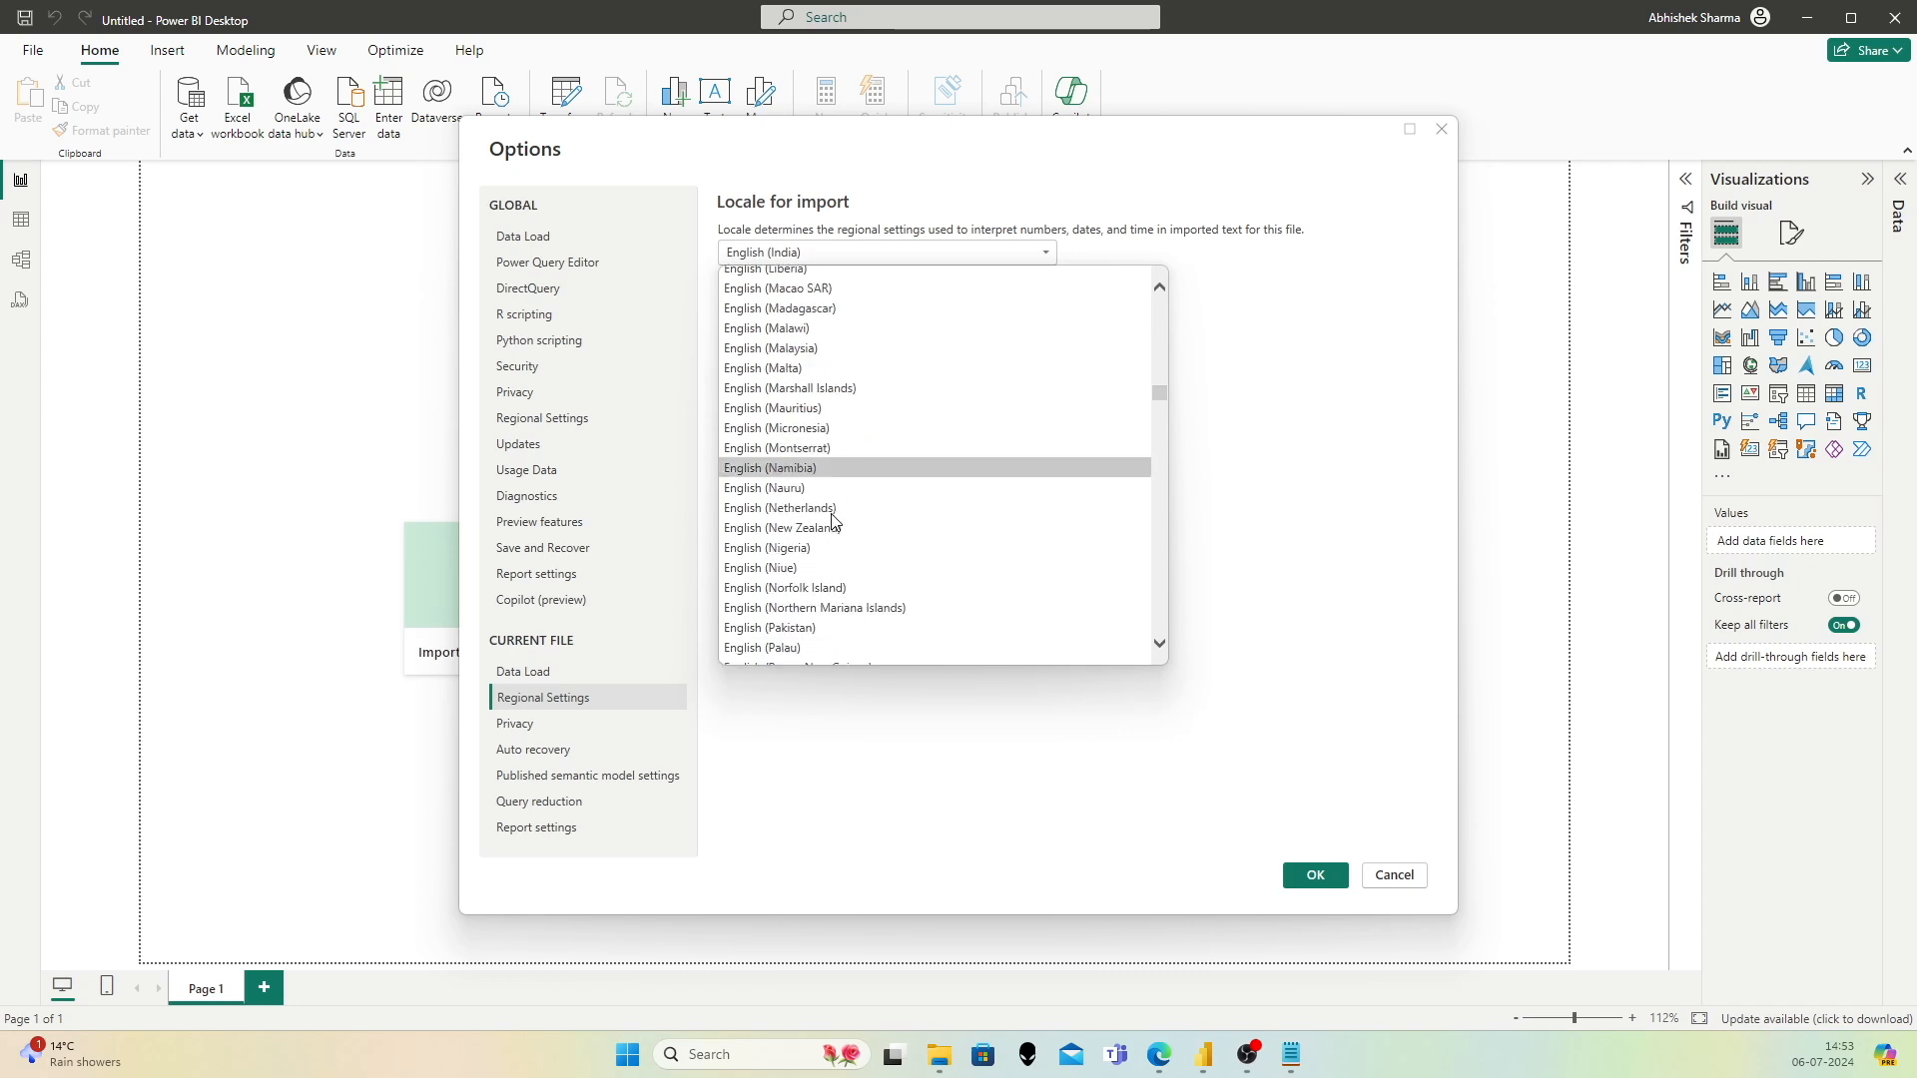
scroll(832, 515, down, 7)
scroll(846, 536, down, 5)
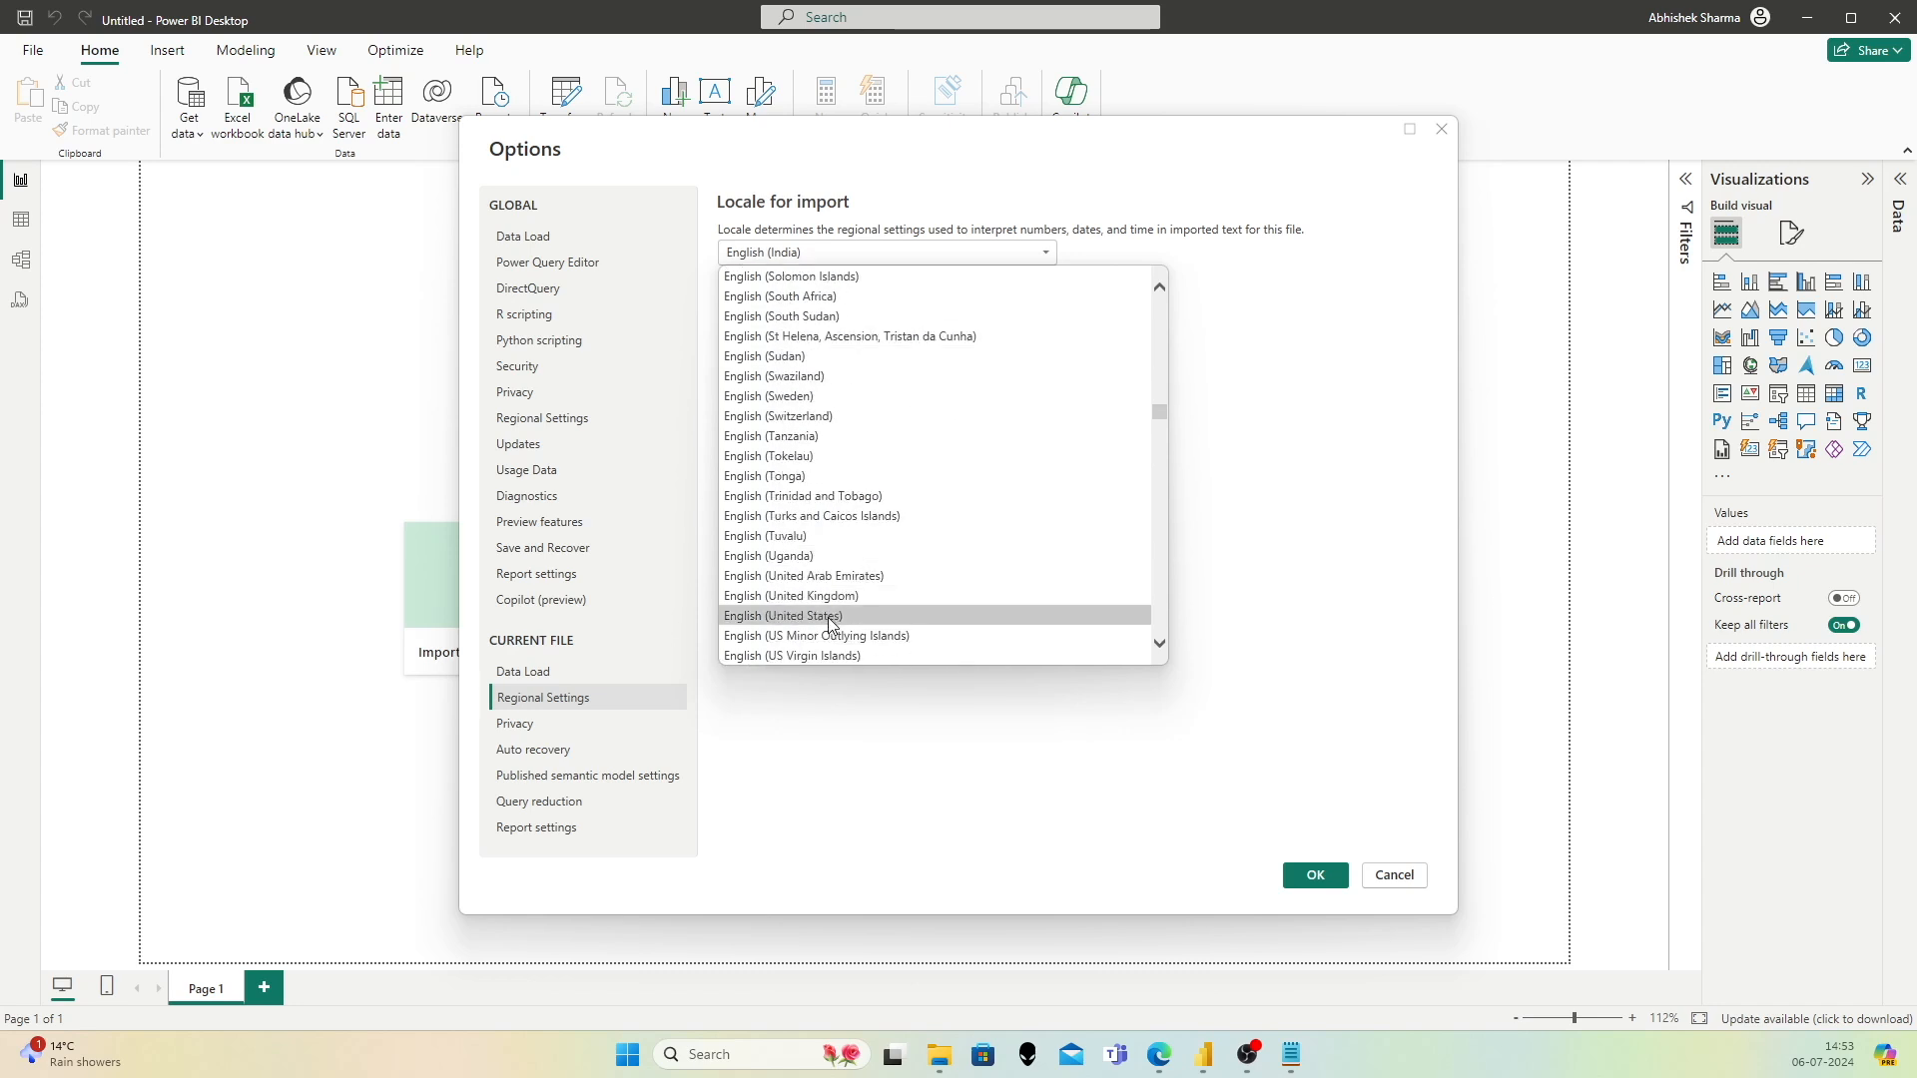
click(829, 618)
Step: Review the current file's option pages from Privacy to Query reduction, then save the options and apply the pending query changes
click(569, 725)
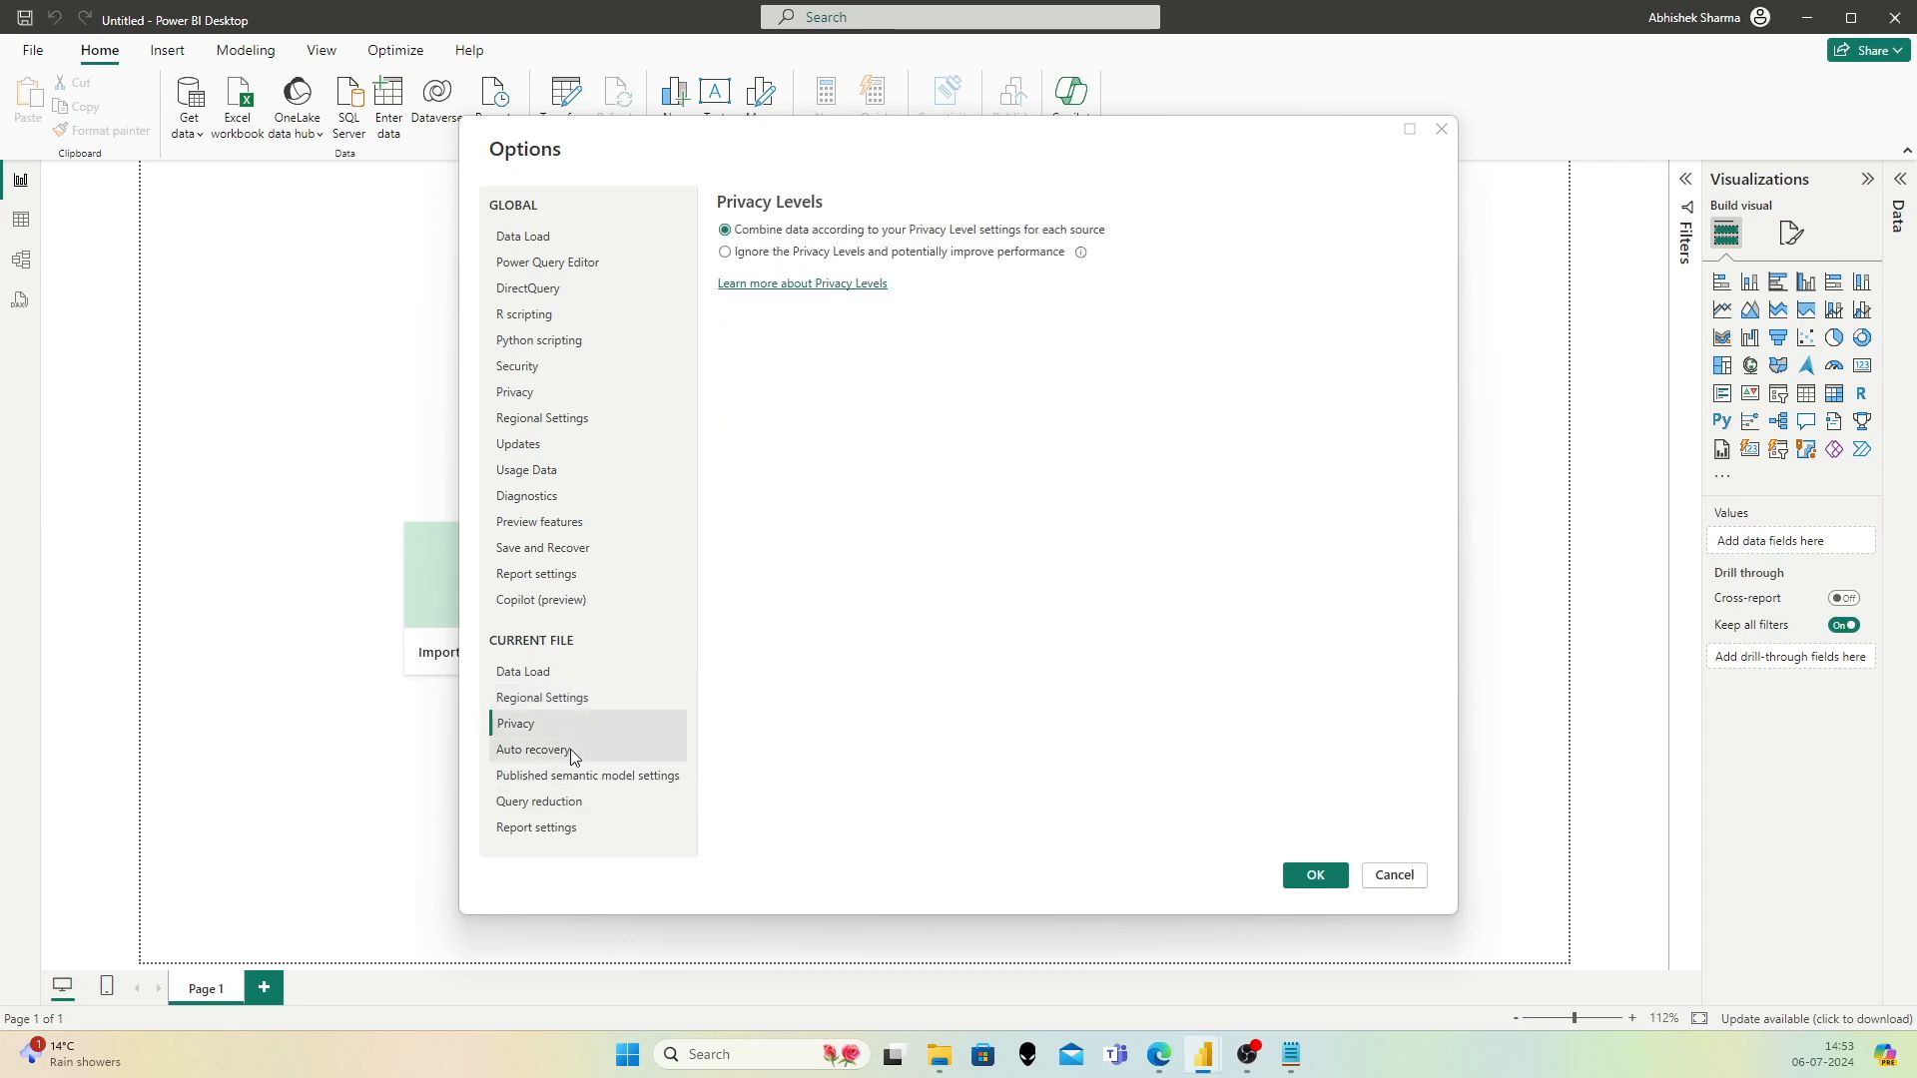
click(571, 749)
click(585, 776)
click(576, 809)
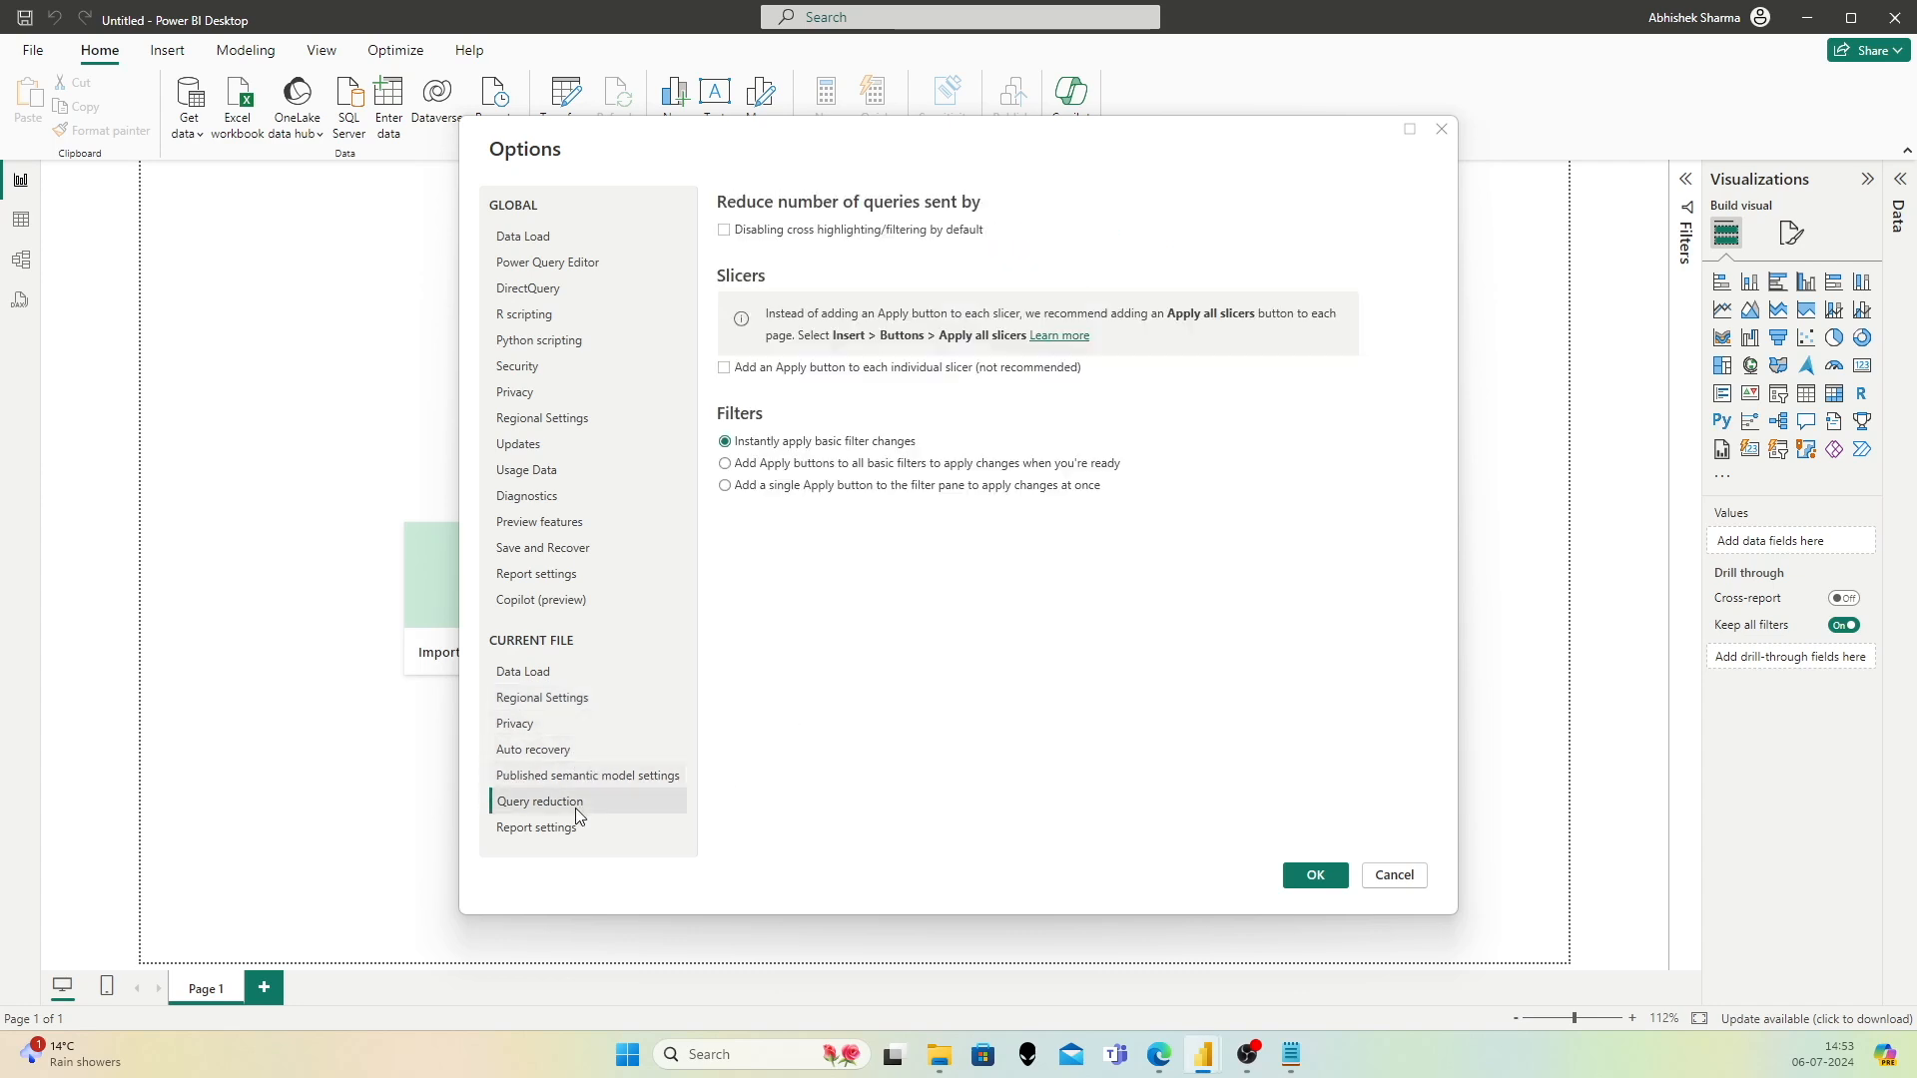
click(1316, 875)
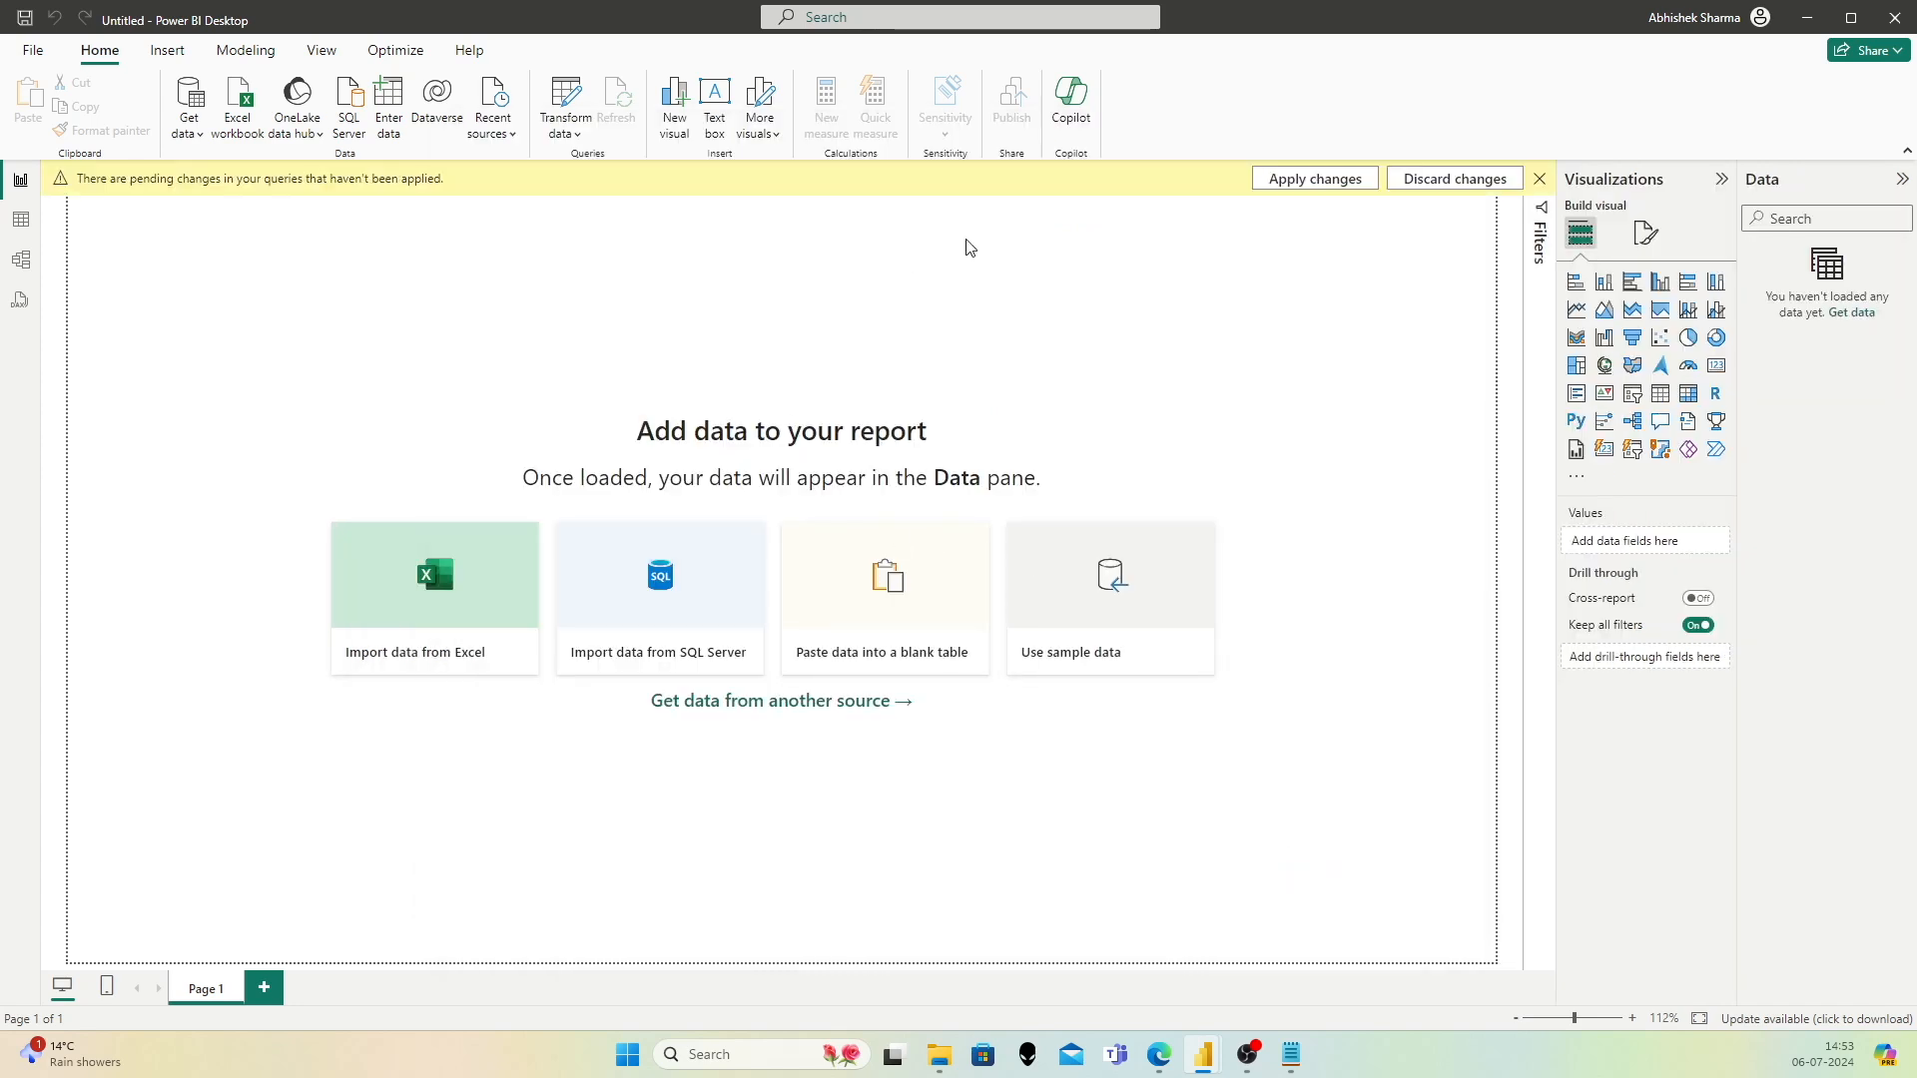
click(1330, 178)
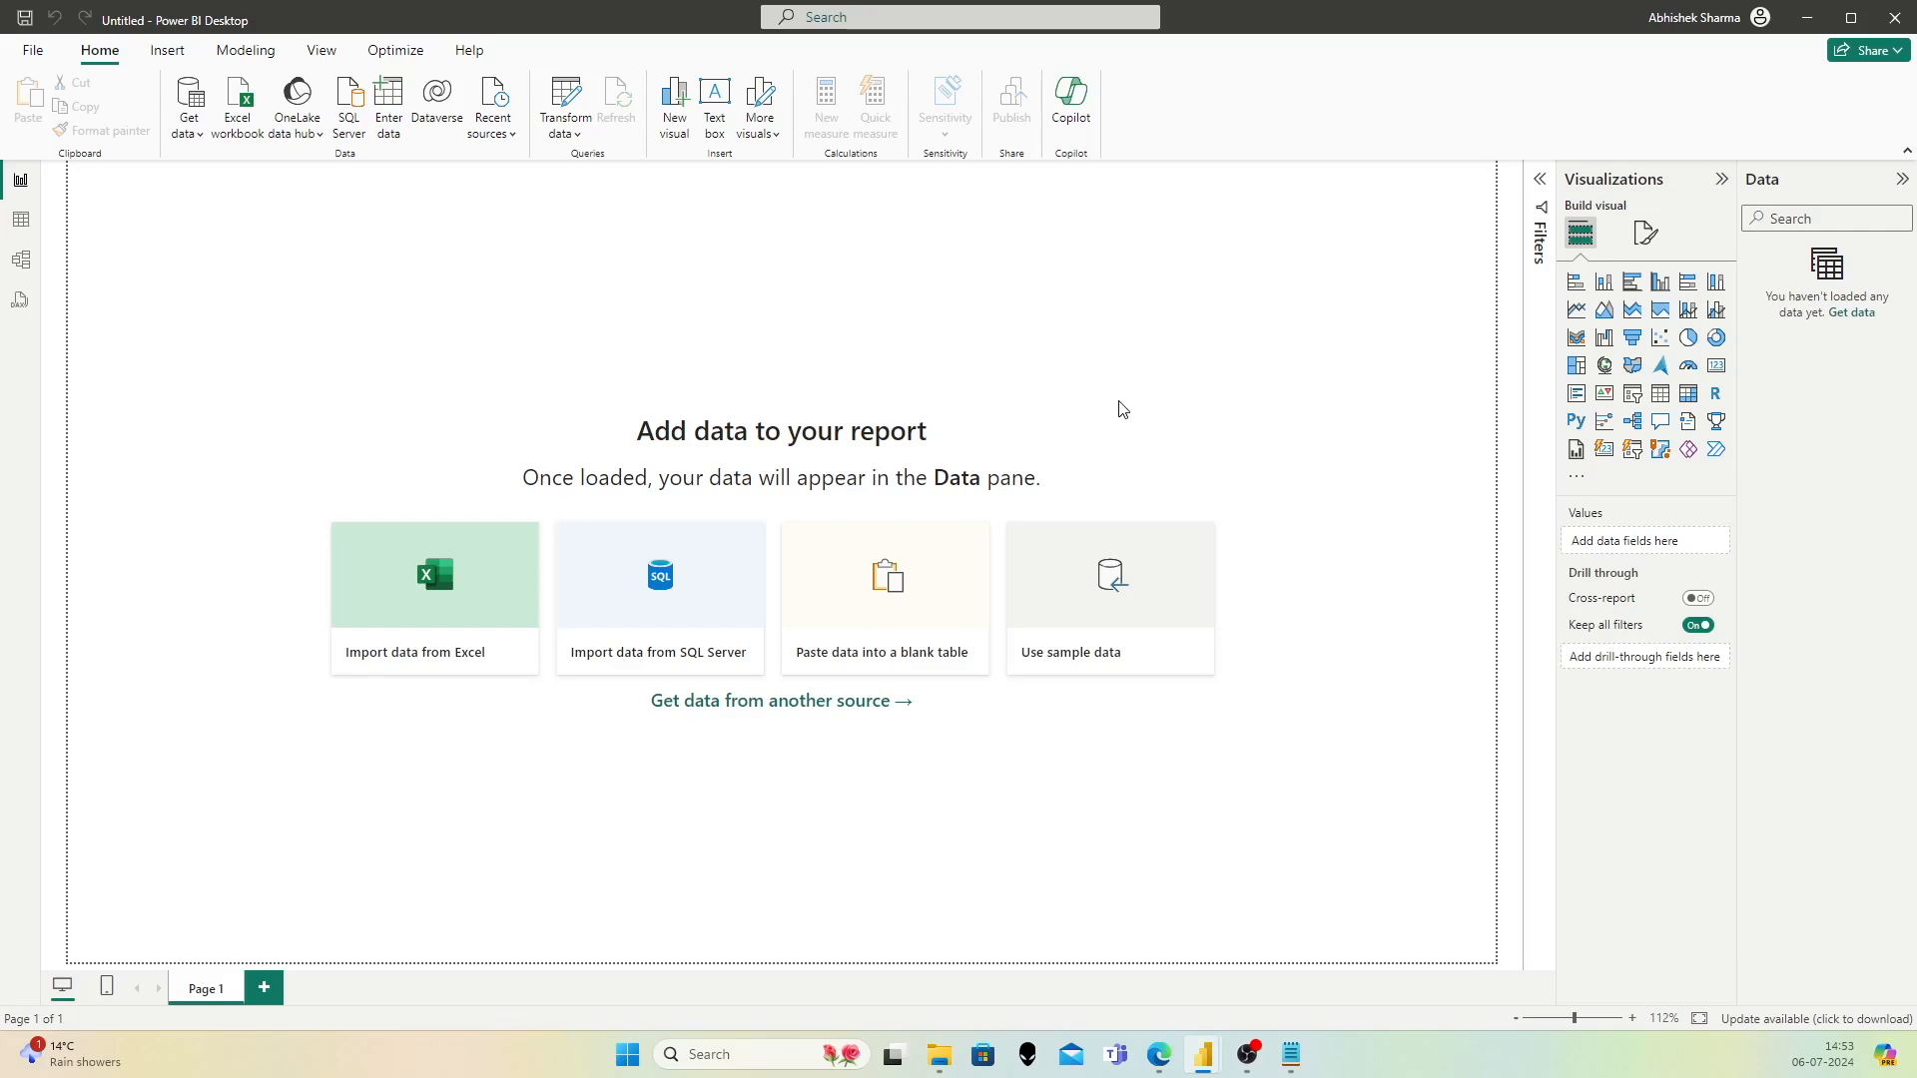
Step: Switch to the Edge browser and view Alphabet's (GOOGL) historical prices and date range choices on Yahoo Finance
mouse_move(1164, 1059)
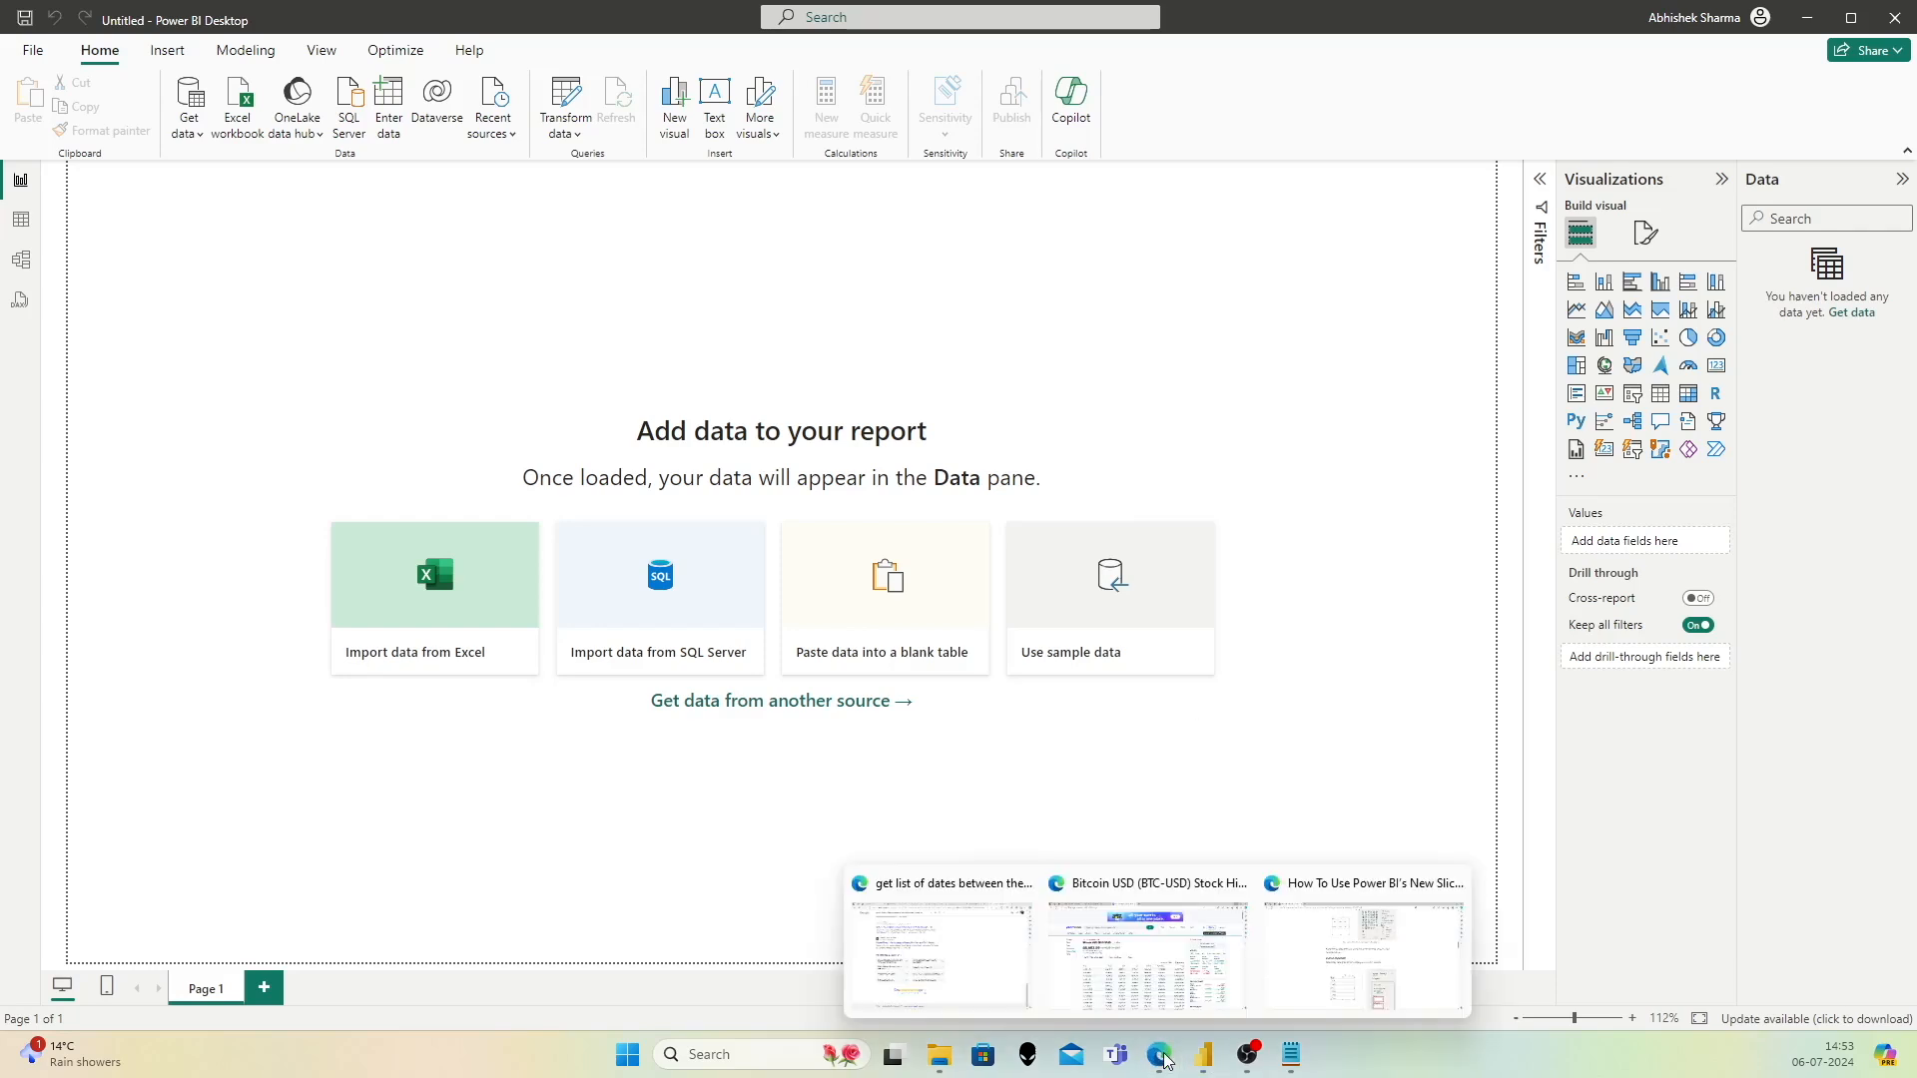
click(1148, 943)
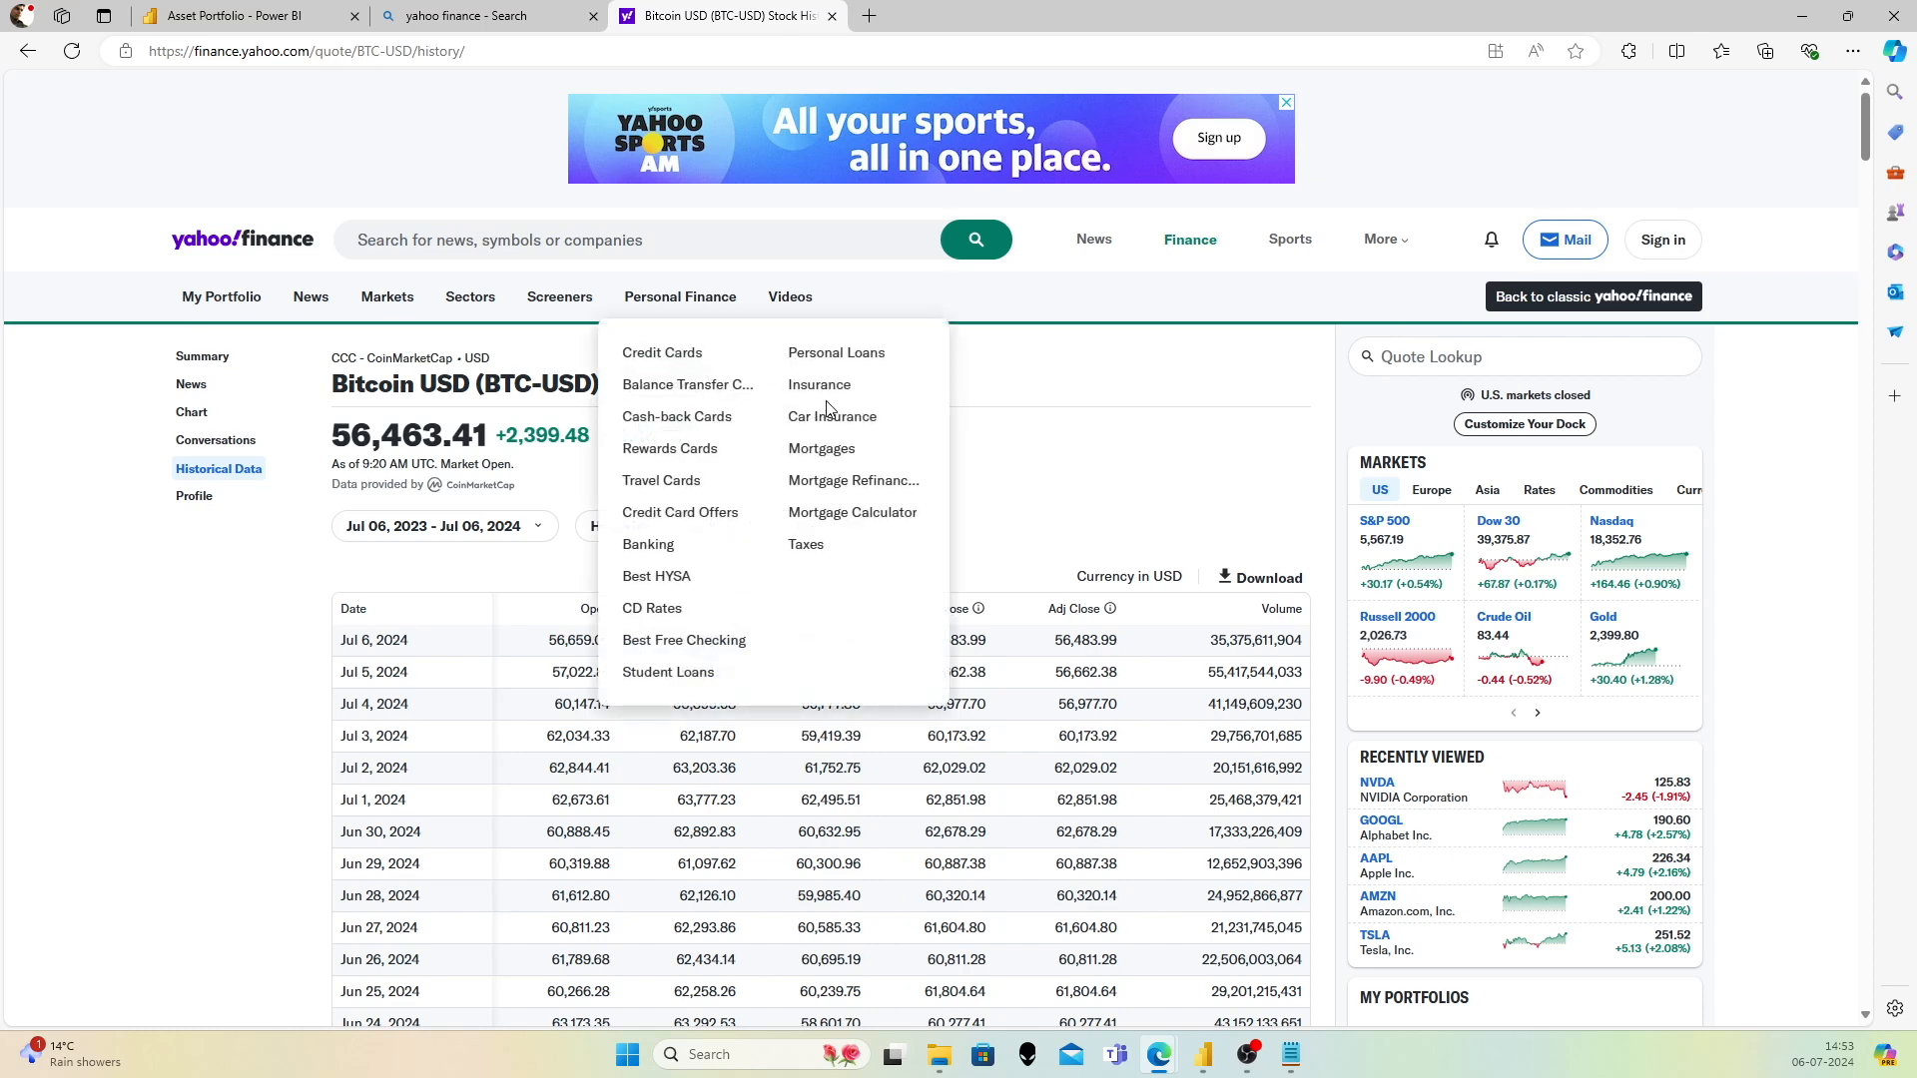
click(1400, 824)
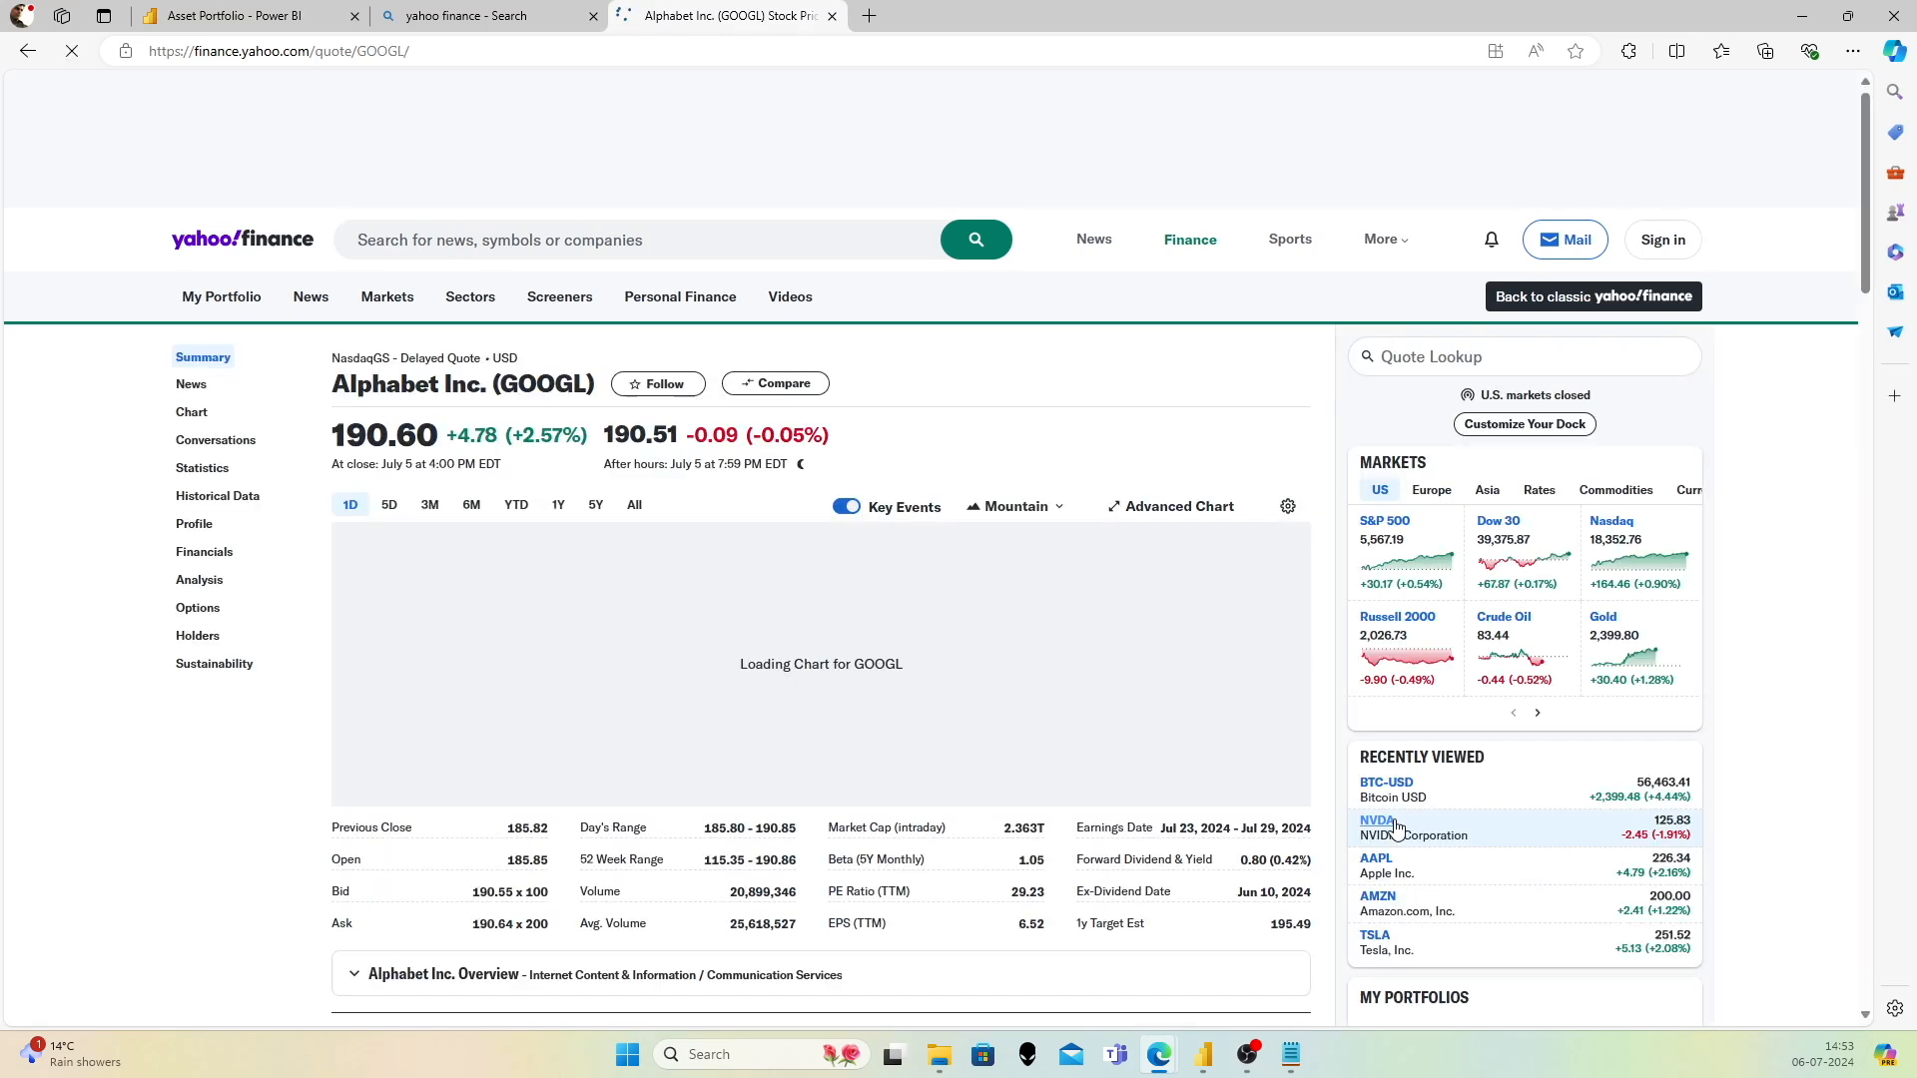
click(205, 504)
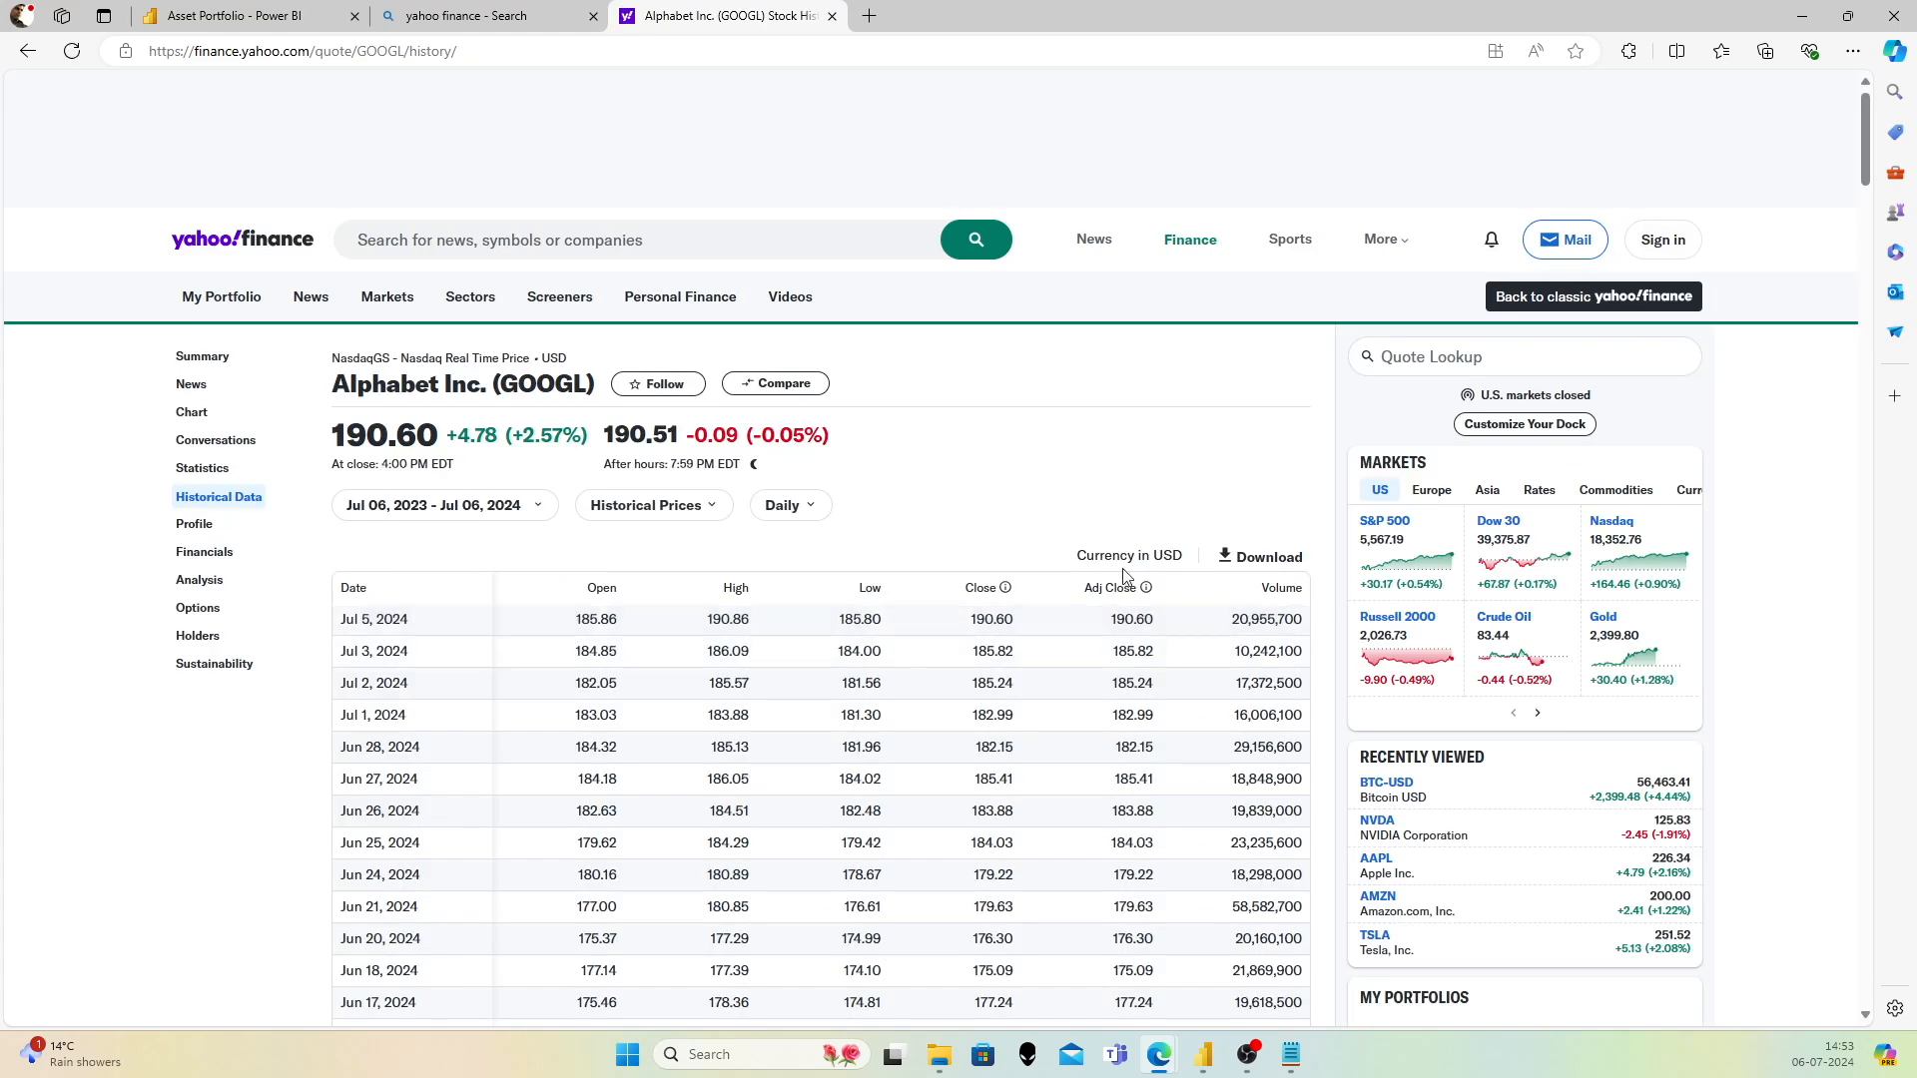
click(496, 504)
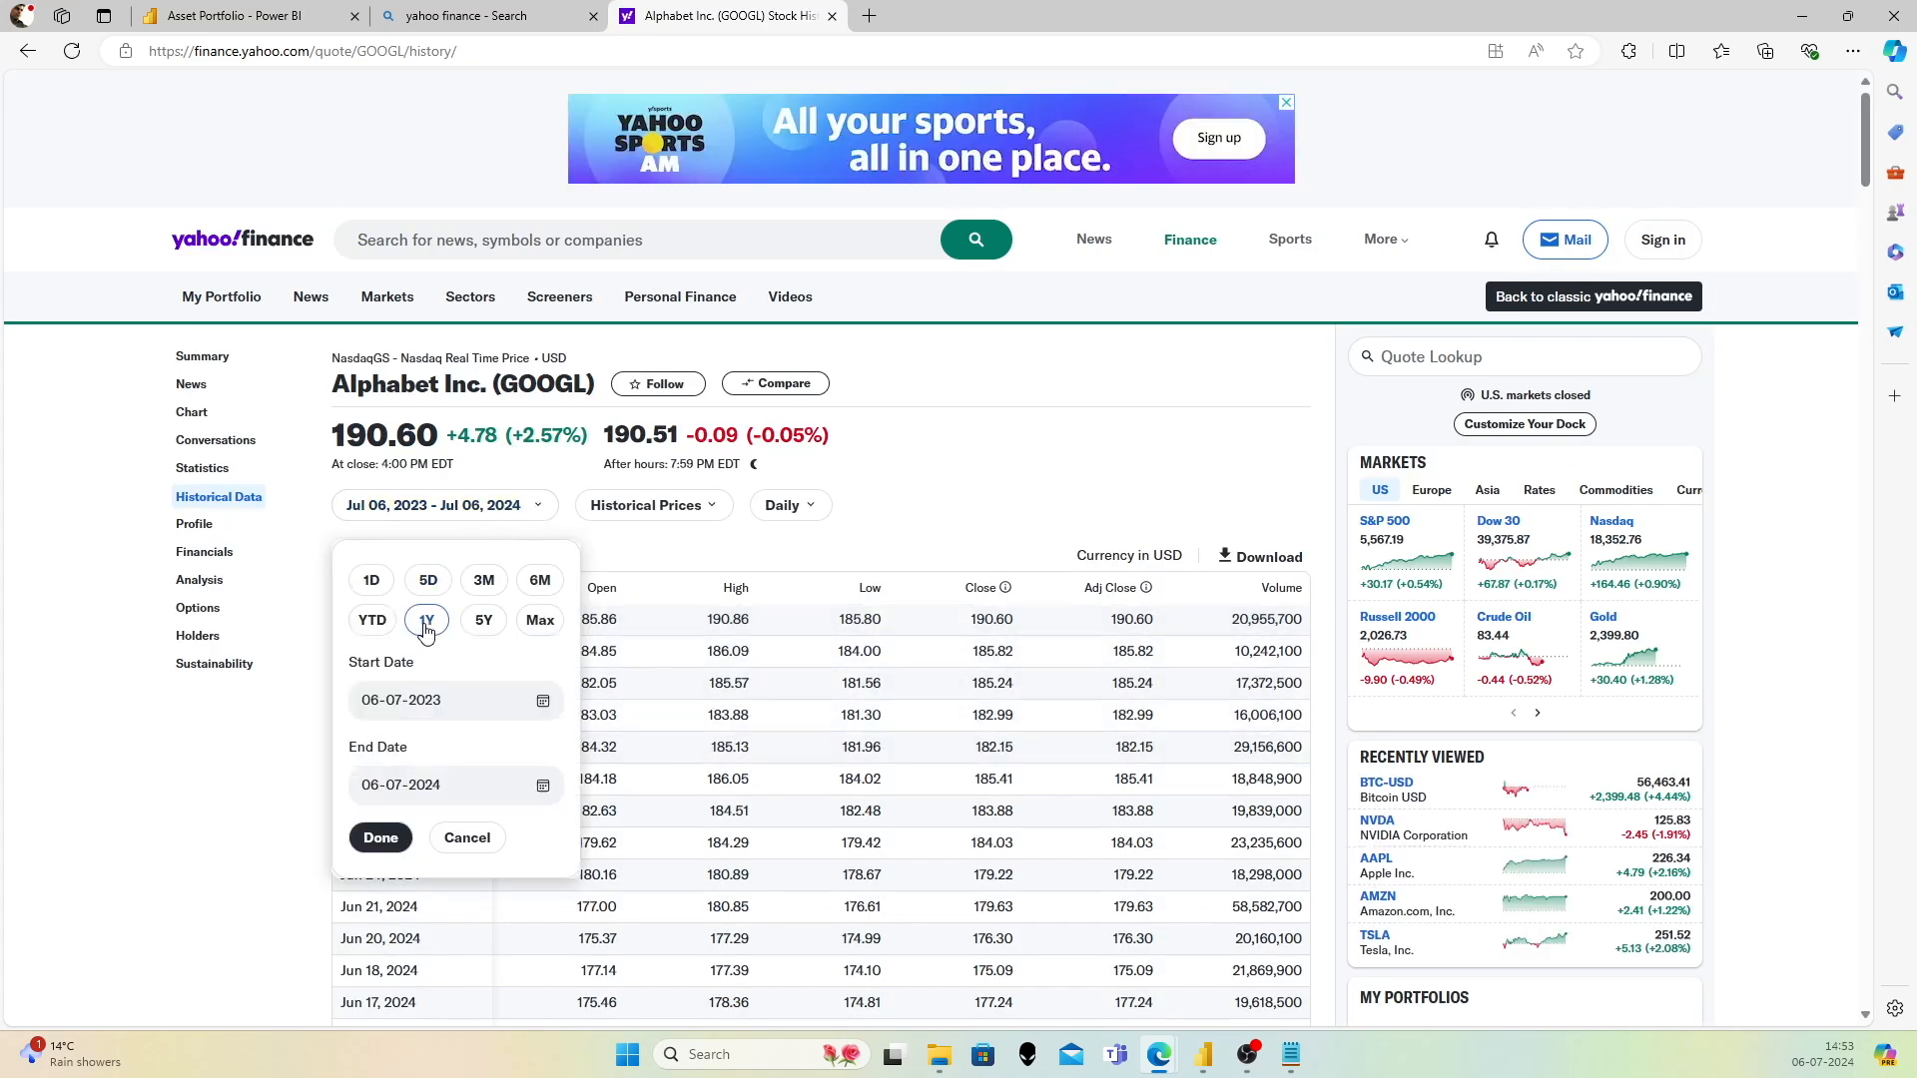
click(1001, 496)
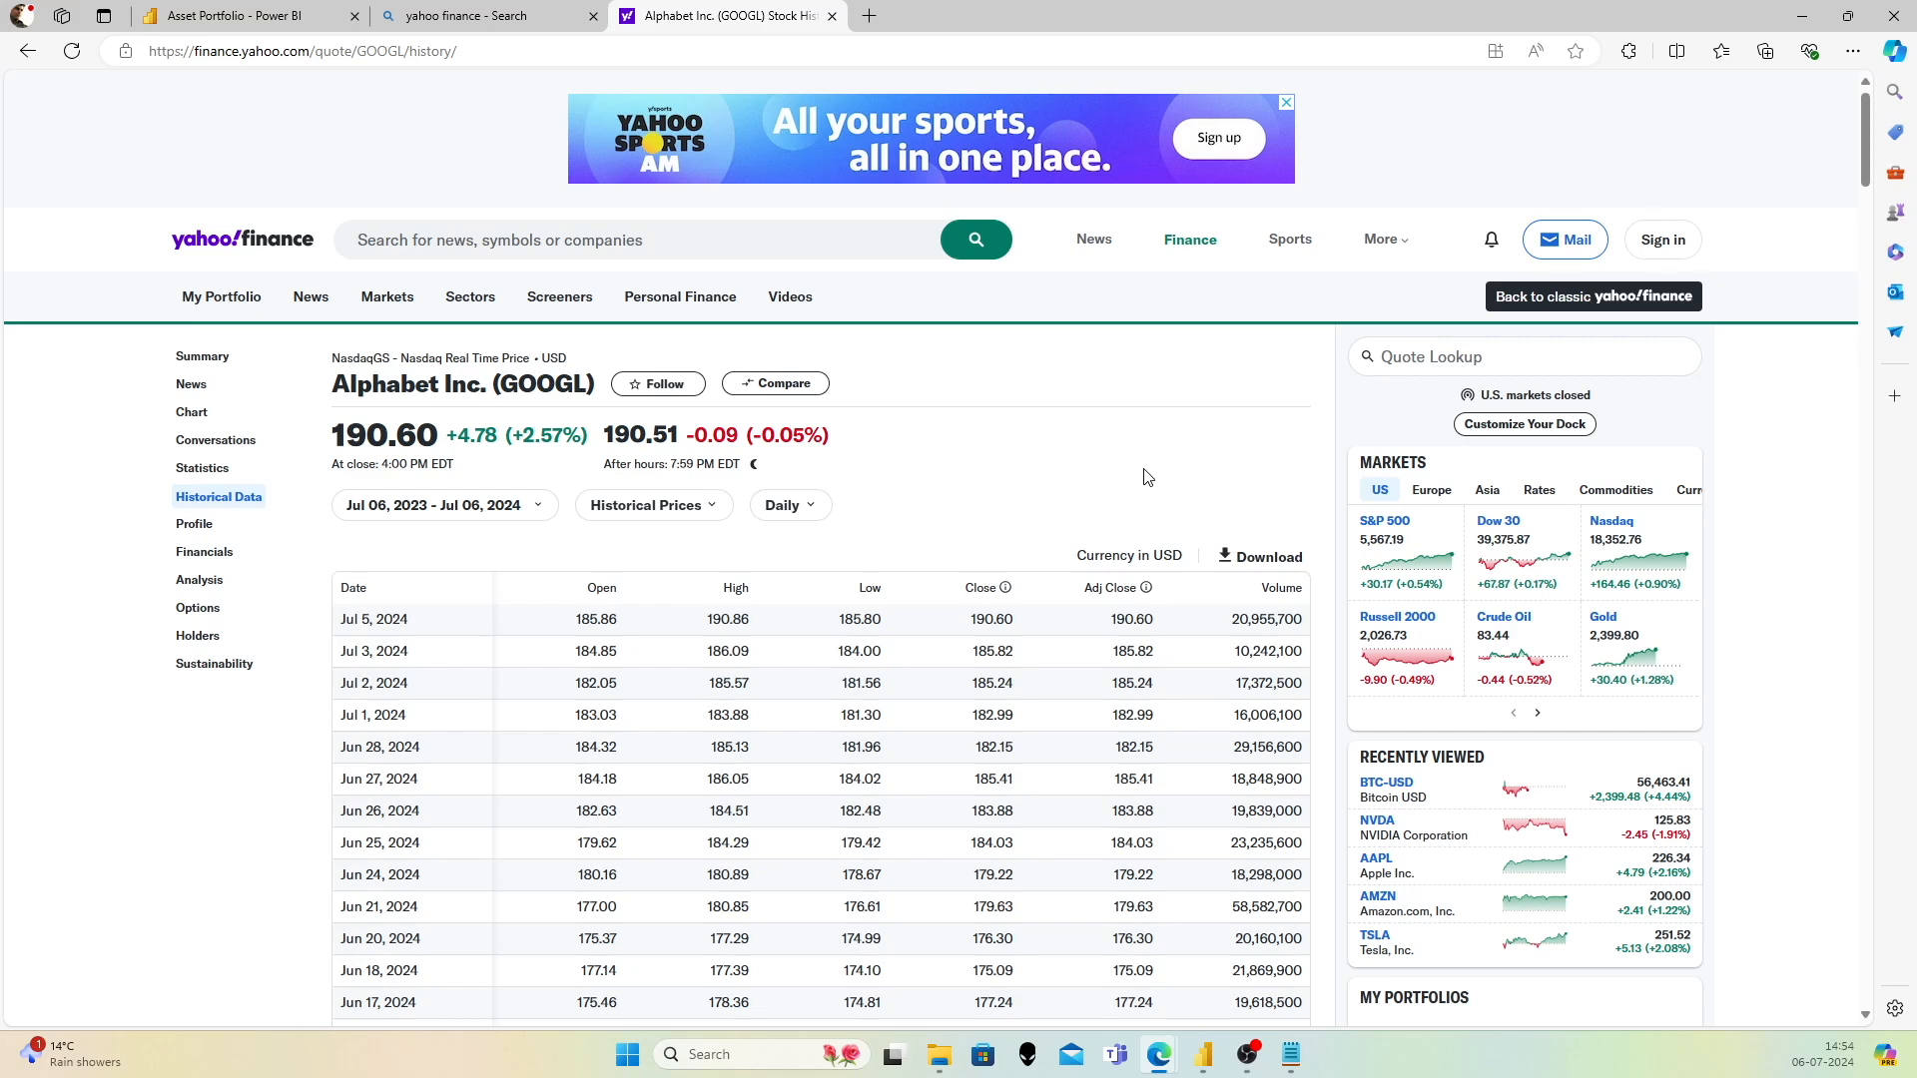
Step: Switch back to the untitled Power BI Desktop report and start a data connection of type Folder
mouse_move(1202, 1054)
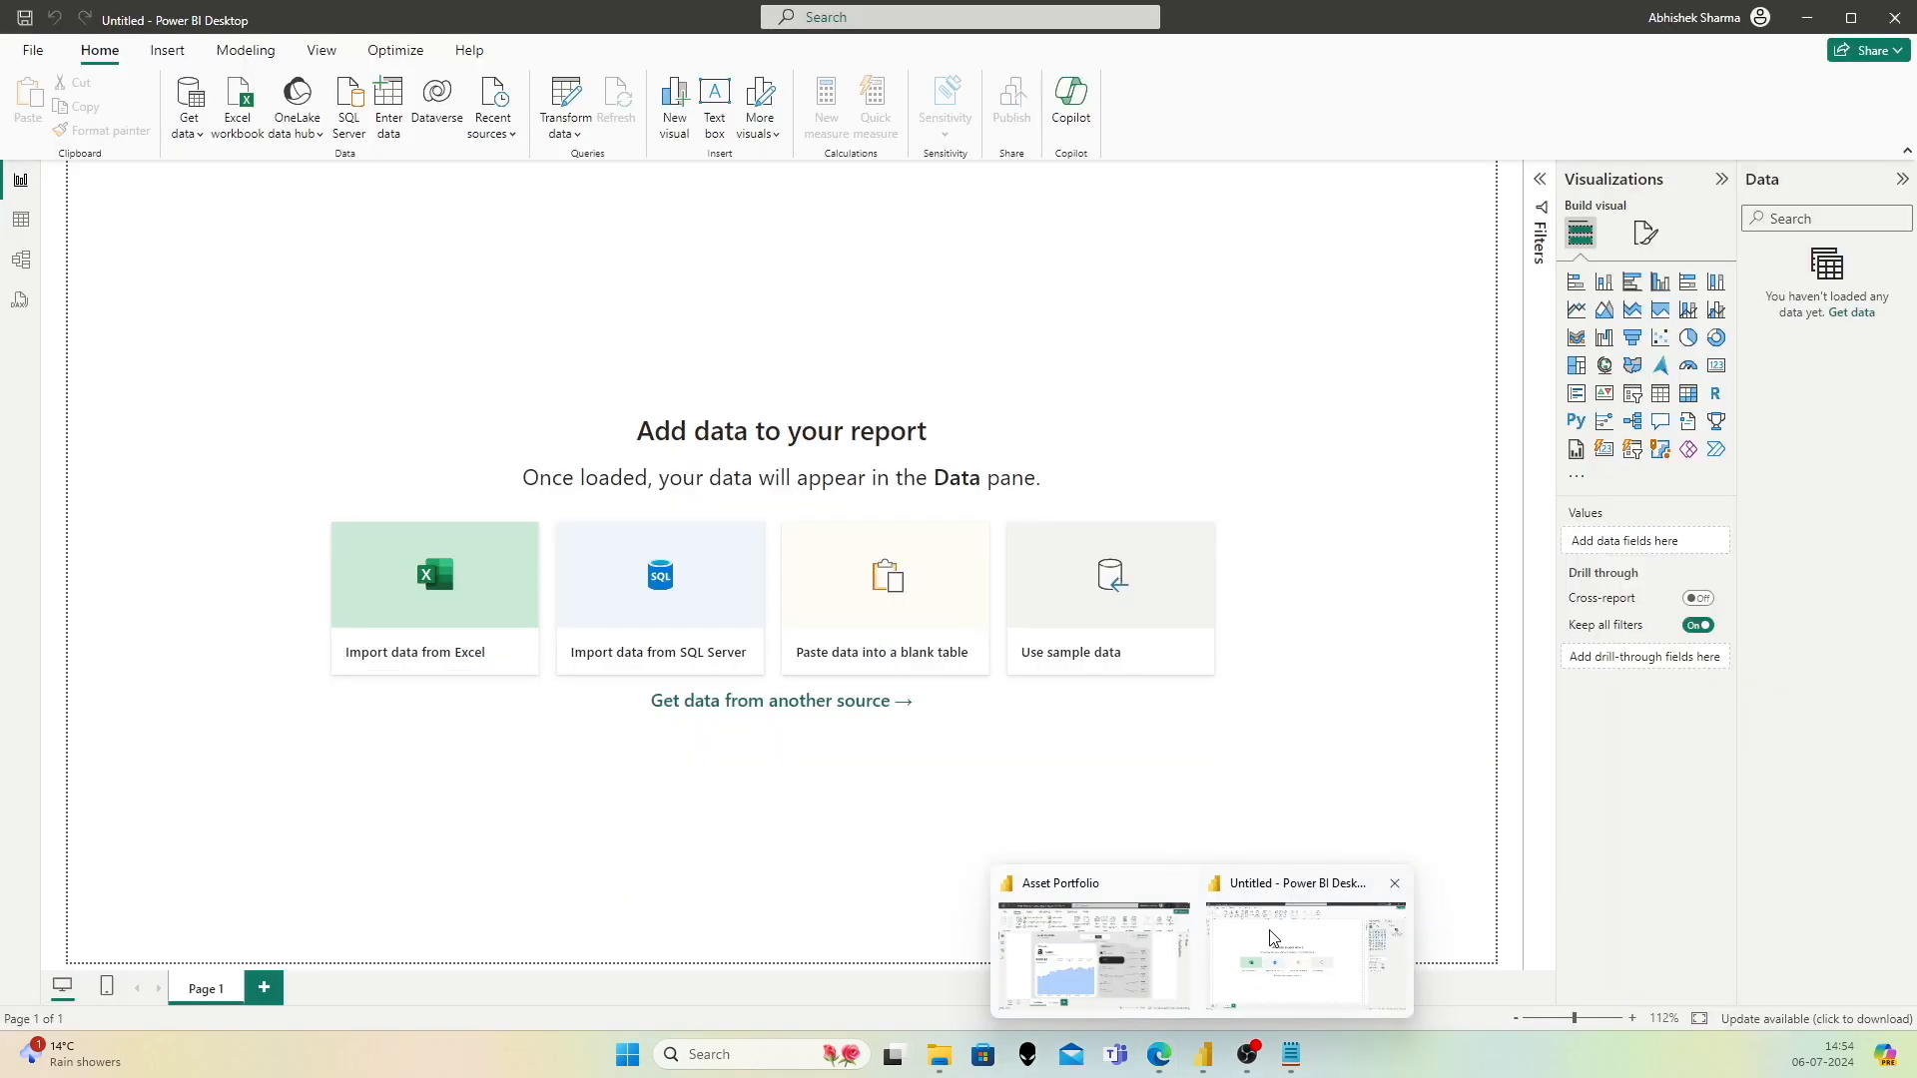
click(1270, 938)
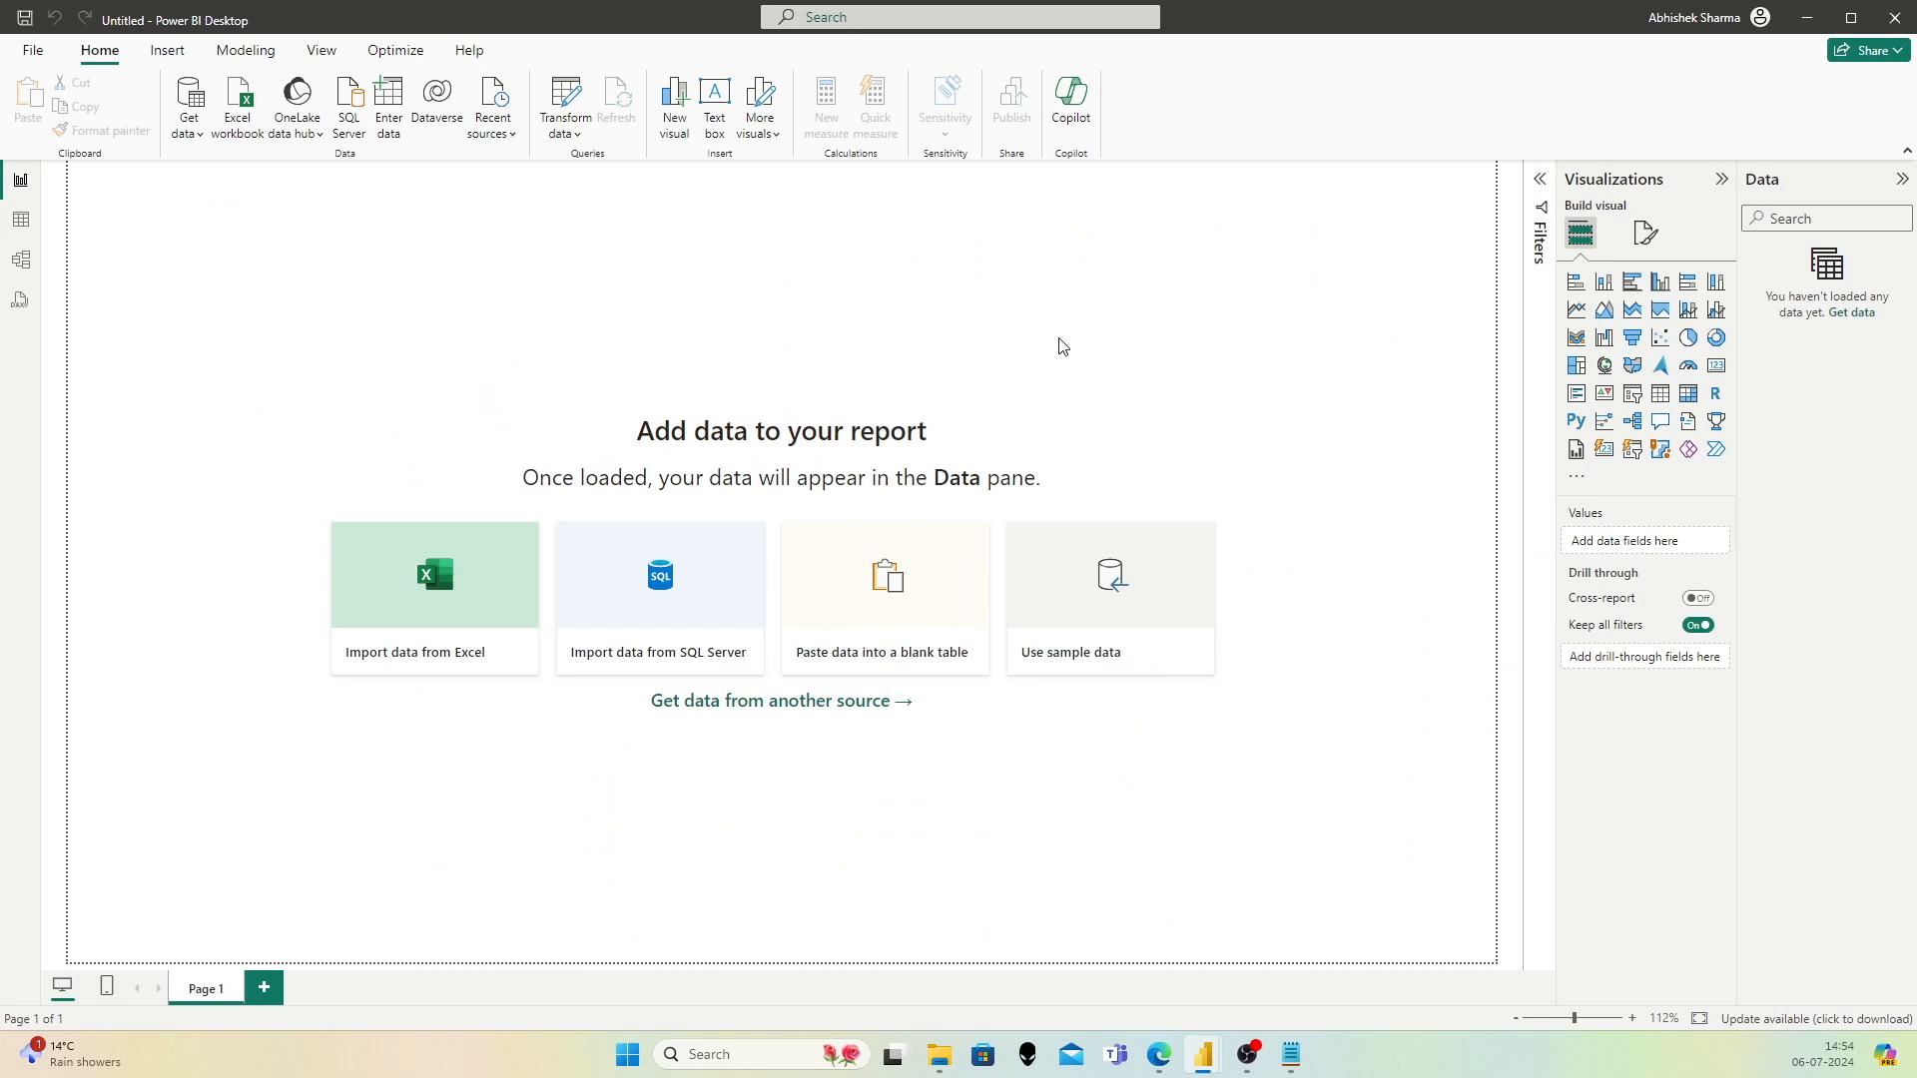
click(198, 134)
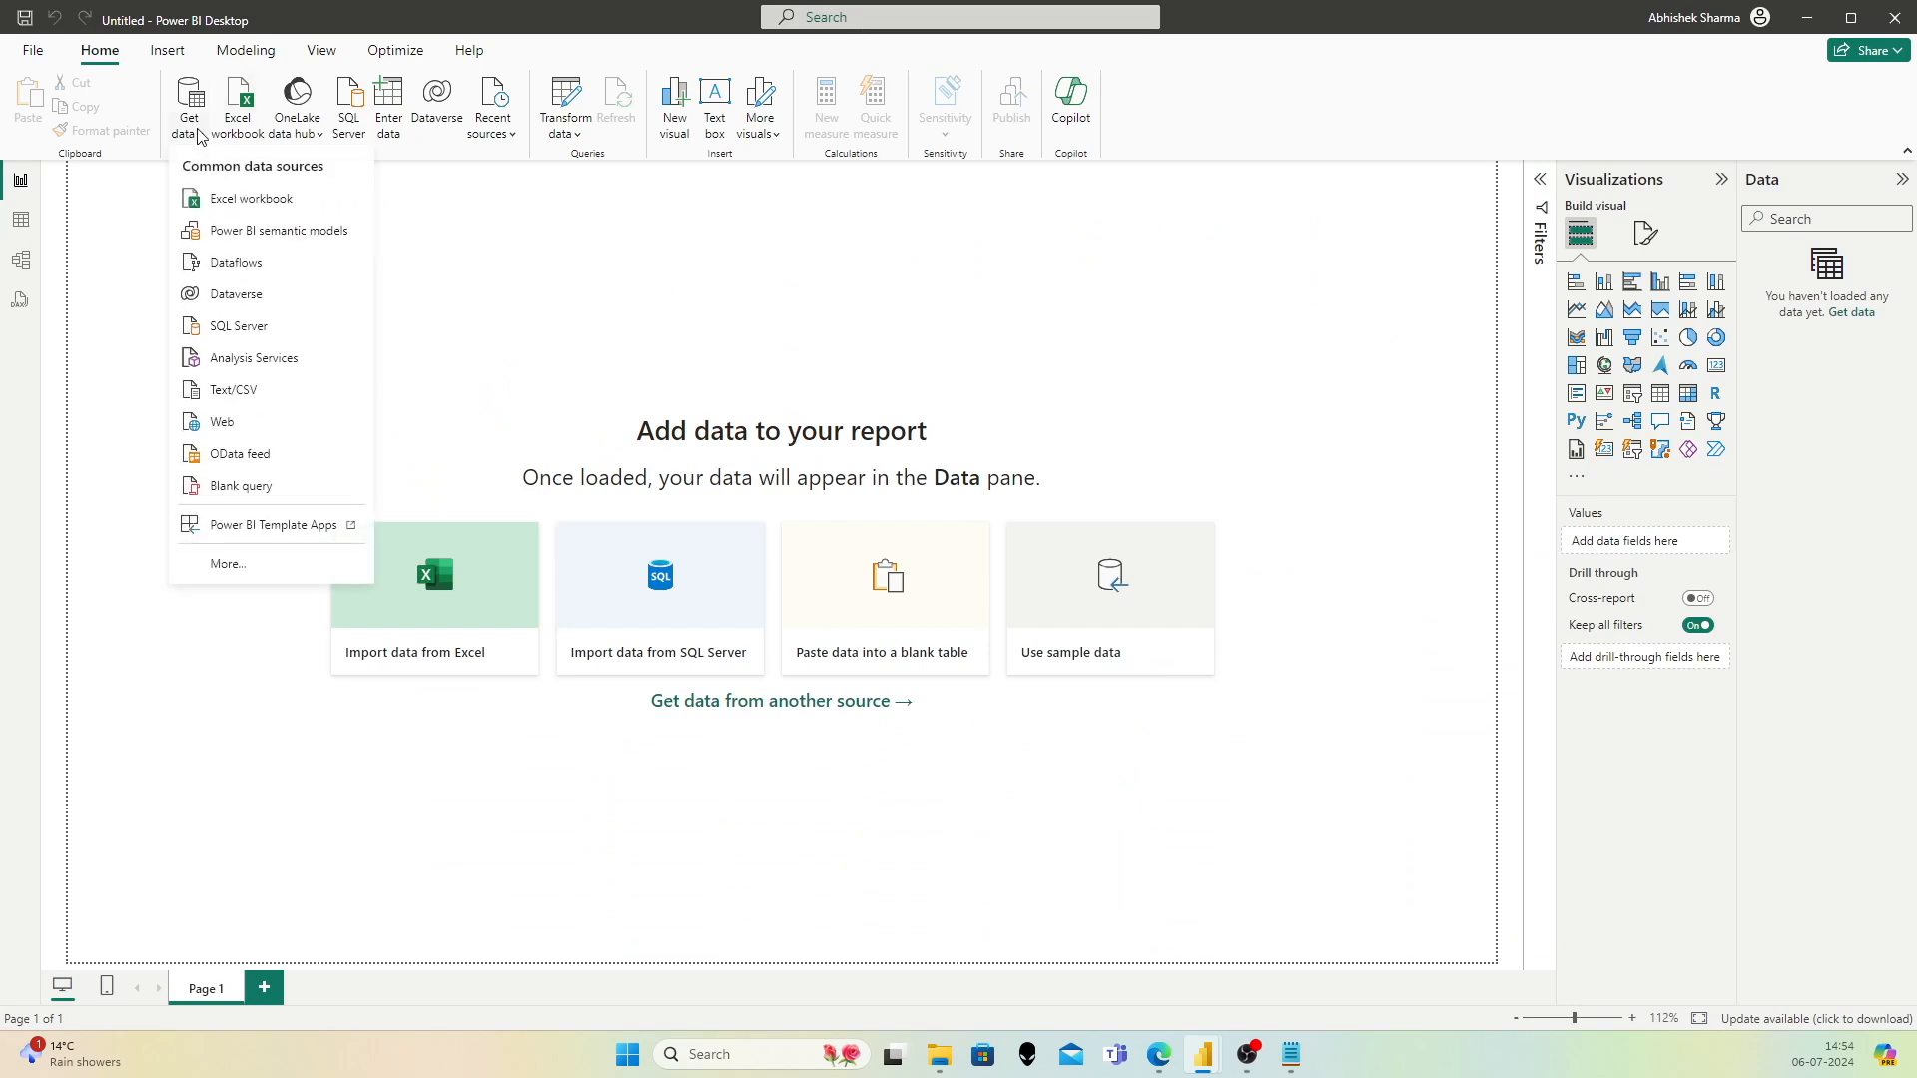
click(228, 564)
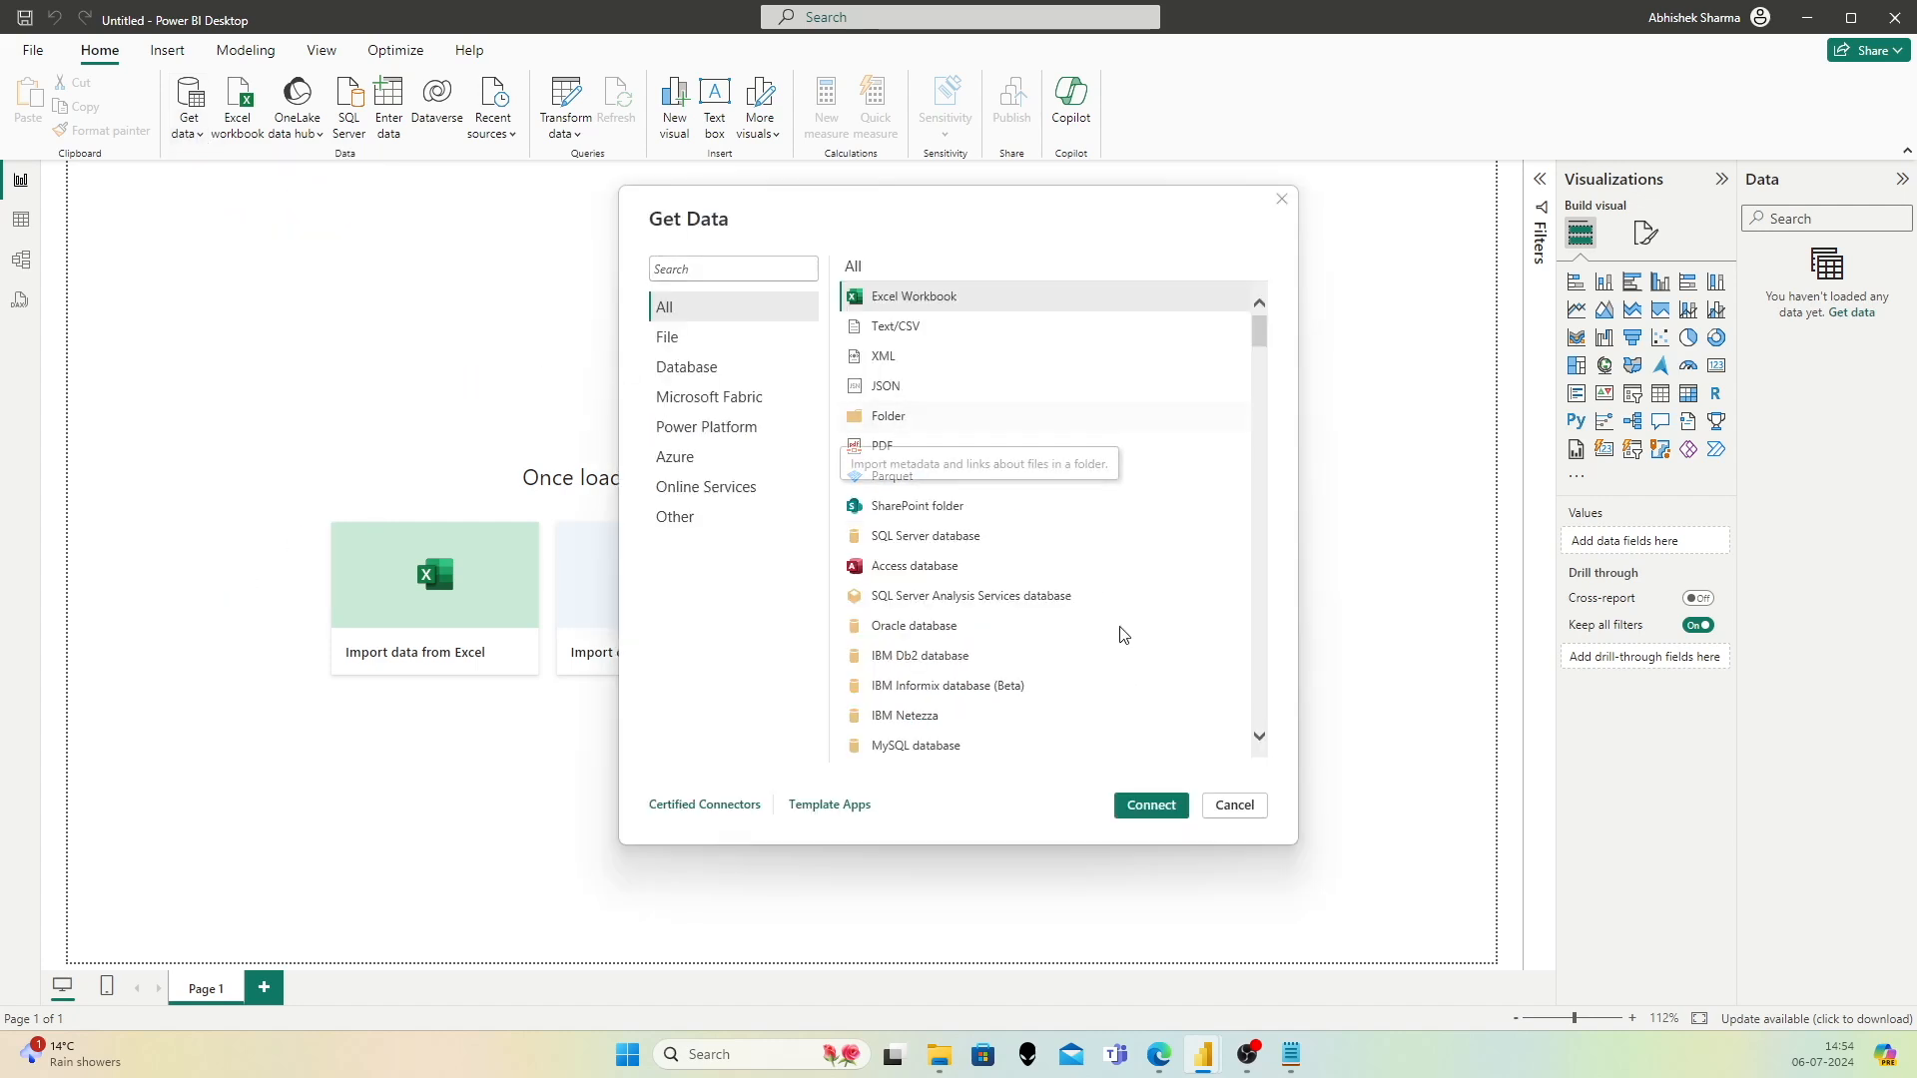
click(911, 418)
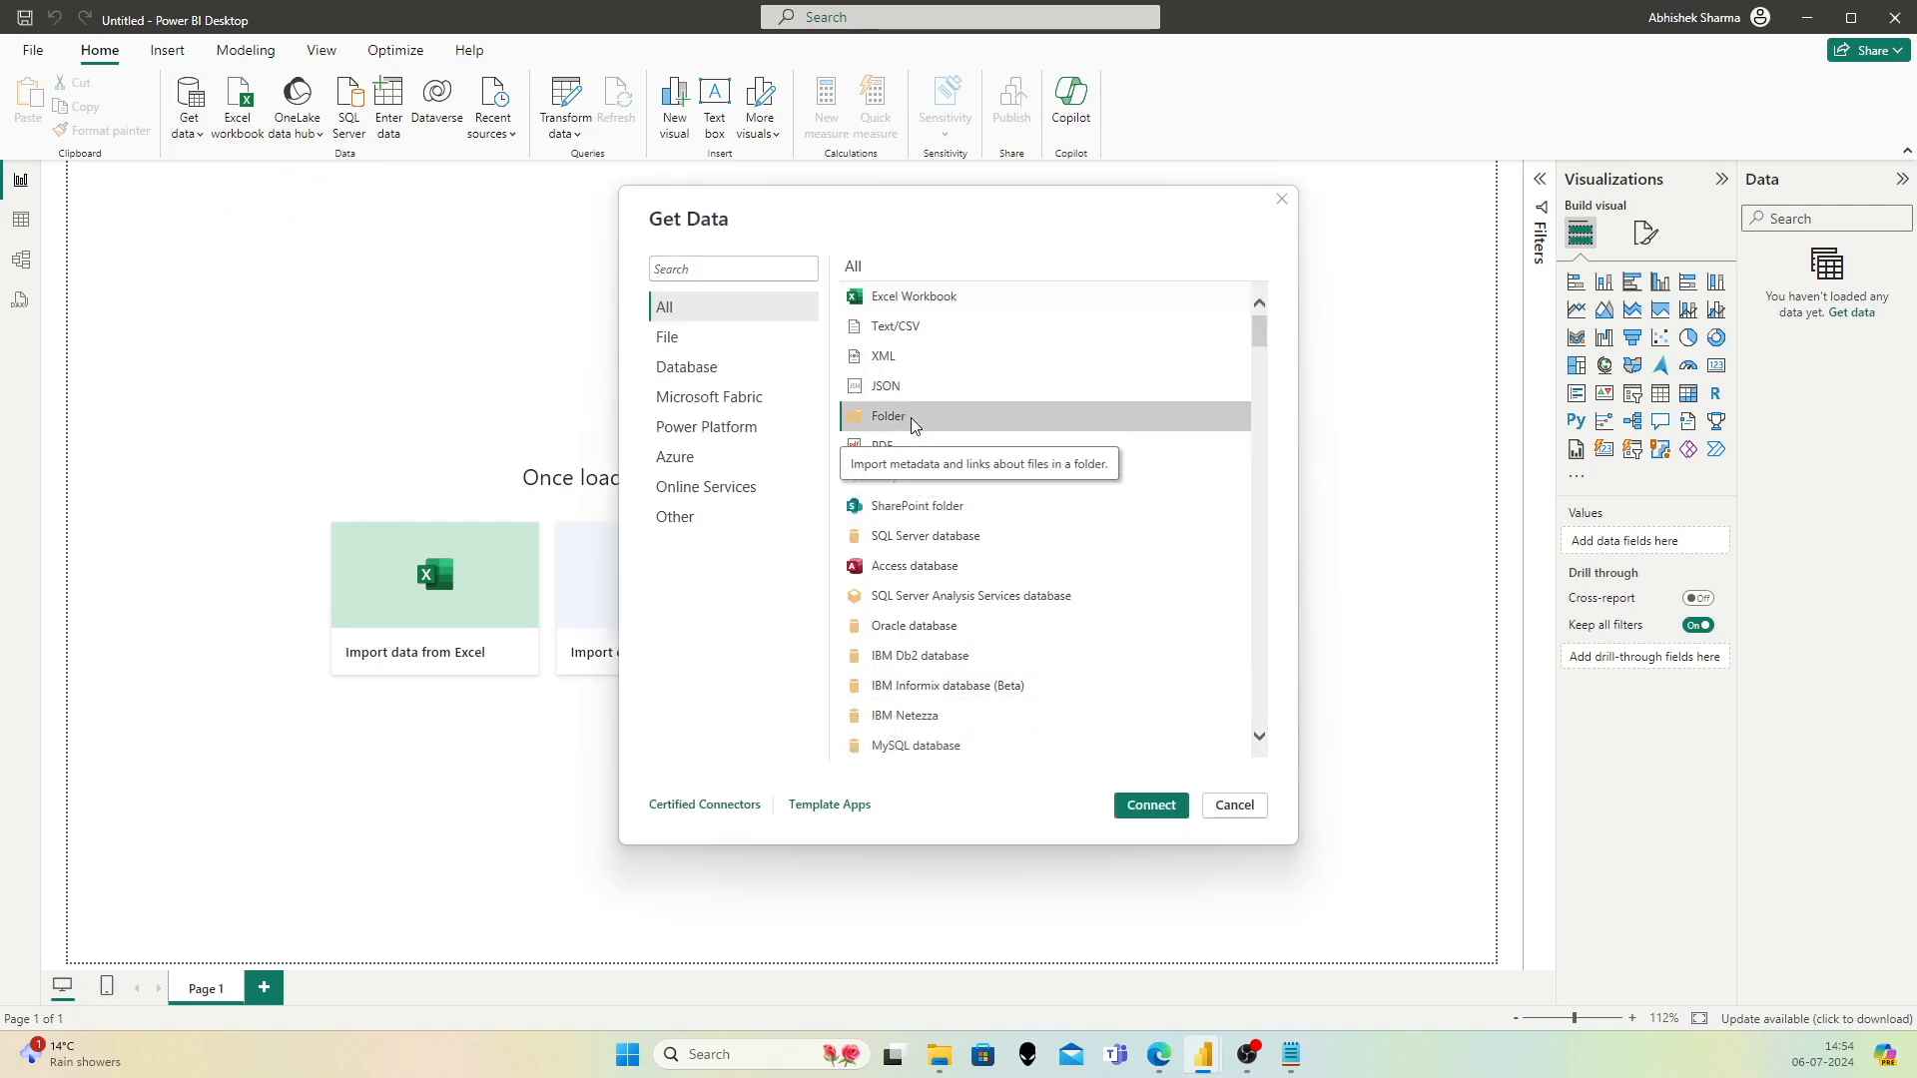
click(1158, 805)
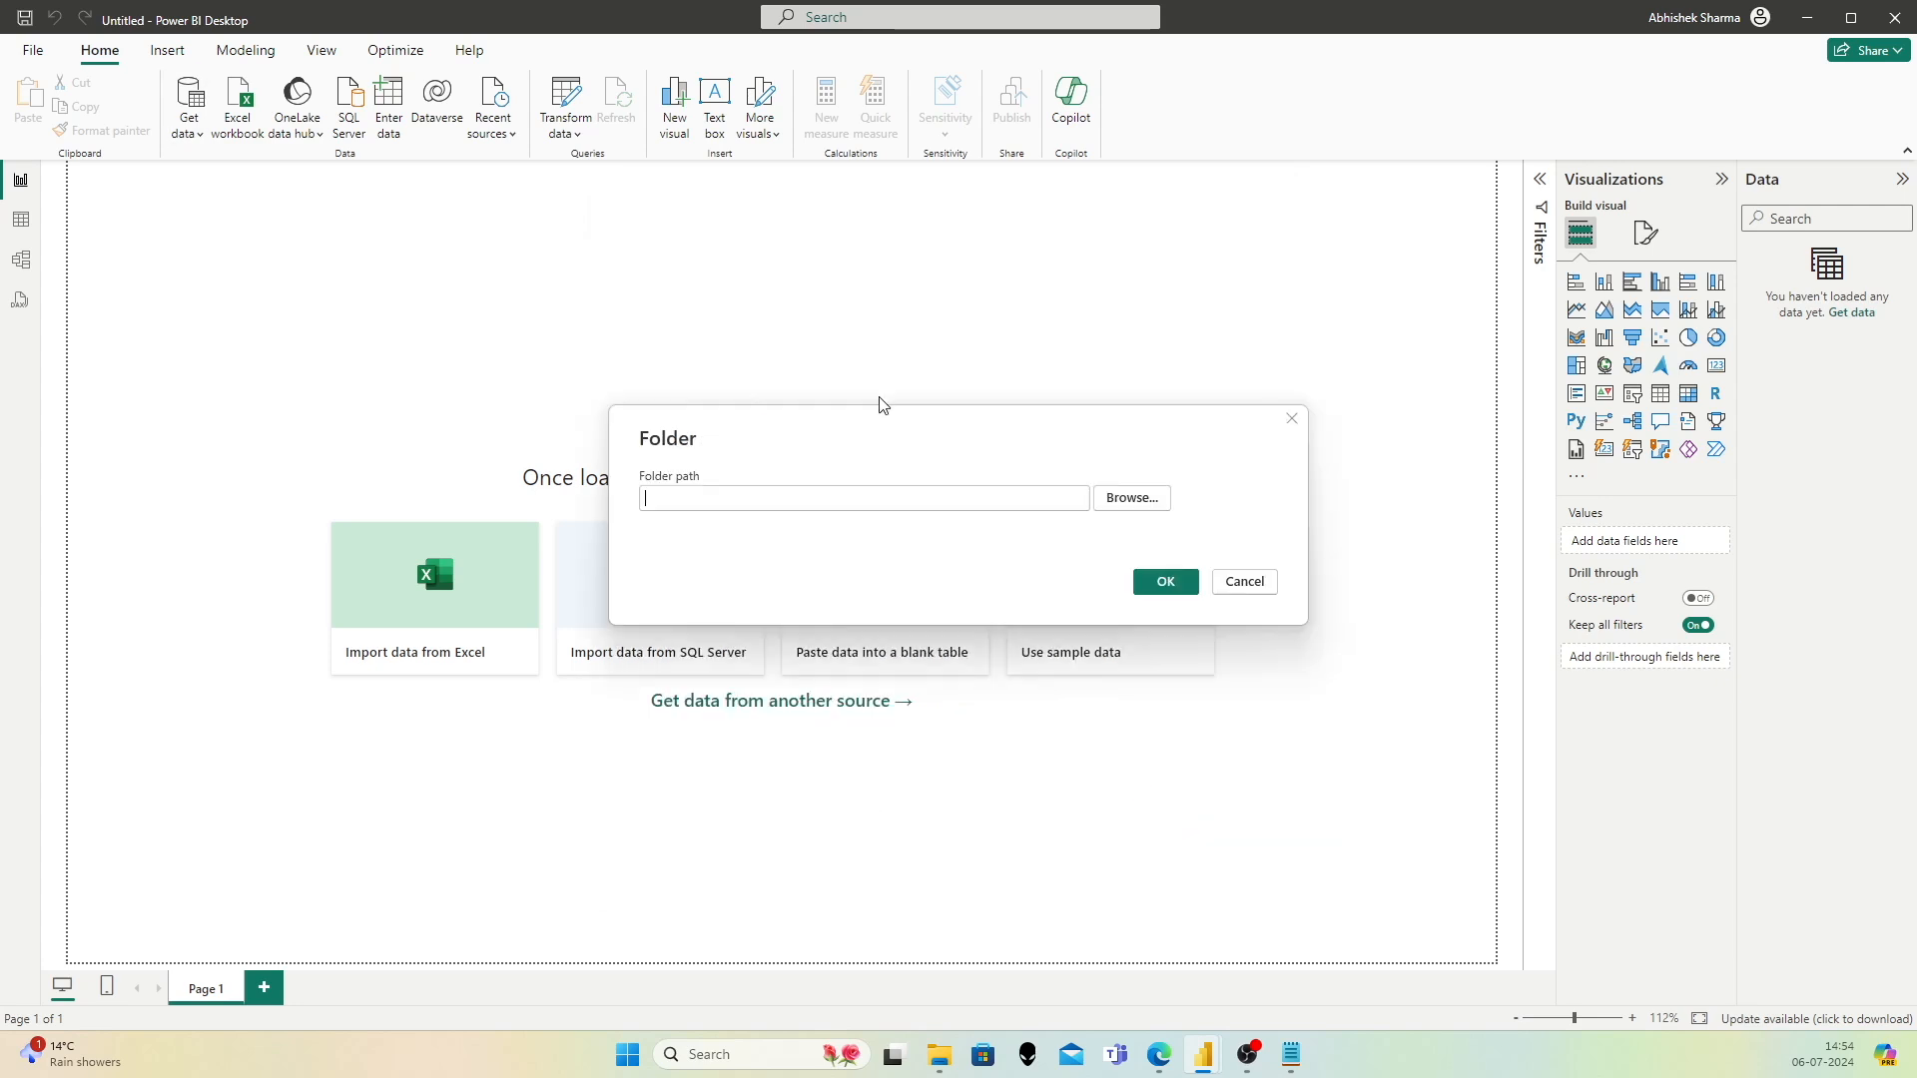
Step: Connect to the Assets_Yahoo folder in the personal OneDrive and open its files for transformation in Power Query Editor
click(1148, 499)
double_click(904, 510)
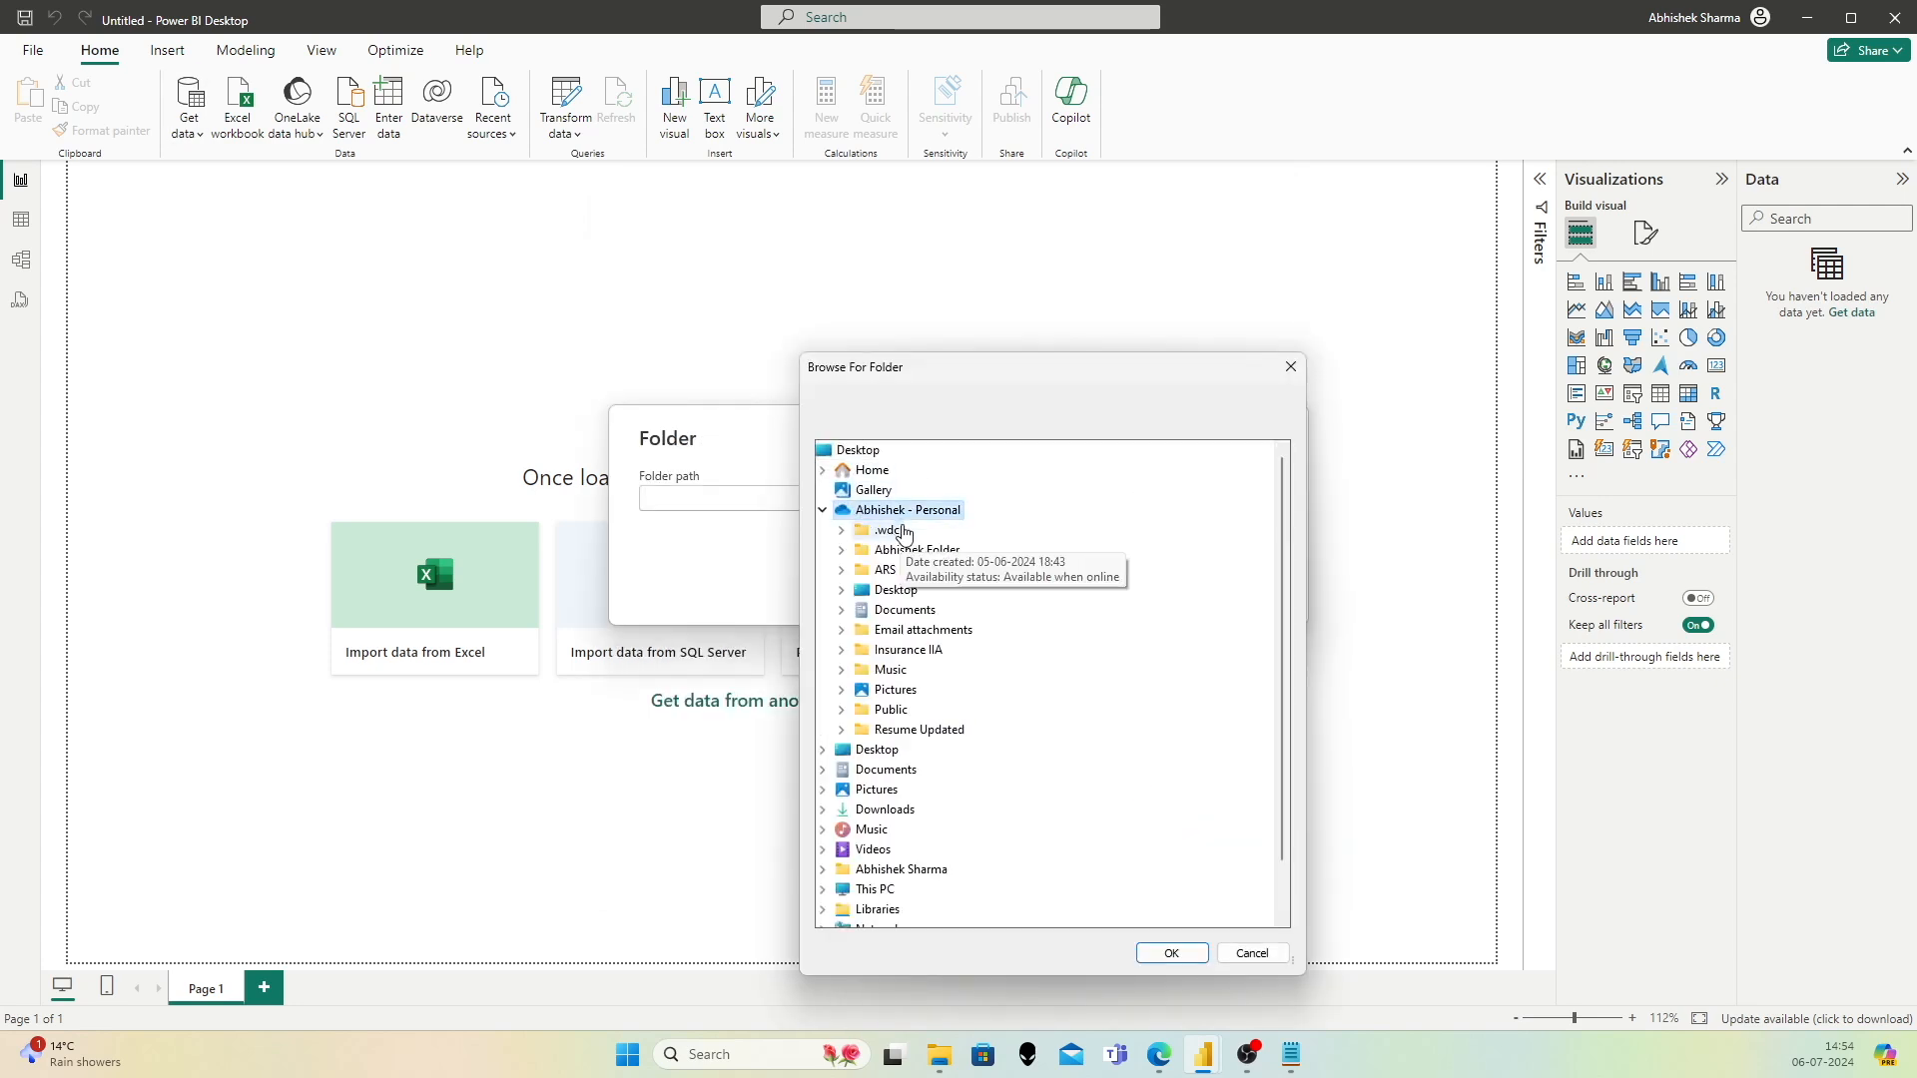
double_click(910, 551)
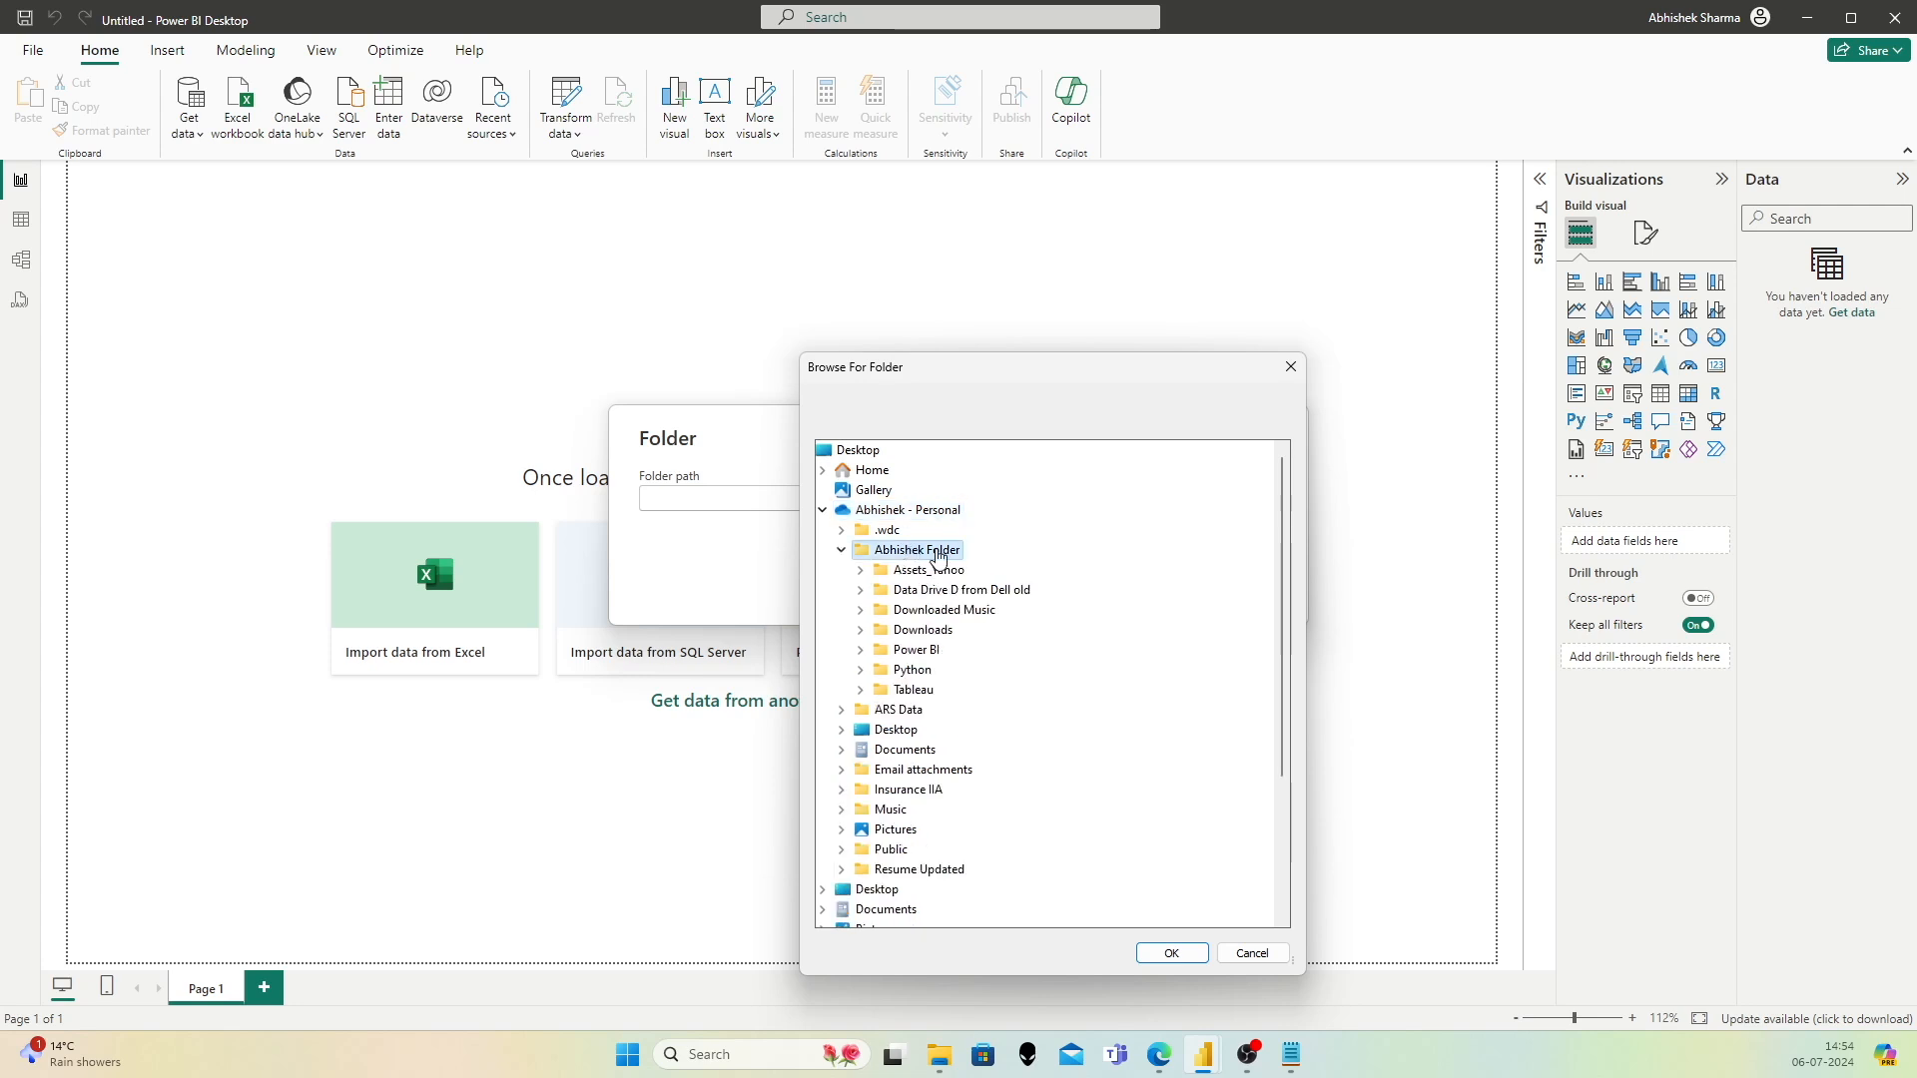
click(946, 572)
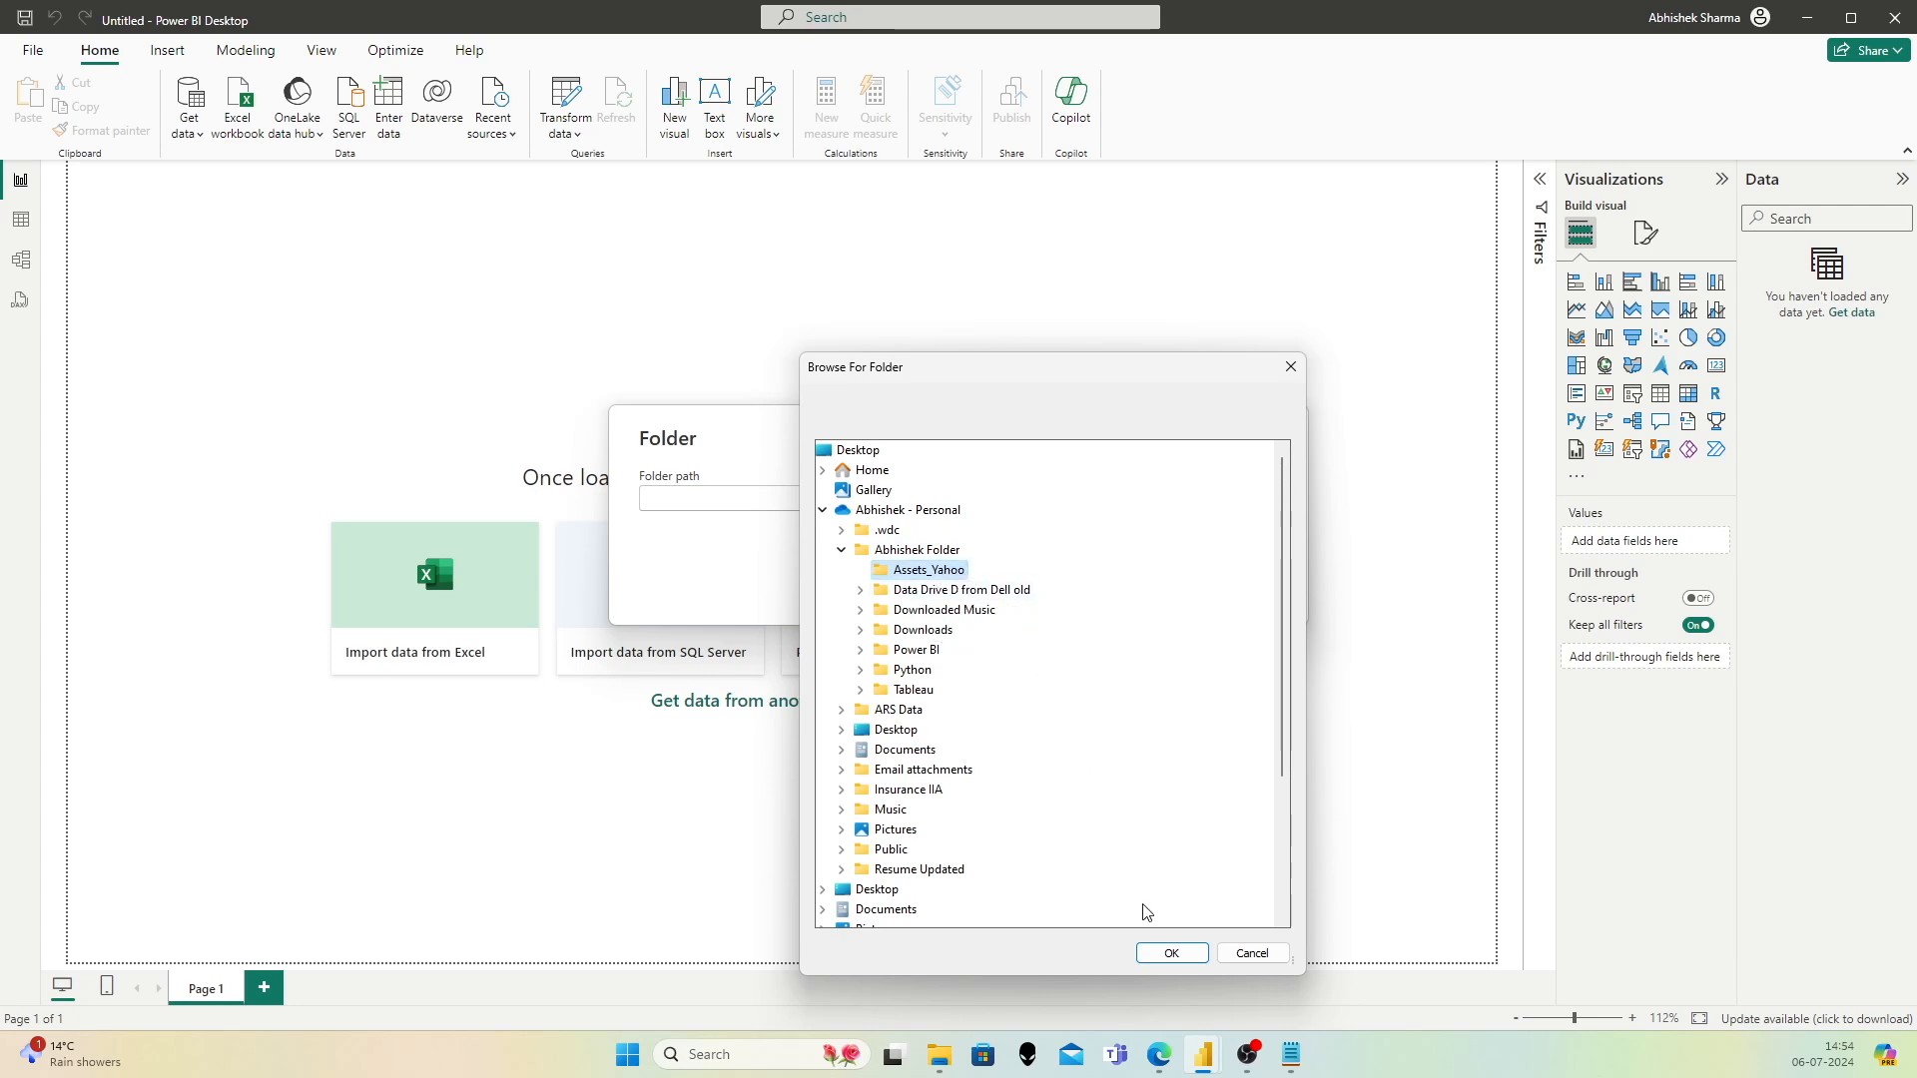
click(1168, 952)
click(1161, 593)
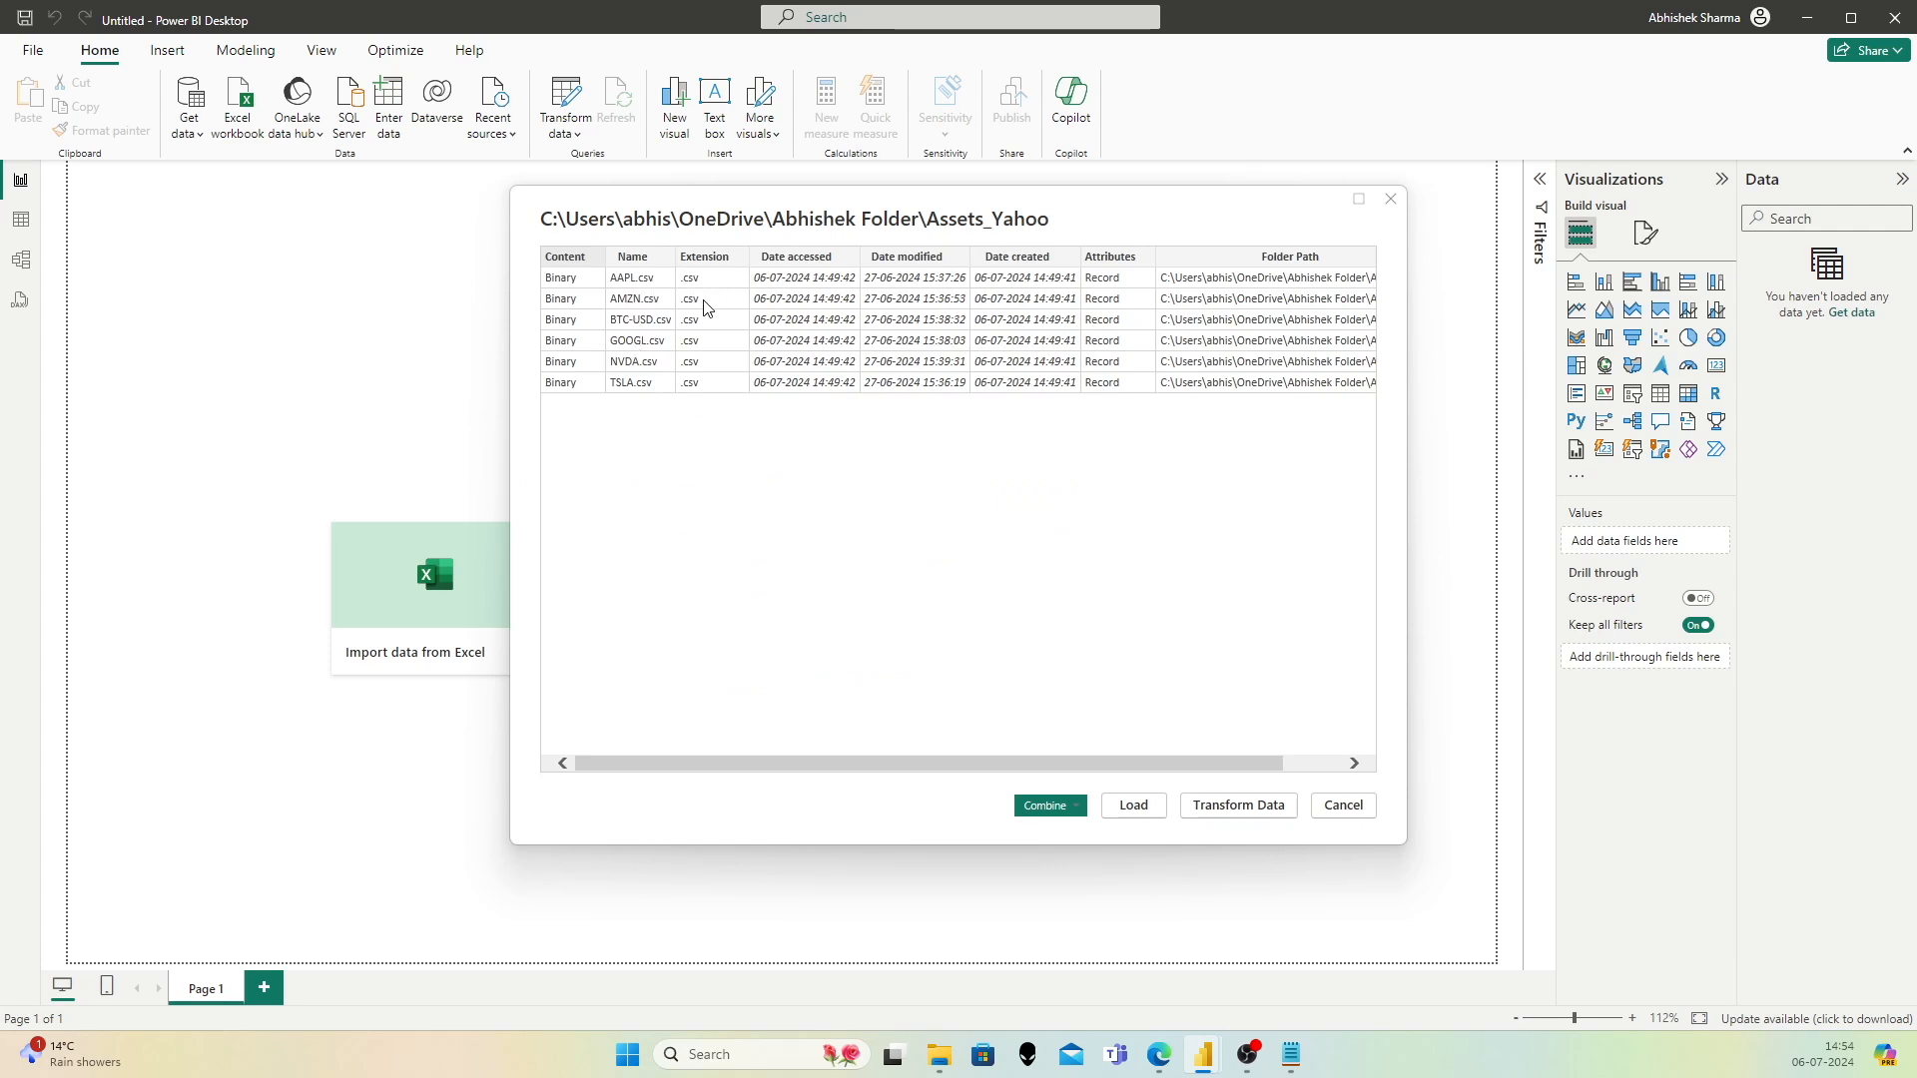
click(1238, 806)
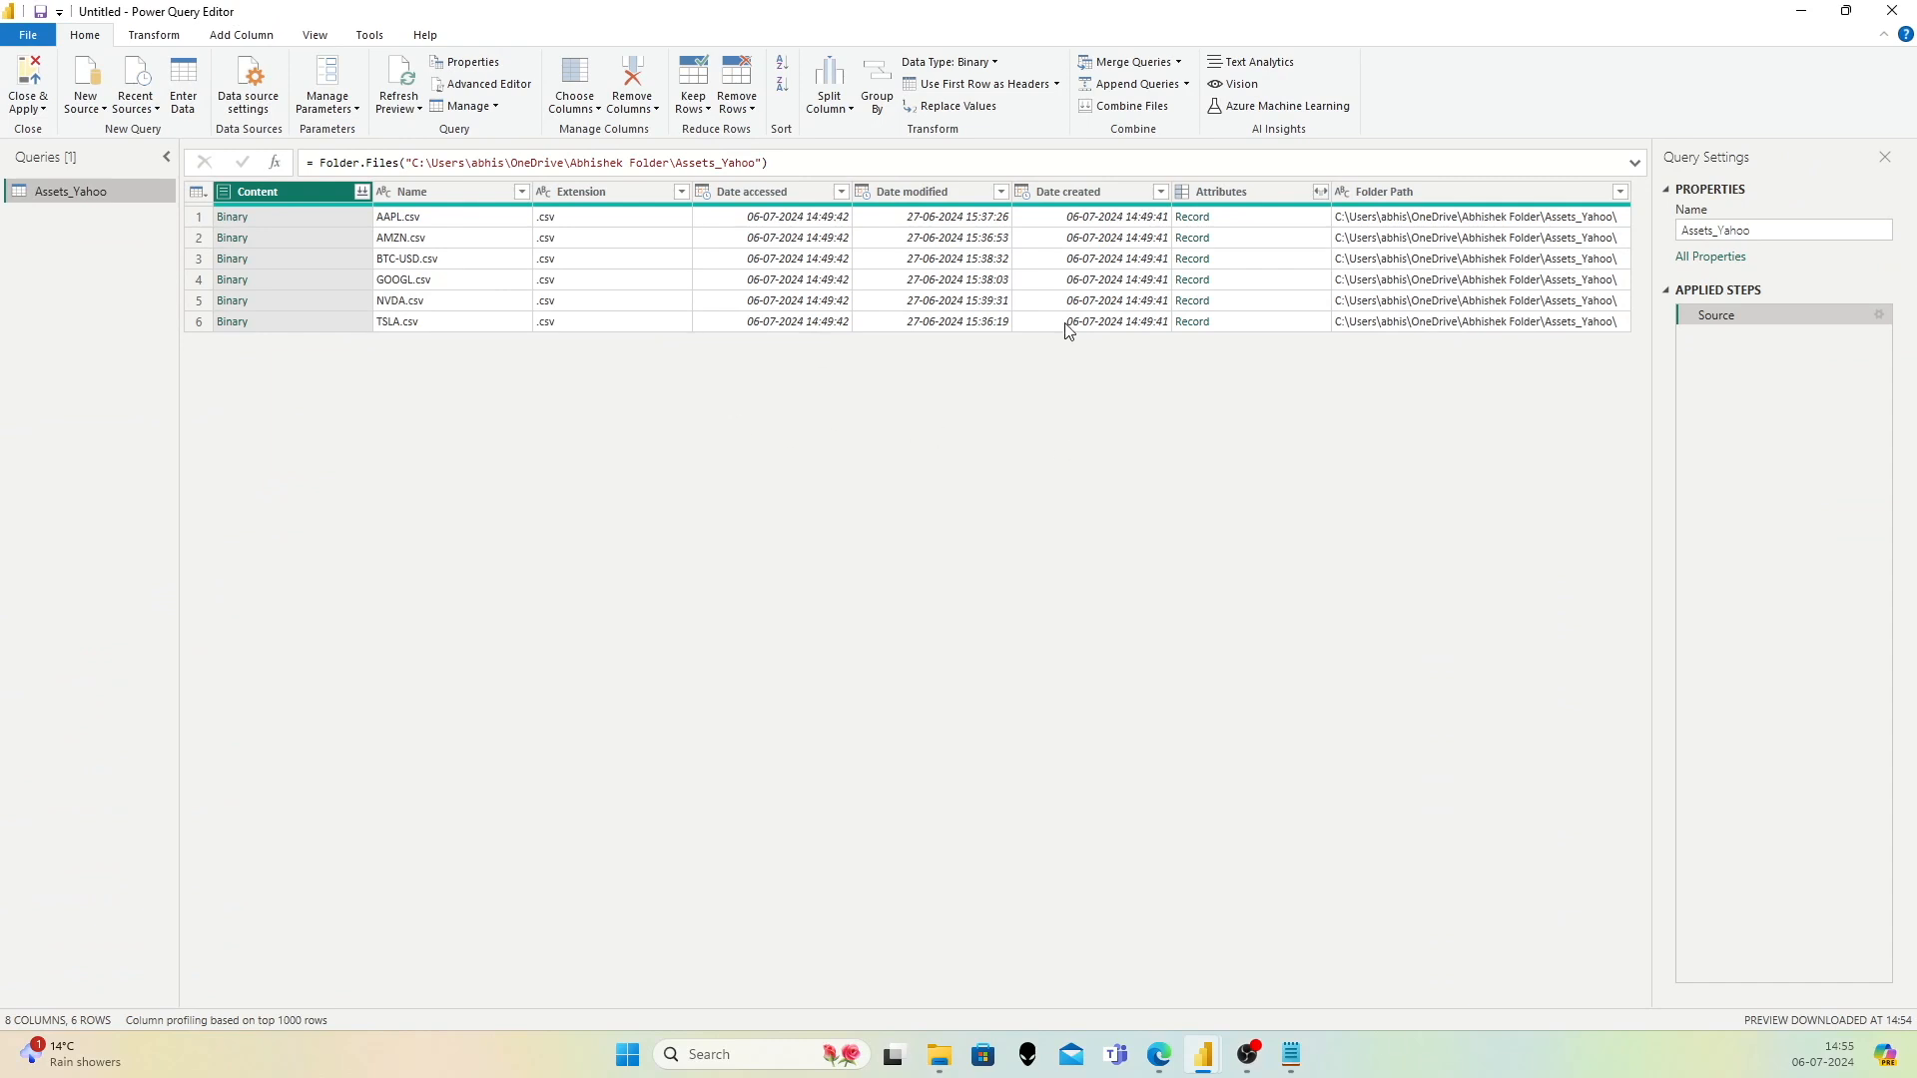
Step: Combine the folder's CSV files with the first file as sample and comma delimiter, keeping every file selected in the Source.Name filter
click(362, 192)
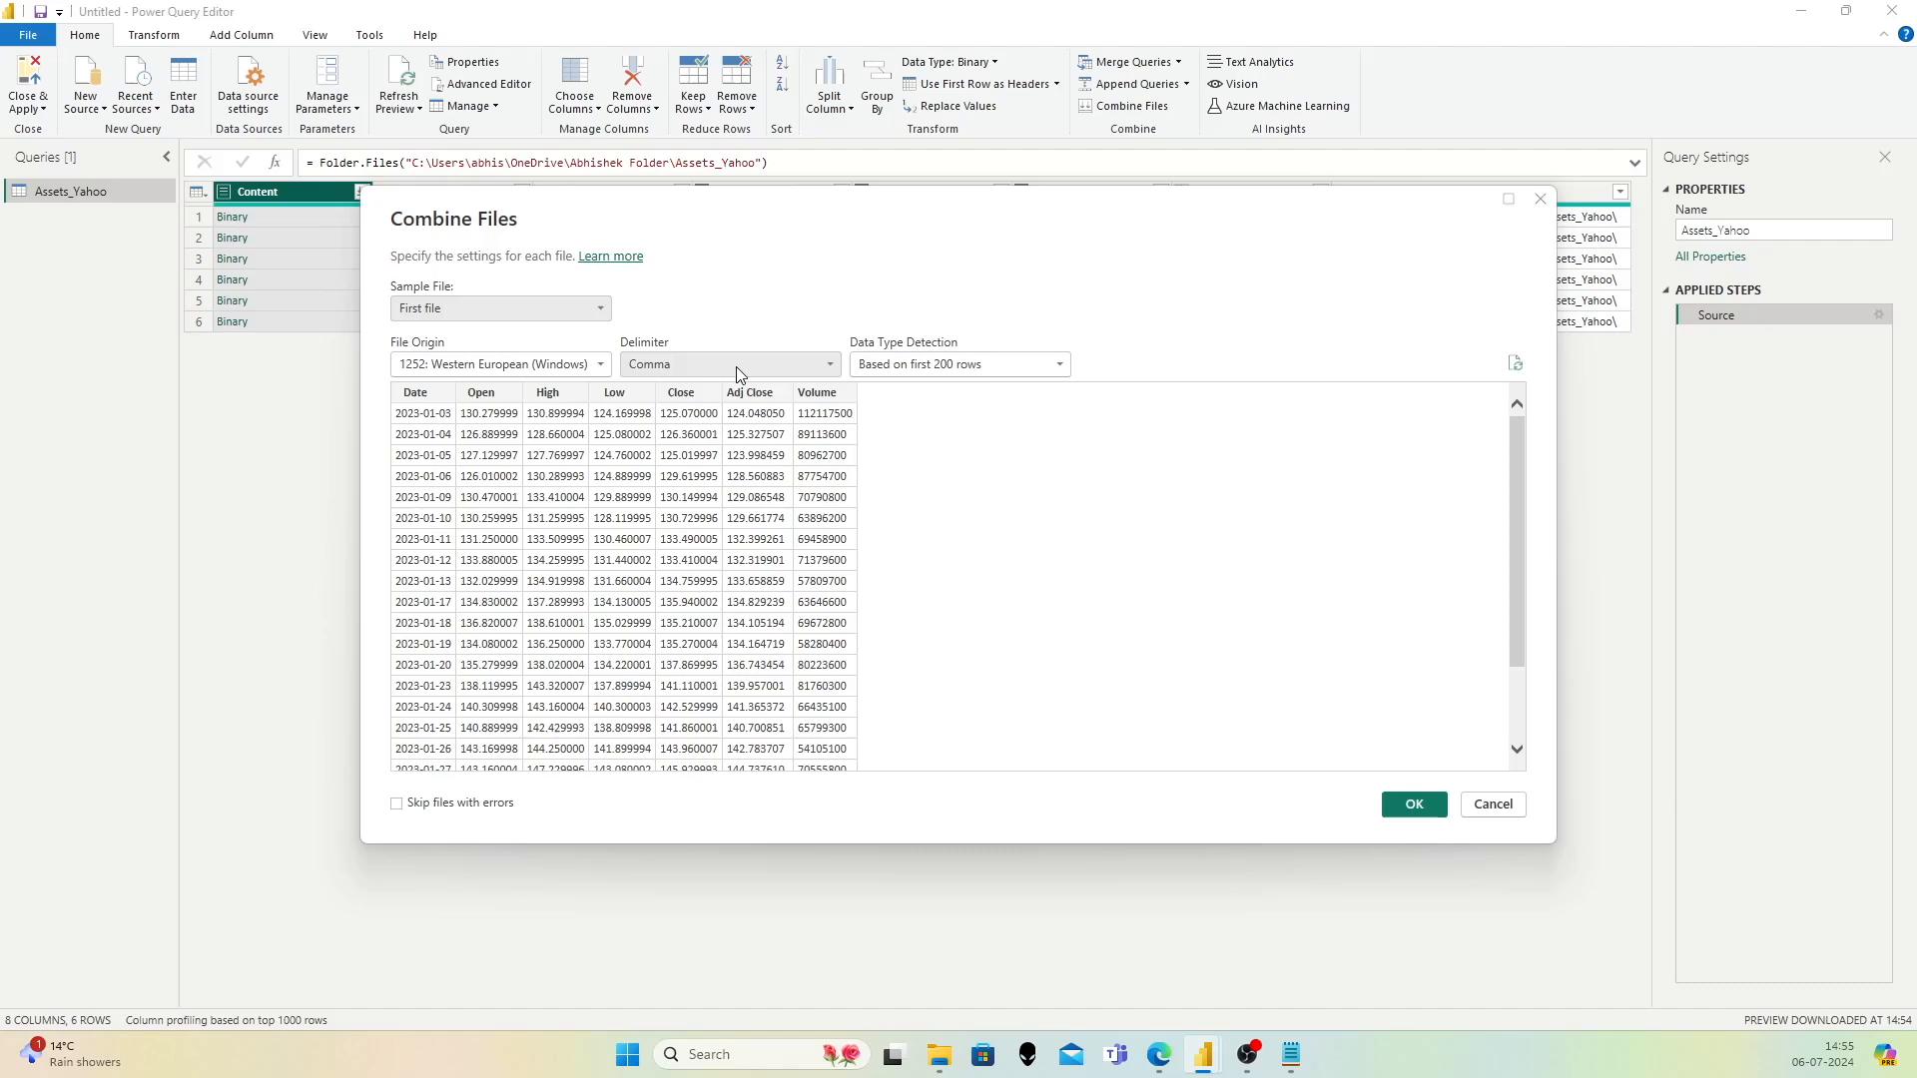
click(1426, 804)
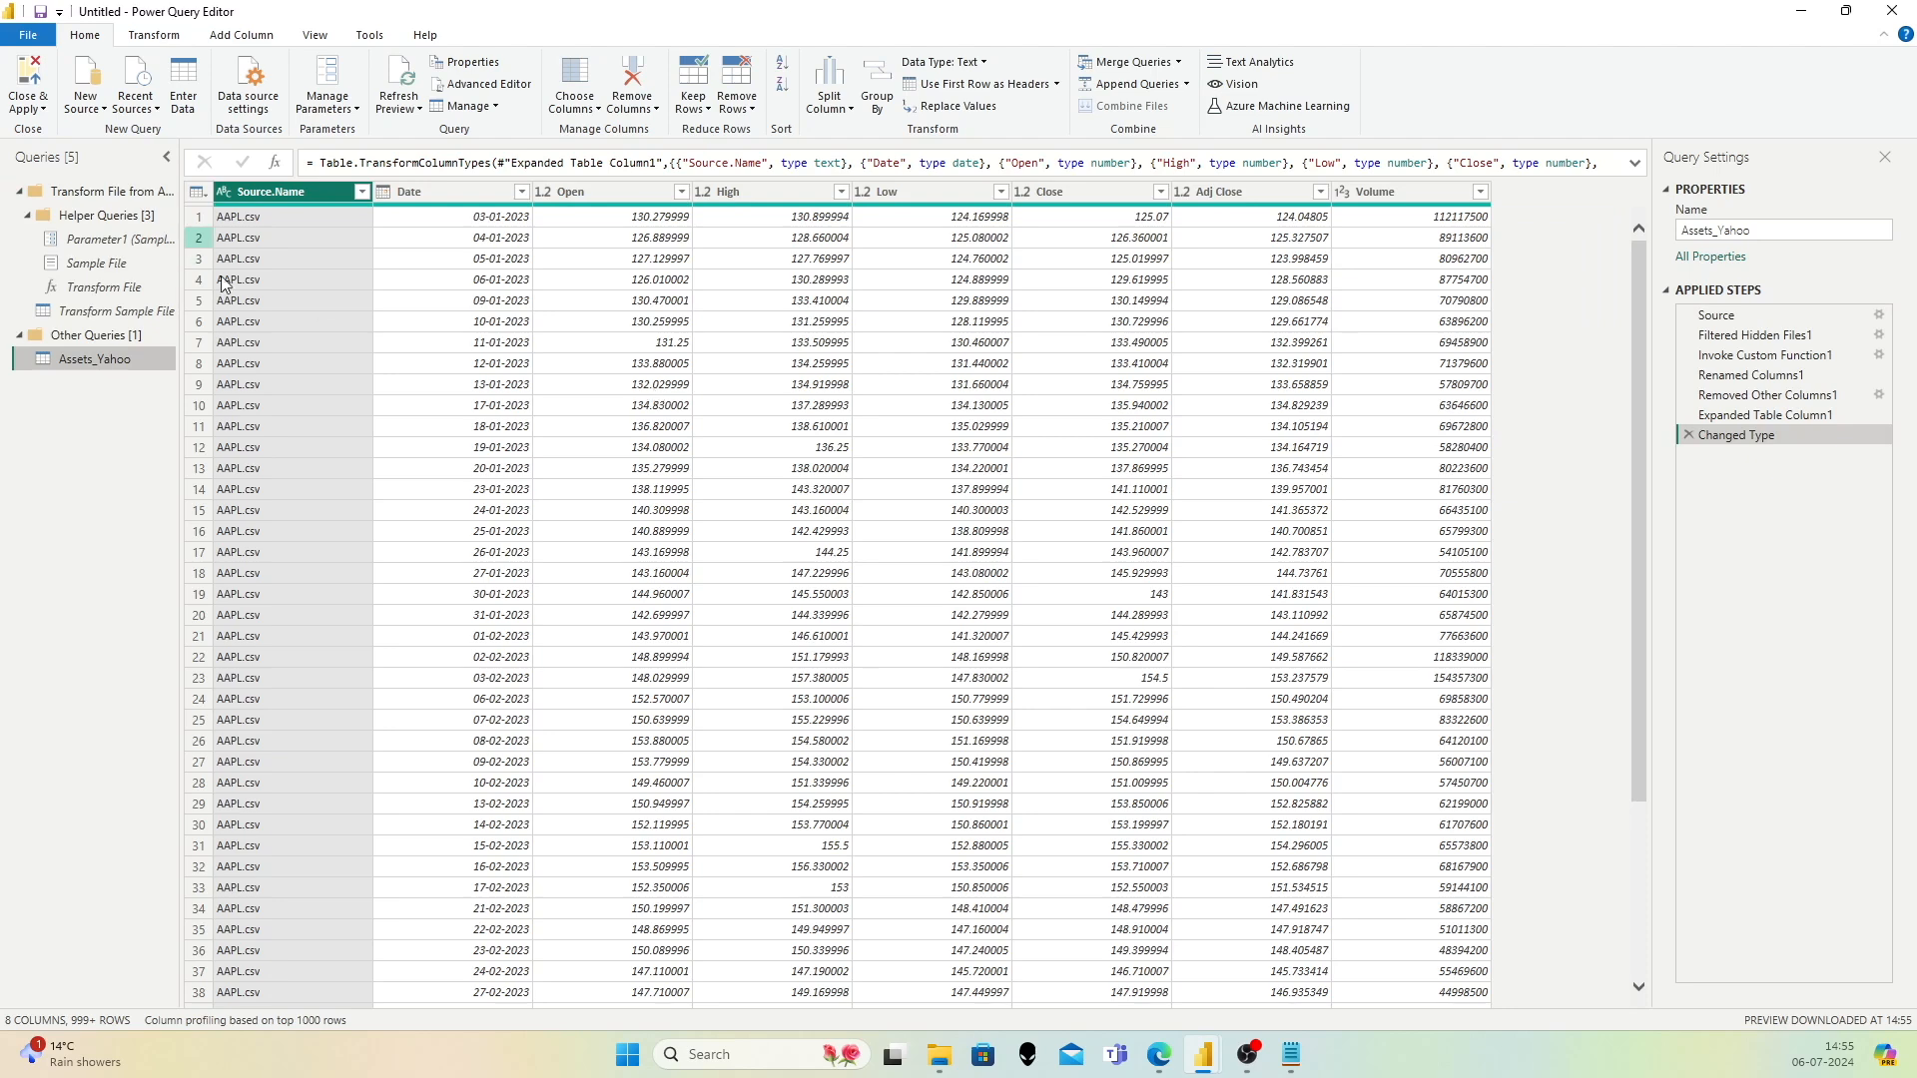
scroll(323, 402, down, 4)
click(362, 192)
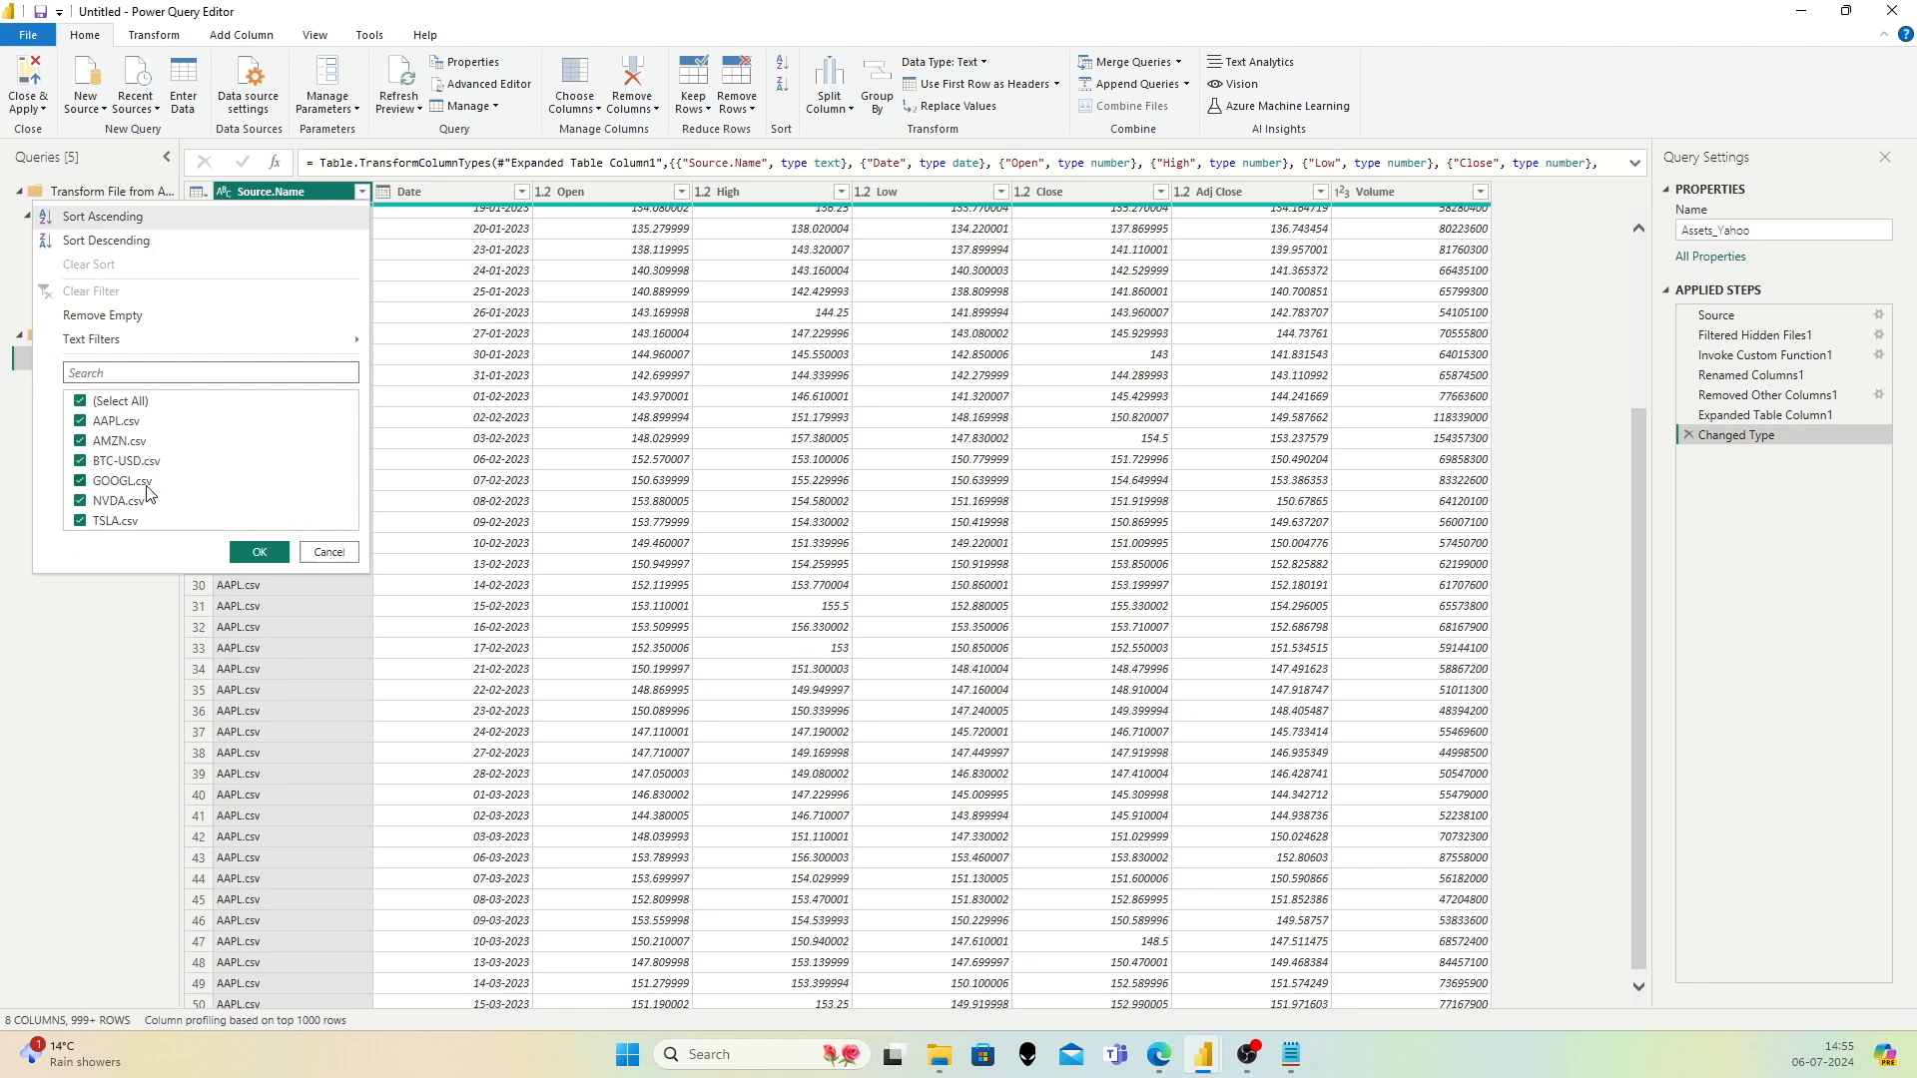
click(262, 553)
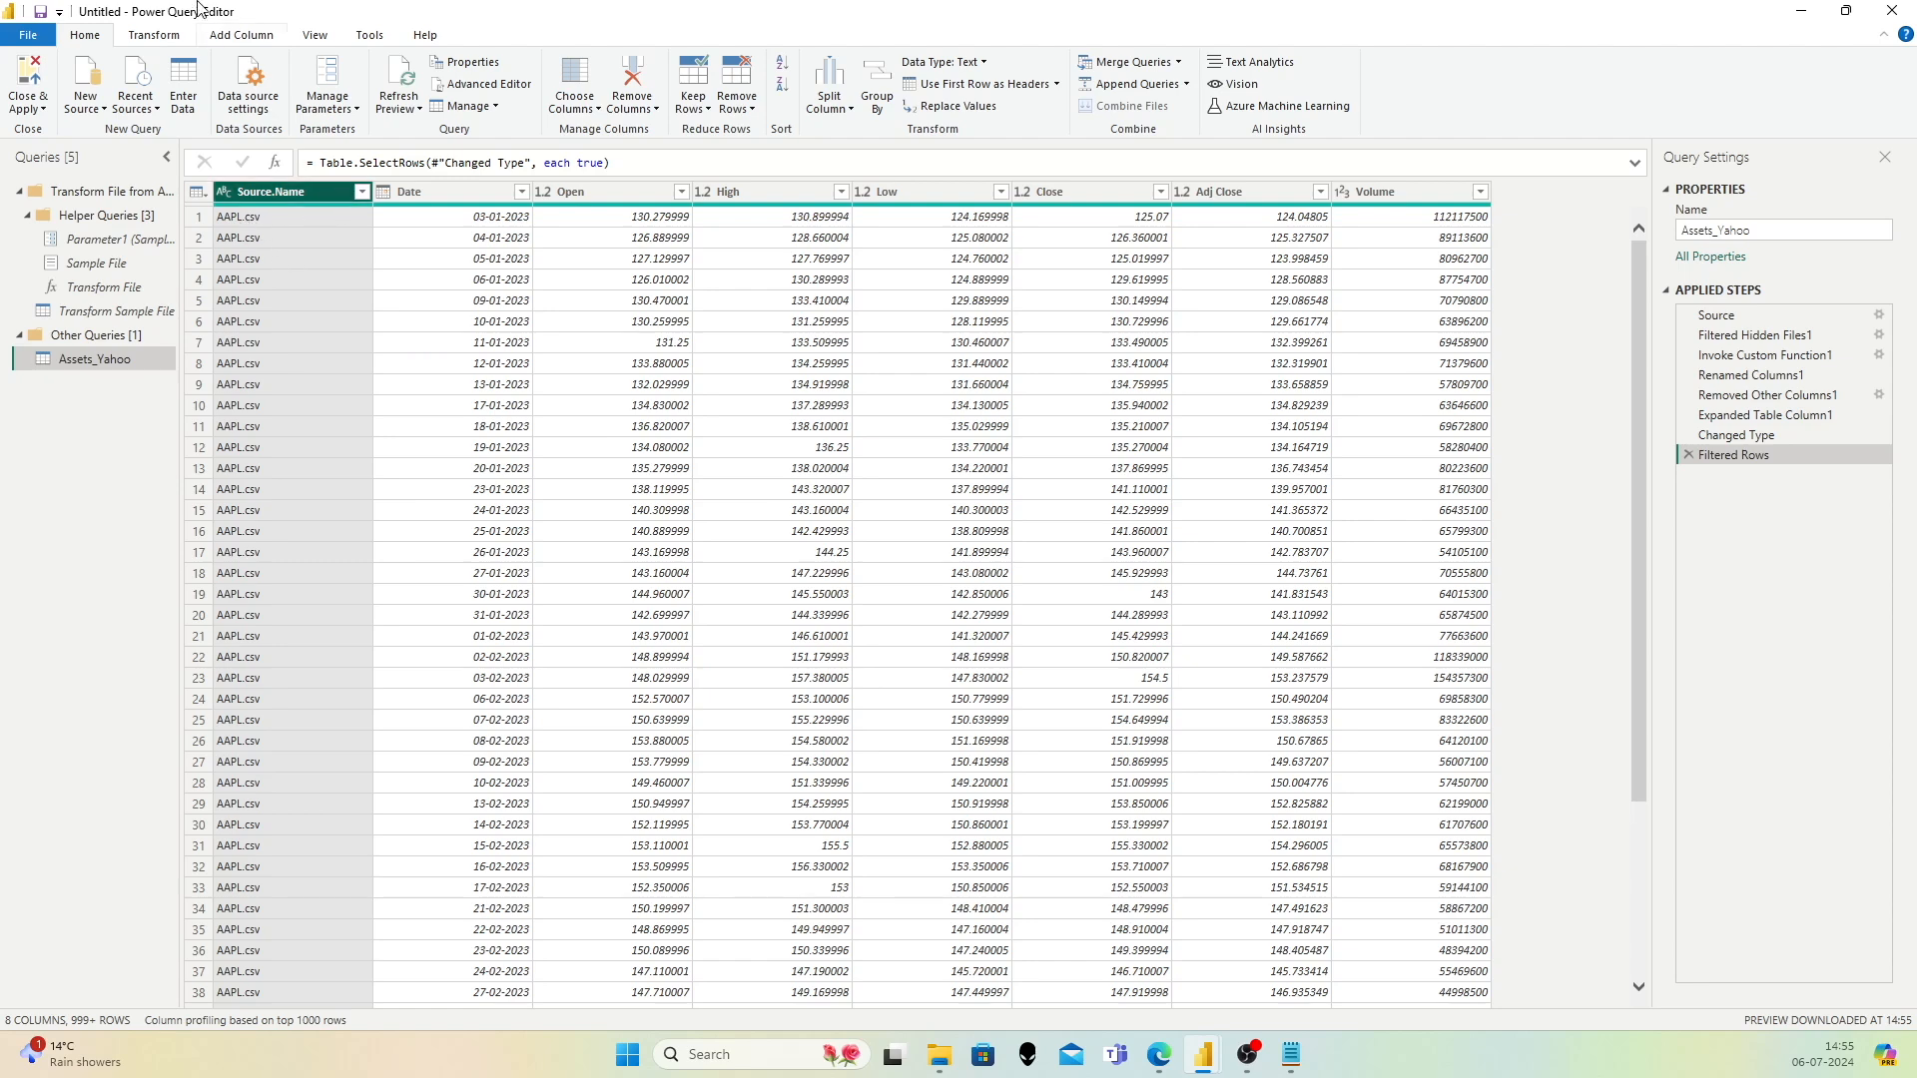
Step: Split the Source.Name column at each occurrence of the custom delimiter "." and check the distinct values in Source.Name.1
click(155, 35)
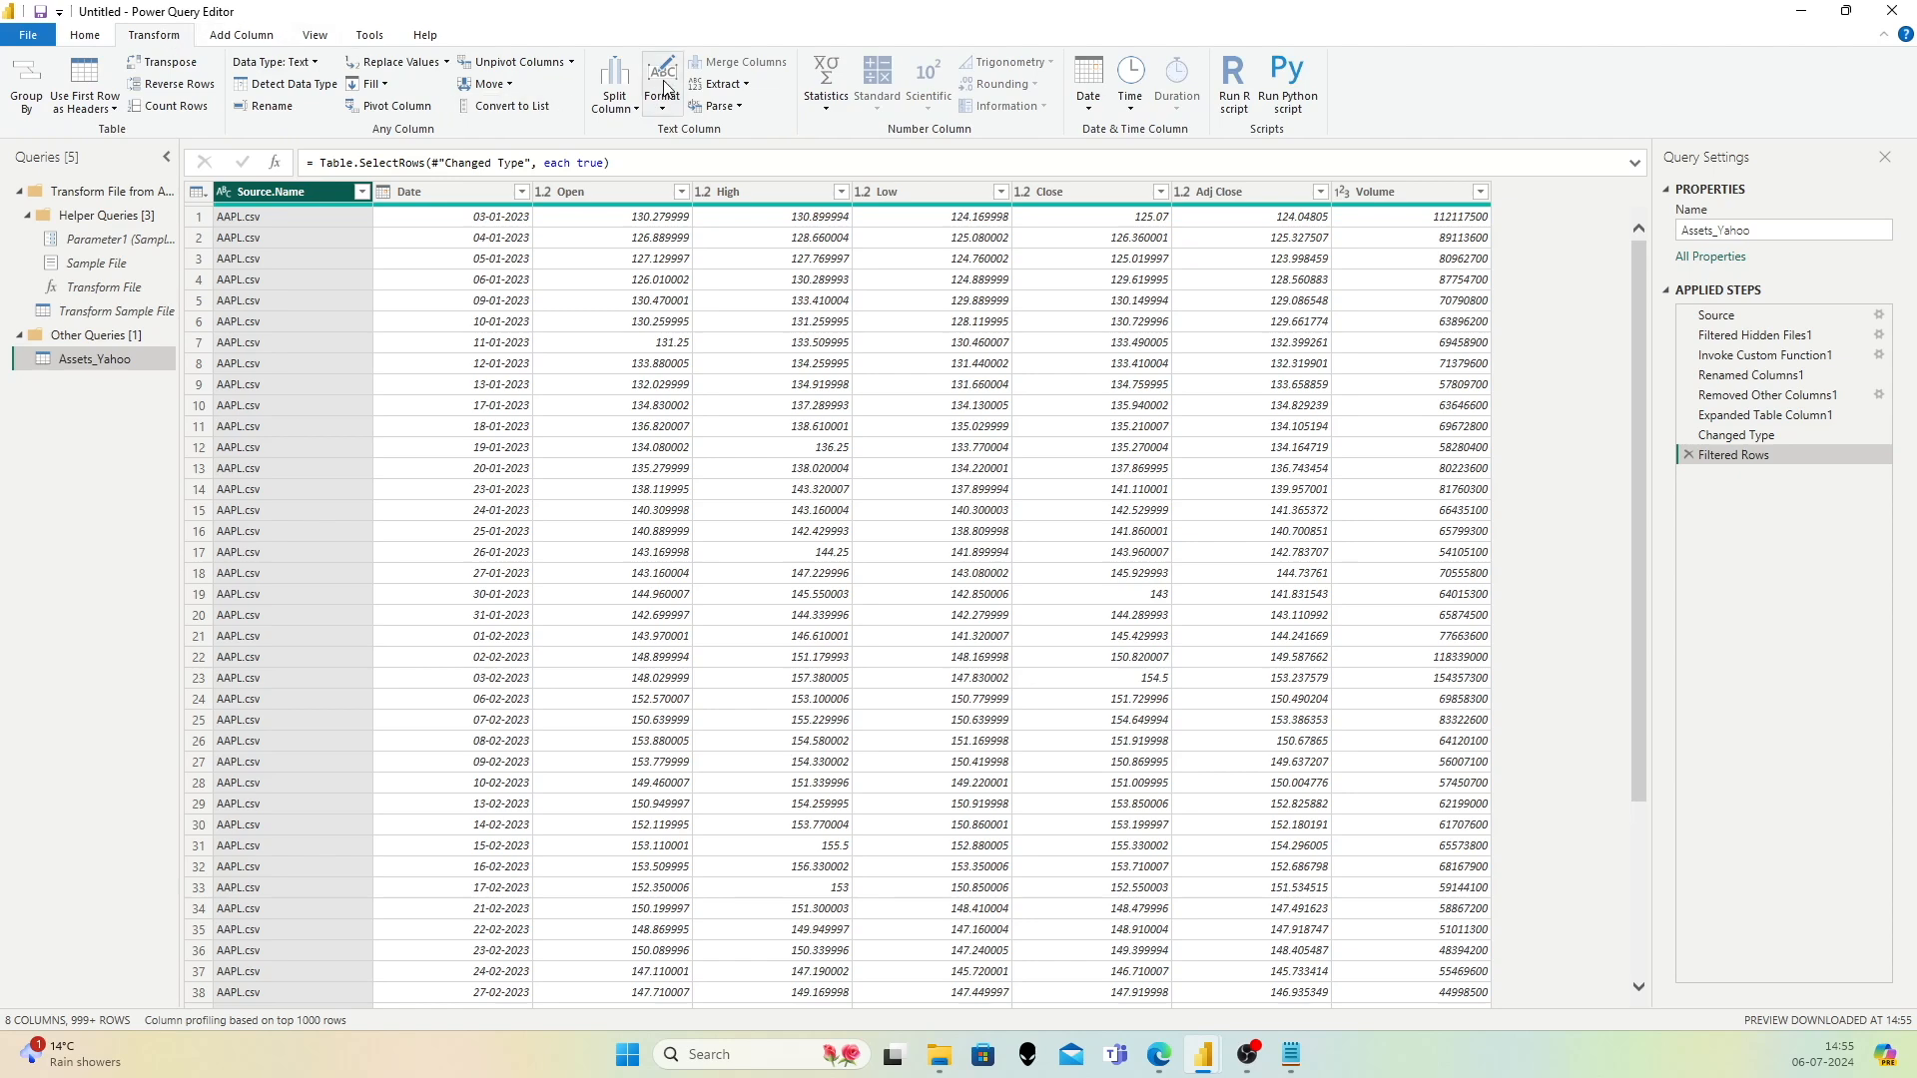
click(631, 111)
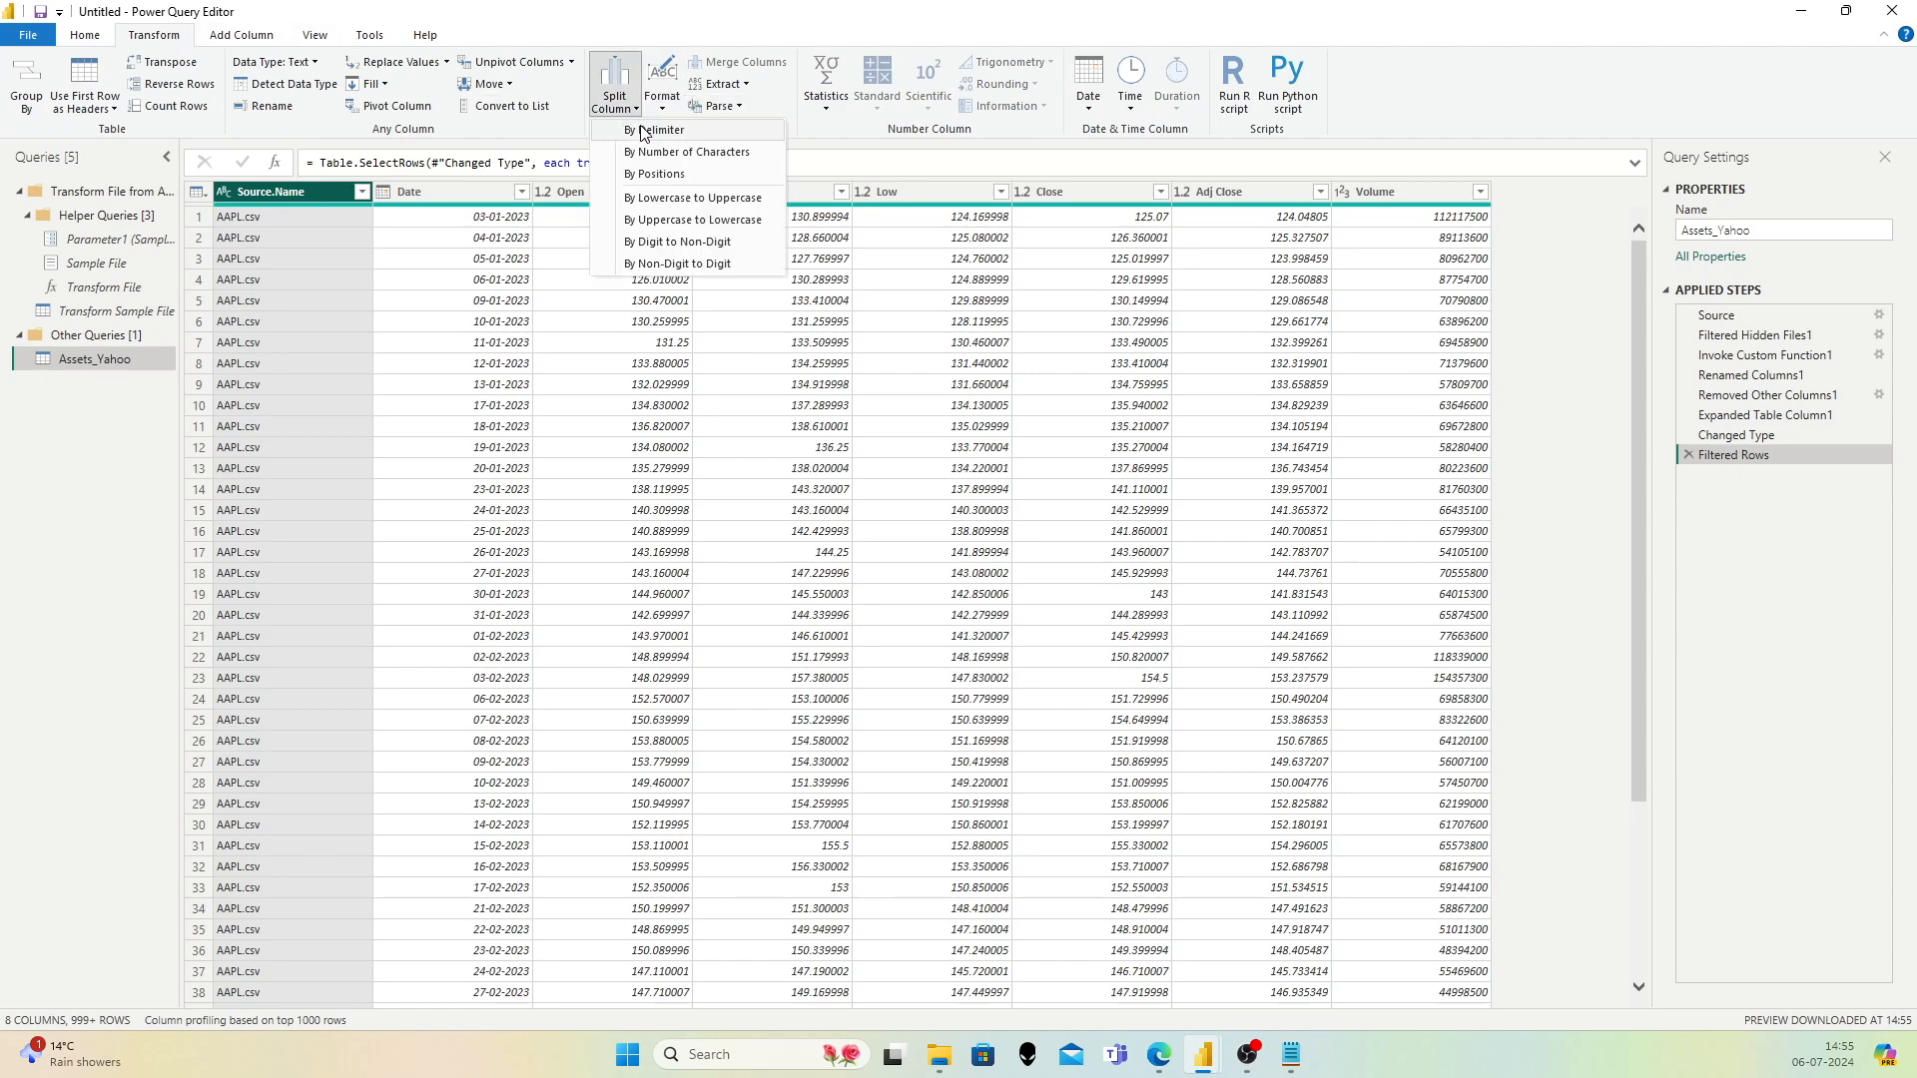
click(659, 130)
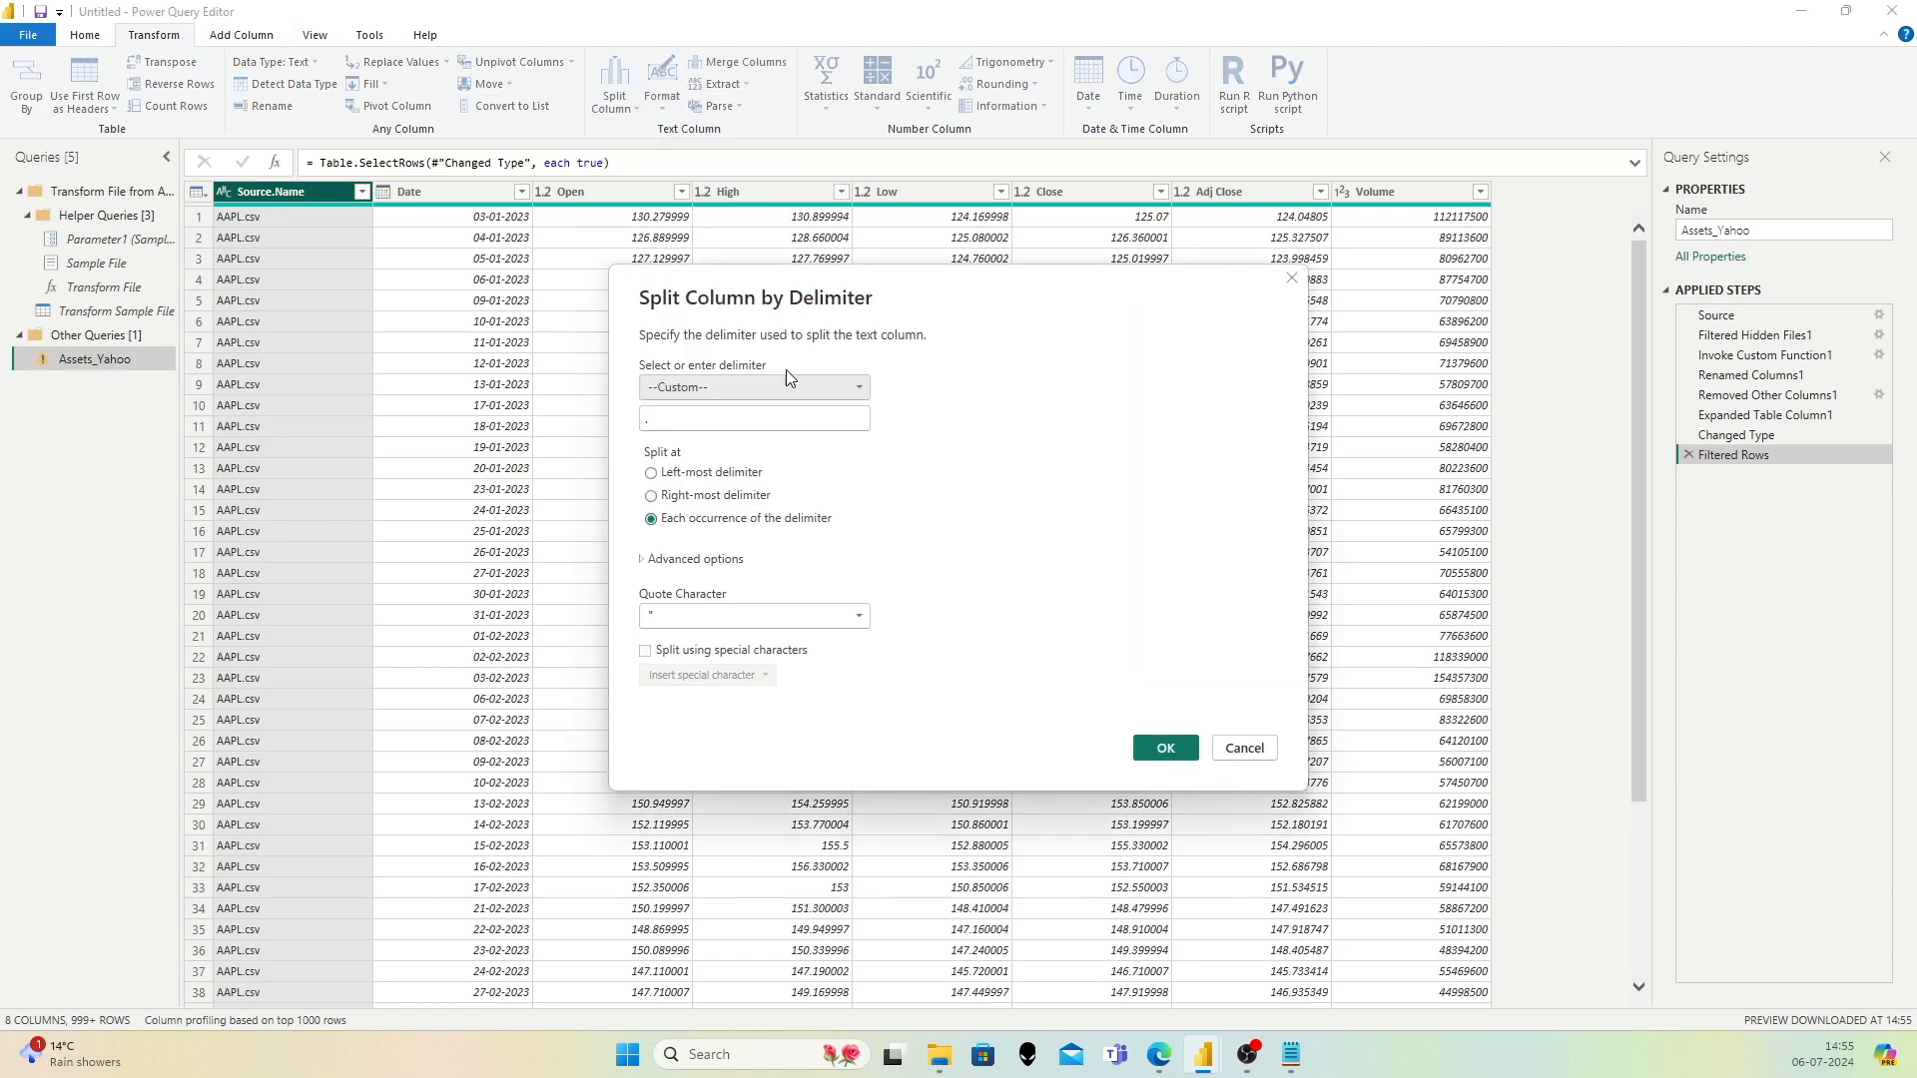
click(679, 422)
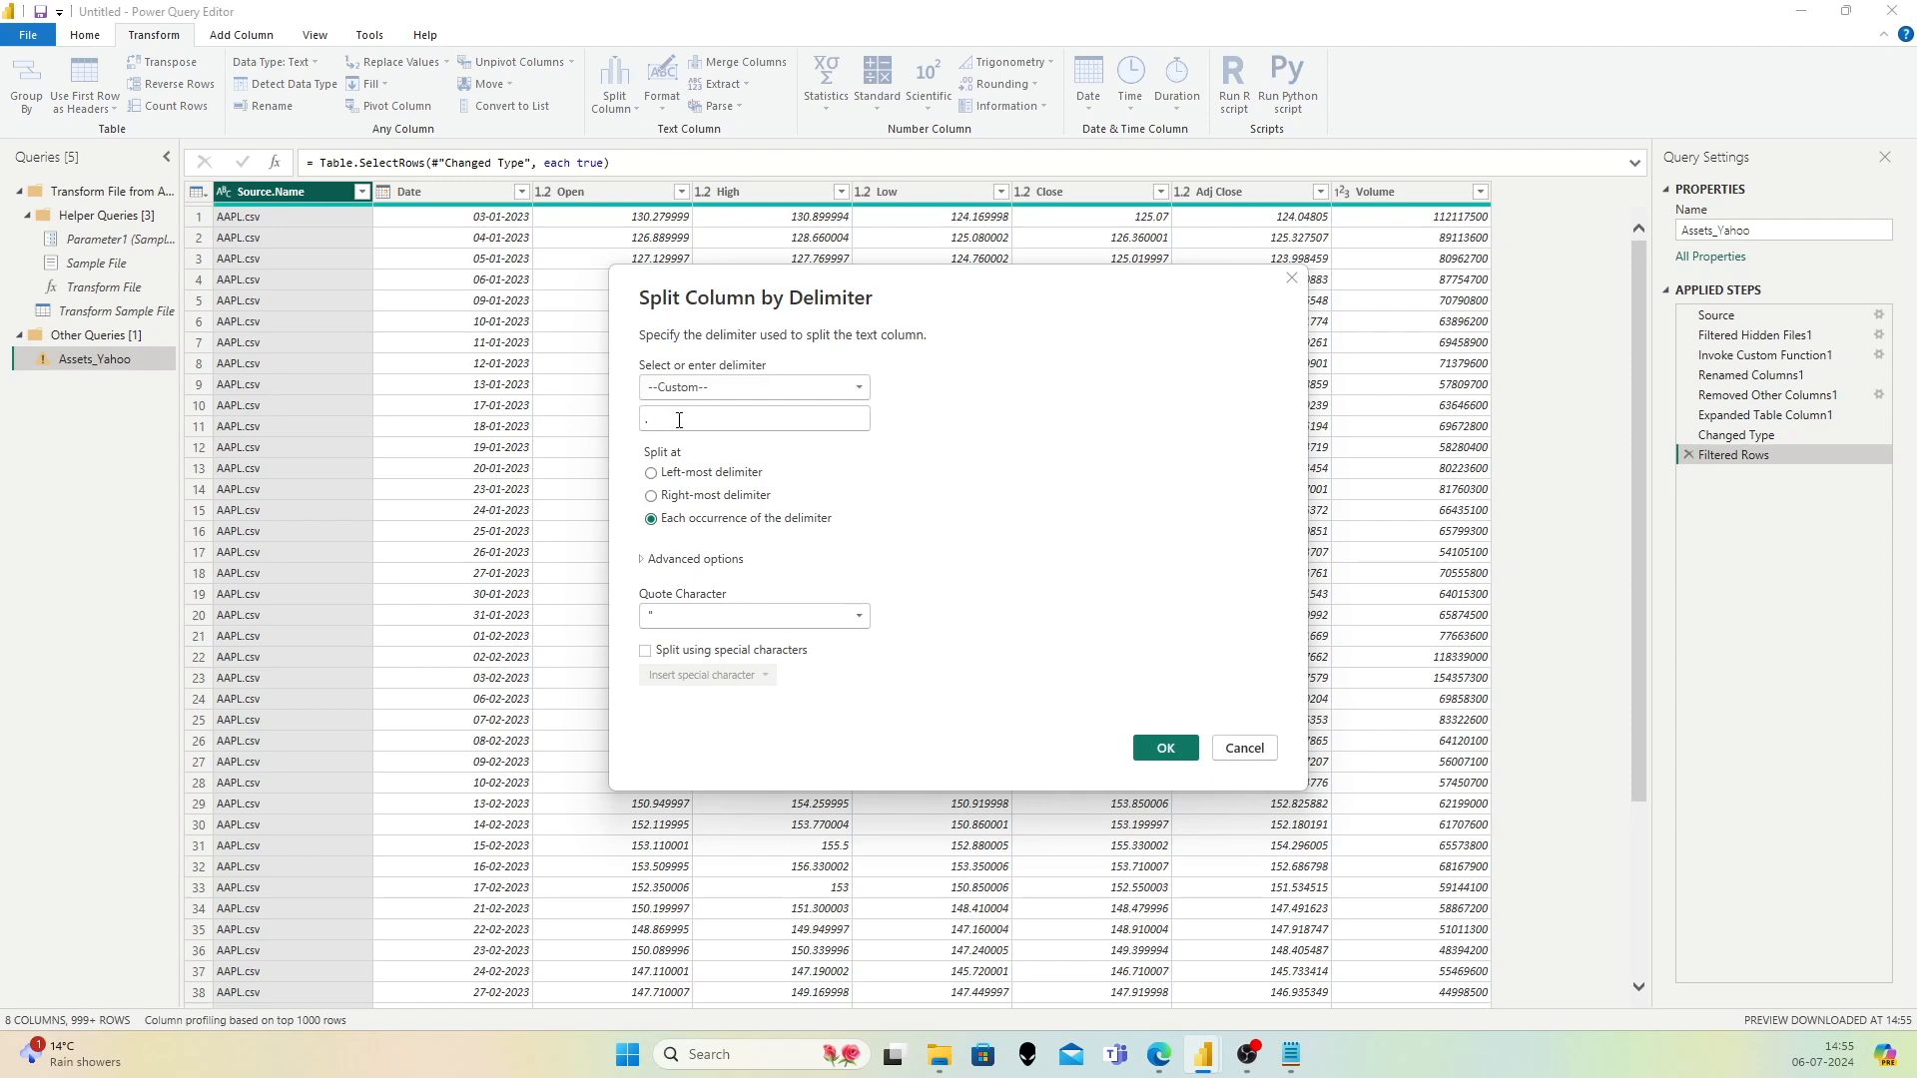
click(1162, 749)
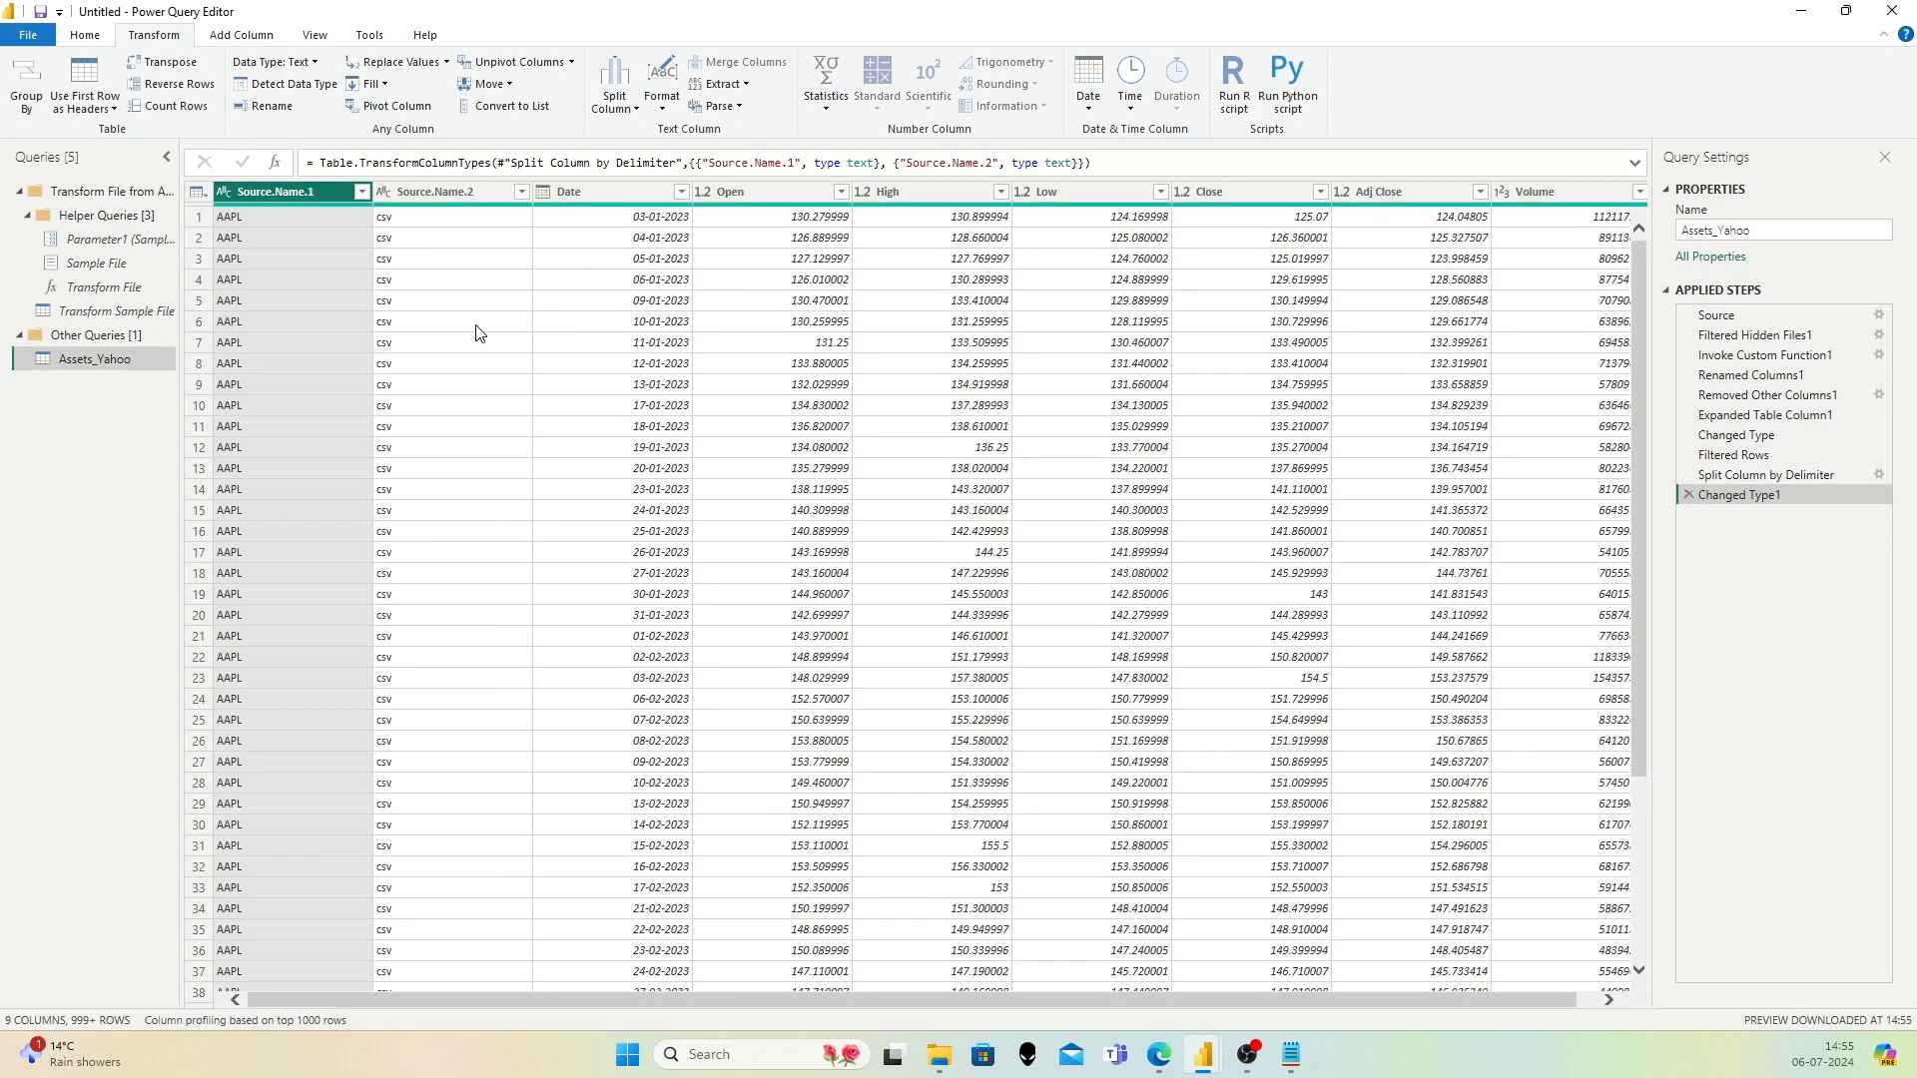
click(361, 192)
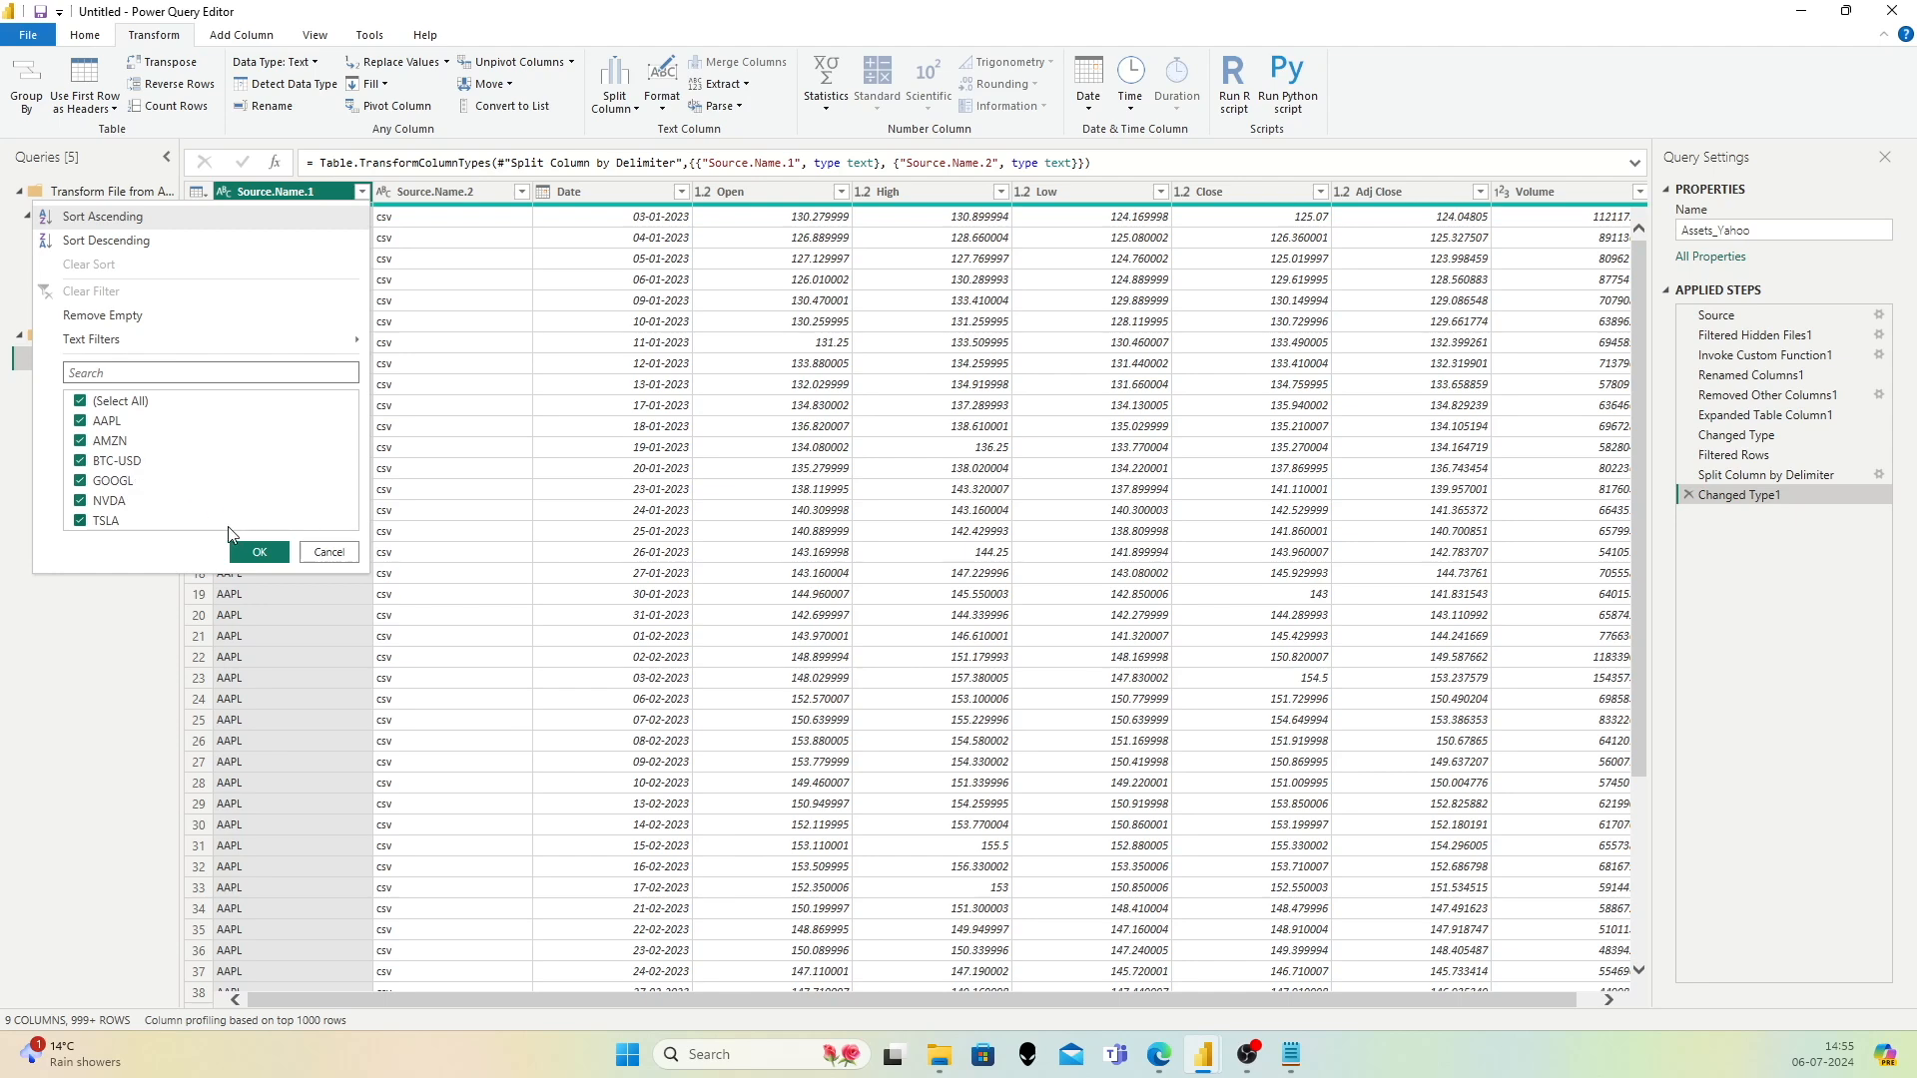
click(329, 552)
Step: Remove the Source.Name.2 column and rename Source.Name.1 to Name
click(446, 194)
right_click(447, 194)
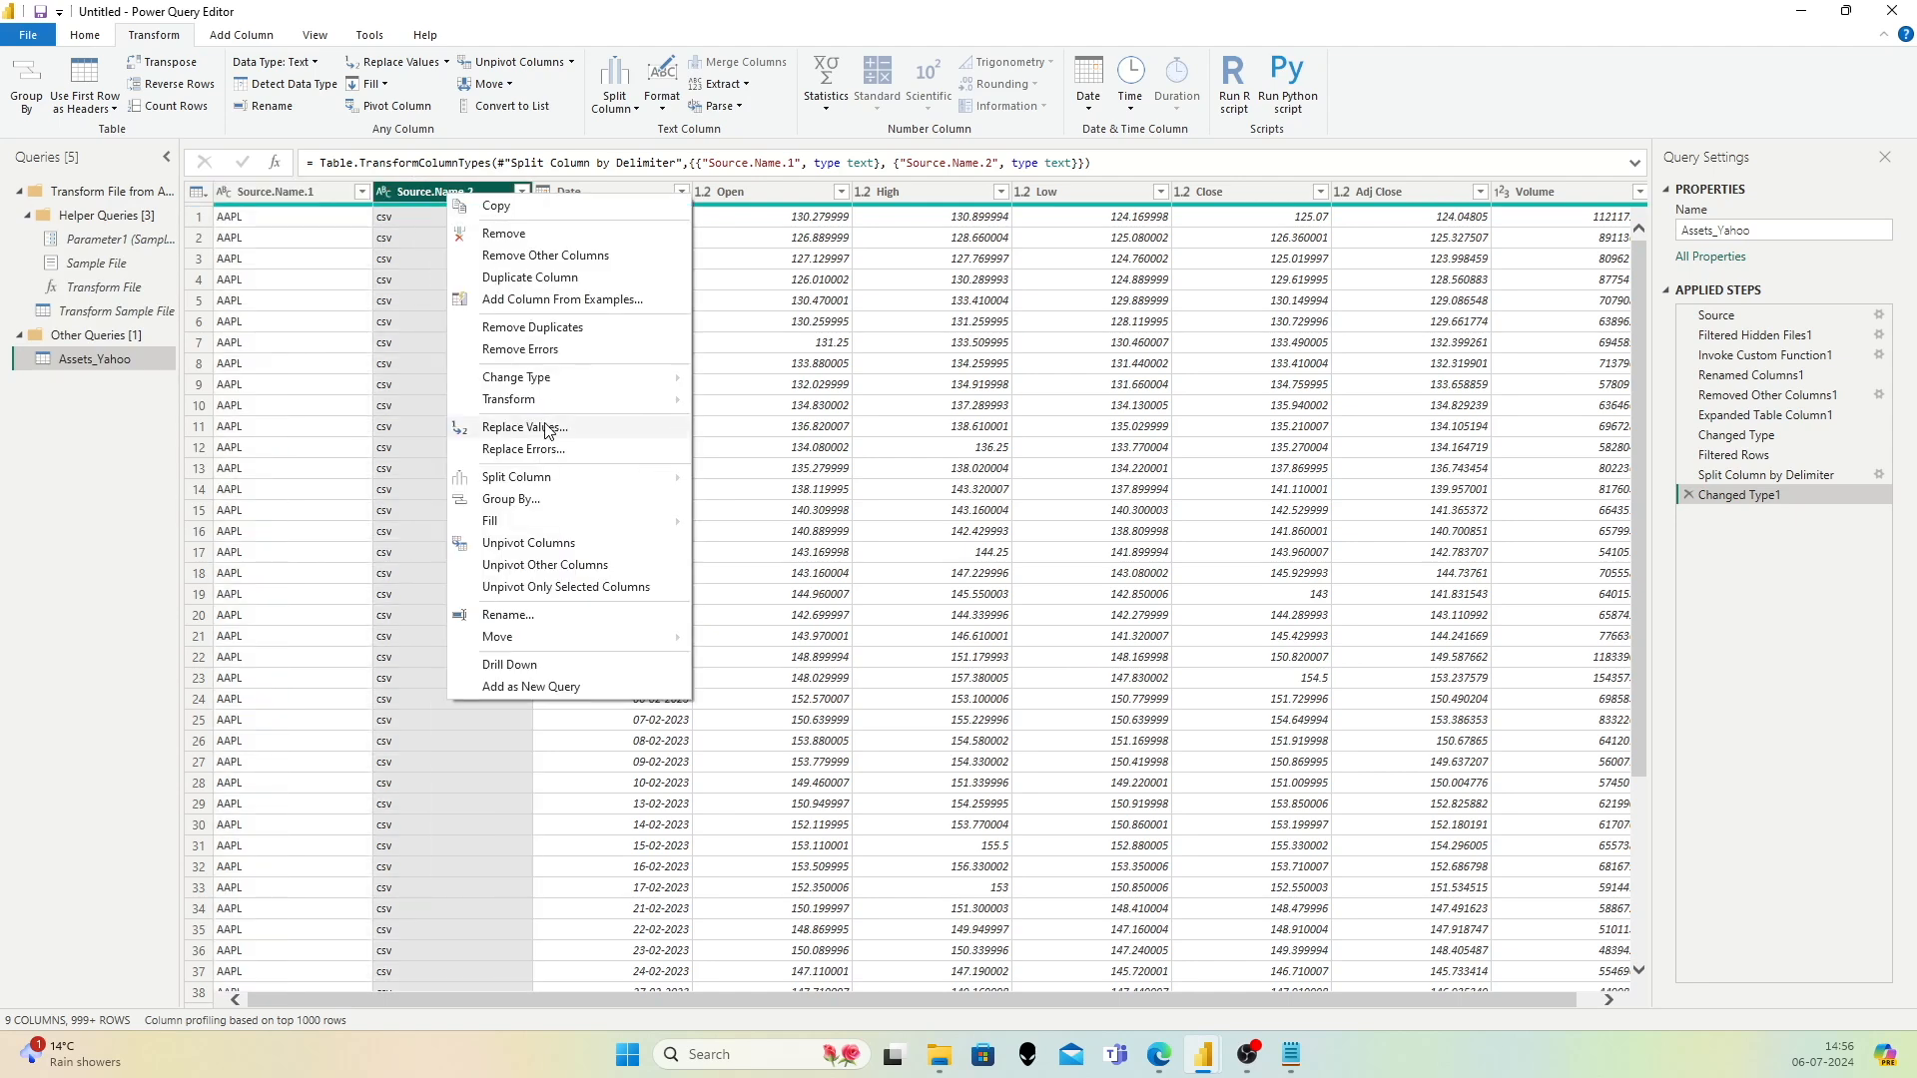
click(528, 236)
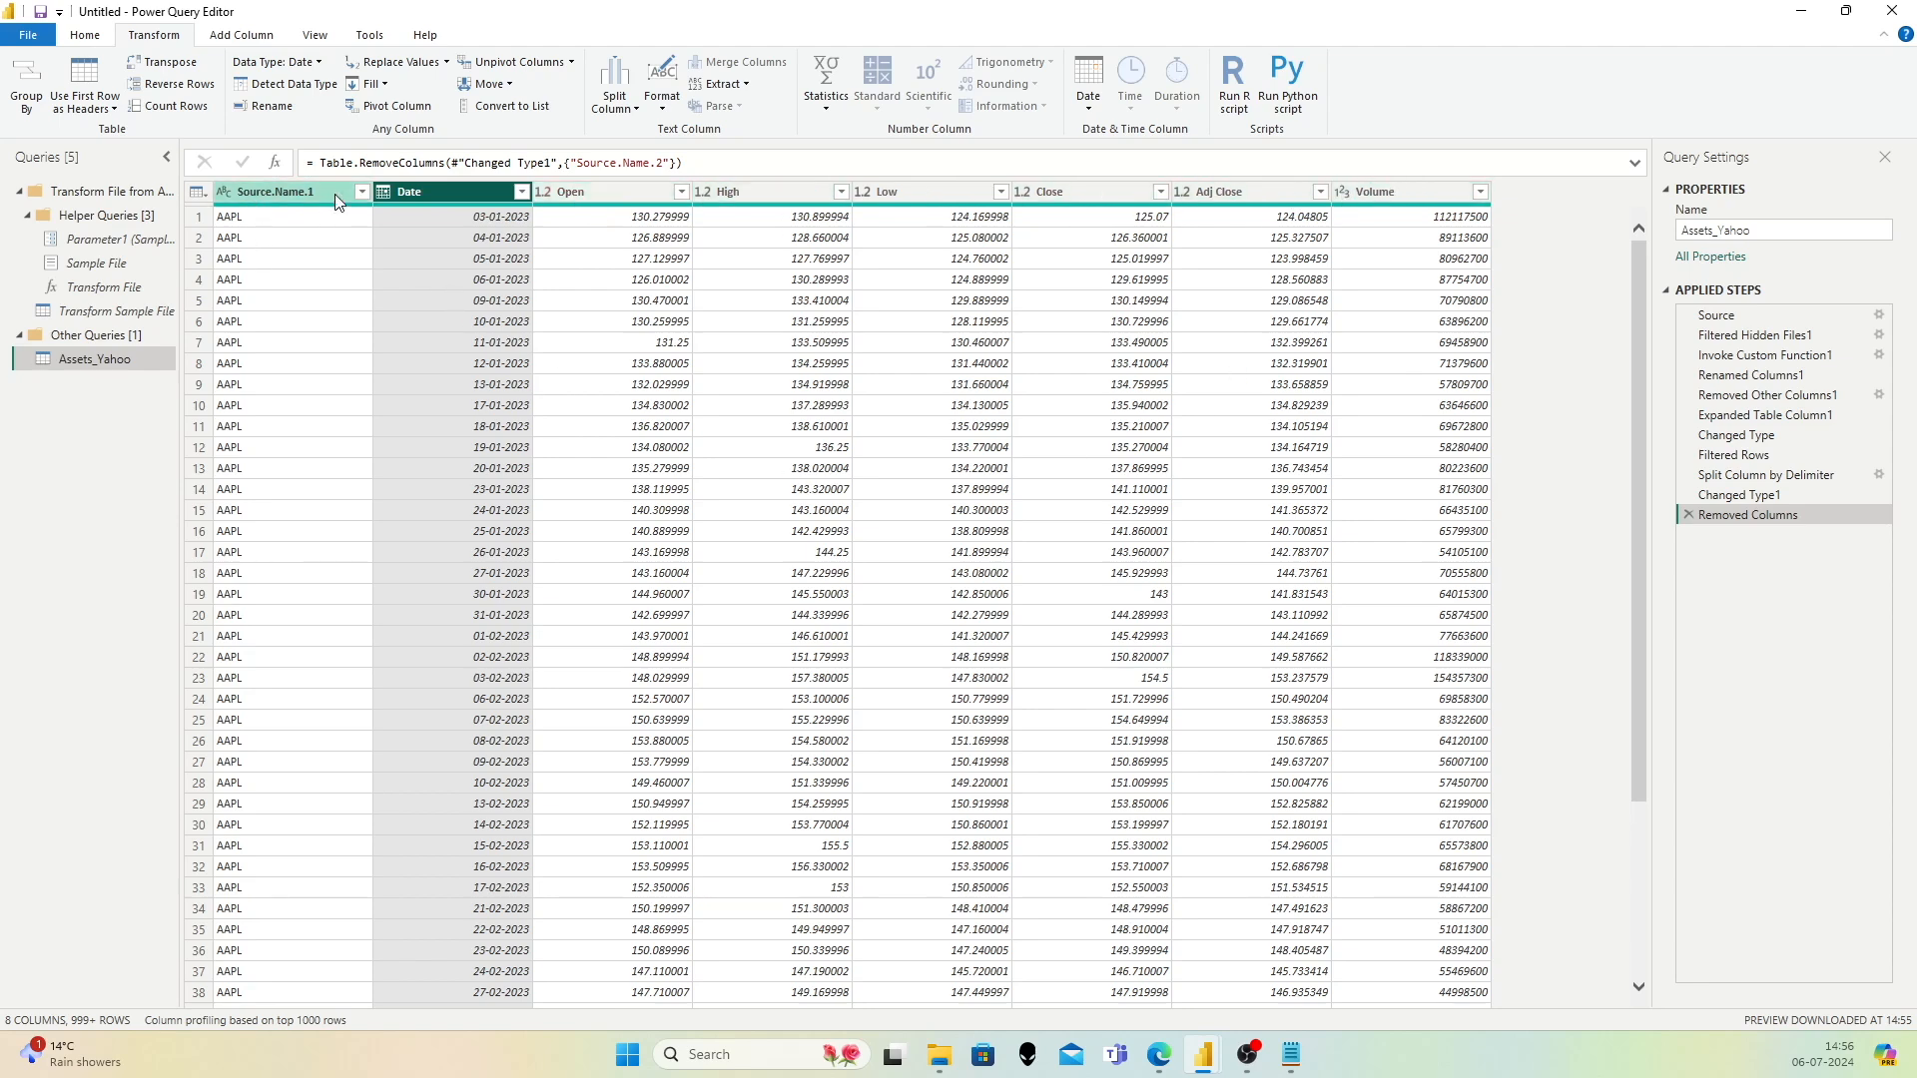
double_click(318, 192)
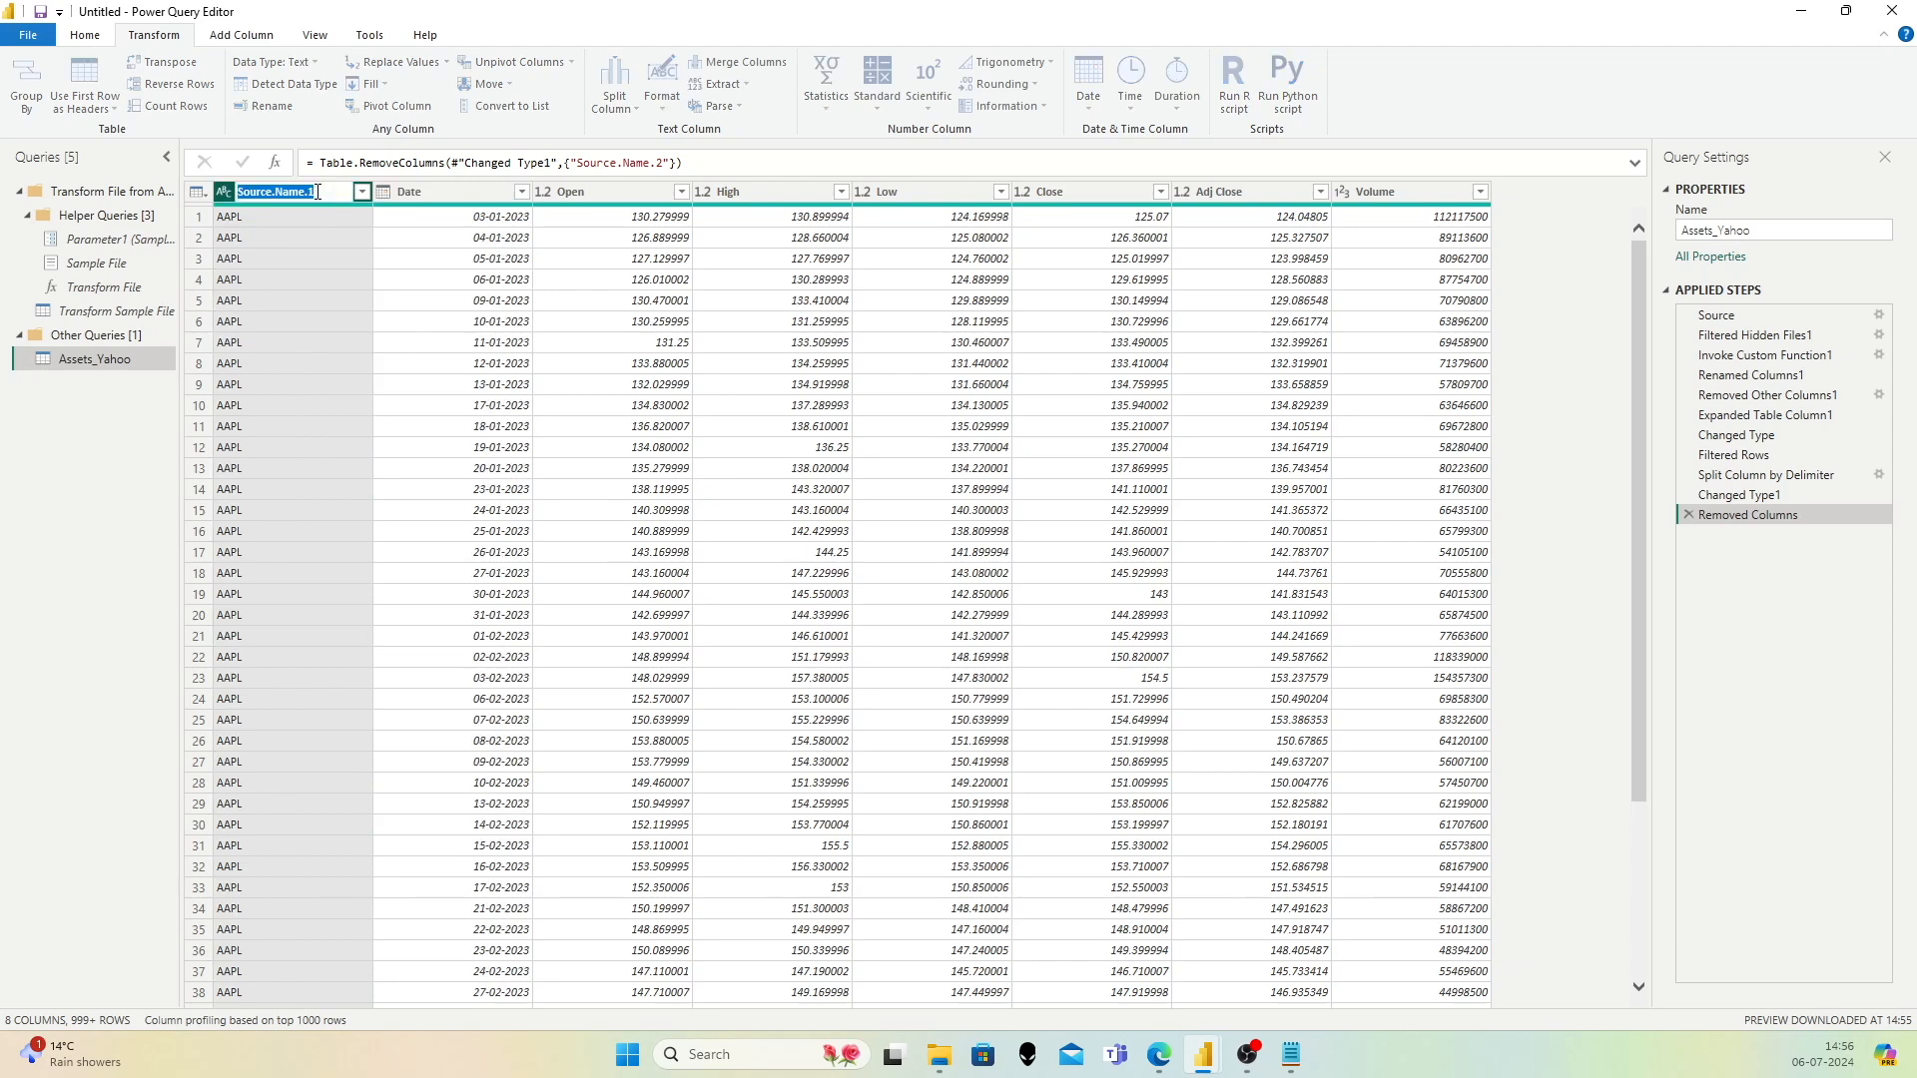
text(Name)
key(Return)
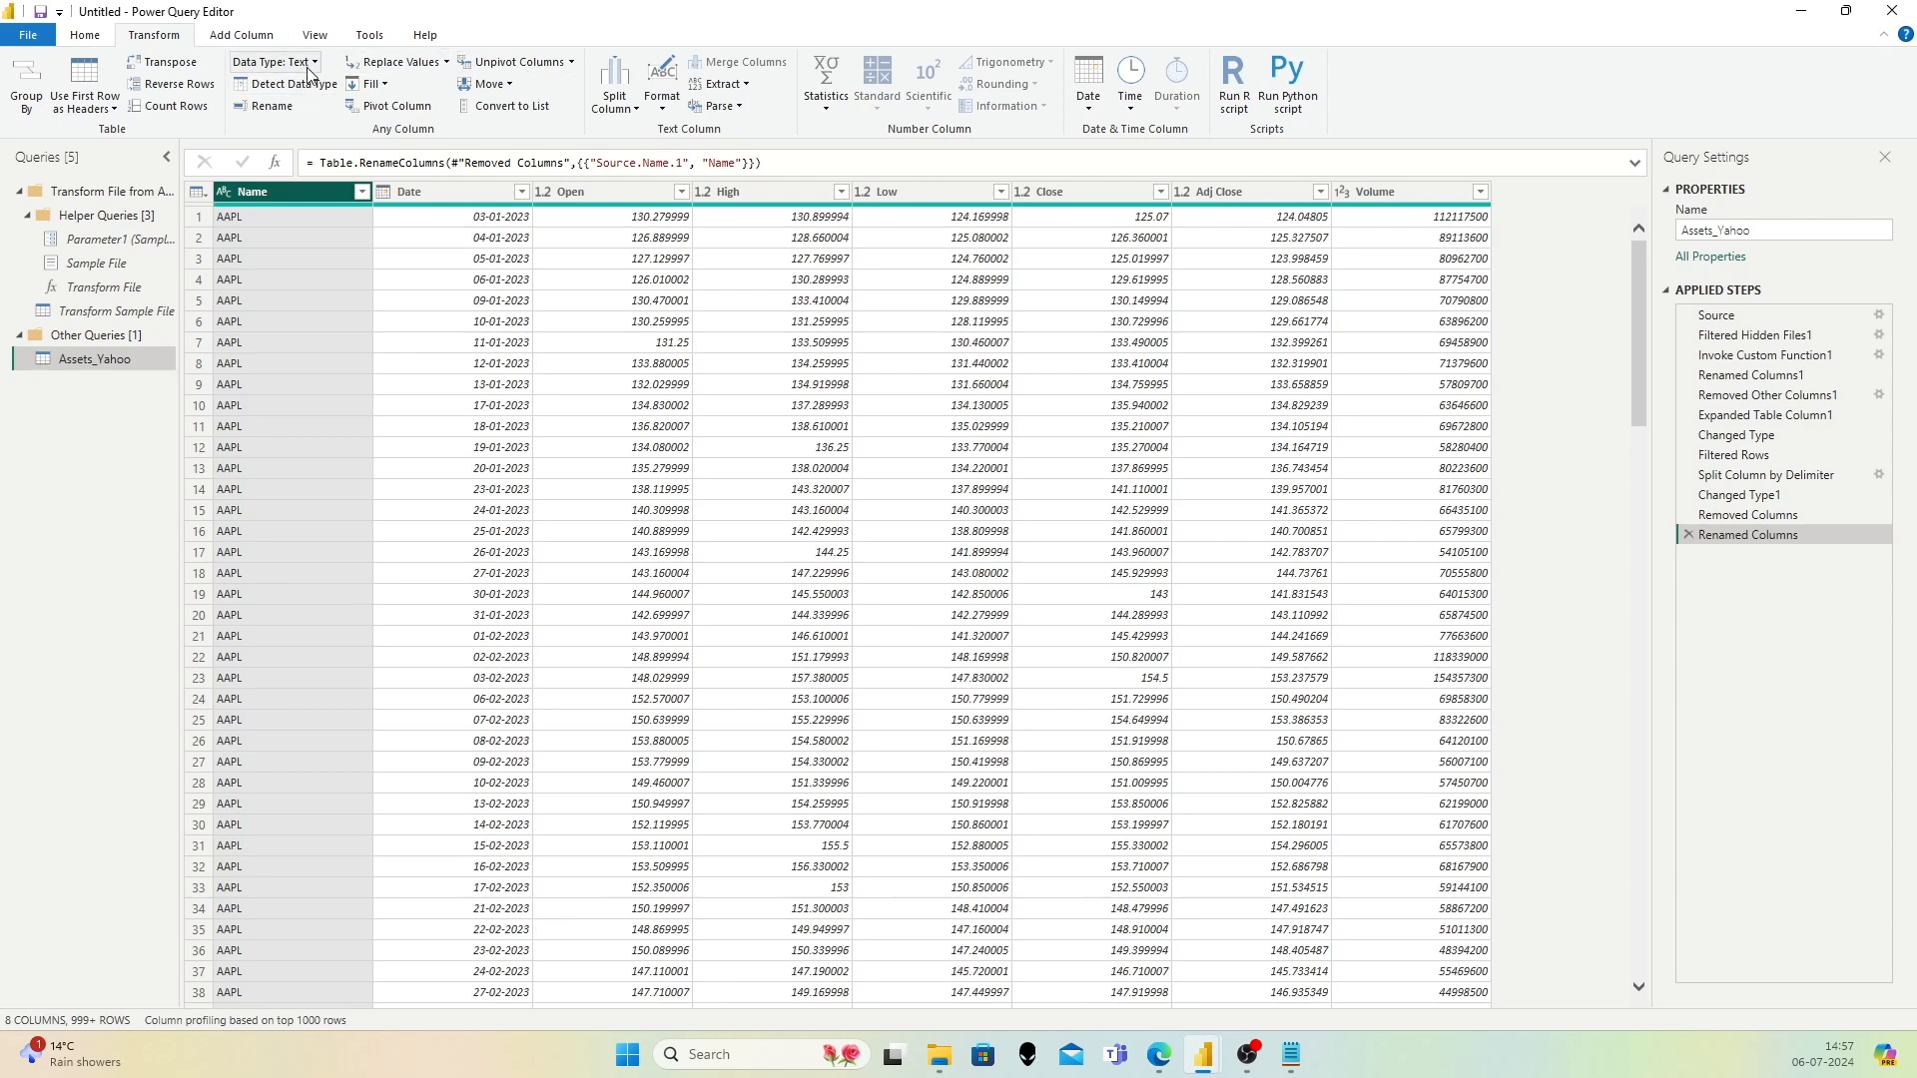
Step: Start a conditional column called Abbr whose first clause outputs BTC when Name equals BTC-USD
click(88, 36)
click(250, 36)
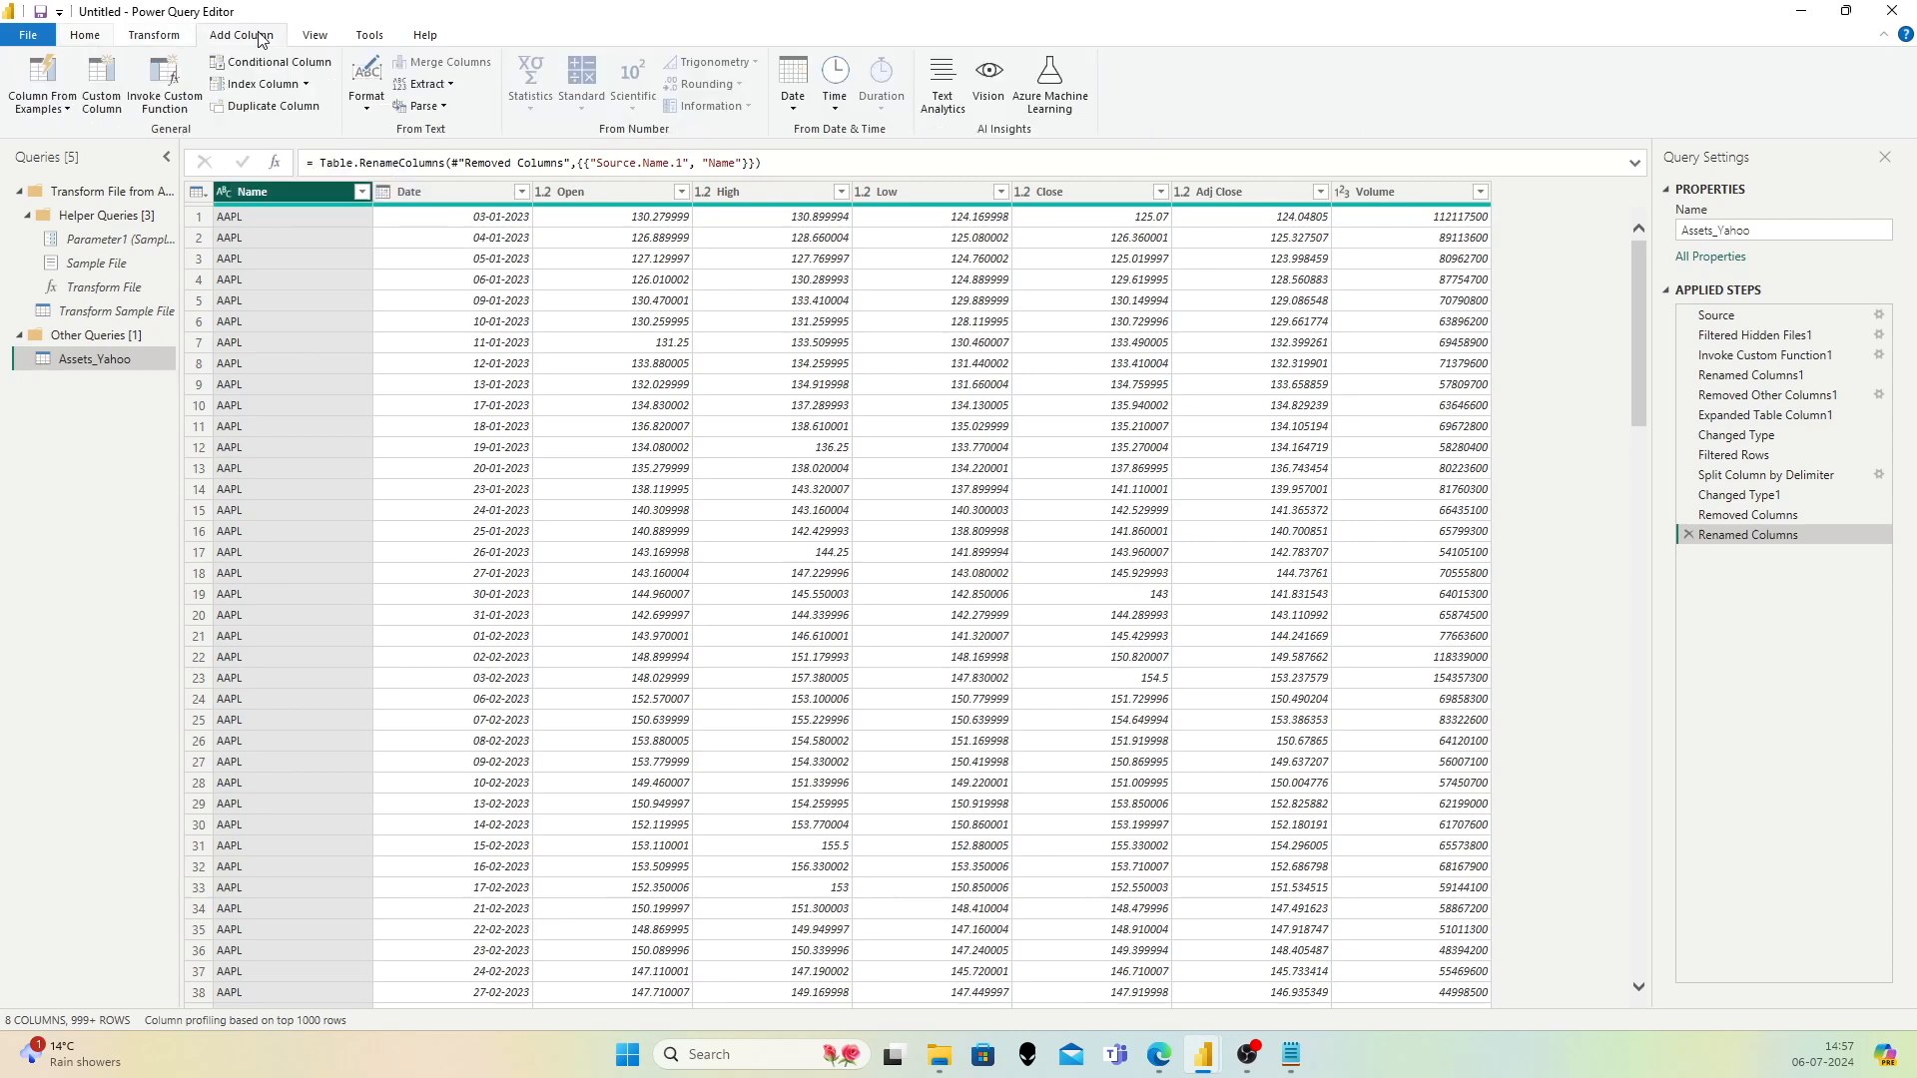
click(274, 64)
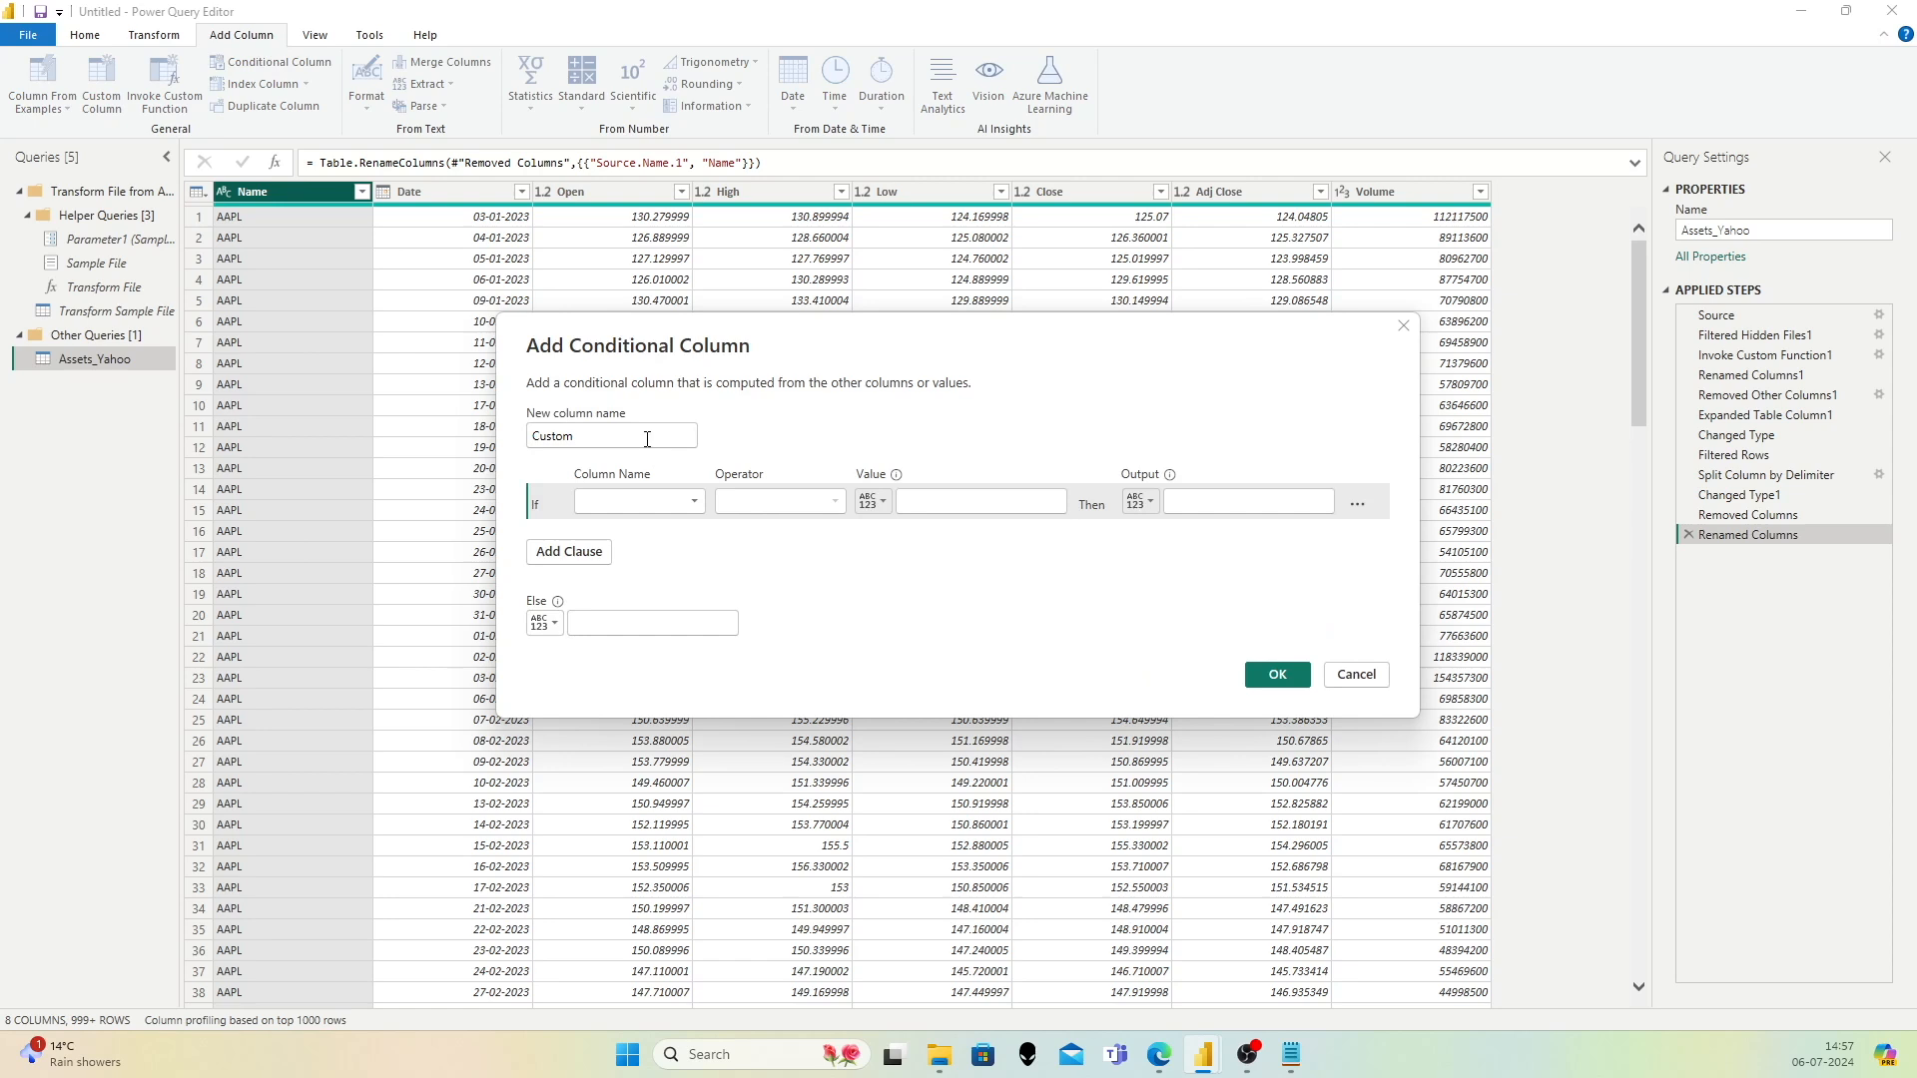
drag(624, 439, 528, 439)
text(Abbr)
click(621, 501)
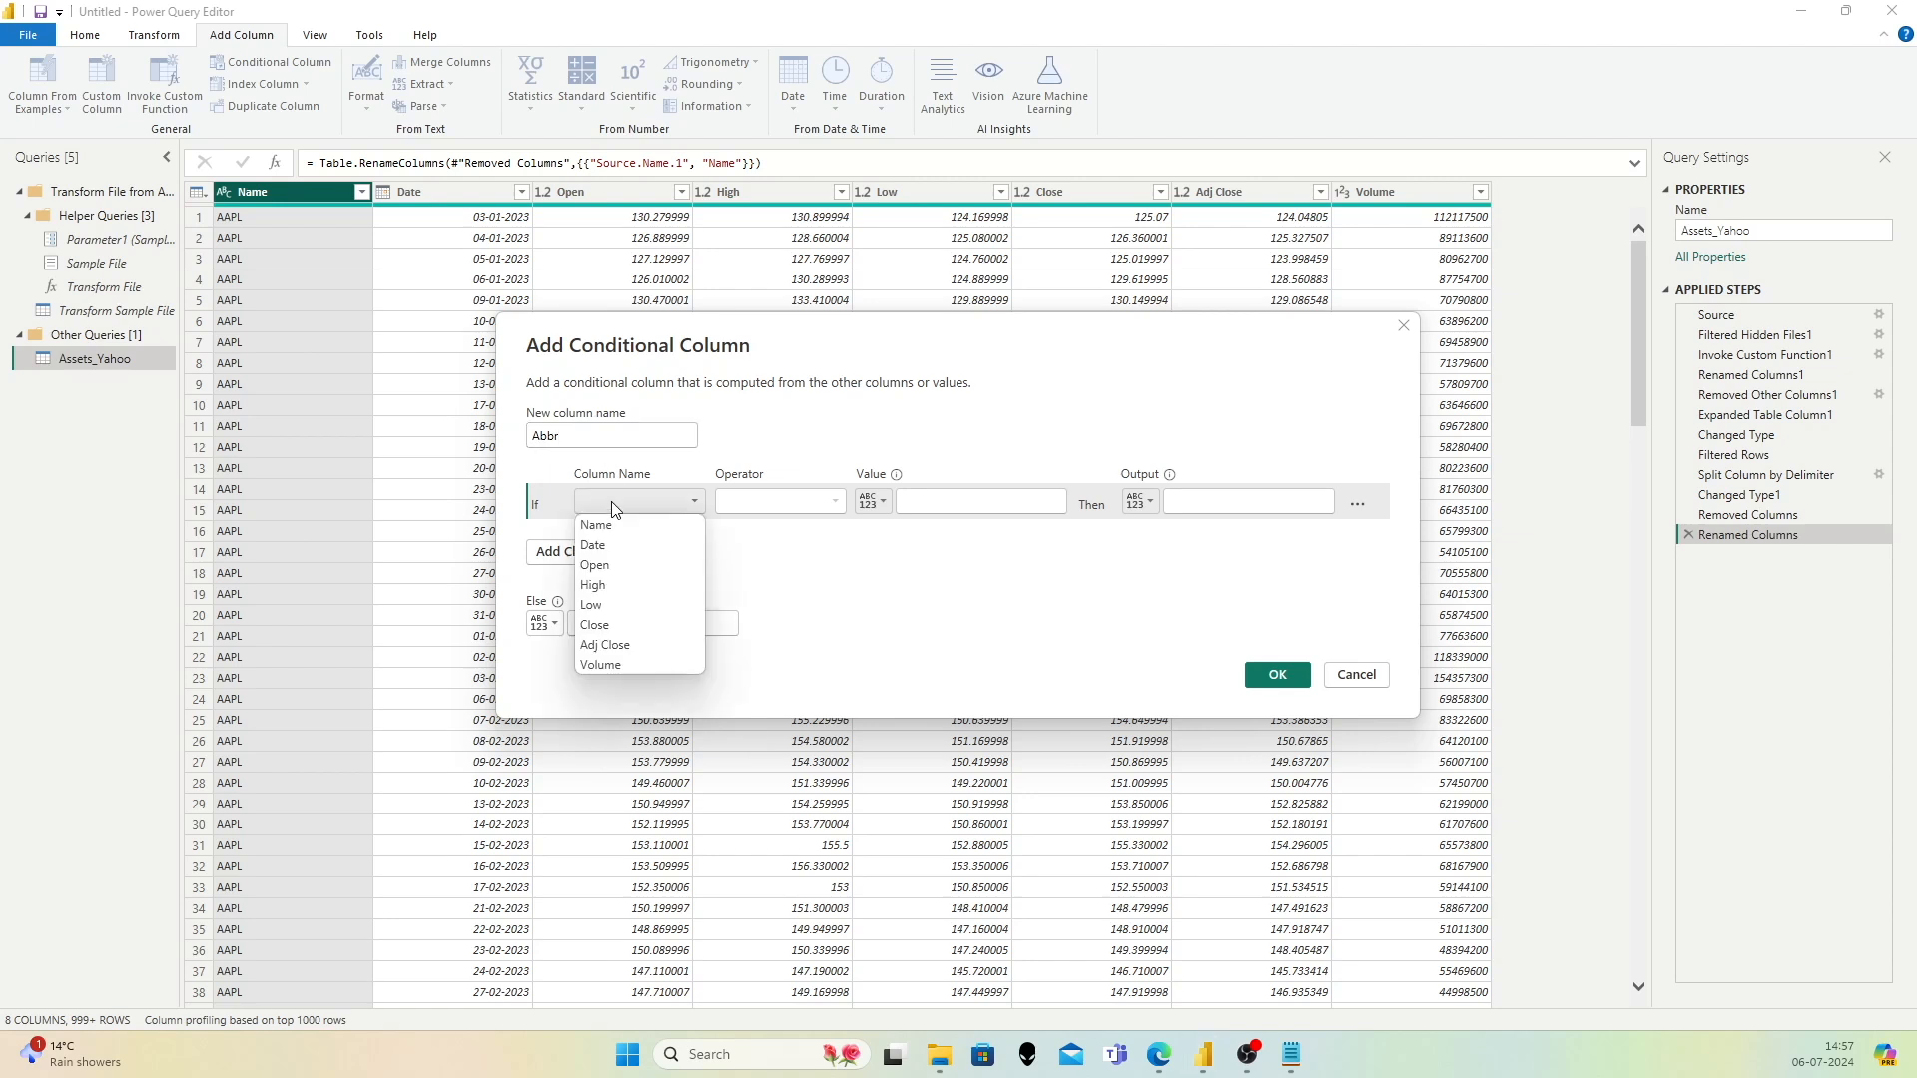
click(609, 517)
click(939, 501)
text(BTC-USD)
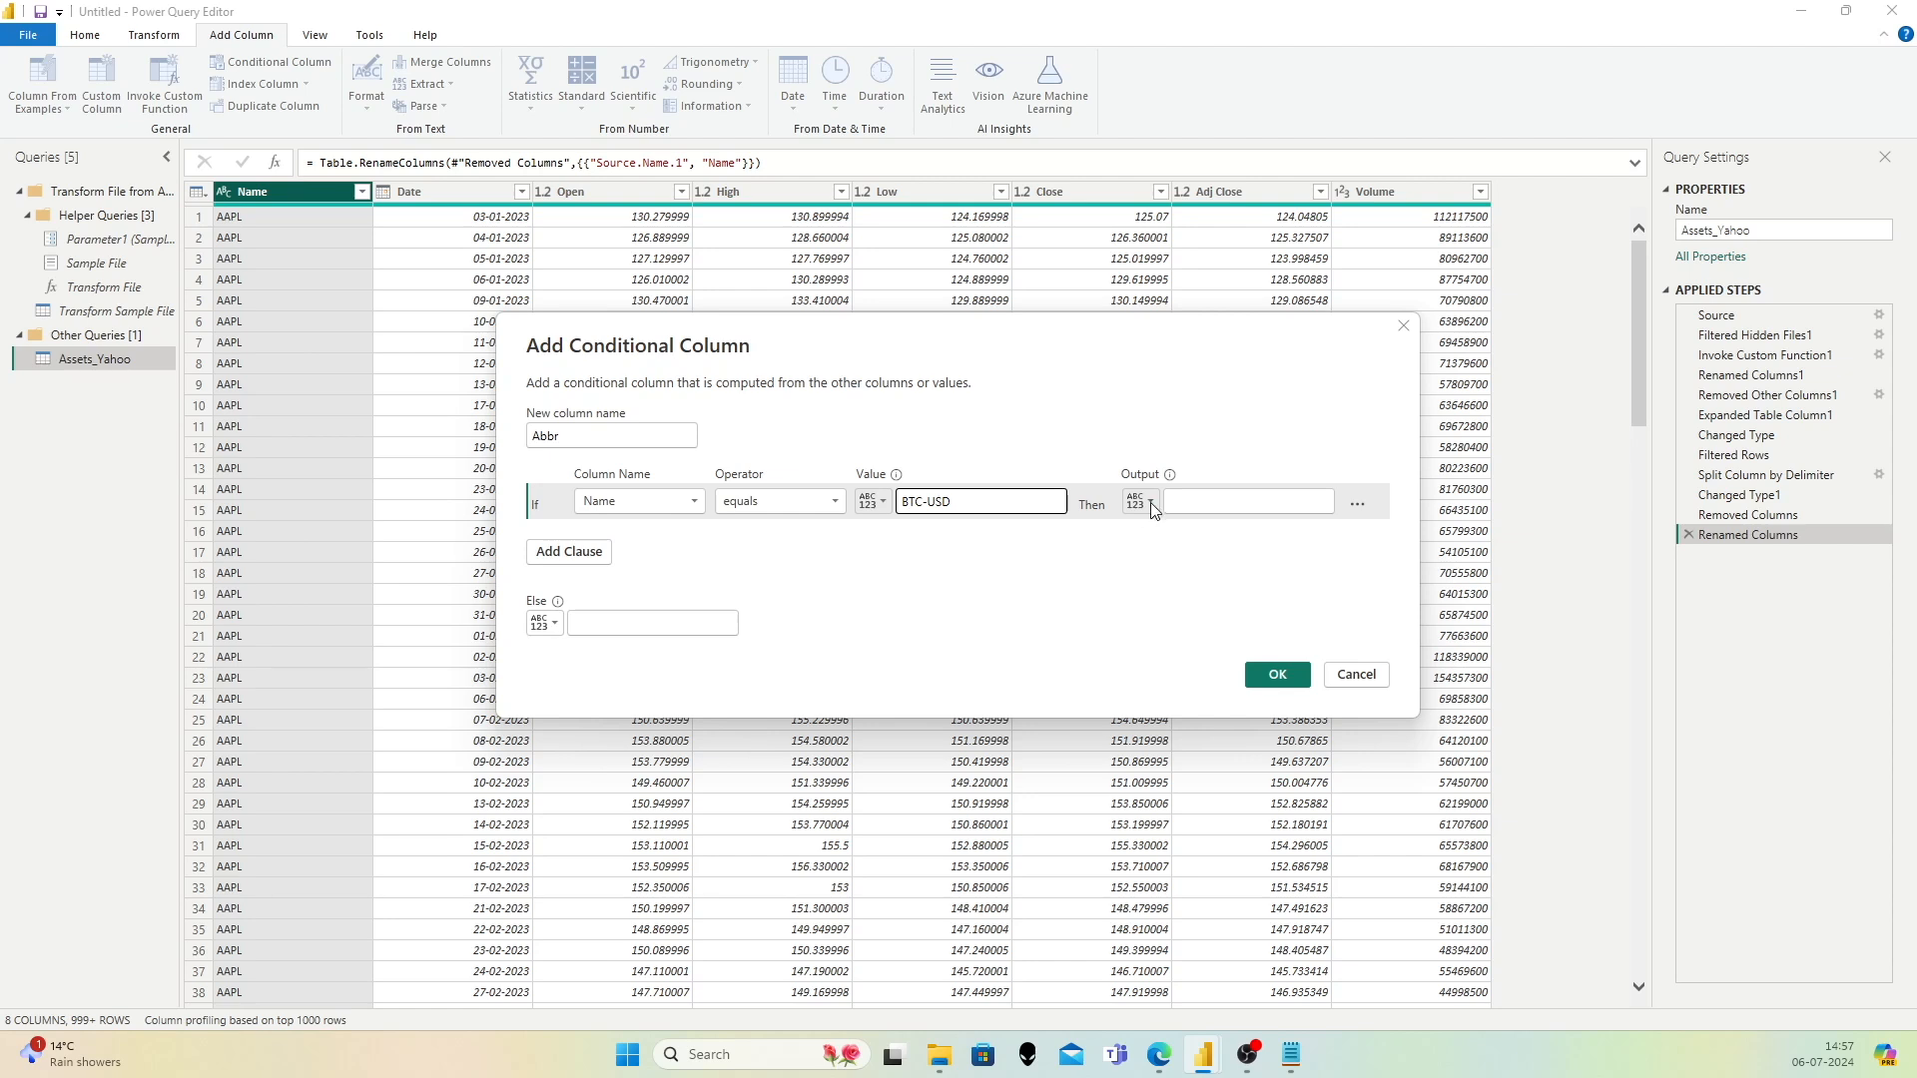
click(1218, 501)
text(BTC)
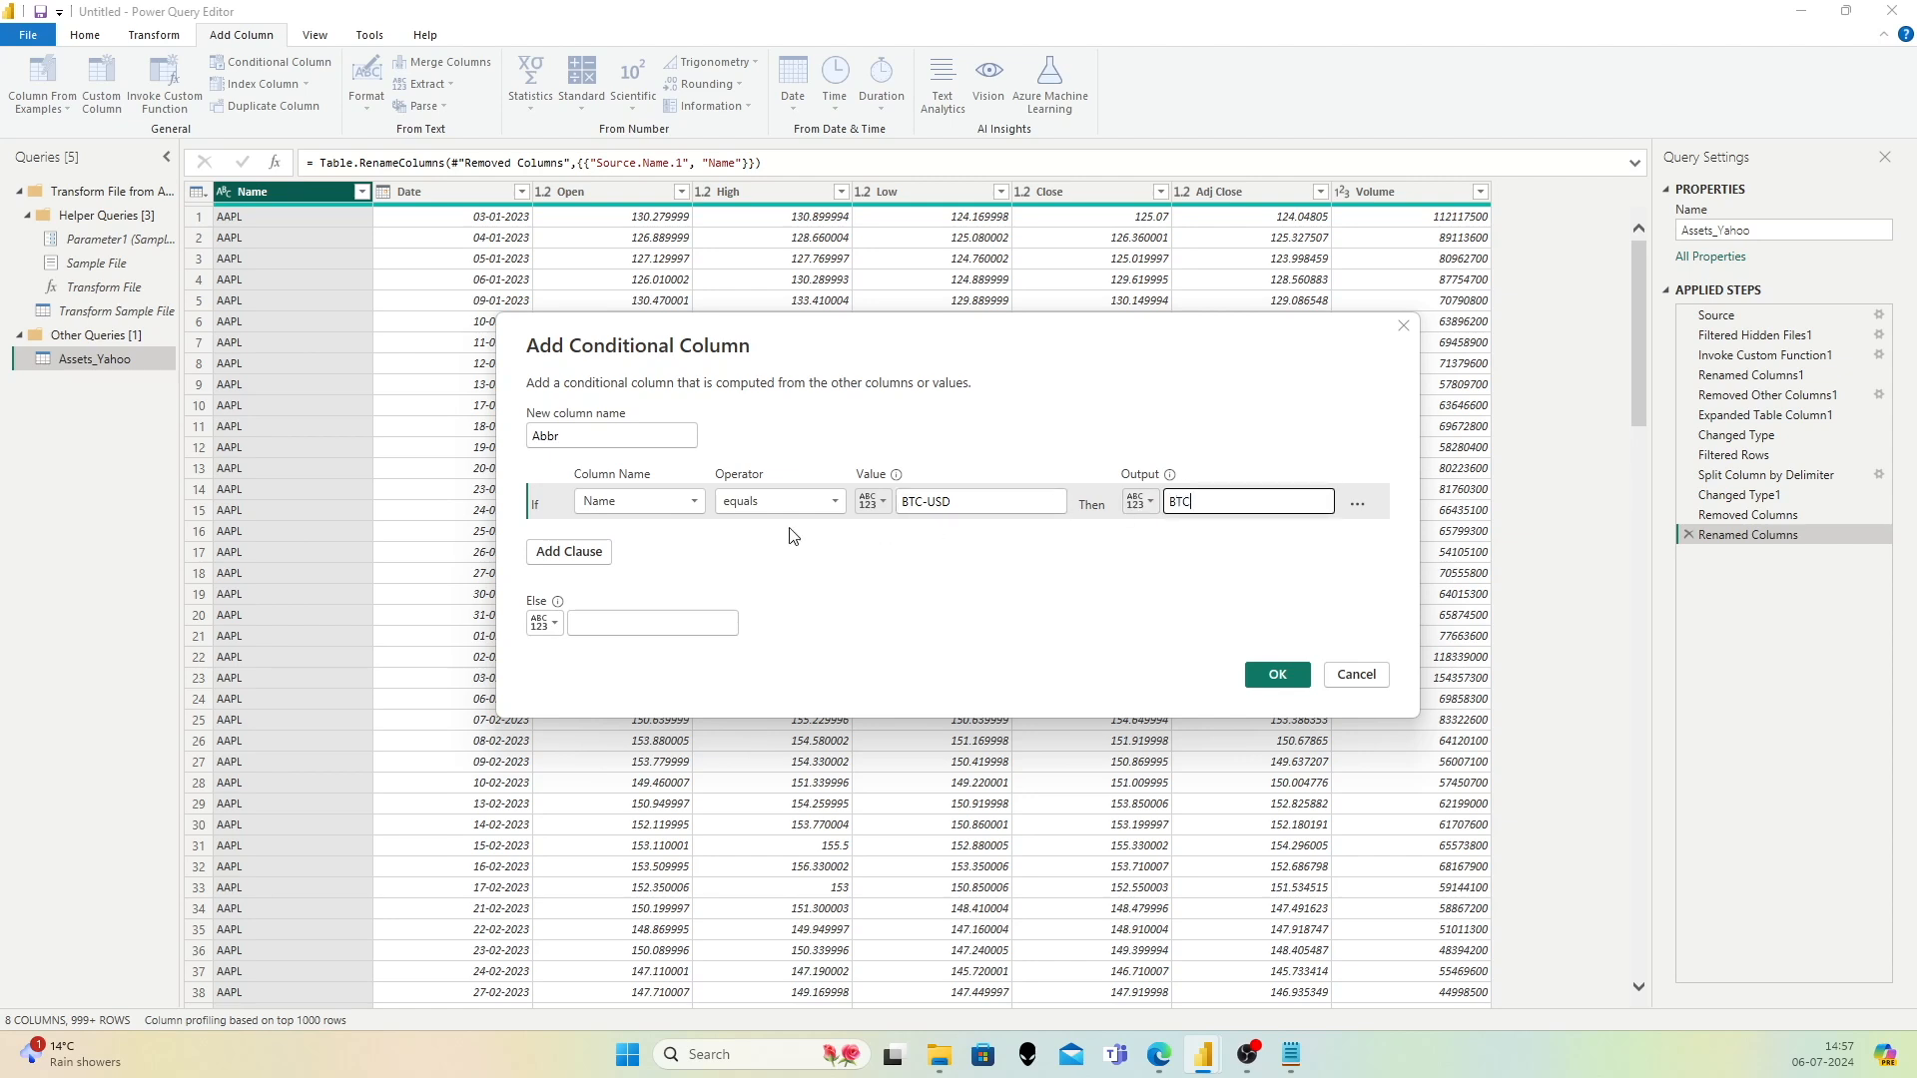
Step: Add an else-if clause to the Abbr column that outputs APPL when Name equals AAPL
click(569, 551)
click(643, 536)
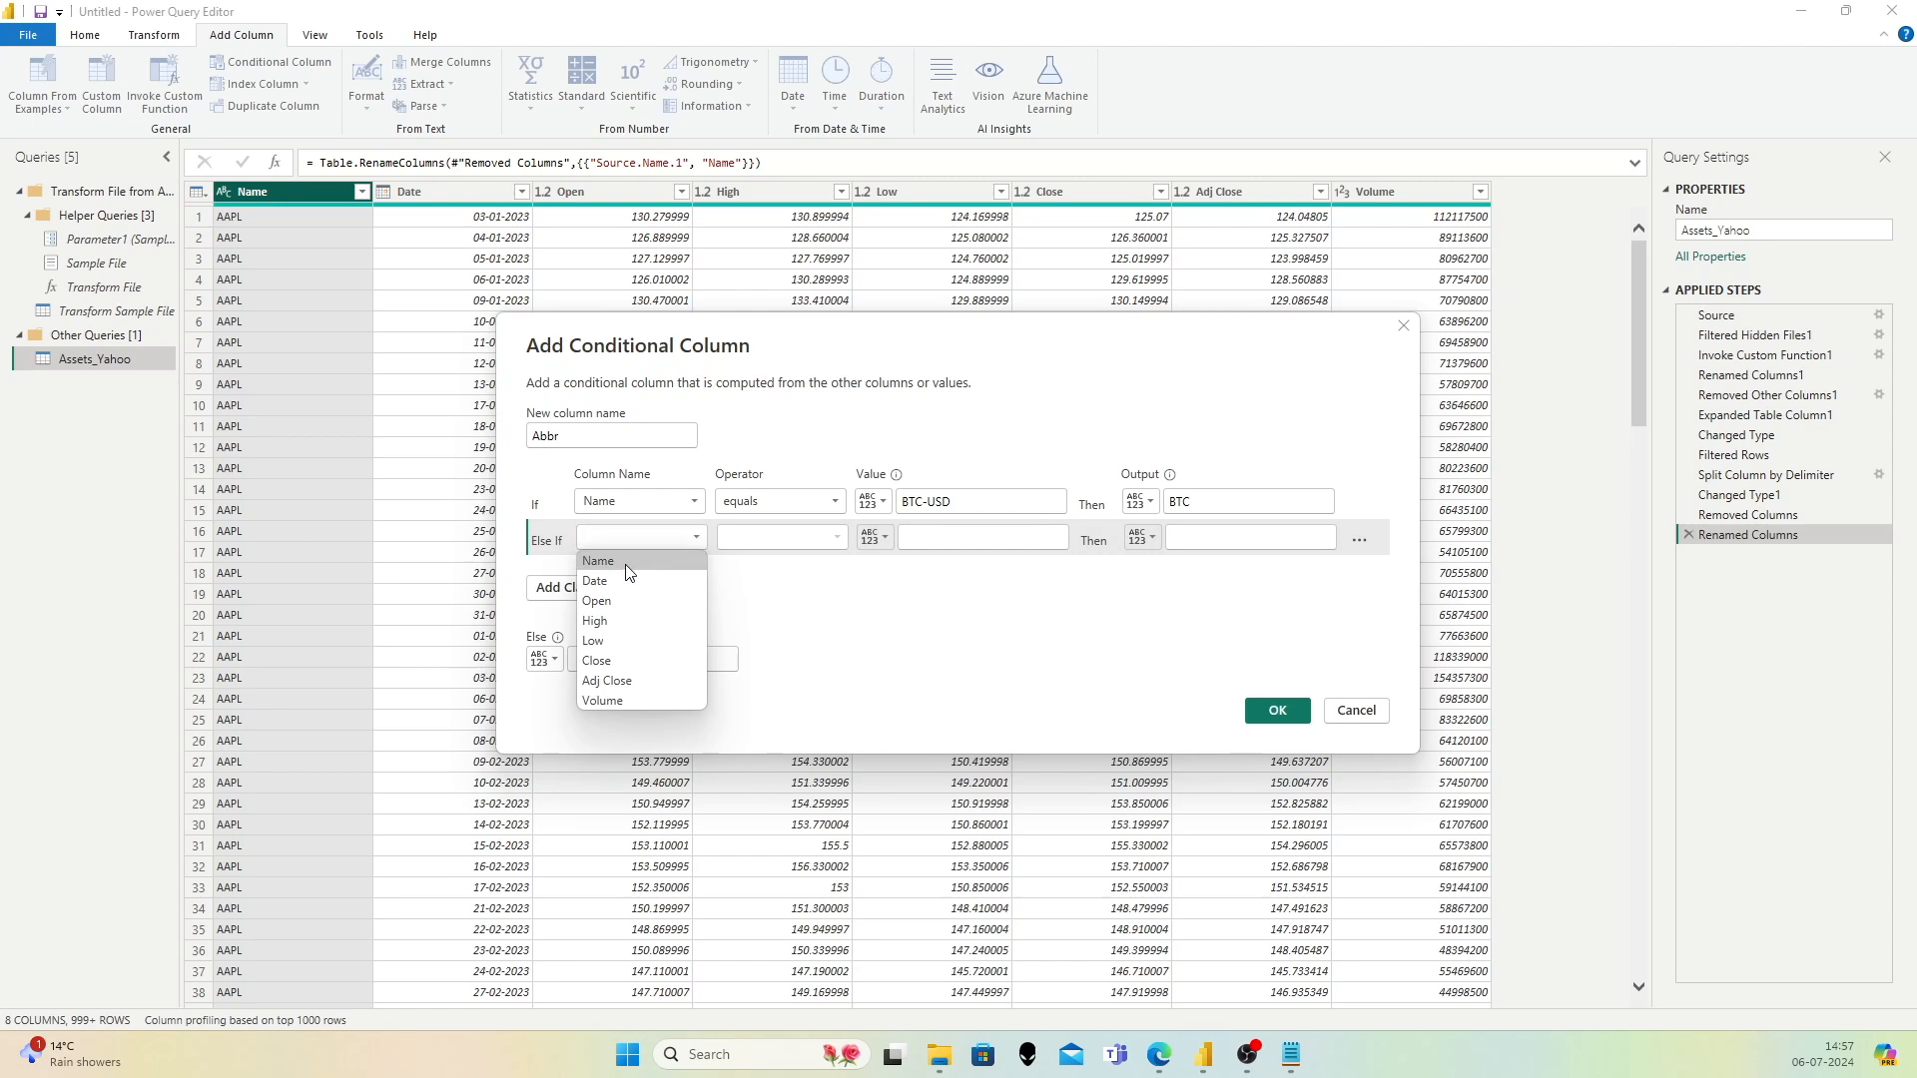
click(627, 566)
click(970, 539)
text(AAPL)
click(1239, 536)
text(APPL)
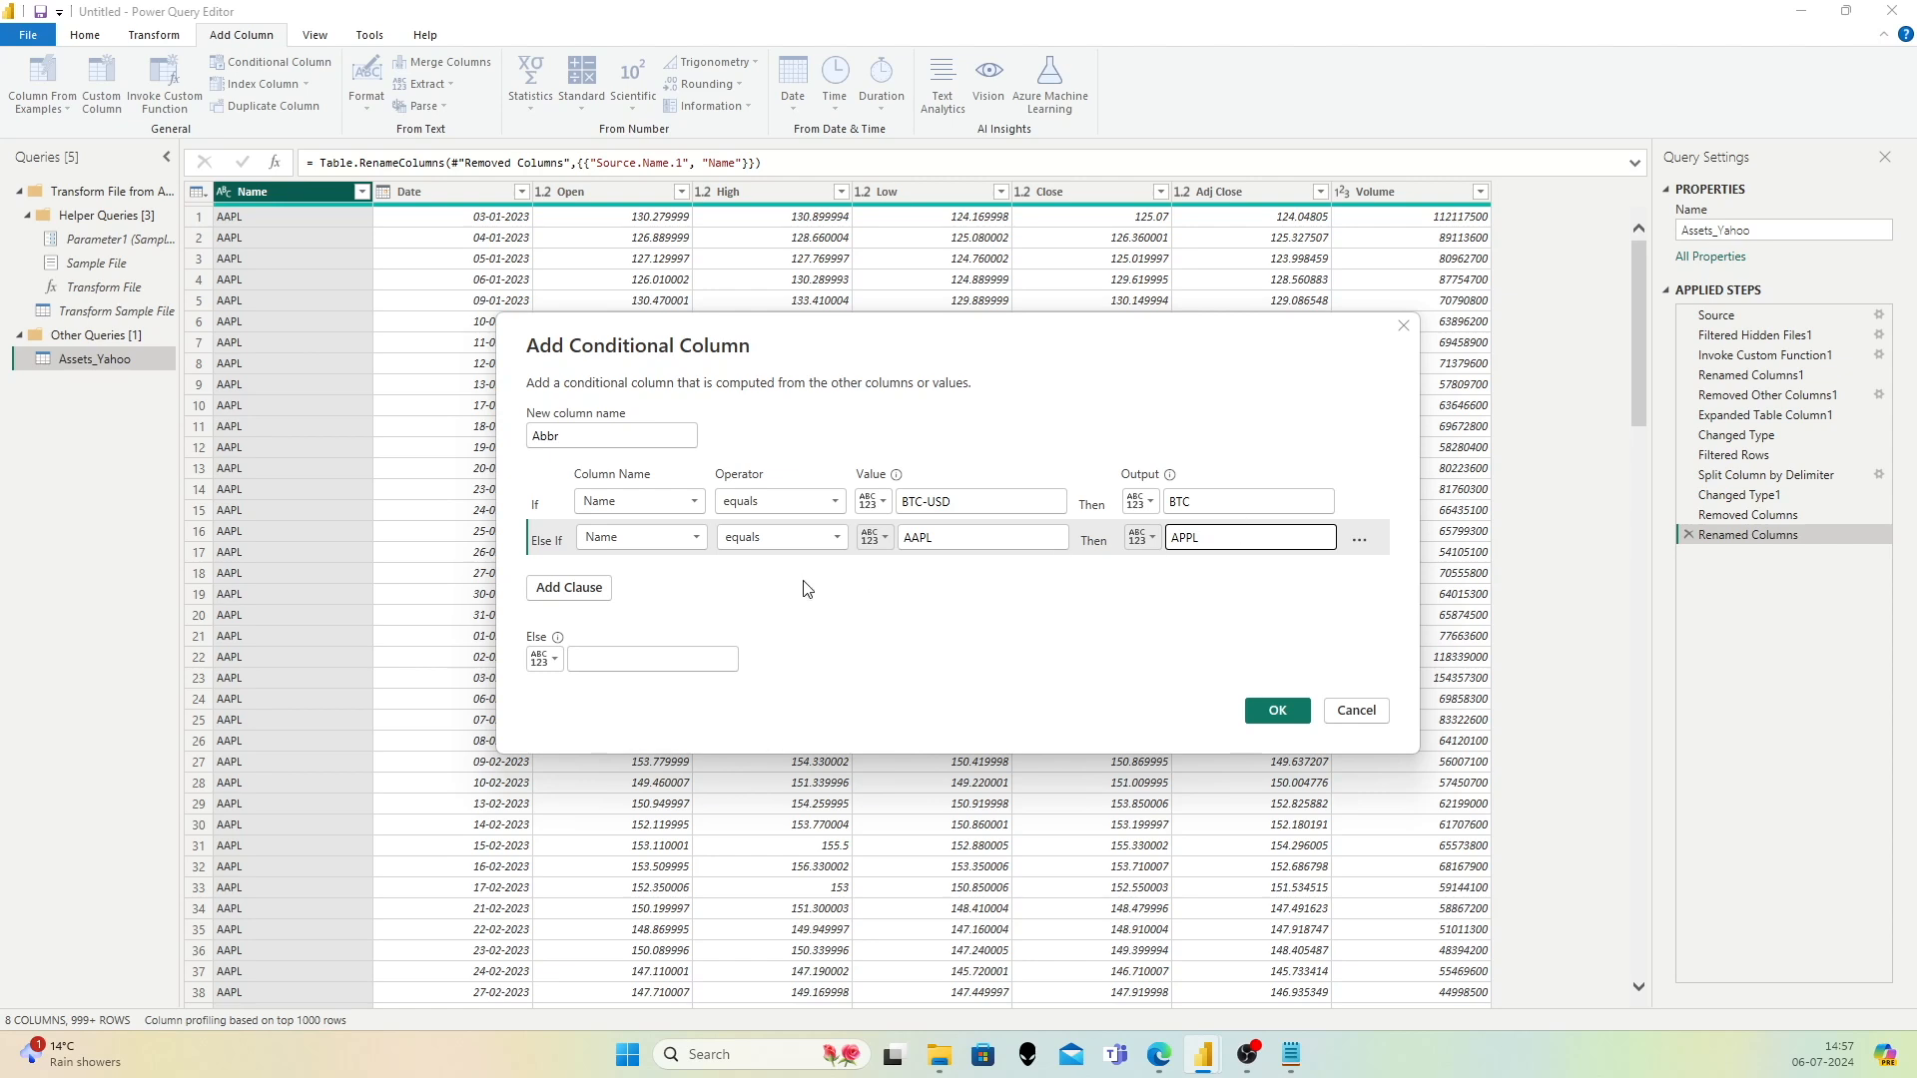
Step: Add an else-if clause to the Abbr column that outputs AMZN when Name equals AMZN
click(569, 587)
click(639, 573)
click(614, 594)
click(956, 575)
click(1233, 575)
text(AMZN)
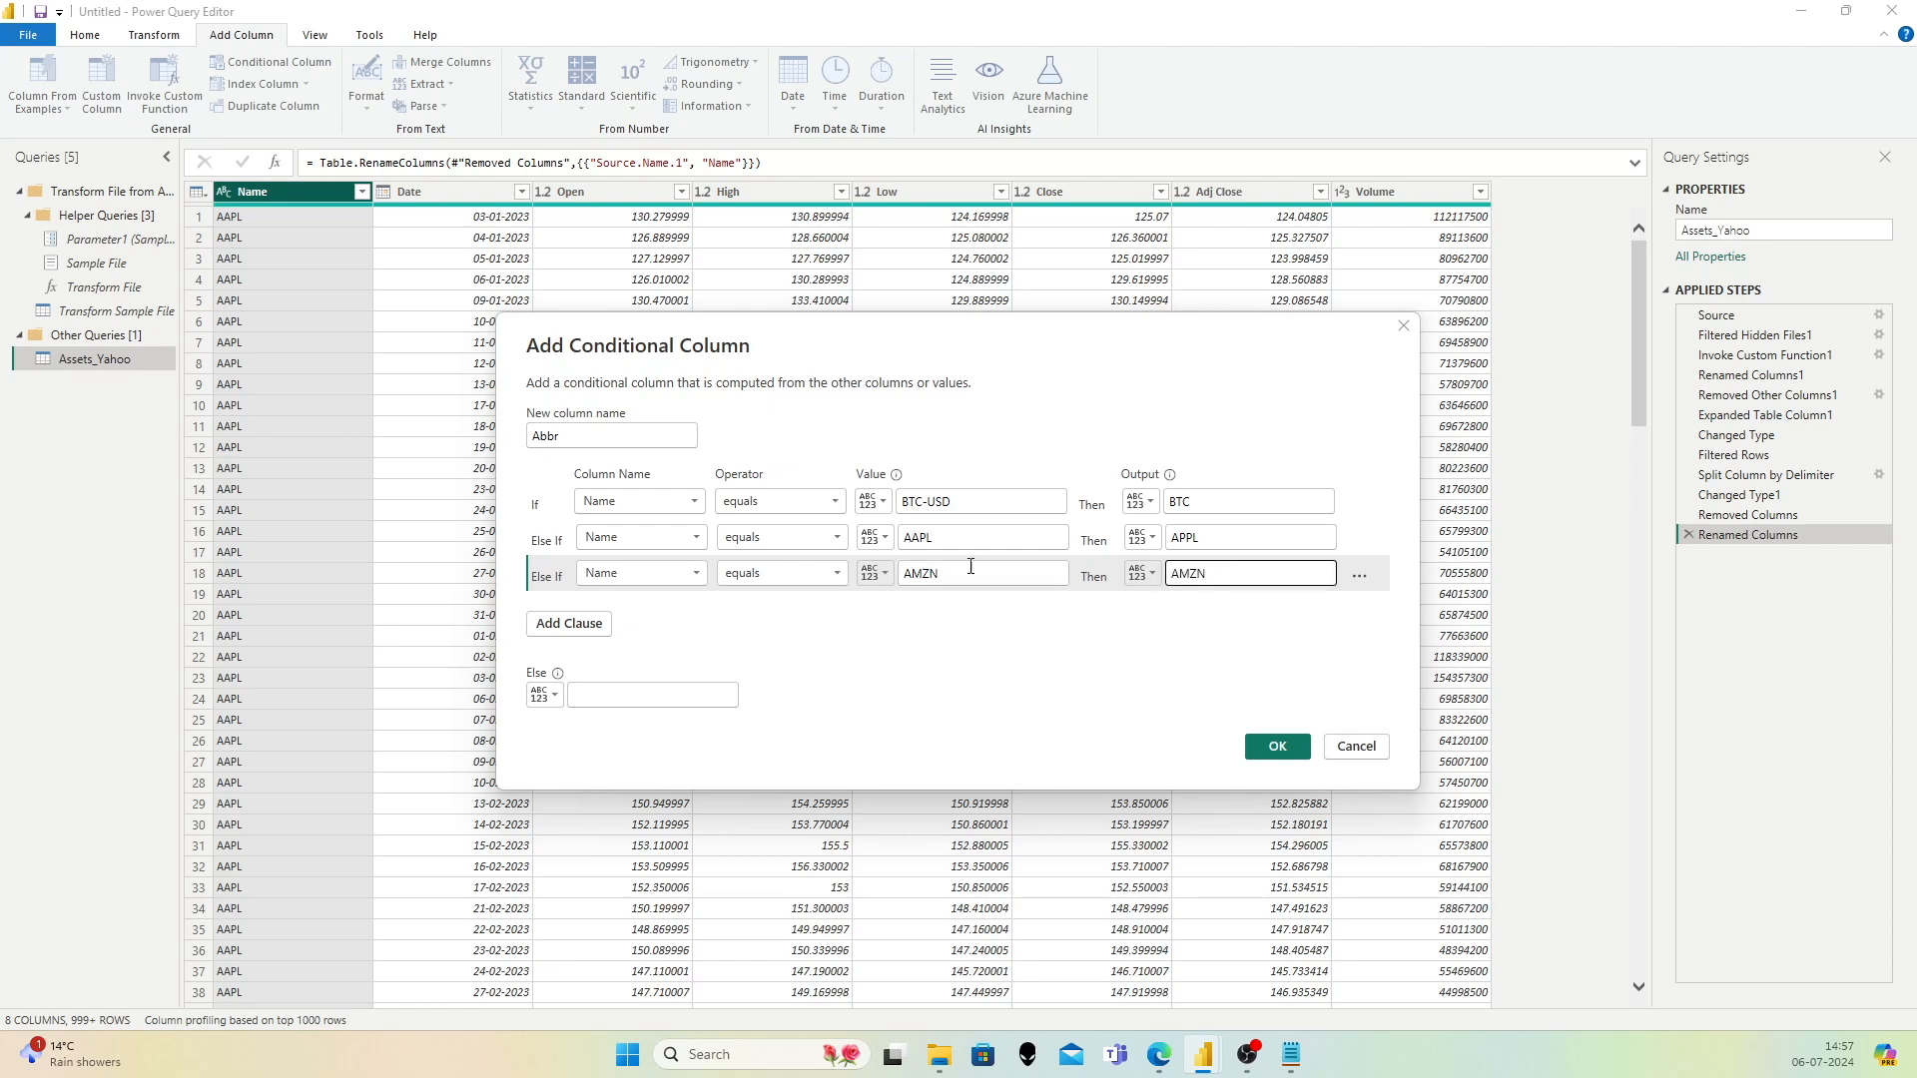
Step: Add an else-if clause to the Abbr column that outputs NVDA when Name equals NVDA
click(569, 623)
click(639, 609)
click(604, 631)
click(956, 611)
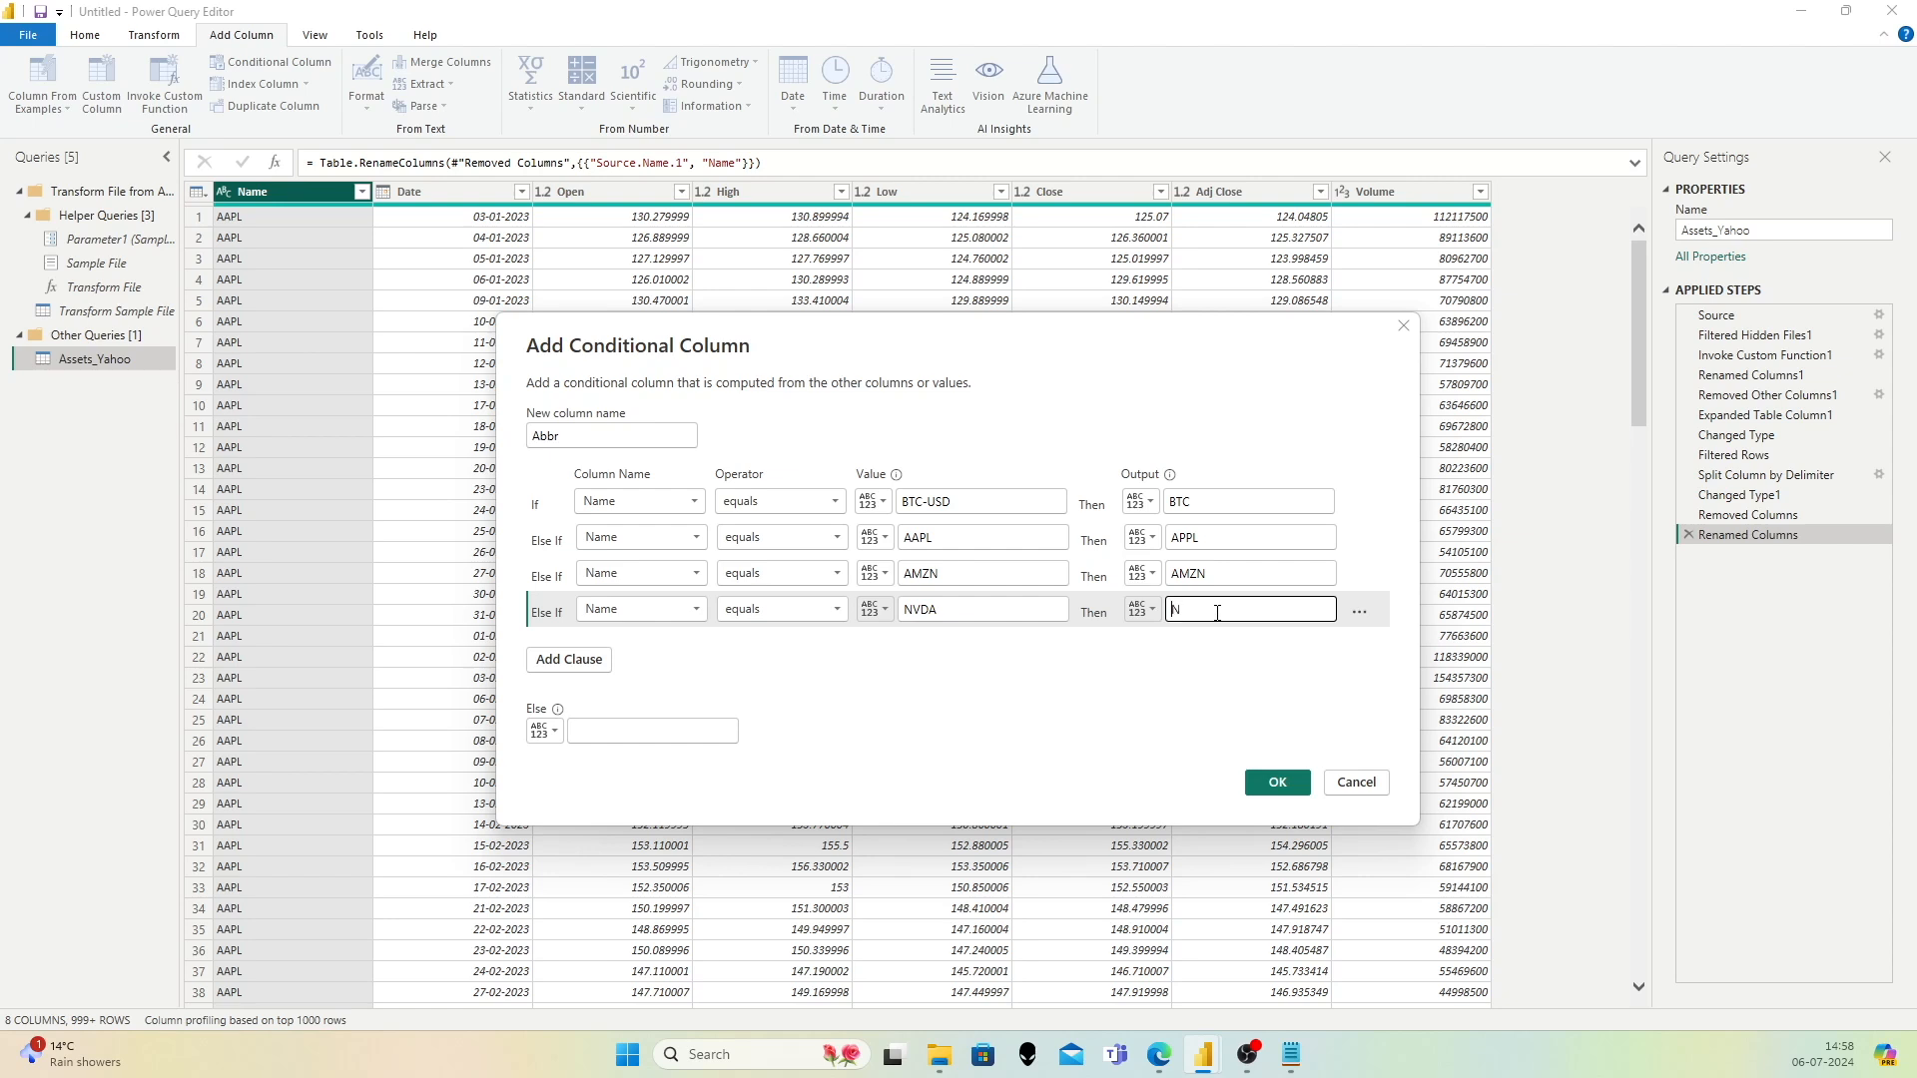
Step: Add an else-if clause to the Abbr column that outputs TSLA when Name equals TSLA
click(566, 661)
click(640, 644)
click(595, 668)
click(988, 642)
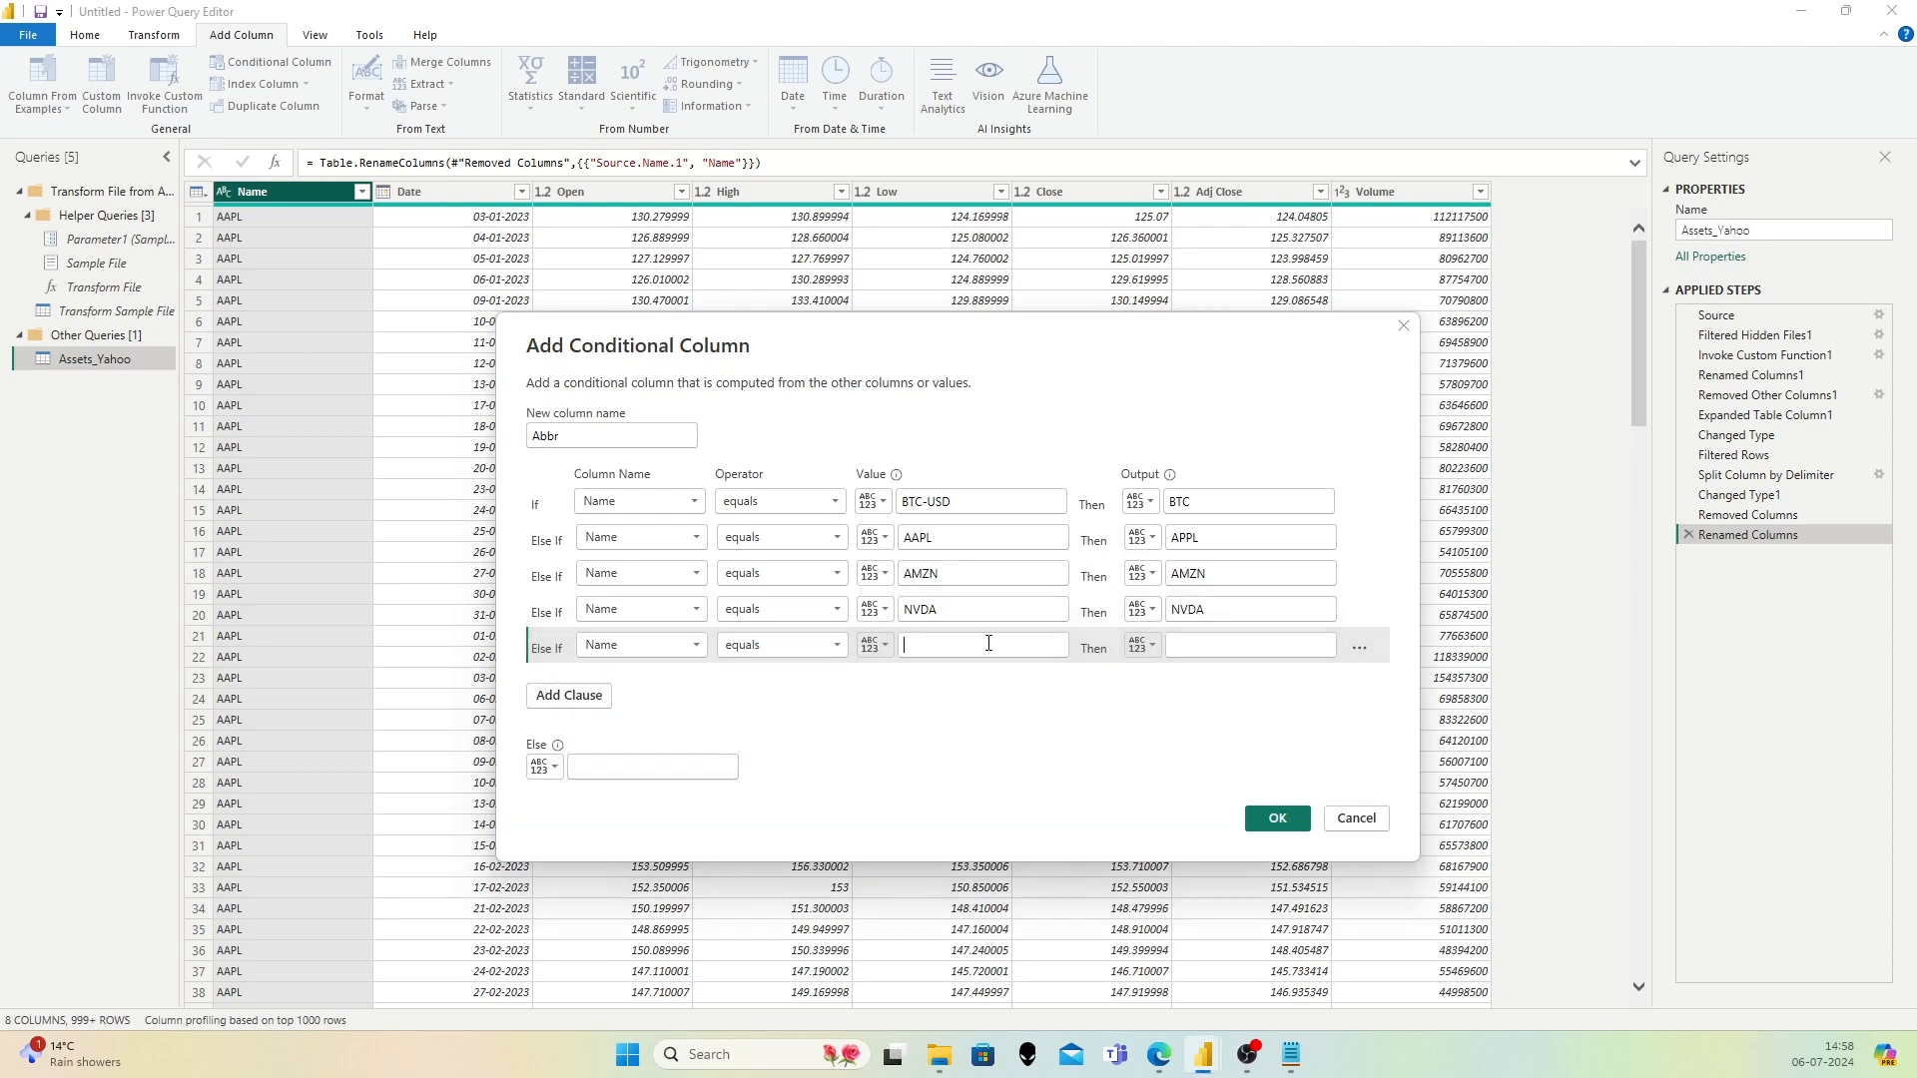
click(971, 645)
click(1284, 646)
click(1261, 647)
text(TSLA)
Step: Add a final else-if clause that outputs GOOGL when Name equals GOOGL, and create the Abbr column
click(591, 697)
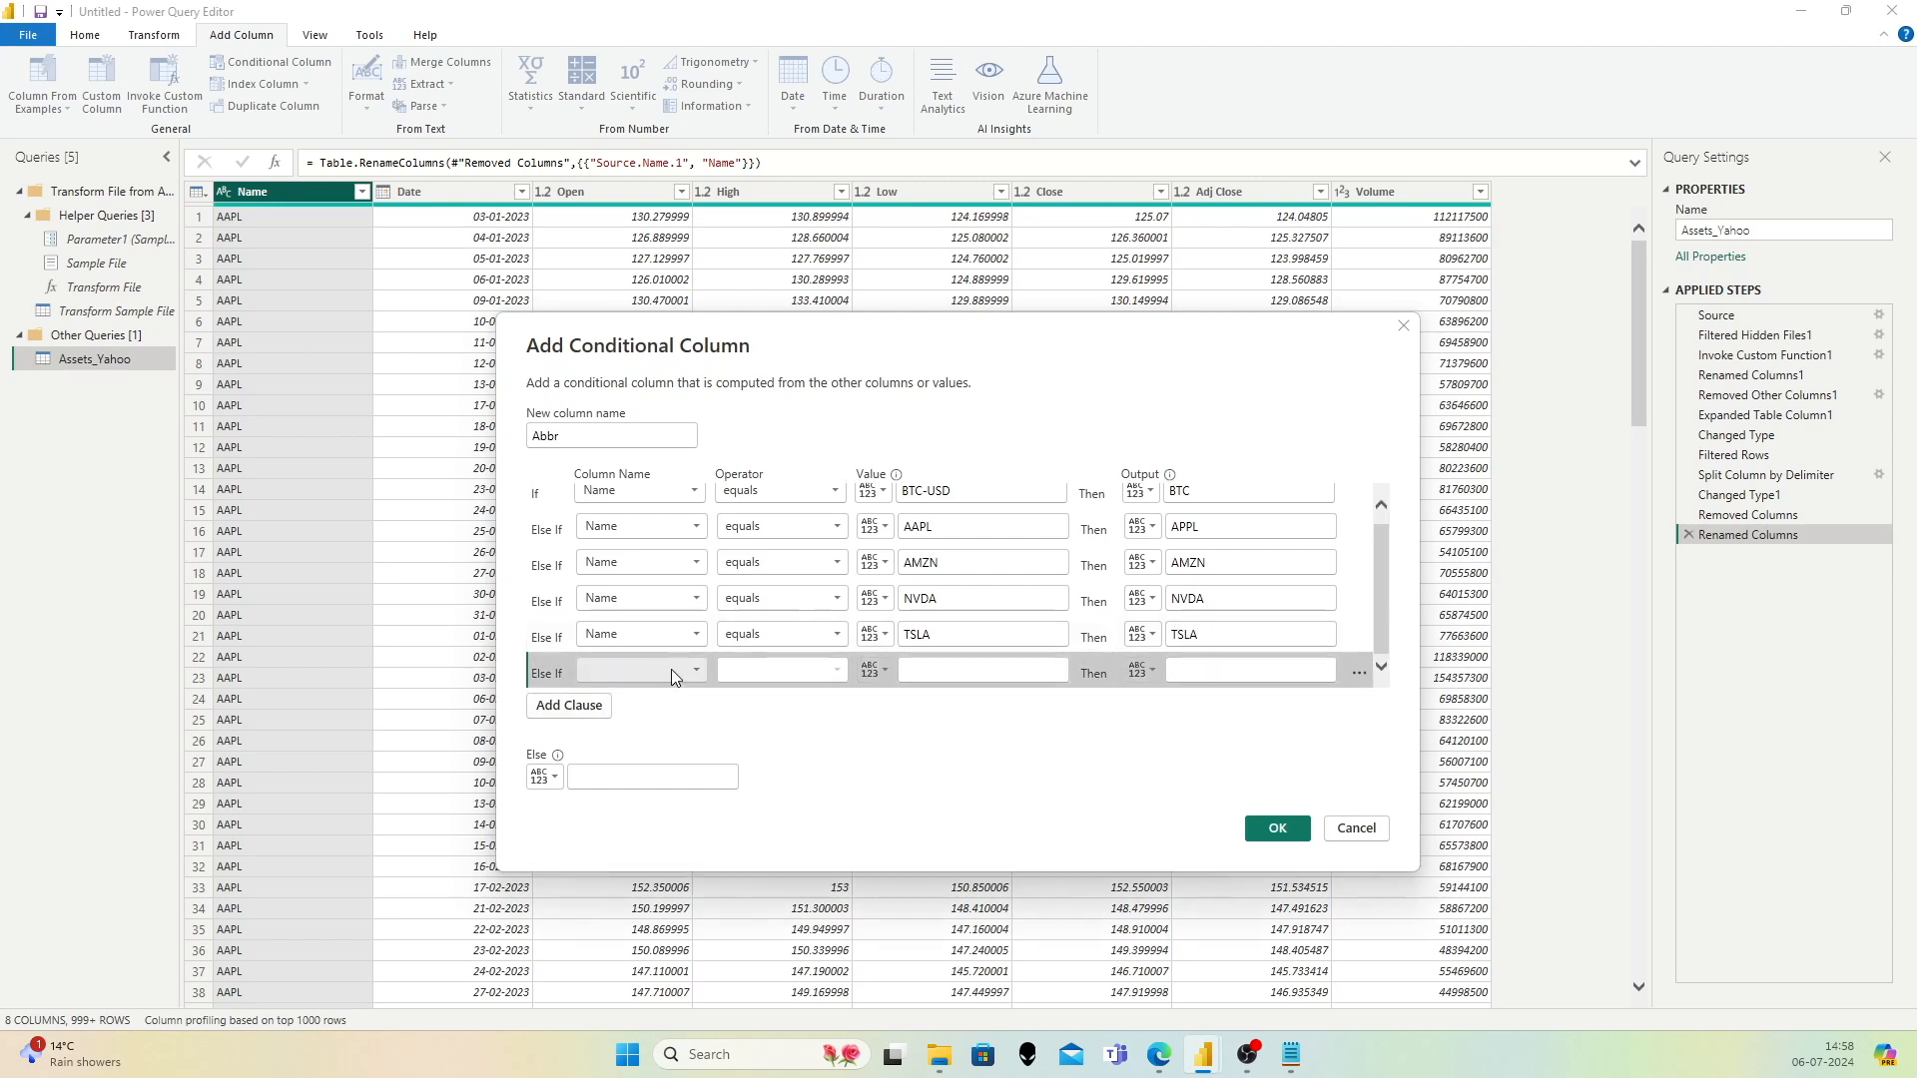
click(671, 676)
click(648, 696)
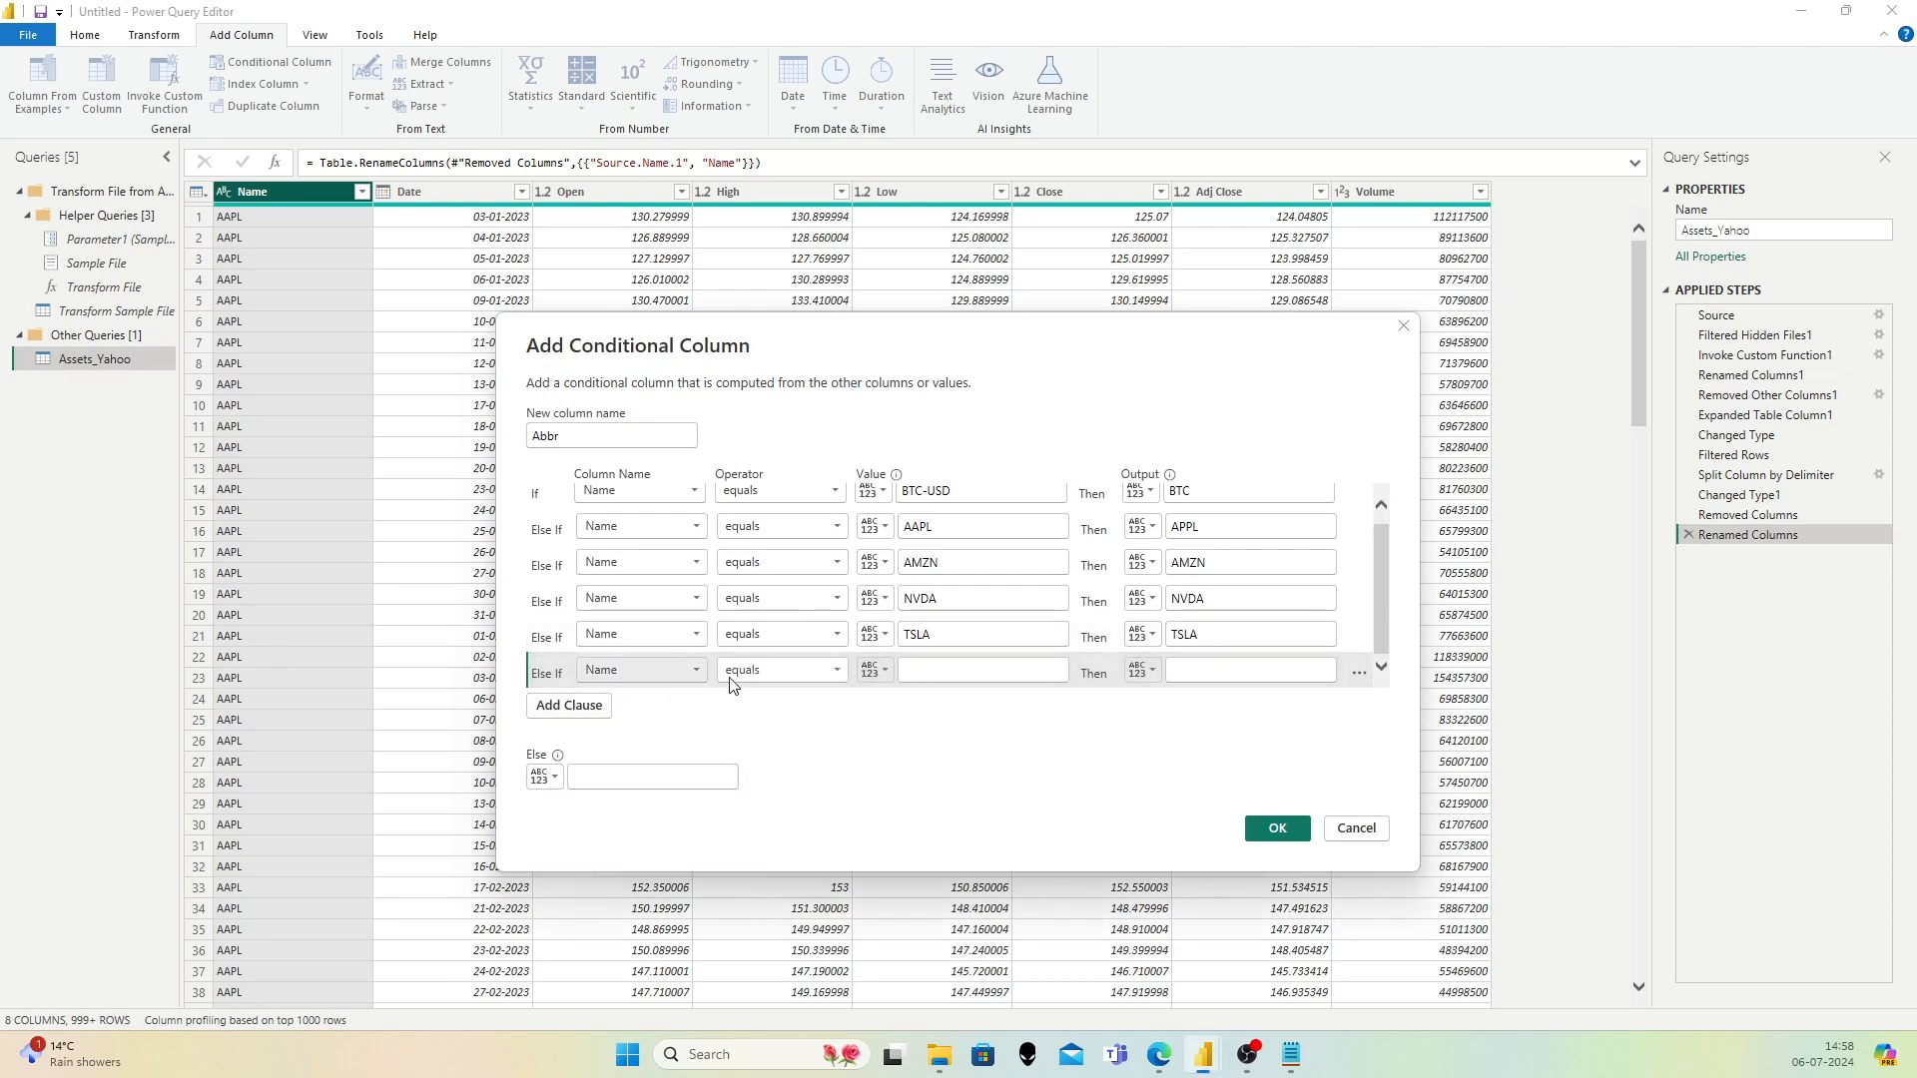
click(1012, 673)
text(GOOGL)
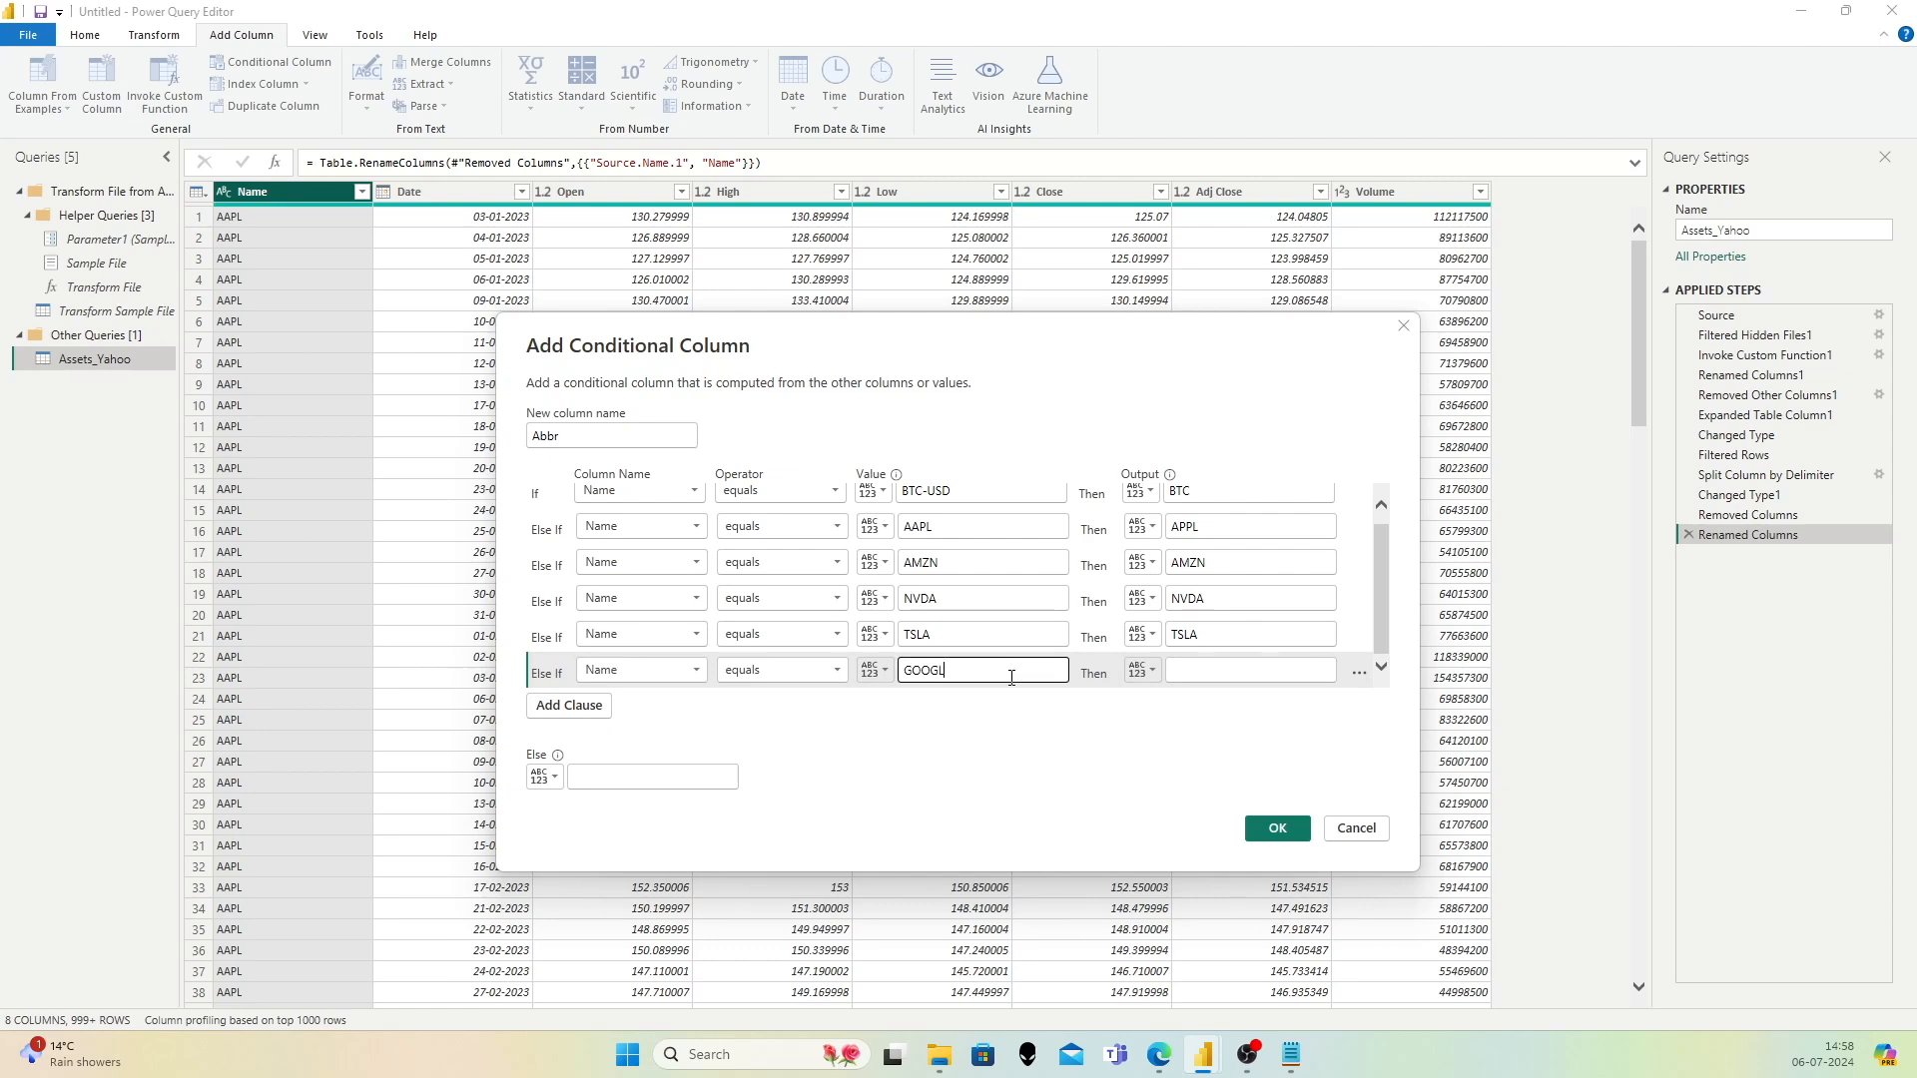
click(1250, 670)
text(GOOGL)
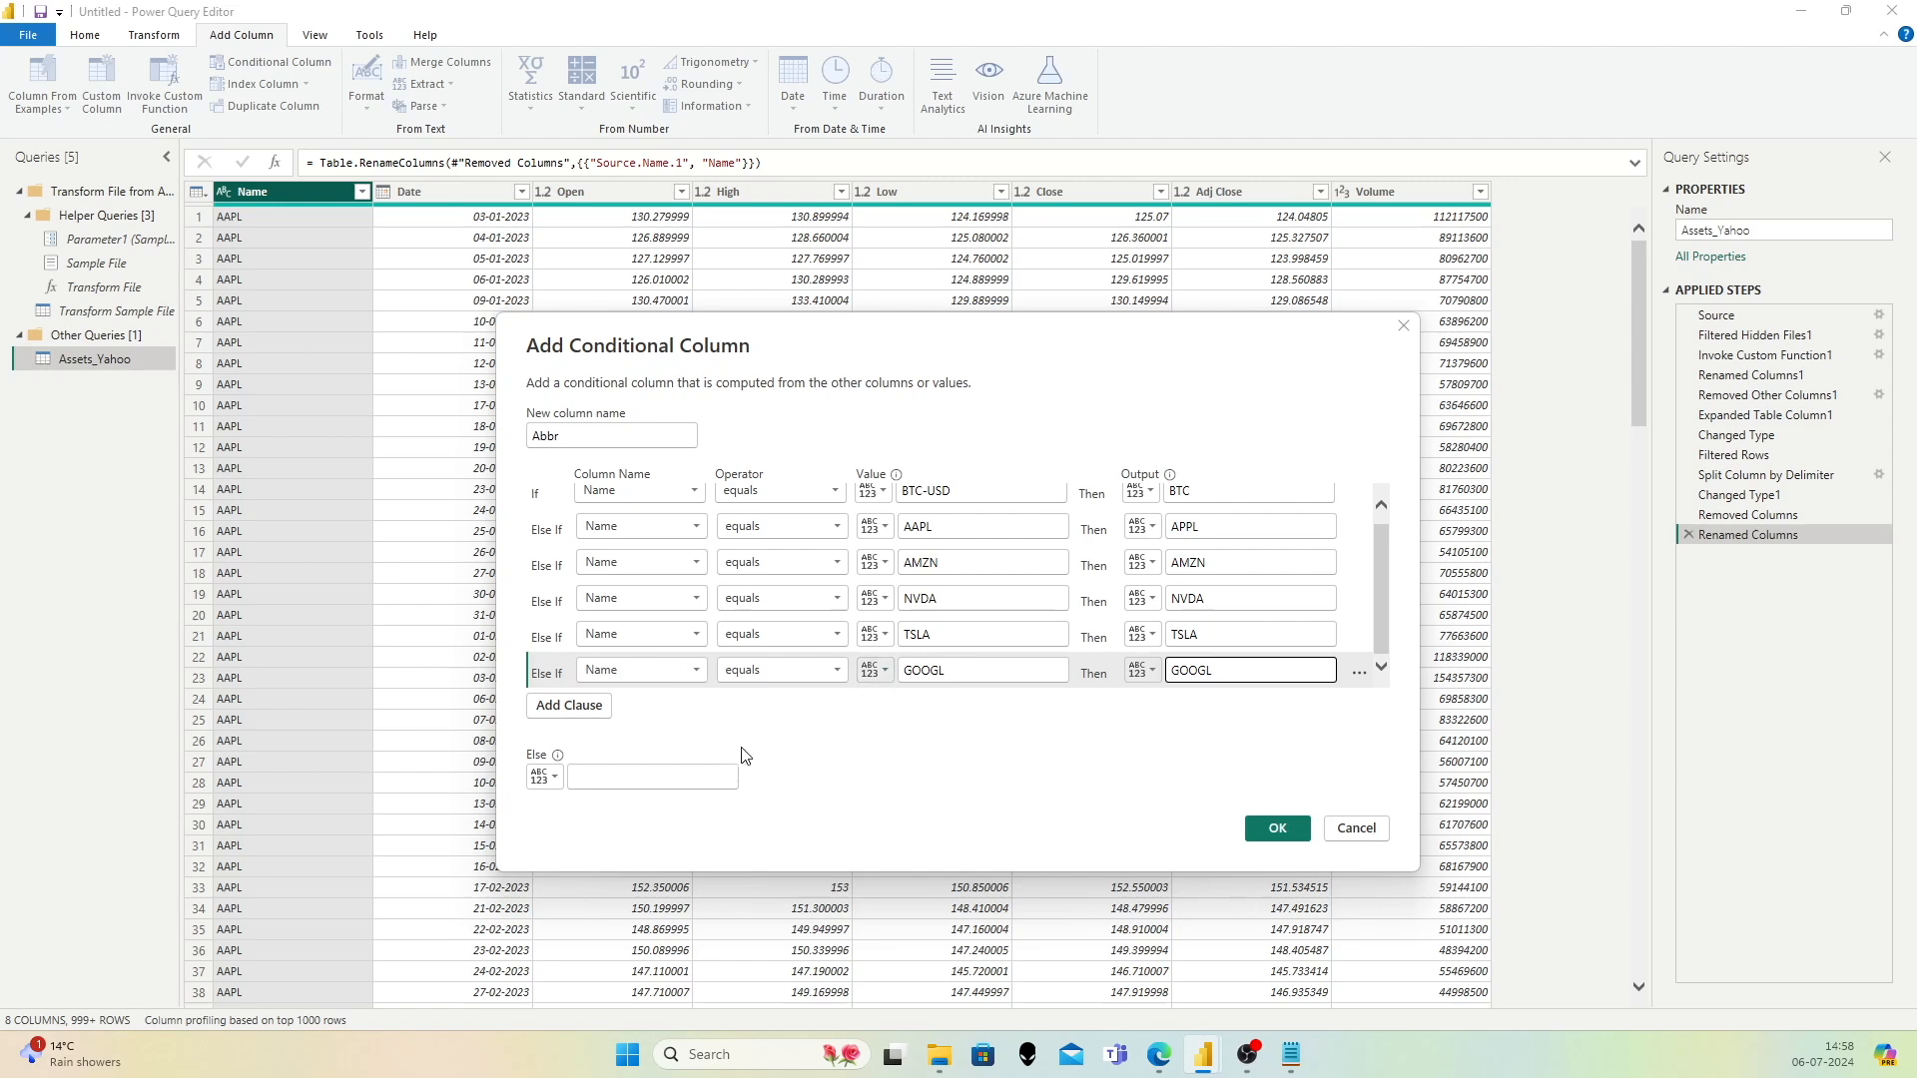
click(1250, 825)
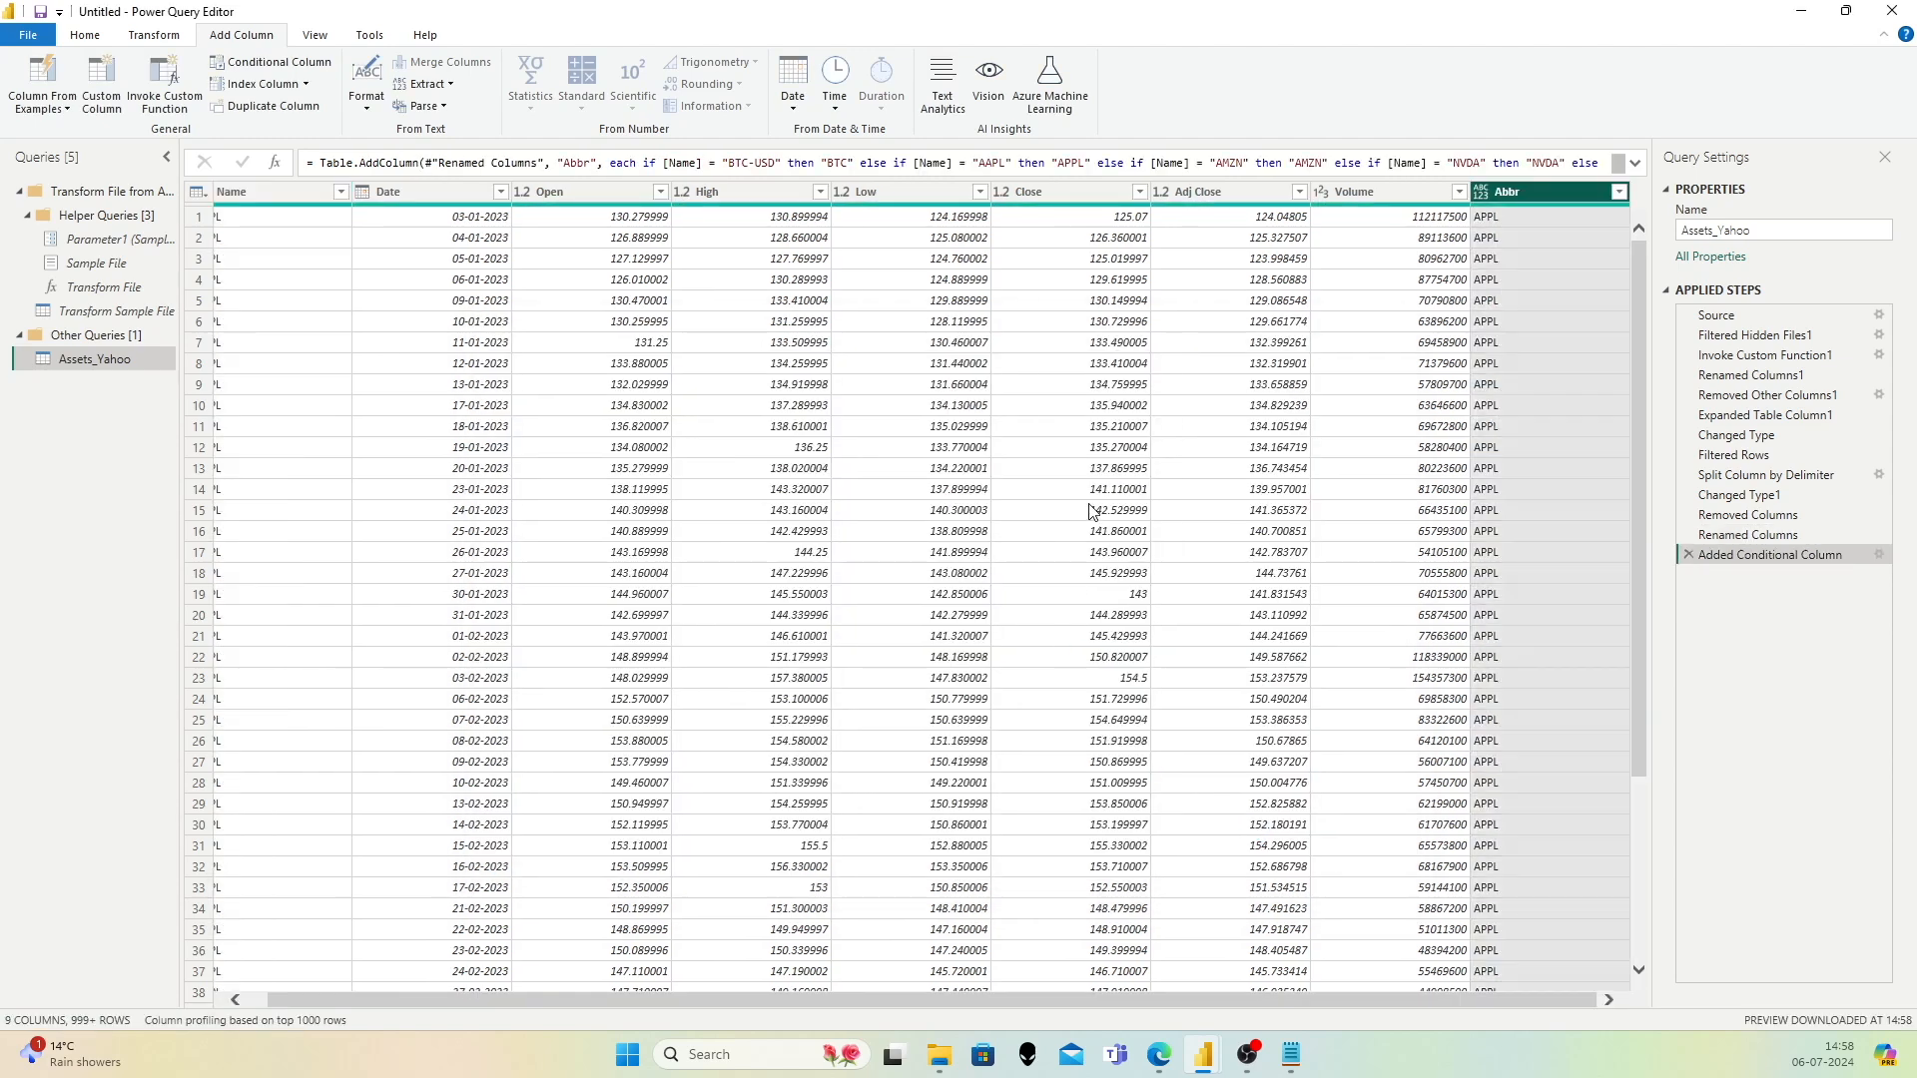
Step: Check the complete list of values in the Abbr column and move the column directly after Name
click(1619, 192)
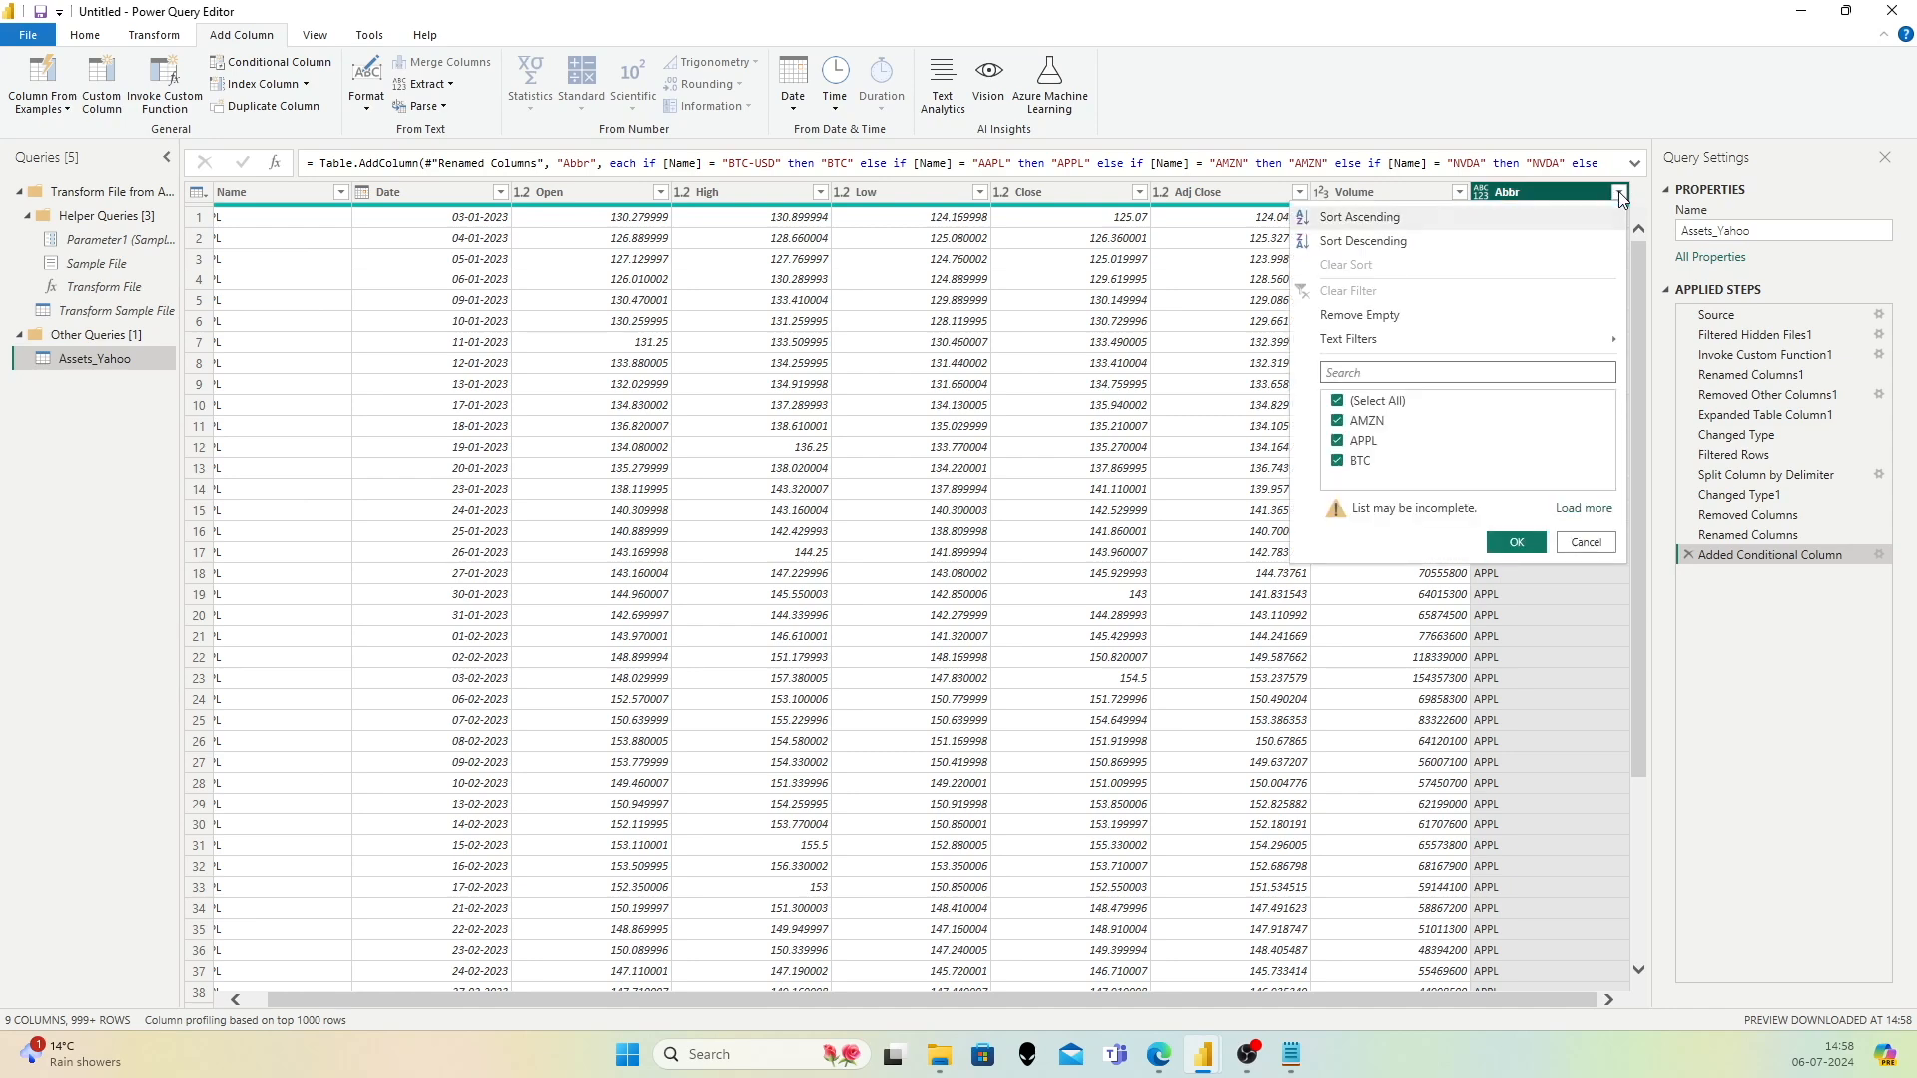
click(1591, 513)
click(1585, 542)
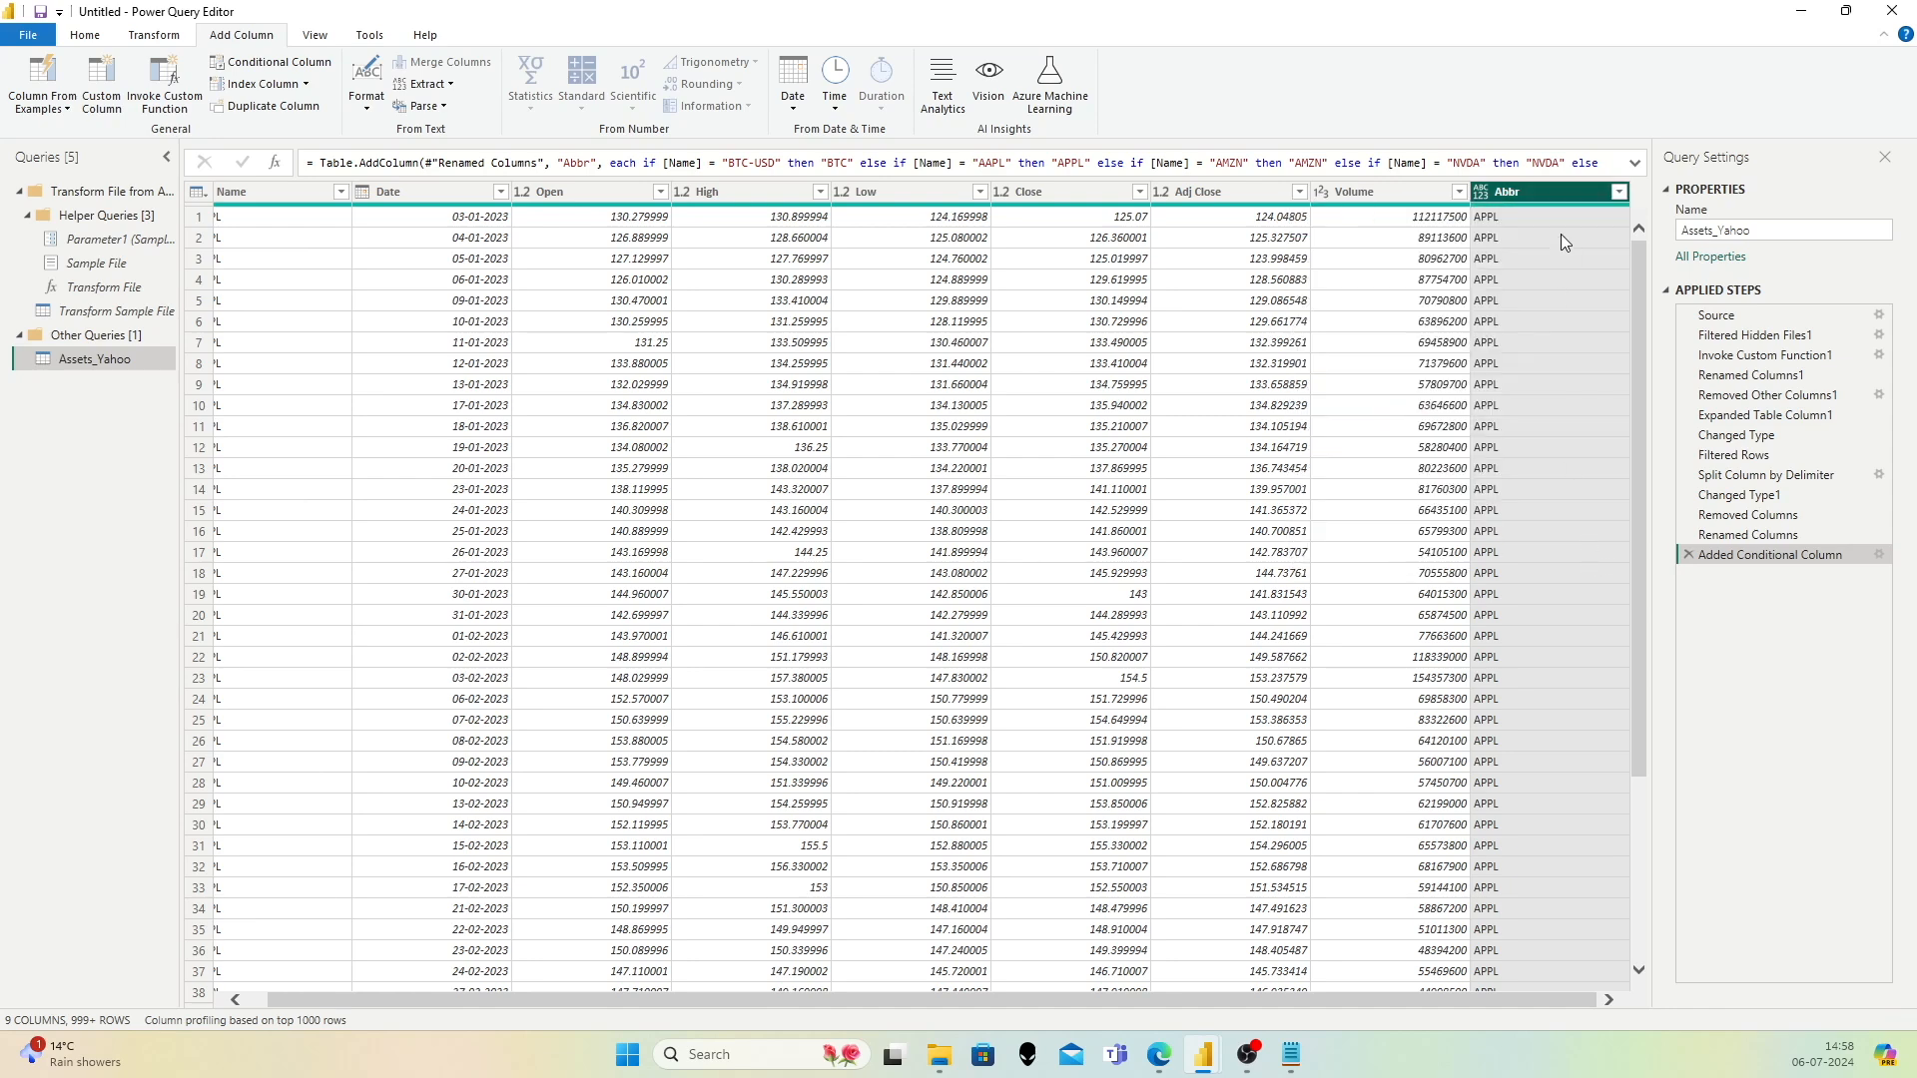
drag(1567, 196, 307, 211)
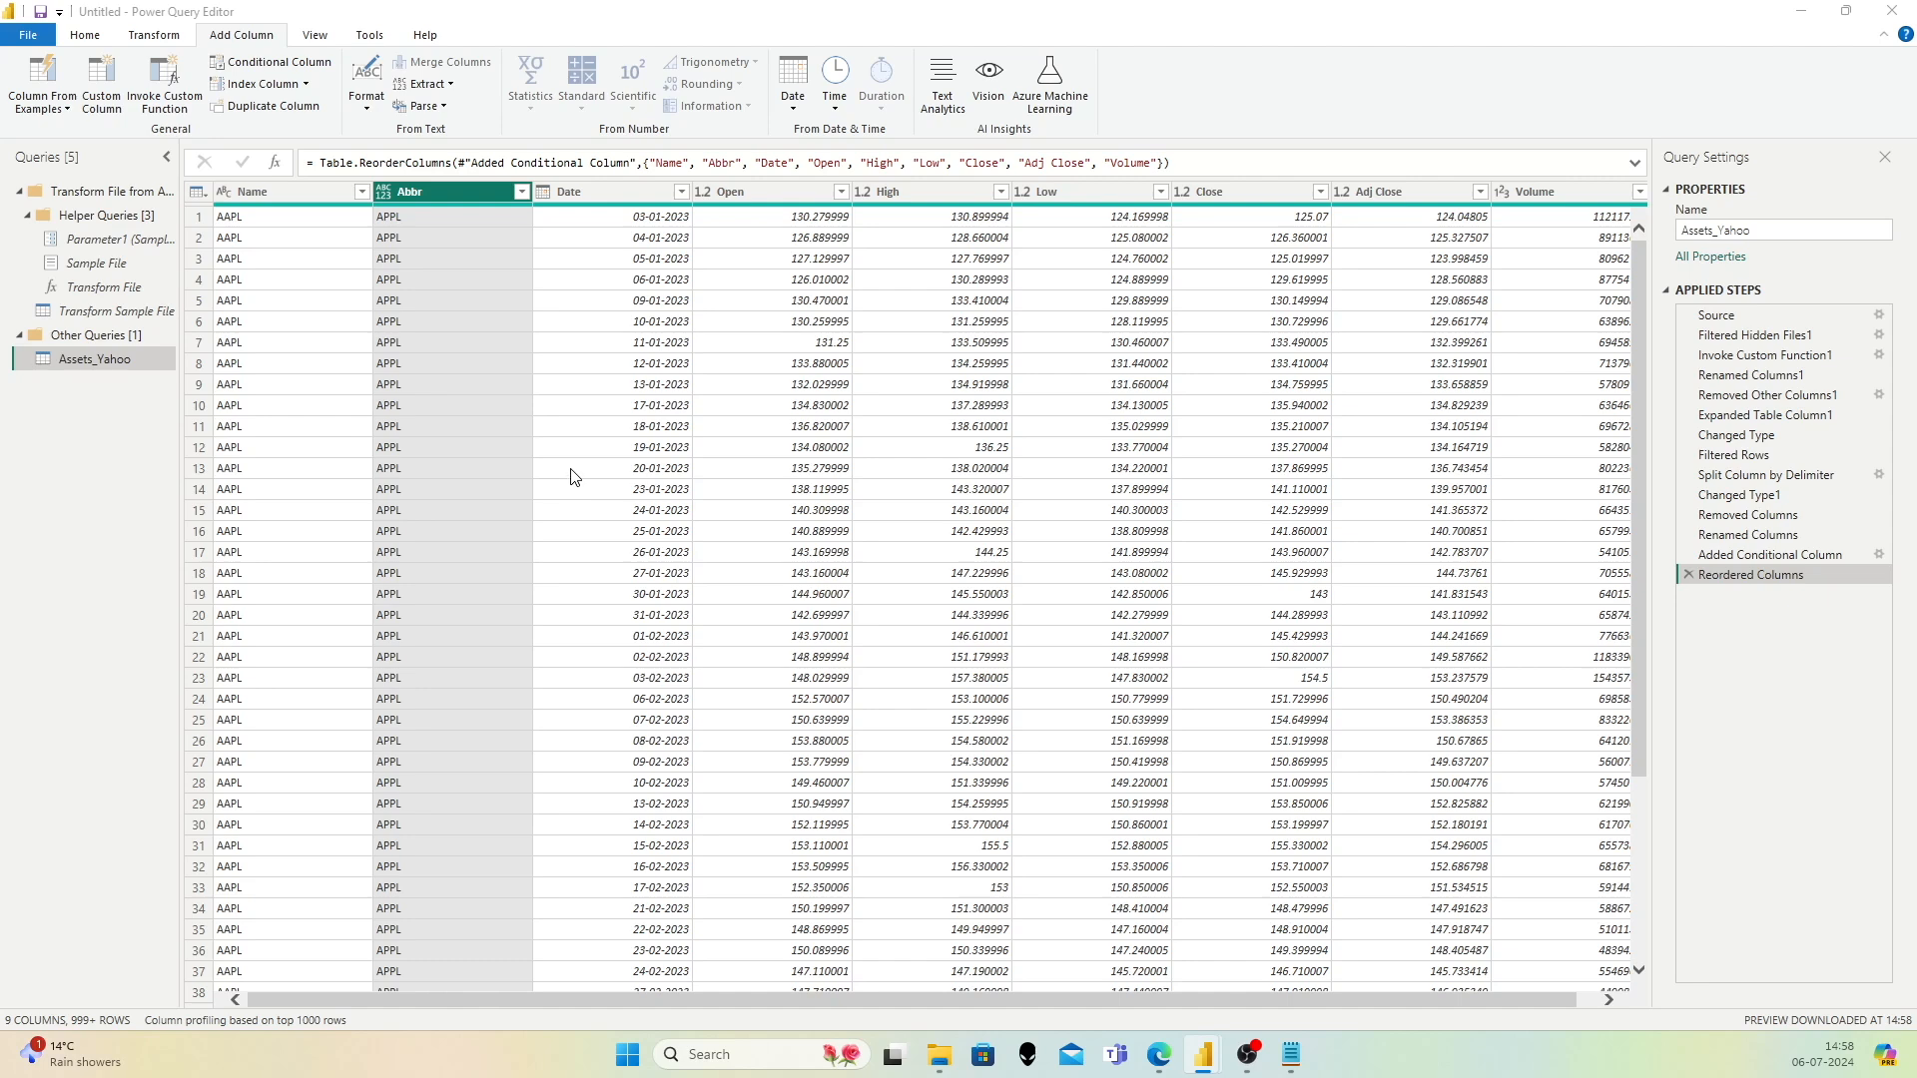
Step: Change the data type of the Open, High, Low, Close and Adj Close columns in Assets_Yahoo to Fixed decimal number
click(707, 192)
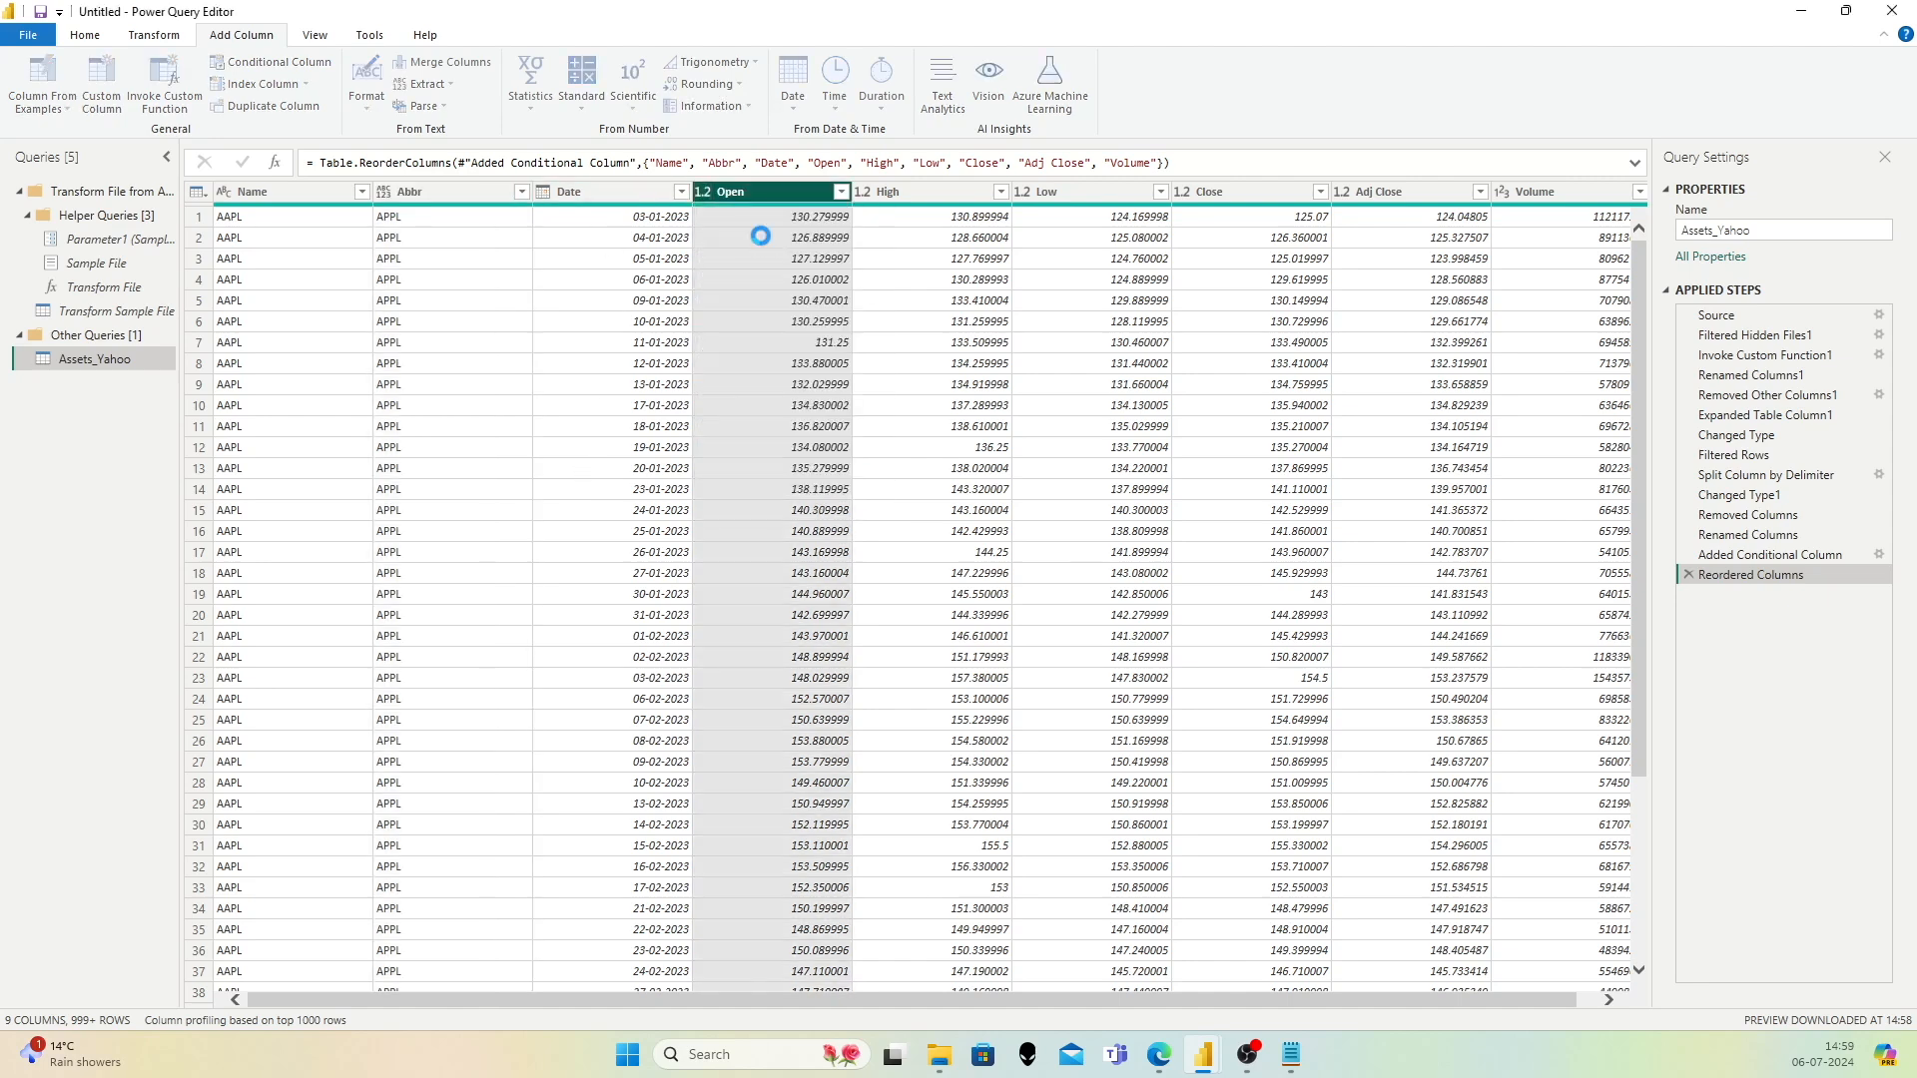
click(751, 237)
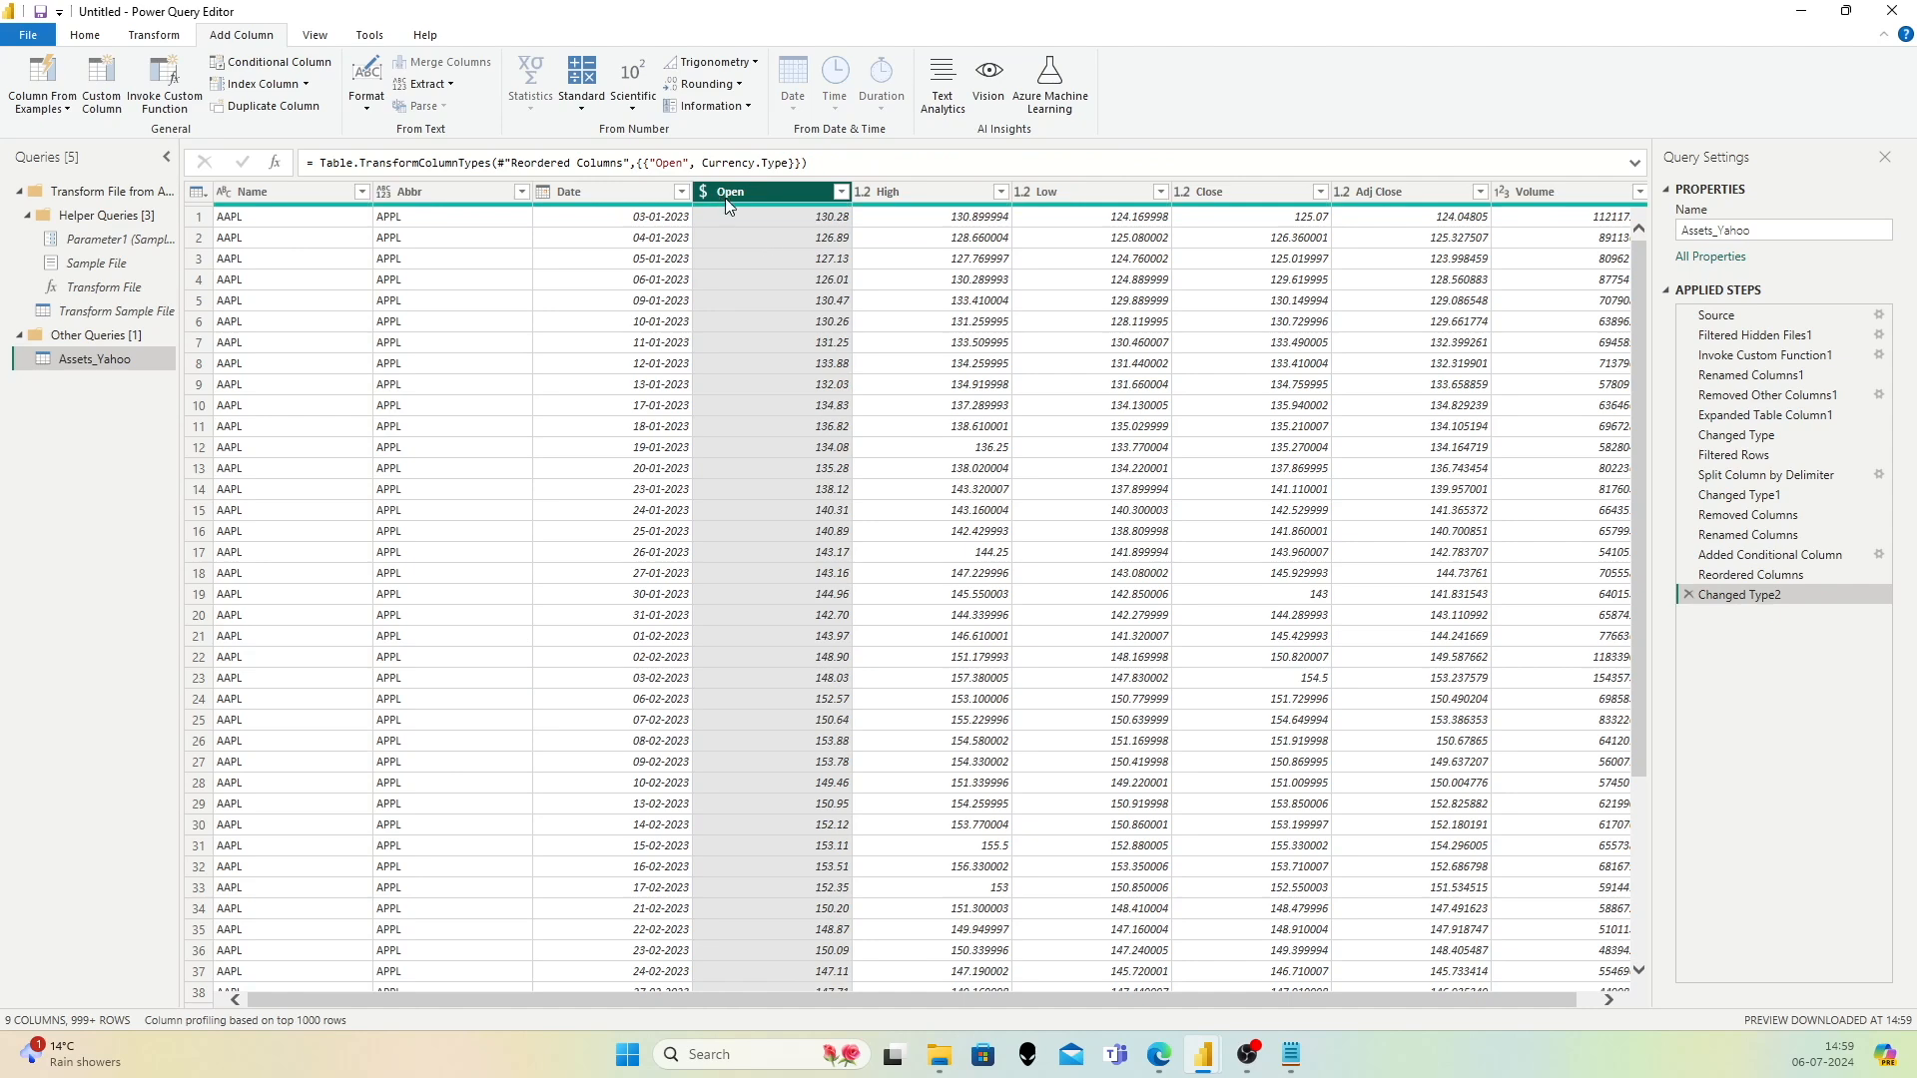
click(862, 191)
click(895, 236)
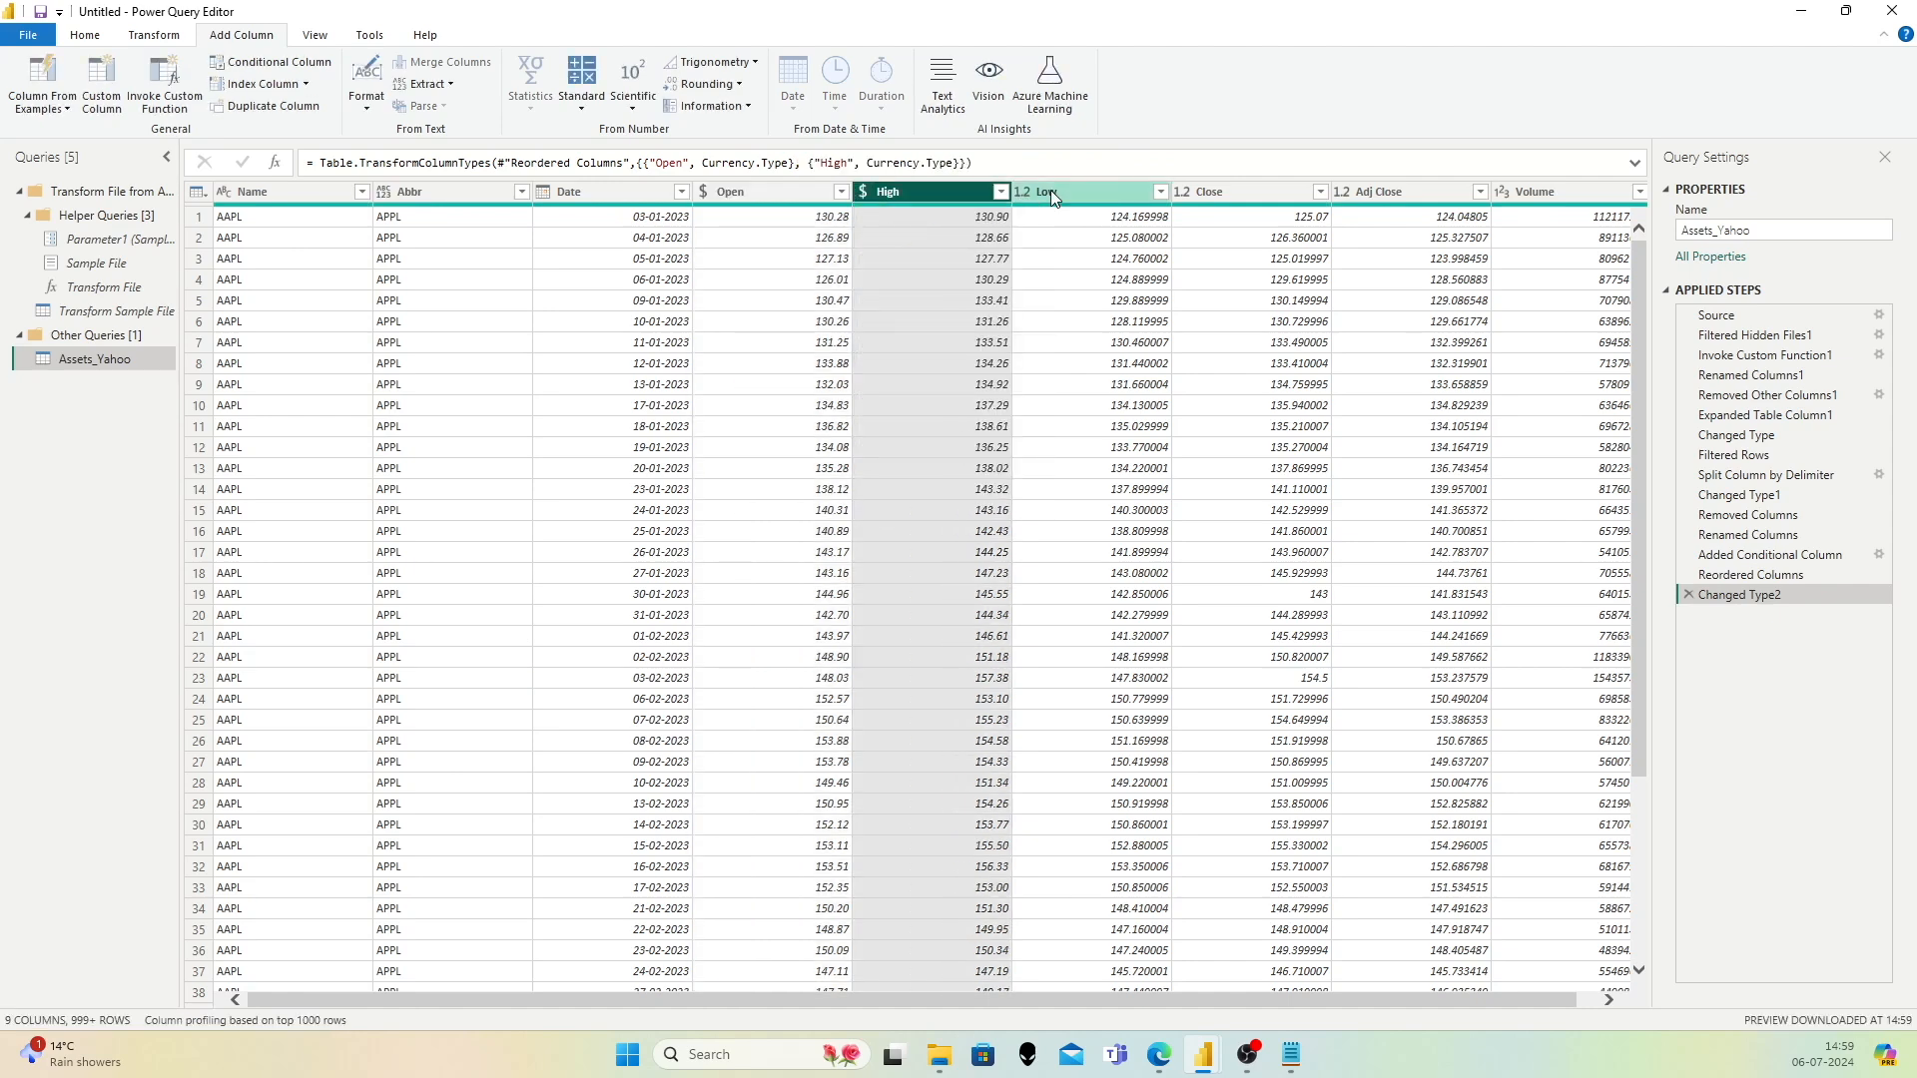
click(1021, 191)
click(1066, 235)
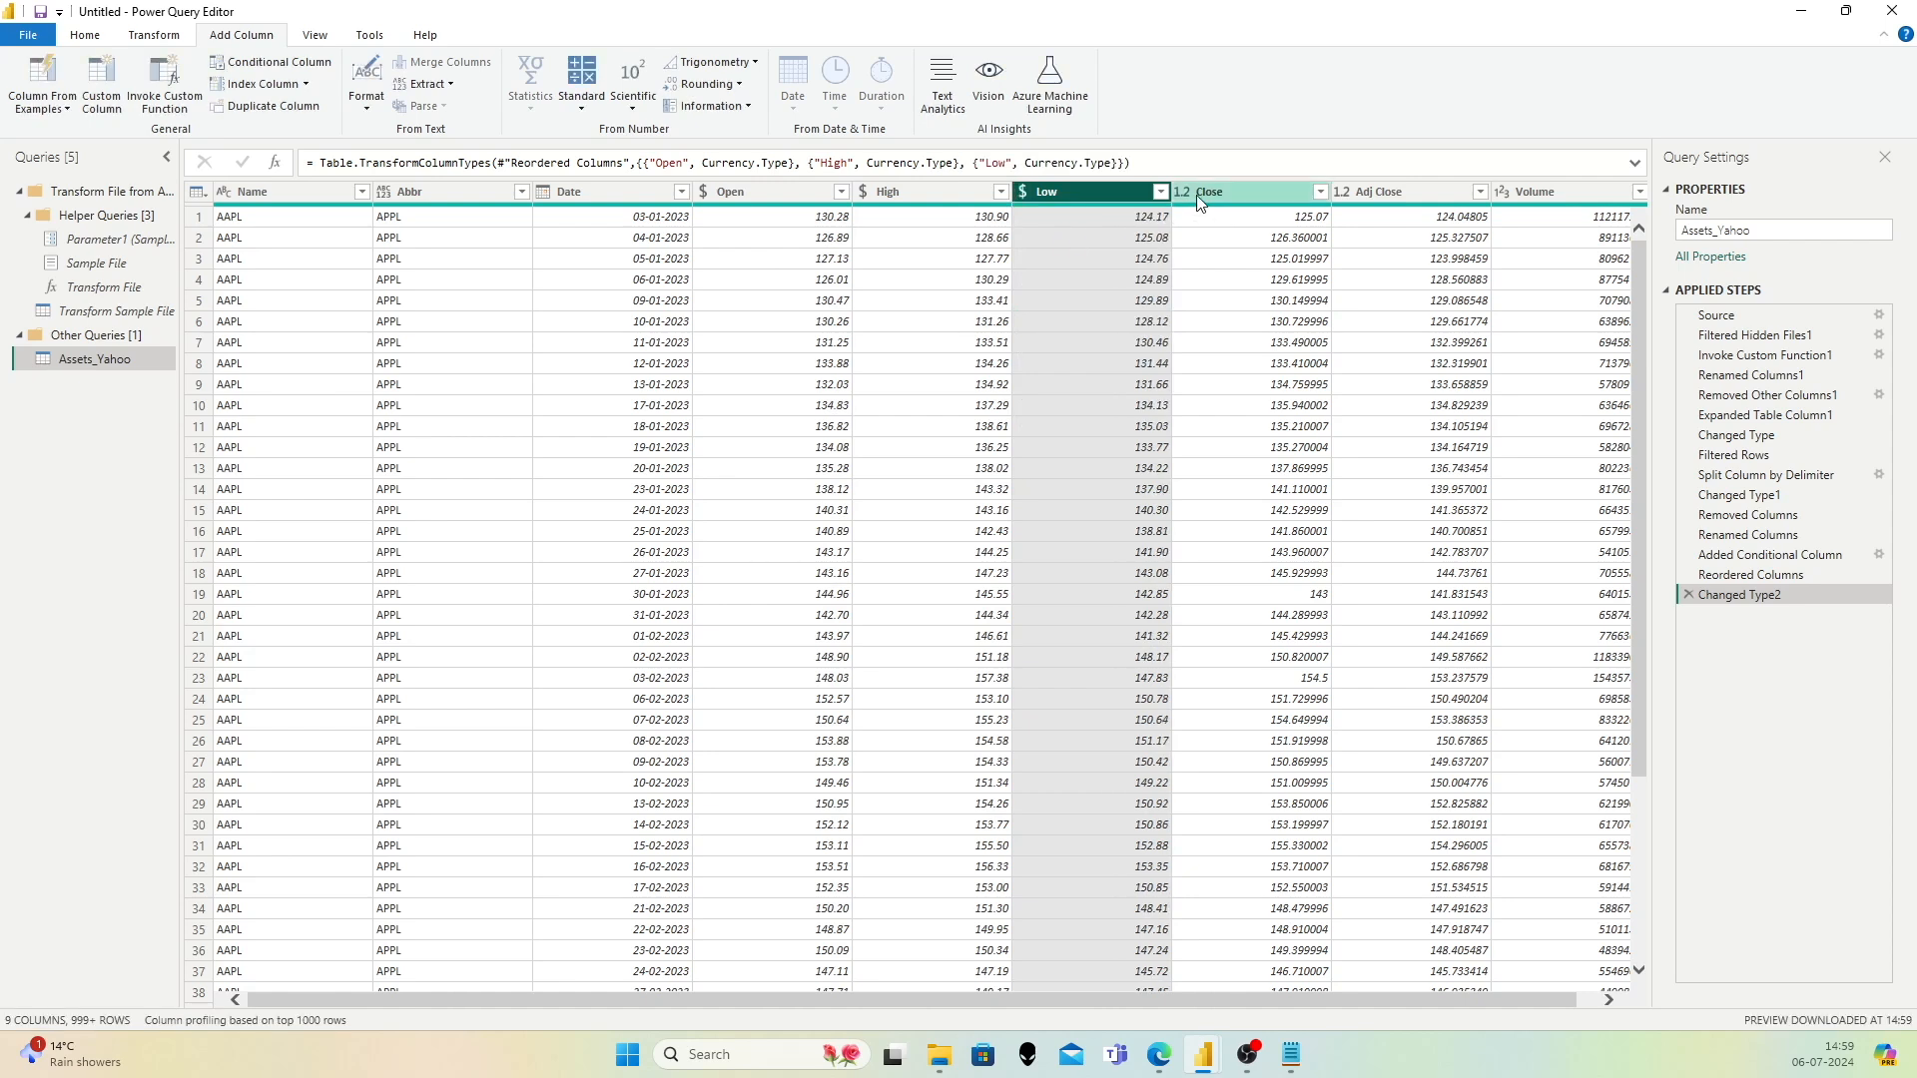
click(1181, 192)
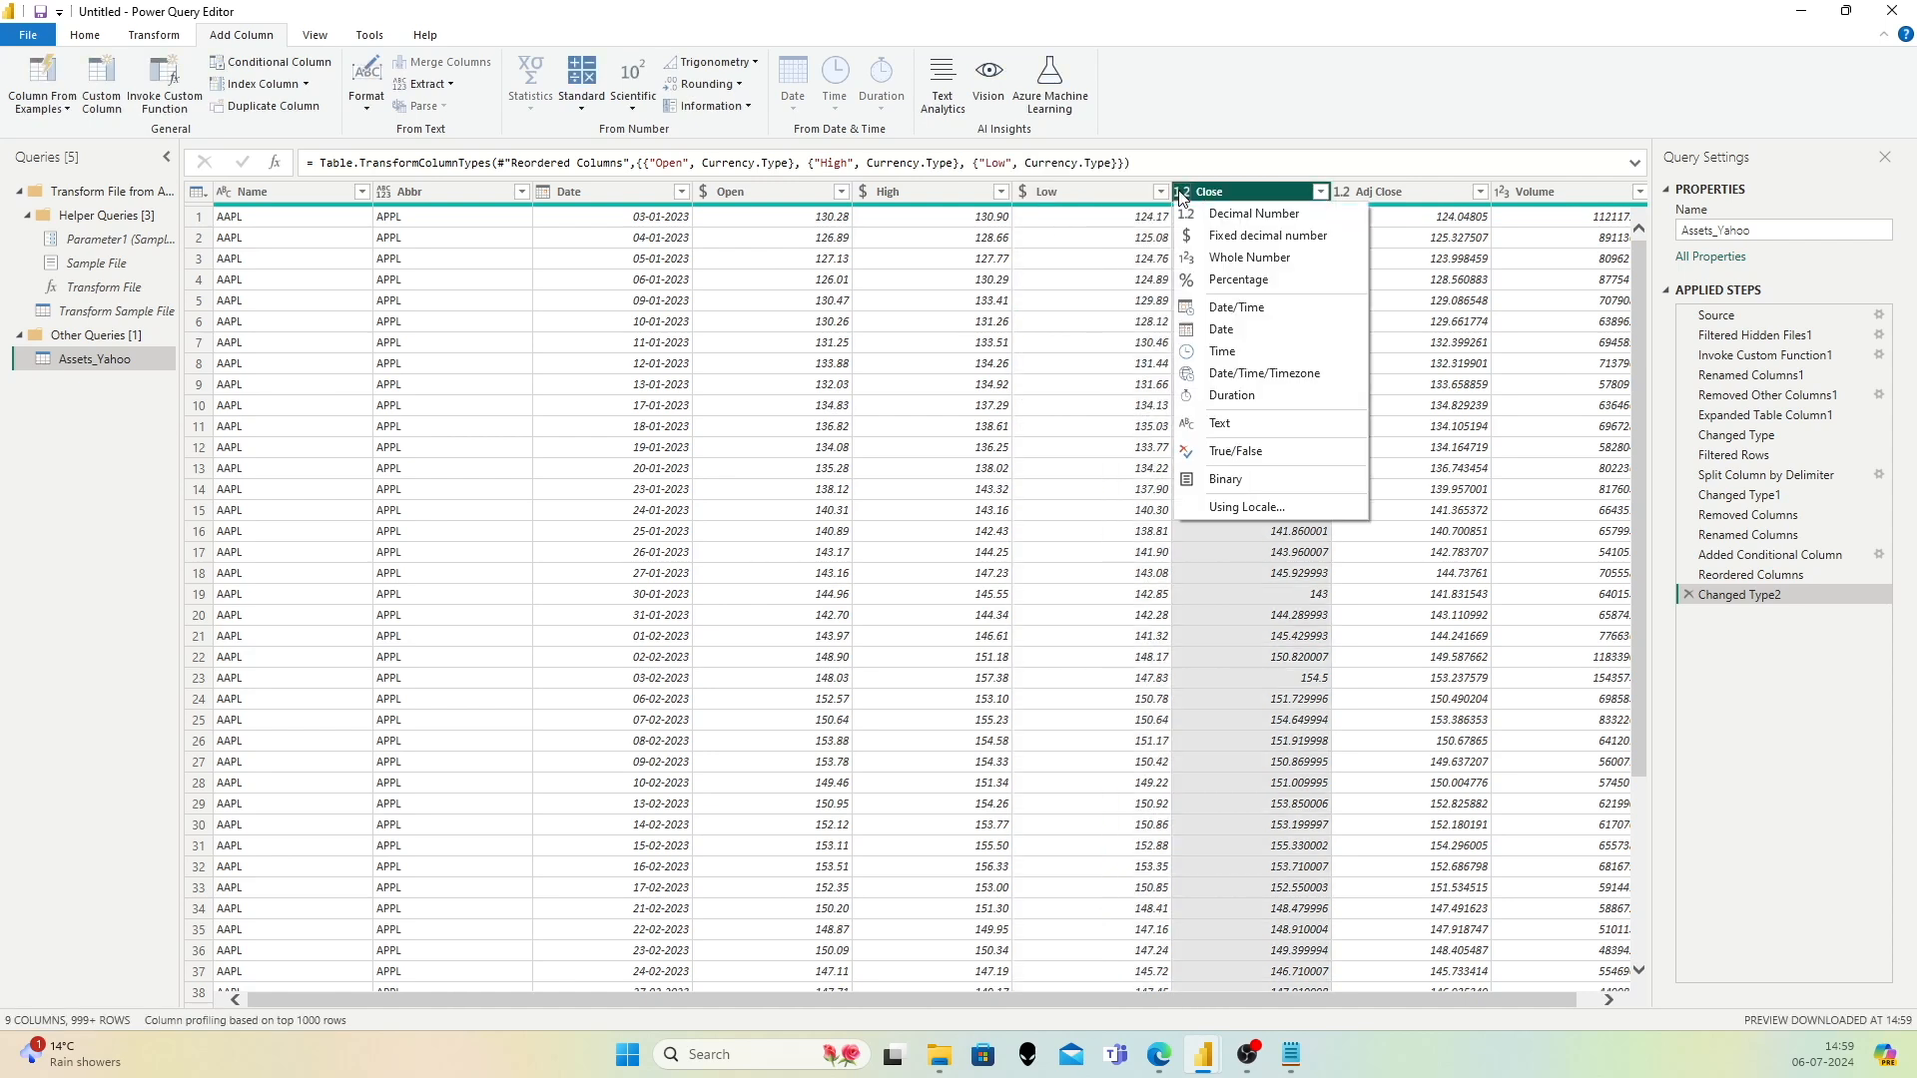
click(1217, 239)
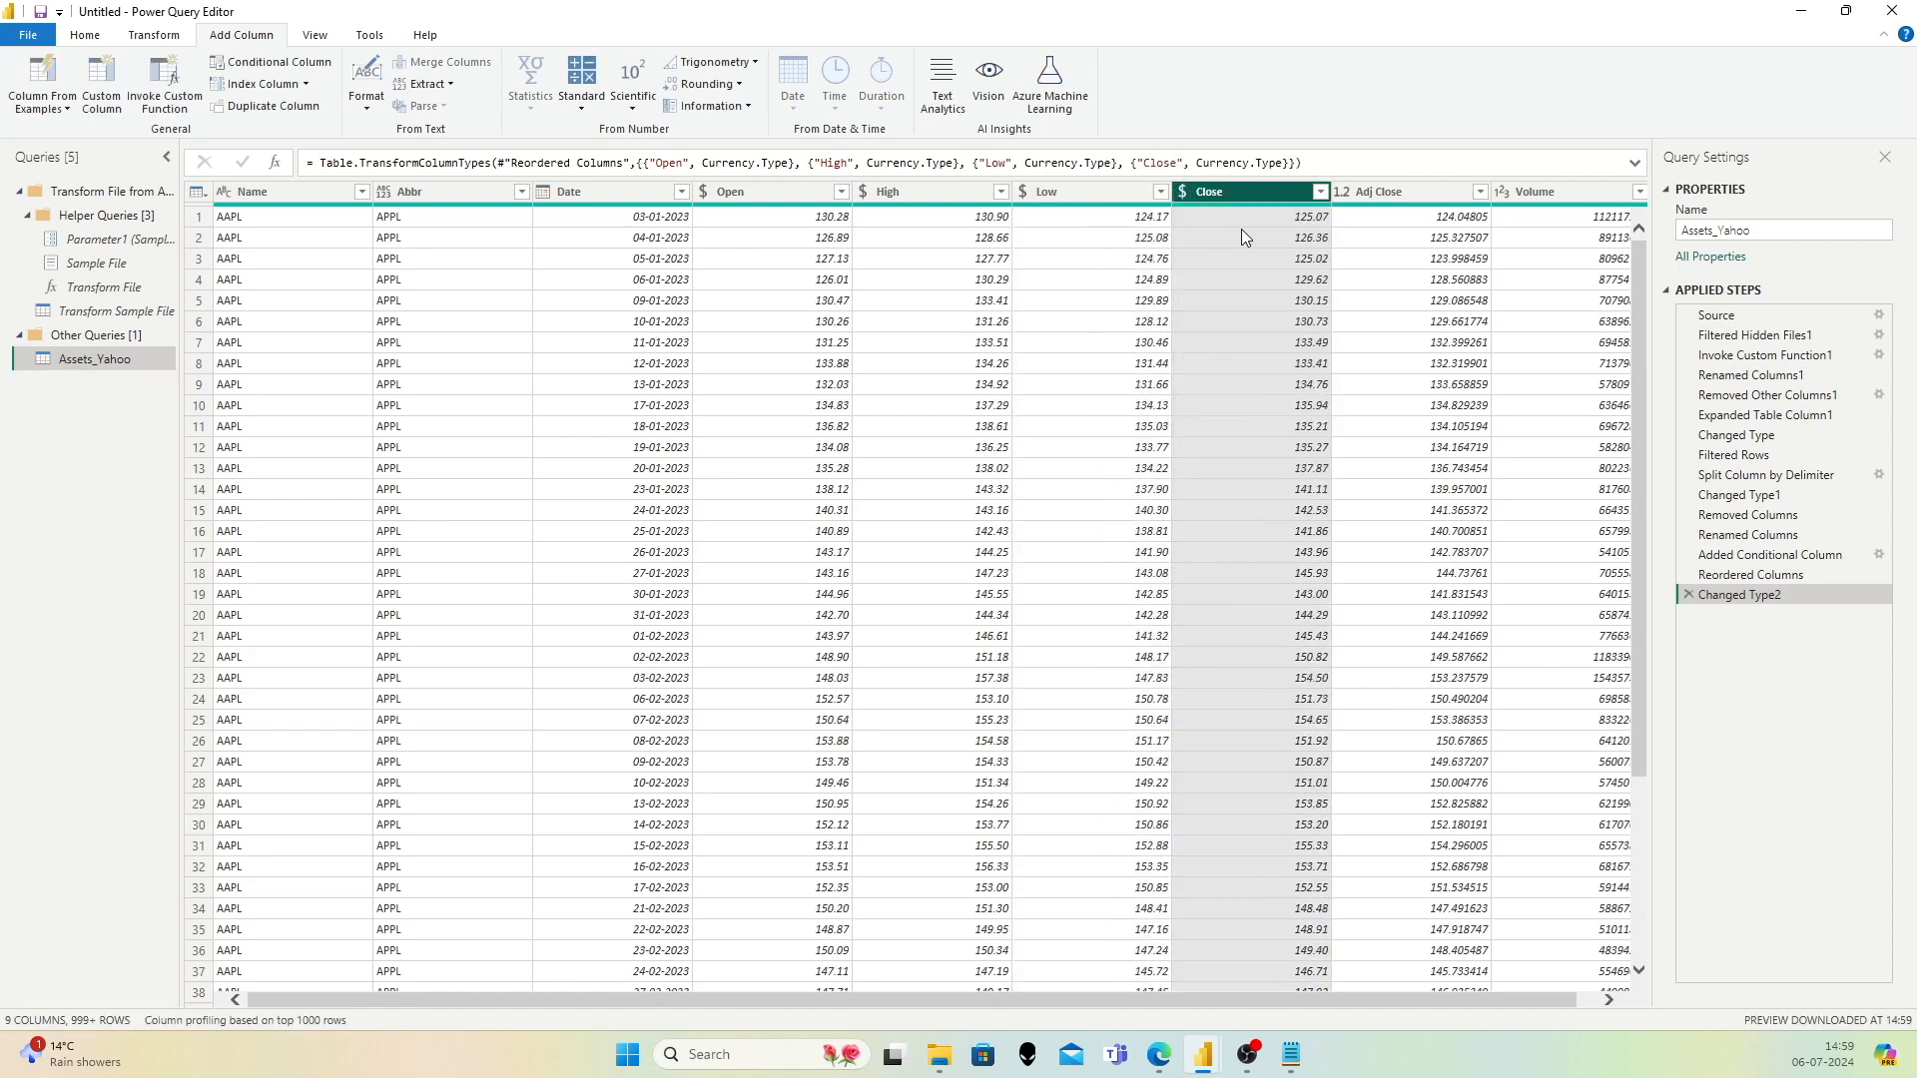
click(1343, 191)
click(1416, 246)
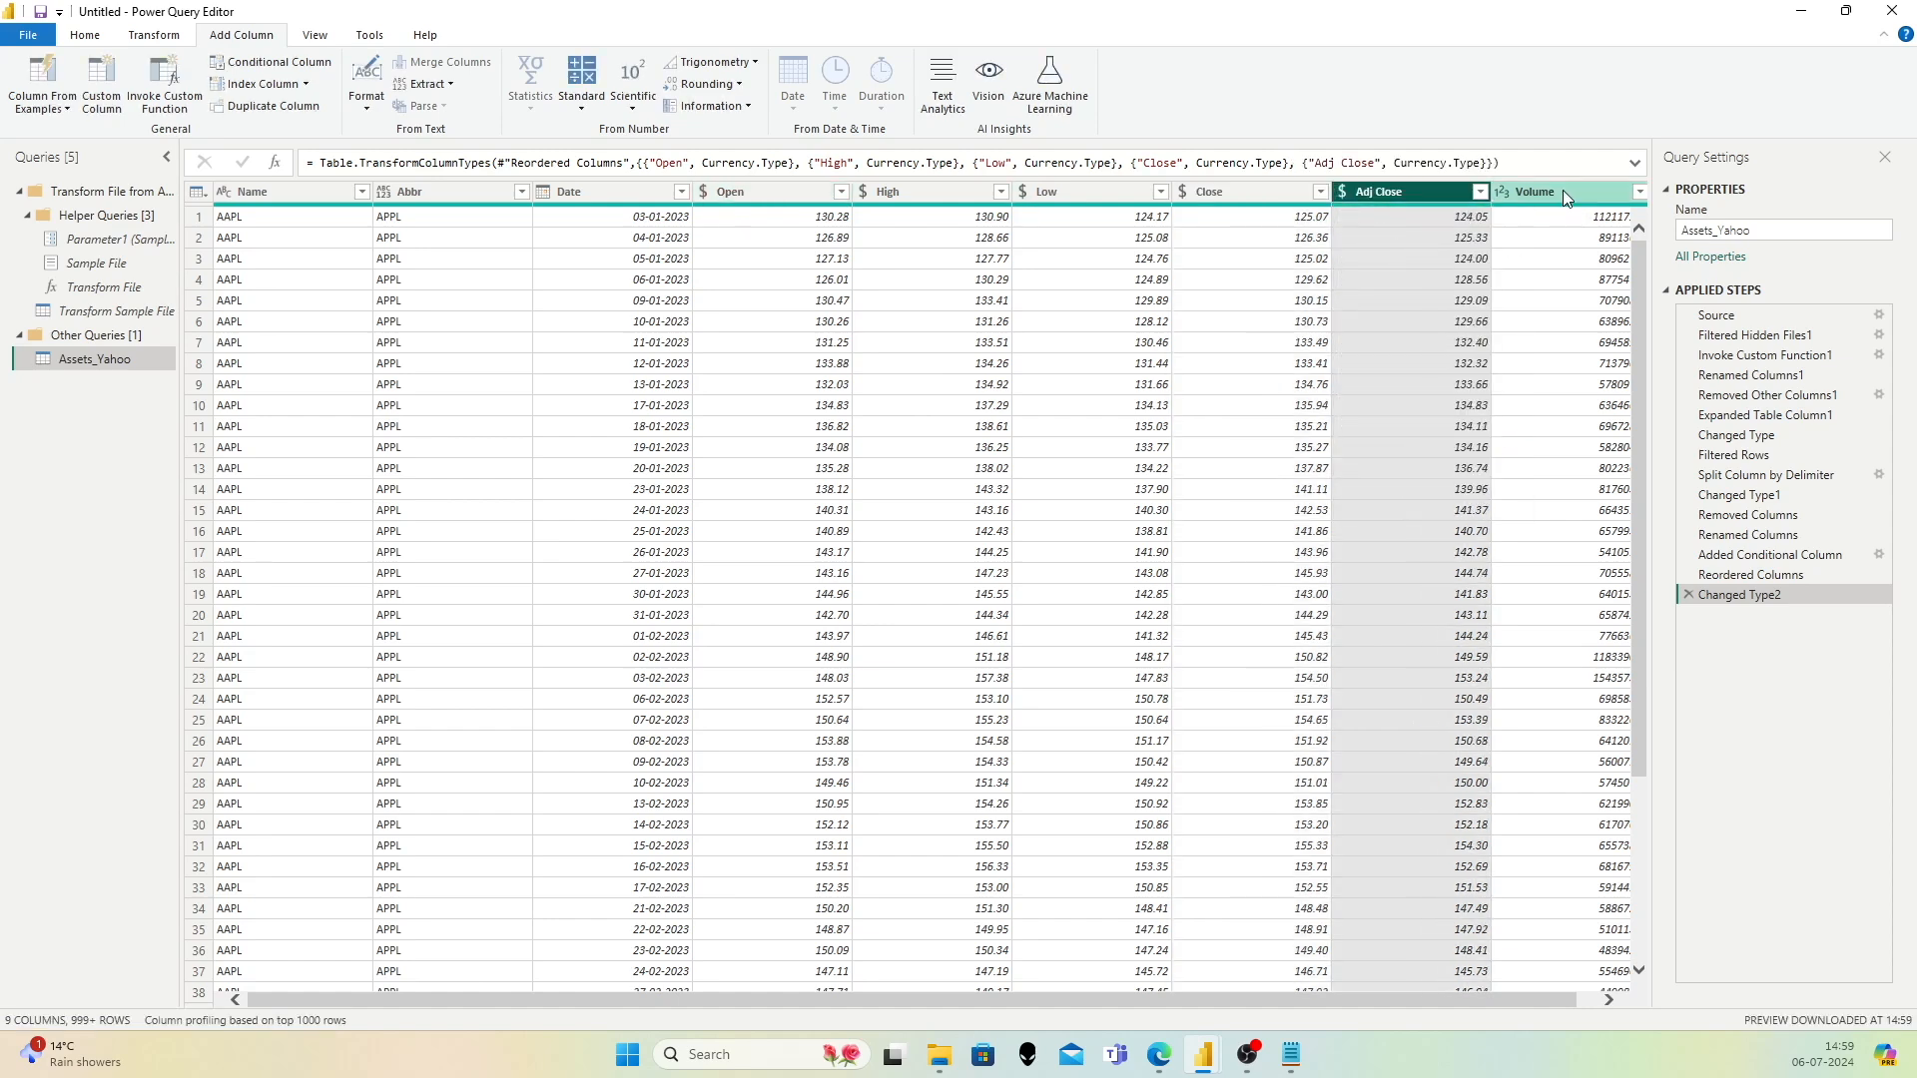
drag(1493, 1002, 1219, 1002)
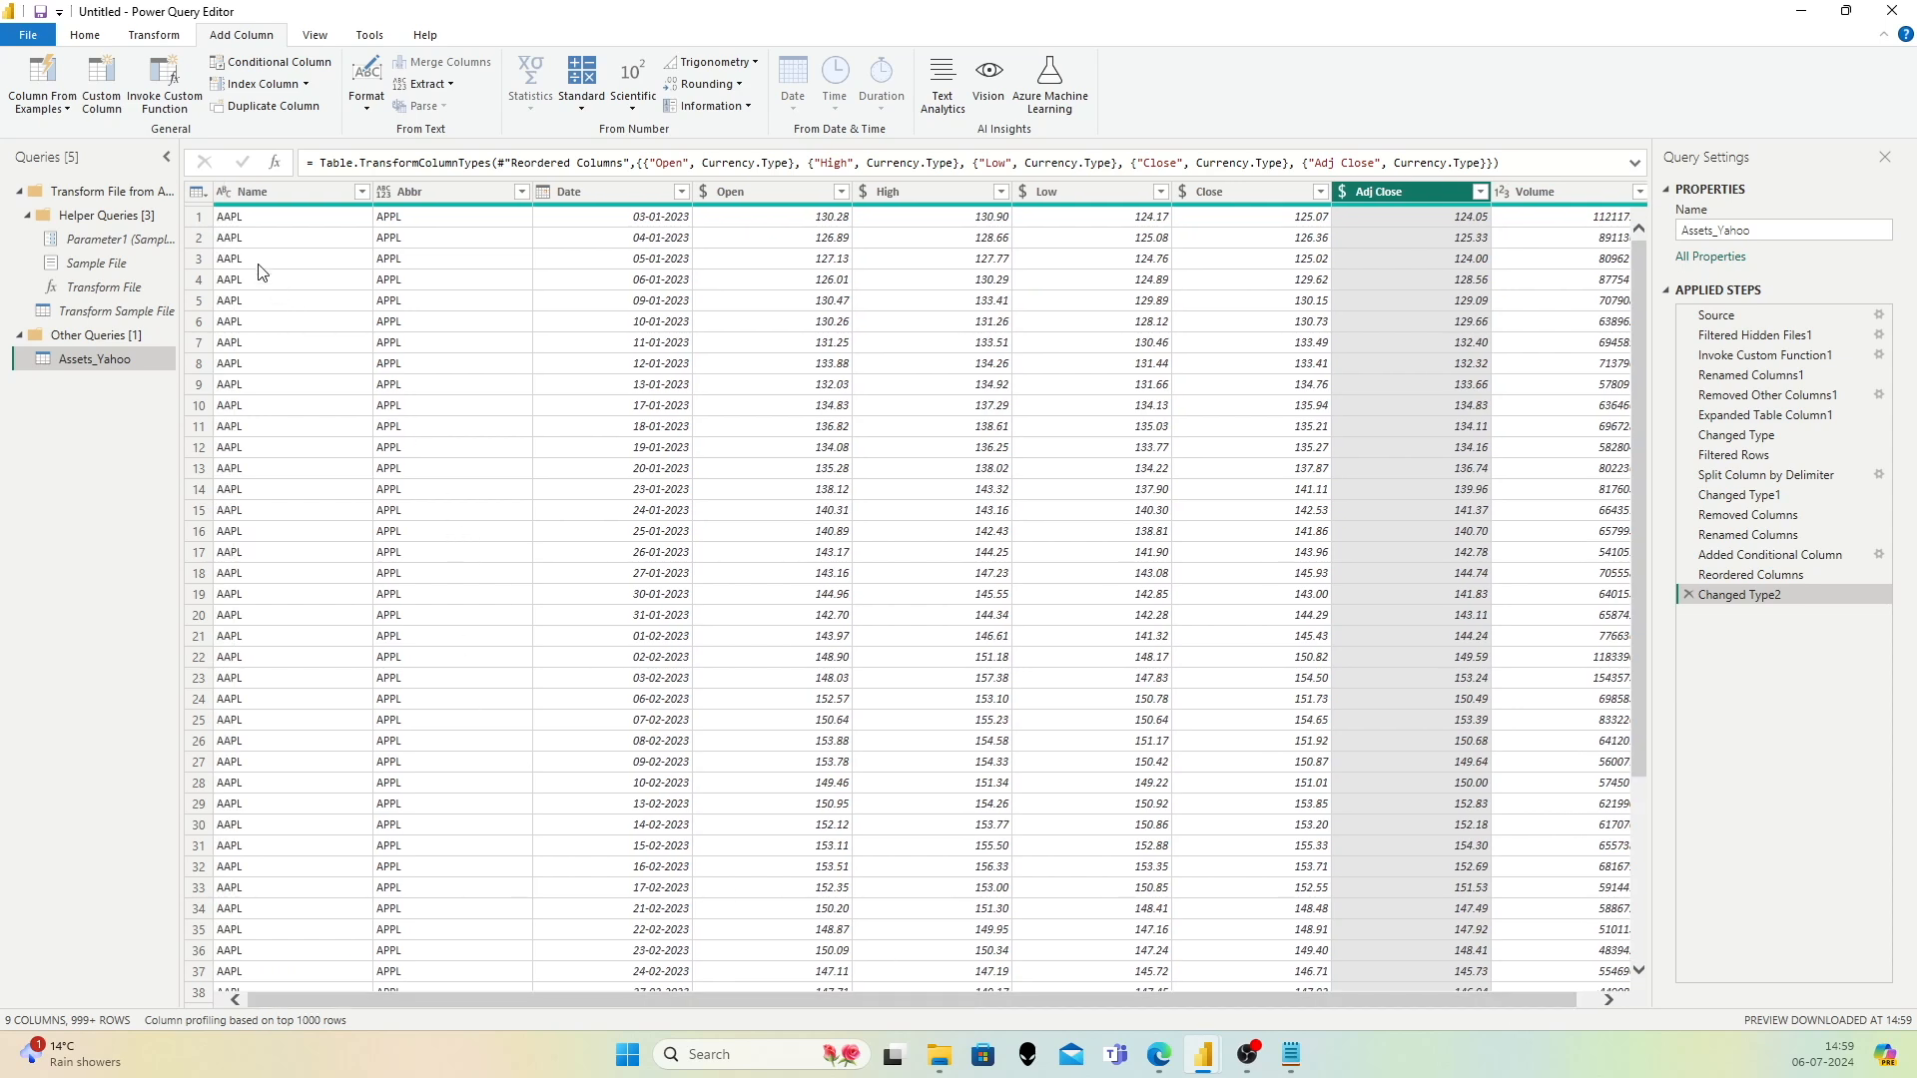
Step: Switch to Excel and review the Name, Abbr, Full Name and Description columns in the Assets Key Table workbook, then close it
click(100, 36)
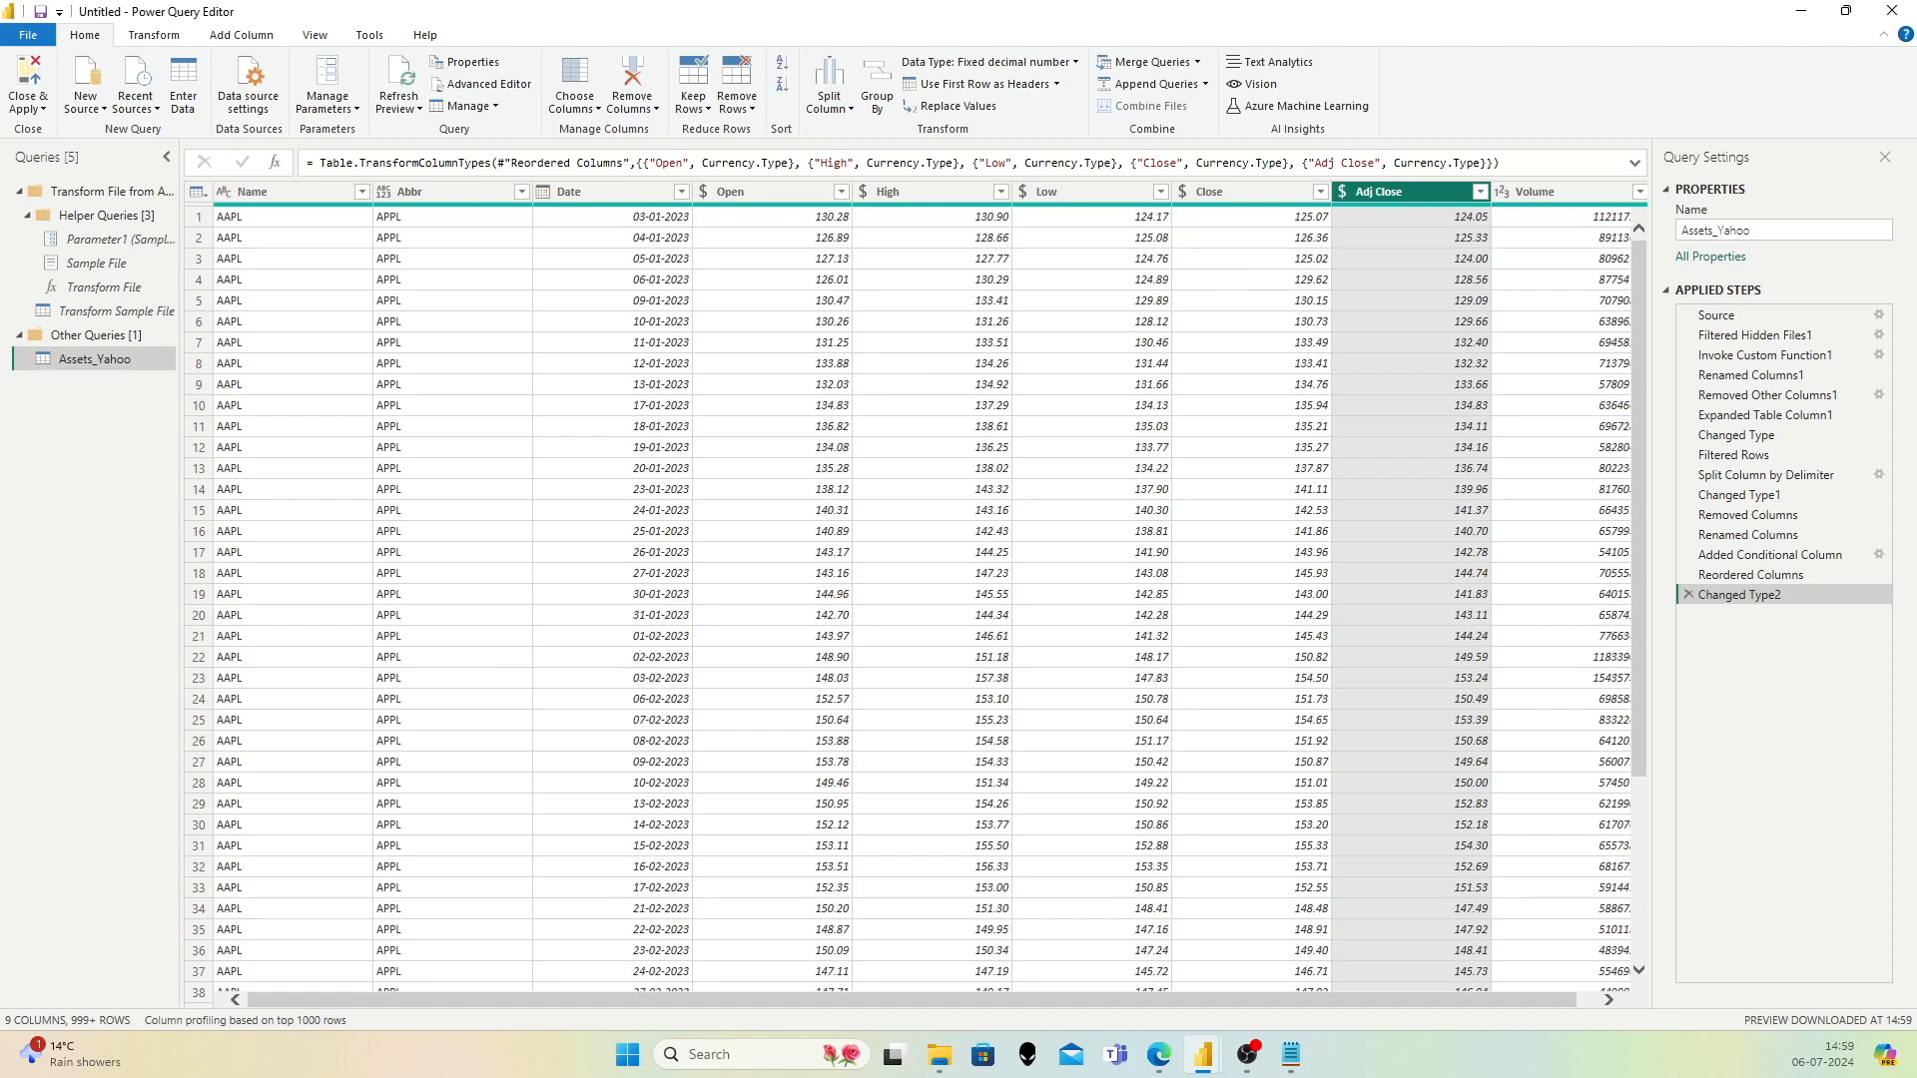
click(939, 1054)
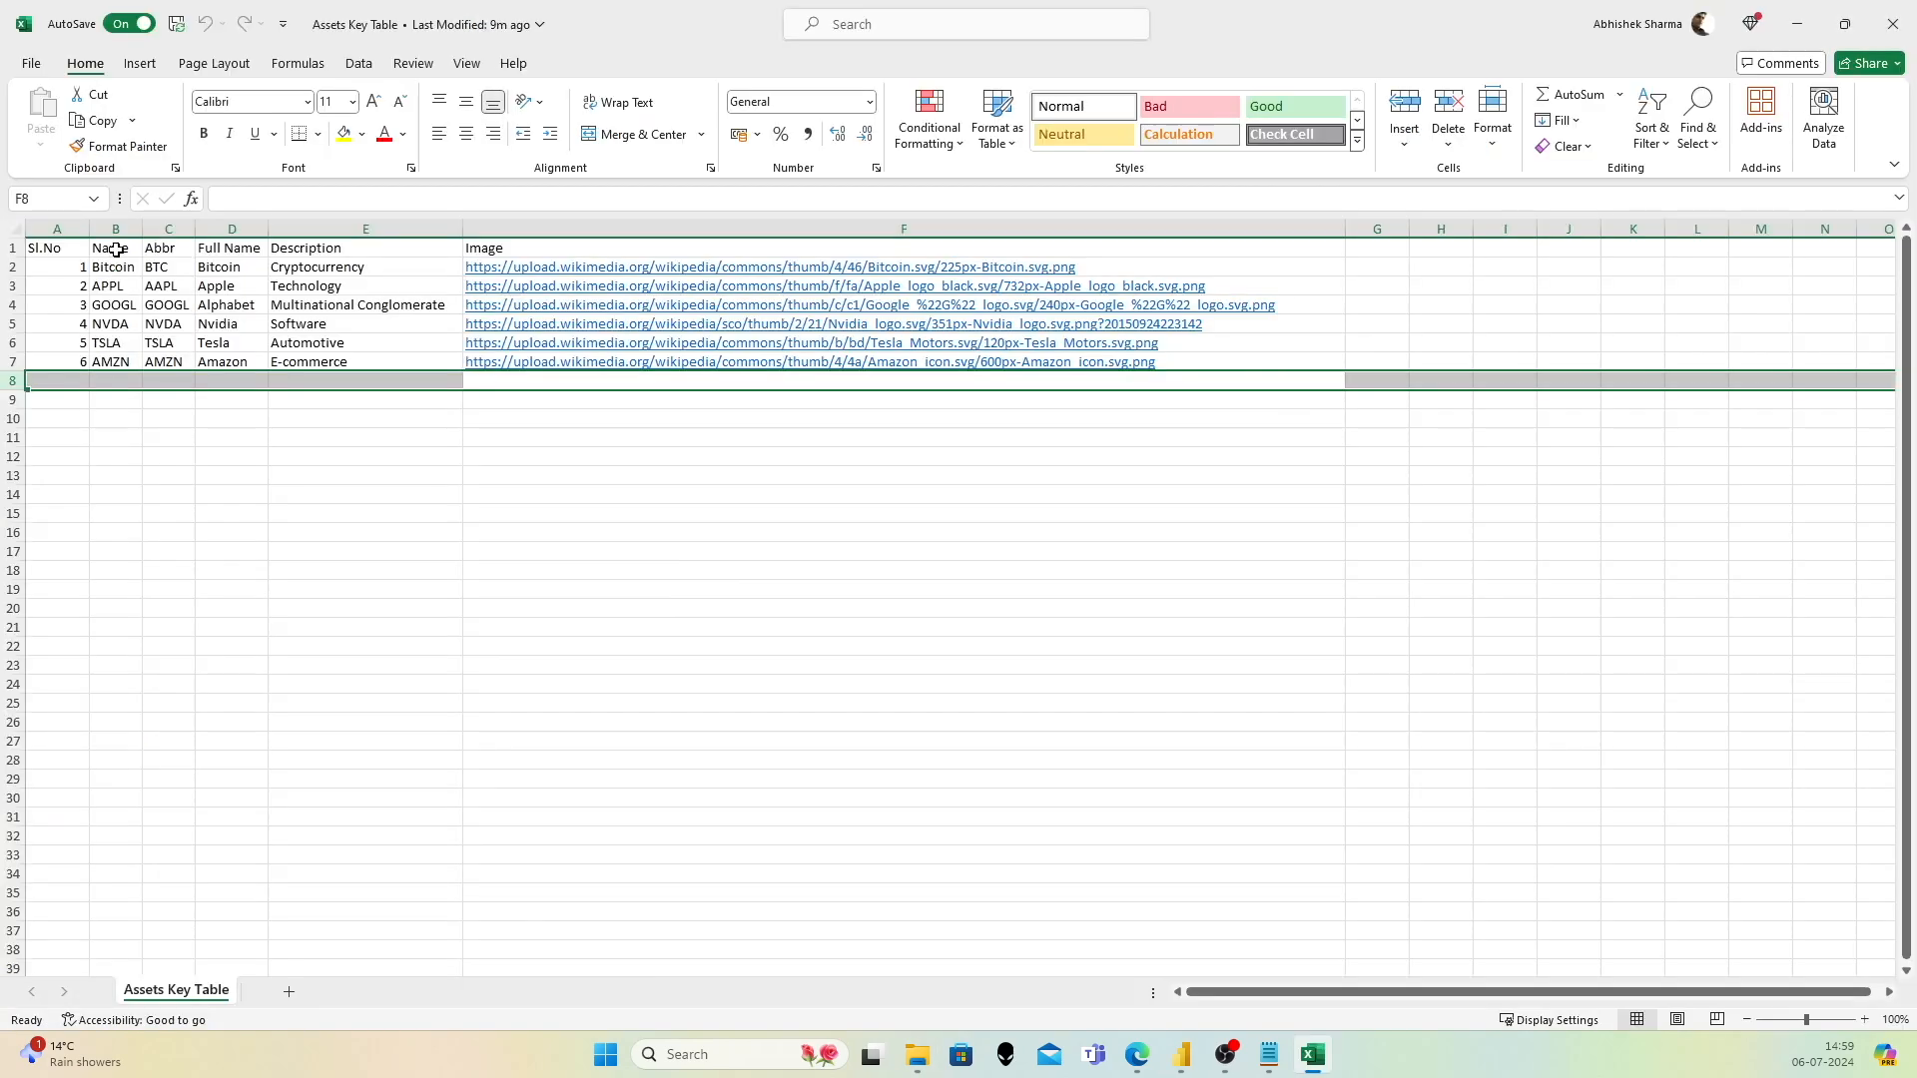
click(115, 228)
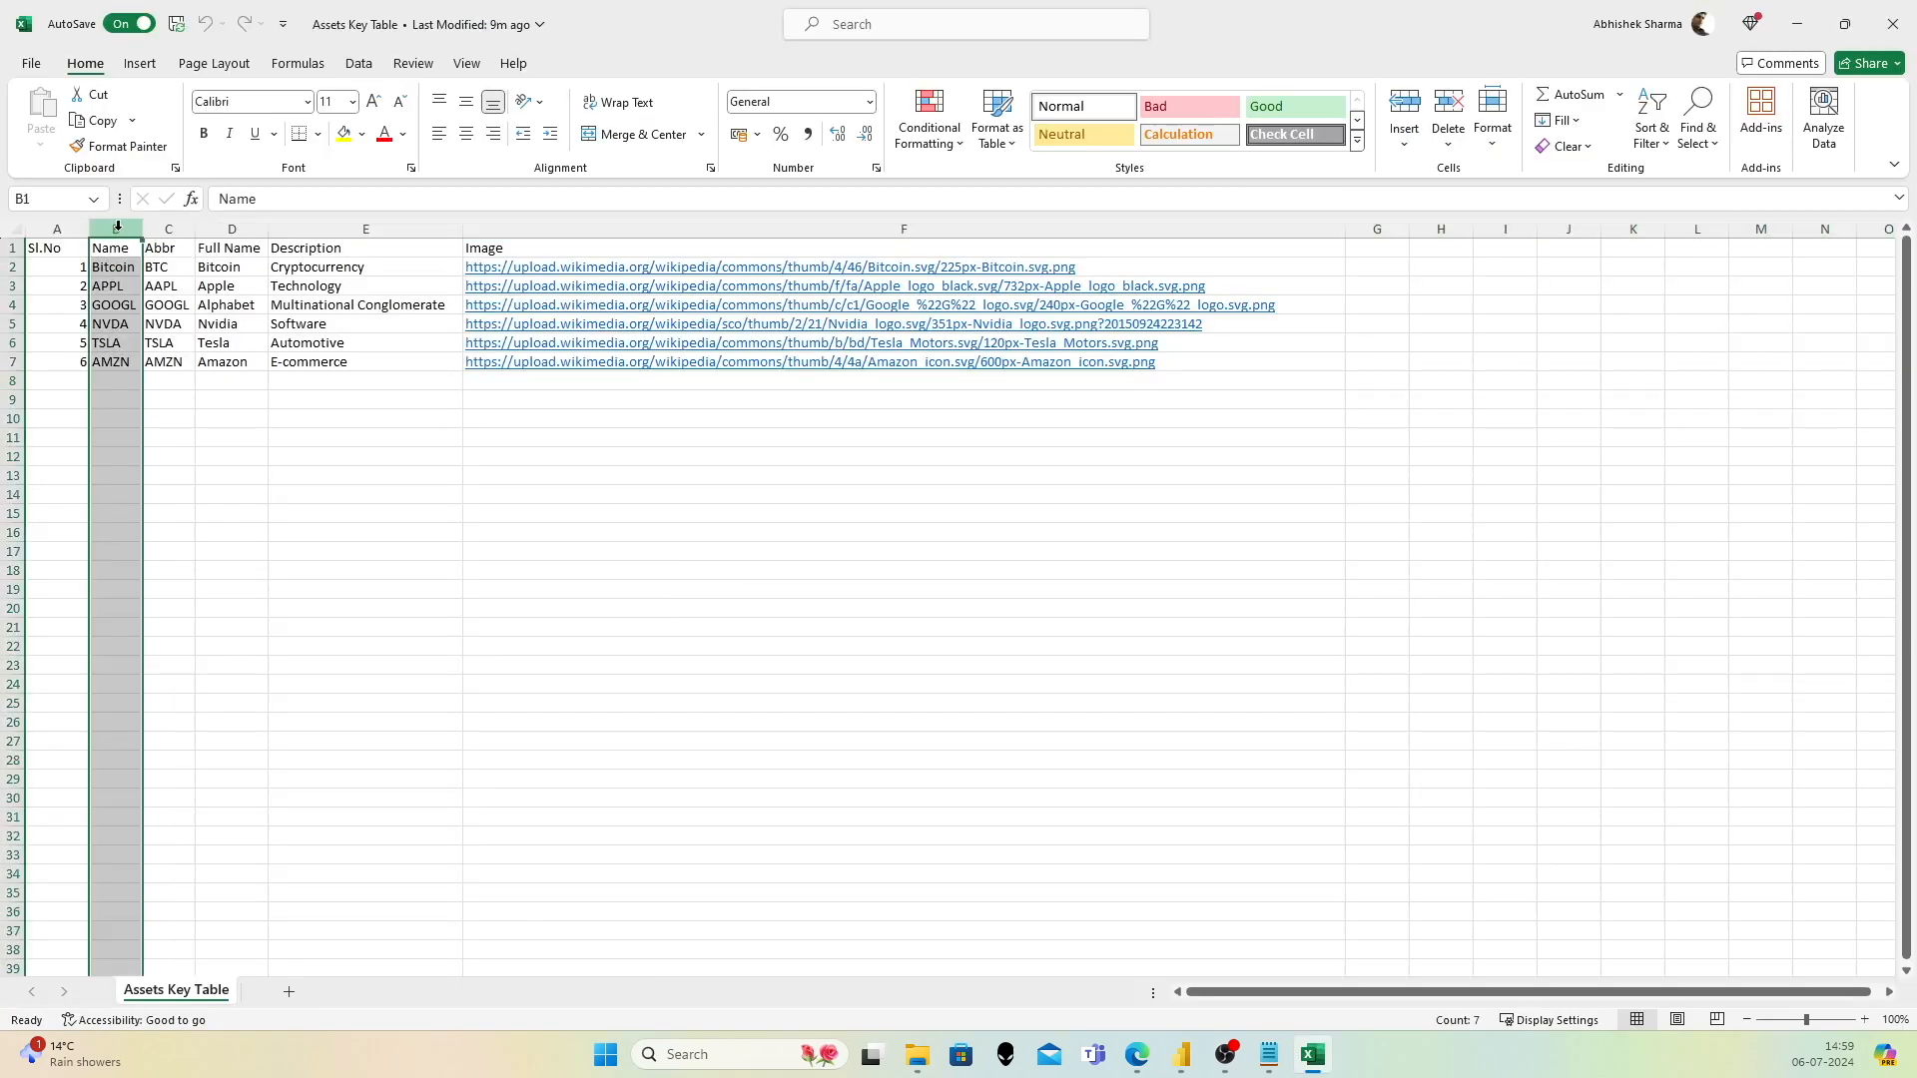
drag(125, 269, 165, 362)
drag(232, 267, 244, 362)
drag(312, 266, 325, 360)
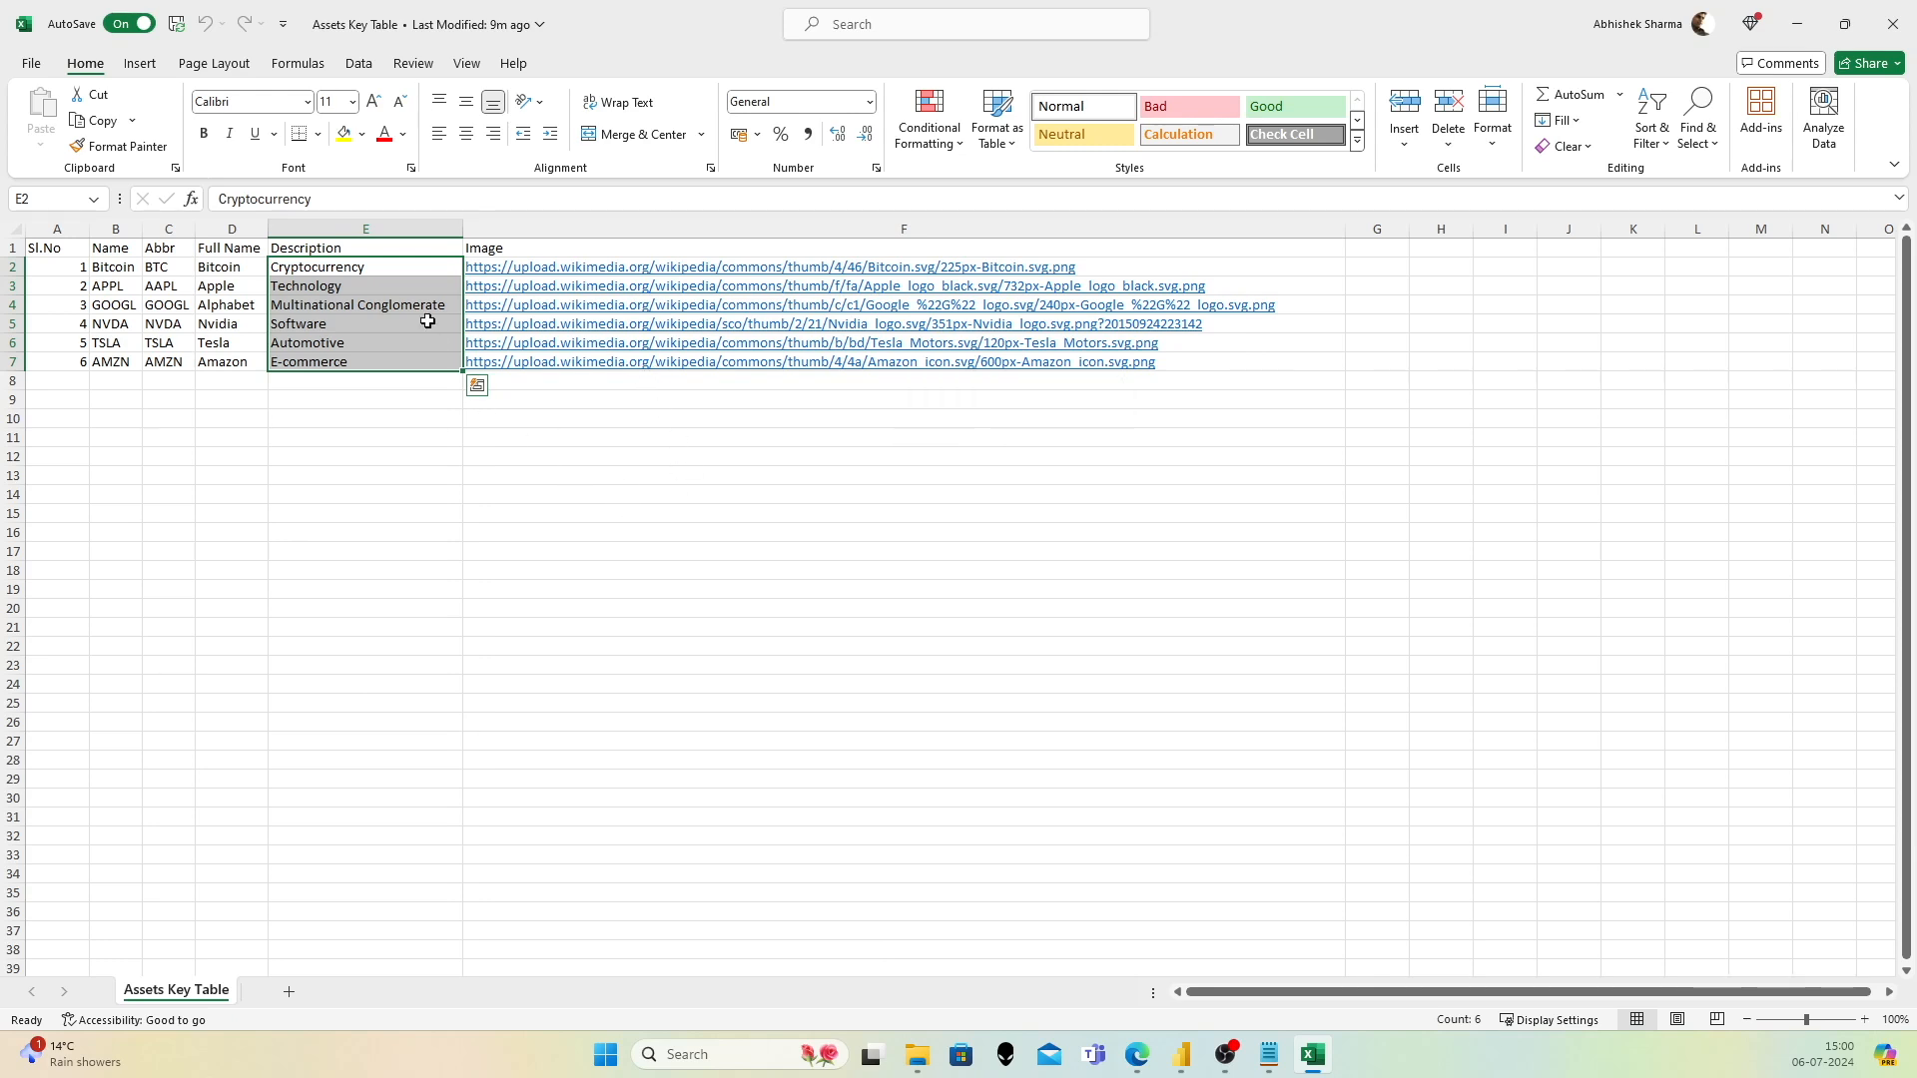
click(1896, 20)
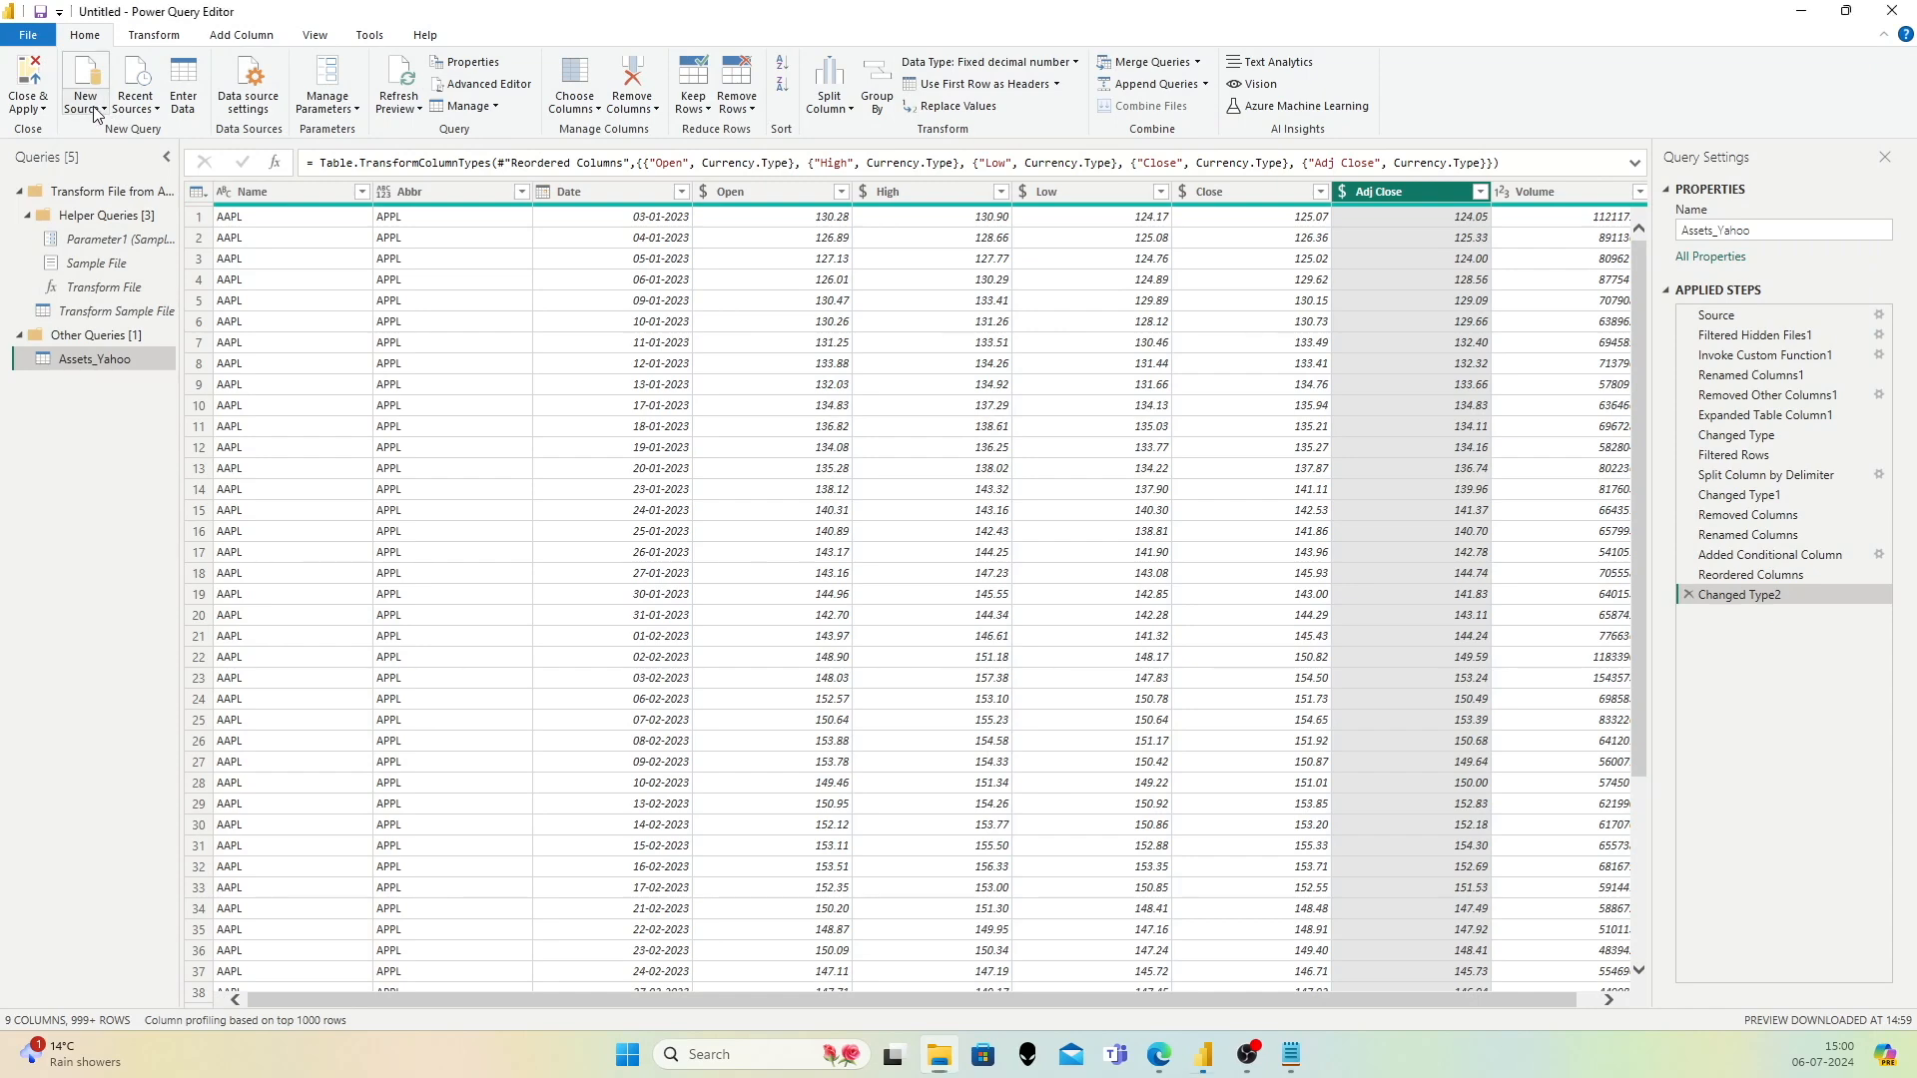
Step: Import the Assets Key Table sheet from the Assets Key Table Excel workbook as a new query, and apply all query changes to the report
click(97, 108)
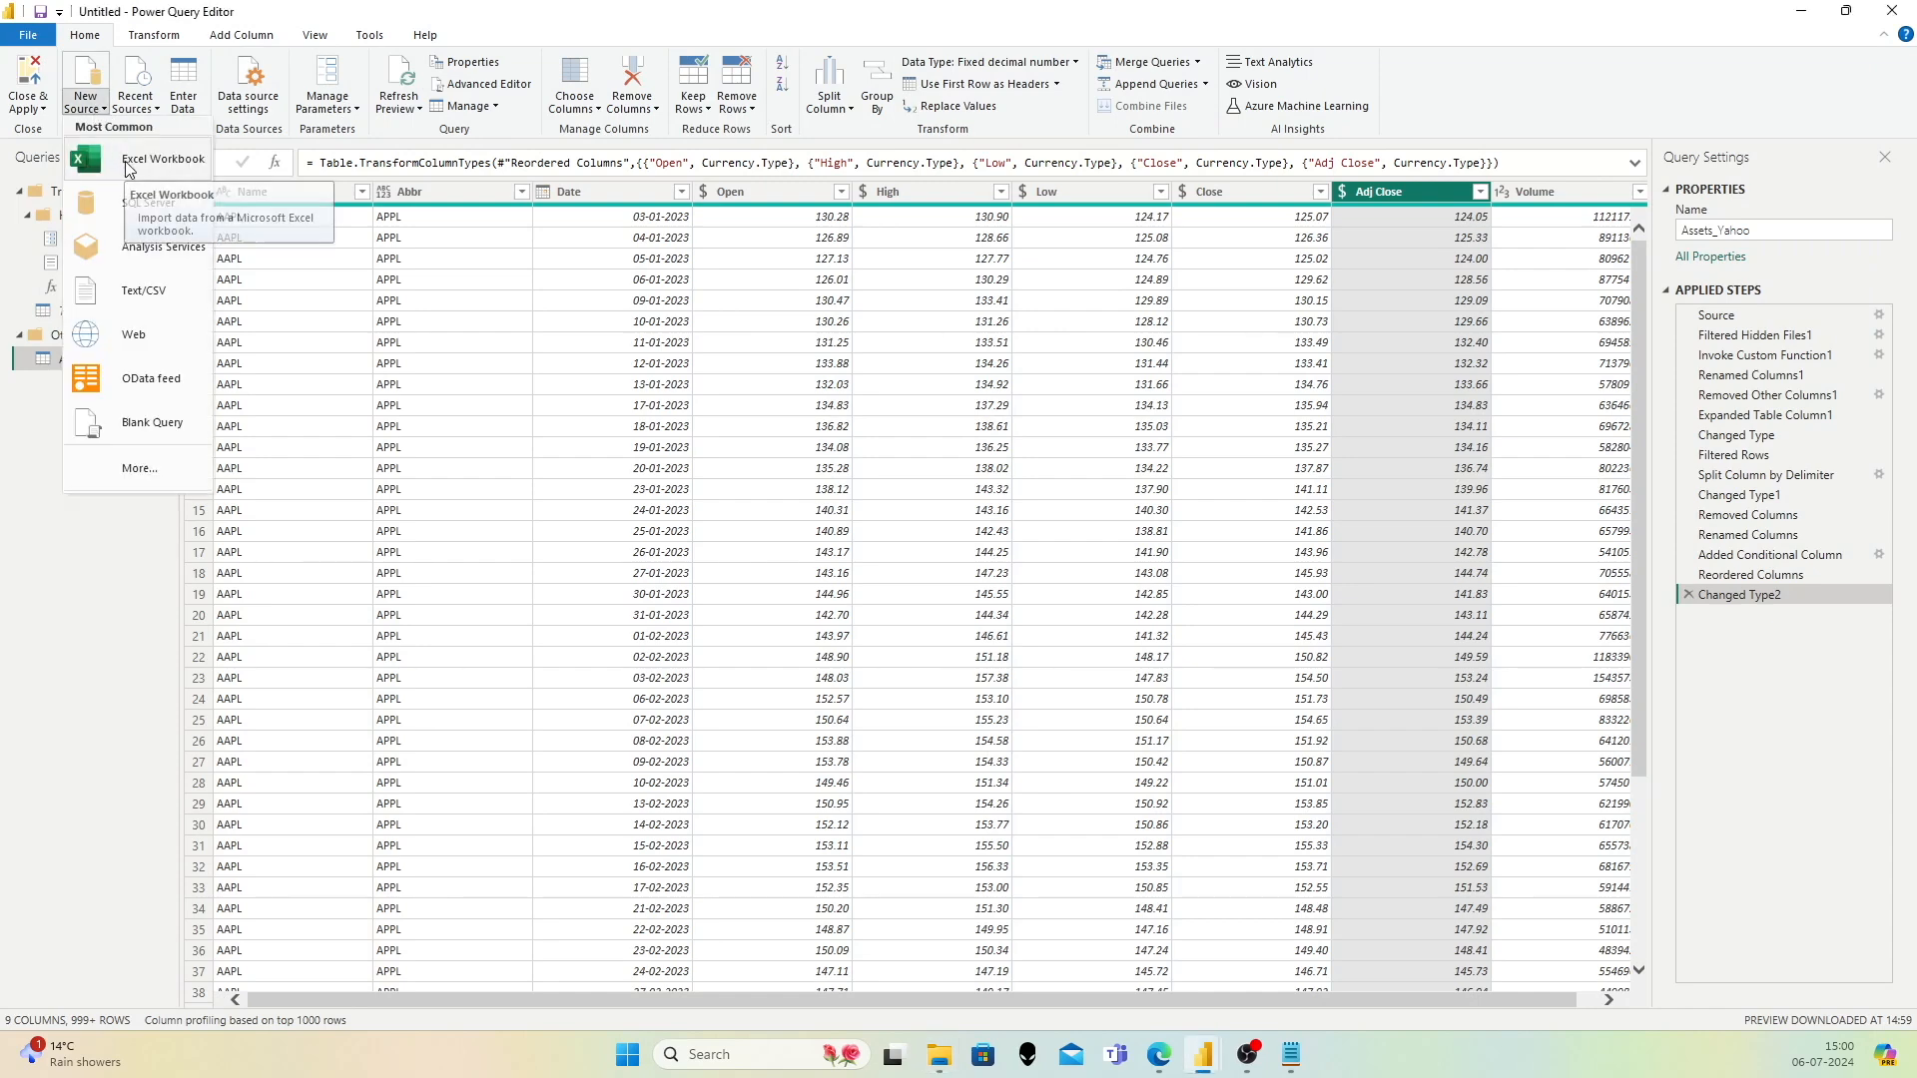
click(217, 131)
click(96, 101)
click(136, 163)
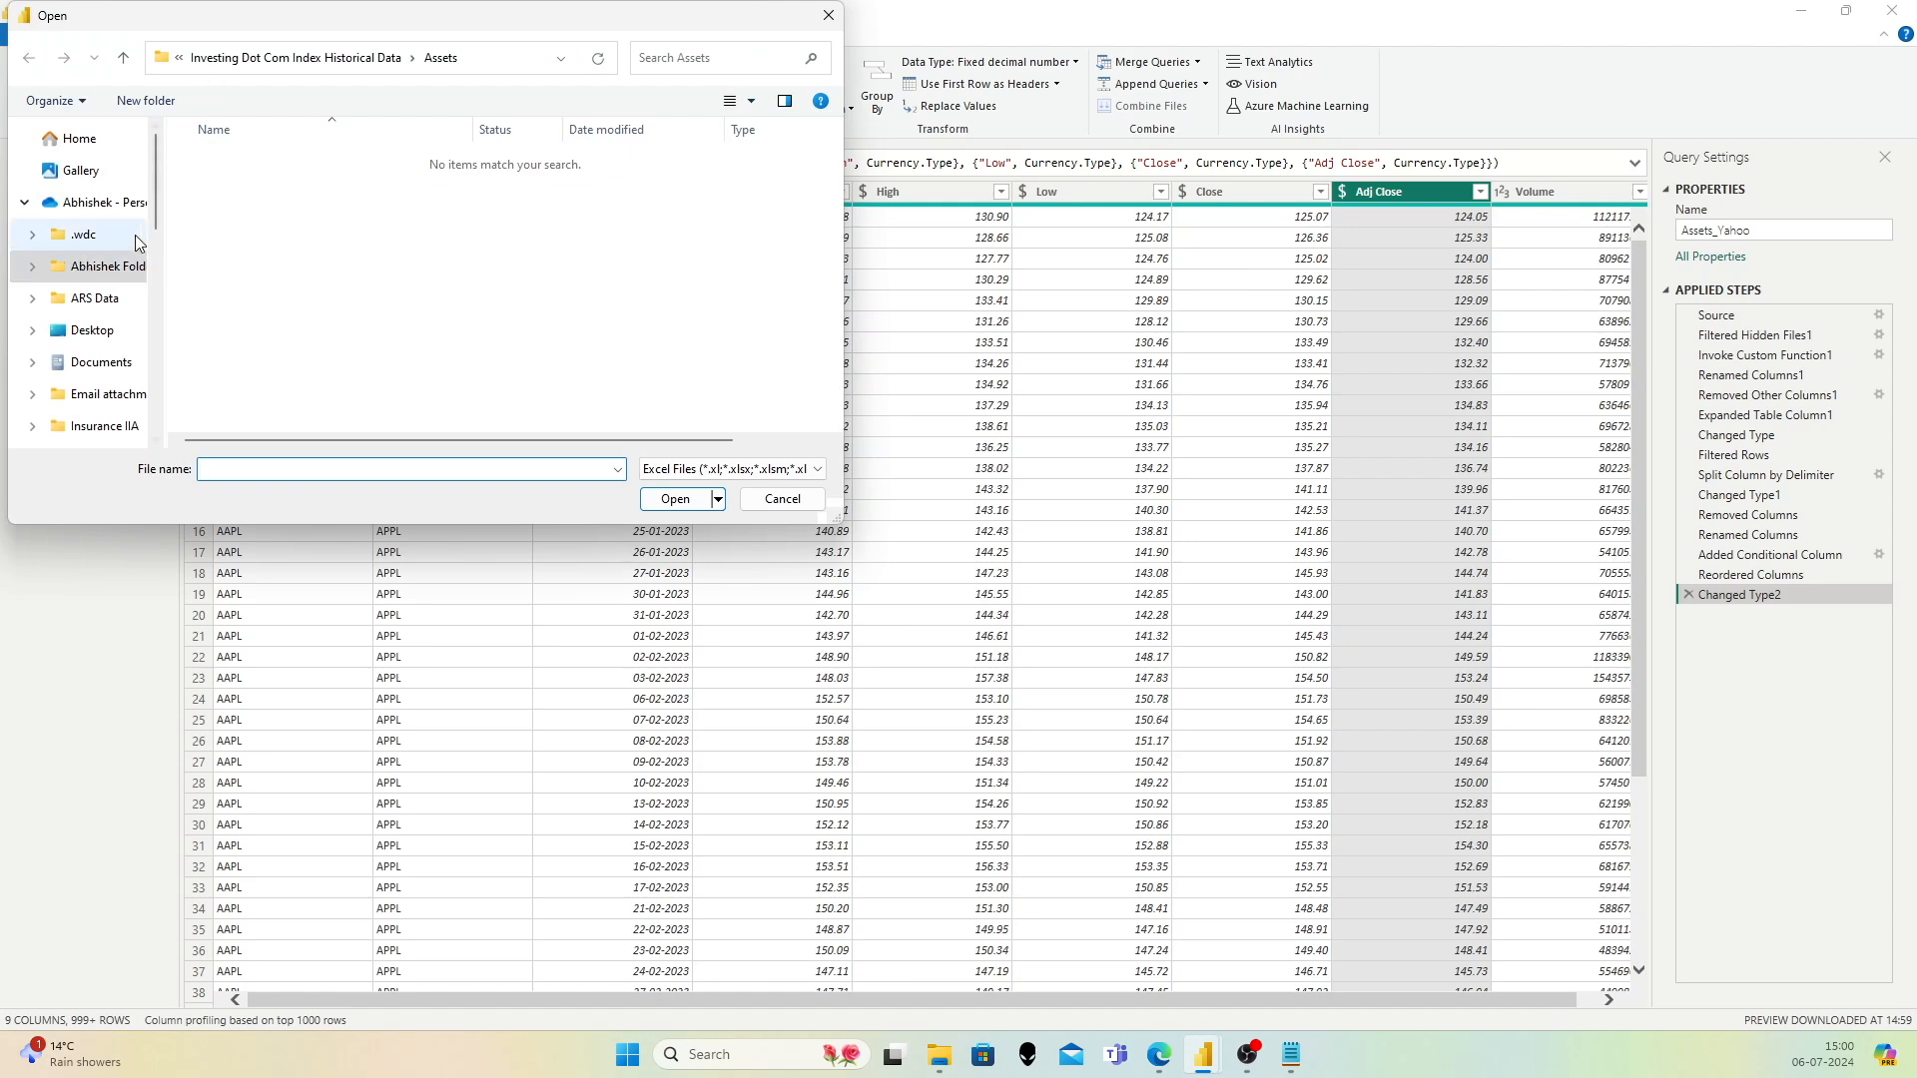
click(104, 203)
double_click(262, 197)
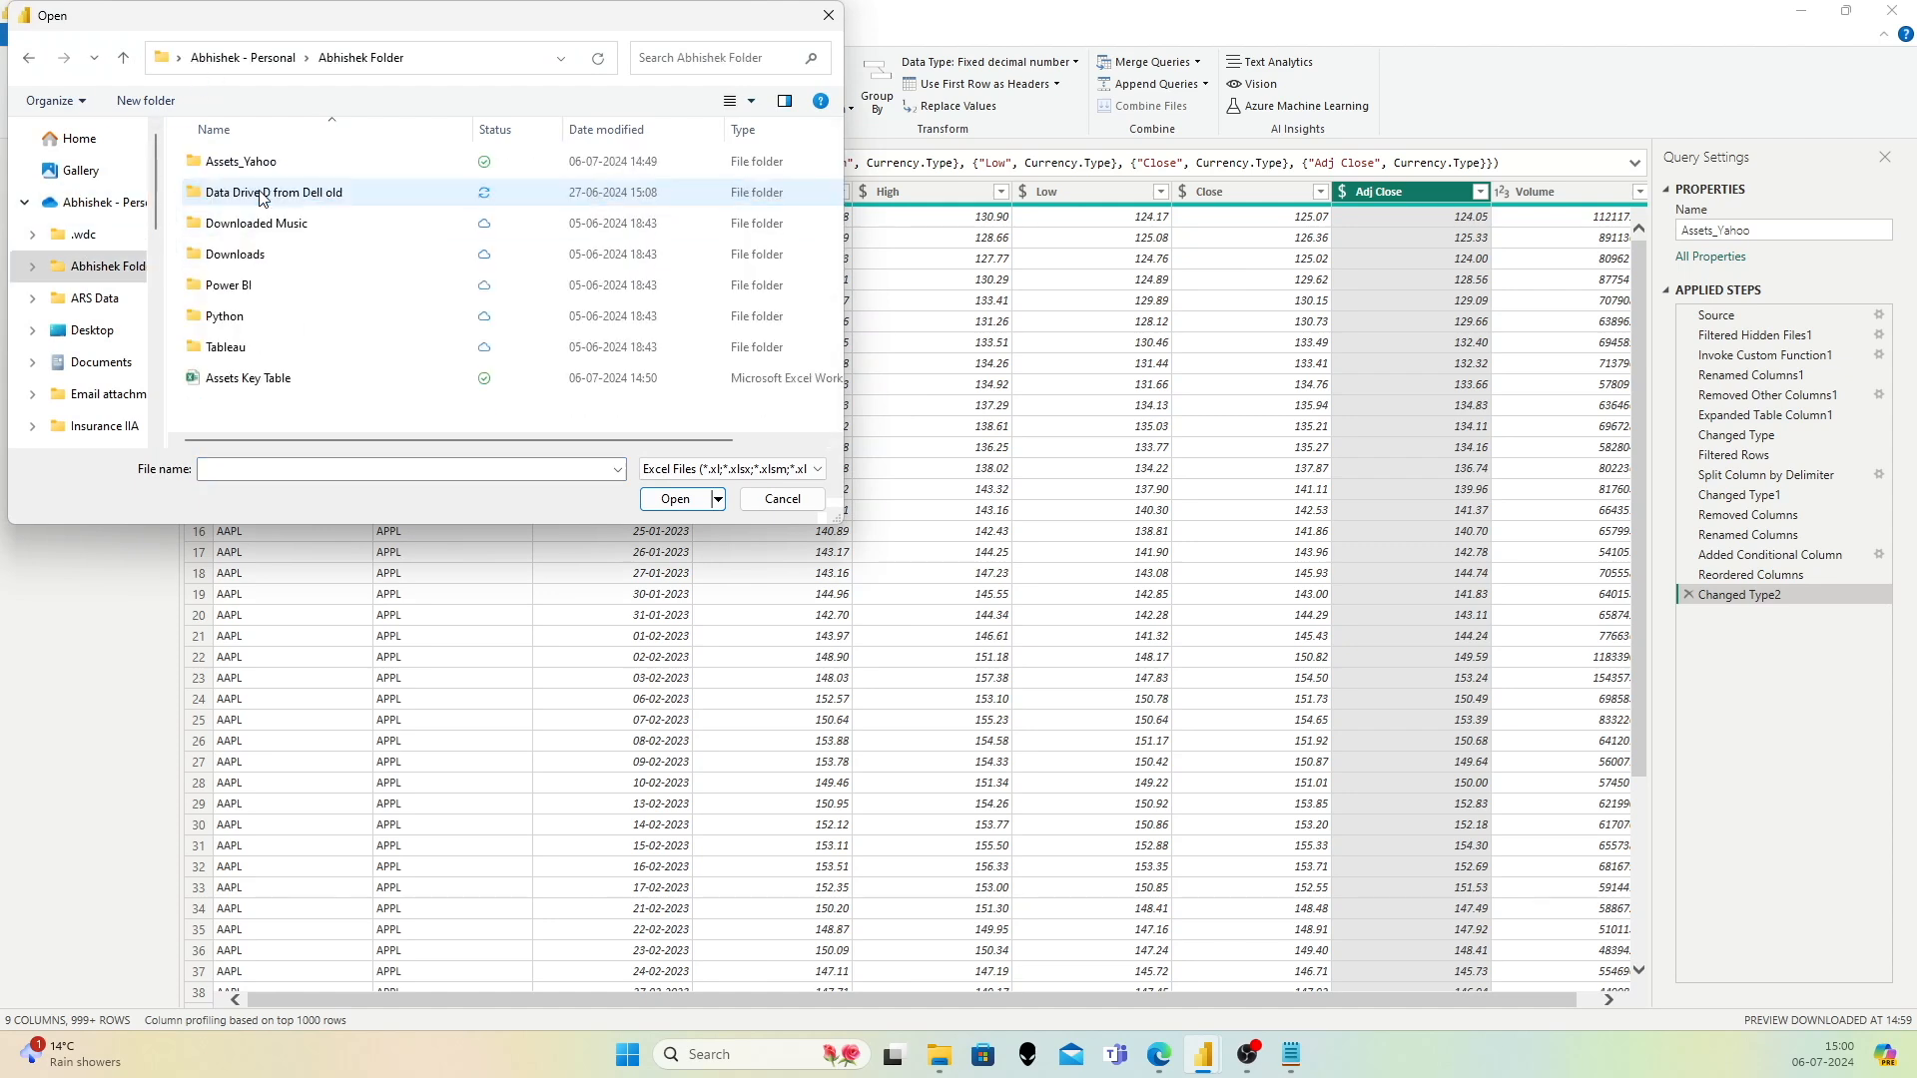
click(269, 377)
click(699, 499)
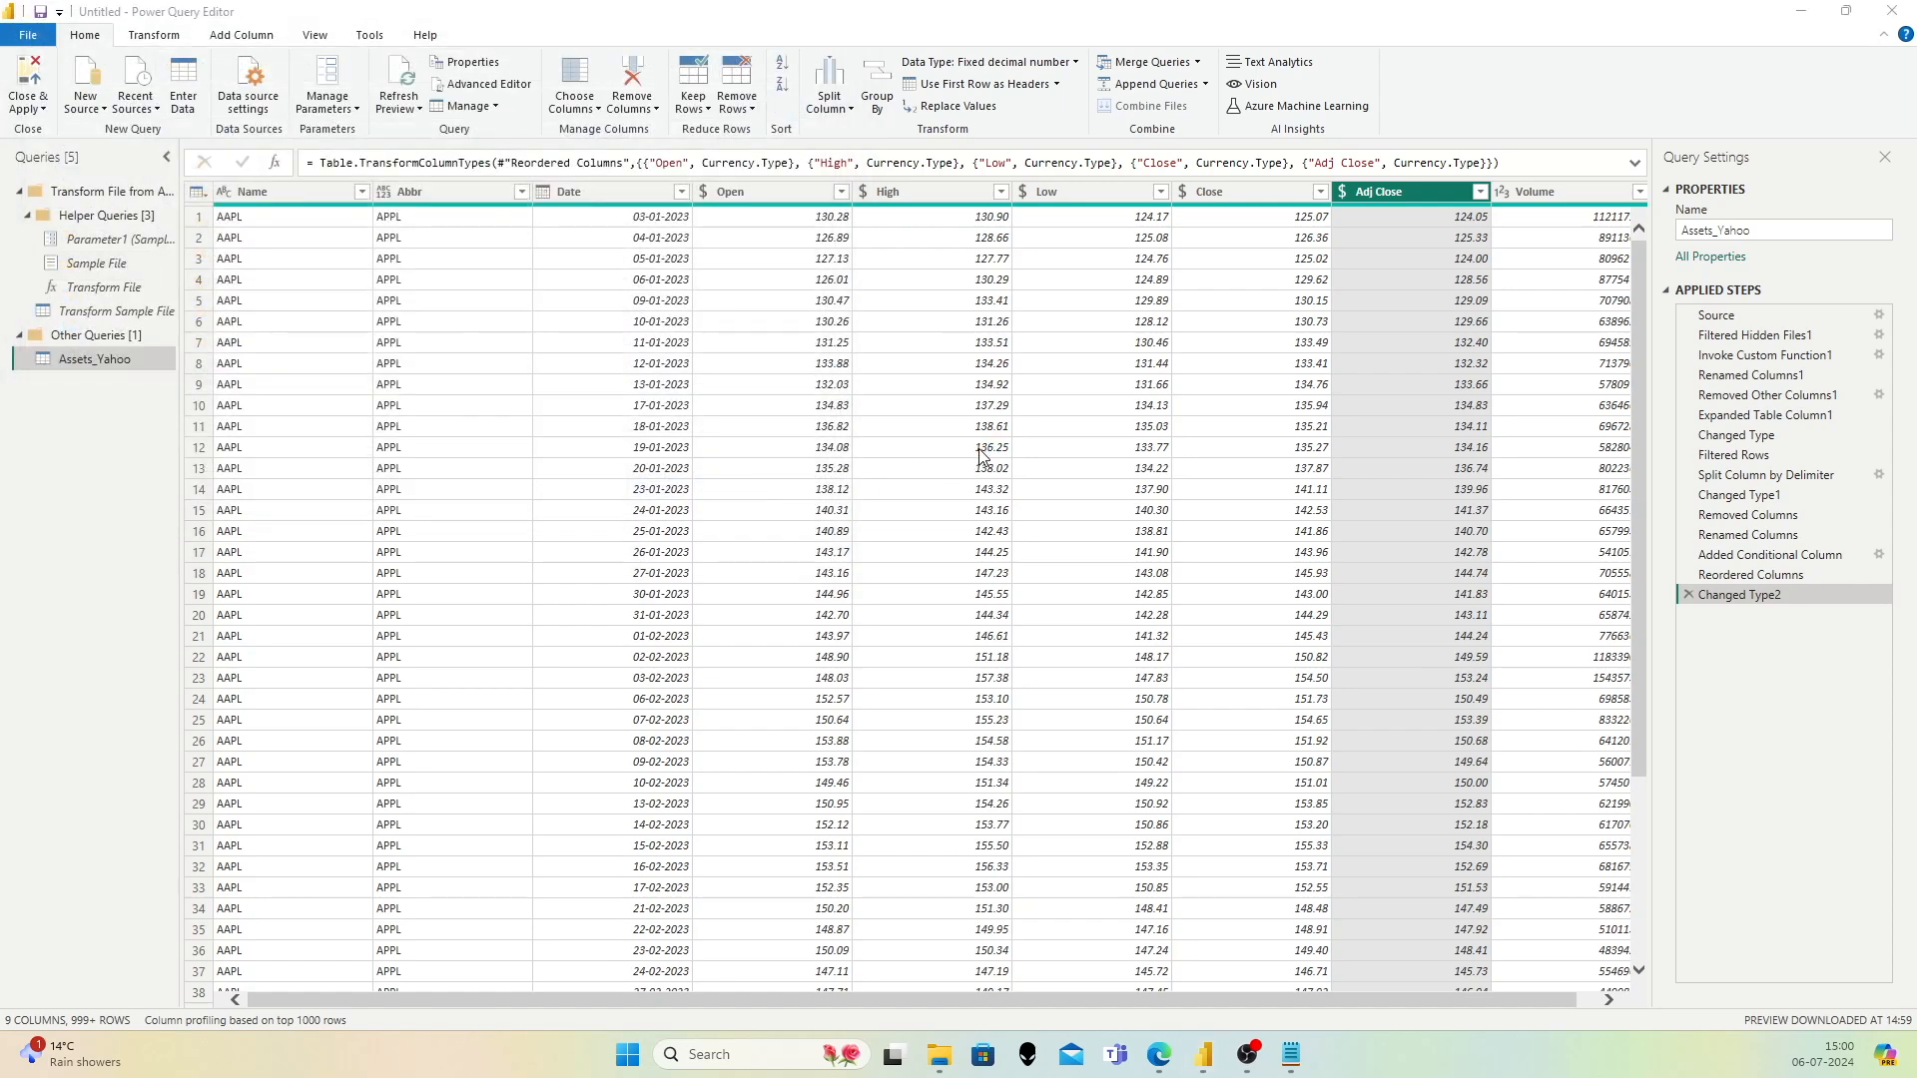
click(604, 332)
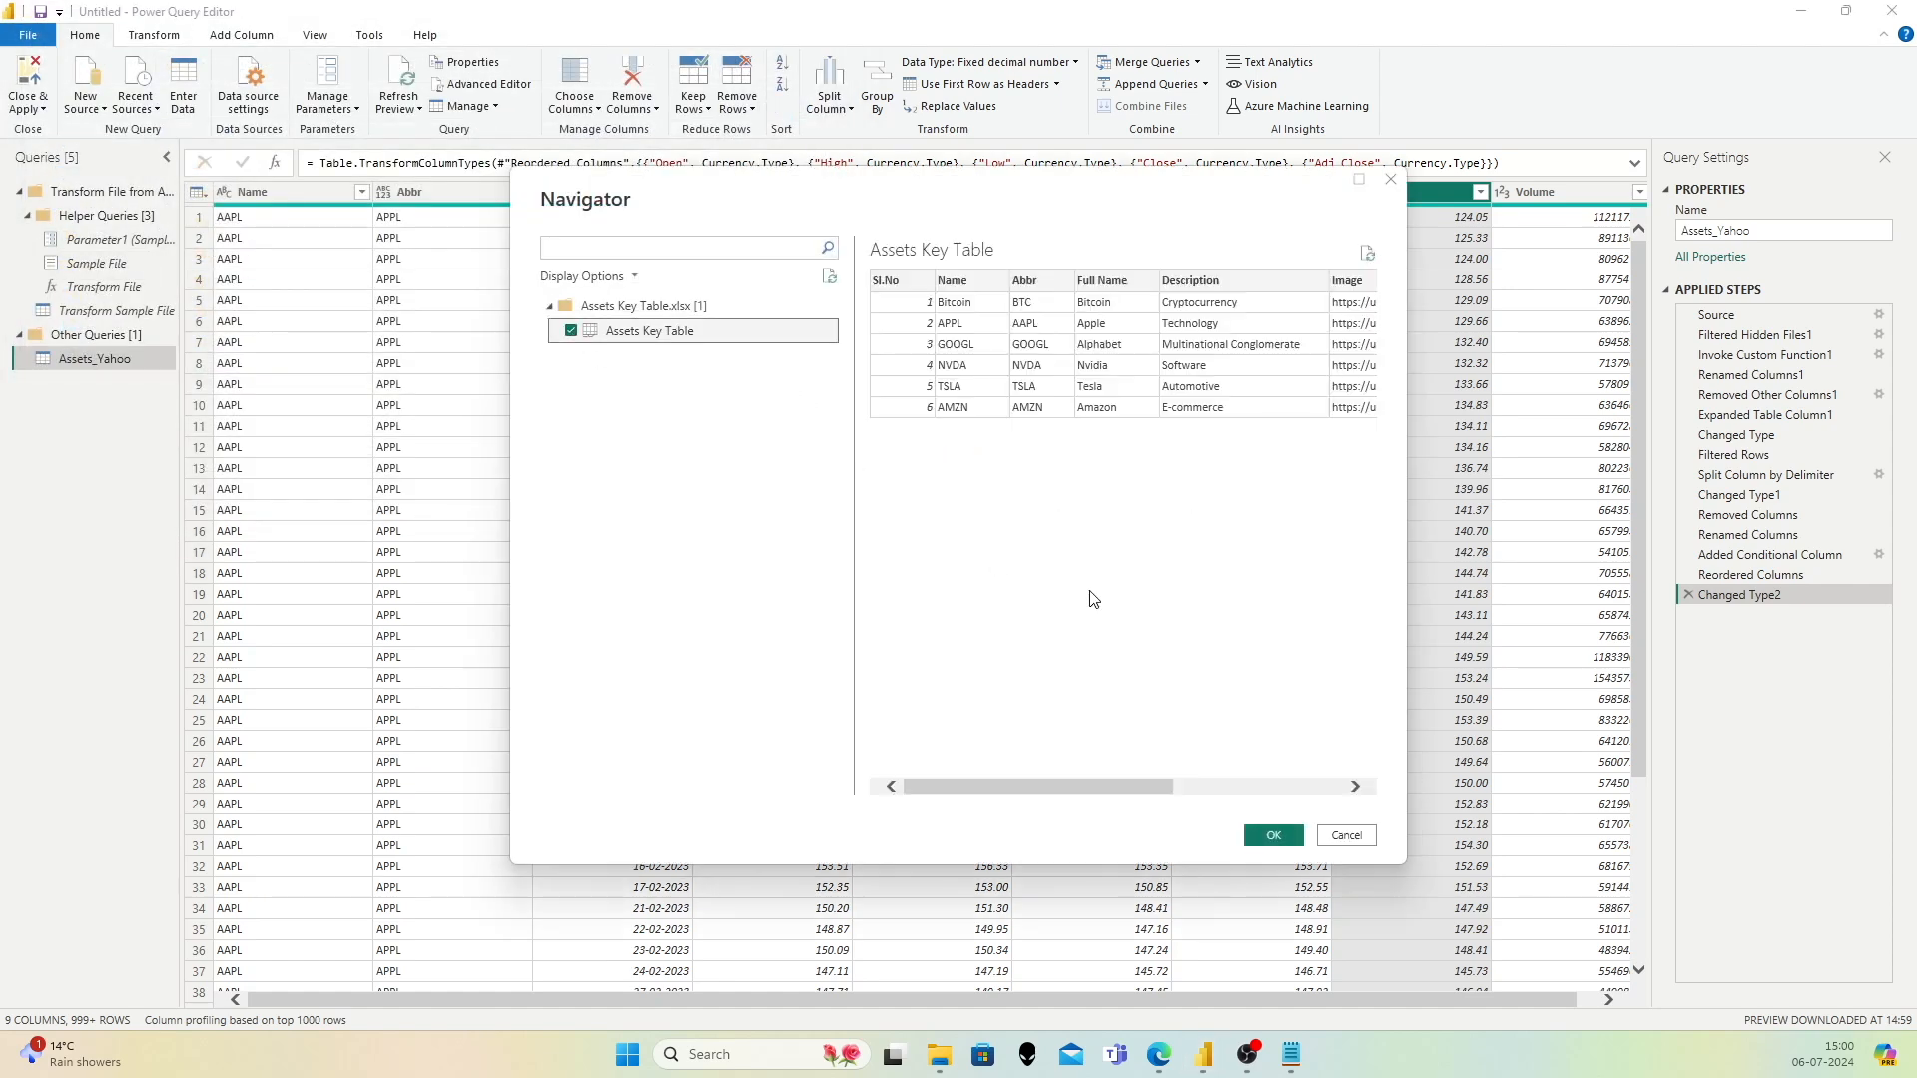
click(1259, 836)
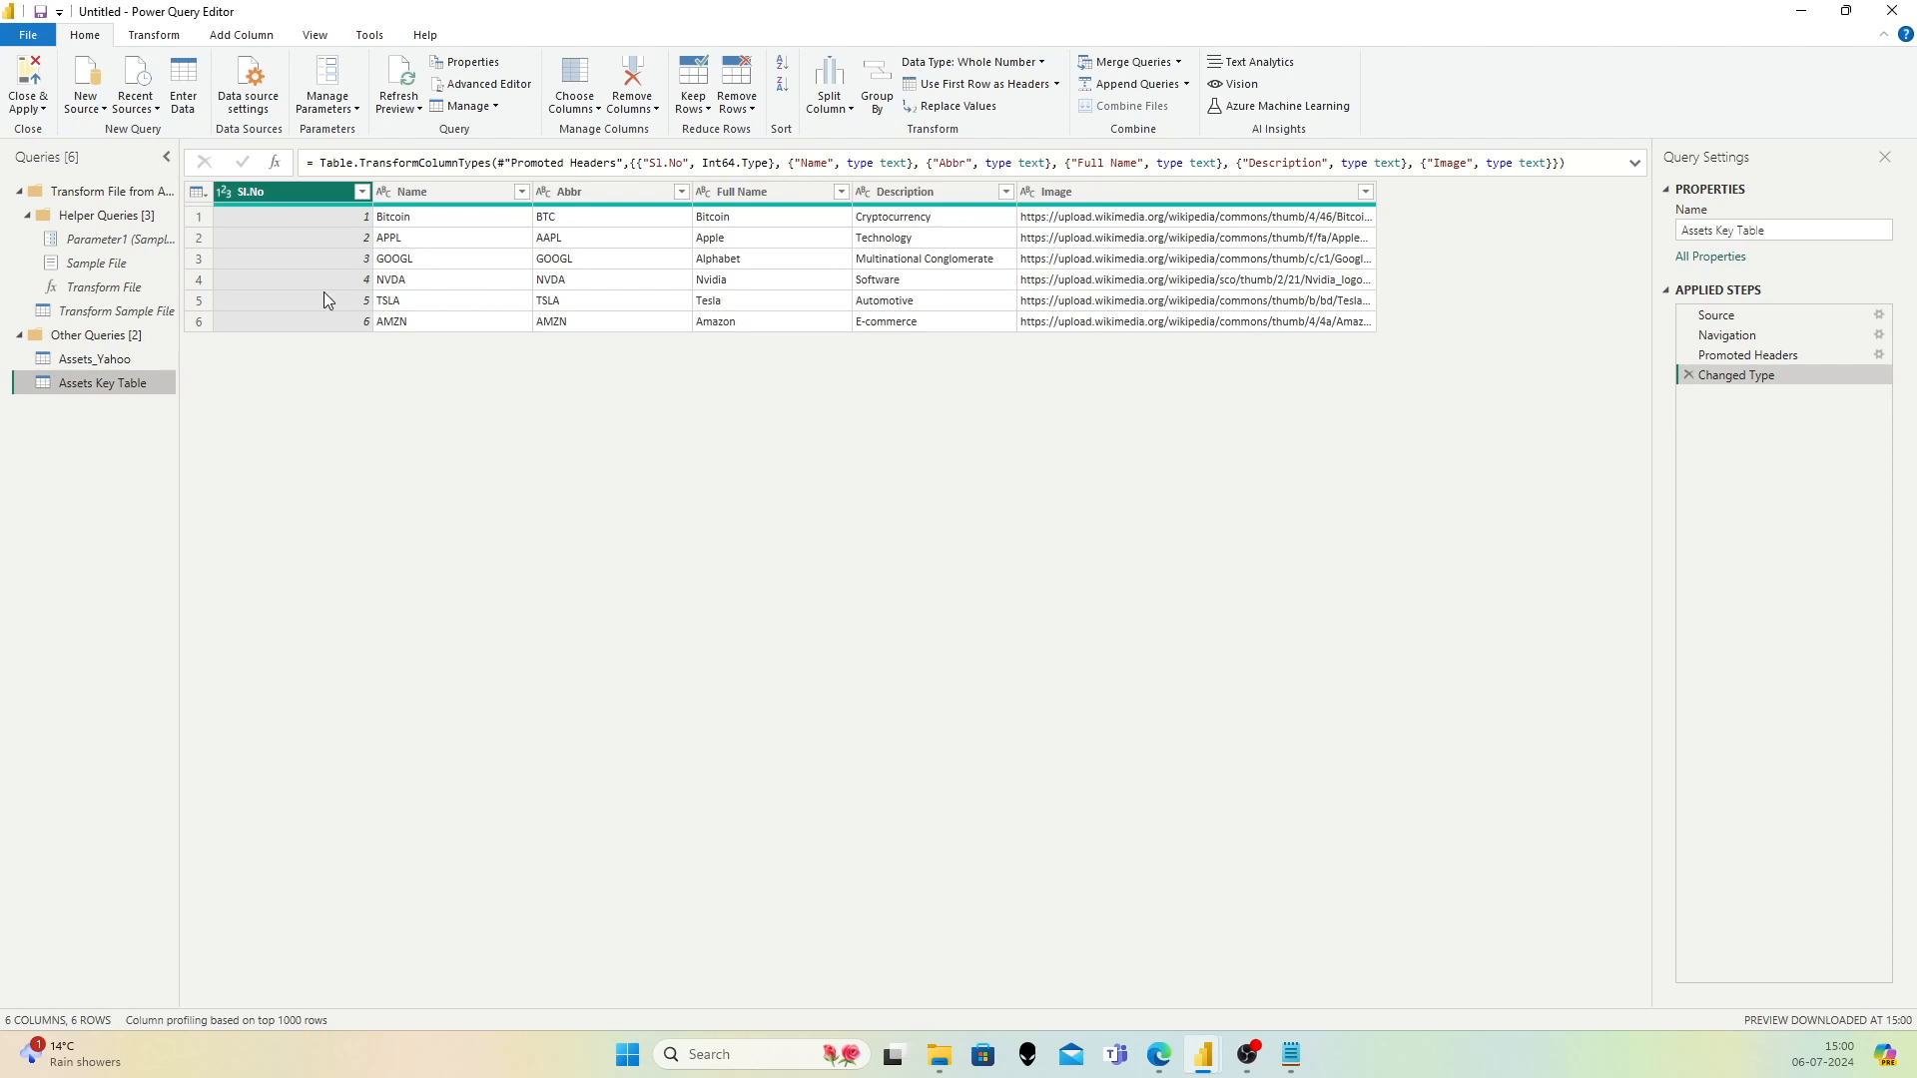
click(28, 106)
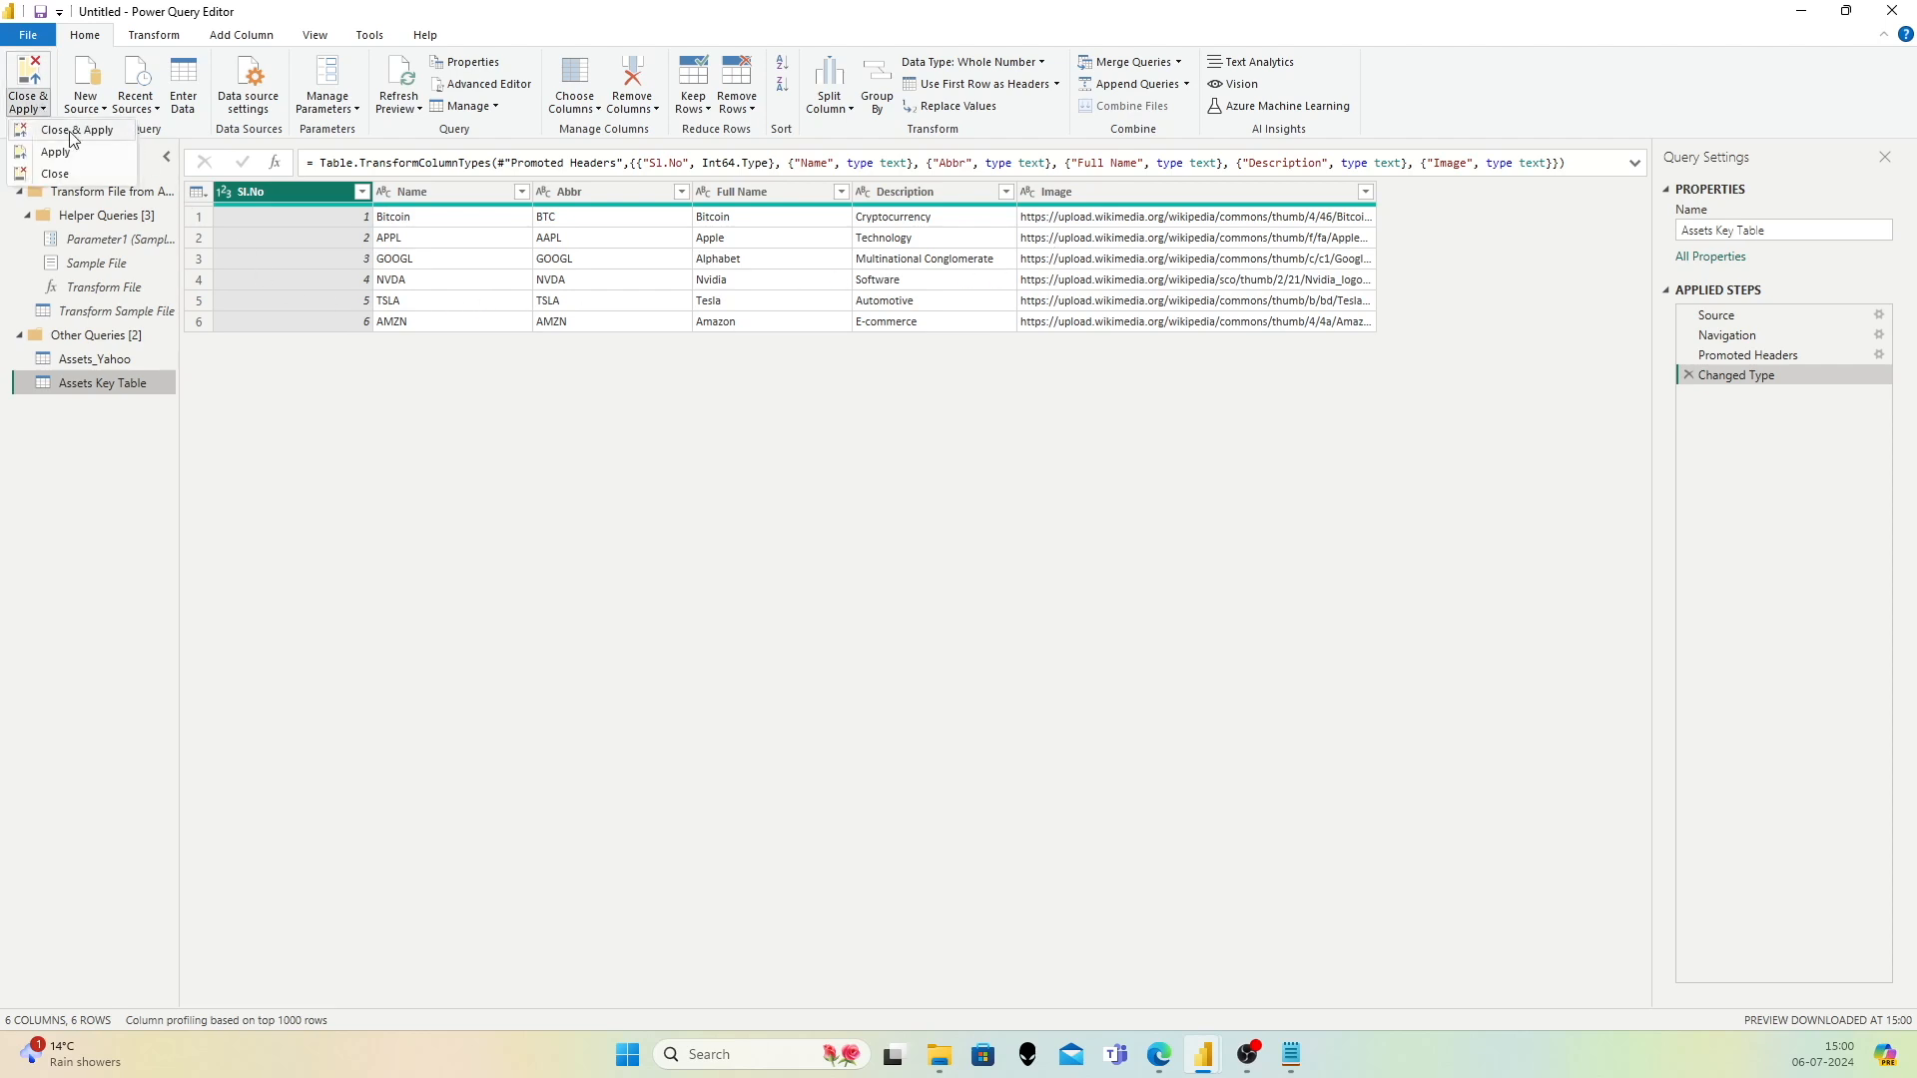
click(69, 131)
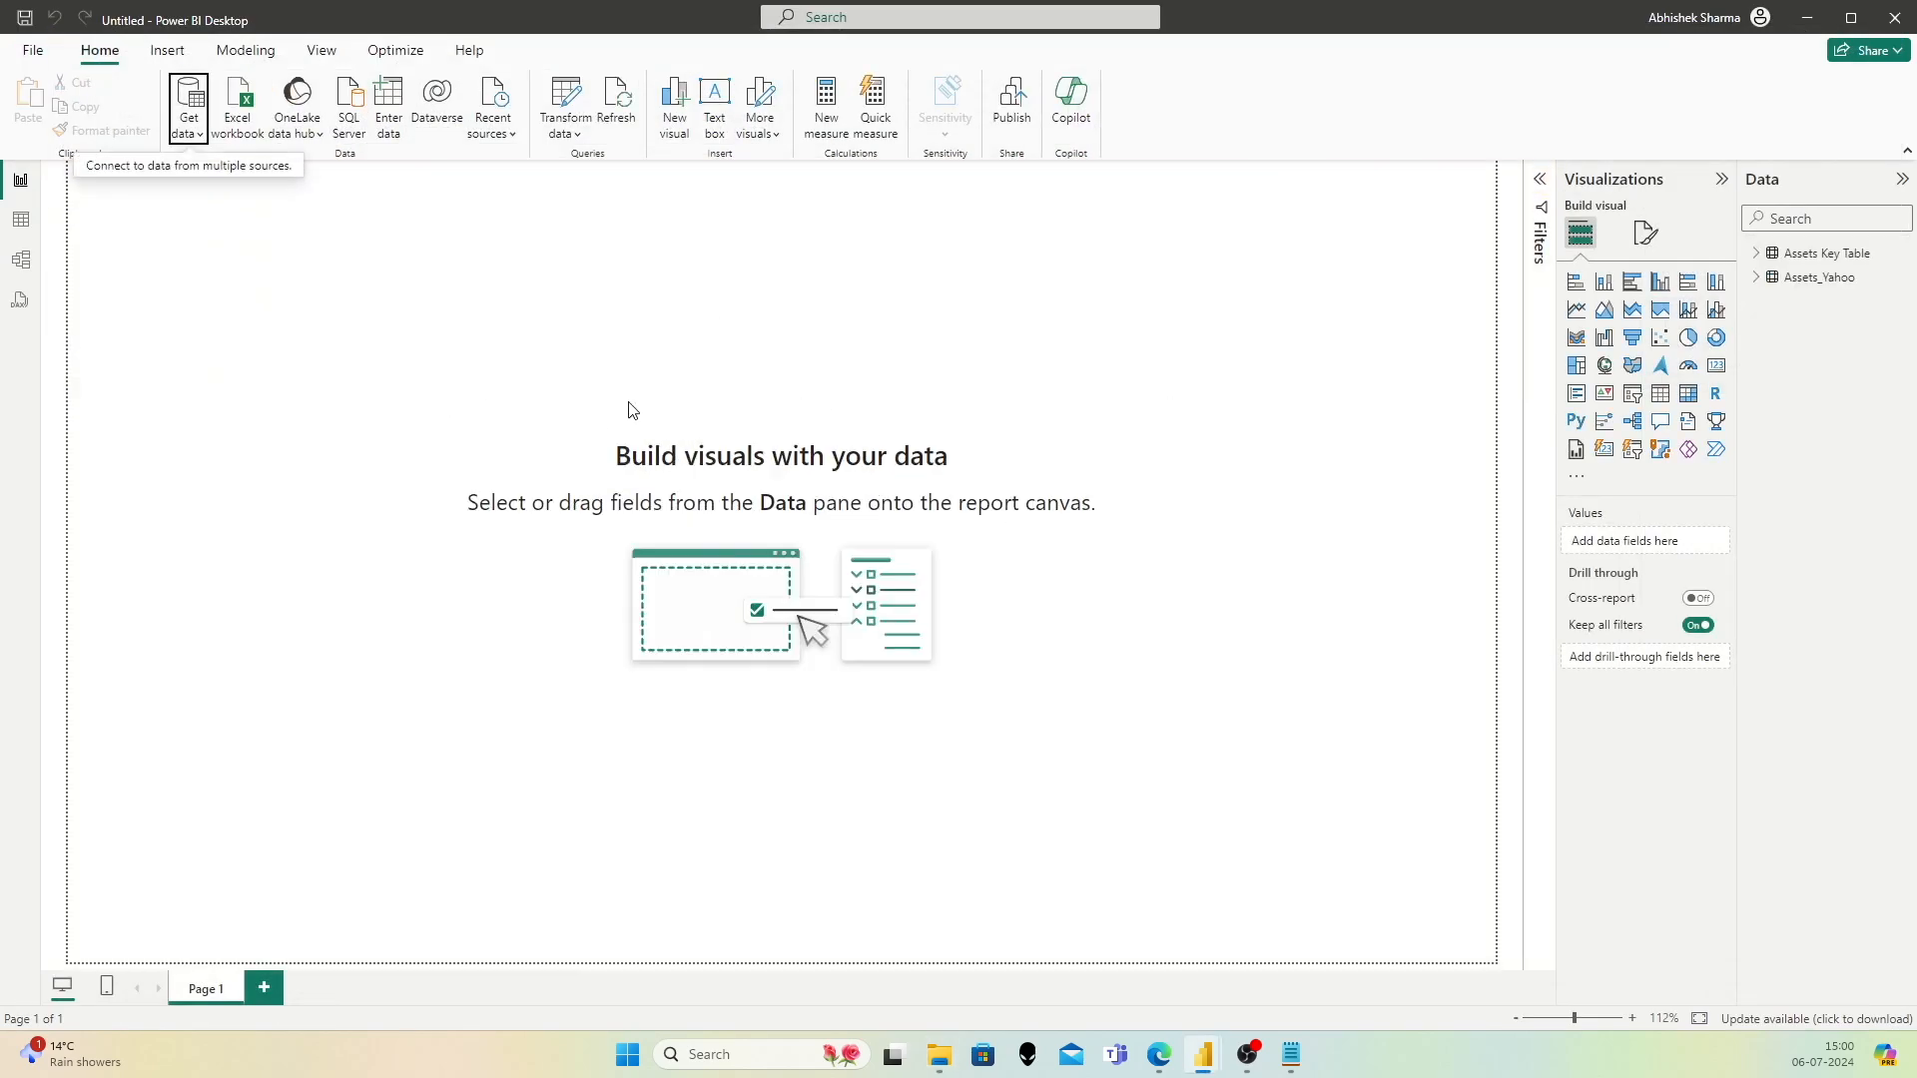
Step: Arrange the two tables in the model and create an active one-to-many, single-direction relationship from Assets Key Table's Abbr to Assets_Yahoo's Abbr
click(20, 259)
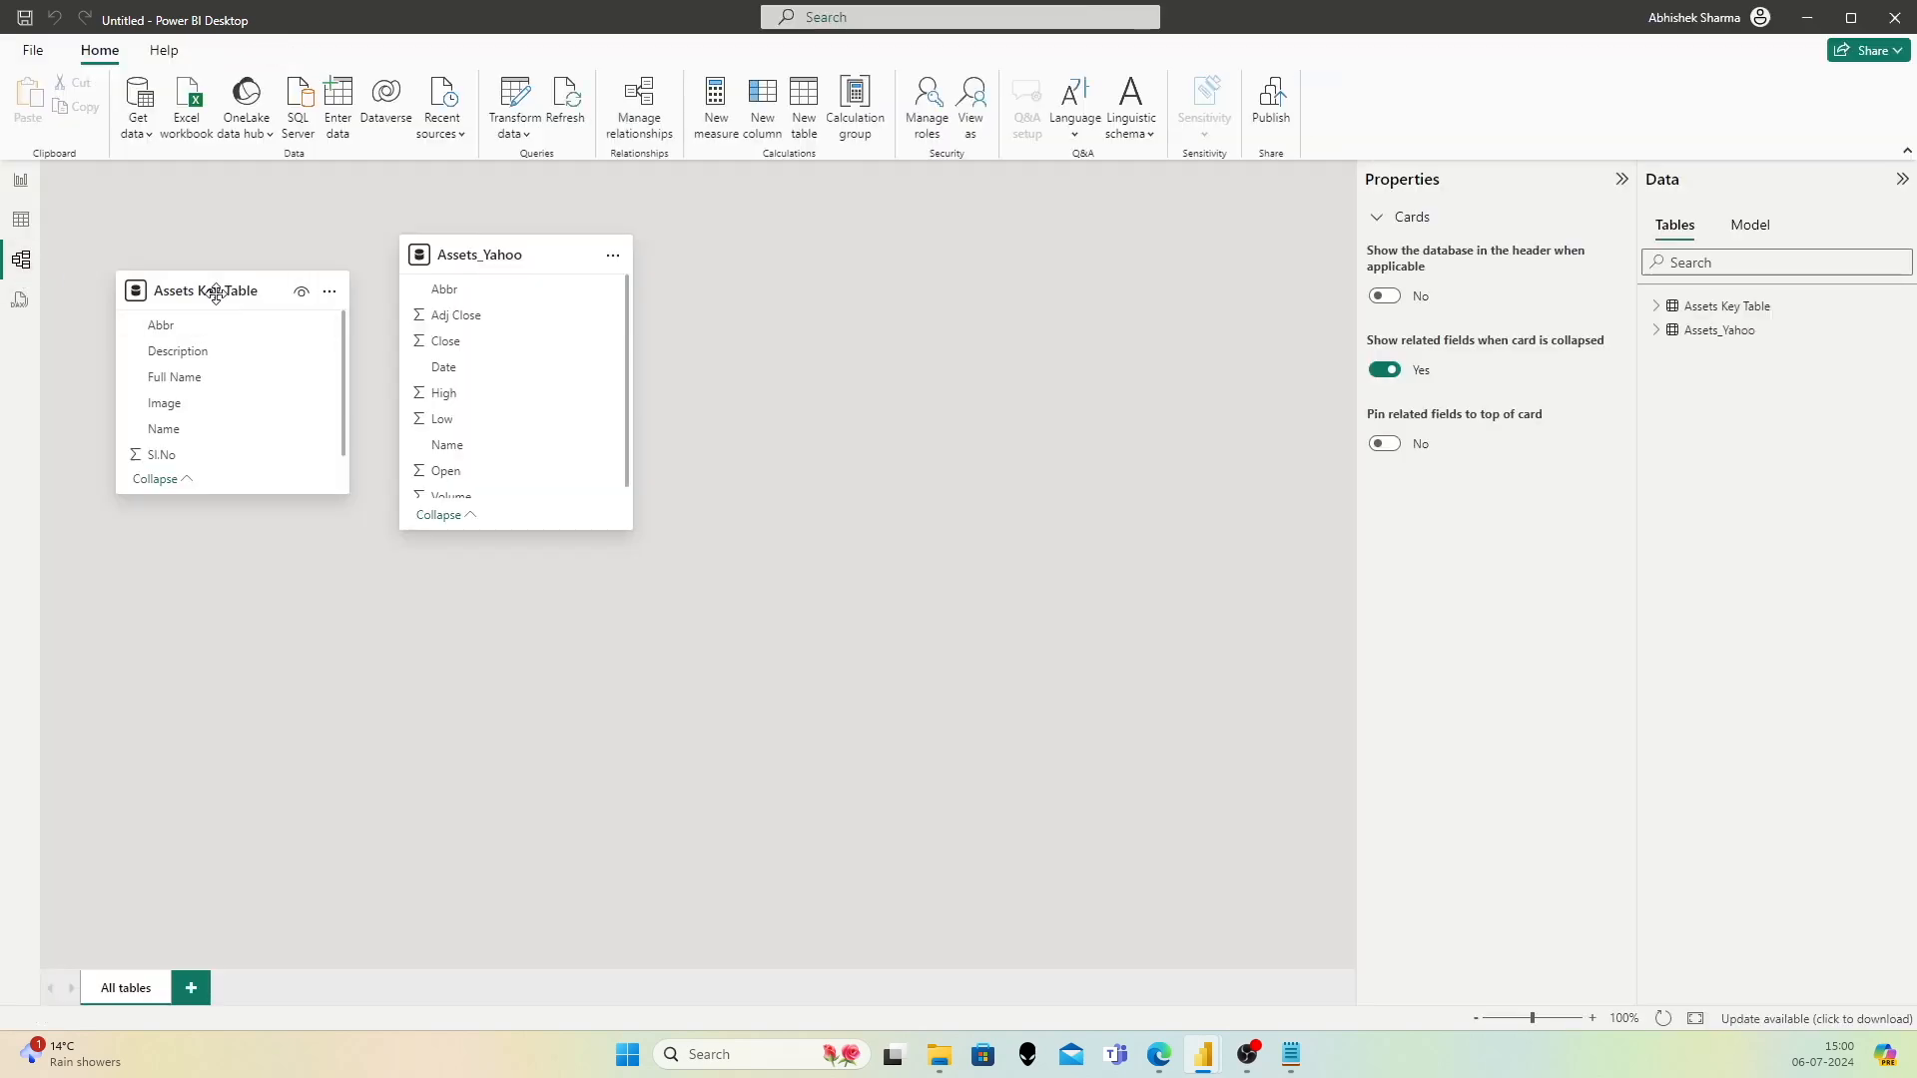
drag(206, 290, 206, 255)
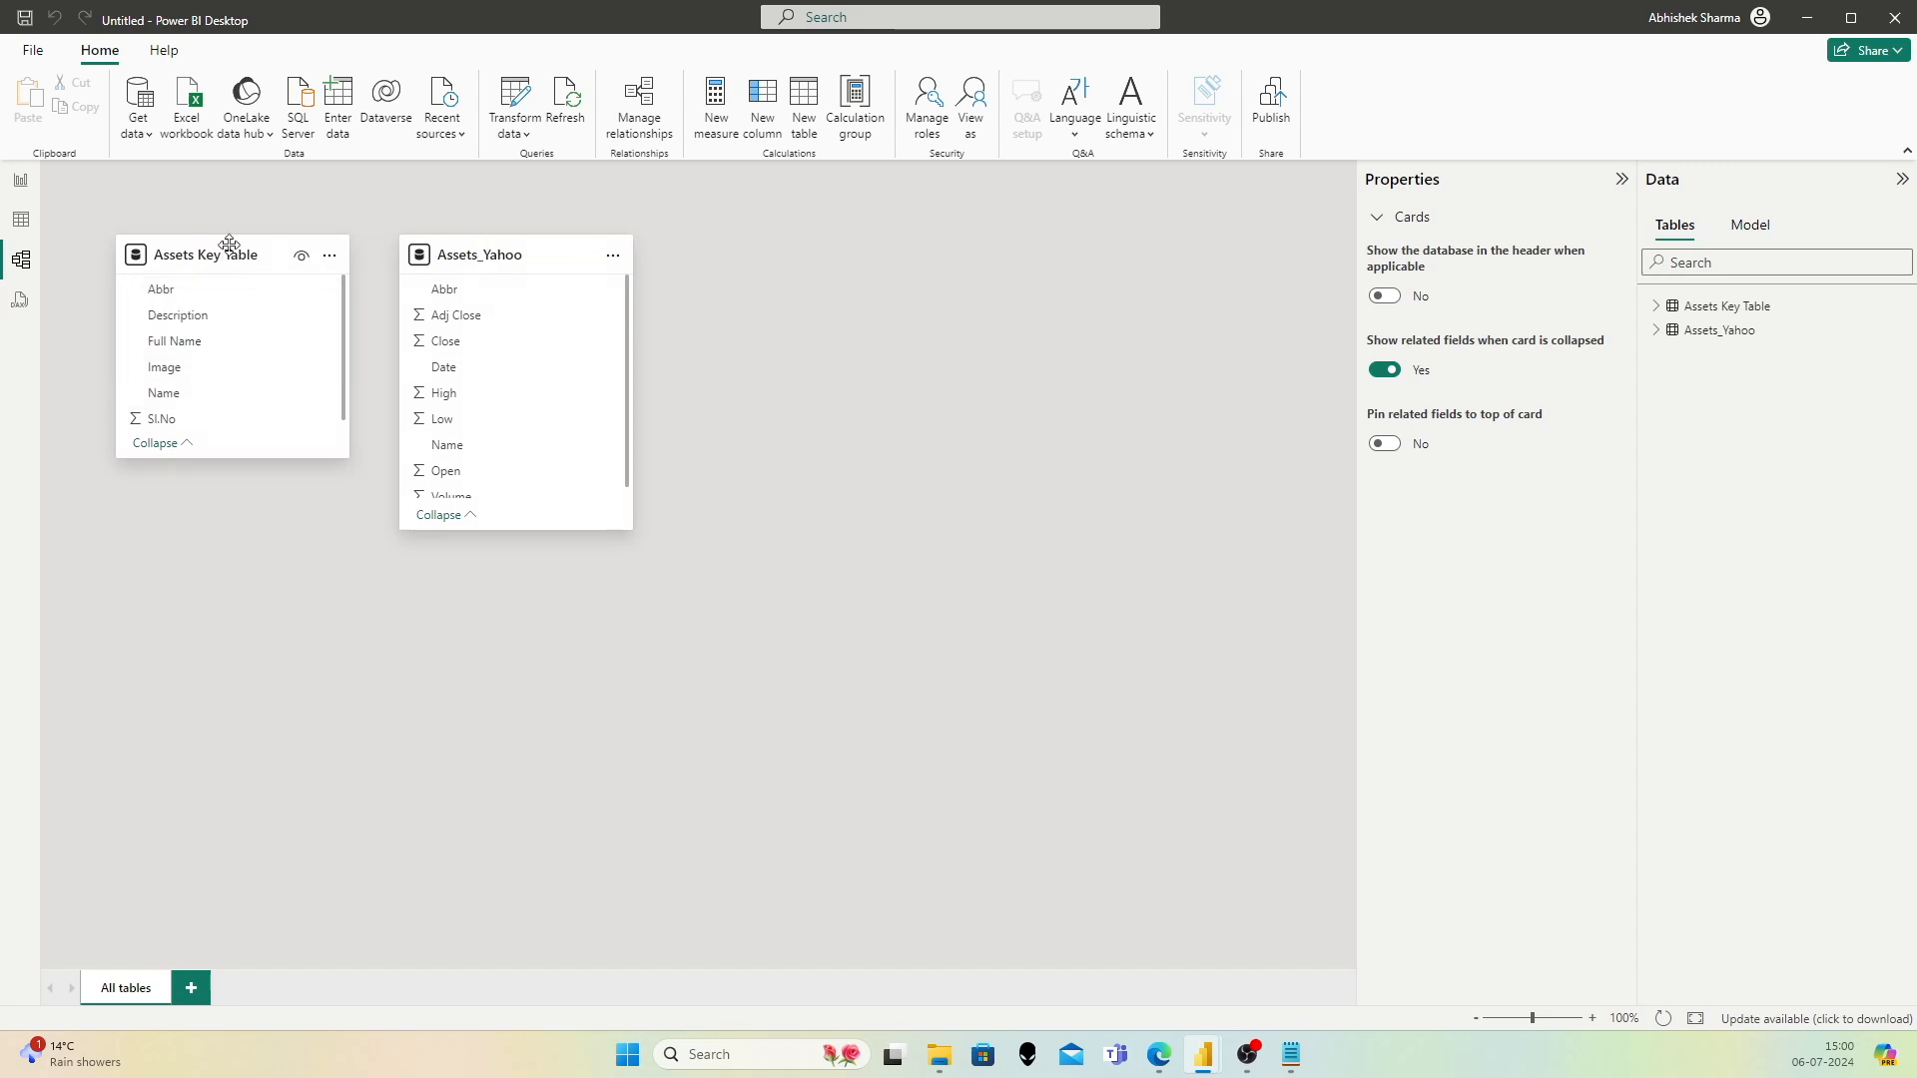
drag(489, 262, 417, 557)
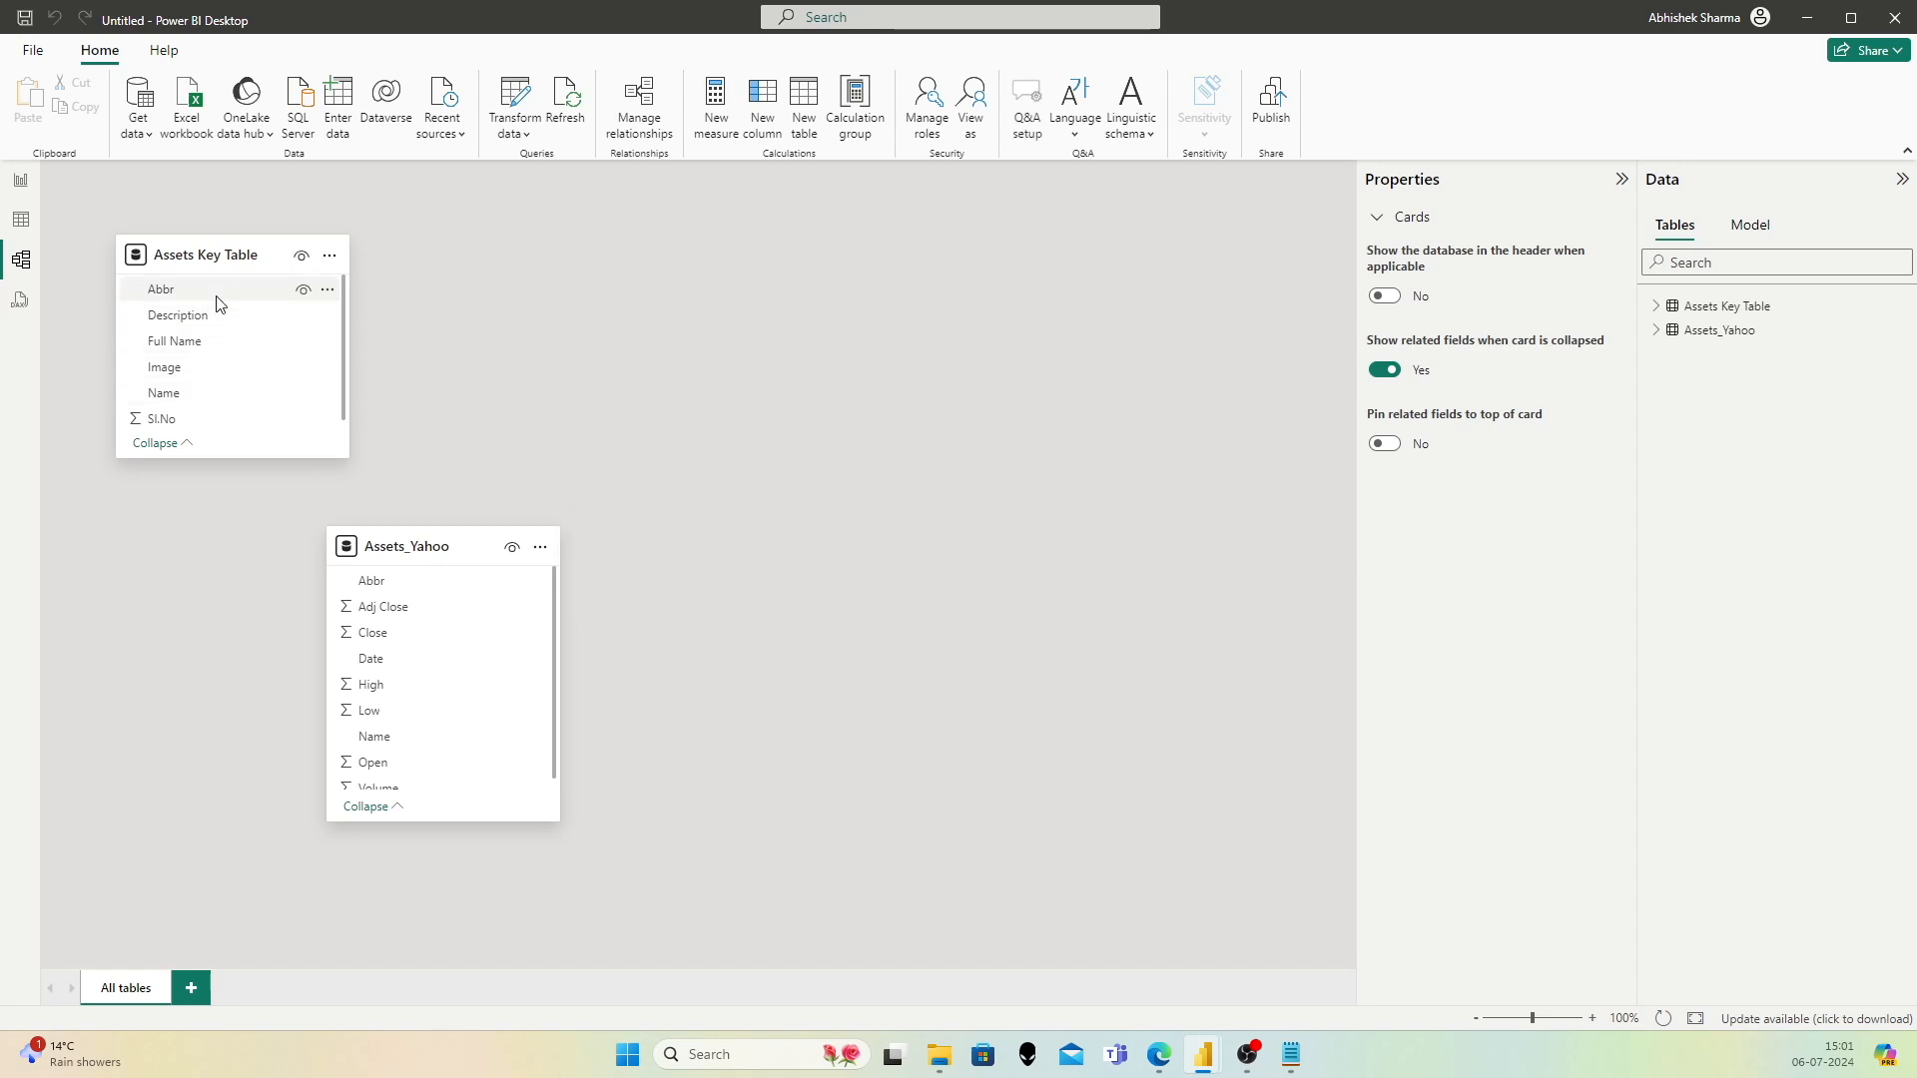
drag(185, 289, 458, 587)
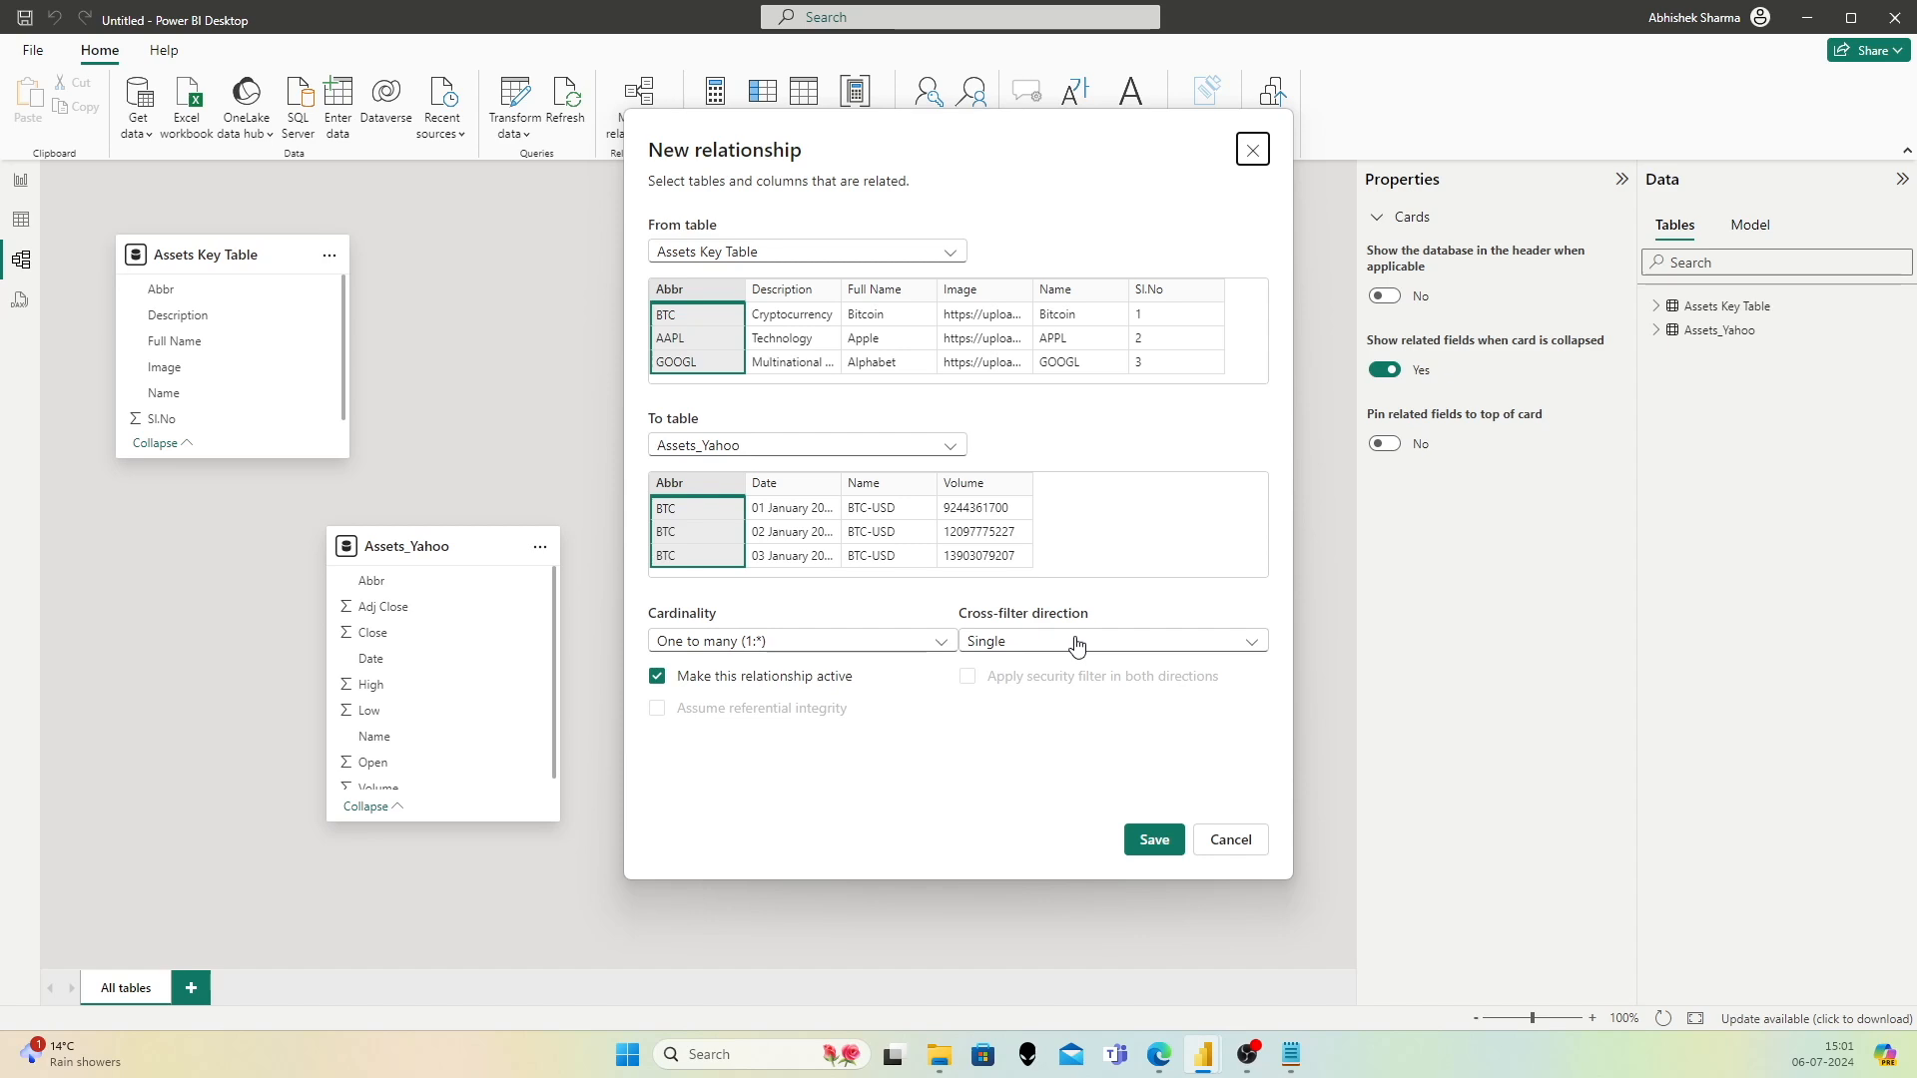
click(1154, 841)
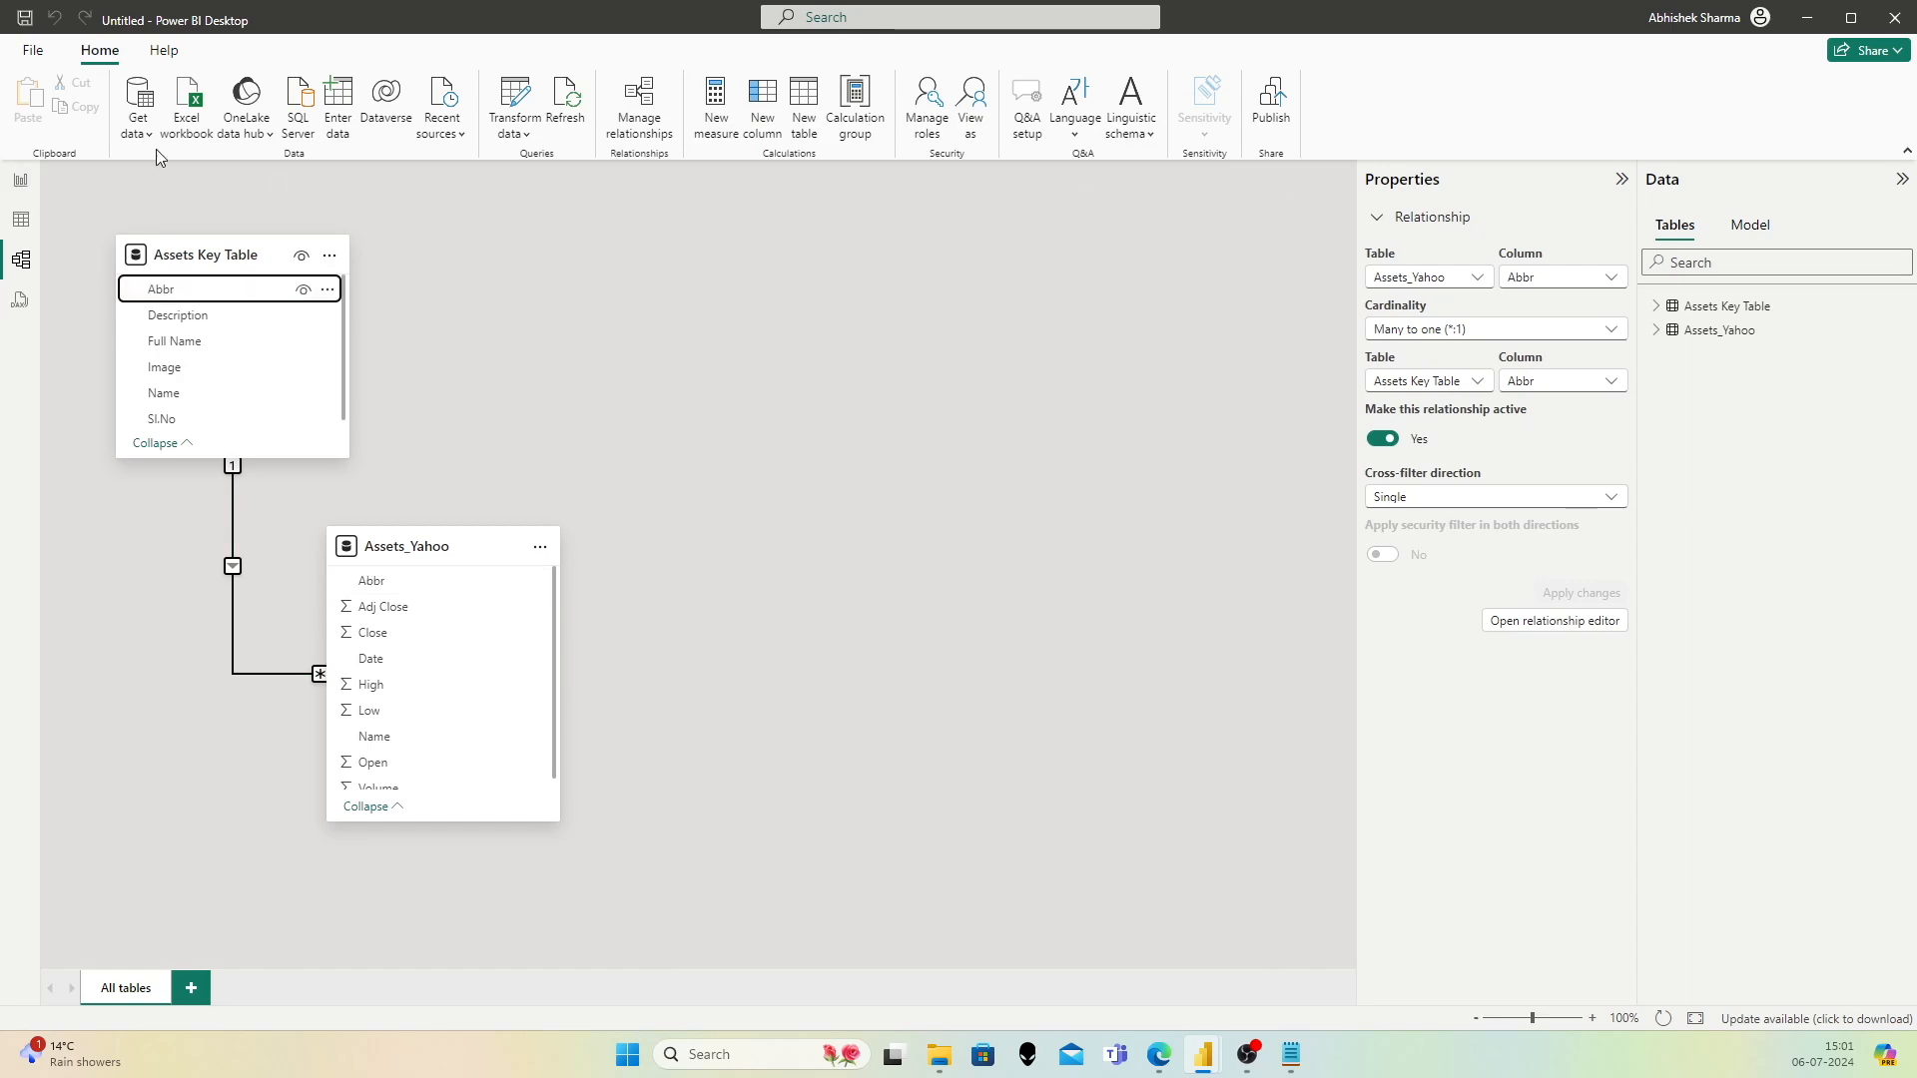
Step: Add a tile-style slicer visual to report Page 1 and move it towards the middle of the canvas
click(21, 183)
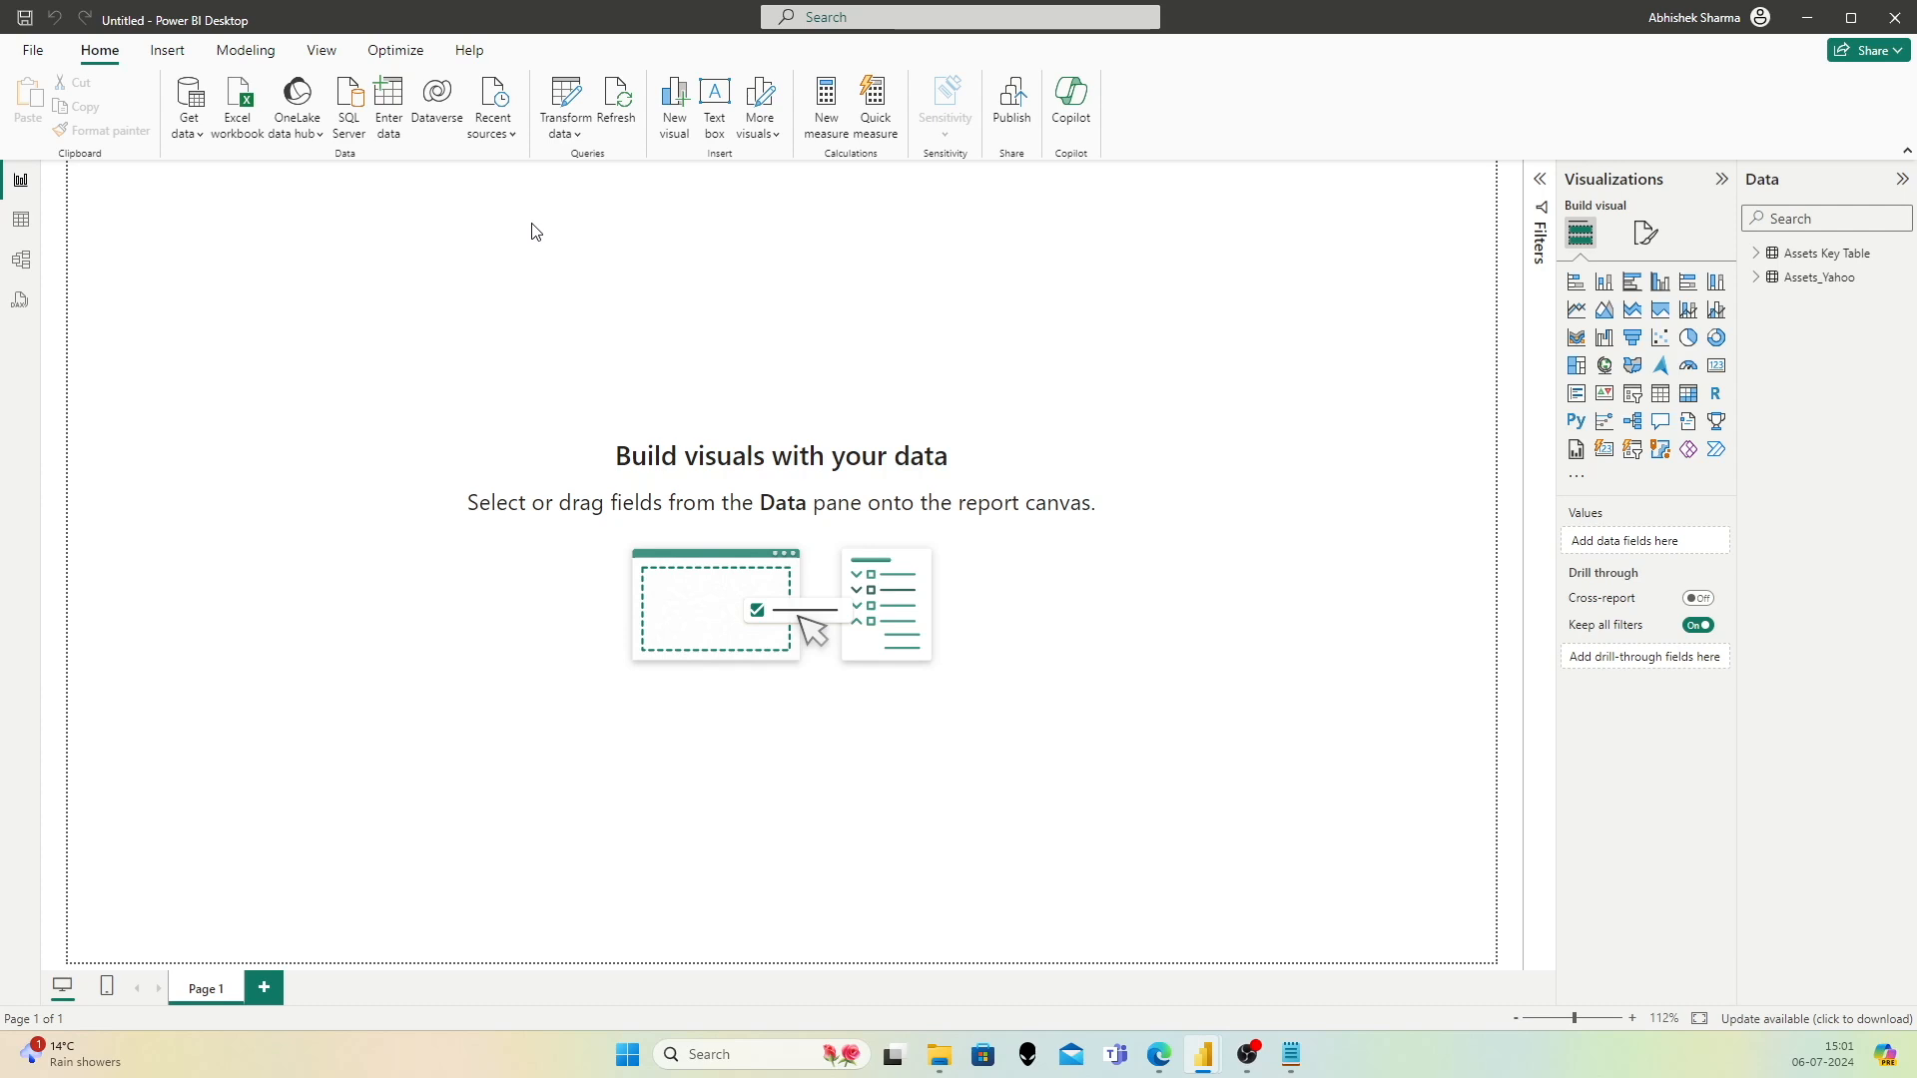
click(1633, 454)
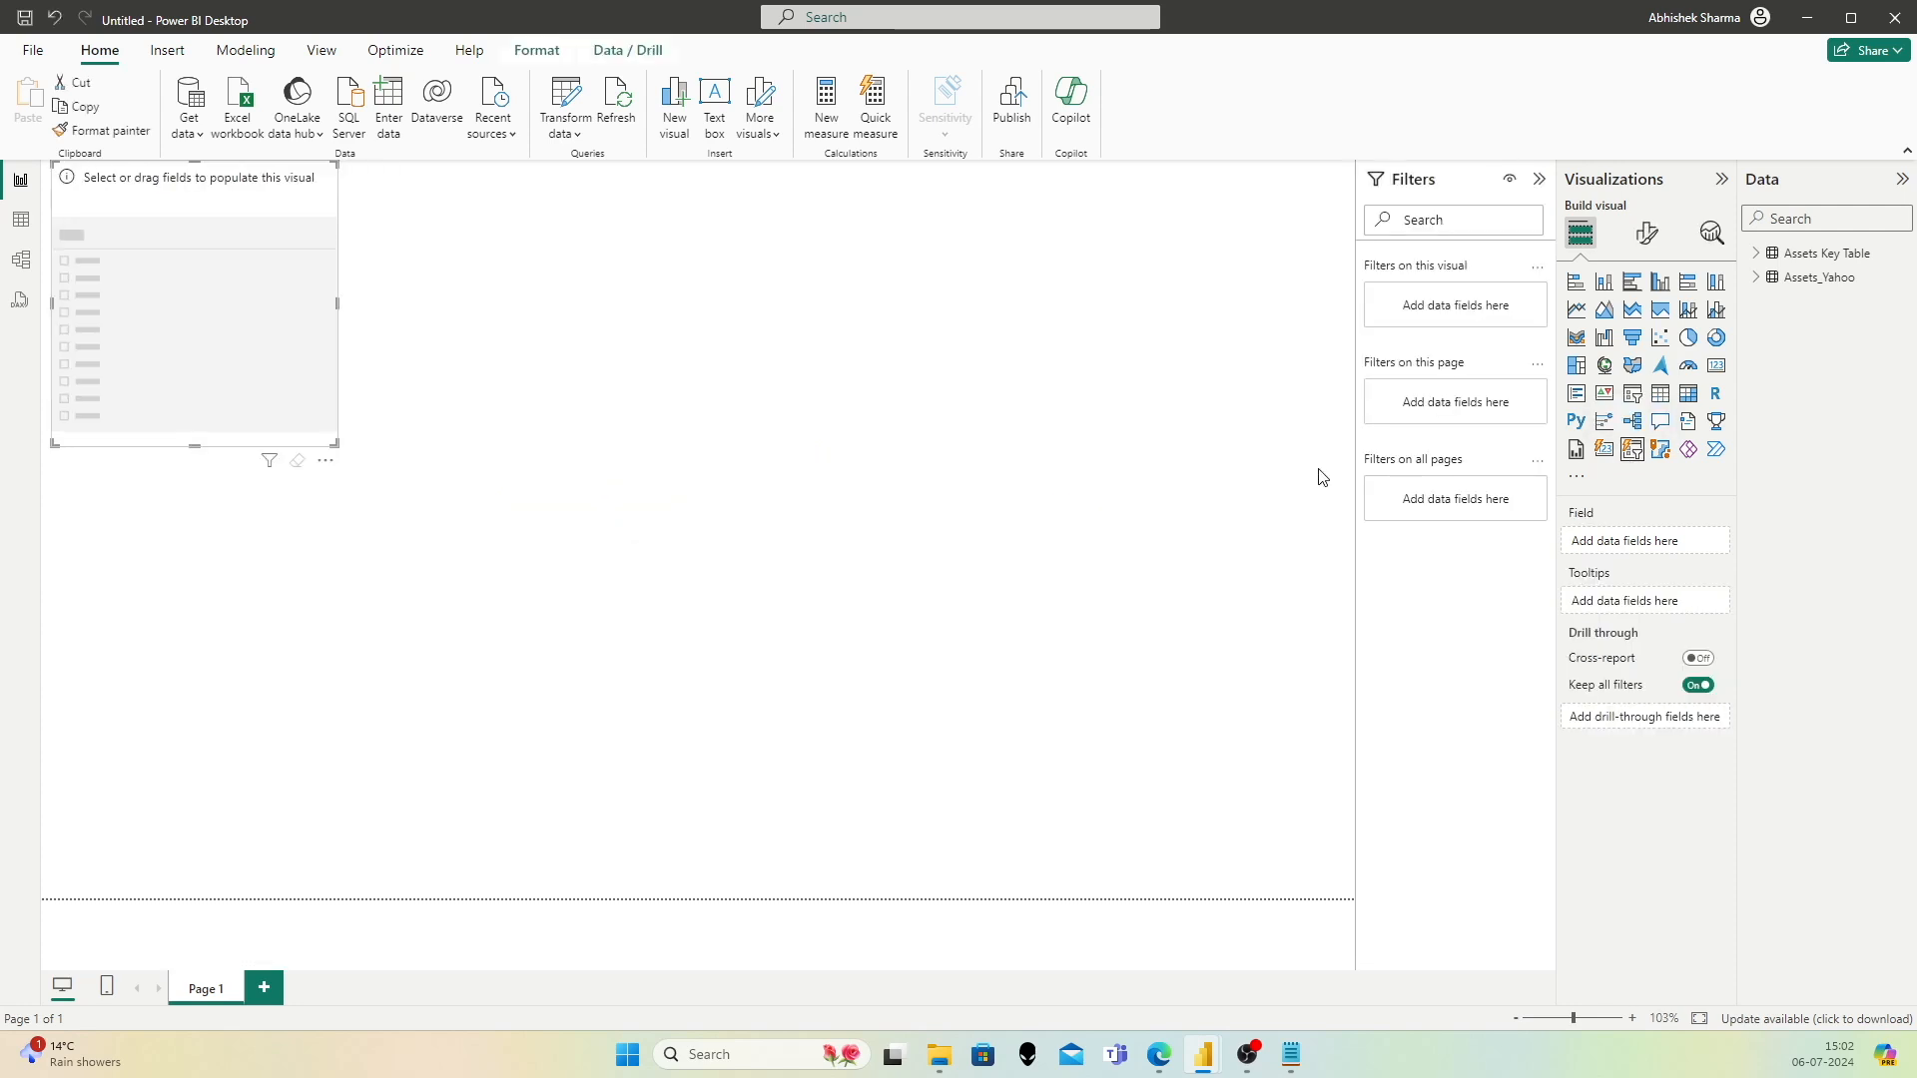
drag(150, 180, 882, 365)
click(1538, 180)
Step: Assign the Abbr field from Assets Key Table to the slicer and enlarge the visual
click(1756, 279)
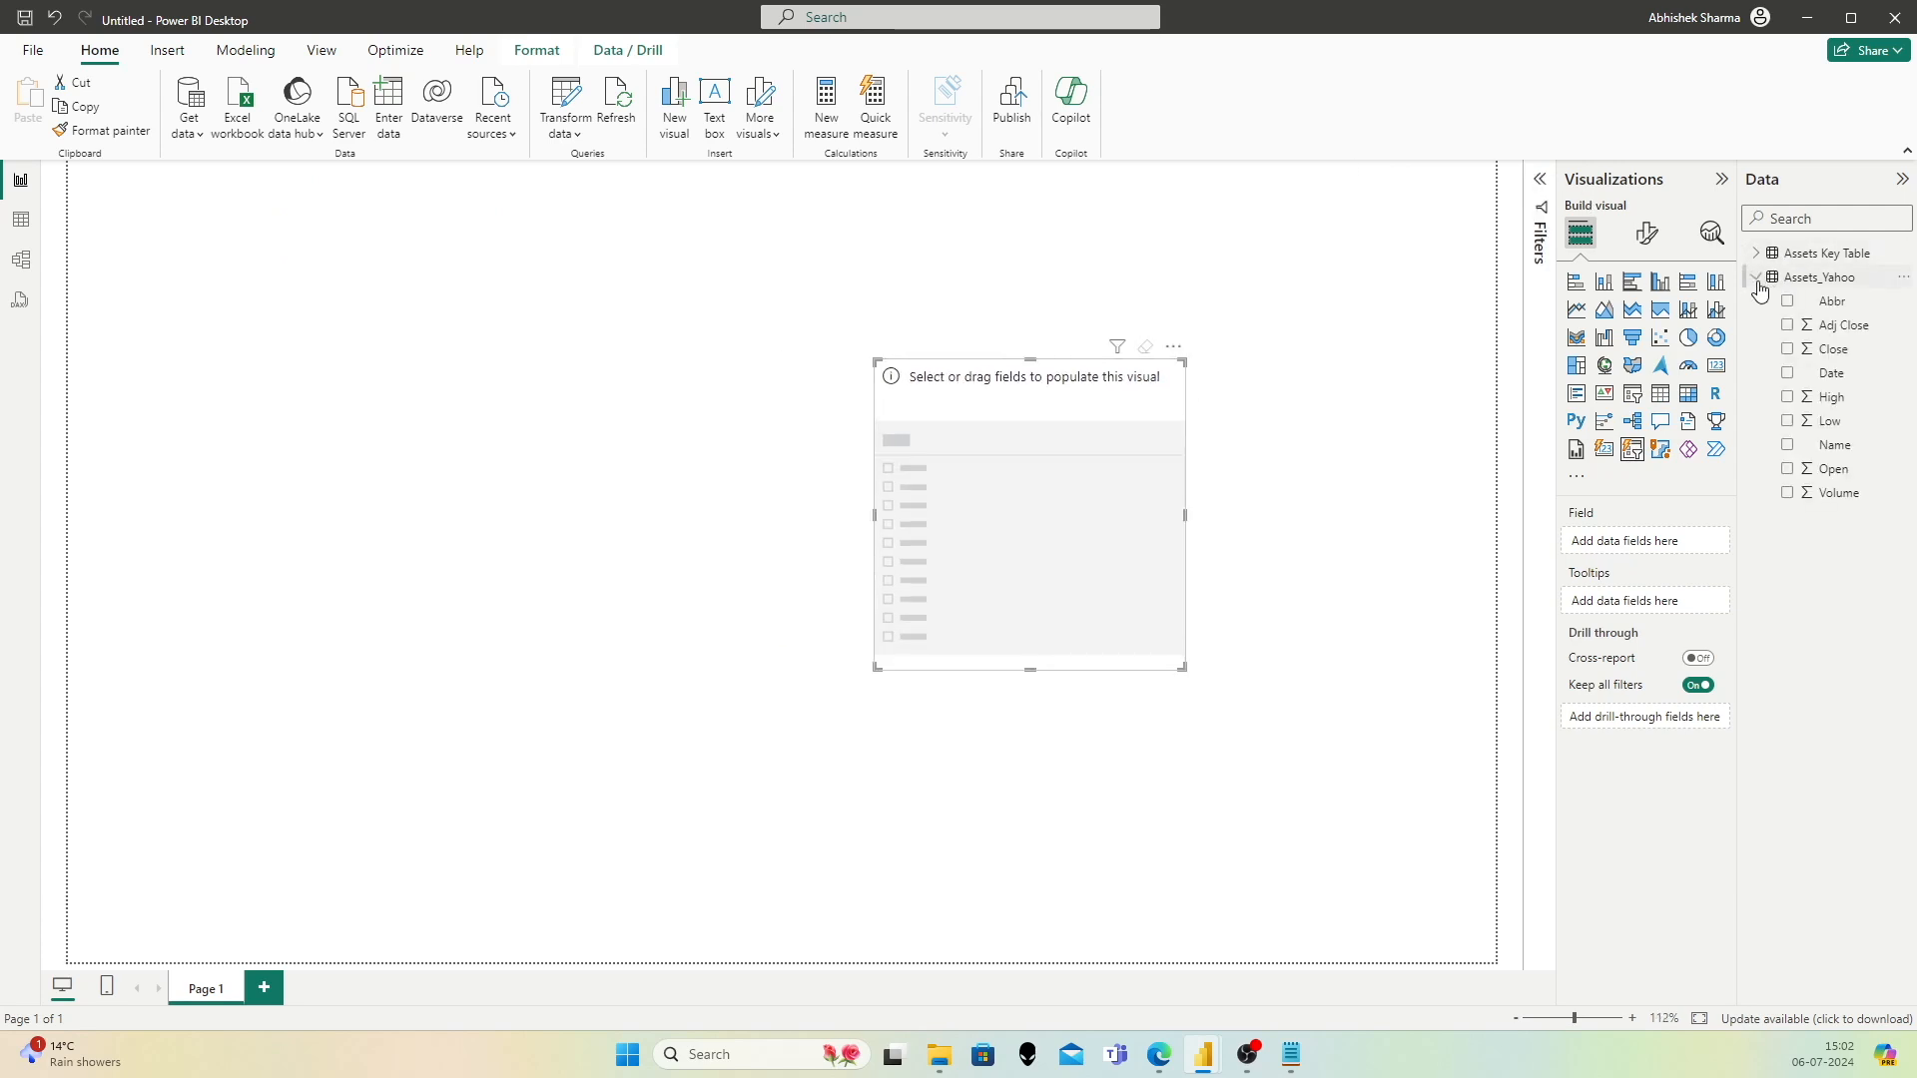
click(1757, 280)
click(1757, 253)
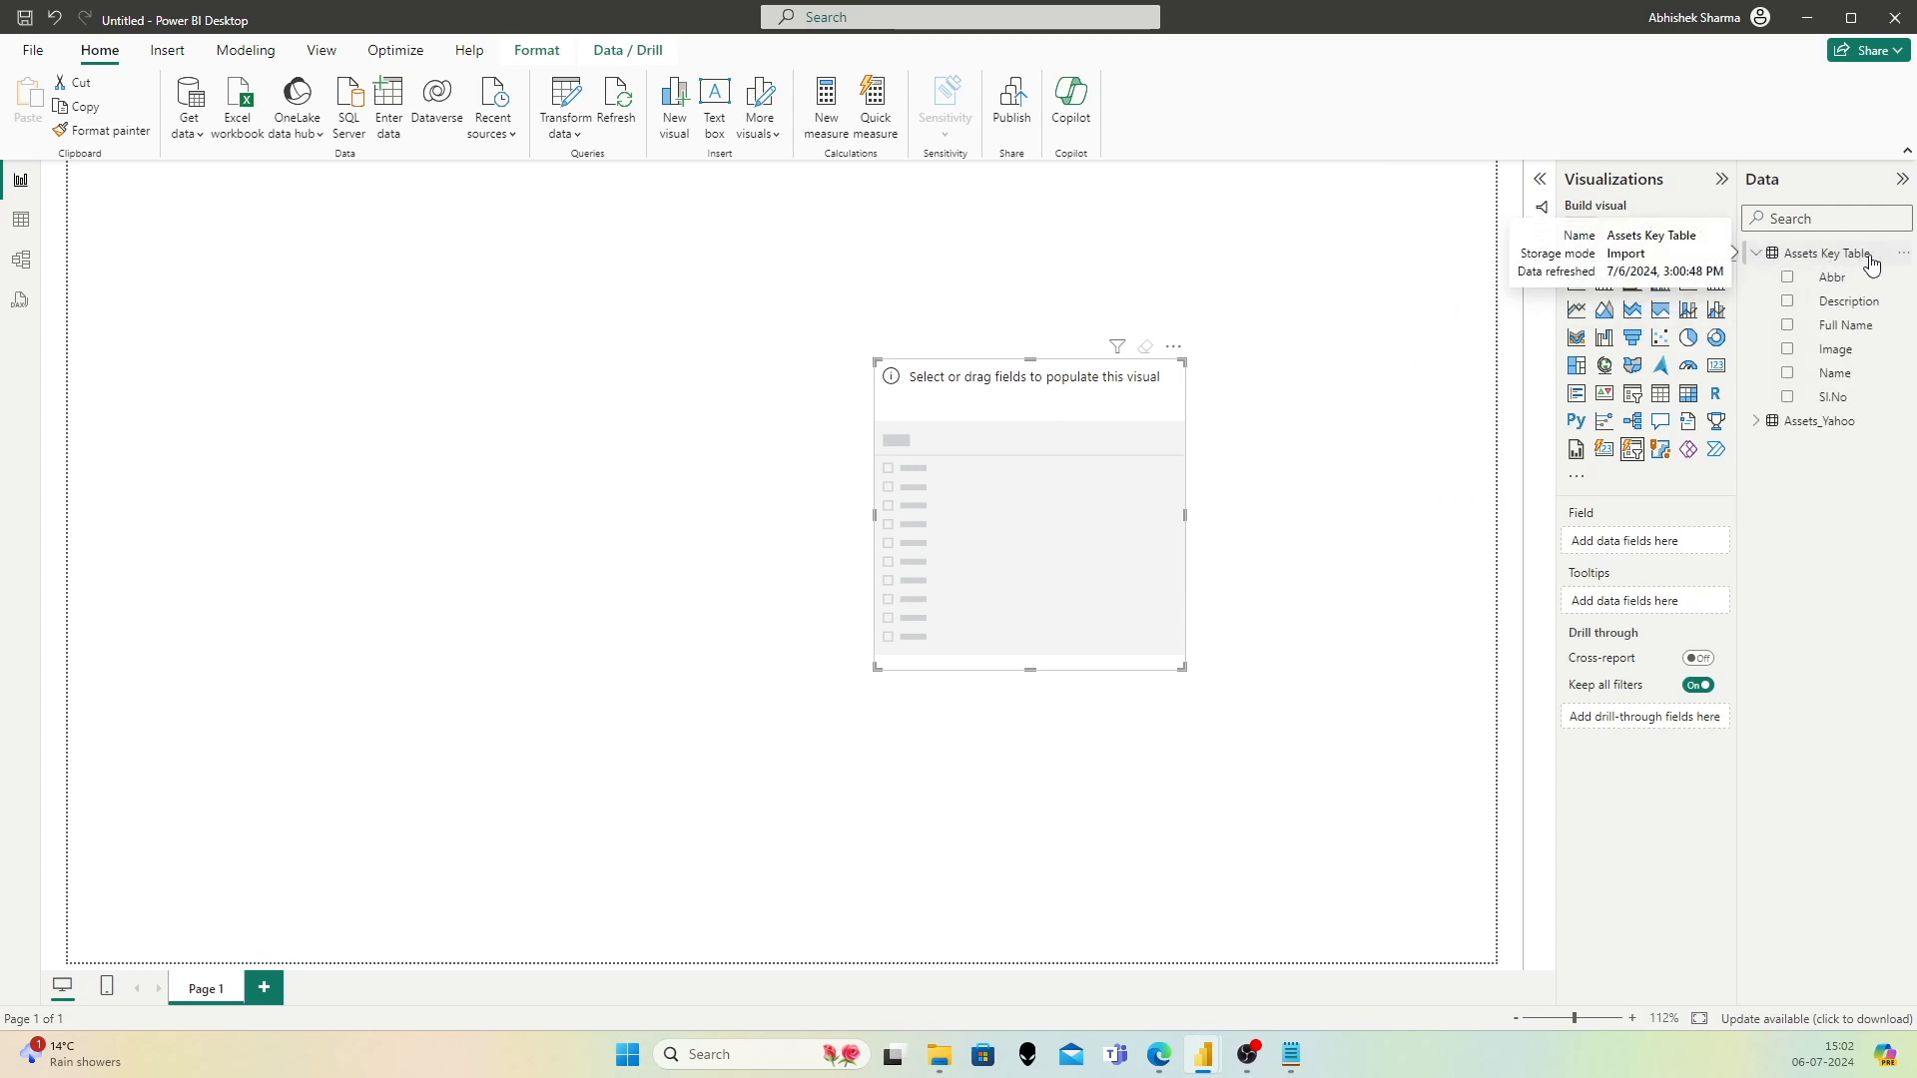
drag(1835, 285, 1650, 549)
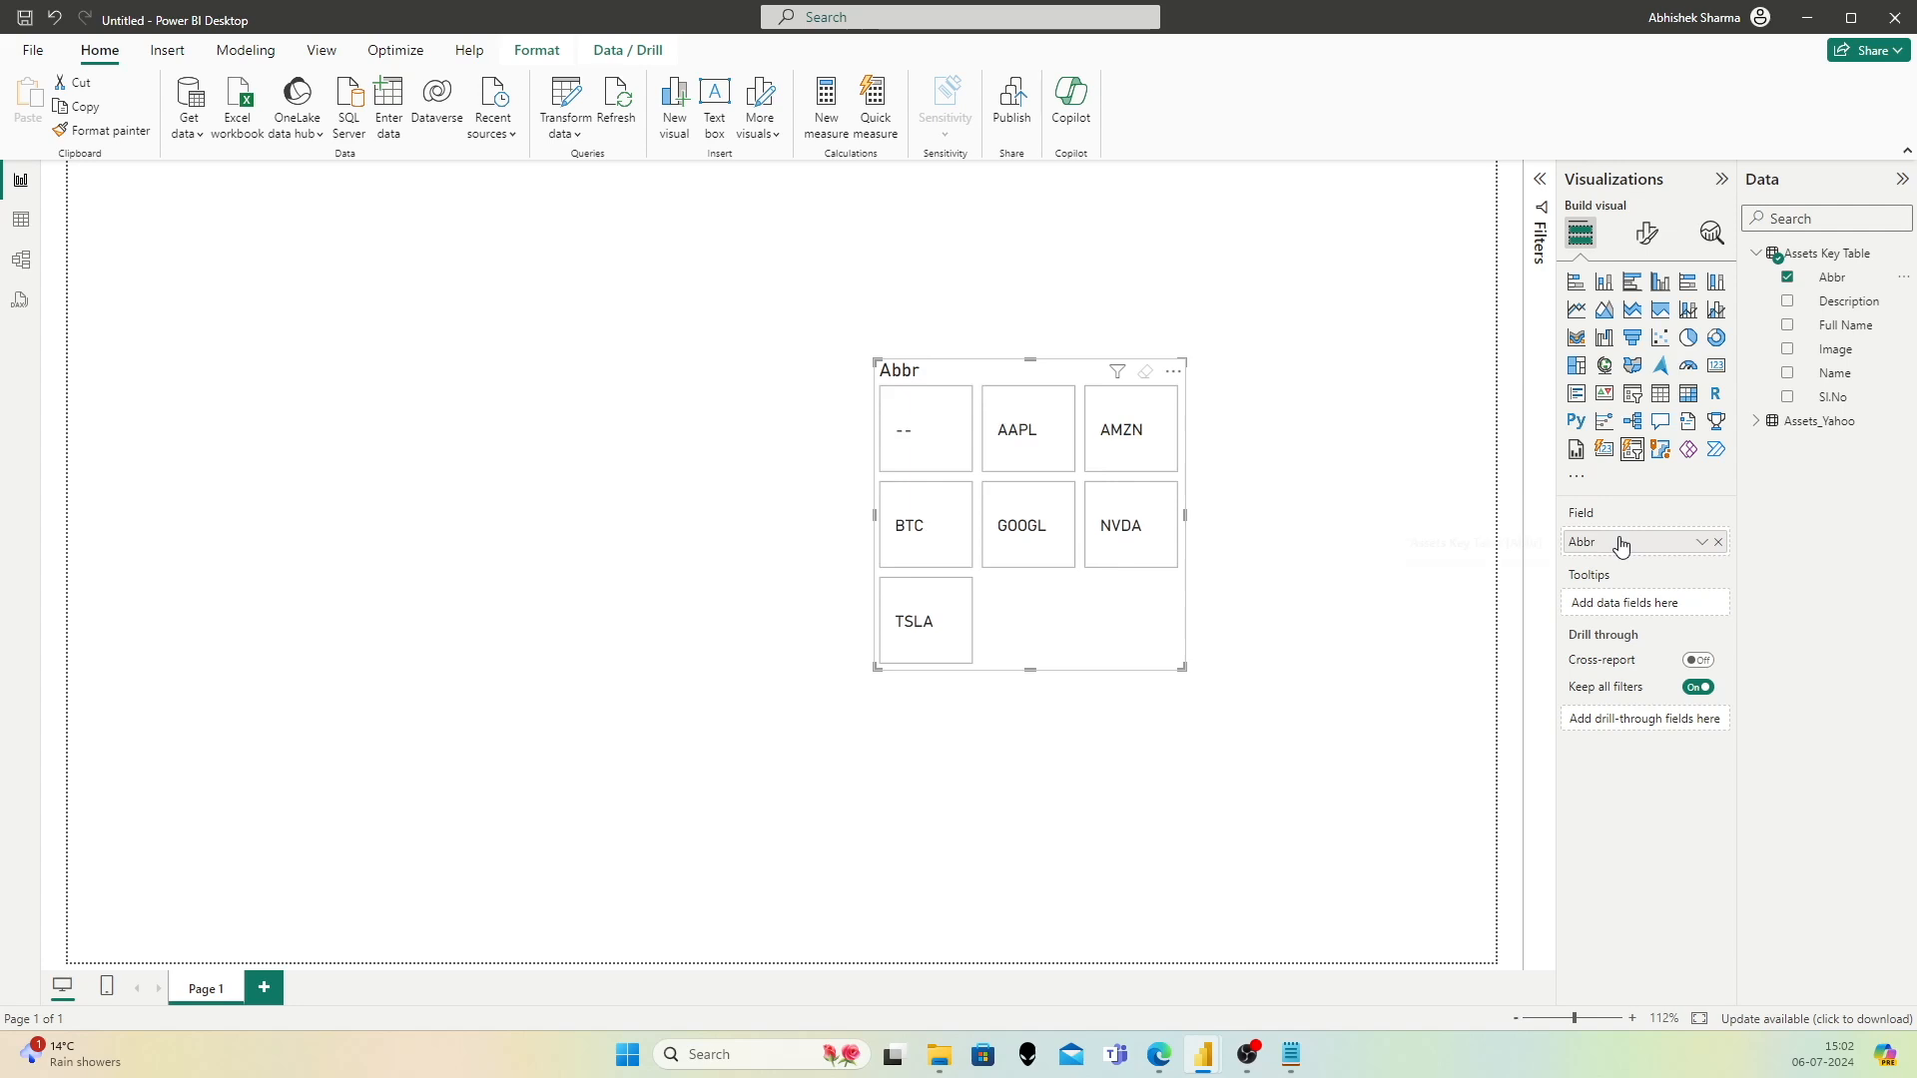
drag(1177, 675, 1378, 704)
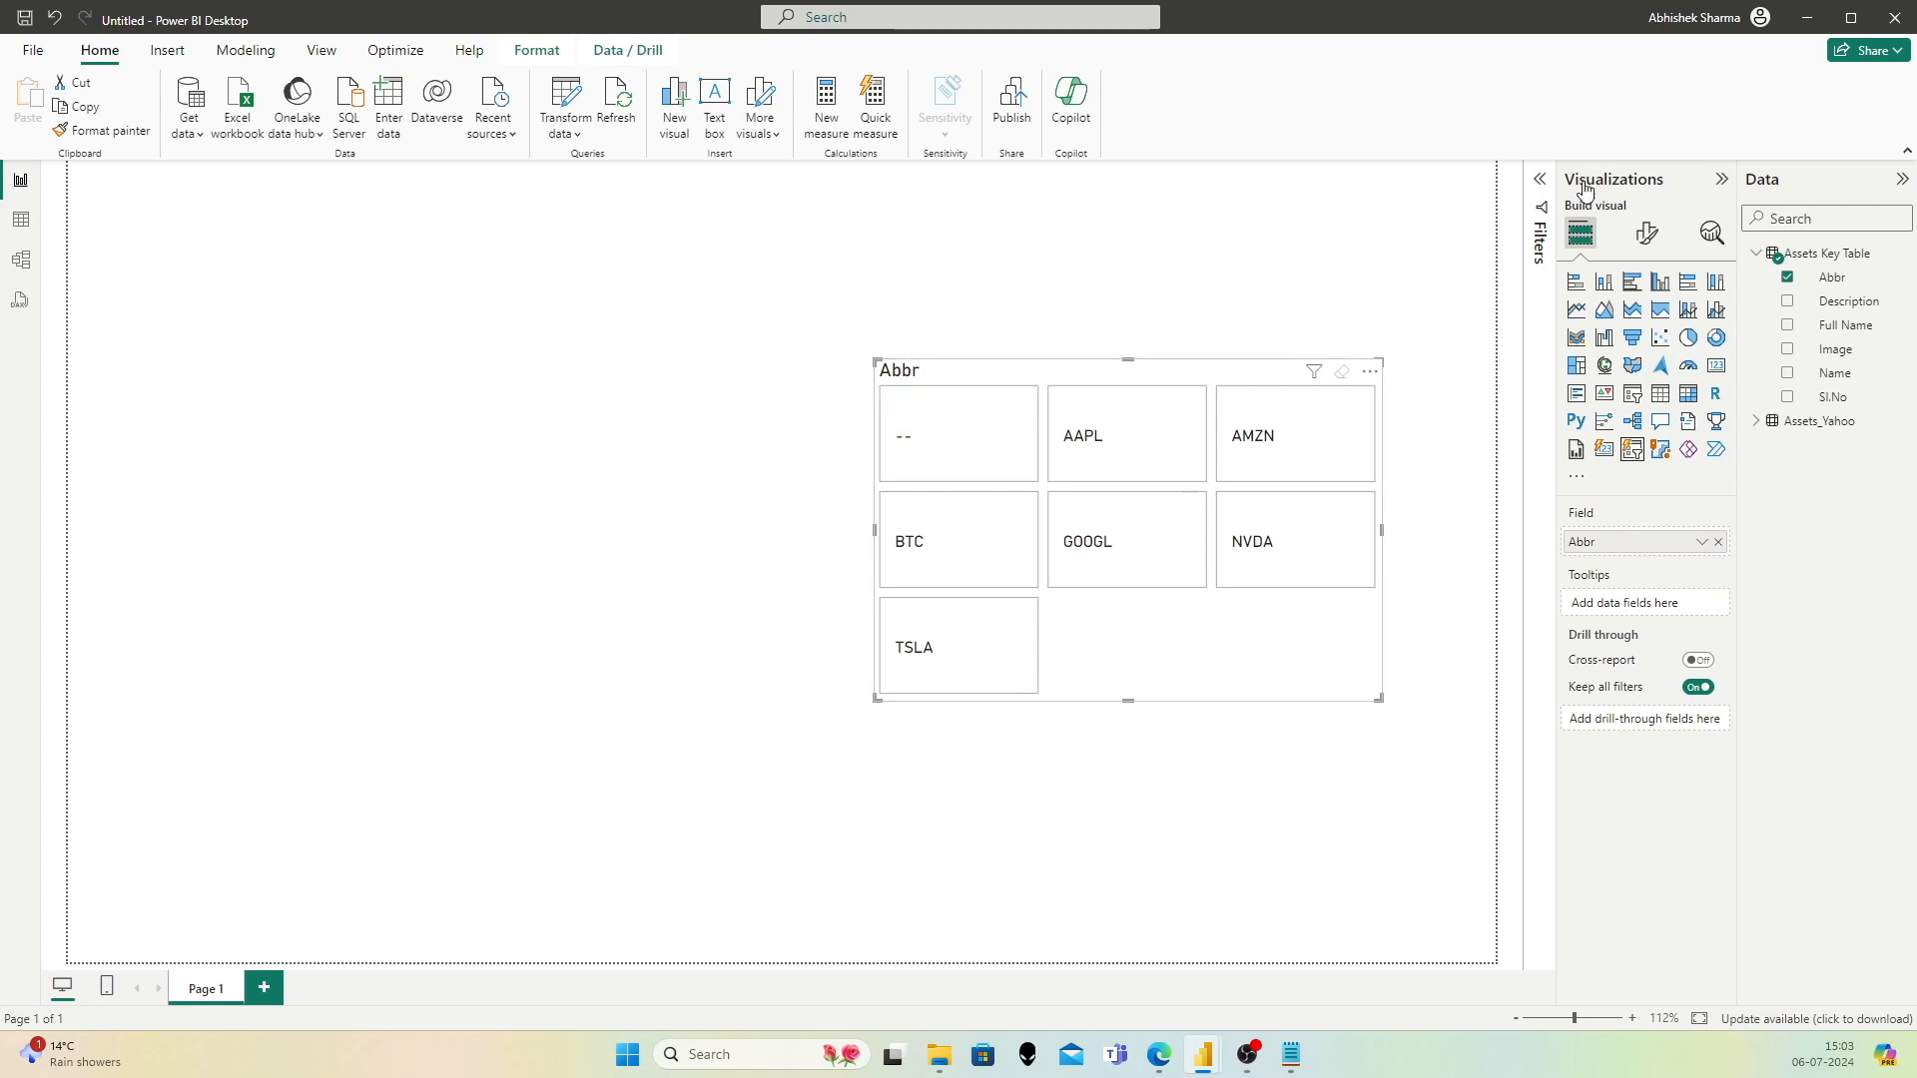
Step: Filter the slicer's Abbr field with basic filtering to include every value except (Blank)
click(1540, 180)
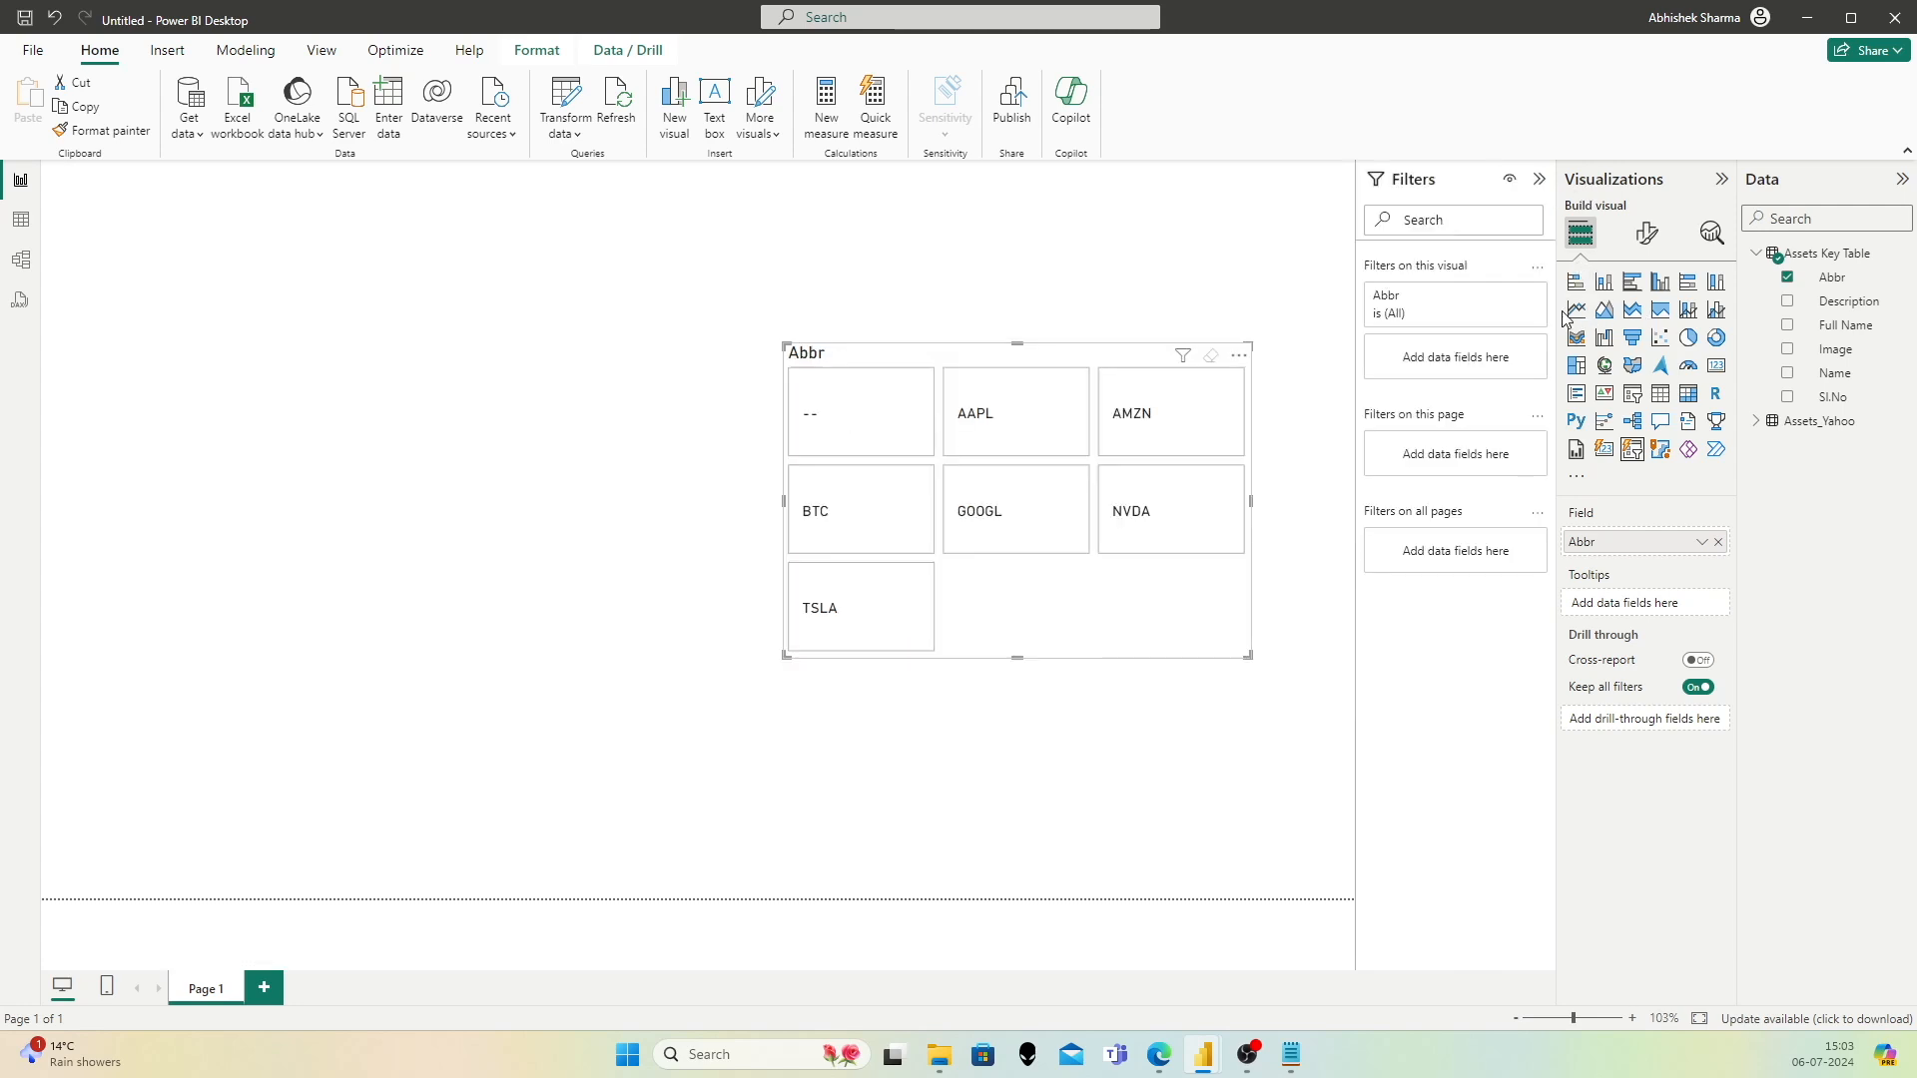
click(1510, 296)
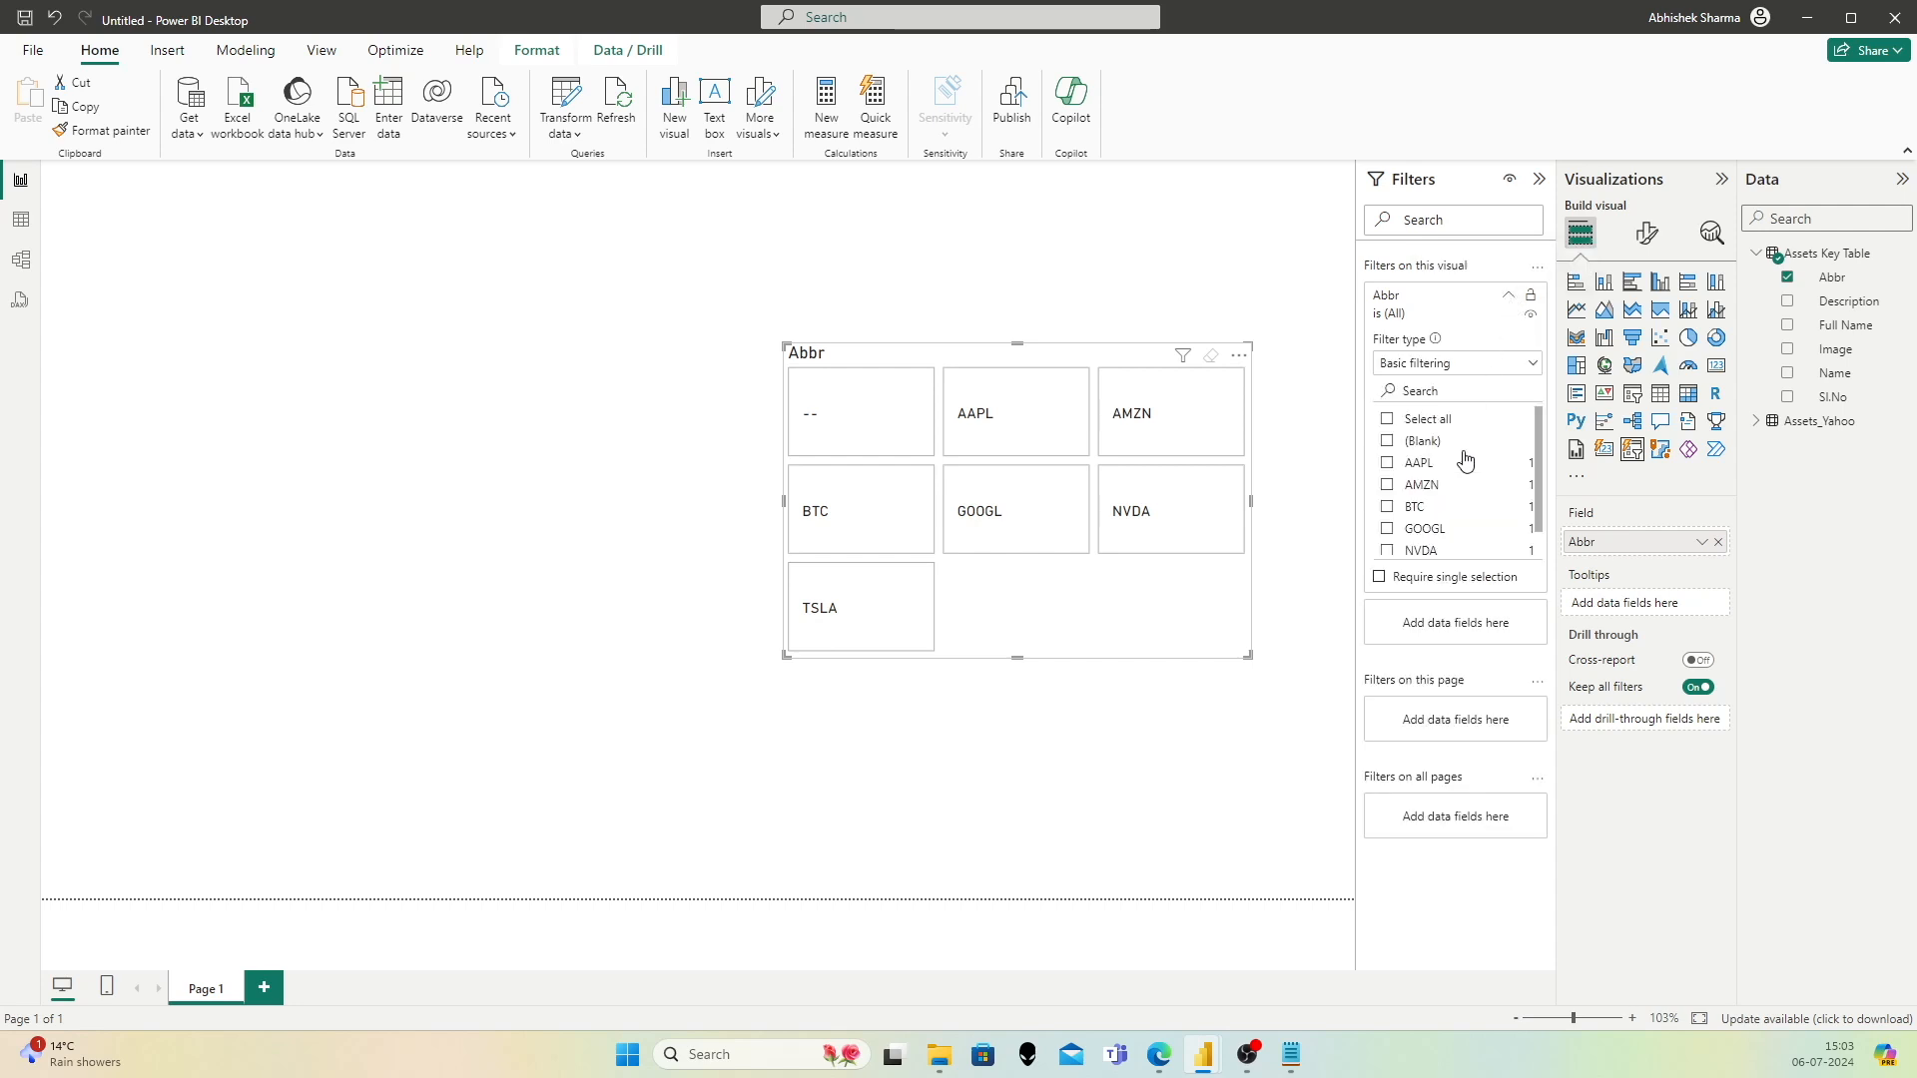
click(1386, 443)
click(1386, 419)
click(1387, 441)
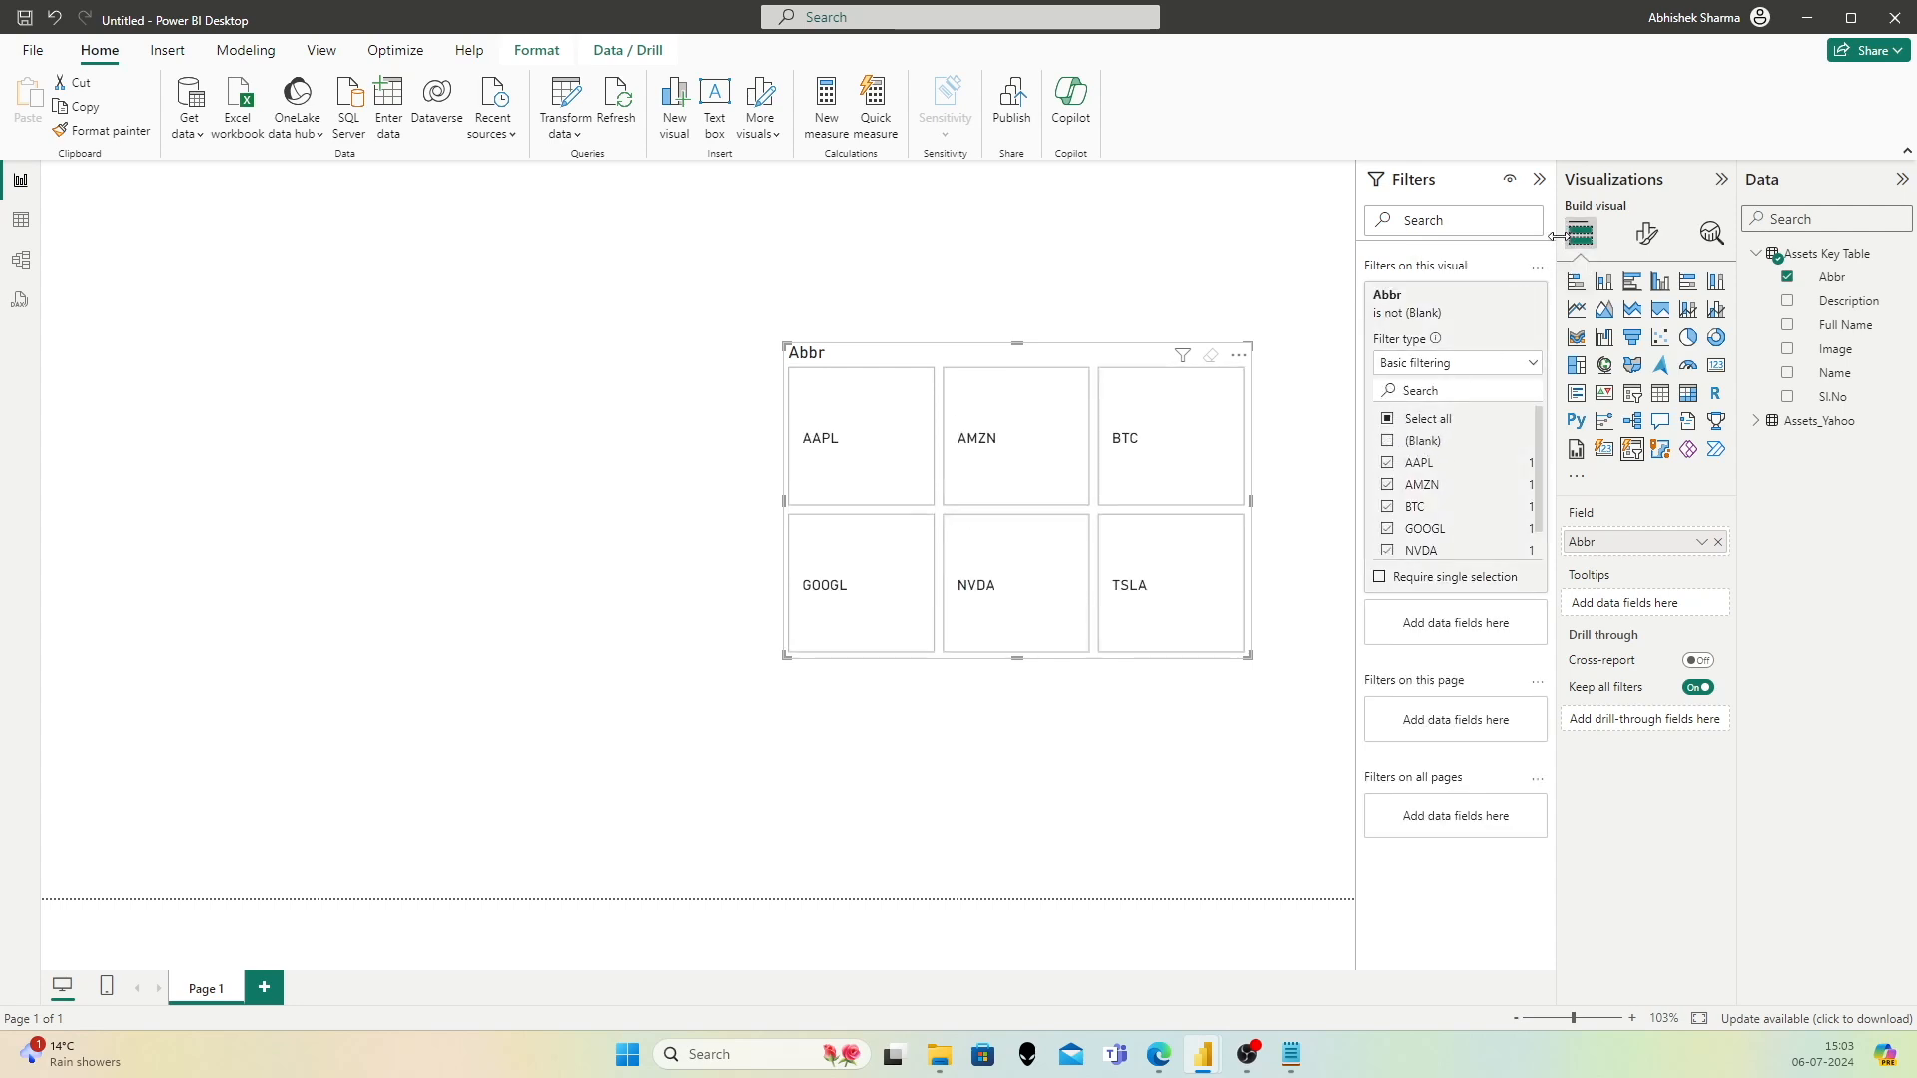
Step: Collapse the filter settings, then move the Abbr slicer up towards the canvas centre and enlarge it slightly
click(1509, 296)
click(1540, 180)
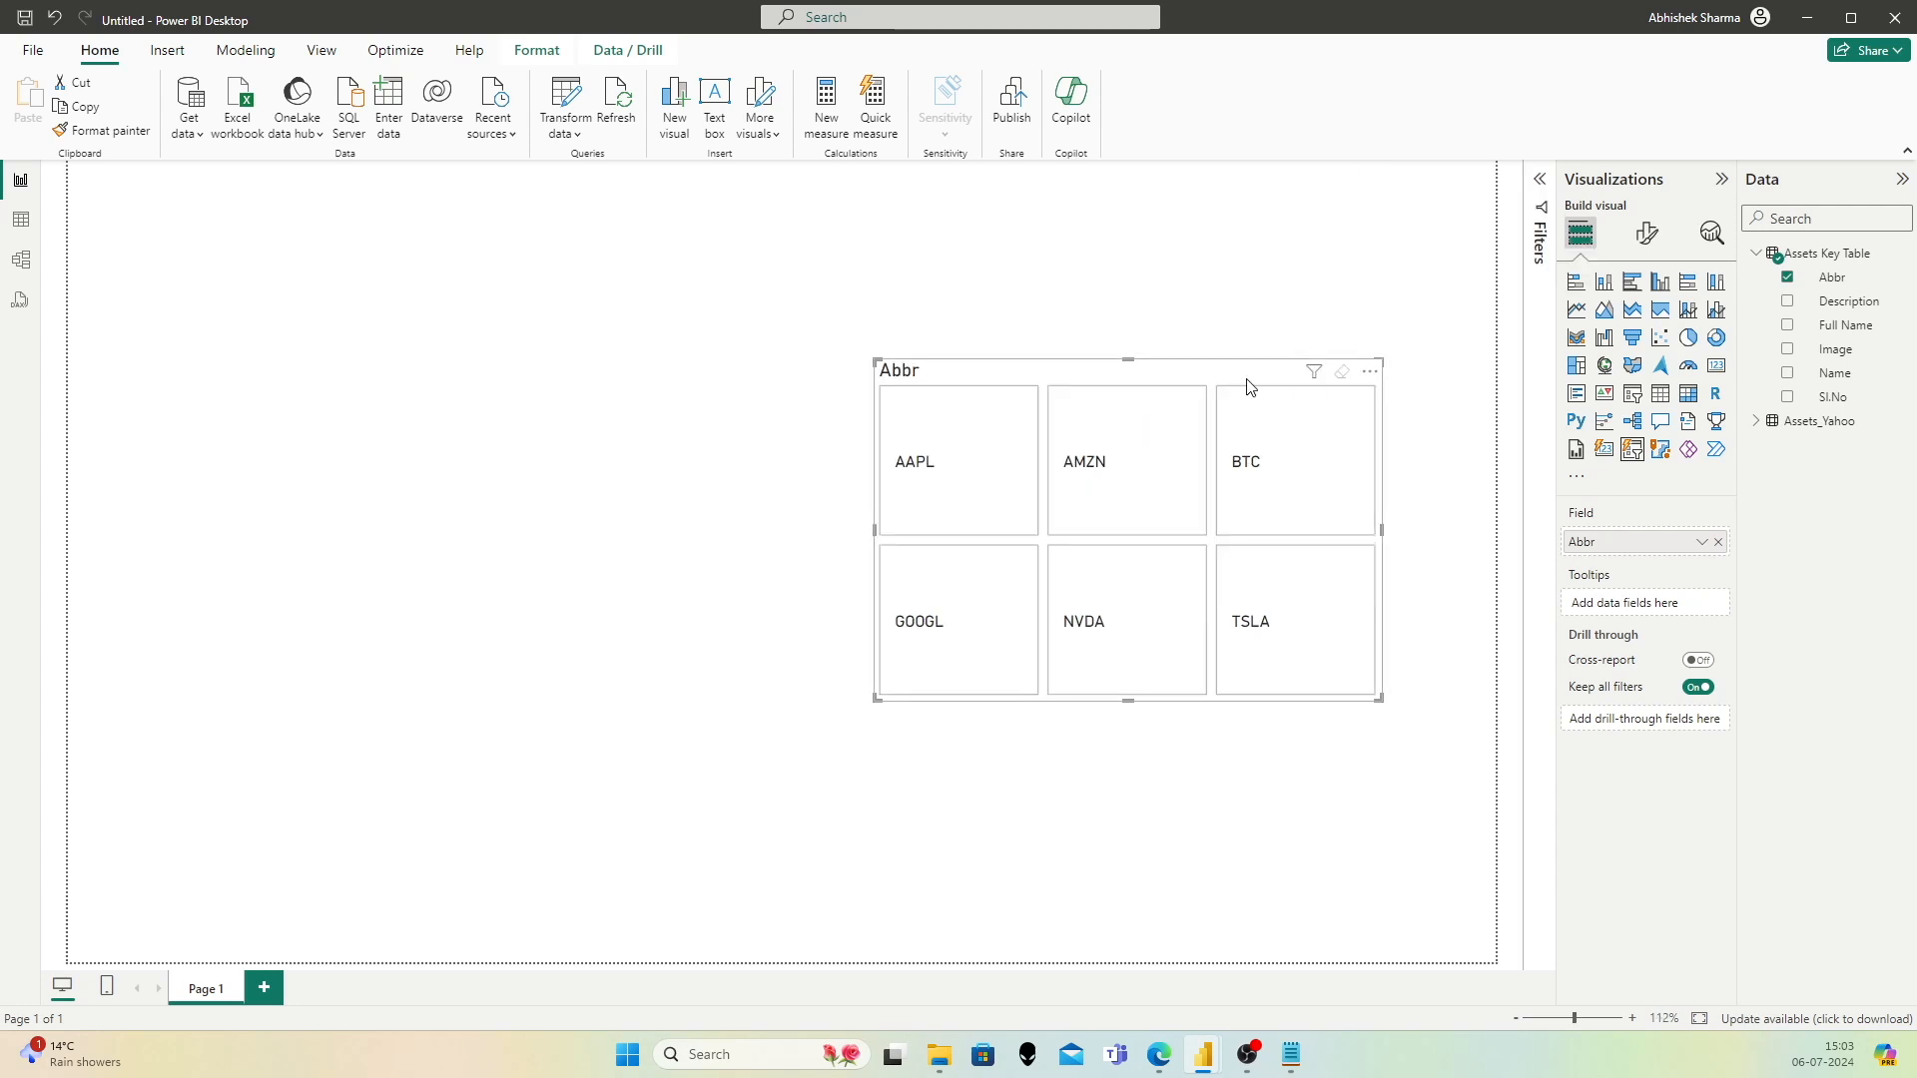
drag(1189, 372, 1066, 302)
drag(1255, 626, 1306, 647)
Step: Enable Force selection and disable Single select in the Abbr slicer's selection settings
click(1649, 237)
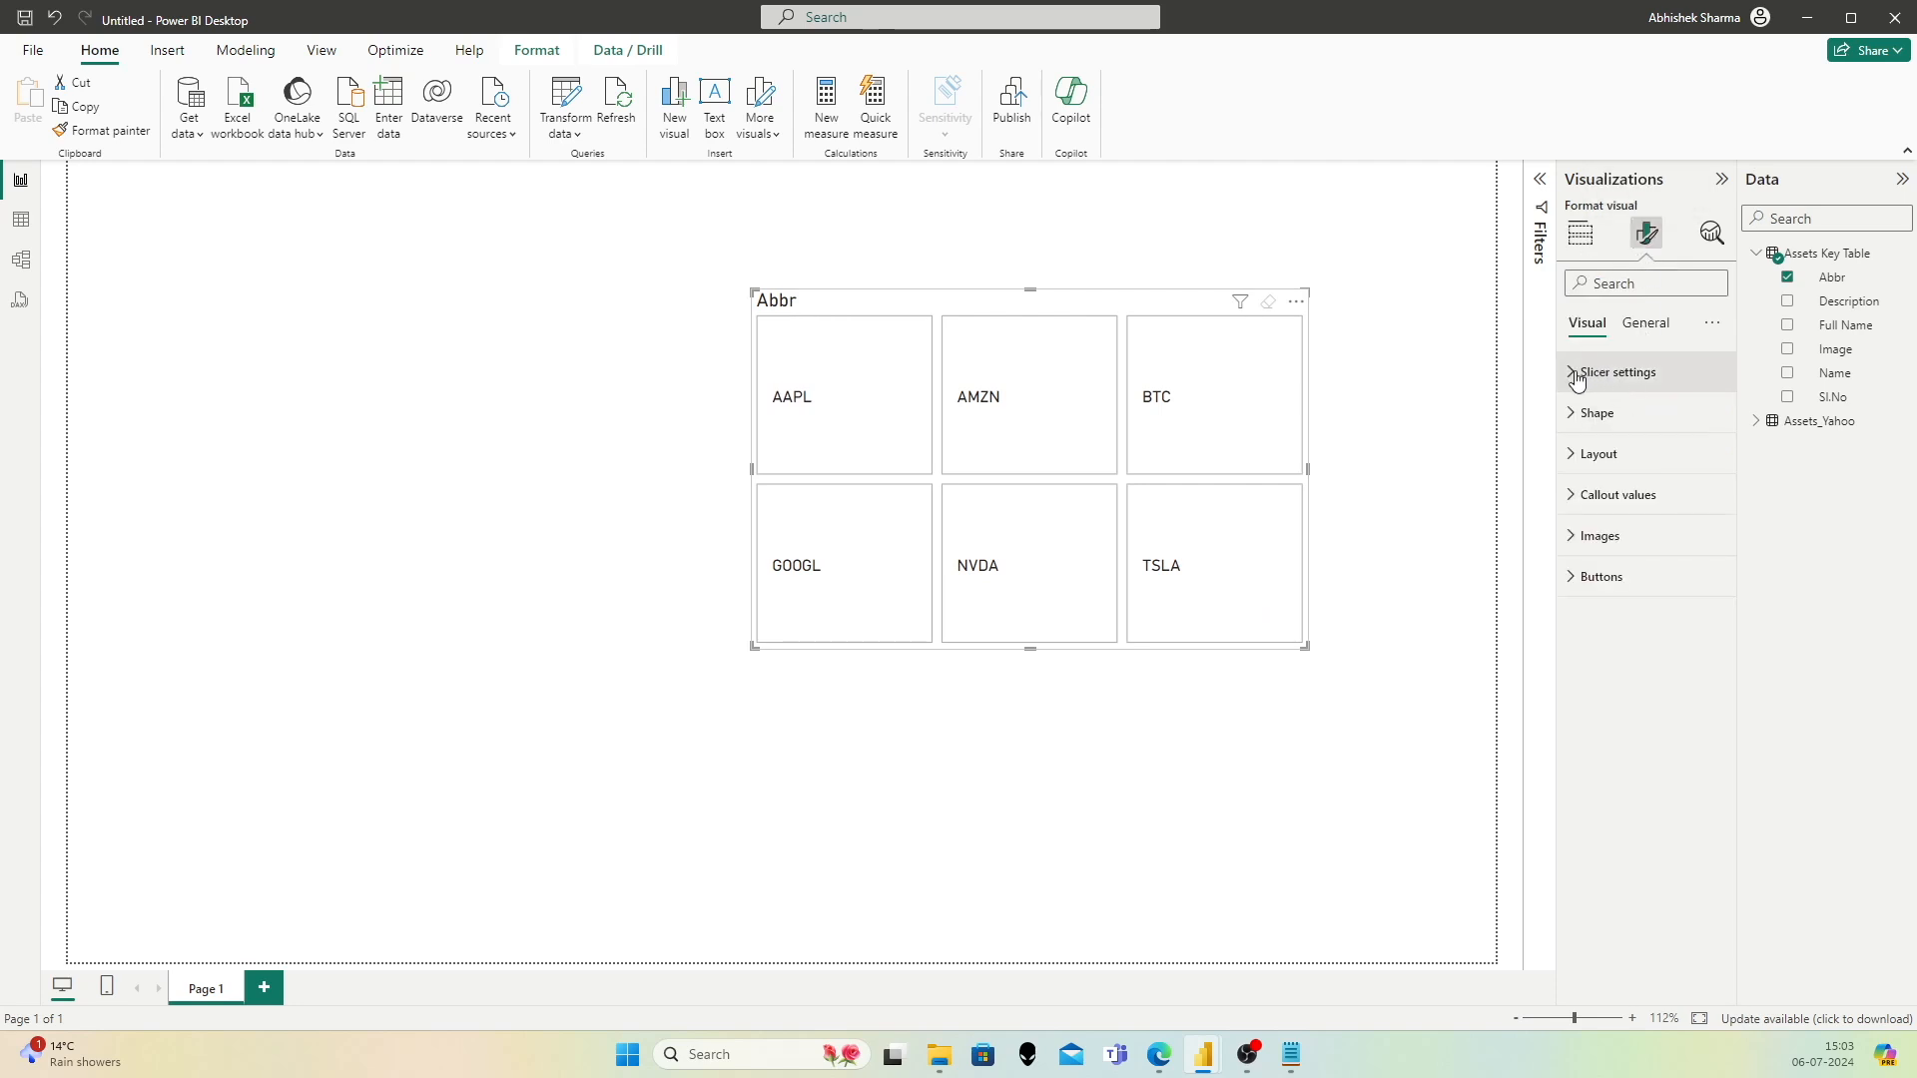
click(1575, 377)
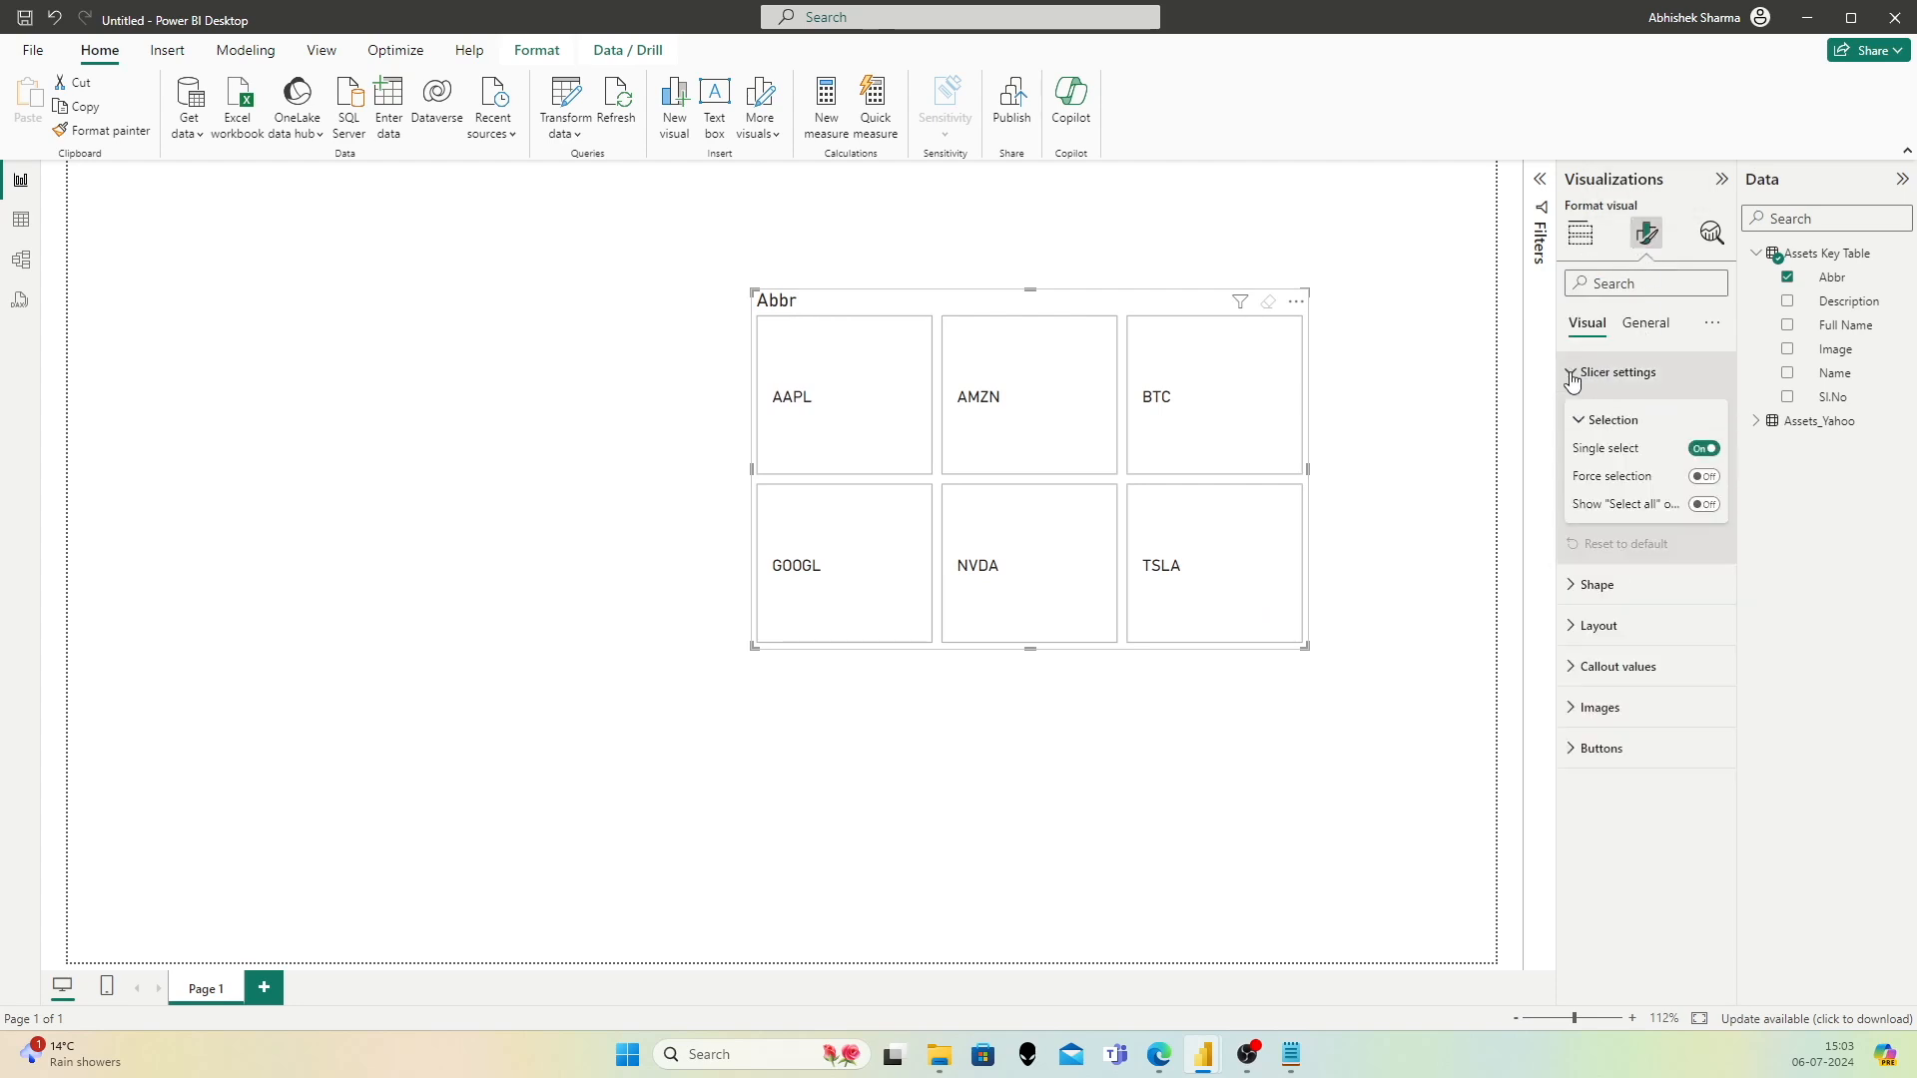
click(1704, 476)
click(1704, 449)
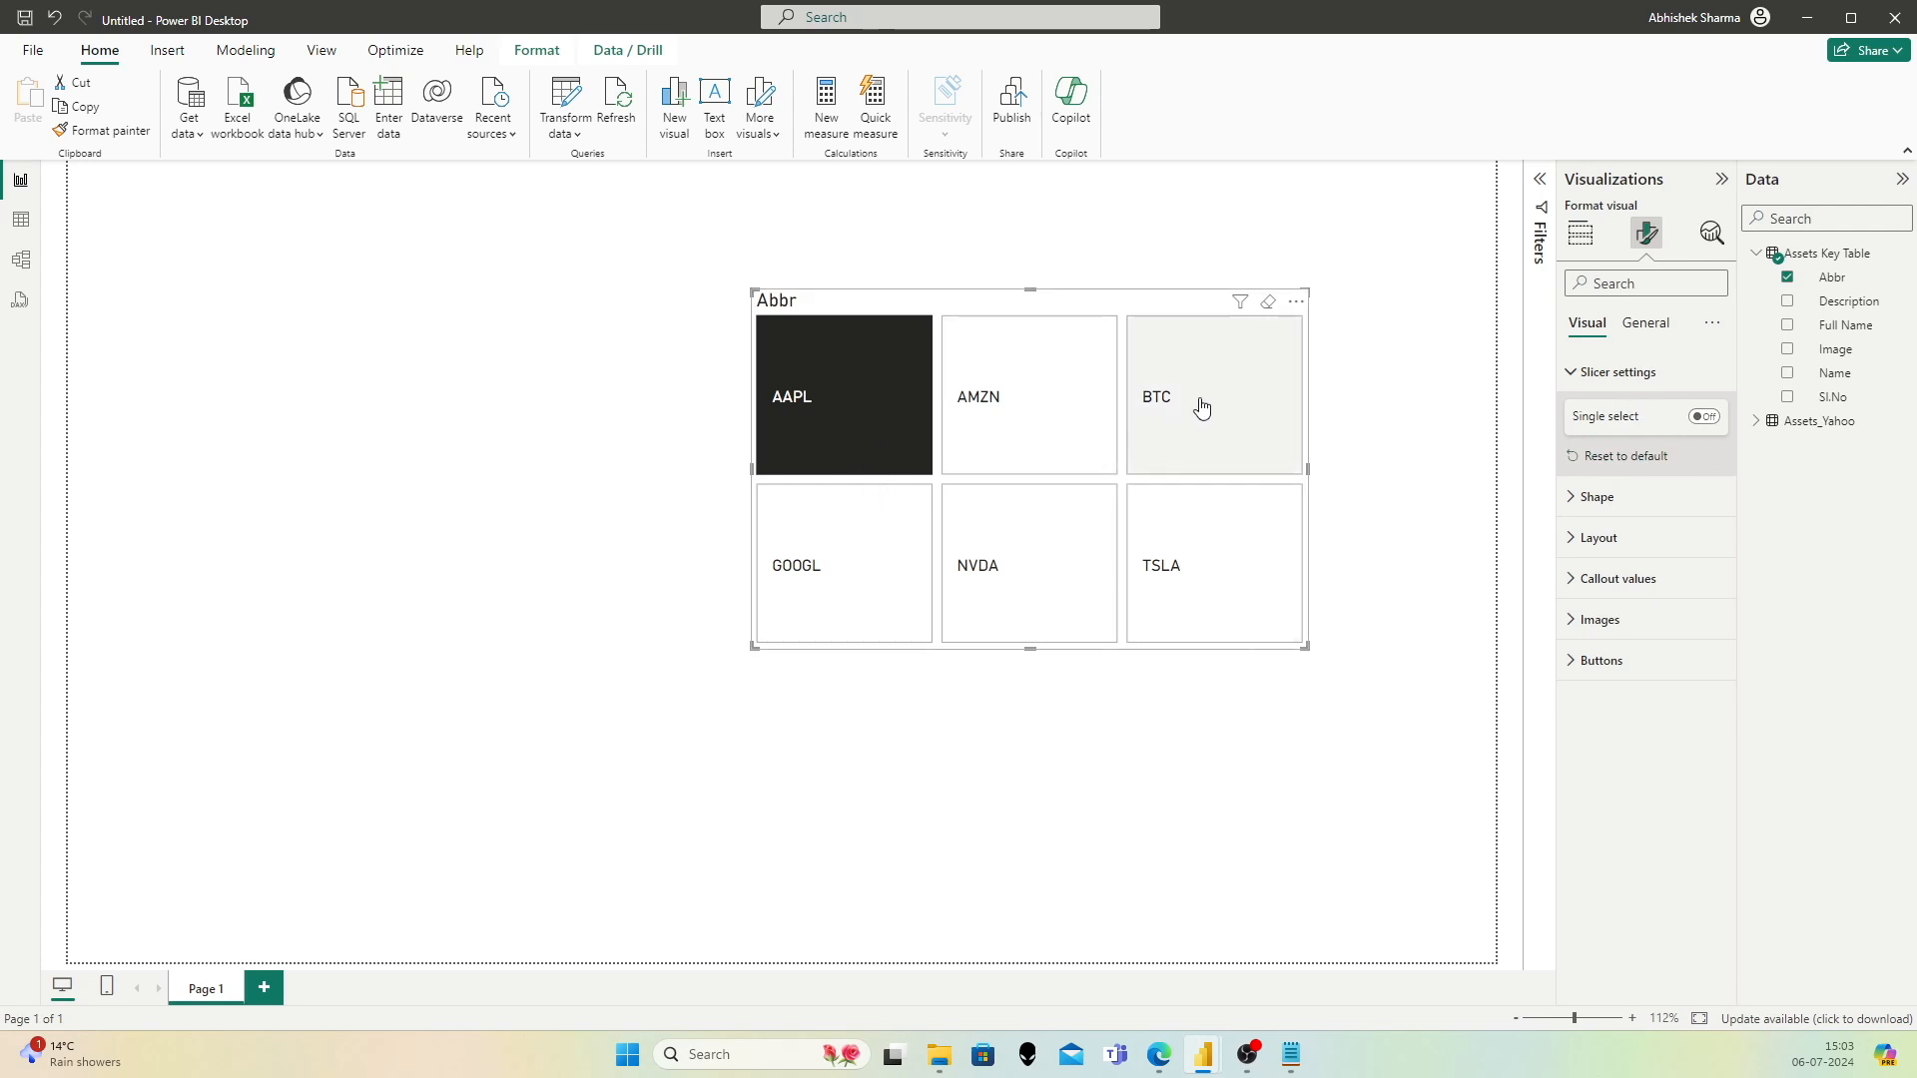
Step: Change the slicer buttons' shape to Rounded Rectangle
click(1577, 499)
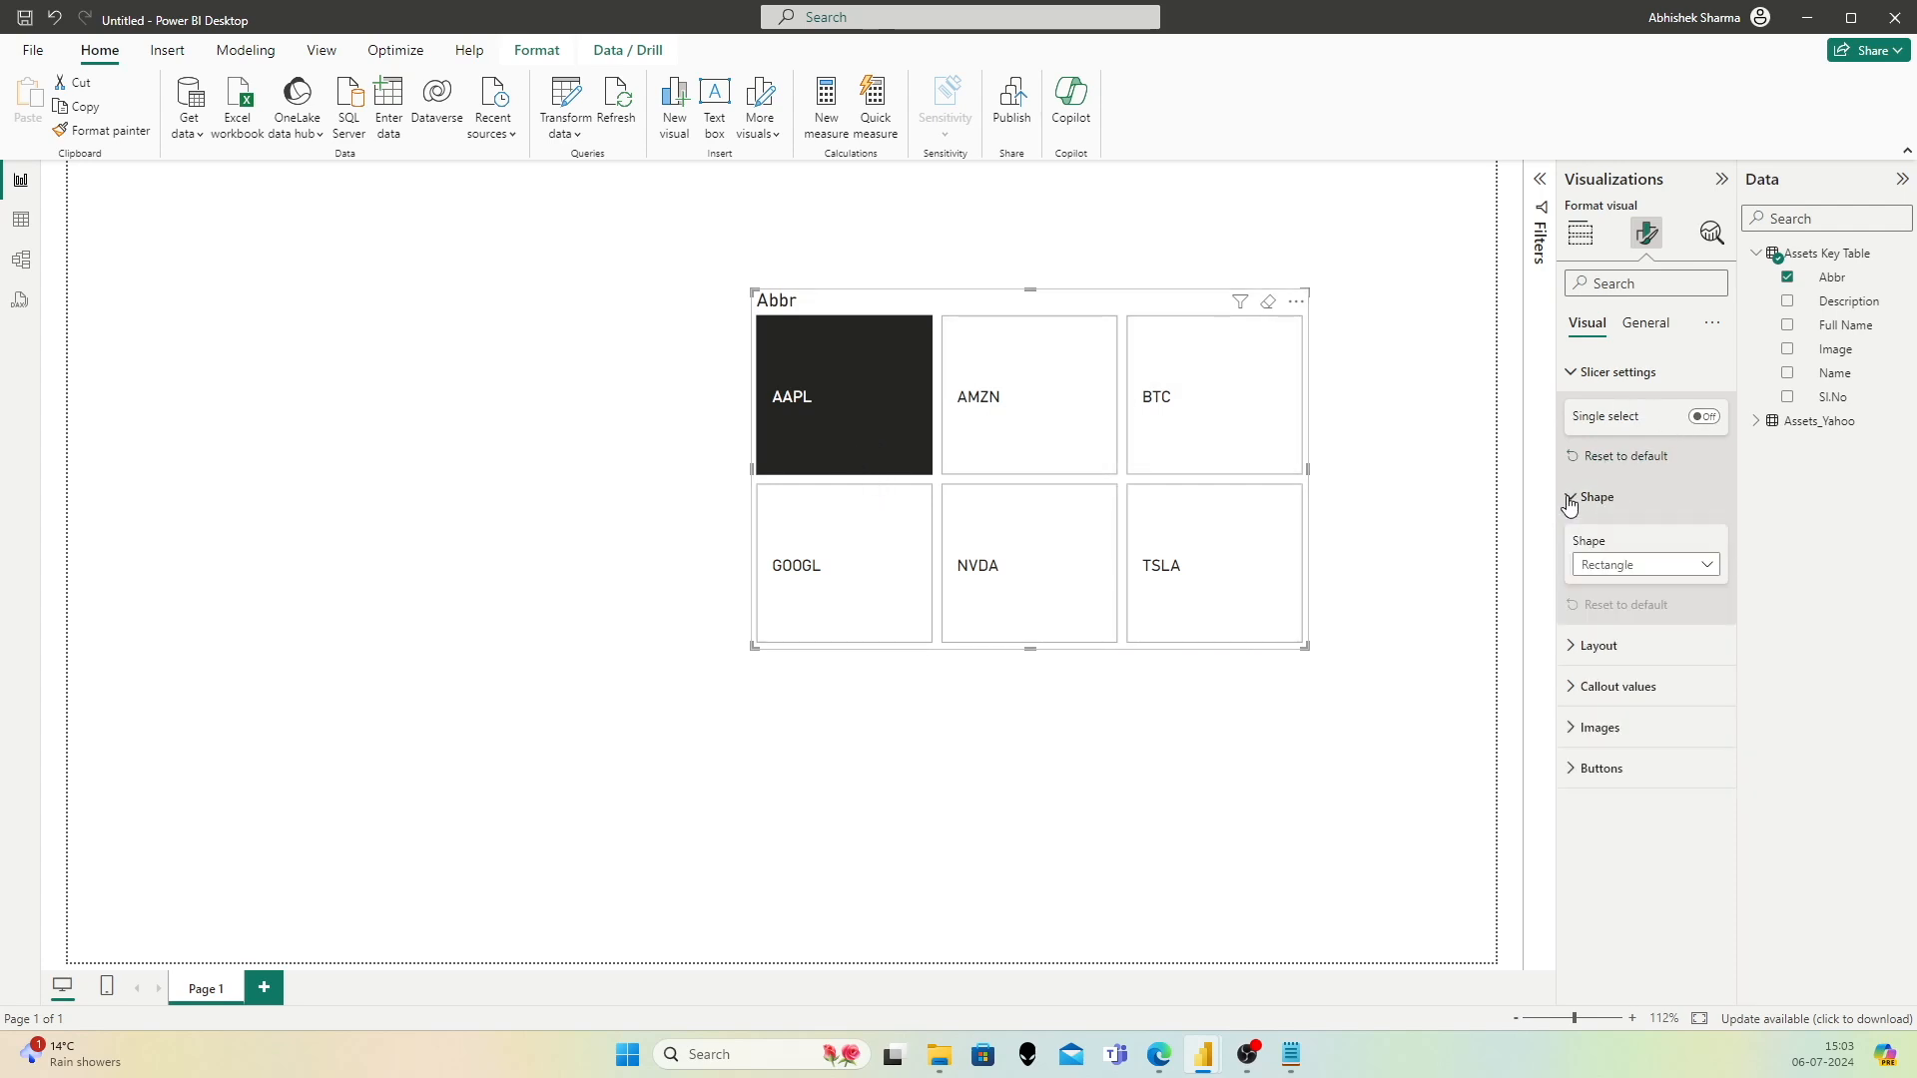
click(1614, 579)
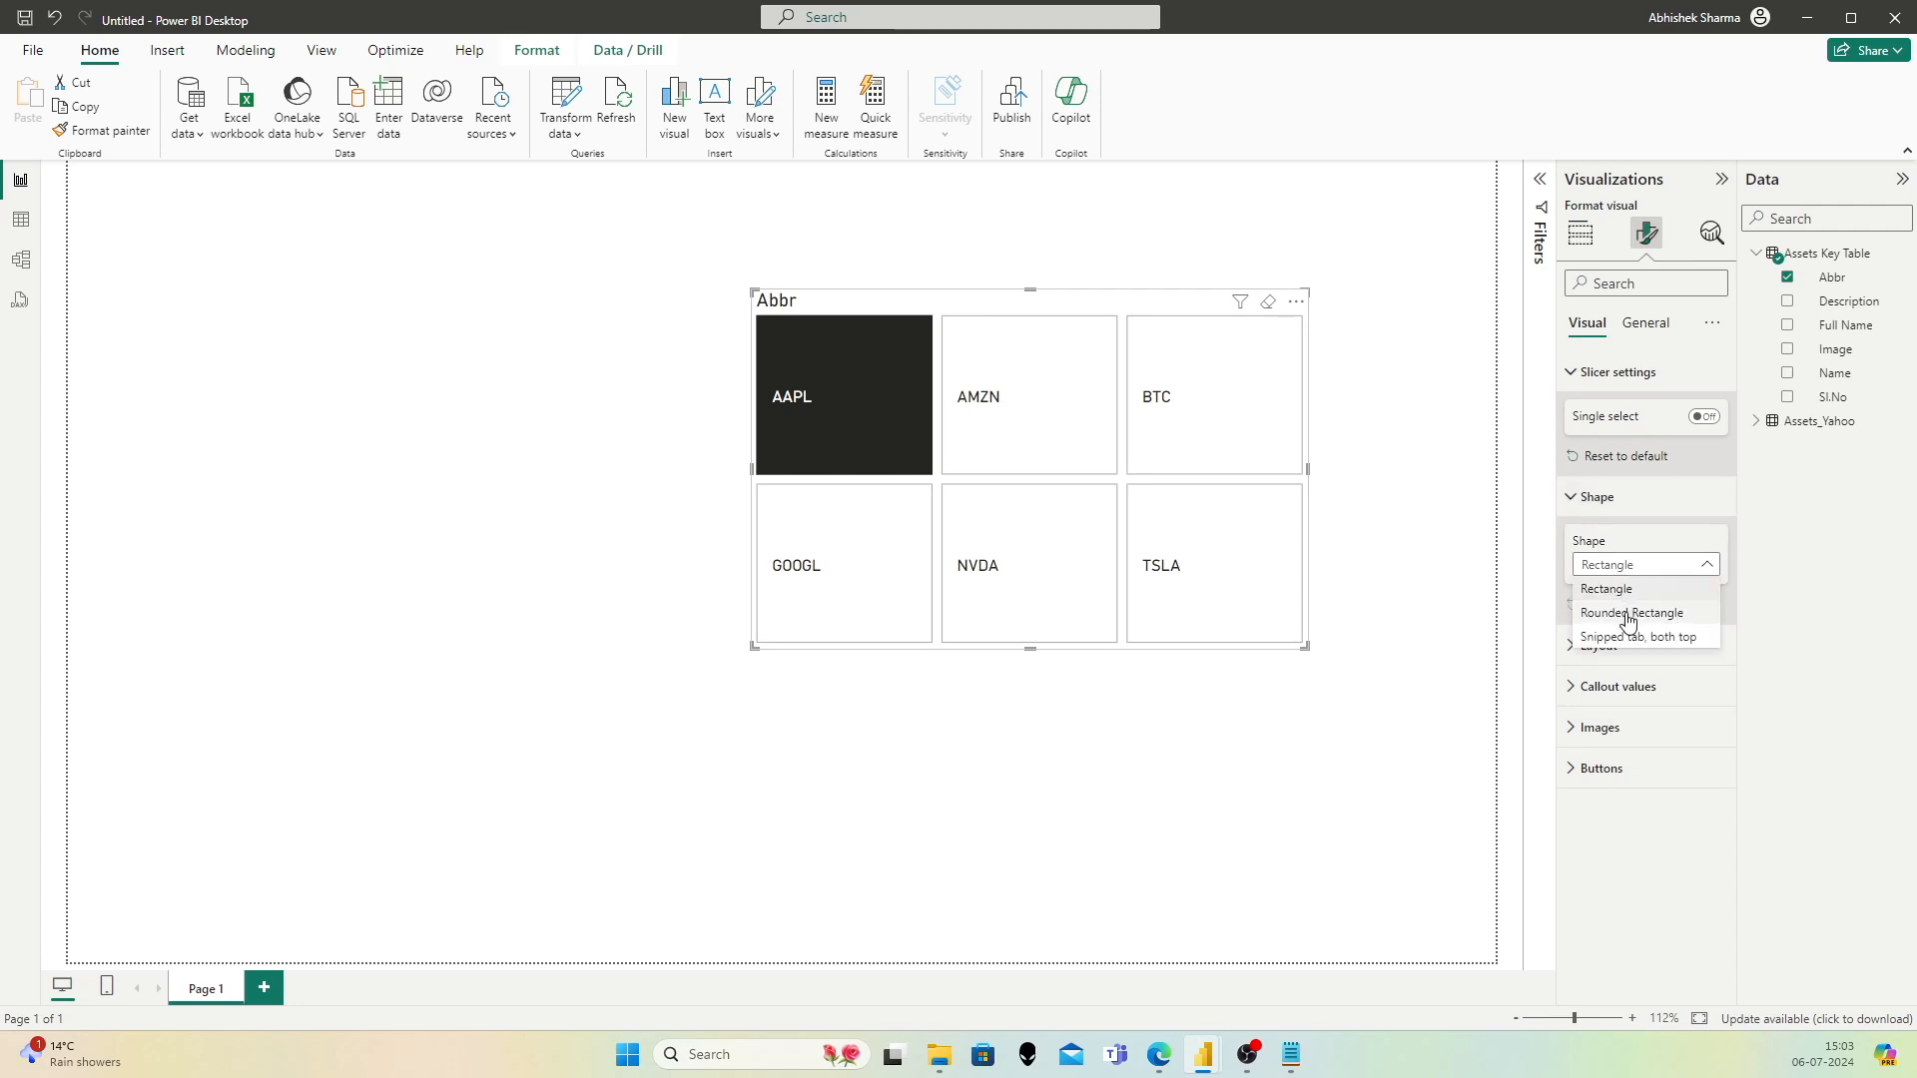
click(1627, 612)
click(1578, 499)
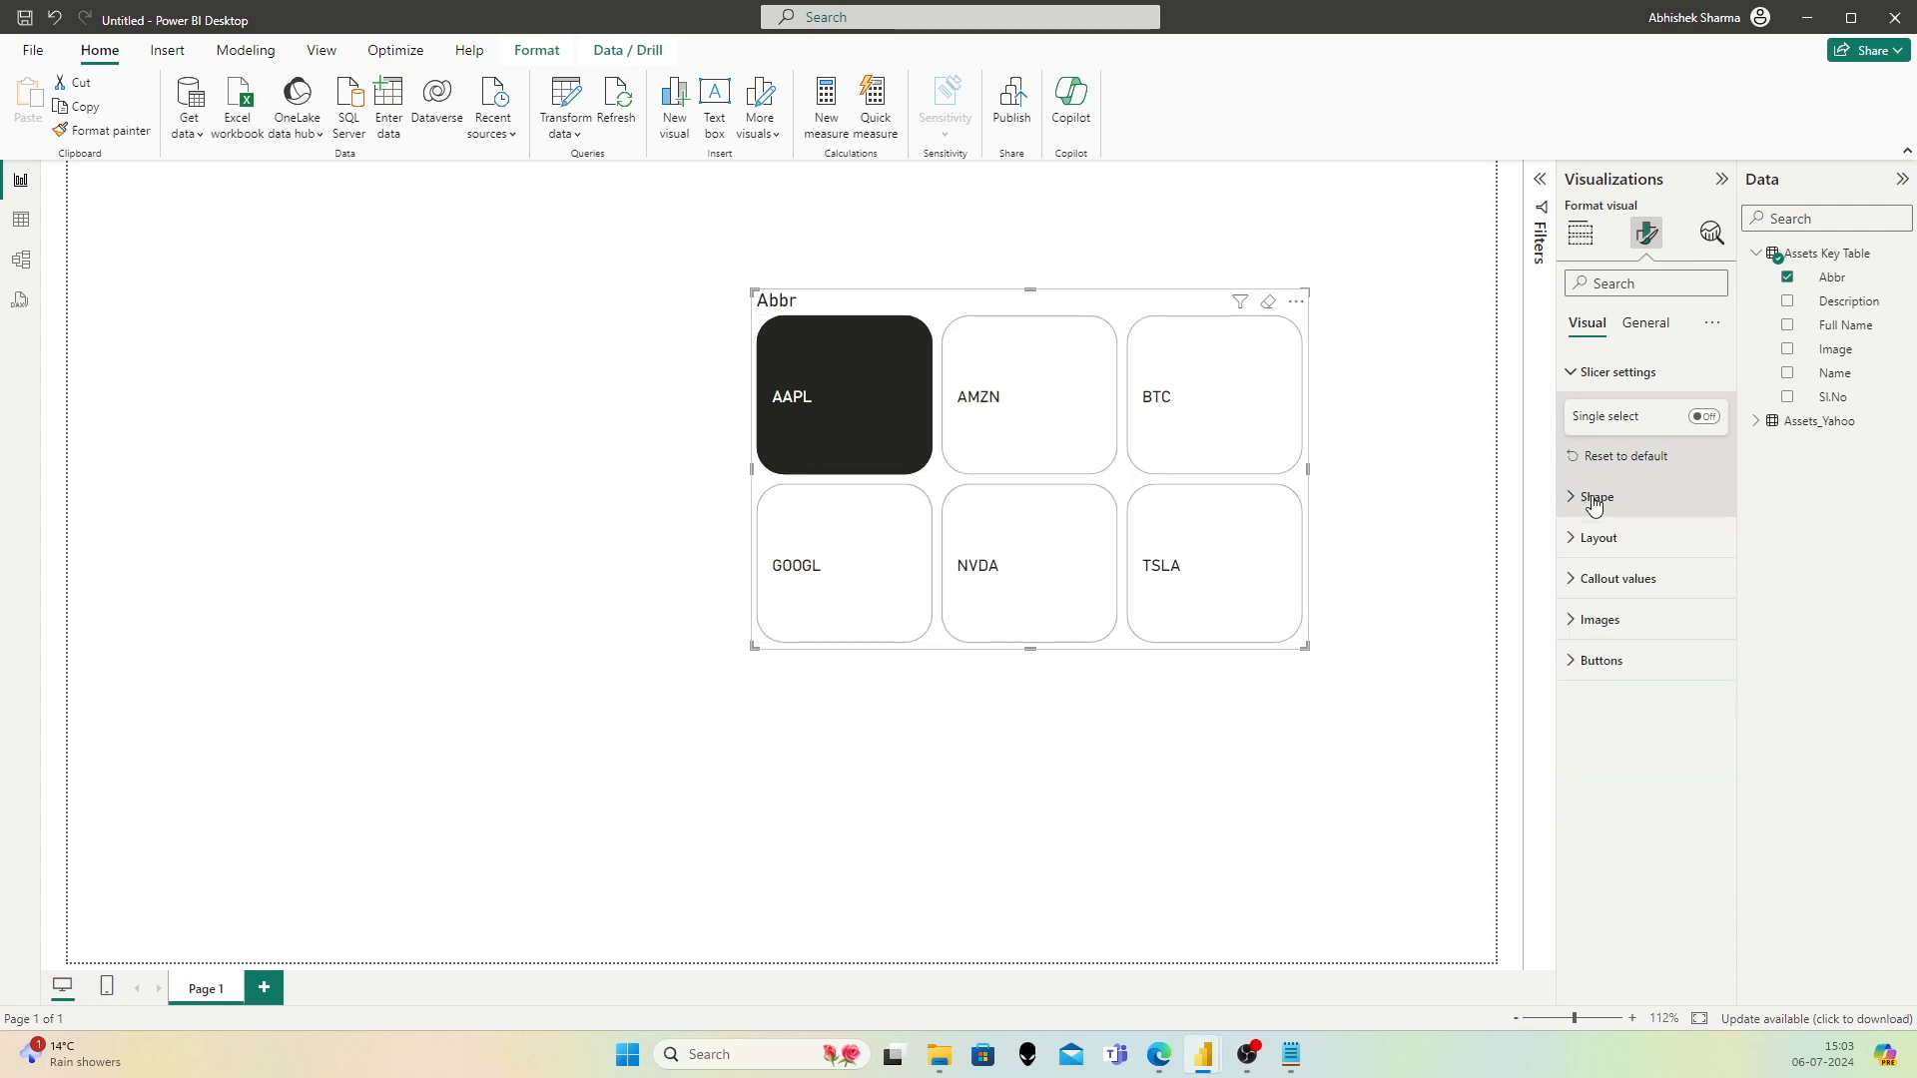
Step: Set the slicer's grid layout to a maximum of 6 rows and 1 column
click(1576, 540)
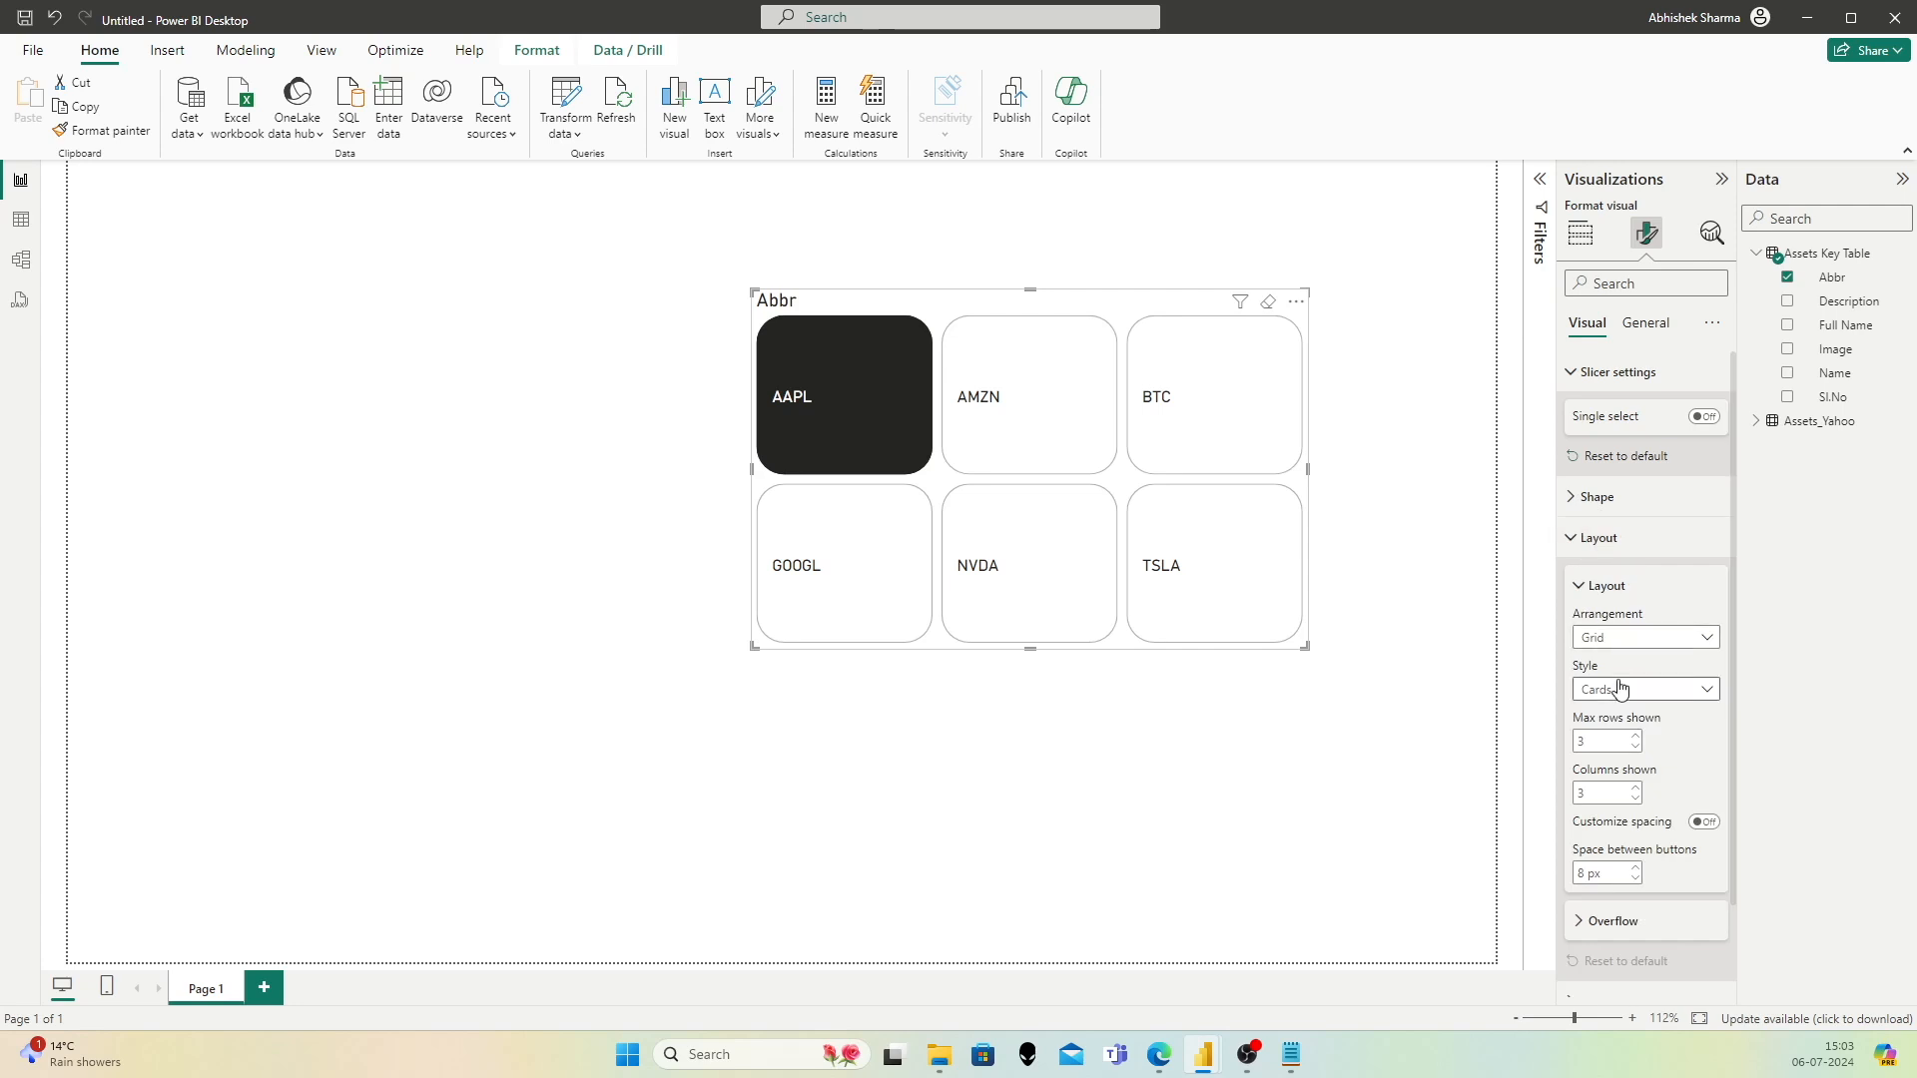
double_click(1607, 741)
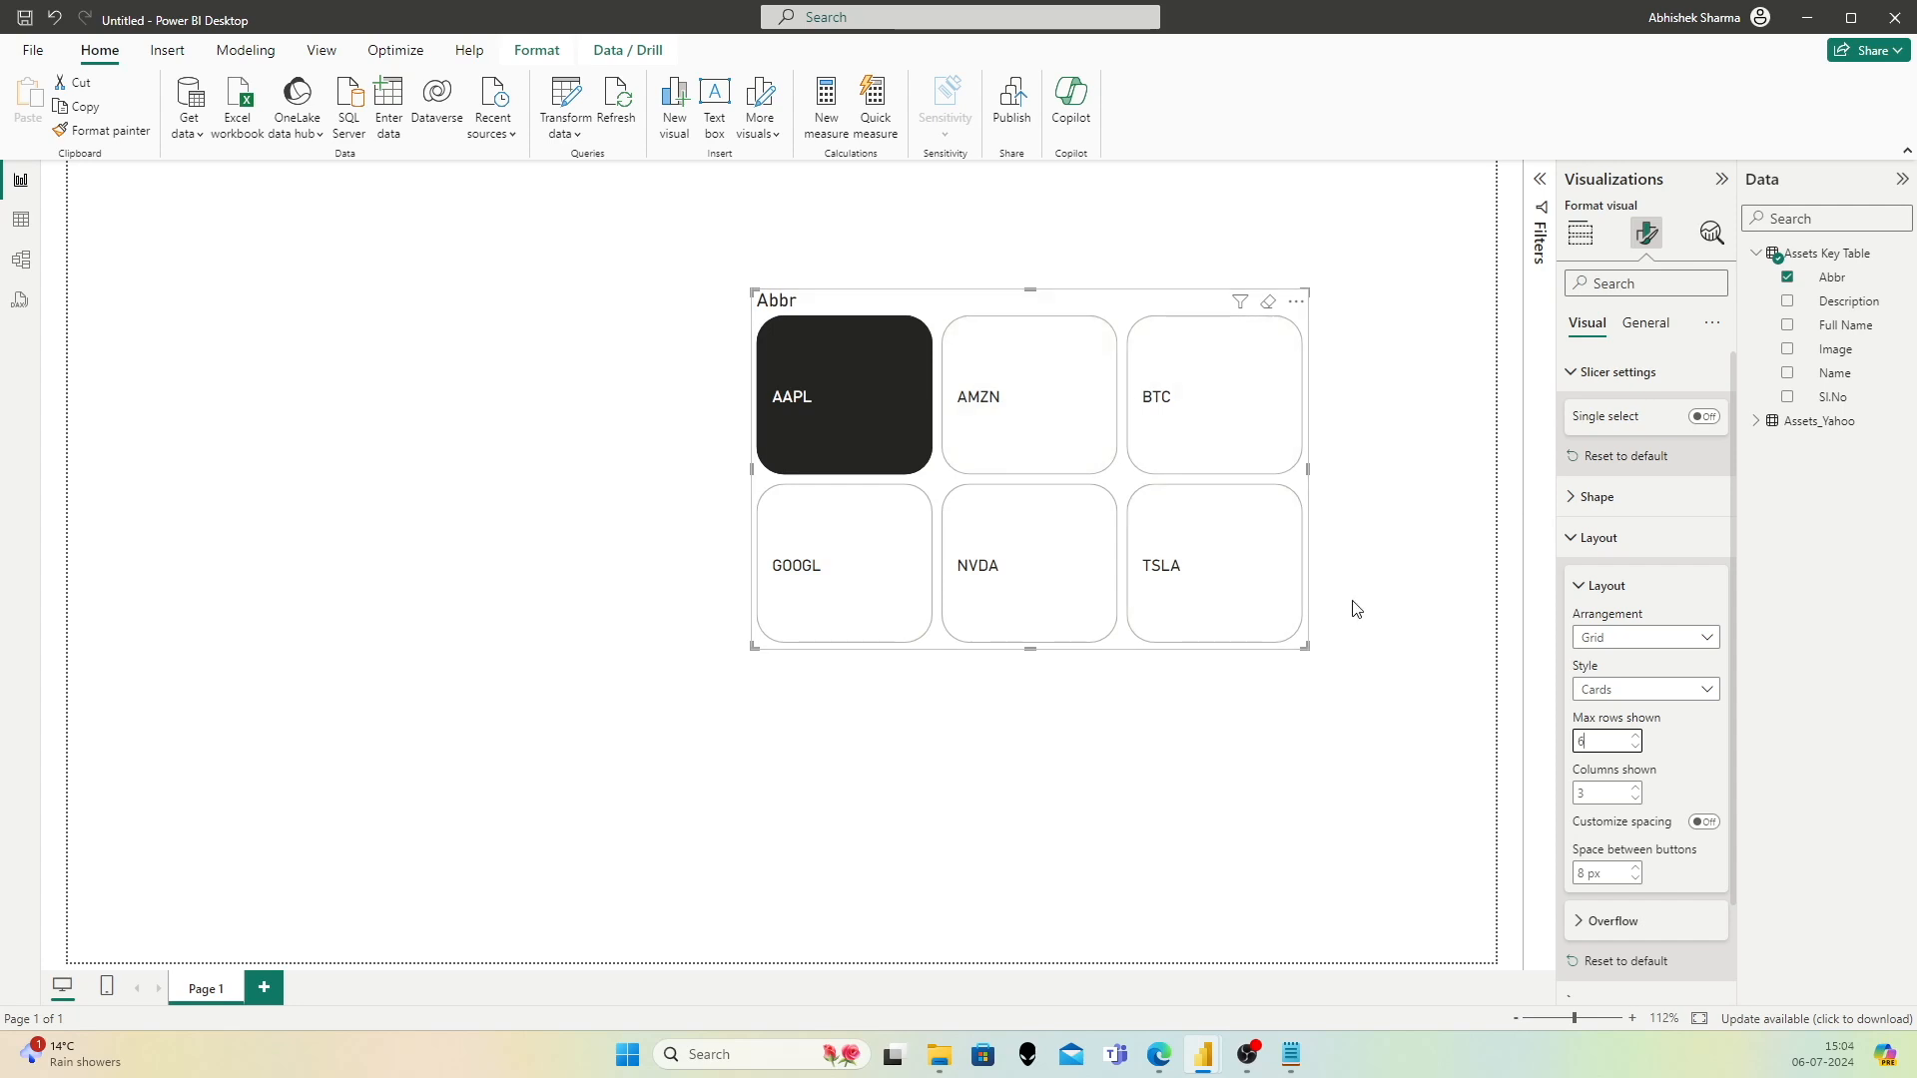
double_click(1599, 798)
text(1)
click(1689, 785)
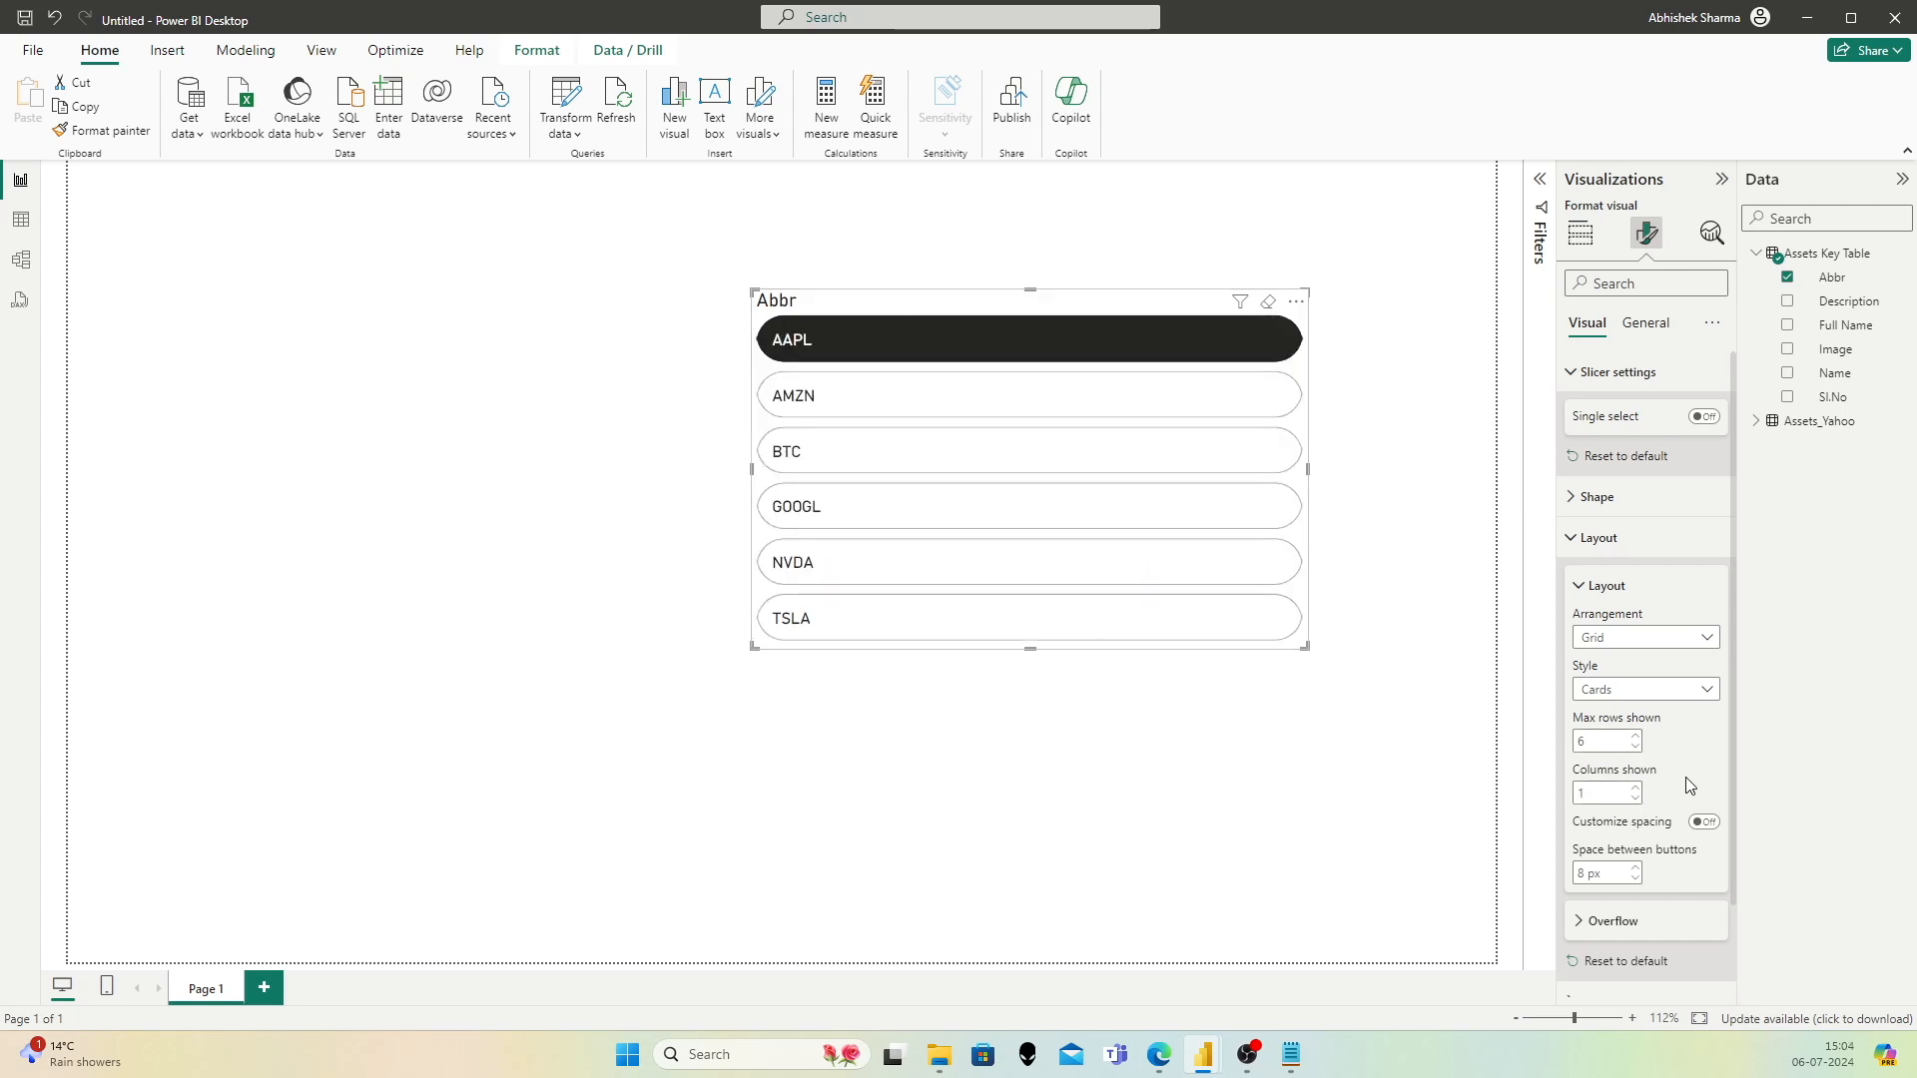
Step: Resize the slicer into a narrow, taller vertical list of buttons
drag(1030, 649, 1039, 693)
drag(1307, 492, 941, 502)
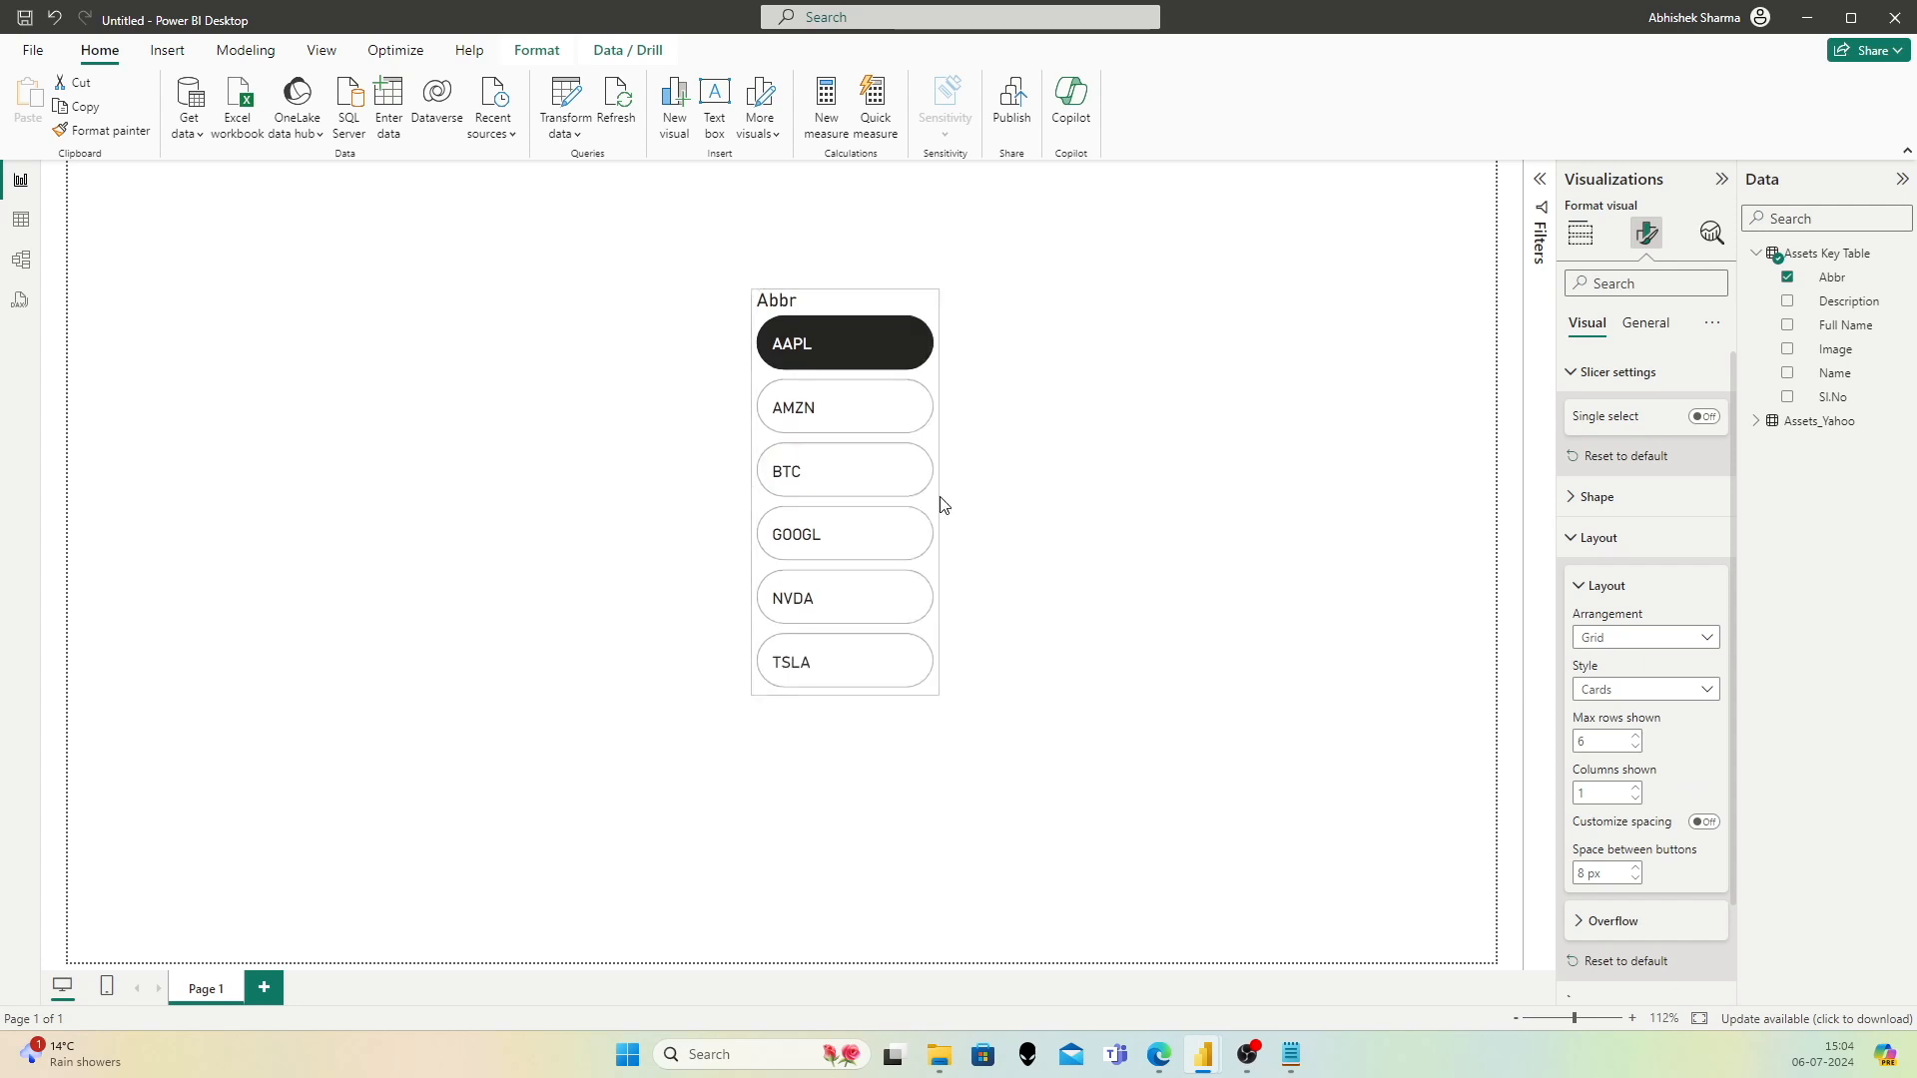
drag(847, 694, 854, 727)
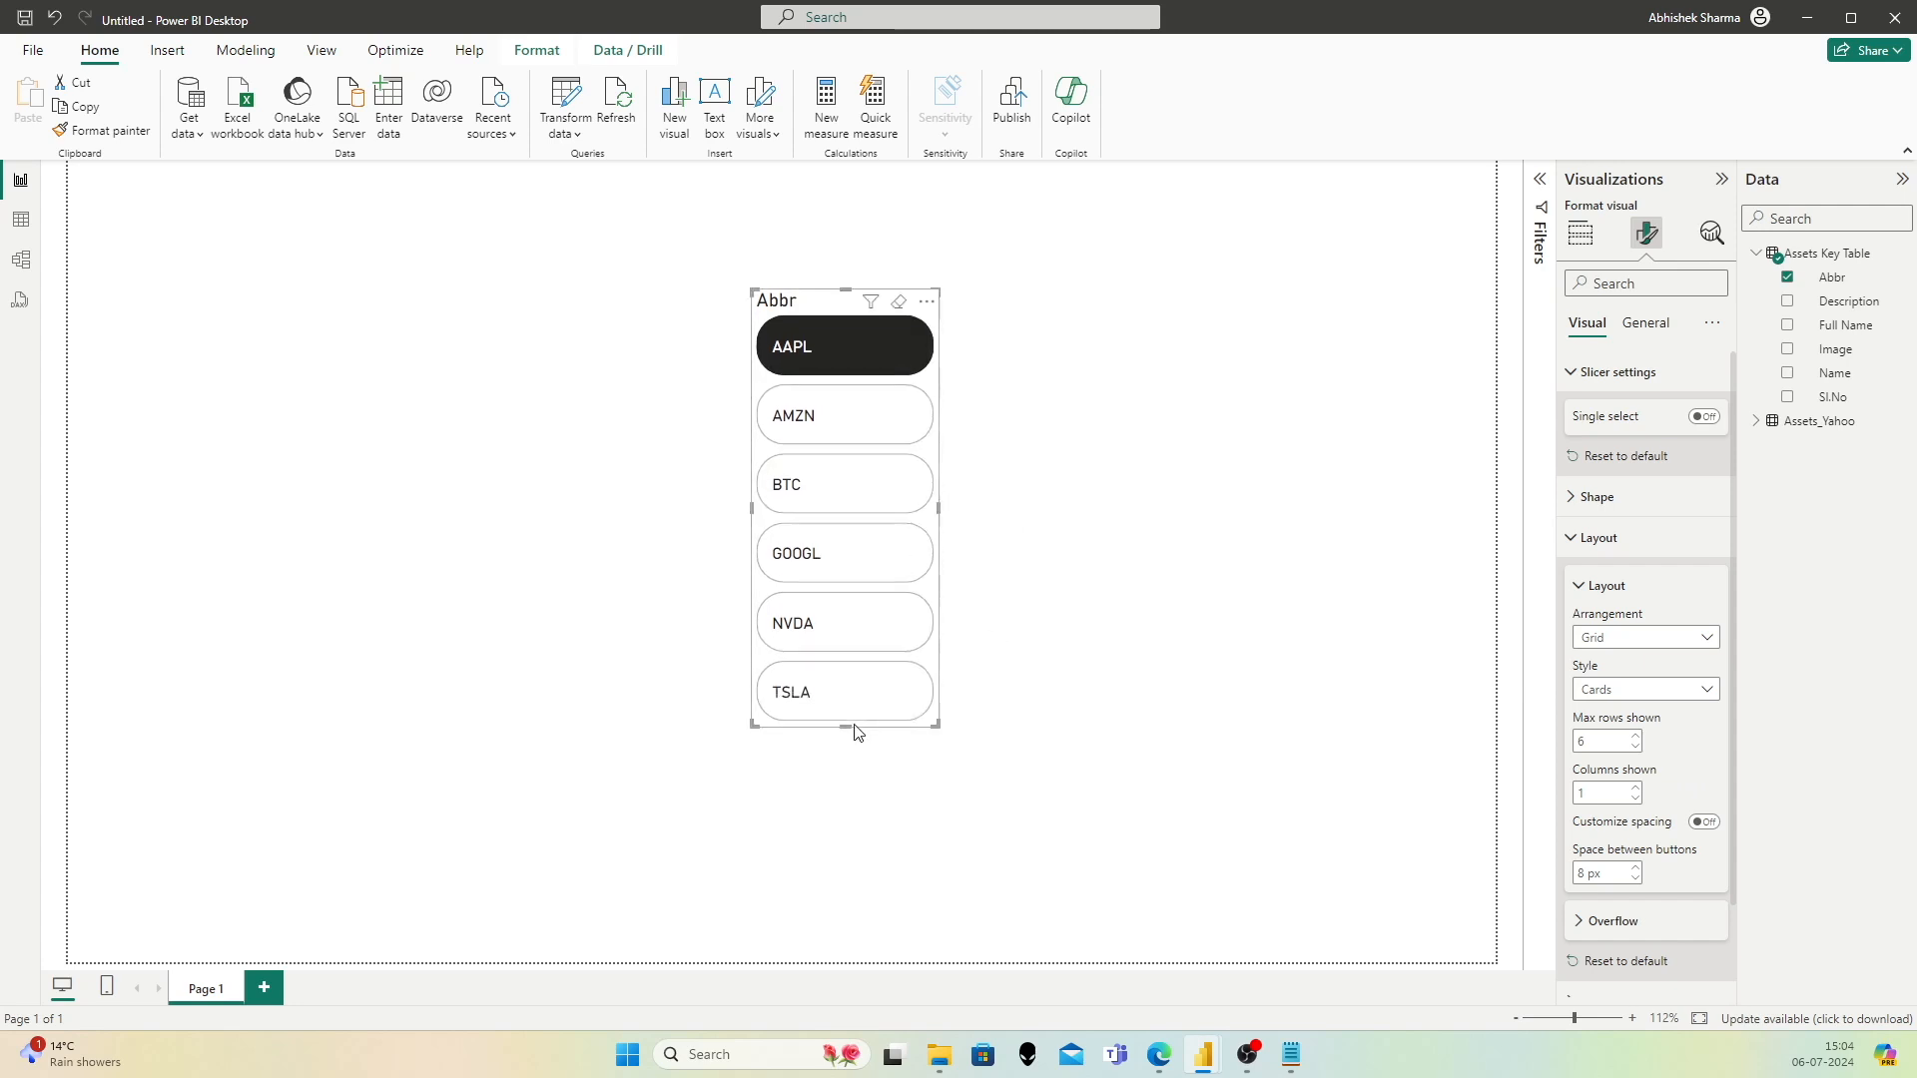
Step: Set the space between the slicer buttons to 5 px and check the Overflow options
scroll(1642, 759, down, 2)
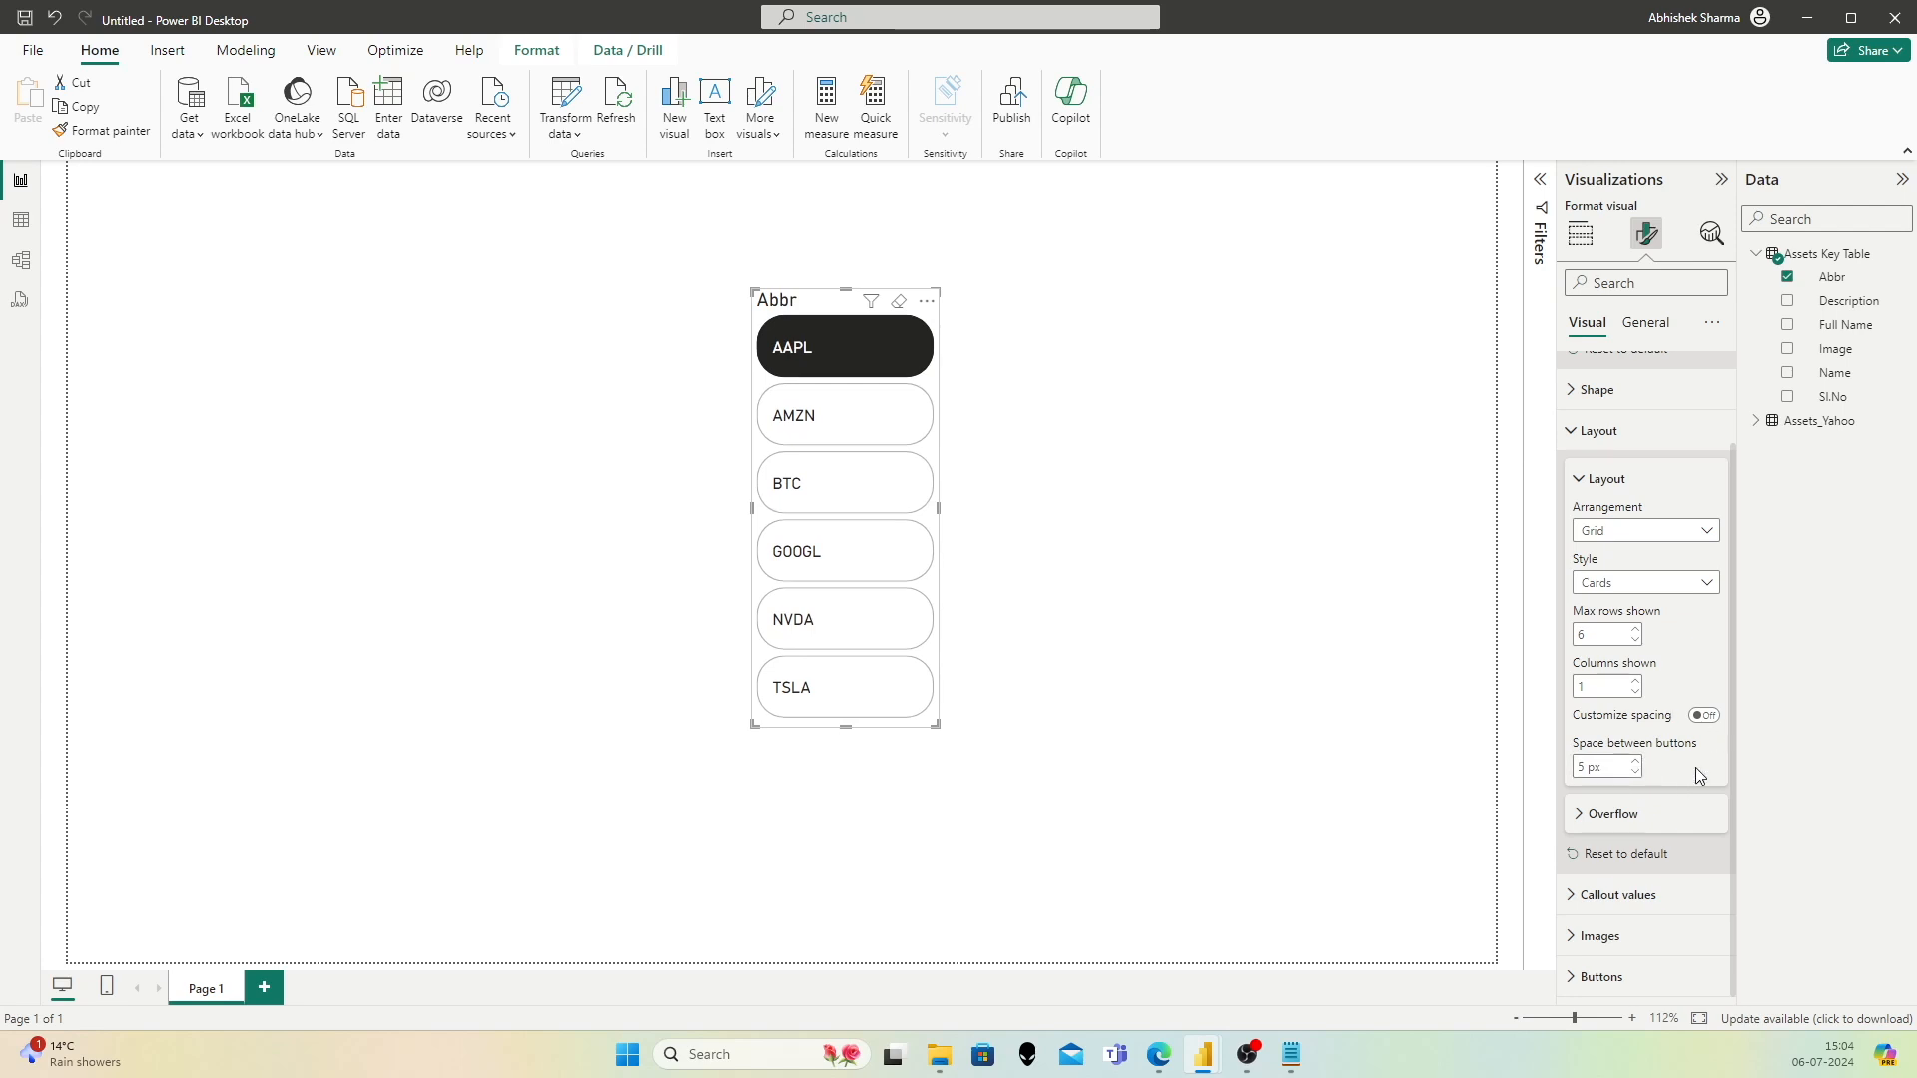
click(1598, 820)
click(1614, 817)
Step: Turn on the label in the slicer's callout values and expand its field and font settings
click(1617, 894)
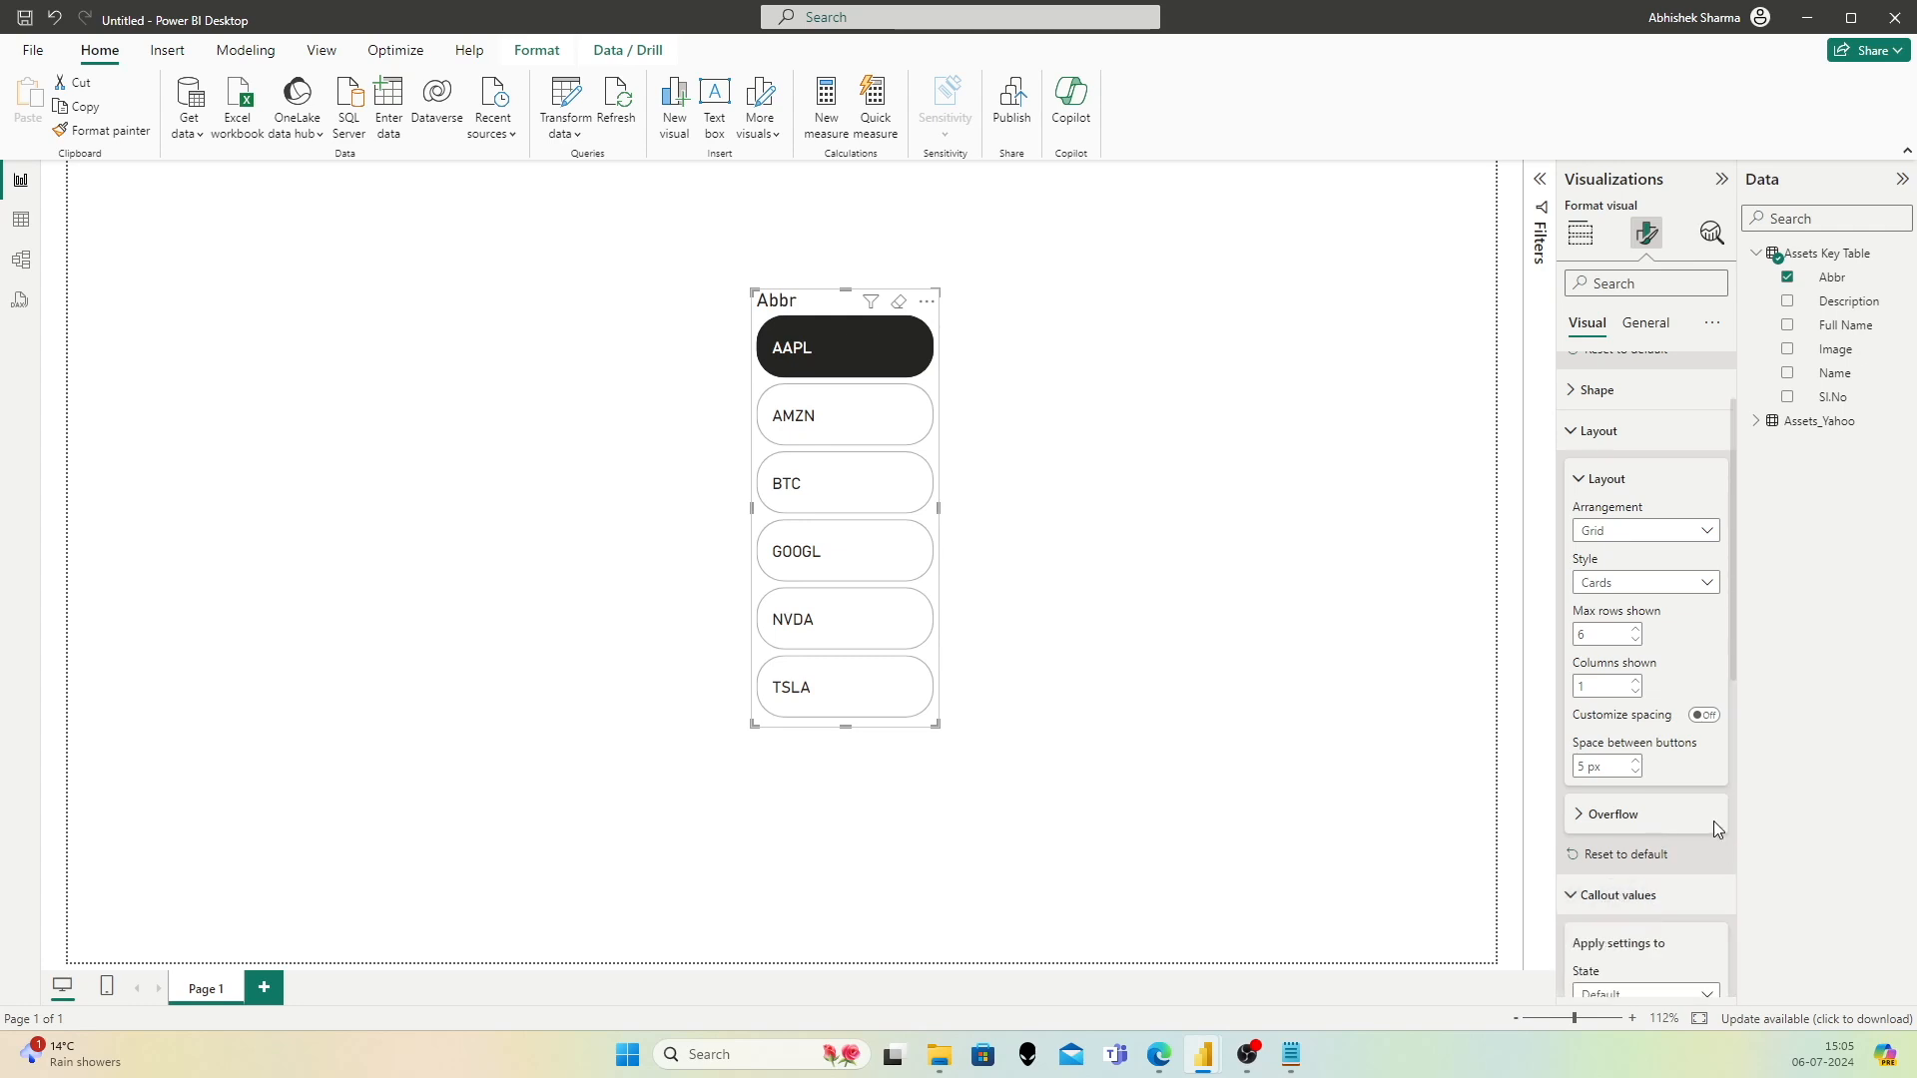
scroll(1597, 699, down, 4)
scroll(1638, 599, down, 3)
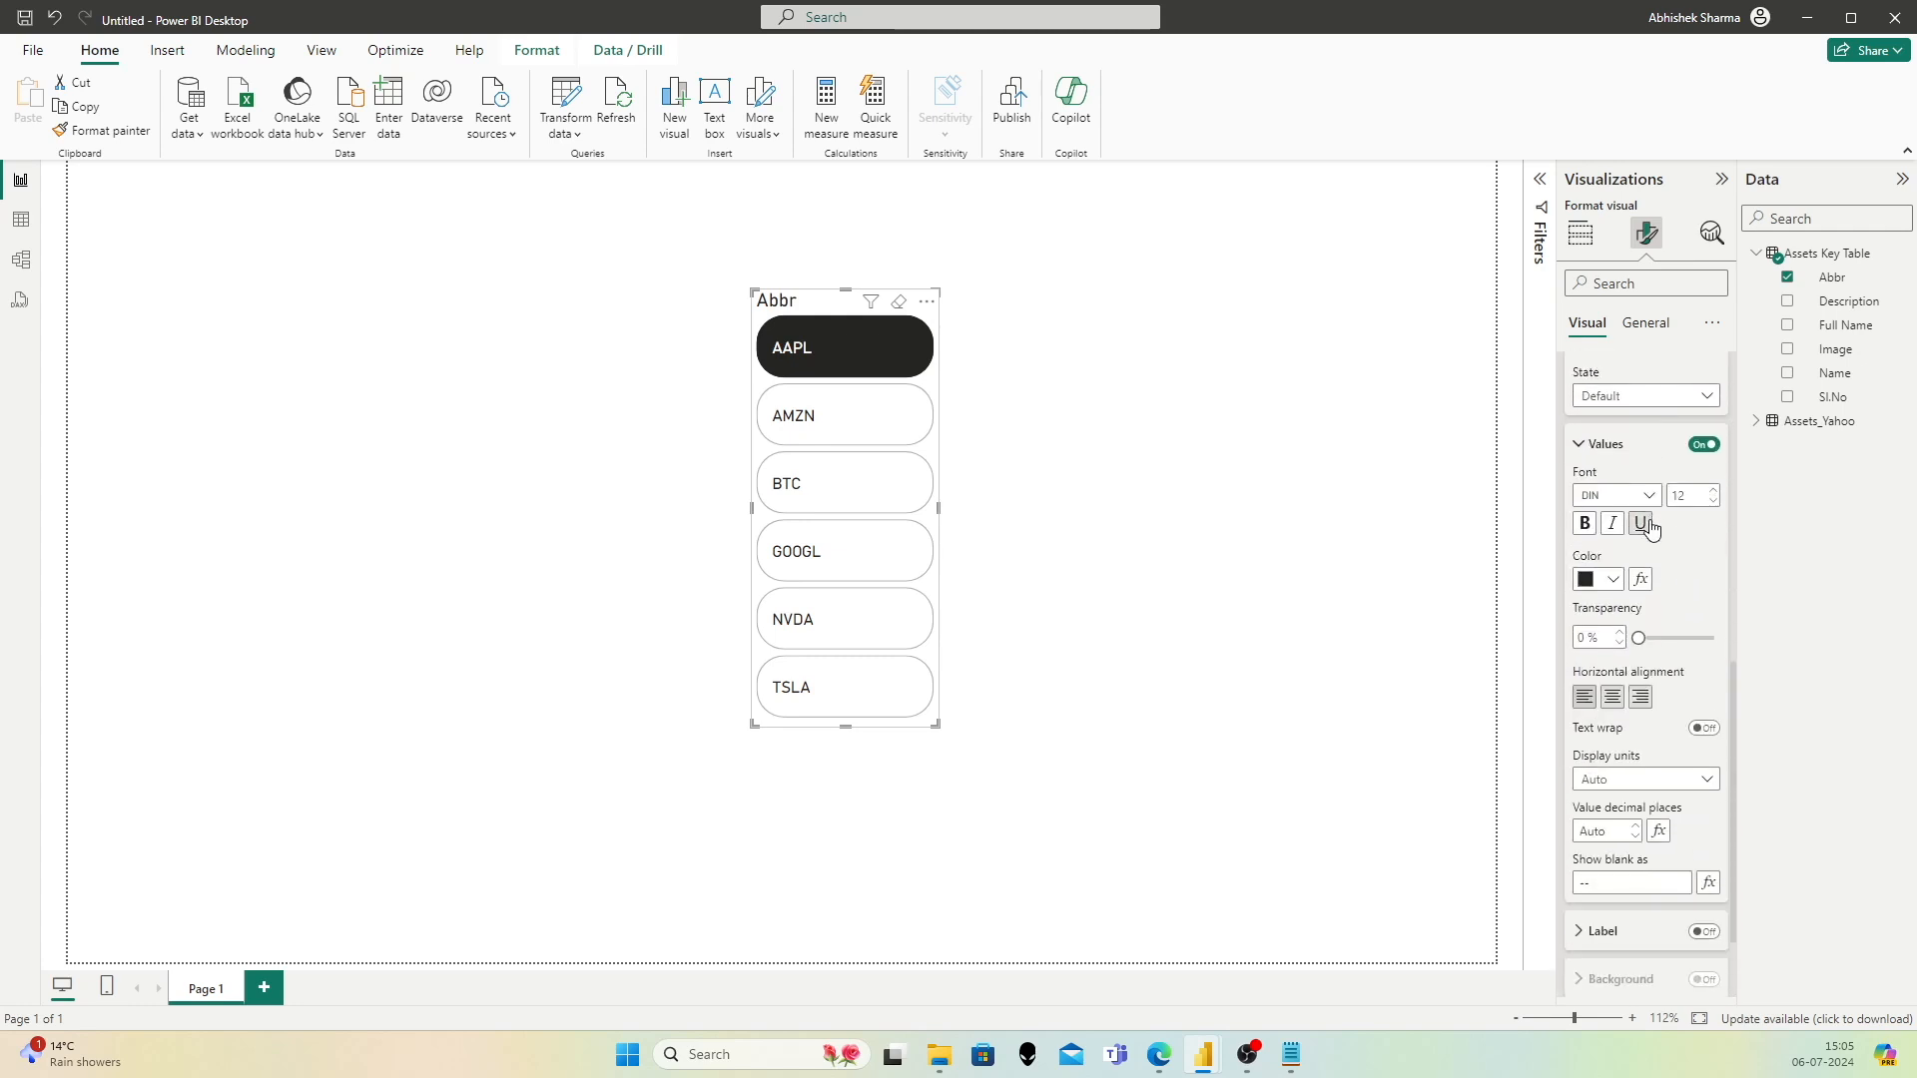
click(1703, 834)
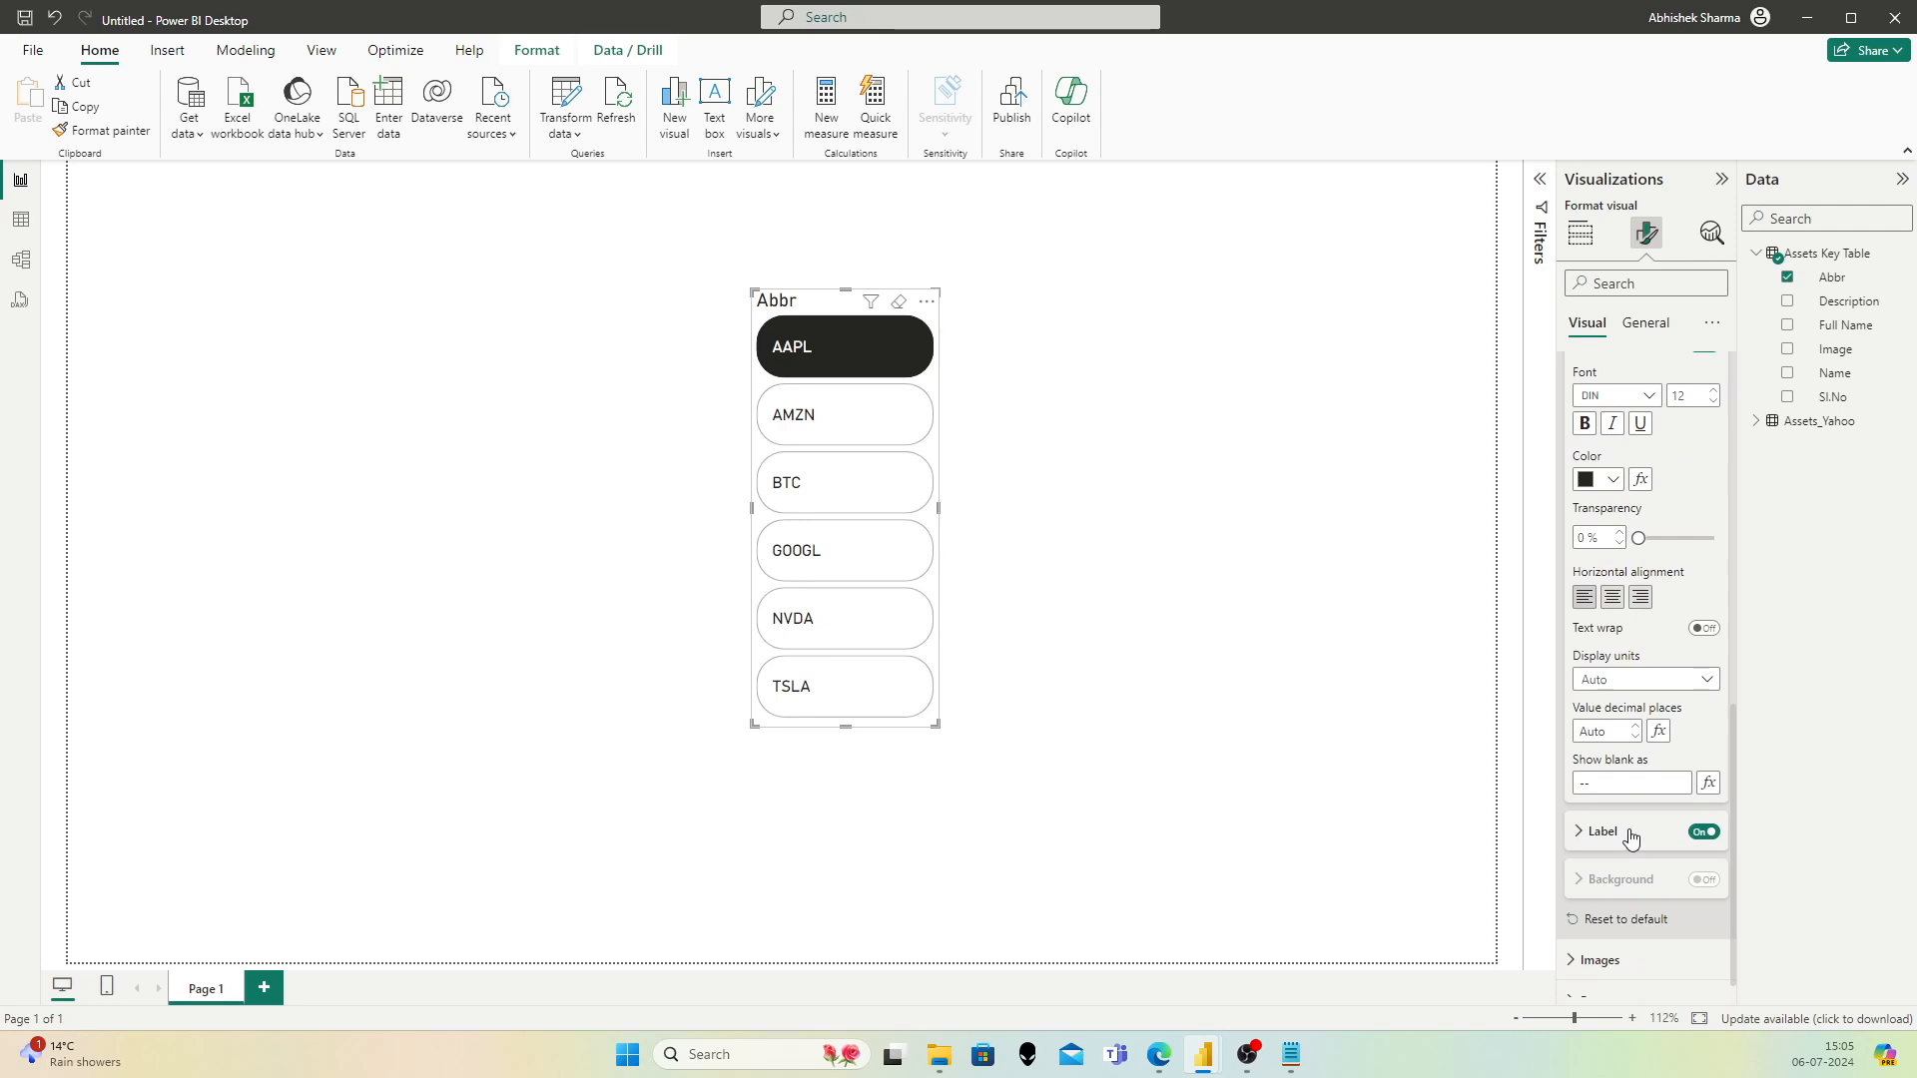
click(1594, 810)
scroll(1597, 779, down, 2)
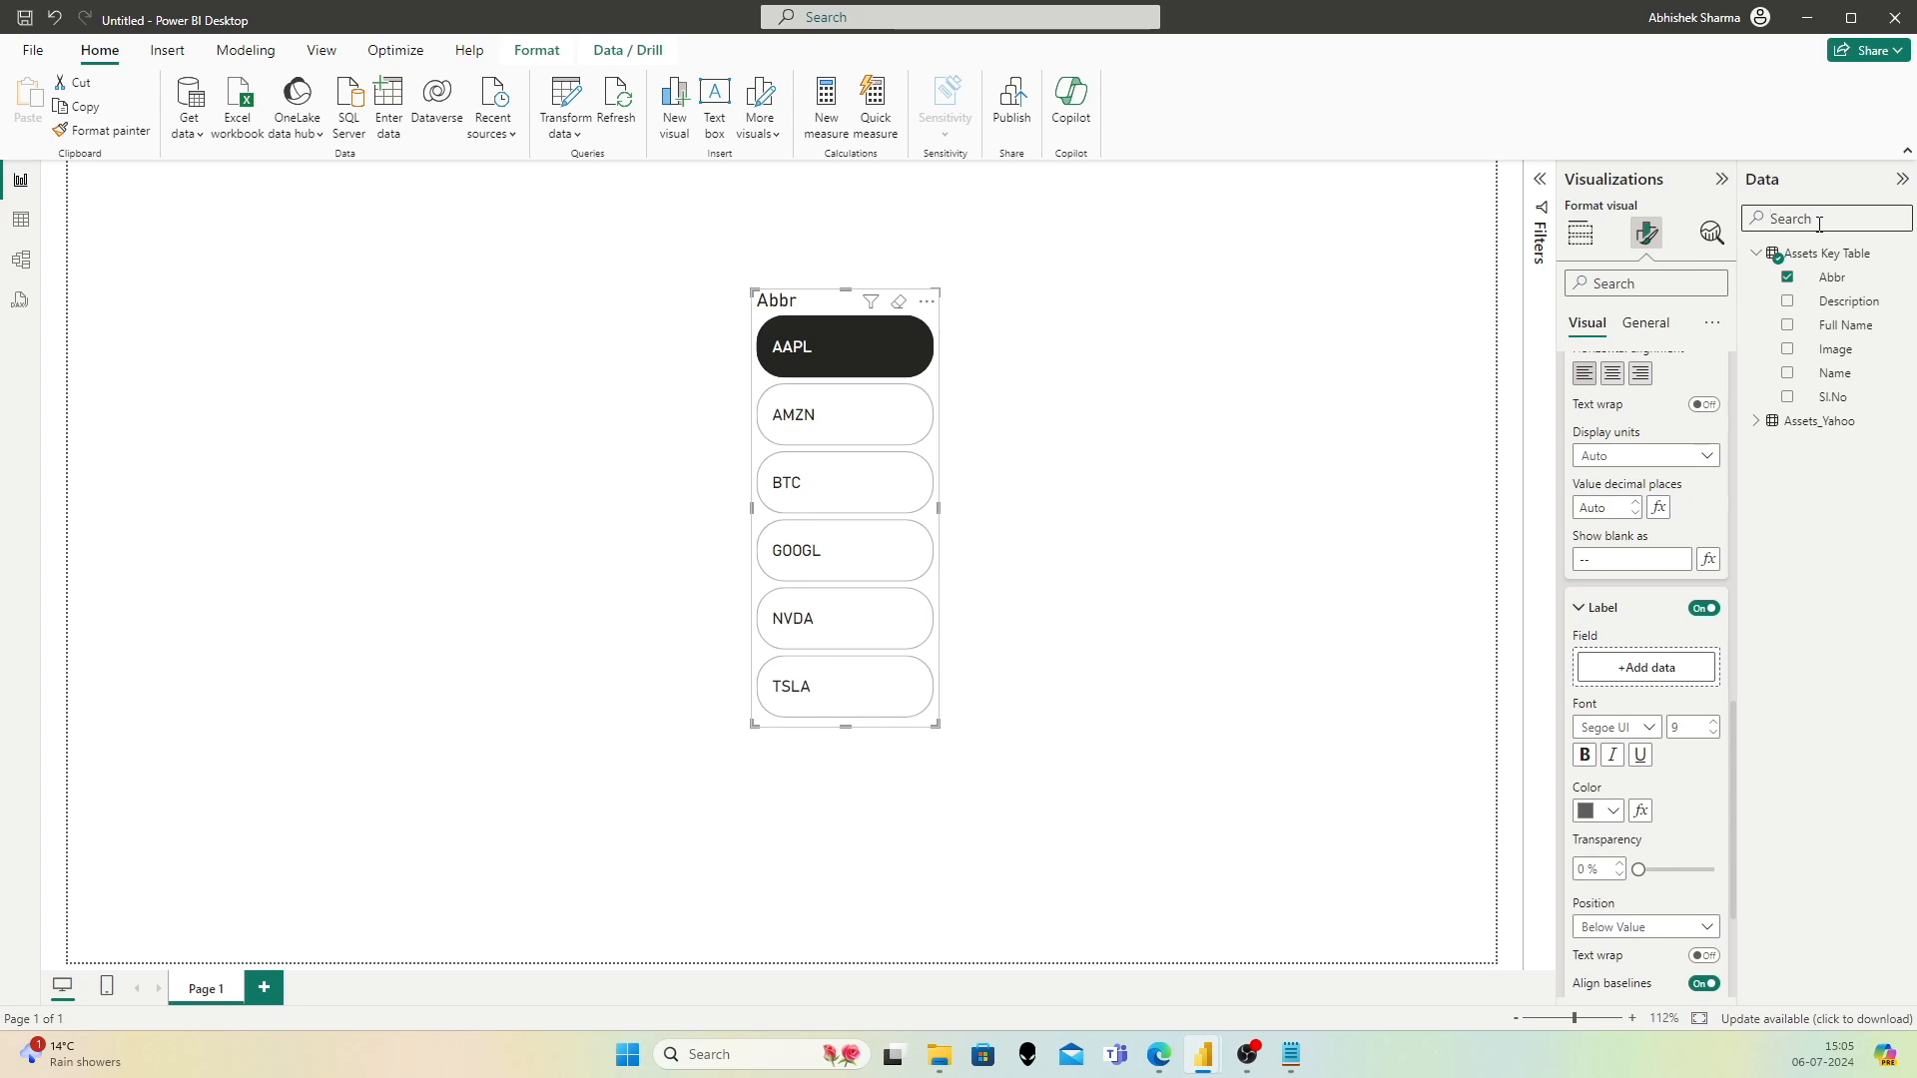
Step: Create a new measure named Description Abbr in Assets Key Table, with its formula starting on a second line
right_click(1829, 257)
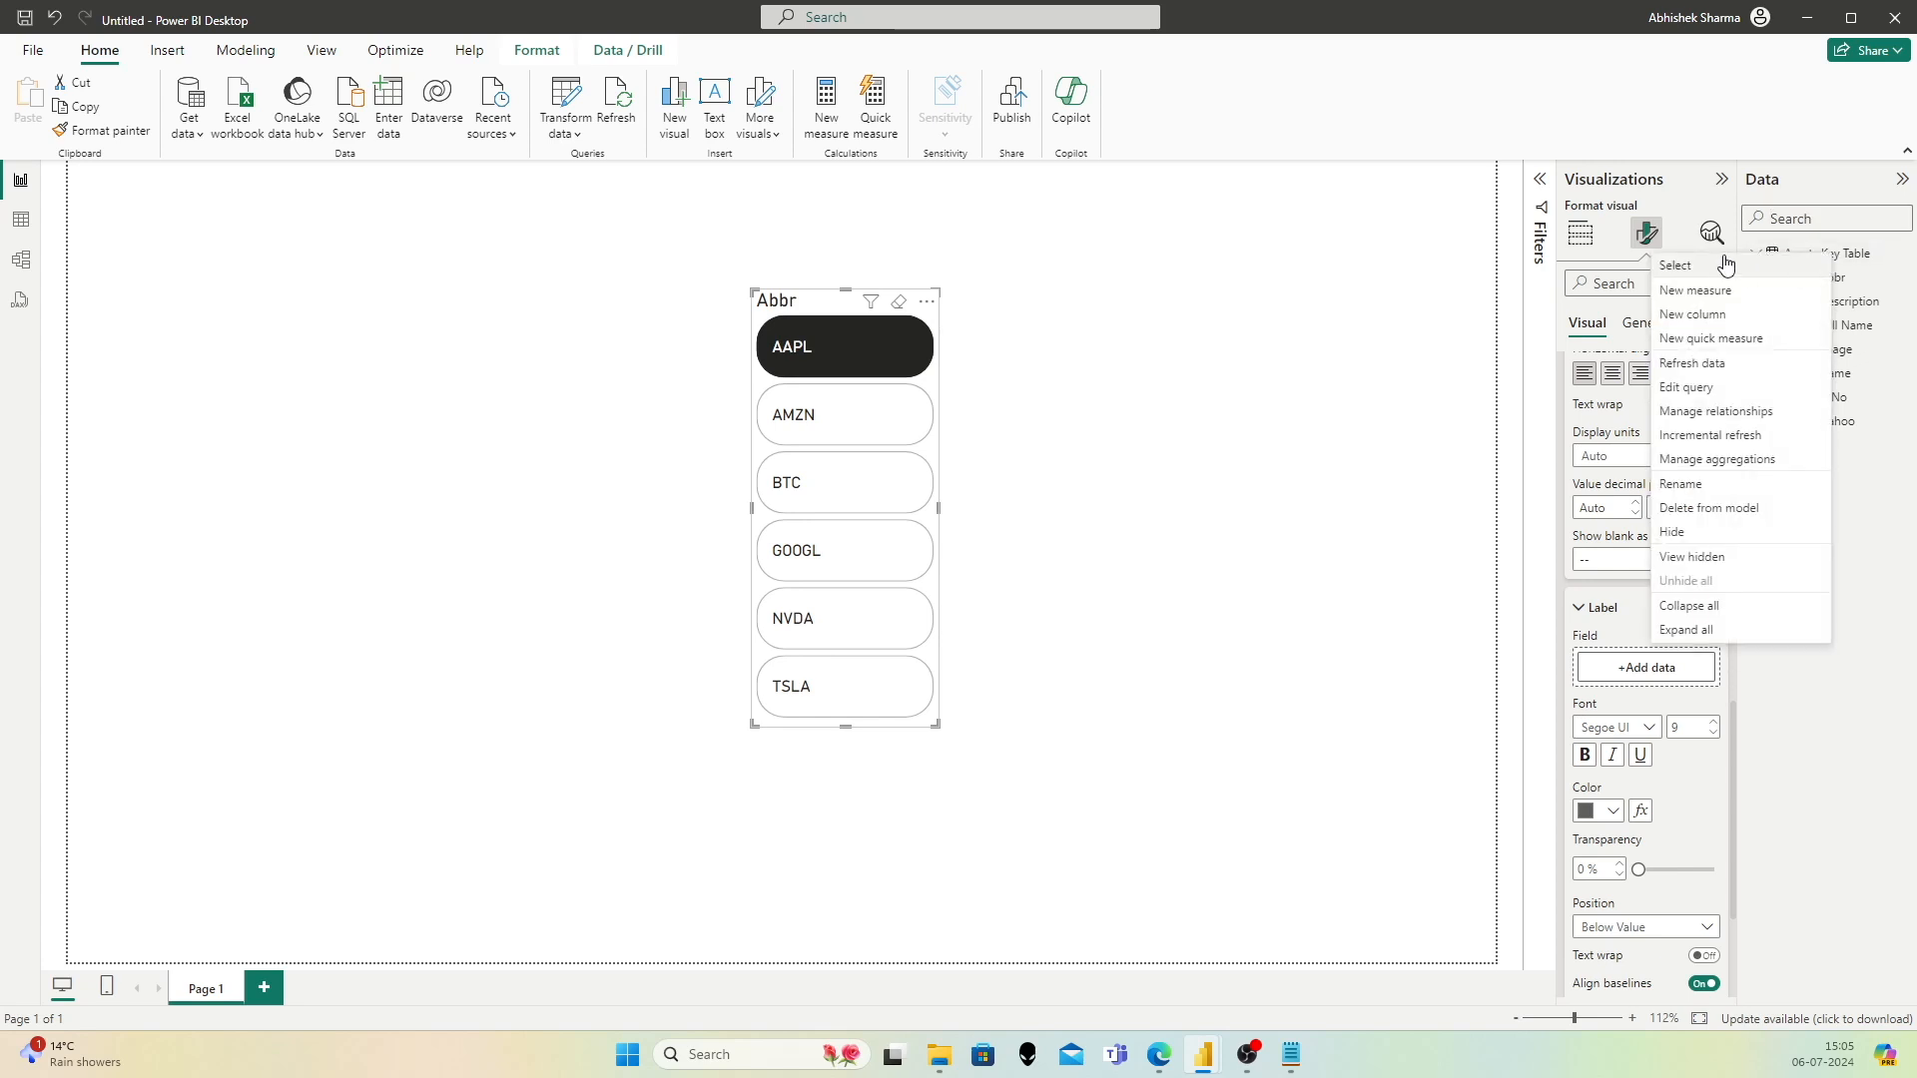
click(1713, 290)
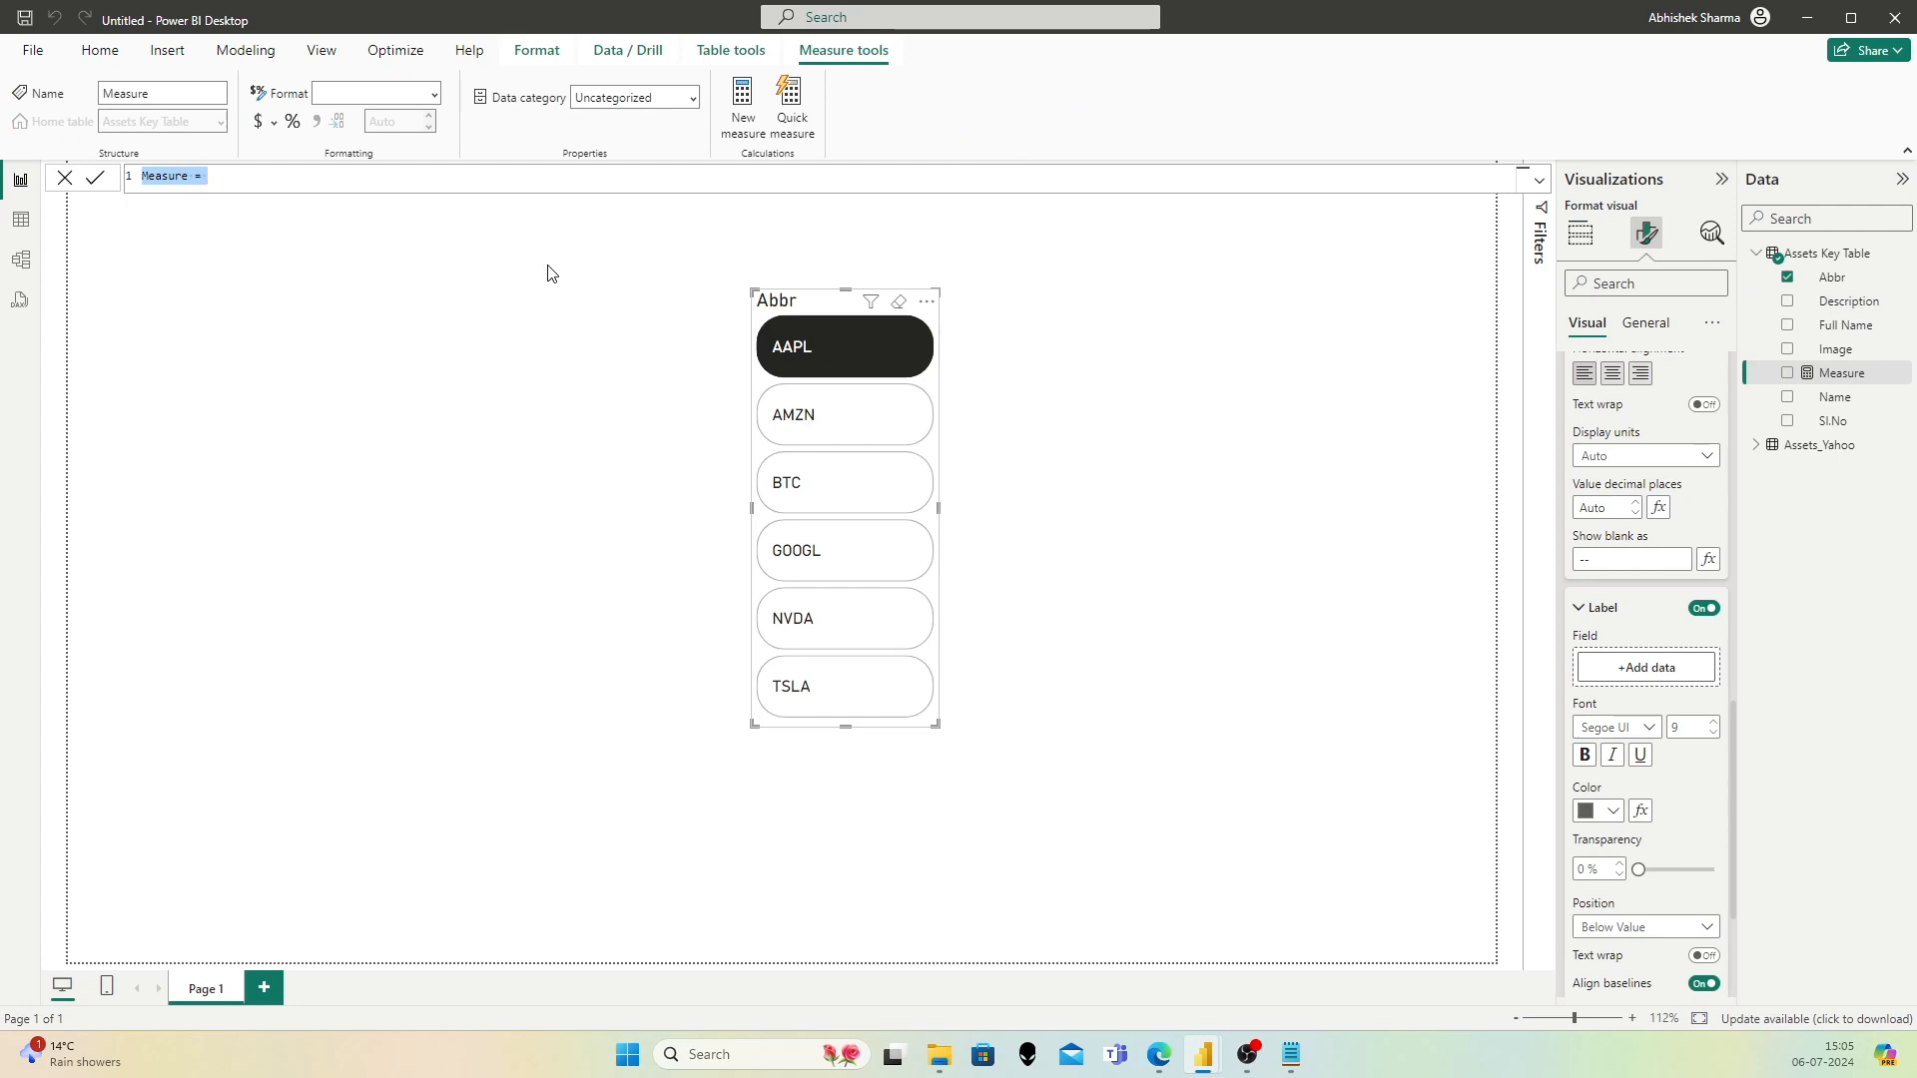
text(Description Abbr)
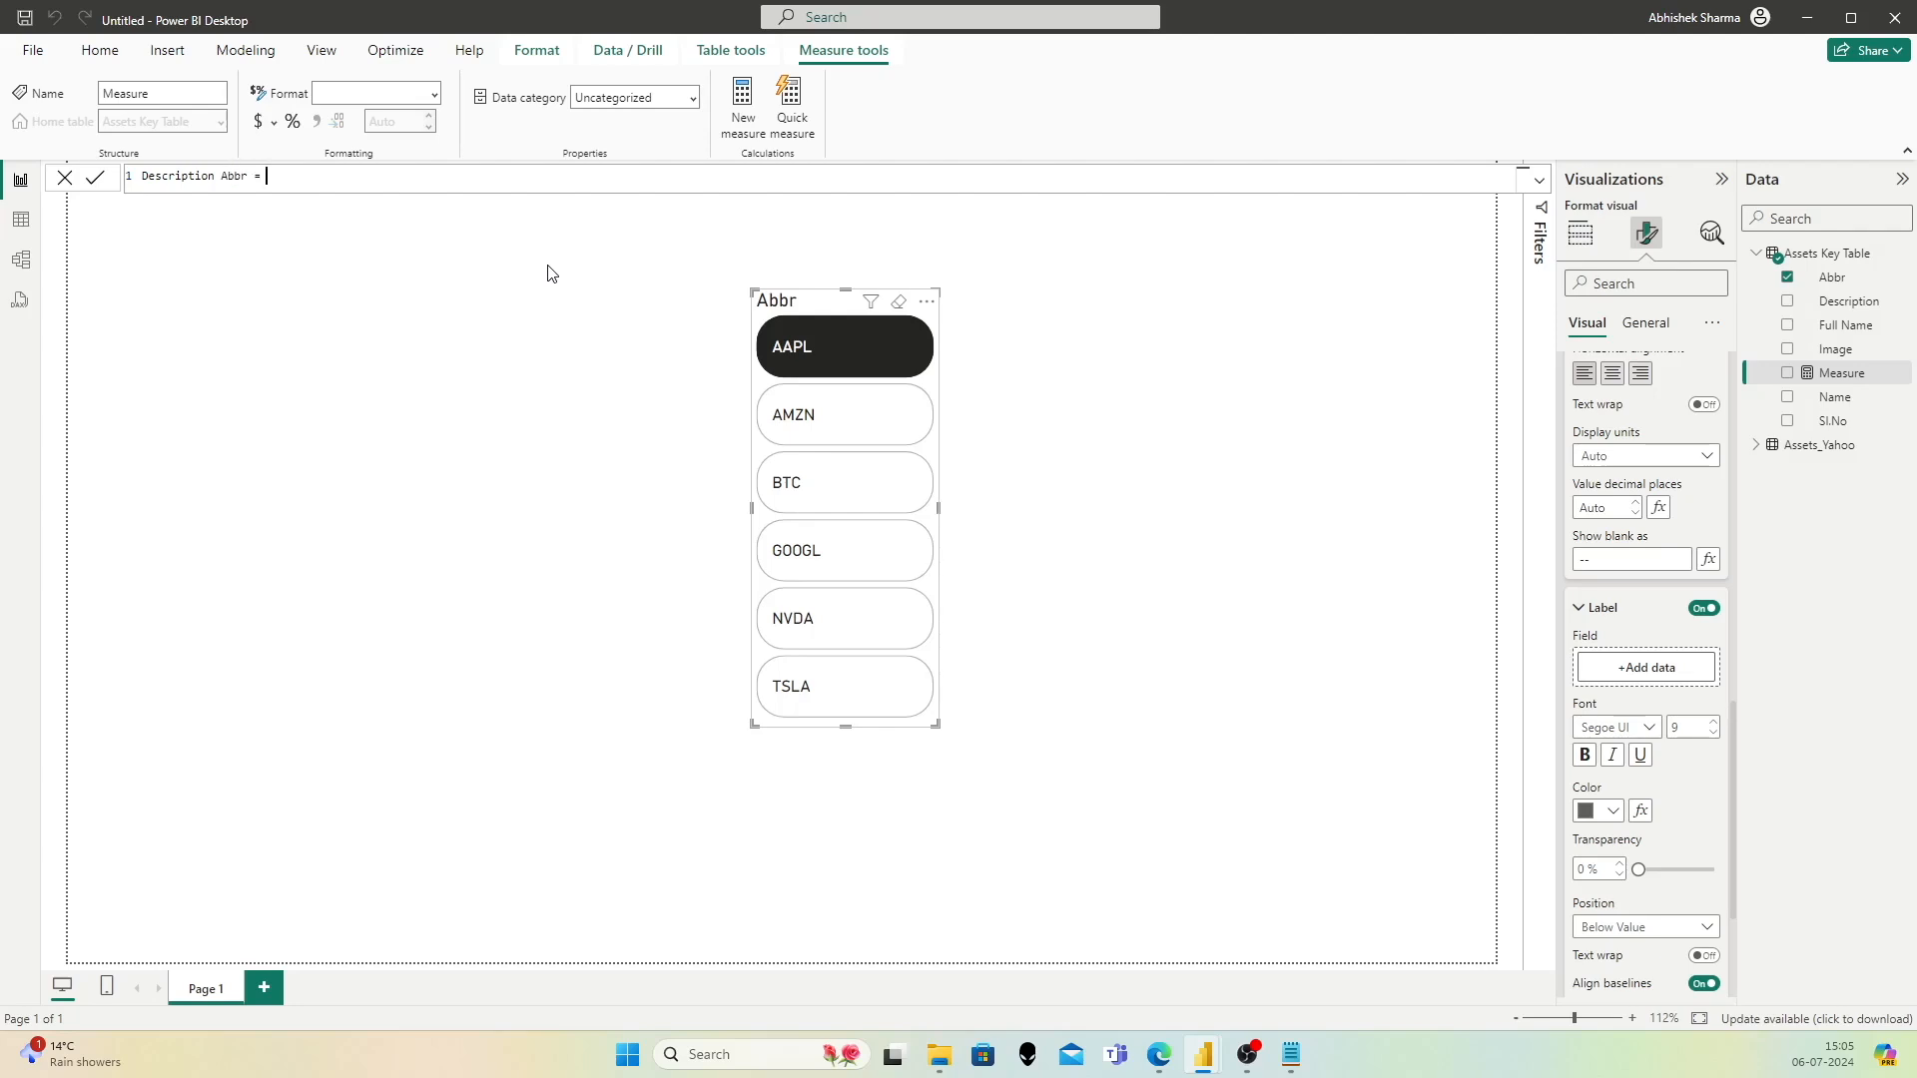
key(shift+Return)
Step: Begin the Description Abbr formula with SELECTEDVALUE('Assets Key Table'[Full Name])
text(Selected)
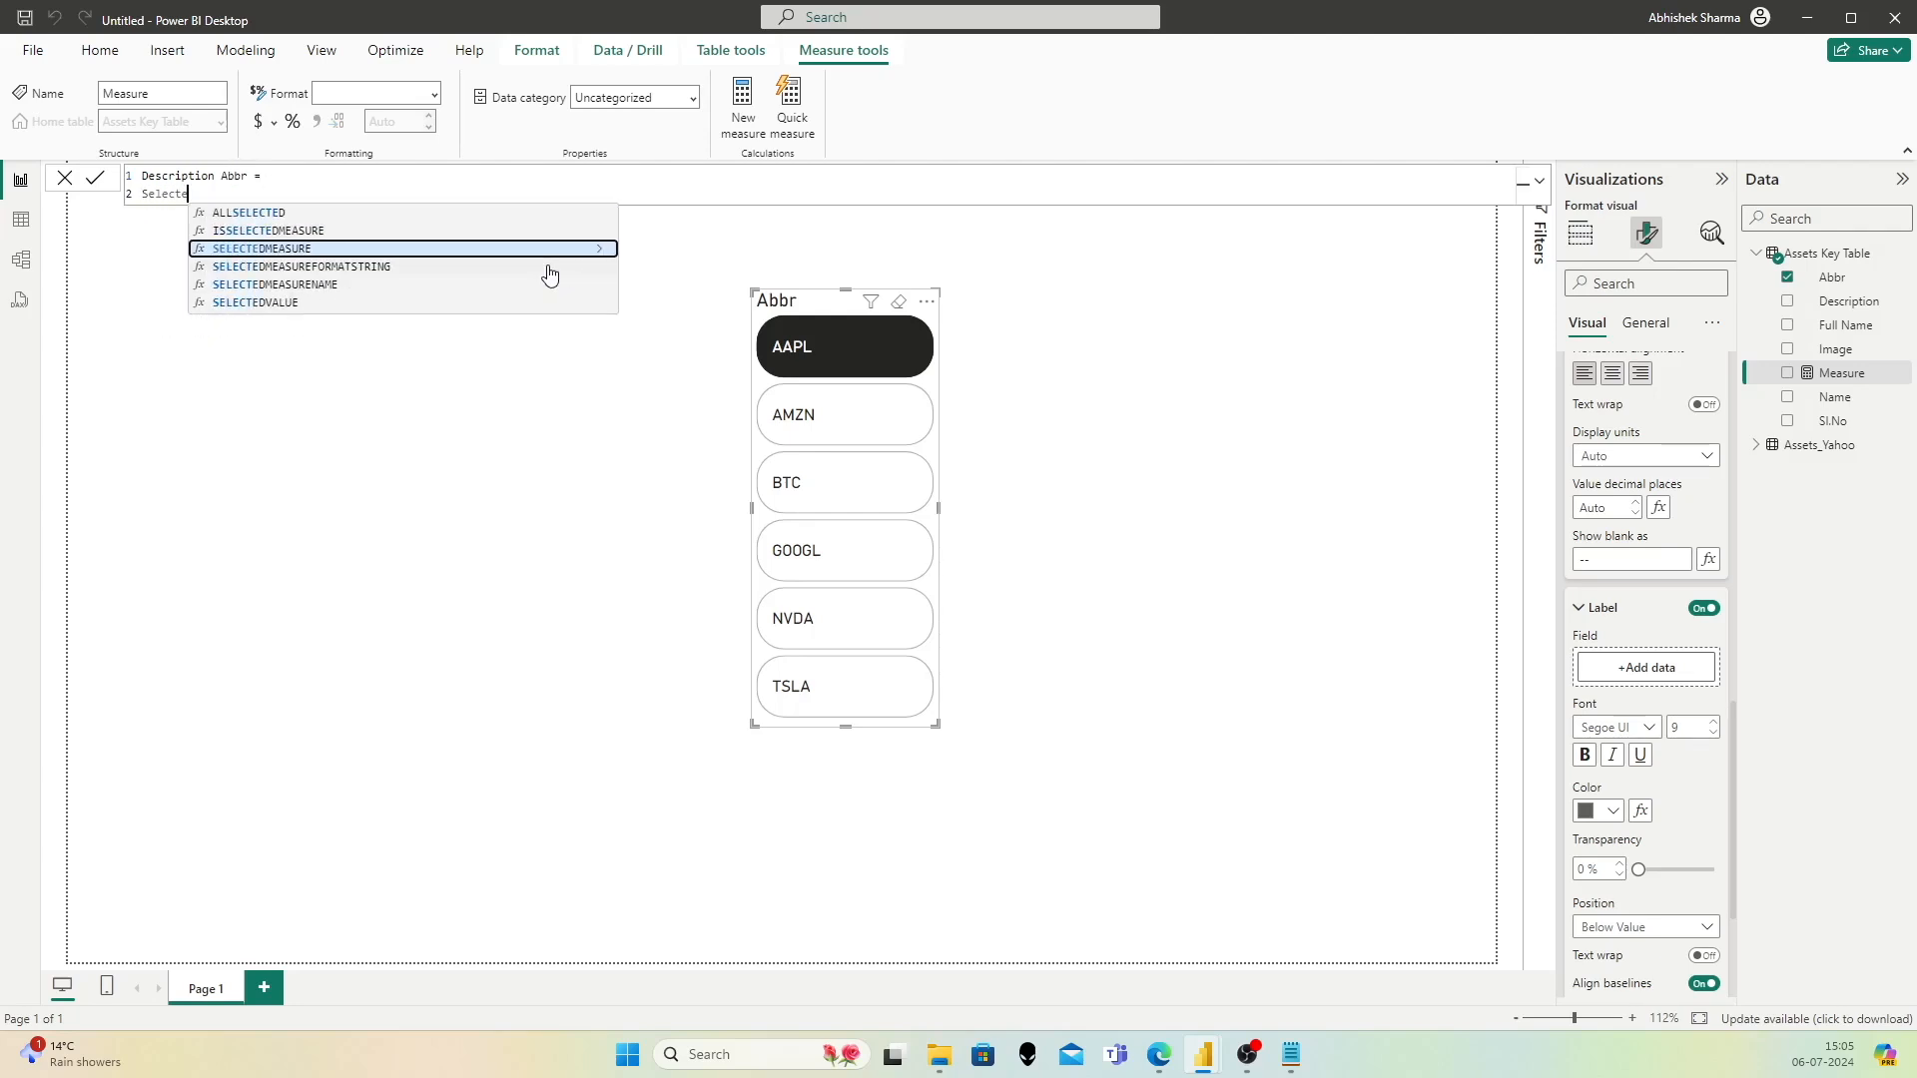
key(Down)
key(Down)
key(Down)
key(Tab)
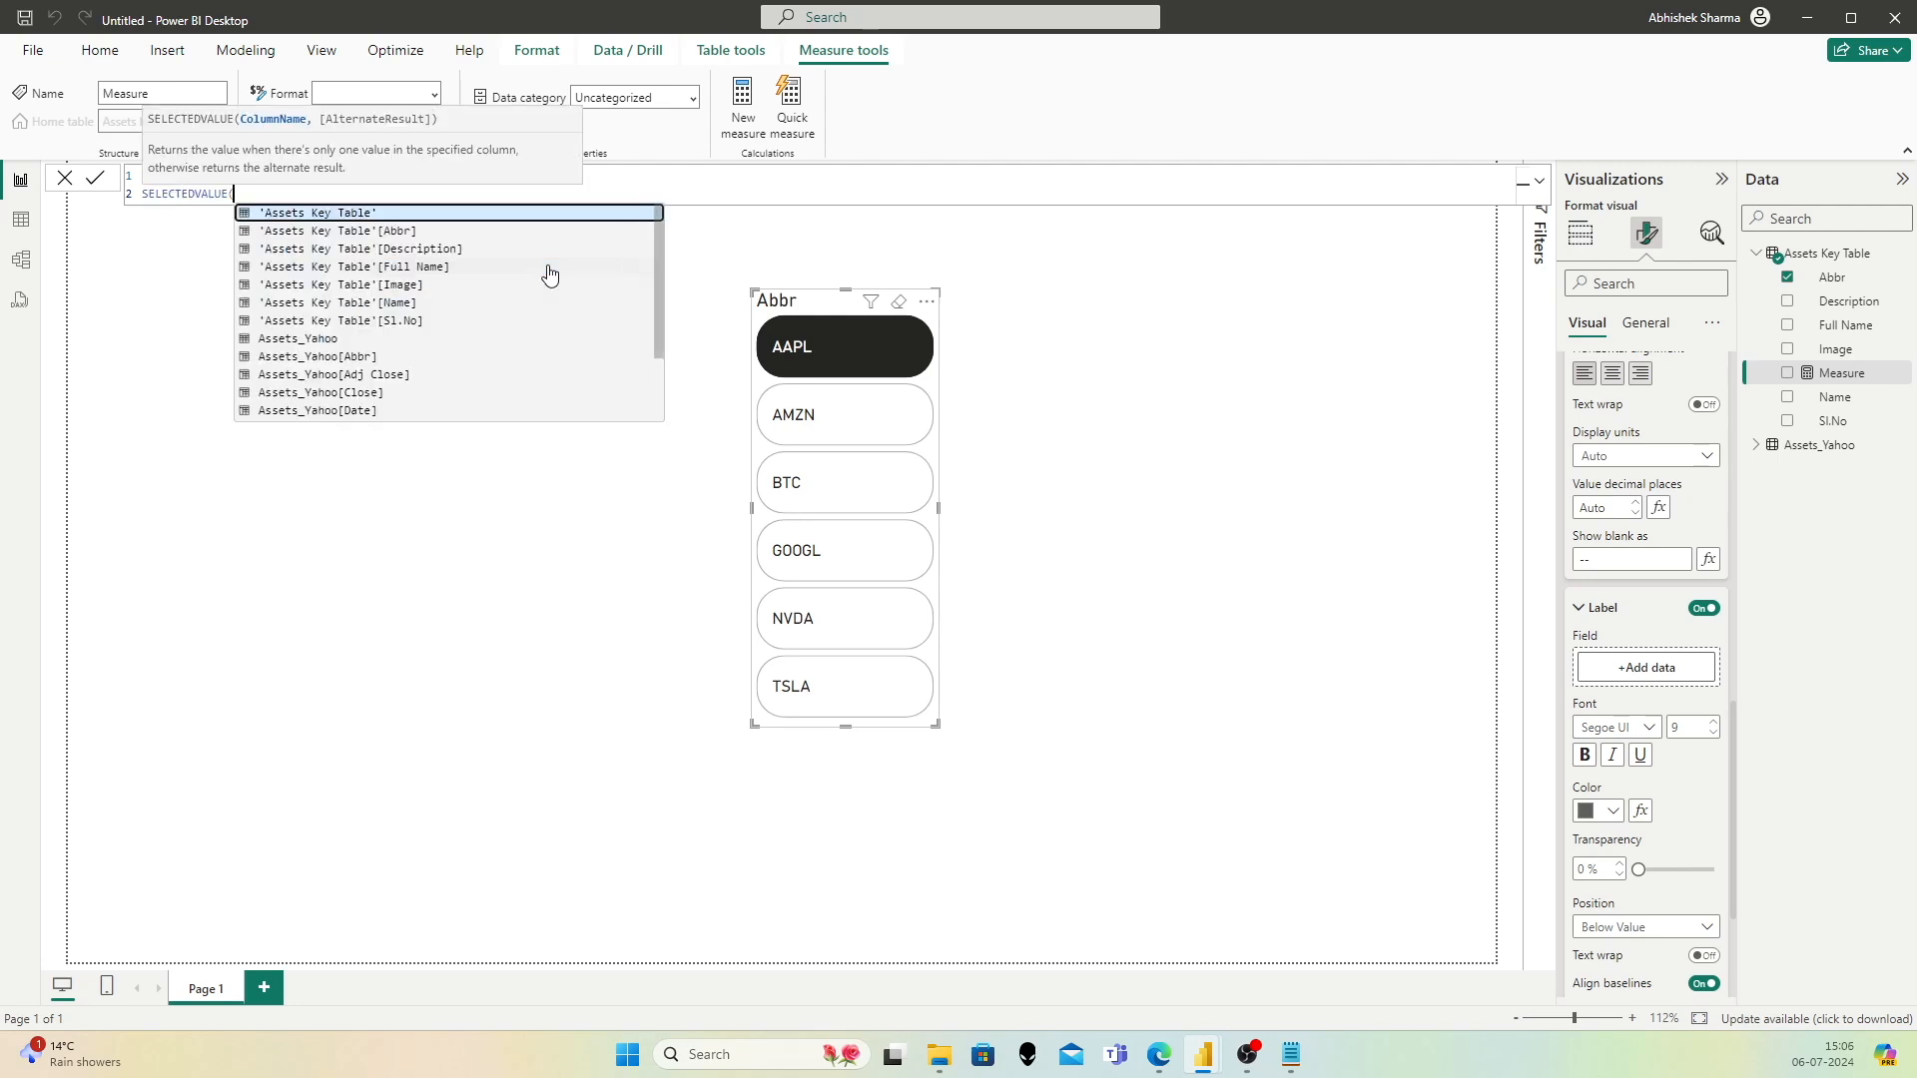
text('Asset)
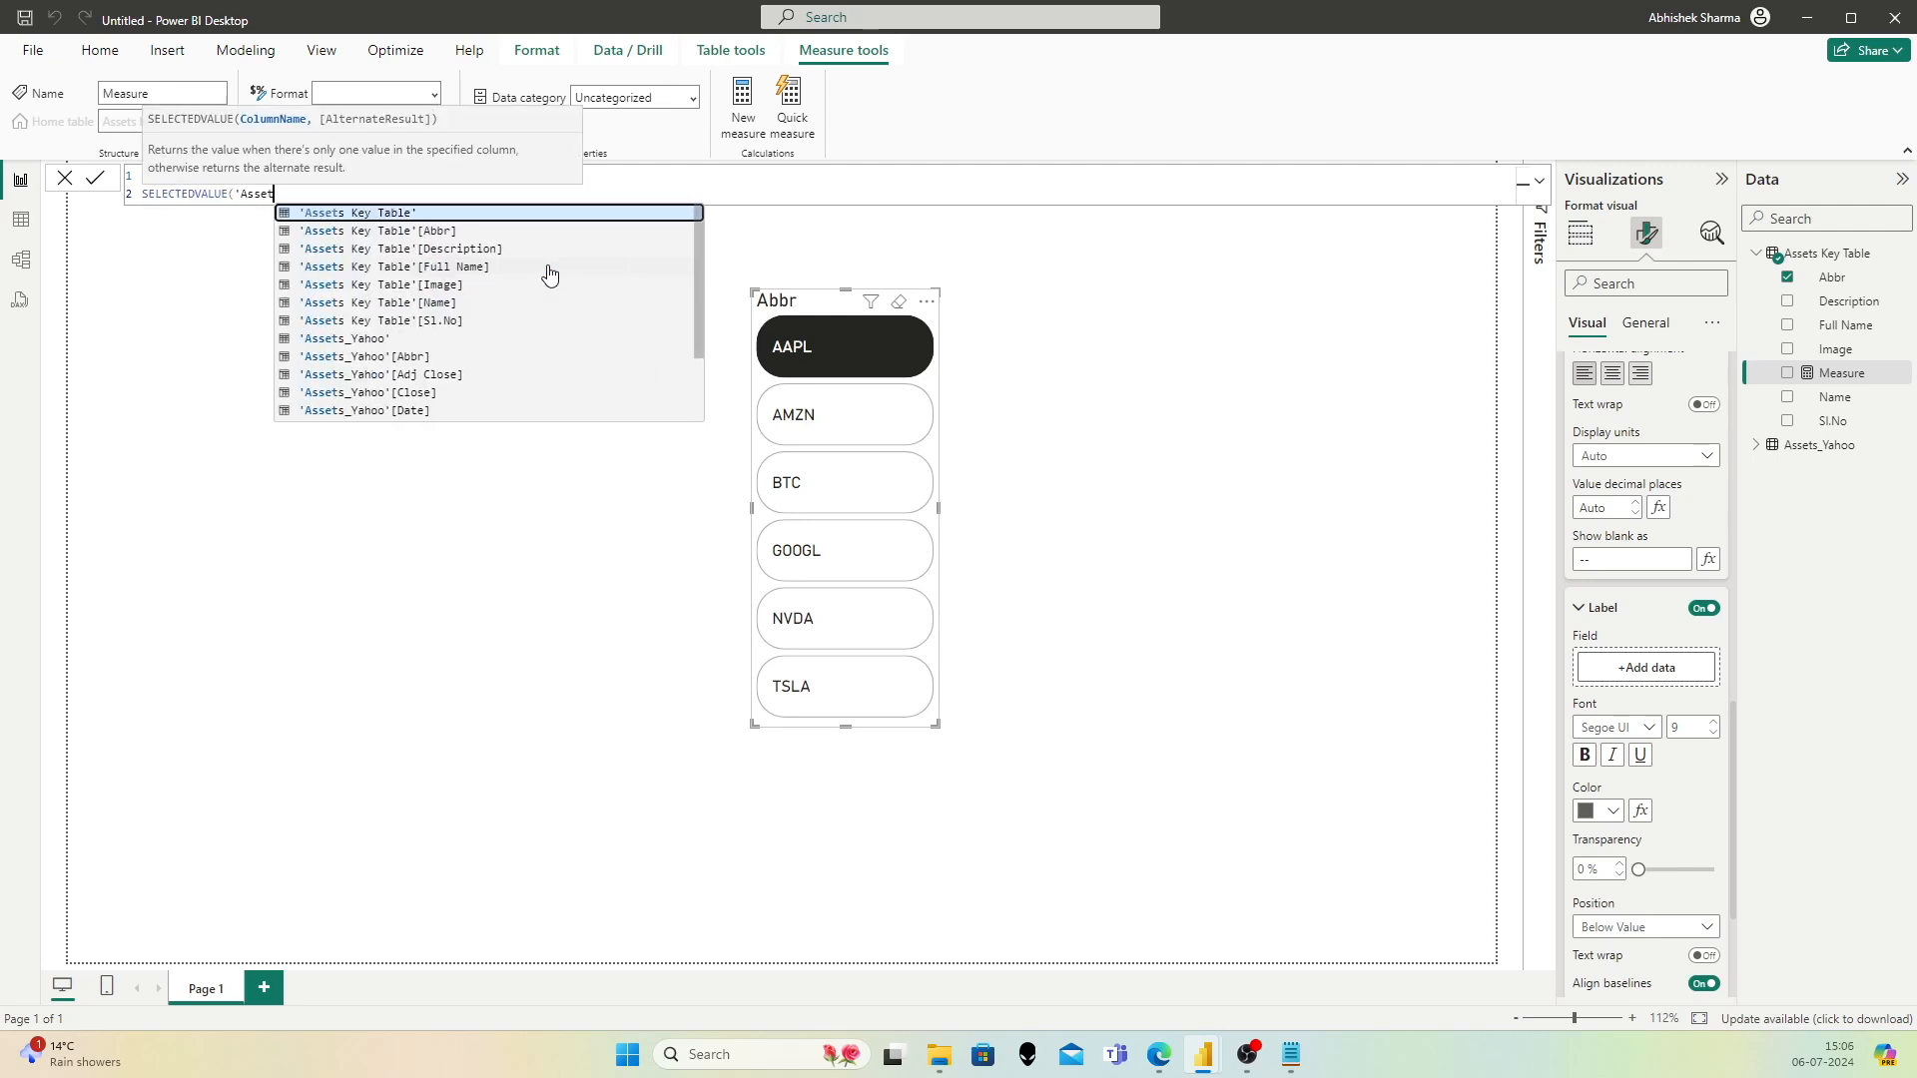
key(Down)
key(Down)
key(Down)
key(Tab)
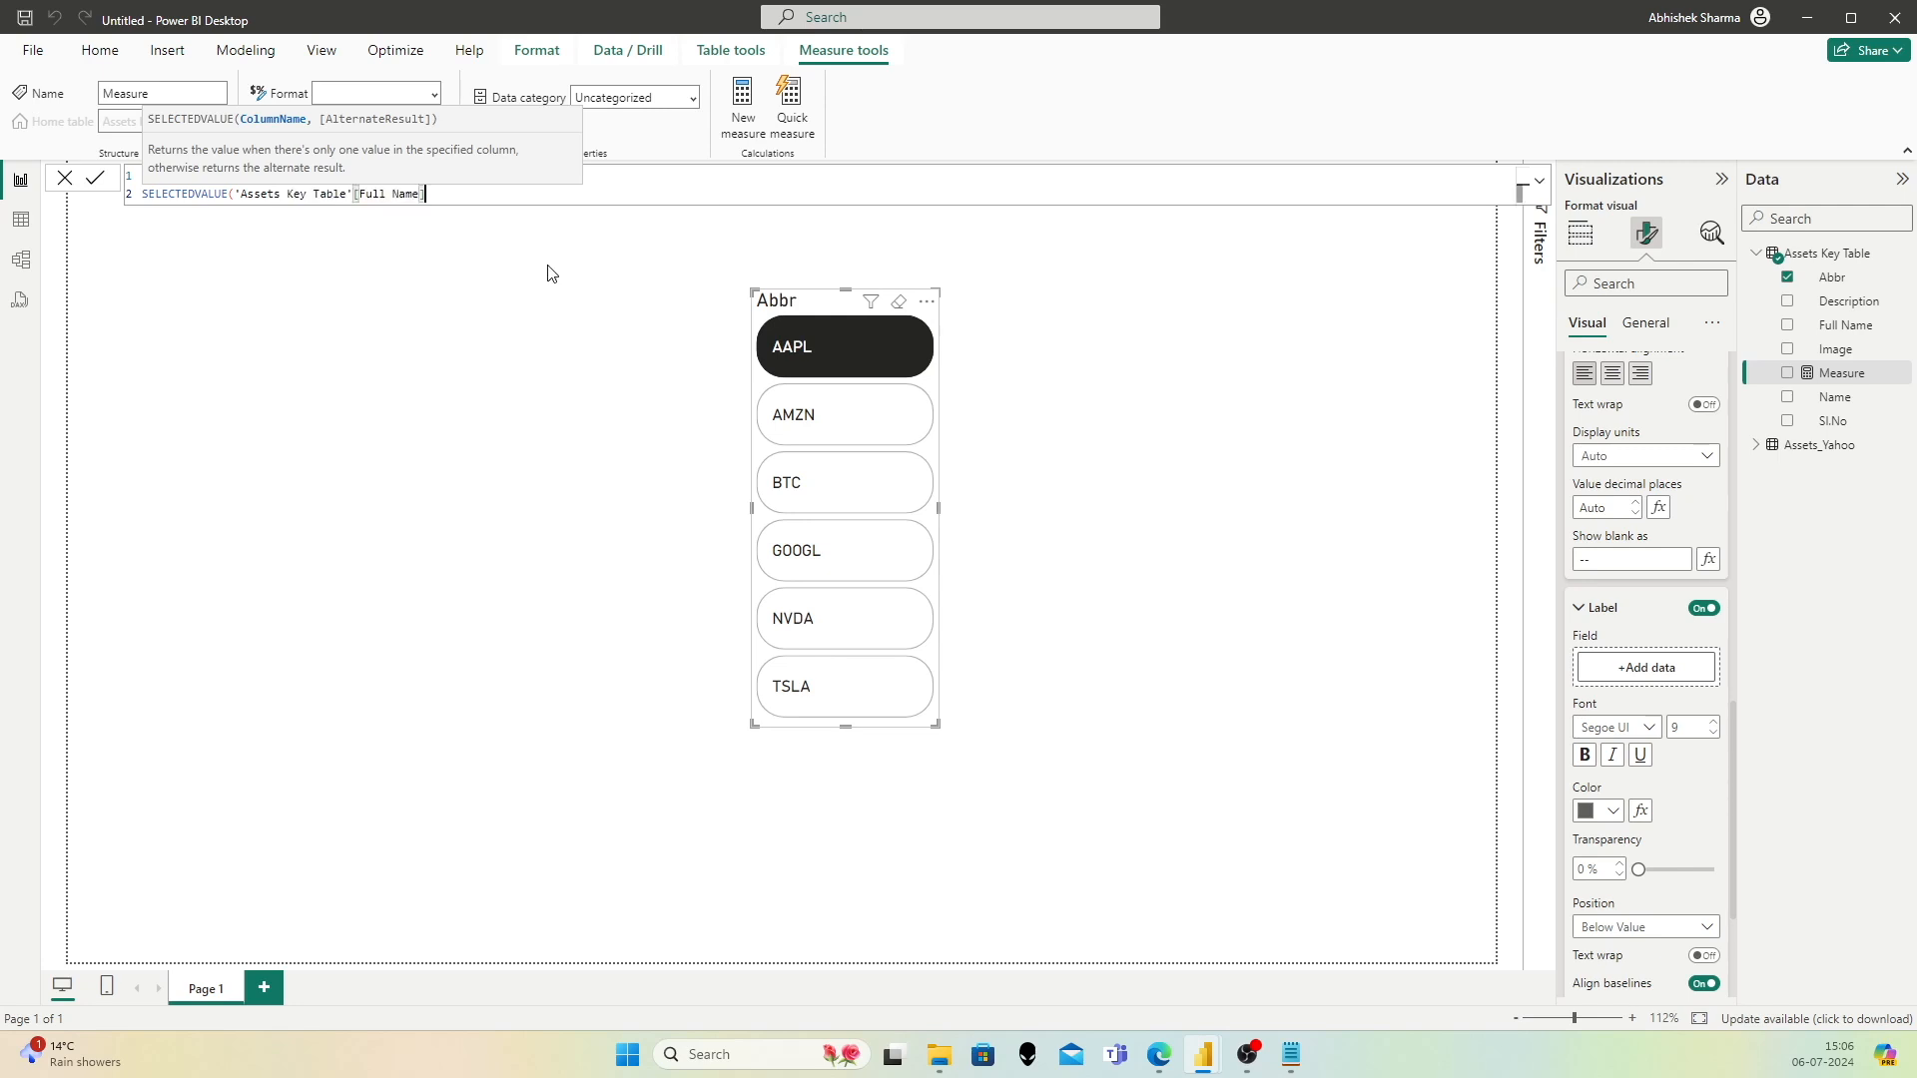
text())
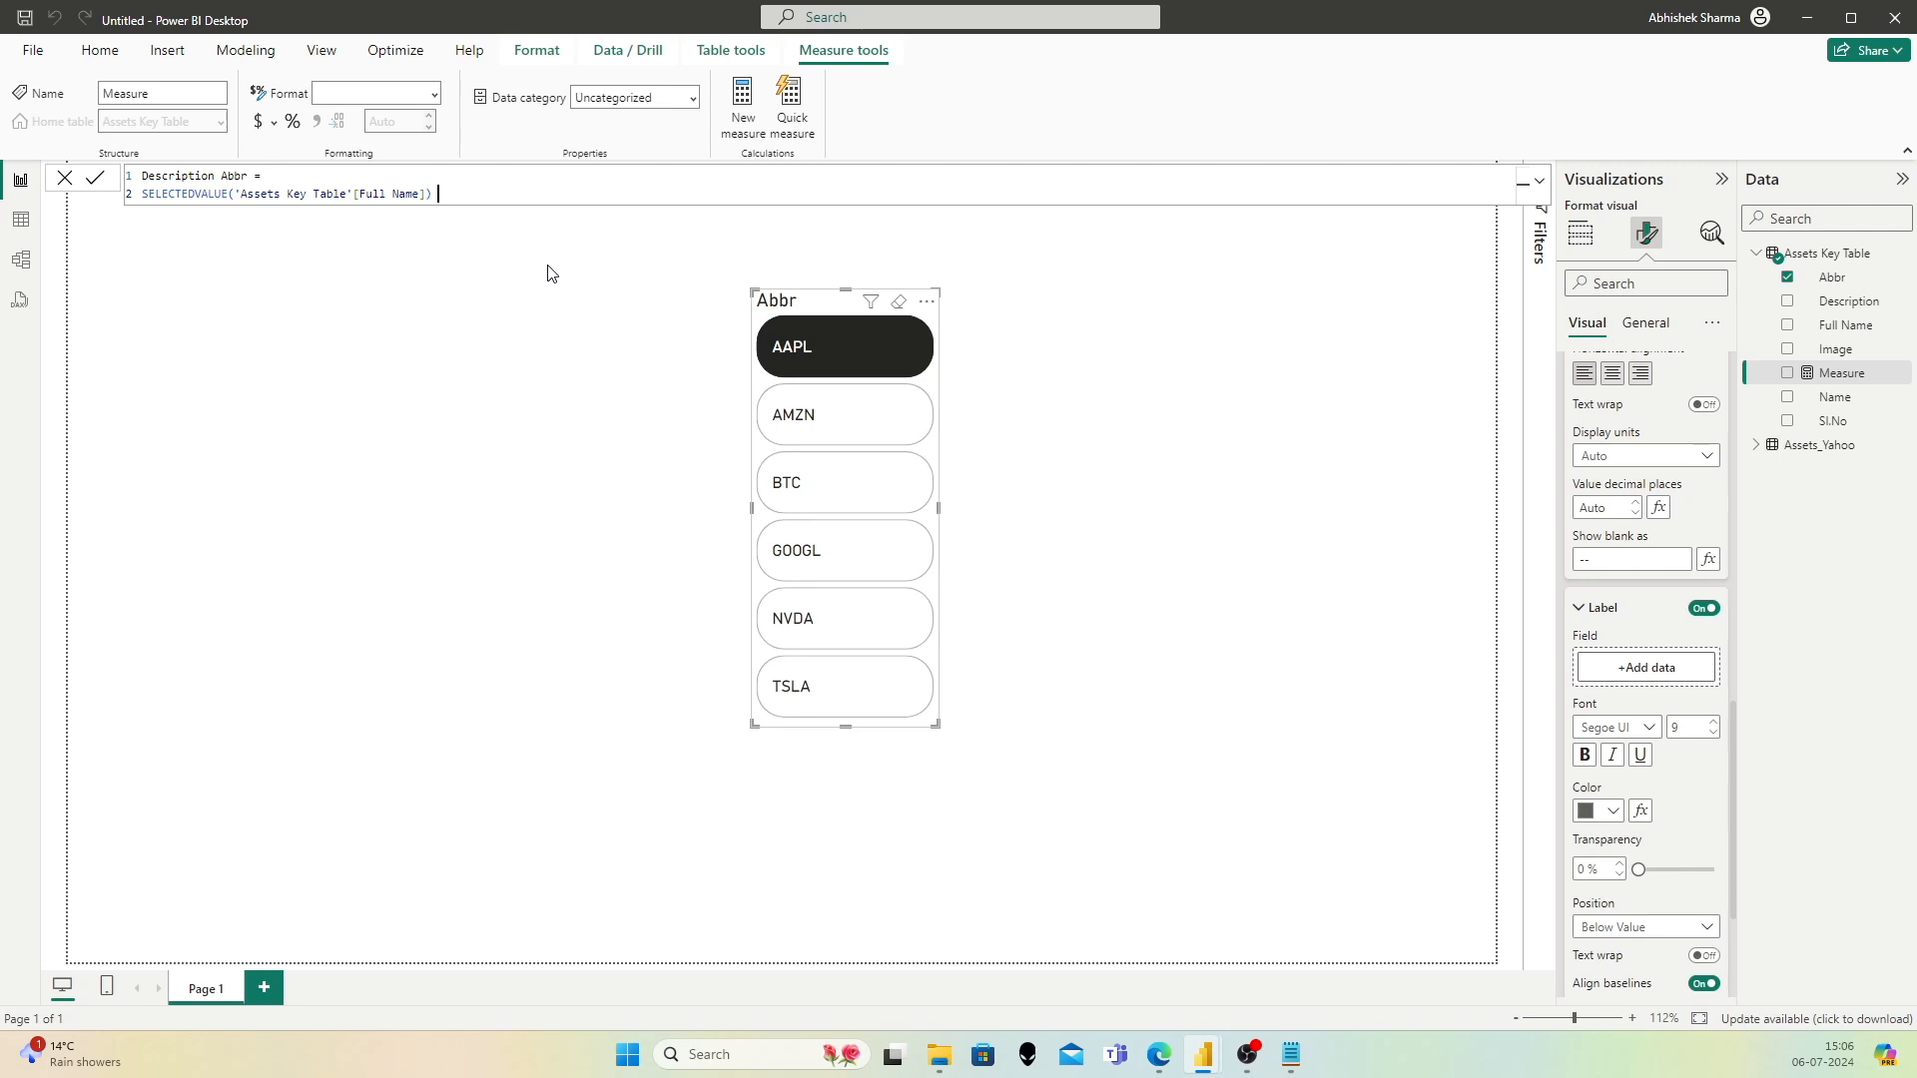
Step: Append & " - " & SELECTEDVALUE('Assets Key Table'[Description]) to the measure formula and commit it
text( & " - " & S)
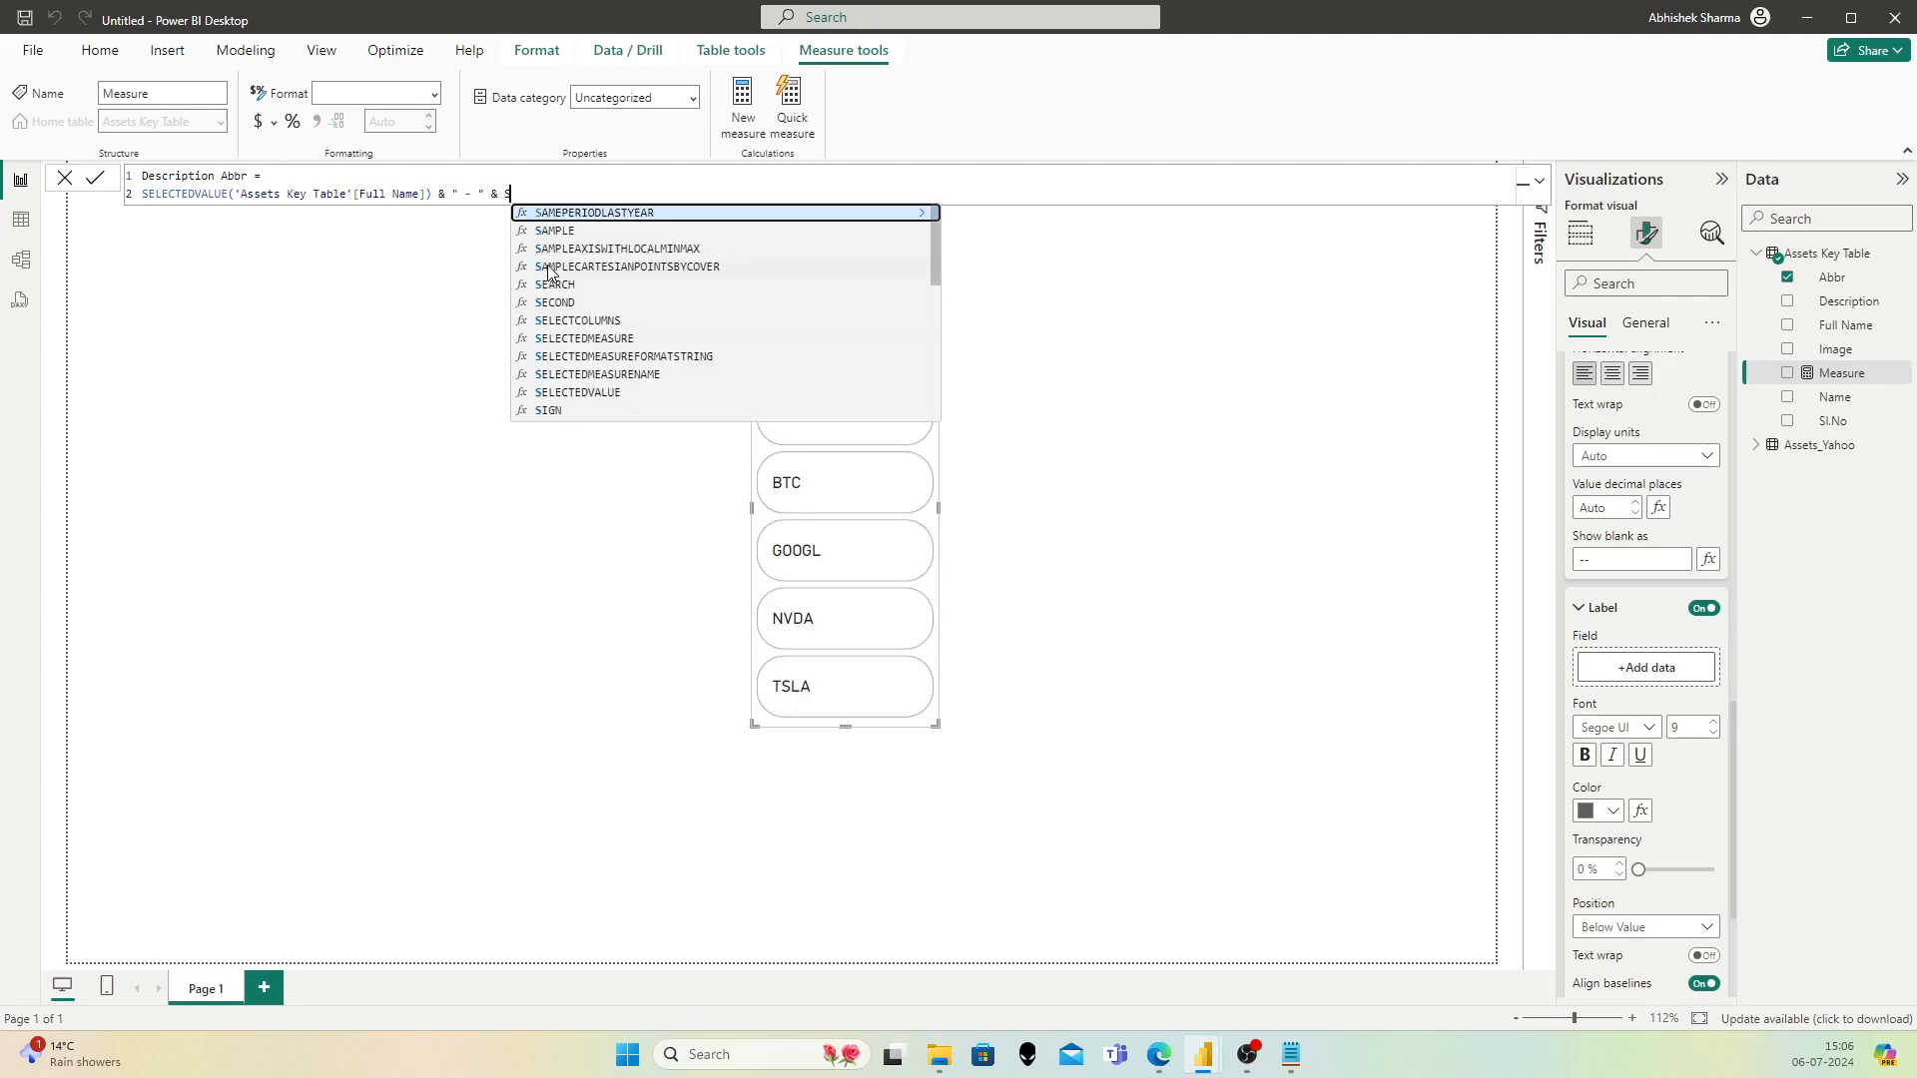
text(electedValue)
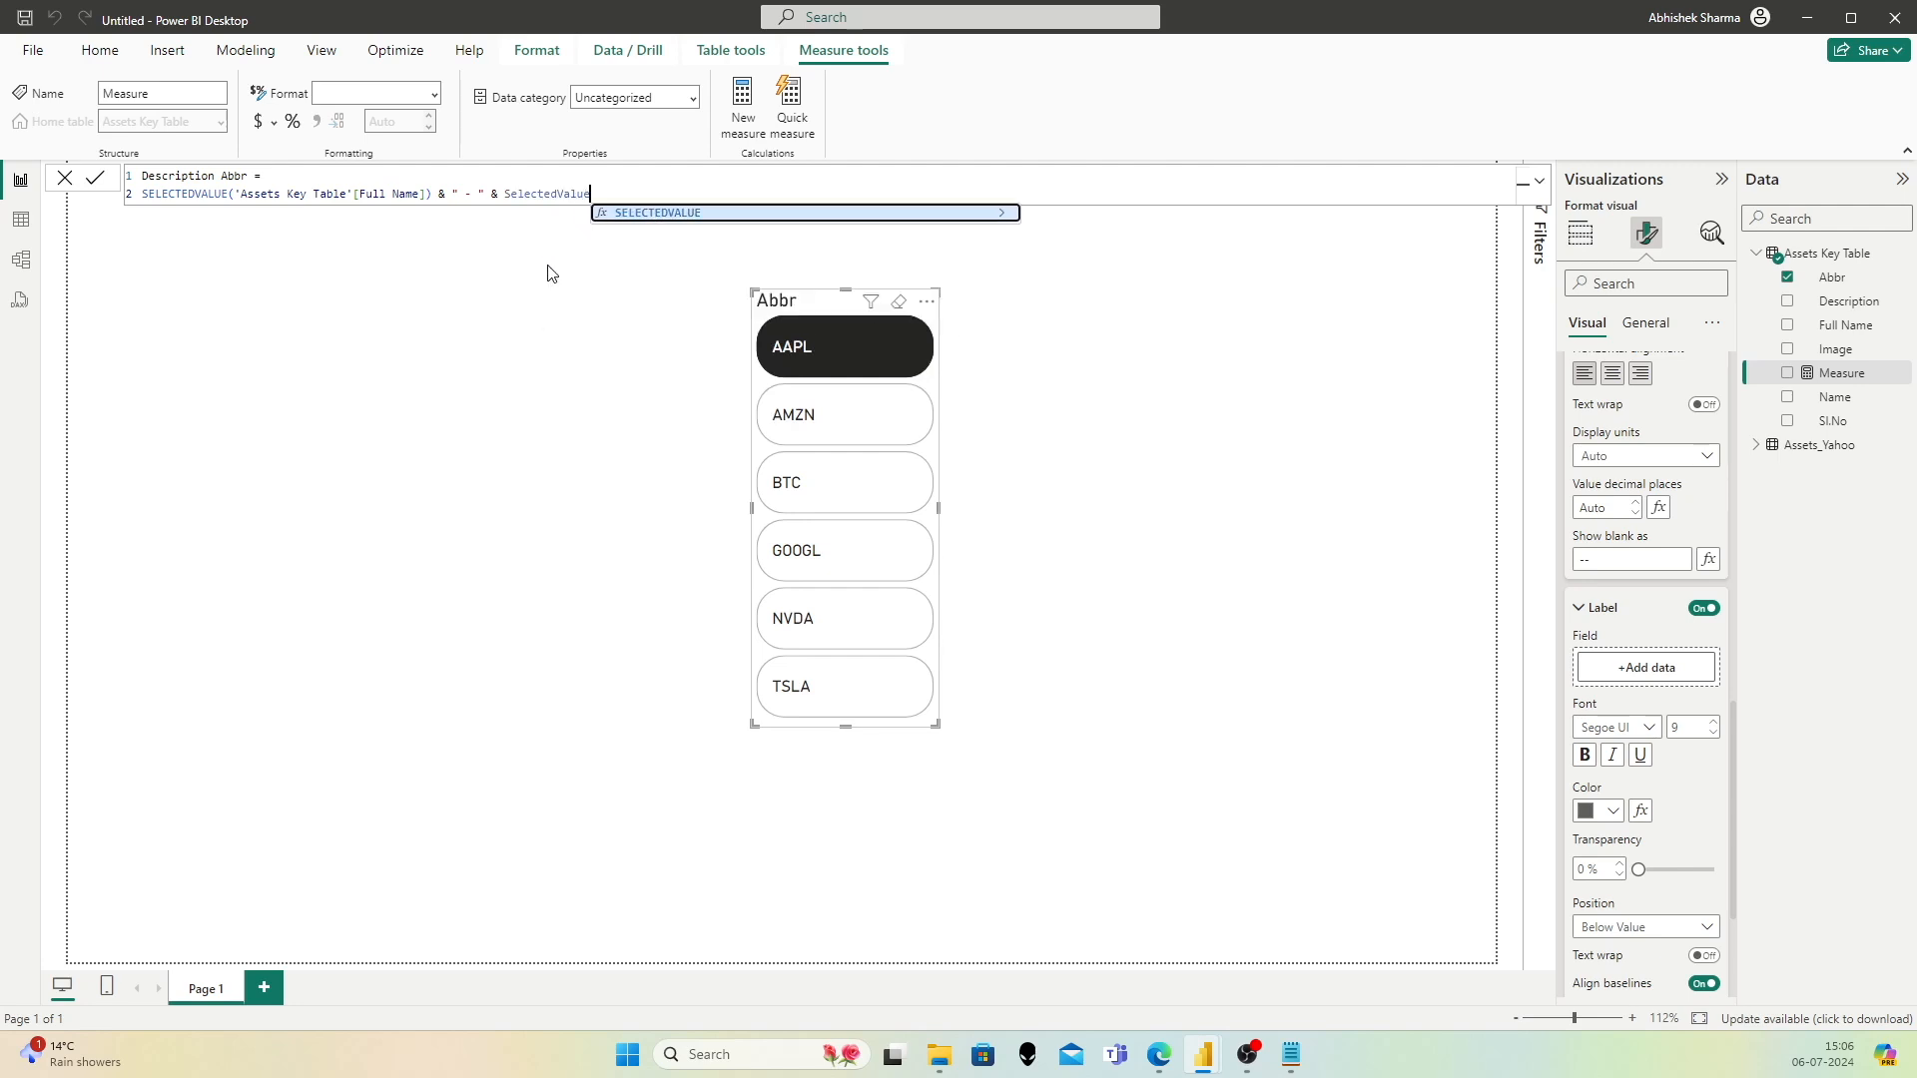
key(Tab)
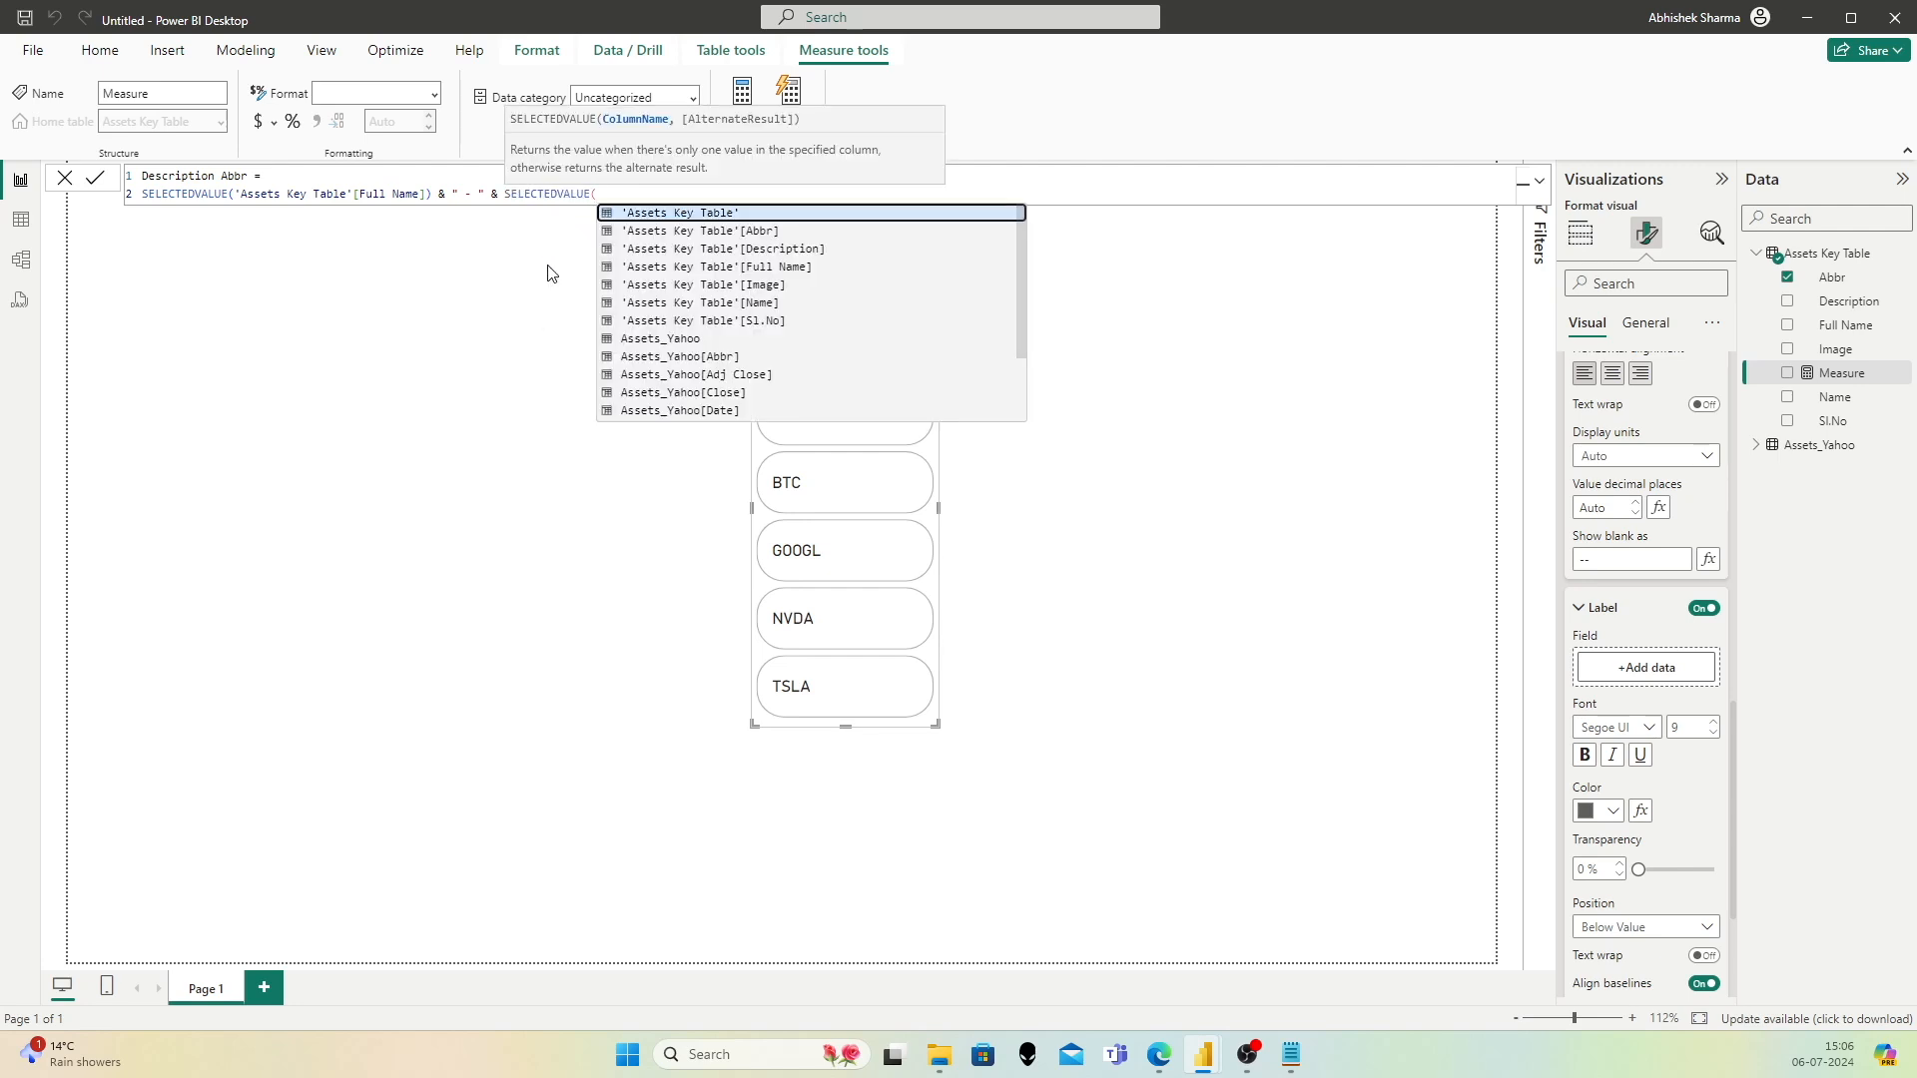
text(')
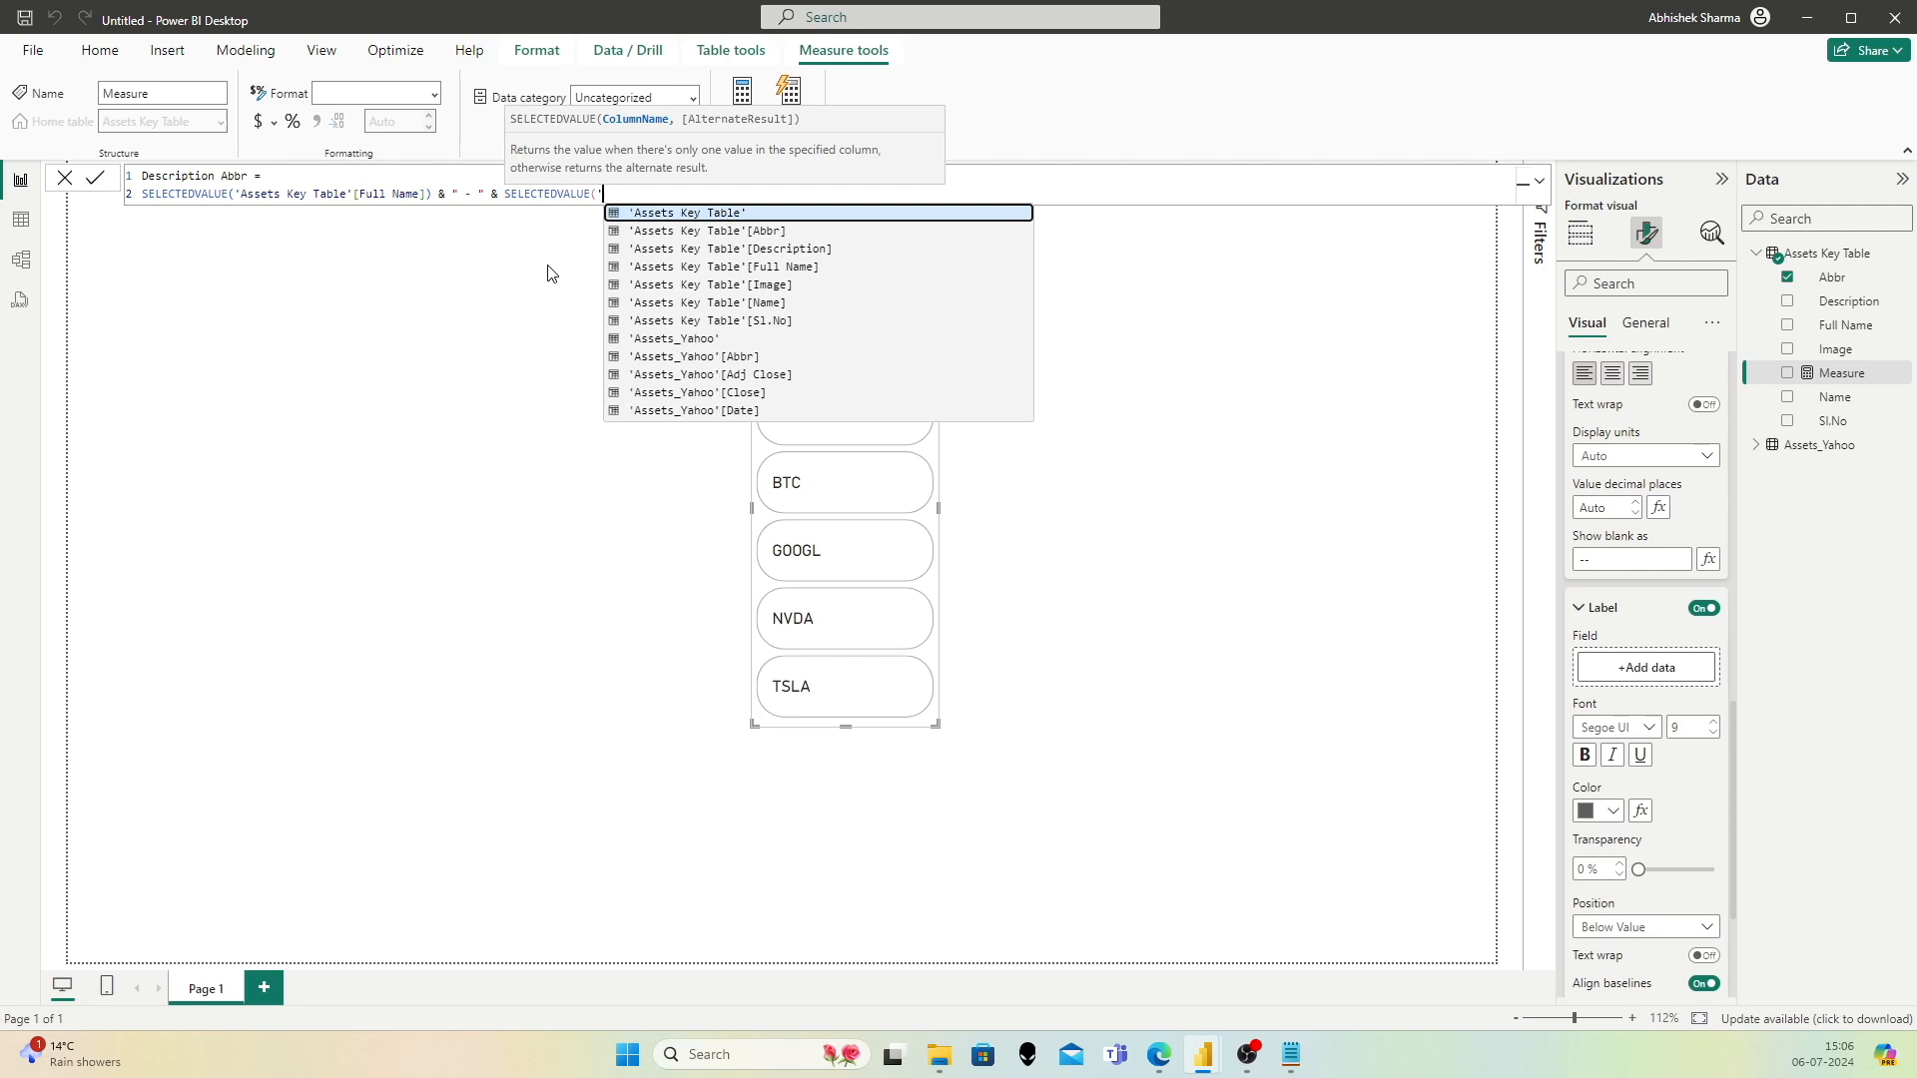
text(Asset)
key(Down)
key(Down)
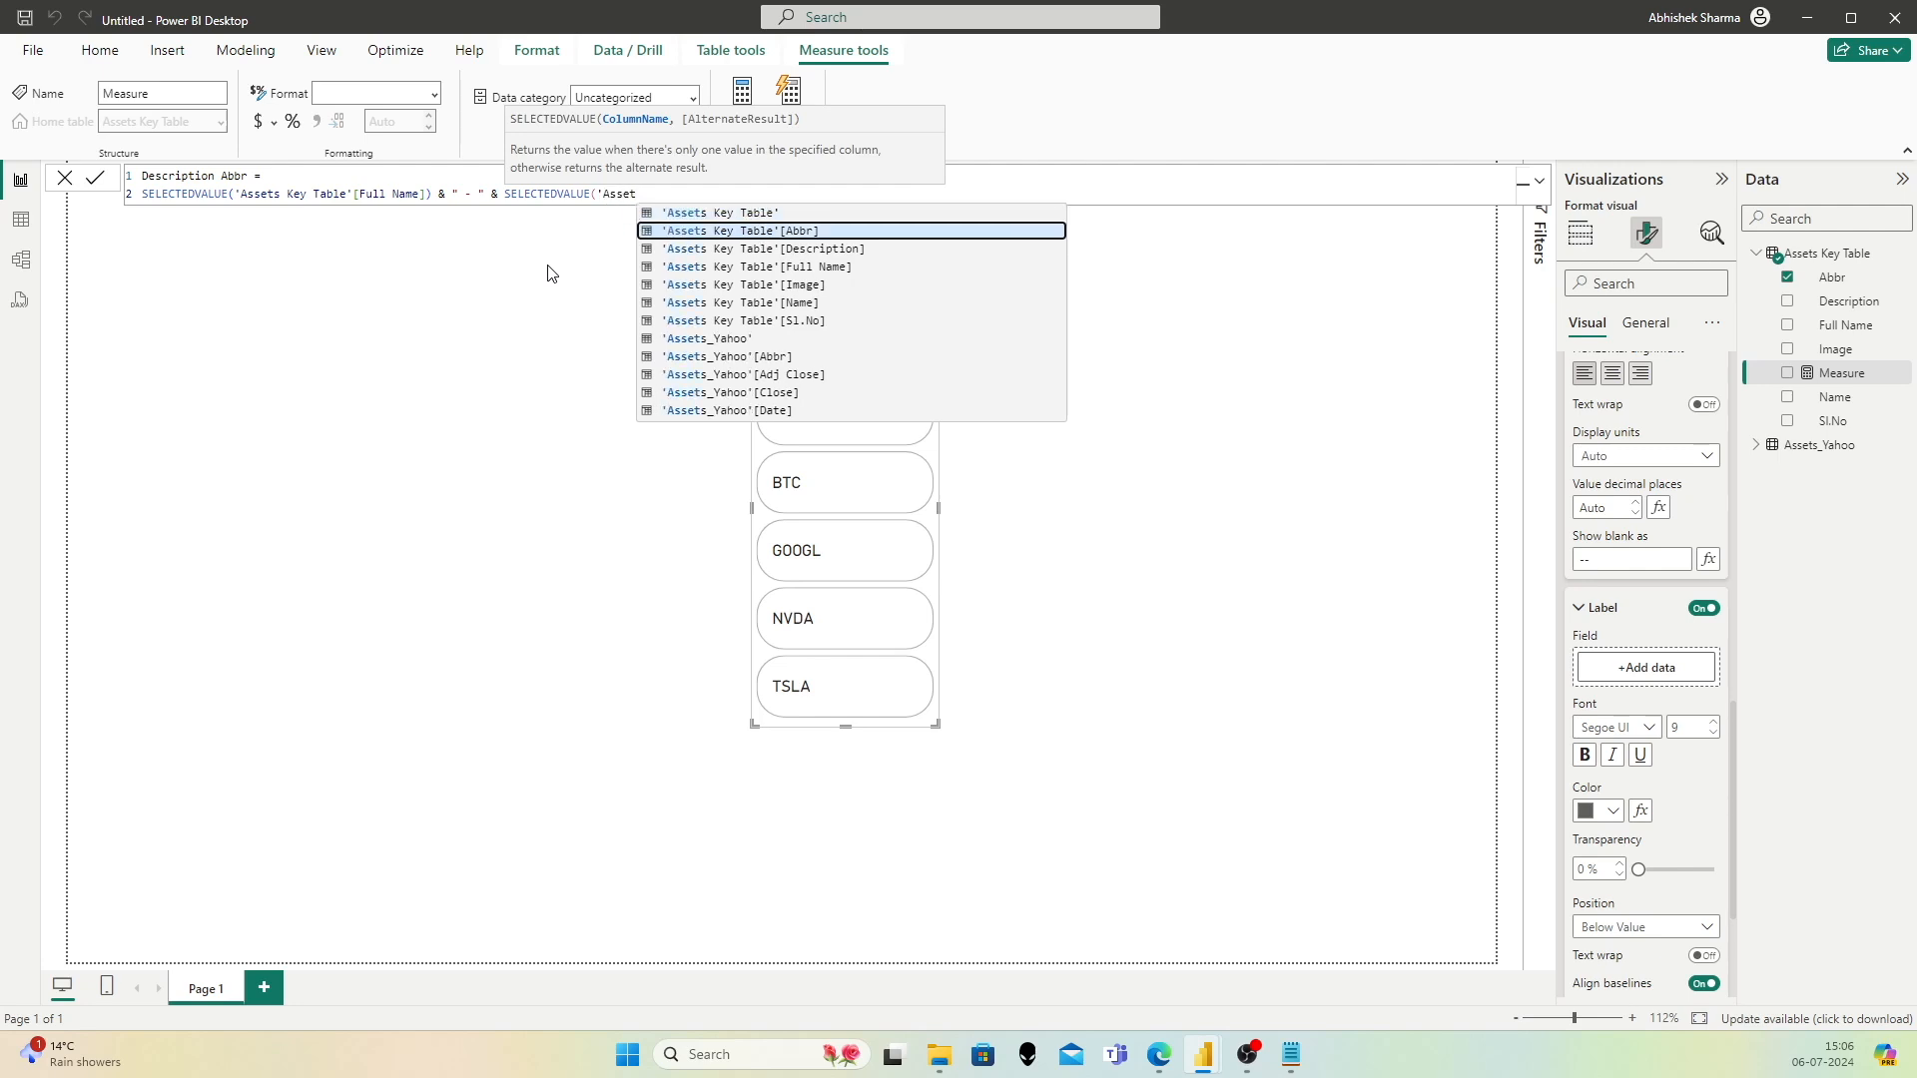
key(Tab)
text())
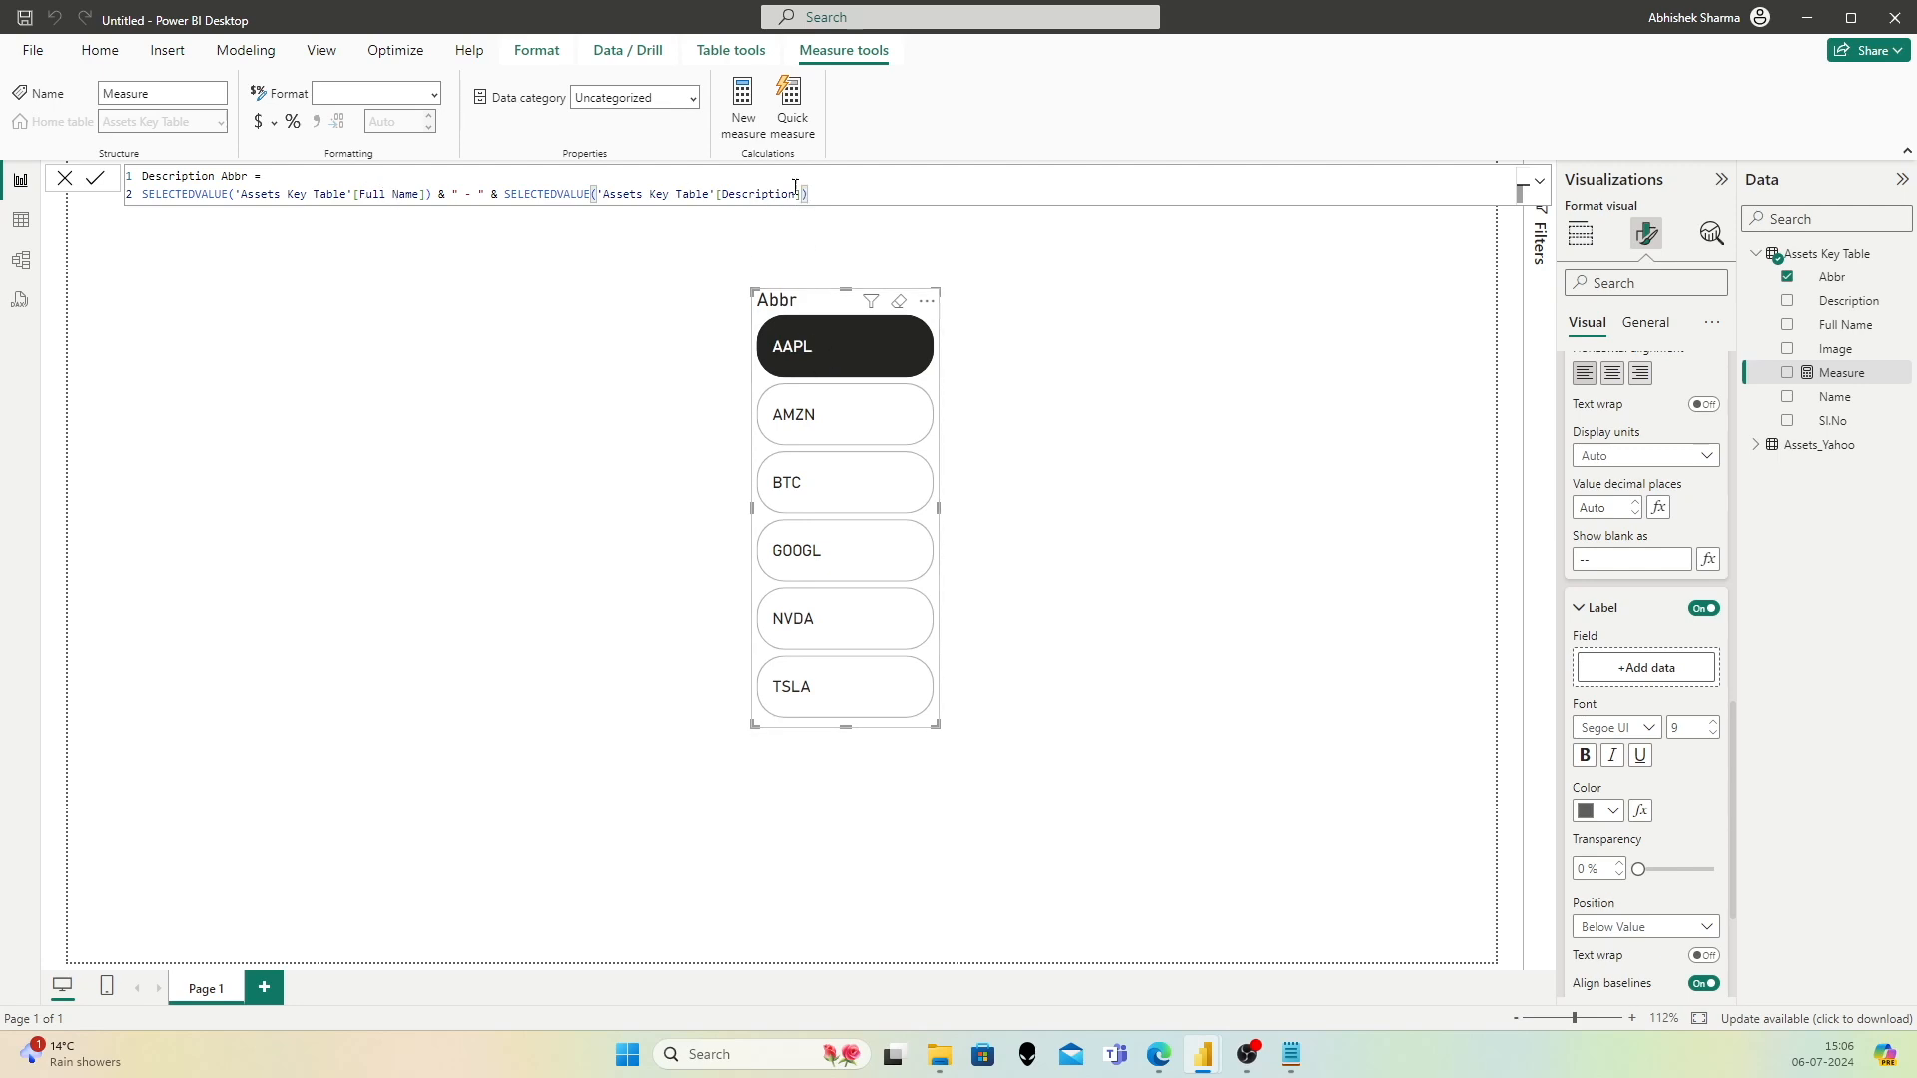
click(95, 179)
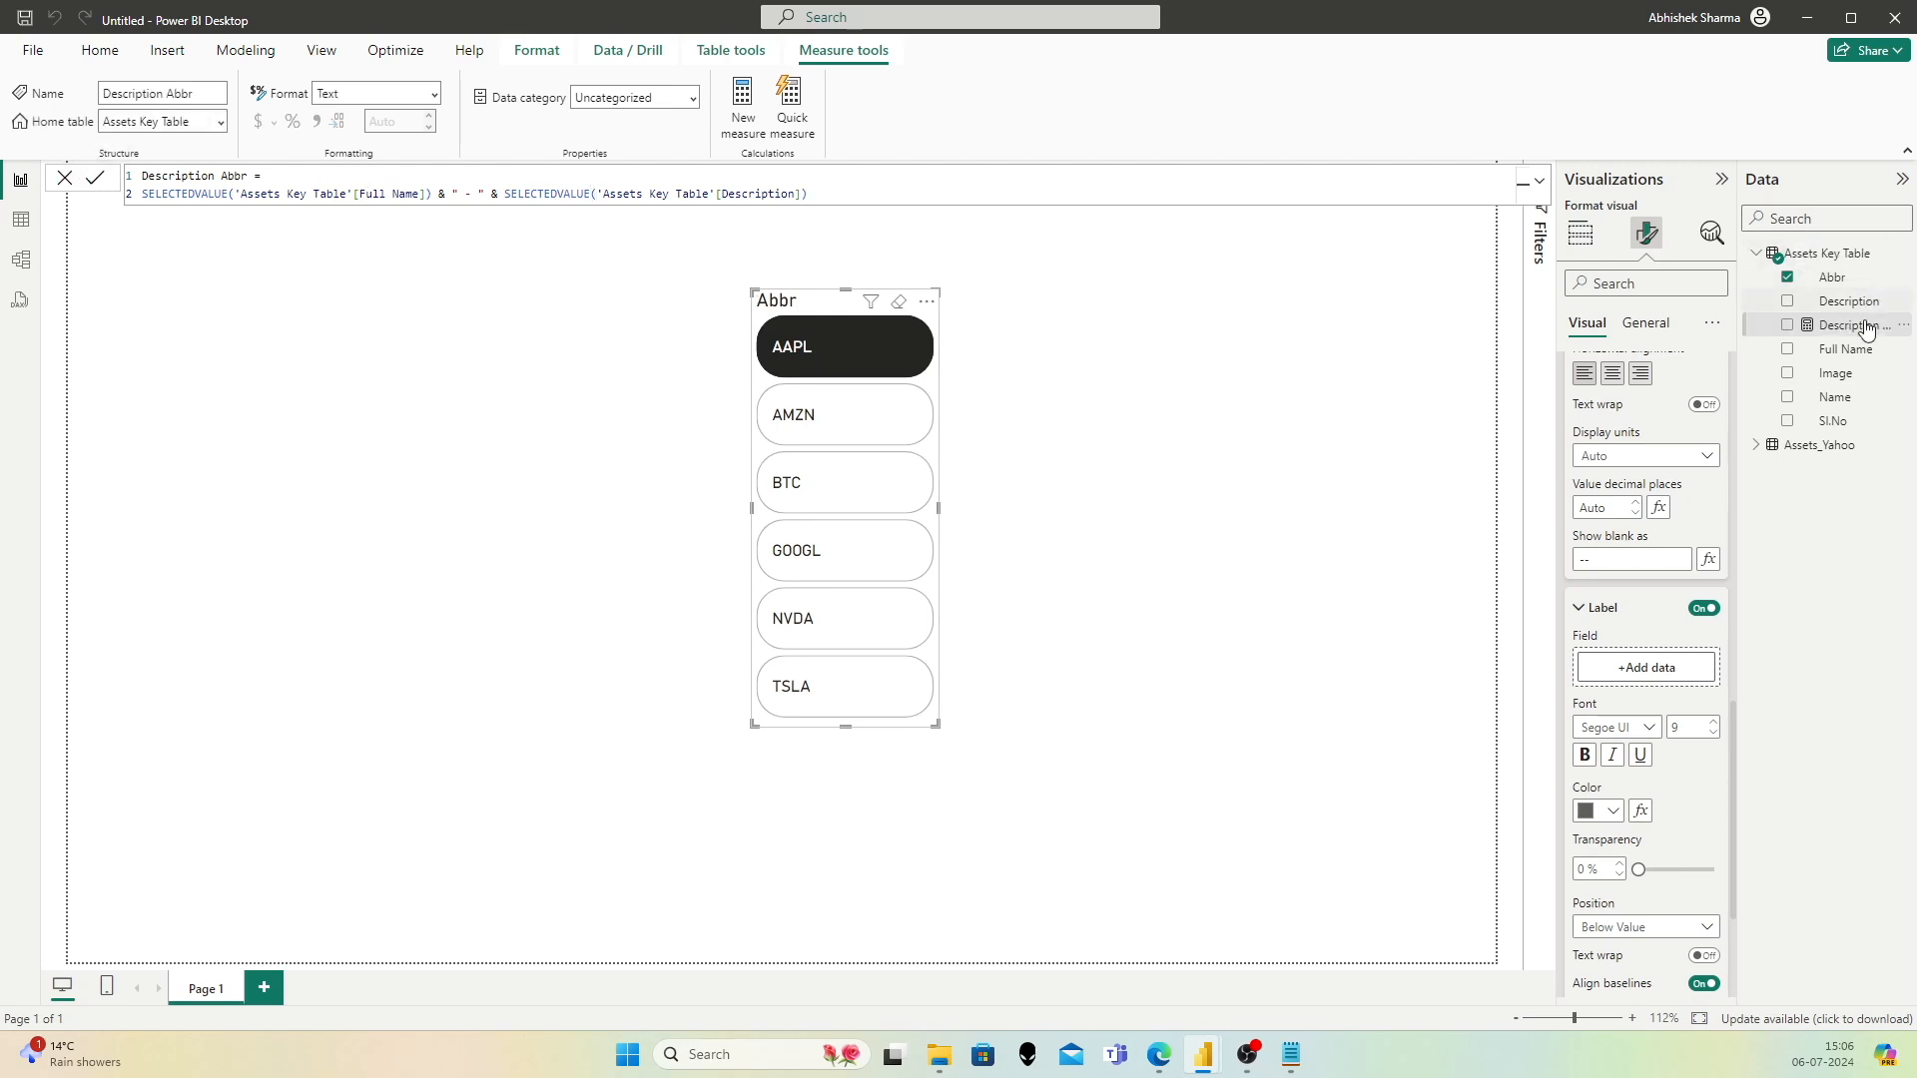
Step: Assign the Description Abbr measure to the slicer's label field and widen the slicer to fit the full label text
drag(1860, 340, 1702, 677)
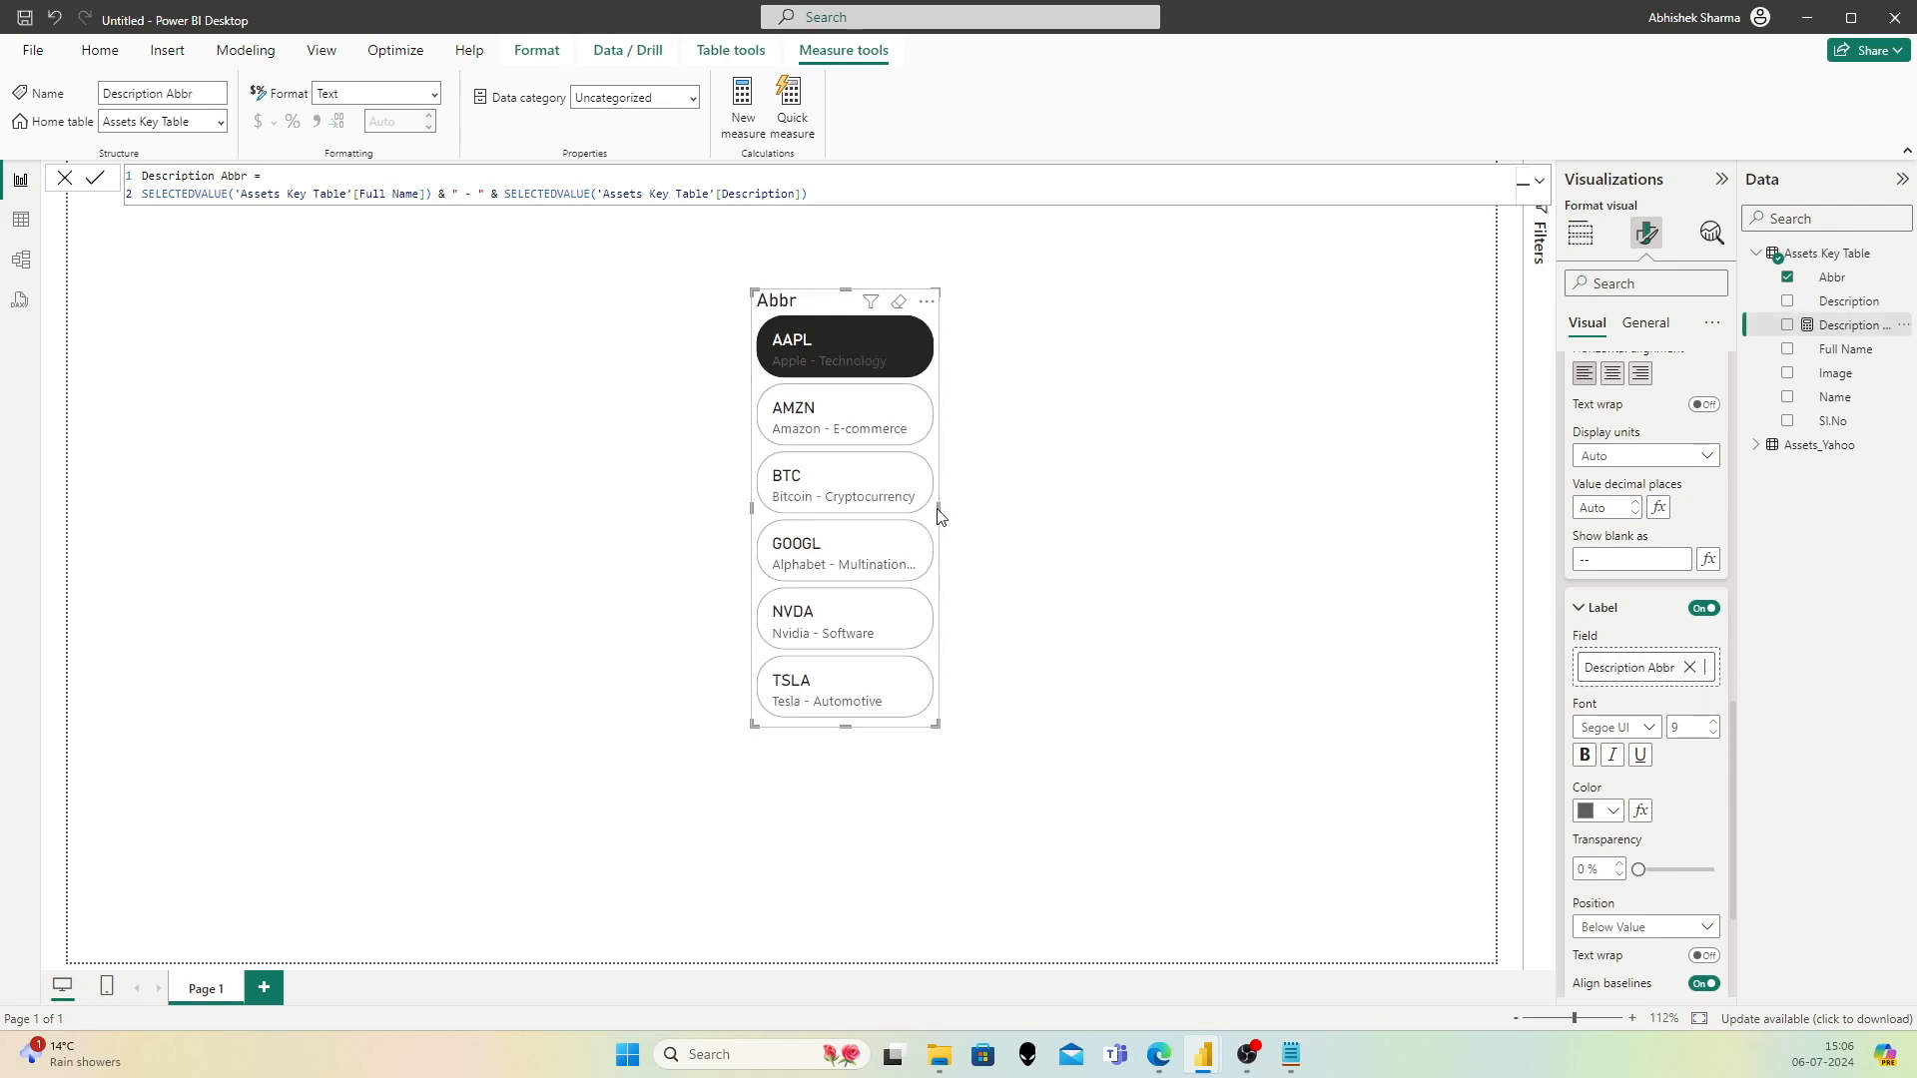
drag(939, 511, 1126, 511)
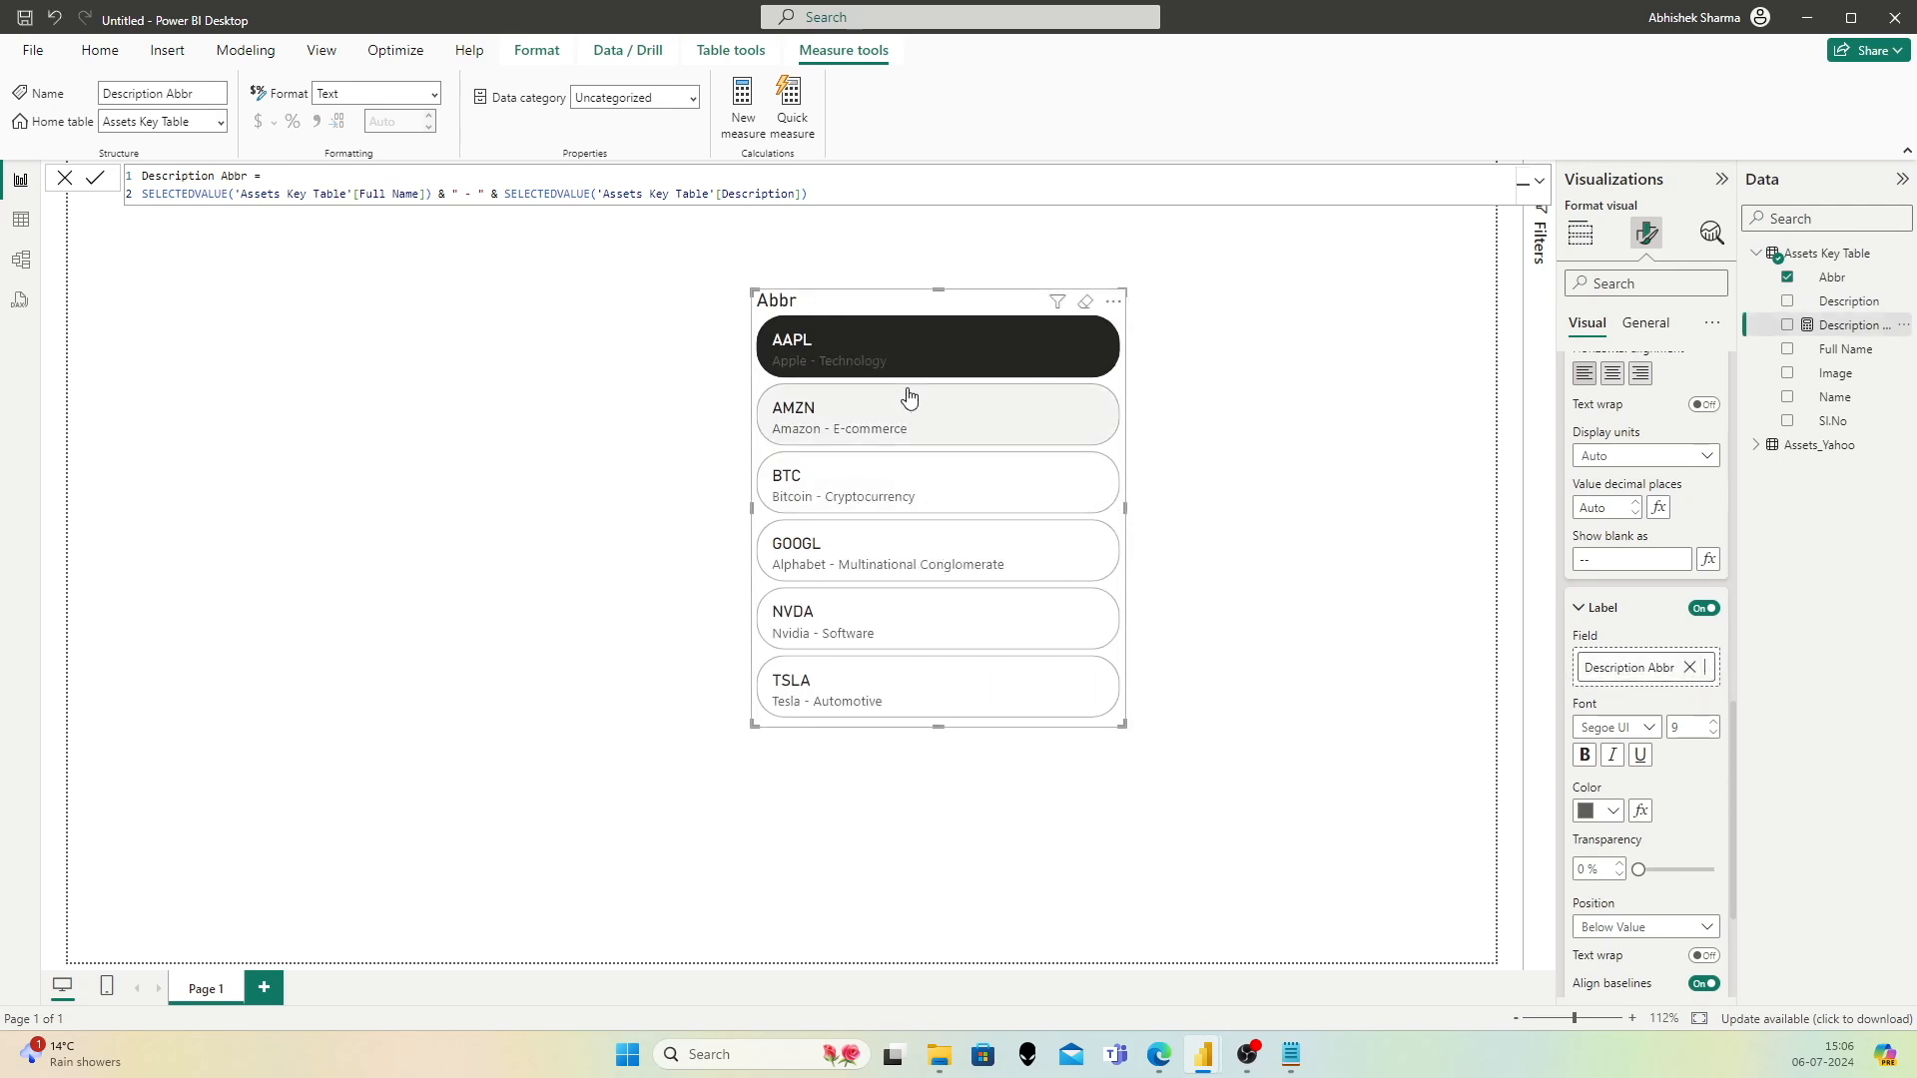
Step: Test the slicer by selecting the AMZN button and the BTC button
click(878, 407)
click(933, 494)
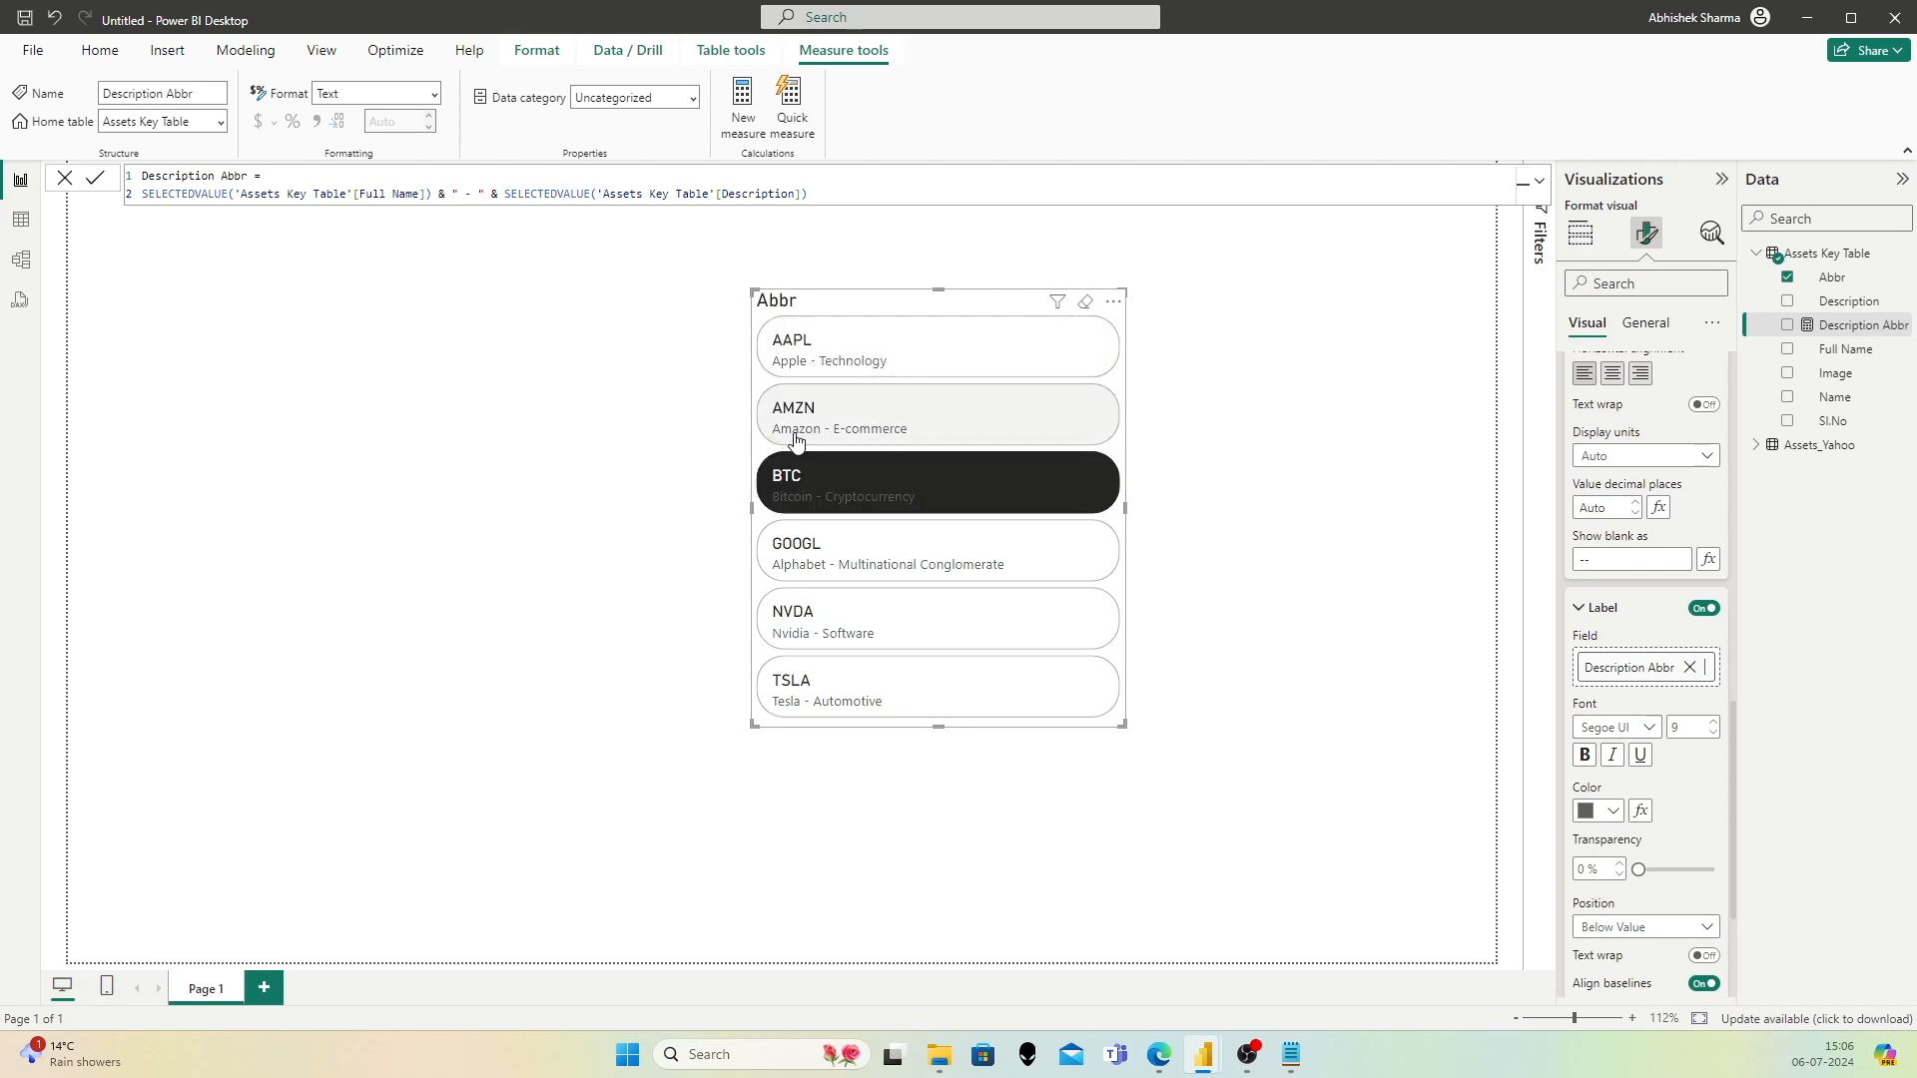
Step: Test the slicer by selecting the GOOGL, NVDA, TSLA, BTC and AMZN buttons in turn
click(898, 555)
click(973, 636)
click(963, 684)
click(934, 484)
click(935, 430)
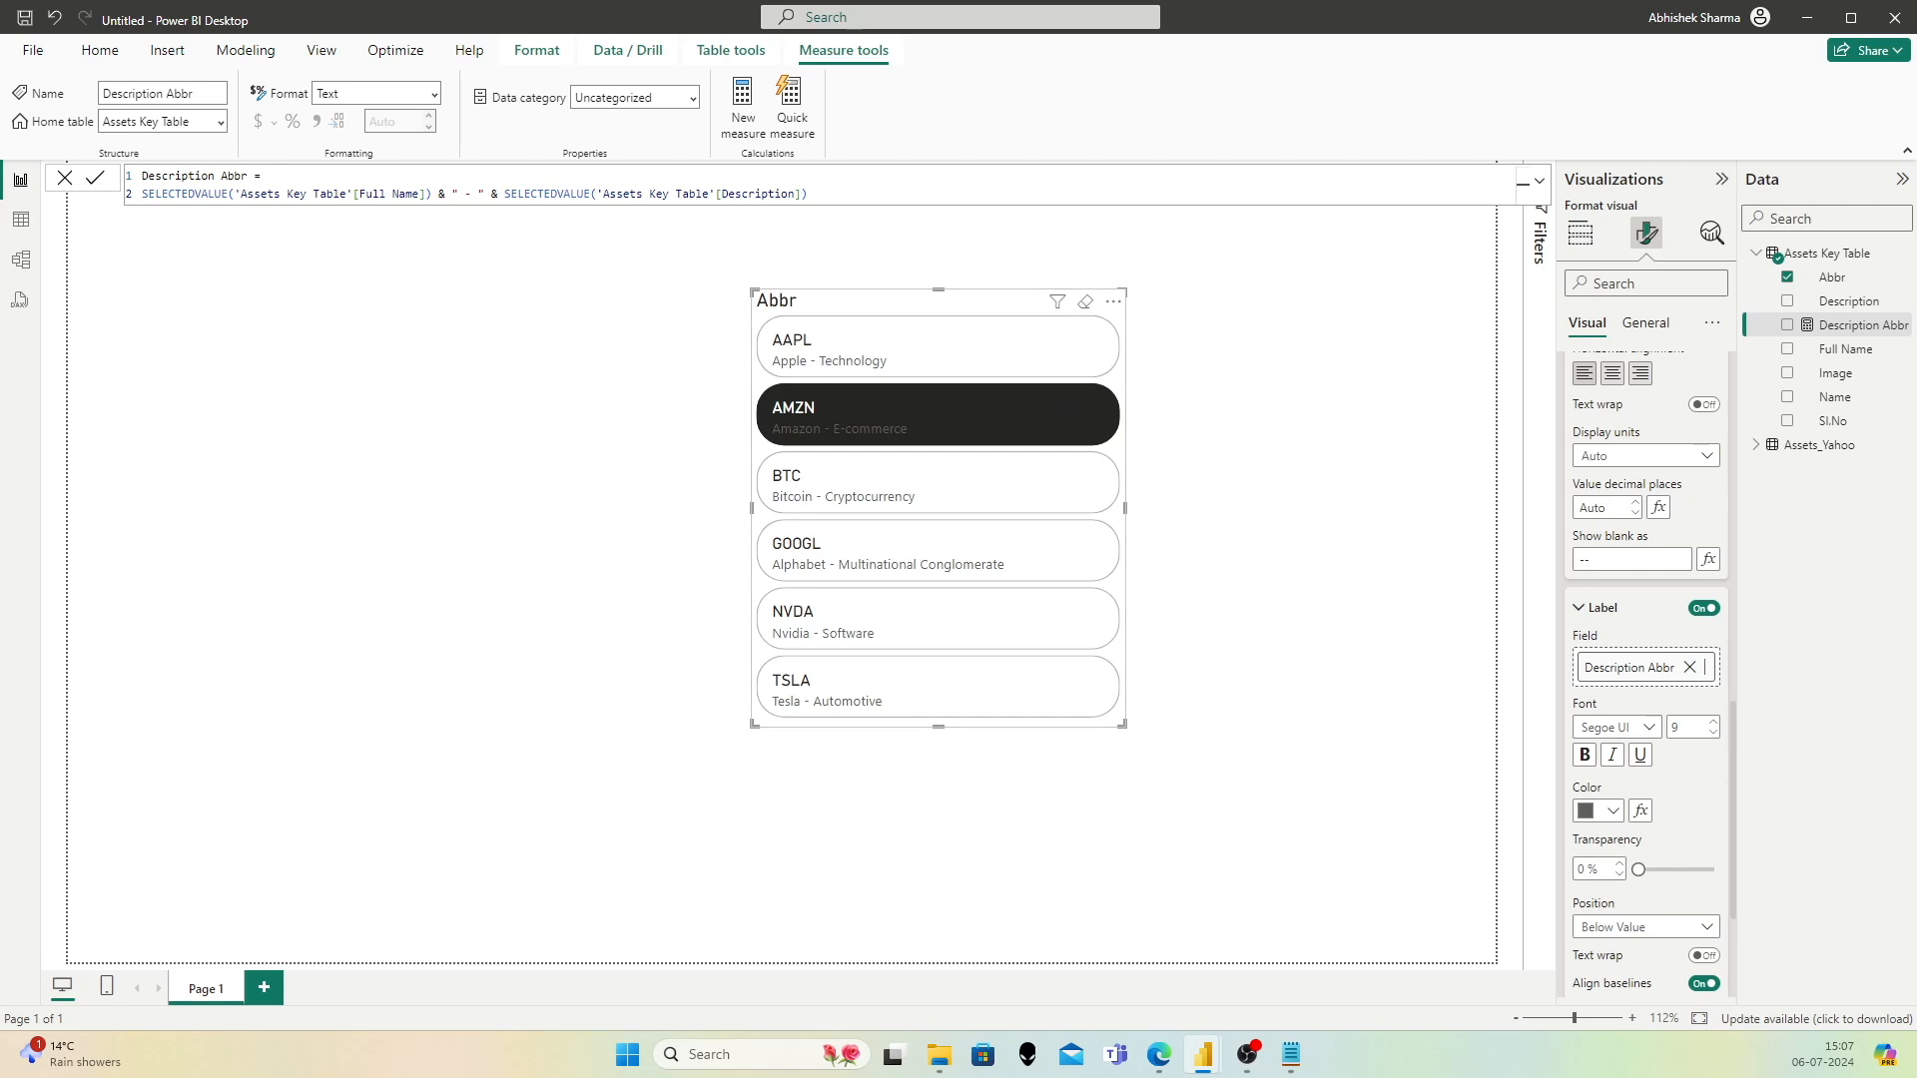
Step: Assign the Image field of the Assets Key Table as the slicer buttons' image
scroll(1665, 804, down, 6)
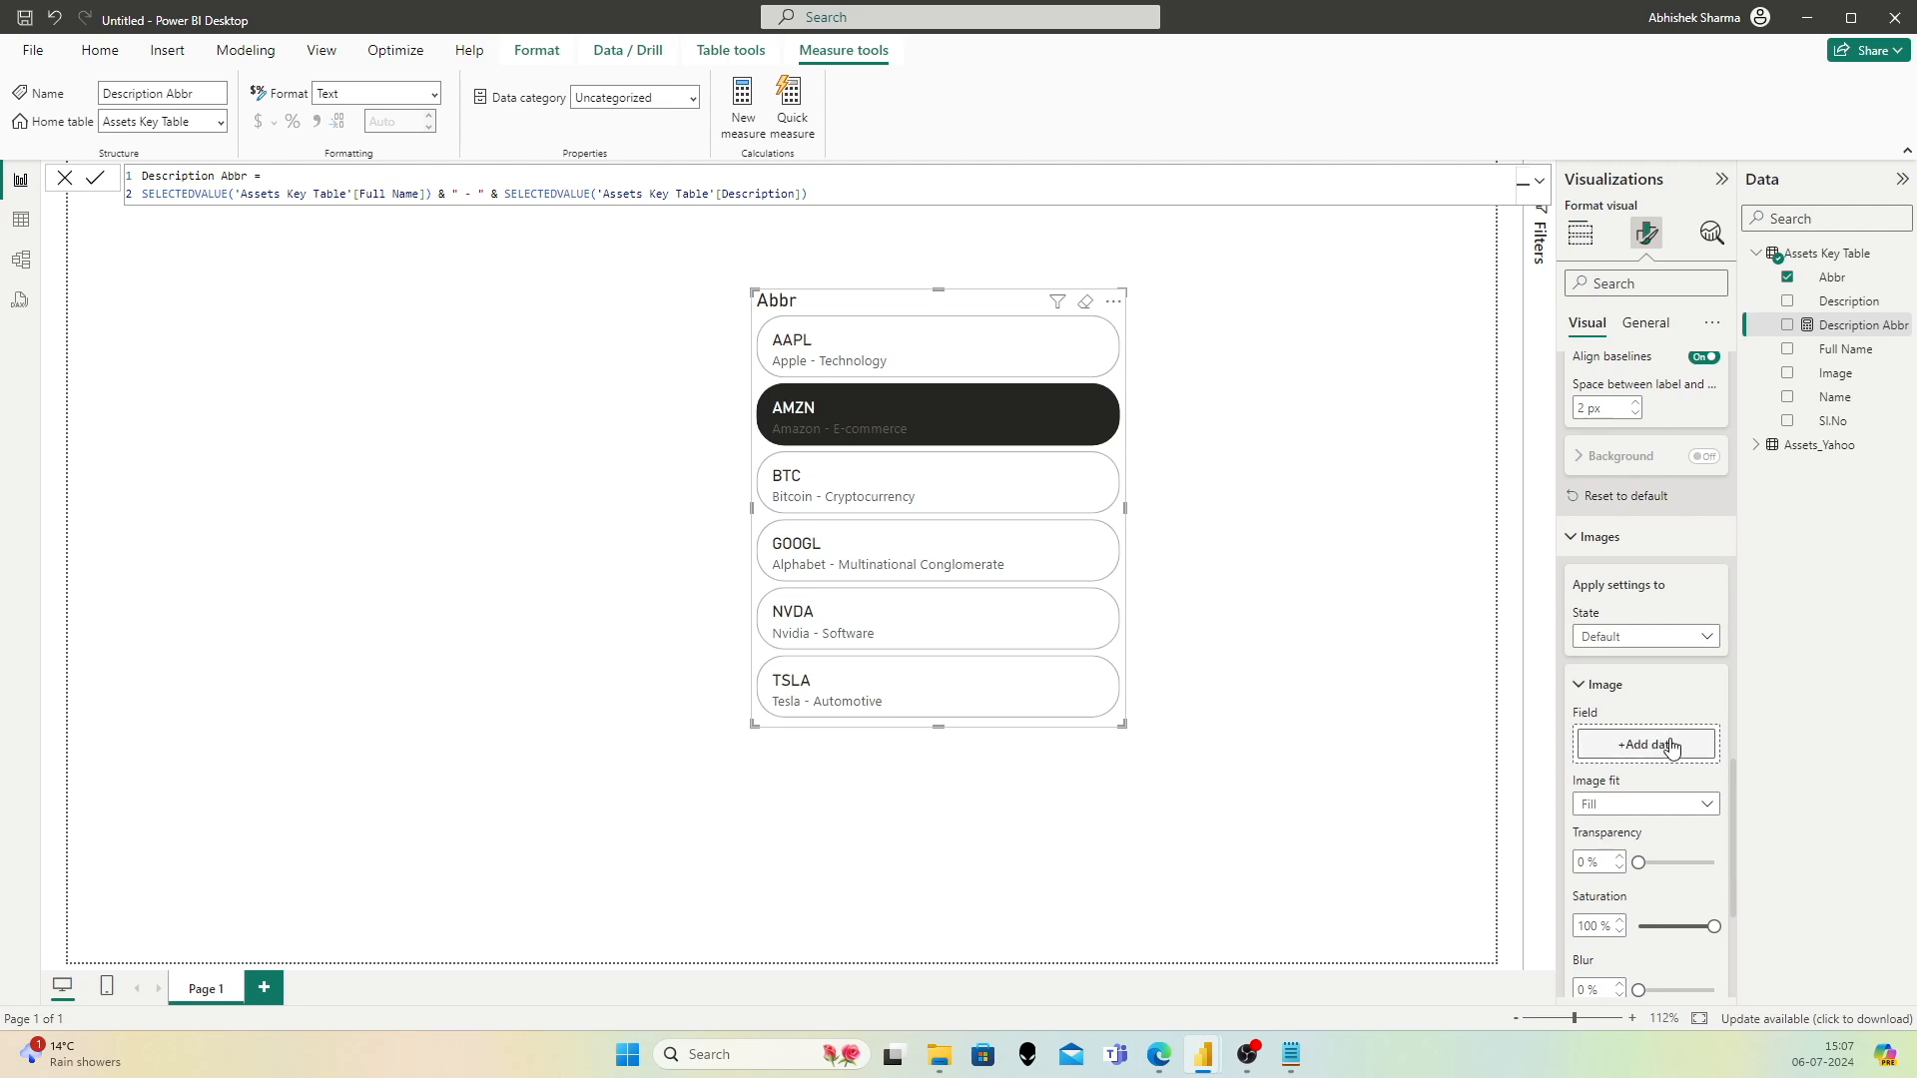
click(1672, 747)
click(1365, 586)
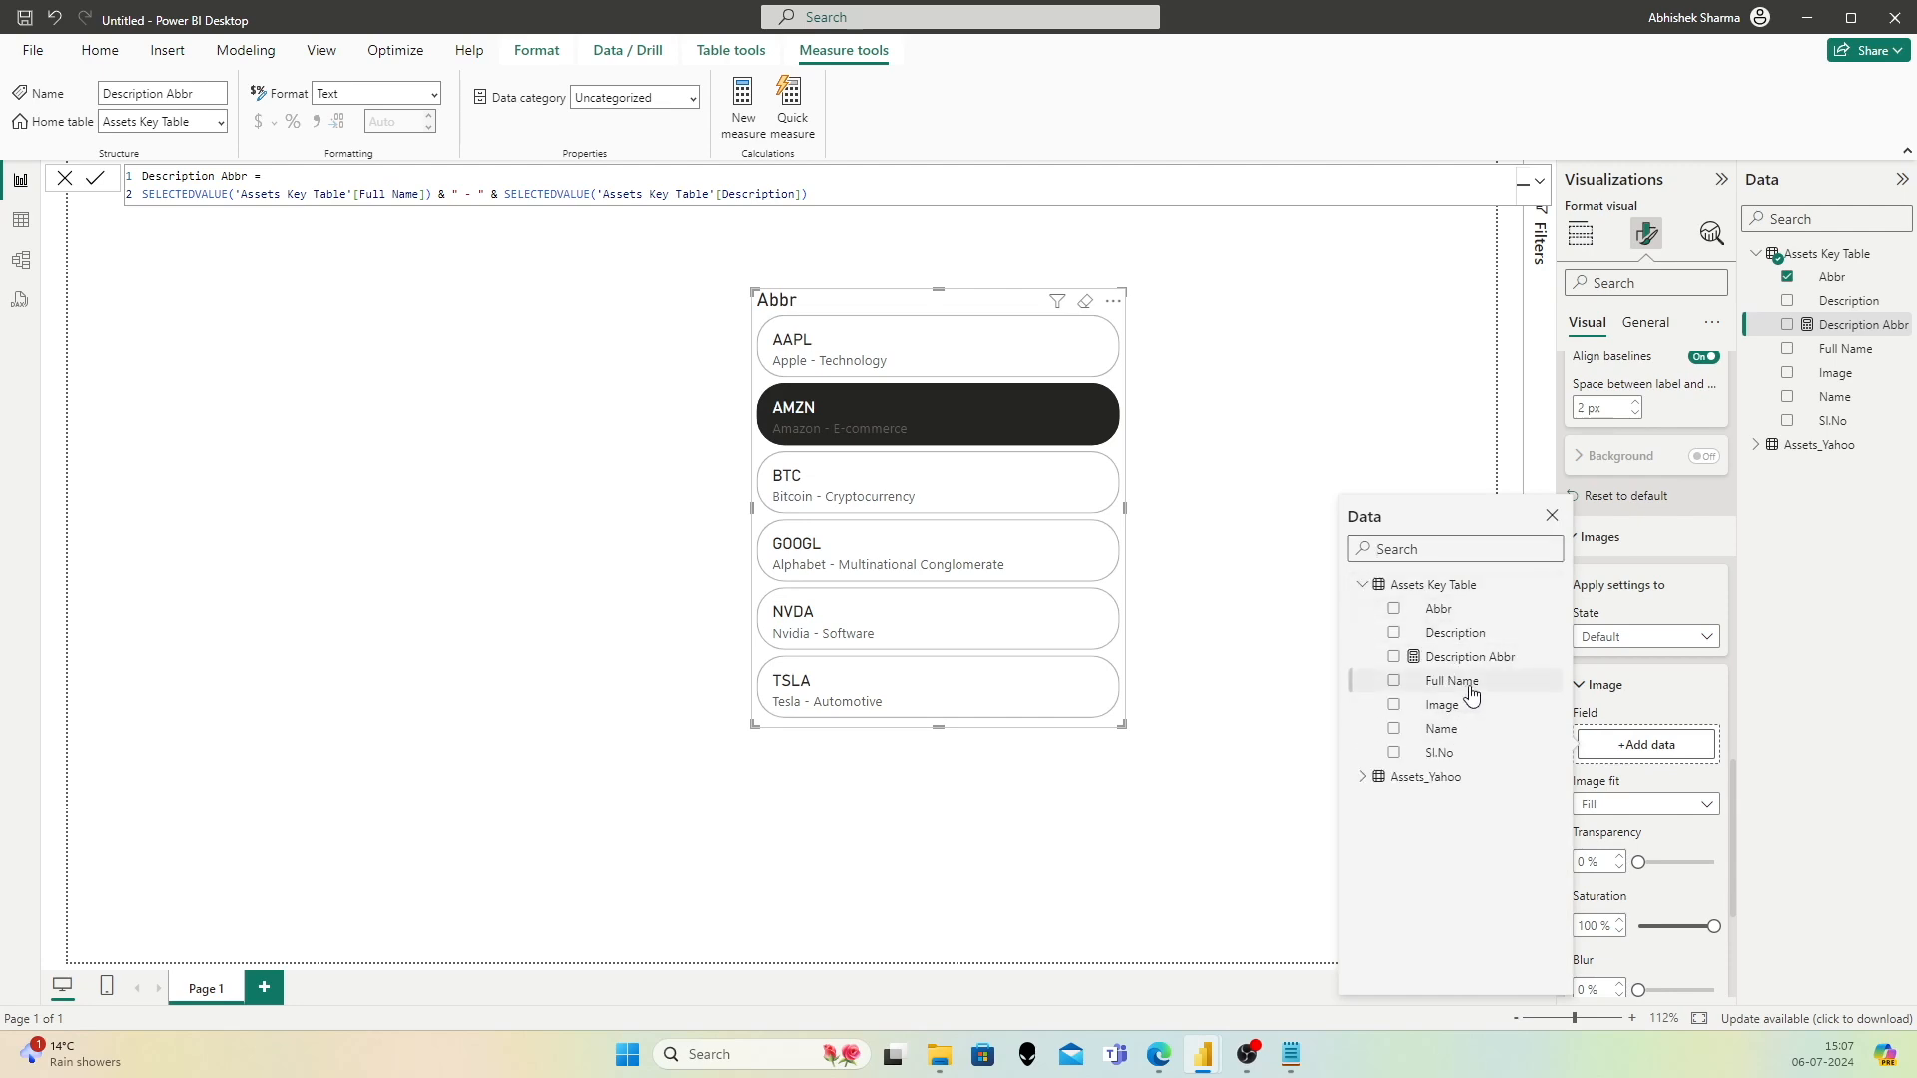
click(1440, 706)
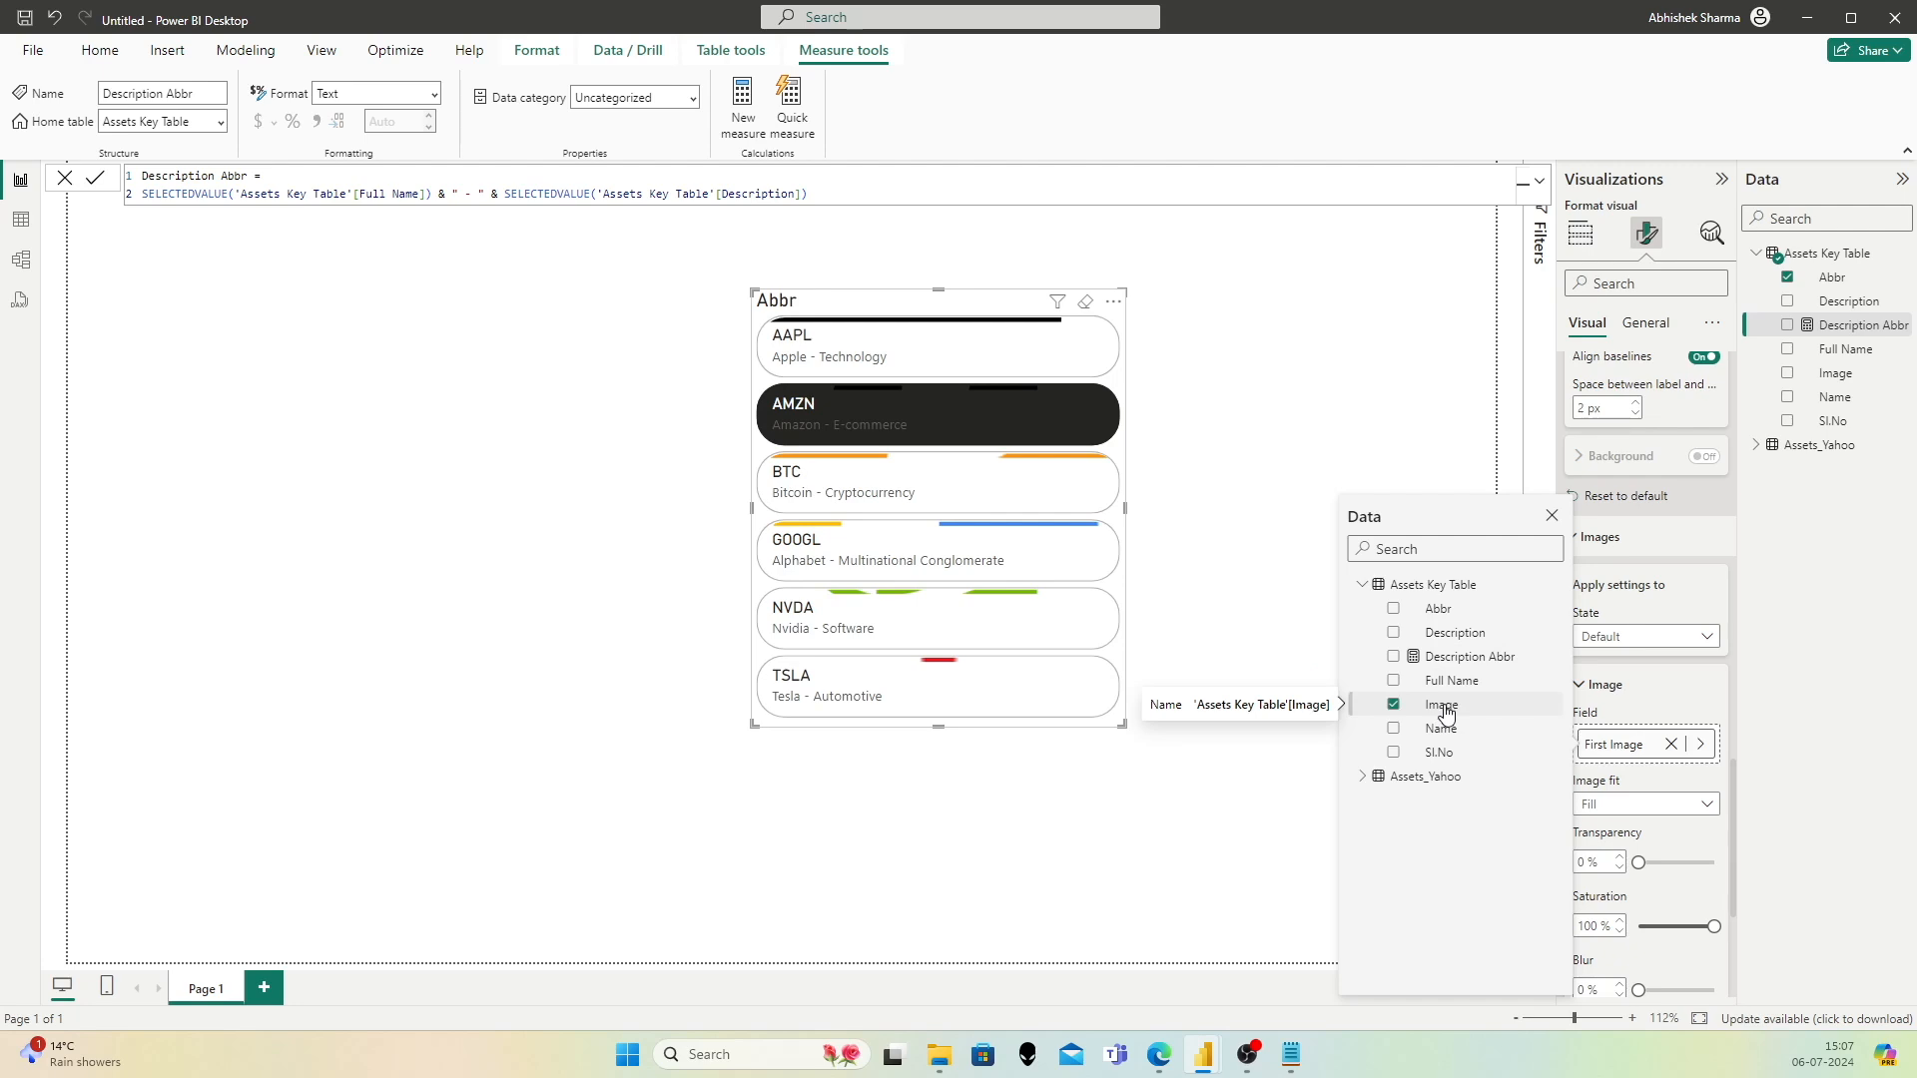
click(1670, 687)
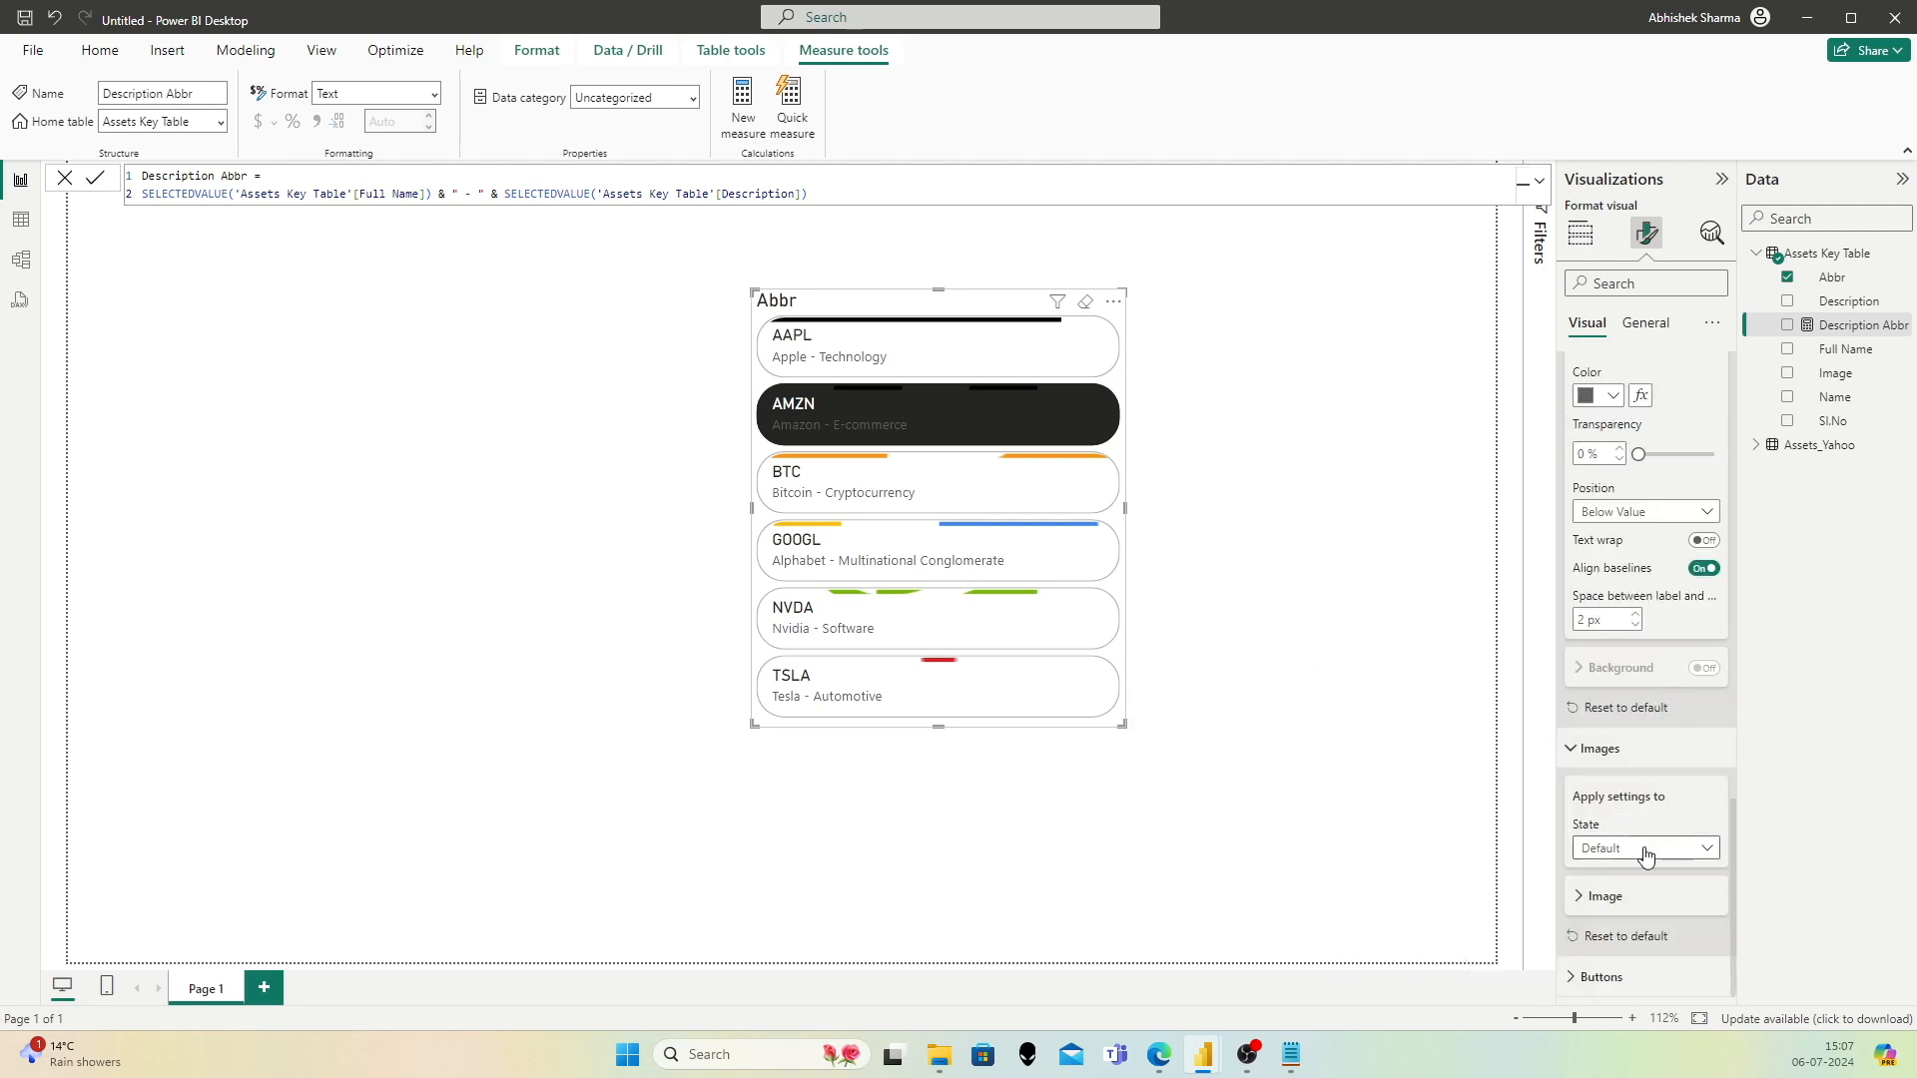
click(1649, 884)
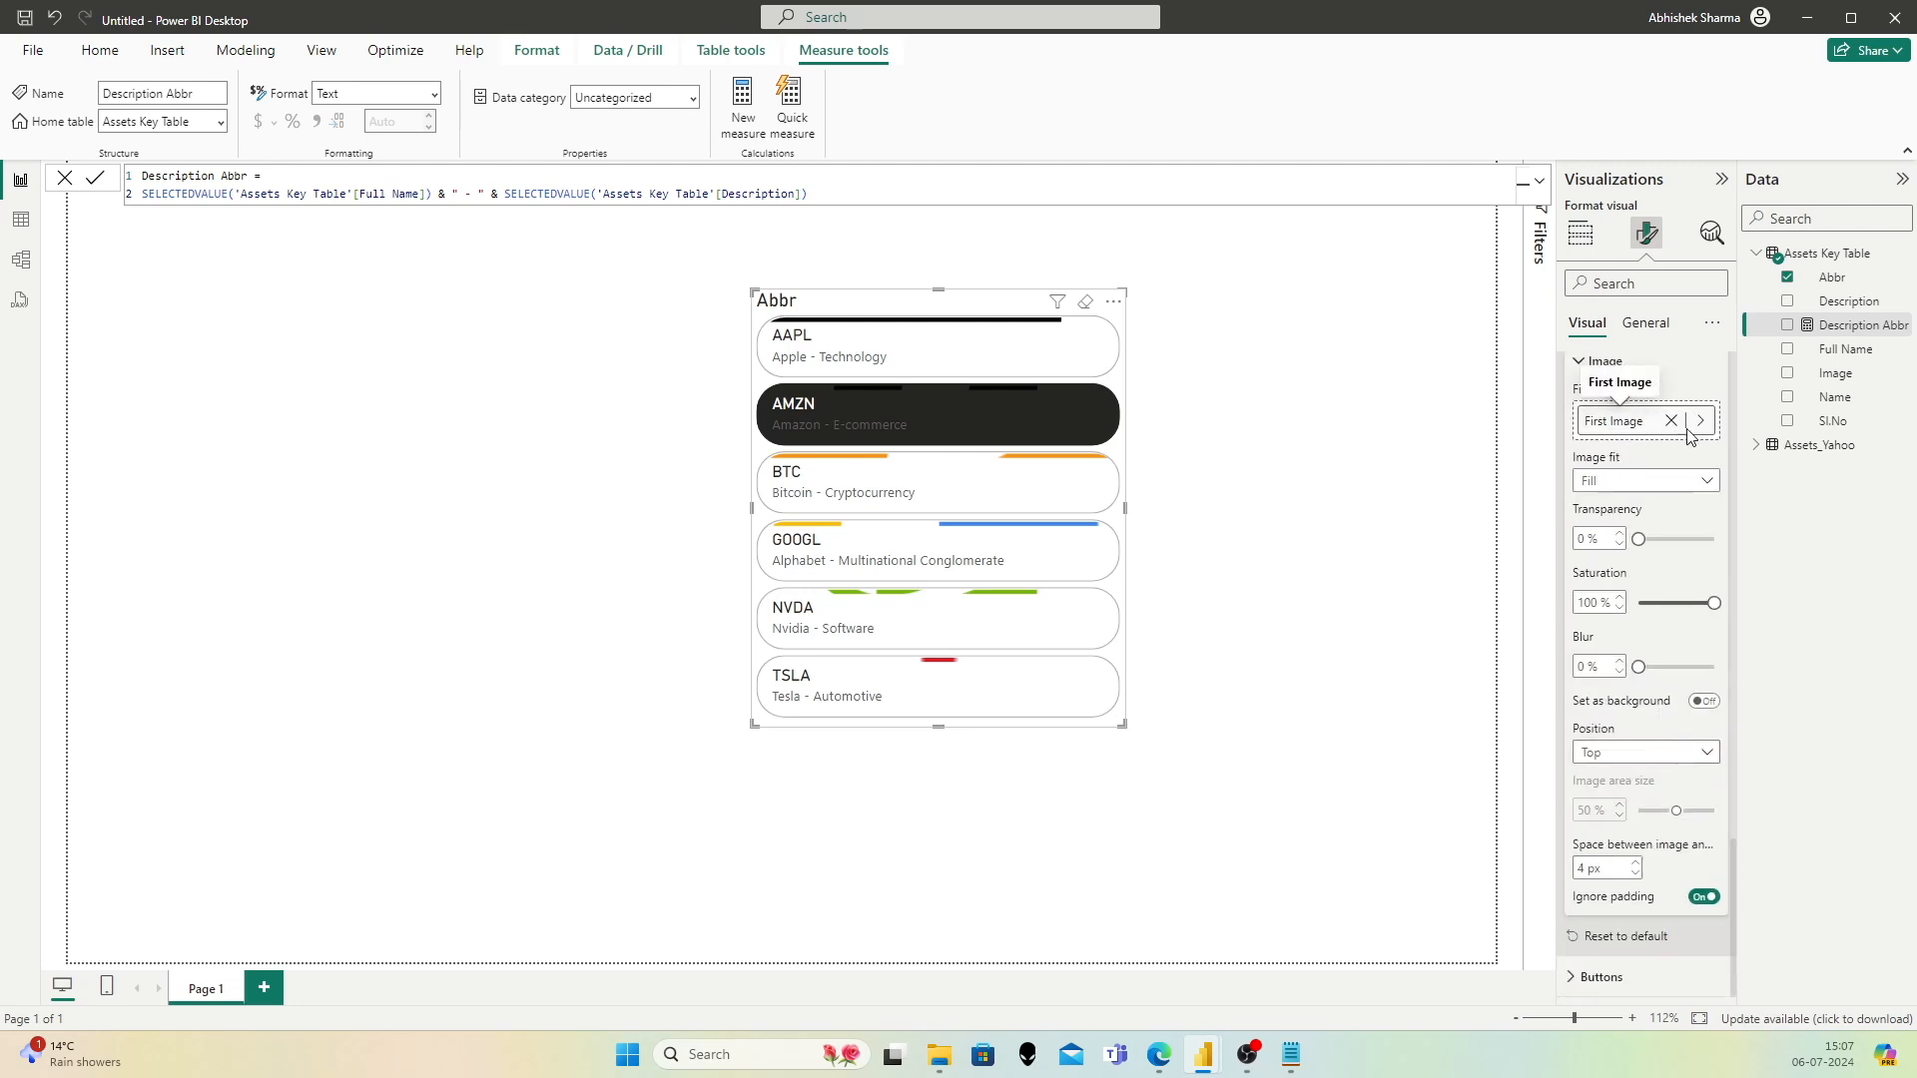
Step: Try the Fit image option, settle on Normal, and set the button images' position to Left
click(1646, 481)
click(1625, 525)
click(1637, 481)
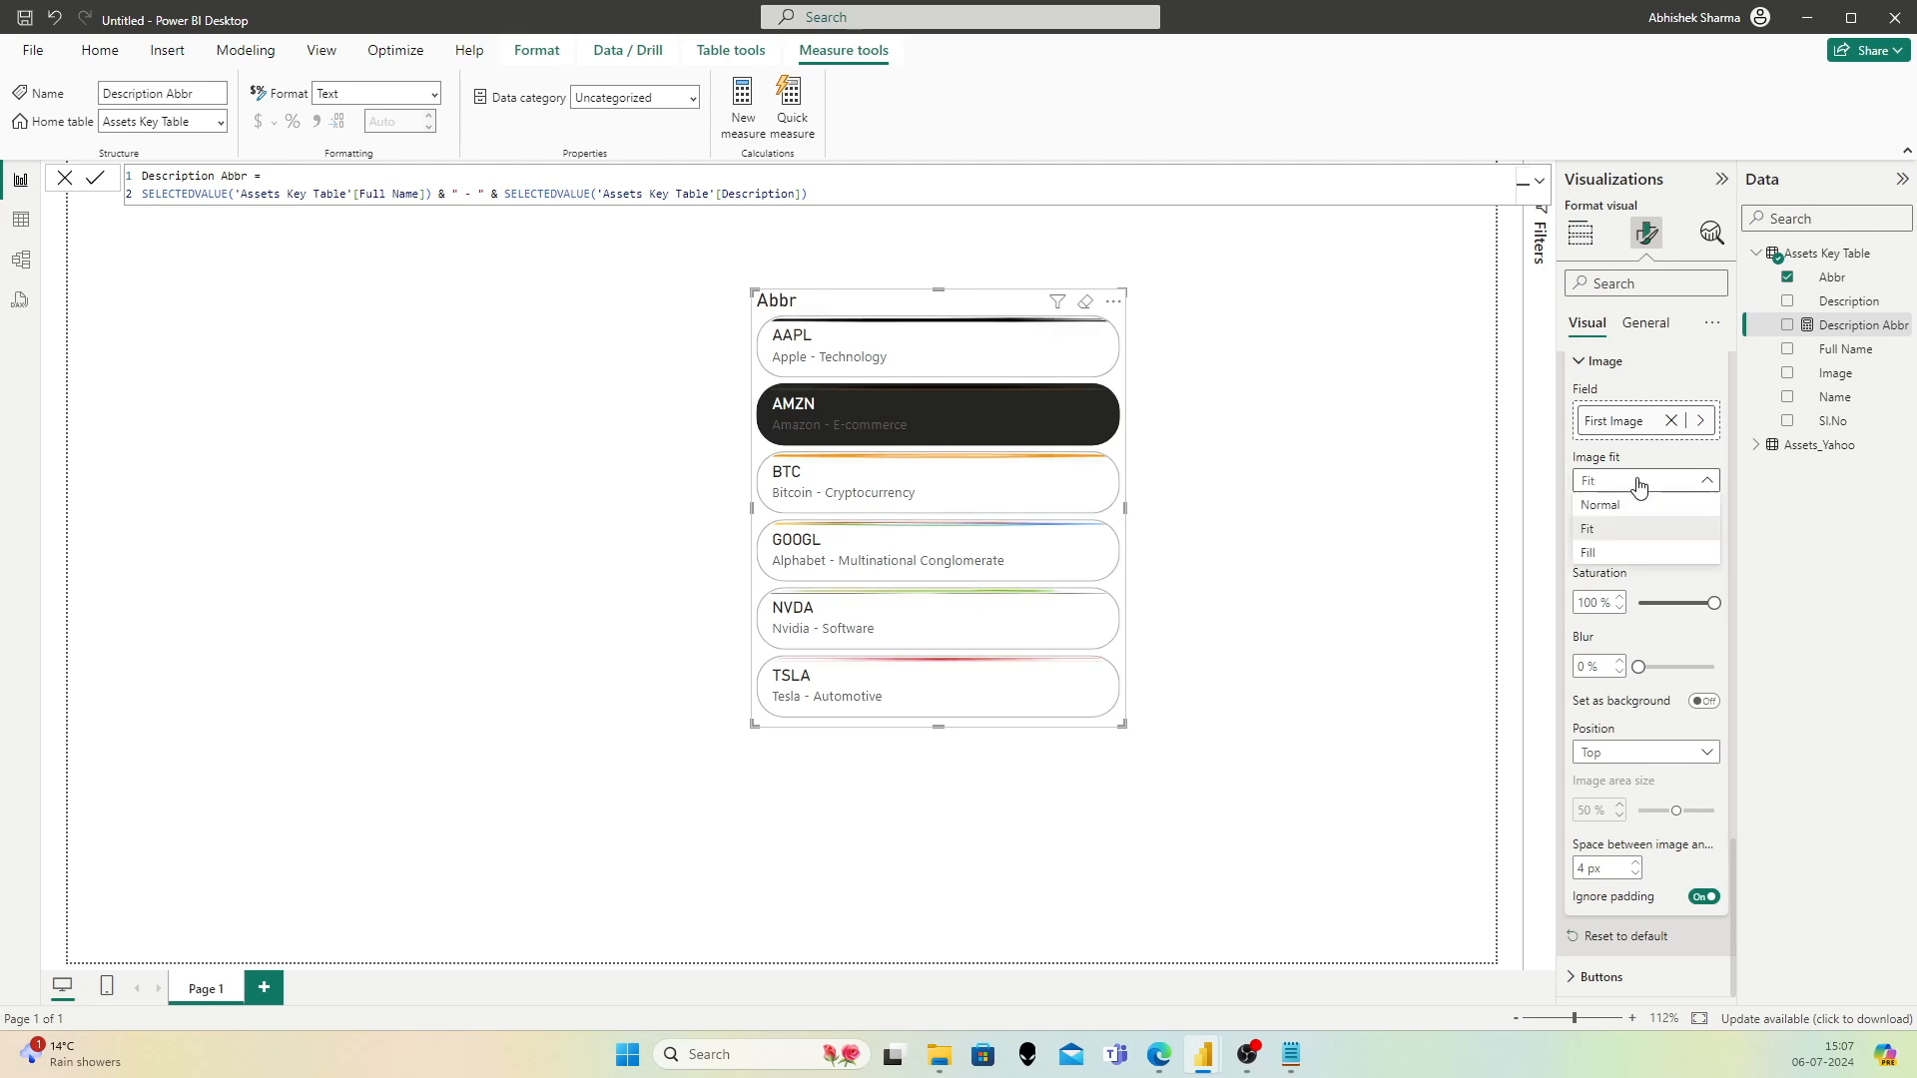
click(1632, 505)
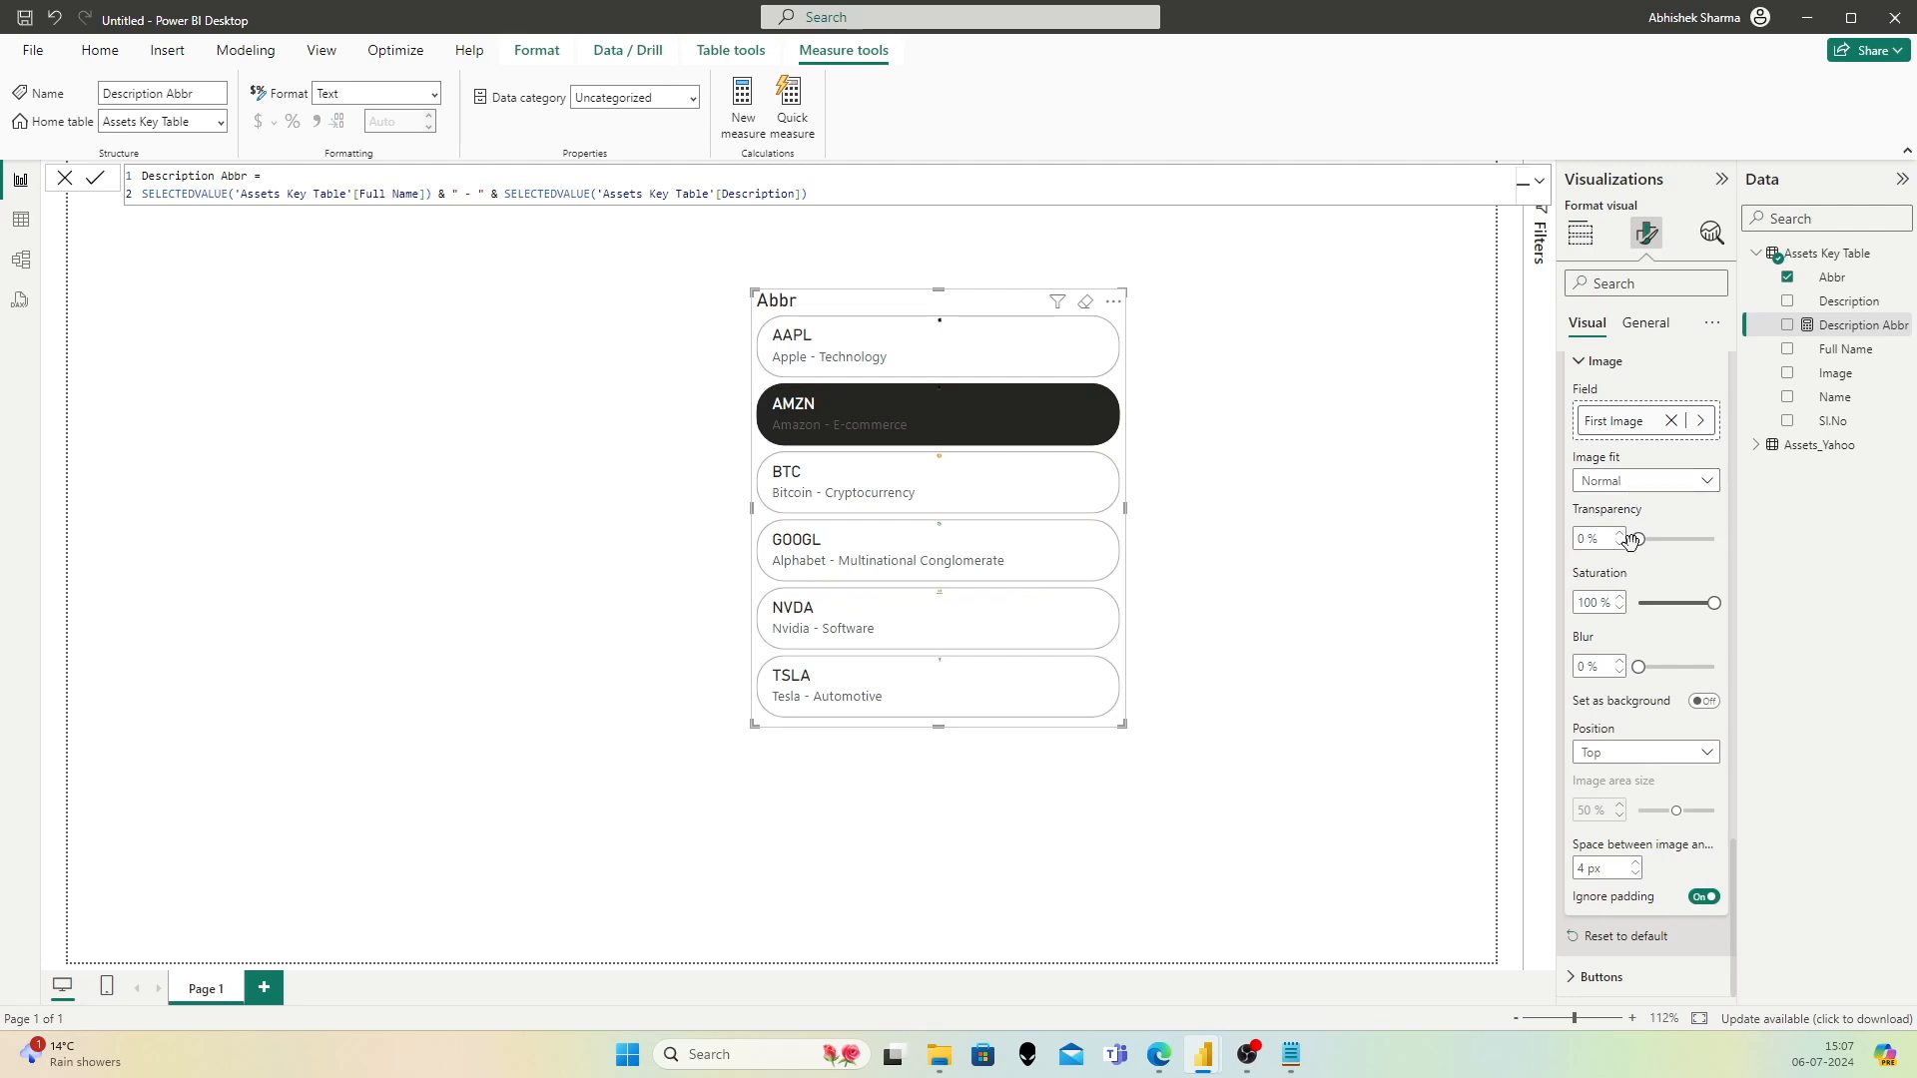
click(1637, 754)
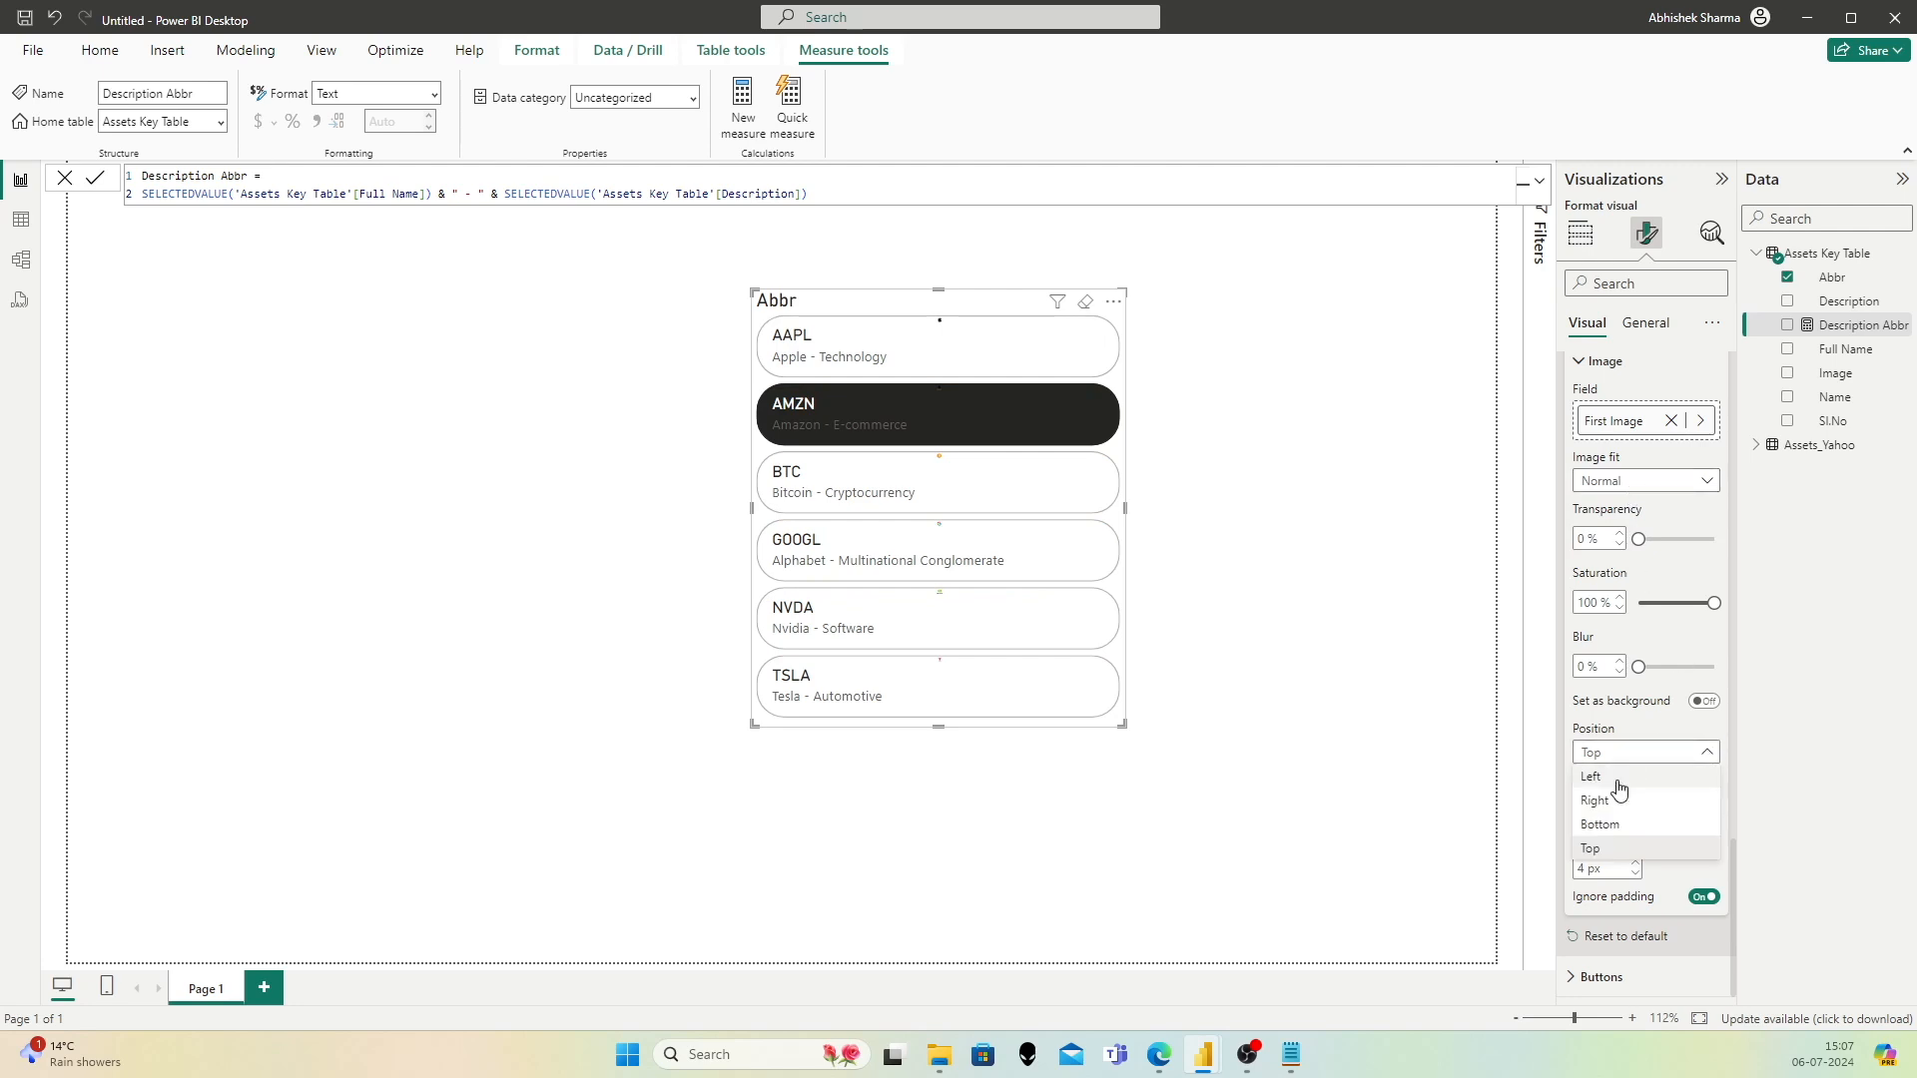
click(1617, 778)
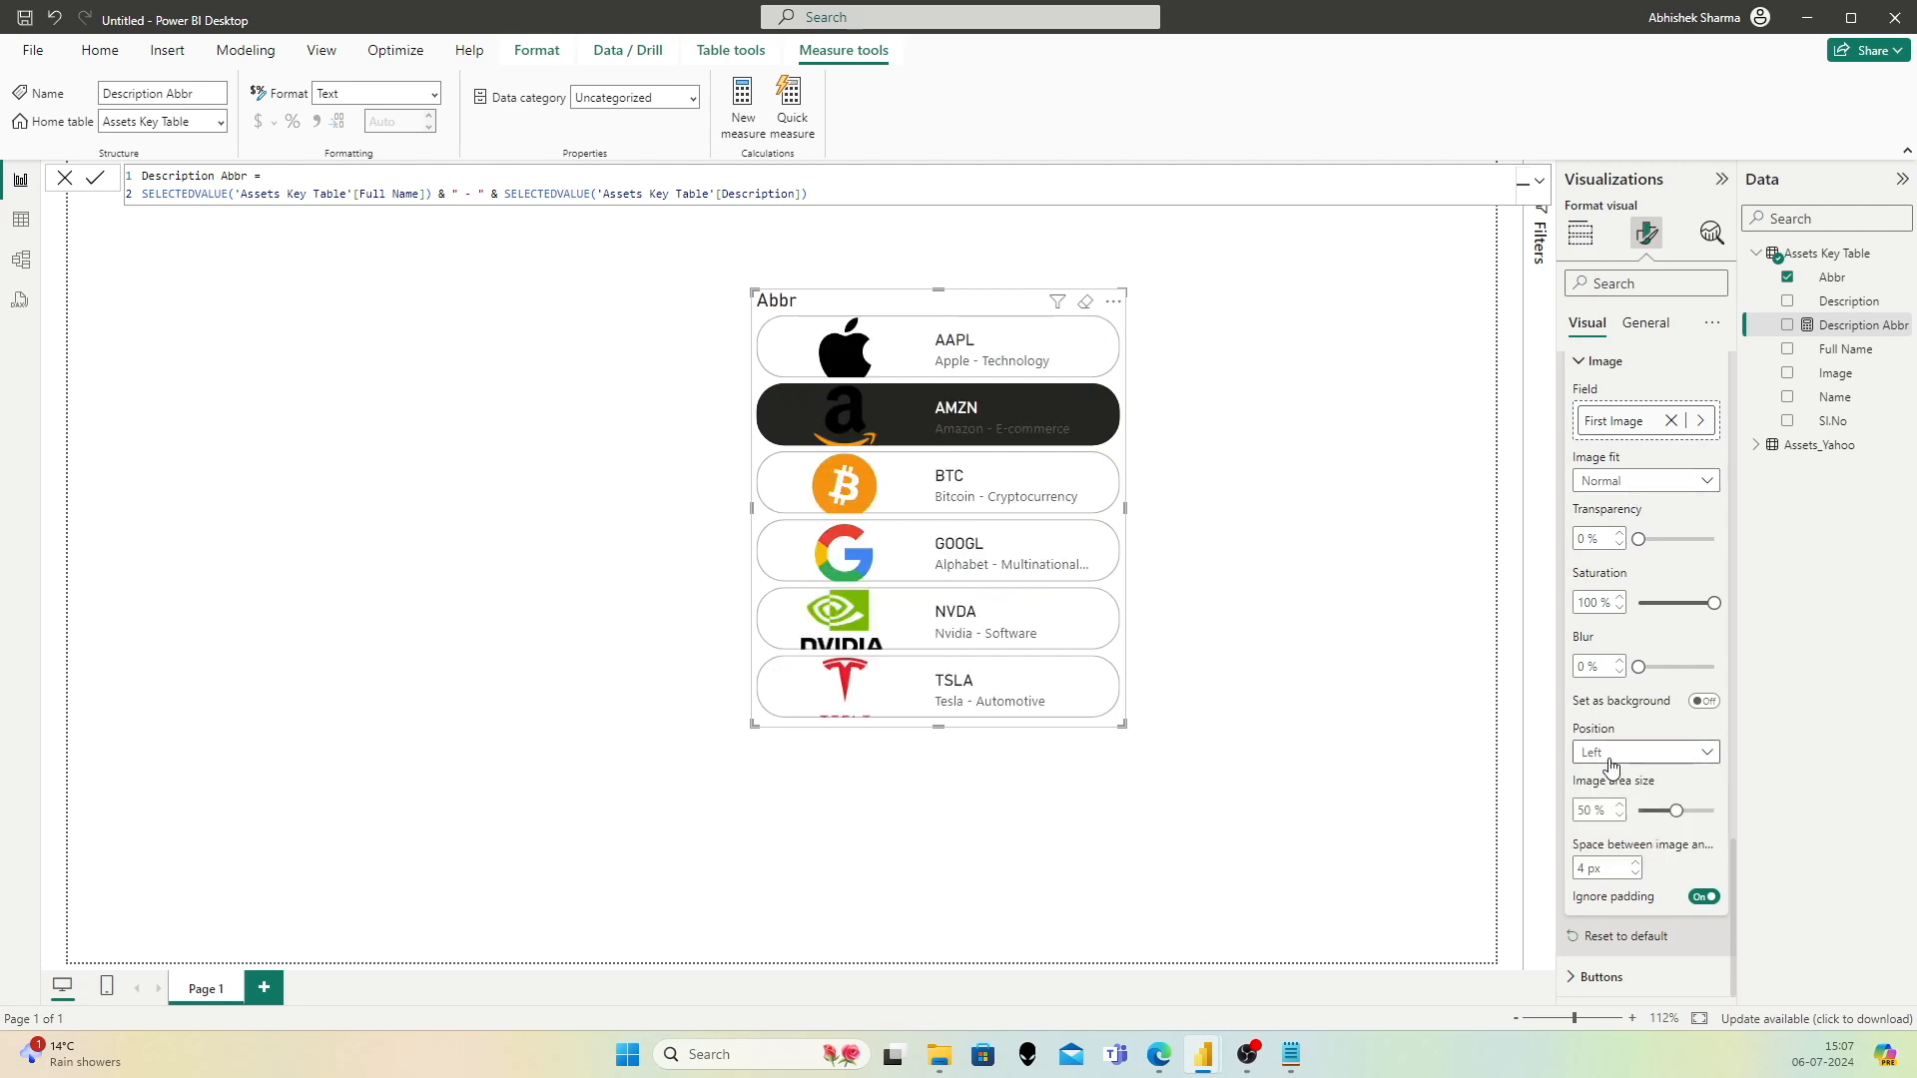
Step: Reduce the image area size of the slicer buttons to 10 %
drag(1679, 809, 1649, 811)
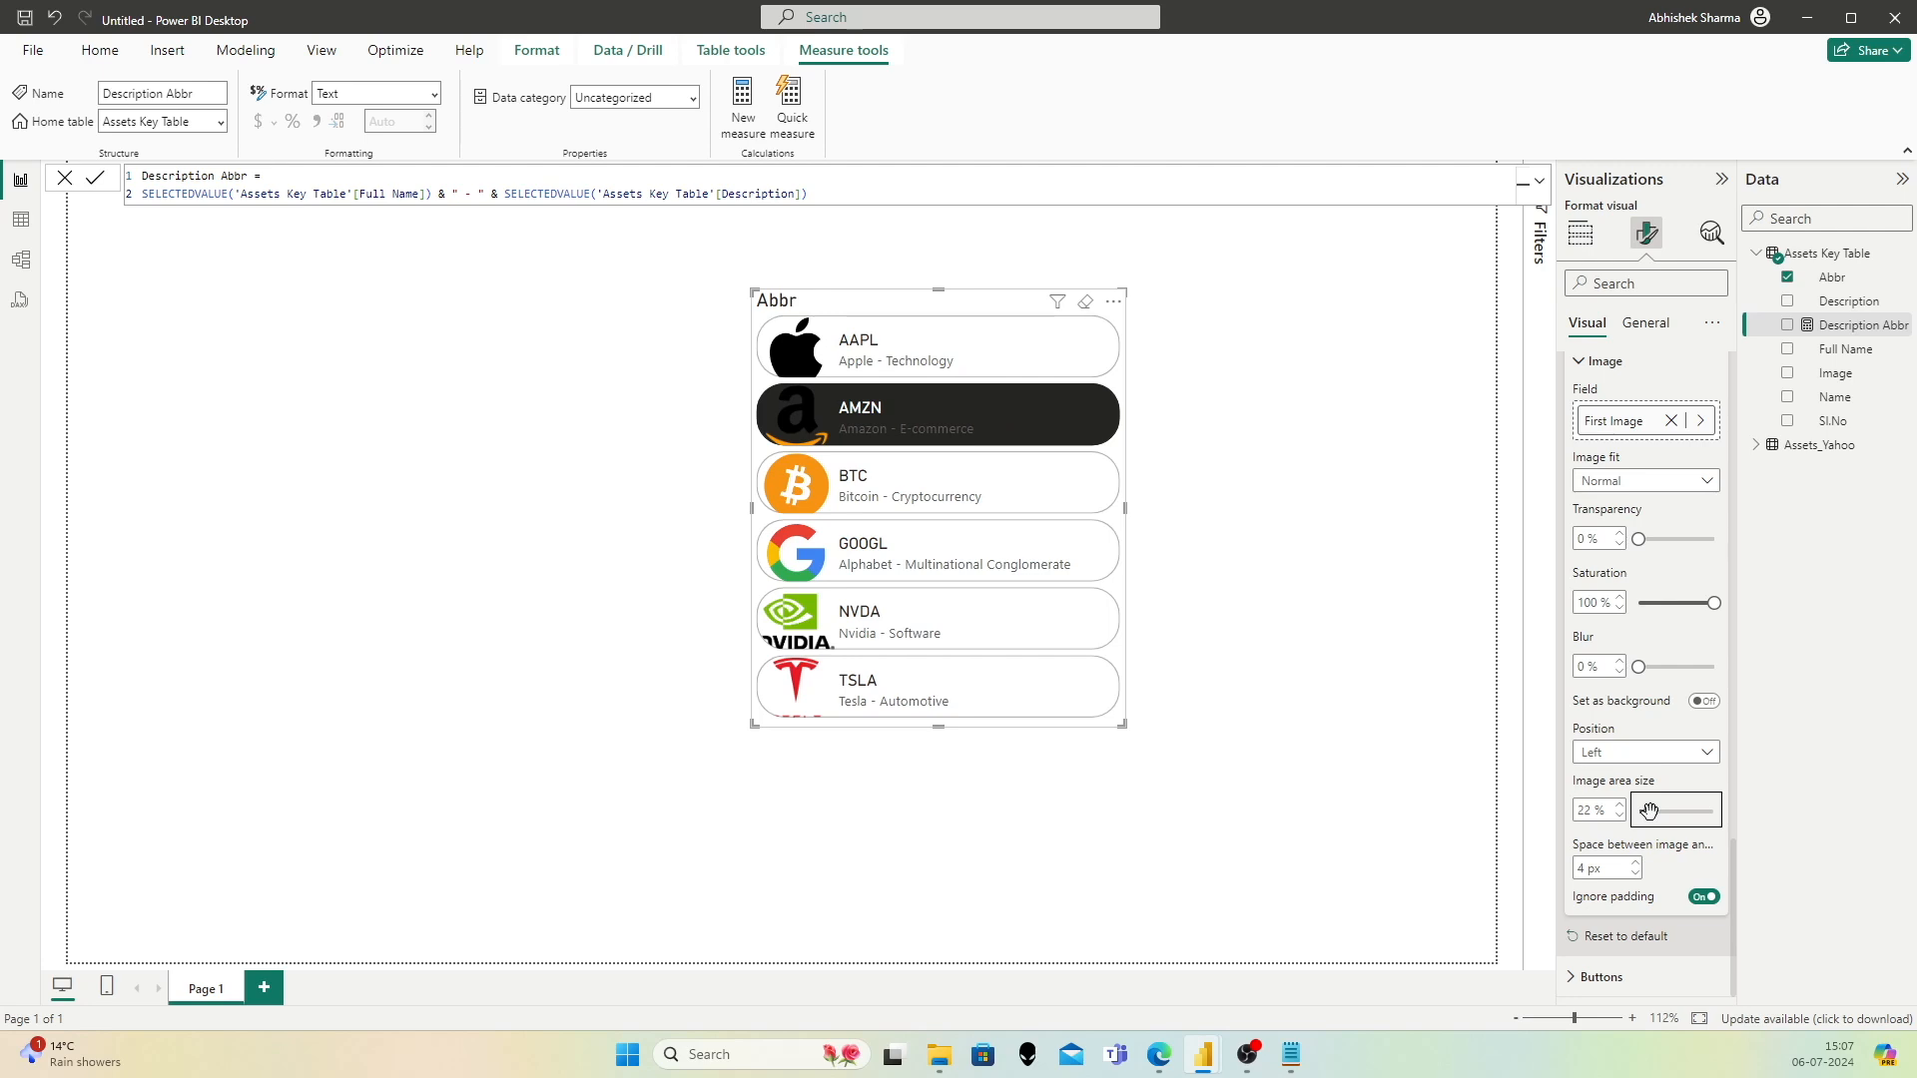
drag(1649, 810, 1644, 810)
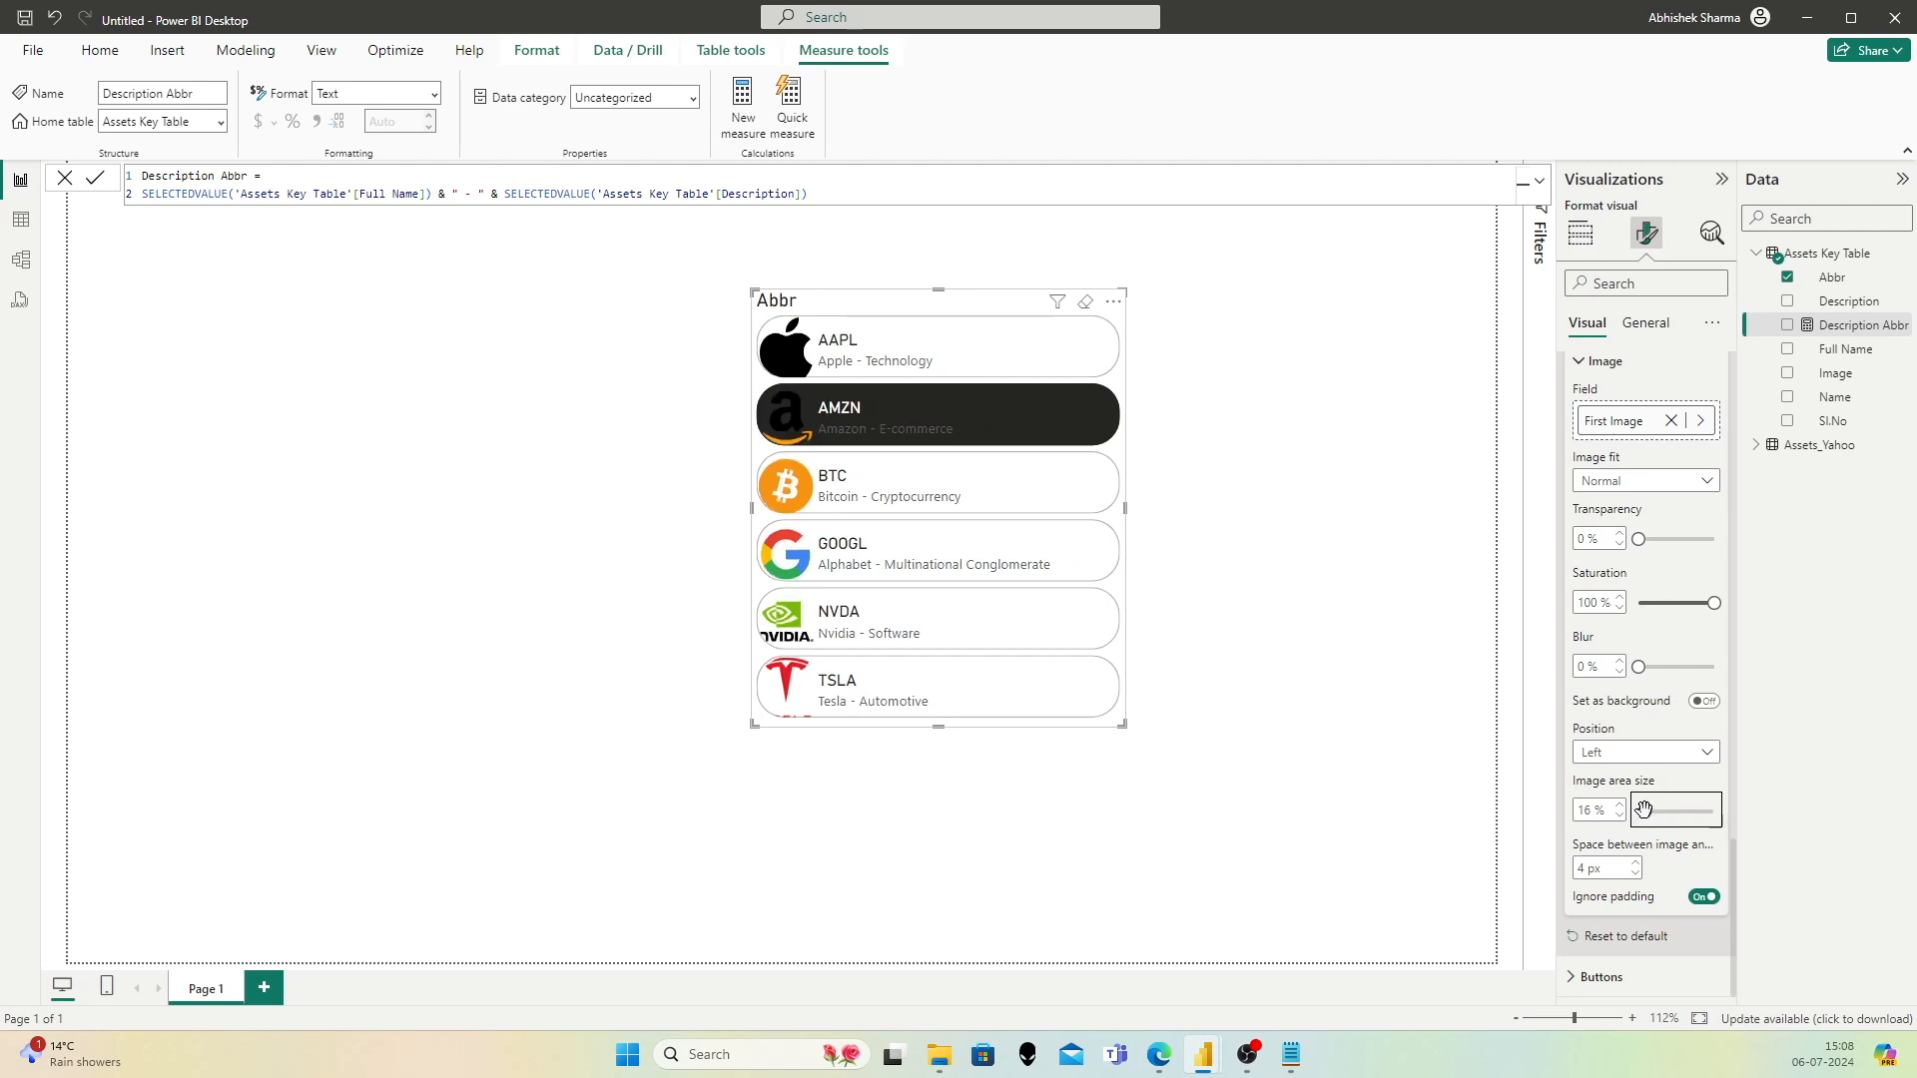
click(1619, 815)
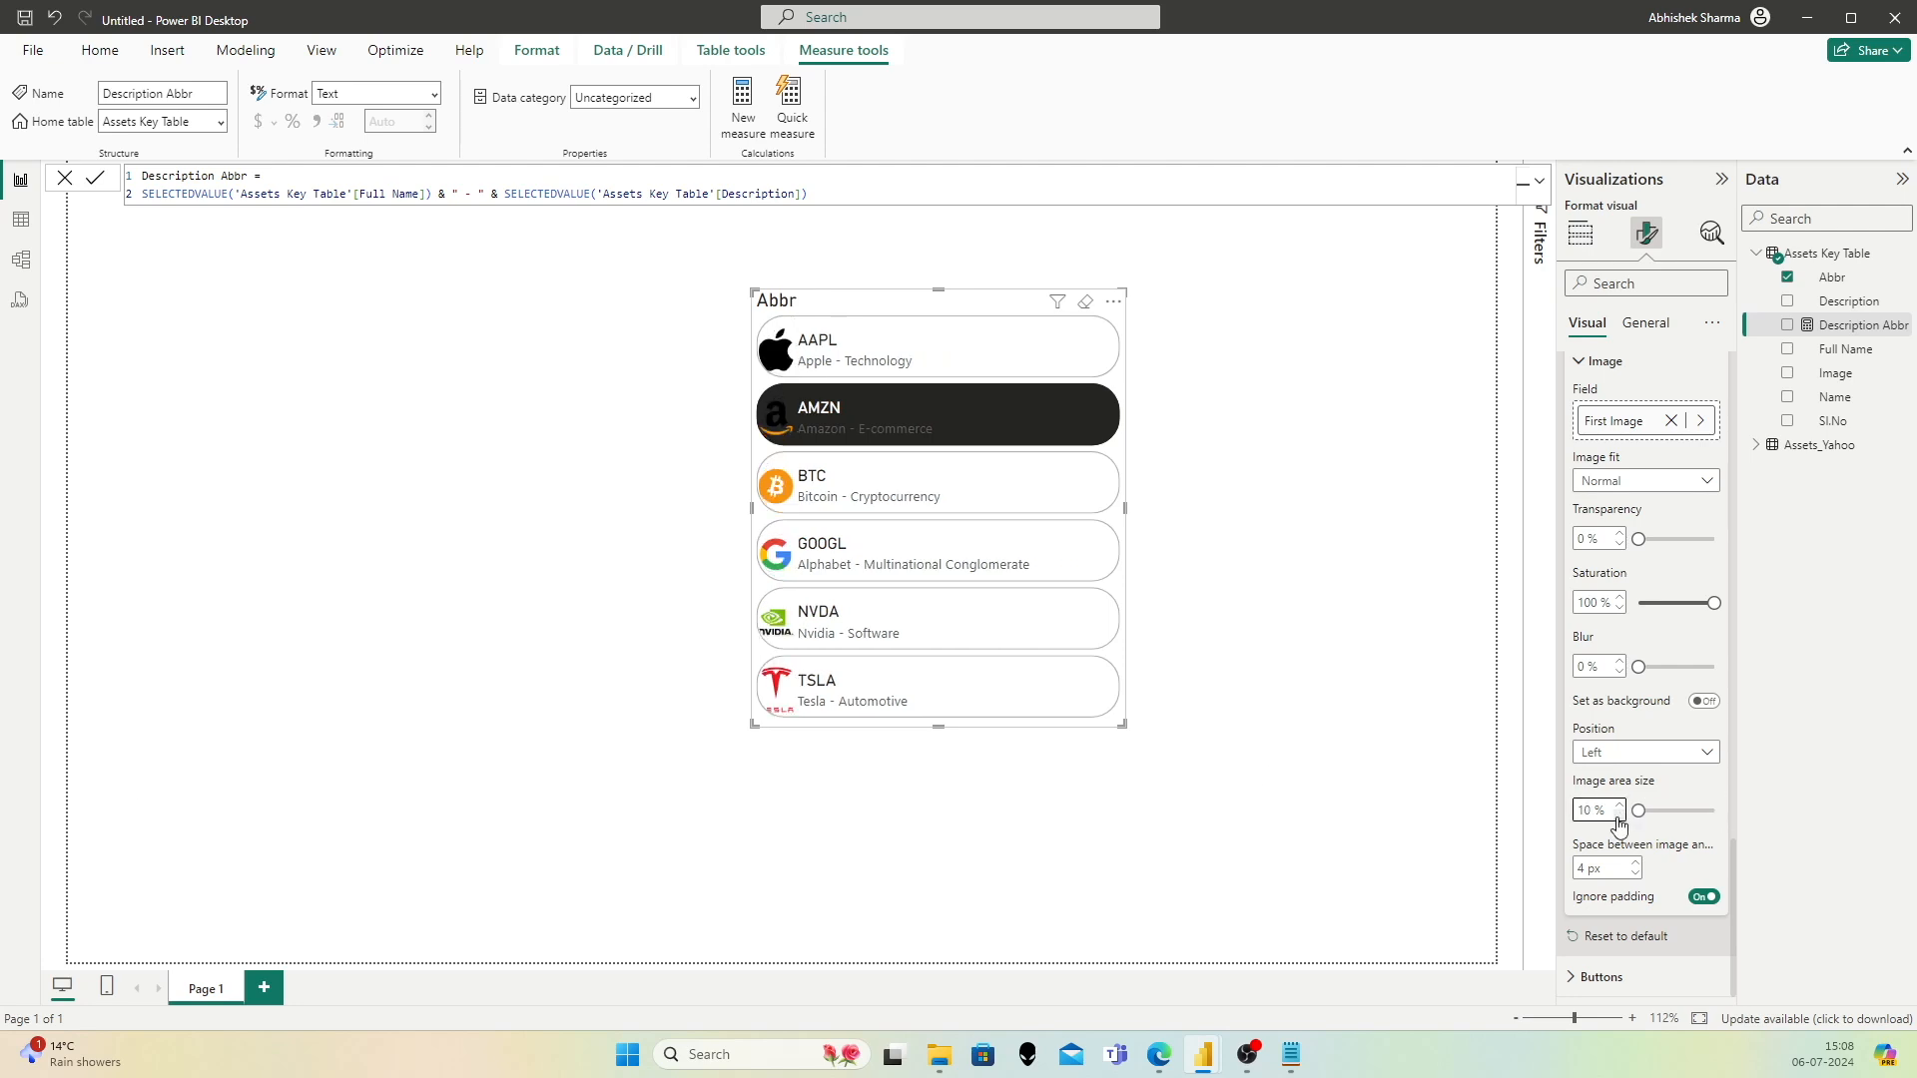
Step: Set the space between the image and the text to 10 px and turn off Ignore padding
click(1635, 863)
click(1635, 863)
click(1635, 863)
click(1635, 863)
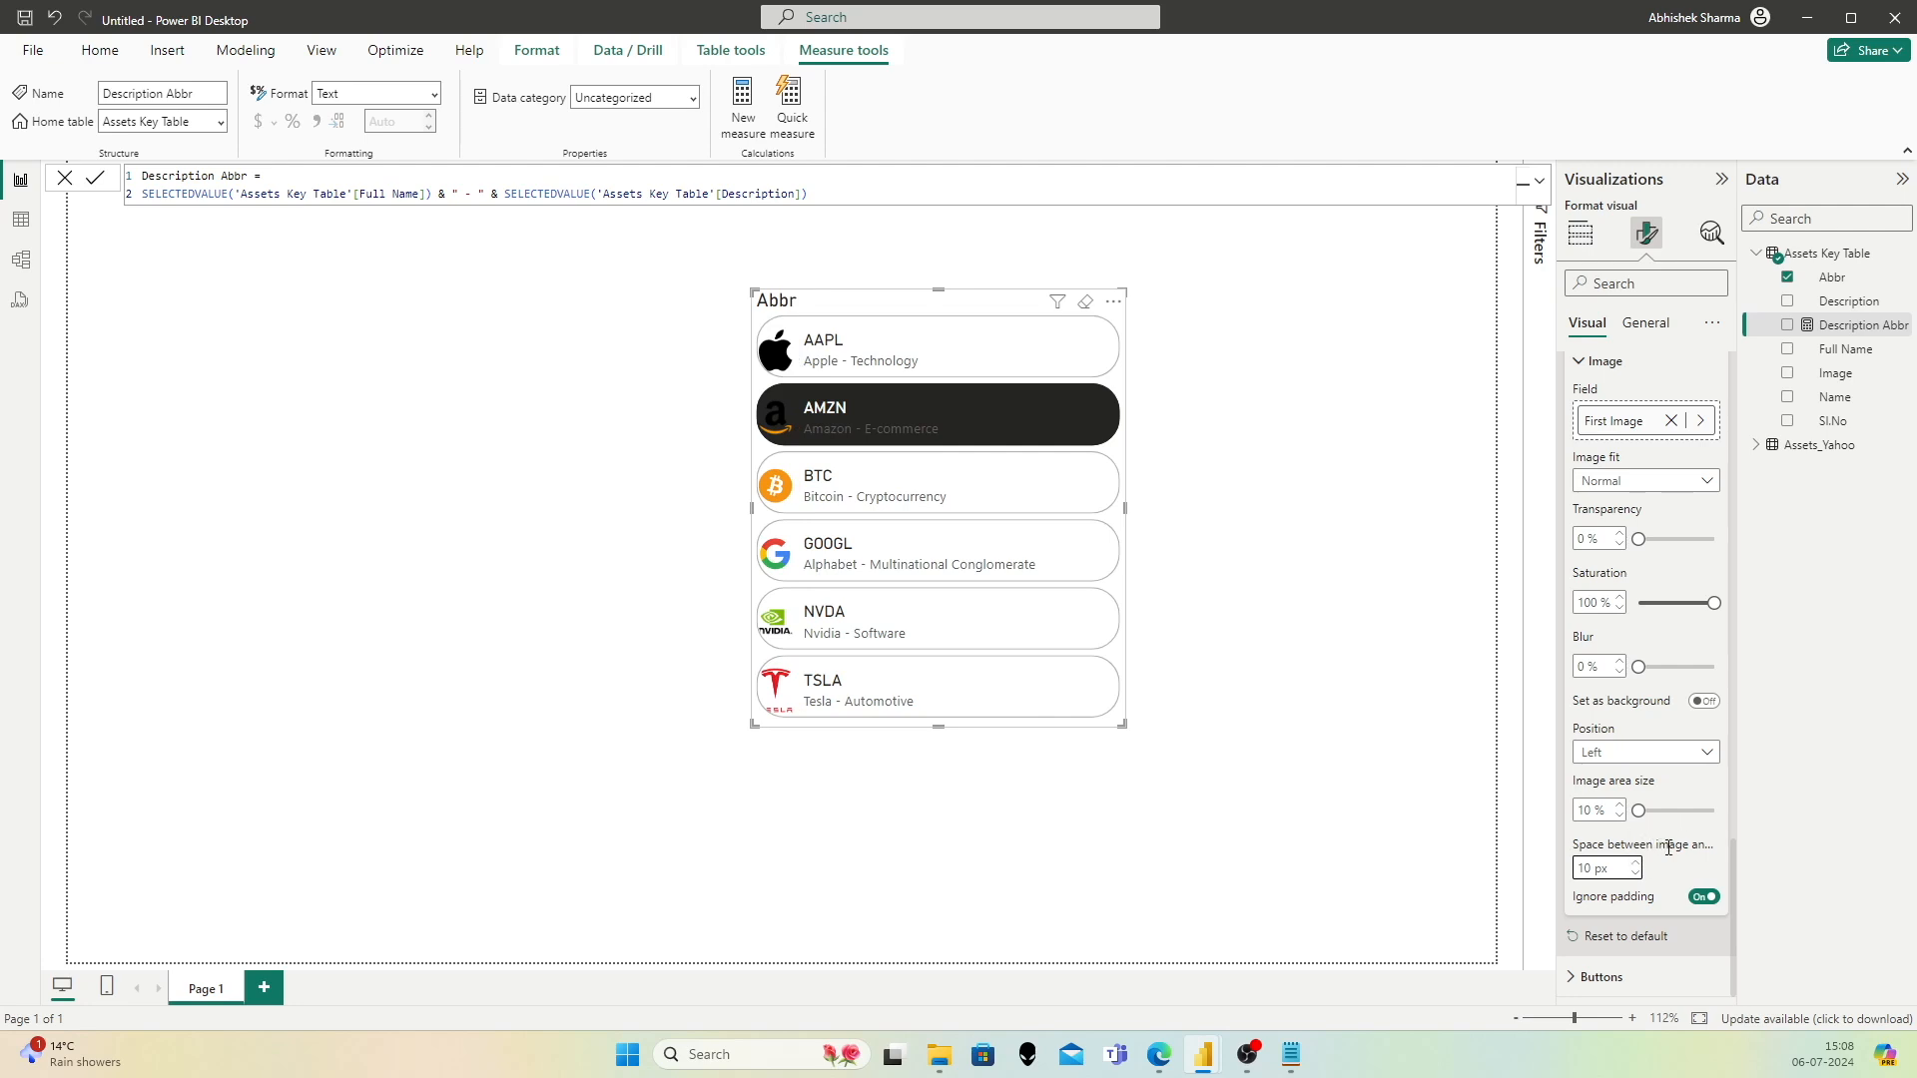
click(1704, 896)
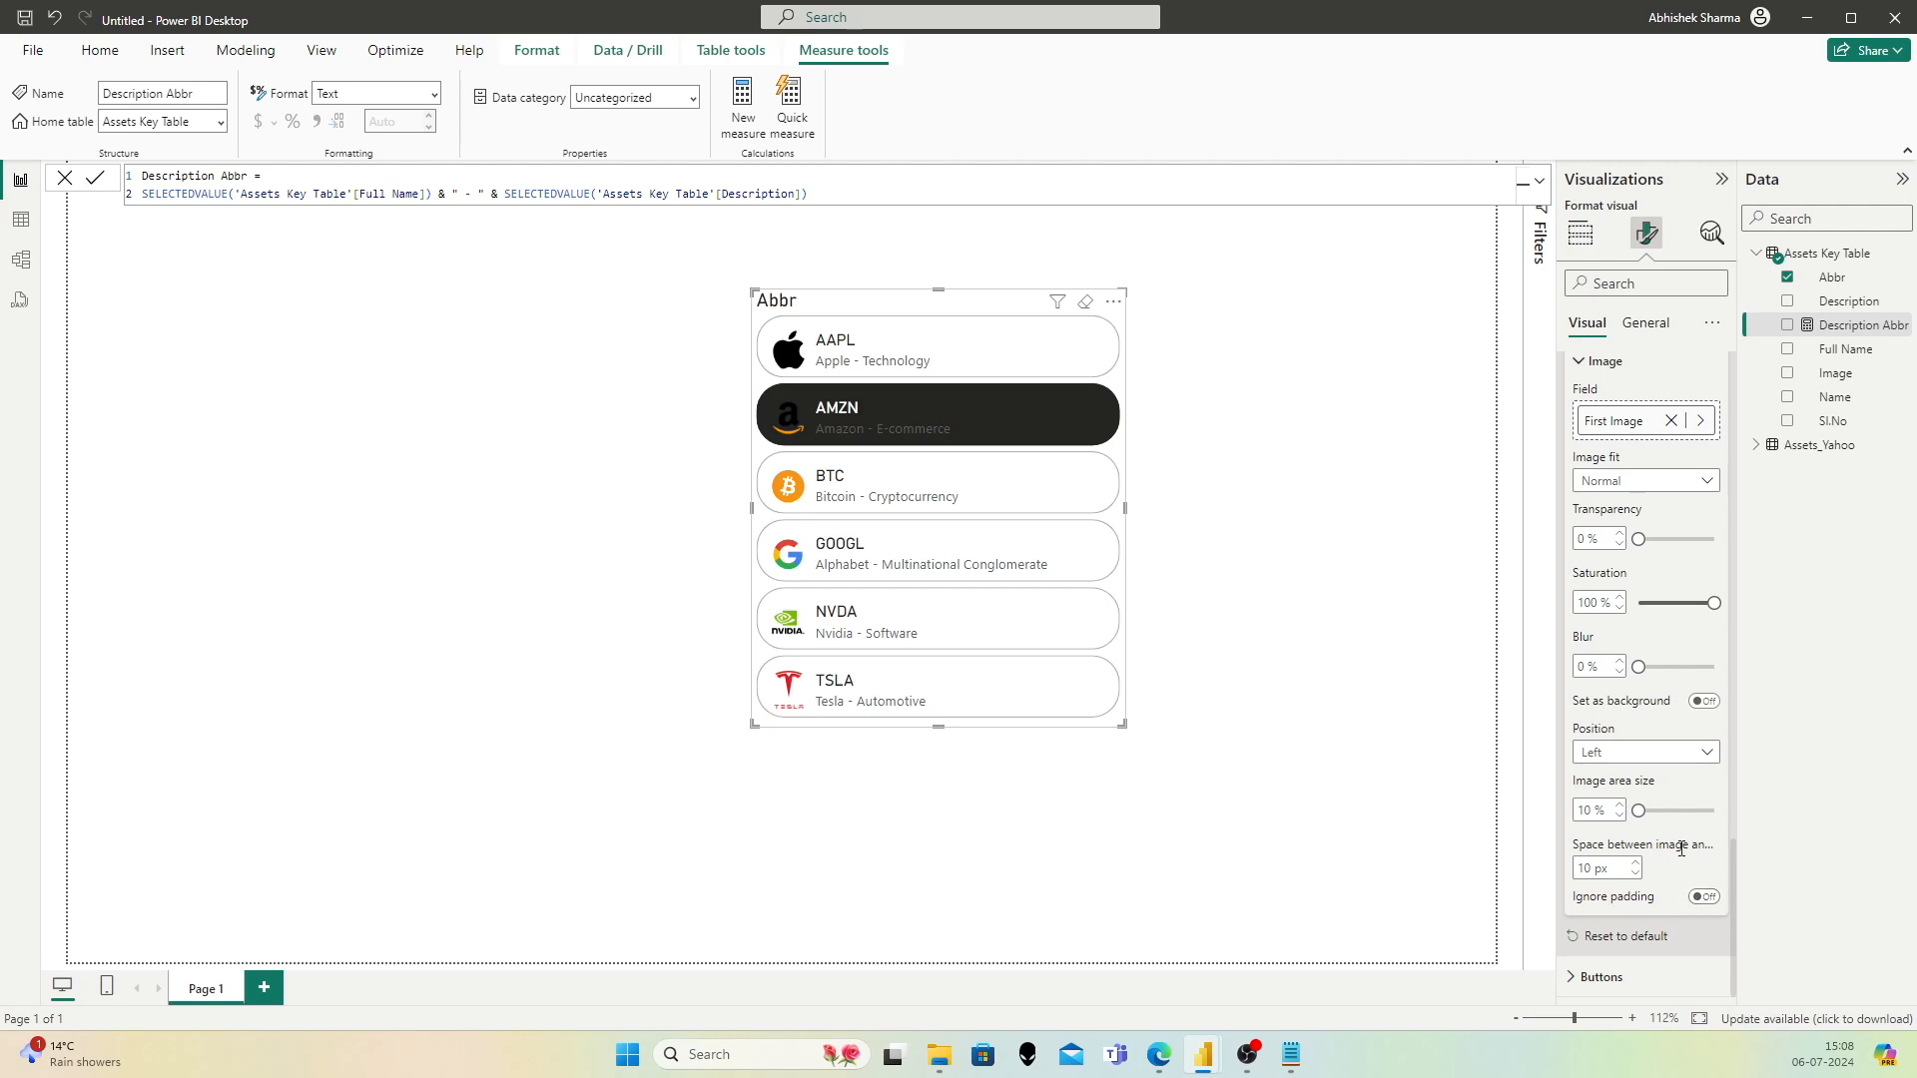
Step: Test the image slicer by selecting the AAPL, BTC, GOOGL, NVDA and TSLA buttons in turn
click(911, 344)
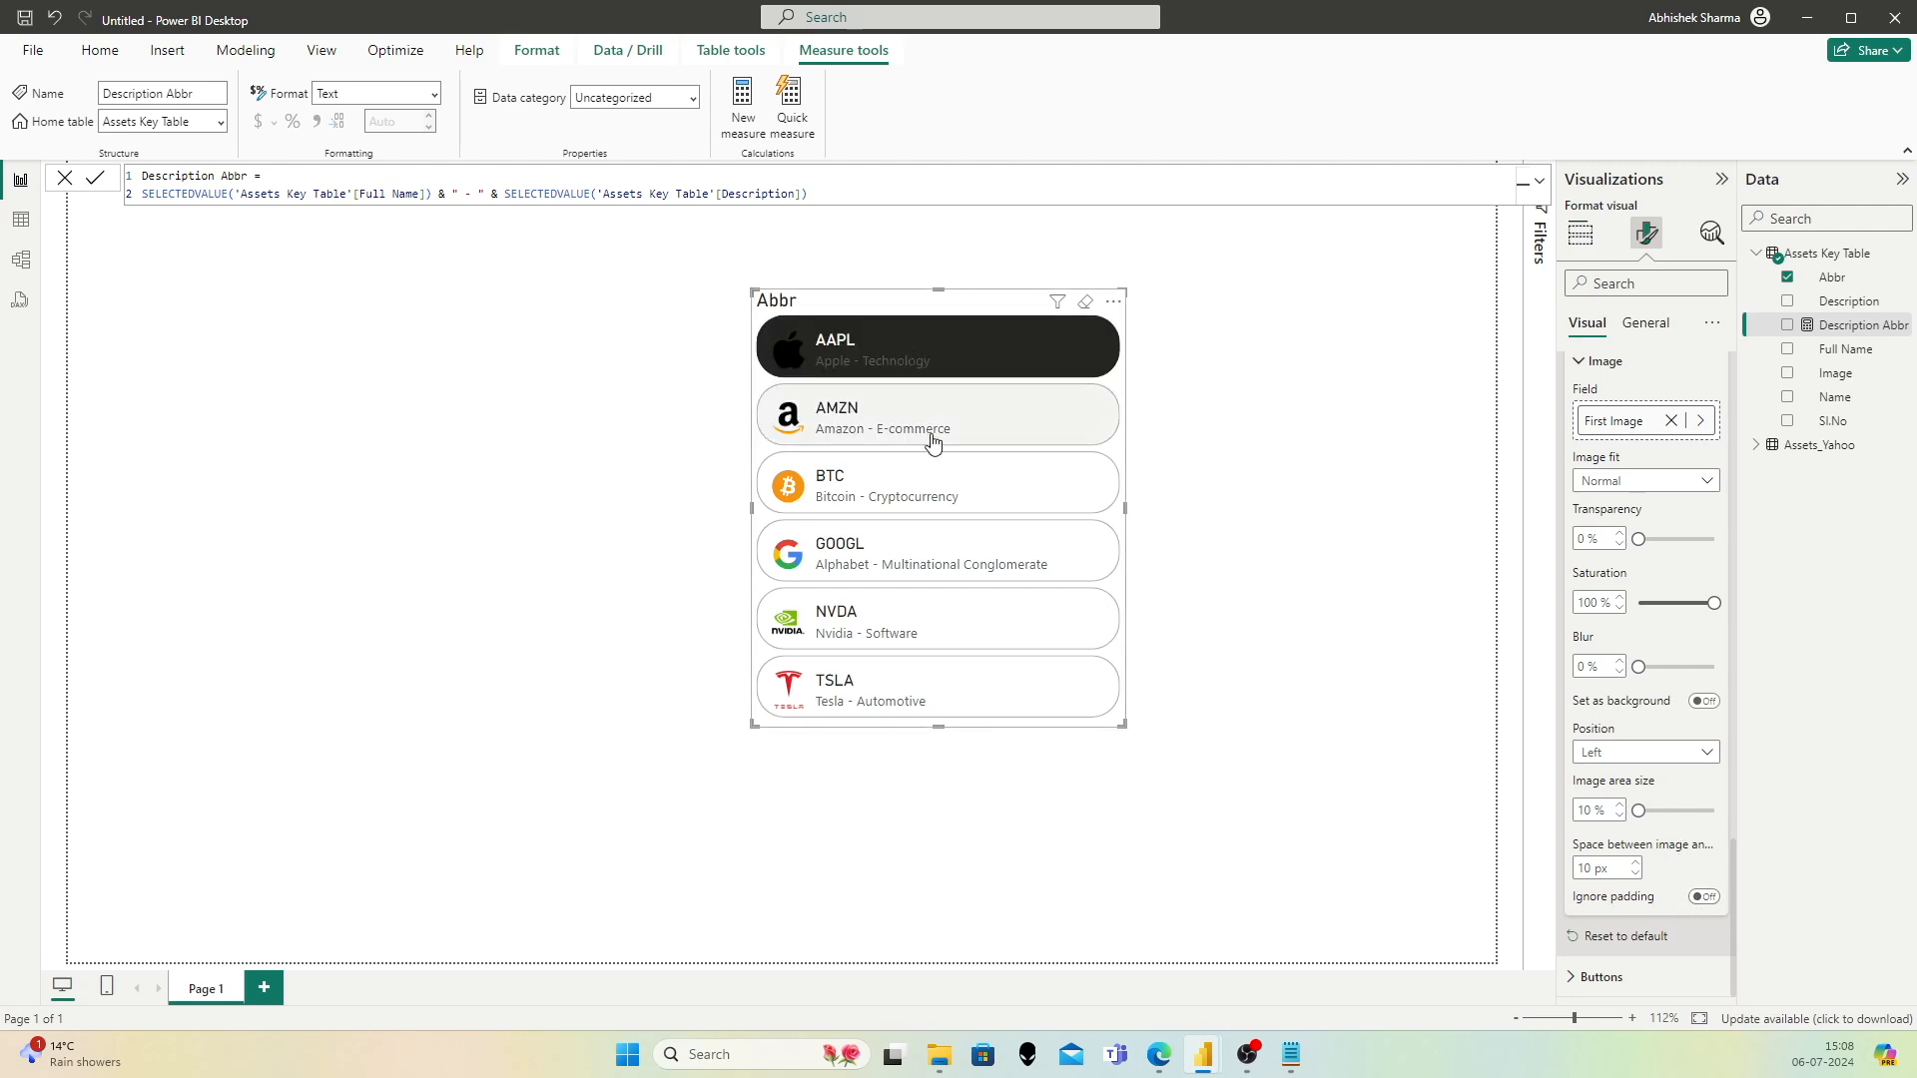
click(919, 483)
click(908, 555)
click(901, 626)
click(911, 675)
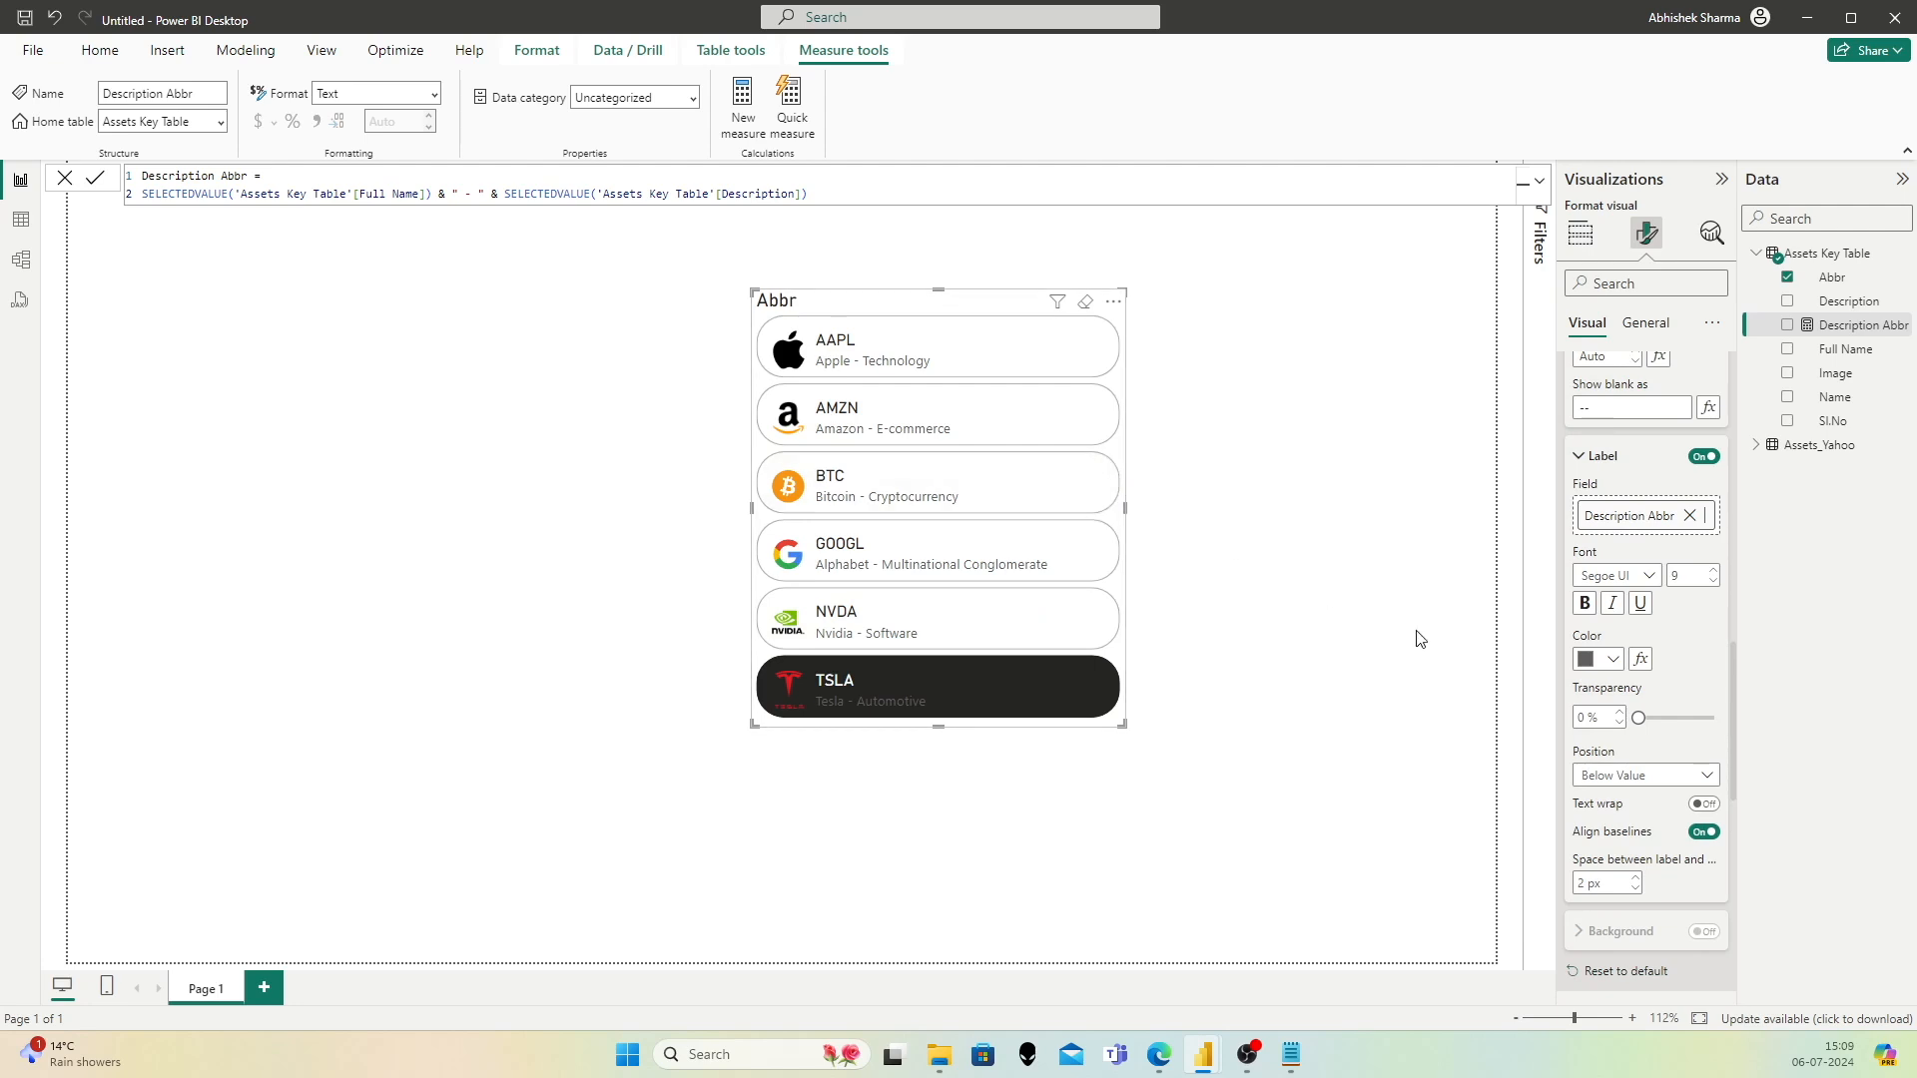
Step: Turn off the border of the slicer buttons and open their fill settings
scroll(1694, 637, up, 10)
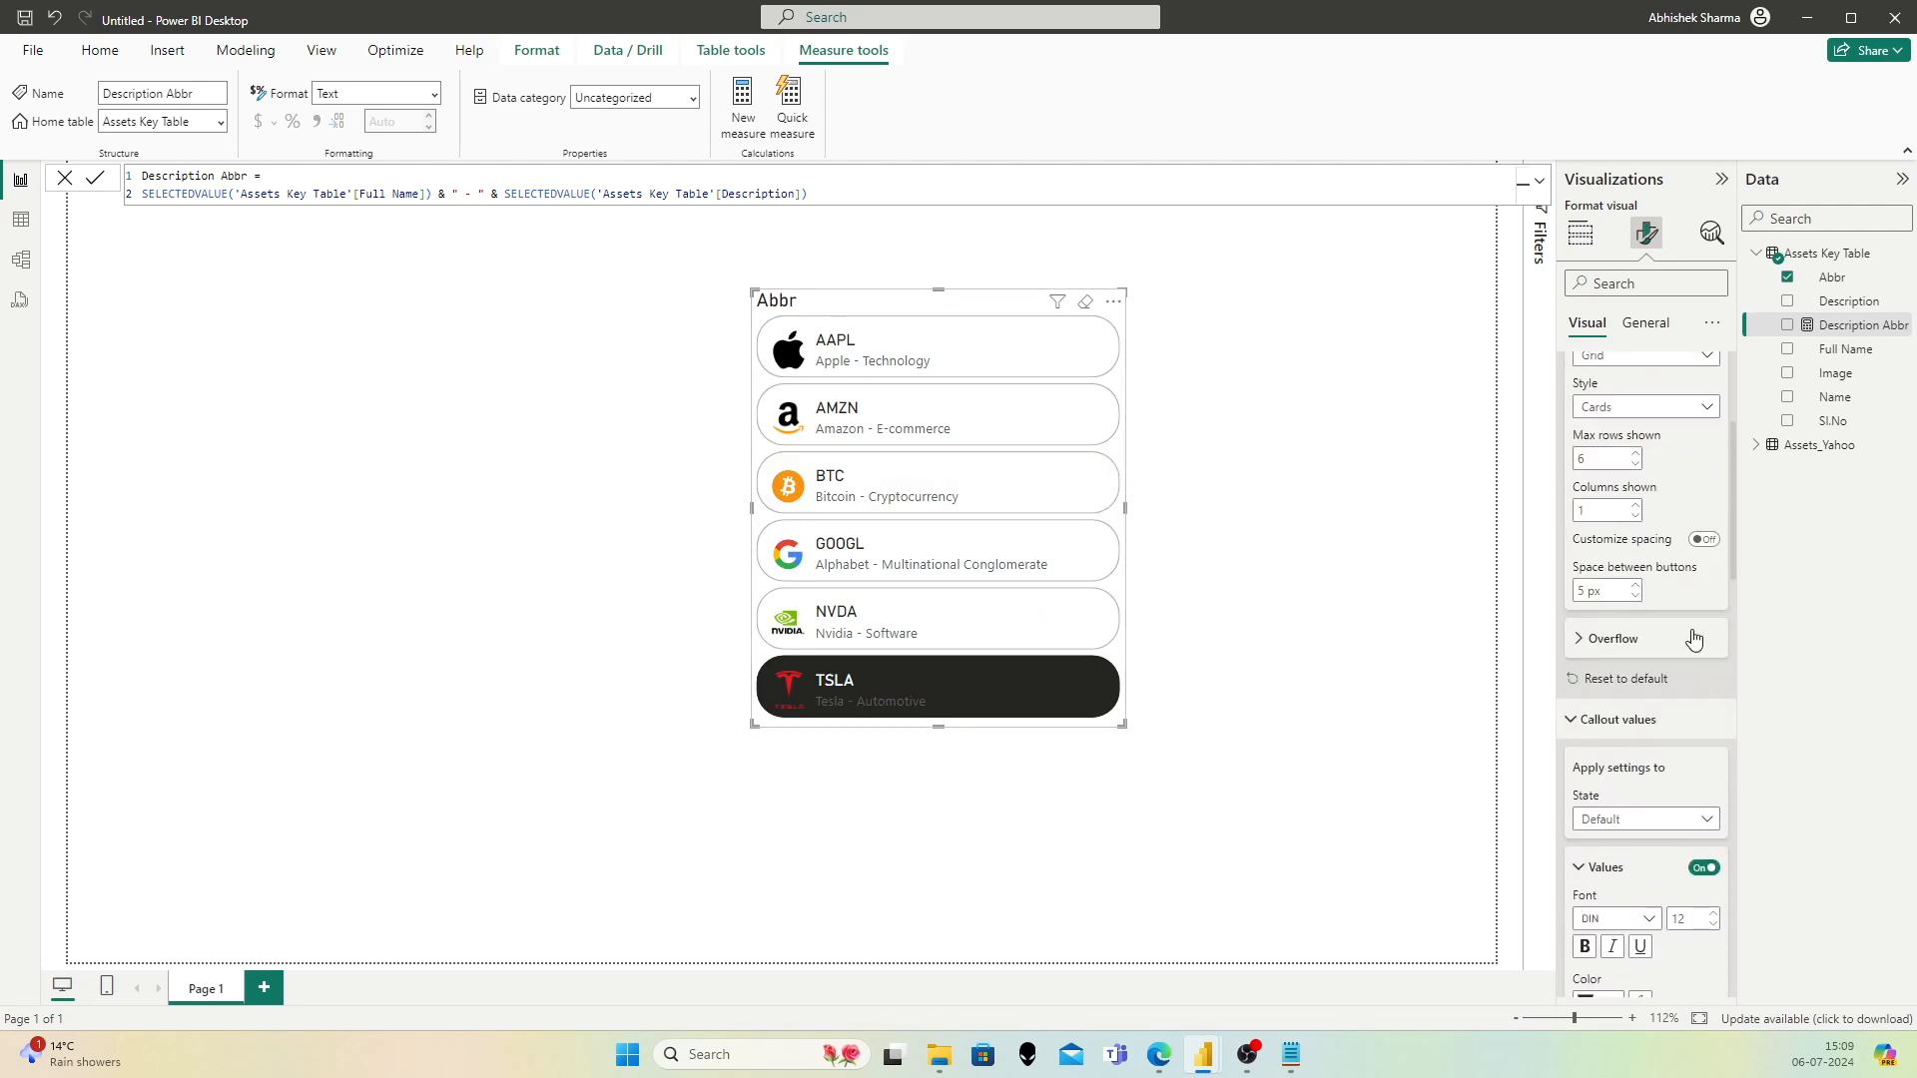
scroll(1591, 718, down, 12)
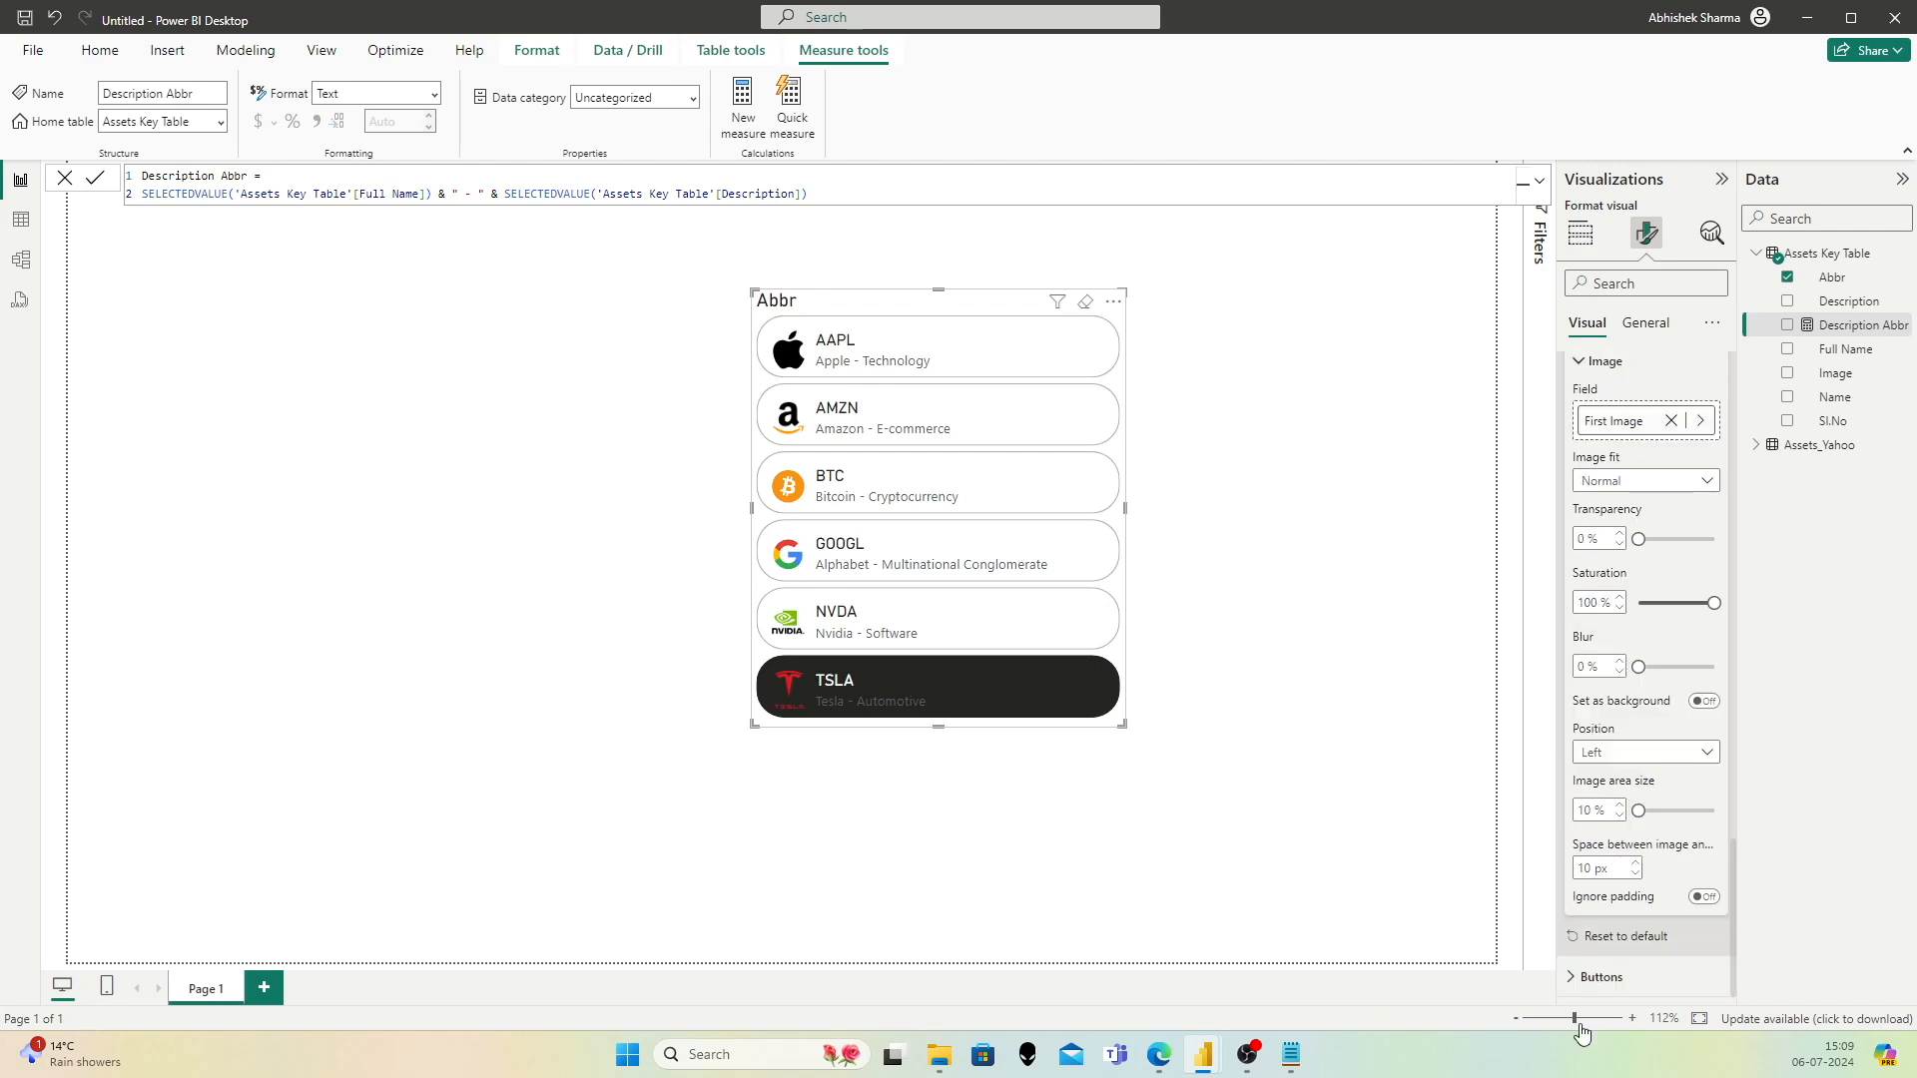
click(1594, 978)
scroll(1692, 759, down, 5)
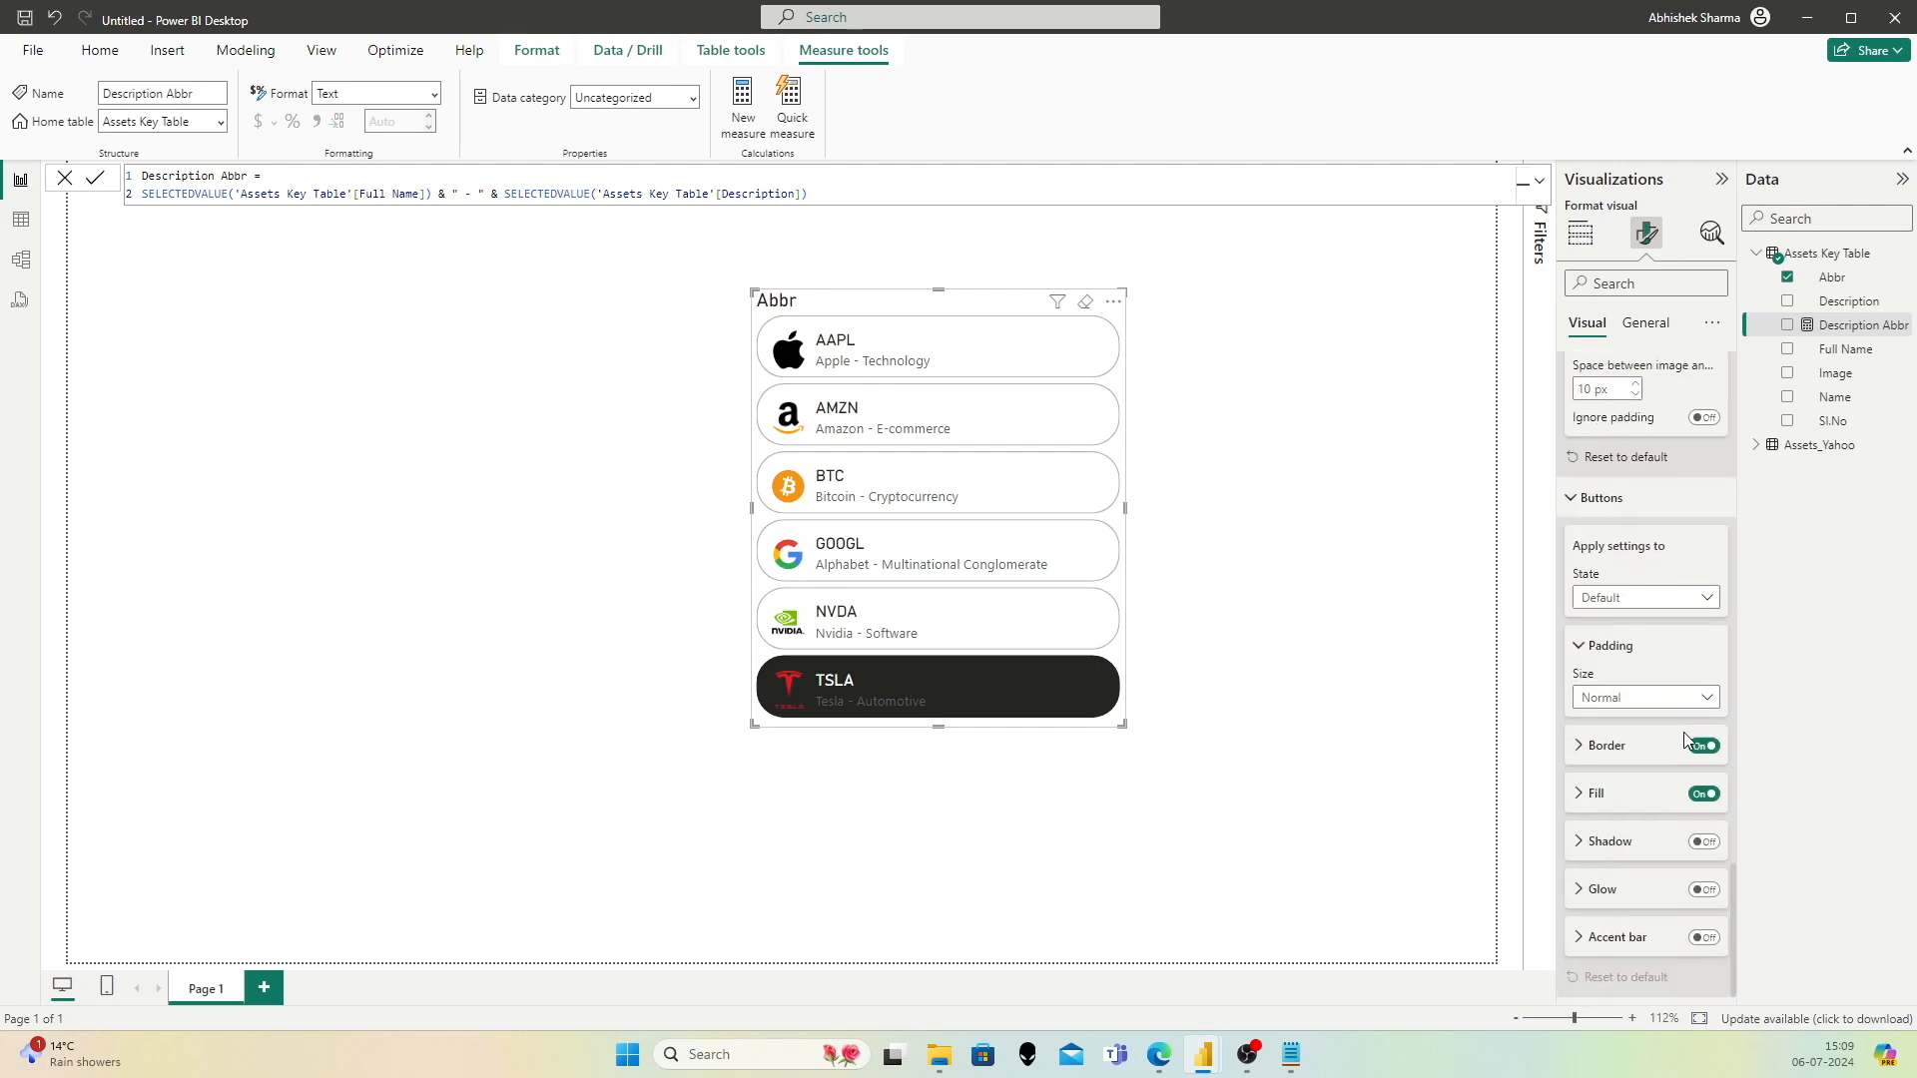
click(1705, 746)
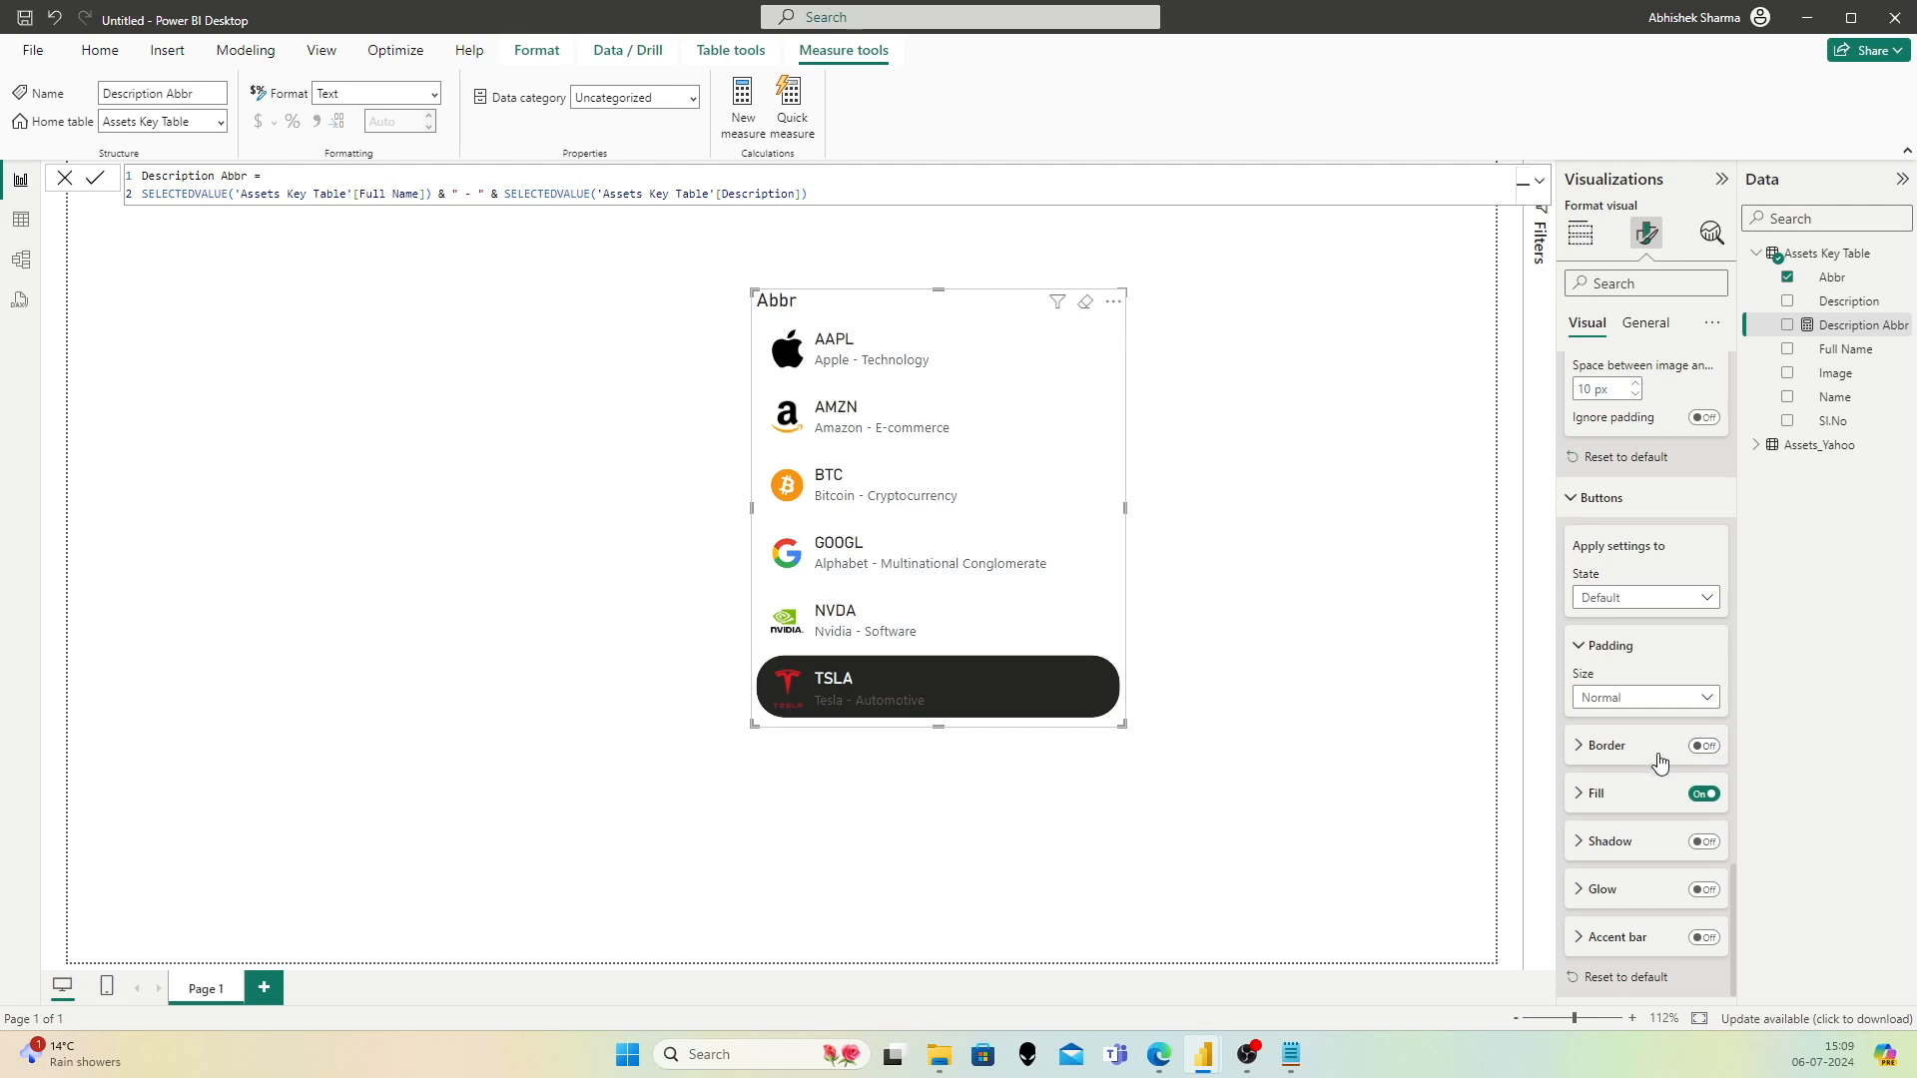
click(1597, 796)
scroll(1631, 789, down, 2)
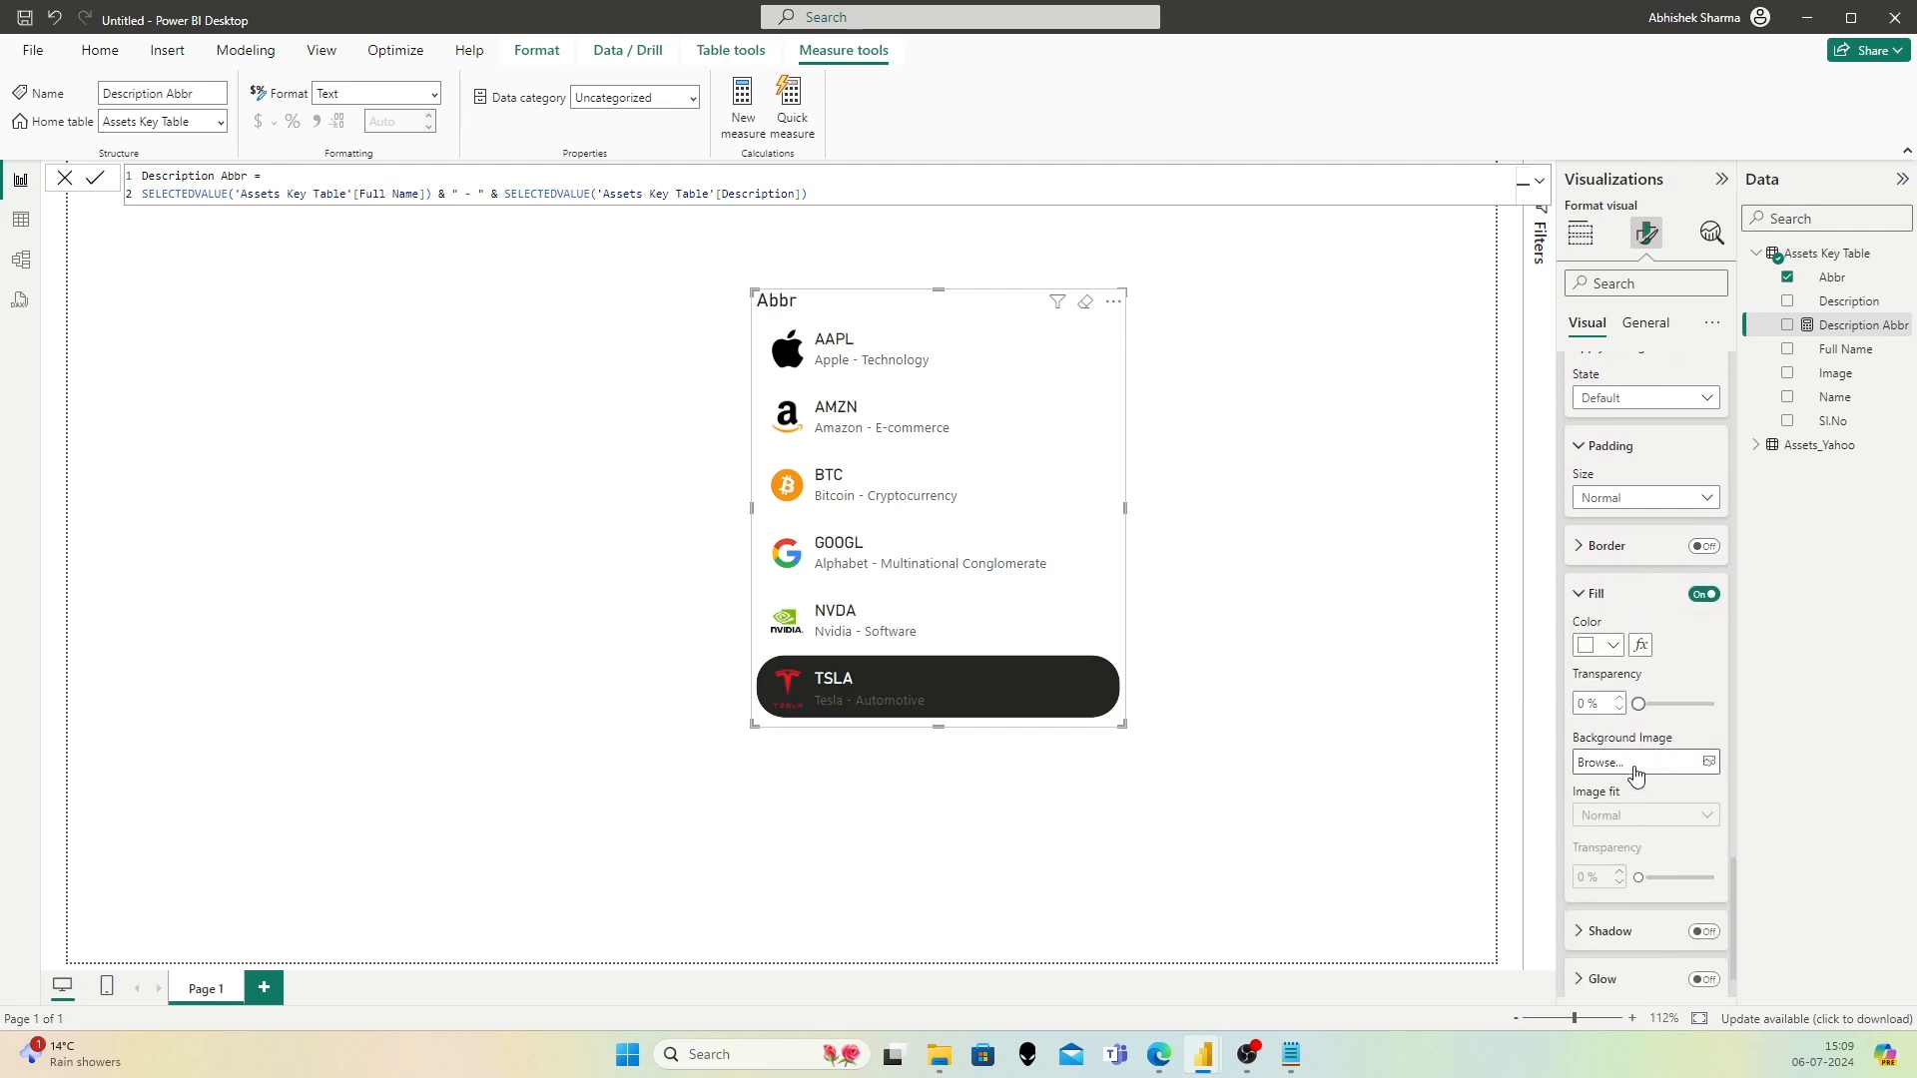
Step: Check the borderless slicer by selecting the NVDA button and the GOOGL button
click(903, 633)
click(902, 570)
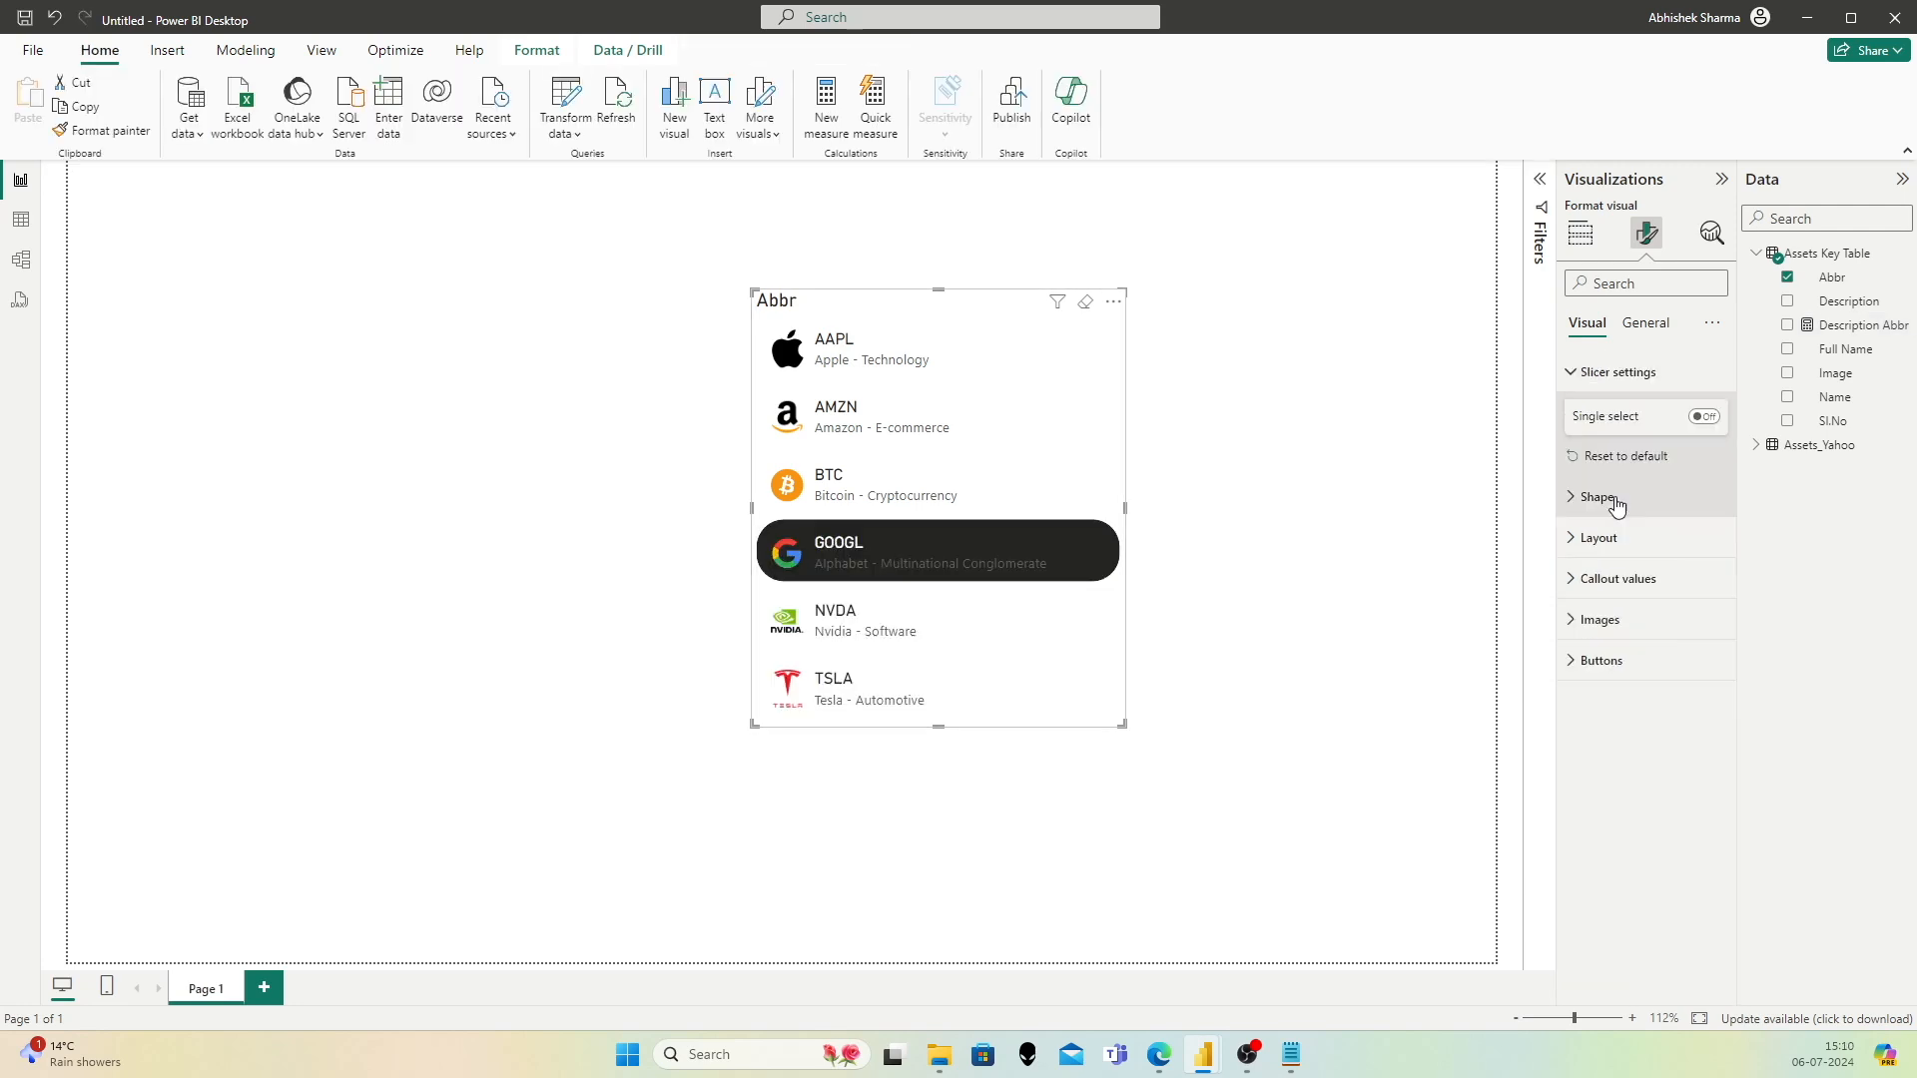
click(1585, 375)
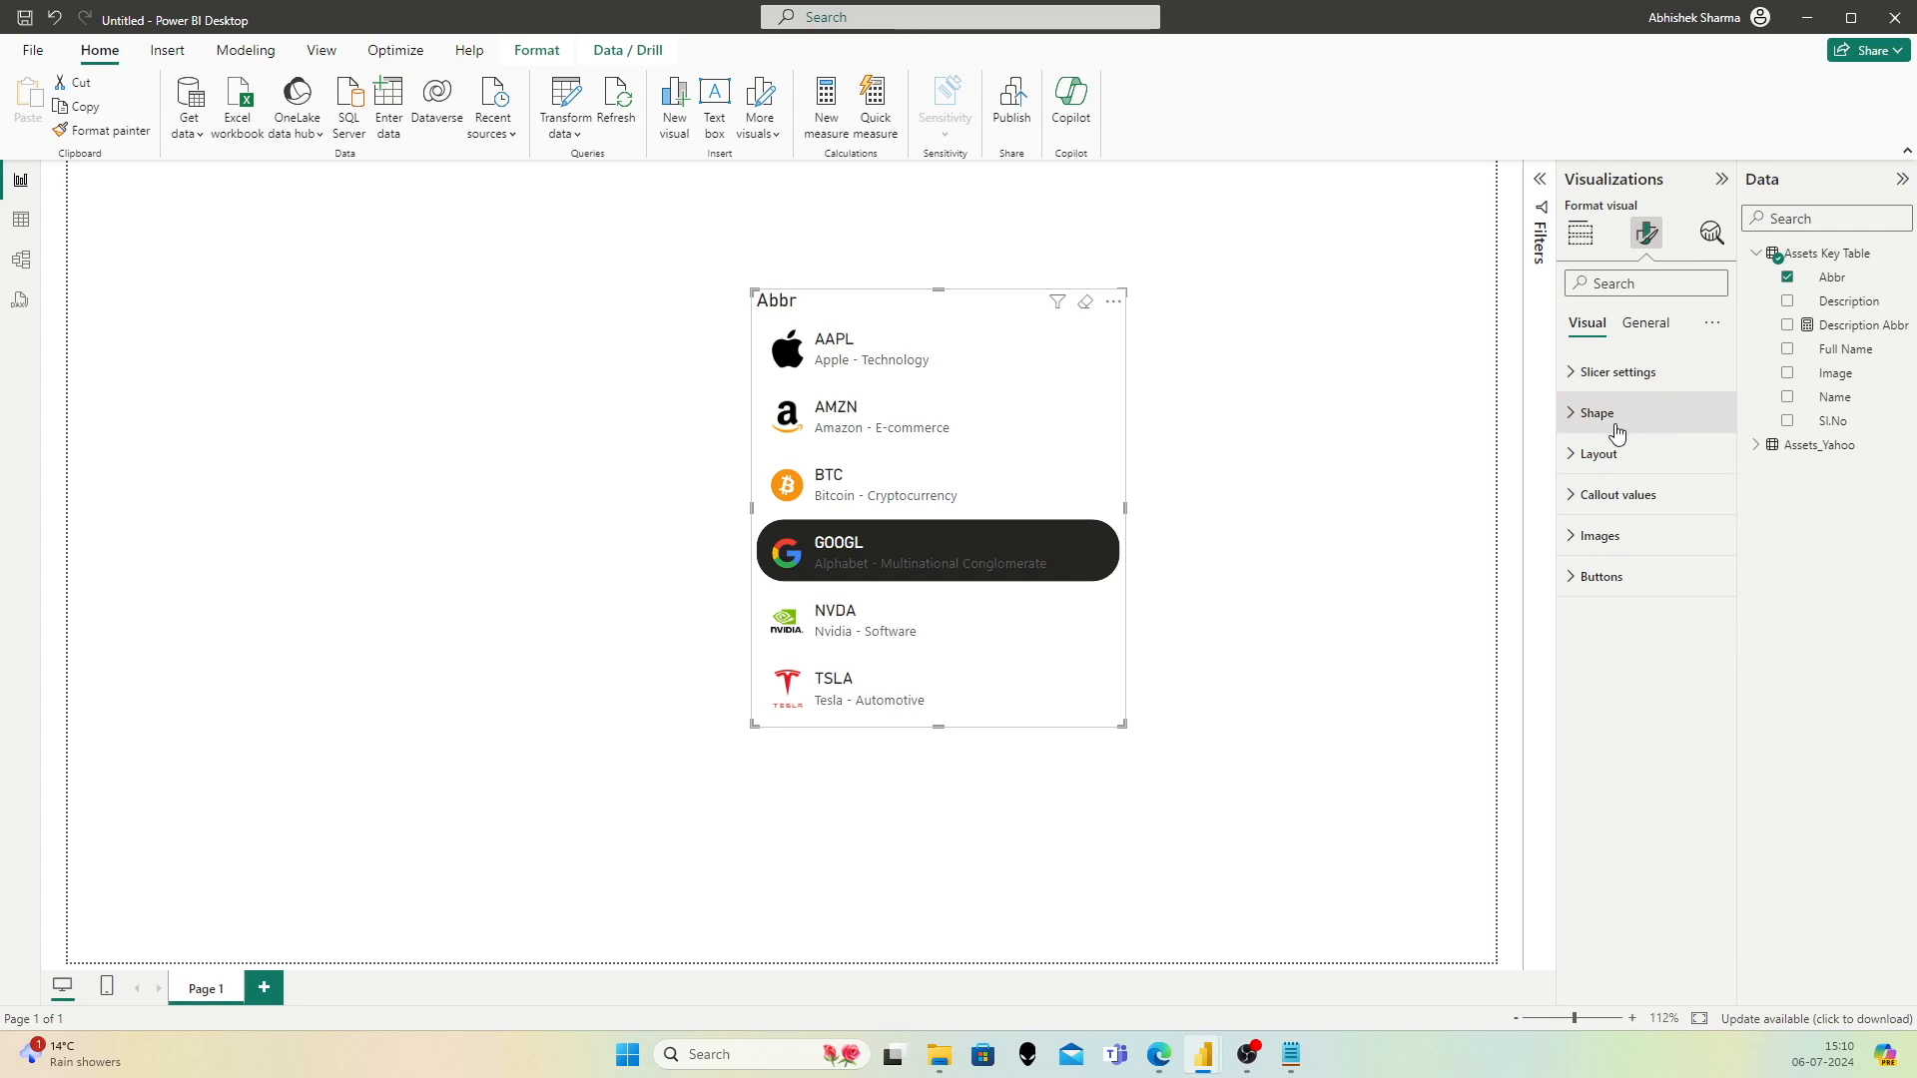
Step: Narrow the slicer to fit its longest label and move it to the lower right area of the report page
drag(1126, 508, 1073, 518)
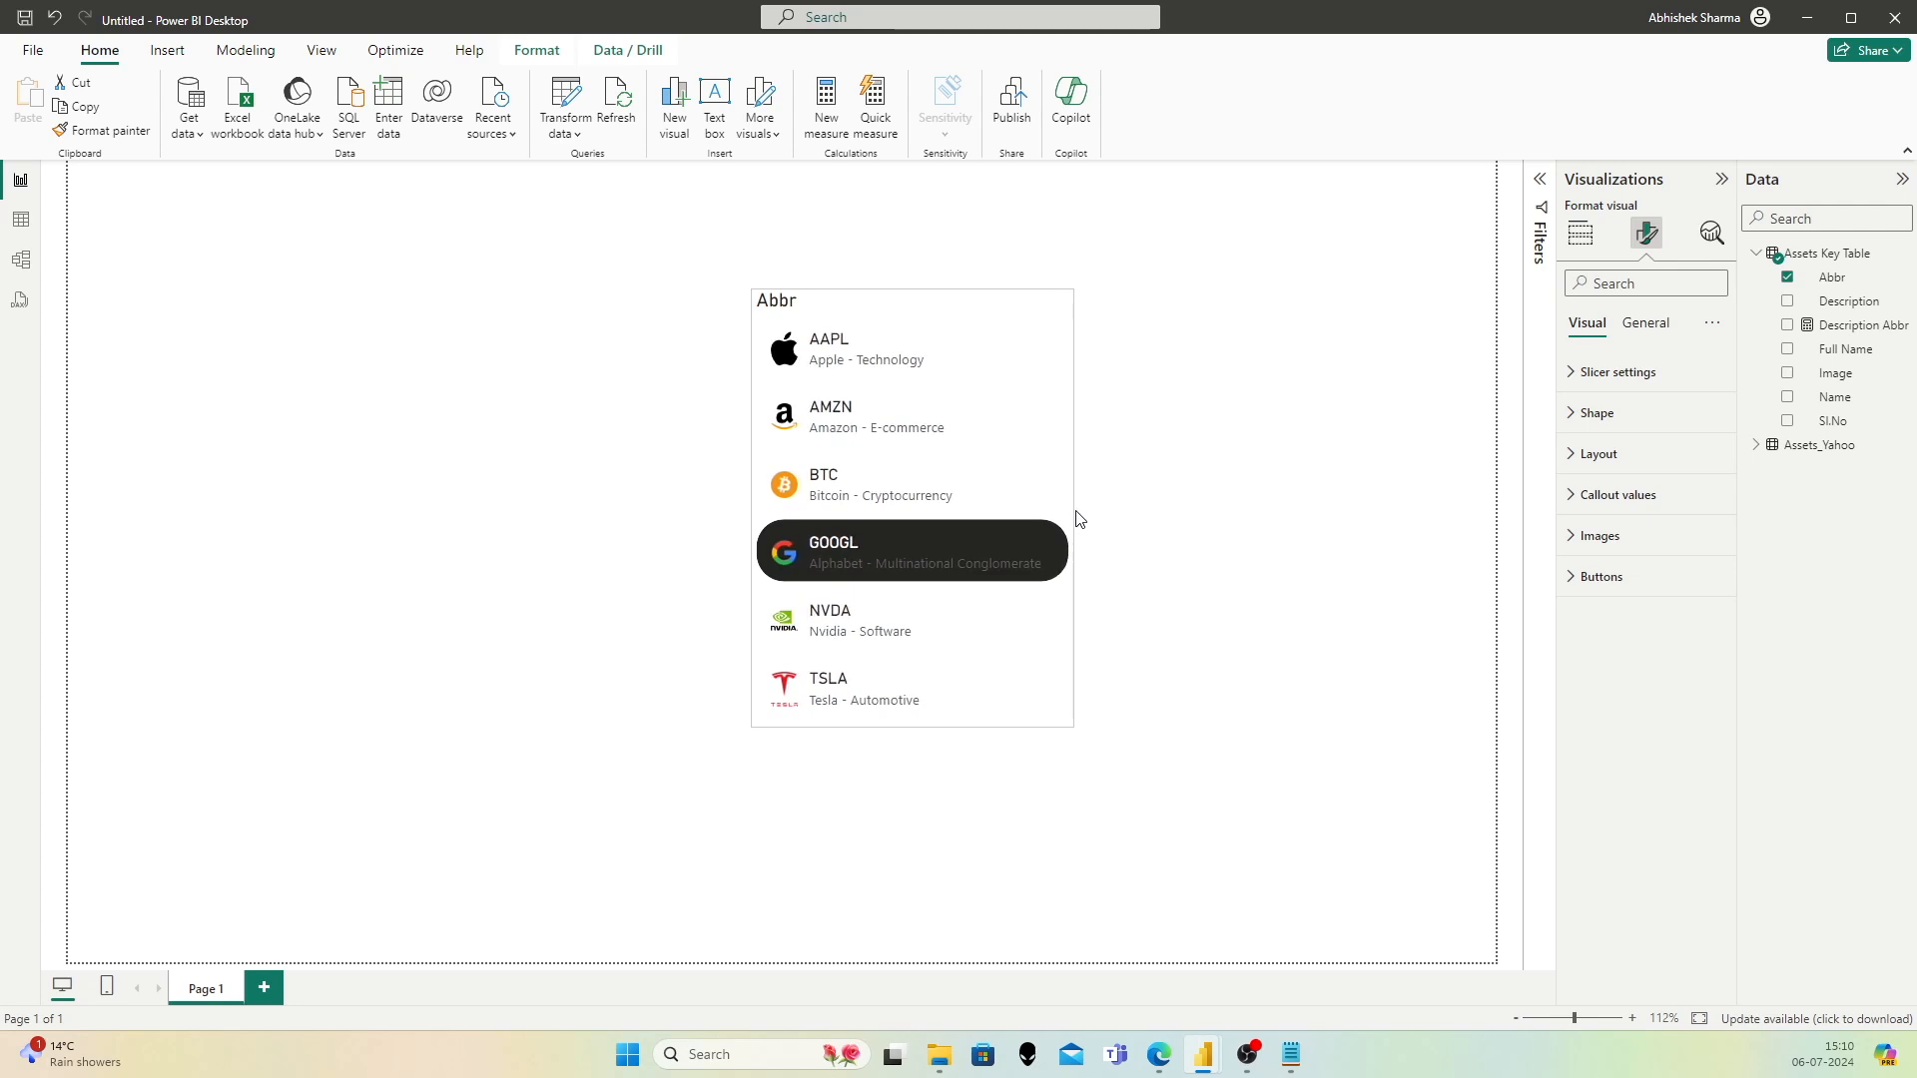
drag(952, 306, 1231, 485)
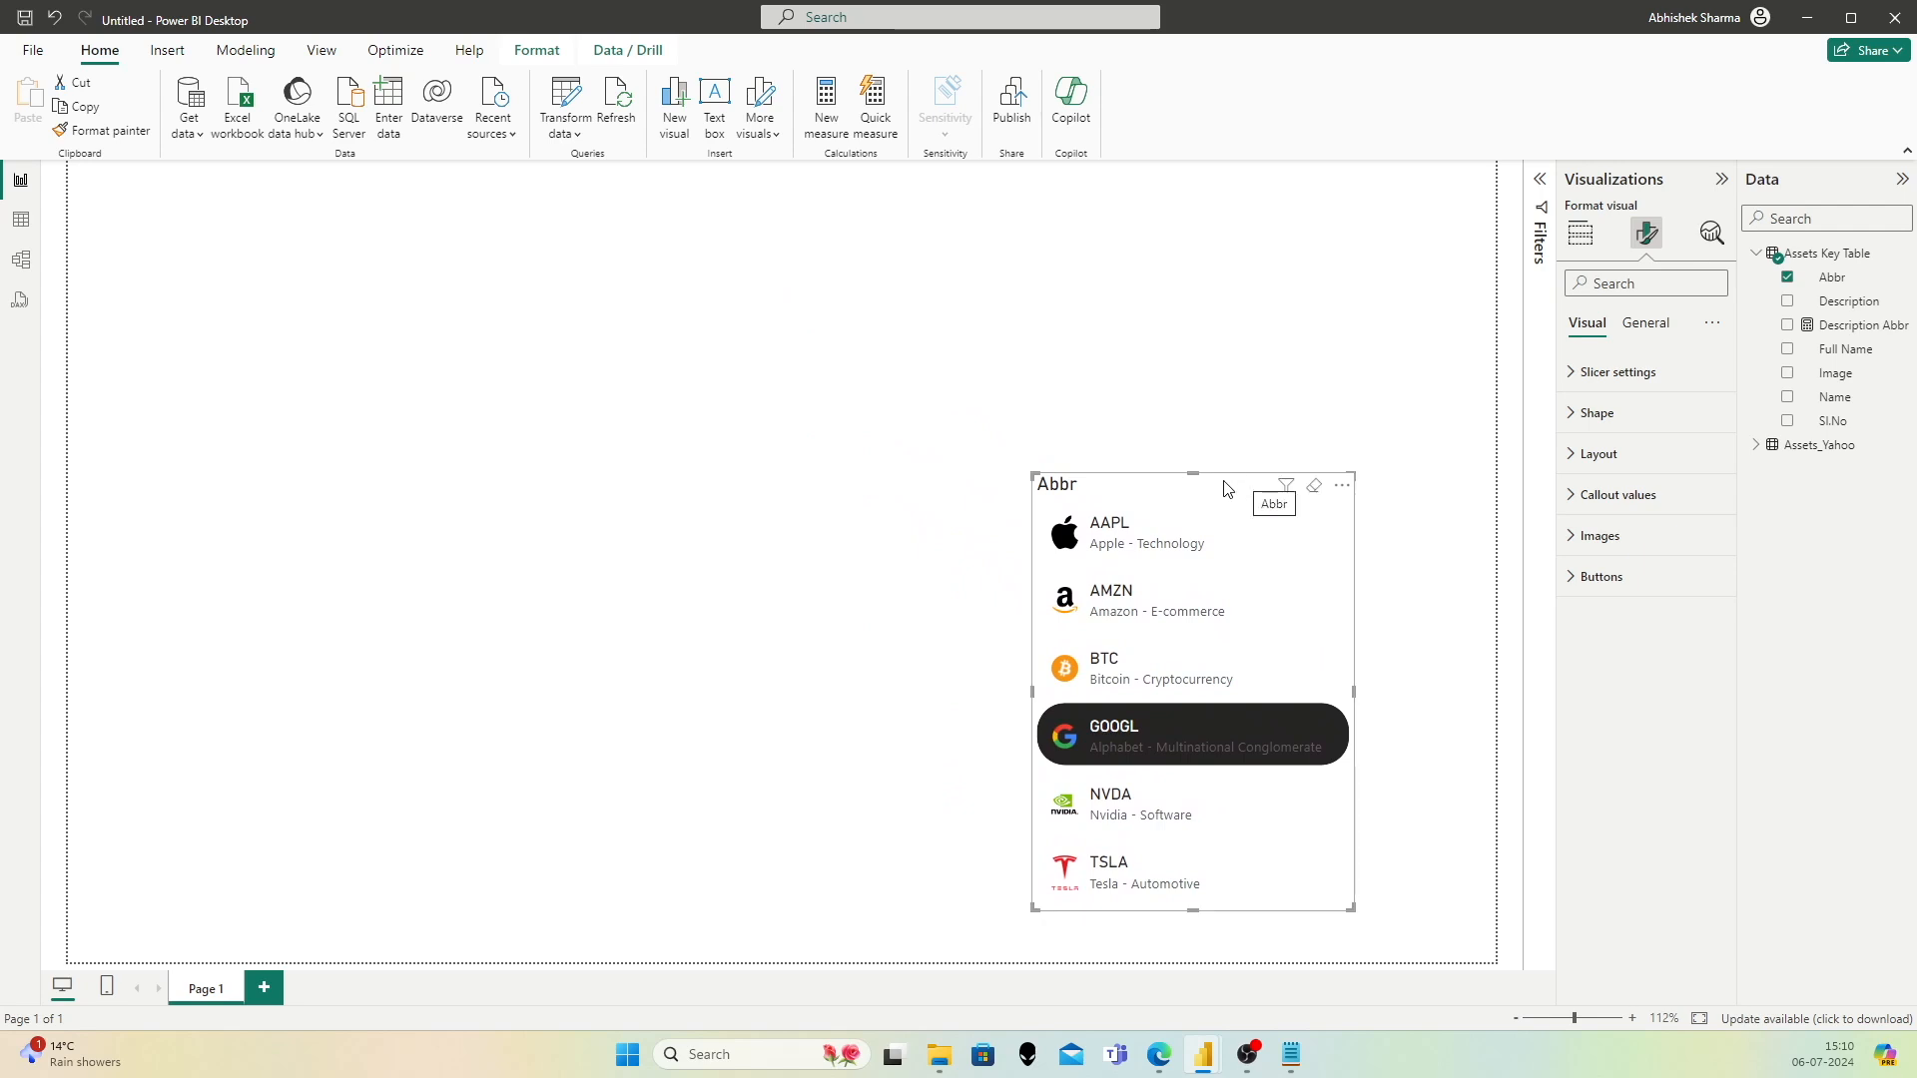
drag(1229, 479, 1209, 430)
click(1156, 482)
click(1157, 561)
click(1157, 630)
click(1157, 706)
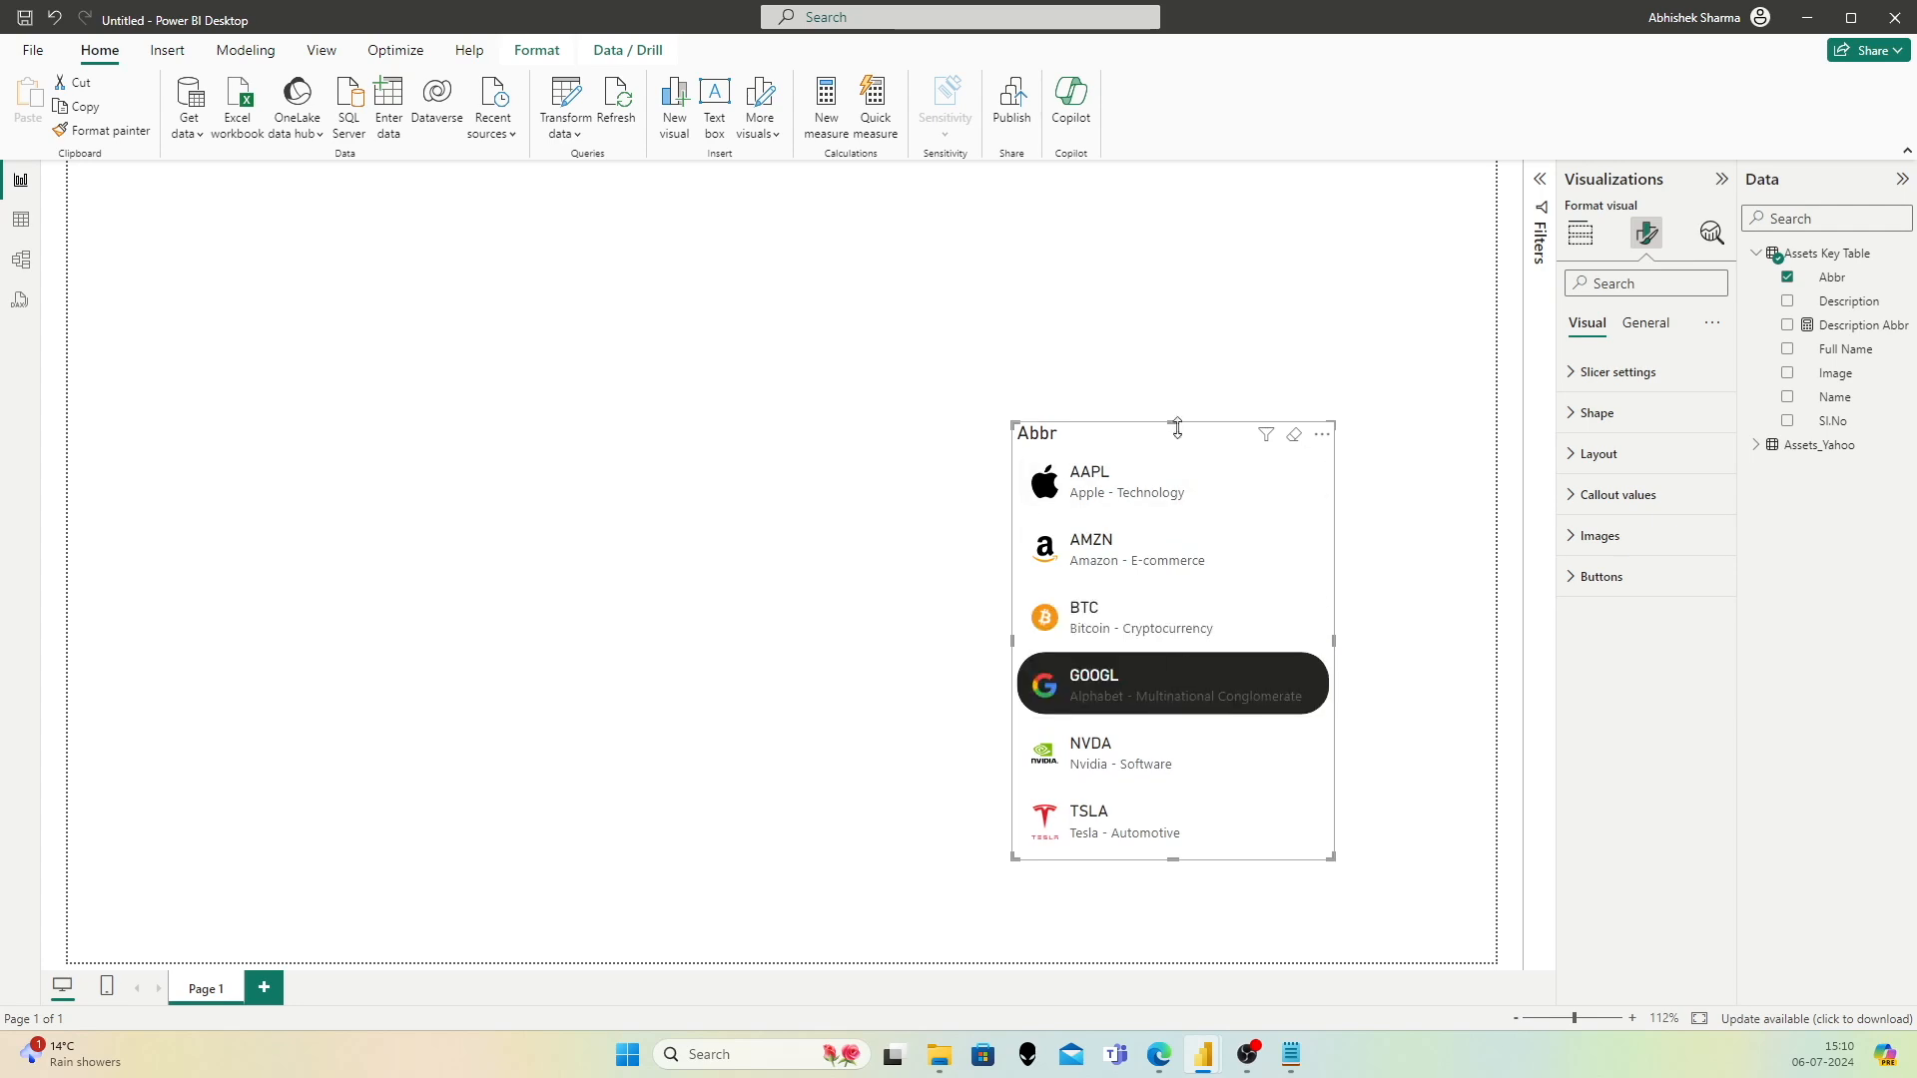
drag(1220, 434, 1232, 440)
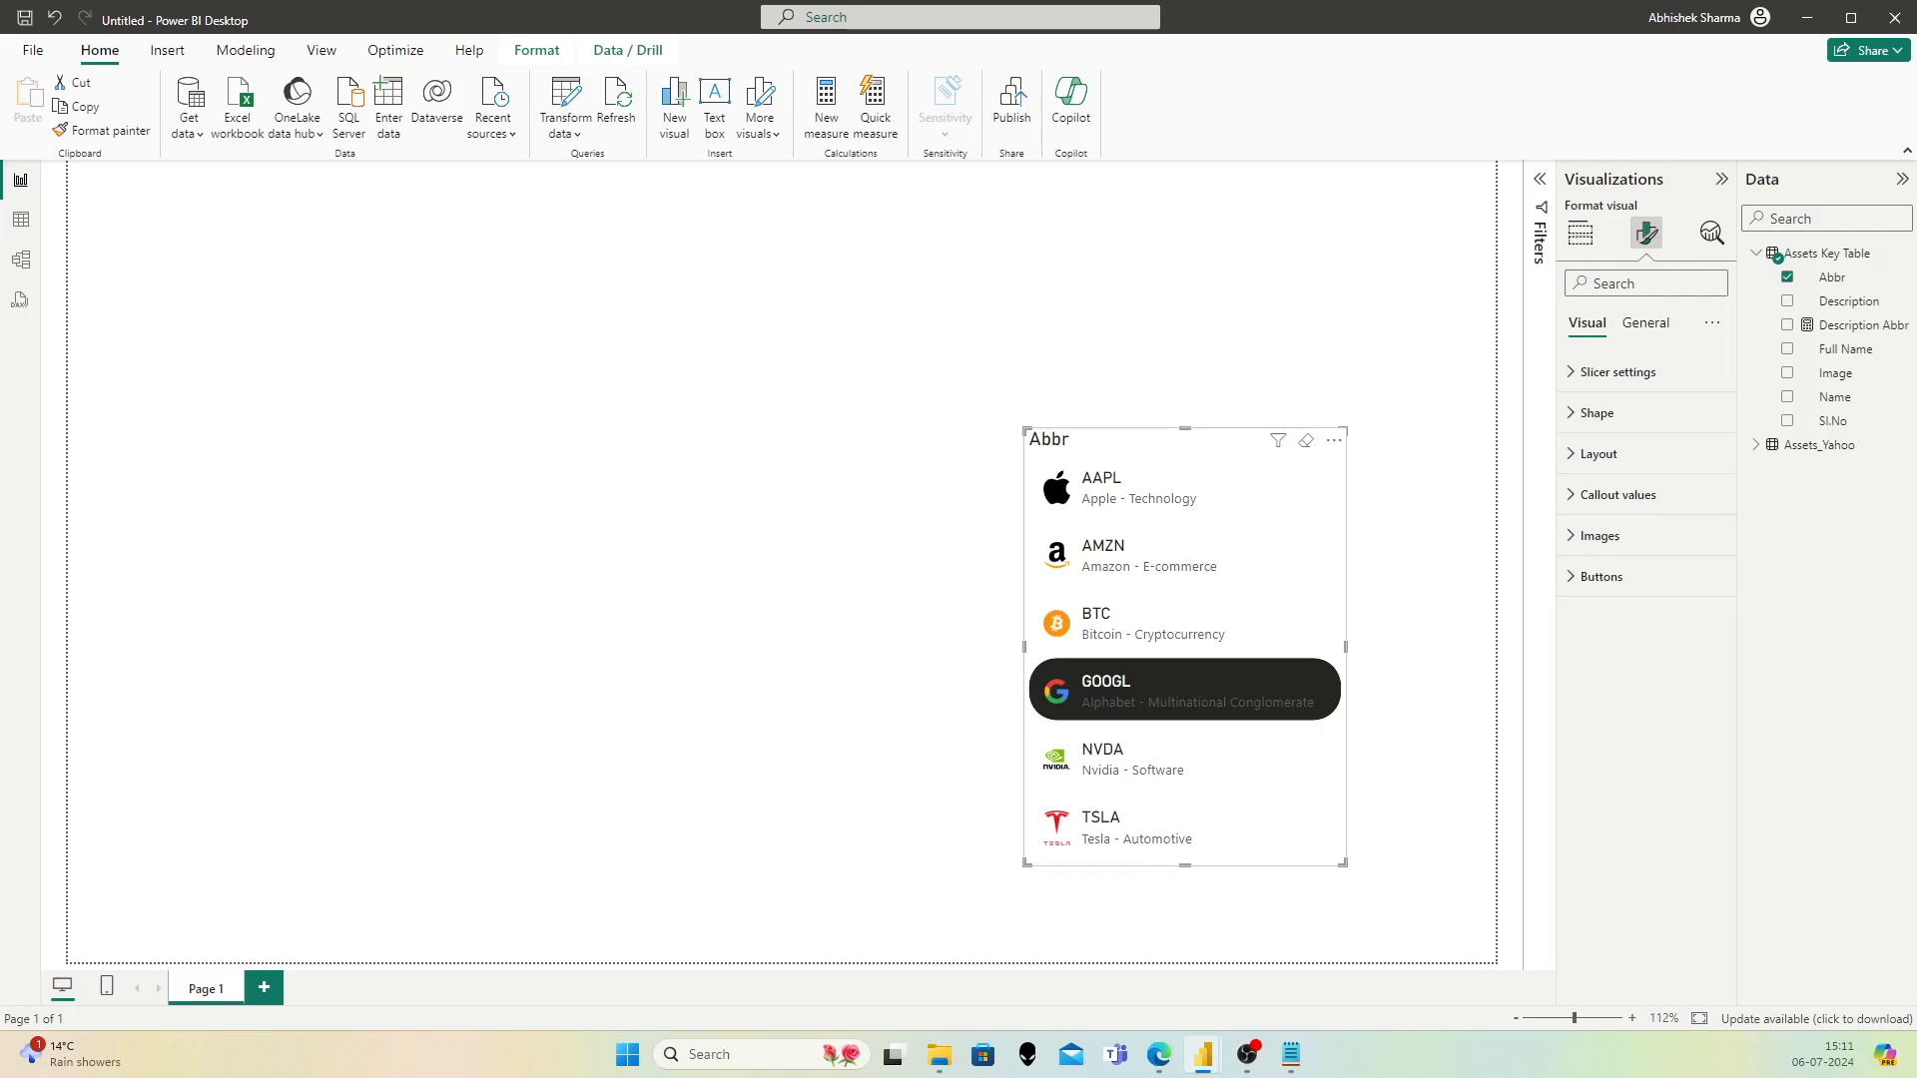
click(764, 323)
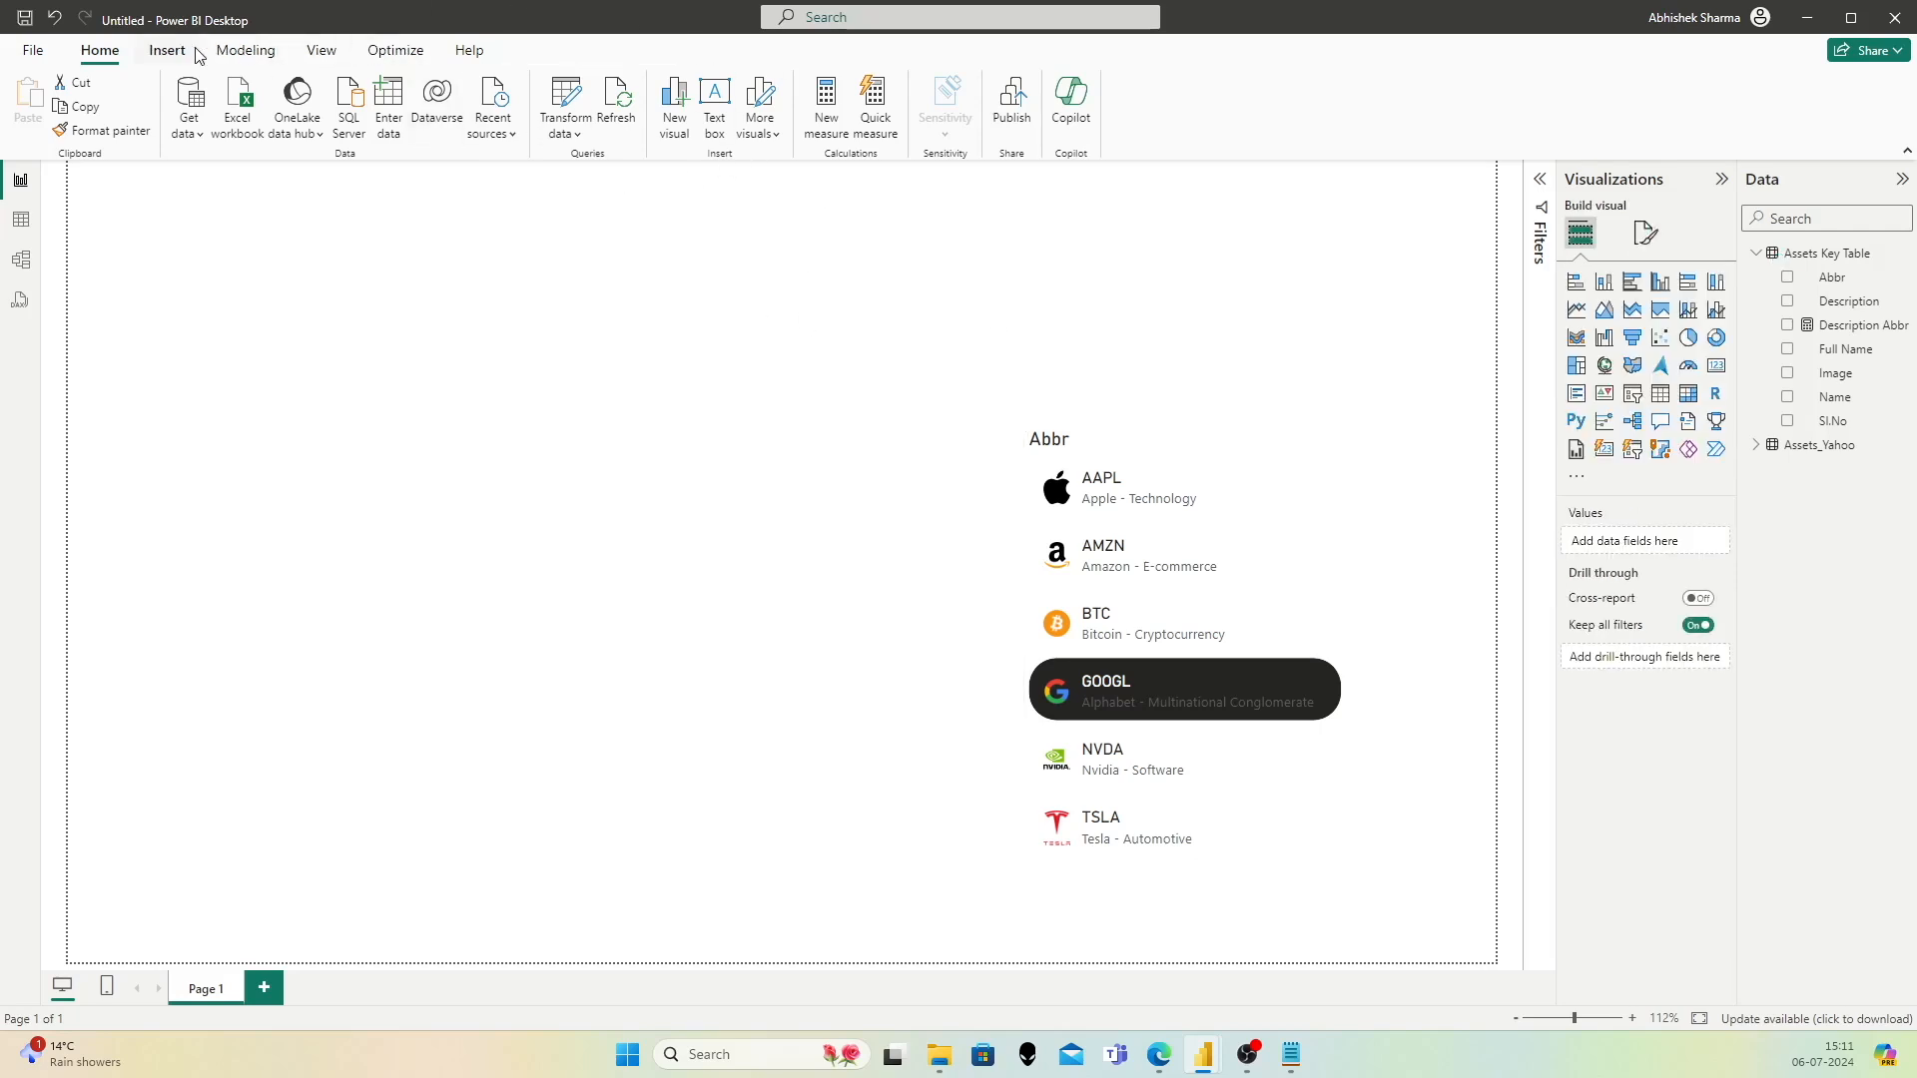
click(250, 52)
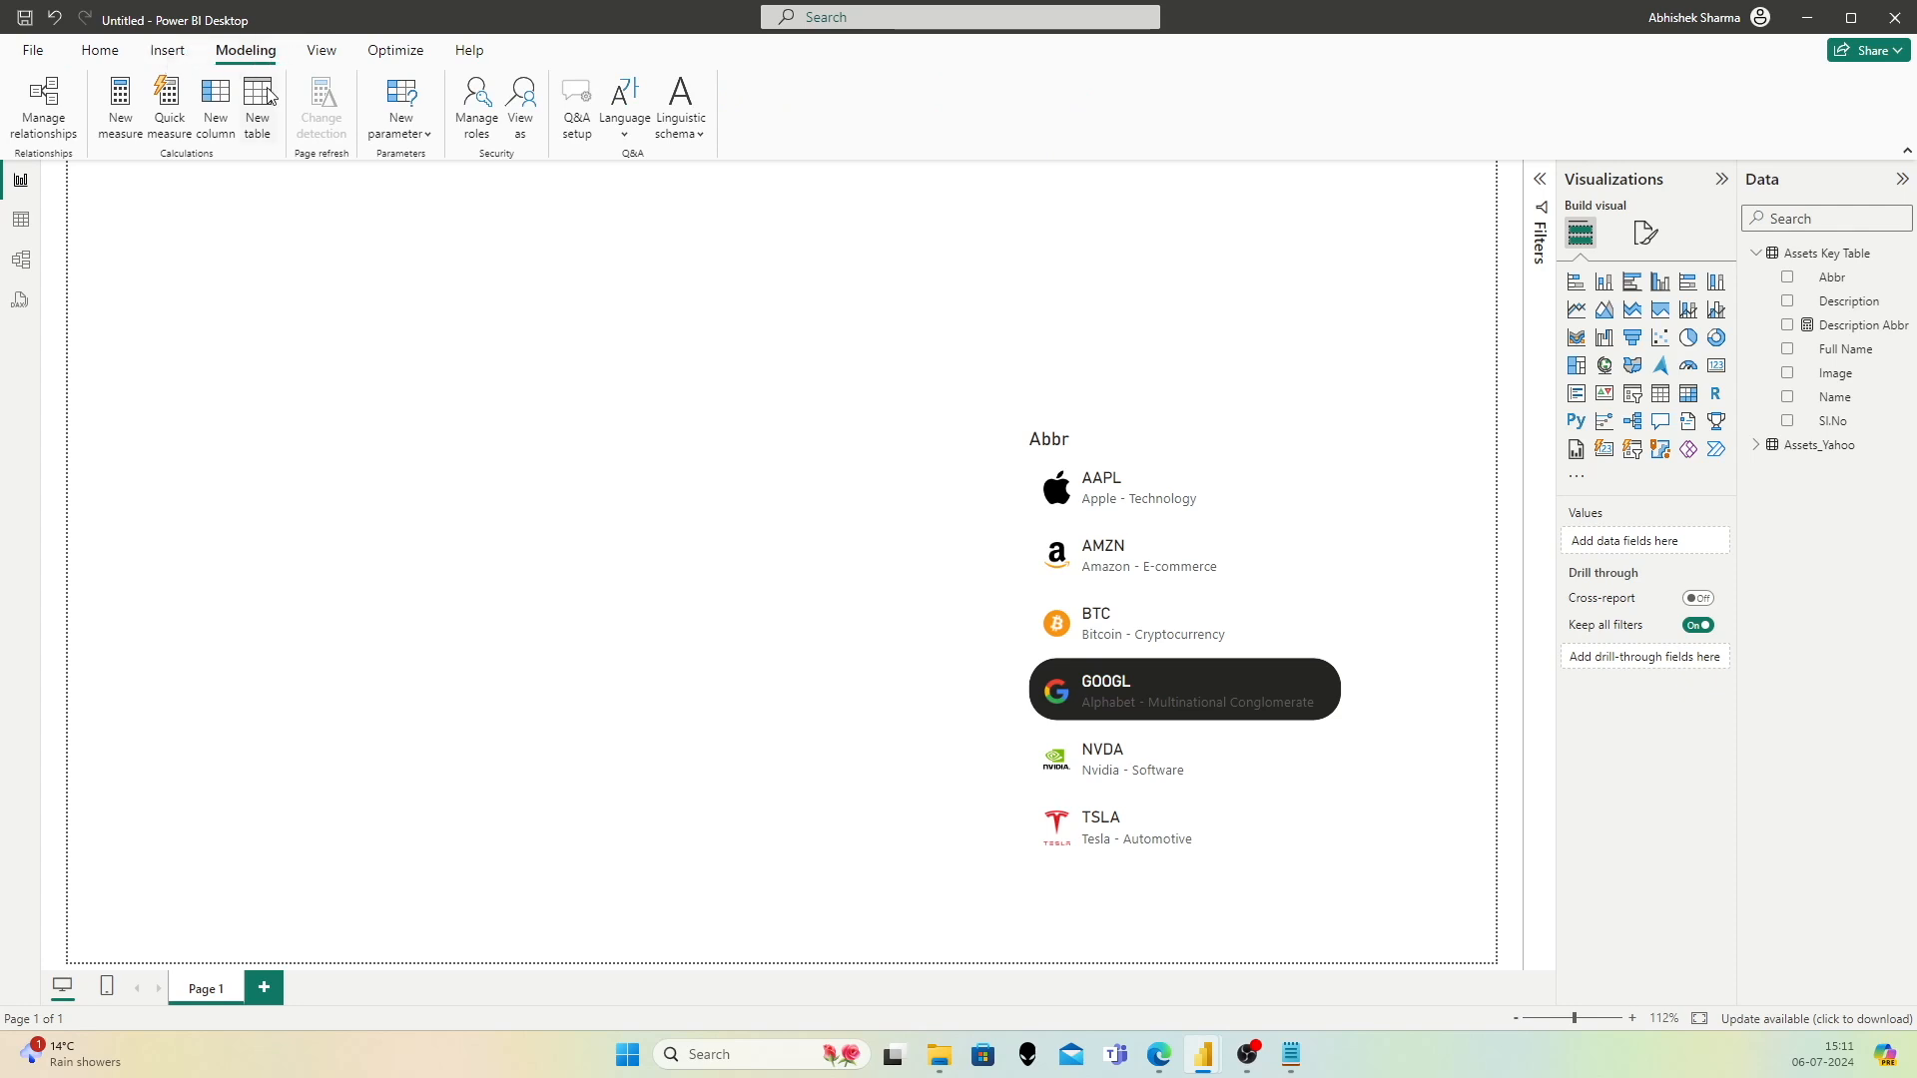
click(270, 110)
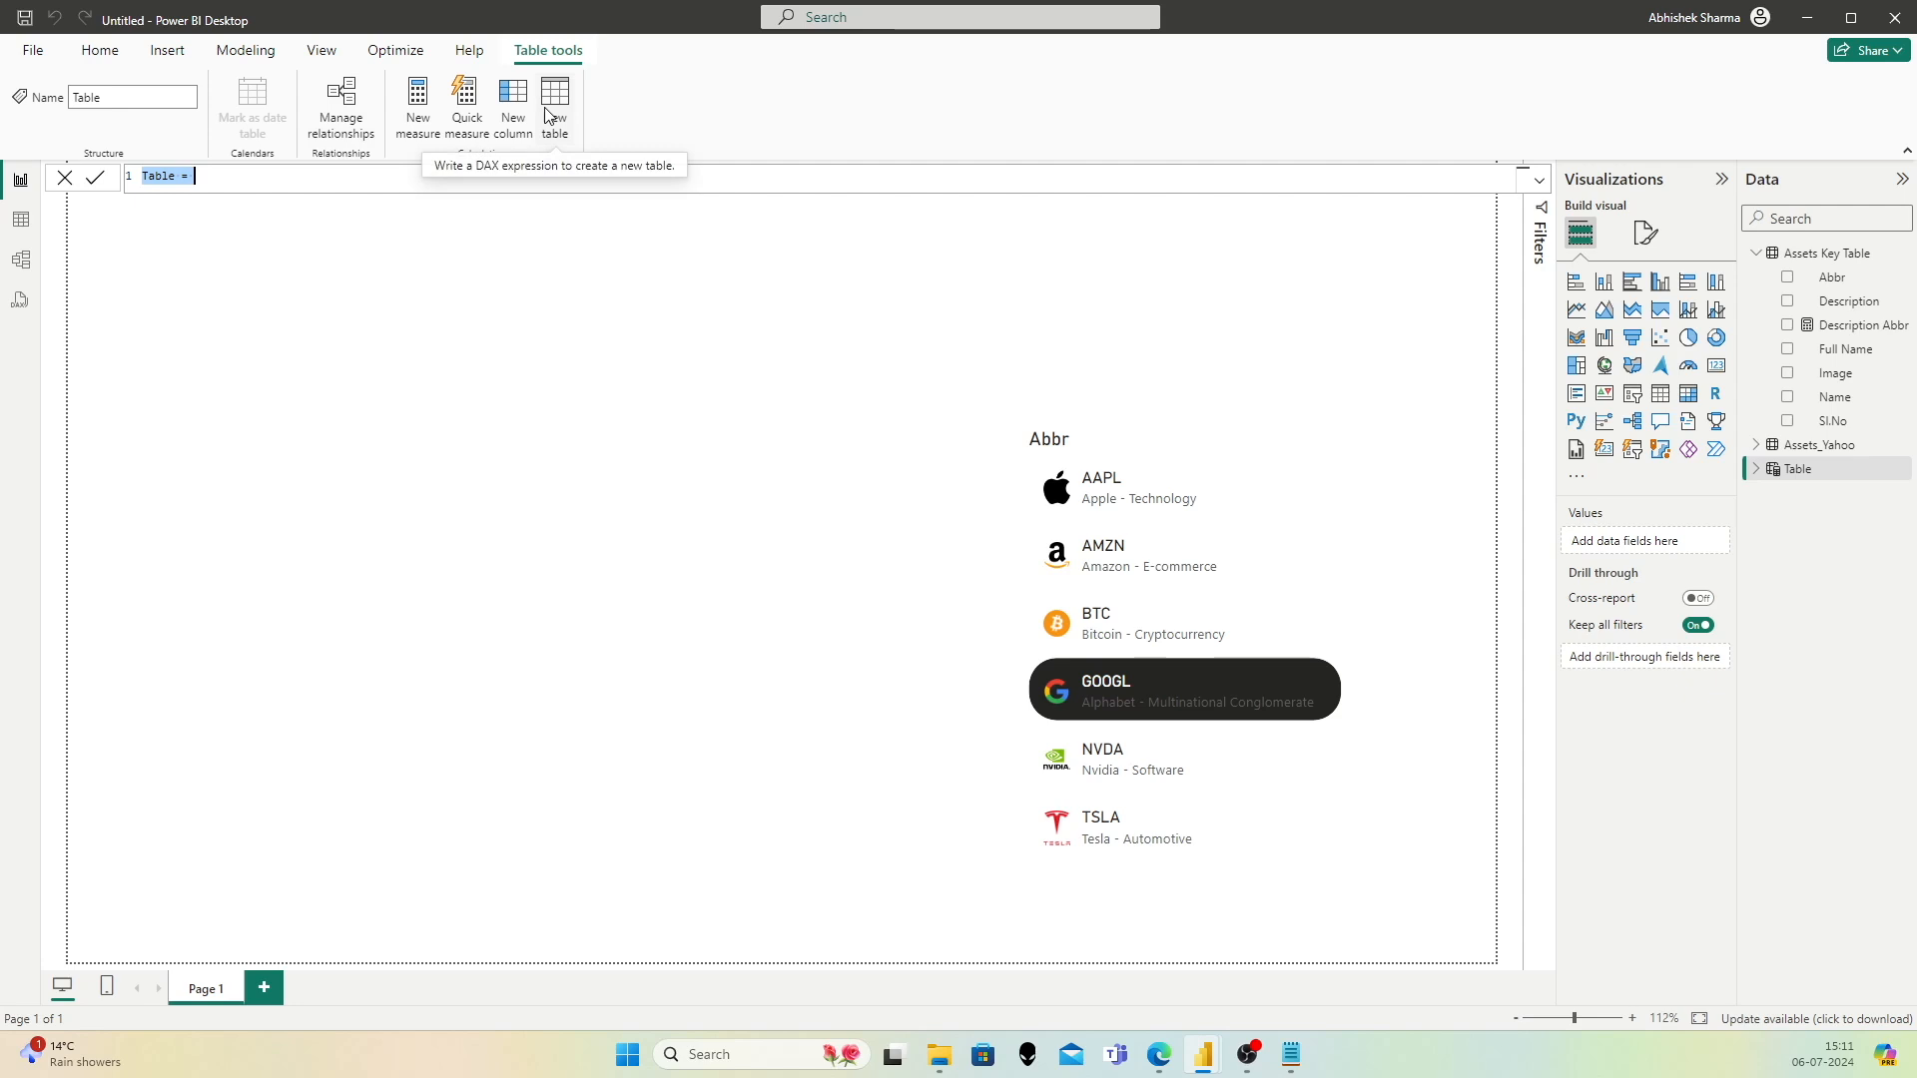
click(65, 178)
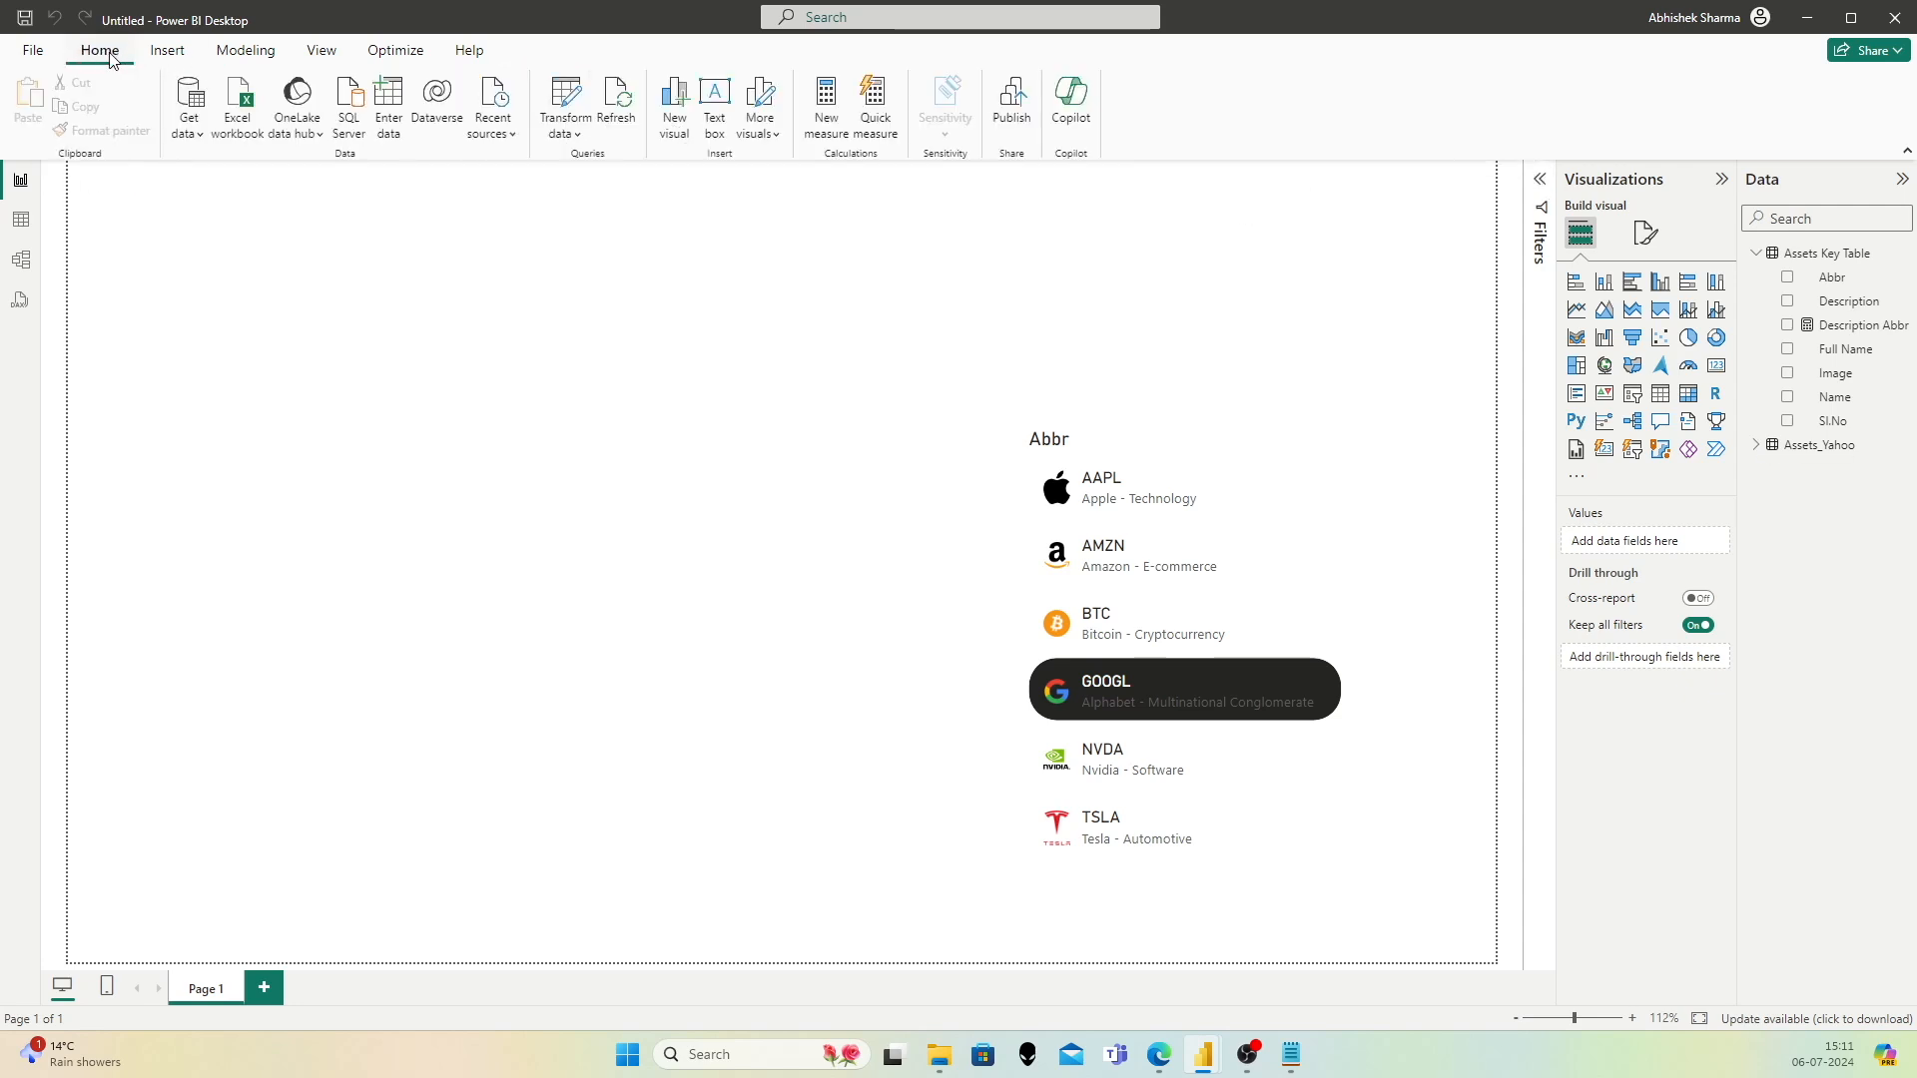
Step: Start a new manually entered table and name it Period Table
click(396, 109)
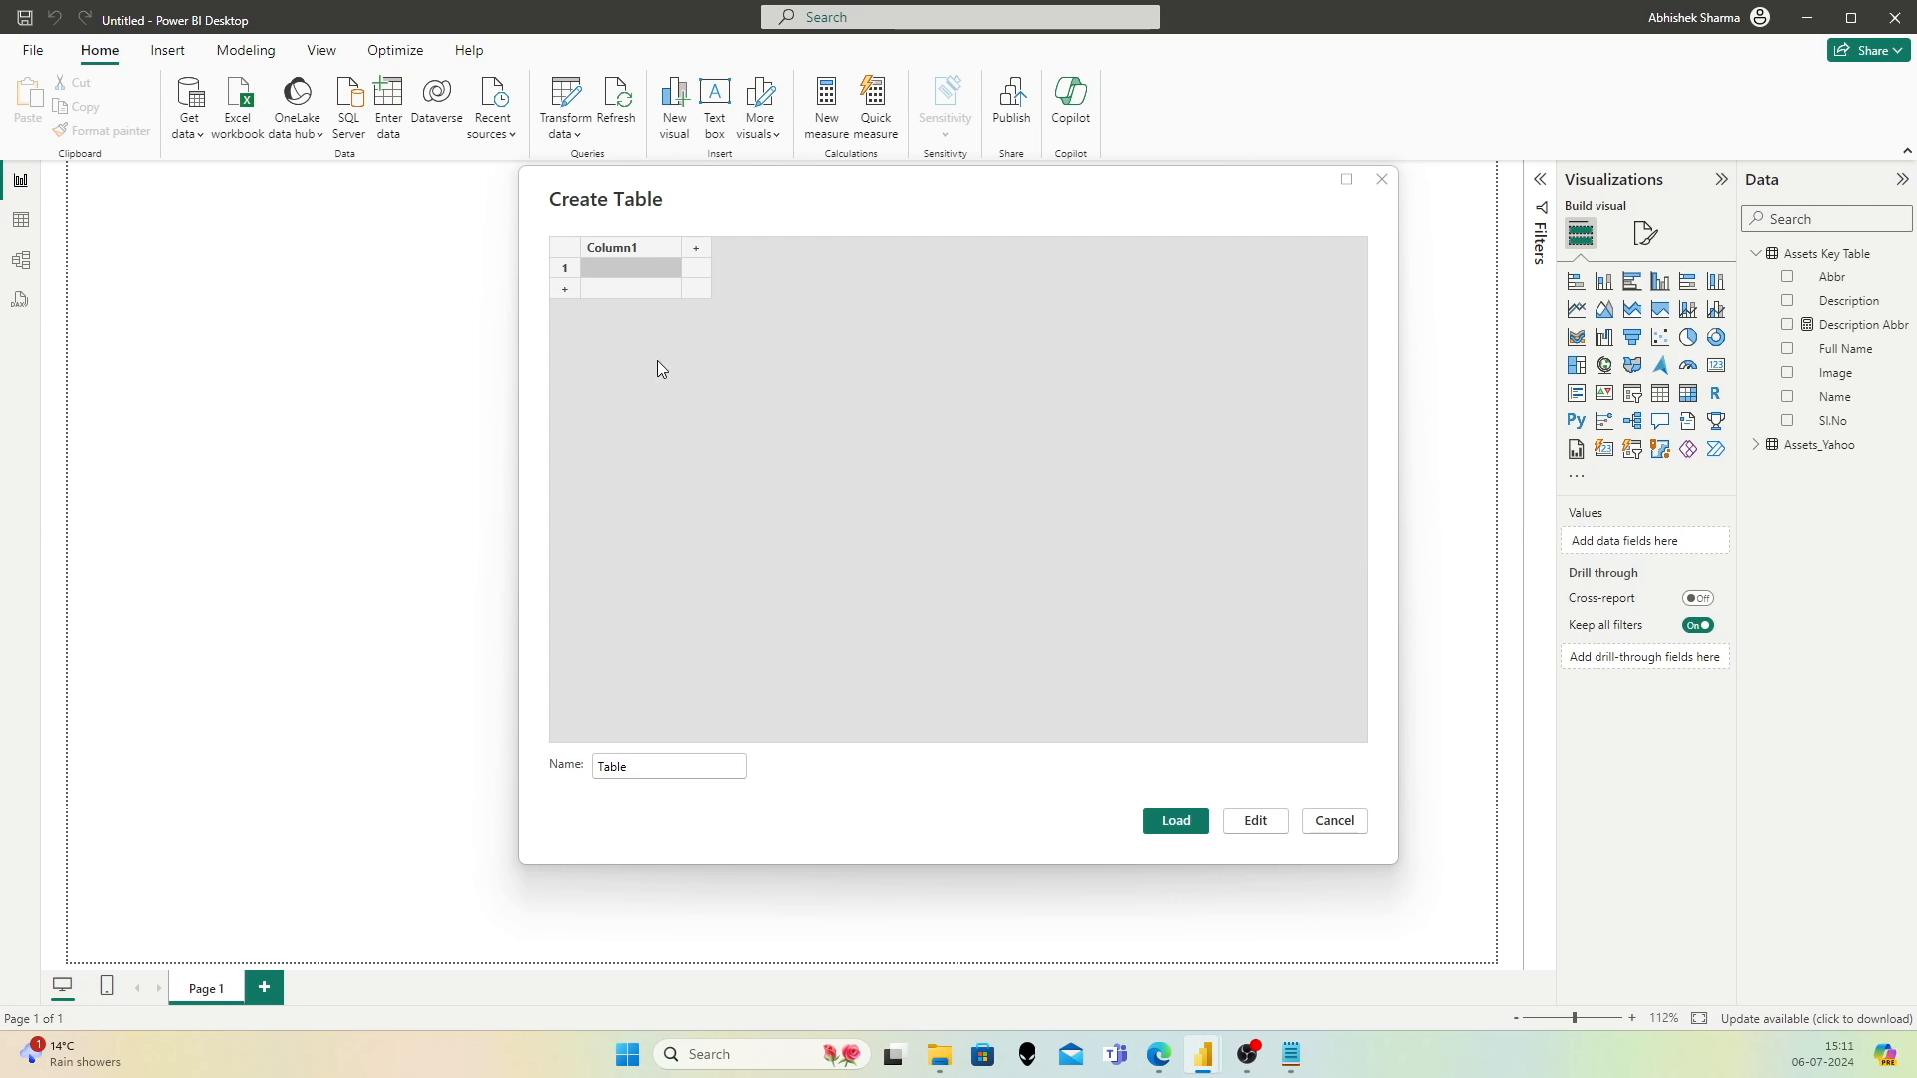
drag(655, 763, 571, 771)
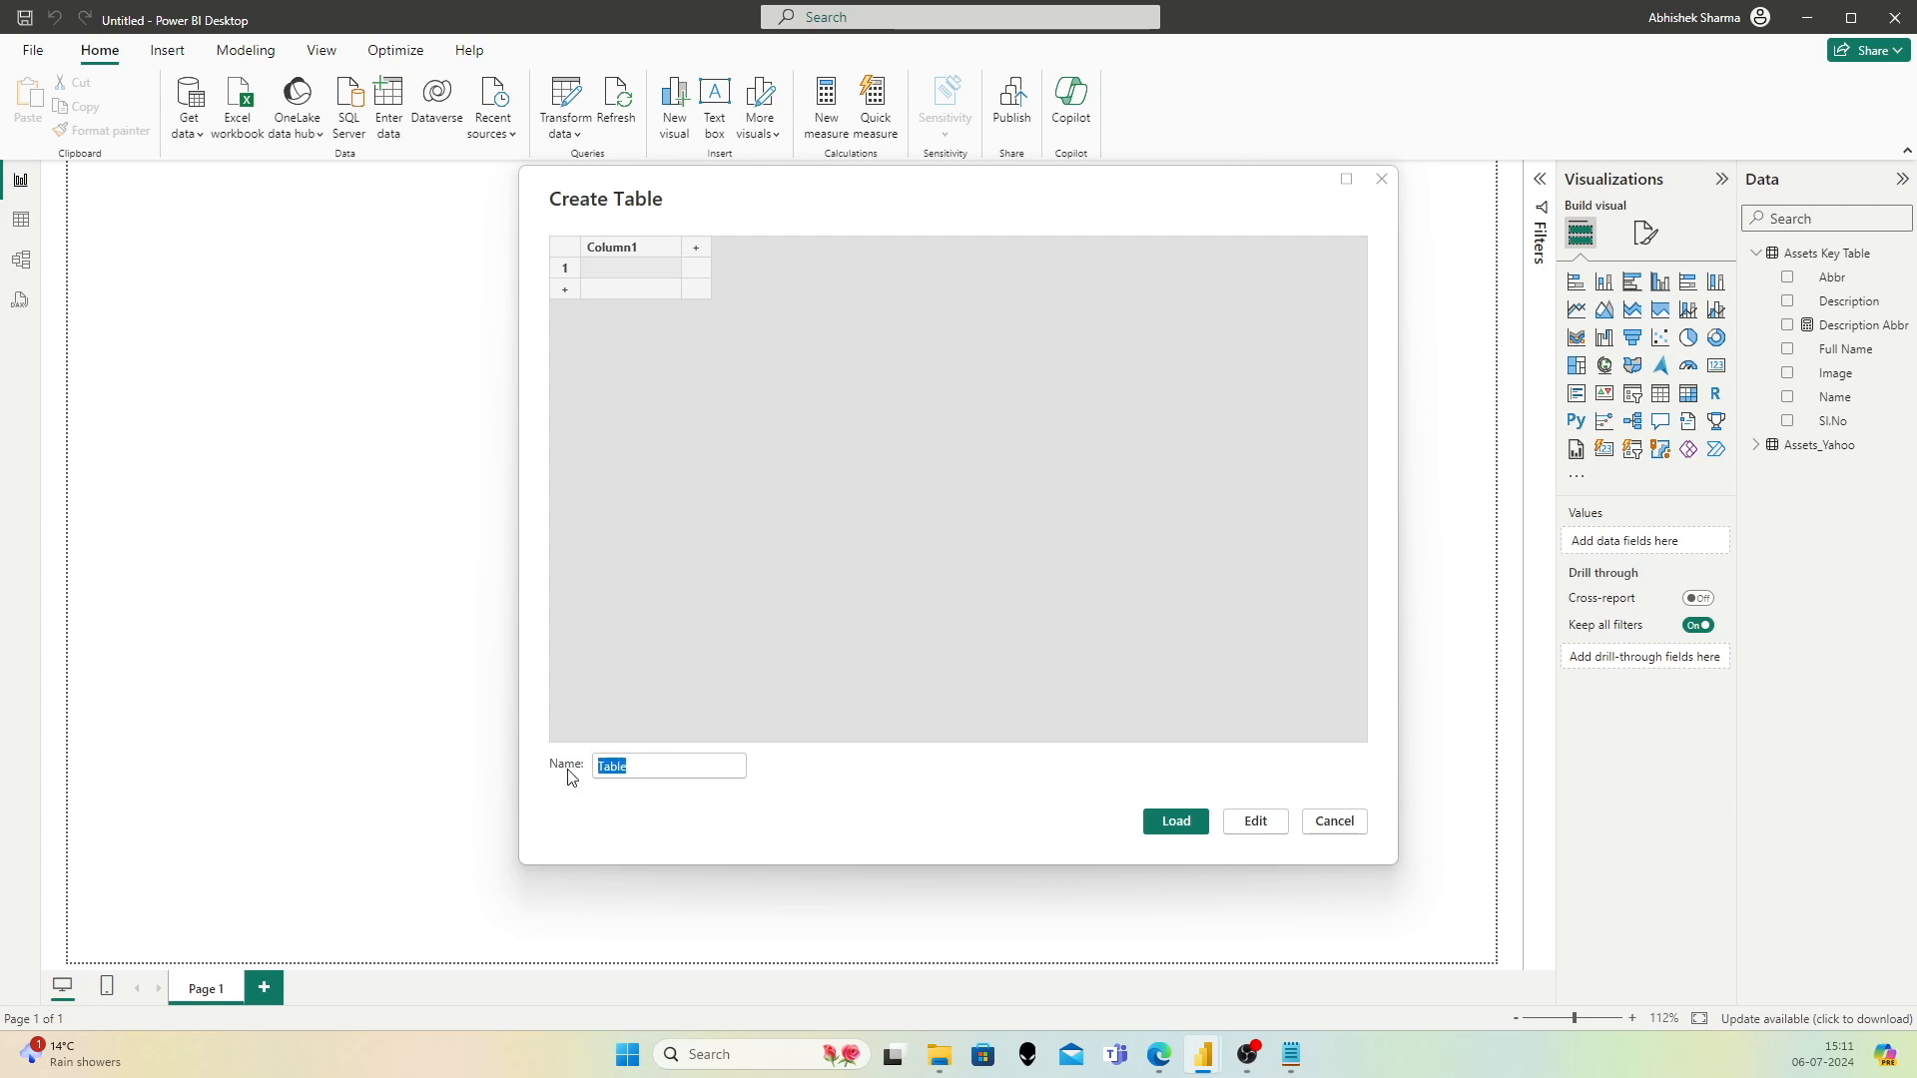
text(Pe)
Step: Fill the first two rows of the Period Table with 1 and 1W, and 2 and 1M
click(644, 266)
text(1)
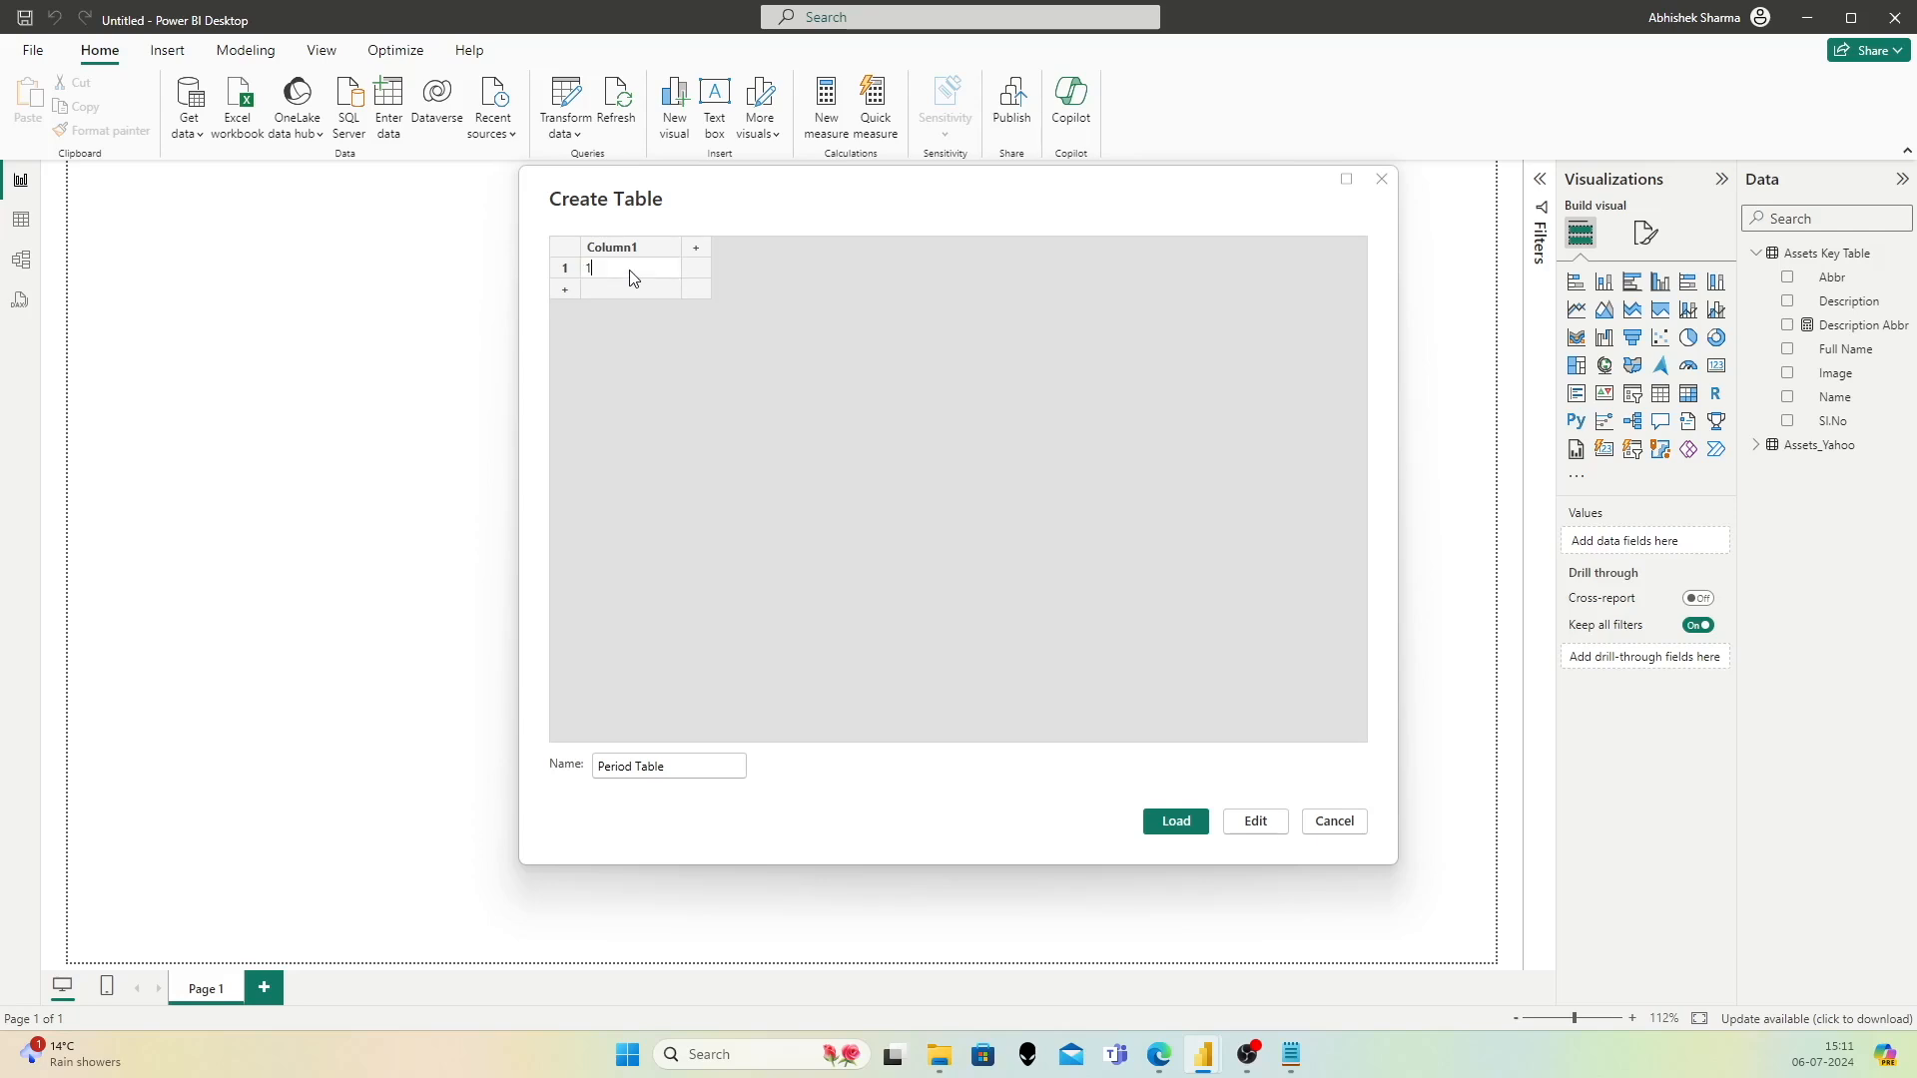
click(699, 267)
text(1W)
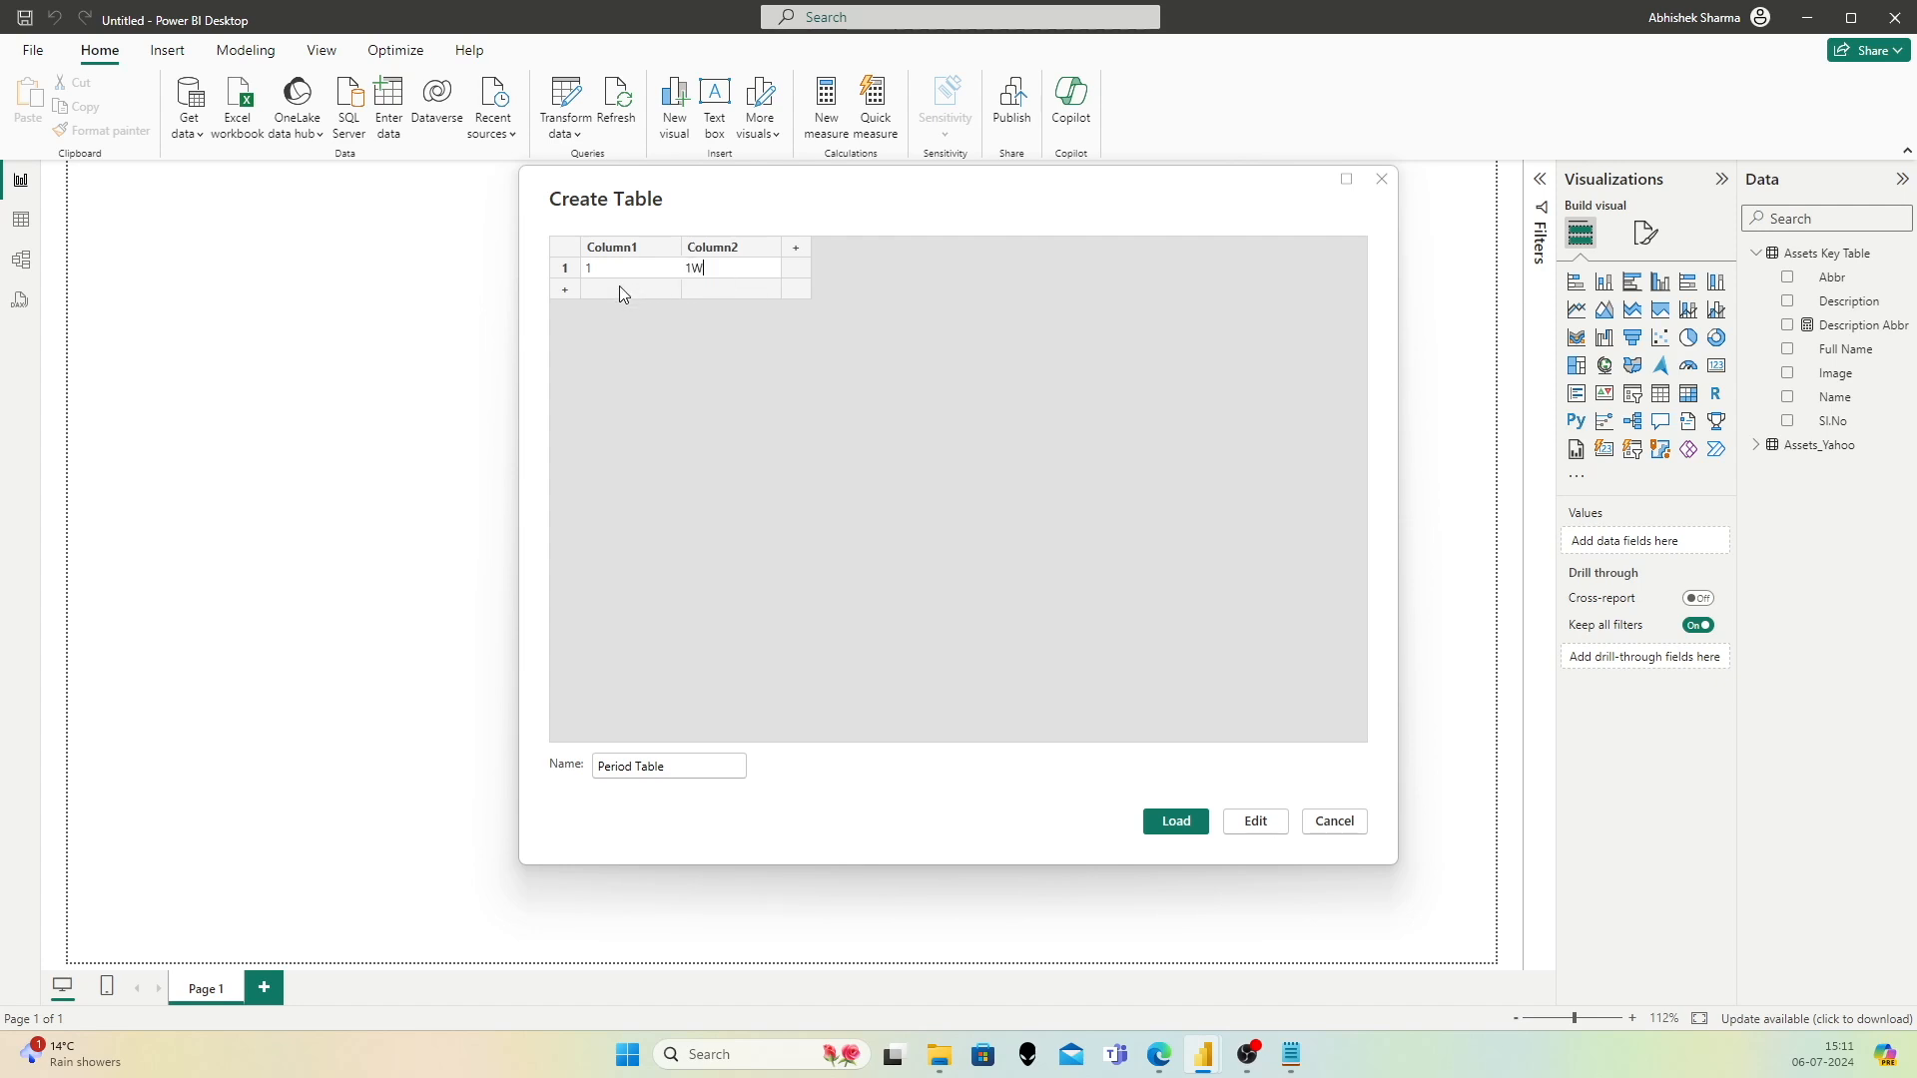
click(619, 289)
text(2)
click(711, 289)
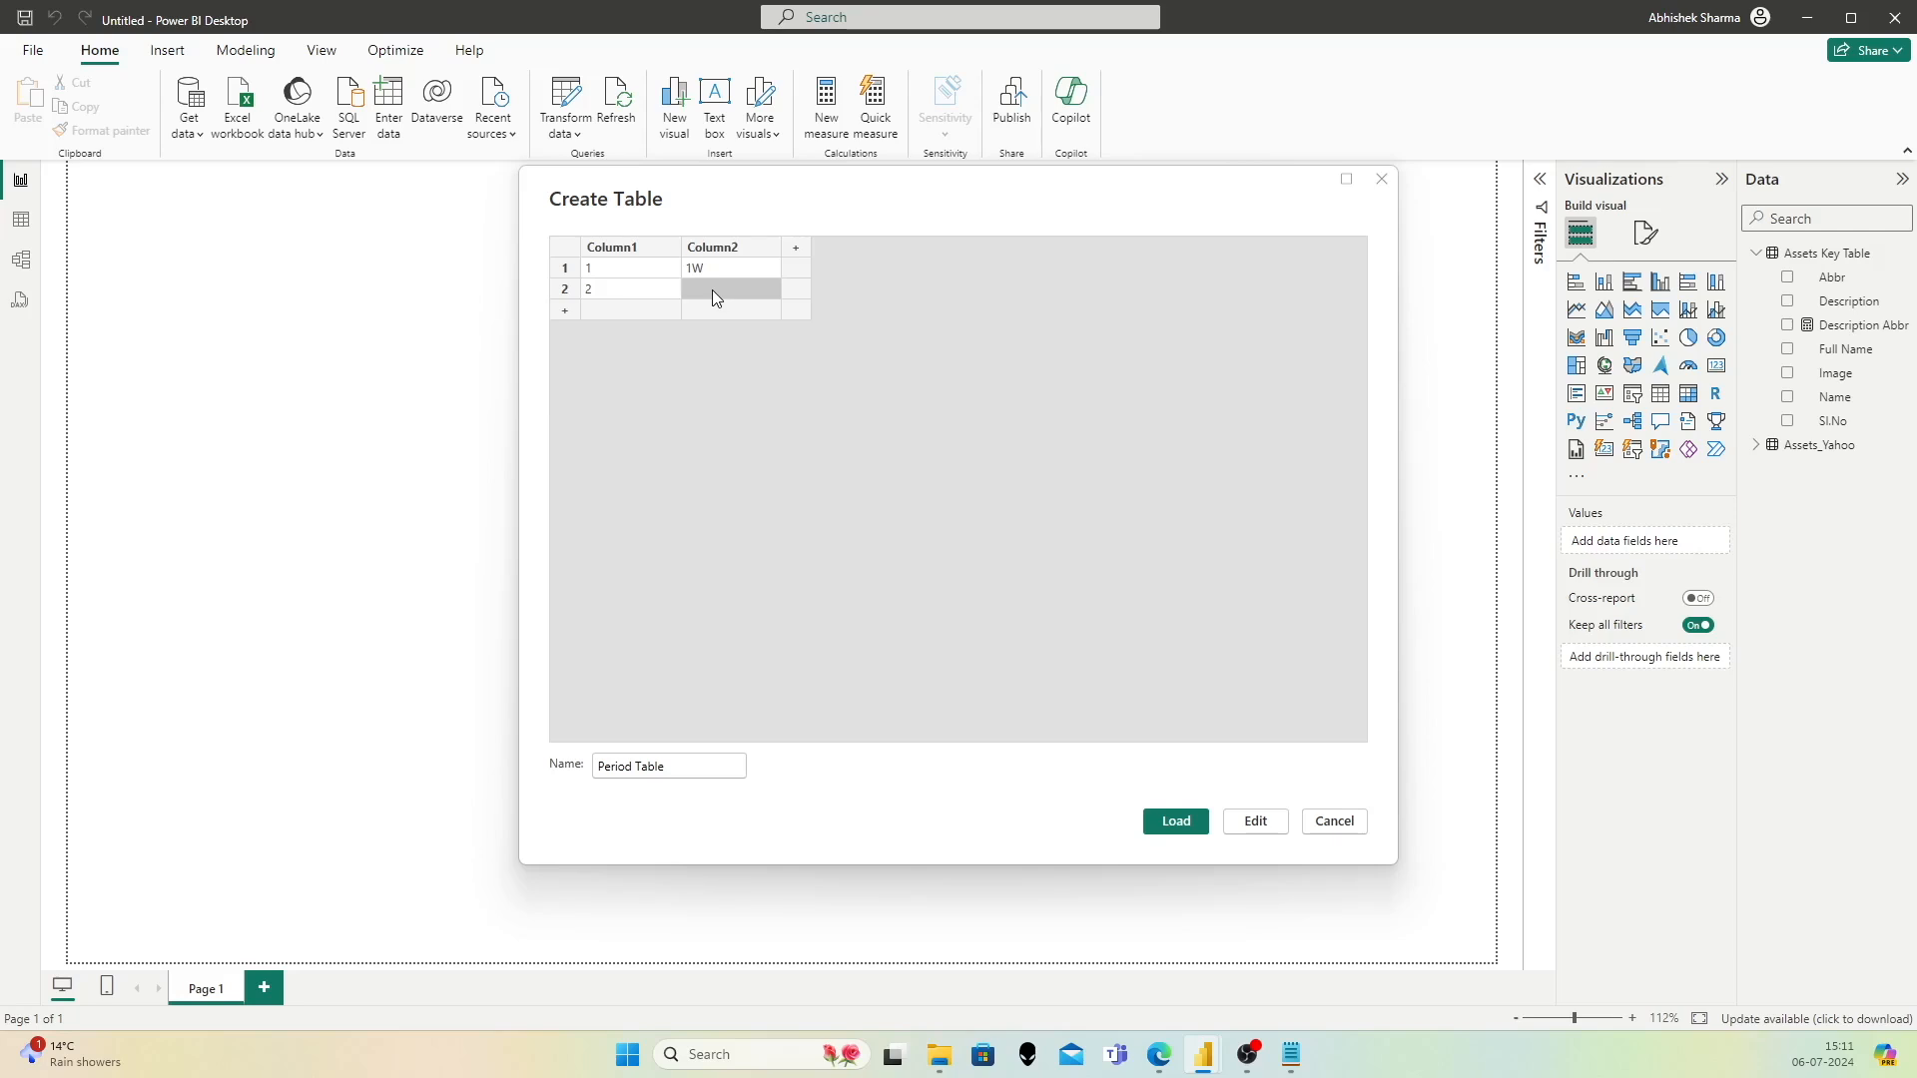
text(1M)
Step: Add the third and fourth rows to the Period Table with 3 and 6M, and 4 and 1Y
click(605, 308)
text(3)
click(725, 310)
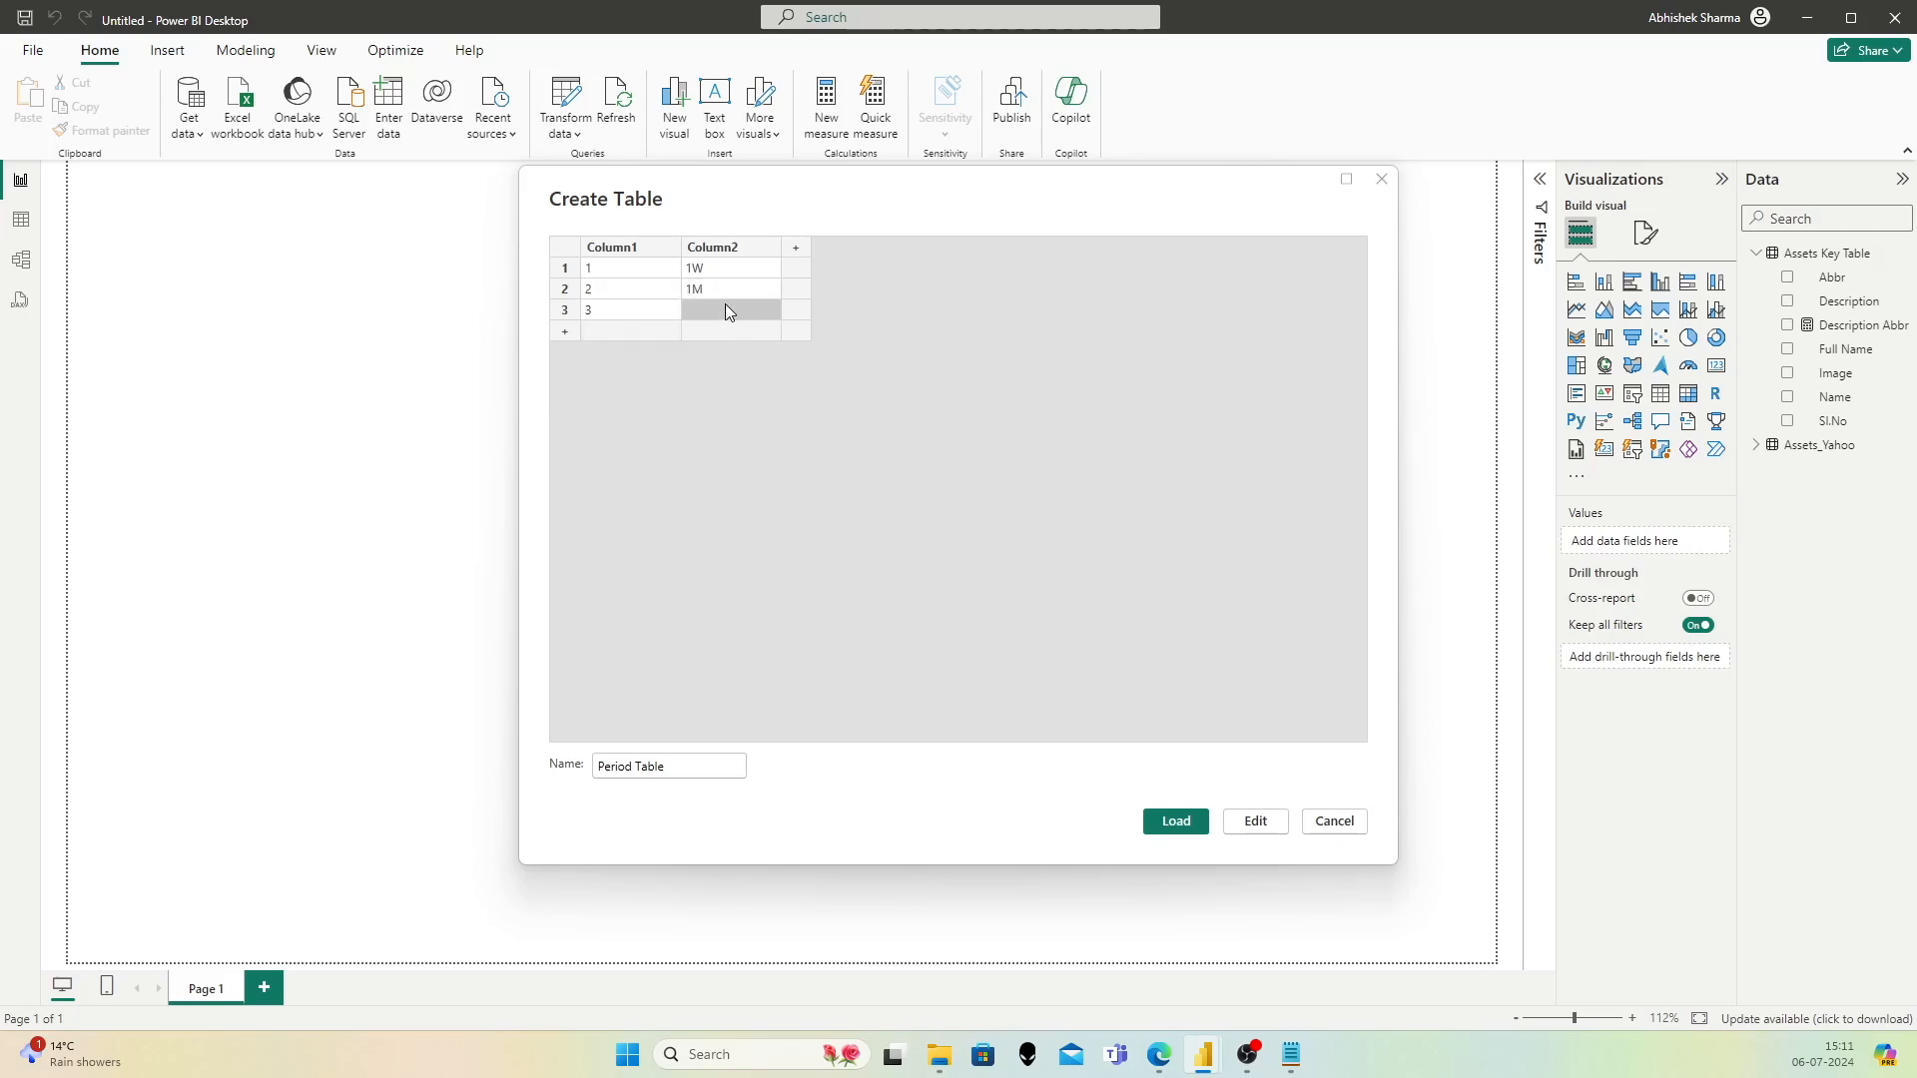
click(714, 310)
click(650, 332)
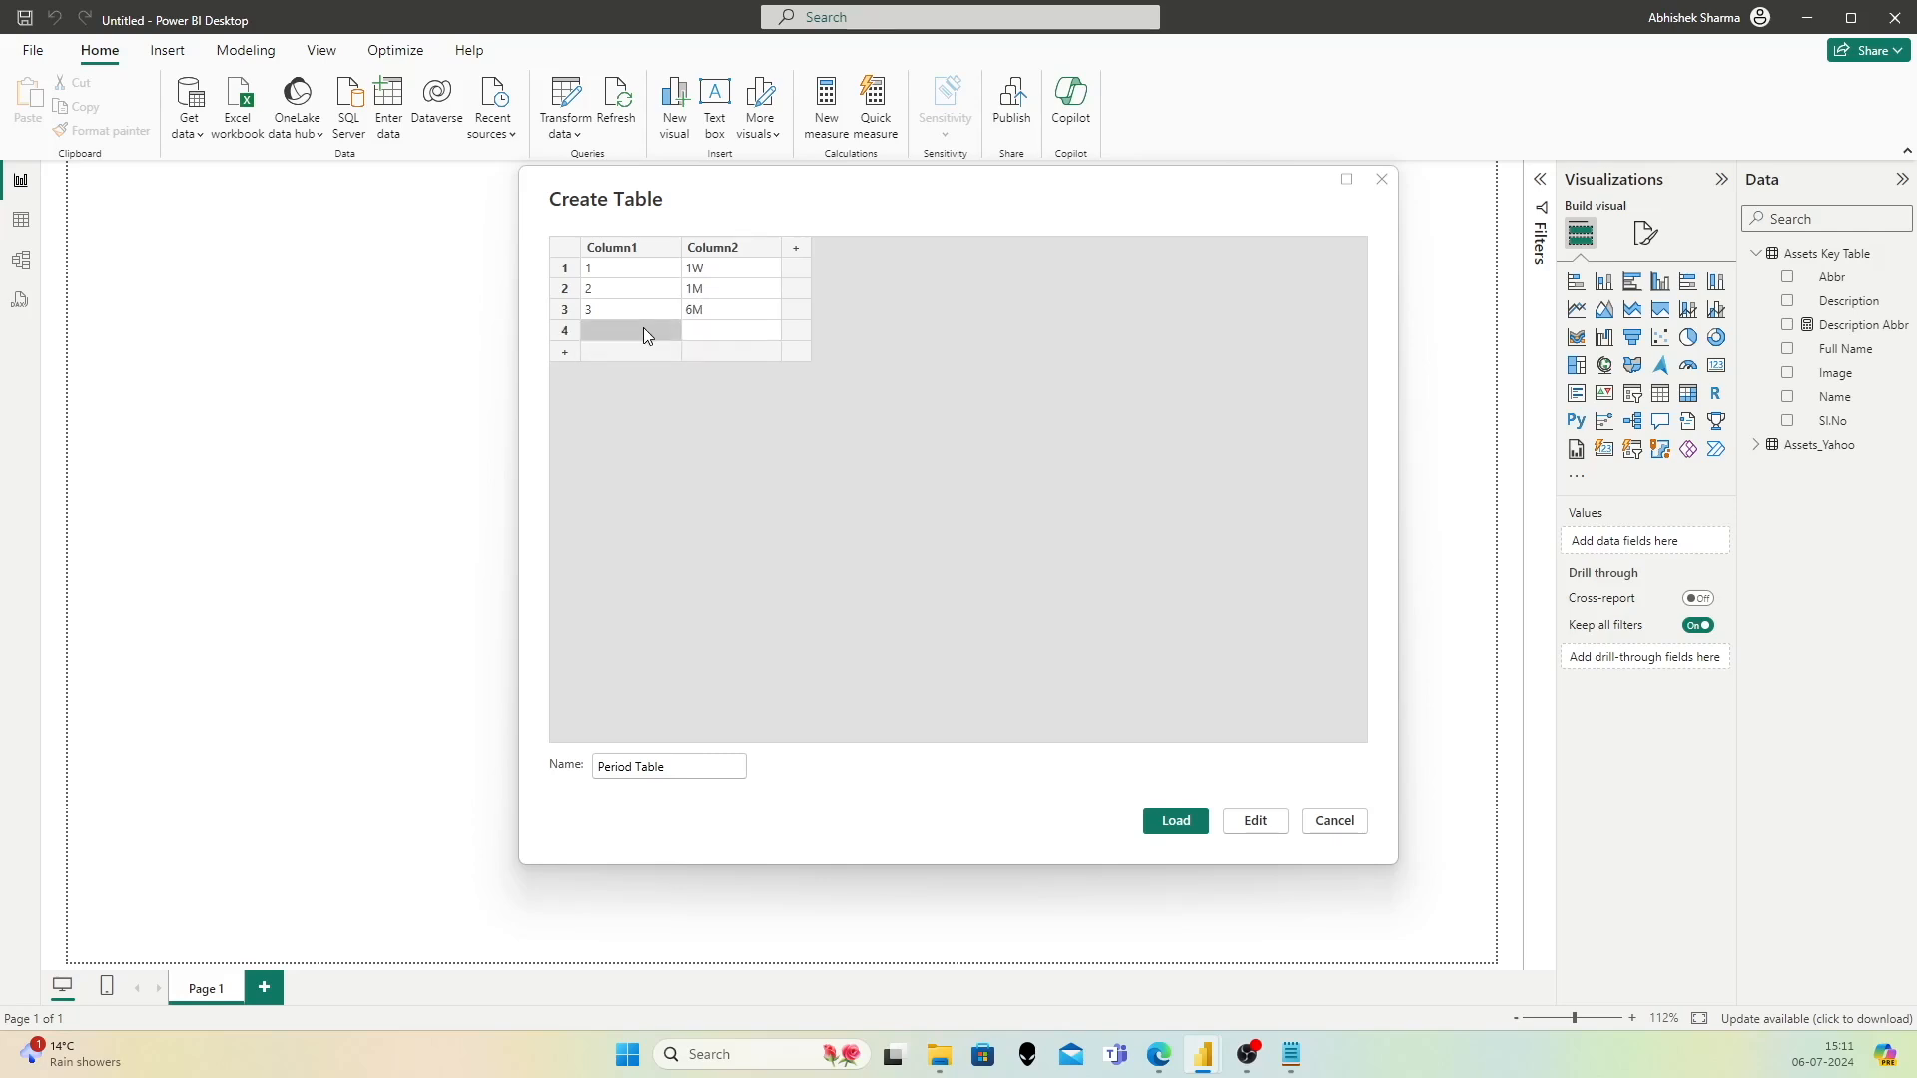
text(4)
click(746, 330)
click(747, 331)
Step: Name the two columns Order and Period, and load the Period Table into the model
double_click(627, 250)
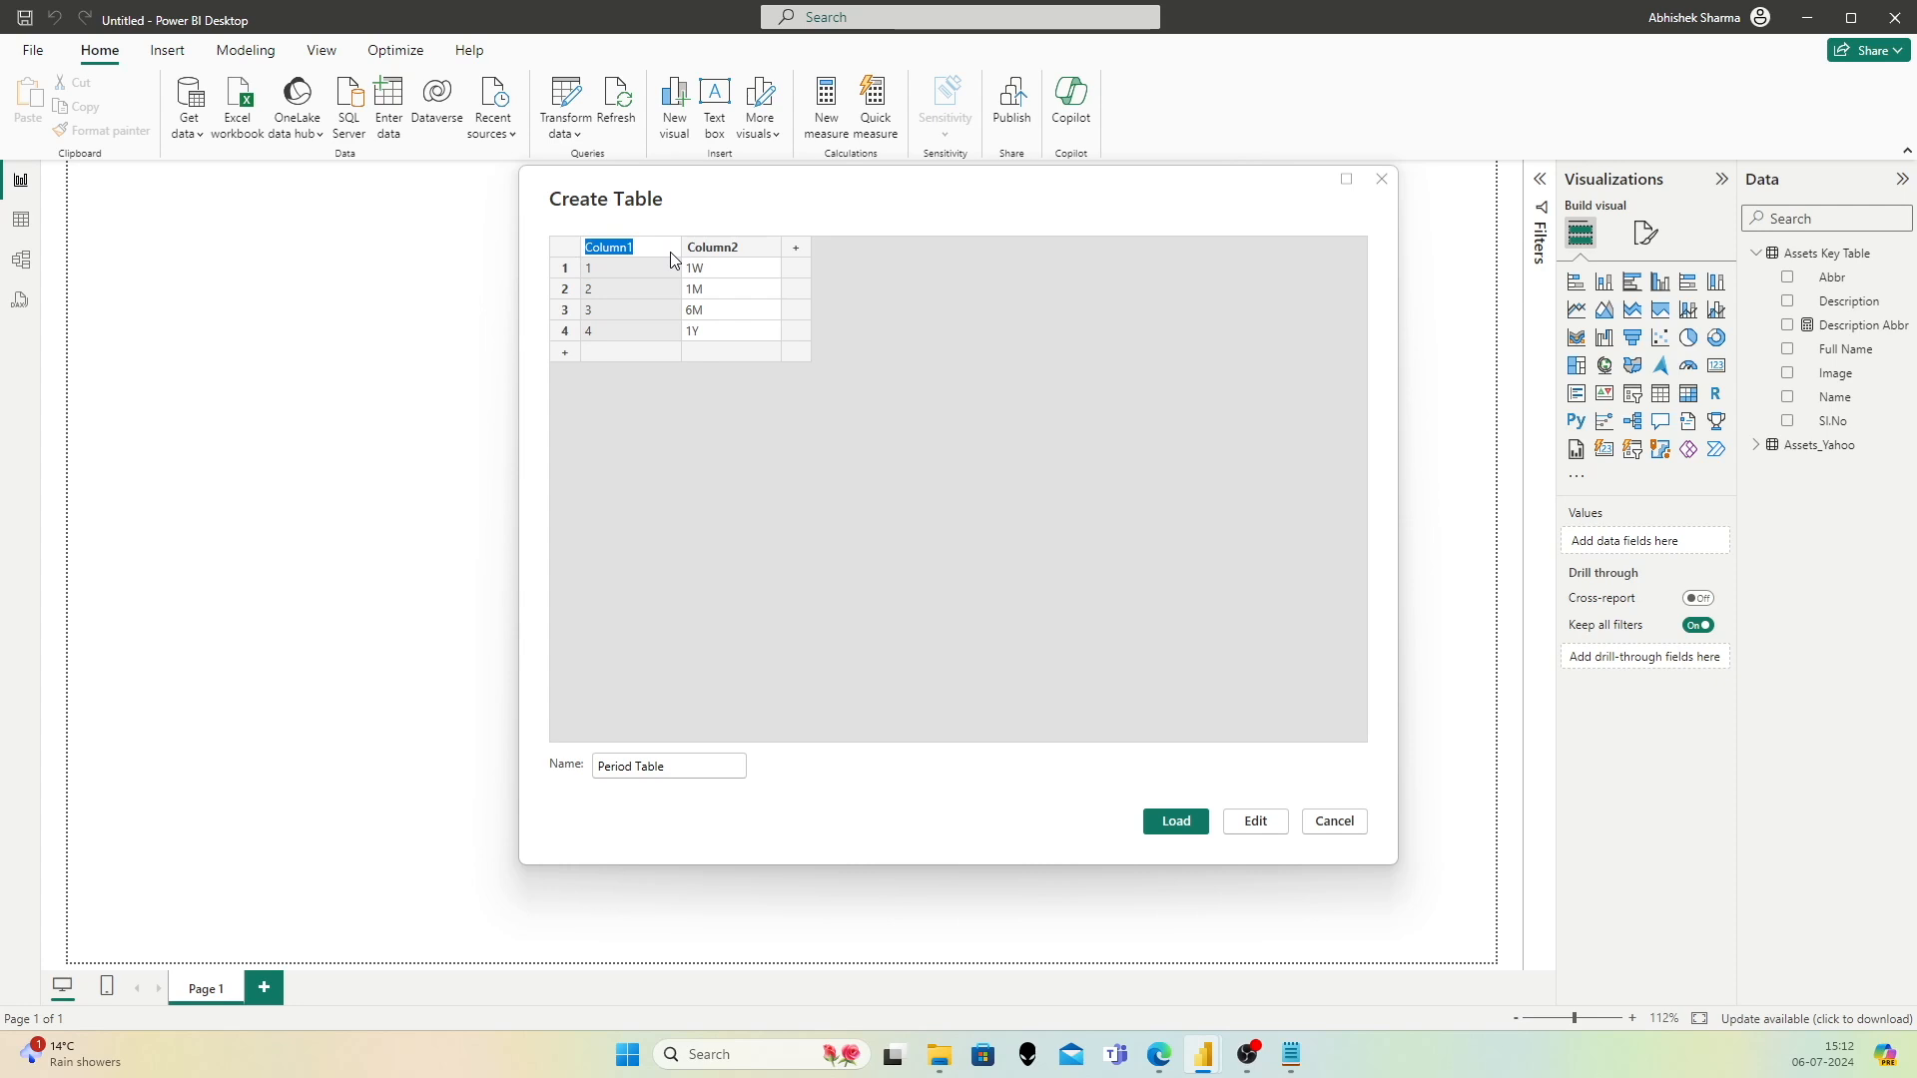
text(Order)
click(750, 252)
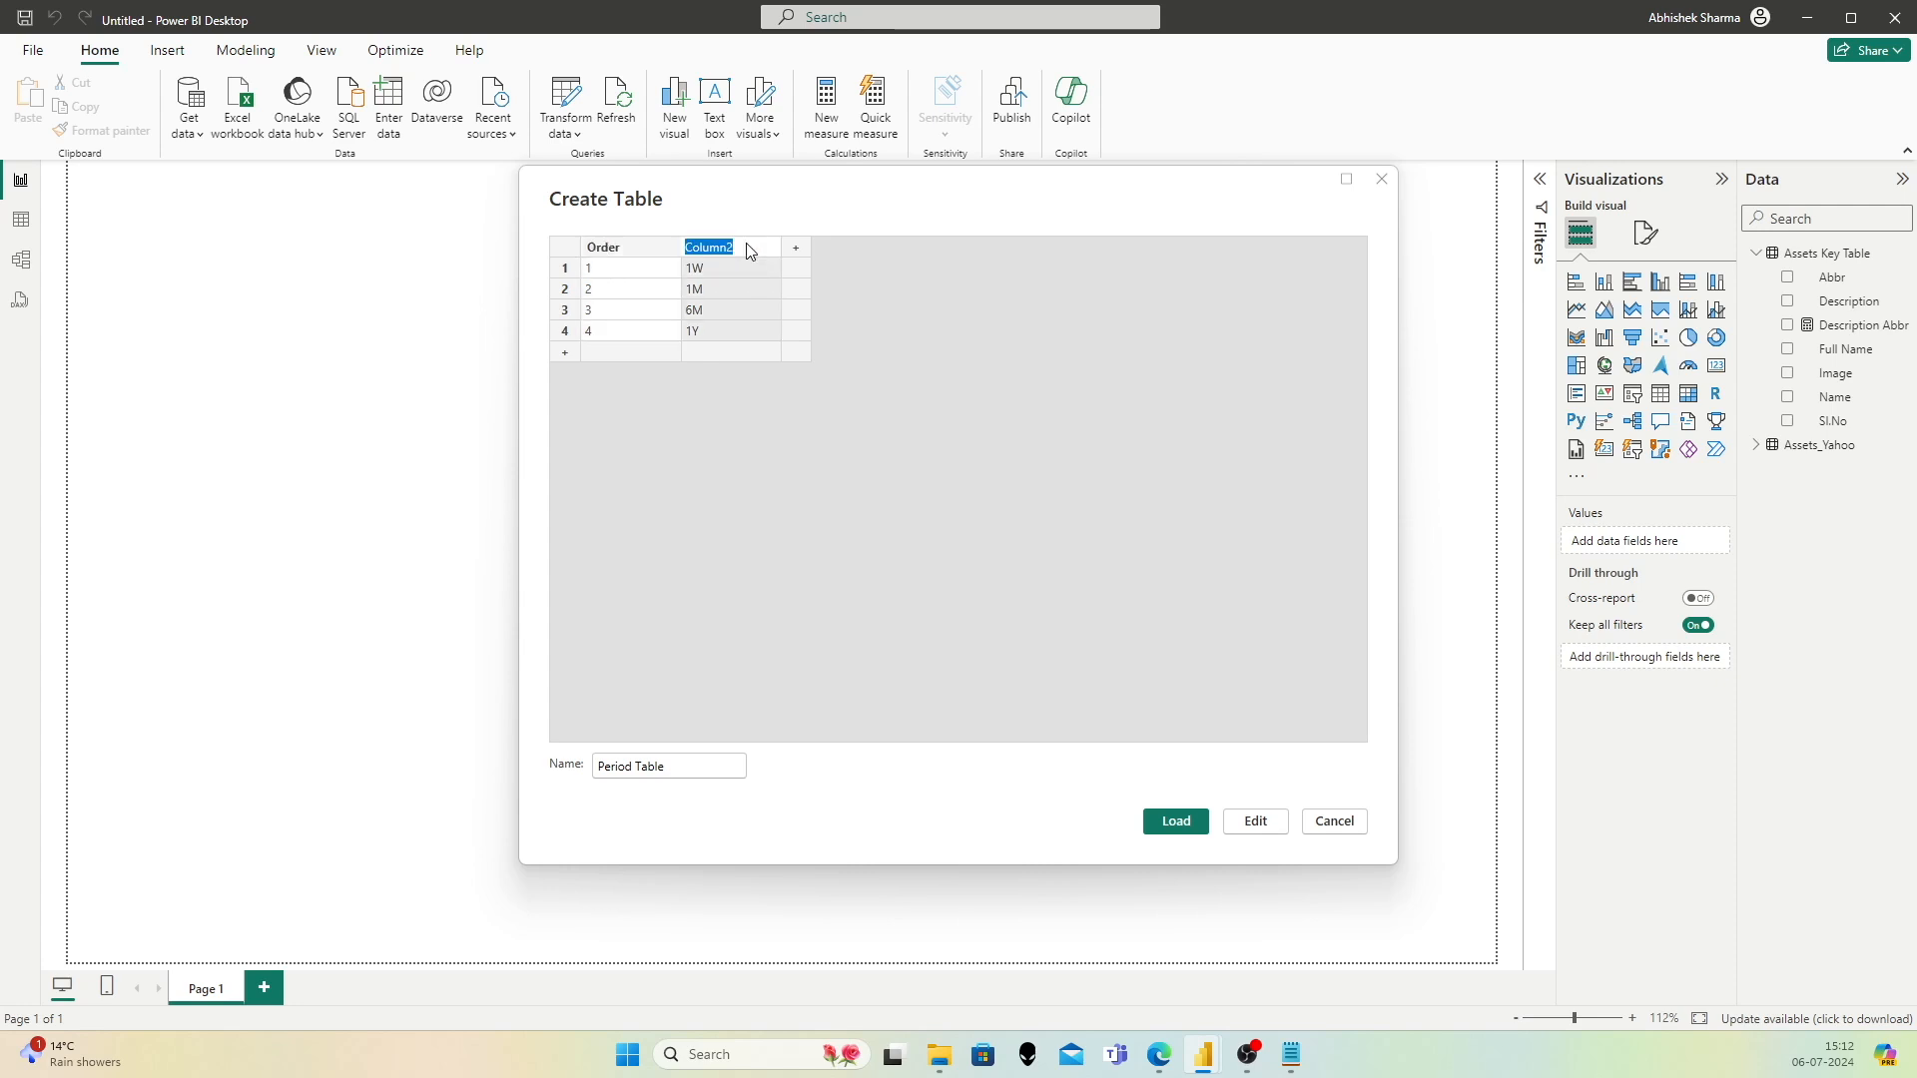
text(Period)
click(831, 314)
click(1158, 820)
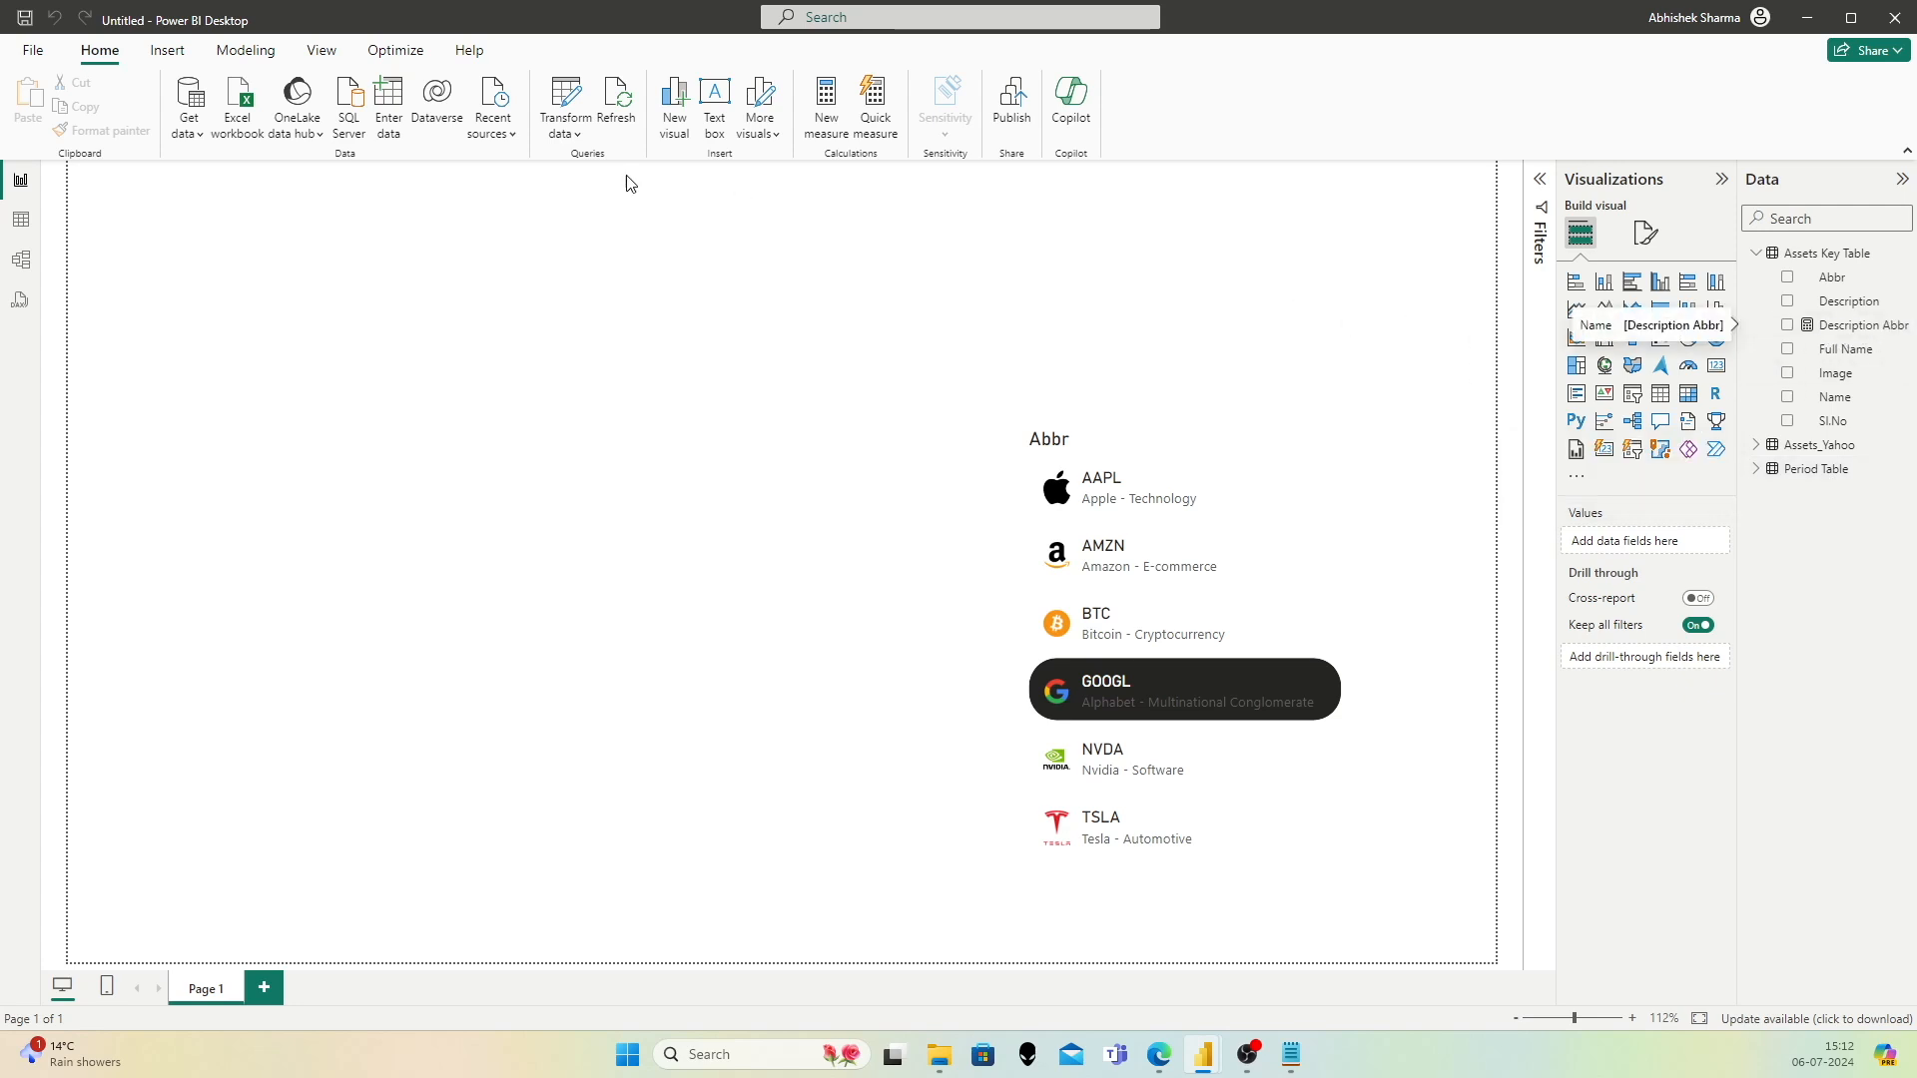
Step: Create an empty table named _Measure Table and load it into the model
click(391, 108)
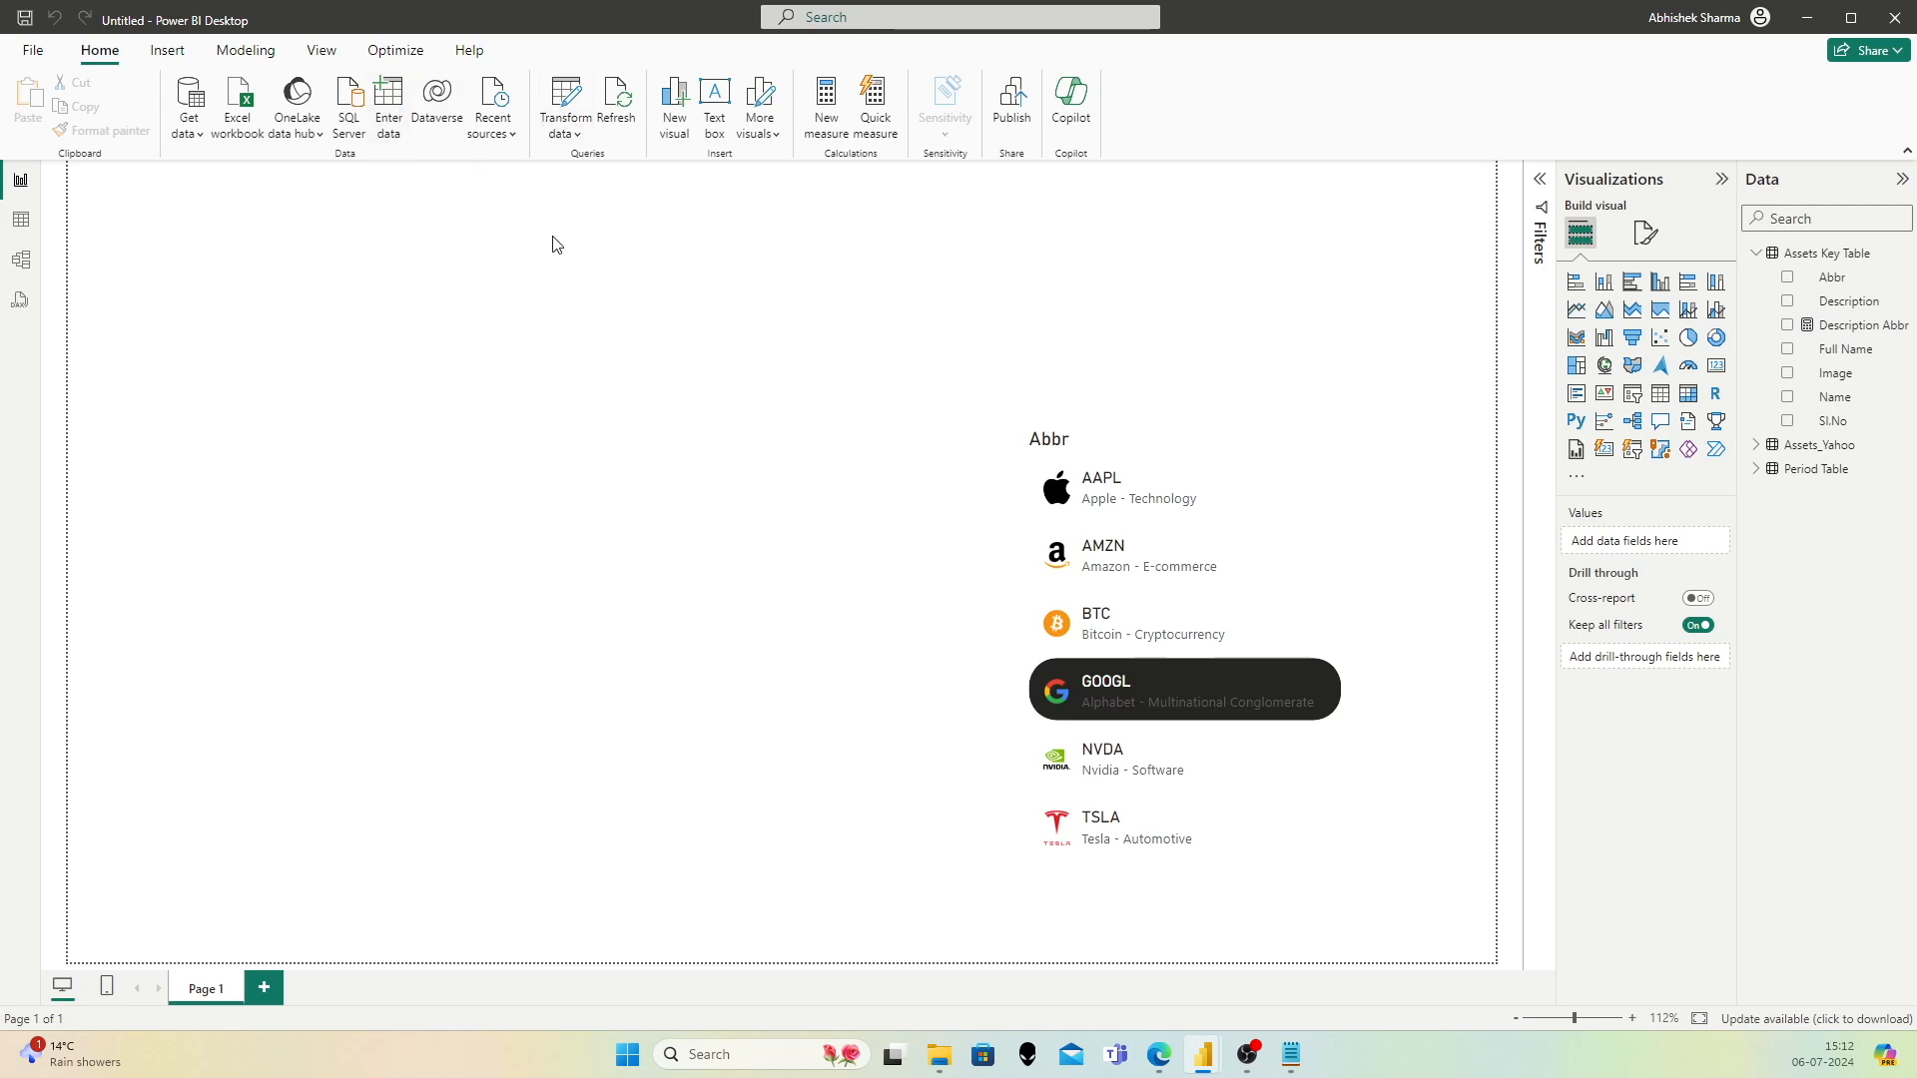
drag(629, 767, 545, 774)
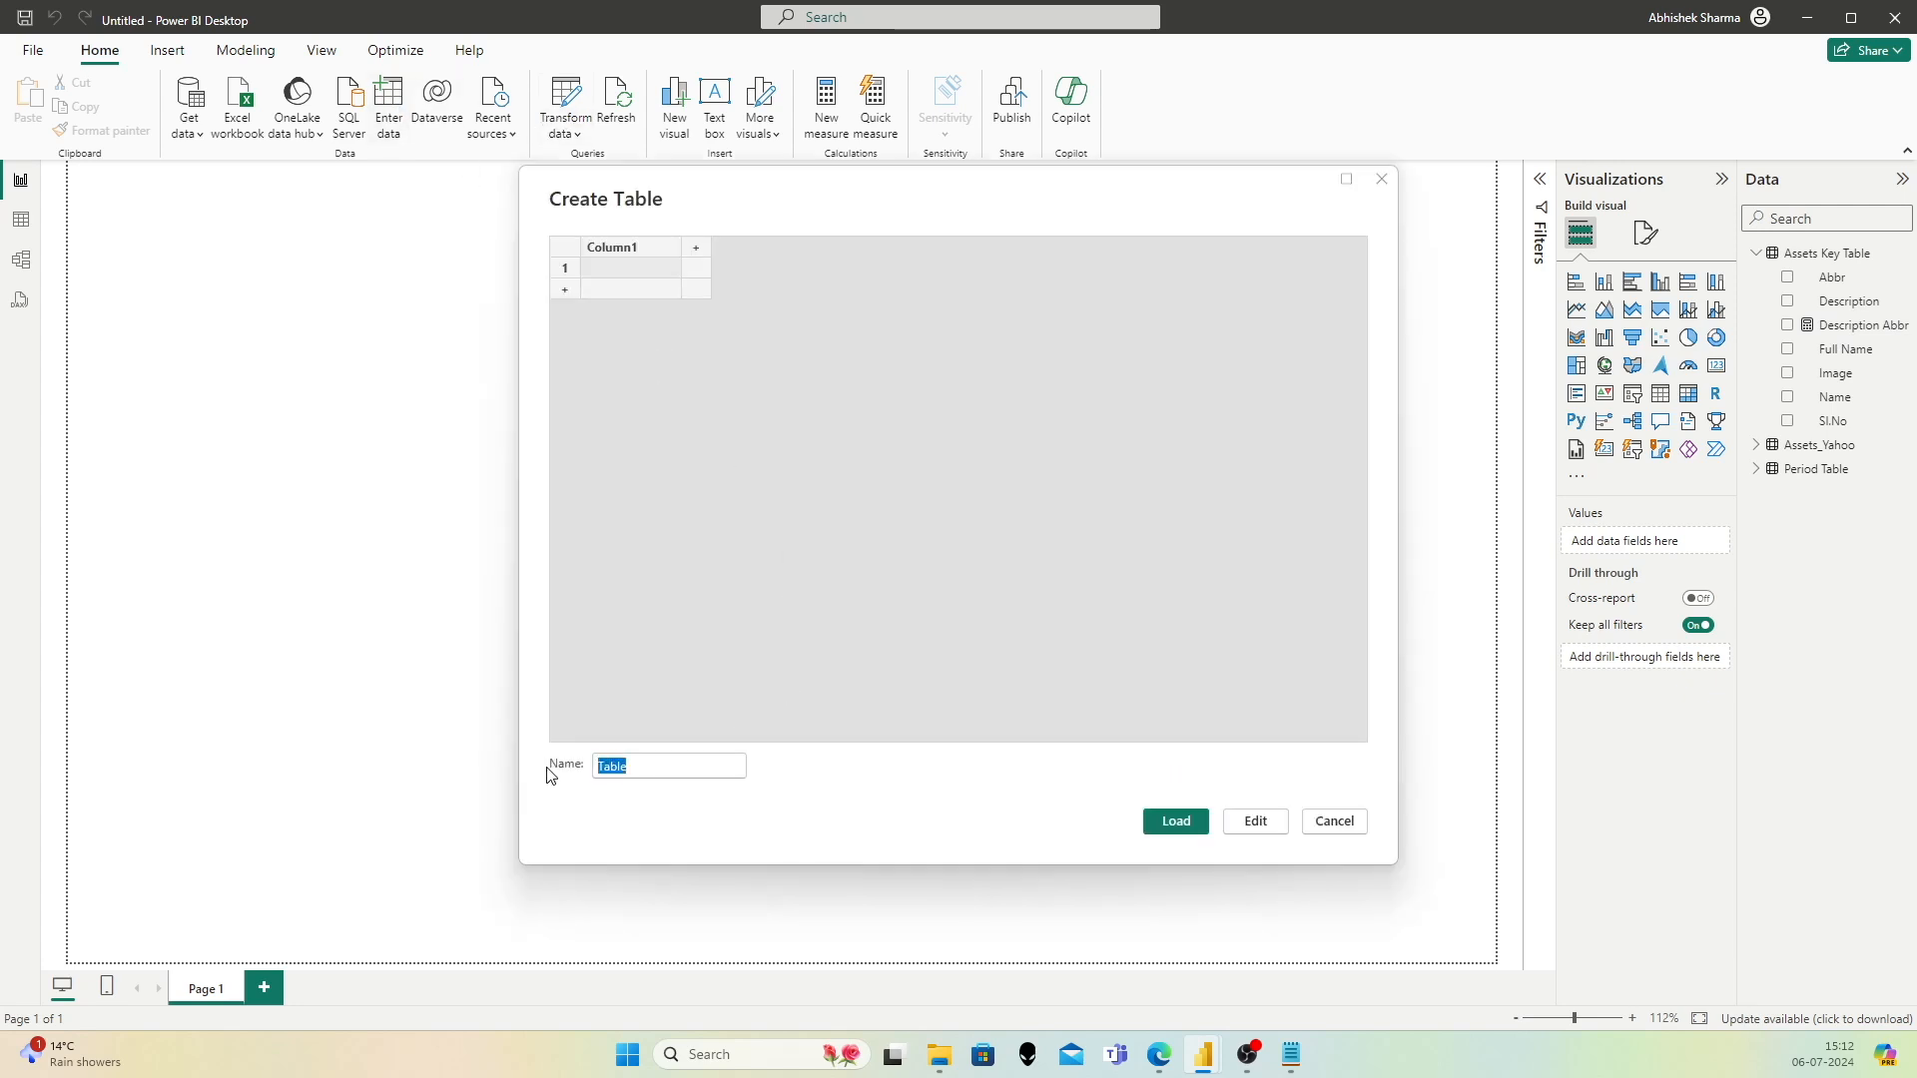
text(Measure)
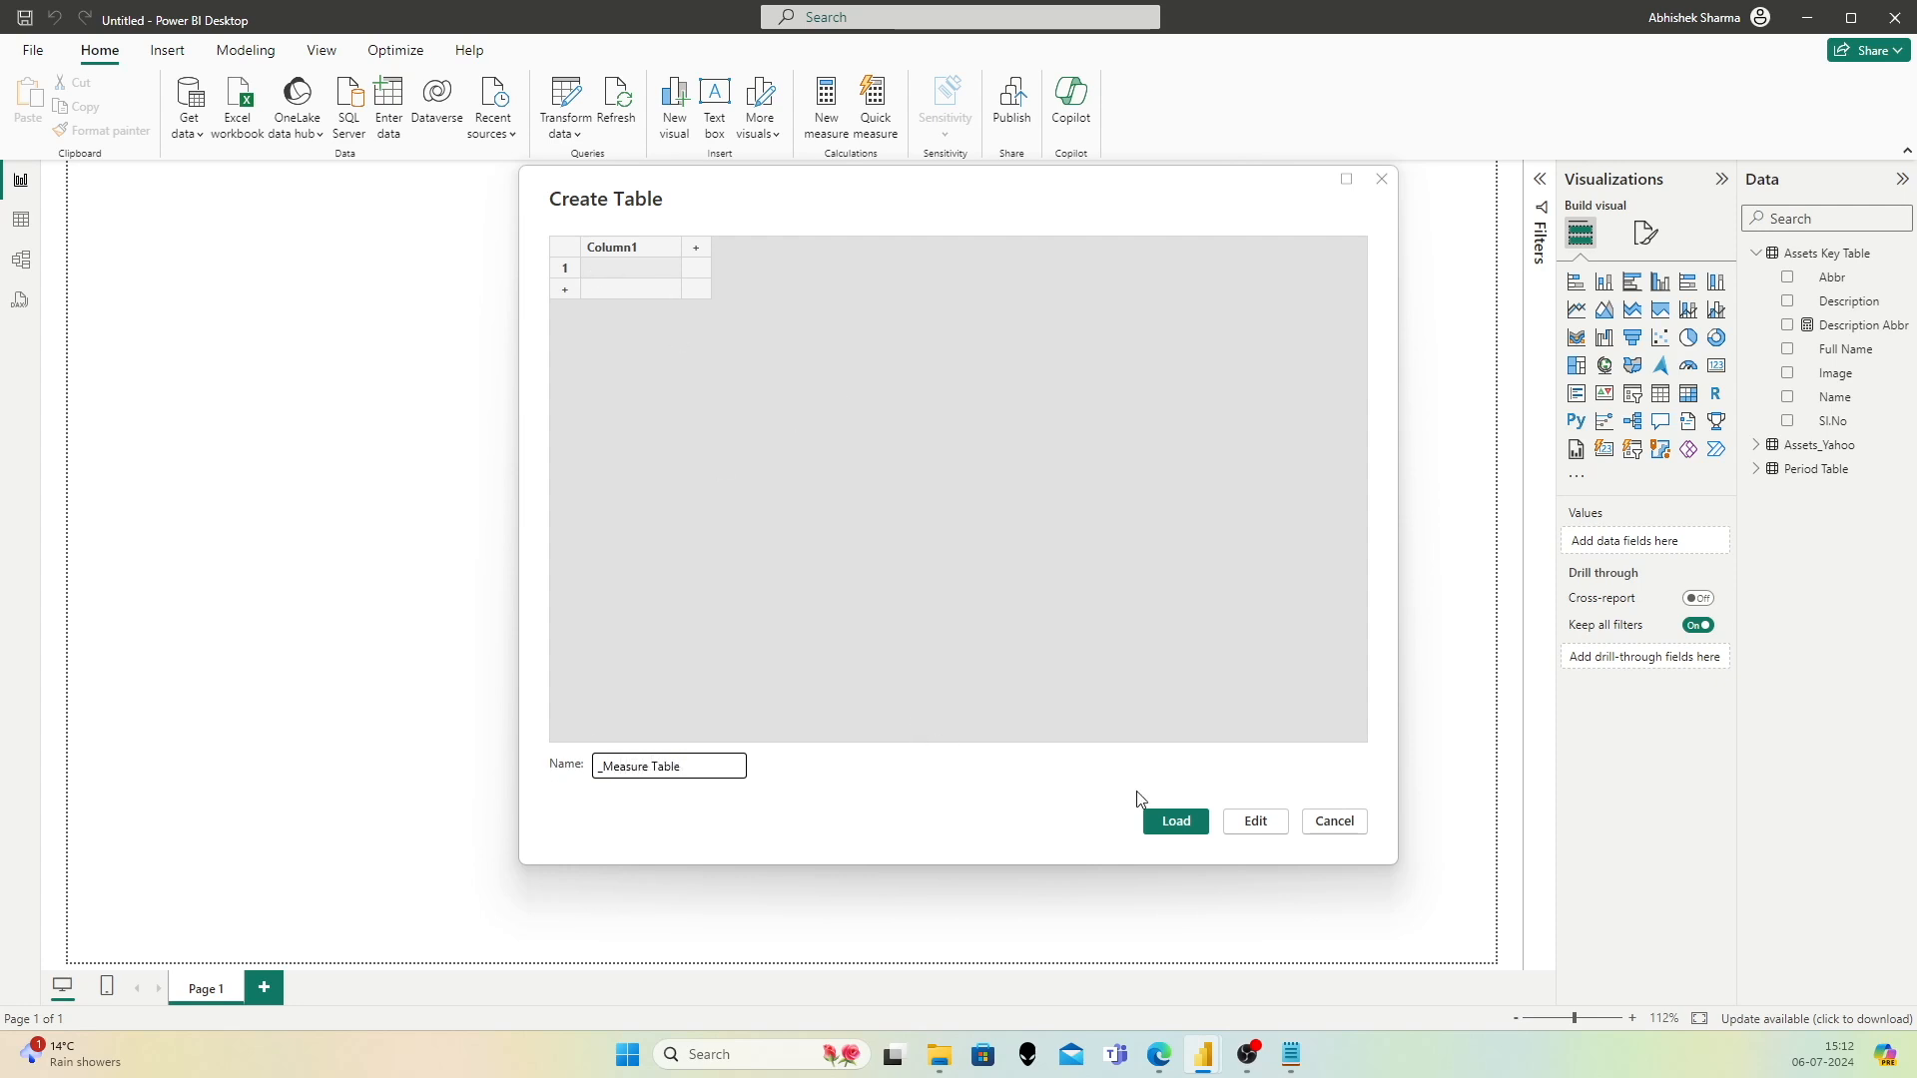
click(1175, 819)
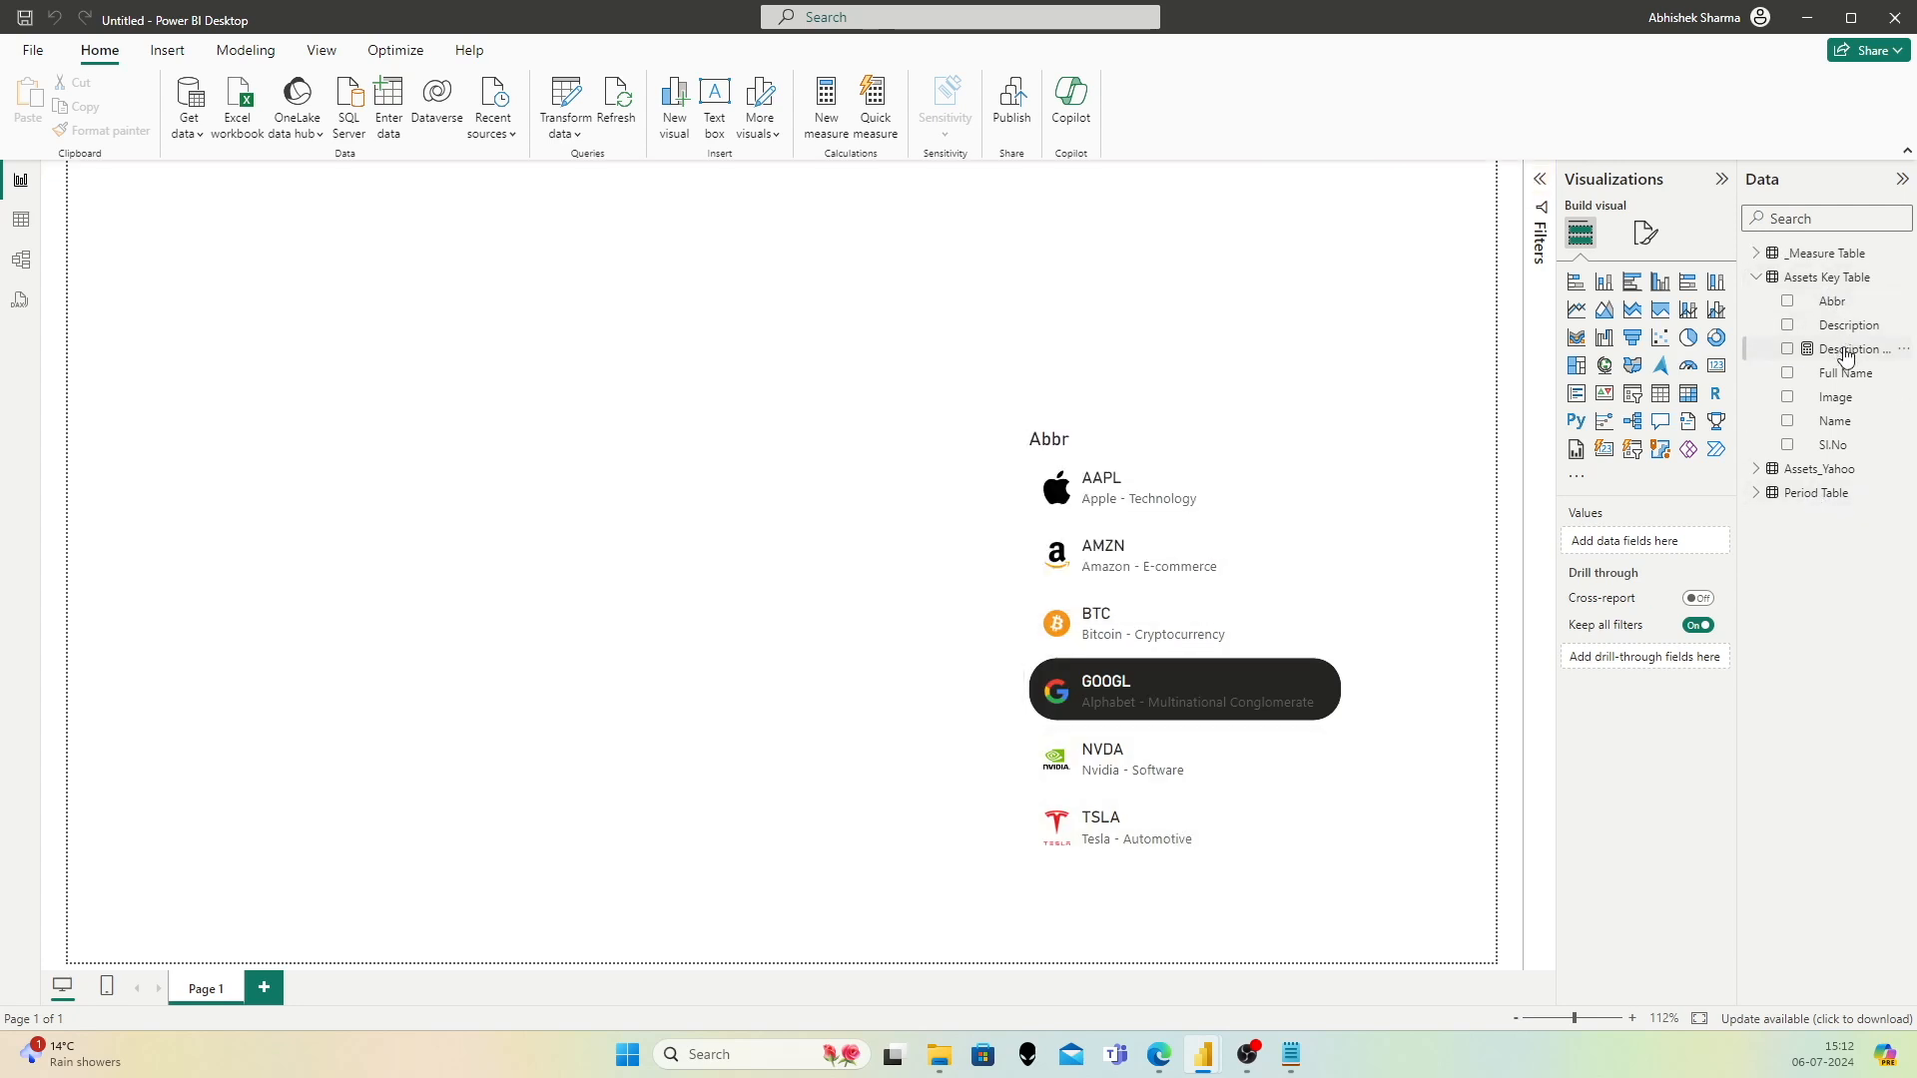
Step: Change the home table of the Description Abbr measure to _Measure Table and widen the list of data fields
click(1846, 352)
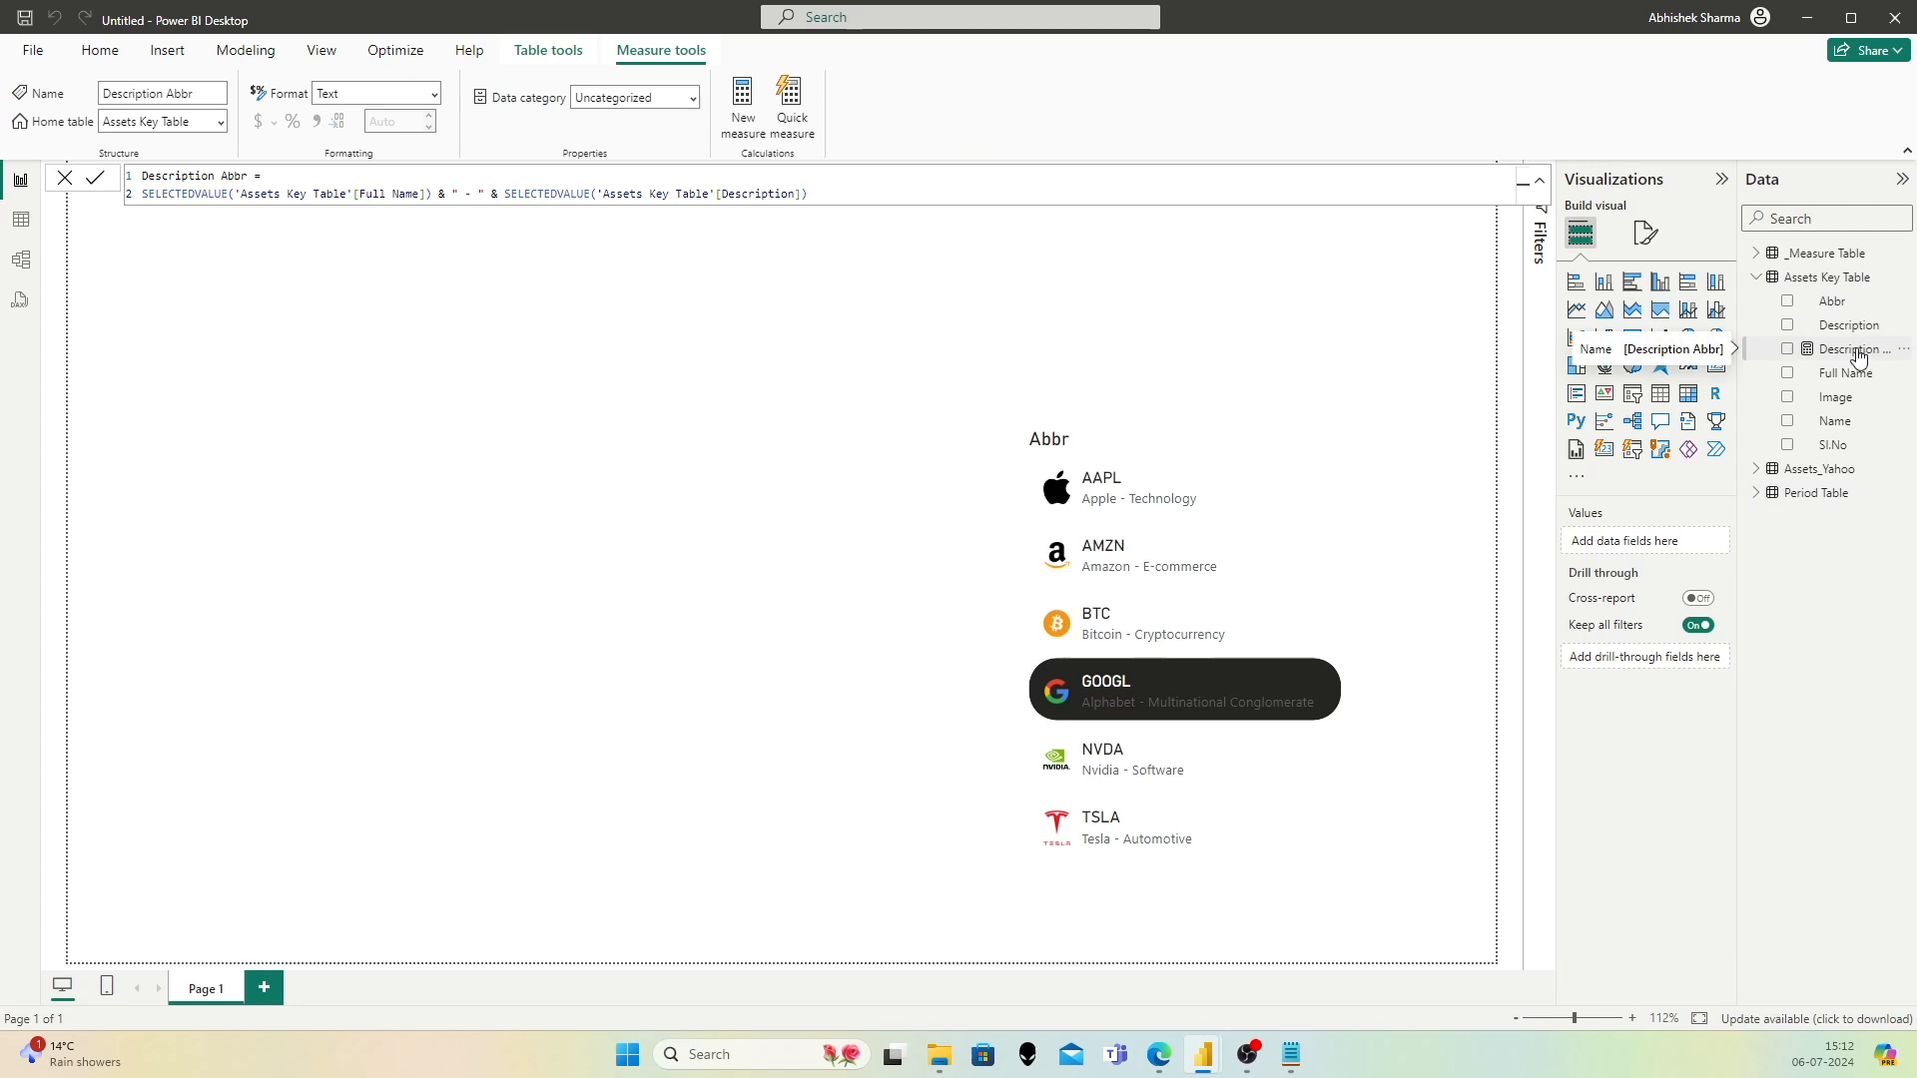
click(221, 121)
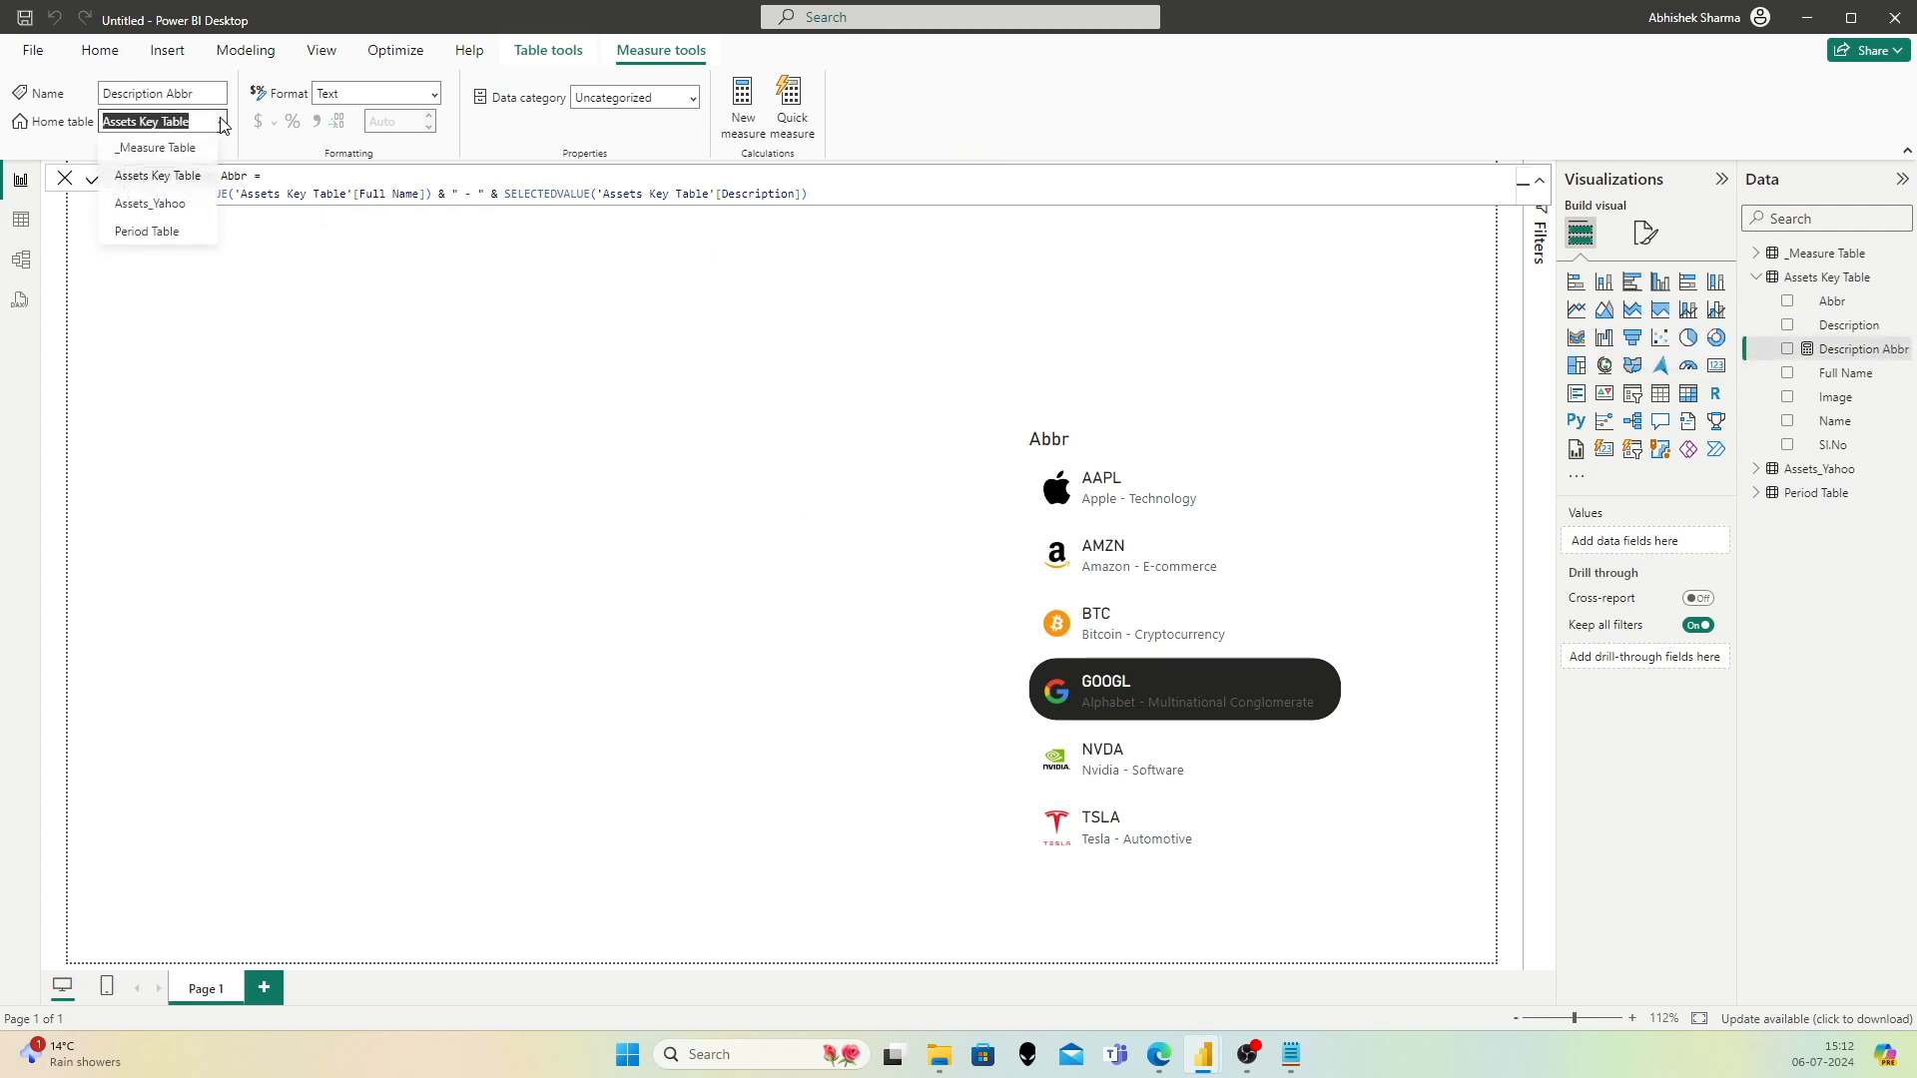
click(185, 153)
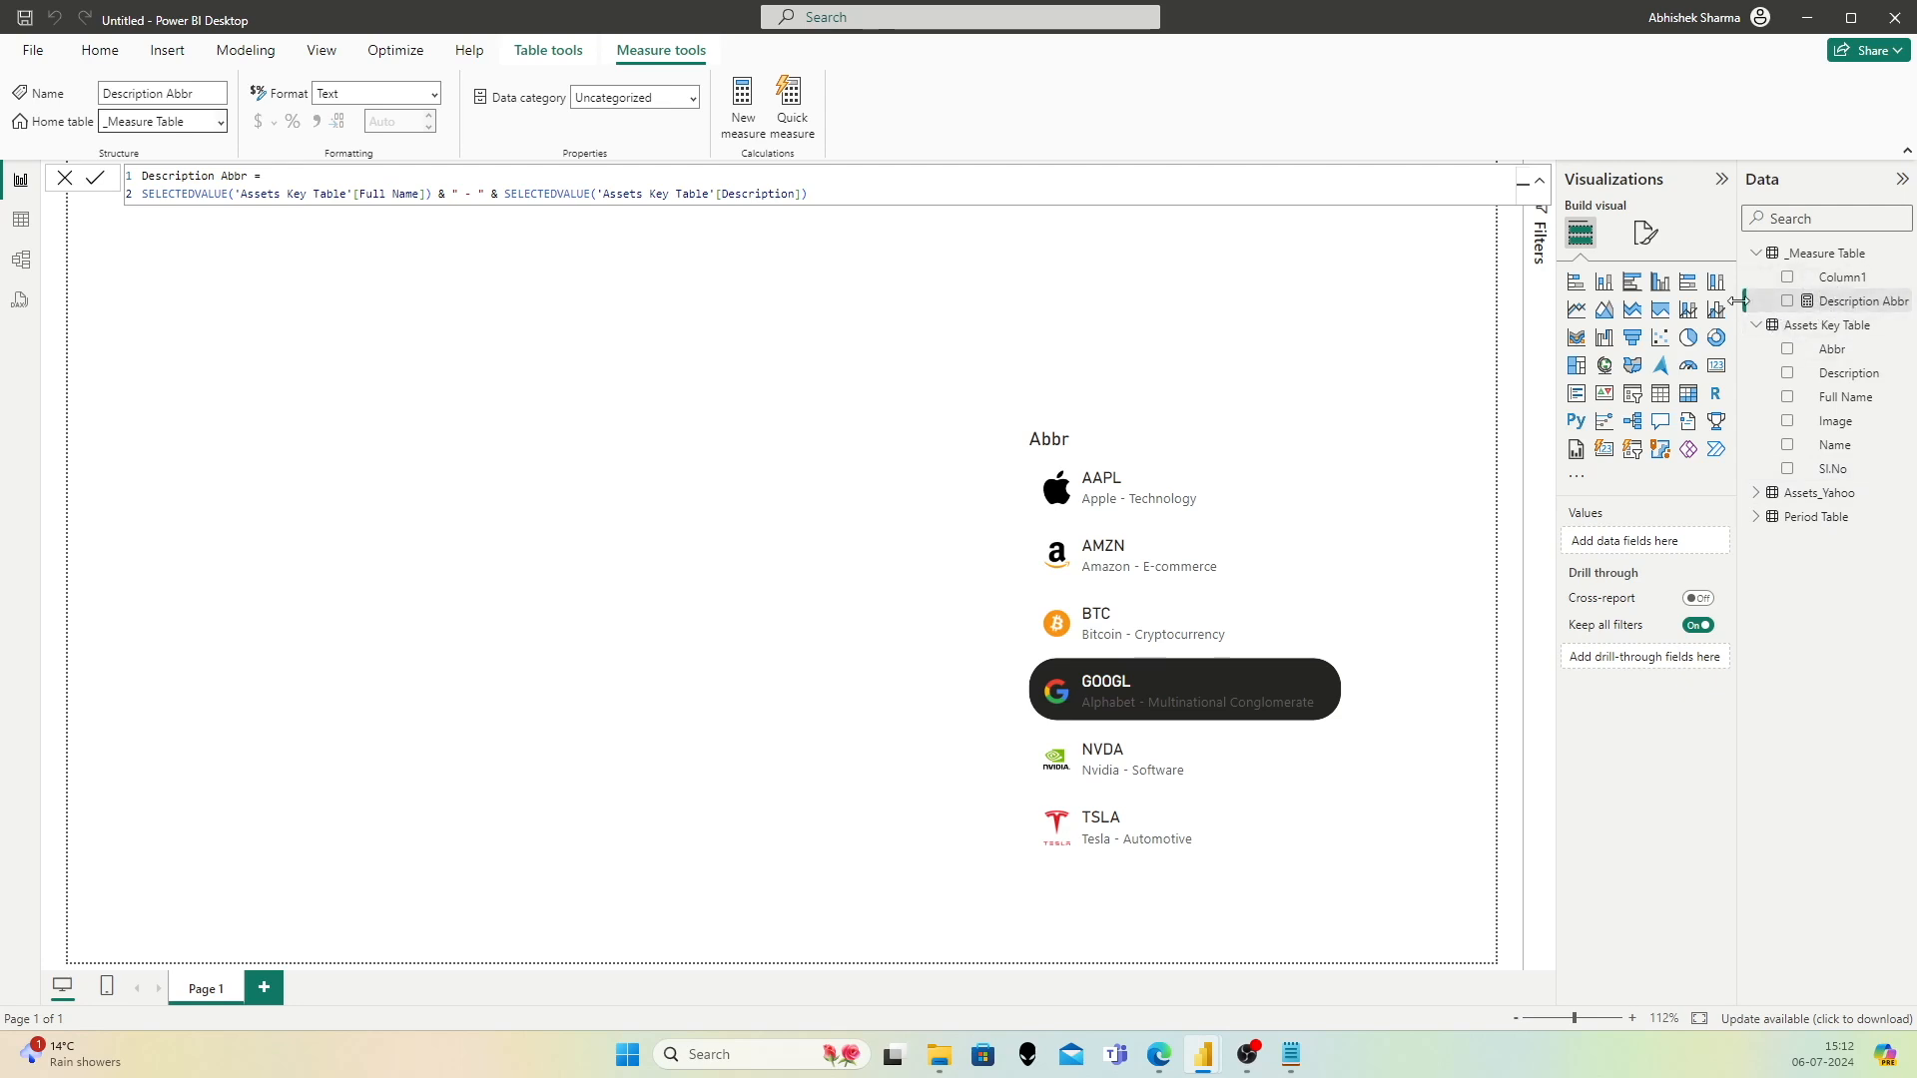
drag(1742, 304, 1642, 305)
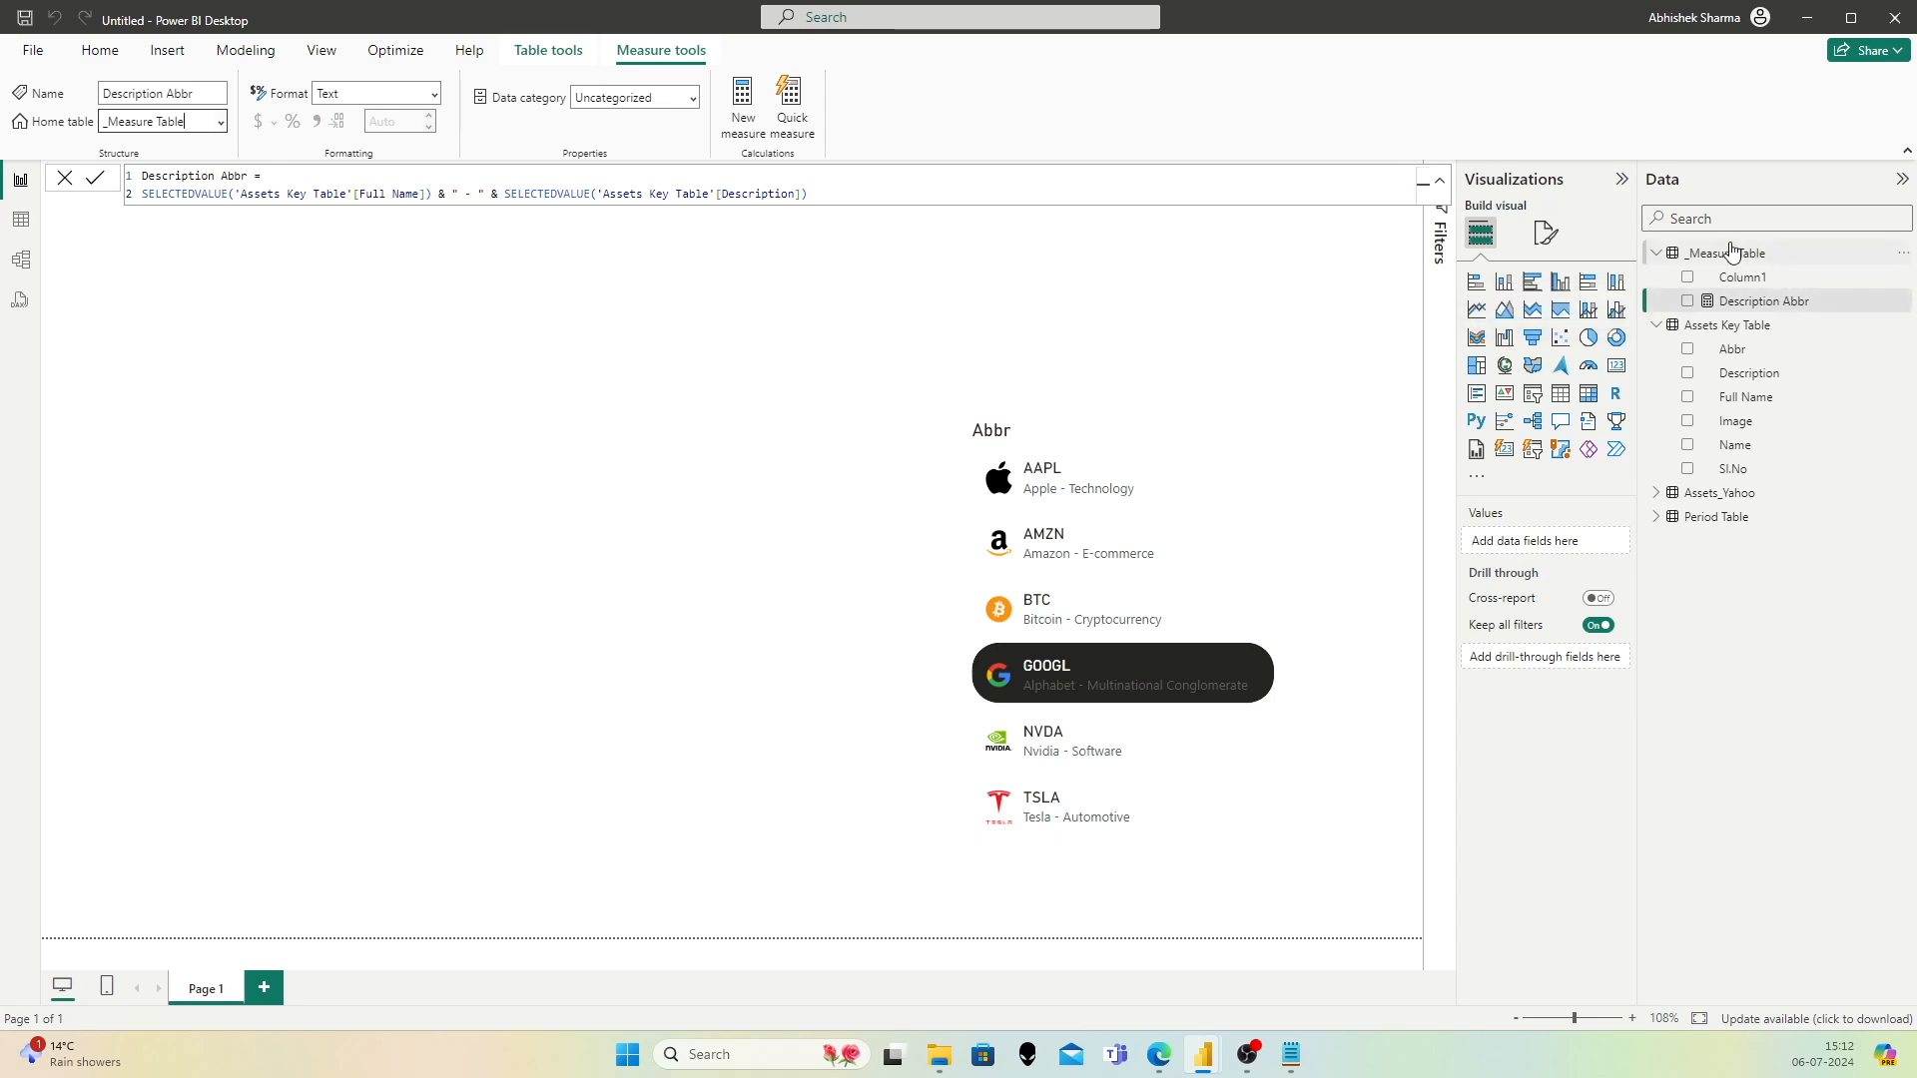
click(1734, 302)
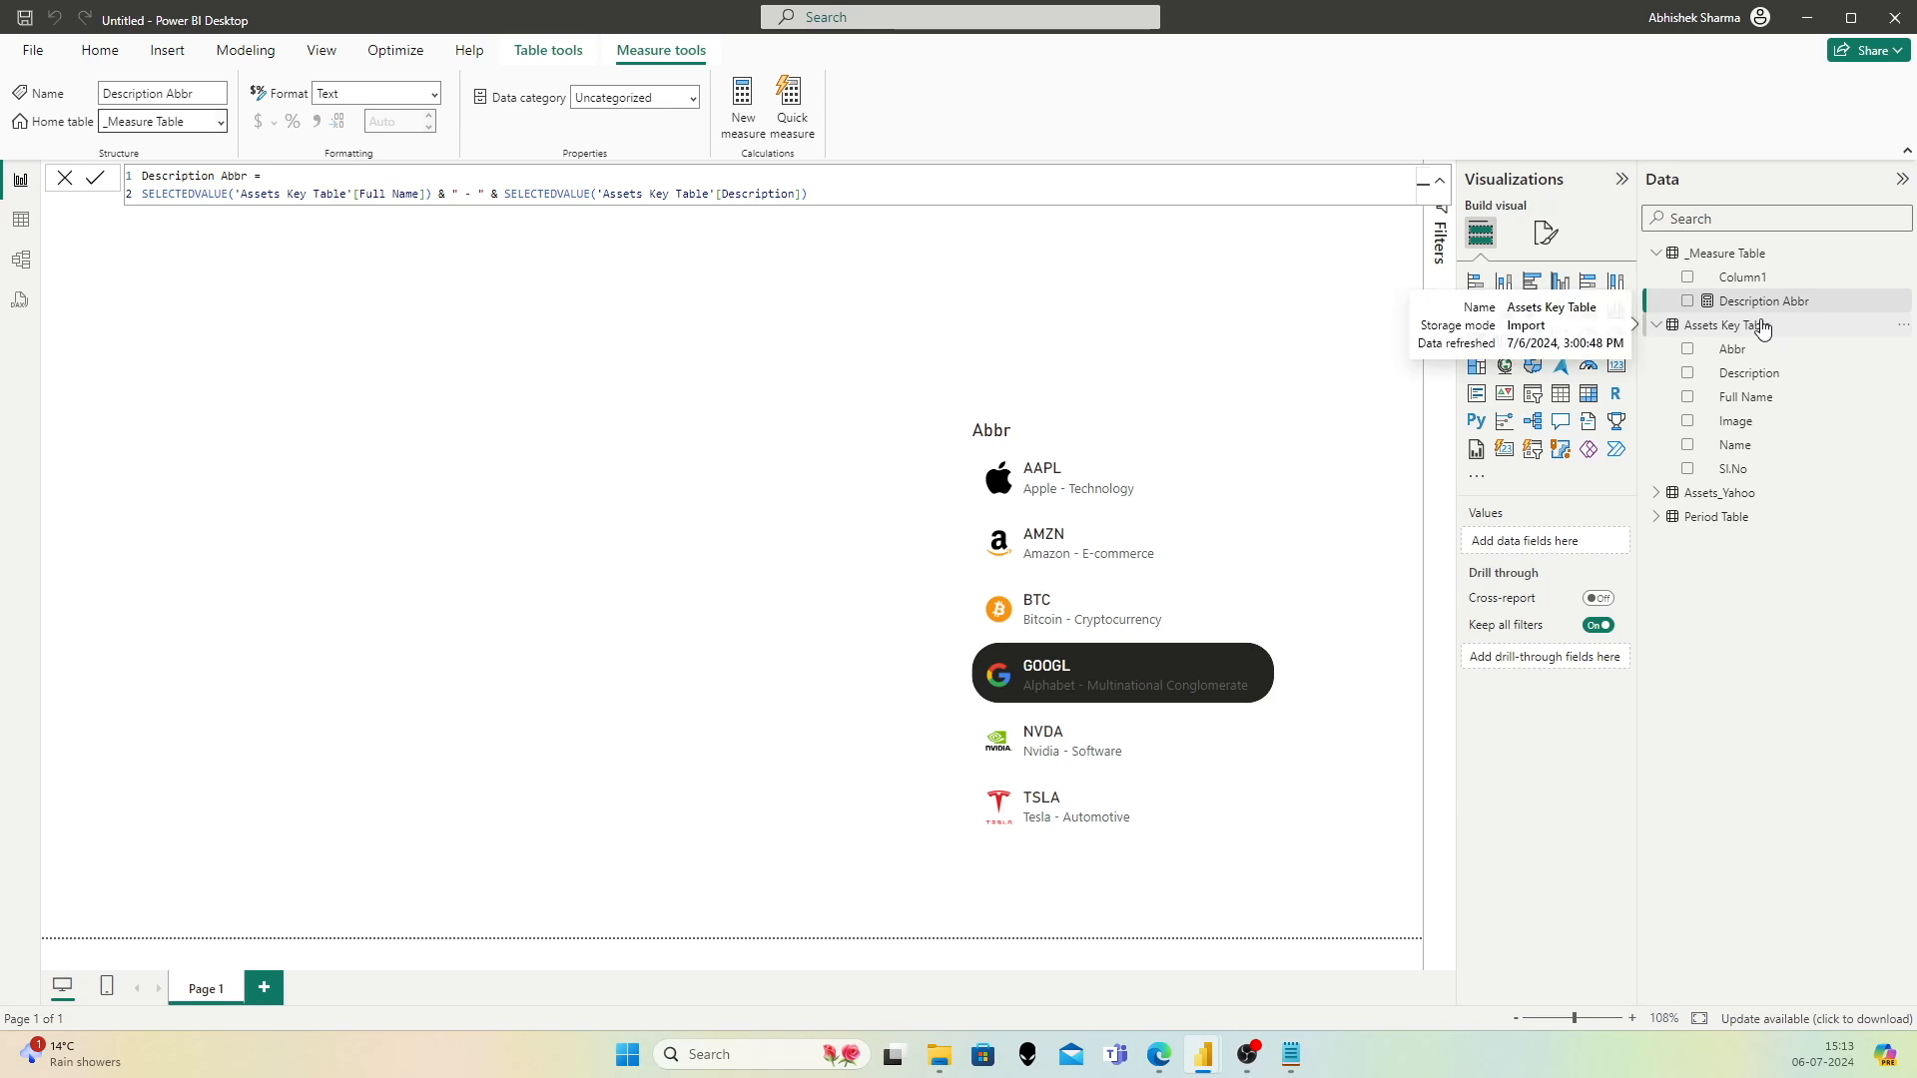
click(1190, 356)
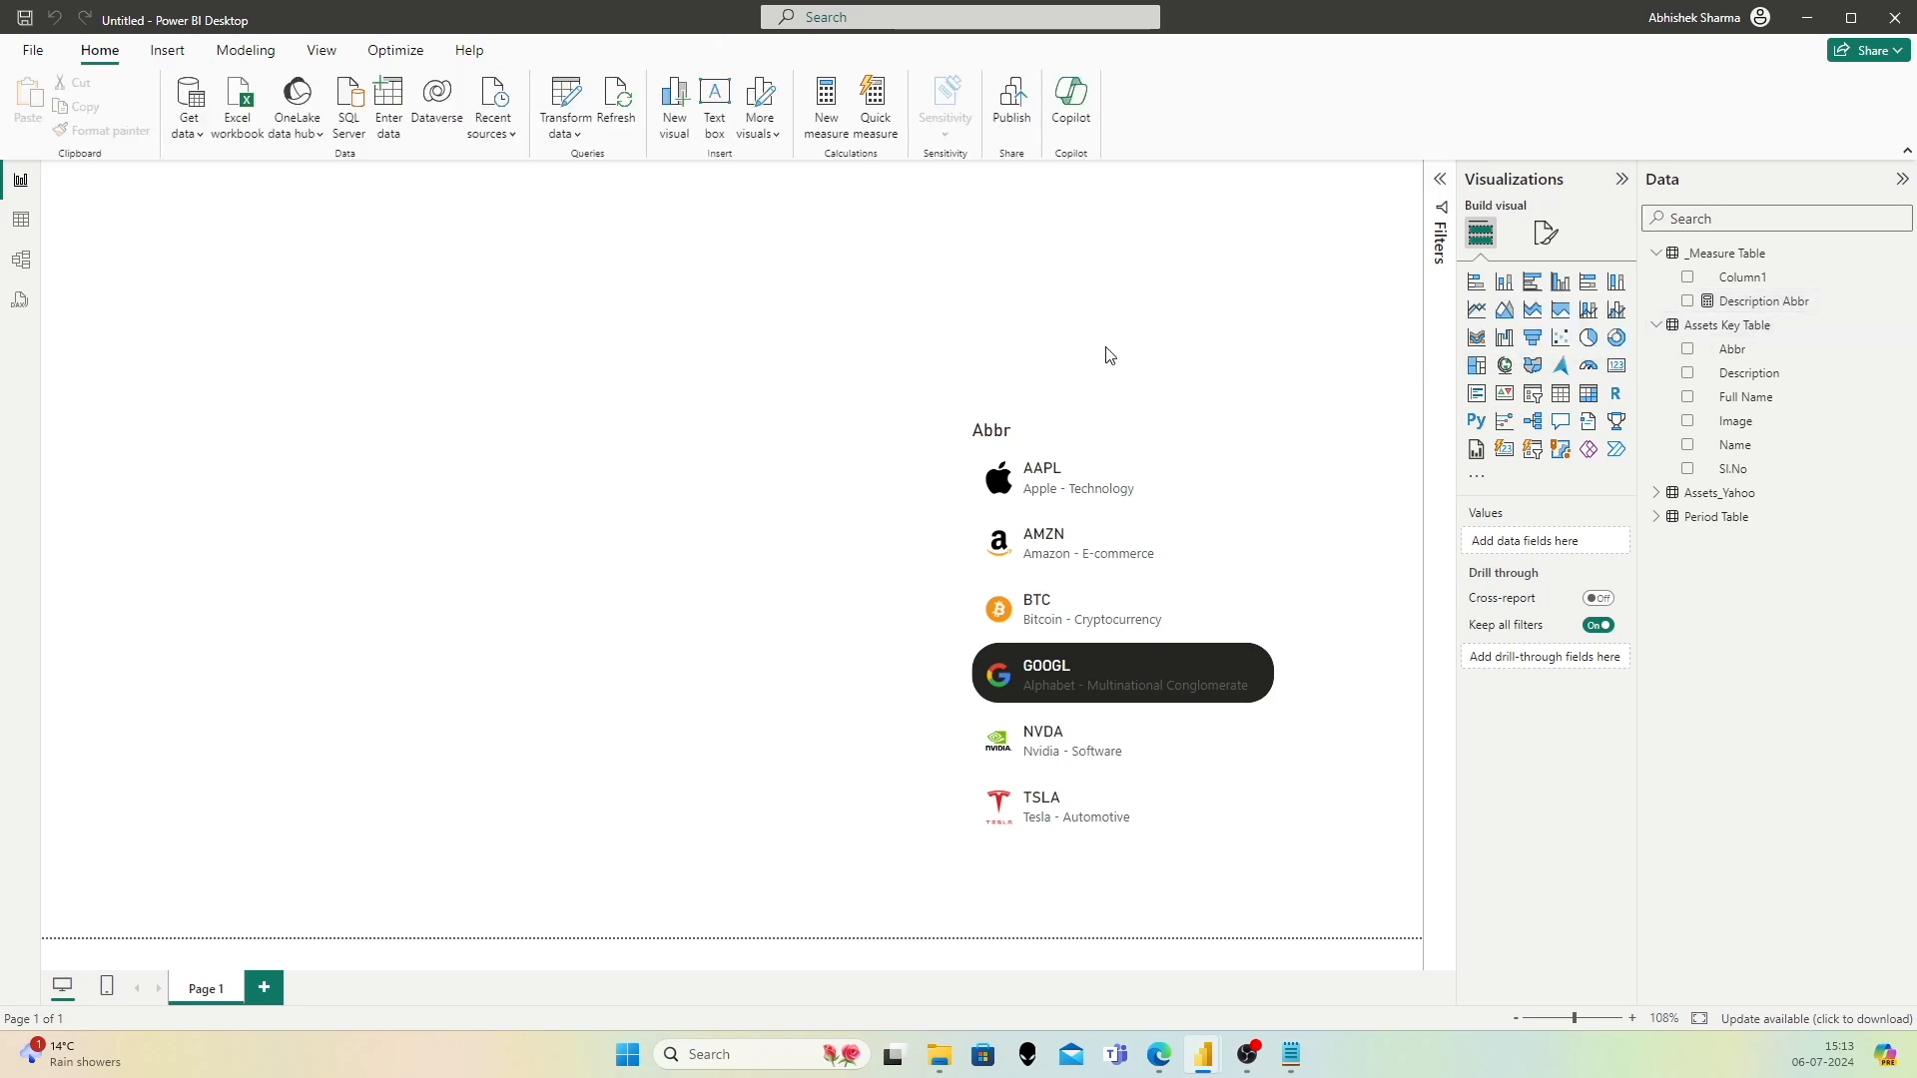
Step: Add an empty button slicer, shrink it to a short wide box and place it near the top of the report page
click(1532, 451)
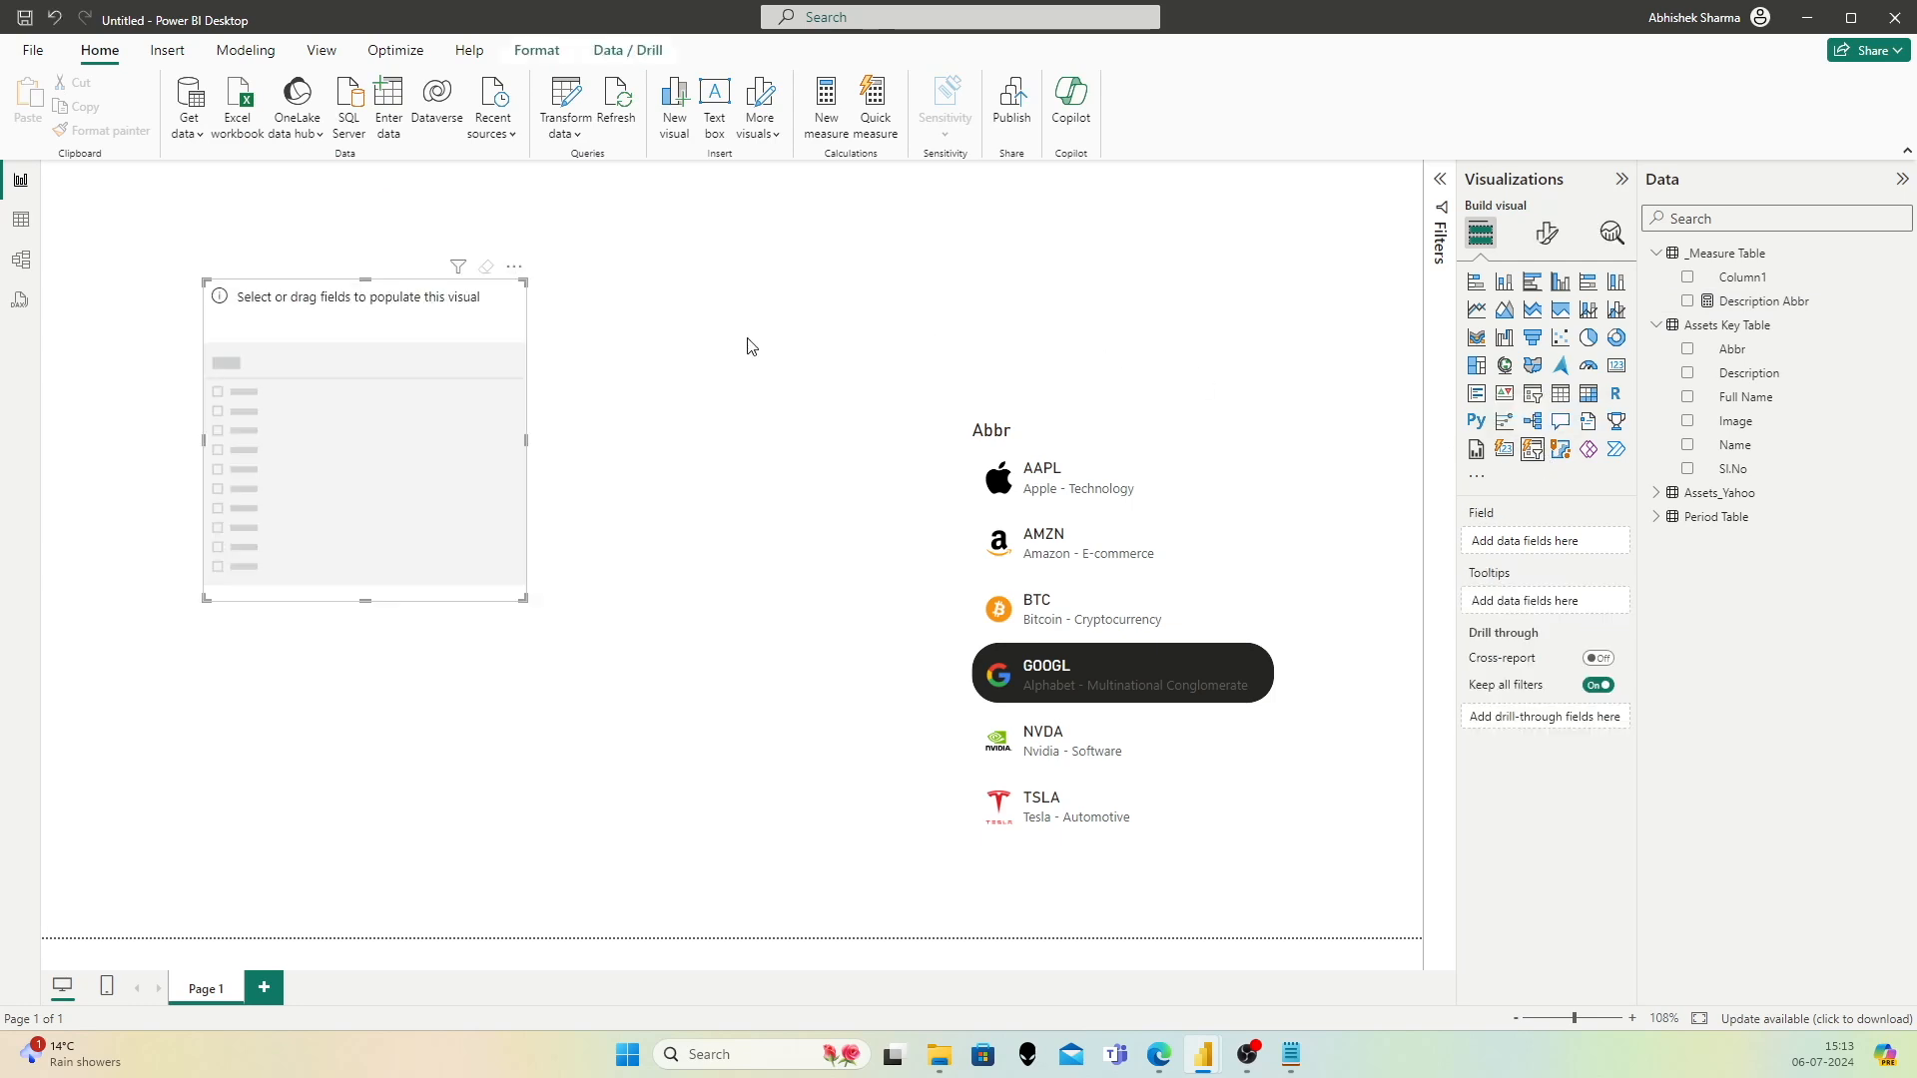
drag(318, 310, 543, 302)
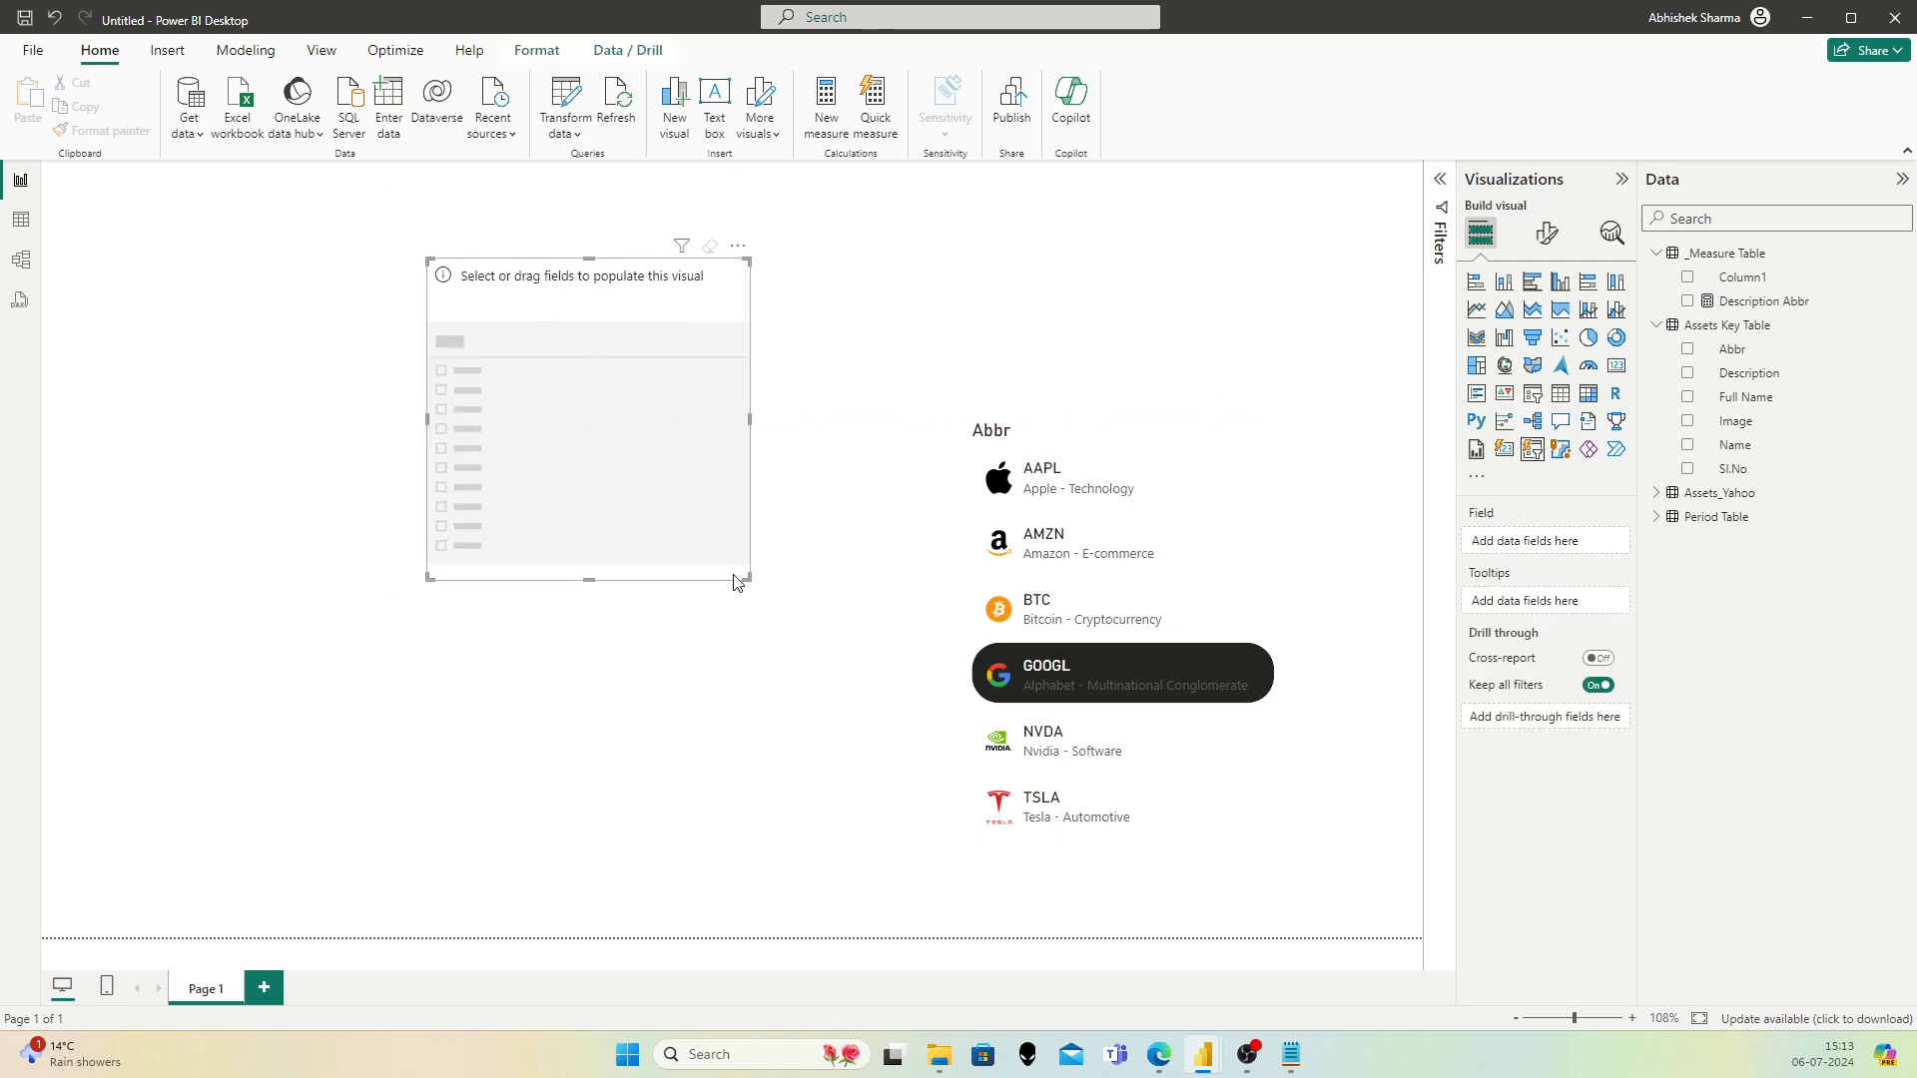
drag(744, 579, 782, 380)
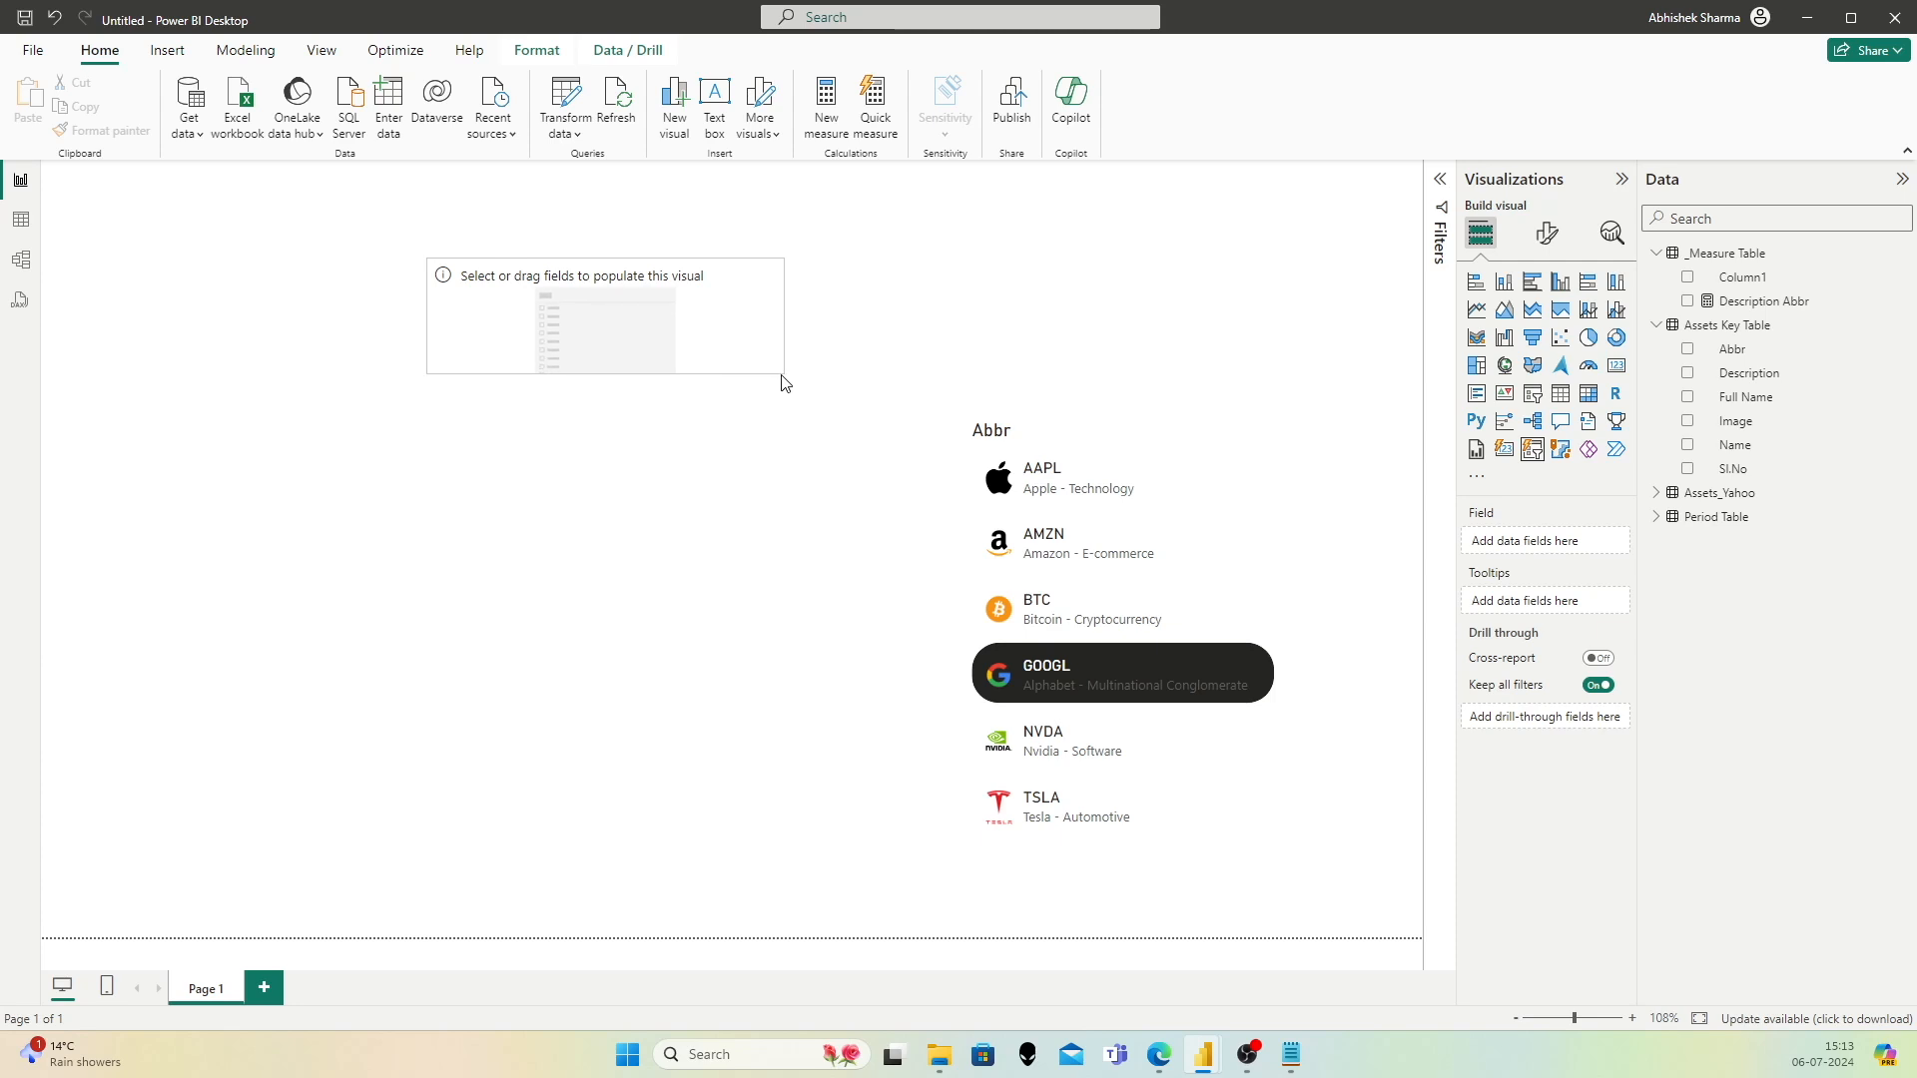
drag(637, 299, 699, 211)
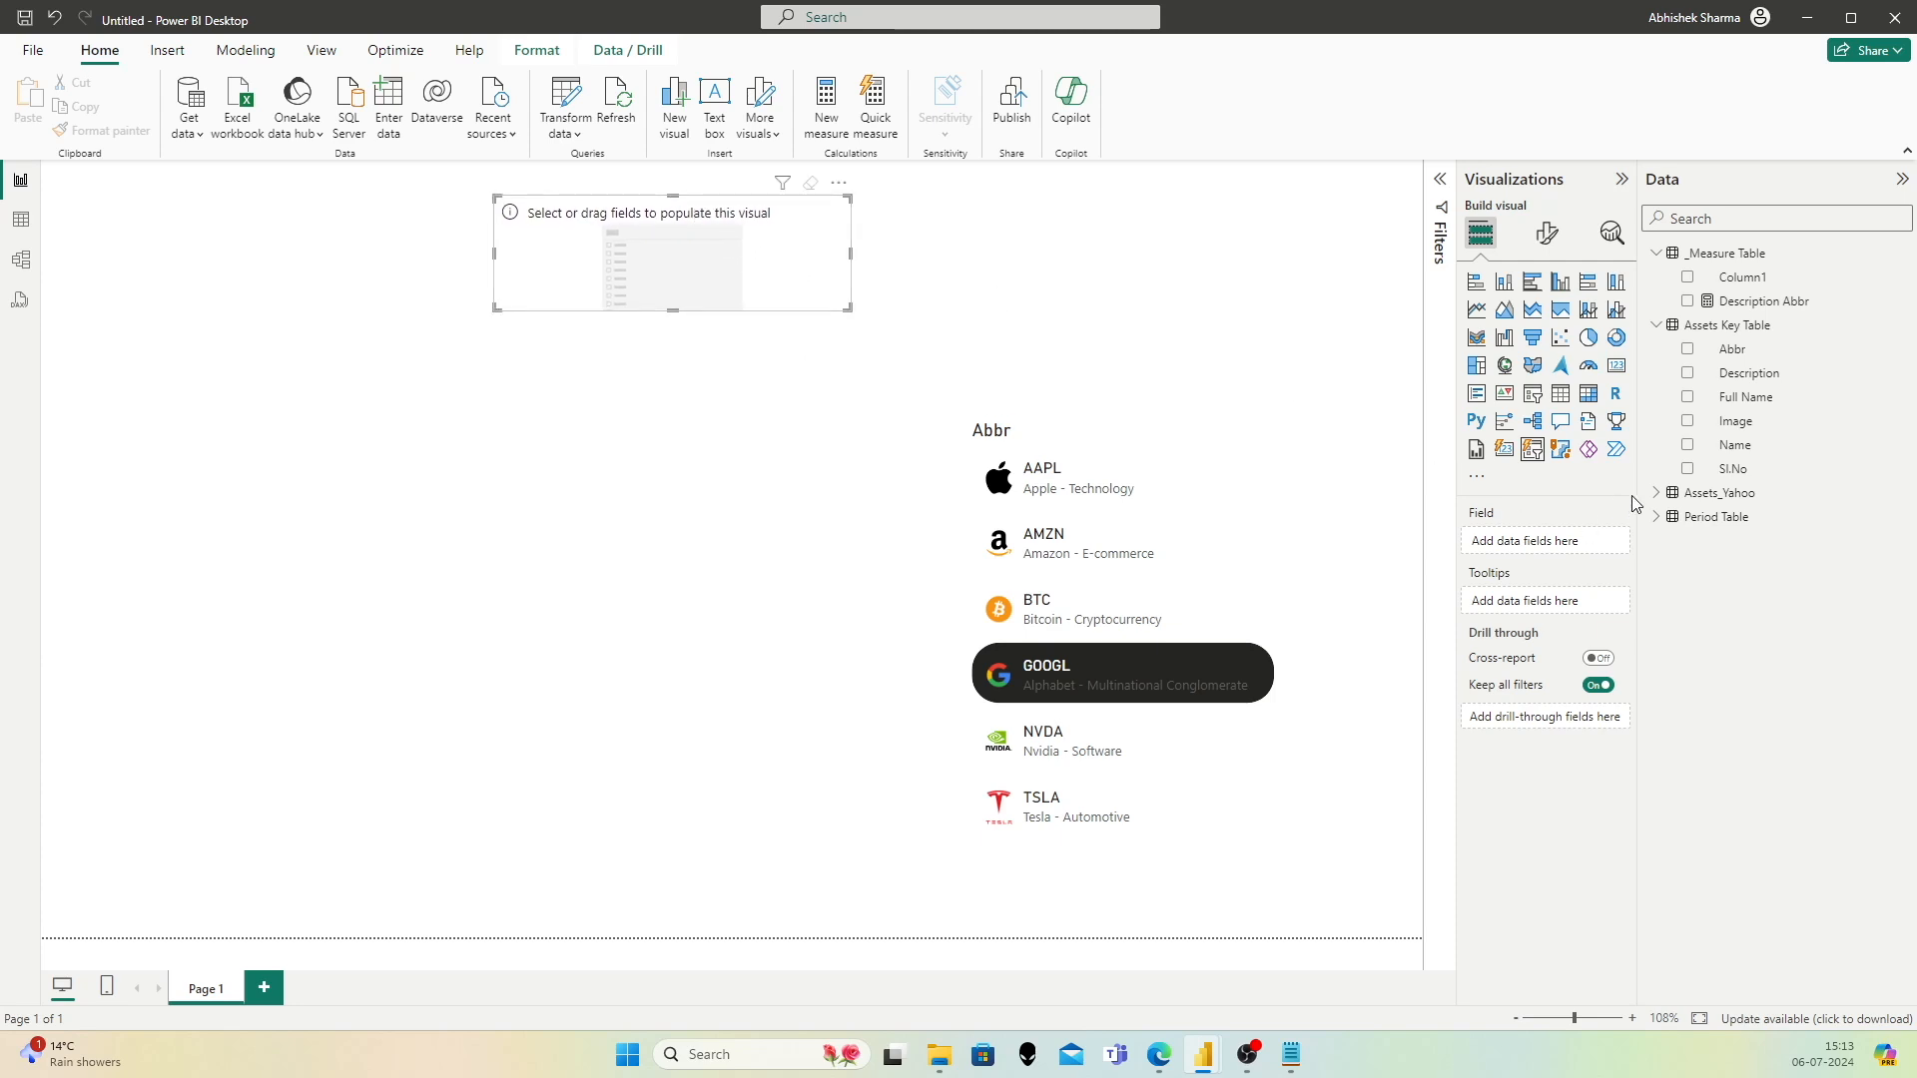
Step: Fill the new slicer with the Period field from the Period Table and widen the slicer slightly
click(1660, 519)
drag(1735, 564, 651, 268)
drag(851, 254, 917, 252)
Step: Try the Rounded Rectangle shape on the Period slicer buttons and set the shape back to Rectangle
click(1547, 232)
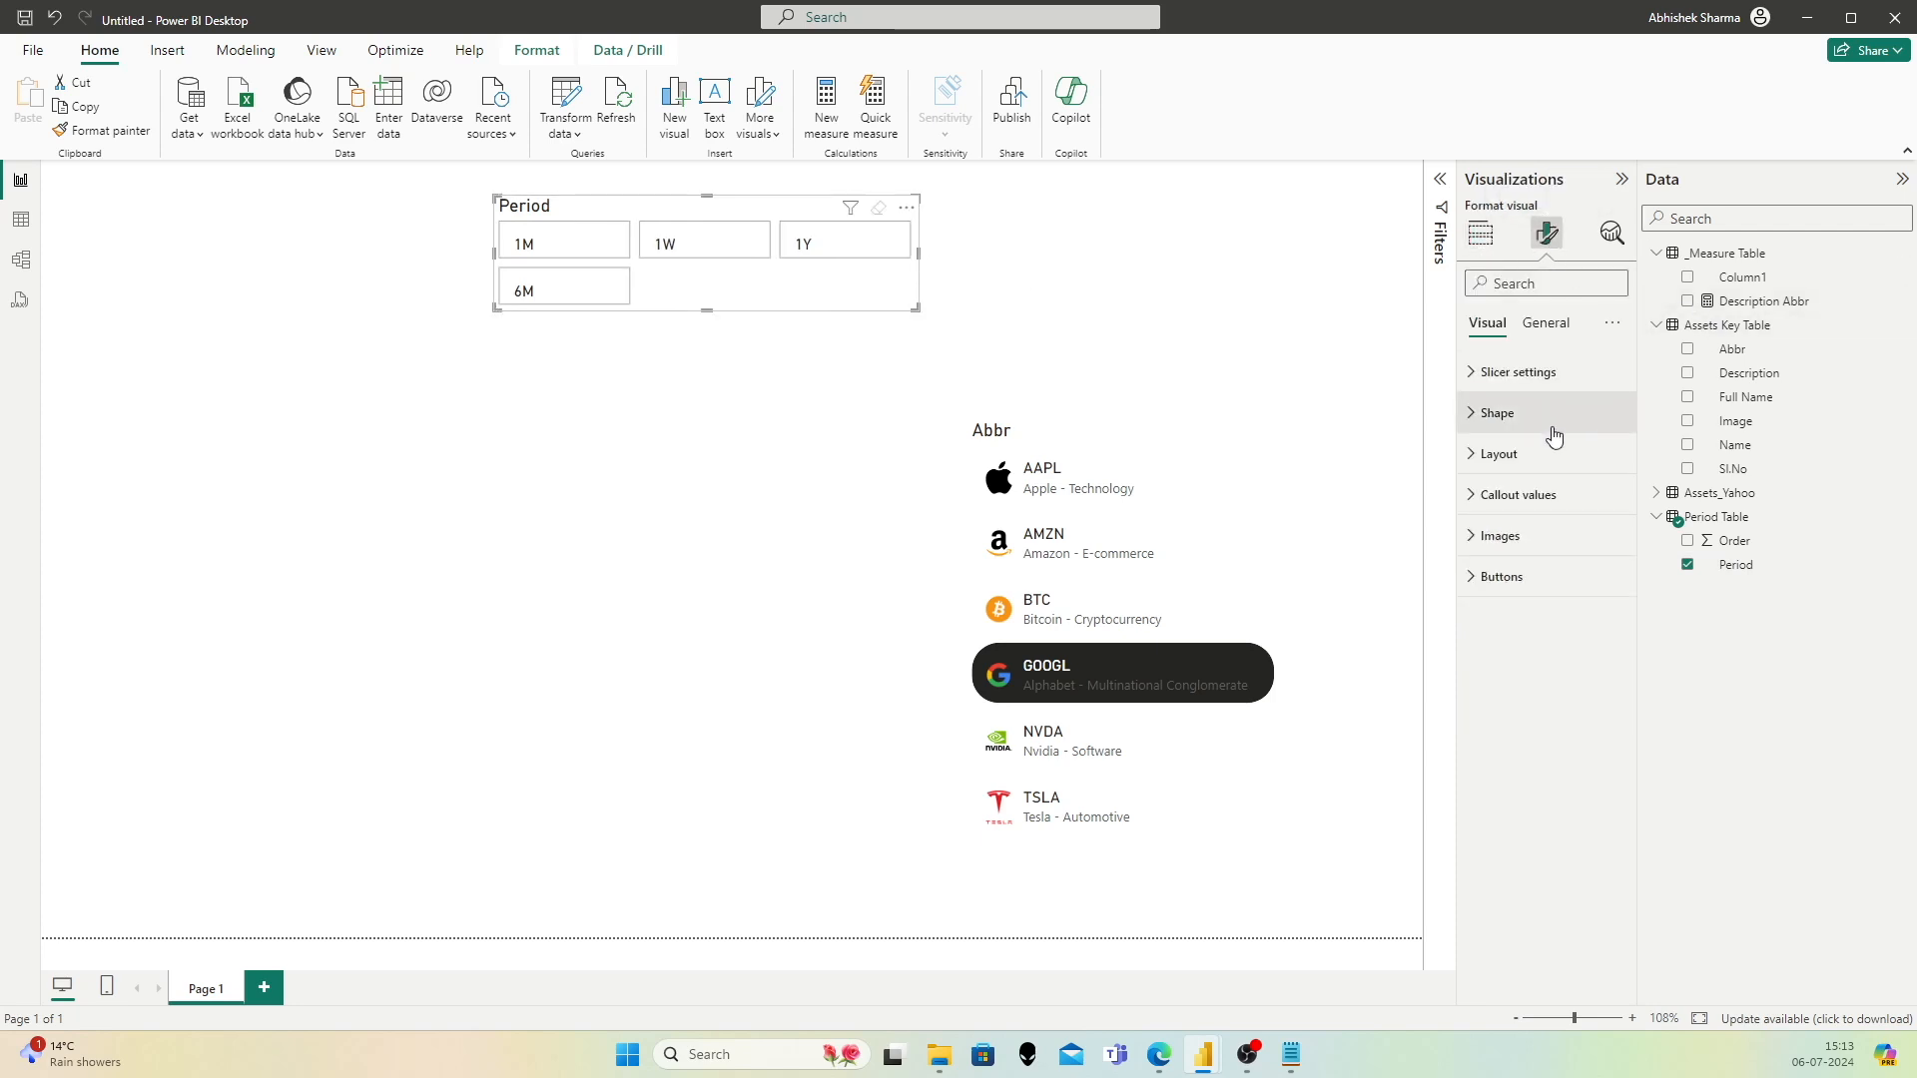
click(1479, 415)
click(1532, 482)
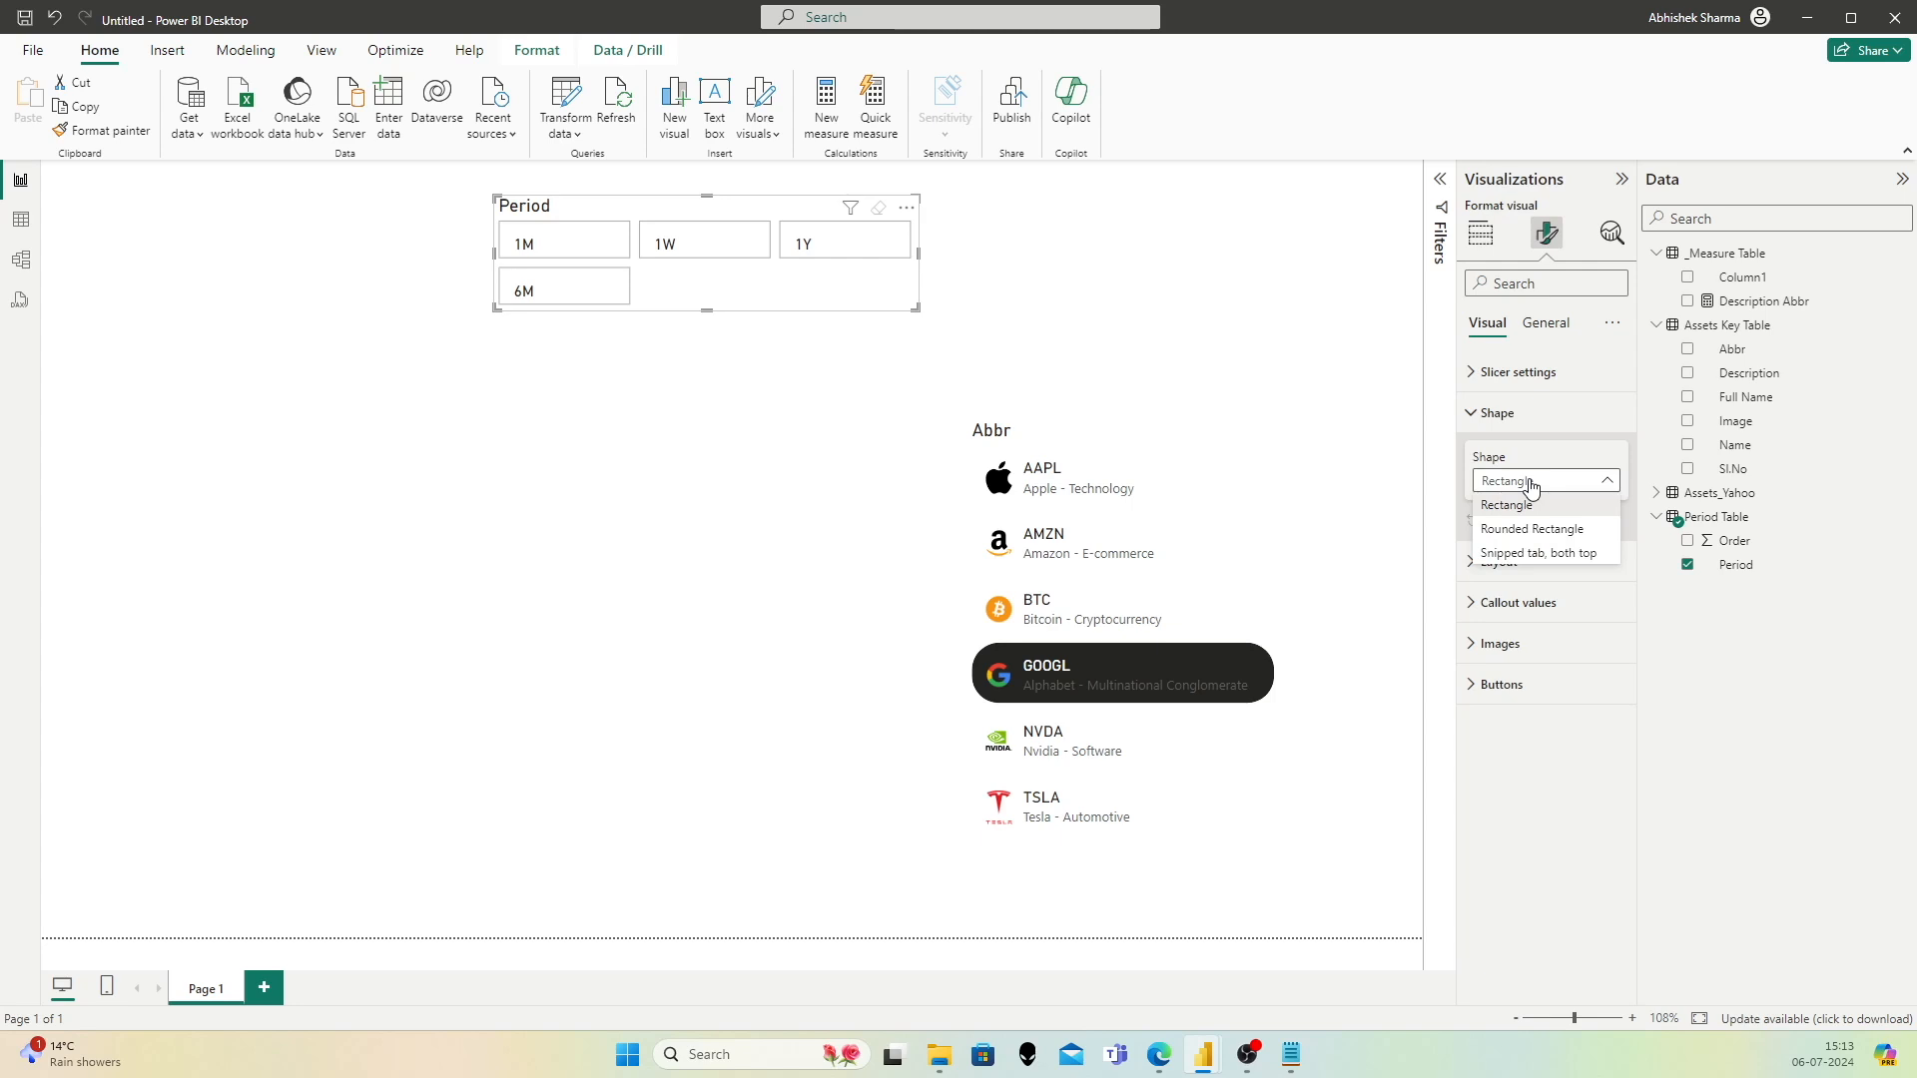
click(1529, 529)
click(1532, 482)
click(1530, 502)
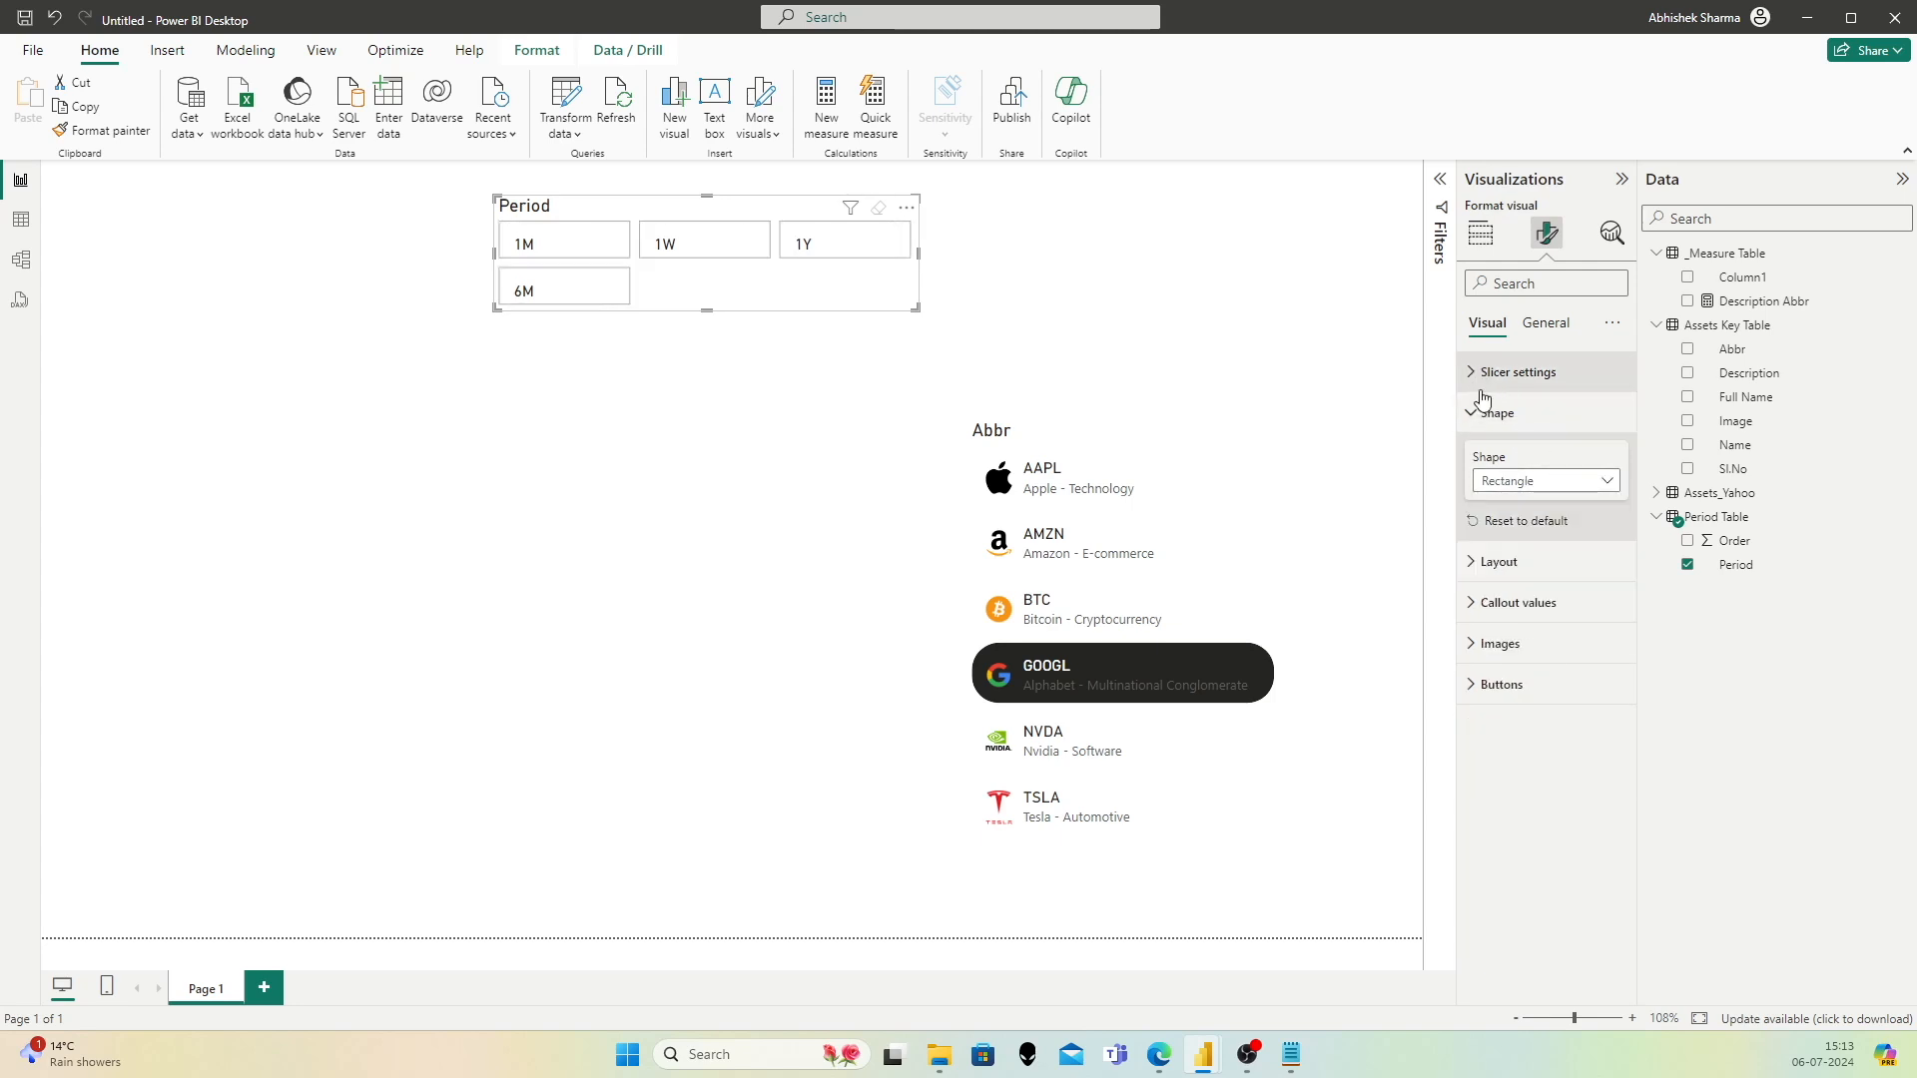
Step: Turn on forced selection for the Period slicer, keeping single select enabled
click(1479, 373)
click(1614, 480)
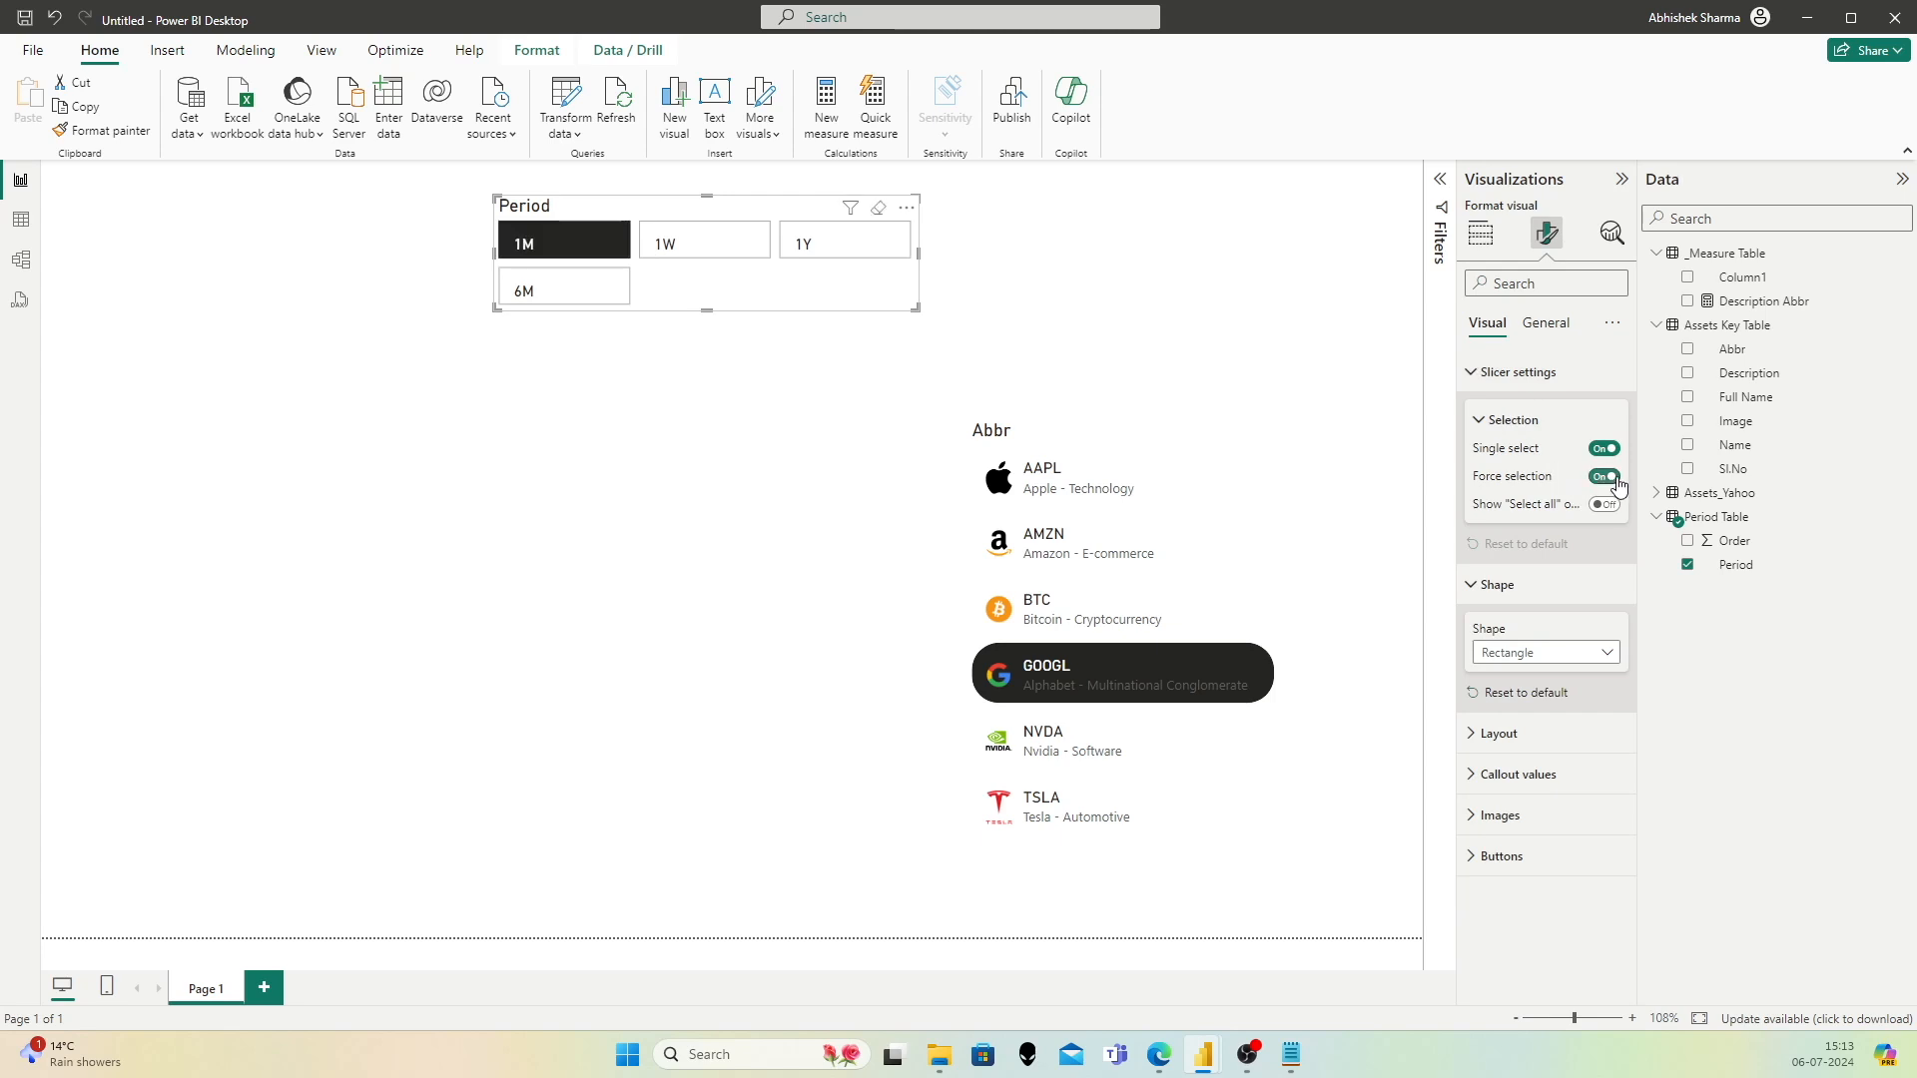
click(1604, 448)
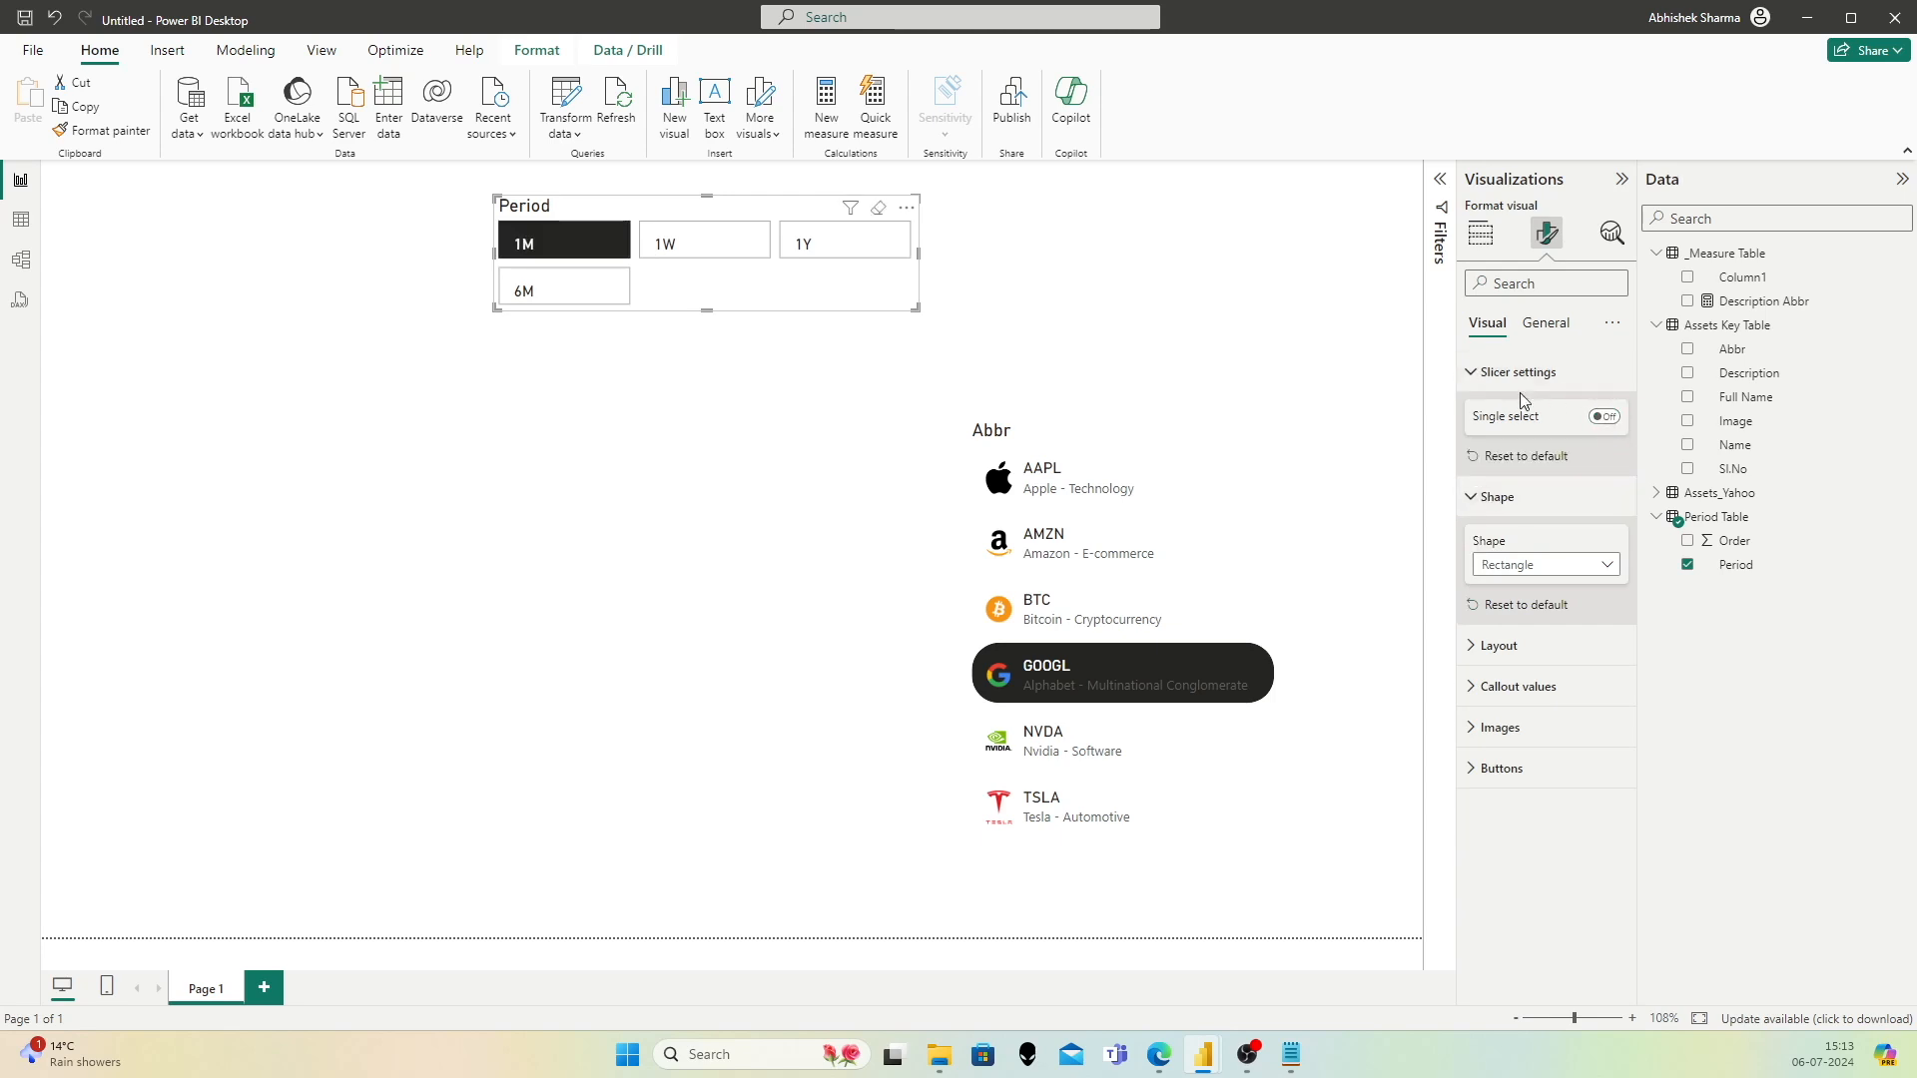
click(1602, 419)
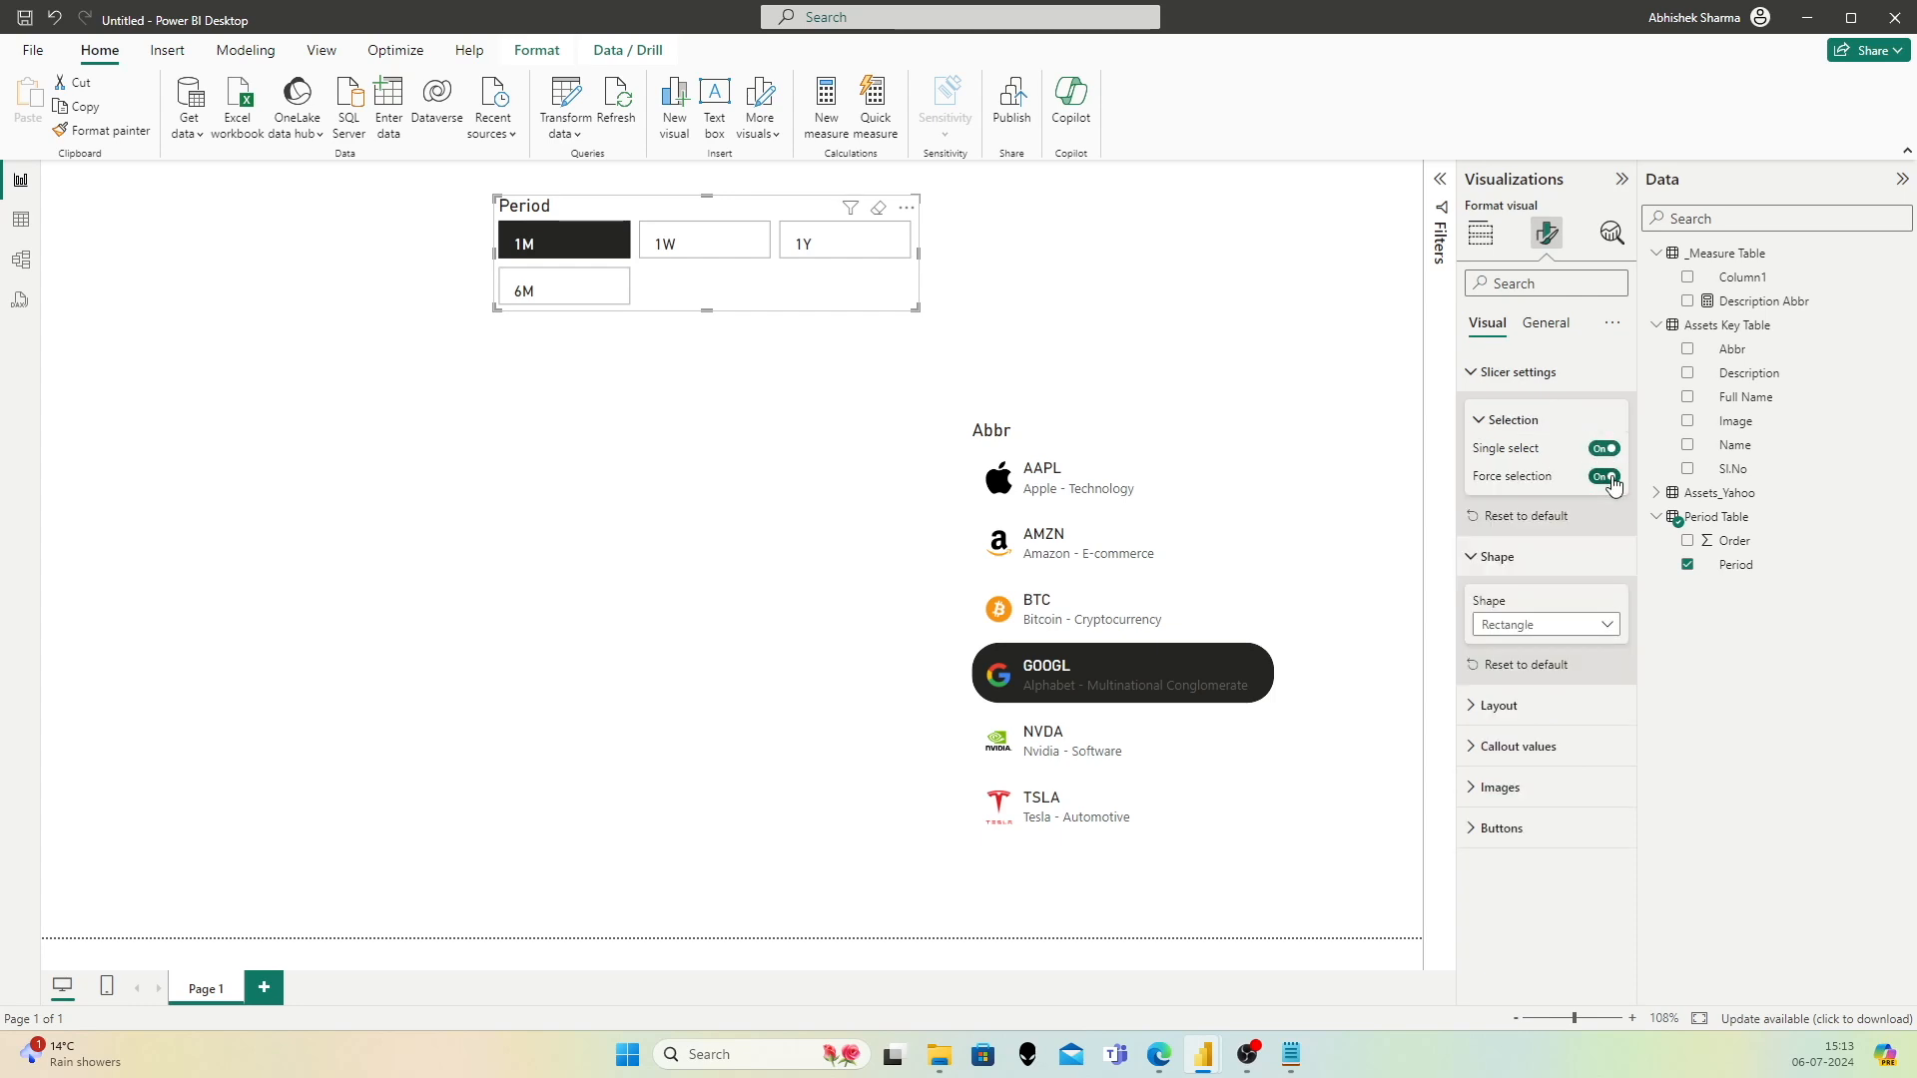
click(1477, 374)
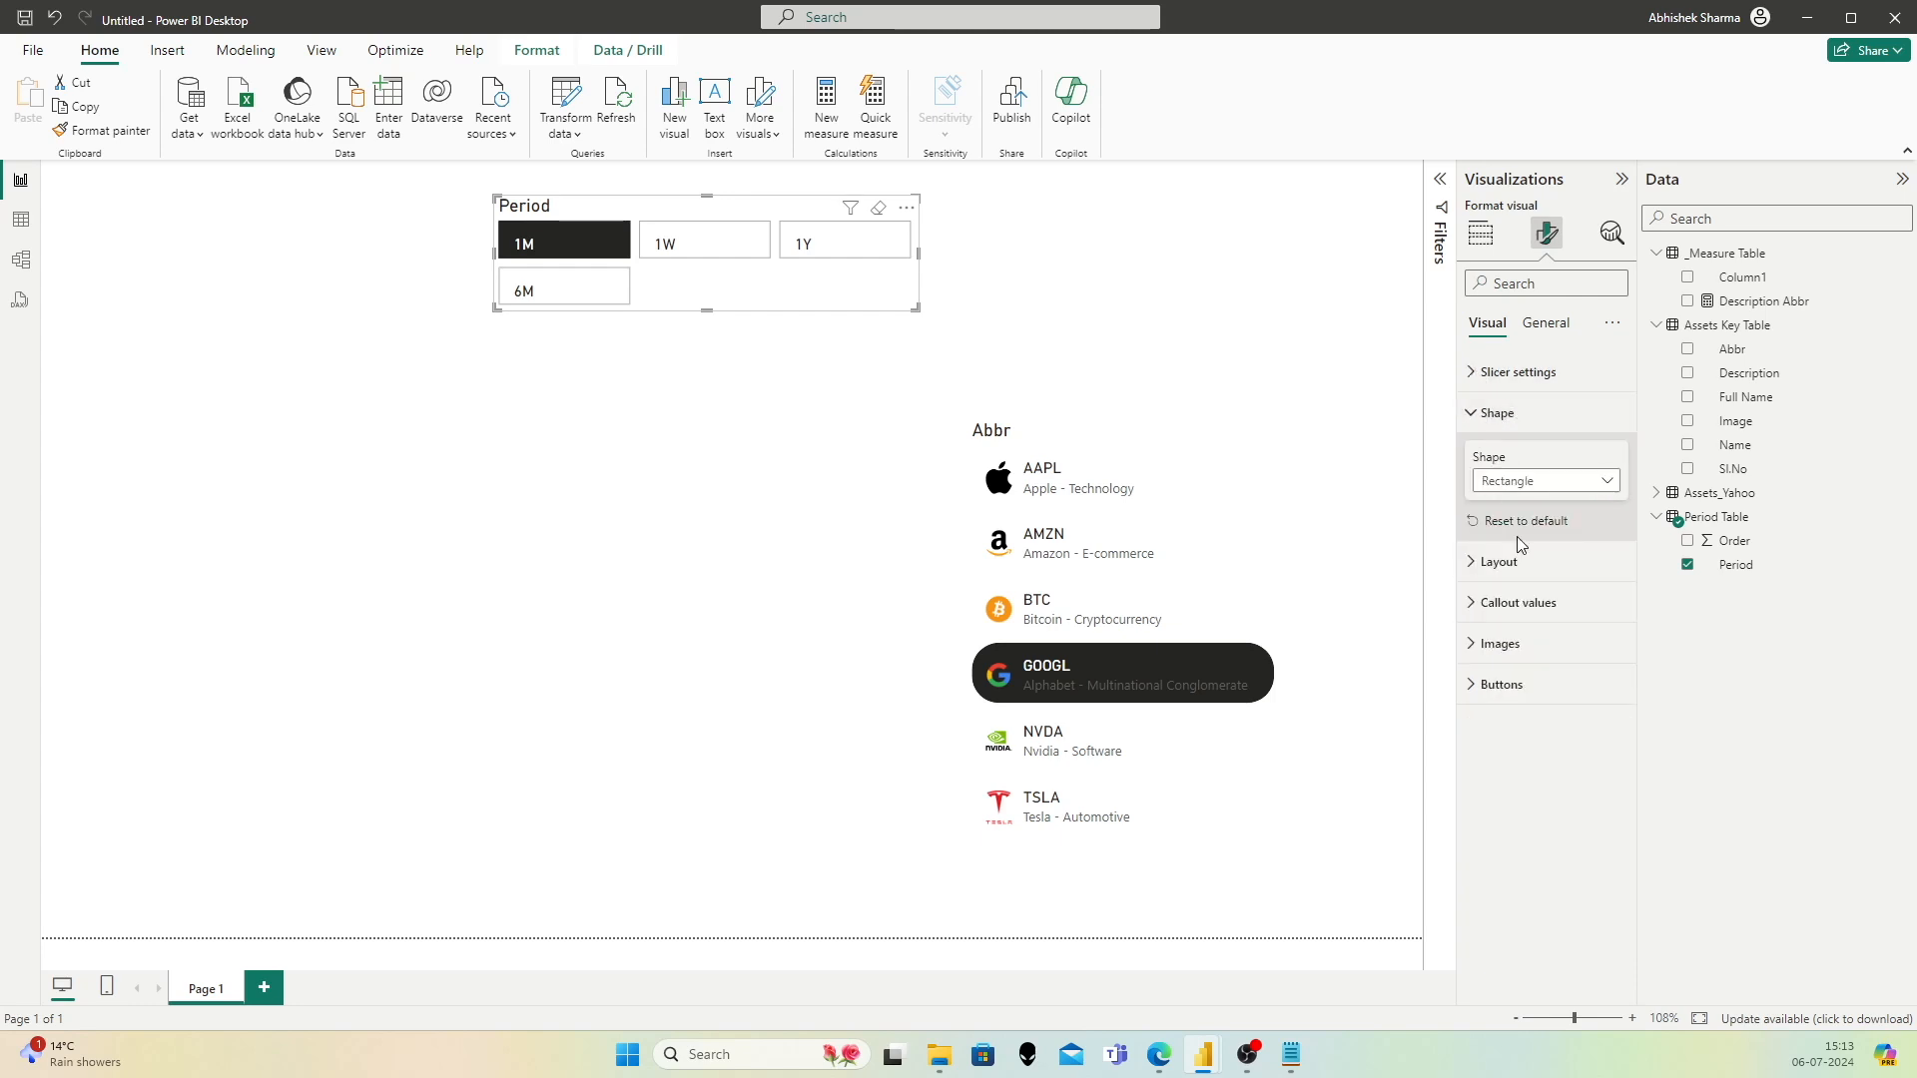
Step: Set the Period slicer's layout to 1 row and 4 columns, and widen the slicer to fit the buttons
click(1515, 561)
click(1511, 765)
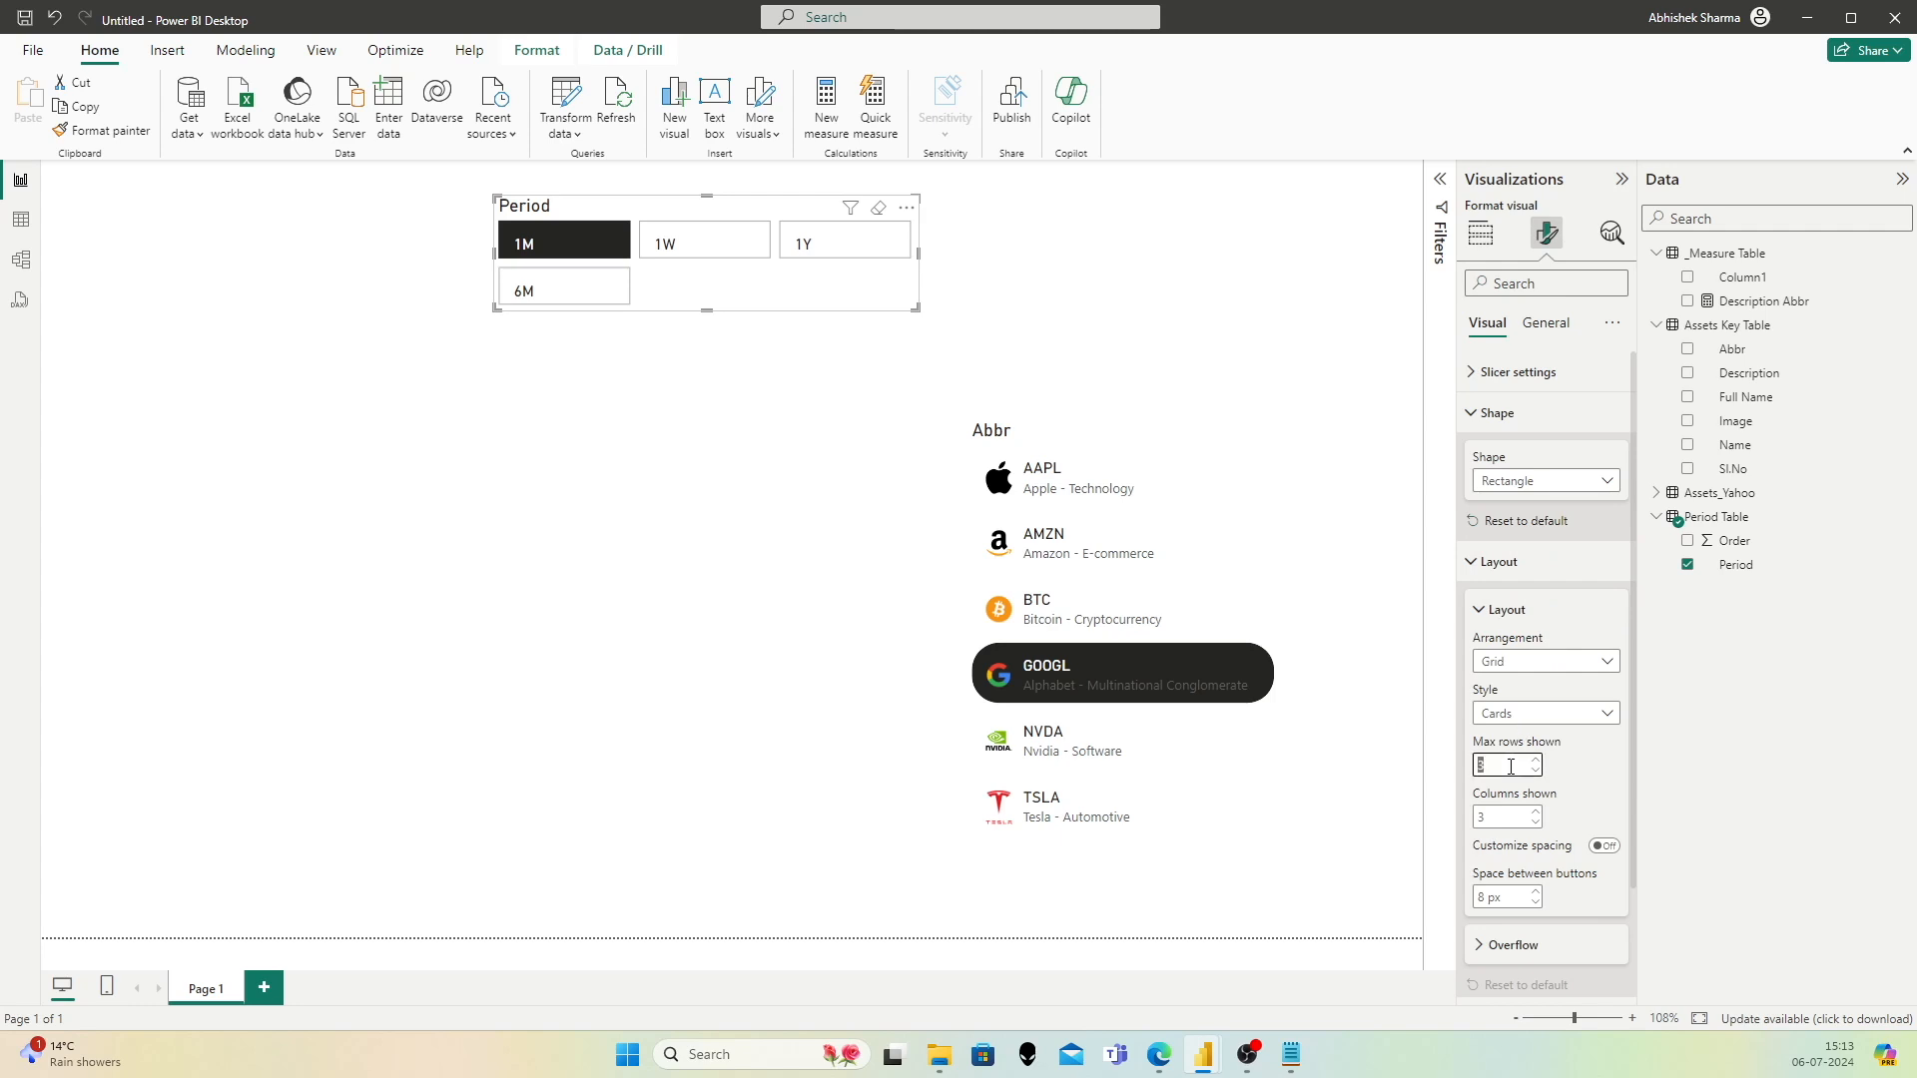
click(1497, 818)
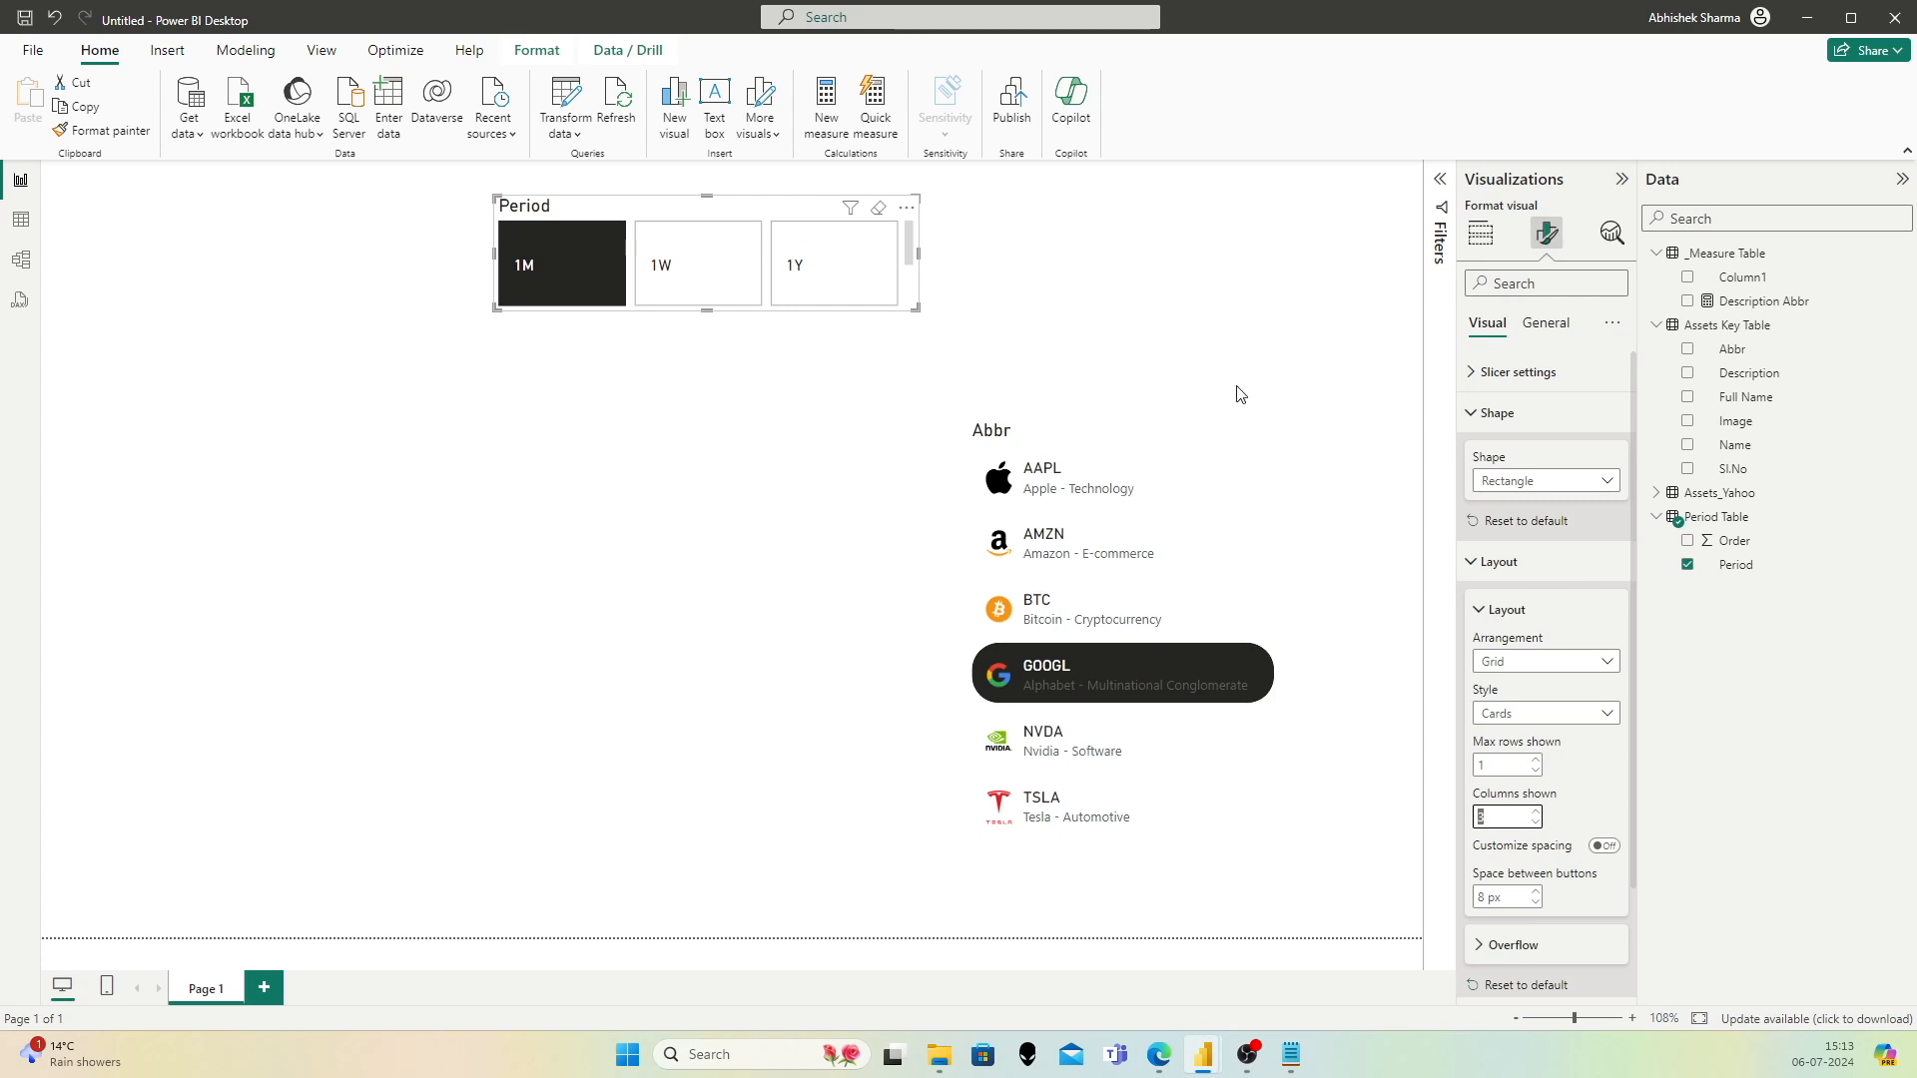
drag(919, 253, 1121, 253)
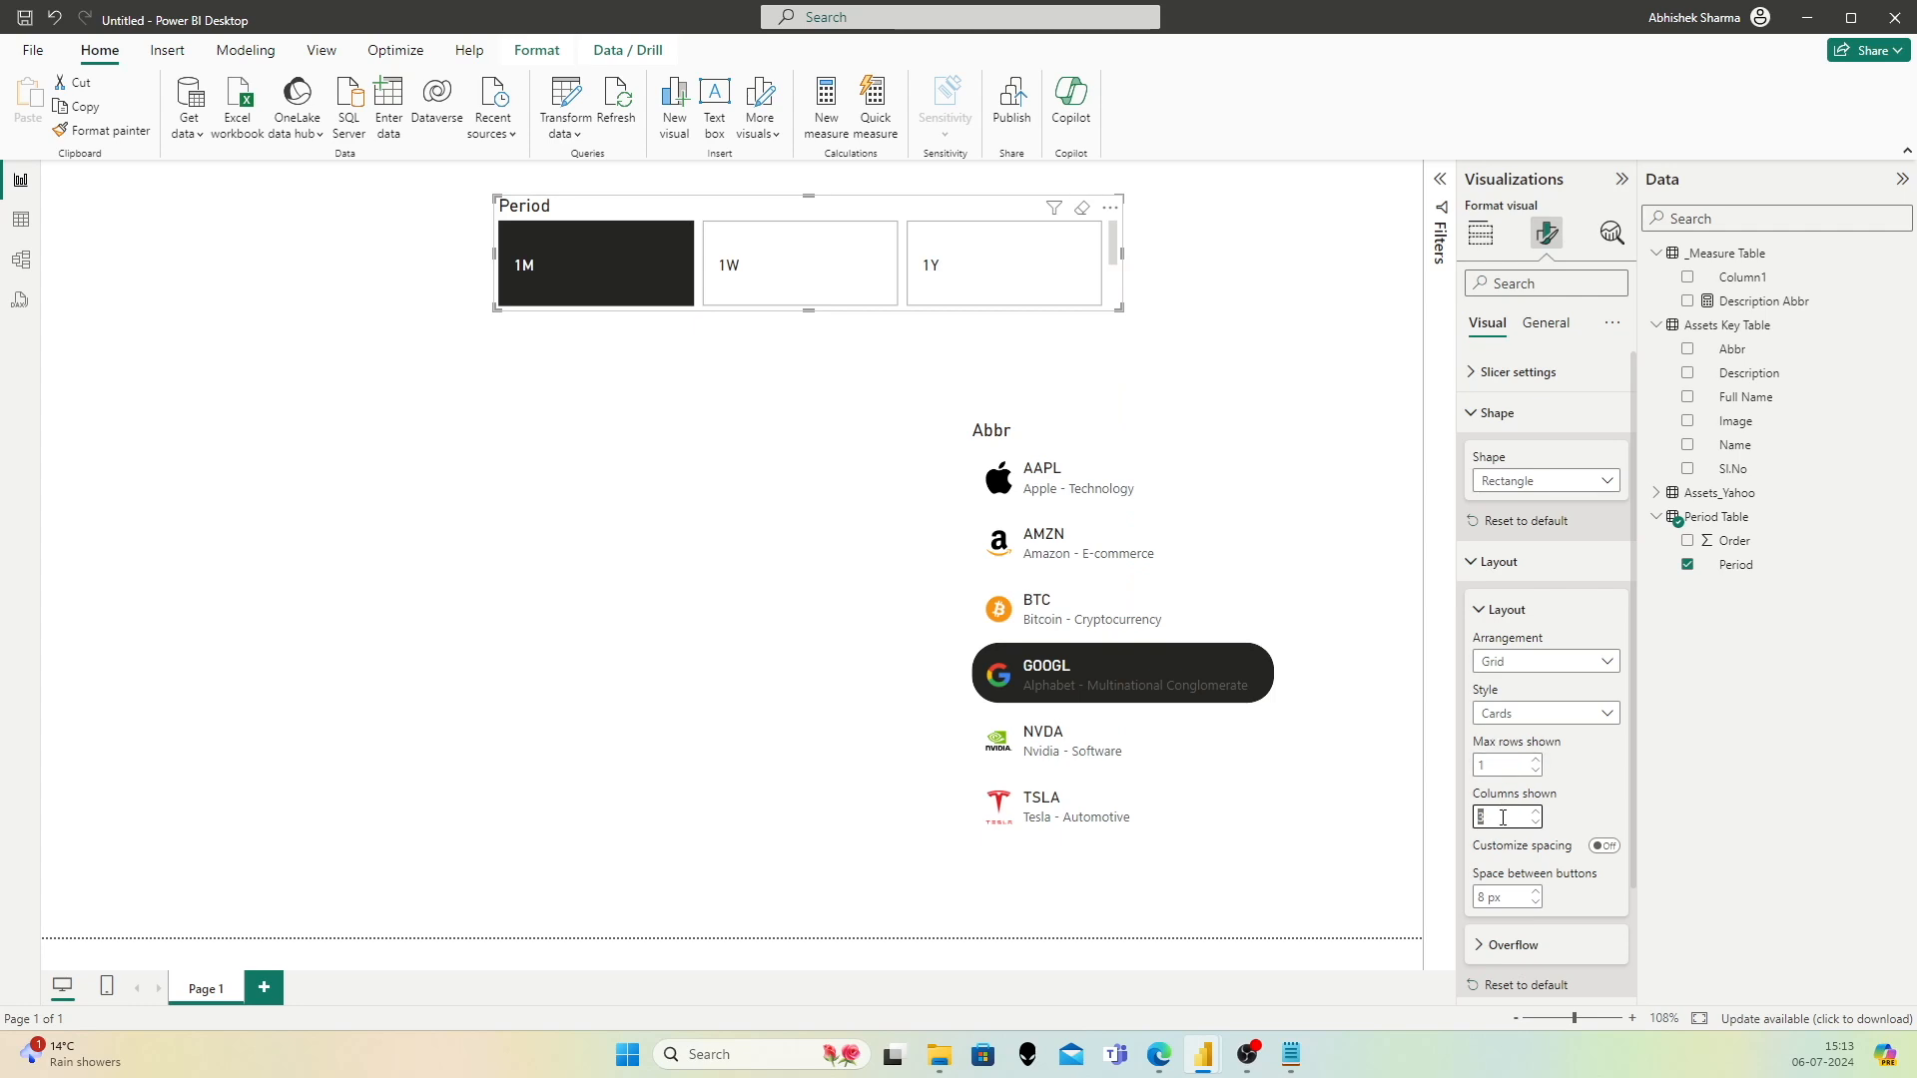
key(Return)
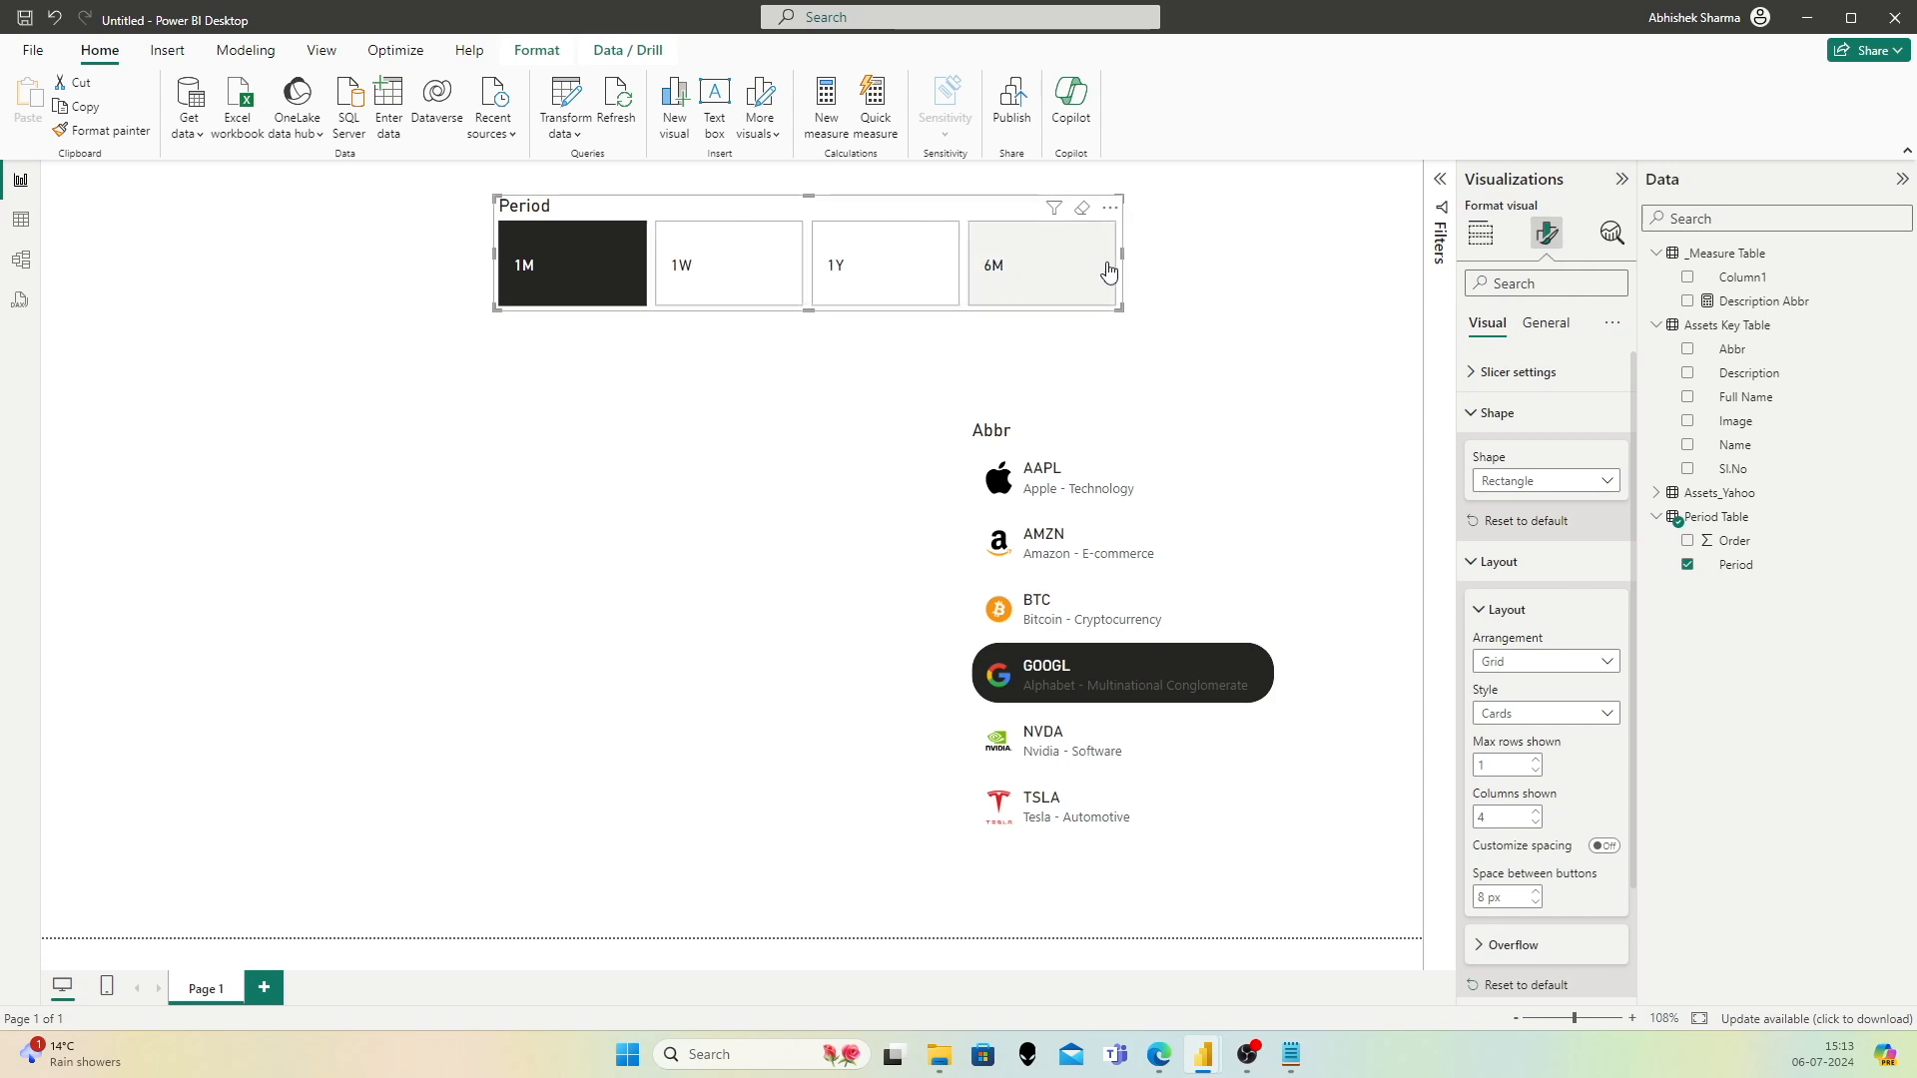
Step: Narrow the Period slicer and set the space between its buttons to 5 px
drag(1122, 254, 940, 254)
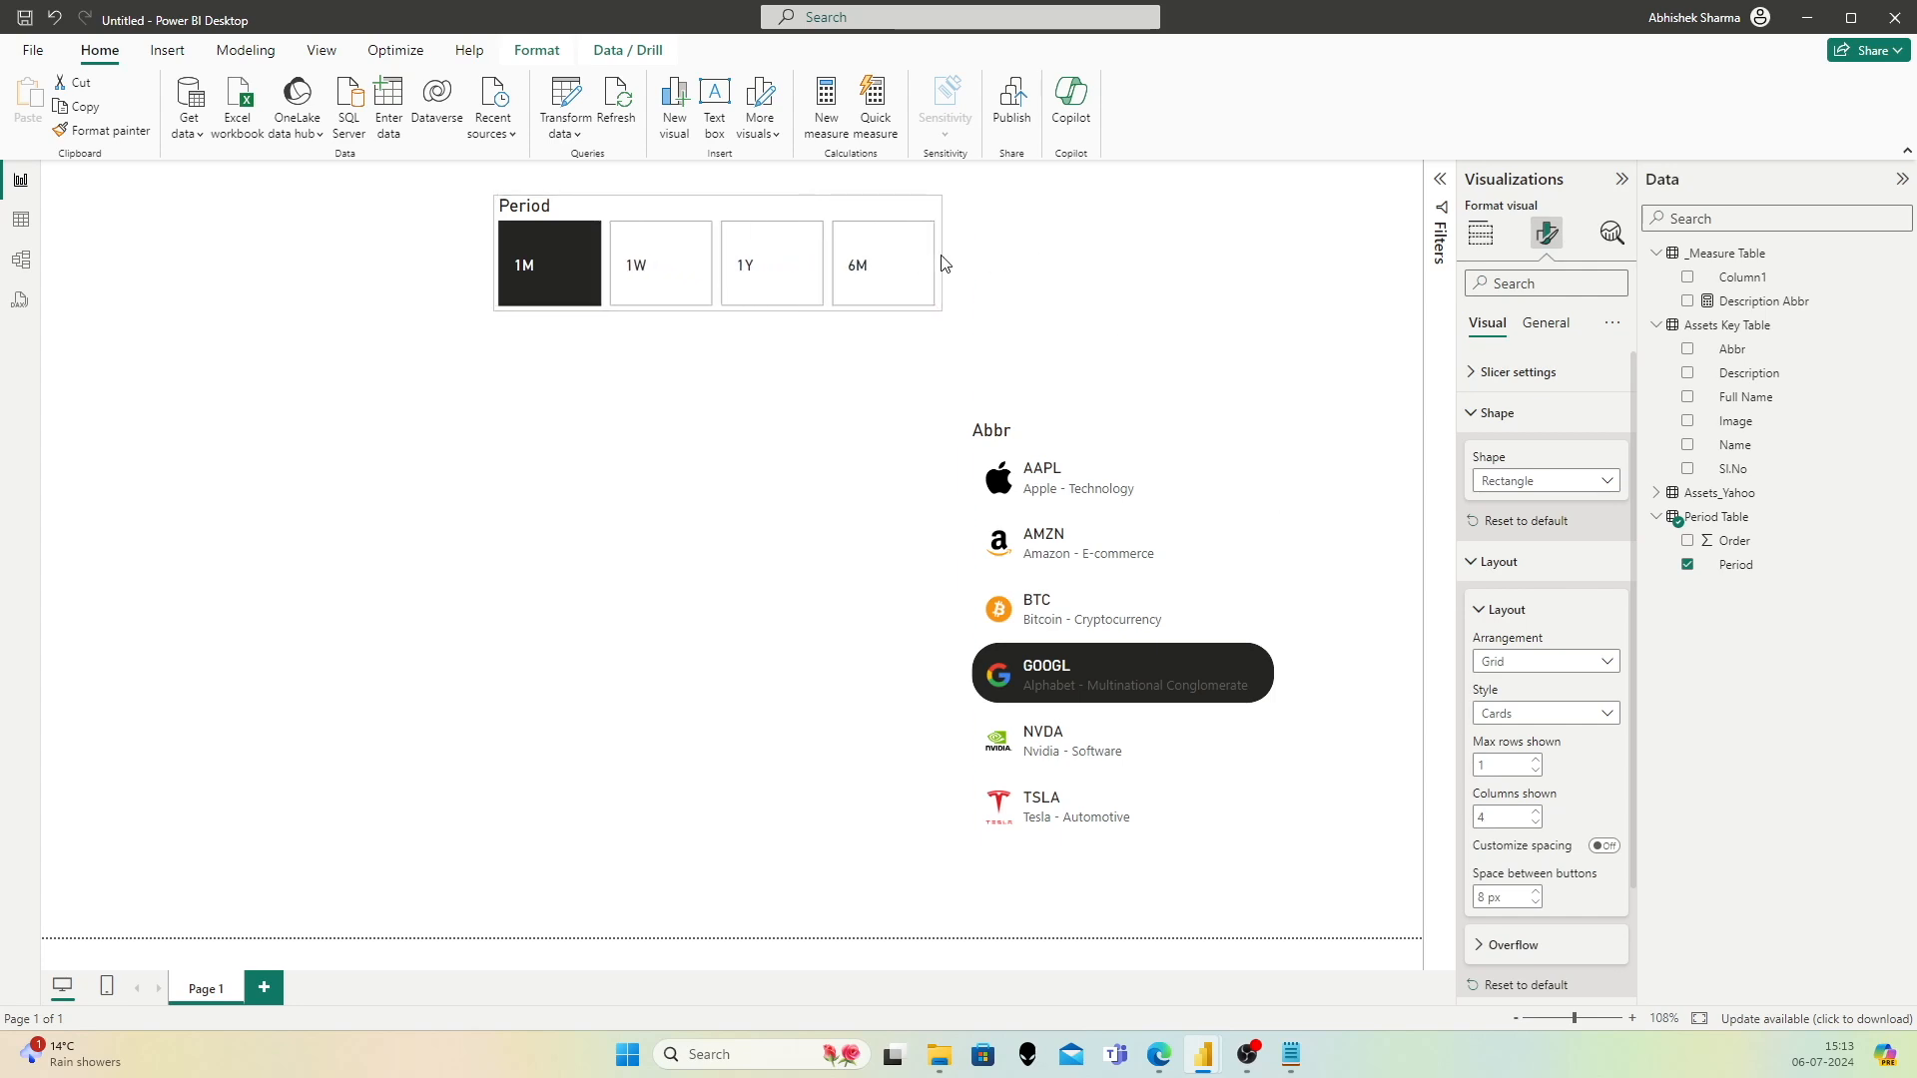
scroll(1554, 783, down, 3)
click(1535, 772)
click(1535, 772)
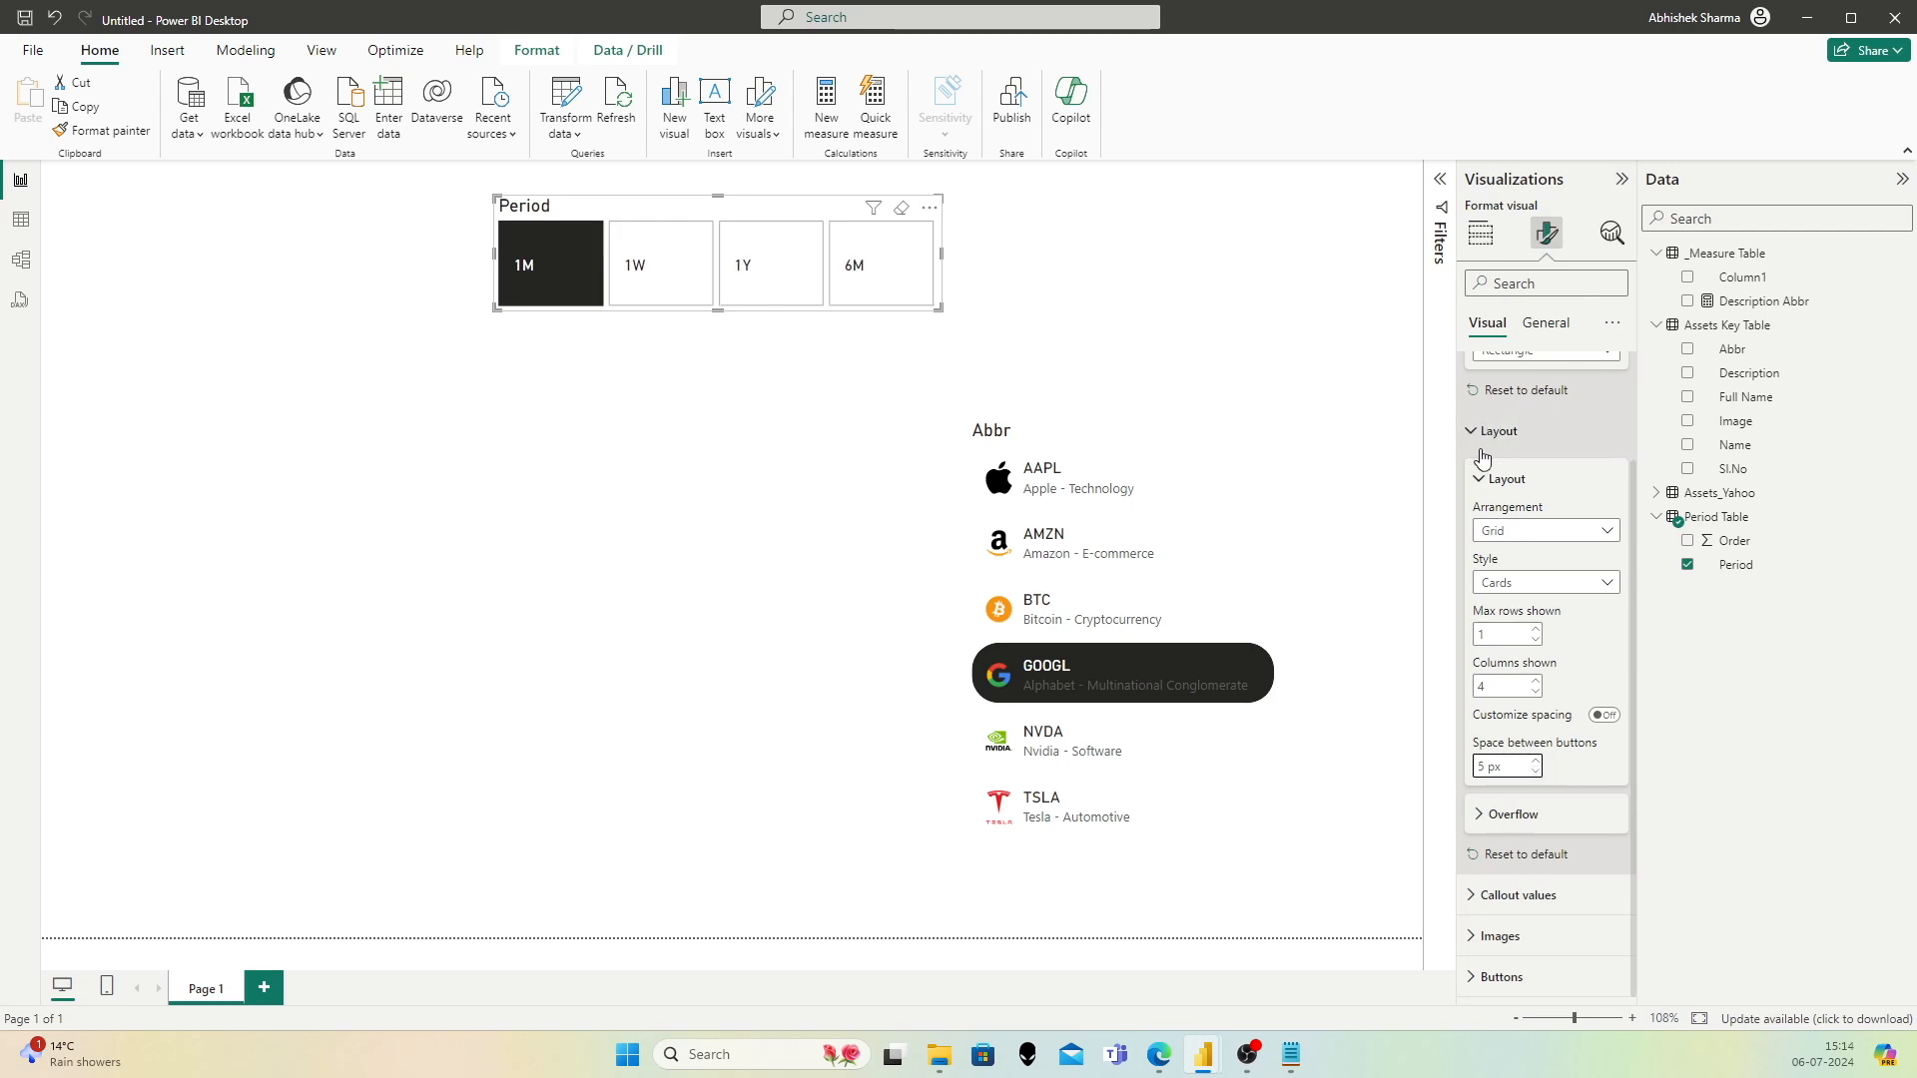
Step: Set the Period slicer's callout values in the Default state to Segoe UI Semibold, size 9
click(1480, 894)
scroll(1542, 759, down, 5)
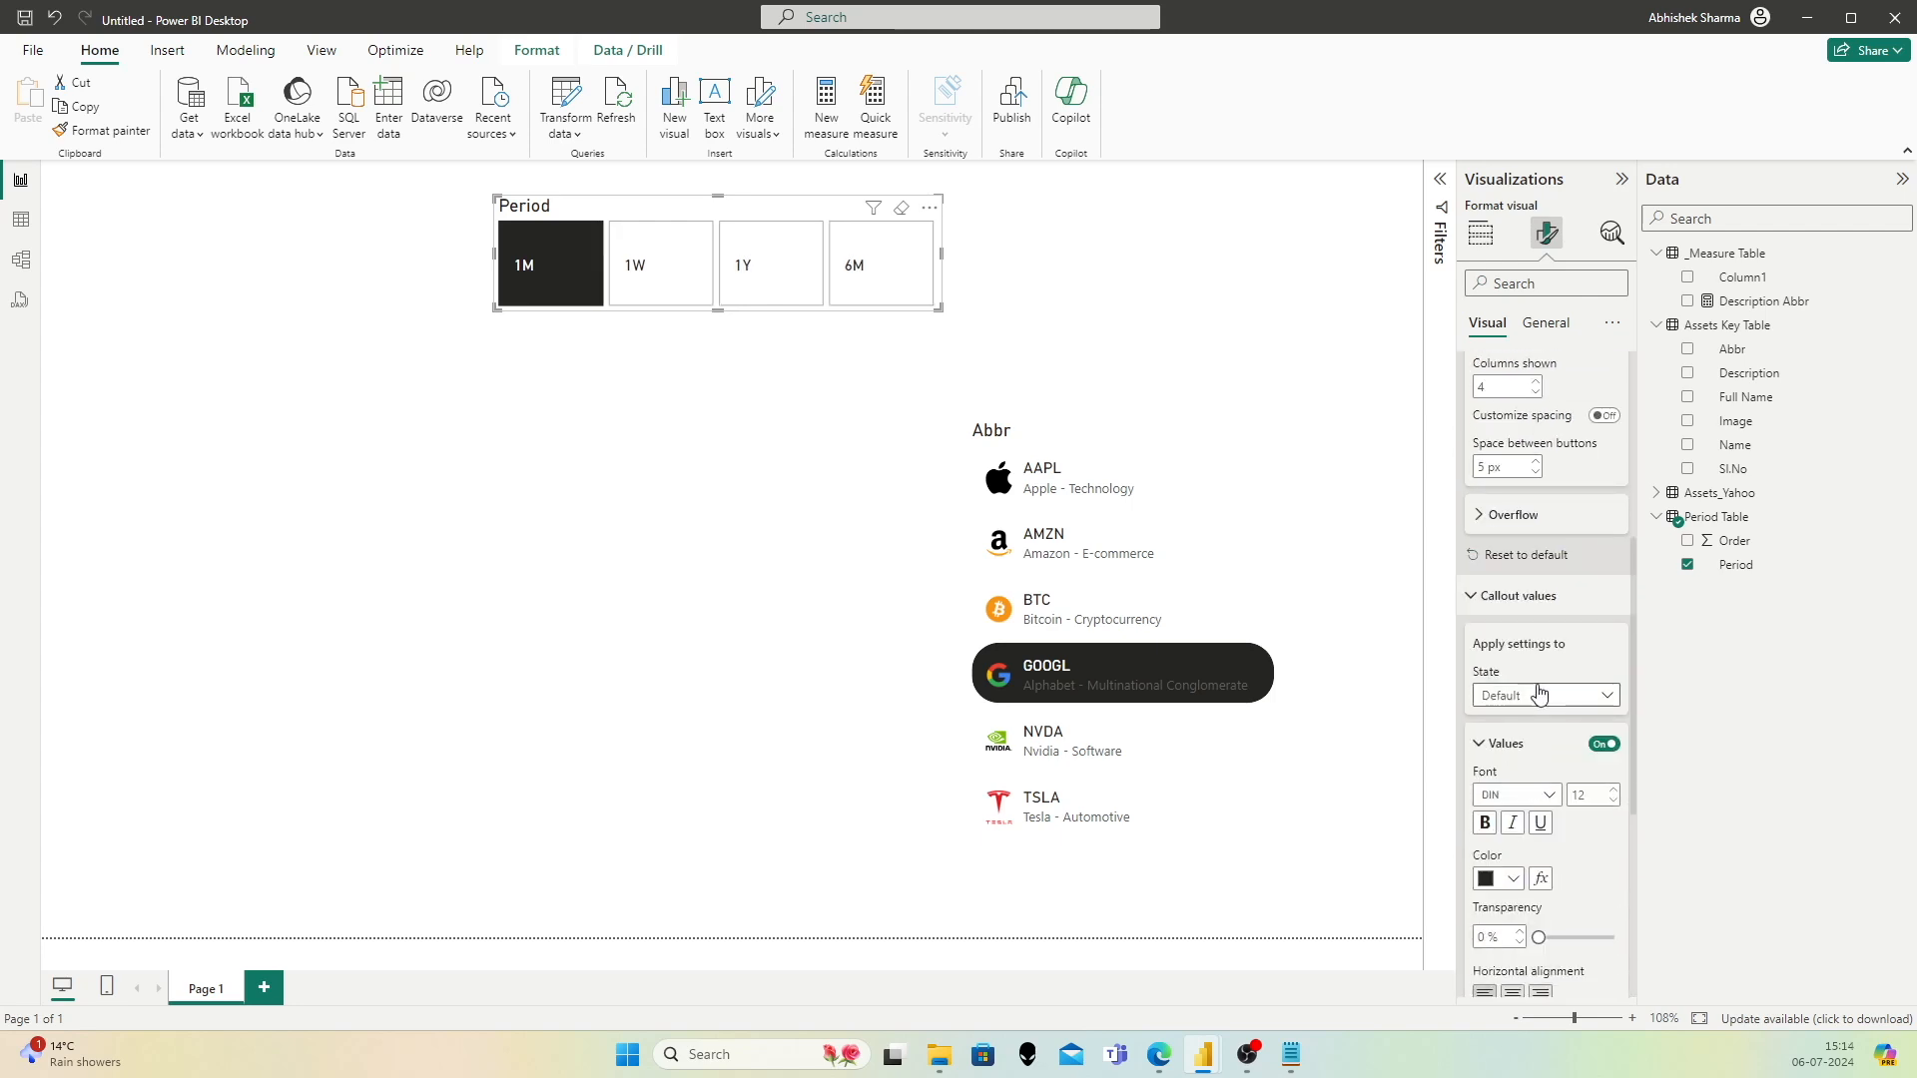
click(1539, 693)
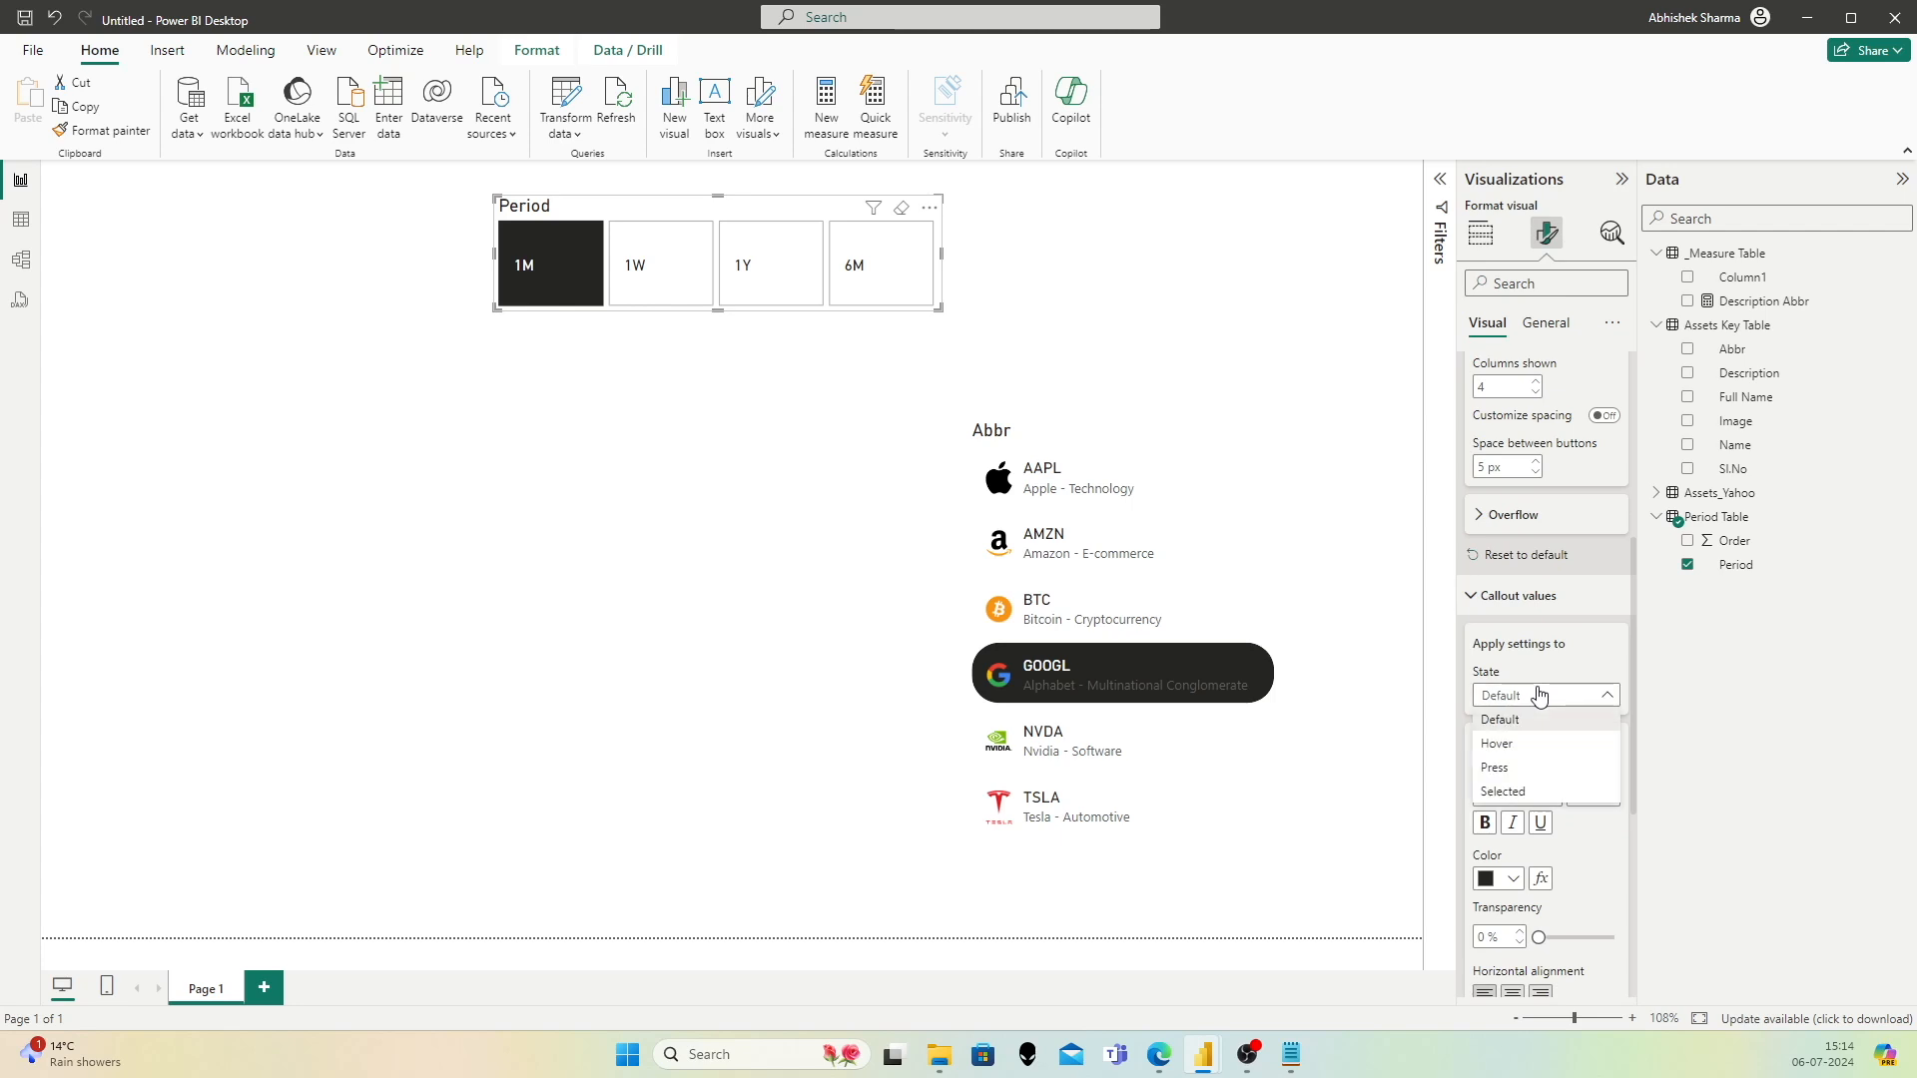
click(1538, 719)
click(1538, 794)
scroll(1514, 645, down, 3)
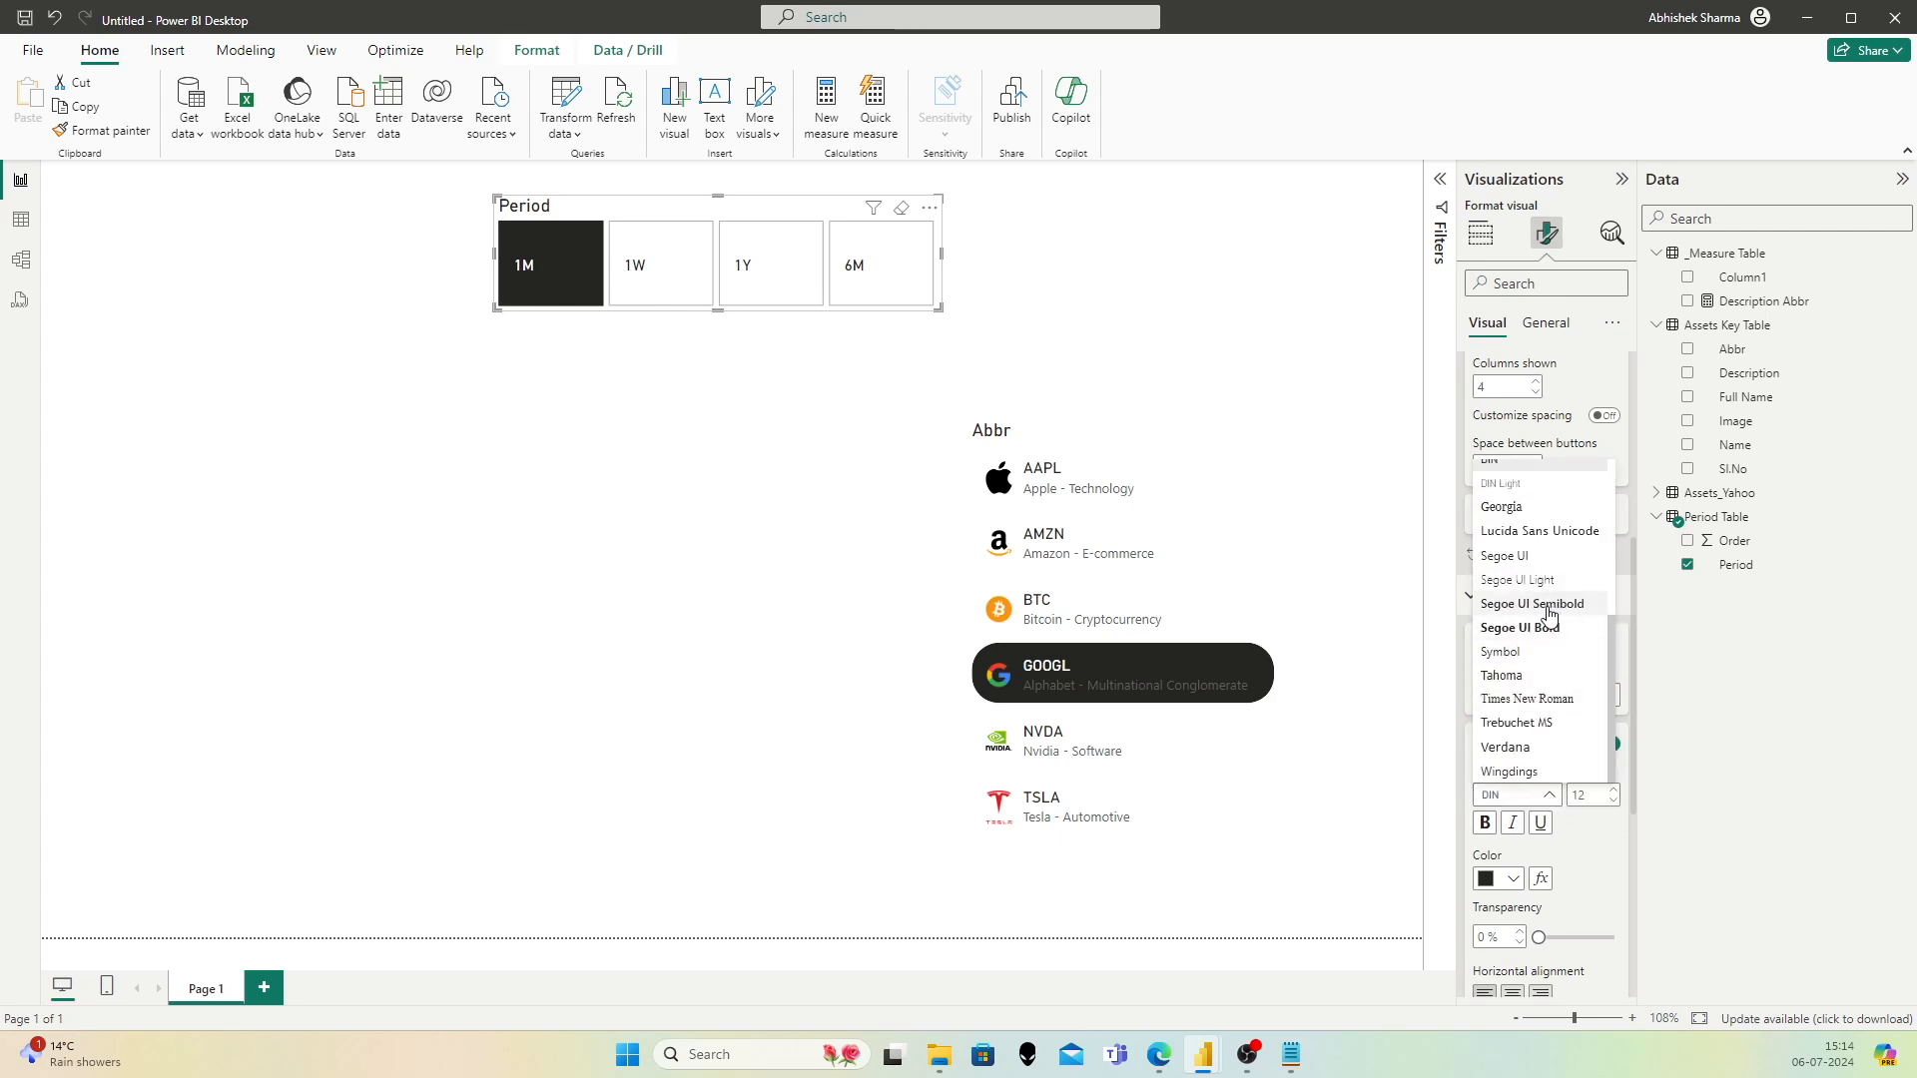
click(1549, 611)
click(1591, 793)
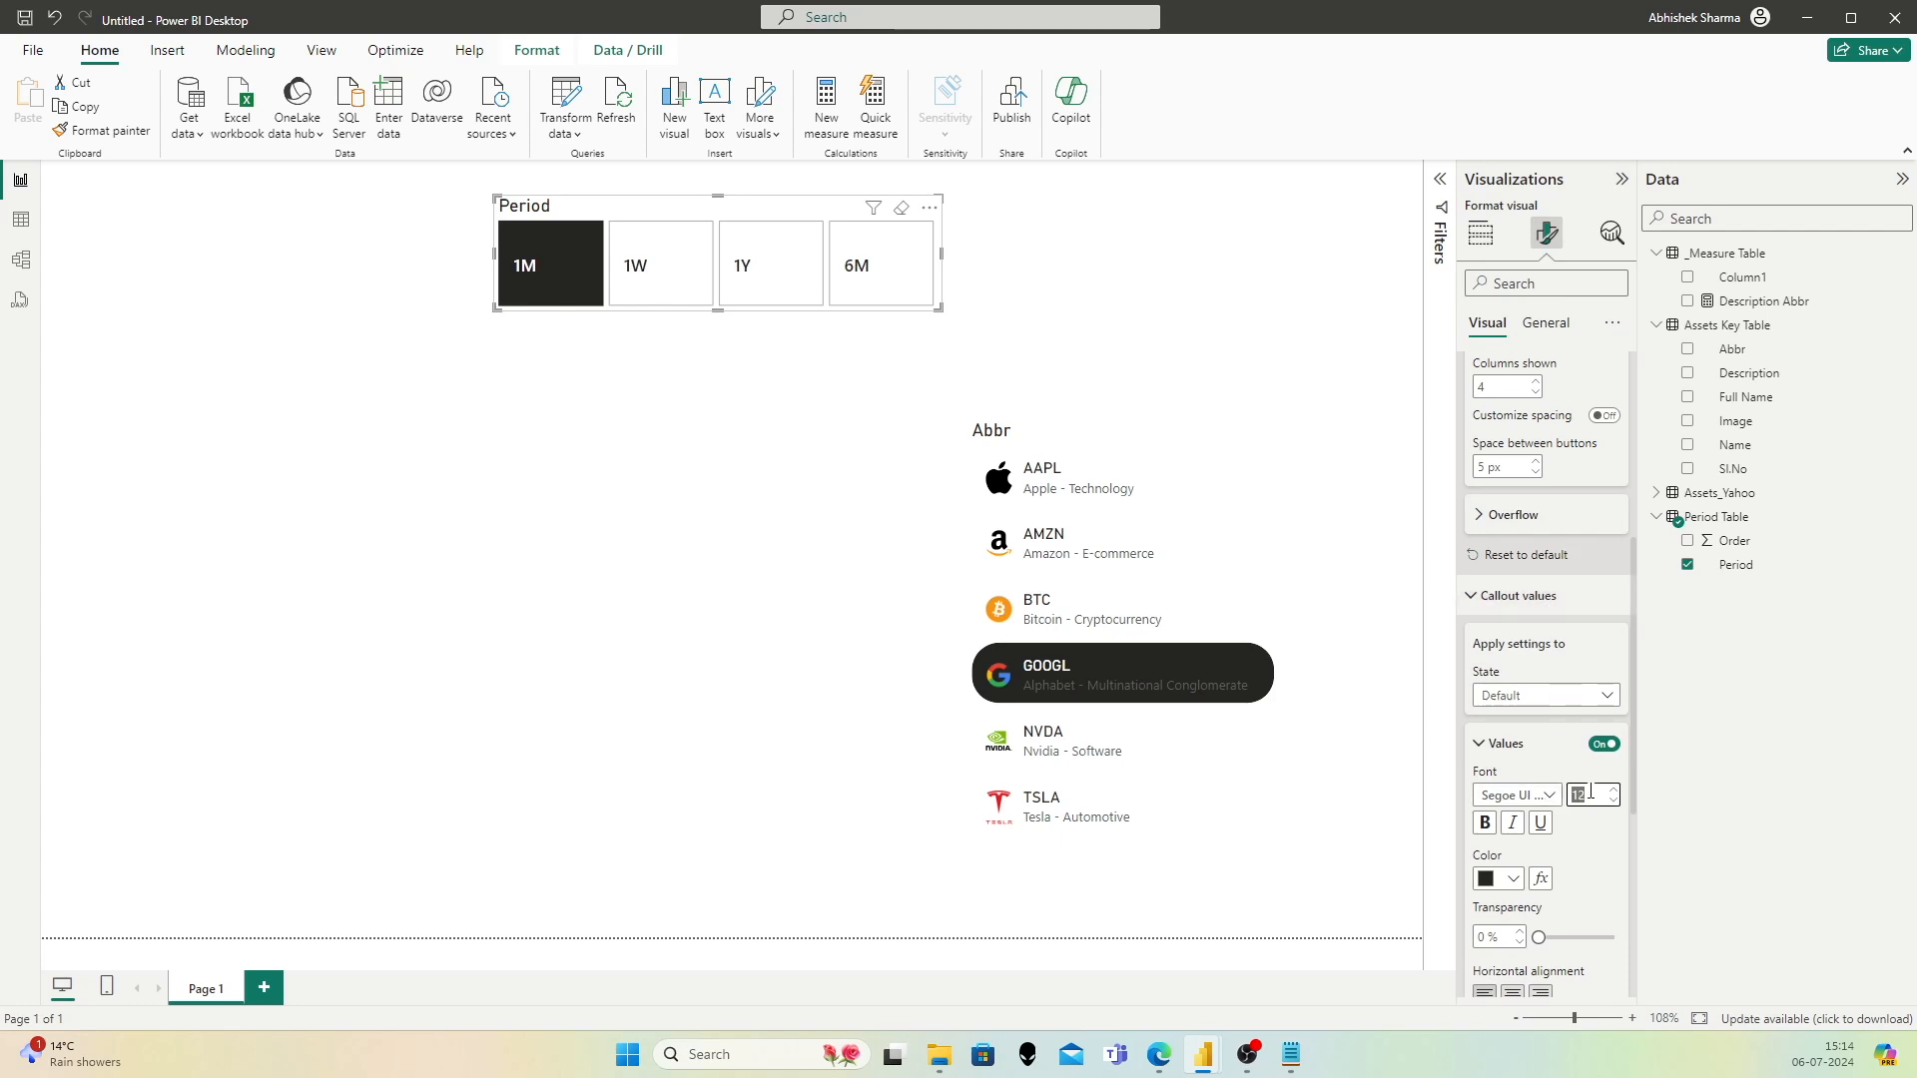
text(9)
key(Return)
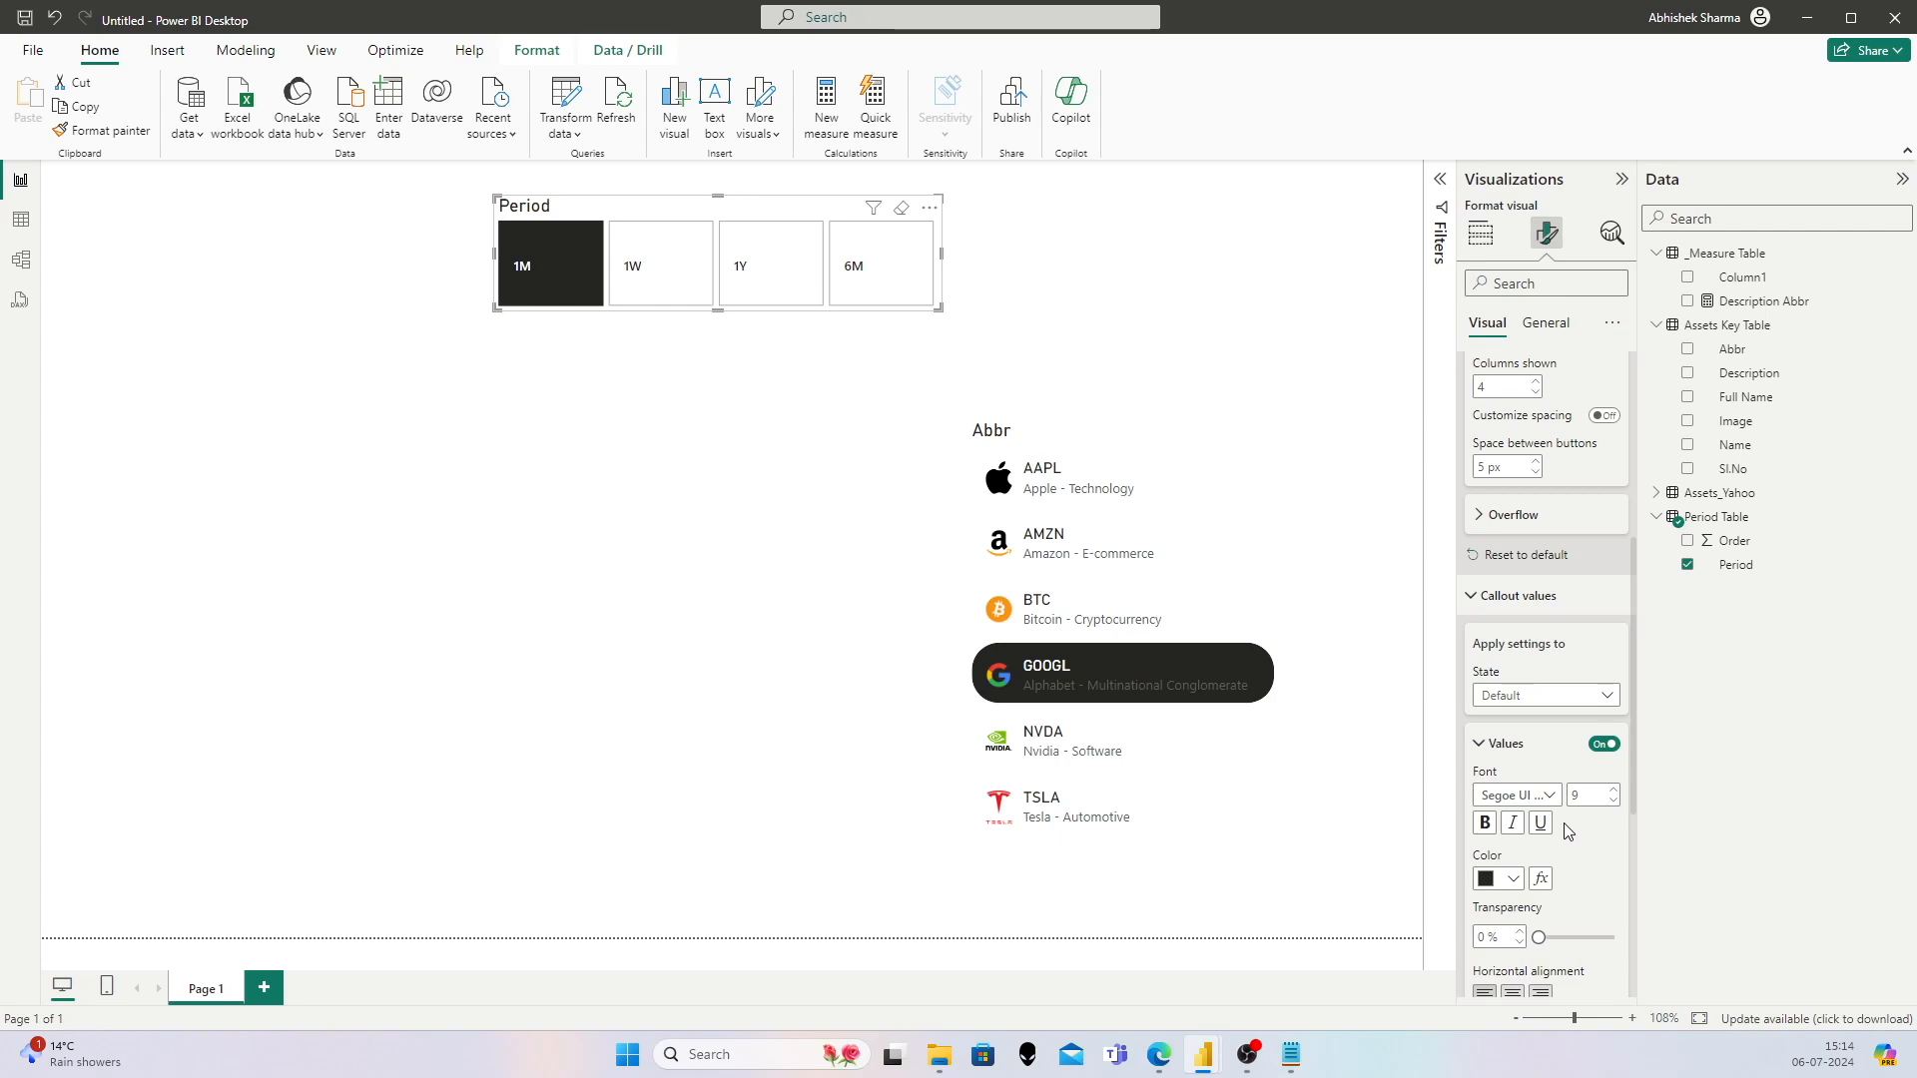
Step: Center the callout values horizontally within the Period slicer's buttons
click(1512, 992)
scroll(1566, 841, down, 3)
scroll(1567, 765, down, 1)
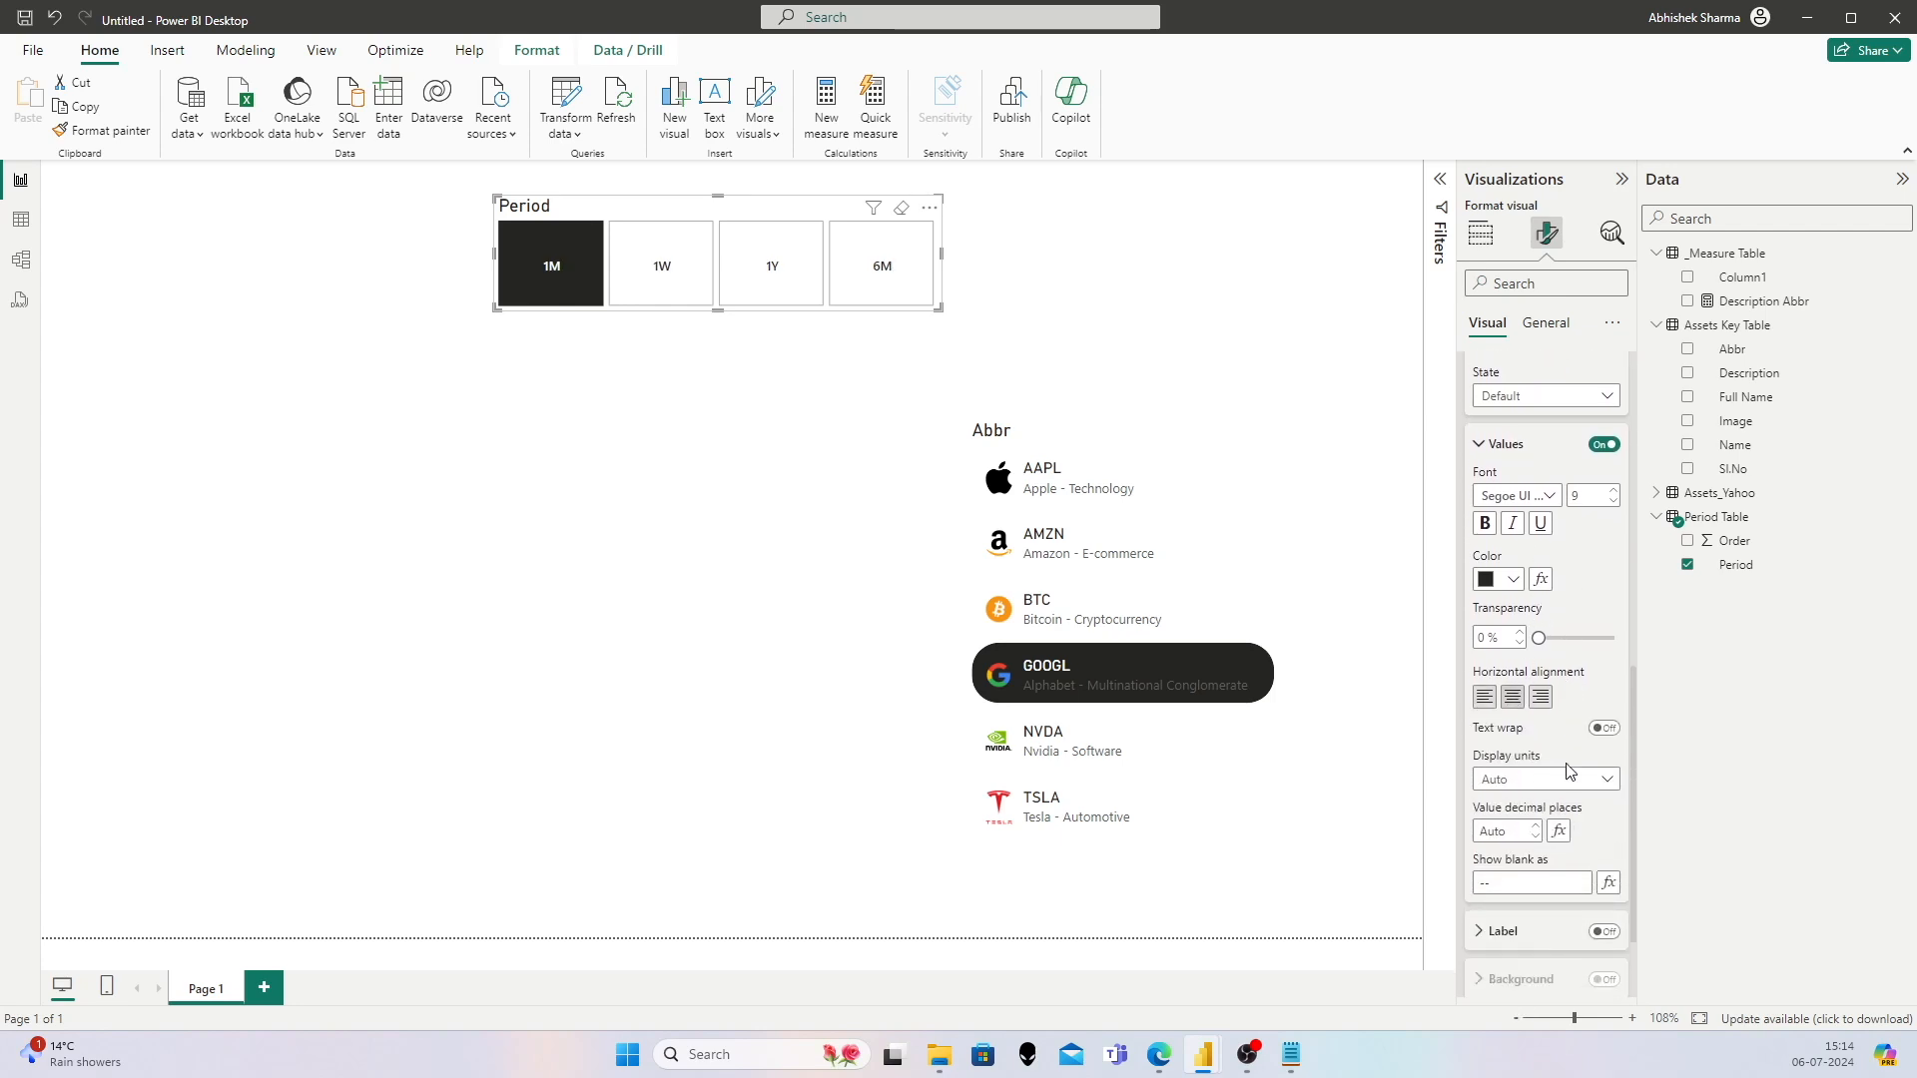
Step: Test the 1W, 1Y and 6M buttons and shrink the Period slicer in width and height
click(654, 287)
click(782, 283)
click(869, 269)
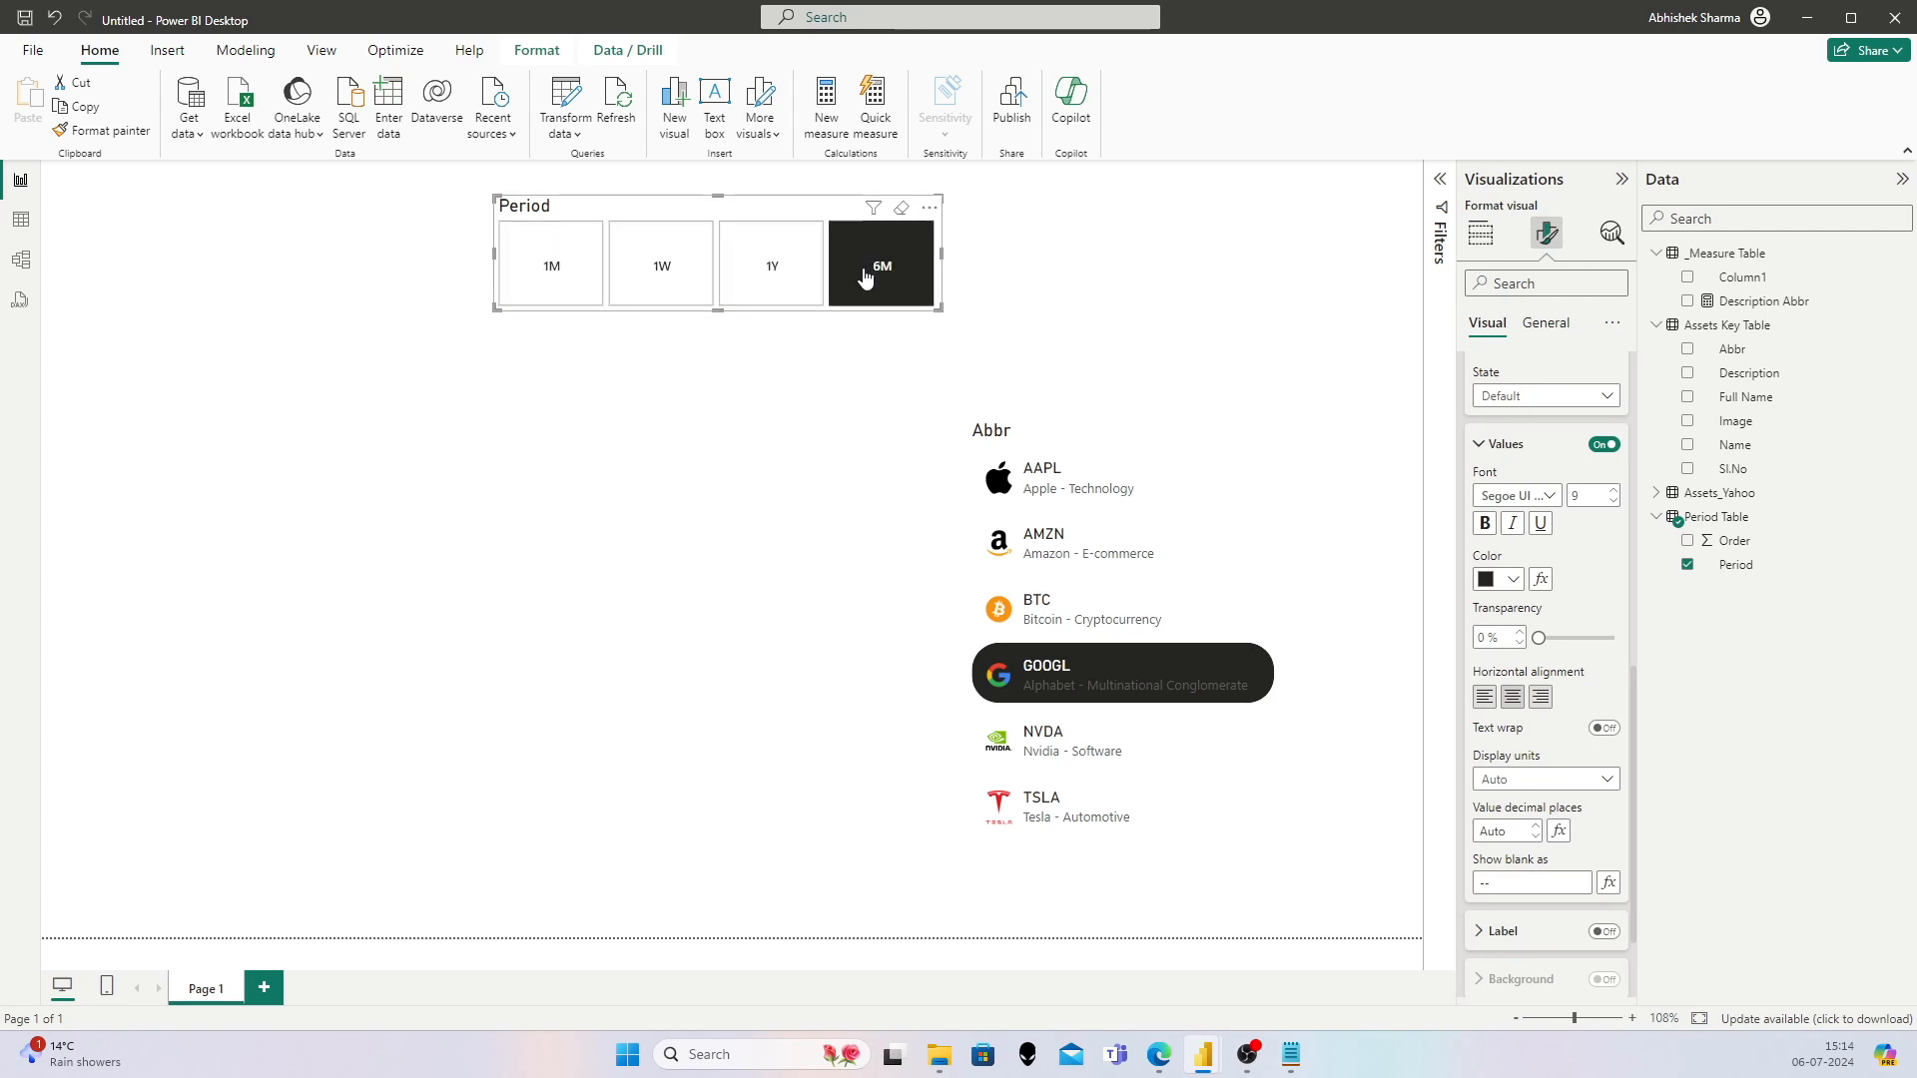
drag(939, 308, 838, 279)
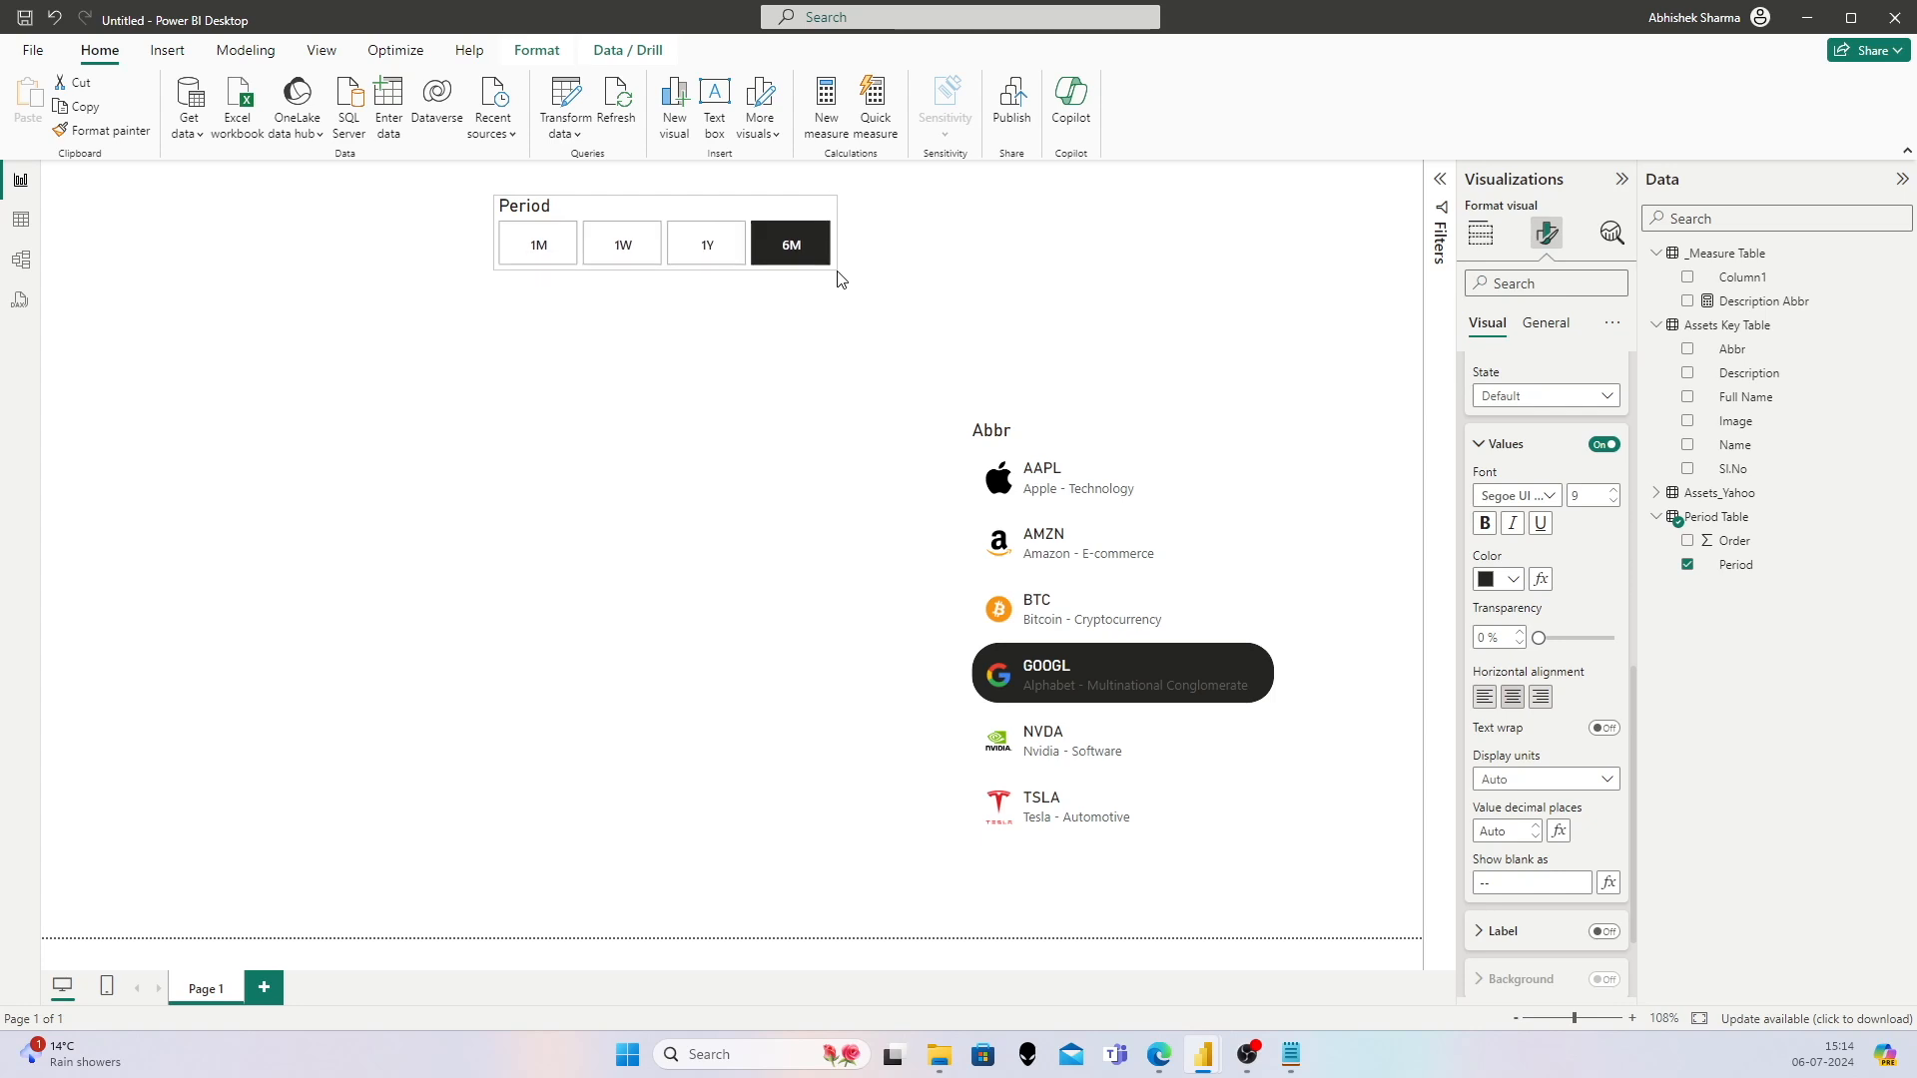
Step: Turn off the Period slicer's title, then shrink the slicer further and reposition it on the canvas
scroll(1587, 664, down, 3)
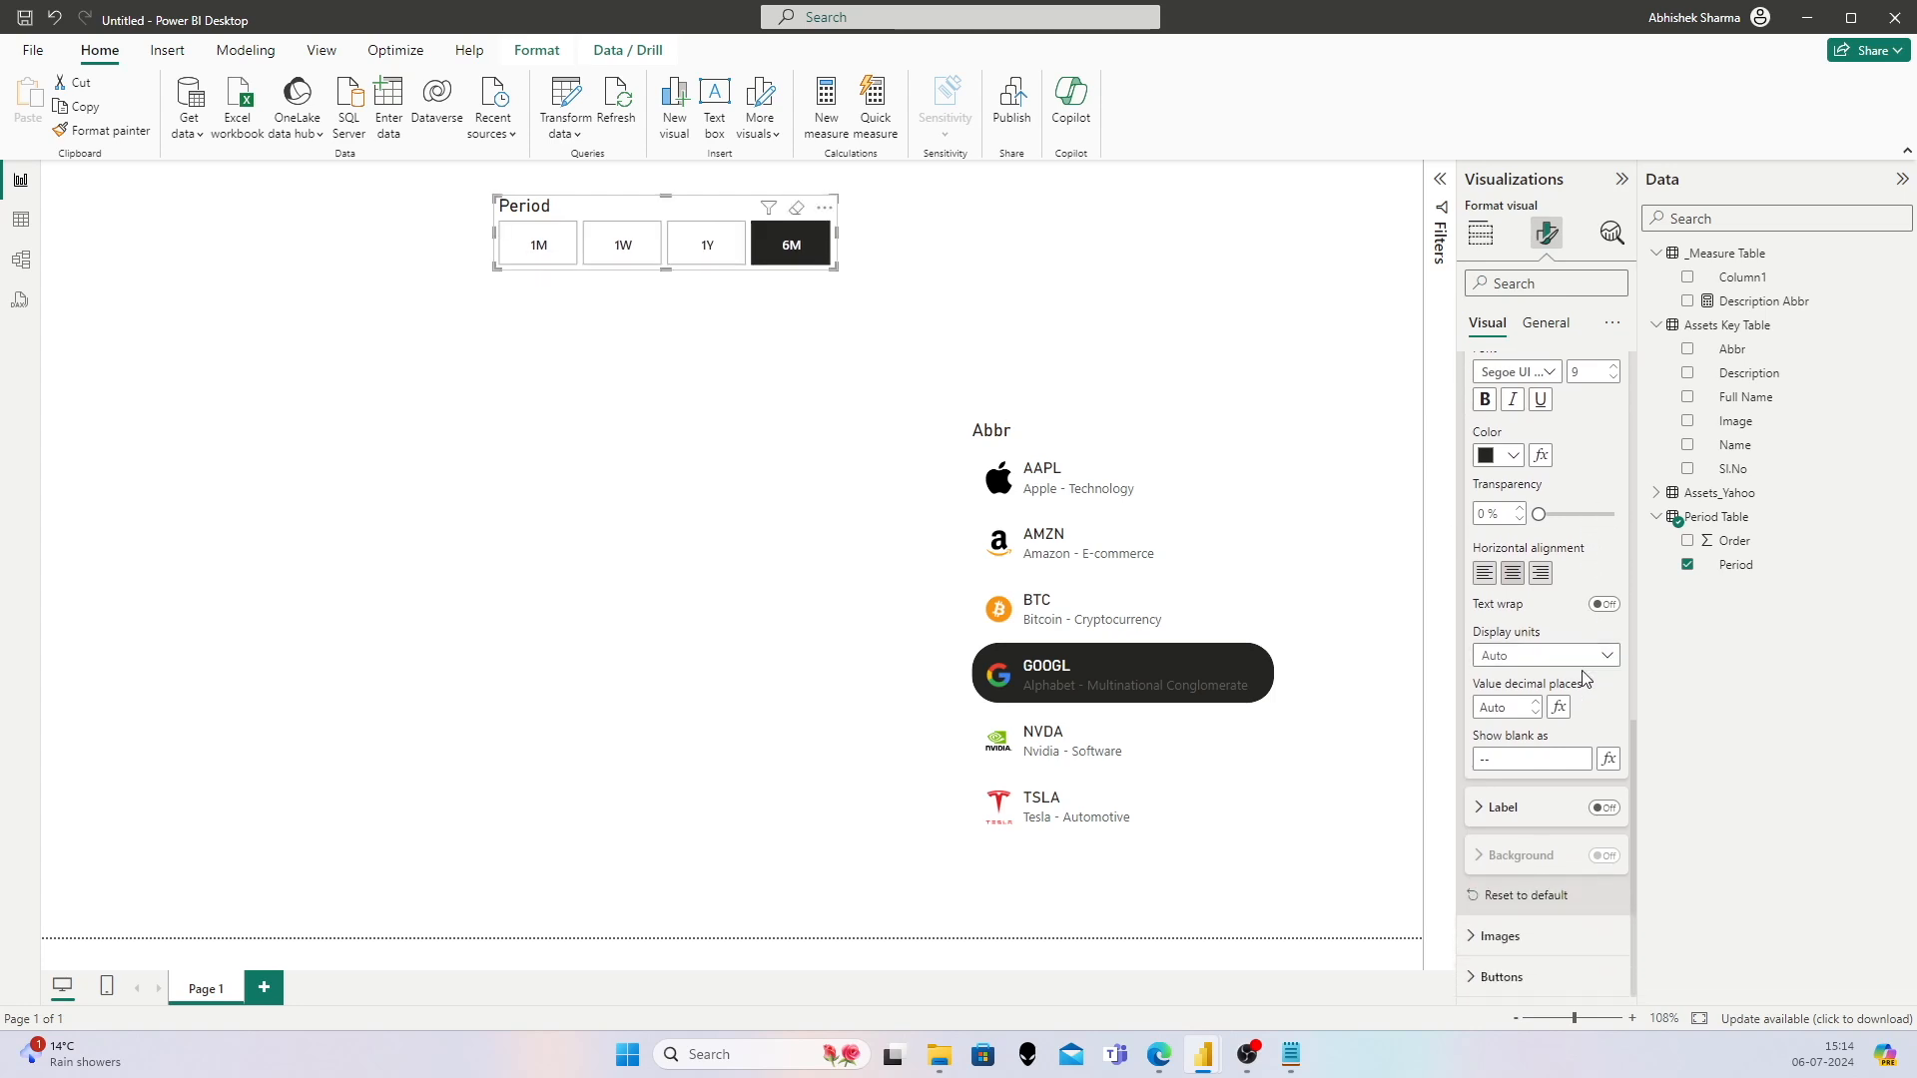
scroll(1578, 726, up, 10)
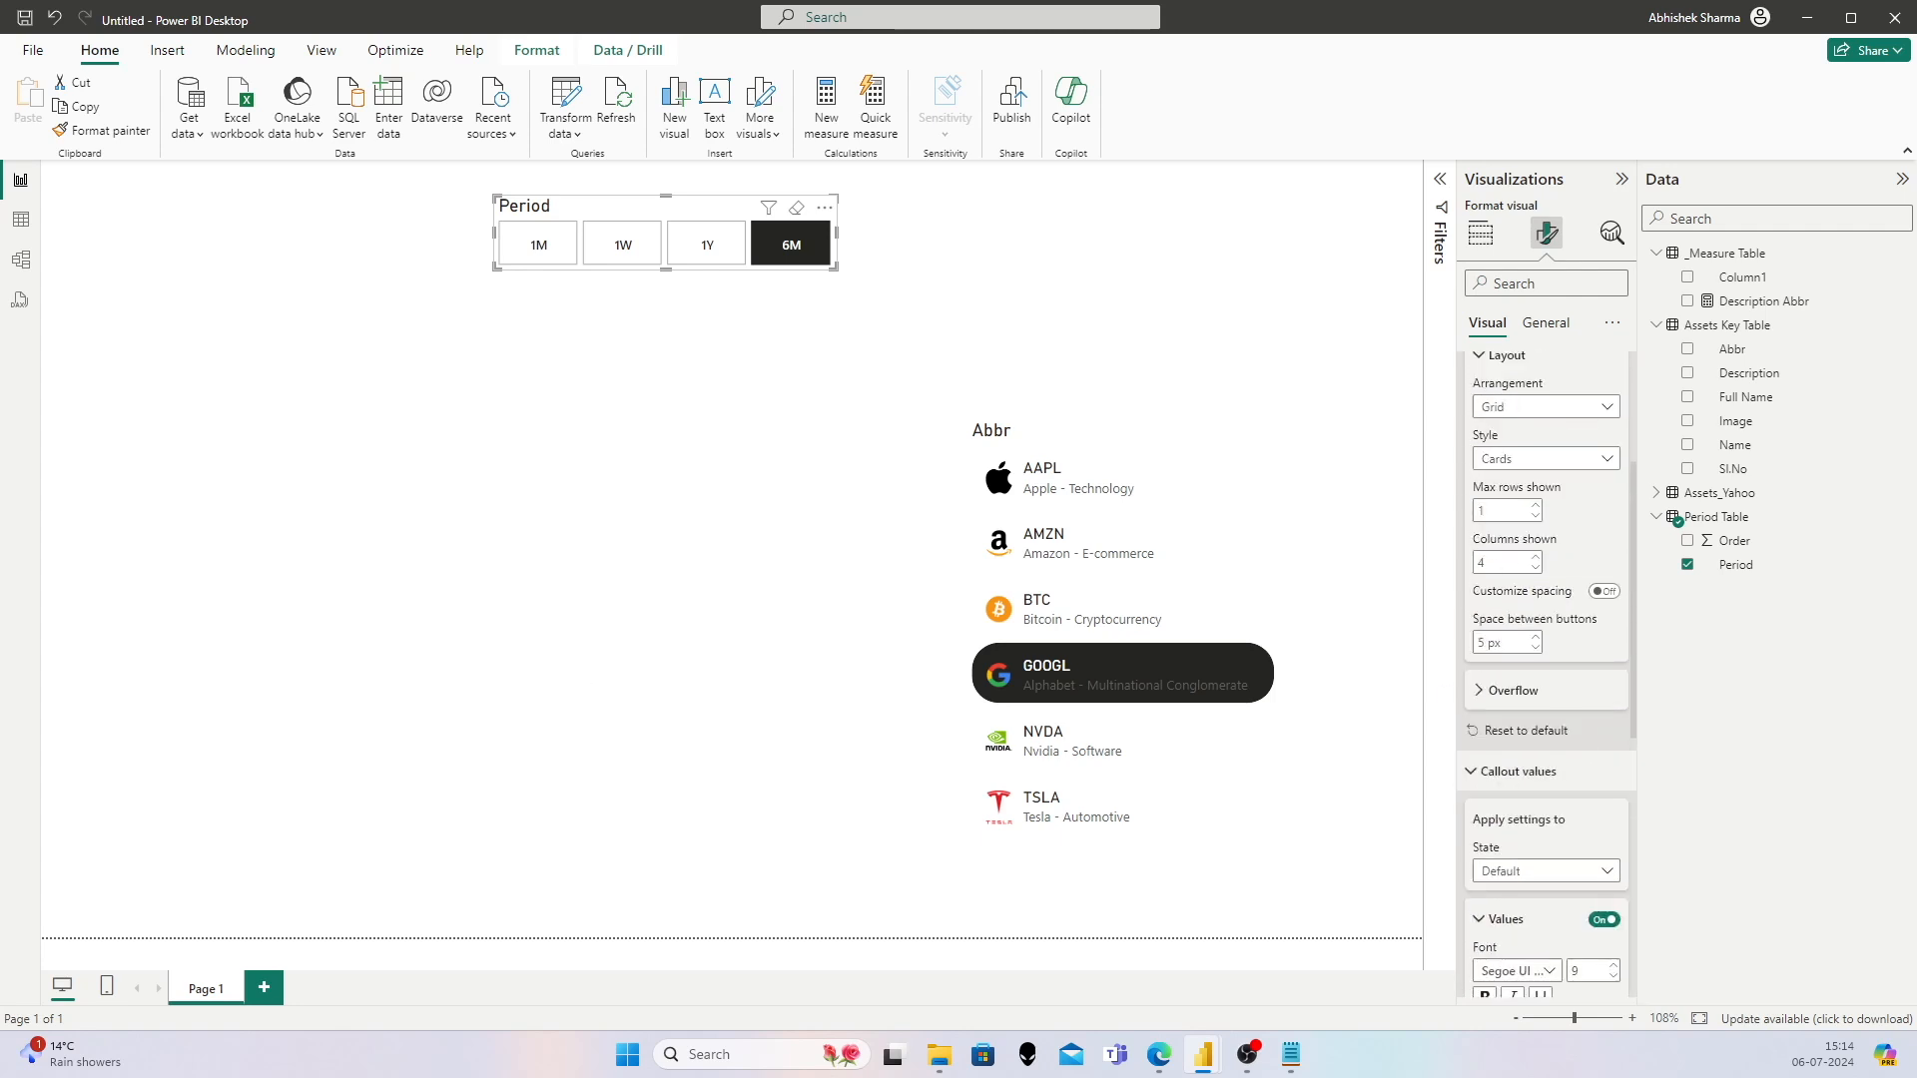
scroll(1566, 766, down, 10)
scroll(1565, 764, up, 8)
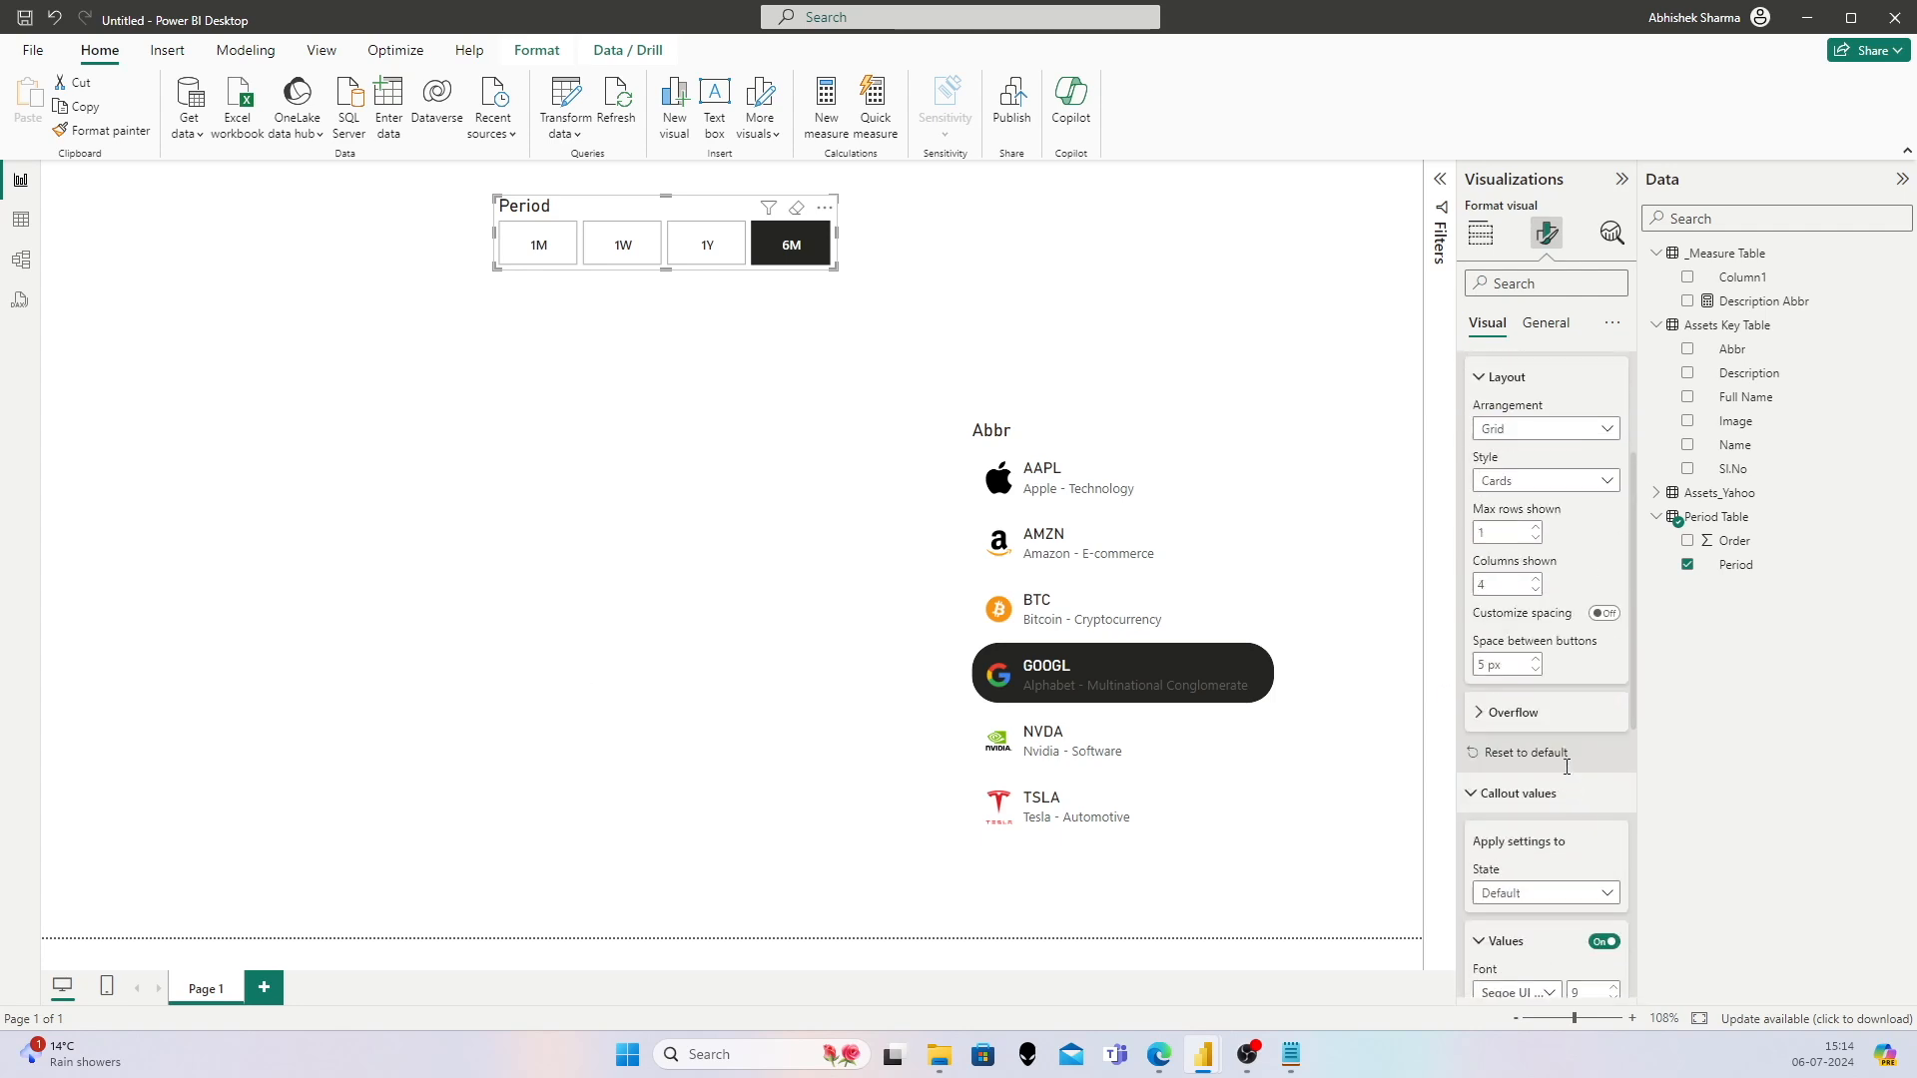
click(1534, 324)
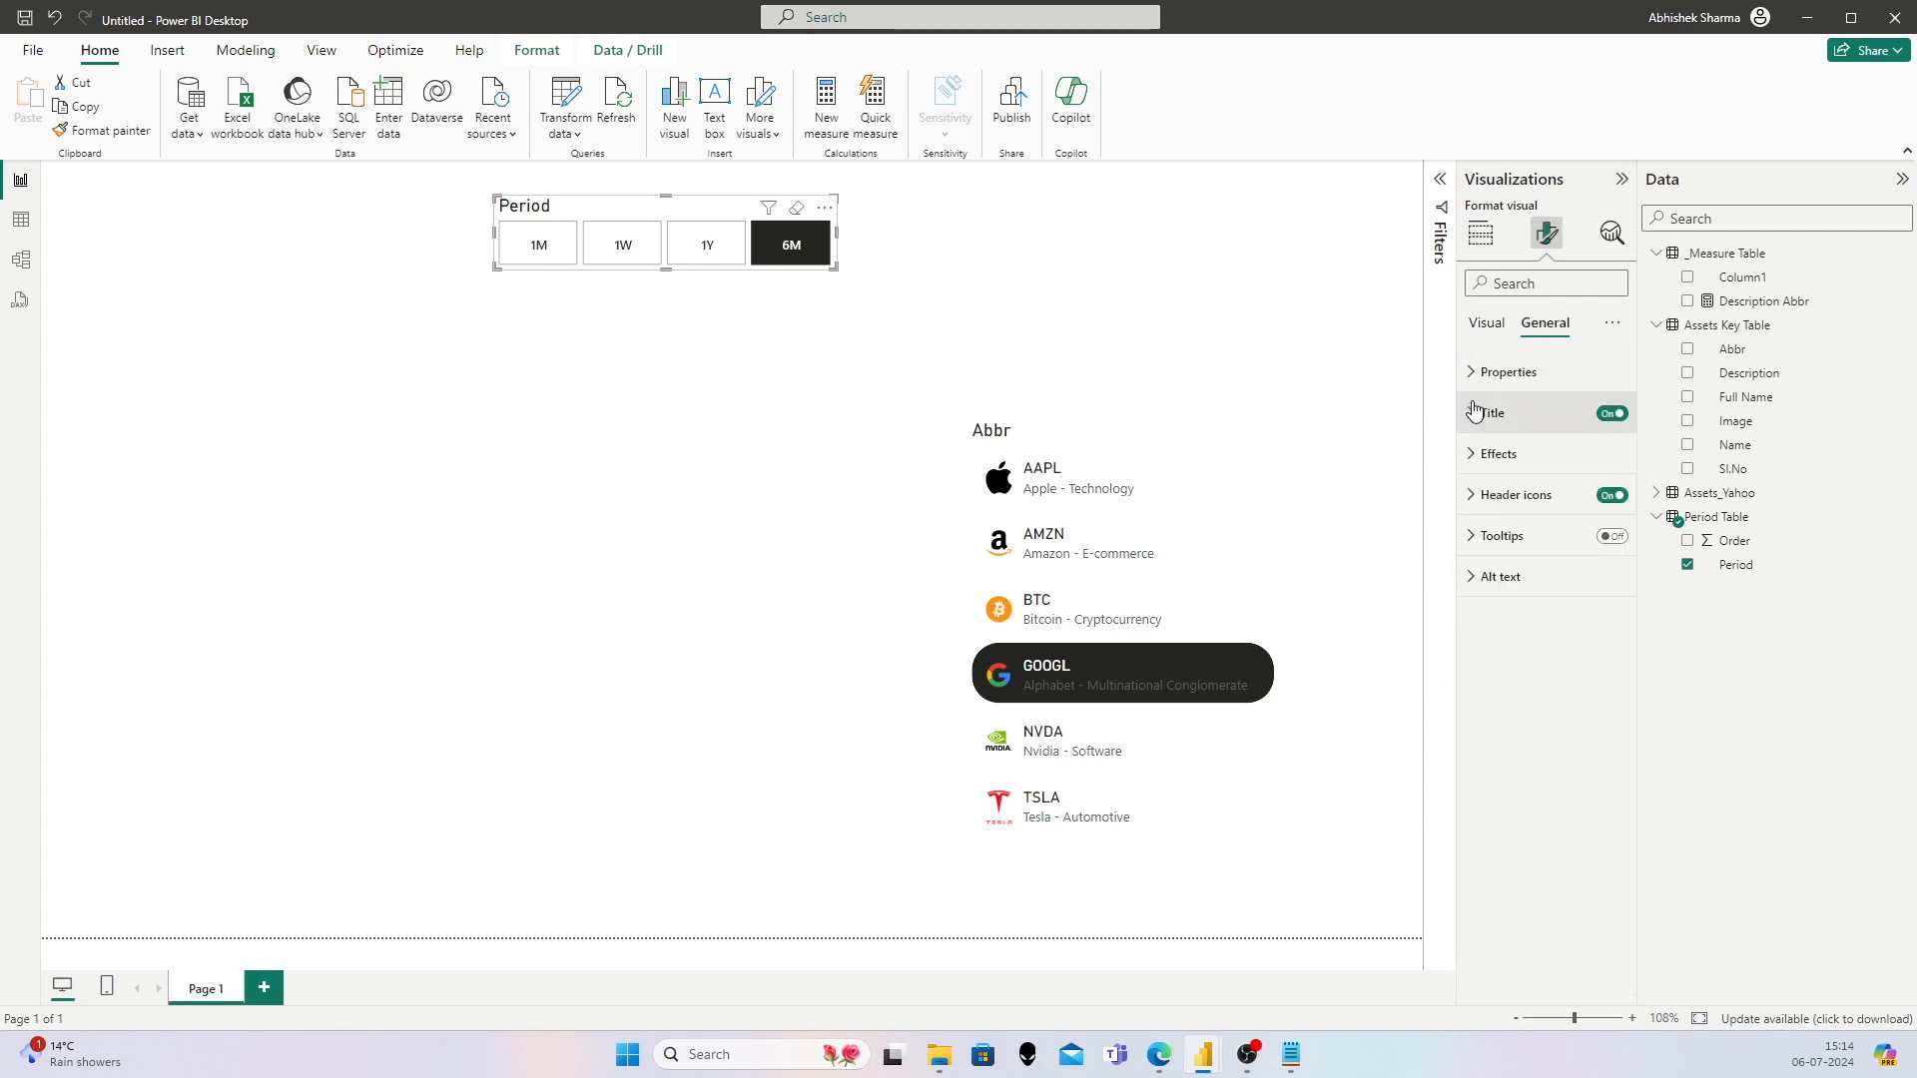
click(1611, 413)
drag(832, 269, 795, 250)
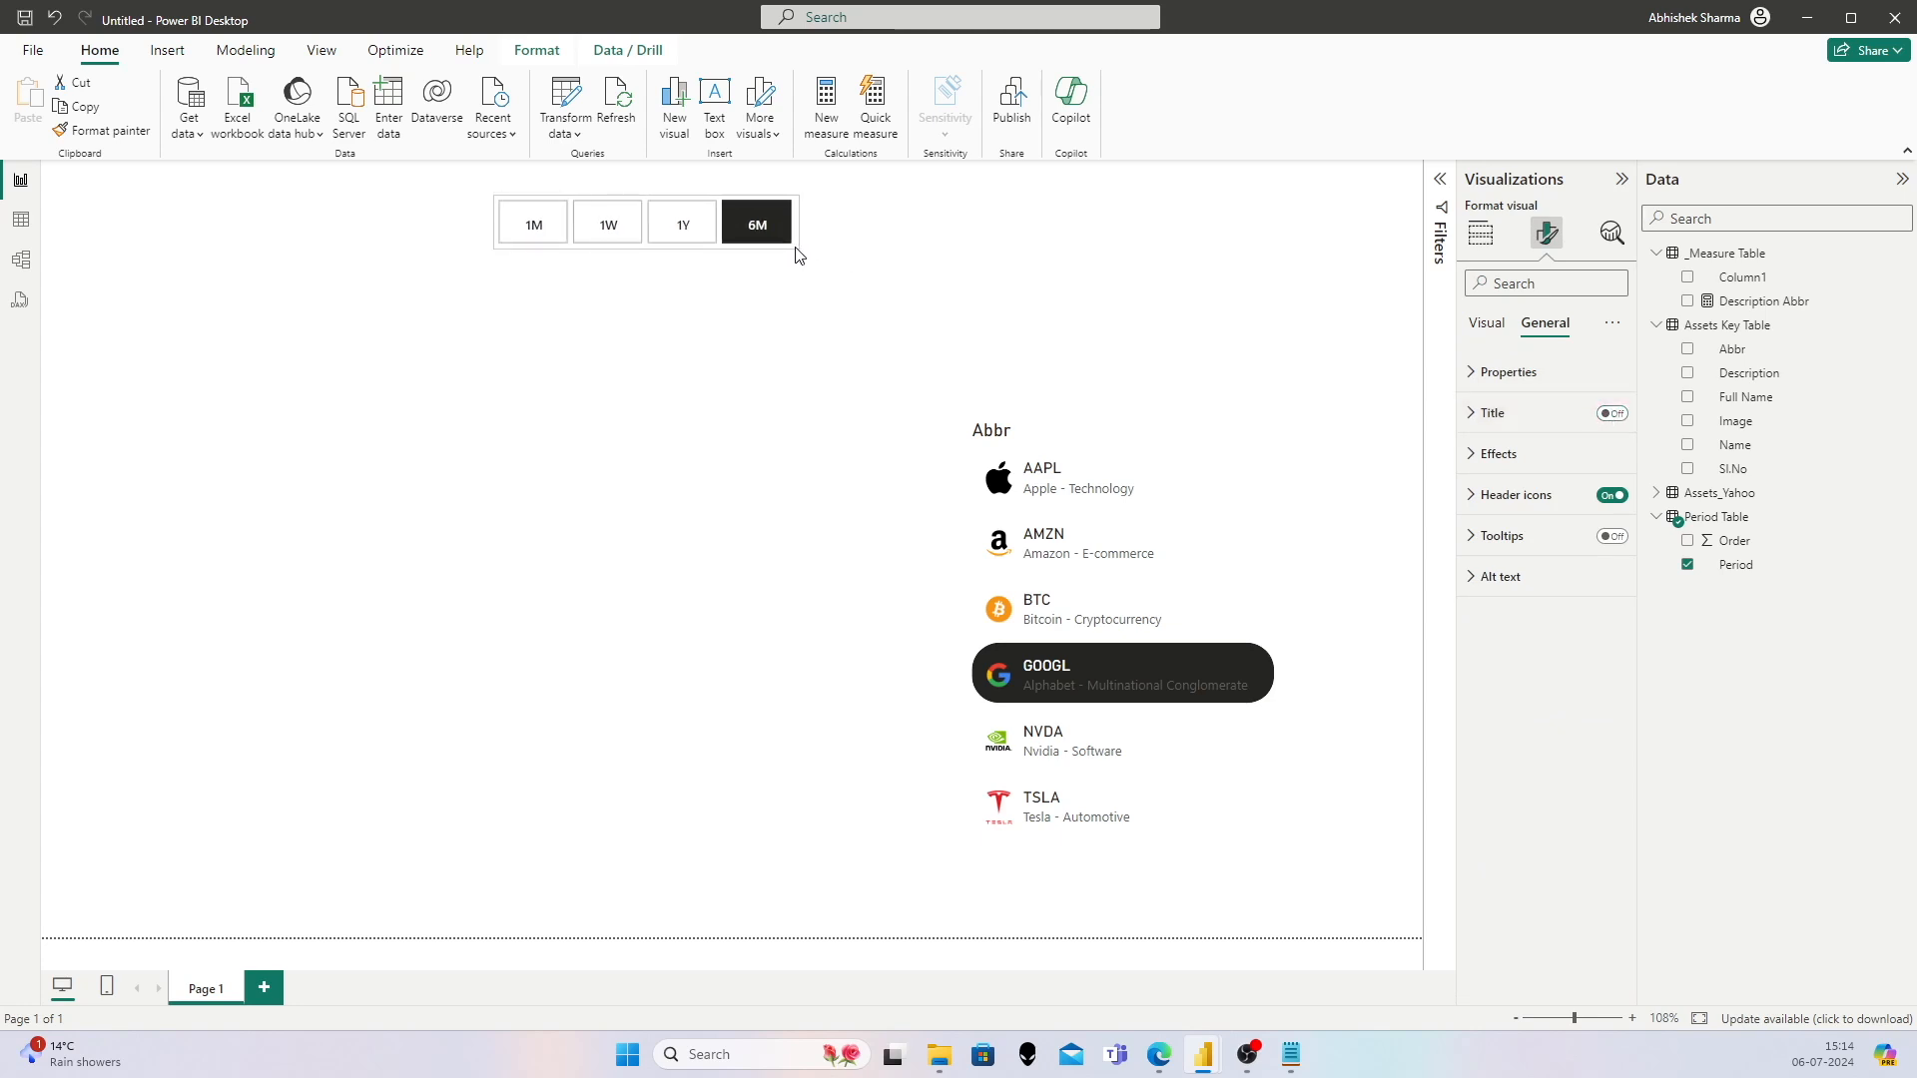
mouse_move(697, 204)
mouse_down()
mouse_move(782, 227)
mouse_move(706, 203)
mouse_up()
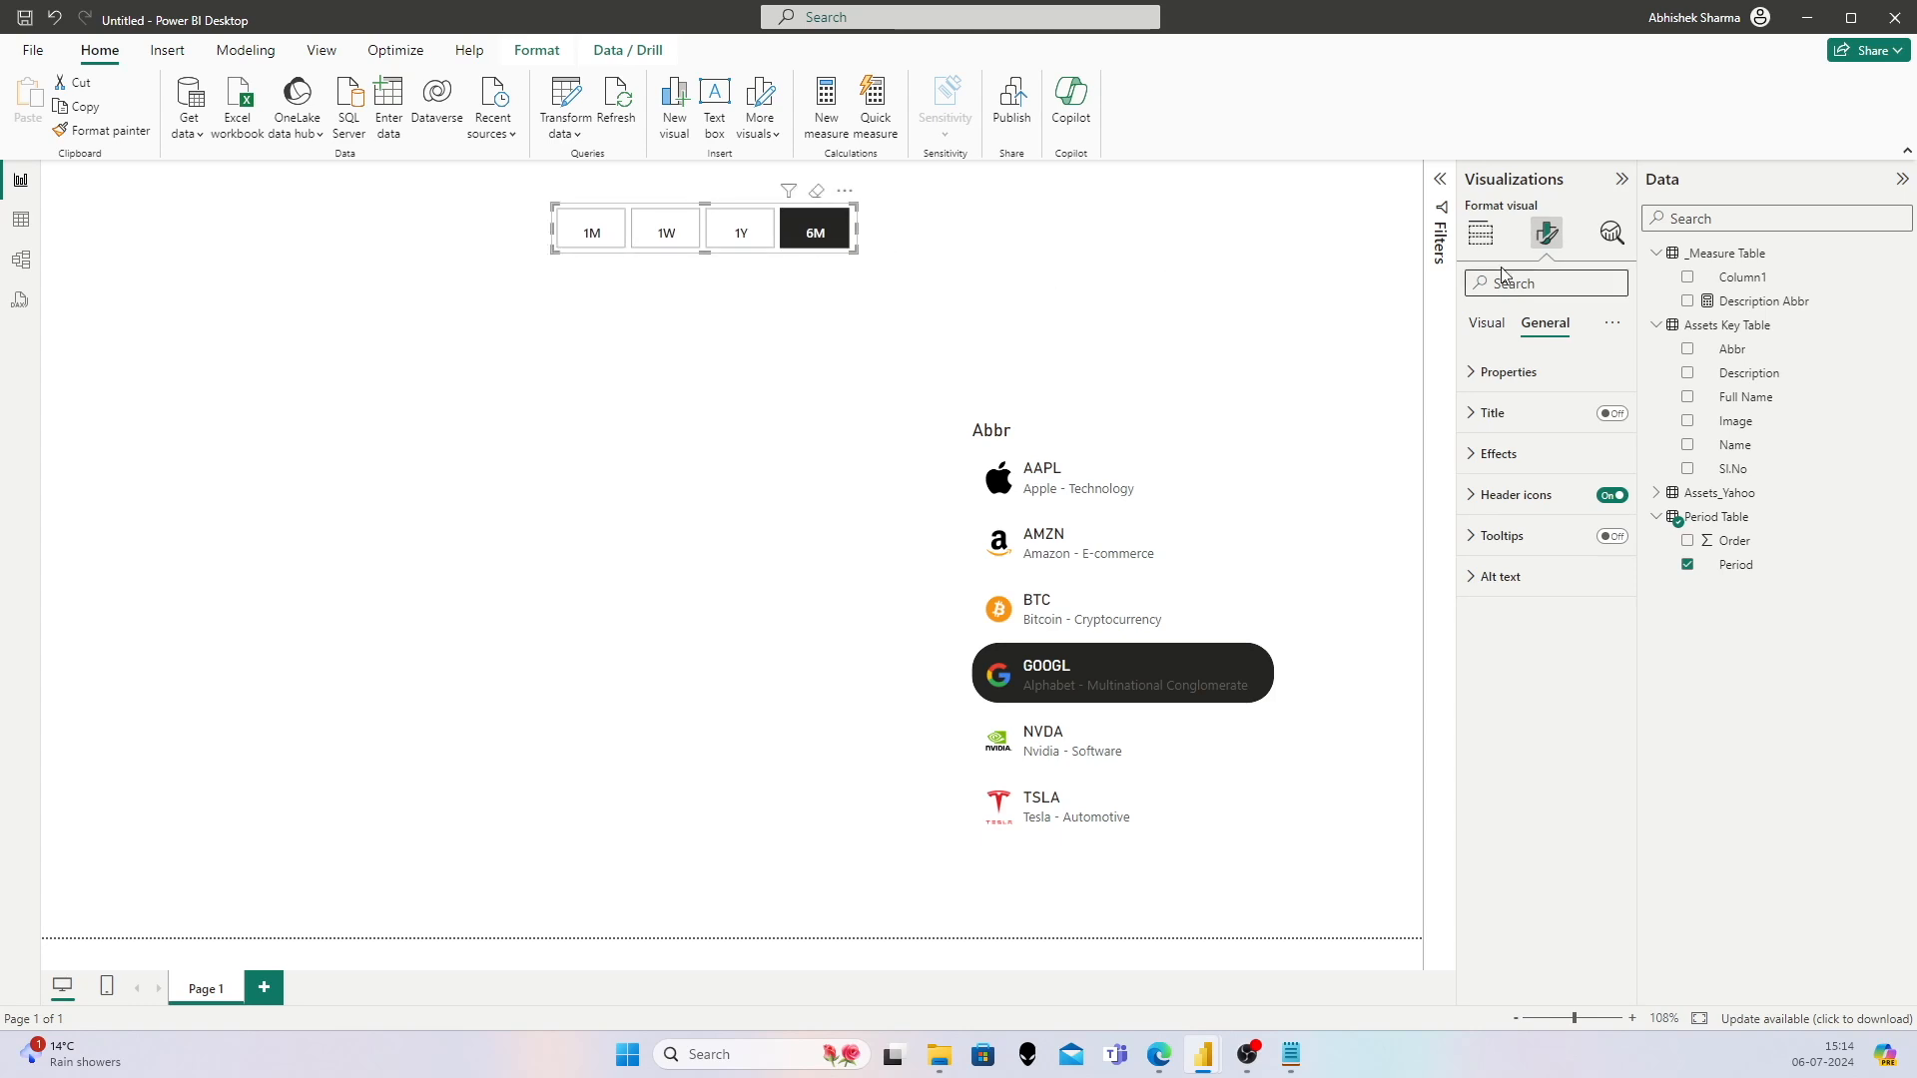
Step: Turn off the border of the Period slicer's buttons for the Default state and show the button fill settings
click(1486, 322)
scroll(1525, 823, down, 5)
click(1601, 747)
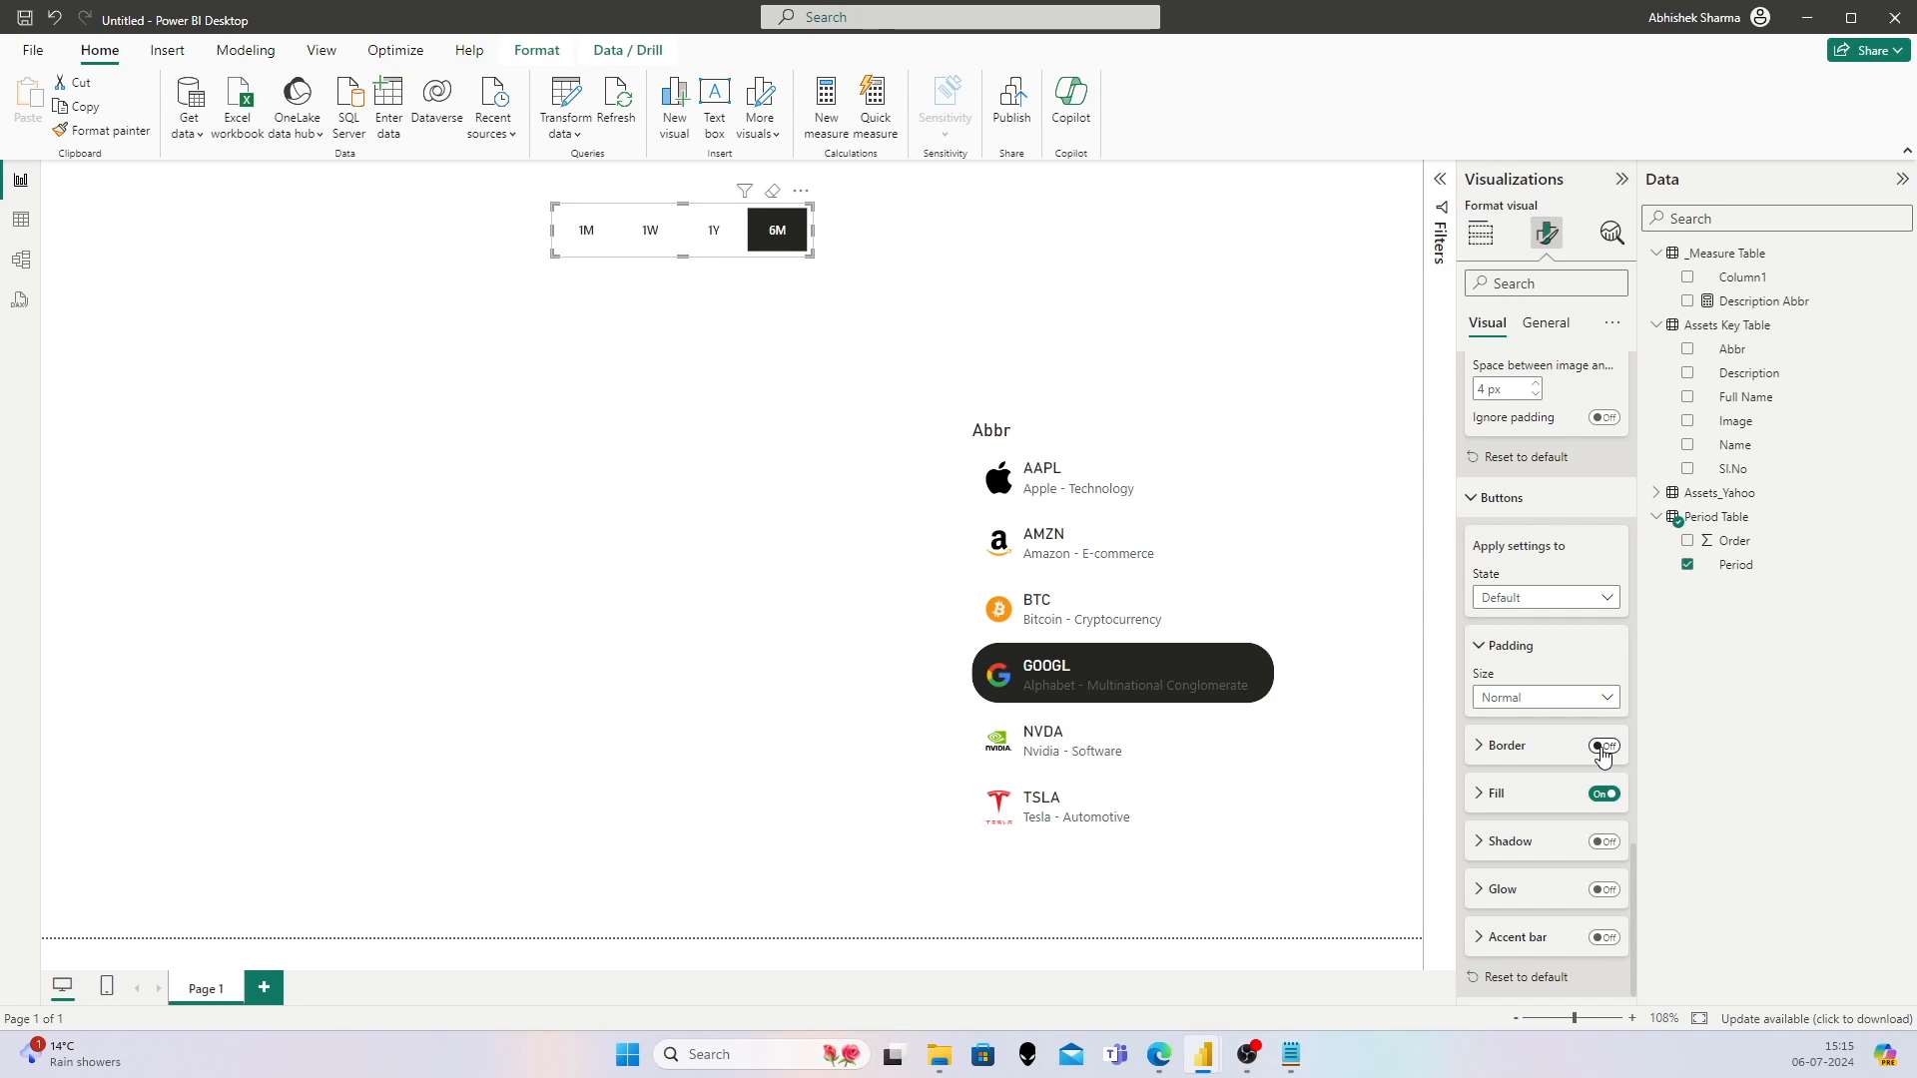
click(1489, 794)
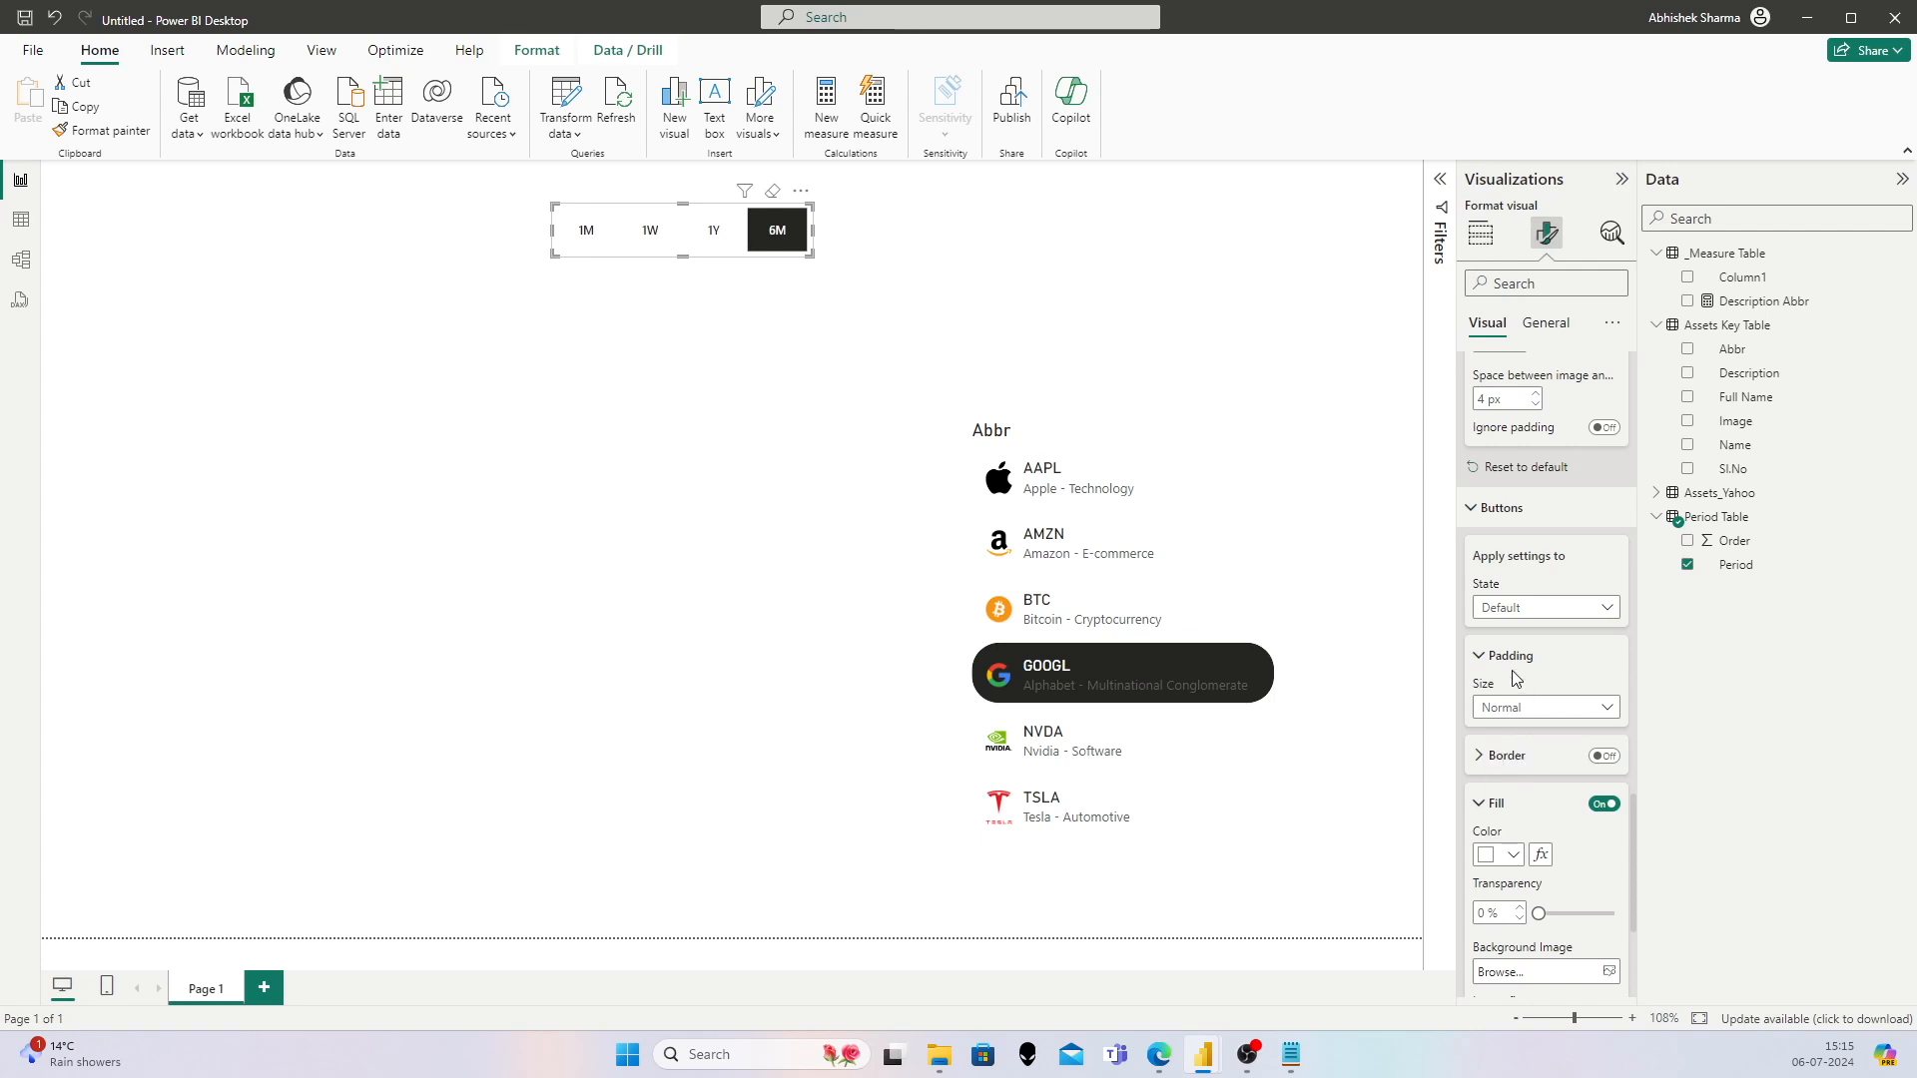
Step: Set the Period slicer's button shape to Rounded Rectangle with 5 px rounded corners, leaving Customize style off
scroll(1513, 678, up, 2)
scroll(1513, 678, up, 10)
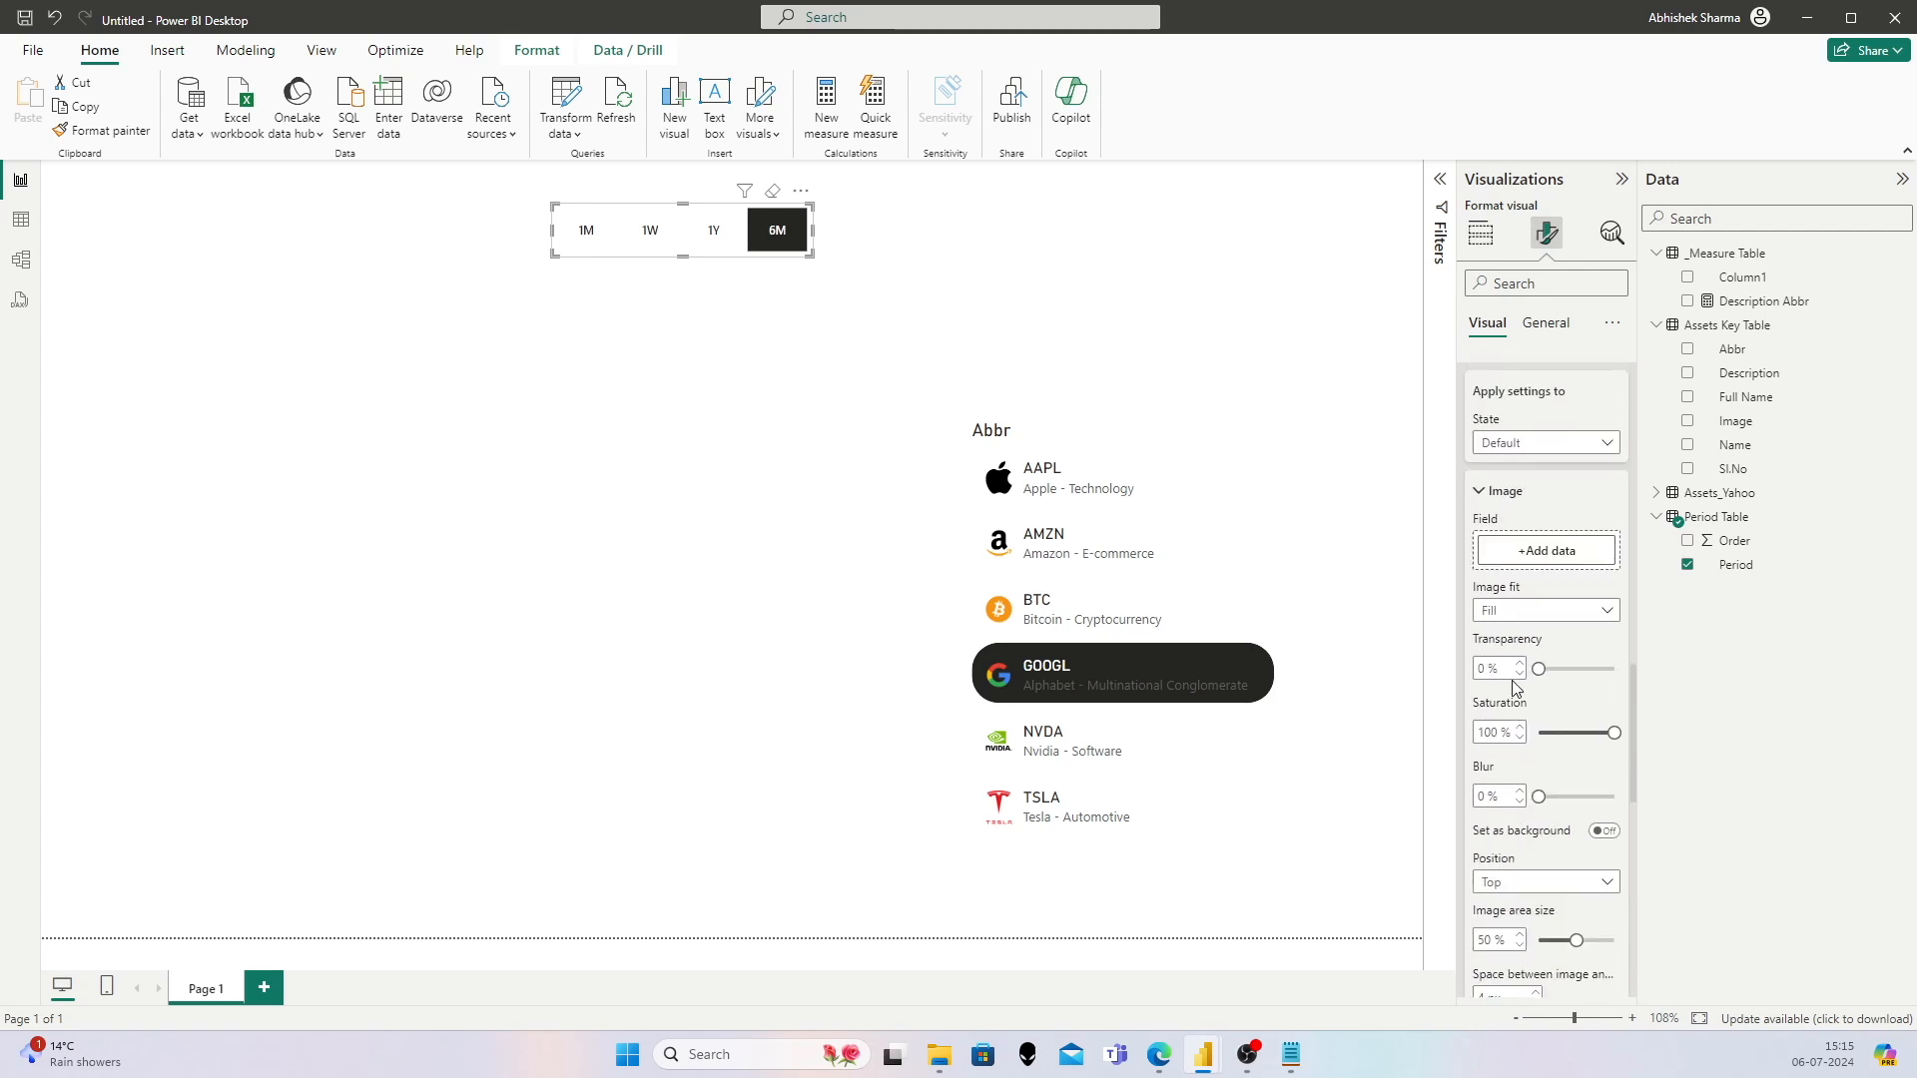
scroll(1516, 688, up, 4)
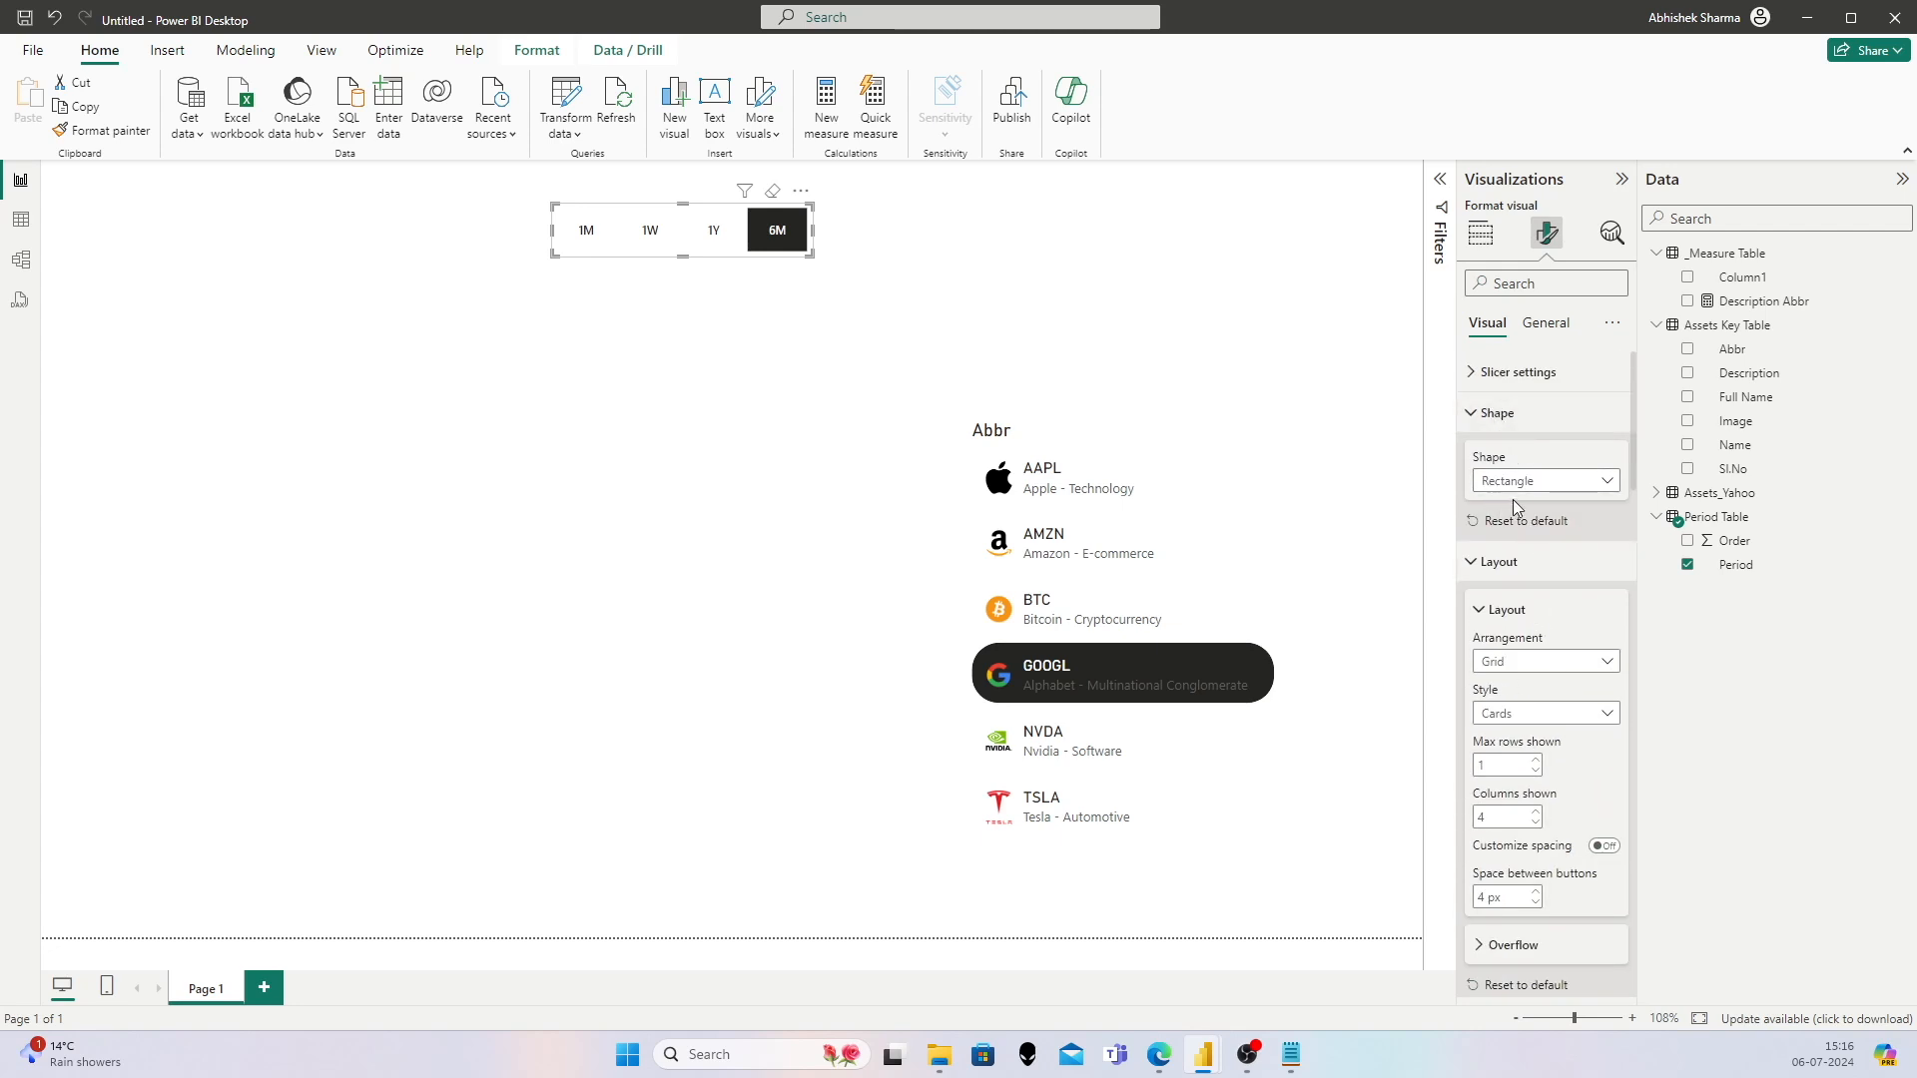
click(1532, 481)
click(1527, 529)
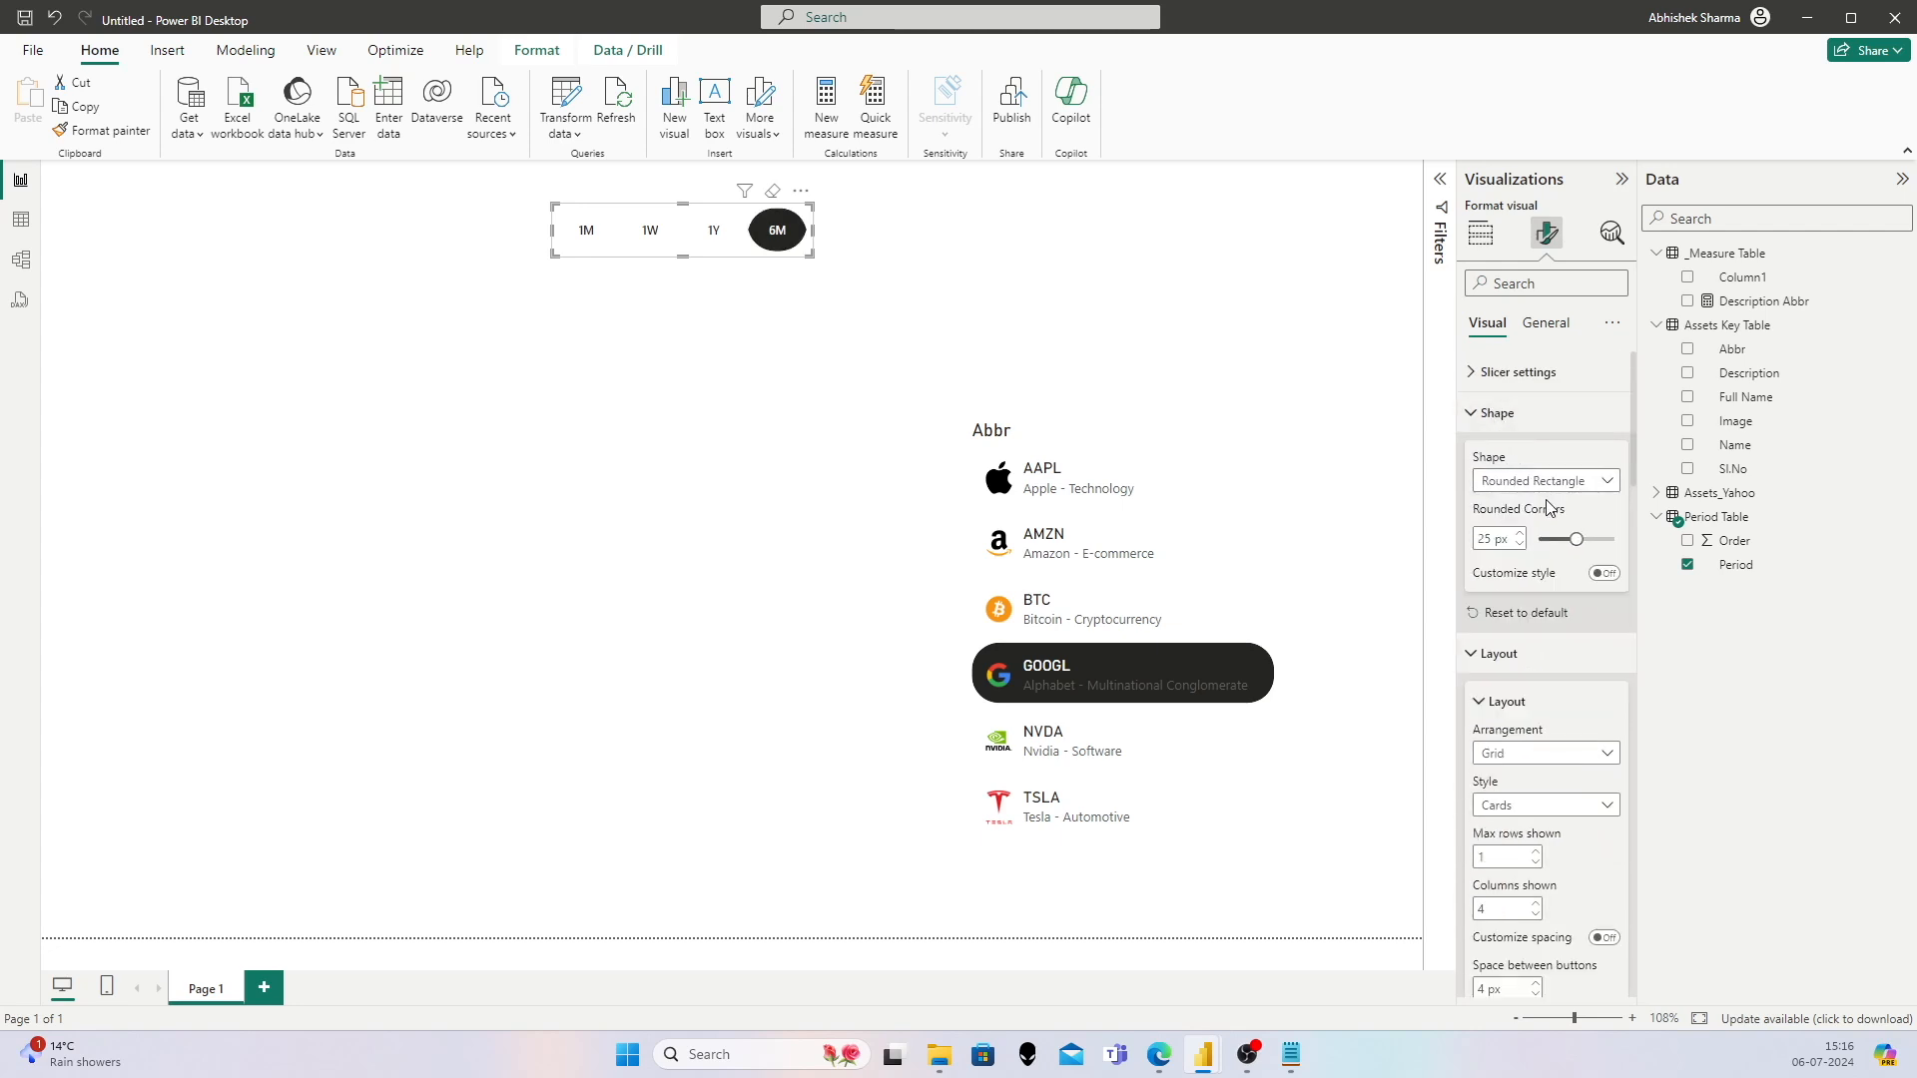
double_click(1484, 539)
text(5)
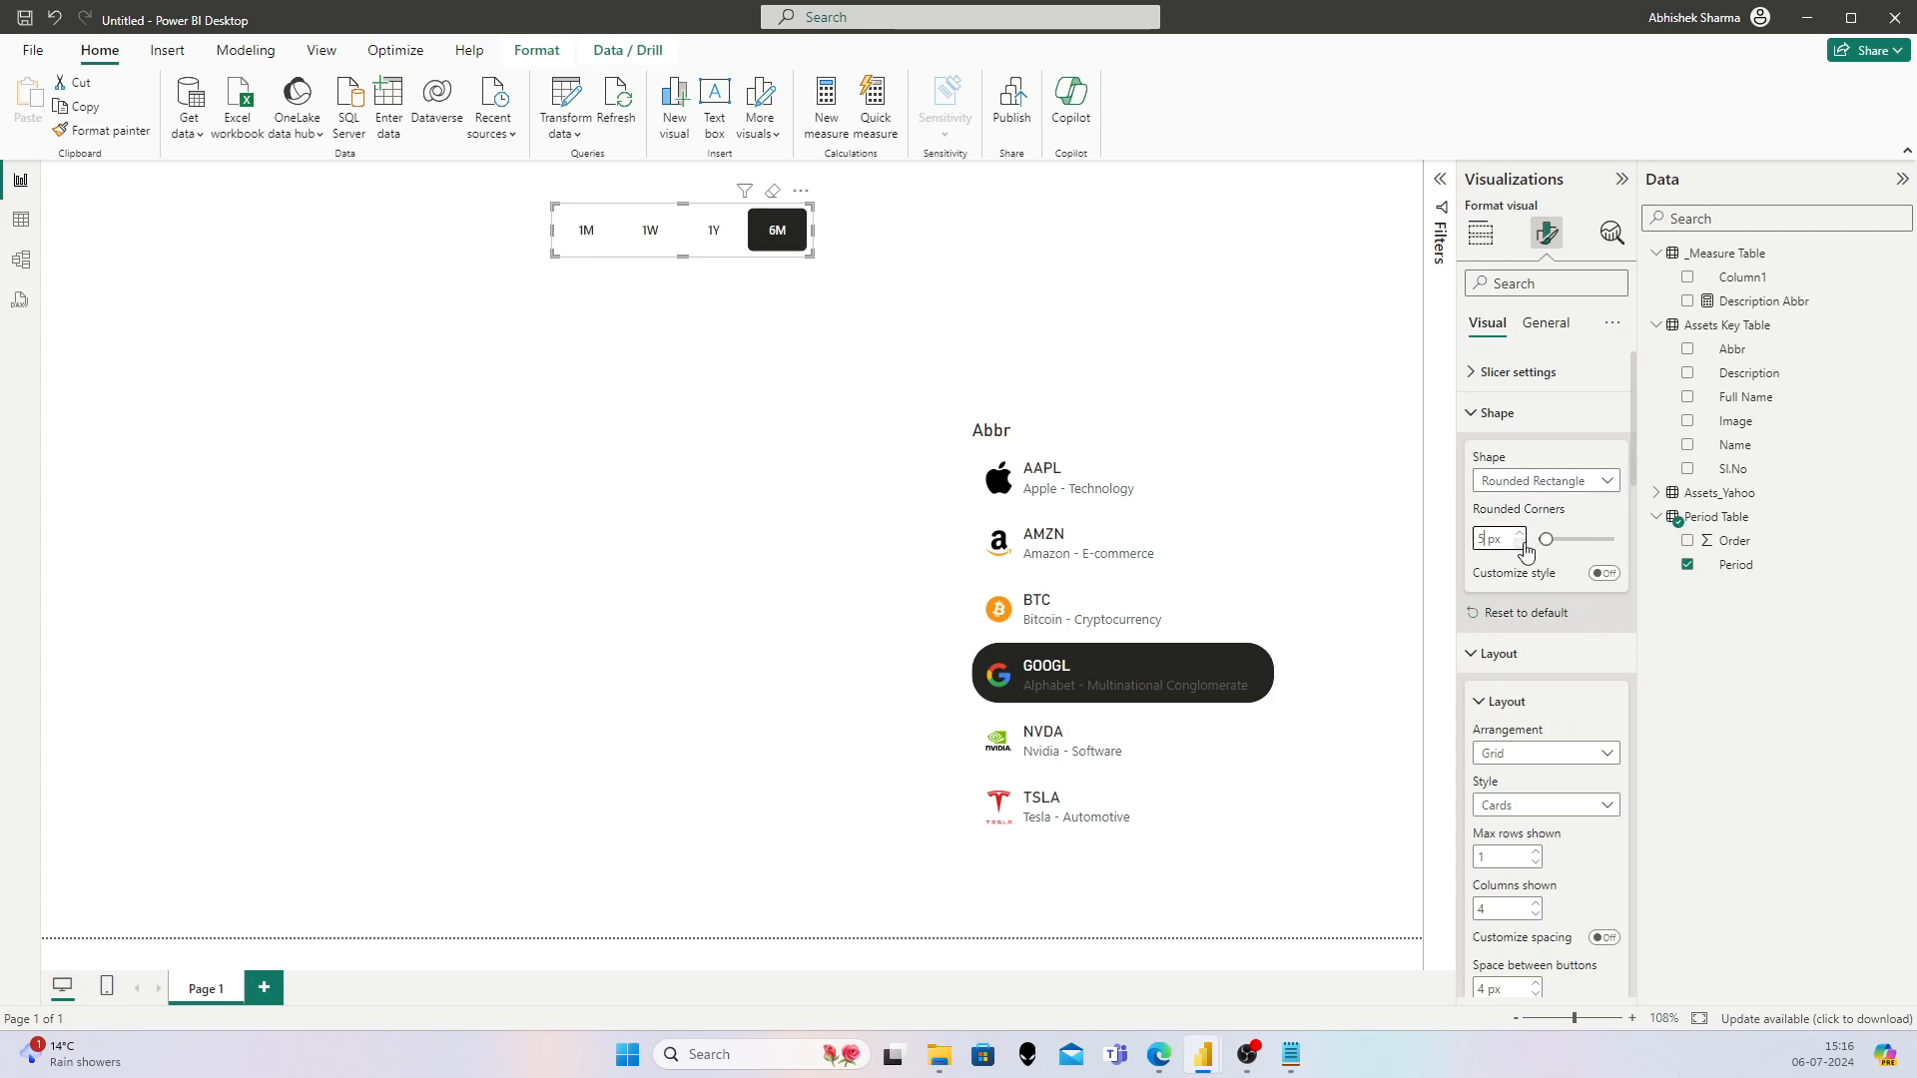
click(1602, 573)
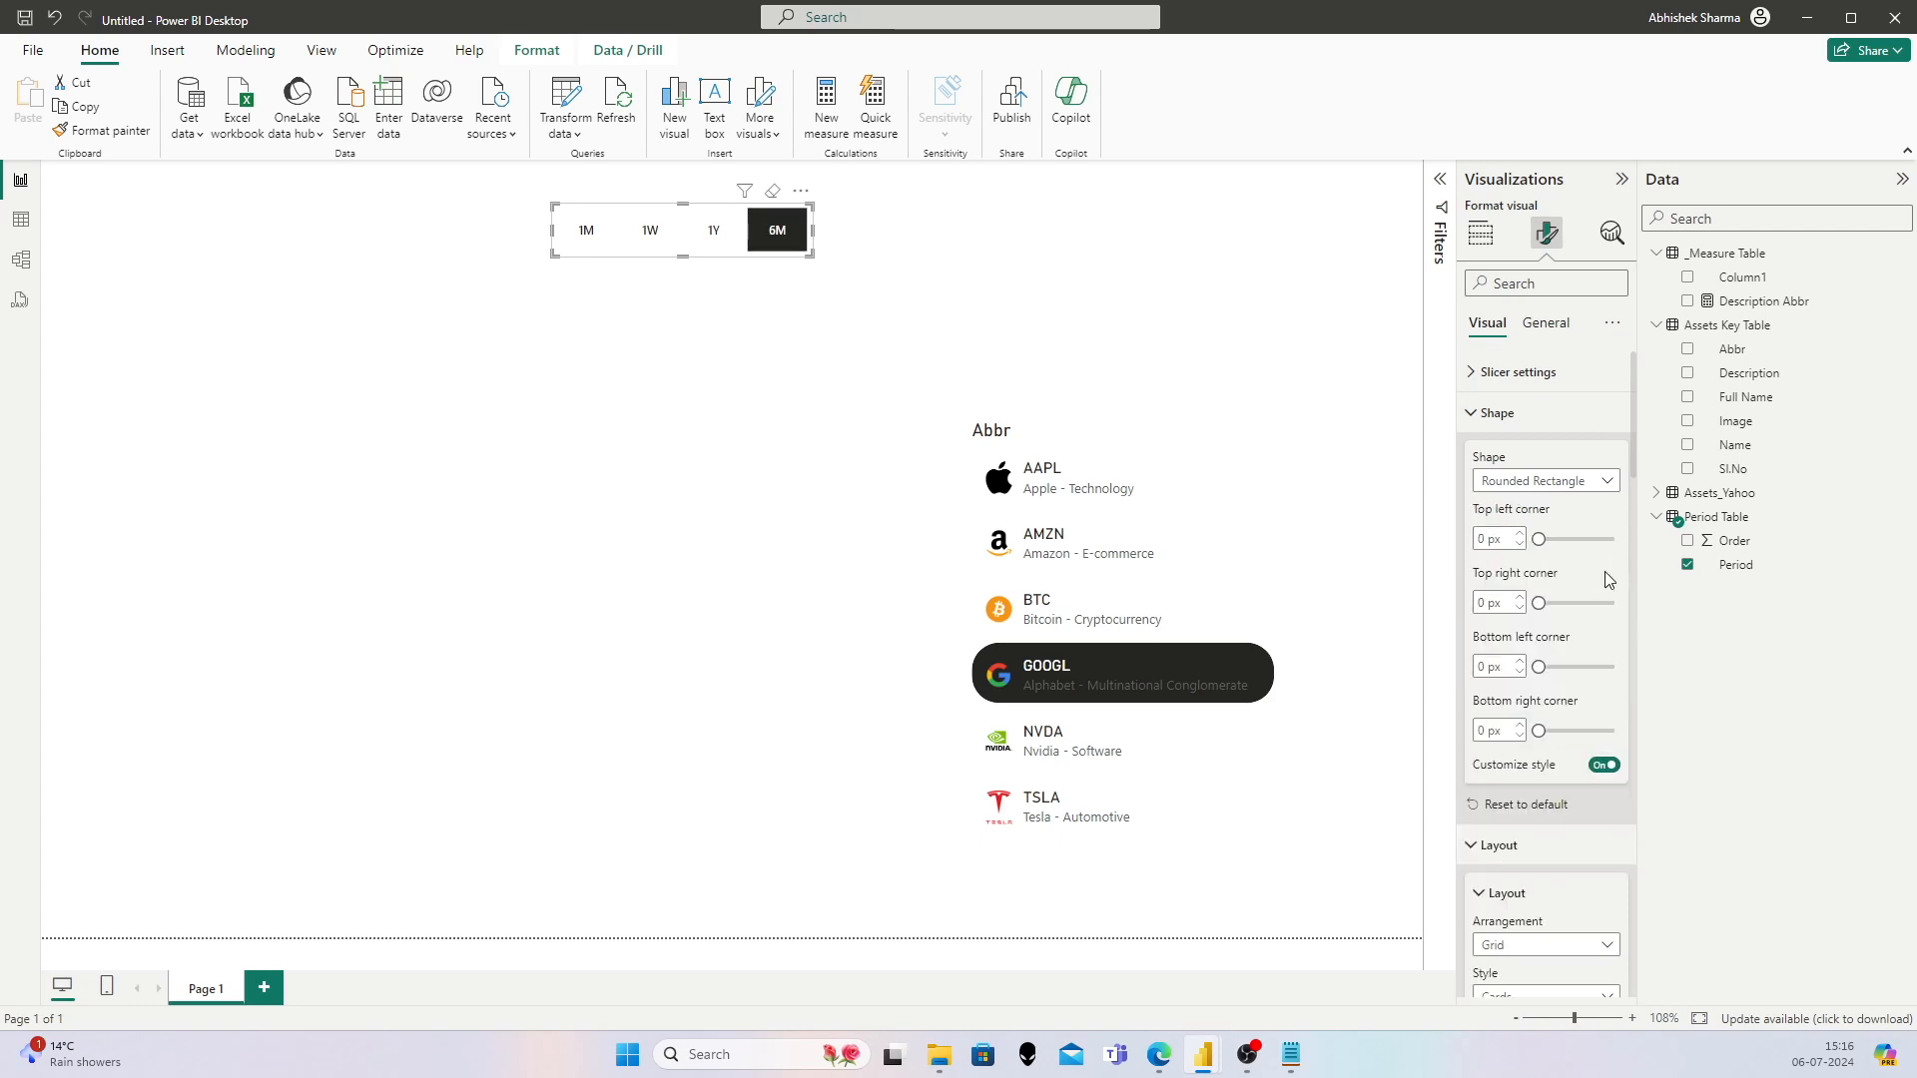
click(1602, 764)
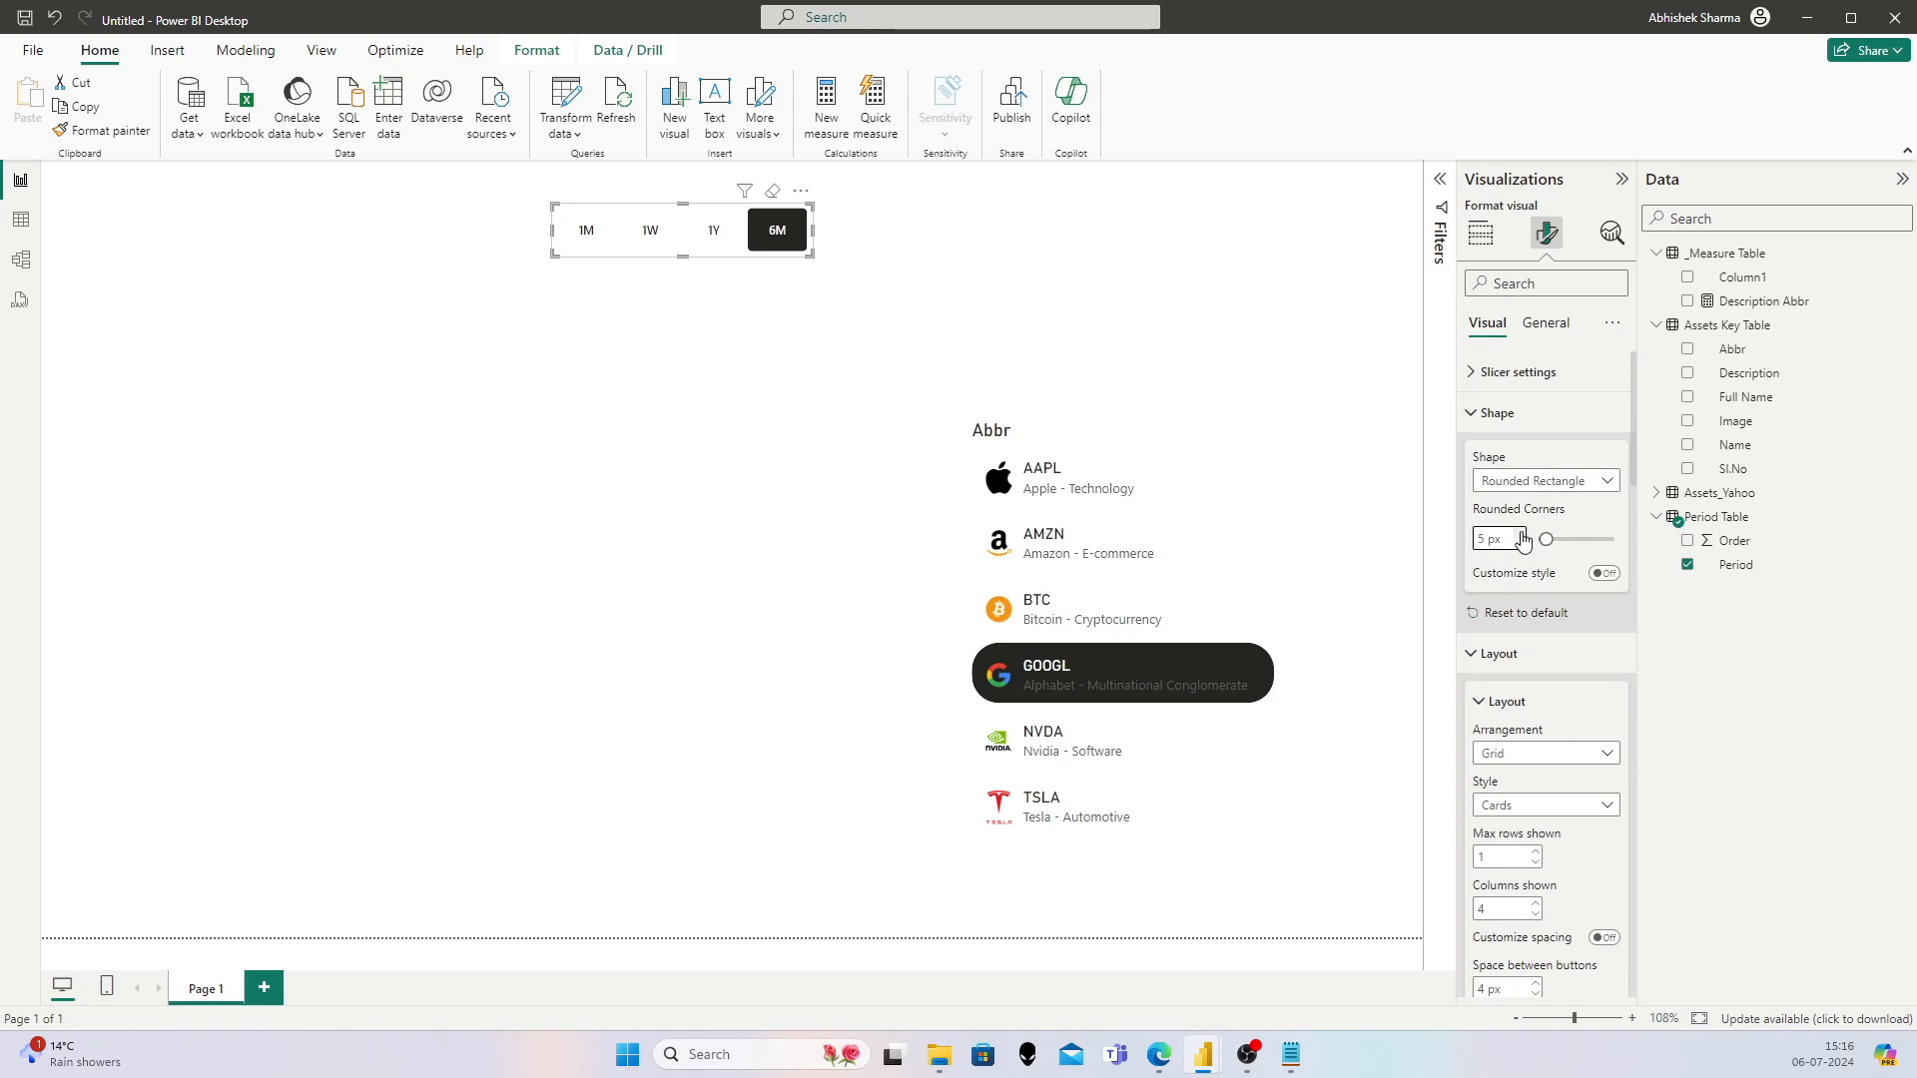
Step: Shrink the Period slicer slightly and test its buttons by selecting 1Y, 1W and 1M in turn
drag(810, 255, 785, 248)
click(782, 243)
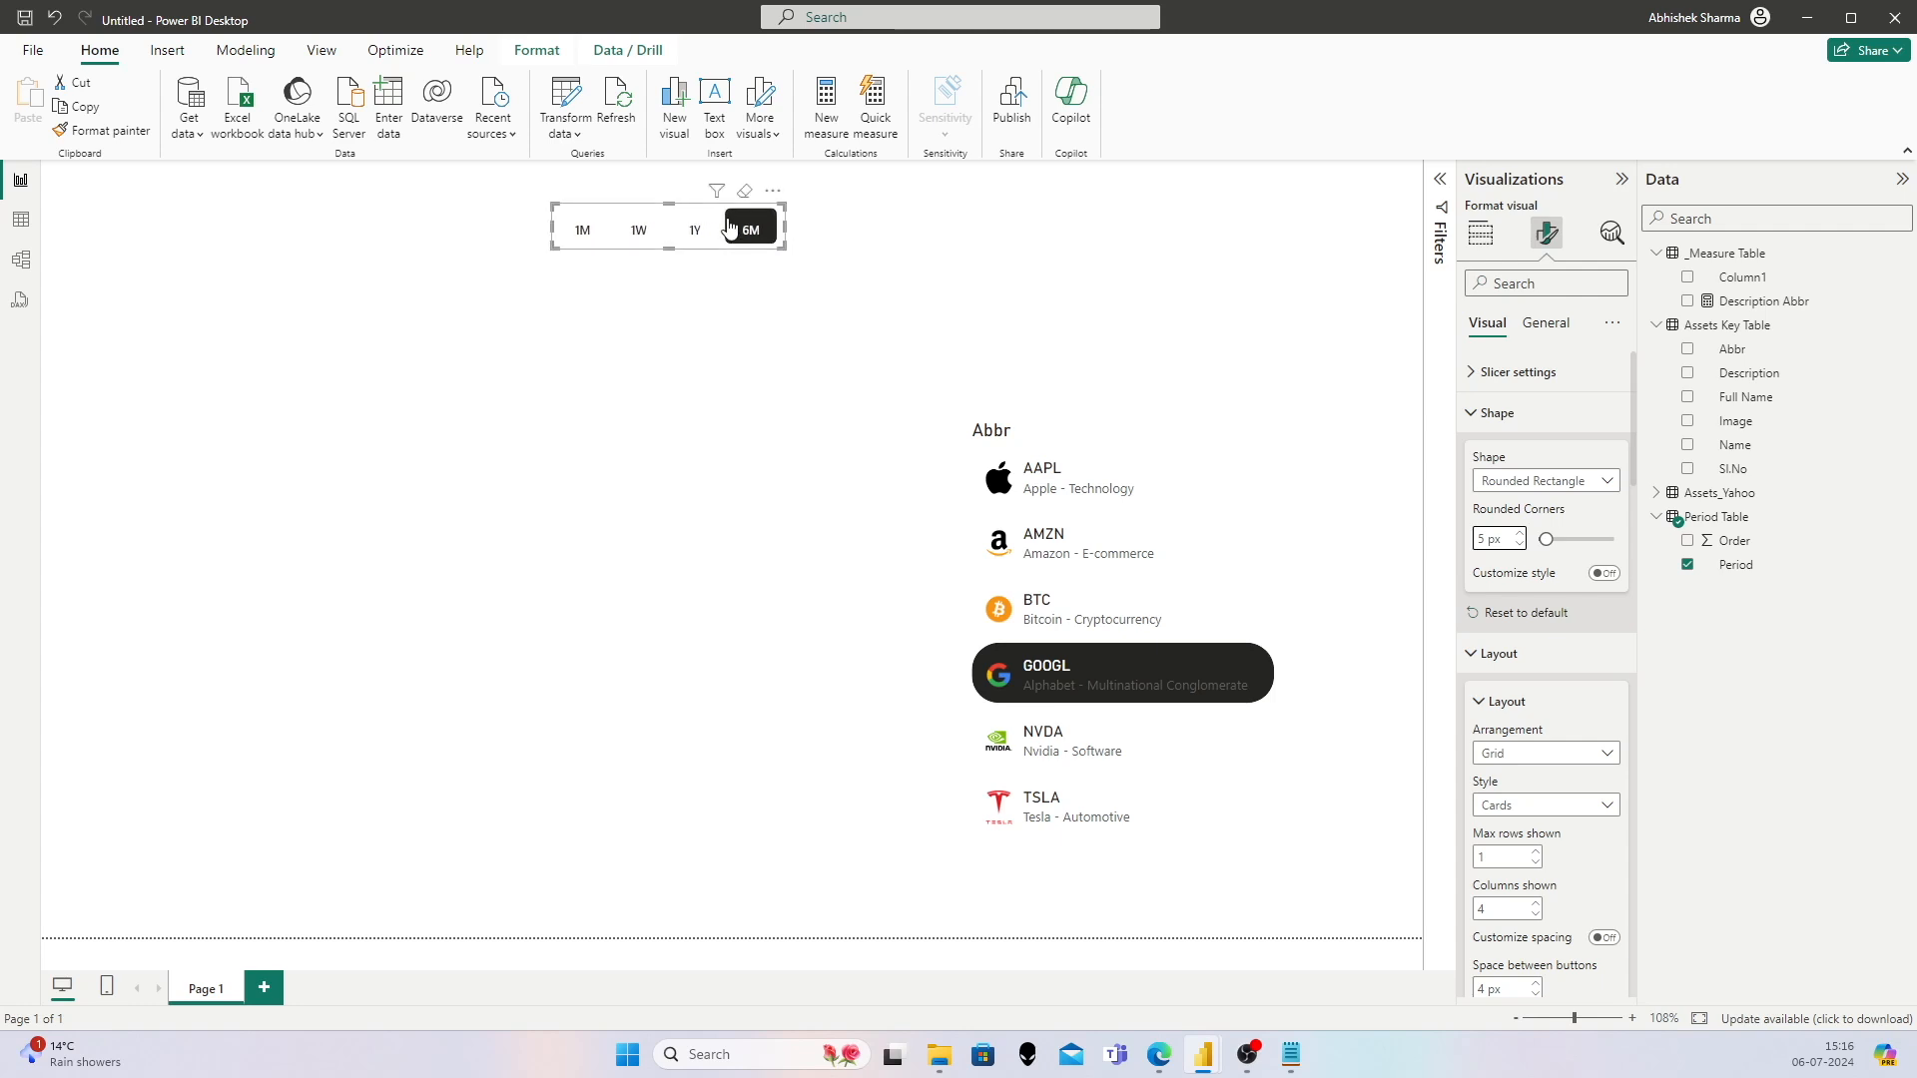
click(695, 230)
click(642, 239)
click(583, 230)
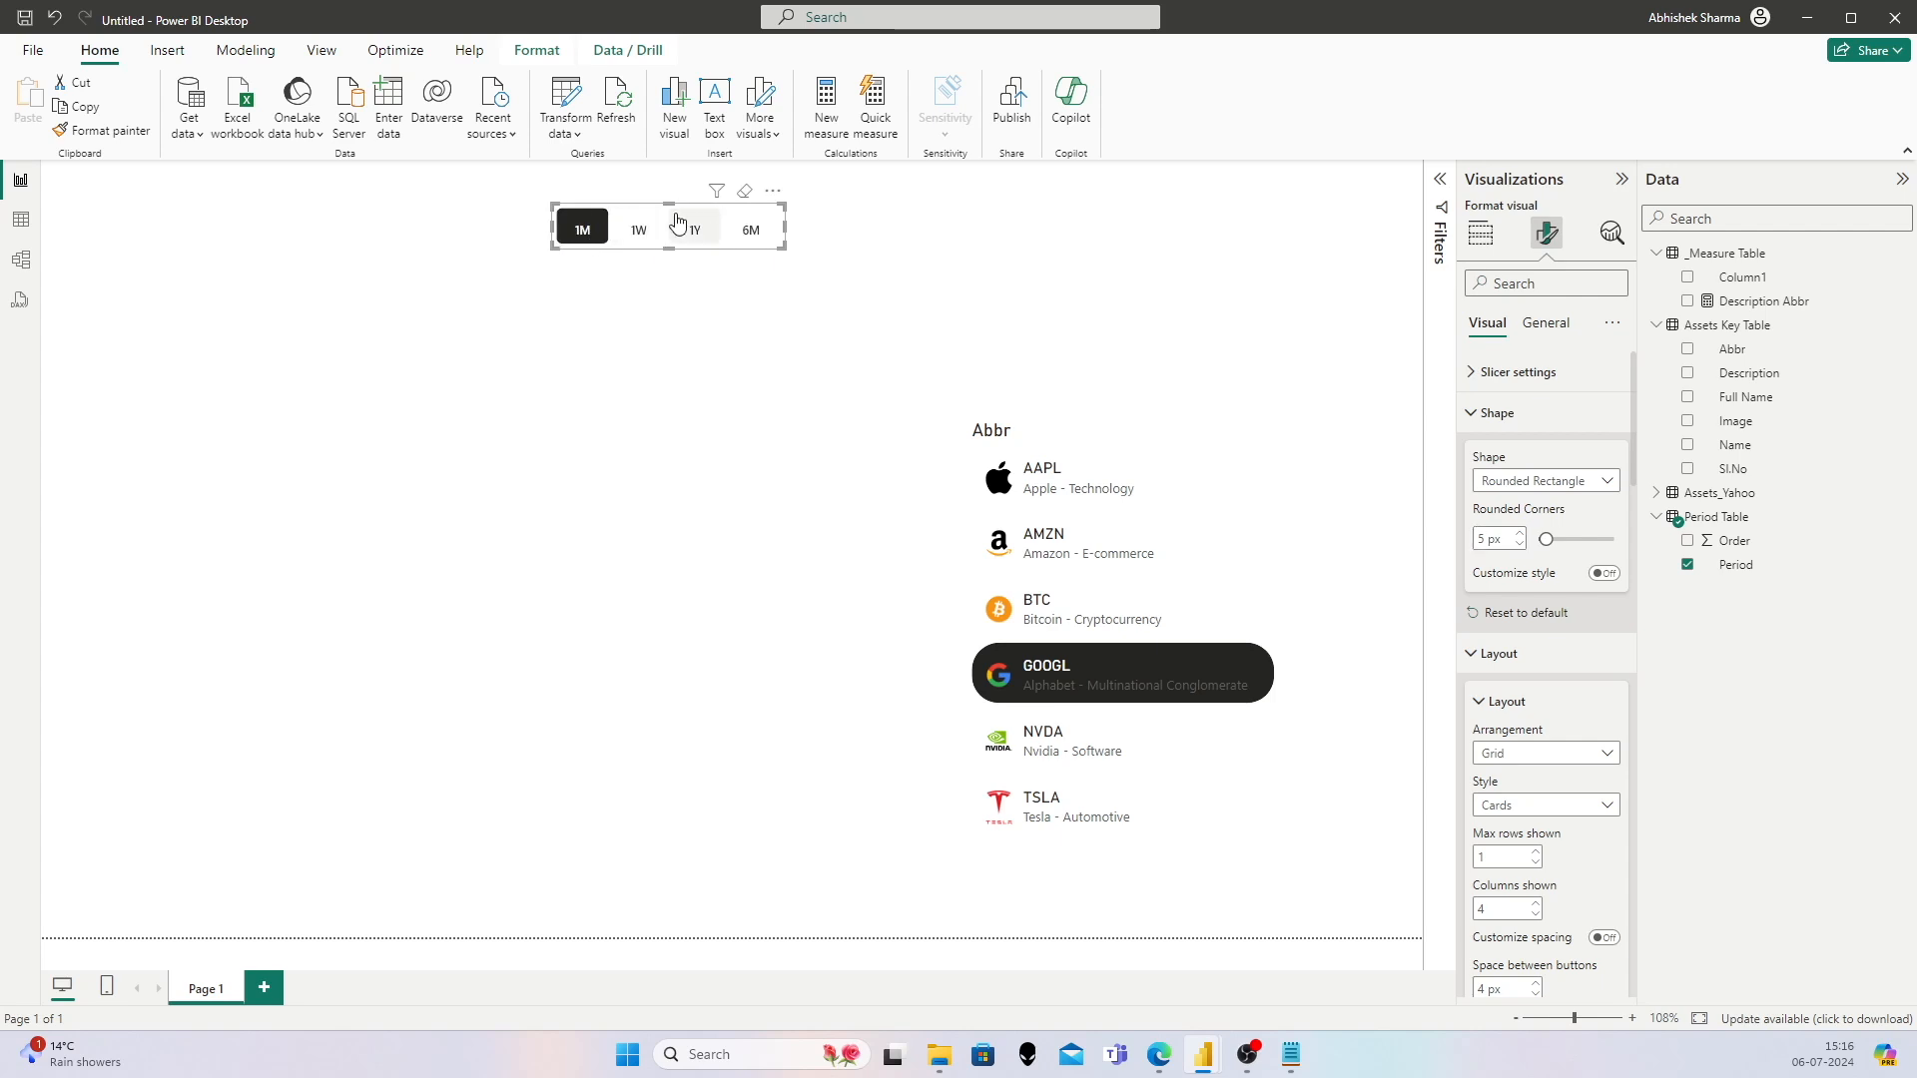
Step: Shift the Period slicer across the page and move the Abbr asset slicer slightly higher
drag(704, 210, 751, 217)
click(913, 280)
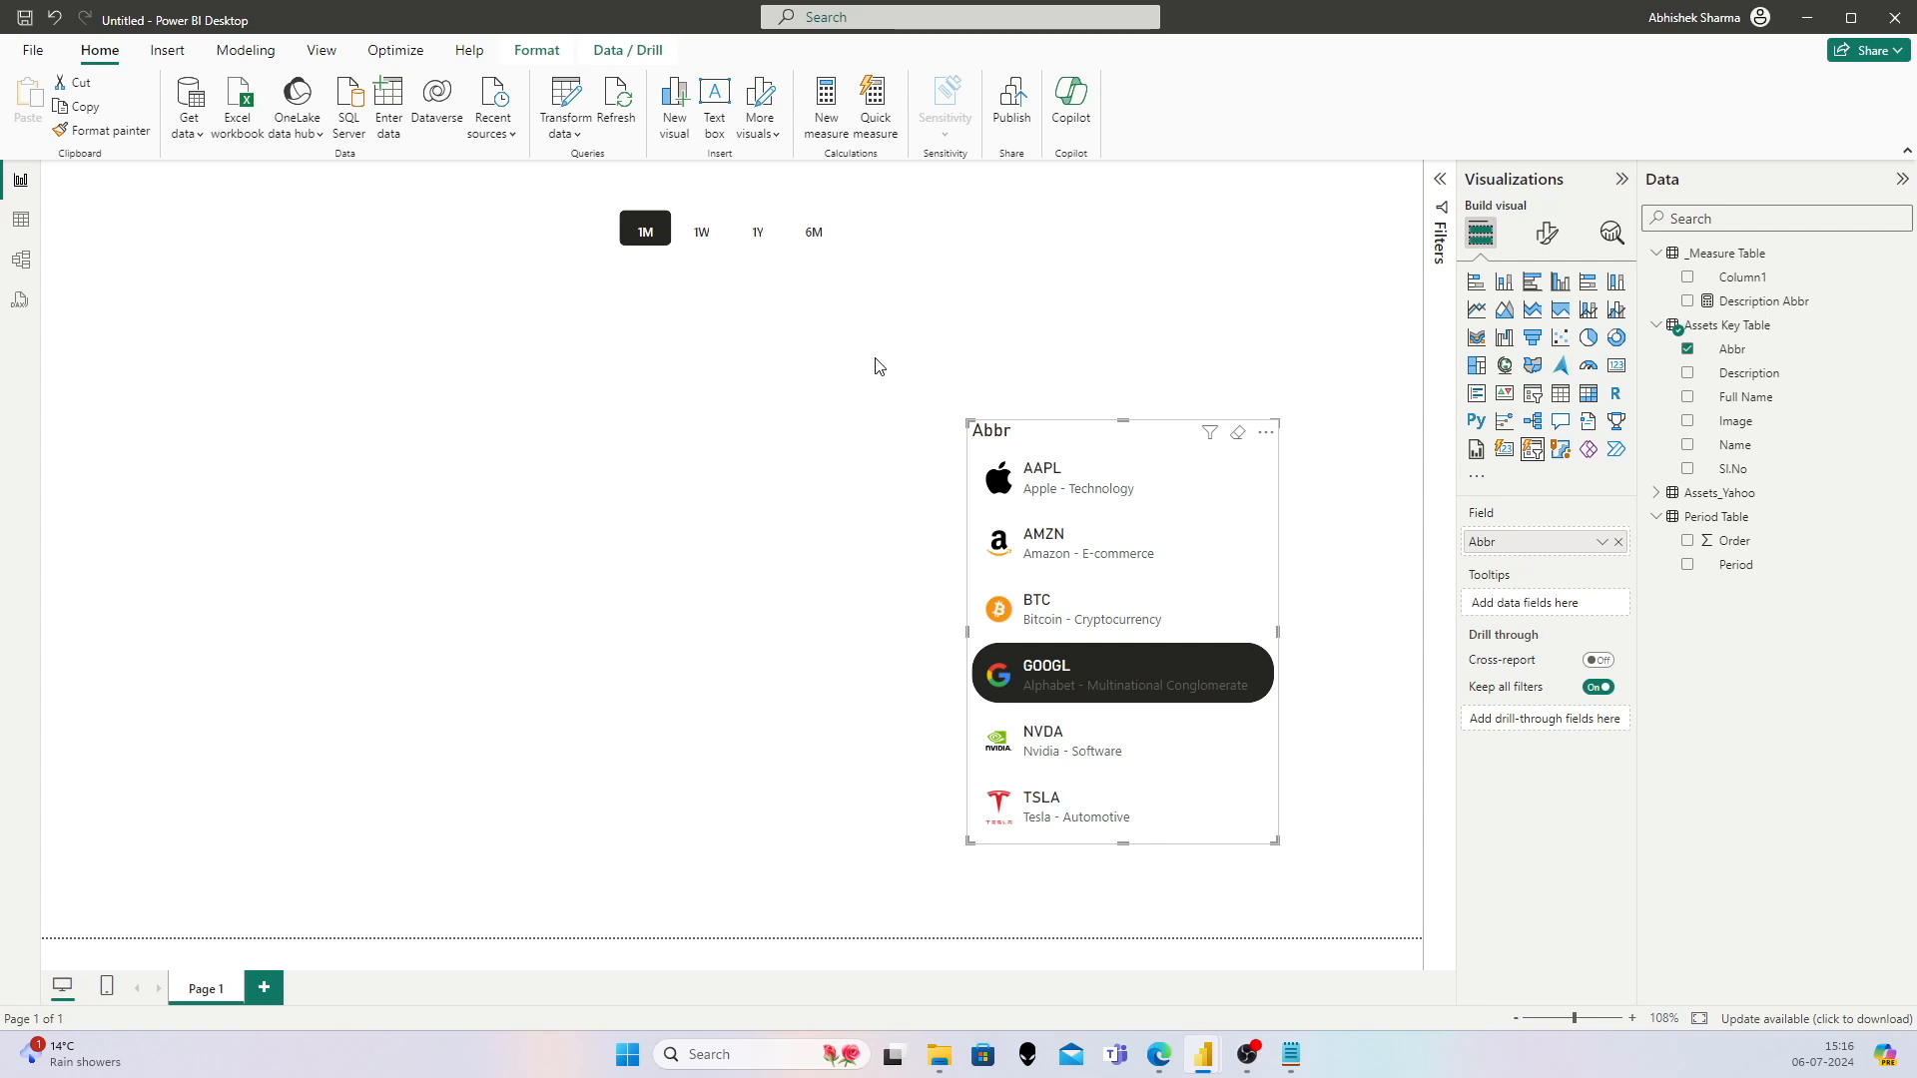
drag(1044, 432, 1058, 406)
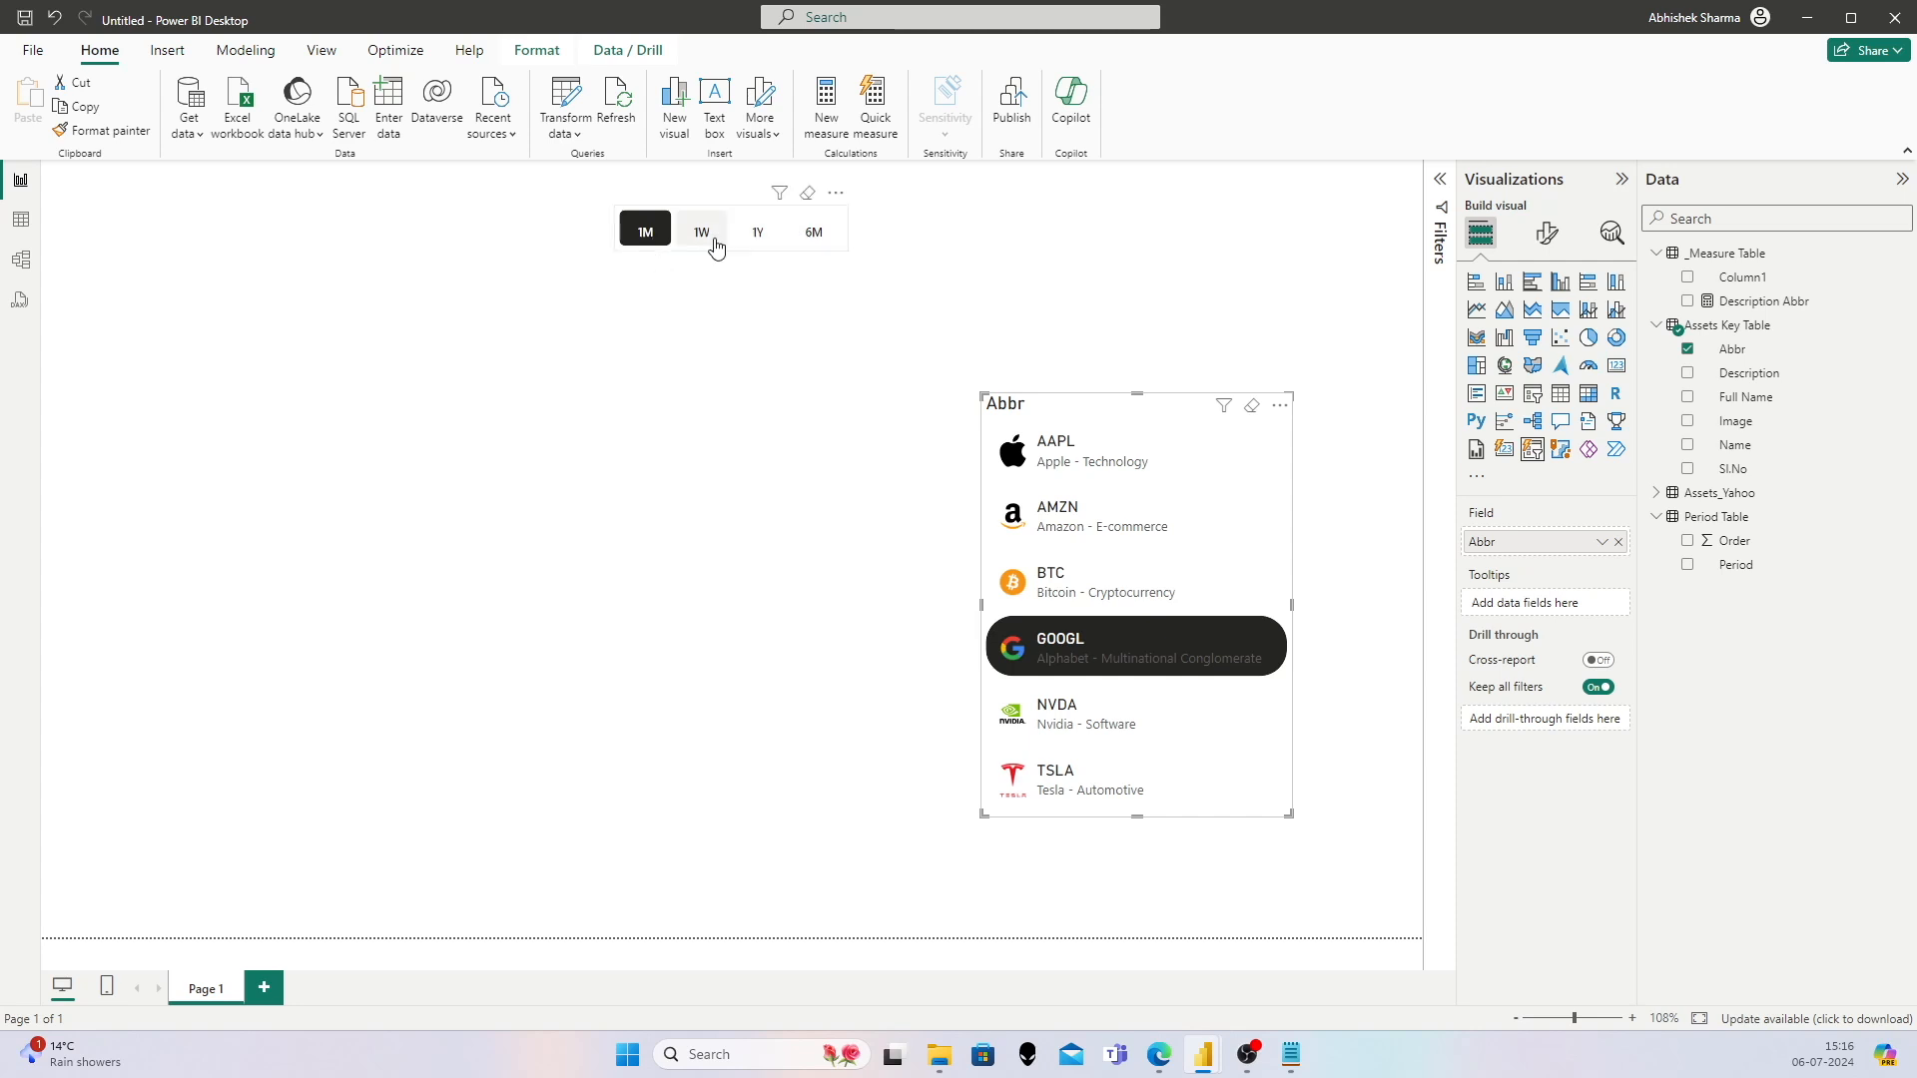
Step: Add a new measure to the _Measure Table and name it _Maximum Date
right_click(1735, 265)
click(1651, 297)
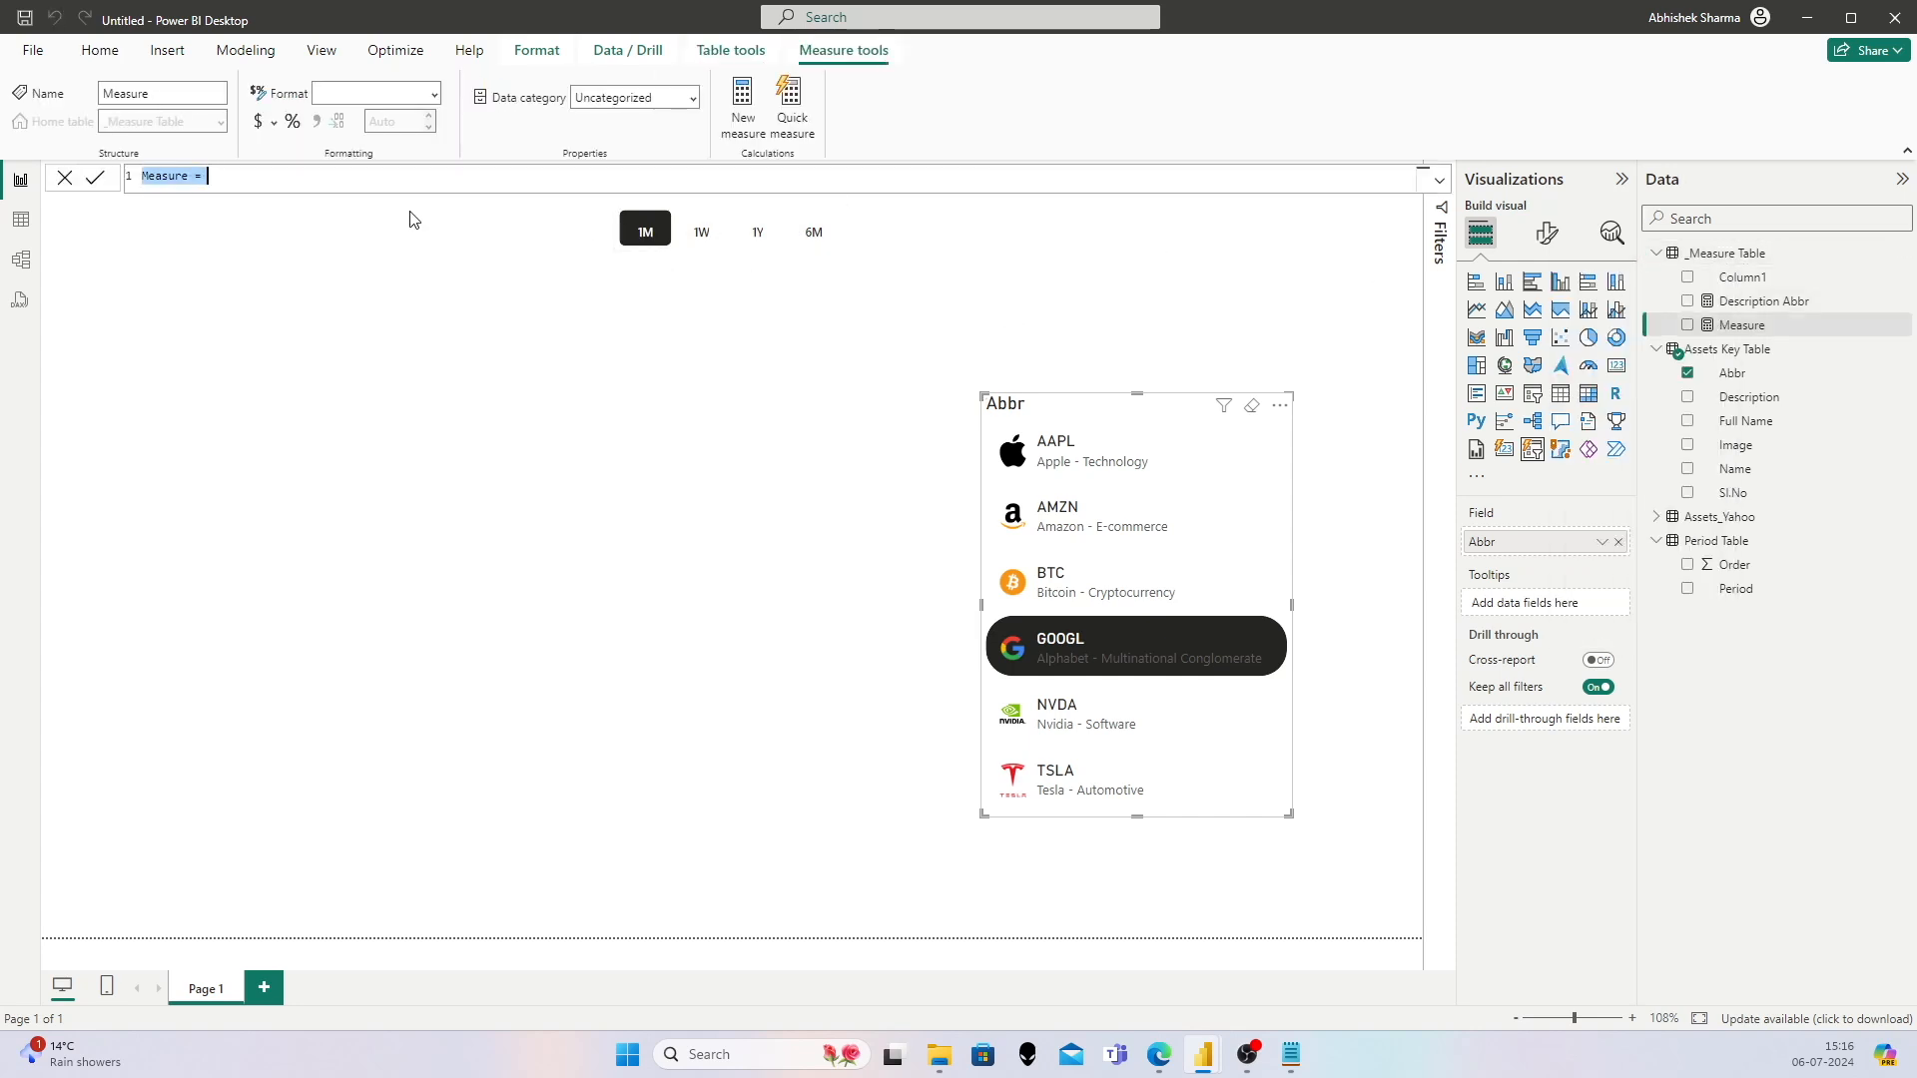
text(Ma)
text(_)
key(End)
Step: Define the _Maximum Date measure as MAX(Assets_Yahoo[Date]) and commit the formula
text(MAX()
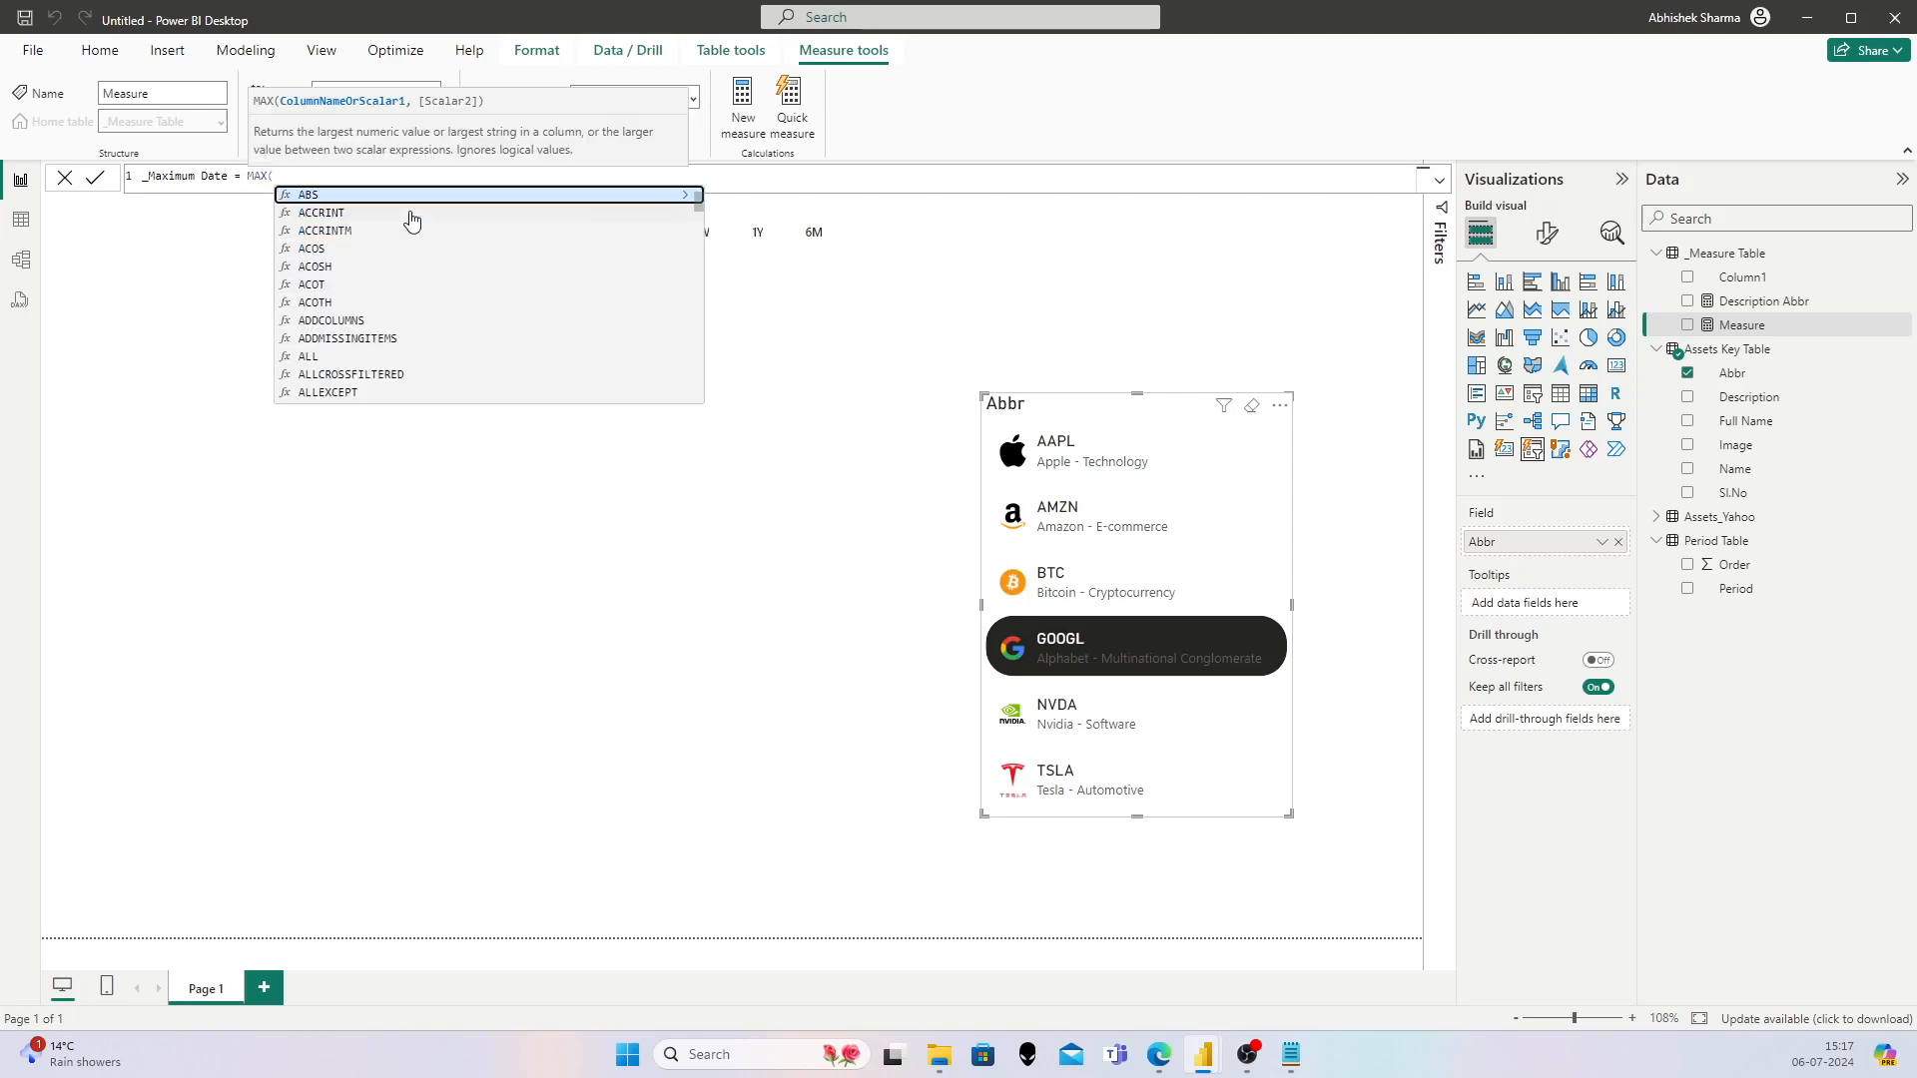
text(Asset)
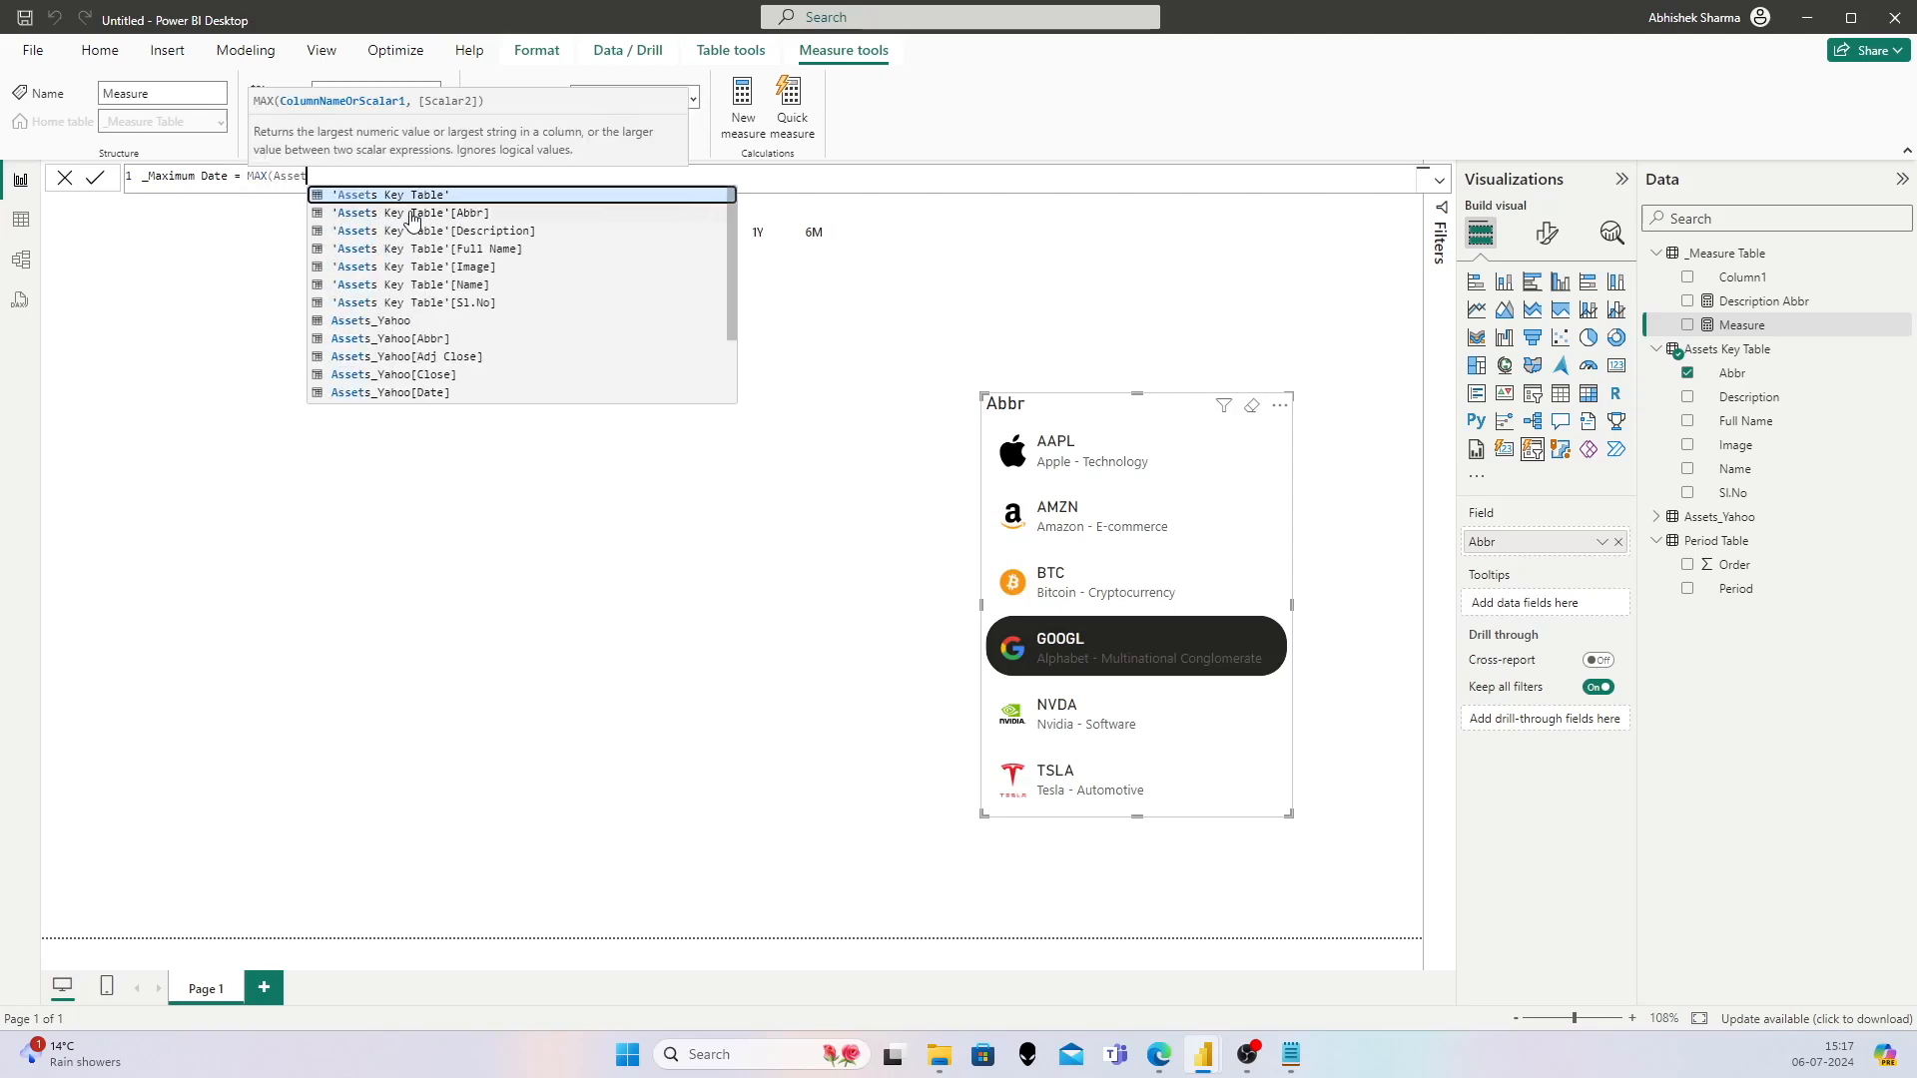
key(Down)
key(Down)
key(Down)
key(Down)
key(Down)
key(Down)
key(Down)
key(Down)
key(Down)
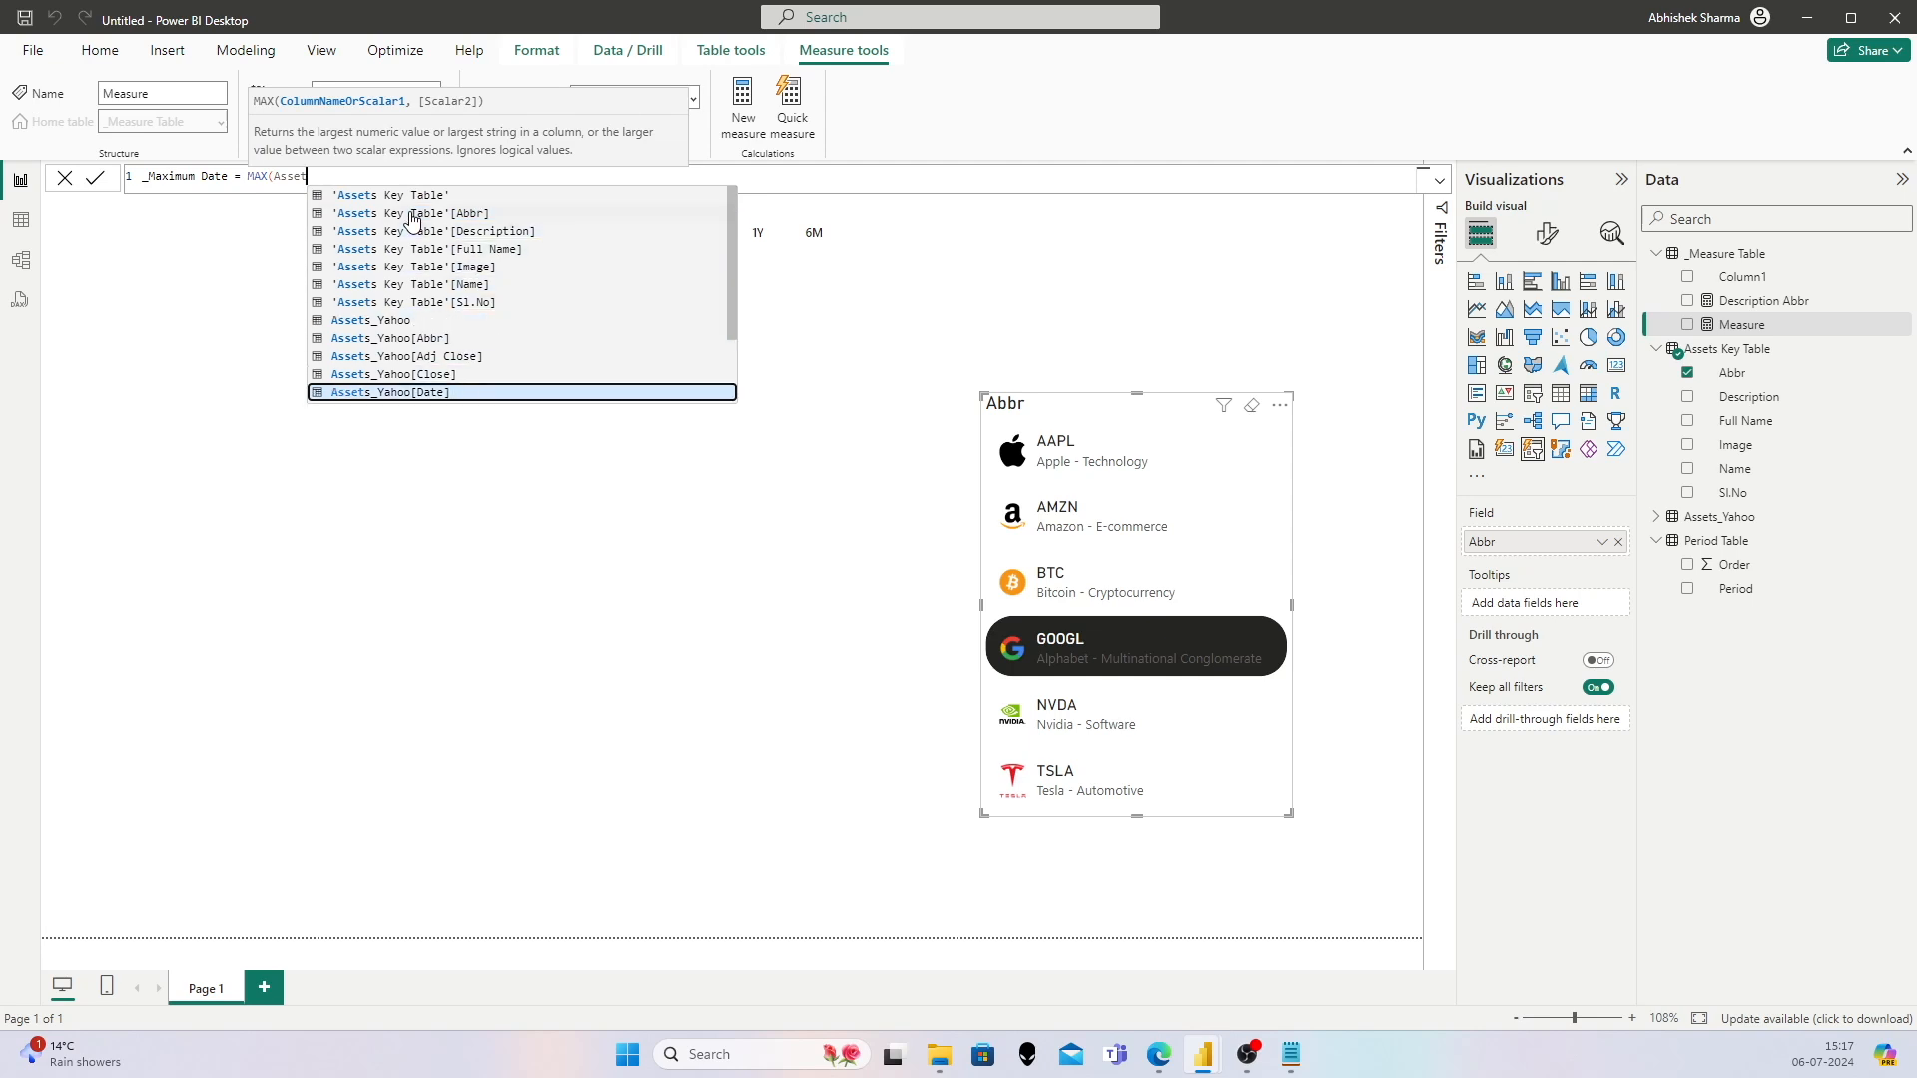
key(Tab)
text())
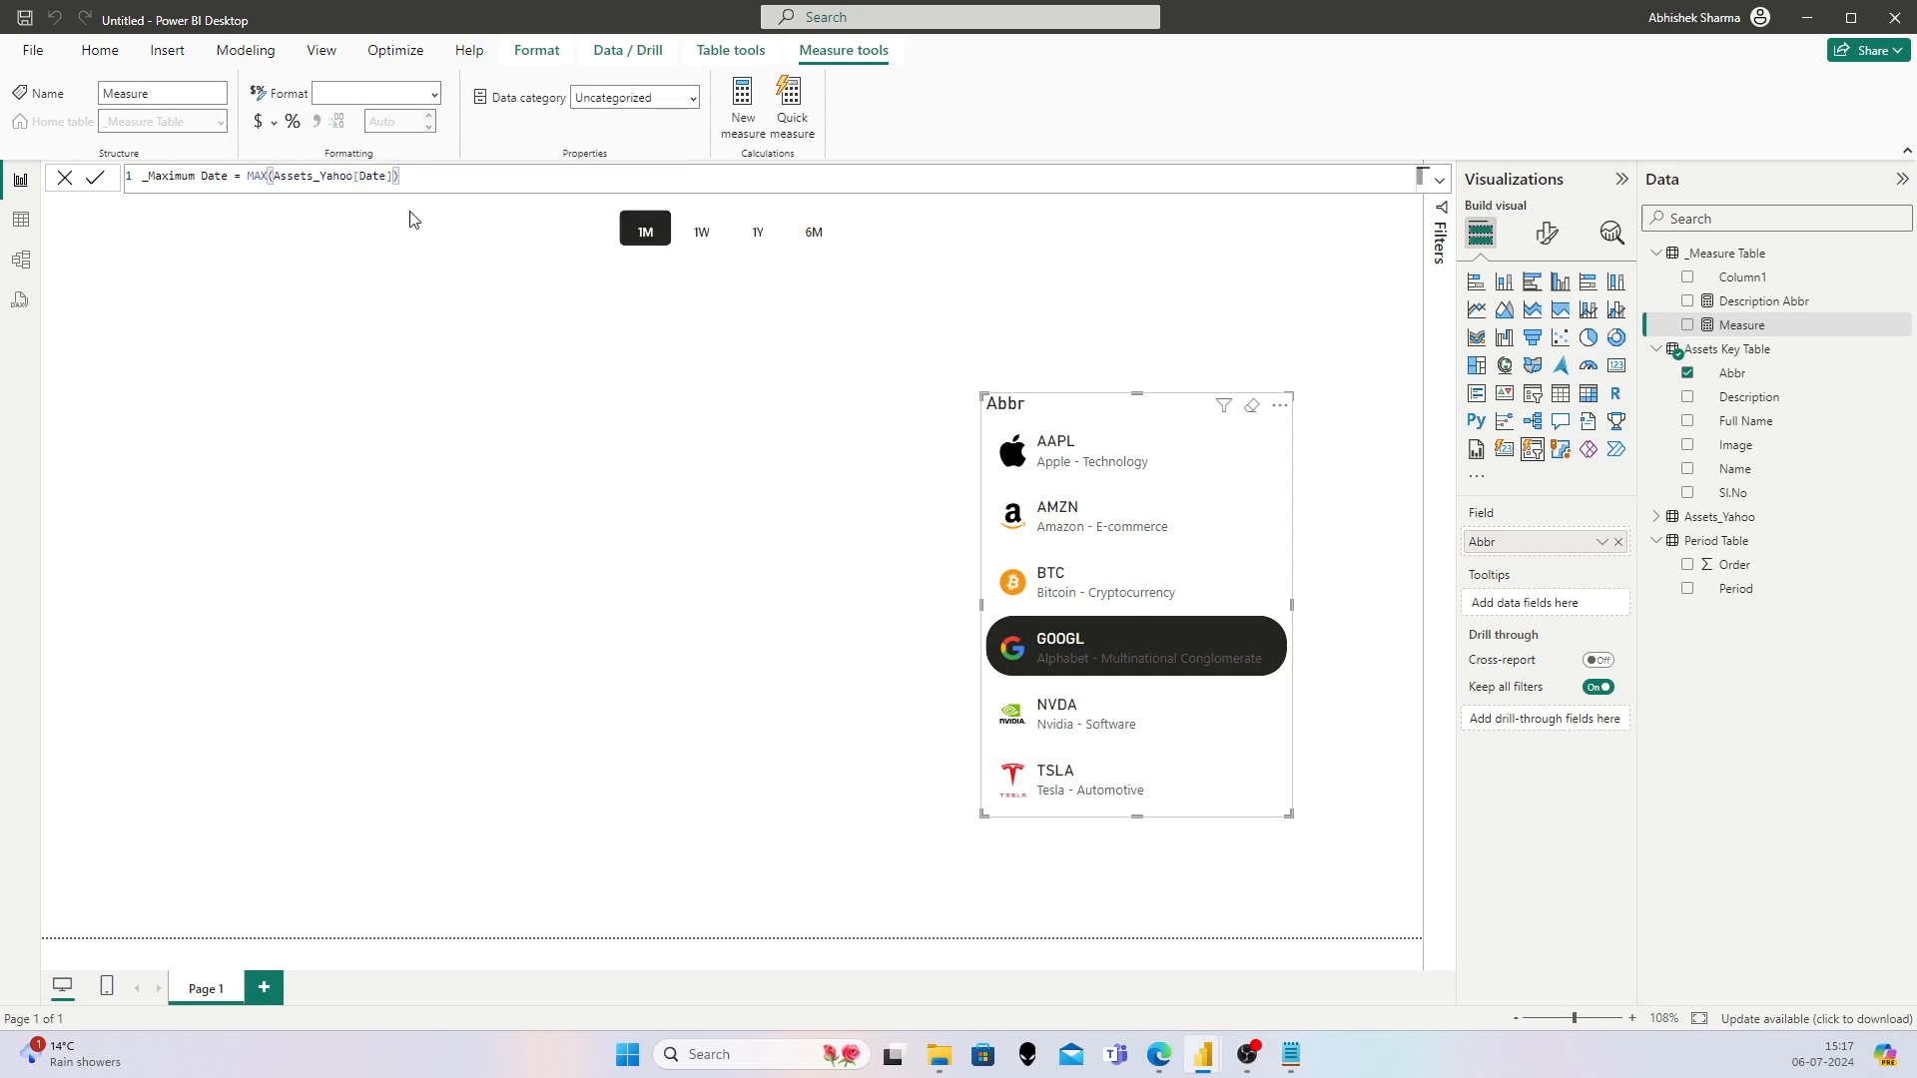
key(Return)
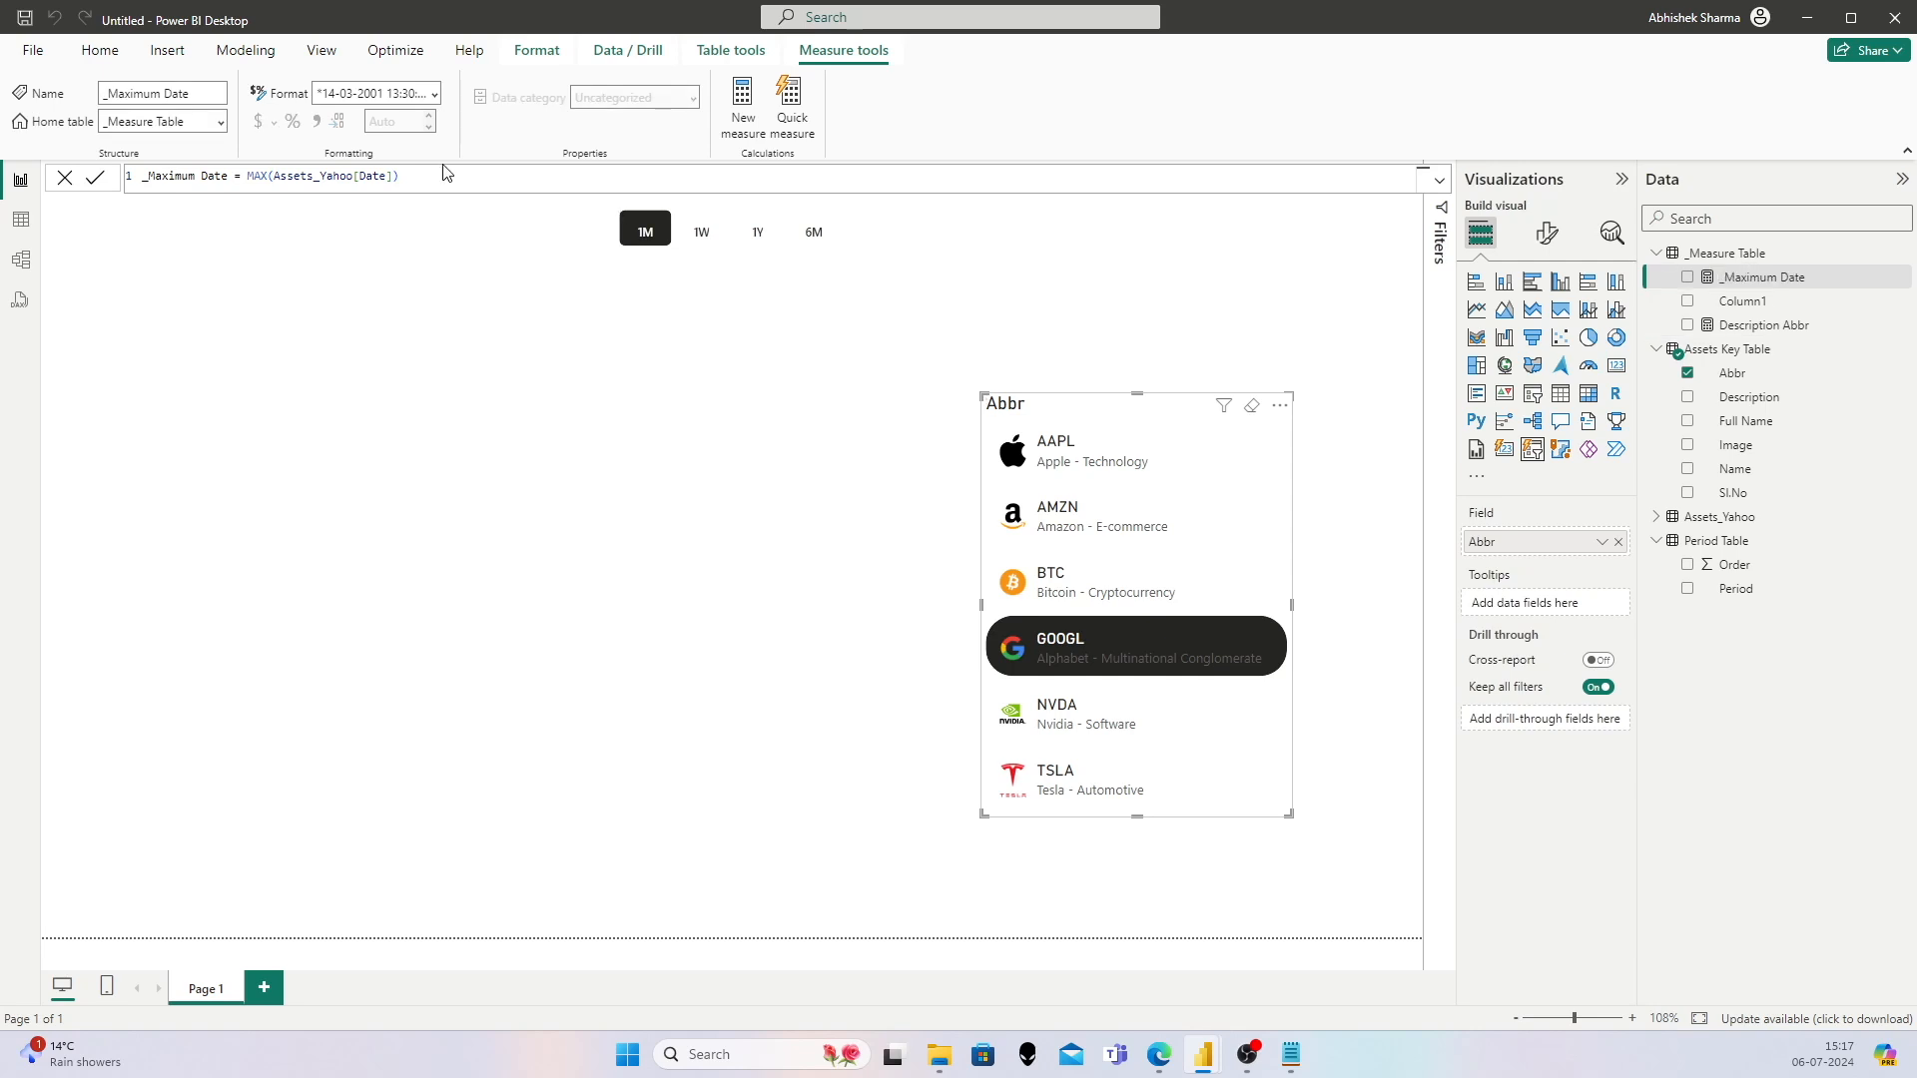
Step: Format the Date column of the Assets_Yahoo table as Short Date (*14-03-2001) in the table view
click(21, 219)
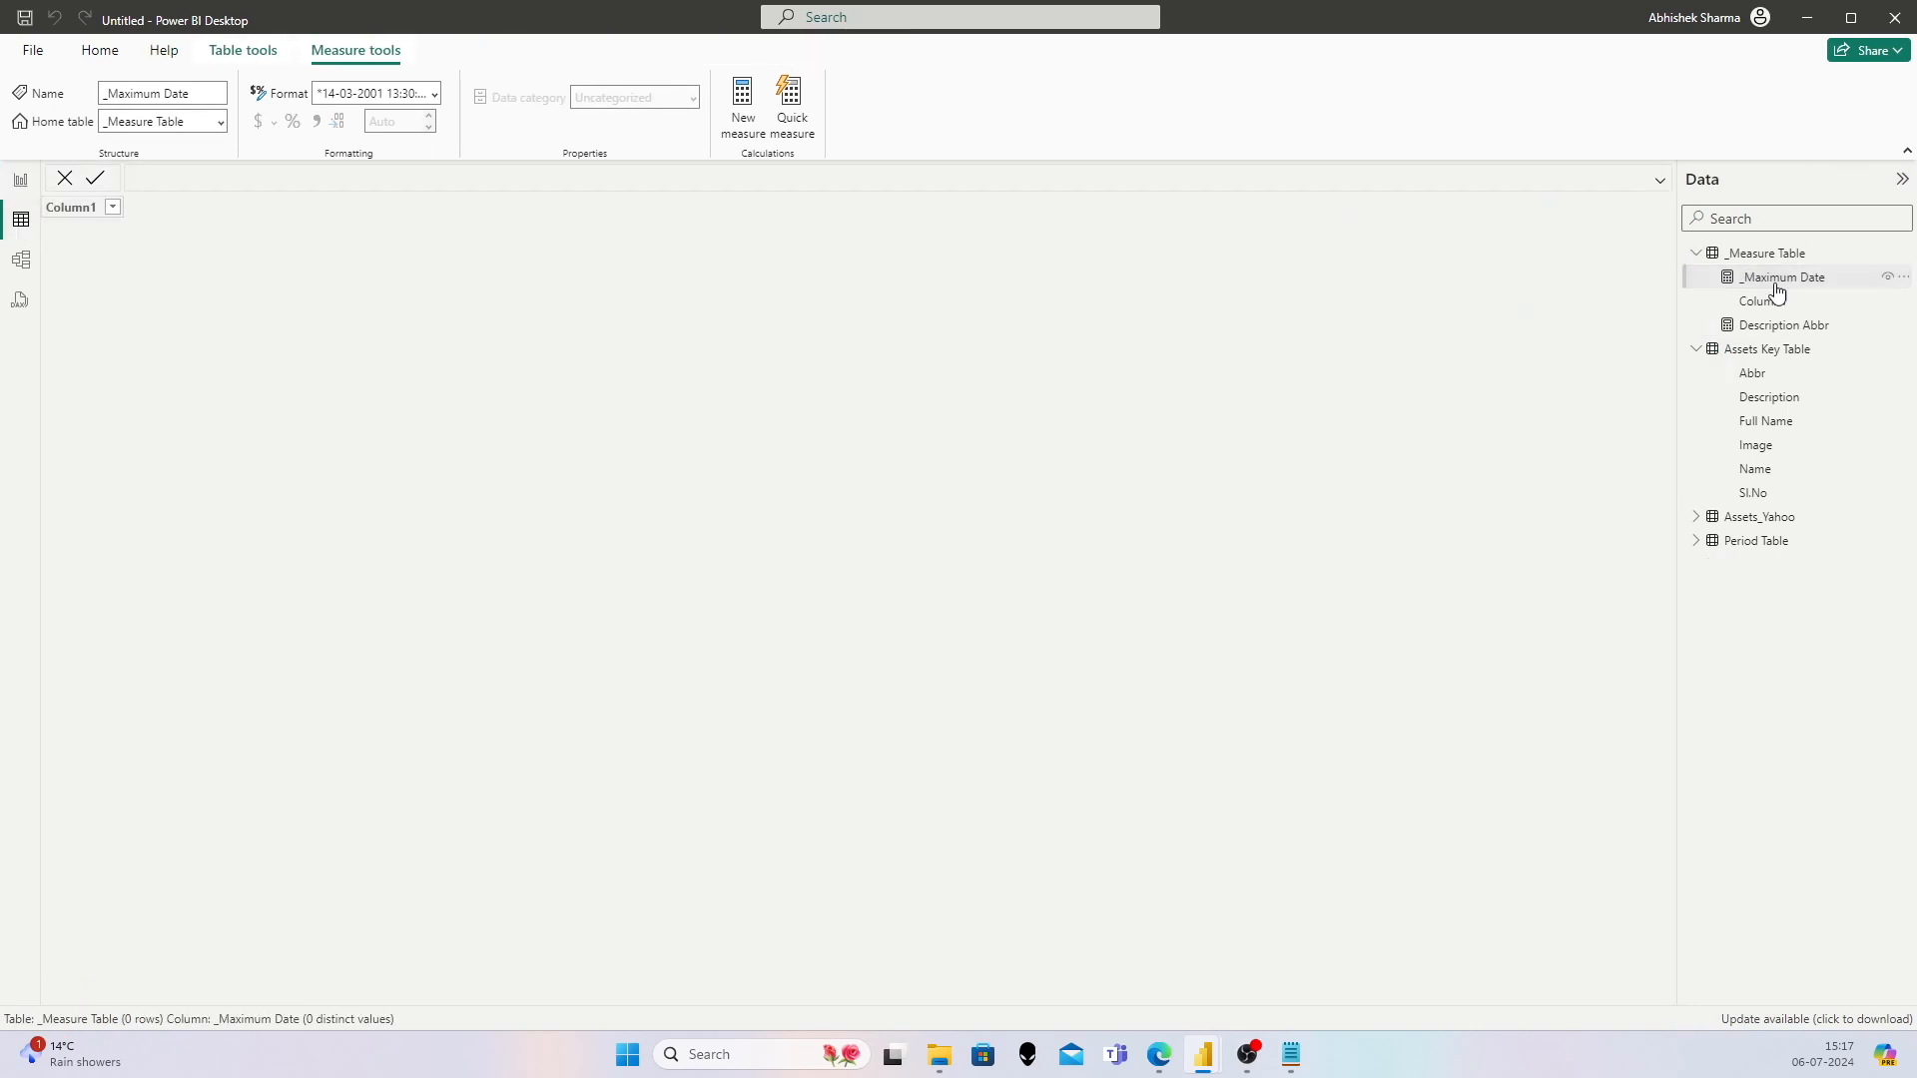
click(1785, 355)
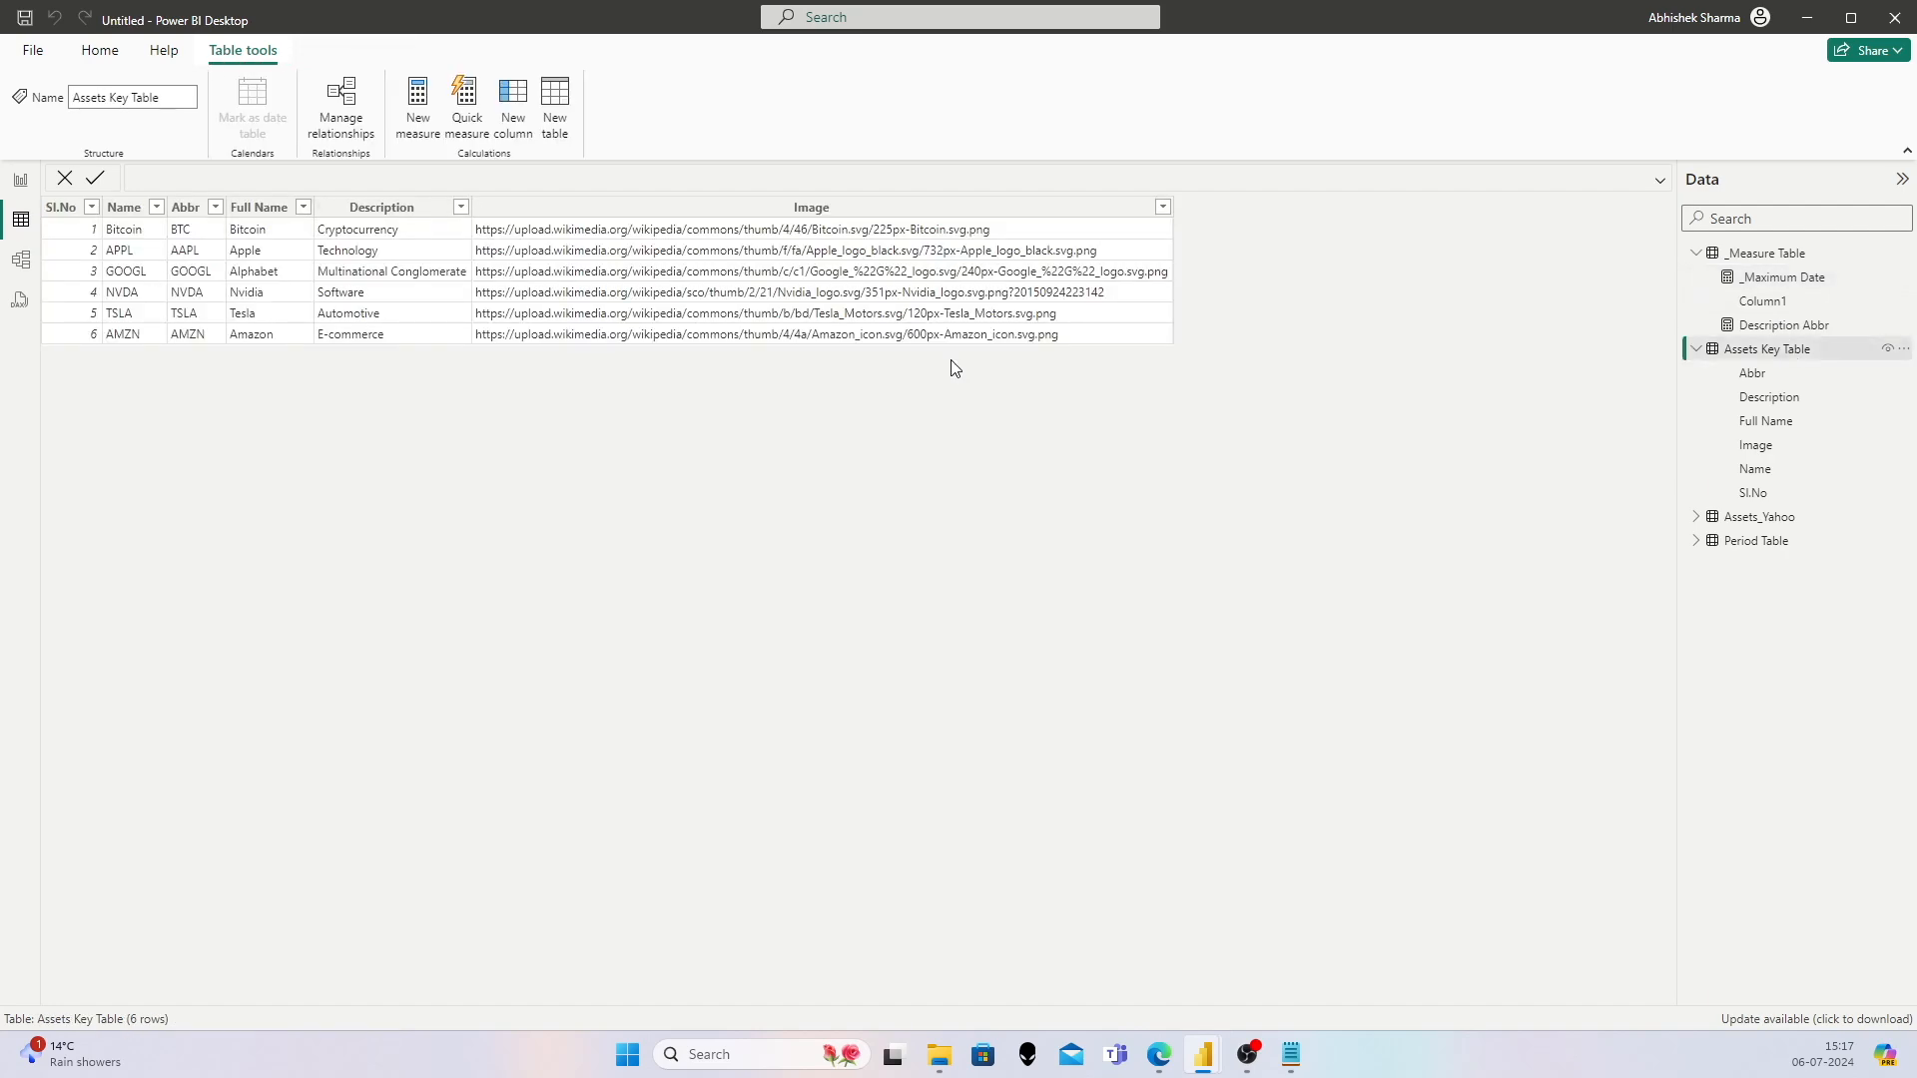
click(1761, 517)
click(204, 206)
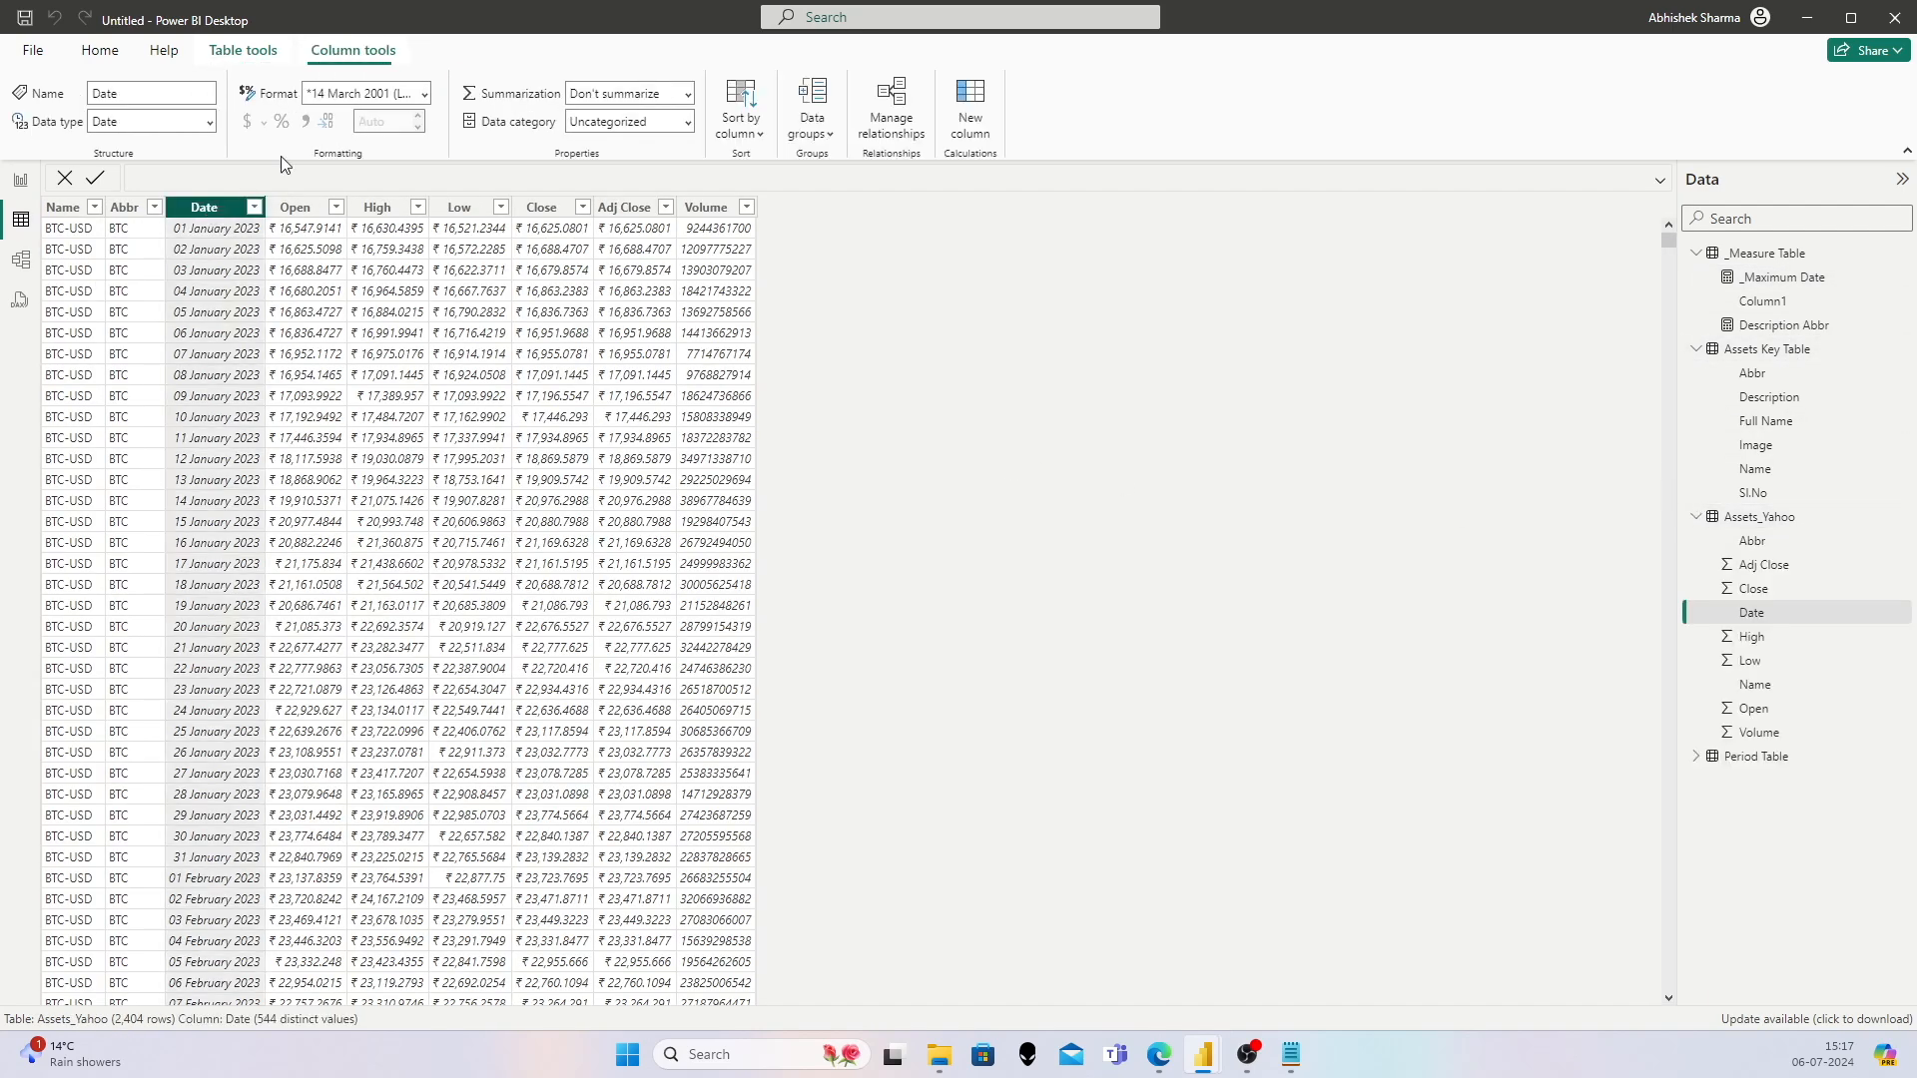
click(425, 95)
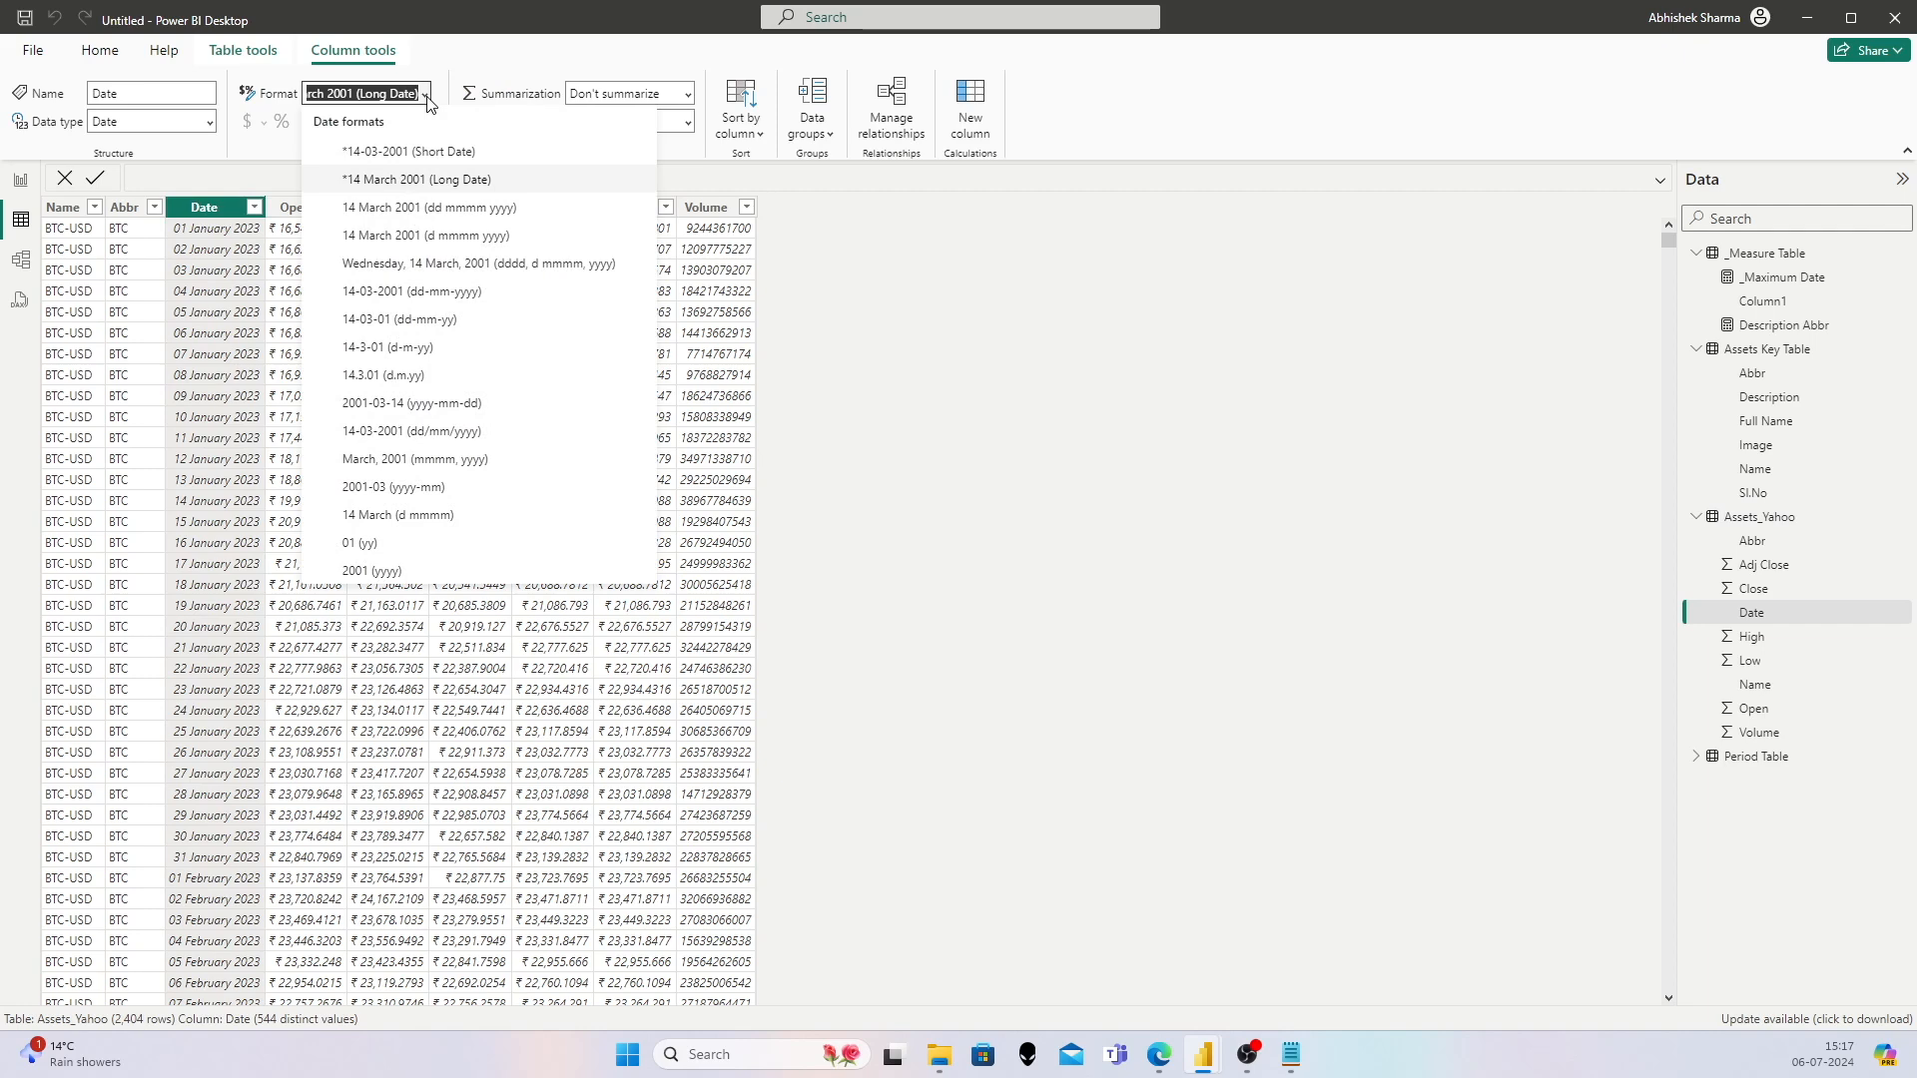
click(420, 151)
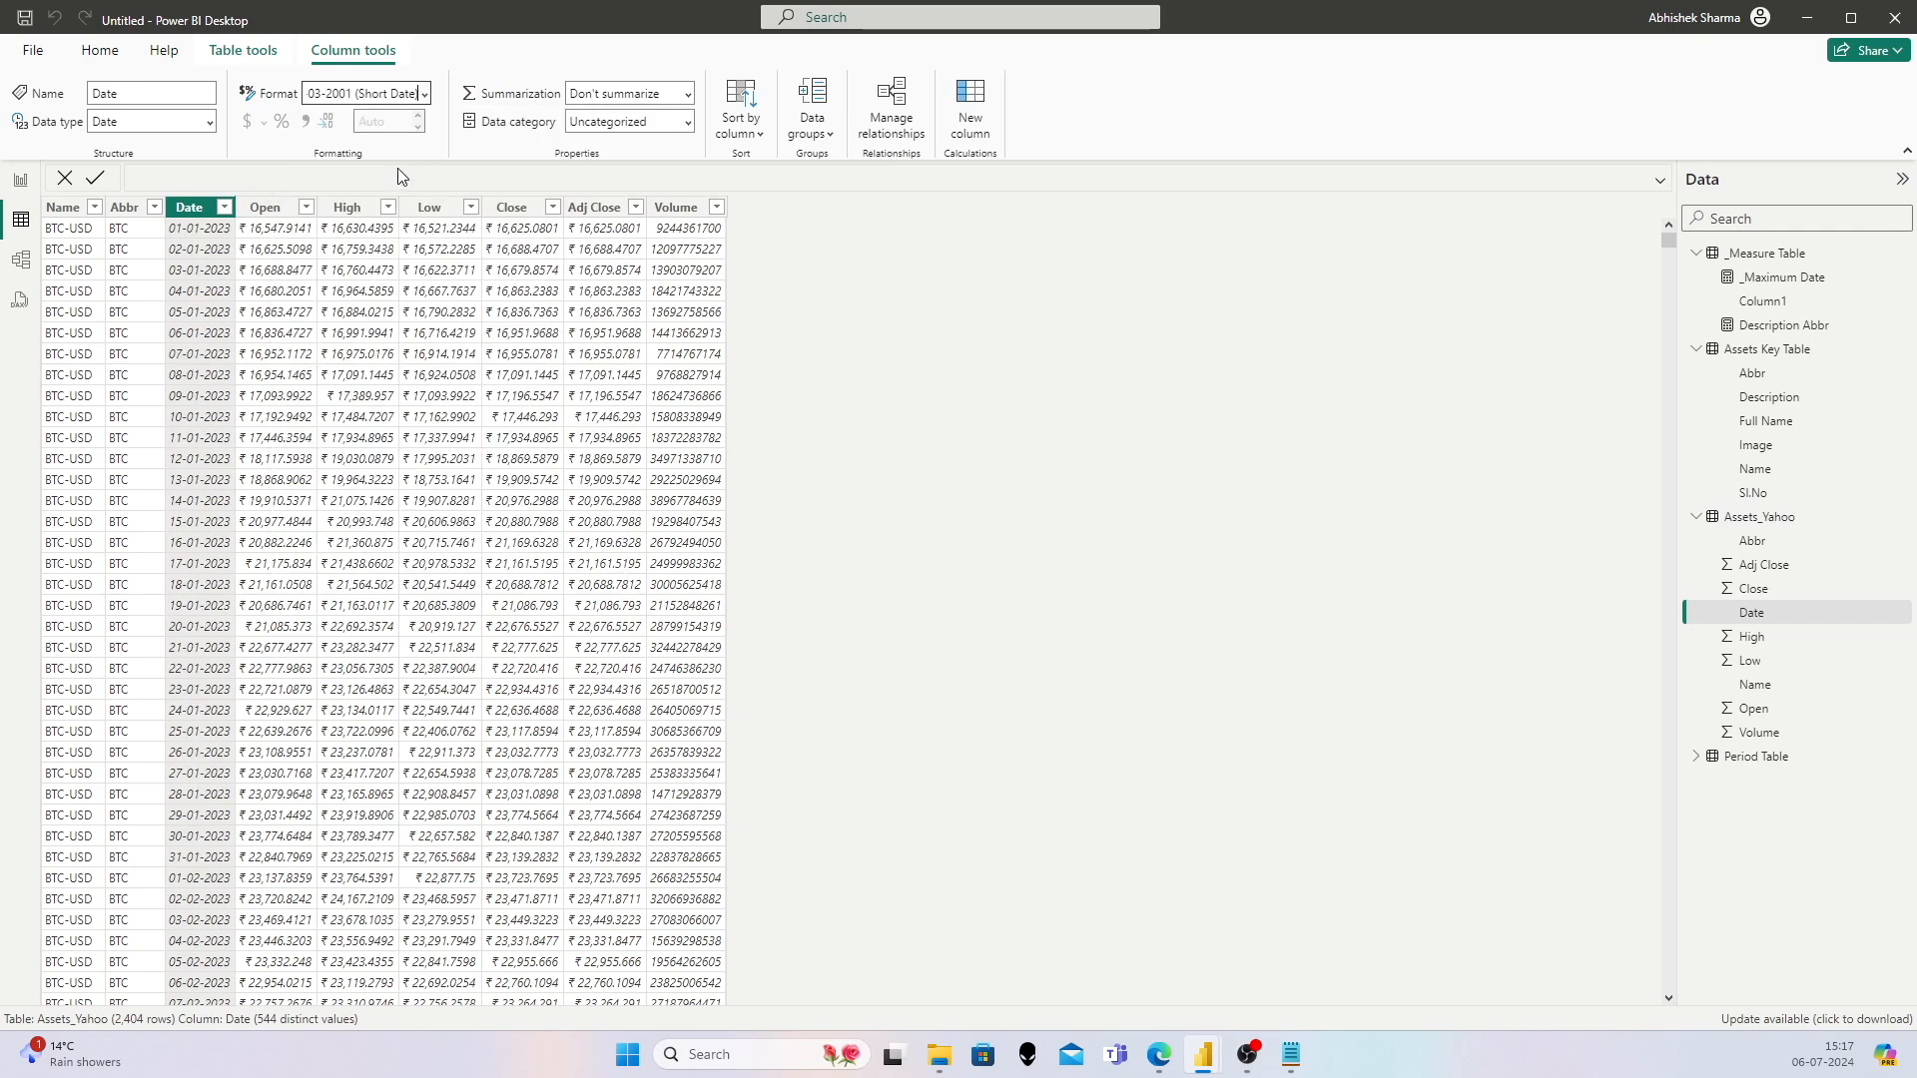
Step: Format the Open, High and Low columns of Assets_Yahoo as $ English (United States) currency
click(262, 209)
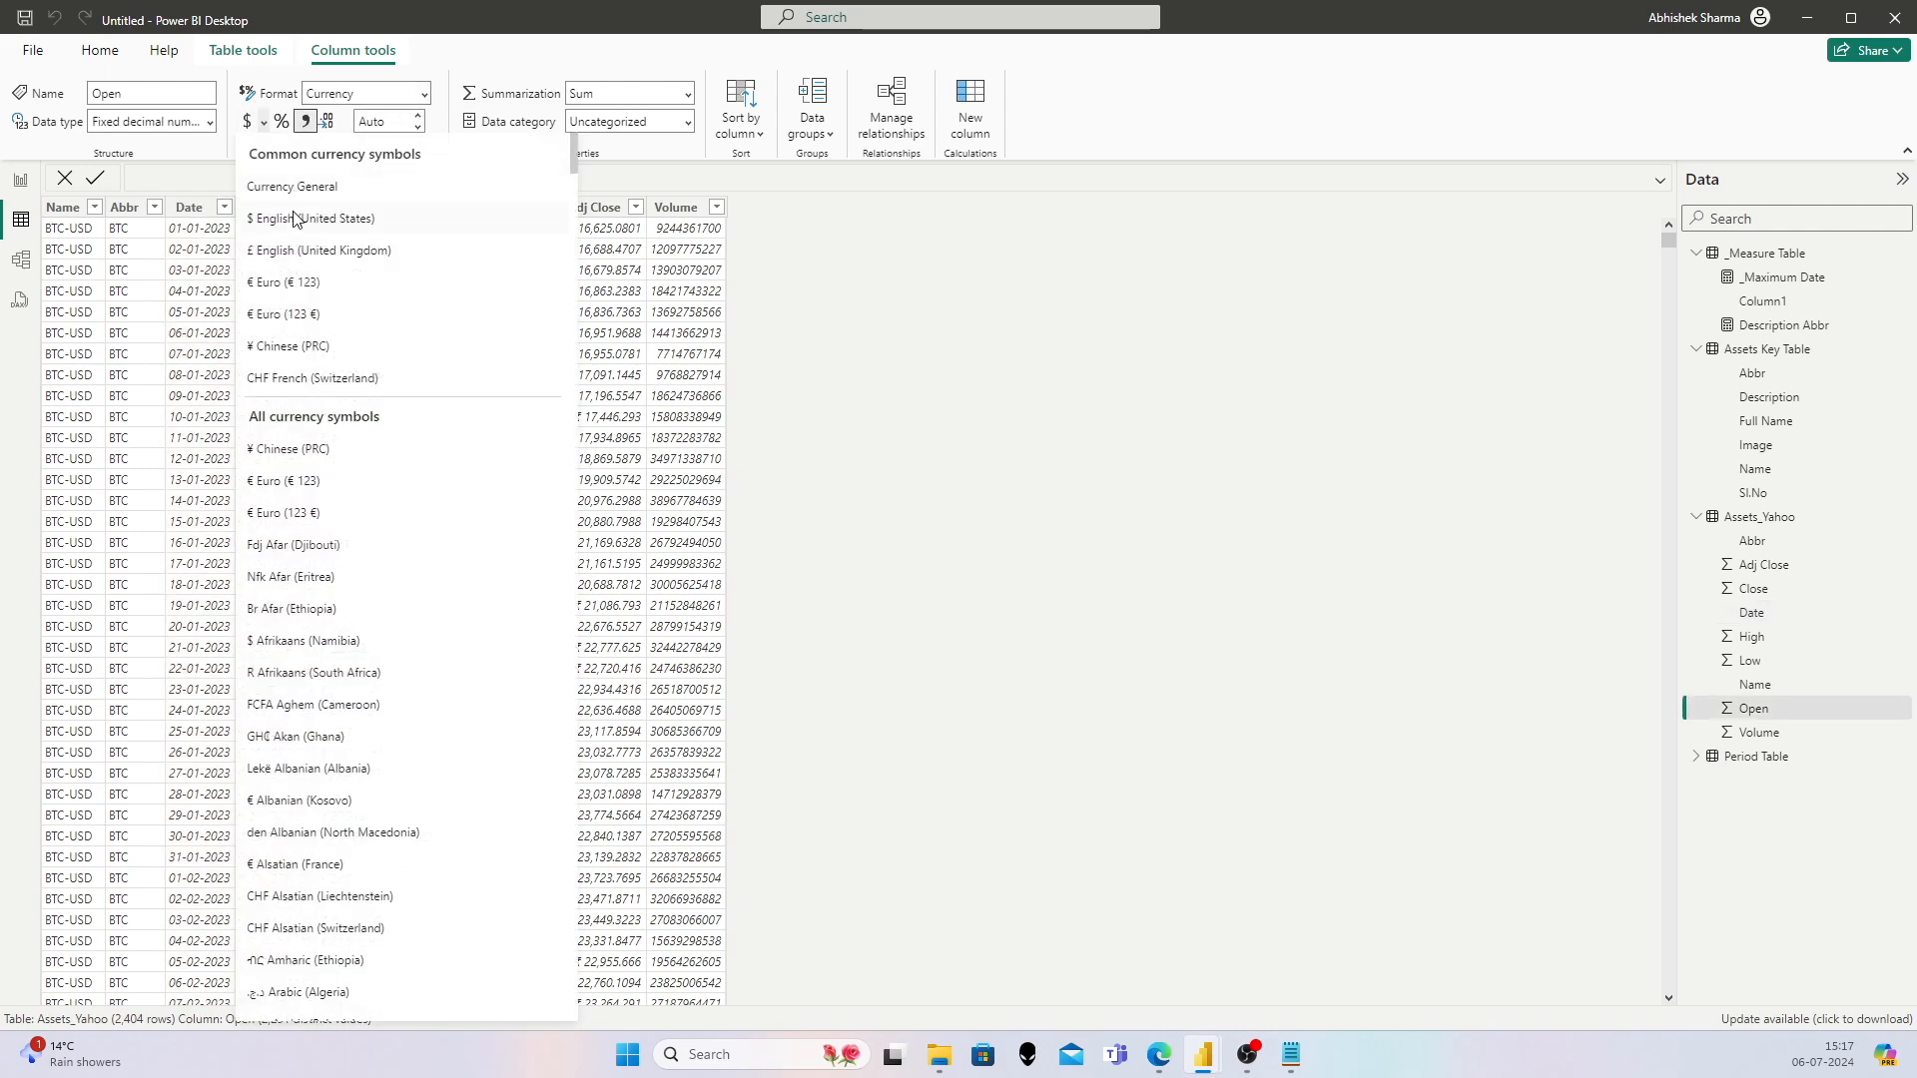
click(292, 218)
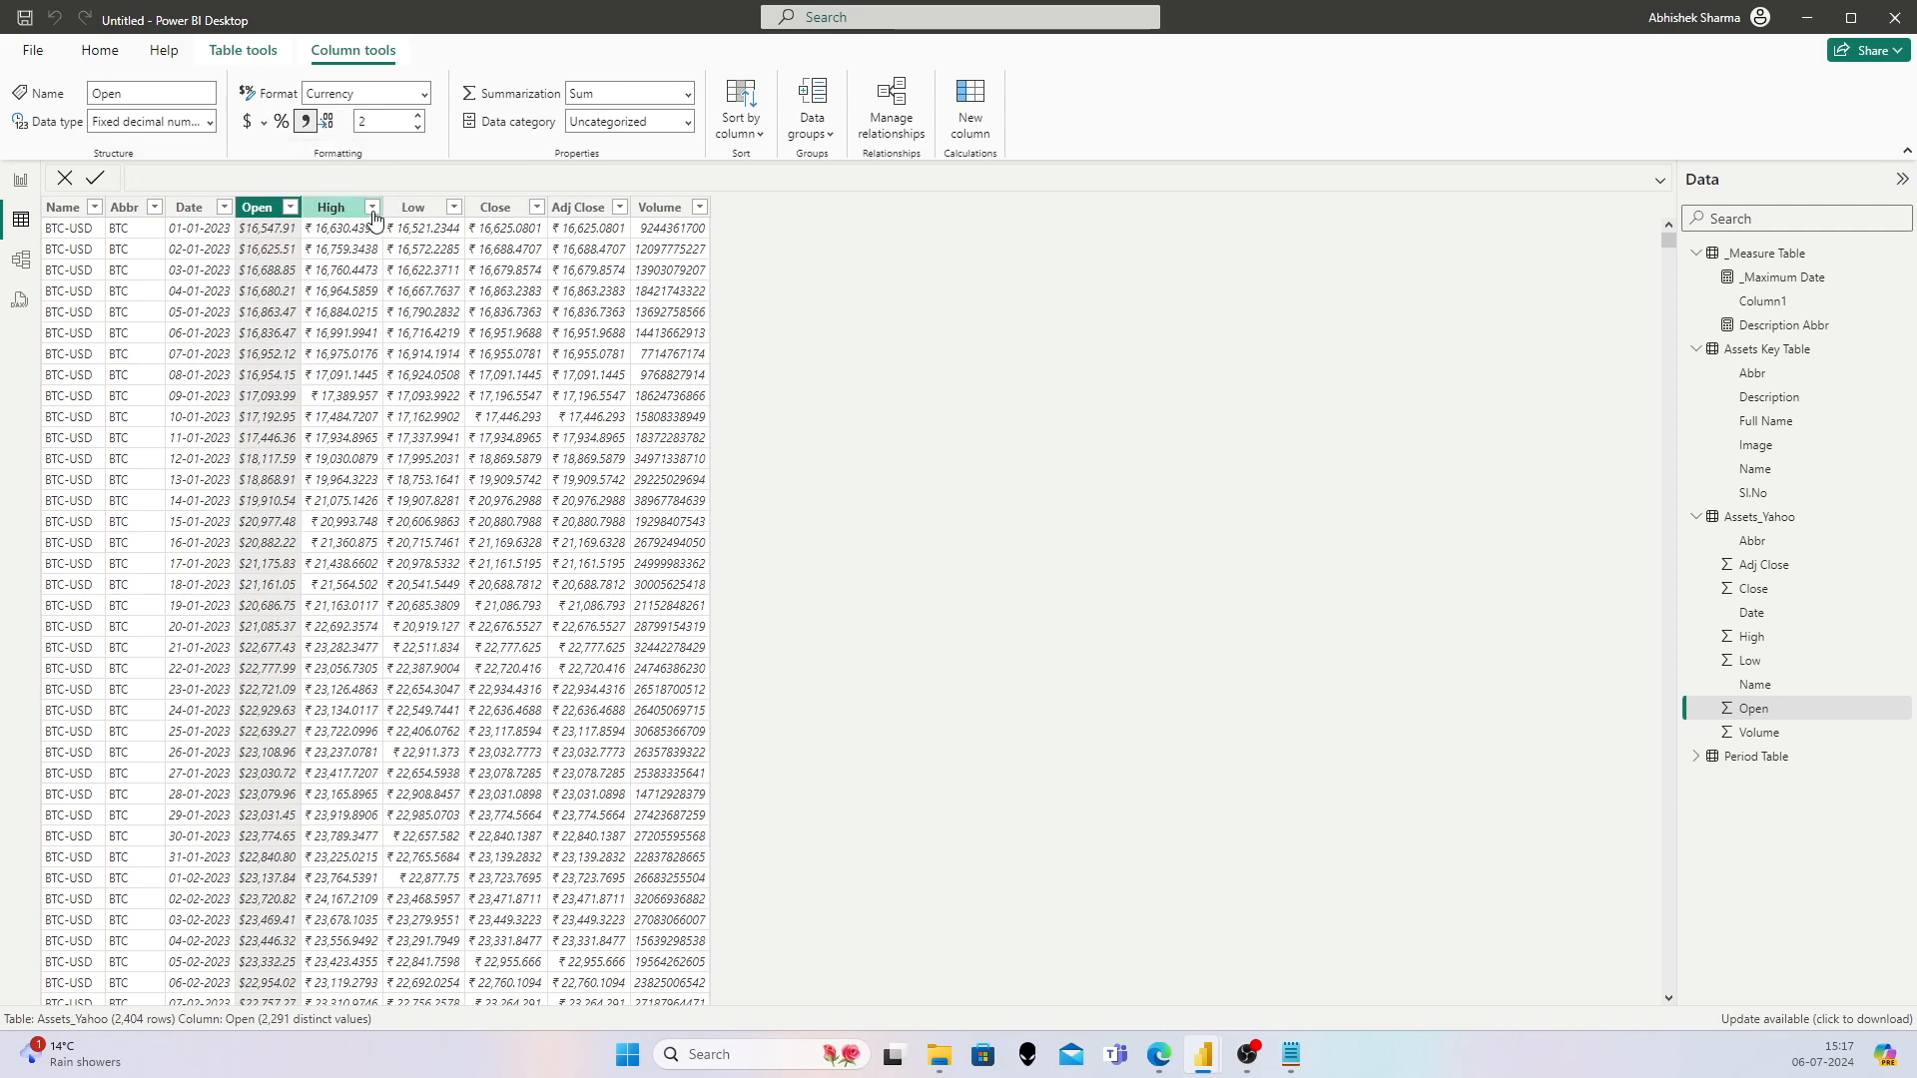
click(371, 208)
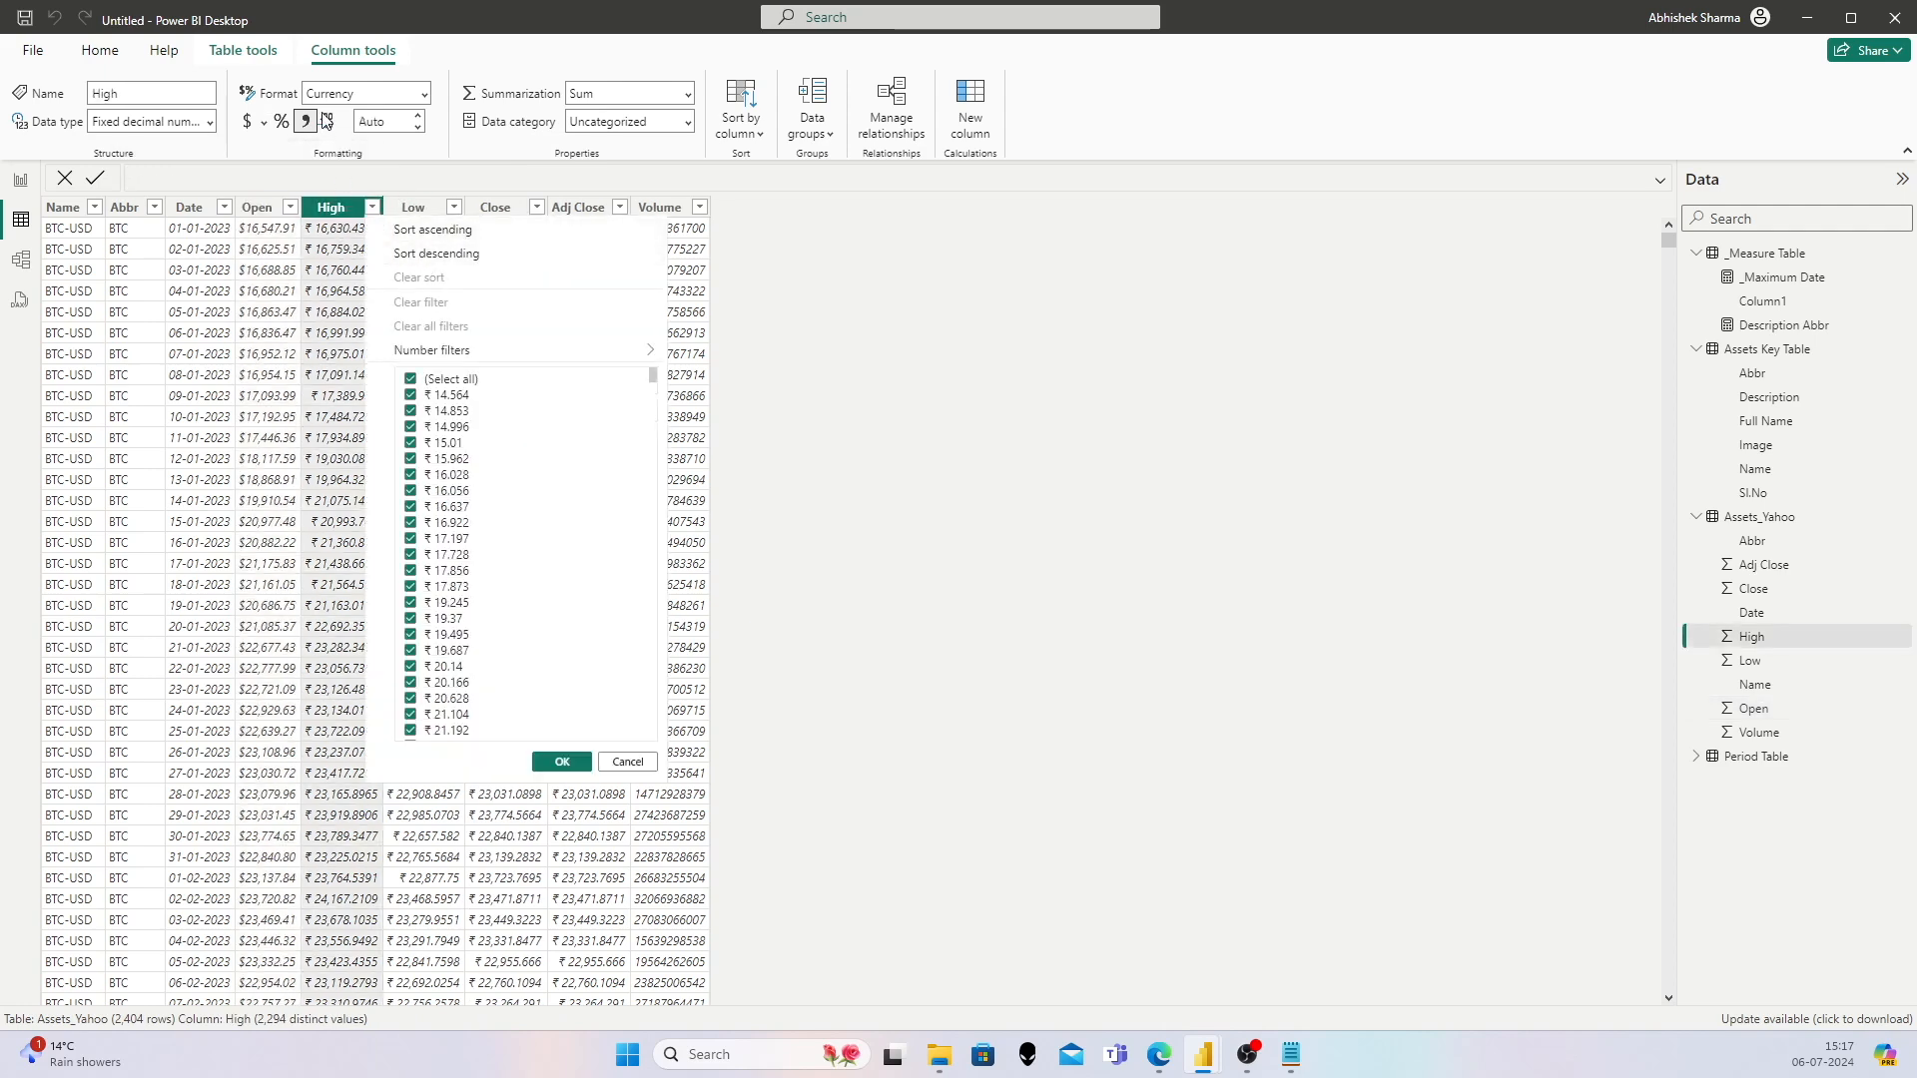
click(265, 121)
click(292, 192)
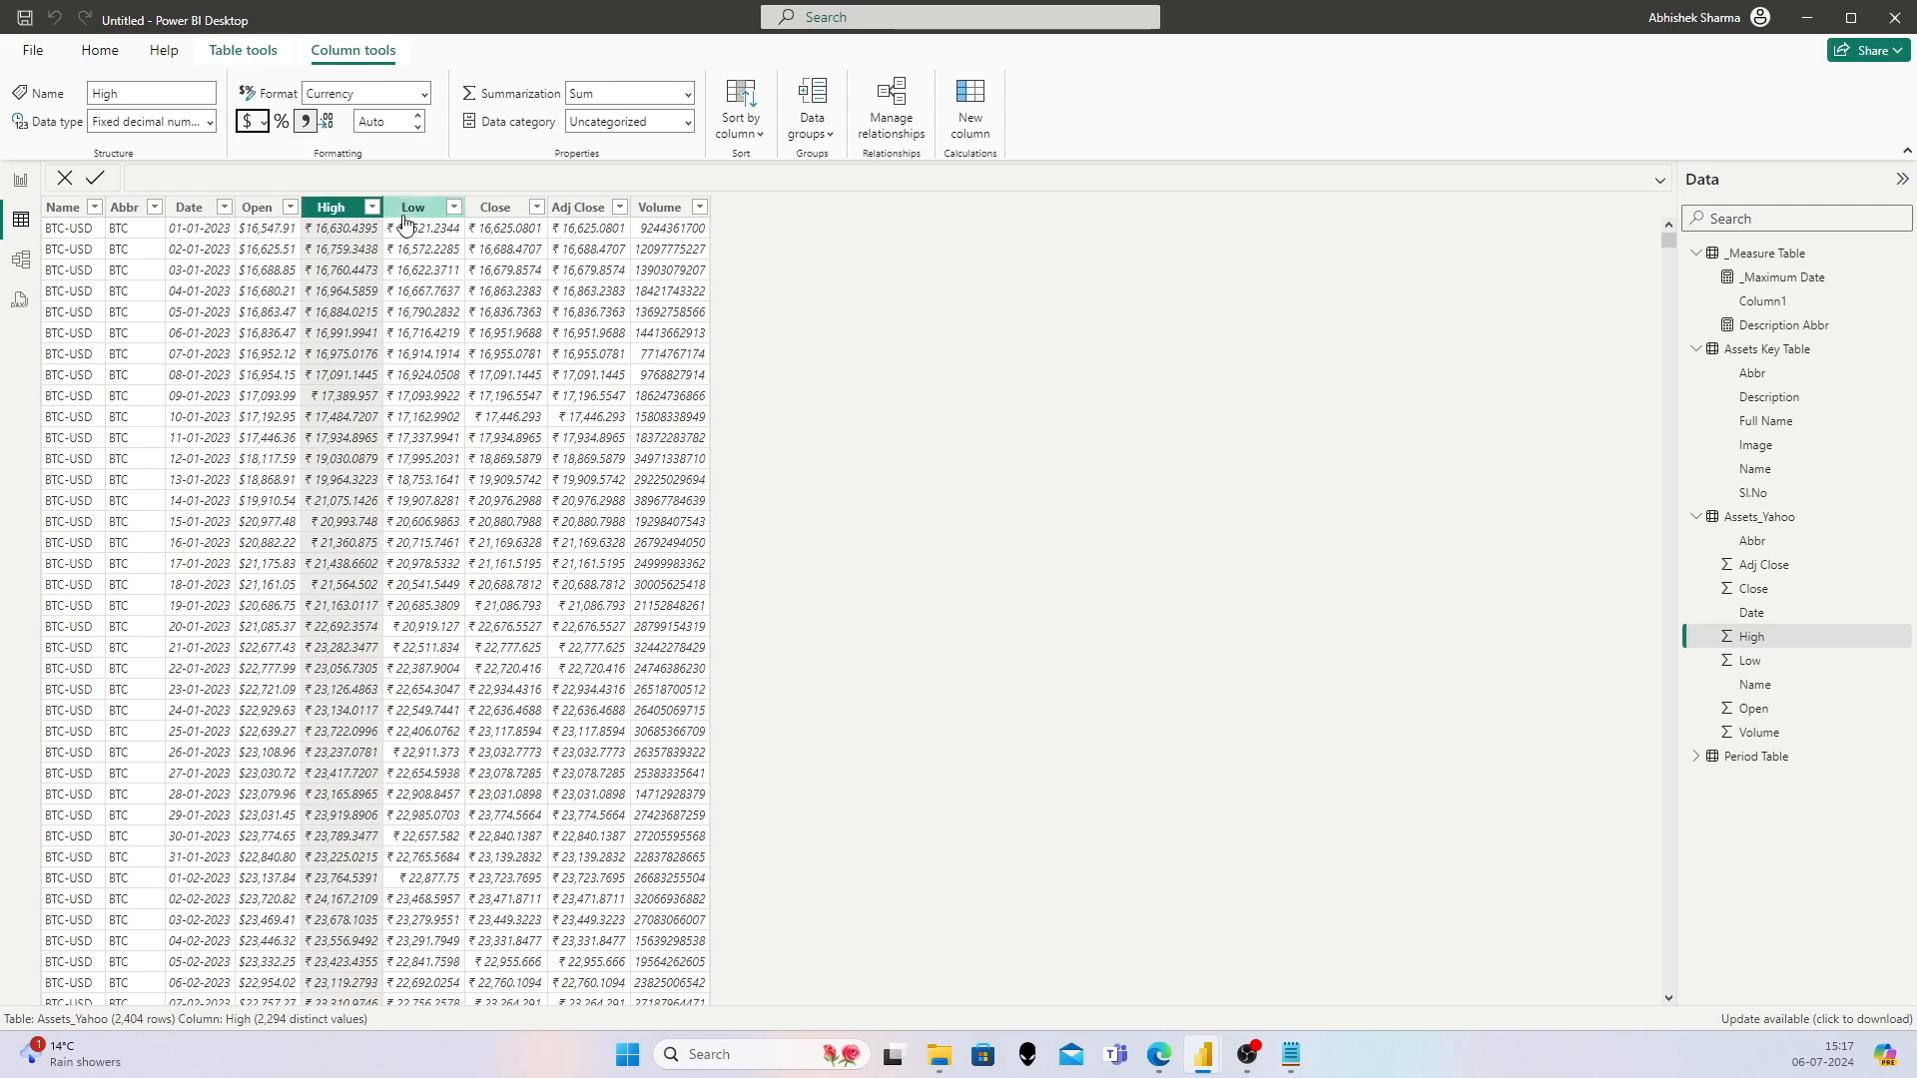
click(390, 216)
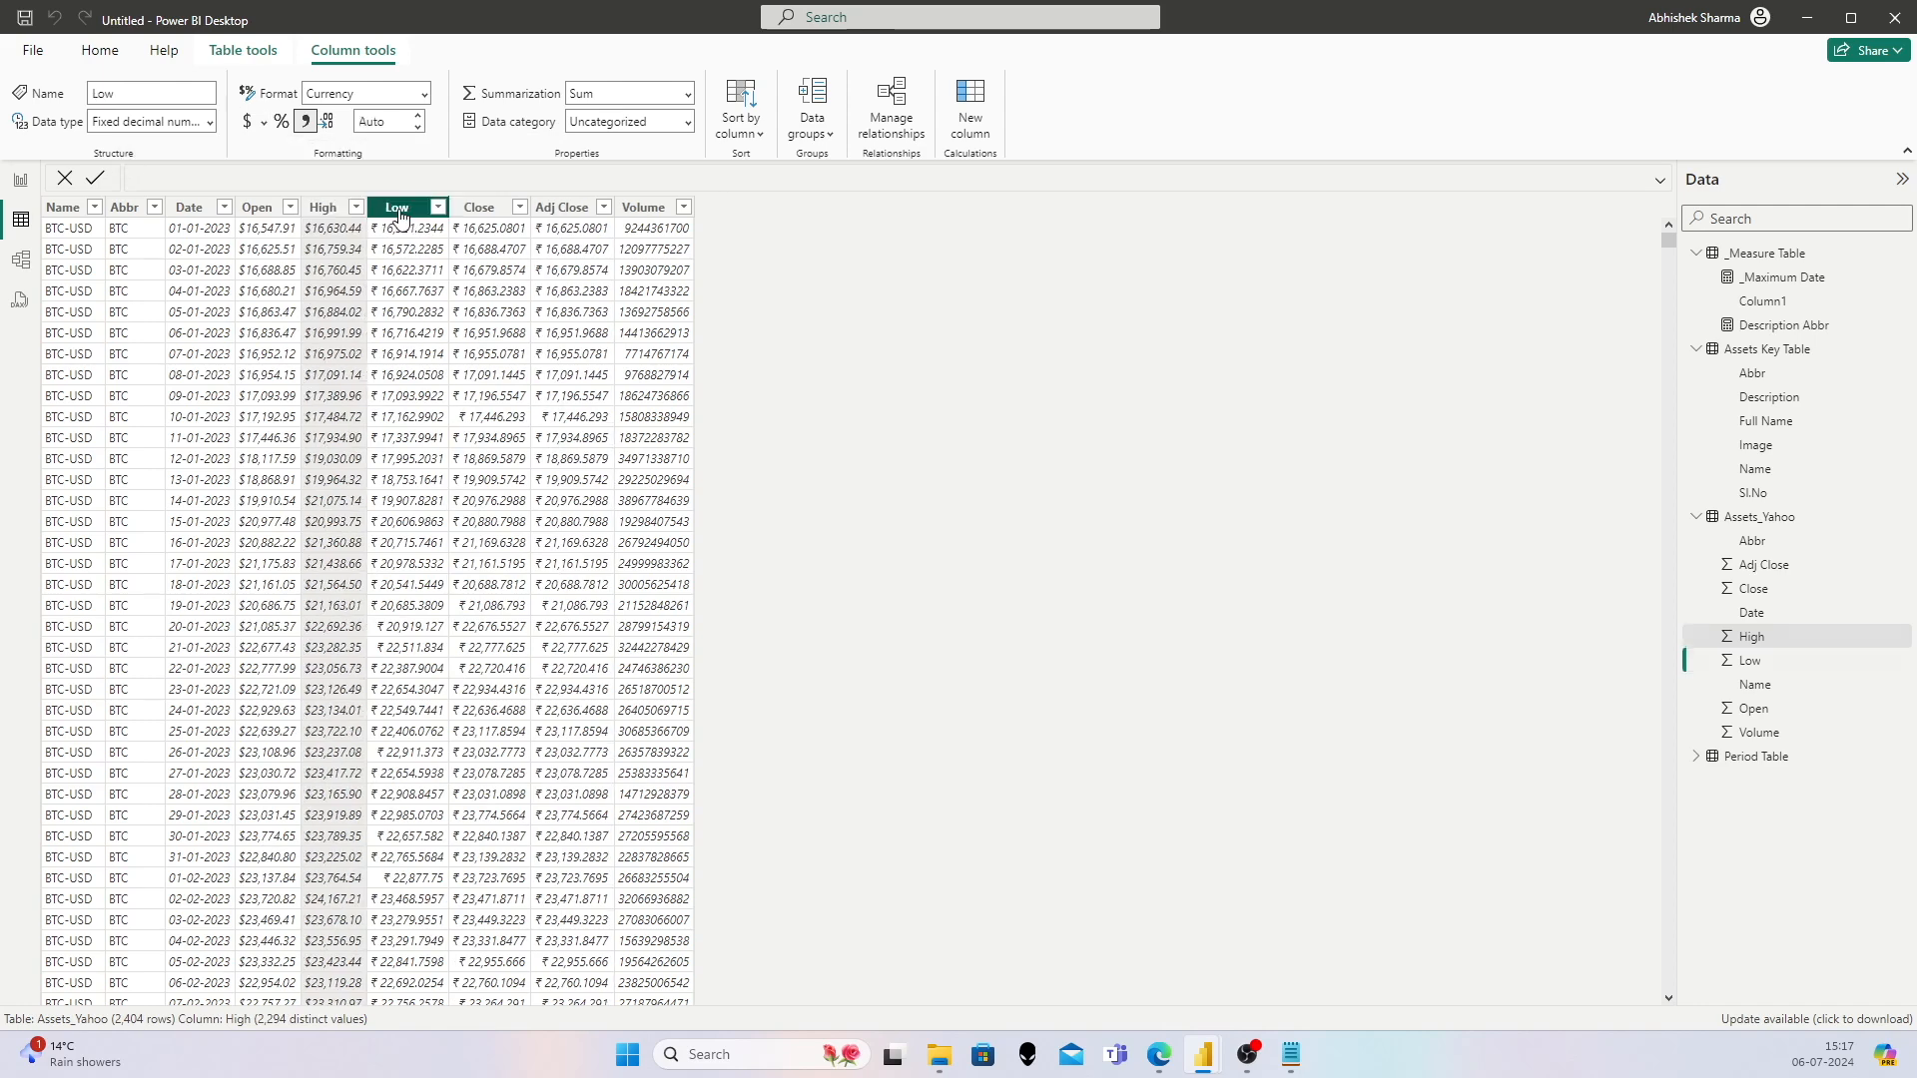
click(265, 122)
click(310, 190)
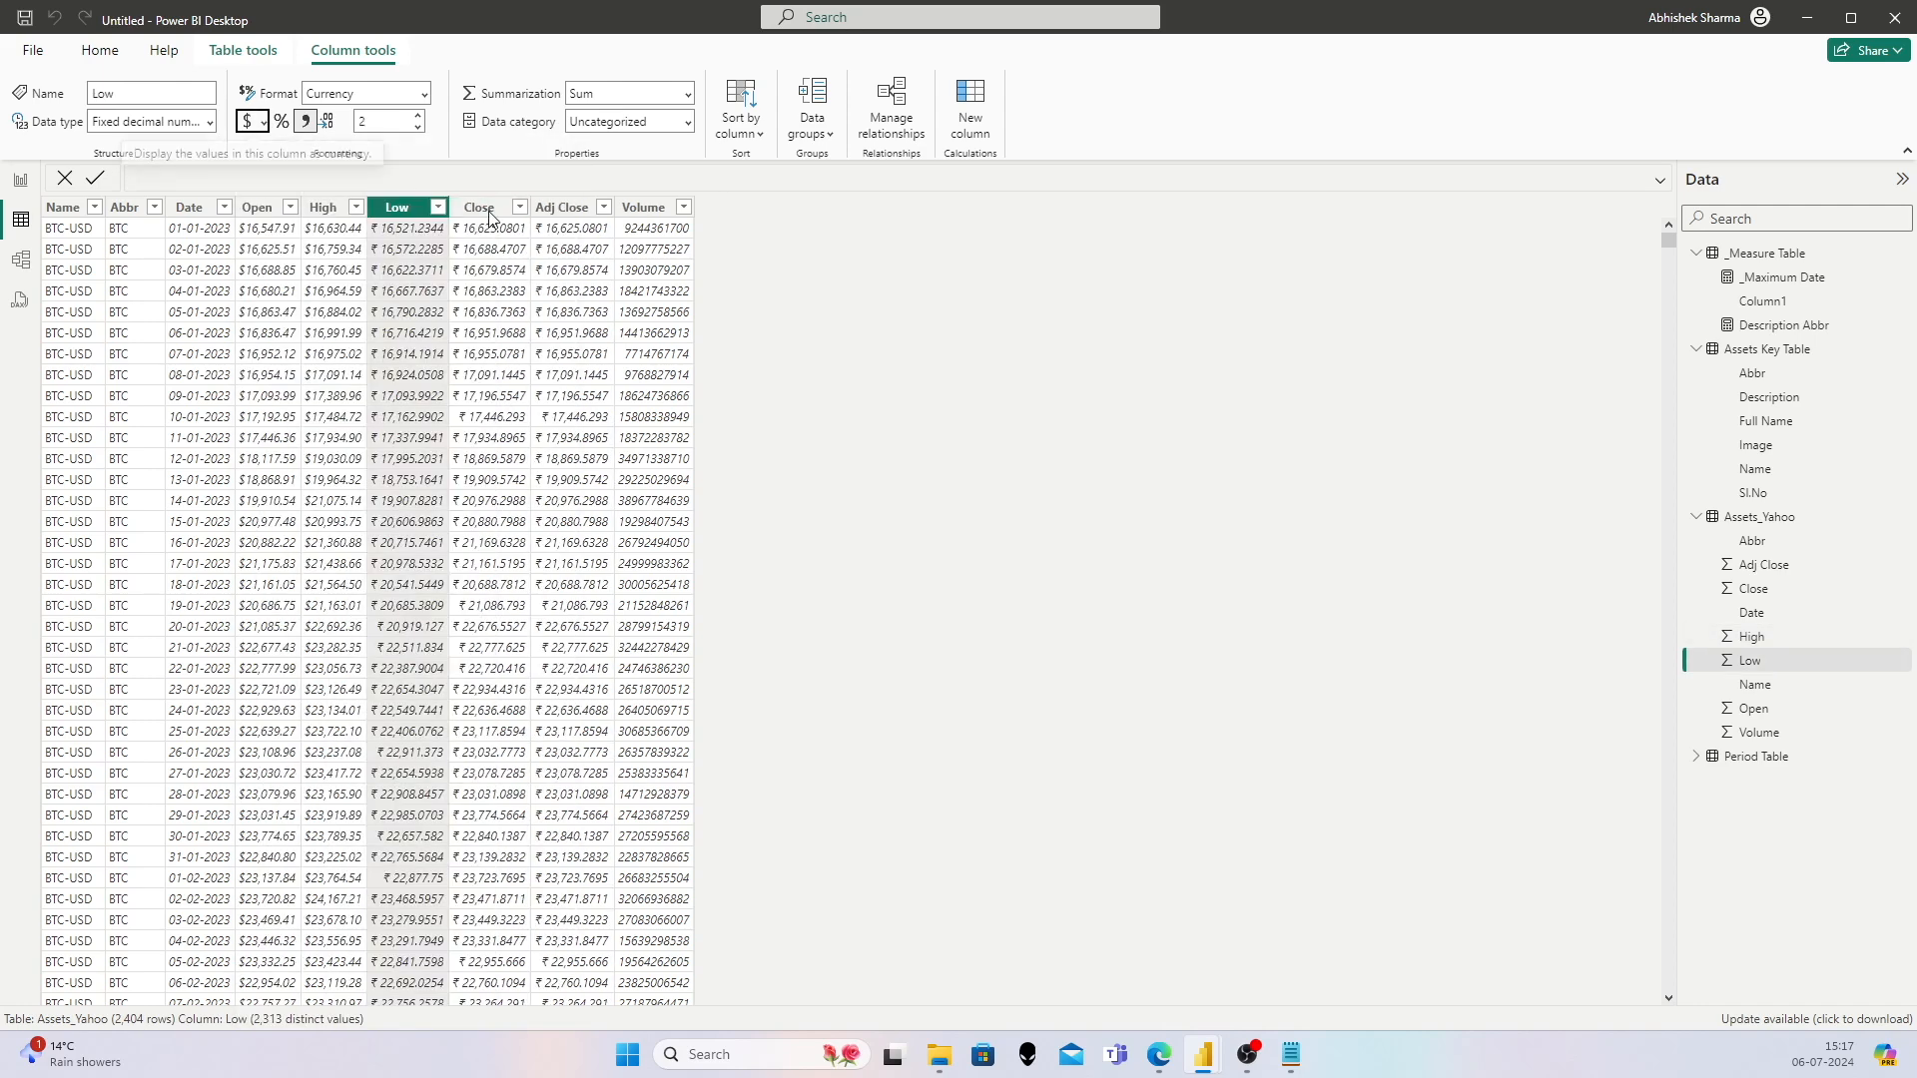
Step: Apply the $ English (United States) currency format to the Close and Adj Close columns of Assets_Yahoo
click(474, 222)
click(265, 122)
click(300, 190)
click(534, 207)
click(264, 122)
click(301, 188)
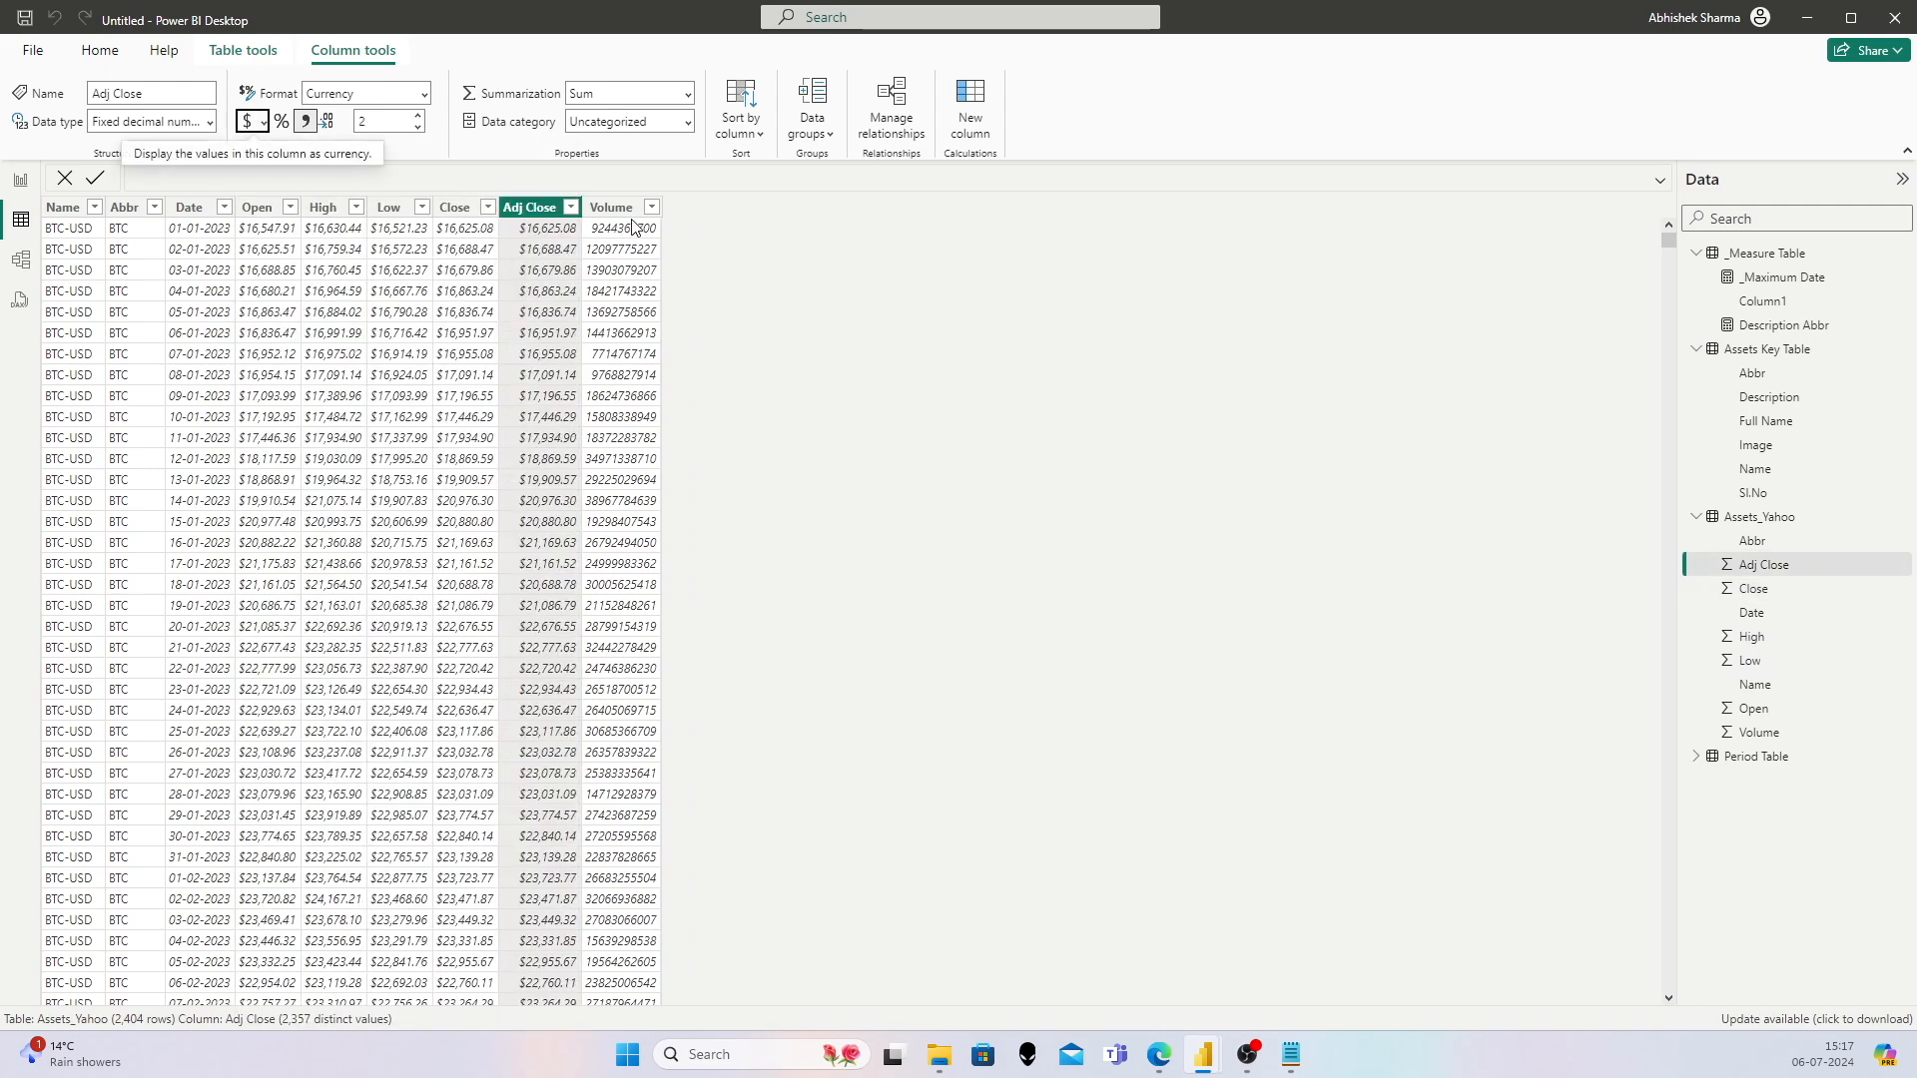
Step: Return to the report view and add a new measure named _Minimum Date to the _Measure Table
click(20, 180)
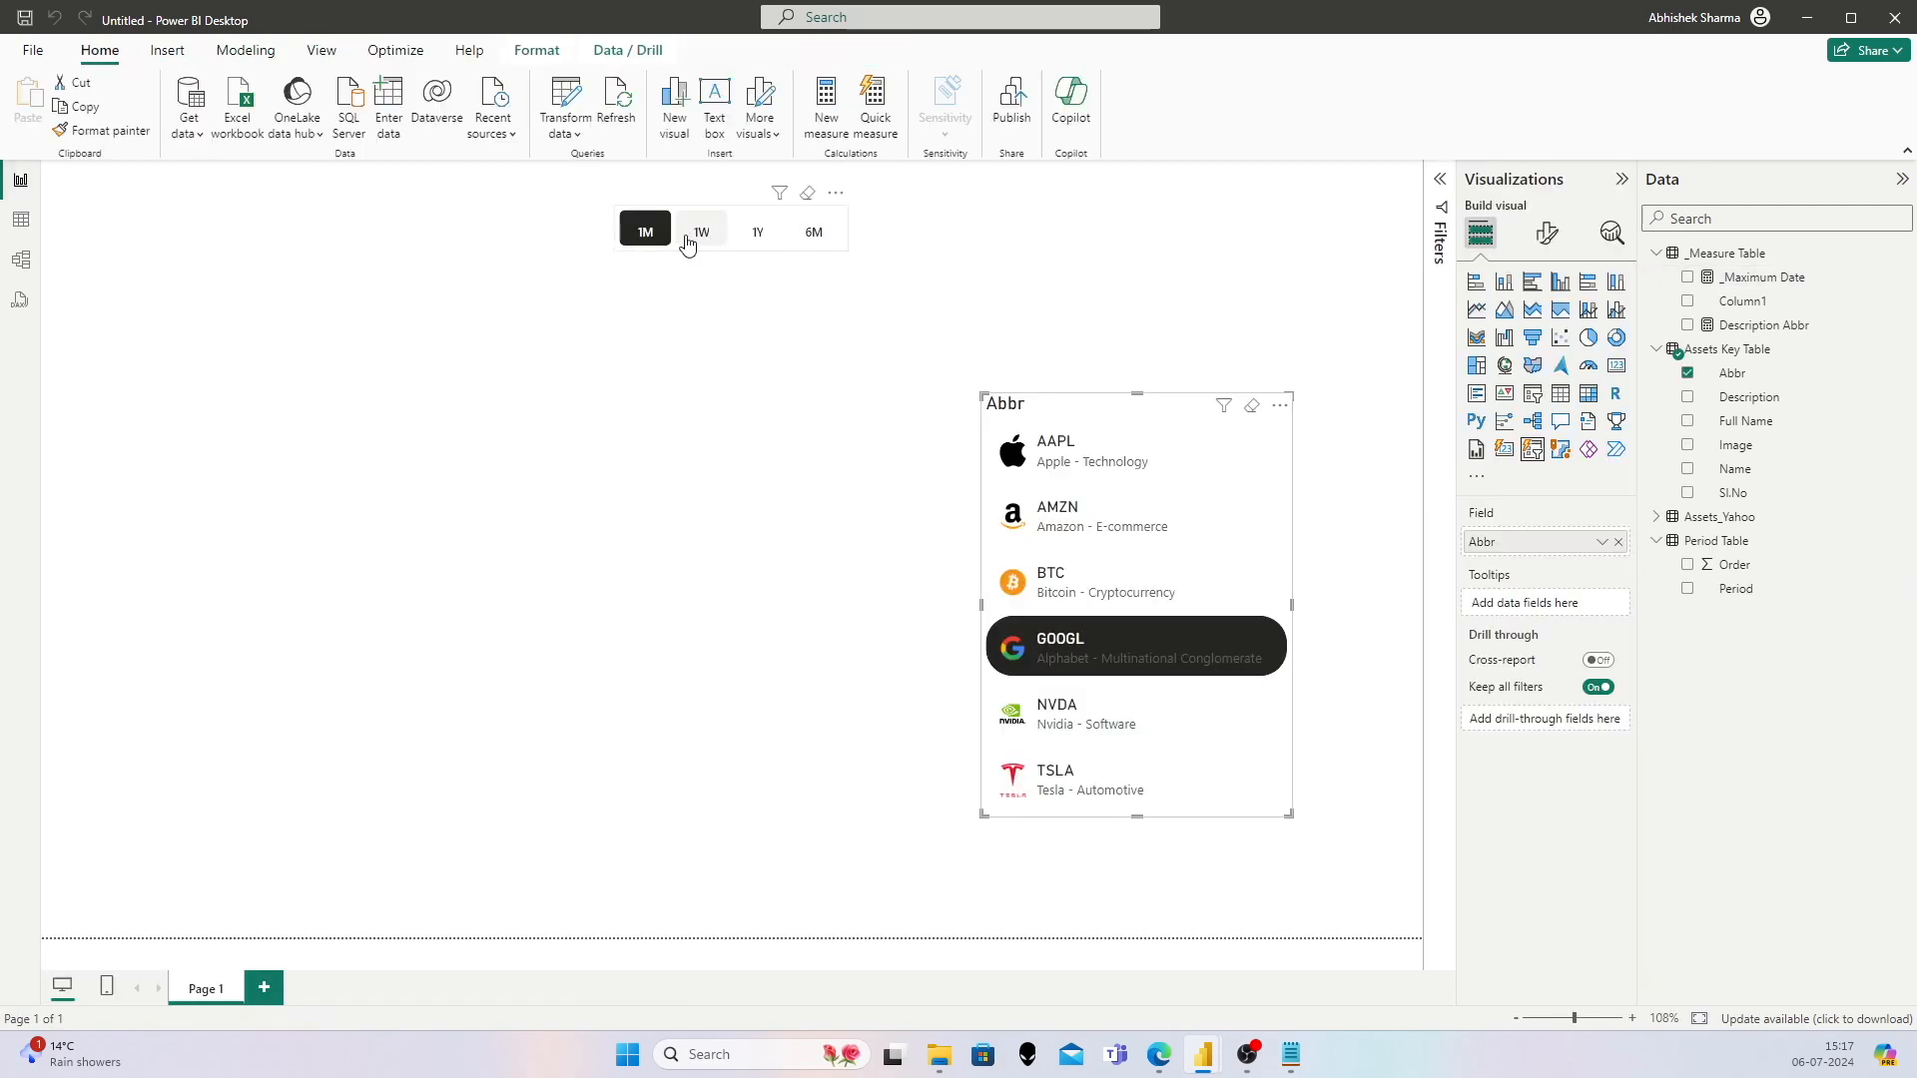
click(1755, 277)
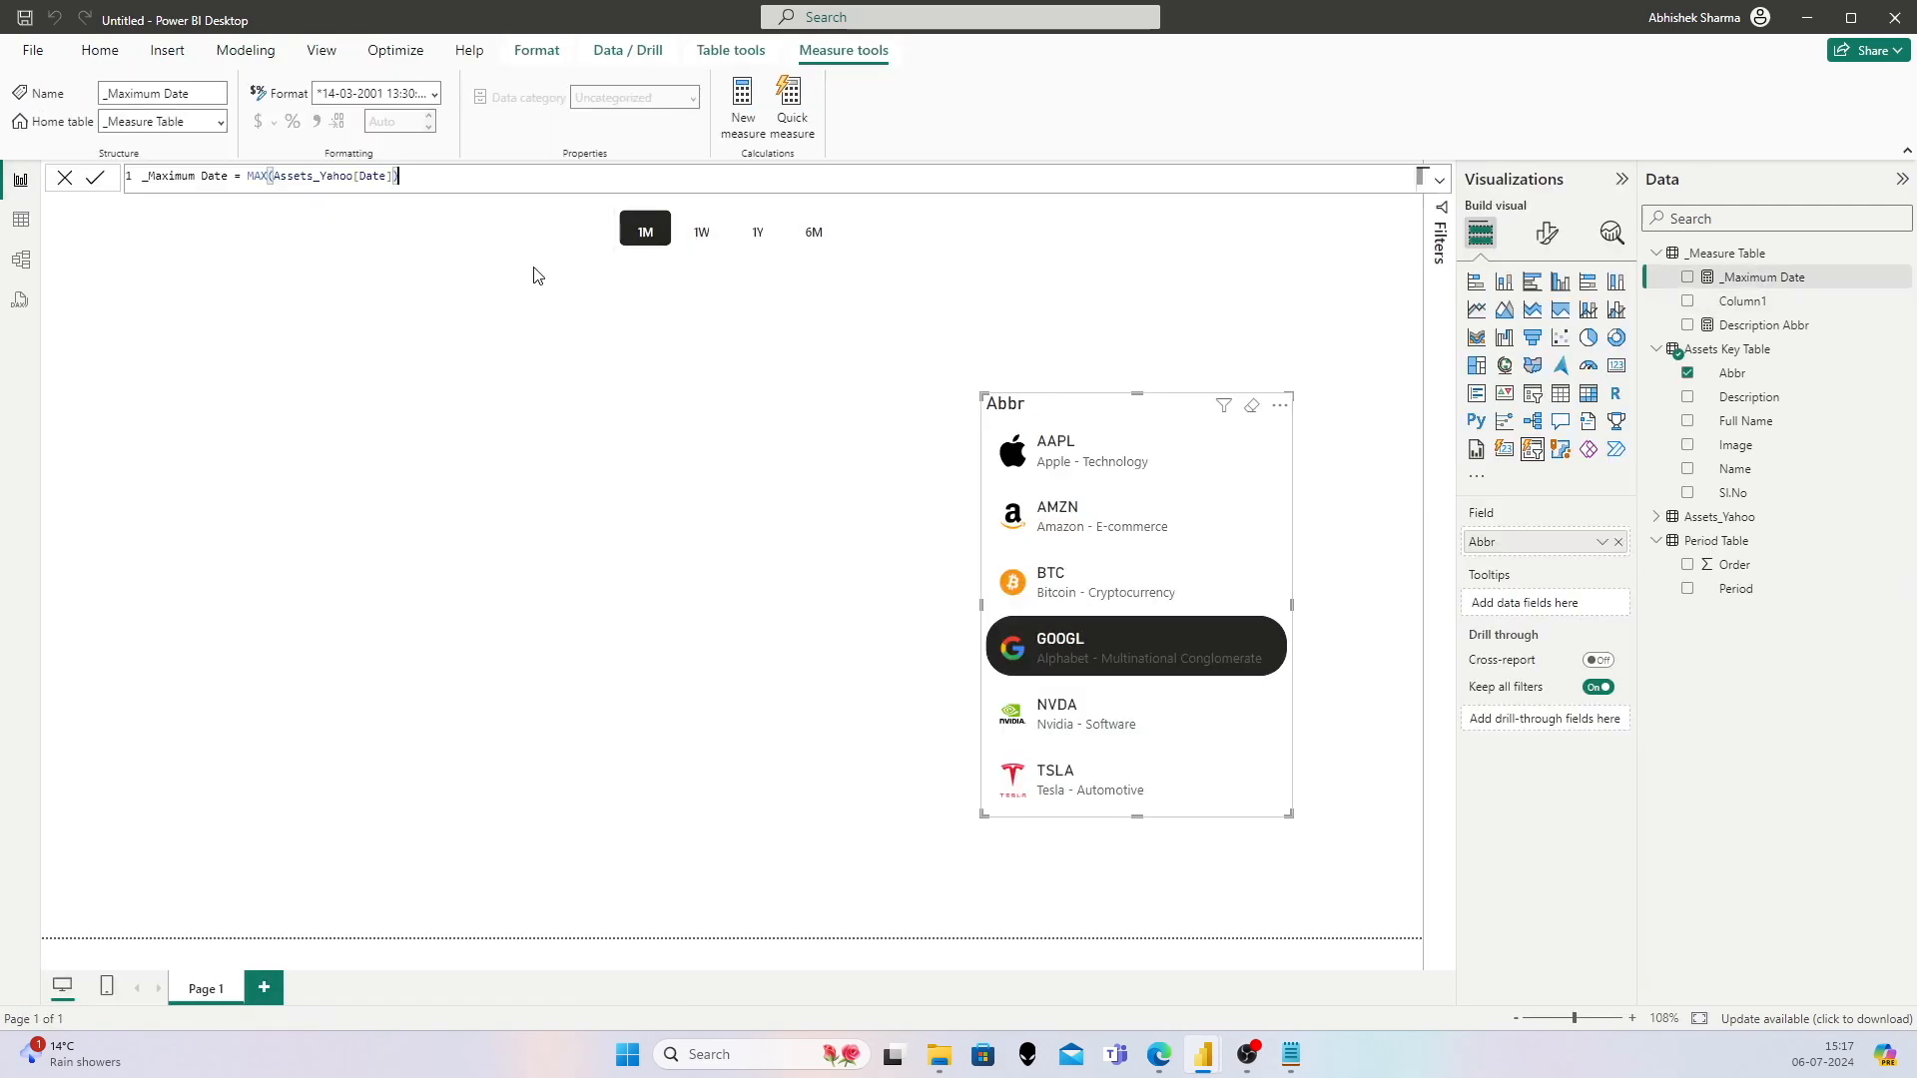
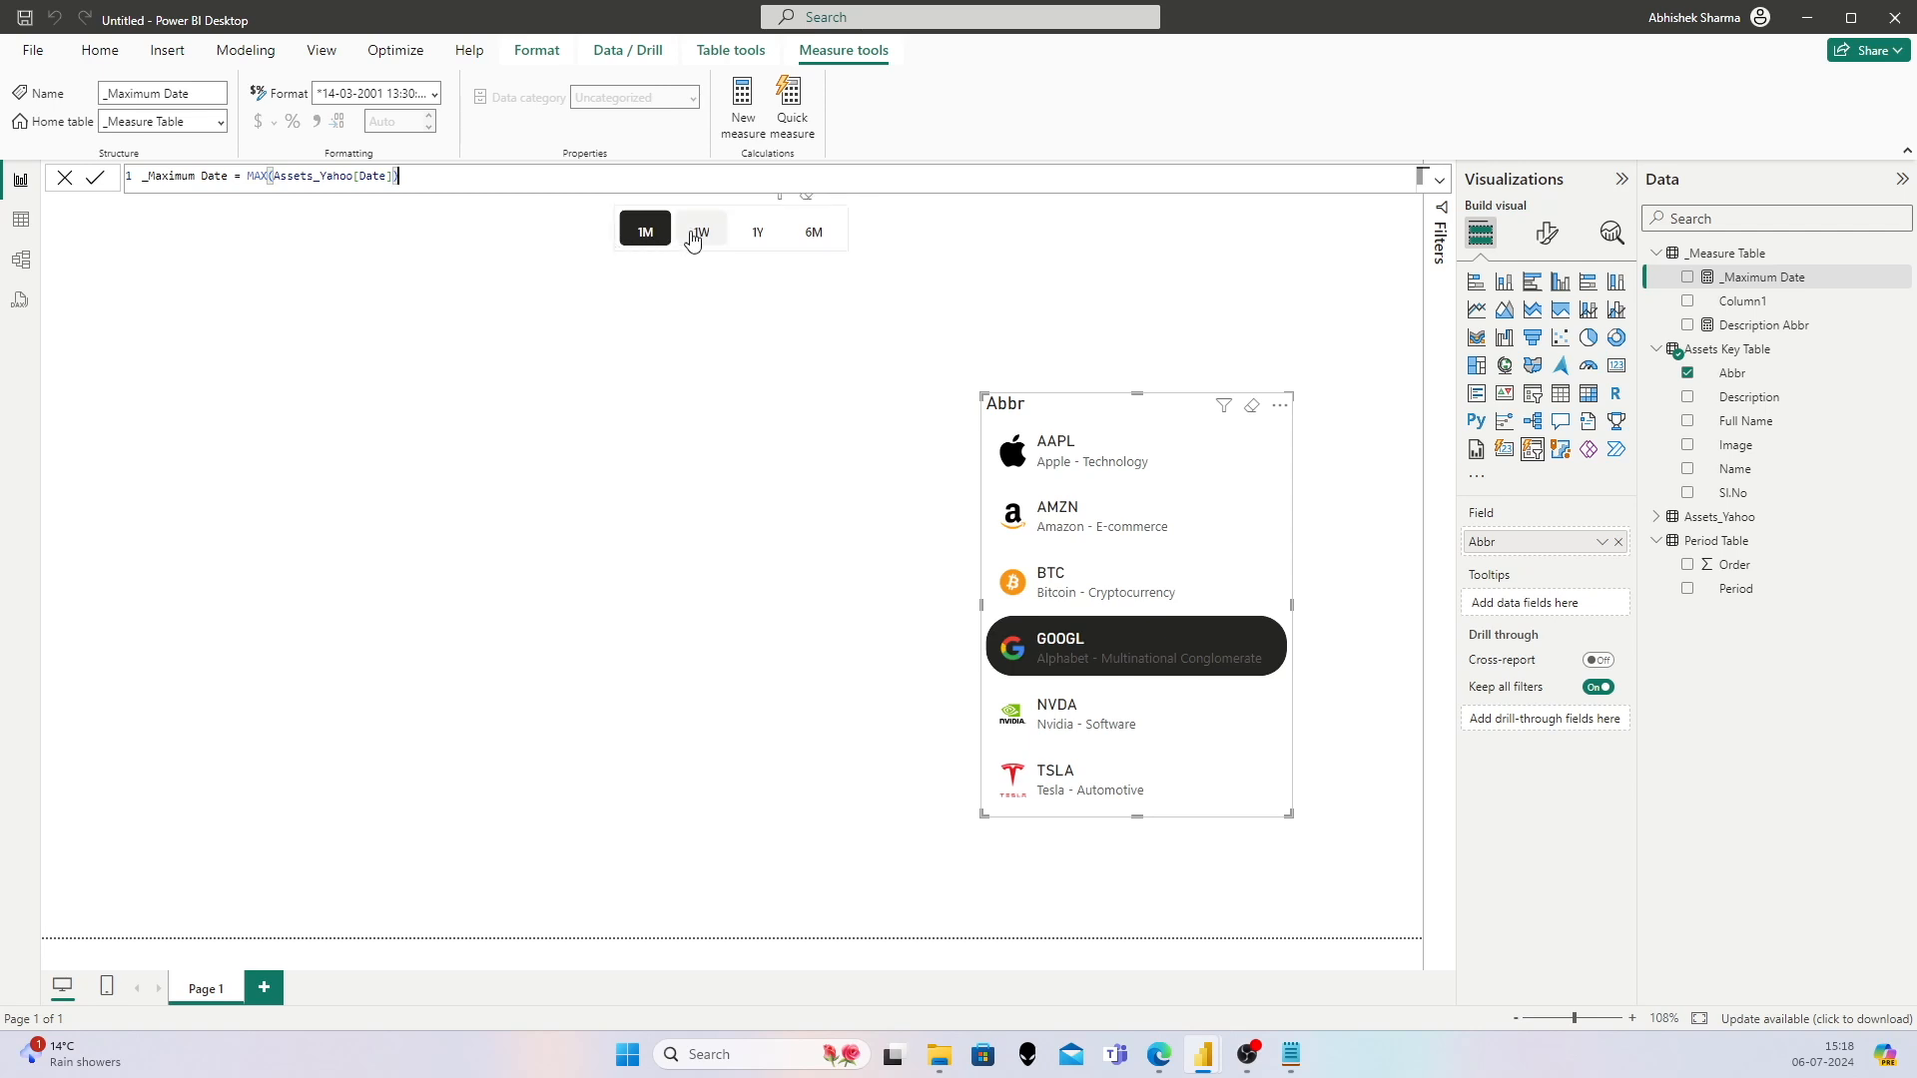
click(1744, 219)
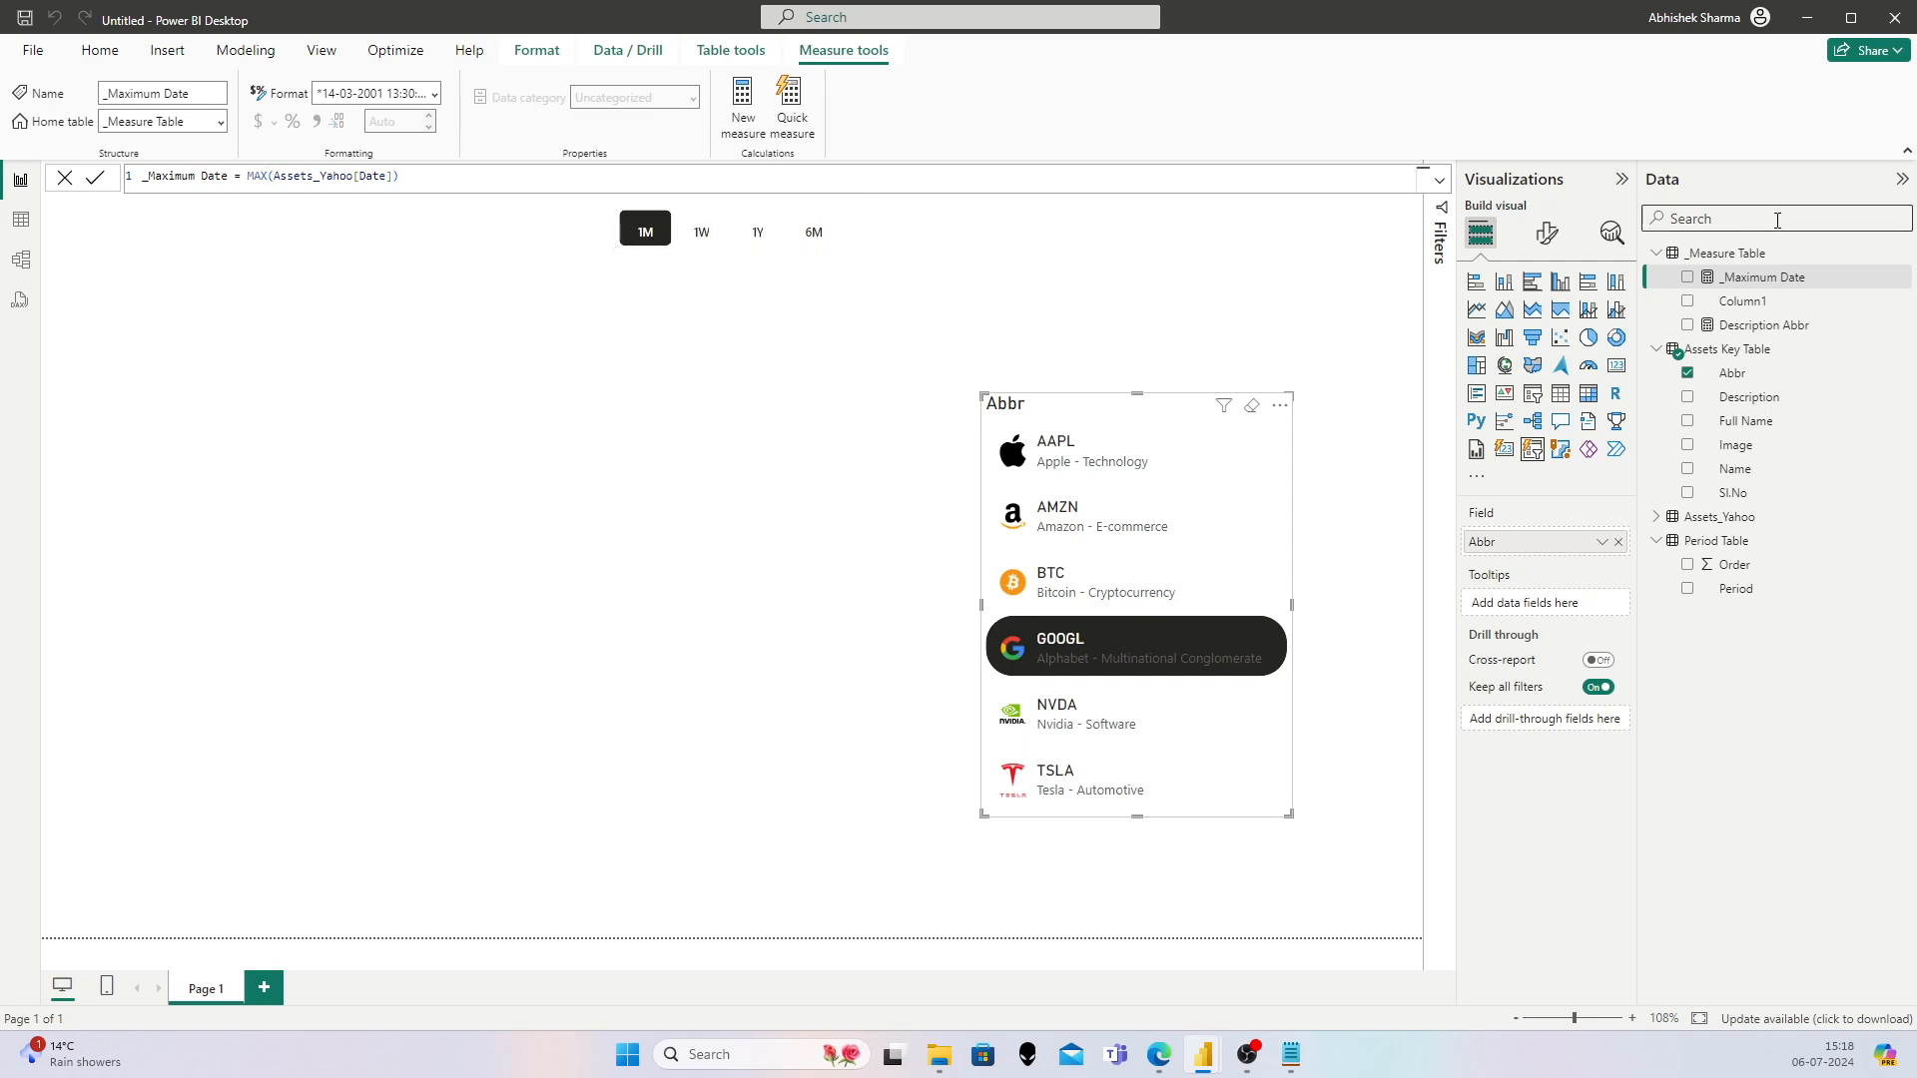
right_click(1744, 254)
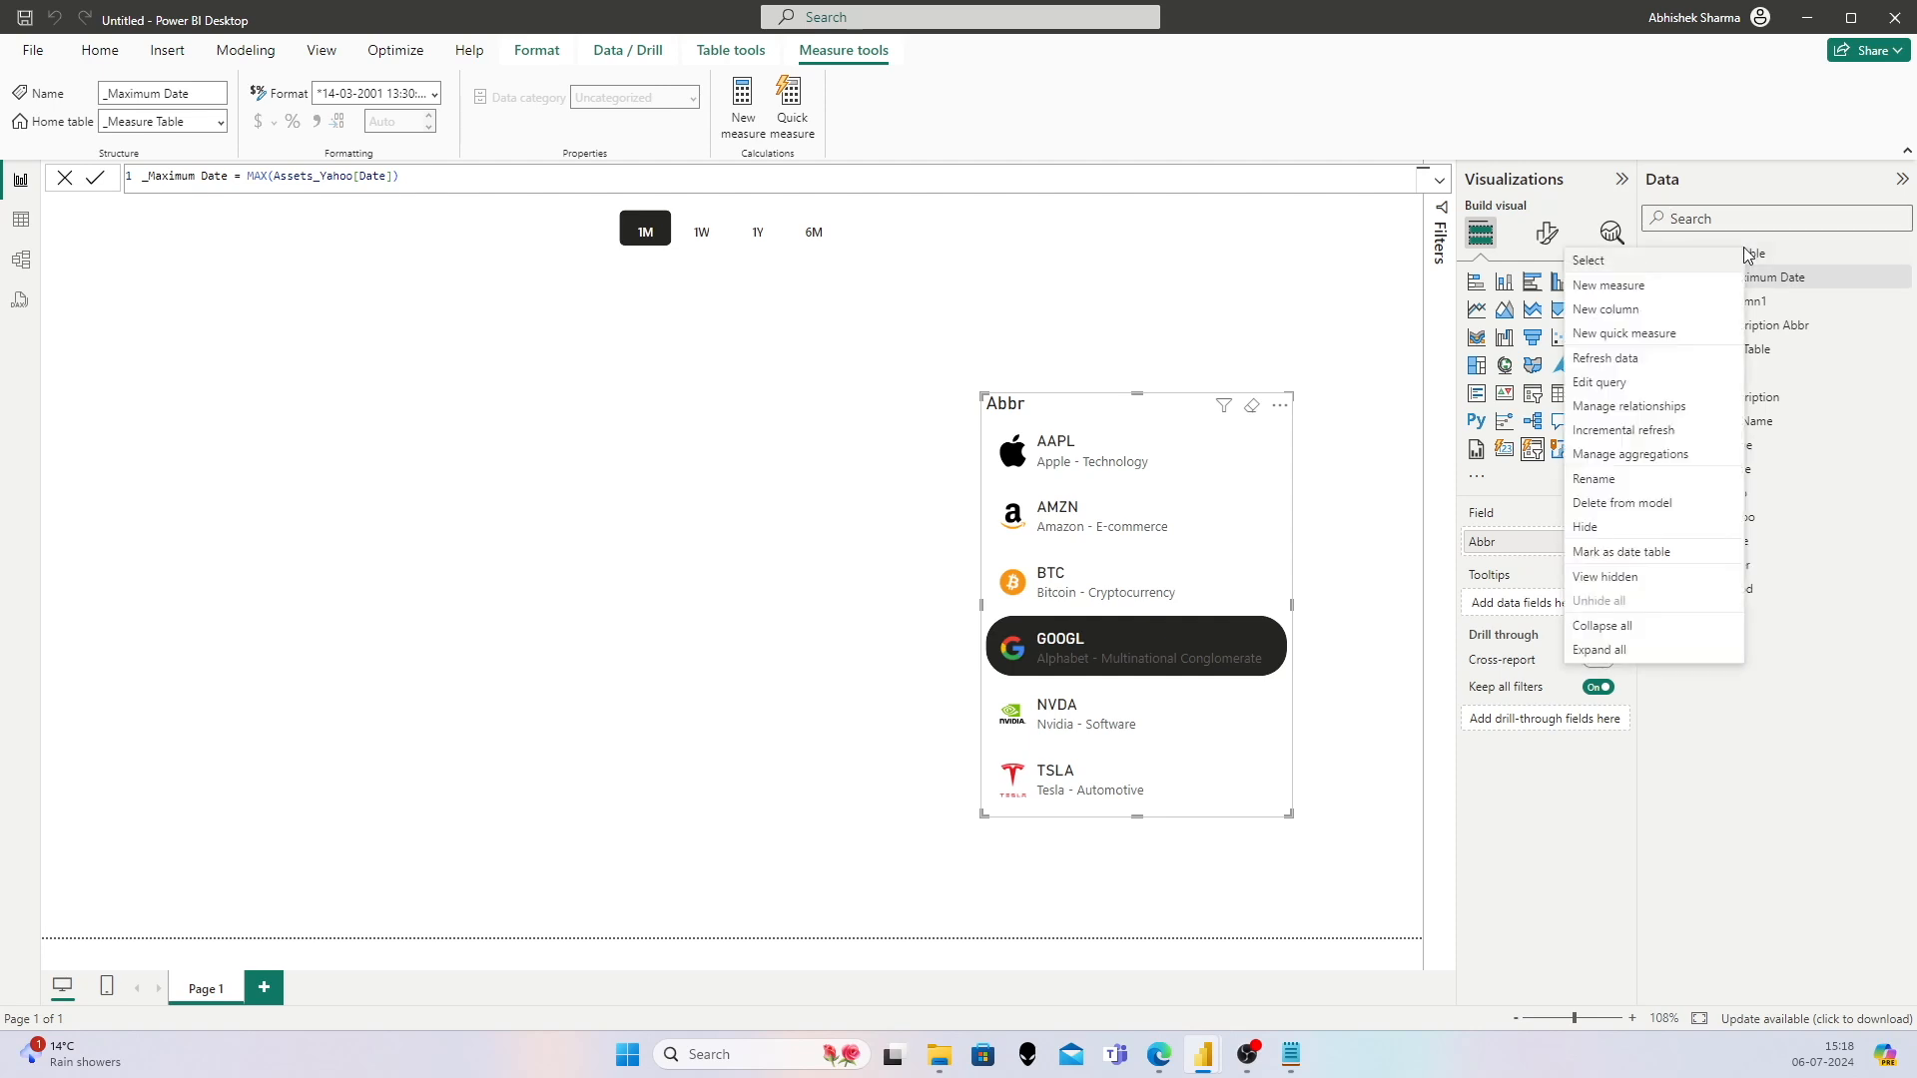
click(1663, 285)
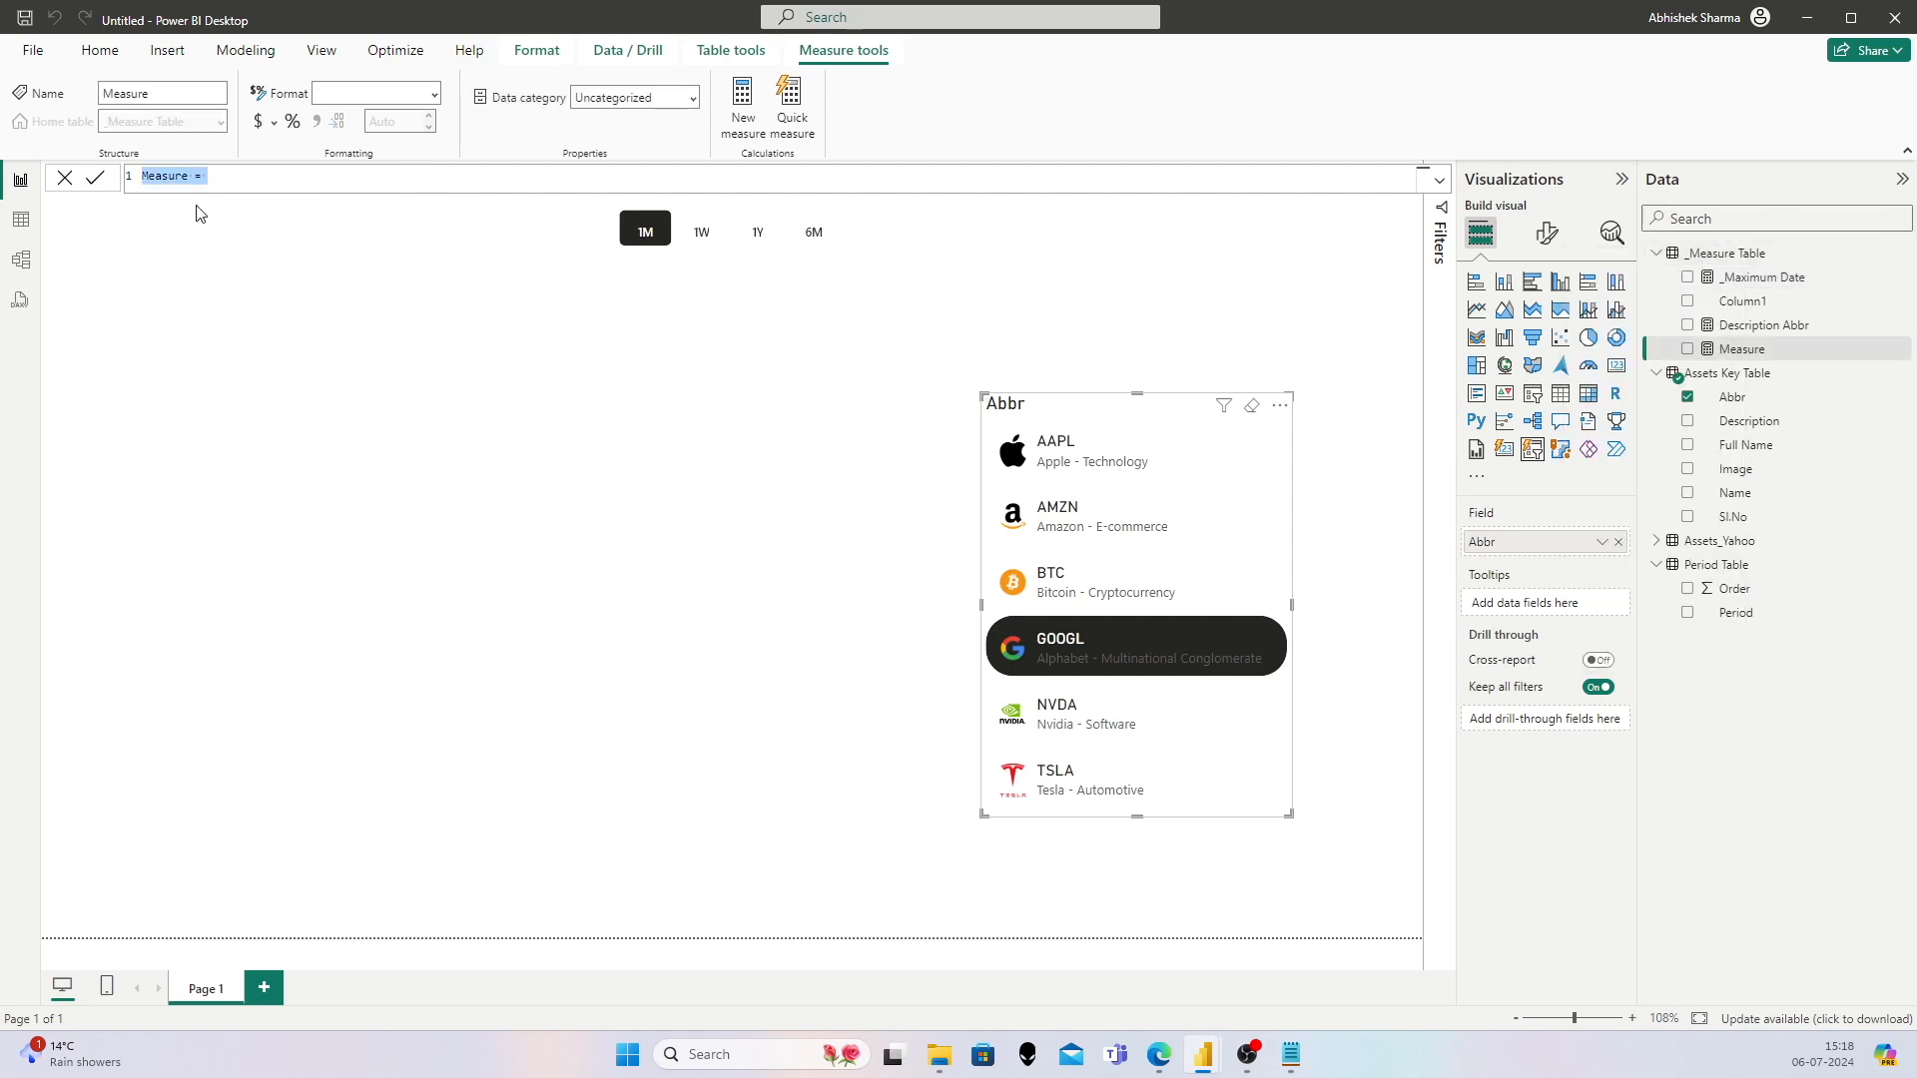
text(_Minimum Date =)
key(shift+Return)
Step: Declare the variable _MaxDate in the _Minimum Date formula as [_Maximum Date]
text(VAR )
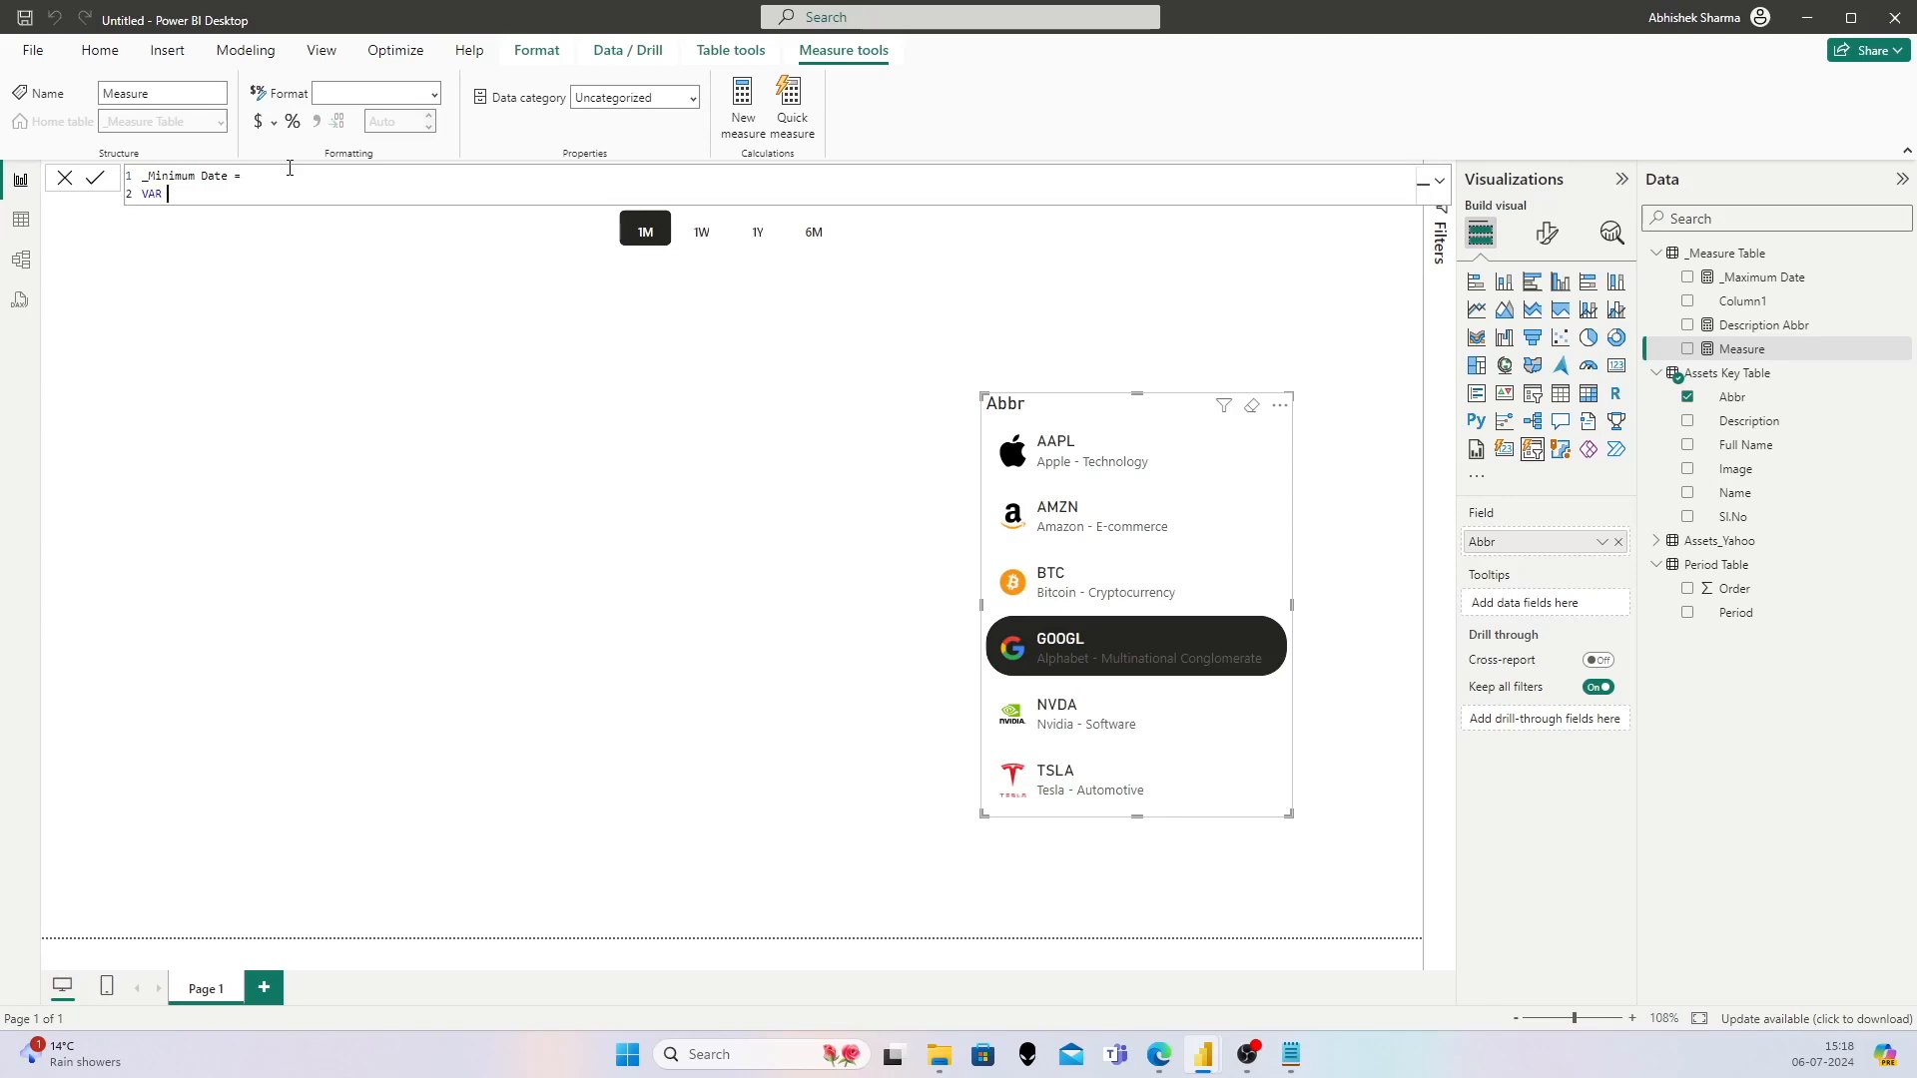
text(_MAXDate)
key(Left)
key(Left)
key(BackSpace)
key(BackSpace)
text(ax)
key(End)
text(= Max)
key(Tab)
key(shift+Return)
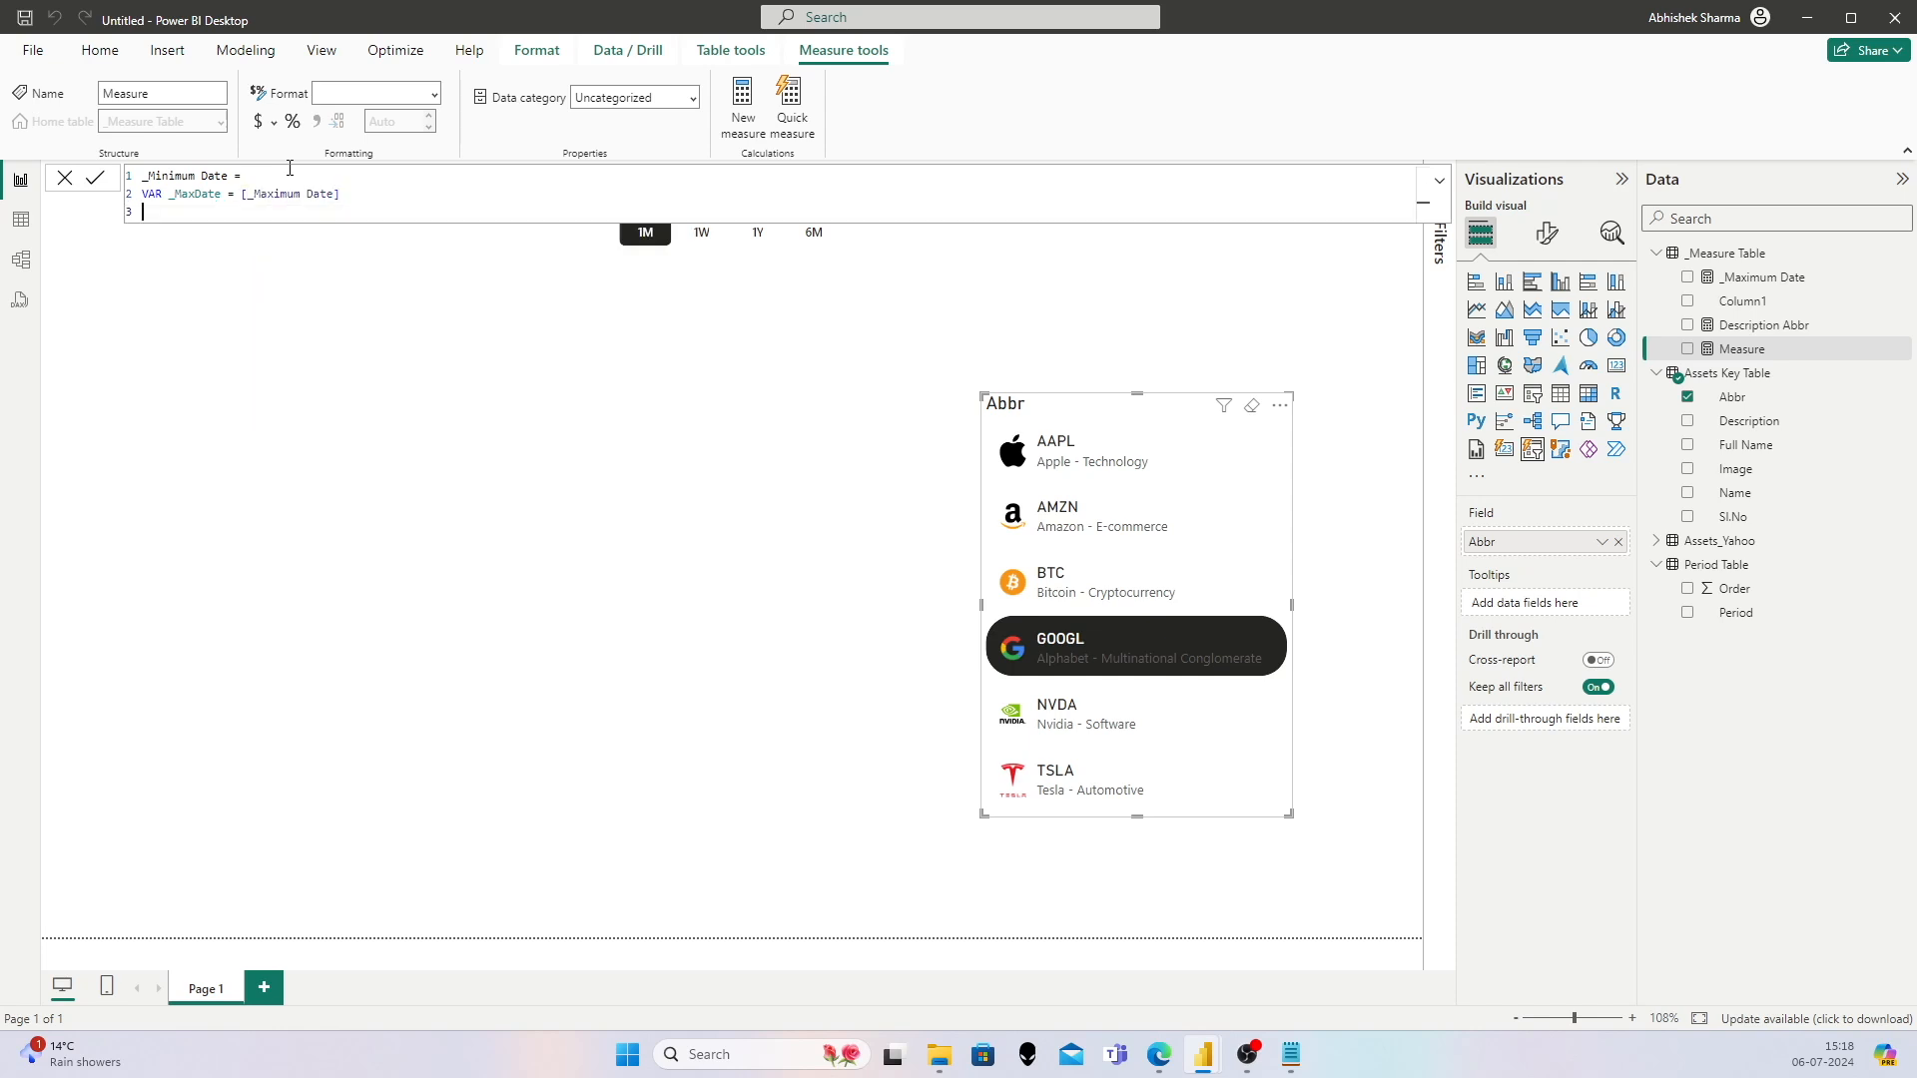
Step: Declare the variable _SelectedPeriod as SELECTEDVALUE('Period Table'[Period]) on the formula's third line
text(VAR _SelectedPeriod = Selected)
key(Down)
key(Down)
key(Down)
key(Tab)
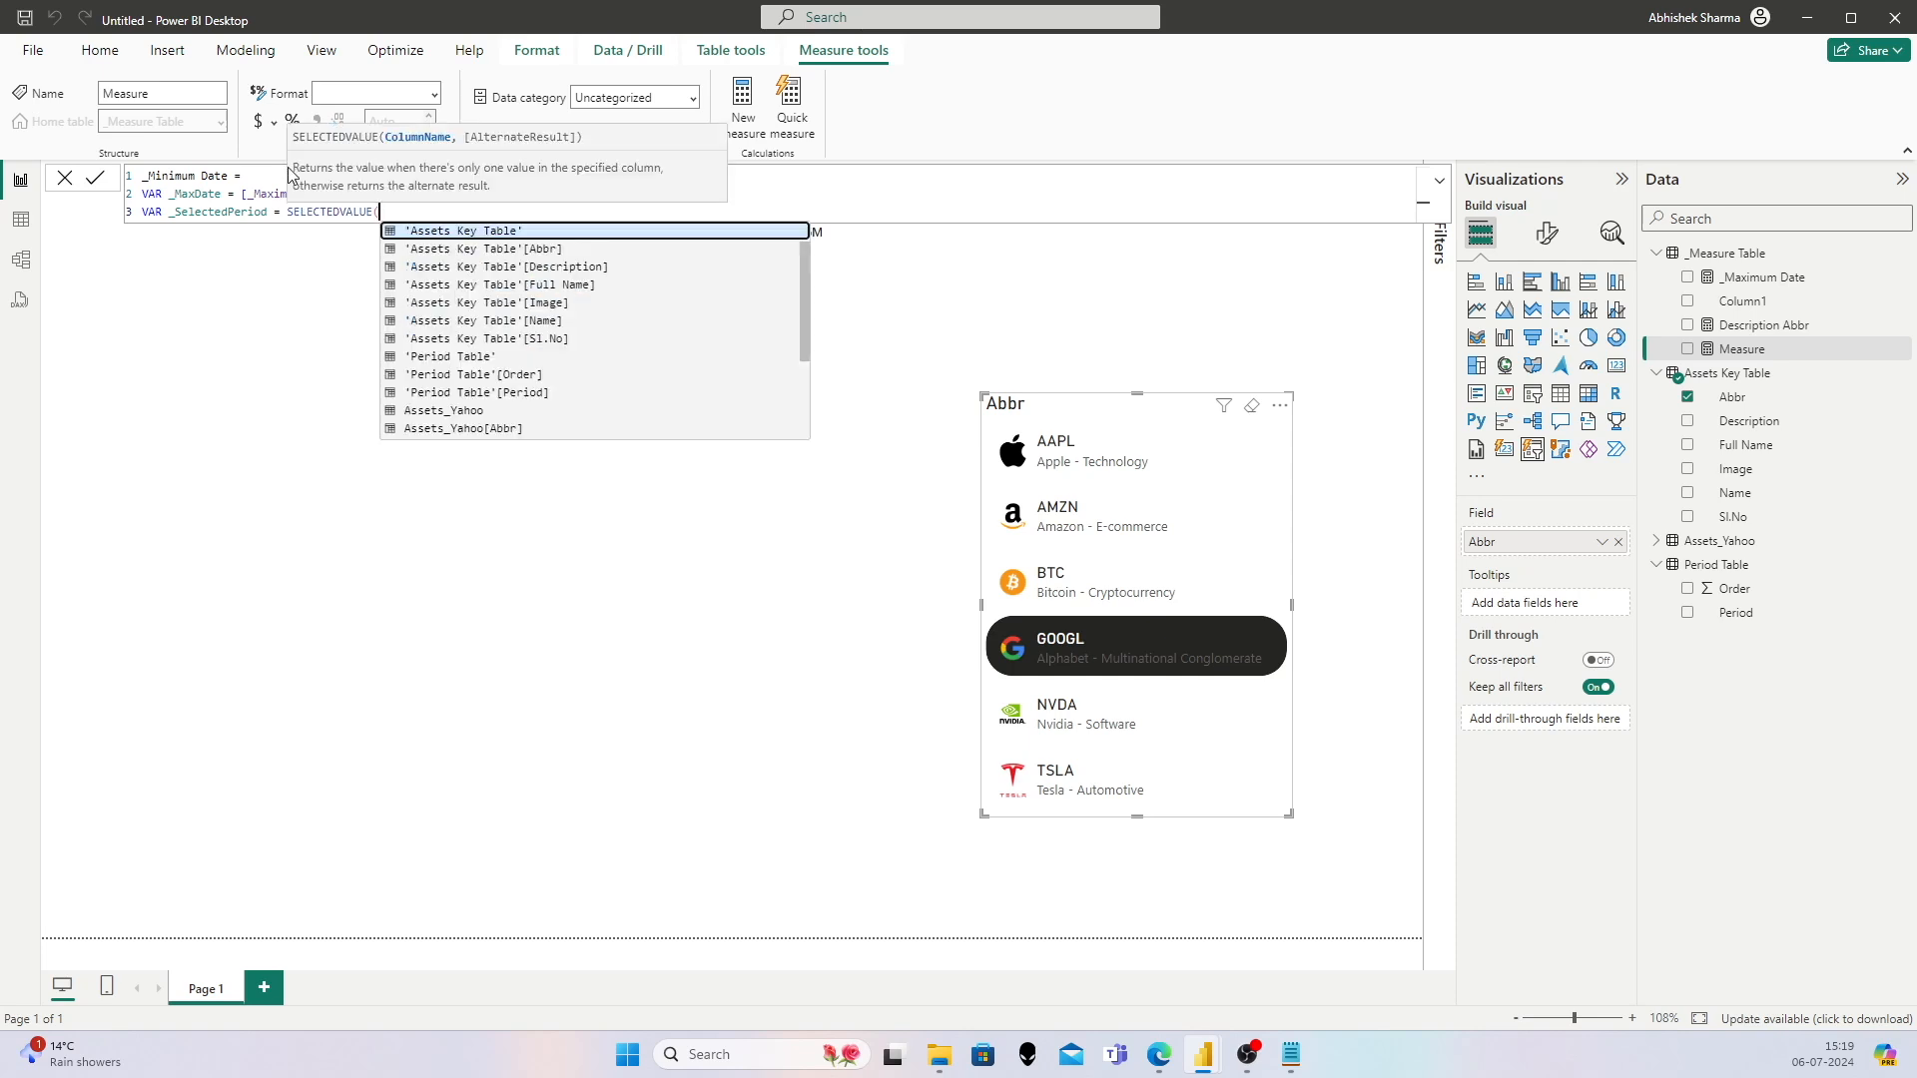
text(")
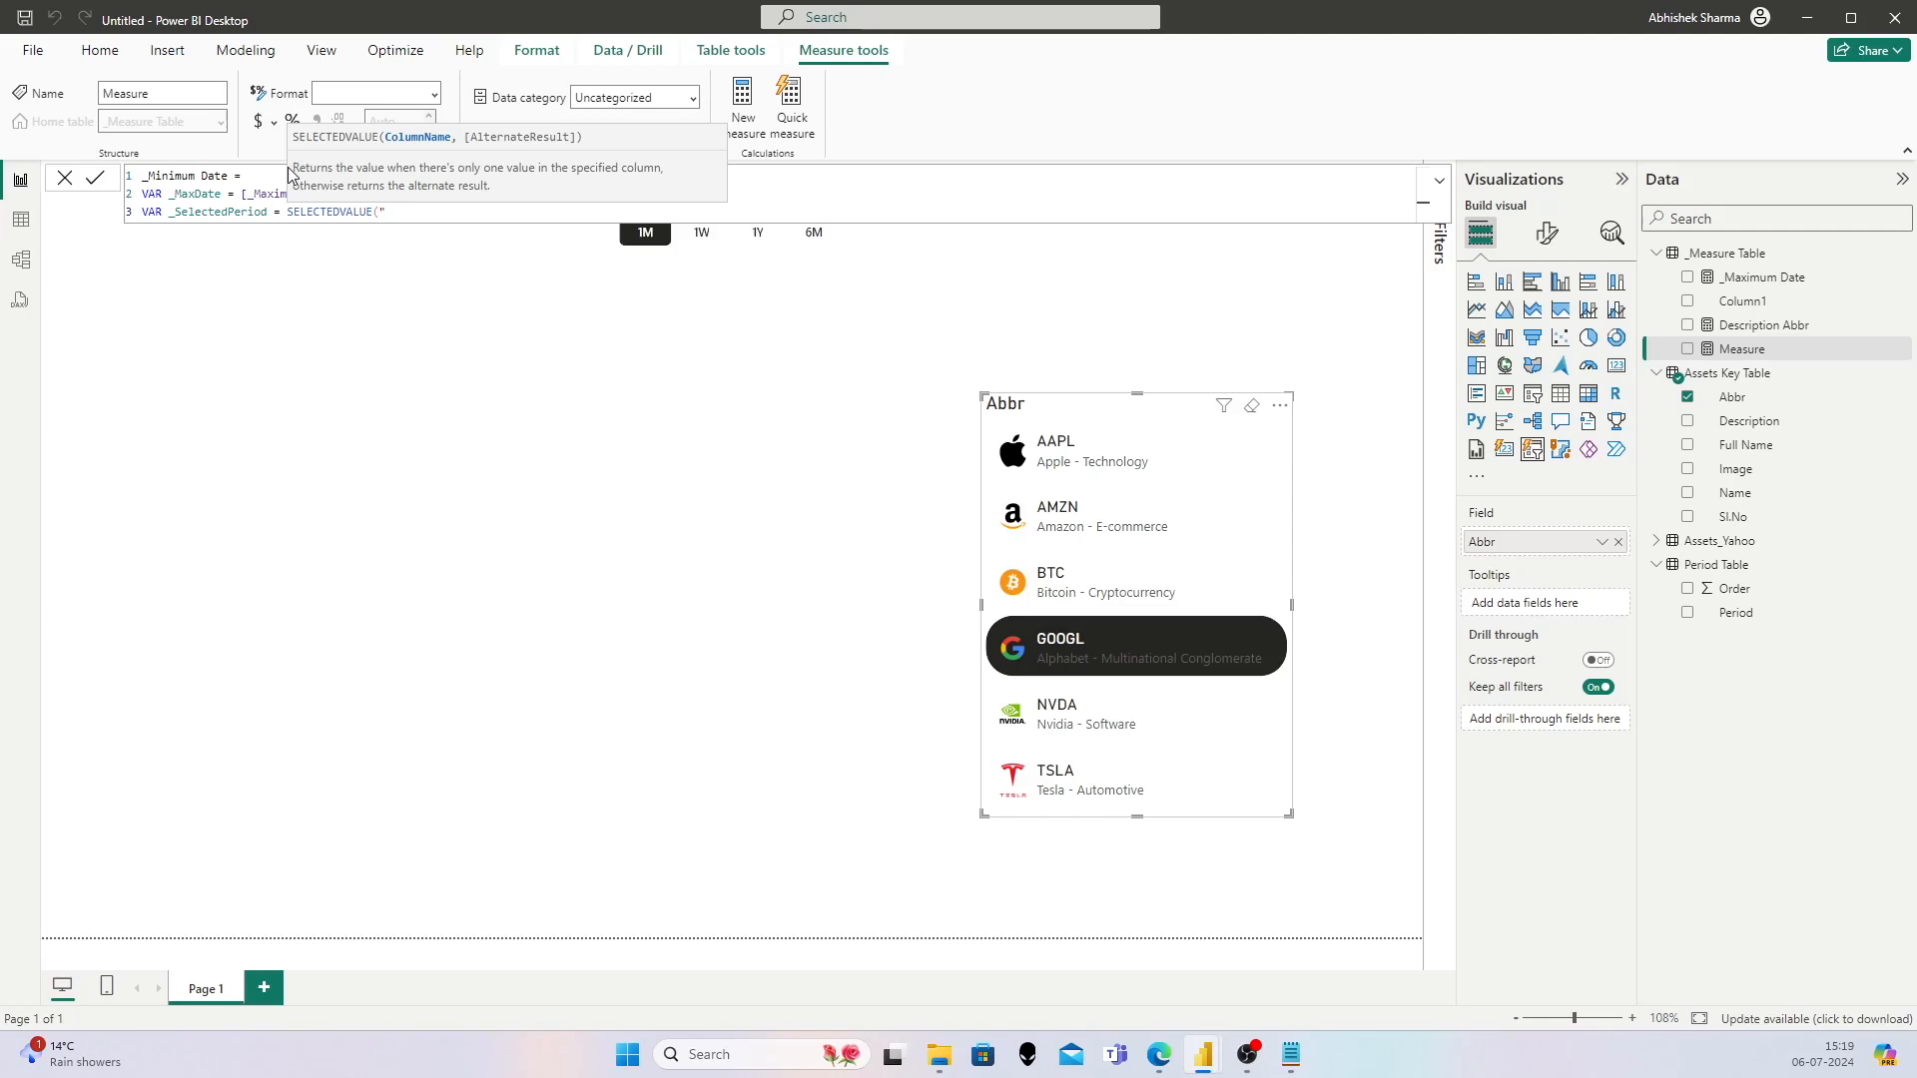
key(BackSpace)
text('perio)
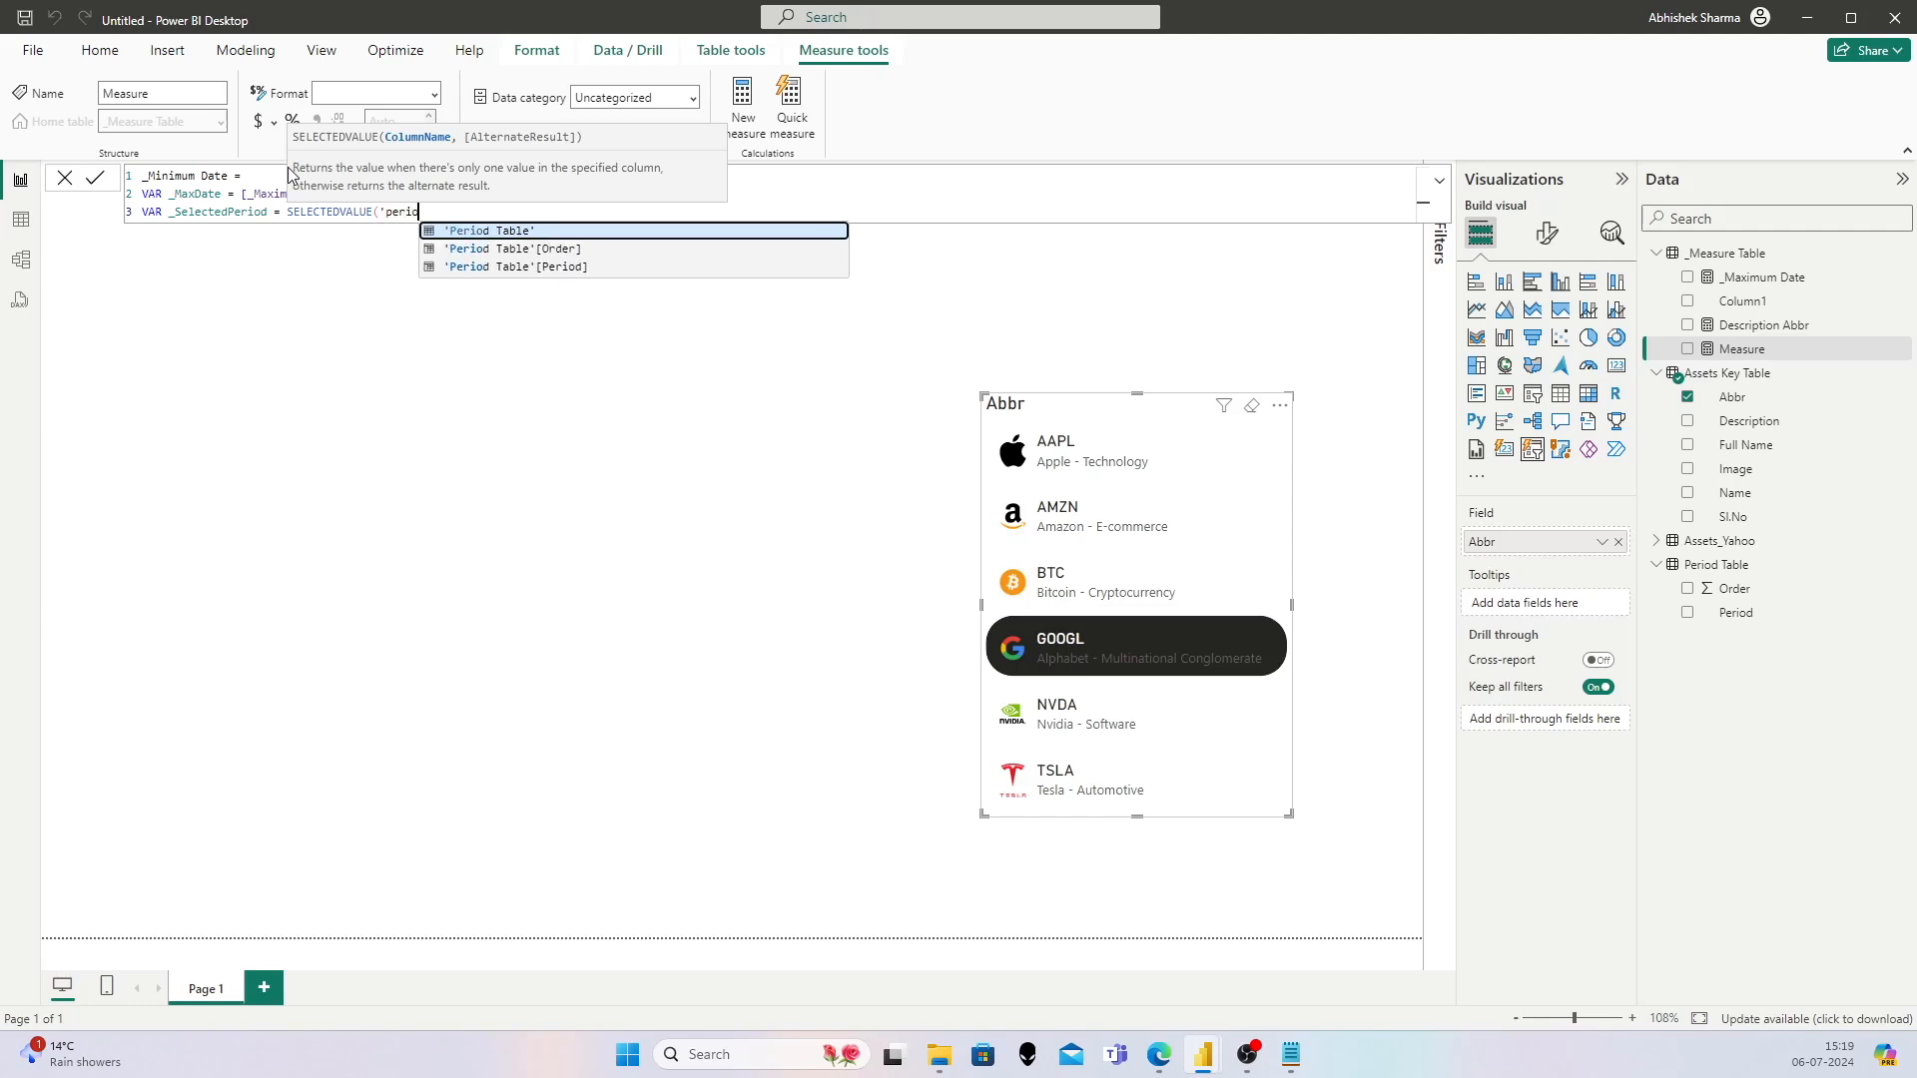
text(d)
key(Down)
key(Down)
key(Tab)
text())
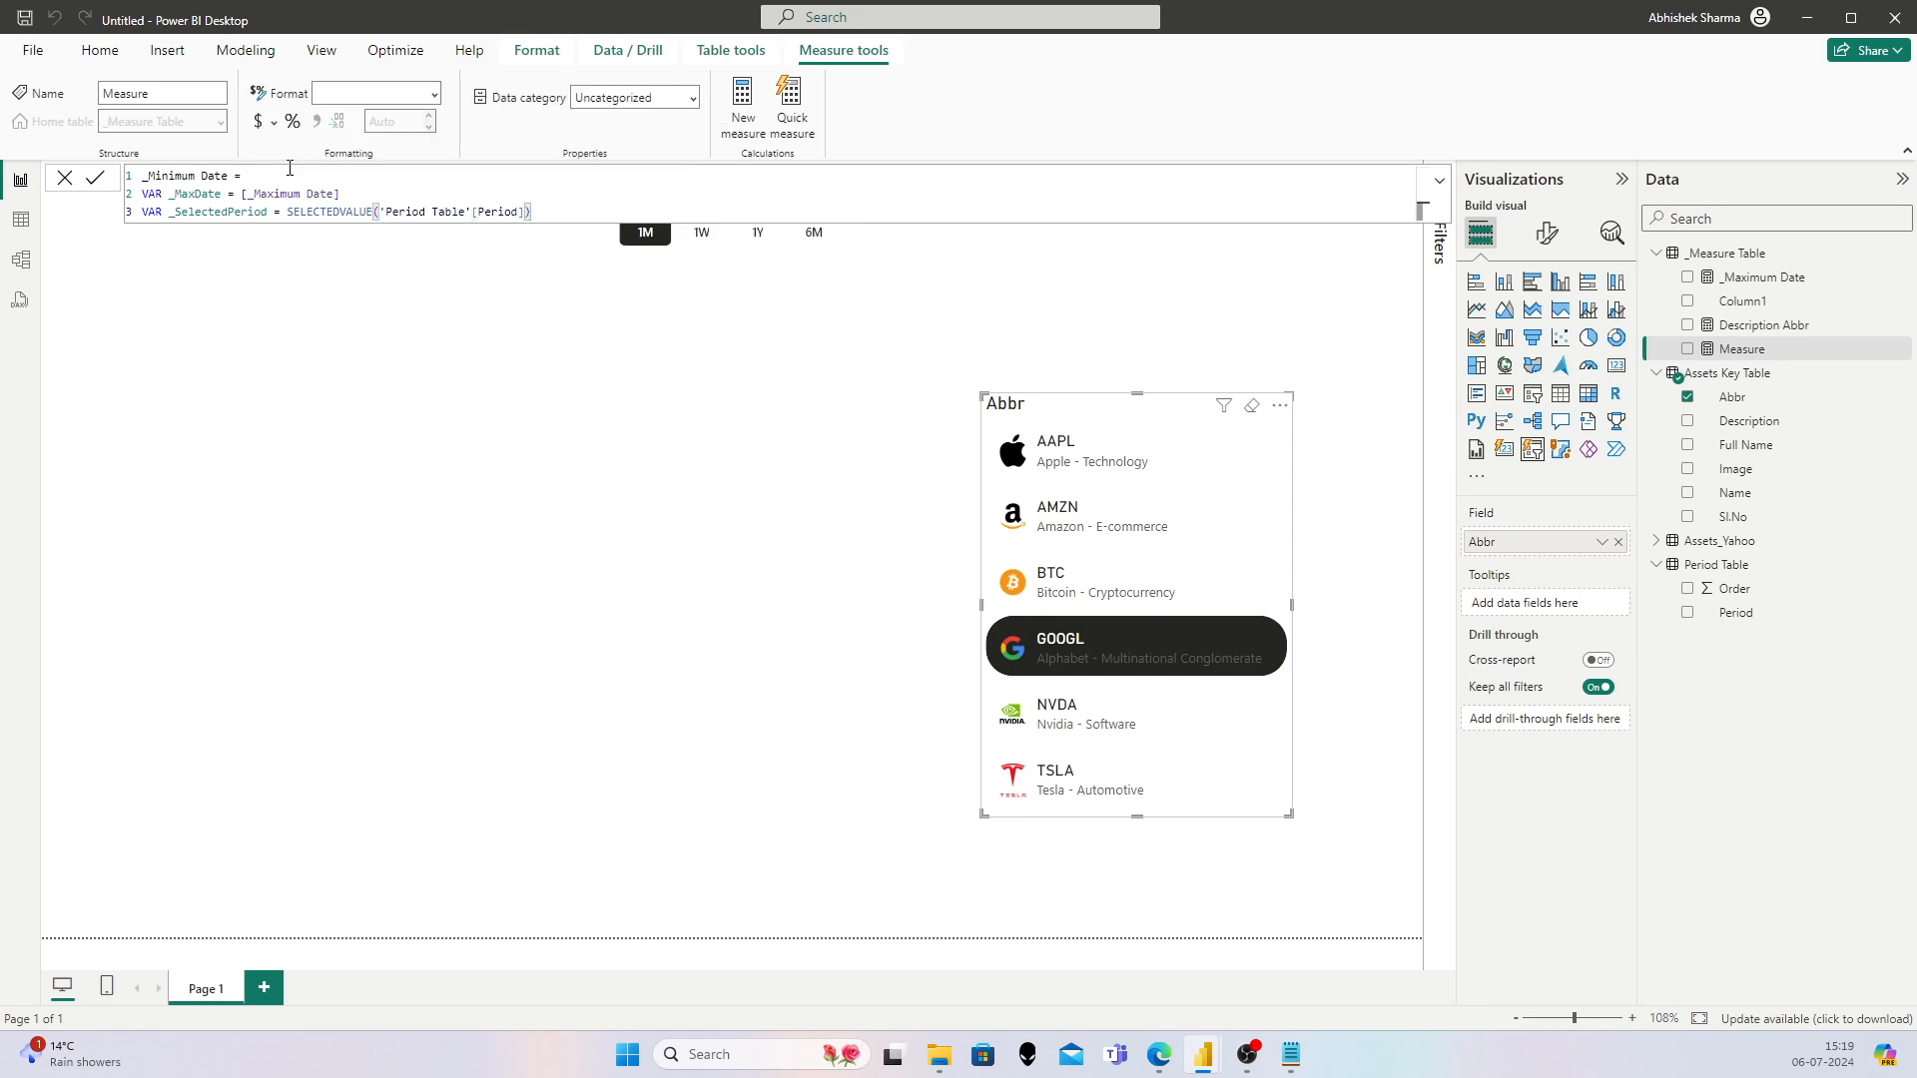
Step: After a blank line, declare the variable _MinimumDate and open its expression with SWITCH( and TRUE(), on separate lines
key(shift+Return)
key(shift+Return)
text(VAR )
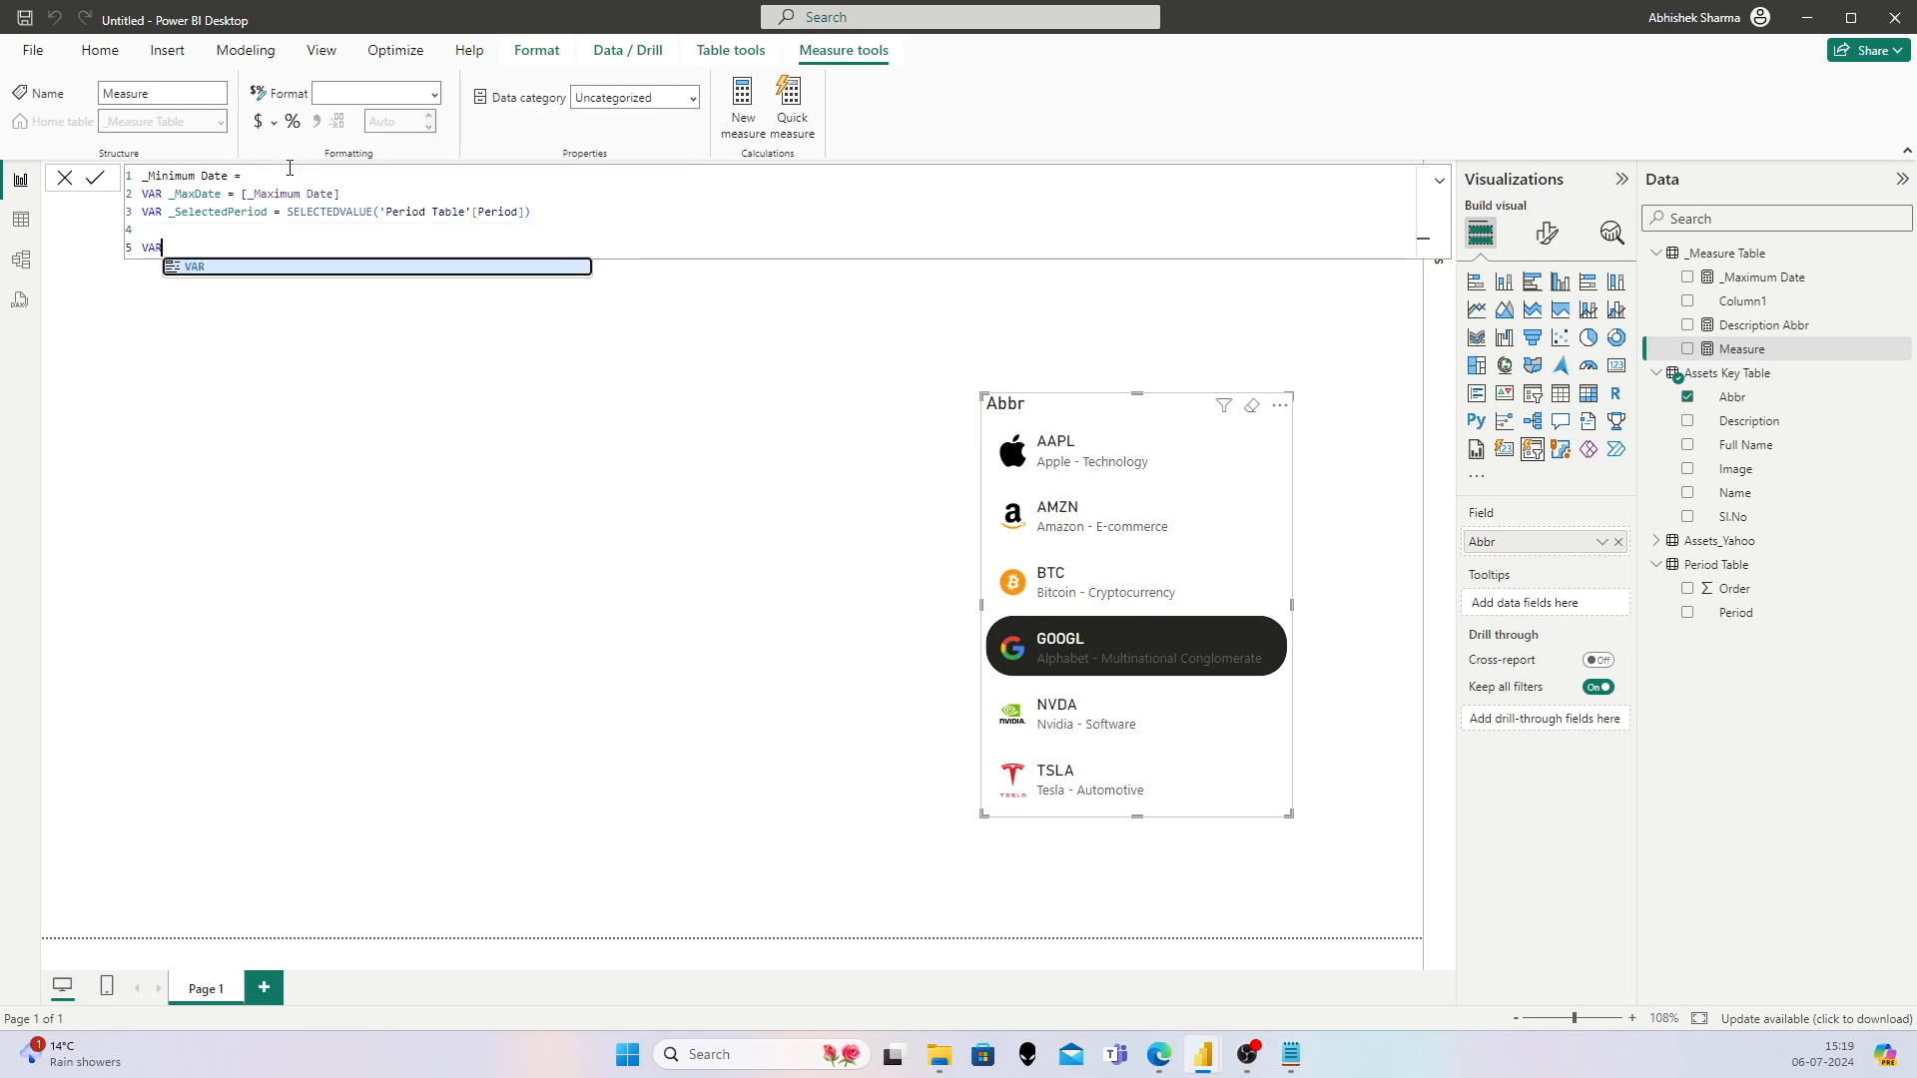
text(_MinimumDate =)
key(shift+Return)
text(Swi)
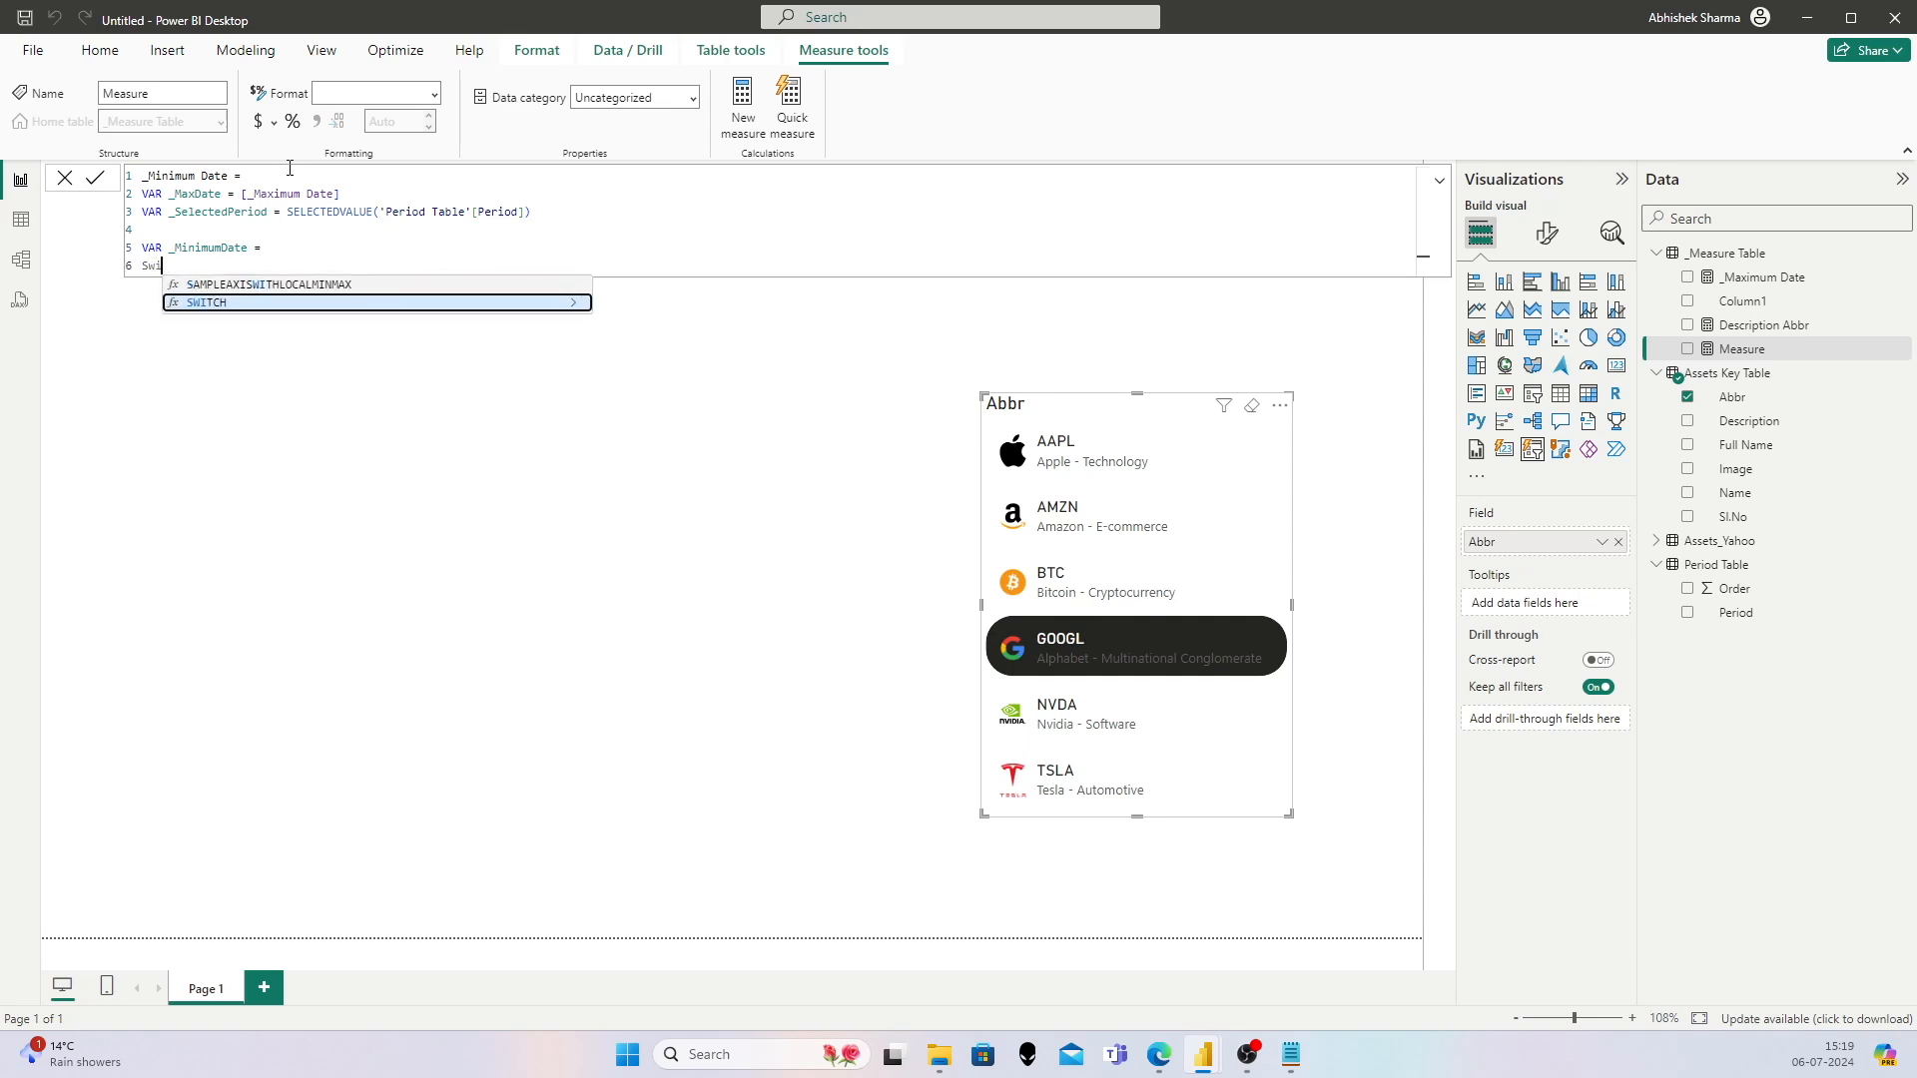
key(Tab)
key(shift+Return)
text(Tru)
key(Tab)
text(),)
key(shift+Return)
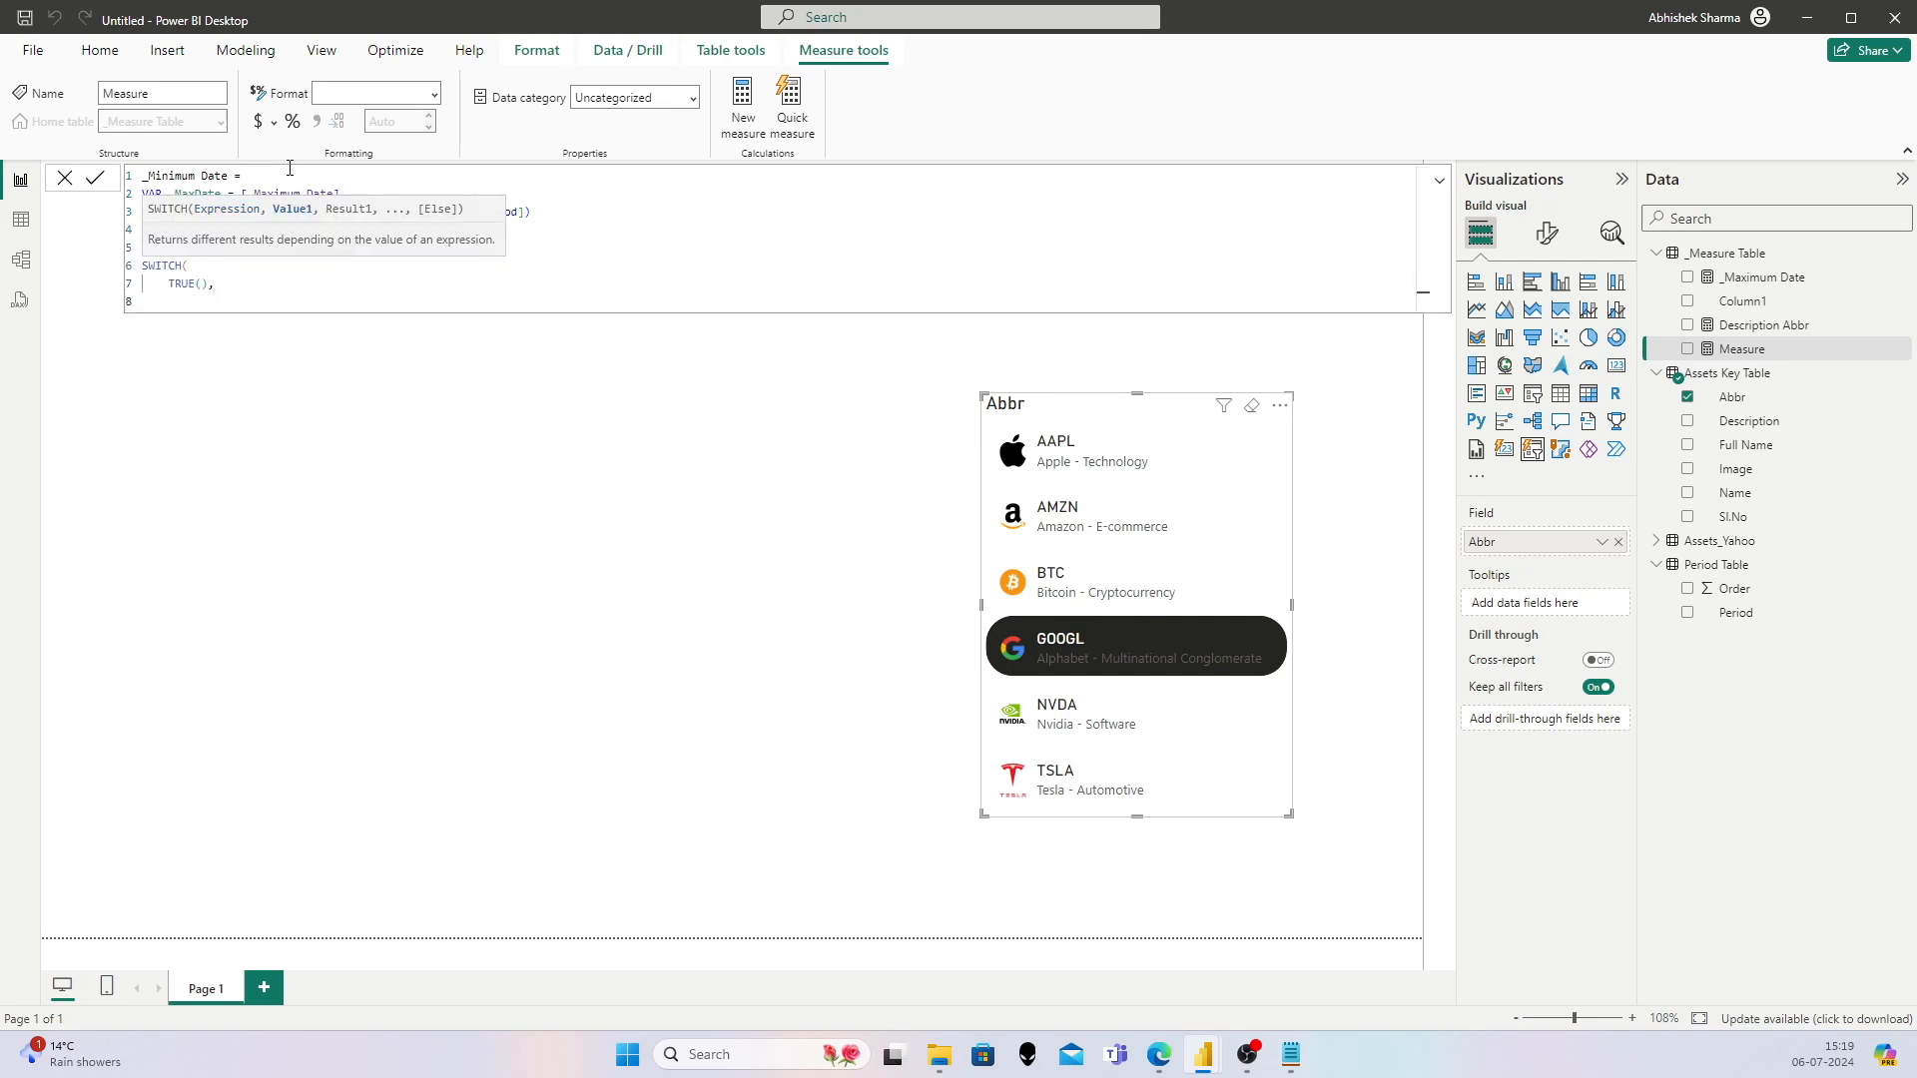
Step: Add the SWITCH case _SelectedPeriod = "1W" with the result _MaxDate-7
text(_Selected)
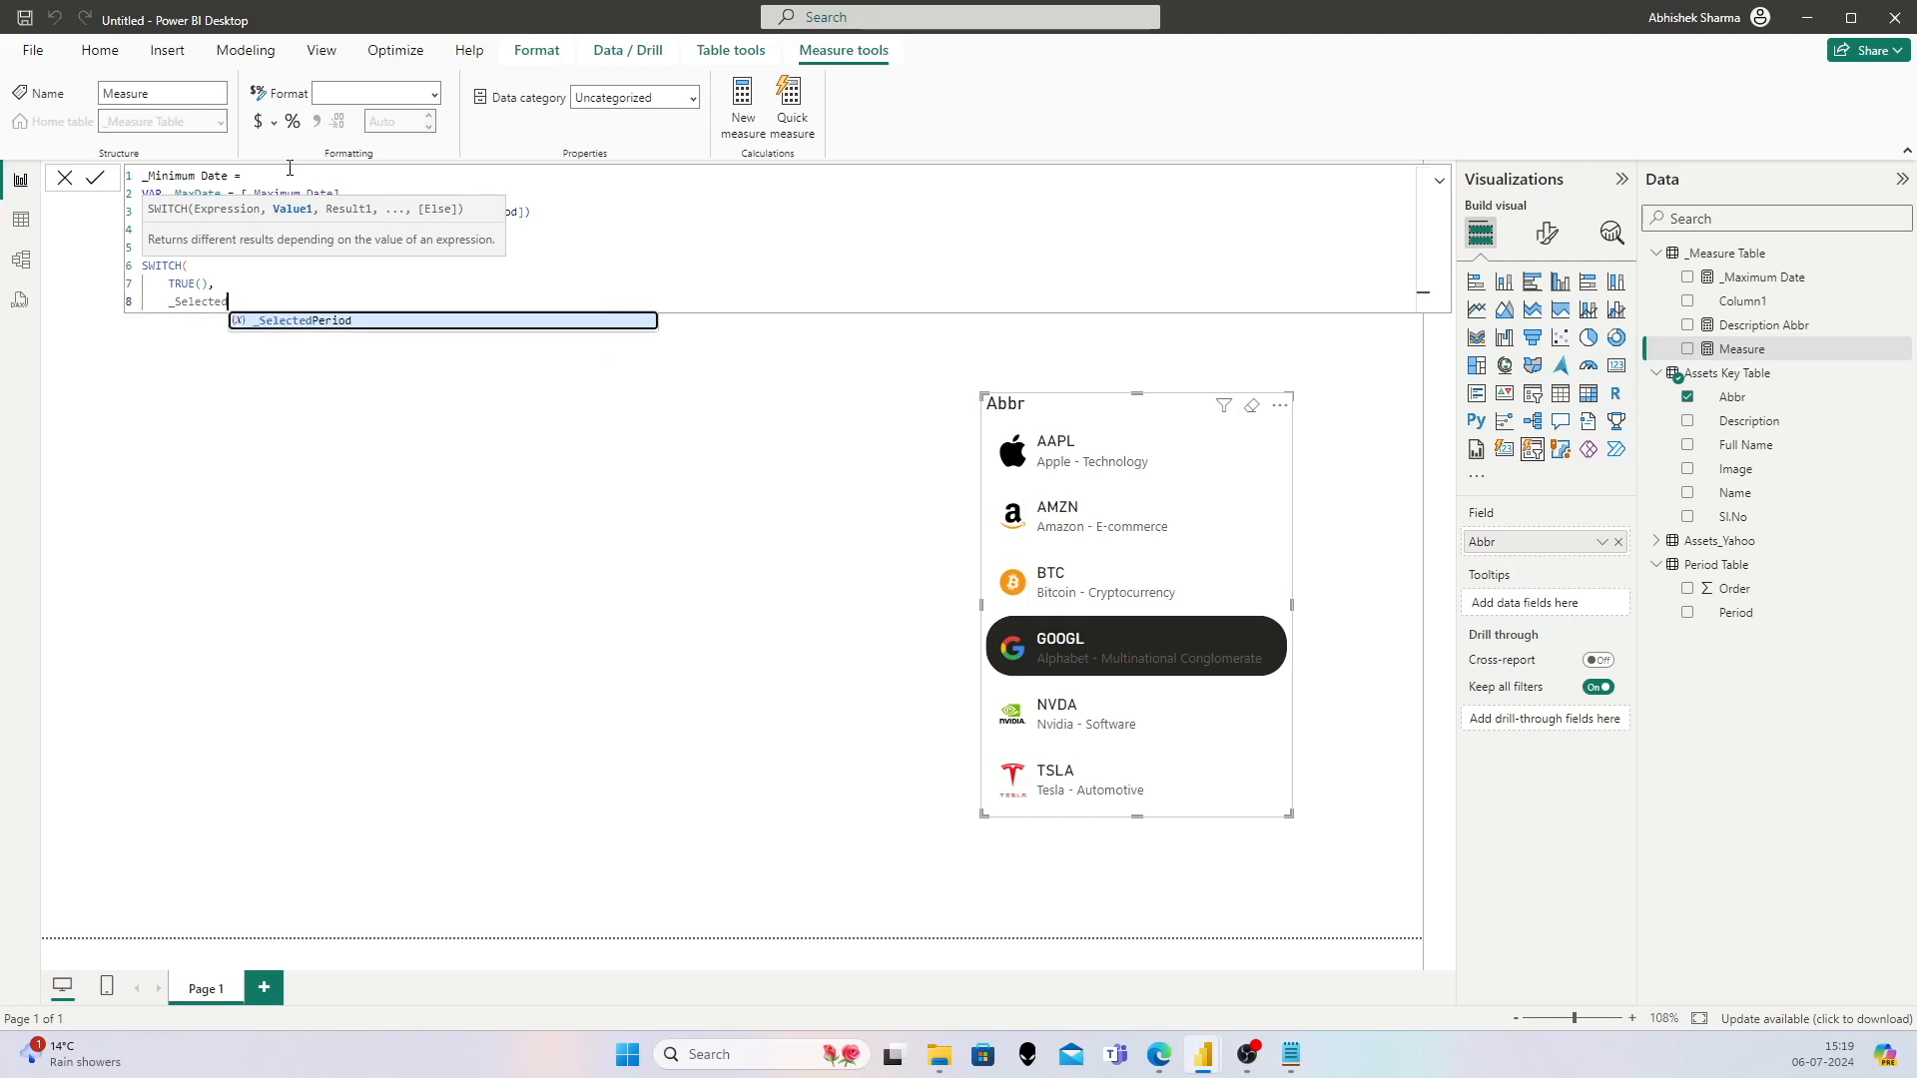
key(Tab)
text(= "1W", )
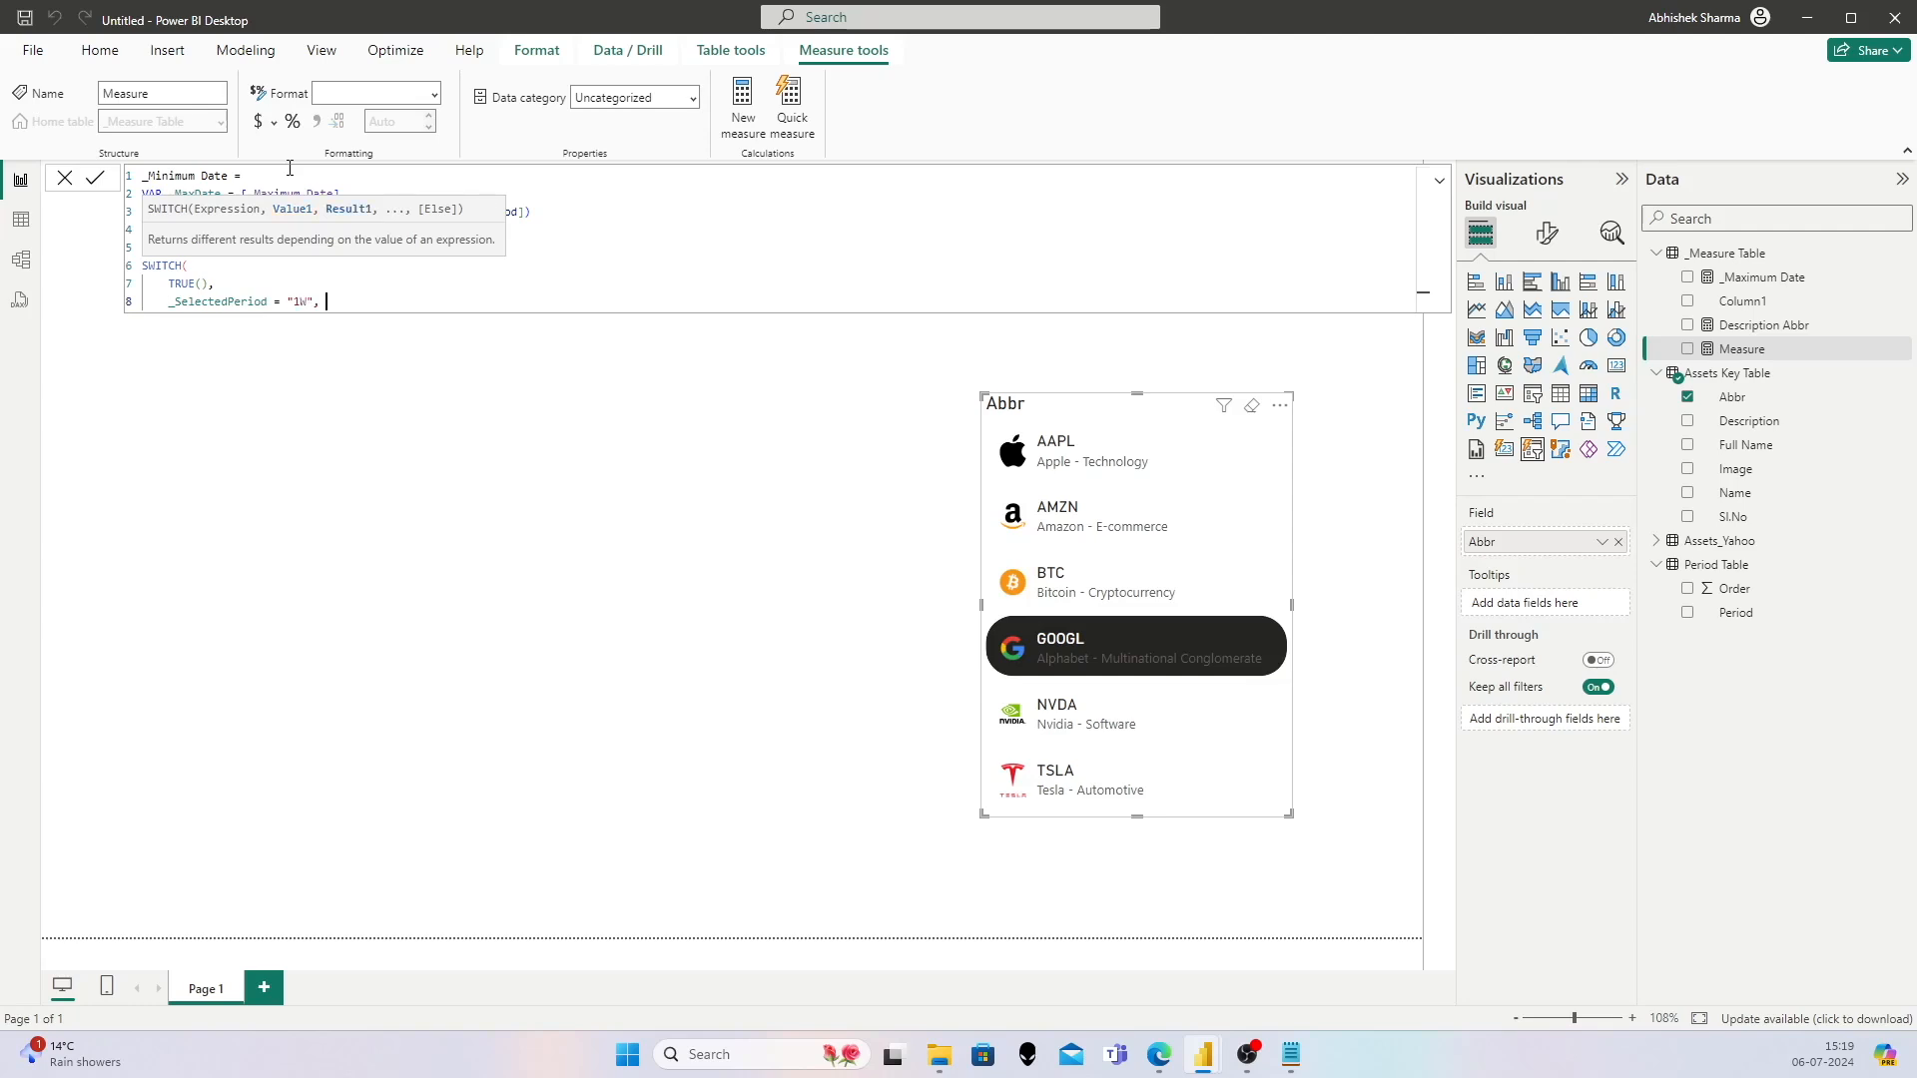
text(_Max)
key(Tab)
text(-7,)
key(shift+Return)
Step: Add the SWITCH case _SelectedPeriod = "1M" with the result EDATE(_MaxDate,-1)
text(_Selected)
key(Tab)
text(= "1)
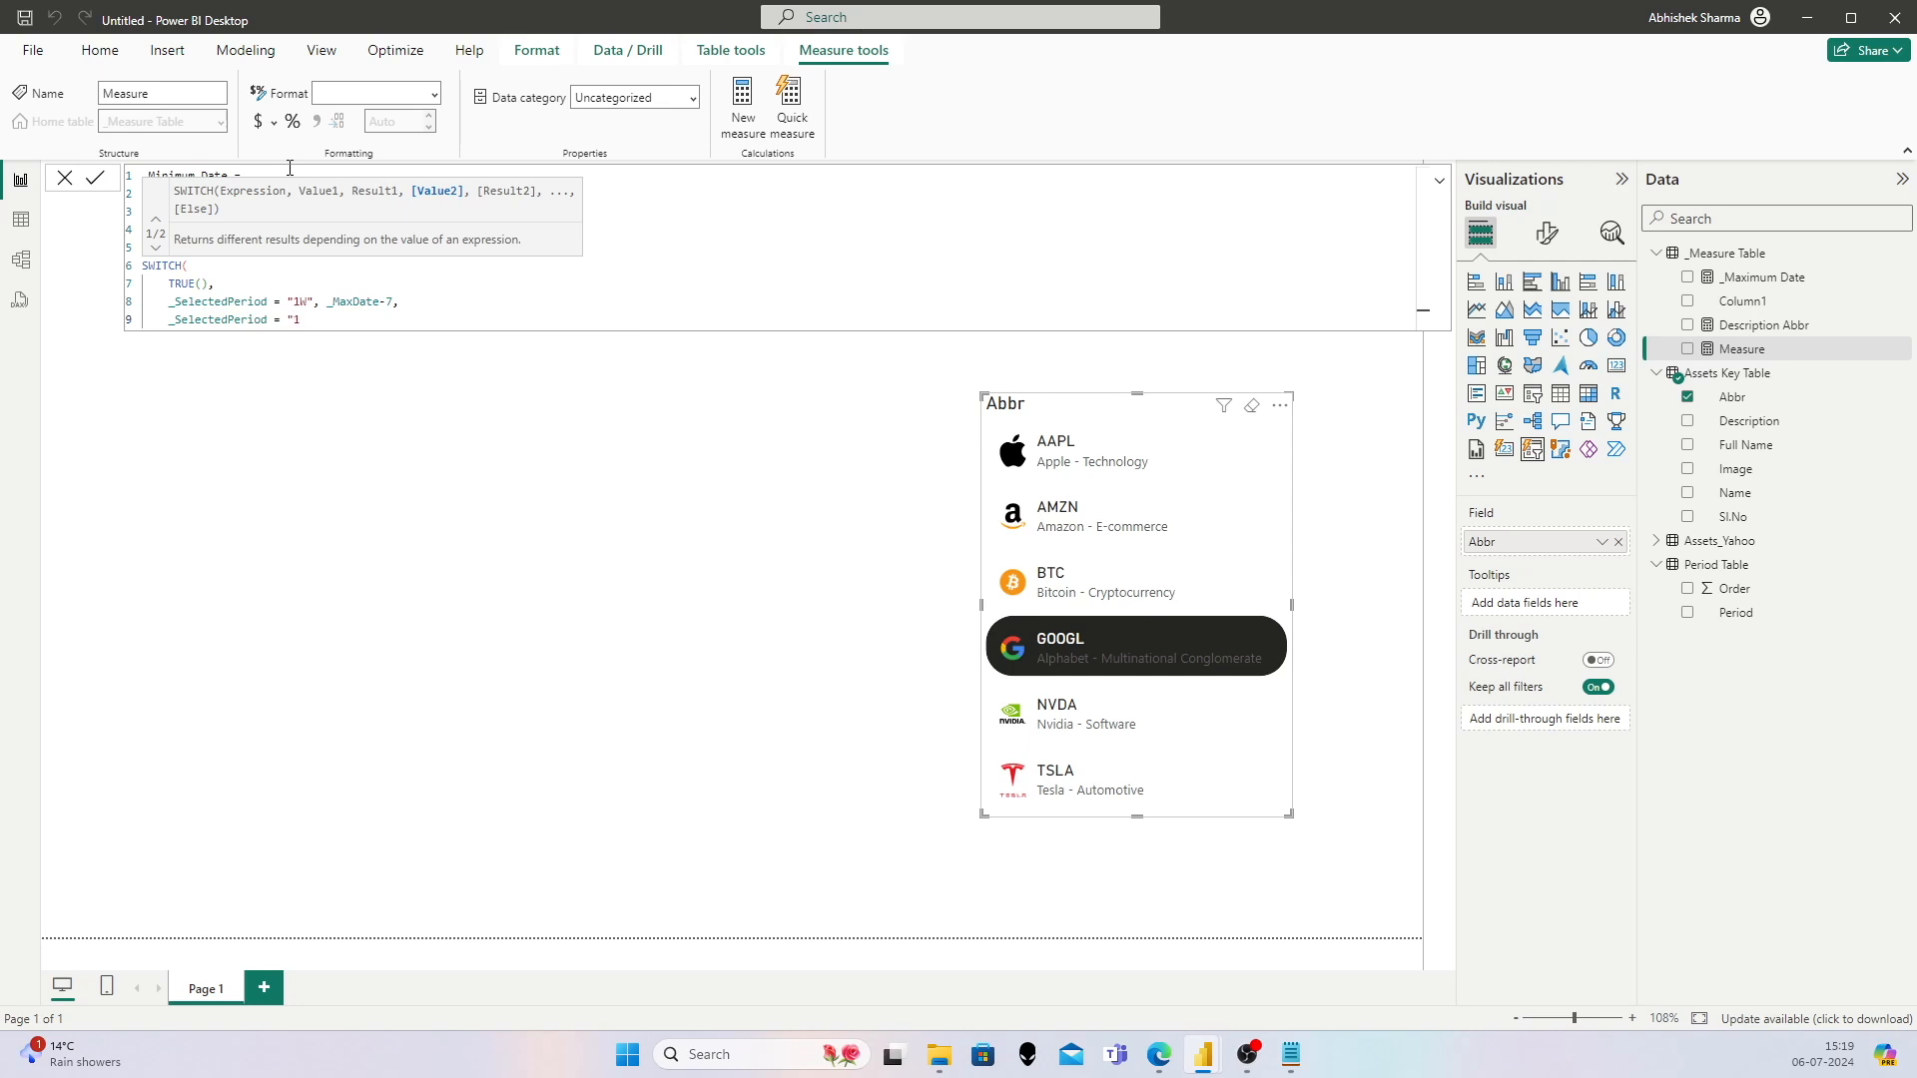
text(<")
key(BackSpace)
key(BackSpace)
text(M, _max)
key(BackSpace)
key(BackSpace)
key(BackSpace)
key(BackSpace)
text(", _MaxDate)
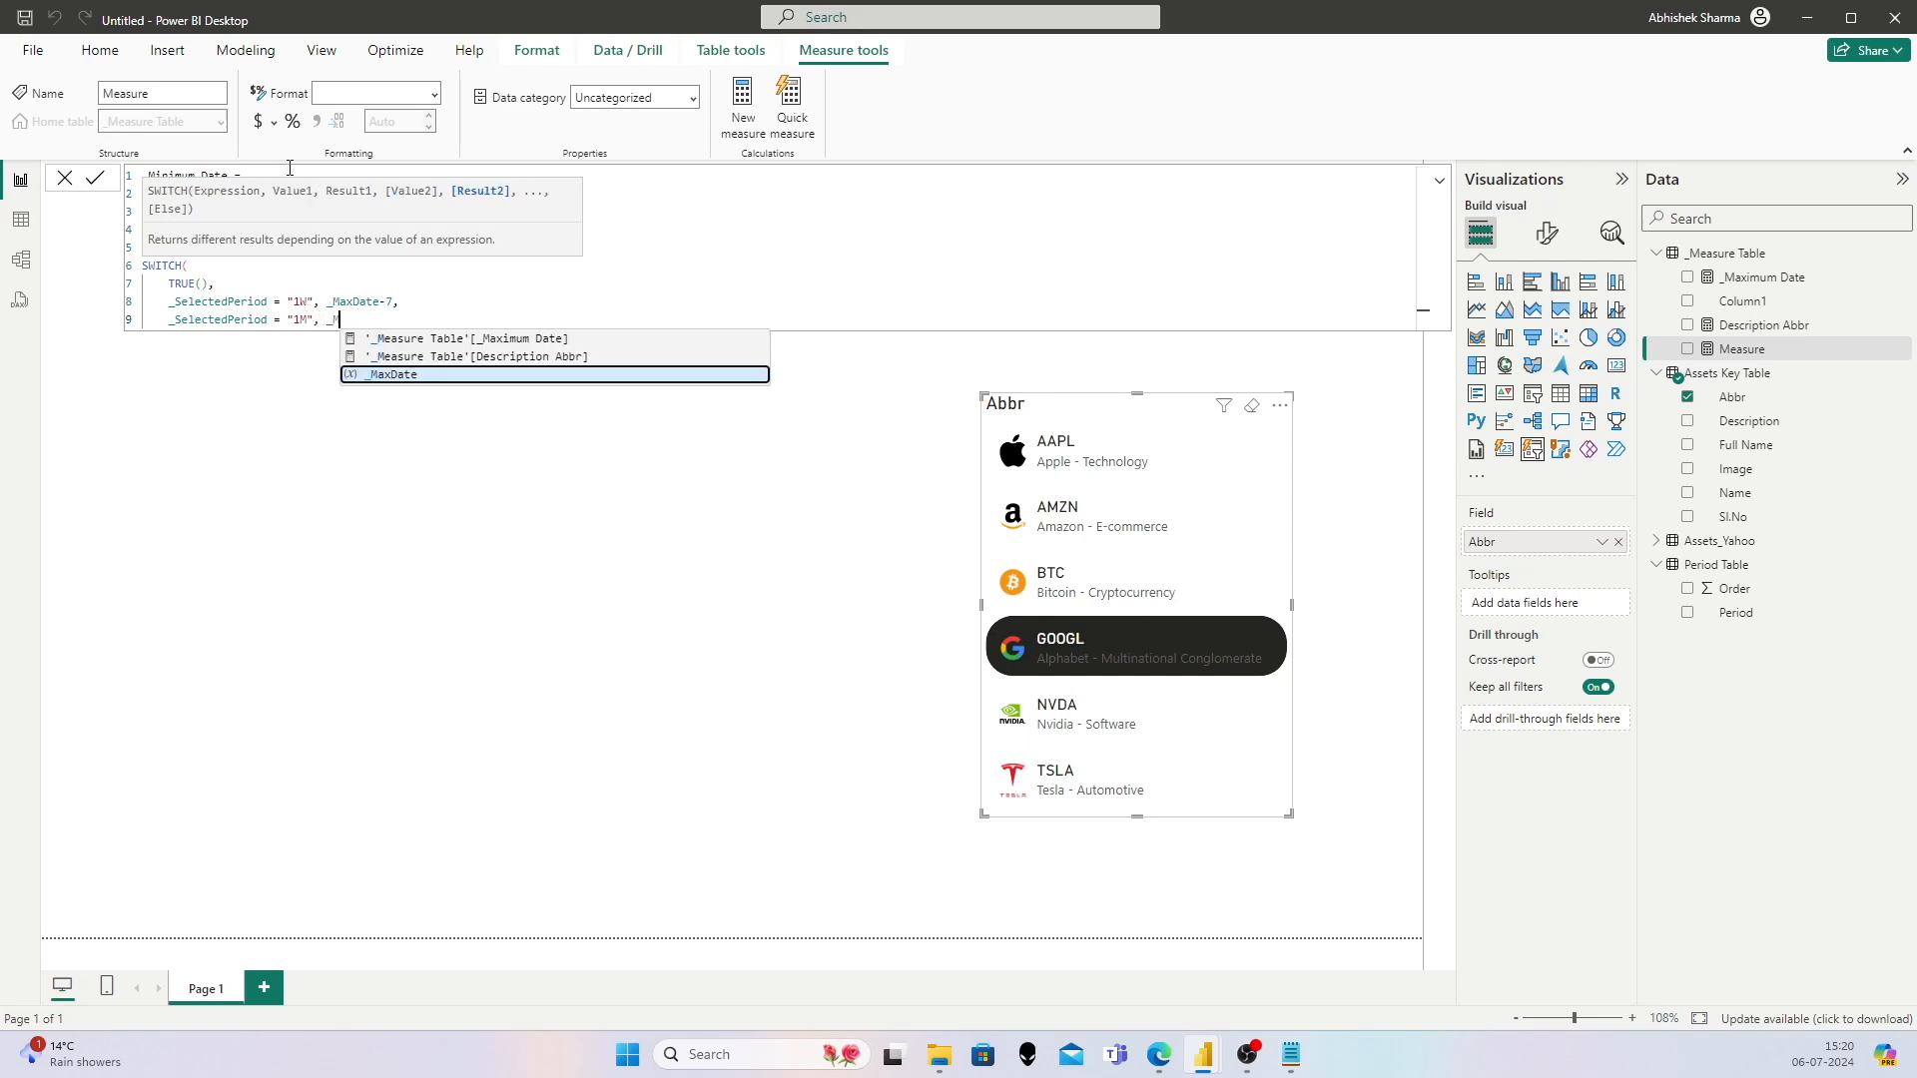
key(BackSpace)
key(BackSpace)
key(BackSpace)
key(BackSpace)
key(BackSpace)
key(BackSpace)
key(BackSpace)
key(BackSpace)
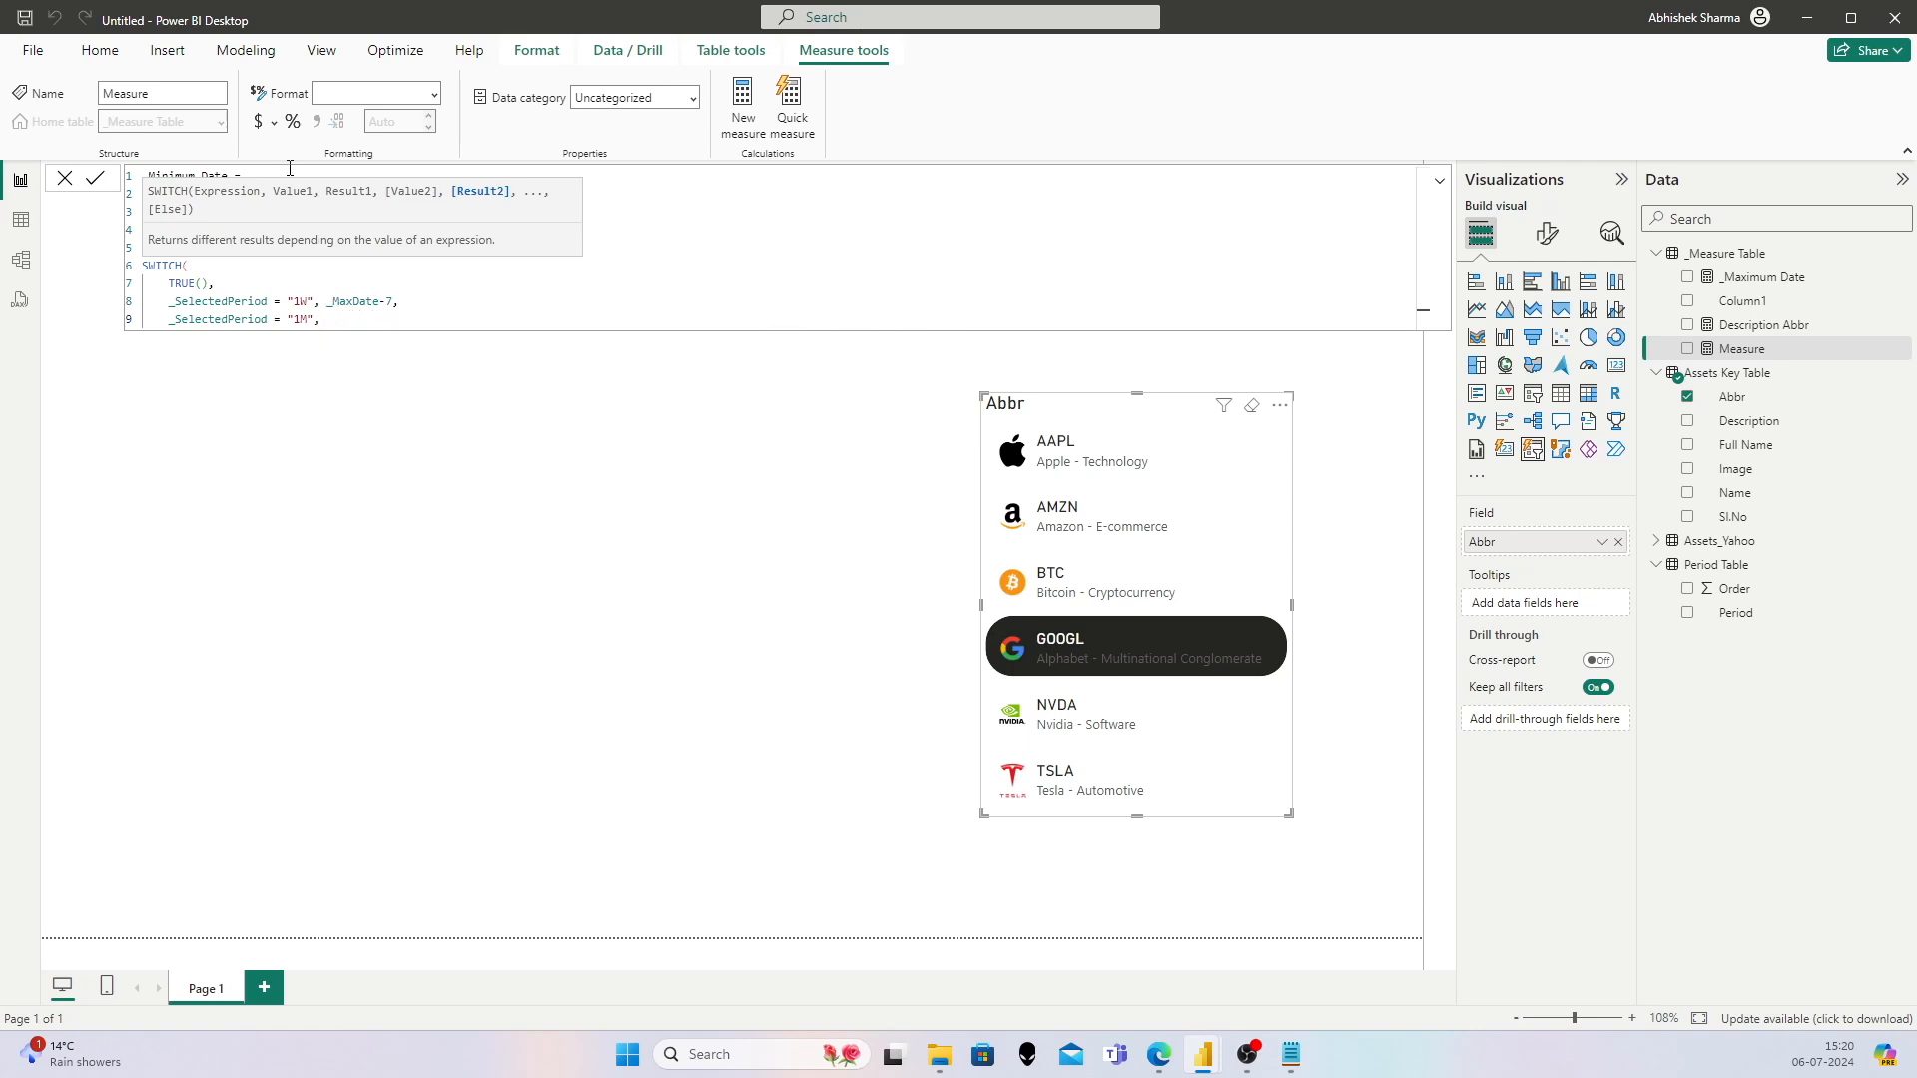
text(EDATE()
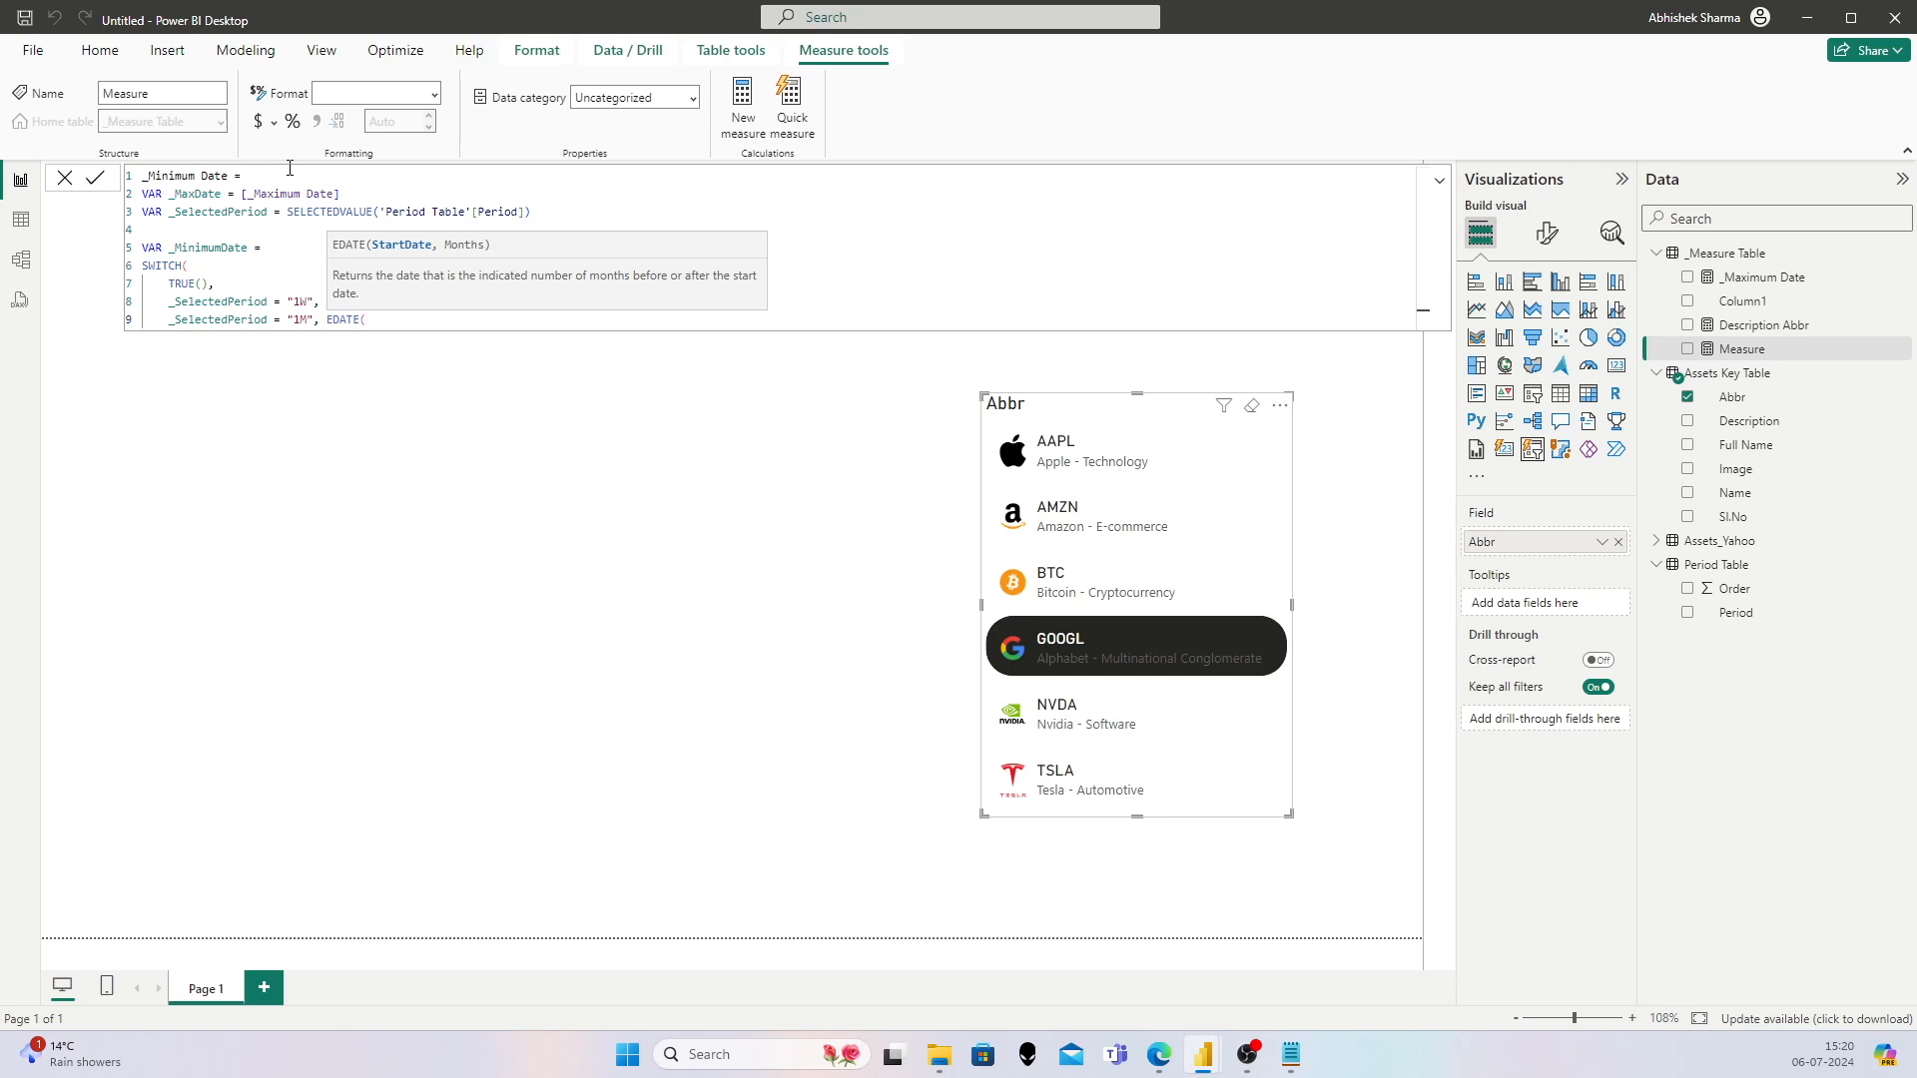
text(_MaxDate,-1),)
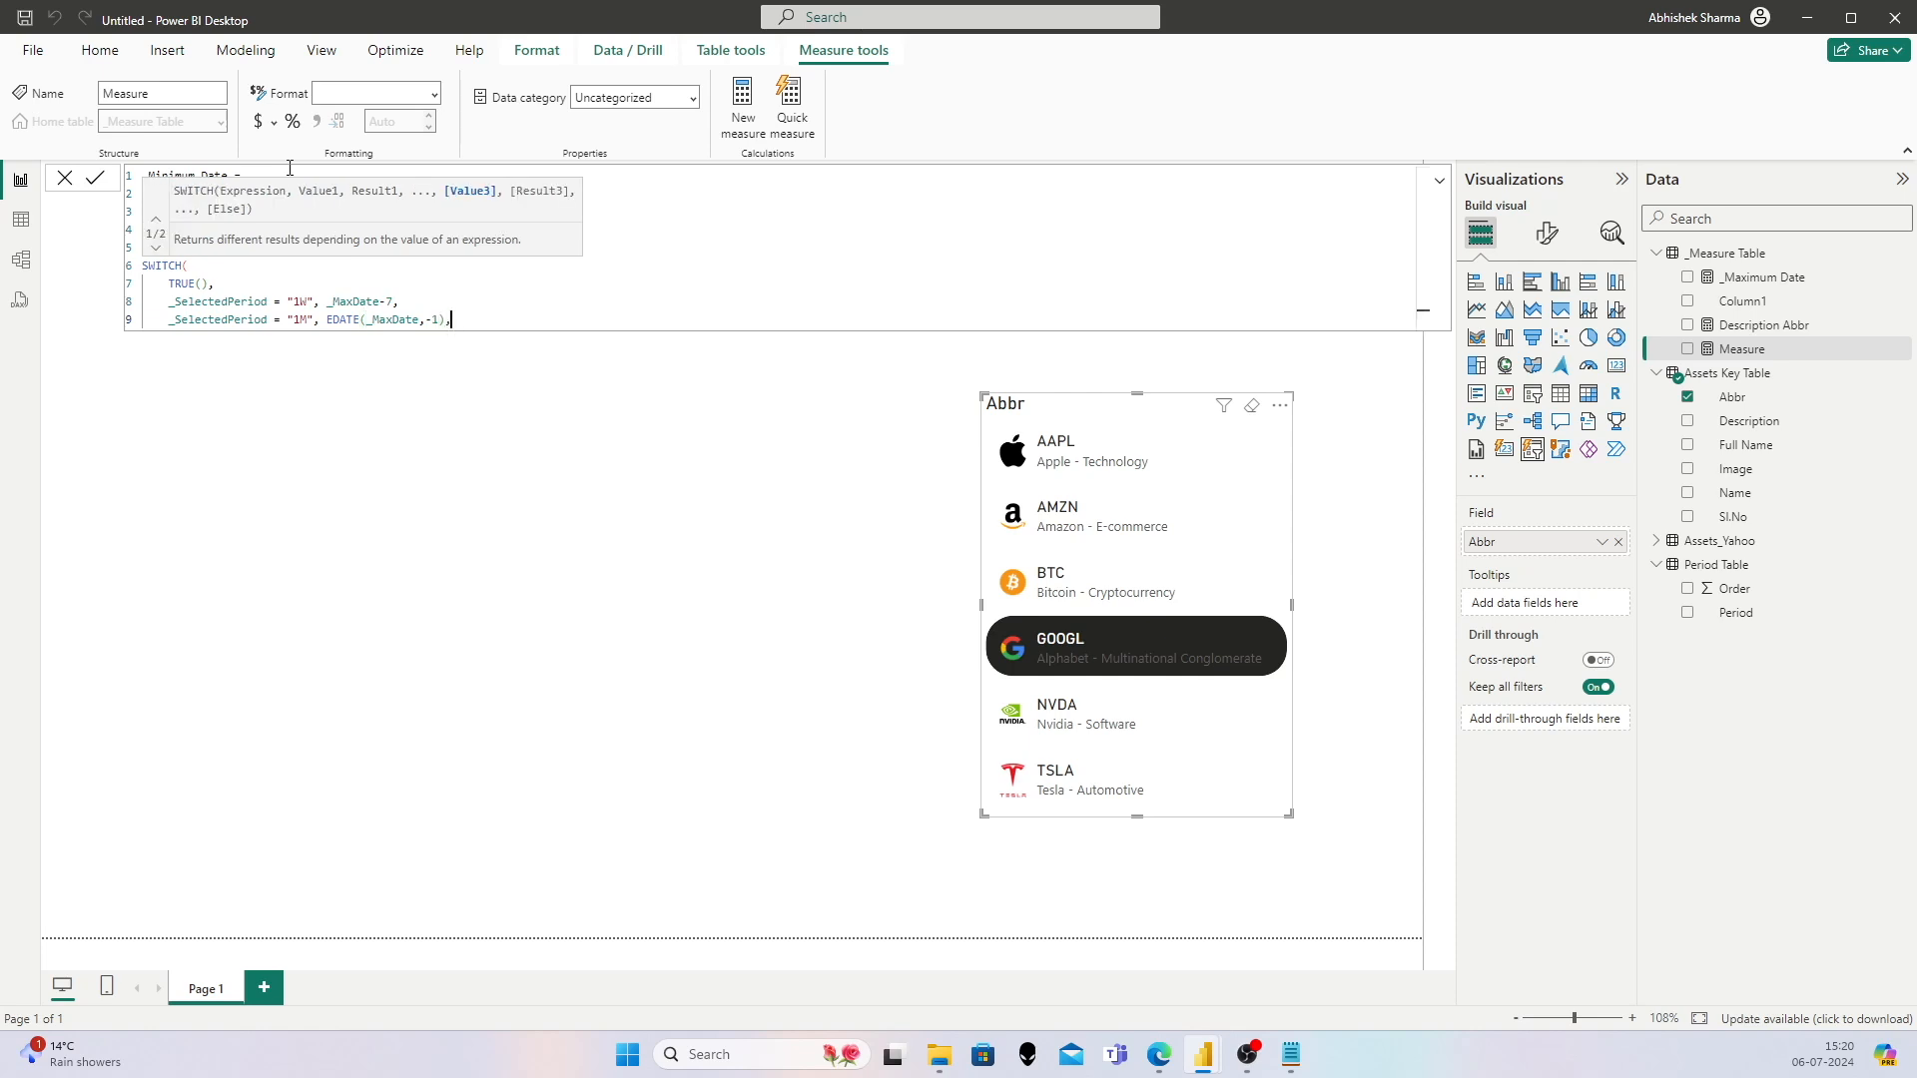
Step: Add the SWITCH case _SelectedPeriod = "6M" with the result EDATE(_MaxDate,-6)
key(Return)
text(_select)
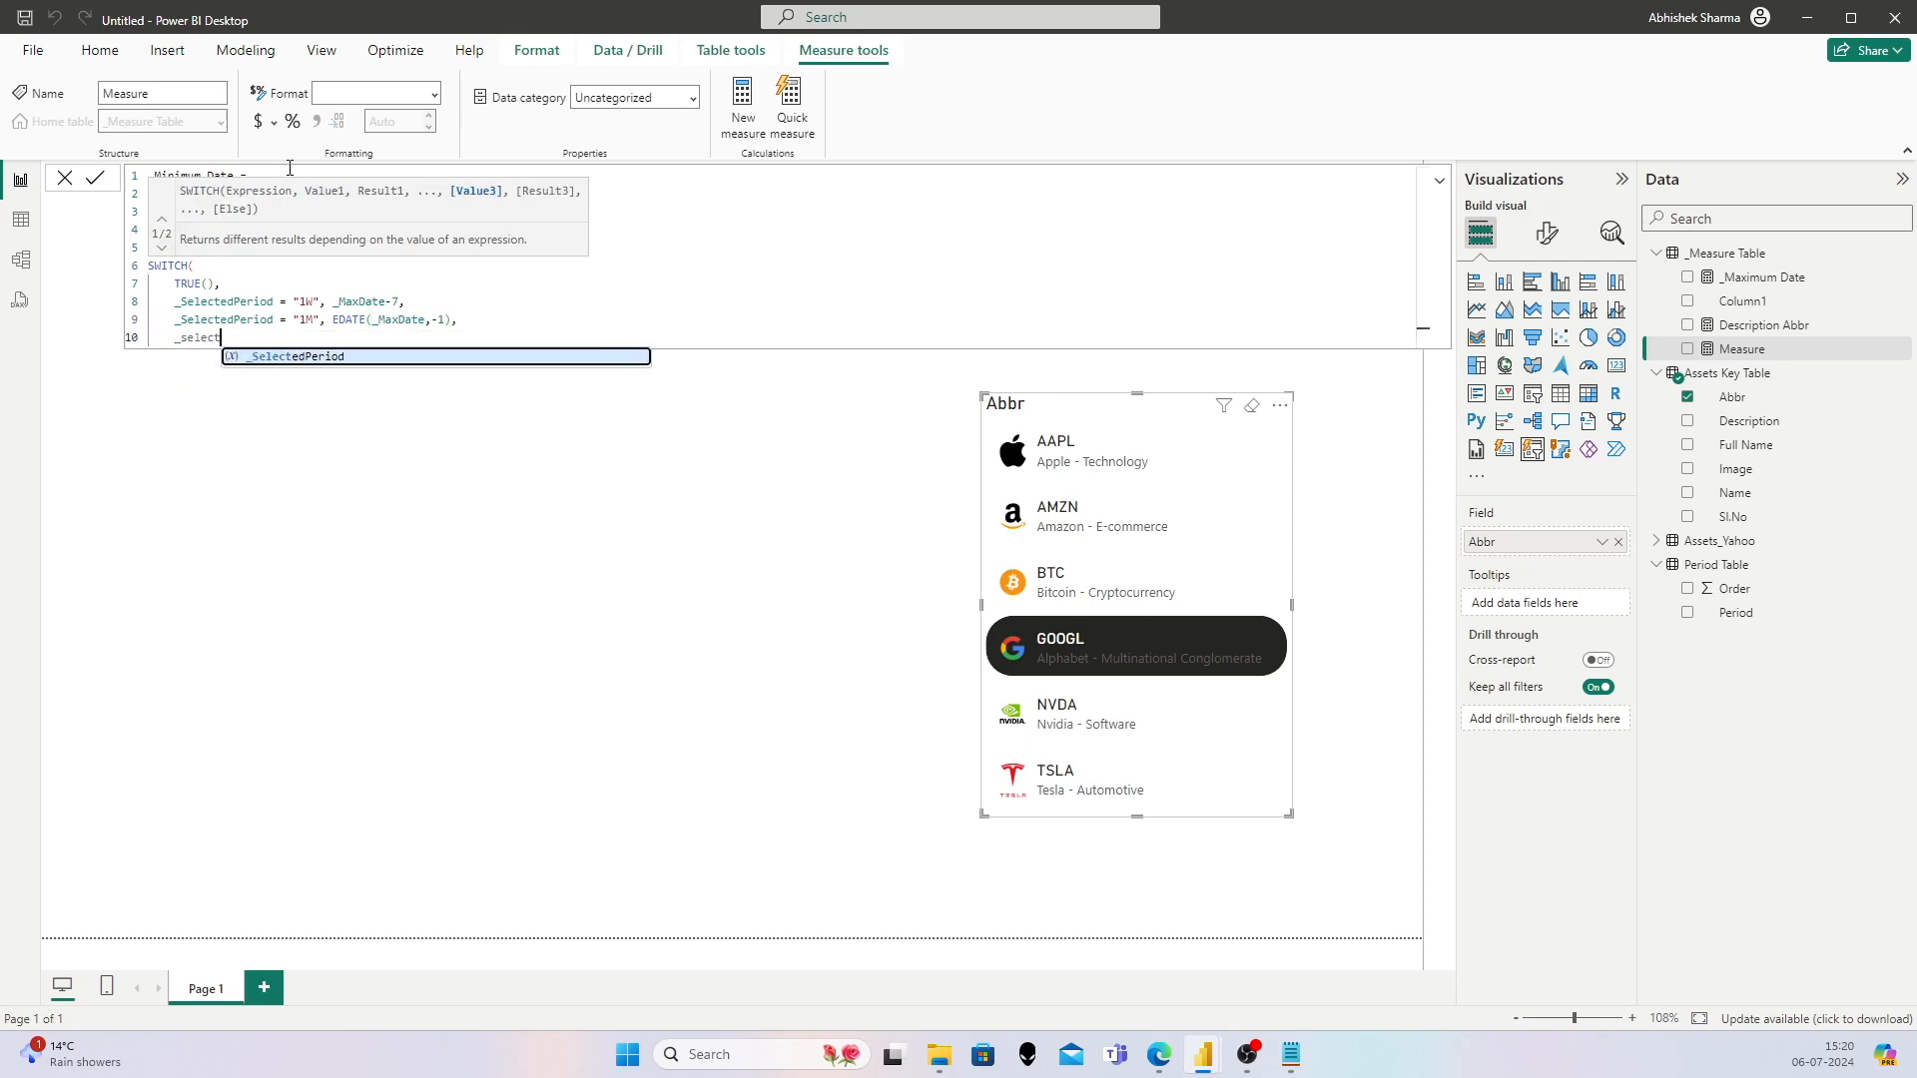
key(Tab)
text(= "1)
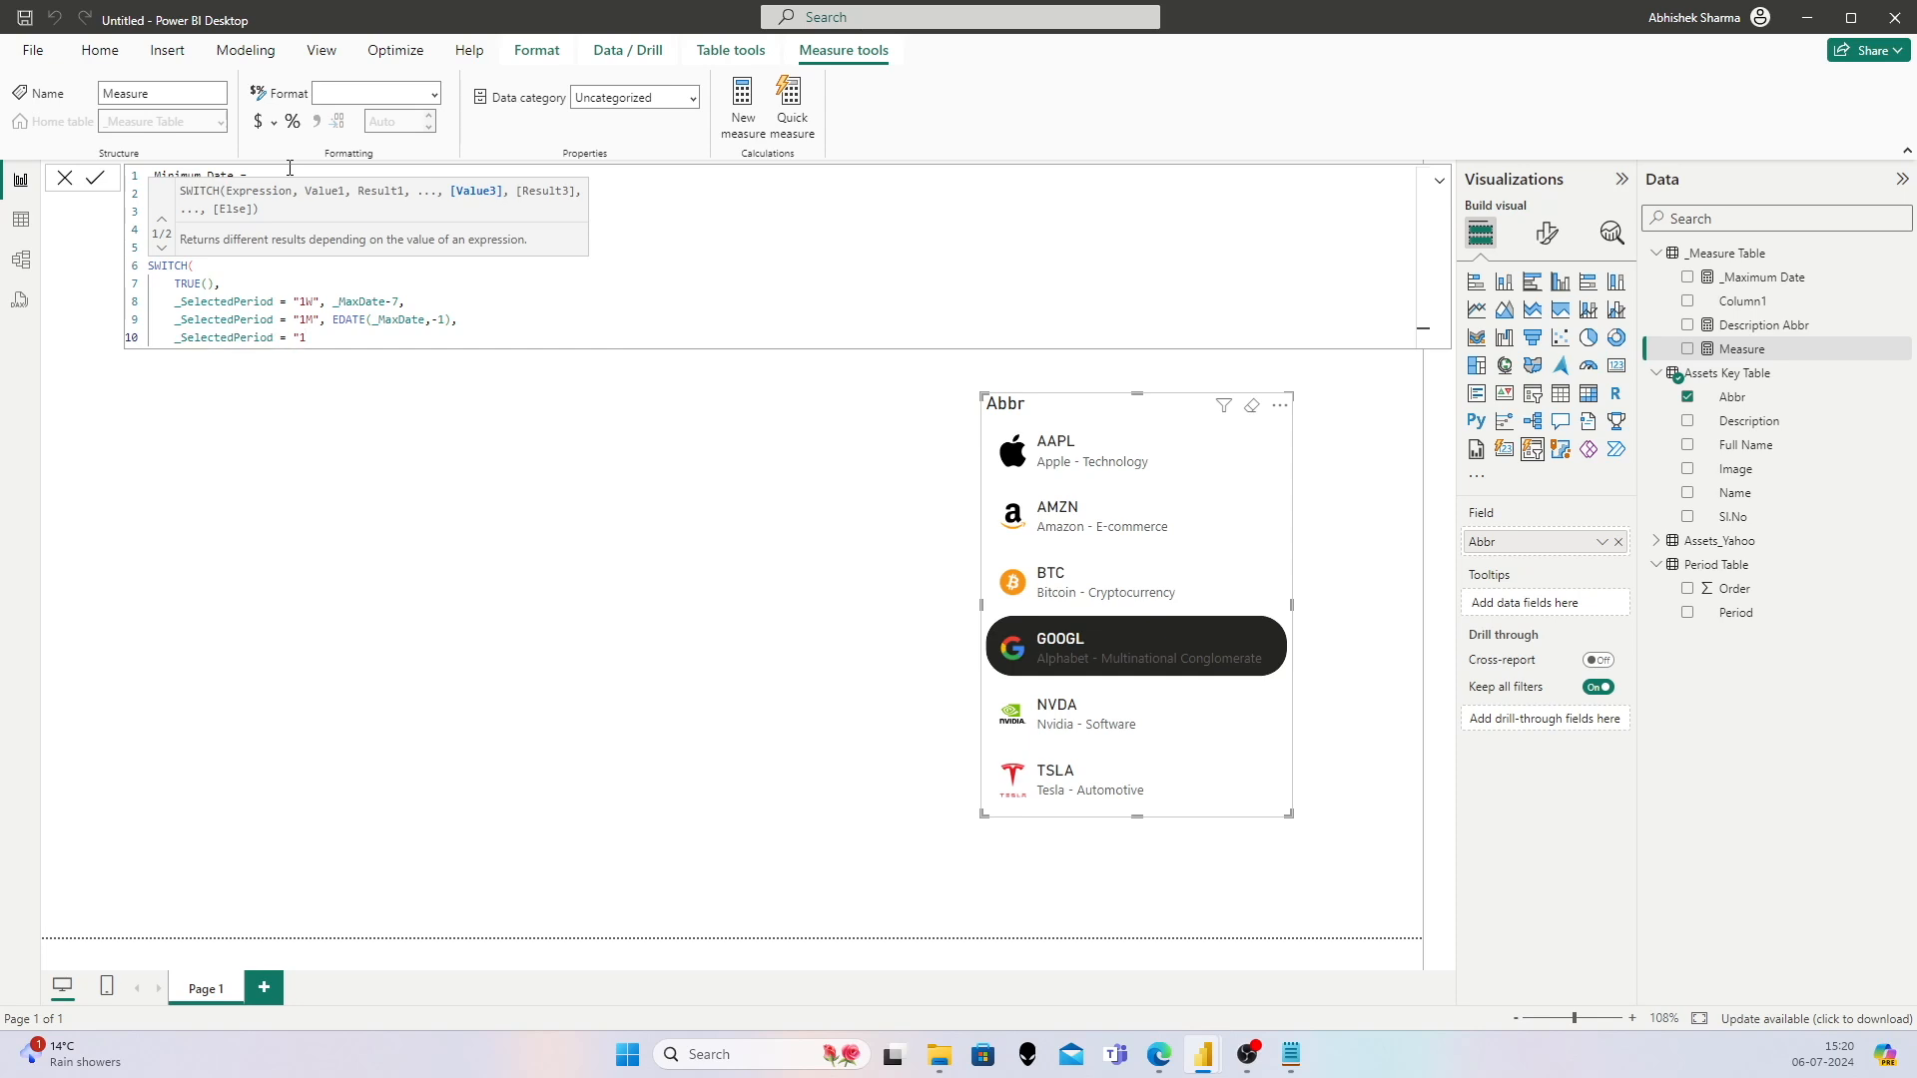
key(BackSpace)
text(6M", EDATE)
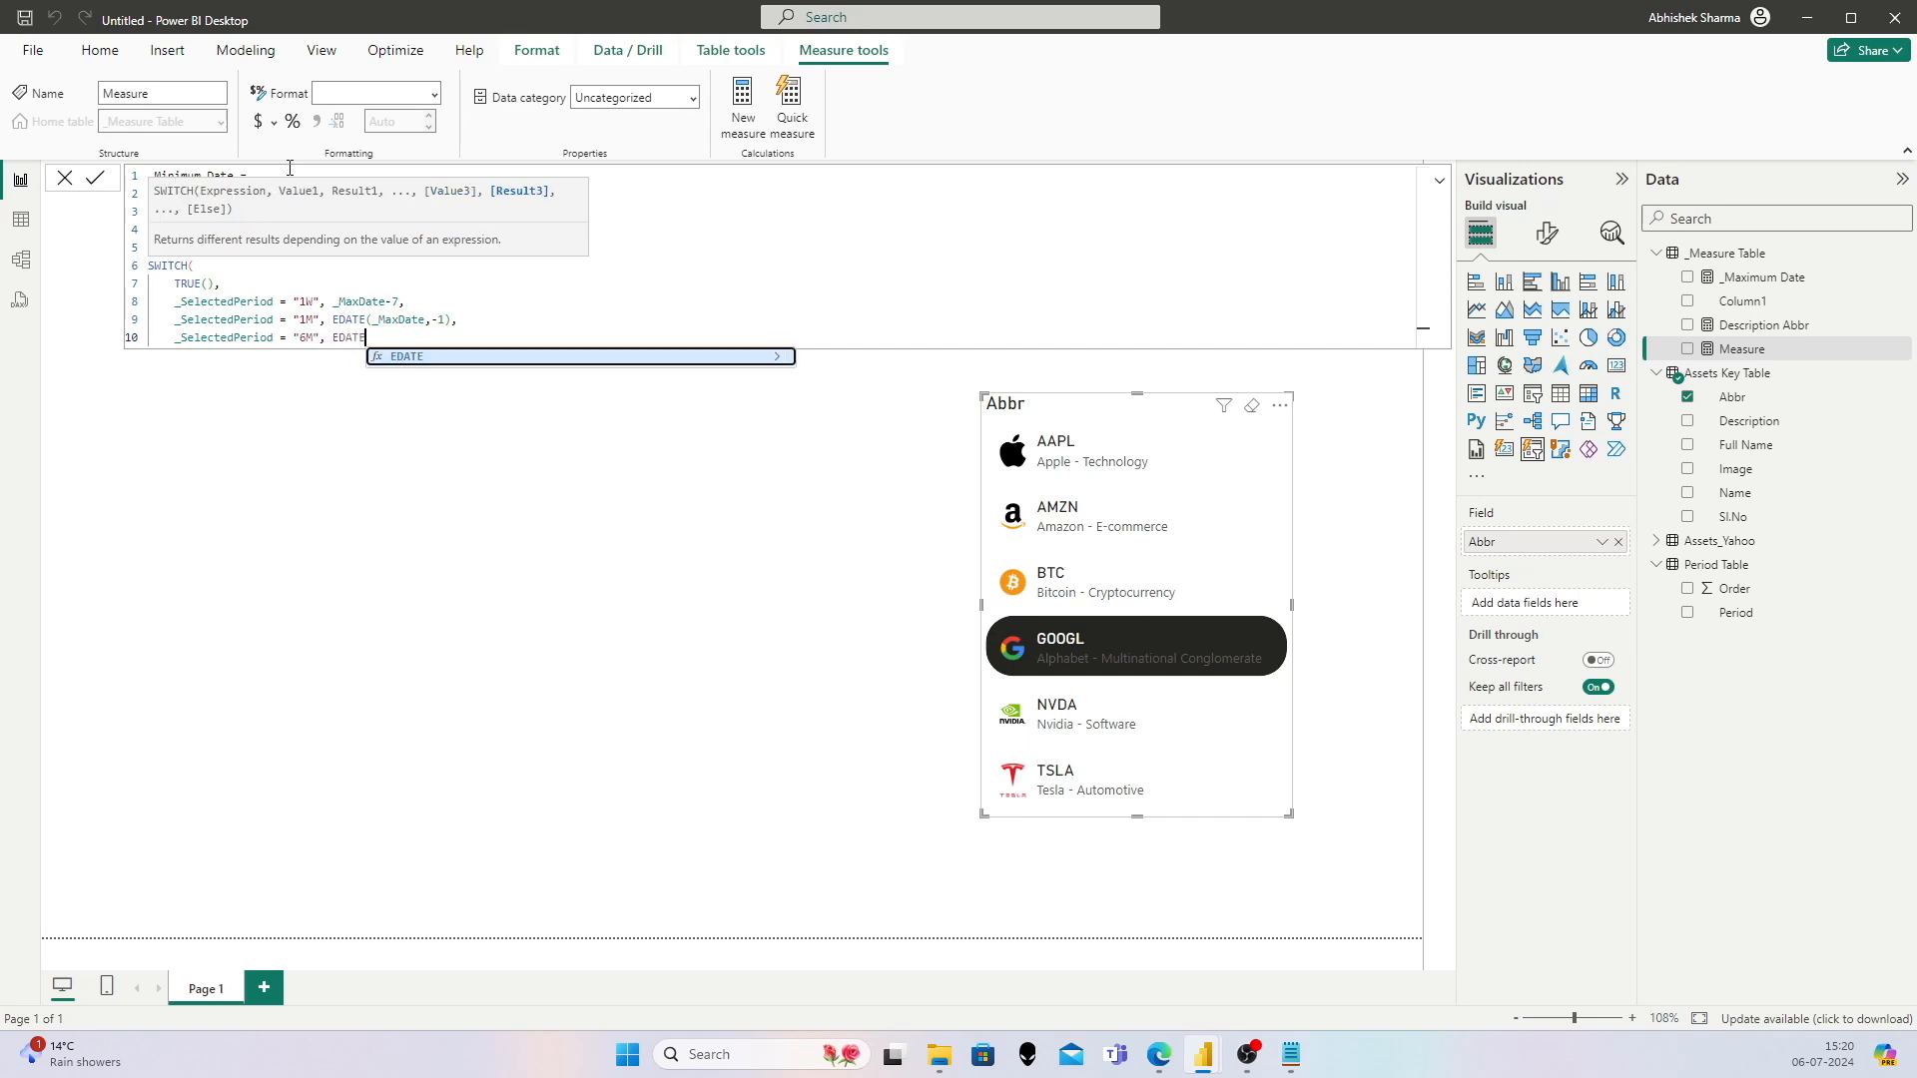
text(()
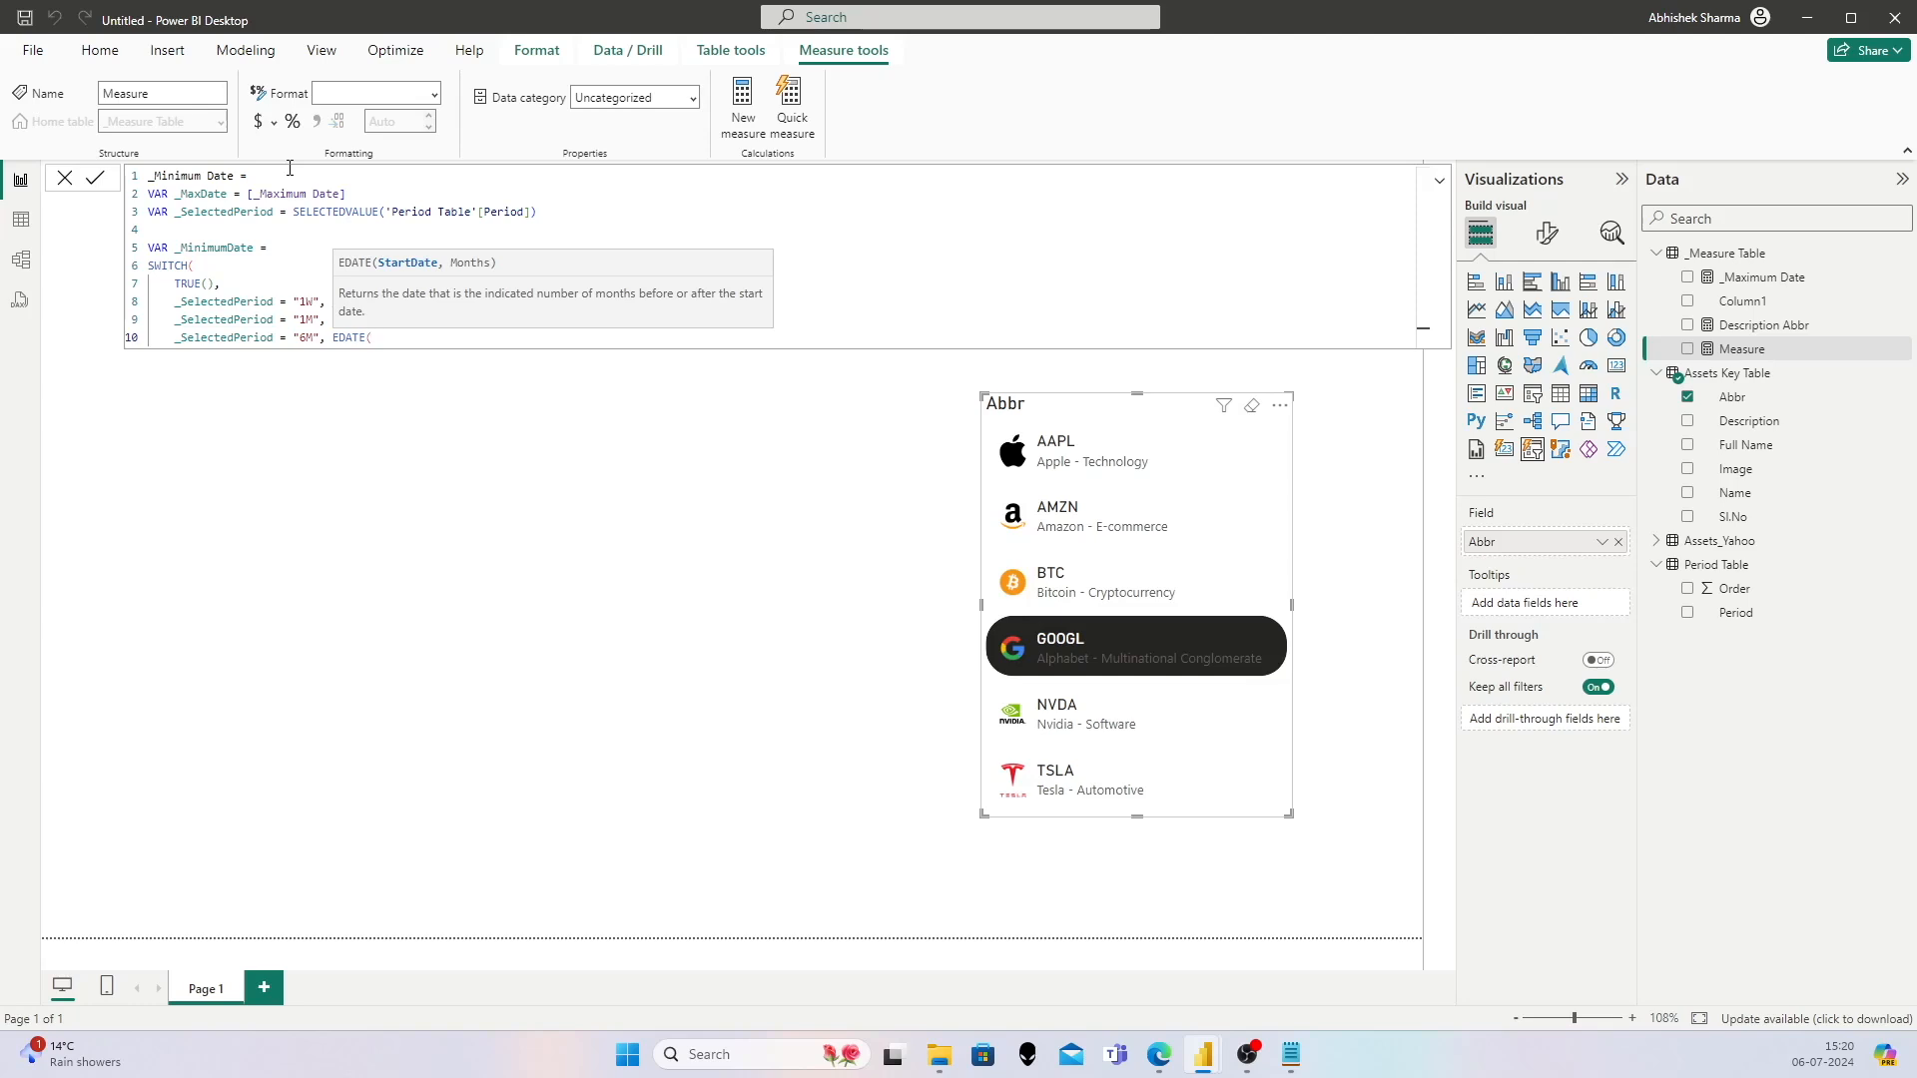
text(_MaxDate,-6)
key(BackSpace)
text(6),)
Step: Add the SWITCH case _SelectedPeriod = "1Y" with the result EDATE(_MaxDate,-12) and close the SWITCH on its own line
key(Return)
text(_Selec)
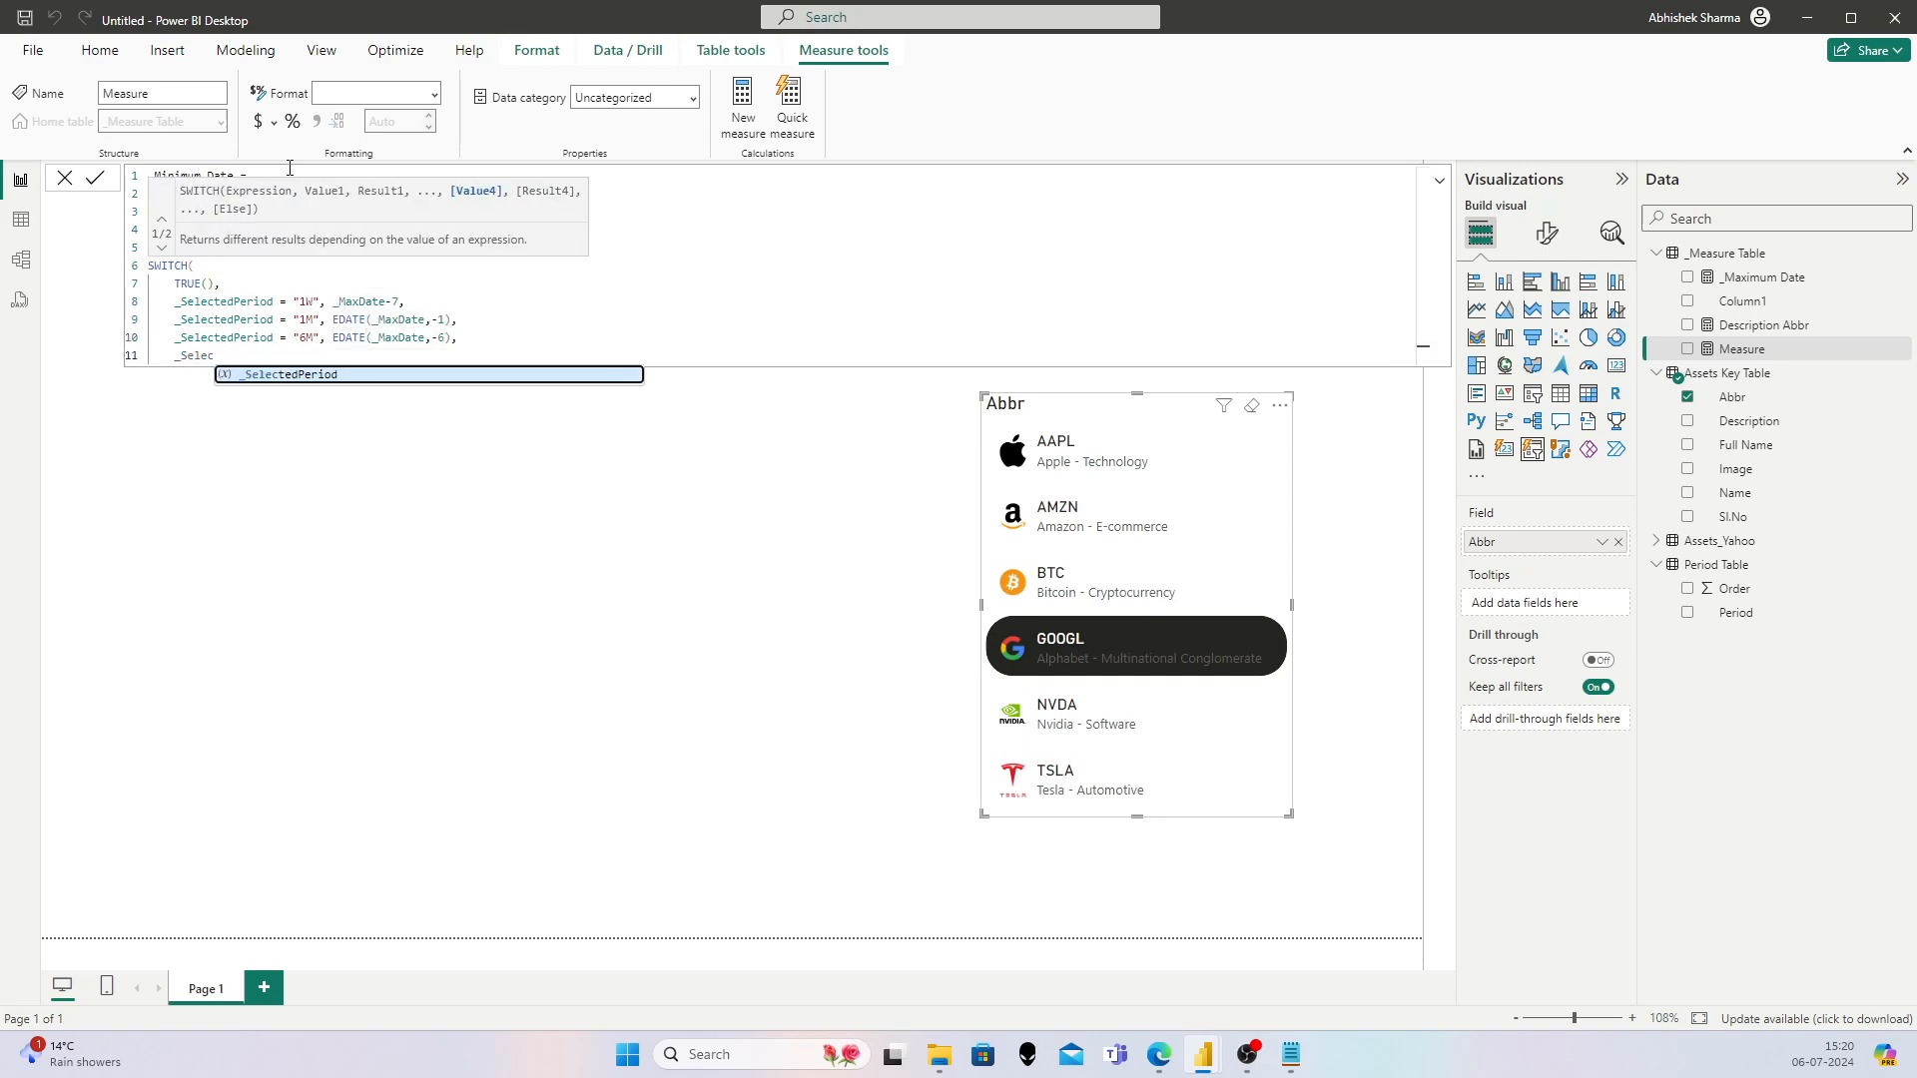
key(Tab)
text(= "1Y", EDATE()
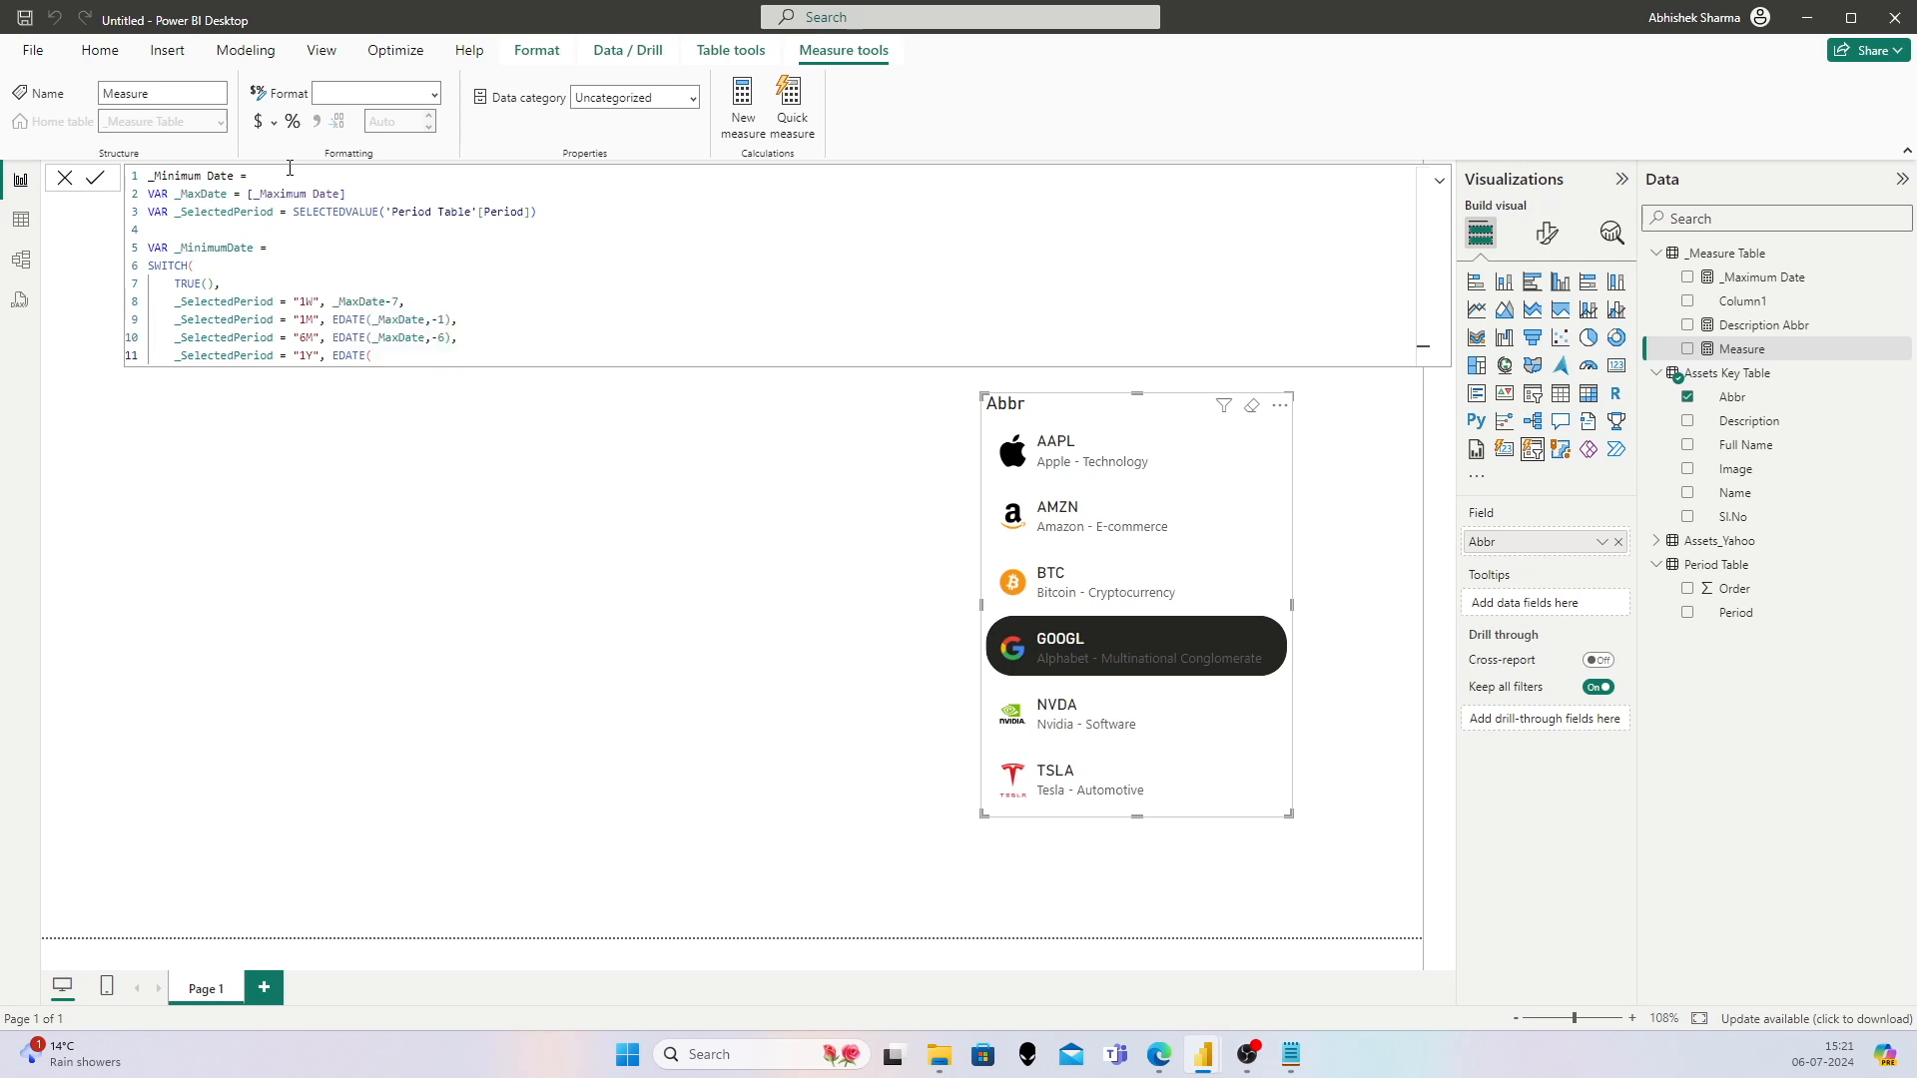
text(_MaxDate,-12))
key(shift+Return)
text())
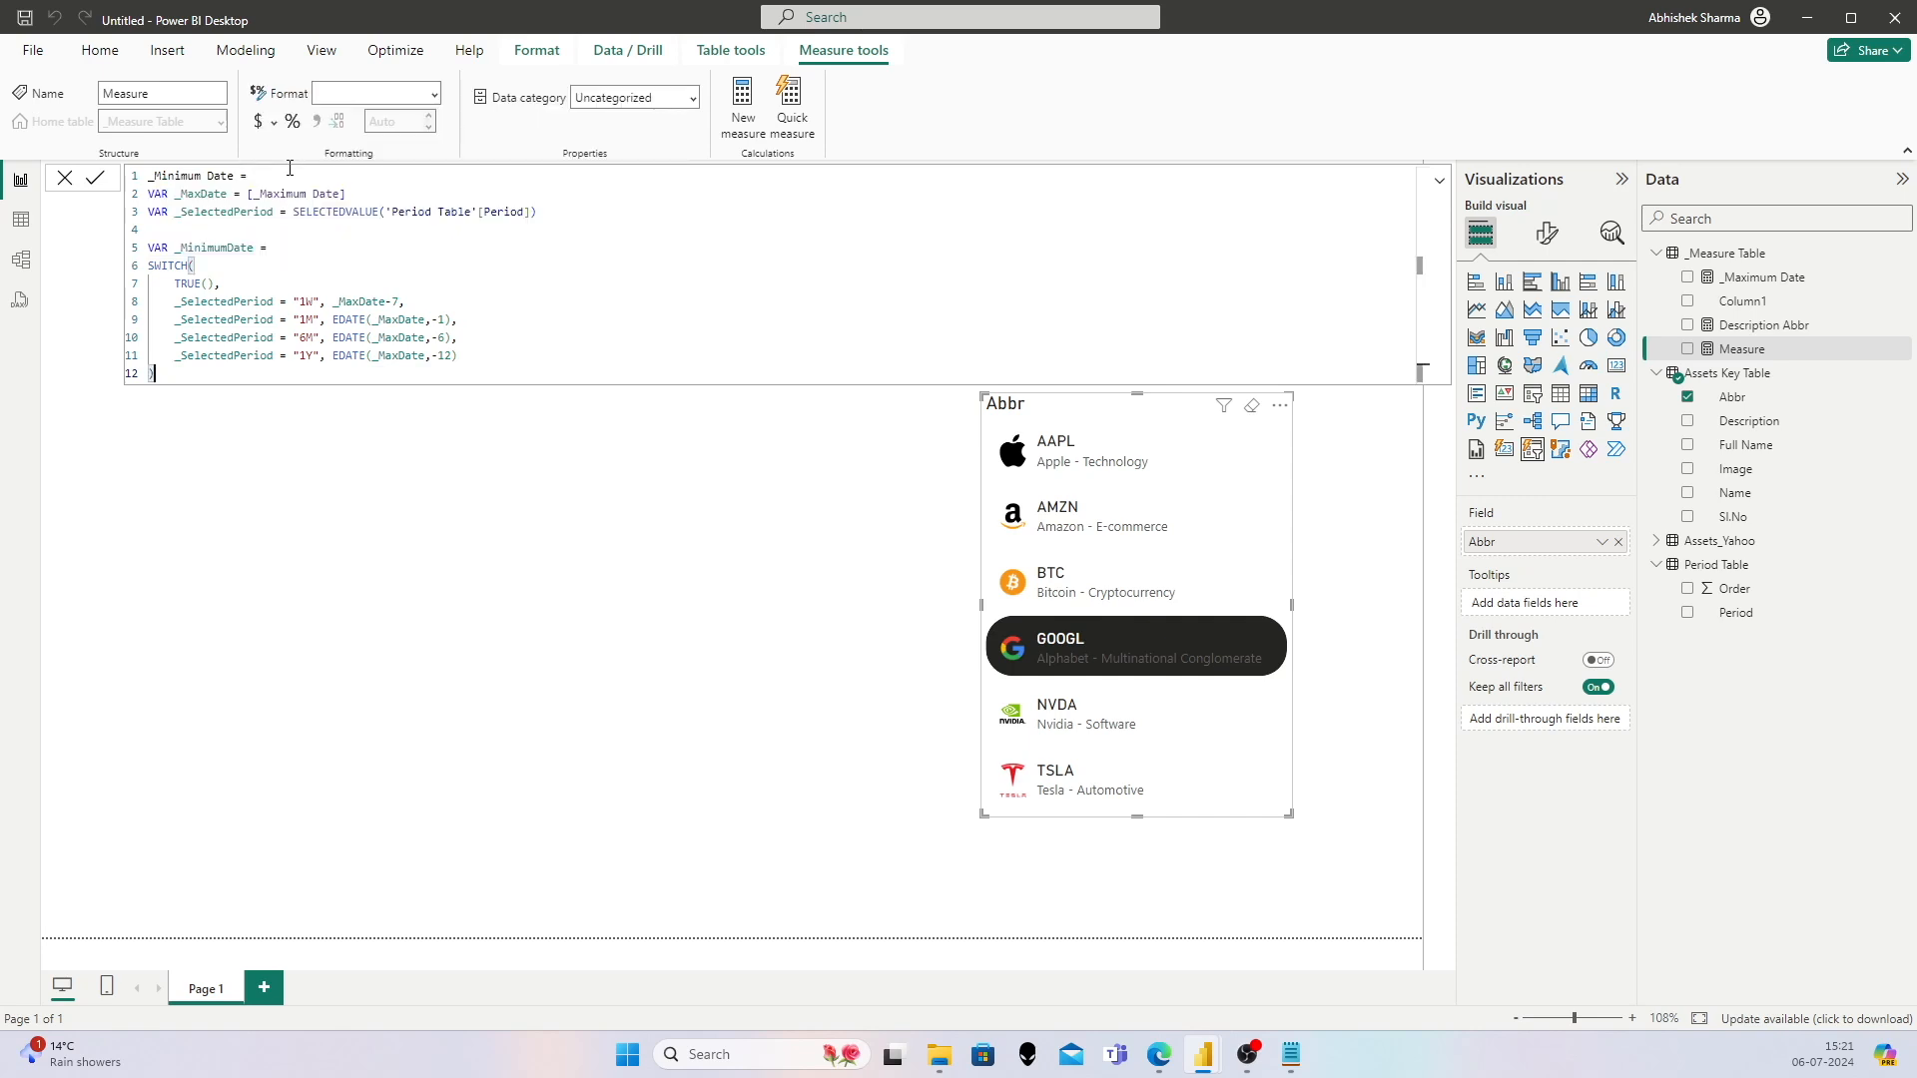
Step: Finish the measure with RETURN _MinimumDate, commit it and format it as Short Date (*14-03-2001)
key(shift+Return)
text(RETURN )
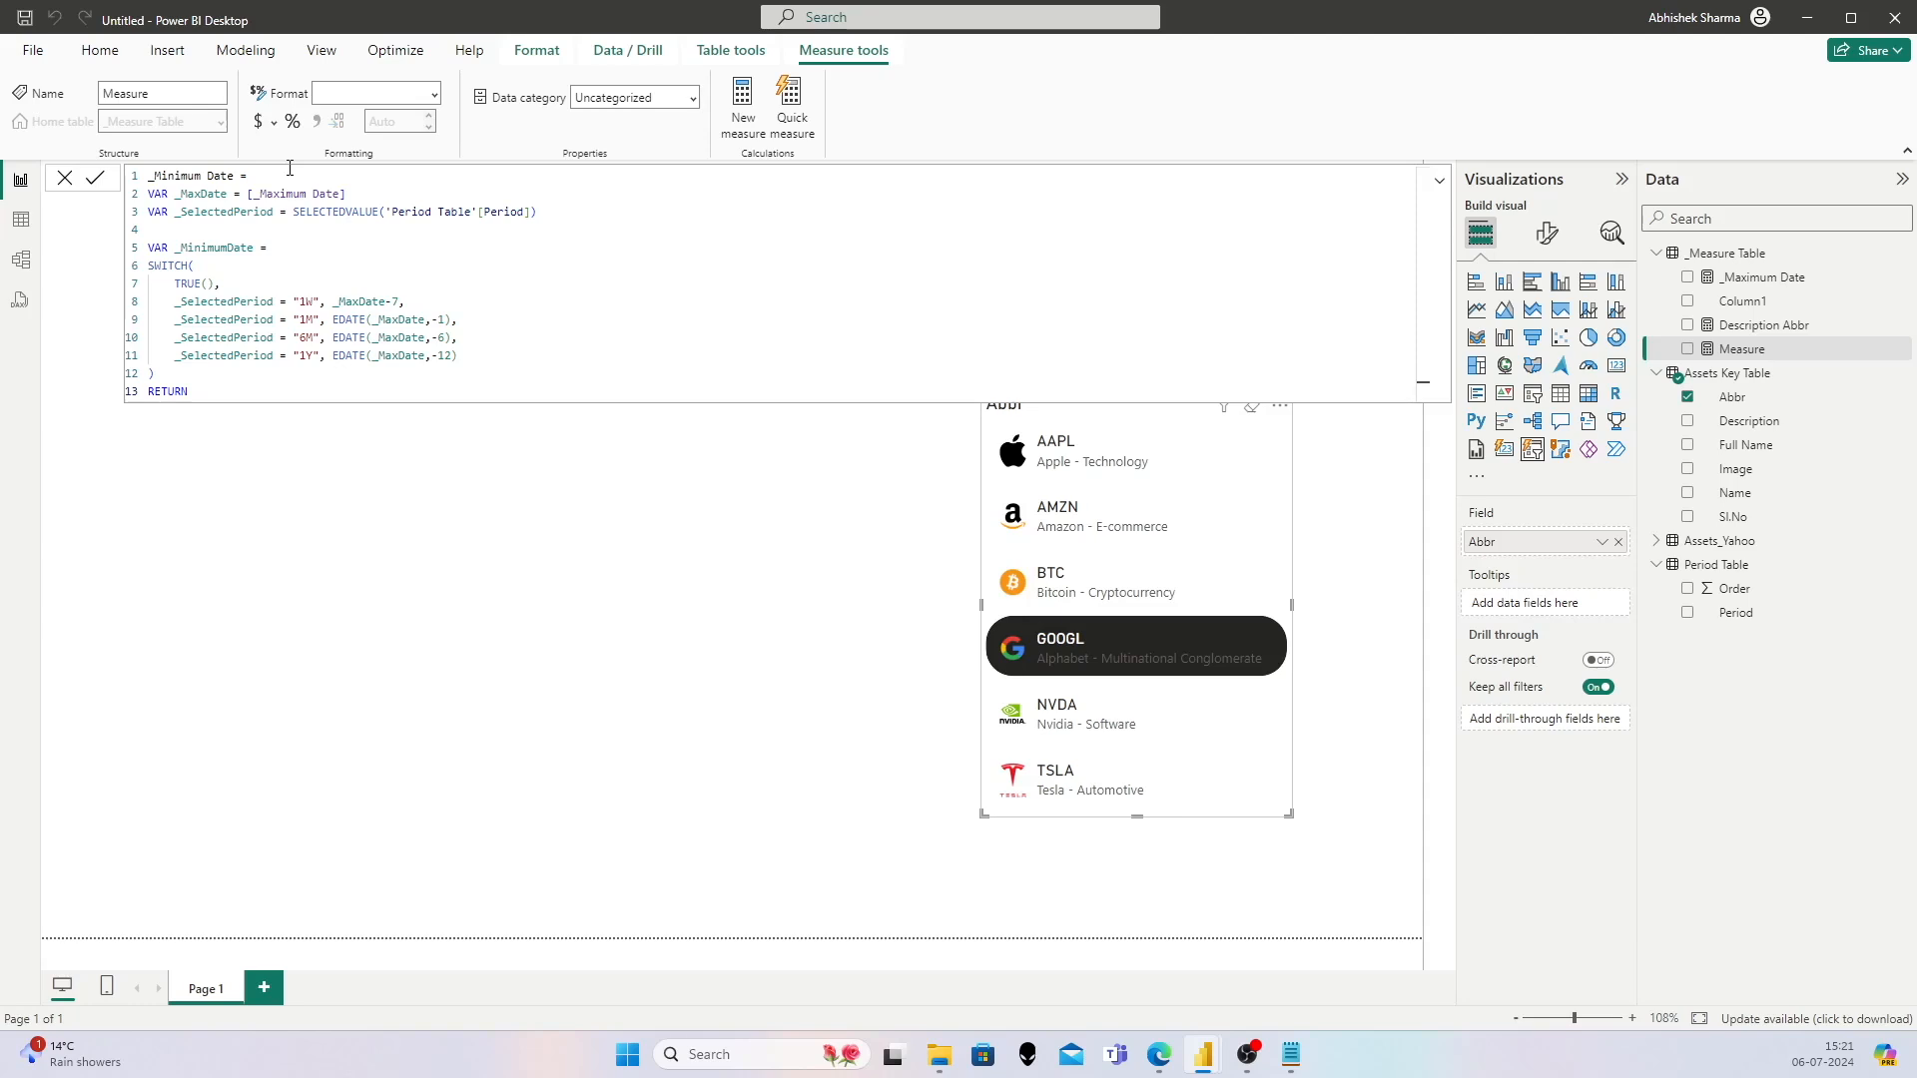
text(_MinimumDate)
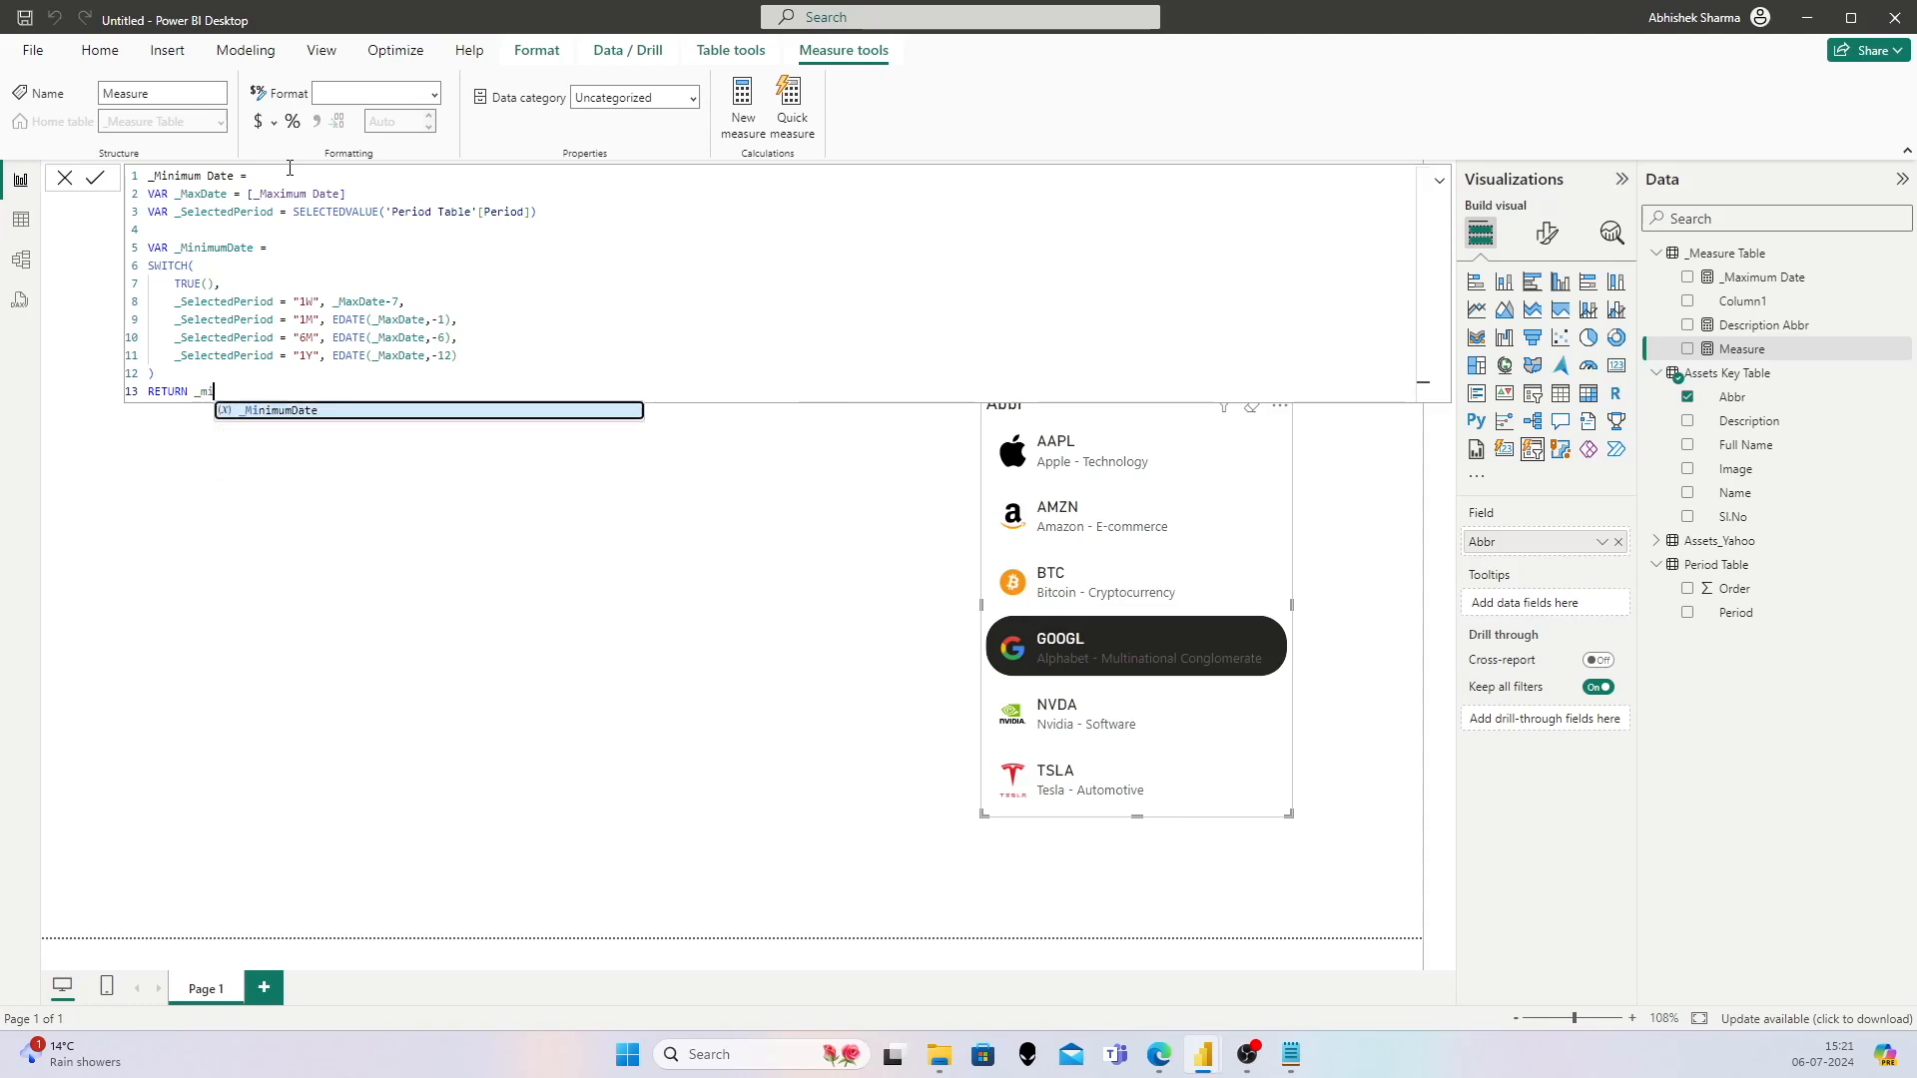
key(Return)
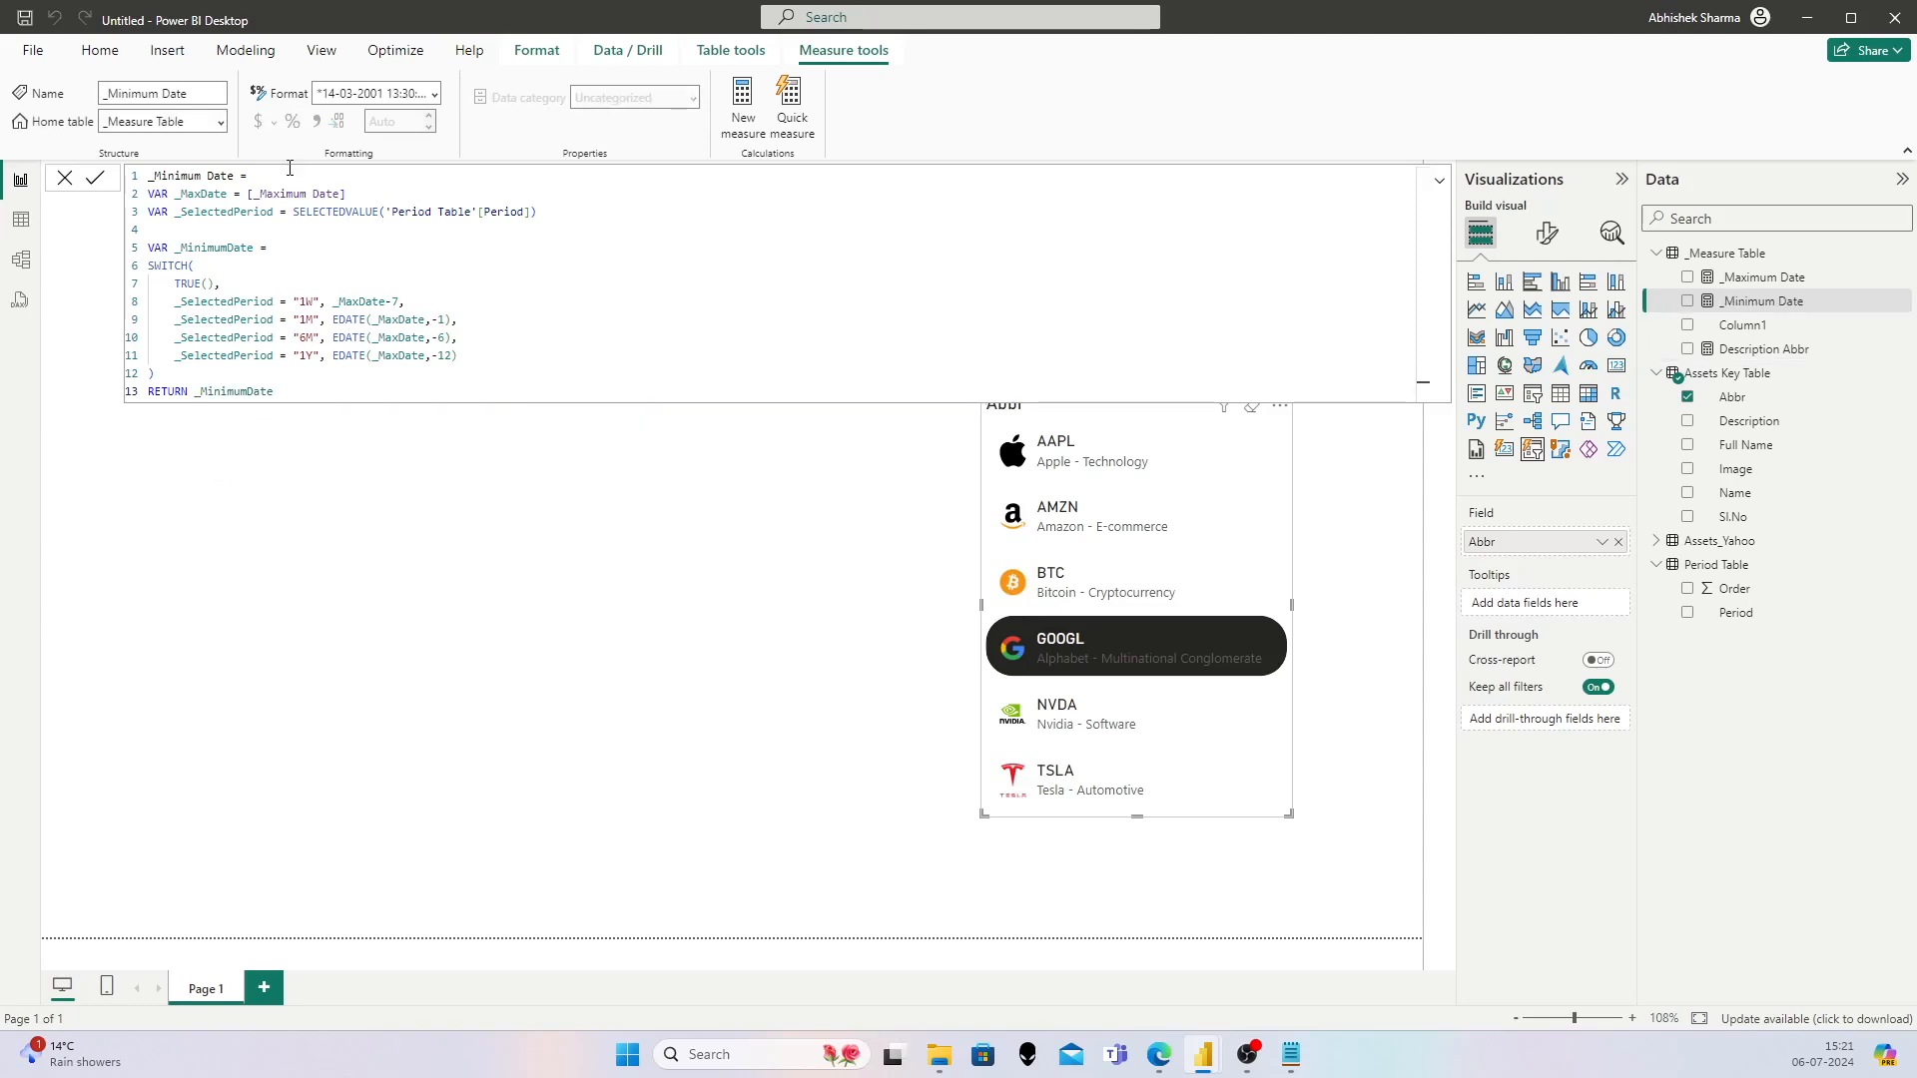
click(434, 93)
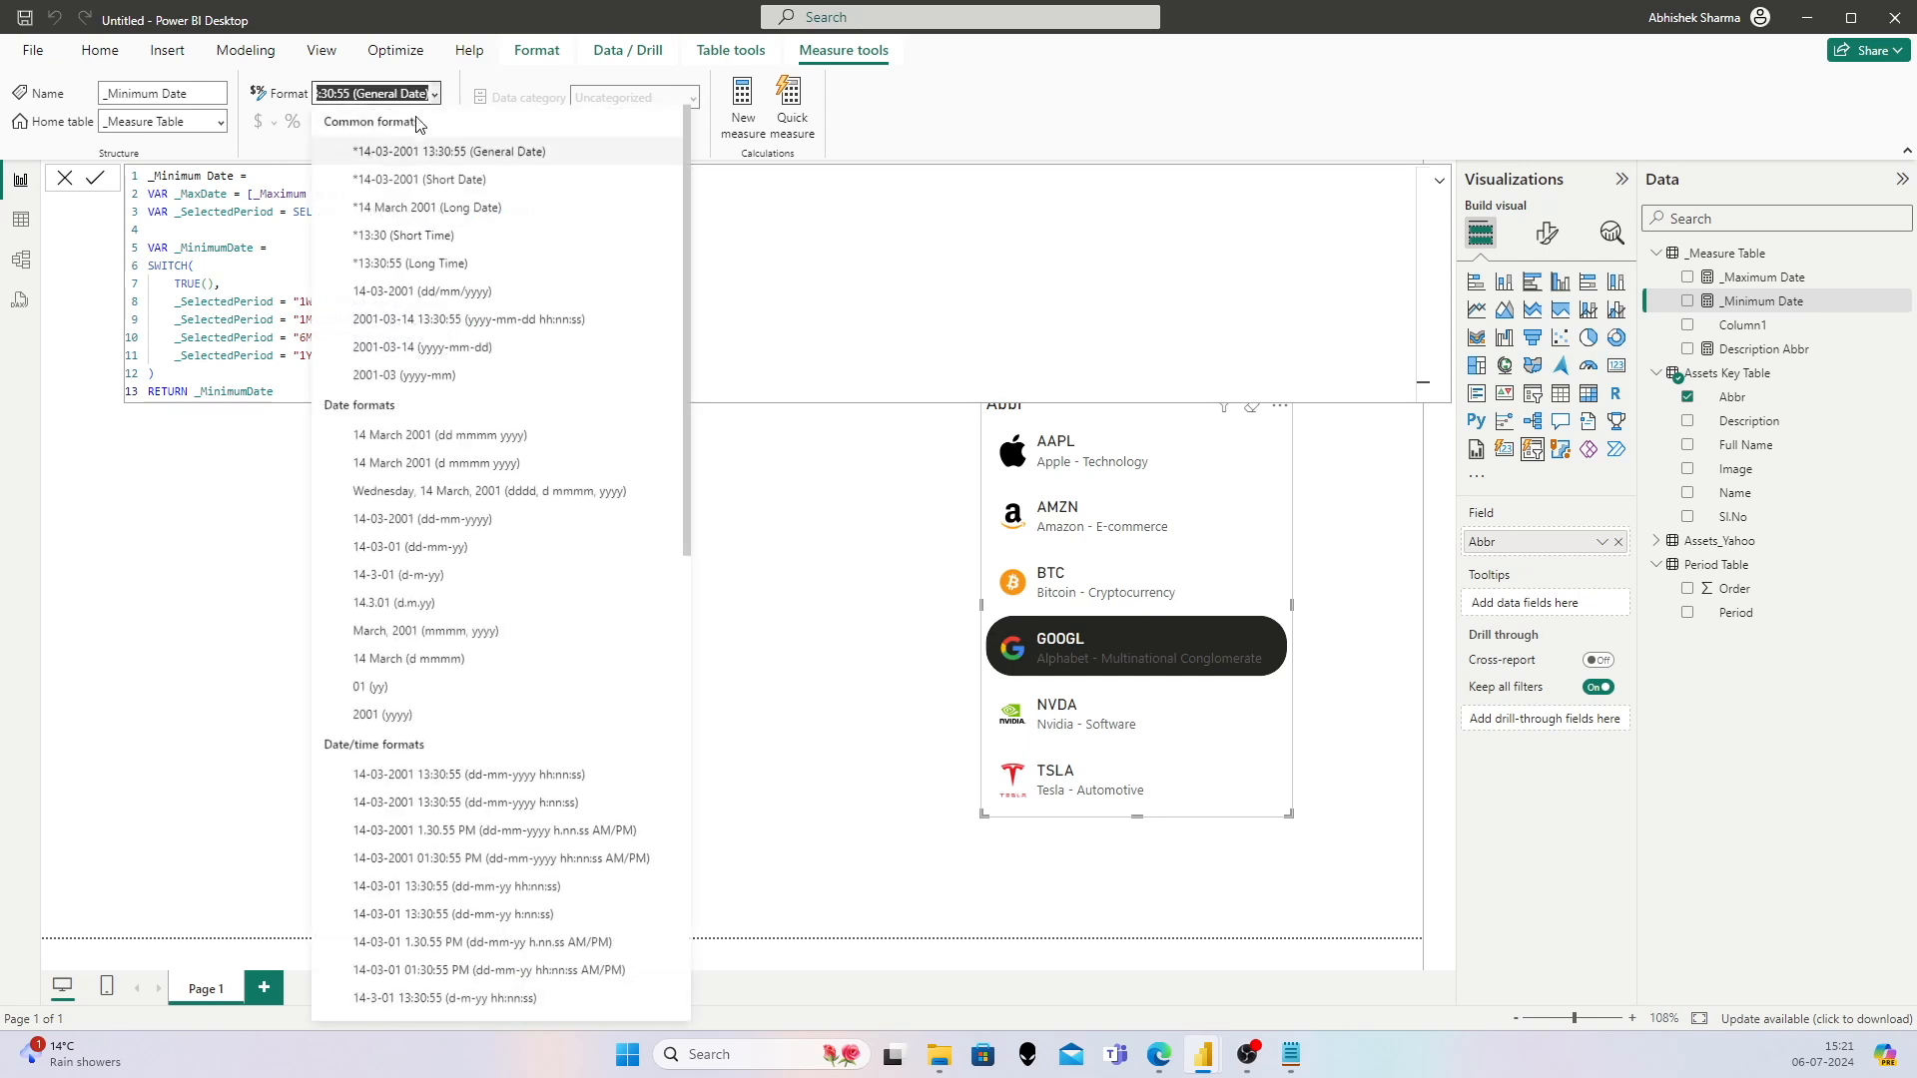
click(415, 154)
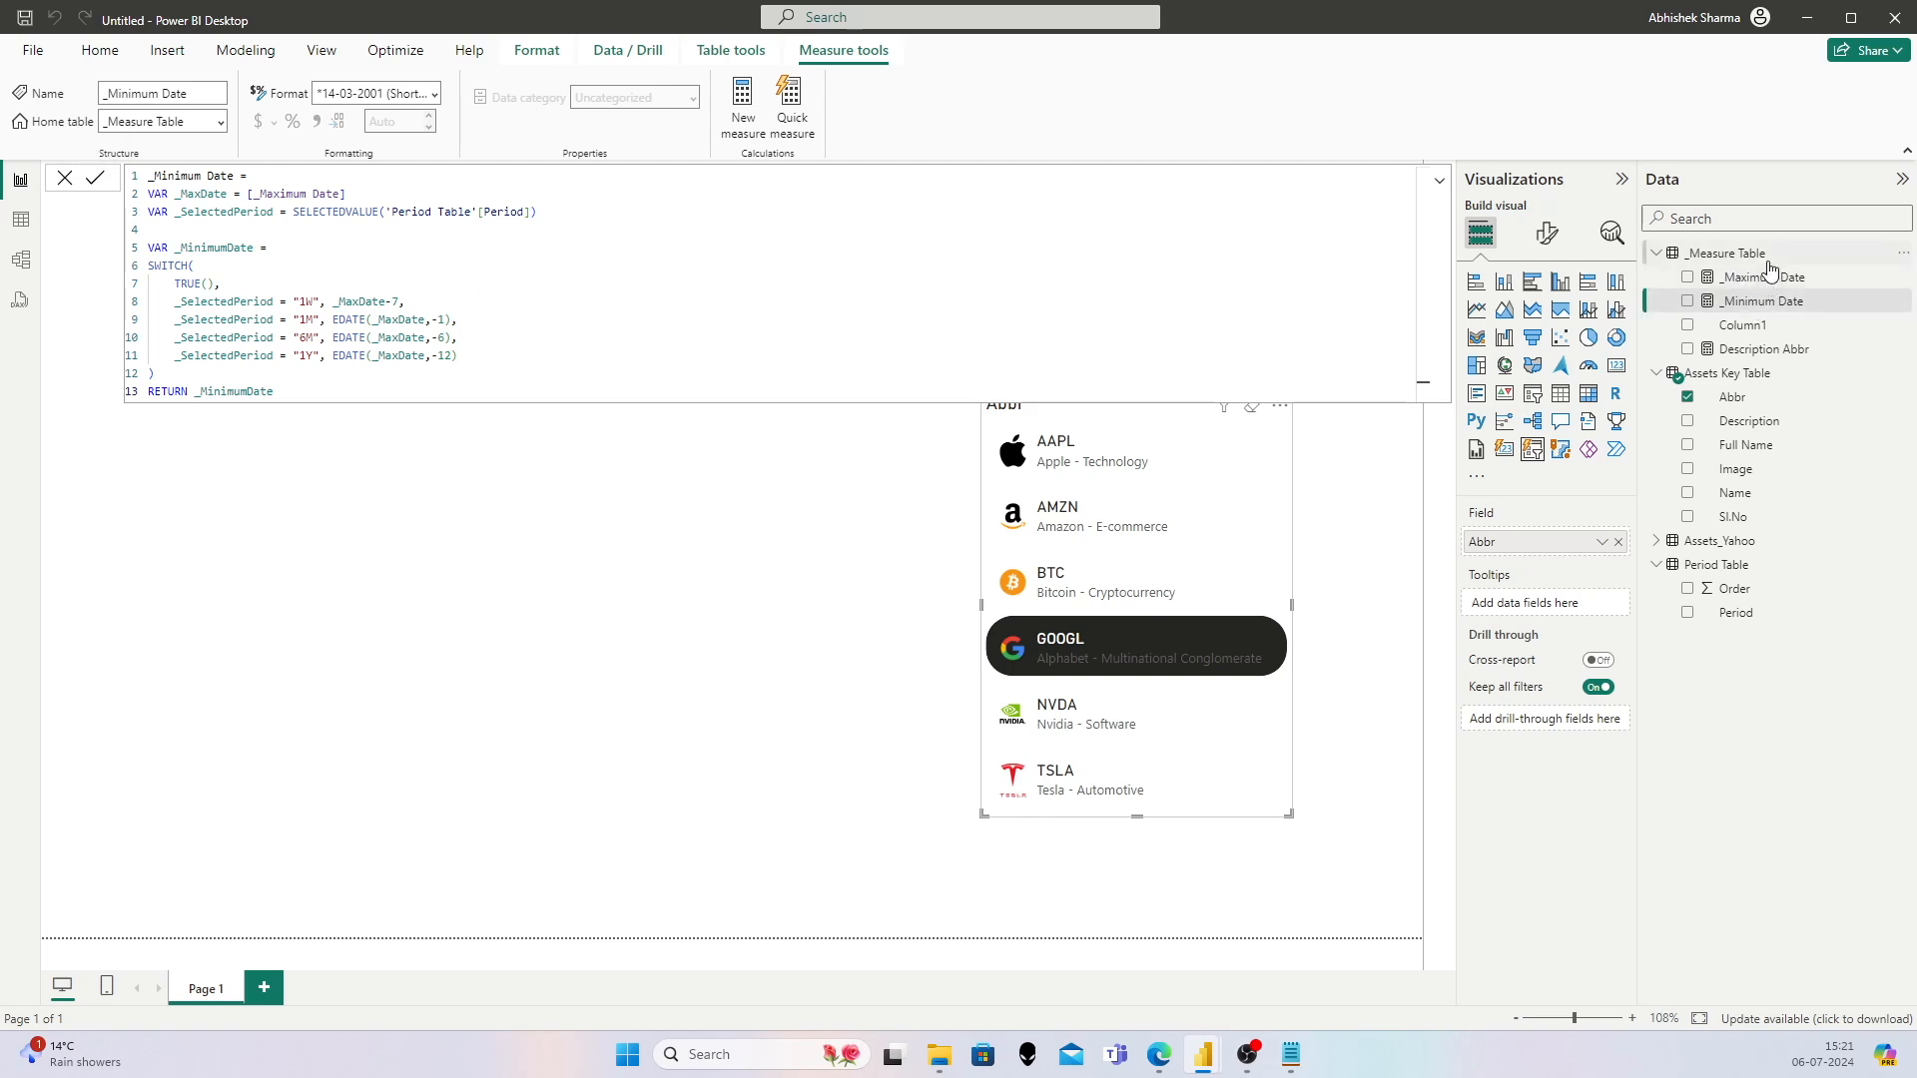
Step: Choose 6M in the Period slicer and add an empty Card visual, reduced to a low box just below the slicer
click(742, 606)
click(813, 231)
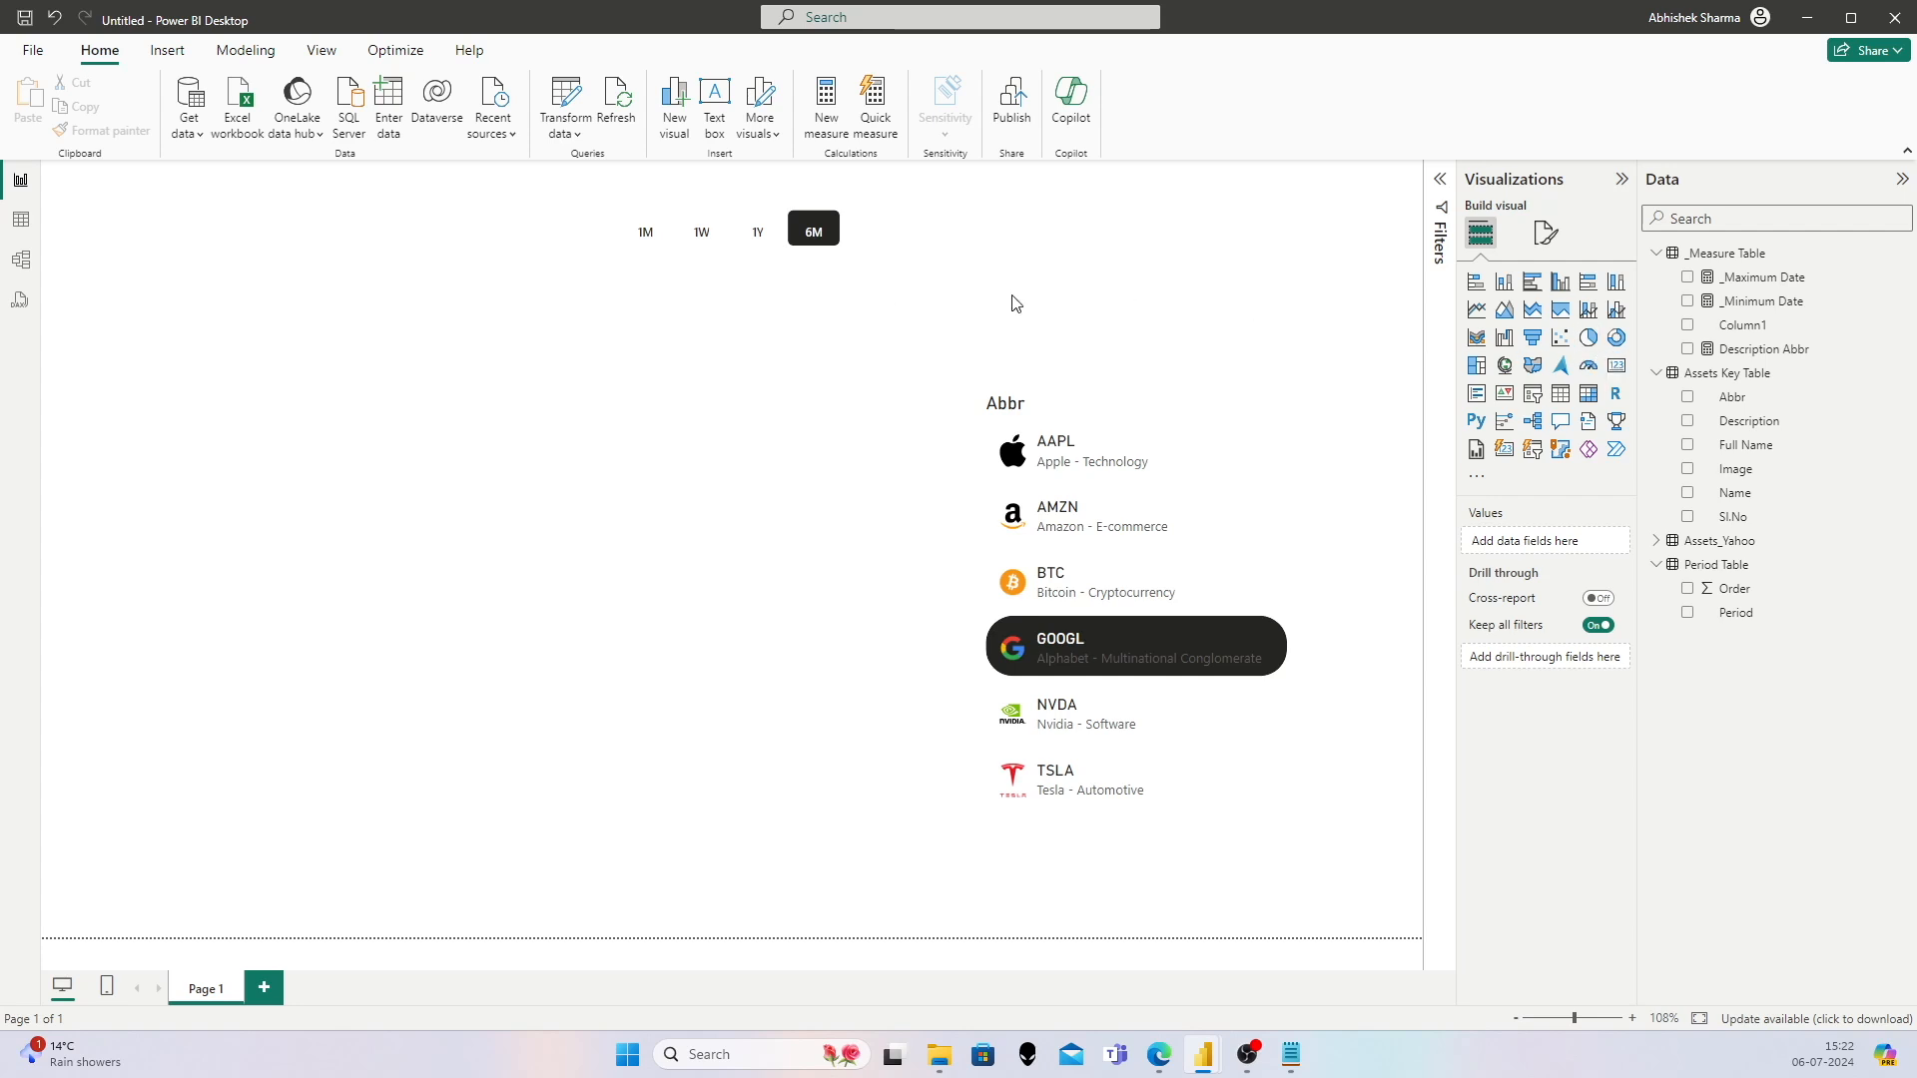
click(1616, 365)
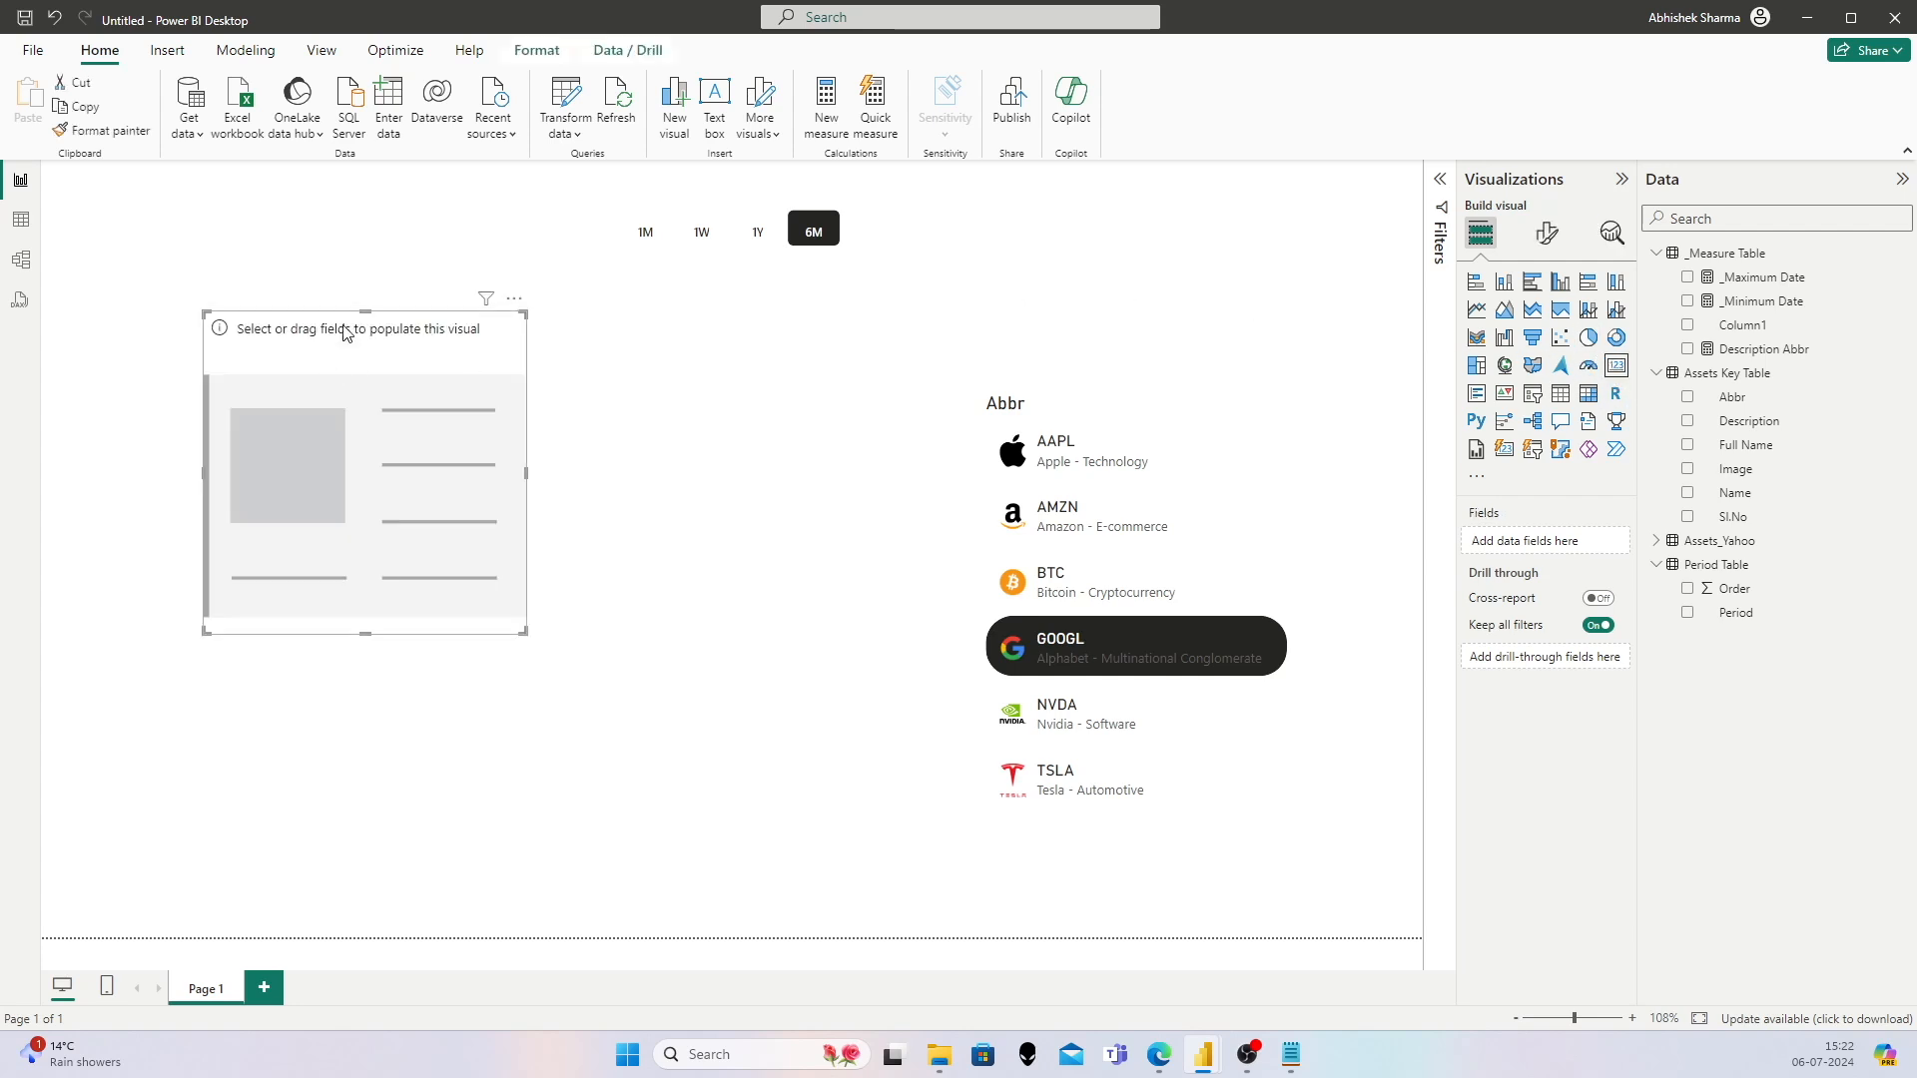
drag(367, 313, 675, 332)
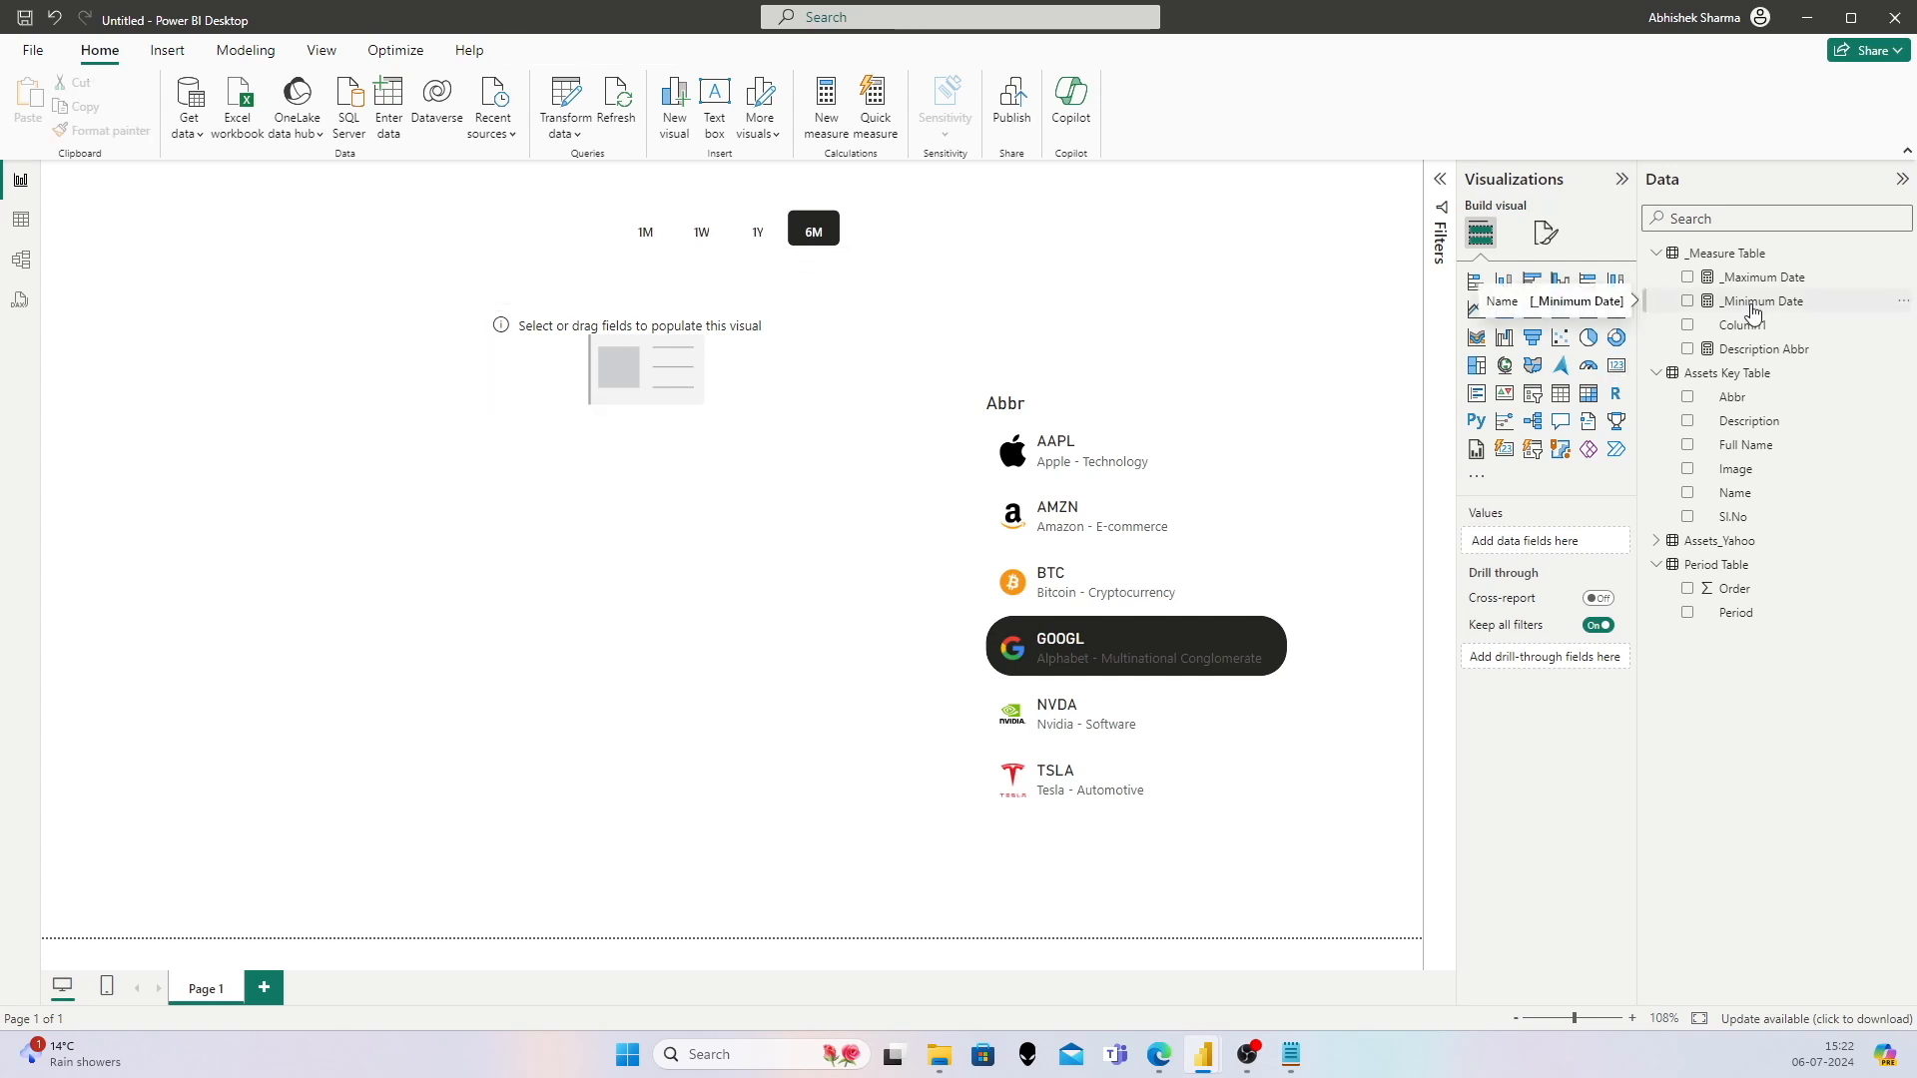
Step: Create in _Measure Table the measure _Selected Period = "Selected Period :" & " " & [_Minimum Date] & " - " & [_Maximum Date]
right_click(1737, 268)
click(1617, 301)
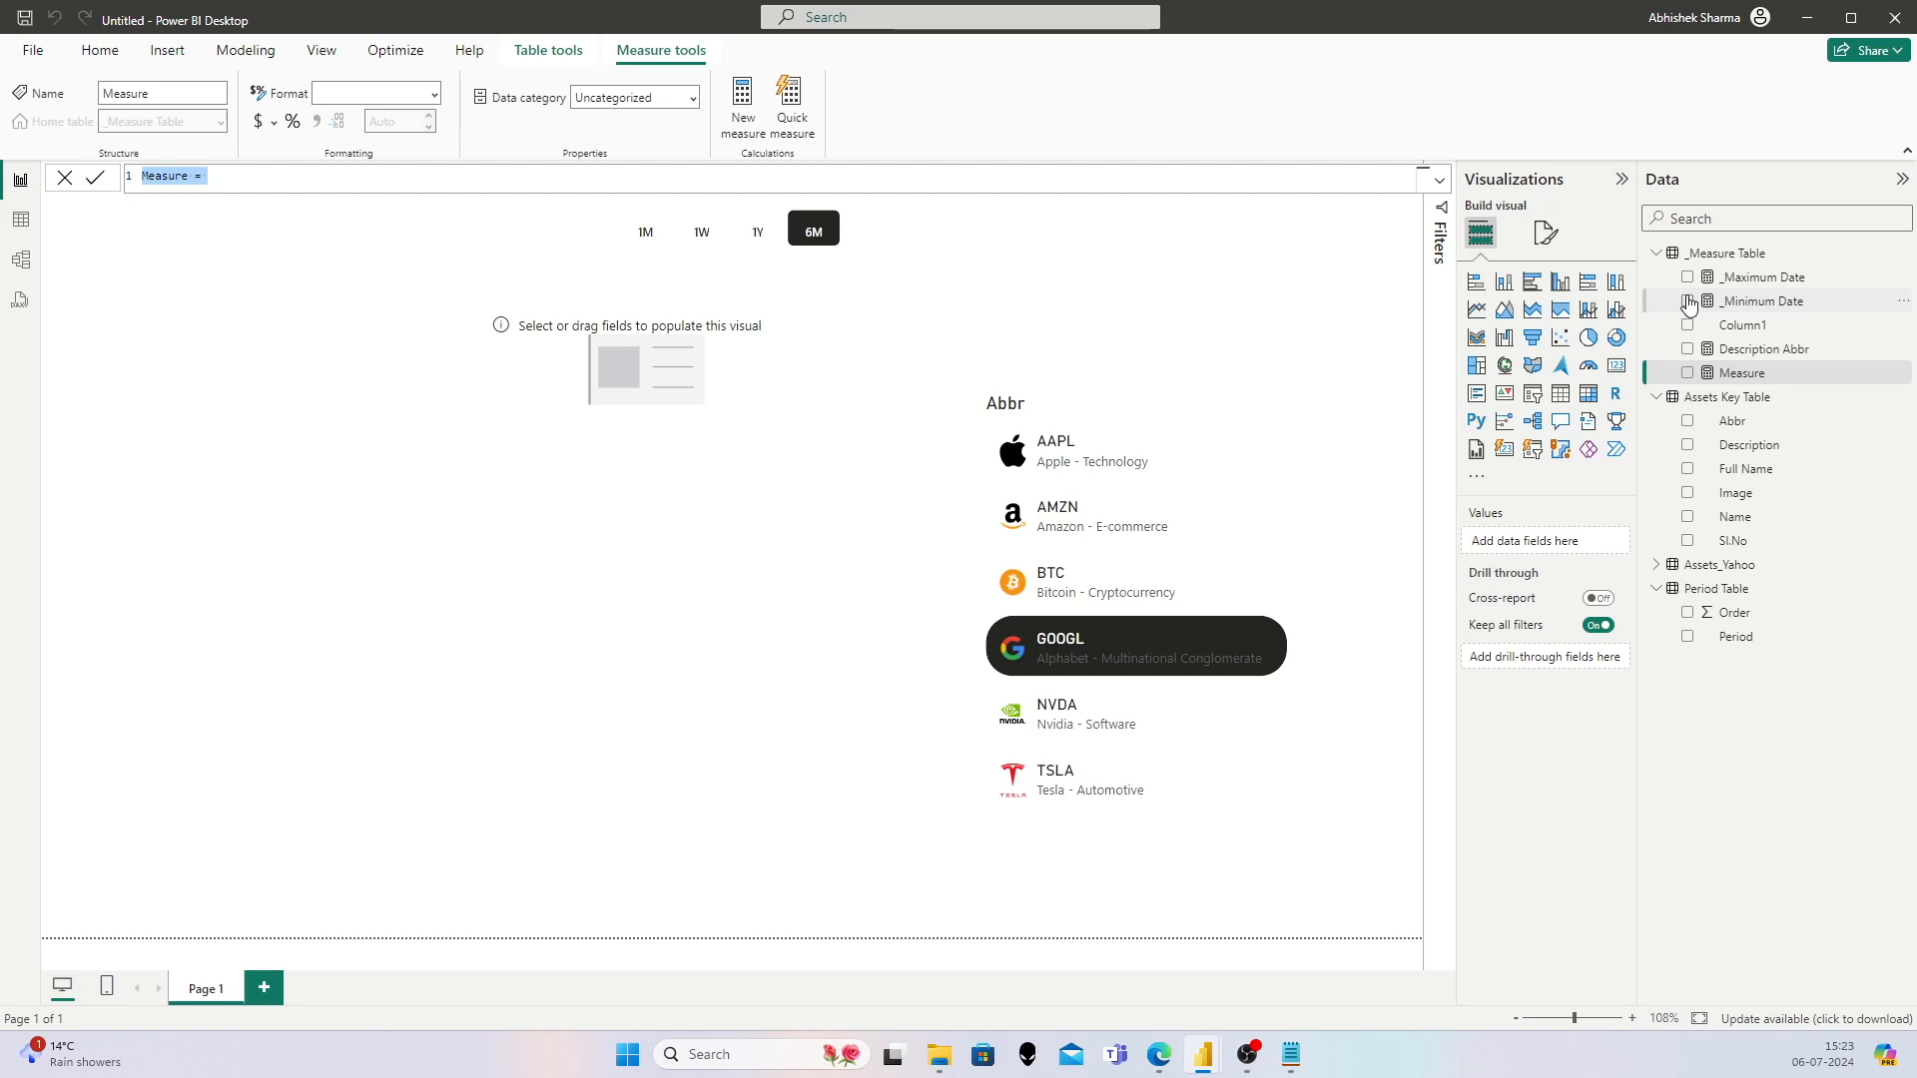
text(_Se)
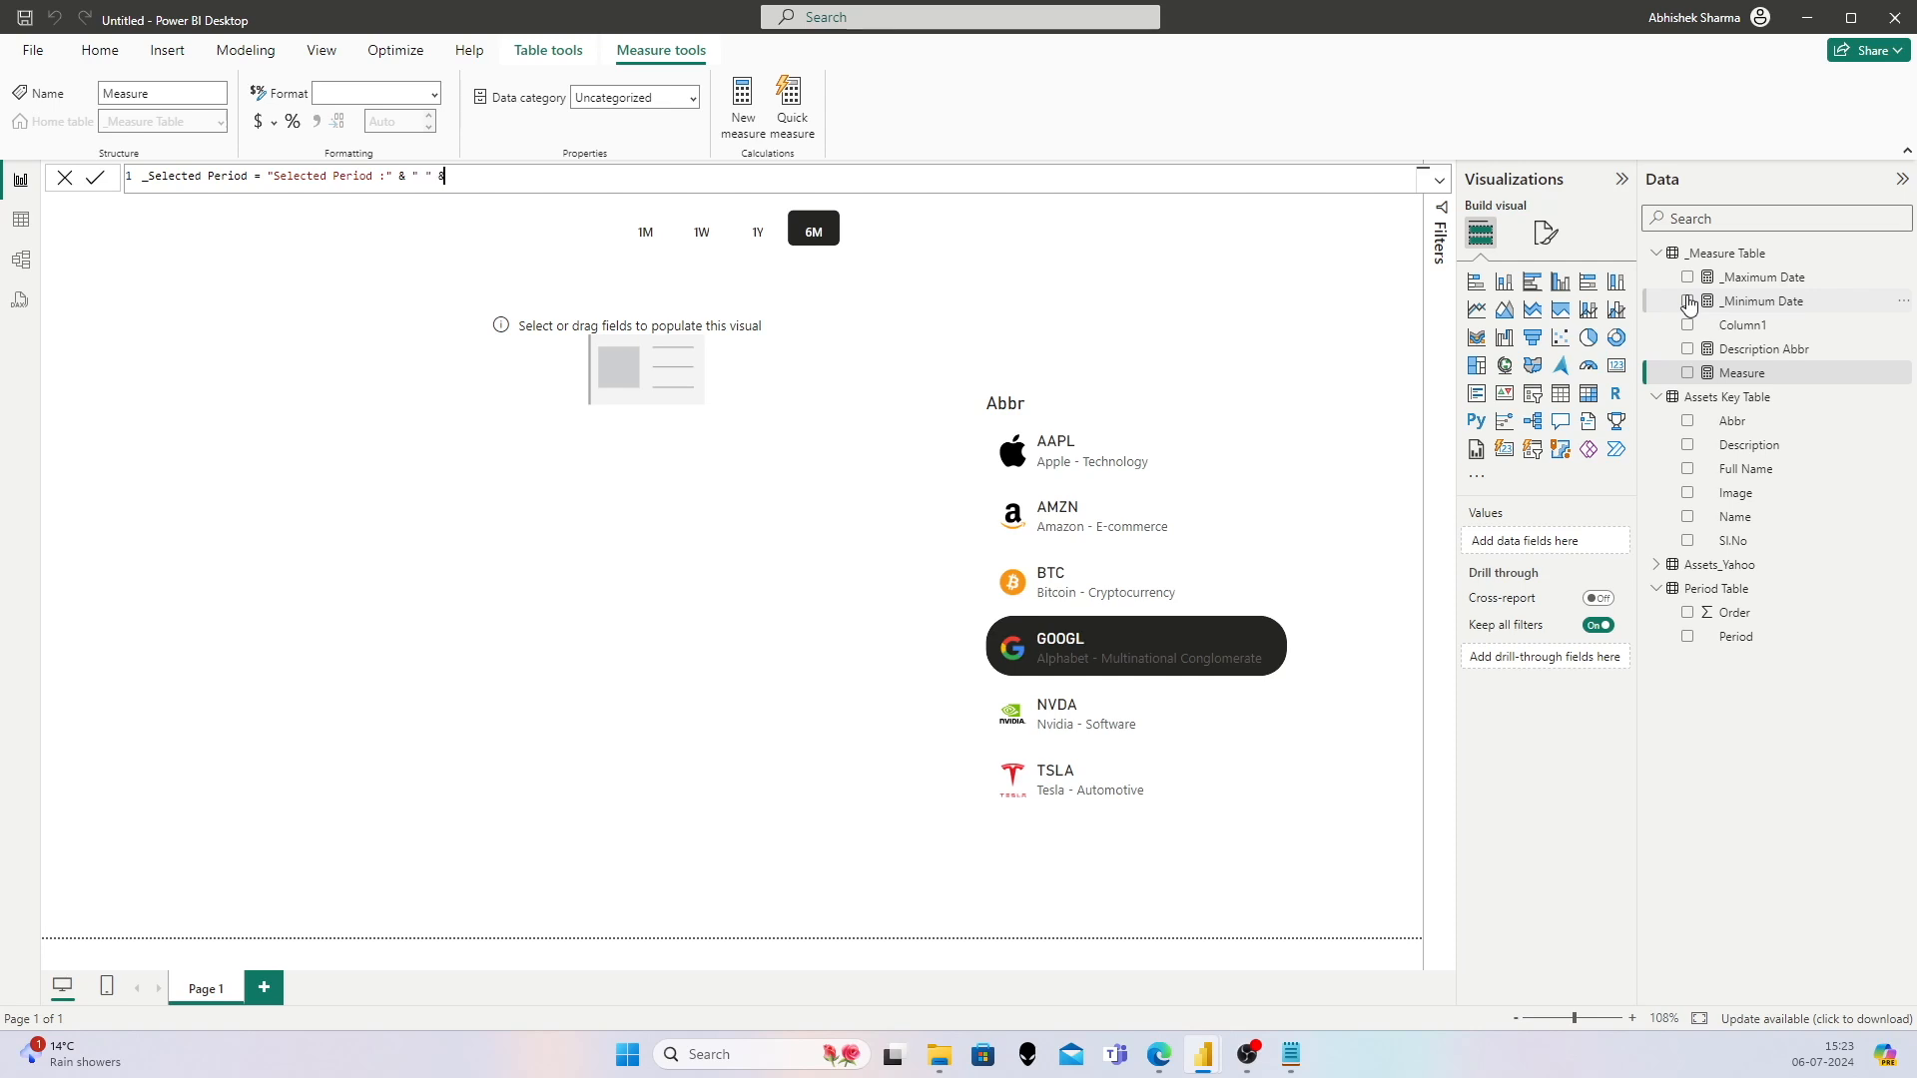
text([_Min)
key(Tab)
text(& " - " & [_Maximum Date])
key(Return)
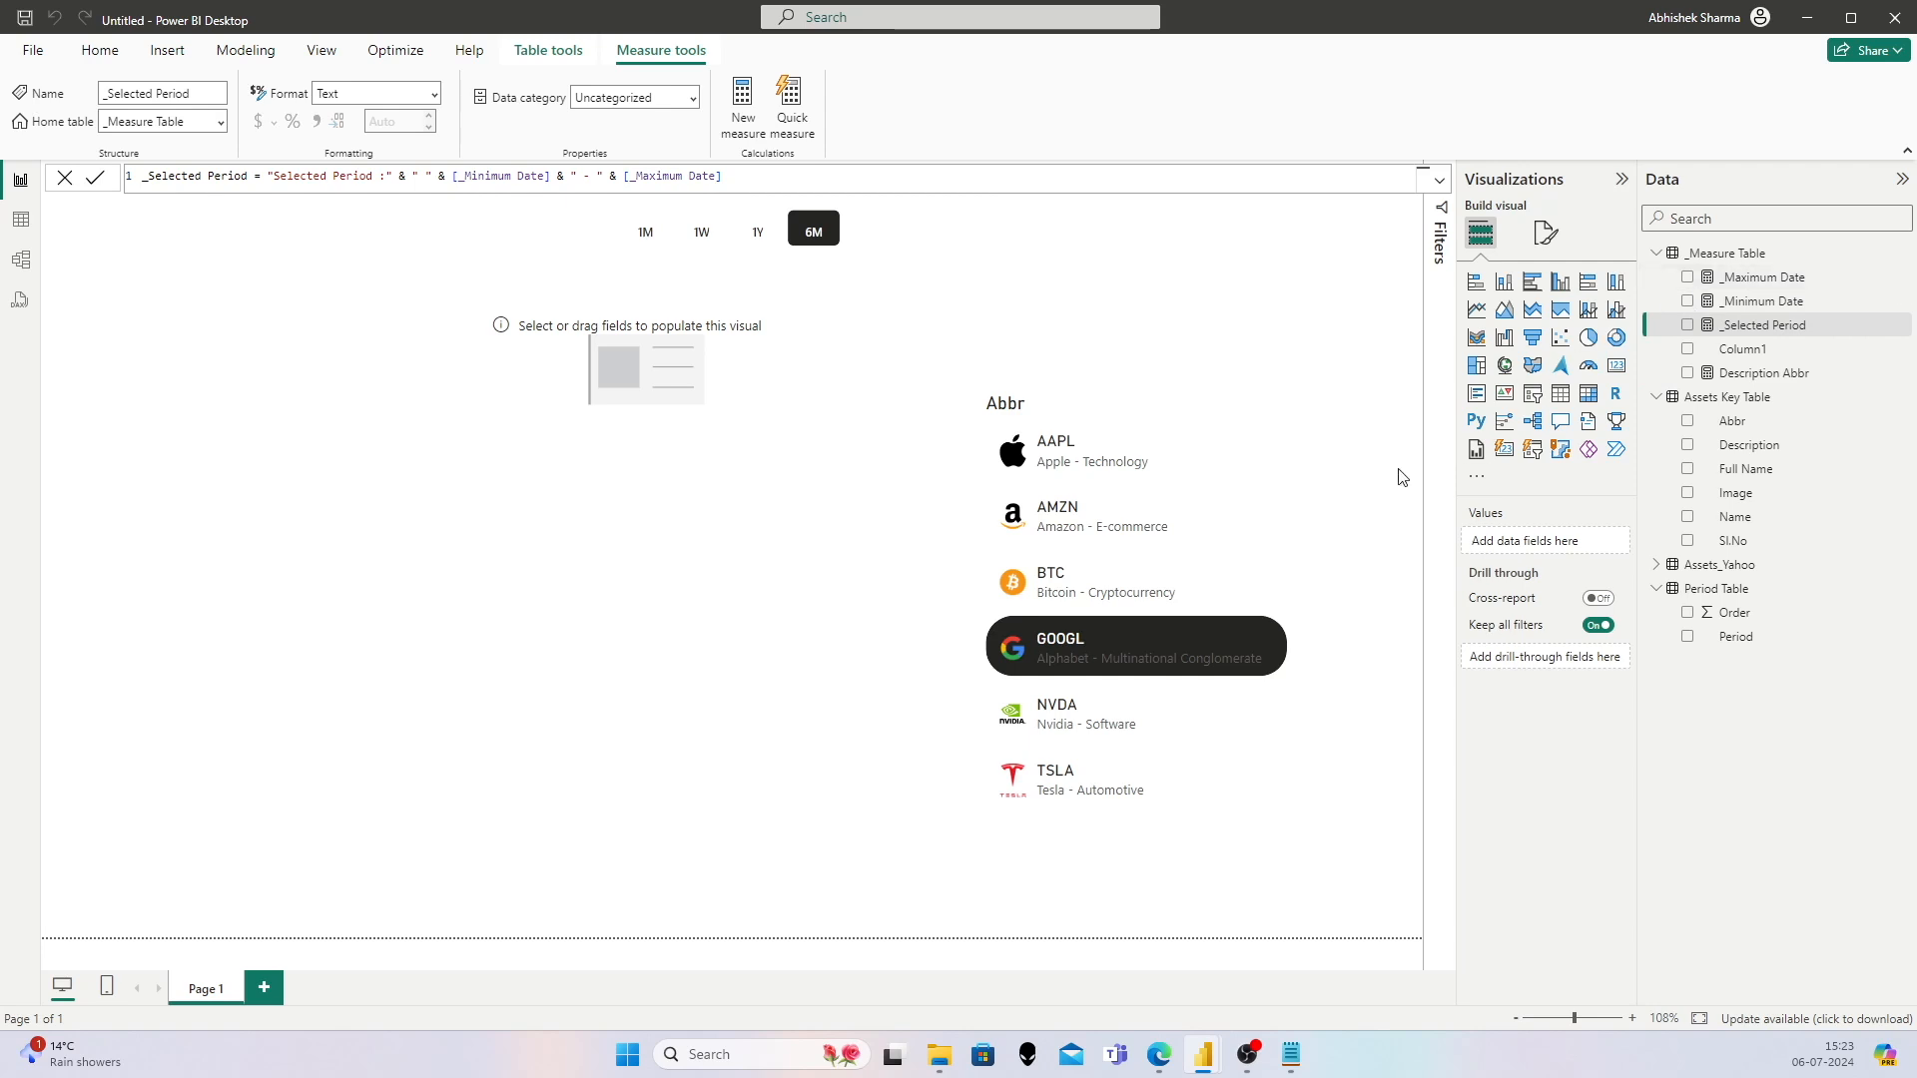
Step: Show the _Selected Period measure in the empty card and turn off its category label
click(744, 363)
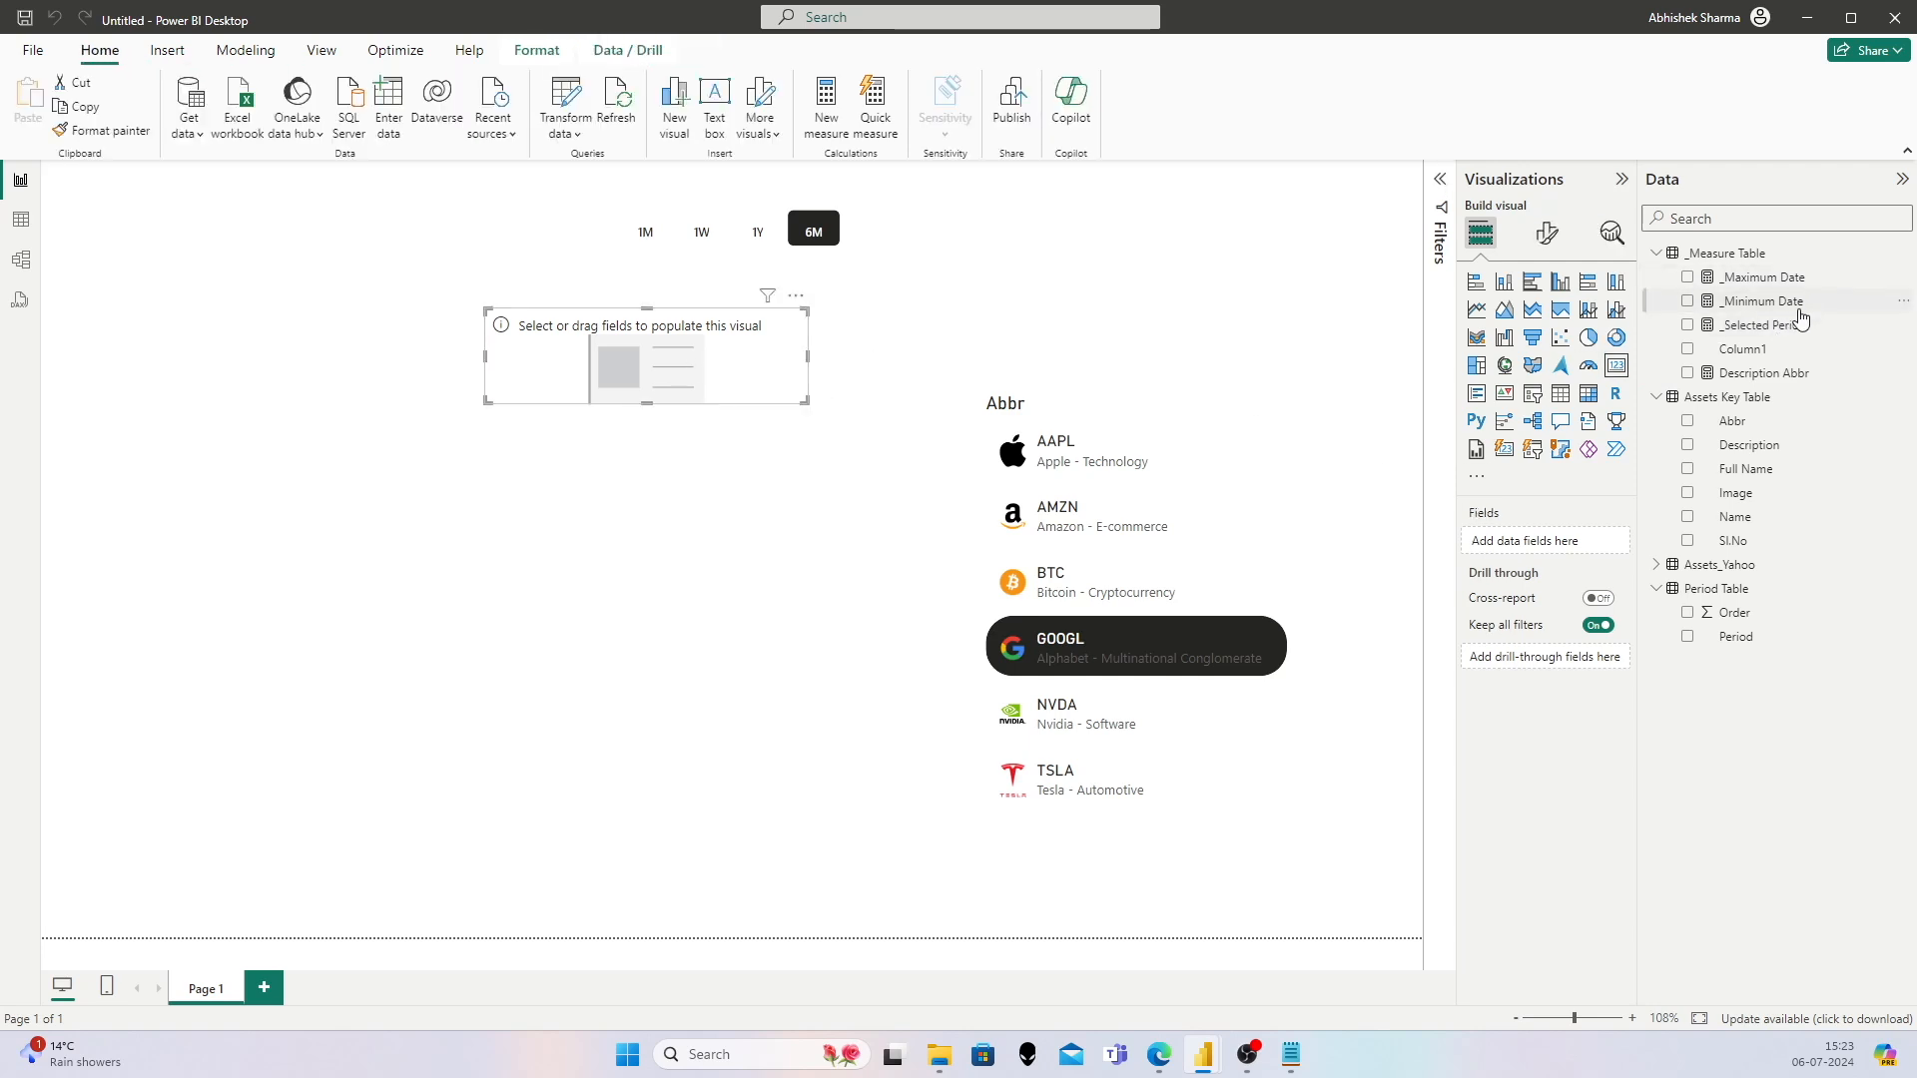
drag(1782, 326, 763, 340)
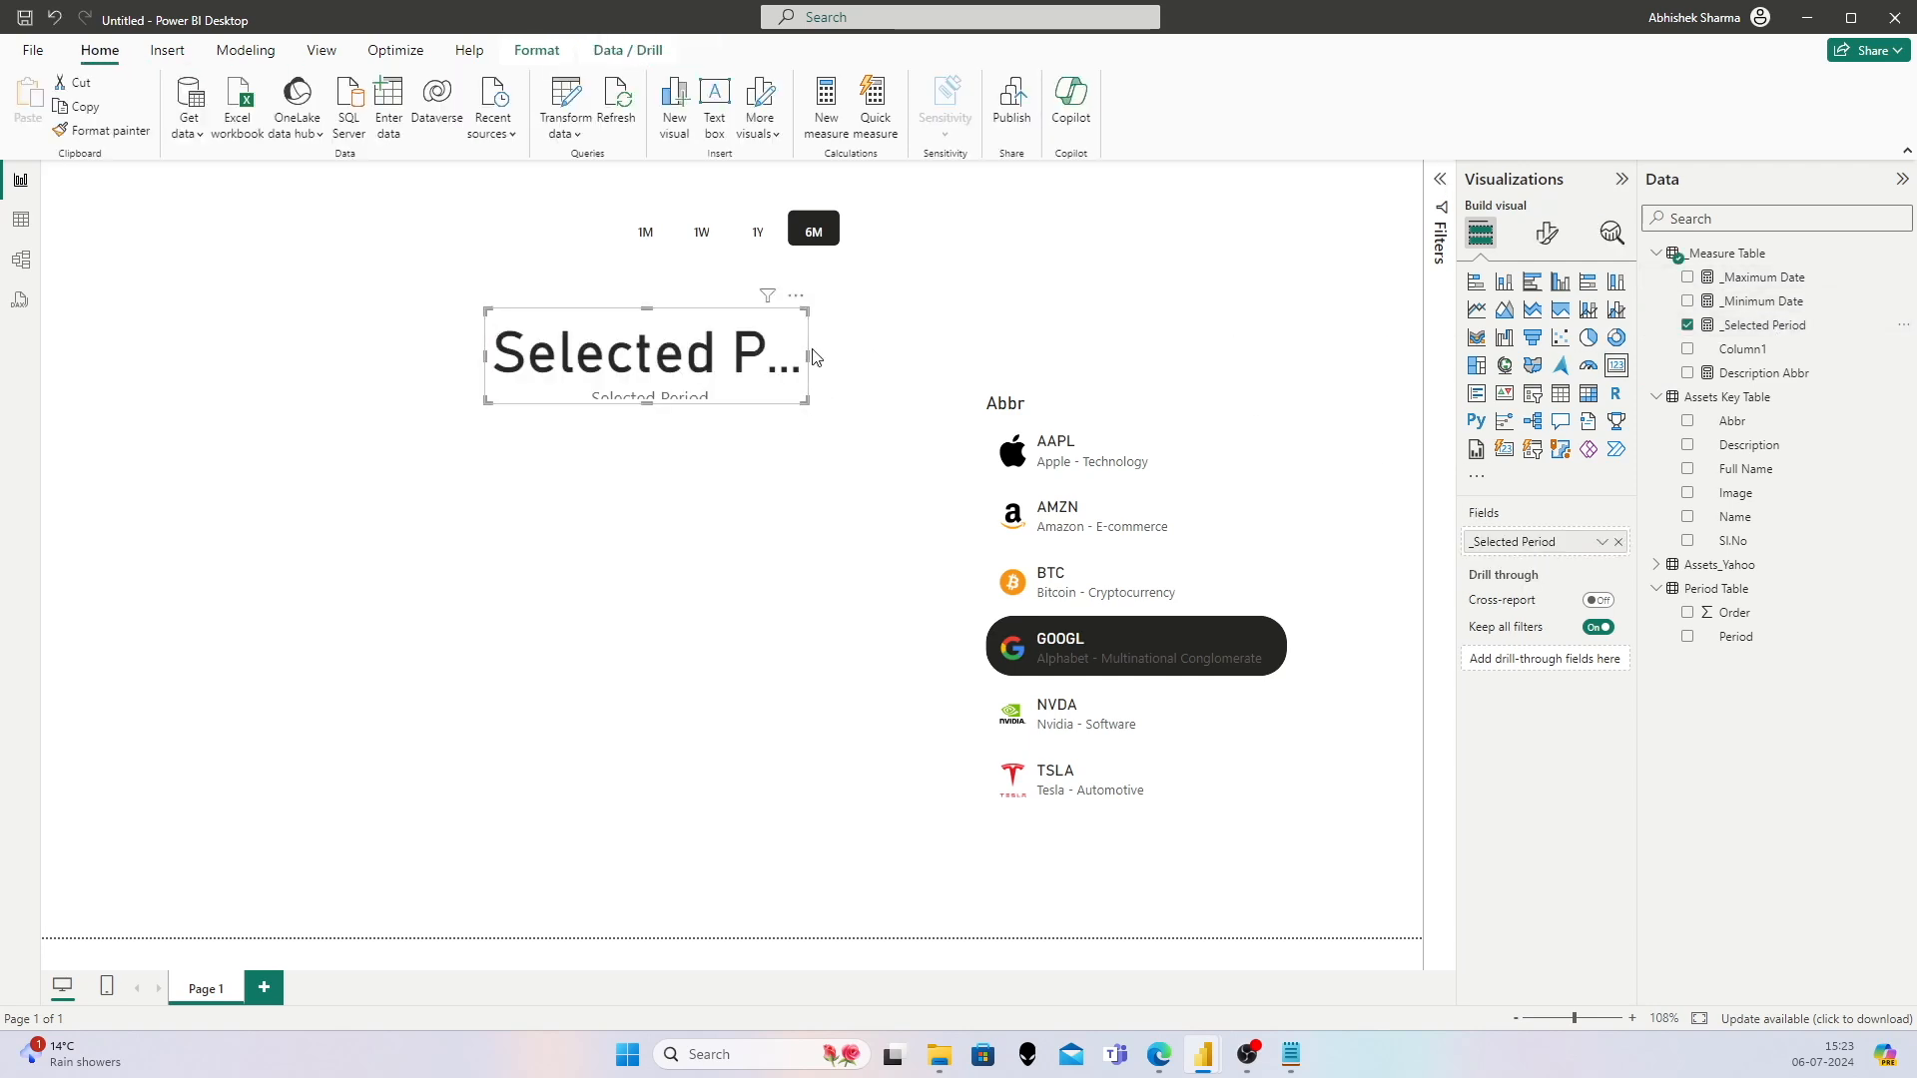
click(1546, 232)
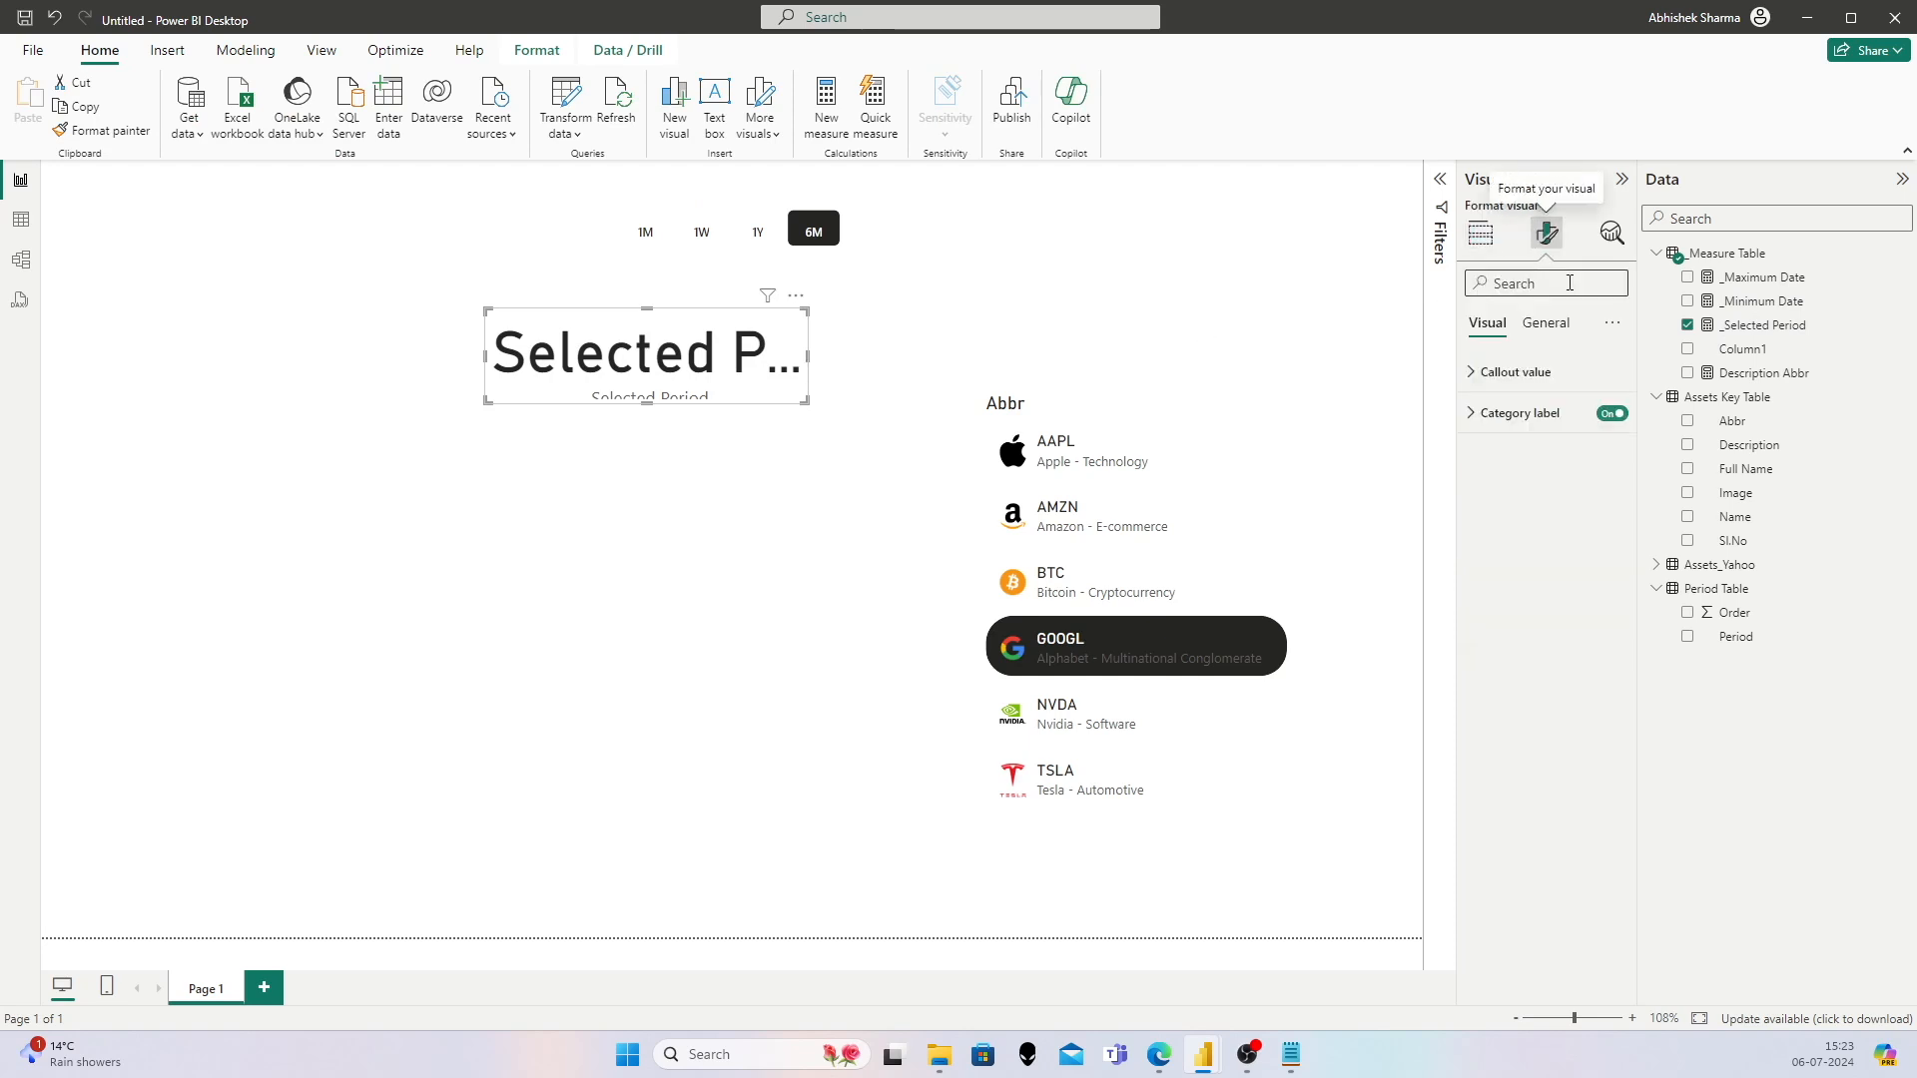
click(1600, 418)
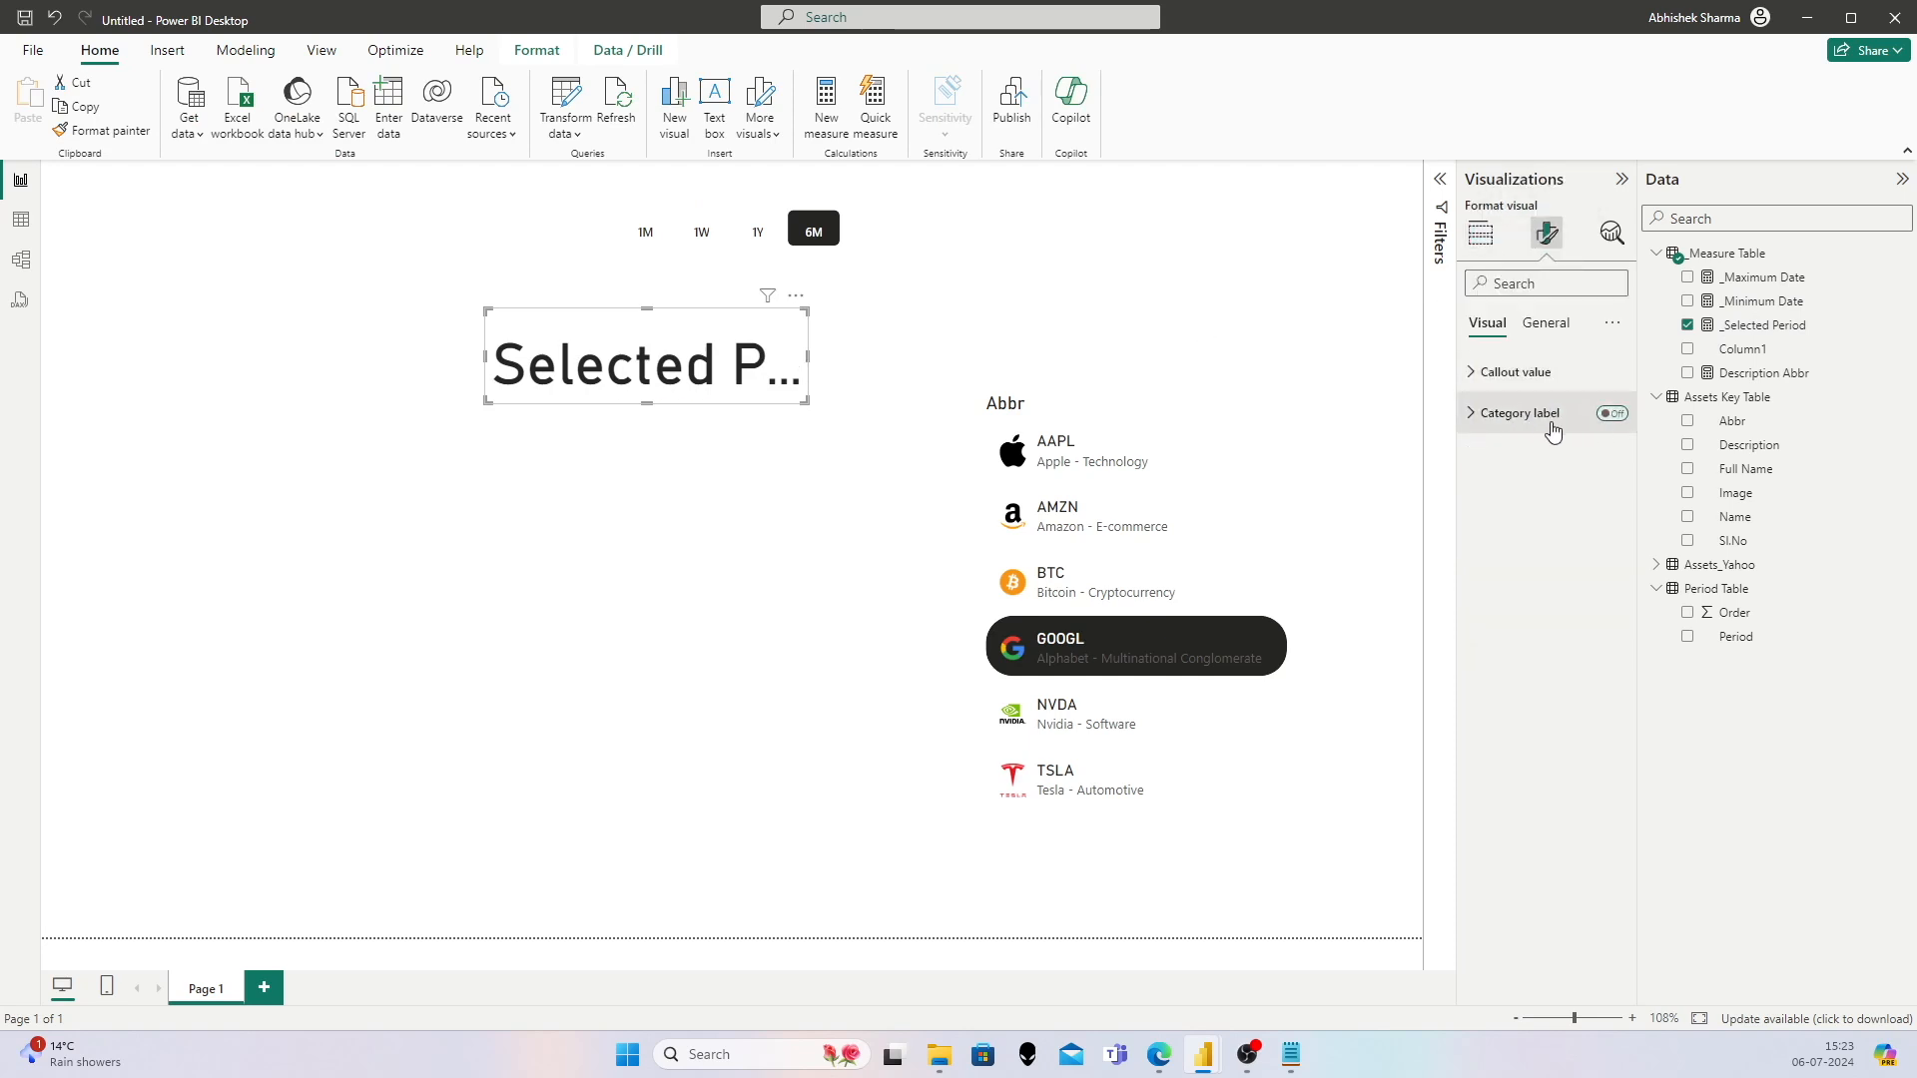
Step: Set the card's callout value font to Segoe UI, size 9
click(1481, 376)
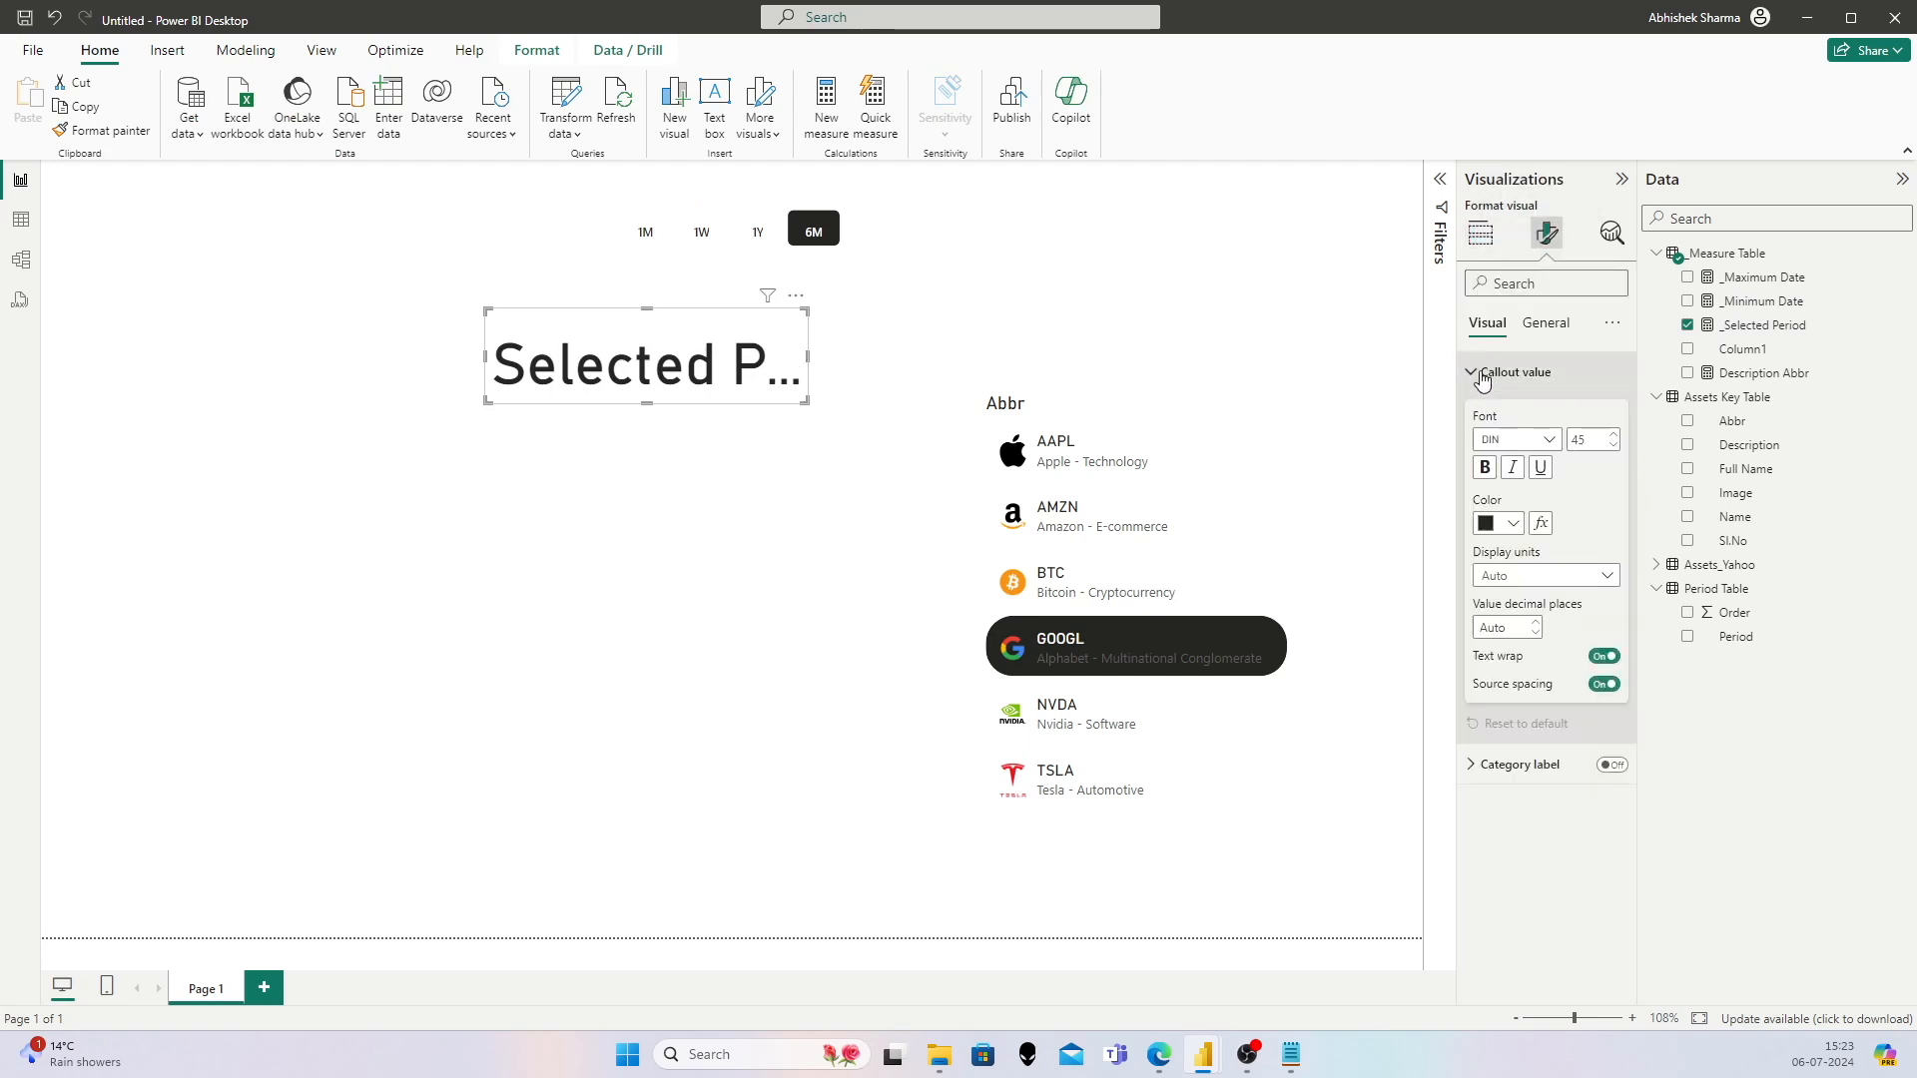
click(1534, 441)
scroll(1536, 586, down, 3)
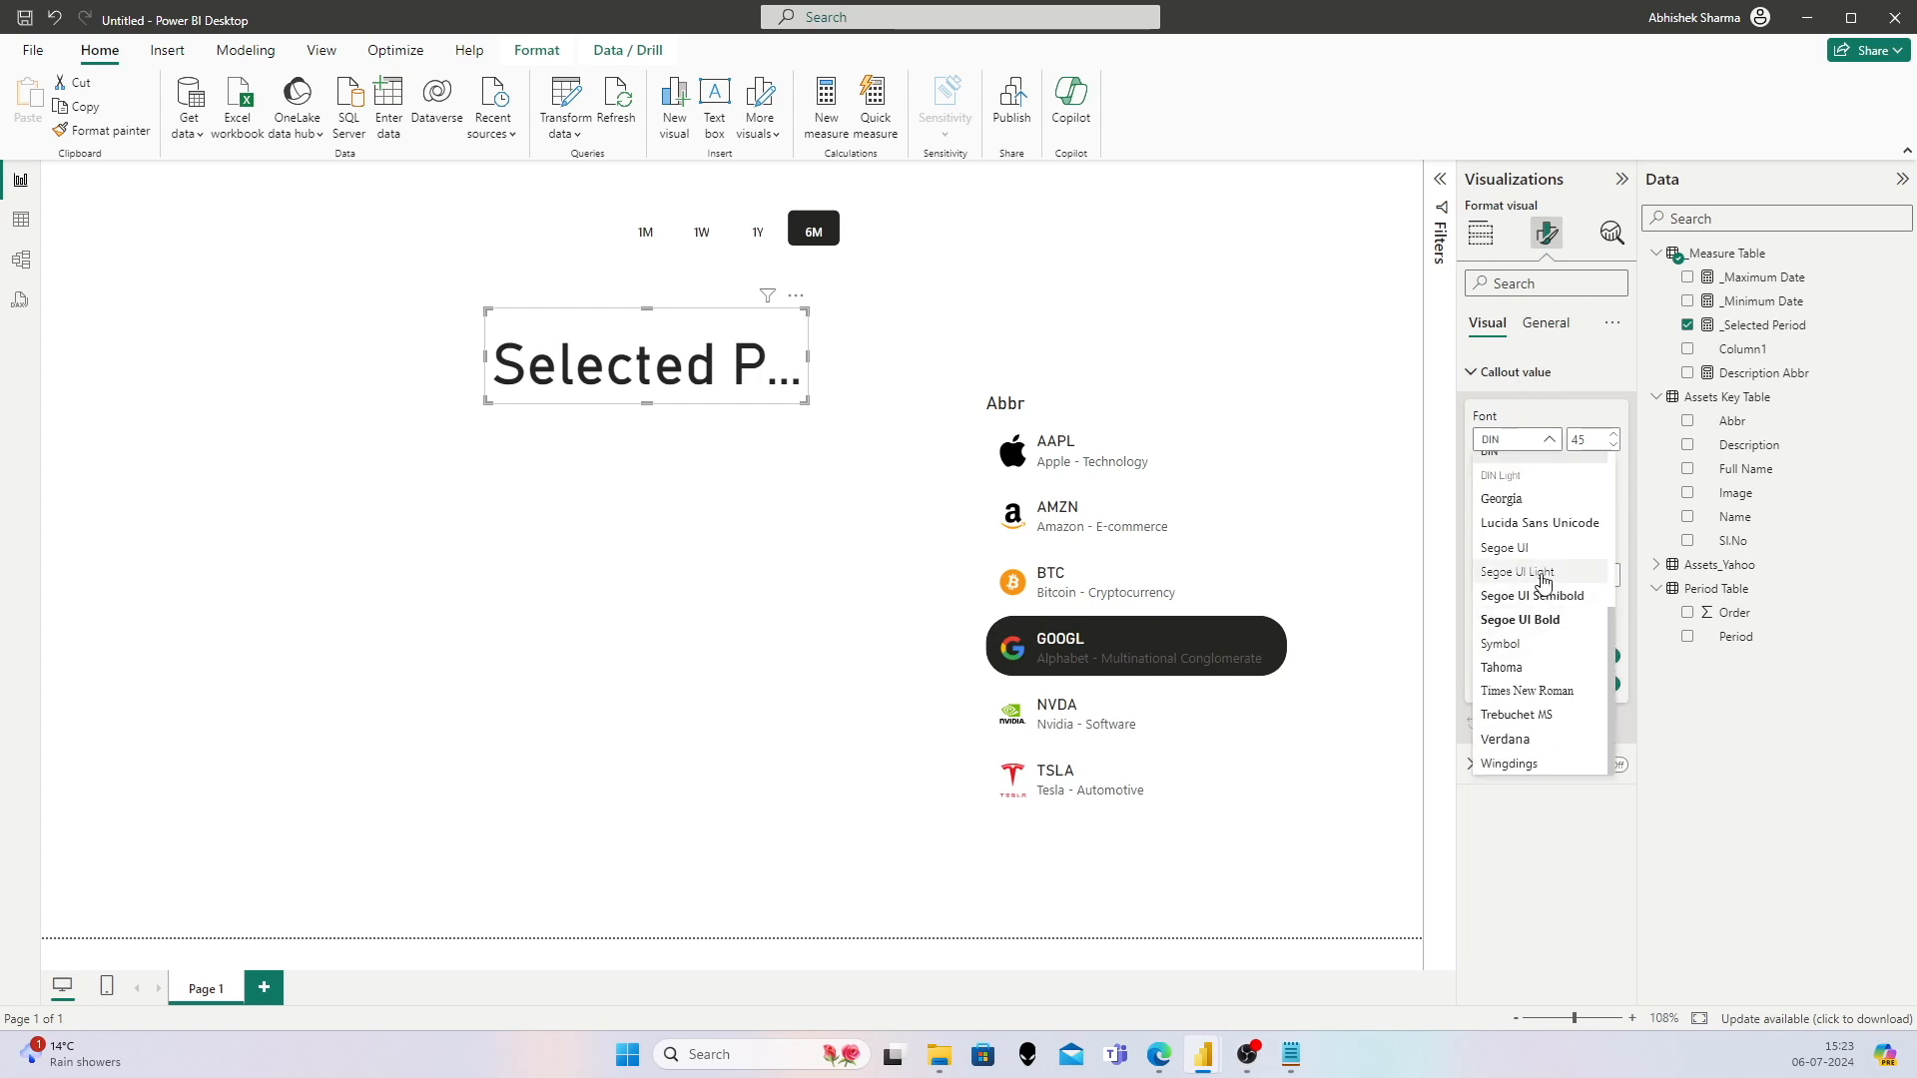
click(1535, 581)
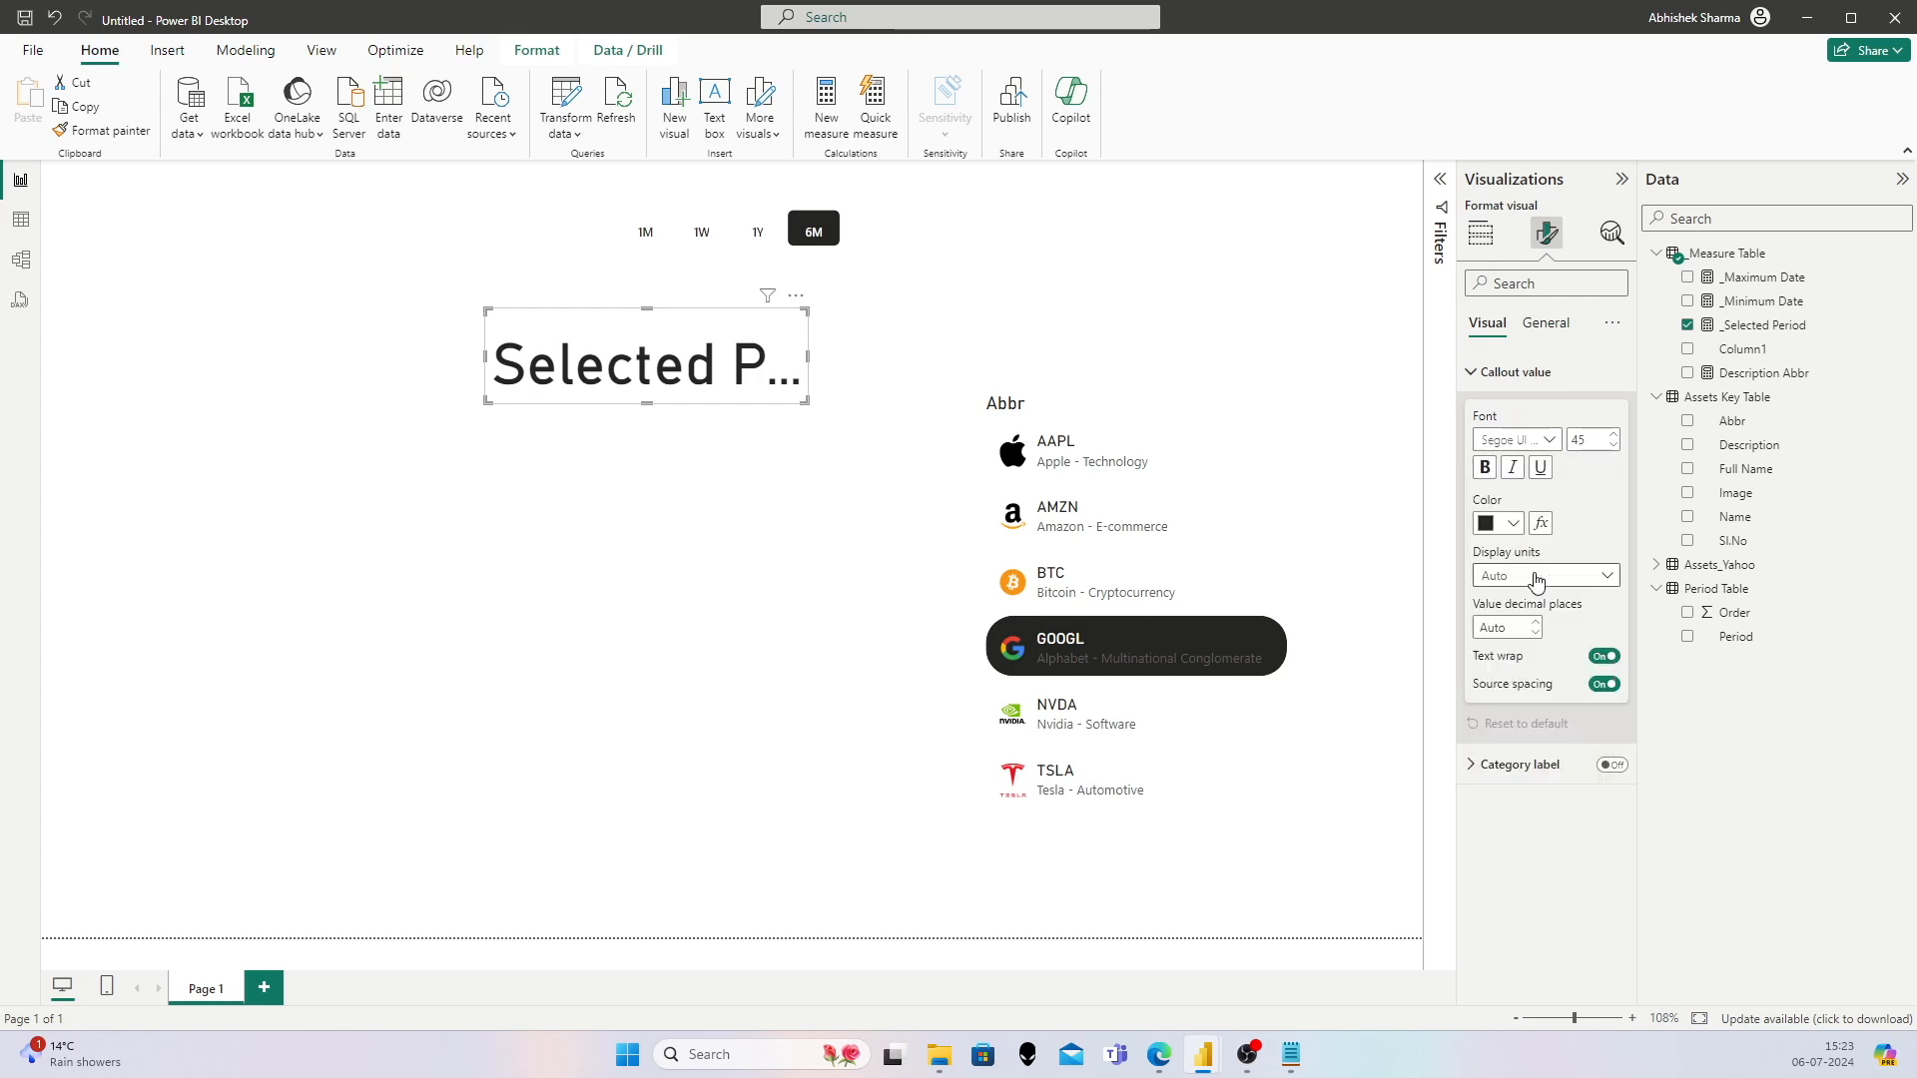
click(1537, 441)
click(1522, 594)
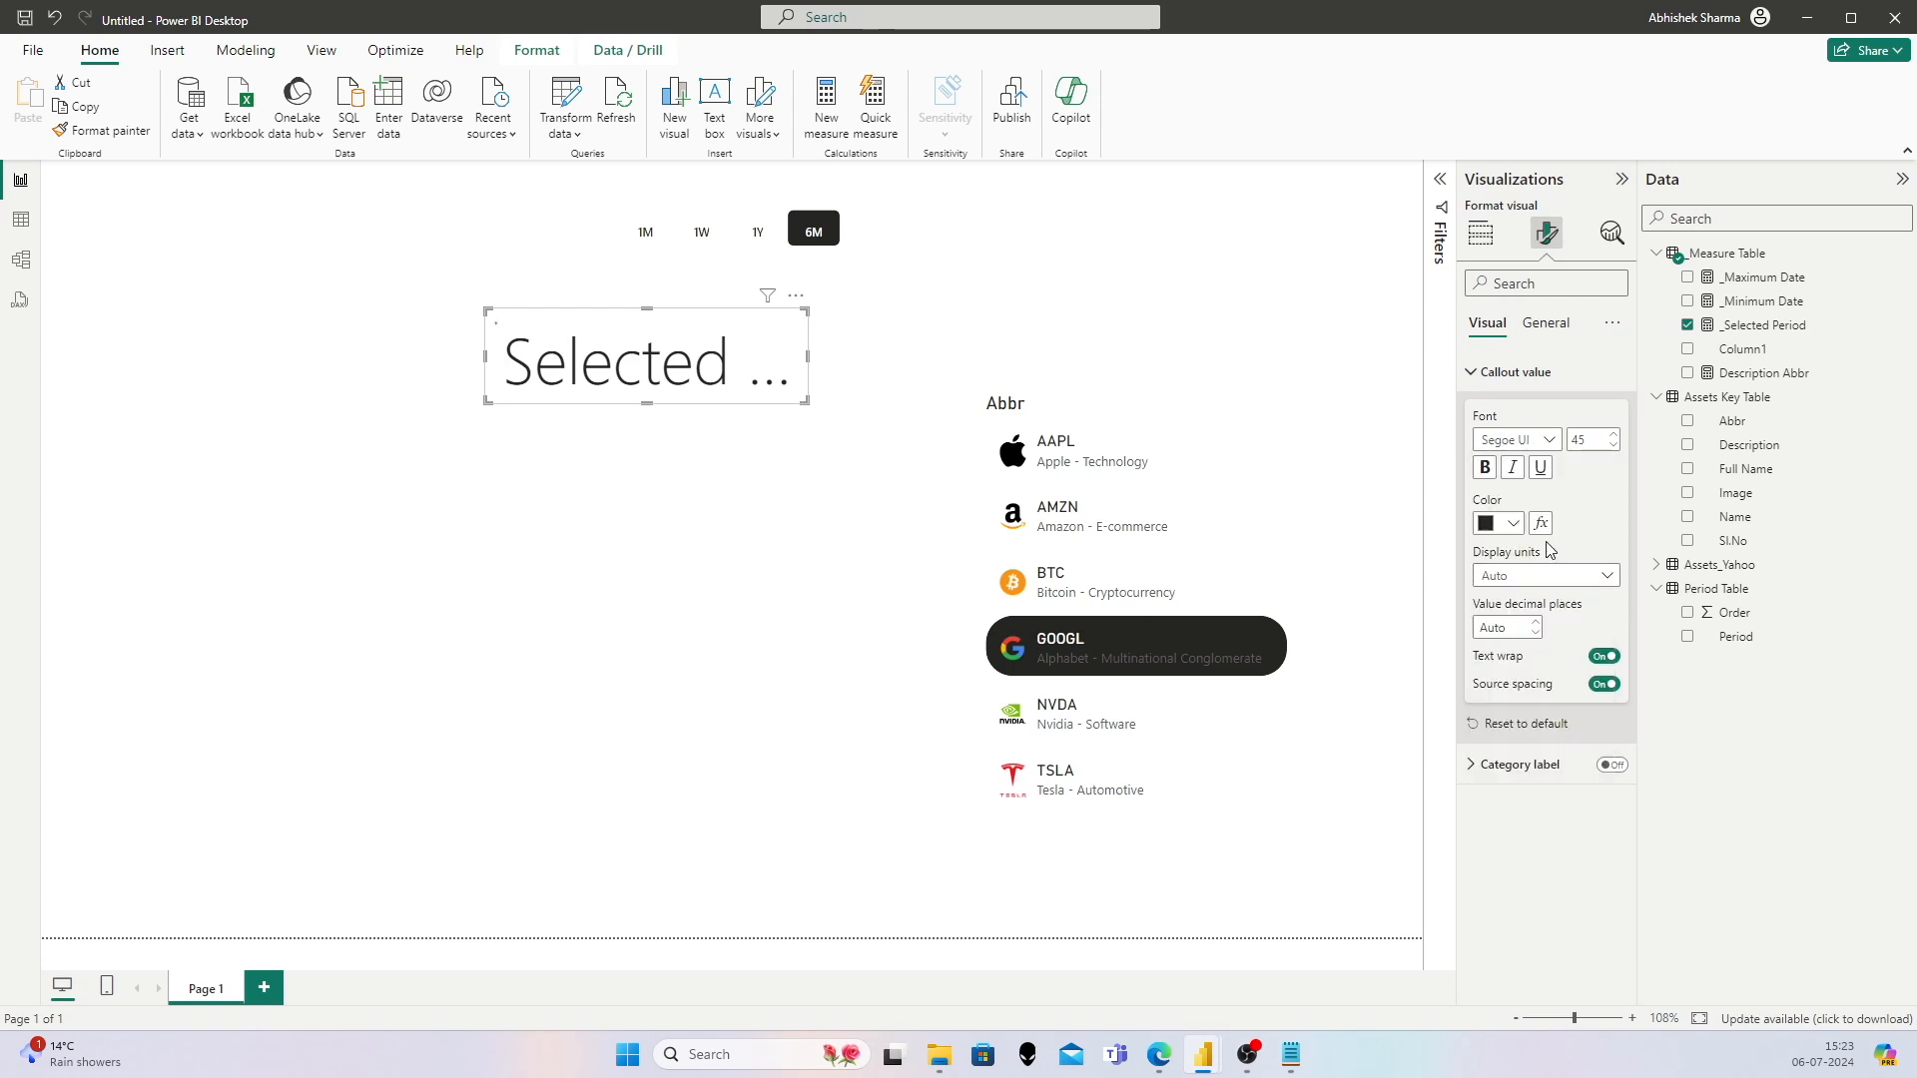
double_click(1598, 441)
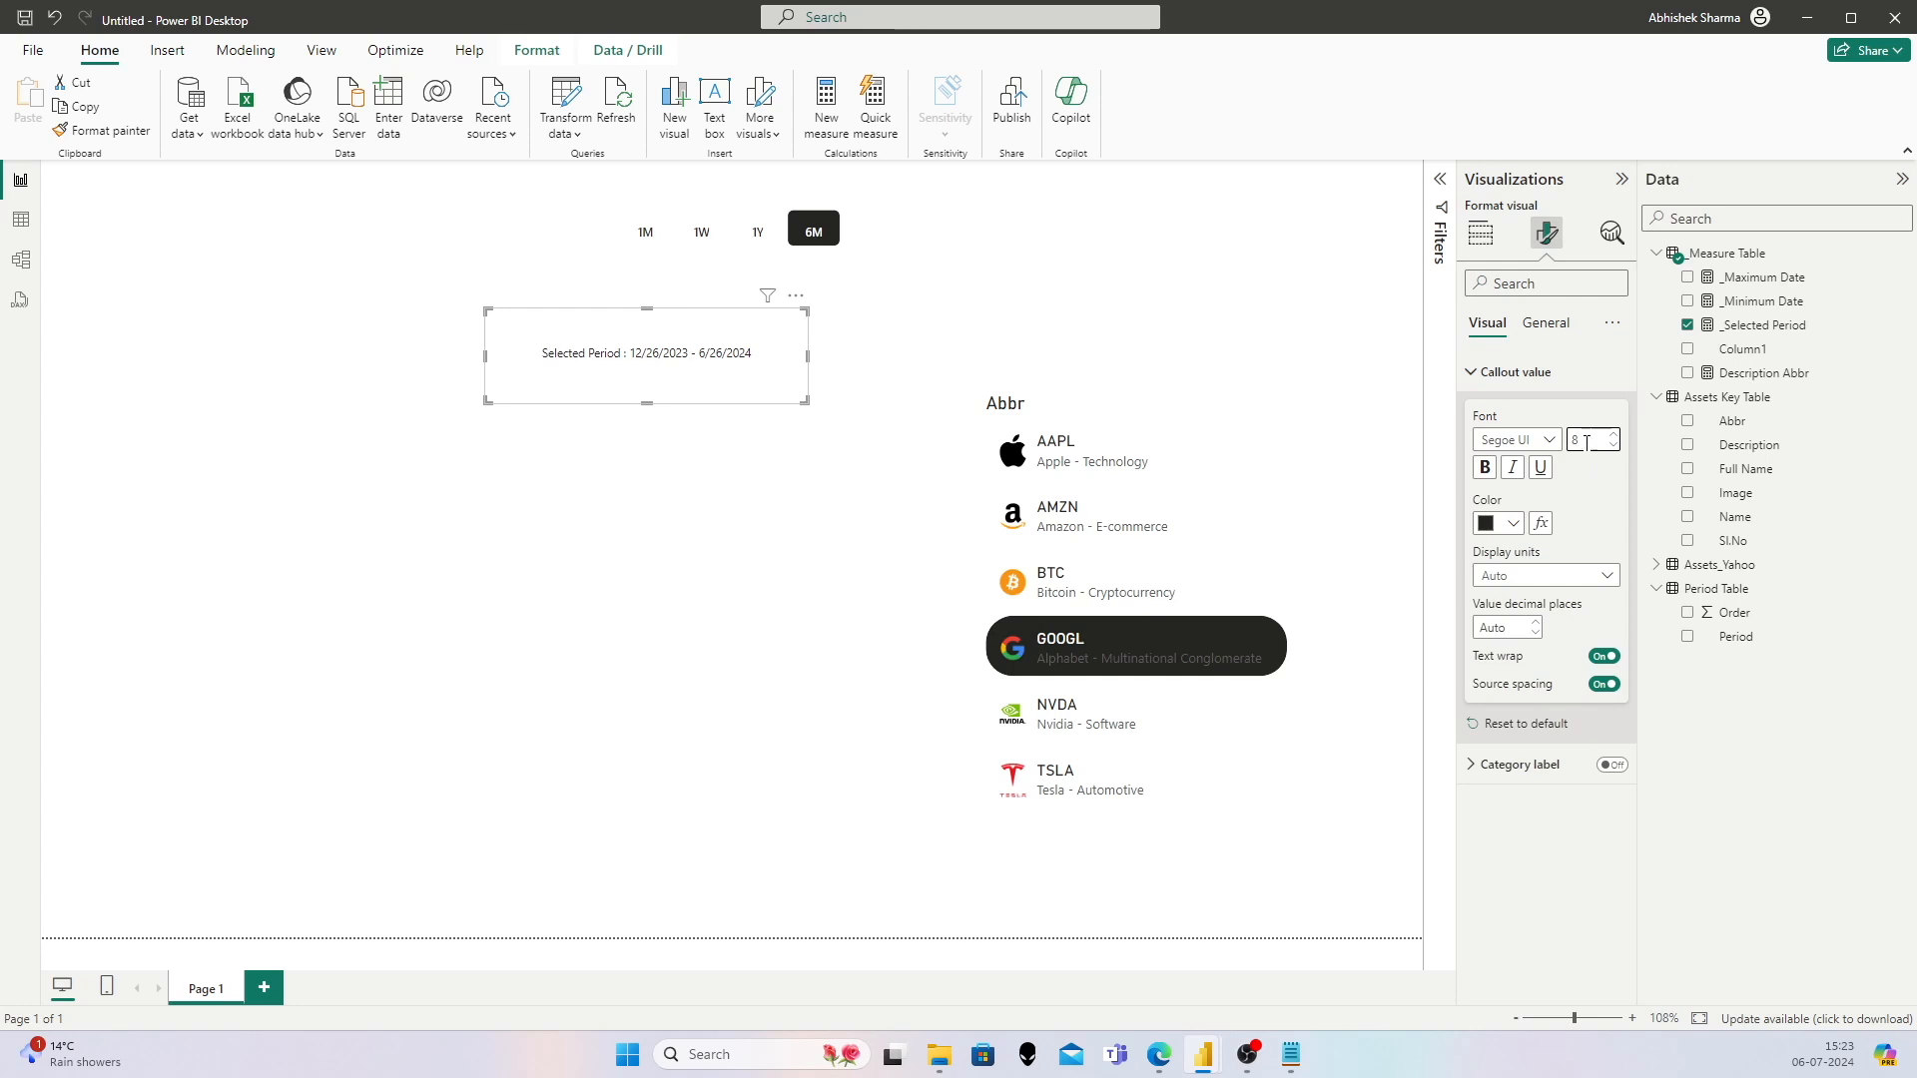
click(1612, 436)
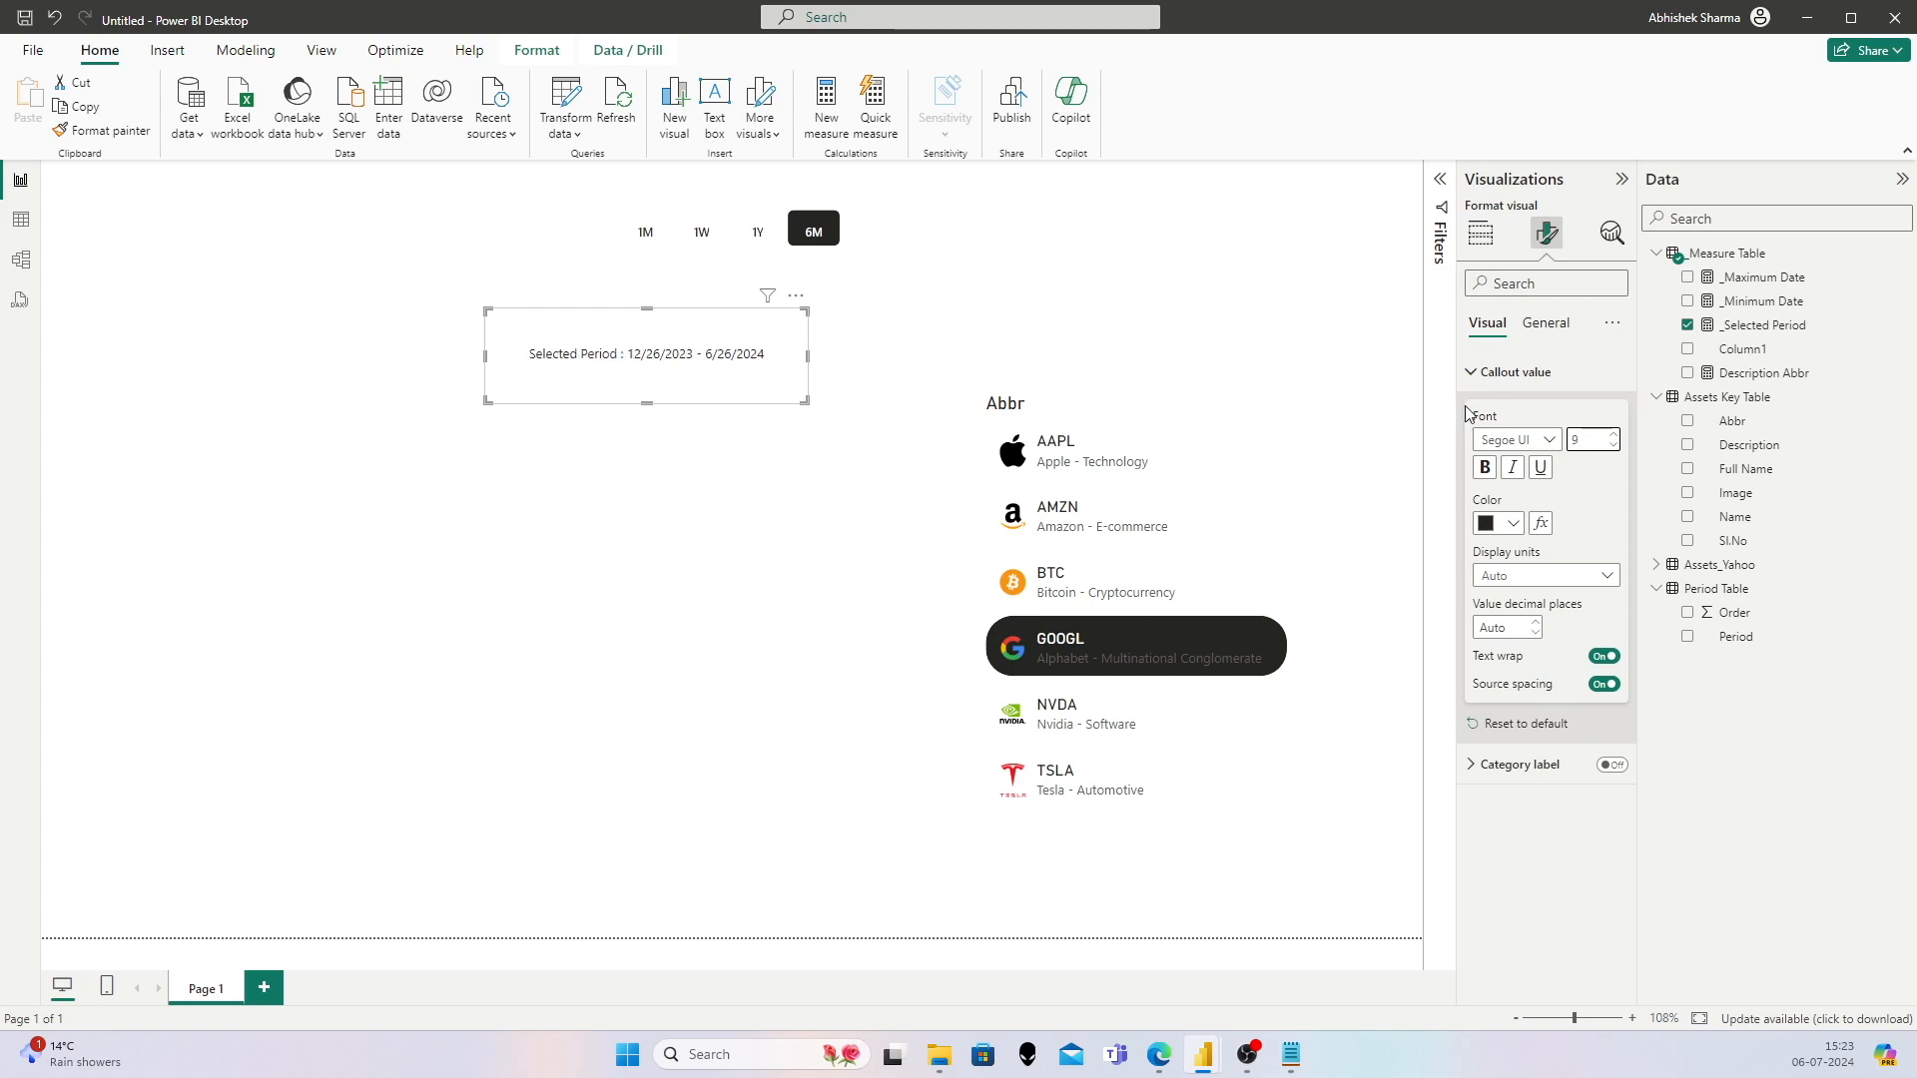
Step: Switch the callout value to a bolder Segoe UI font and fit the card to one text line centred beneath the Period slicer
click(1527, 440)
click(1534, 663)
drag(807, 357, 805, 303)
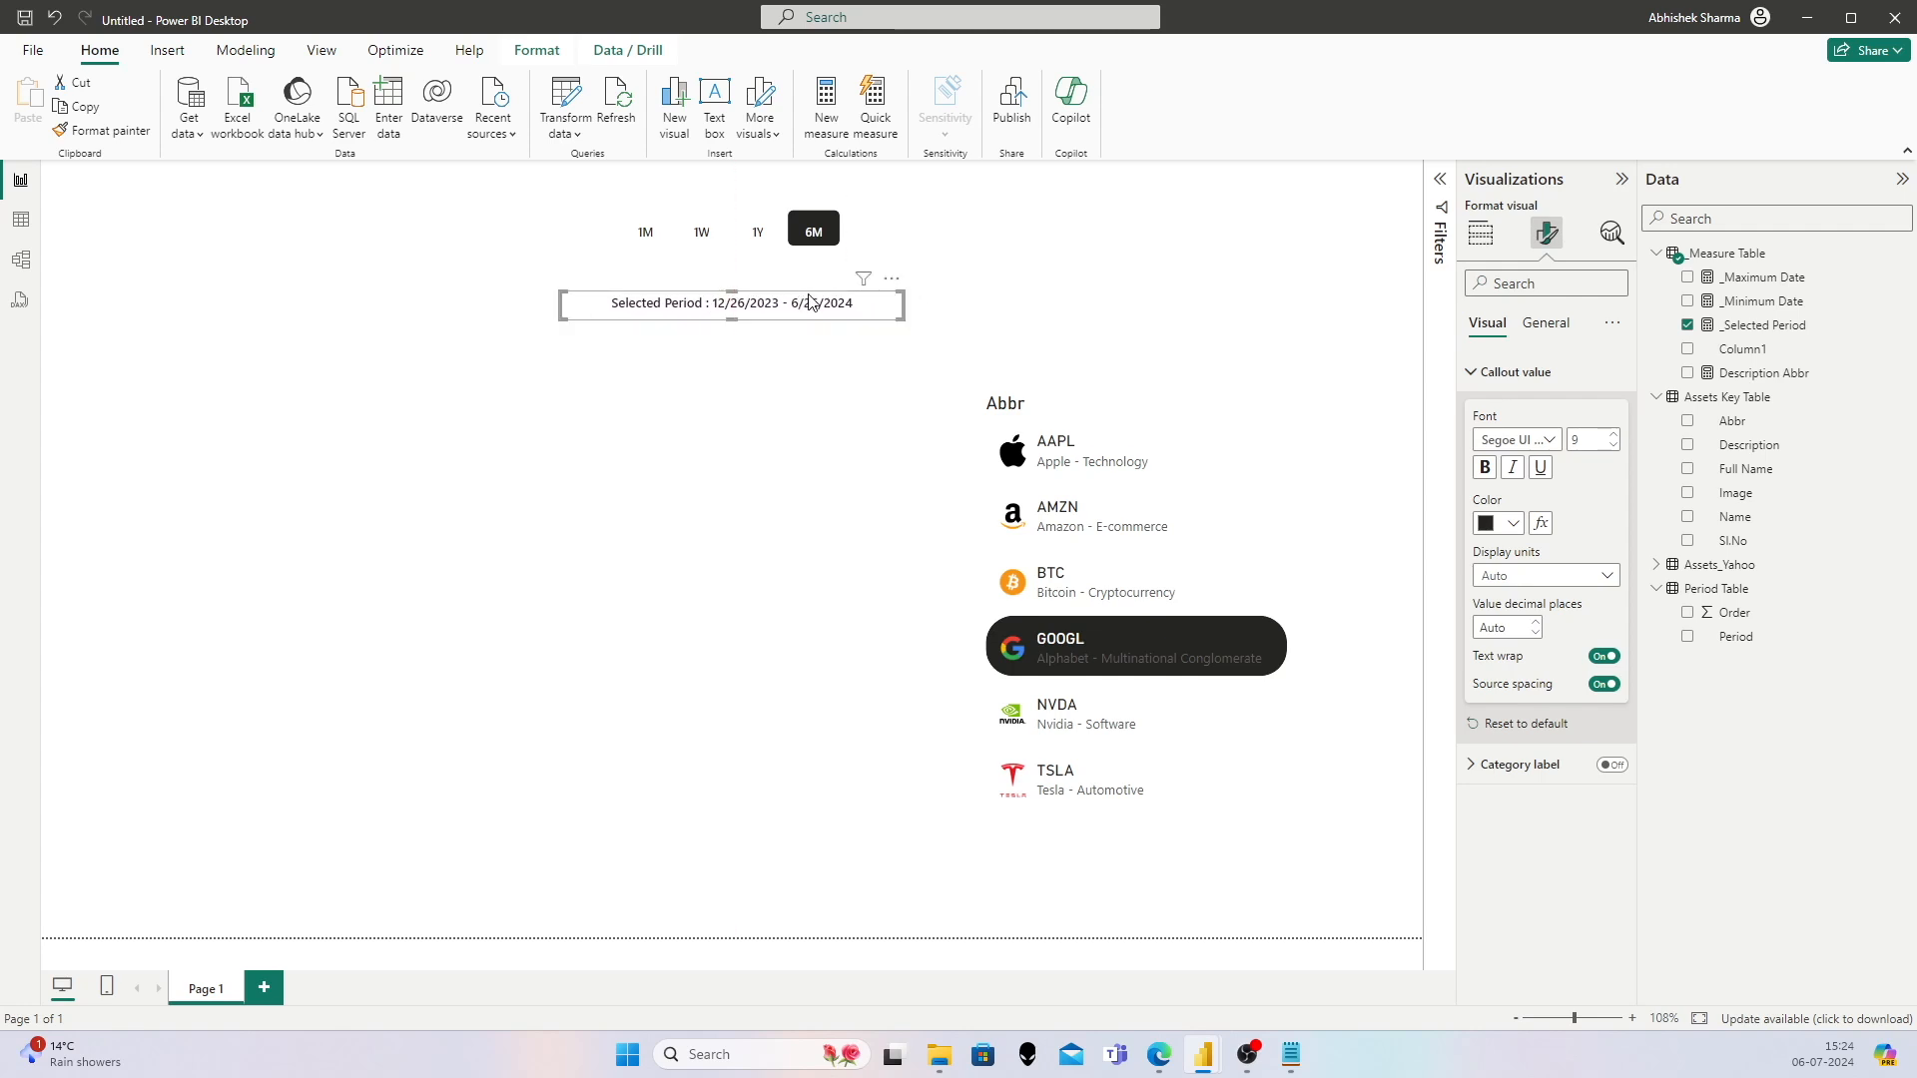
Step: Check the card's date range with the Period slicer set to 1Y, 1M, 1W, 1Y and 6M
click(758, 232)
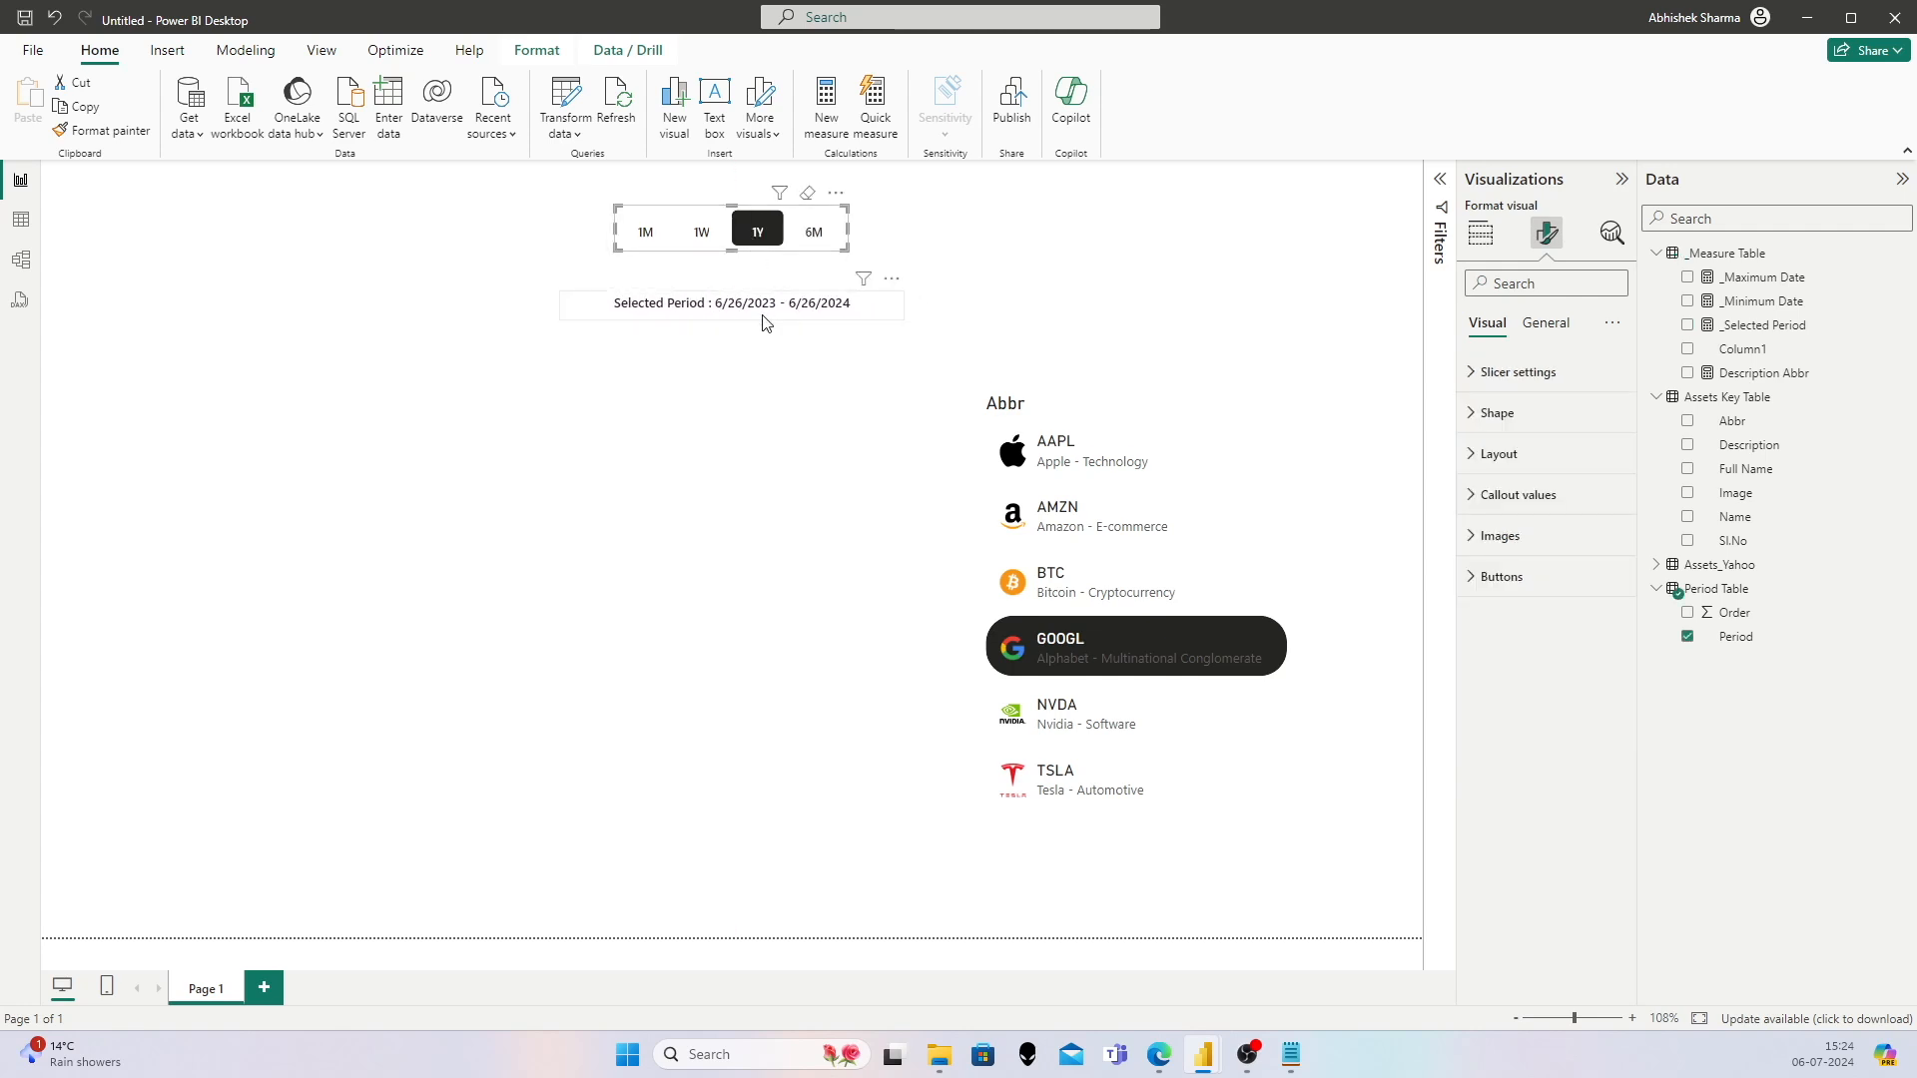
click(644, 231)
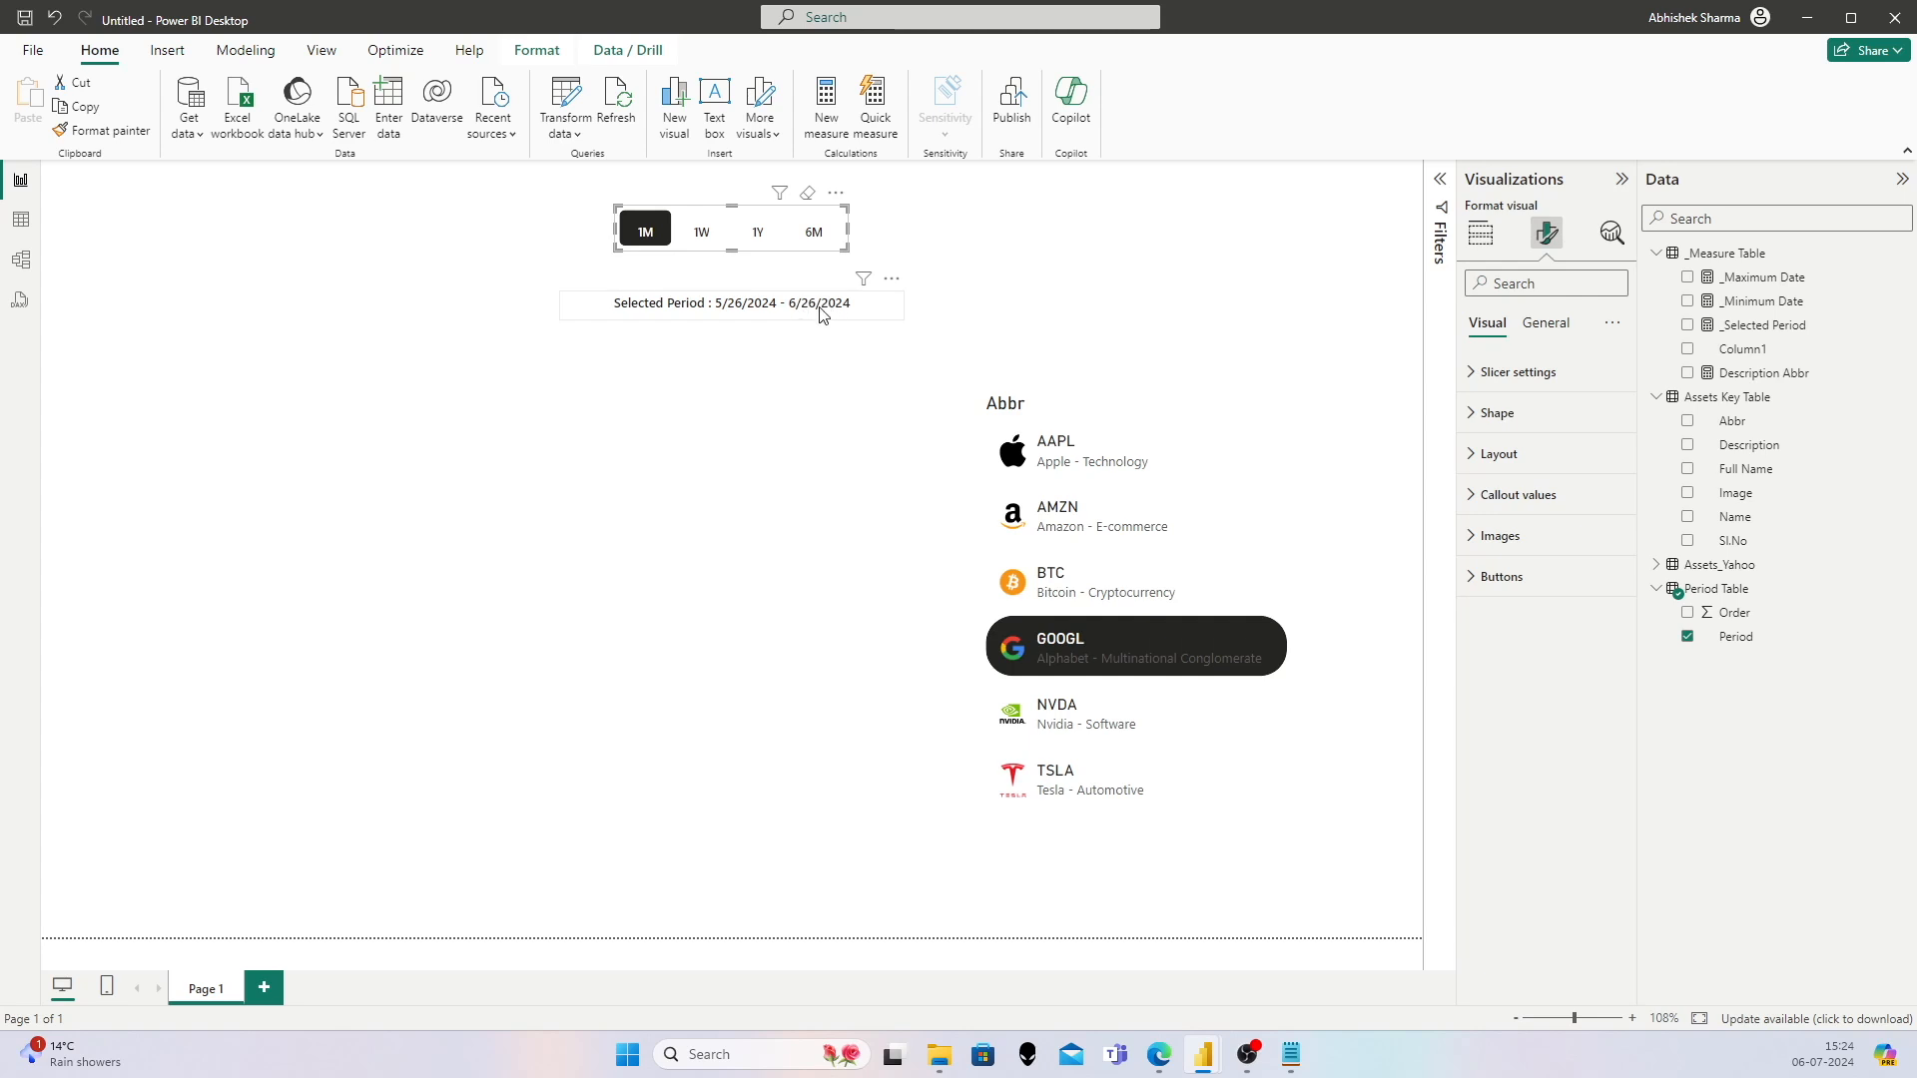
click(703, 234)
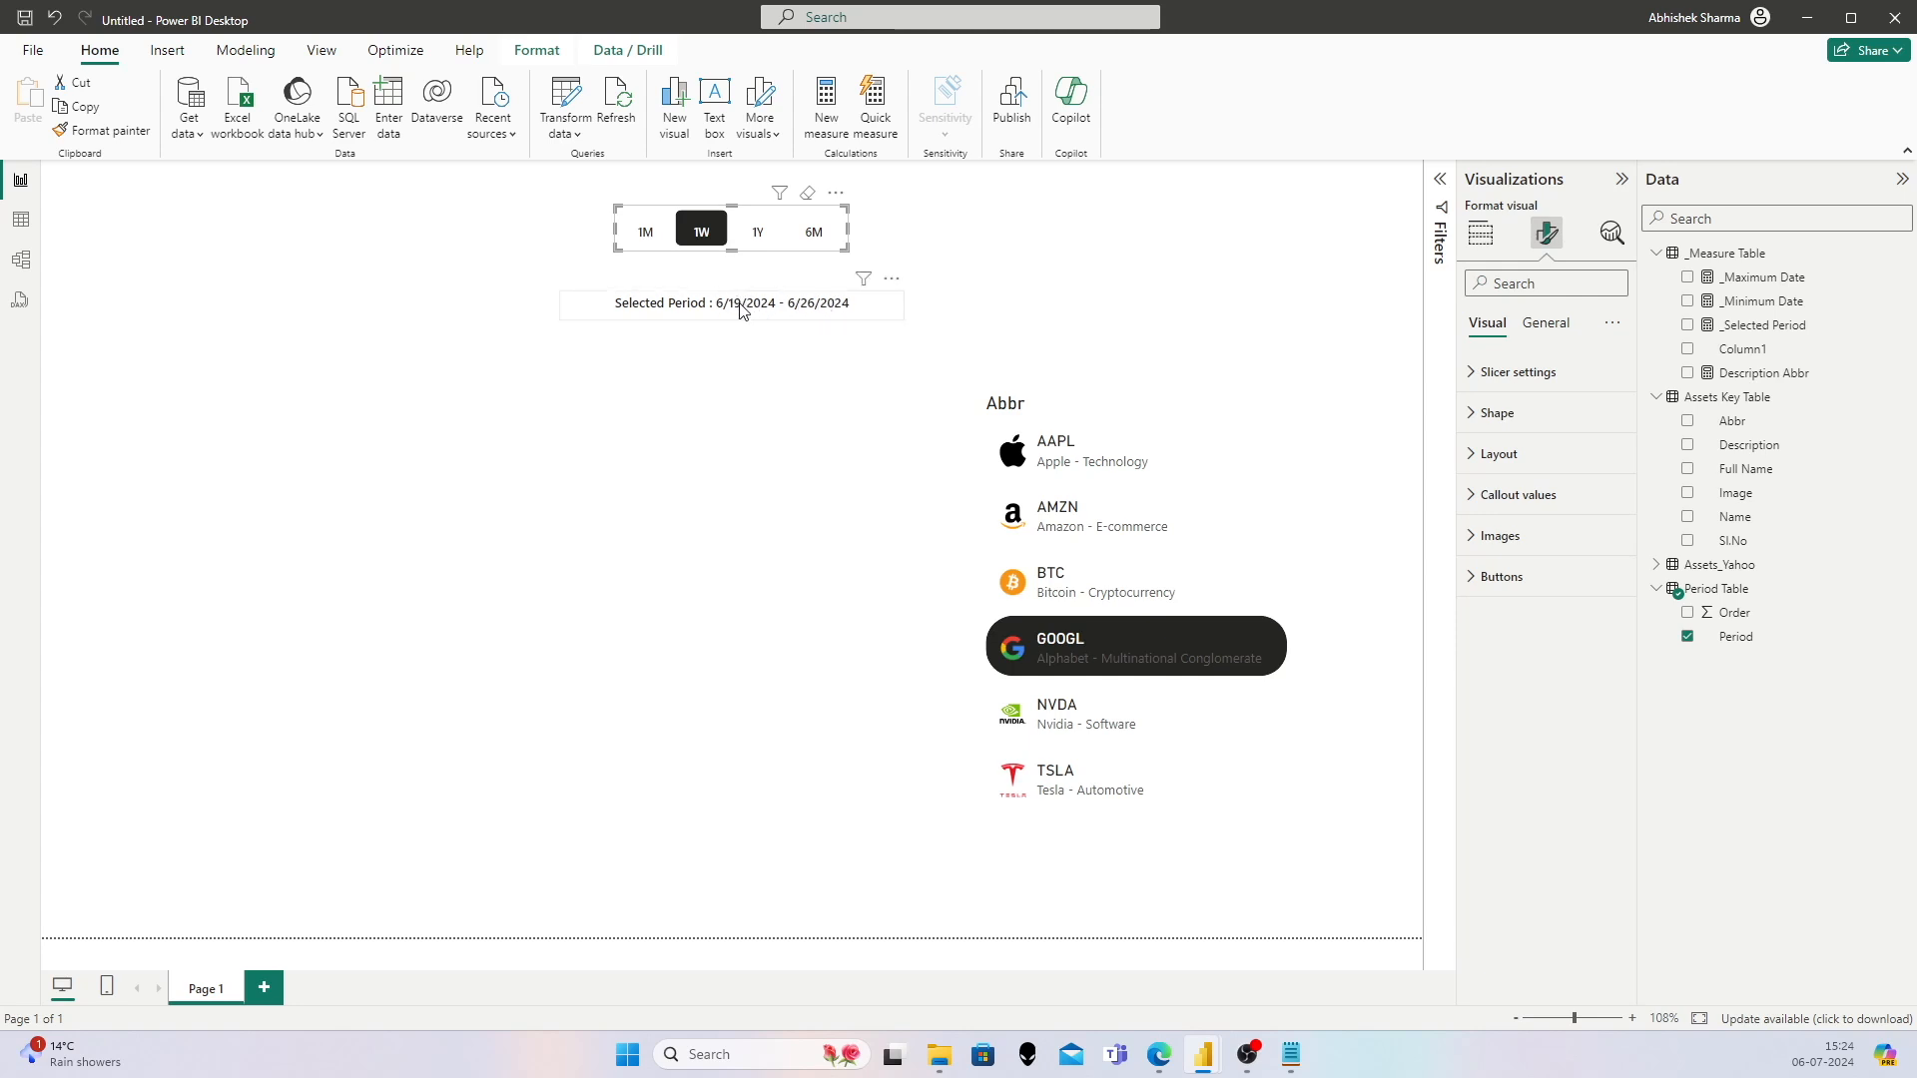
click(763, 234)
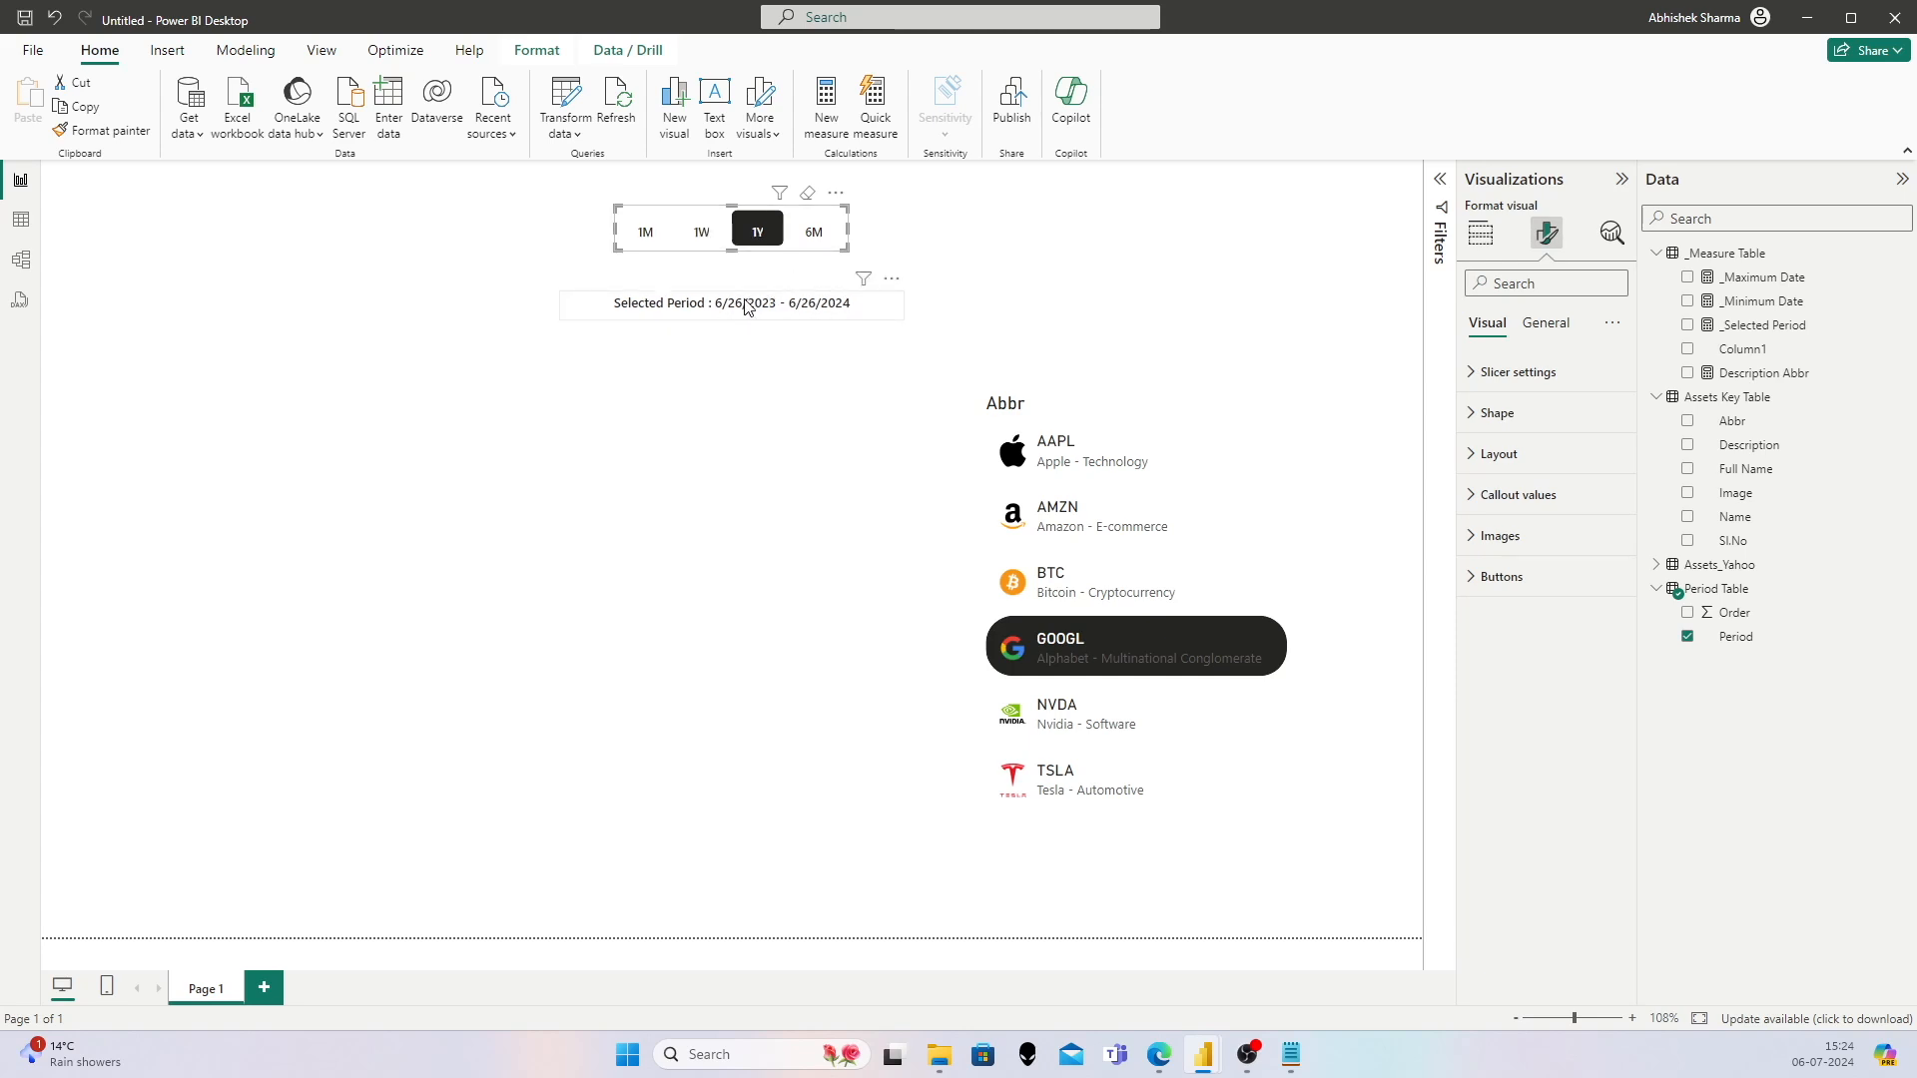
click(814, 236)
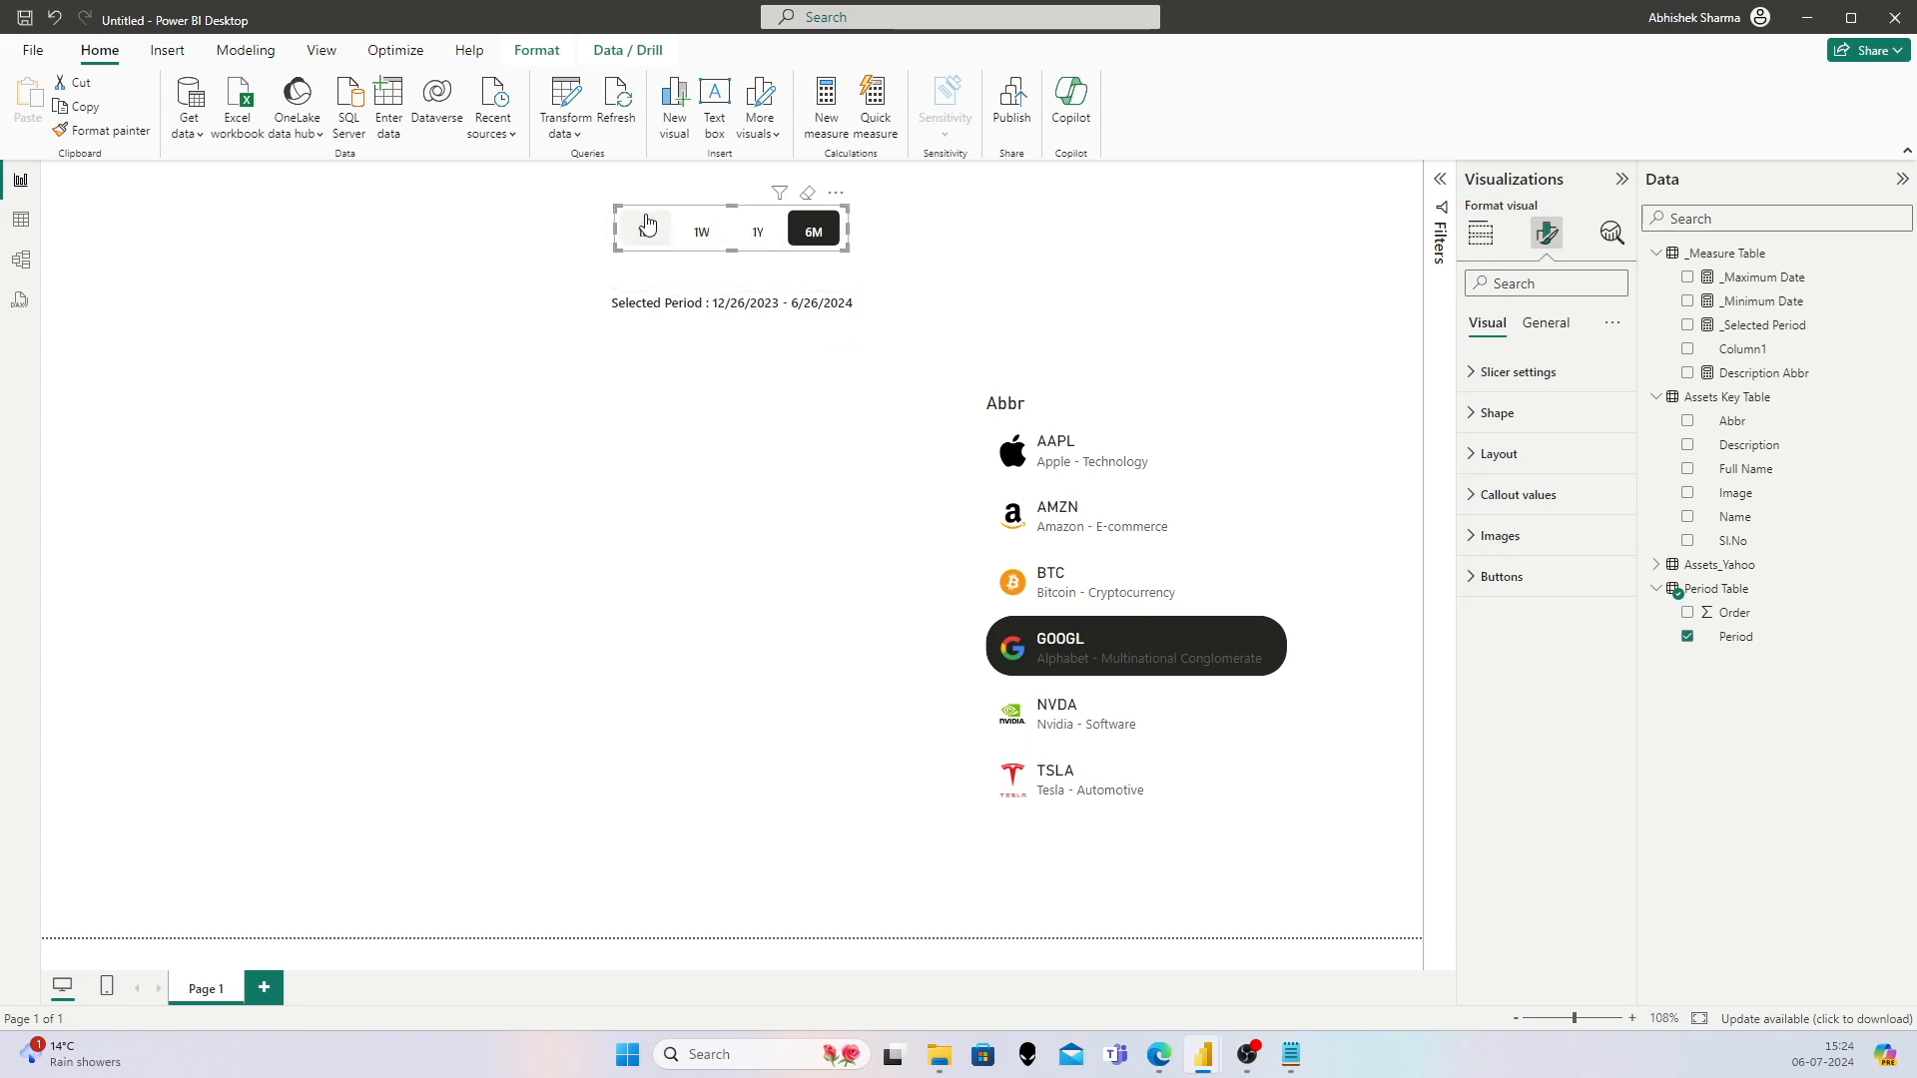
Step: Sort the Period column of the Period Table by its Order column
click(837, 194)
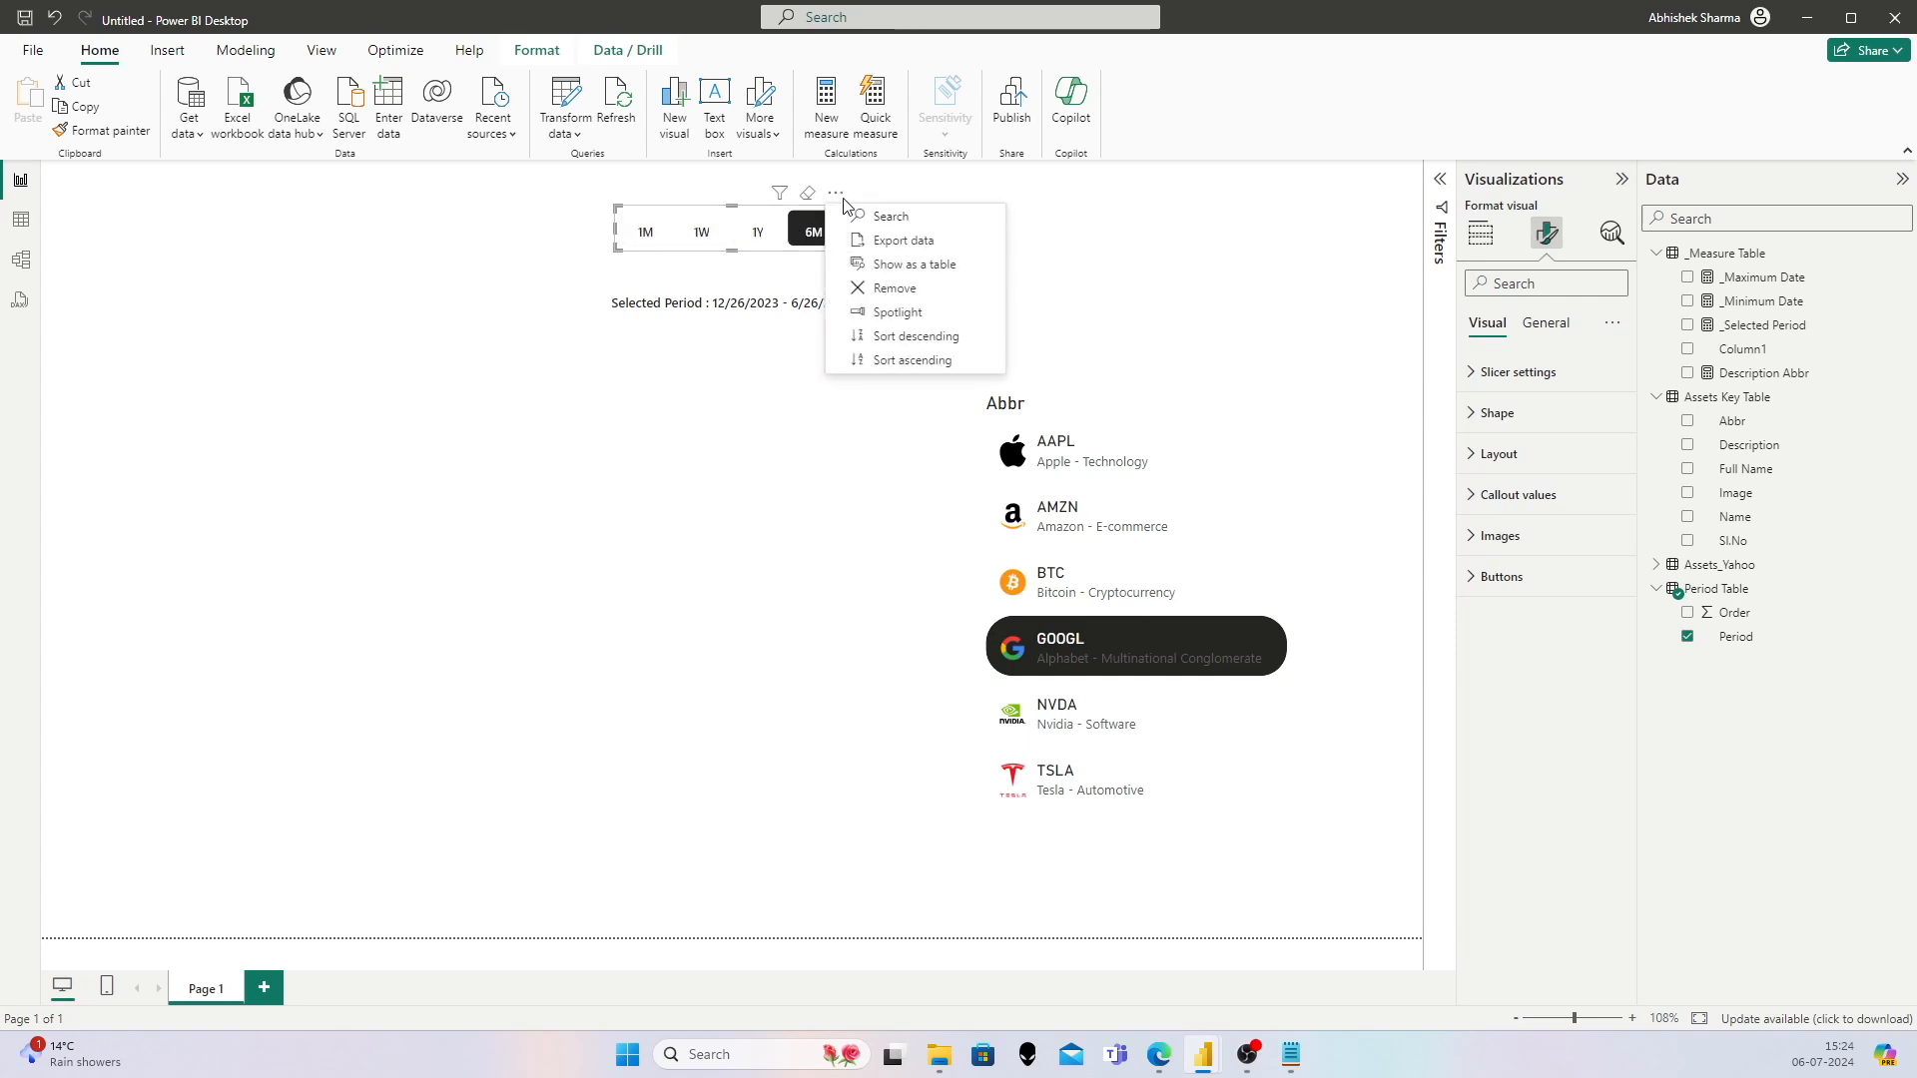
click(767, 208)
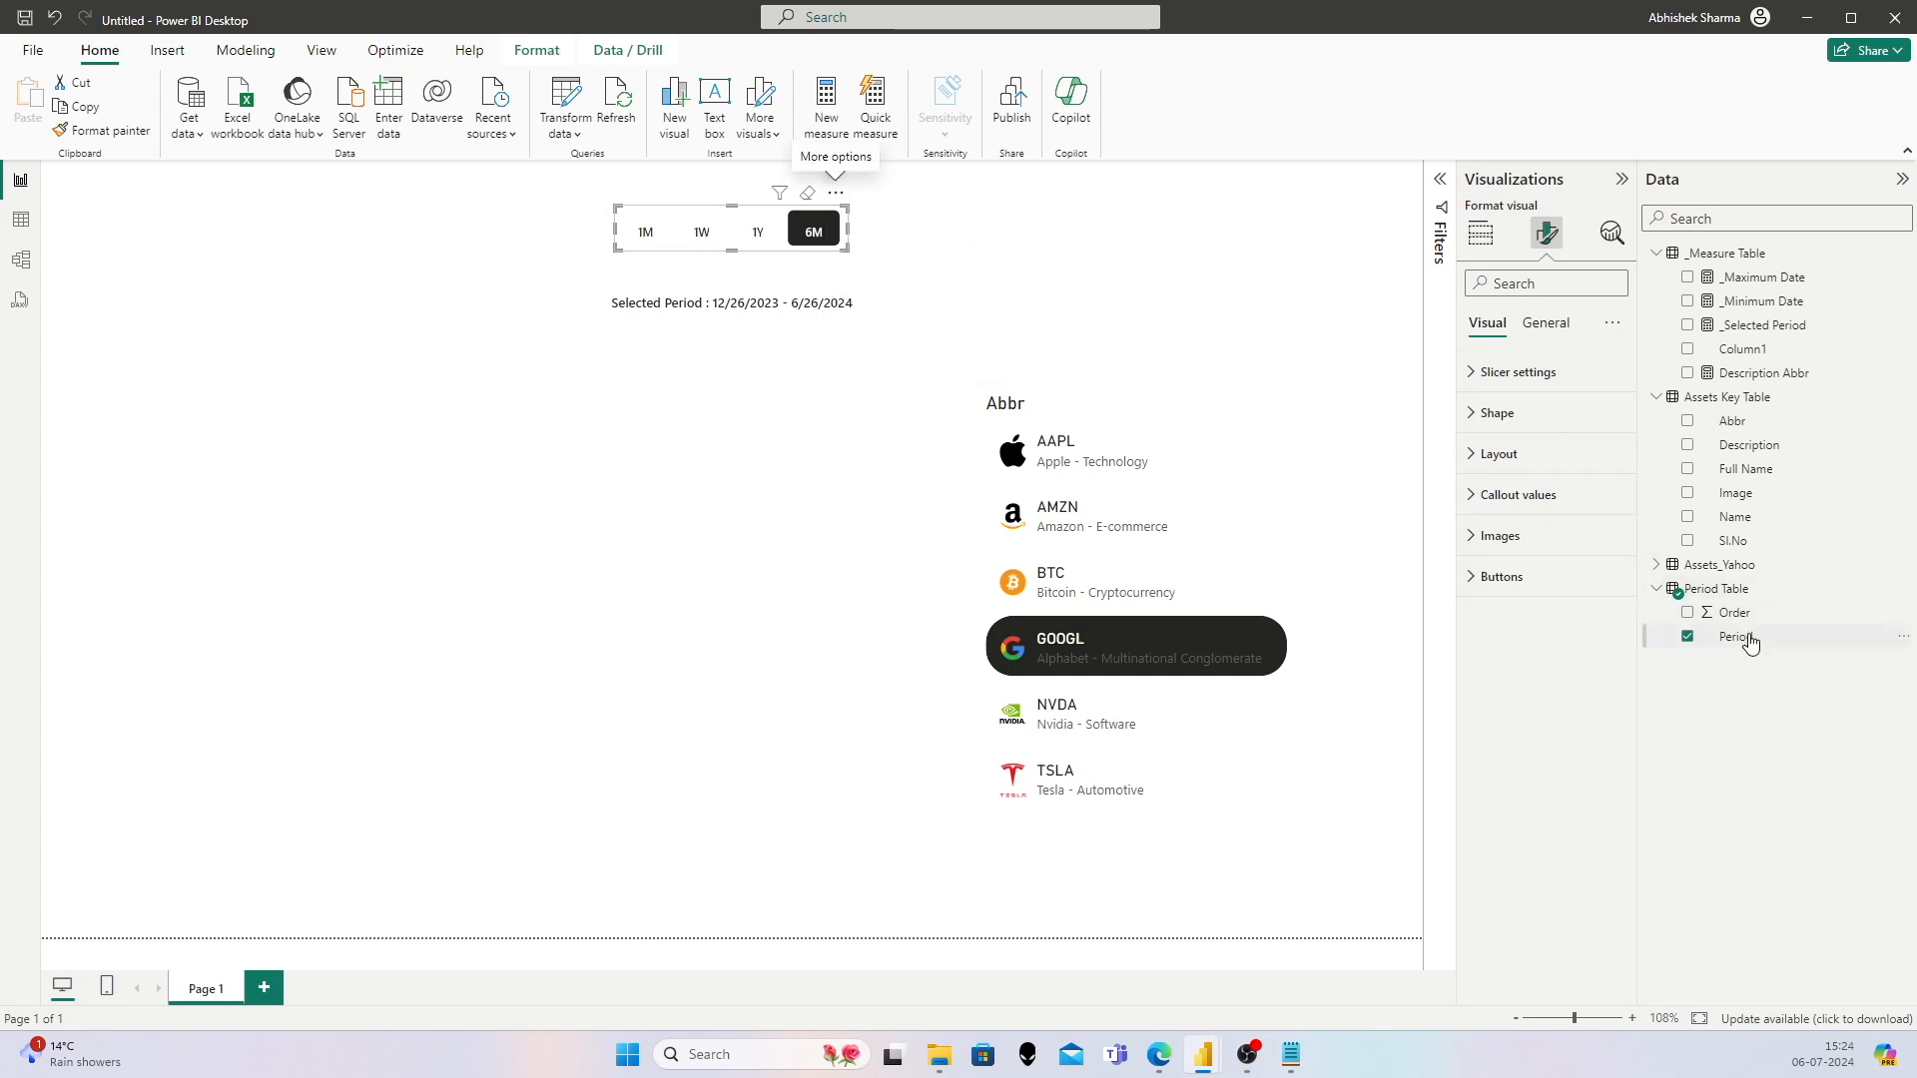
click(1749, 640)
click(740, 124)
click(753, 207)
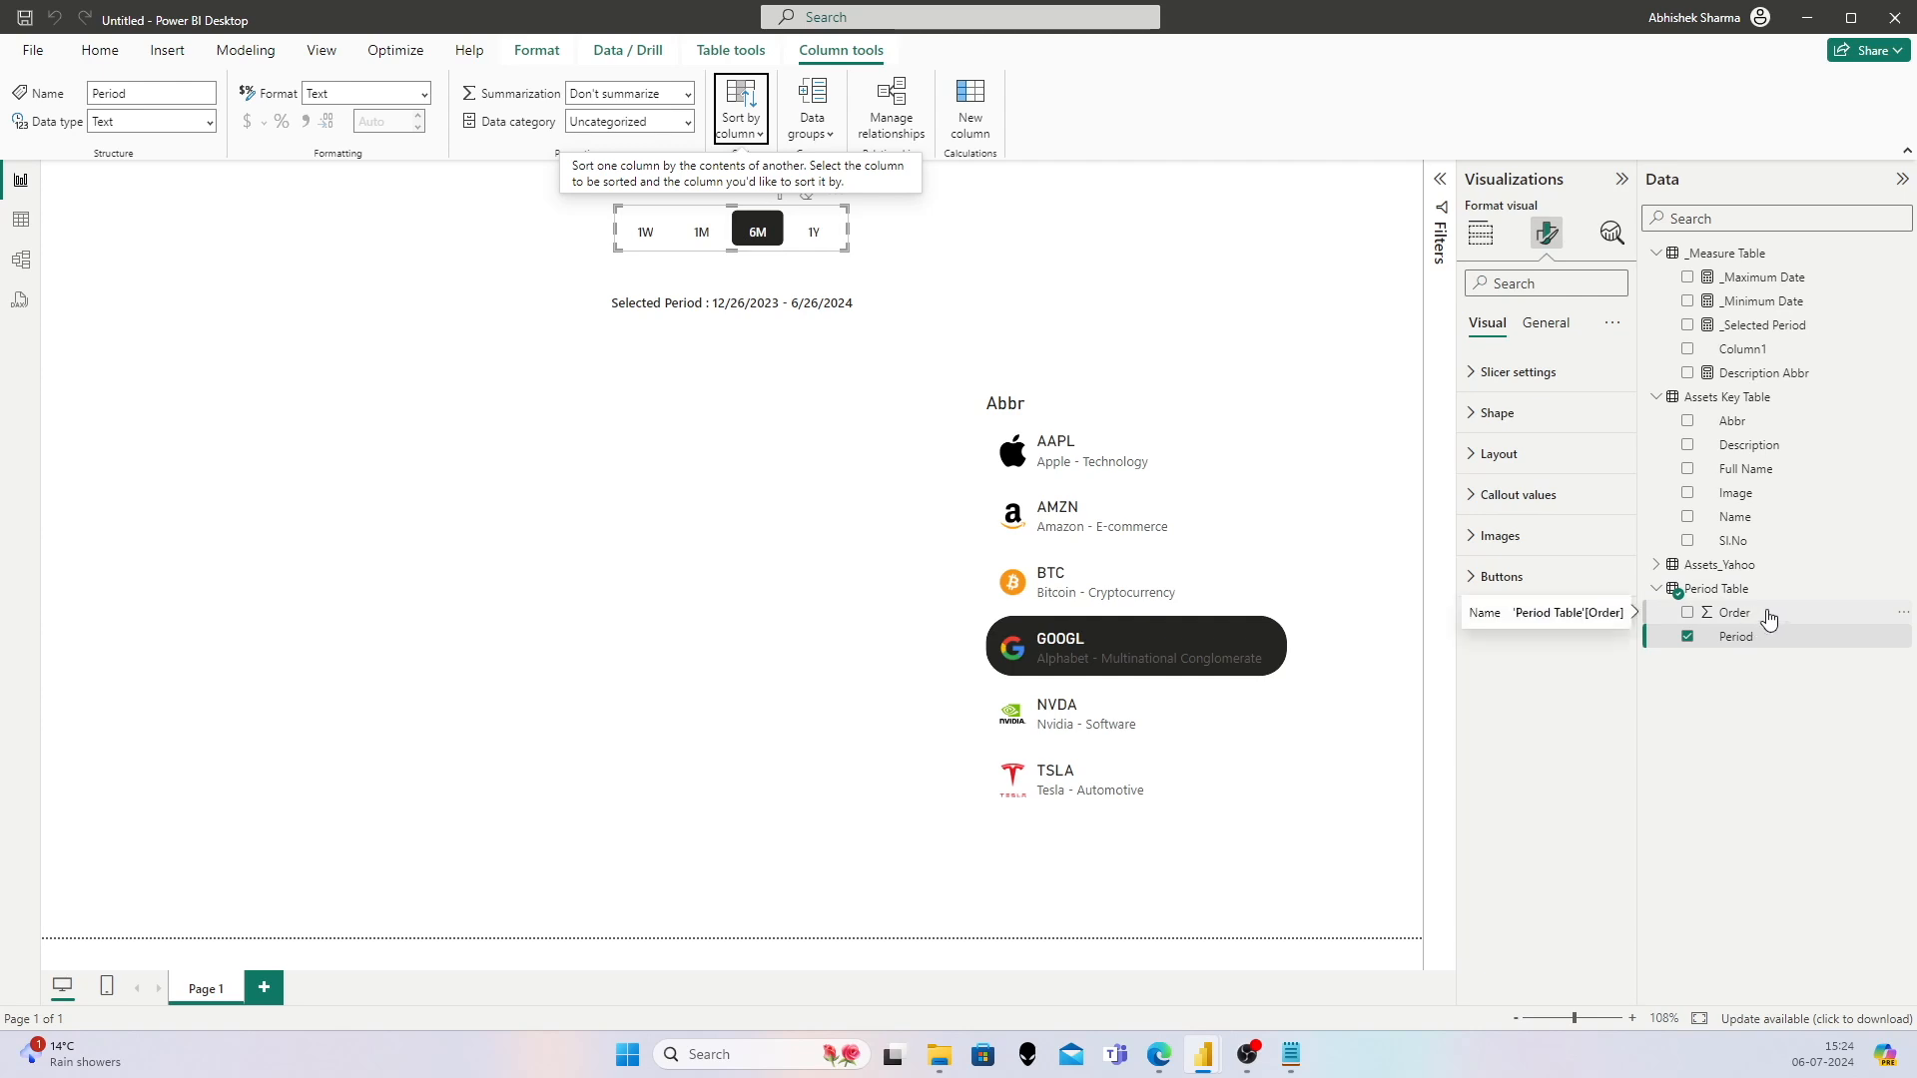
Step: Check the card's date range with the Period slicer set to 1W, 1M, 6M, 1Y and back to 1W
click(655, 234)
click(707, 236)
click(763, 238)
click(825, 235)
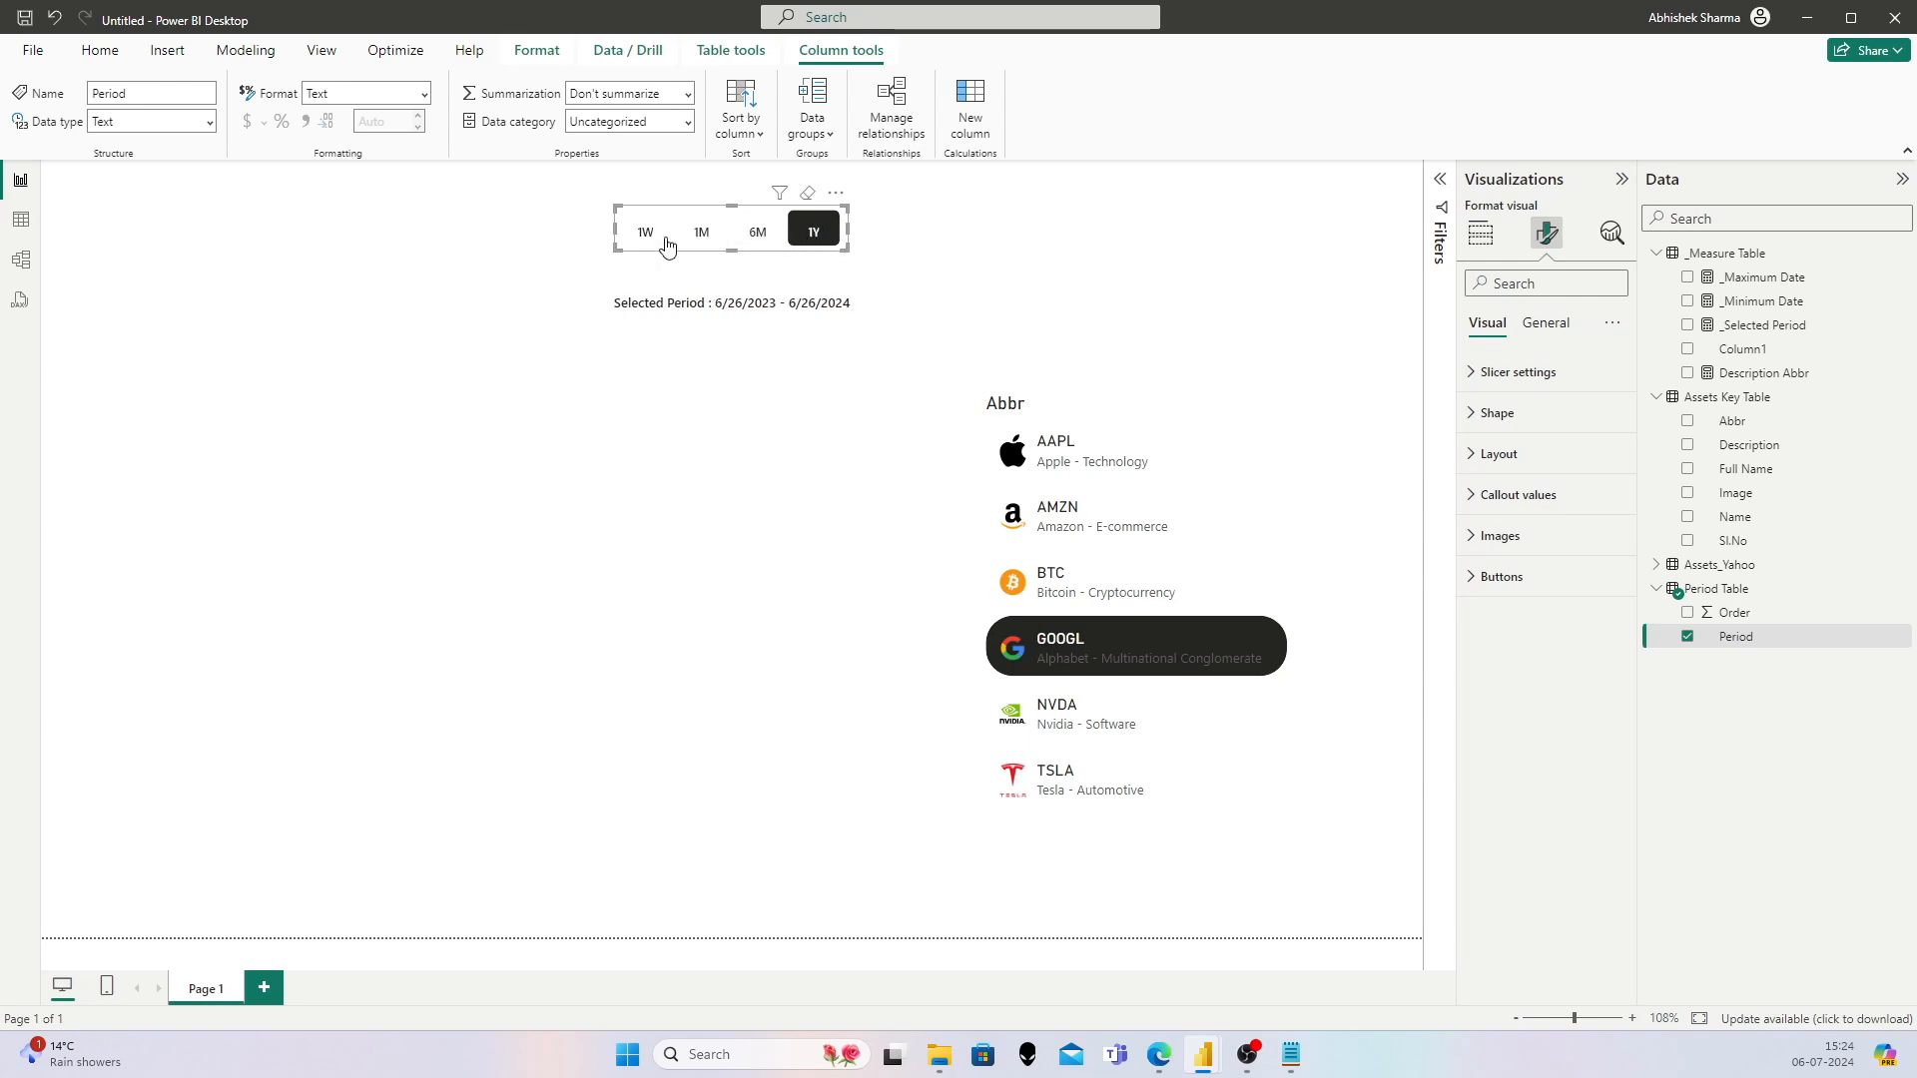
click(649, 237)
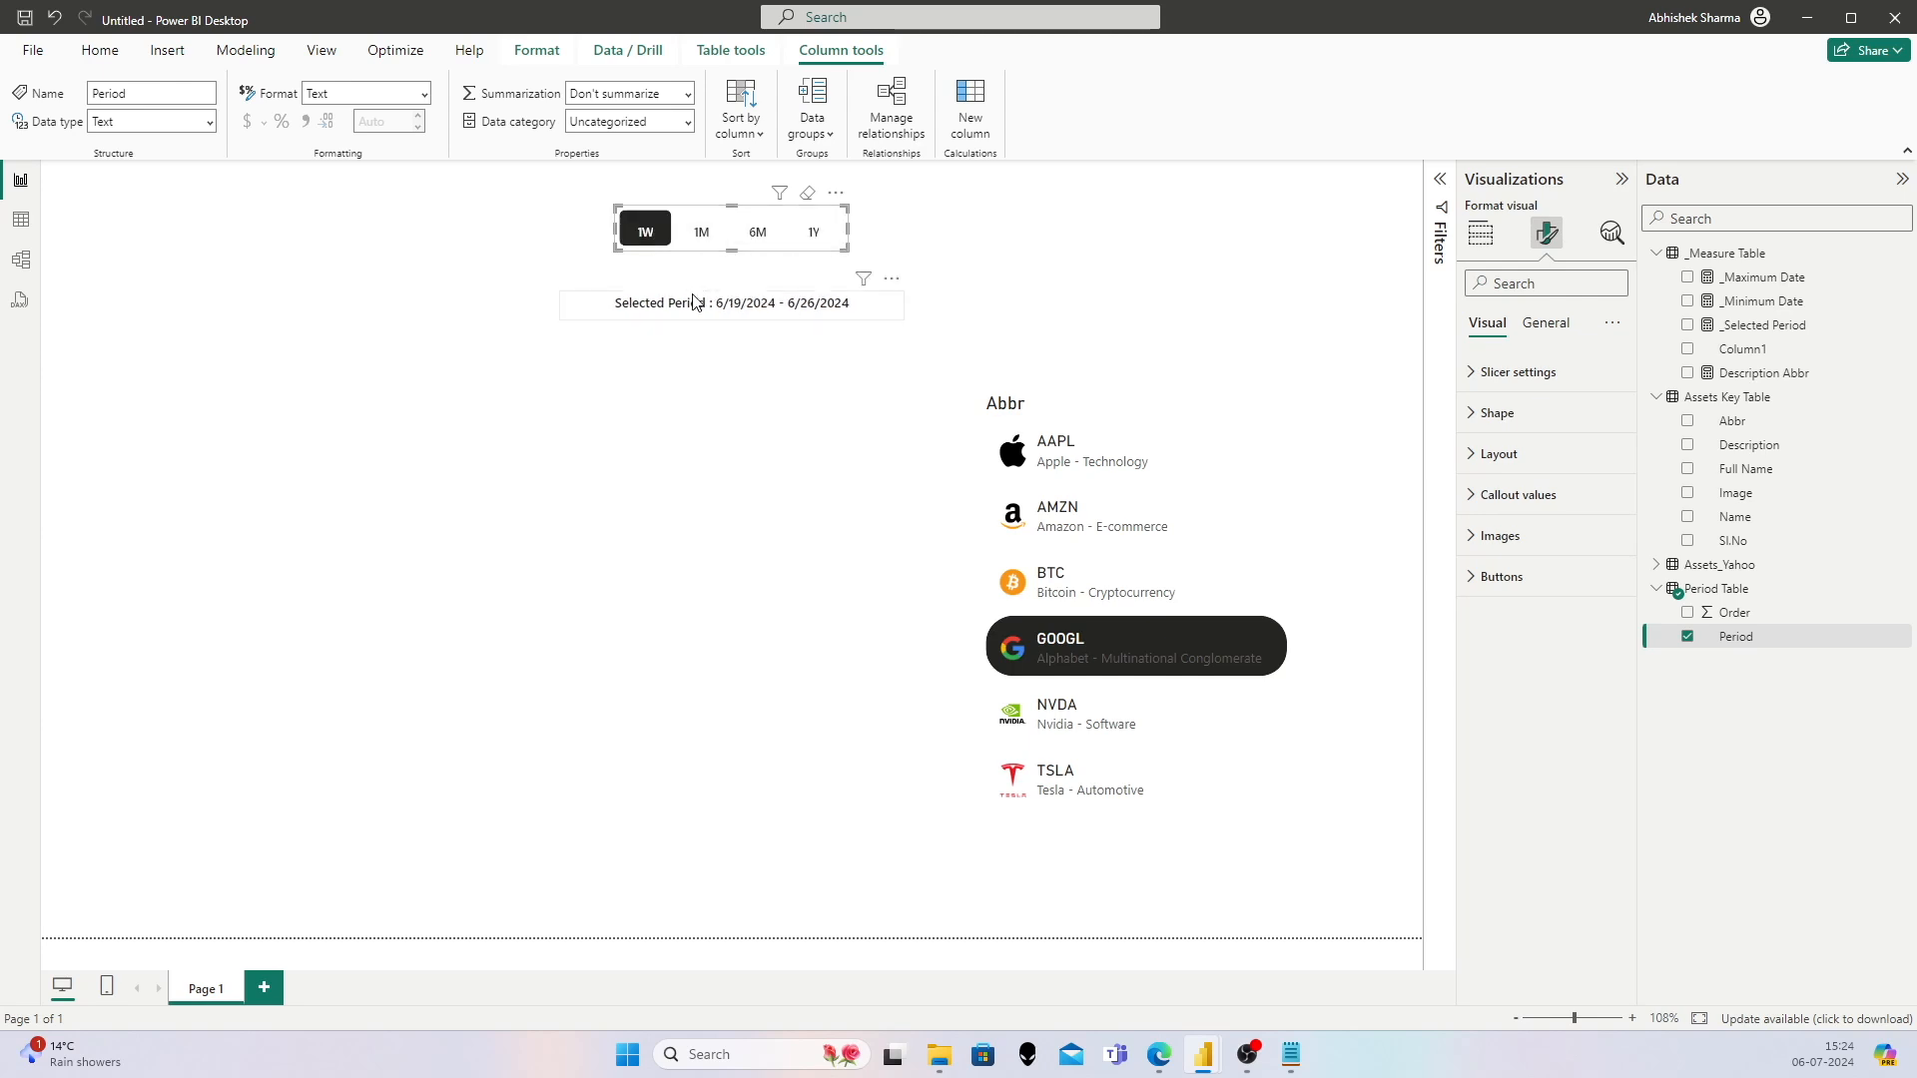
Step: Move the selected-period card up so it sits closer beneath the Period slicer
drag(697, 302, 711, 277)
click(497, 393)
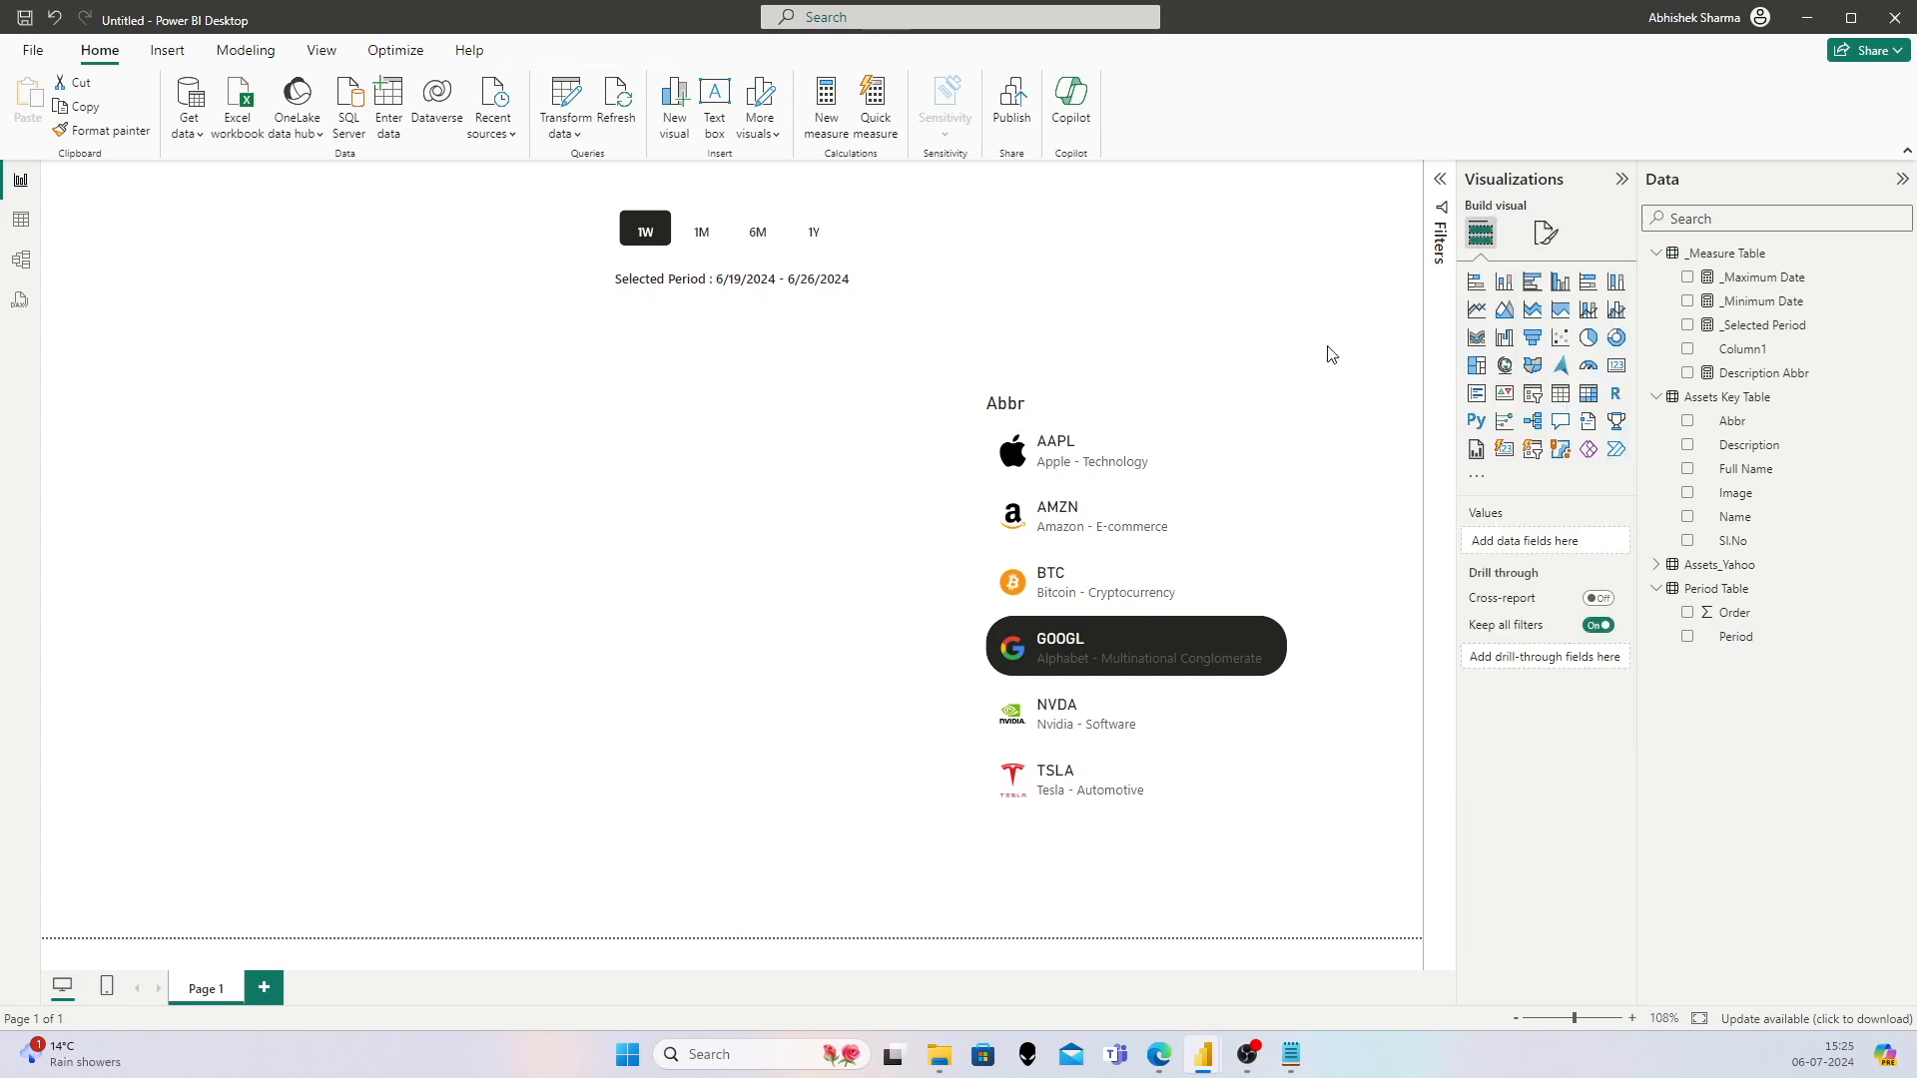
Step: Add a large line chart below the period card, beside the Abbr slicer, with the Assets_Yahoo Date field on its X-axis
click(1476, 309)
drag(332, 409, 256, 368)
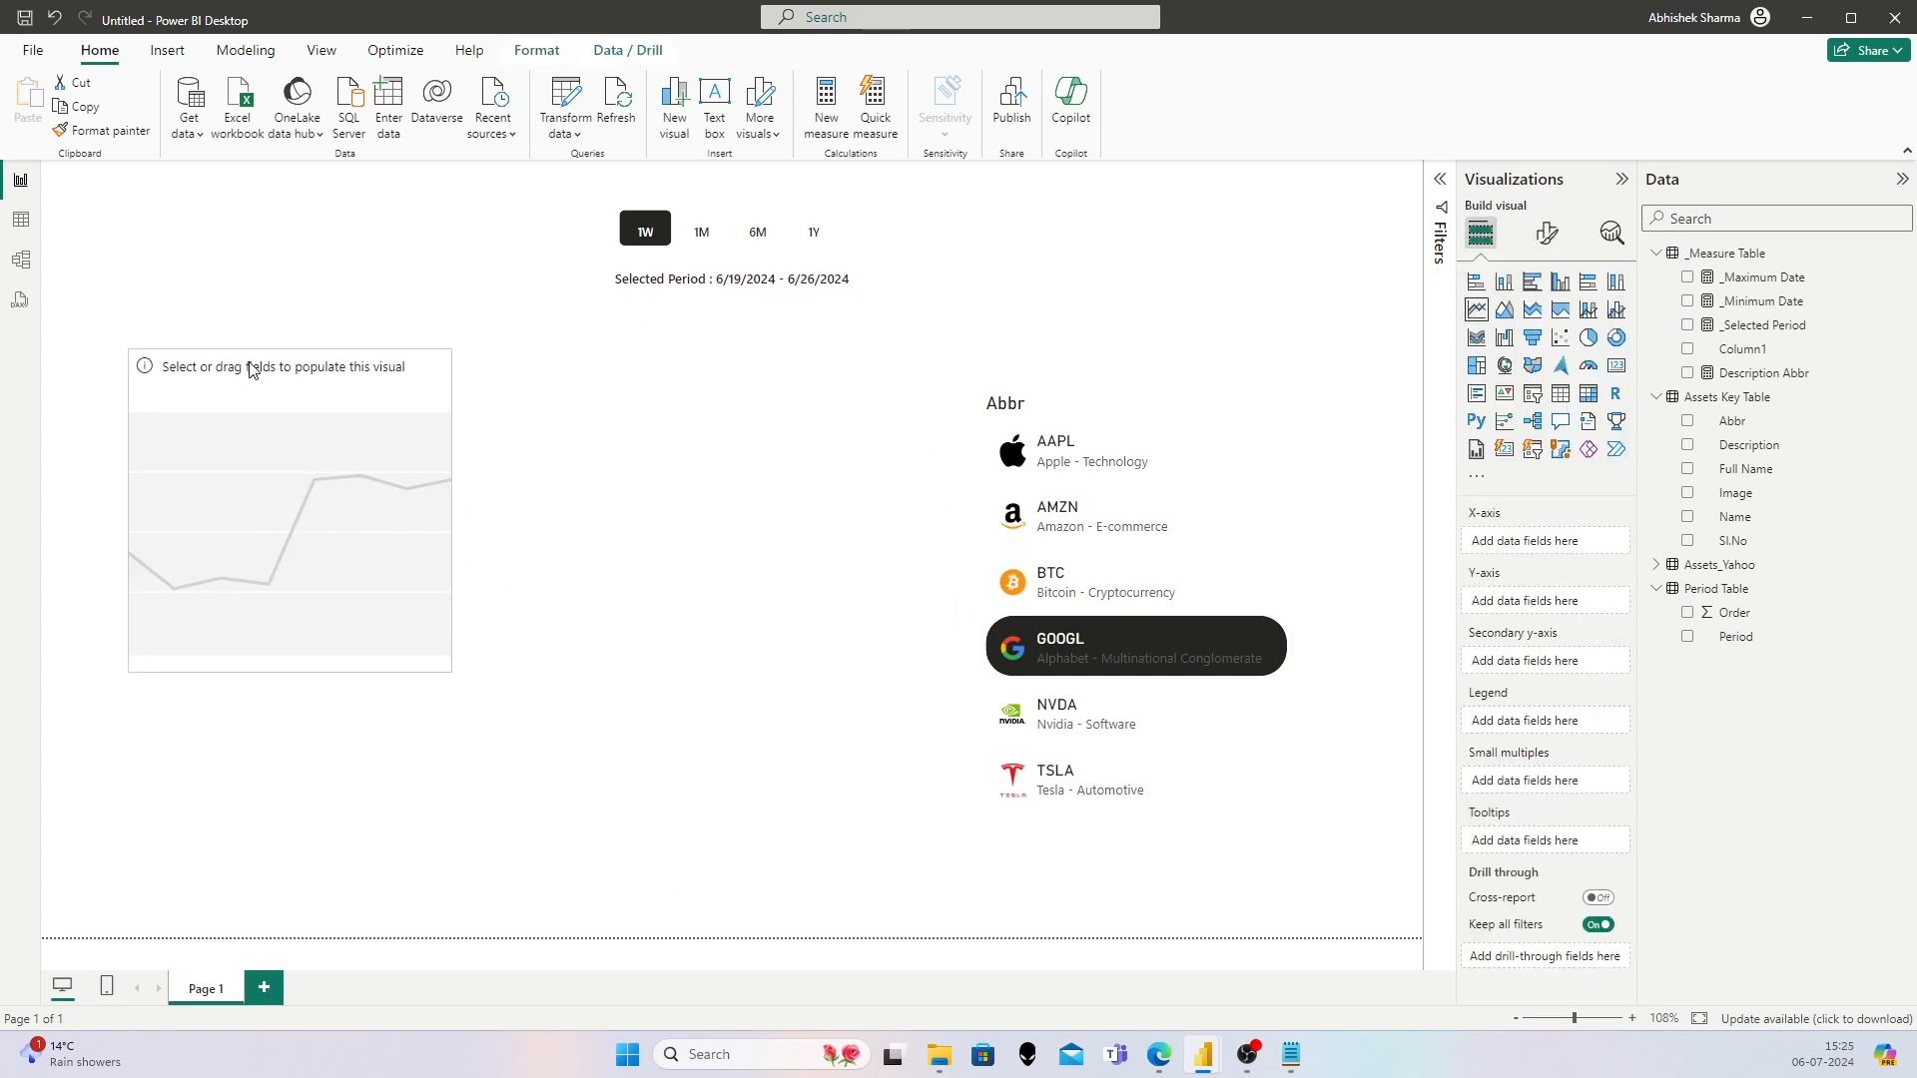
drag(454, 669, 794, 827)
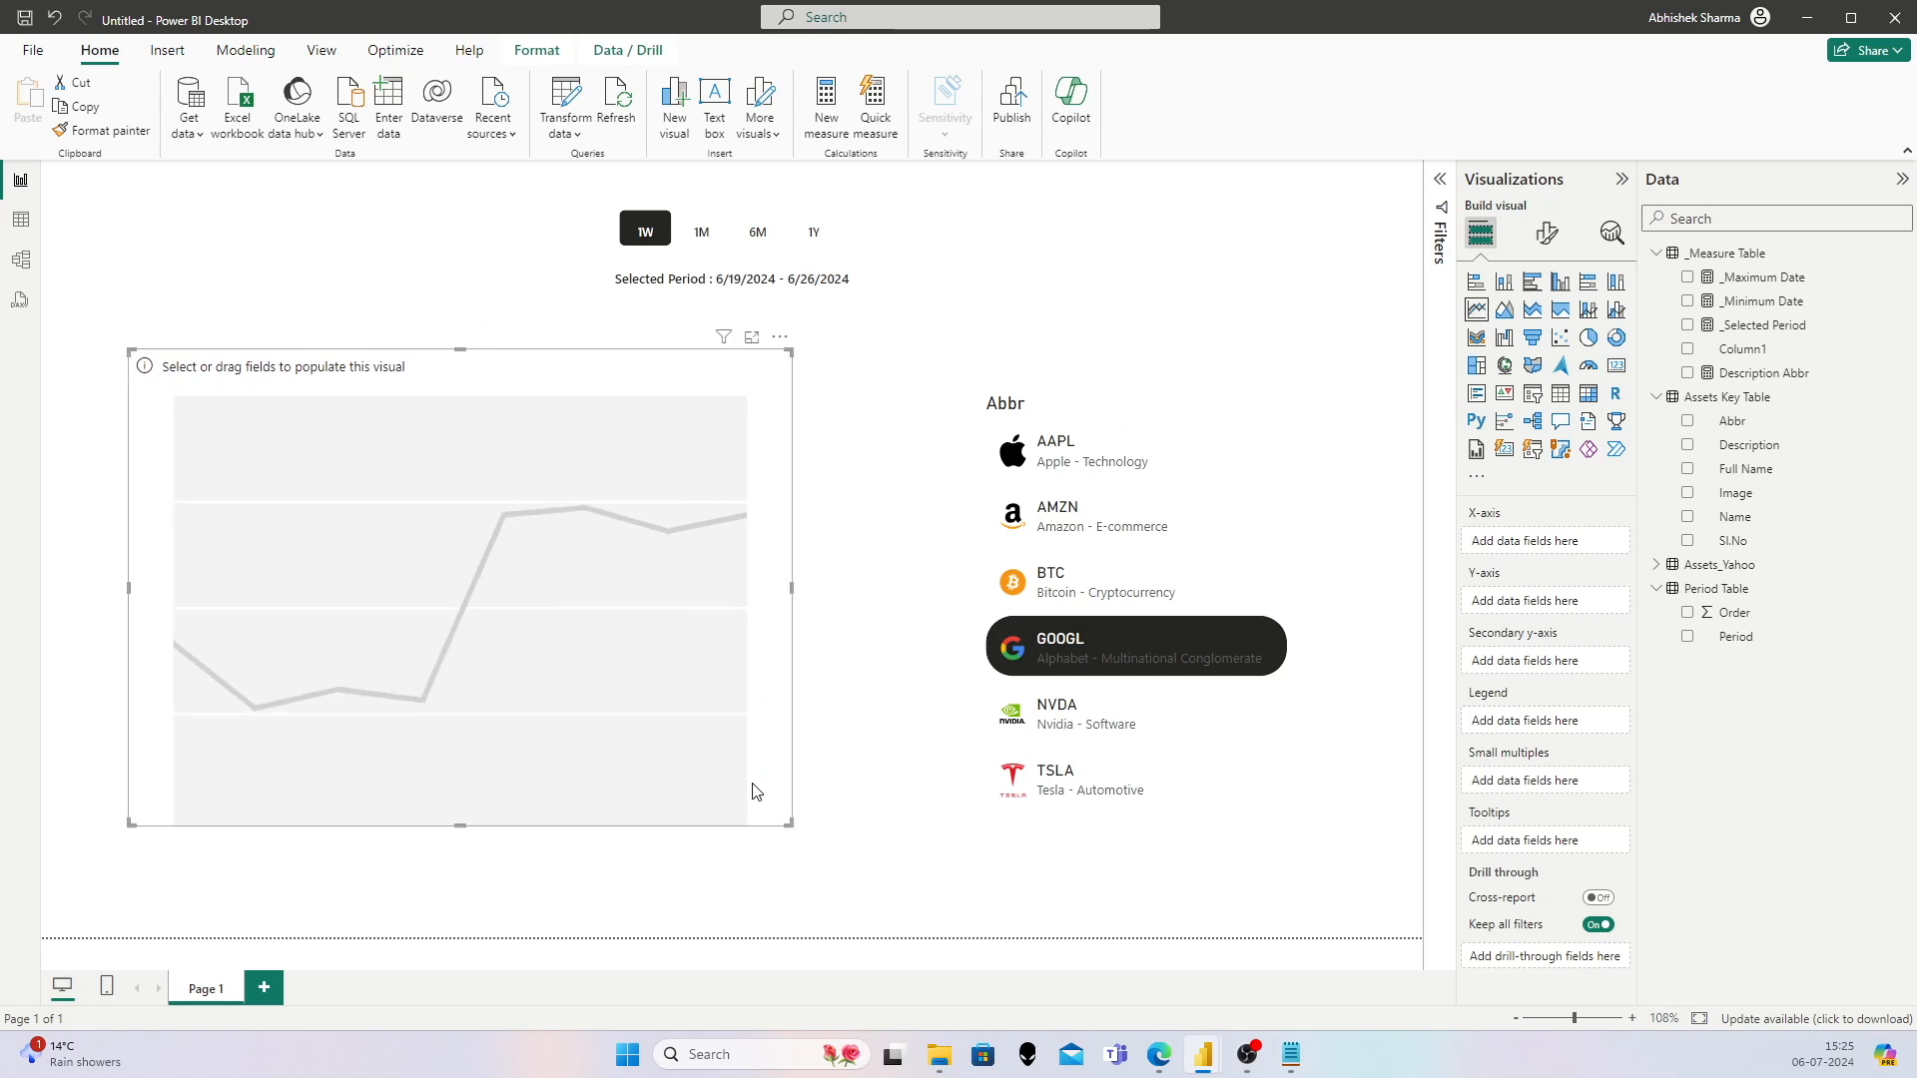
mouse_move(485, 371)
mouse_down()
mouse_move(505, 432)
mouse_move(506, 390)
mouse_up()
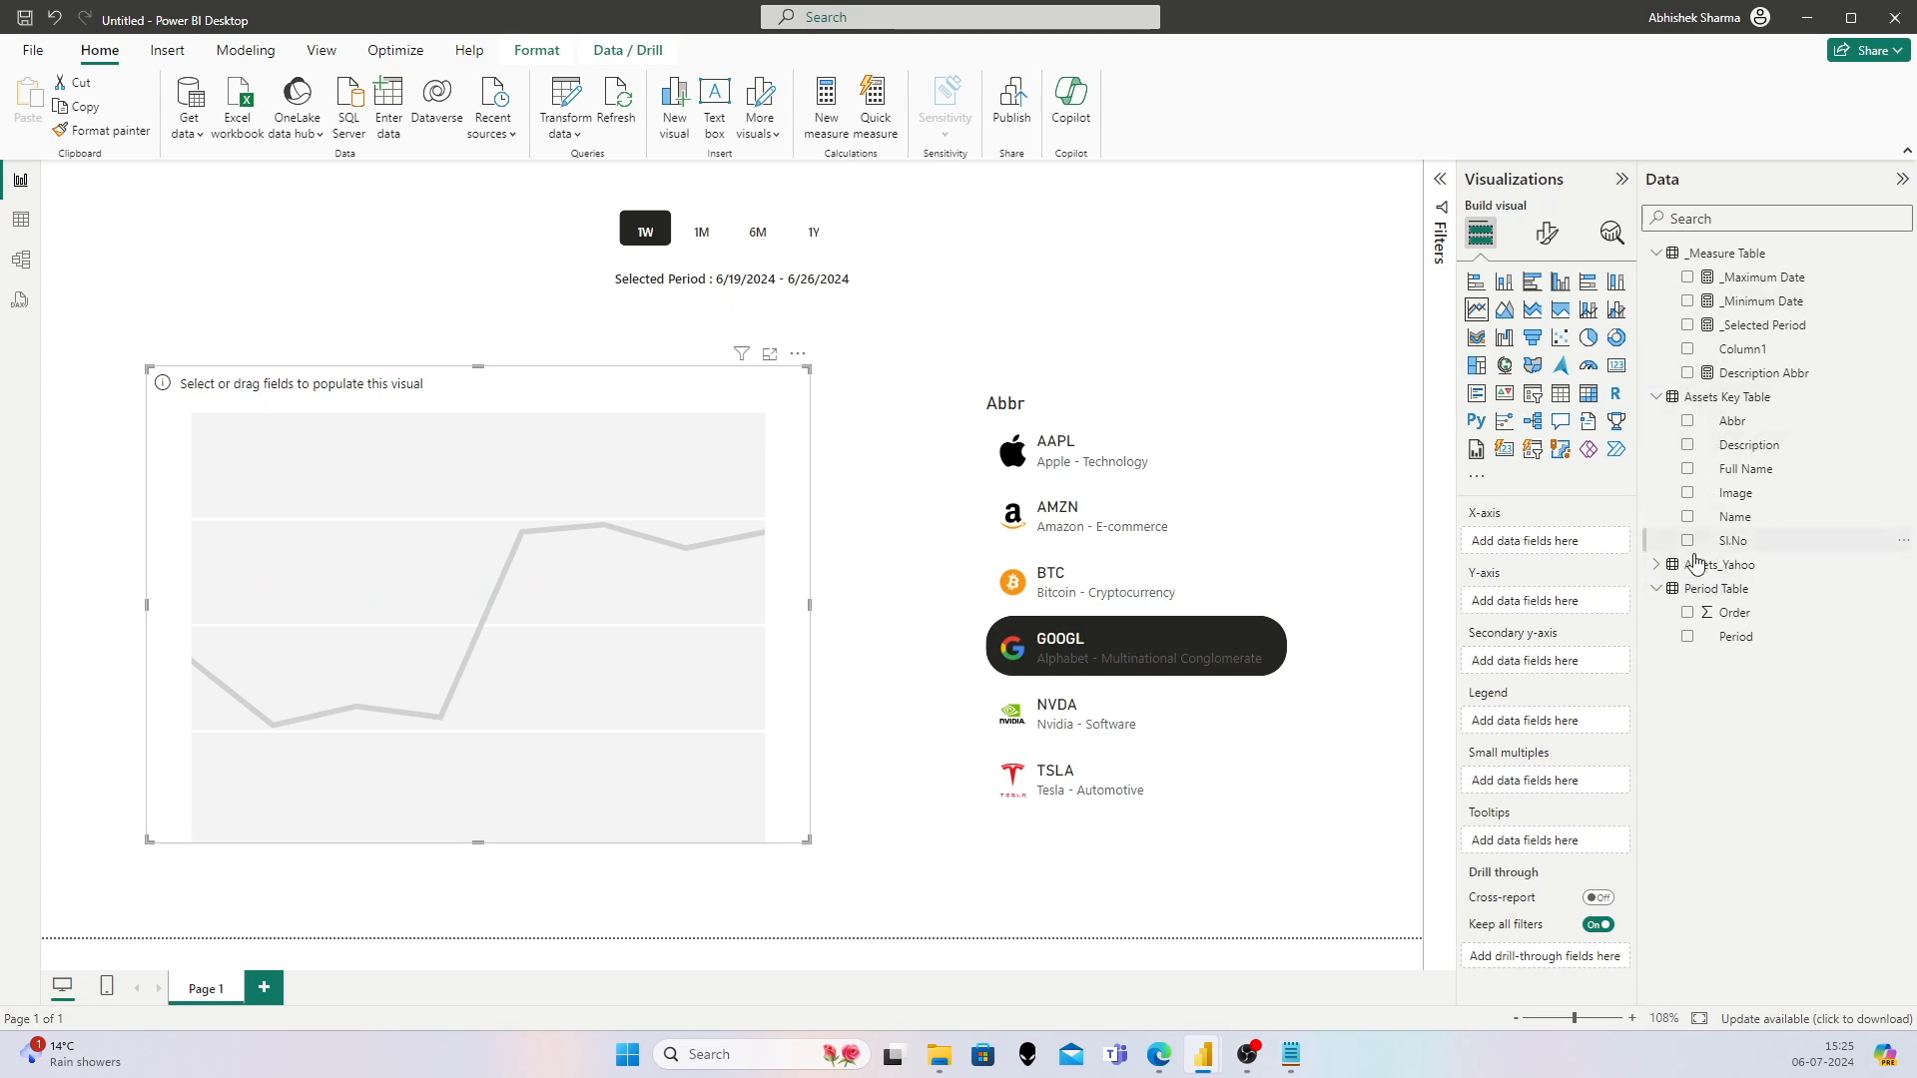
click(1650, 567)
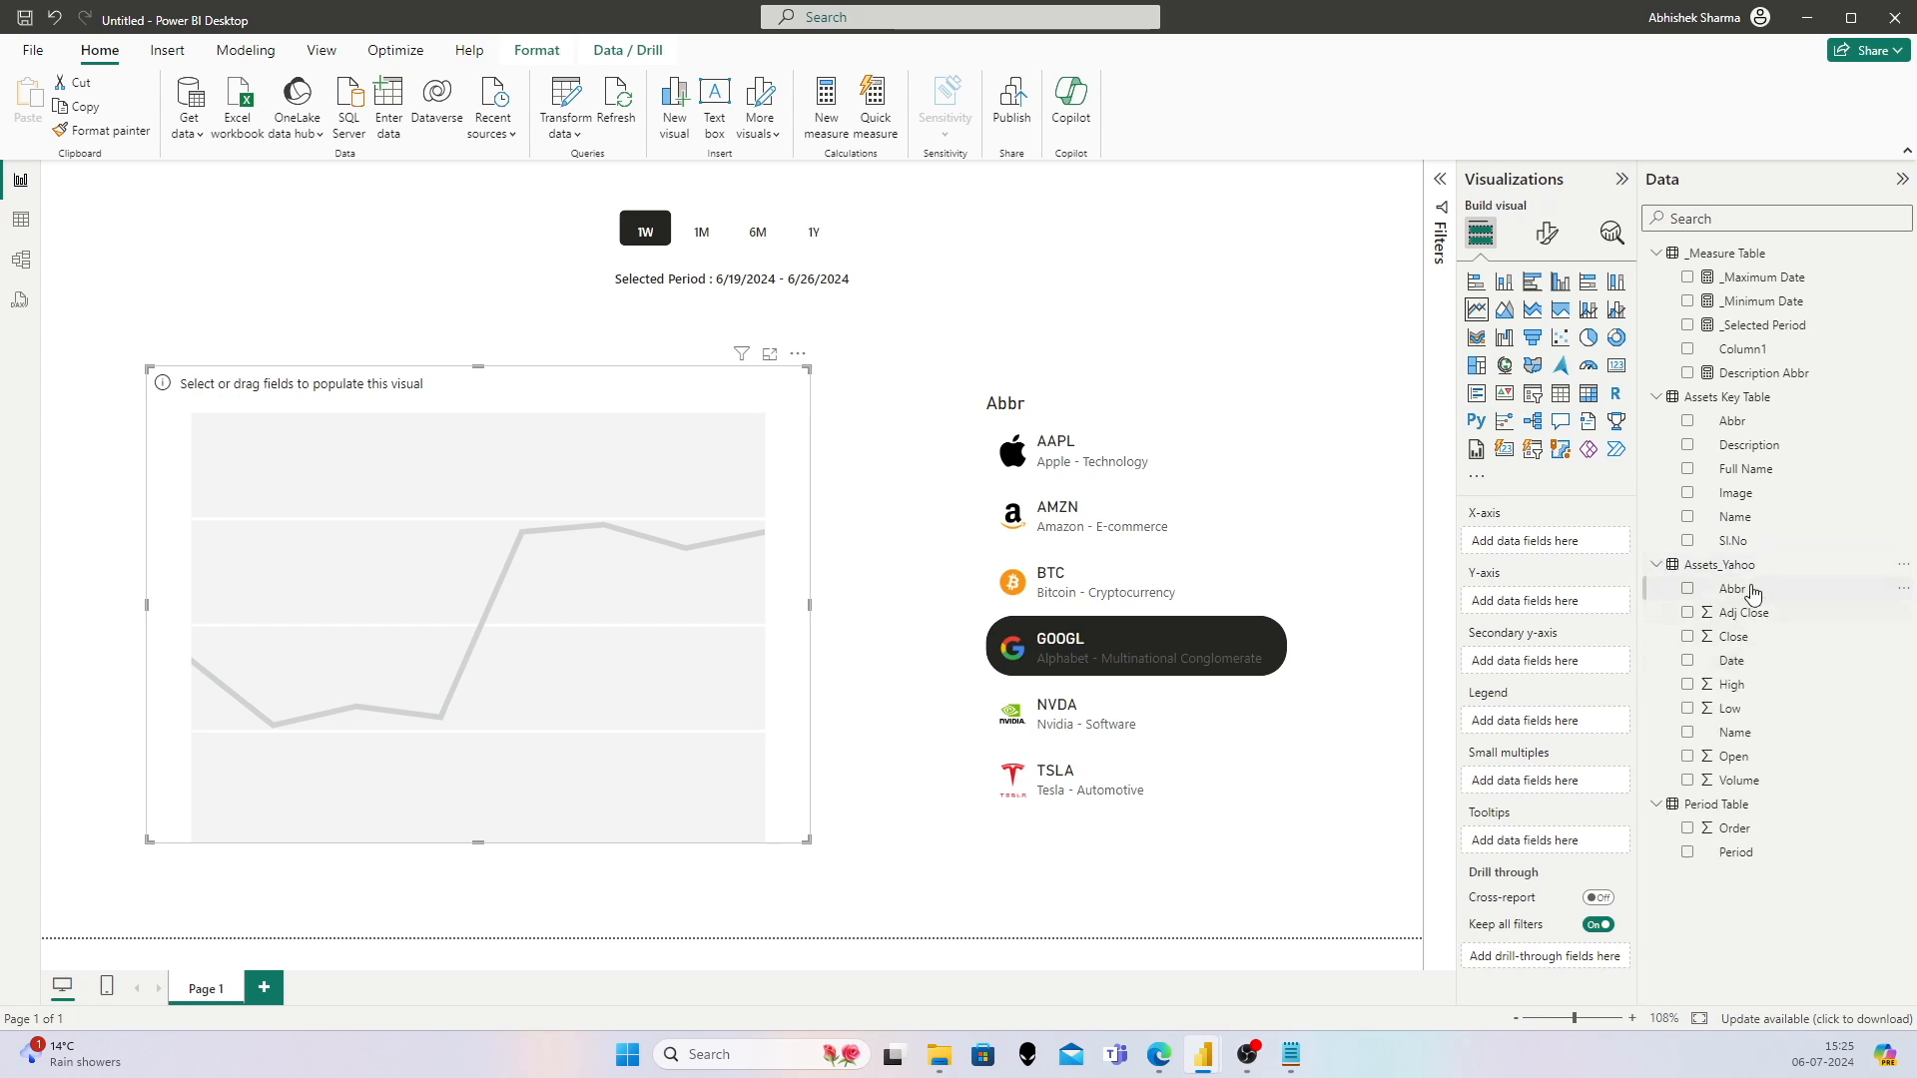
drag(1743, 671, 1557, 544)
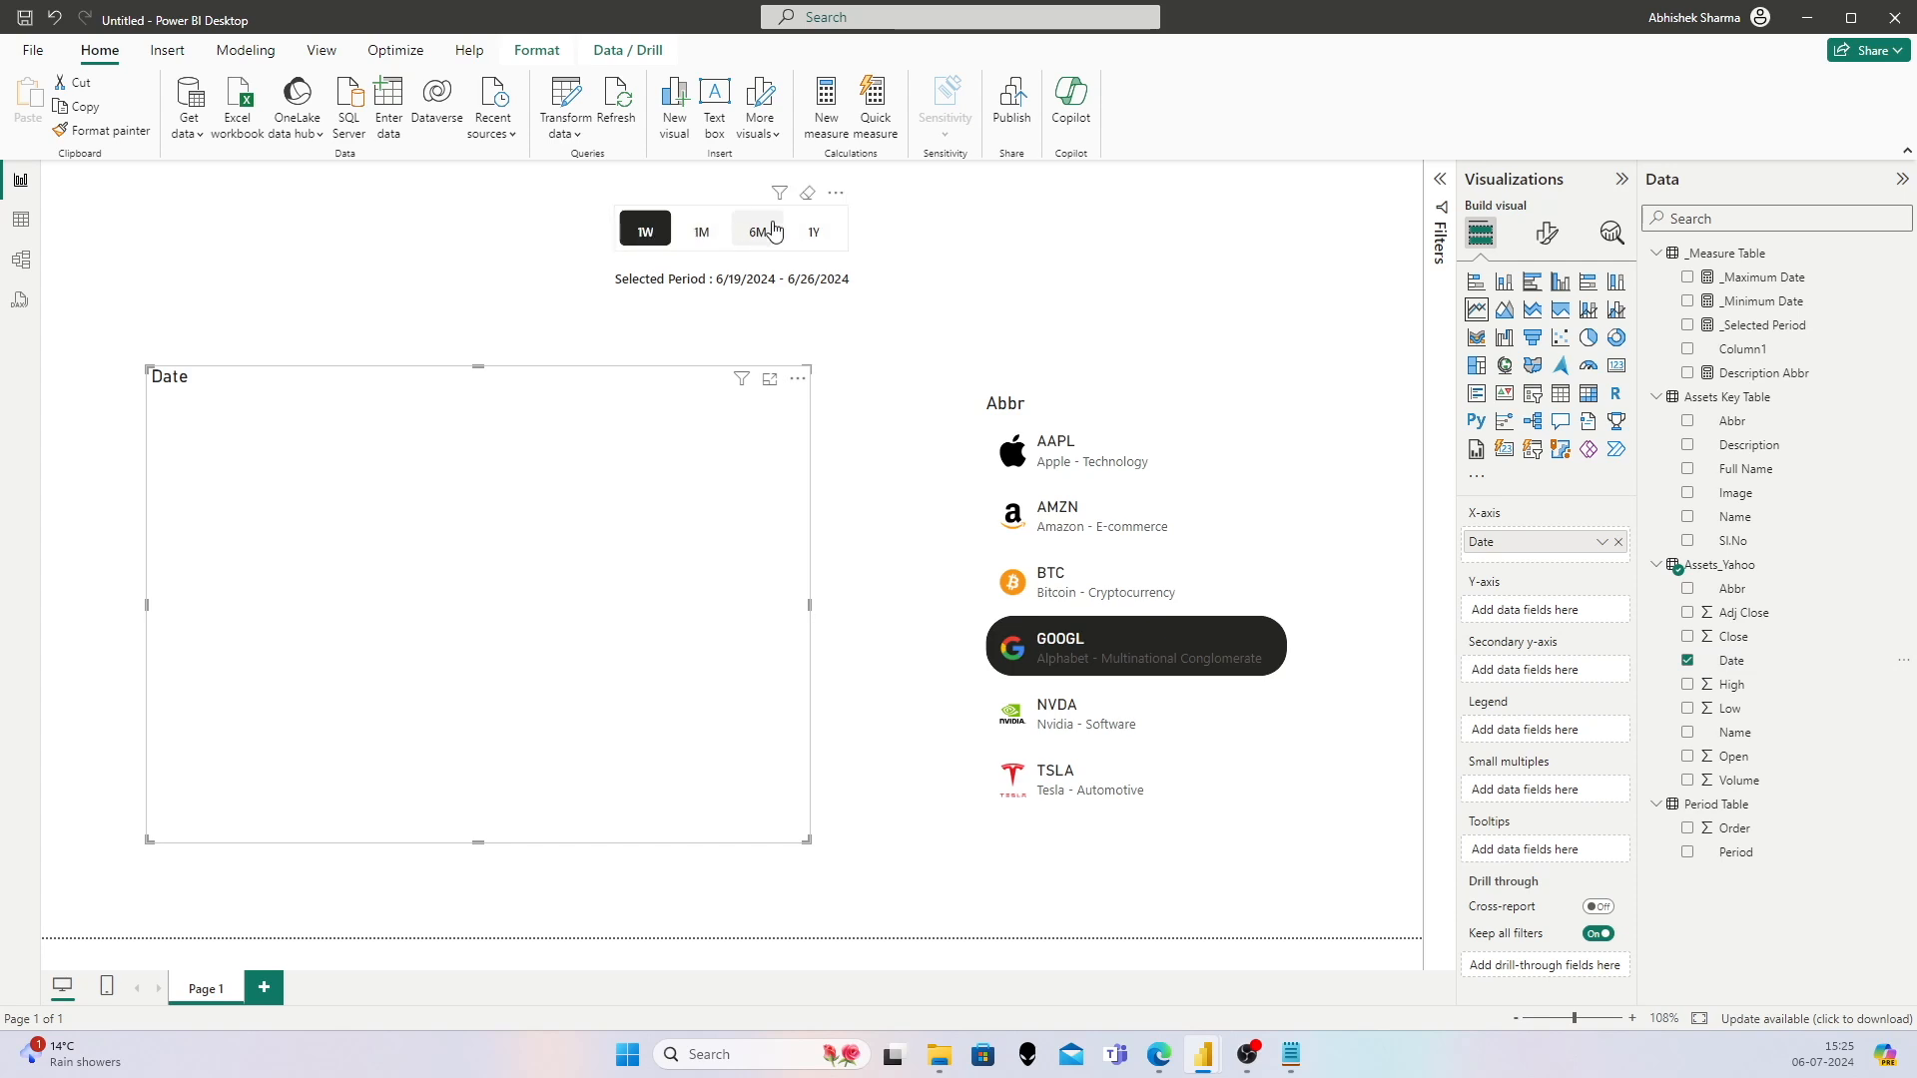
Step: Create a measure _Selected Price in _Measure Table and declare the variable _mindate = [_Minimum Date]
right_click(1740, 255)
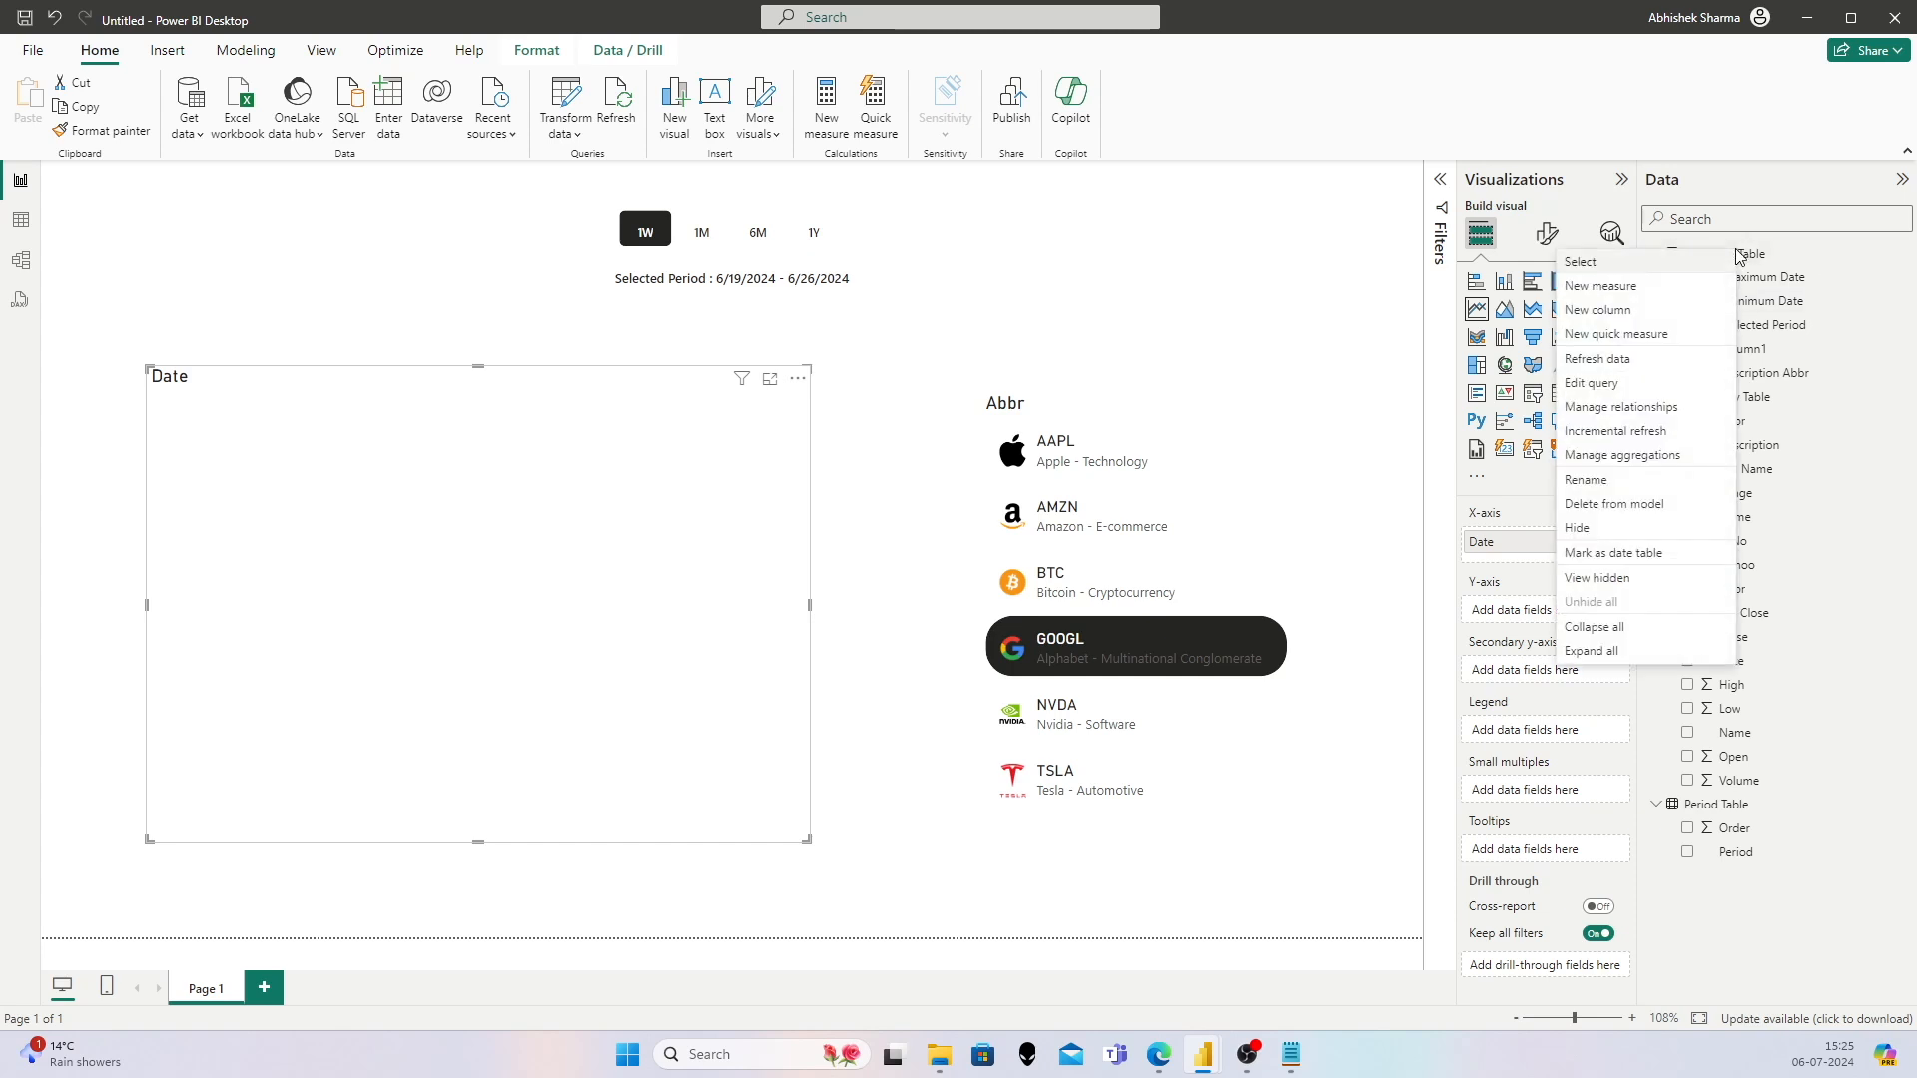
click(1647, 286)
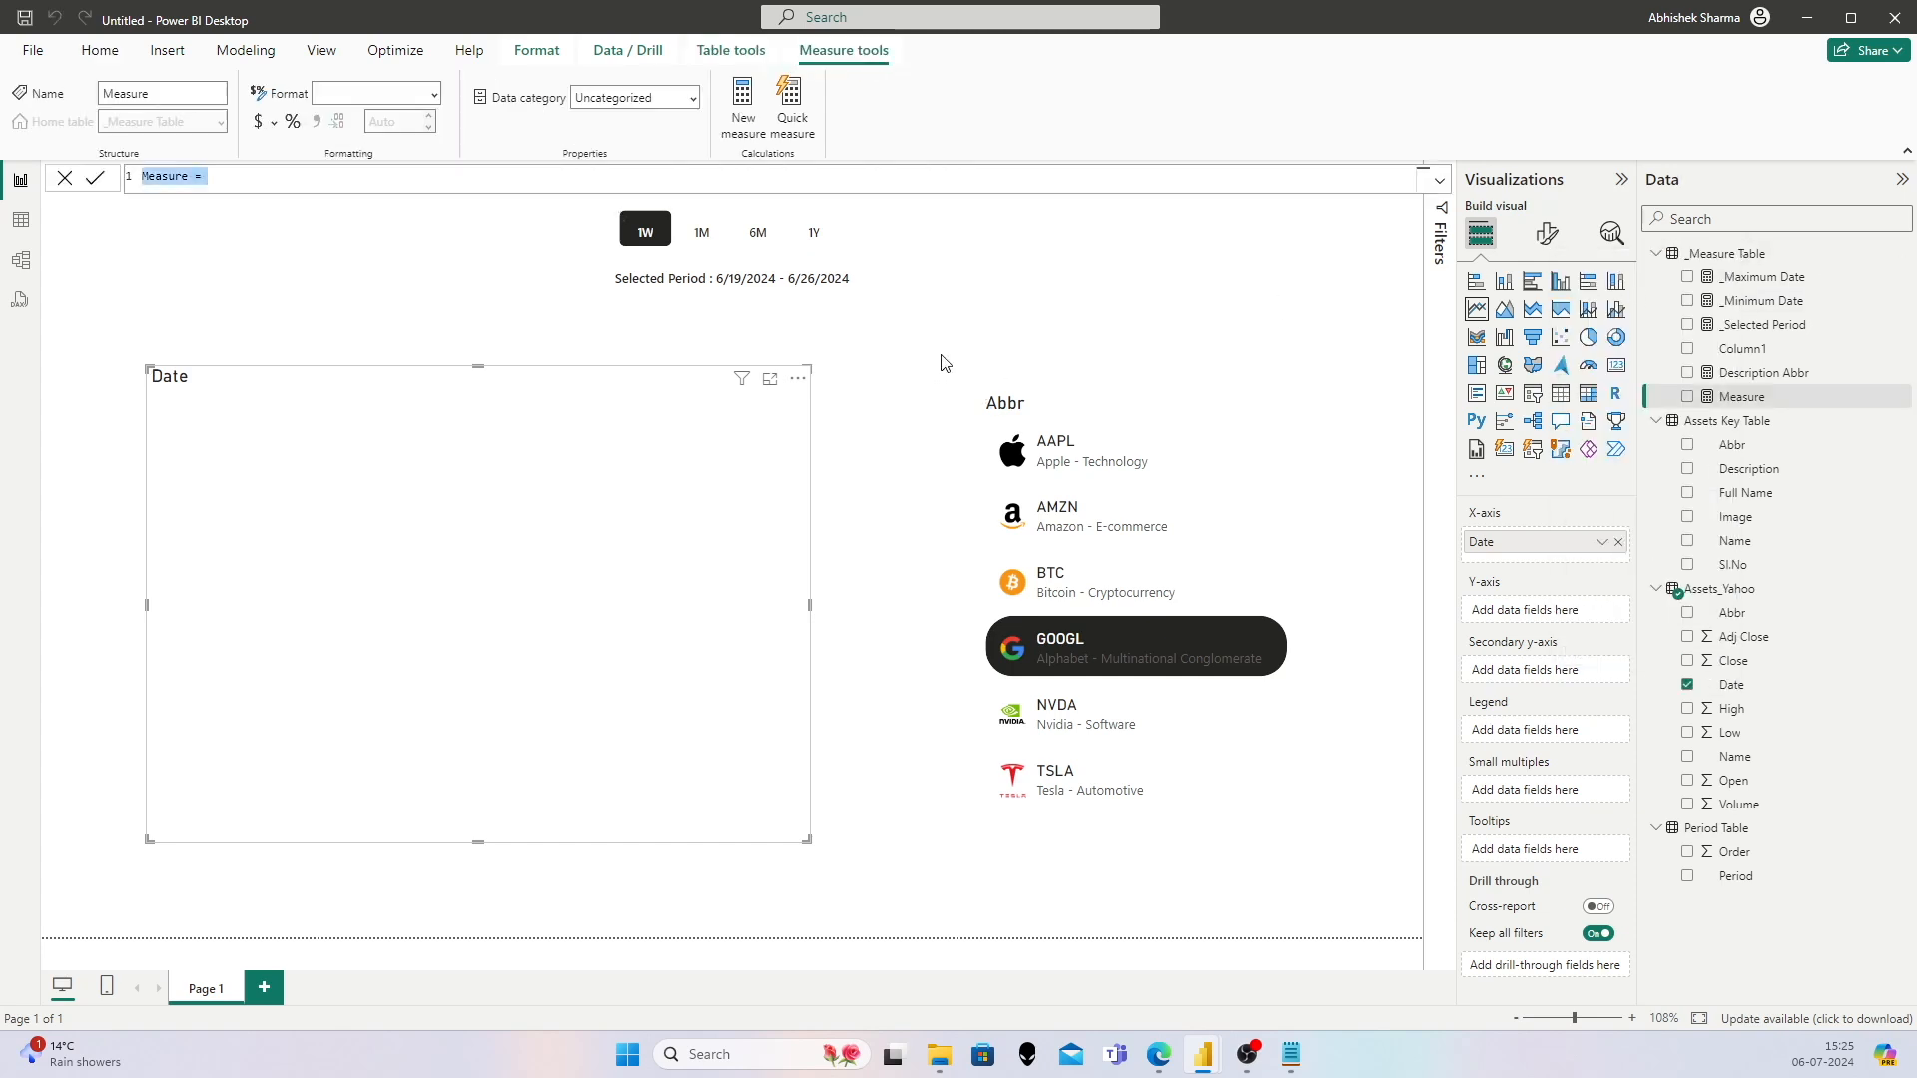
key(BackSpace)
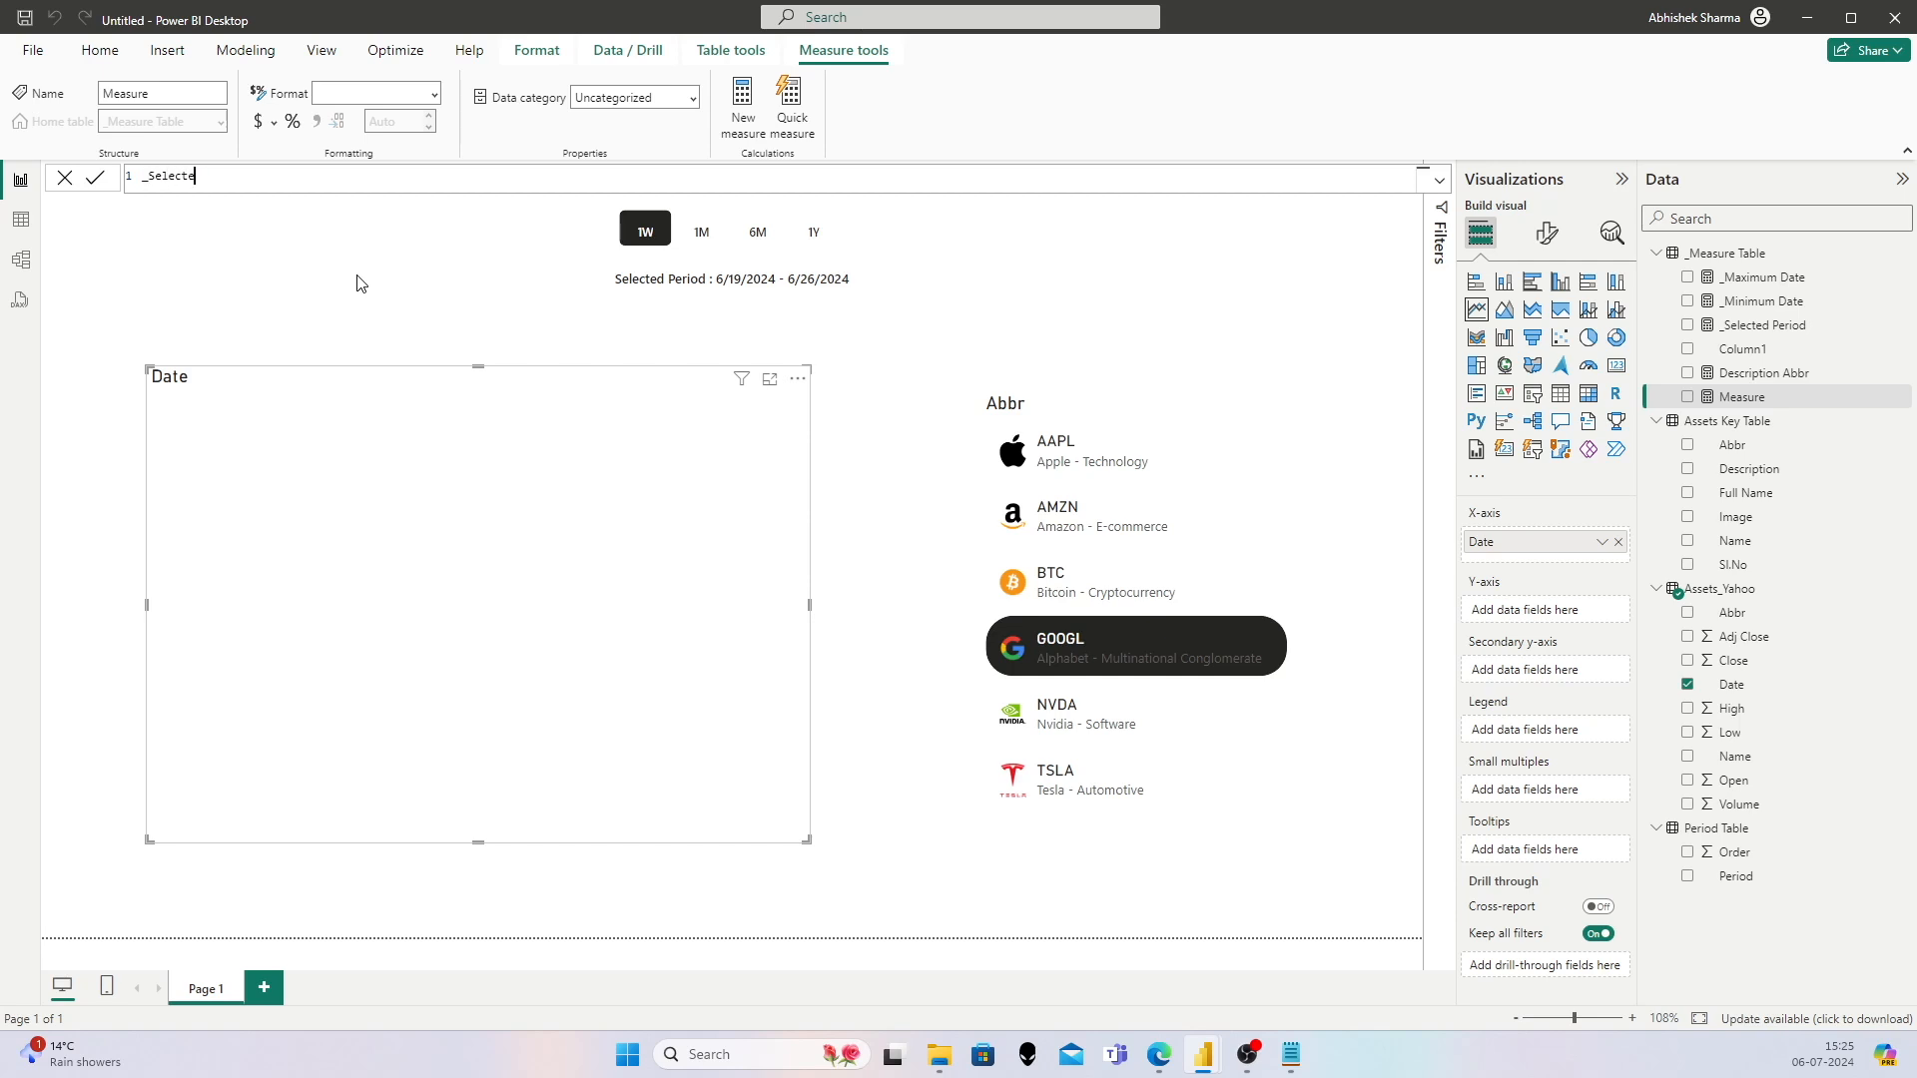
text(_Selected Price =)
key(shift+Return)
text(VAR )
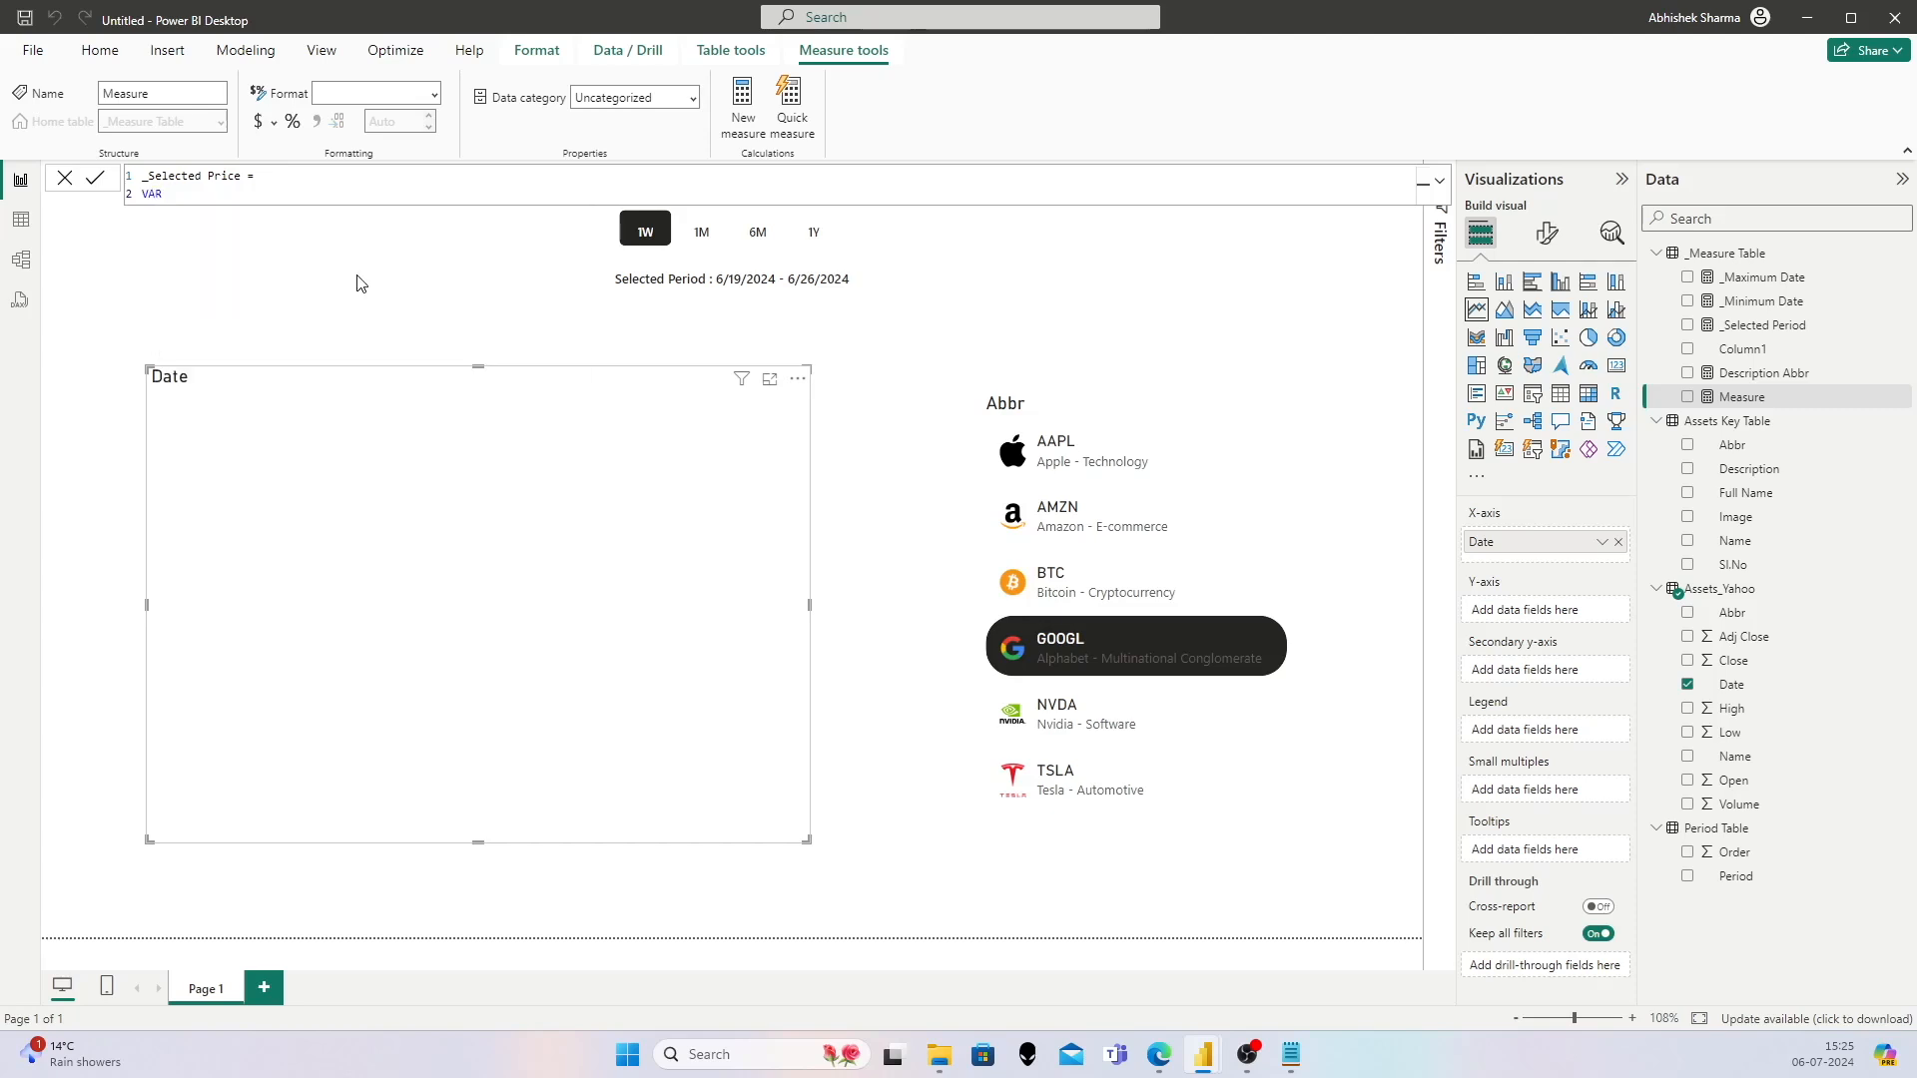
text(_mindate = [_Mi)
key(Tab)
key(shift+Return)
key(shift+Return)
Step: Declare the variable SelectedPrice as a CALCULATE with SUM(Assets_Yahoo[Close]) as its expression
text(VAR Sele)
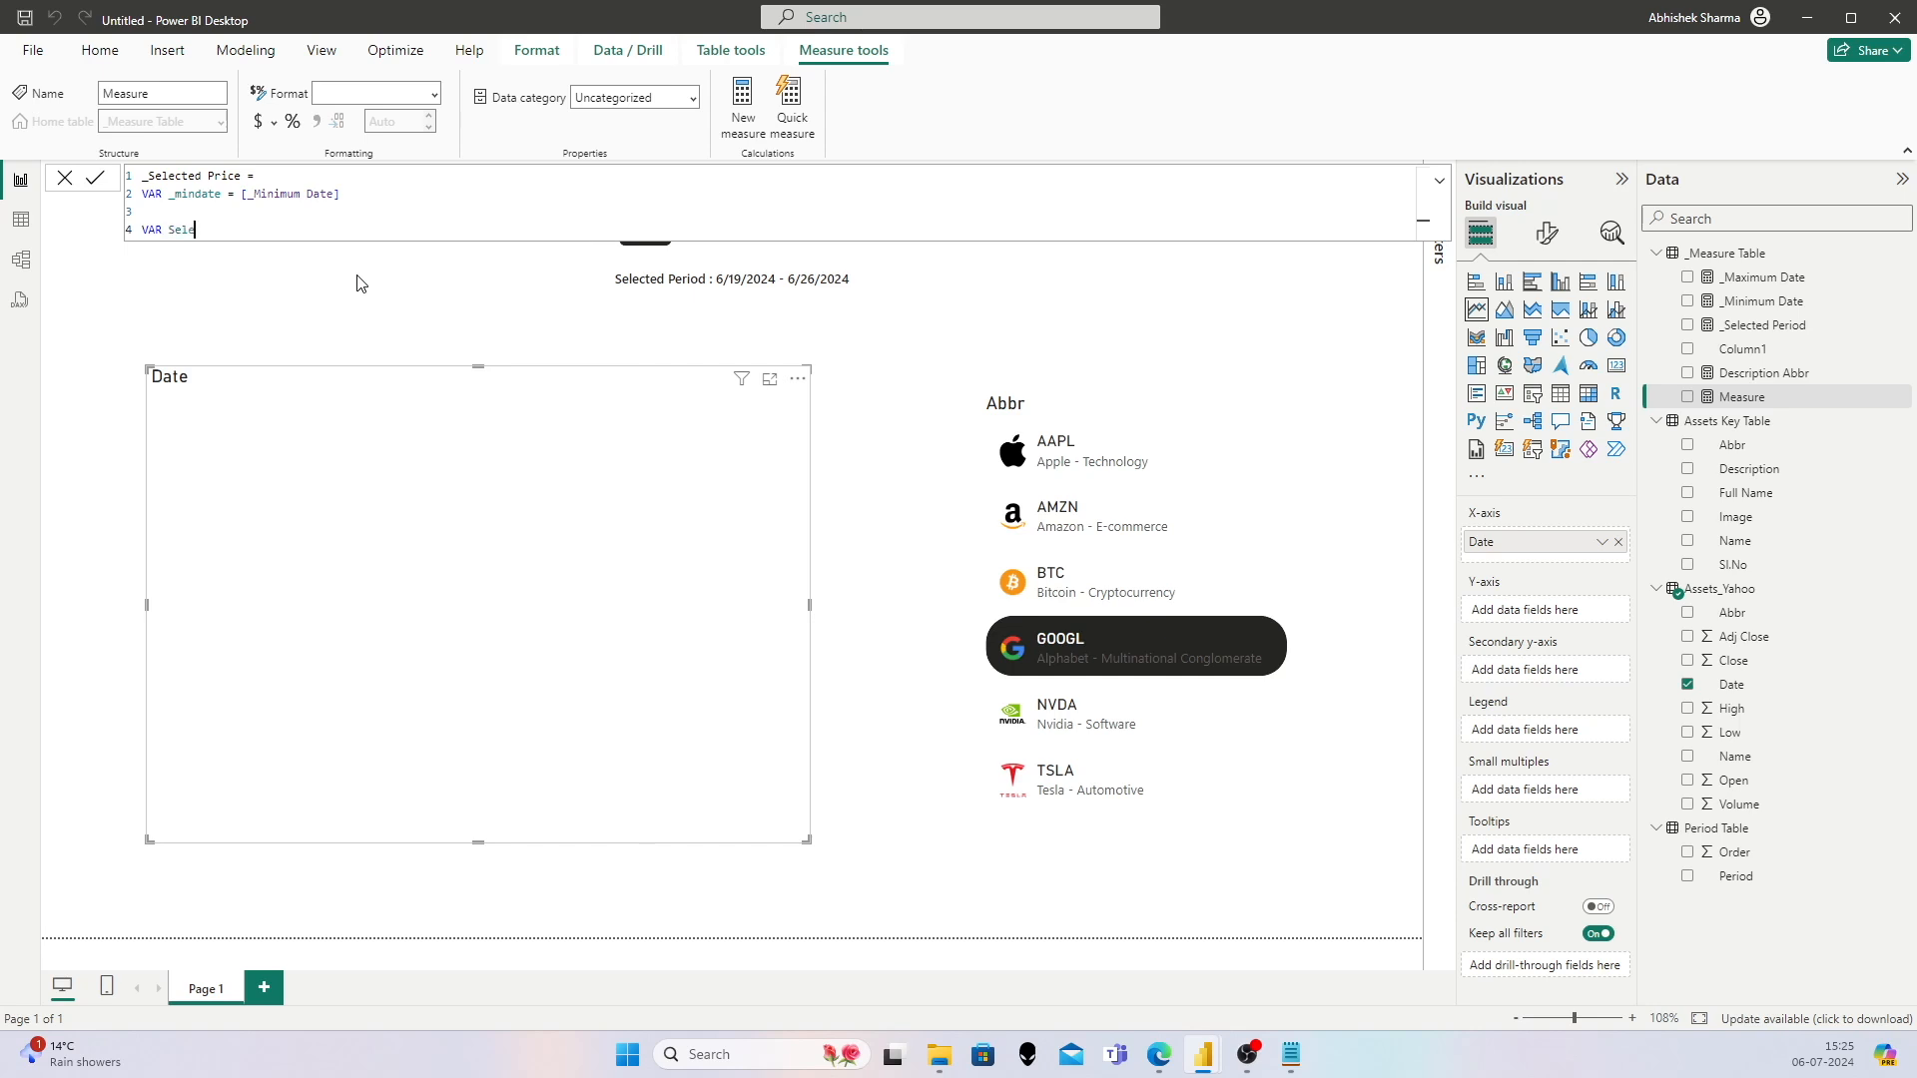
text(ctedPrice =)
key(shift+Return)
text(CALC)
key(Tab)
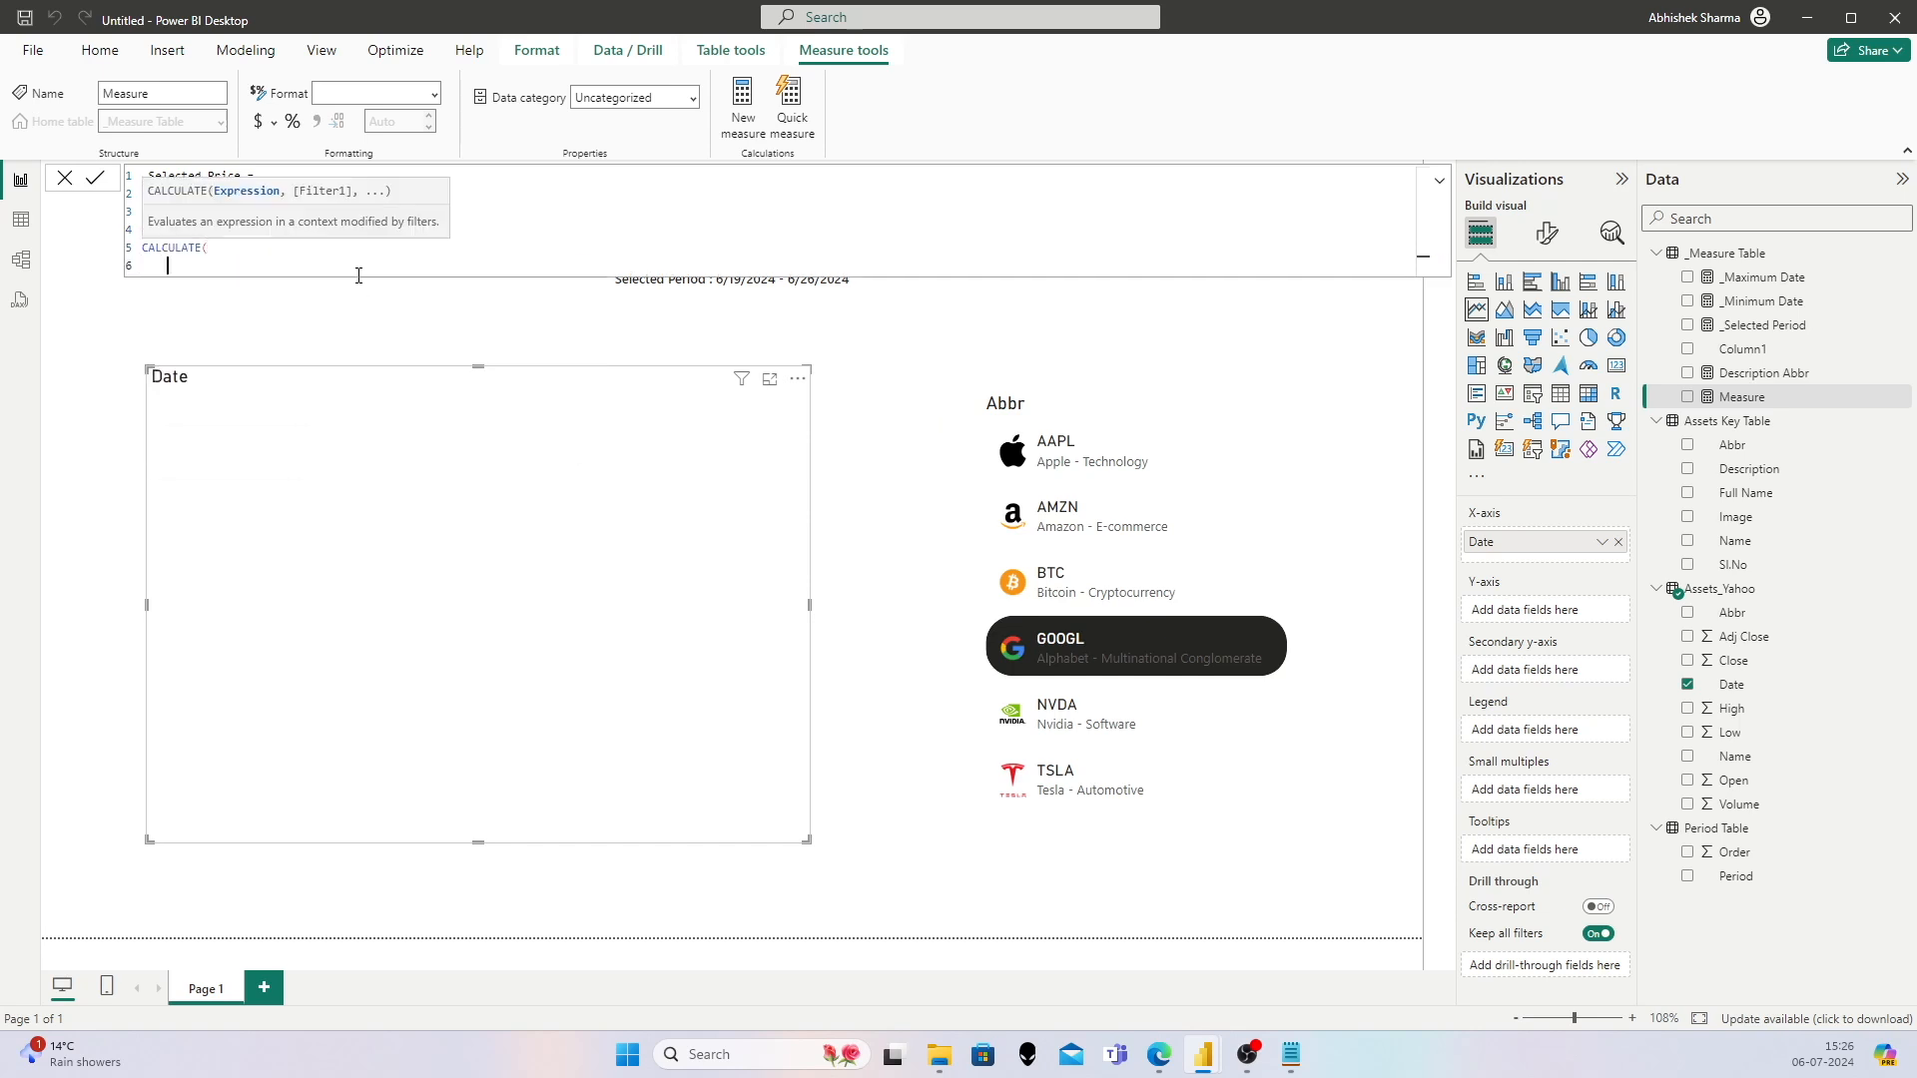
key(shift+Return)
text(SUM)
key(Tab)
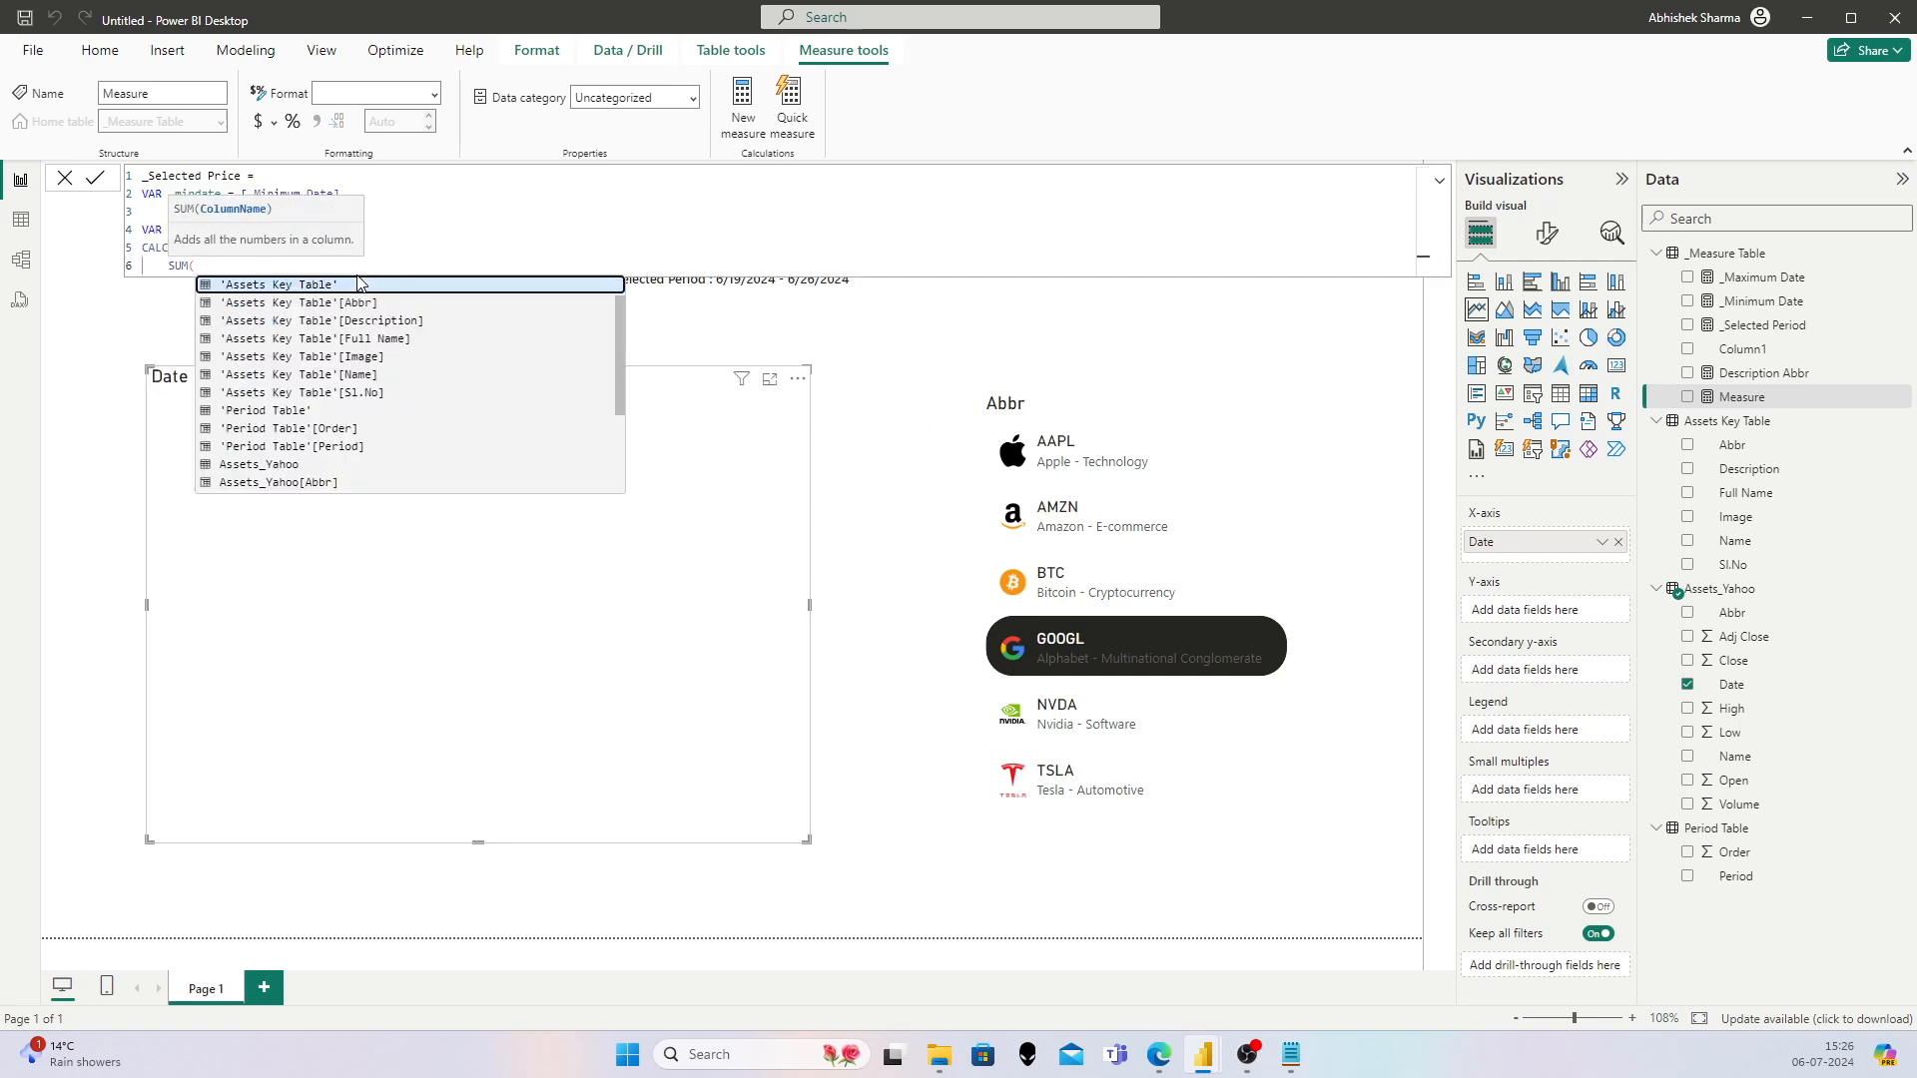
key(Down)
key(Down)
key(Down)
key(Down)
key(Down)
key(Down)
key(Down)
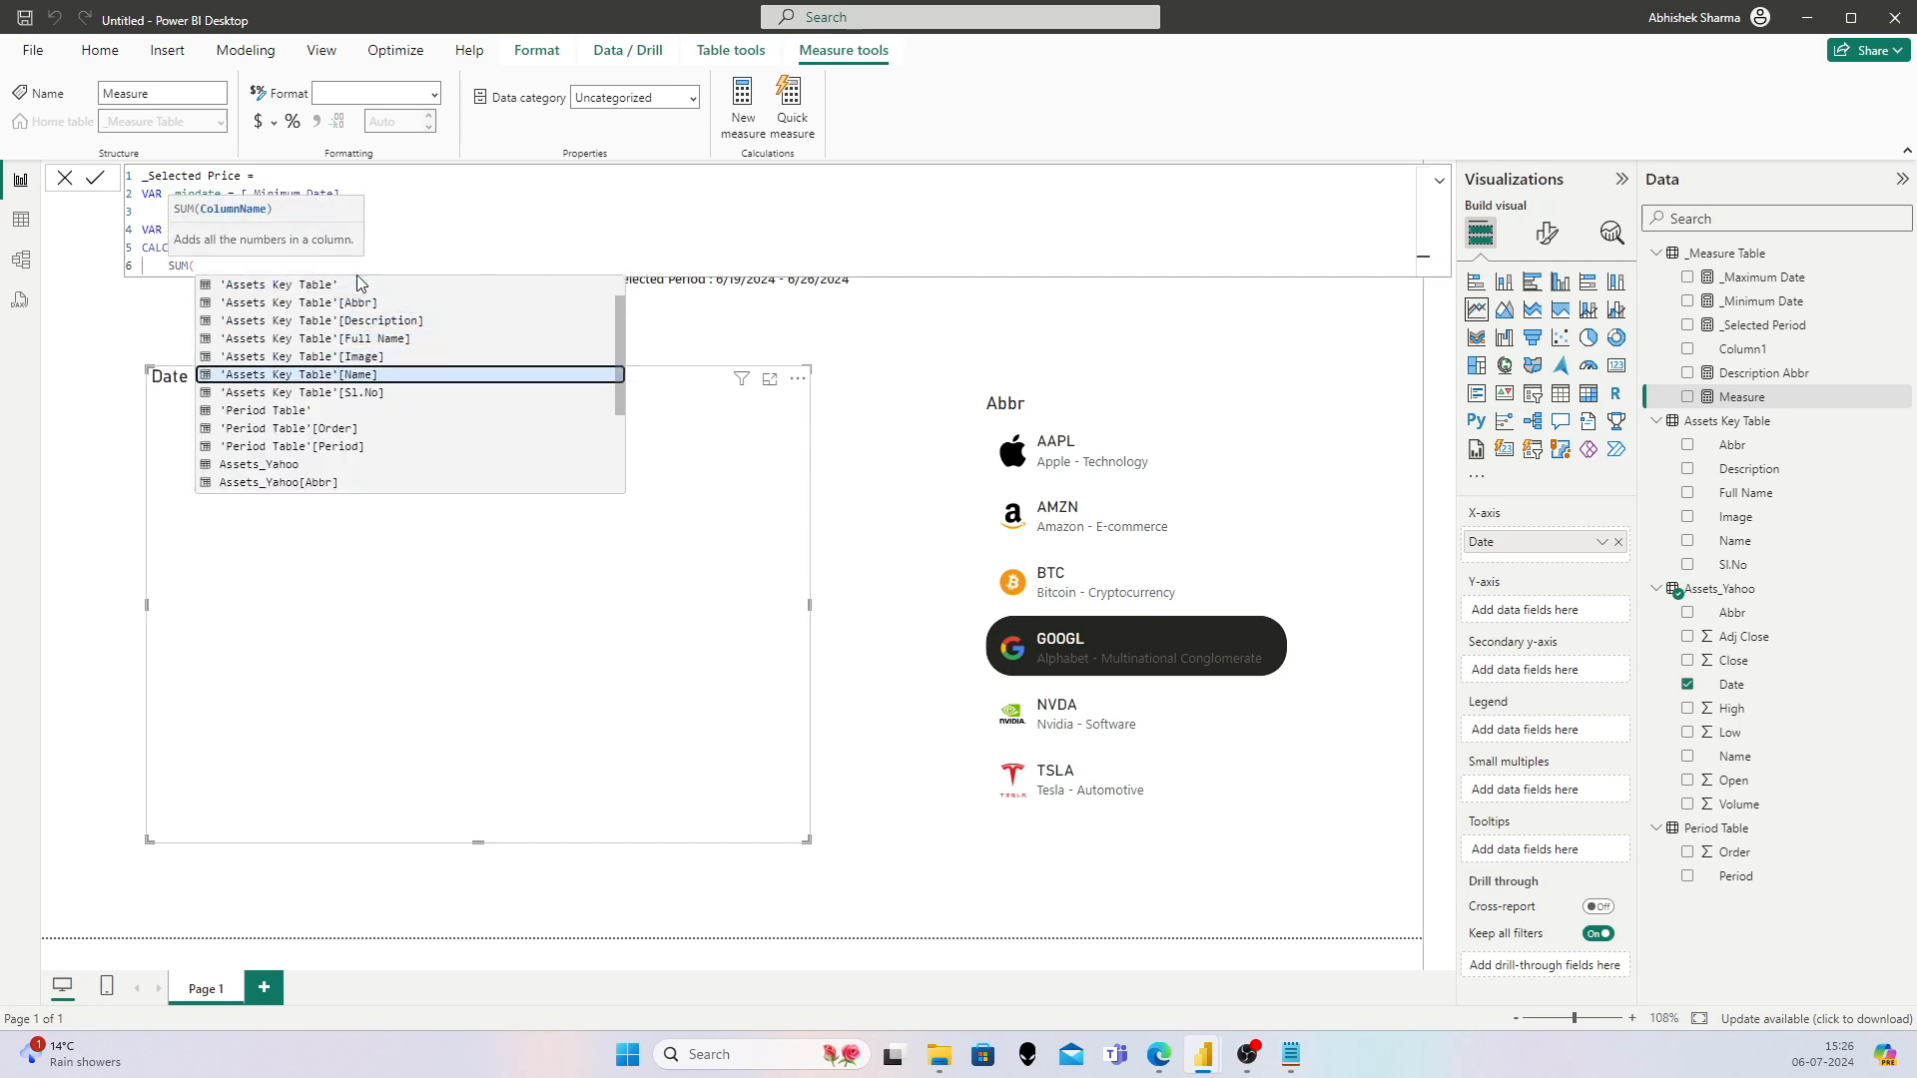
key(Down)
key(Down)
key(Down)
key(Down)
key(Down)
key(Down)
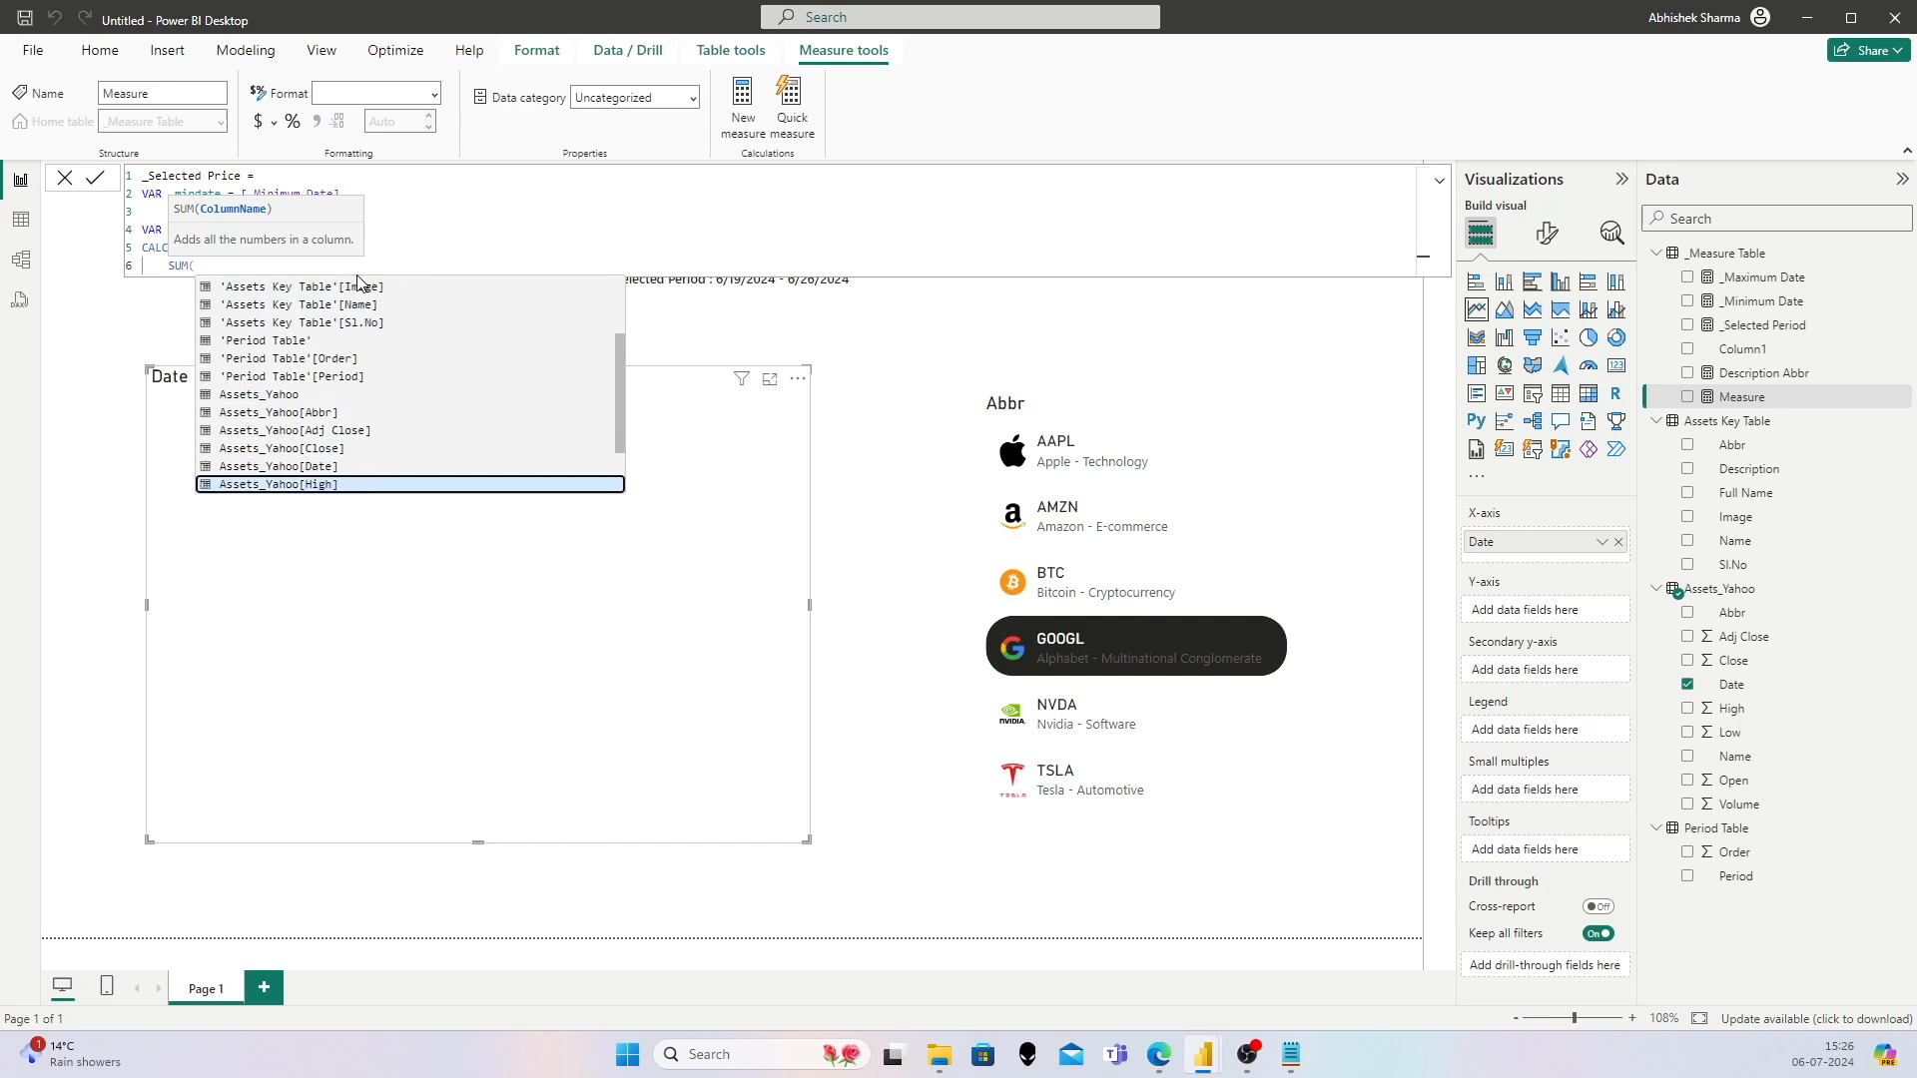
key(Tab)
text())
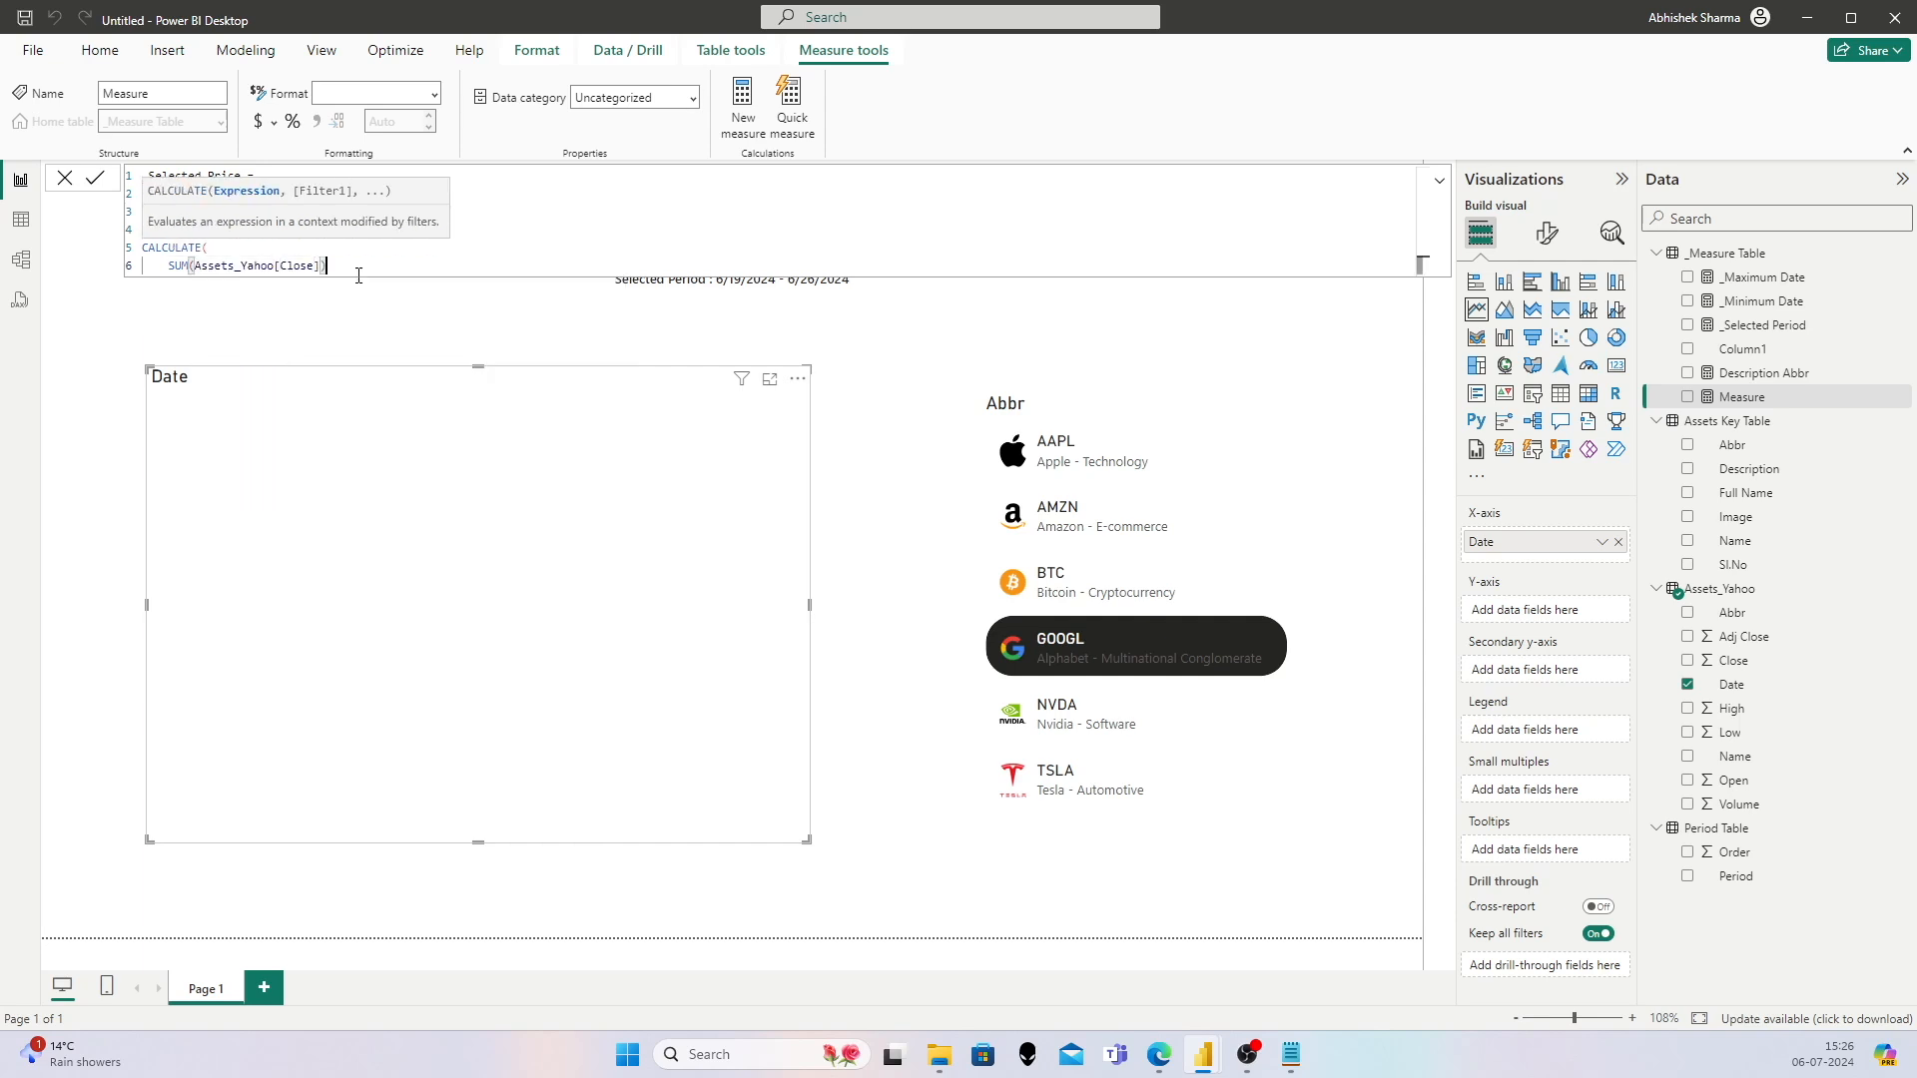
text(,)
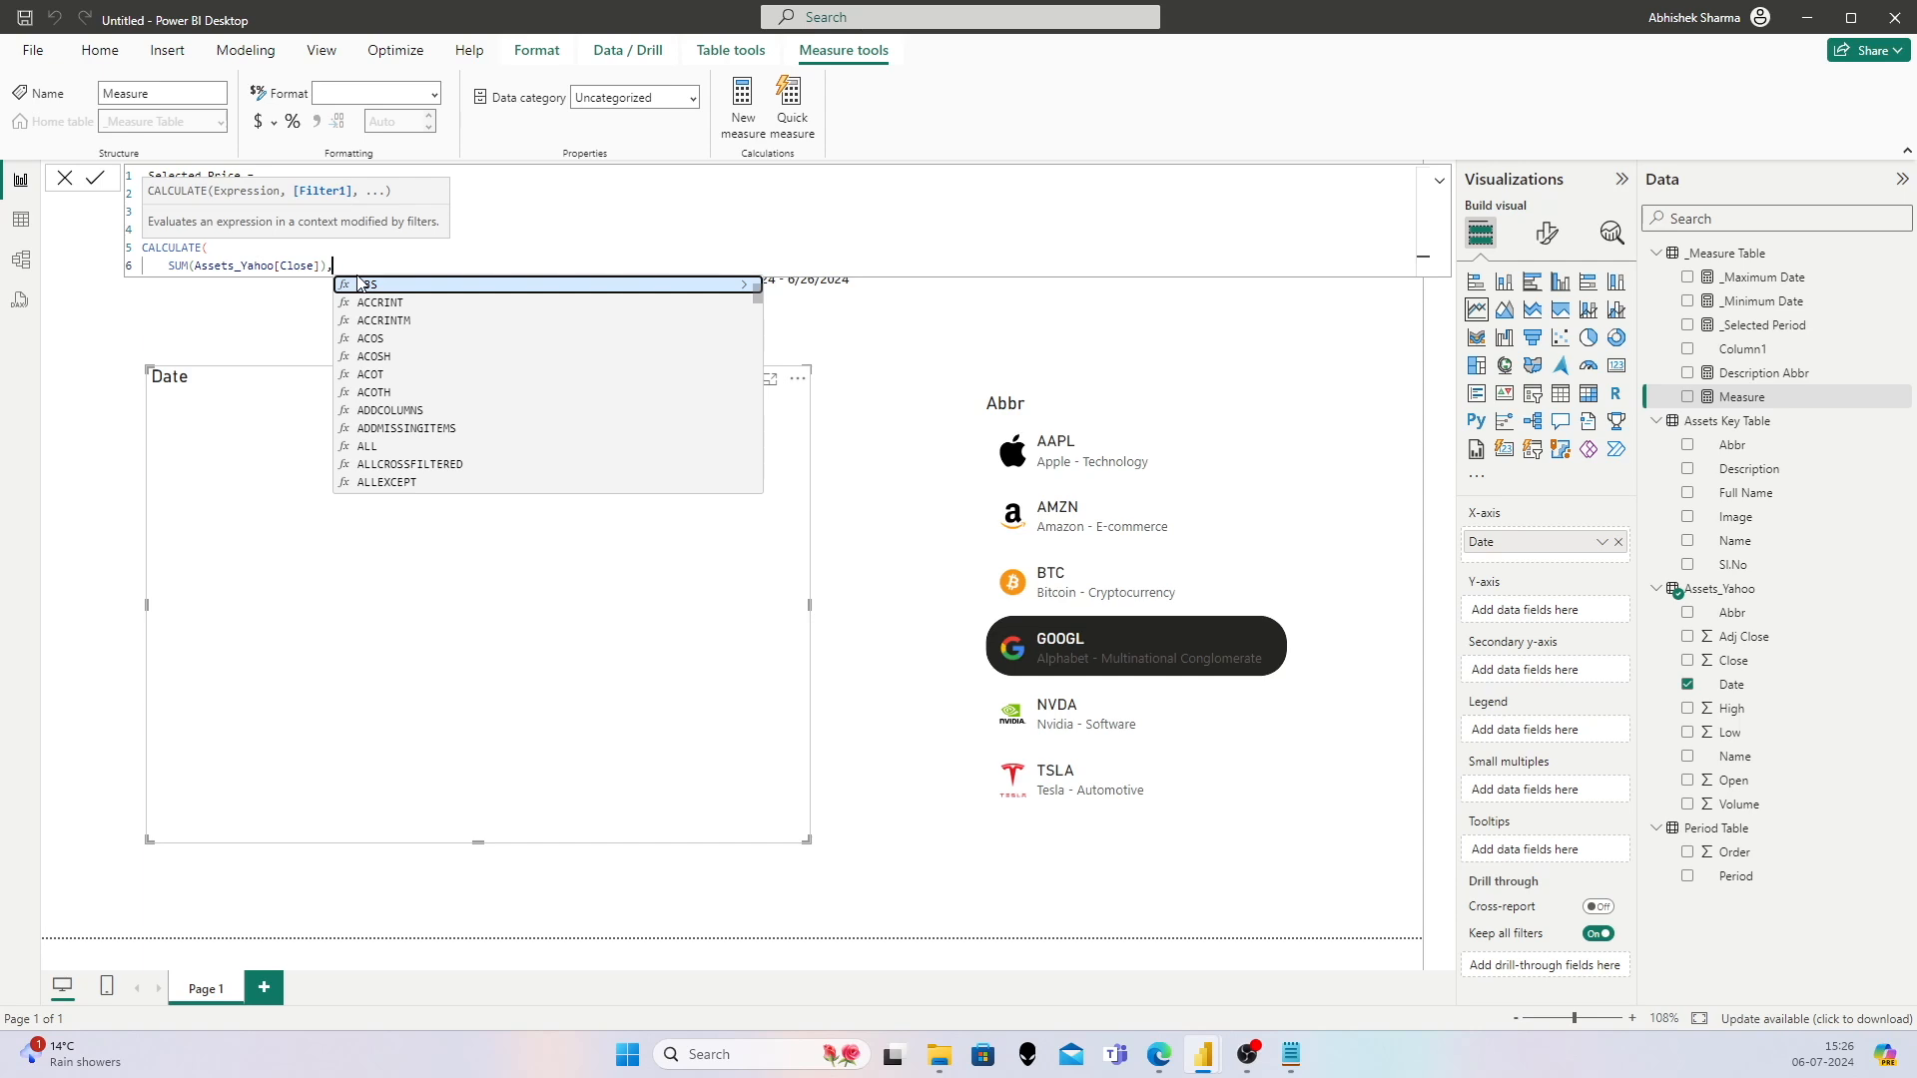
Step: Start a FILTER over the 'Assets_Yahoo' table as the filter argument of CALCULATE
key(shift+Return)
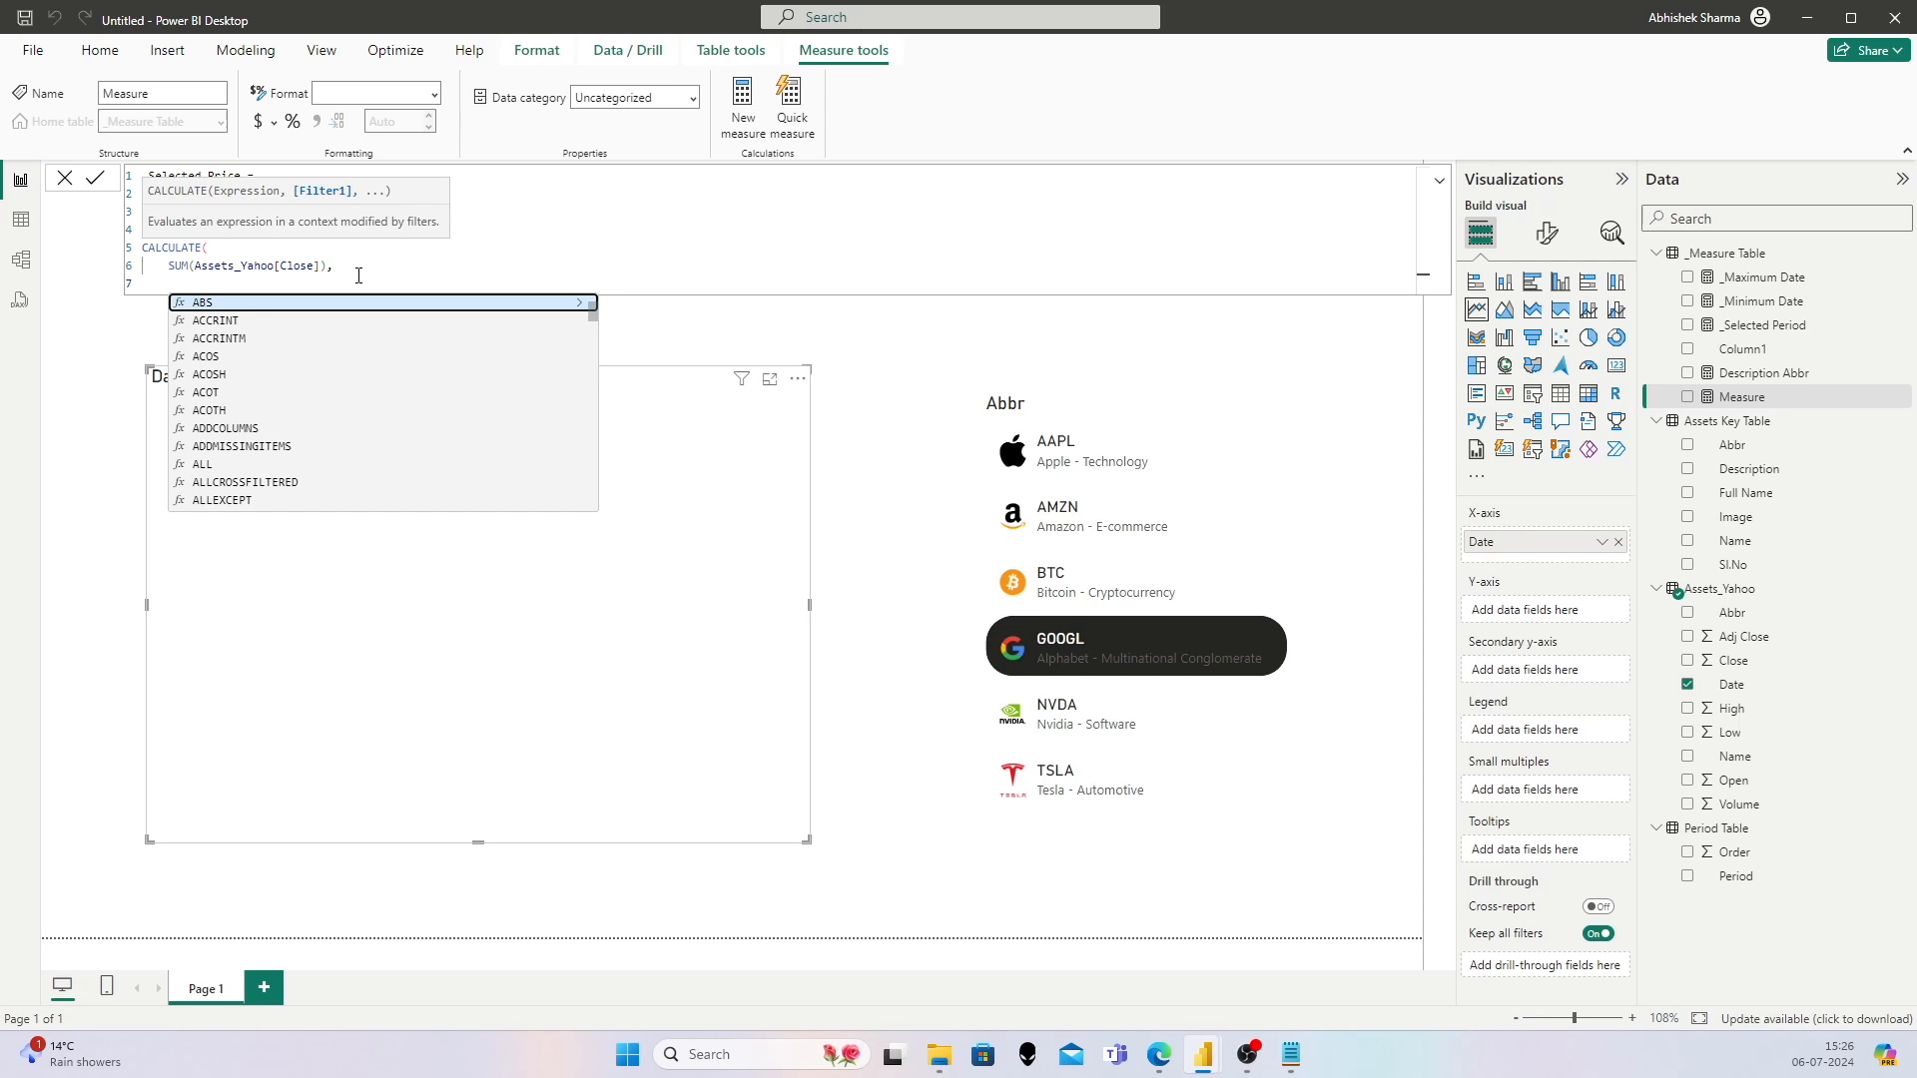
text(FILTER()
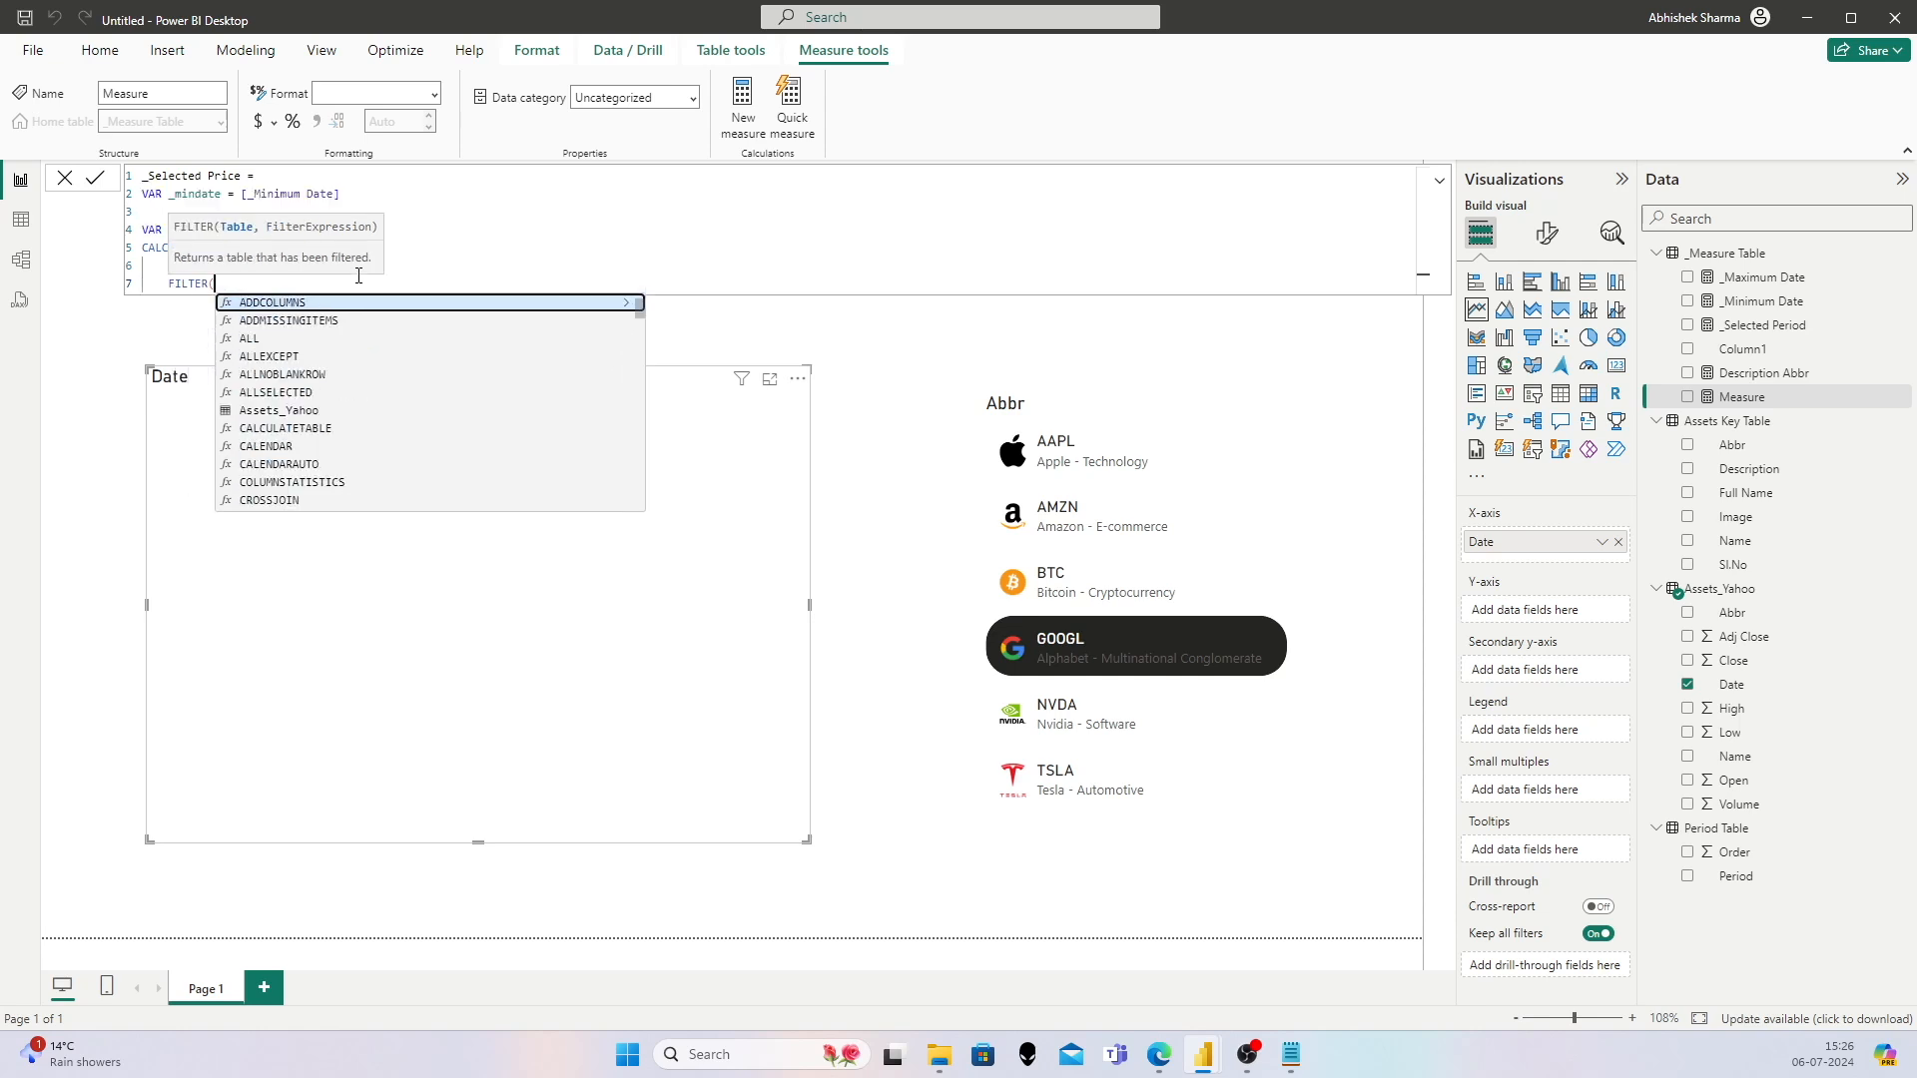
key(shift+Return)
text('Asset)
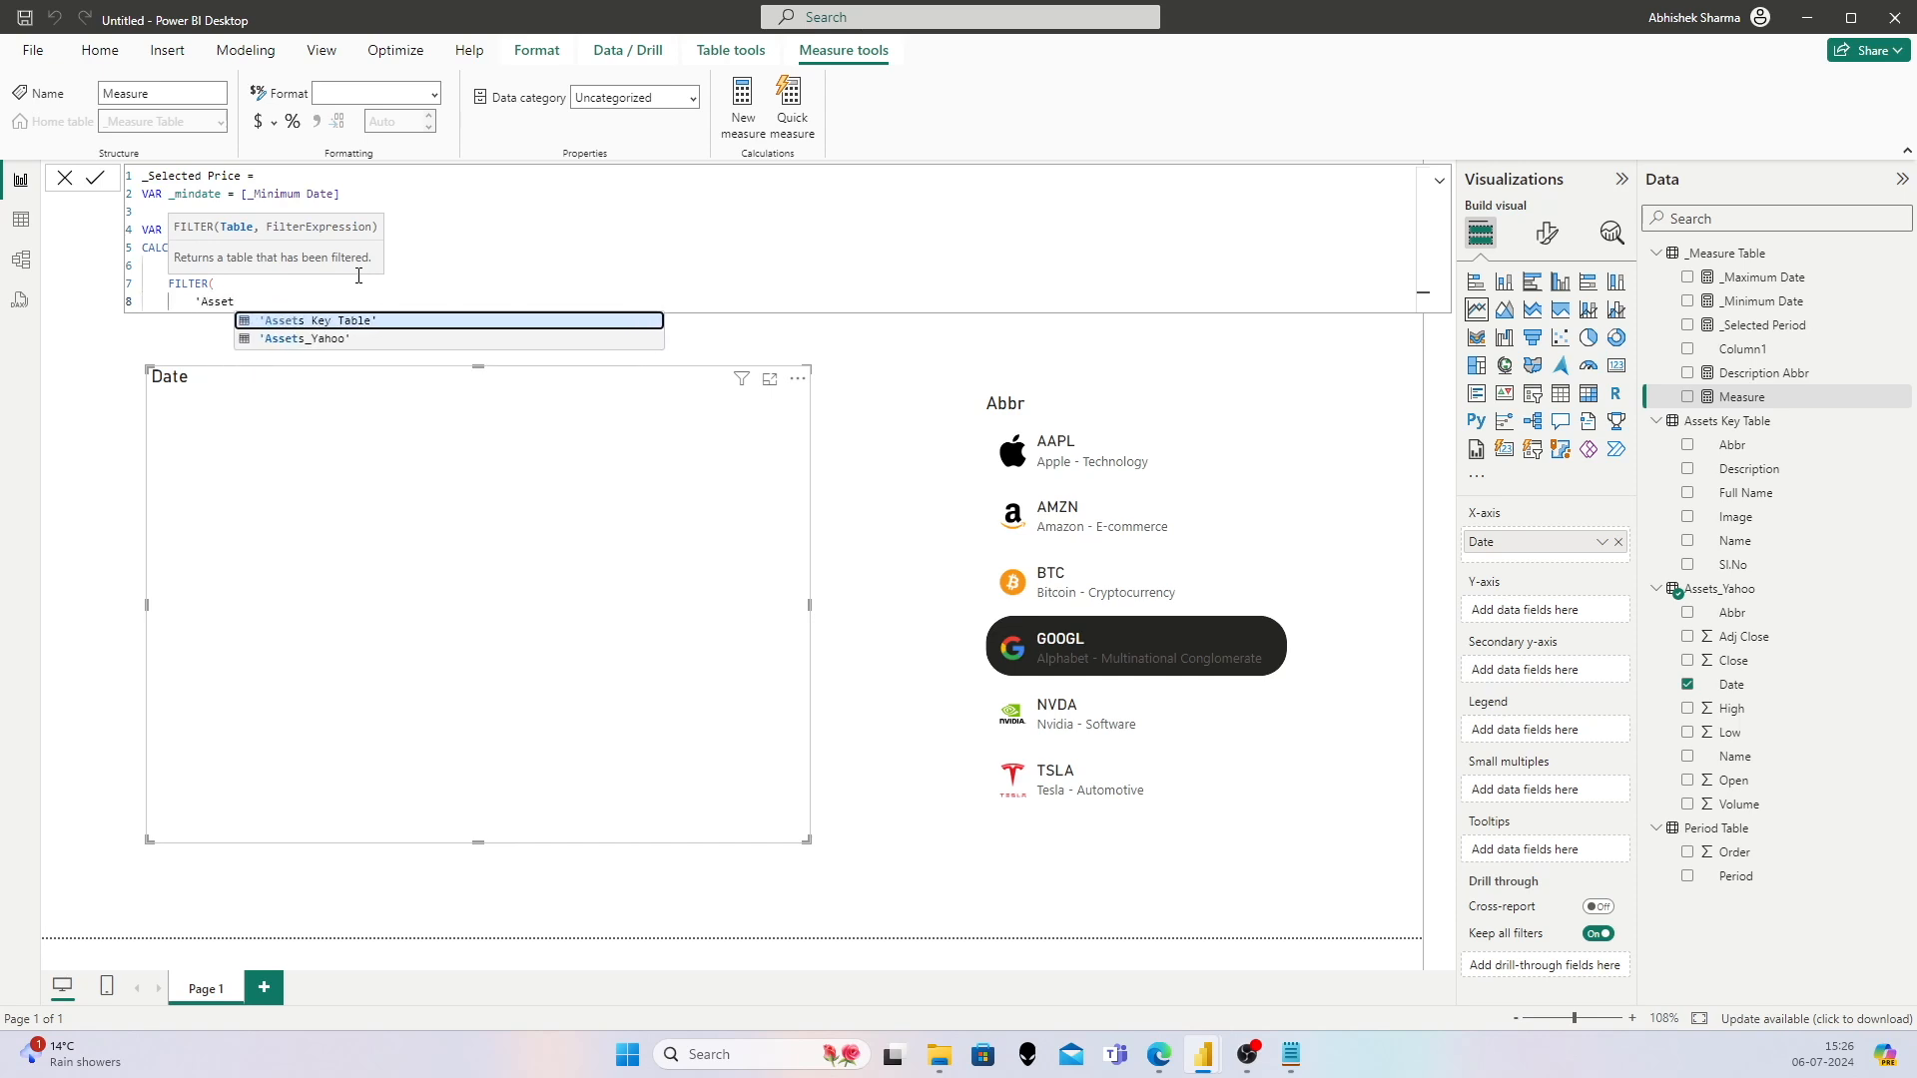
key(Down)
key(Tab)
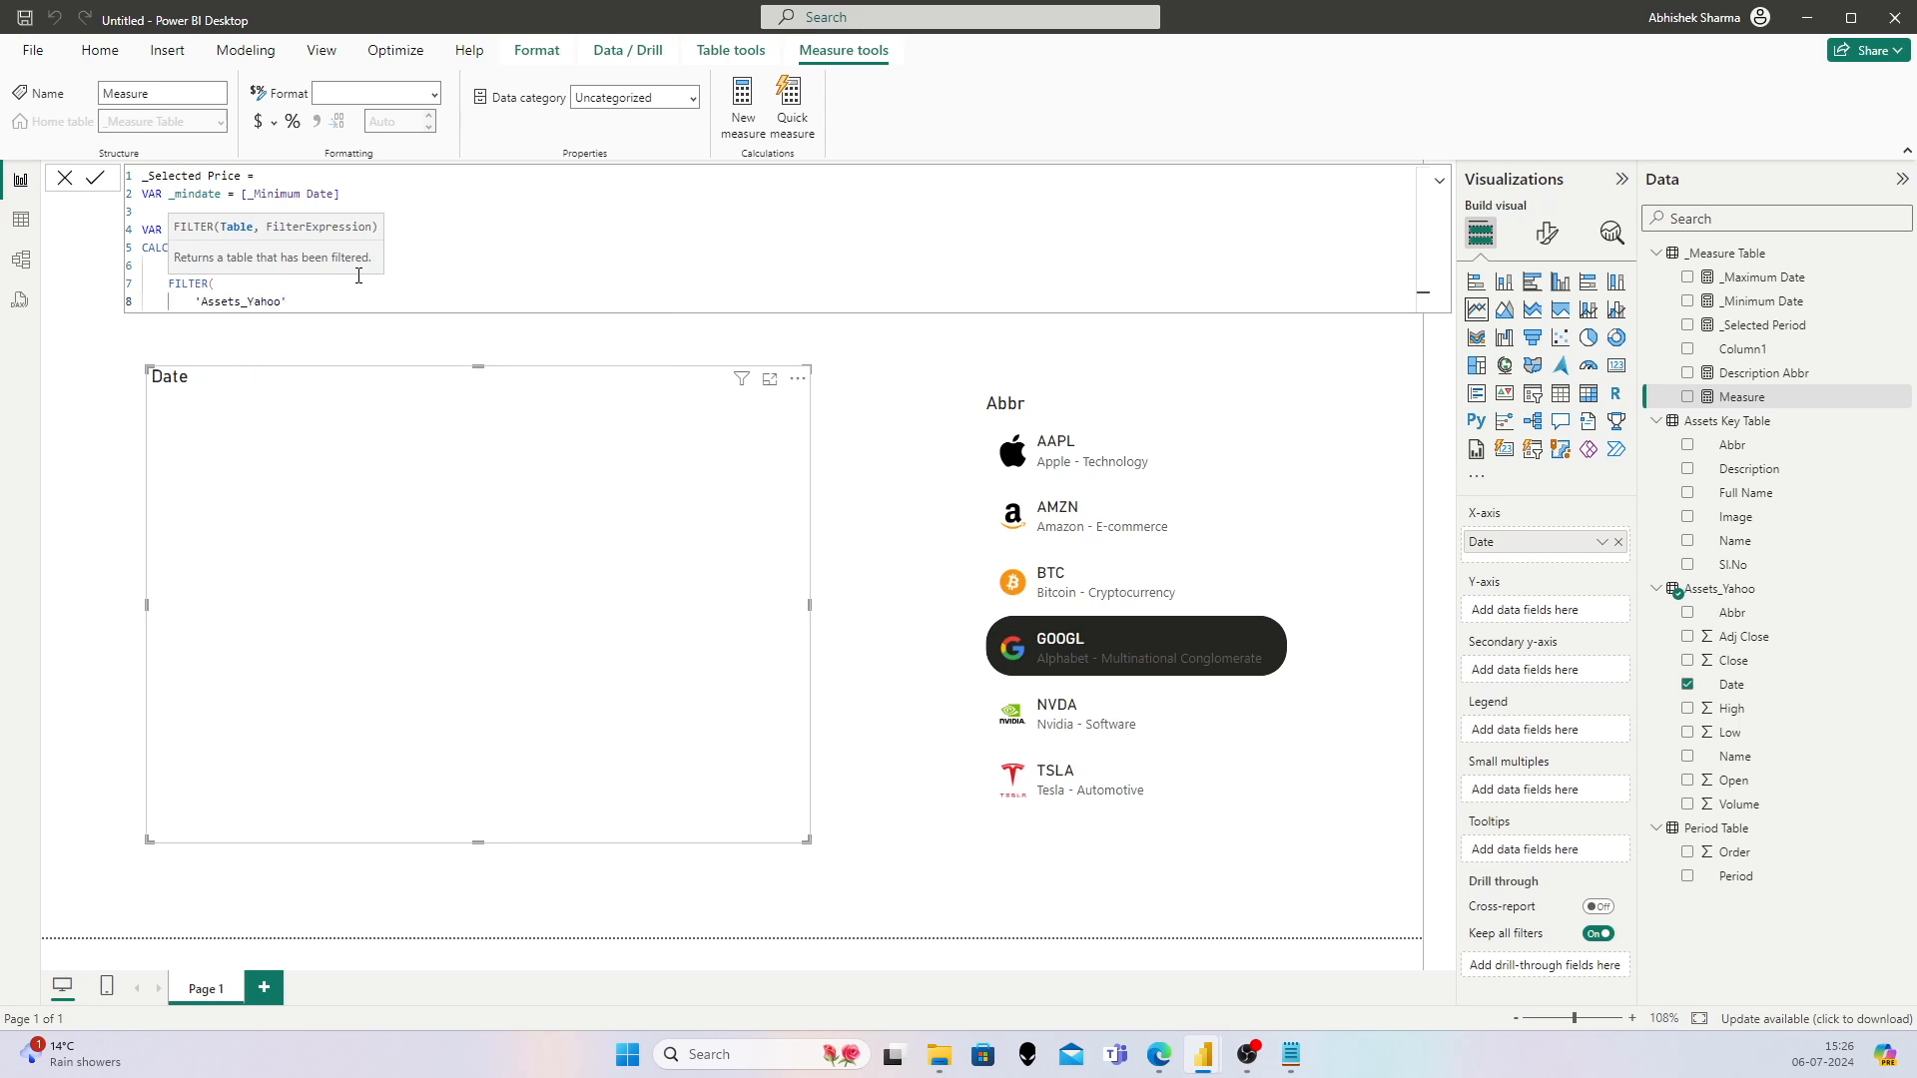
text(,)
key(shift+Return)
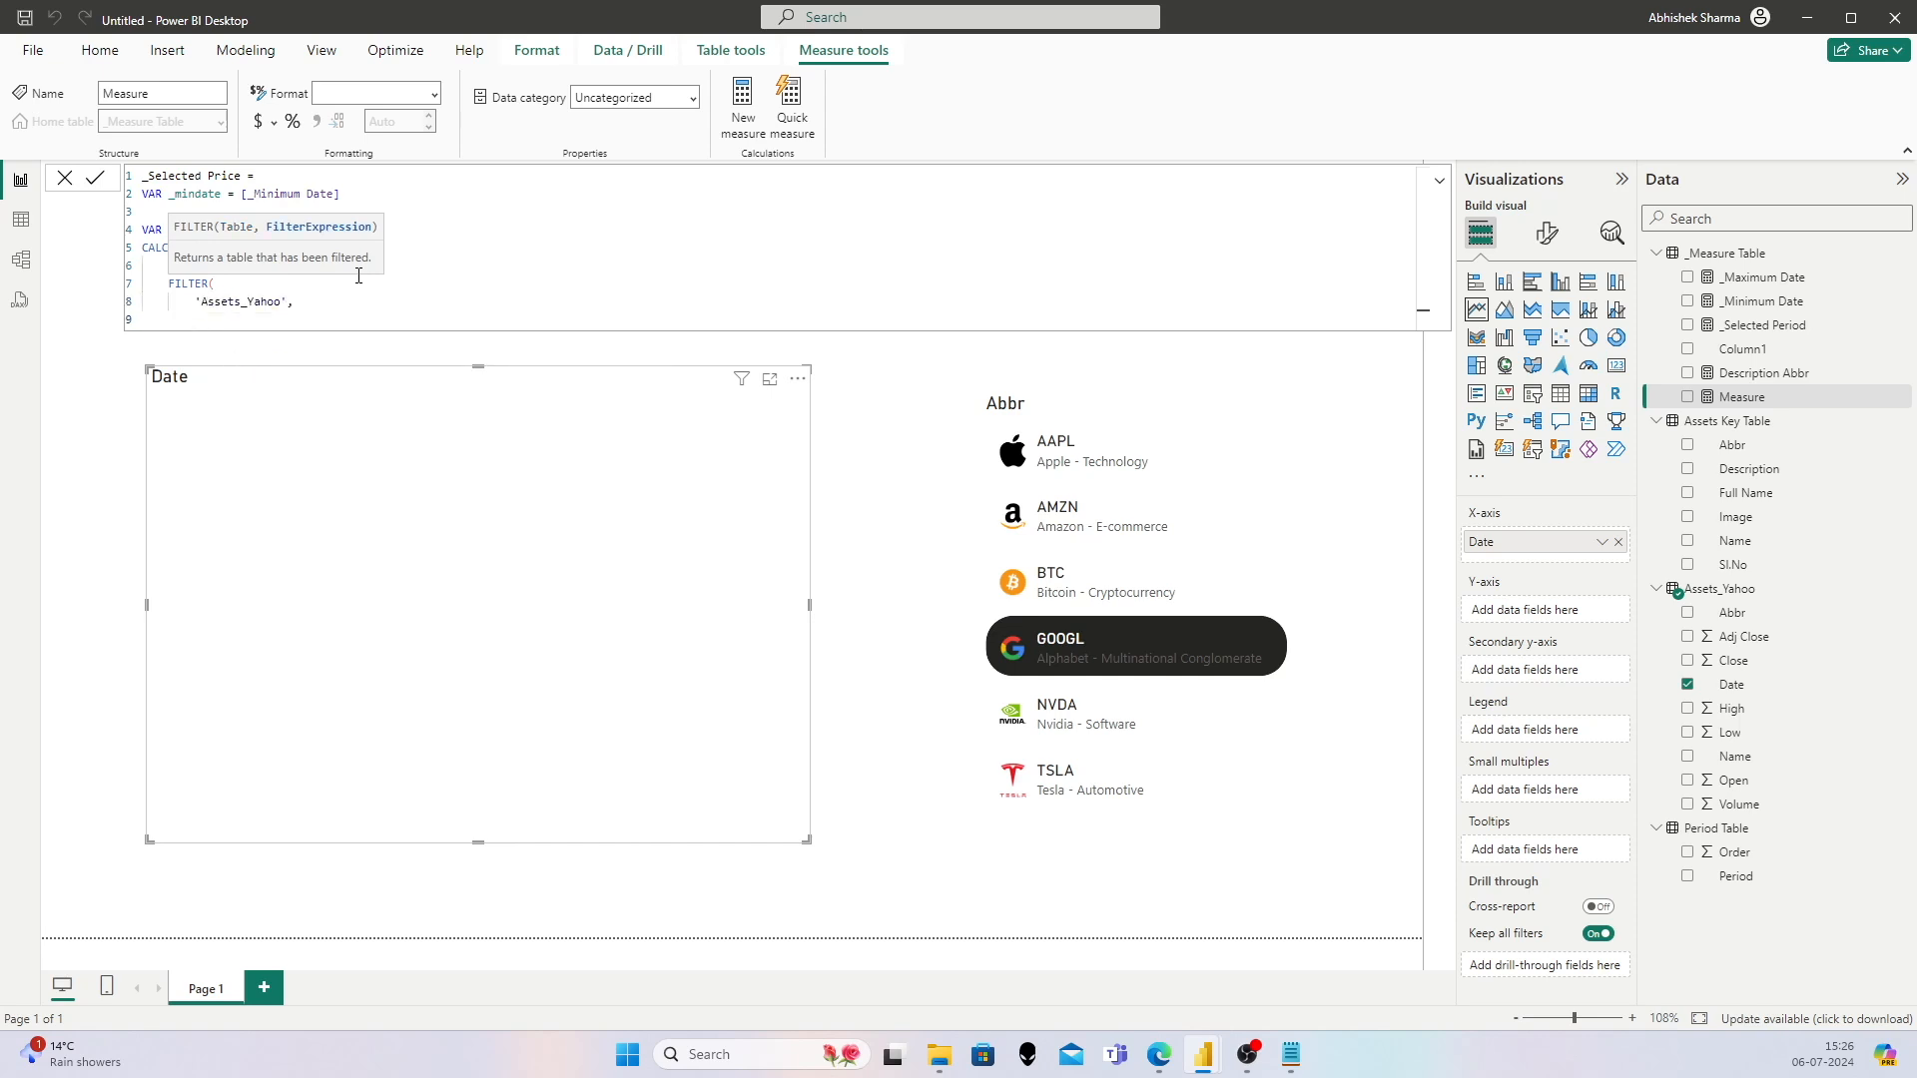
Step: Set the filter condition to Assets_Yahoo[Date] >= _mindate and close the FILTER and CALCULATE functions
text(Asset)
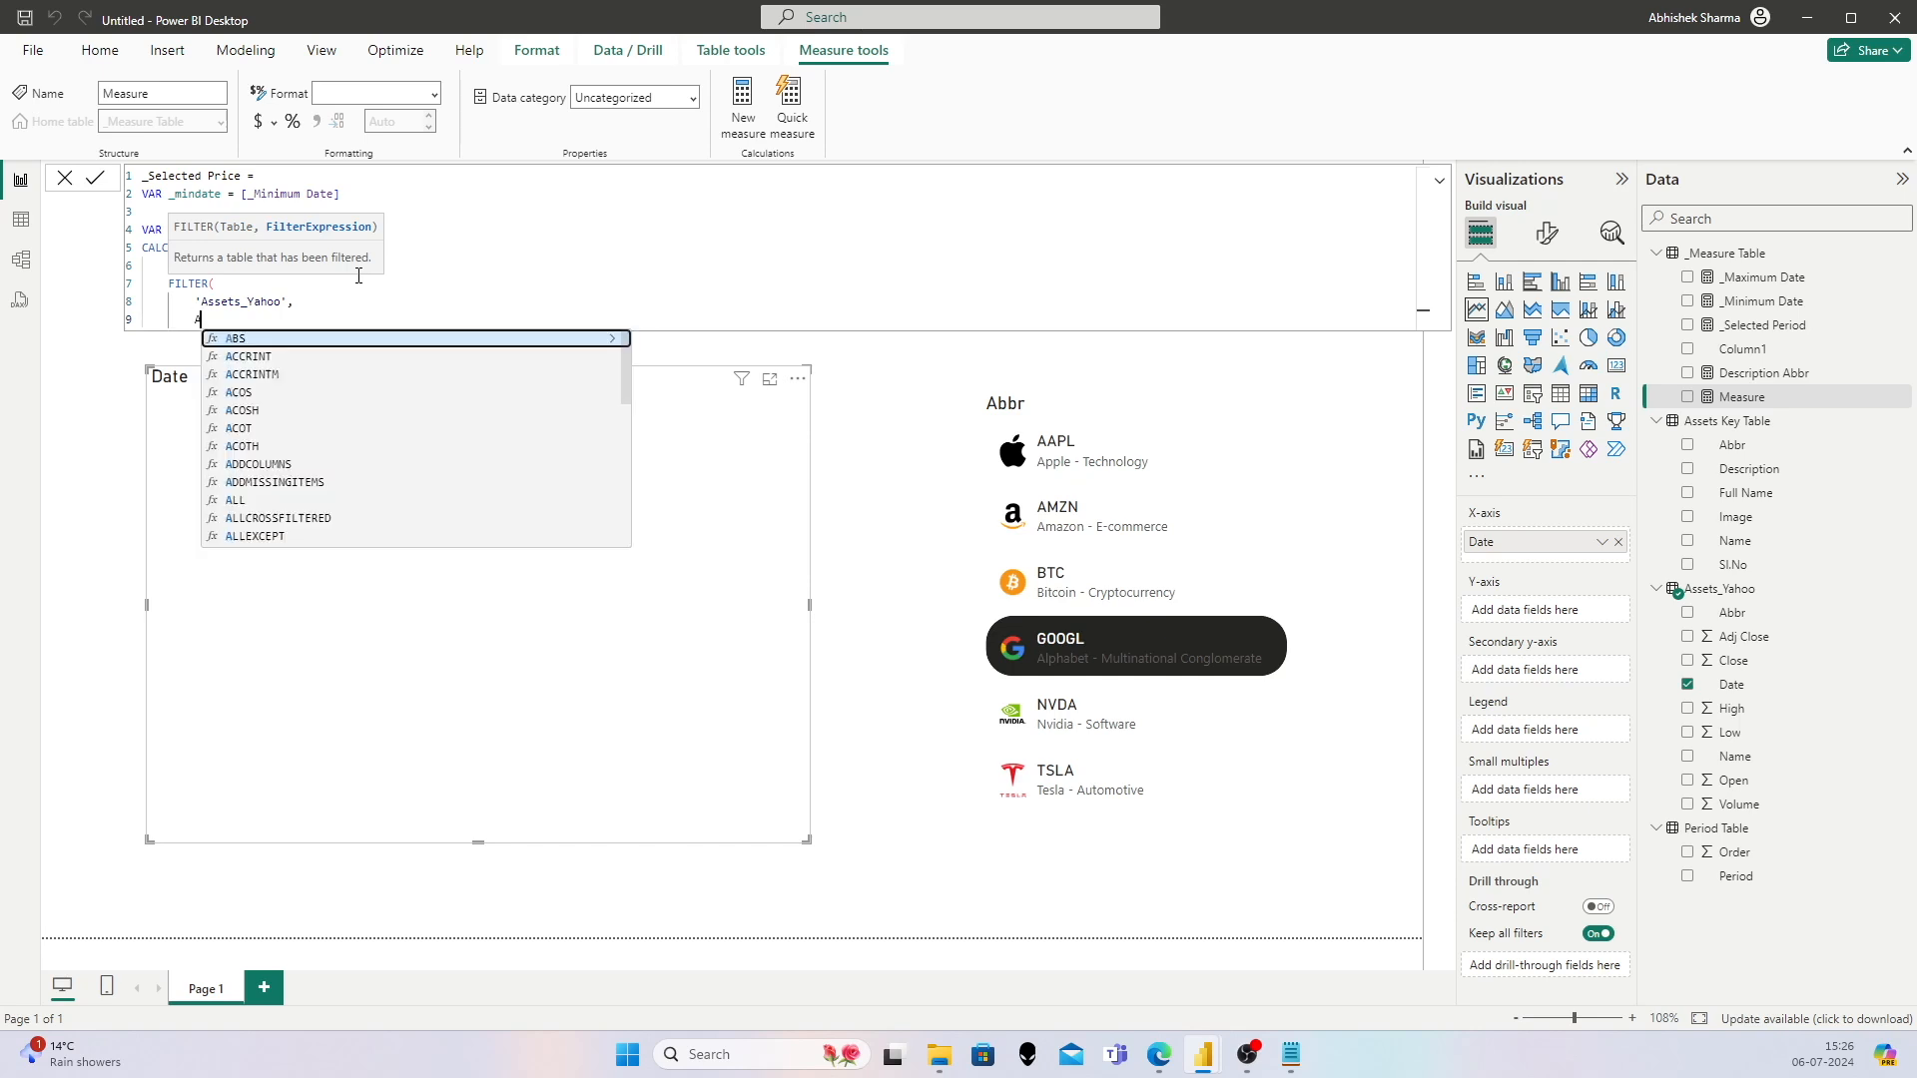
key(Down)
key(Down)
key(Down)
key(Down)
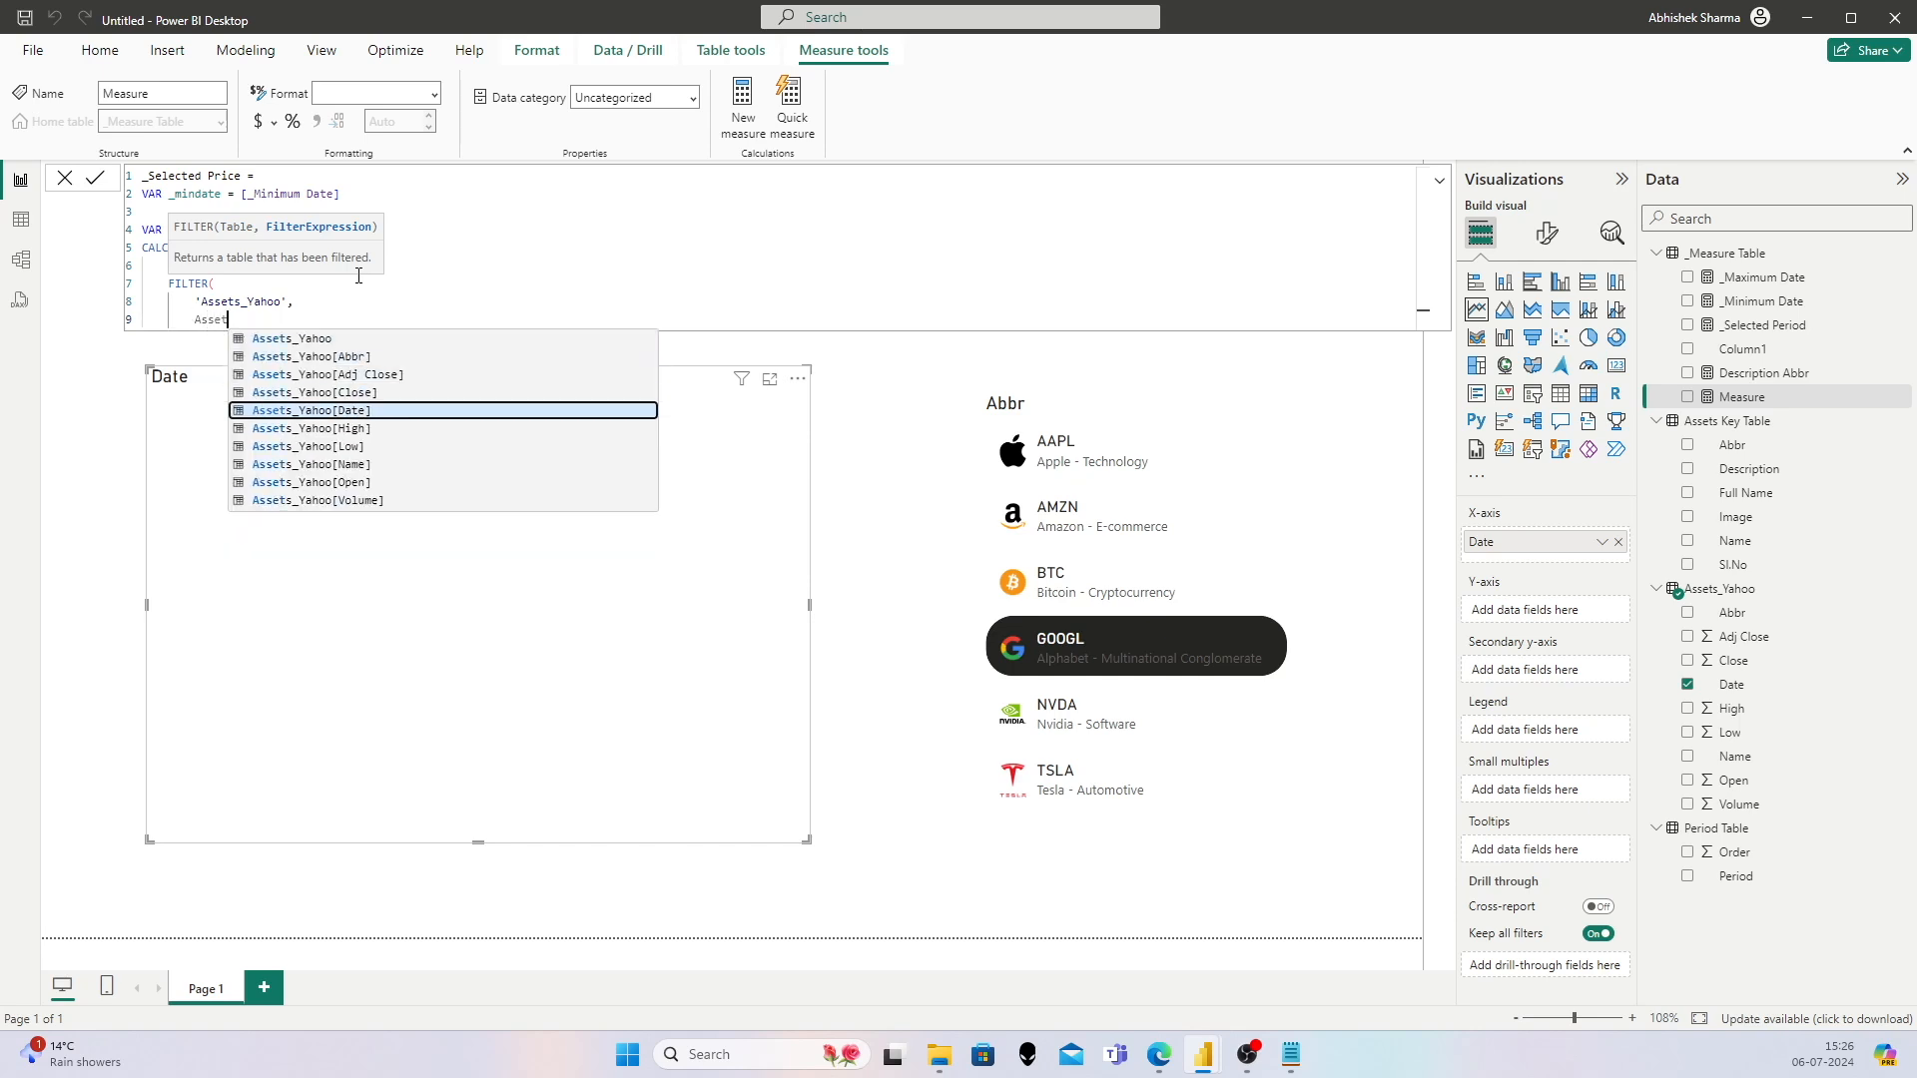
key(Tab)
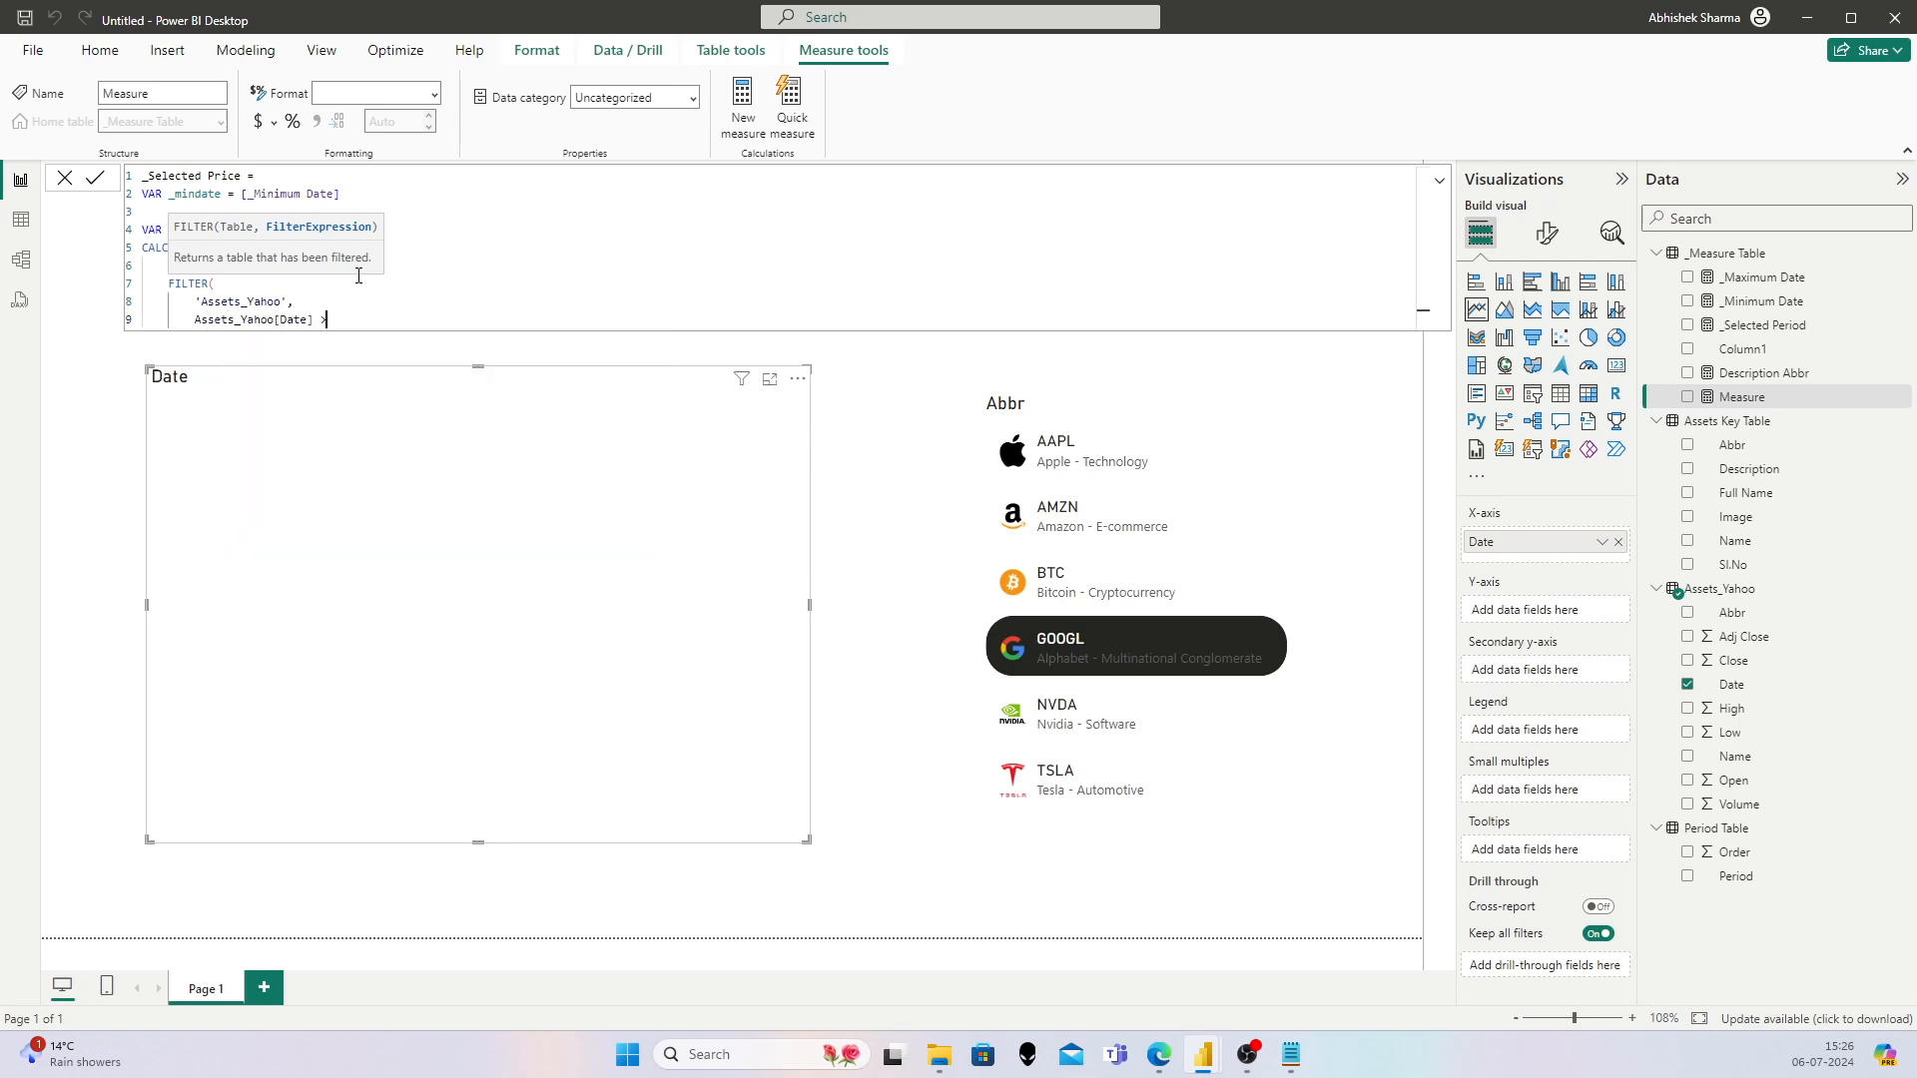
text(>= _mindate)
key(Return)
text())
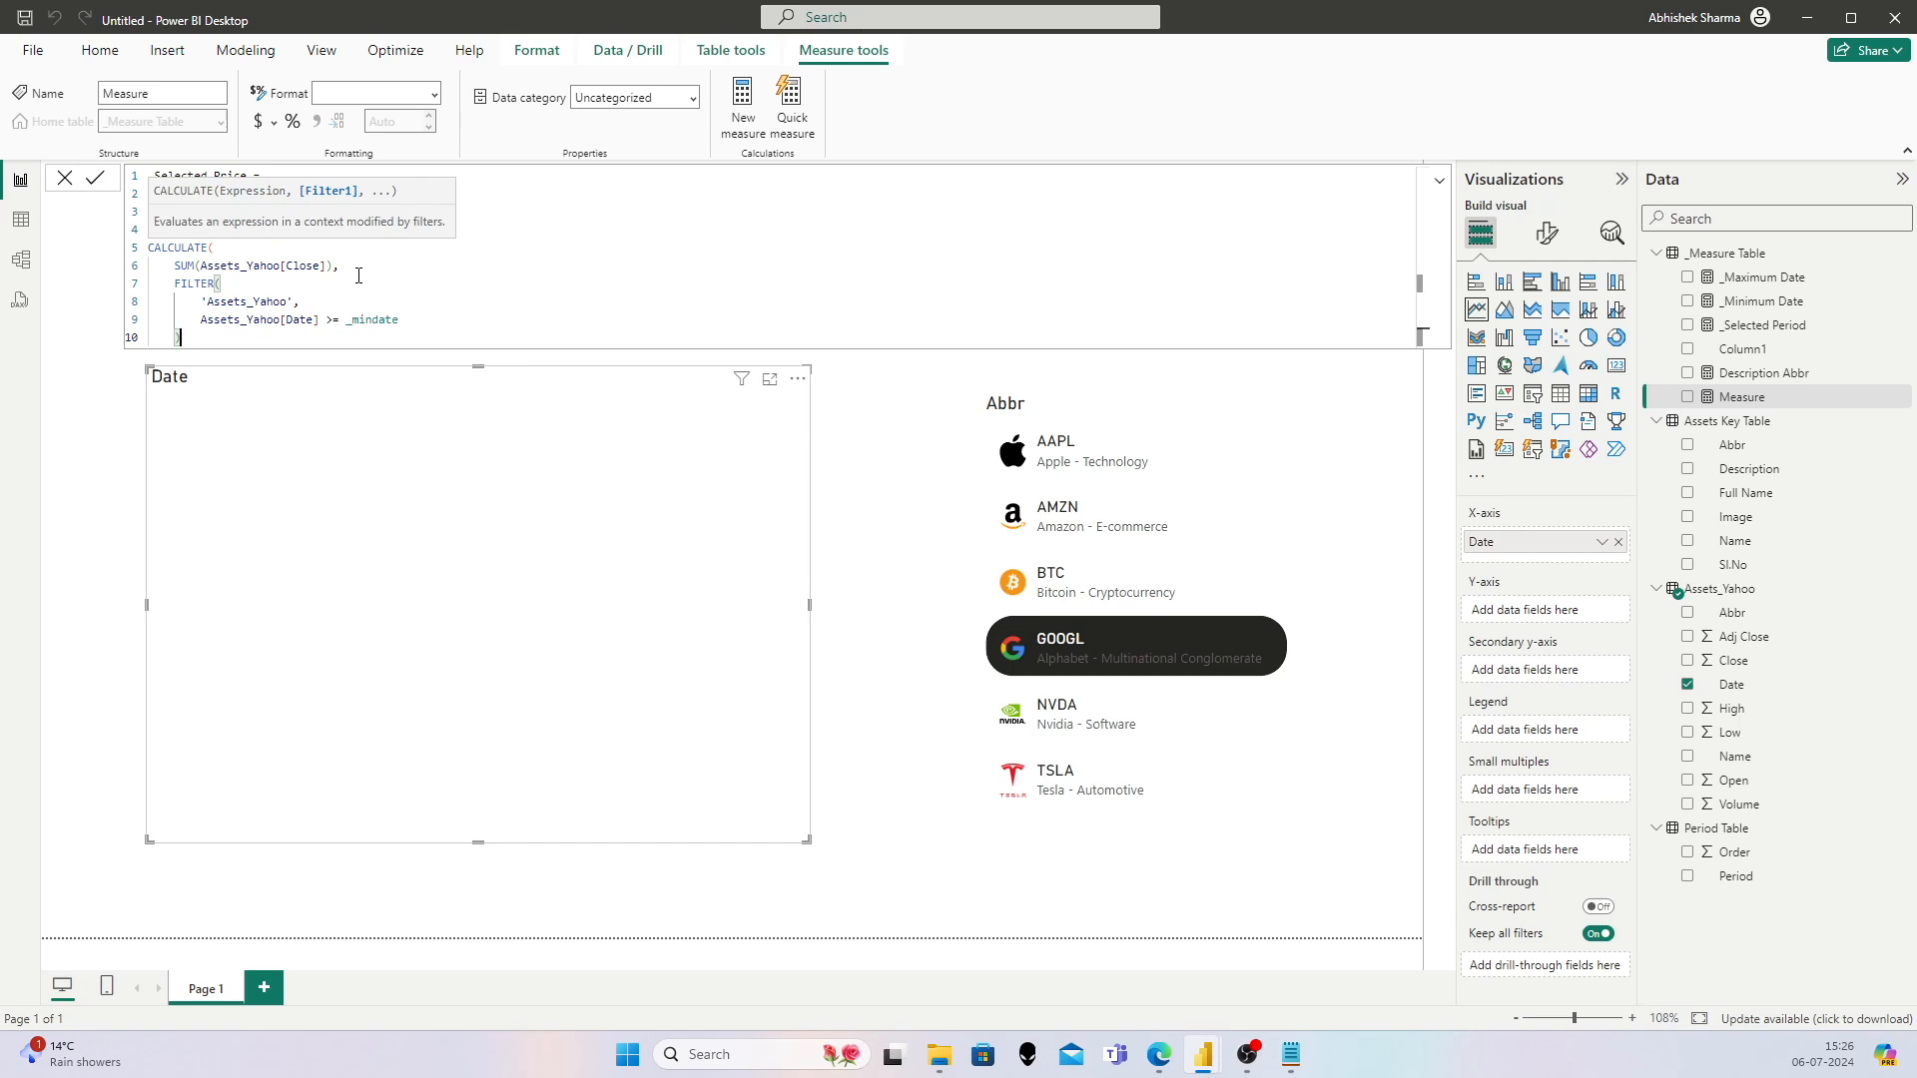
key(Return)
text())
Step: End the measure with RETURN SelectedPrice and commit the formula
key(Return)
key(Return)
text(Ret)
key(Tab)
text(Selected)
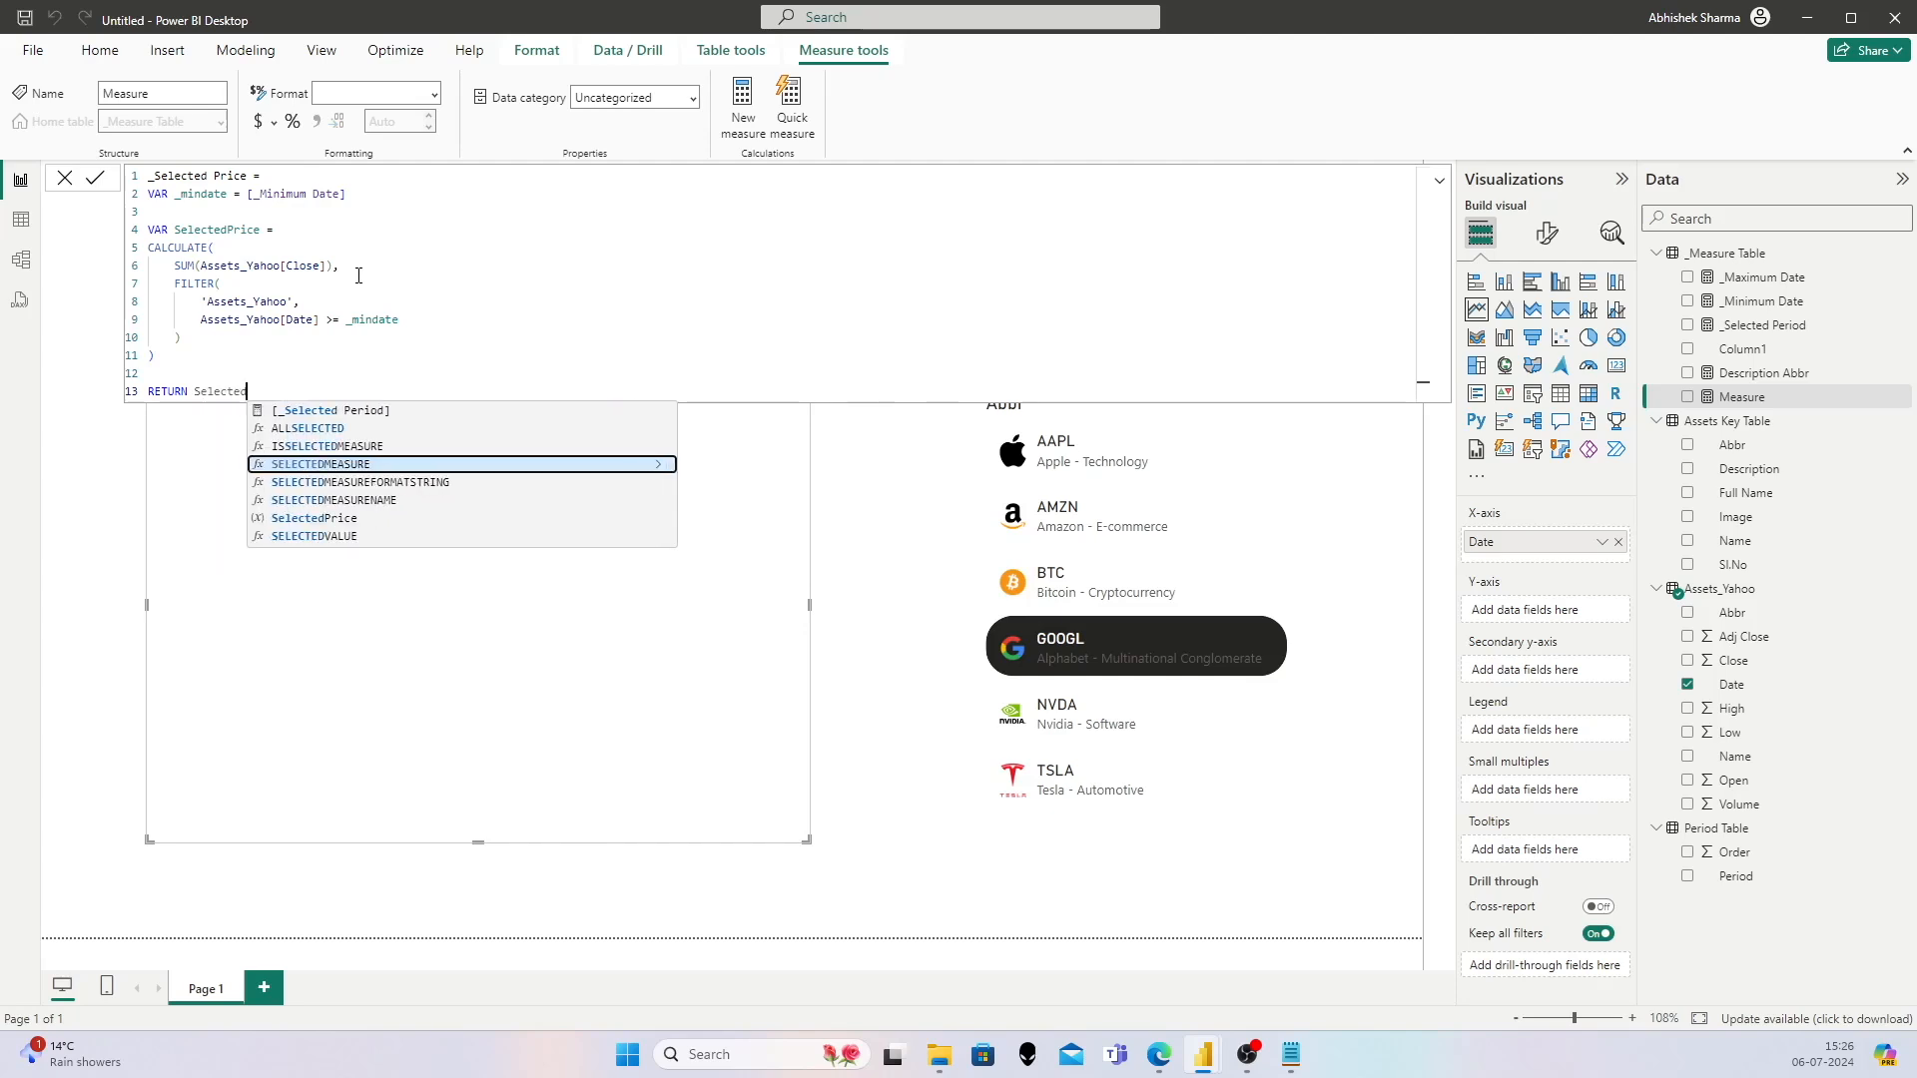
key(Down)
key(Up)
key(Up)
key(Up)
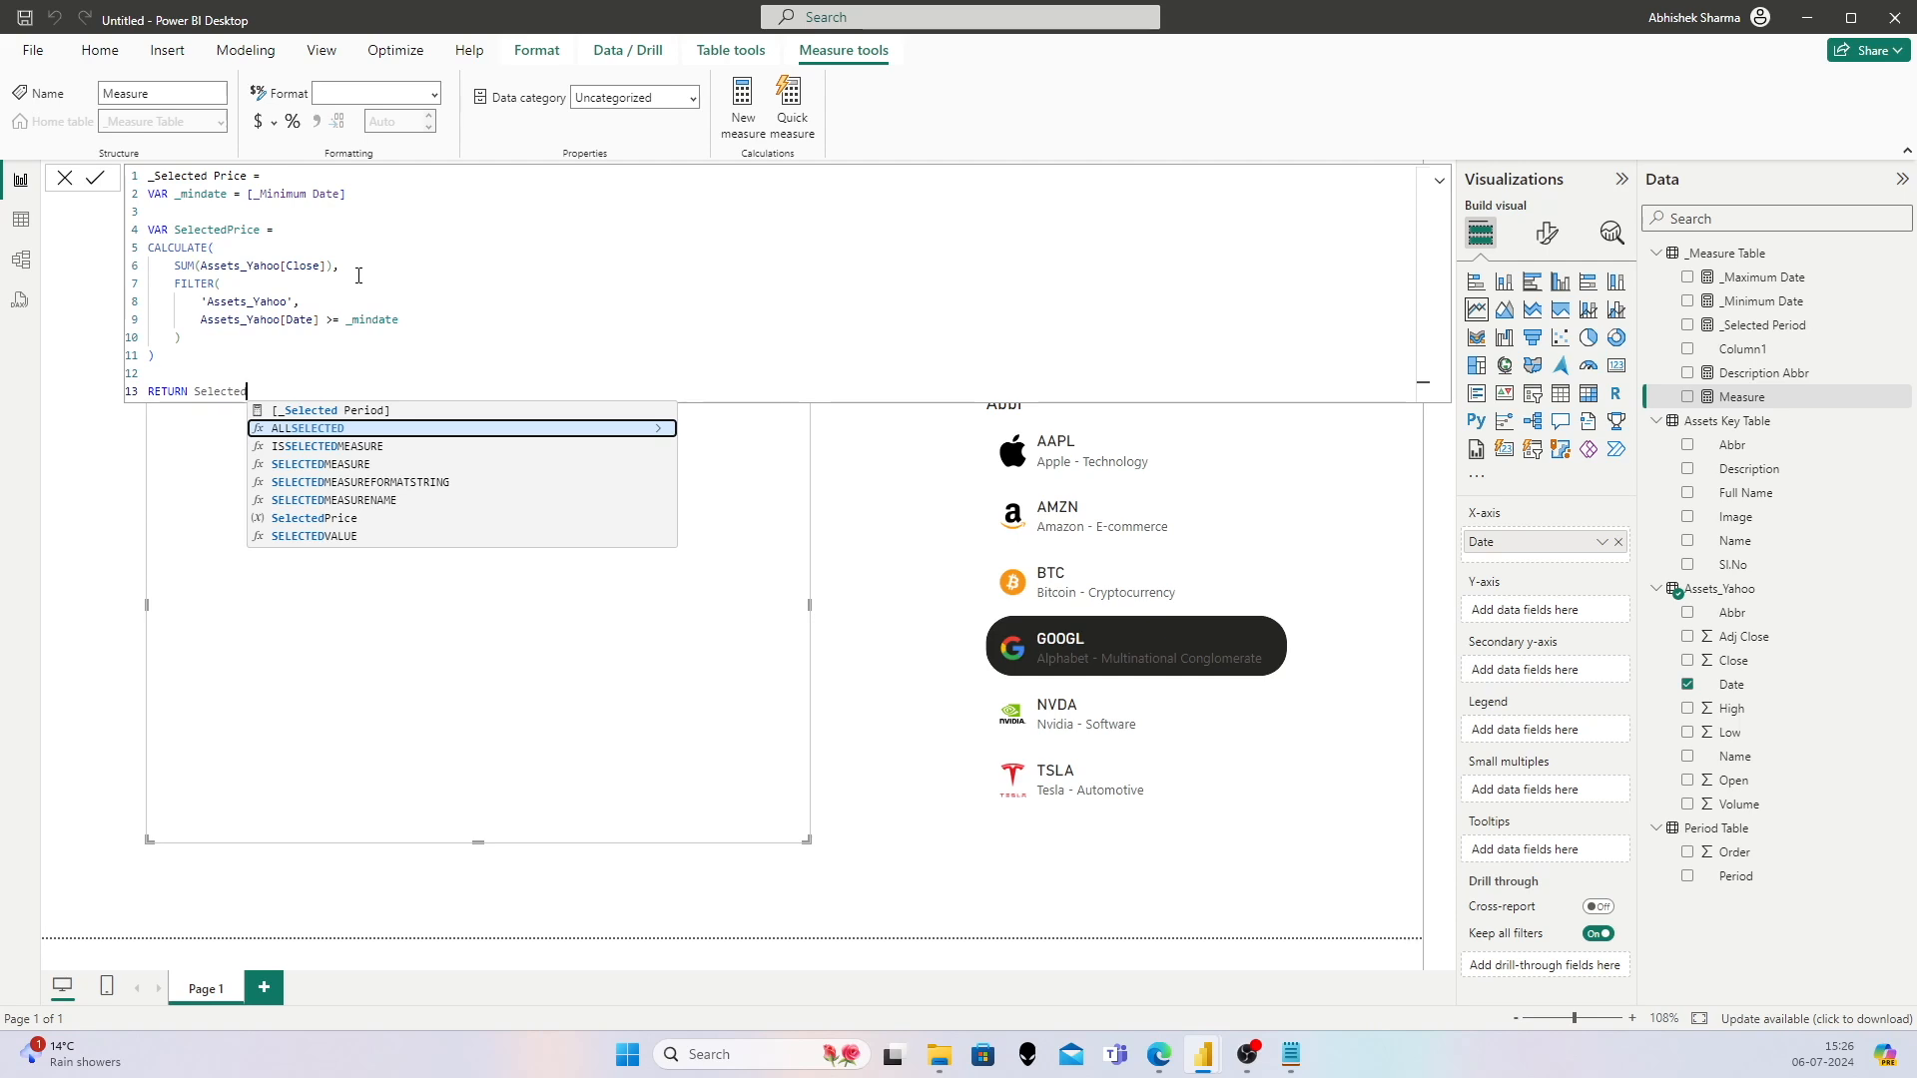
text(Pric)
key(Tab)
key(Return)
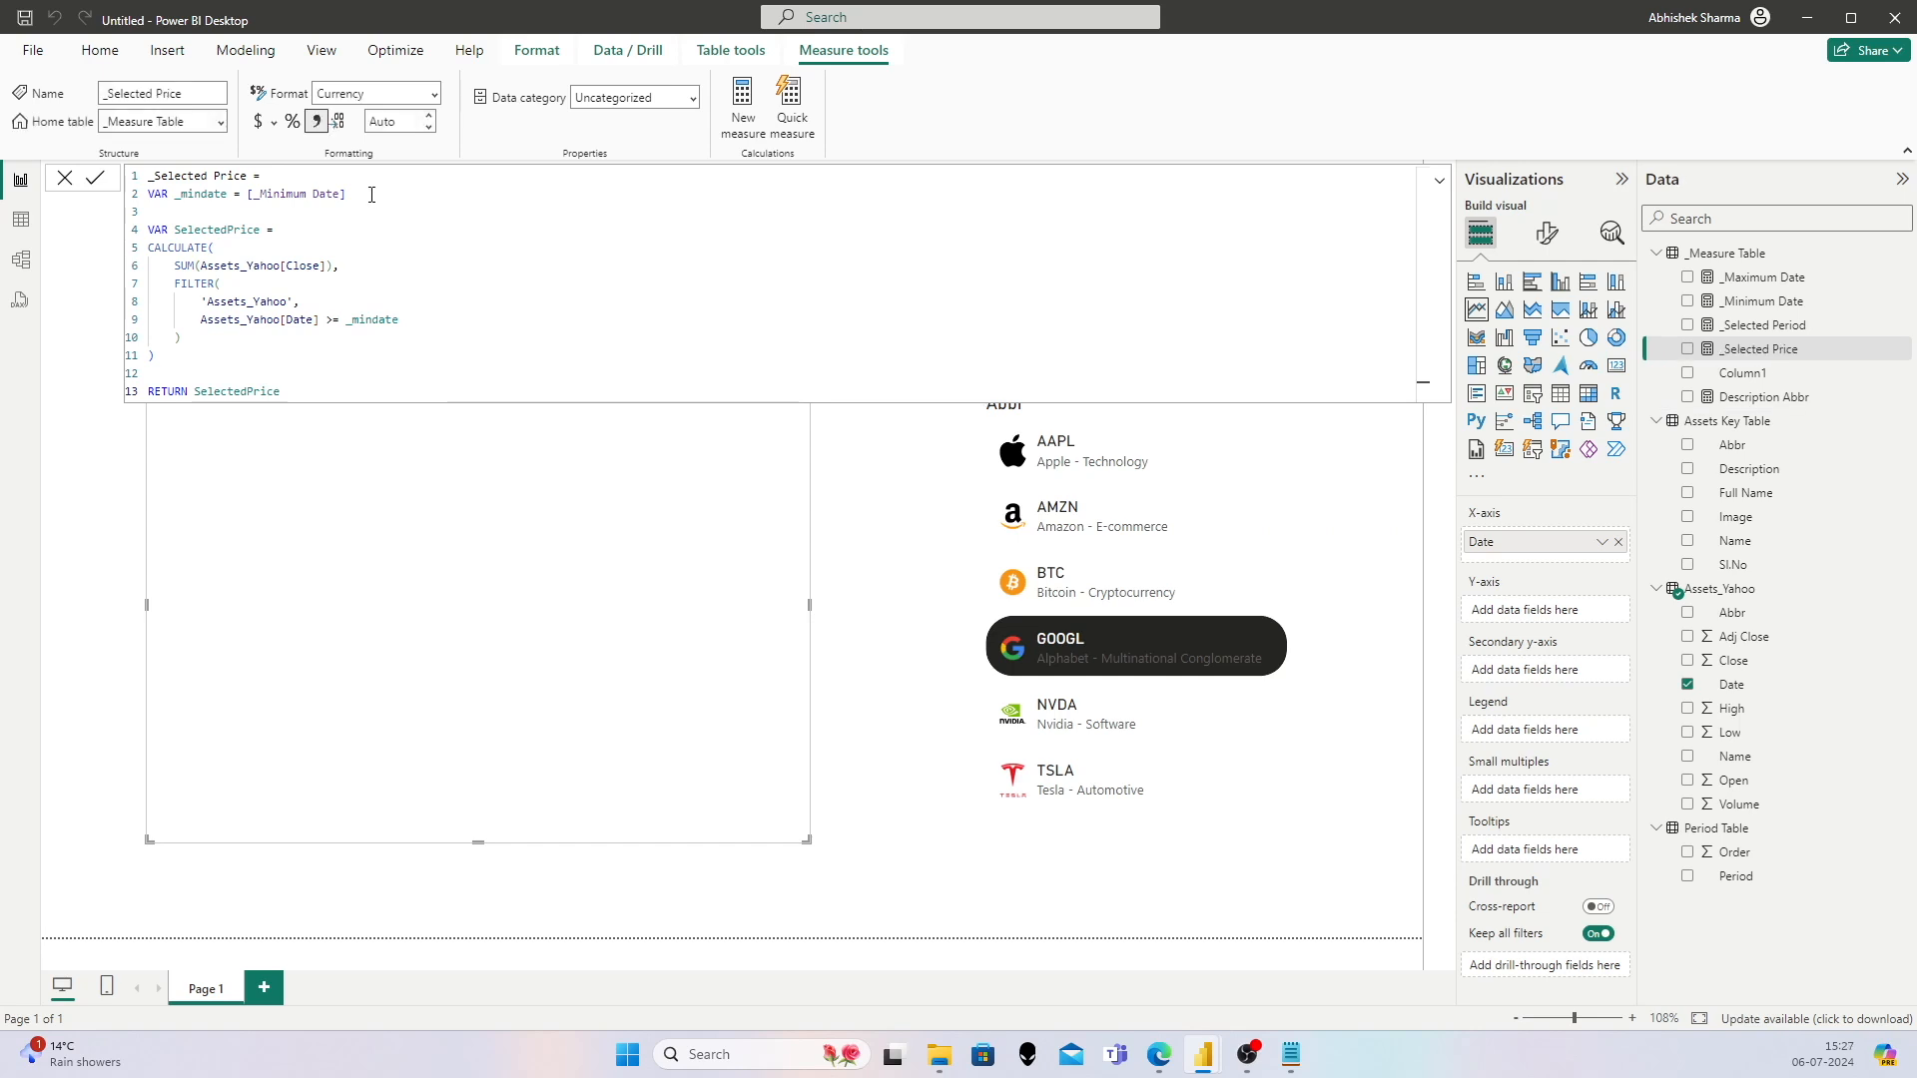
Step: Format the _Selected Price measure as $ English (United States) currency and plot it on the line chart's Y-axis
click(272, 130)
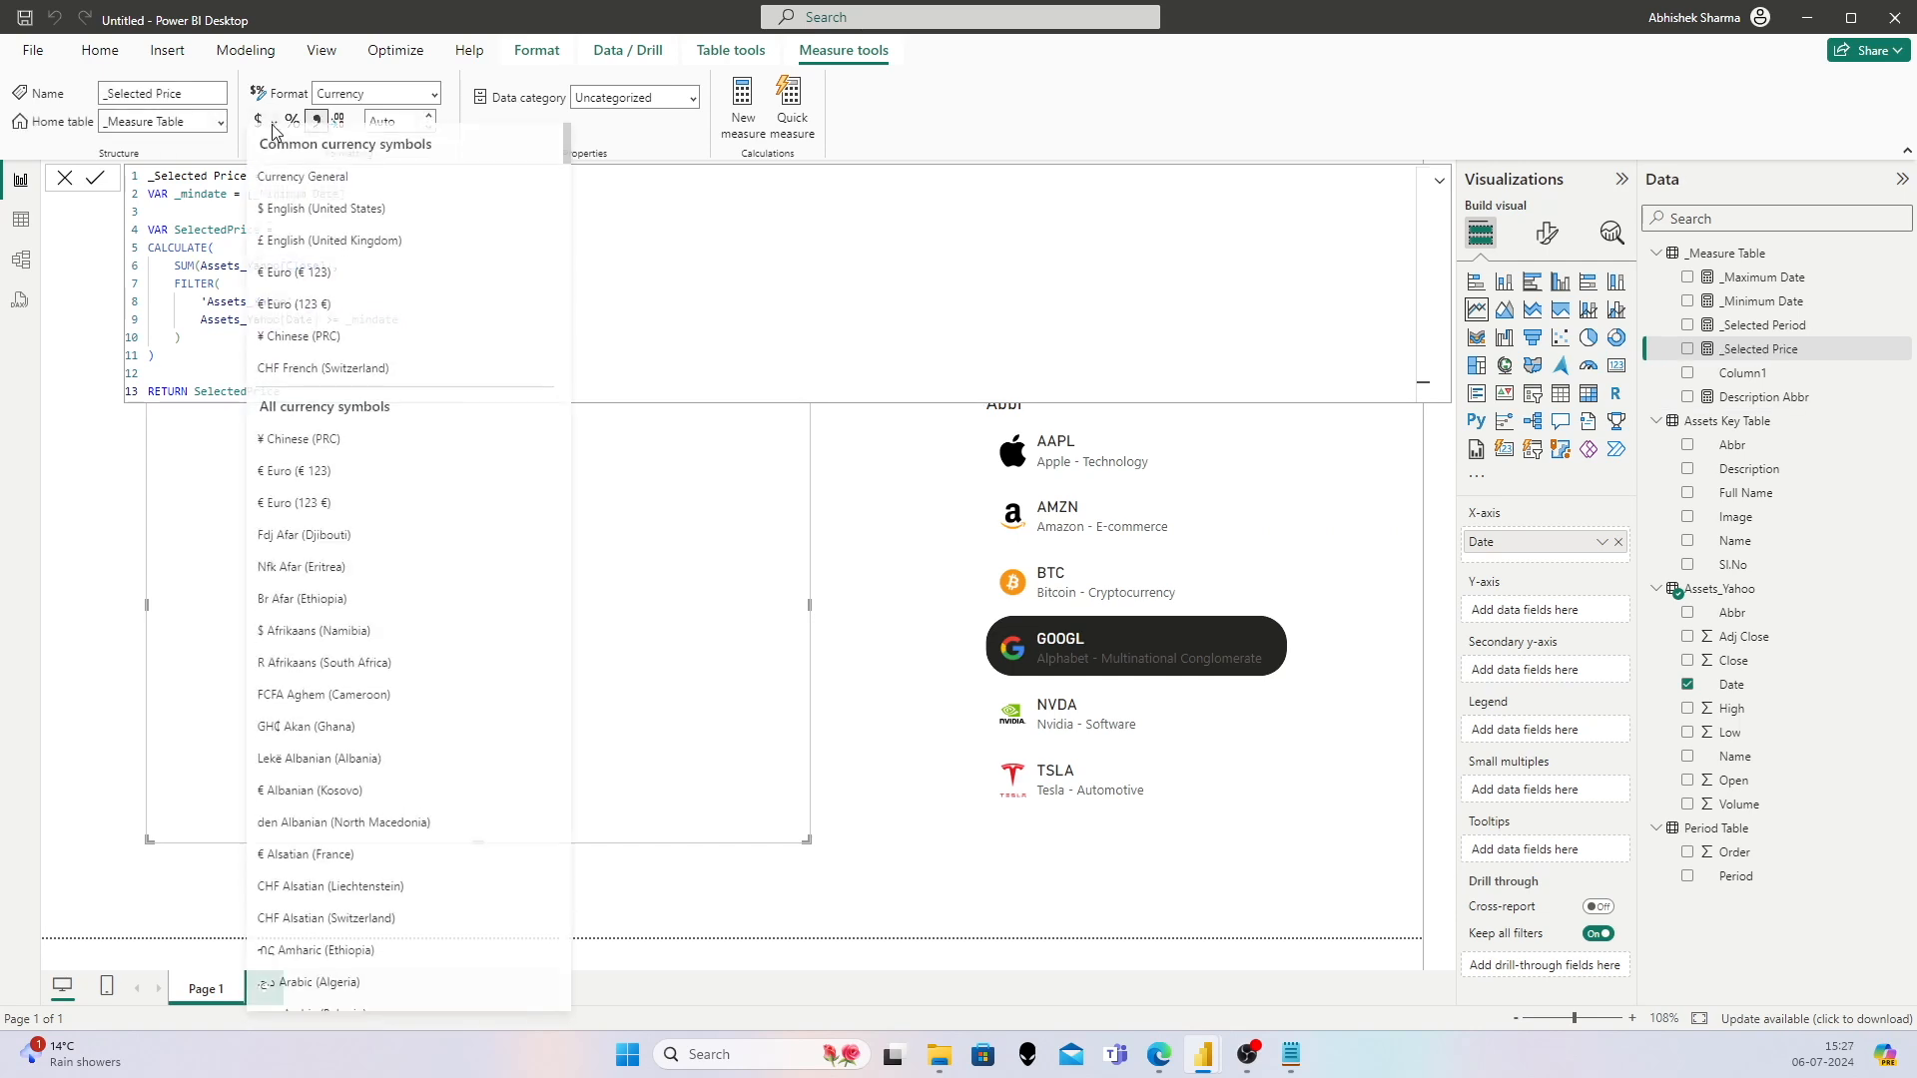
click(290, 215)
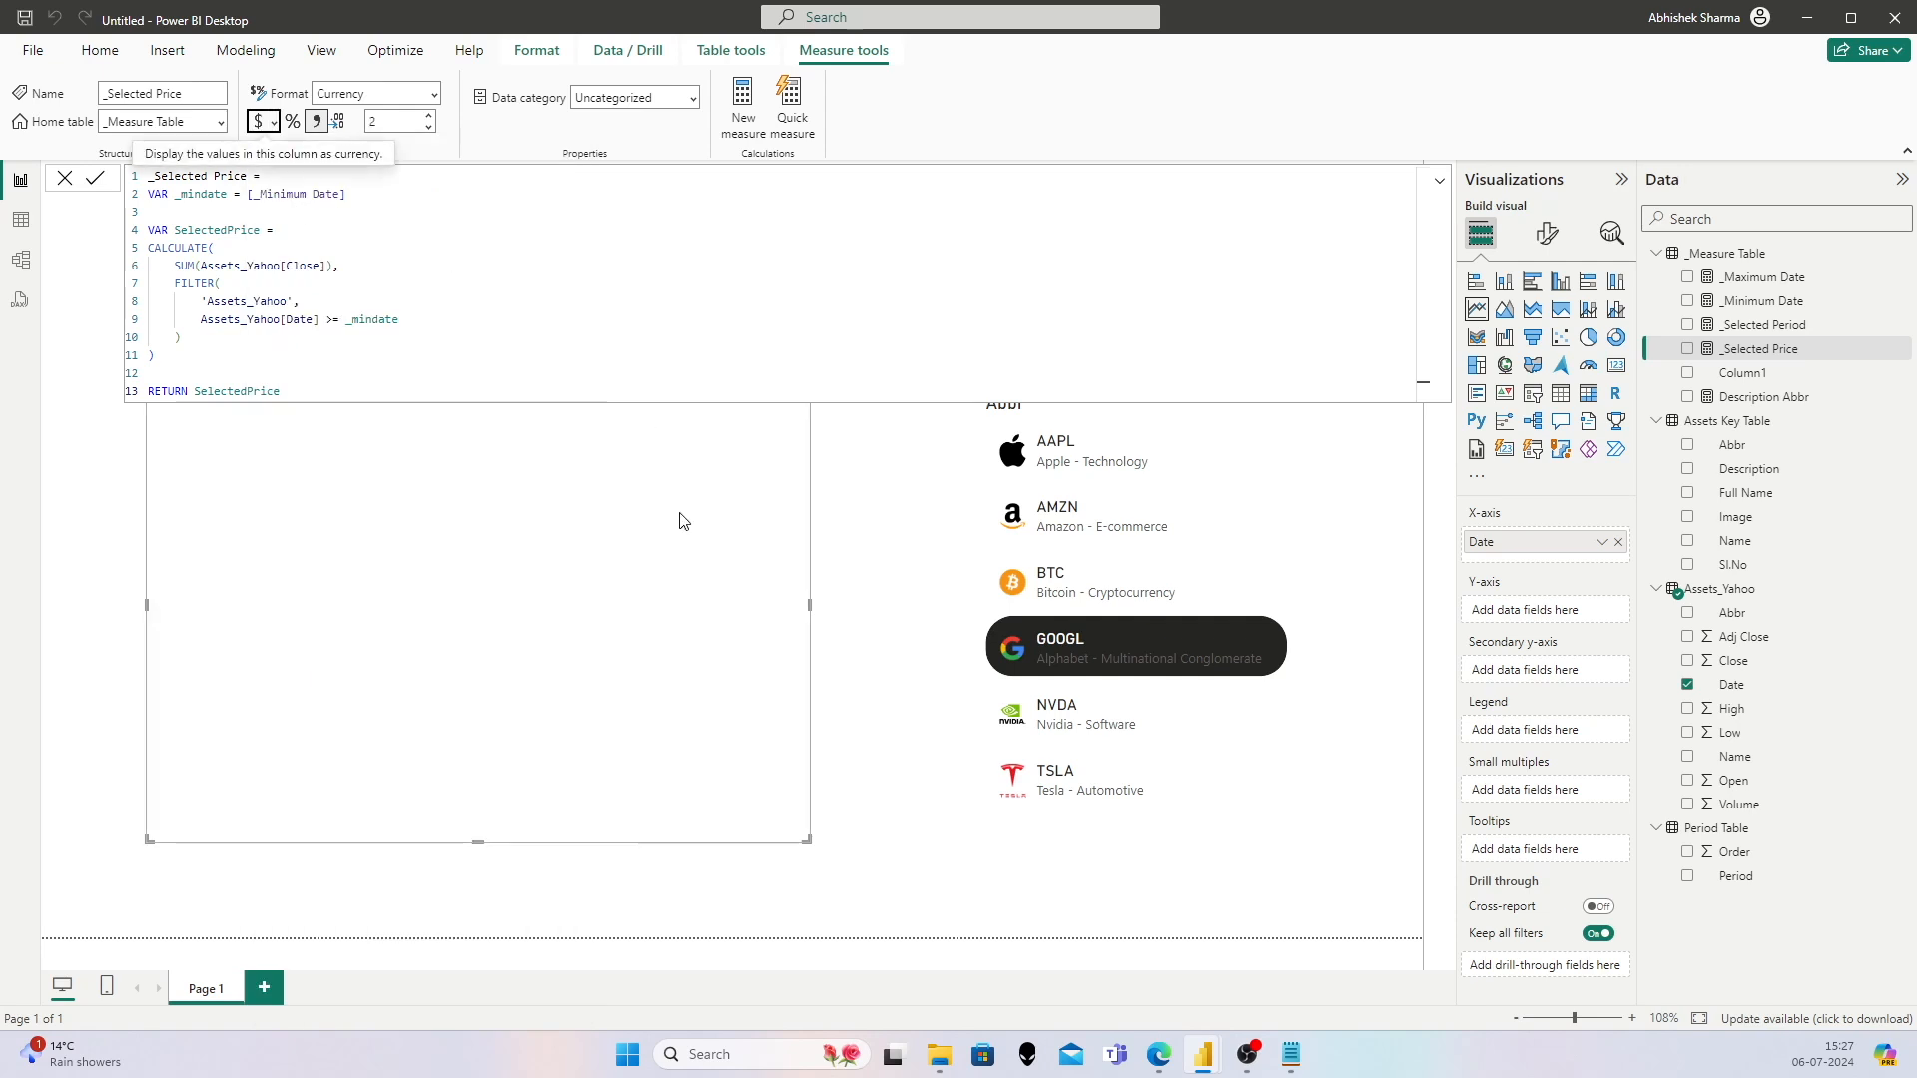
drag(1802, 360, 1574, 615)
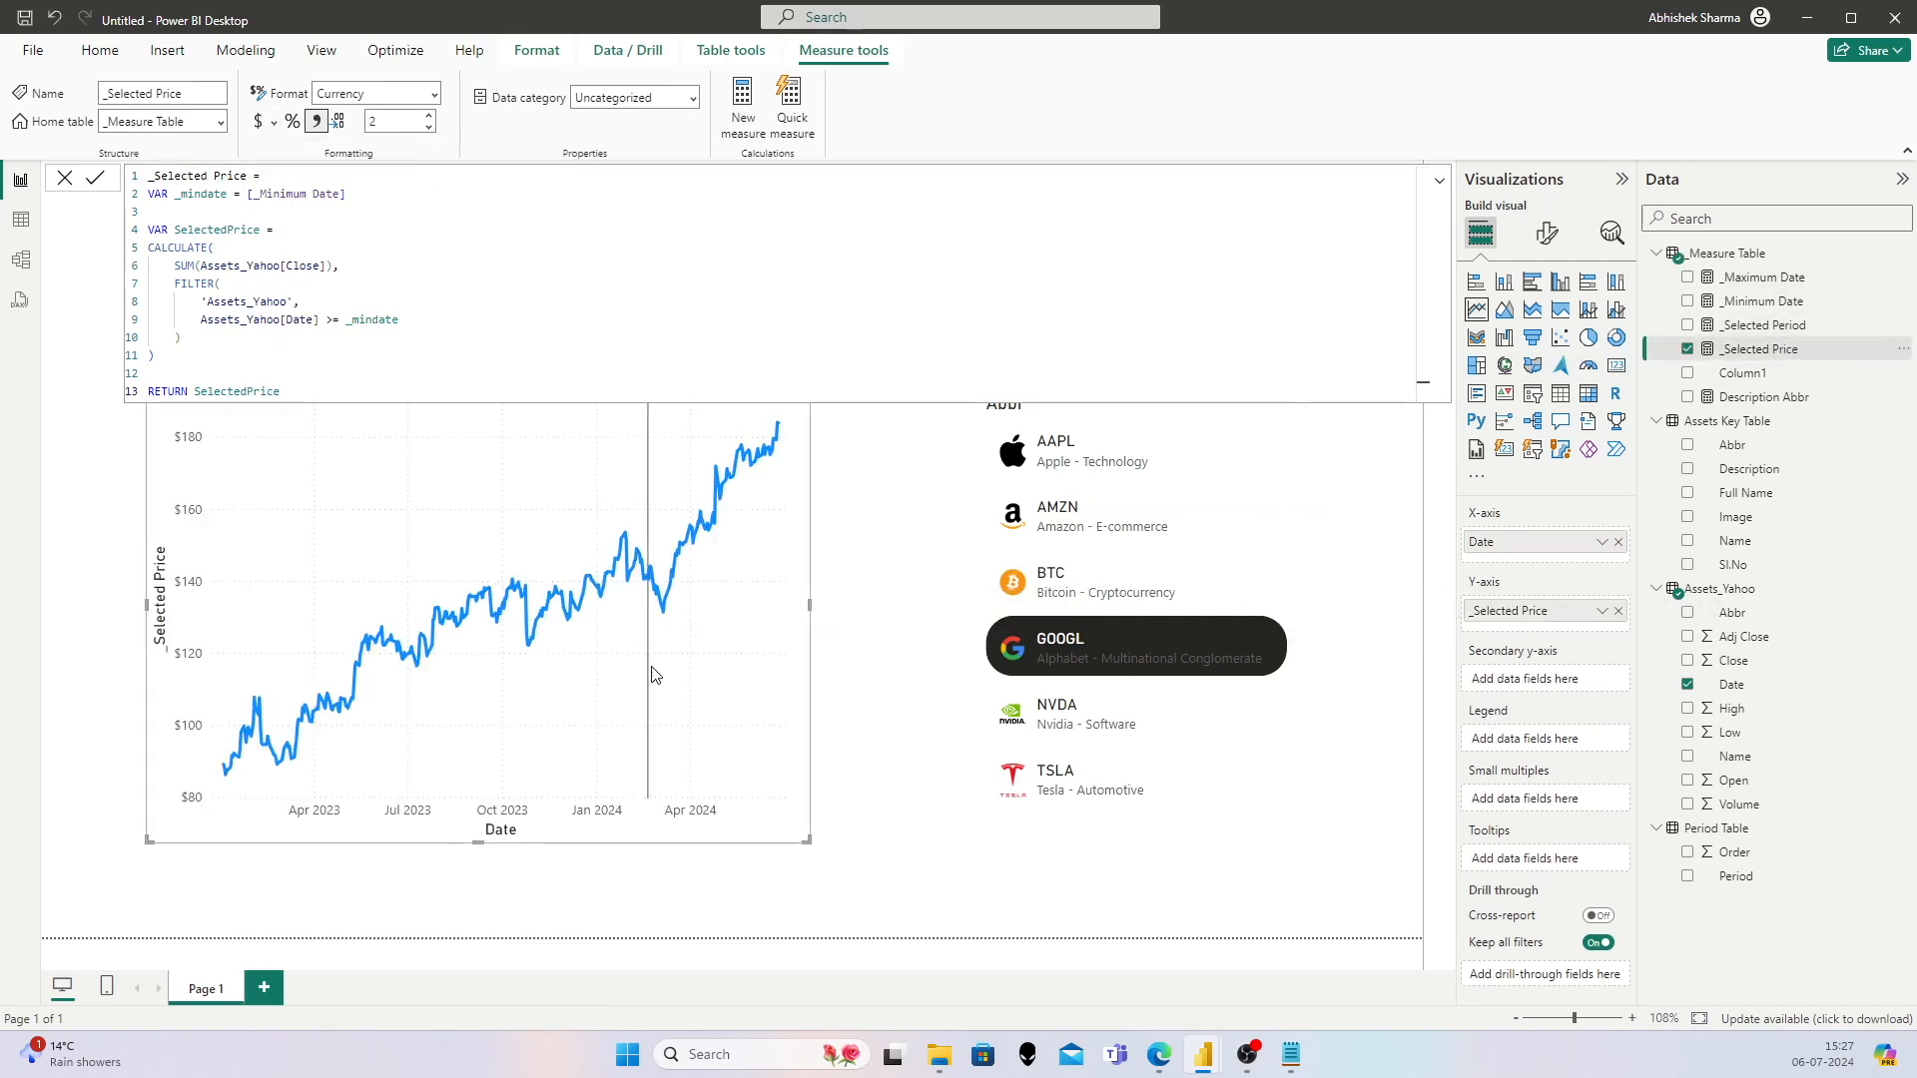
click(889, 654)
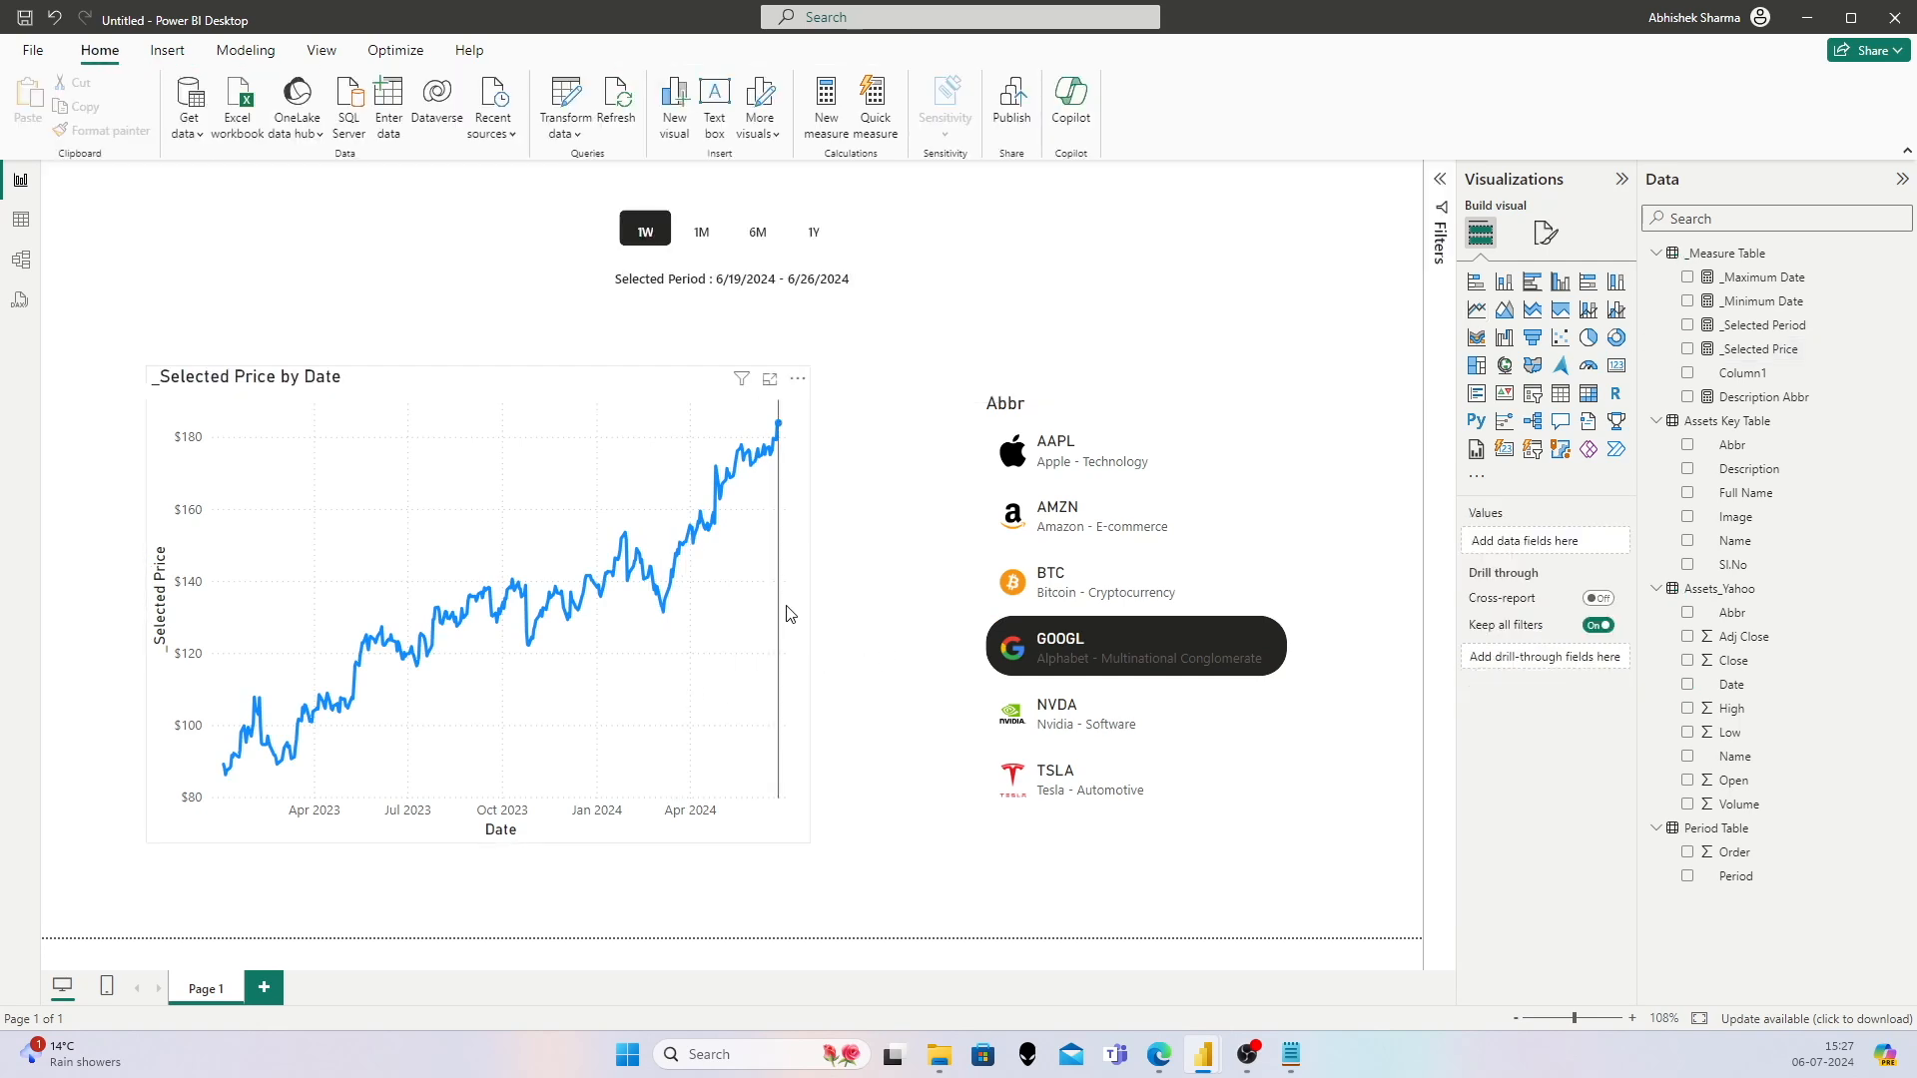
Step: Base the minimum of the line chart's X-axis range on the field value of the _Minimum Date measure
click(783, 612)
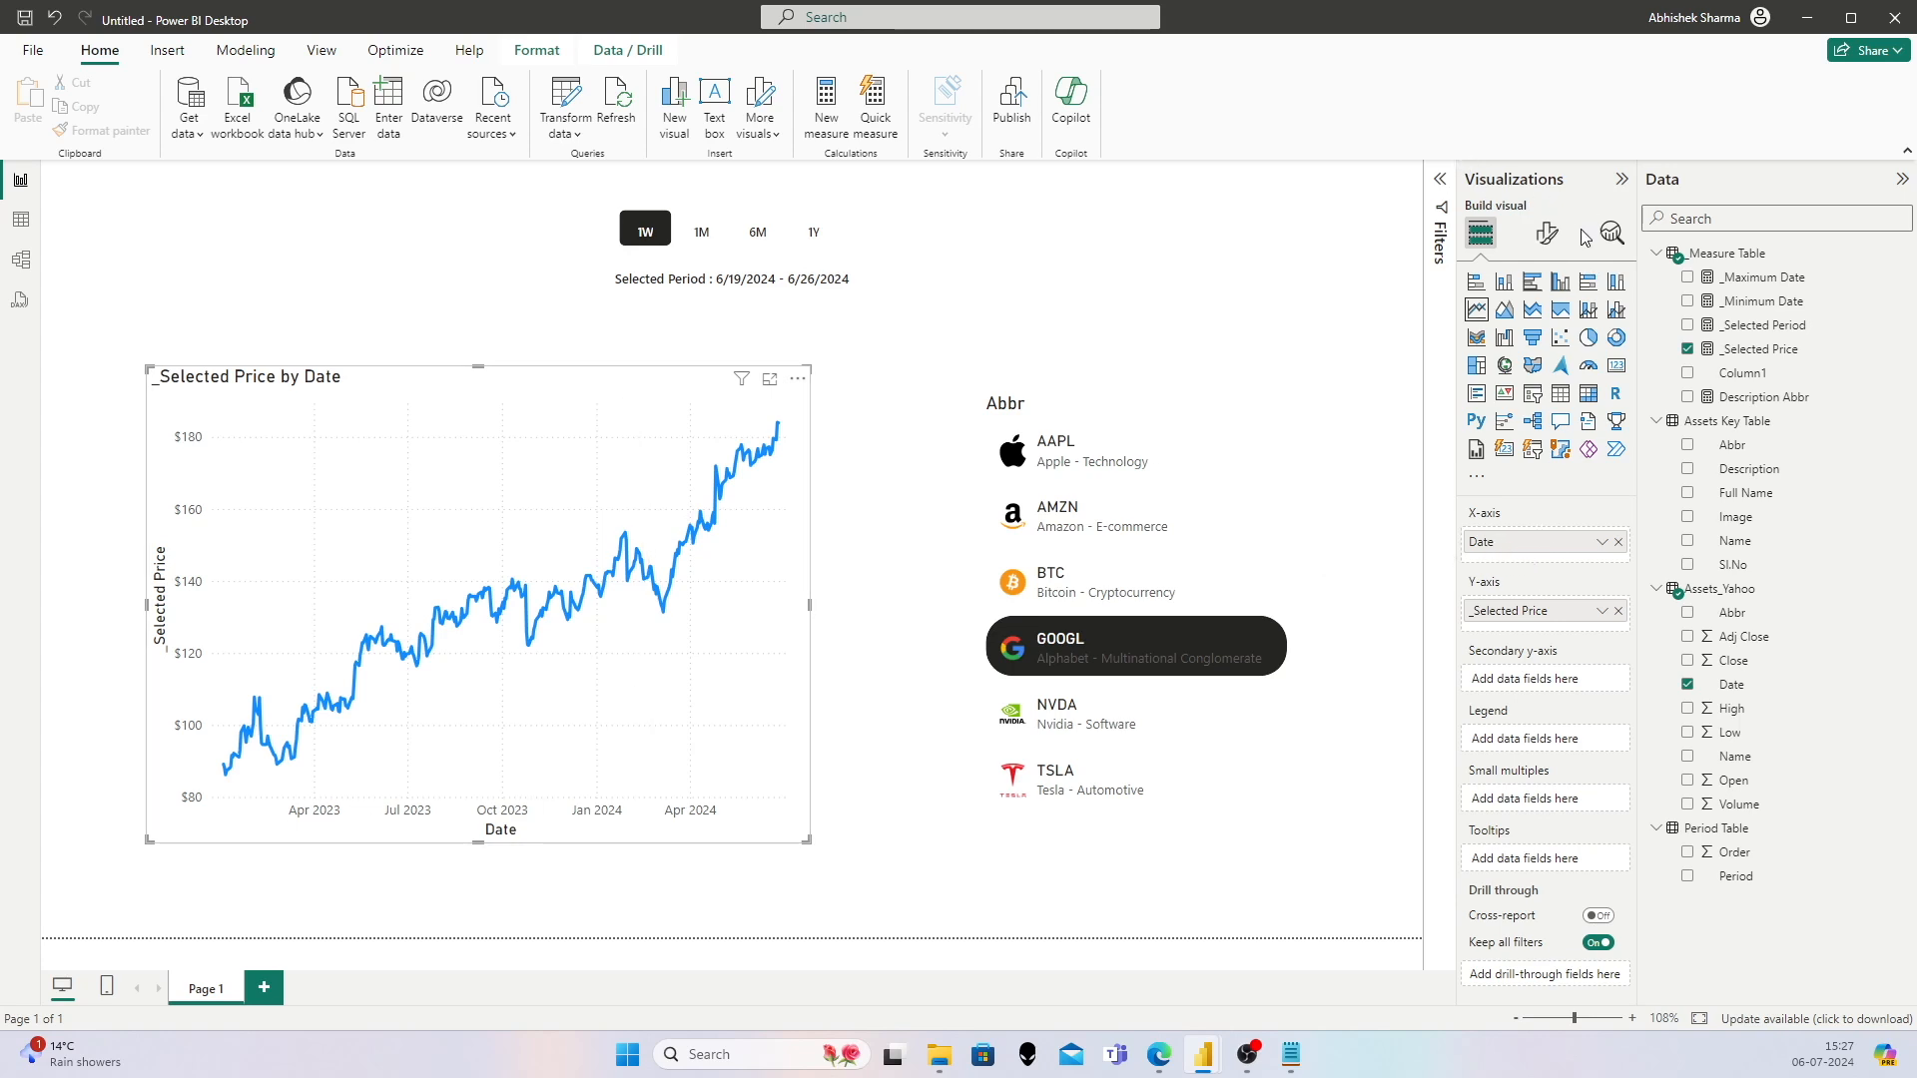
click(1544, 239)
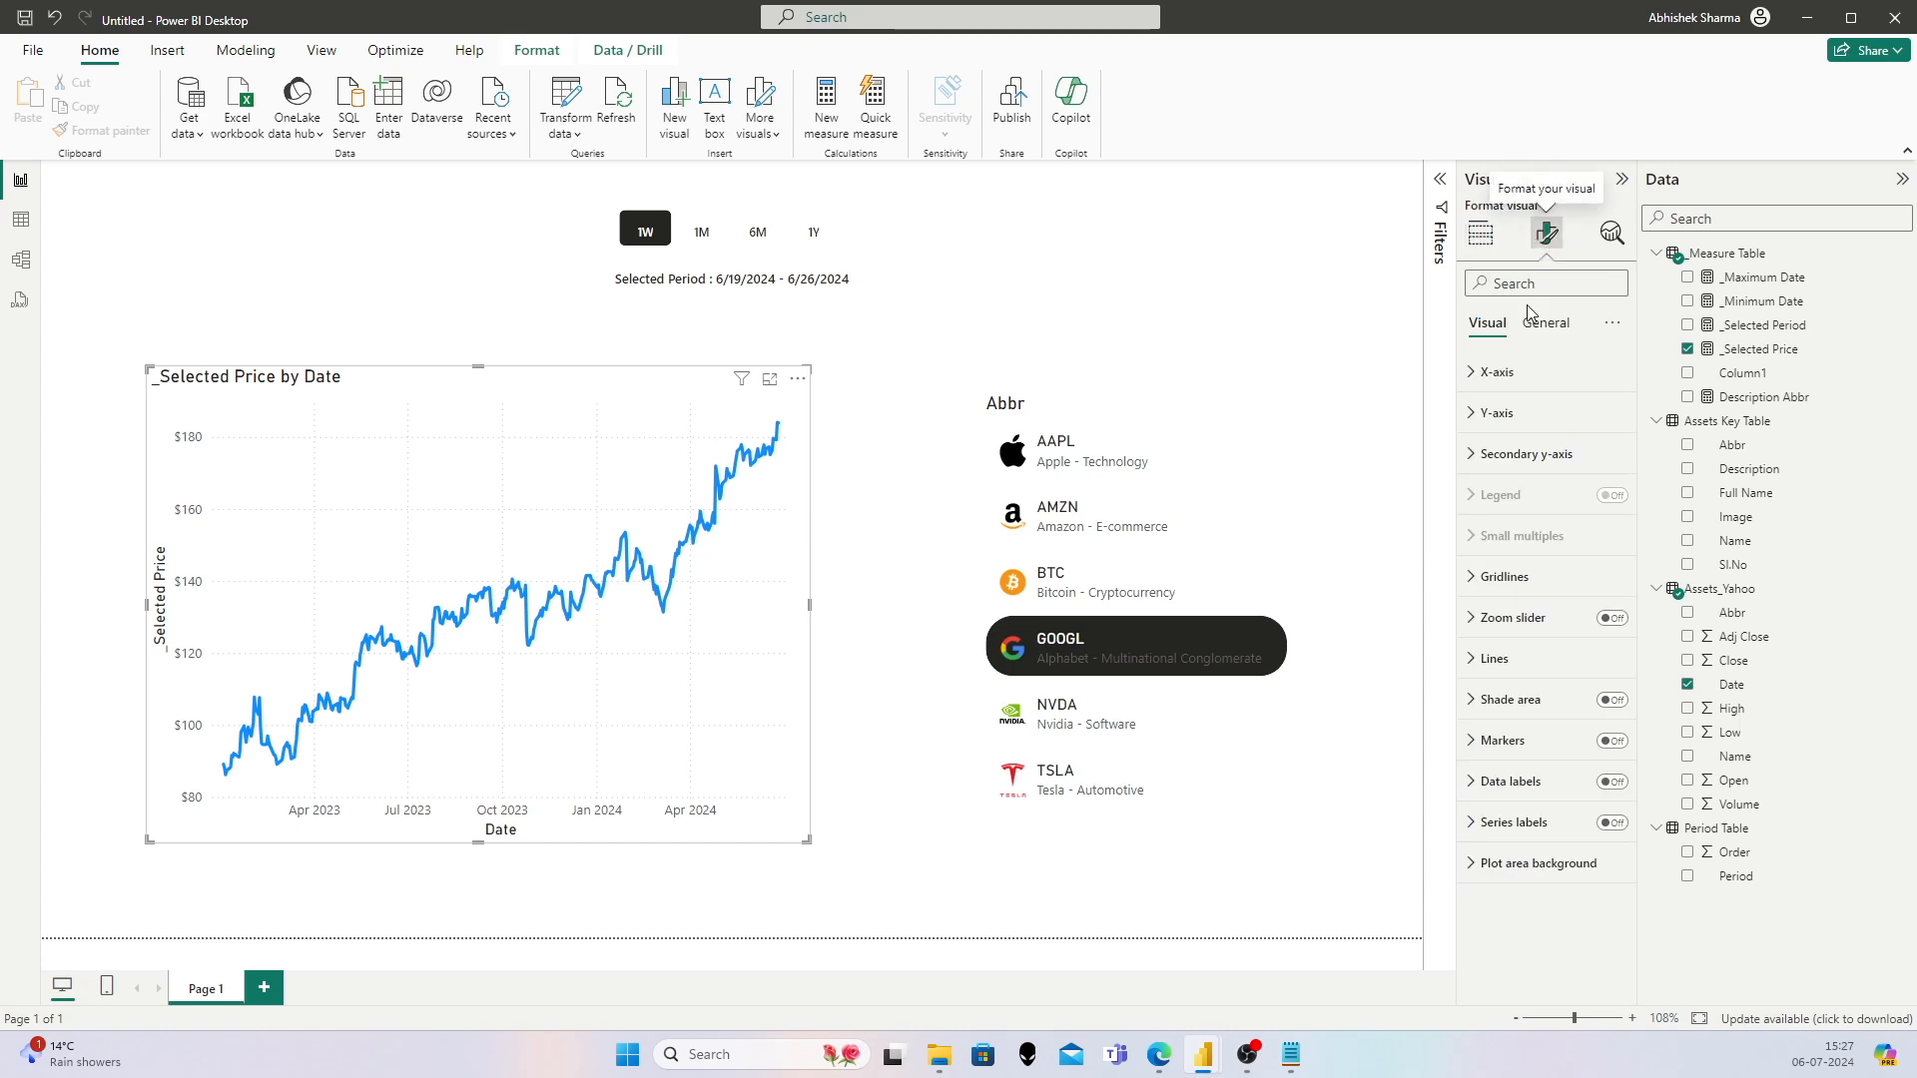
click(1471, 378)
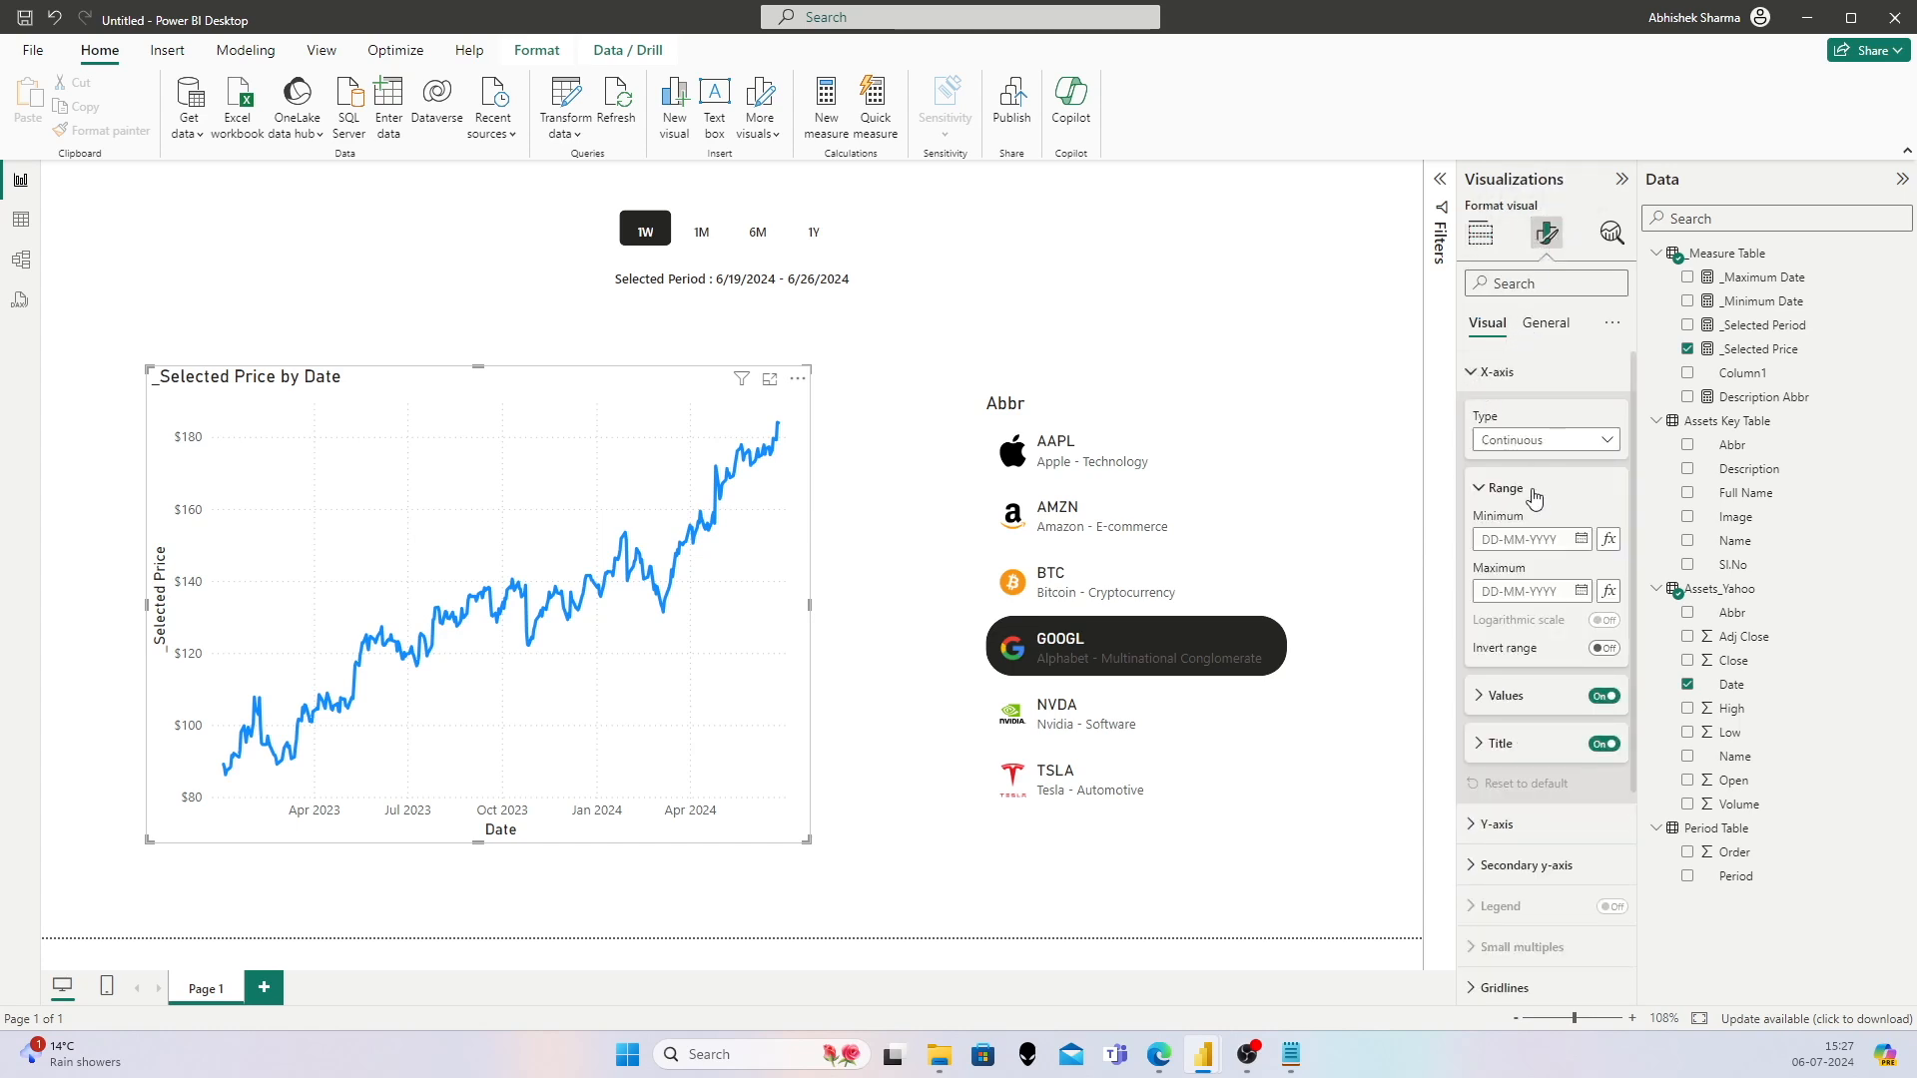
click(1609, 541)
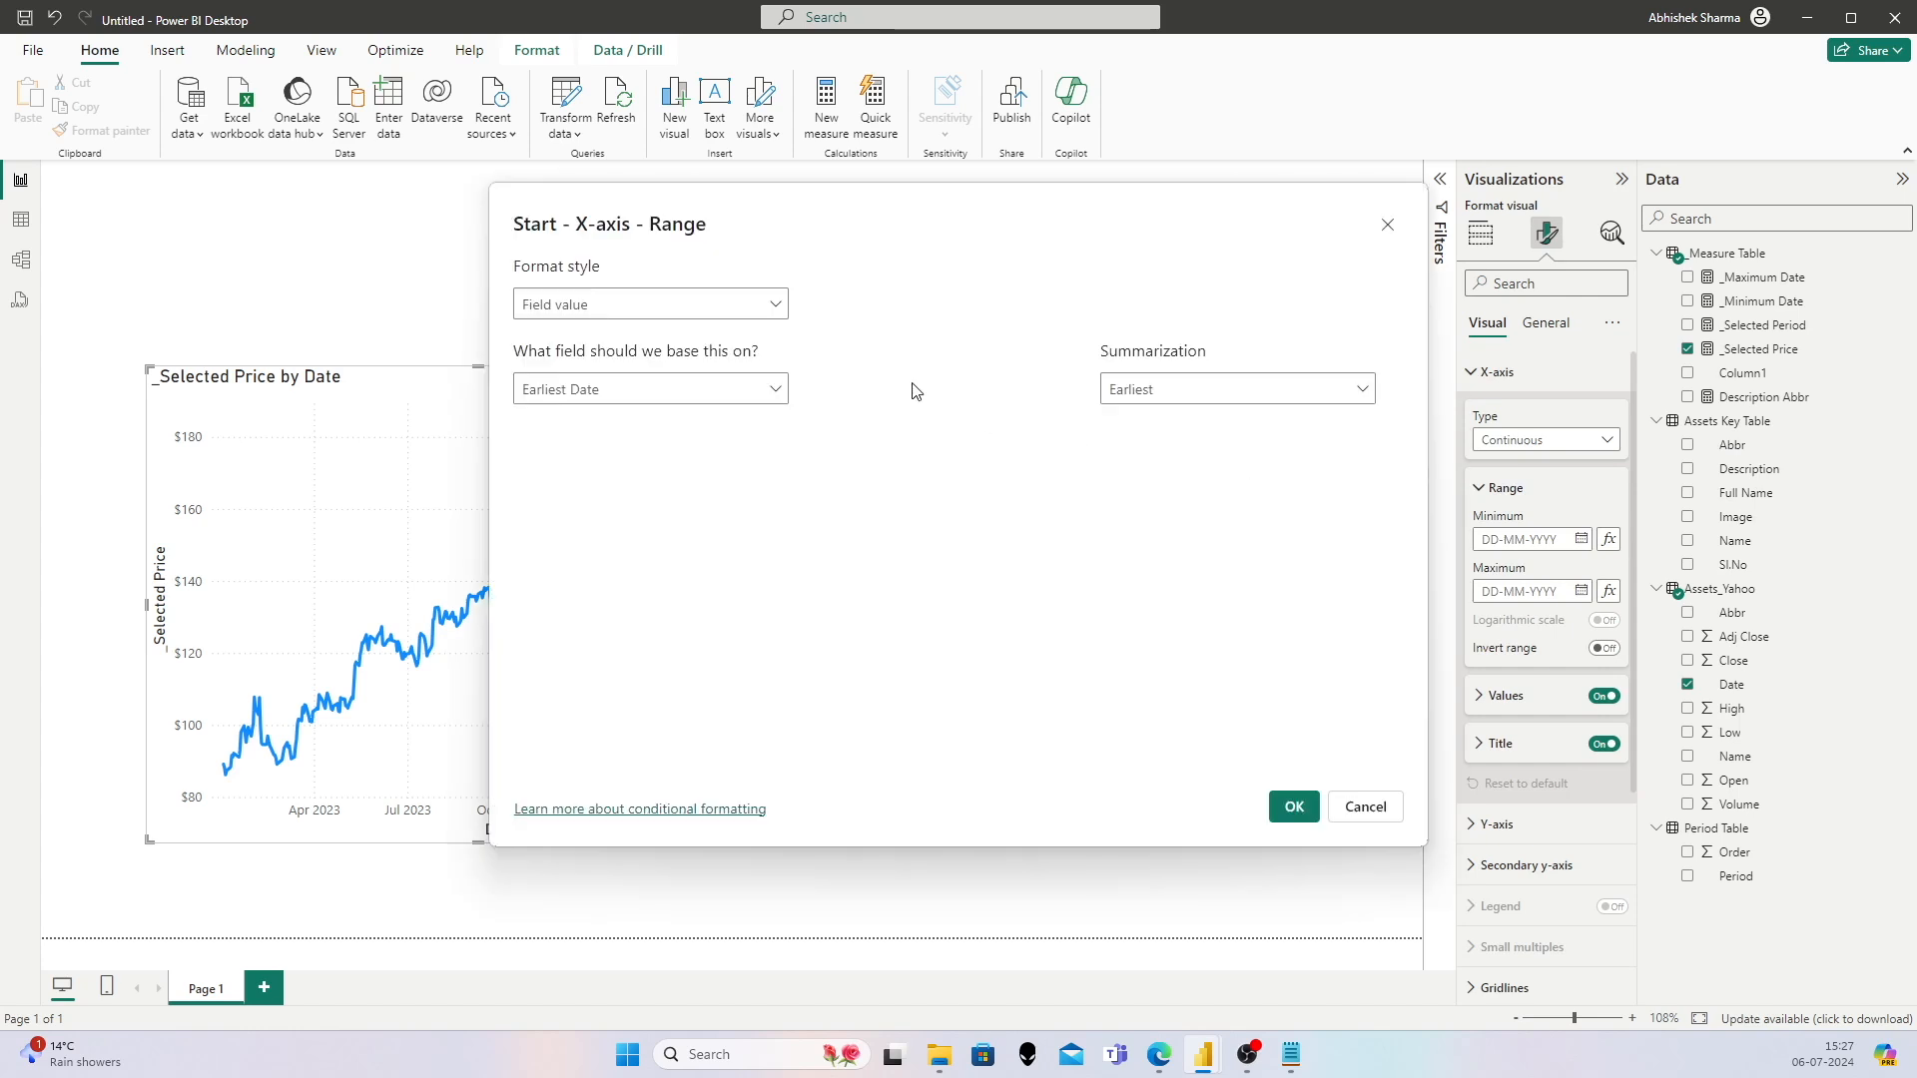
click(773, 315)
click(774, 315)
click(736, 391)
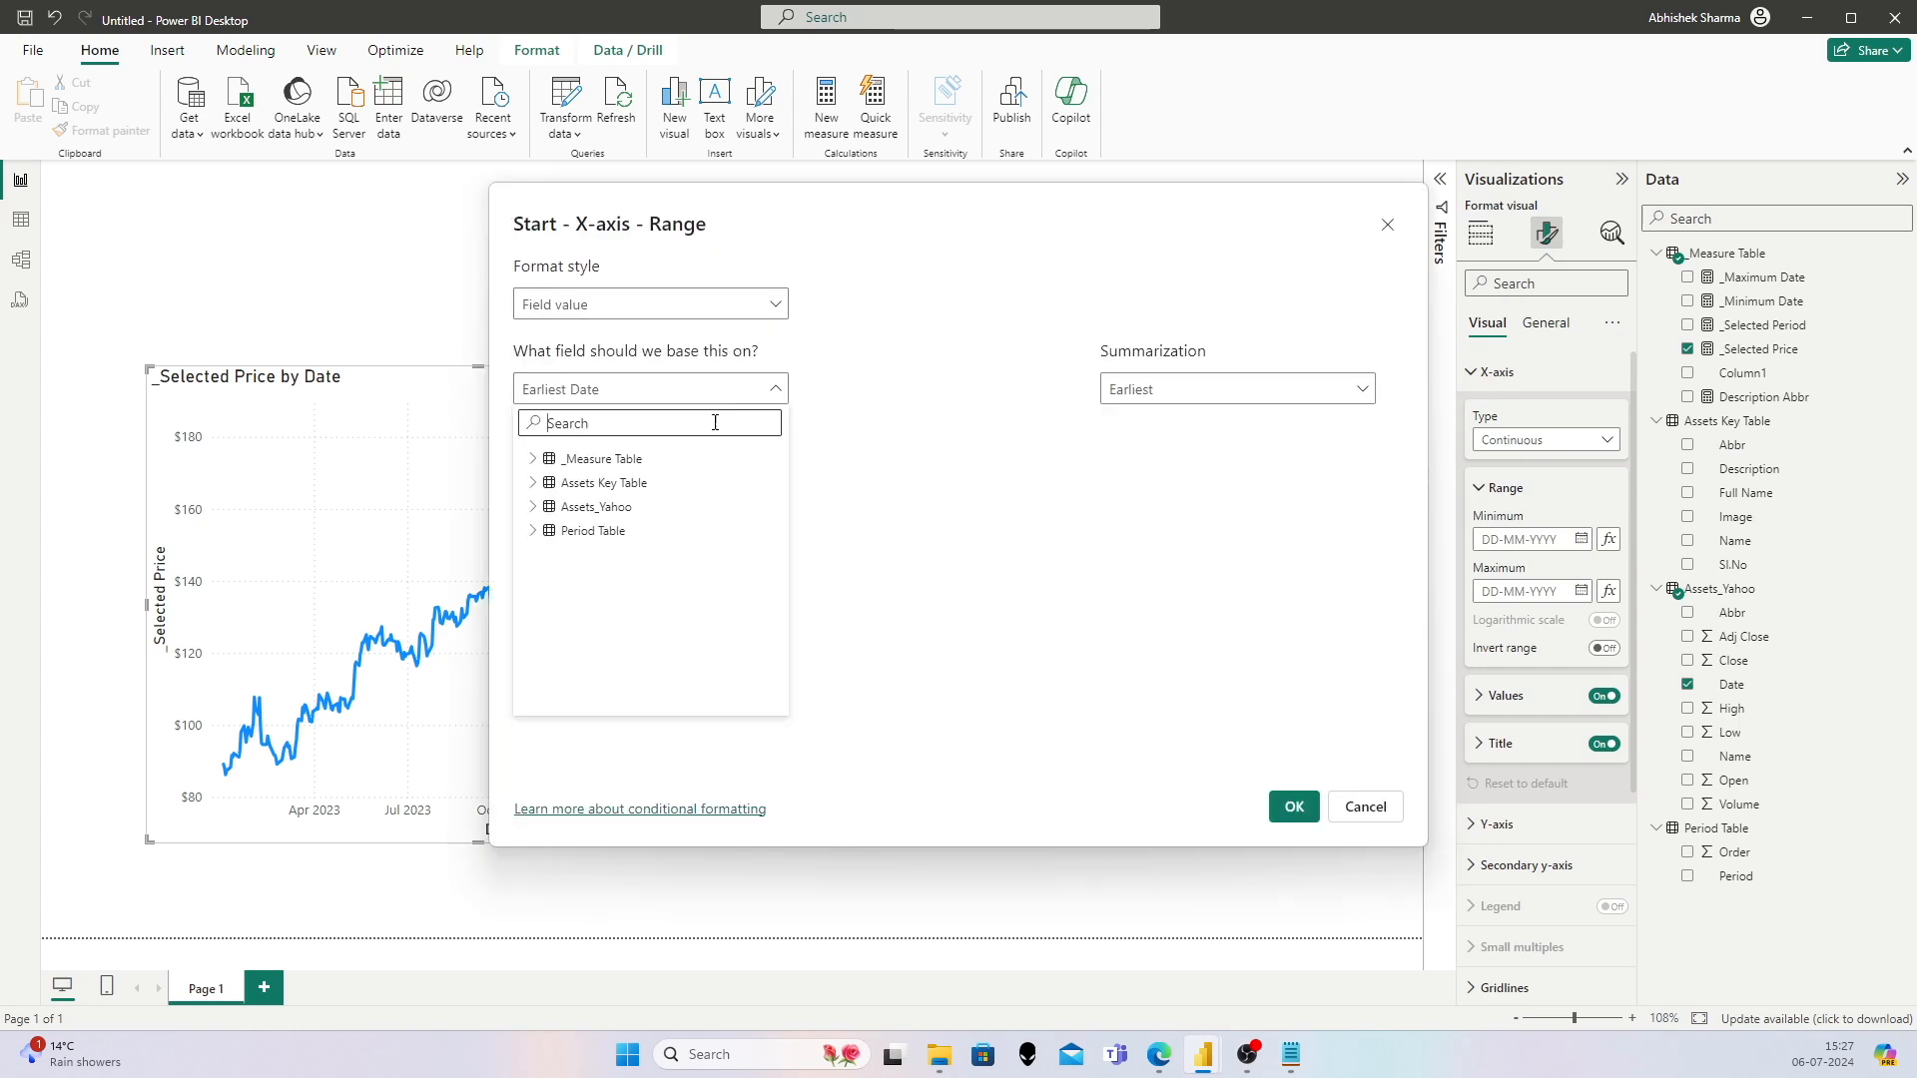
click(556, 469)
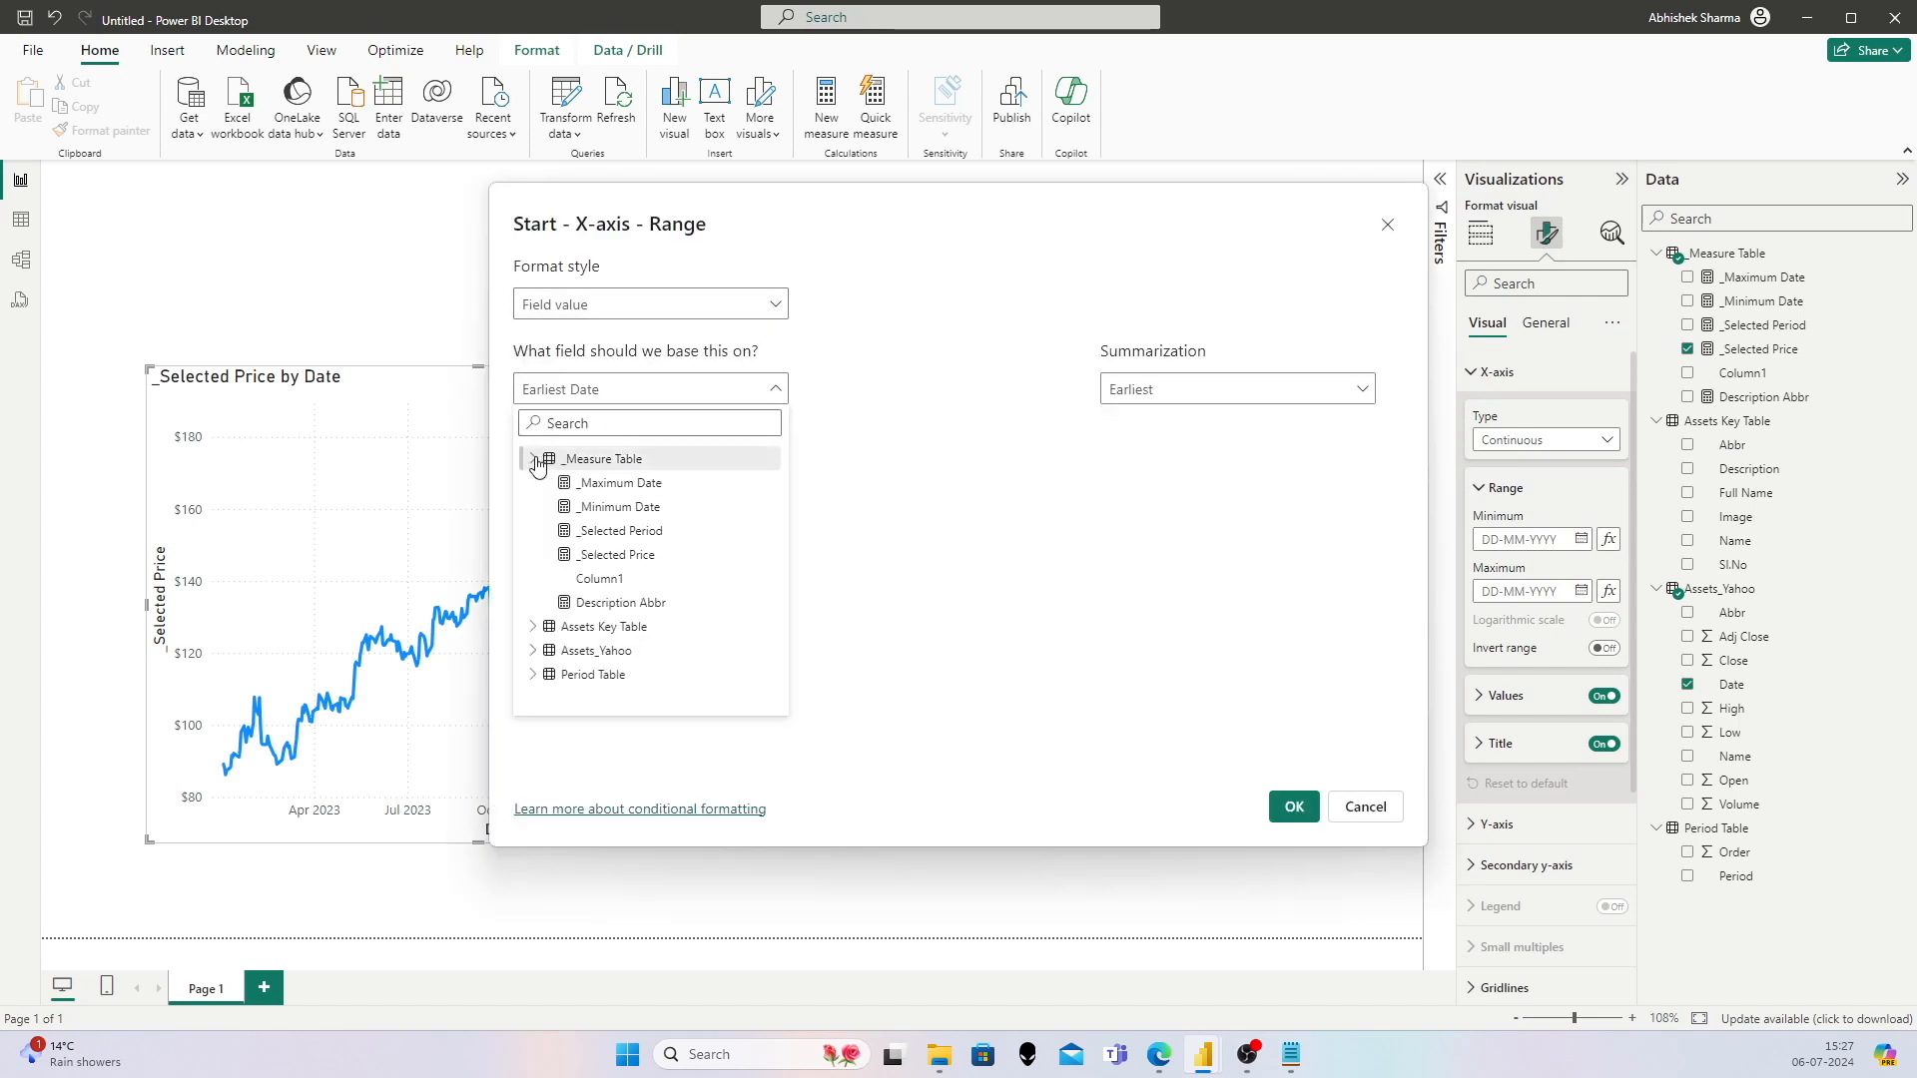
click(629, 507)
click(1294, 807)
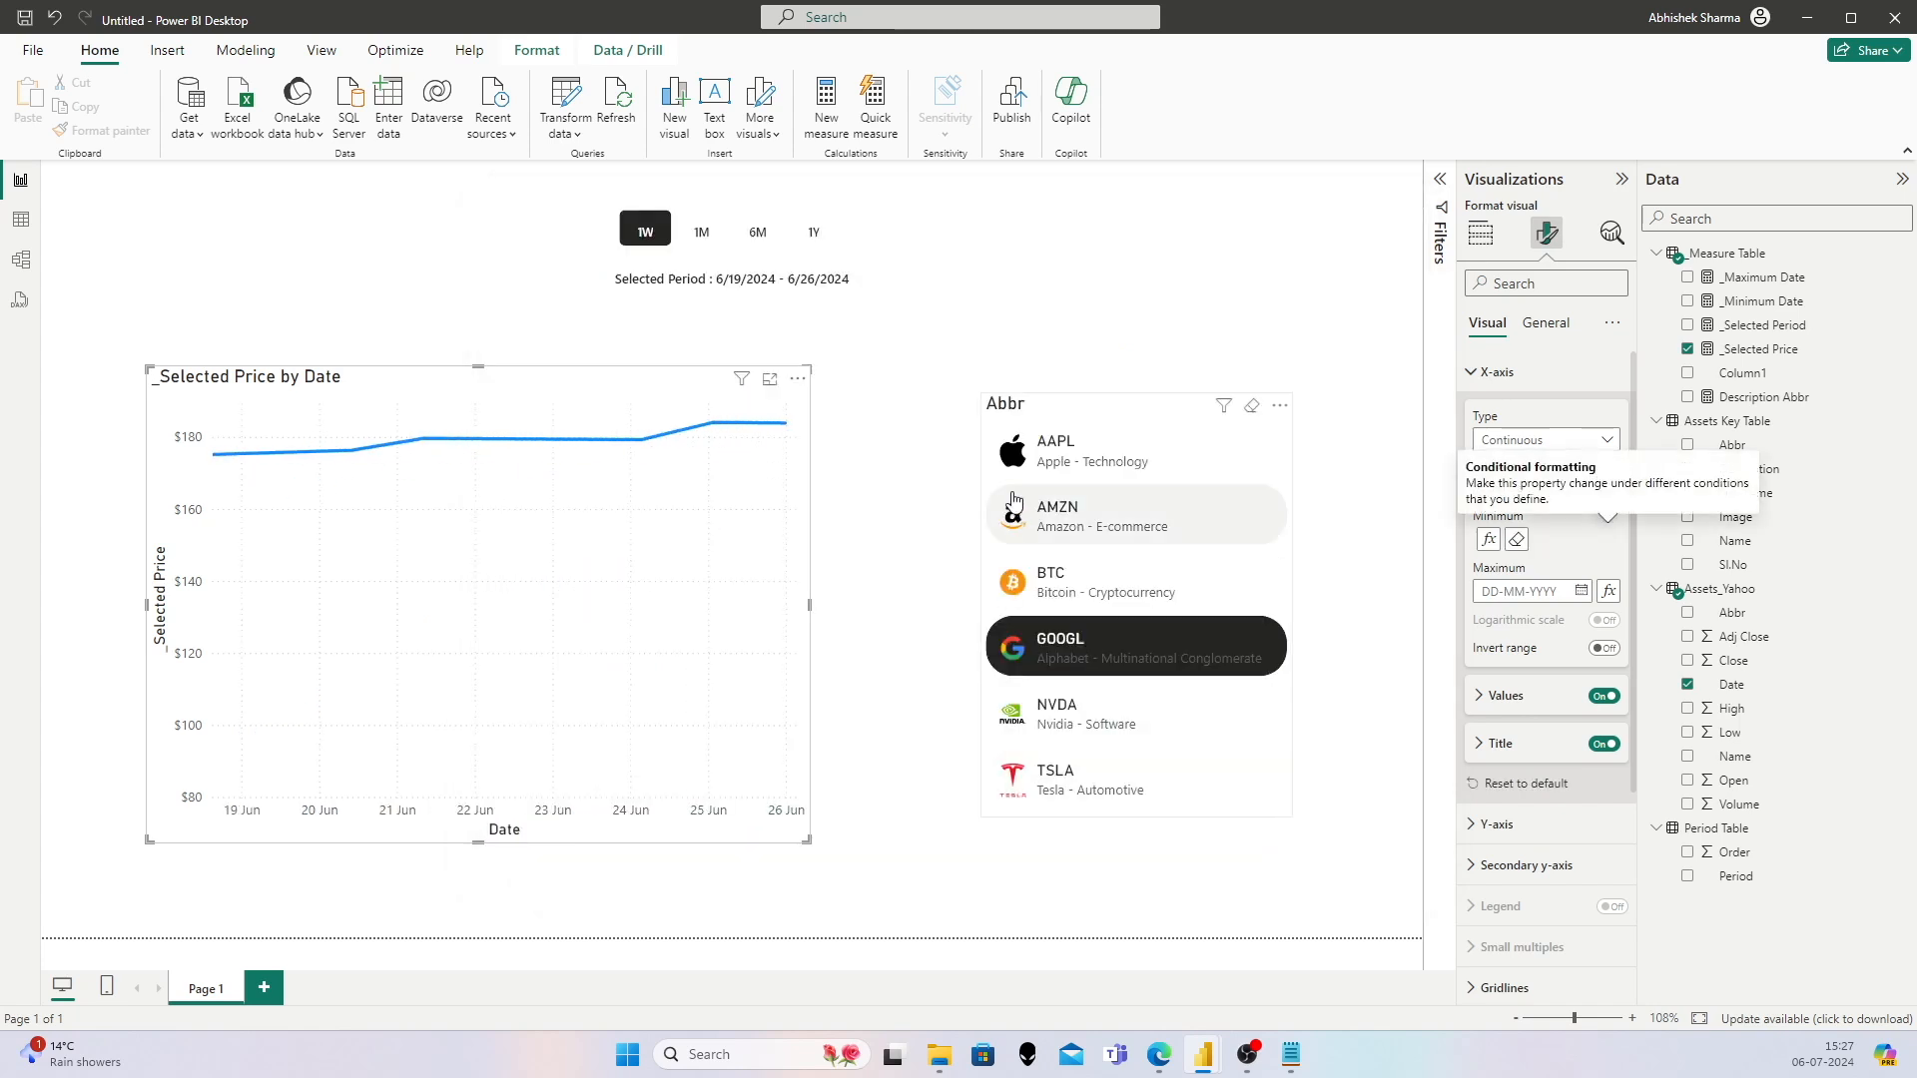
Step: Check the line chart for the 1M, 6M and 1Y periods, returning the Period slicer to 1W
click(687, 240)
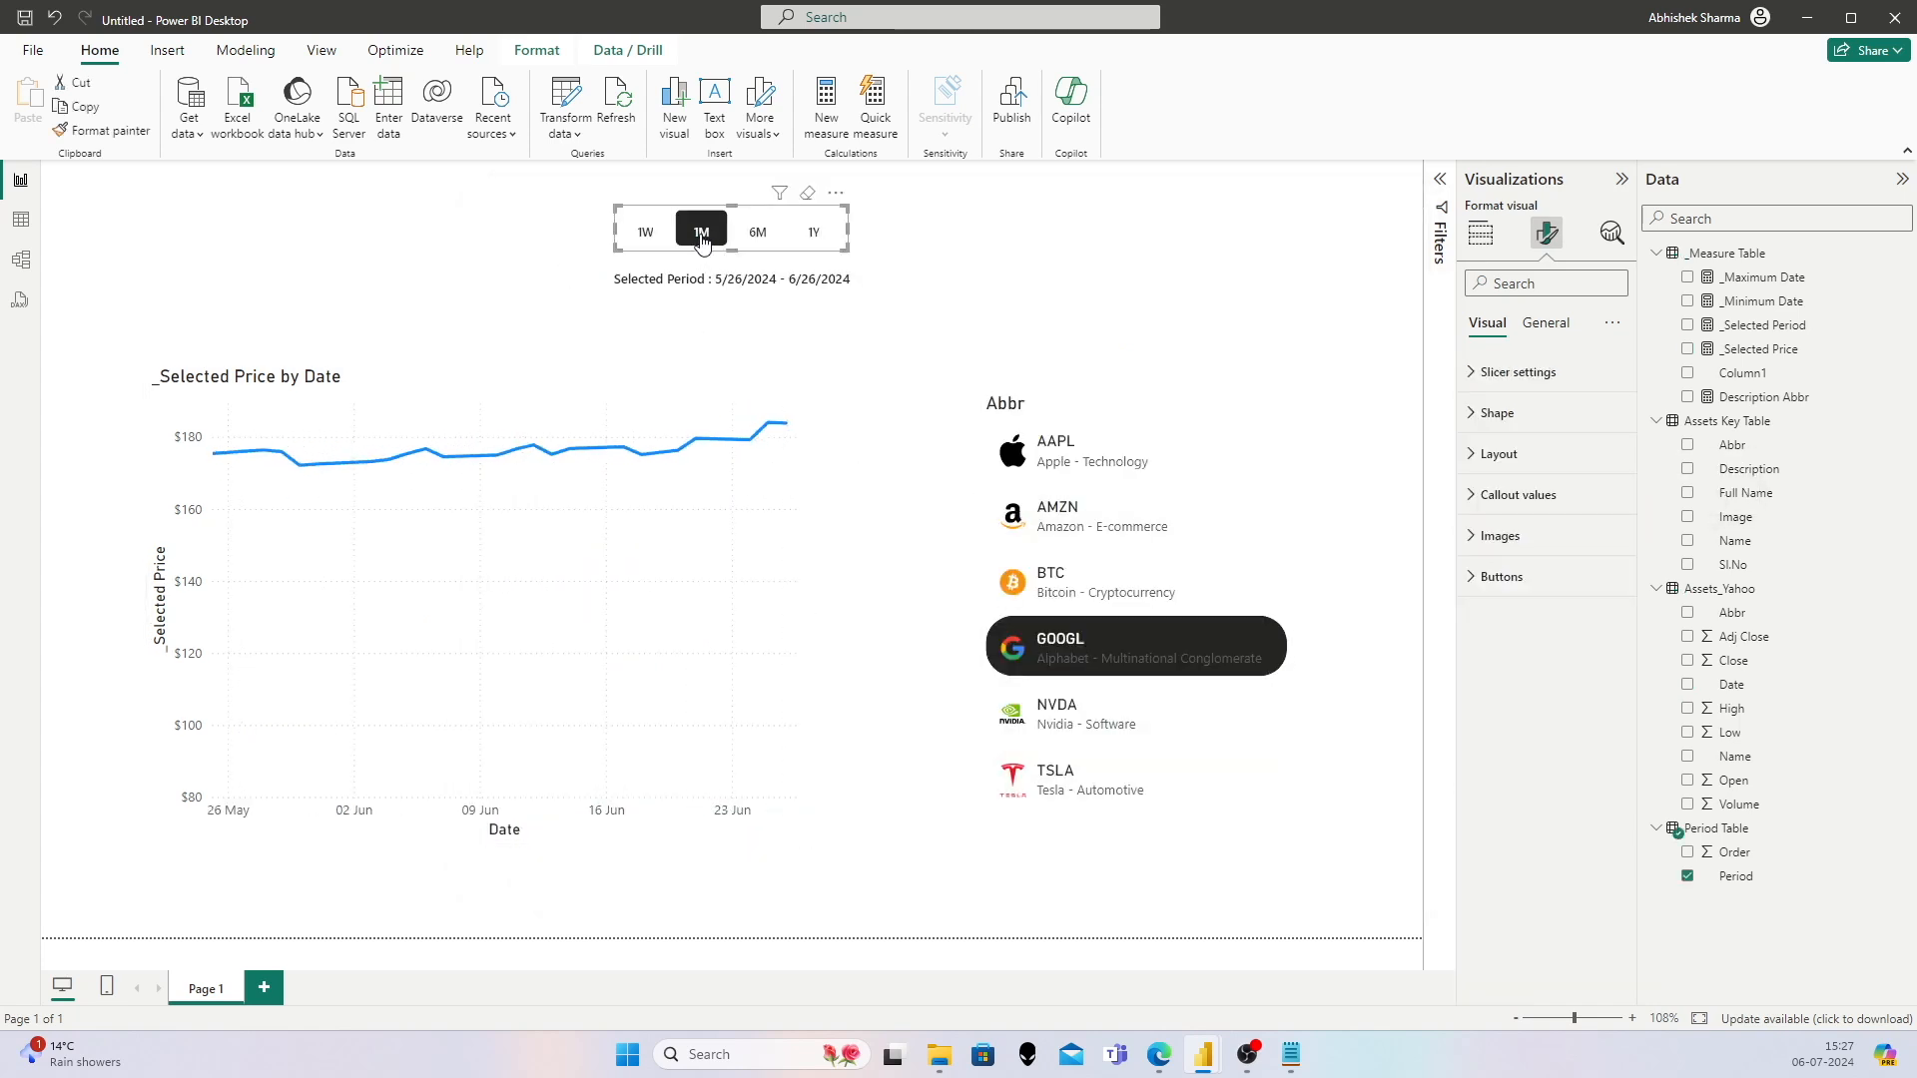
click(756, 240)
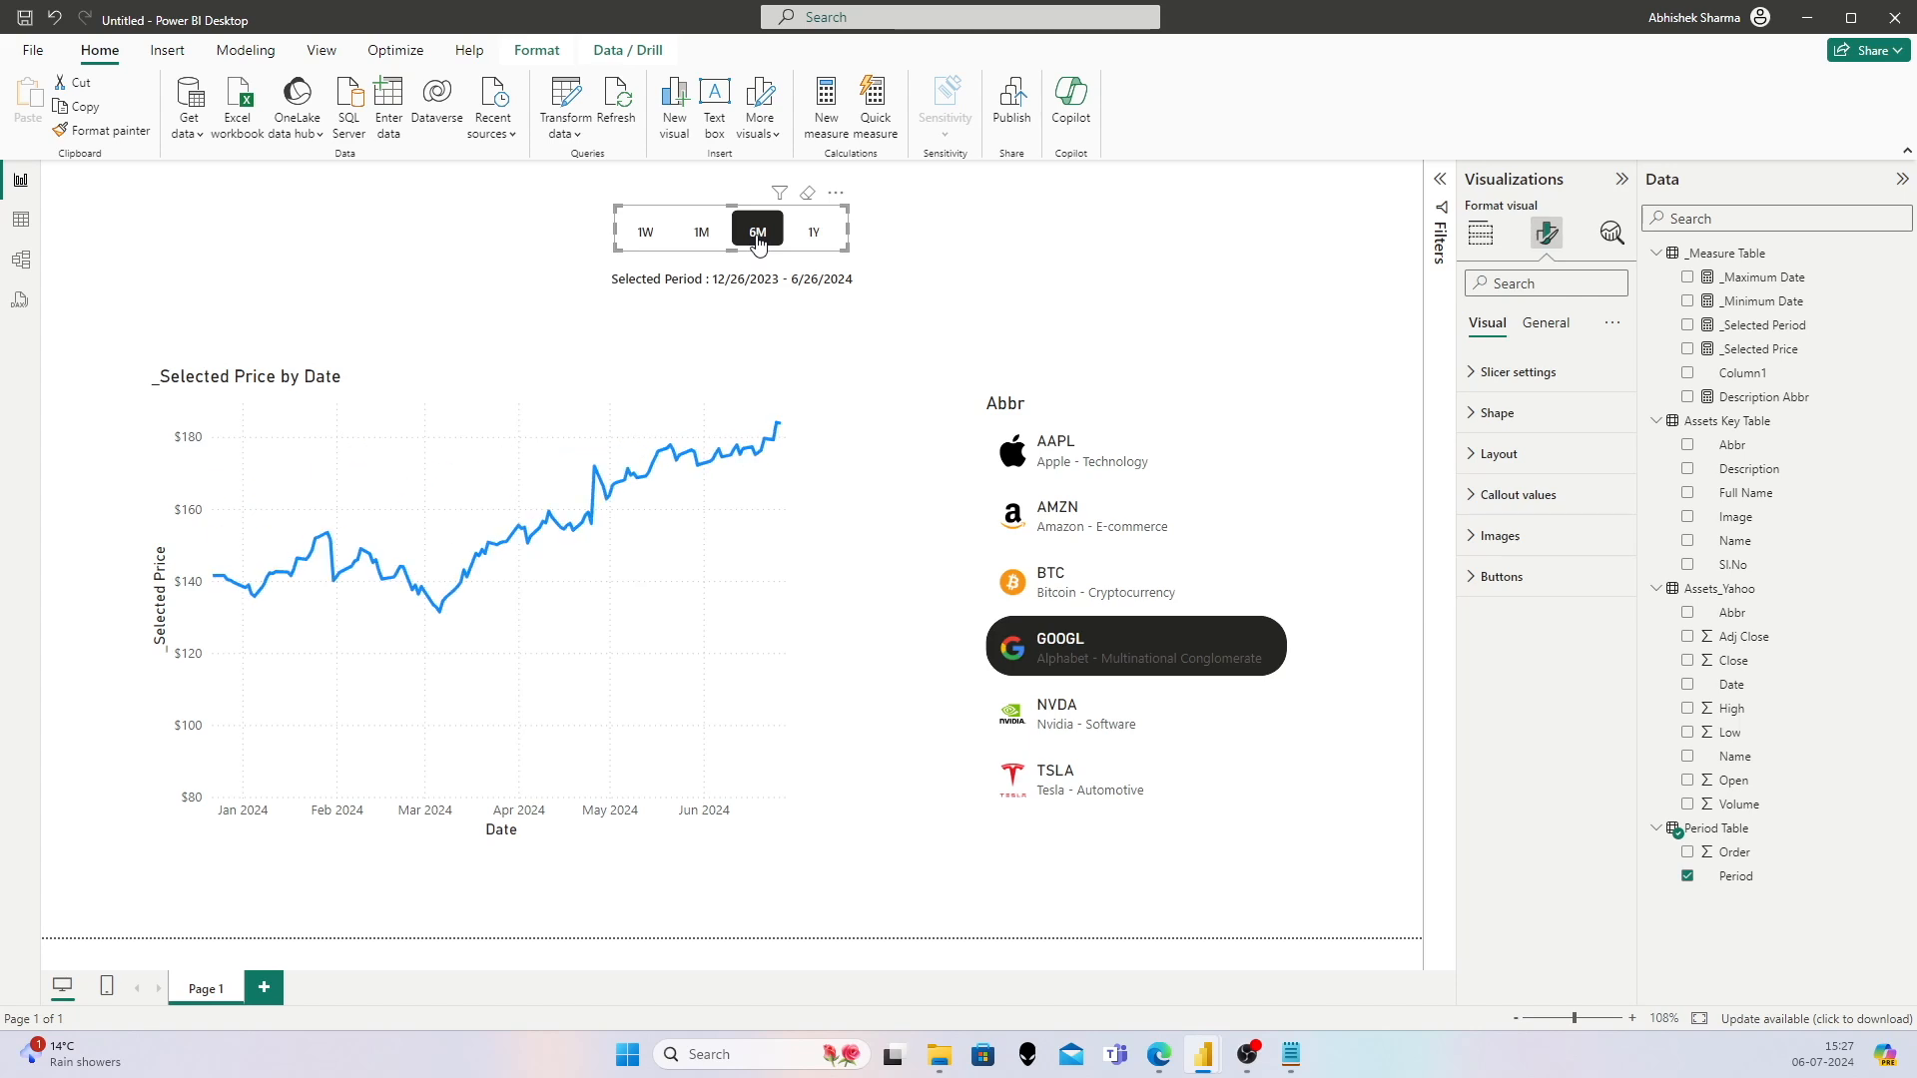
click(812, 233)
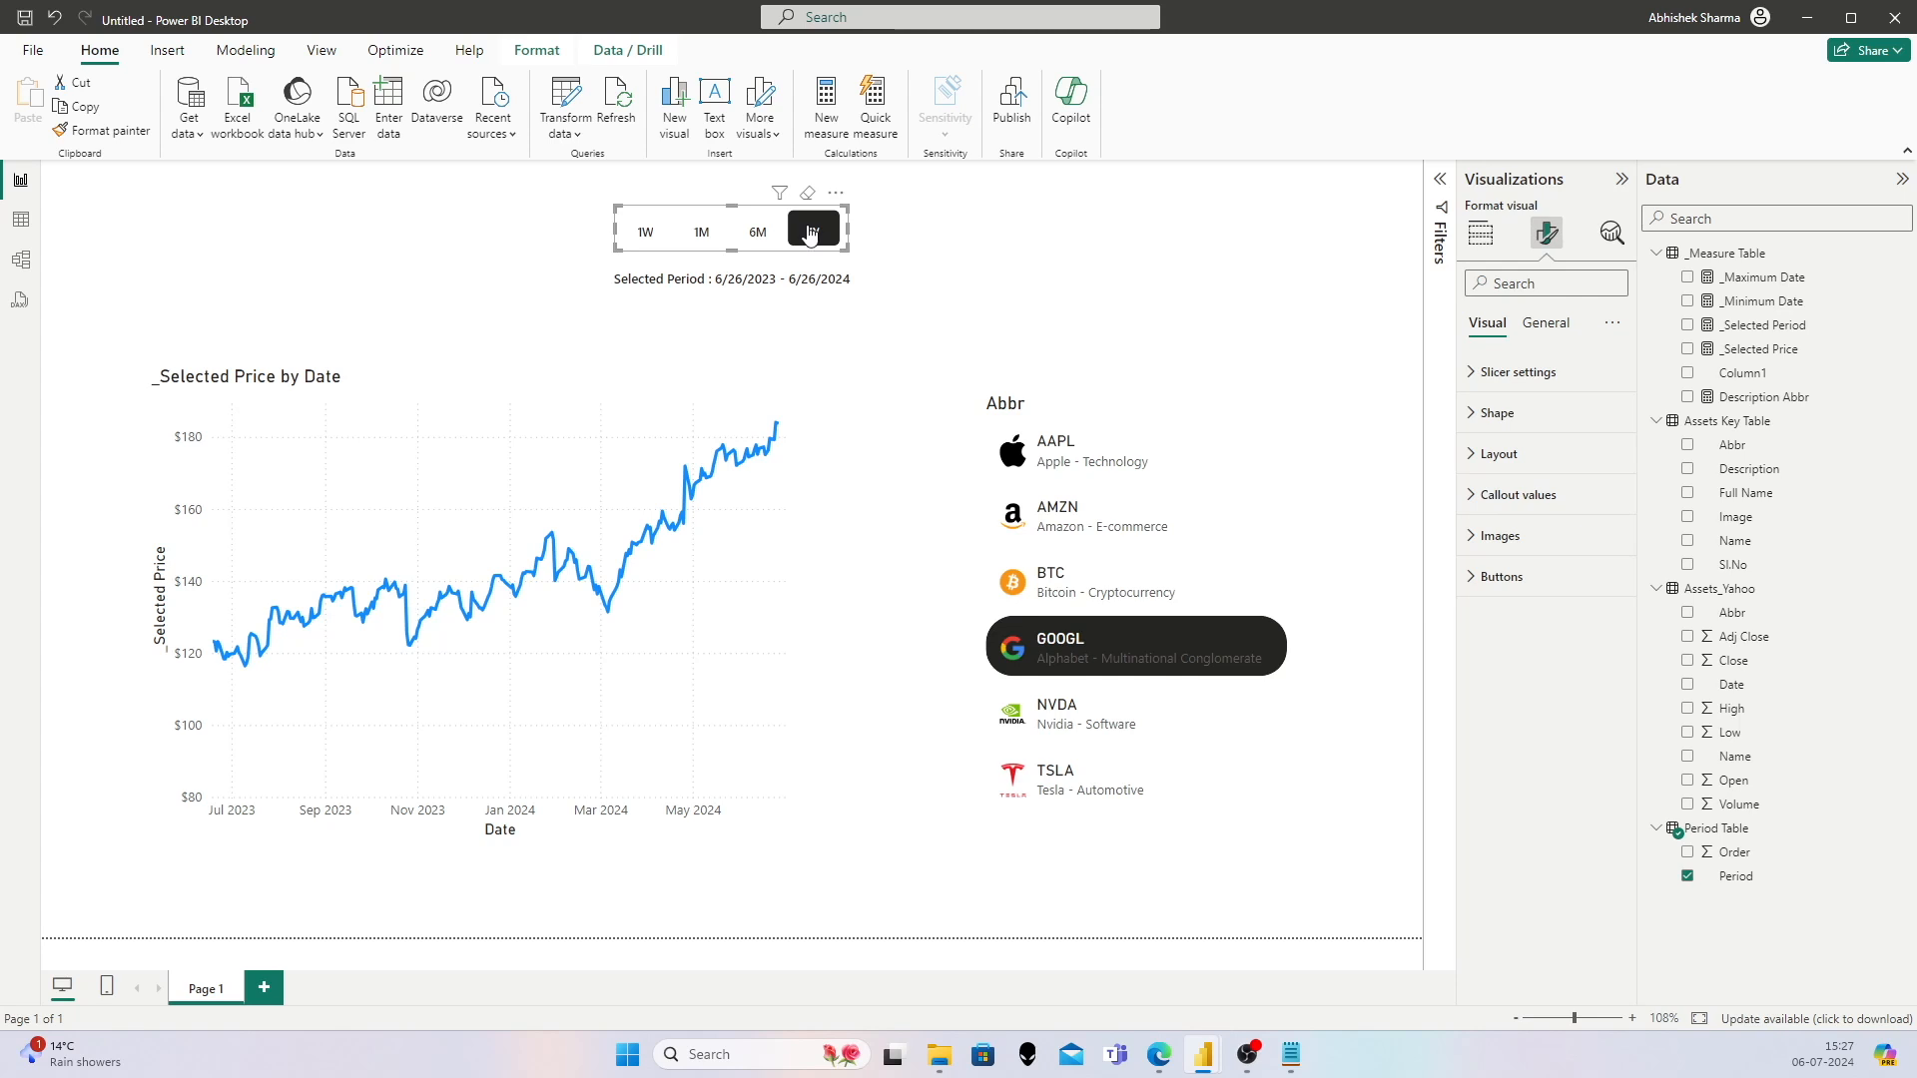
click(755, 232)
click(701, 231)
click(666, 238)
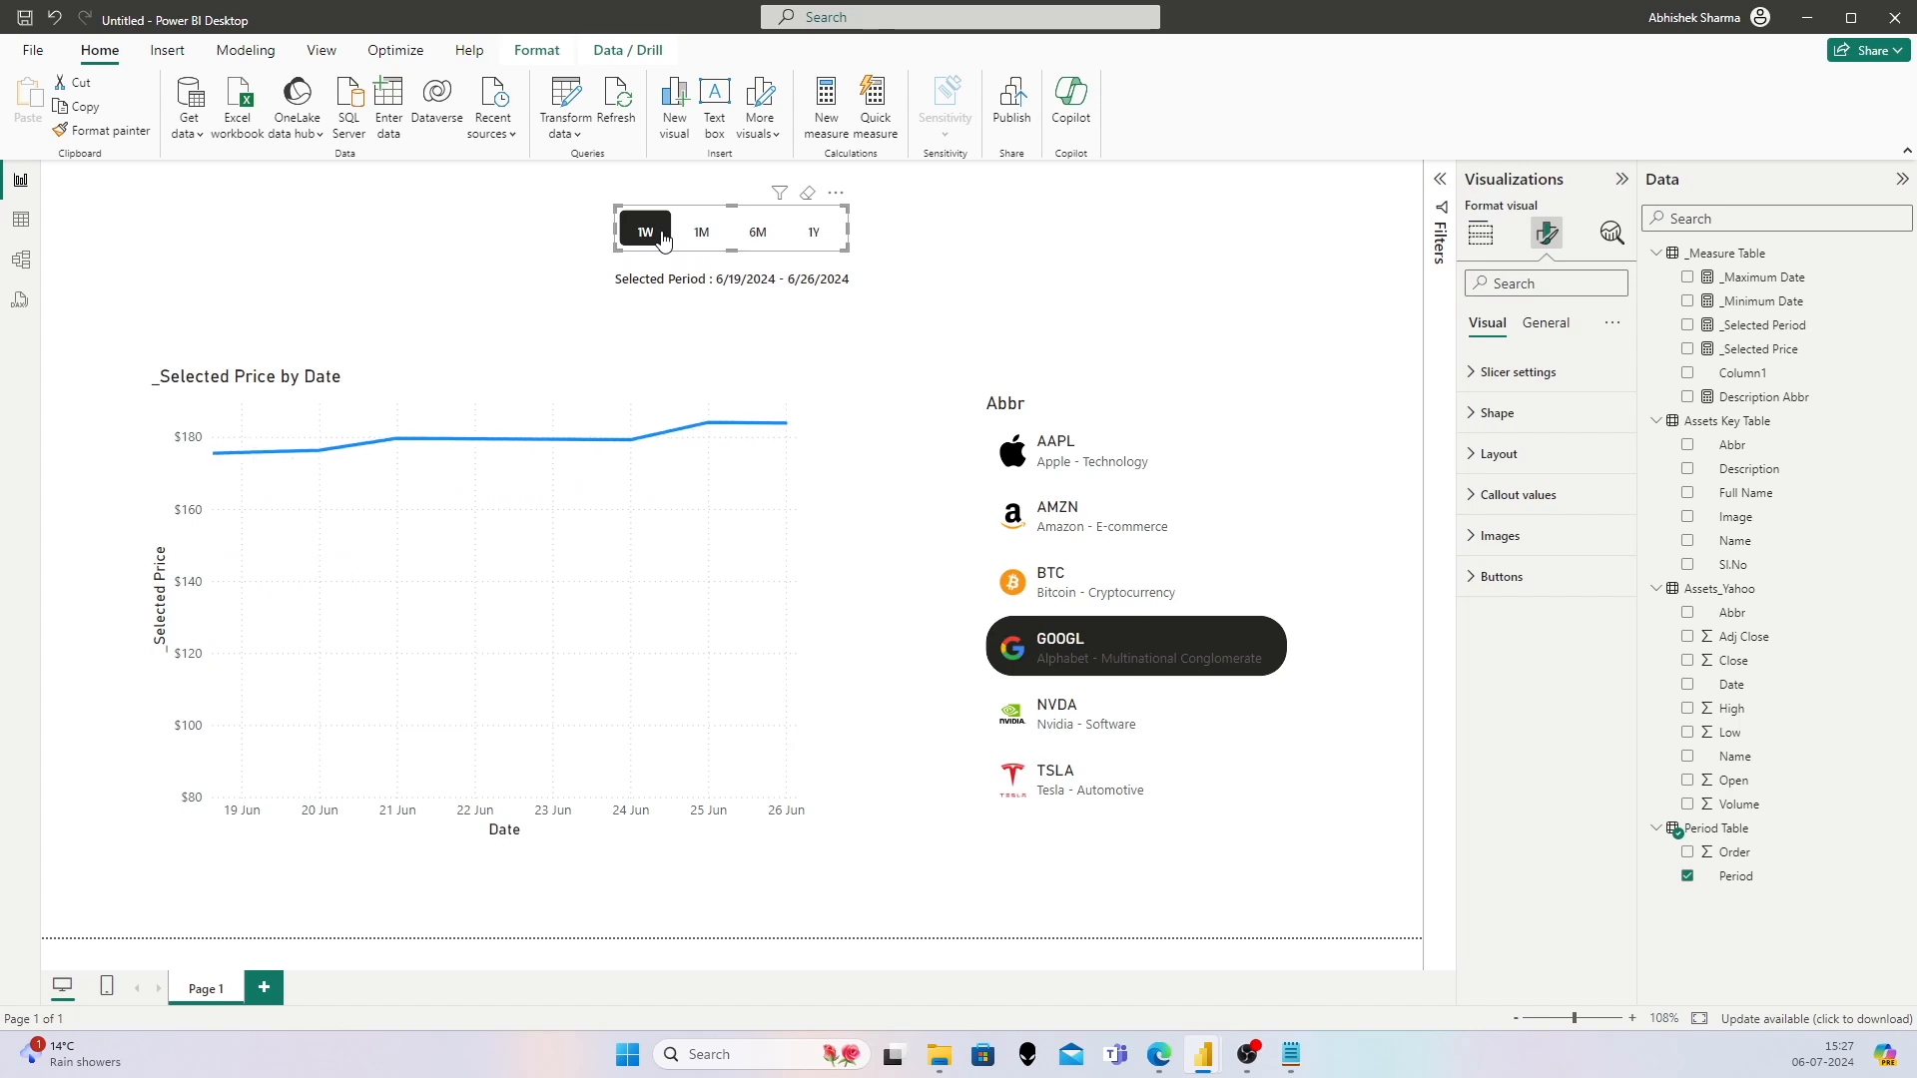
Step: Reduce the line chart's height by lowering its upper edge, leaving space beneath the period card
click(537, 377)
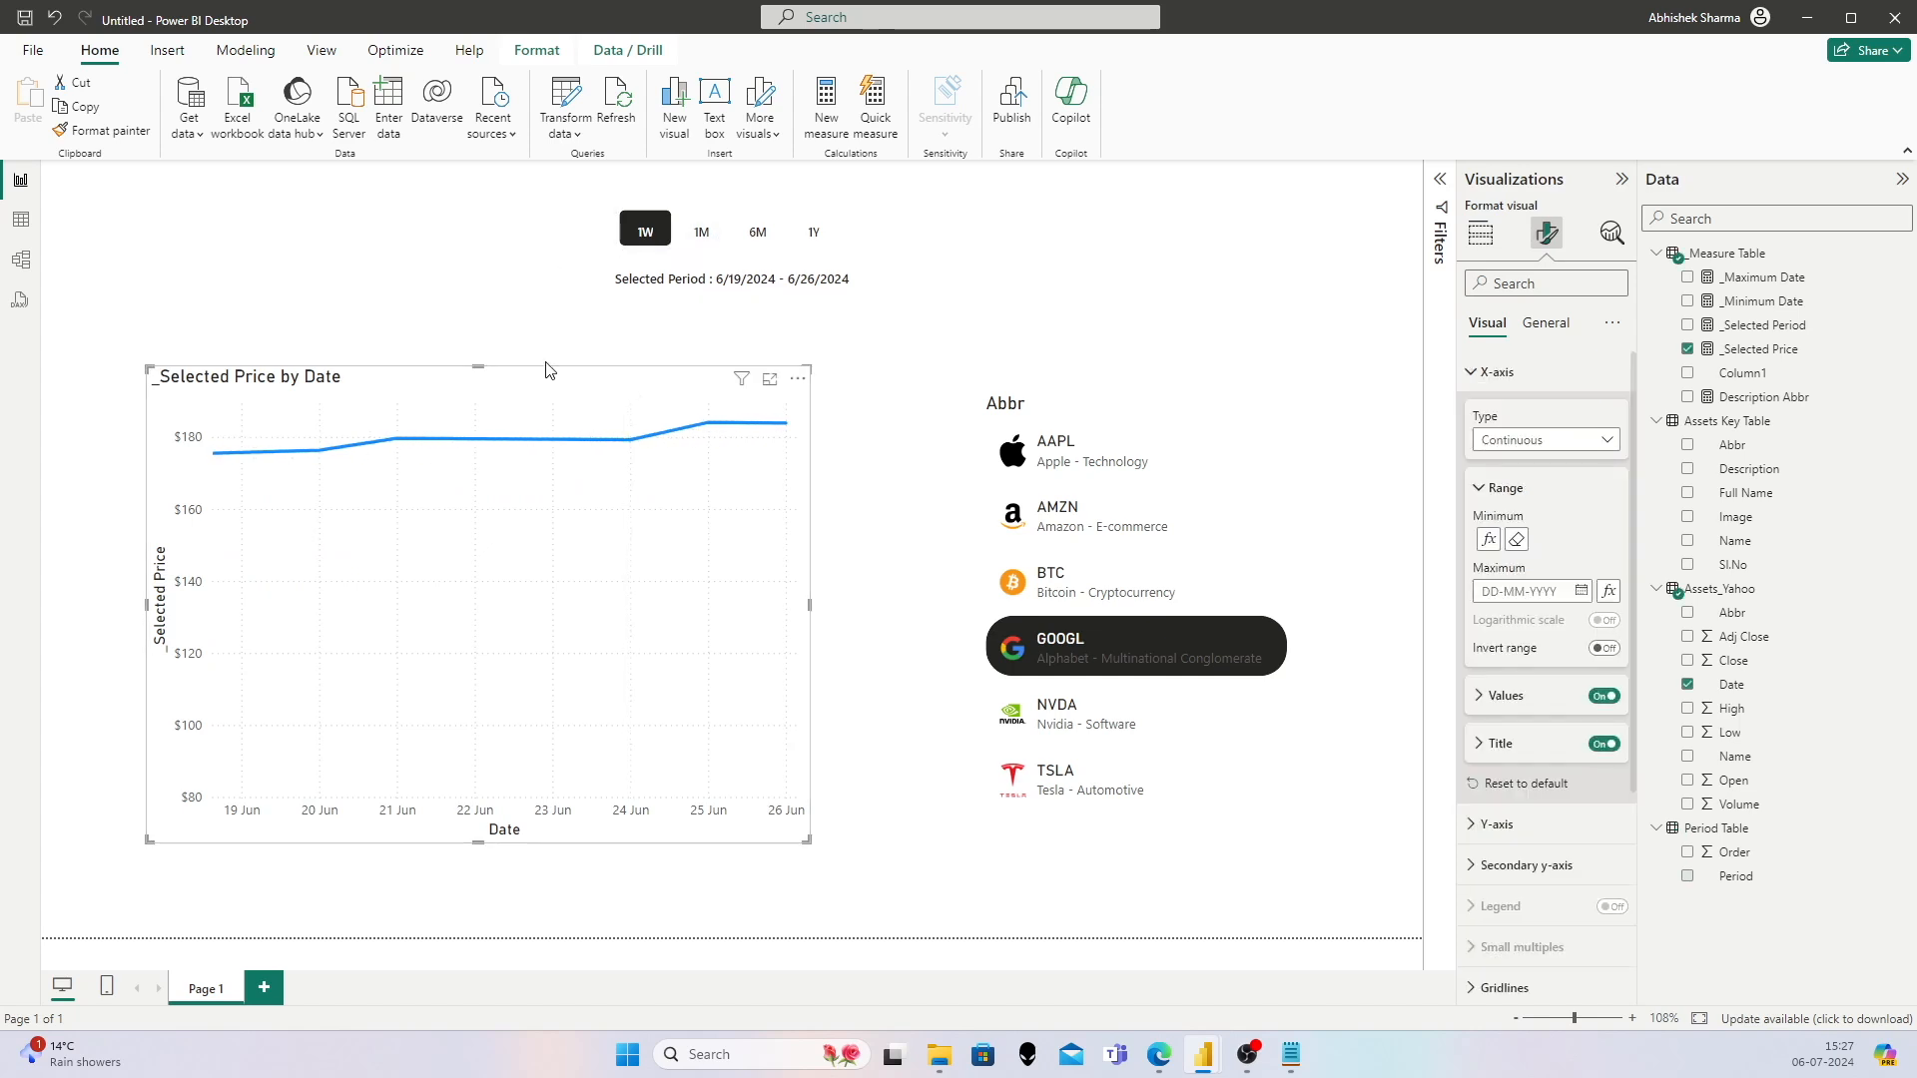
drag(480, 371, 471, 577)
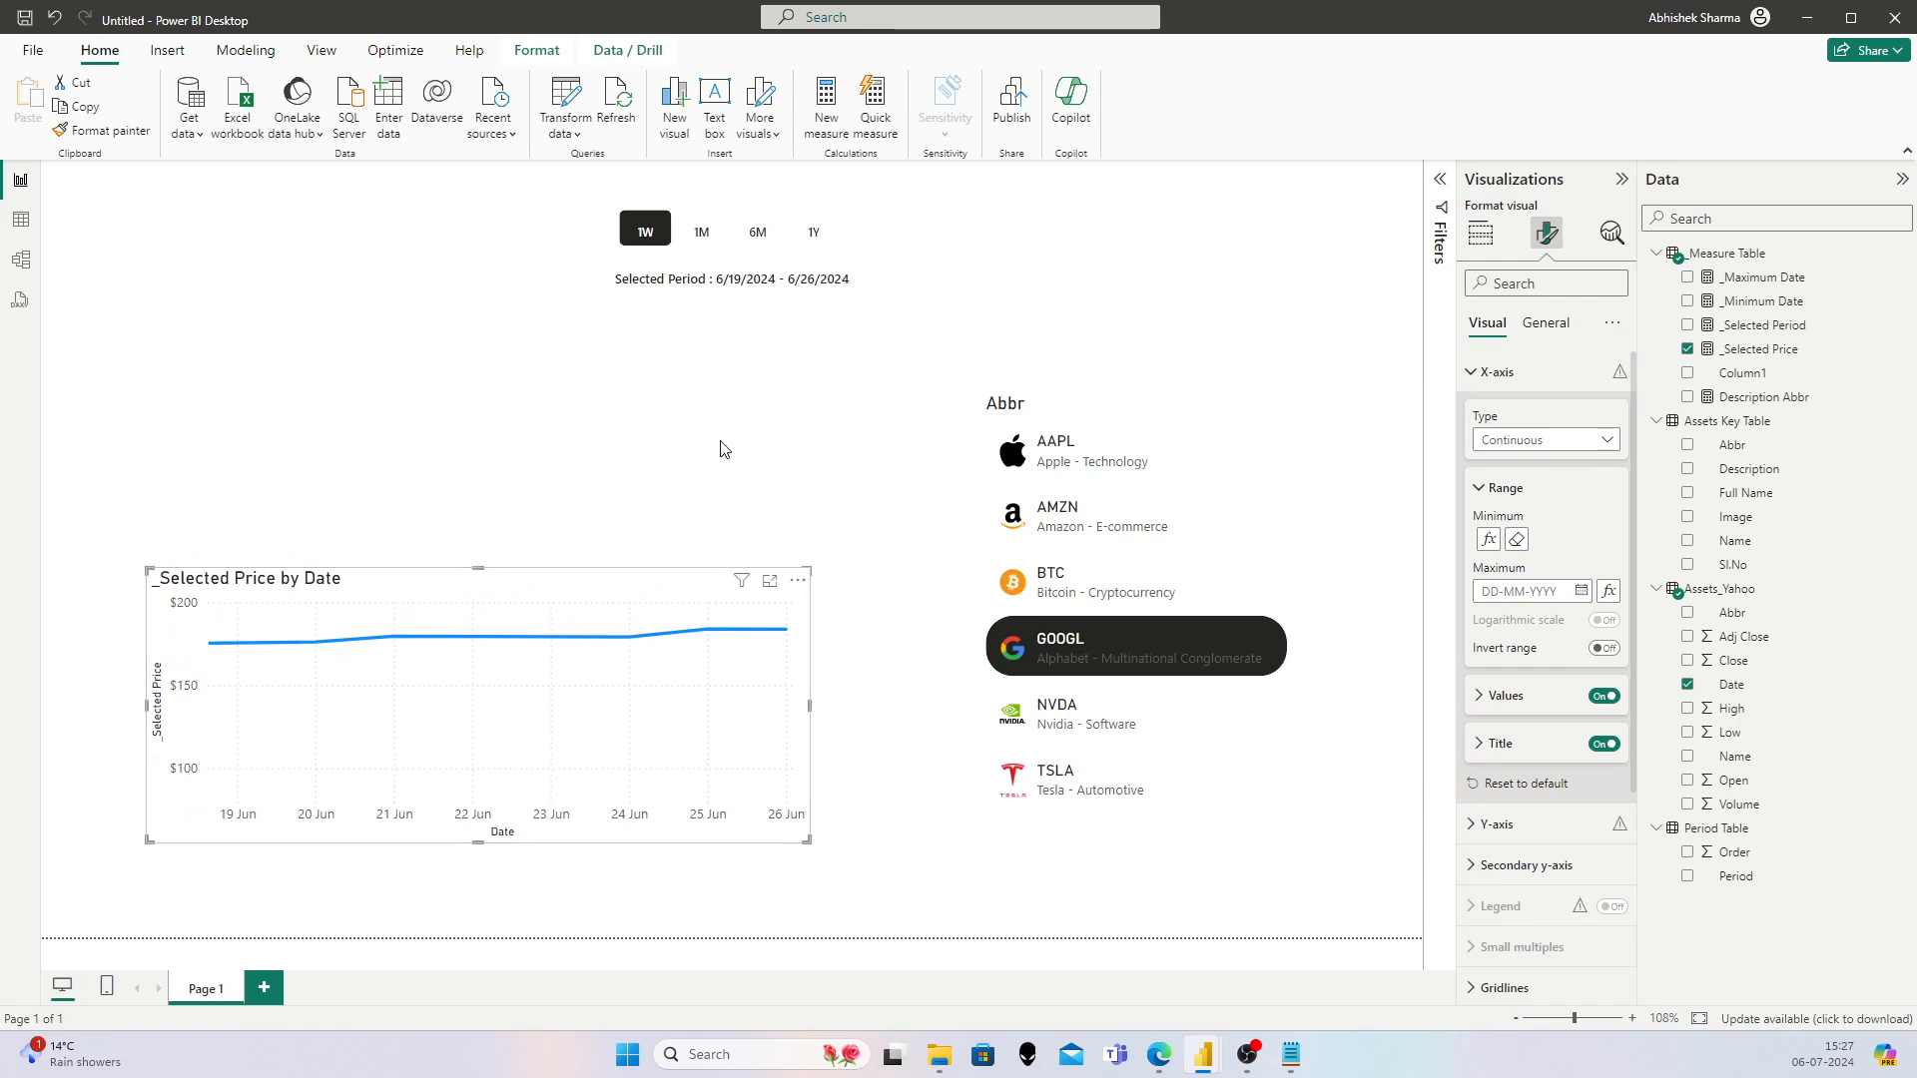
Step: Check the line chart for each asset in the Abbr slicer, from AAPL through TSLA and back to AAPL
click(1129, 592)
click(1106, 519)
click(1093, 461)
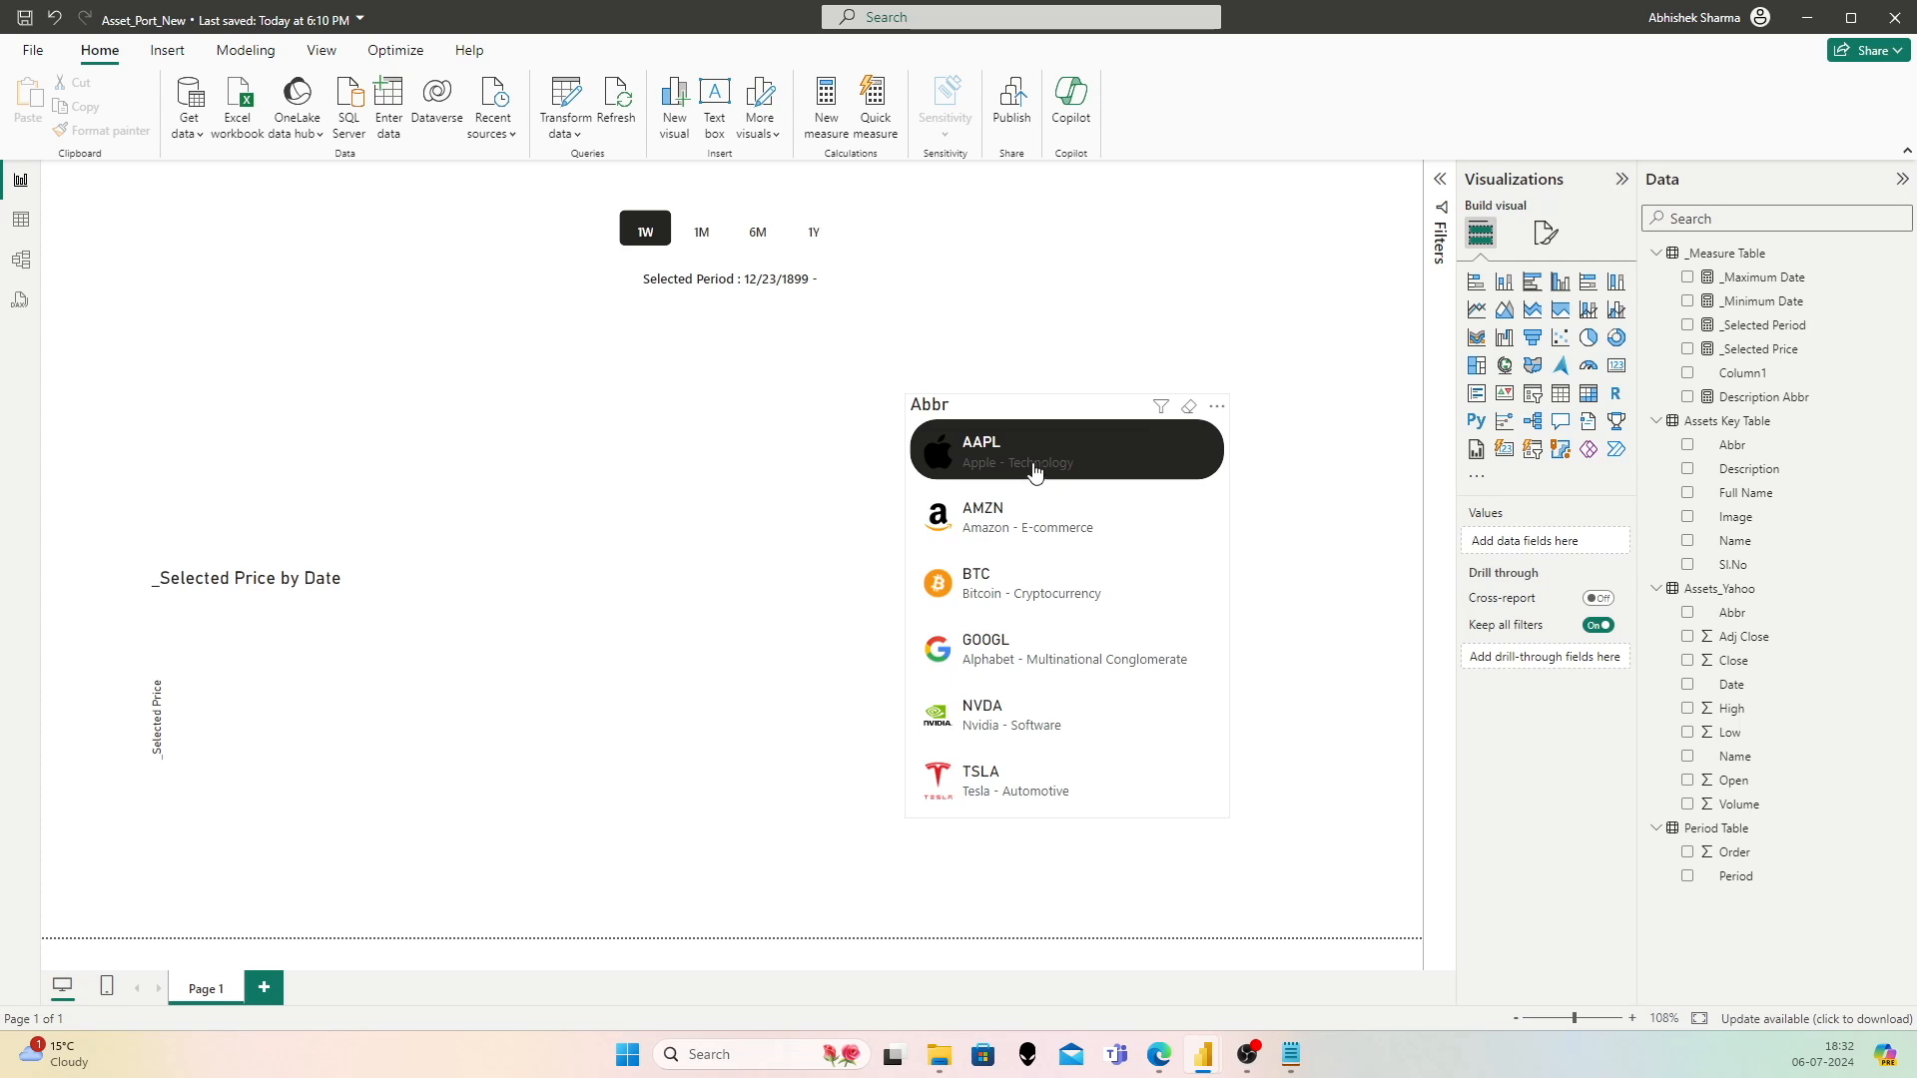
click(1039, 511)
click(1038, 449)
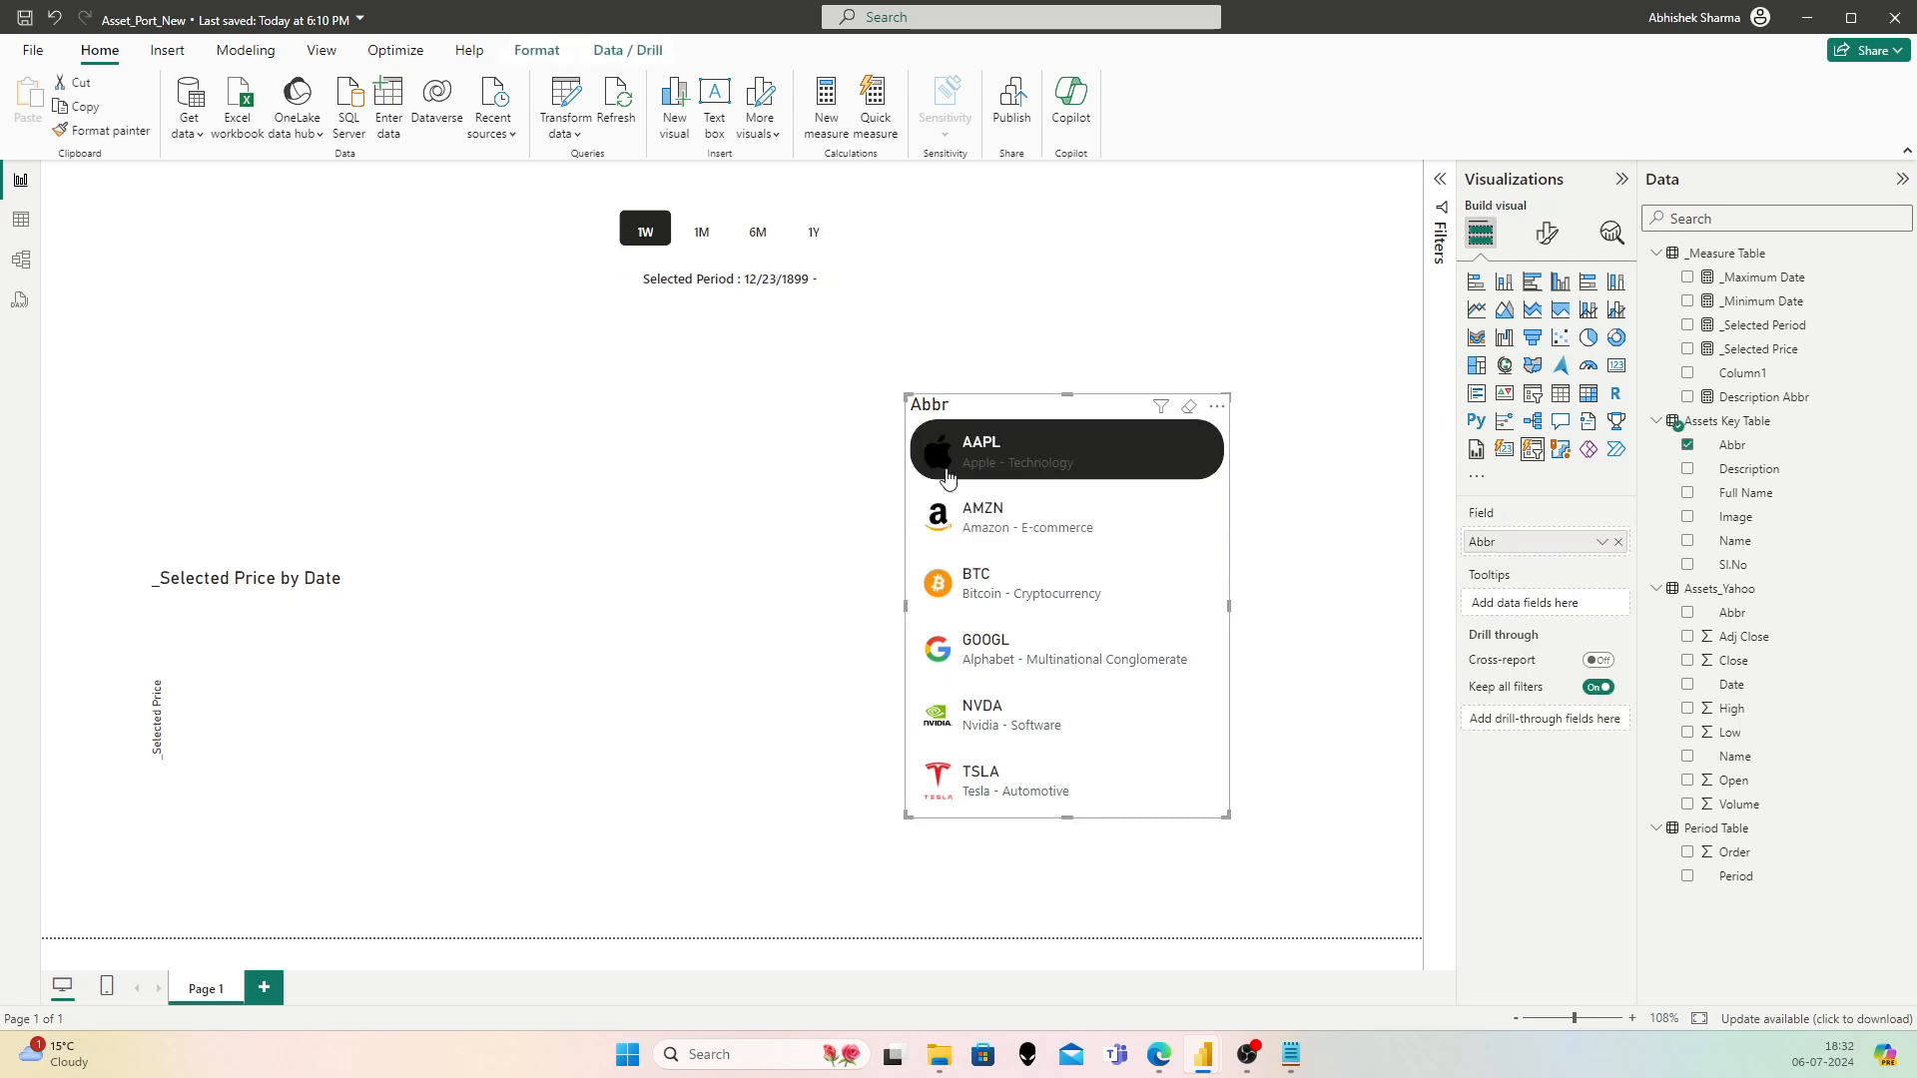
click(480, 586)
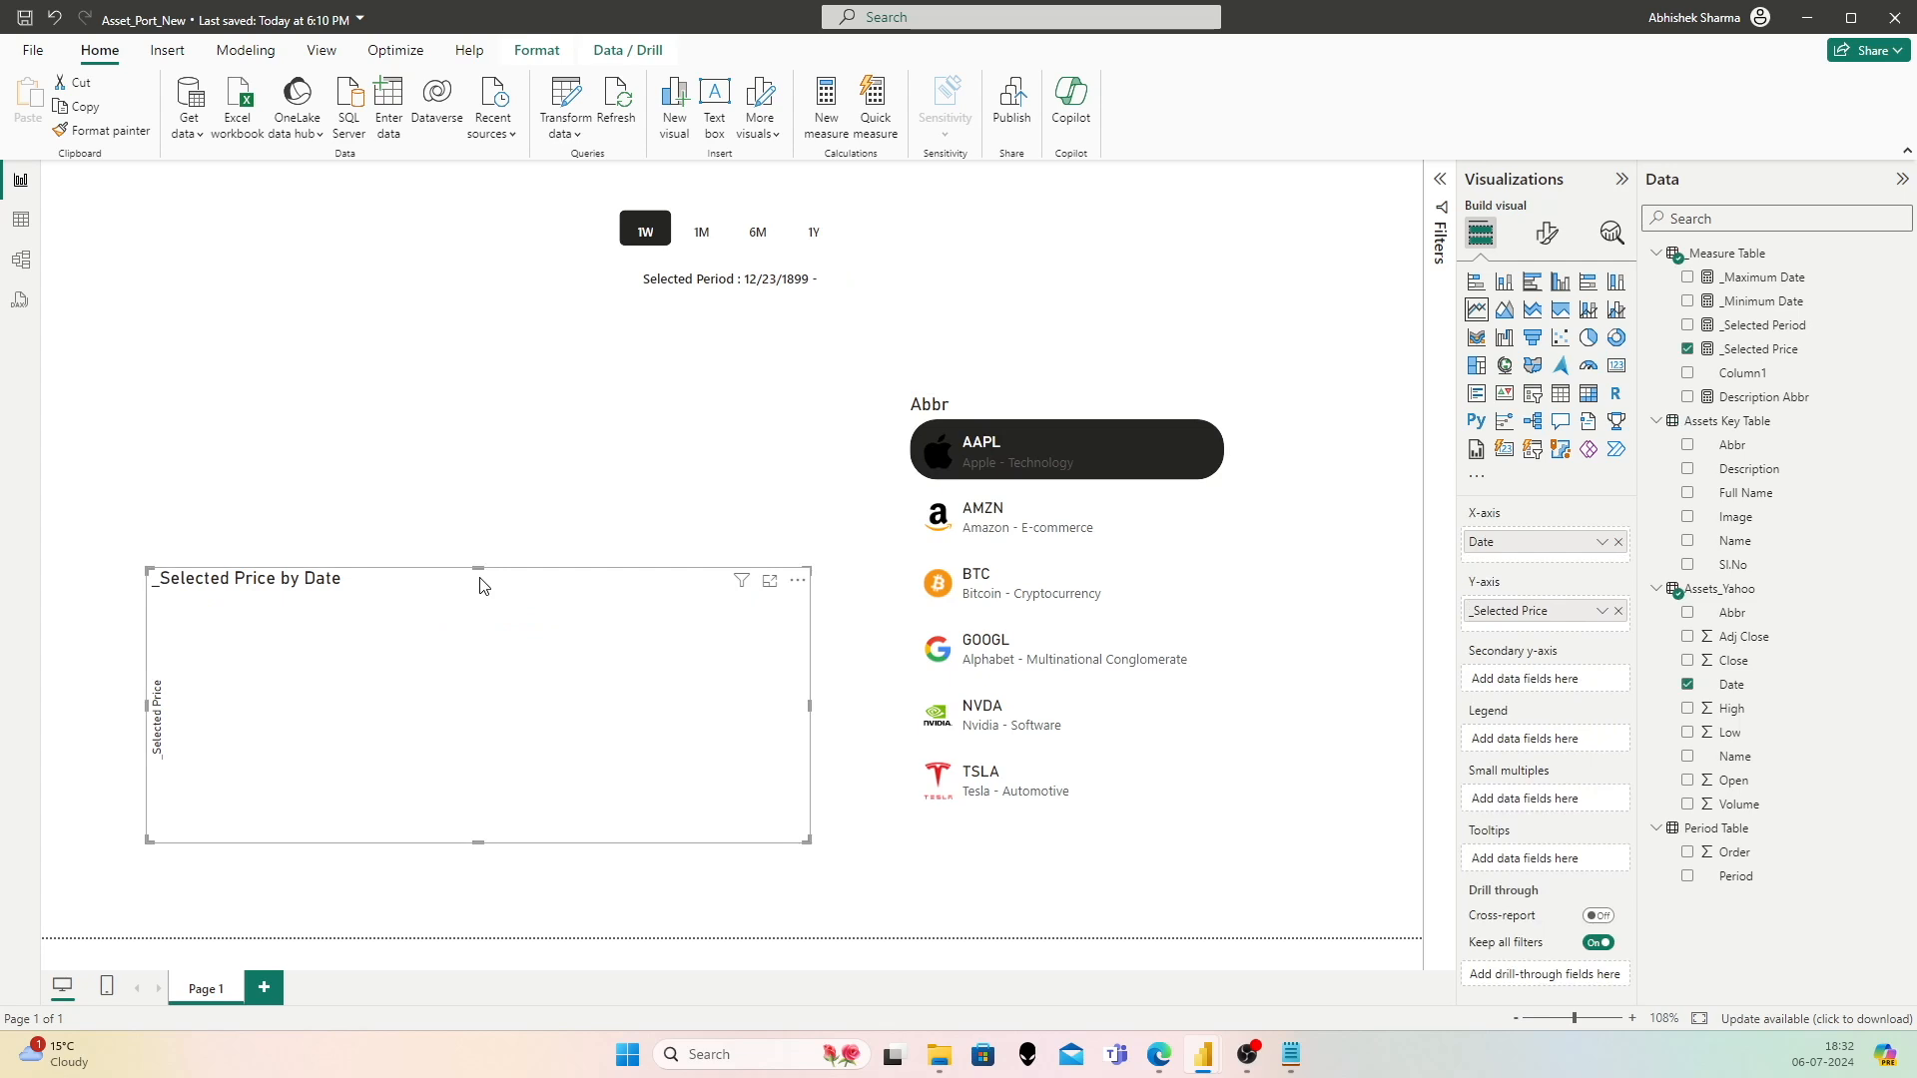
click(1053, 519)
click(1060, 610)
click(1058, 654)
click(1041, 717)
click(1039, 784)
click(1039, 717)
click(1048, 661)
click(1028, 591)
click(1035, 521)
click(1034, 449)
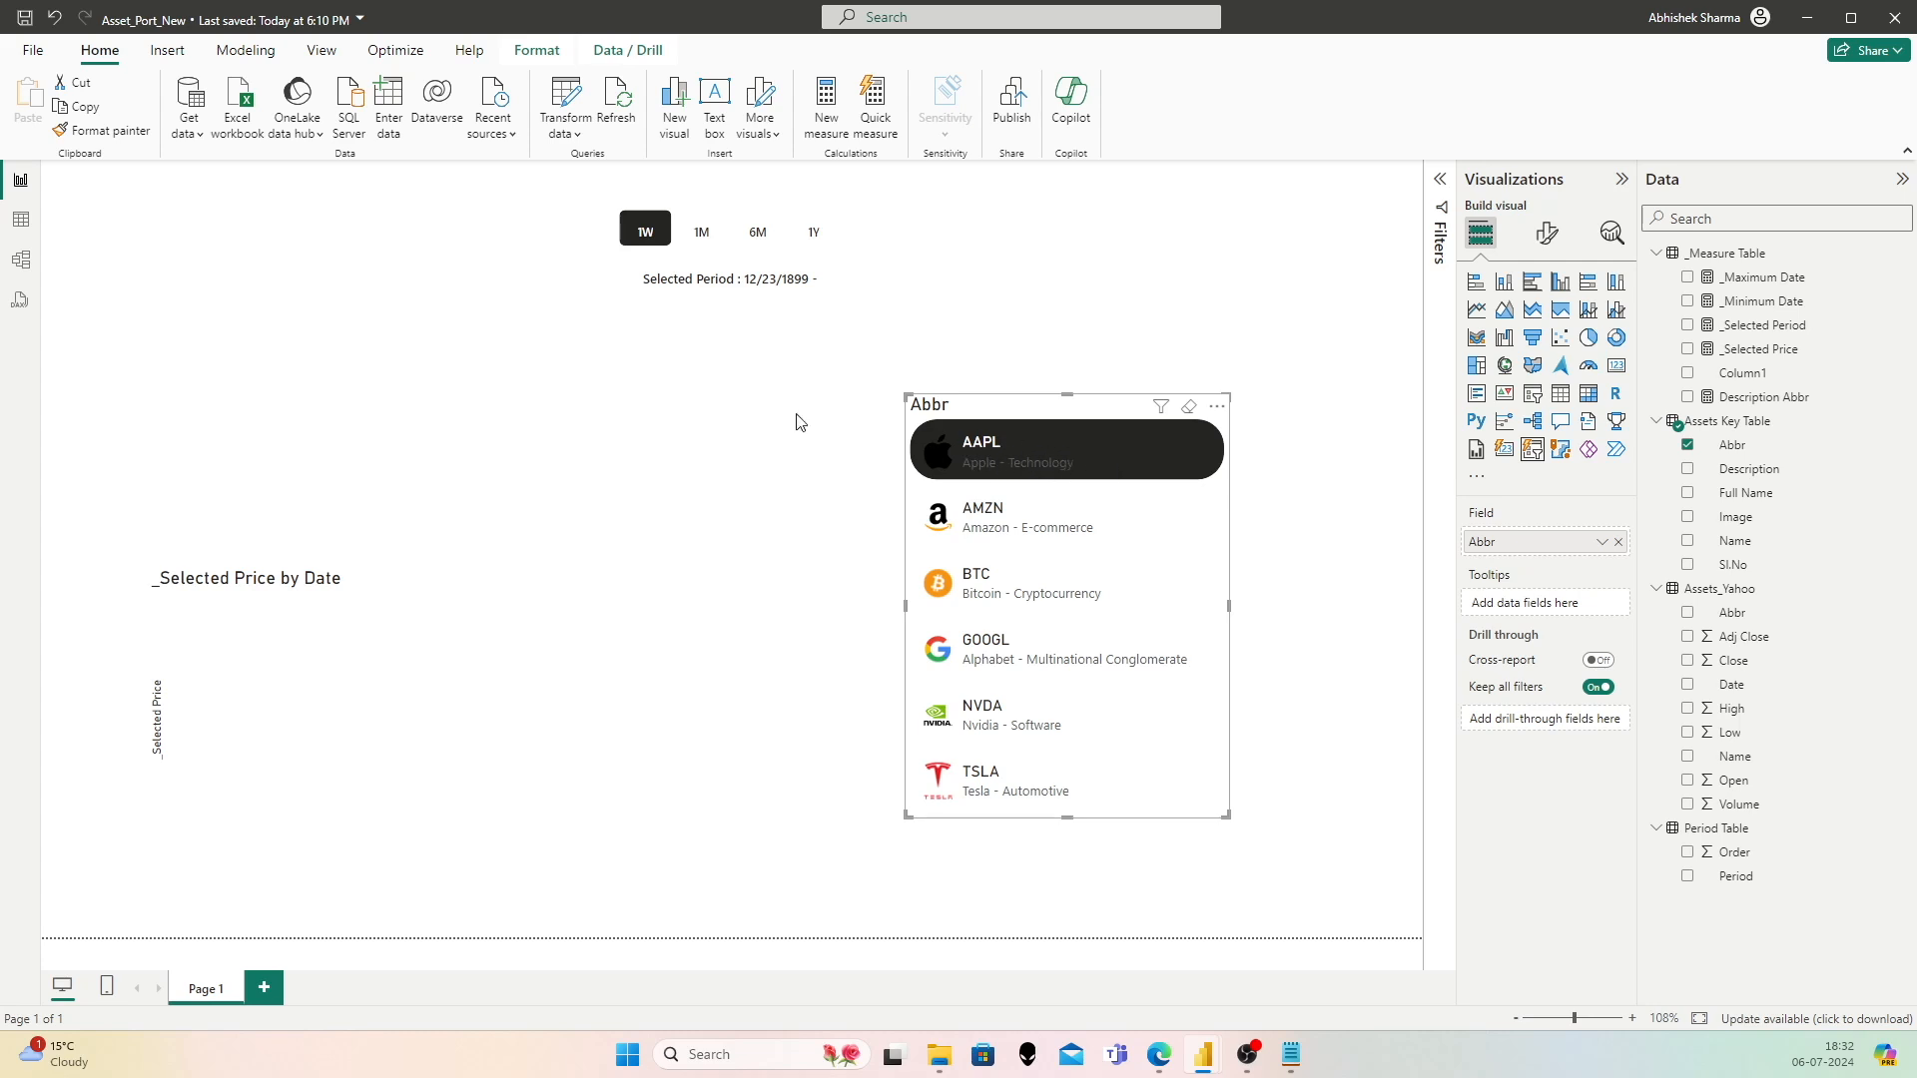
Step: Inspect the Abbr values in the Assets_Yahoo table's data and clear all of the table's filters
click(20, 222)
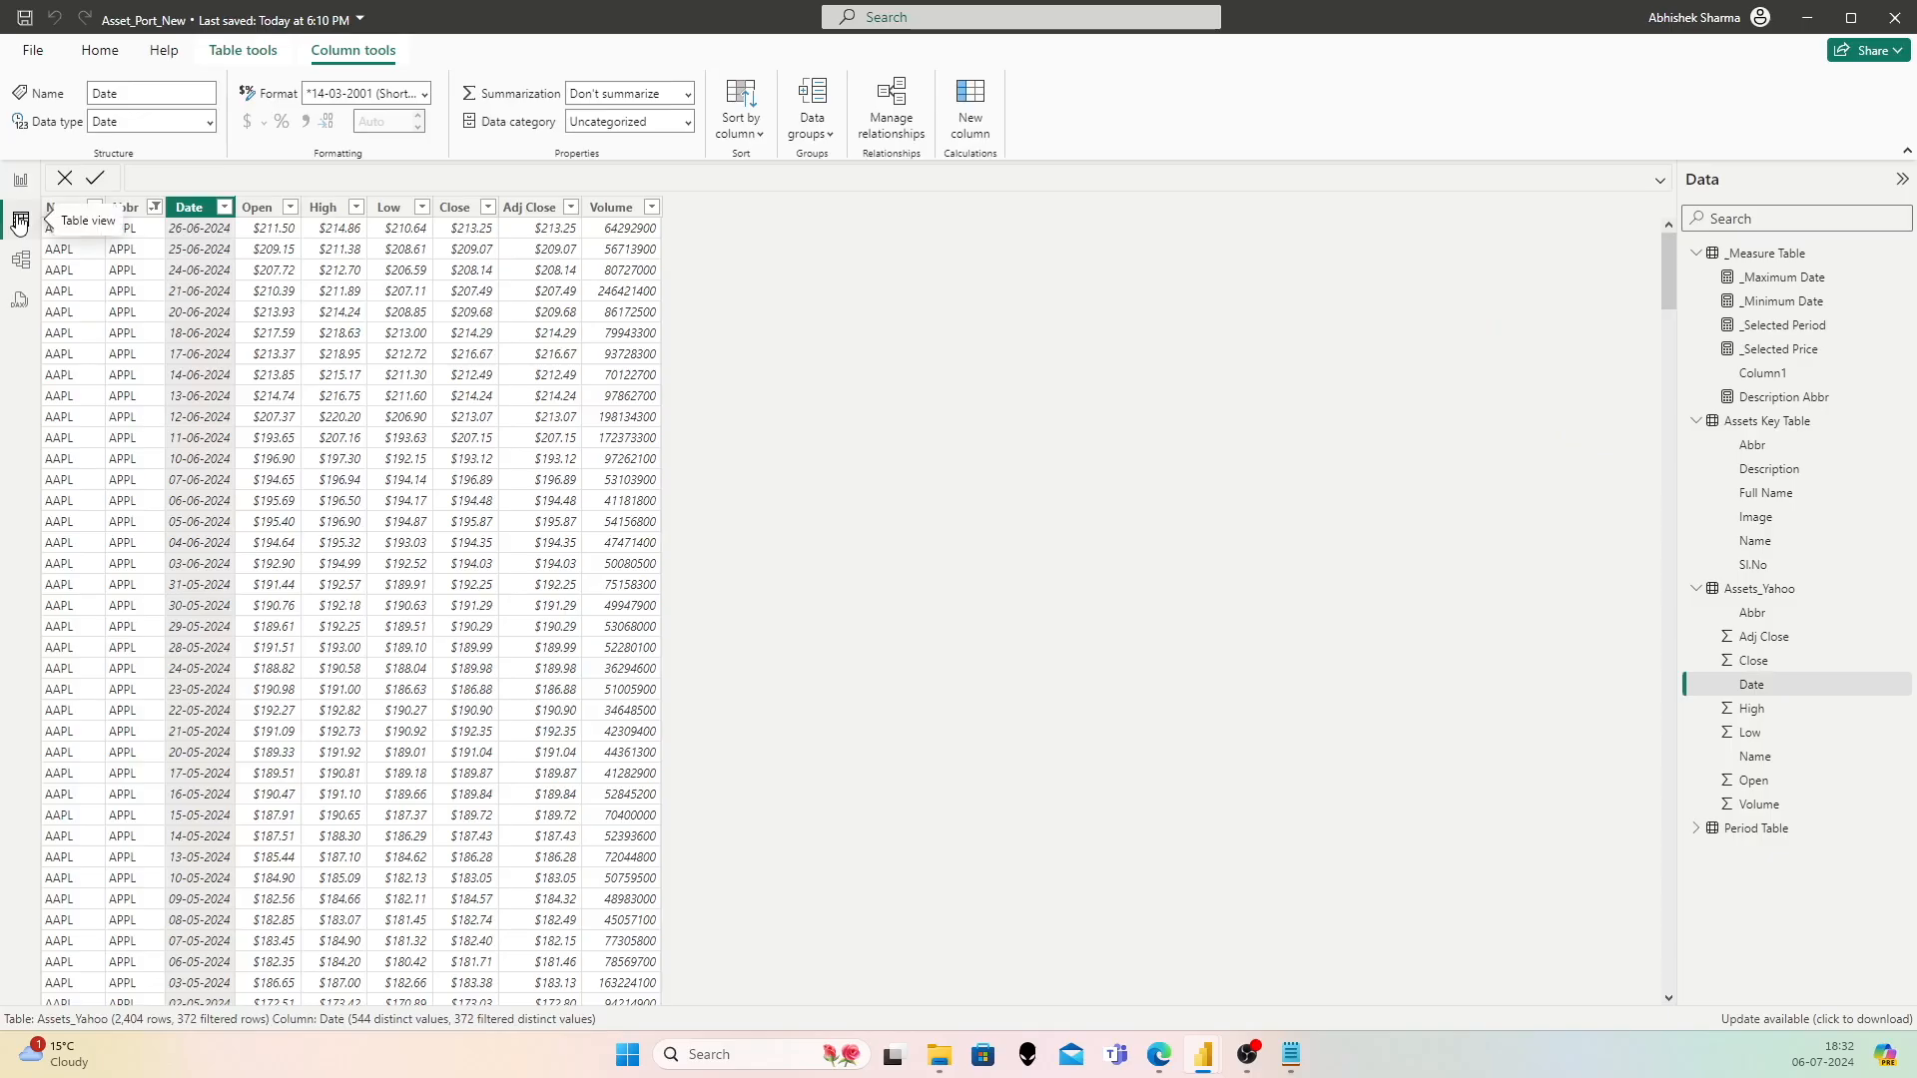
click(130, 208)
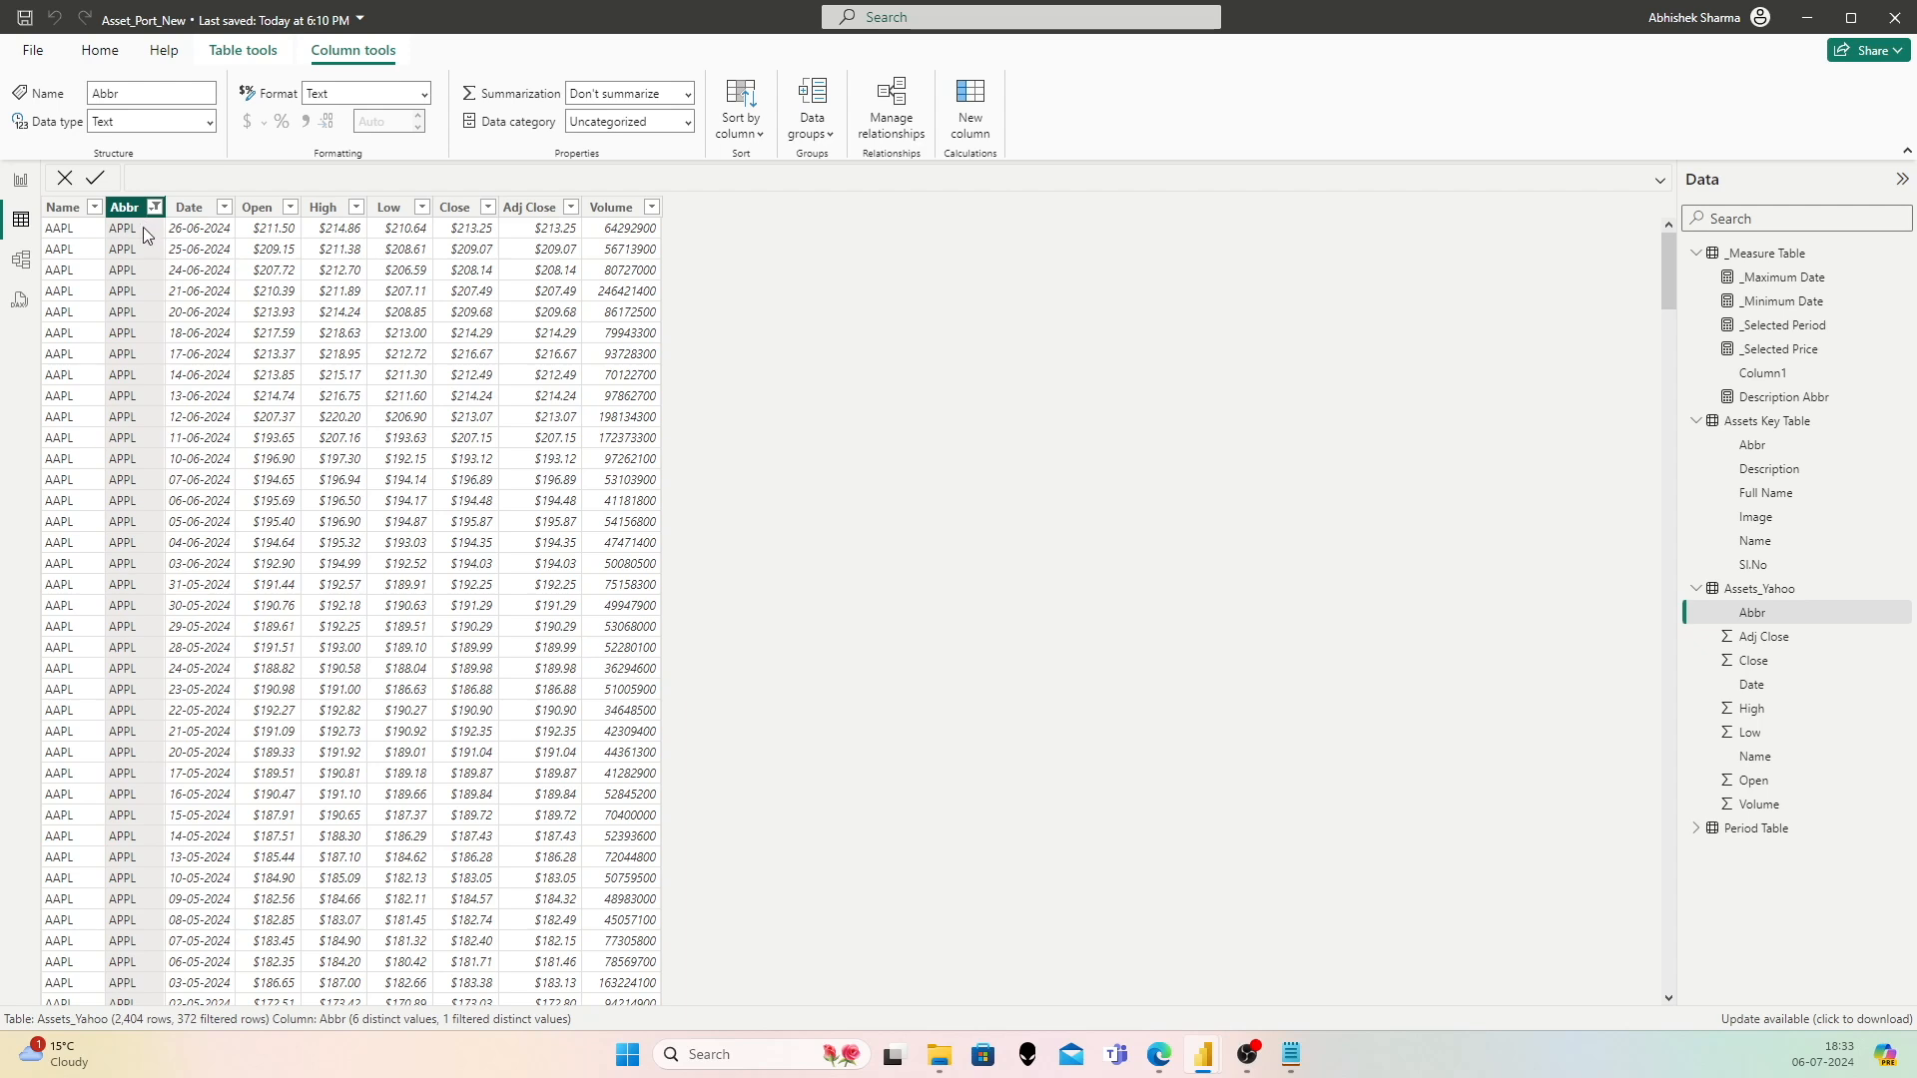
click(154, 206)
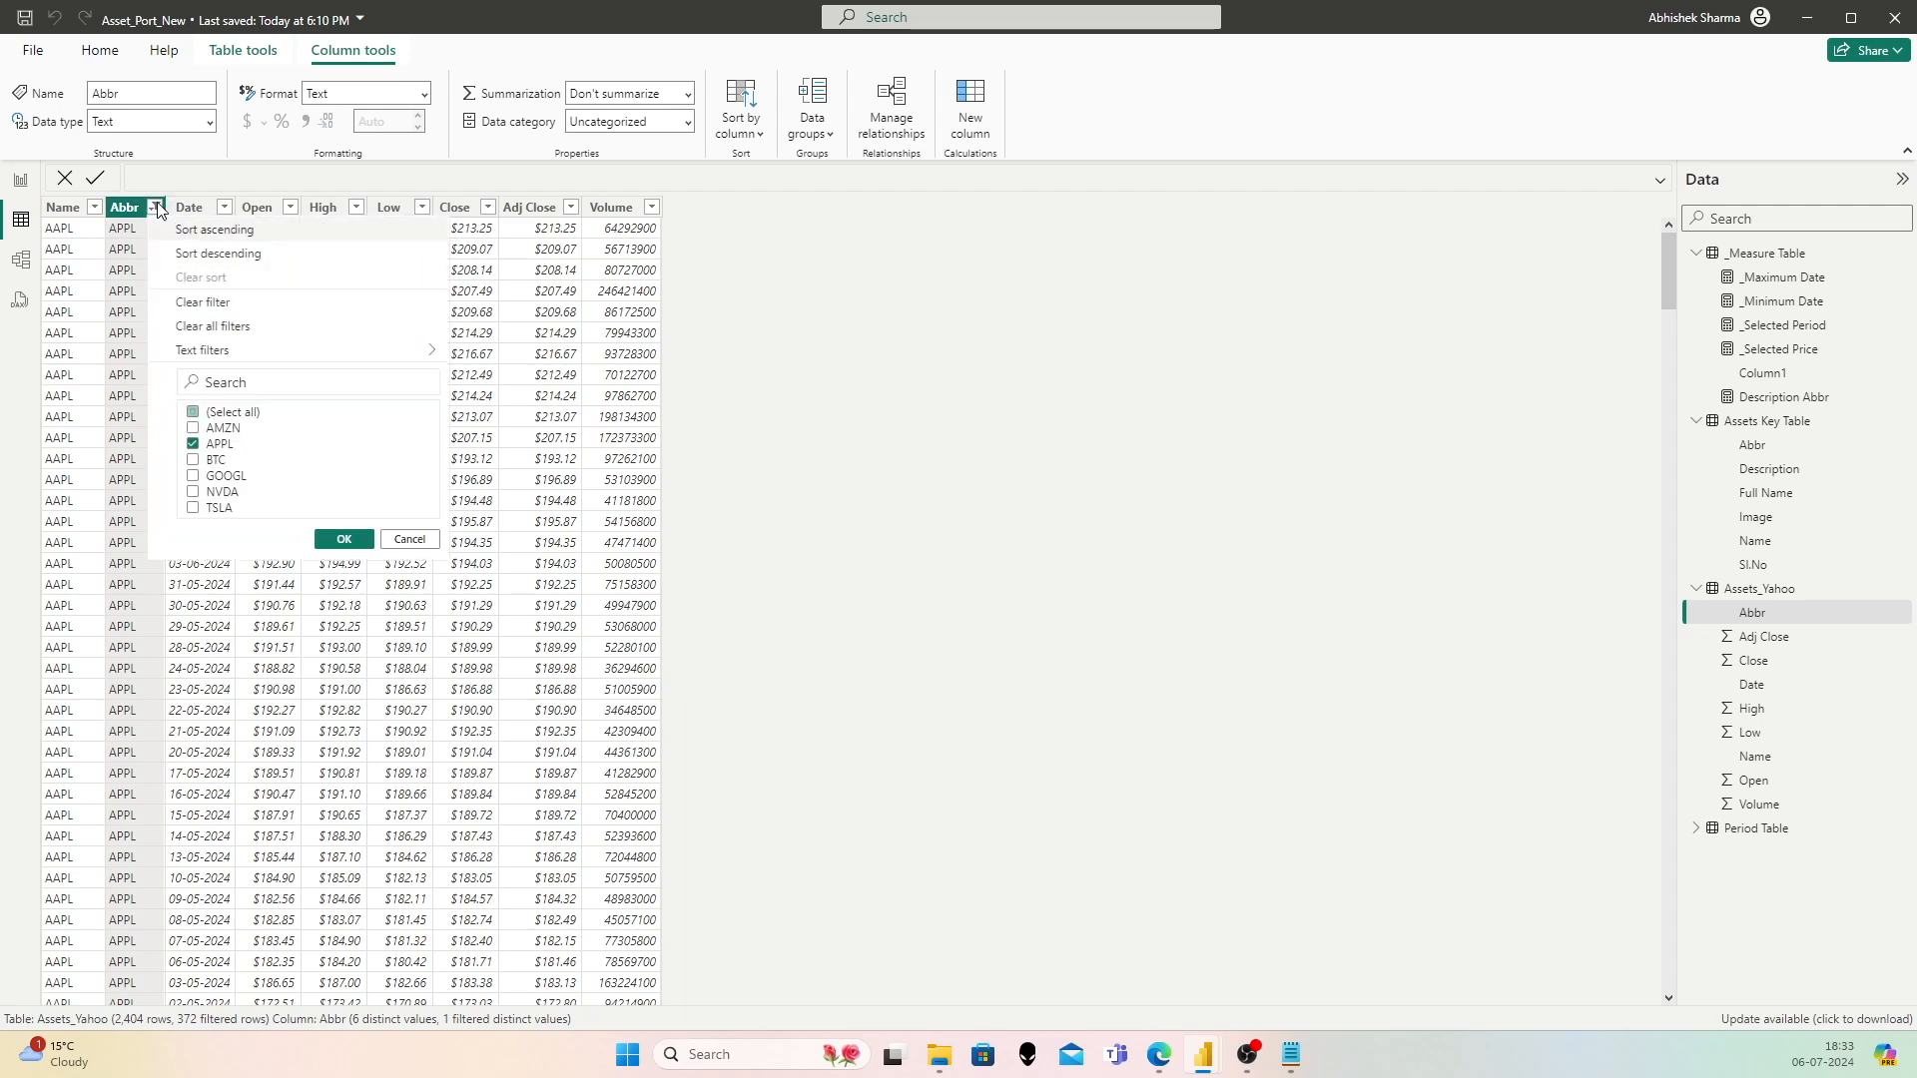
click(215, 329)
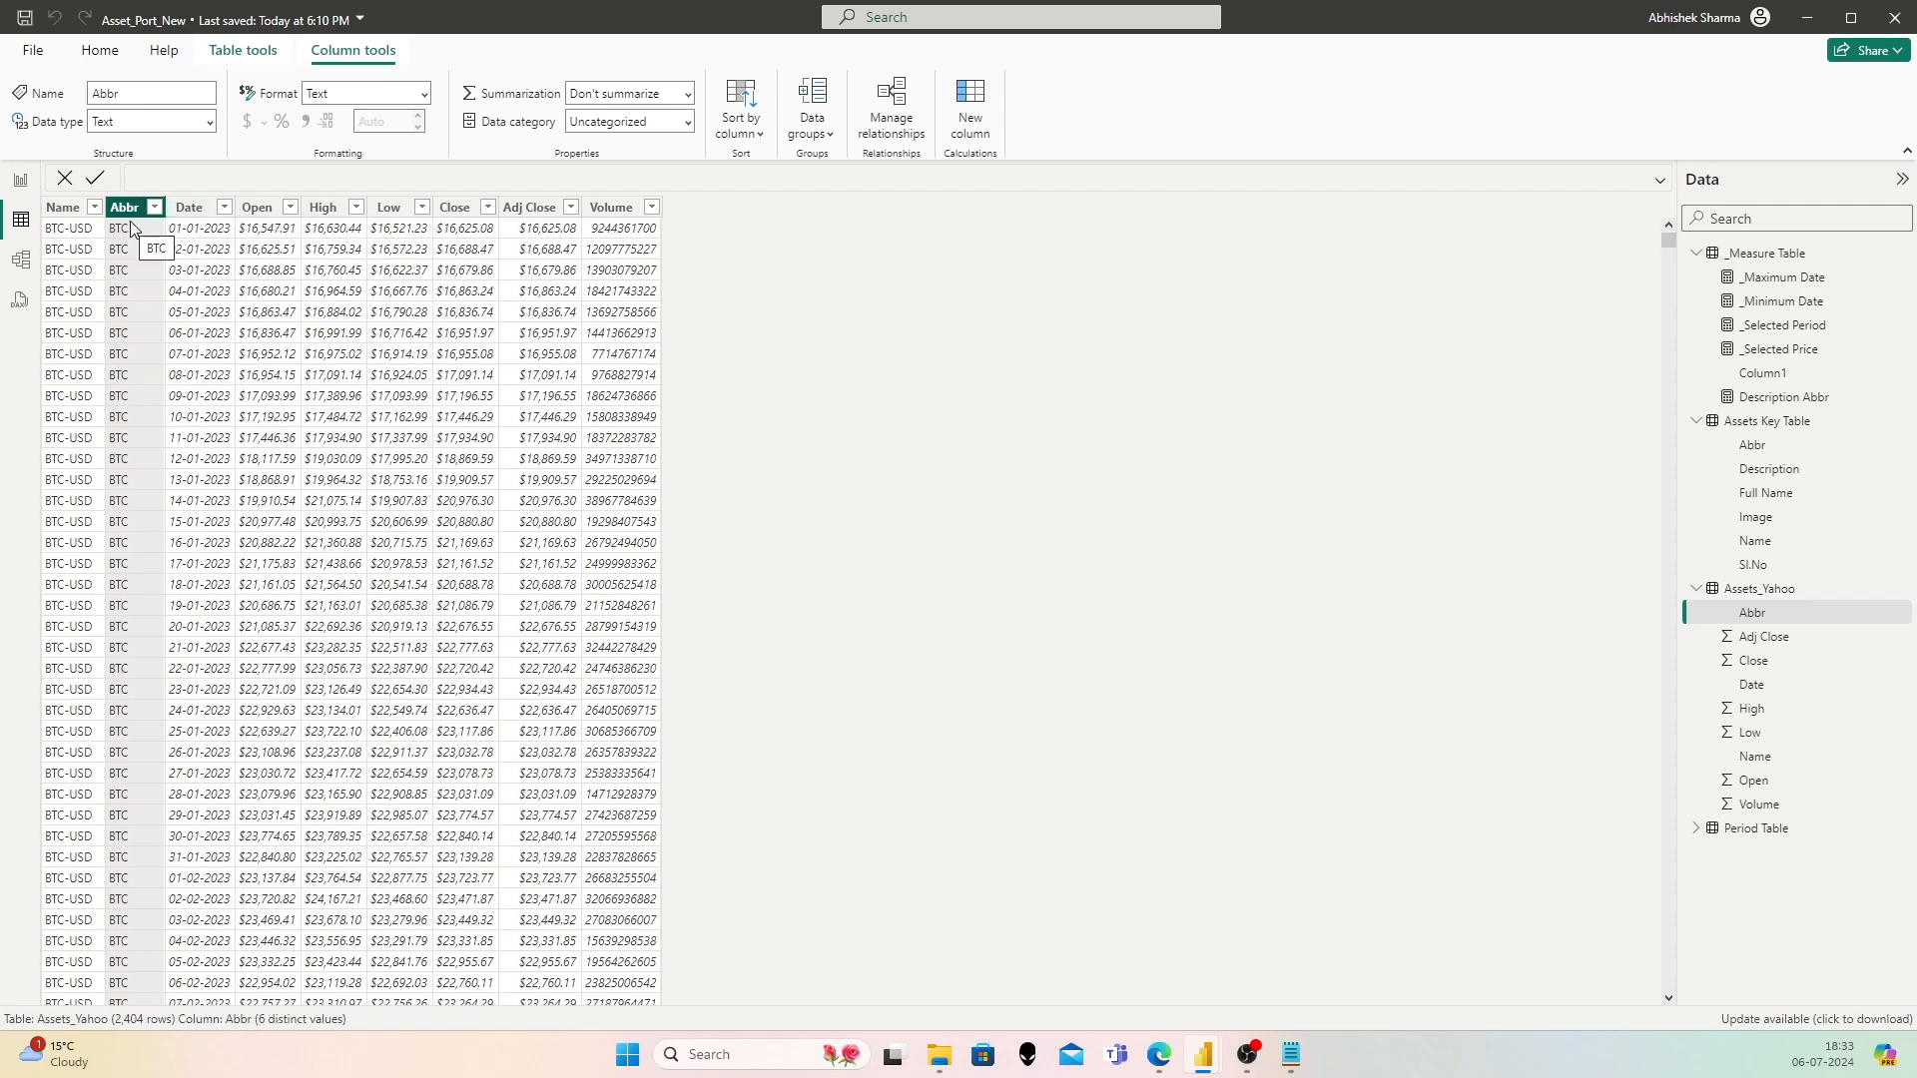
Step: In Power Query, correct the Assets_Yahoo Abbr conditional column's output for the name AAPL from APPL to AAPL and apply the changes
click(100, 50)
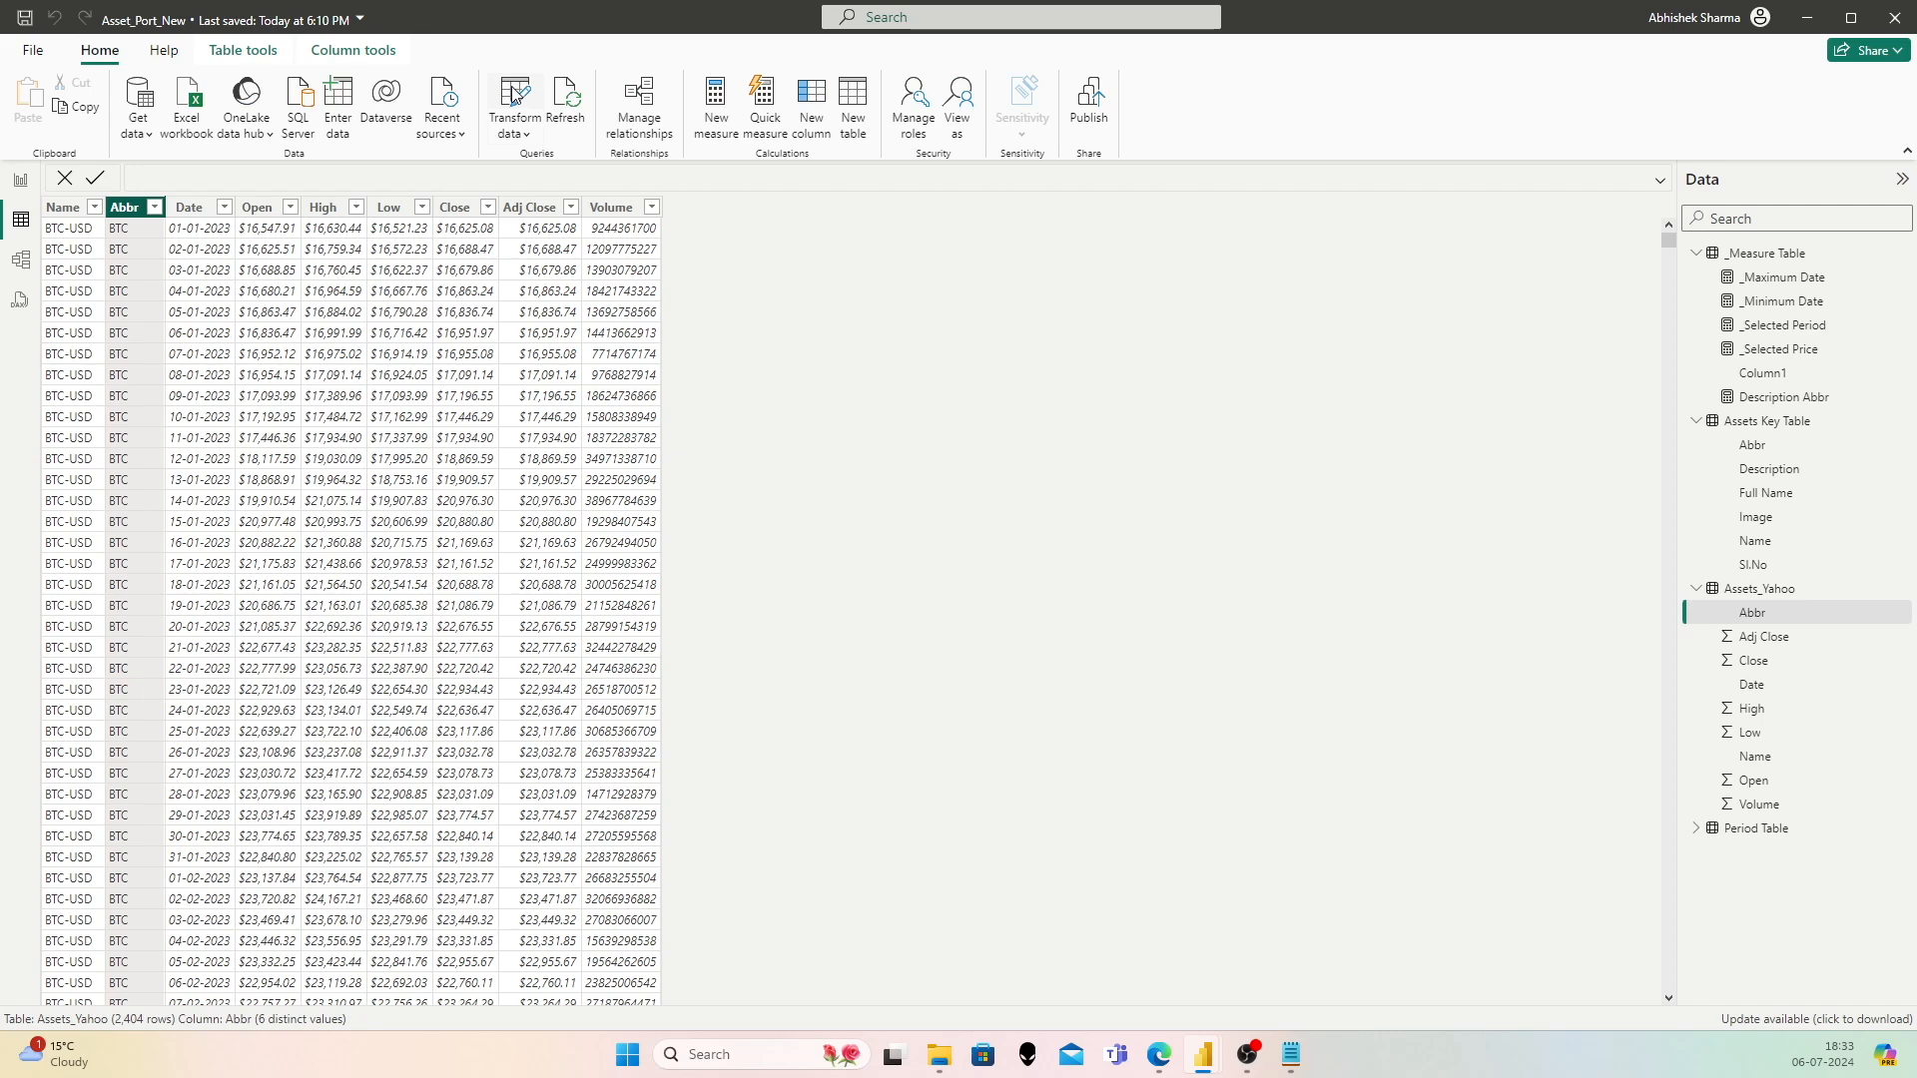
click(517, 95)
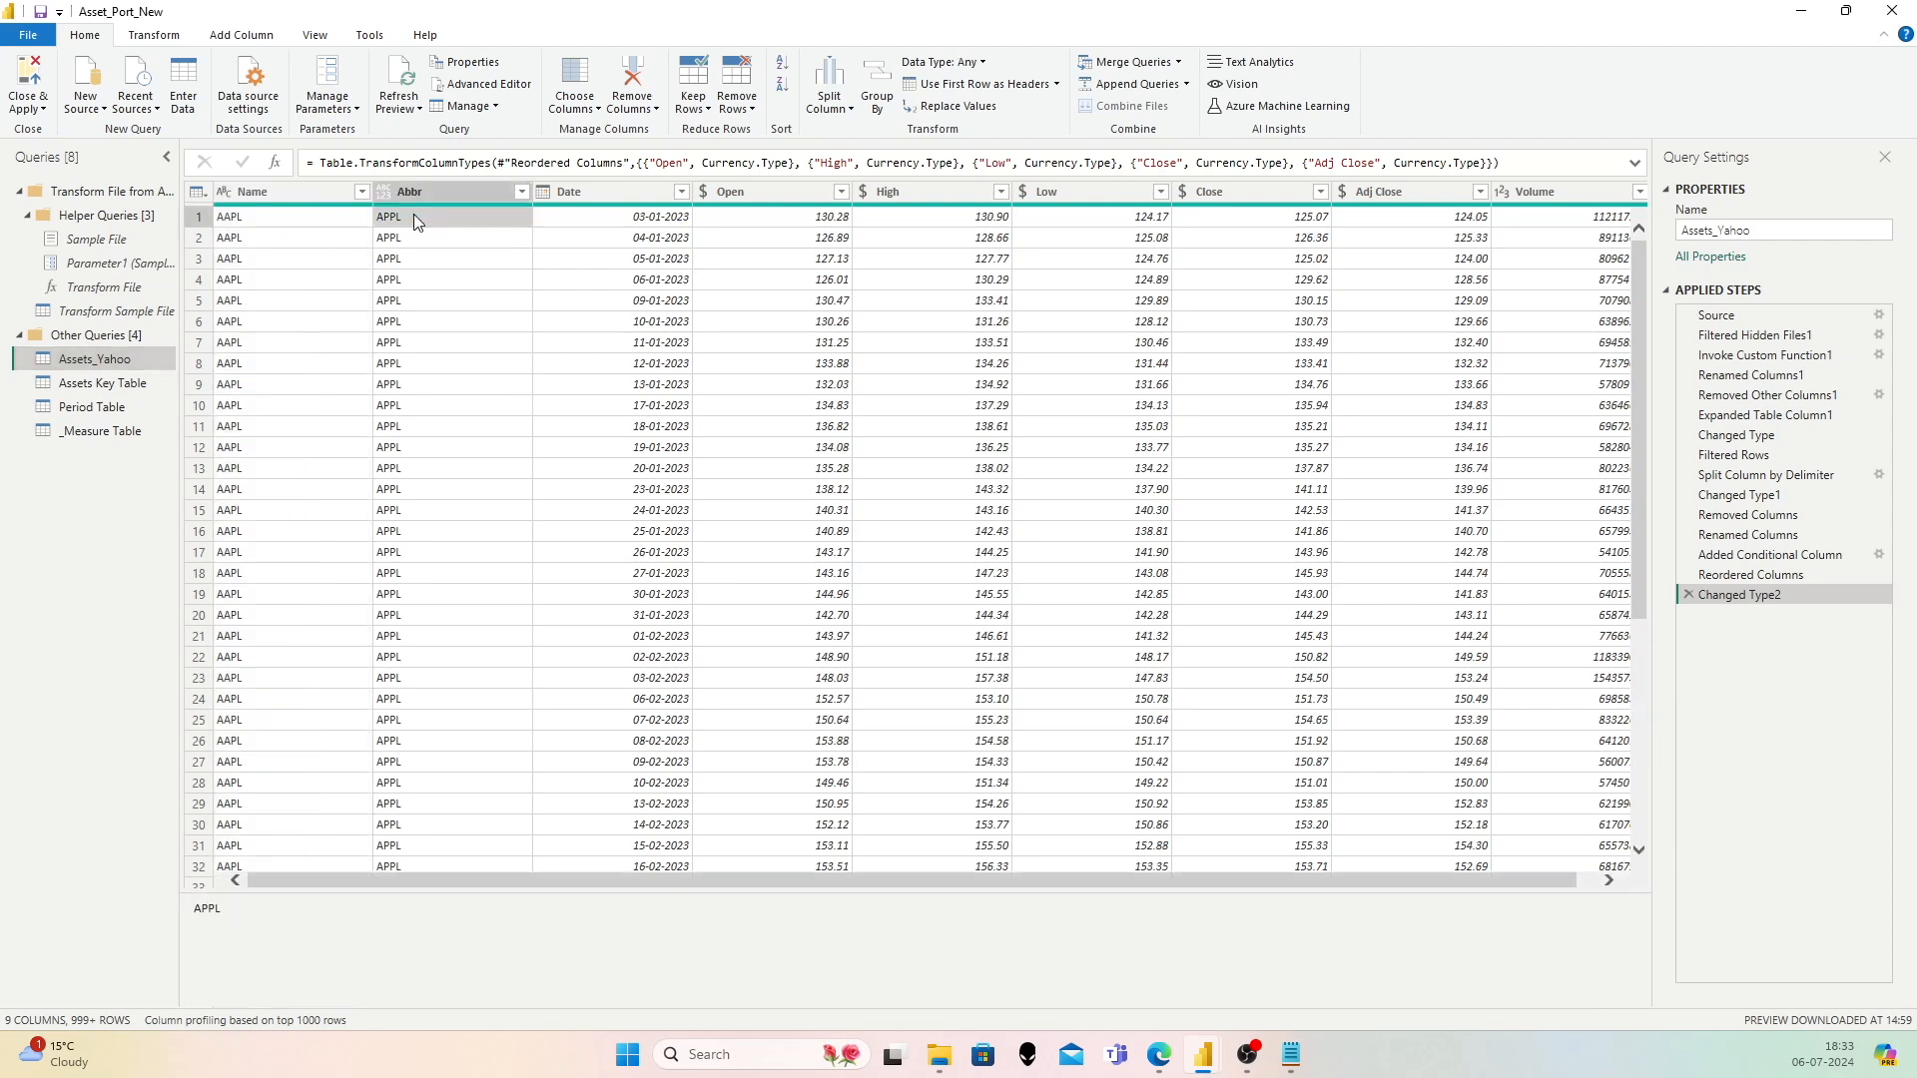
click(434, 193)
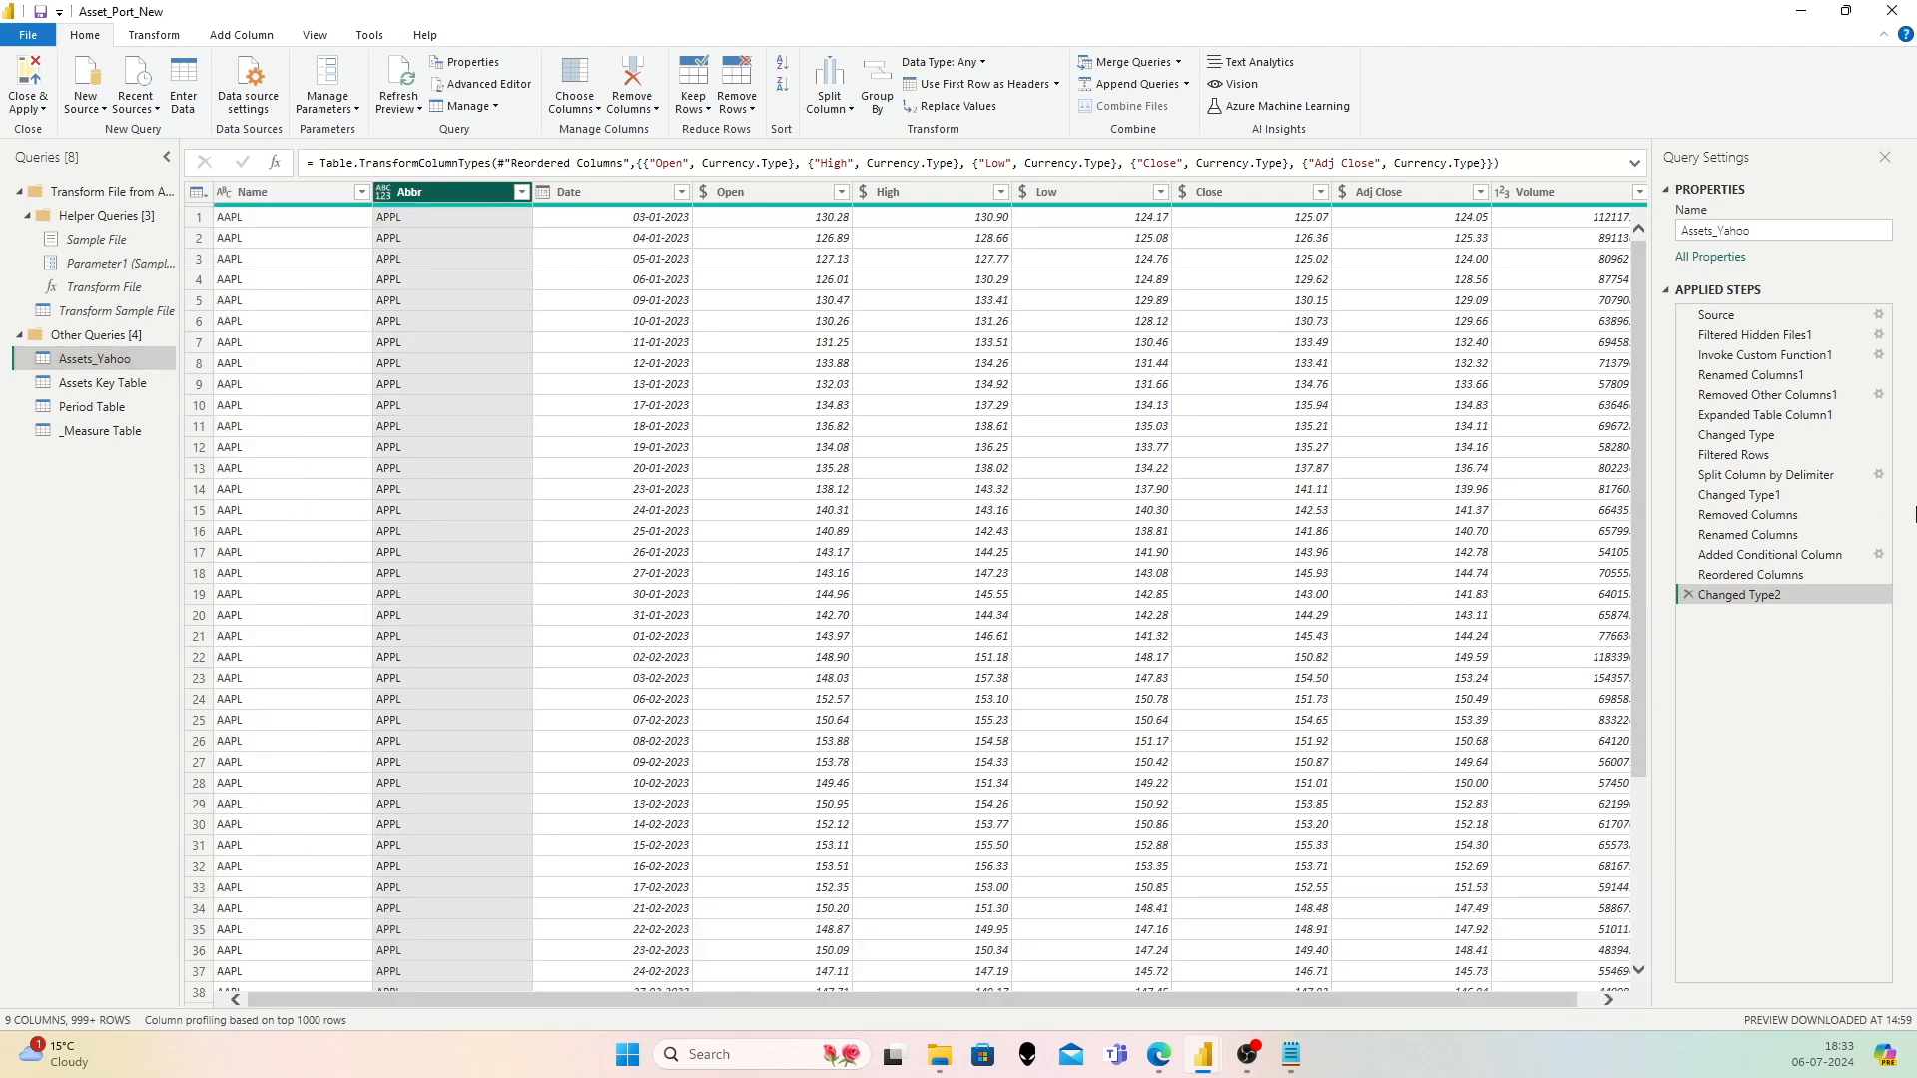
click(1857, 555)
click(1878, 555)
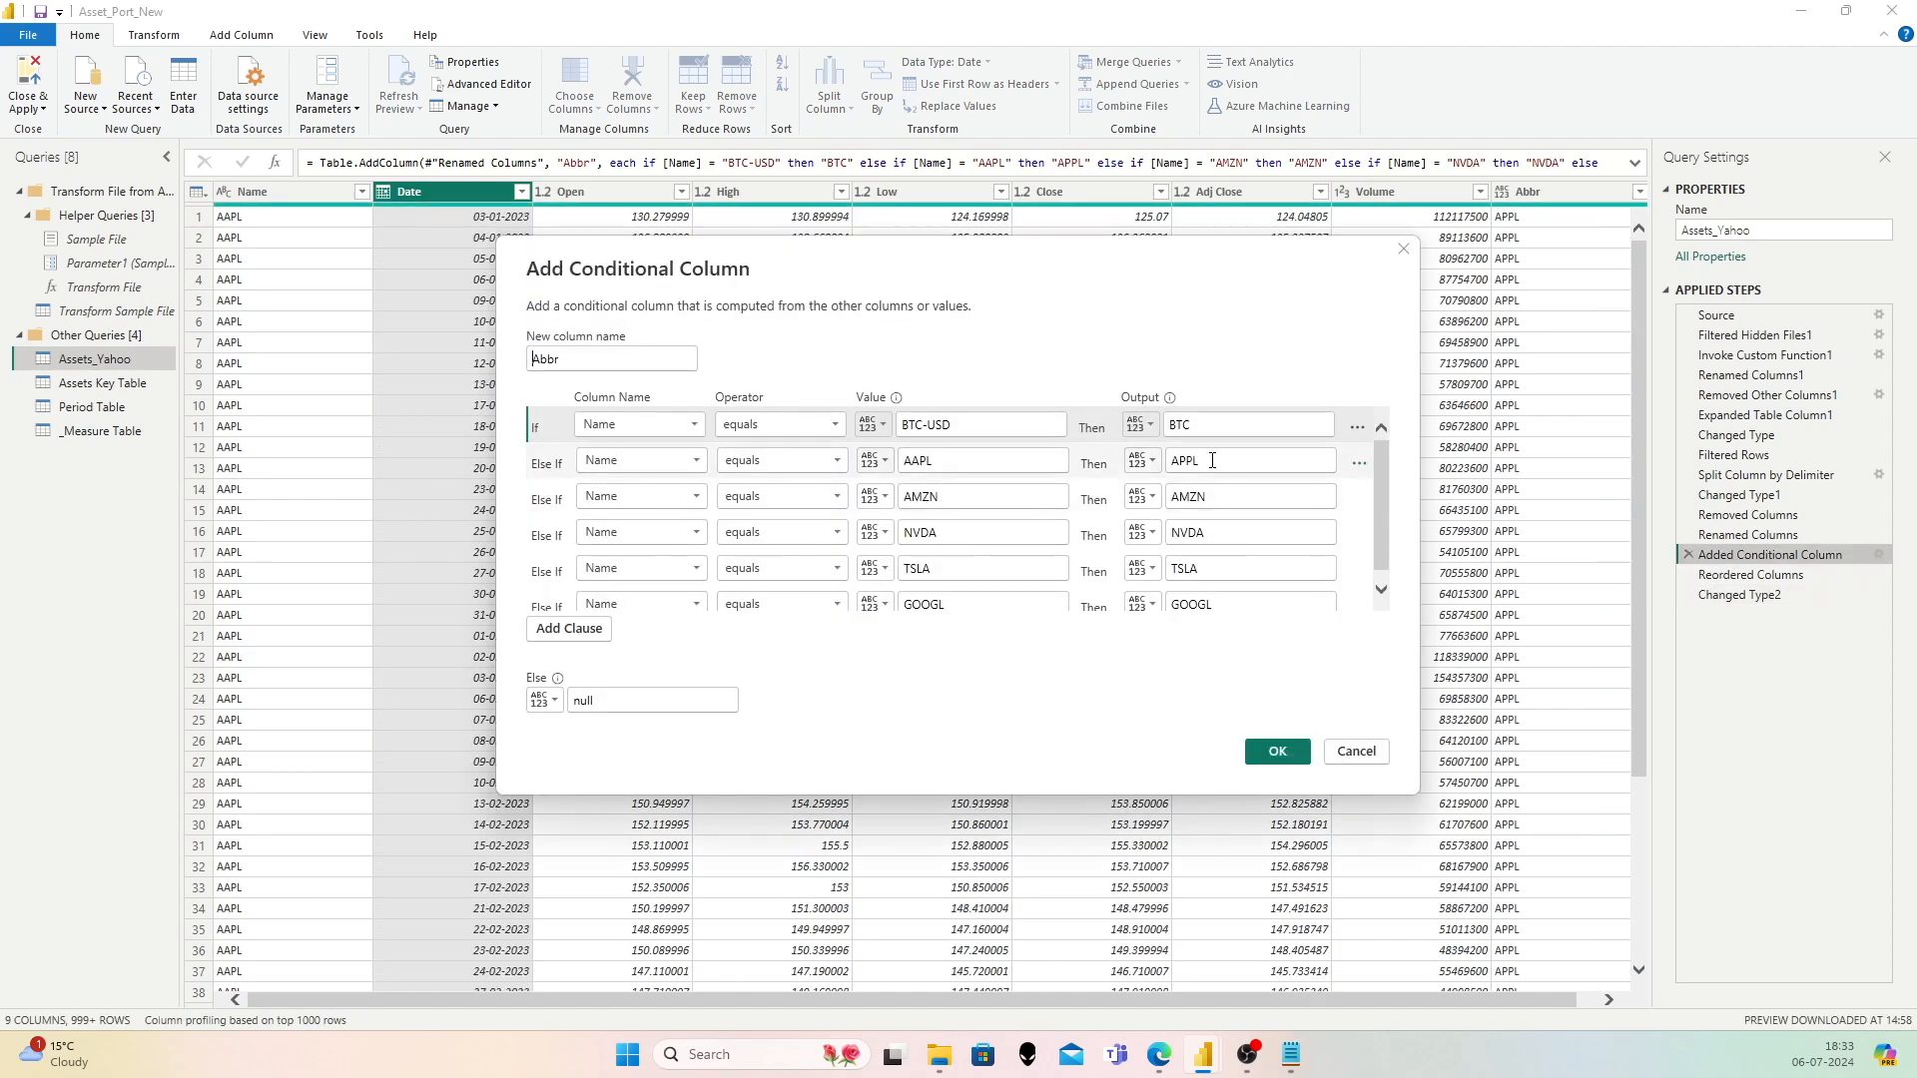
click(1297, 463)
key(Left)
key(Left)
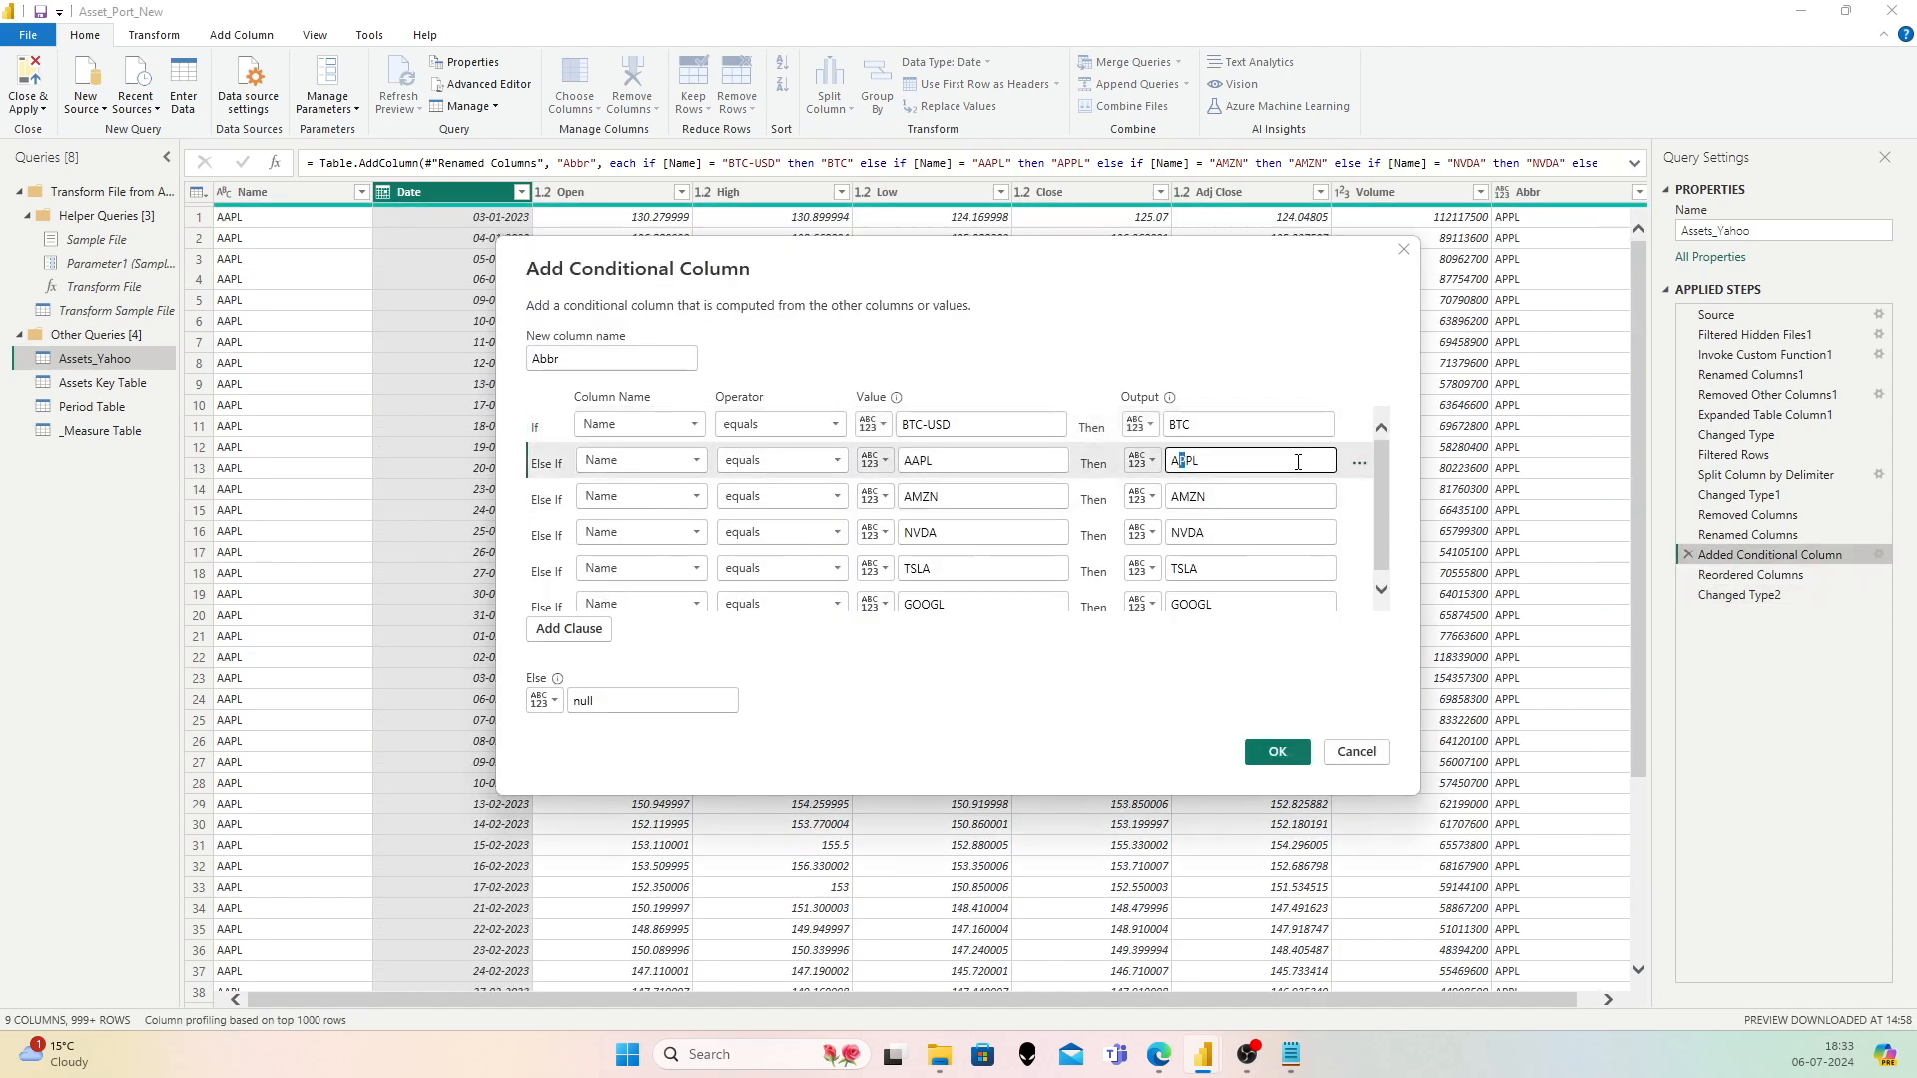
click(1278, 750)
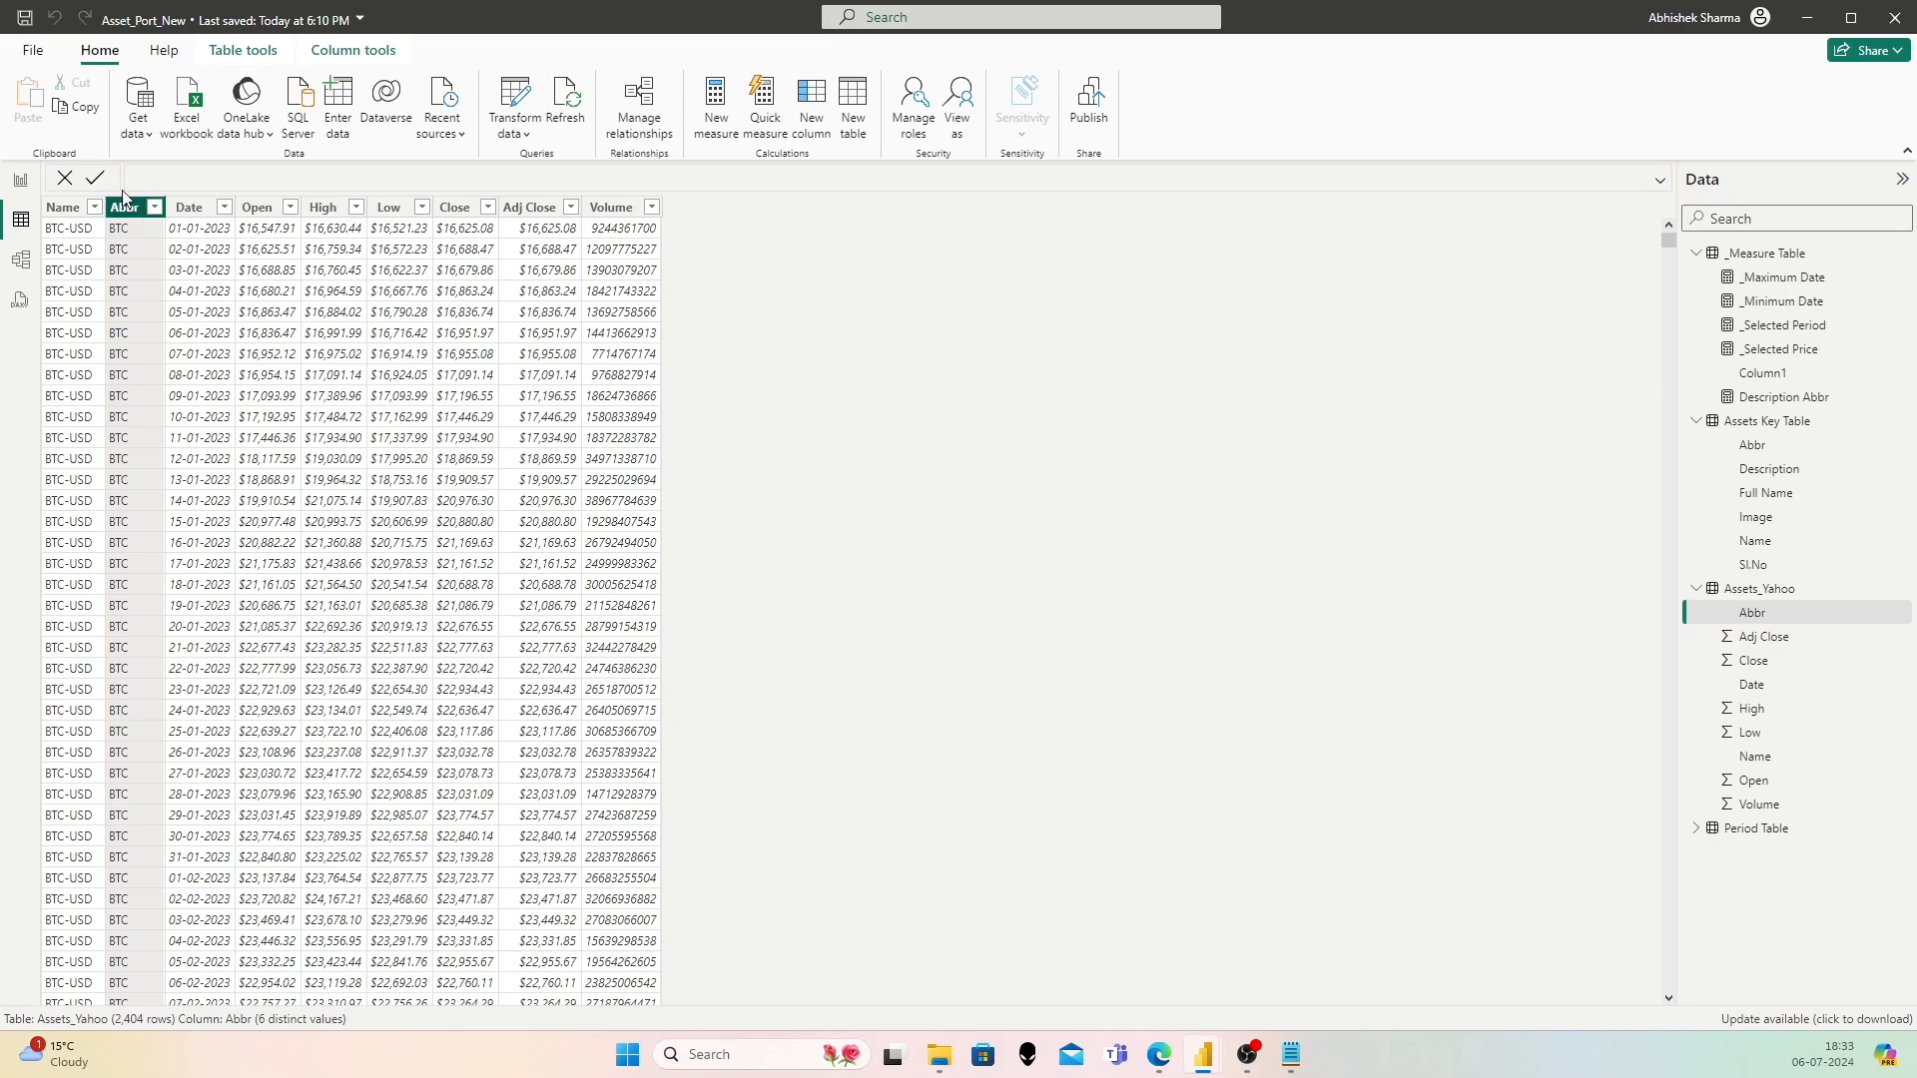
Step: Return to the report page and check the AAPL price chart for the 6M, 1Y and 1M periods
click(21, 179)
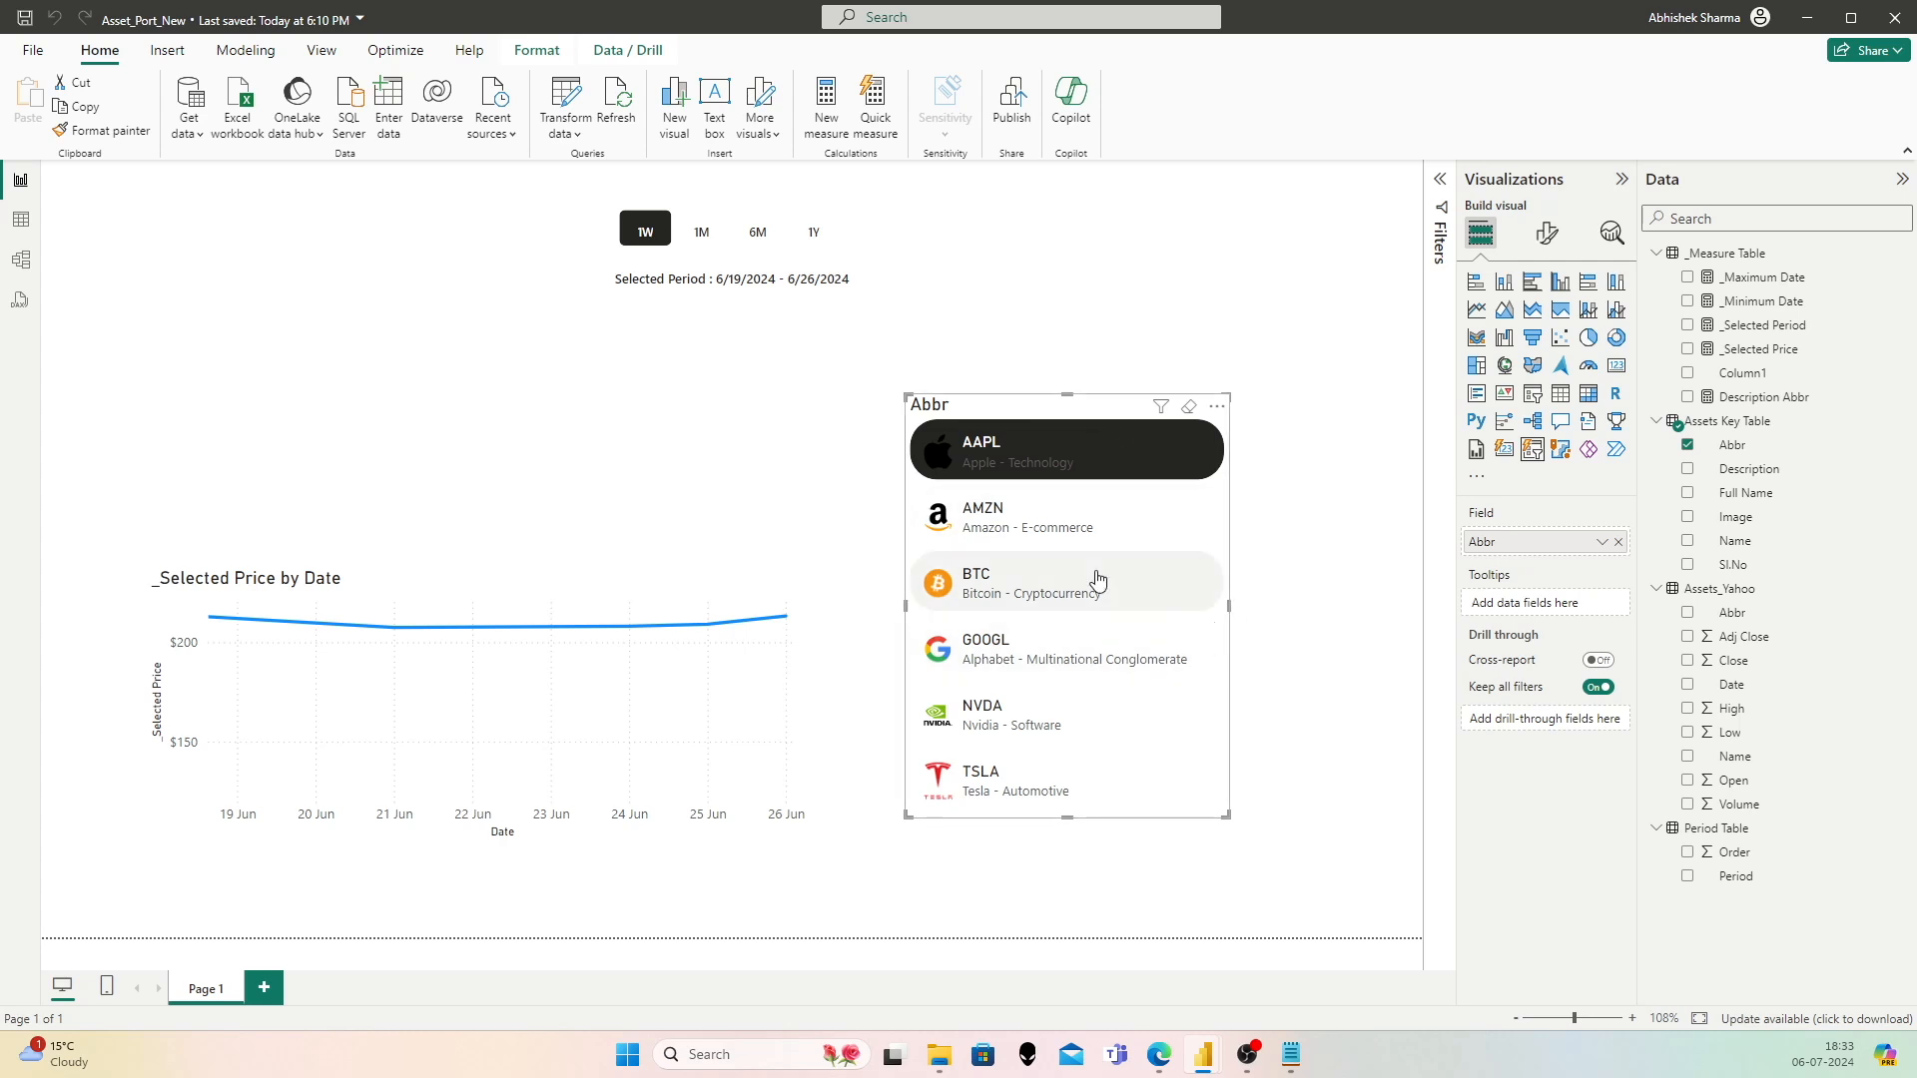
click(1036, 507)
click(1036, 507)
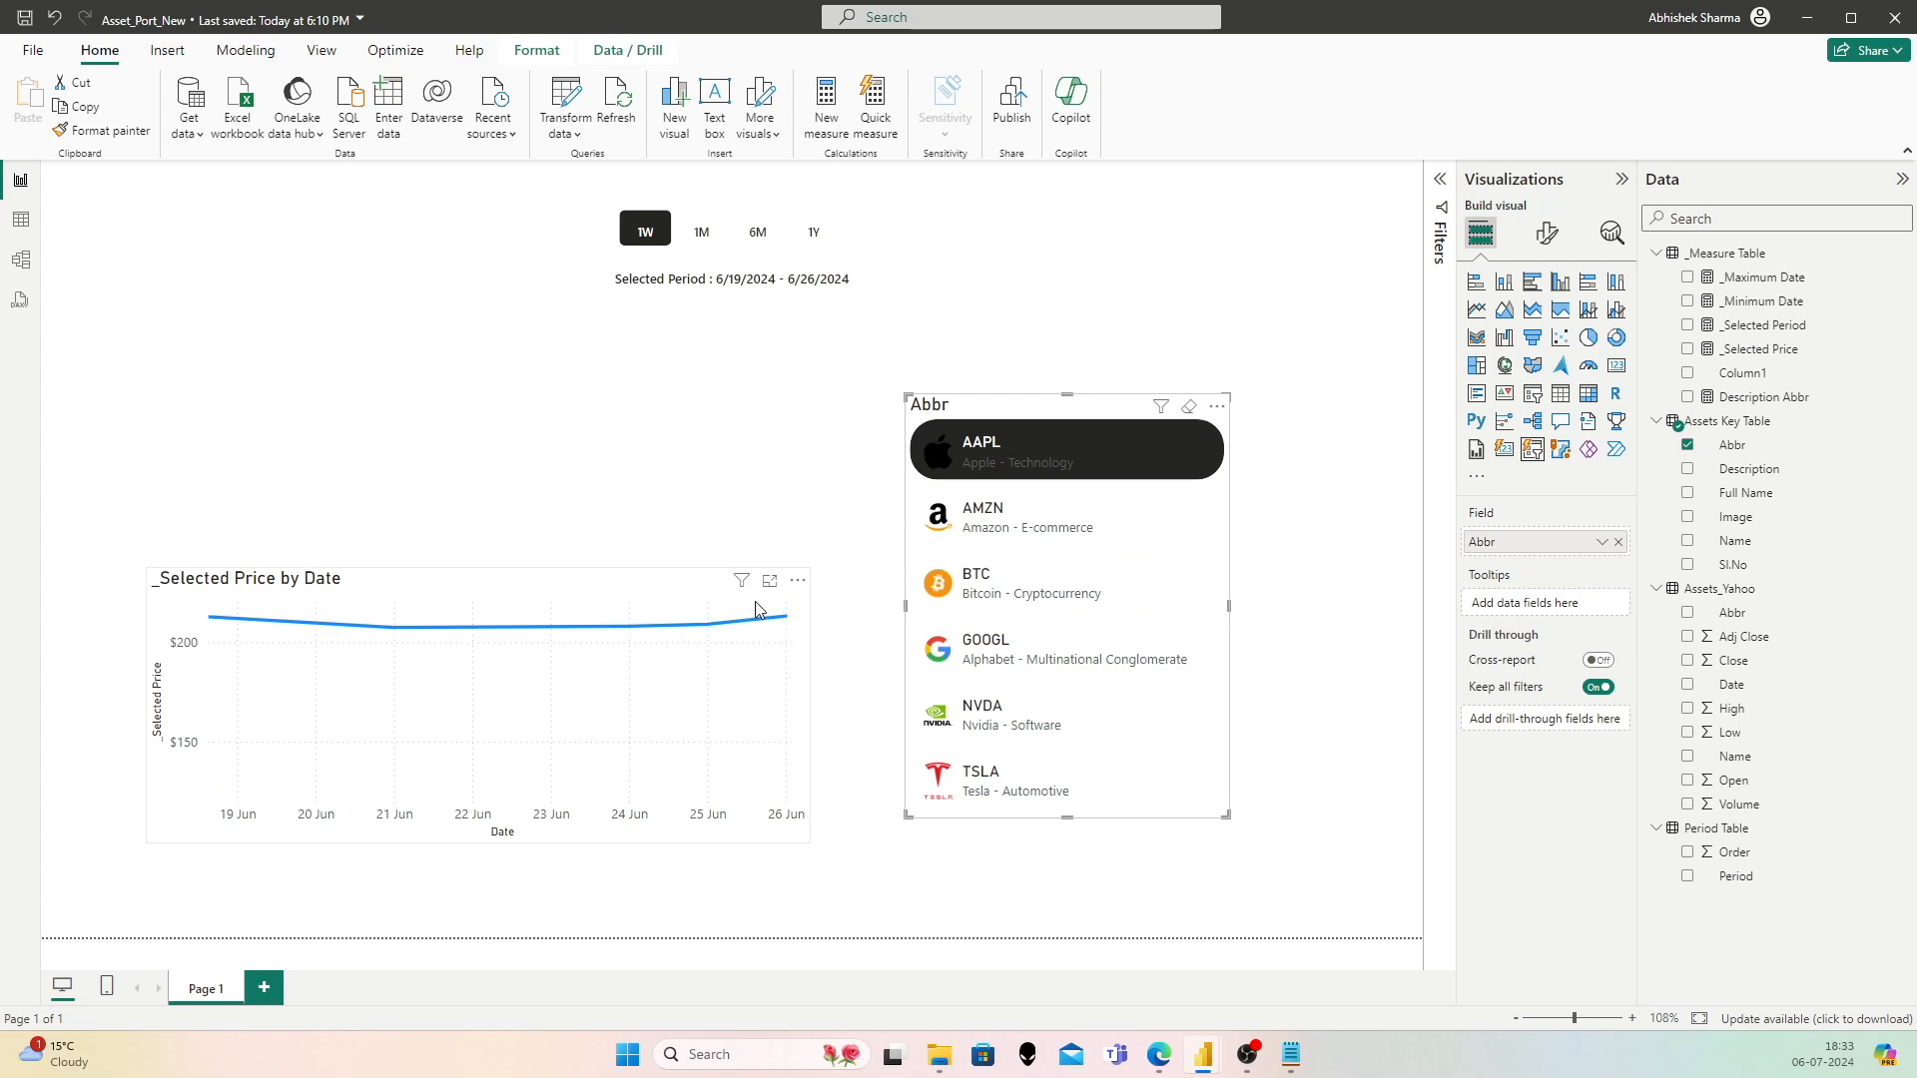
click(757, 232)
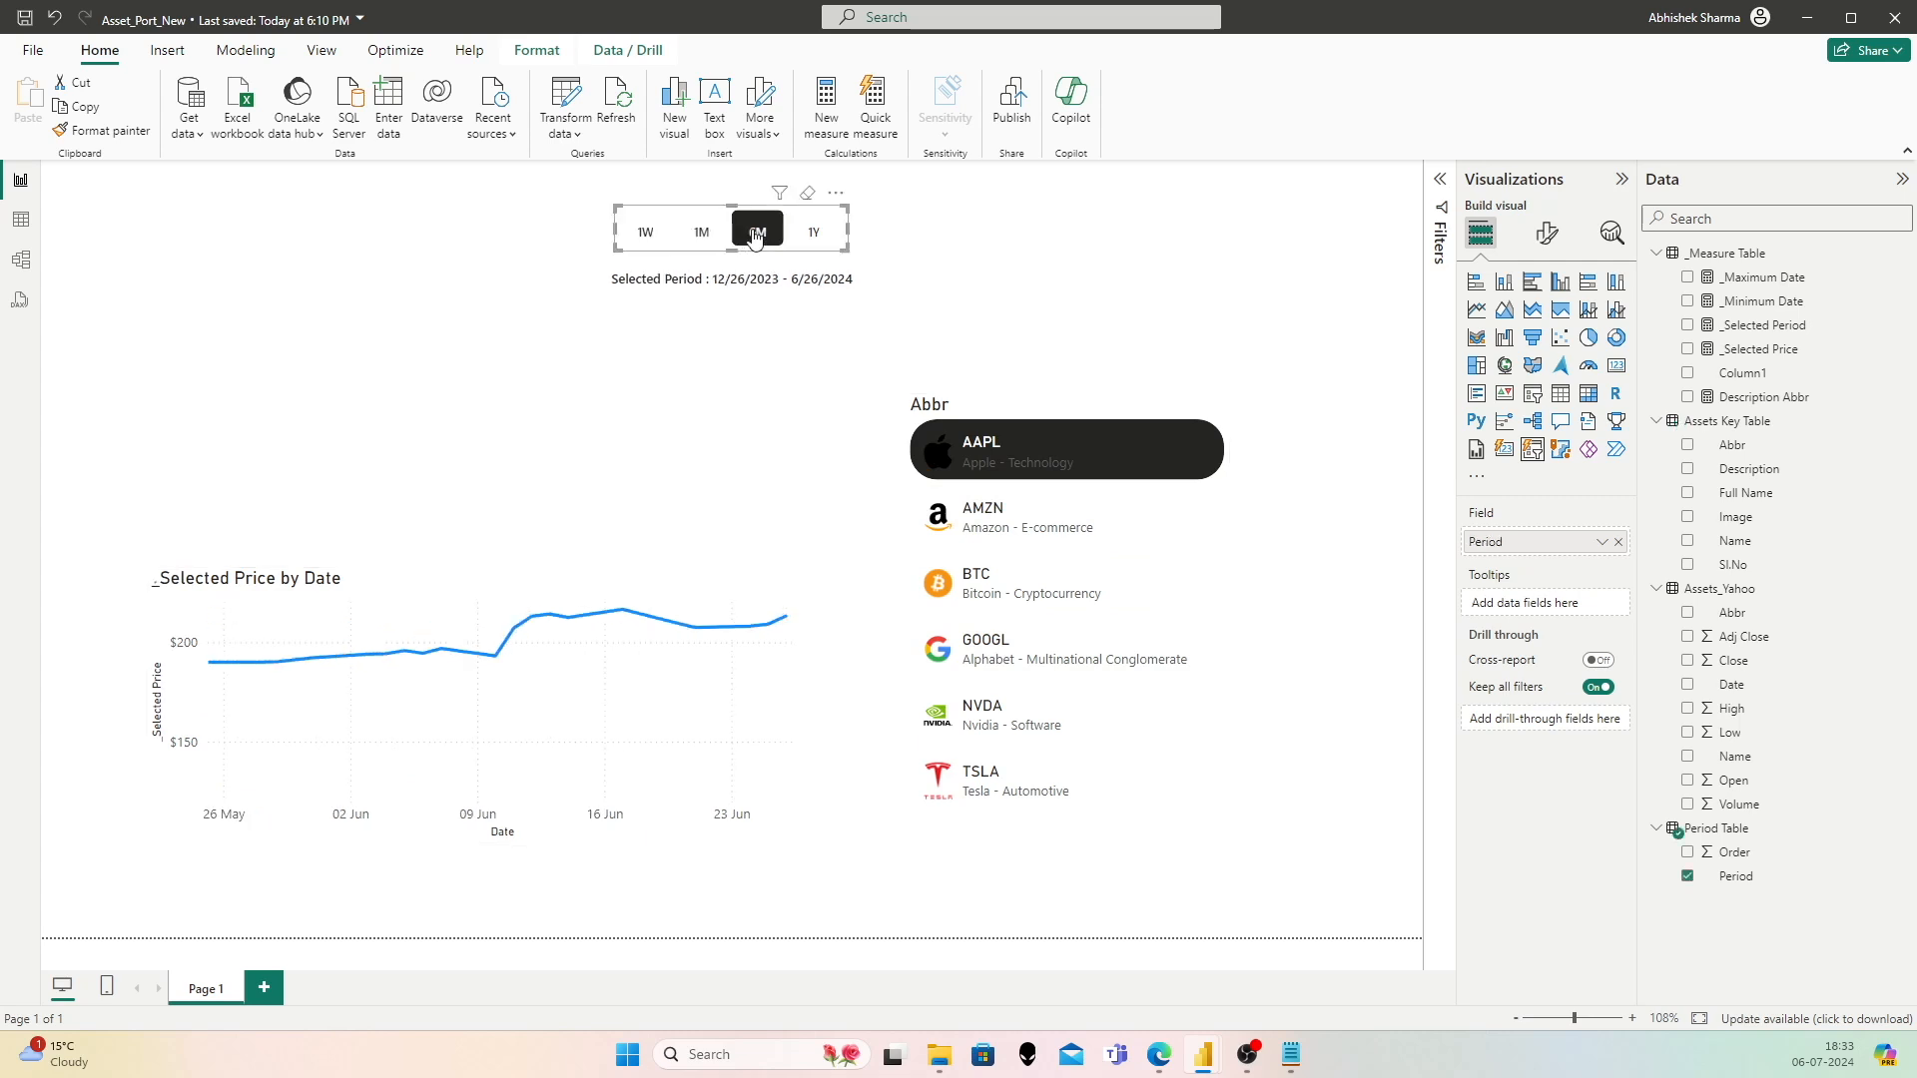
click(814, 232)
click(703, 233)
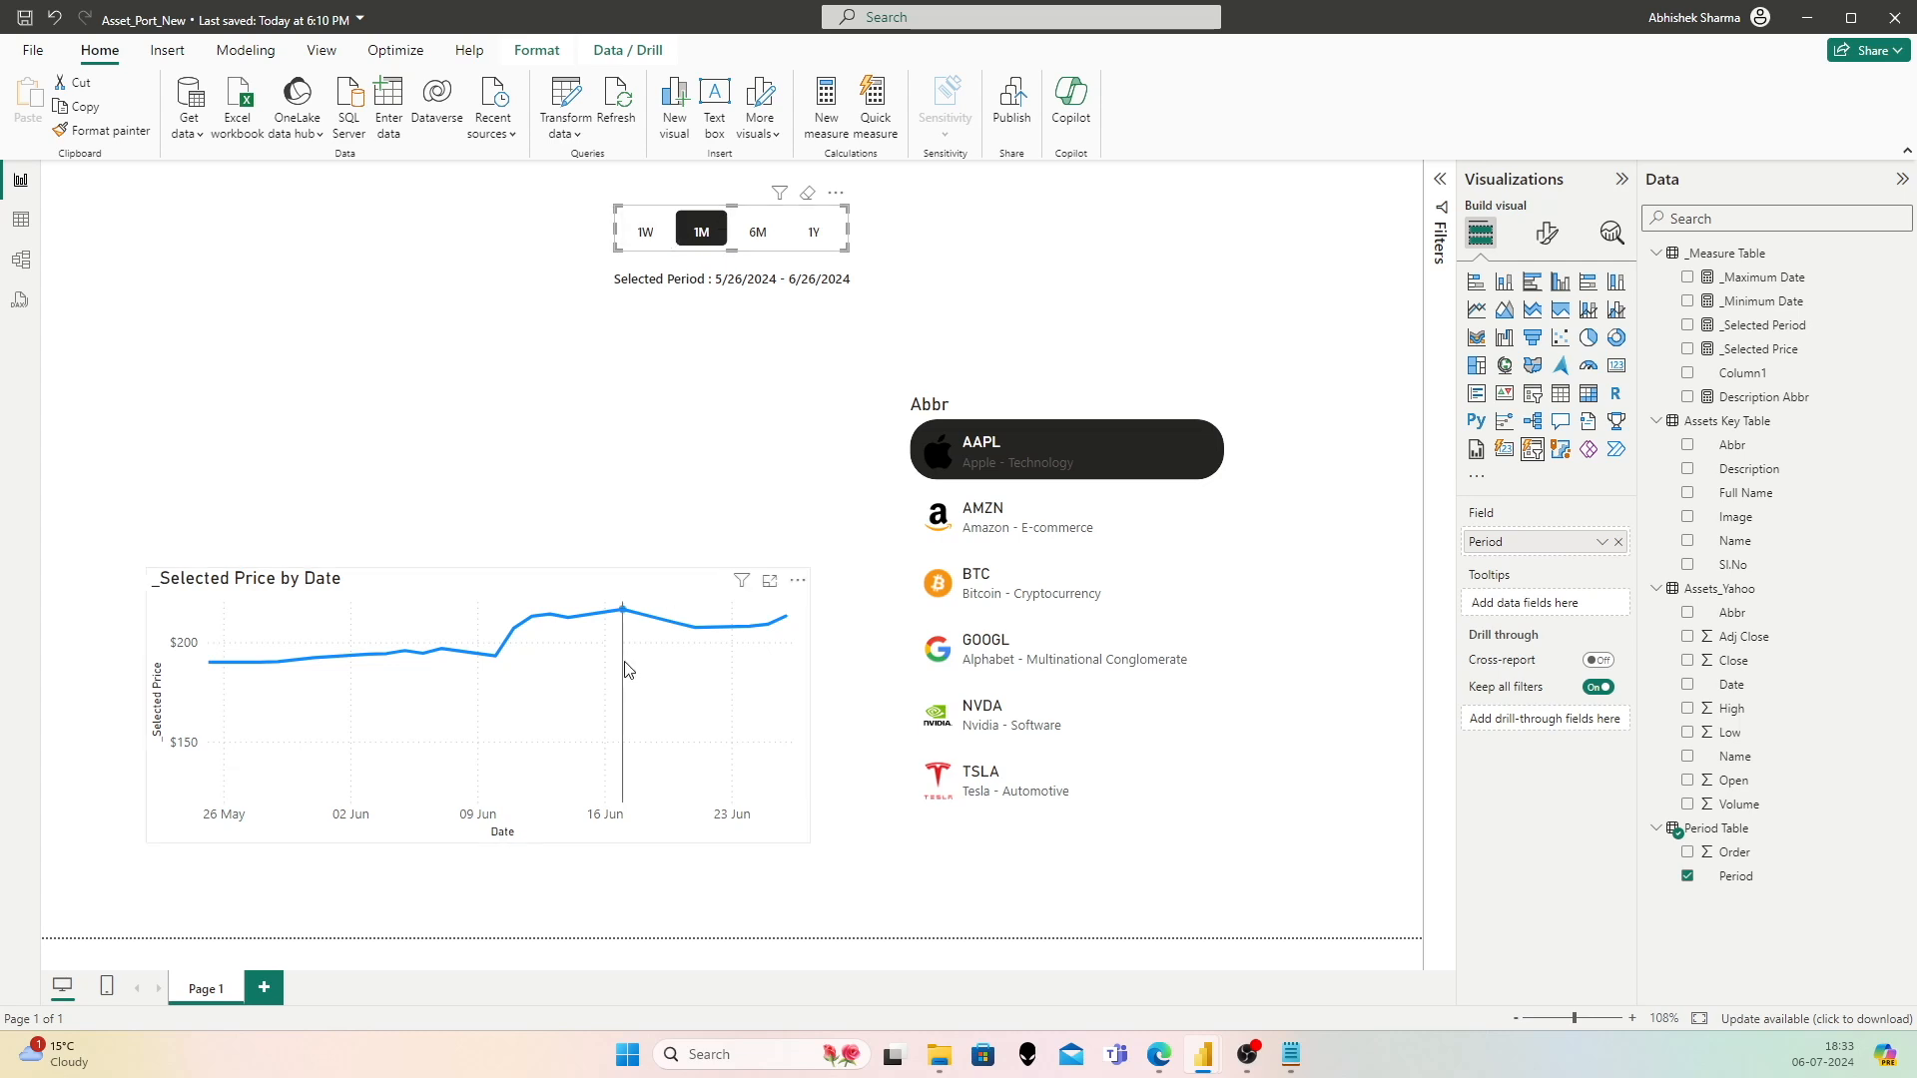
Step: Turn on area shading beneath the _Selected Price by Date line chart and view its color and transparency settings
click(622, 584)
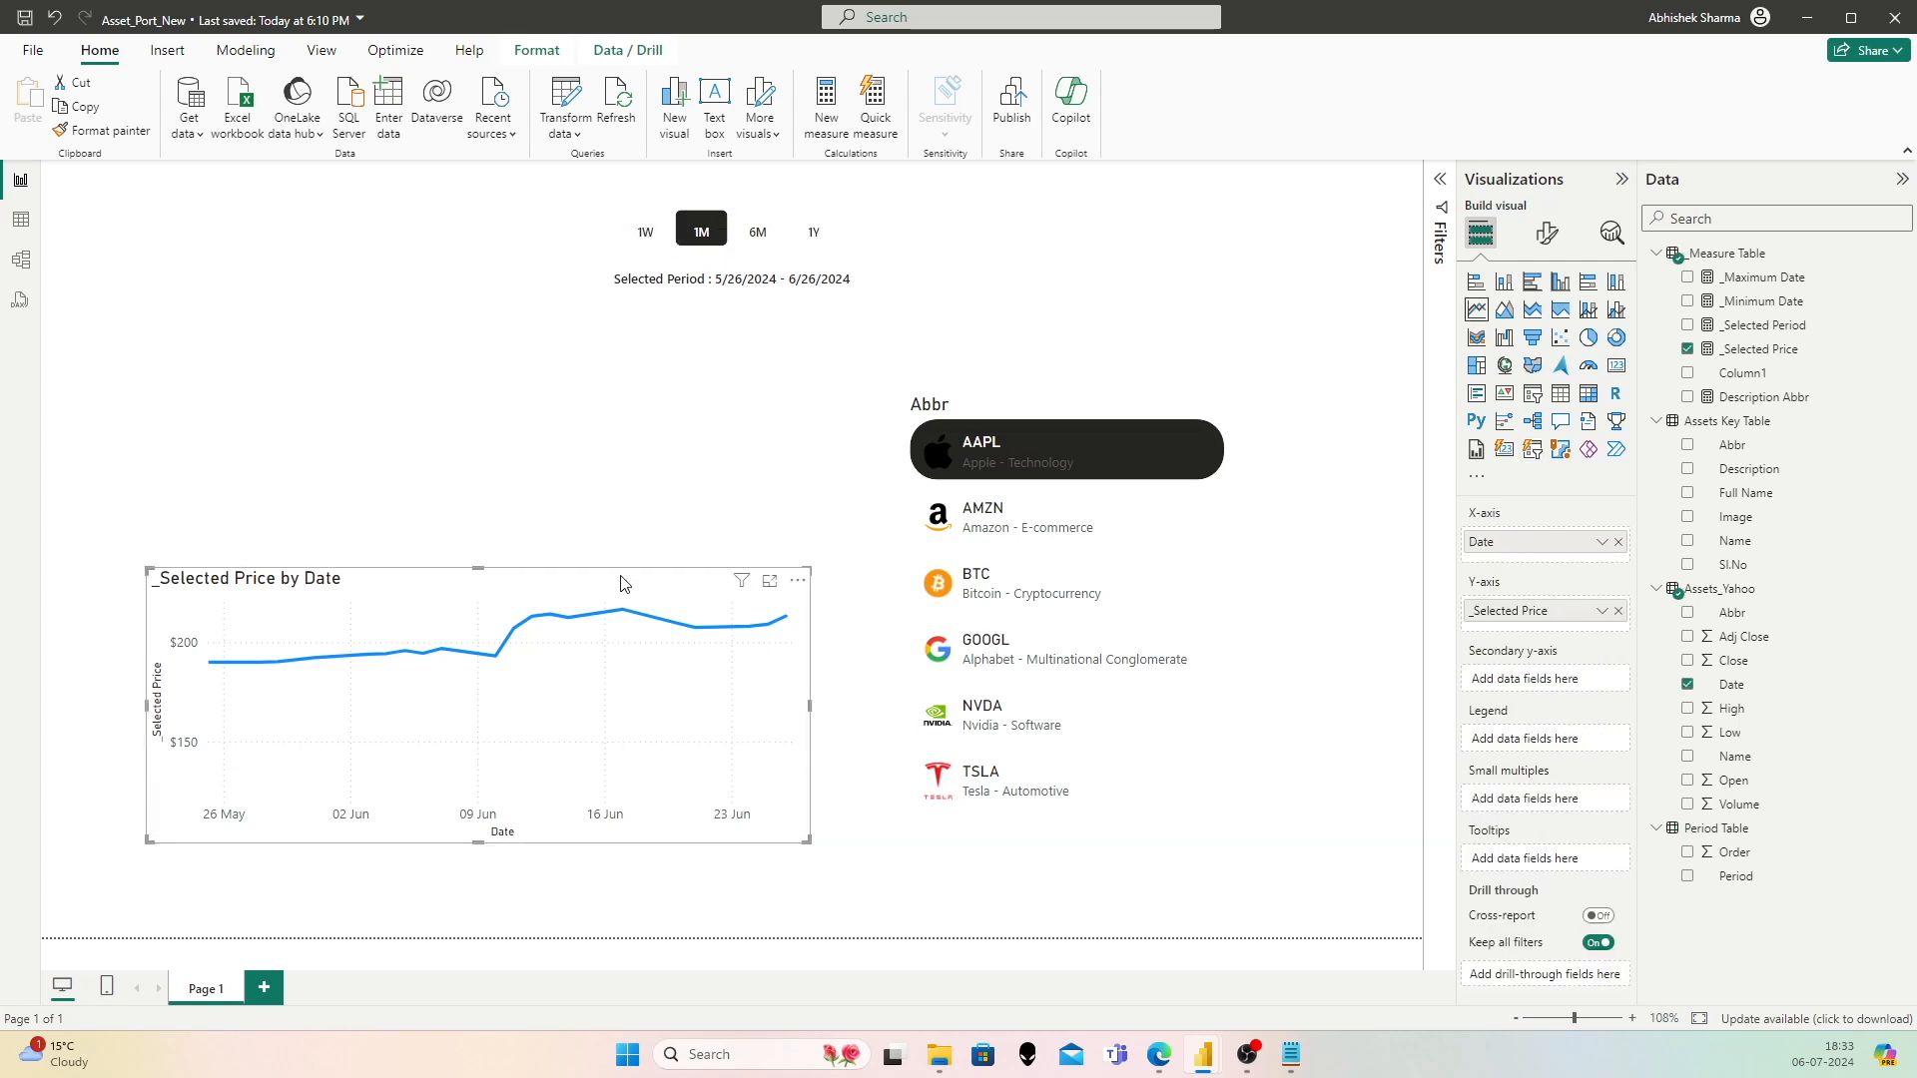
click(1546, 233)
click(1484, 237)
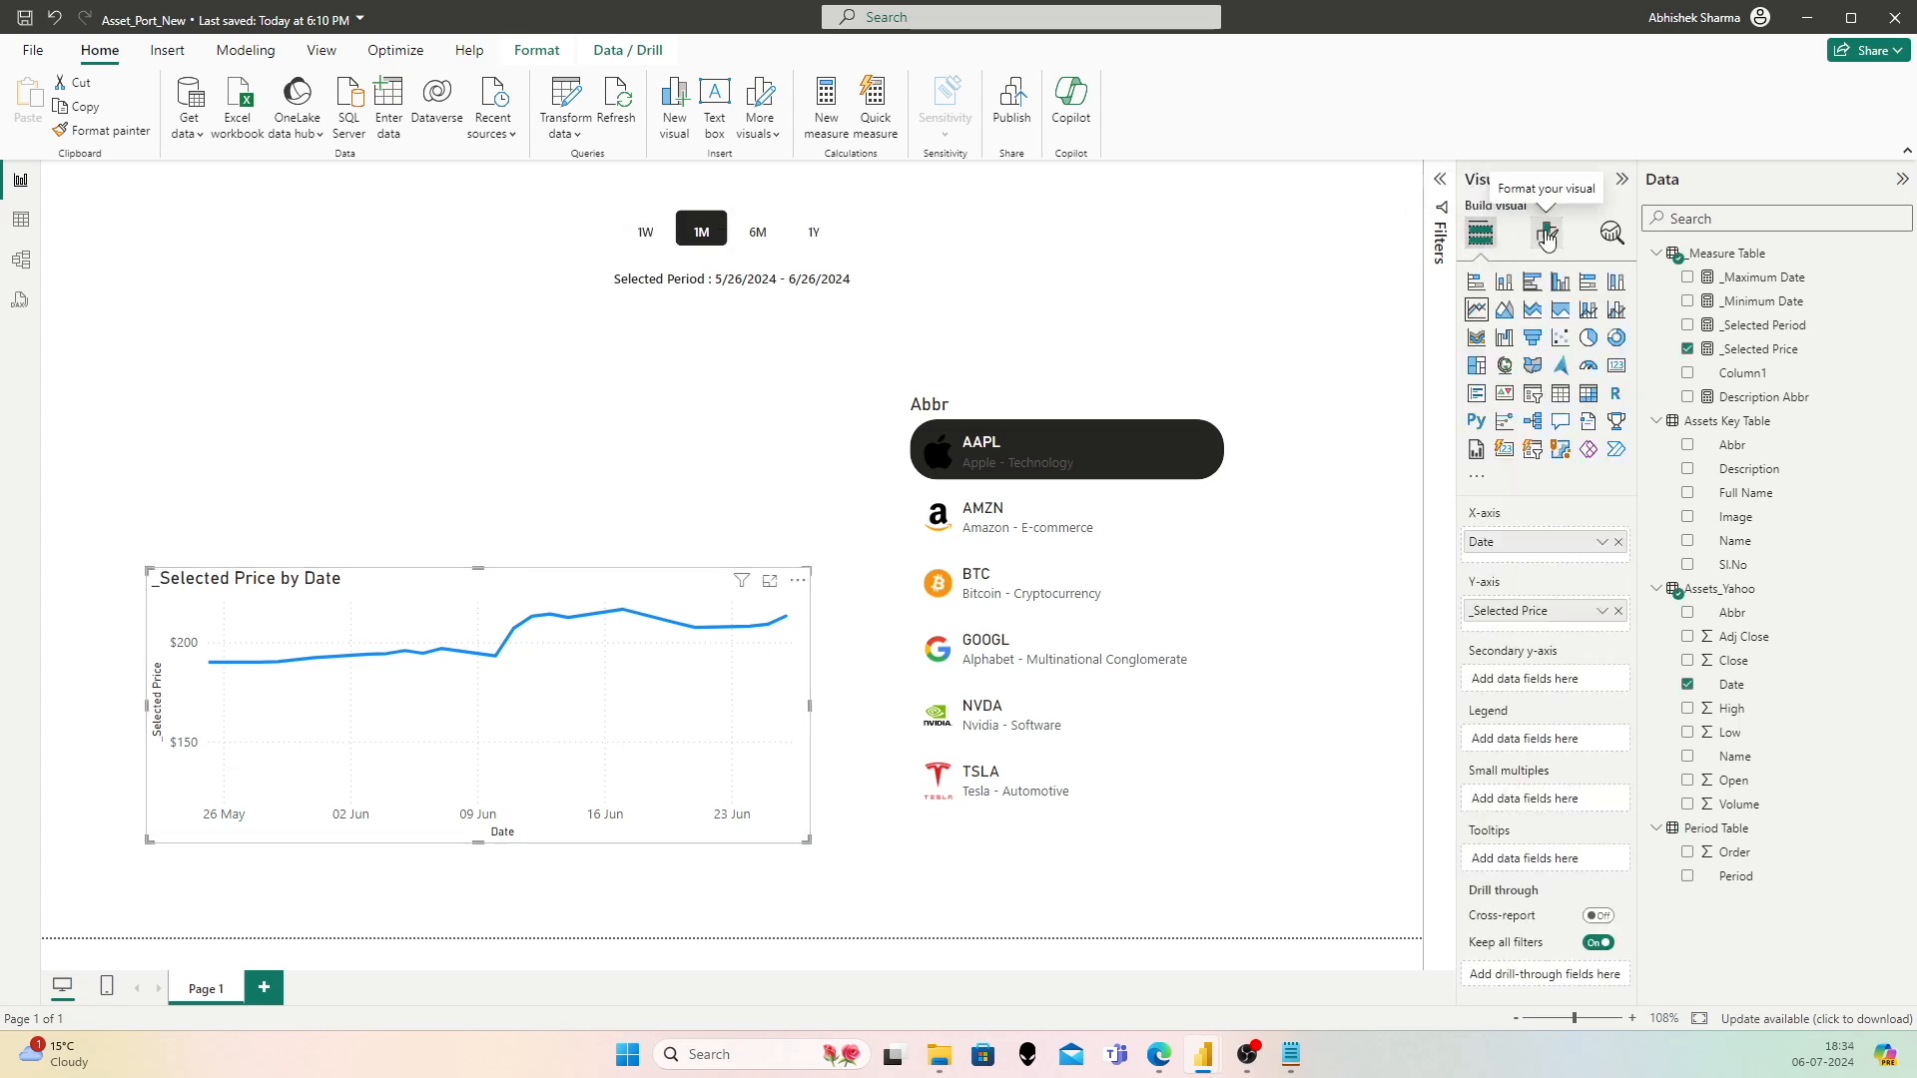
click(1546, 234)
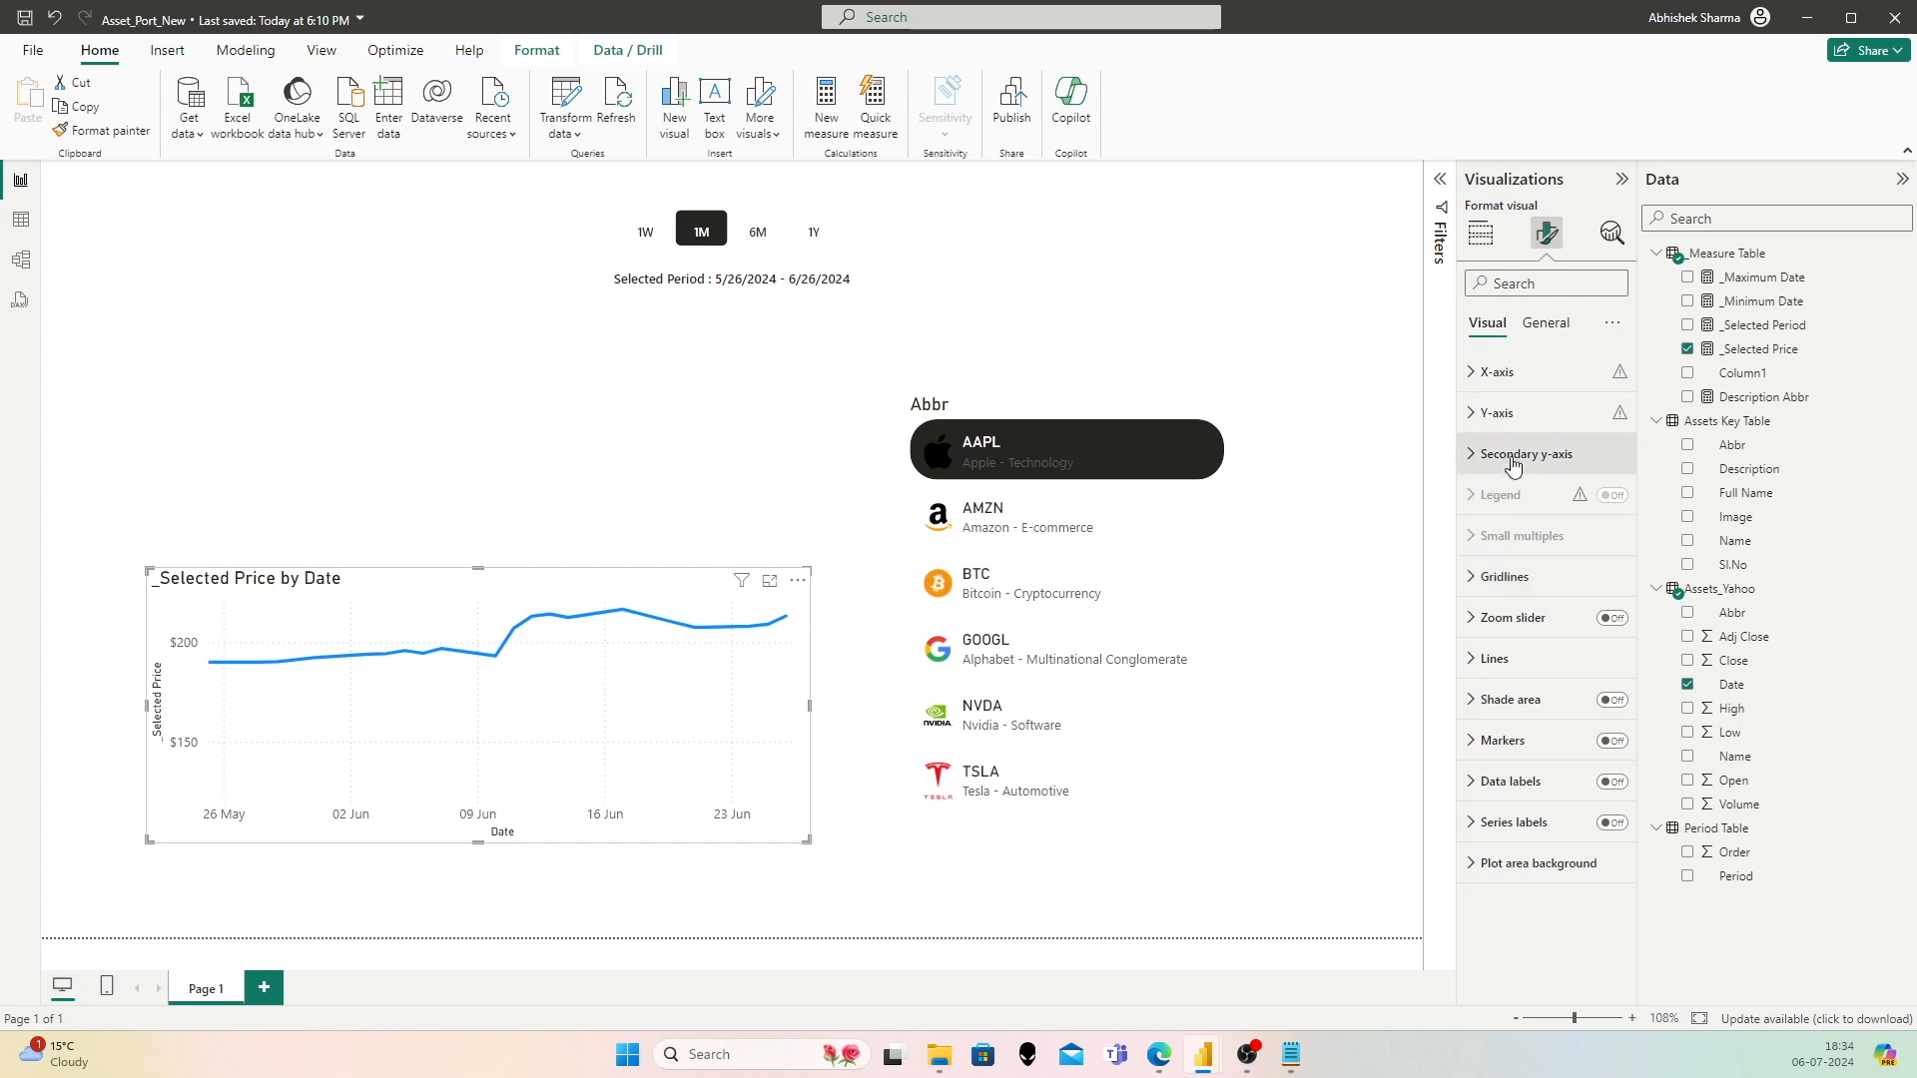
click(1610, 700)
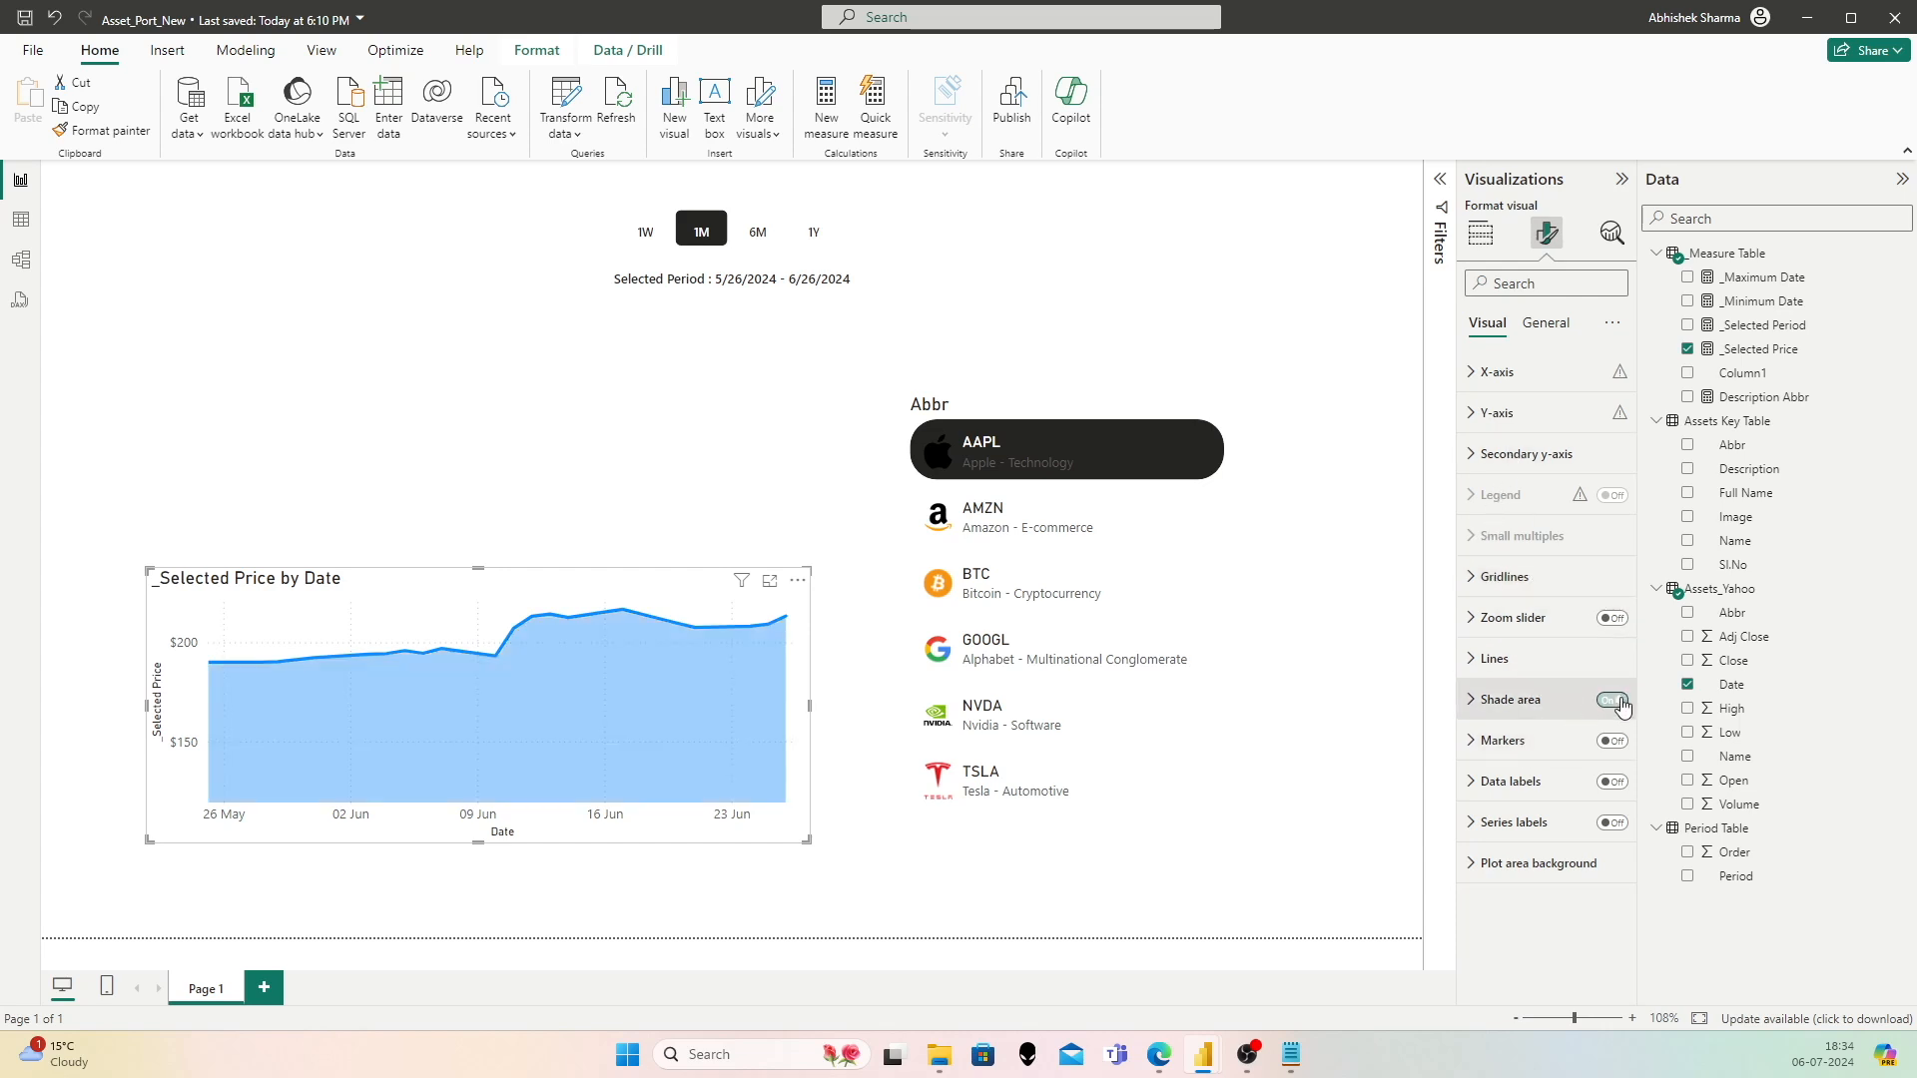
click(1488, 709)
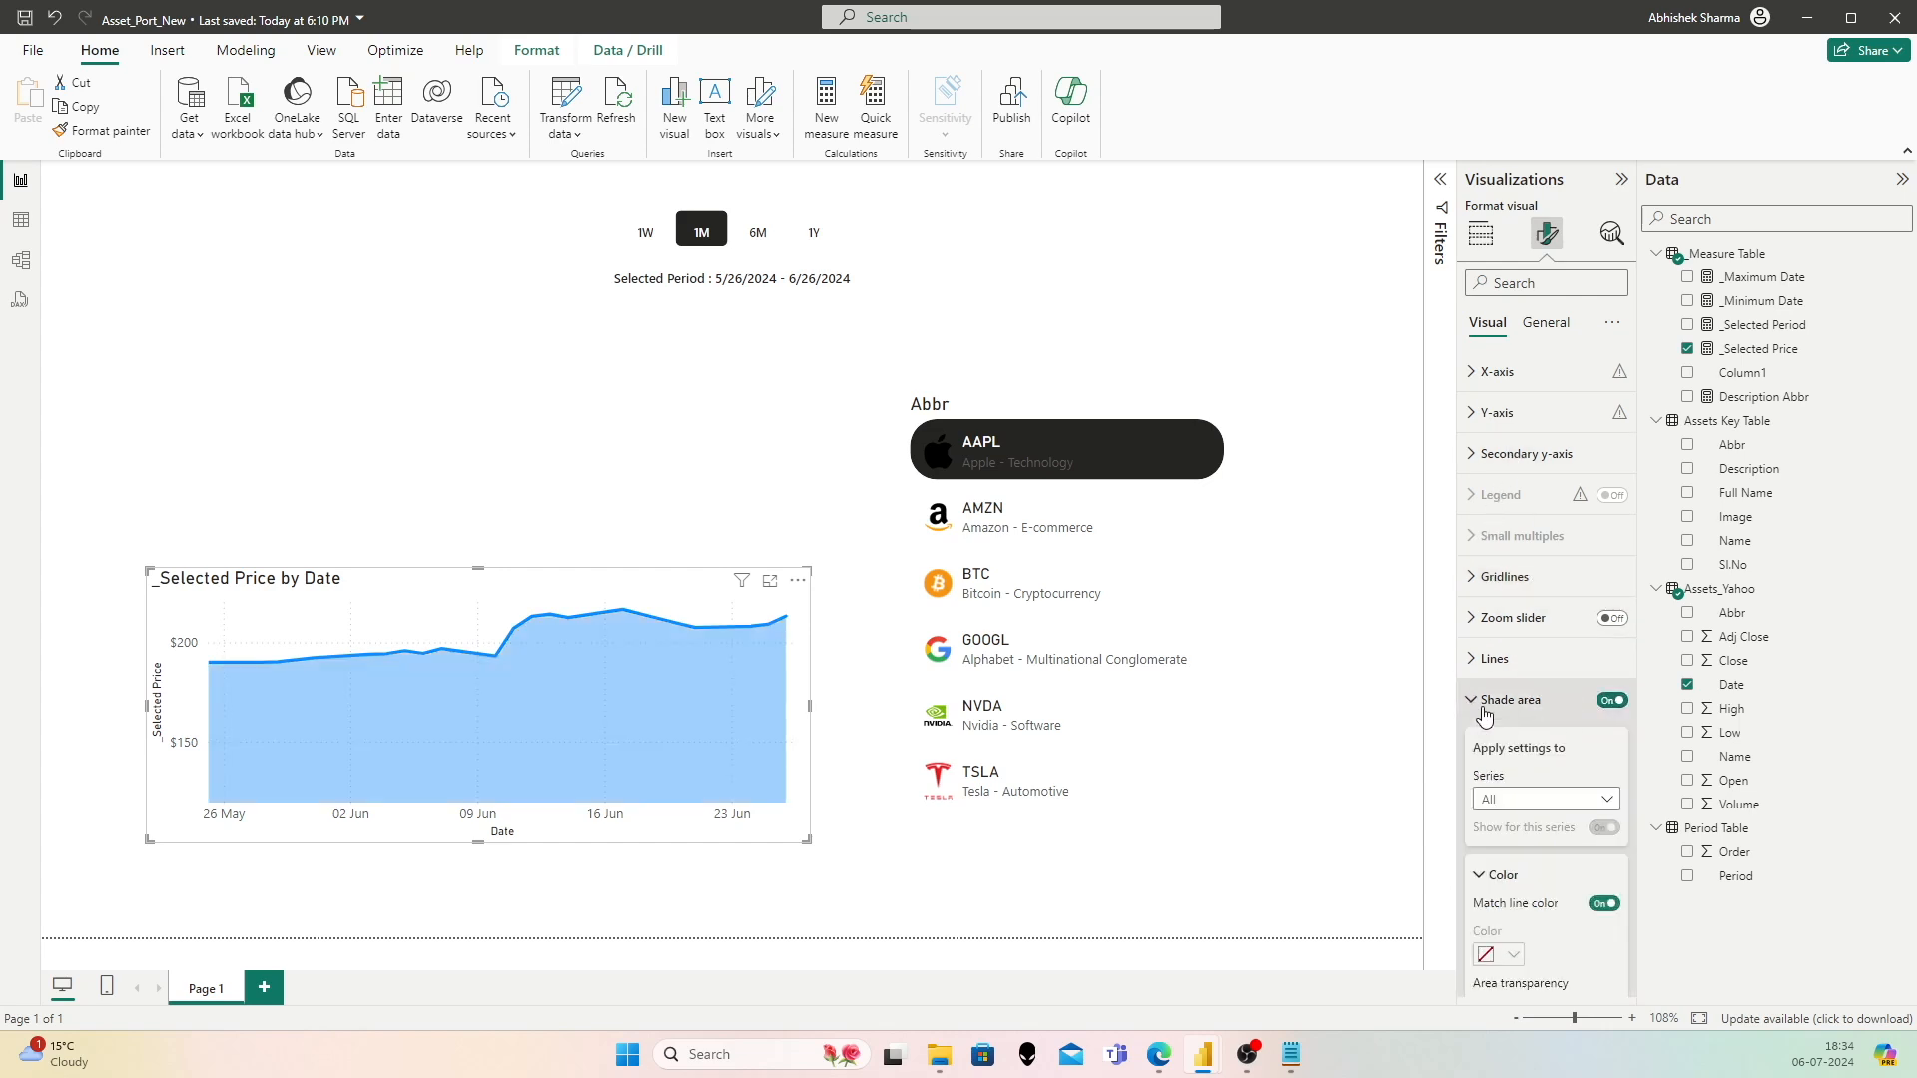
scroll(1532, 799, down, 1)
scroll(1527, 793, down, 2)
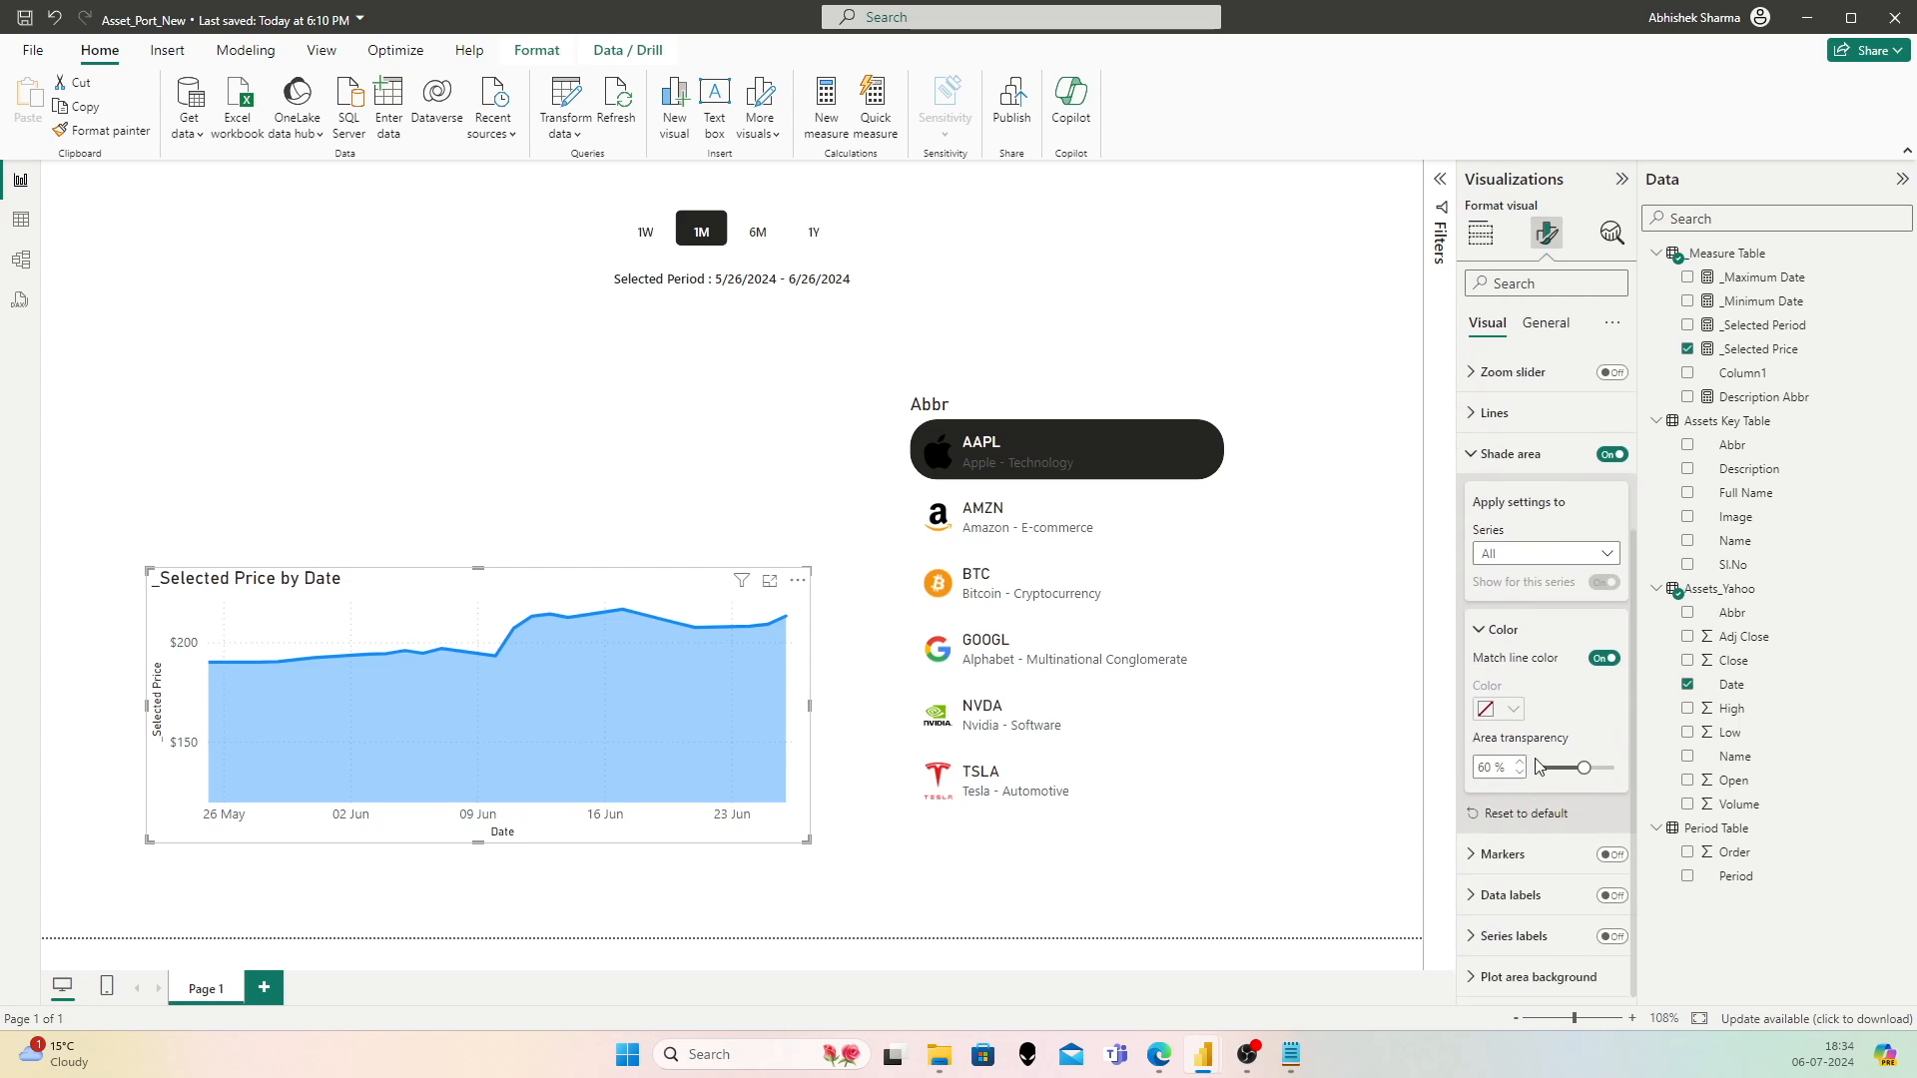
scroll(1548, 720, up, 2)
scroll(1573, 785, down, 2)
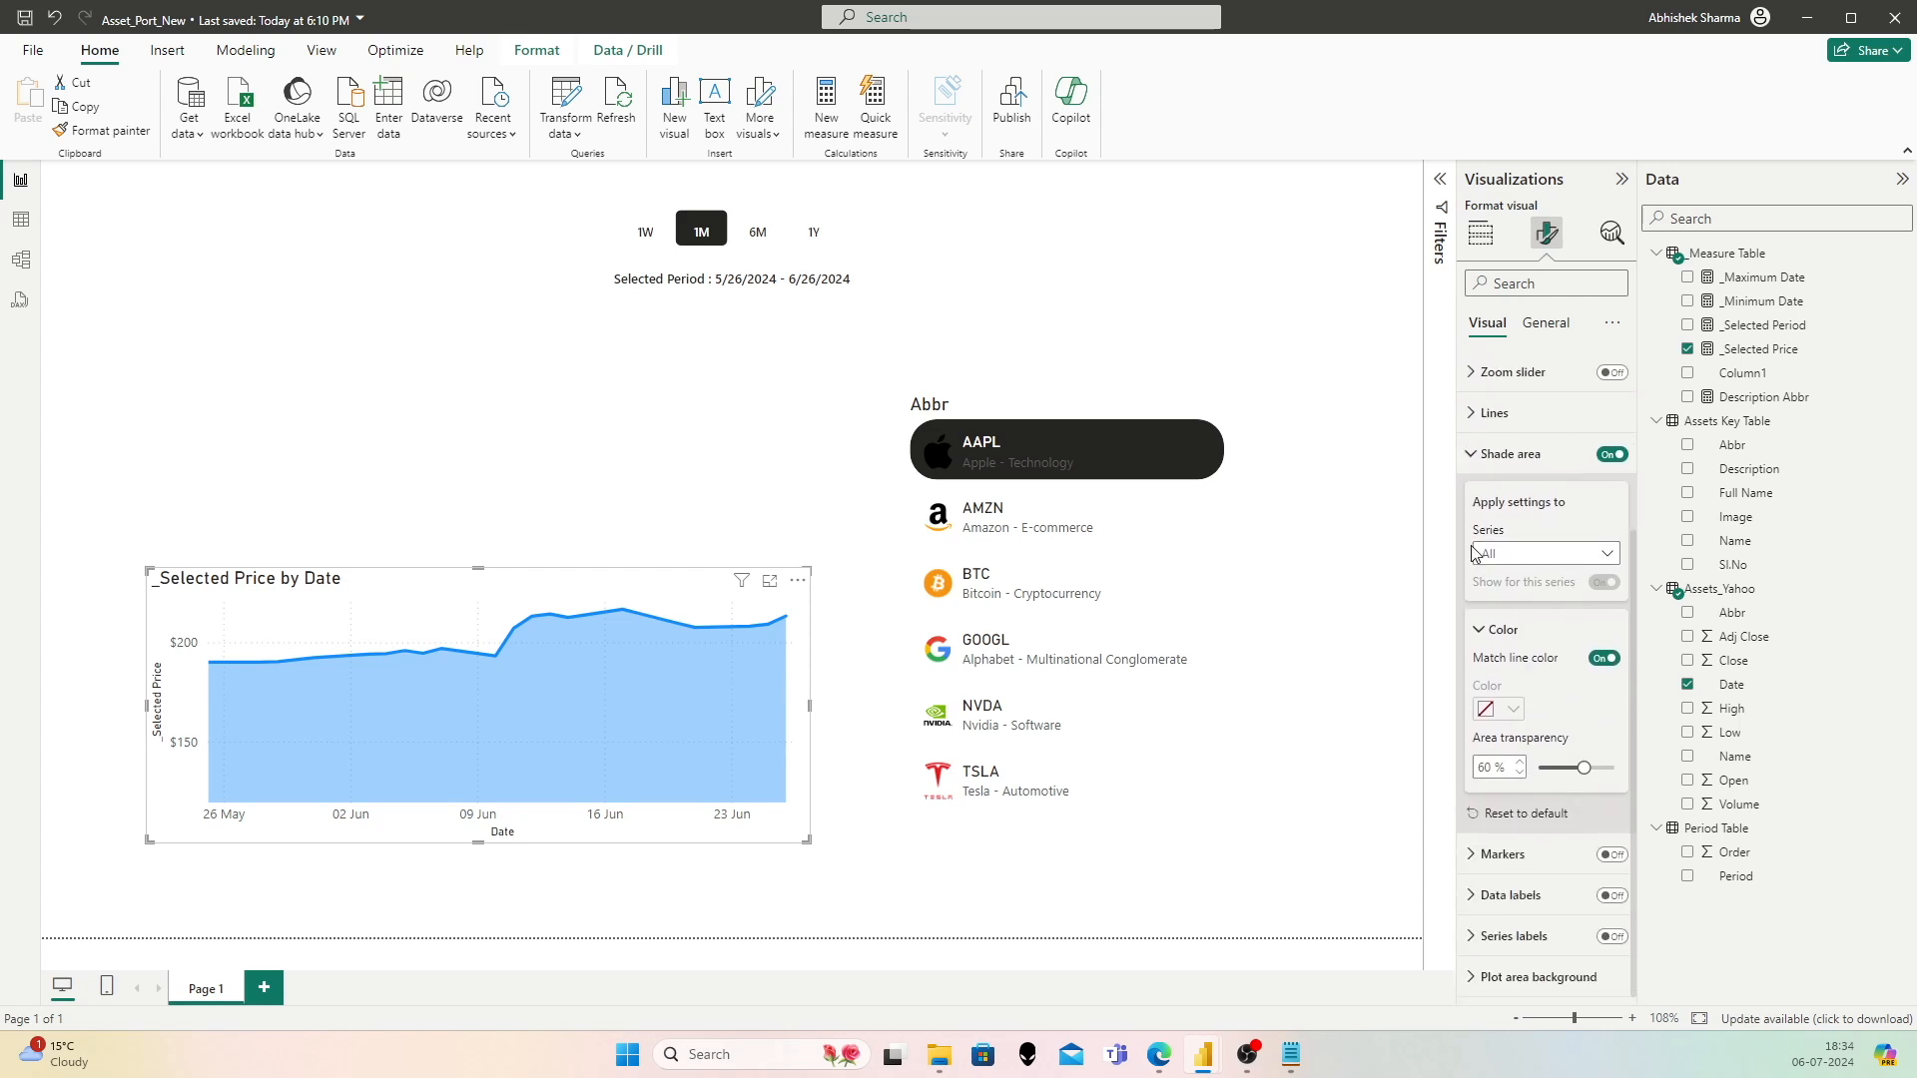
Step: Set the _Selected Price by Date chart's line width to 2 px for all series
click(1474, 457)
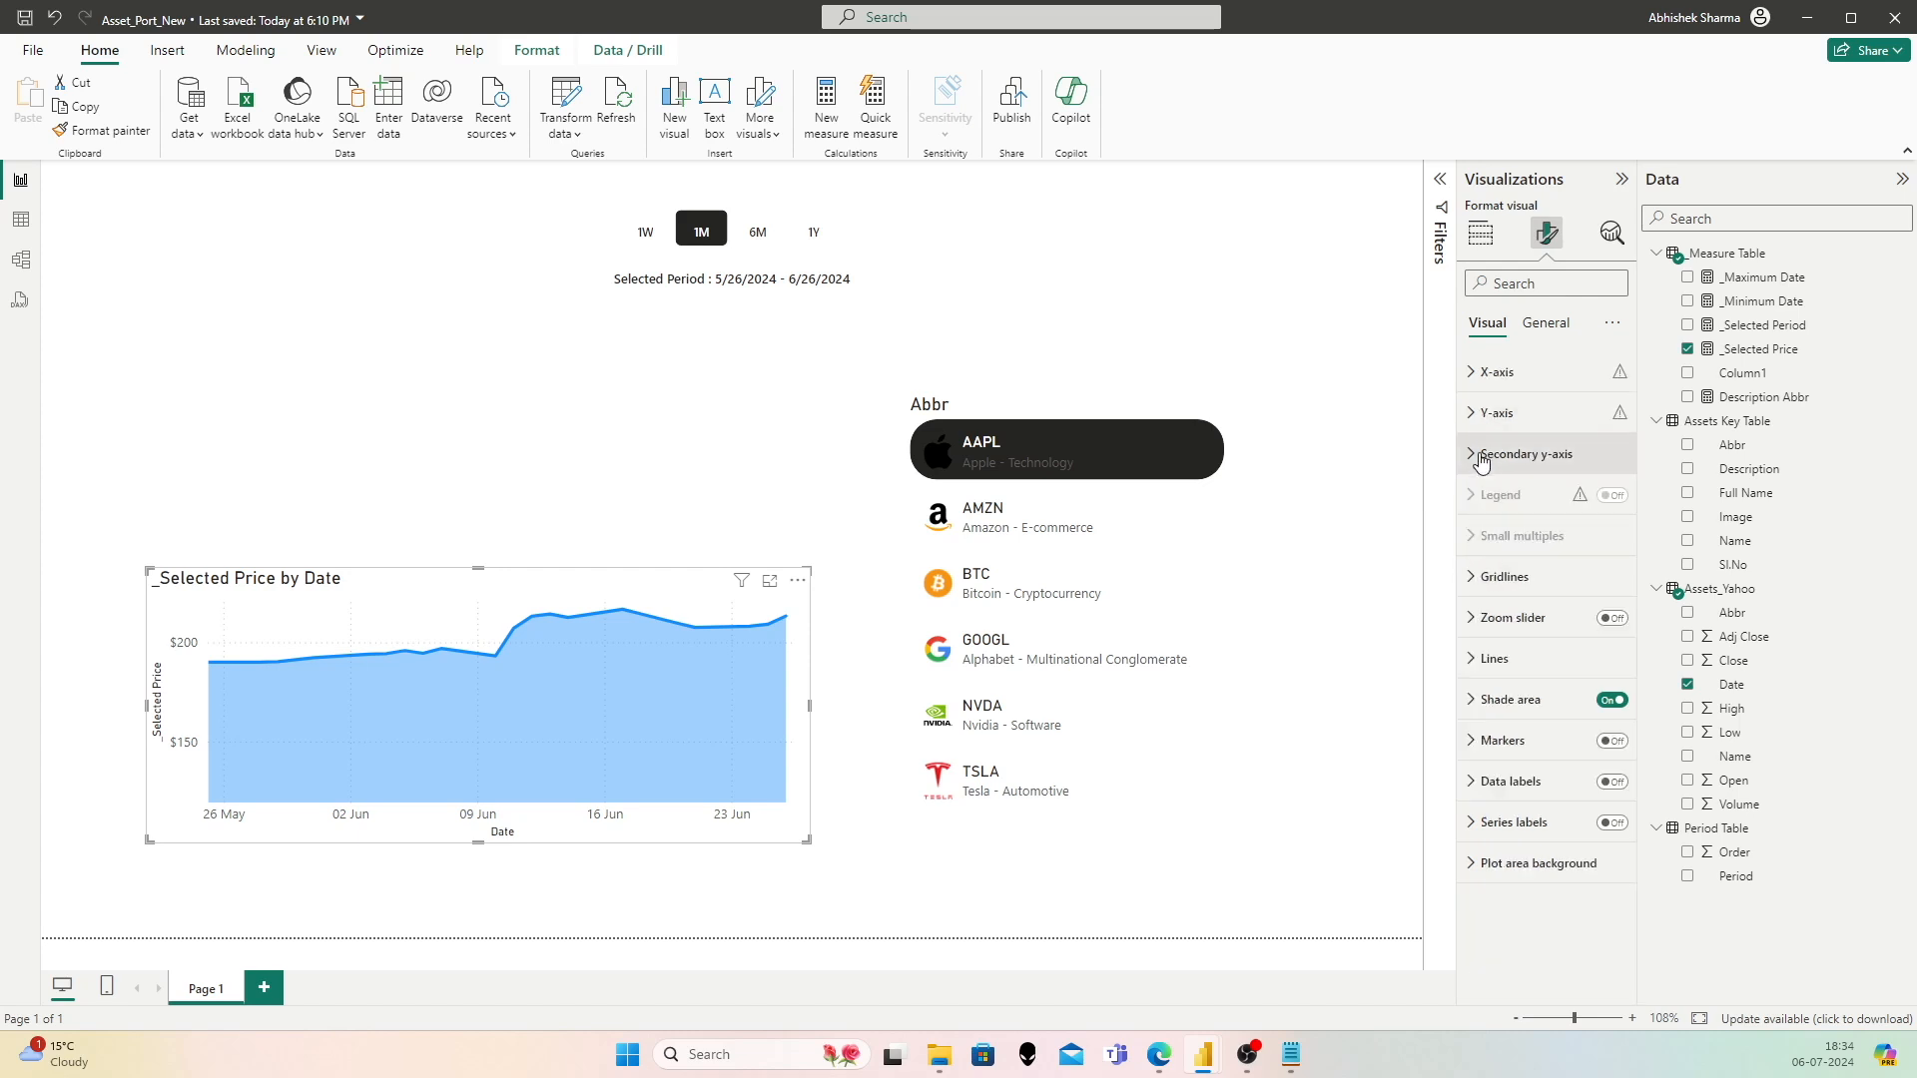
click(1492, 659)
scroll(1552, 674, down, 1)
scroll(1559, 679, down, 1)
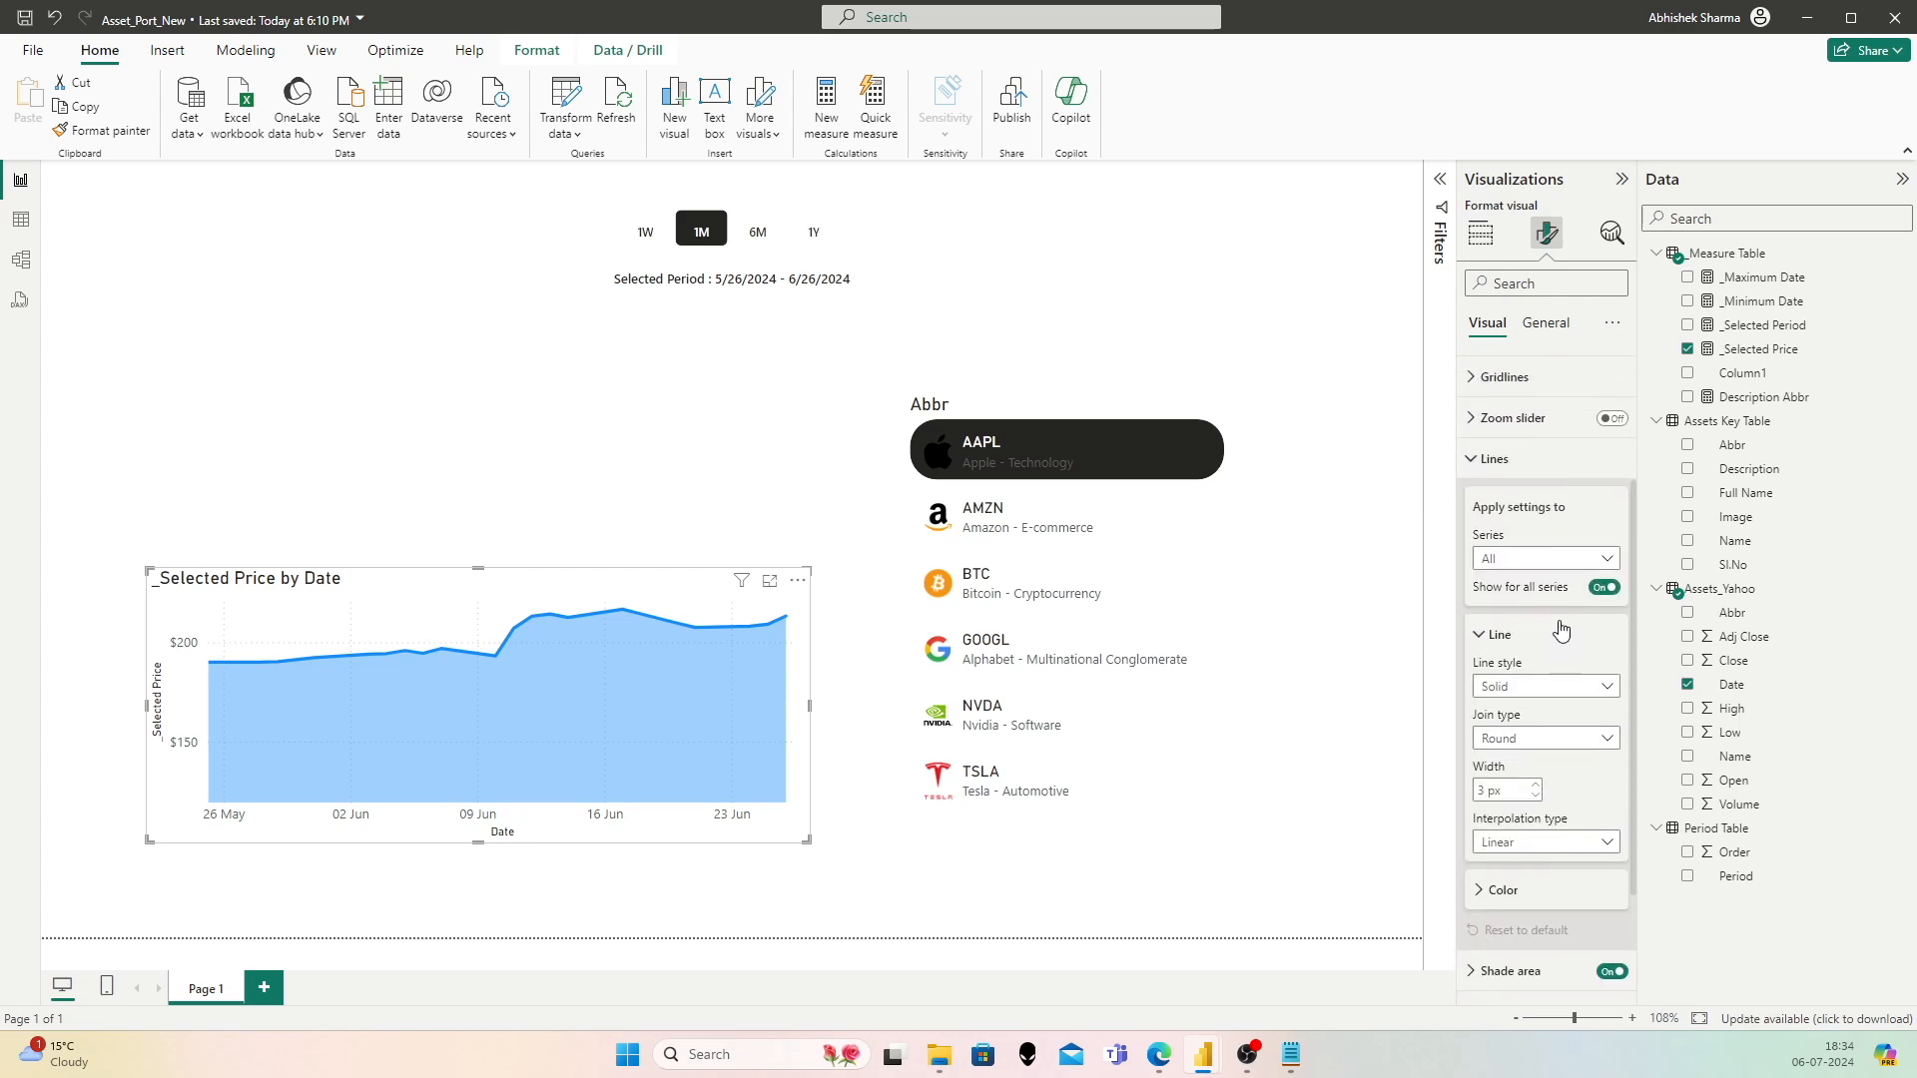
scroll(1607, 668, down, 1)
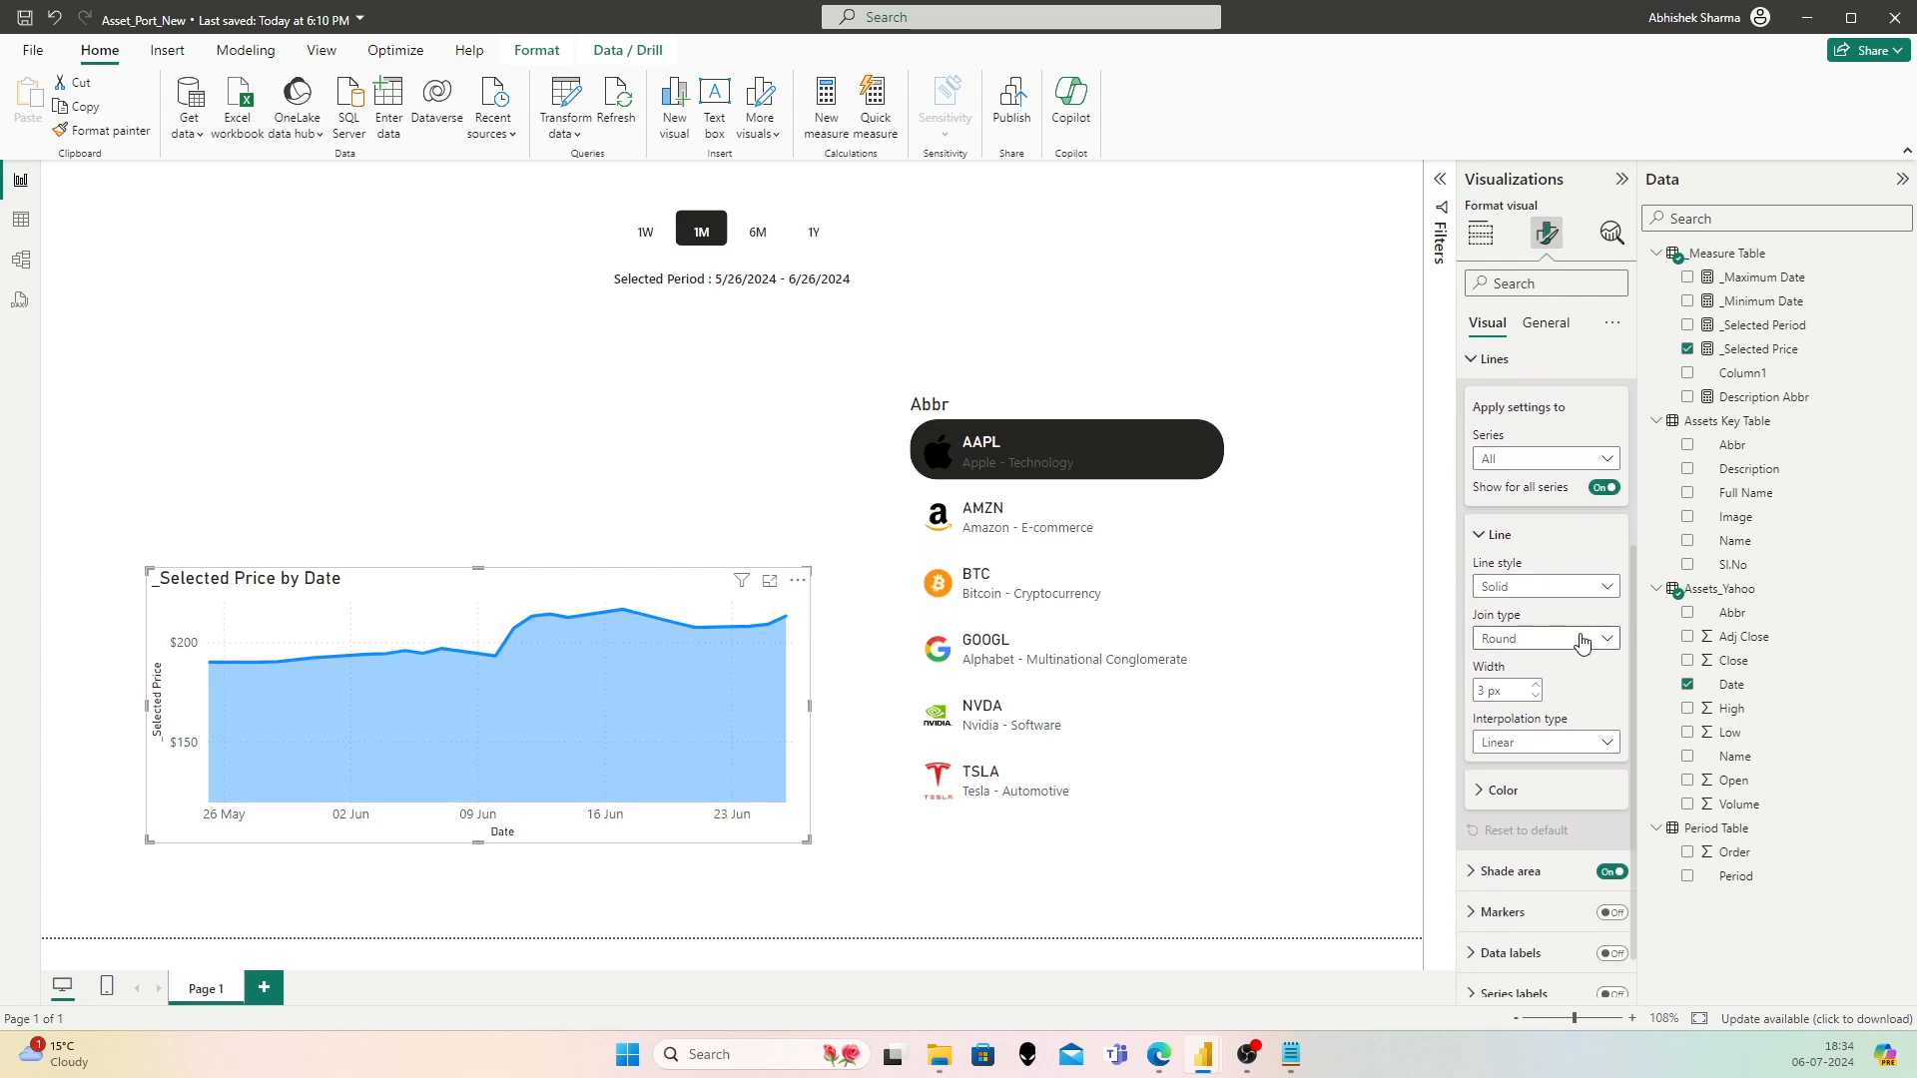
click(1535, 695)
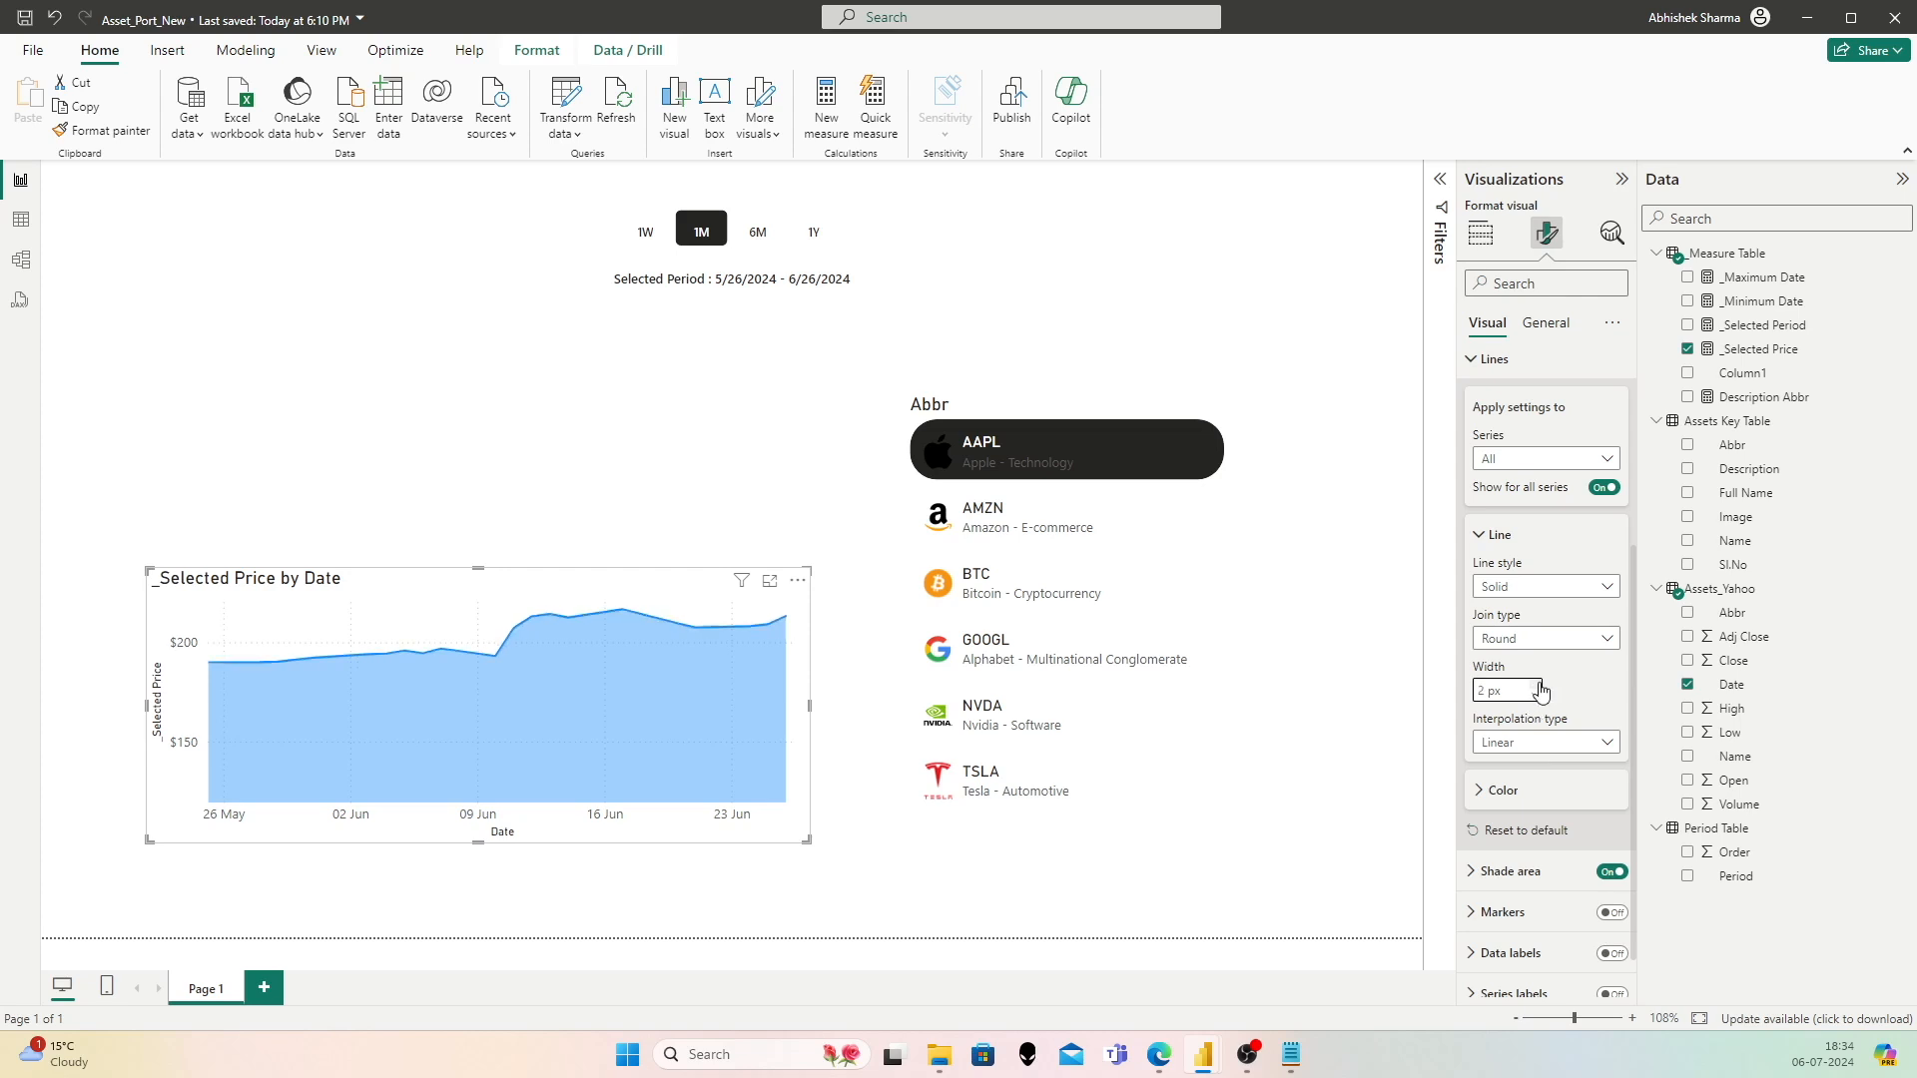
Step: Switch the period slicer to 1W and then to 6M
click(645, 231)
click(755, 236)
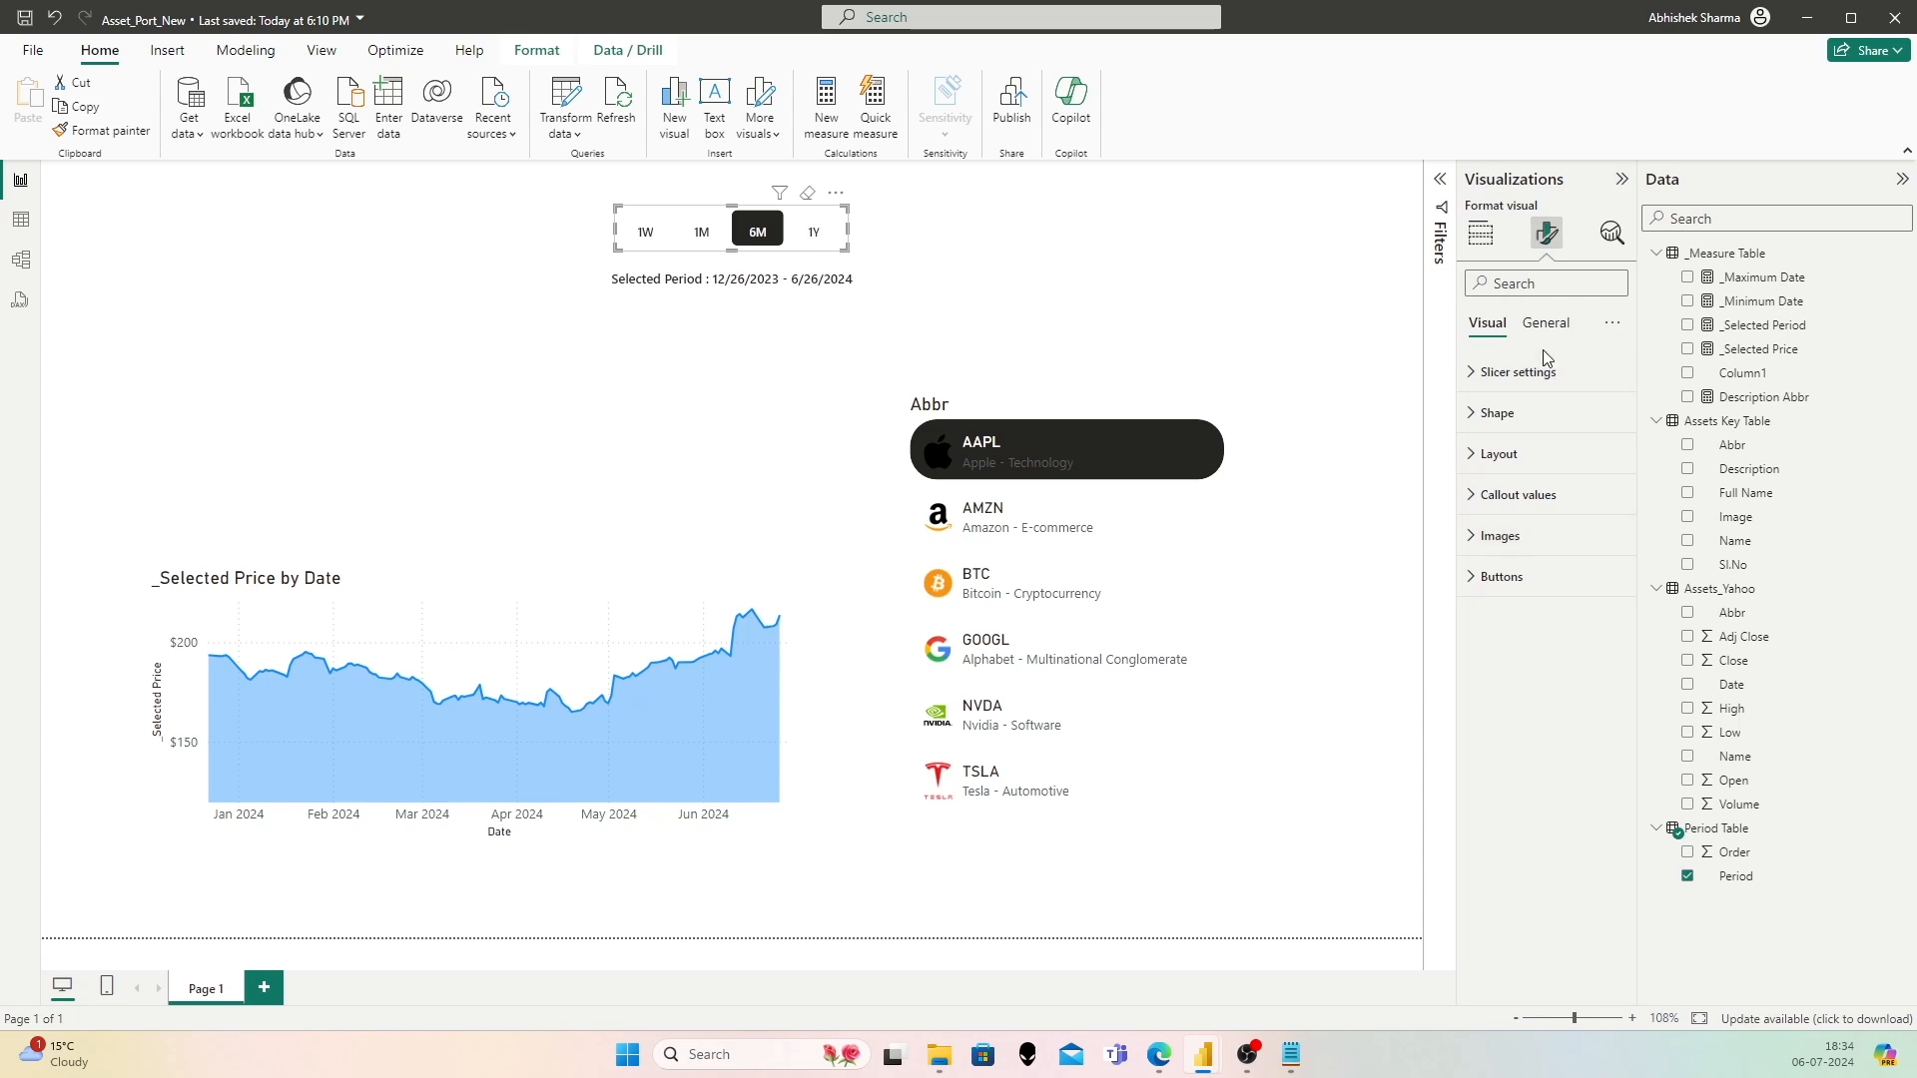
Step: Examine the price area chart's line settings, including the interpolation type and color options
click(503, 586)
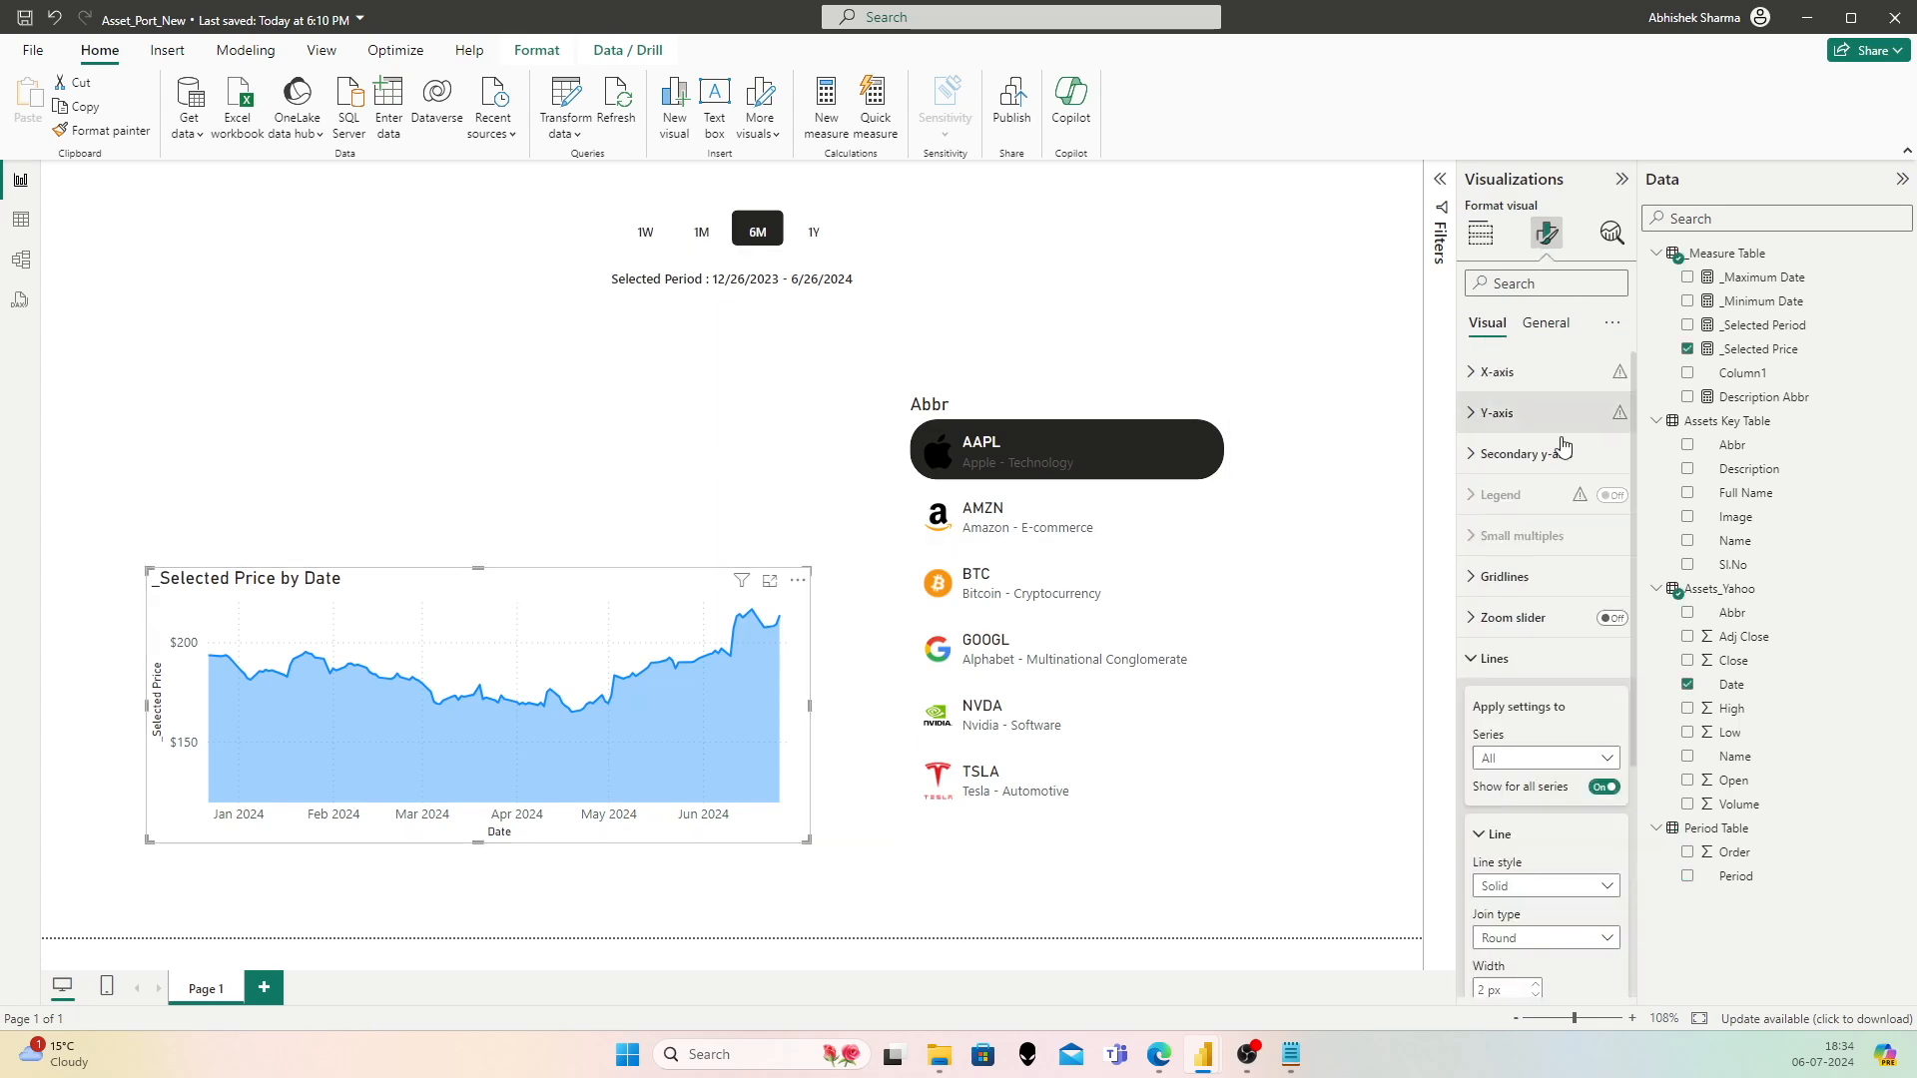
scroll(1550, 825, down, 5)
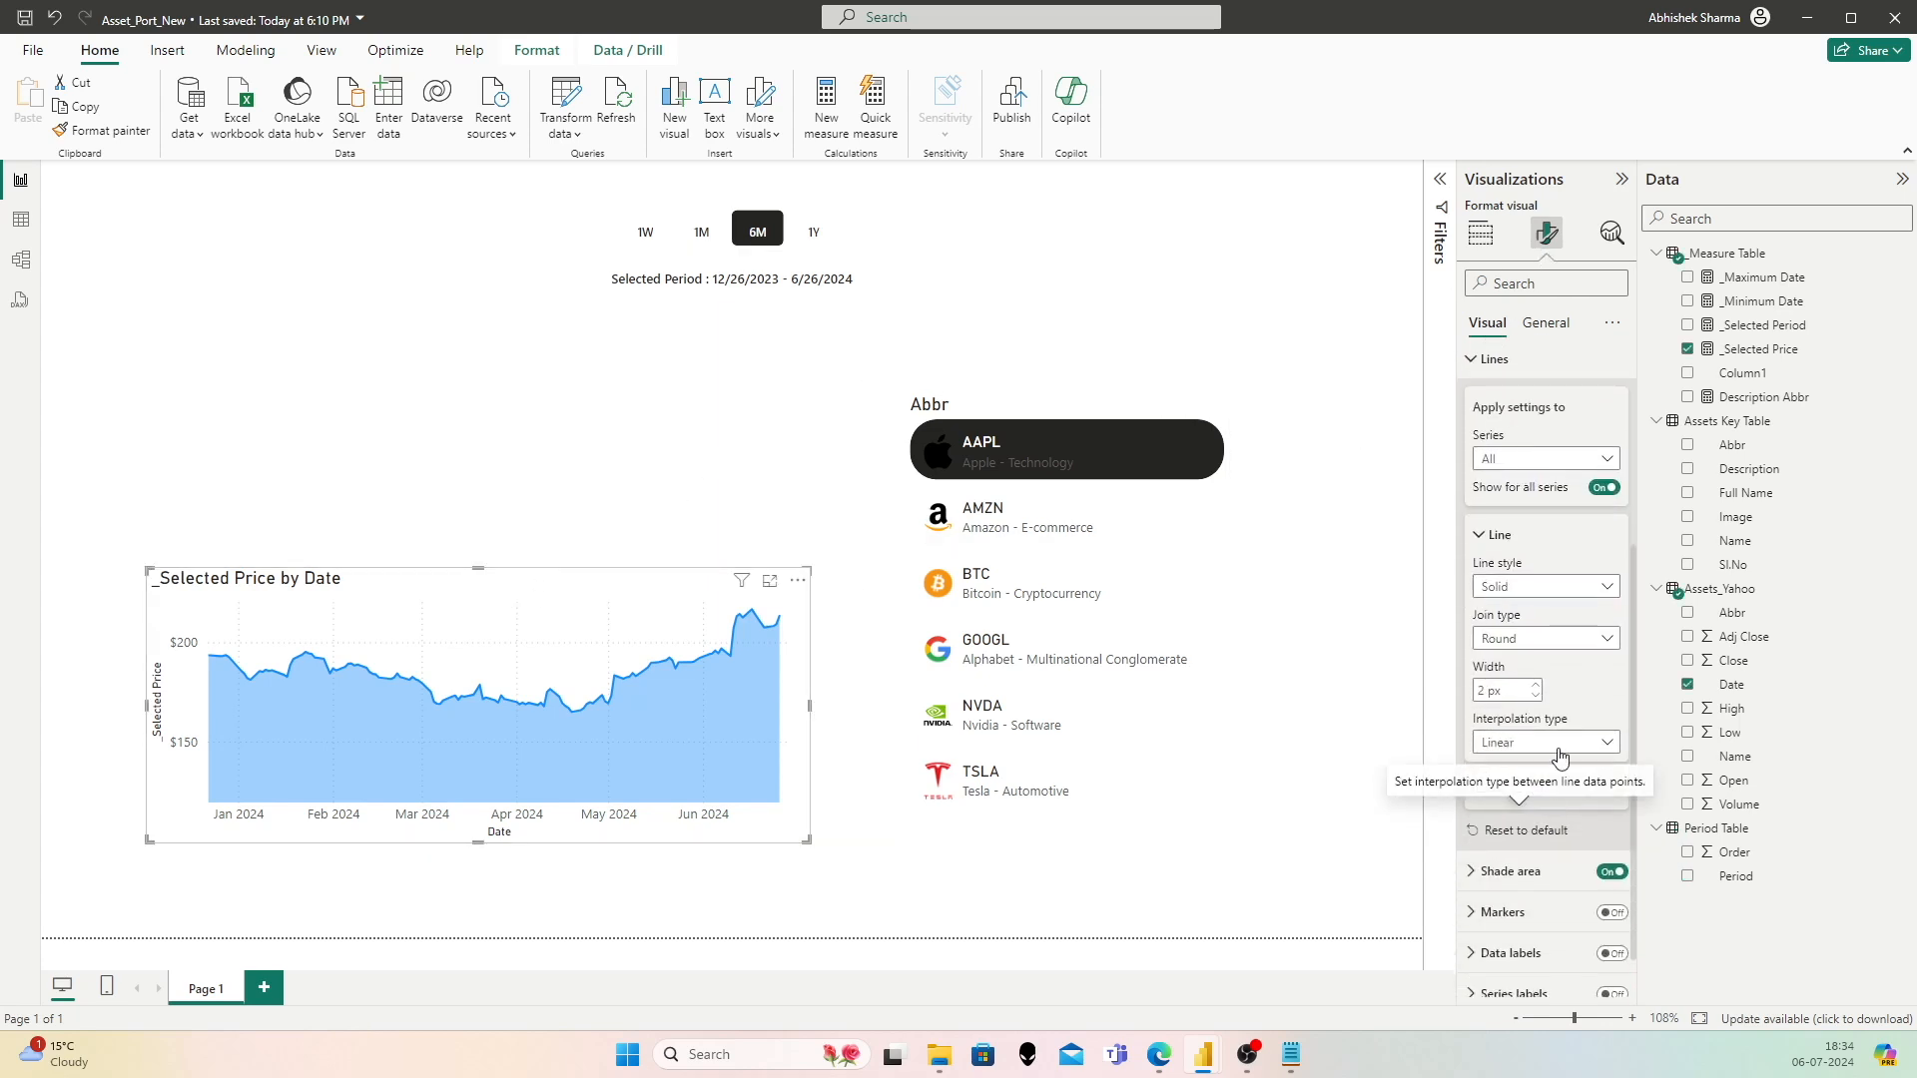
click(1563, 743)
click(1563, 748)
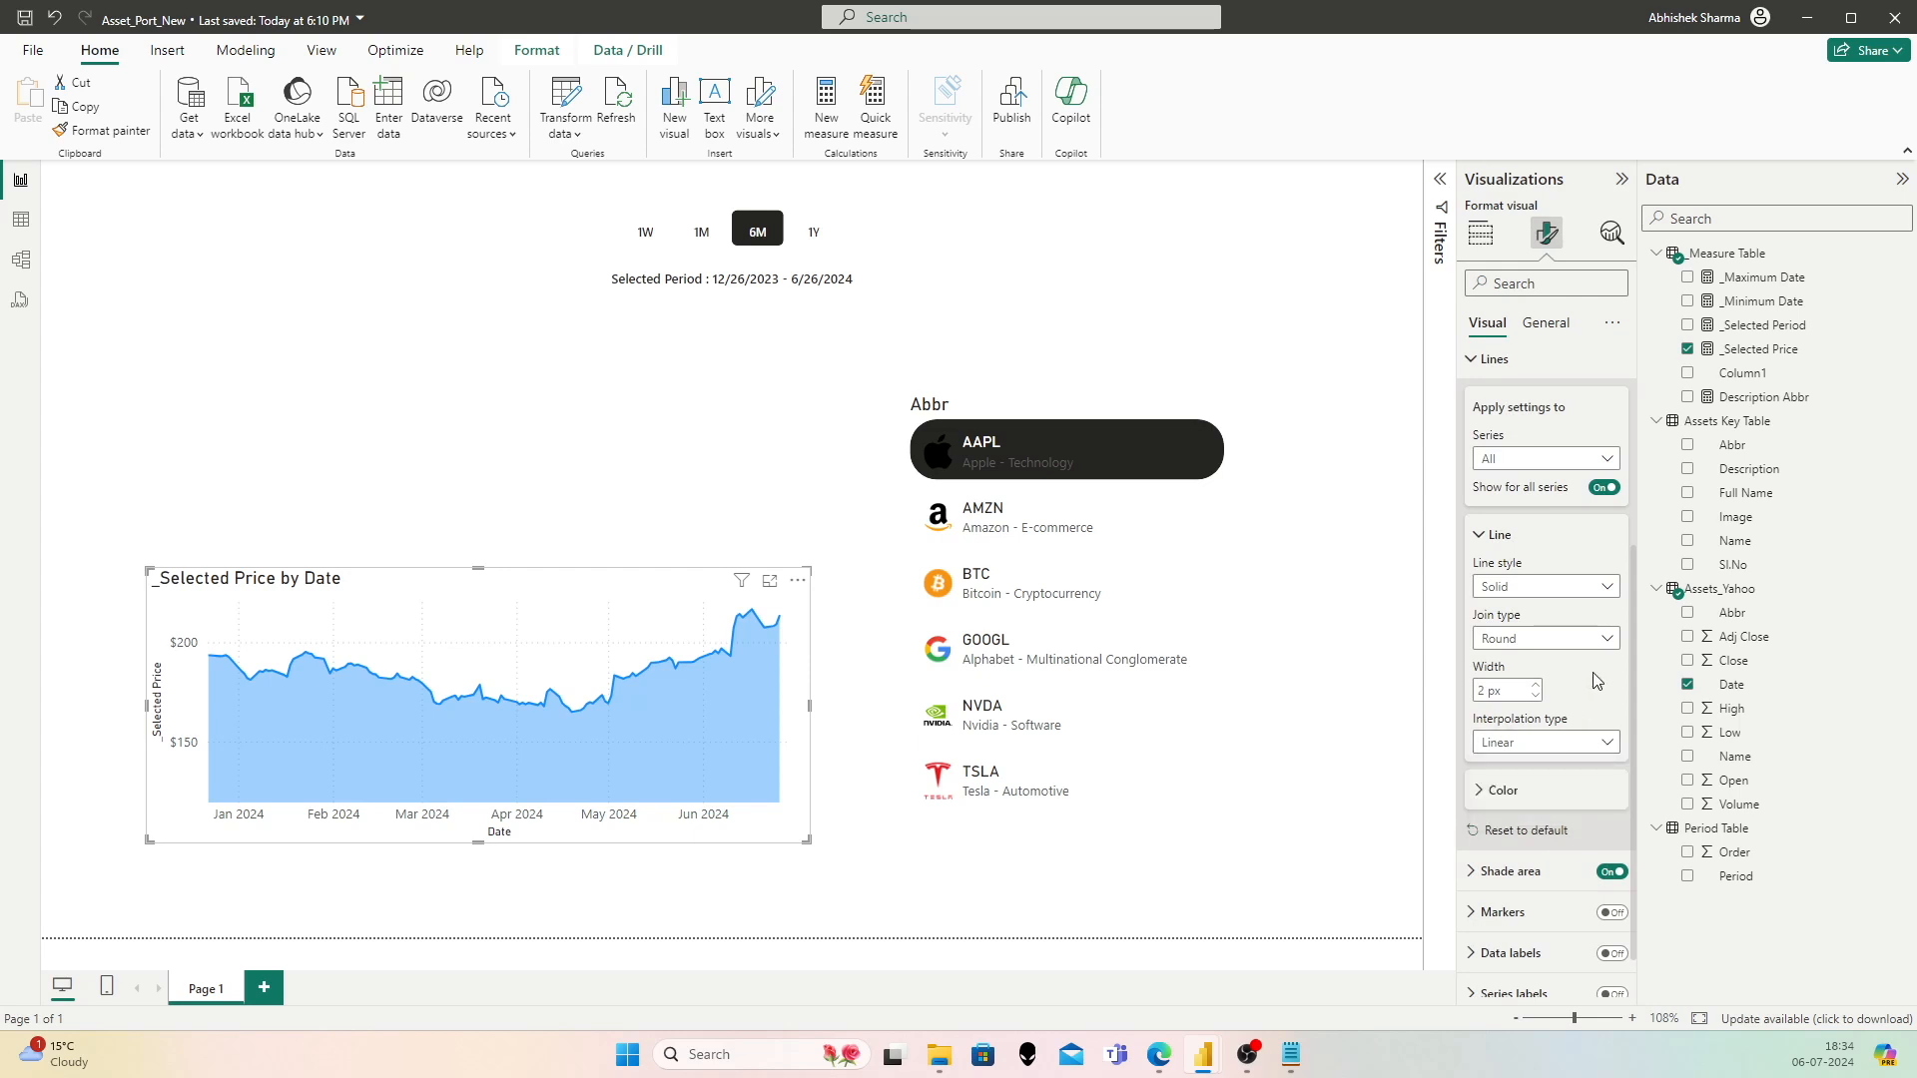
scroll(1572, 739, down, 1)
scroll(1579, 749, down, 2)
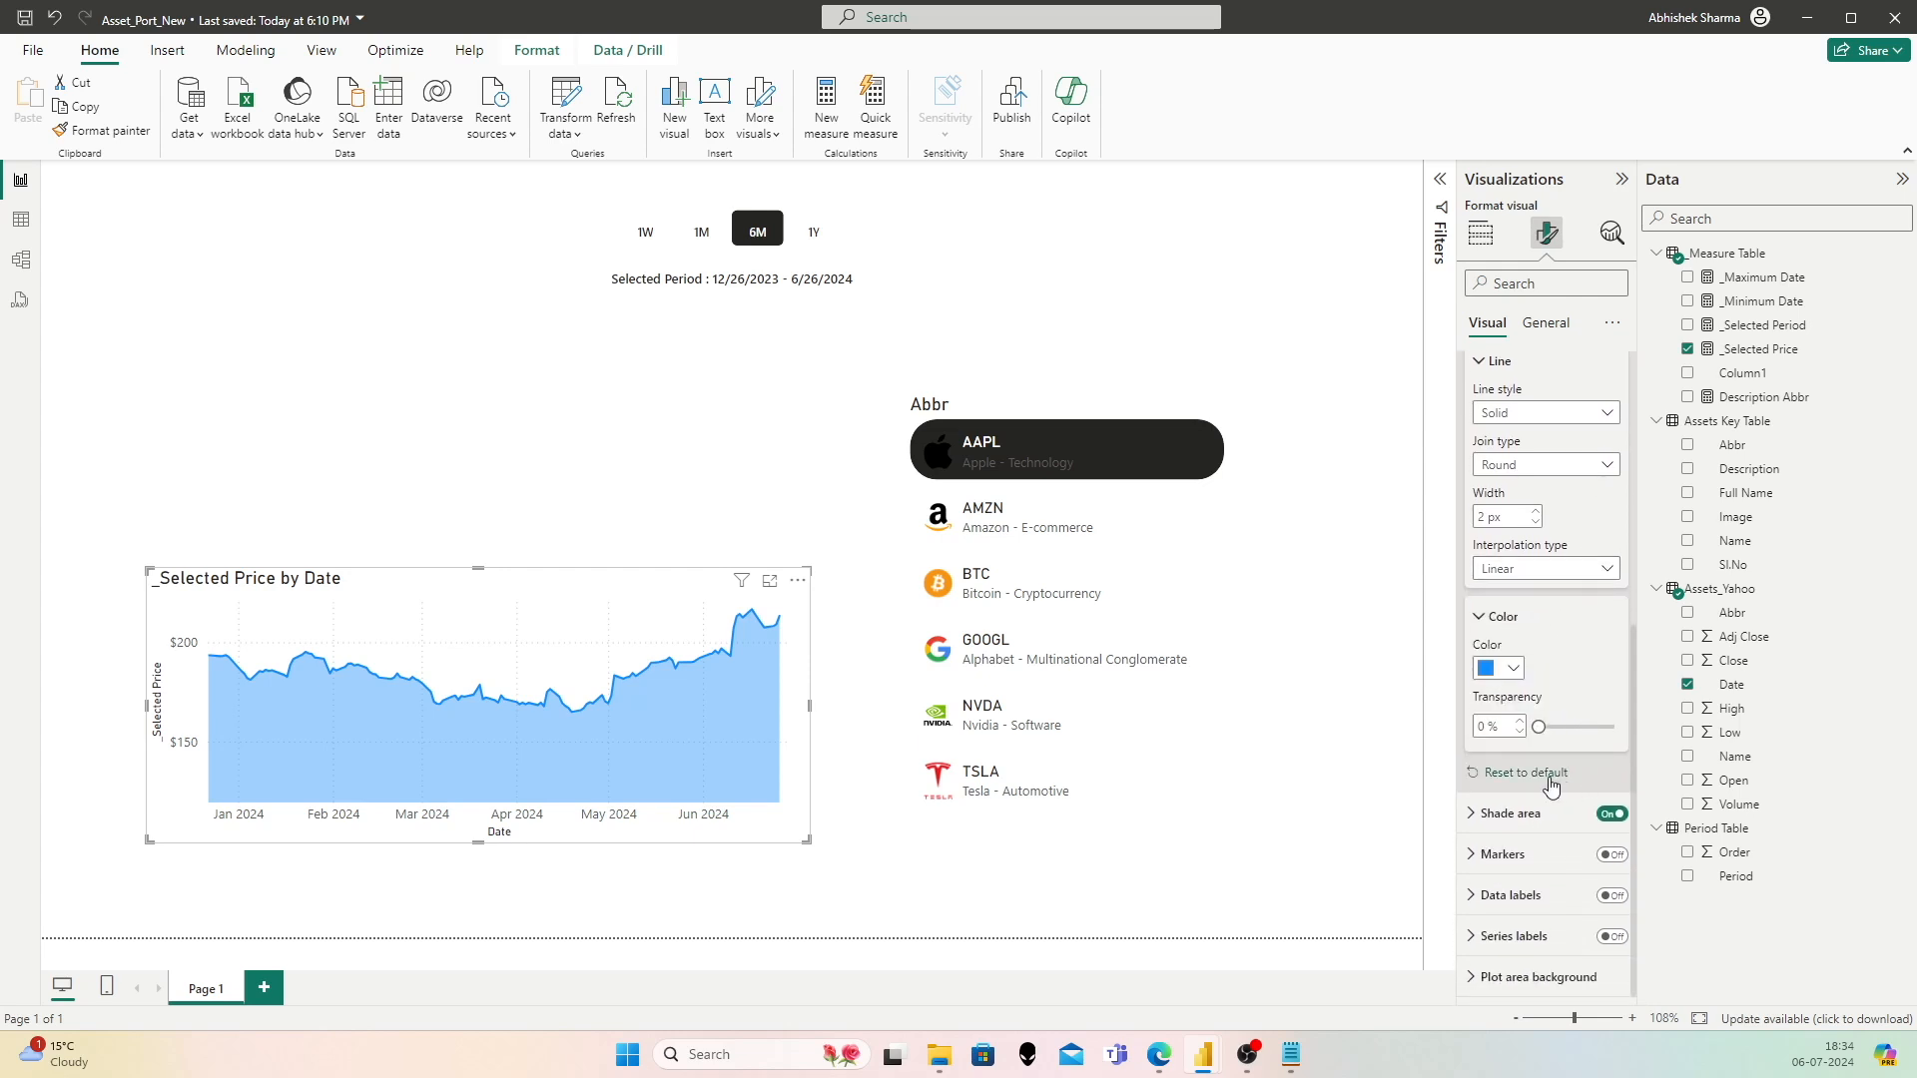
scroll(1554, 844, up, 8)
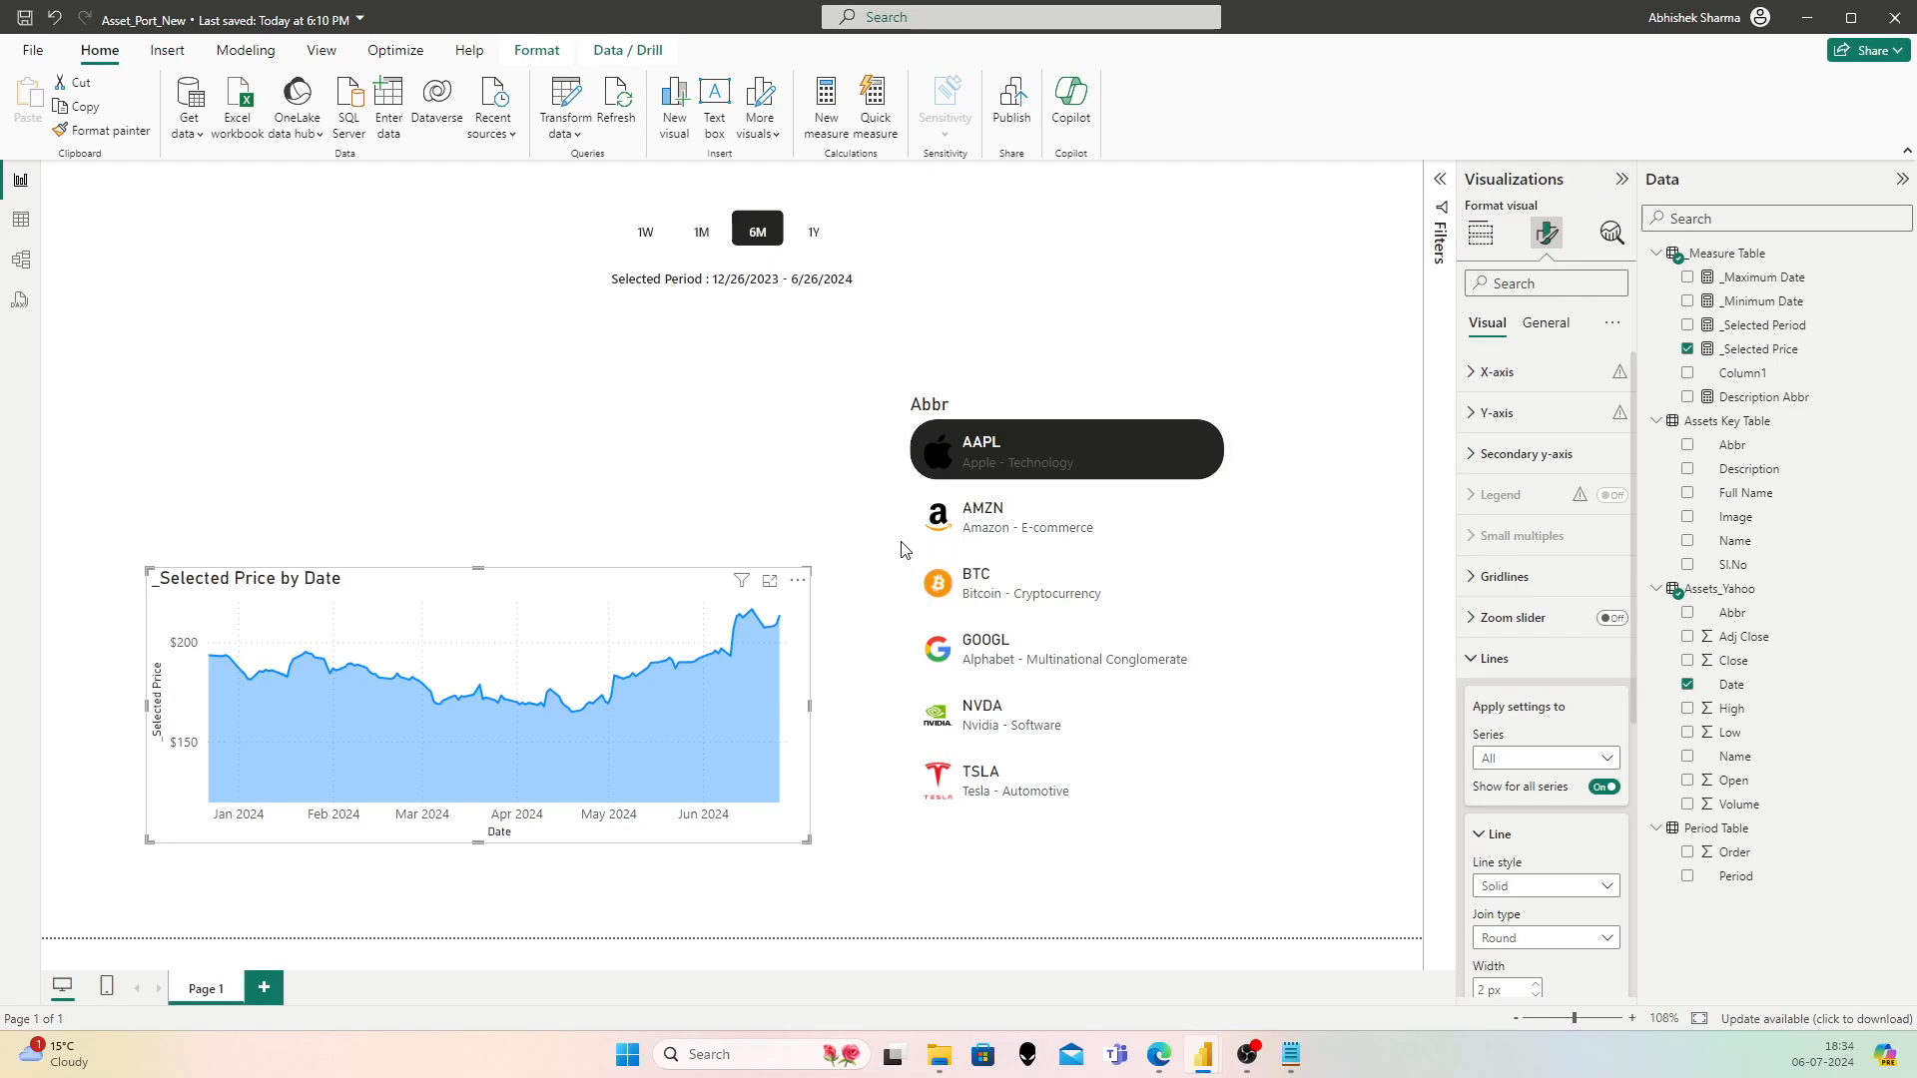
Step: Check the price chart for AMZN, BTC, GOOGL, NVDA and TSLA in the Abbr slicer, and return to AAPL
click(1392, 368)
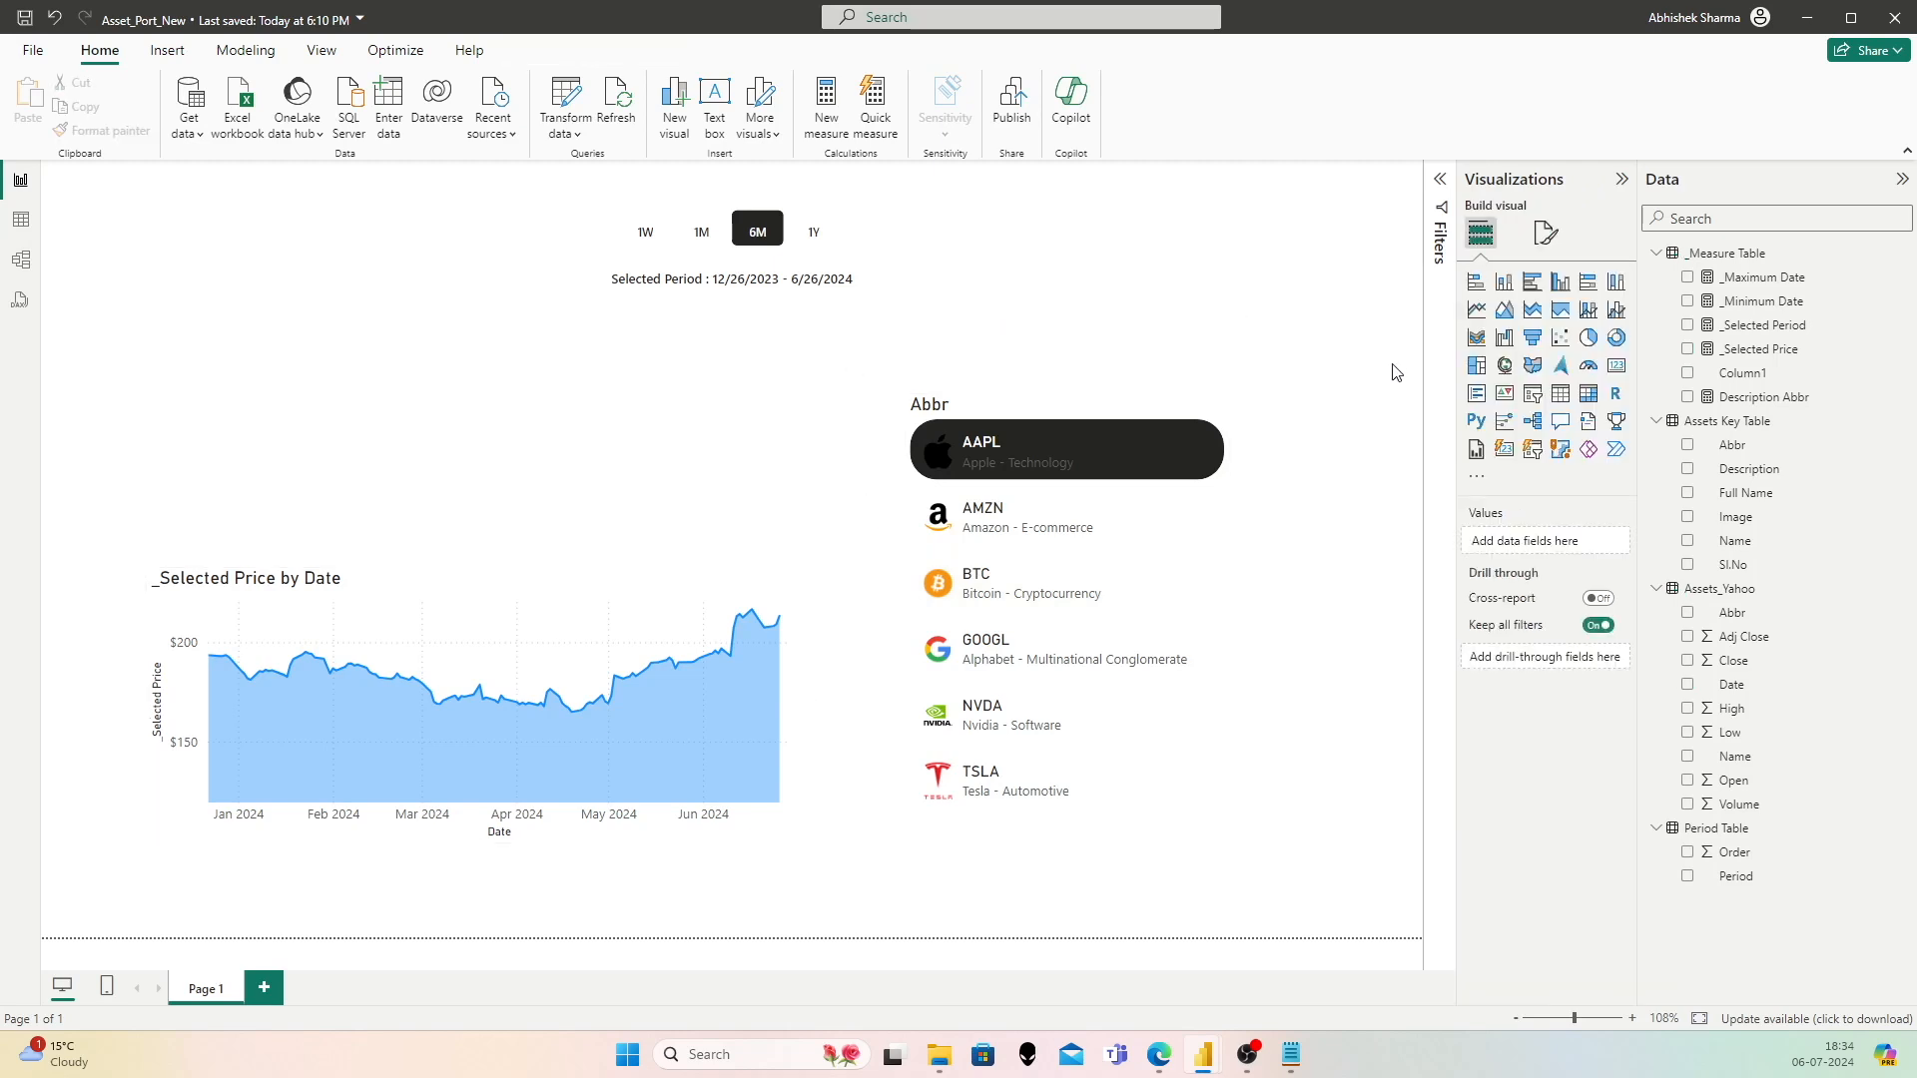
click(1080, 530)
click(1074, 589)
click(1067, 654)
click(1058, 727)
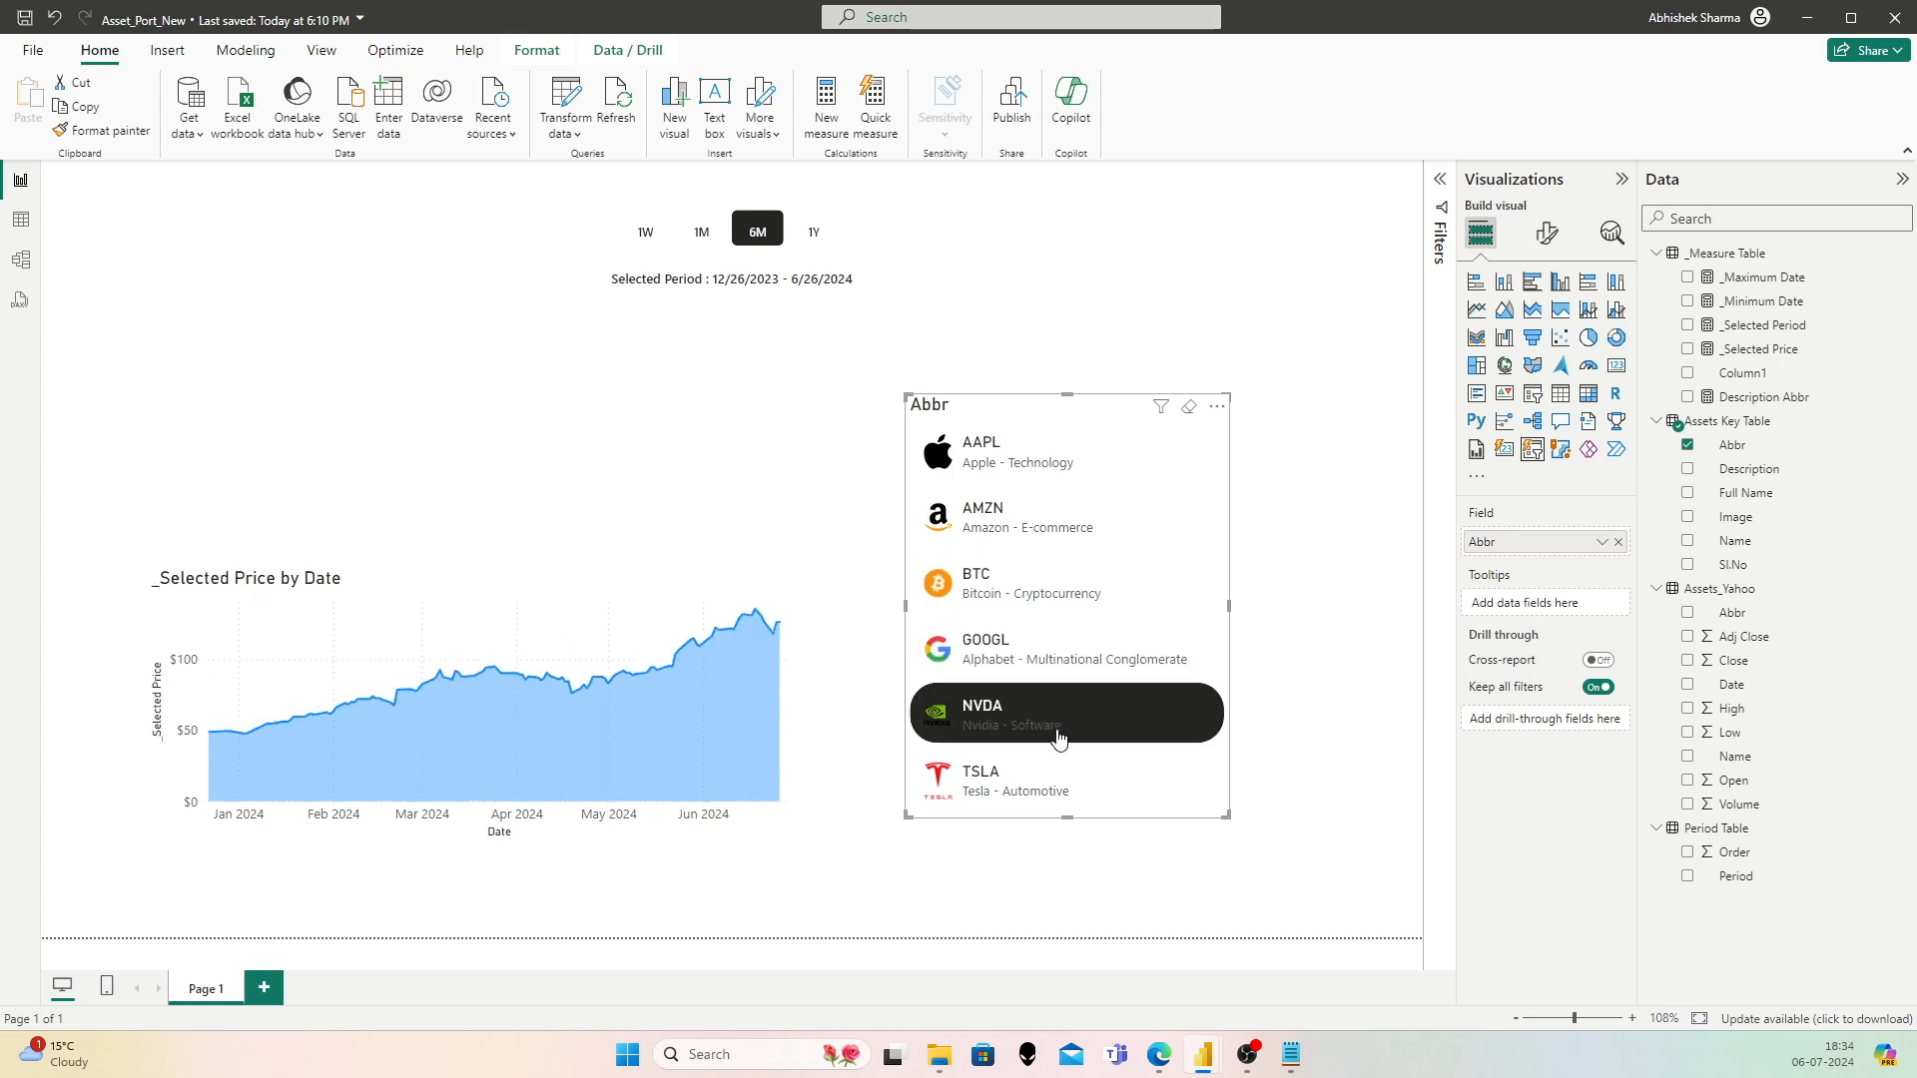
click(1044, 787)
click(1058, 451)
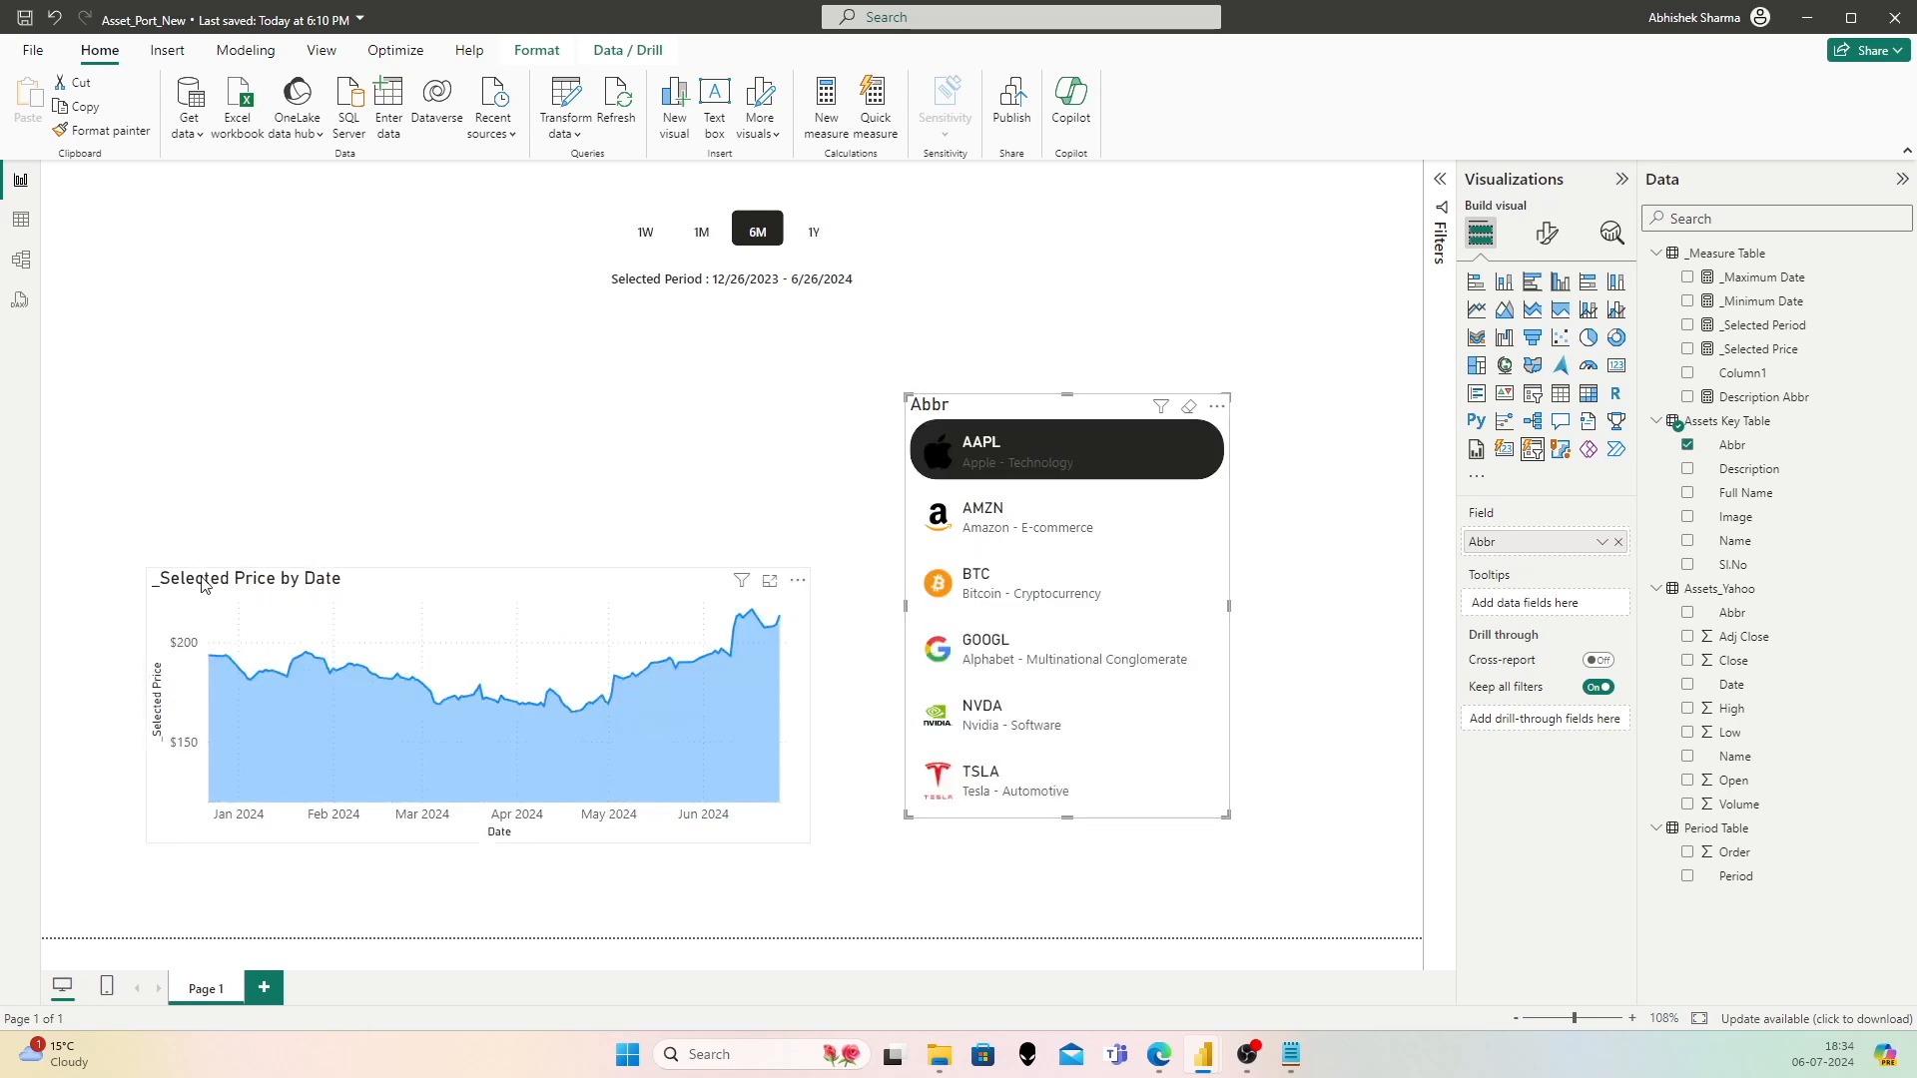
Step: Turn off the Y-axis values and the Y-axis title on the price area chart
click(219, 672)
click(1563, 233)
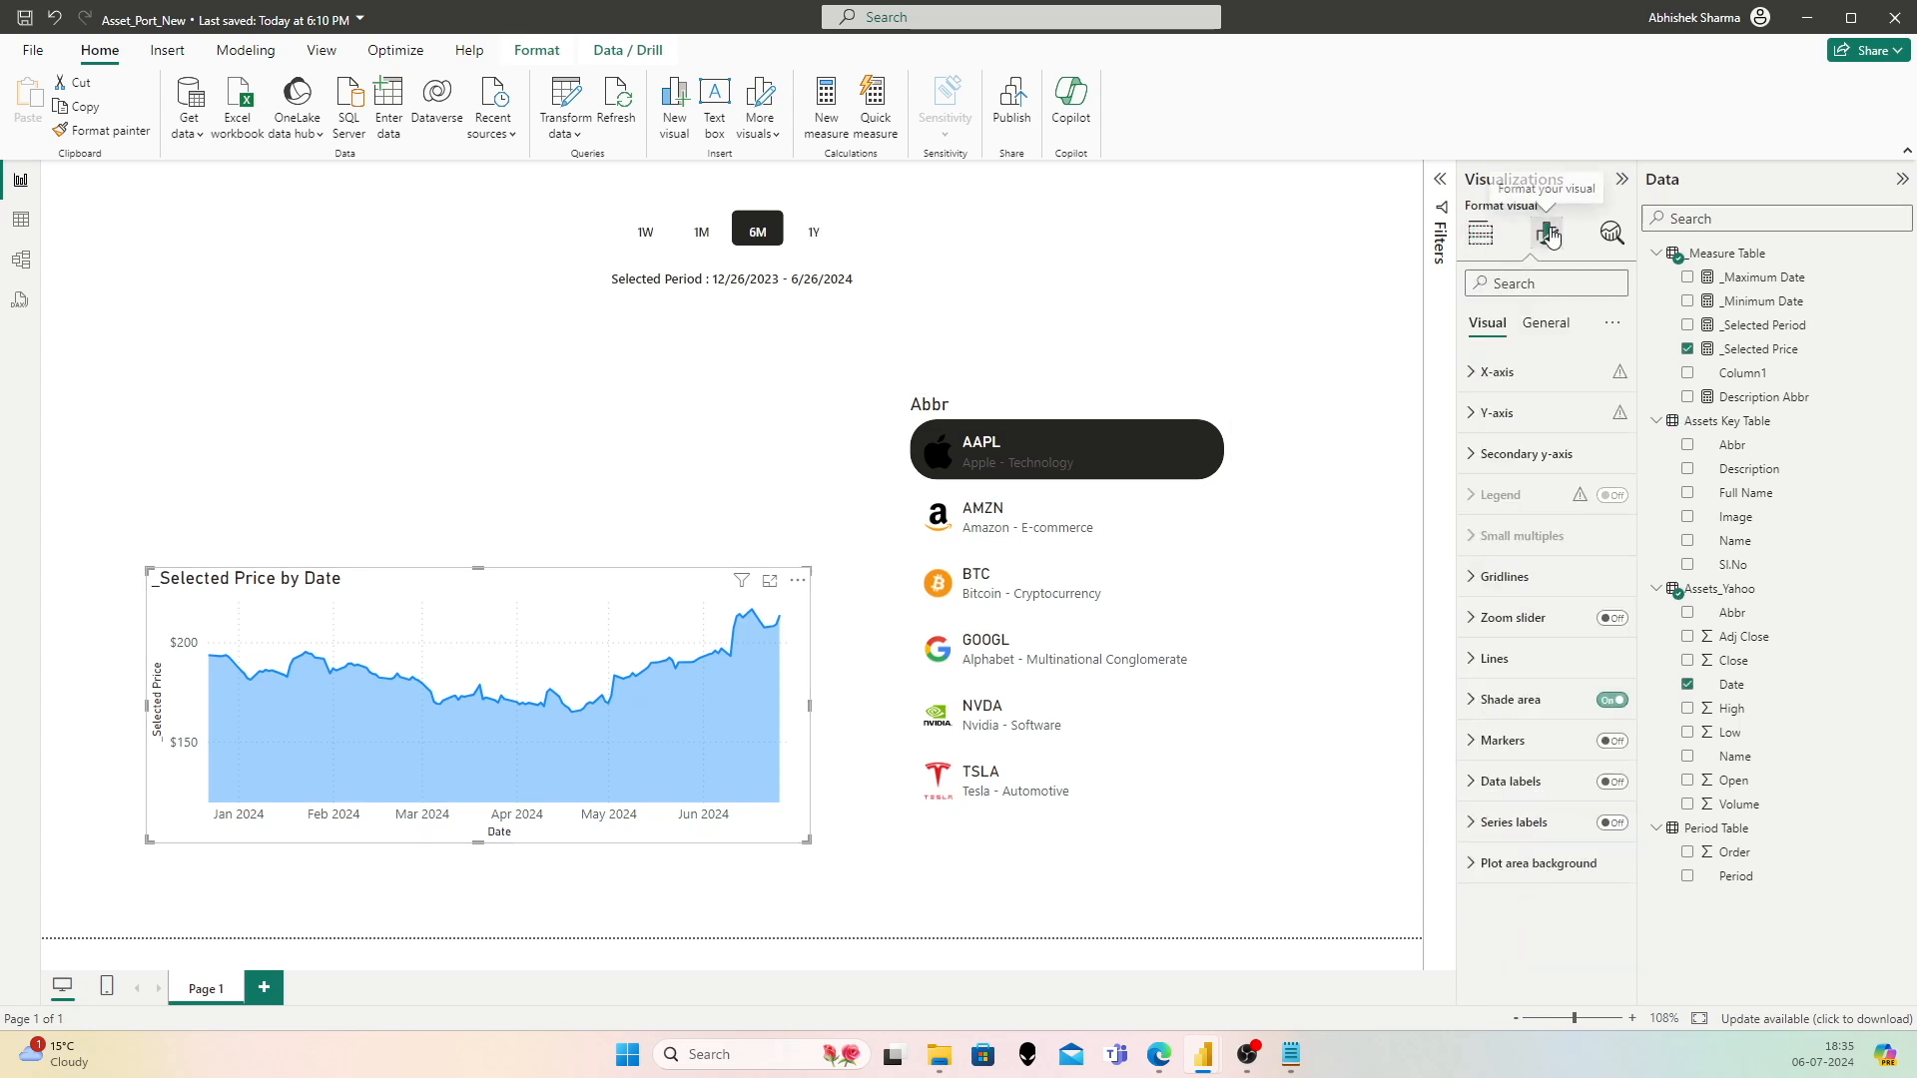
click(1475, 416)
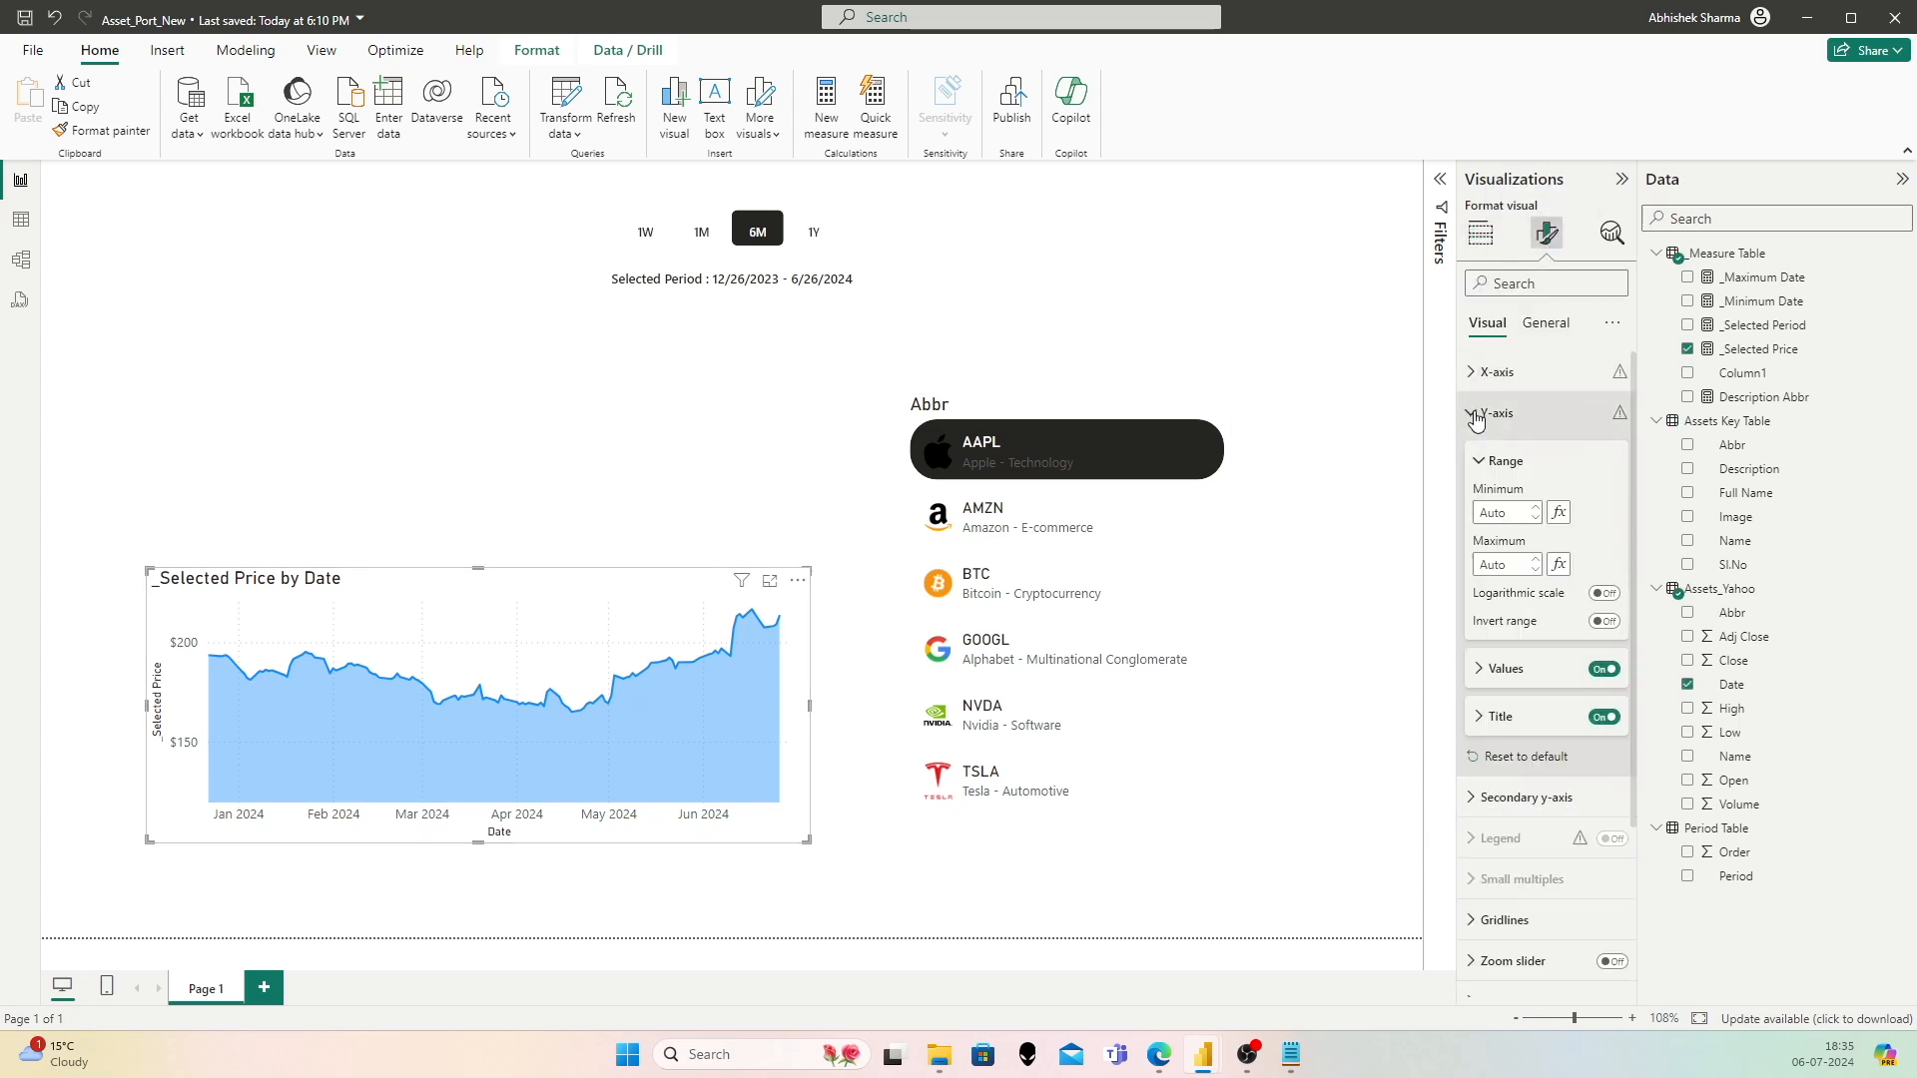
click(1602, 671)
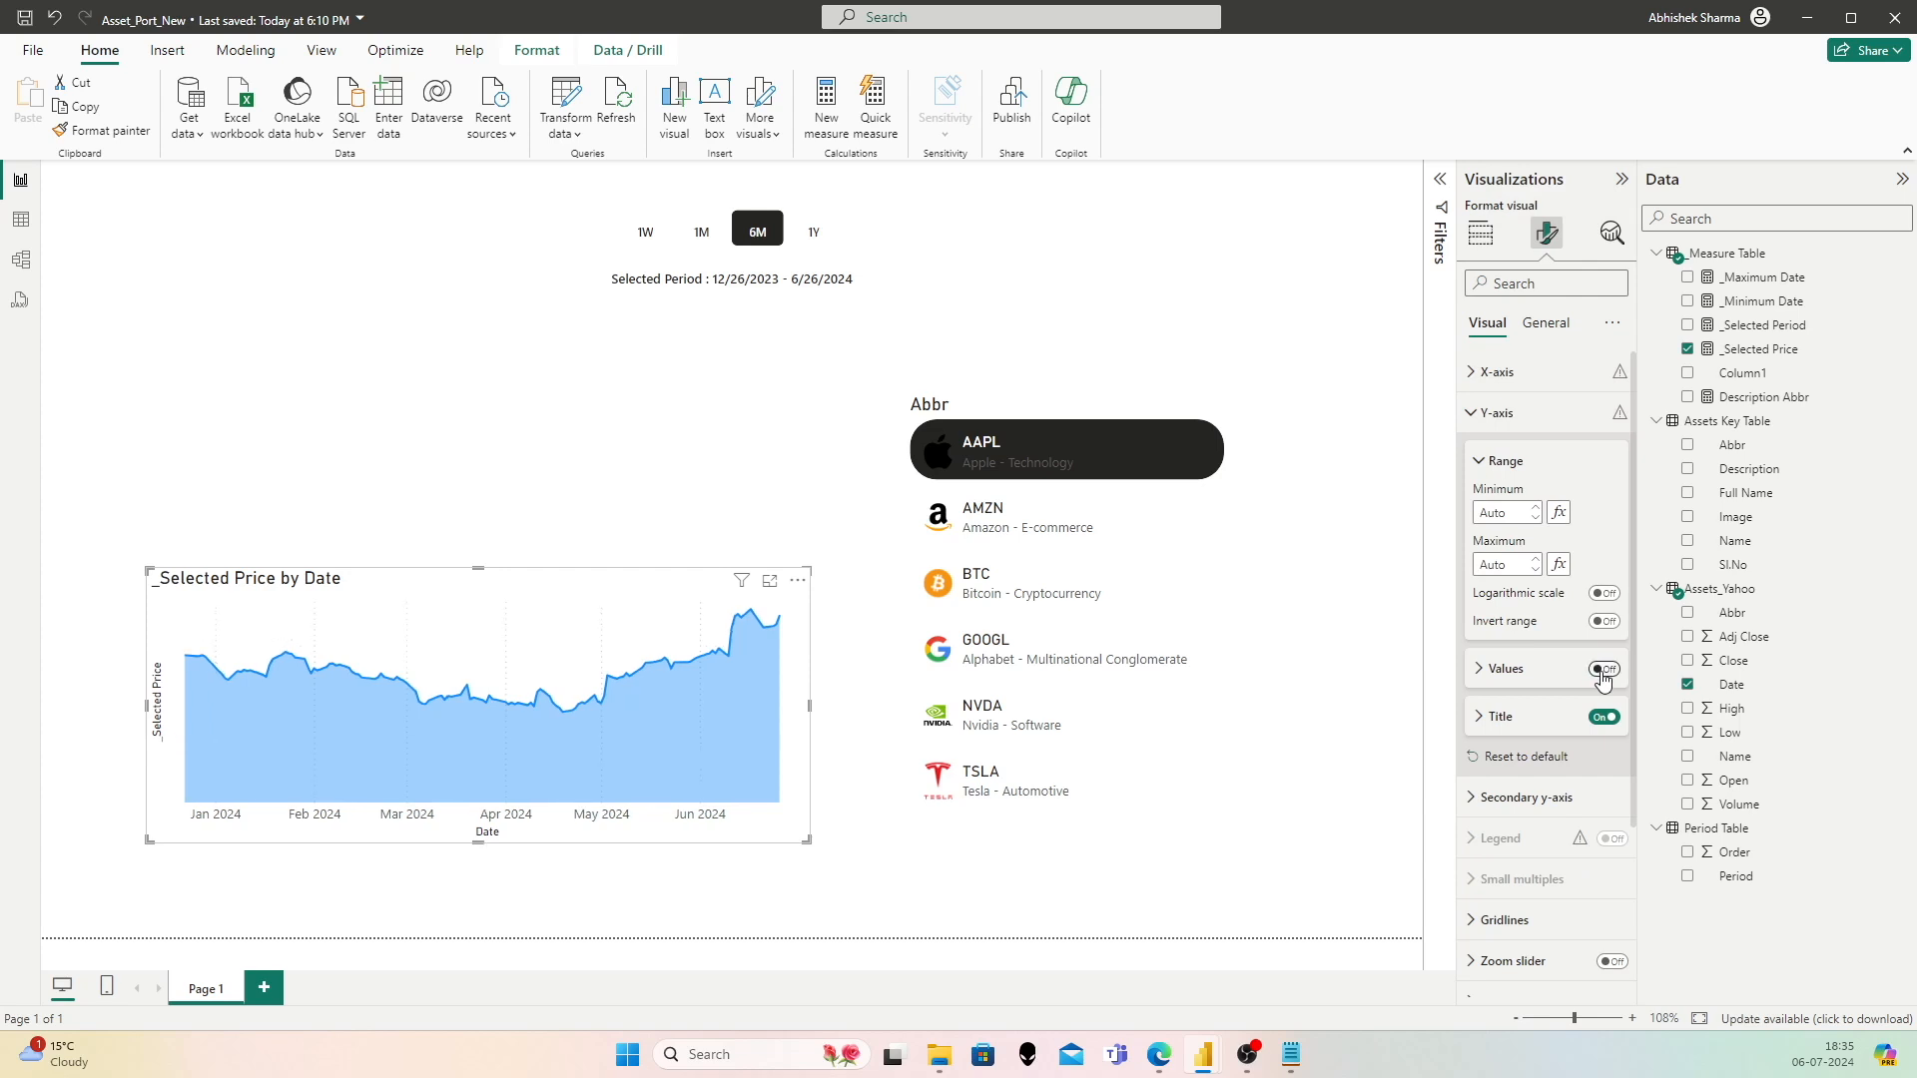
click(1605, 718)
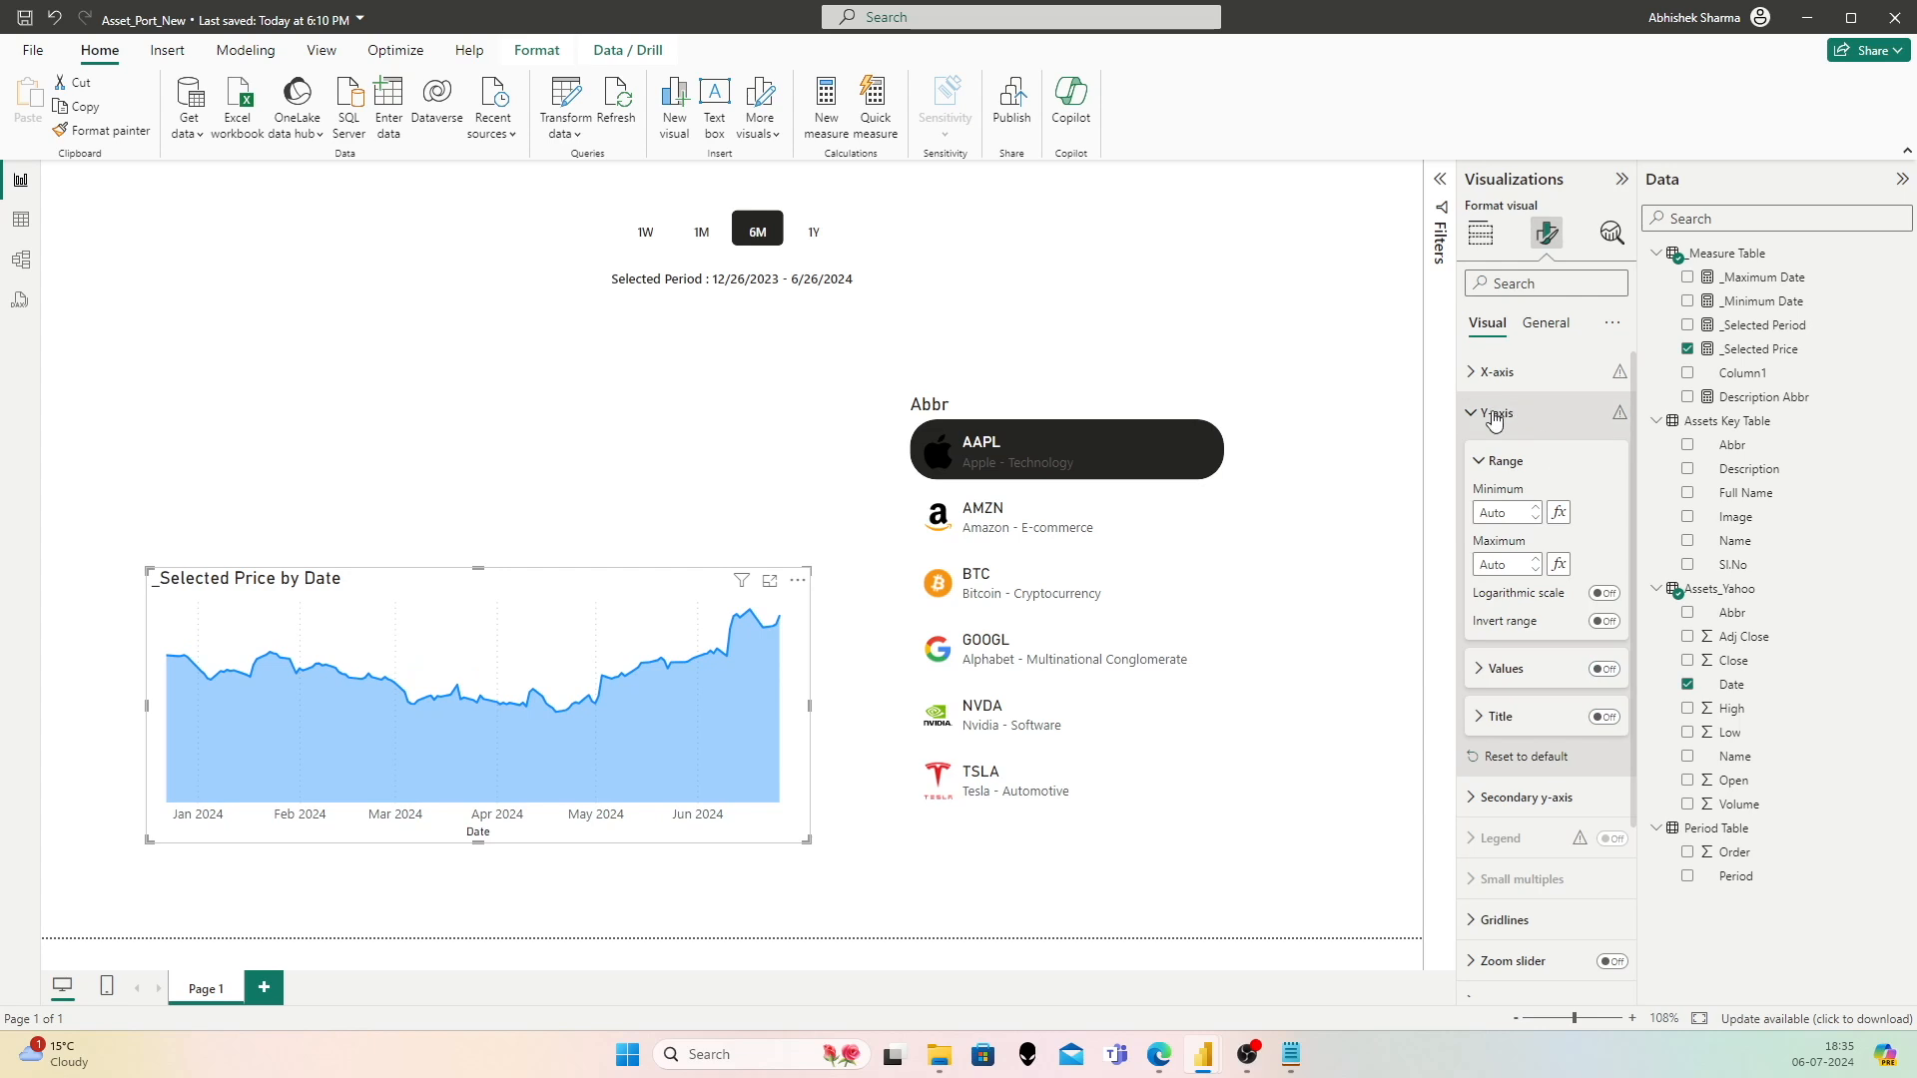
Step: Turn off the X-axis title on the price area chart, keeping its date values
click(1496, 371)
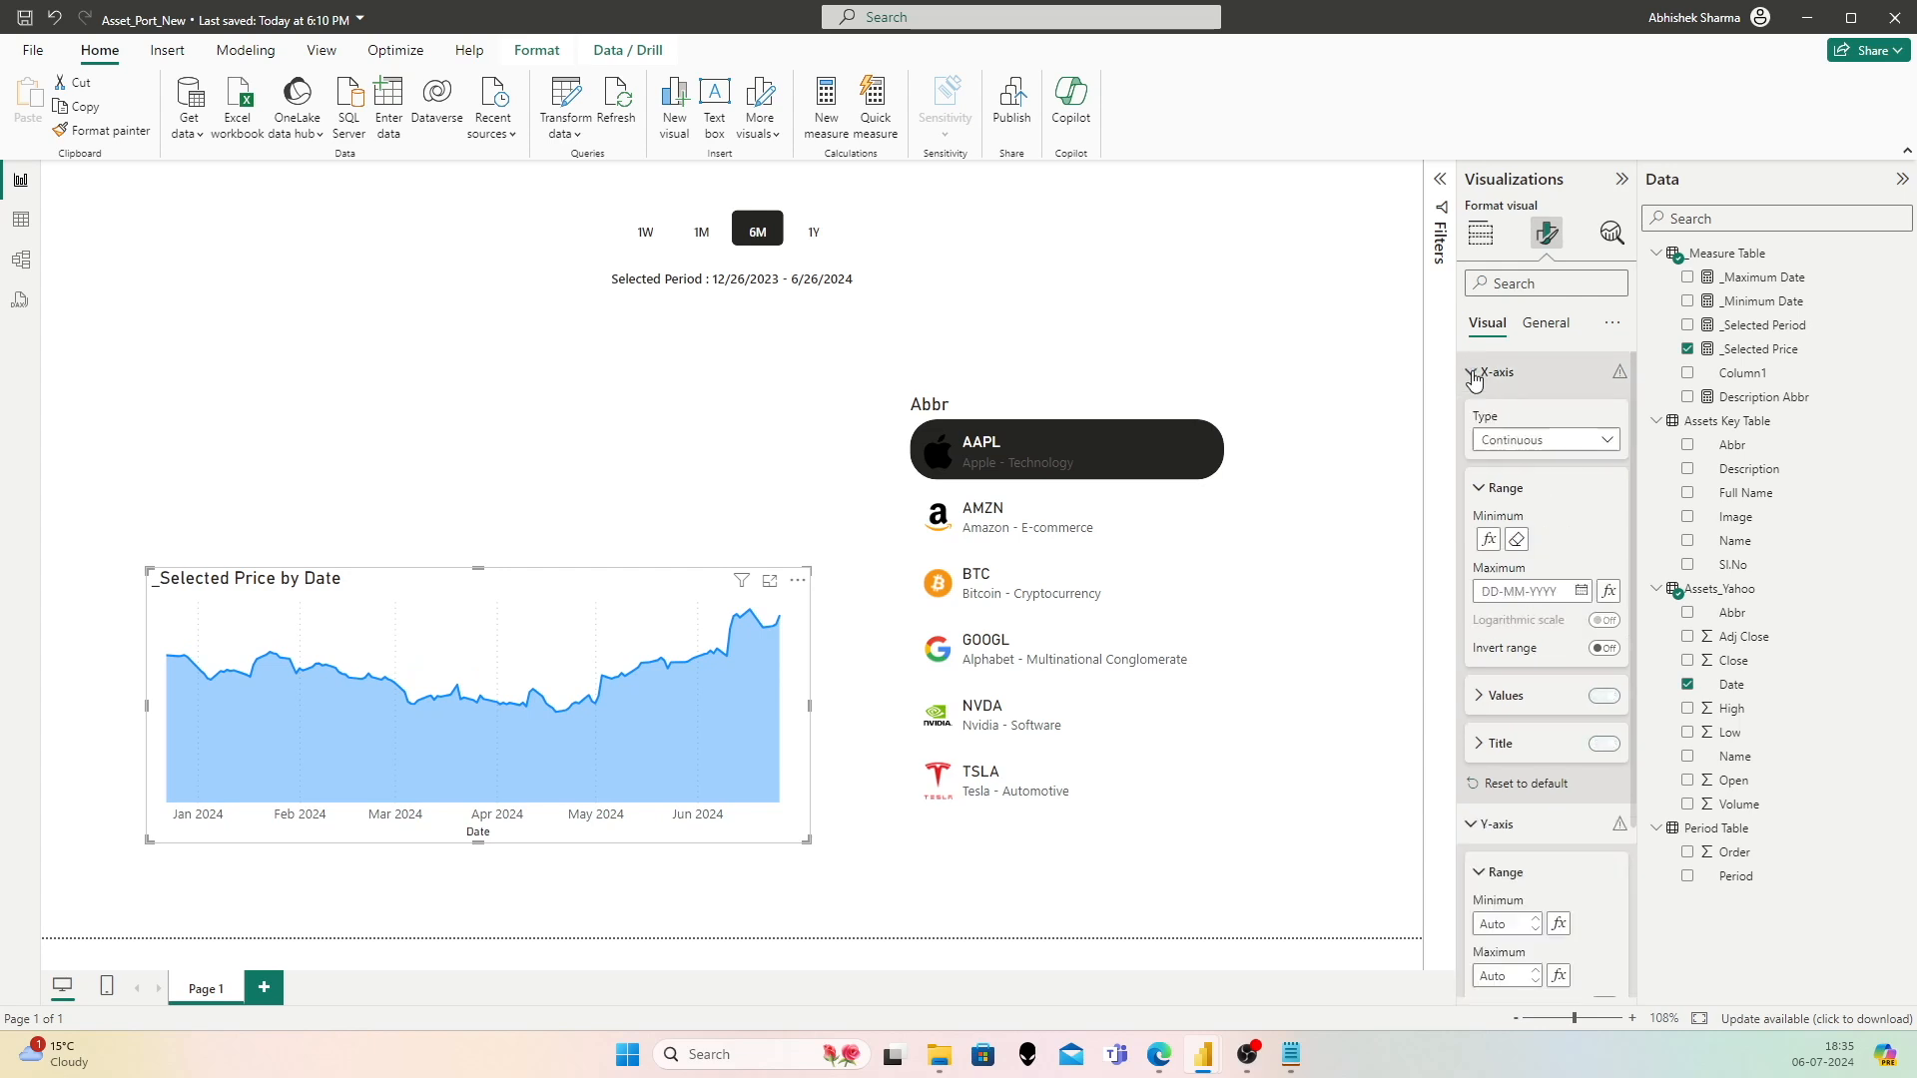
click(1600, 744)
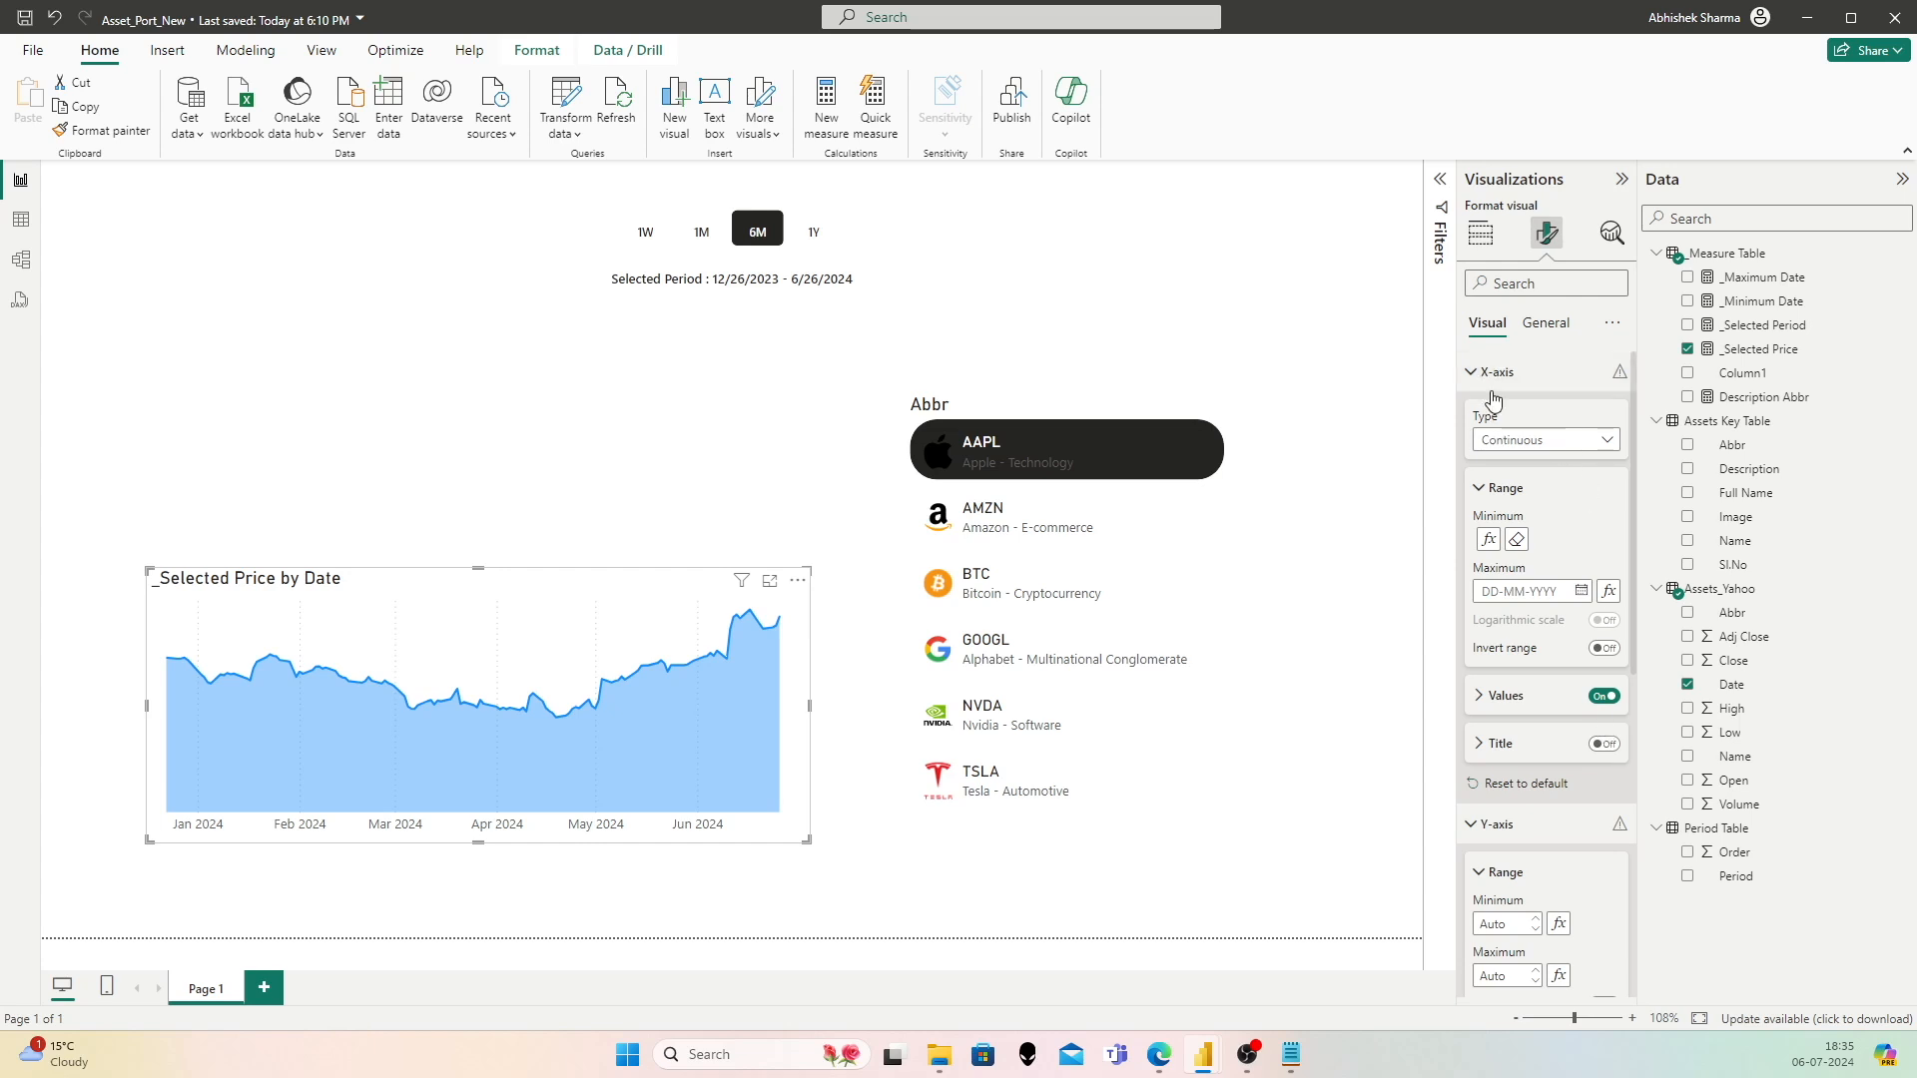
click(1479, 487)
click(1473, 375)
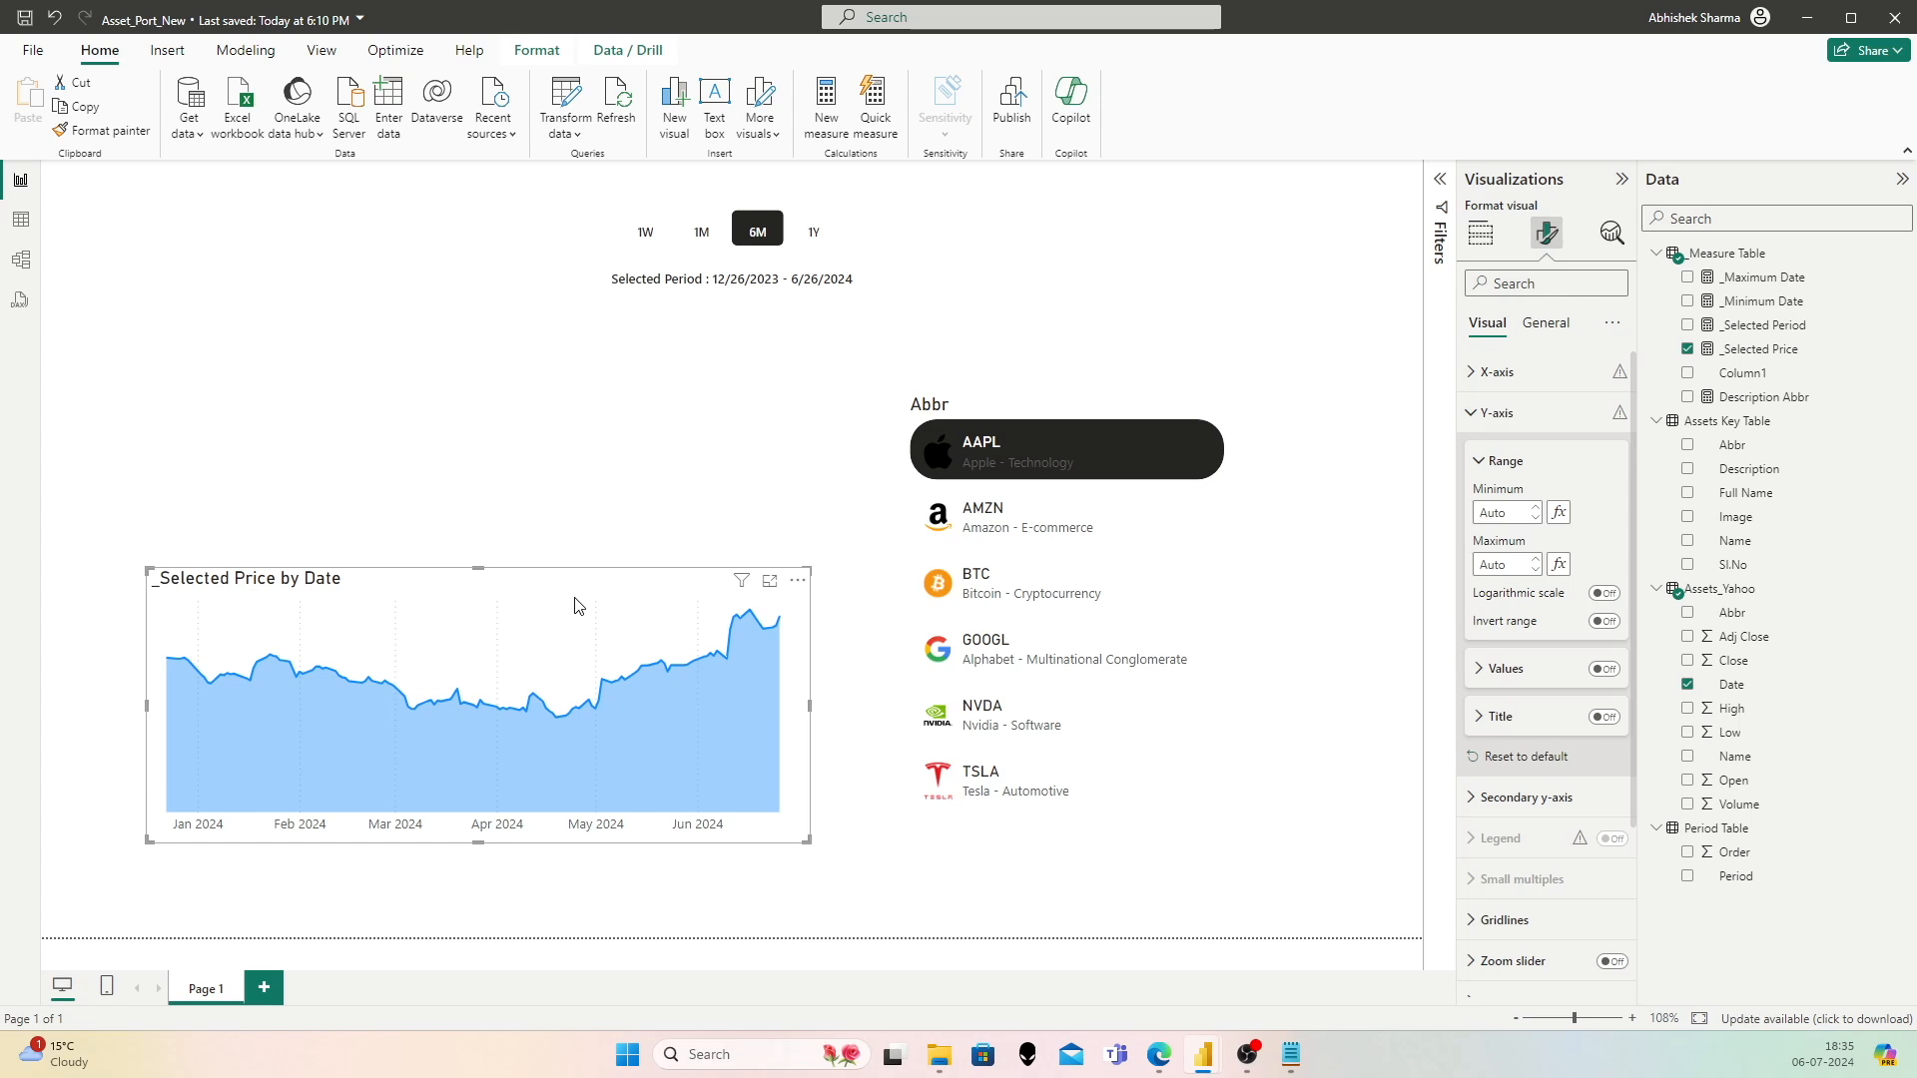
click(1489, 412)
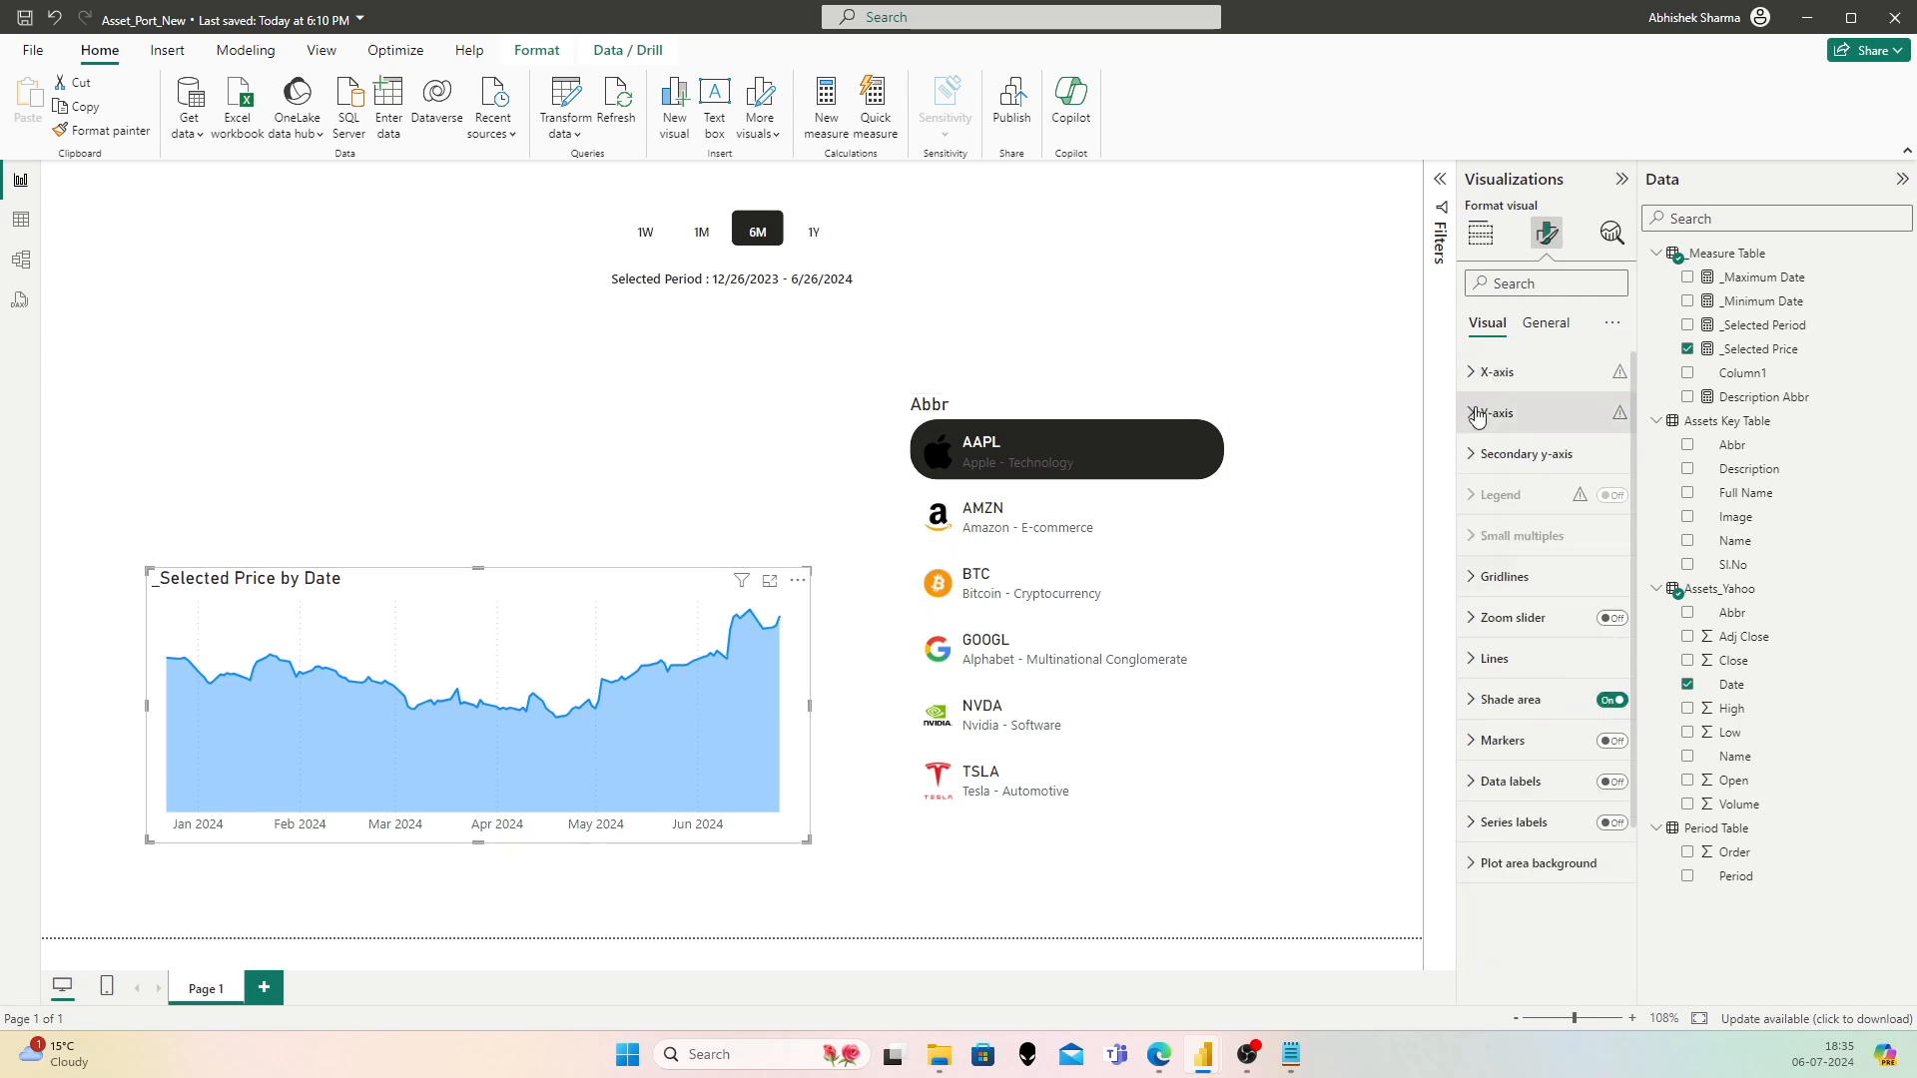
Step: Preview the area chart with its title off, turn the title back on, and view the title options
click(1554, 328)
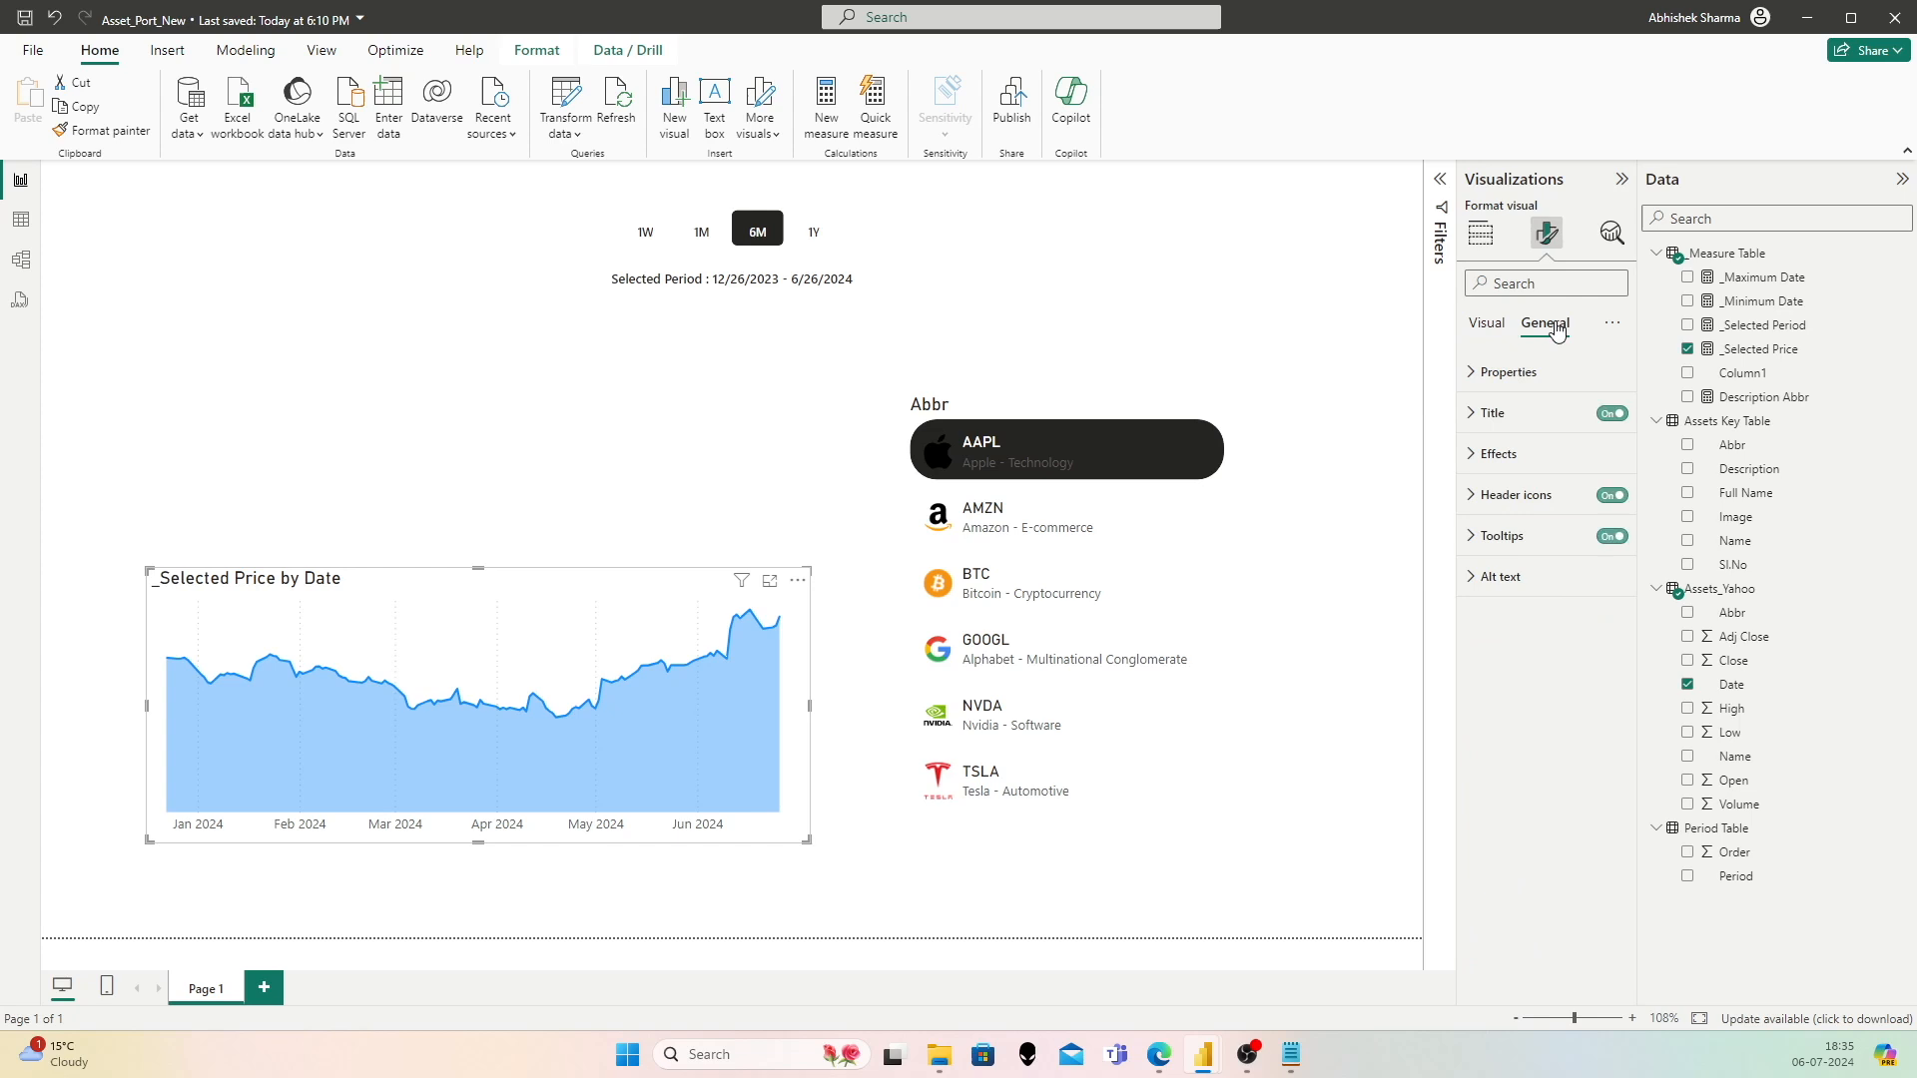
click(1613, 415)
click(1613, 415)
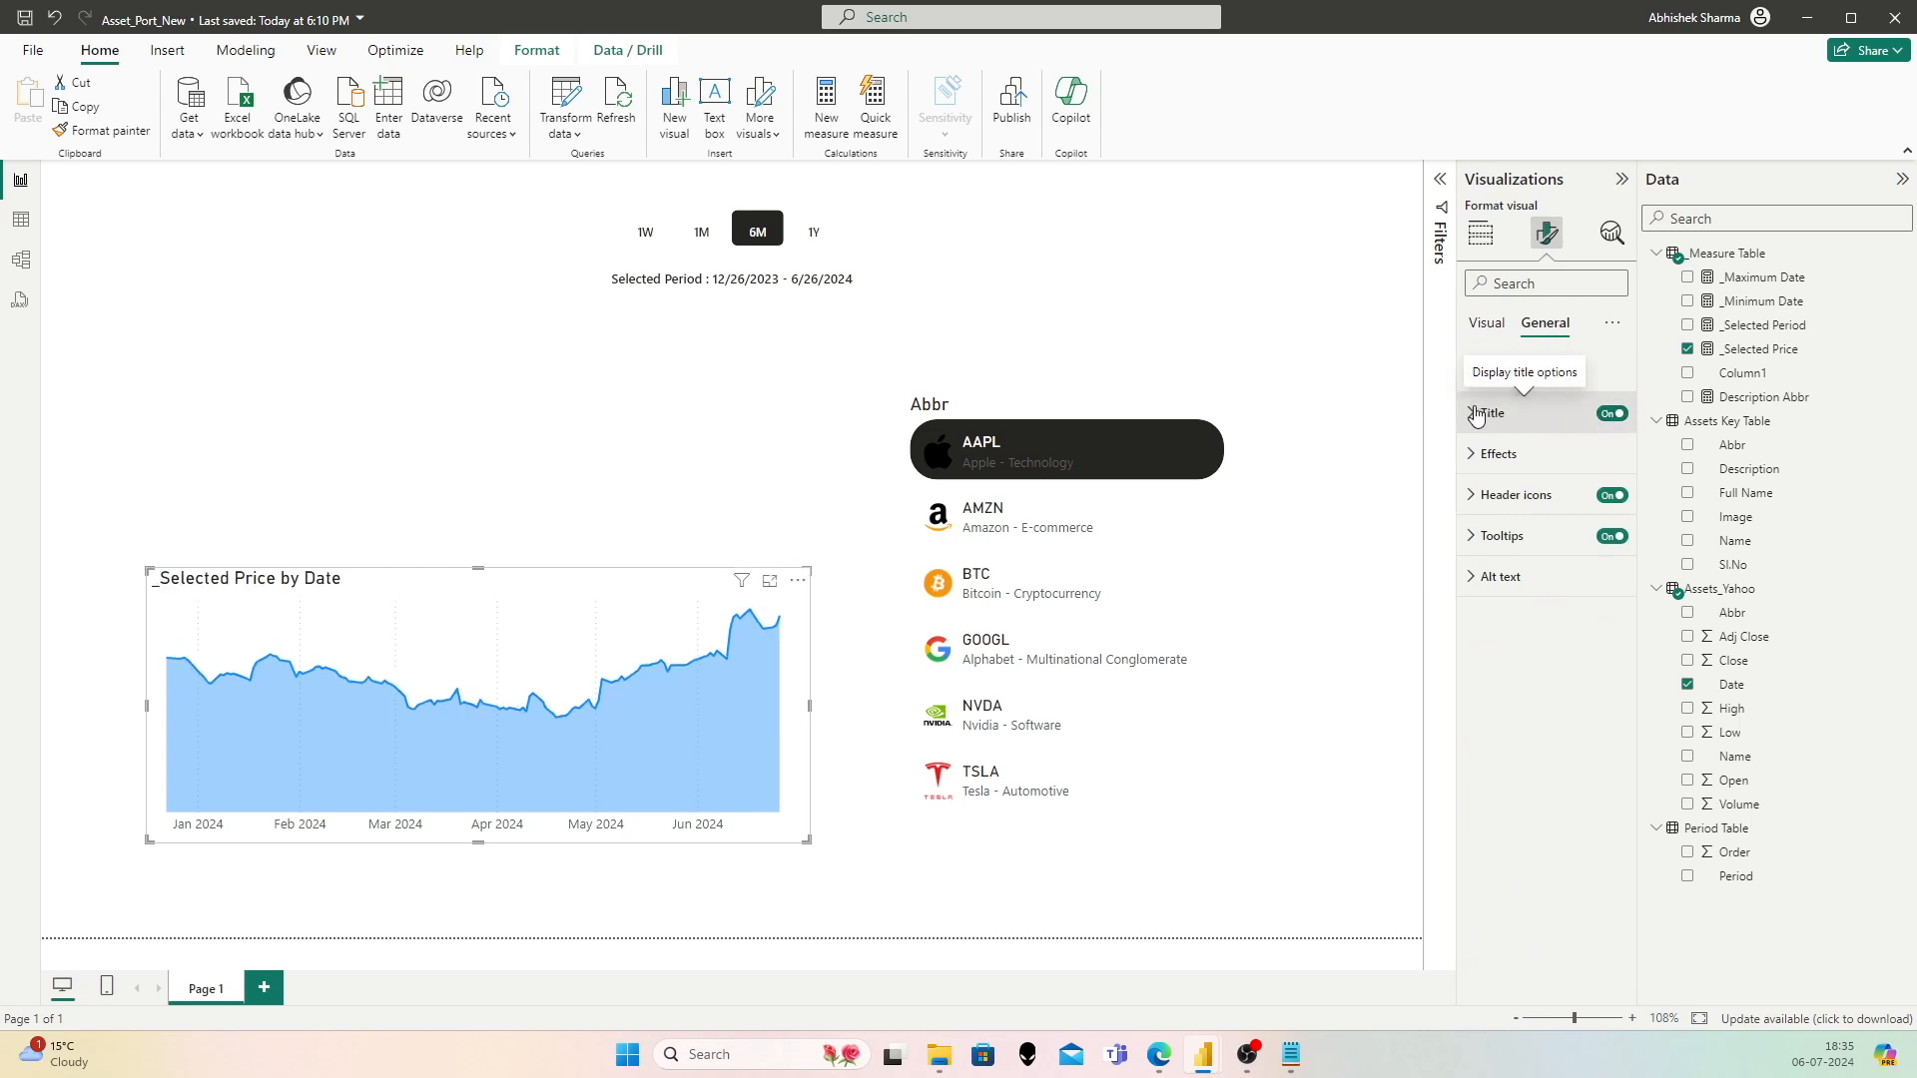
click(1473, 414)
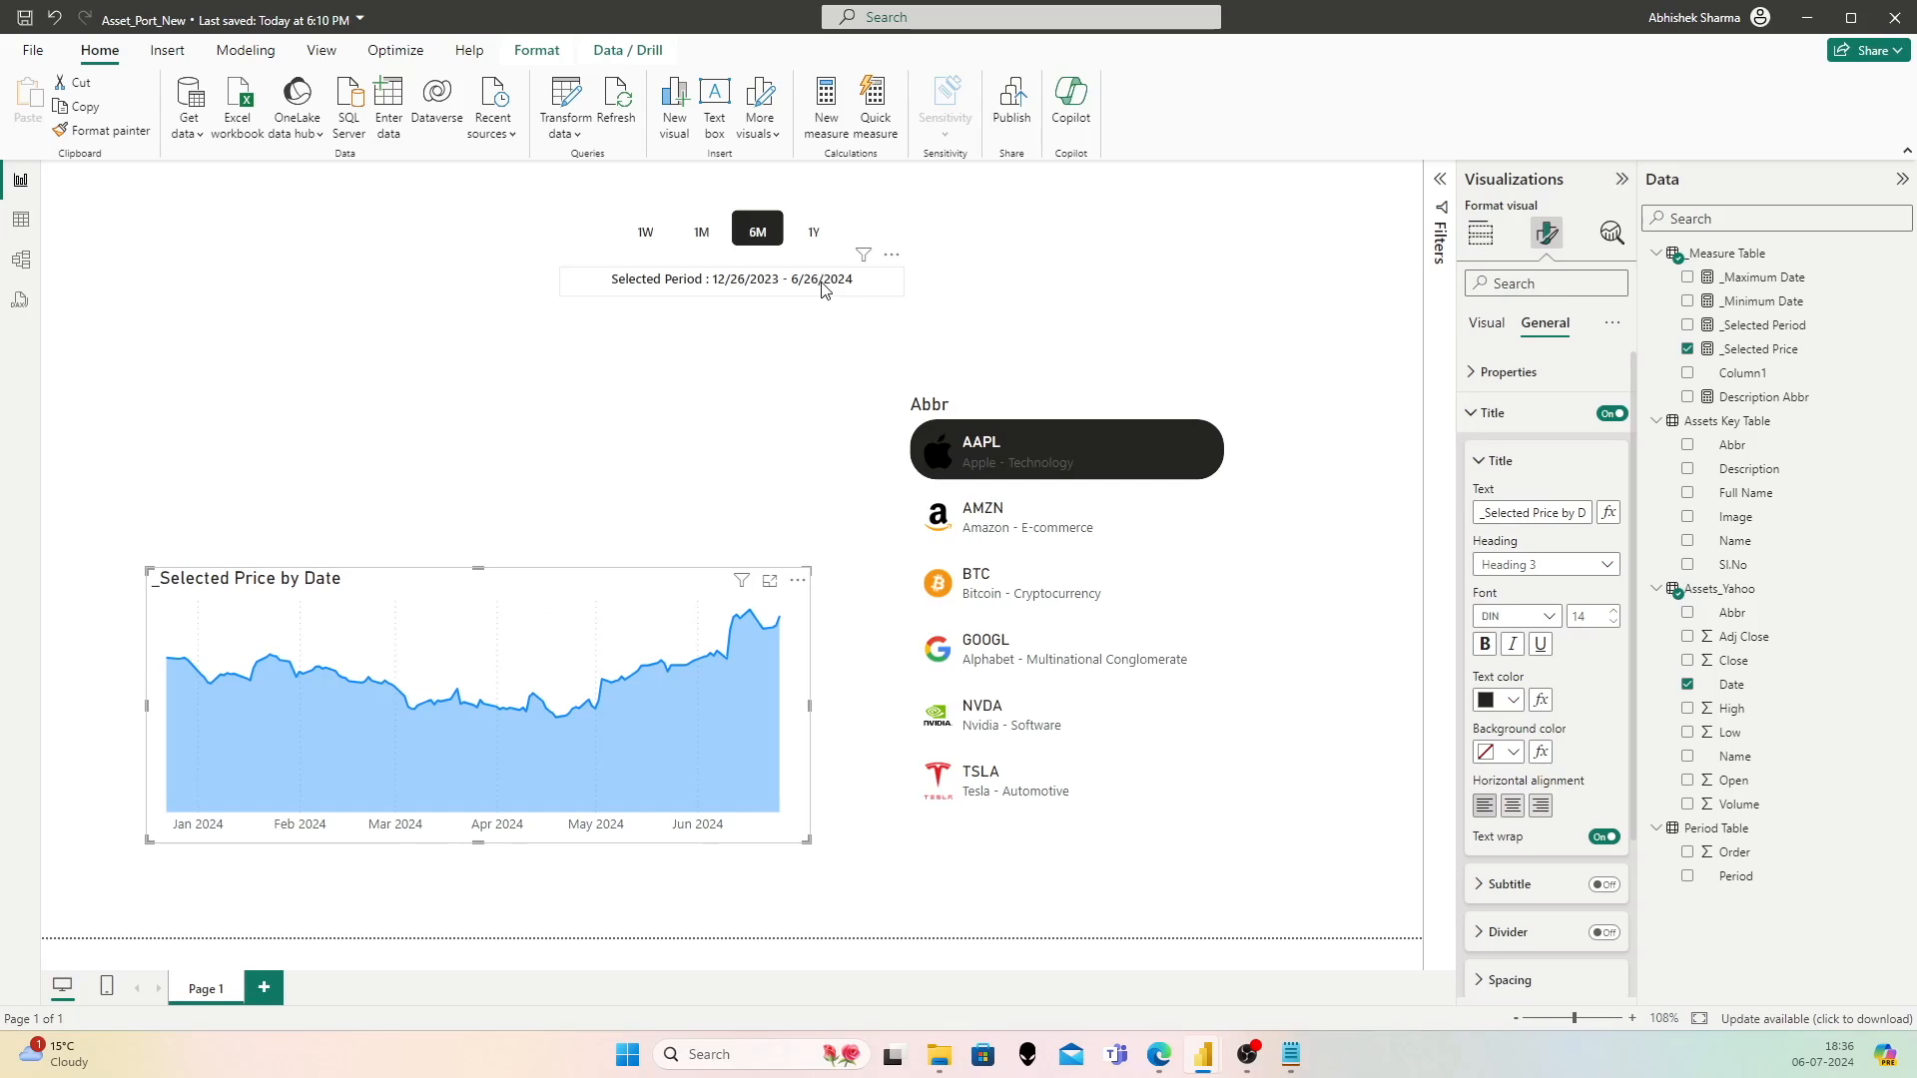
Step: Create a measure named _Current Price in _Measure Table, with the variable _MaxDate set to [_Maximum Date]
click(1170, 283)
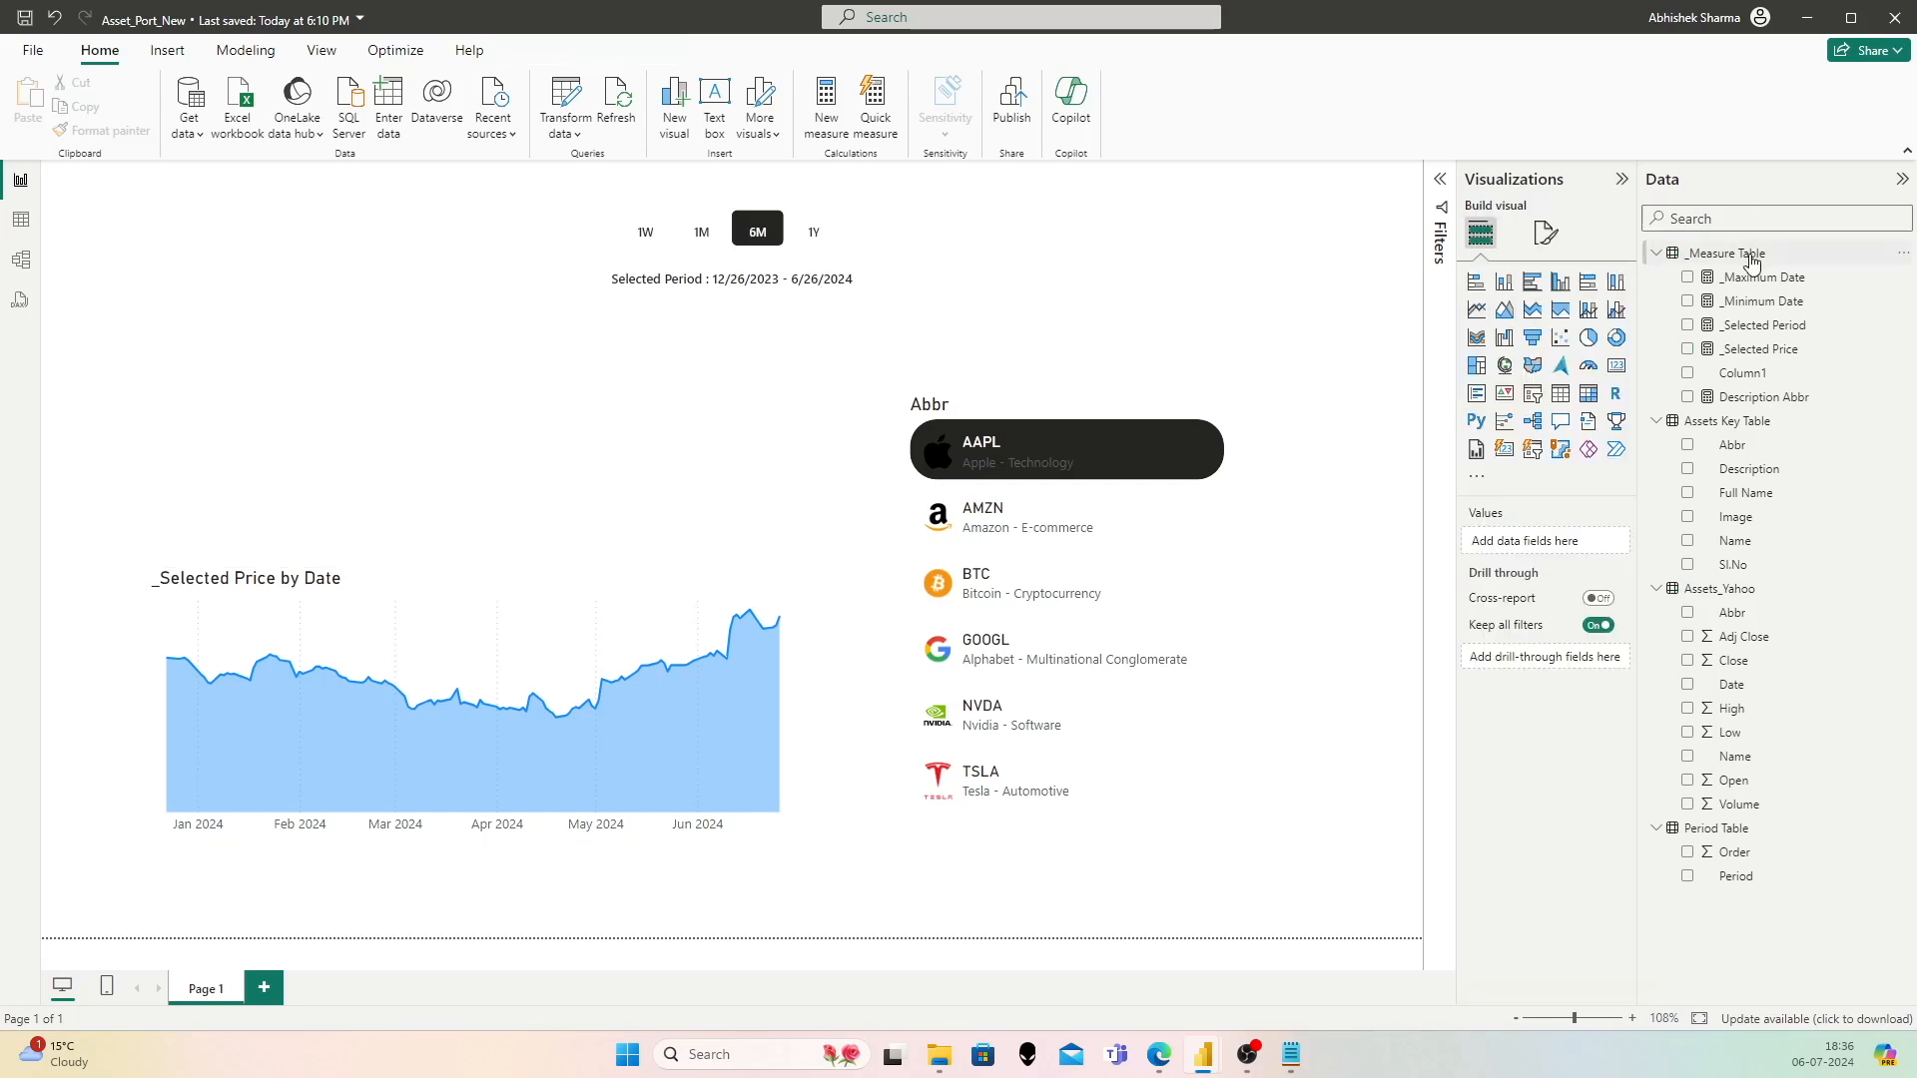
right_click(1754, 257)
click(1615, 291)
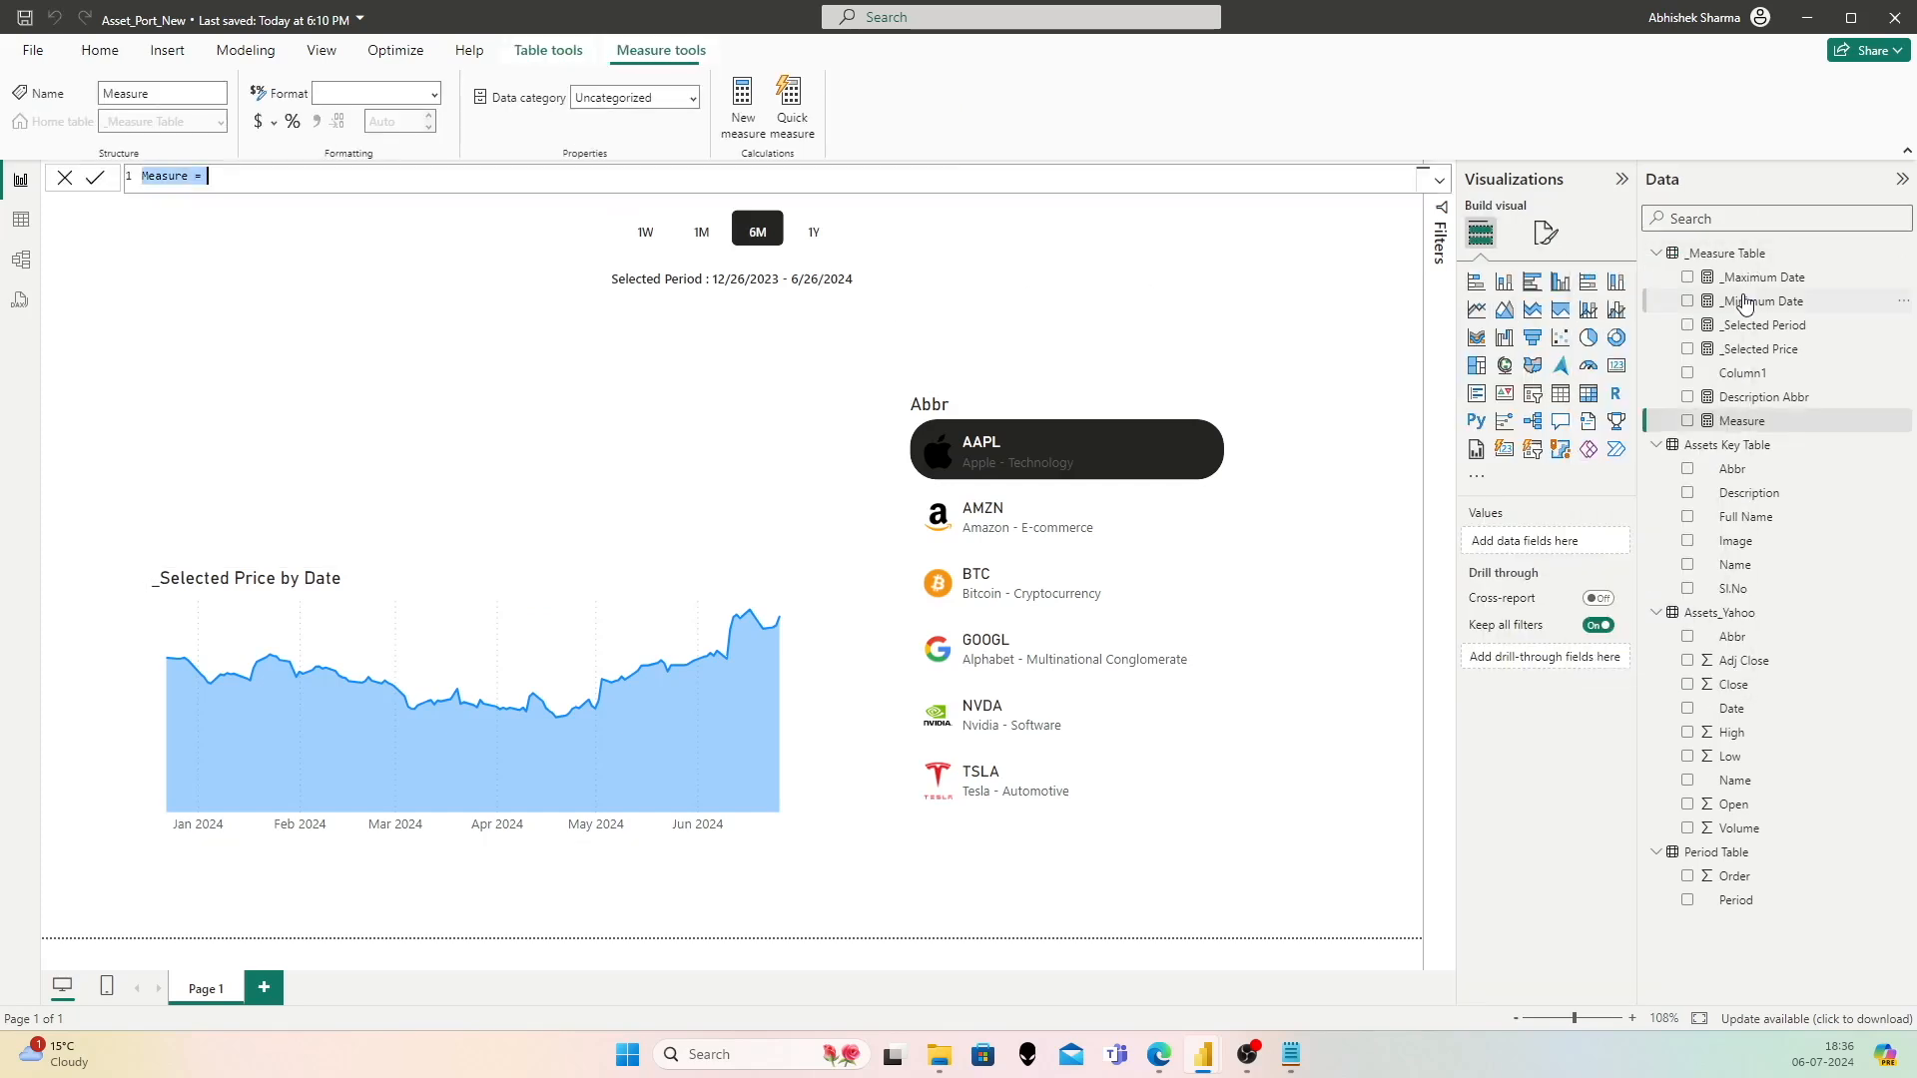
key(BackSpace)
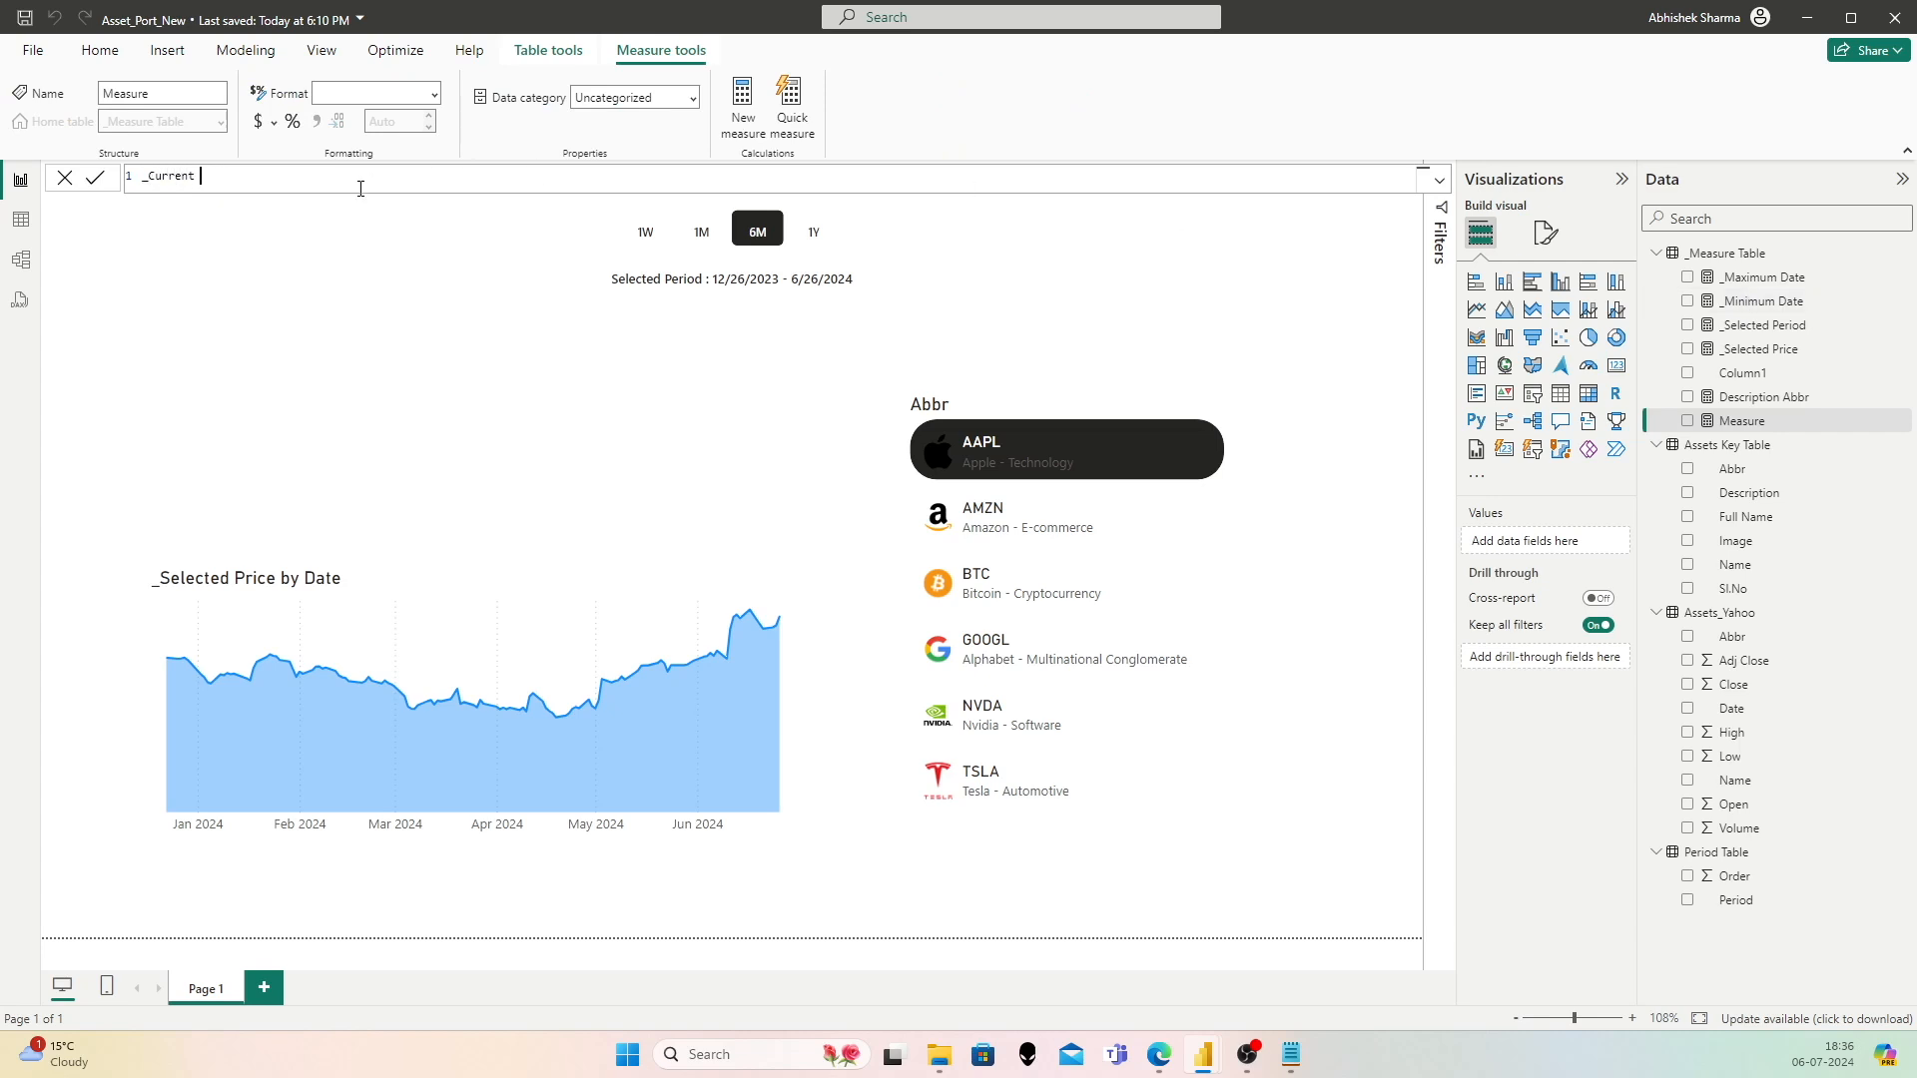
key(shift+Return)
text(VAR _MaxDate)
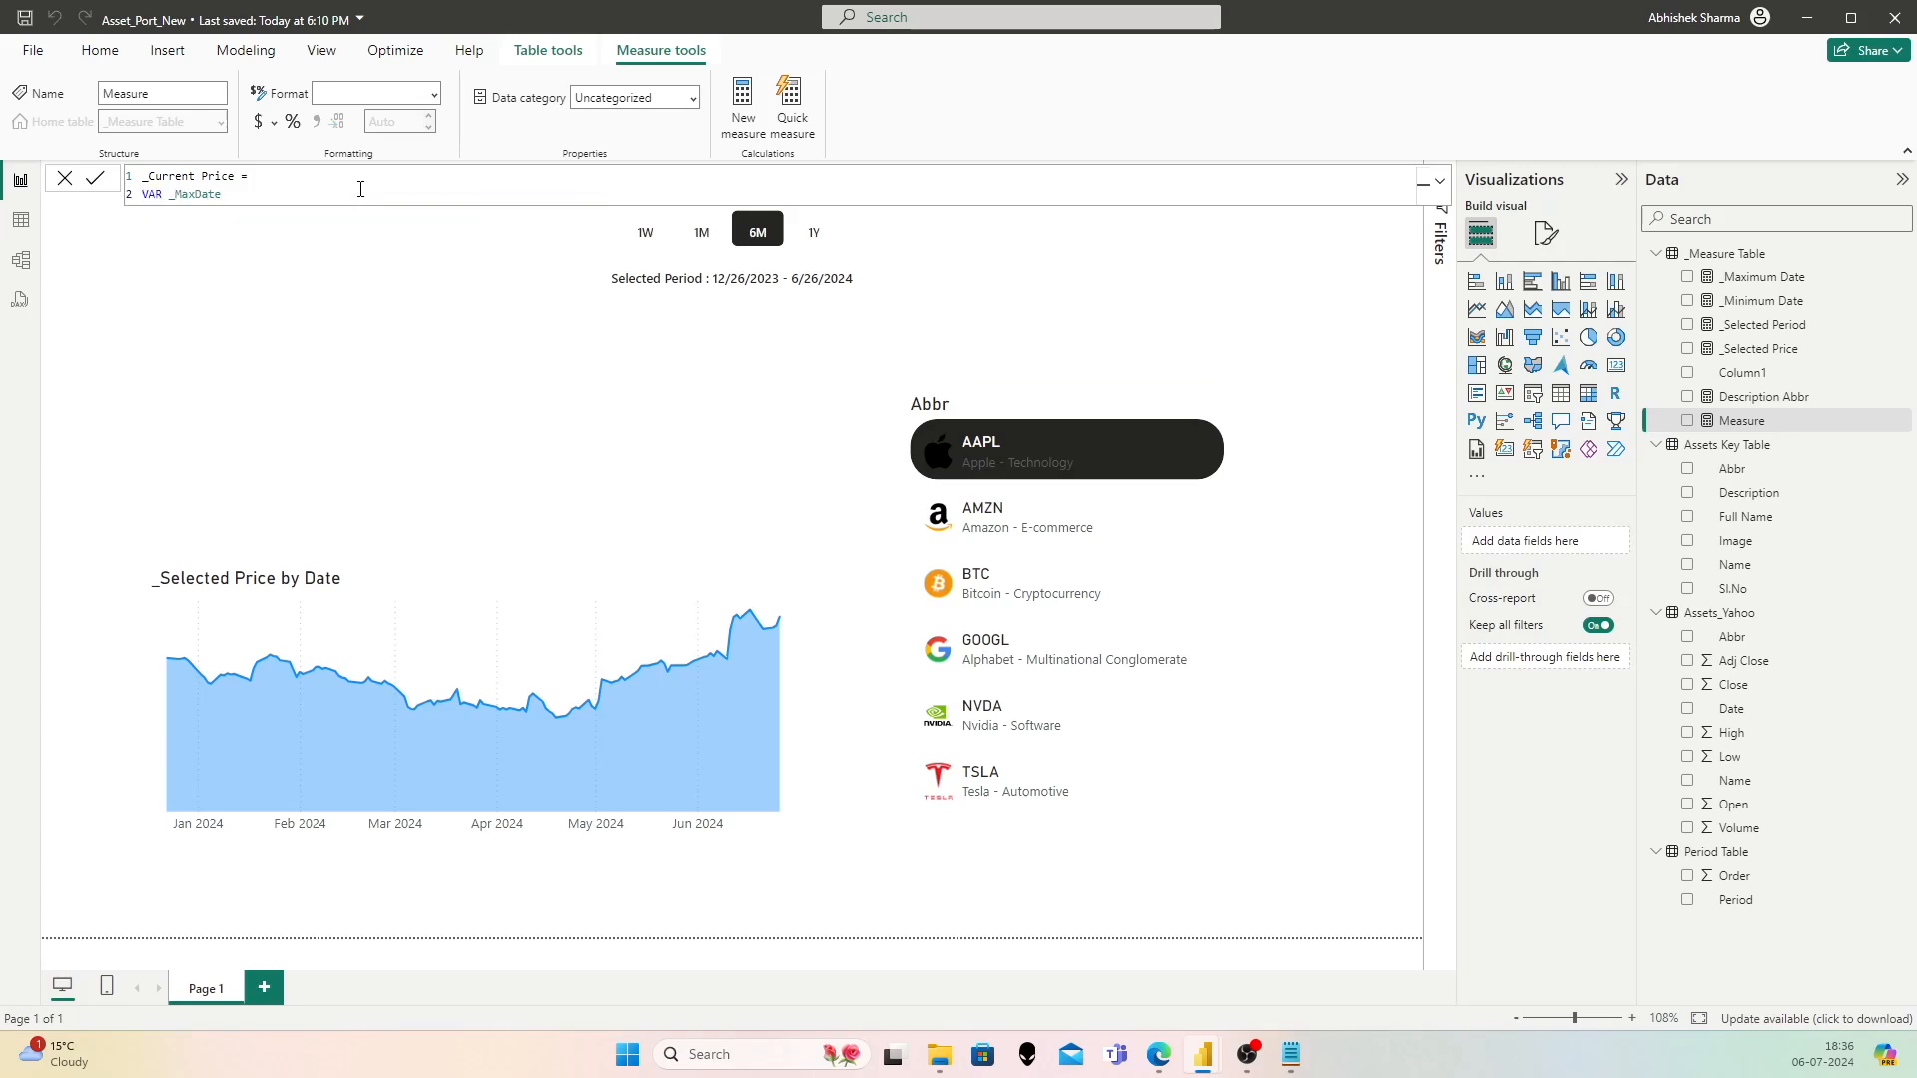
text([_Maximum Date])
key(Tab)
Step: Add a _CurrentPrice variable that starts a CALCULATE expression over SUM(Assets_Yahoo[Close])
key(shift+Return)
text(VAR _CurrentPrice =)
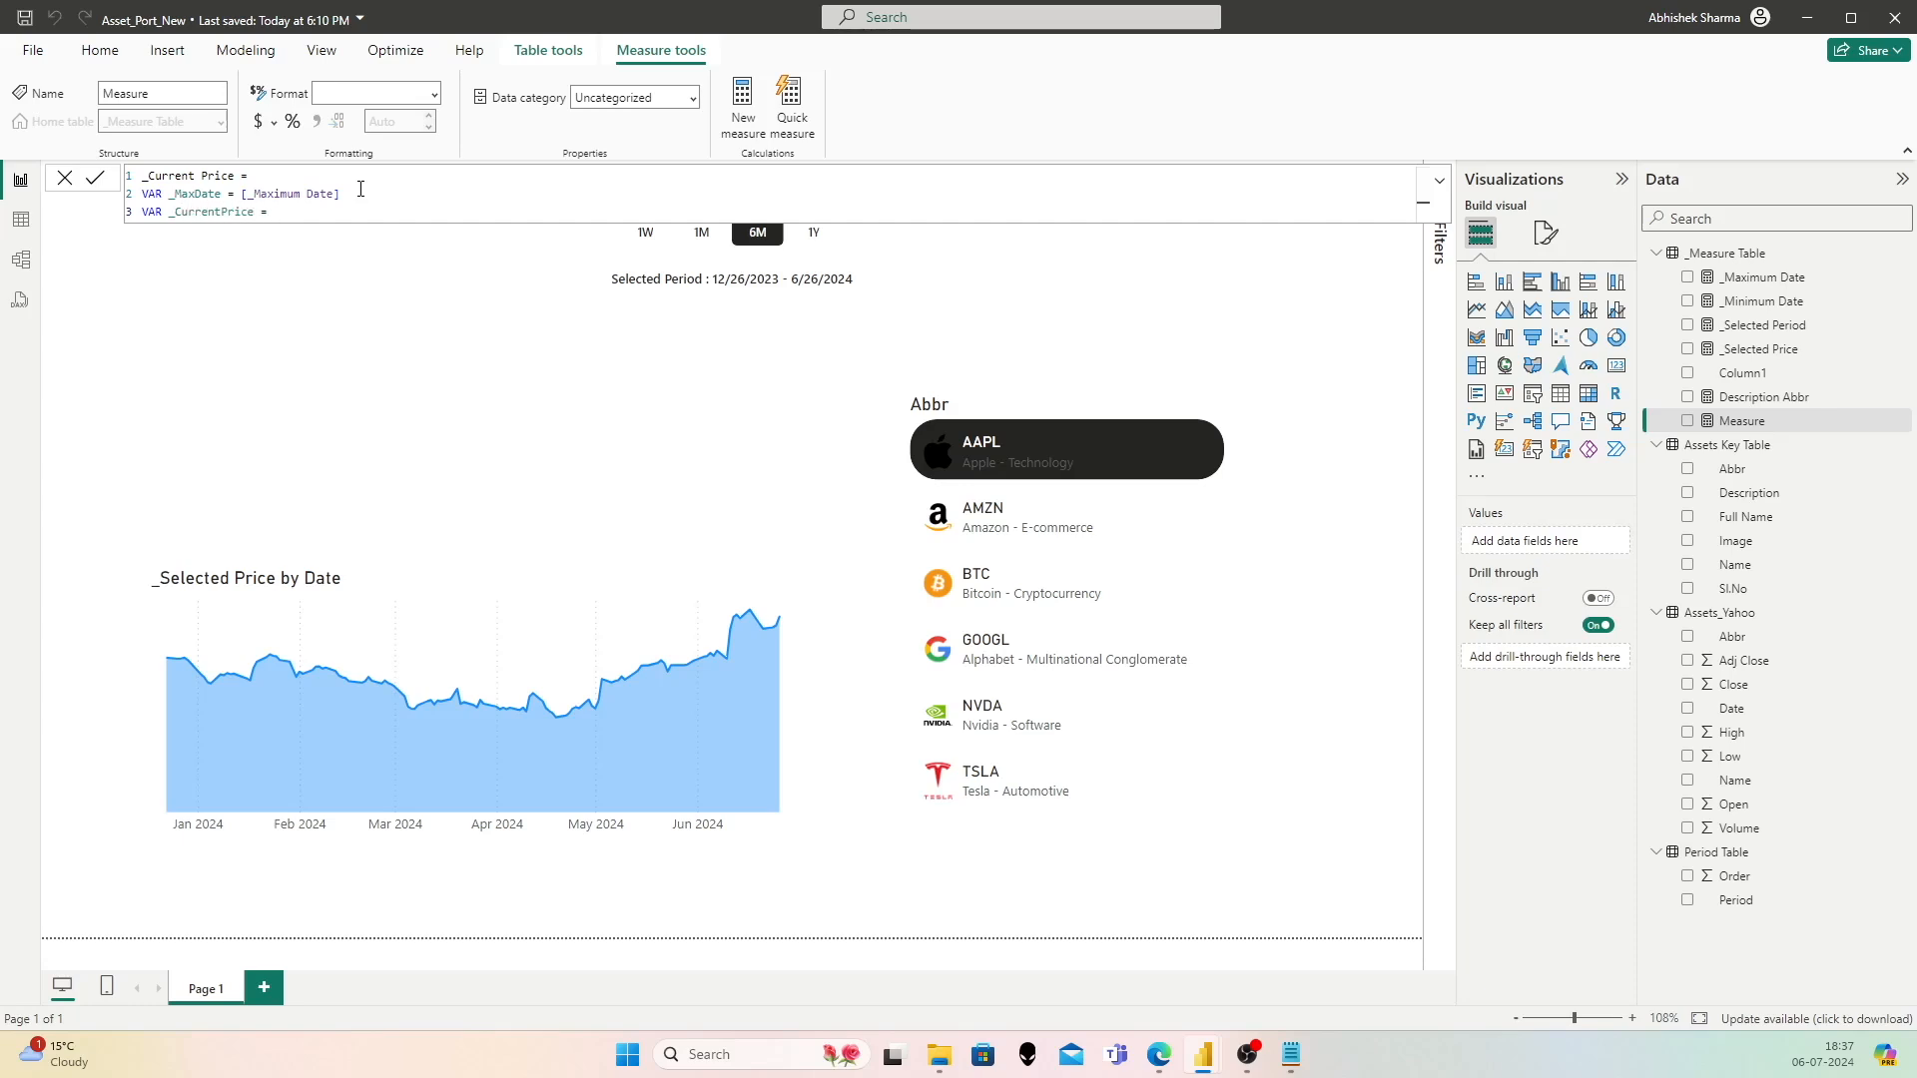
key(shift+Return)
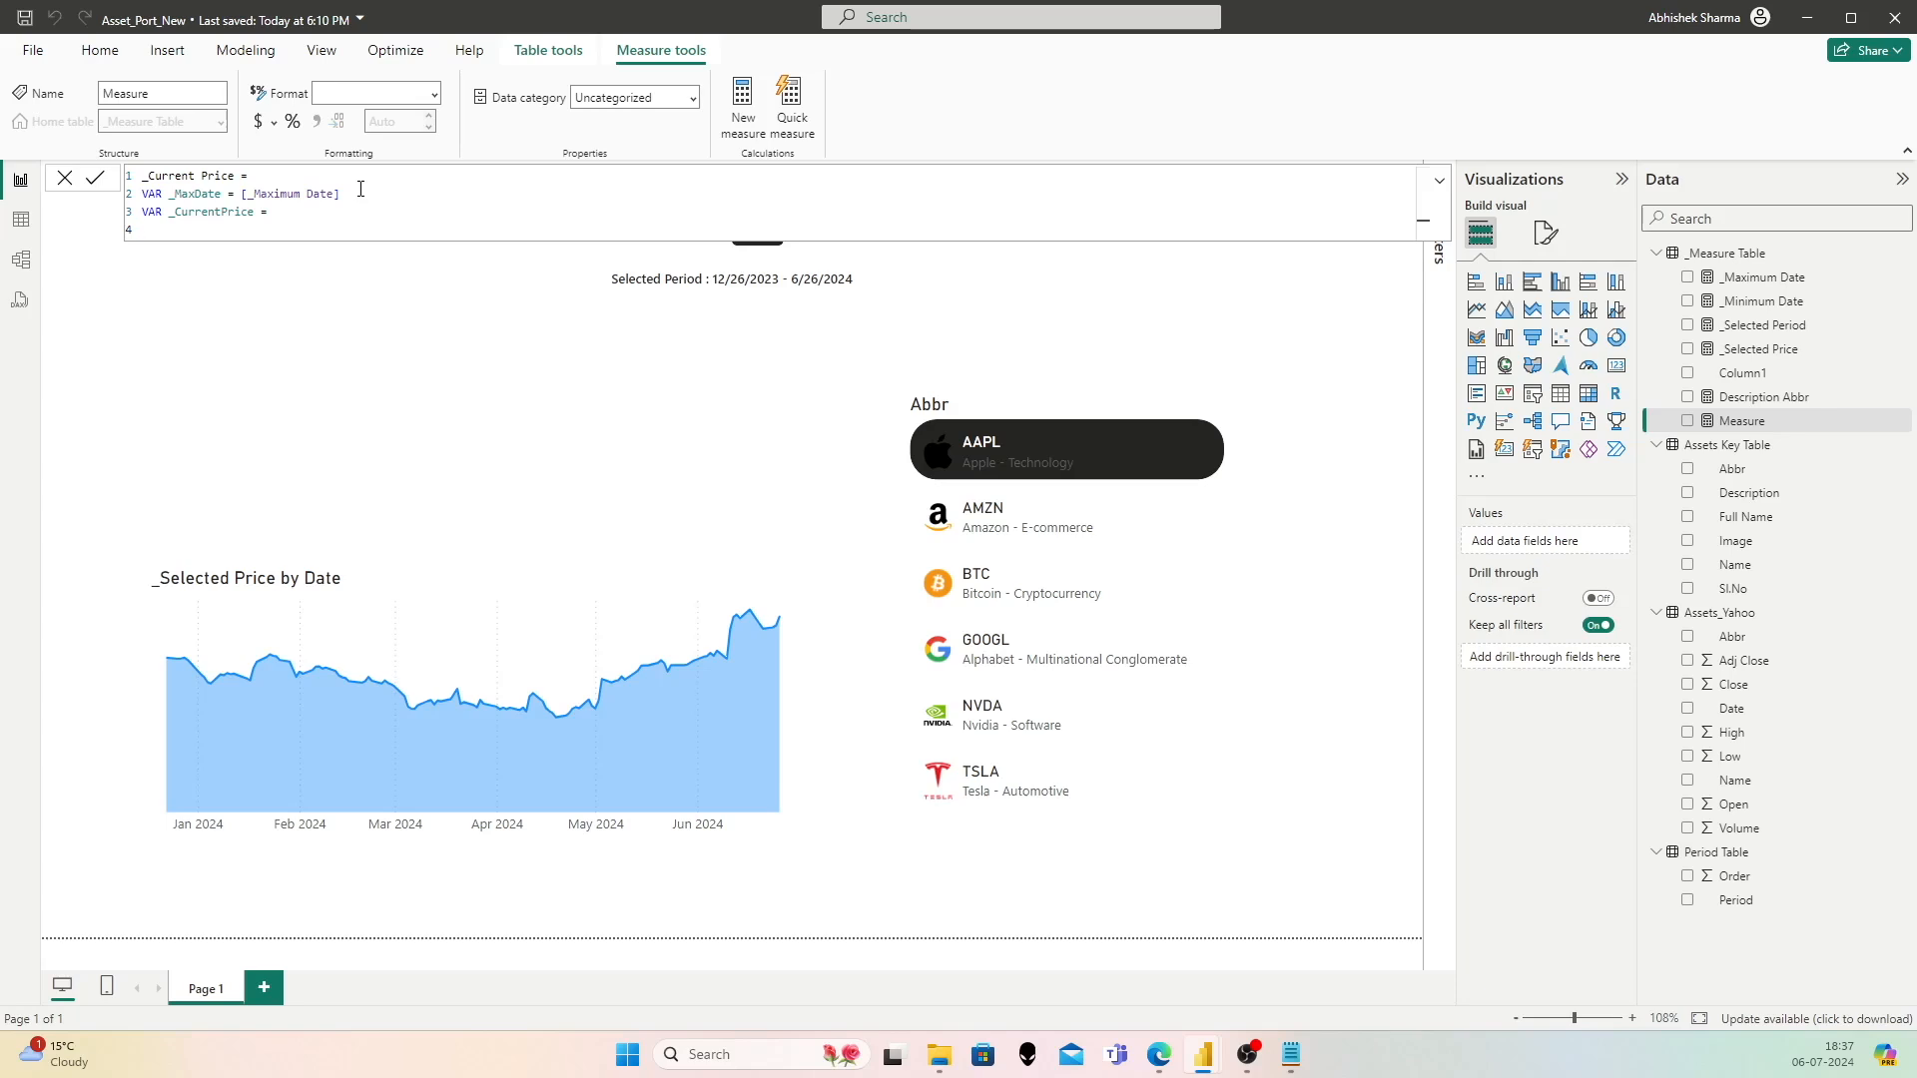
text(Cal)
text(S)
text(UM(Cl)
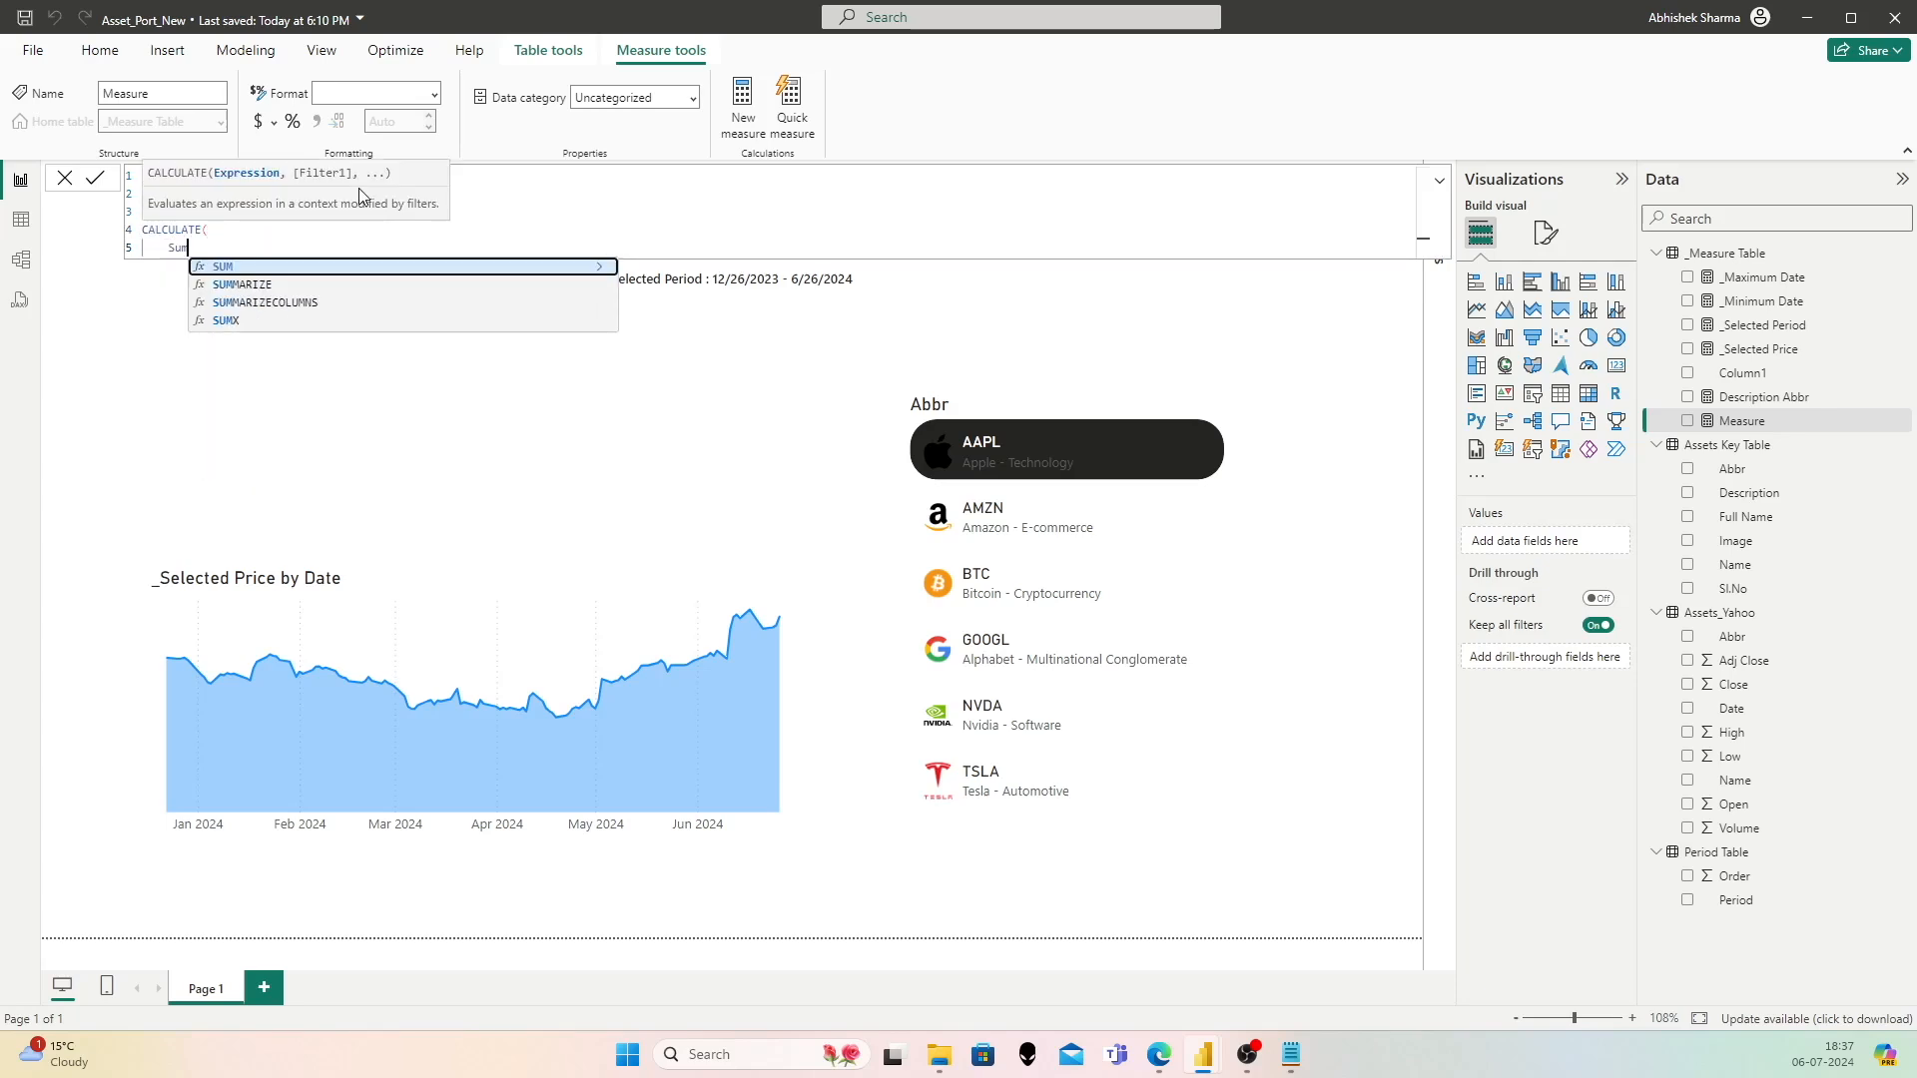
text(o)
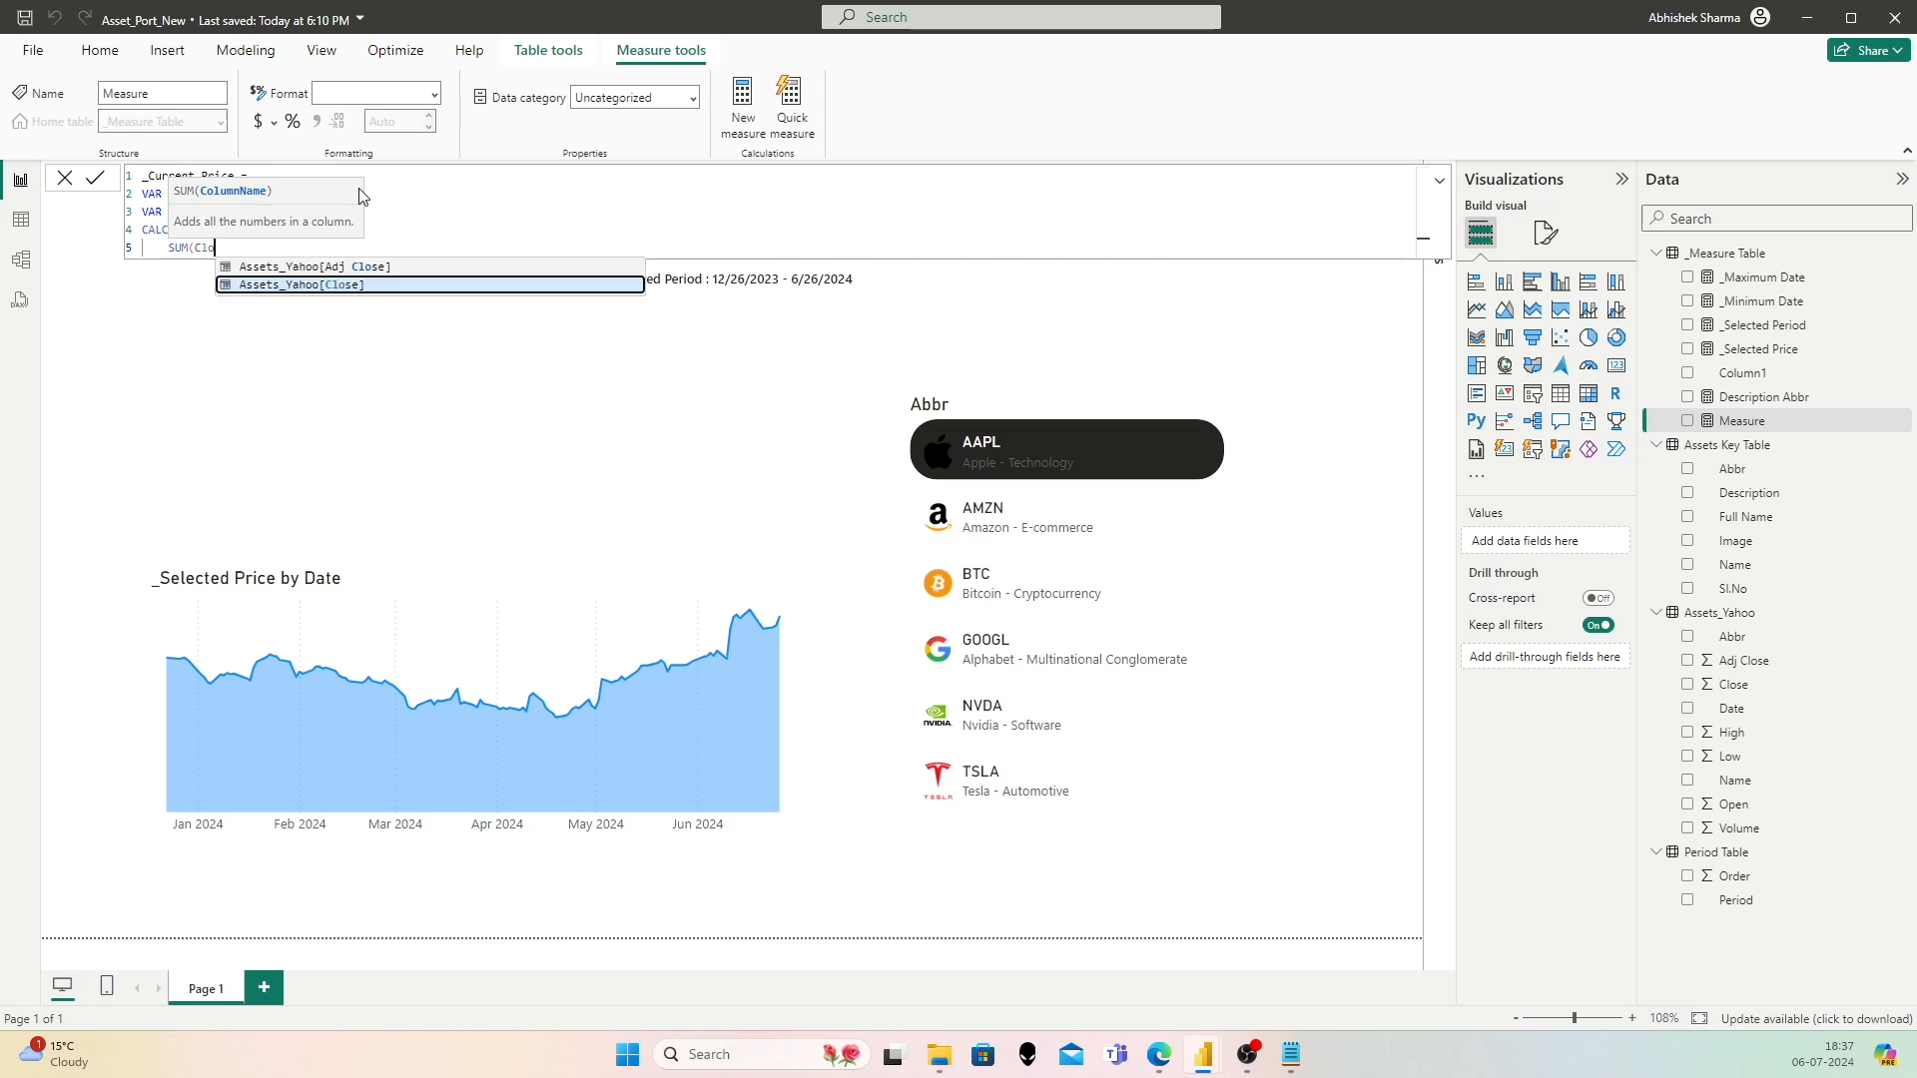
key(Tab)
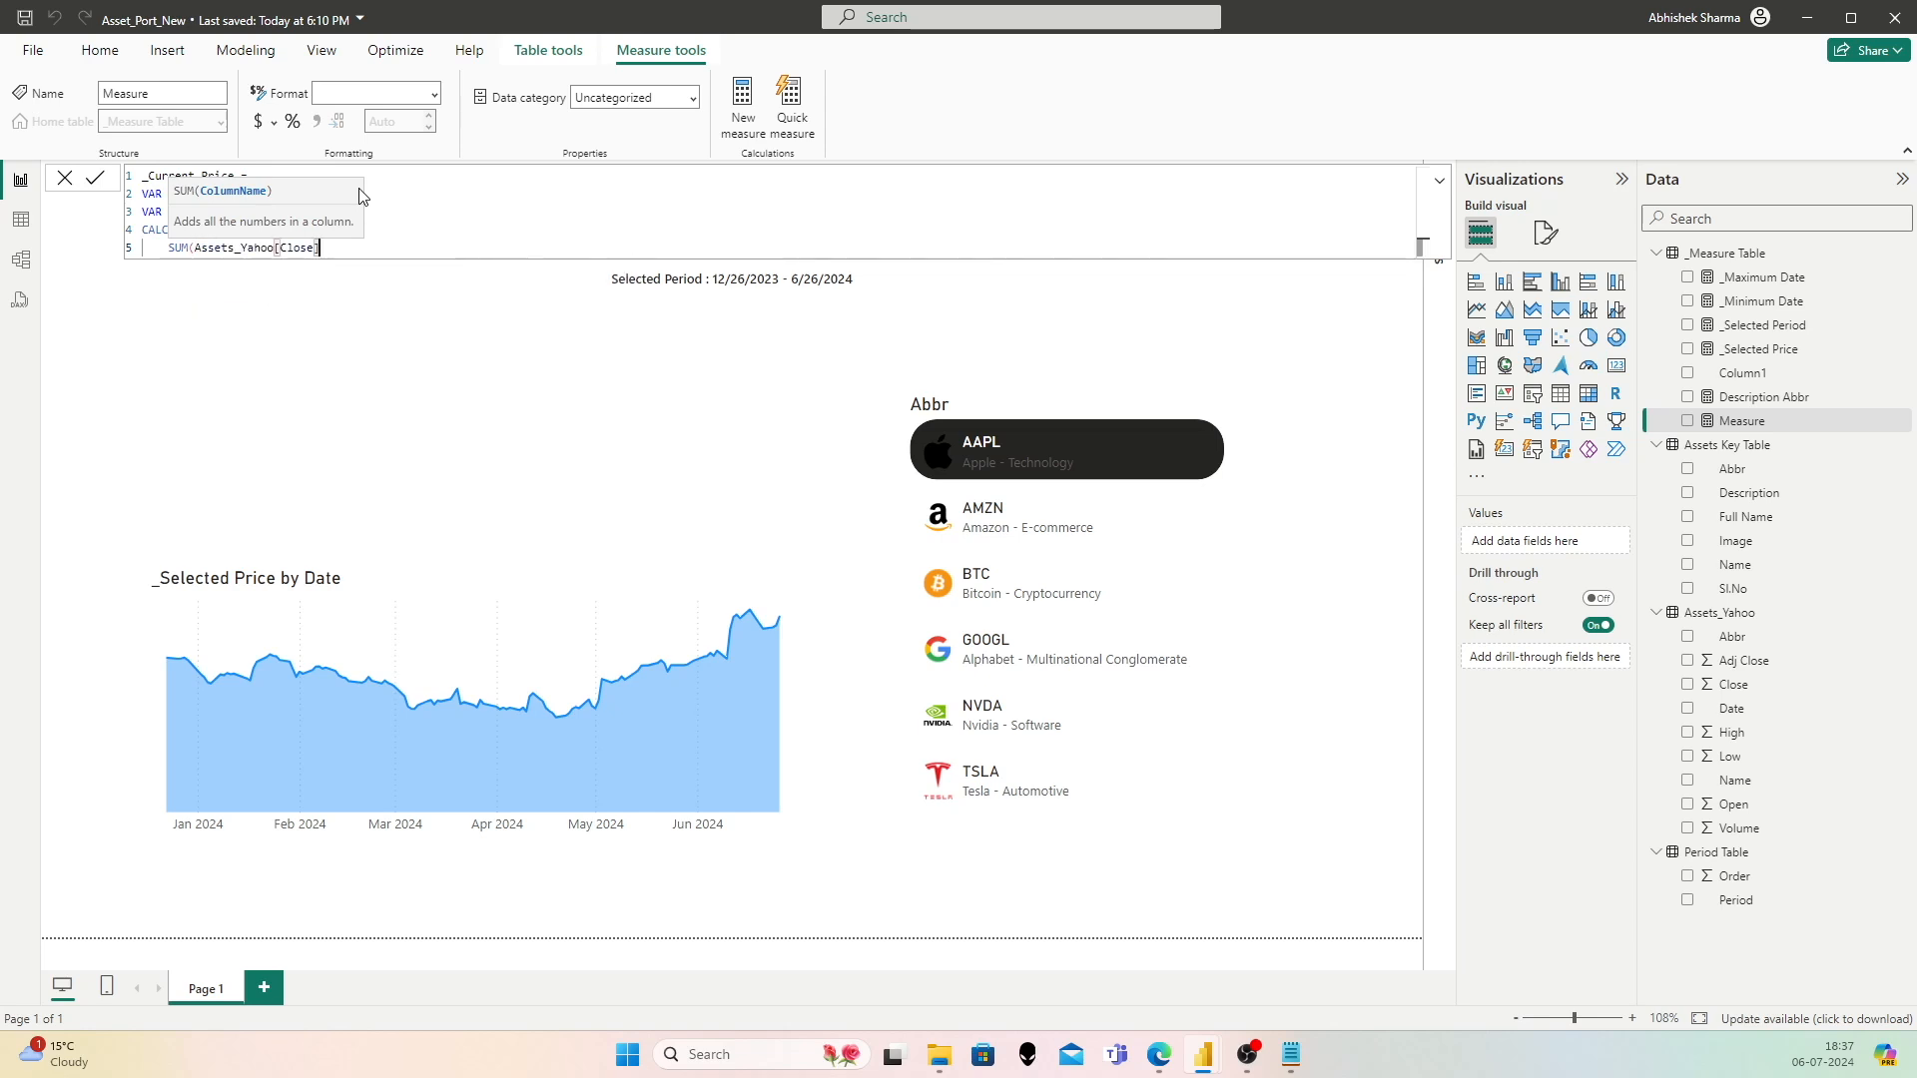
text(),)
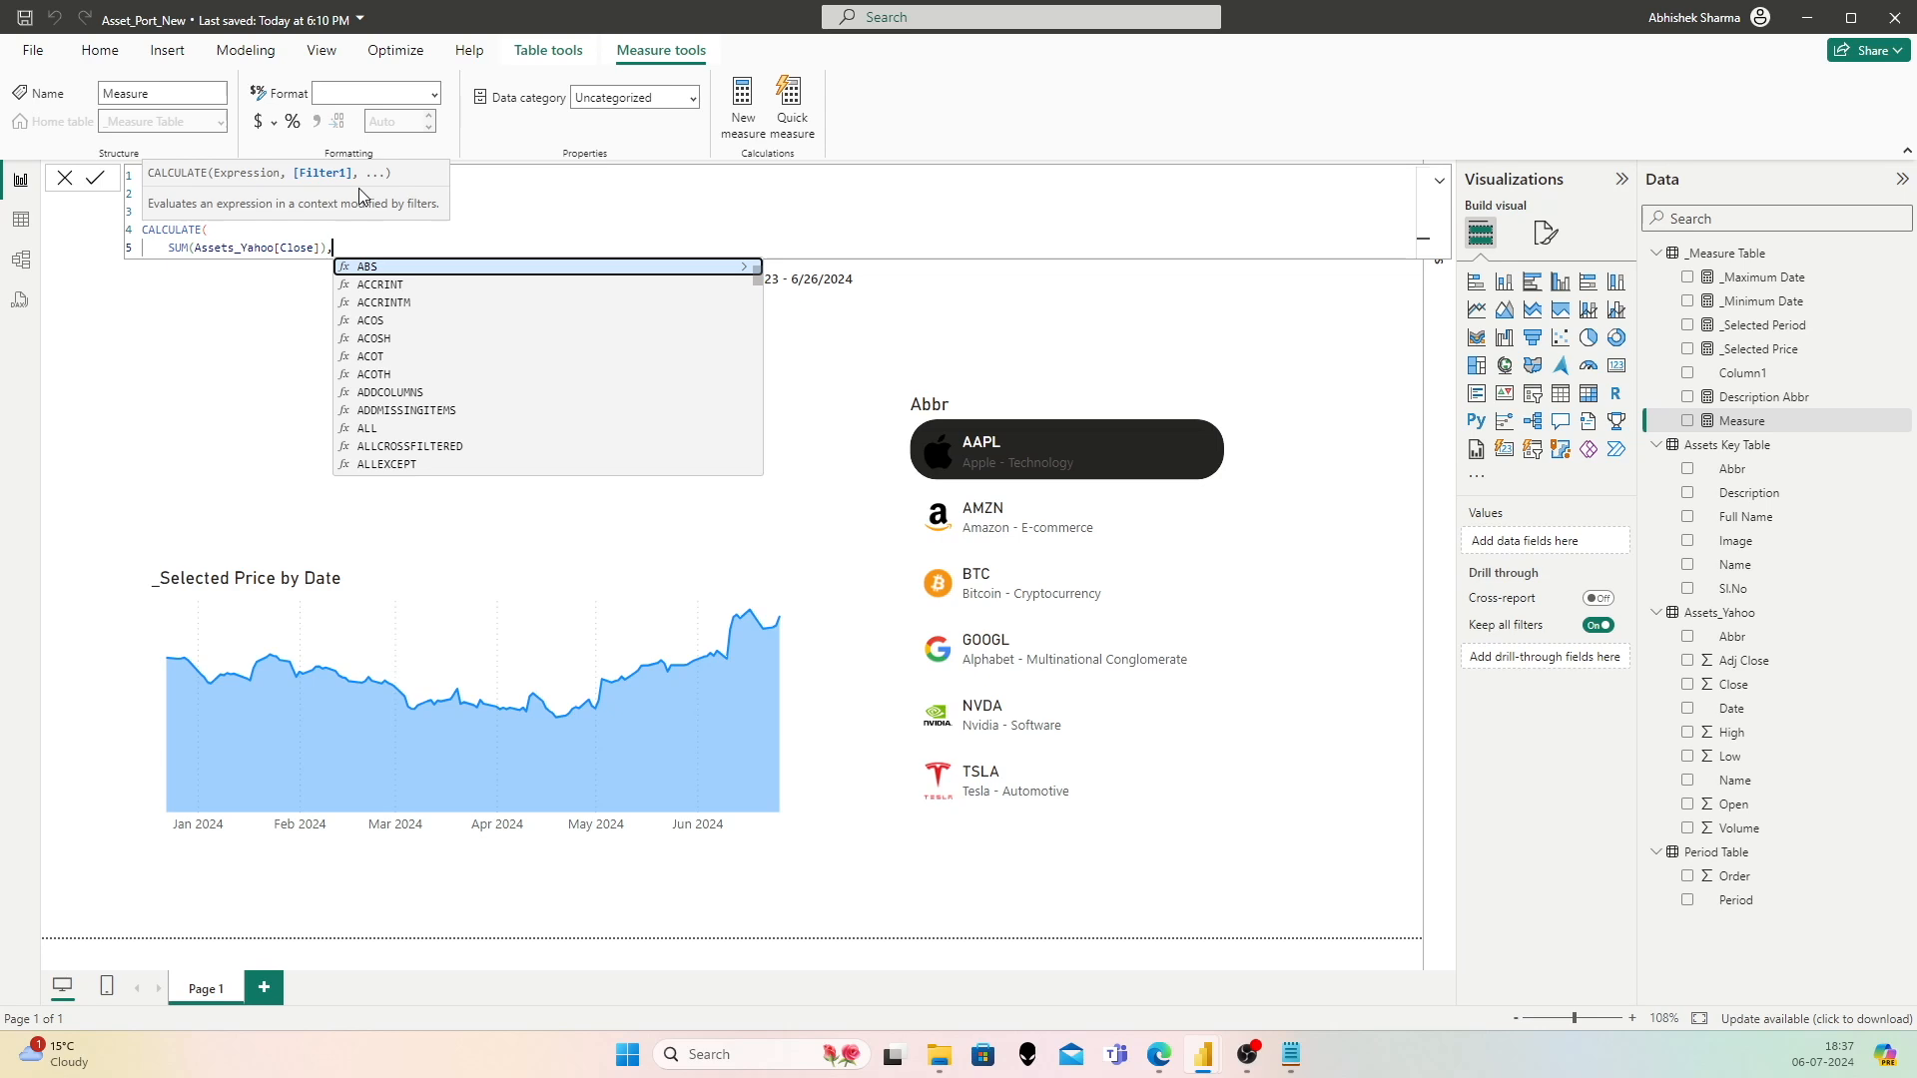
Step: Add a FILTER over the 'Assets_Yahoo' table as the CALCULATE filter argument
key(shift+Return)
text(Filter)
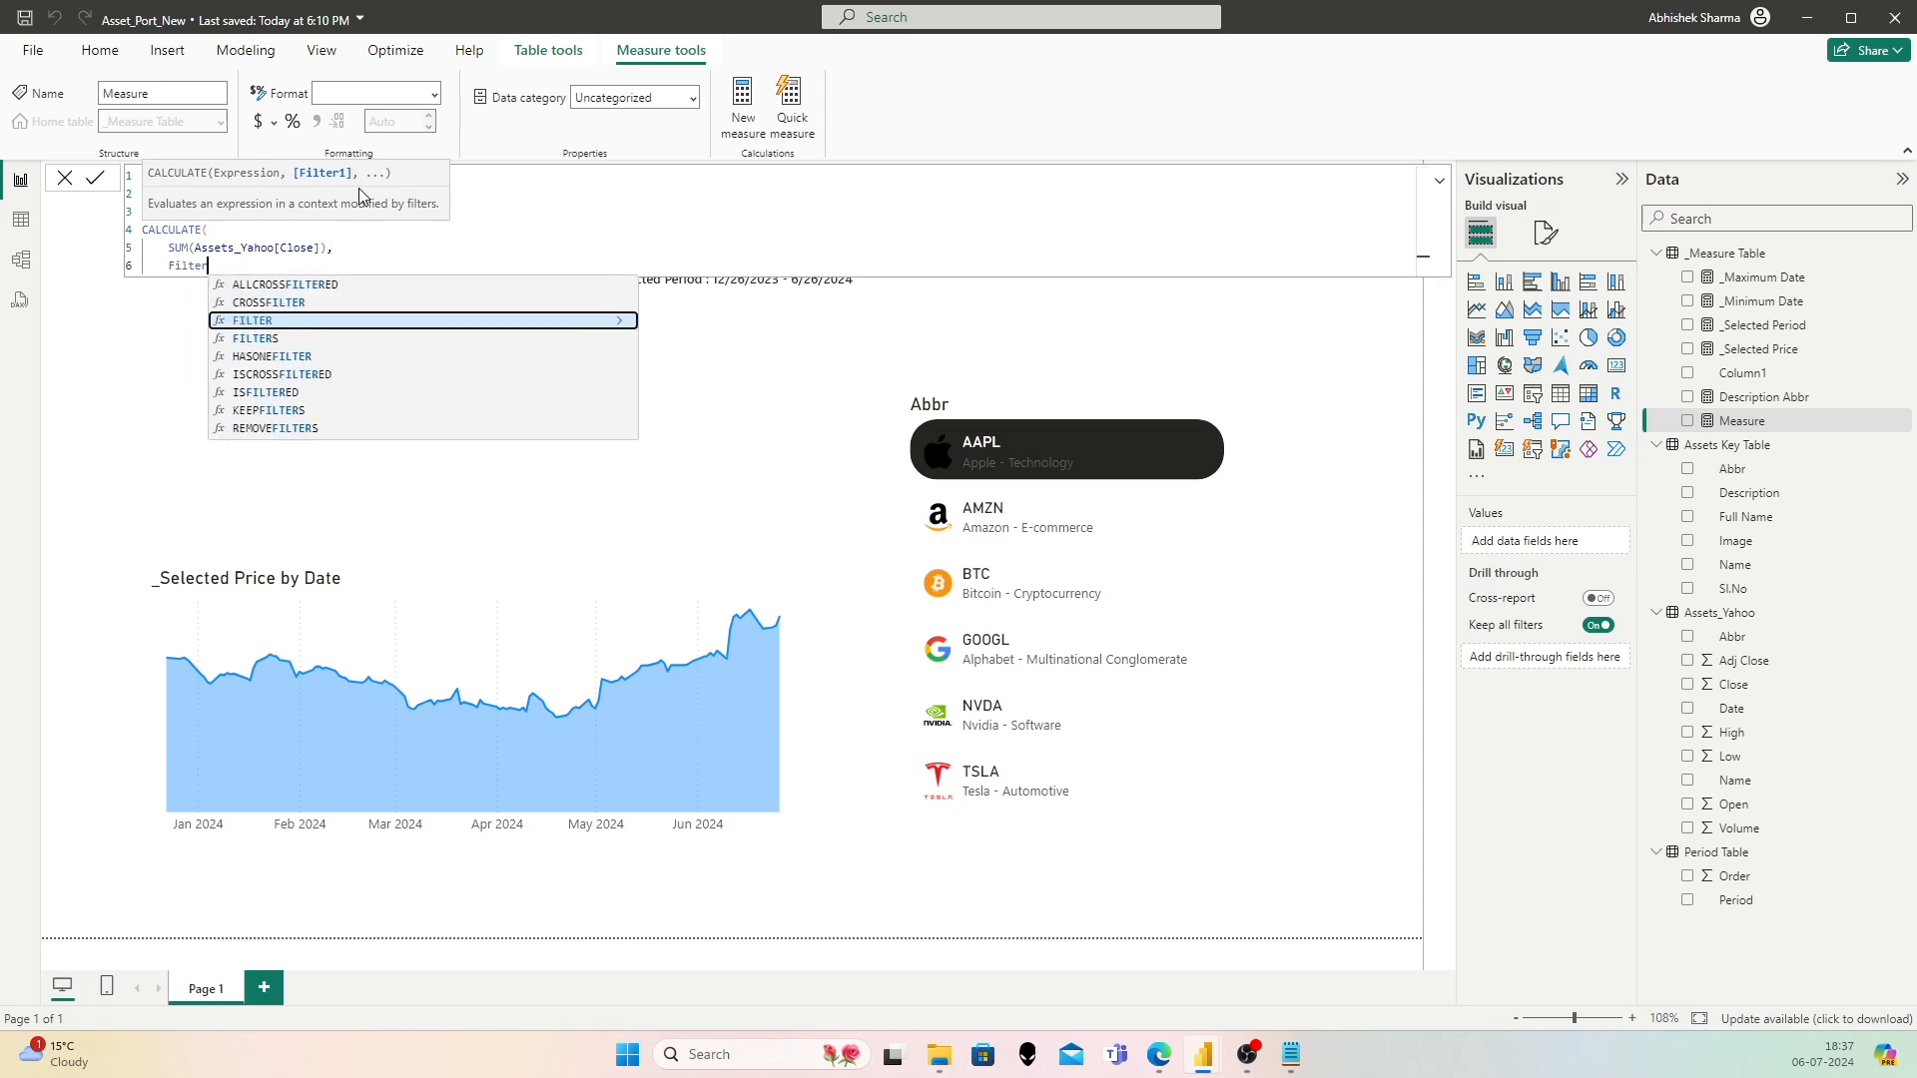
key(Tab)
key(shift+Return)
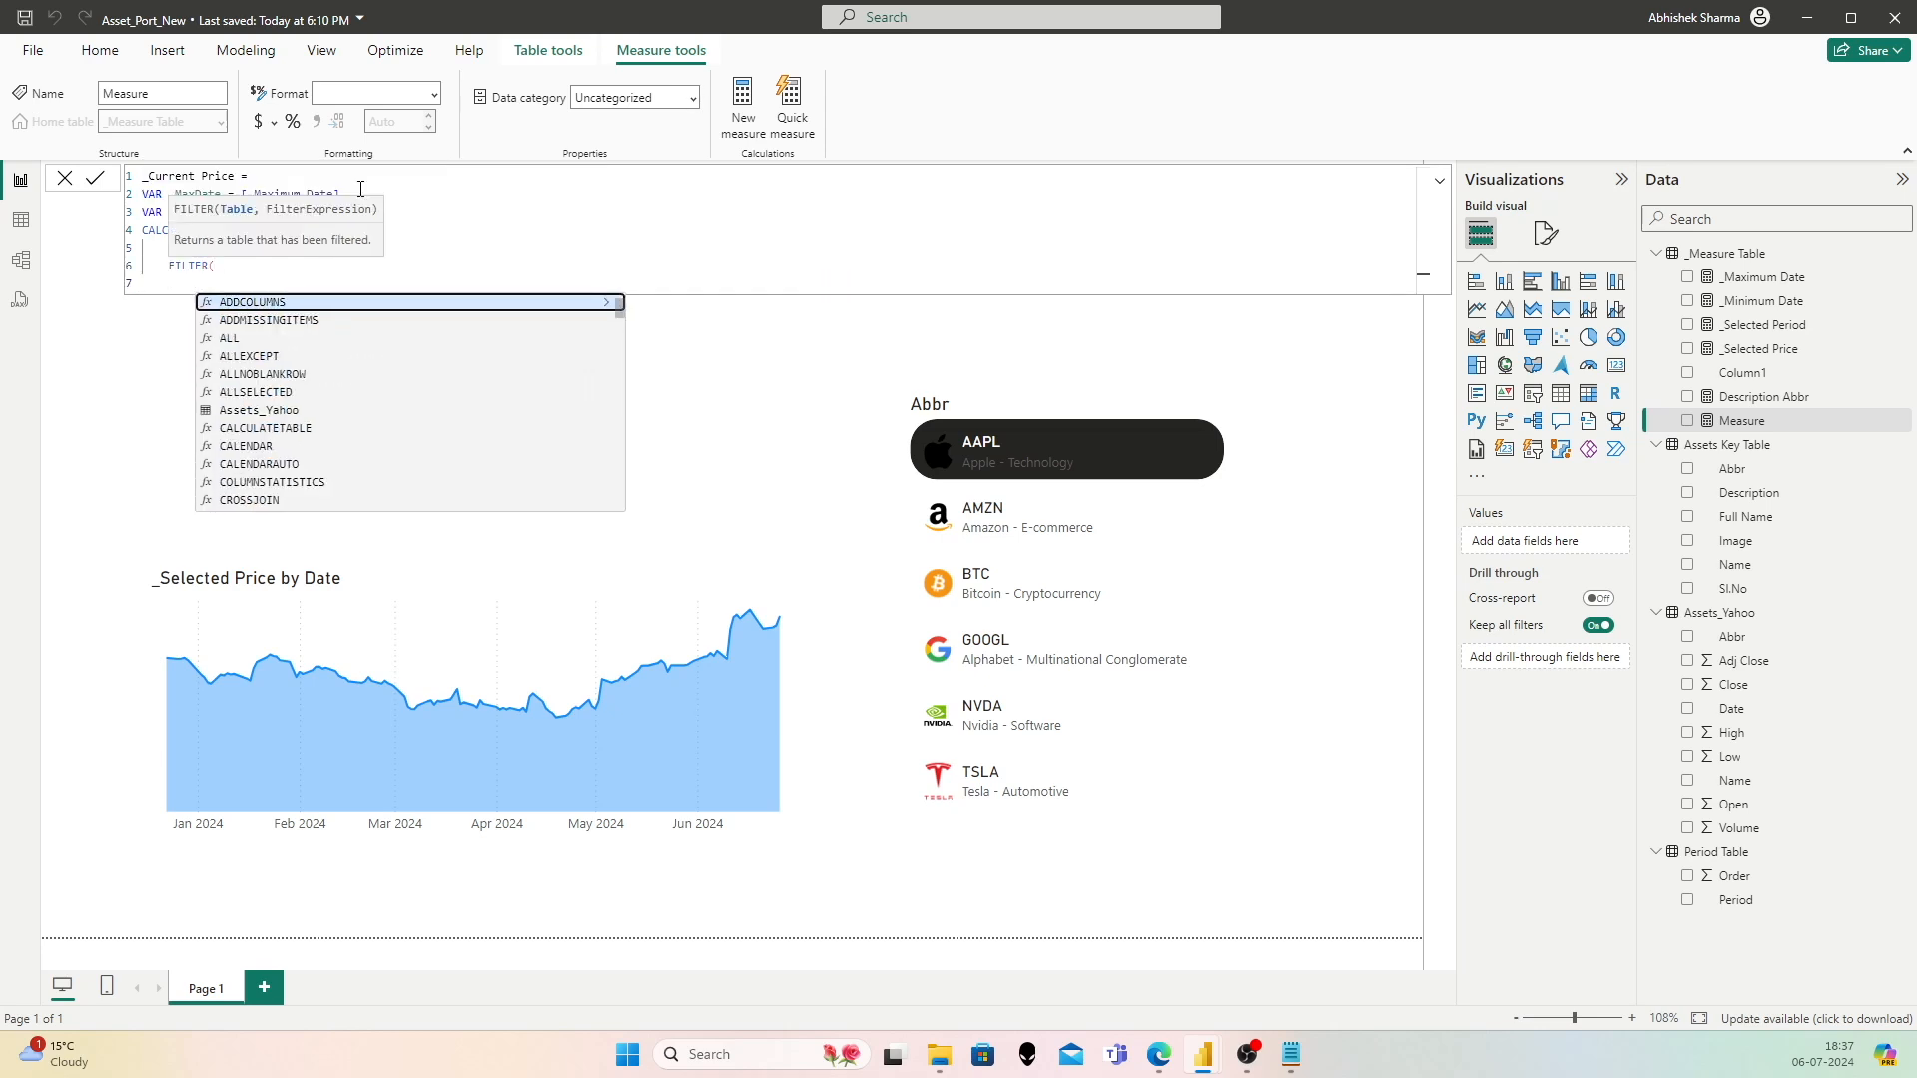
text('Asset)
key(Down)
key(Tab)
text(,)
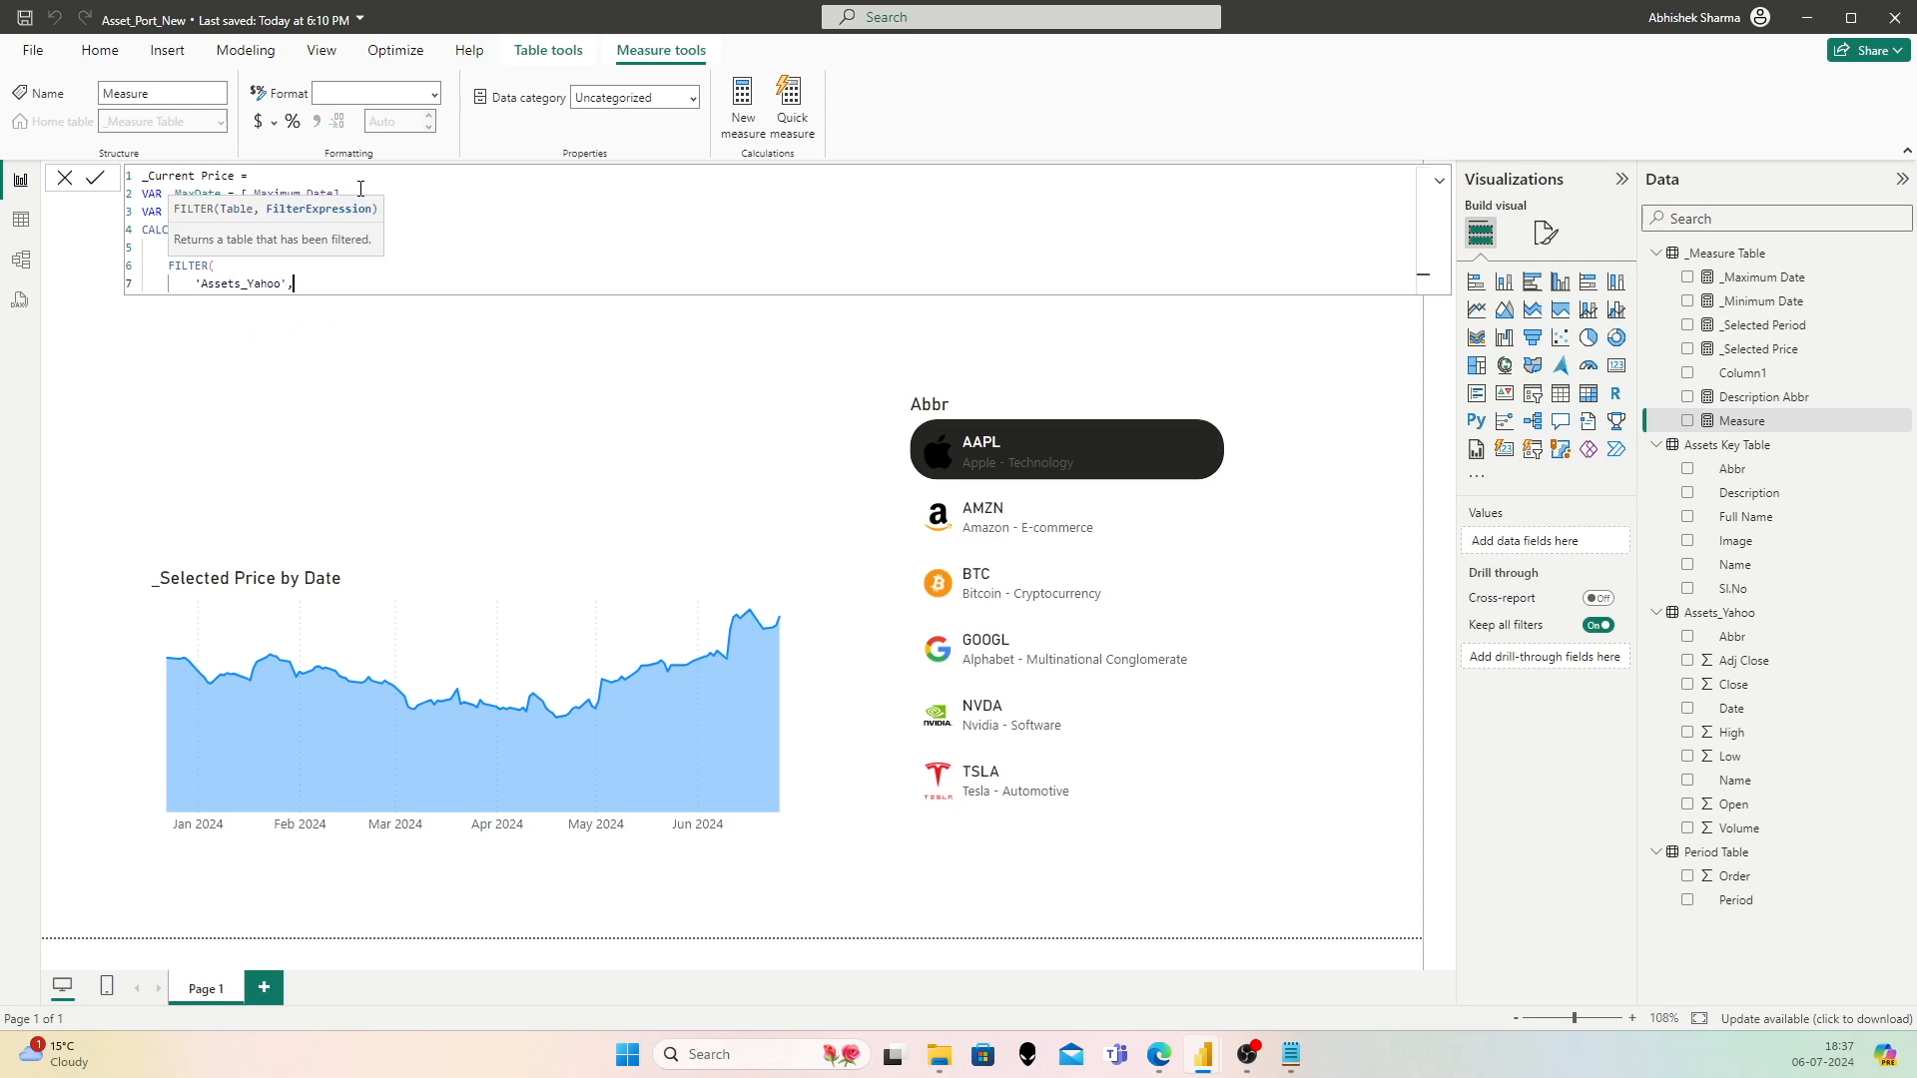
Step: Add the filter condition 'Assets_Yahoo'[Date] = _MaxDate inside the FILTER function
key(shift+Return)
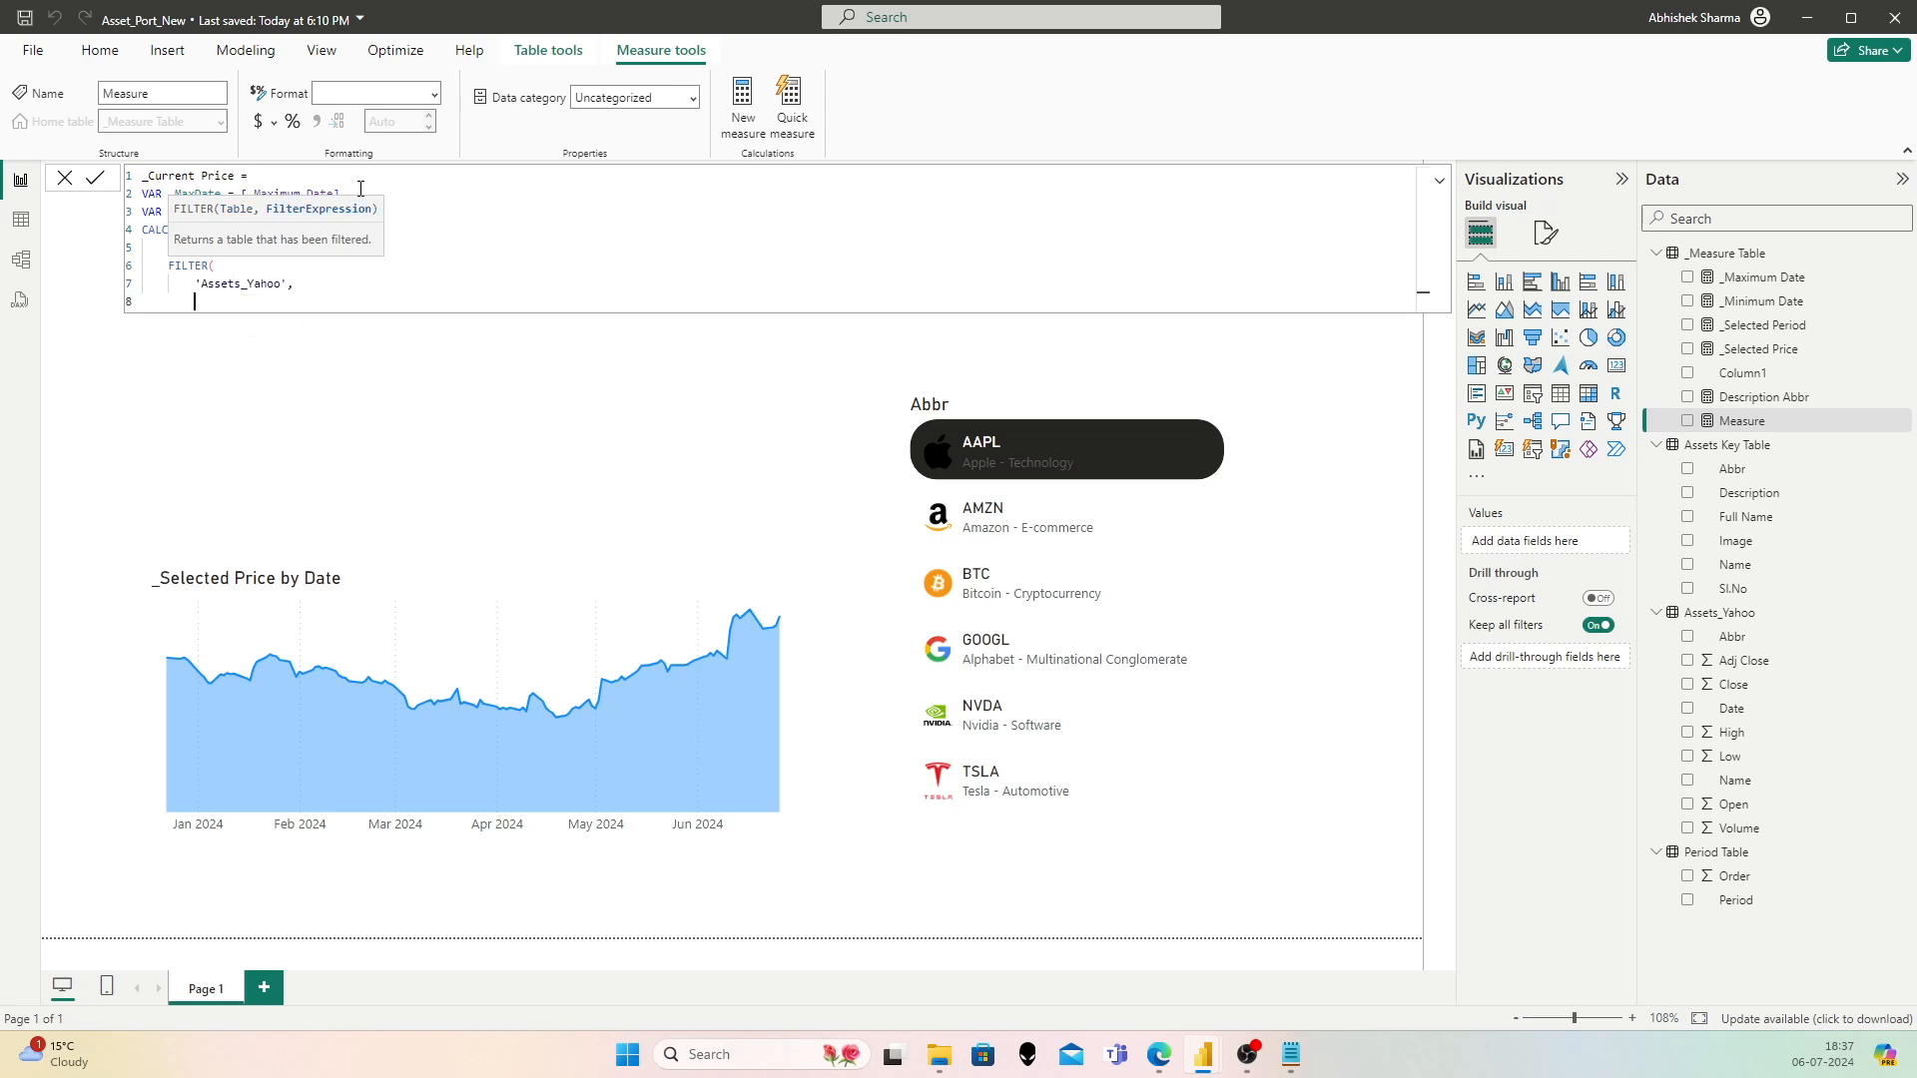
text('Asset)
key(Down)
key(Down)
key(Down)
key(Down)
key(Tab)
text(= _)
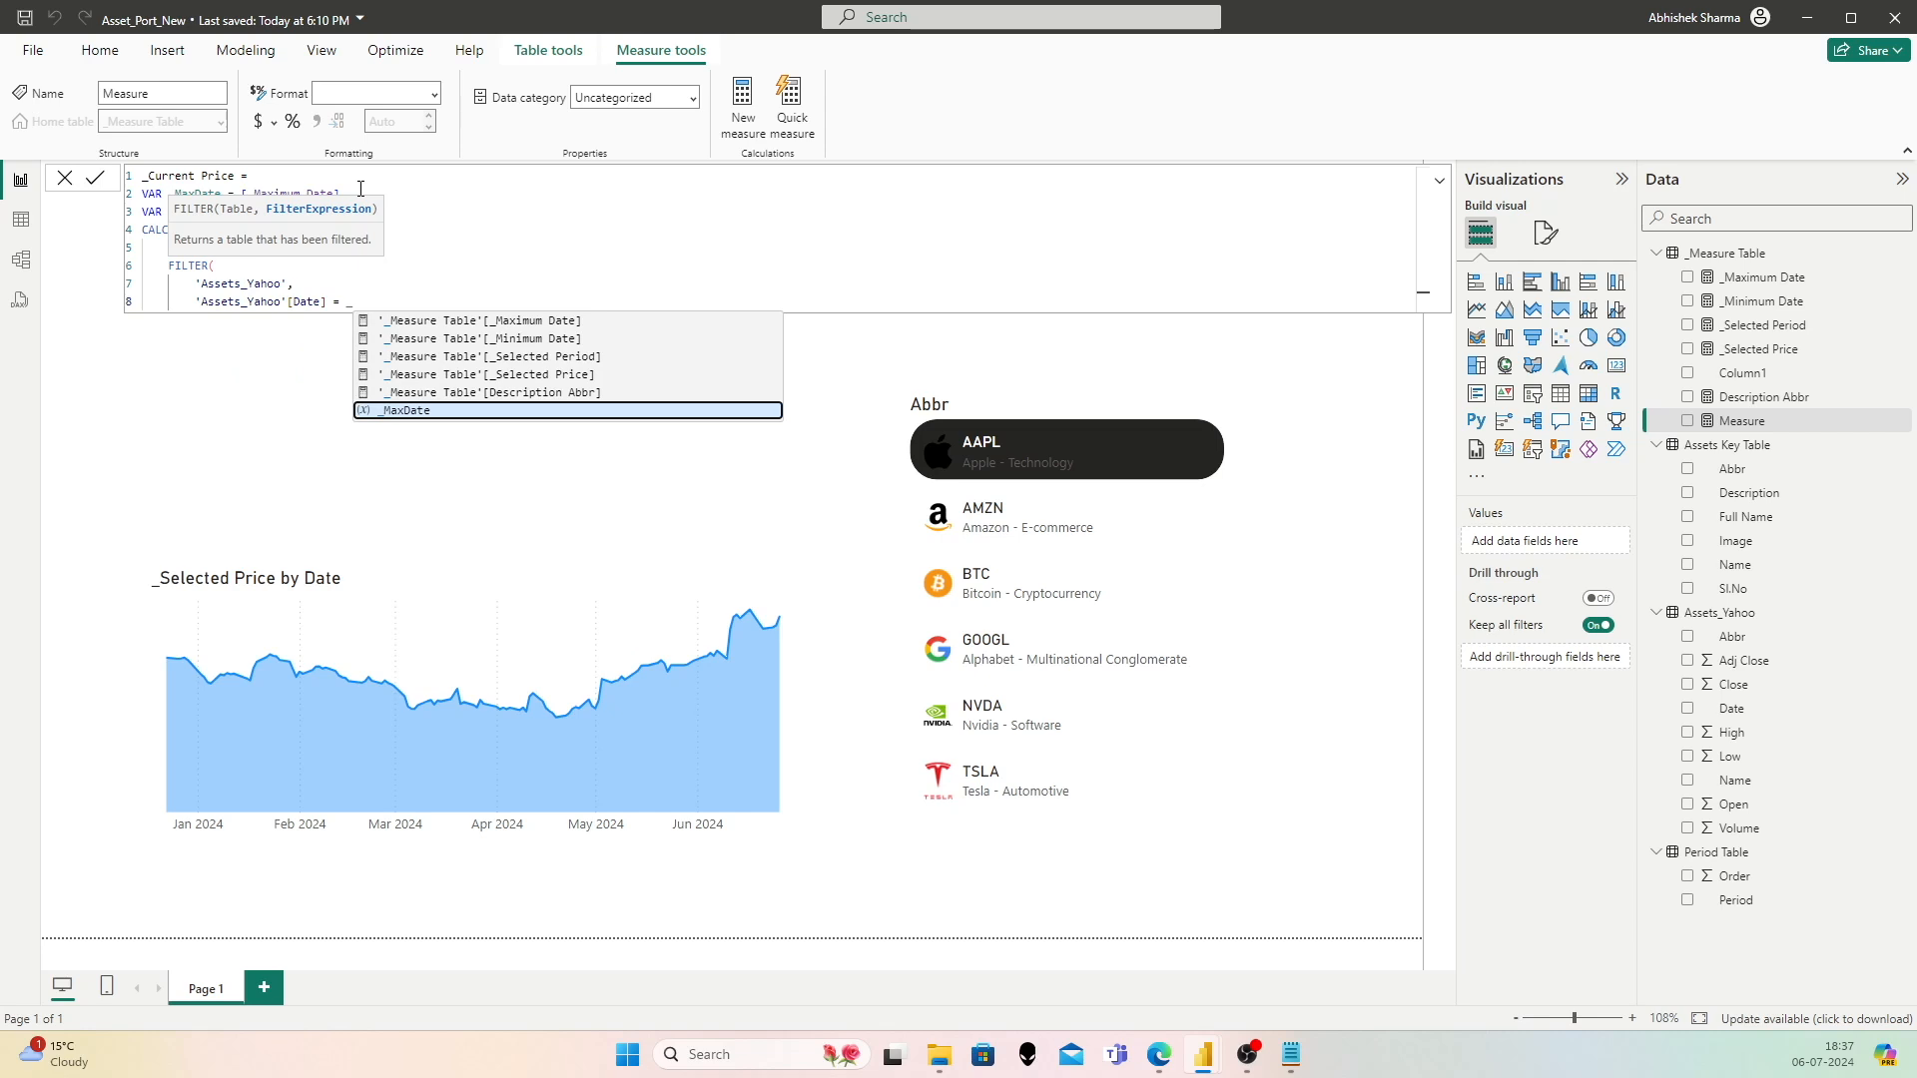
text(MaxDate)
key(Tab)
key(shift+Return)
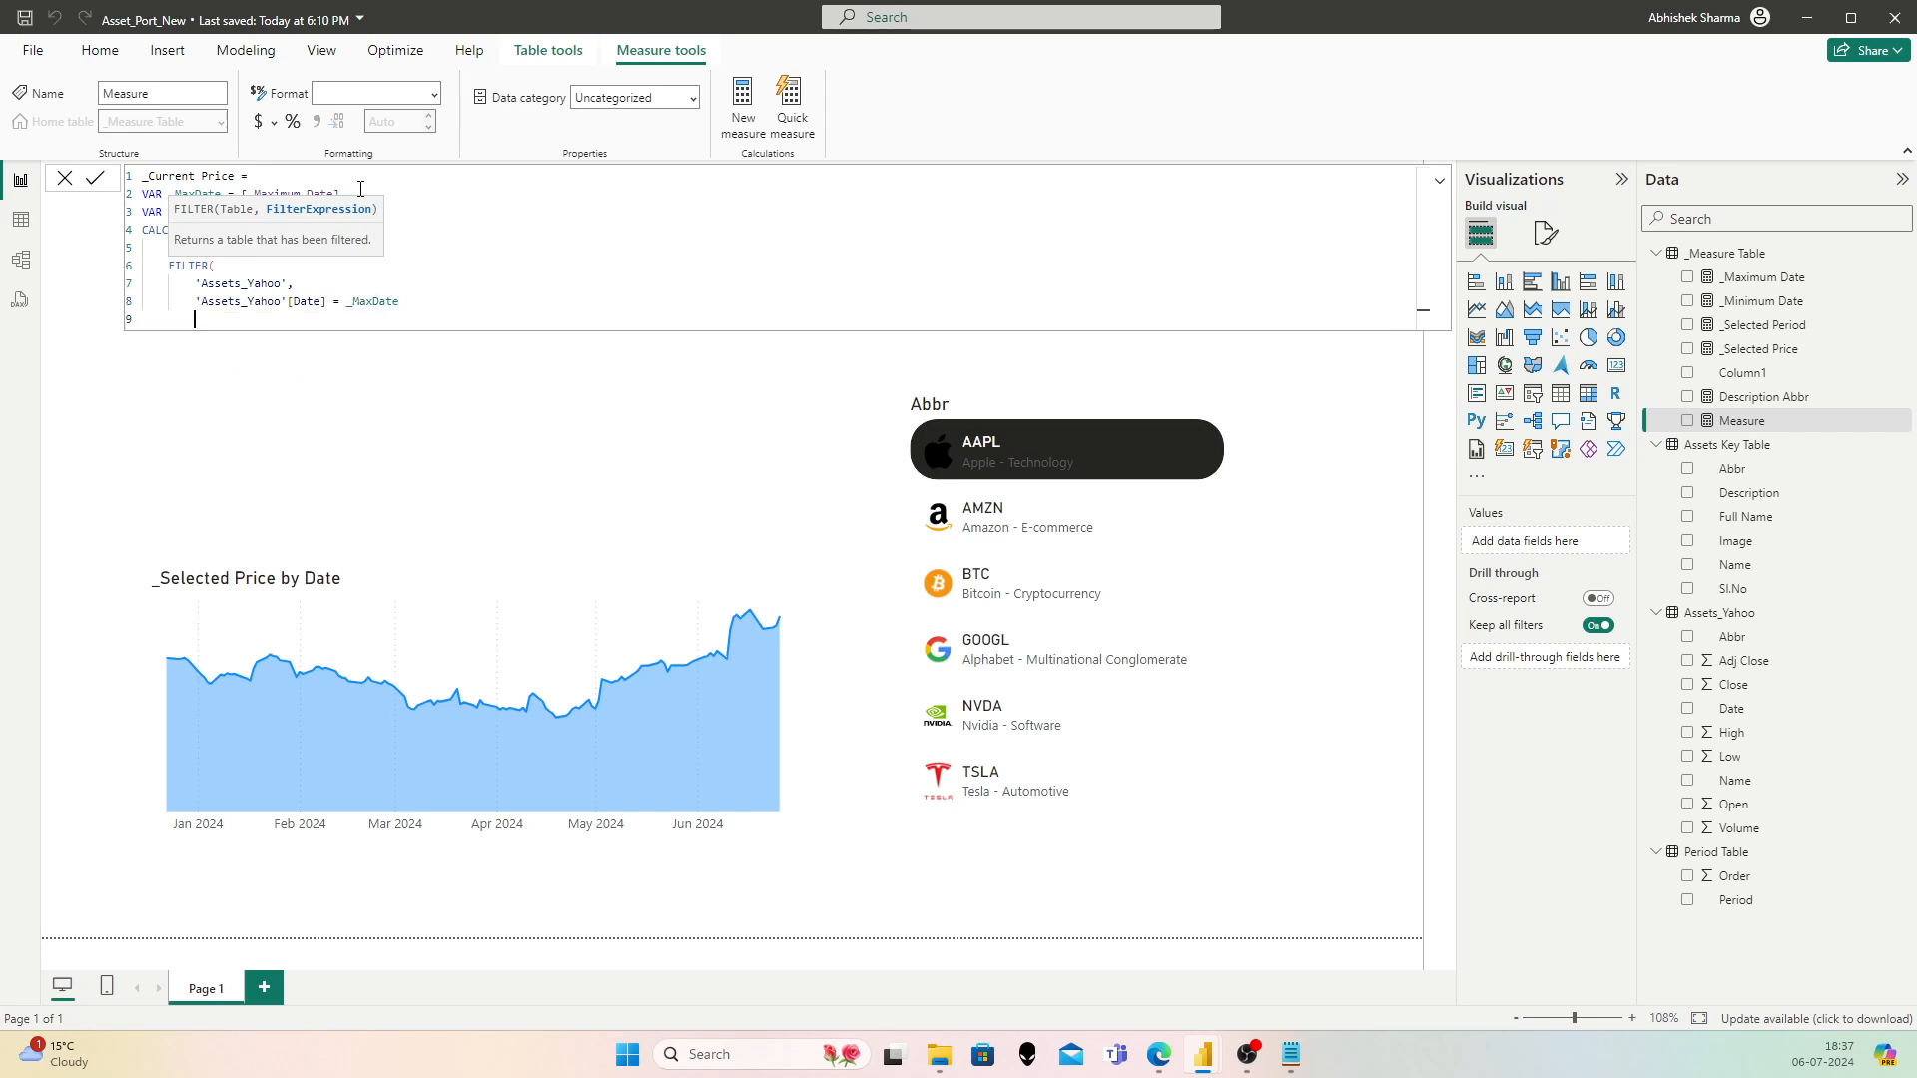
Step: Close the FILTER and CALCULATE functions, return _CurrentPrice, commit the measure, and format it as dollar currency
text())
key(shift+Return)
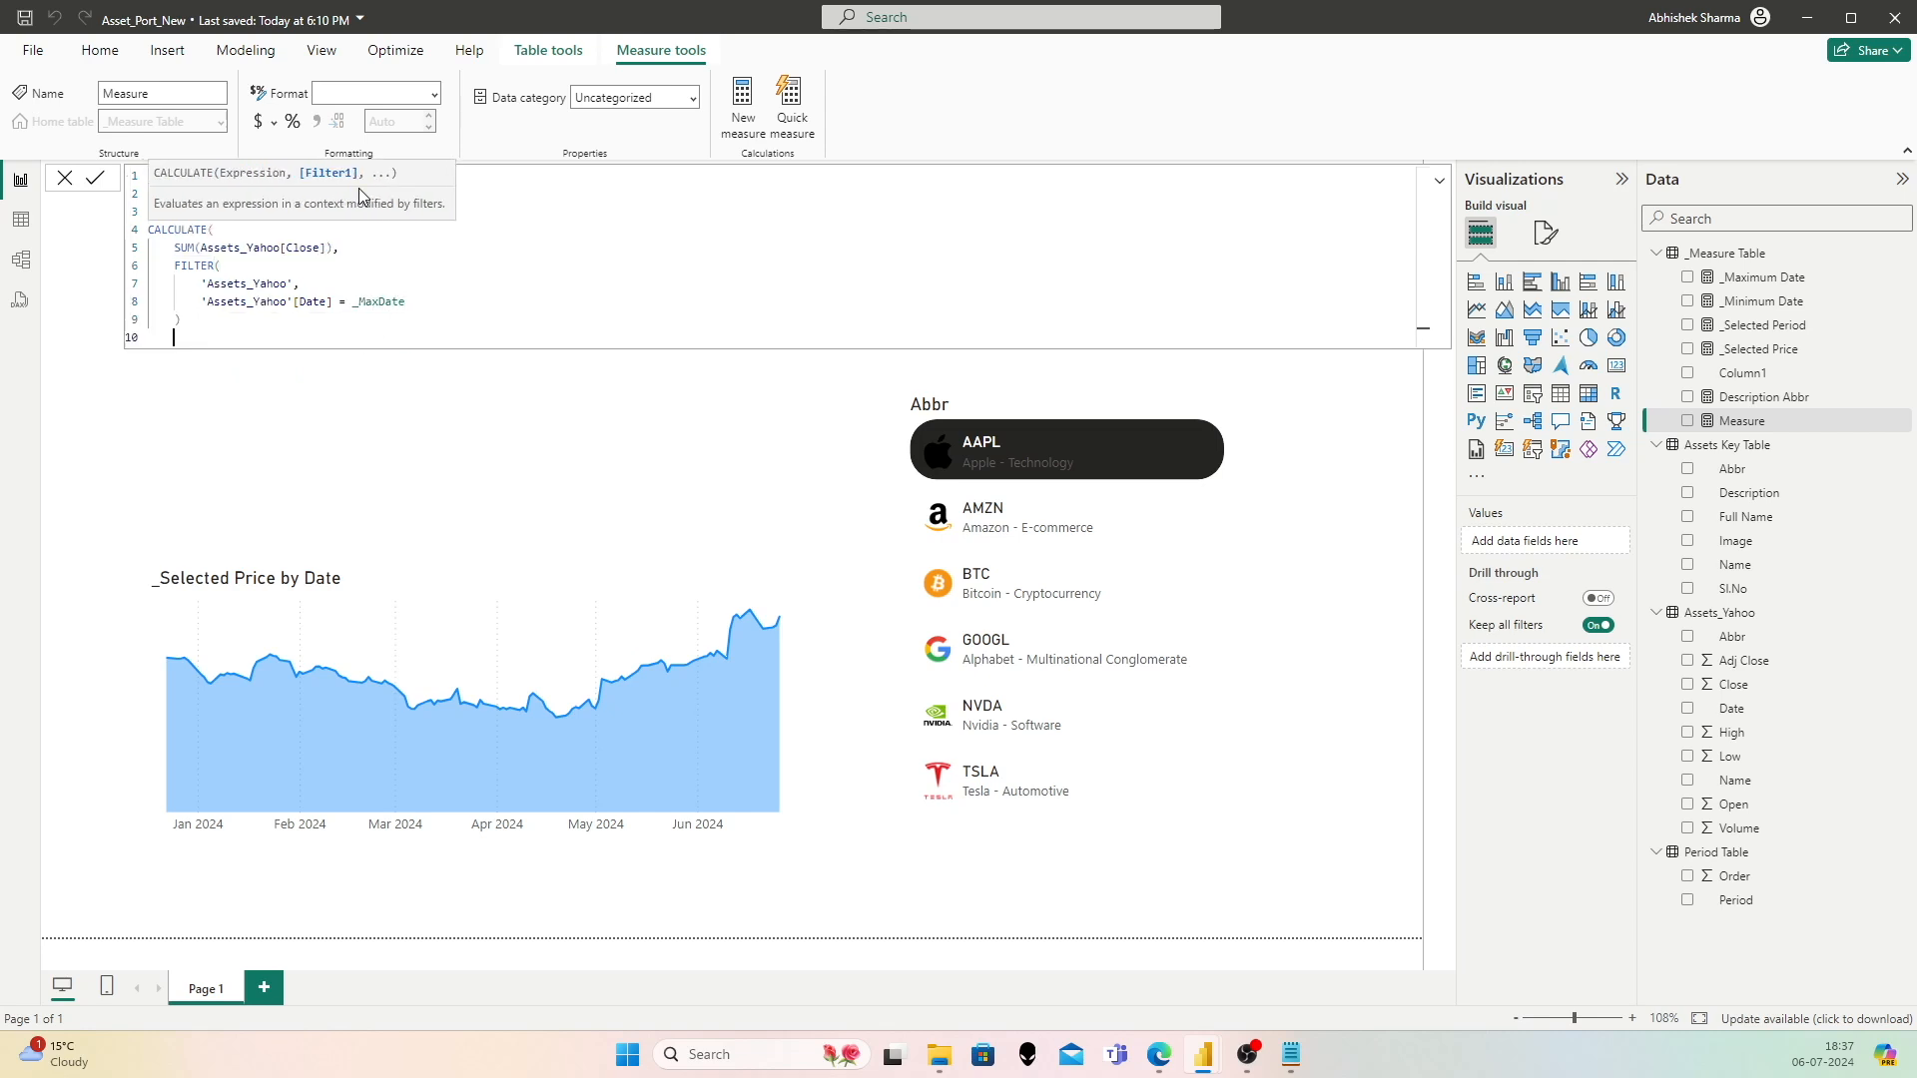
text())
key(shift+Return)
key(shift+Return)
text(RETURN)
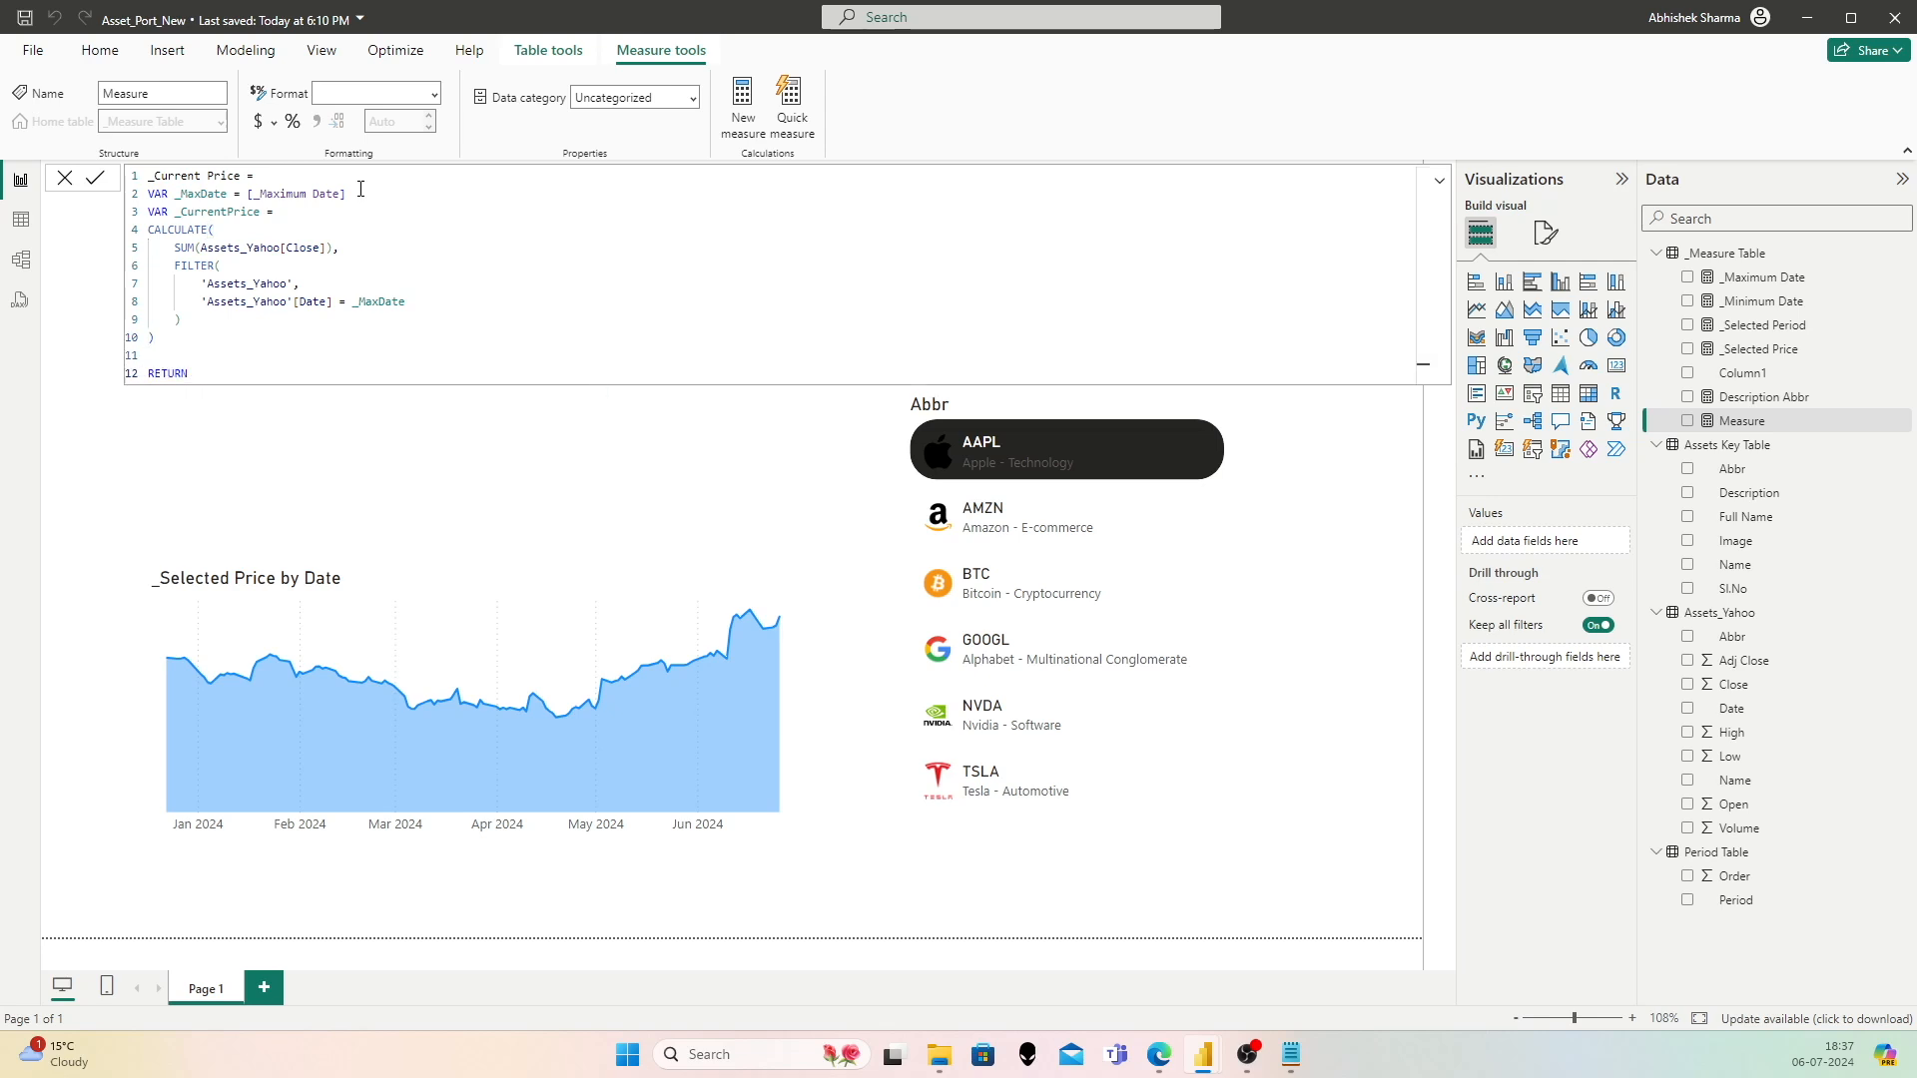
text( _CurrentPrice)
key(Return)
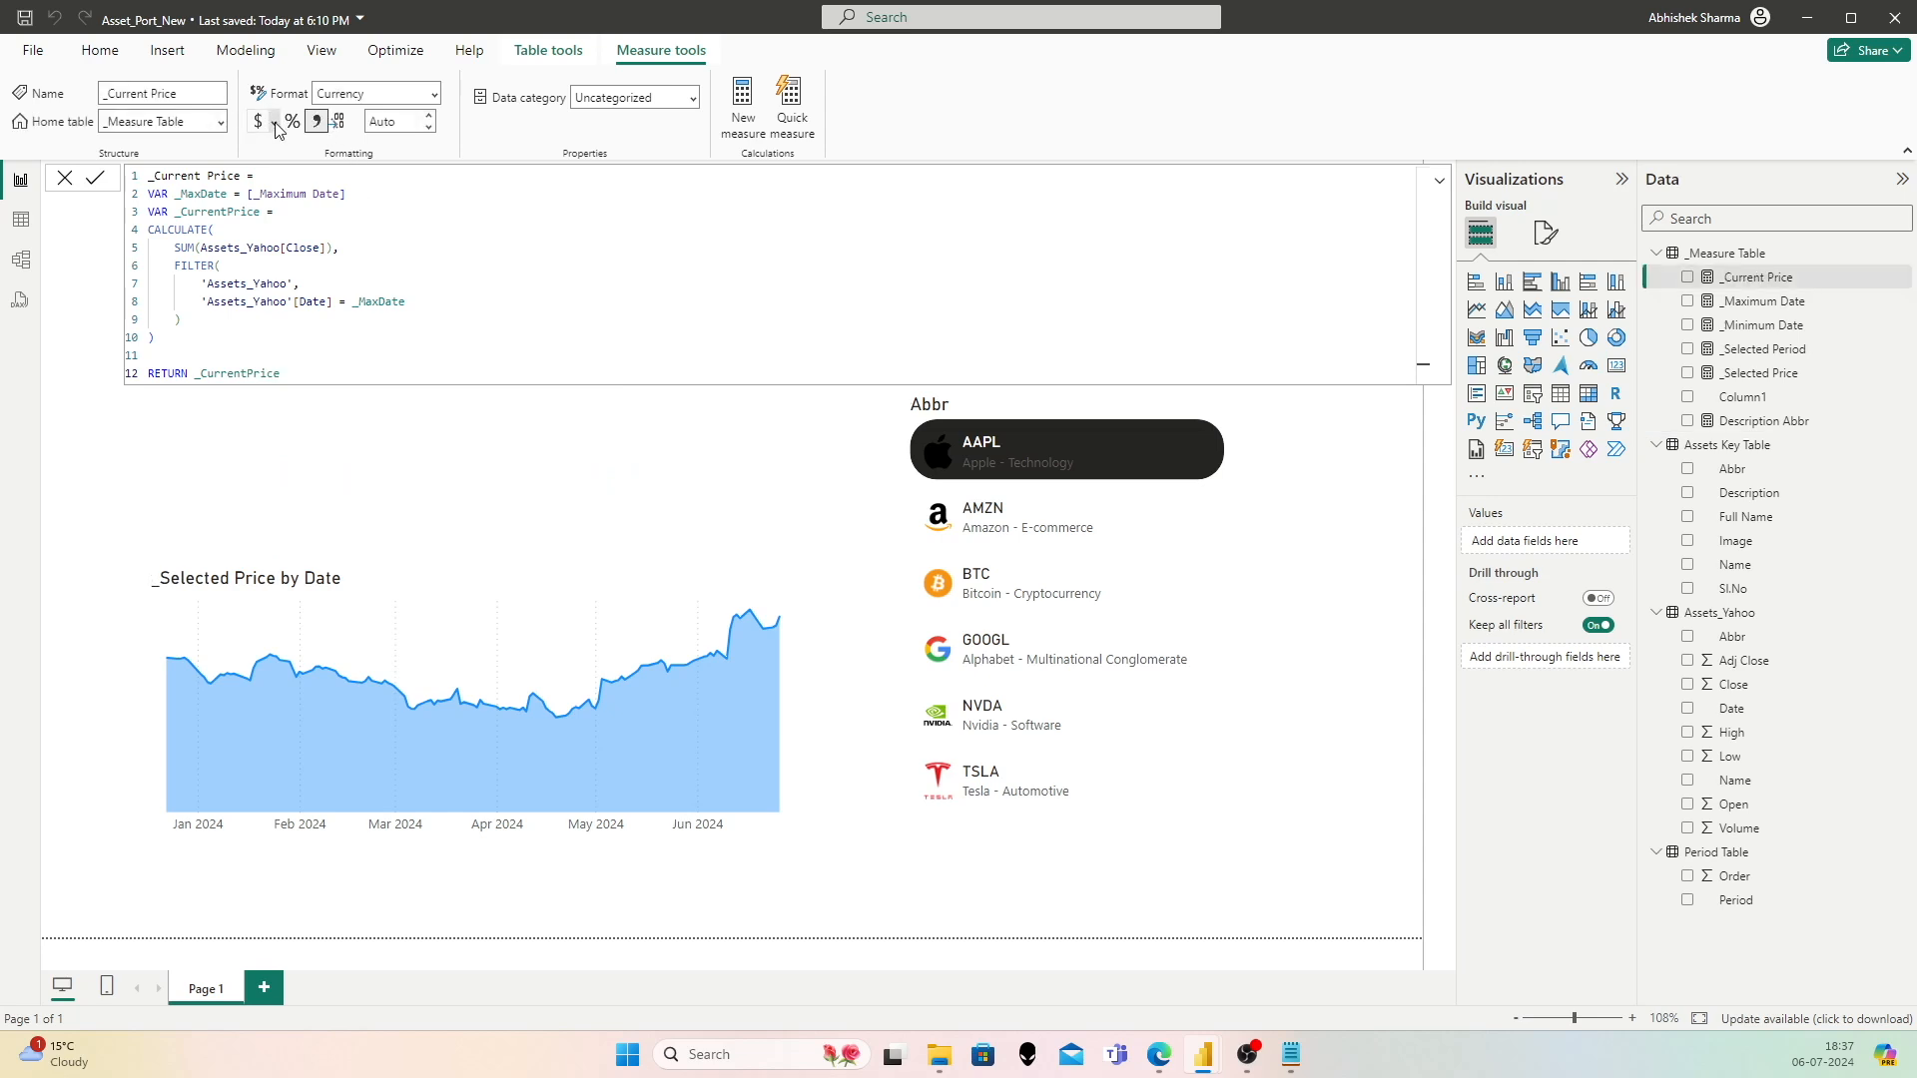
click(276, 124)
click(430, 186)
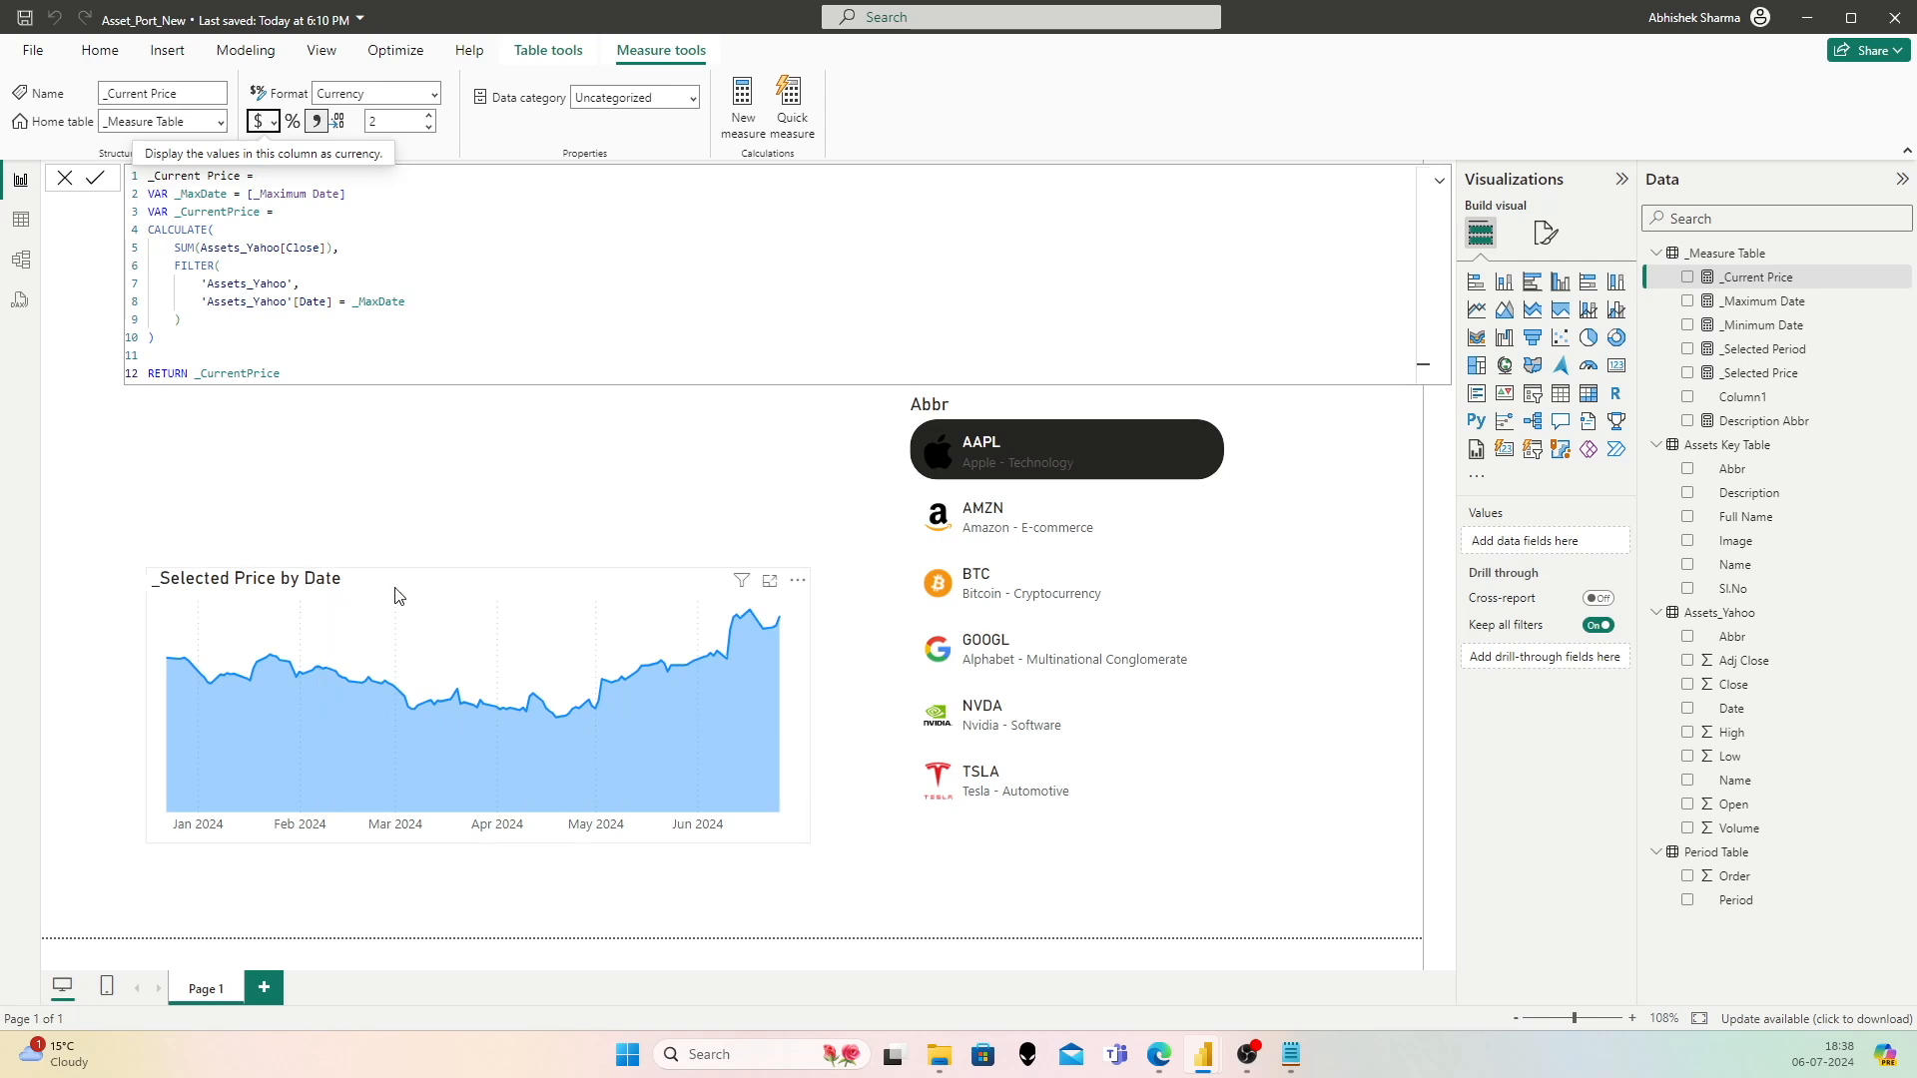
Step: Open the area chart's title options and clear its title text
click(358, 593)
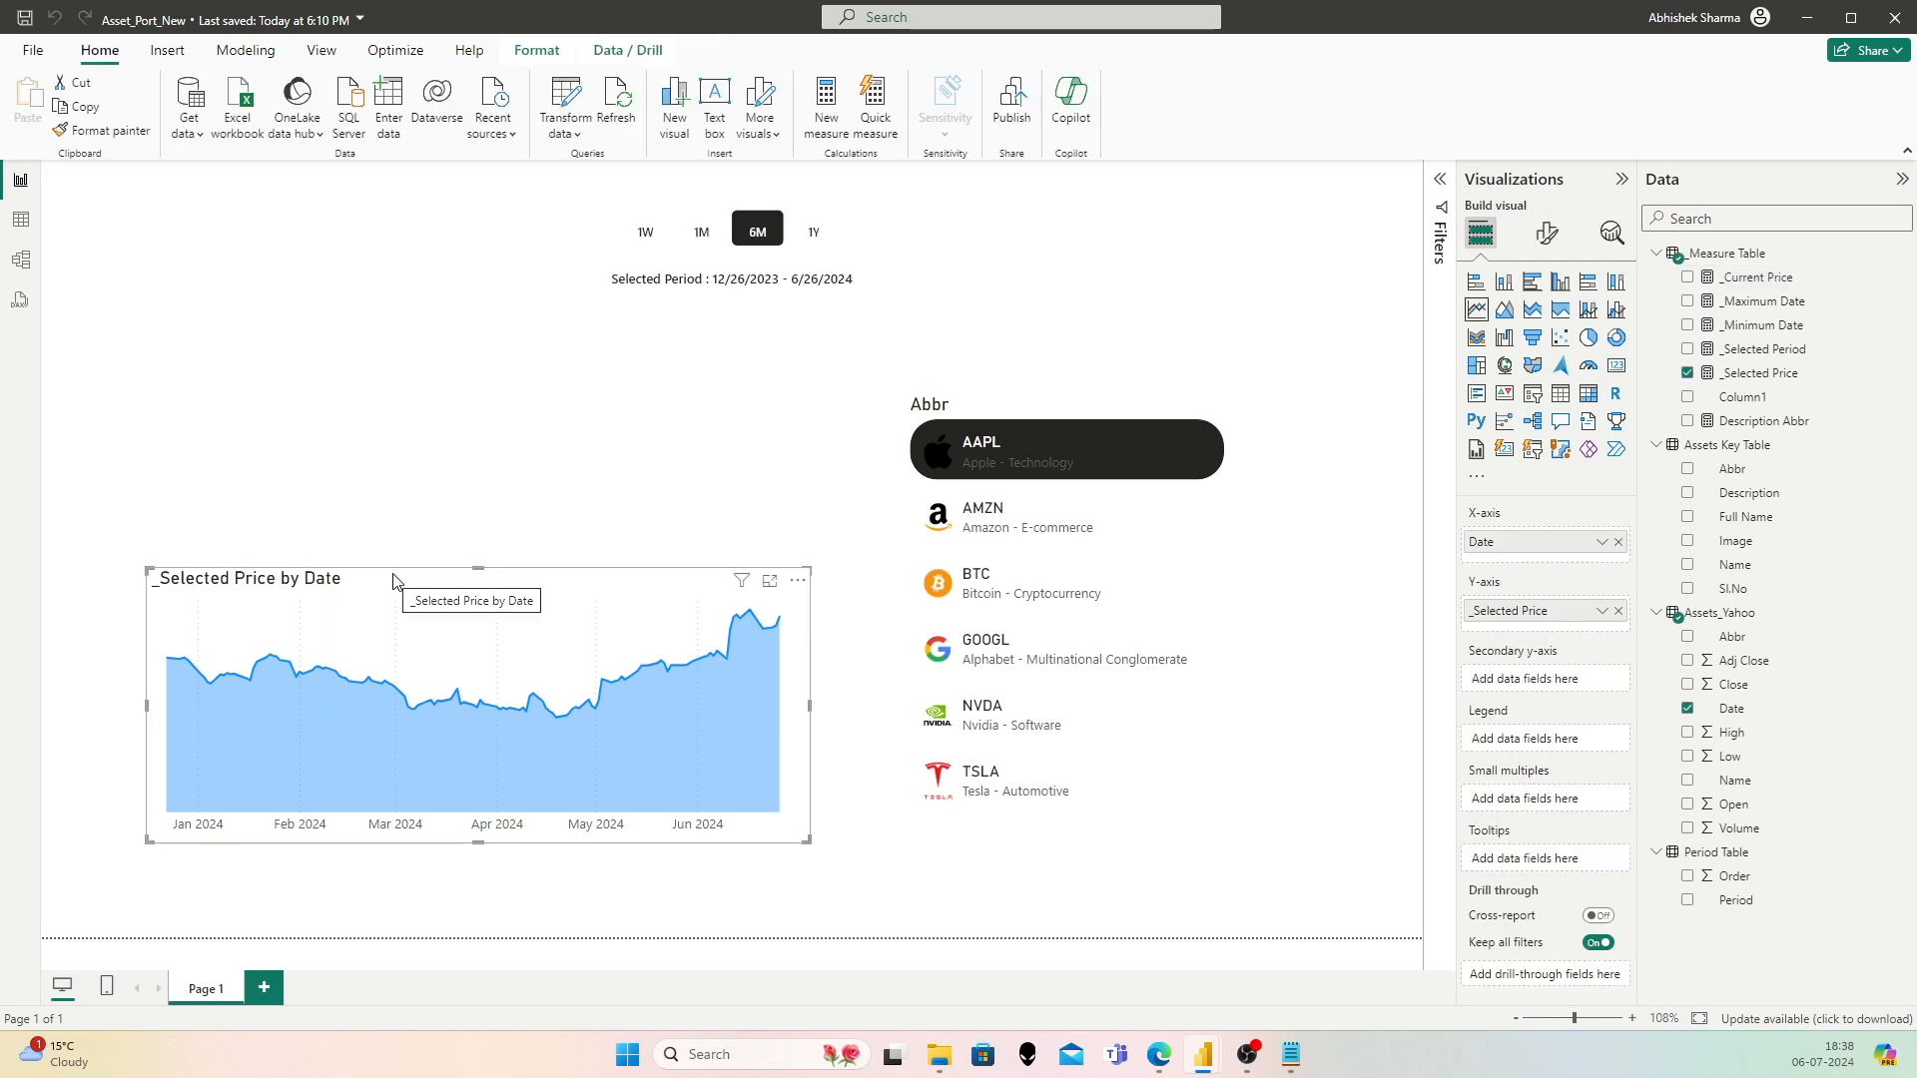
click(1549, 235)
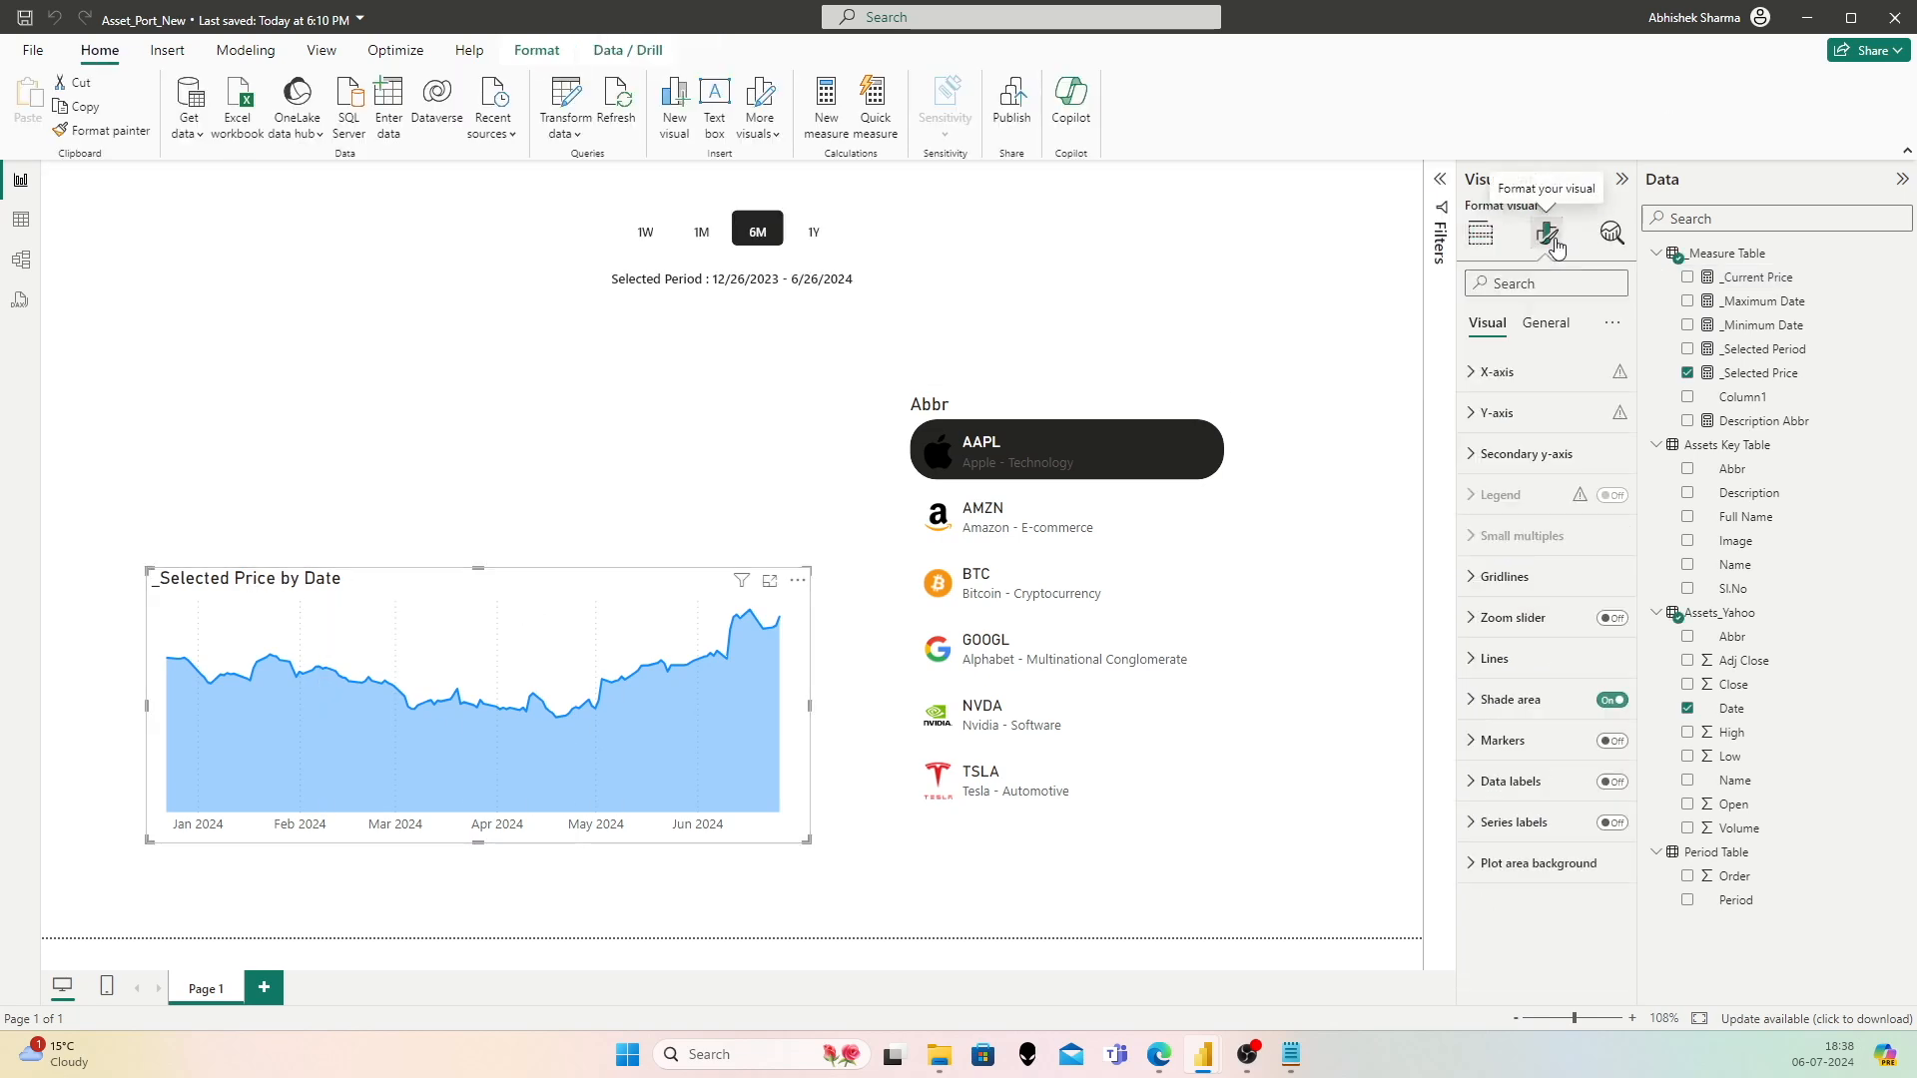
click(1547, 323)
click(1525, 414)
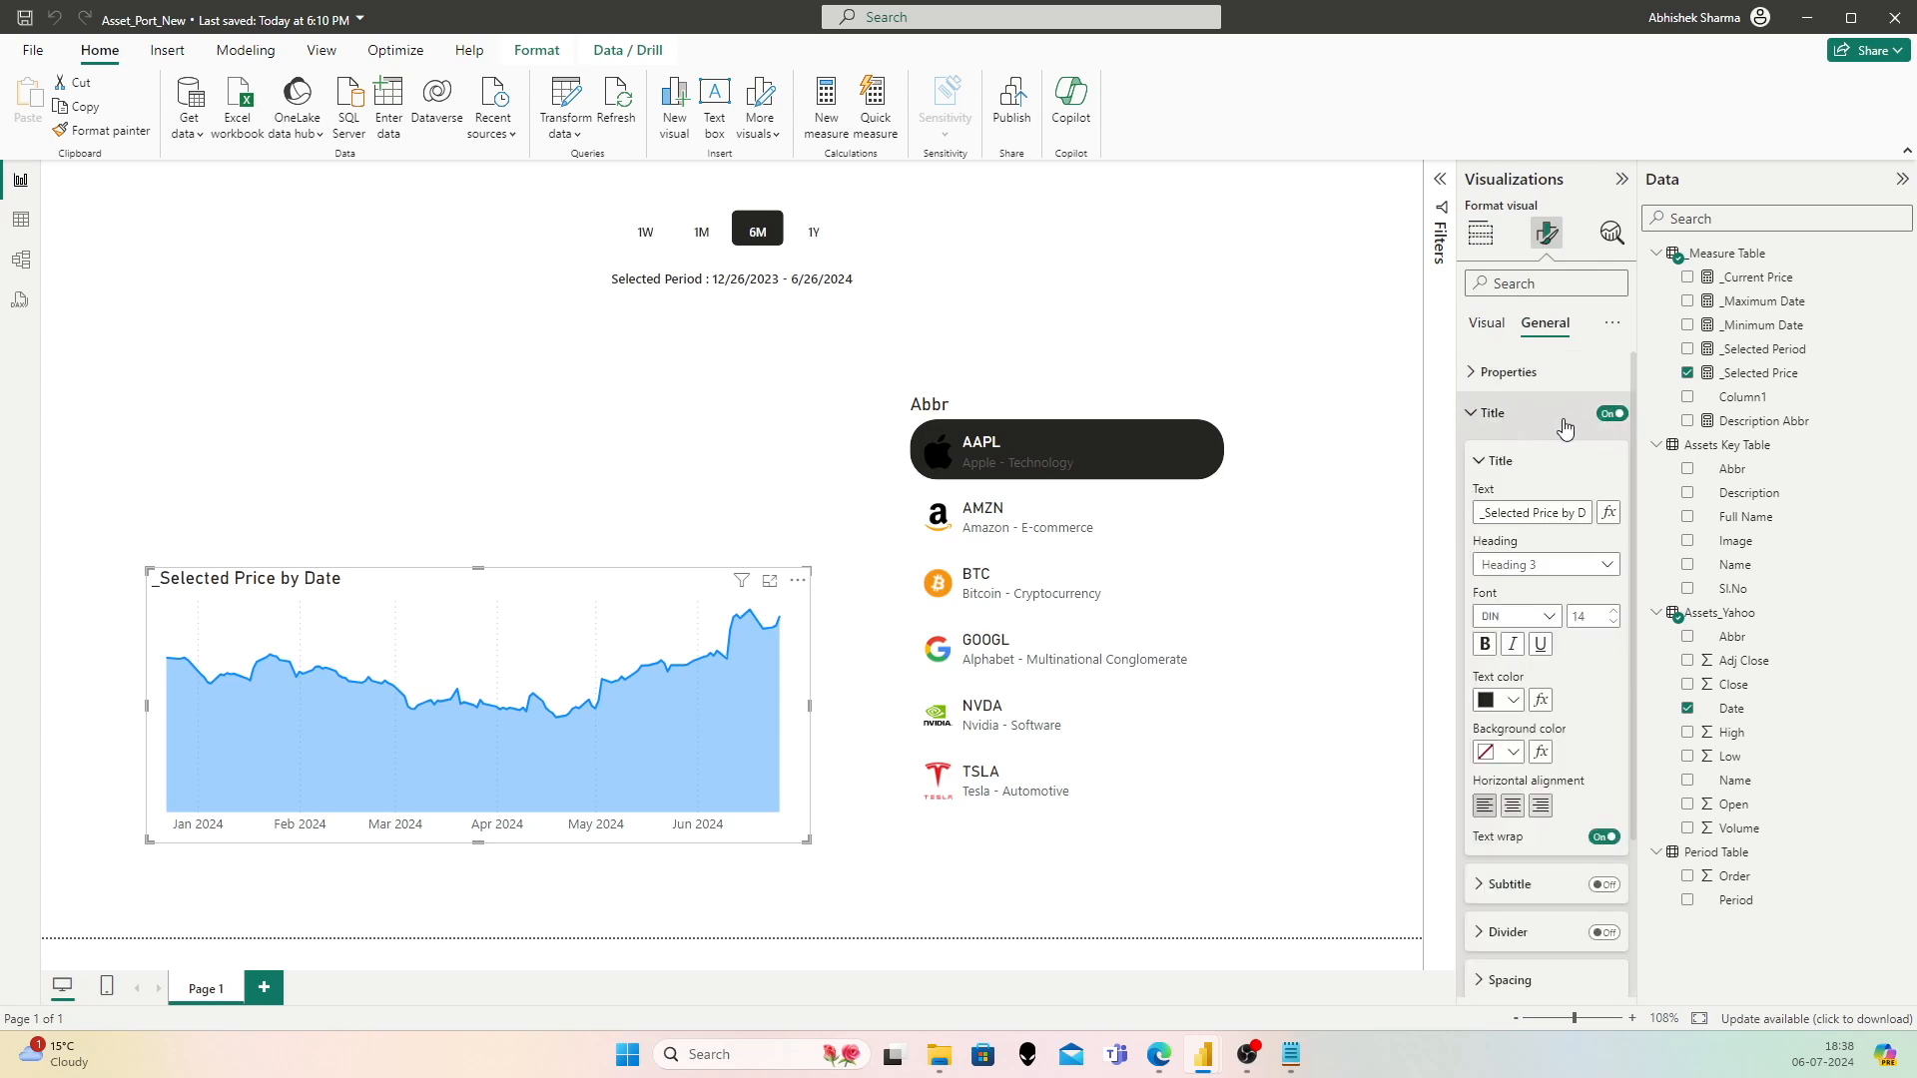
double_click(1582, 513)
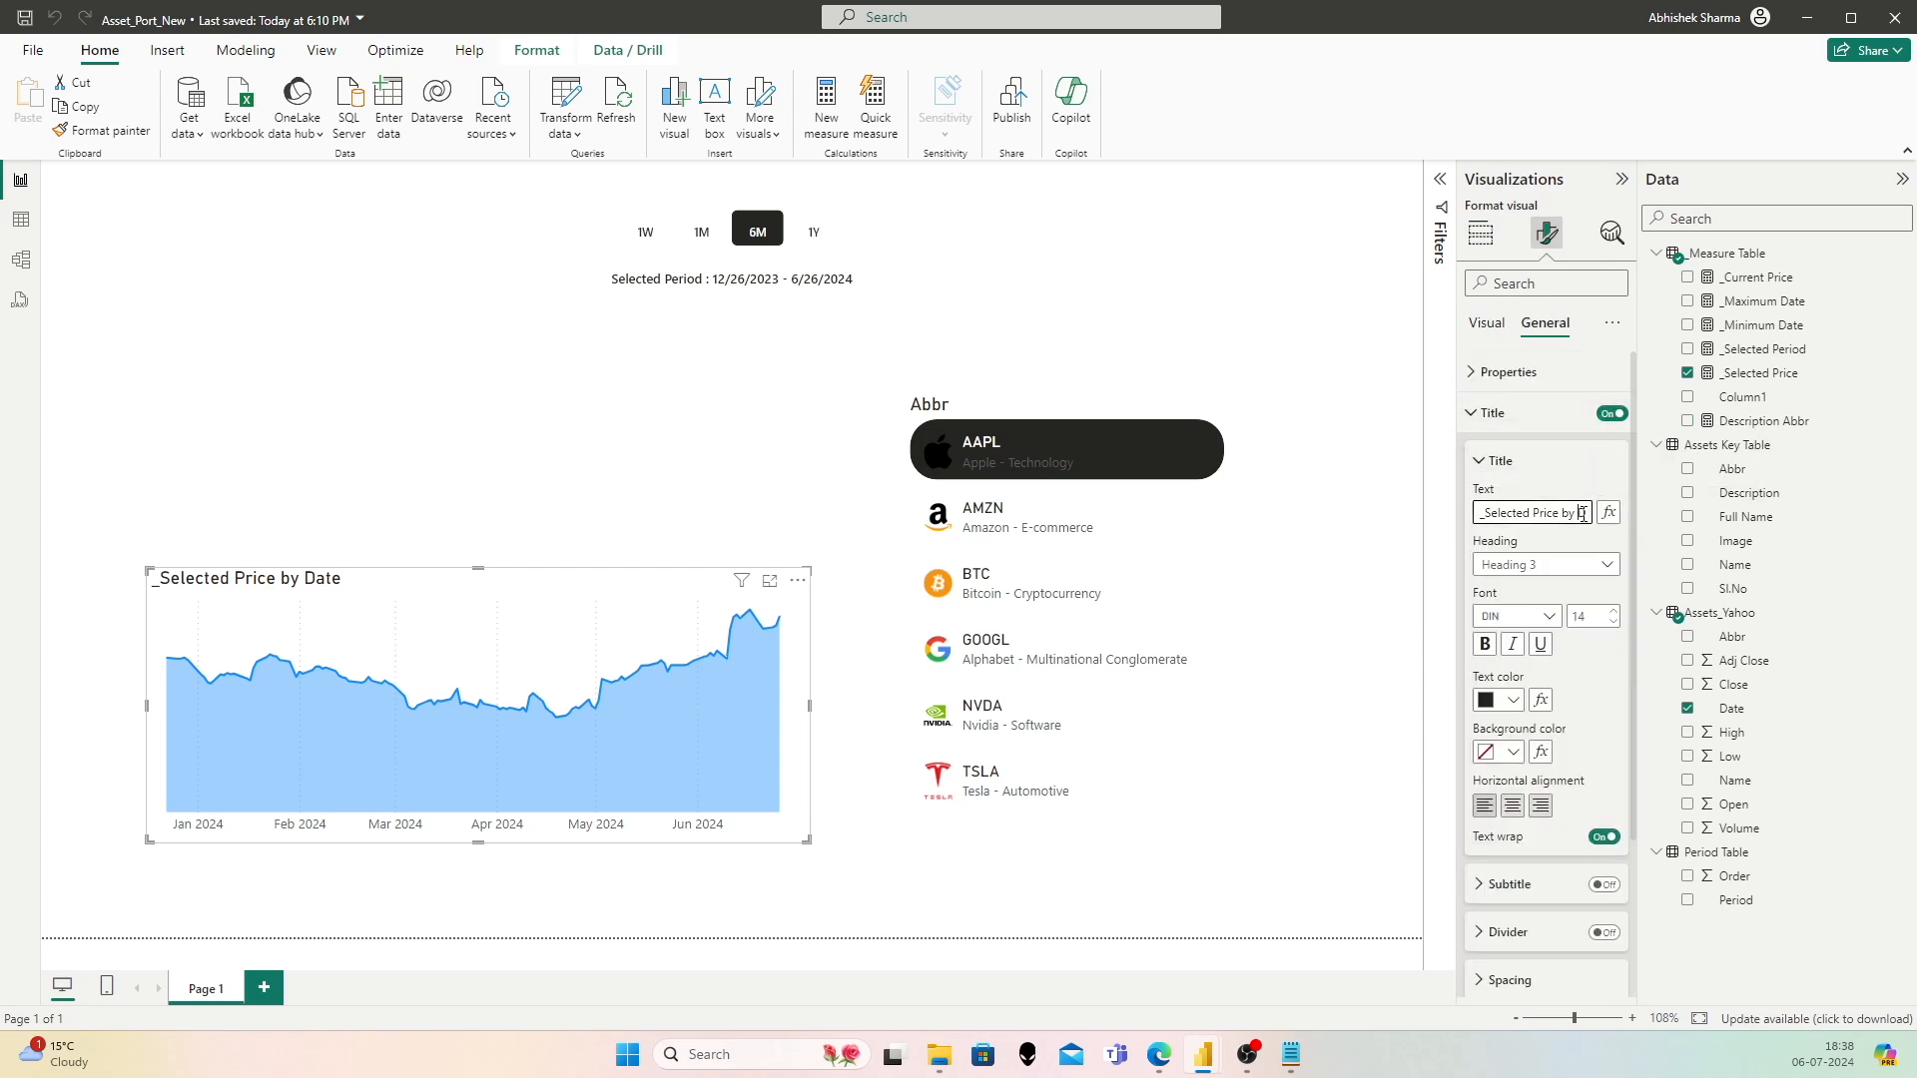
key(ctrl+a)
key(BackSpace)
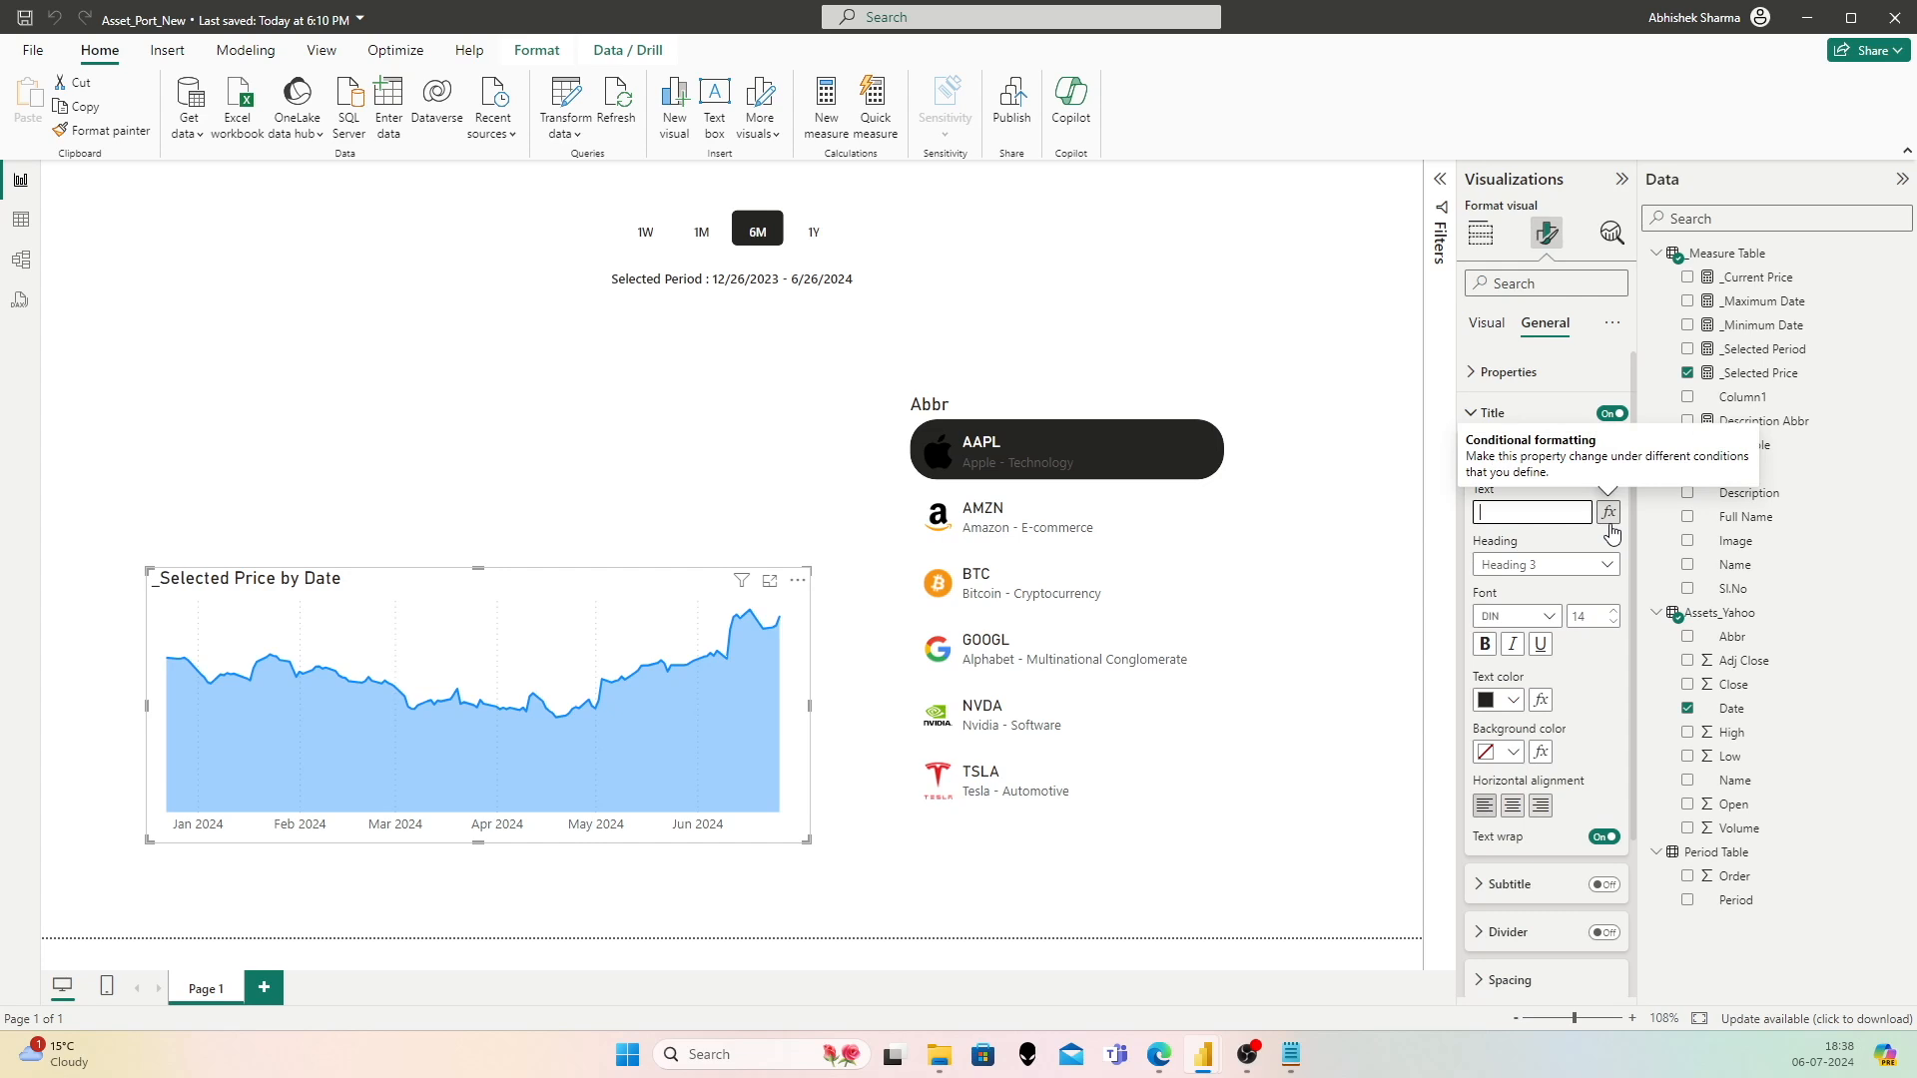
Step: Try to base the area chart's title text on the _Current Price measure
click(1608, 513)
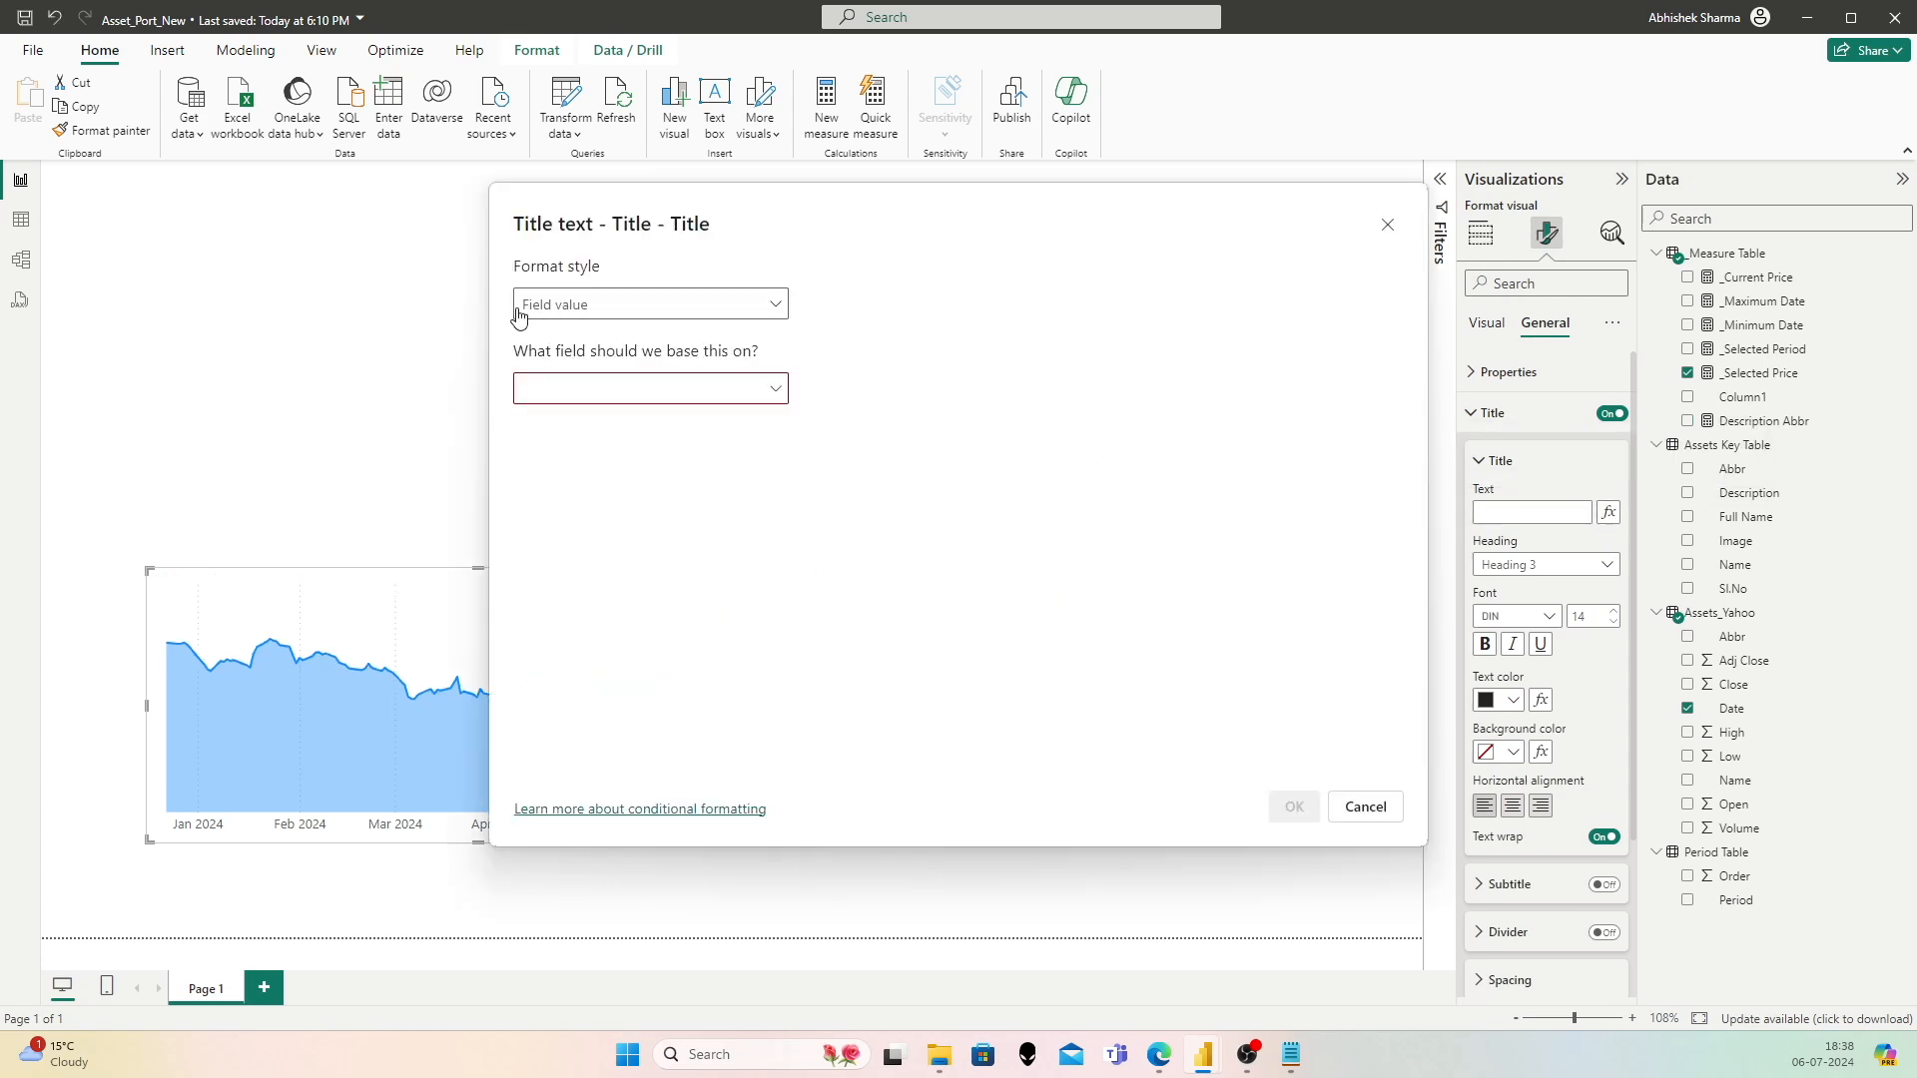
click(684, 395)
text(current)
click(631, 487)
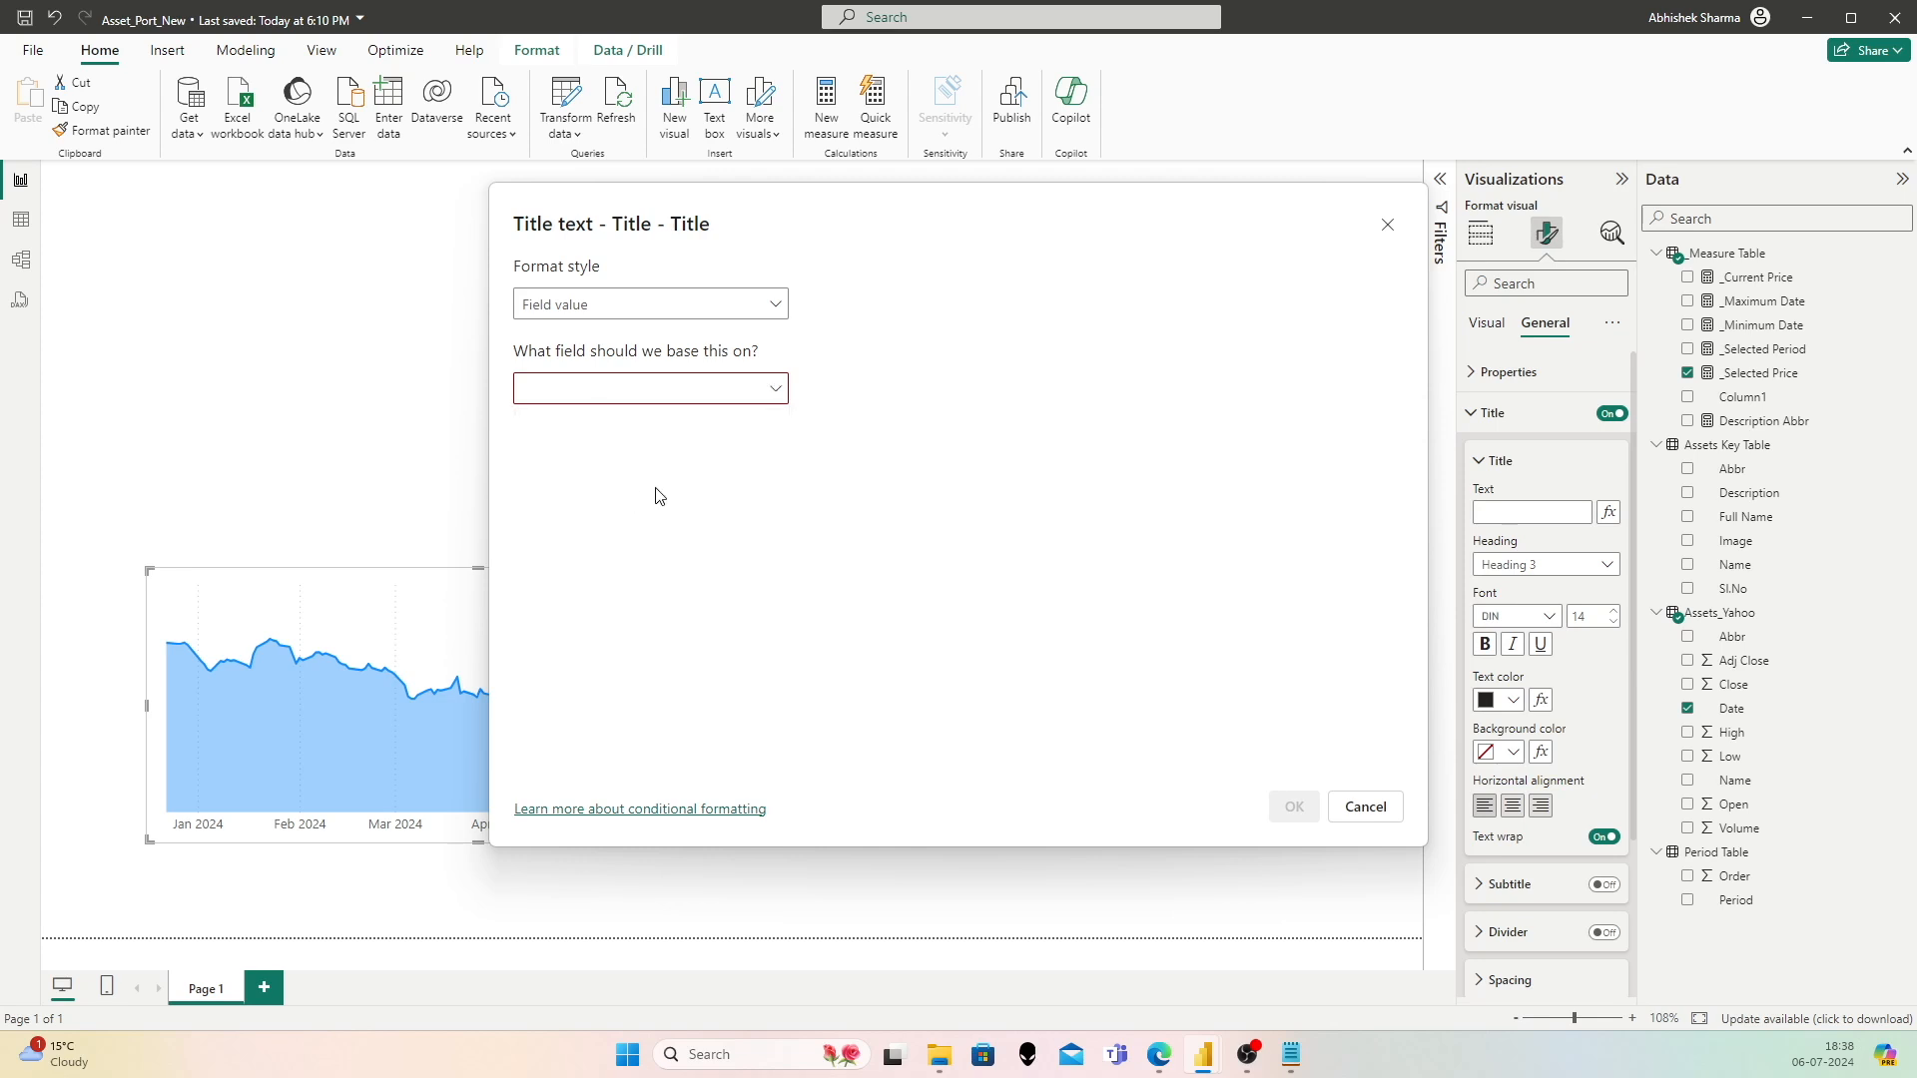
click(687, 388)
click(611, 489)
click(608, 389)
click(612, 488)
click(611, 392)
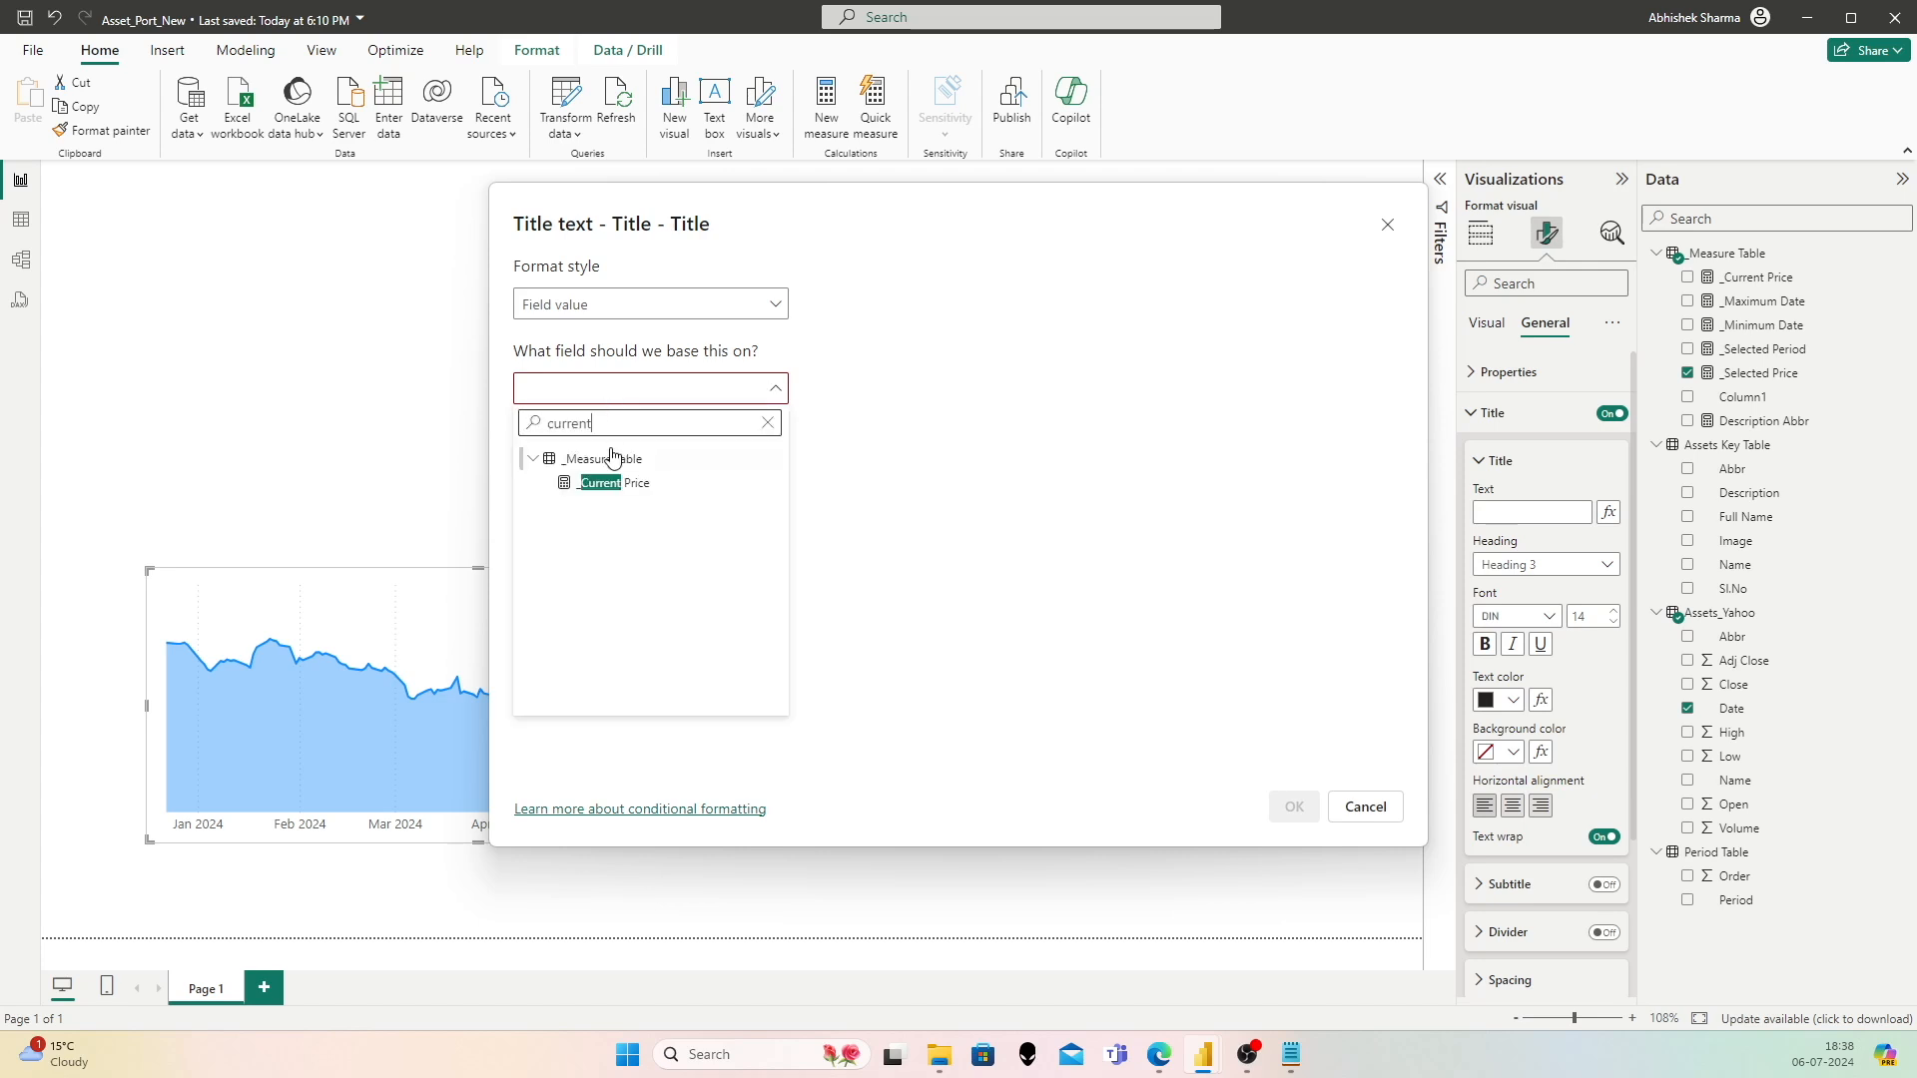
click(612, 489)
click(643, 404)
click(643, 484)
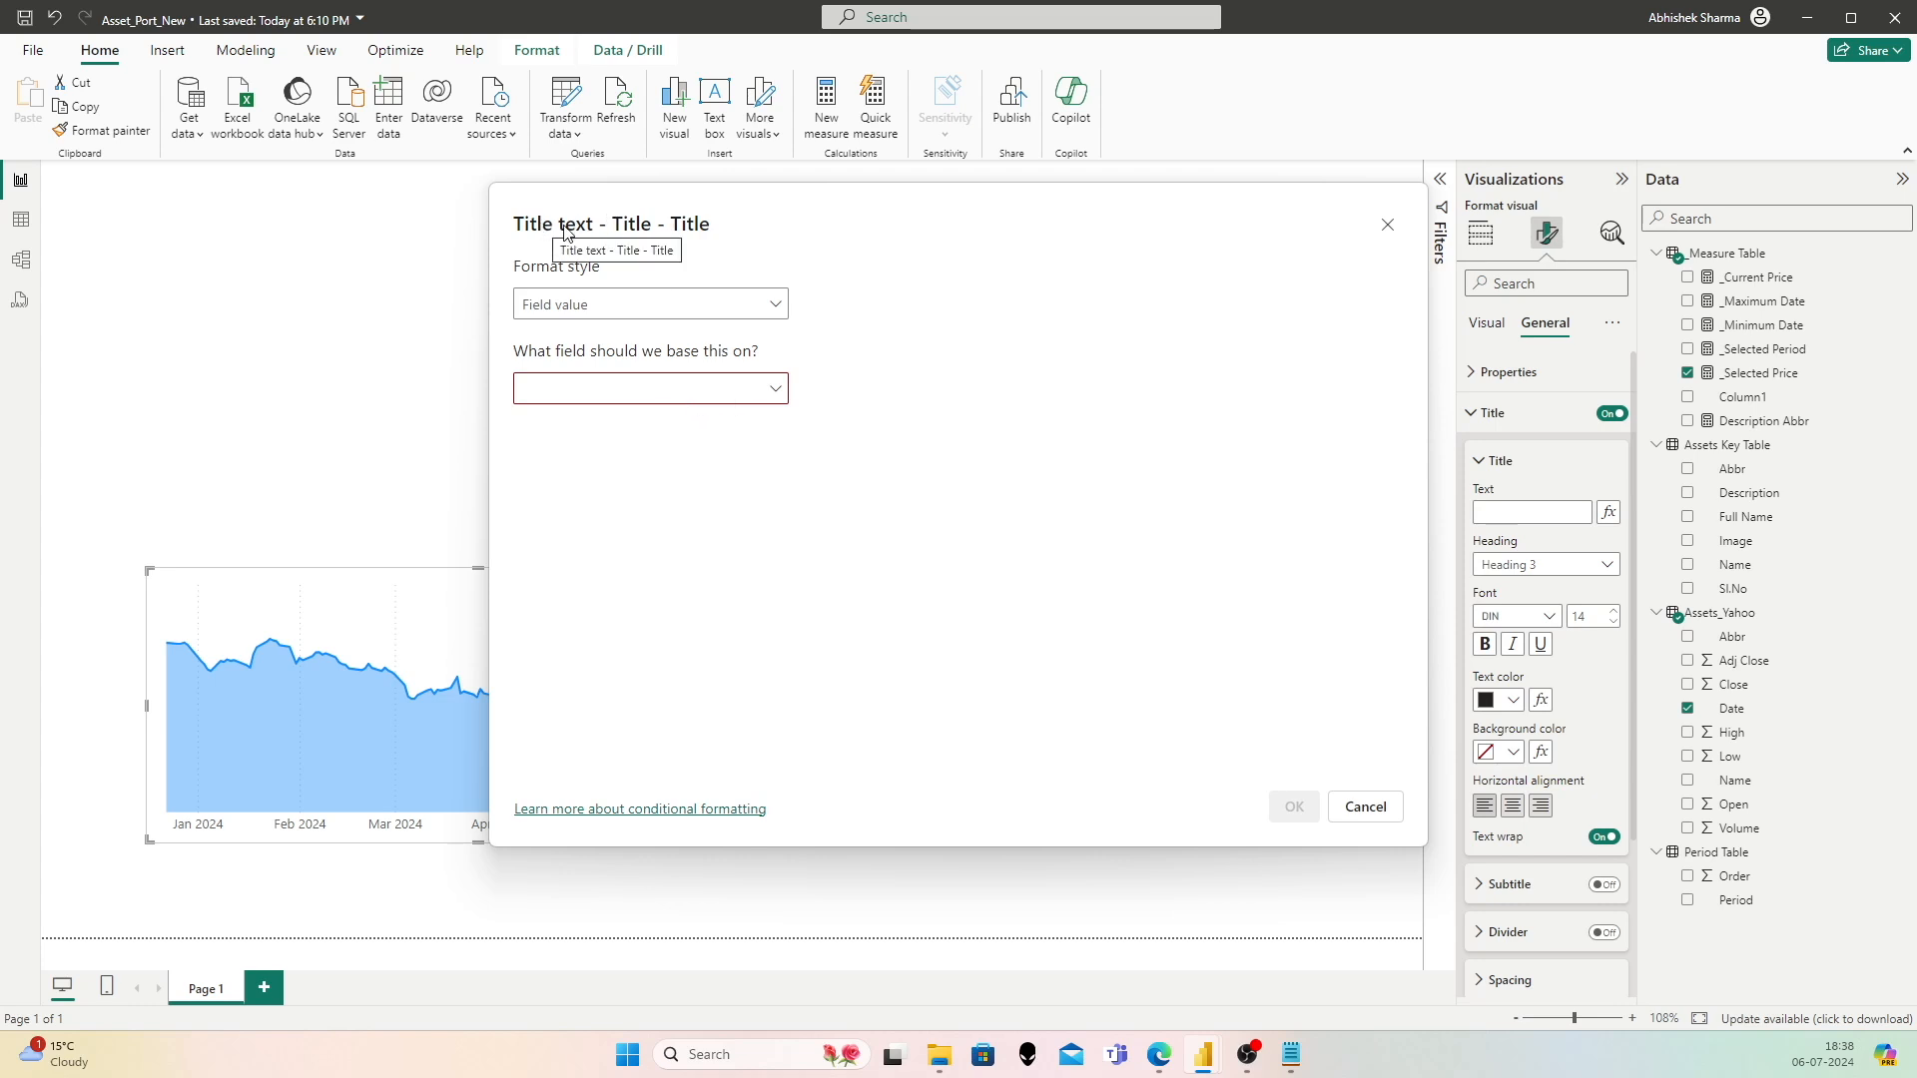
click(1359, 808)
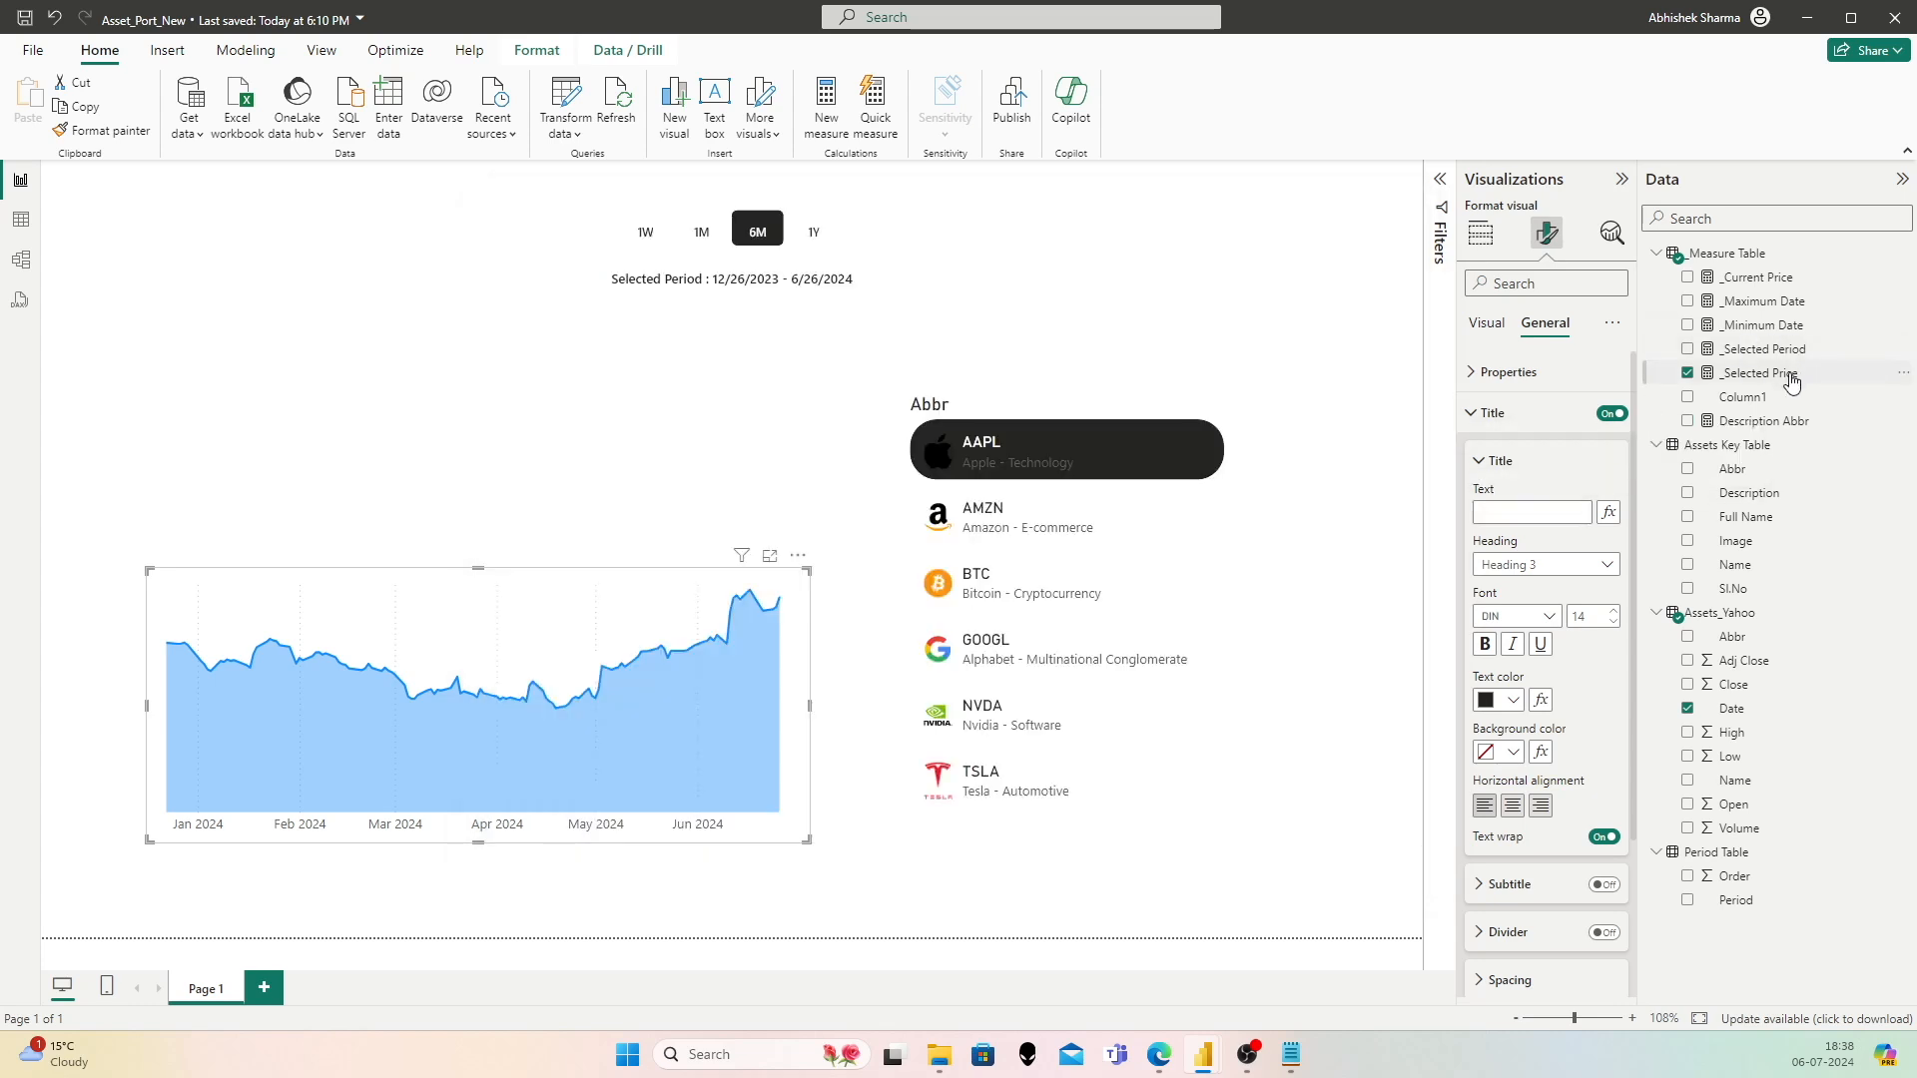
Step: Create a measure named _CurrentPrice(Text) in _Measure Table
click(1748, 254)
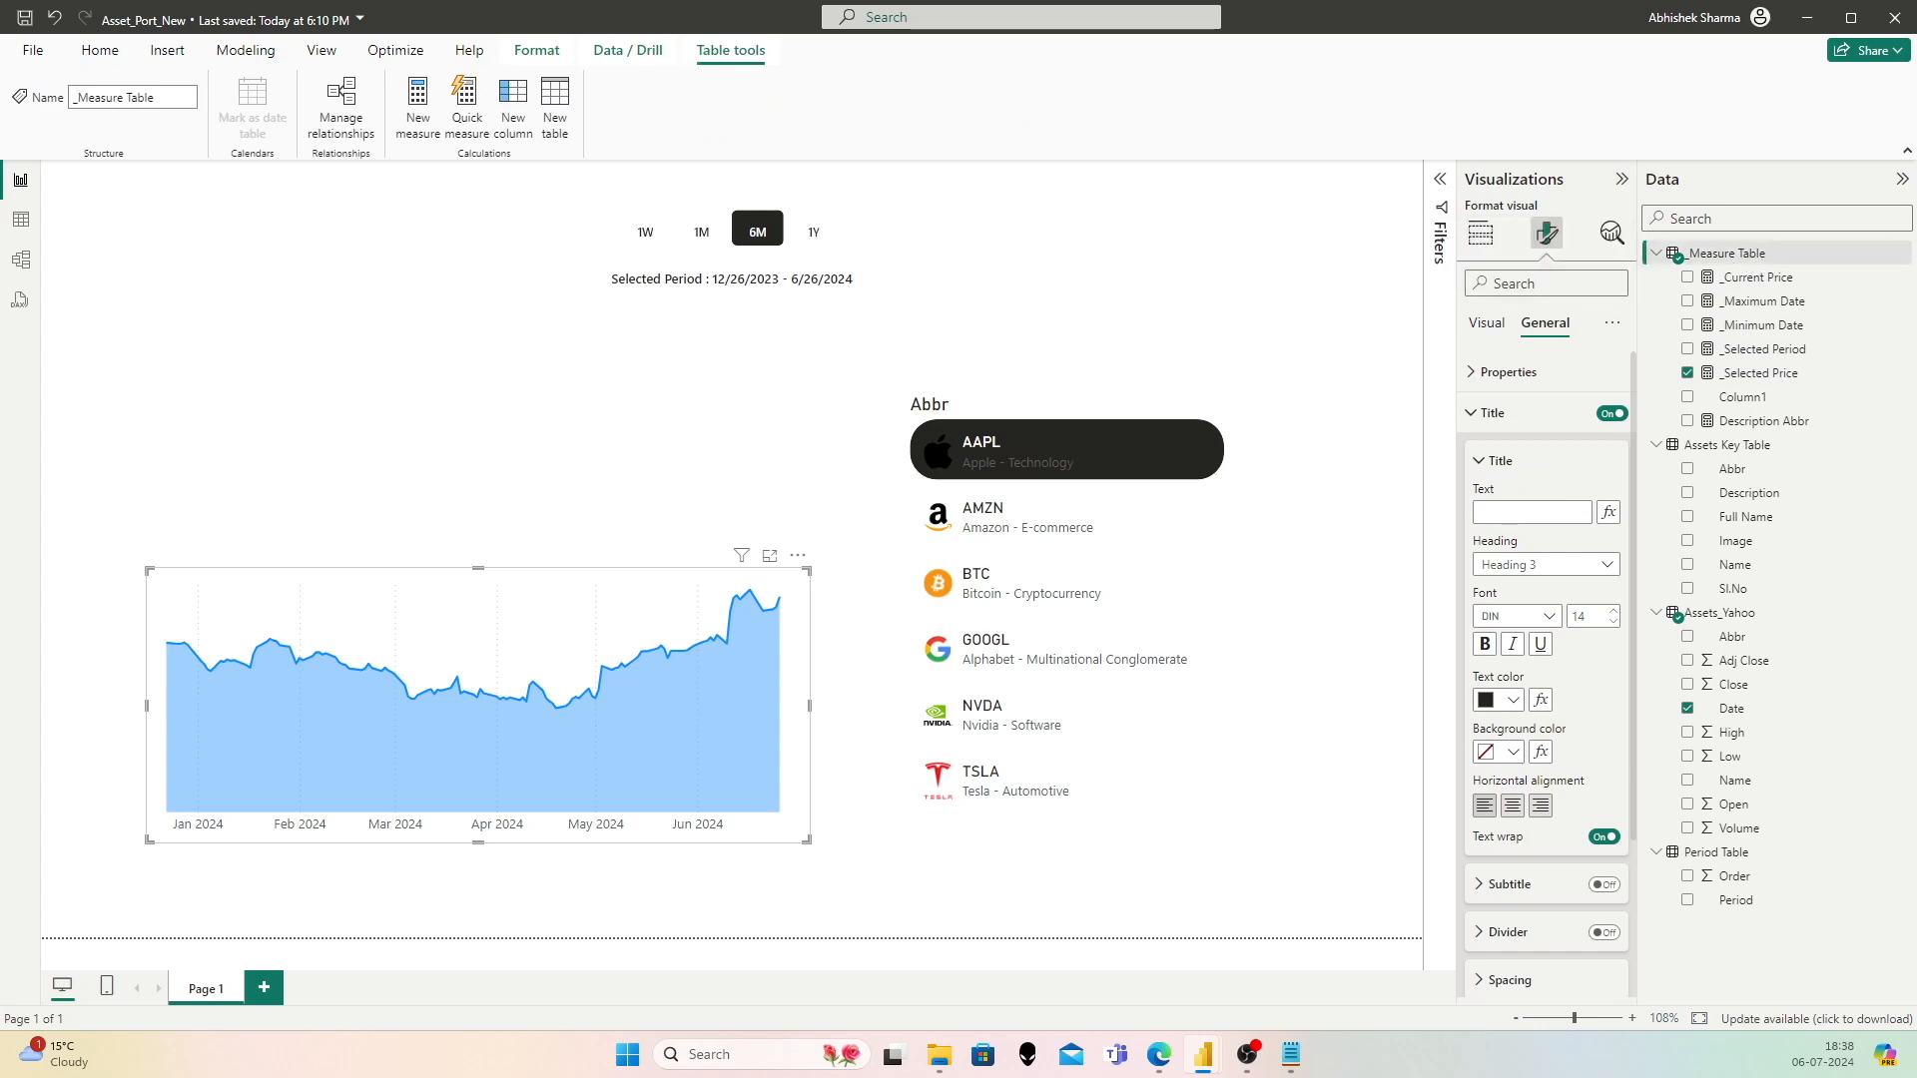
right_click(1743, 258)
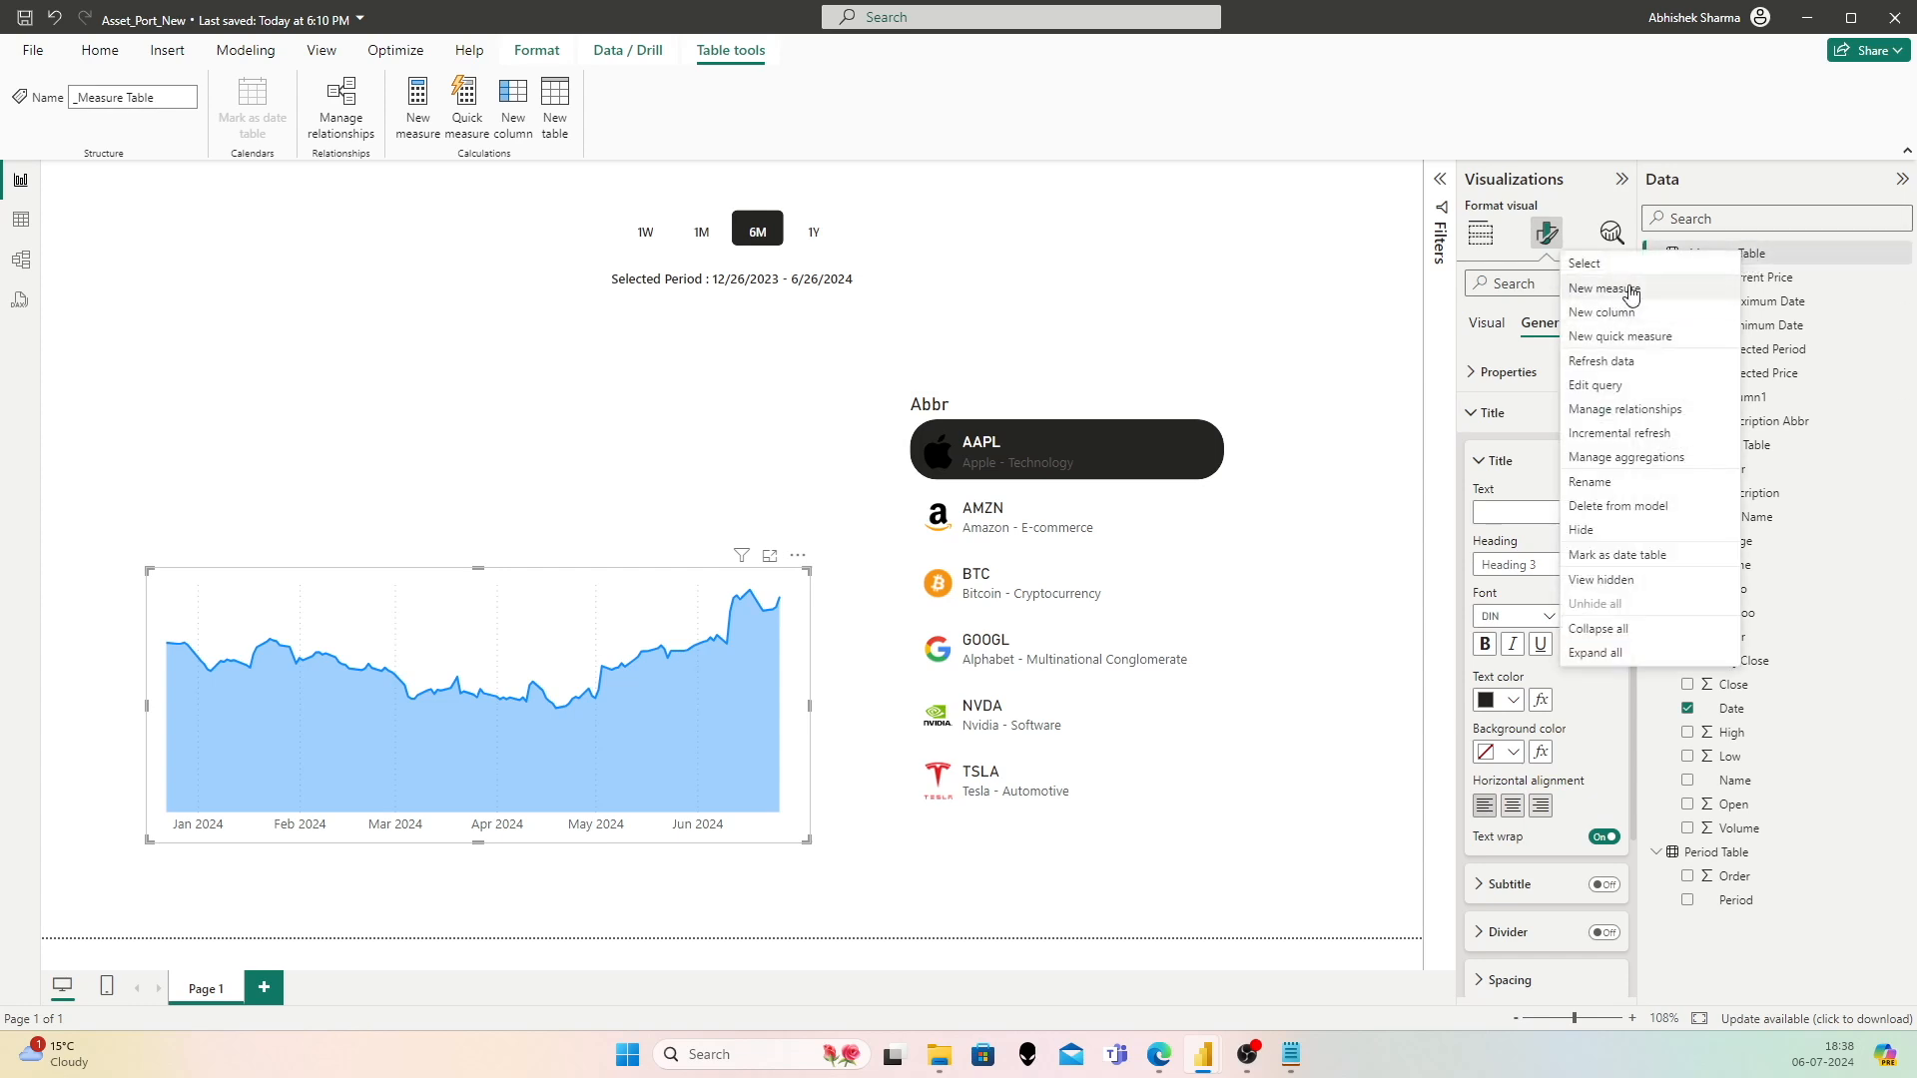
click(1377, 283)
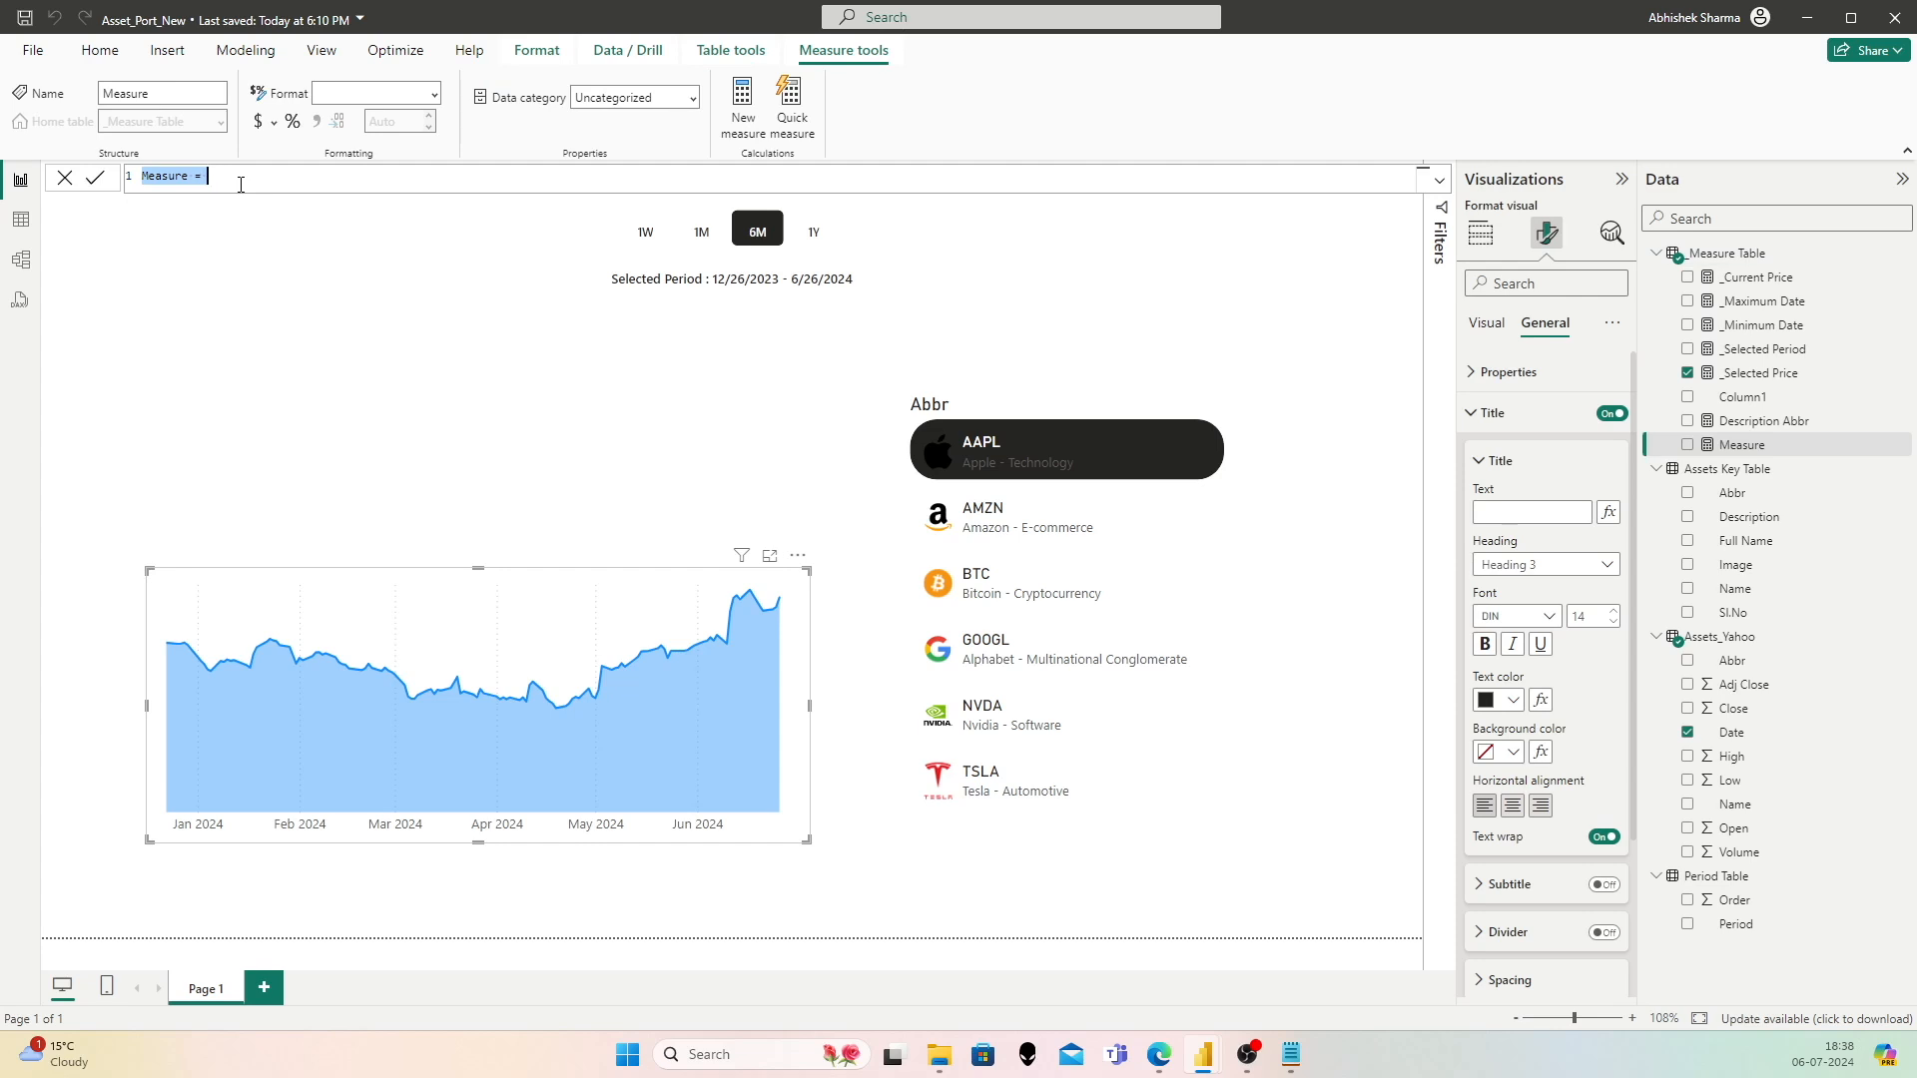
text(_CurrentPrice)
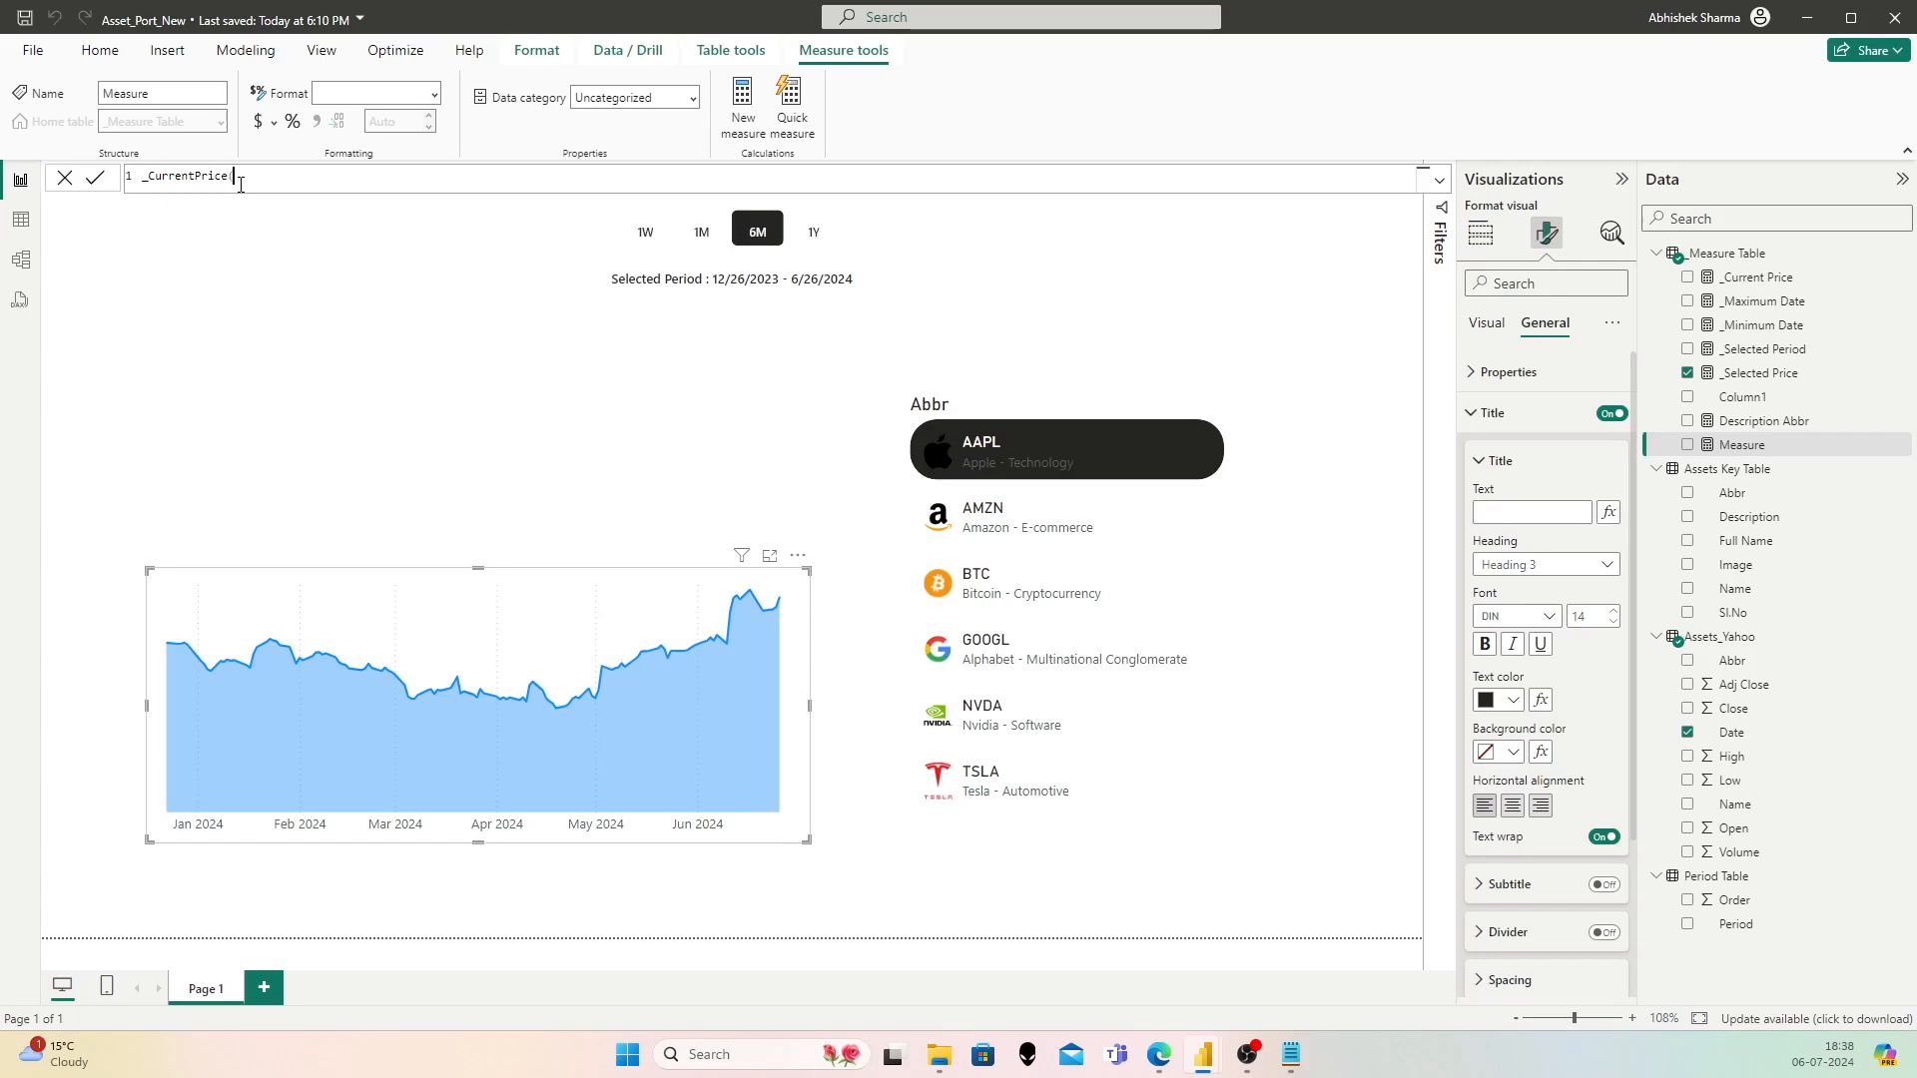
text((Text) =)
key(shift+Return)
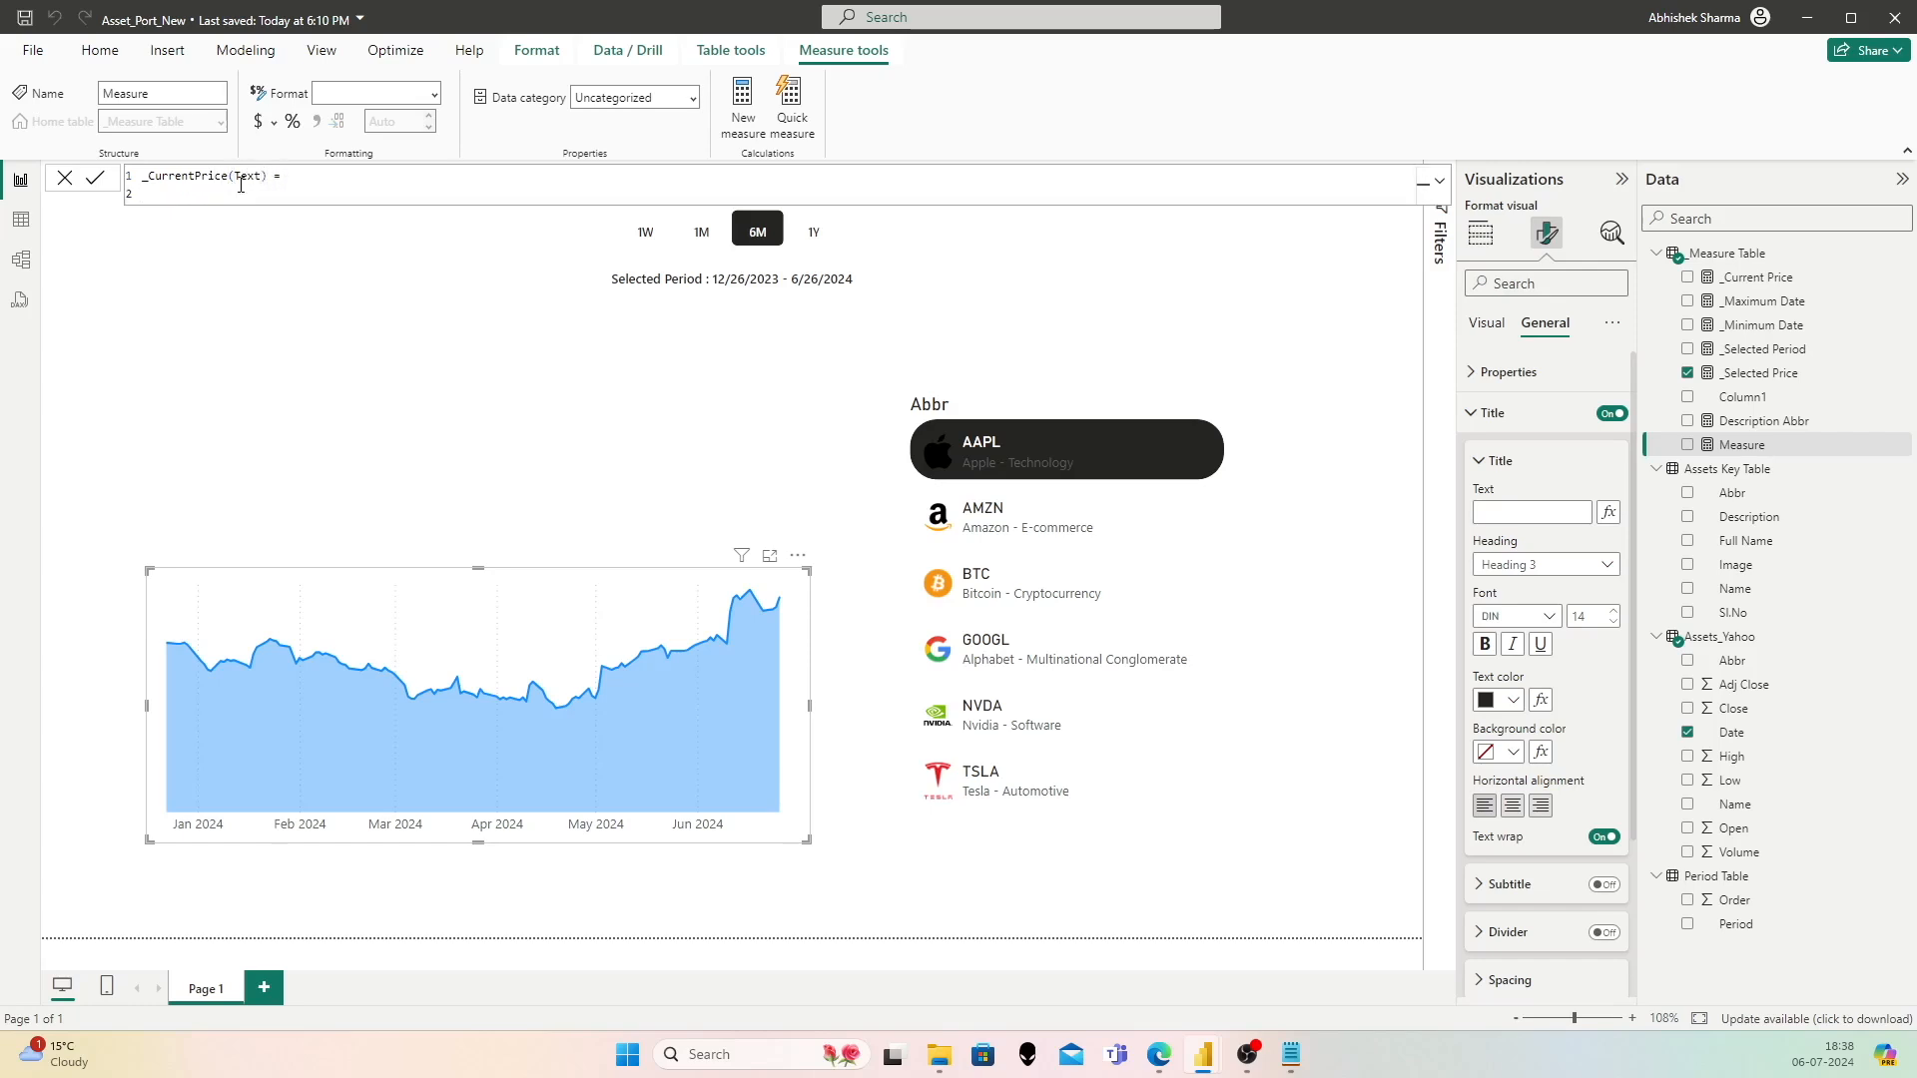
Step: Define the text measure as FORMAT of [_Current Price] with the format string "$##,#.00" and commit it
text(FORMAT()
key(shift+Return)
text(Curren)
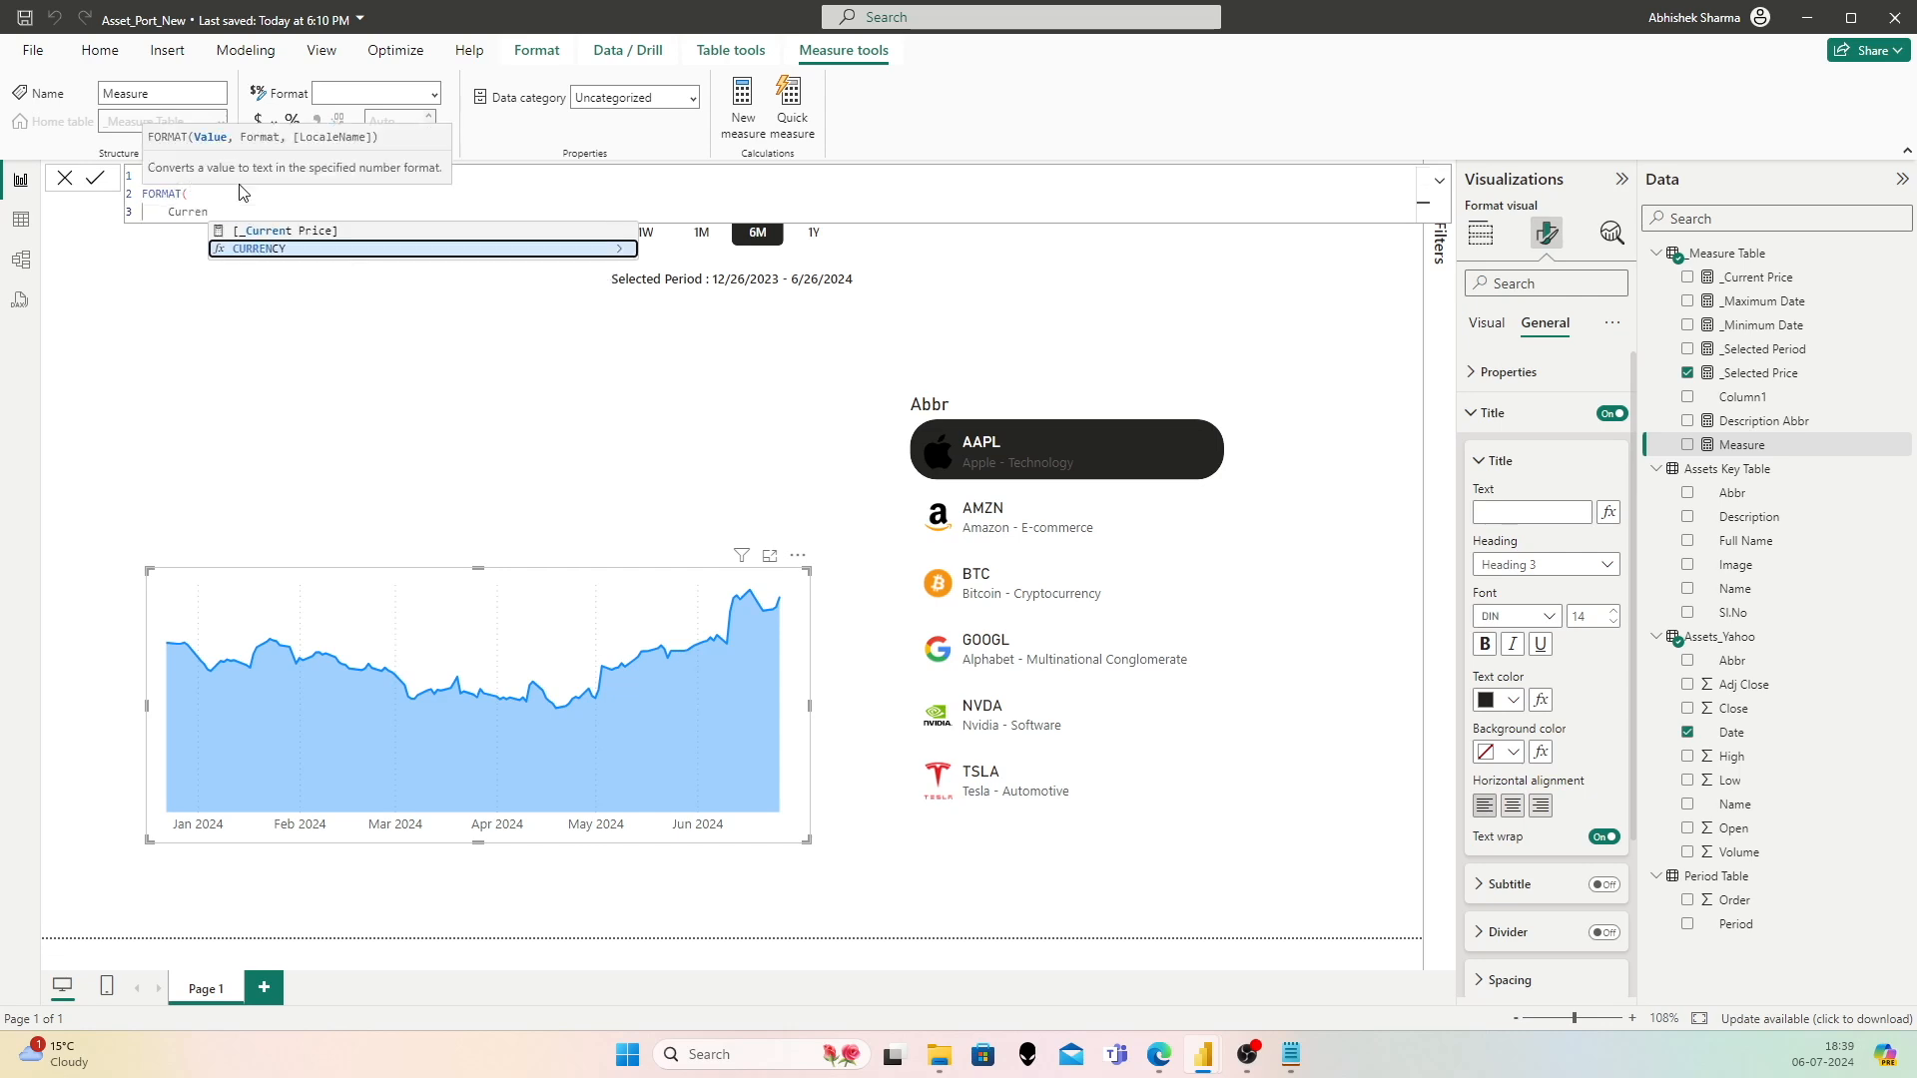
key(Up)
key(Tab)
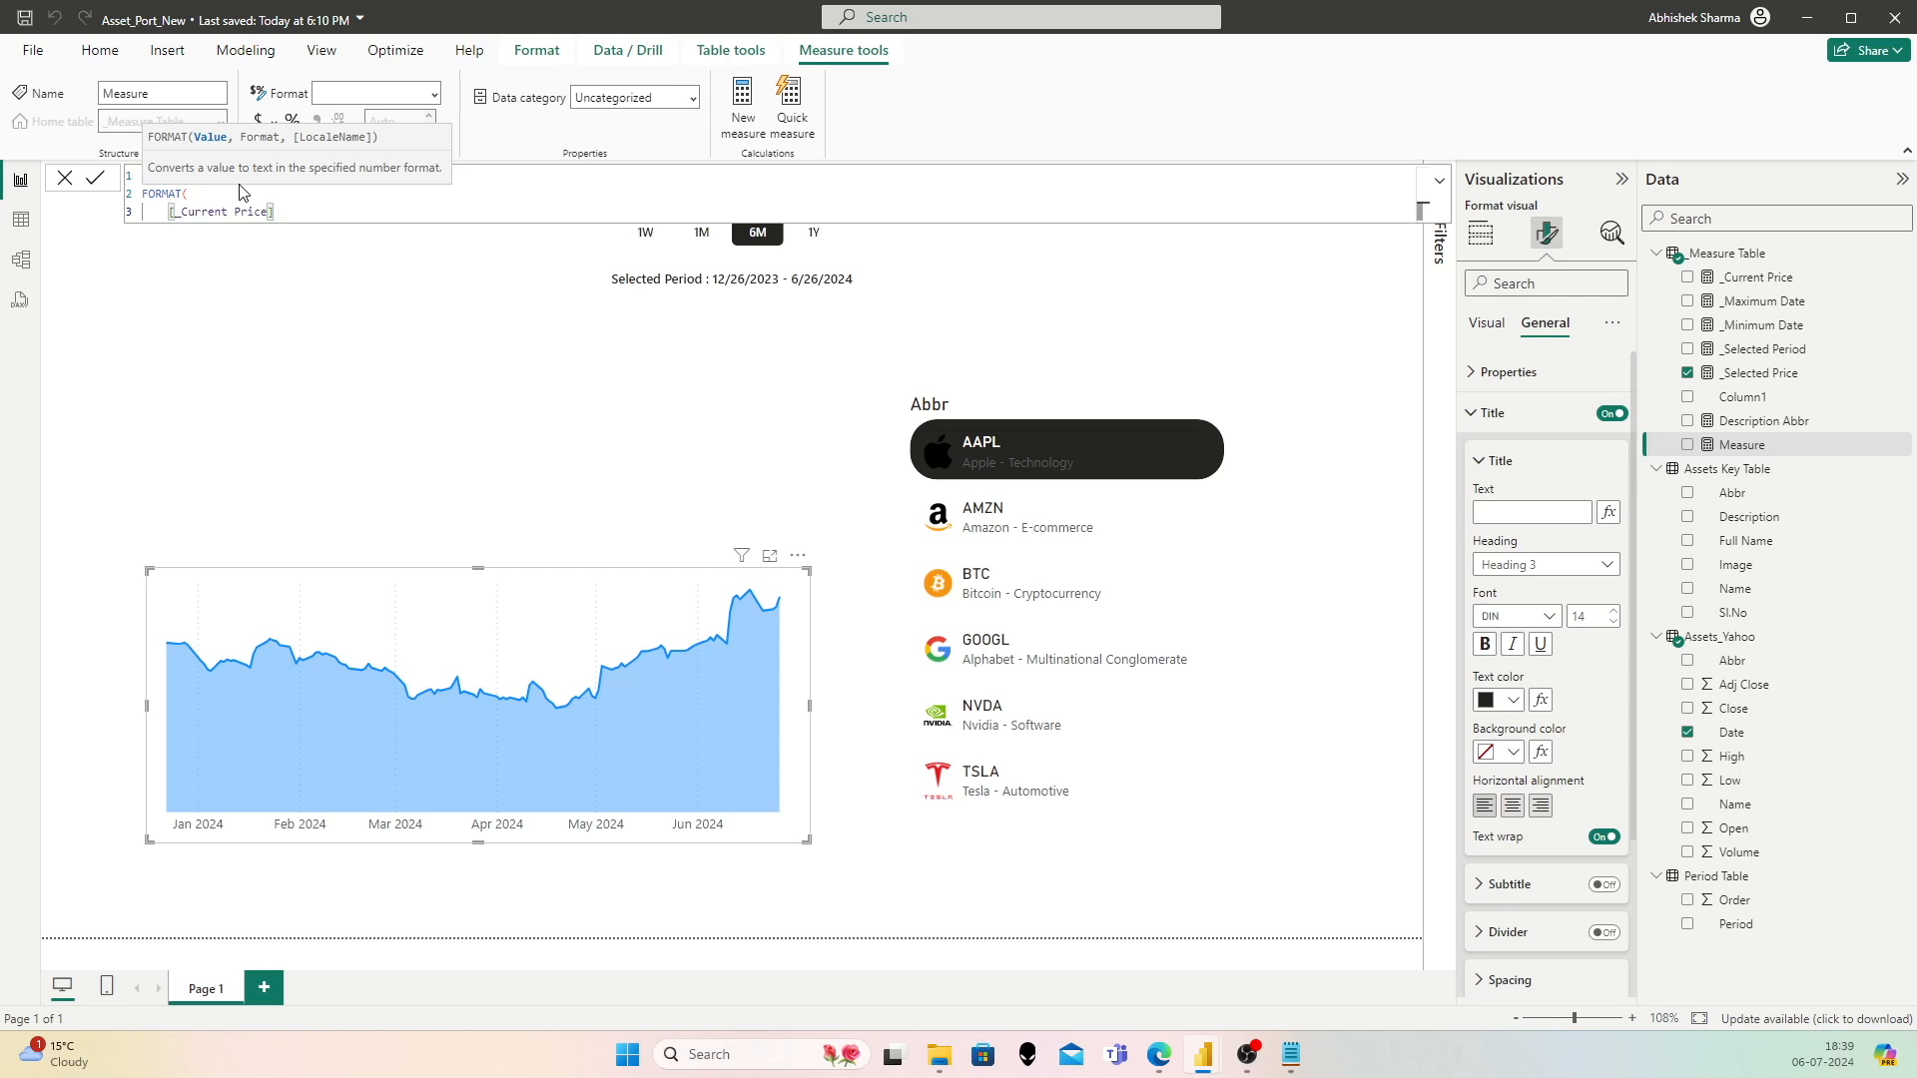
text(,)
key(shift+Return)
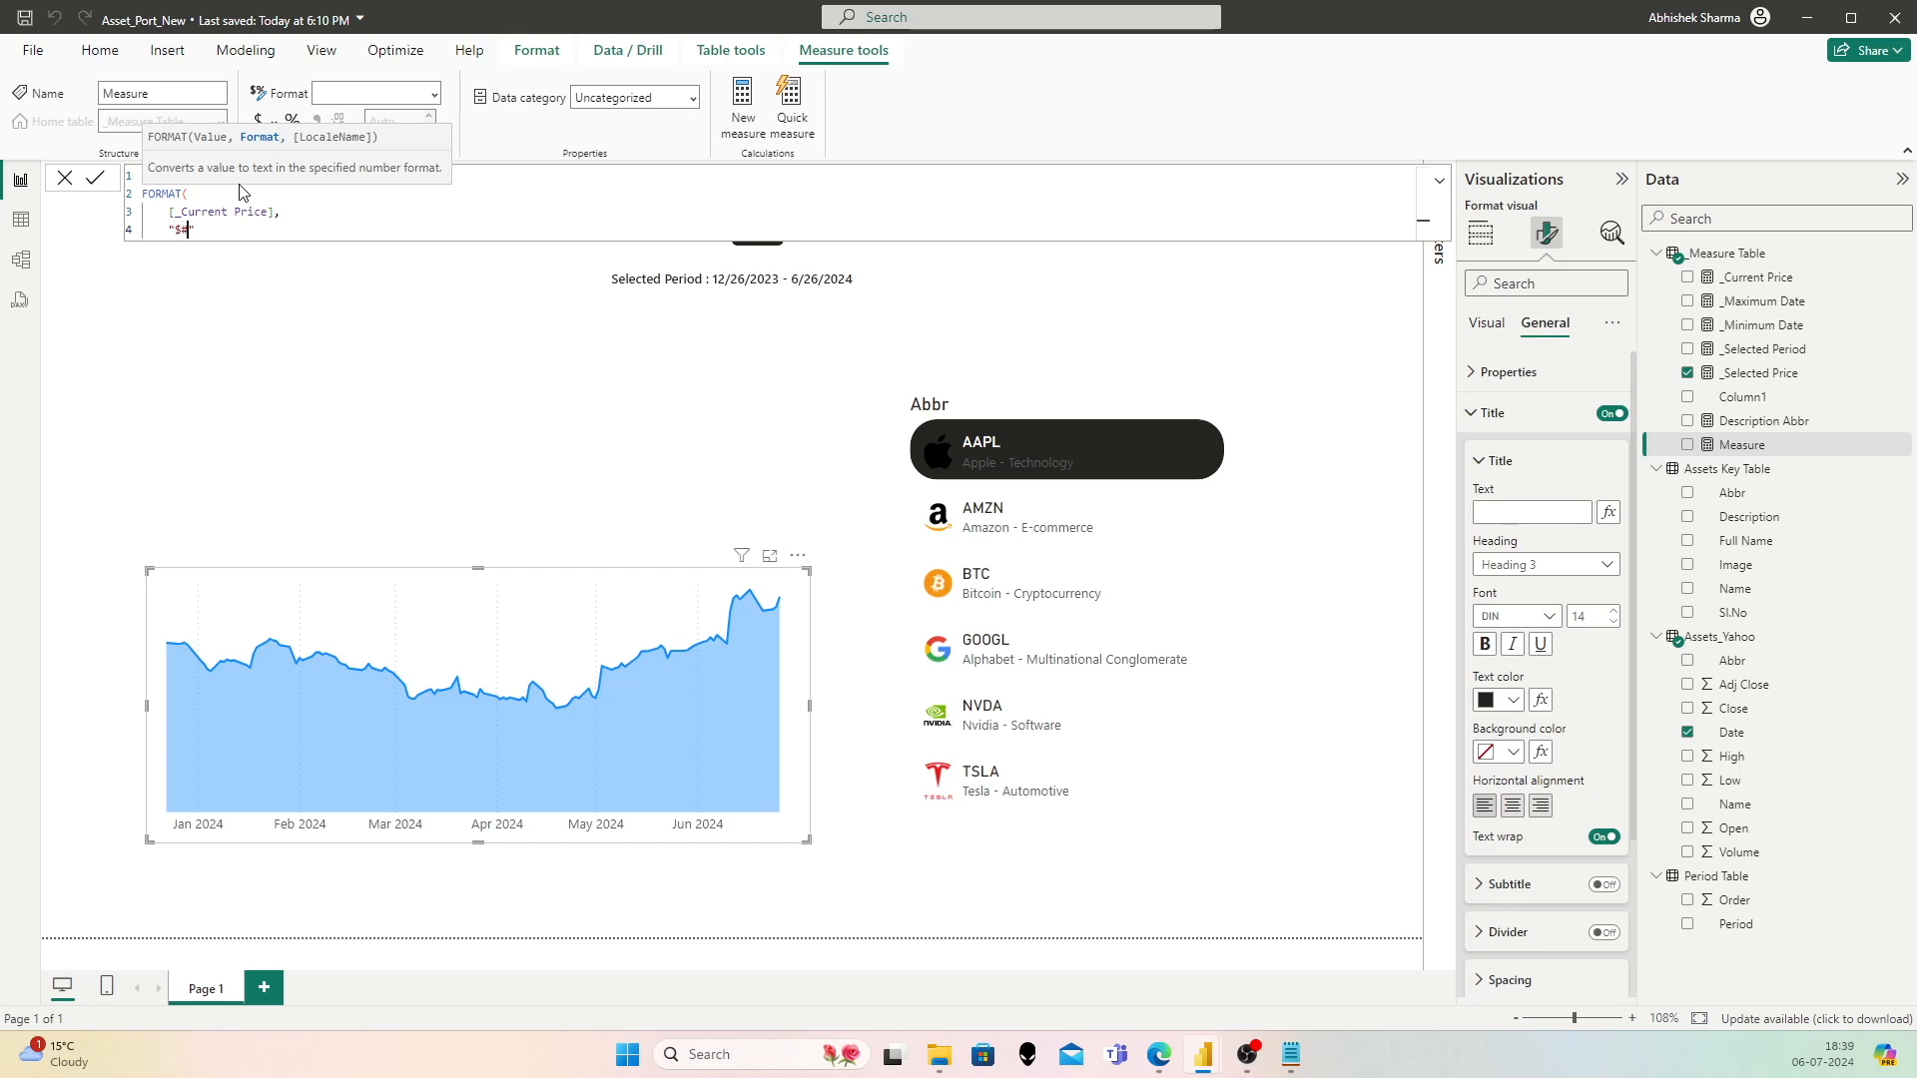
text(#,#.00)
key(shift+Return)
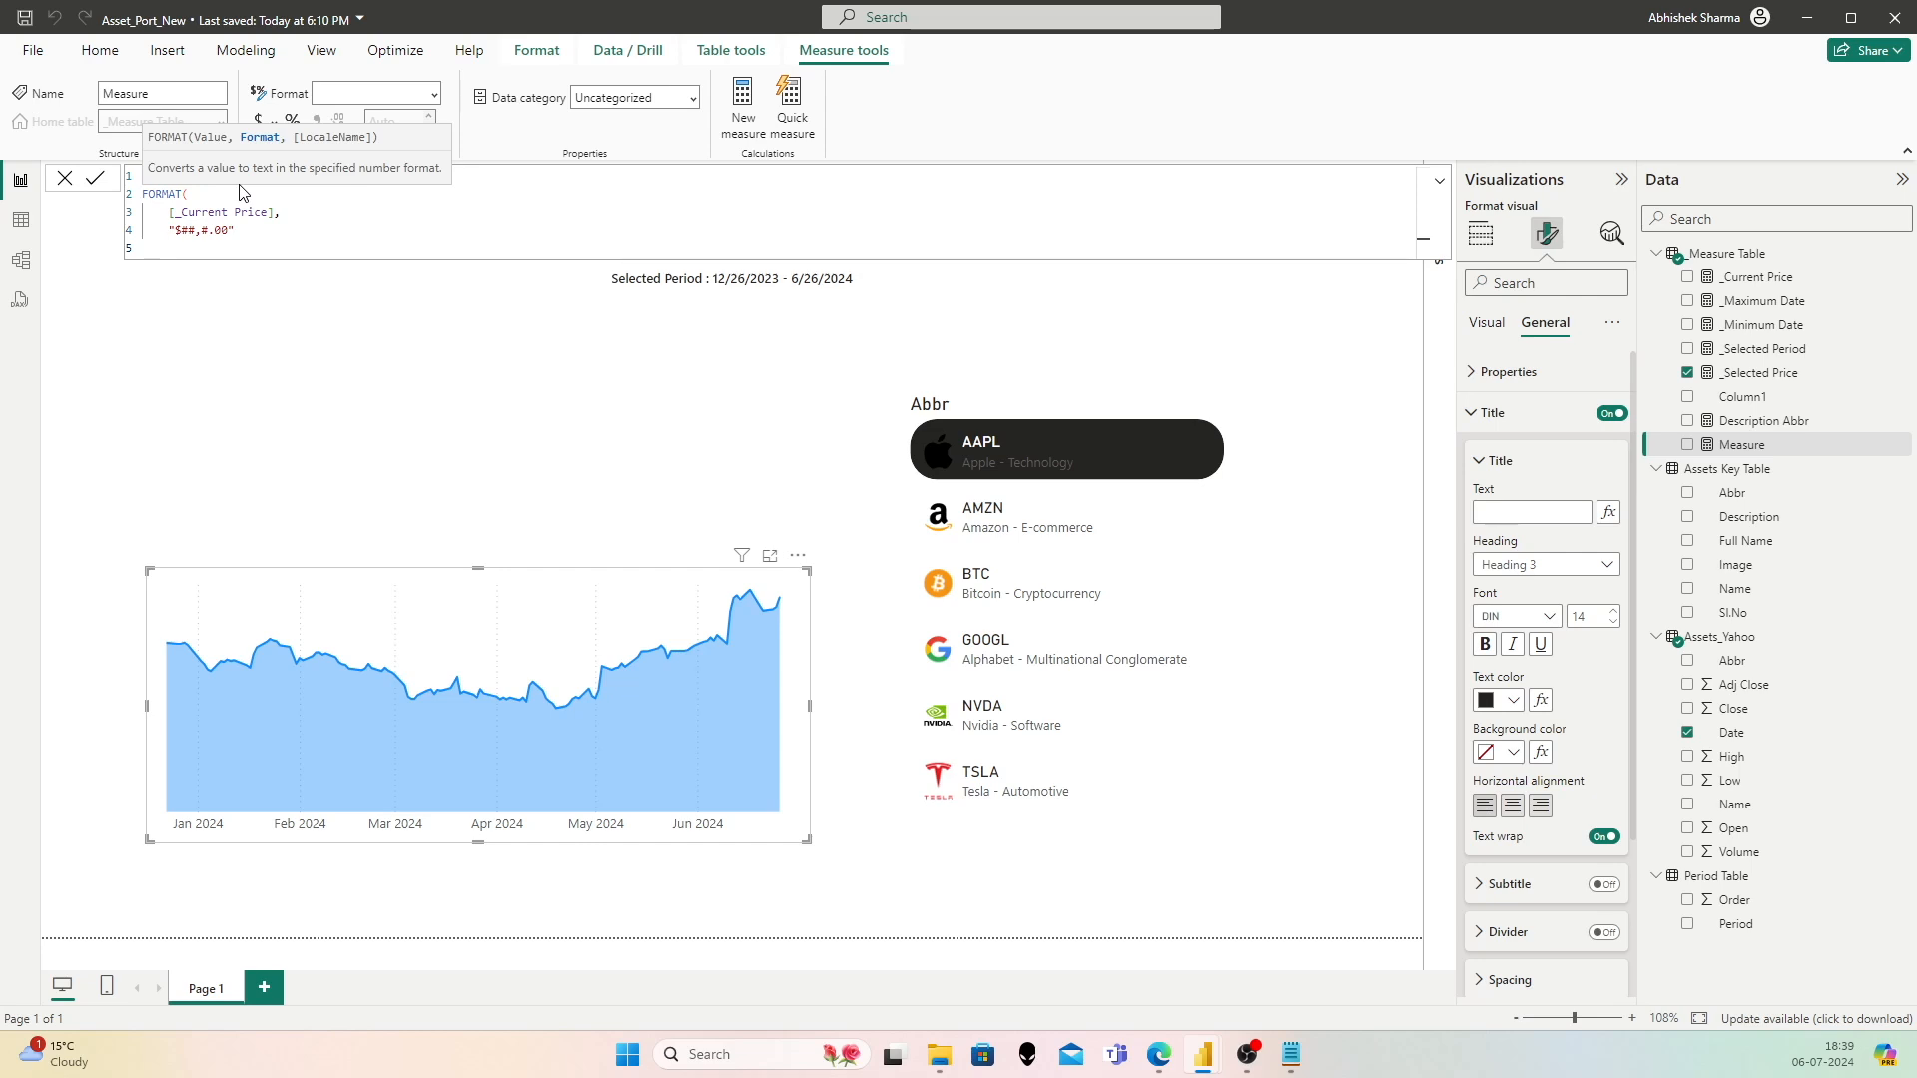
text())
key(Return)
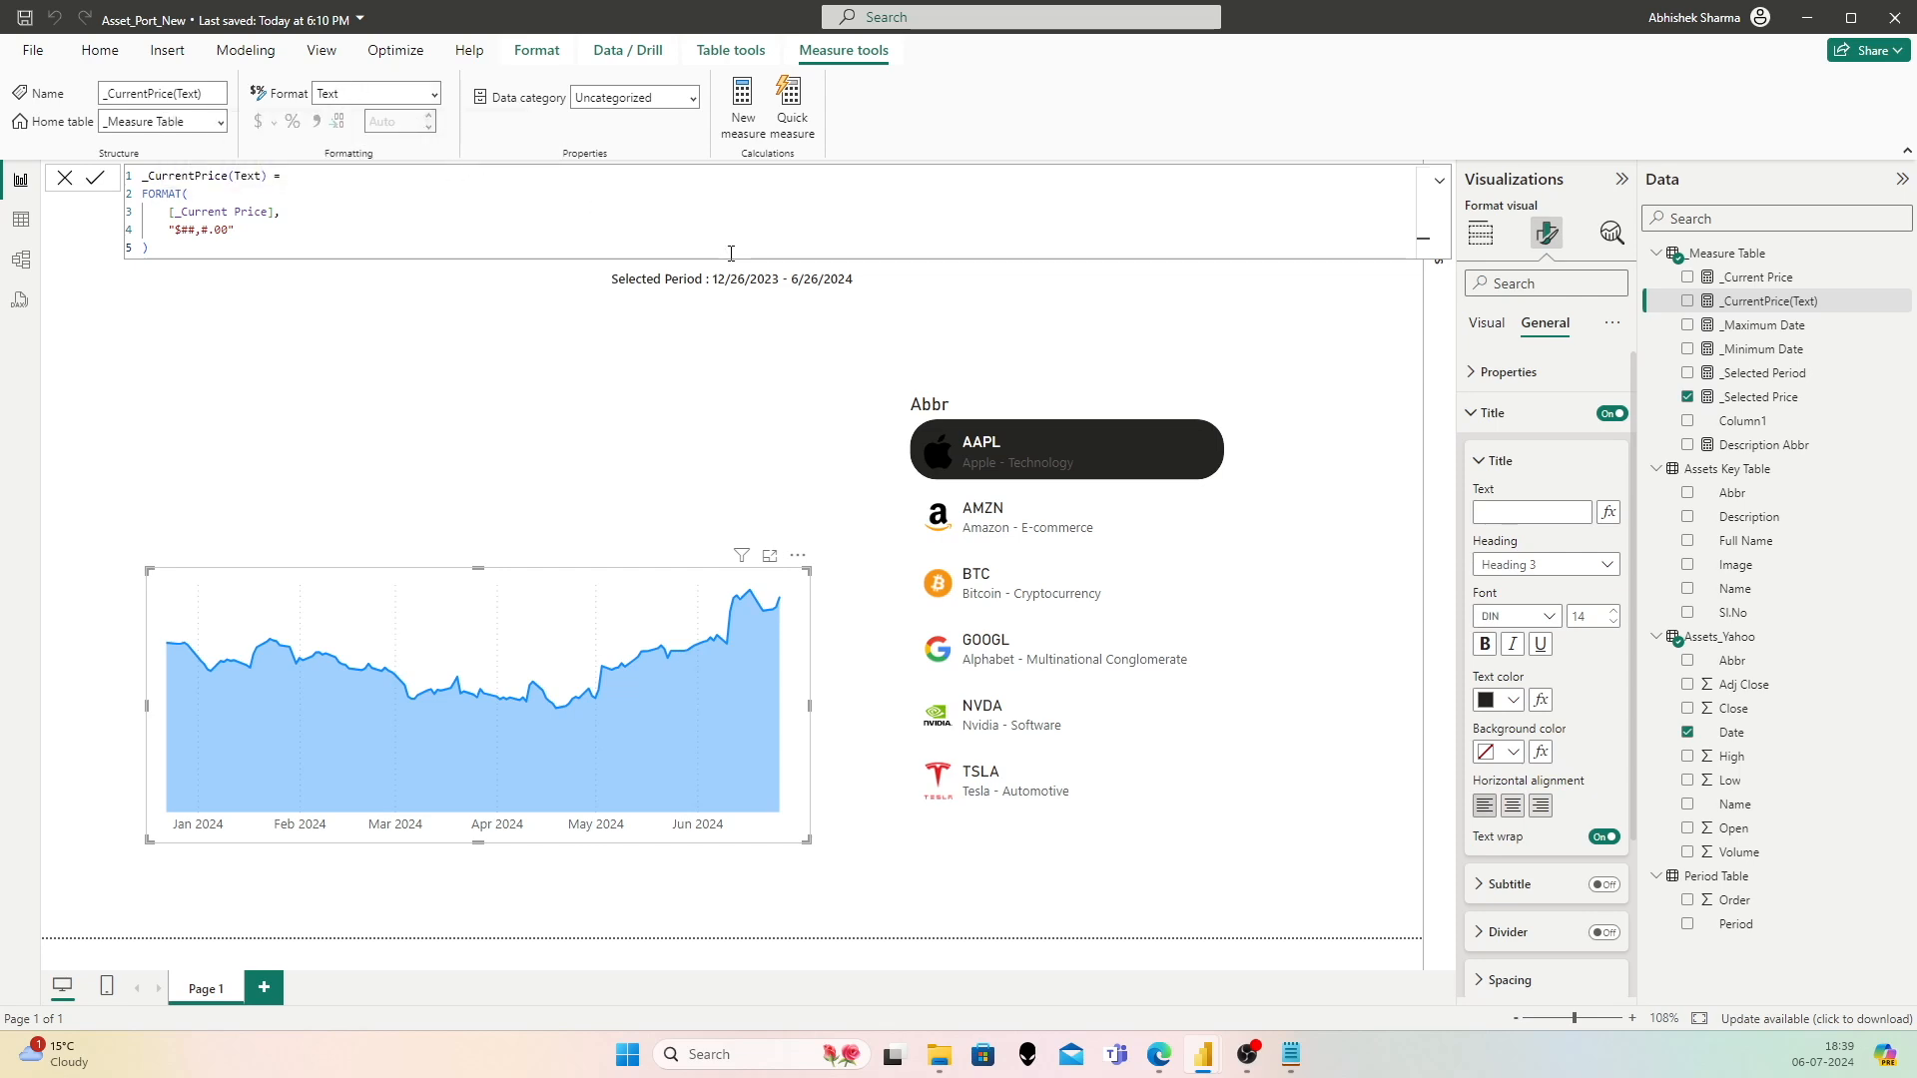
Step: Base the area chart's title text on the _CurrentPrice(Text) measure as a field value
click(1608, 512)
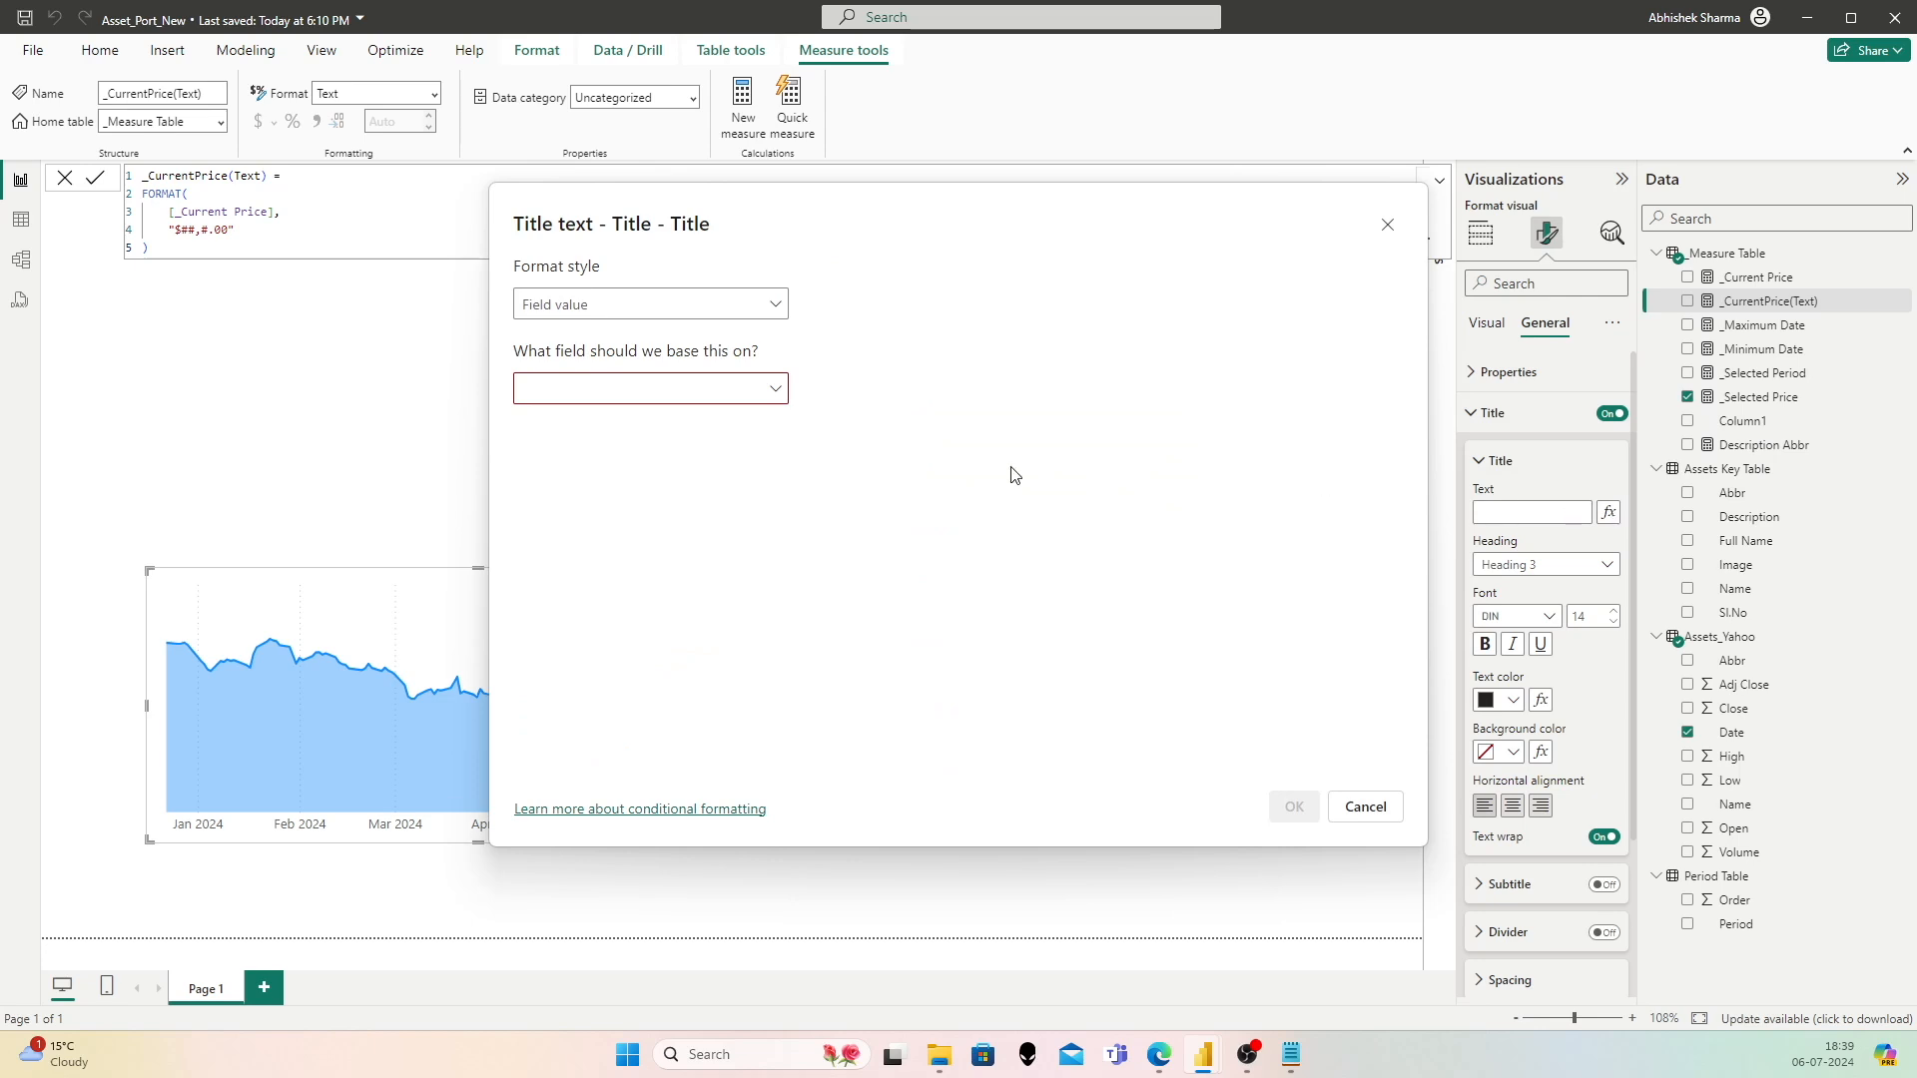
click(617, 389)
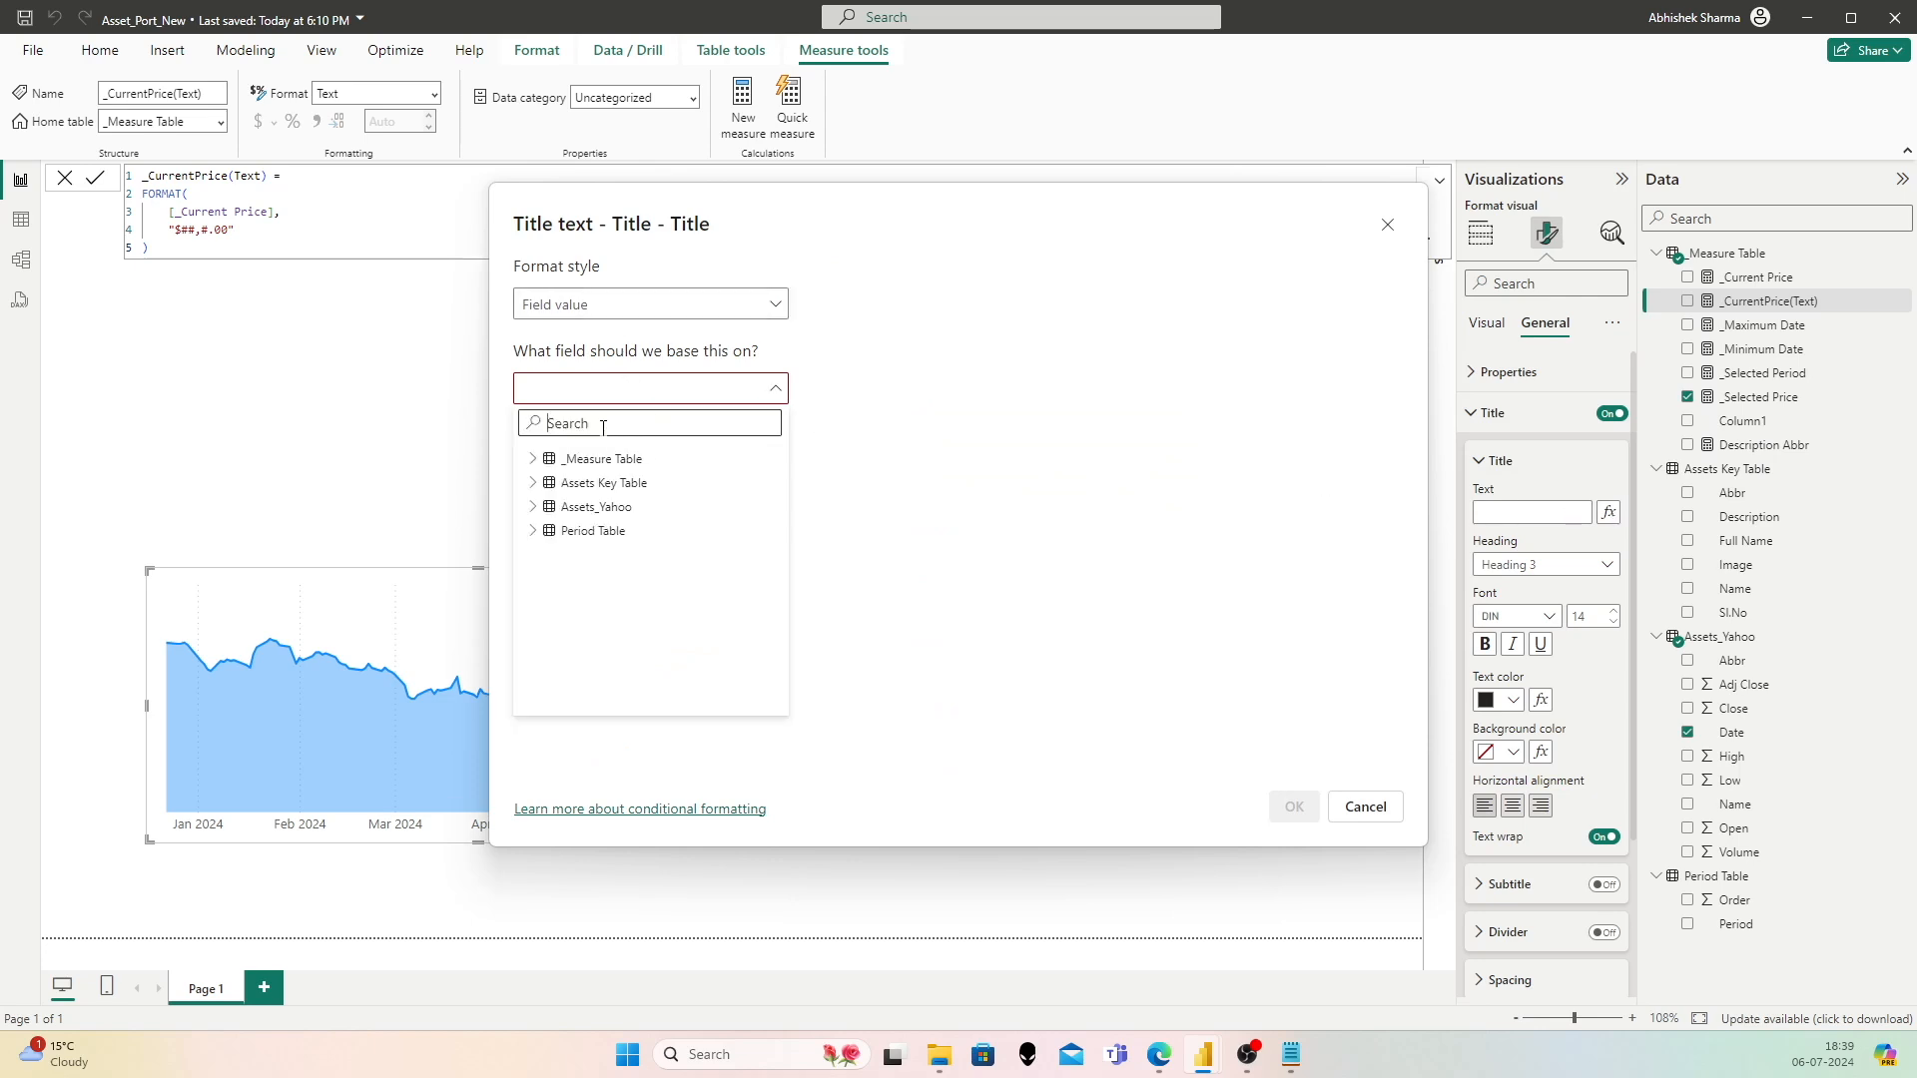
click(603, 423)
text(_current)
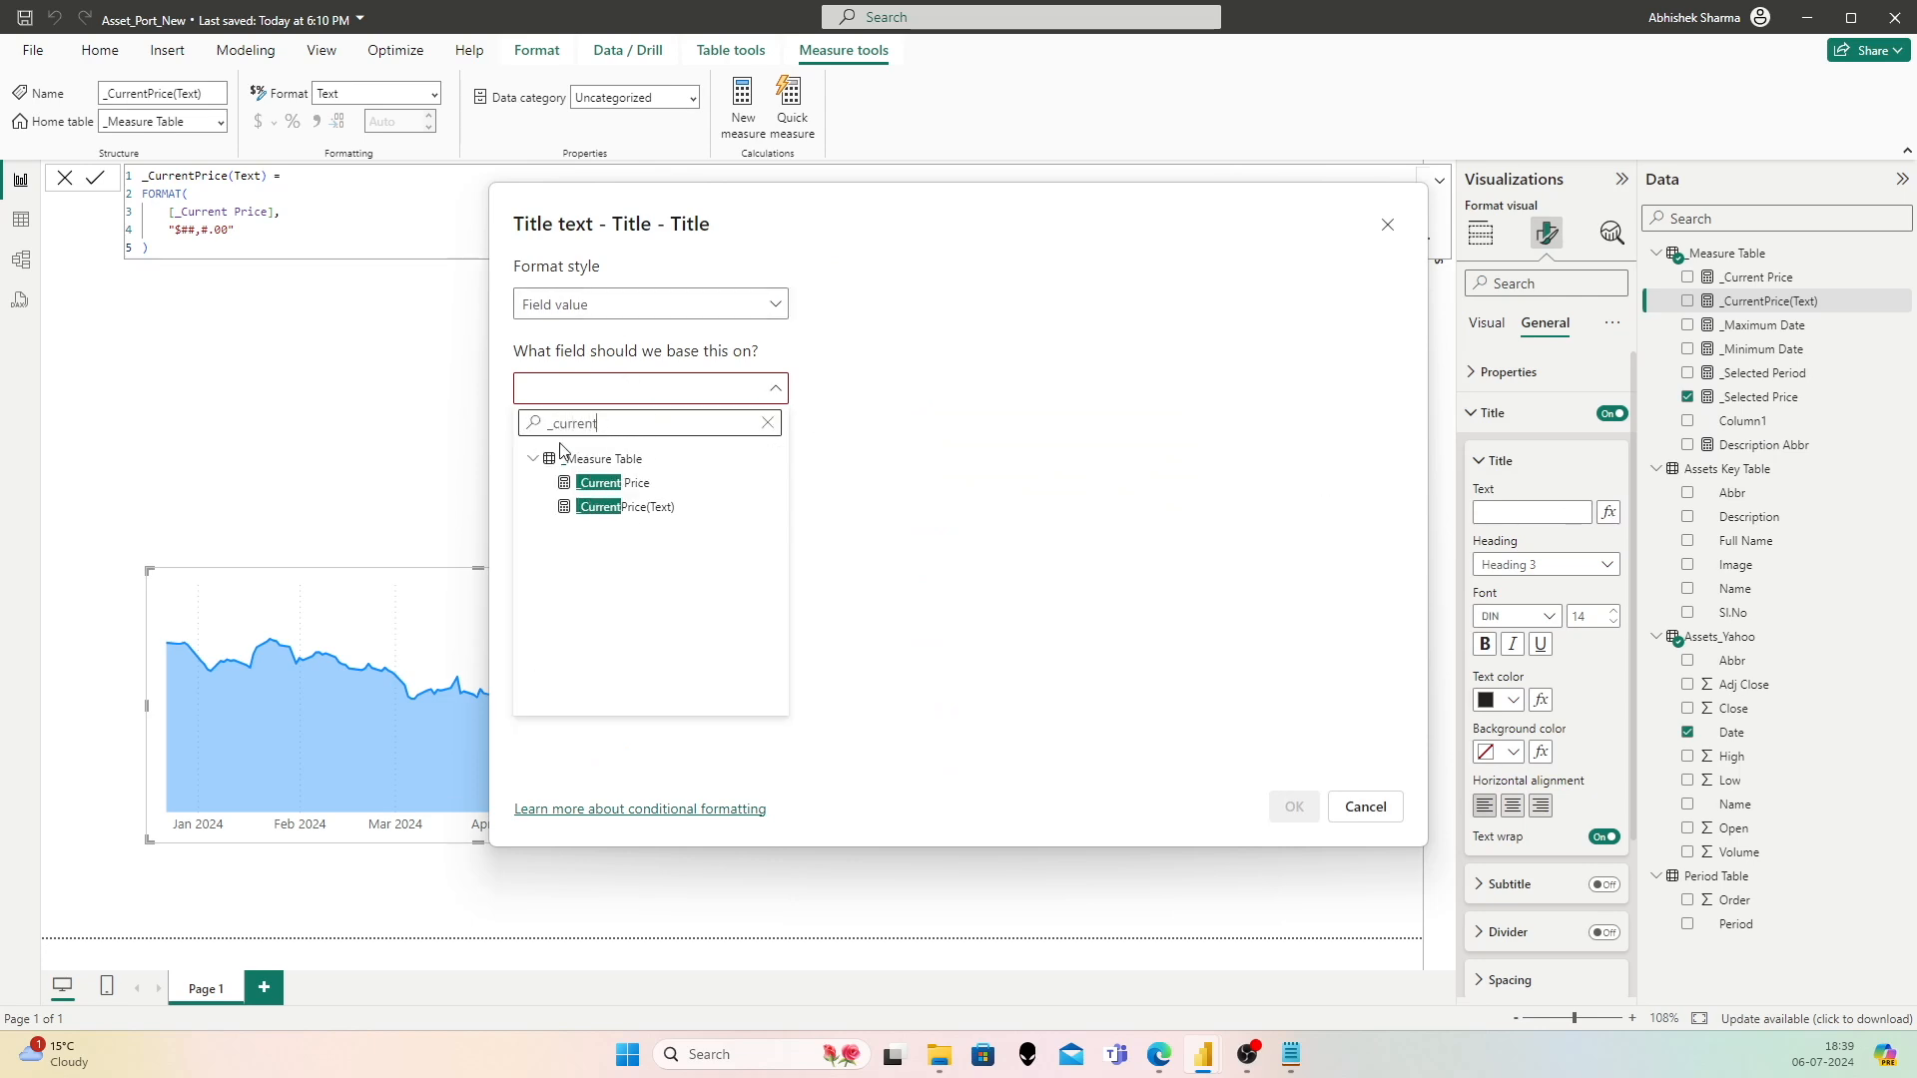
click(627, 507)
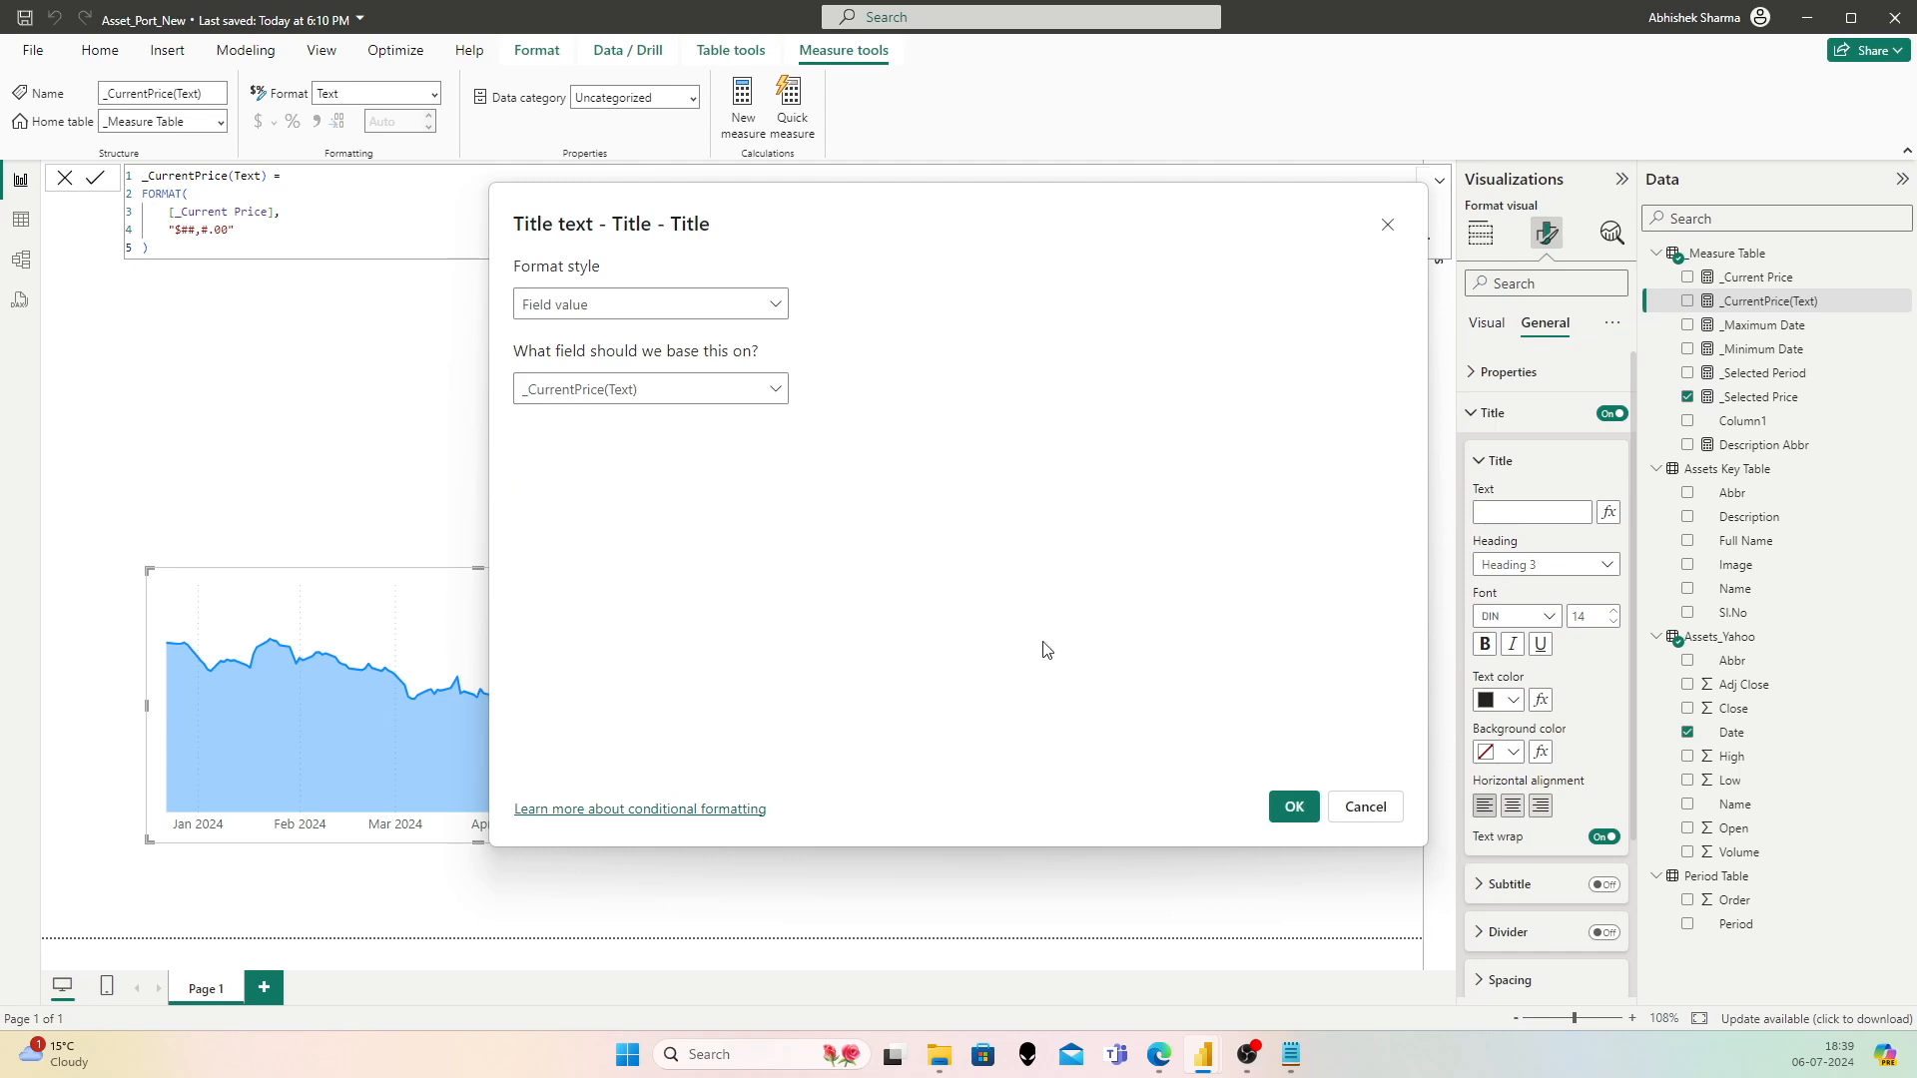
click(1291, 804)
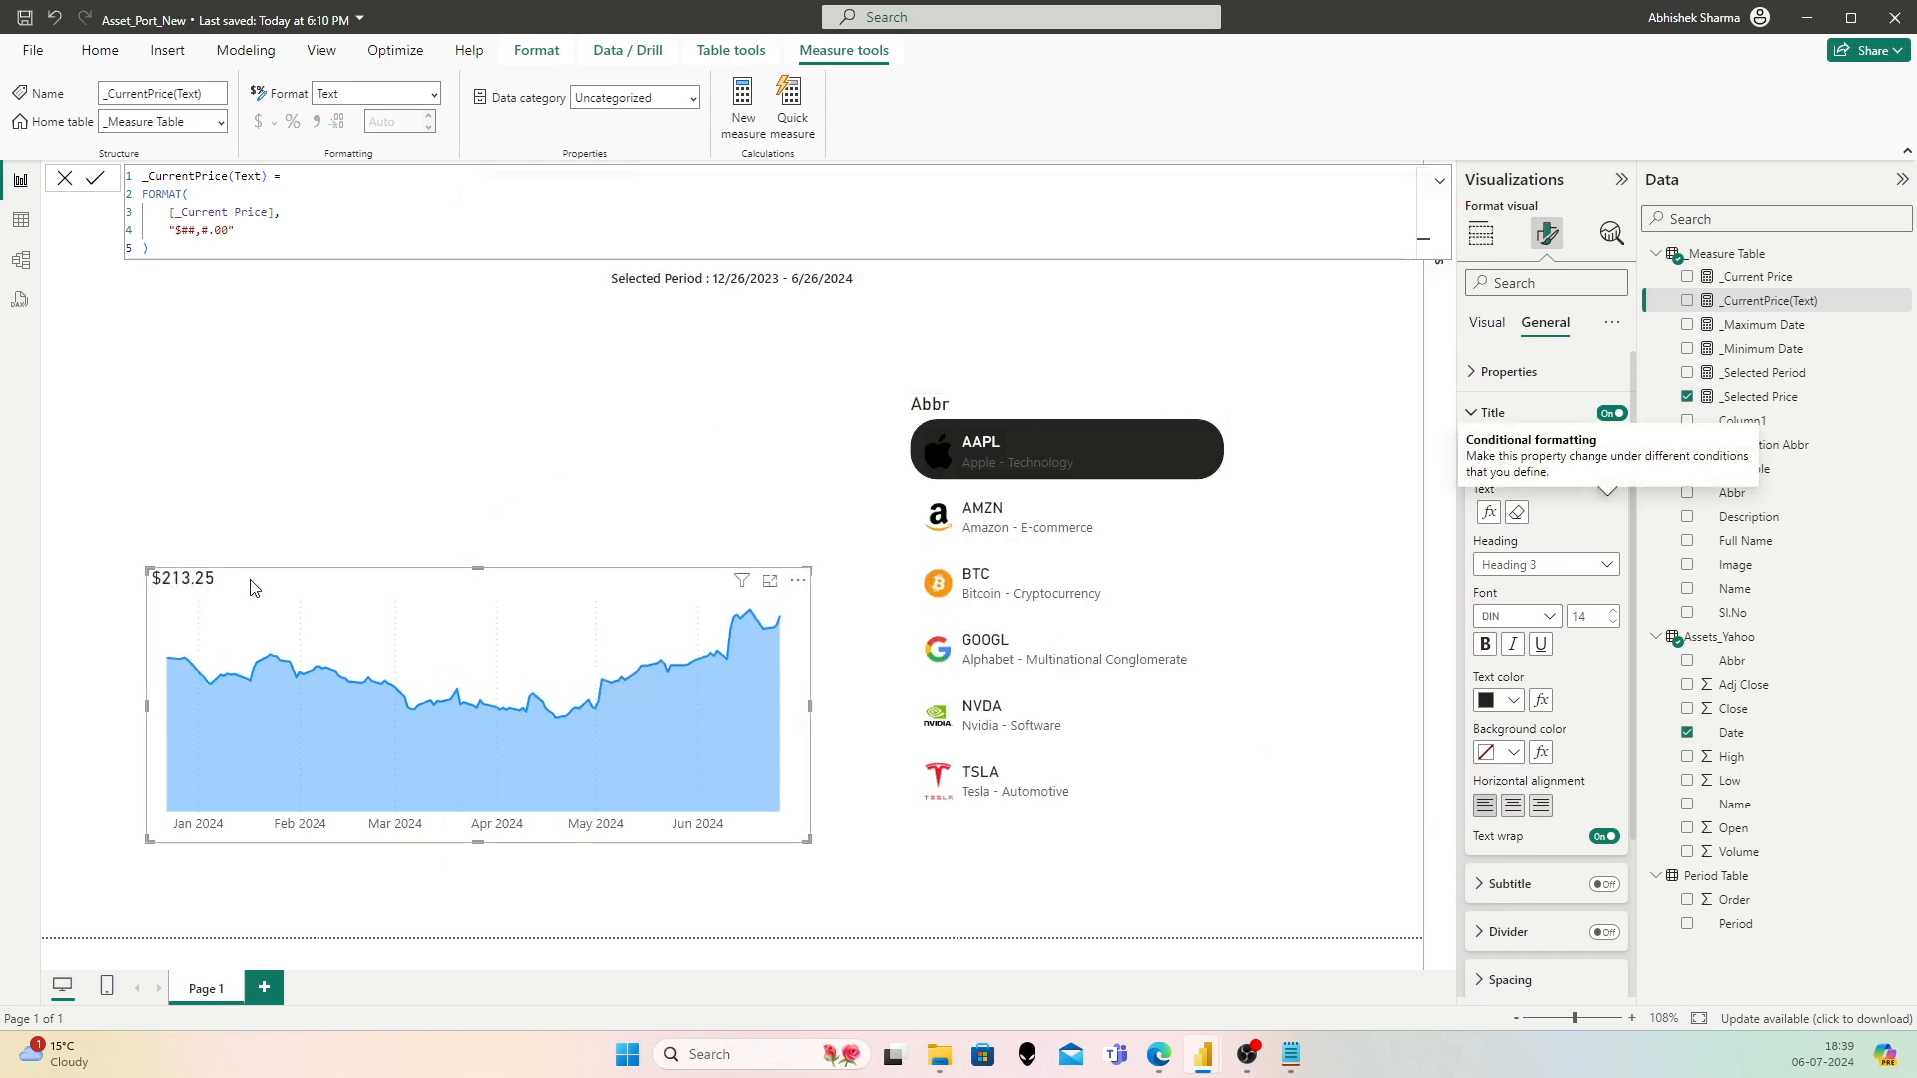
Step: Check the dynamic chart title by selecting AMZN, BTC and GOOGL in the Abbr slicer, then return to AAPL
click(1004, 517)
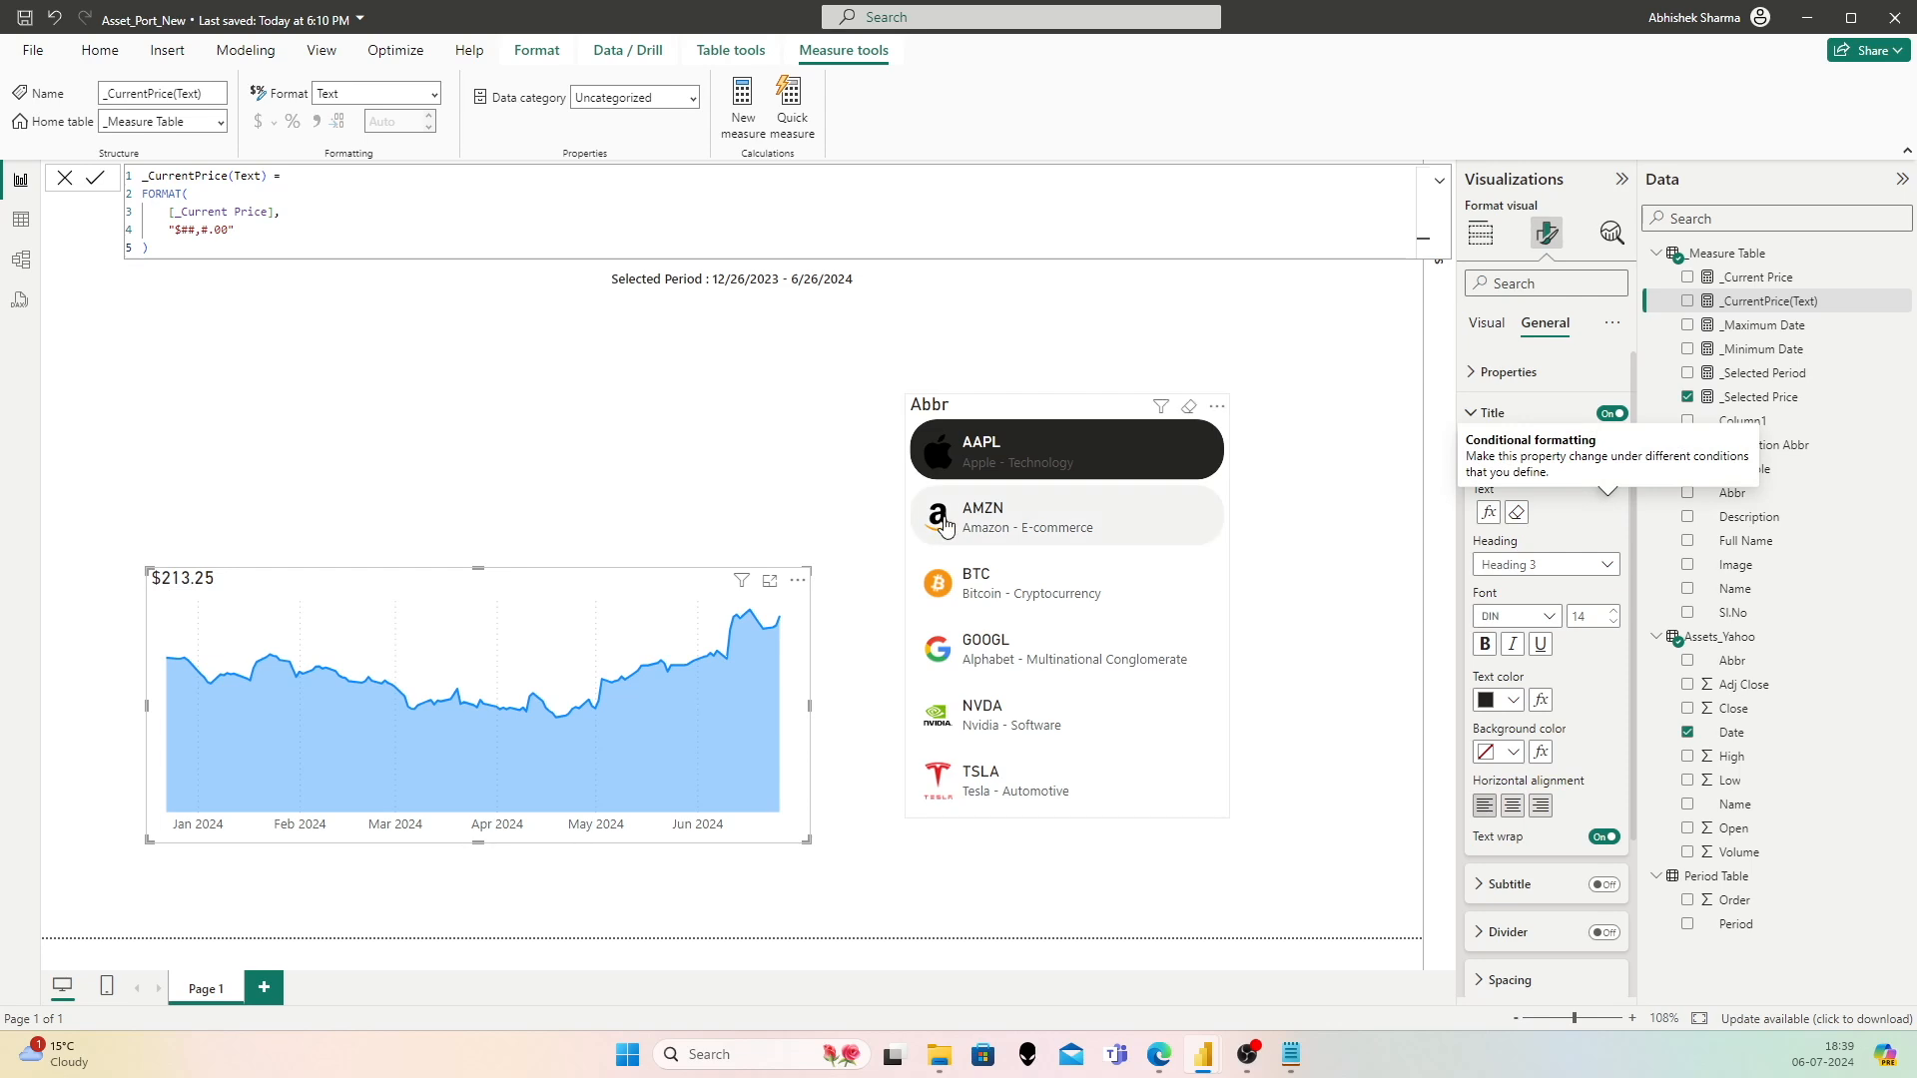
click(1036, 587)
click(1046, 654)
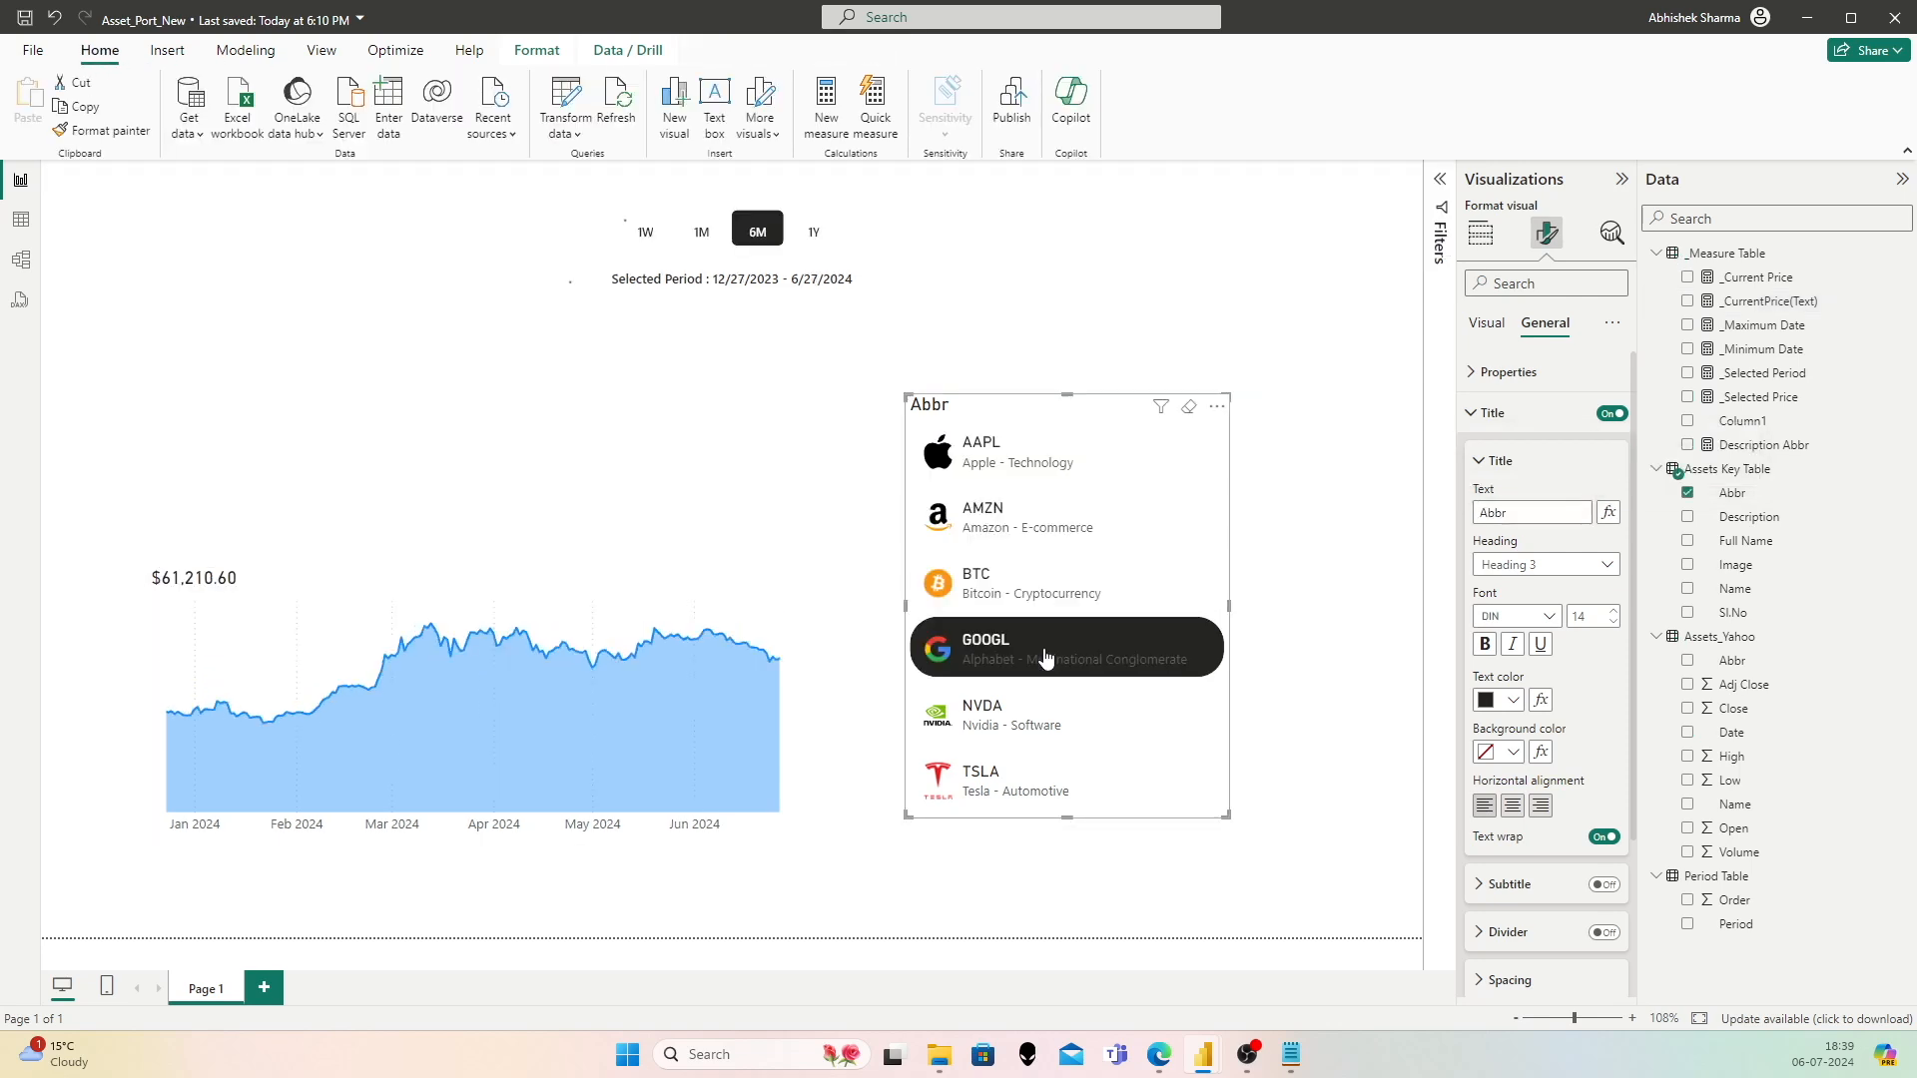
click(1059, 469)
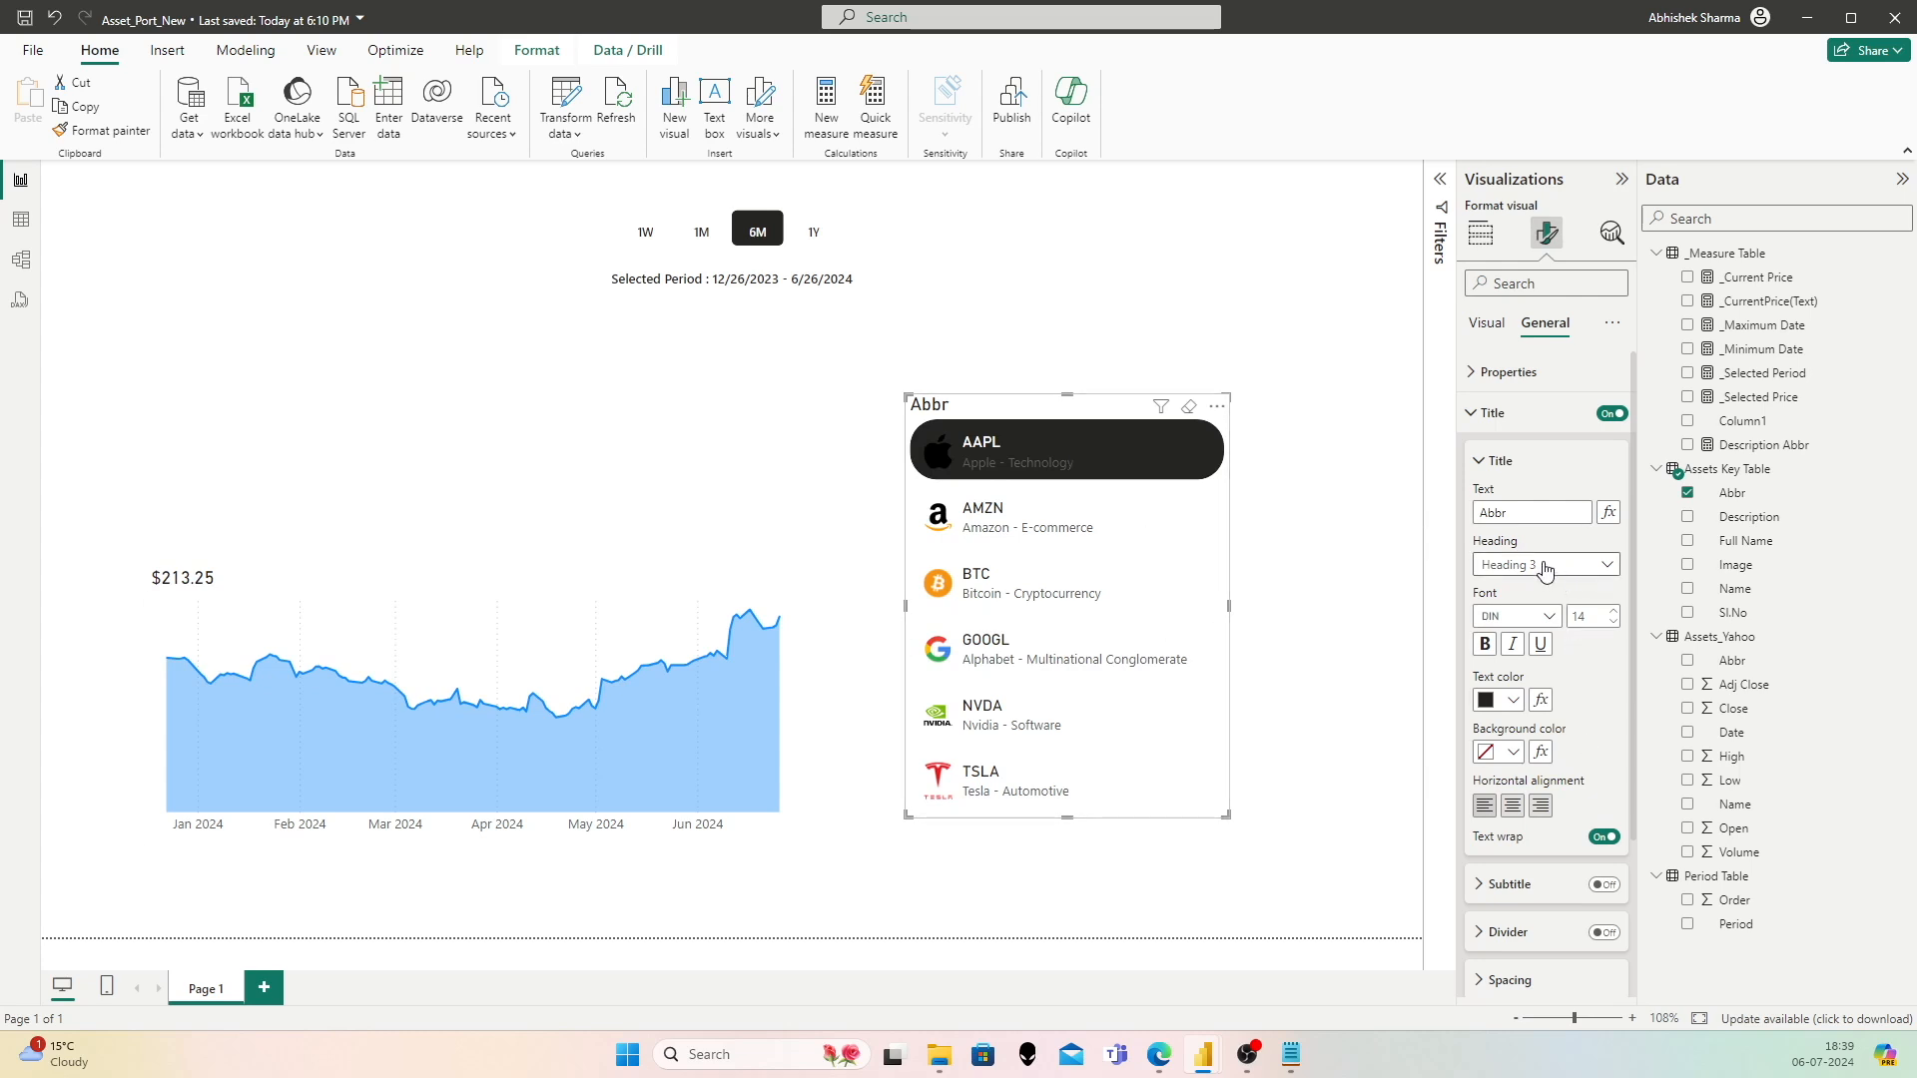
Step: Set the area chart title's font to Segoe UI Bold at size 25 and extend the chart's upper edge to make it taller
click(1550, 617)
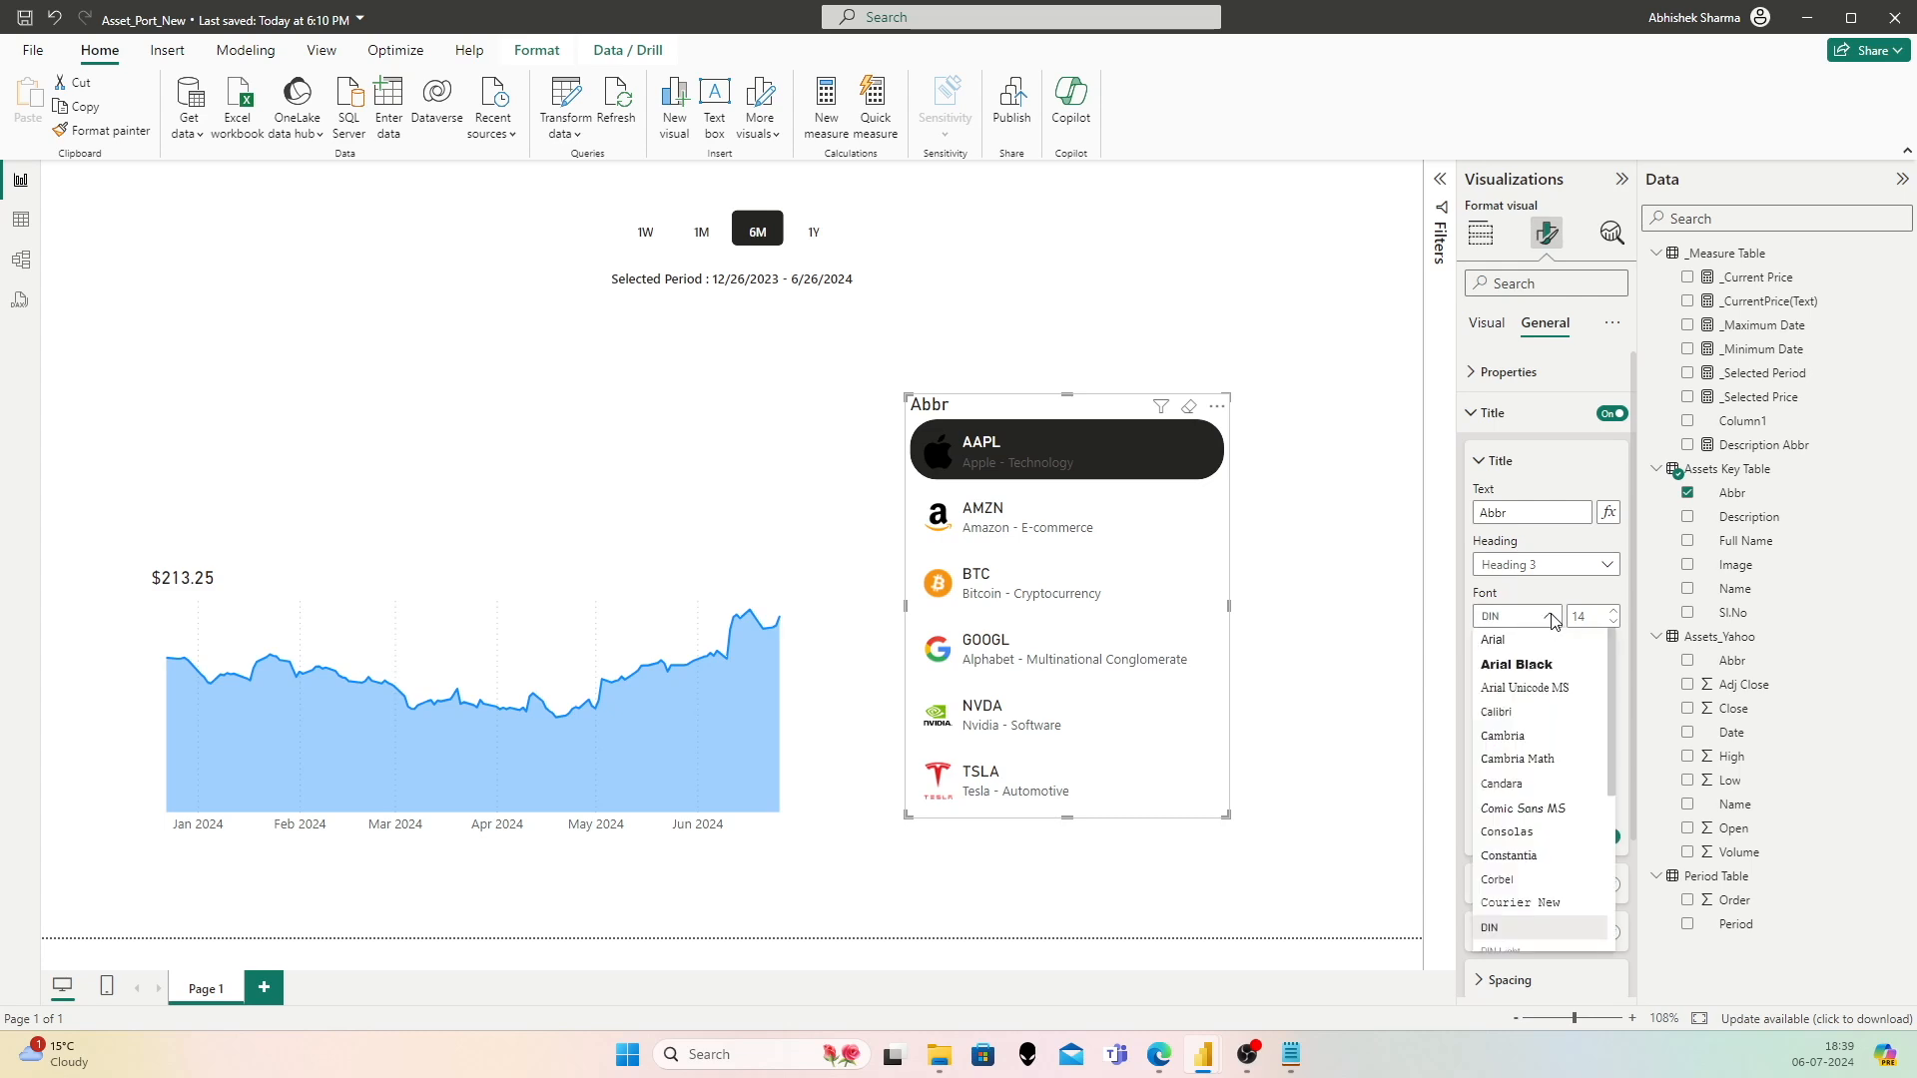
scroll(1555, 774, down, 1)
scroll(1557, 777, down, 2)
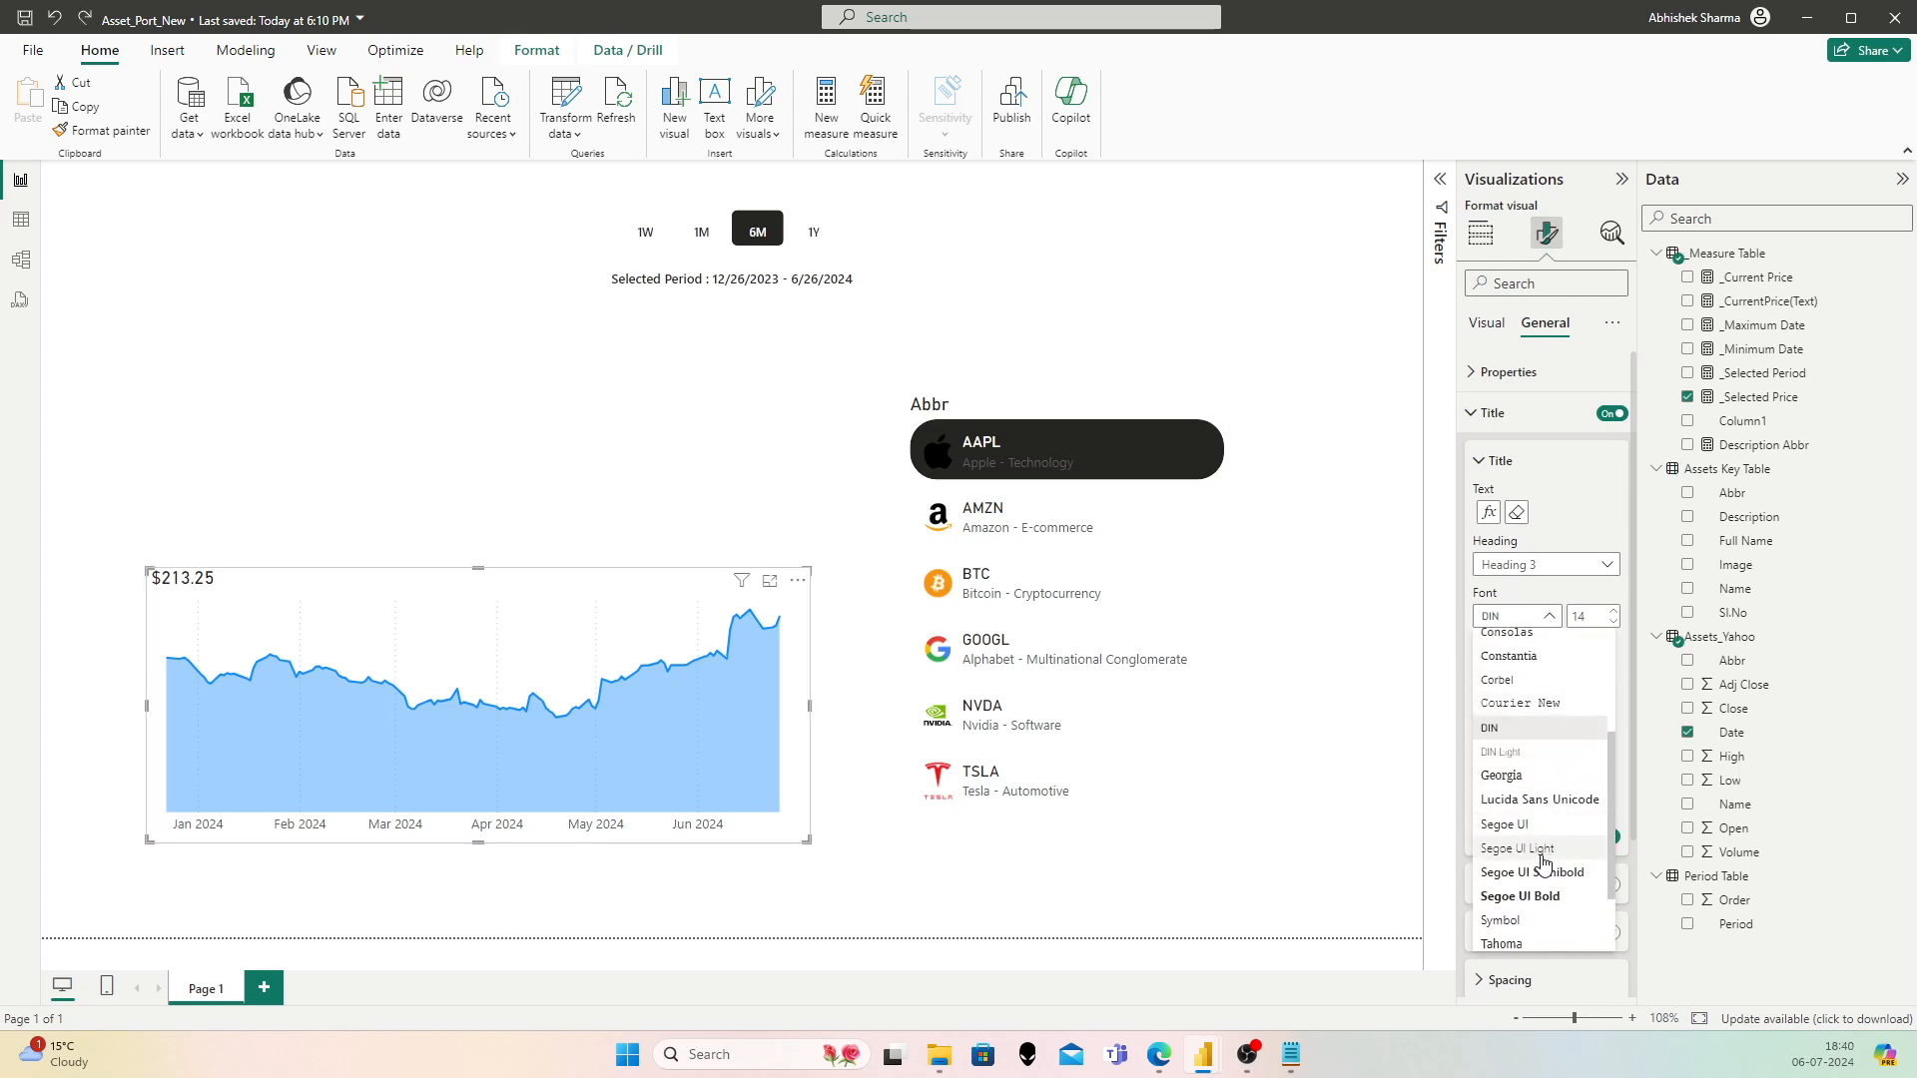
click(1540, 898)
double_click(1588, 619)
text(25)
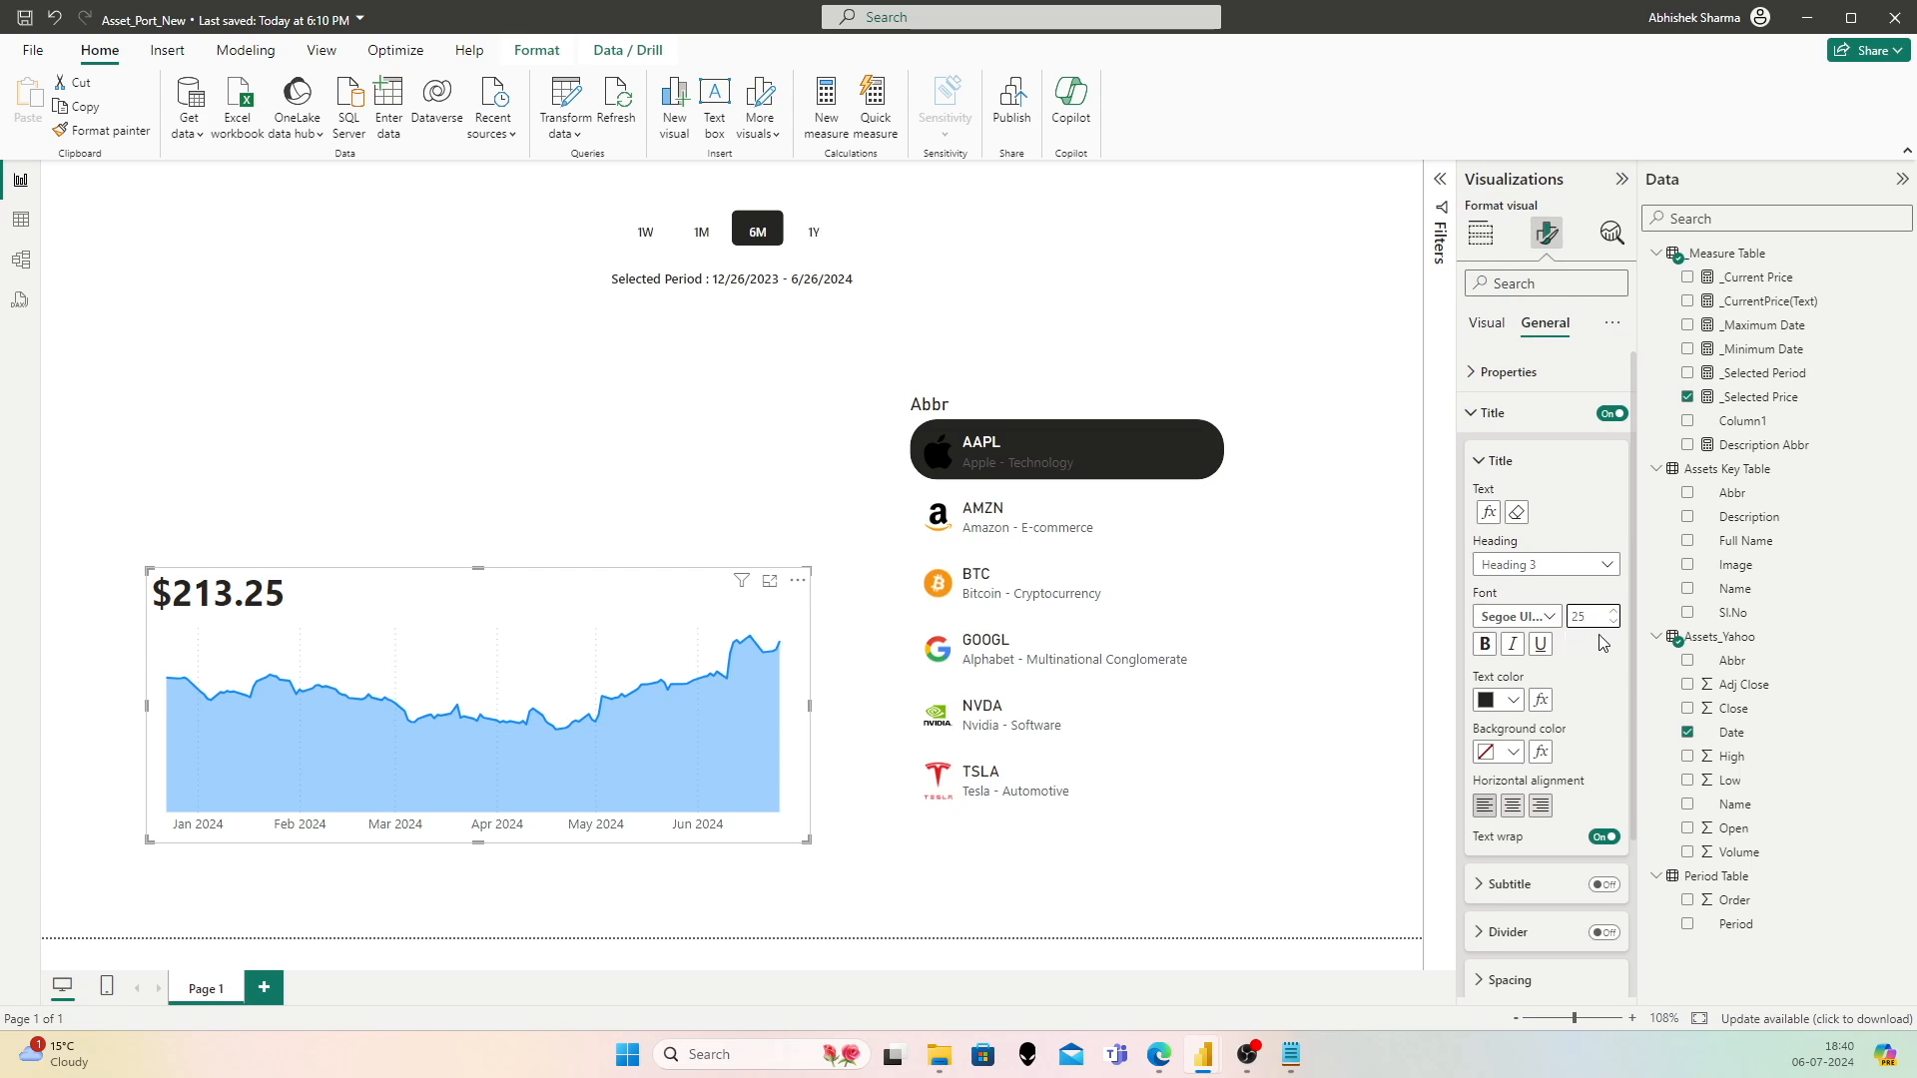
click(1579, 701)
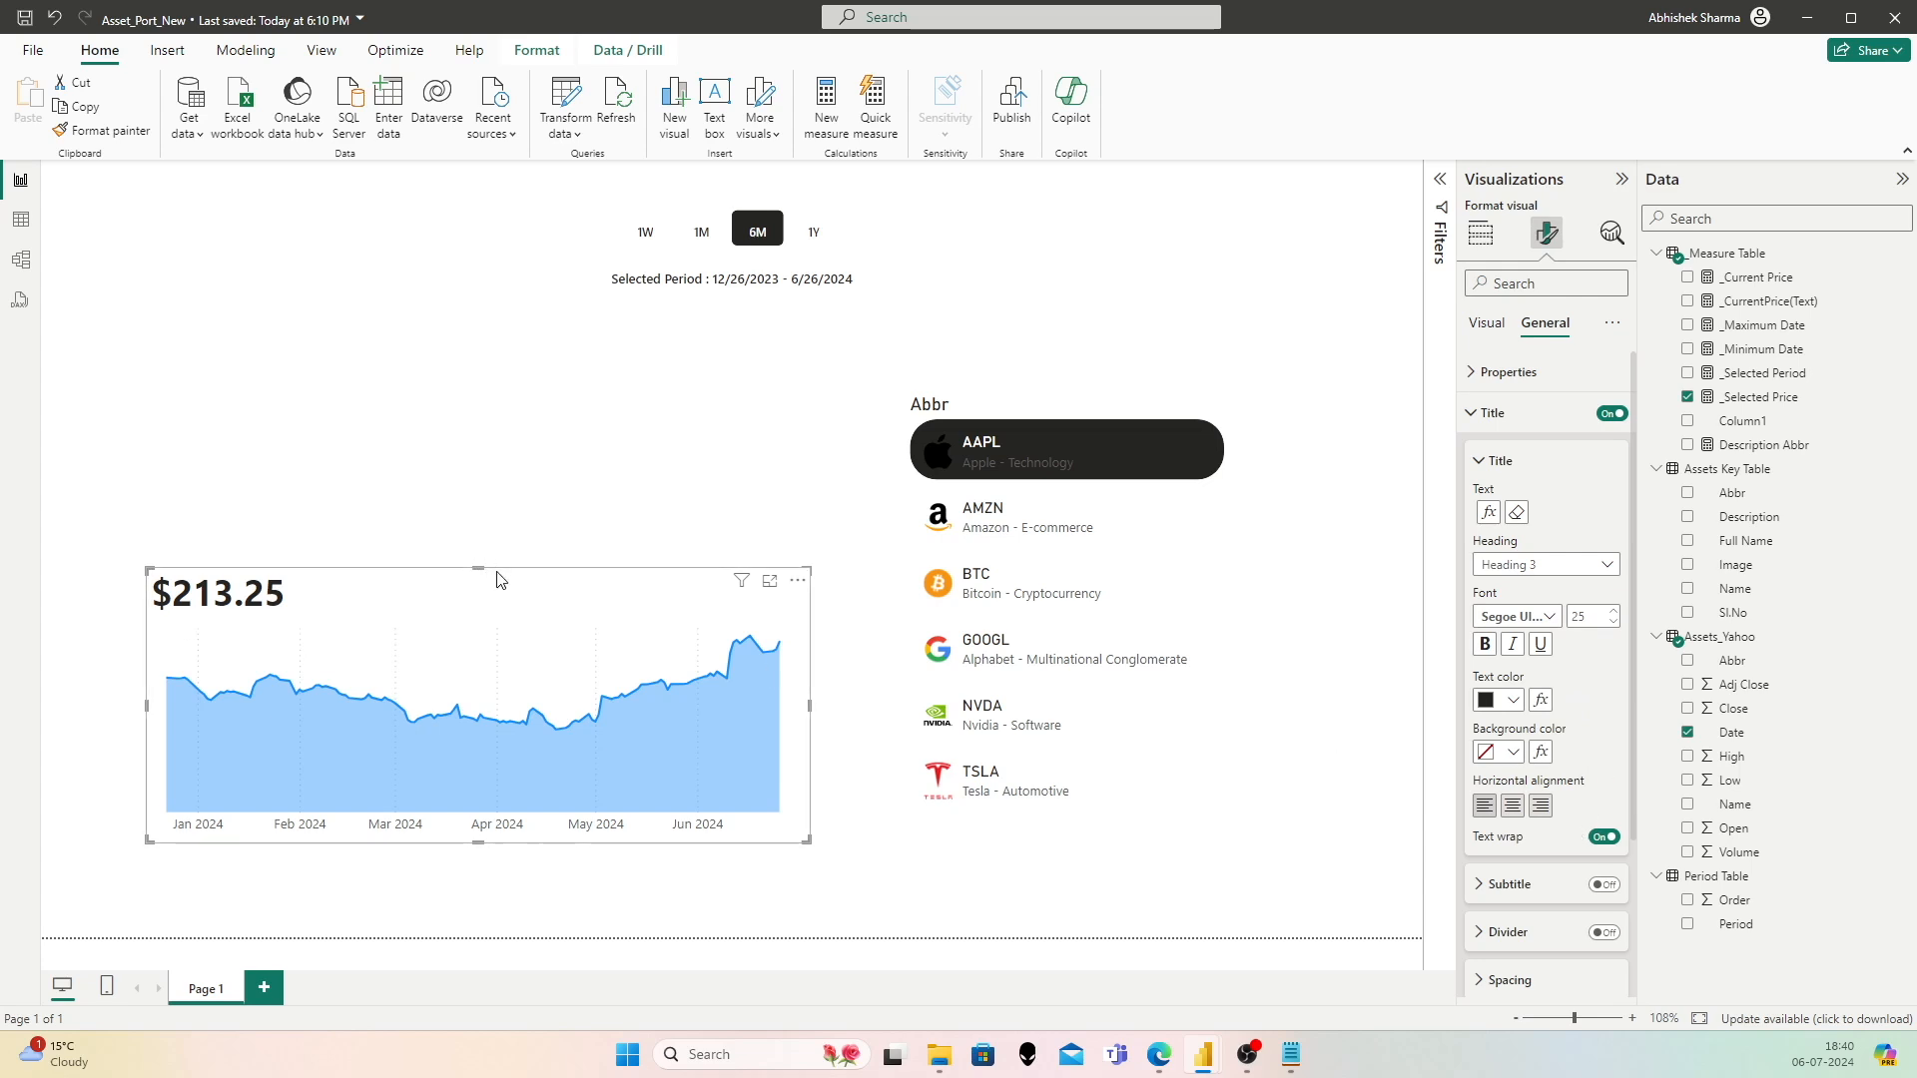
drag(477, 569, 461, 476)
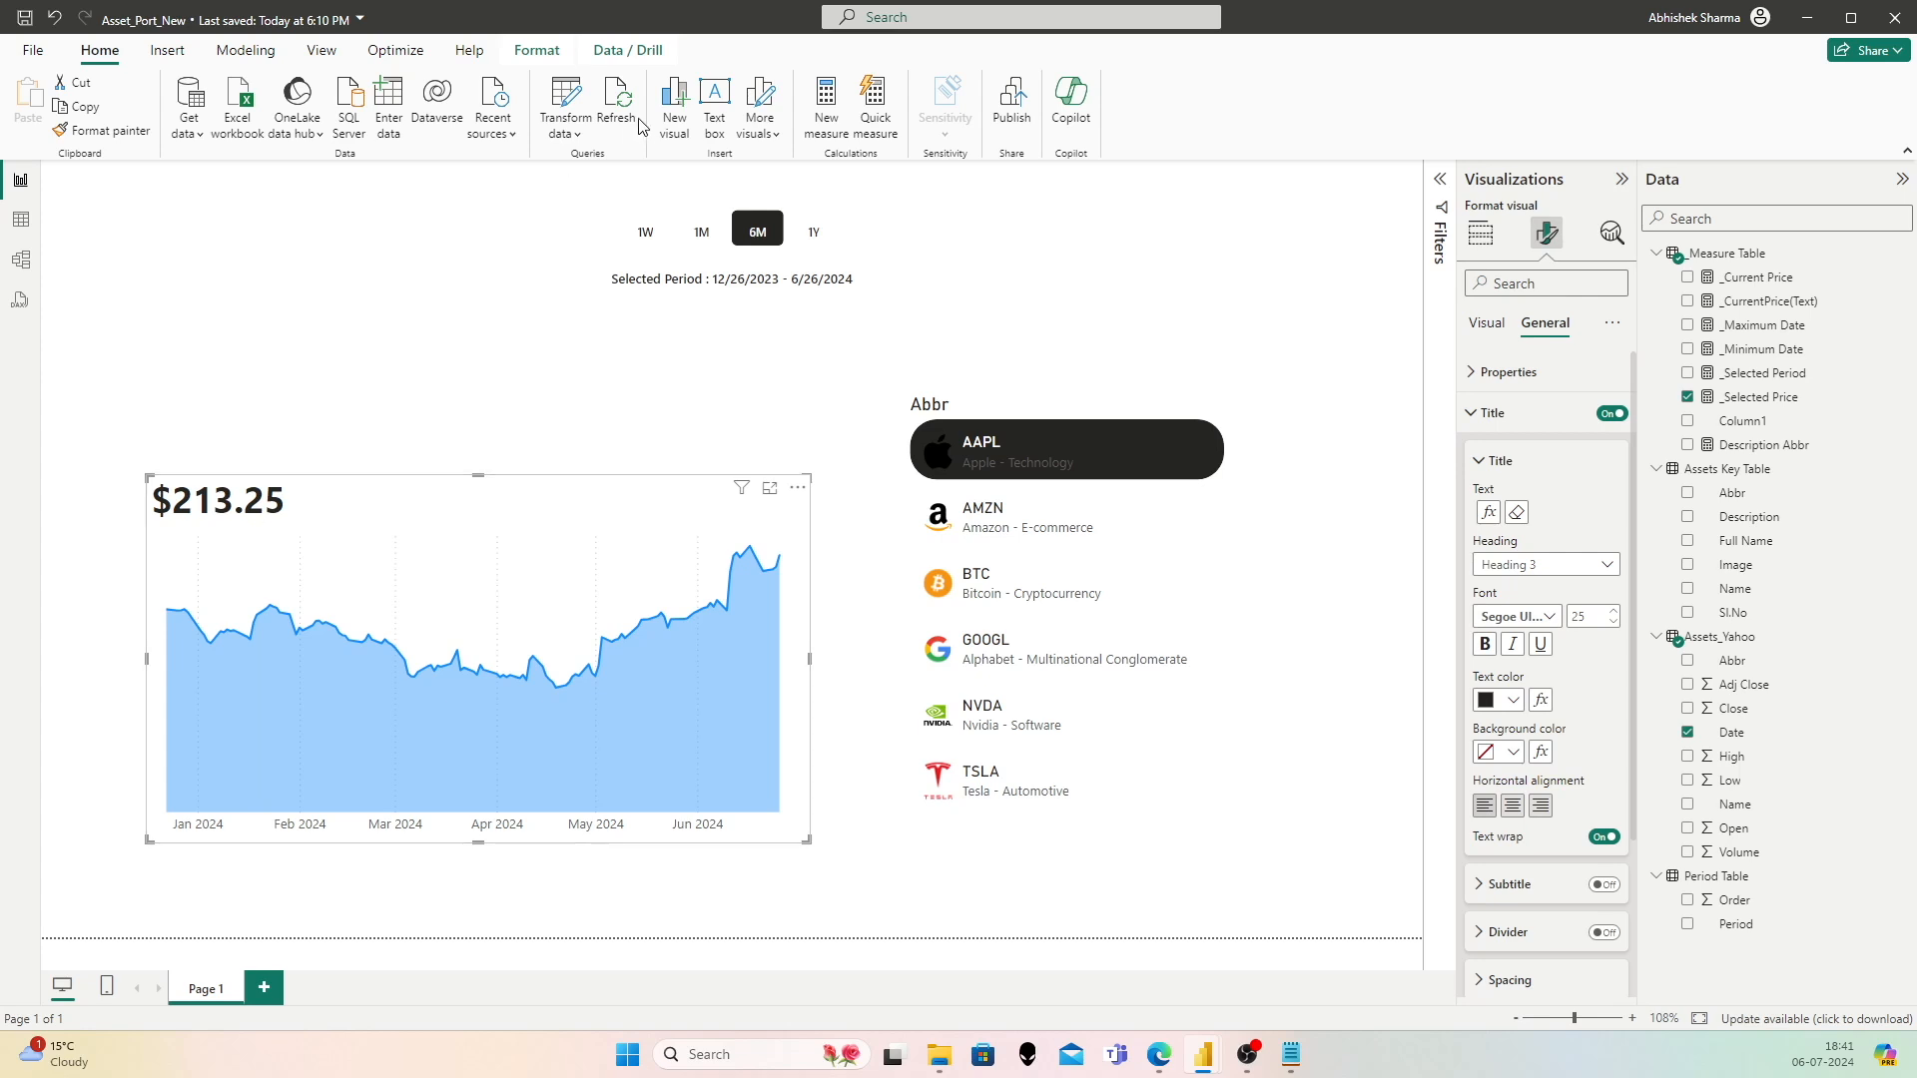
Step: Check the area chart and its price title across the 1W, 1M, 6M and 1Y periods, ending on 1Y
click(702, 232)
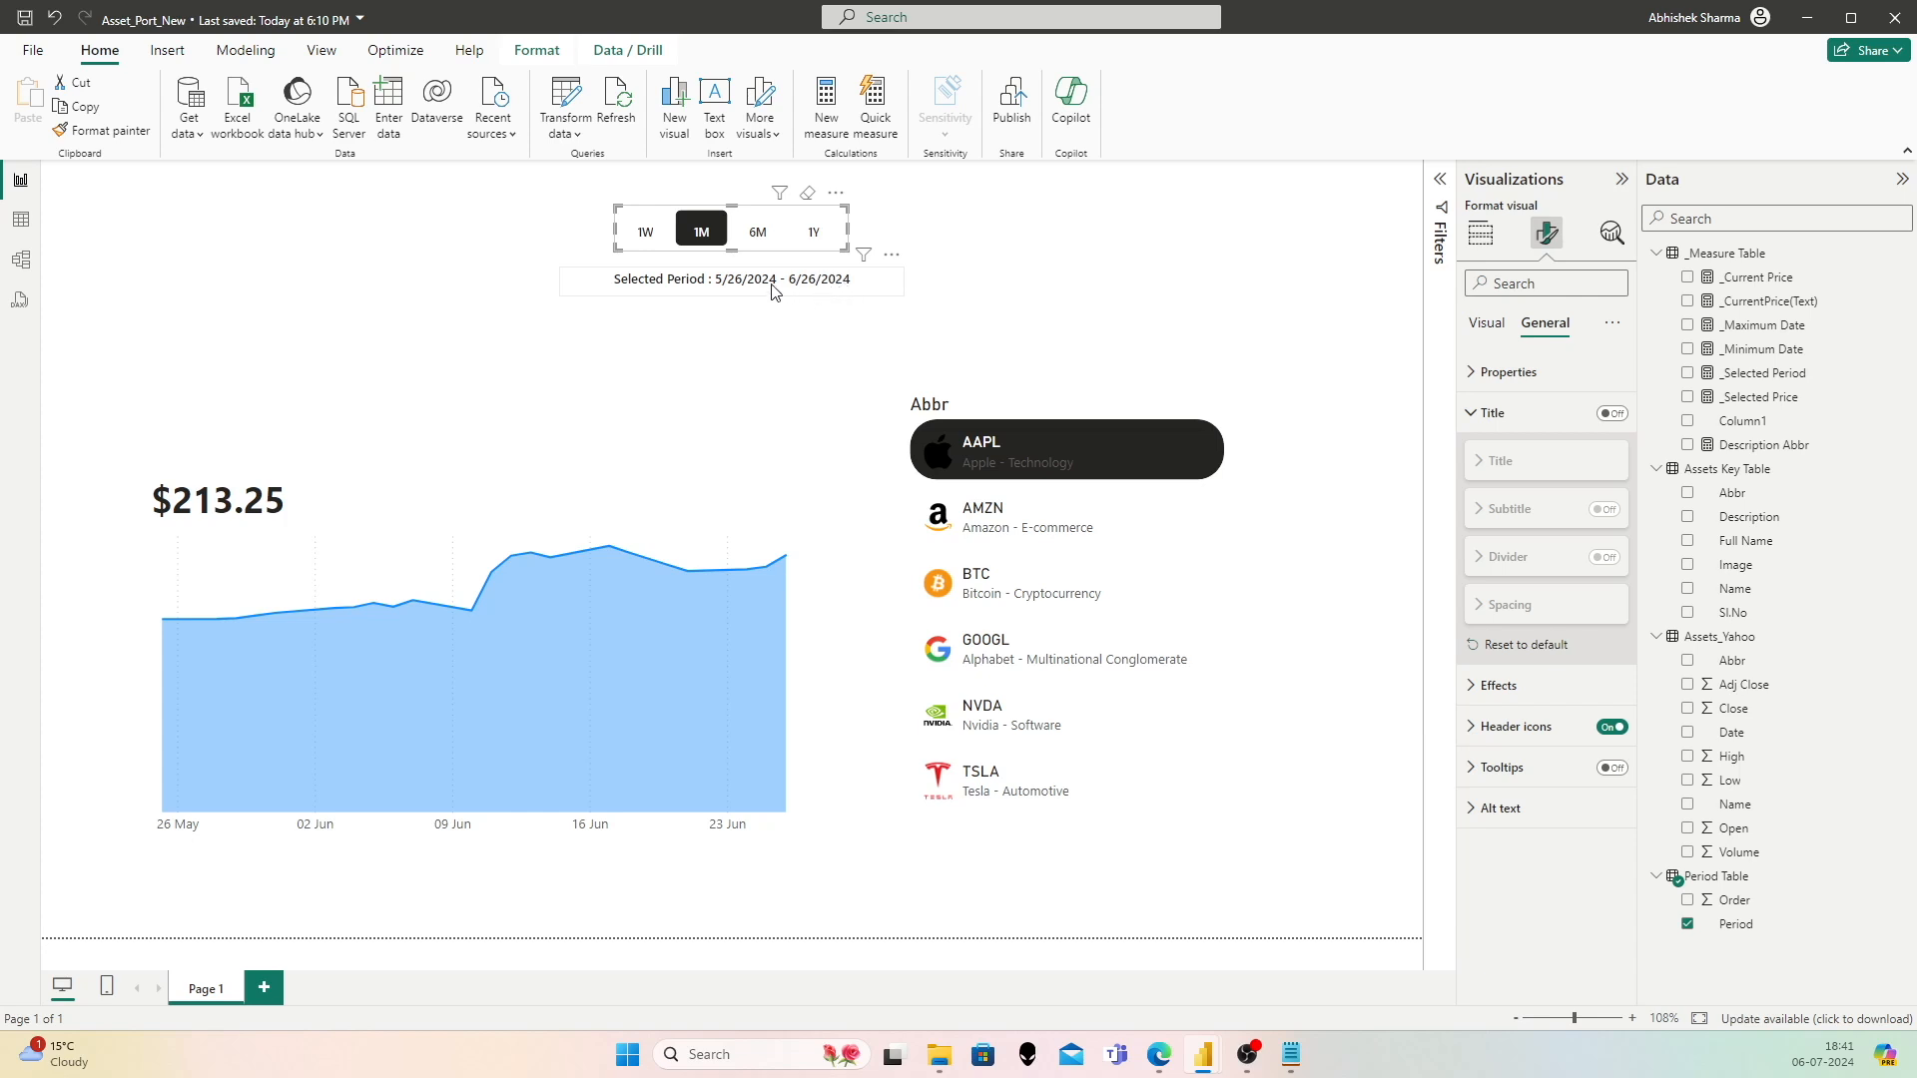
click(645, 232)
click(701, 232)
click(754, 235)
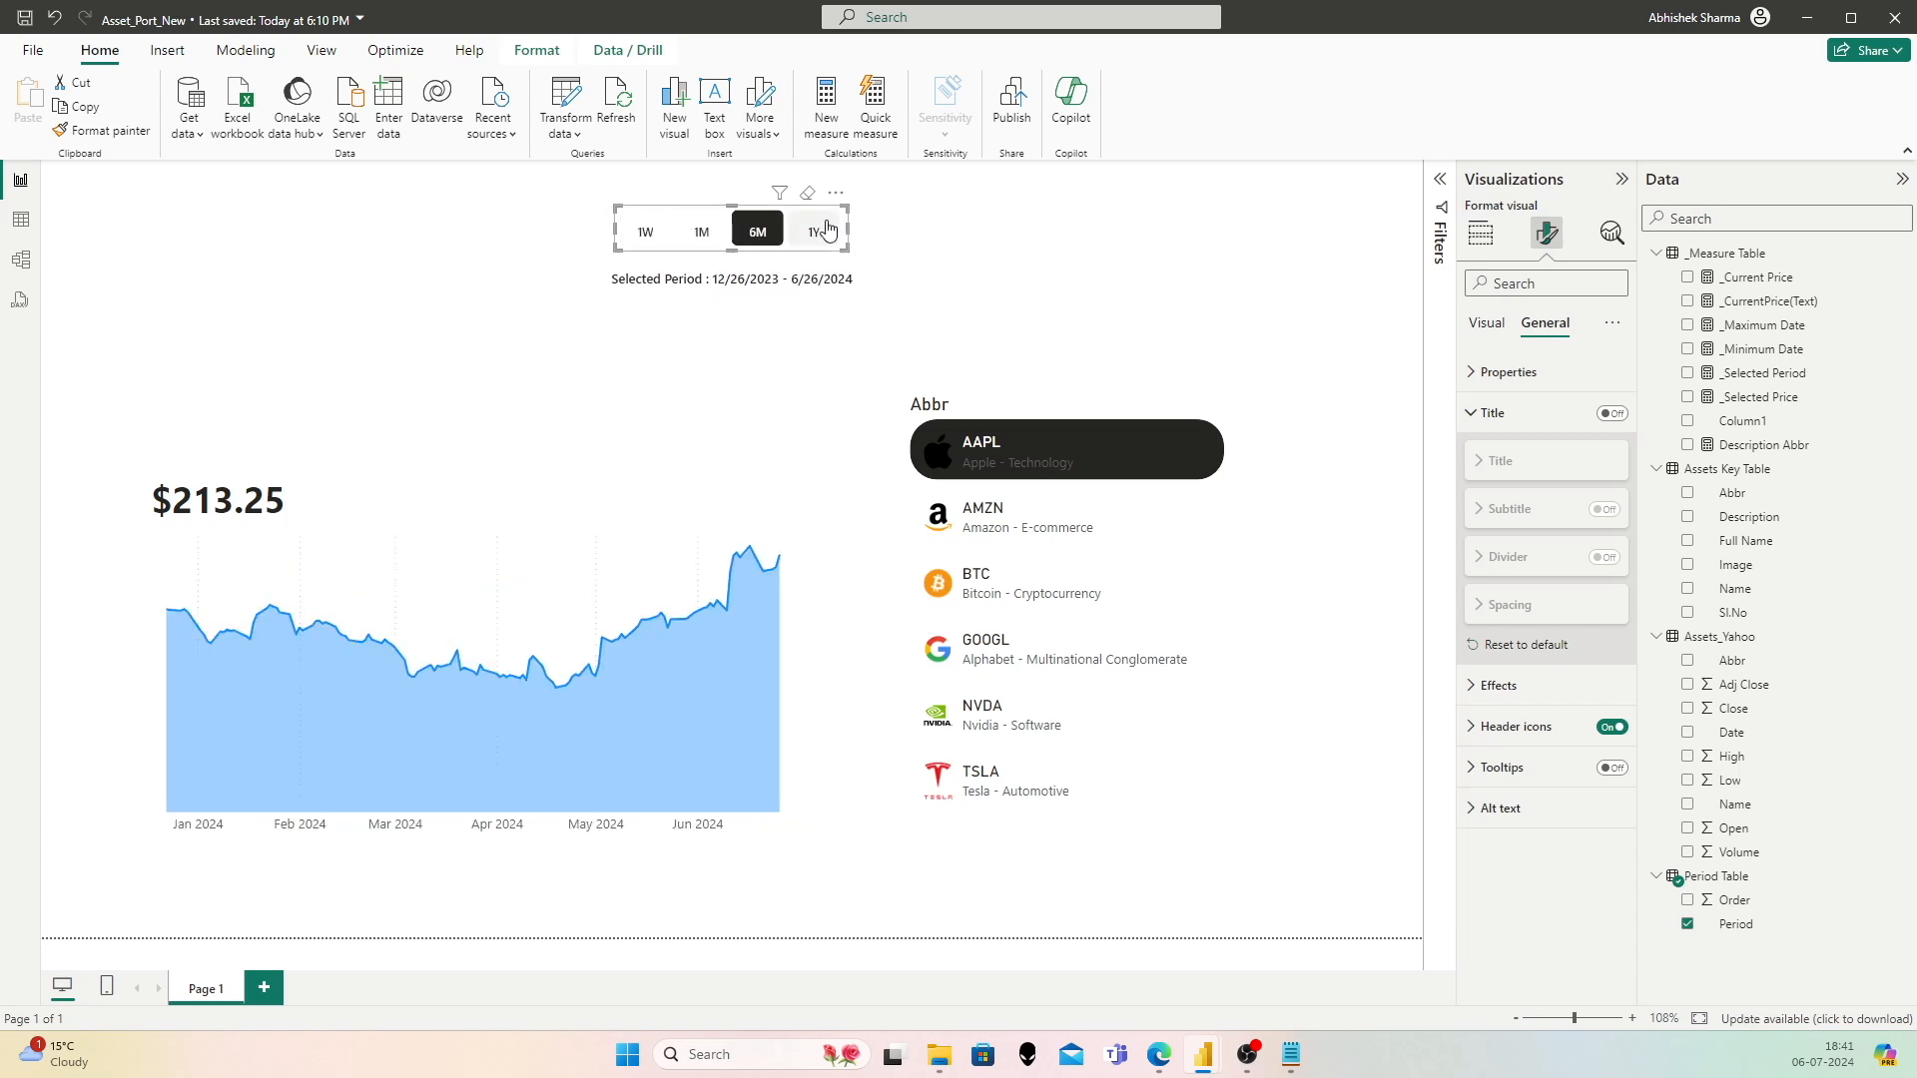
click(814, 232)
click(757, 231)
click(701, 231)
click(644, 232)
click(700, 232)
click(757, 232)
click(813, 231)
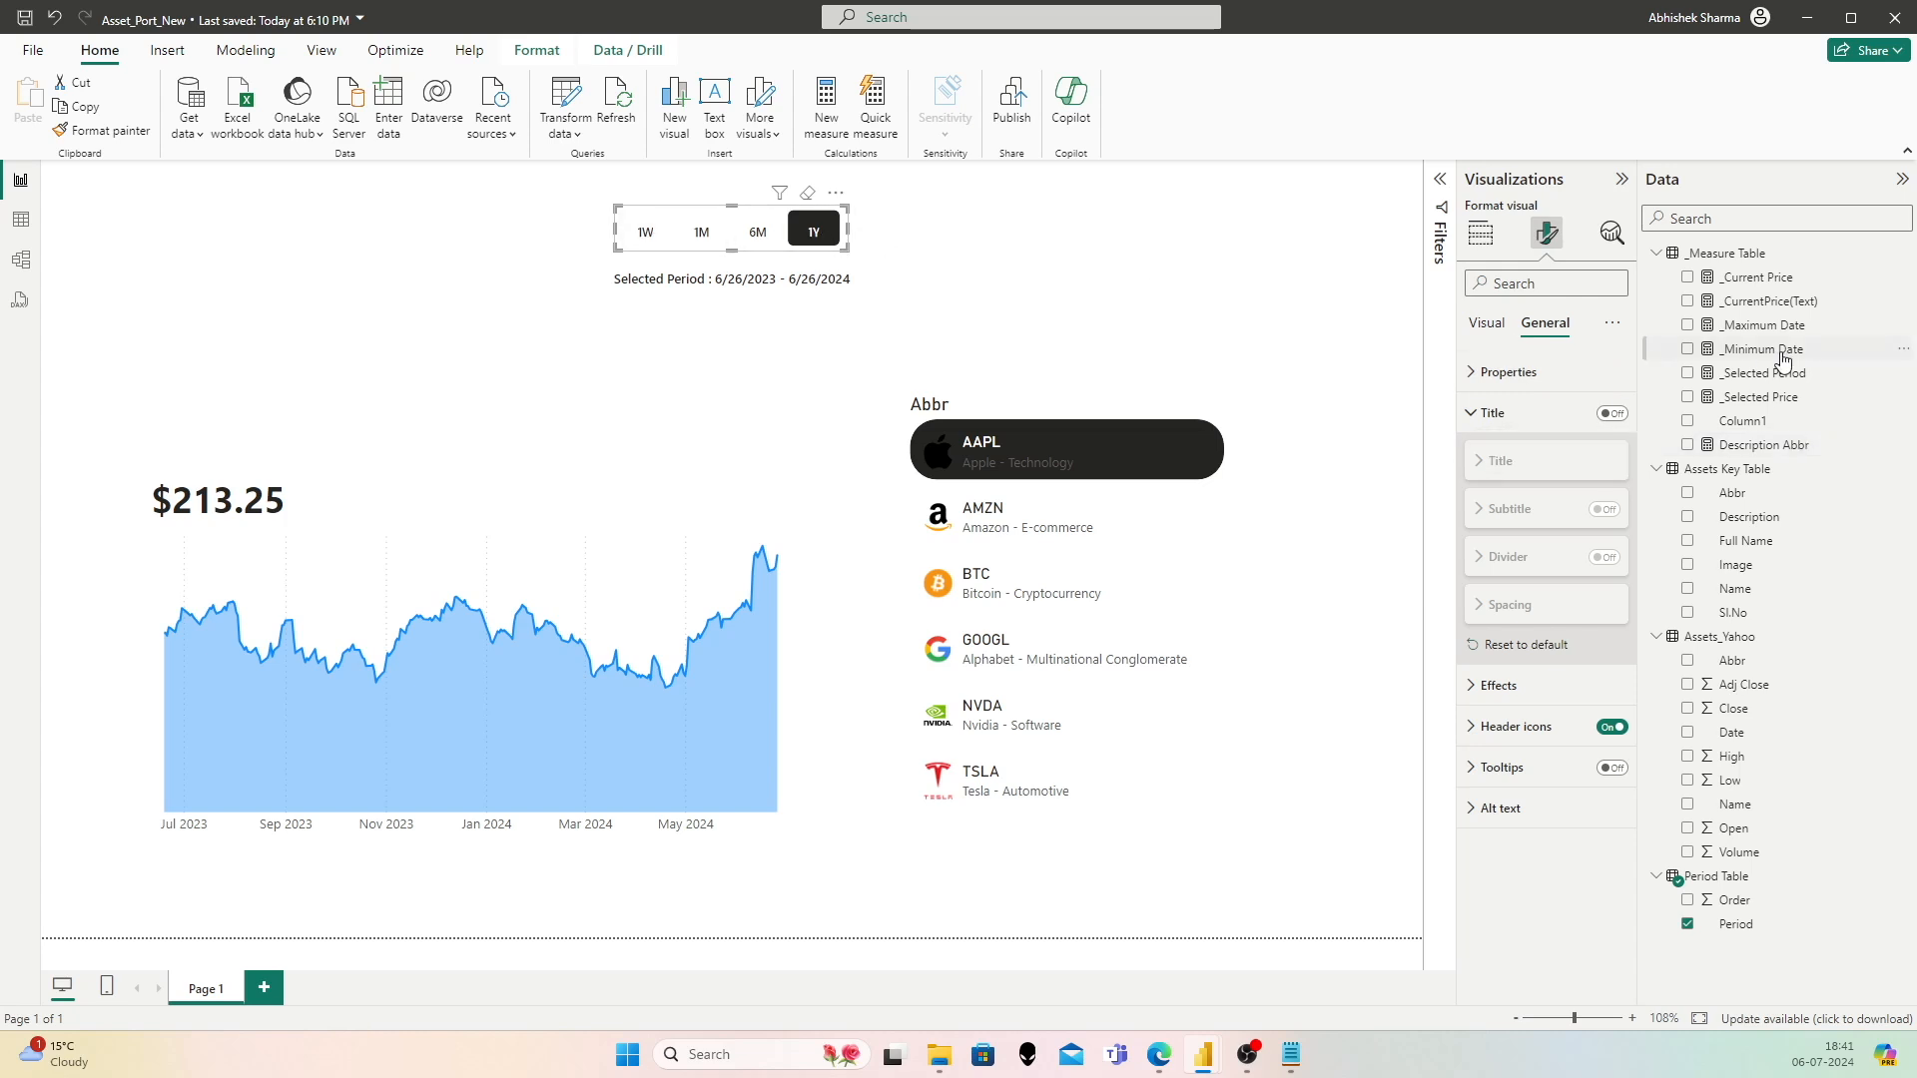
Step: Review the DAX formulas of the _Current Price and _Minimum Date measures
click(1786, 283)
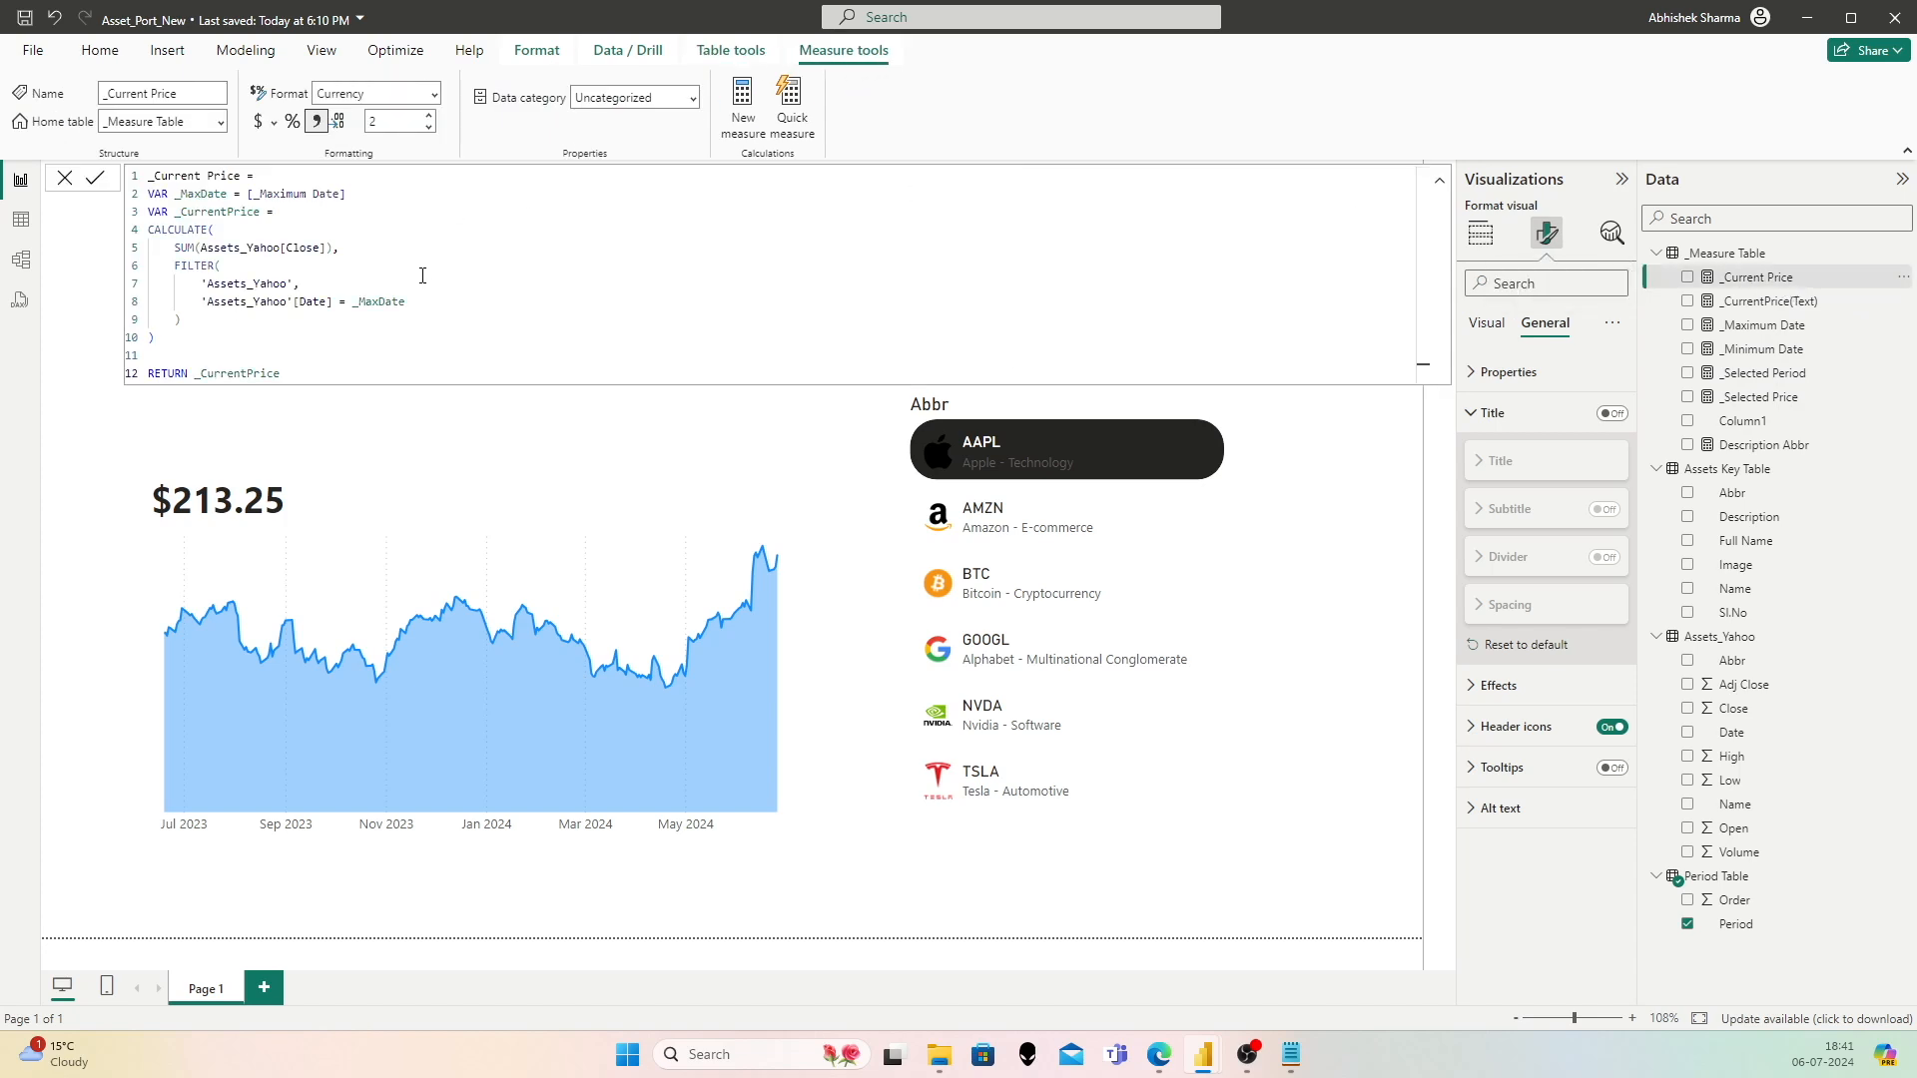
drag(409, 291, 352, 302)
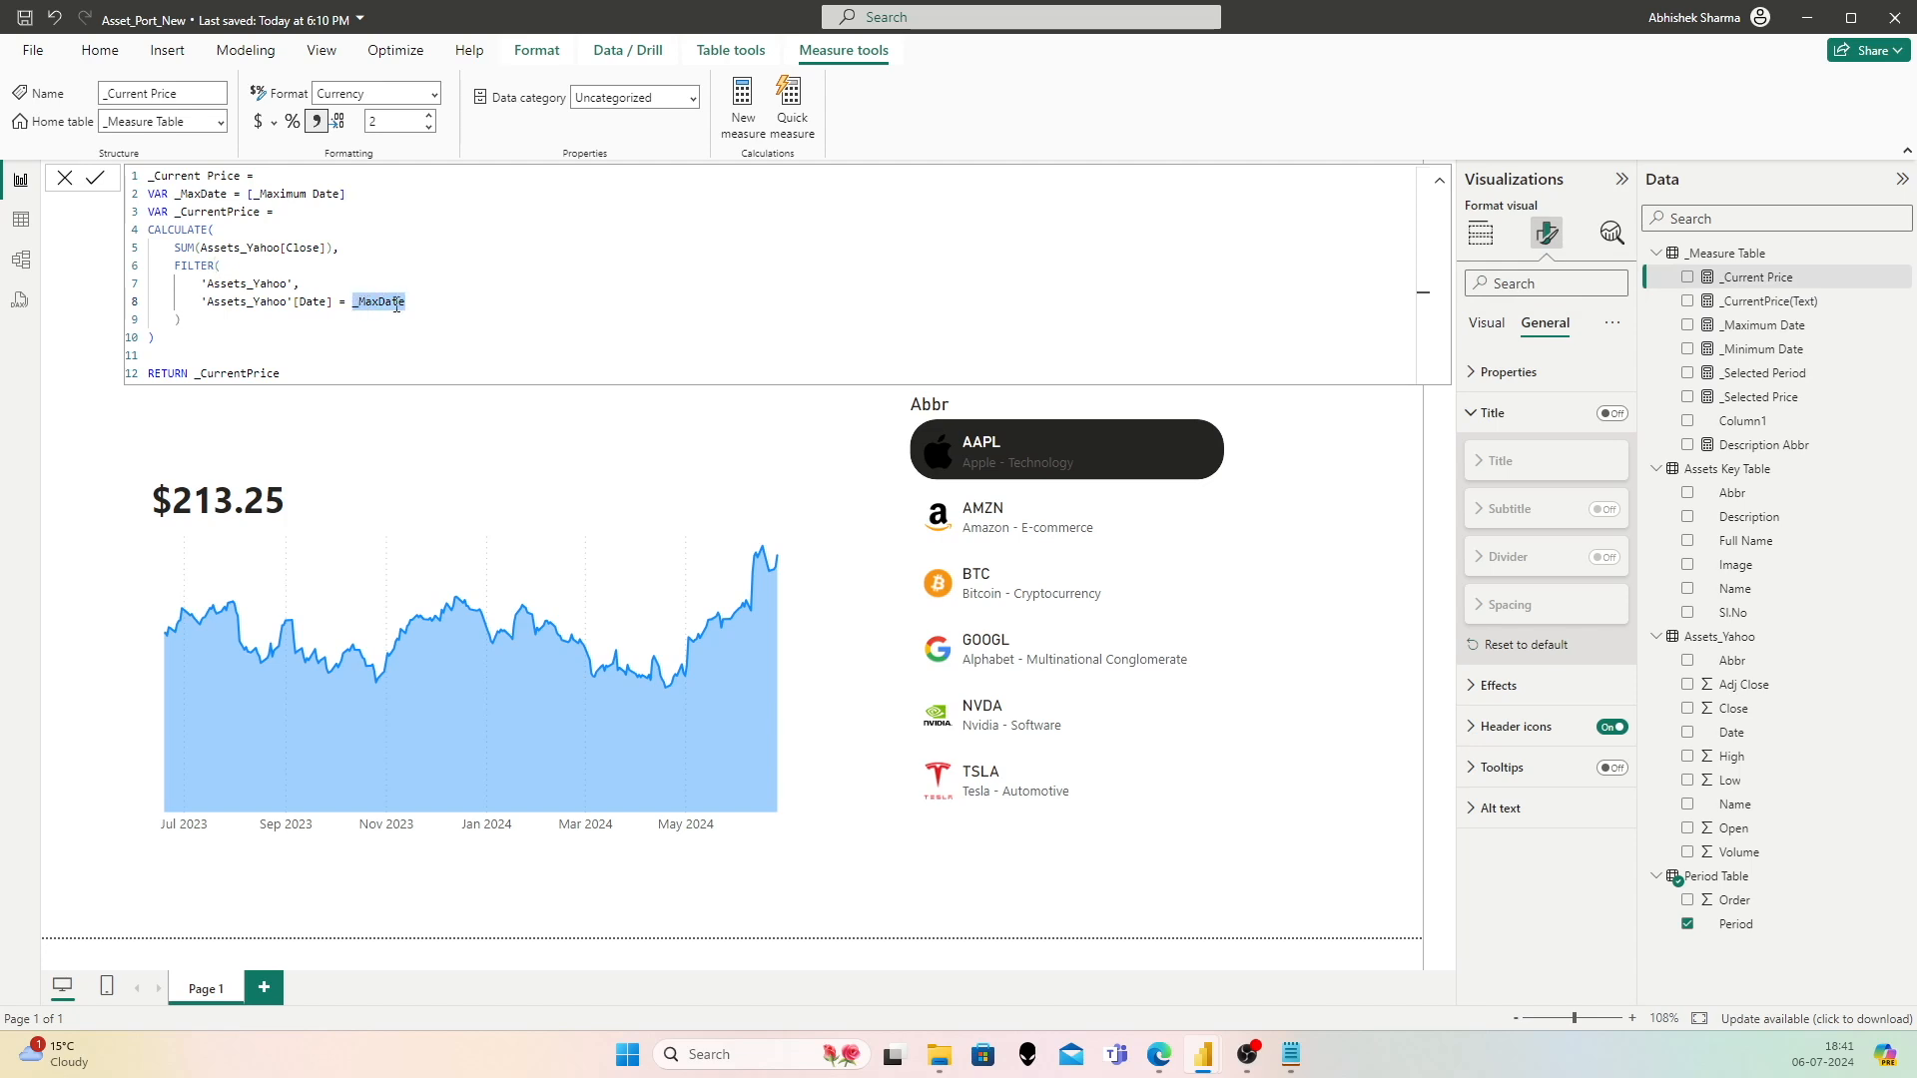
click(1767, 349)
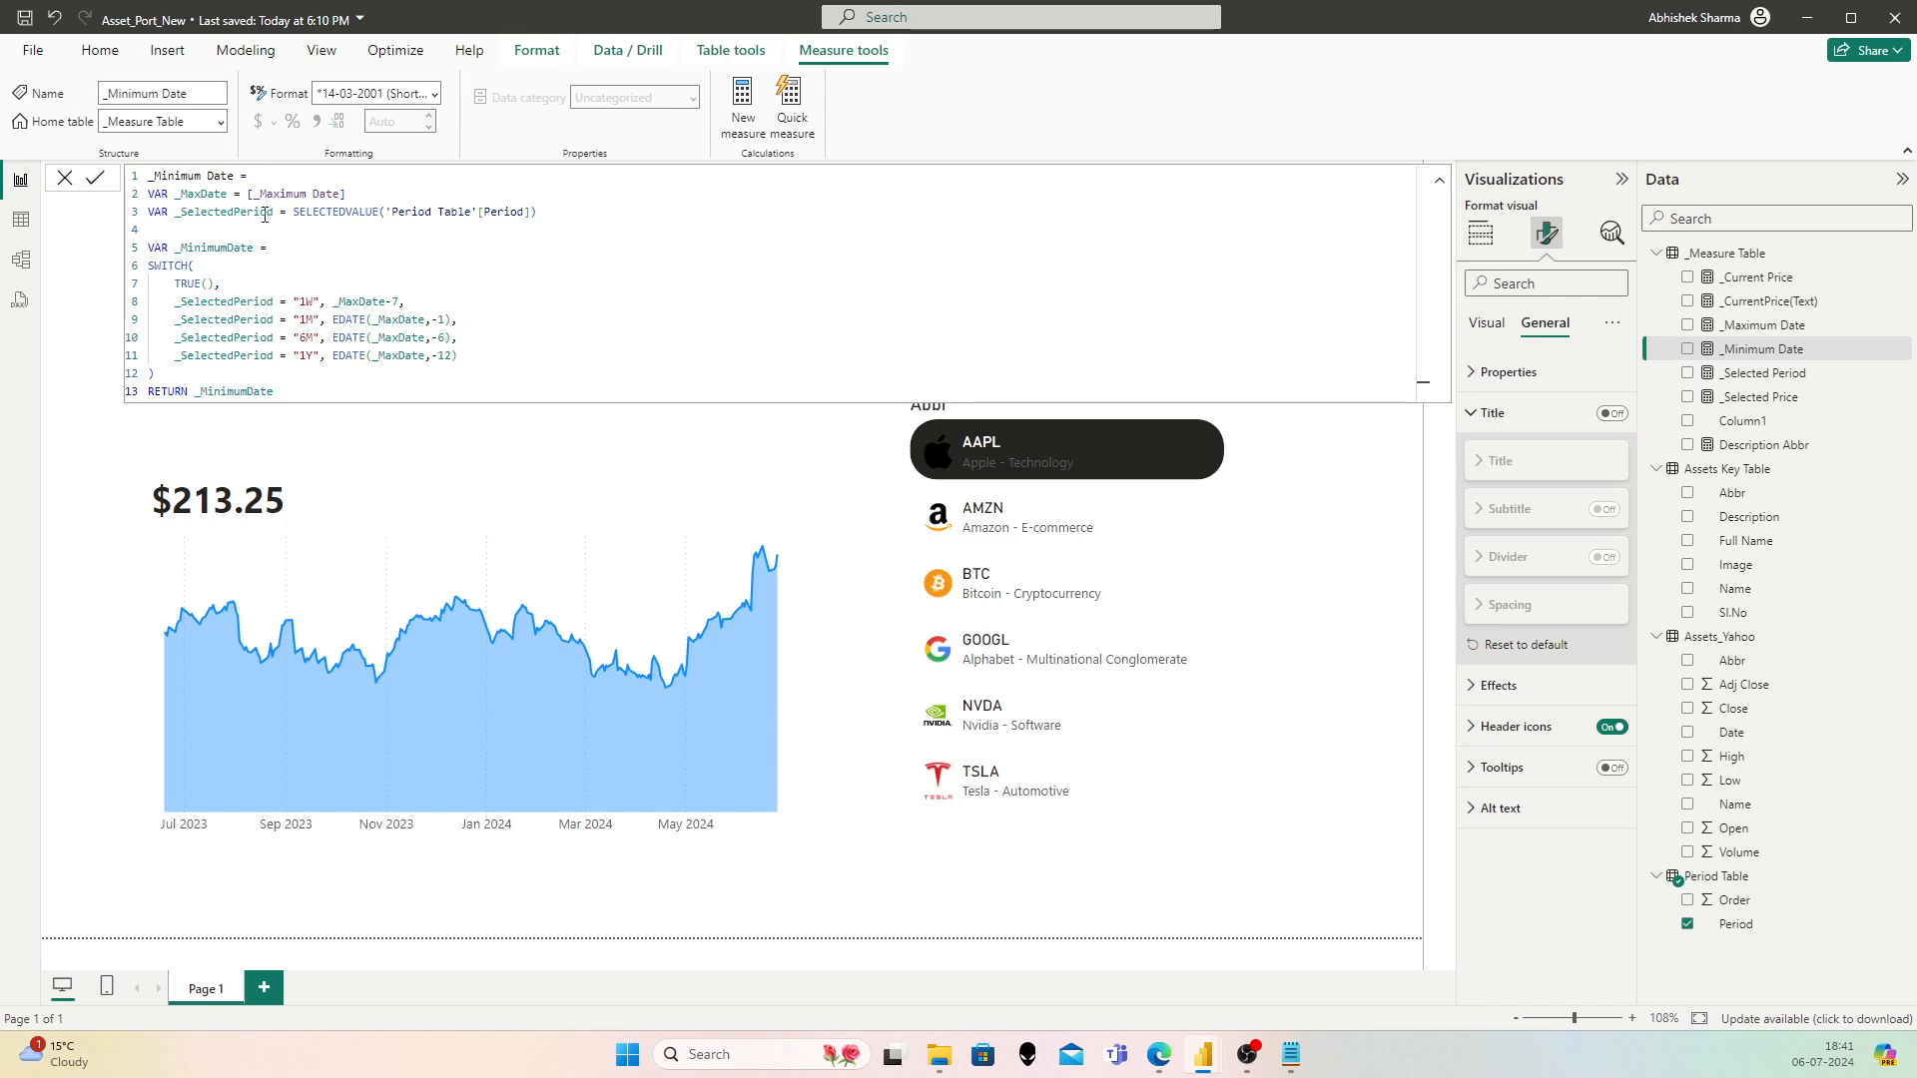
drag(156, 175, 479, 384)
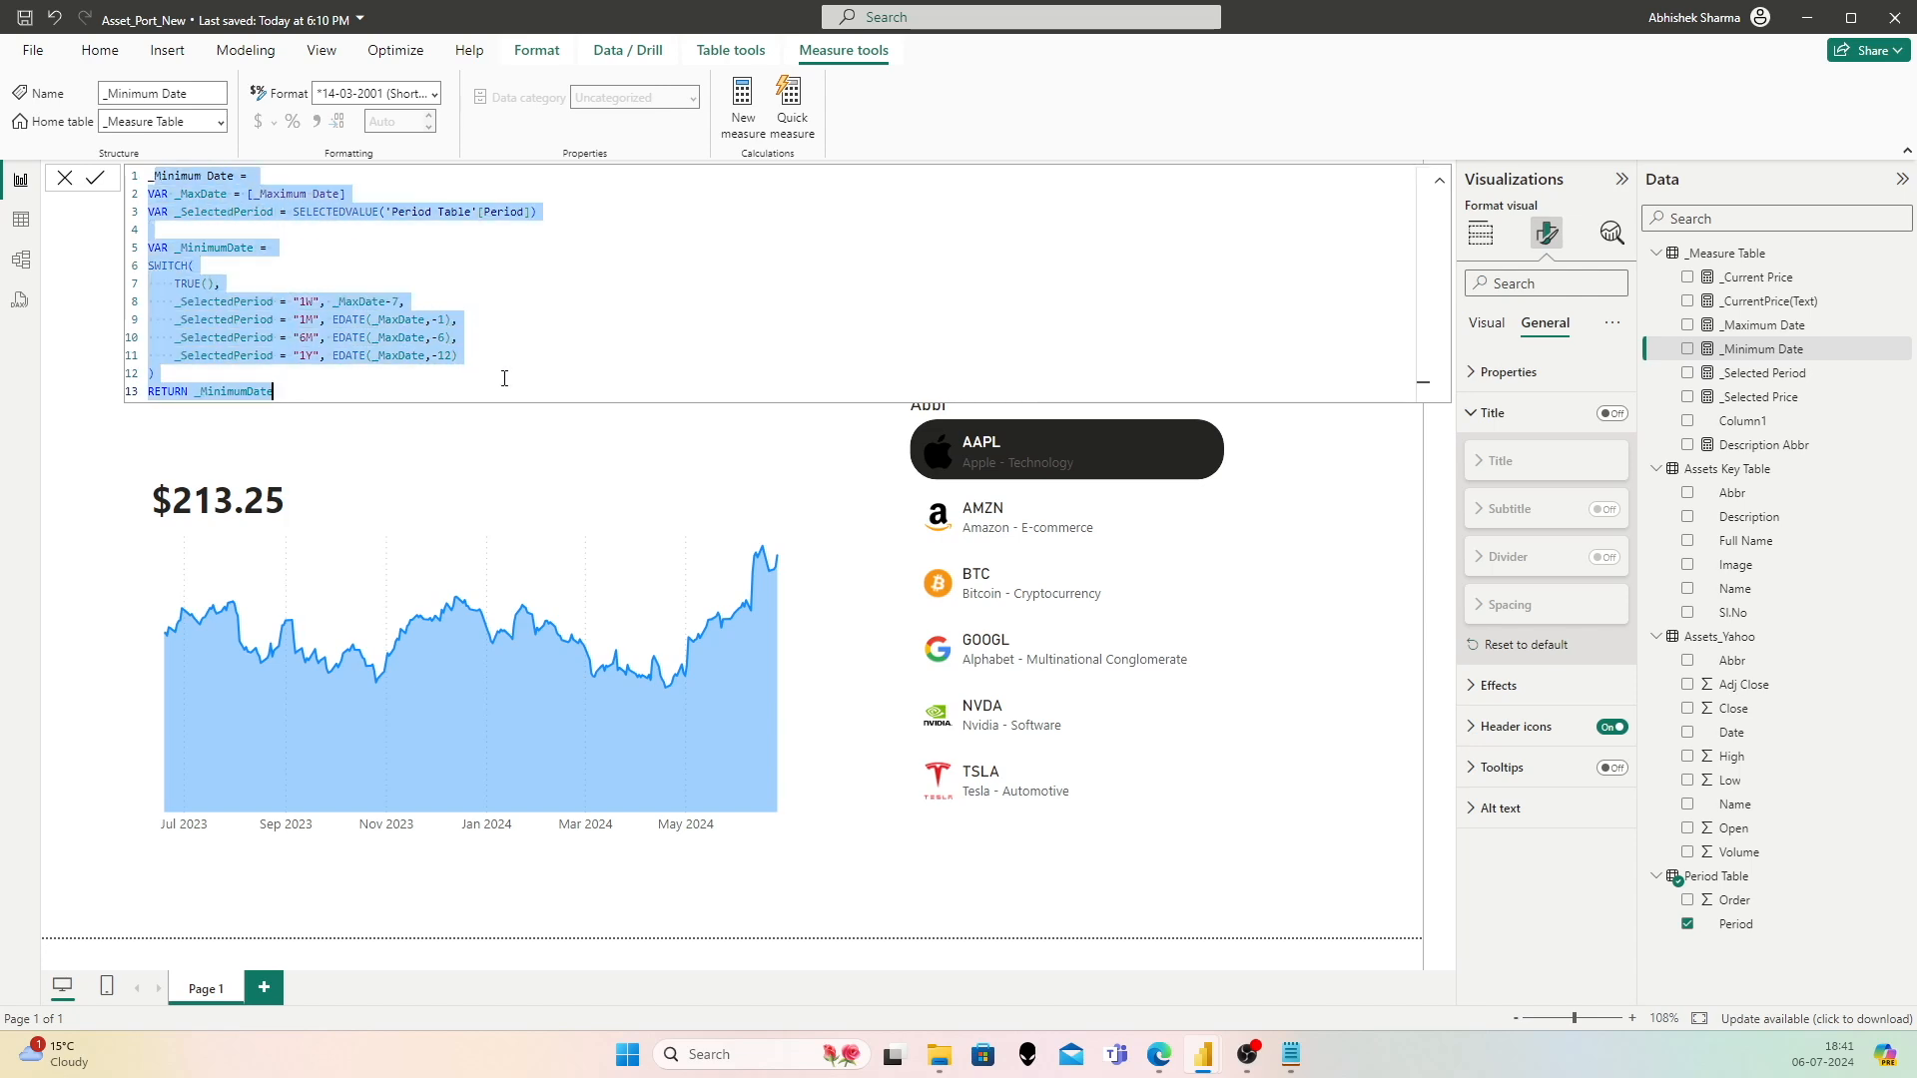
click(584, 419)
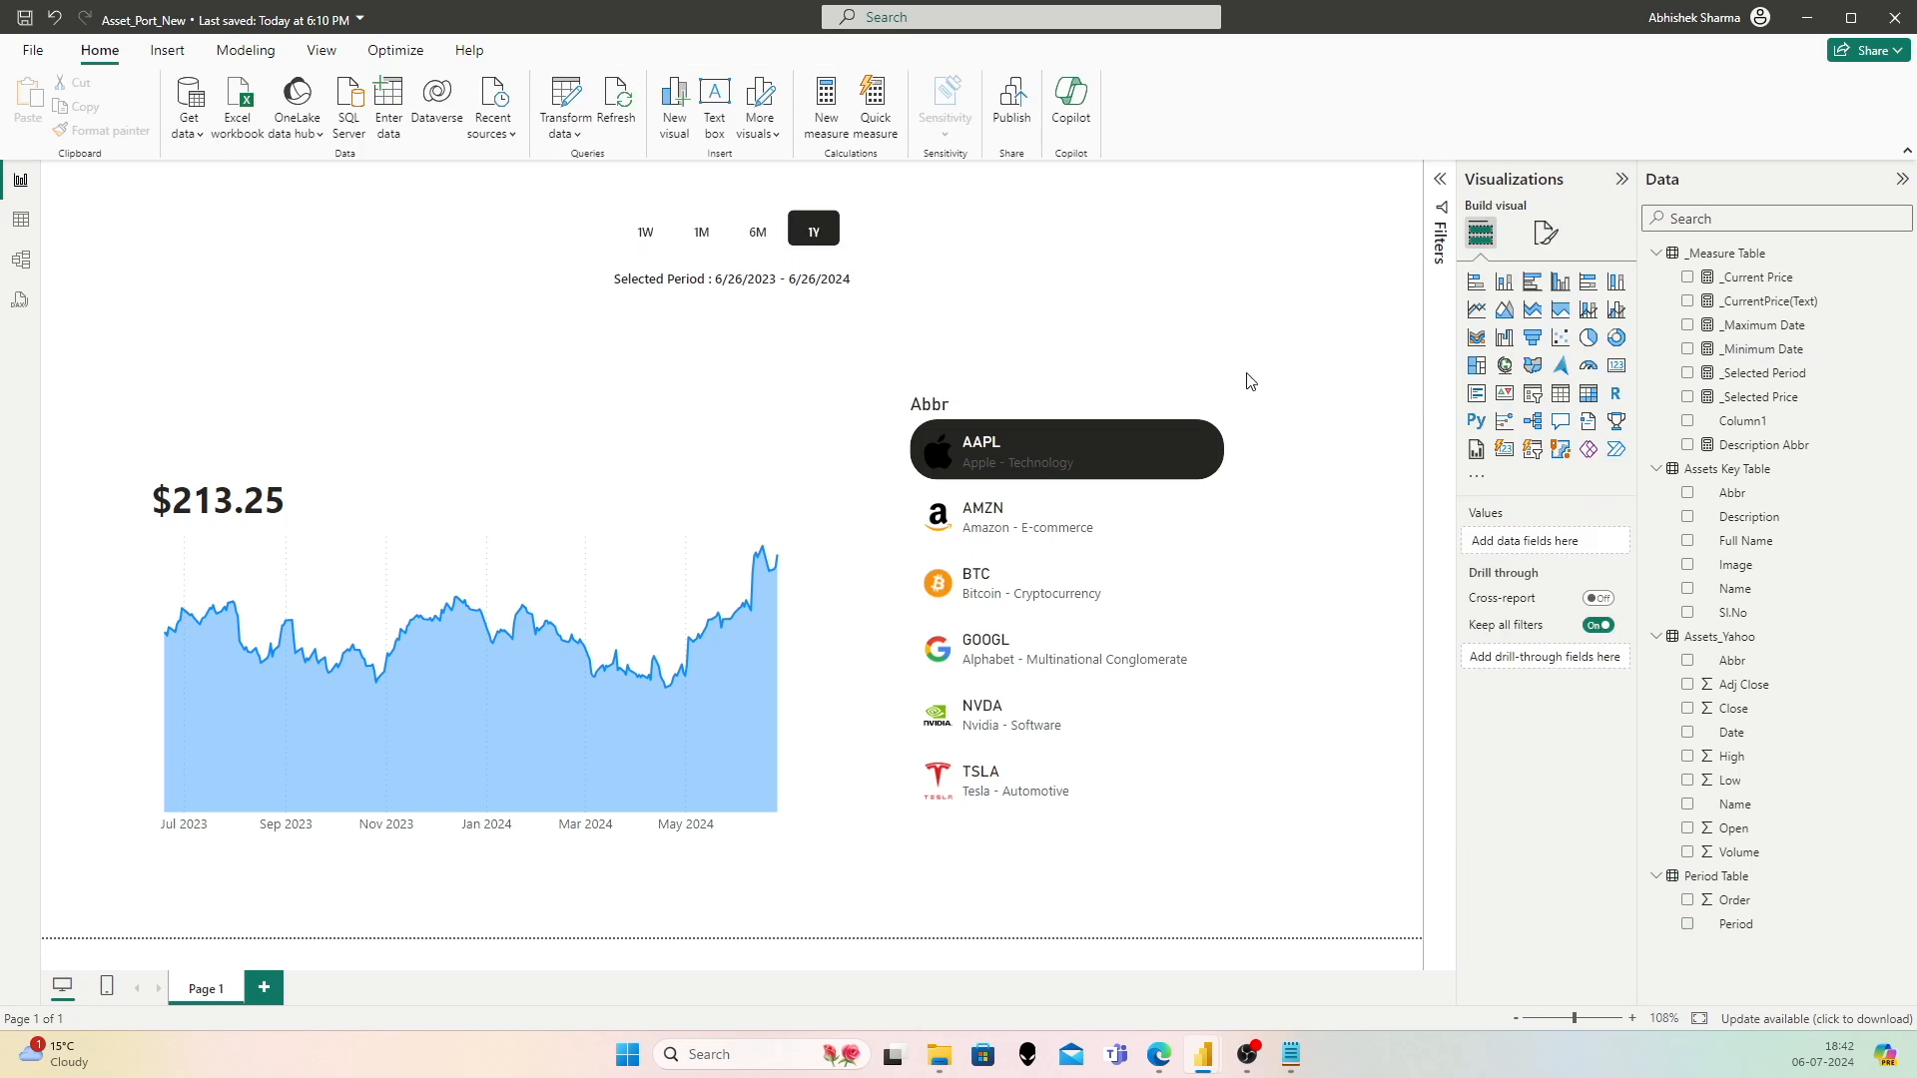
Step: Copy the _Current Price formula into a new measure in _Measure Table and name it _Previous Price
click(1767, 279)
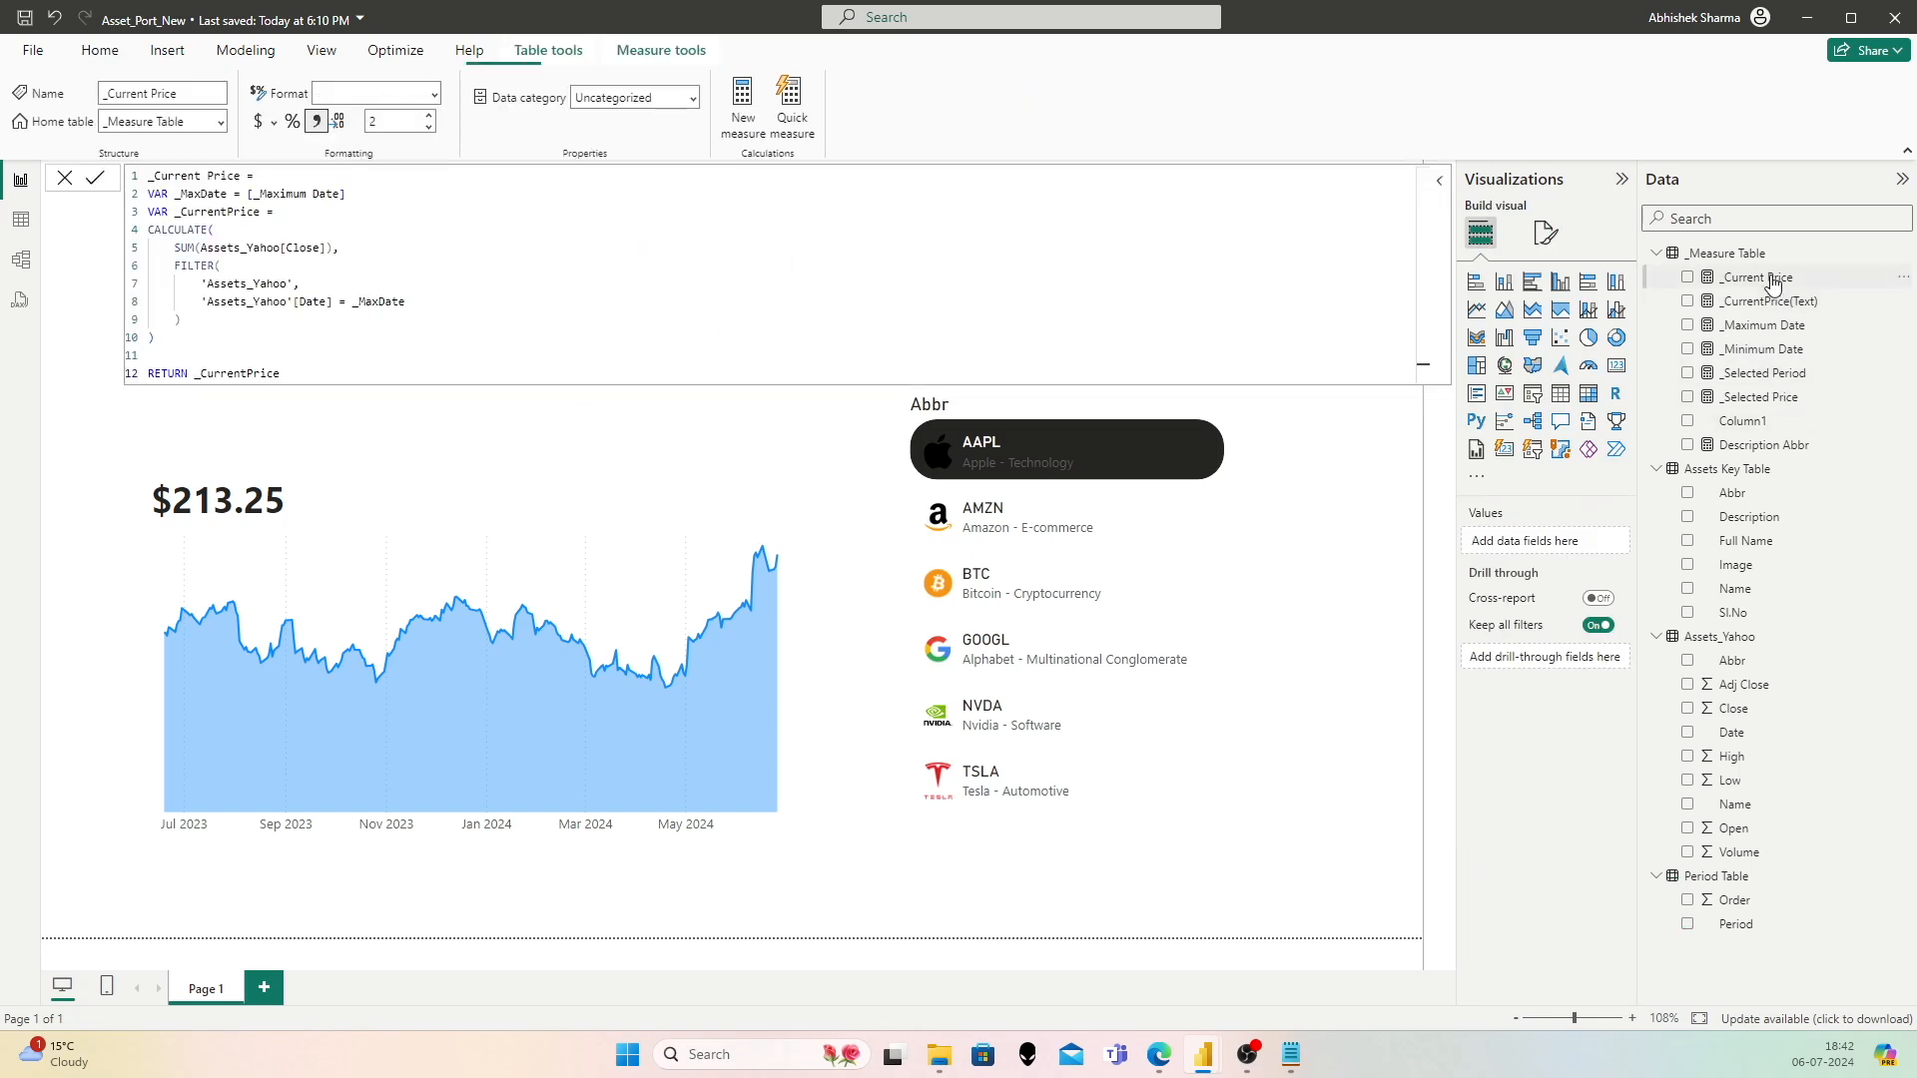
click(561, 263)
key(ctrl+a)
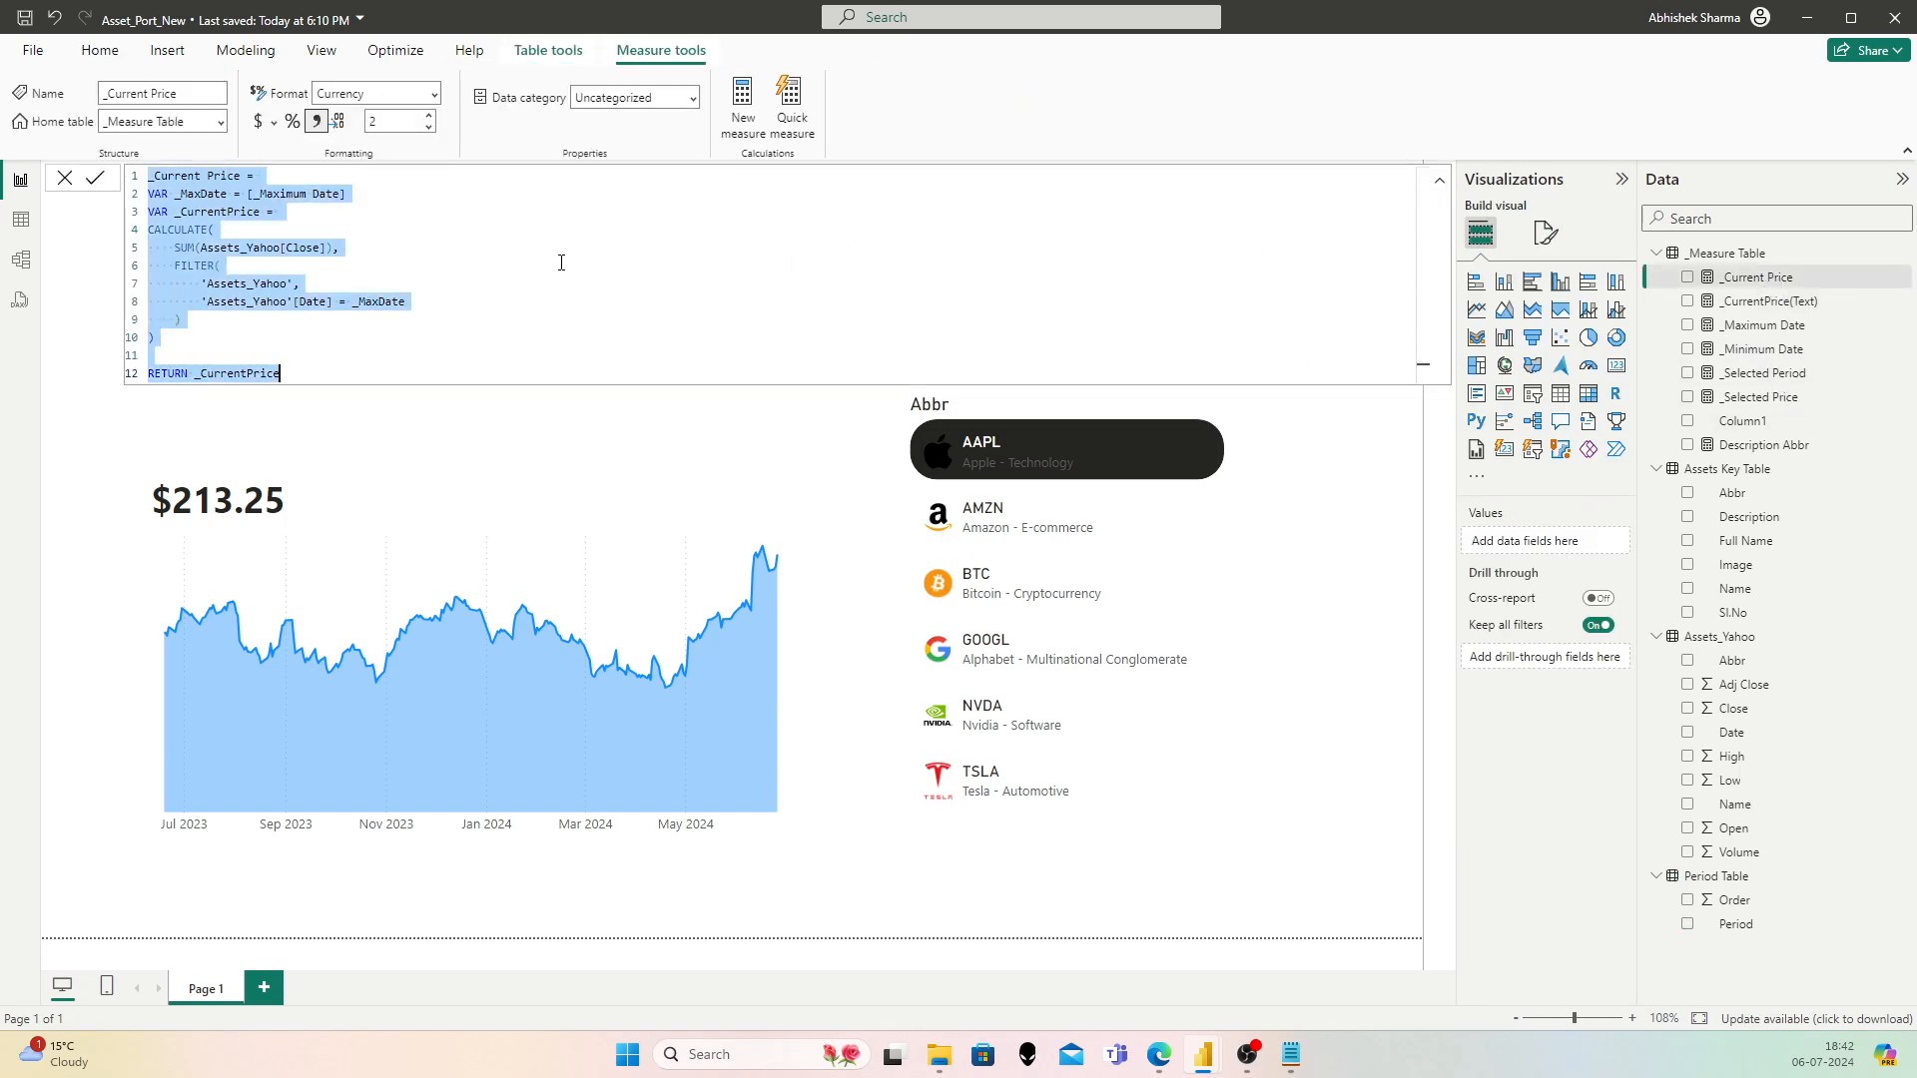
right_click(1715, 255)
click(1766, 294)
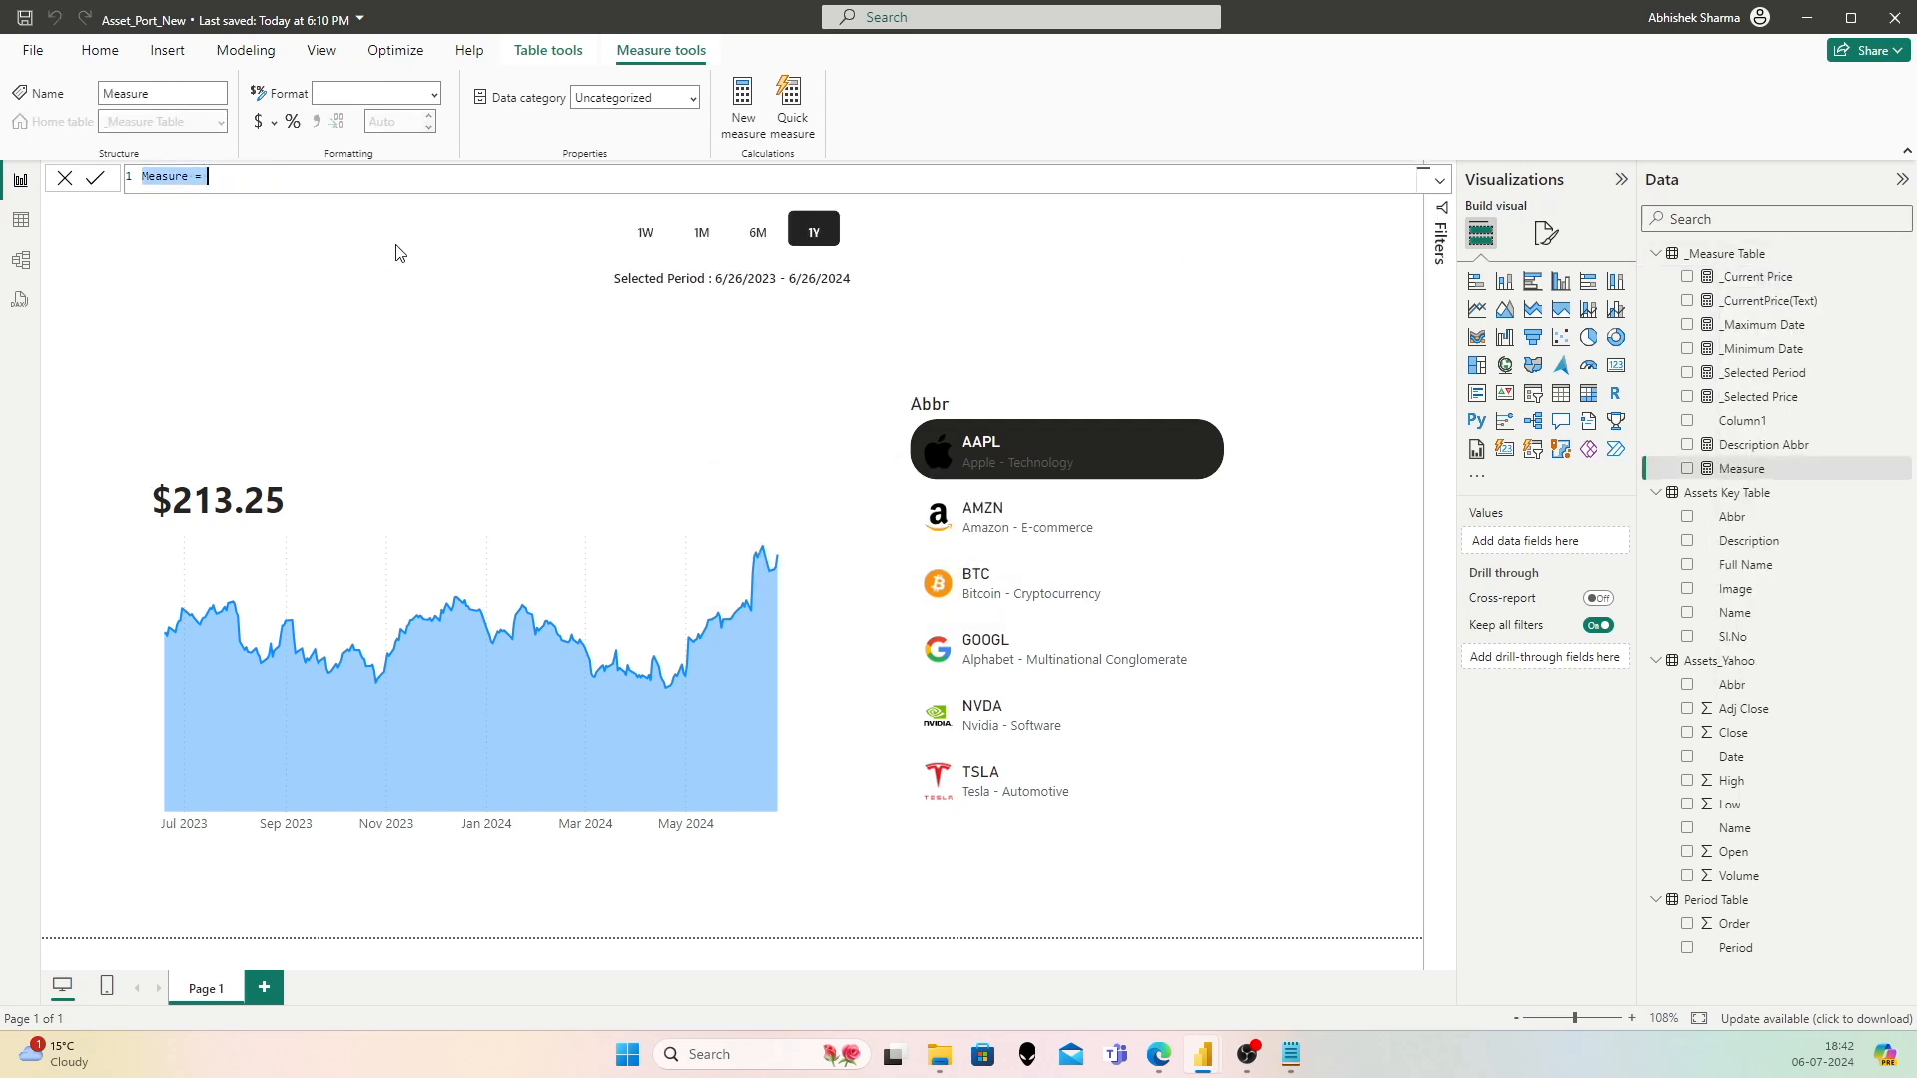
key(ctrl+v)
double_click(176, 175)
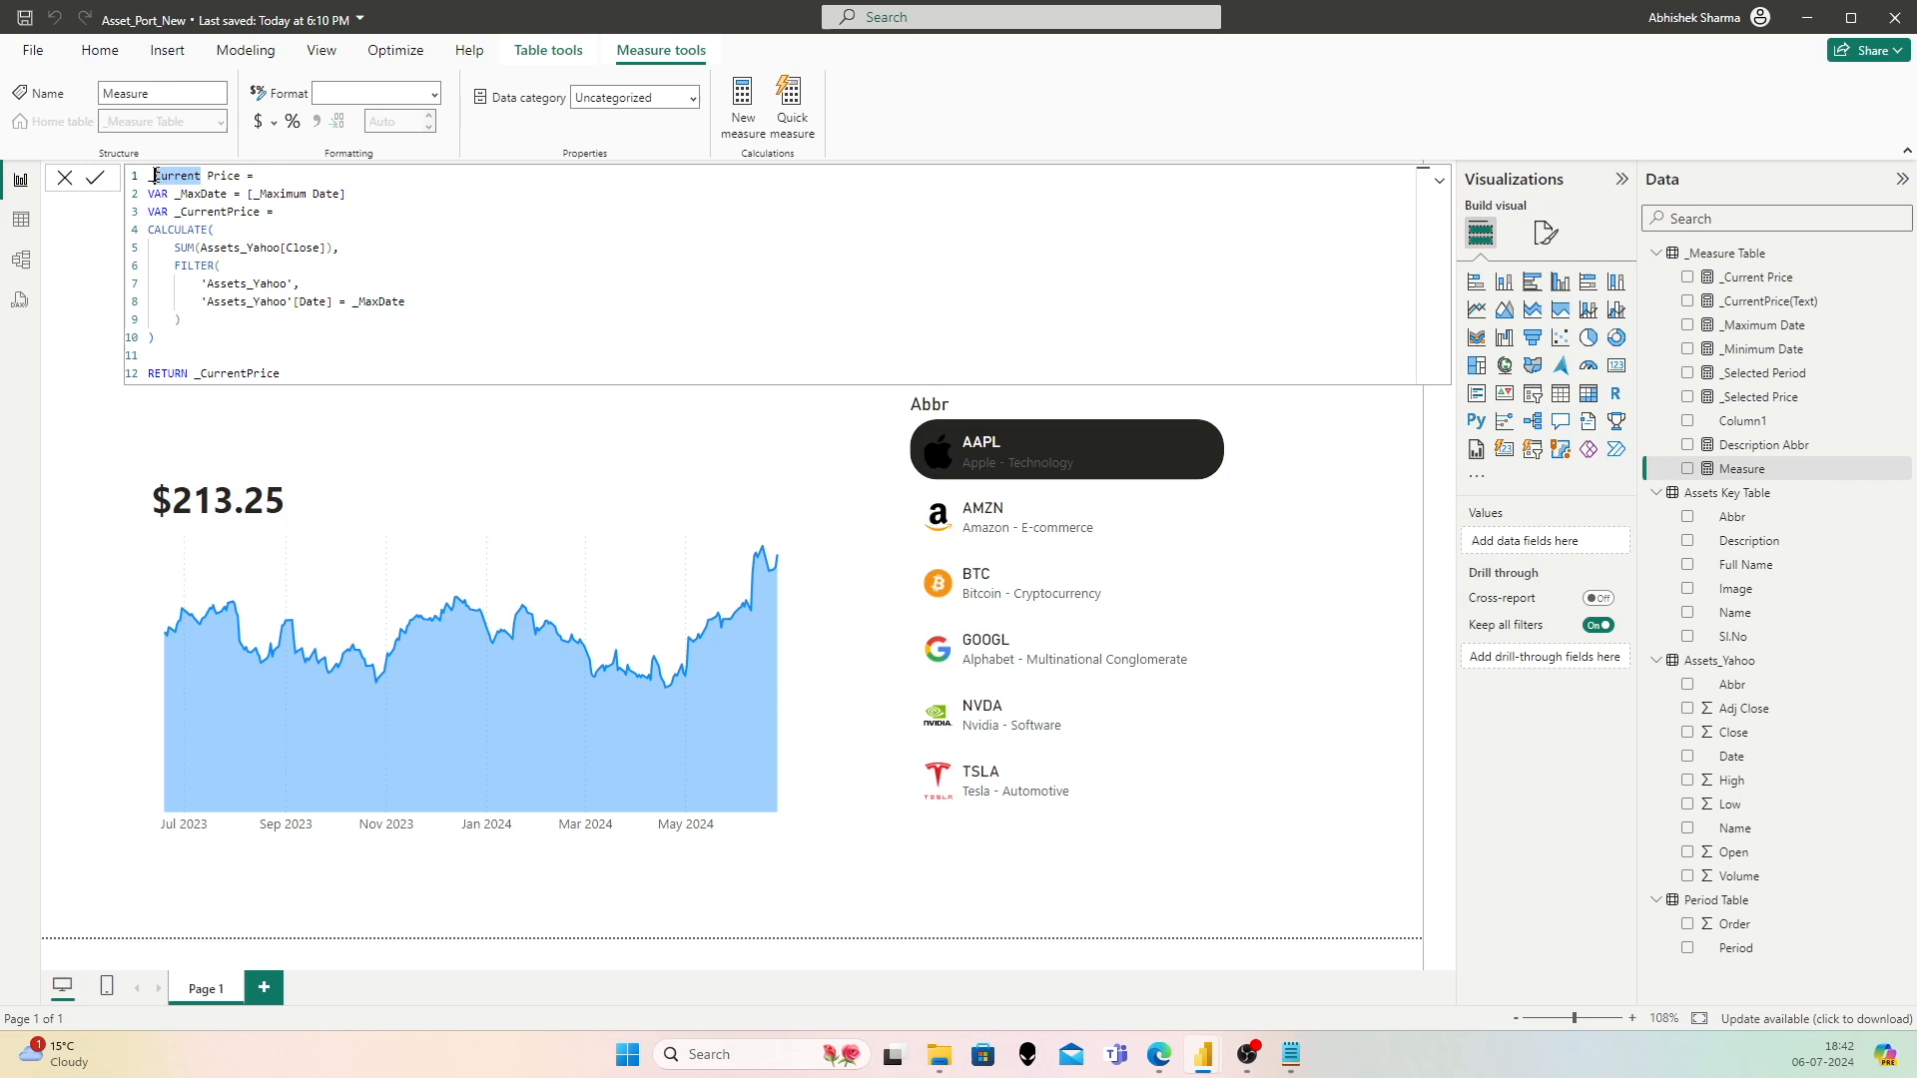
text(Previous)
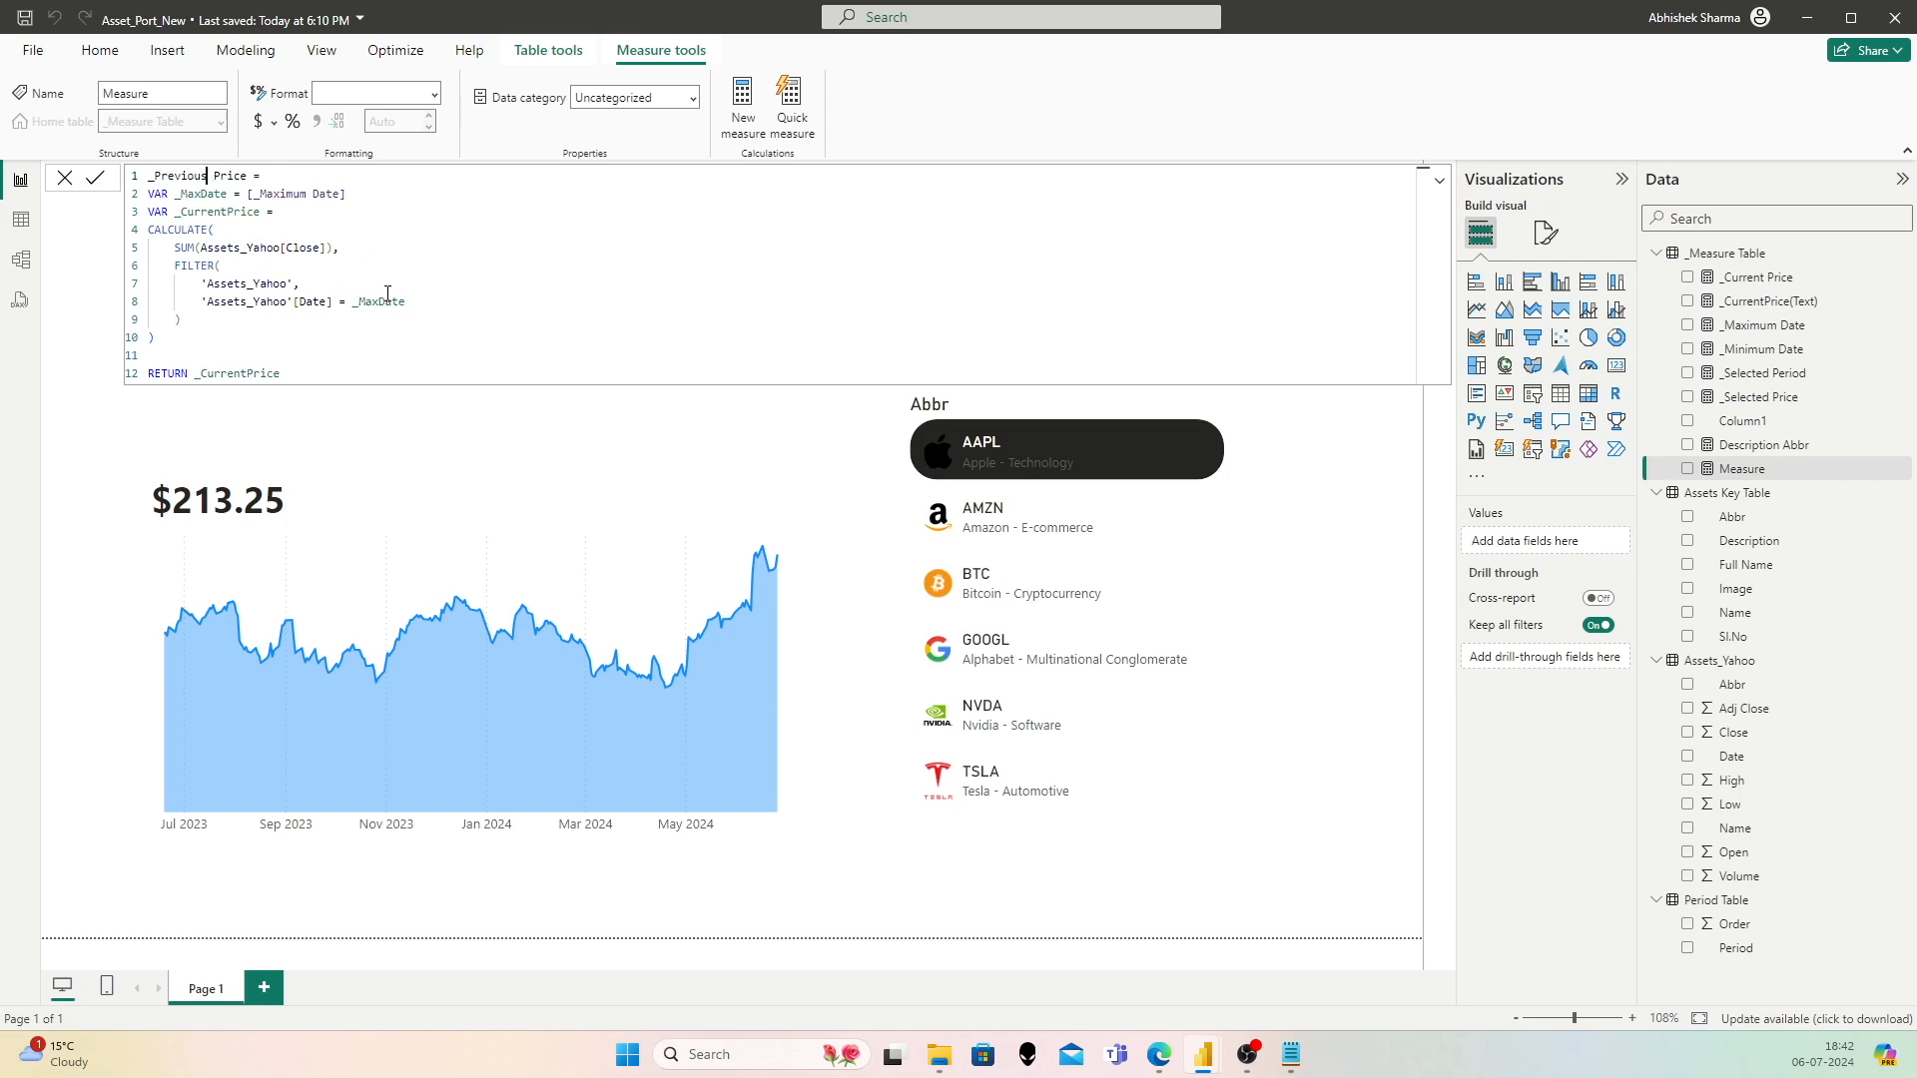
Step: Rename the date variable's declaration to _MinDate and assign it the [_Minimum Date] measure
click(200, 194)
key(BackSpace)
key(BackSpace)
key(BackSpace)
text(Min)
key(Right)
key(Right)
key(ctrl+shift+Right)
key(ctrl+shift+Right)
key(ctrl+shift+Right)
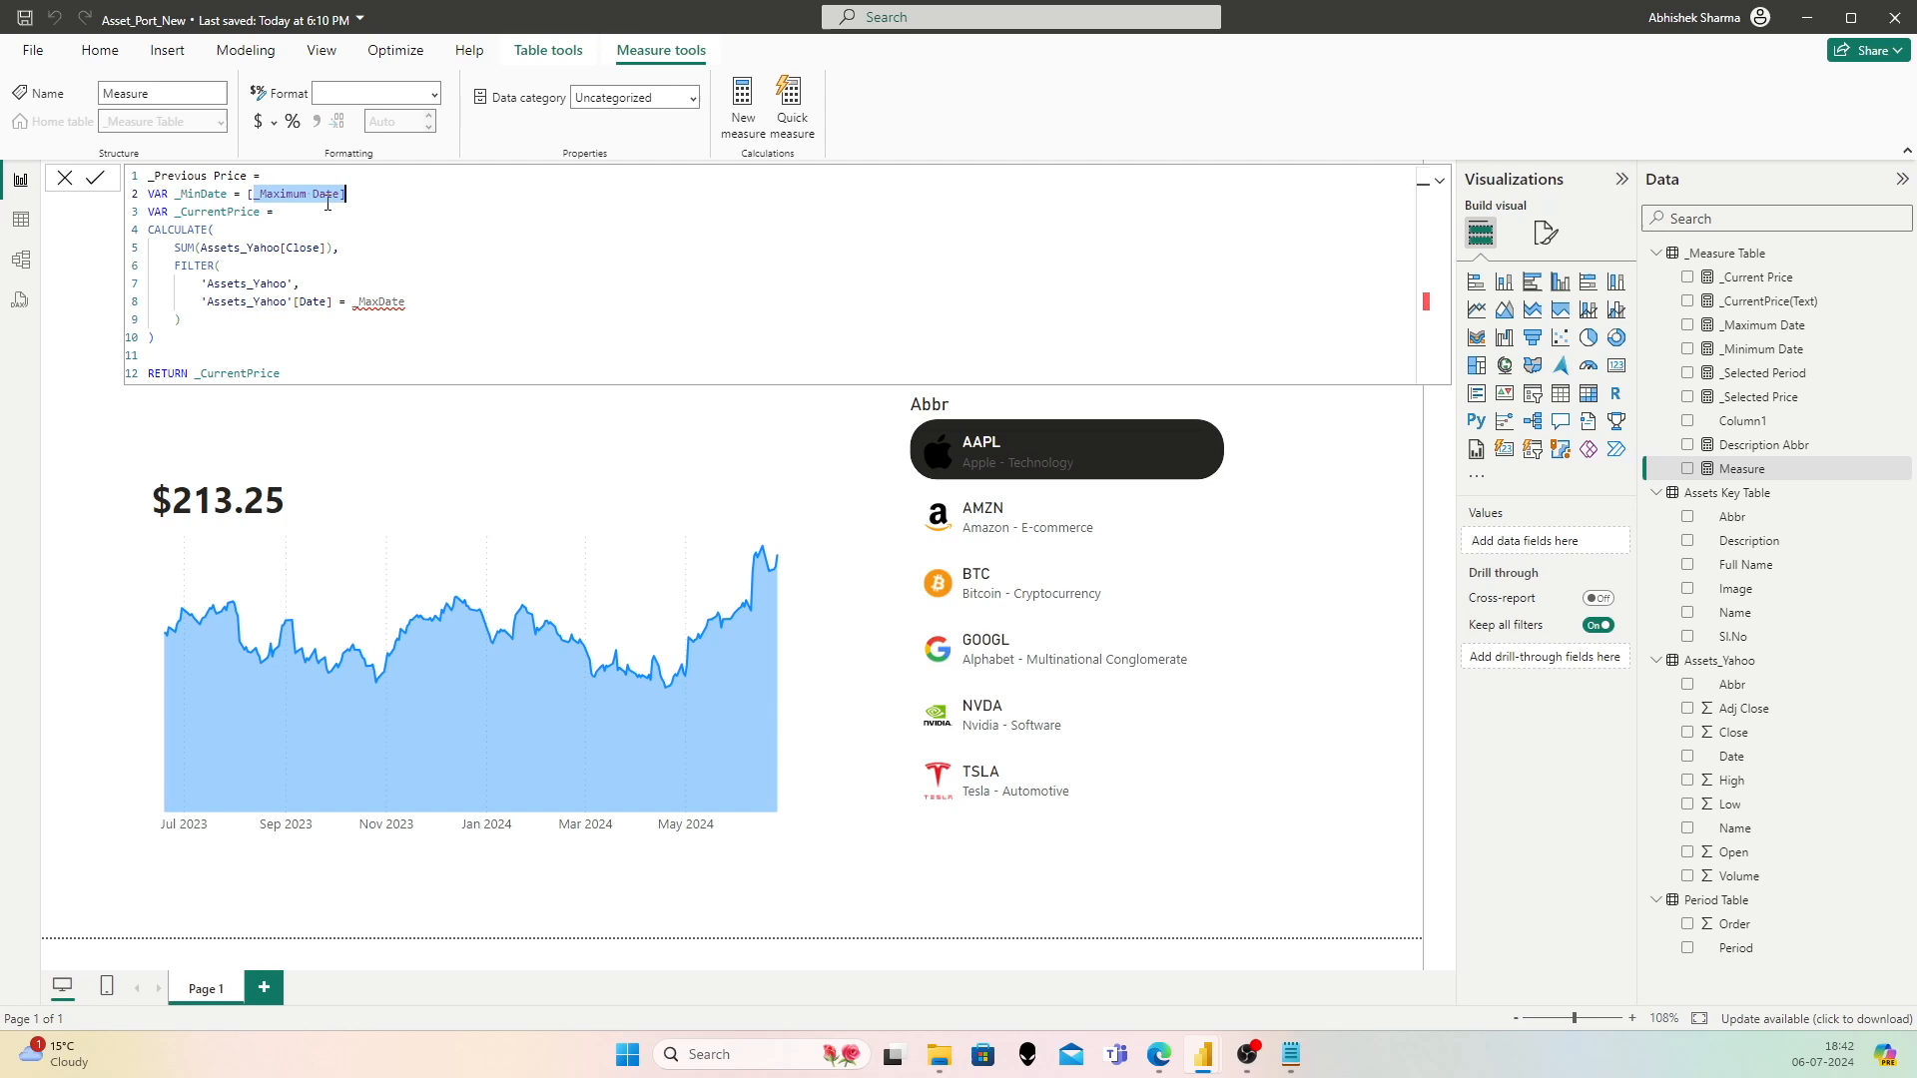
key(BackSpace)
key(BackSpace)
text([_Minimum Date])
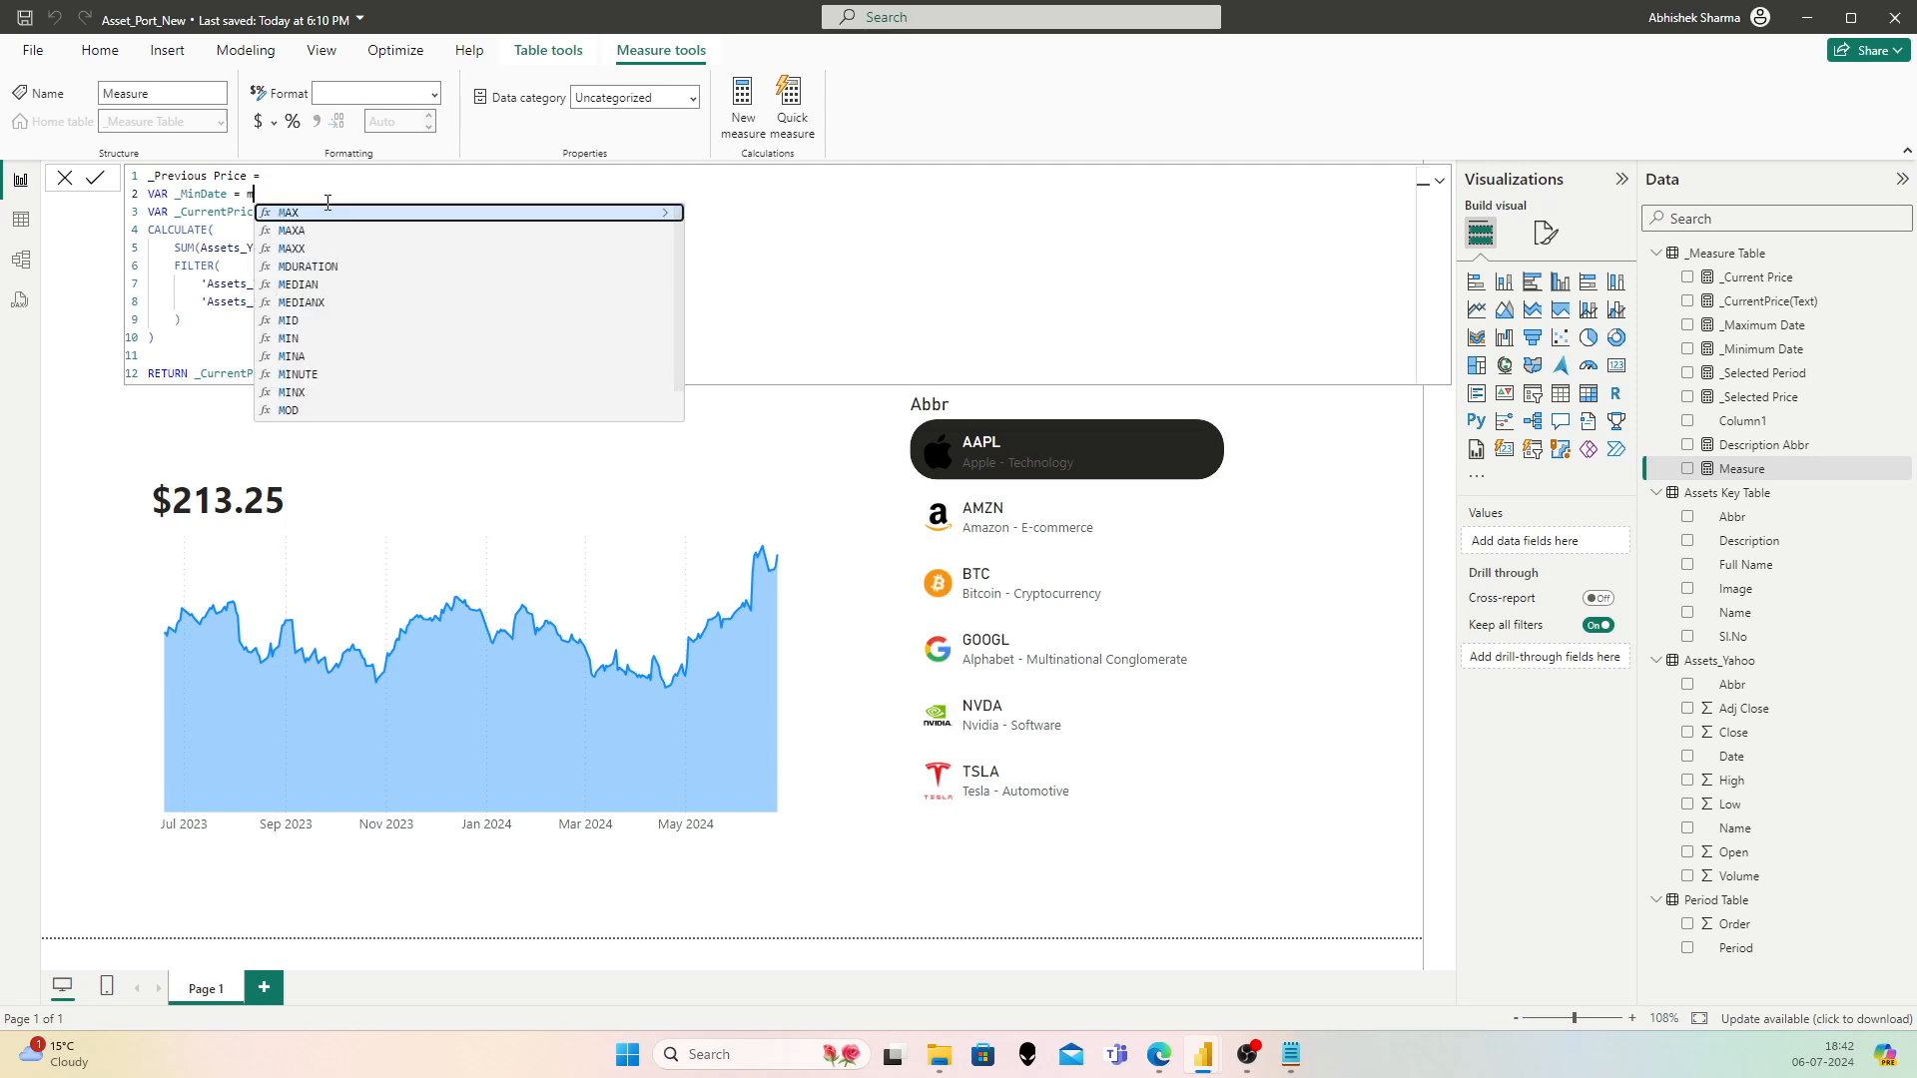
key(Tab)
Step: Make the FILTER condition compare 'Assets_Yahoo'[Date] with _MinDate
key(Down)
key(Down)
key(Down)
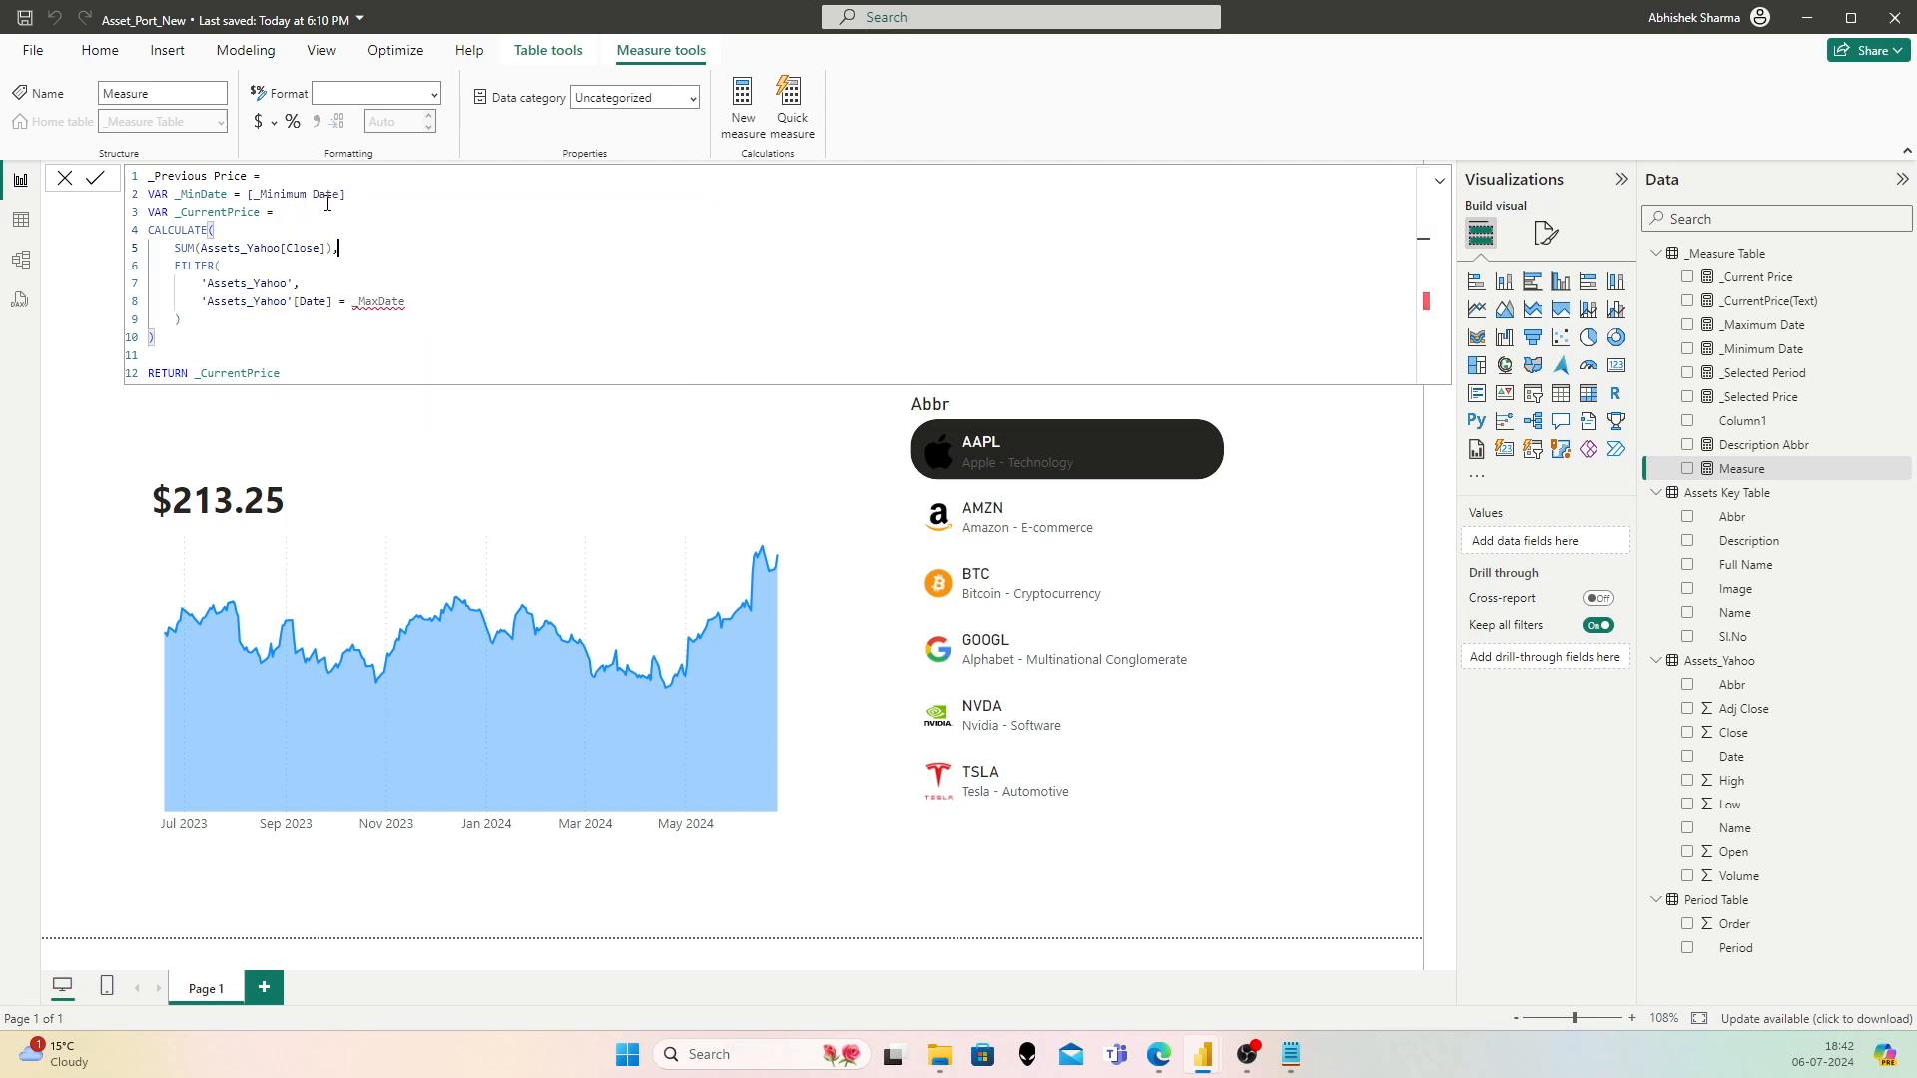
drag(414, 296, 346, 302)
text(_MinDate)
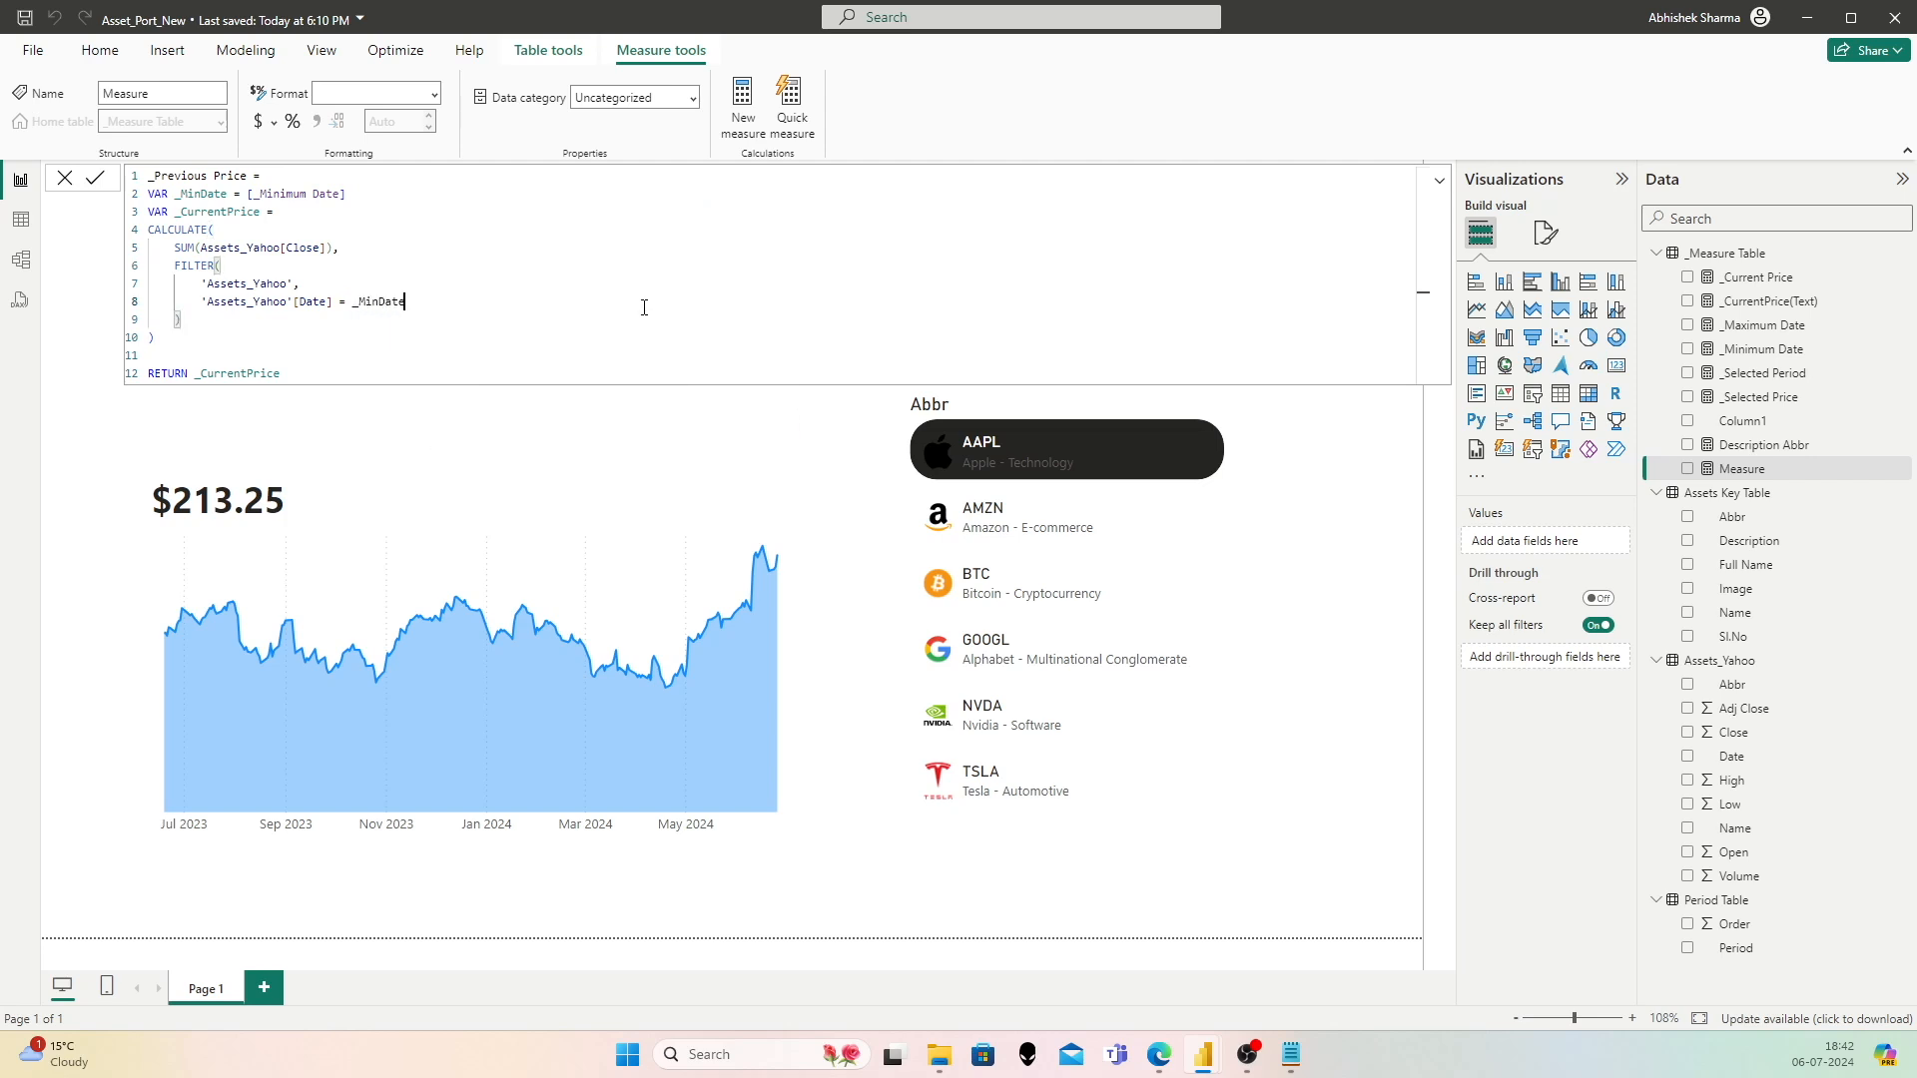
Step: Rename the _CurrentPrice variable to _PreviousPrice in both its declaration and the RETURN line
key(Down)
key(Down)
drag(223, 215, 183, 215)
key(BackSpace)
text(Previous)
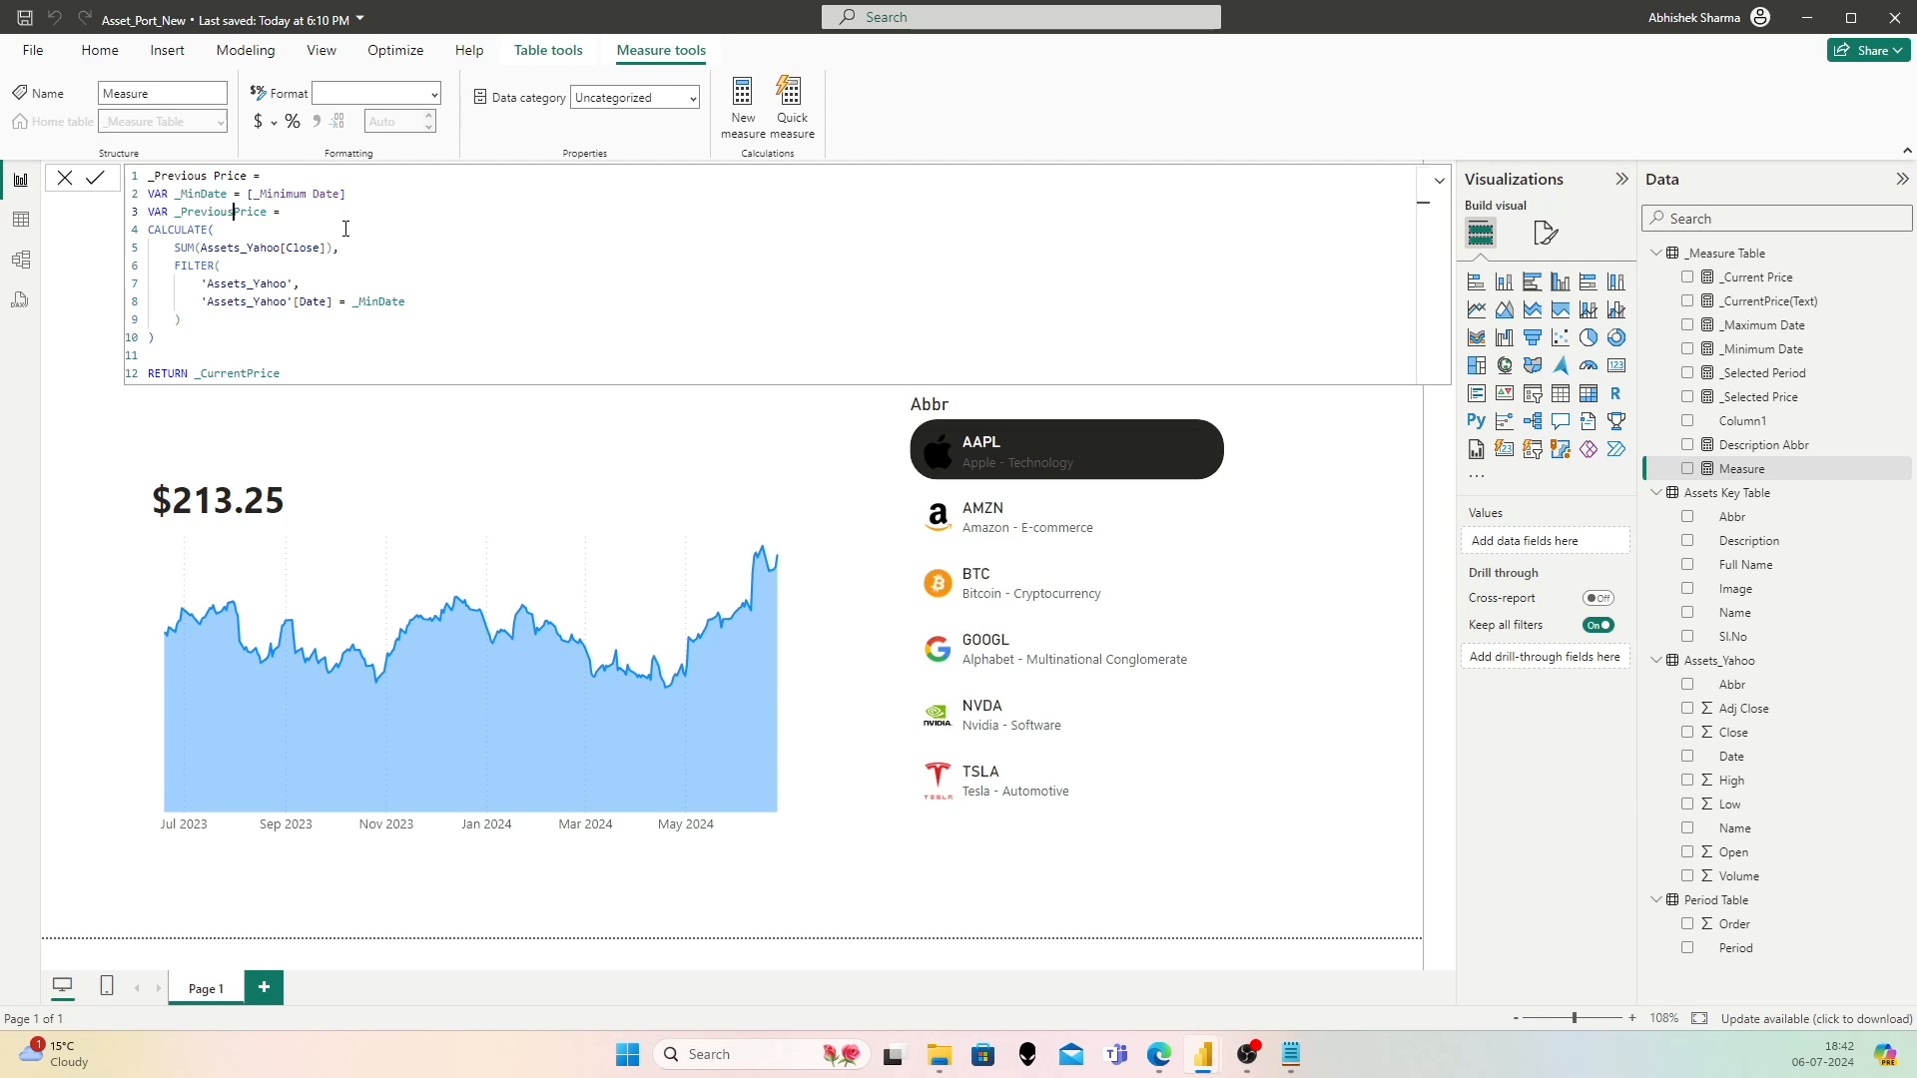
drag(243, 373, 201, 372)
key(BackSpace)
key(Delete)
text(PreviousPrice)
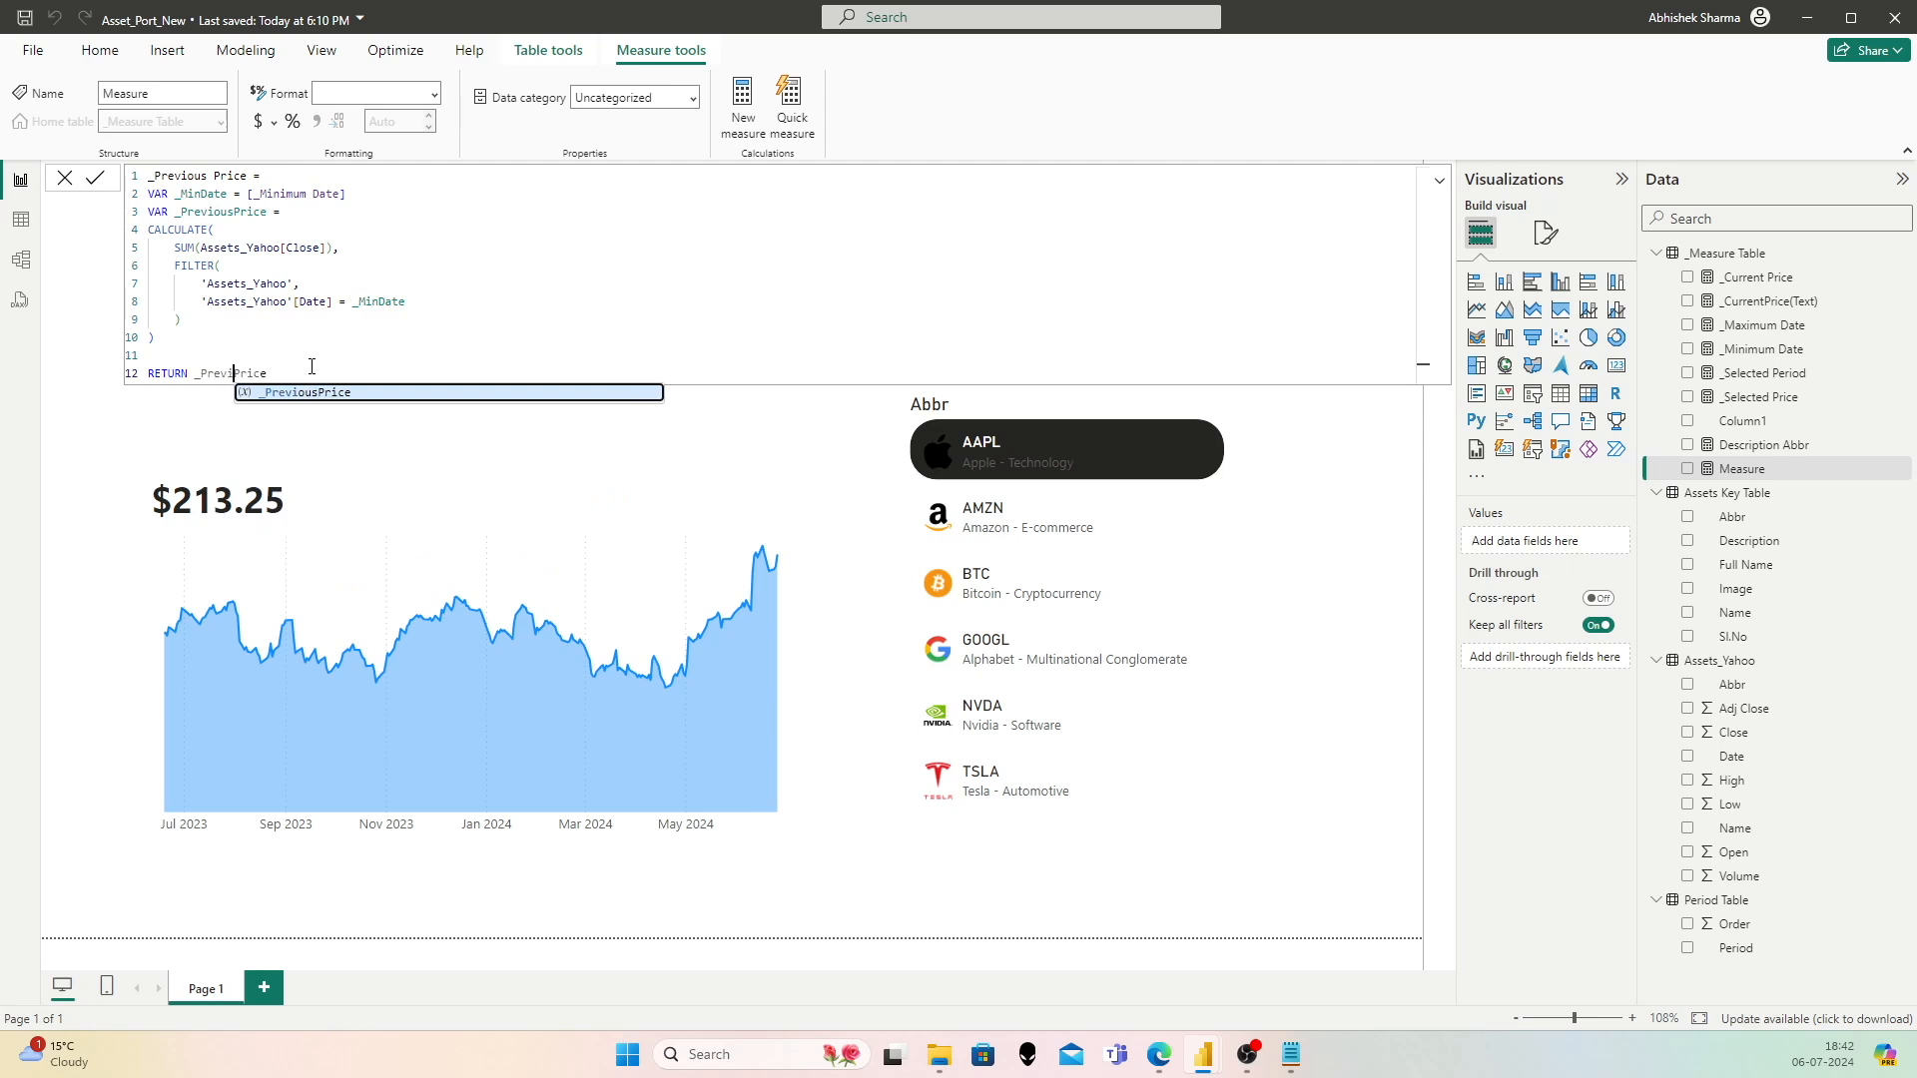
key(Tab)
key(Delete)
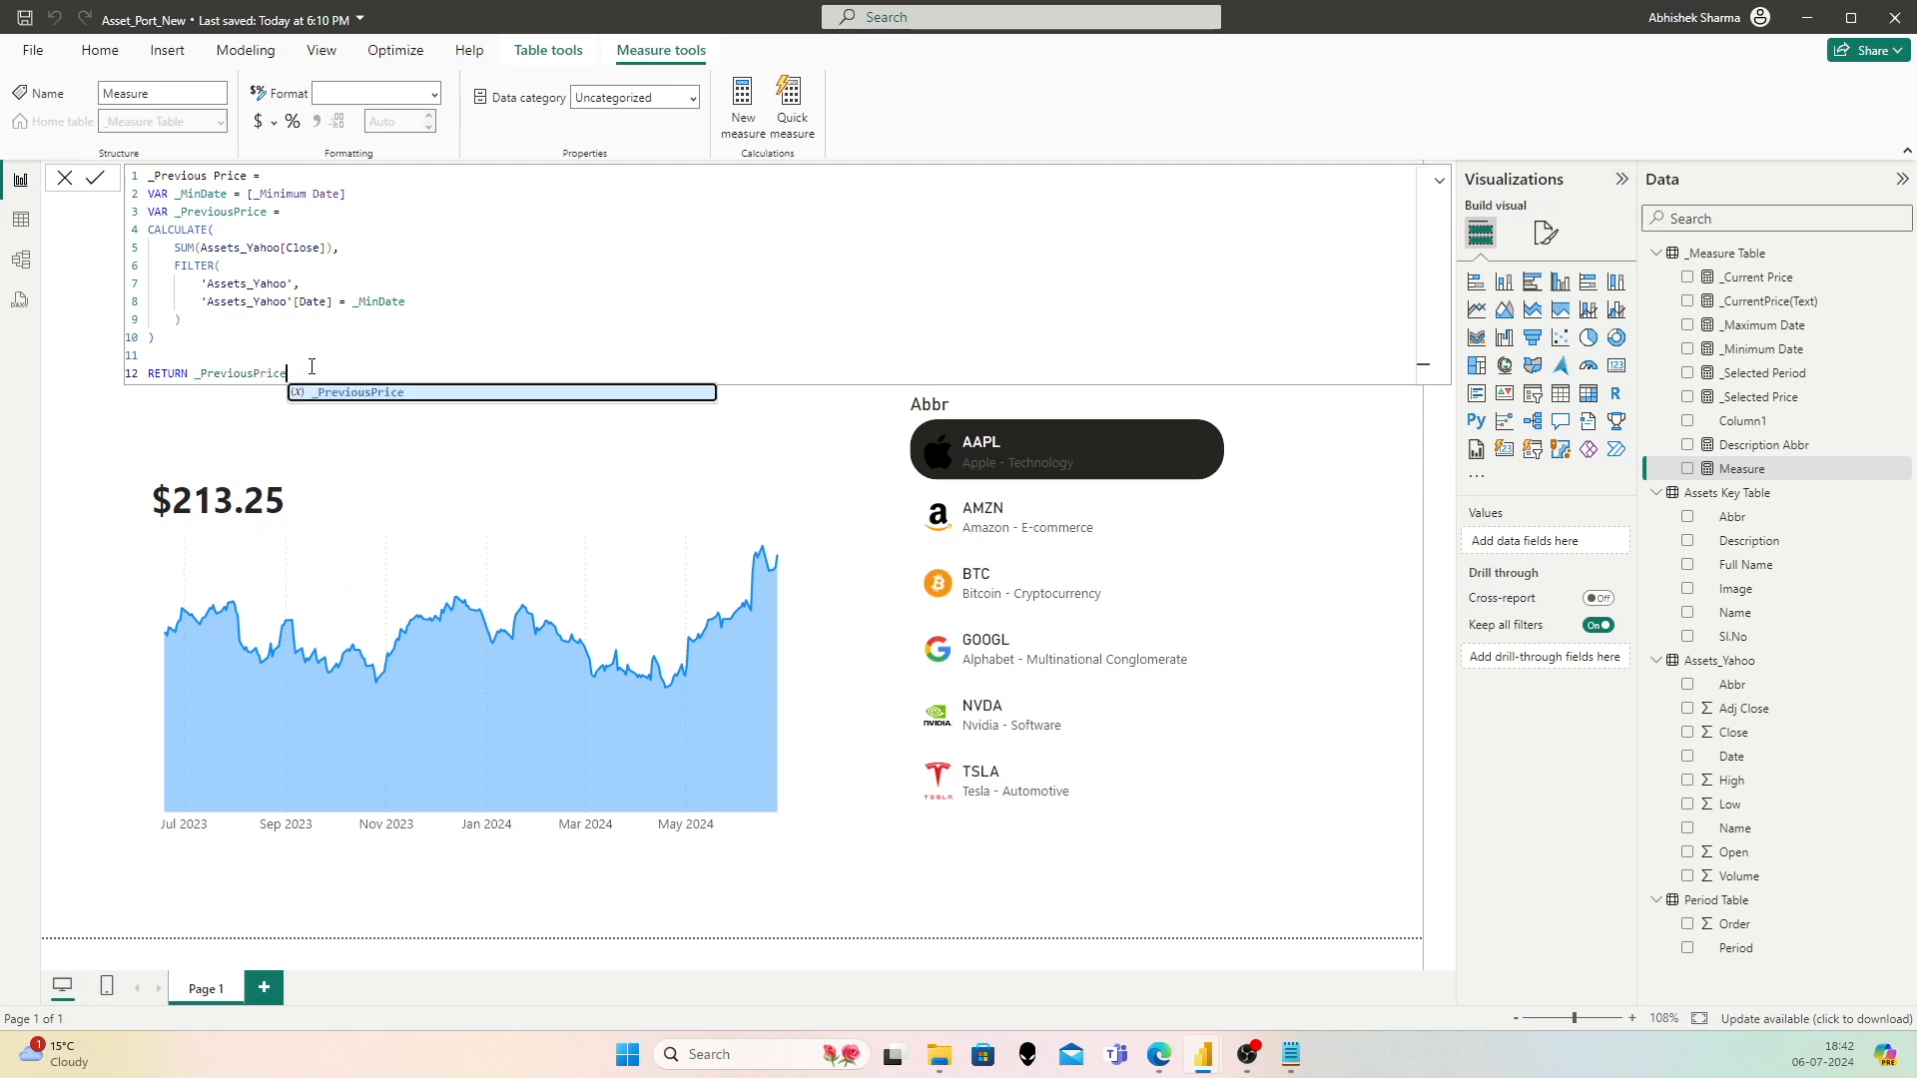
Step: Commit the _Previous Price measure and apply a currency format to it
click(95, 178)
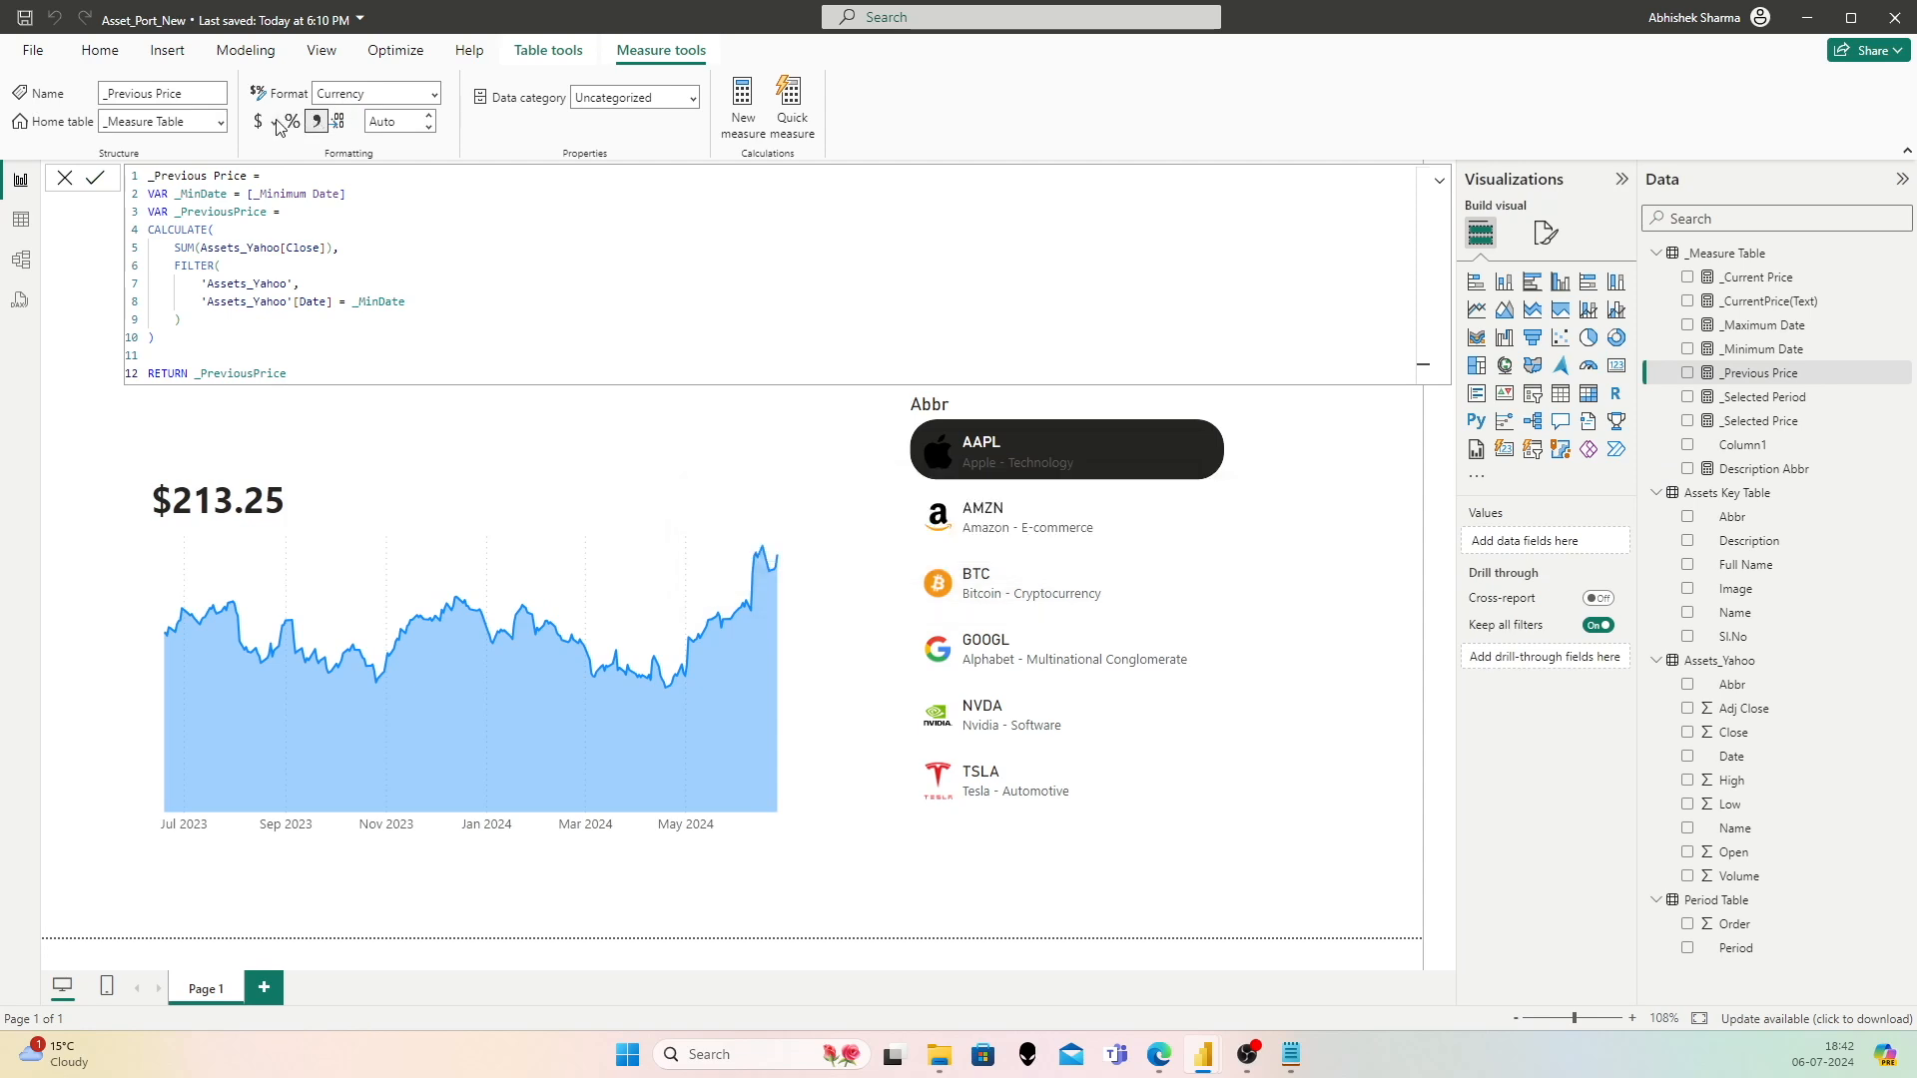
click(275, 123)
click(290, 189)
click(873, 459)
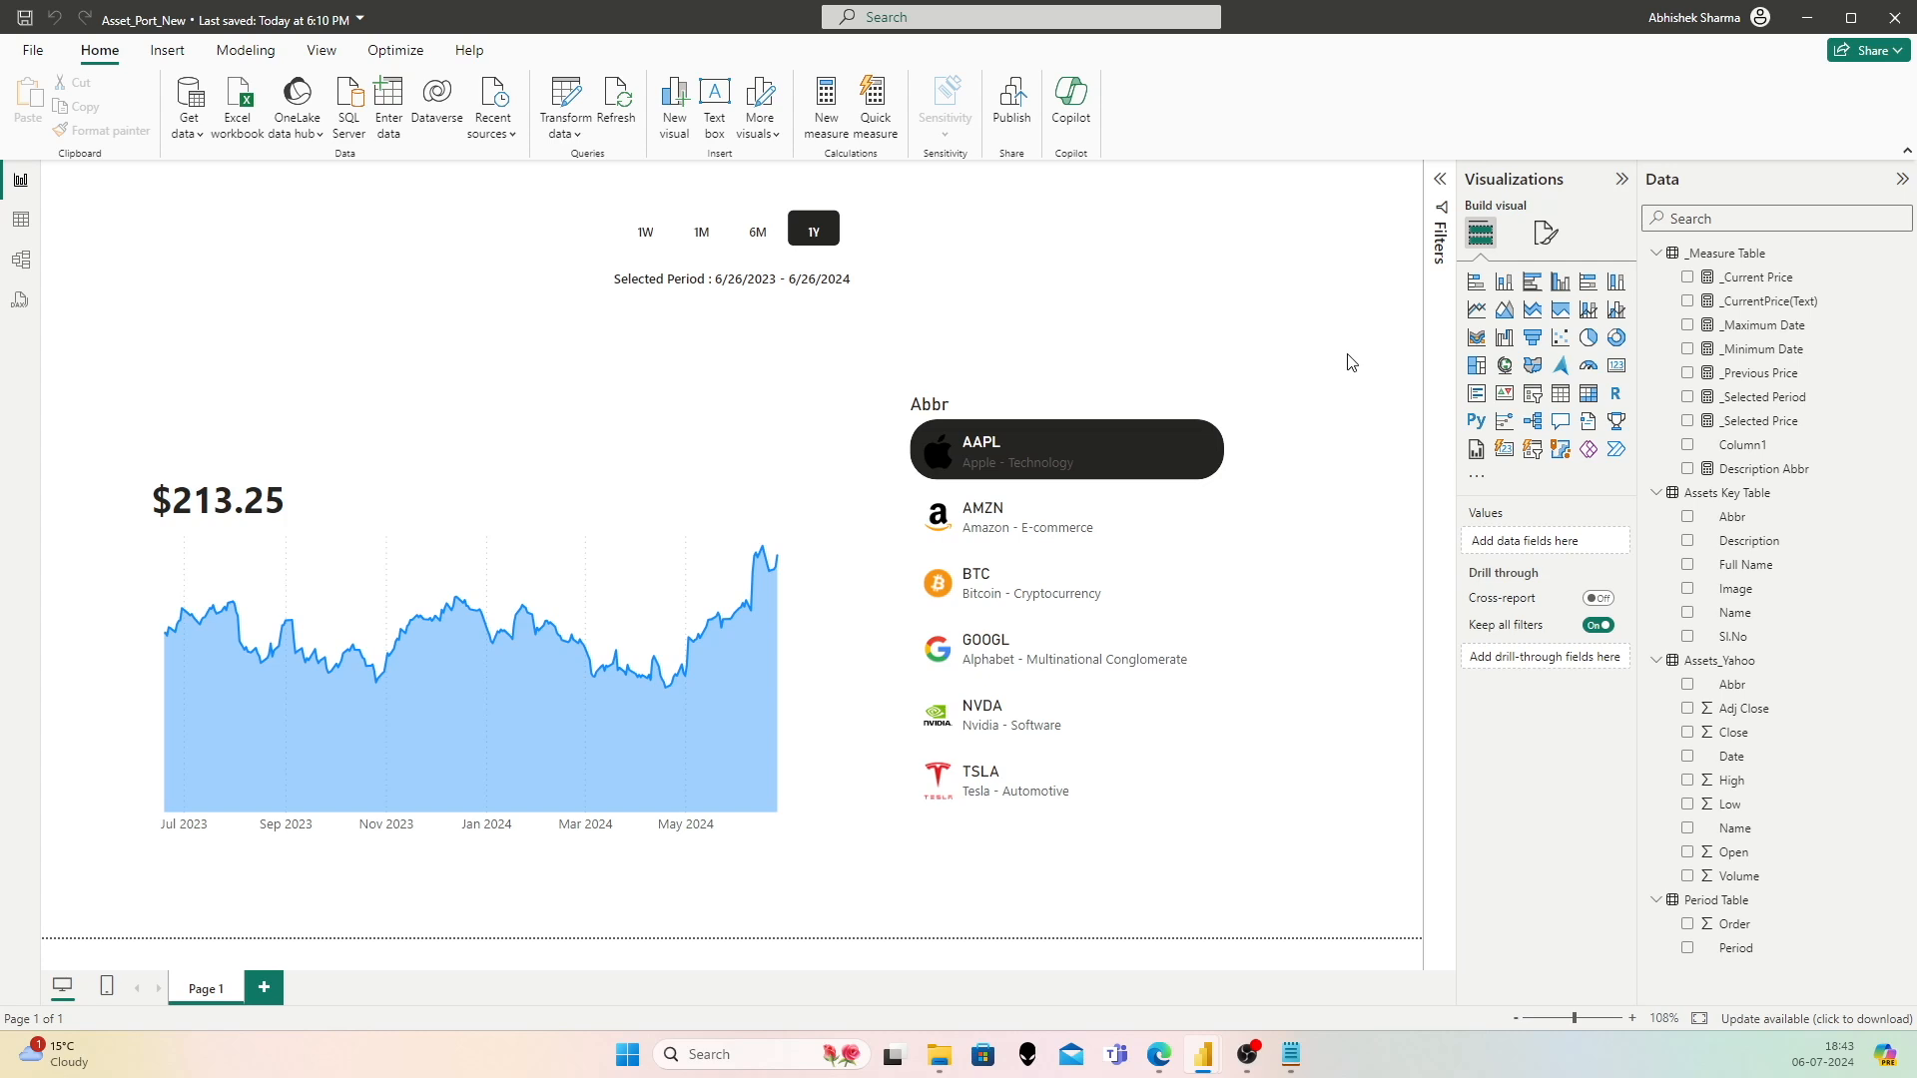
Step: Create a measure in _Measure Table defined as Price Variation = [_Current Price] - [_Previous Price] and commit it
right_click(1745, 254)
click(1677, 289)
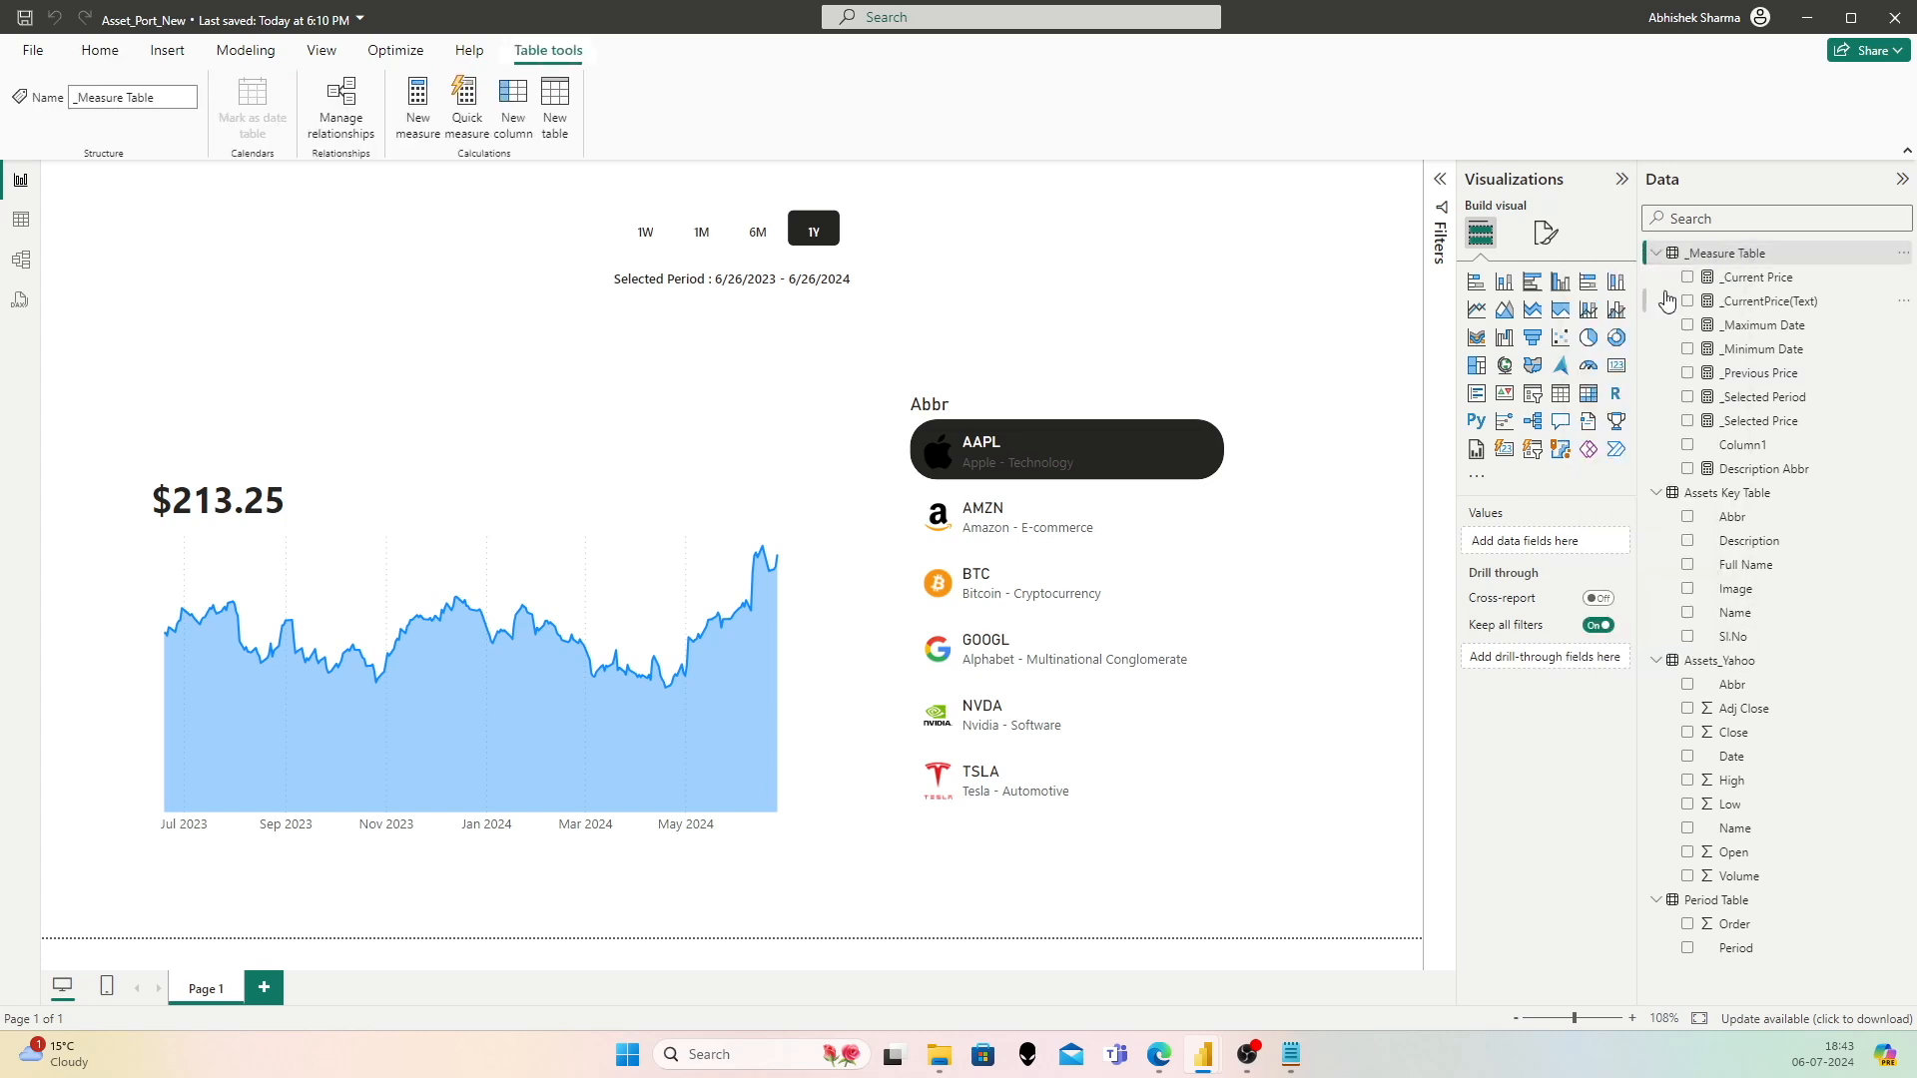
text(Pric)
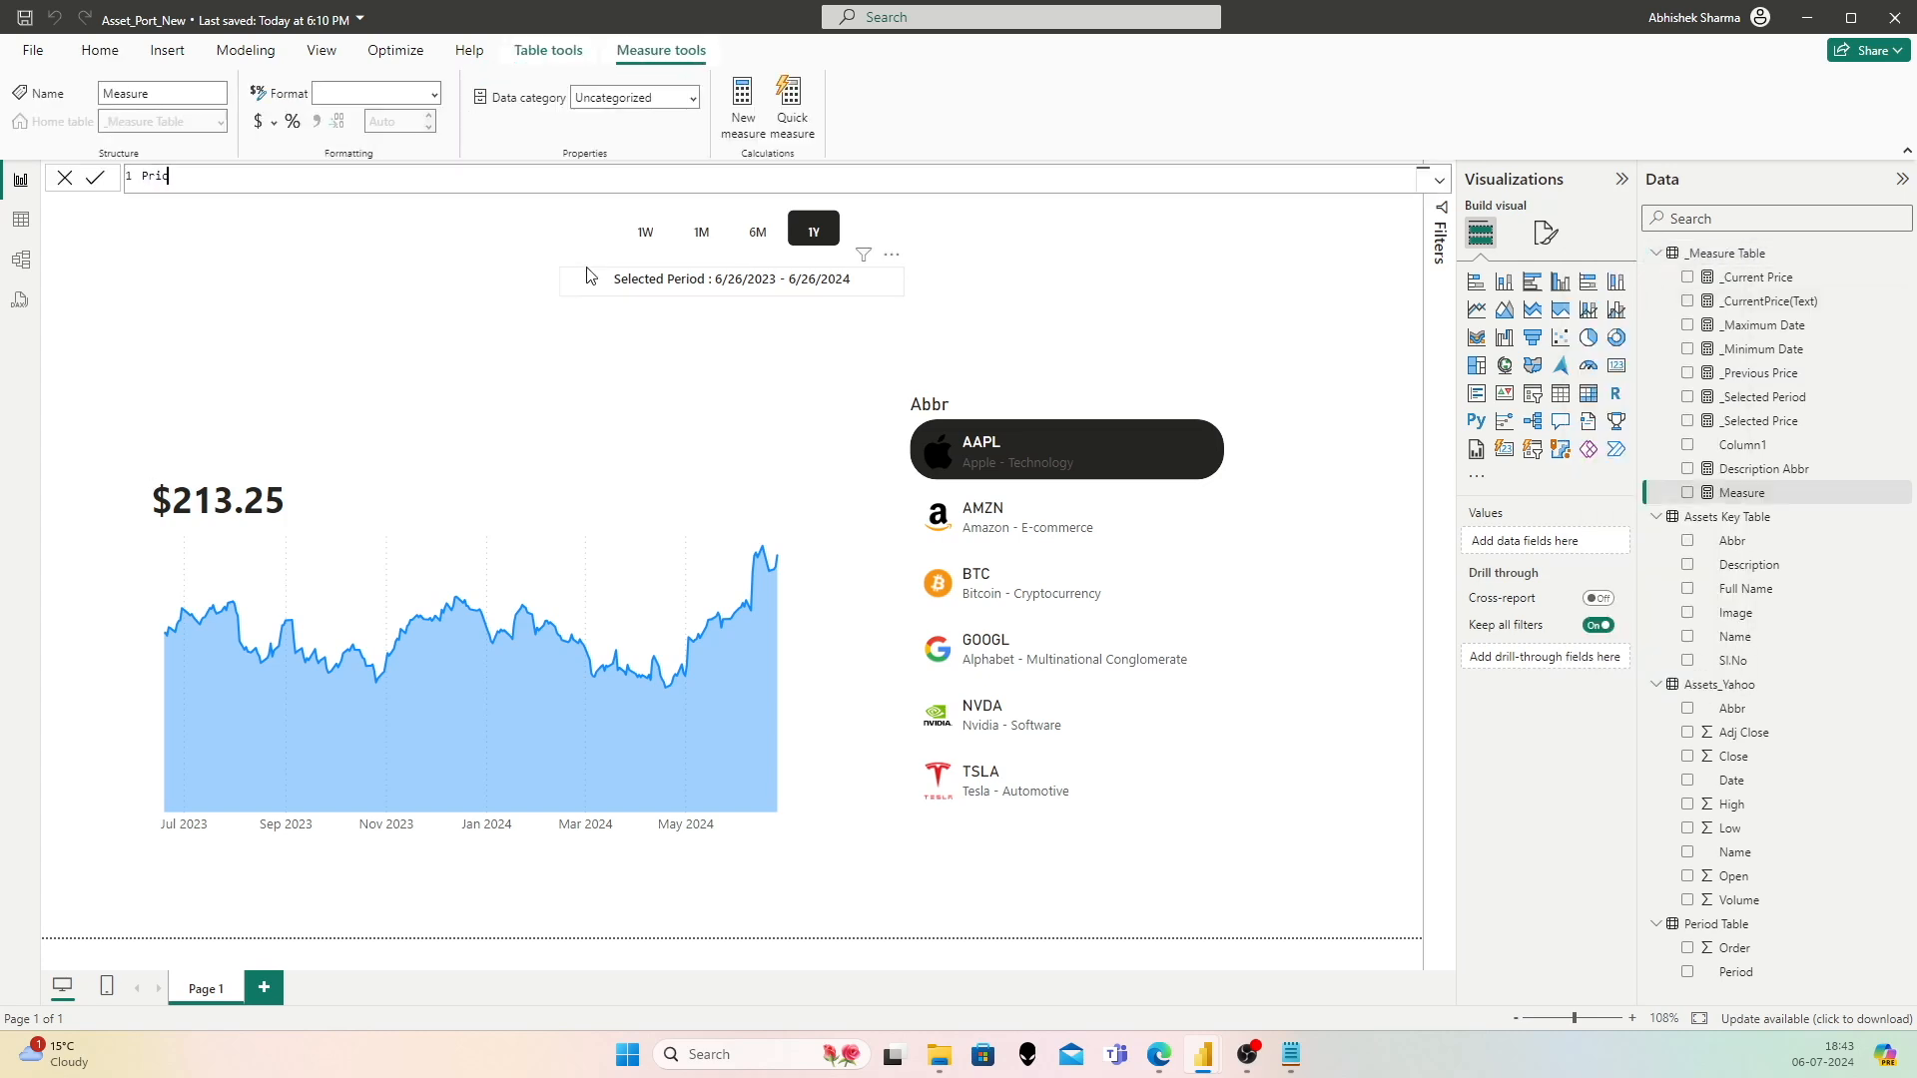
text(e Variation = Curr)
key(Up)
key(Up)
key(Tab)
text(- Previ)
key(Up)
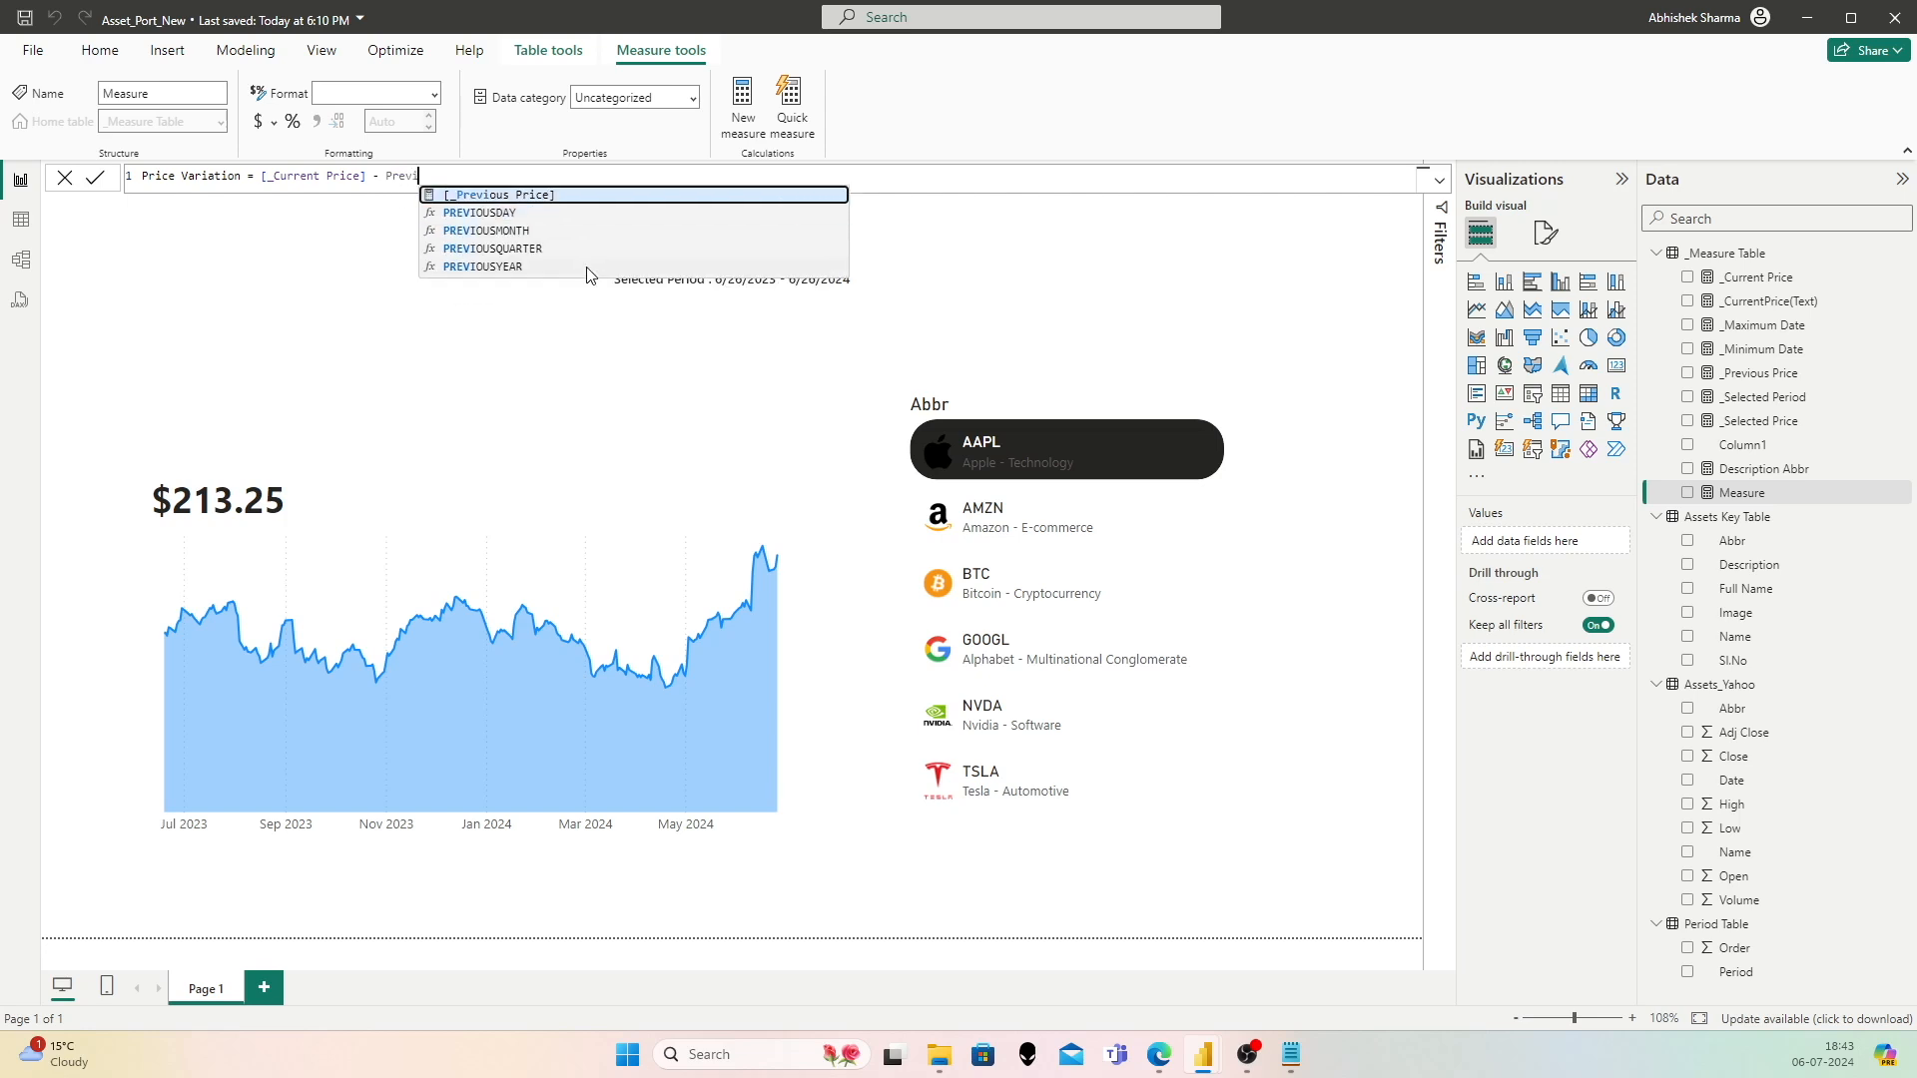
key(Tab)
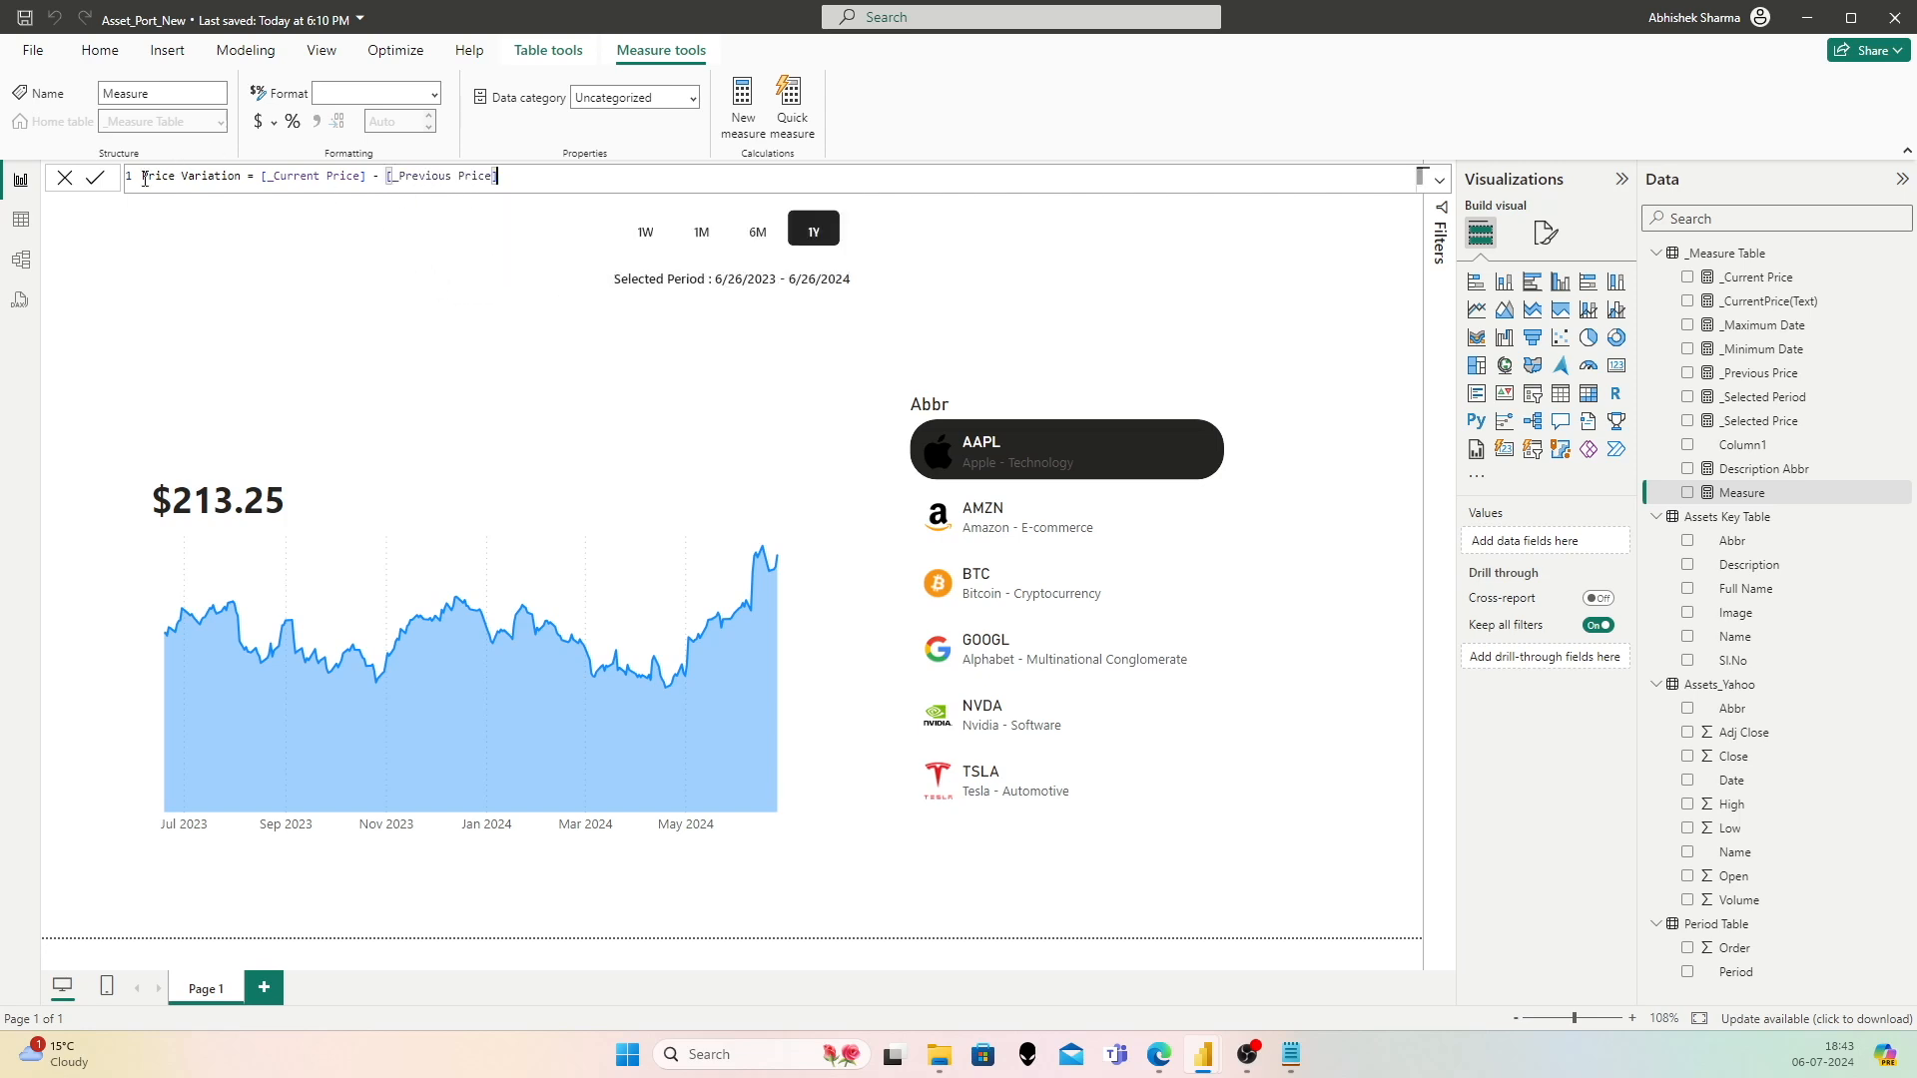
click(95, 178)
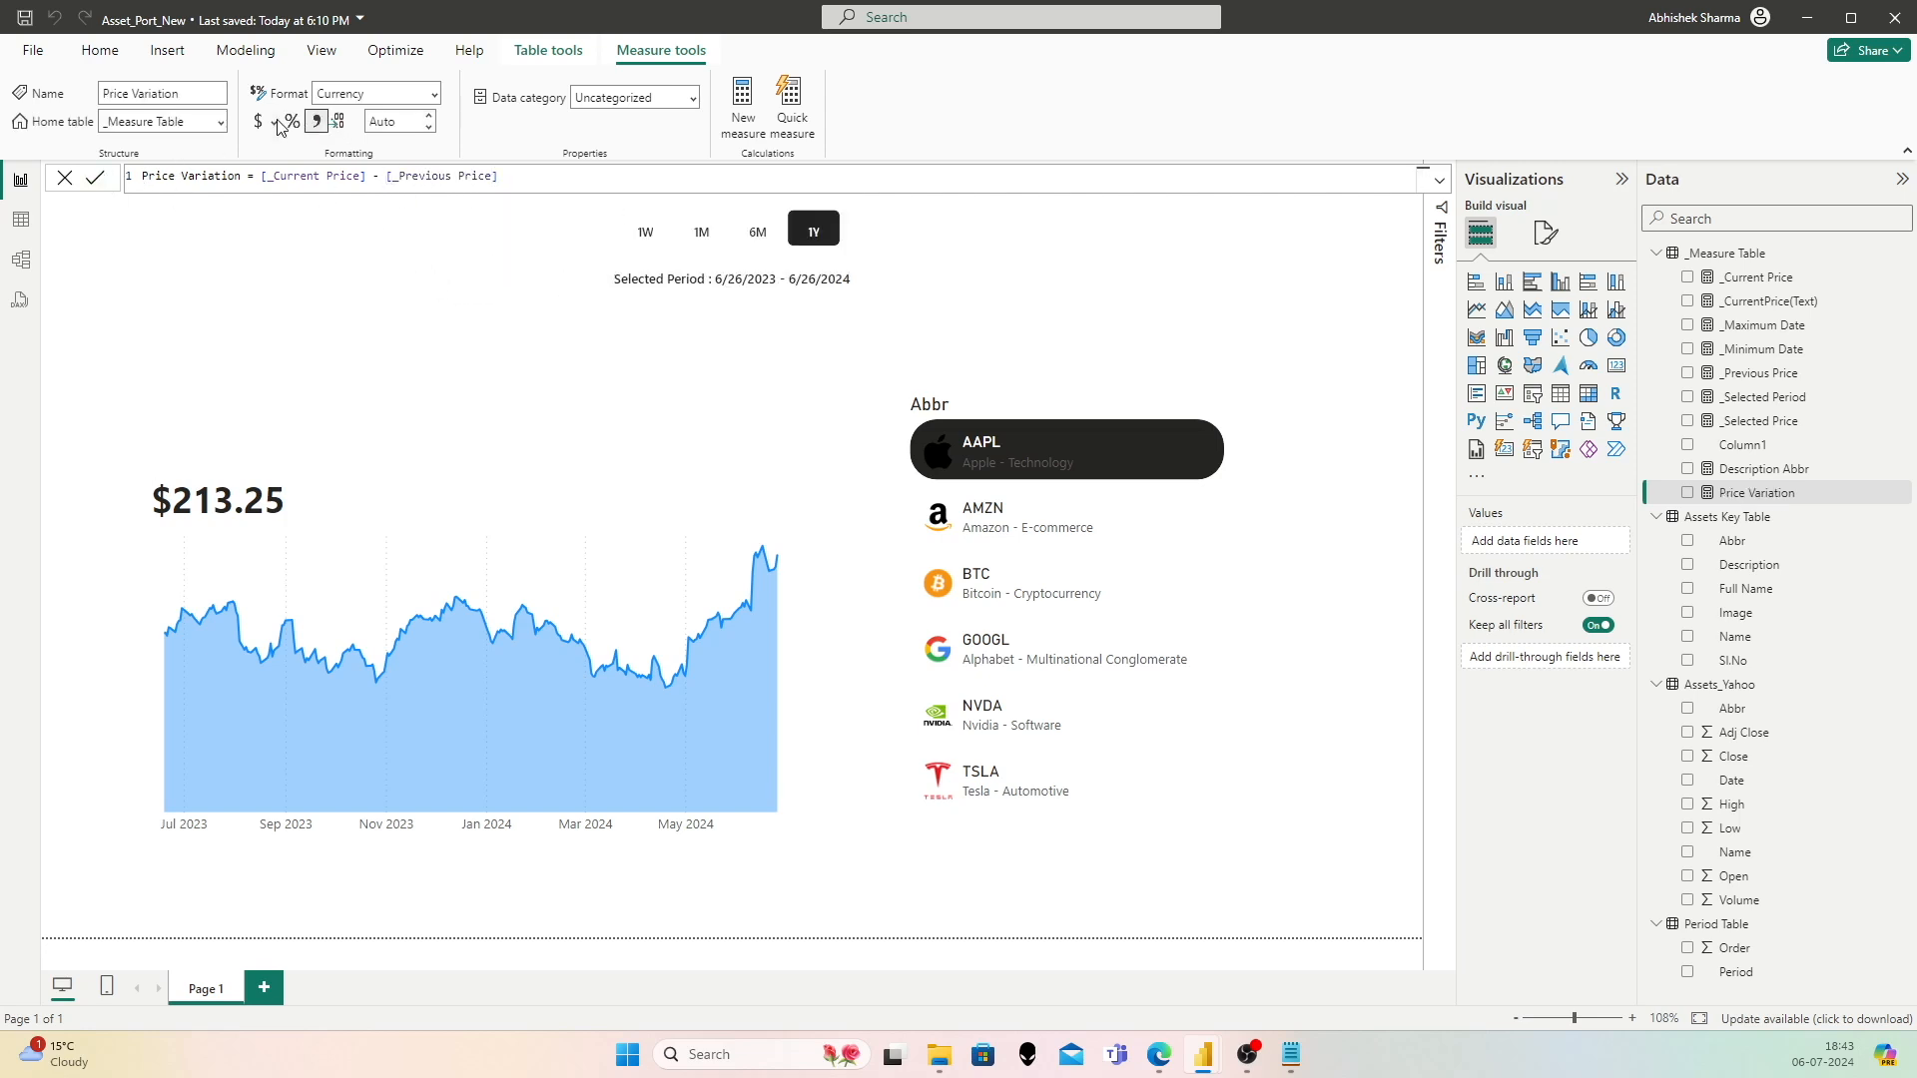
Step: Apply a currency format to the Price Variation measure
click(273, 122)
click(289, 196)
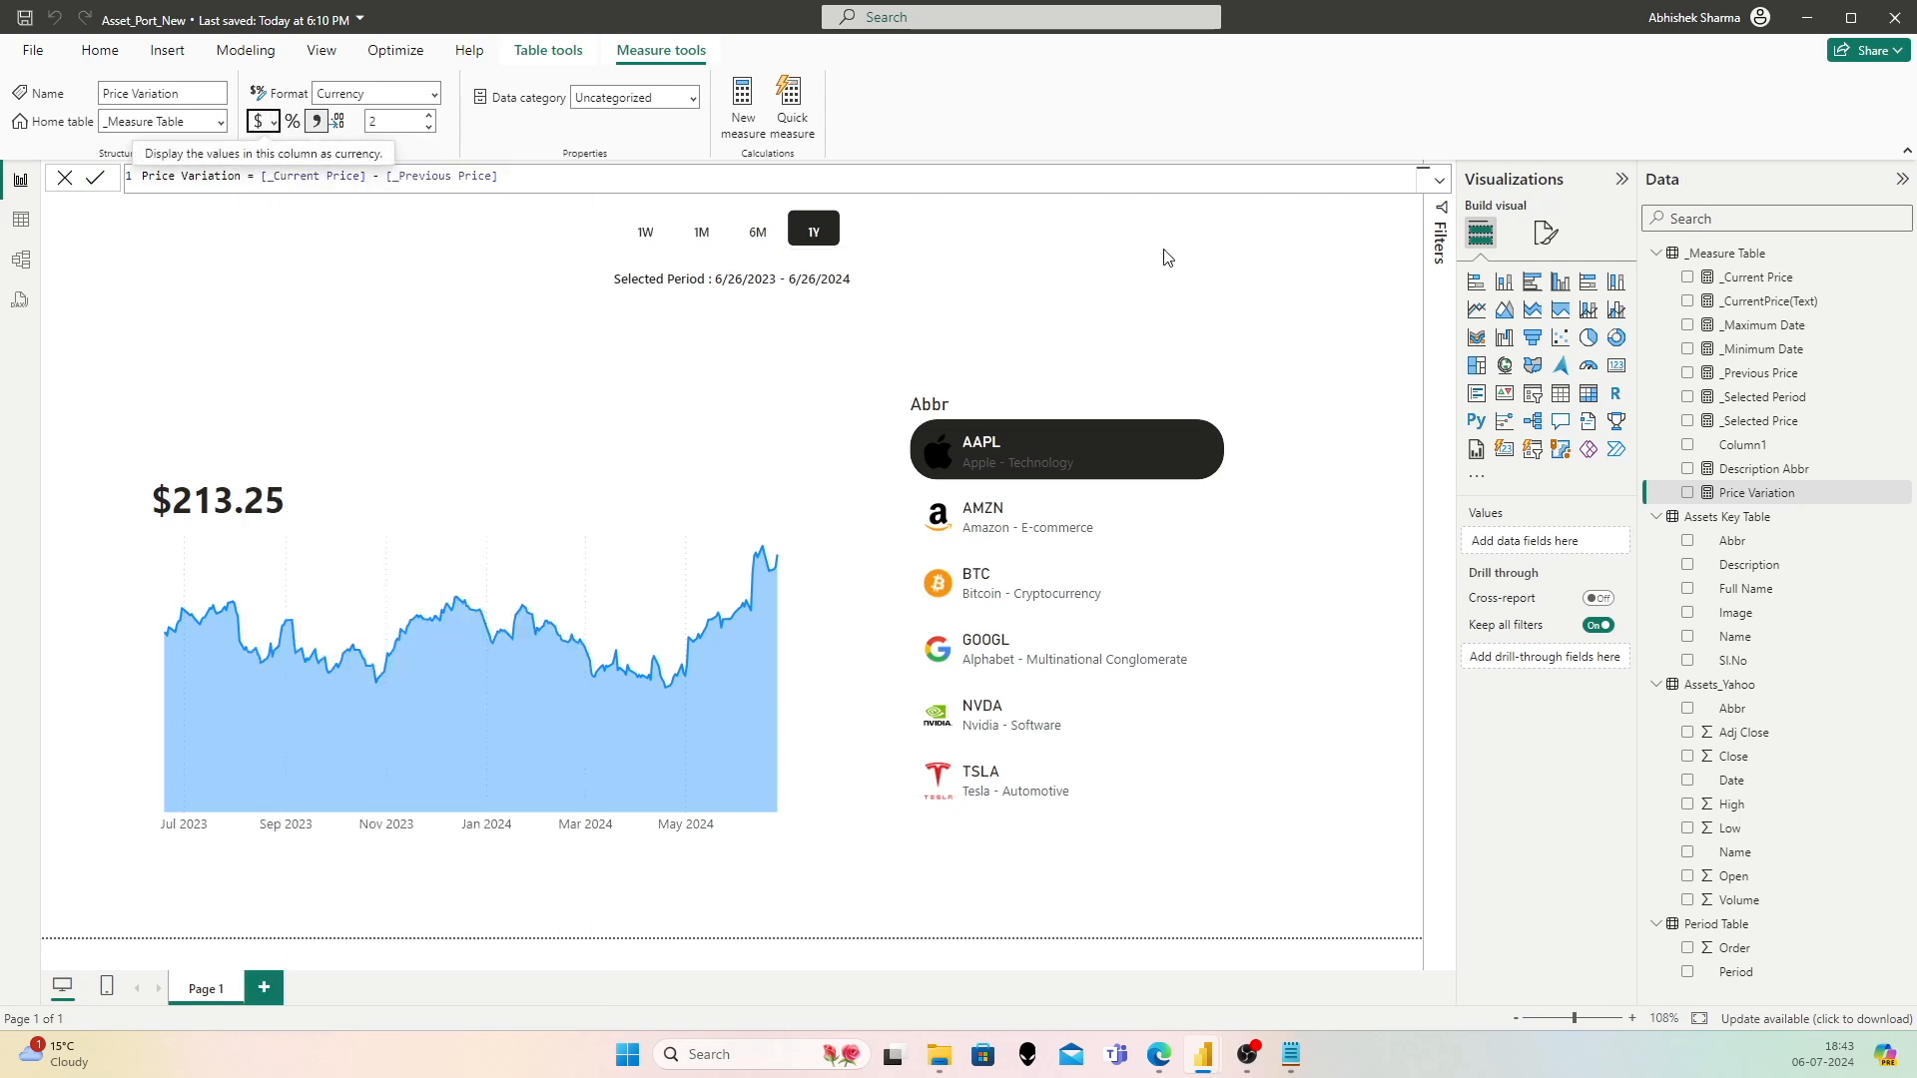
click(1268, 252)
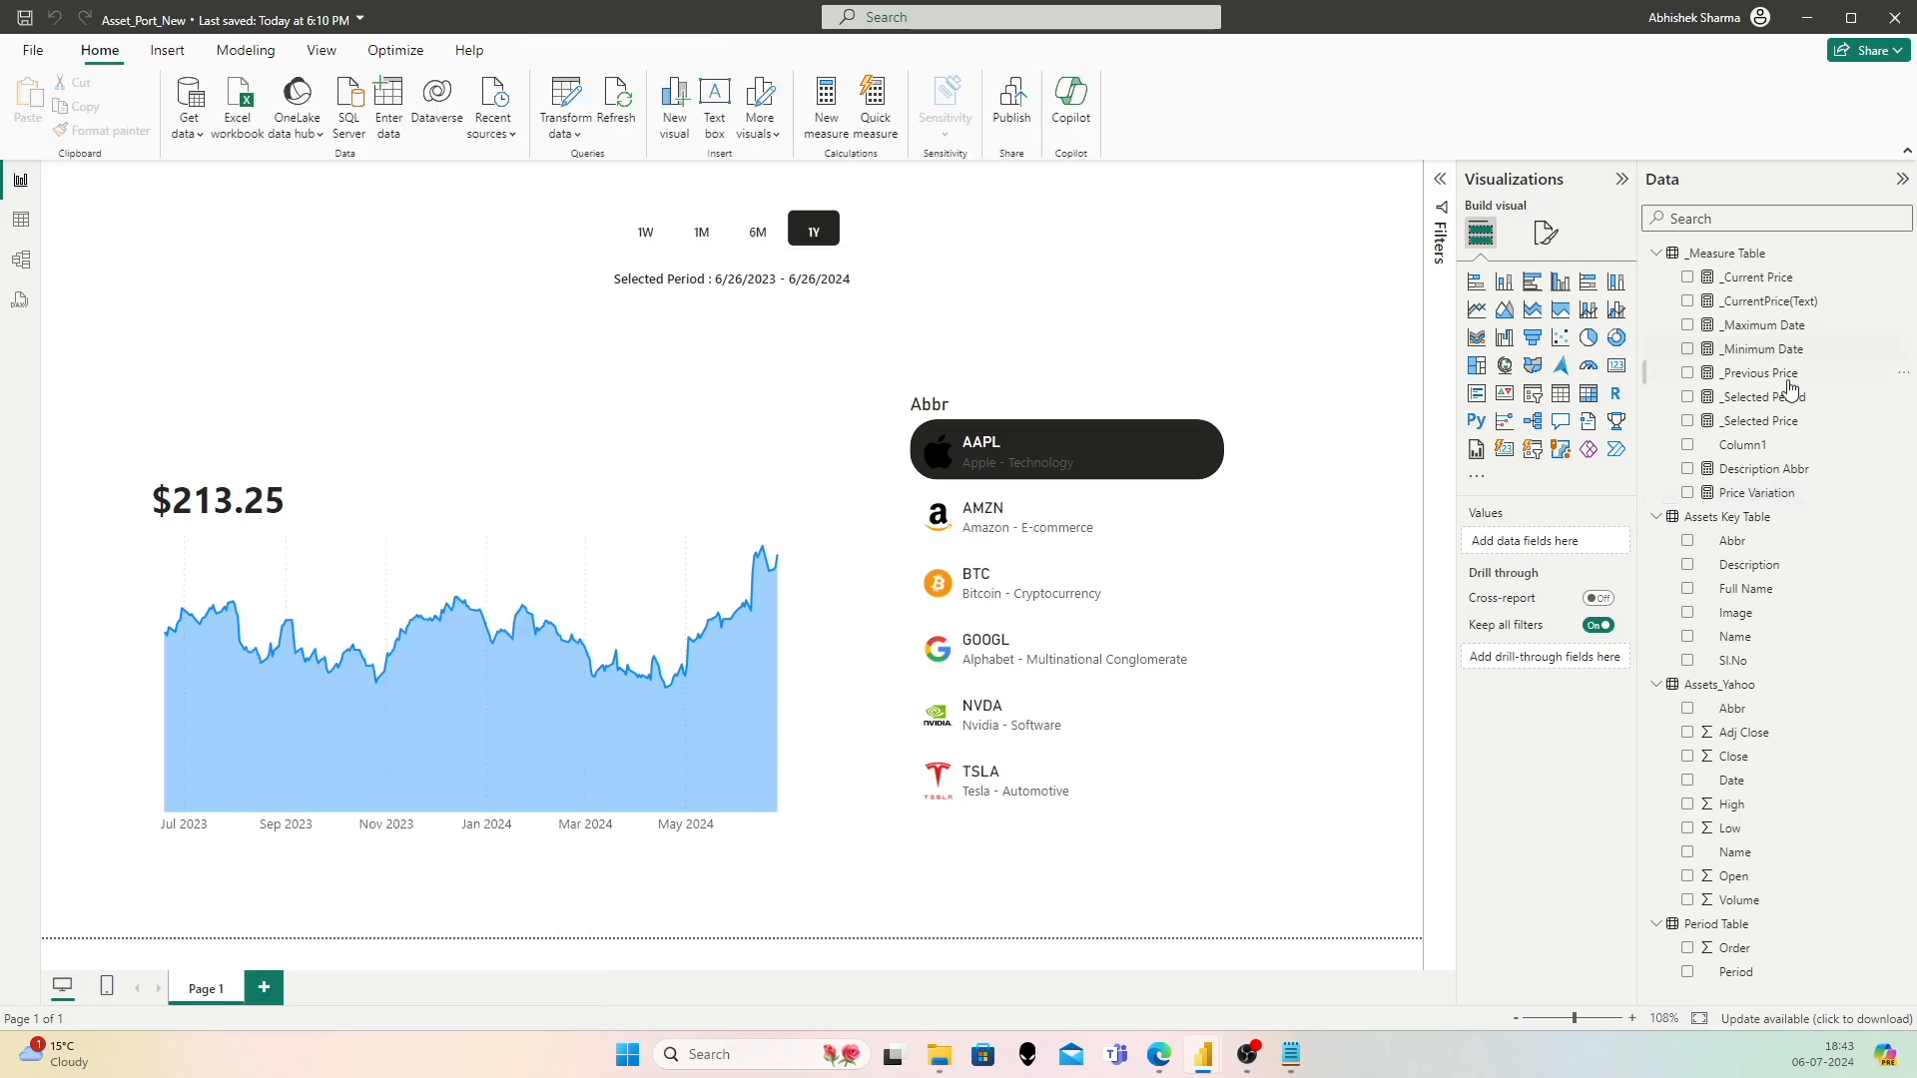
Step: Start a measure in _Measure Table named _Price Variation%, using DIVIDE with [Price Variation] as the numerator
click(1769, 493)
right_click(1742, 254)
click(1595, 269)
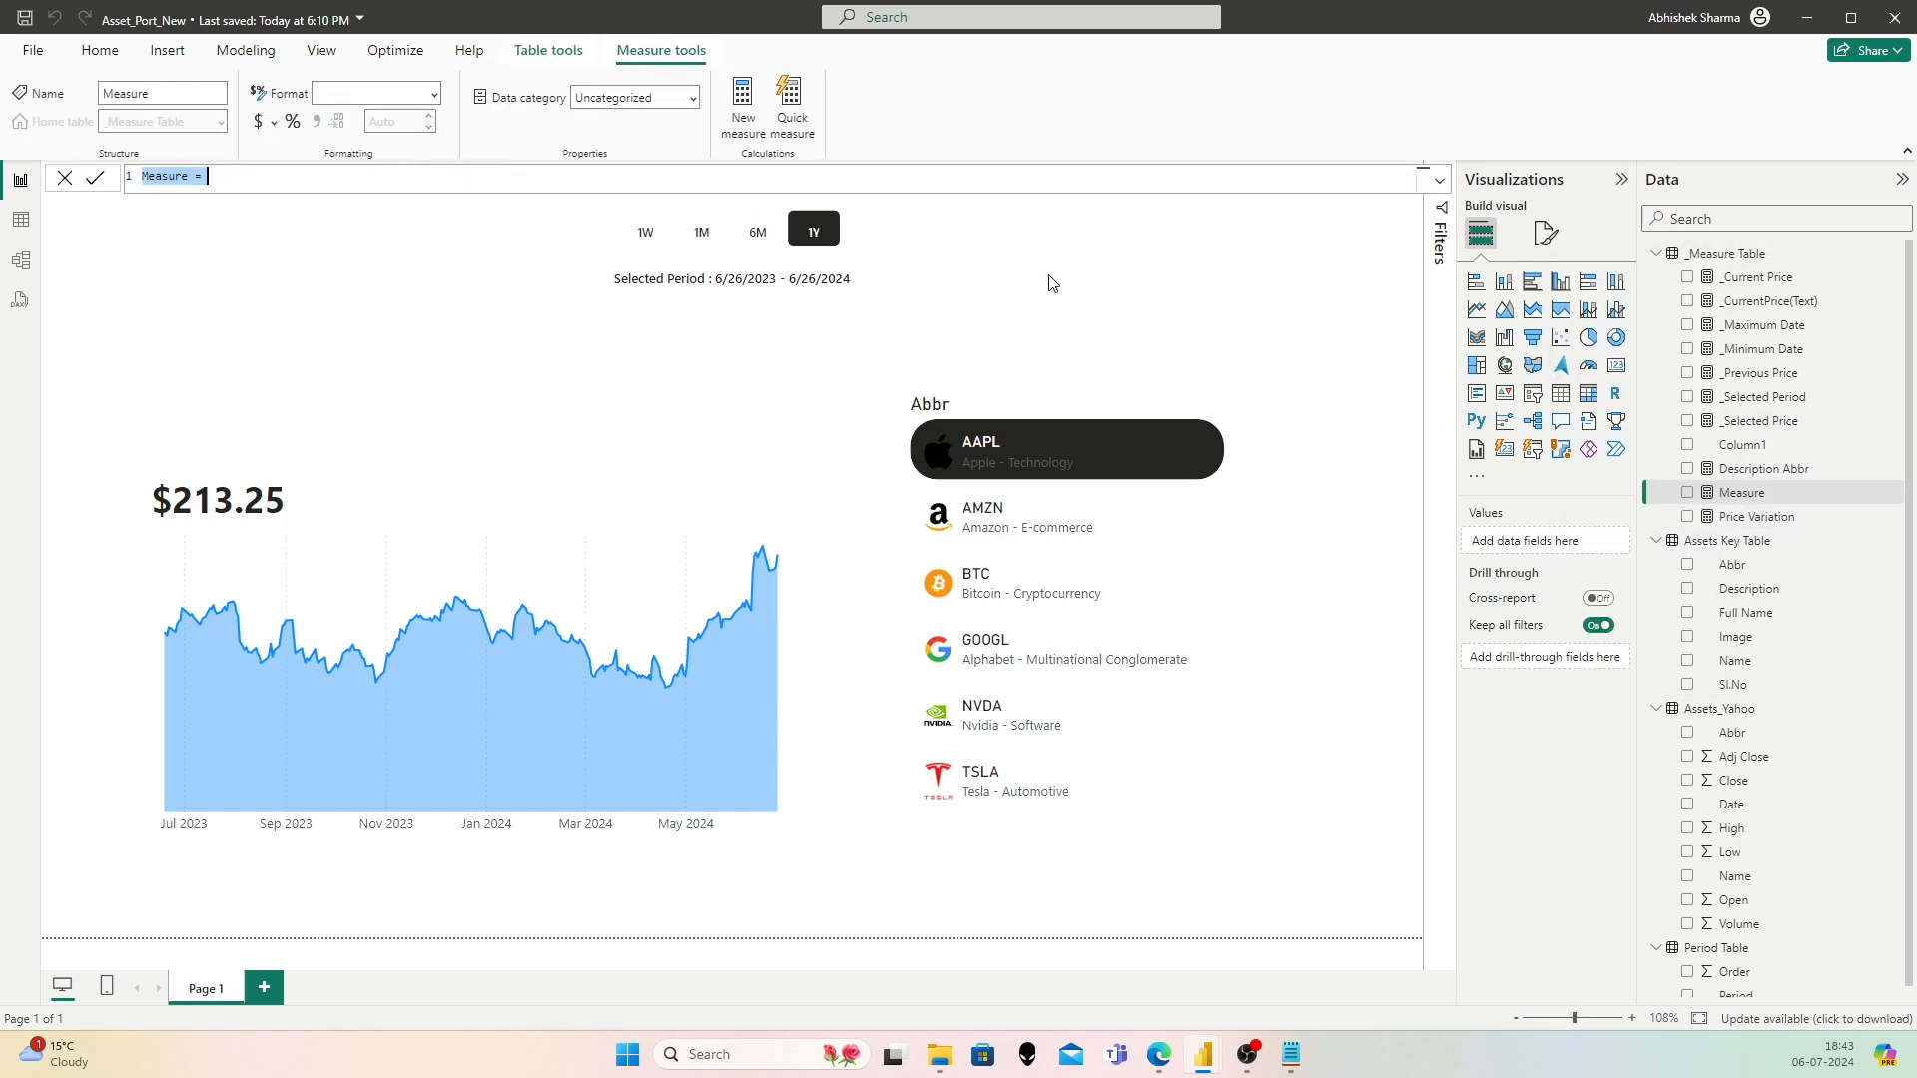
text(_Price V)
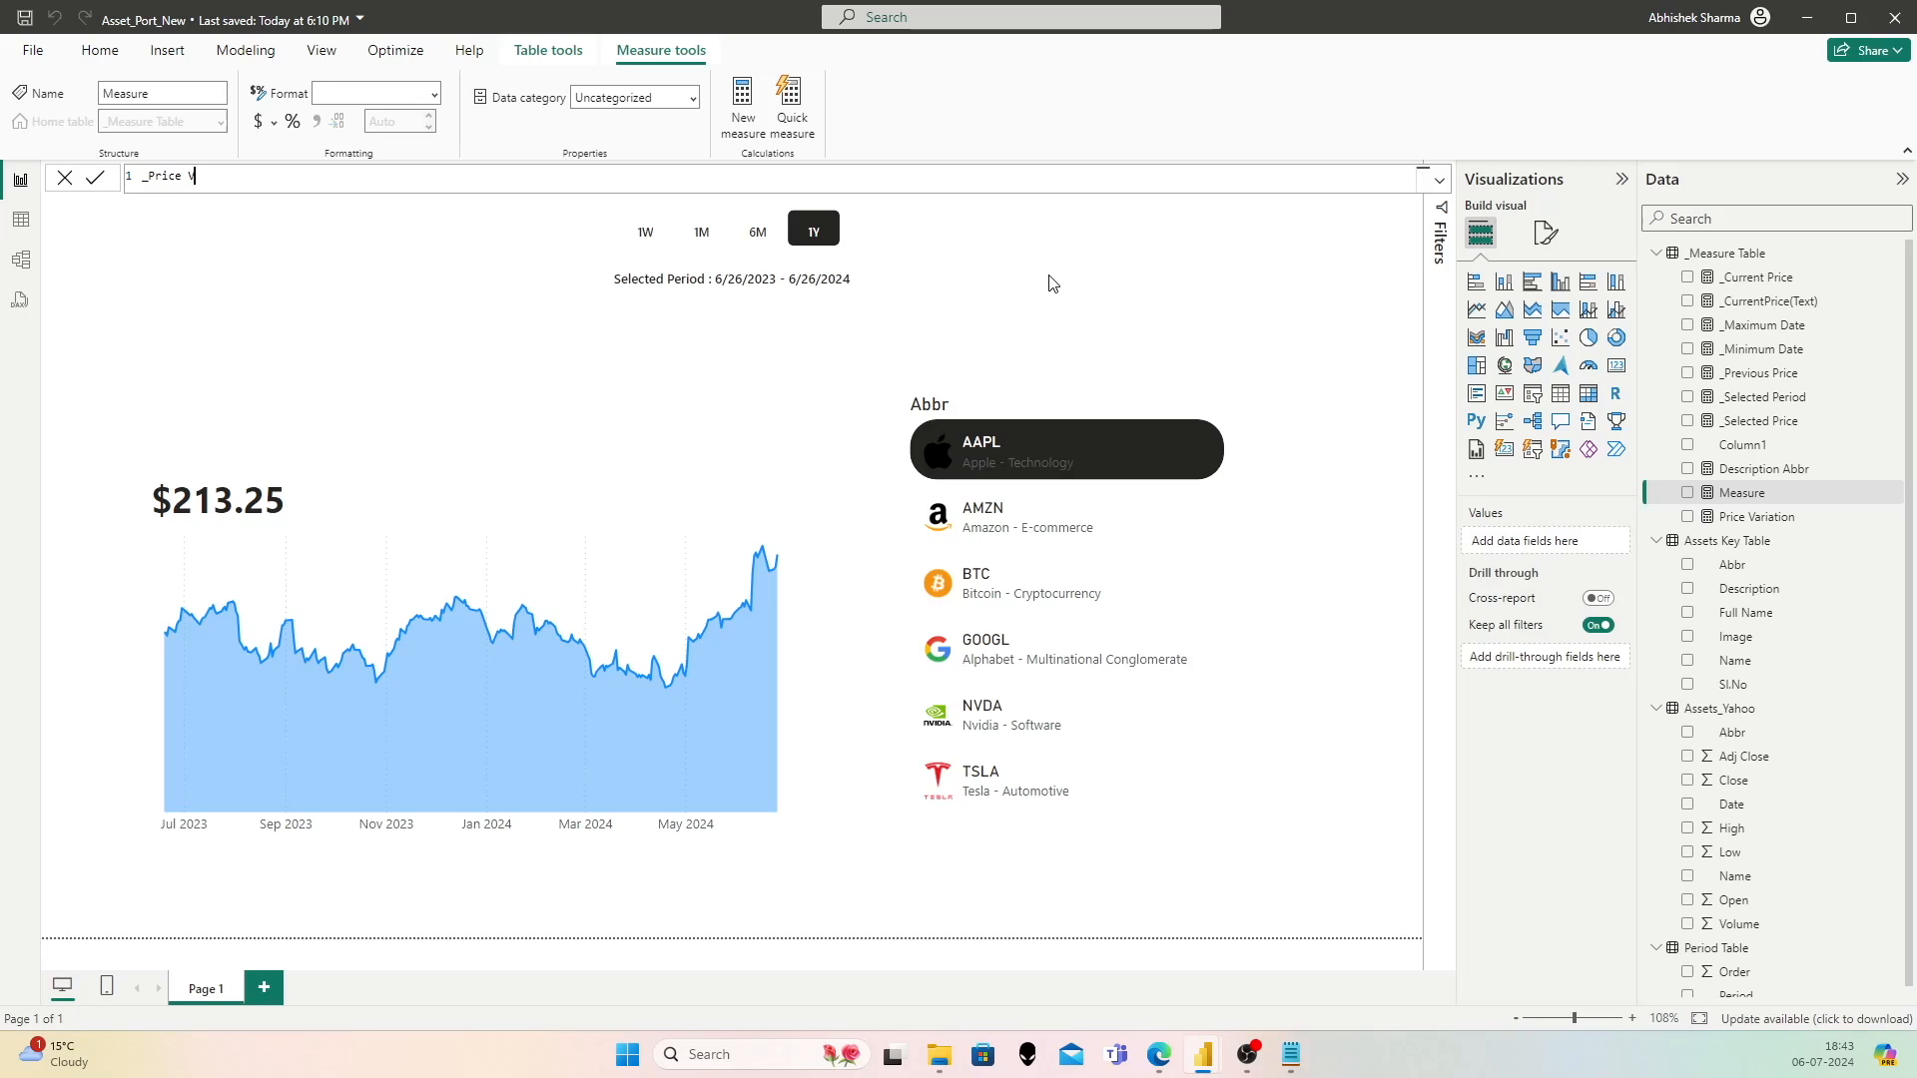
text(ariation% = DIVIDE()
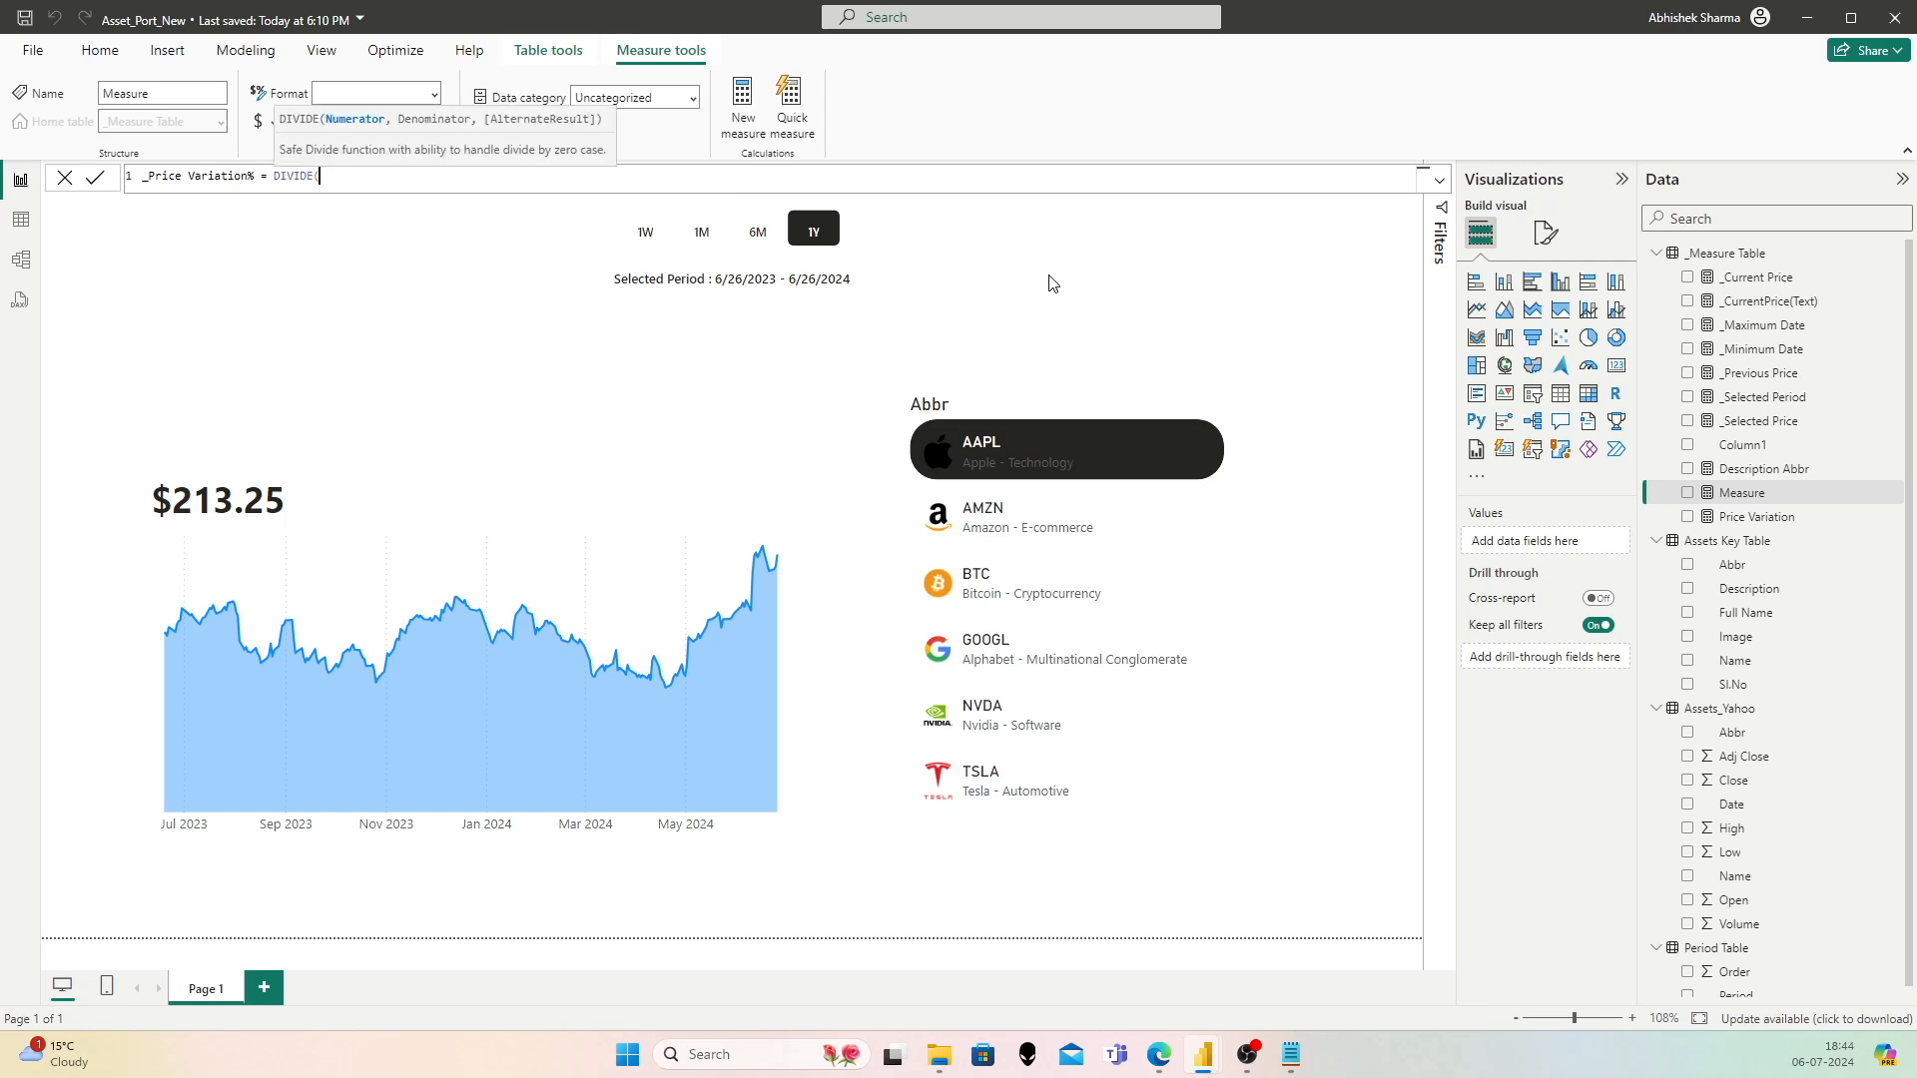
text(Price)
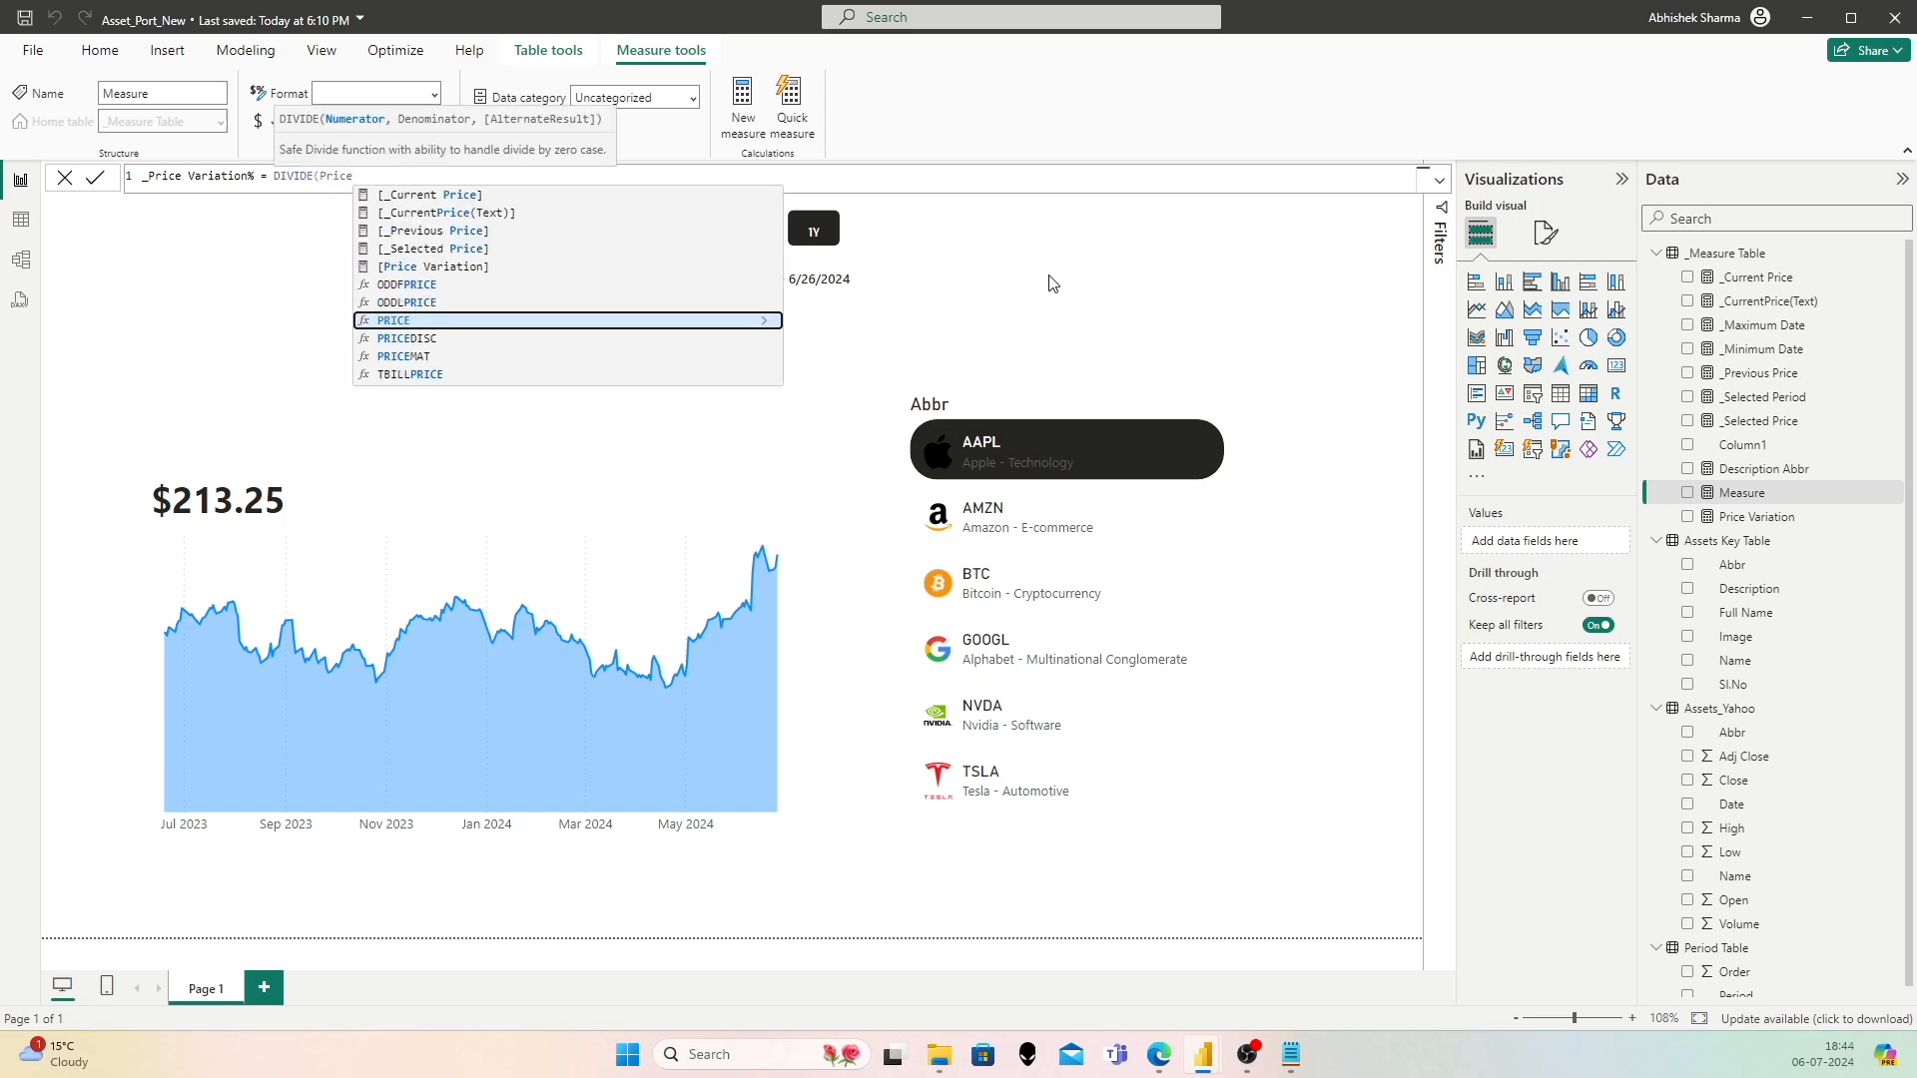
key(Up)
key(Up)
key(Up)
key(Tab)
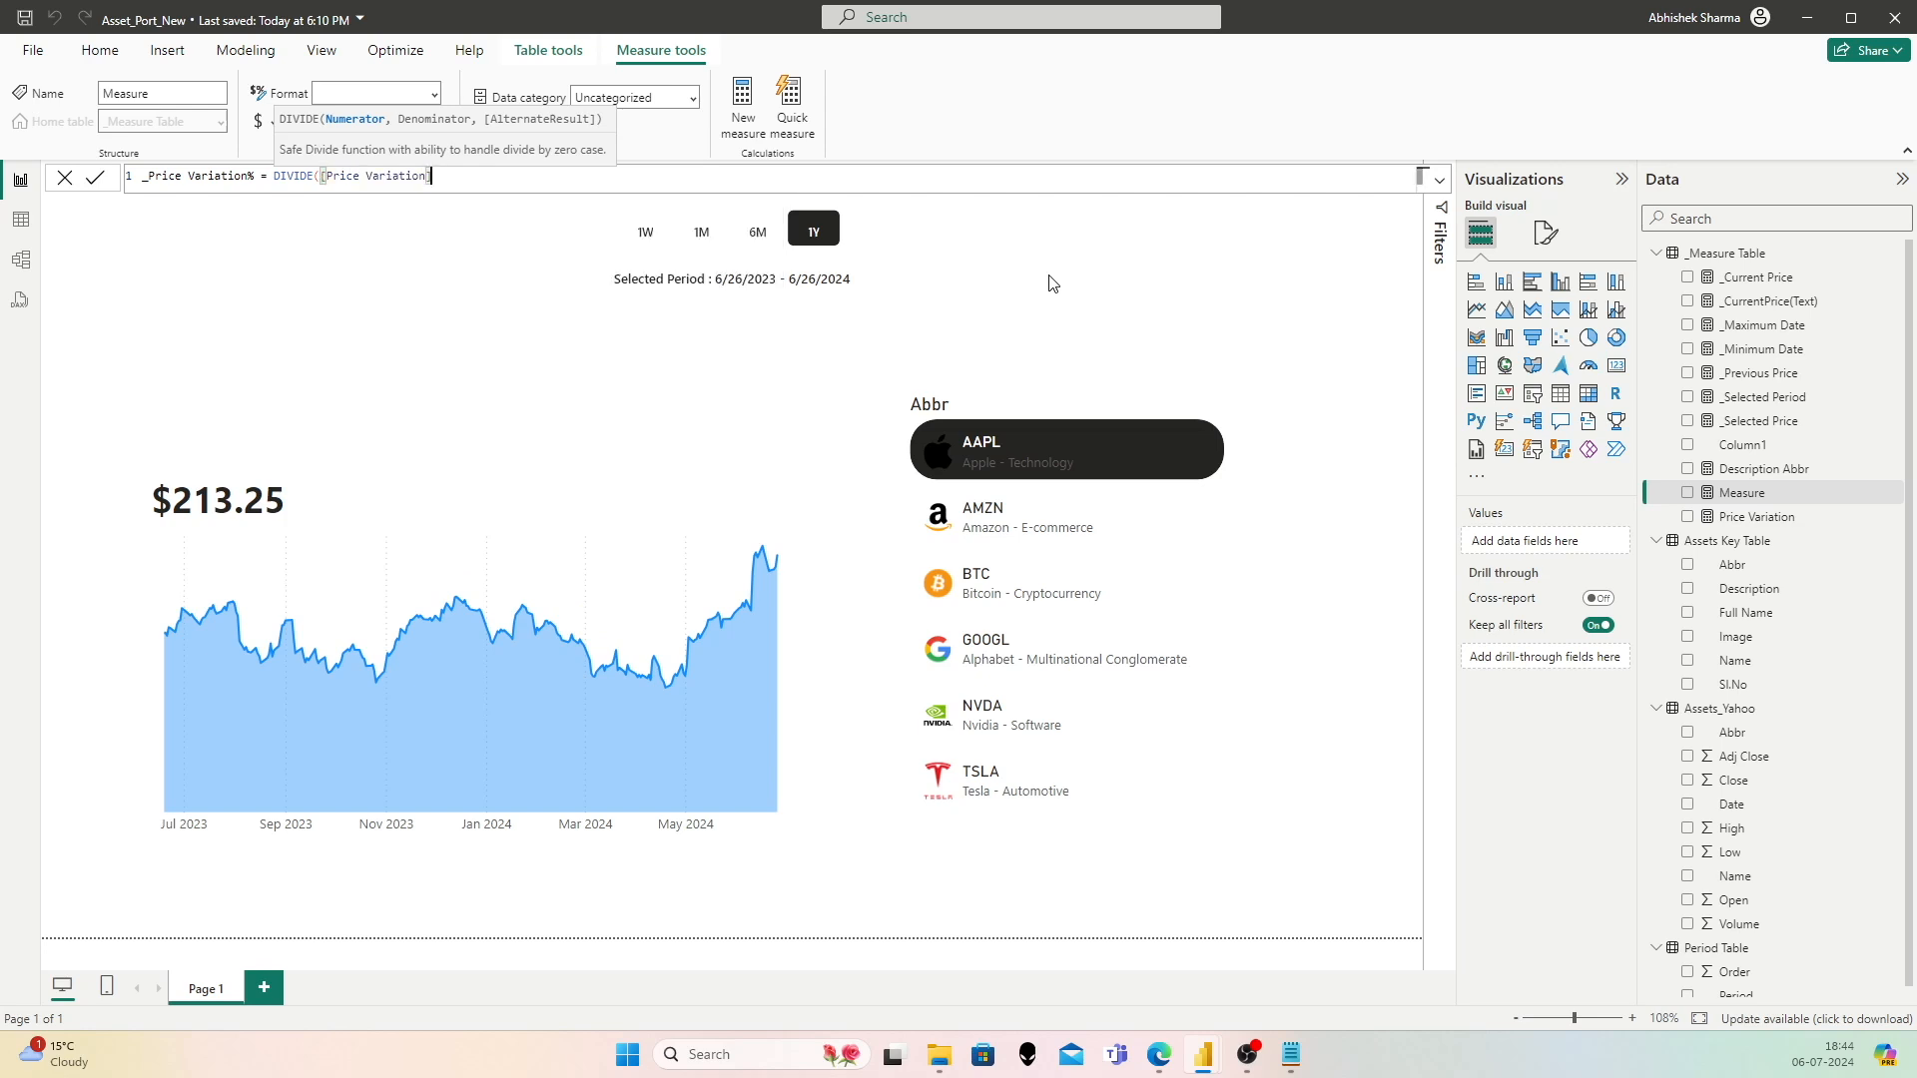
Step: Complete the DIVIDE expression with [_Current Price] as denominator, commit the measure and format it as a percentage
text(,)
text(Curr)
key(Up)
key(Up)
key(Tab)
text())
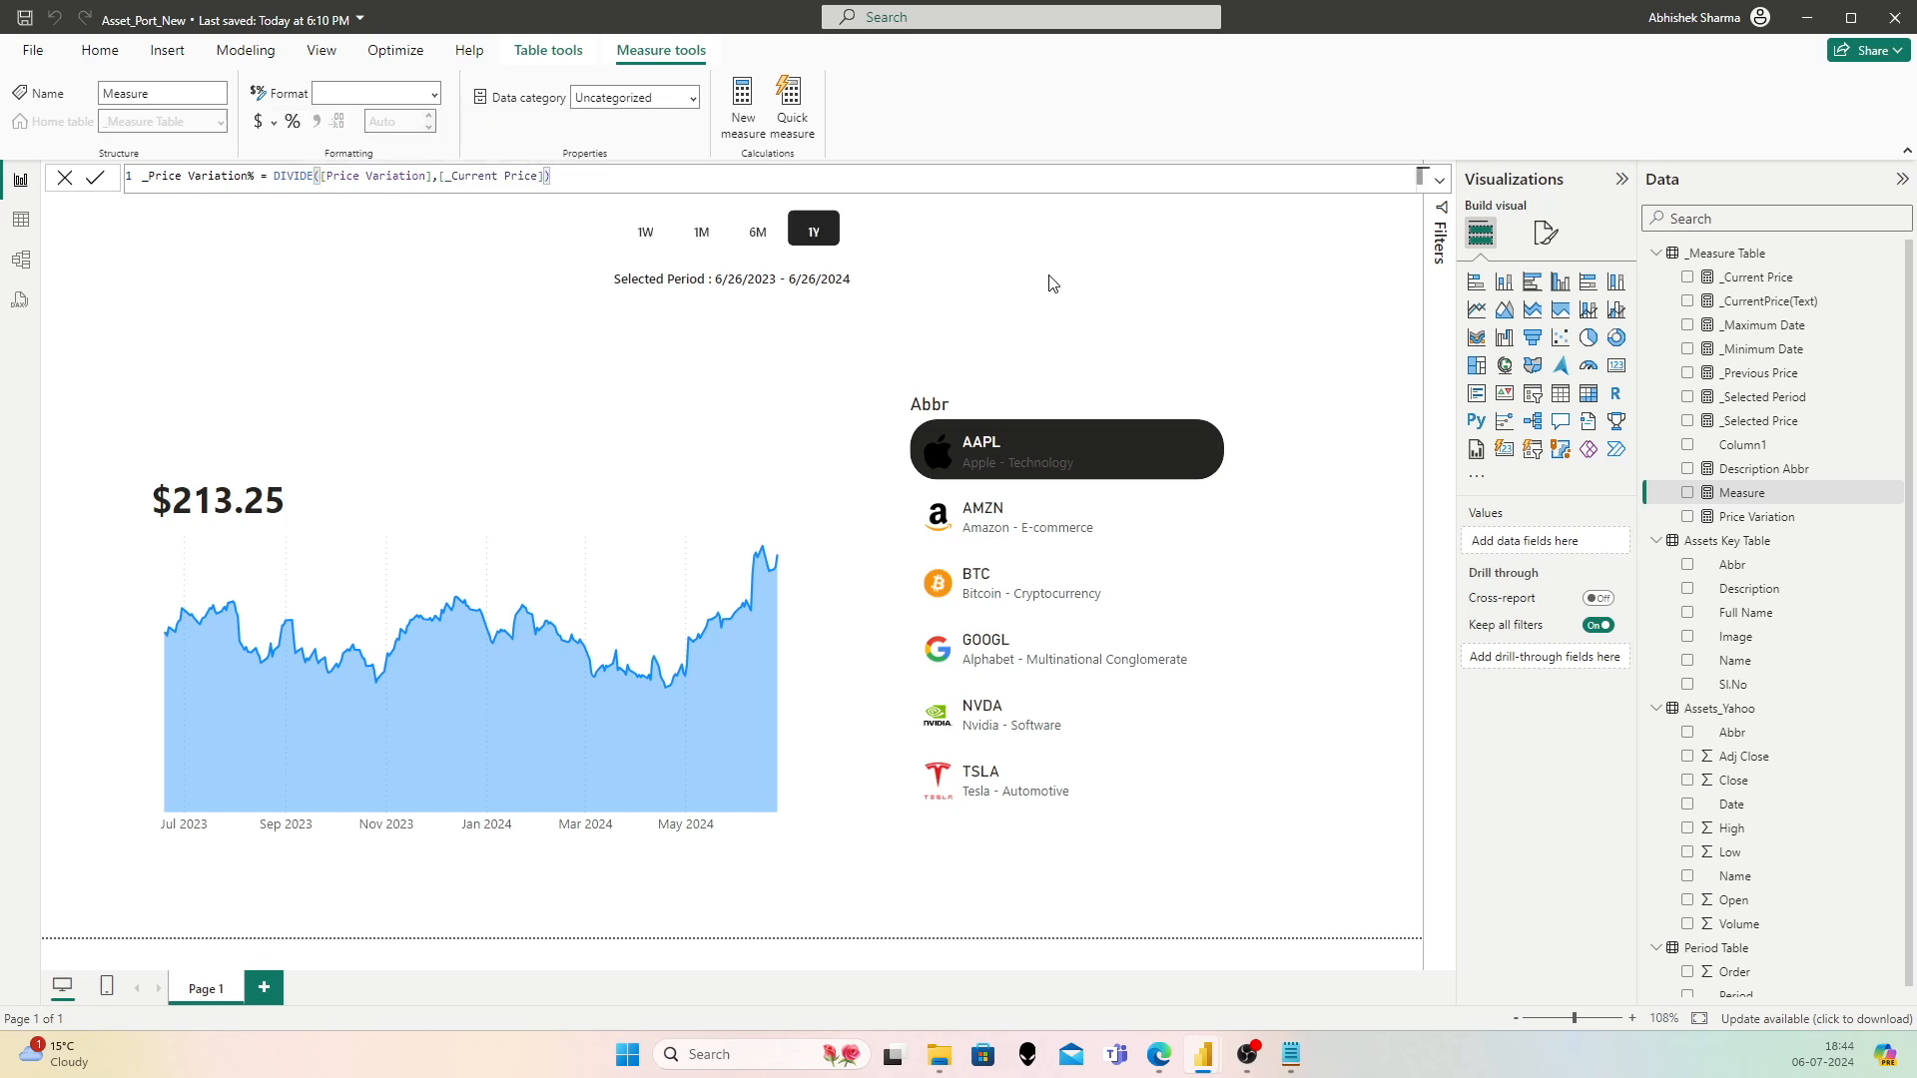
key(Return)
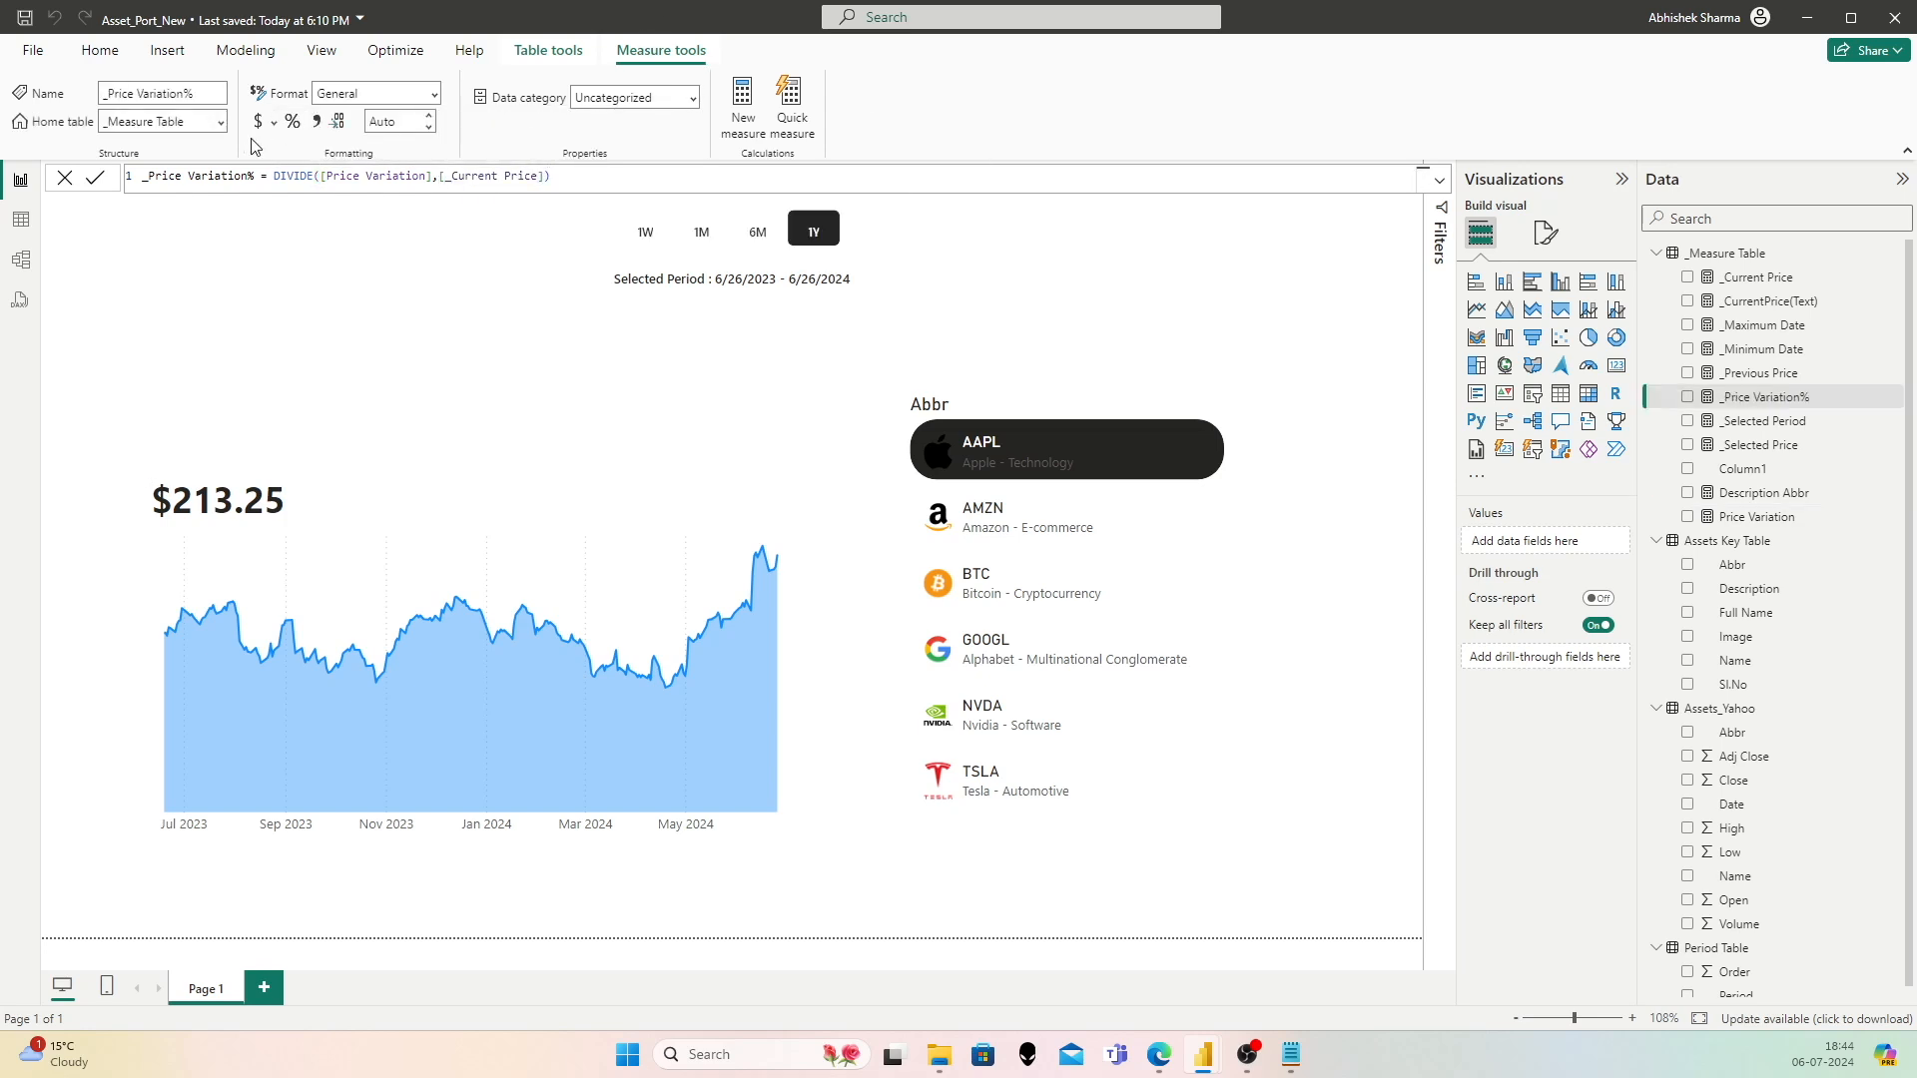
click(291, 122)
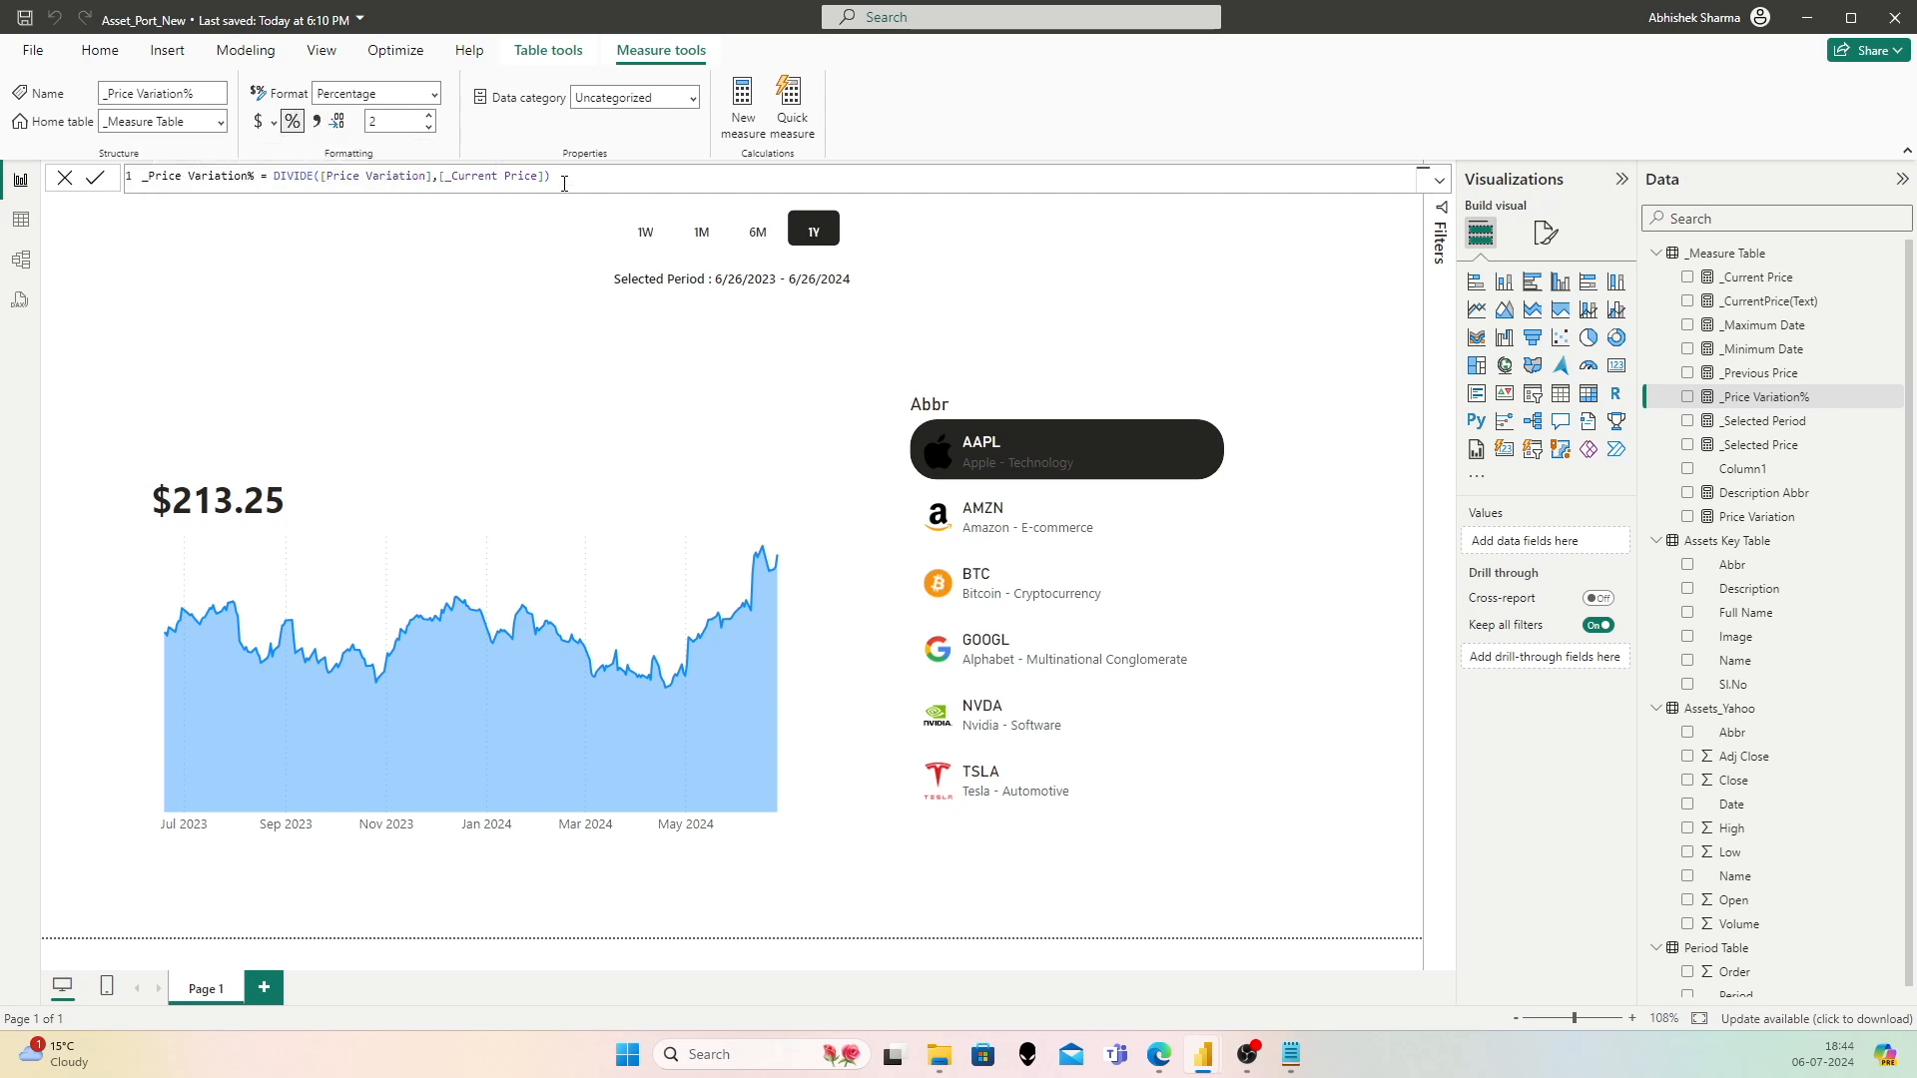
Step: Rename the Price Variation measure to _Price Variation in its formula and check the reference in _Price Variation%
click(1758, 517)
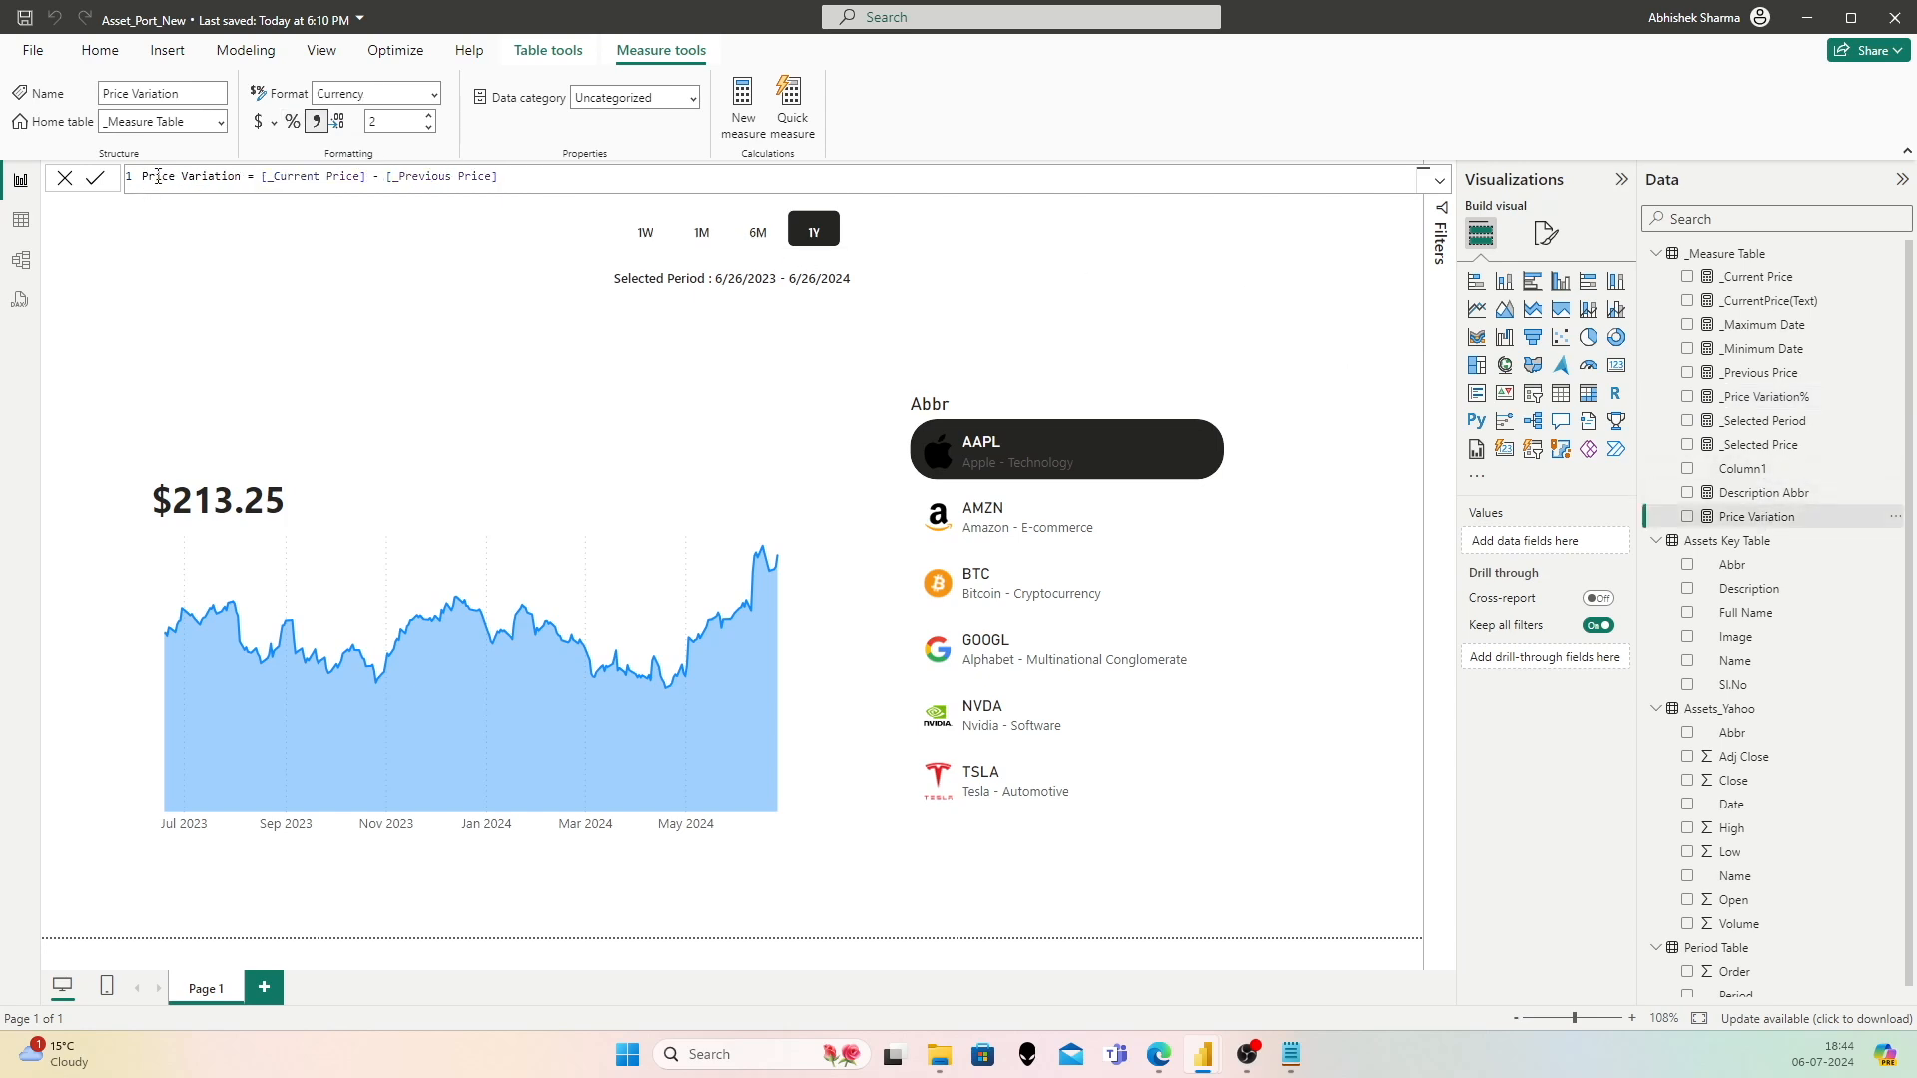
double_click(343, 176)
text(_)
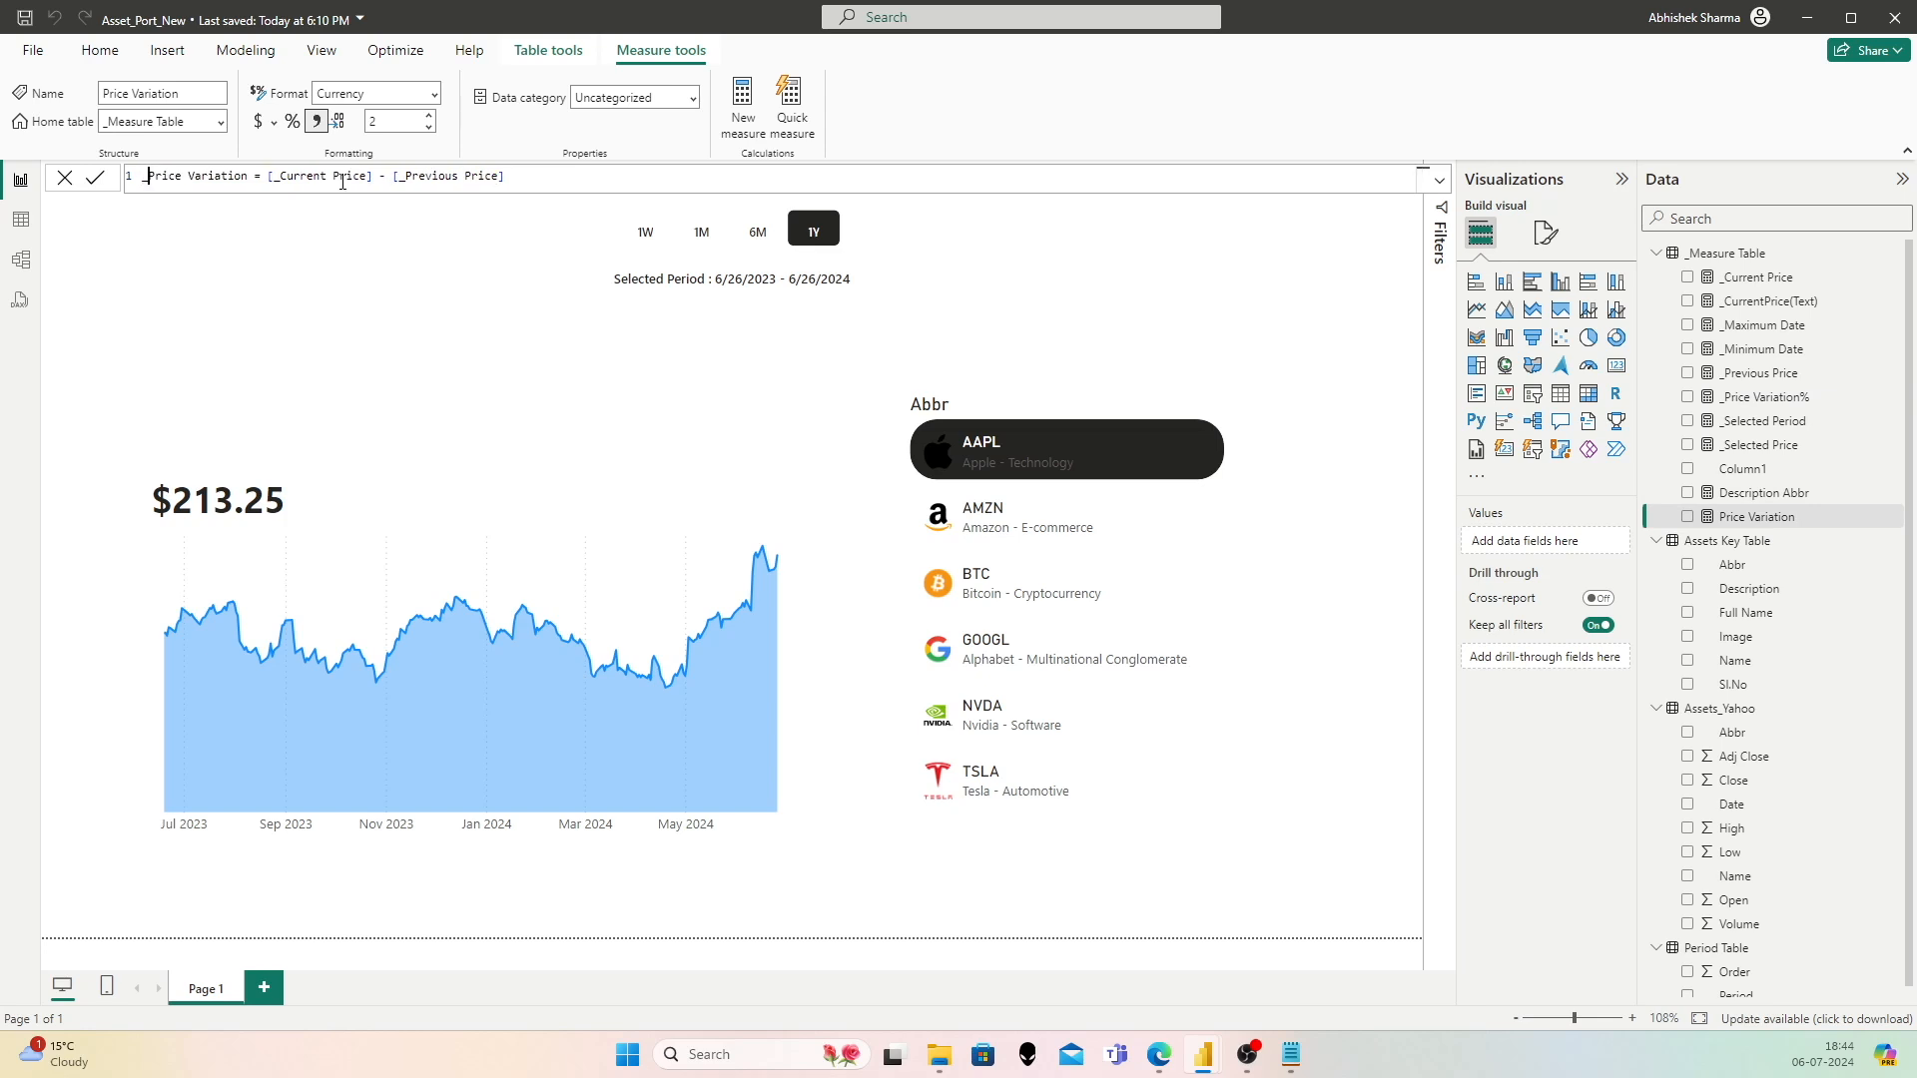
key(Return)
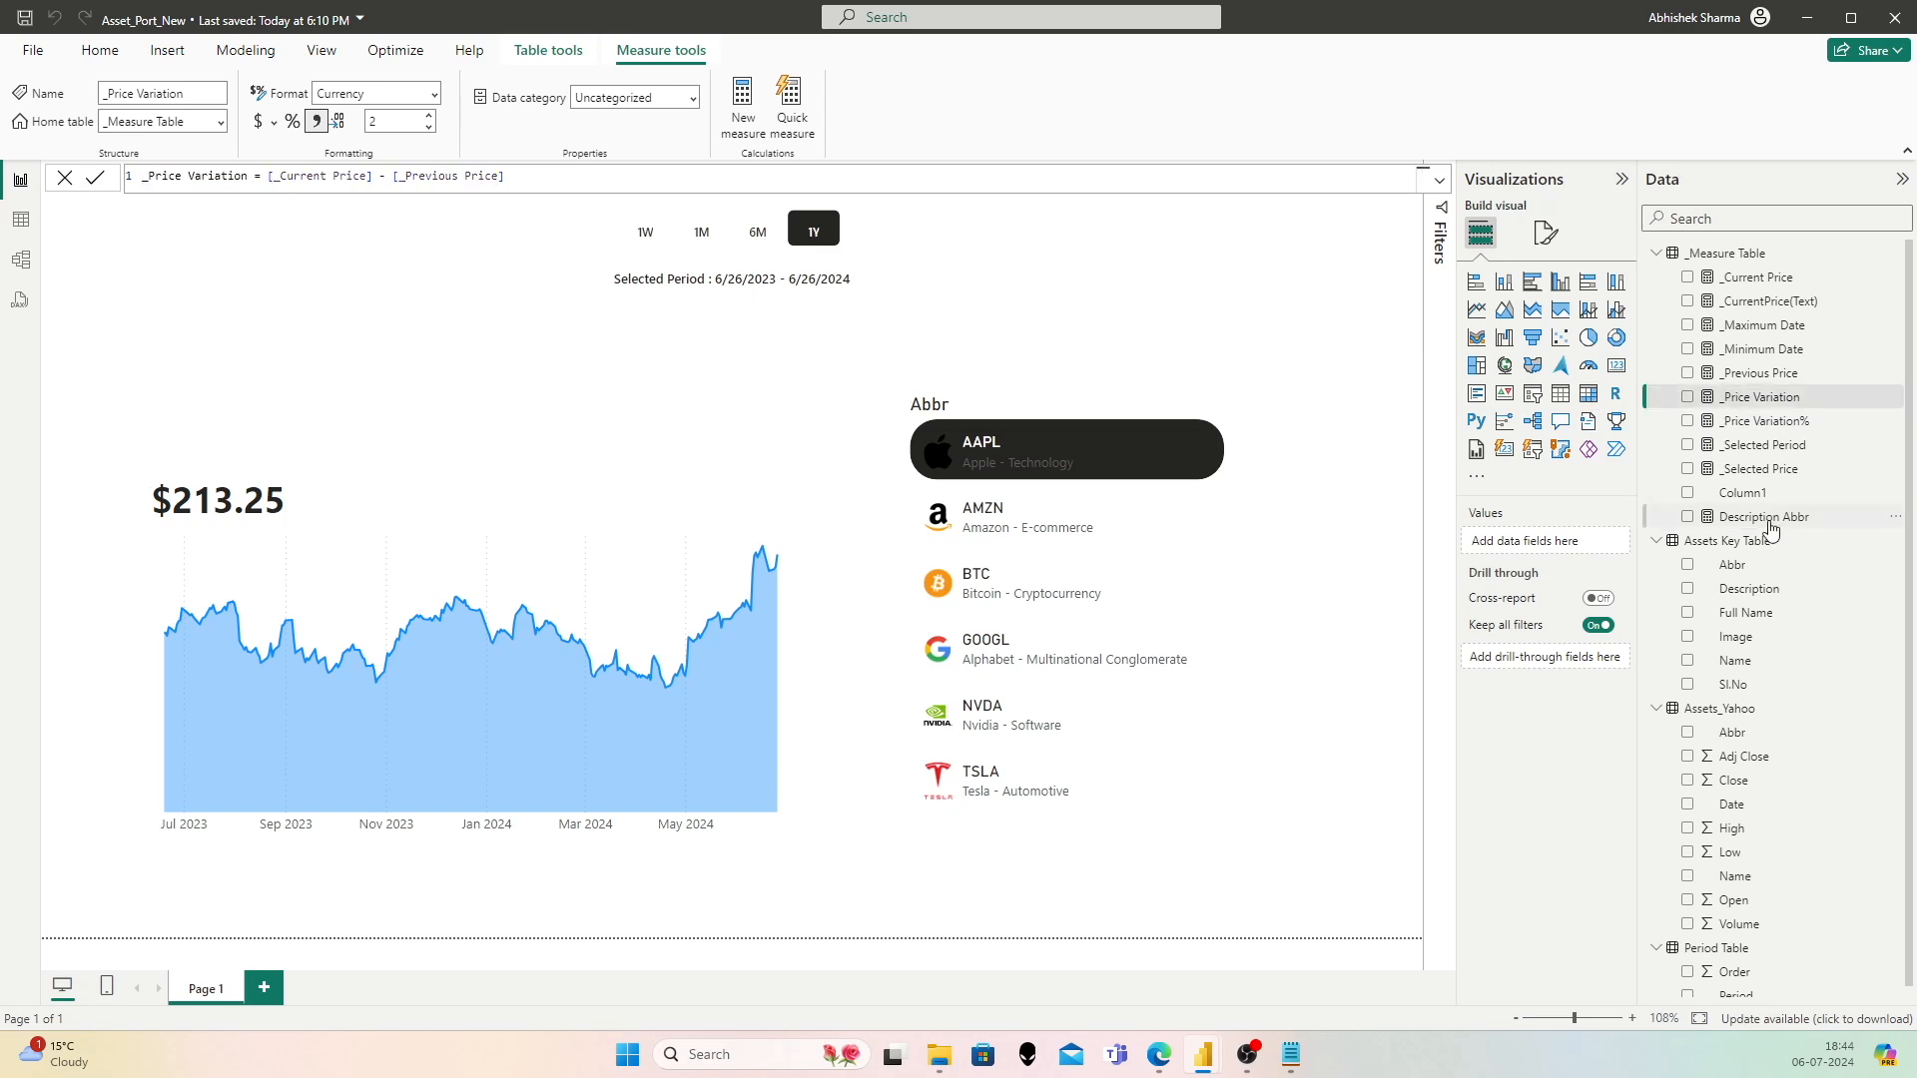
click(1764, 424)
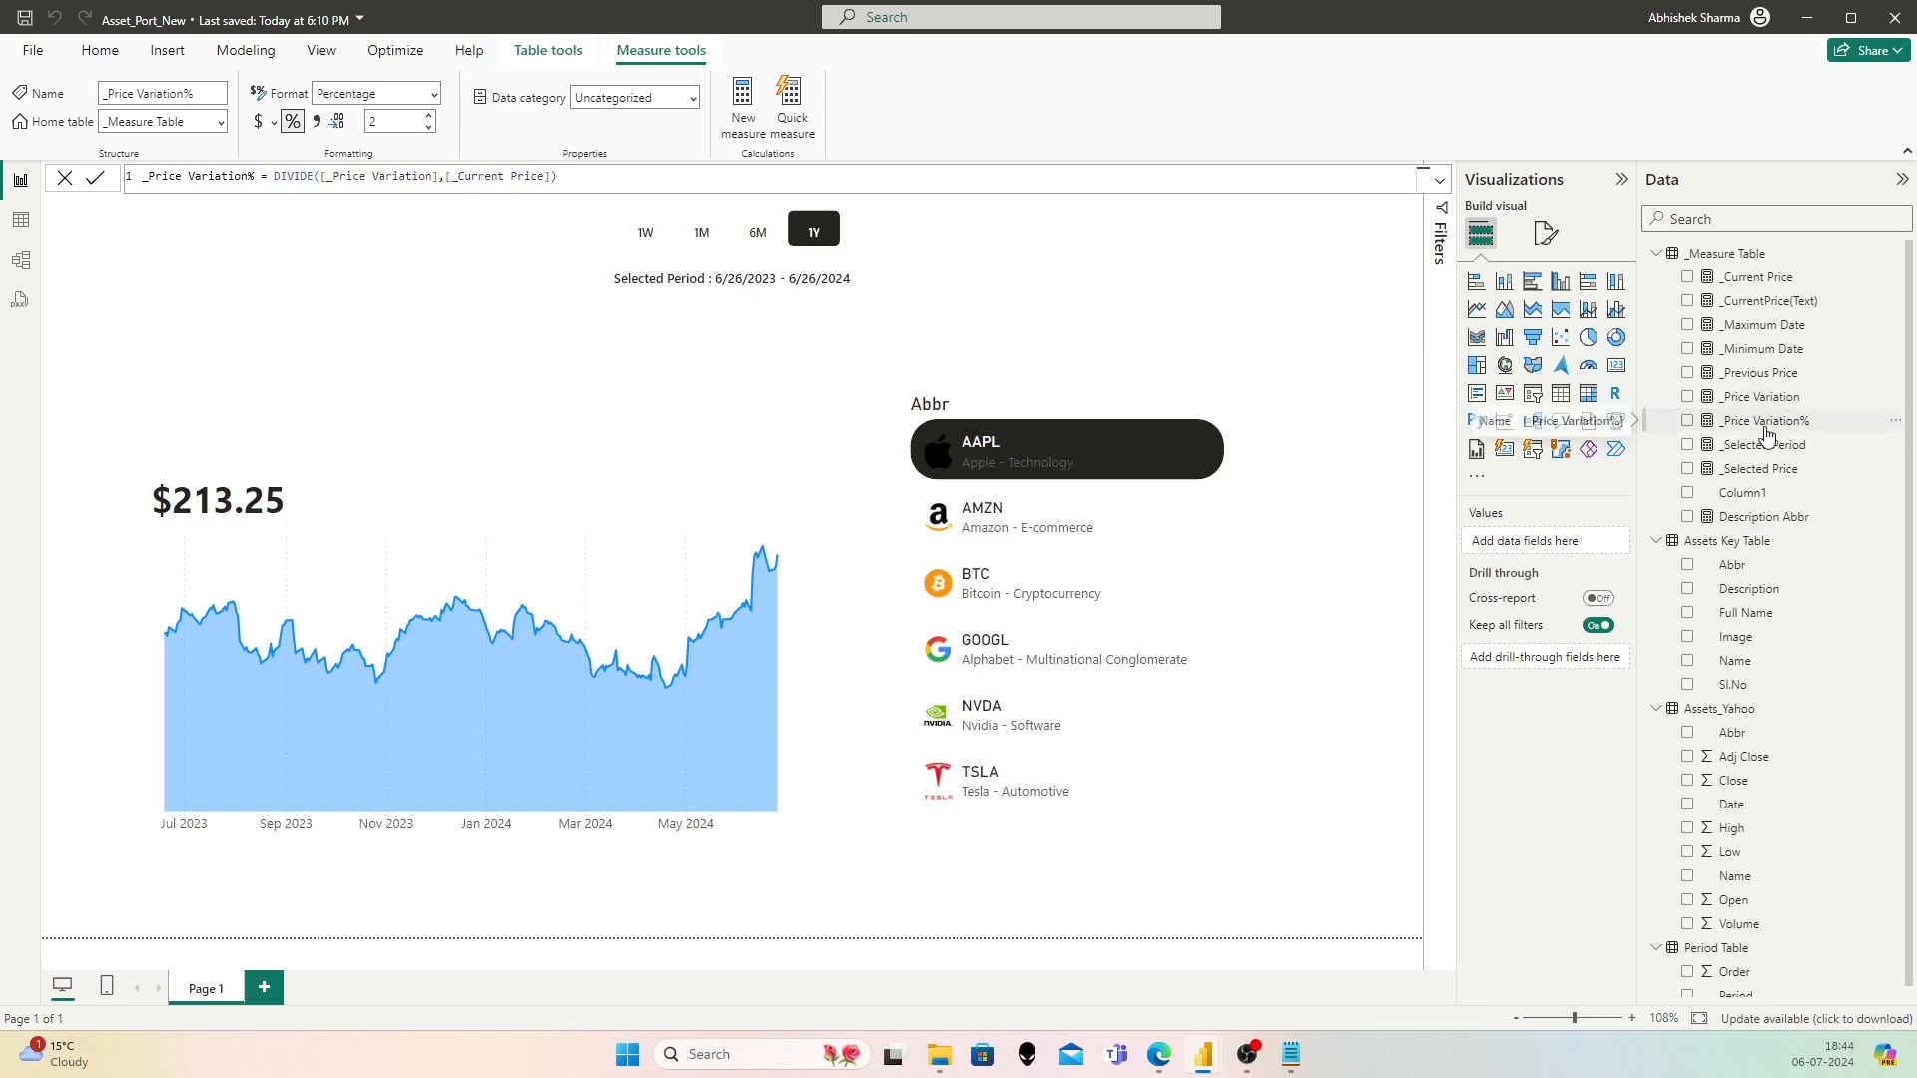
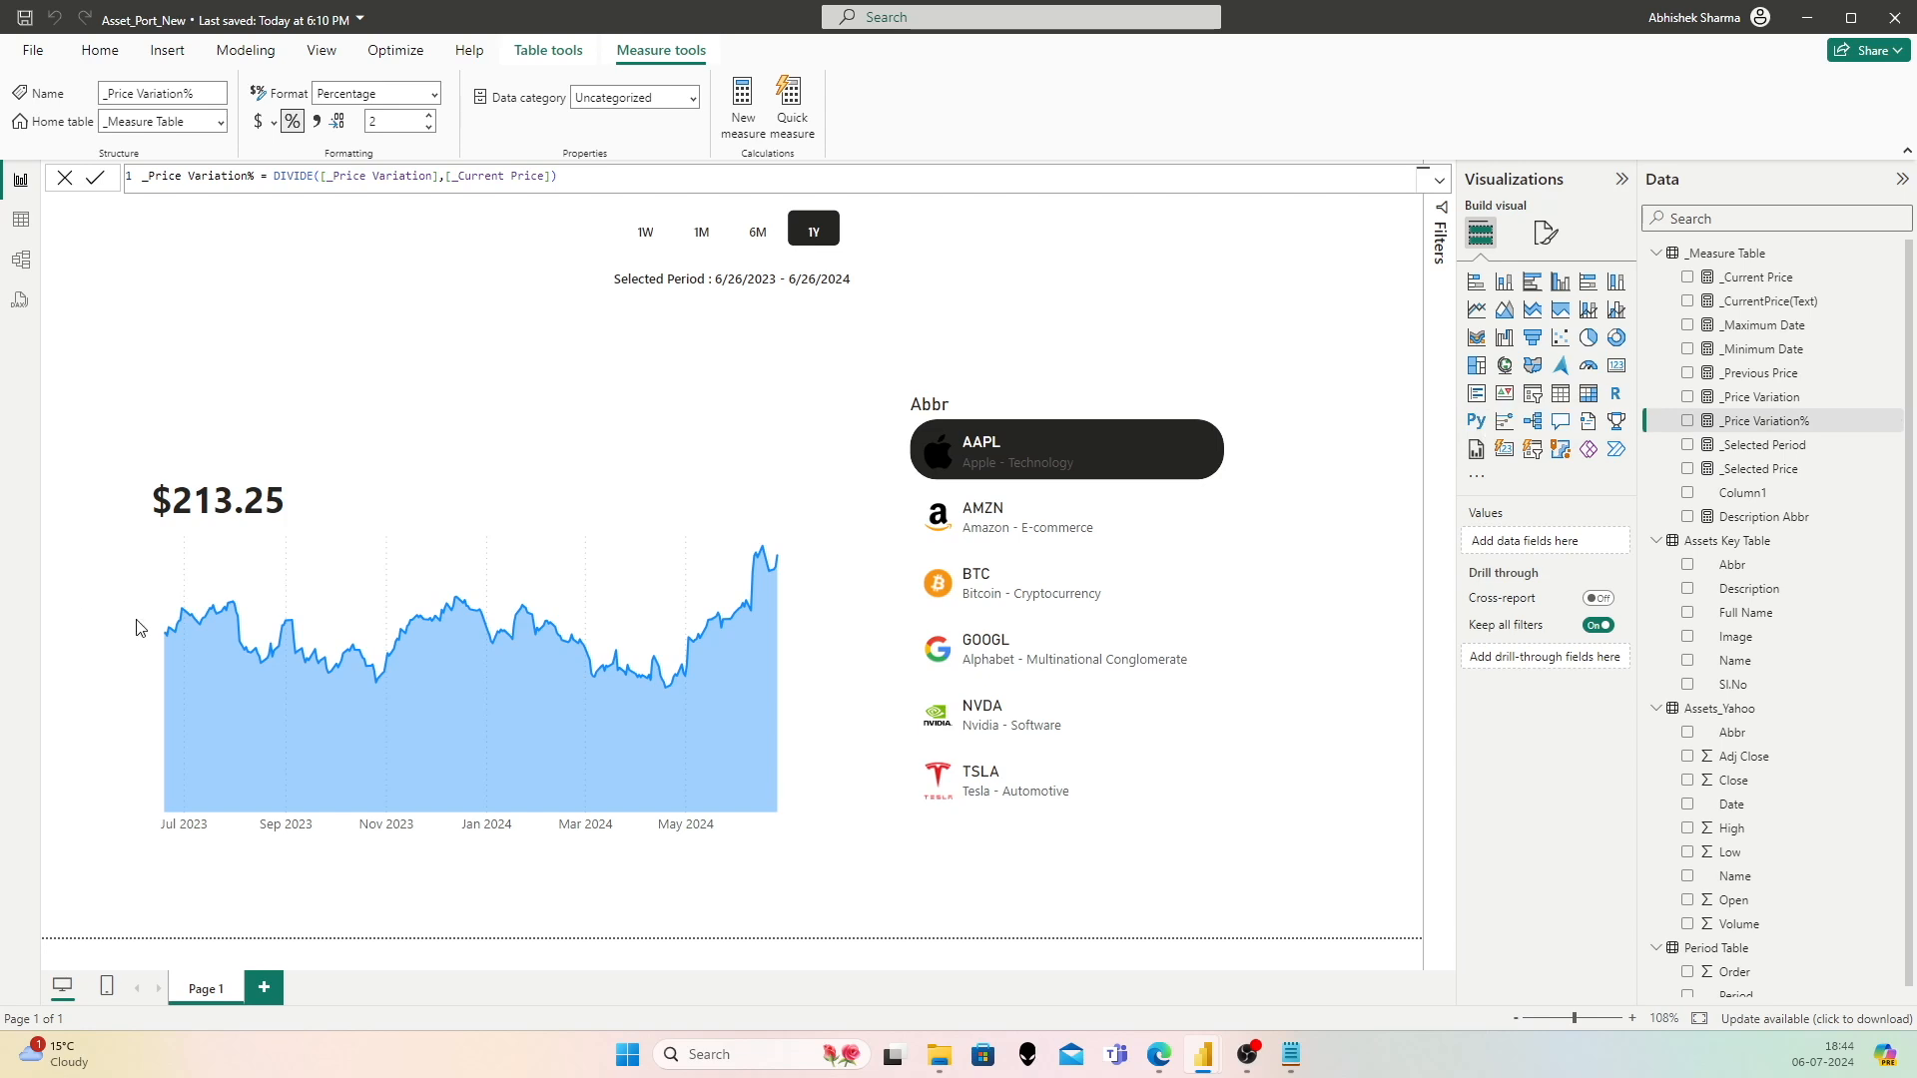
Step: Add a measure to _Measure Table and name it _Price Variation%(Text)
right_click(1731, 262)
click(1759, 285)
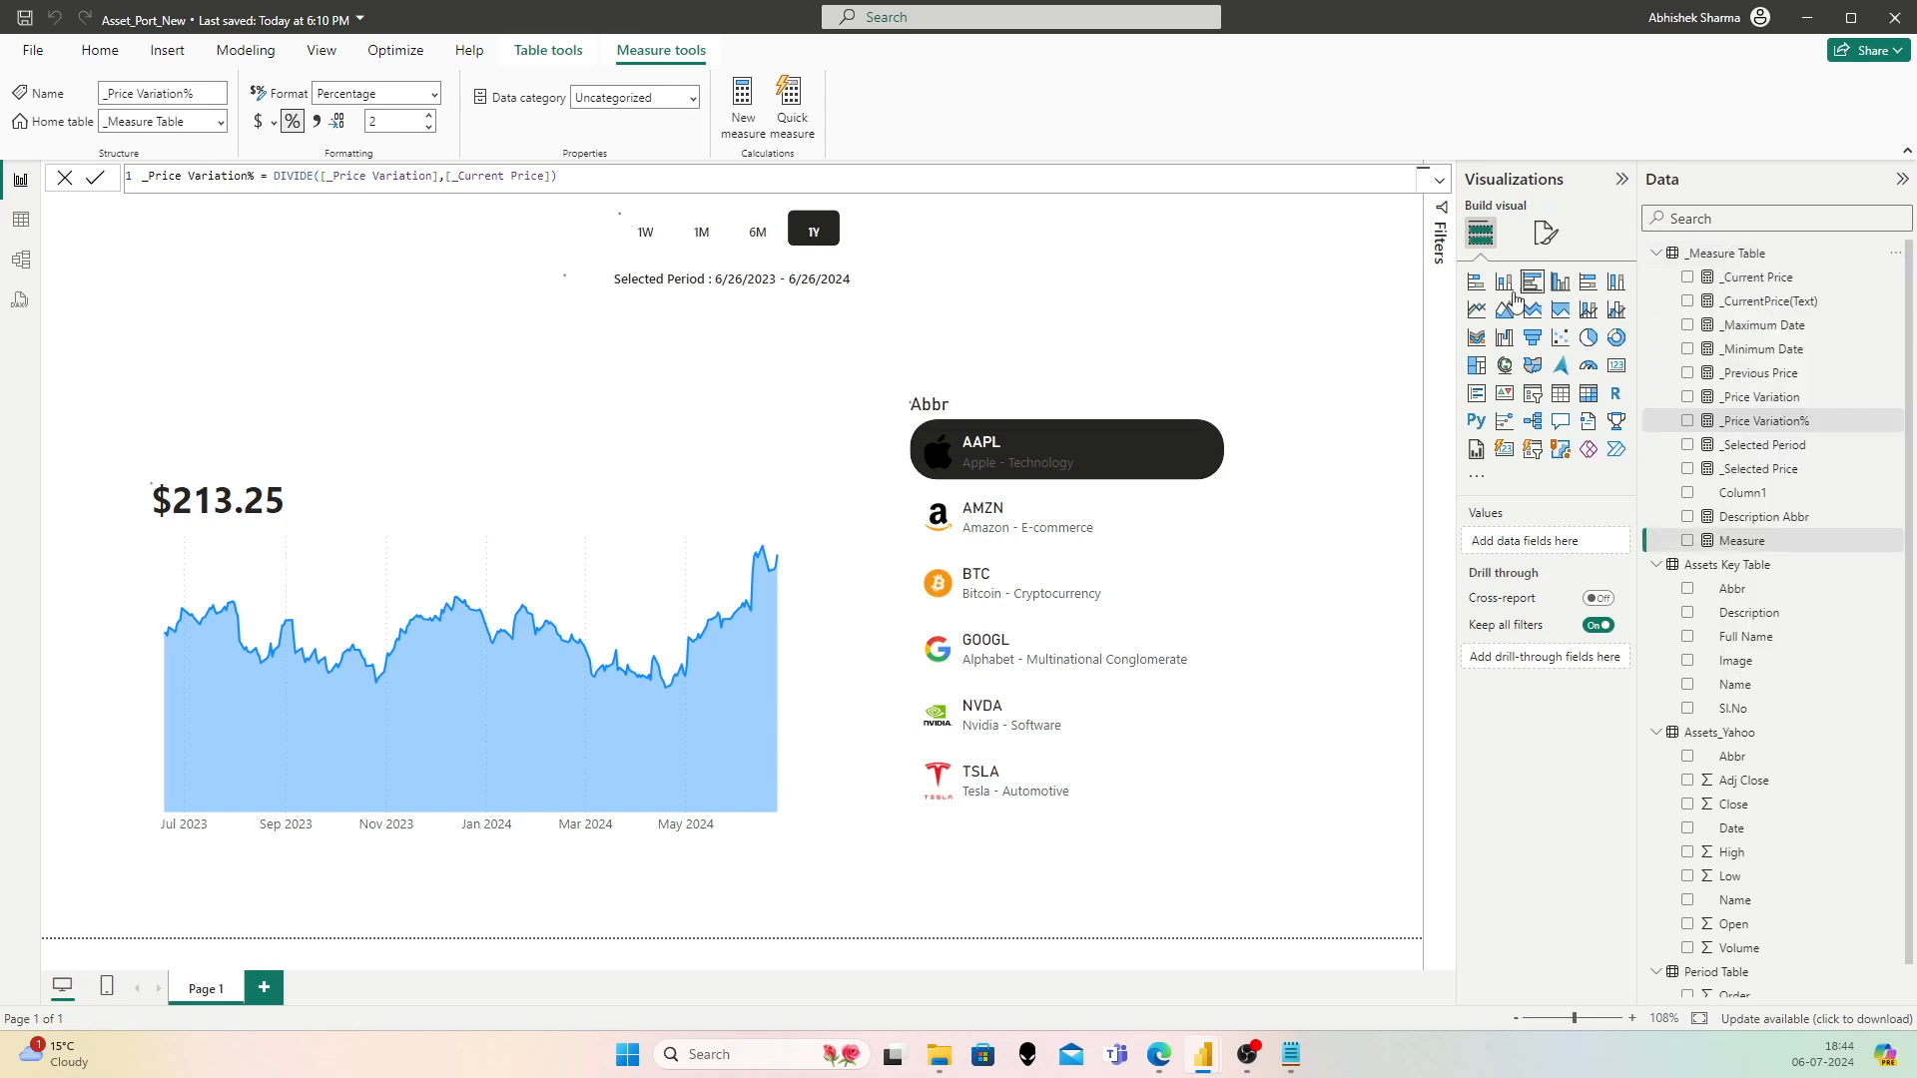
text(_PriceVariation)
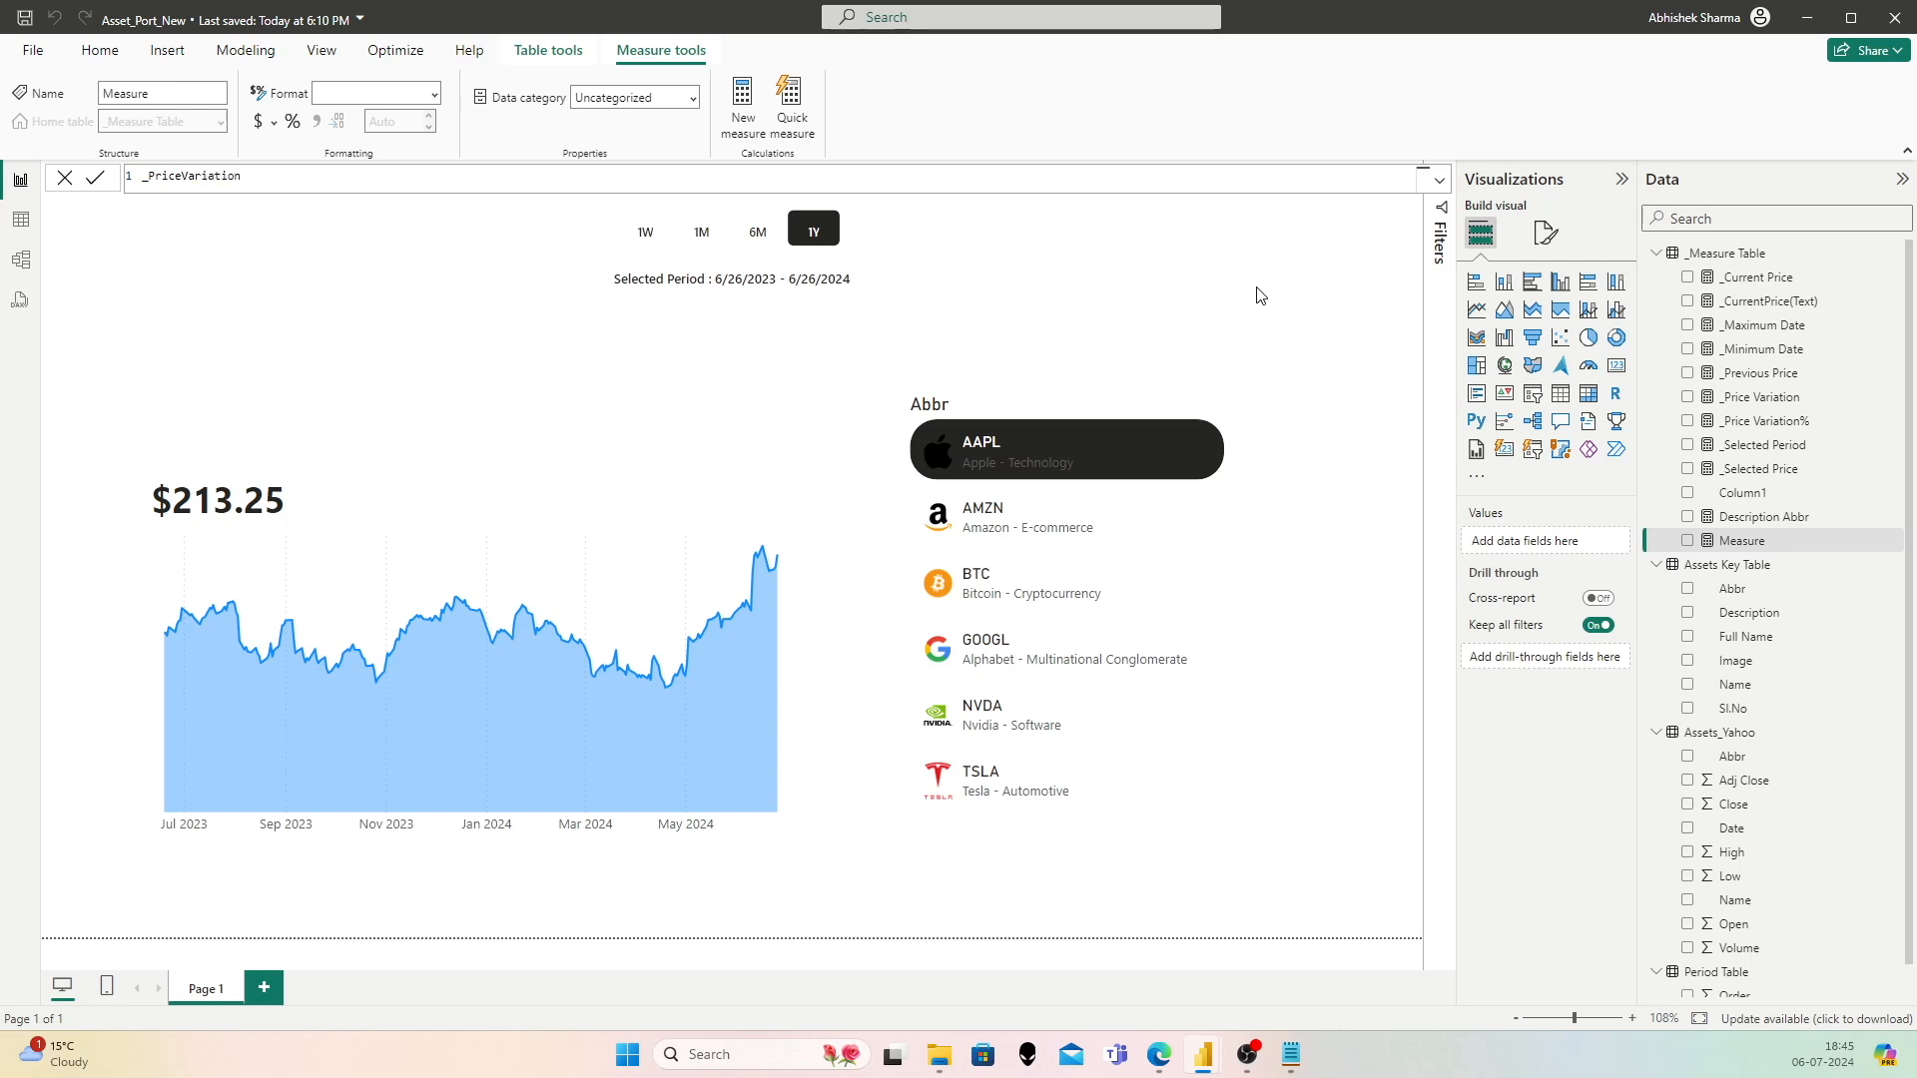
text(%(Text))
key(Left)
key(Left)
key(Left)
key(Left)
key(Left)
key(Left)
key(Left)
key(Left)
key(Left)
key(Left)
key(Left)
key(Left)
key(Left)
key(Left)
key(Left)
key(Left)
key(End)
text(=)
Step: Begin the measure's expression on a new line with FORMAT, taking [_Price Variation%] as its value
key(shift+Return)
text(FORMAT()
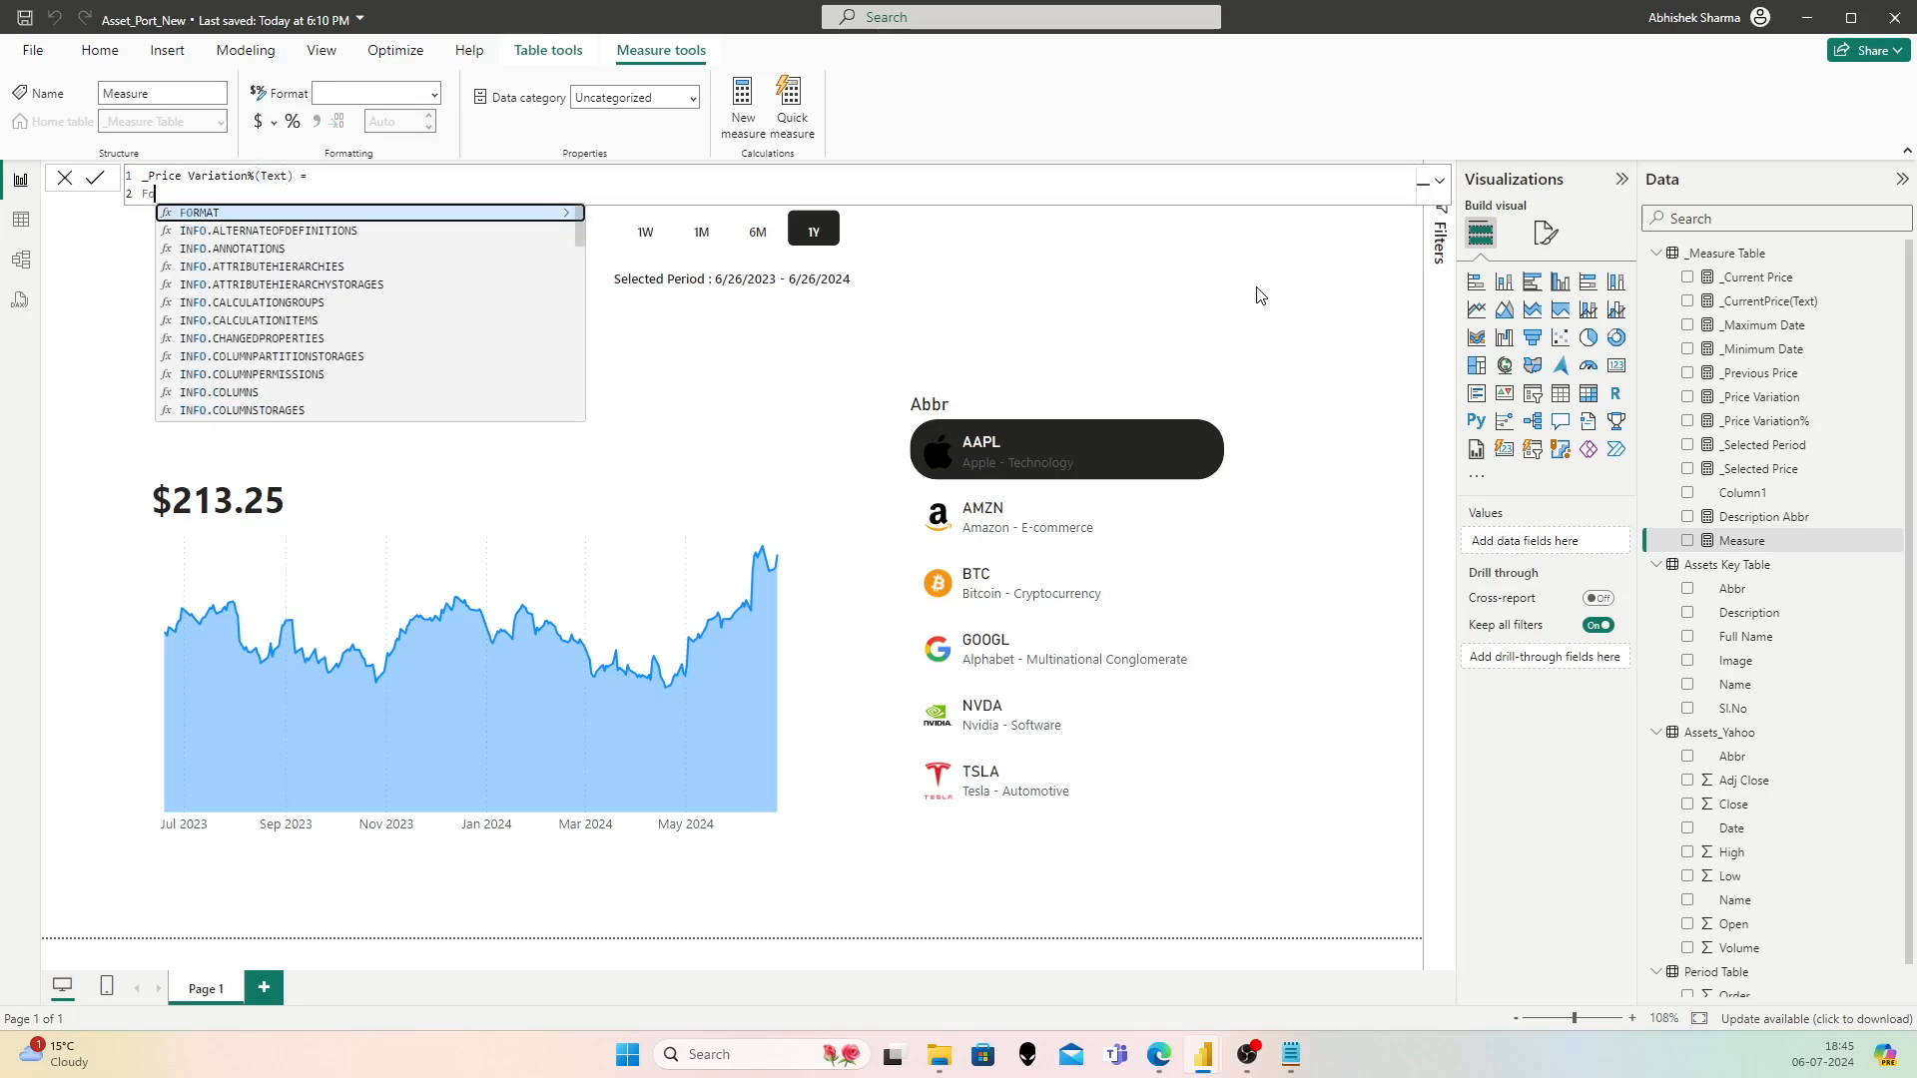
key(shift+Return)
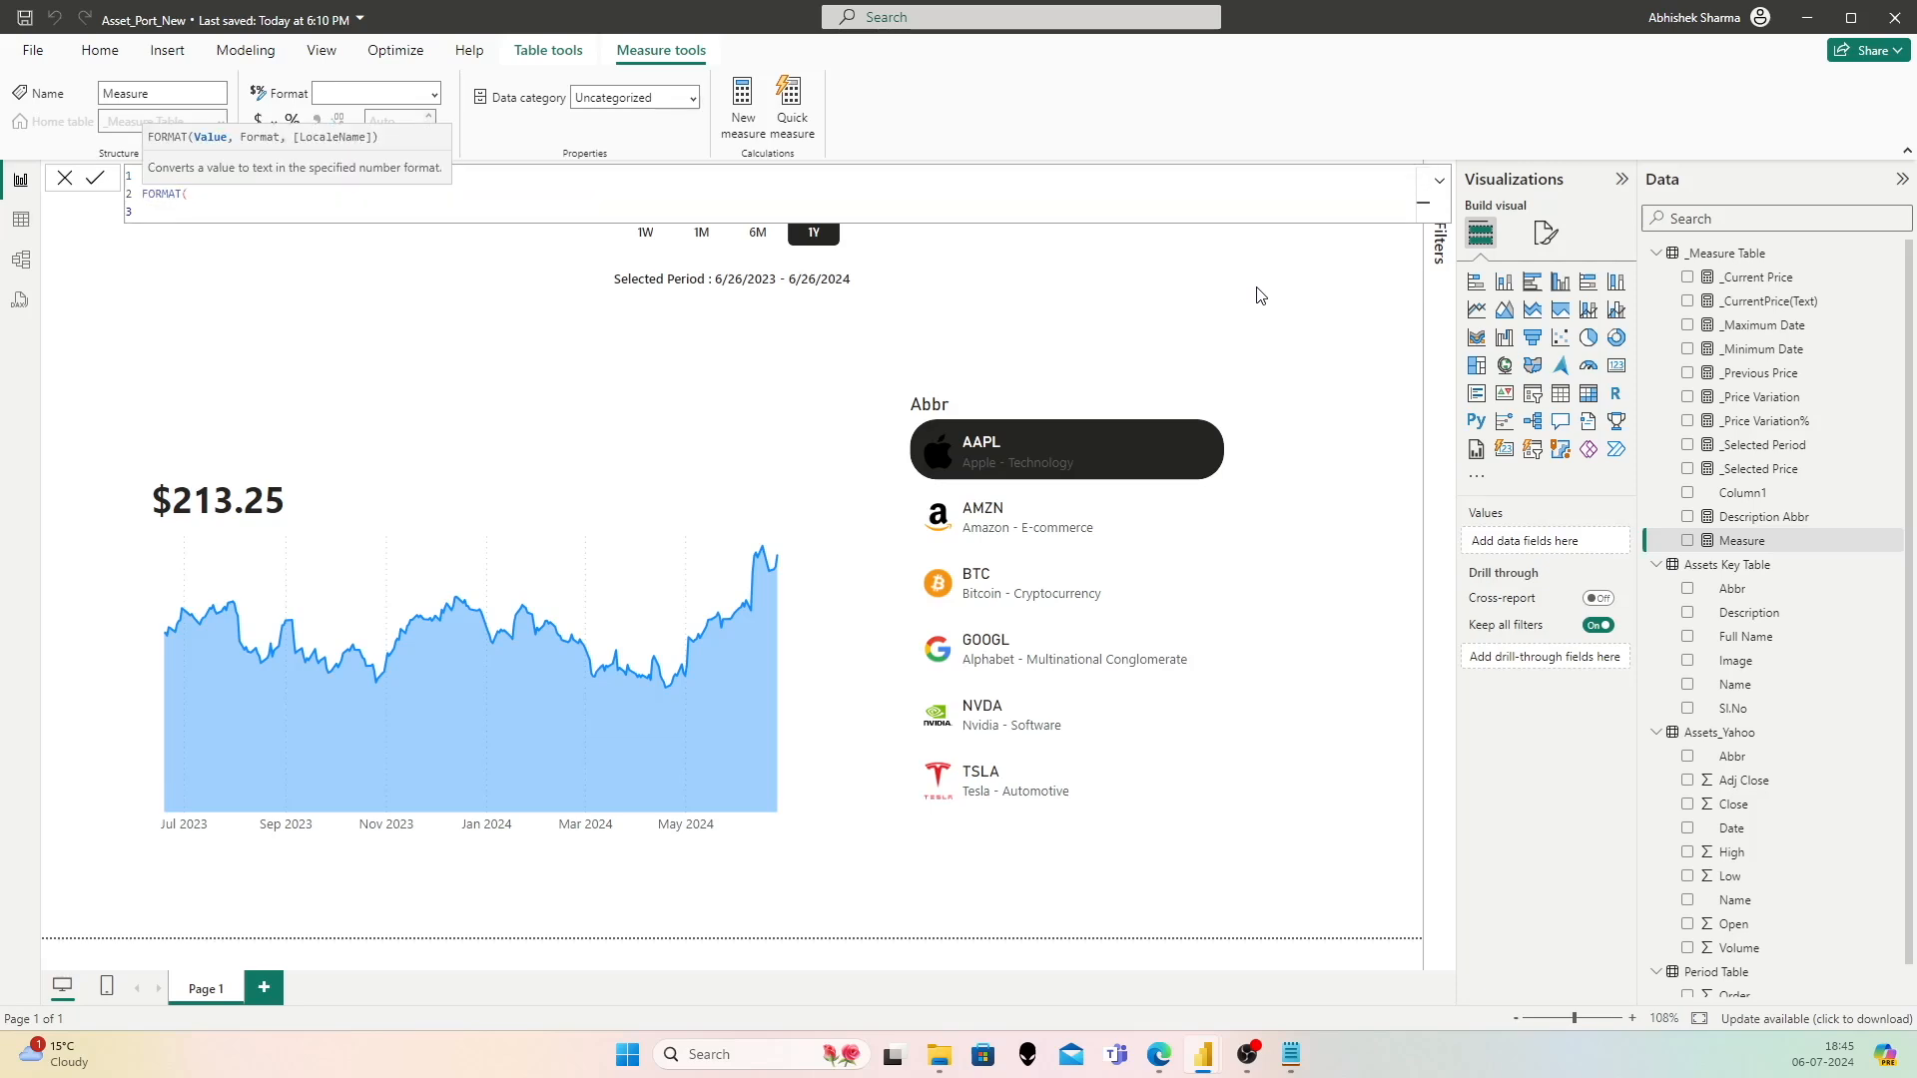
text(Pric)
key(Up)
key(Up)
key(Up)
key(Up)
key(Up)
key(Tab)
text(,)
Step: Add the format string "0.##%" on its own line, close the FORMAT expression and commit the measure
key(shift+Return)
text("")
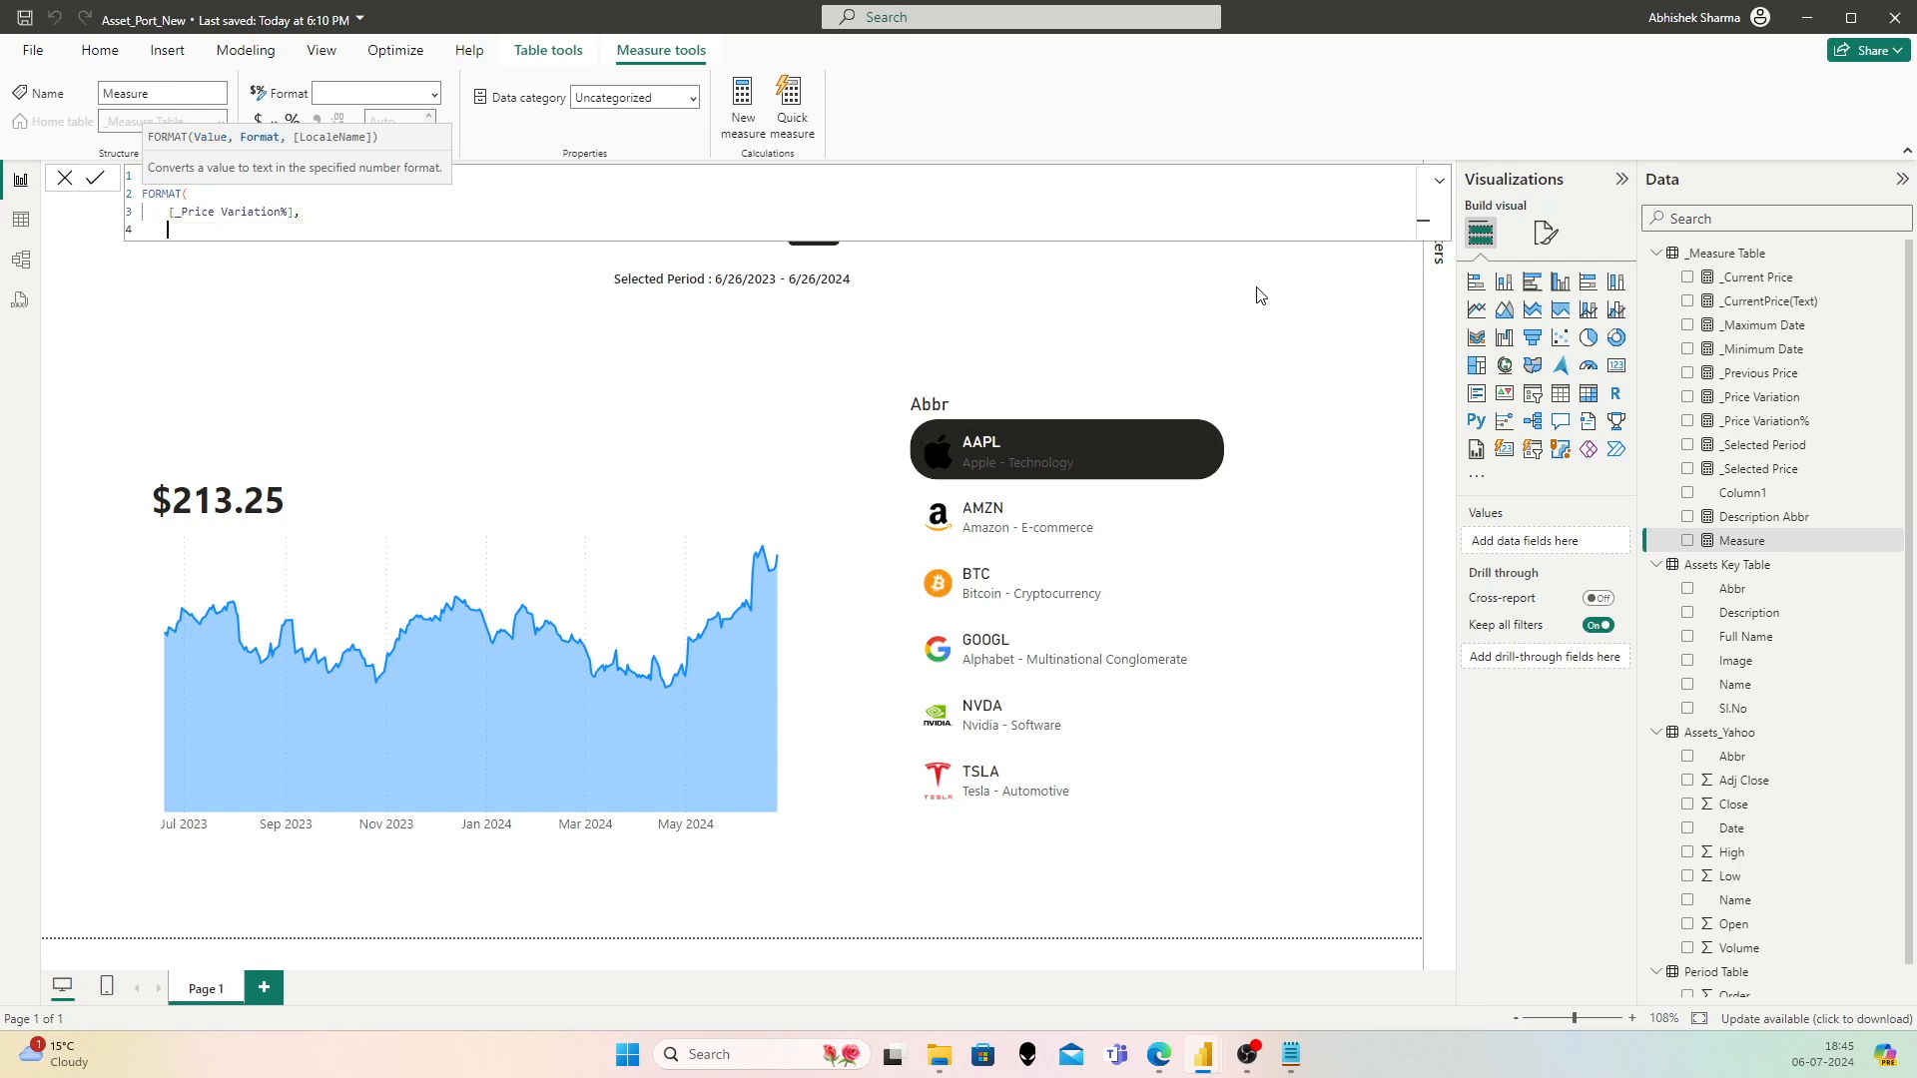
text(0.)
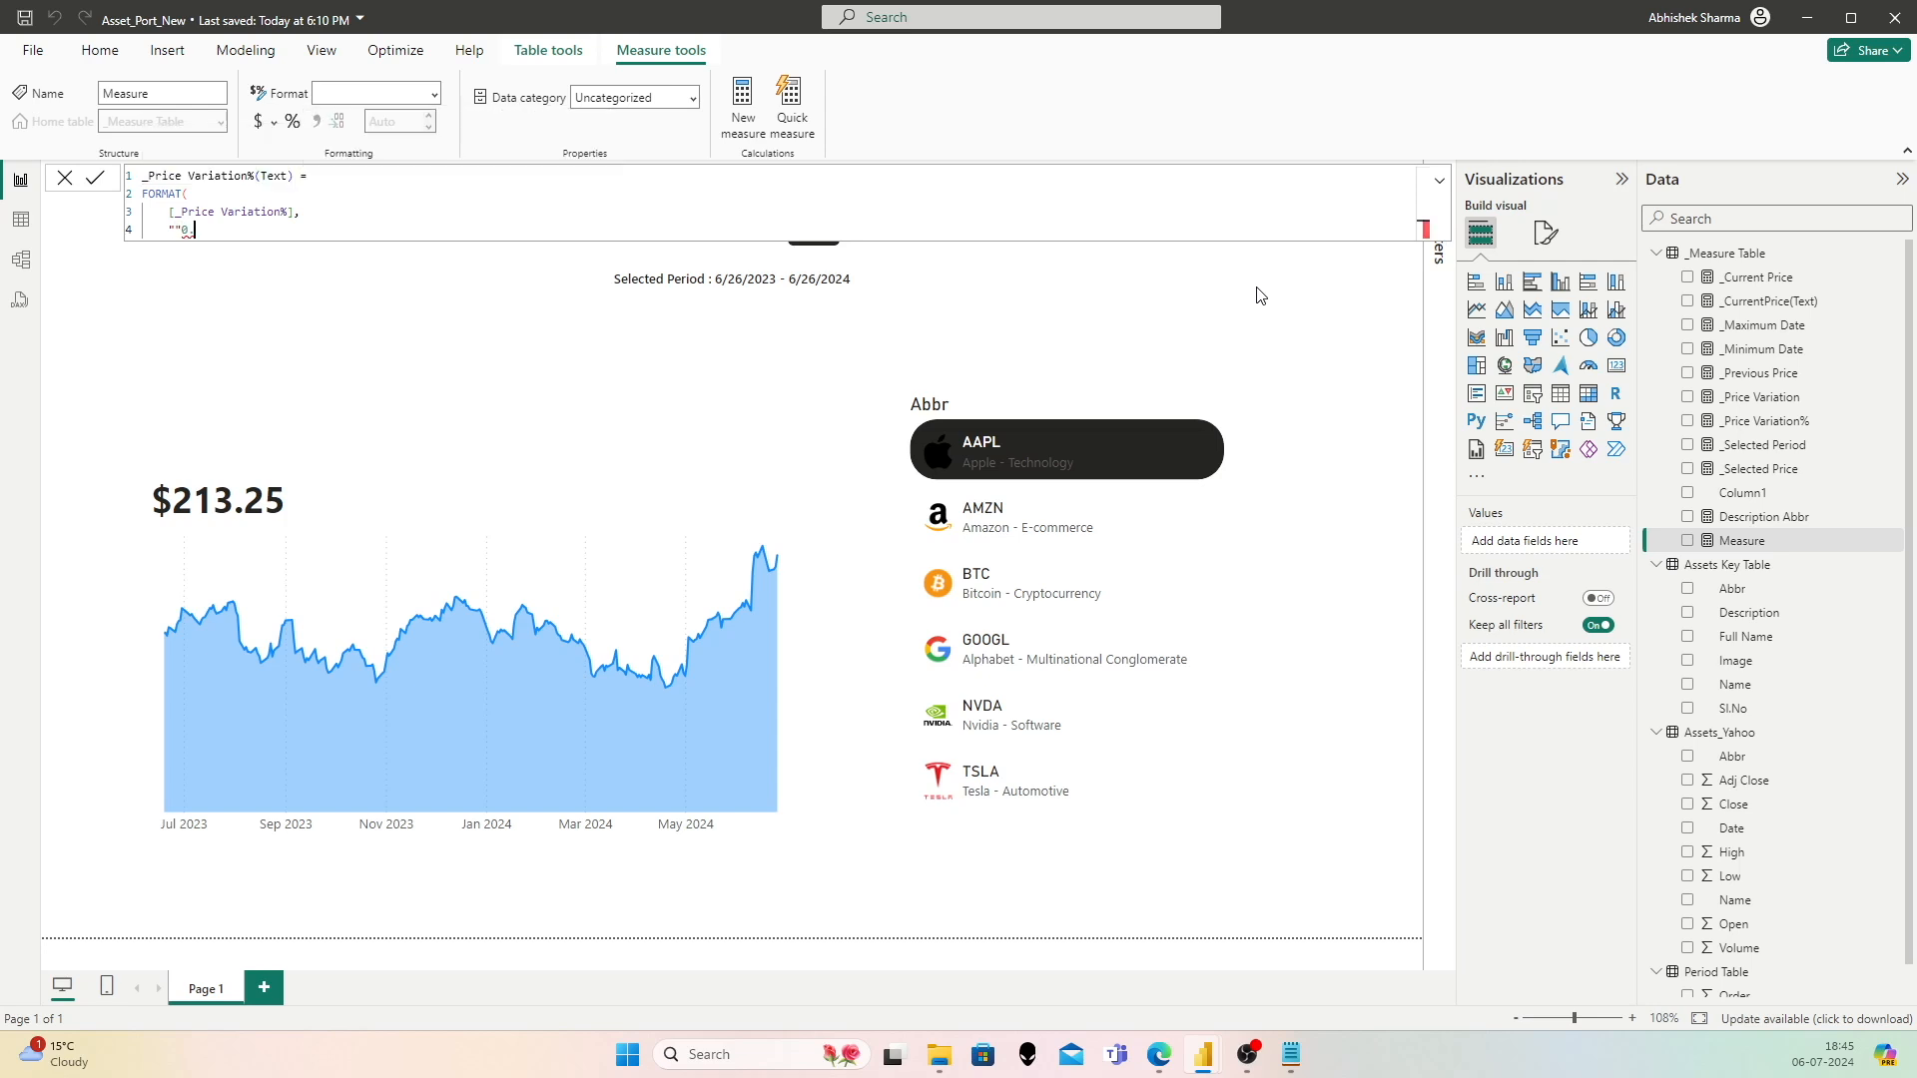
text(##%)
key(shift+Return)
key(Up)
key(Delete)
key(Down)
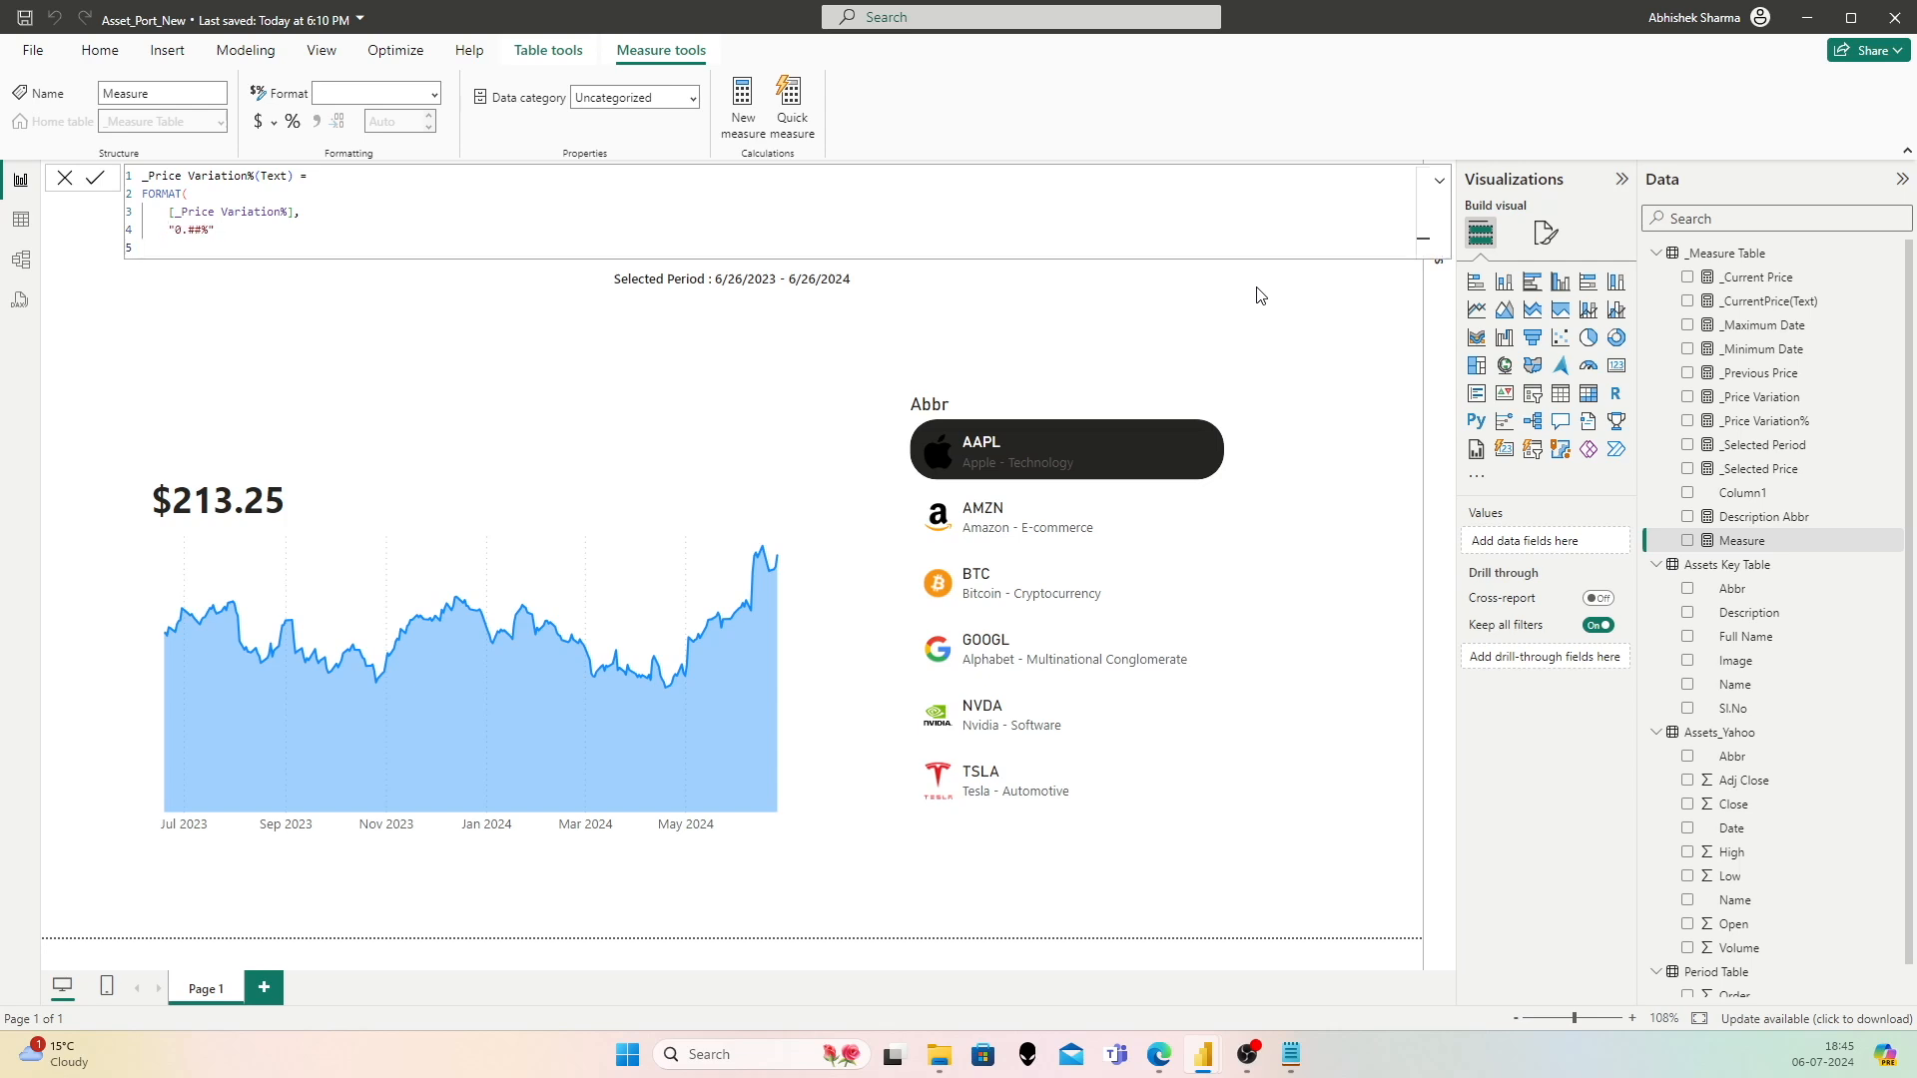
key(shift+Return)
key(Up)
text())
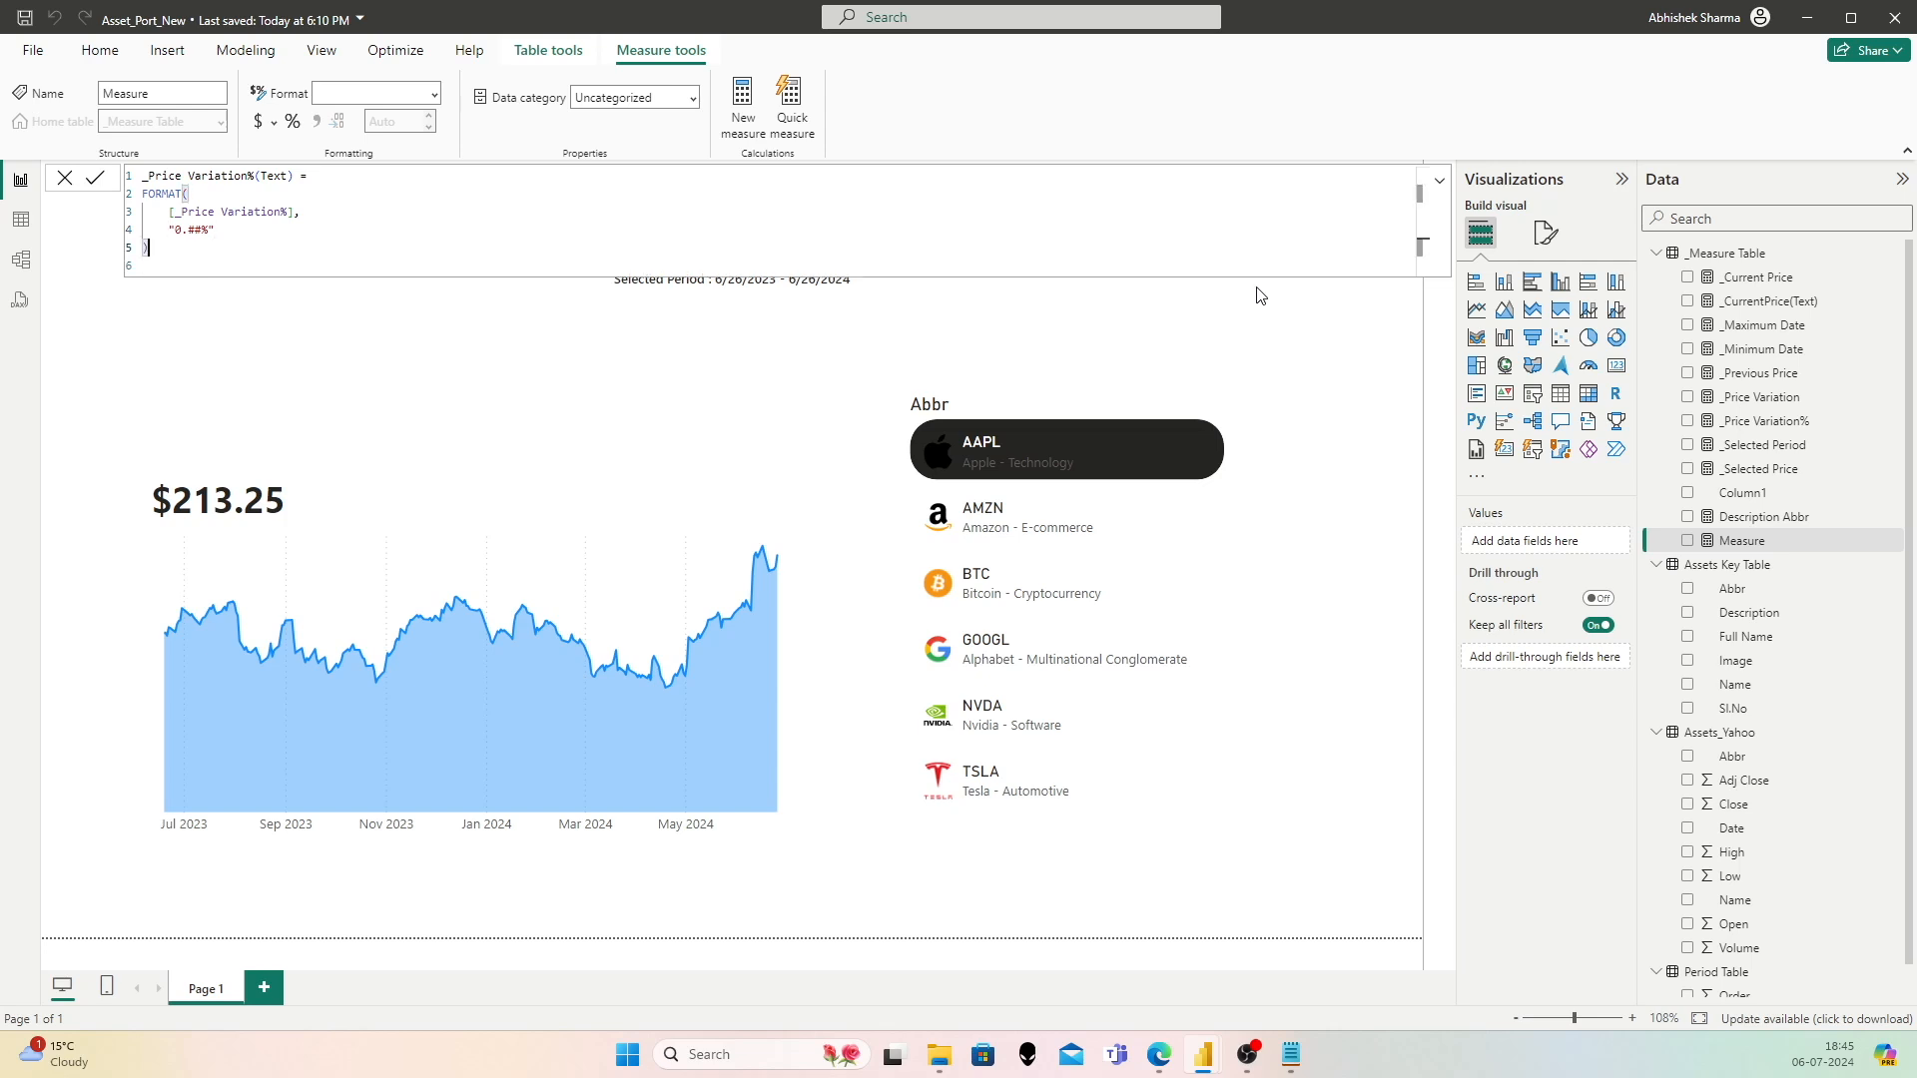
key(Return)
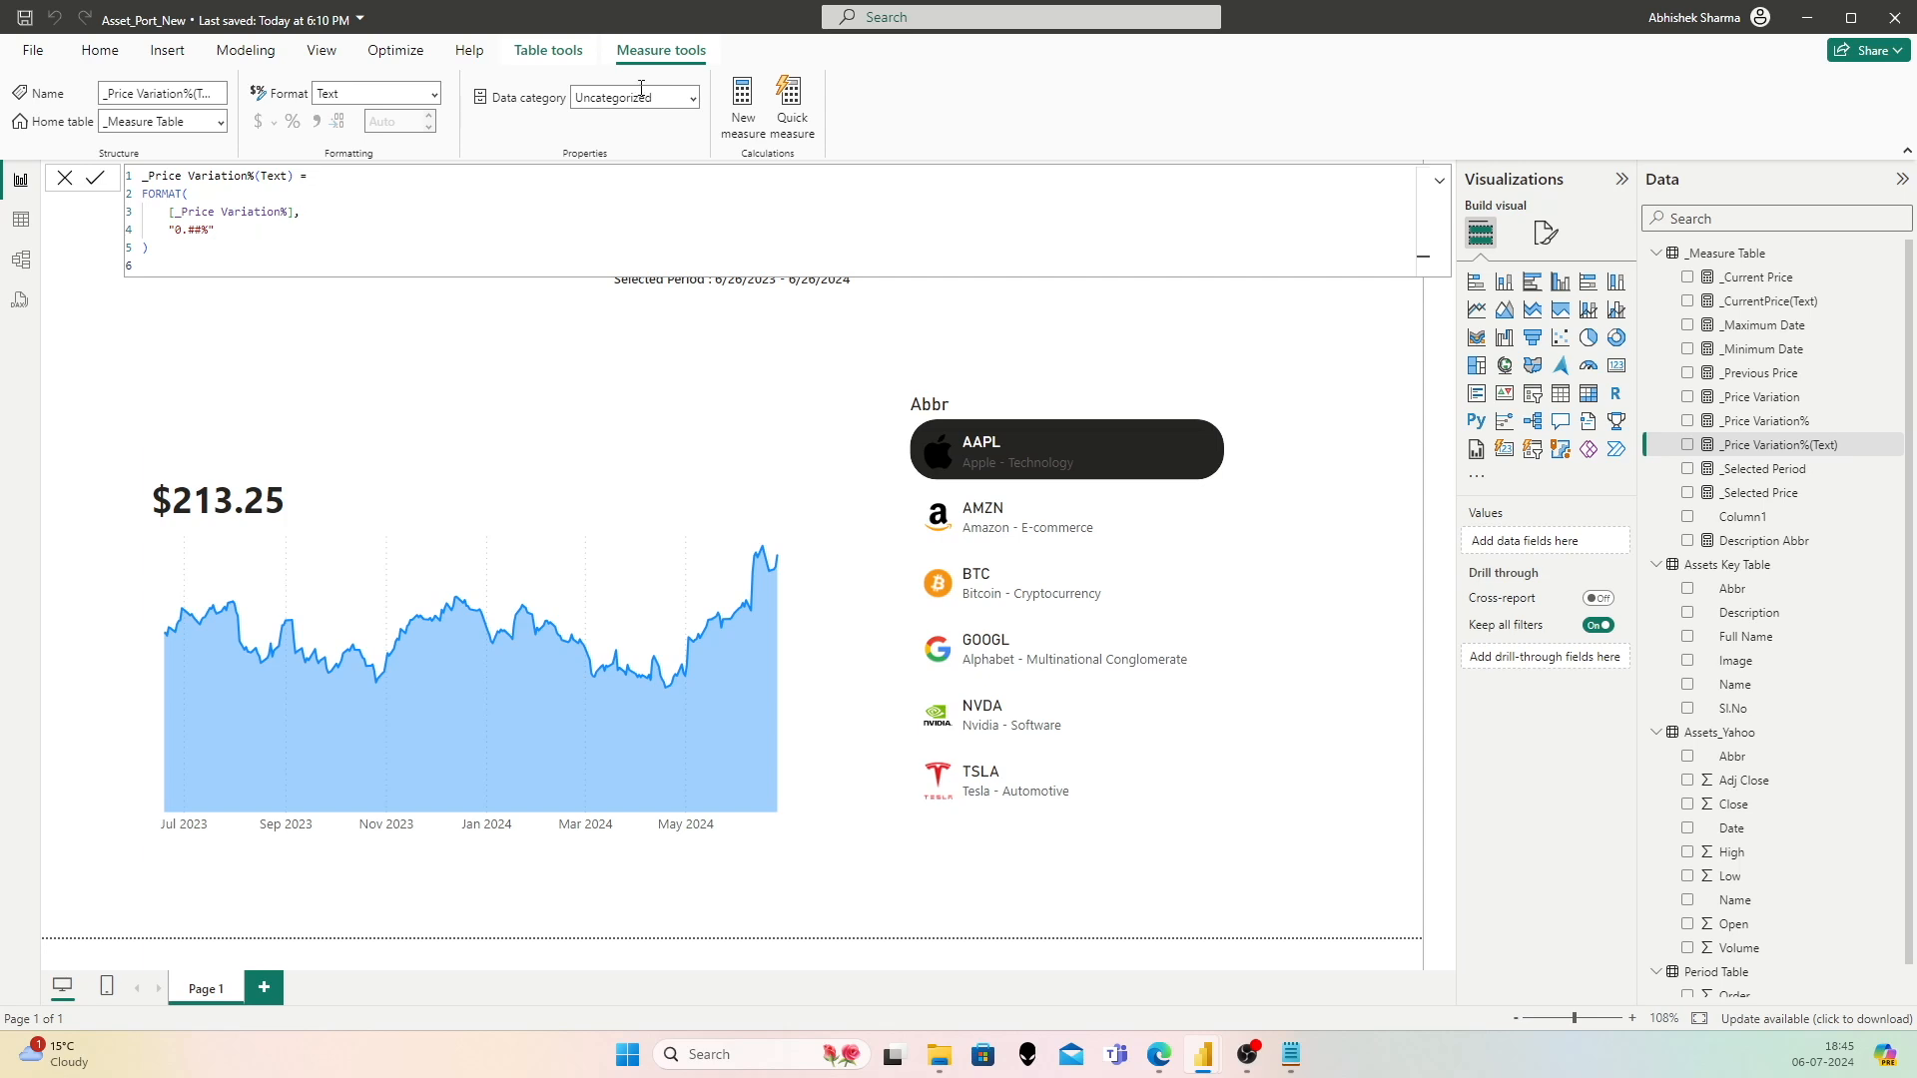
click(400, 209)
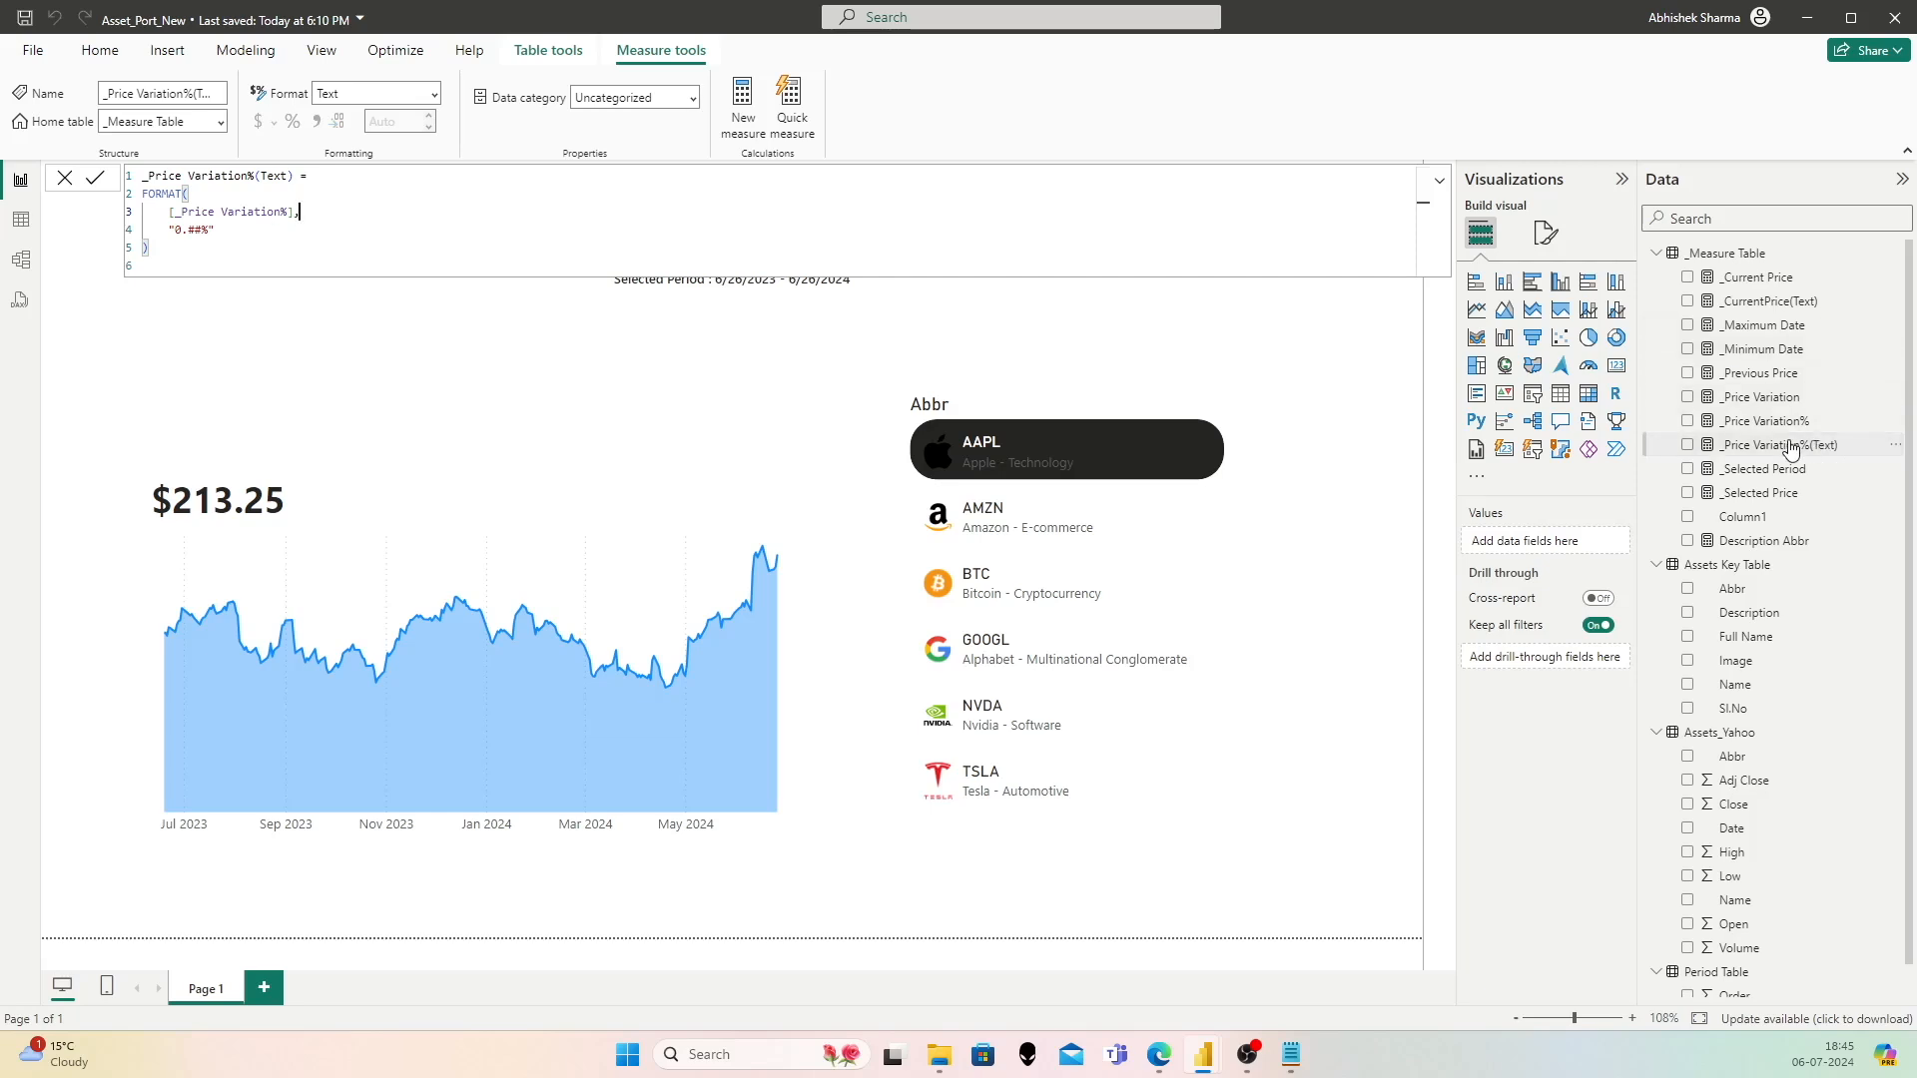
Step: Start a measure in _Measure Table named _Price Variation(Text), using FORMAT with [_Price Variation] as its value
right_click(1747, 255)
click(1658, 291)
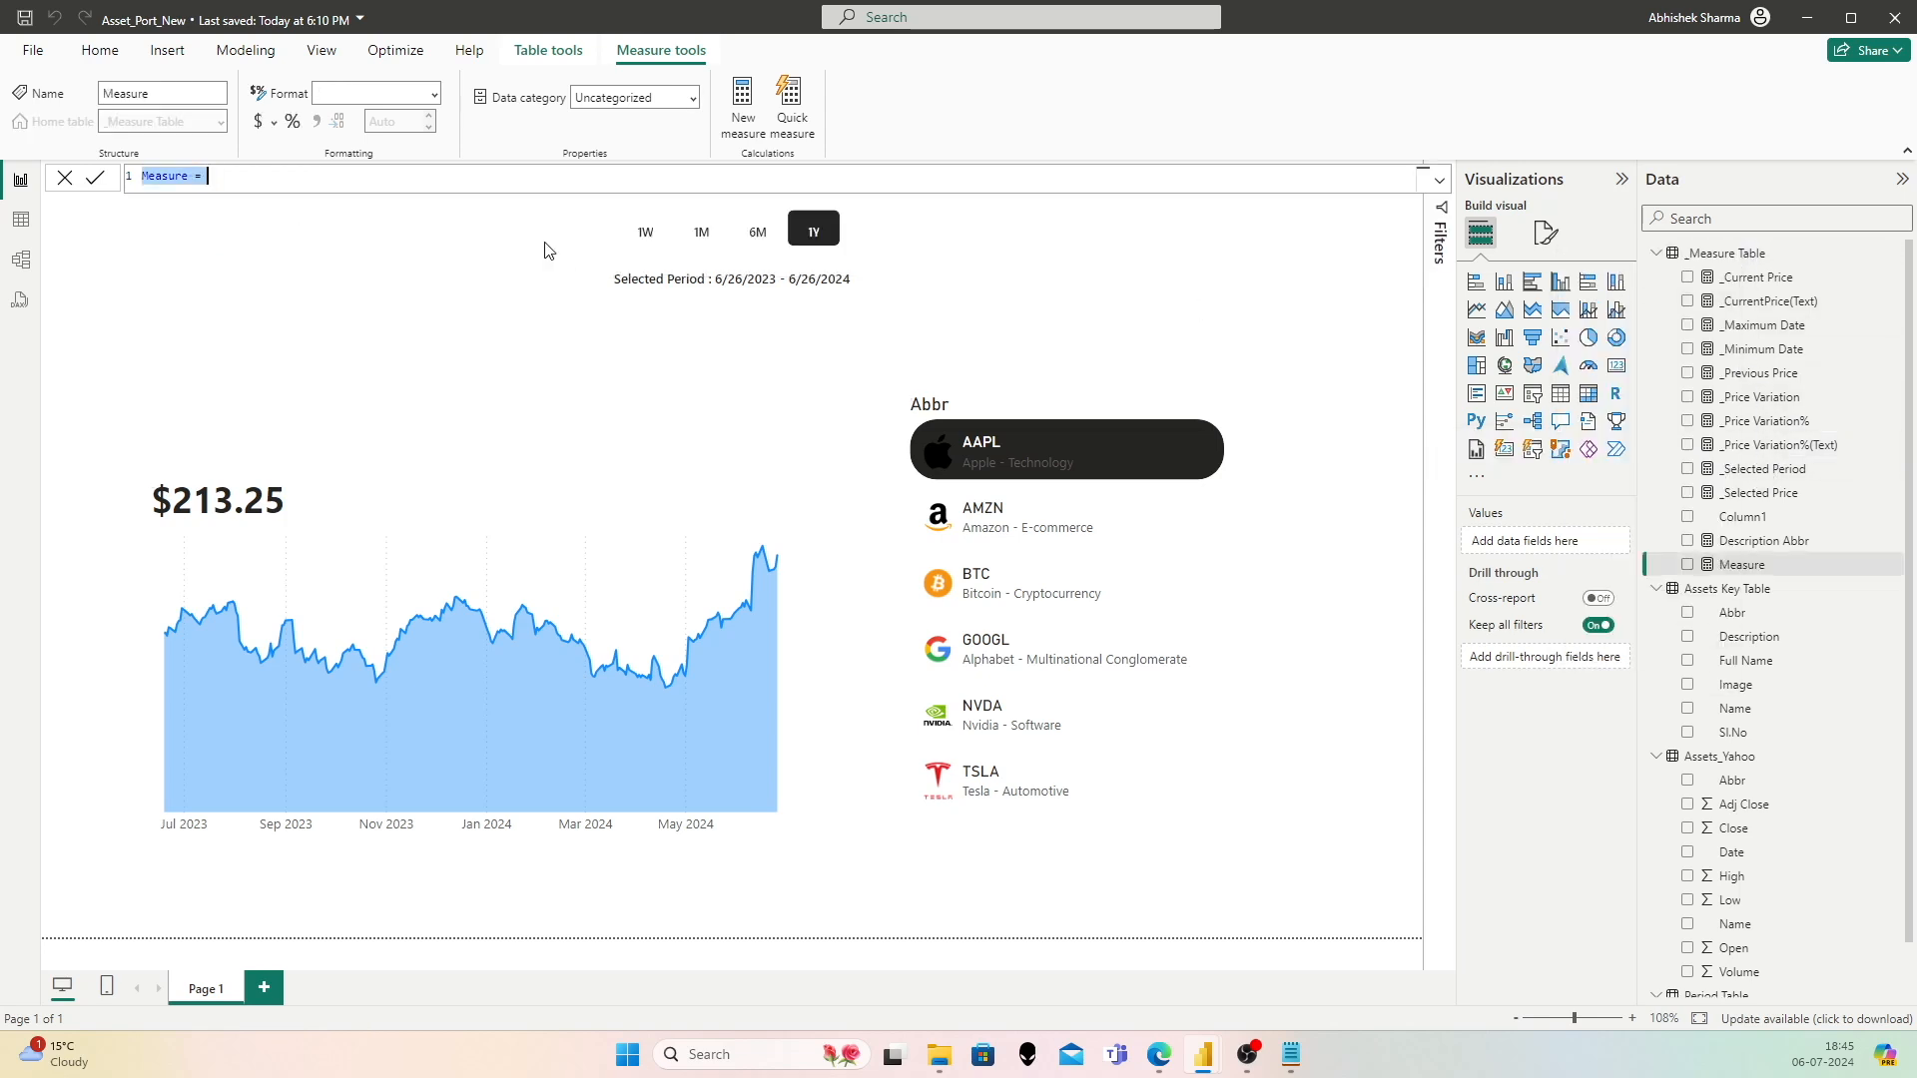
text(_Price Variation)
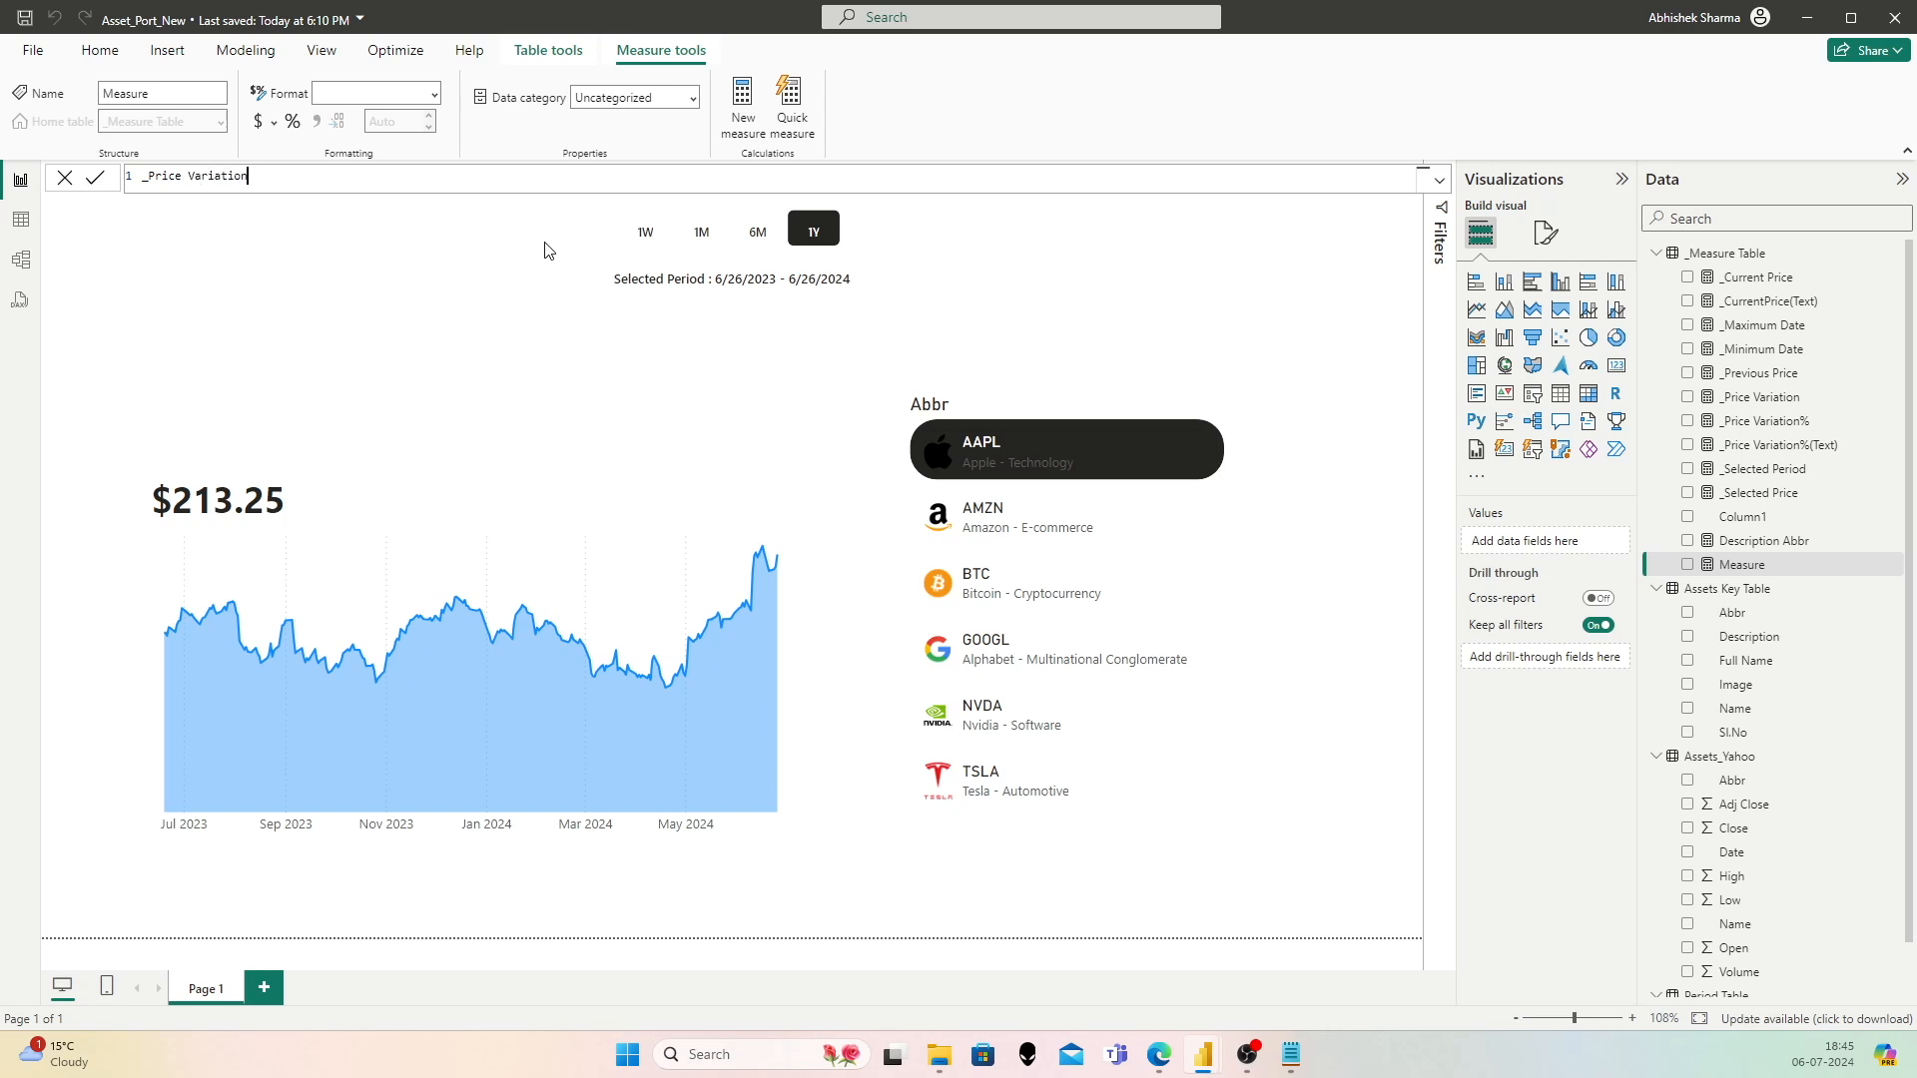
text((Text) =)
key(shift+Return)
text(FORMAT()
key(shift+Return)
text(_price)
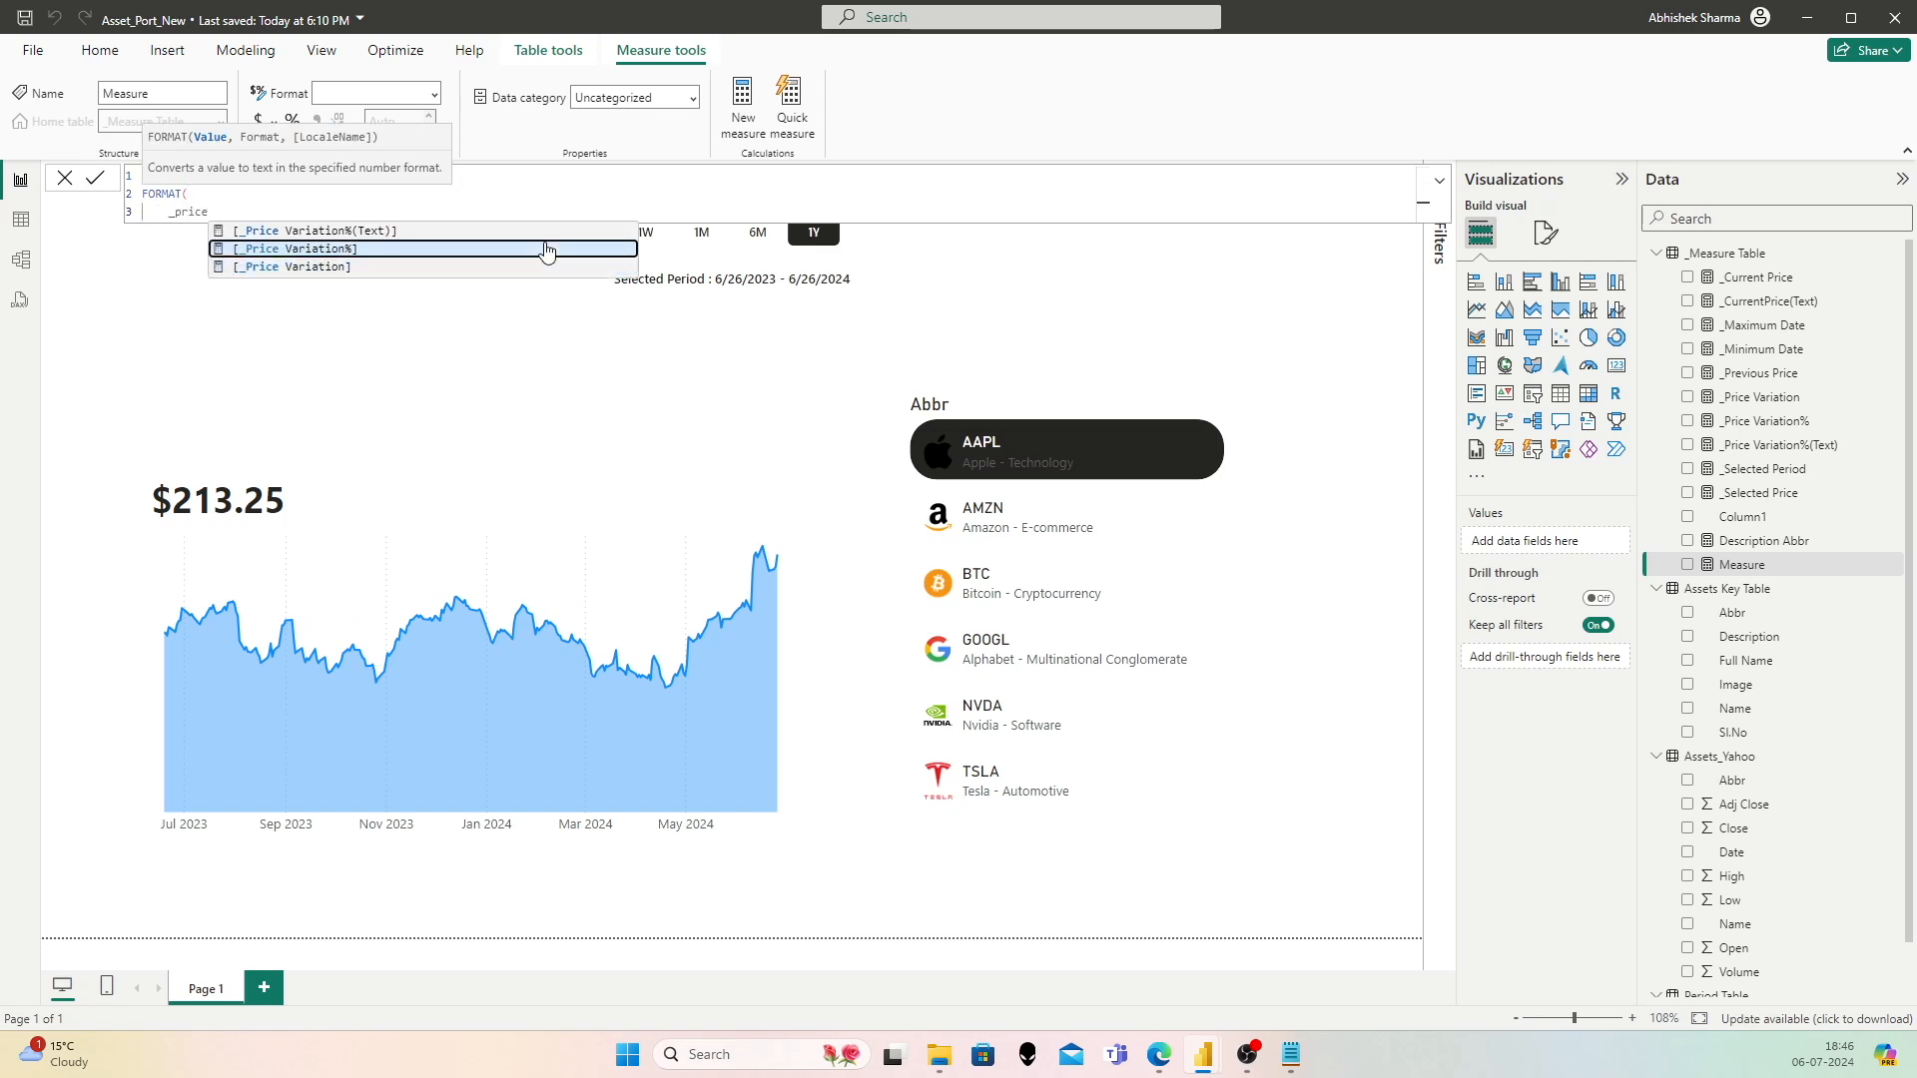
key(Tab)
text(,)
Step: Complete the _Price Variation(Text) expression with the format string "$ ##,##.00" and commit the measure
key(shift+Return)
text("")
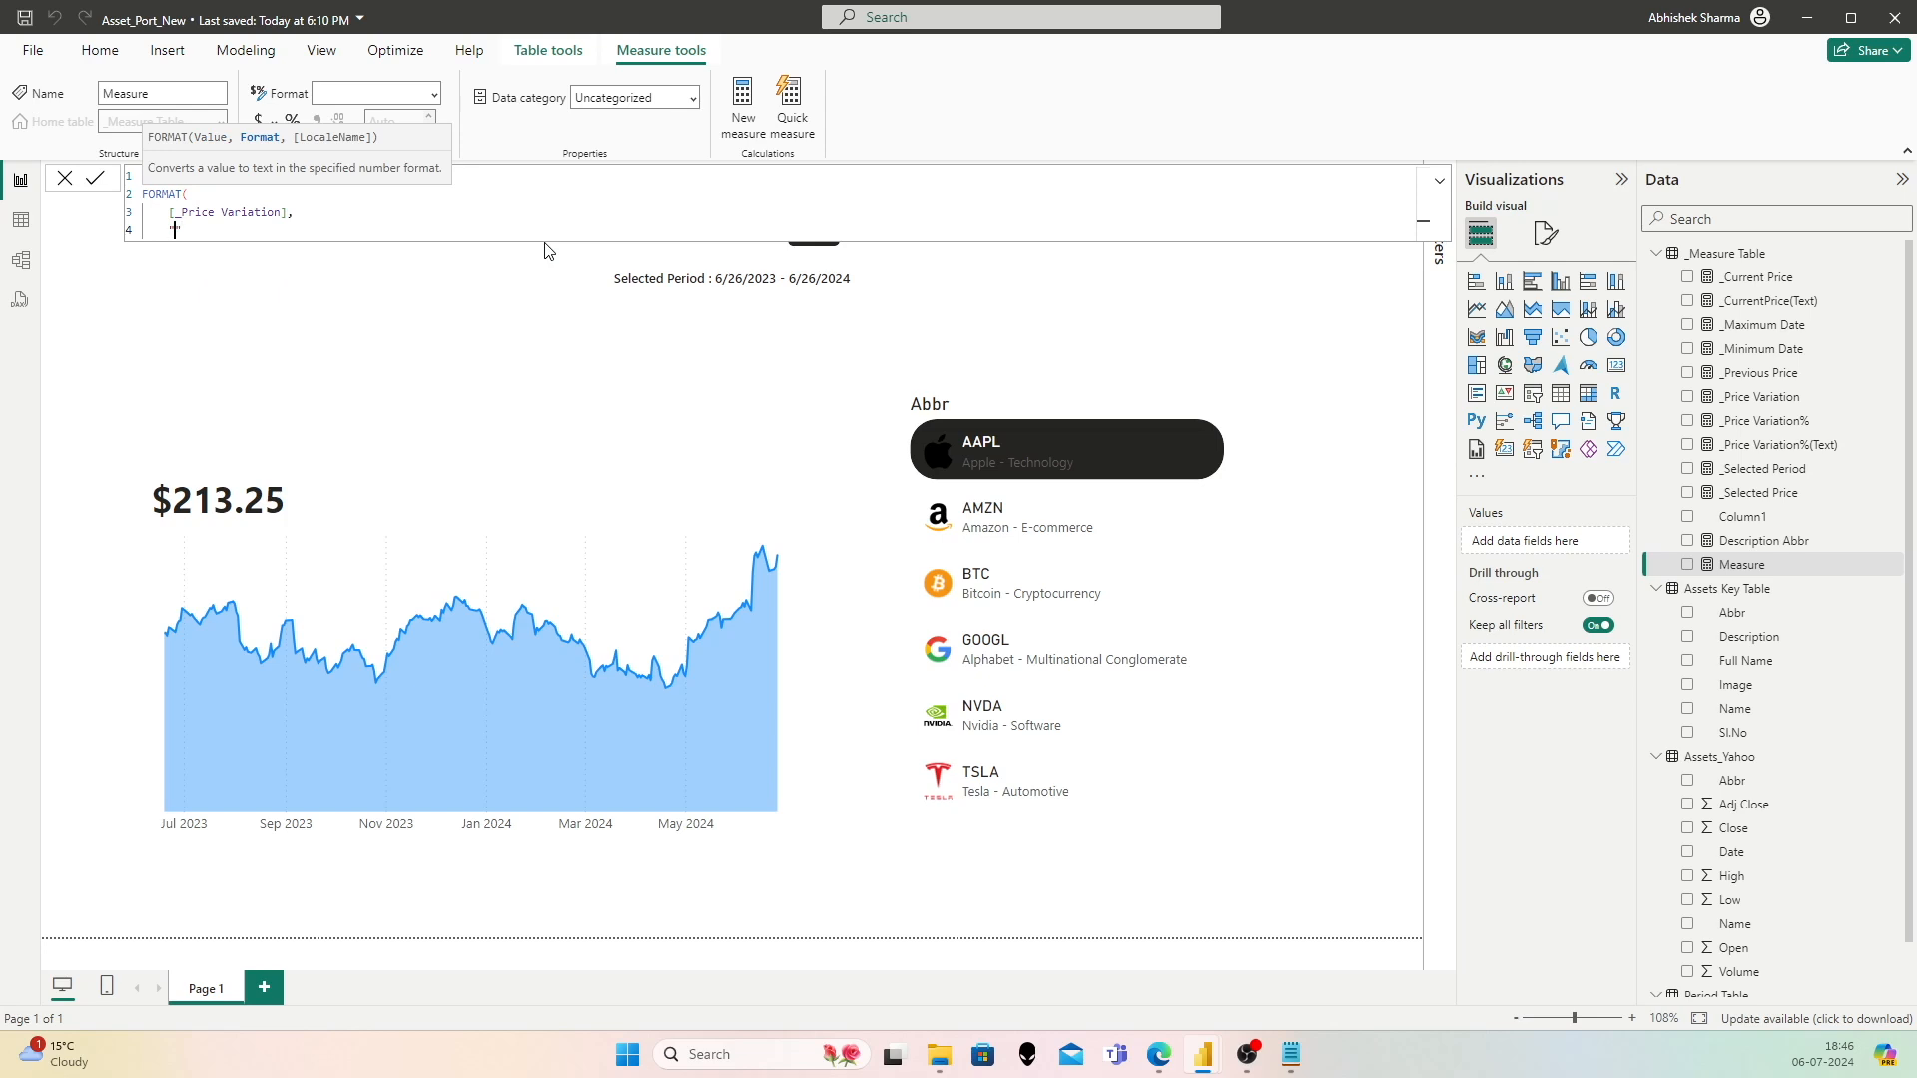
text($ ##,##.00)
key(shift+Return)
text())
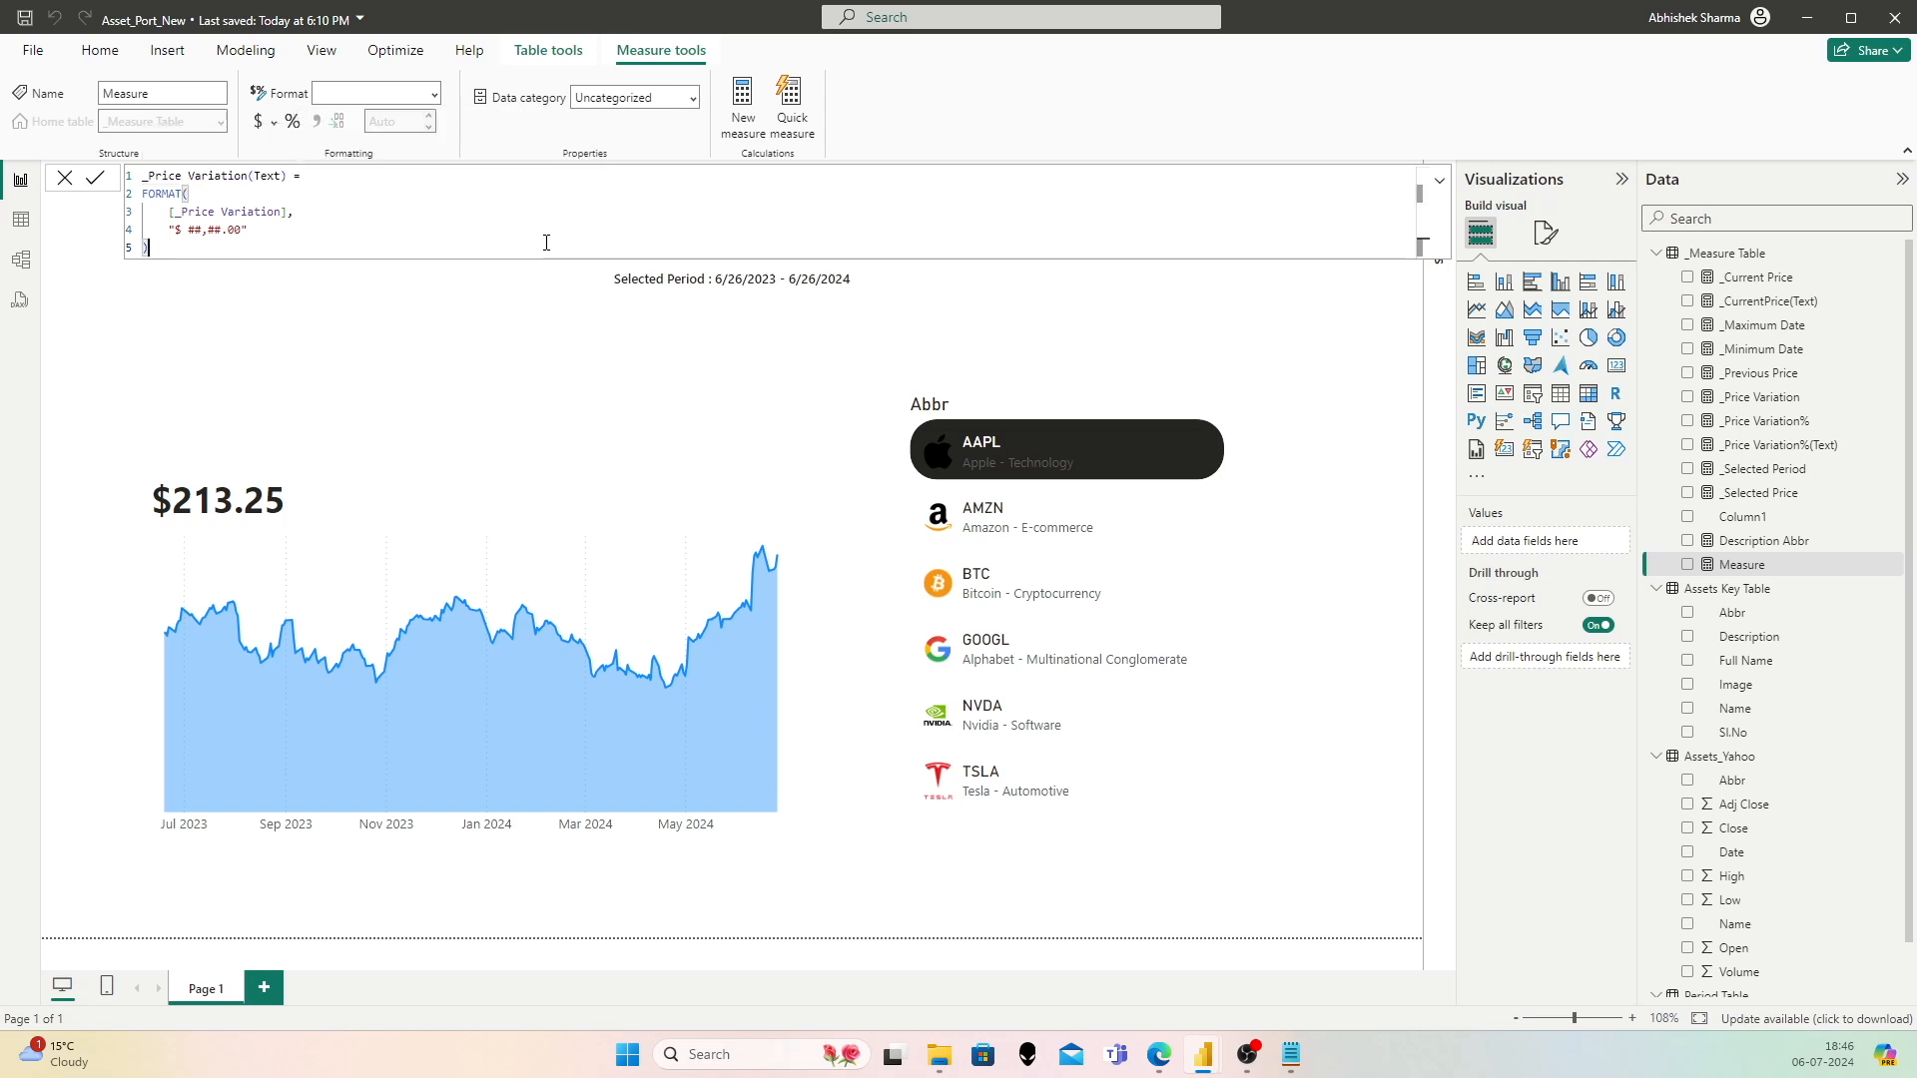
key(Return)
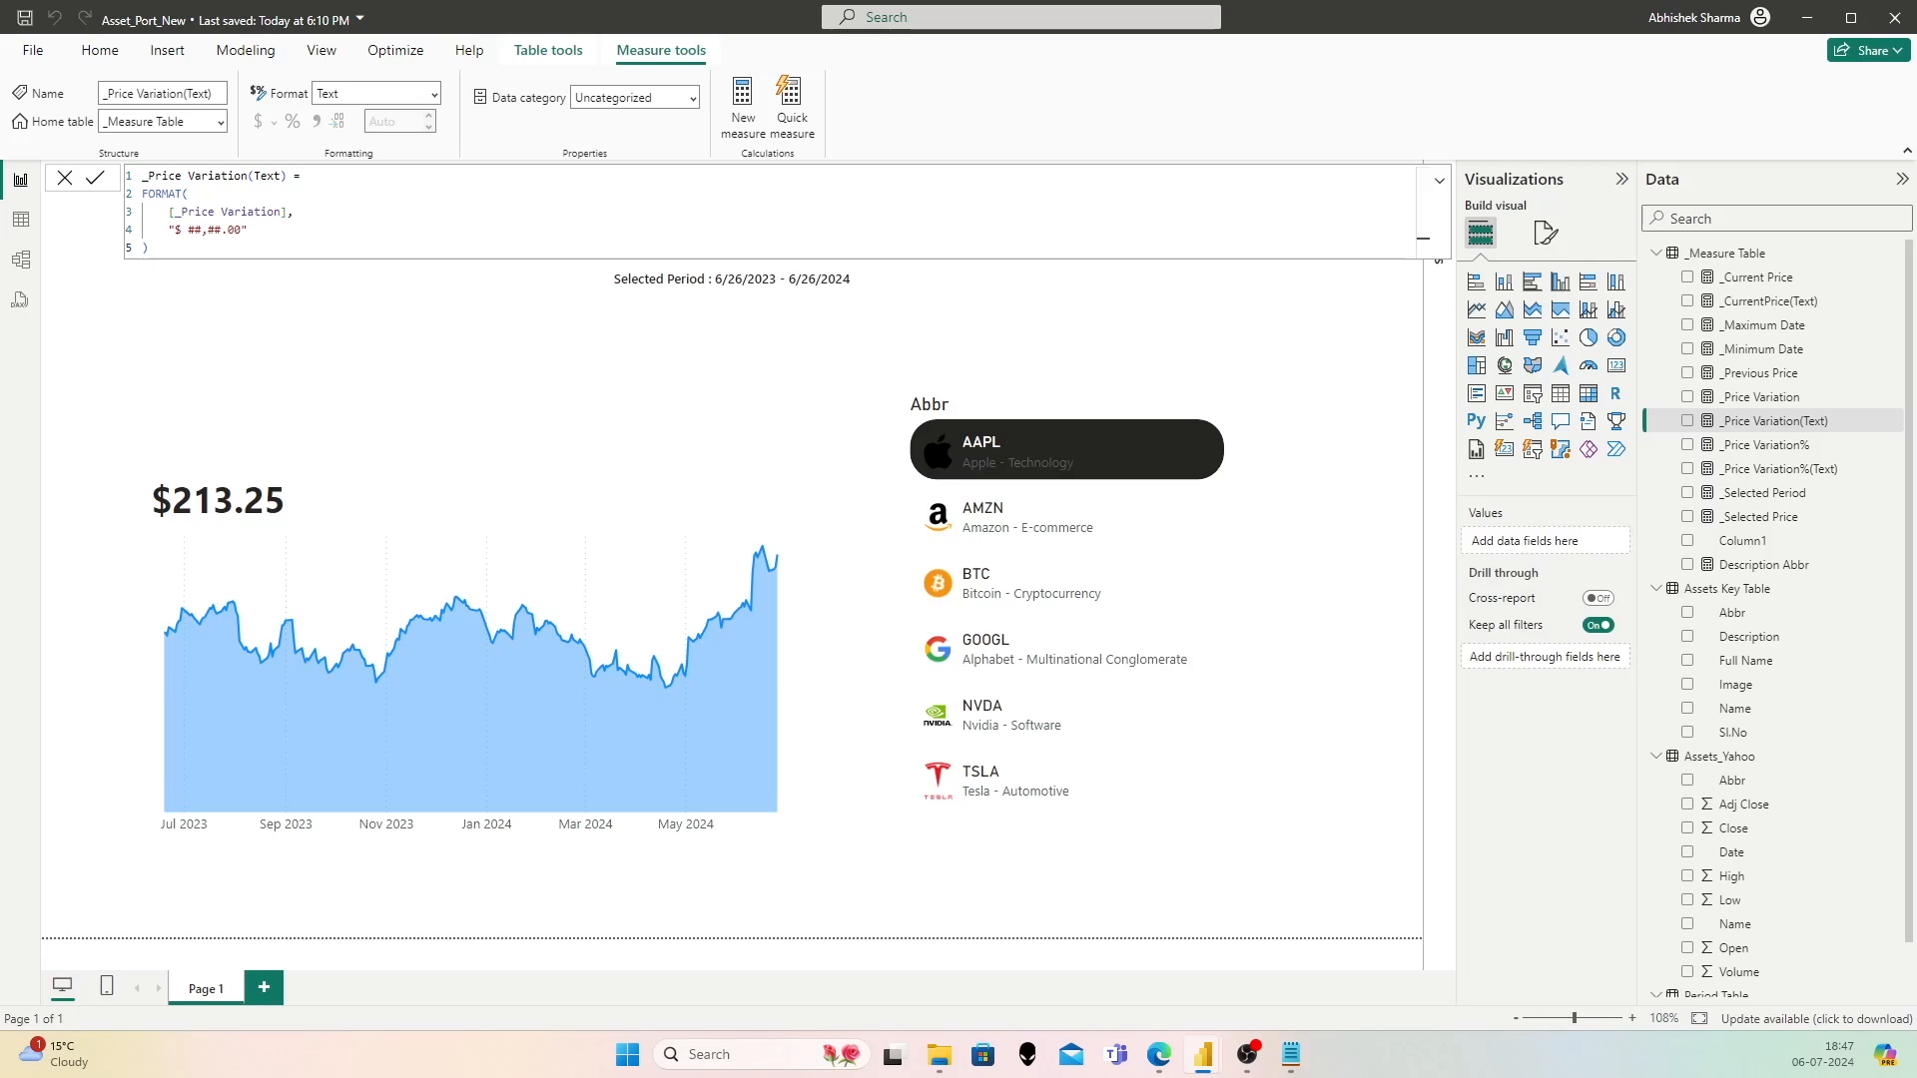
Step: Create a measure in _Measure Table defined as _UpArrow = UNICHAR(129053) and commit it
click(1753, 256)
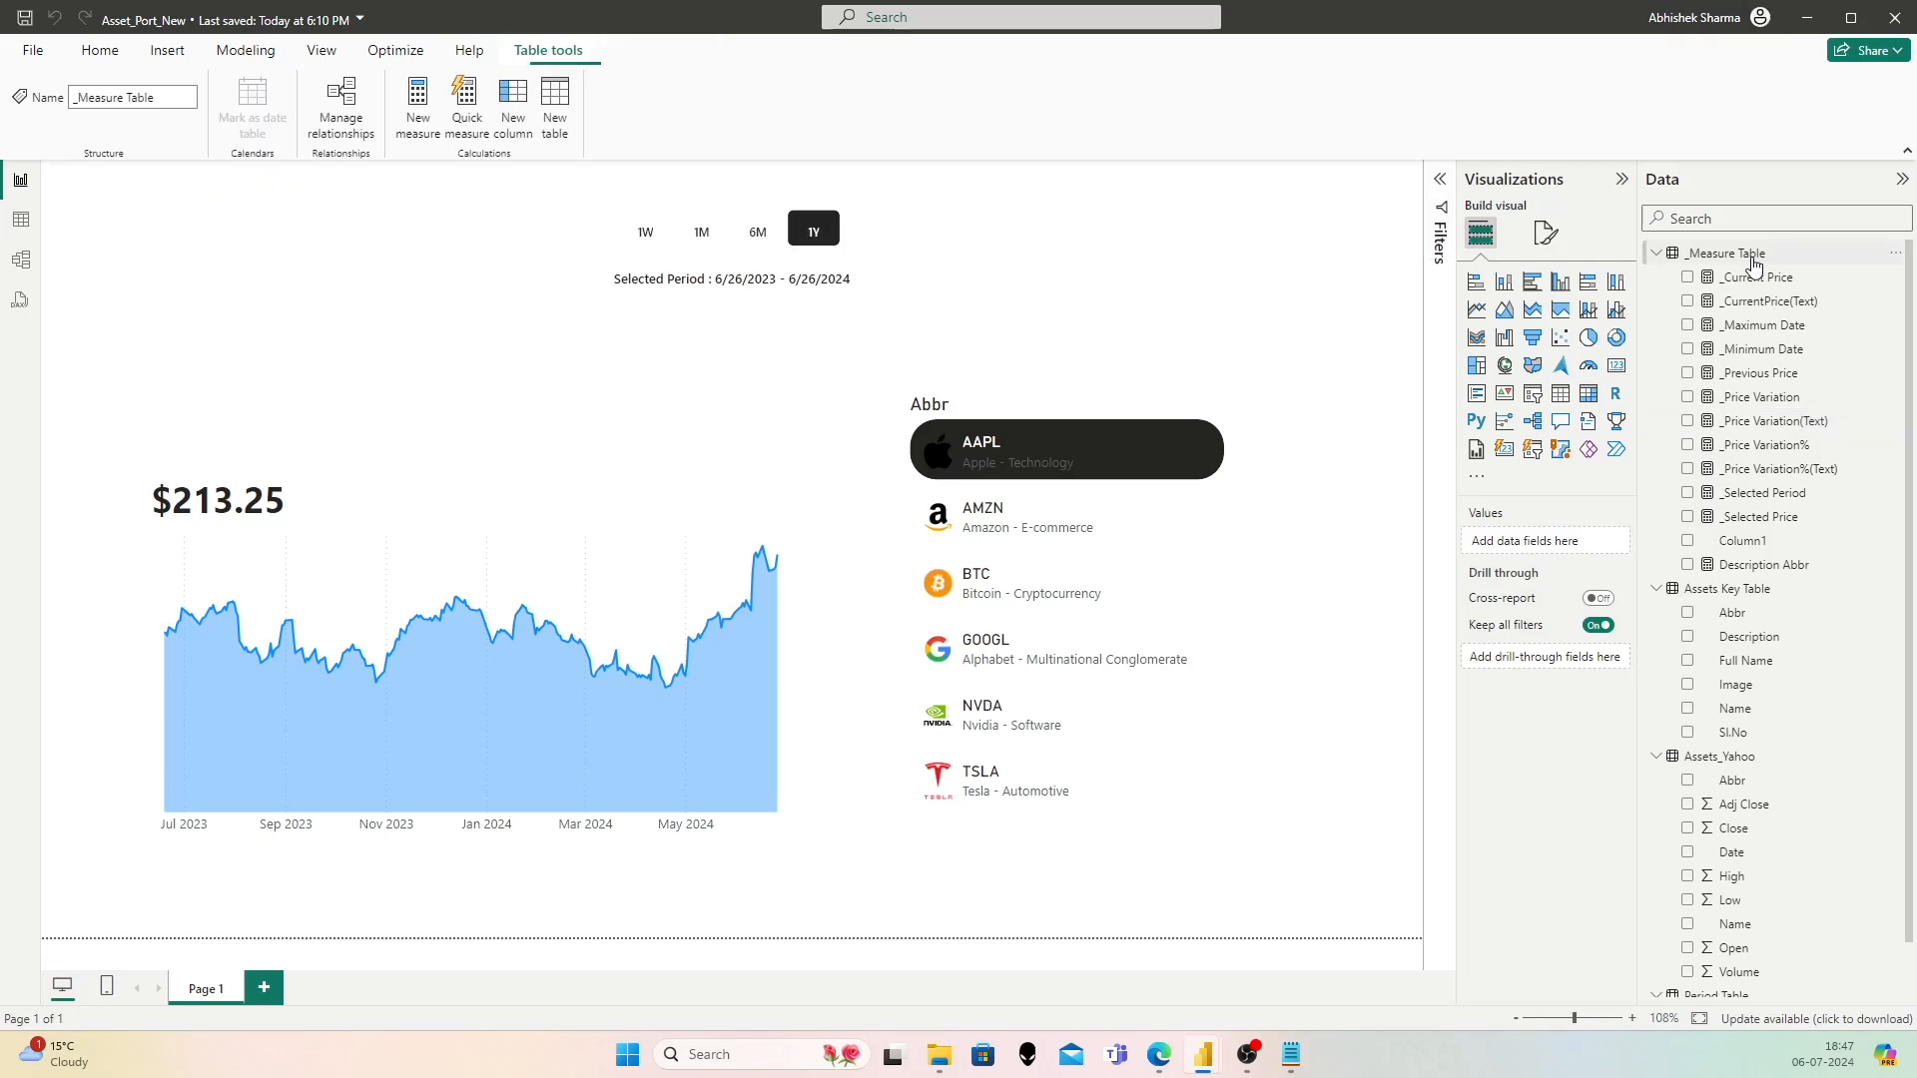
right_click(1761, 261)
click(1615, 292)
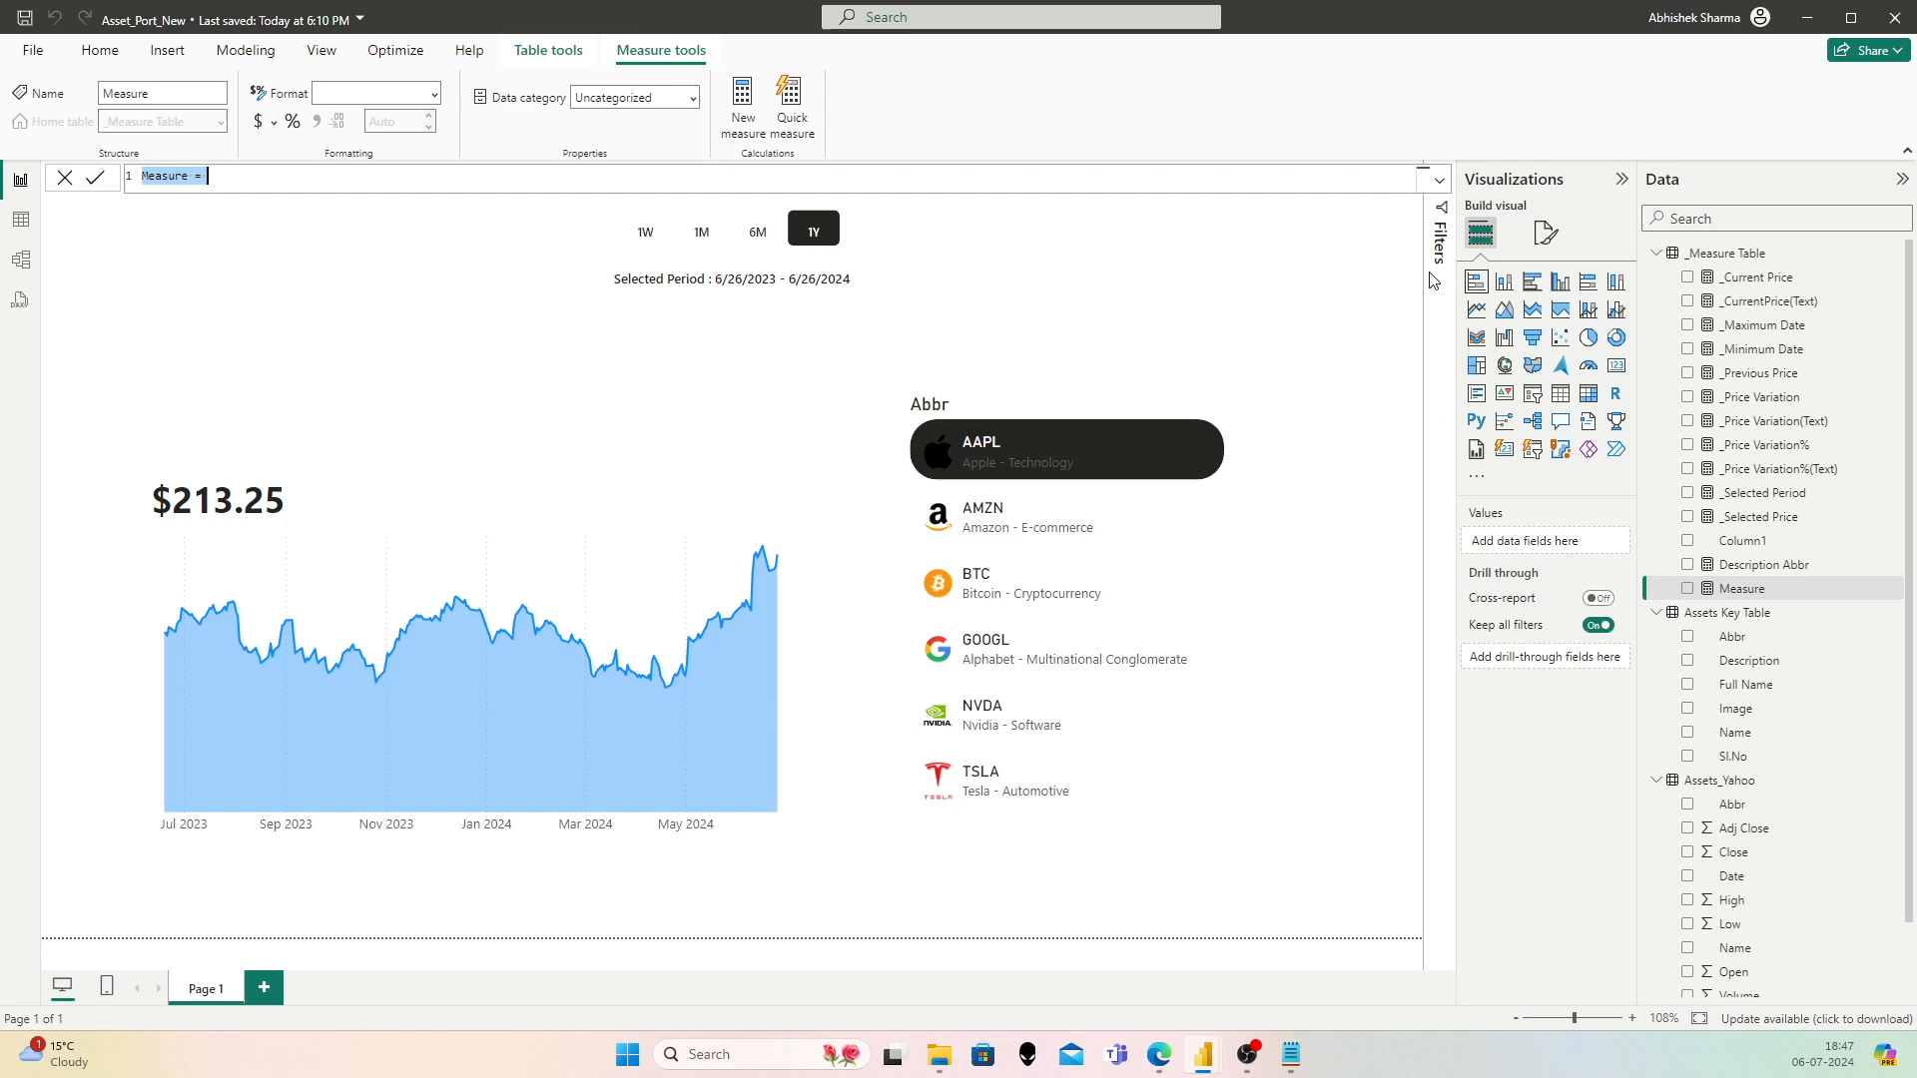
text(_UpA)
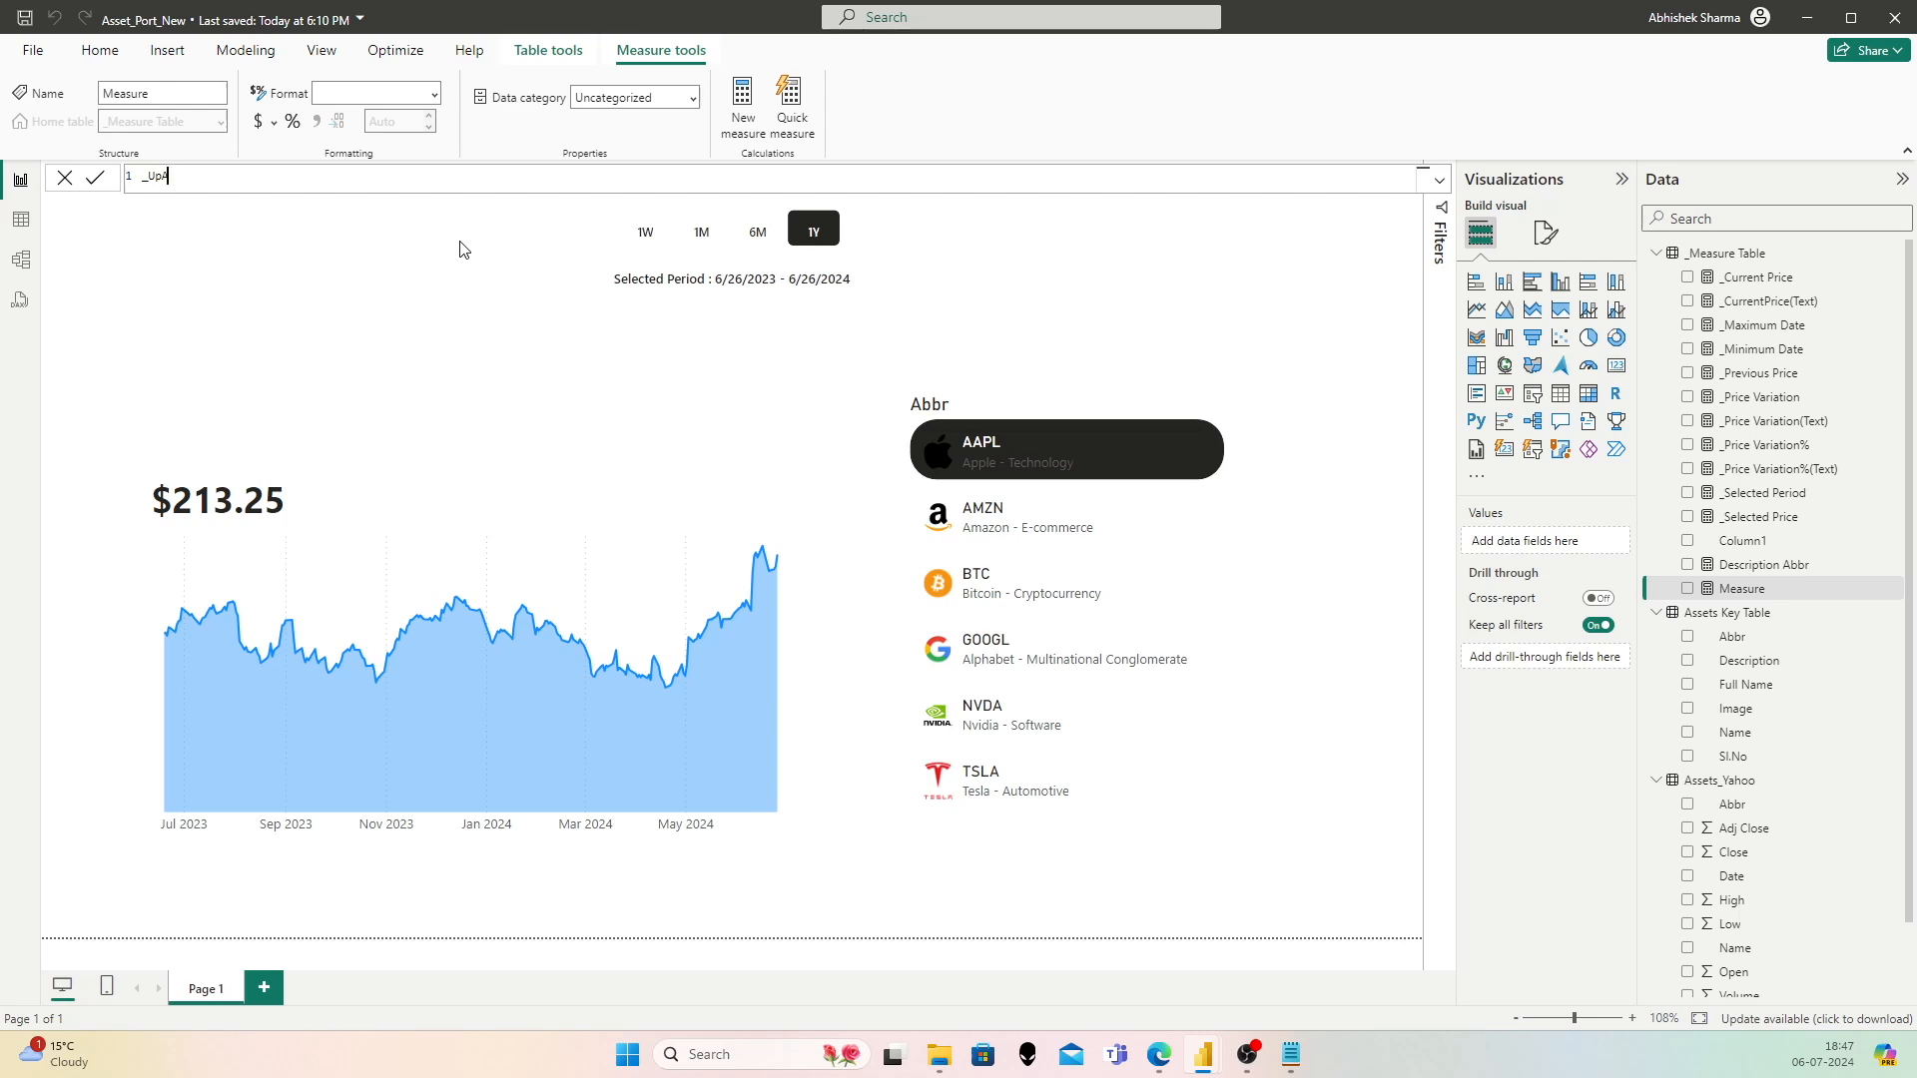
text(rrow = UNICHA)
key(Tab)
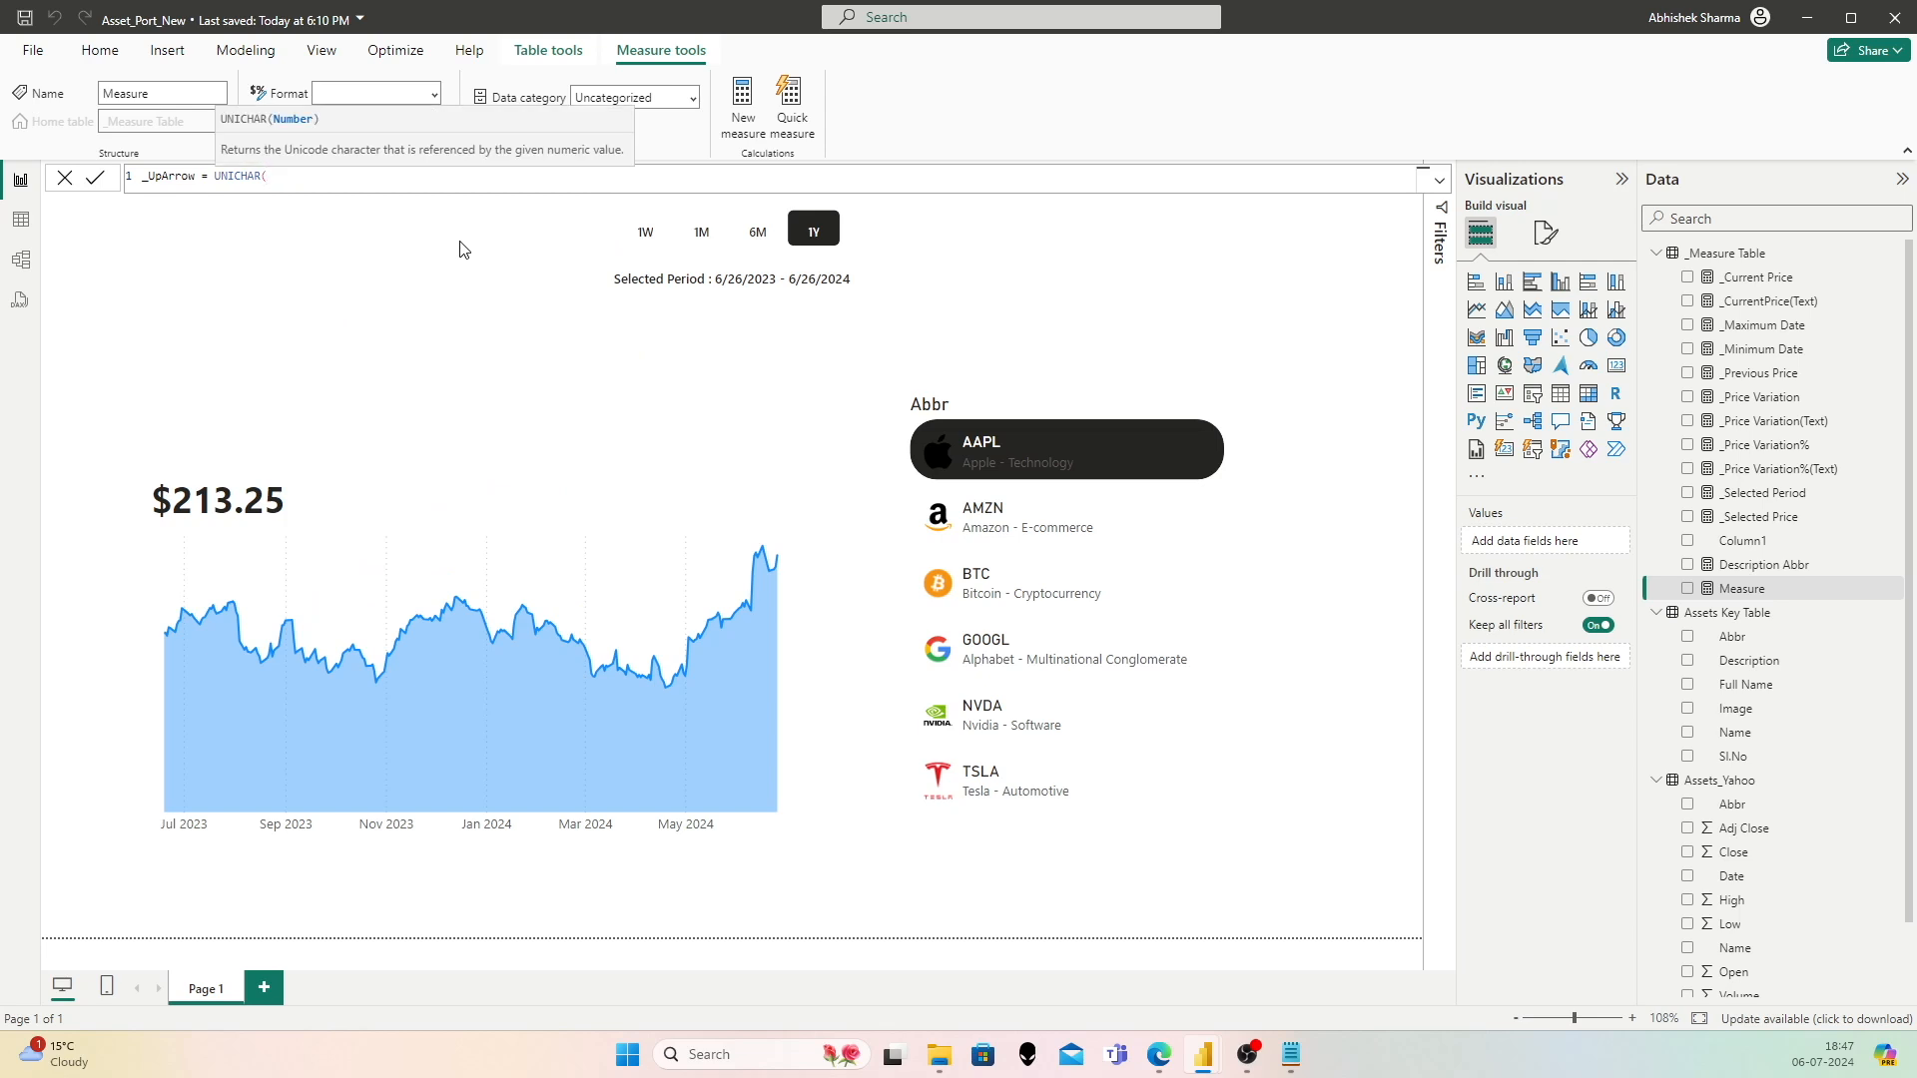
text(129053))
key(Return)
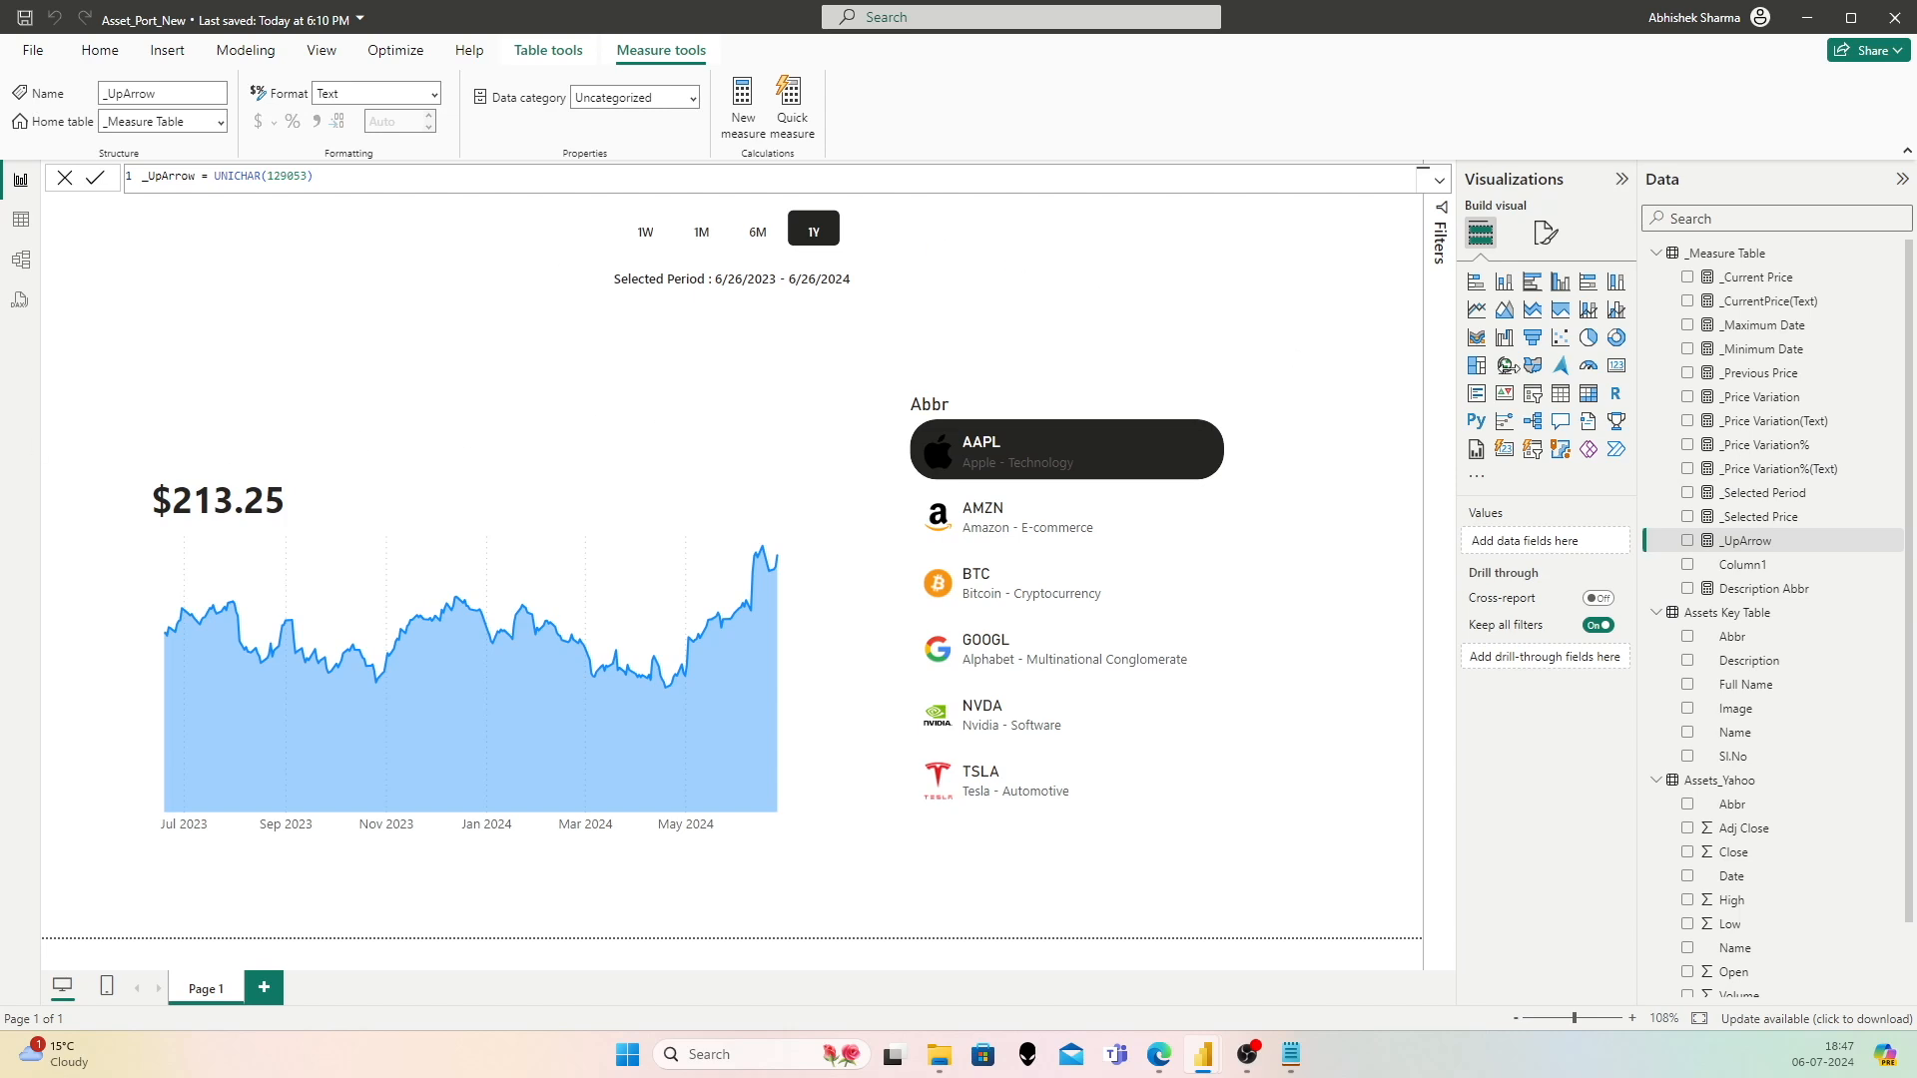
Step: Create a measure in _Measure Table defined as _DownArrow = UNICHAR(129055) and commit it
right_click(1747, 255)
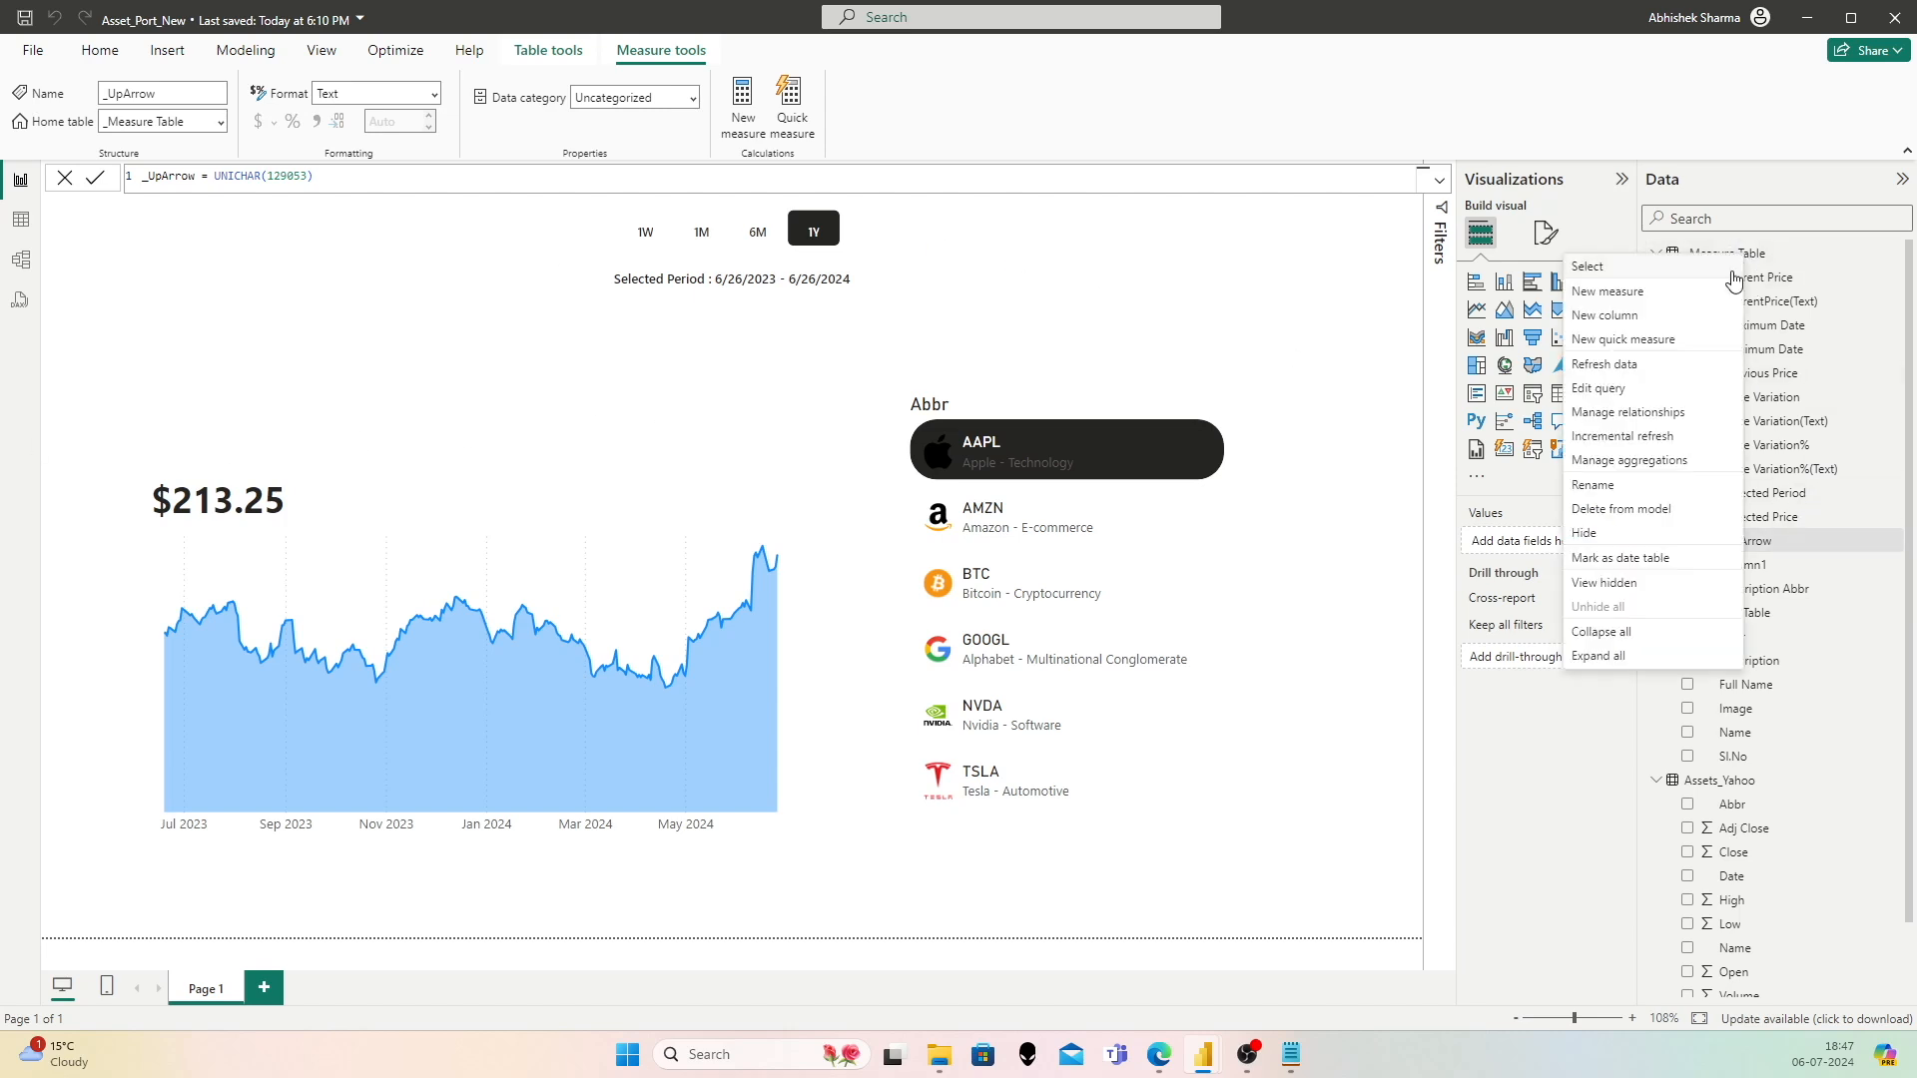
click(1694, 297)
text(_DownArrow)
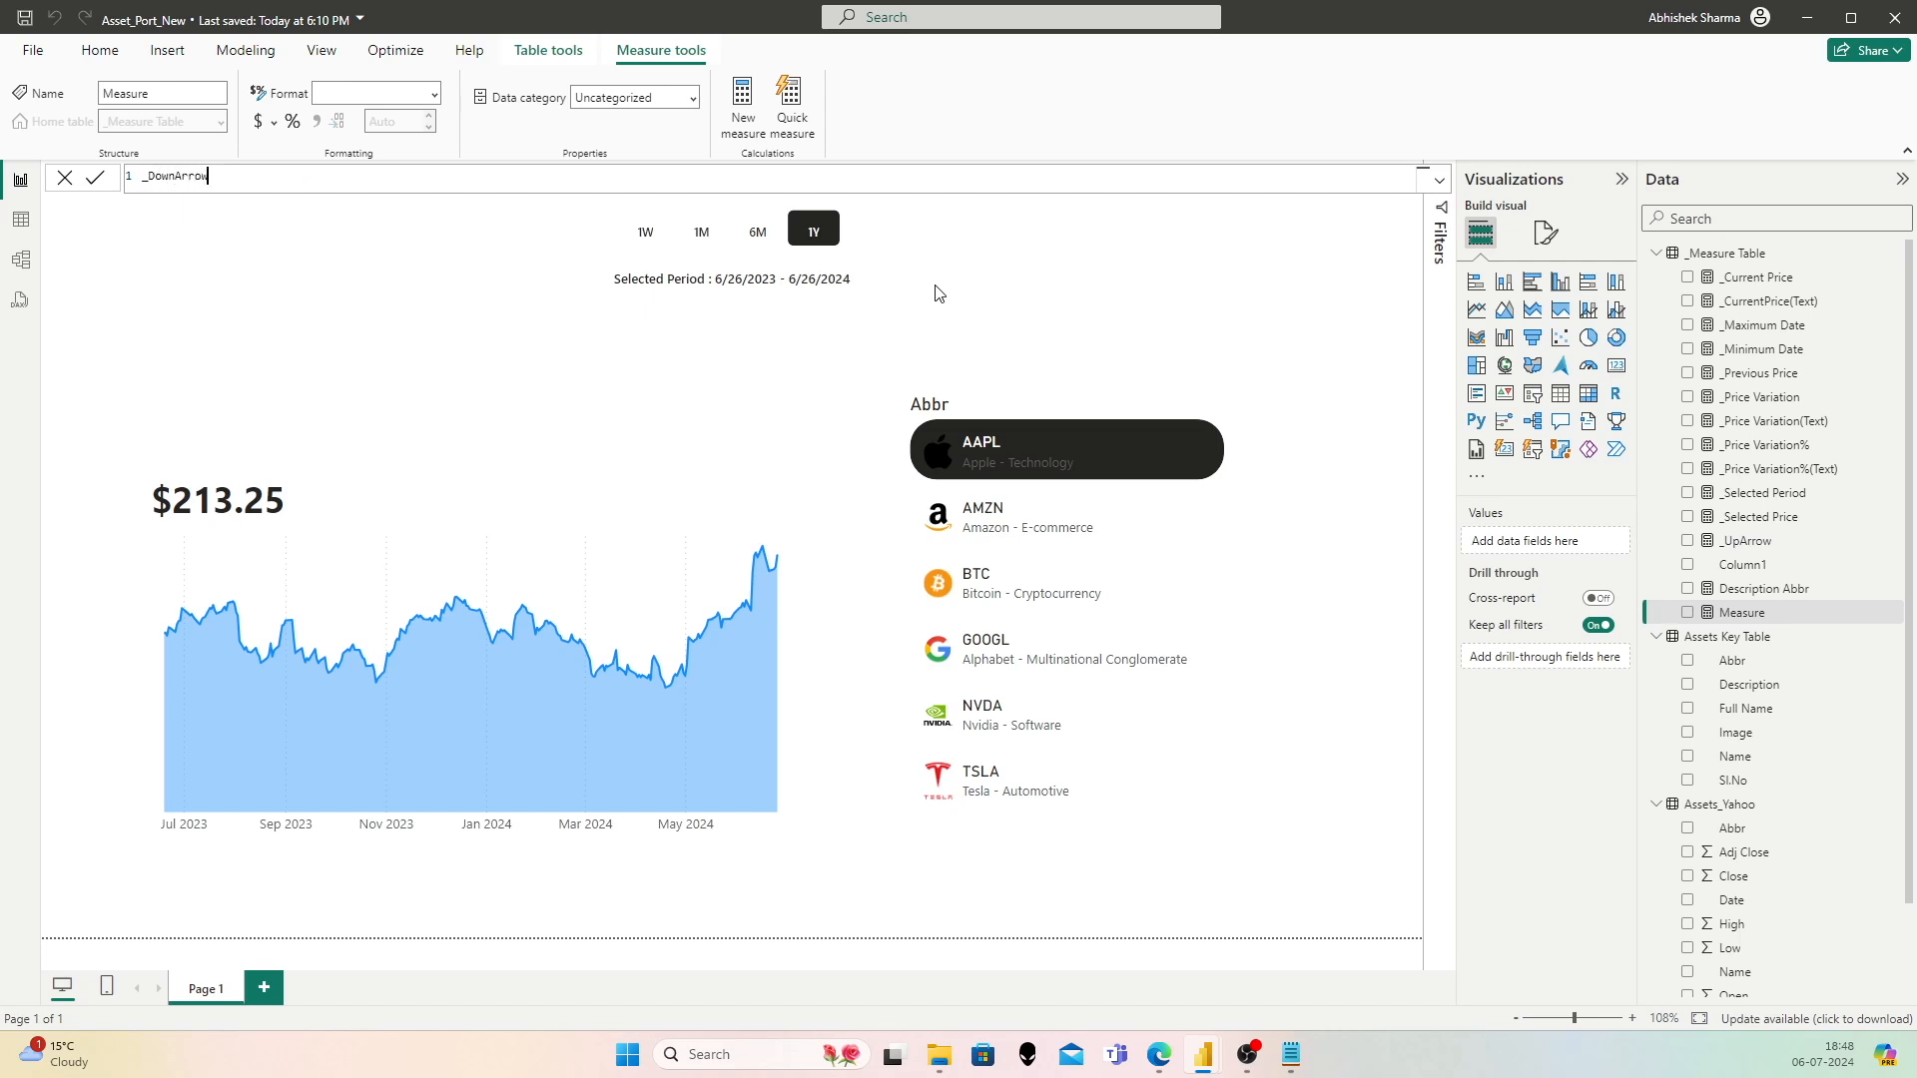
text( = UNICH)
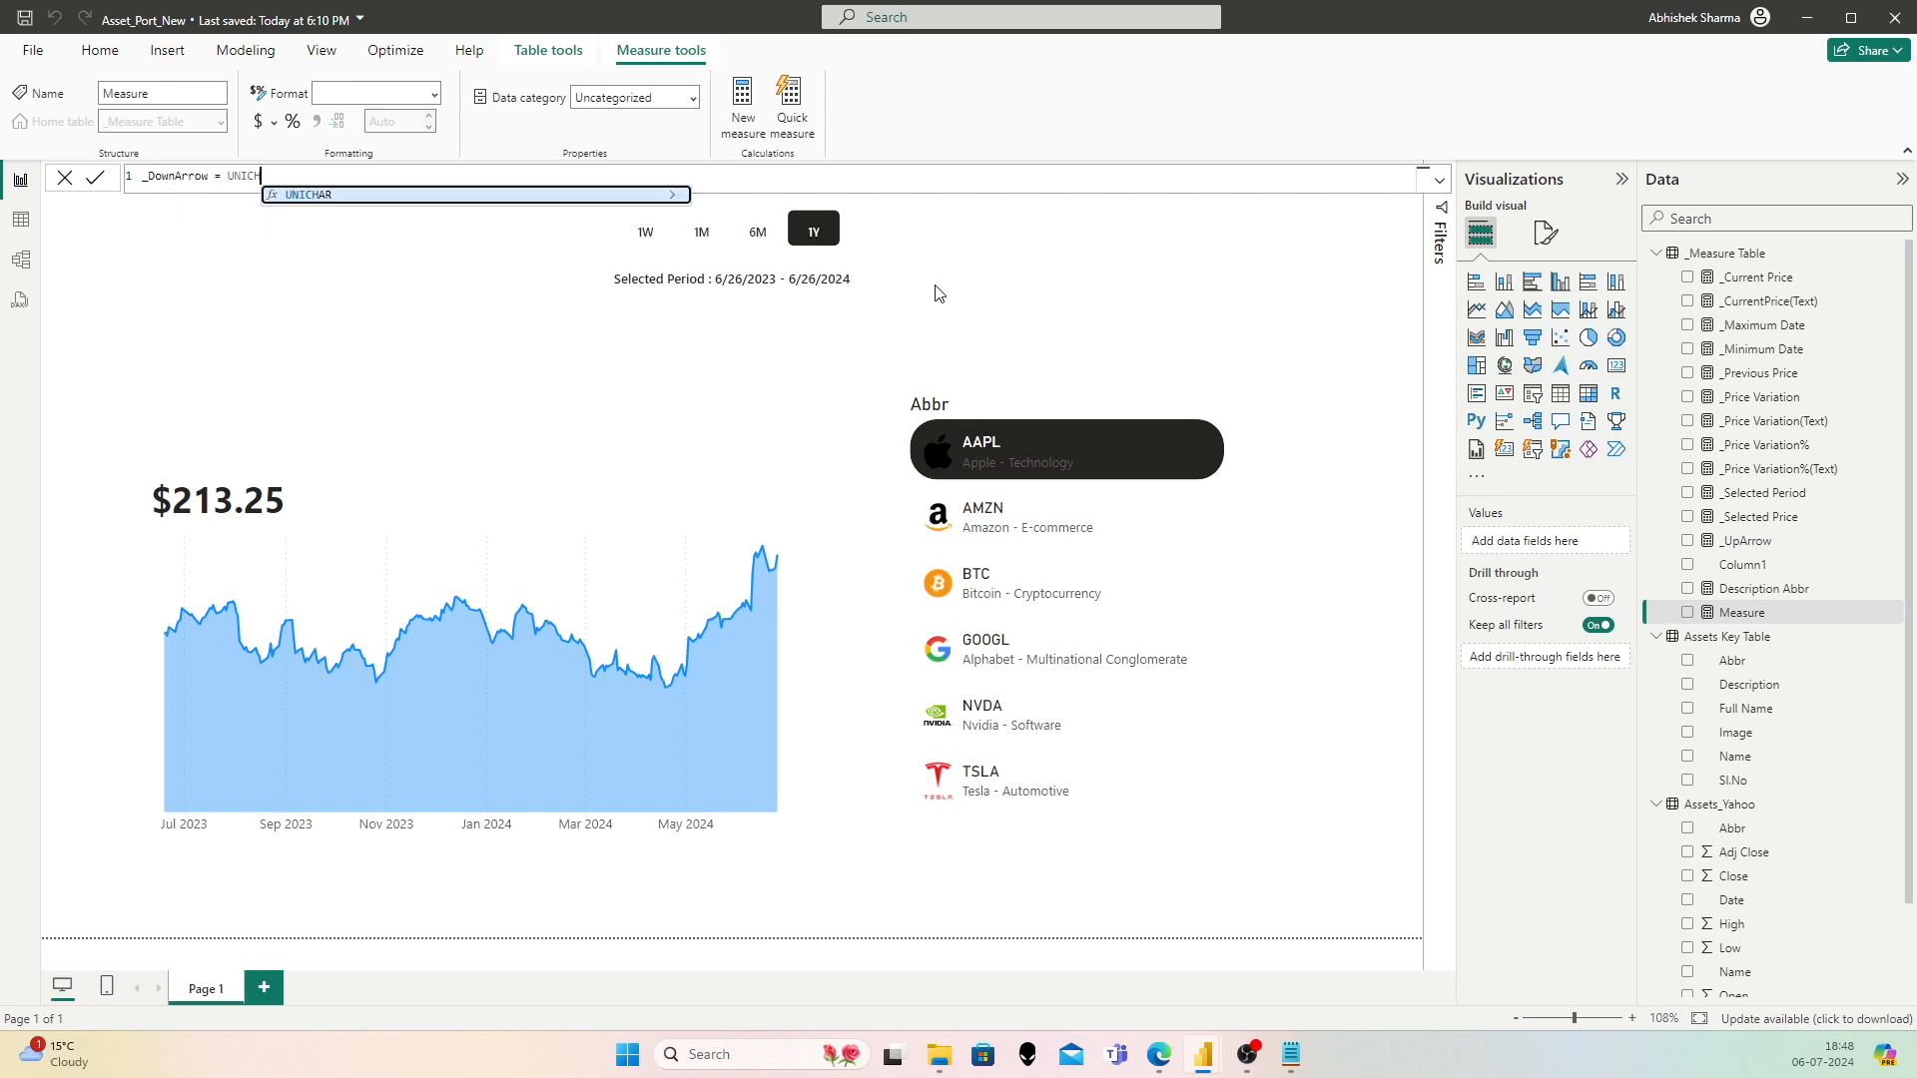
text(AR(1)
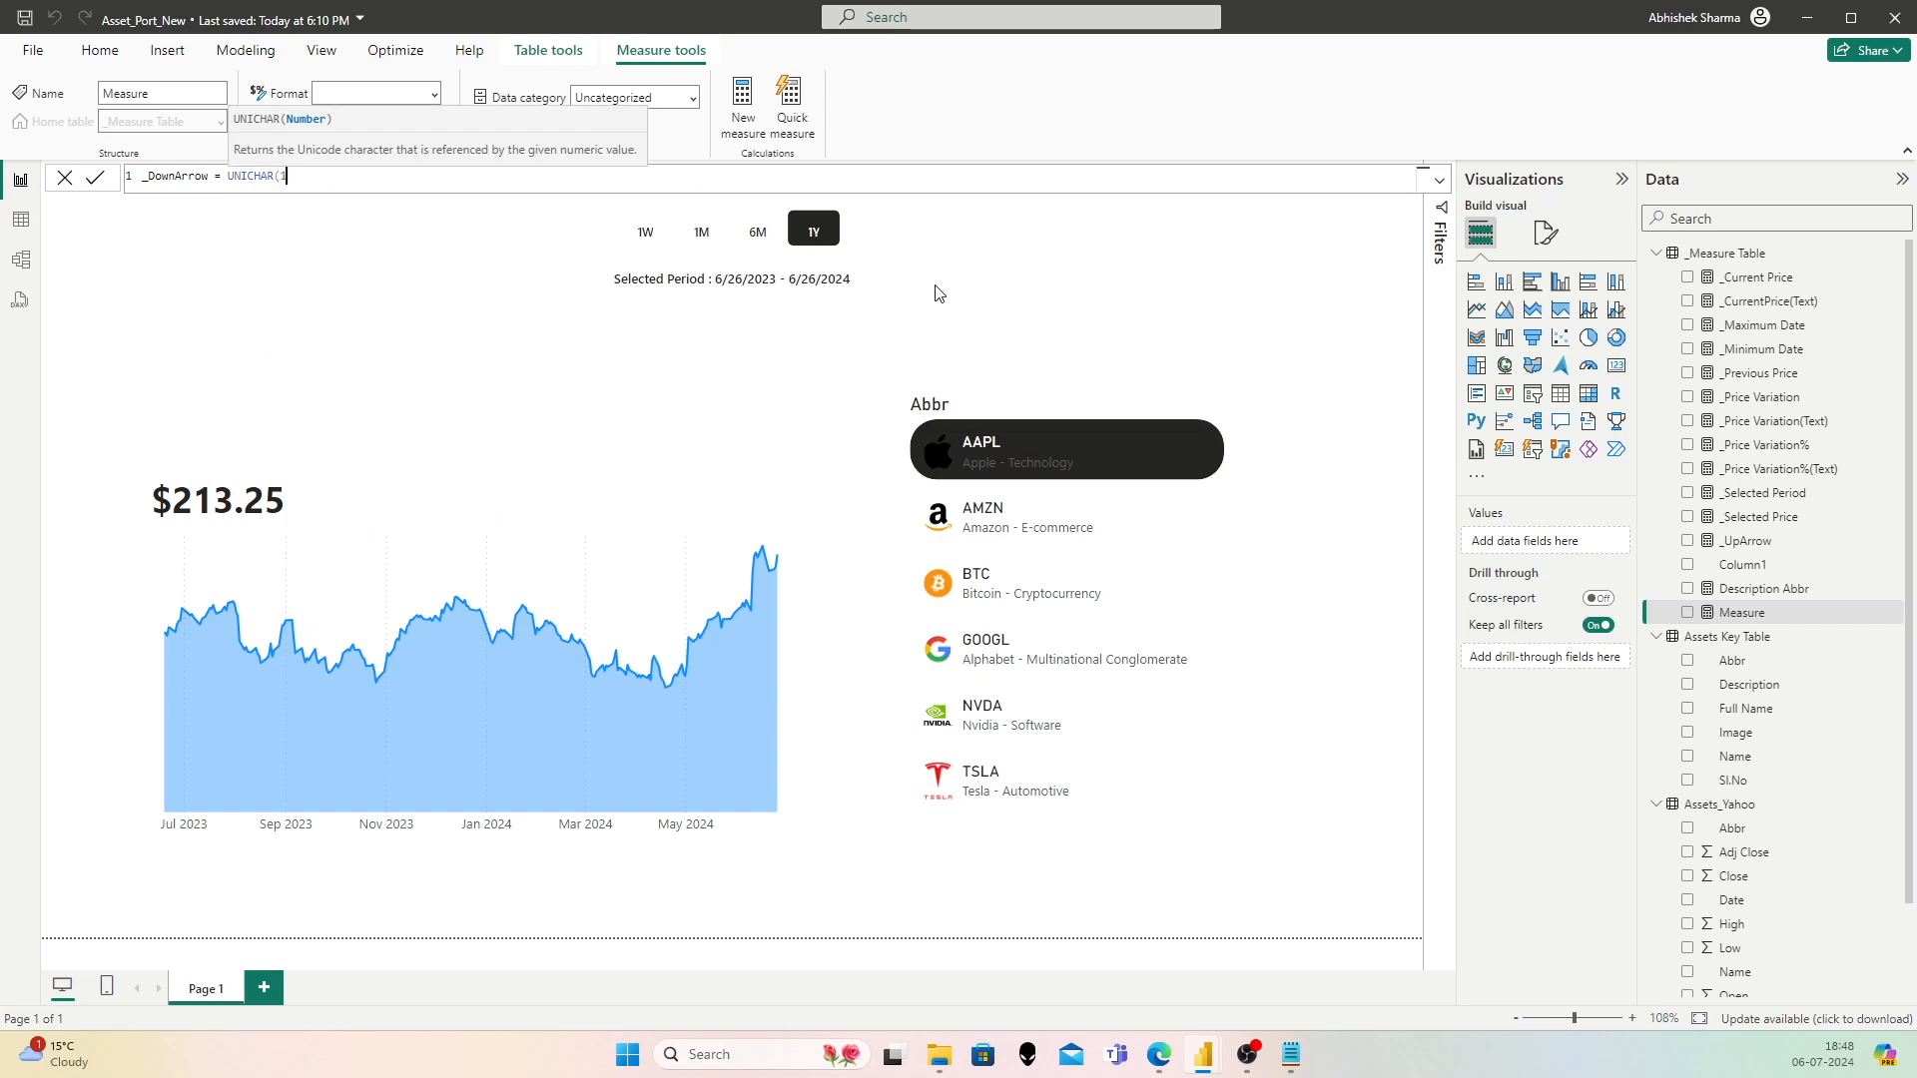
text(29055))
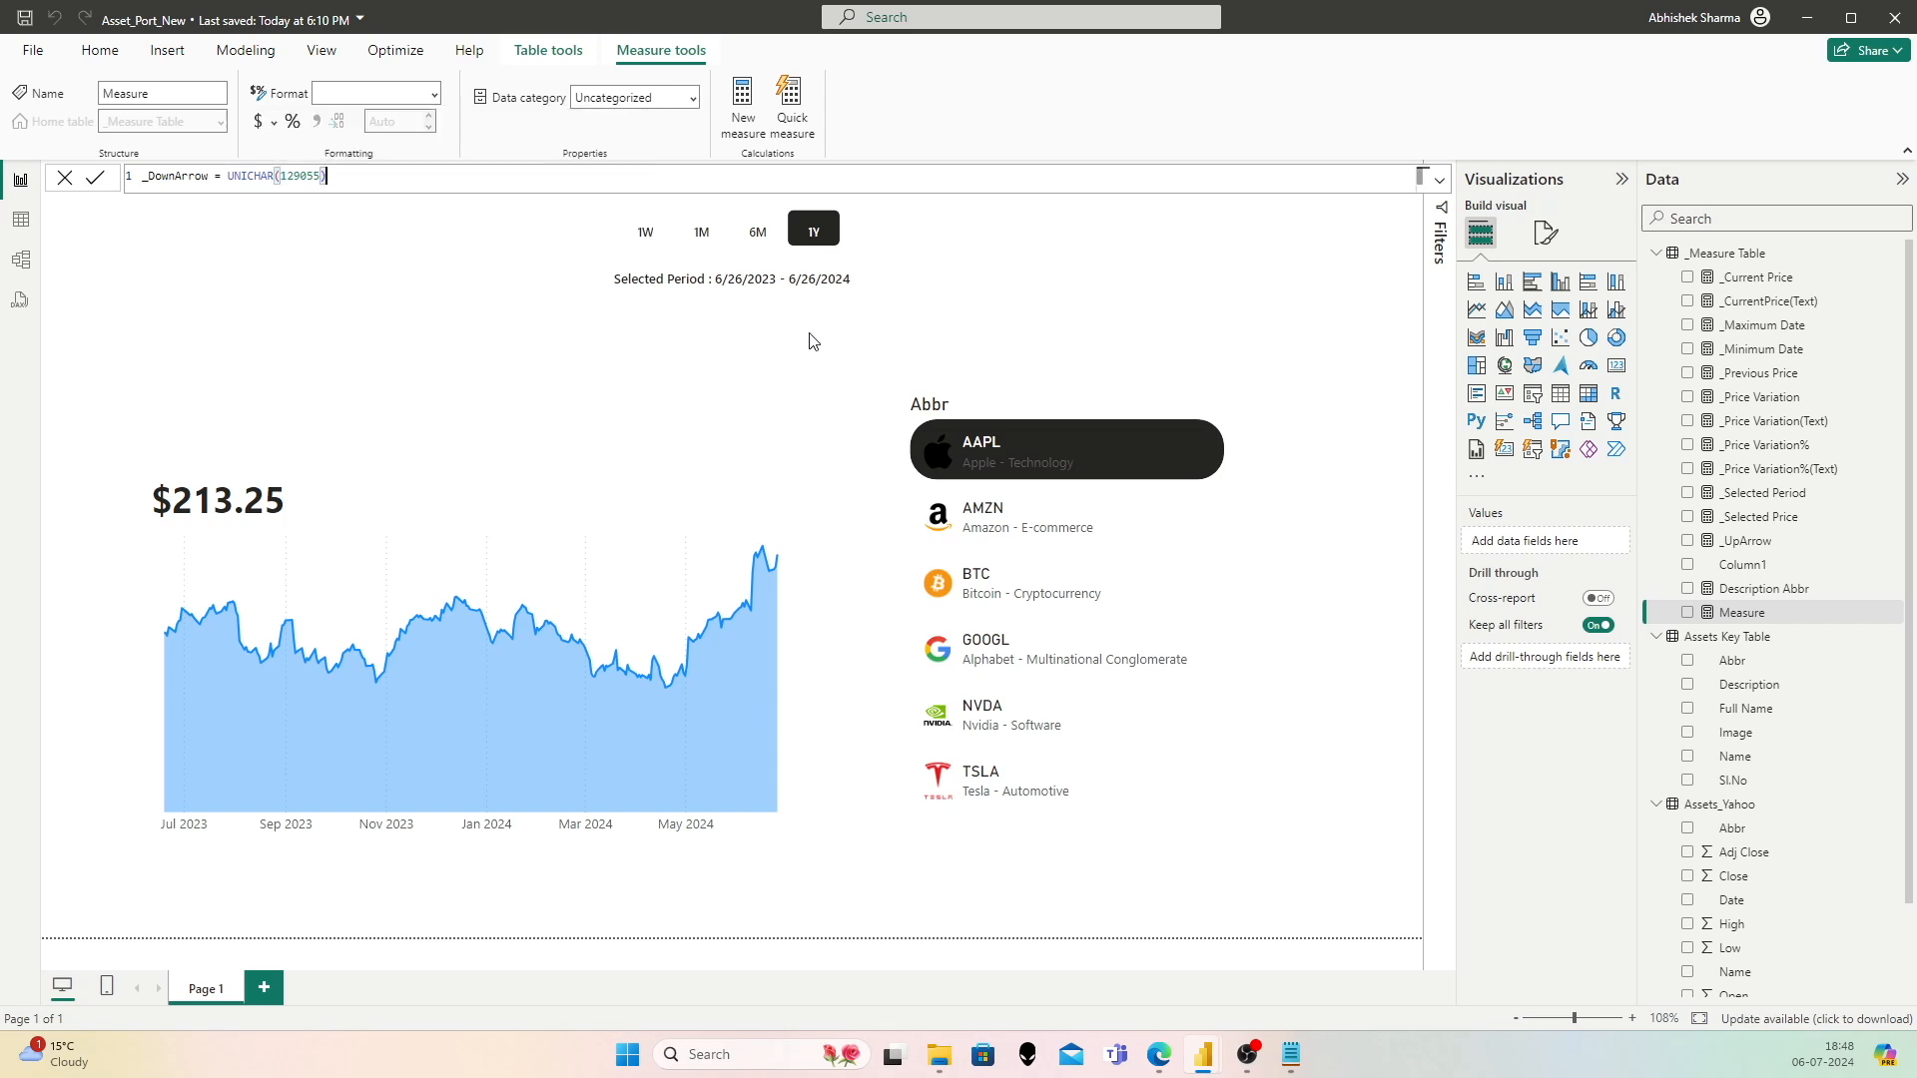
click(95, 177)
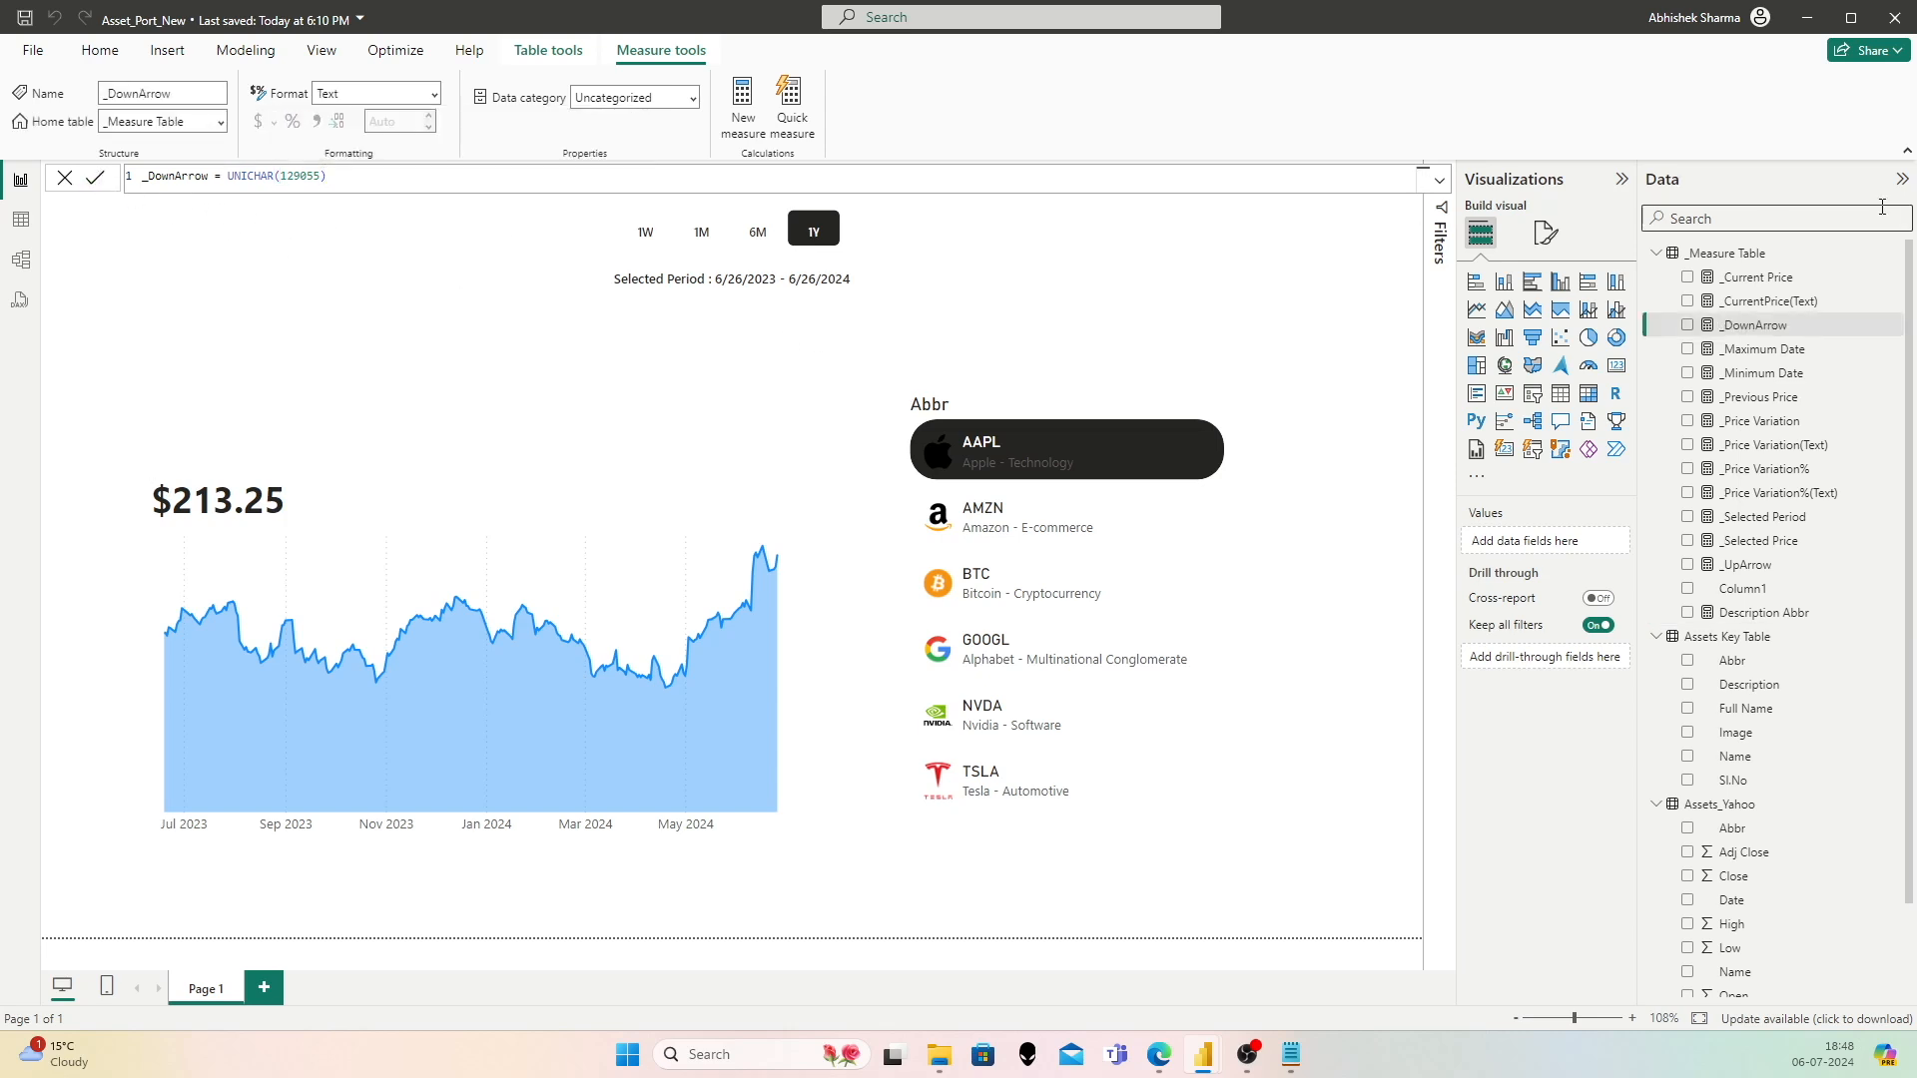
click(1743, 337)
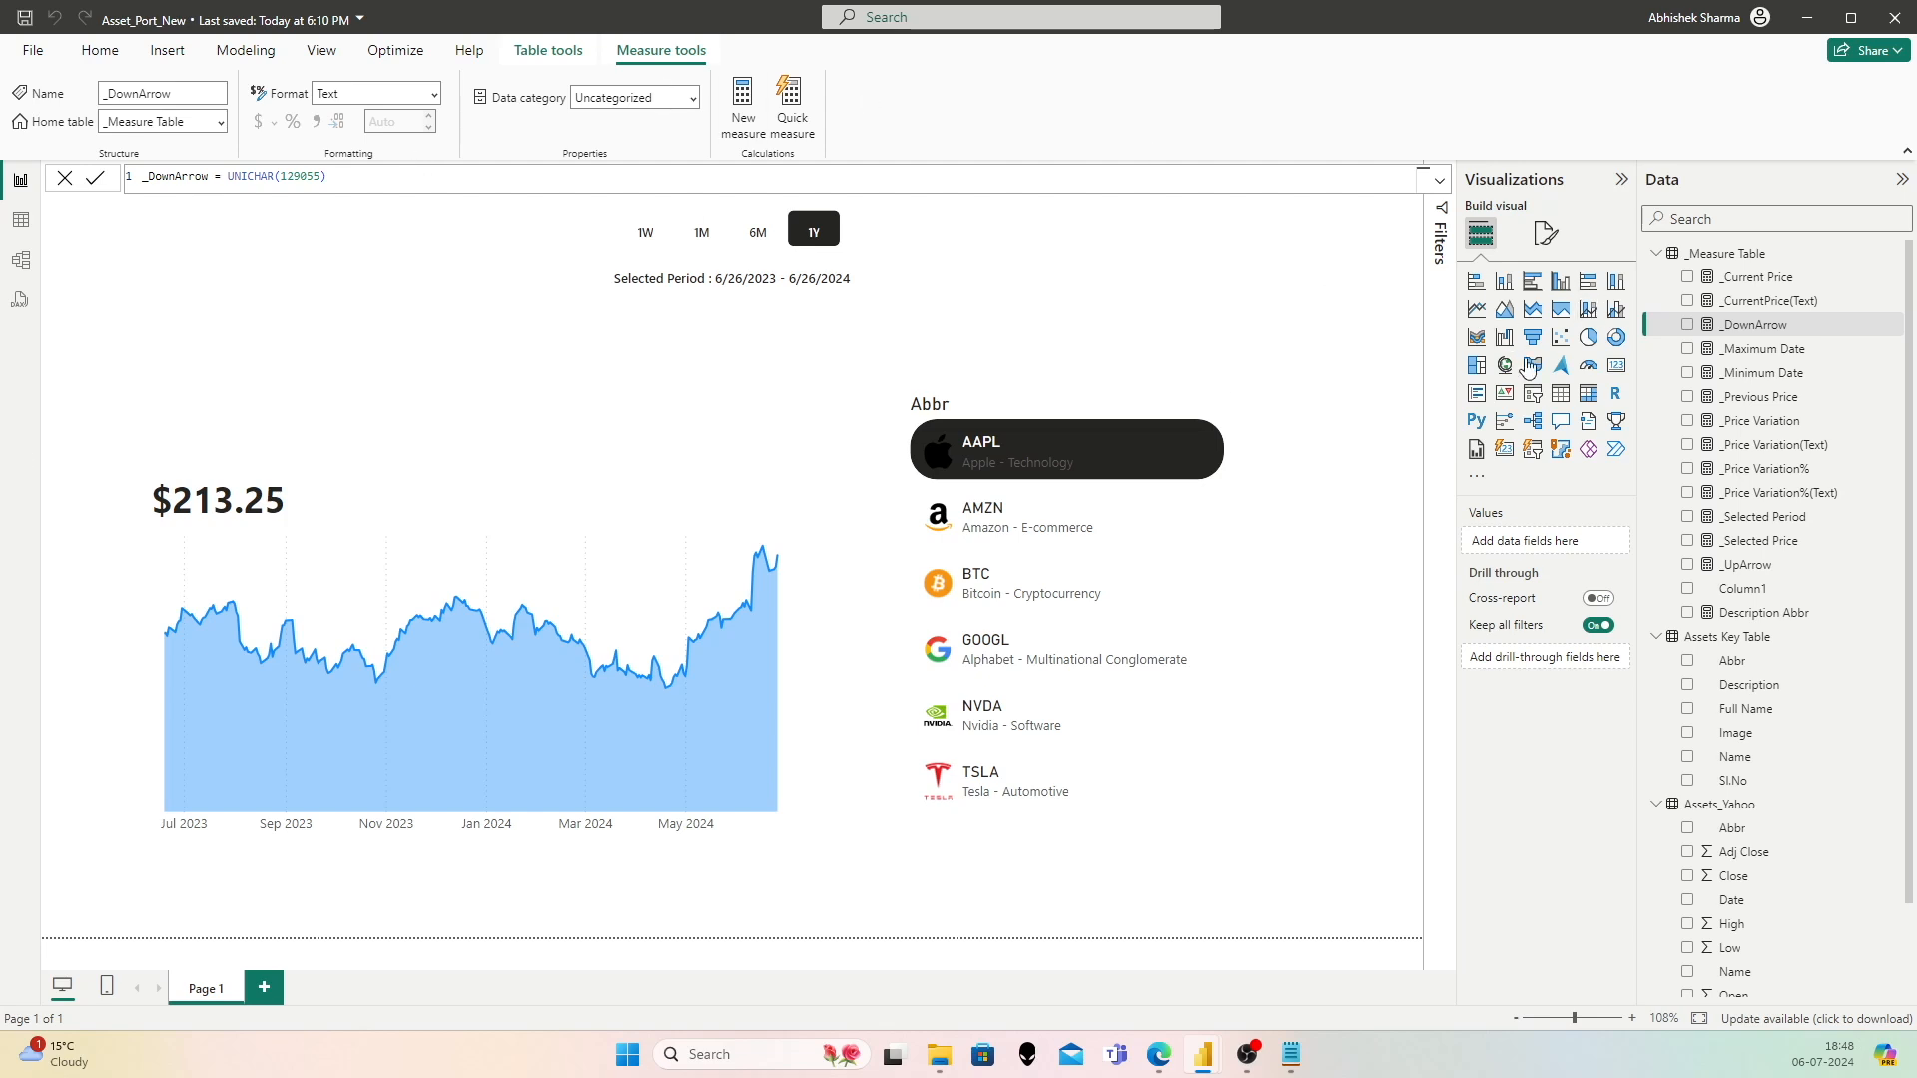
Step: Start a measure in _Measure Table named Price variation (Subtitle), leaving a new line for its expression
right_click(1745, 257)
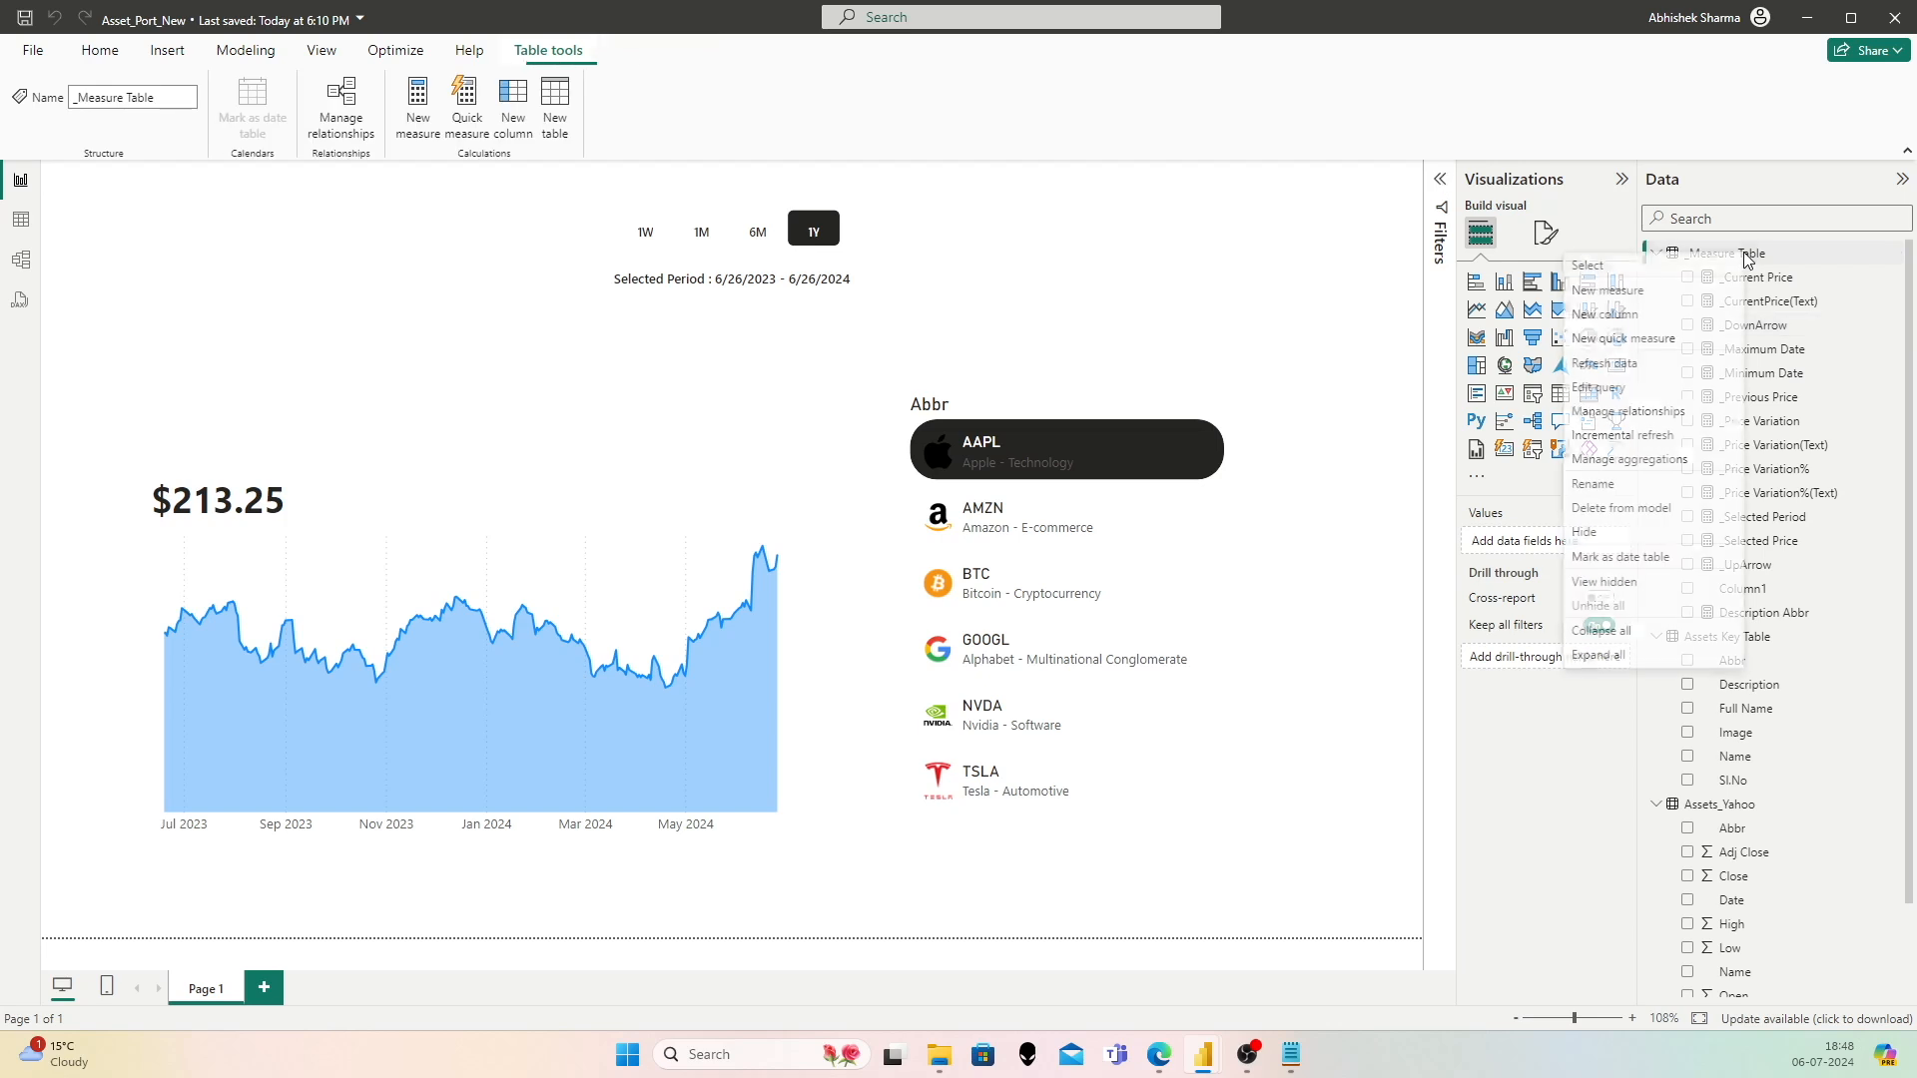
click(1648, 301)
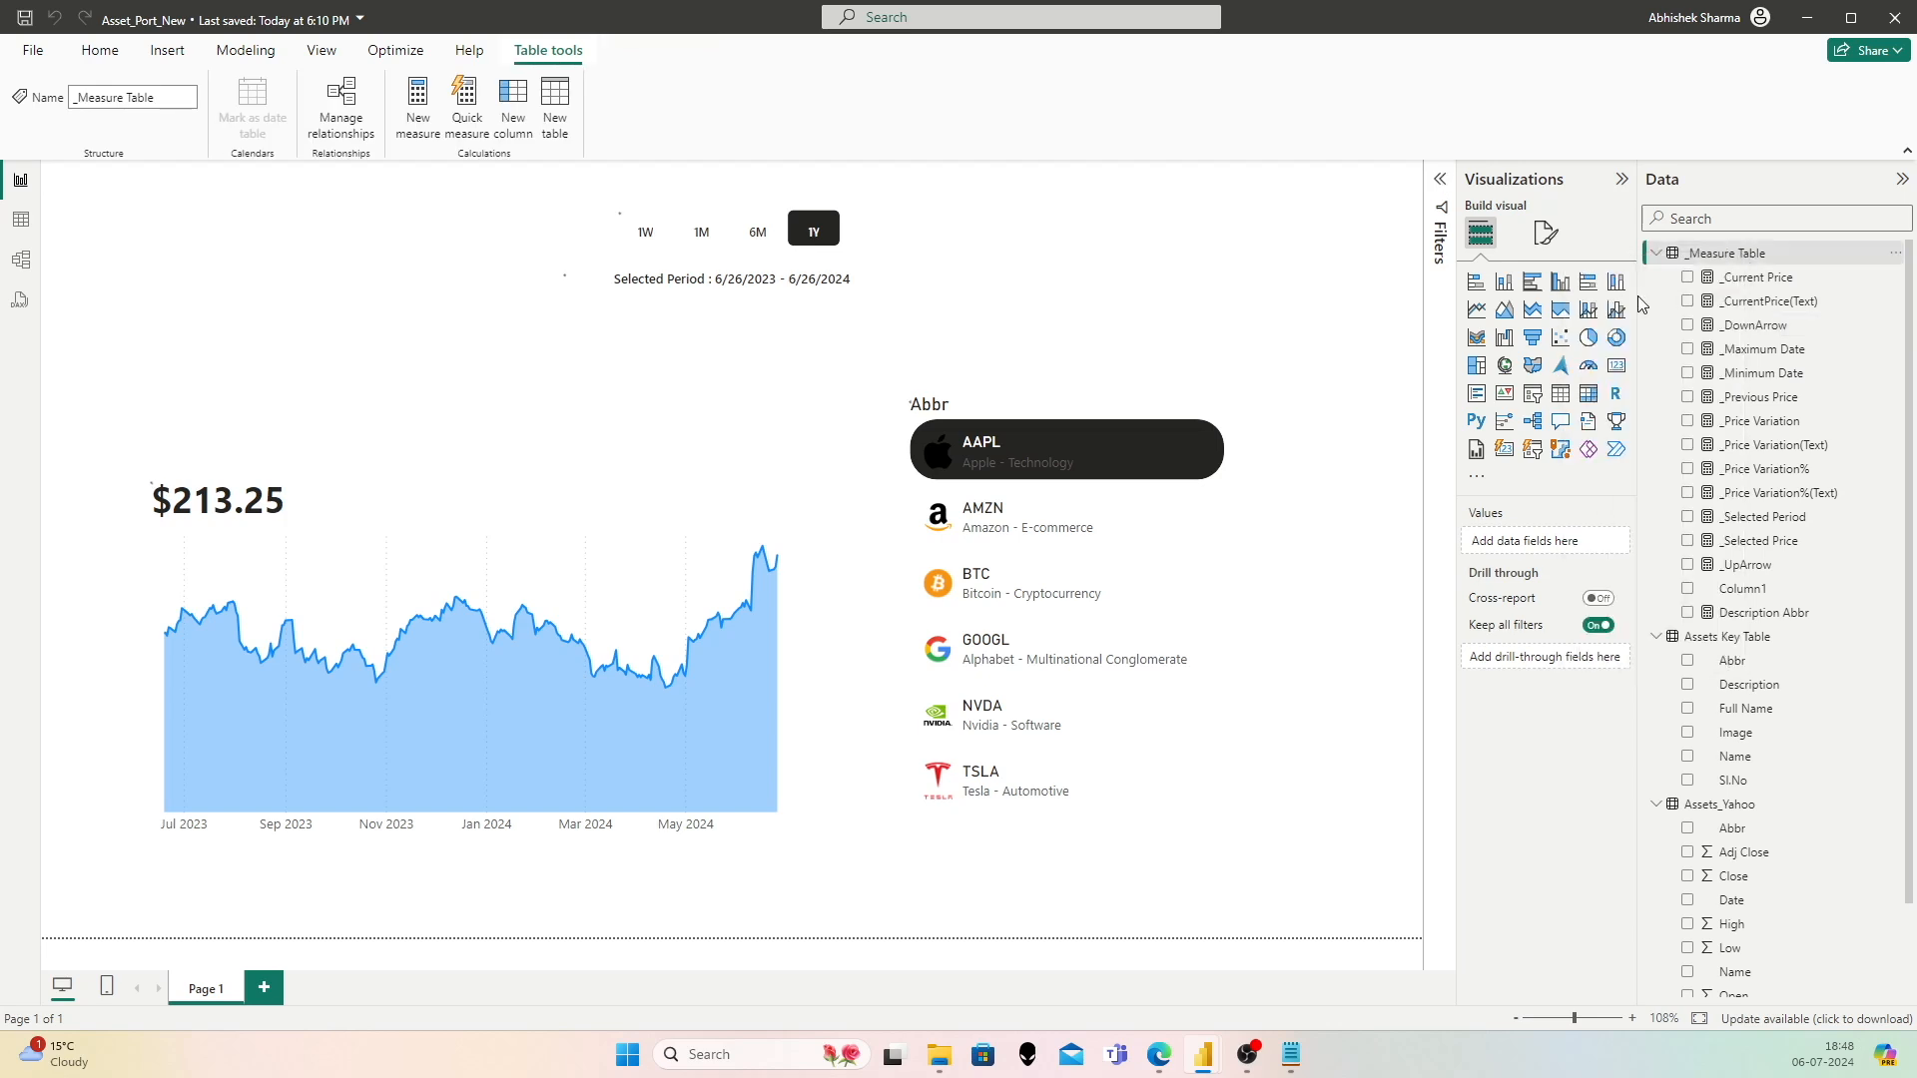
text(Variation)
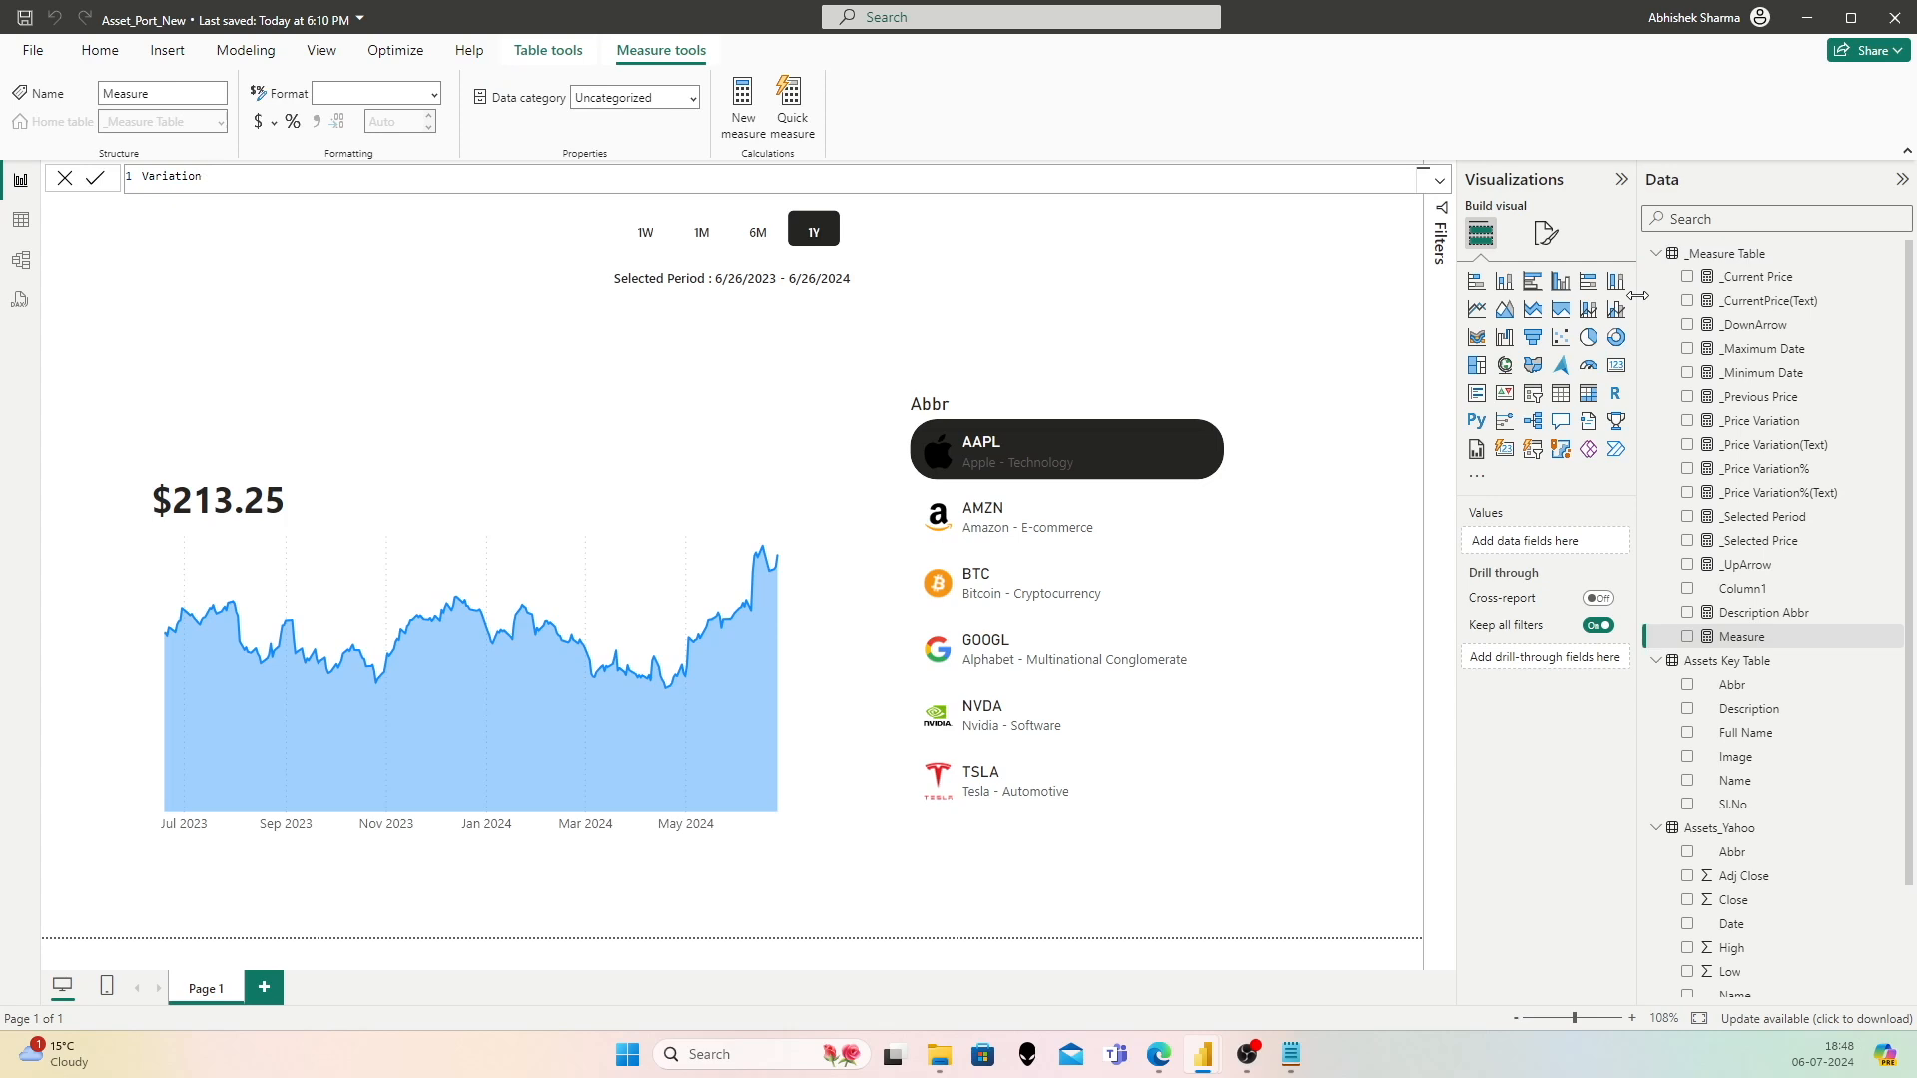
key(shift+Home)
drag(234, 175, 97, 171)
text(Price variation (Subtitle) =)
key(shift+Return)
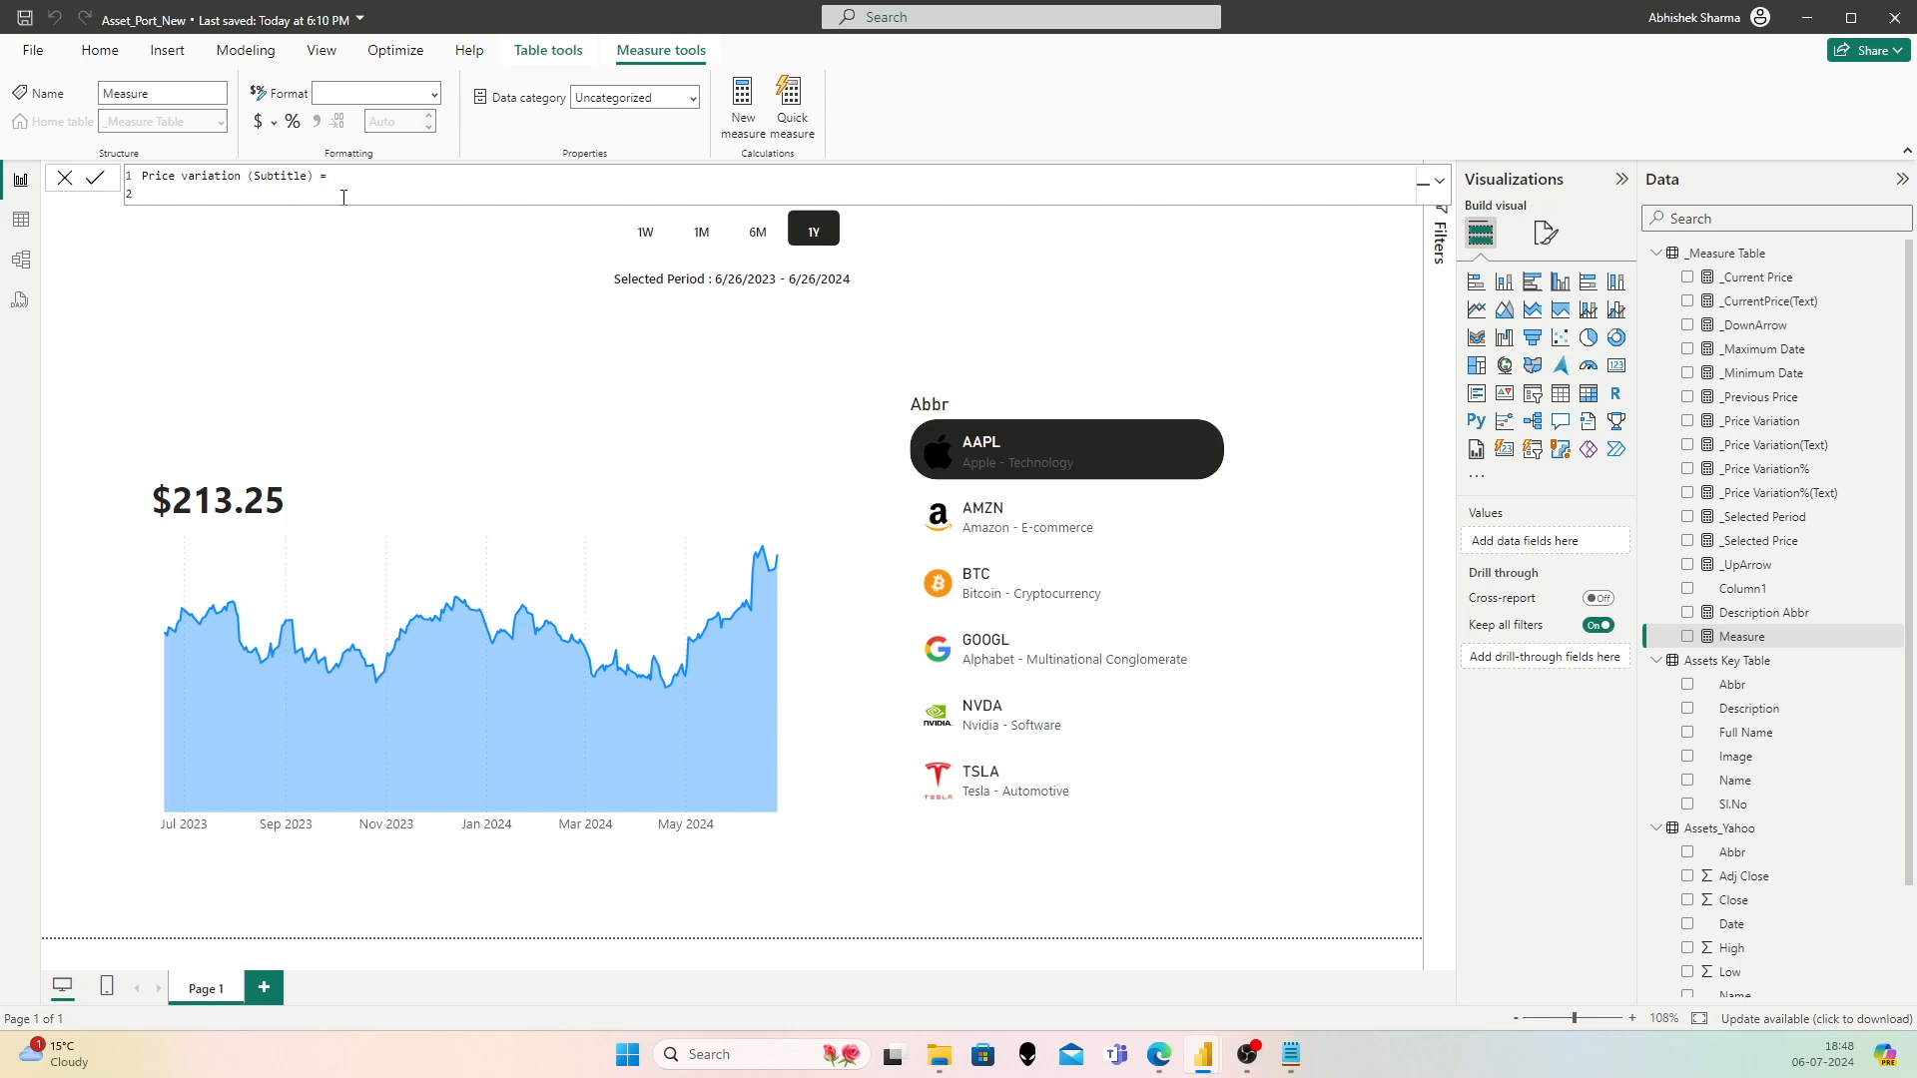
Step: Declare a variable named Positive in the subtitle measure, starting with [_Price Variation(Text)]
text(VAR Positi)
text(=)
text(_price)
key(Up)
key(Tab)
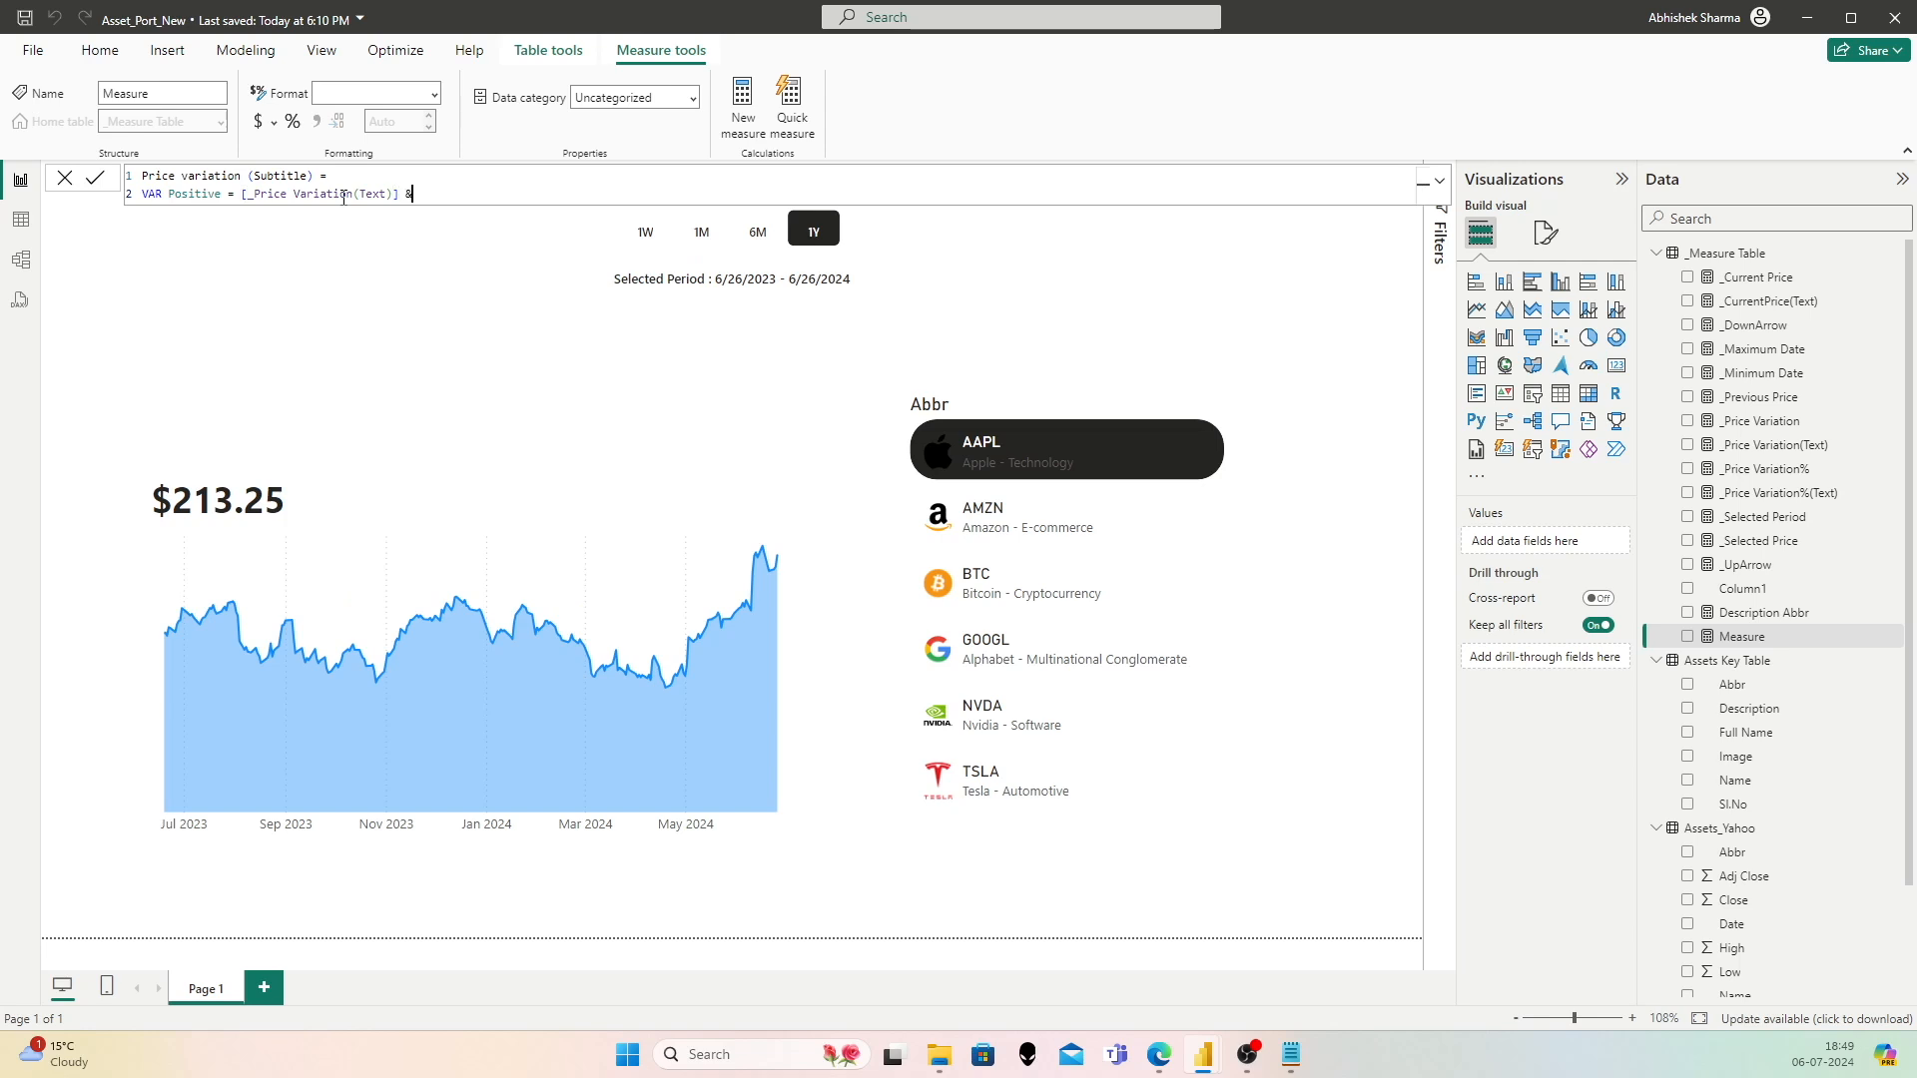
Step: Extend the Positive variable with & " (" & [_Price Variation%(Text)] & ")" & " " & [_UpArrow]
text(& ")
text((" &)
text( Price)
key(Up)
key(Up)
key(Up)
key(Up)
key(Up)
key(Up)
key(Up)
key(Tab)
text(& ")" &)
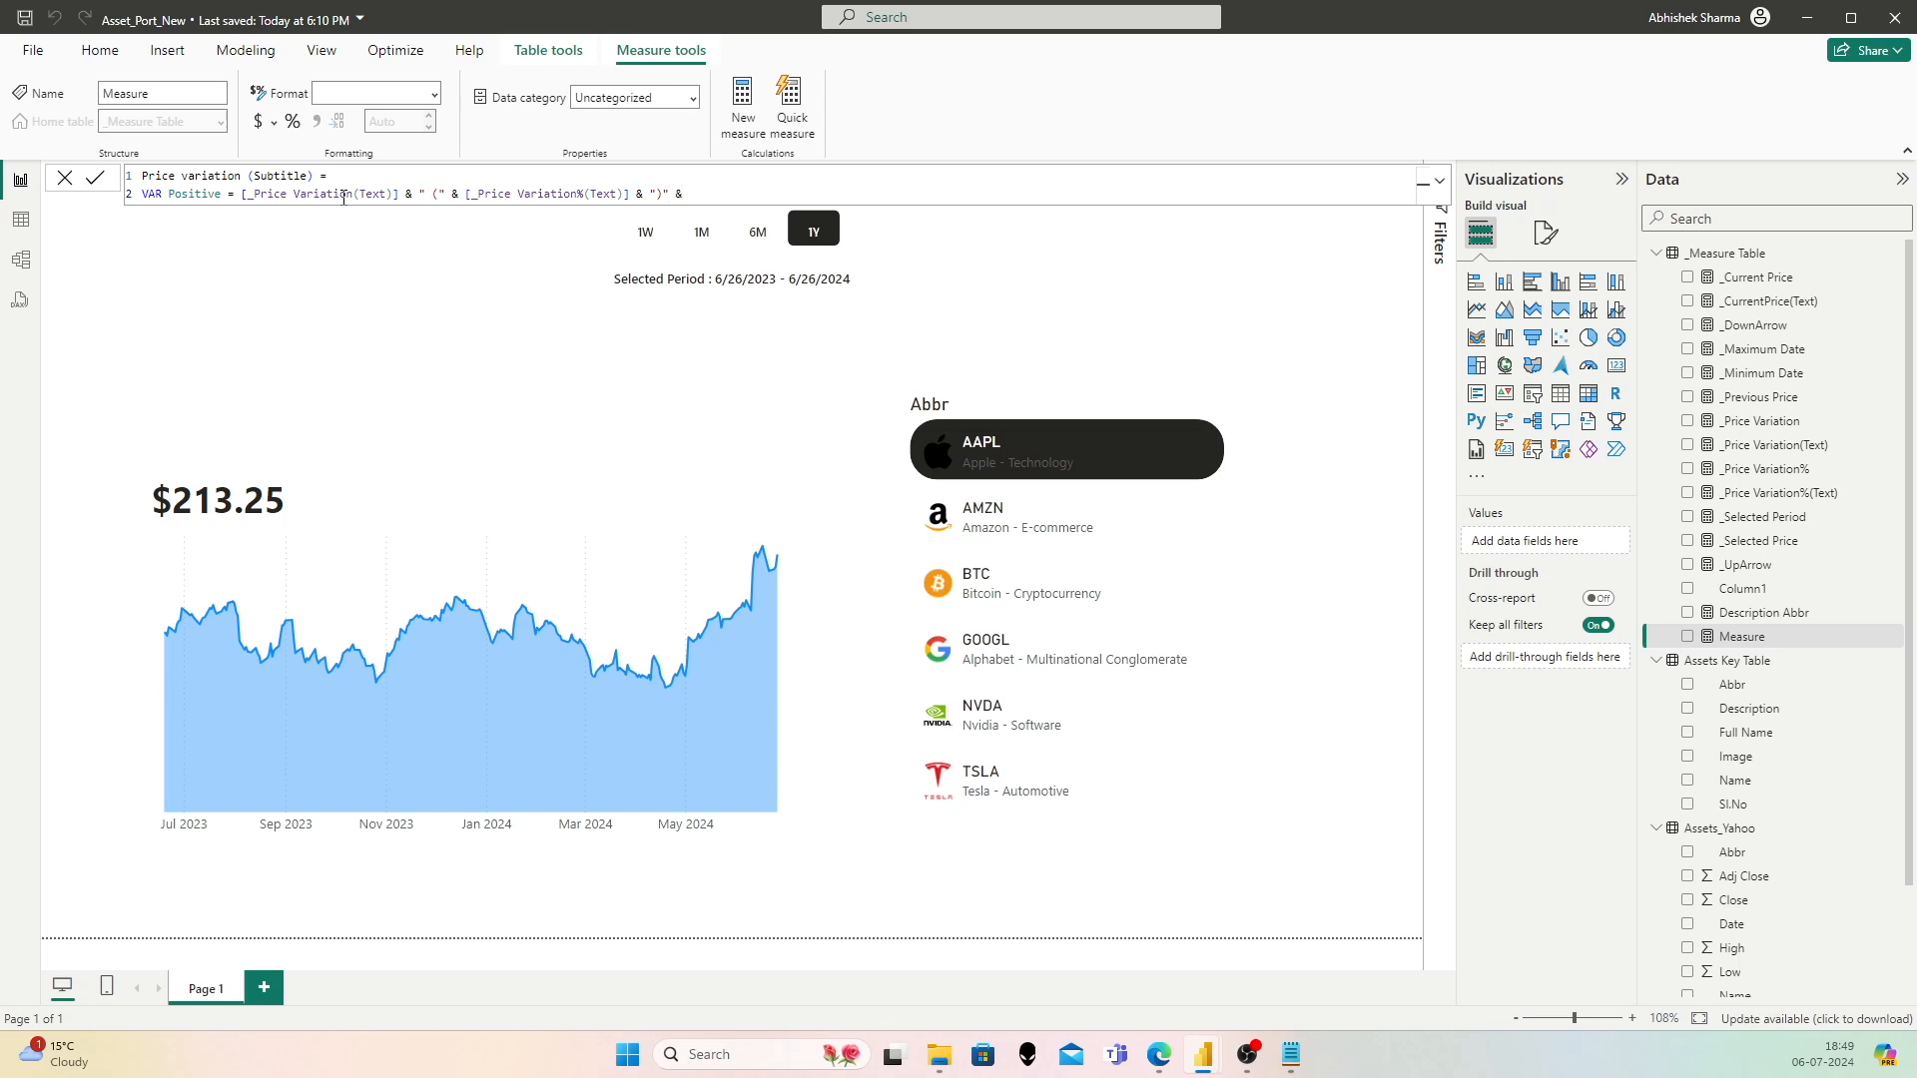
text( " " & _upa)
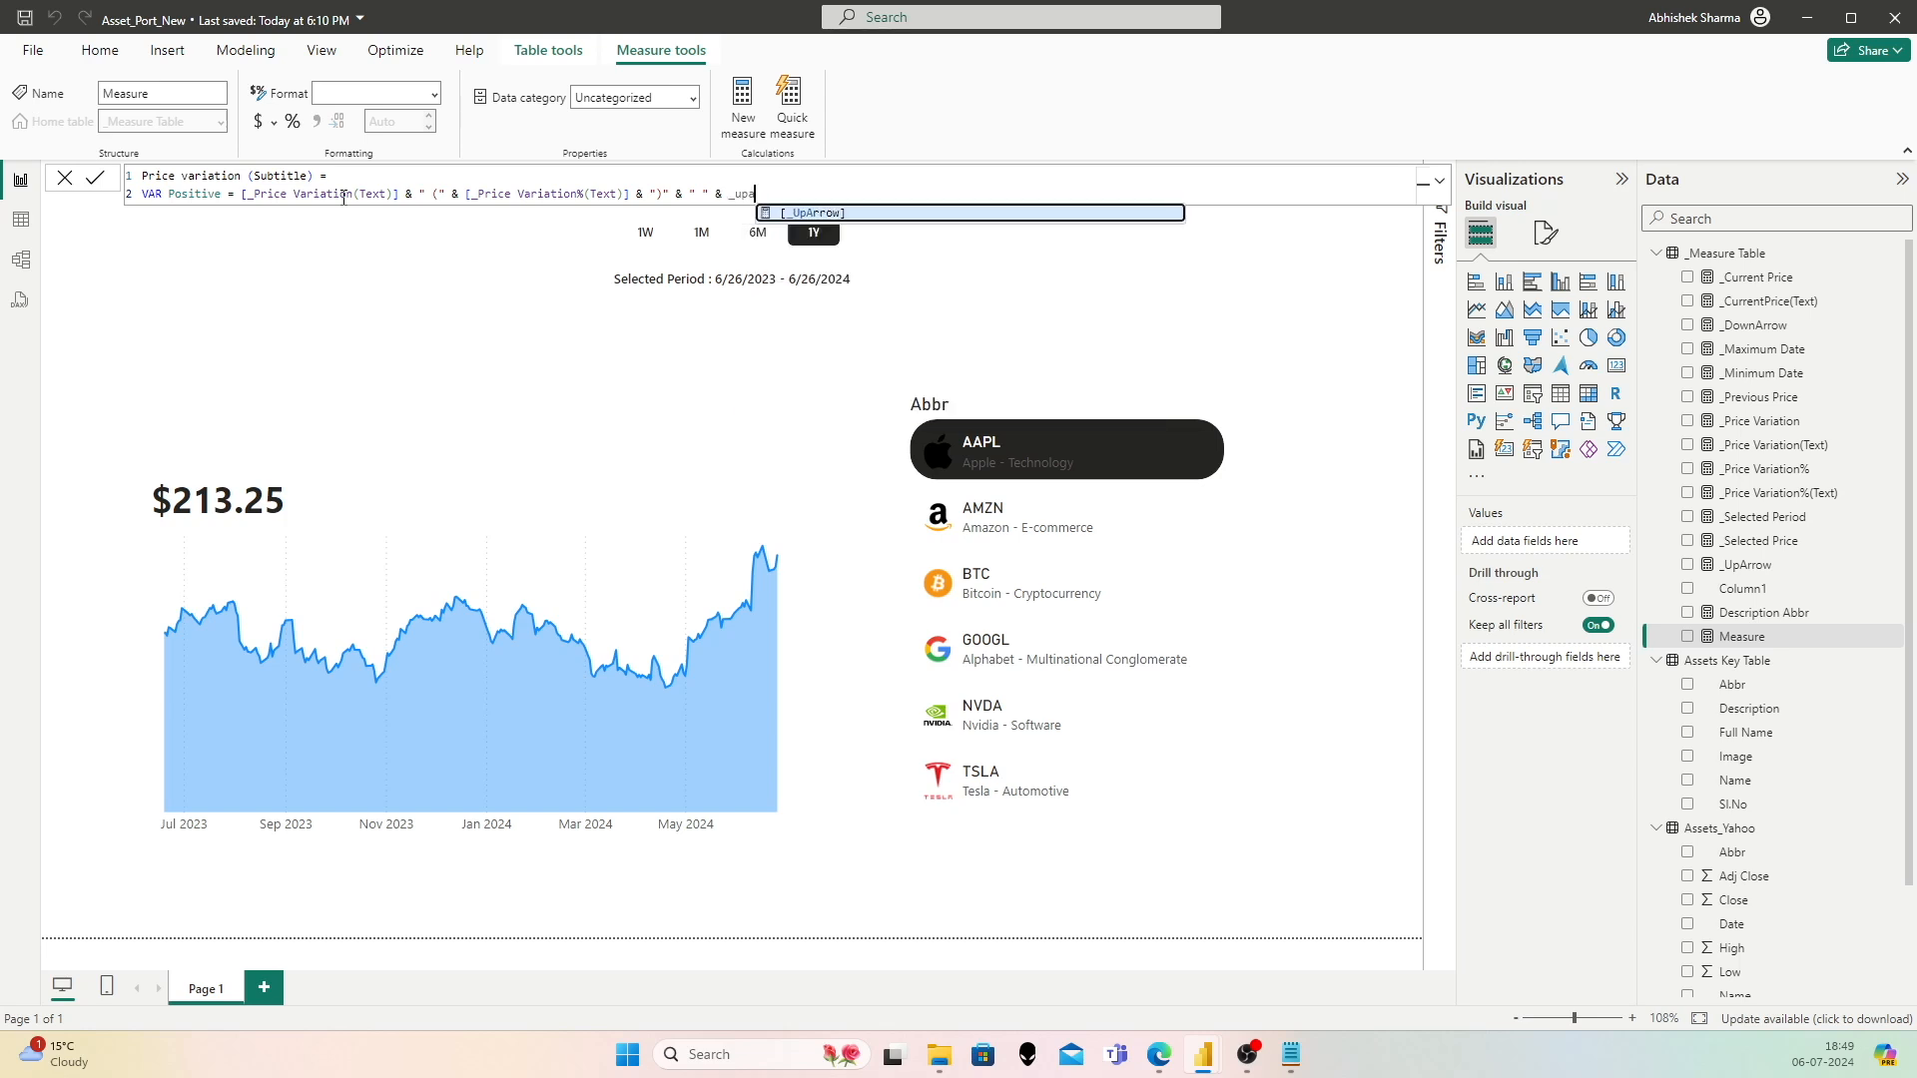
key(Tab)
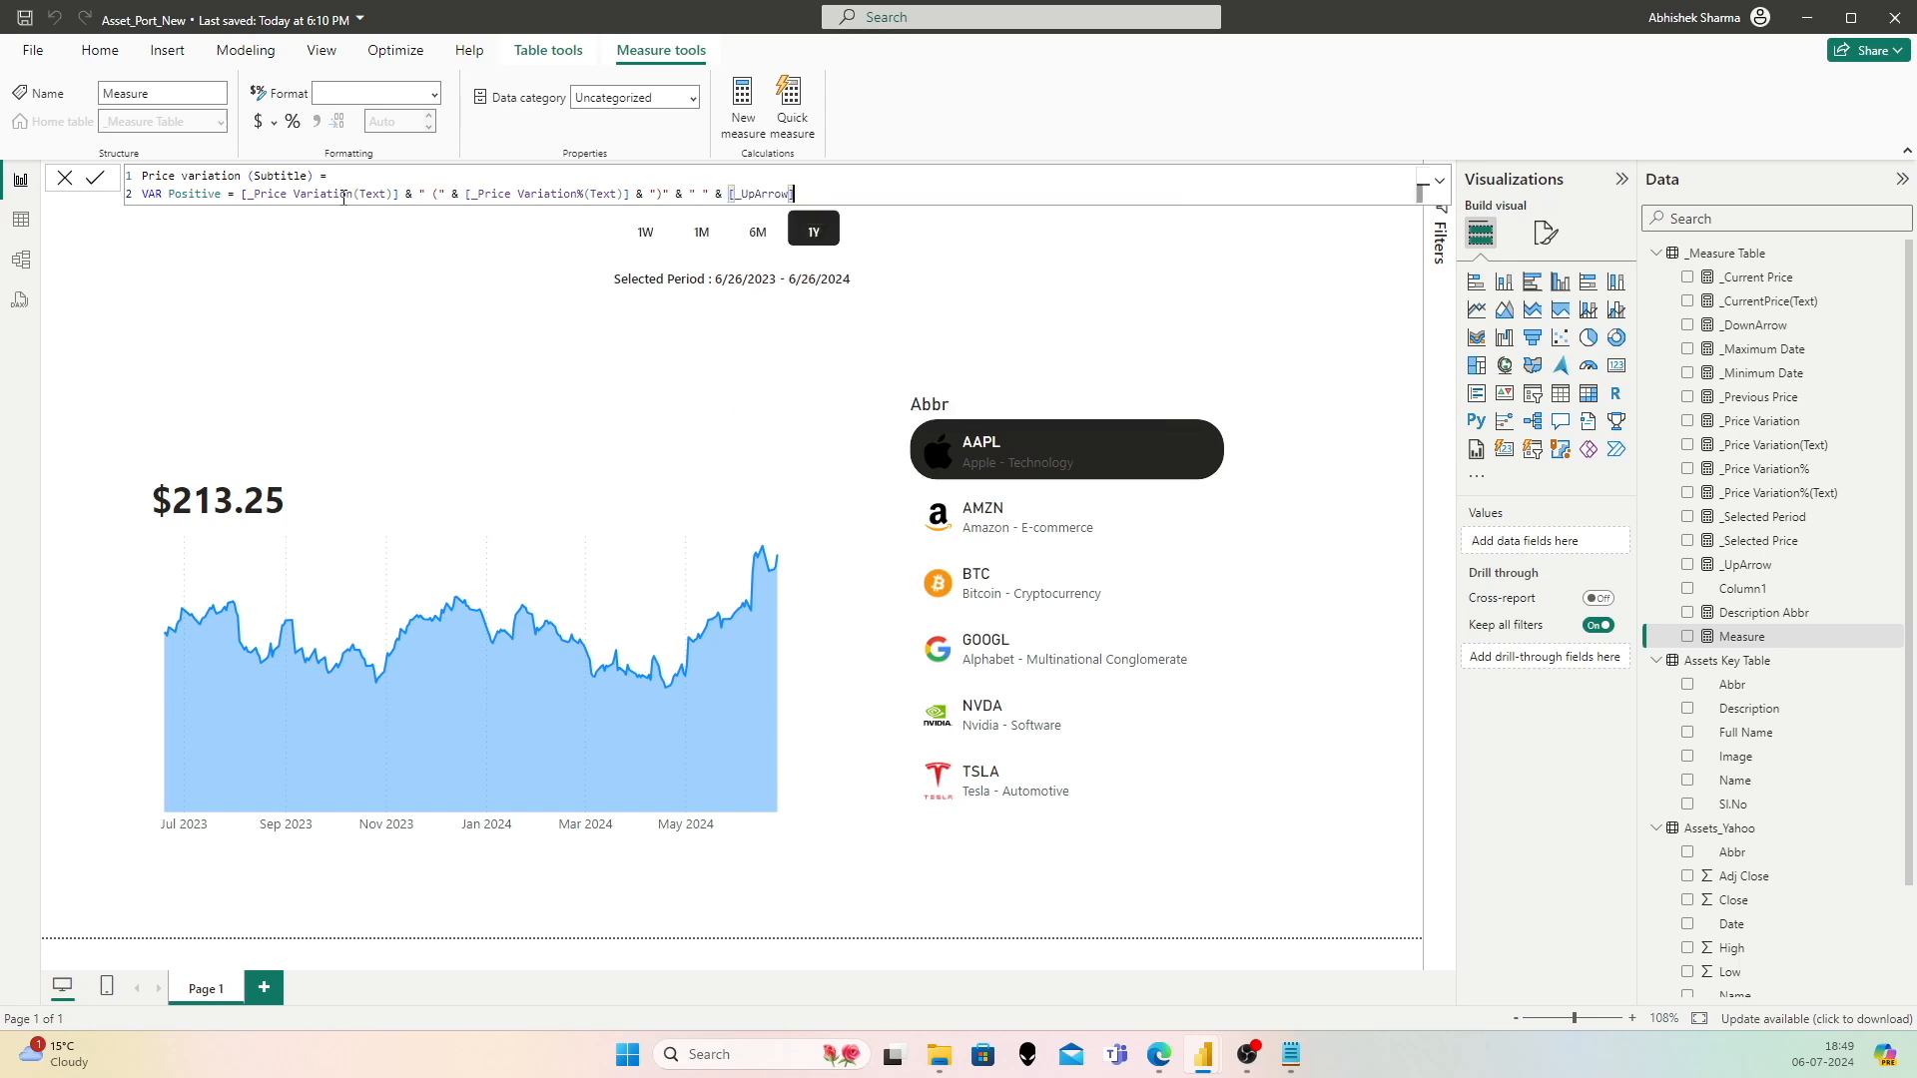
Step: Duplicate the Positive variable line directly below it and rename the copied variable Negative
key(shift+Home)
key(ctrl+c)
key(End)
key(shift+Return)
key(ctrl+v)
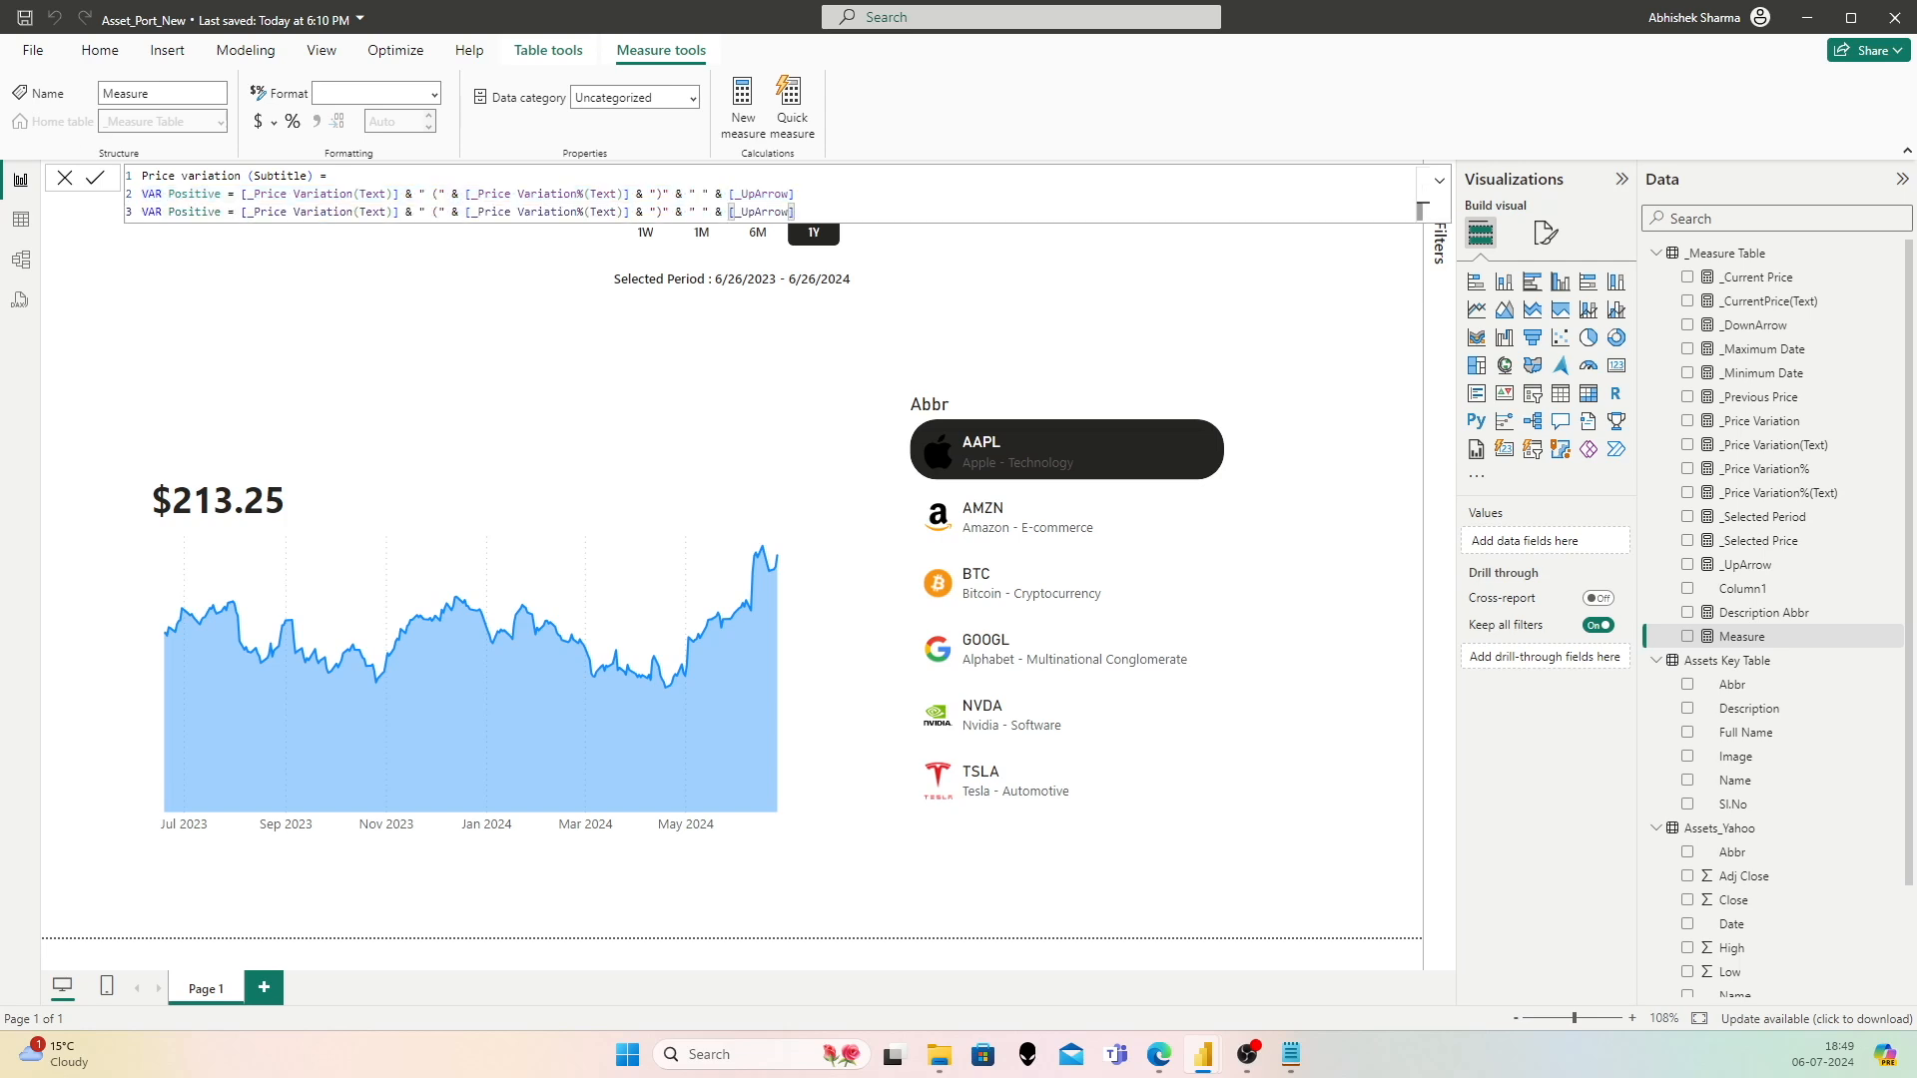
double_click(210, 213)
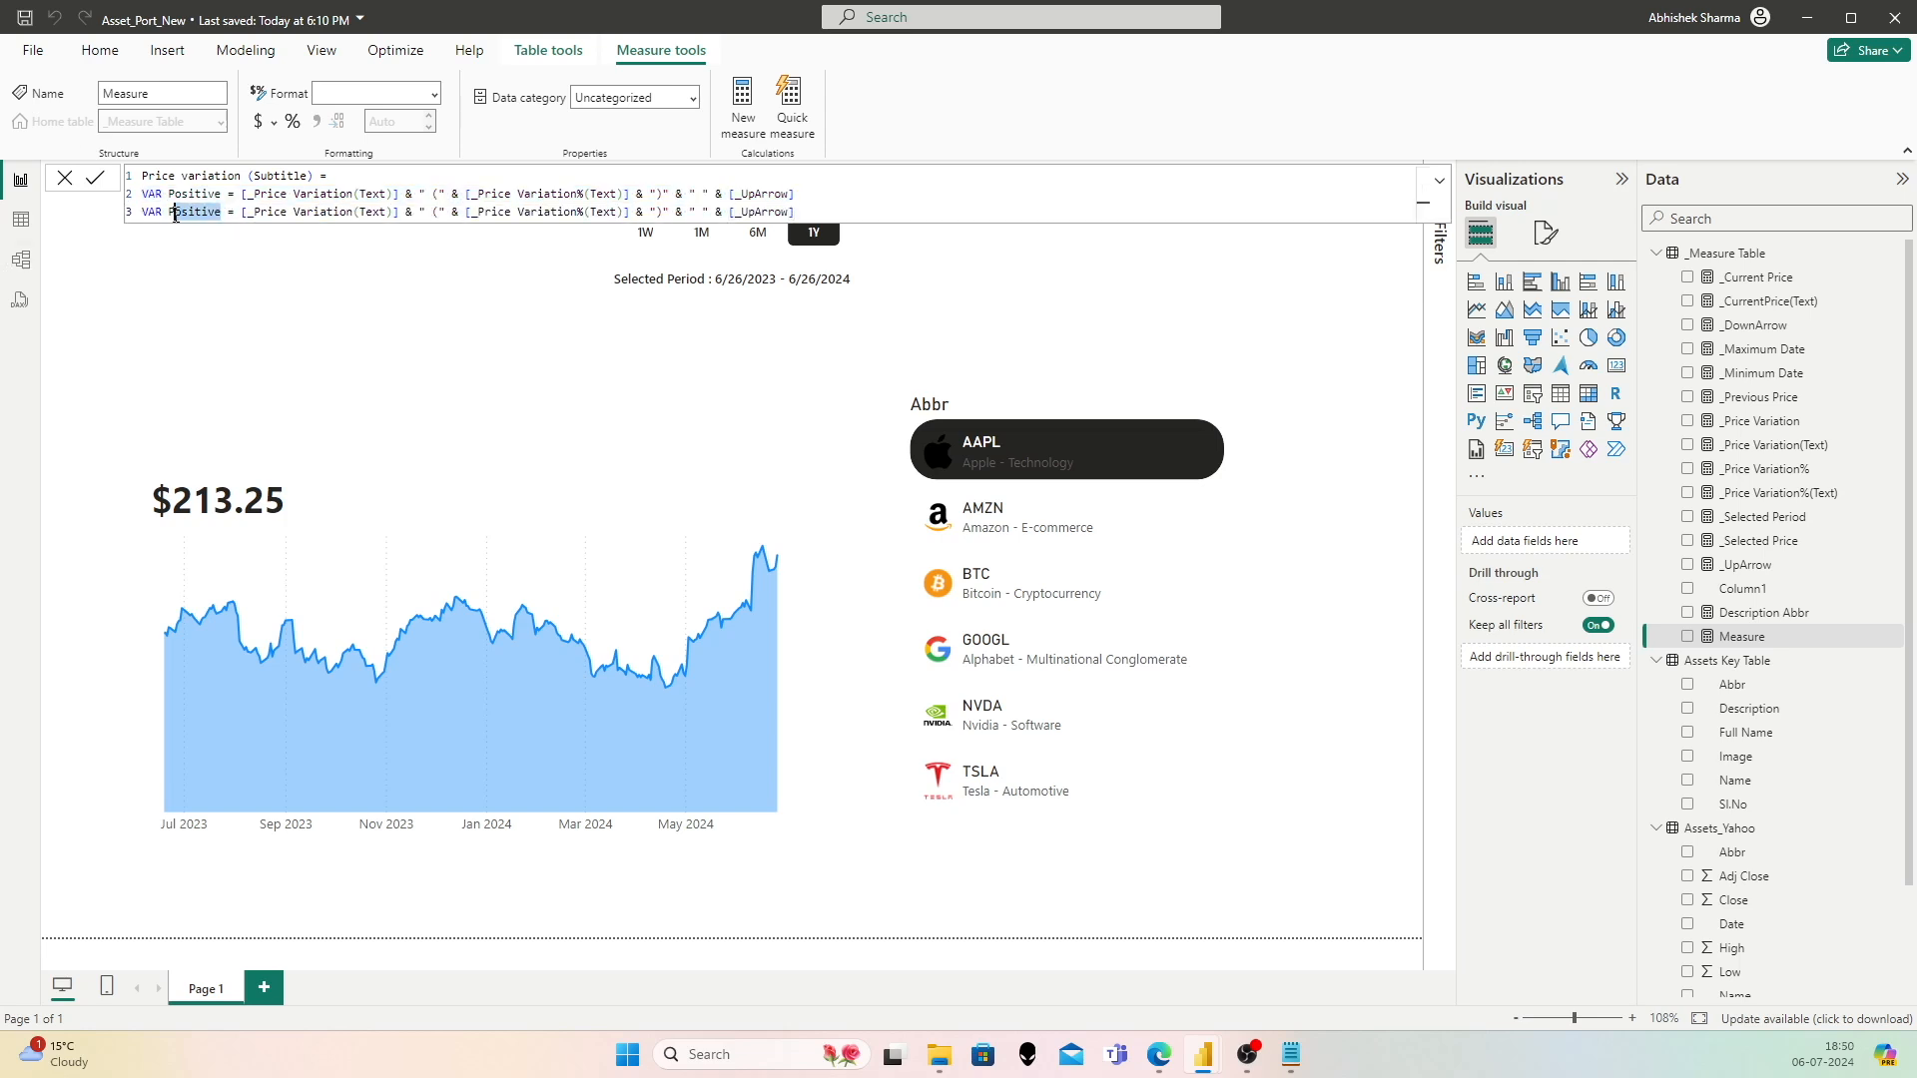
text(Negative)
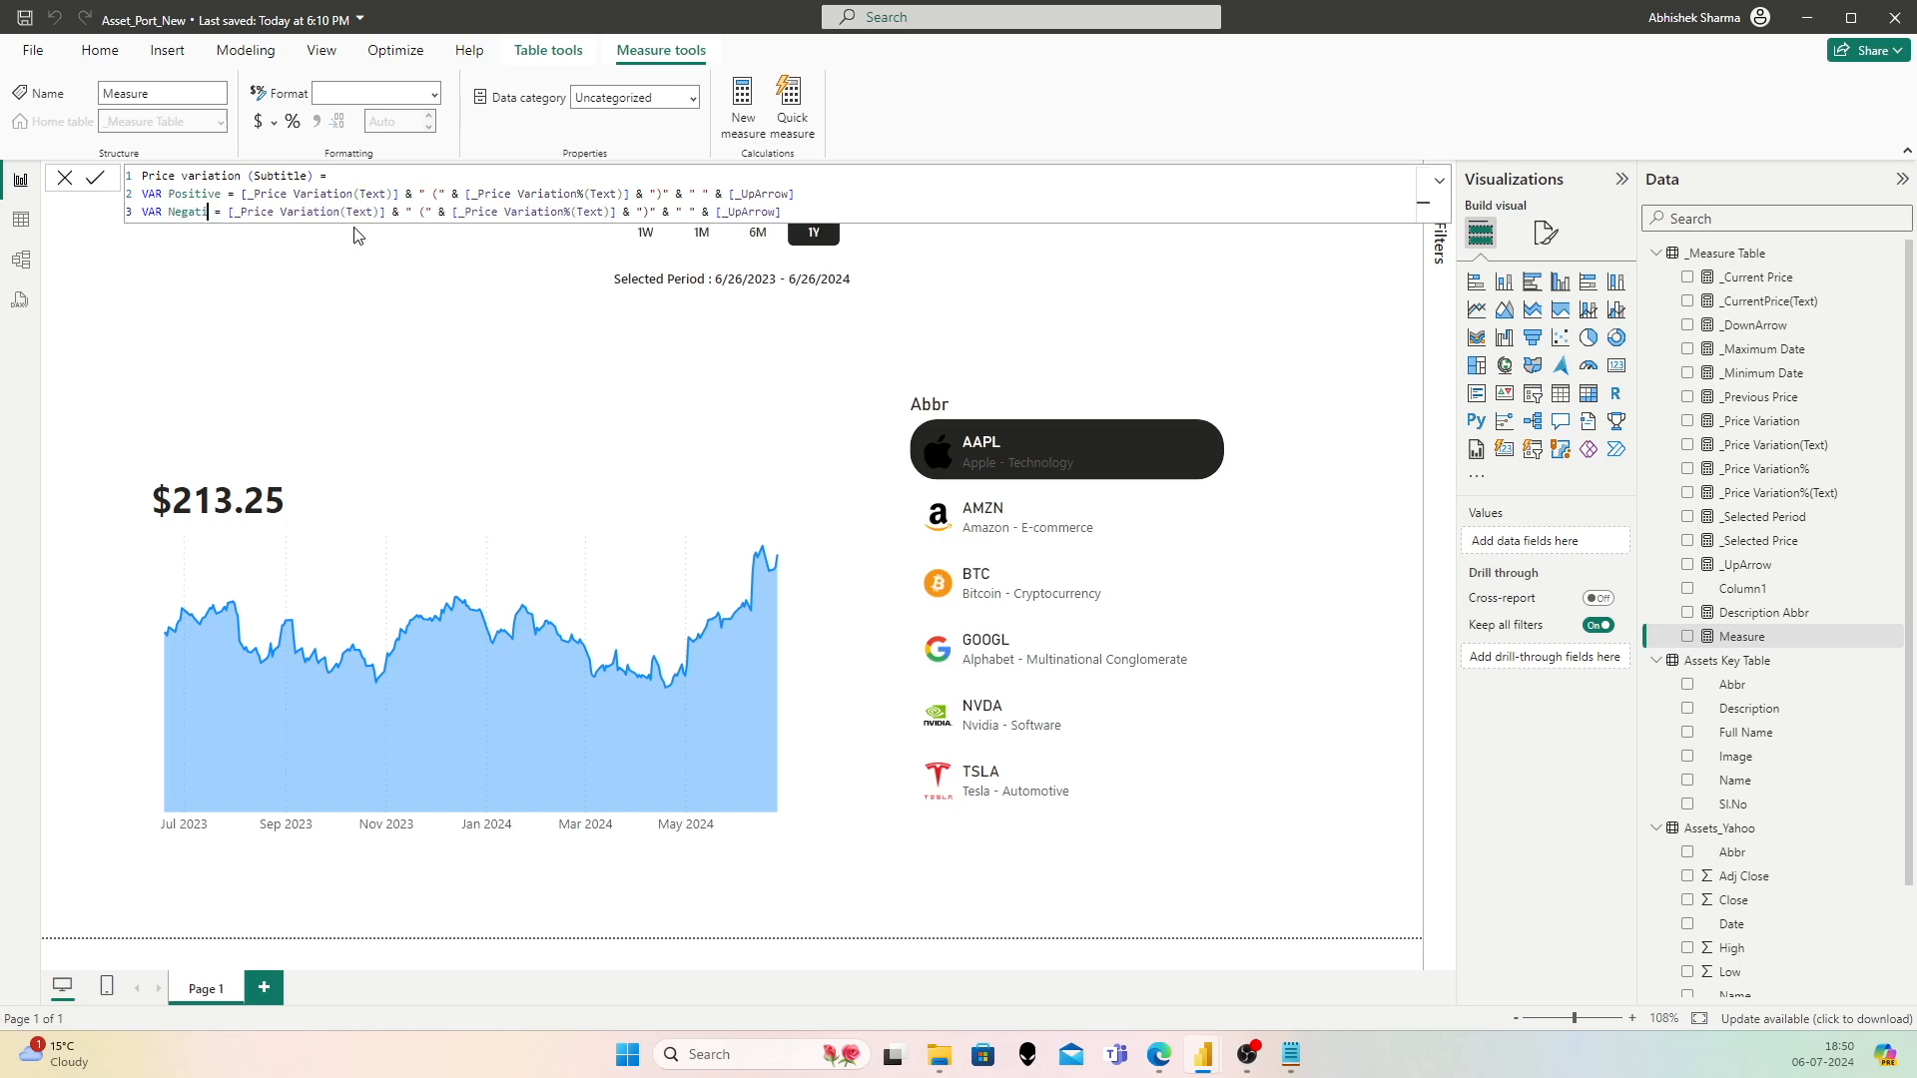
Step: Replace the arrow reference at the end of the Negative variable with [_DownArrow]
key(Right)
key(Right)
key(Right)
key(Right)
key(Right)
key(Right)
key(Right)
key(Right)
key(Right)
key(Right)
key(Right)
key(Right)
key(Right)
key(Right)
key(Right)
key(Right)
key(Right)
key(Right)
key(Right)
key(Right)
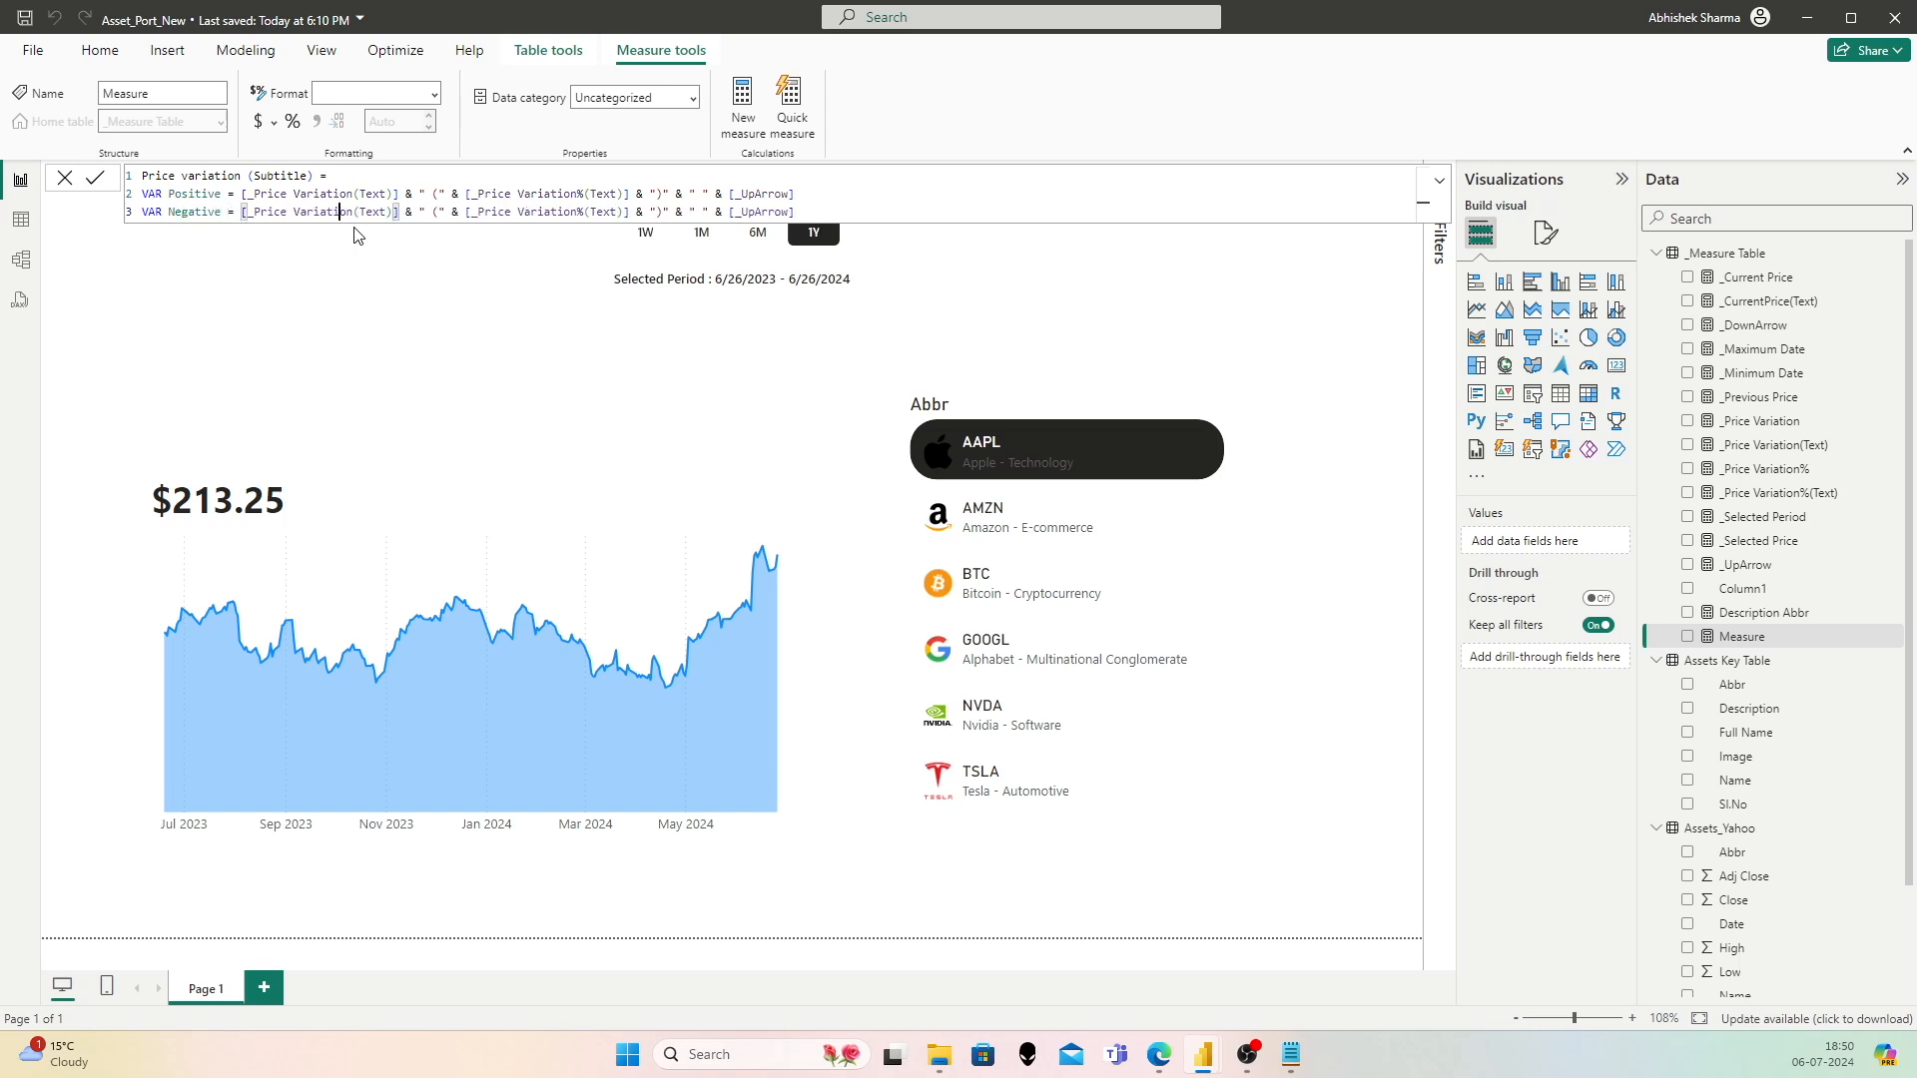
key(Right)
key(Right)
key(Right)
key(Right)
key(Right)
key(Right)
key(Right)
key(Right)
key(Right)
key(Right)
key(Right)
key(Right)
key(Right)
key(Right)
key(Right)
key(Right)
key(Right)
key(Right)
key(Right)
key(Right)
key(Right)
key(Right)
key(Right)
key(Right)
key(Right)
key(Right)
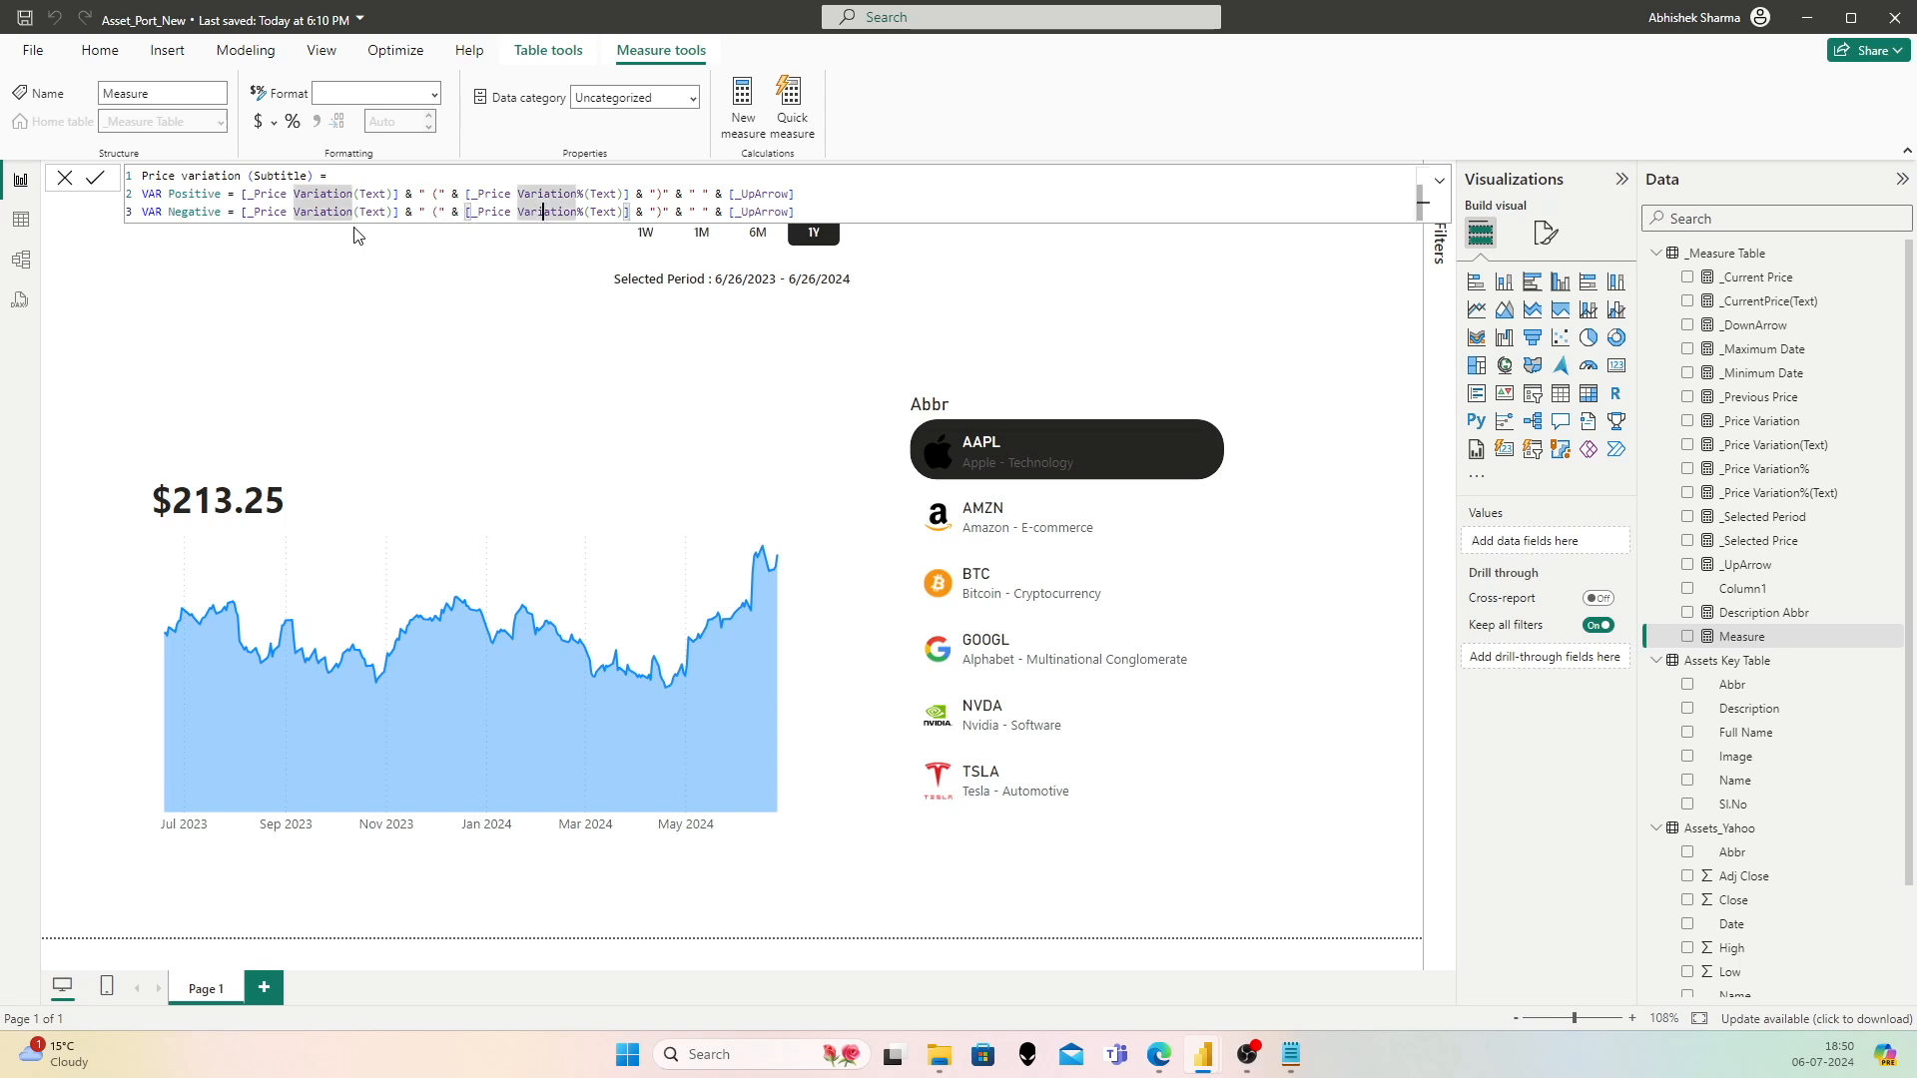
key(Right)
key(Right)
key(Right)
key(Right)
key(Right)
key(Right)
key(BackSpace)
key(BackSpace)
text(Down)
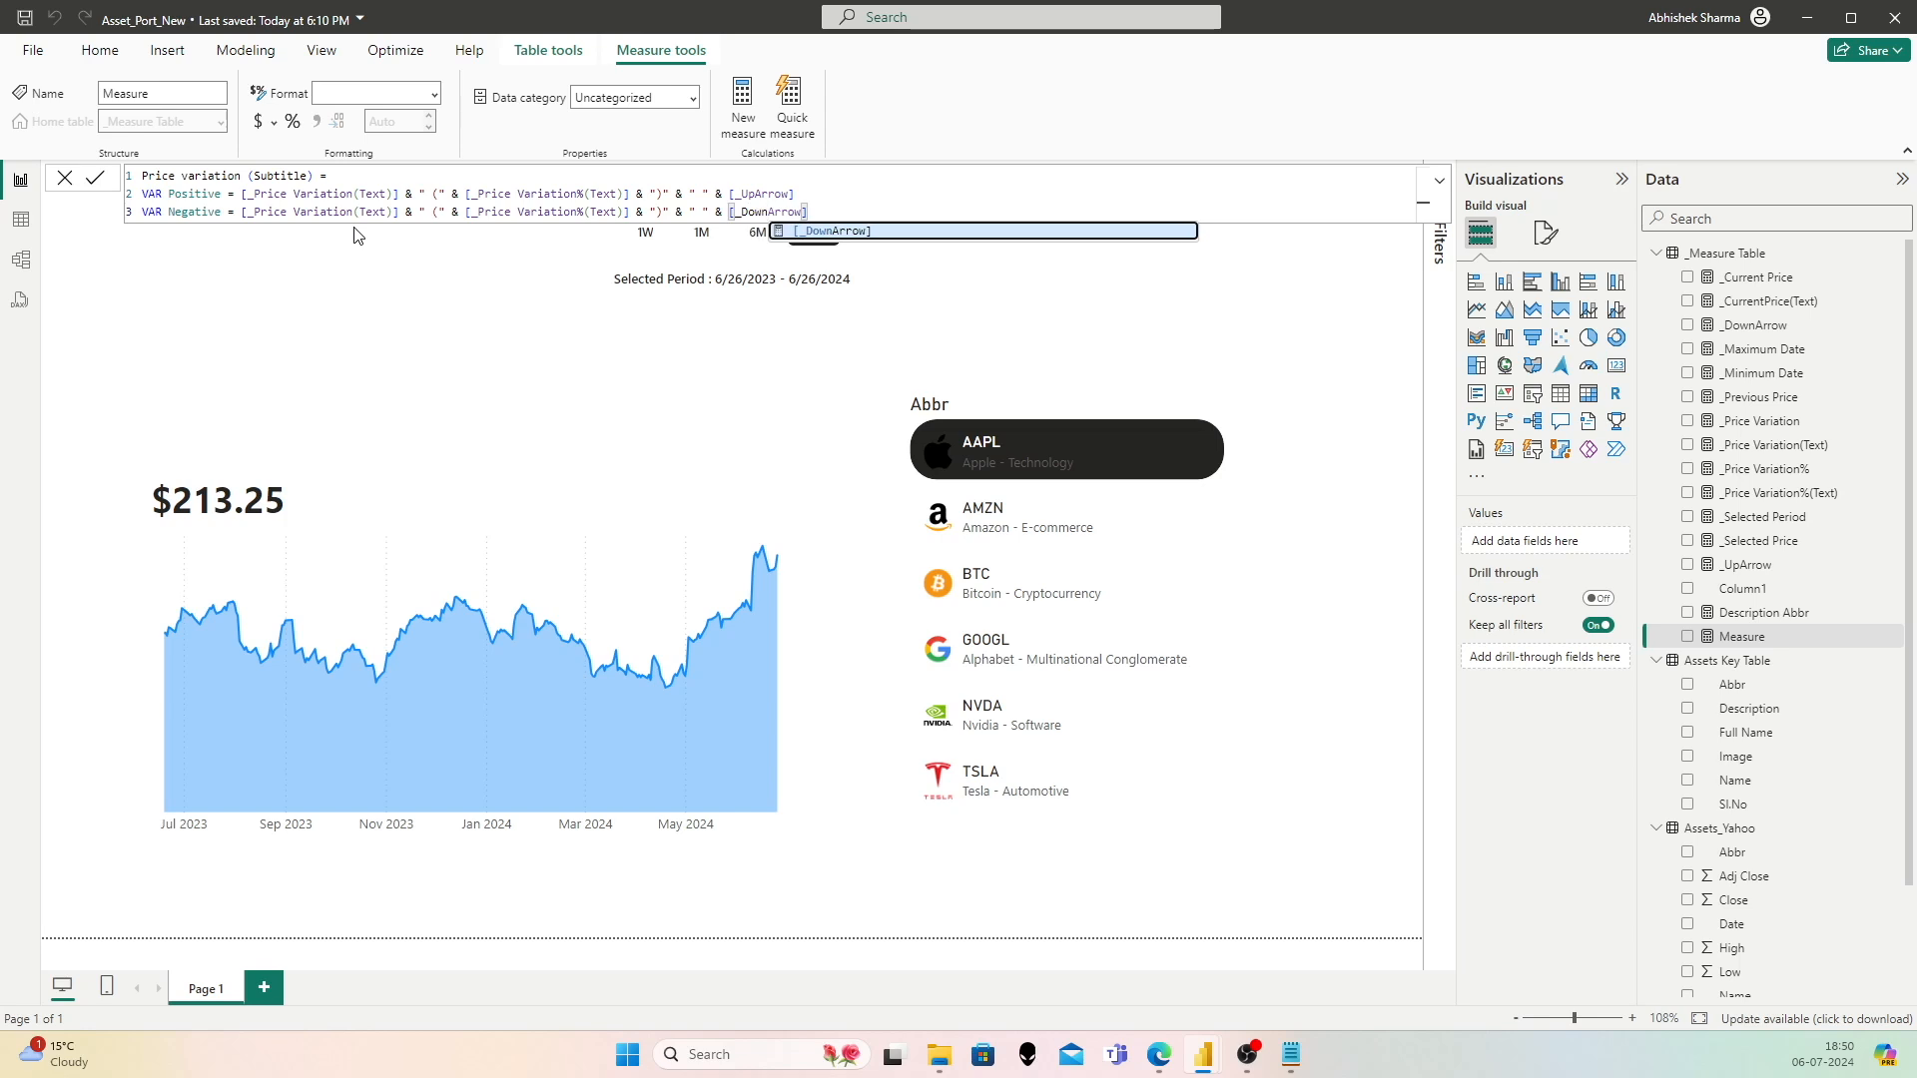
key(Tab)
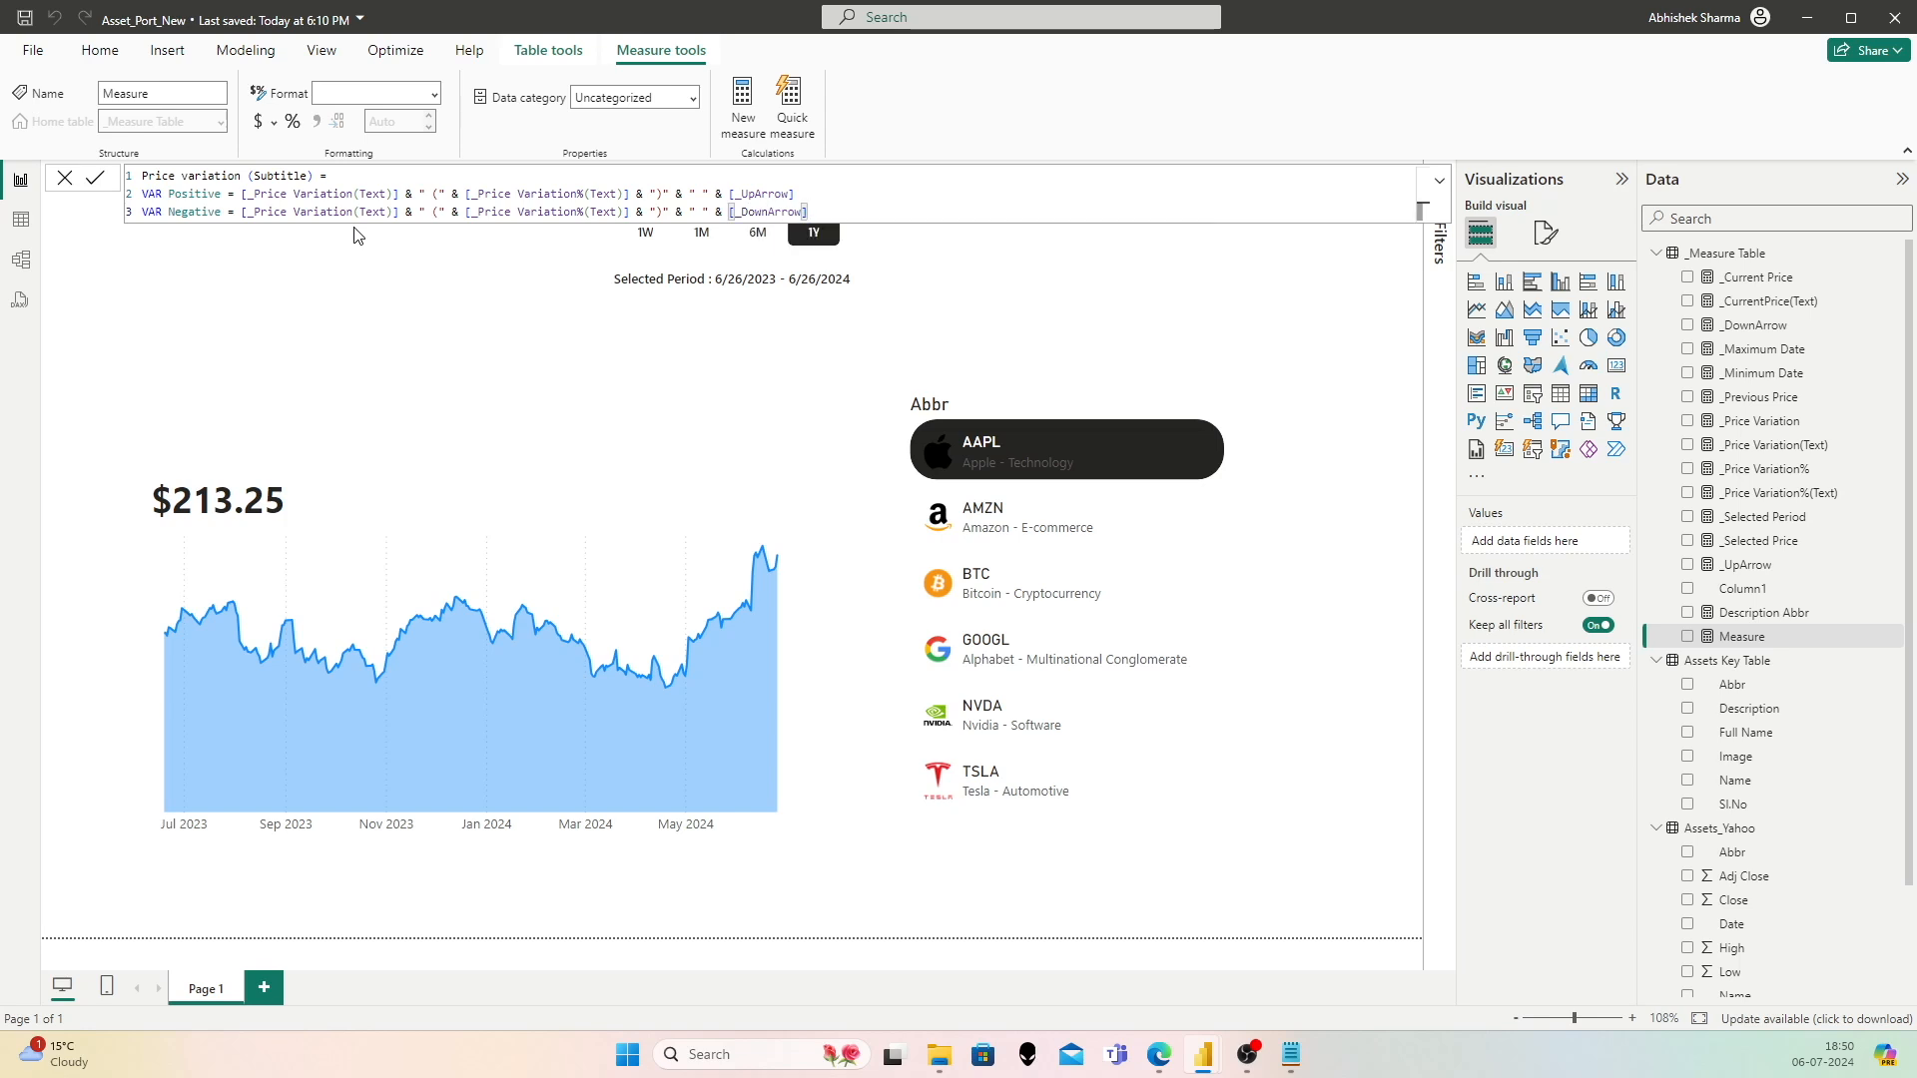
Step: Declare a variable named Result after a blank line and open an IF function on the line below it
key(shift+Return)
key(shift+Return)
text(VAR Result =)
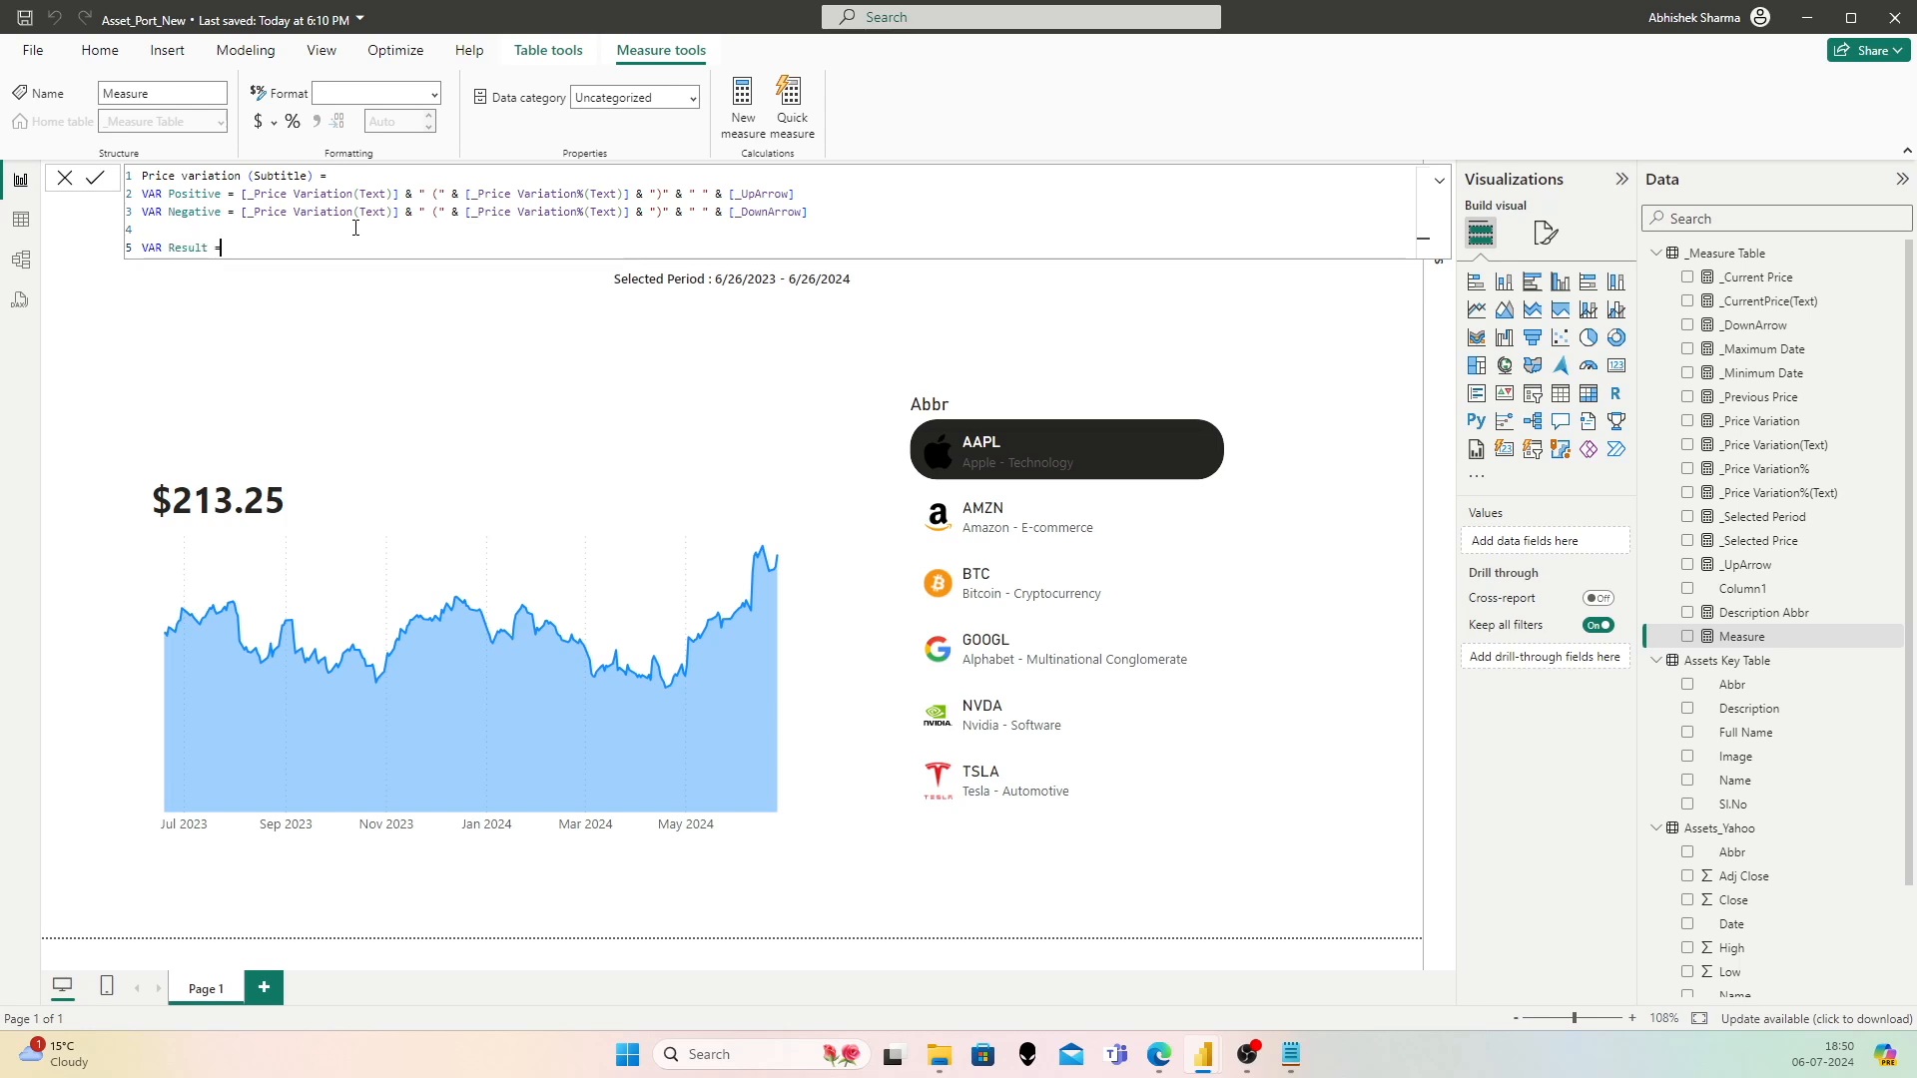
key(shift+Return)
text(IF()
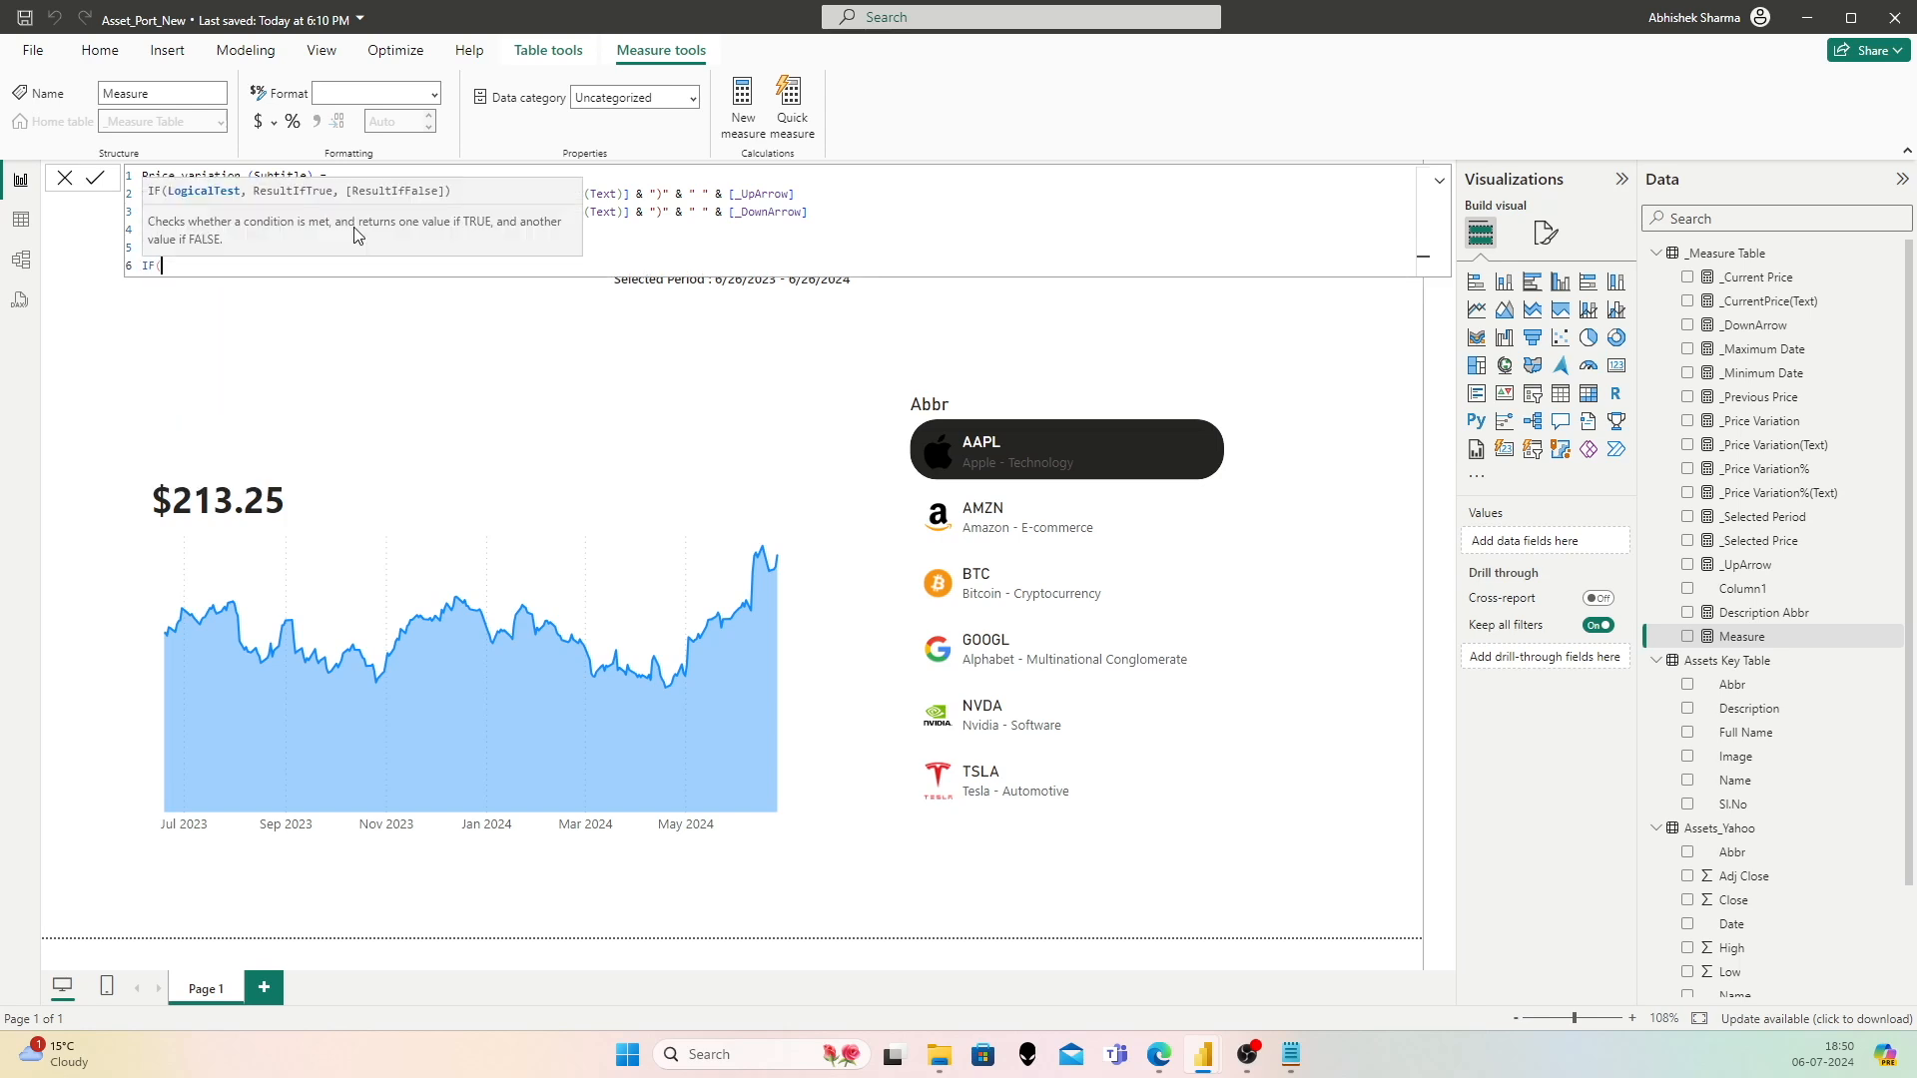
key(shift+Return)
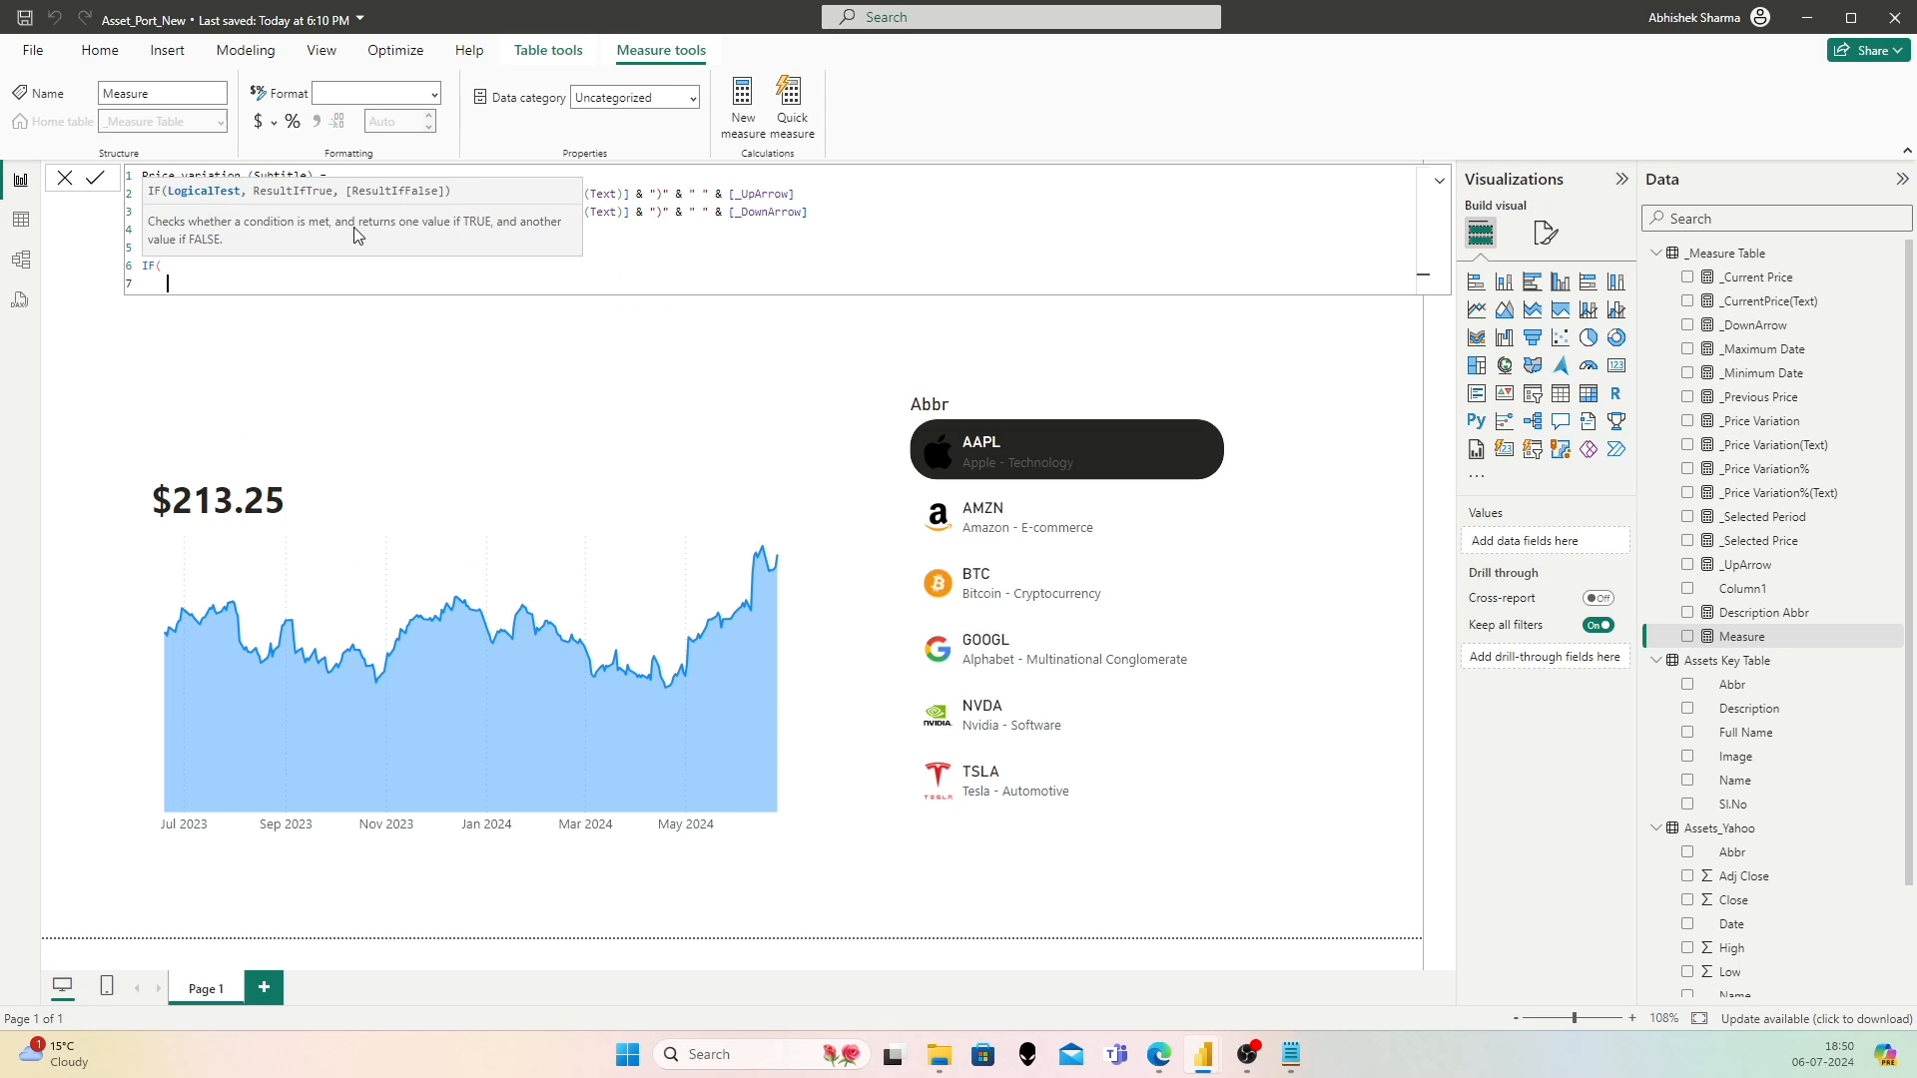
Step: Enter [_Price Variation%] > 0 as the logical test of the IF function
text(Price)
key(Up)
key(Up)
key(Up)
key(Up)
key(Up)
key(Up)
key(Tab)
text(> 0,)
key(Return)
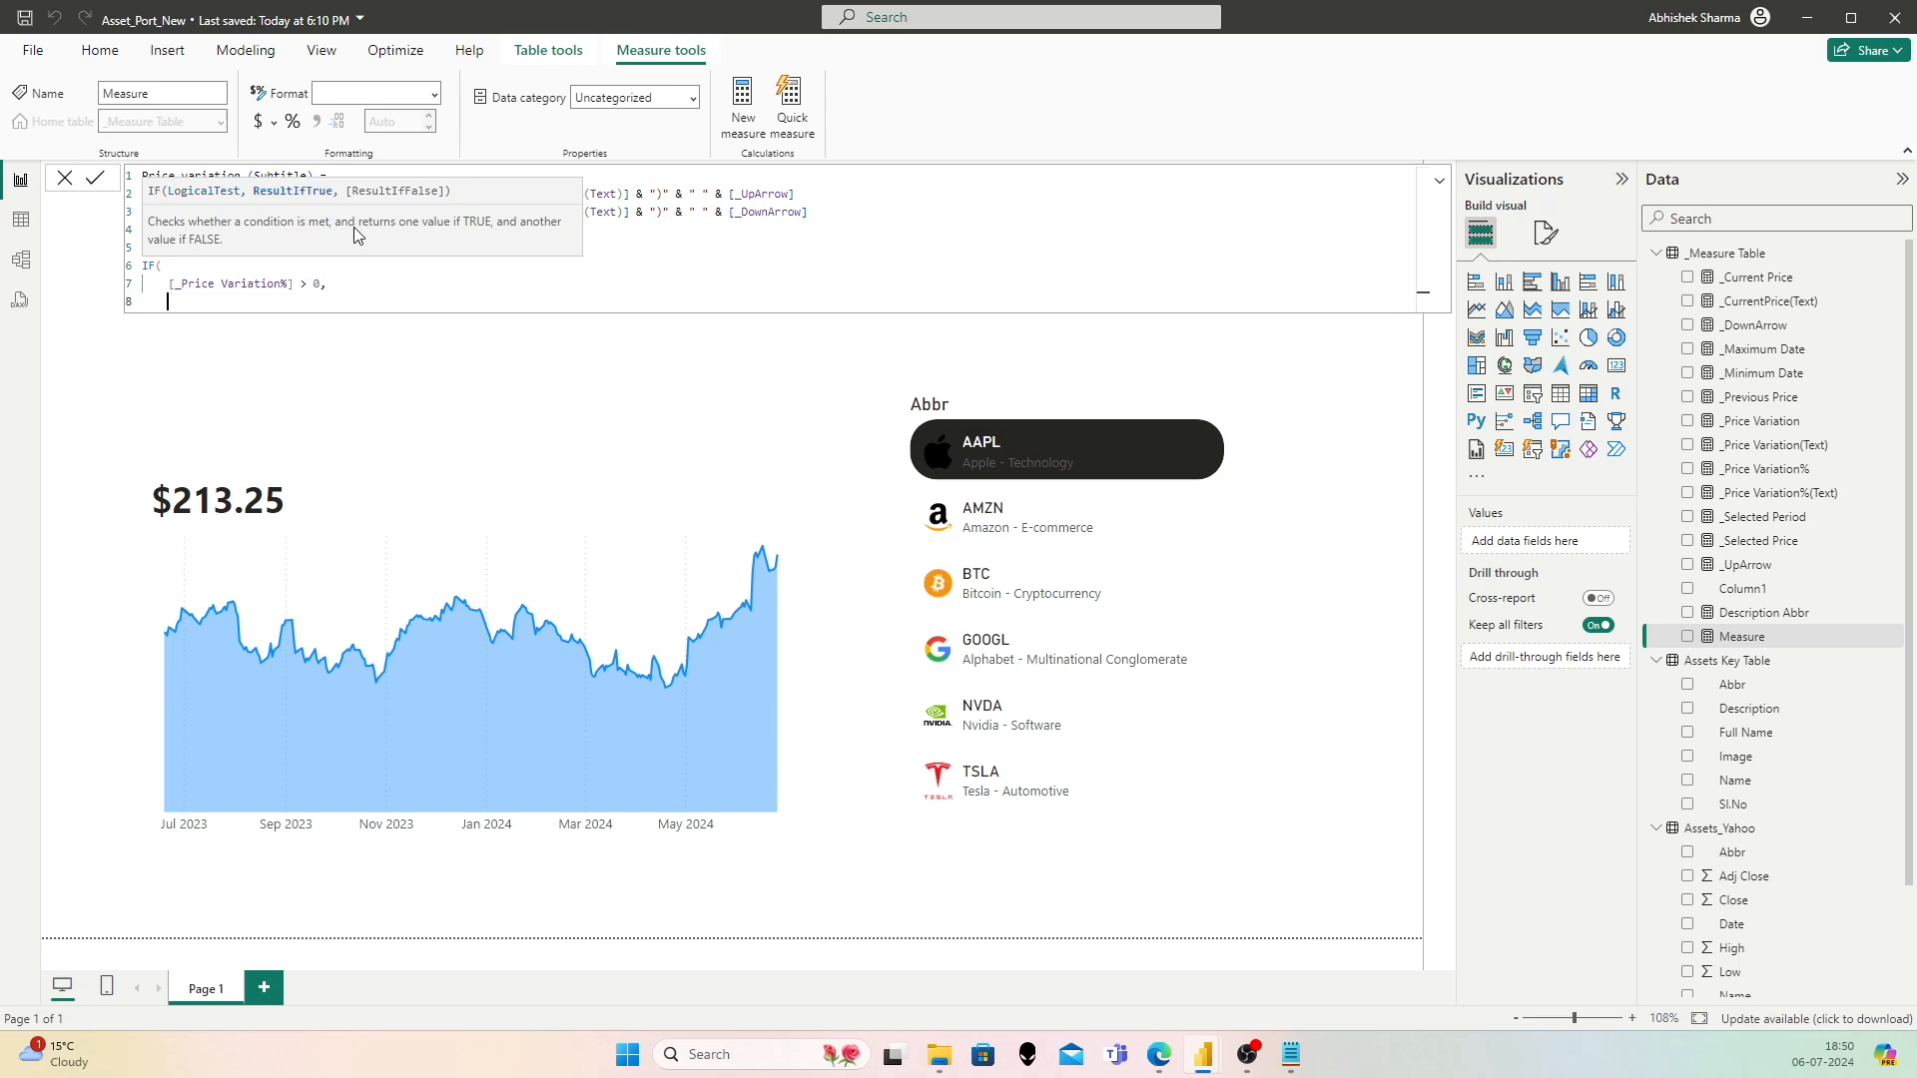
text(_)
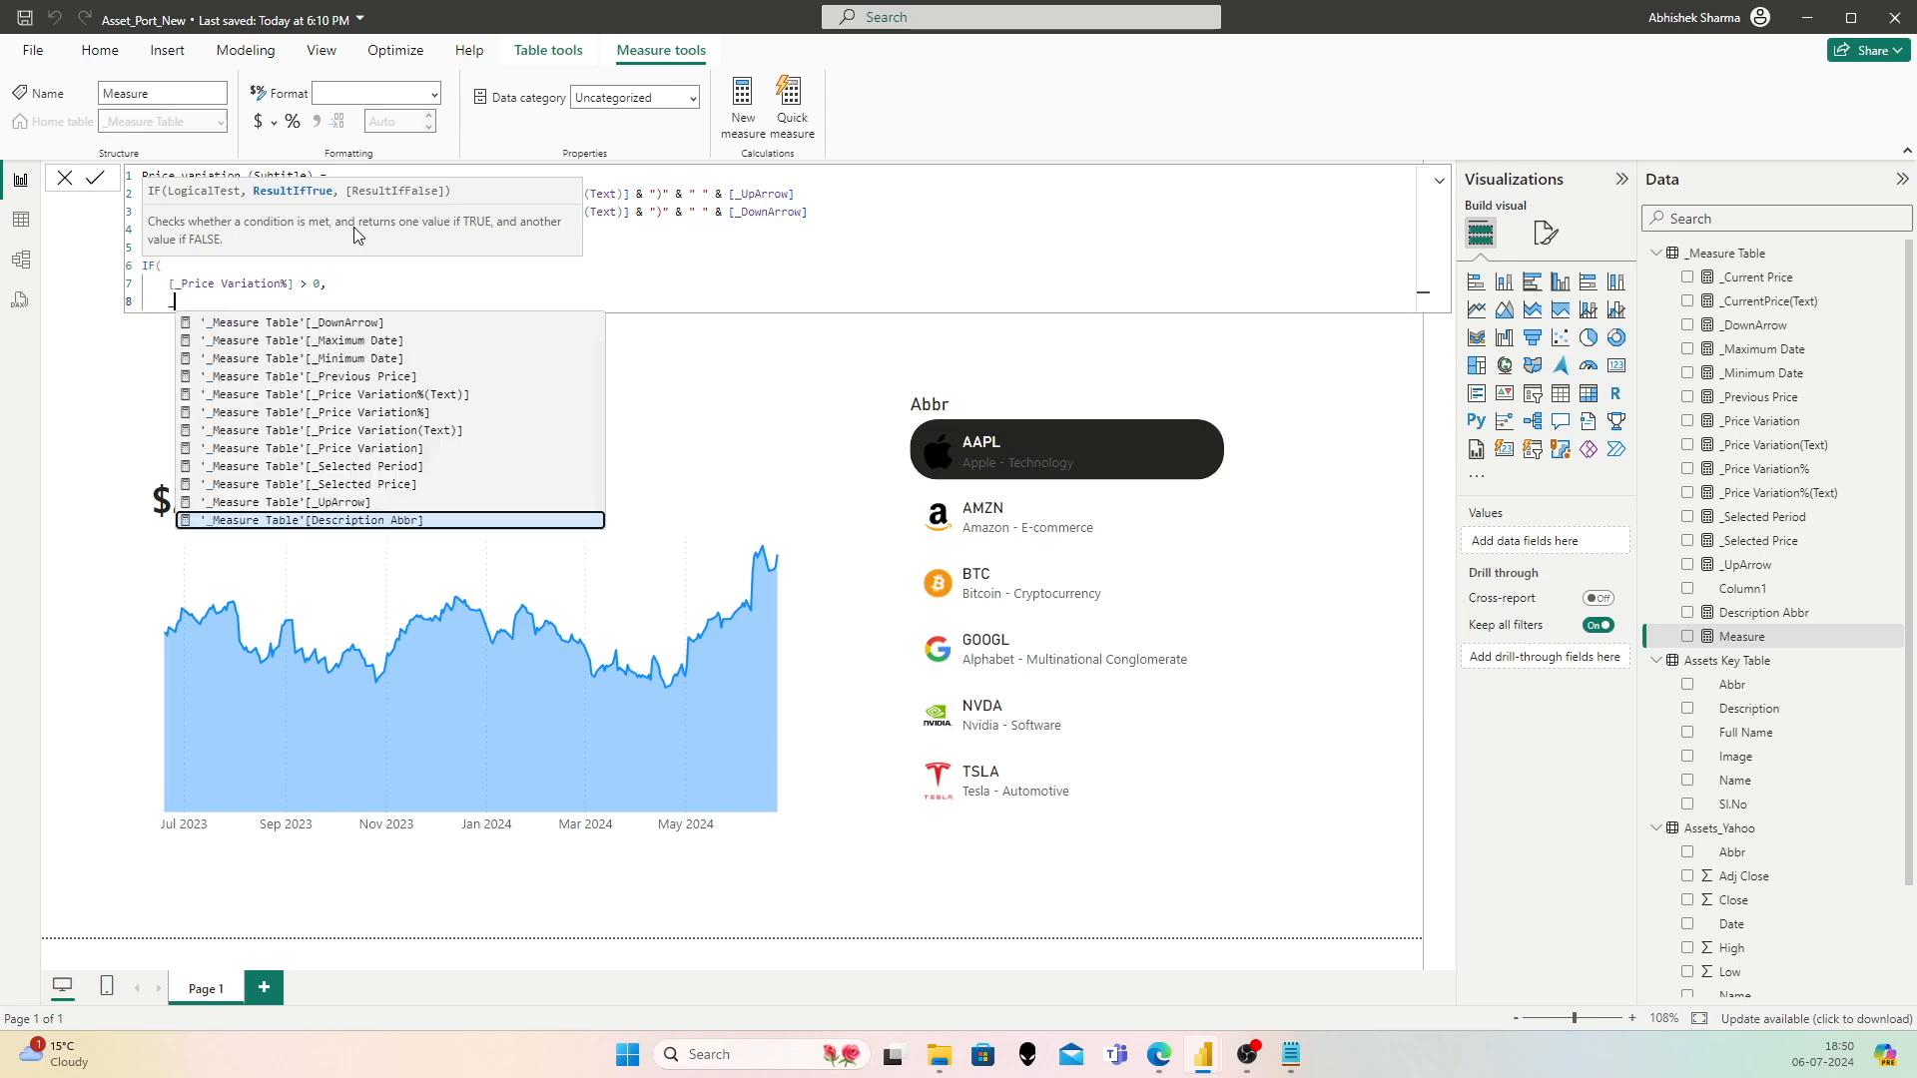
text(Posi)
key(BackSpace)
key(BackSpace)
key(BackSpace)
key(BackSpace)
key(BackSpace)
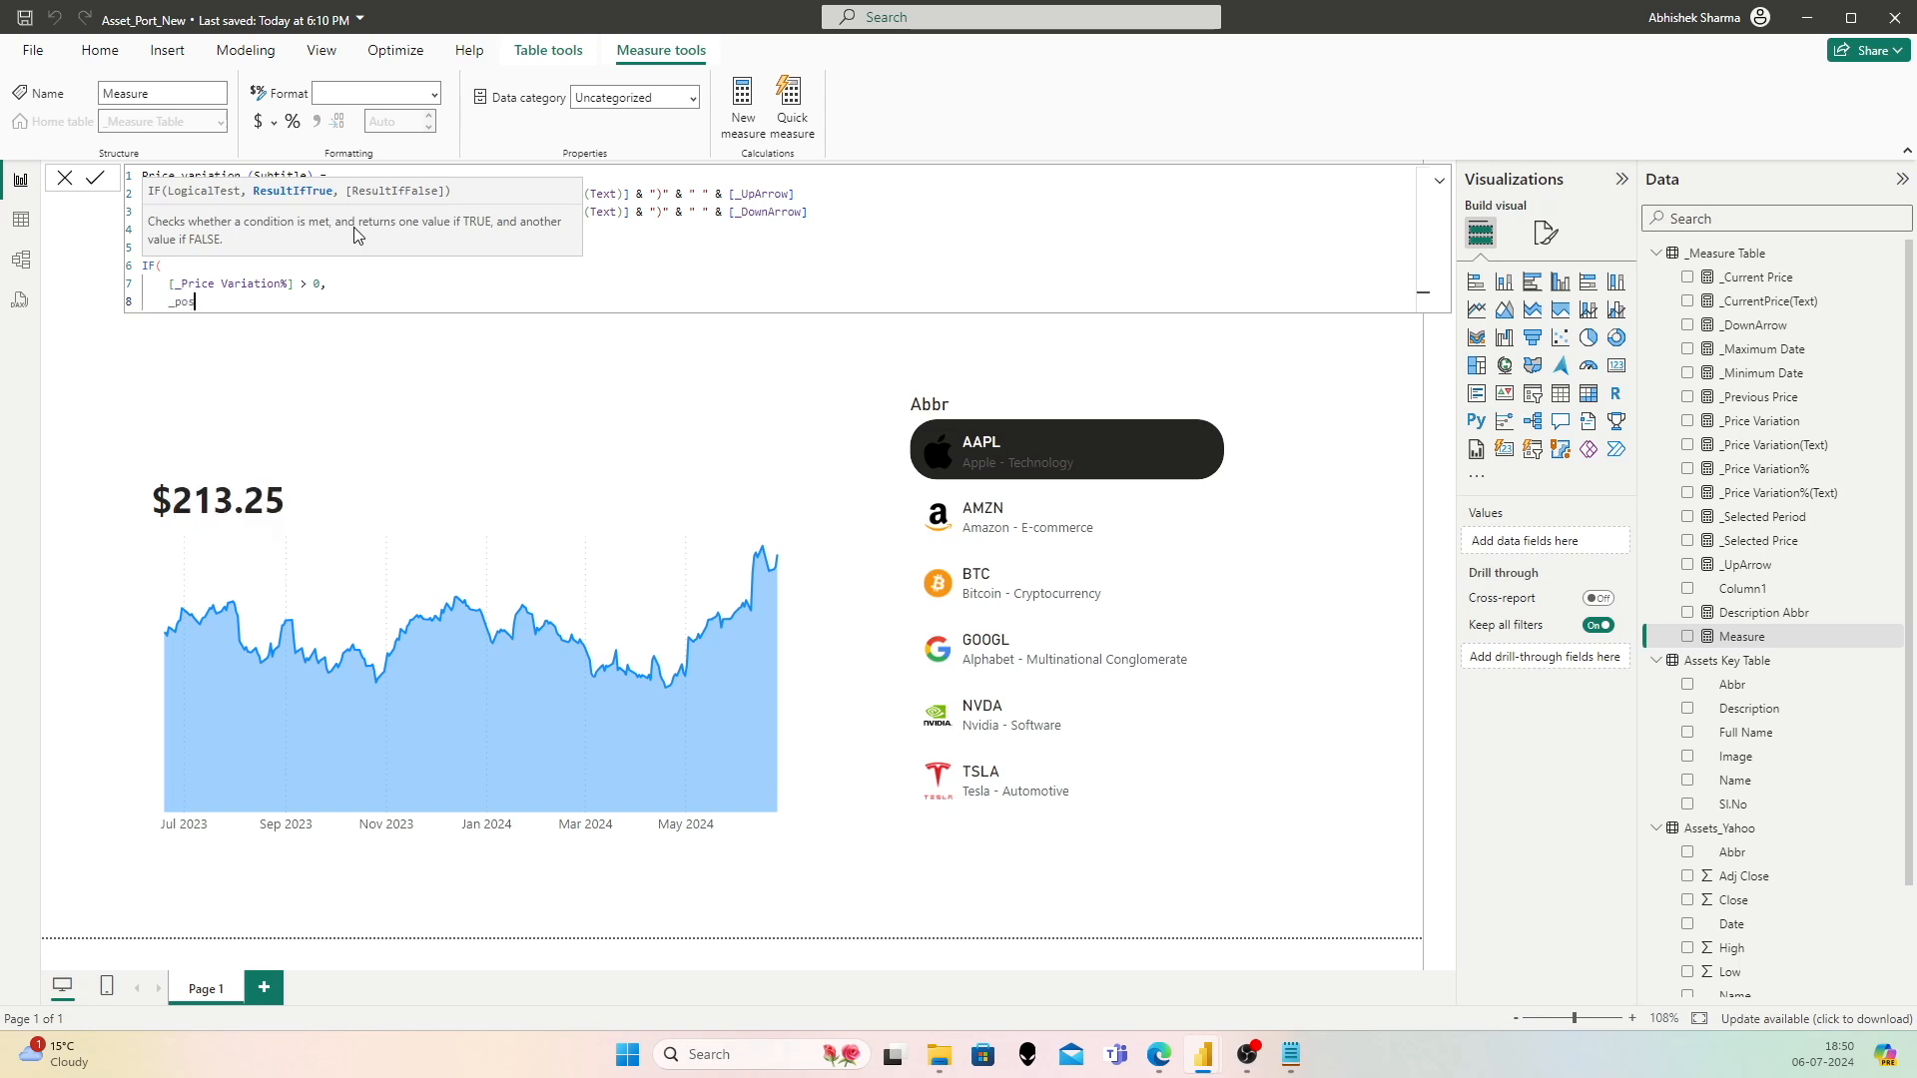
text(po)
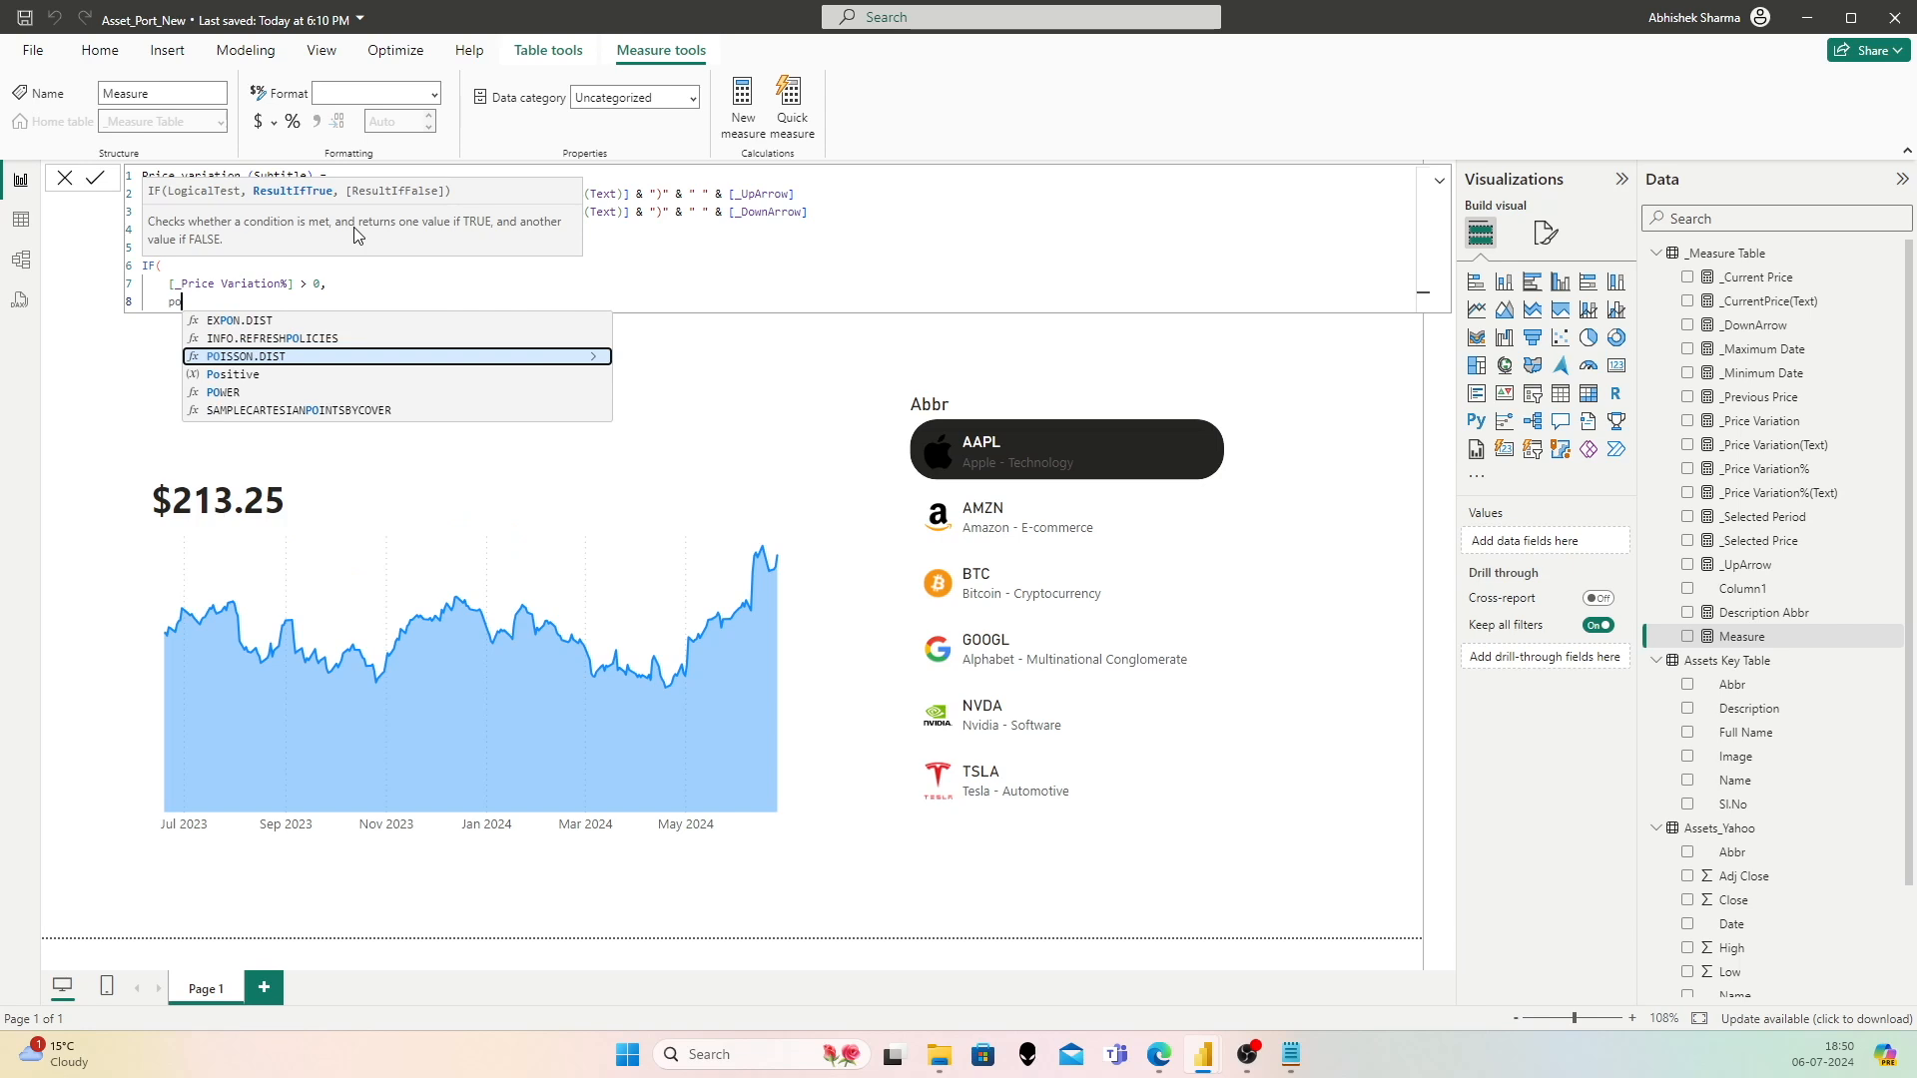
key(BackSpace)
key(BackSpace)
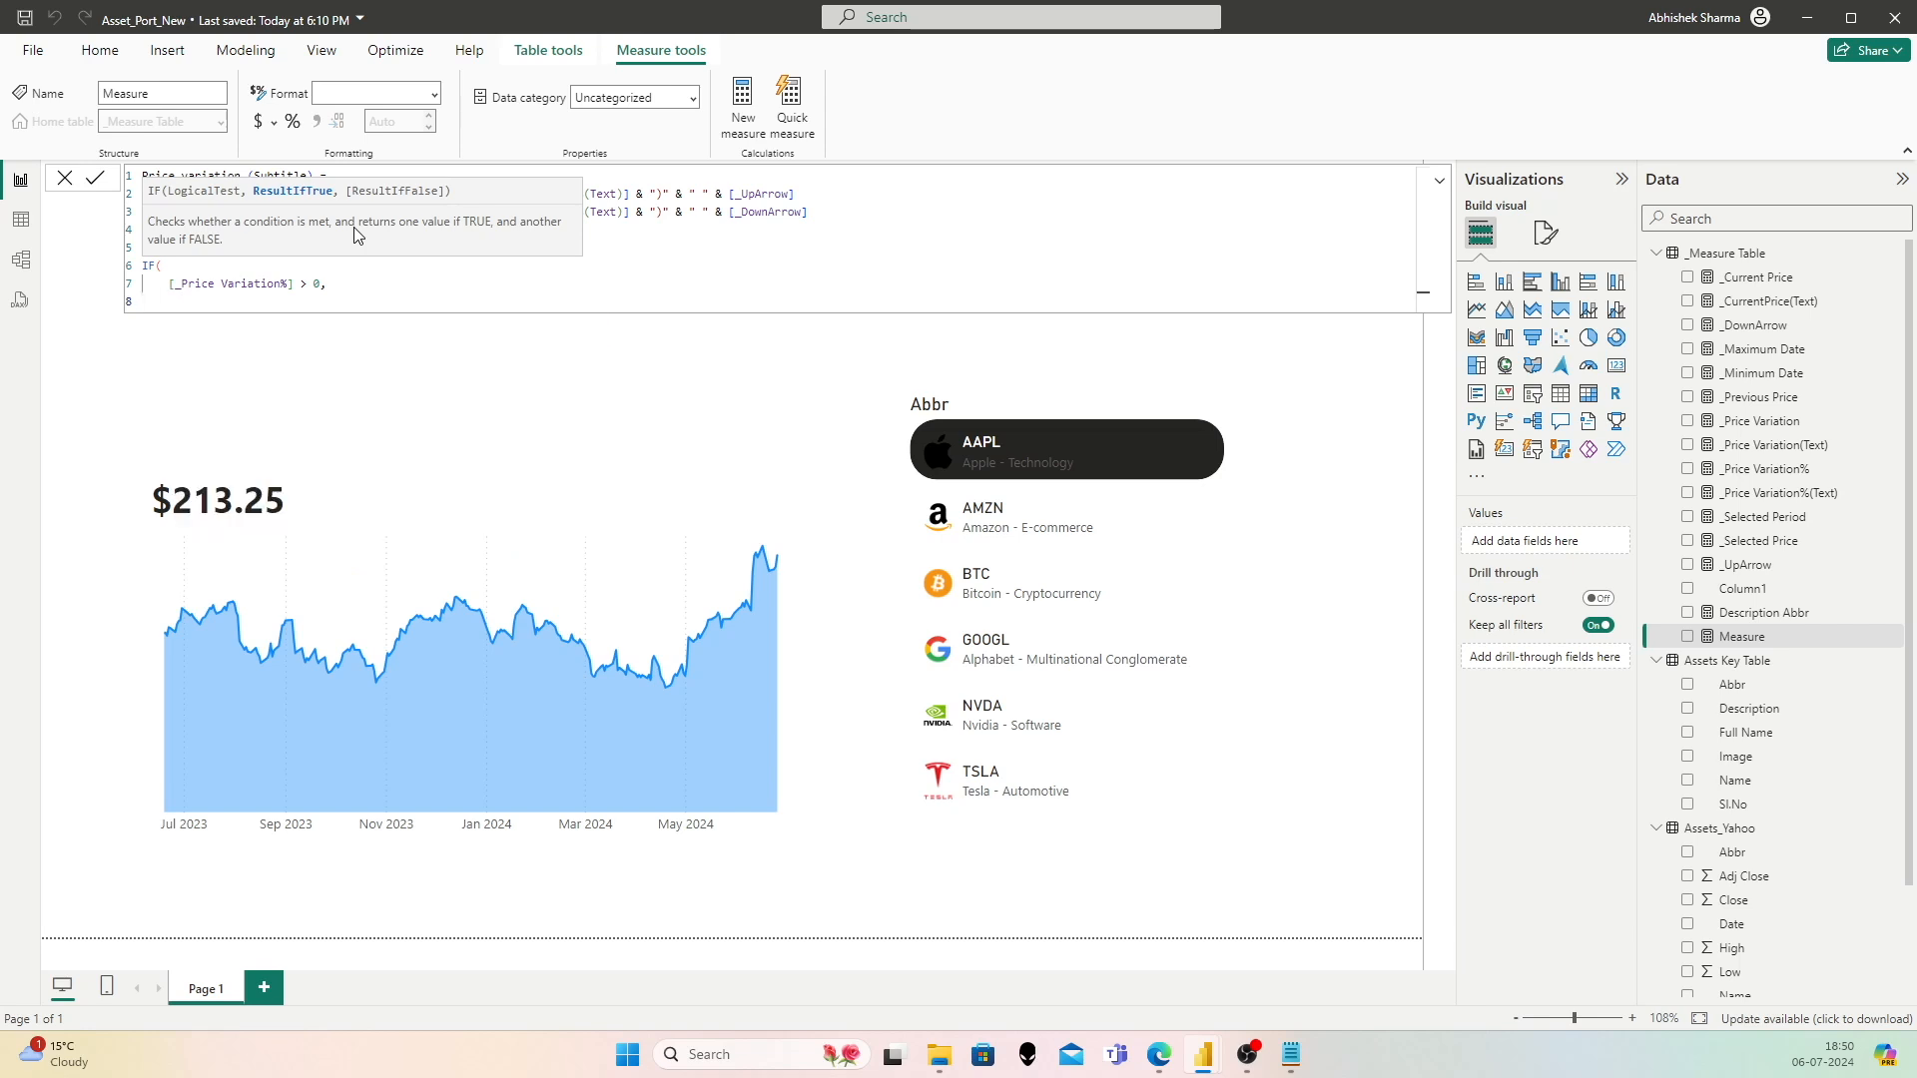
key(Escape)
key(End)
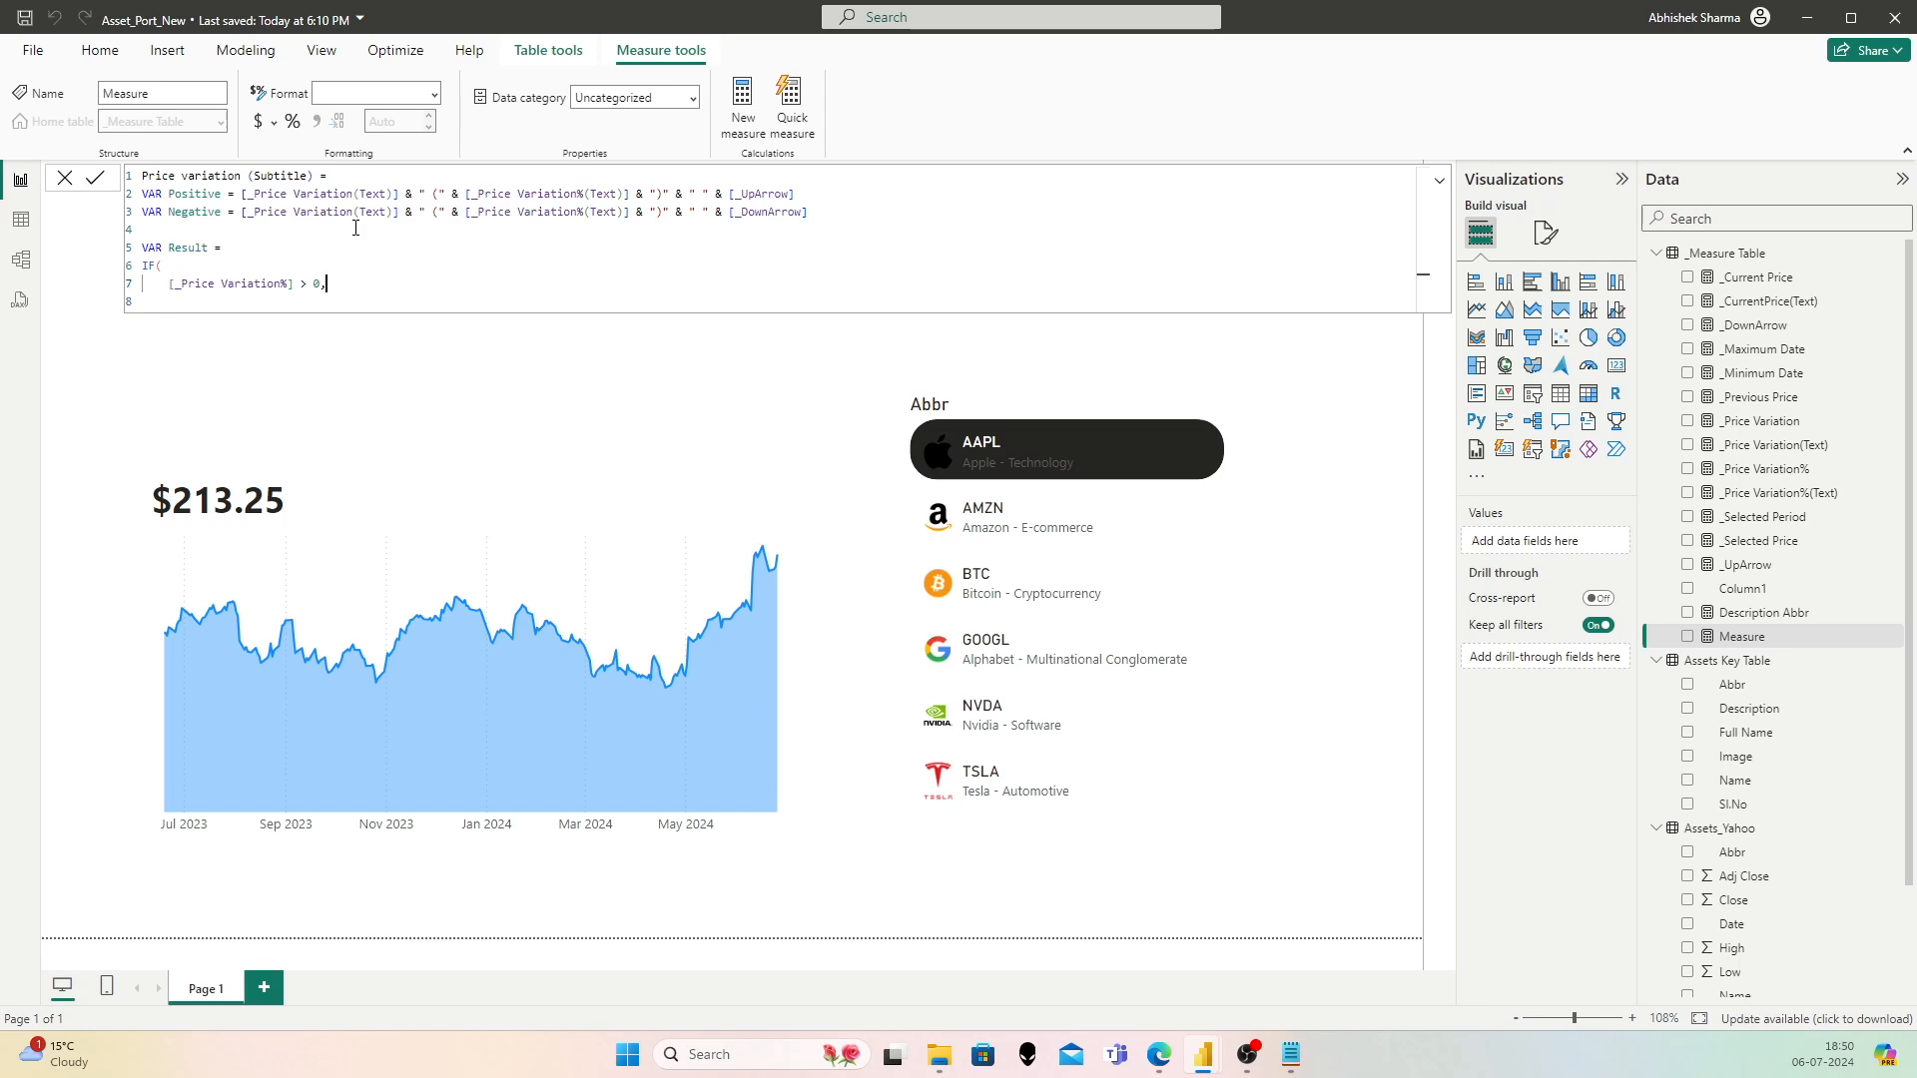
Step: Give the IF function Positive as its true result and Negative as its false result
text(pos)
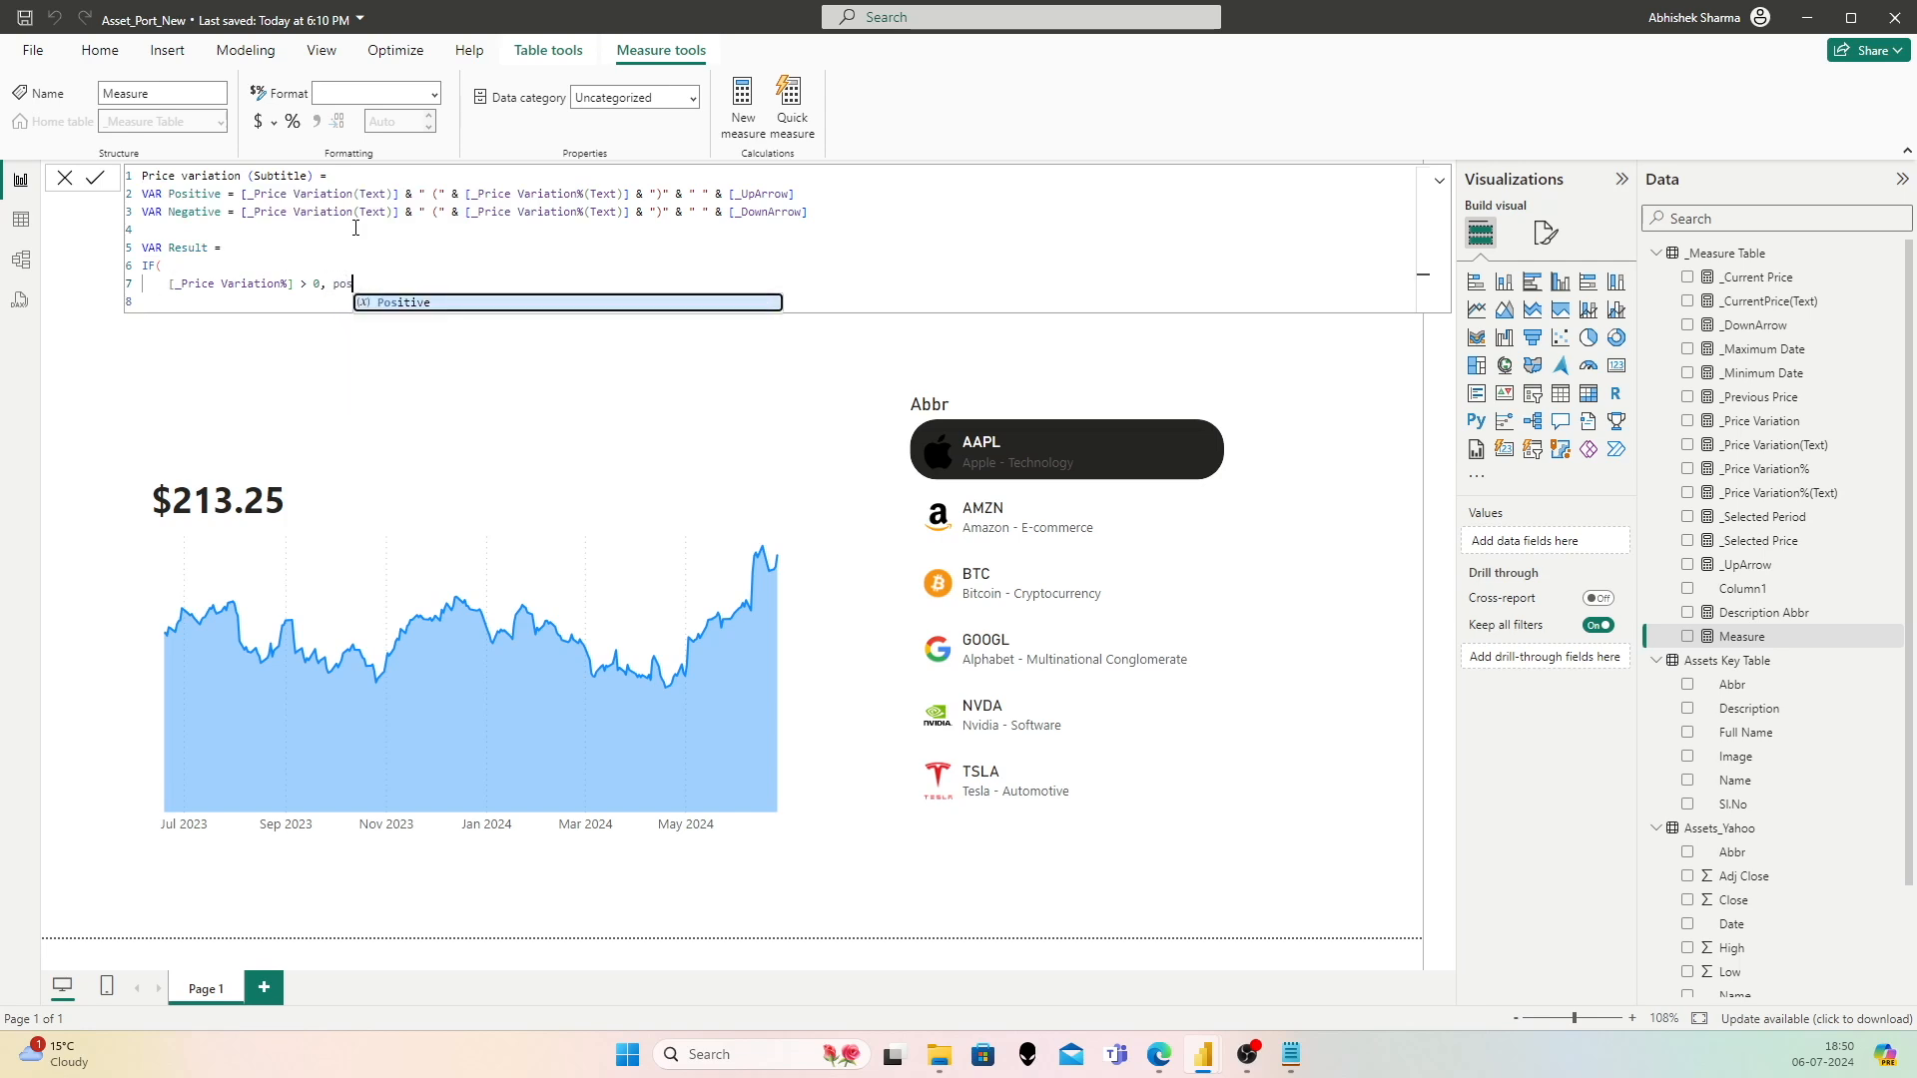
text(itive)
key(Tab)
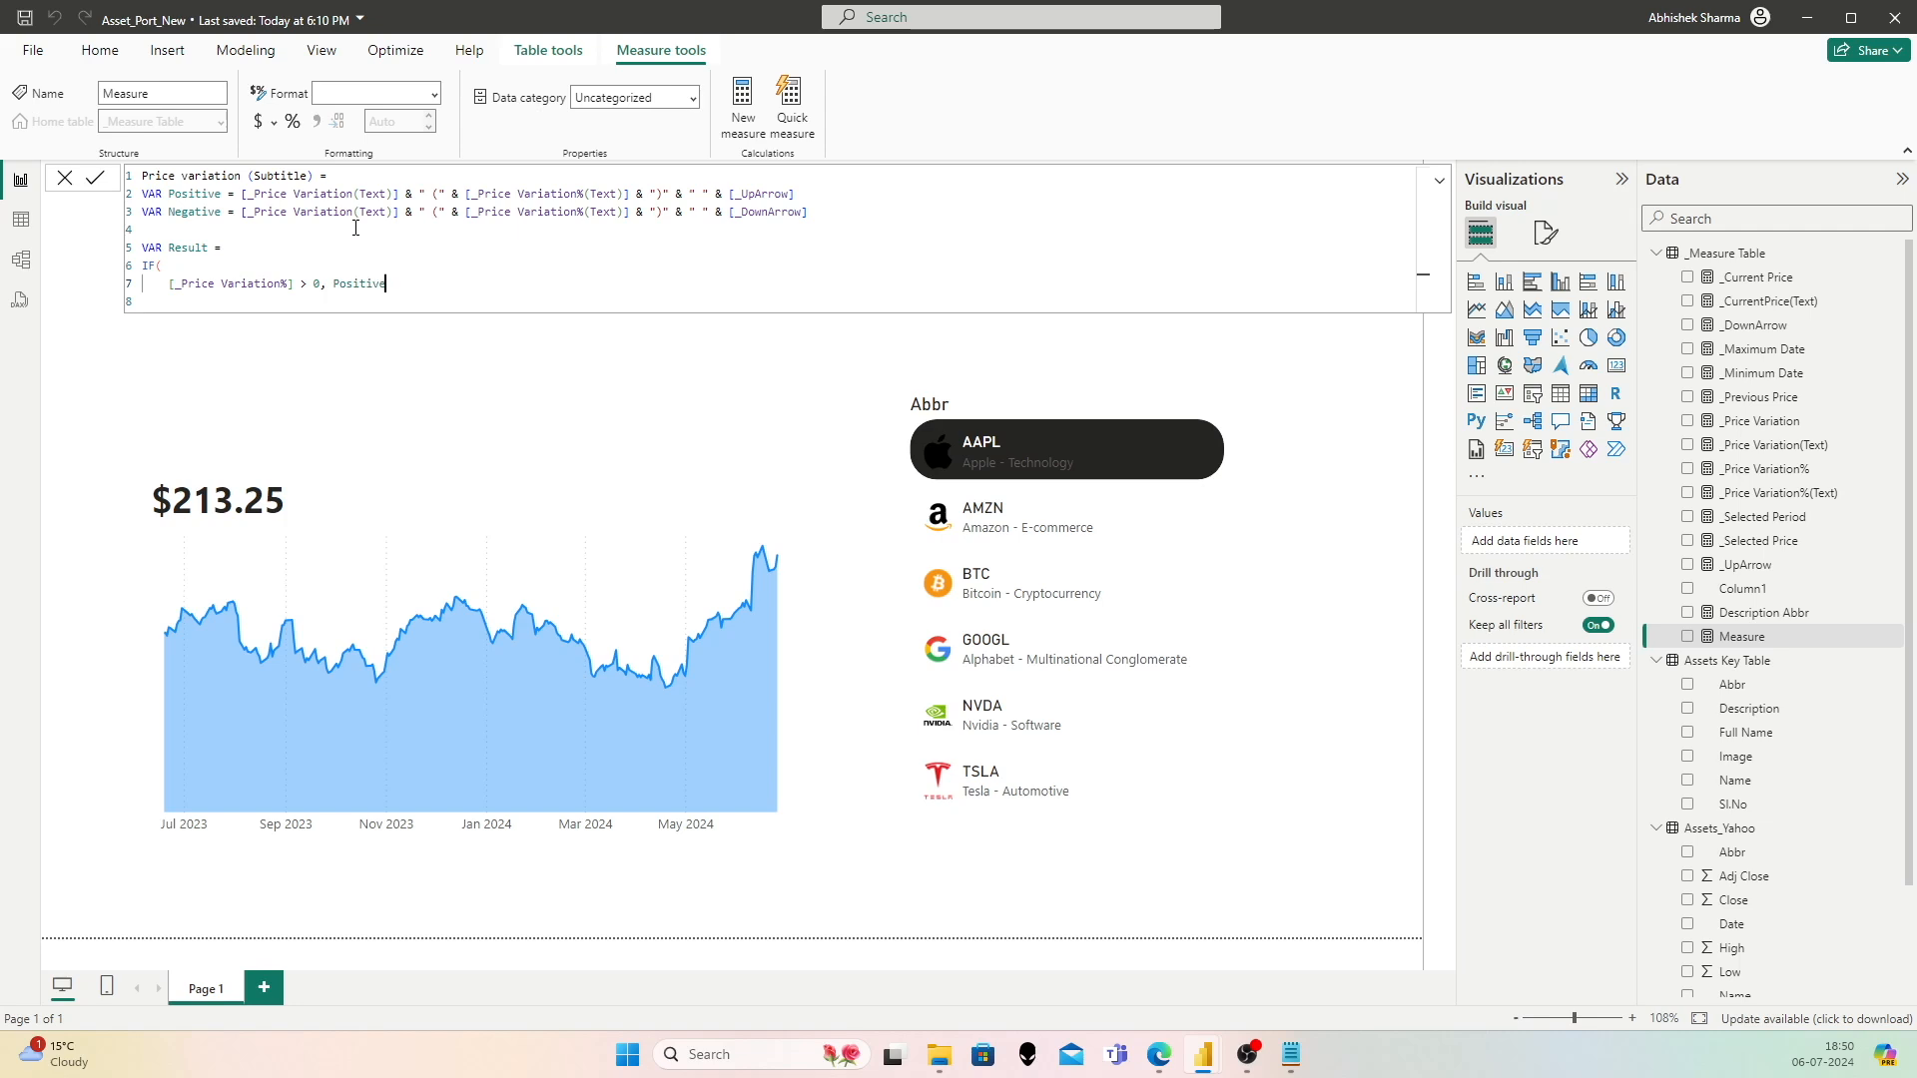
text(, Negativ)
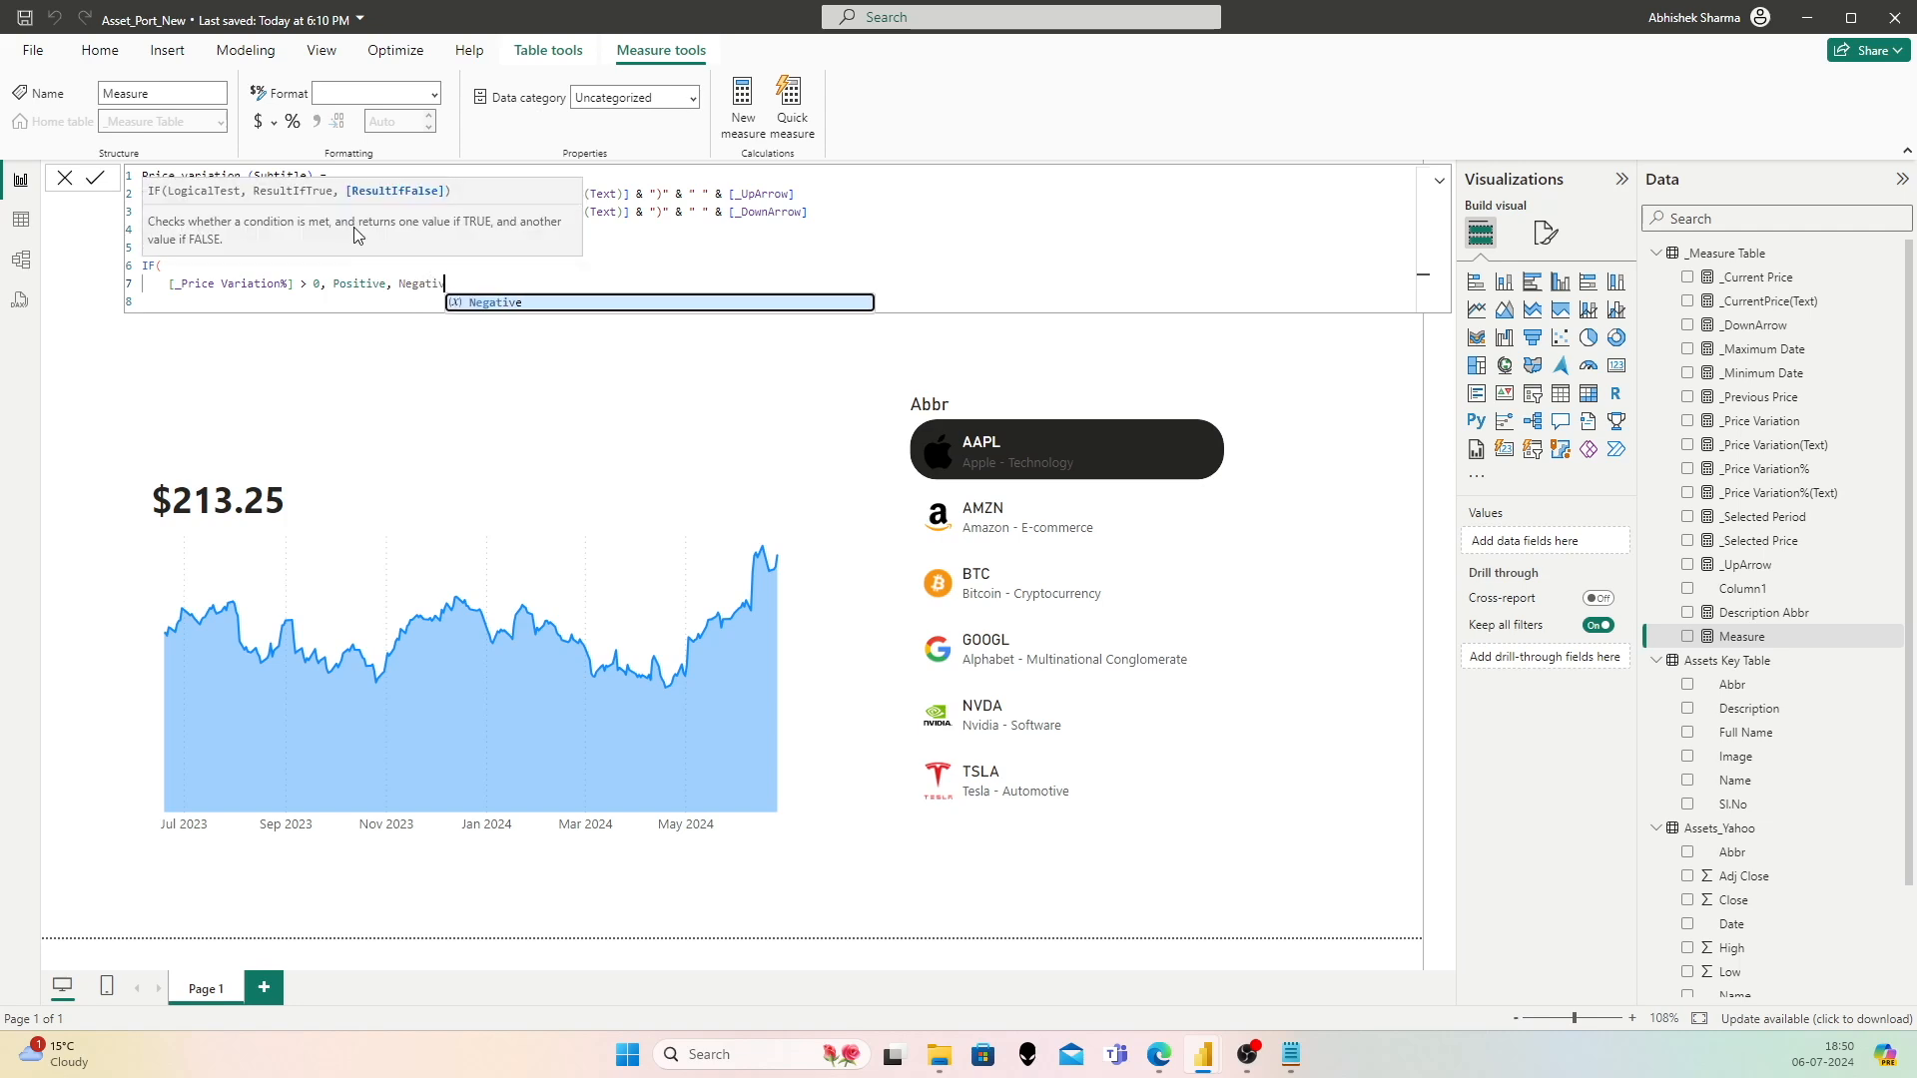
key(Tab)
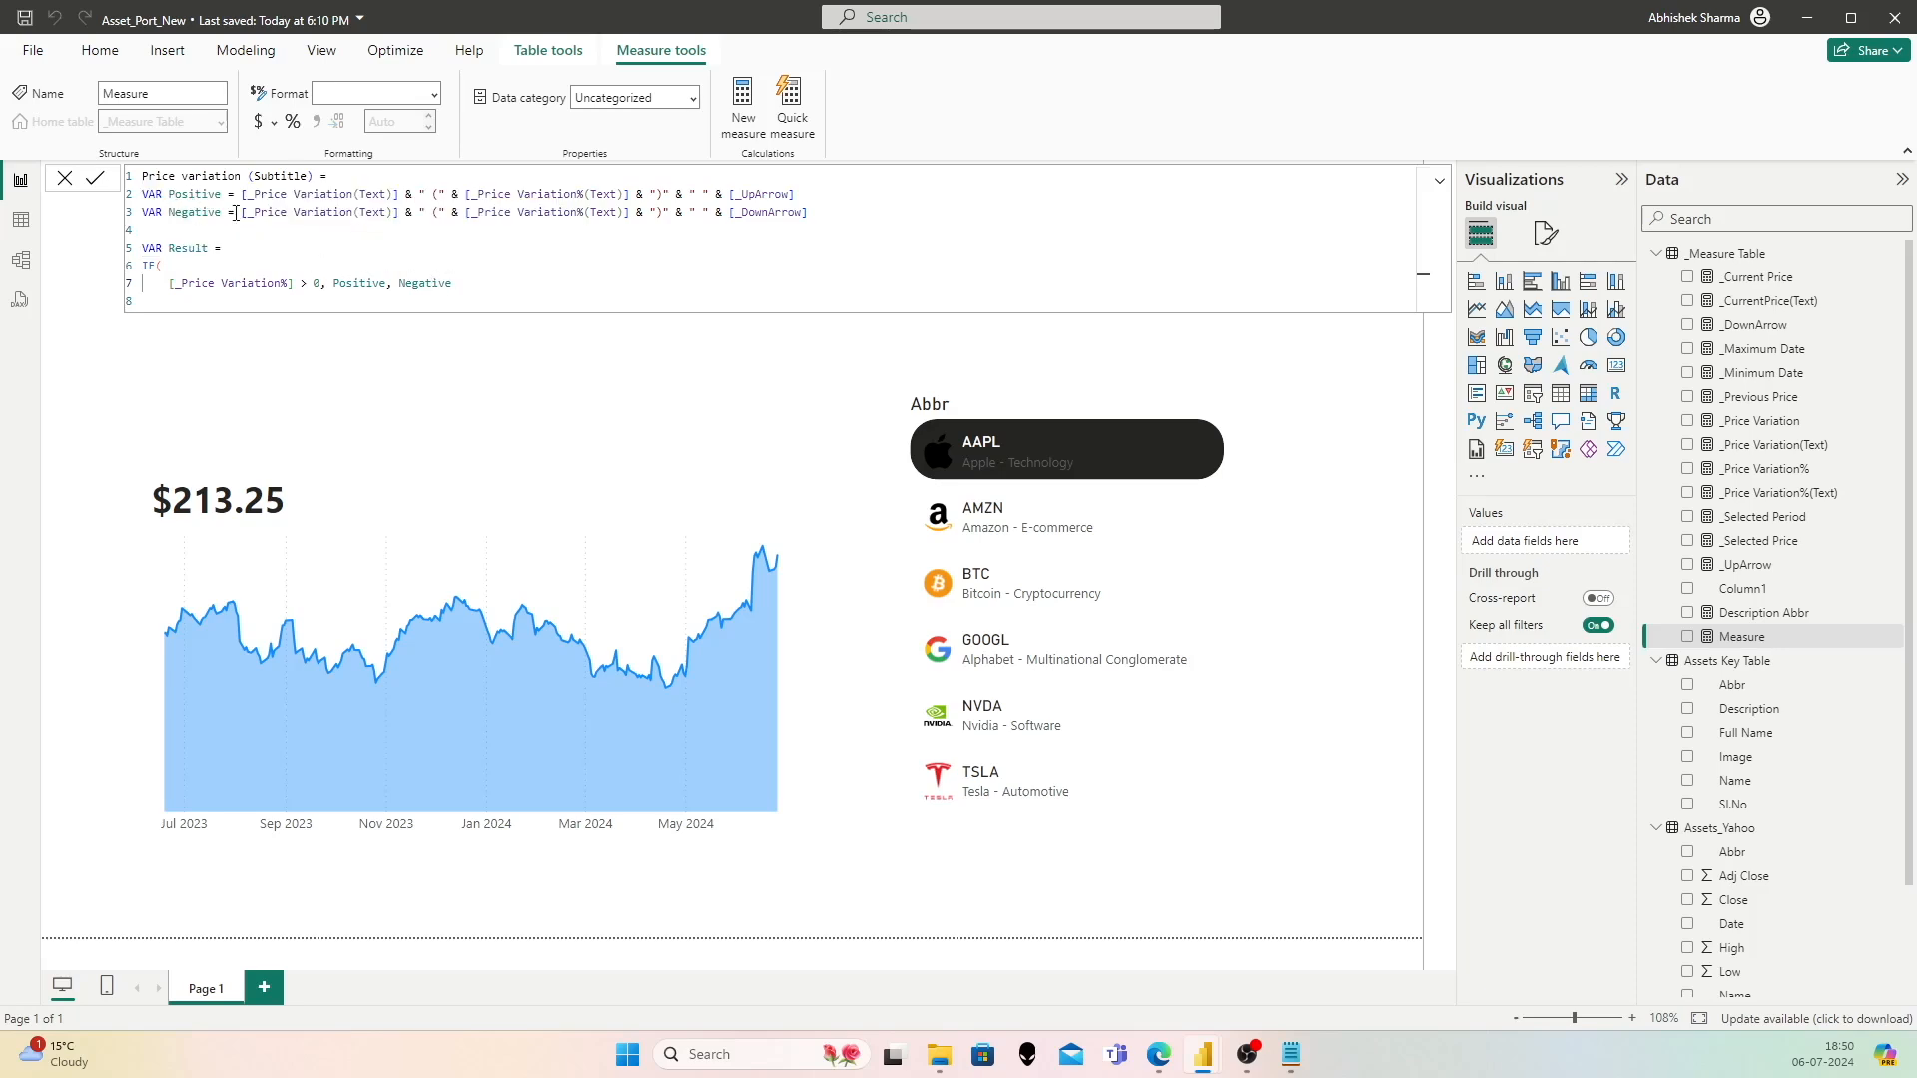
Step: Close the IF function, add RETURN Result after a blank line, and commit the Price variation (Subtitle) measure
drag(182, 194, 217, 212)
click(488, 290)
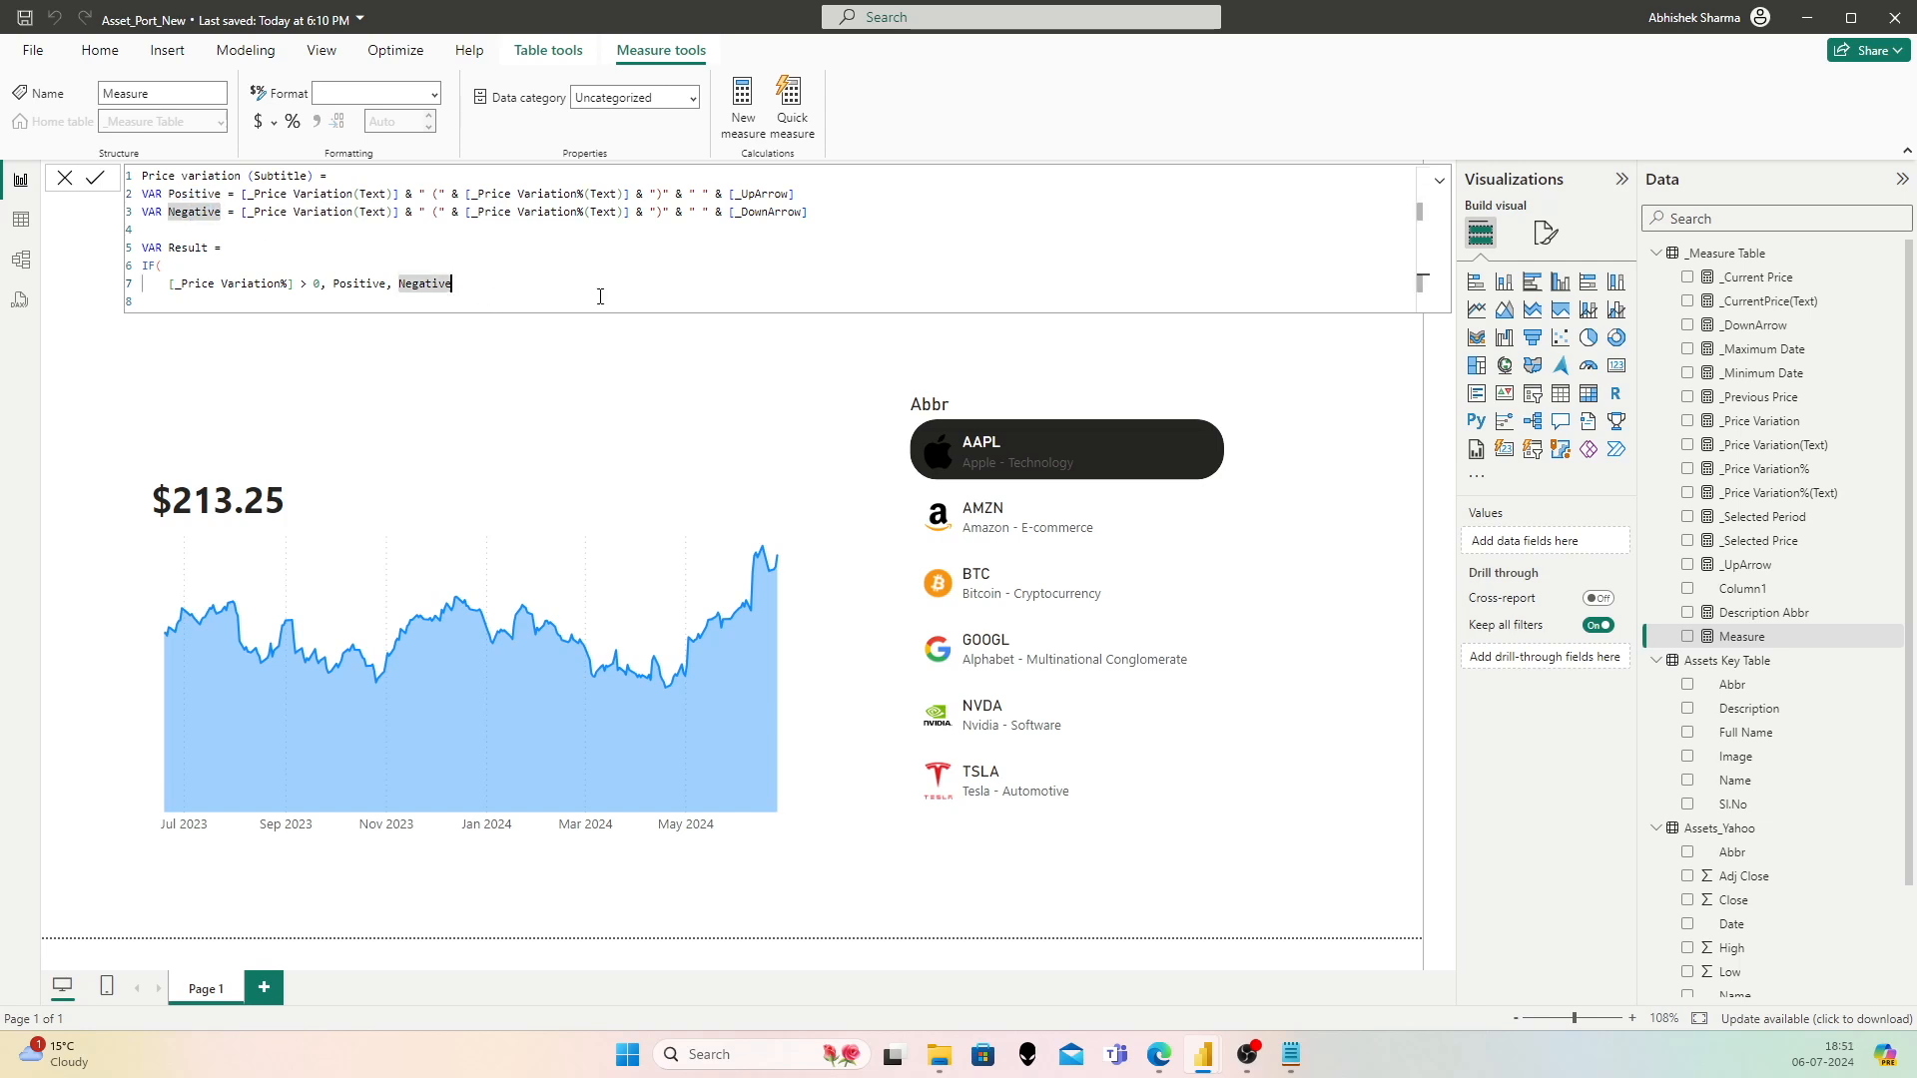
key(Return)
text())
key(Return)
key(Return)
text(RETURN)
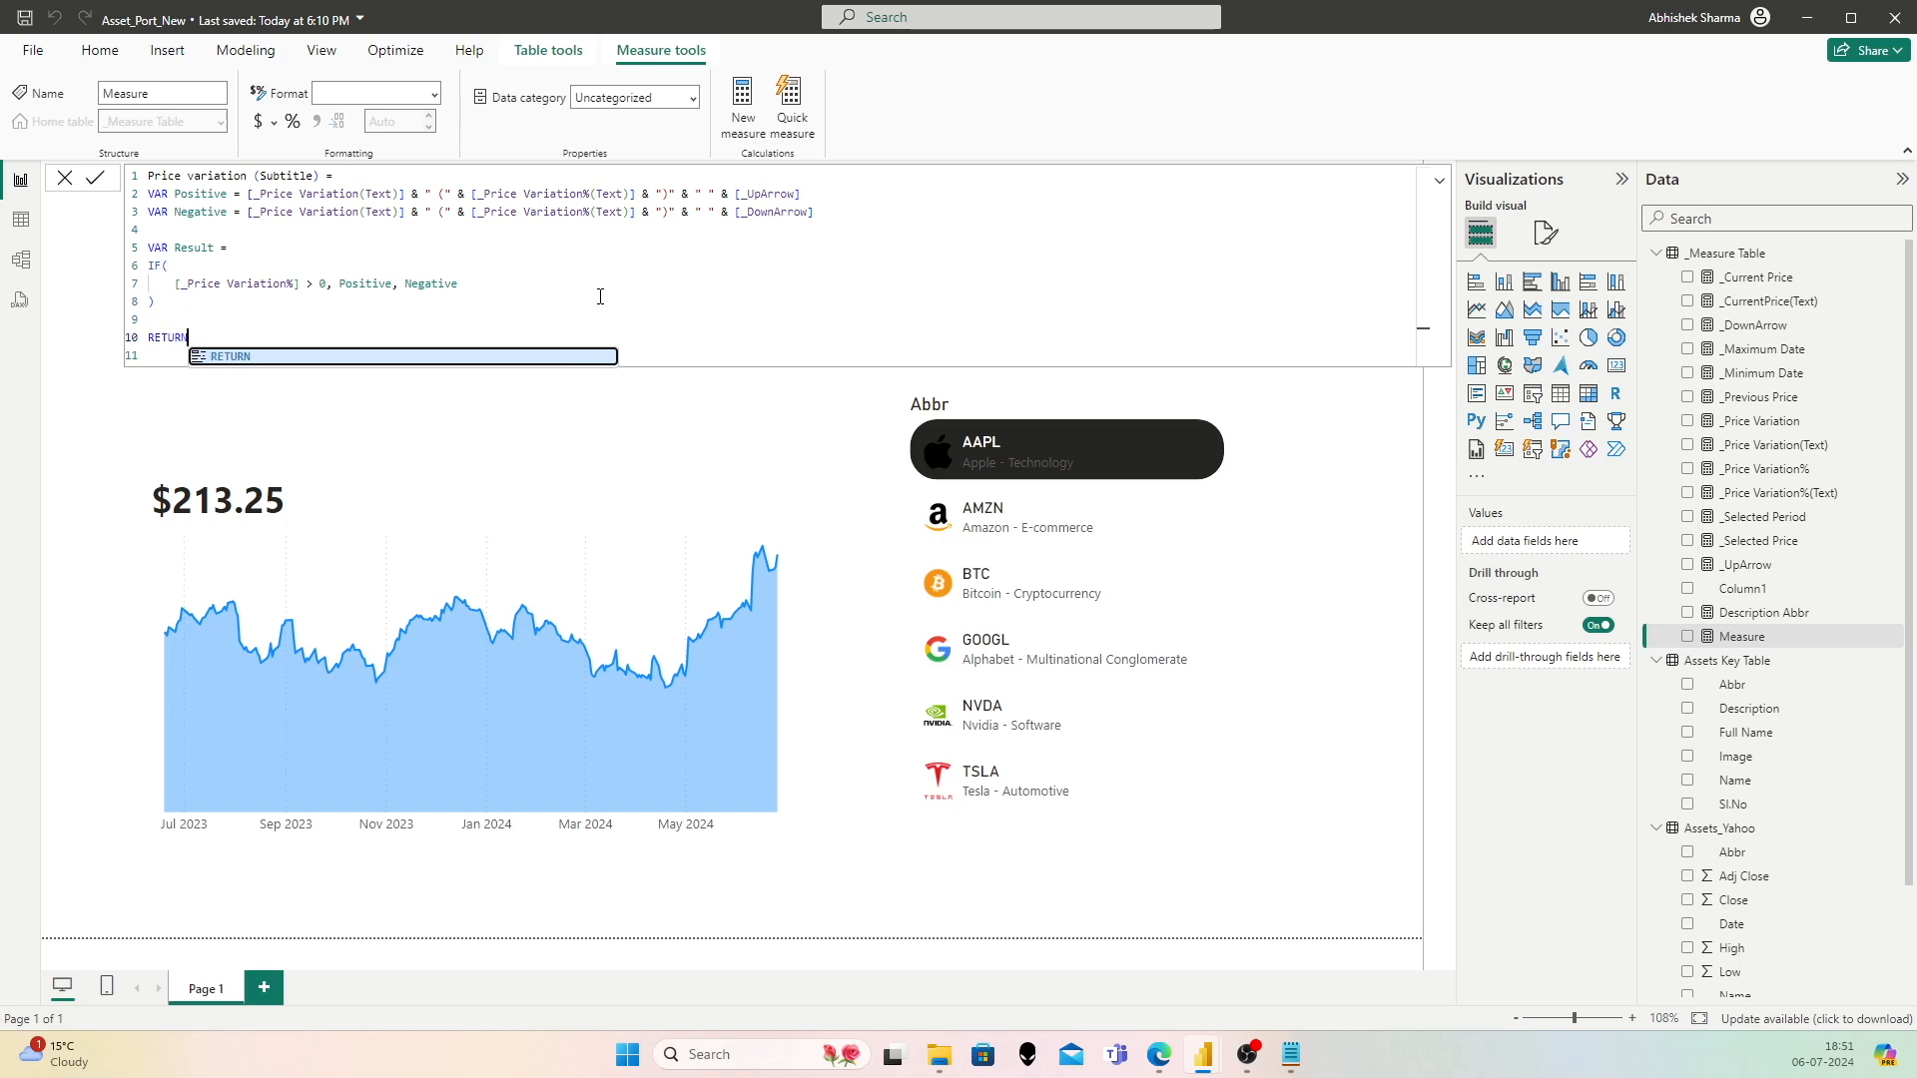
text( Result)
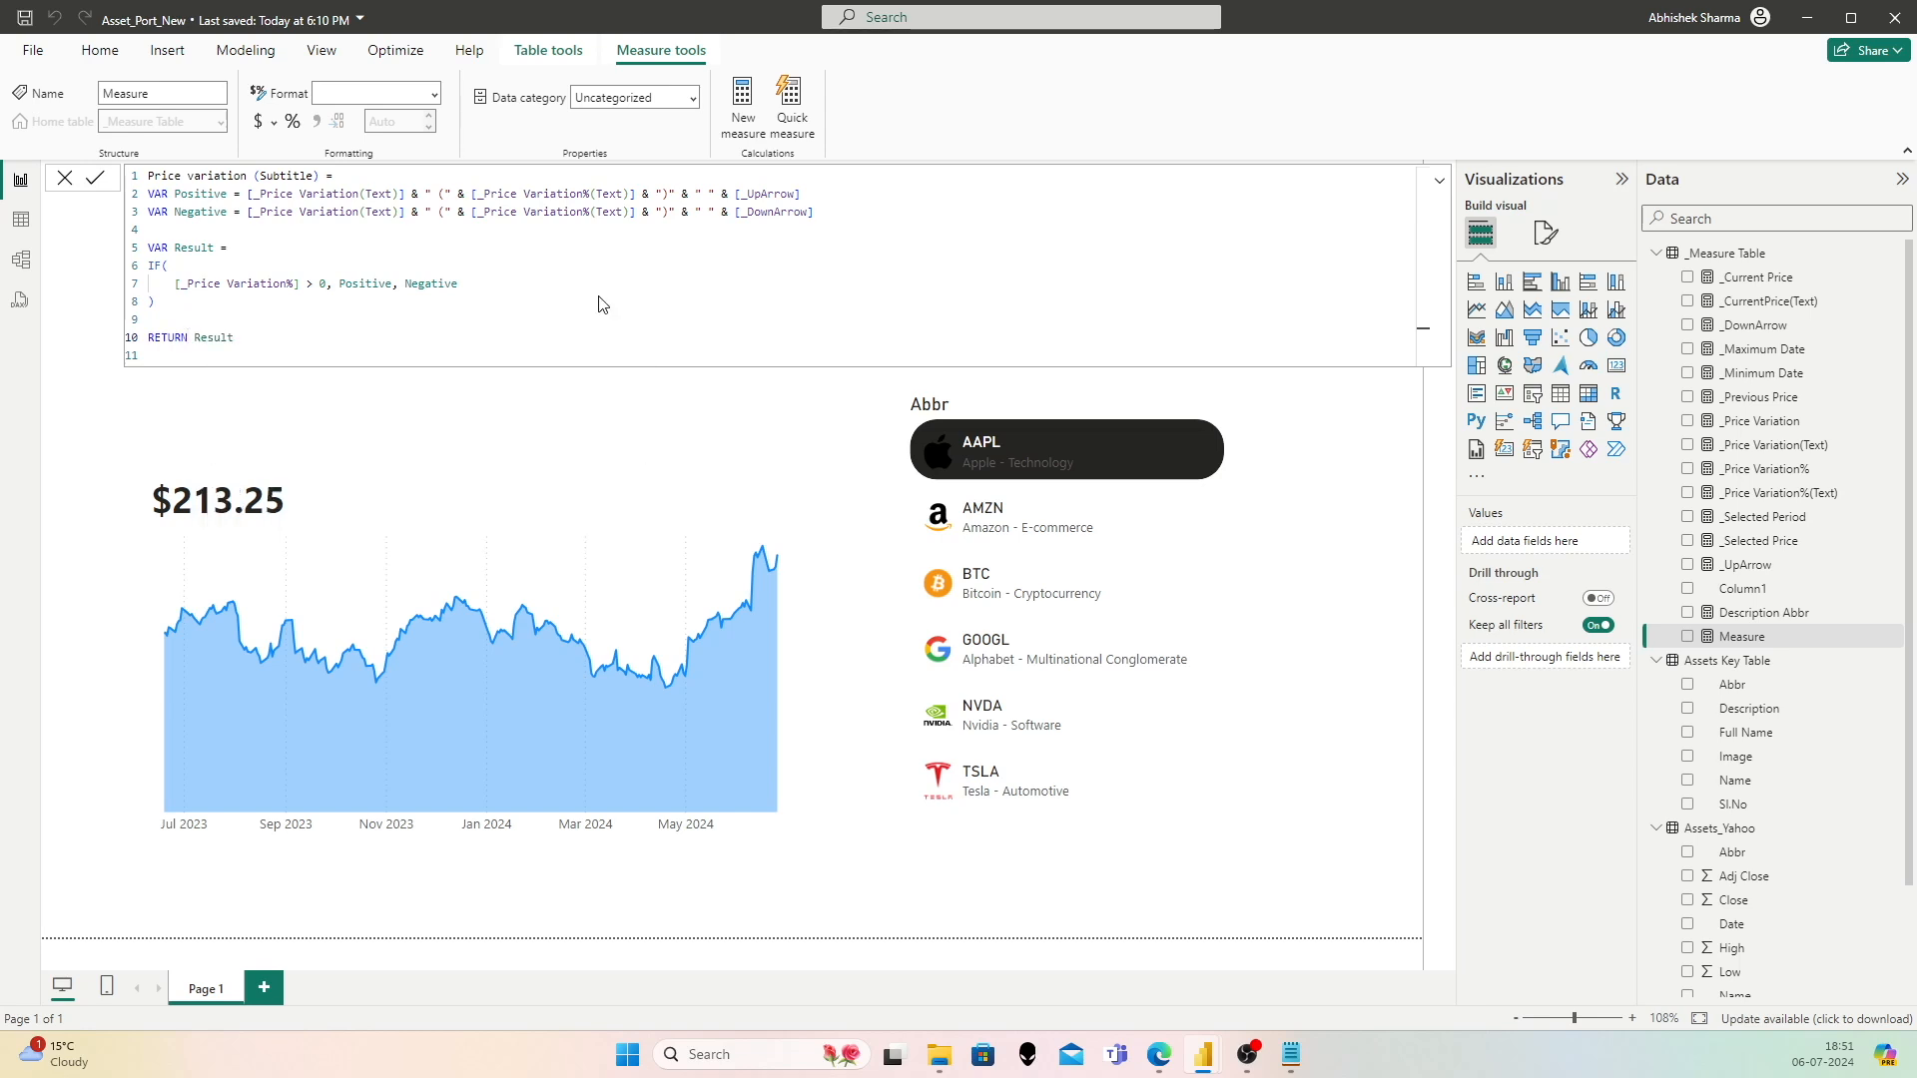
key(Return)
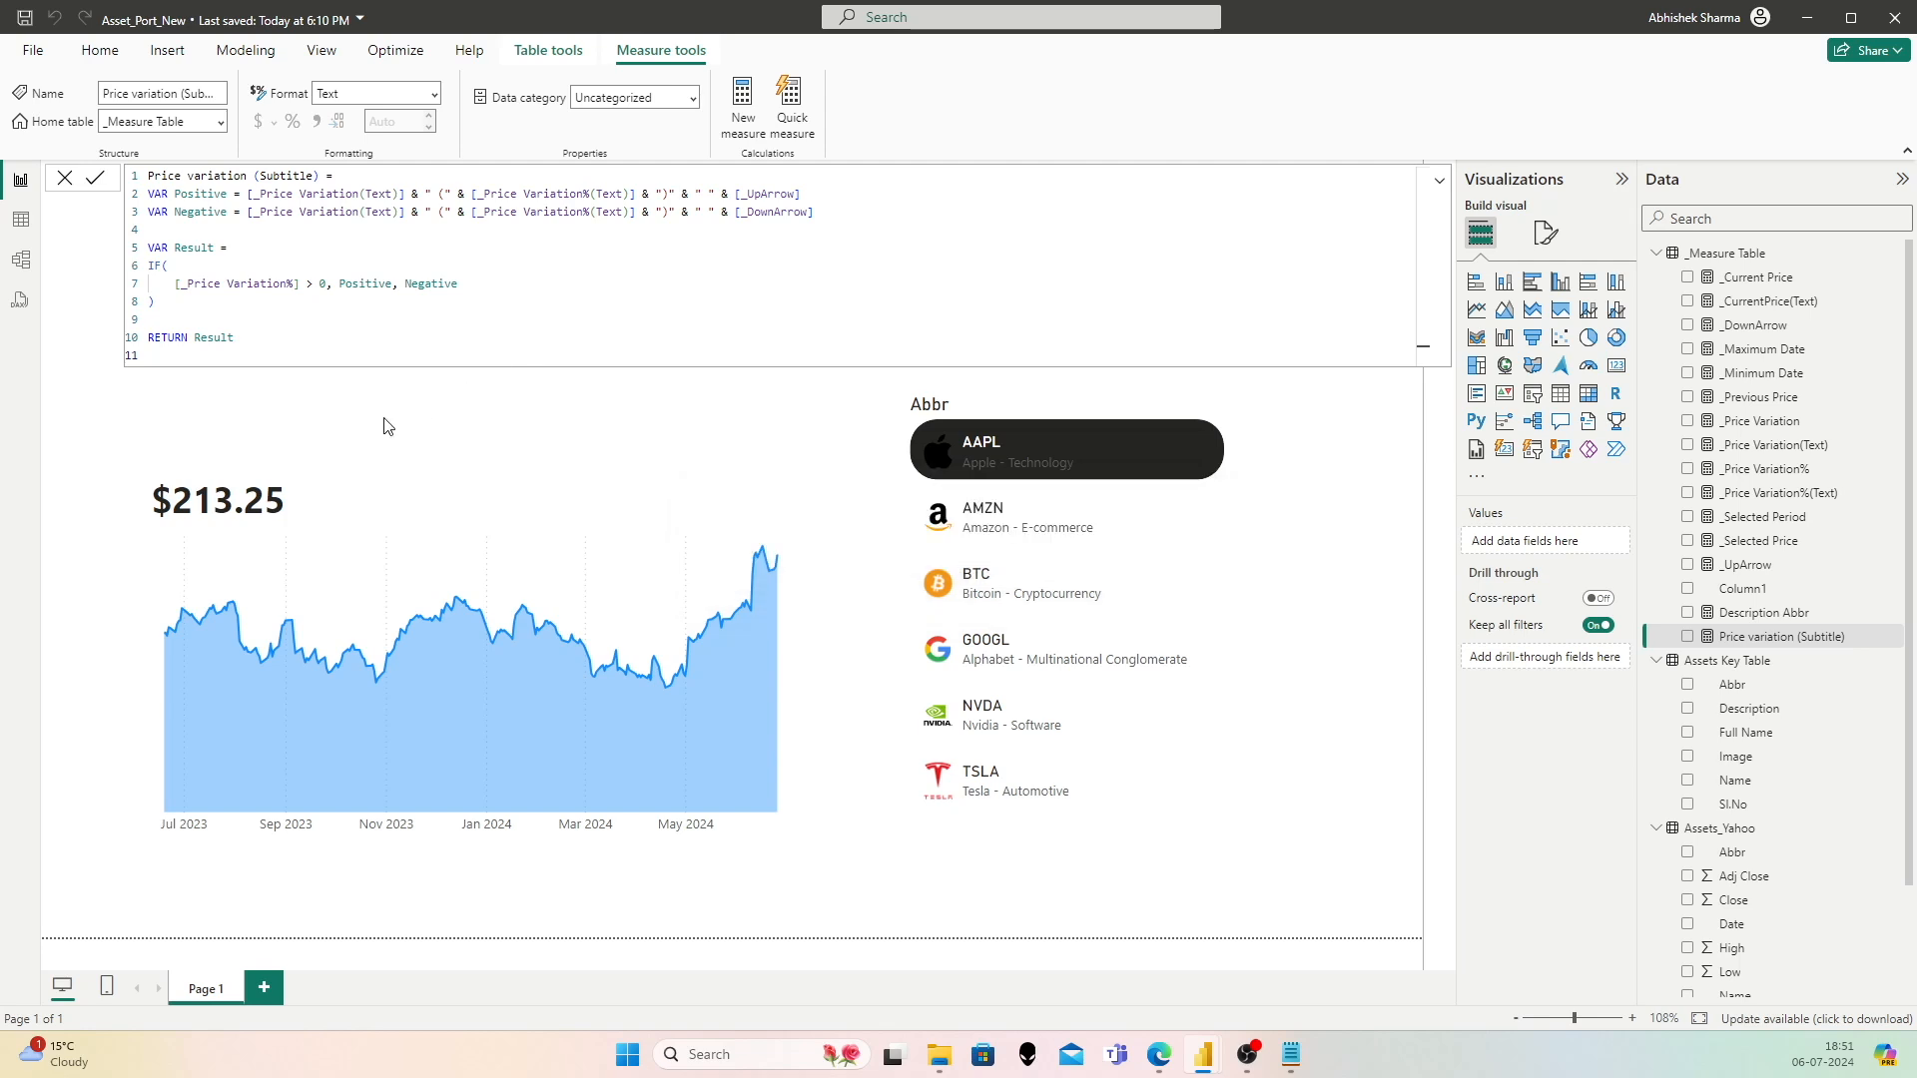
Step: Turn on the price chart's subtitle and clear its default text
click(333, 489)
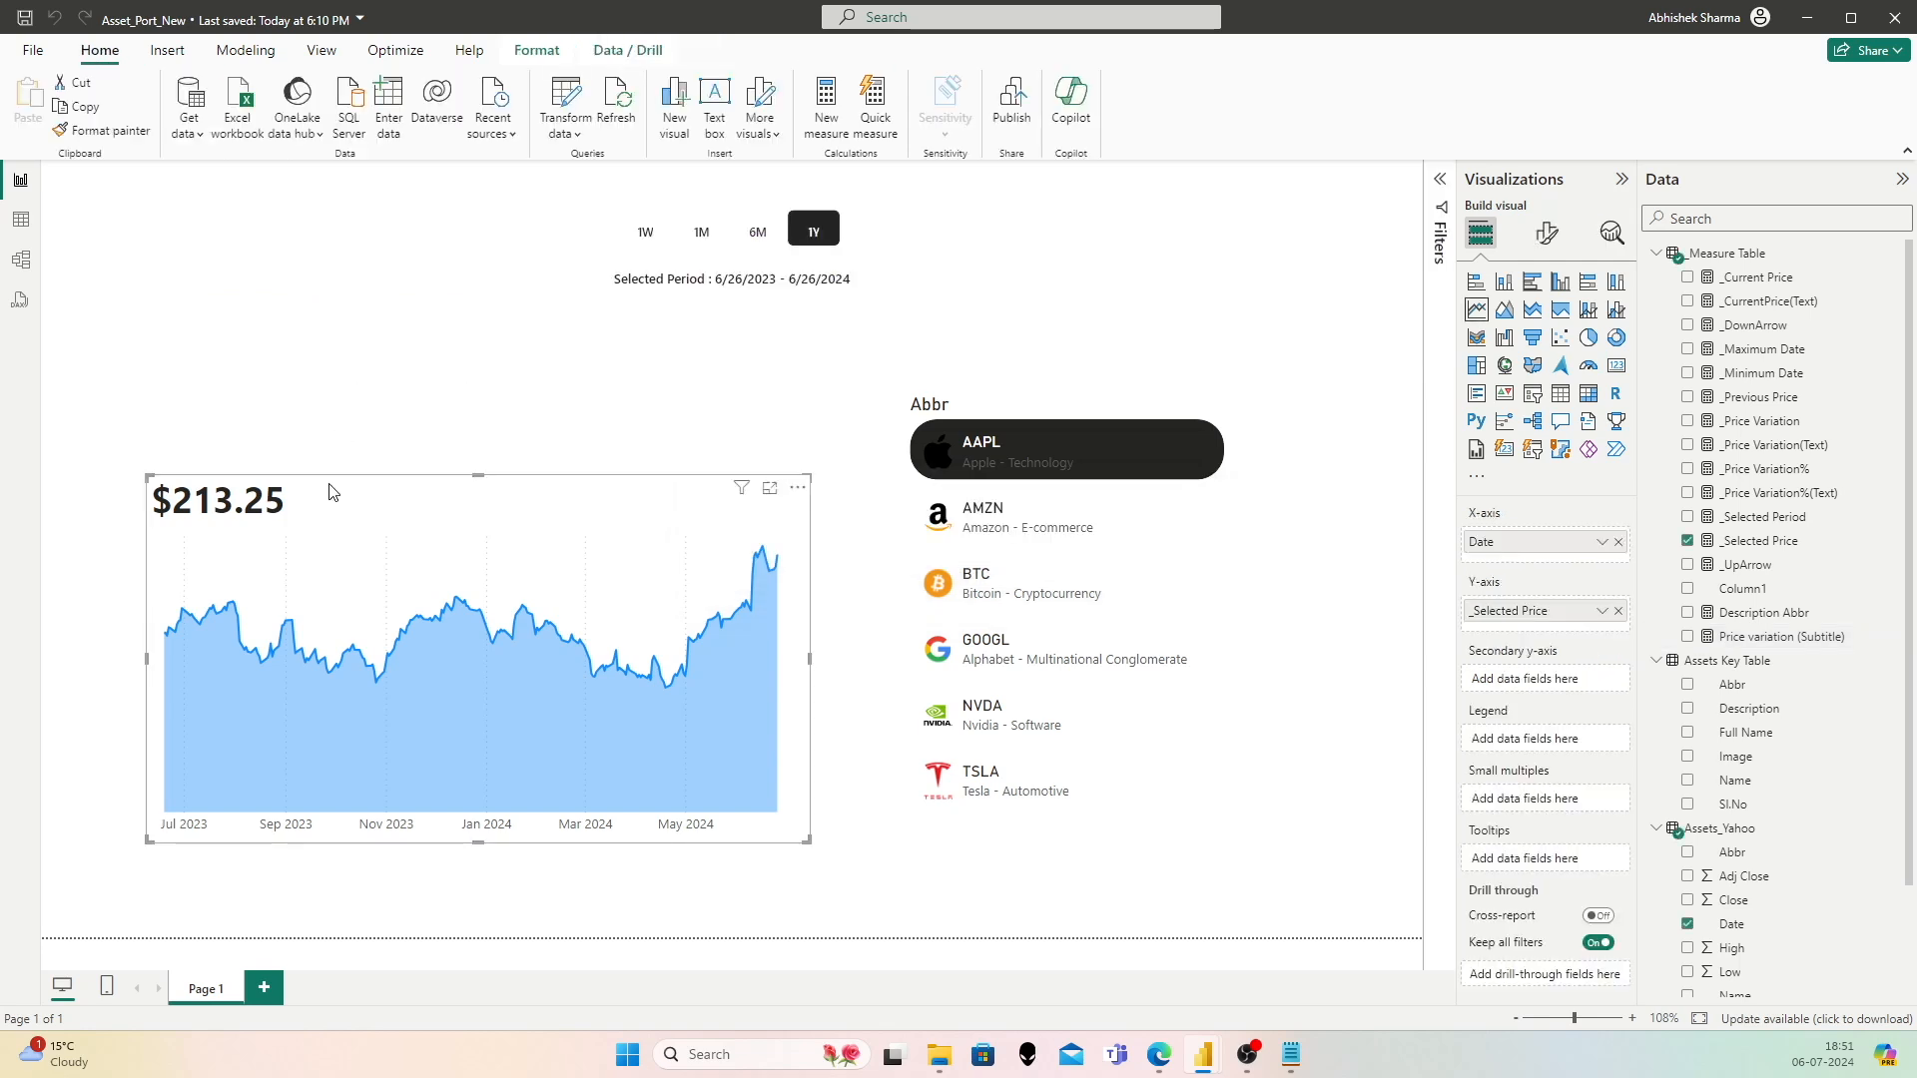
click(1546, 233)
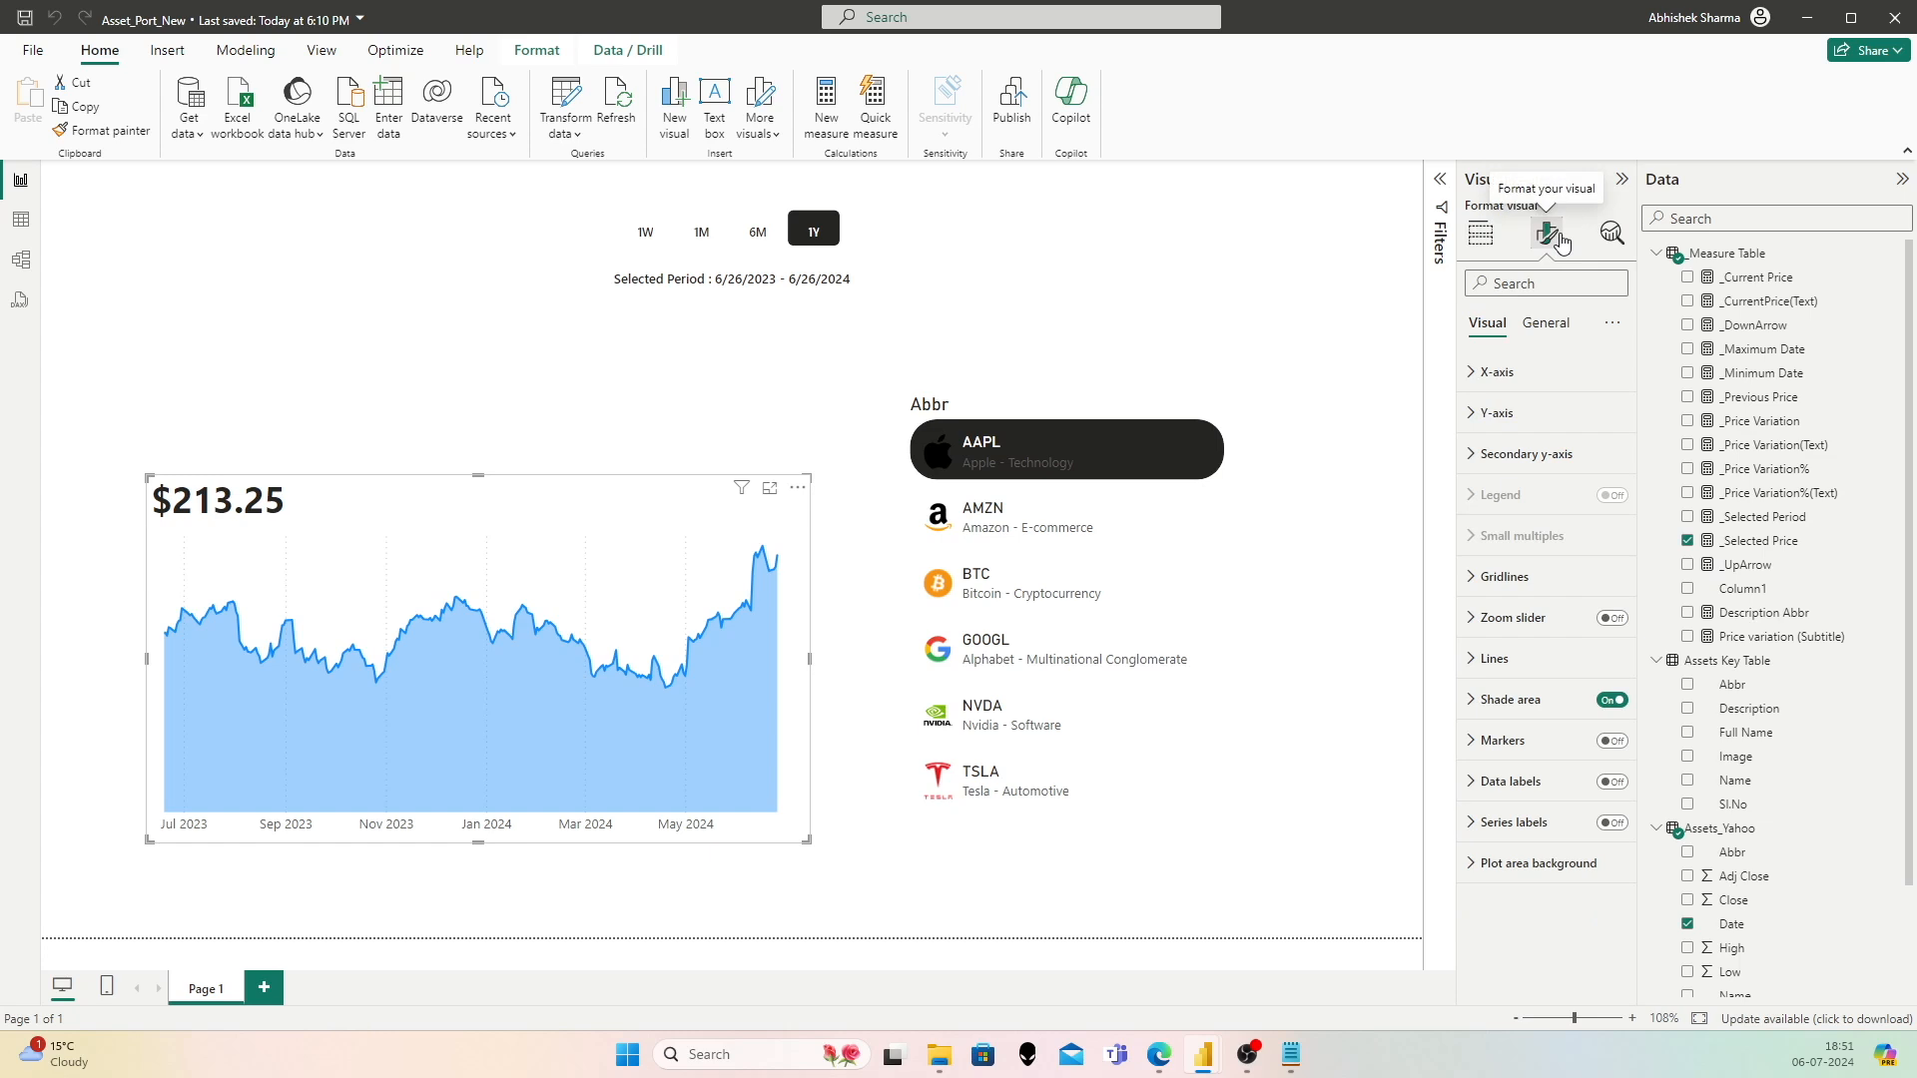
click(1547, 323)
click(1496, 415)
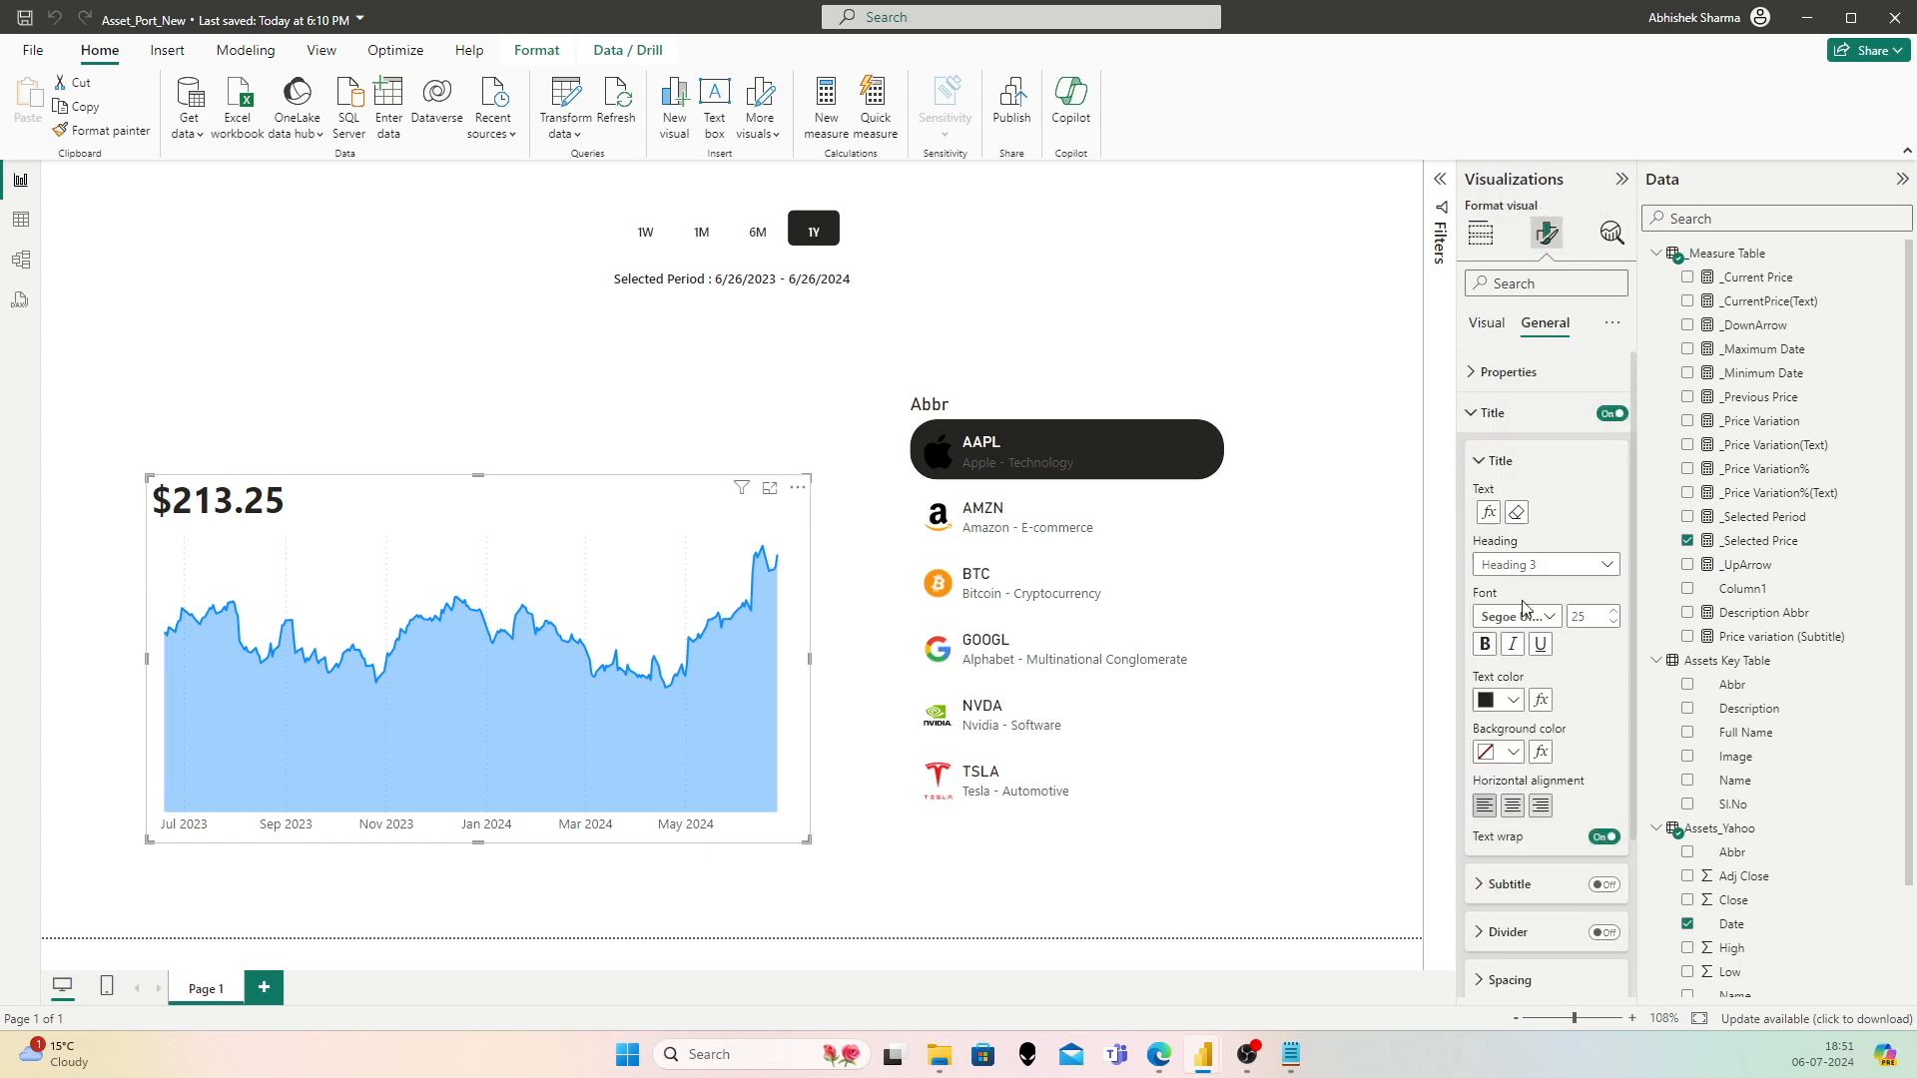
scroll(1557, 799, down, 3)
click(1603, 678)
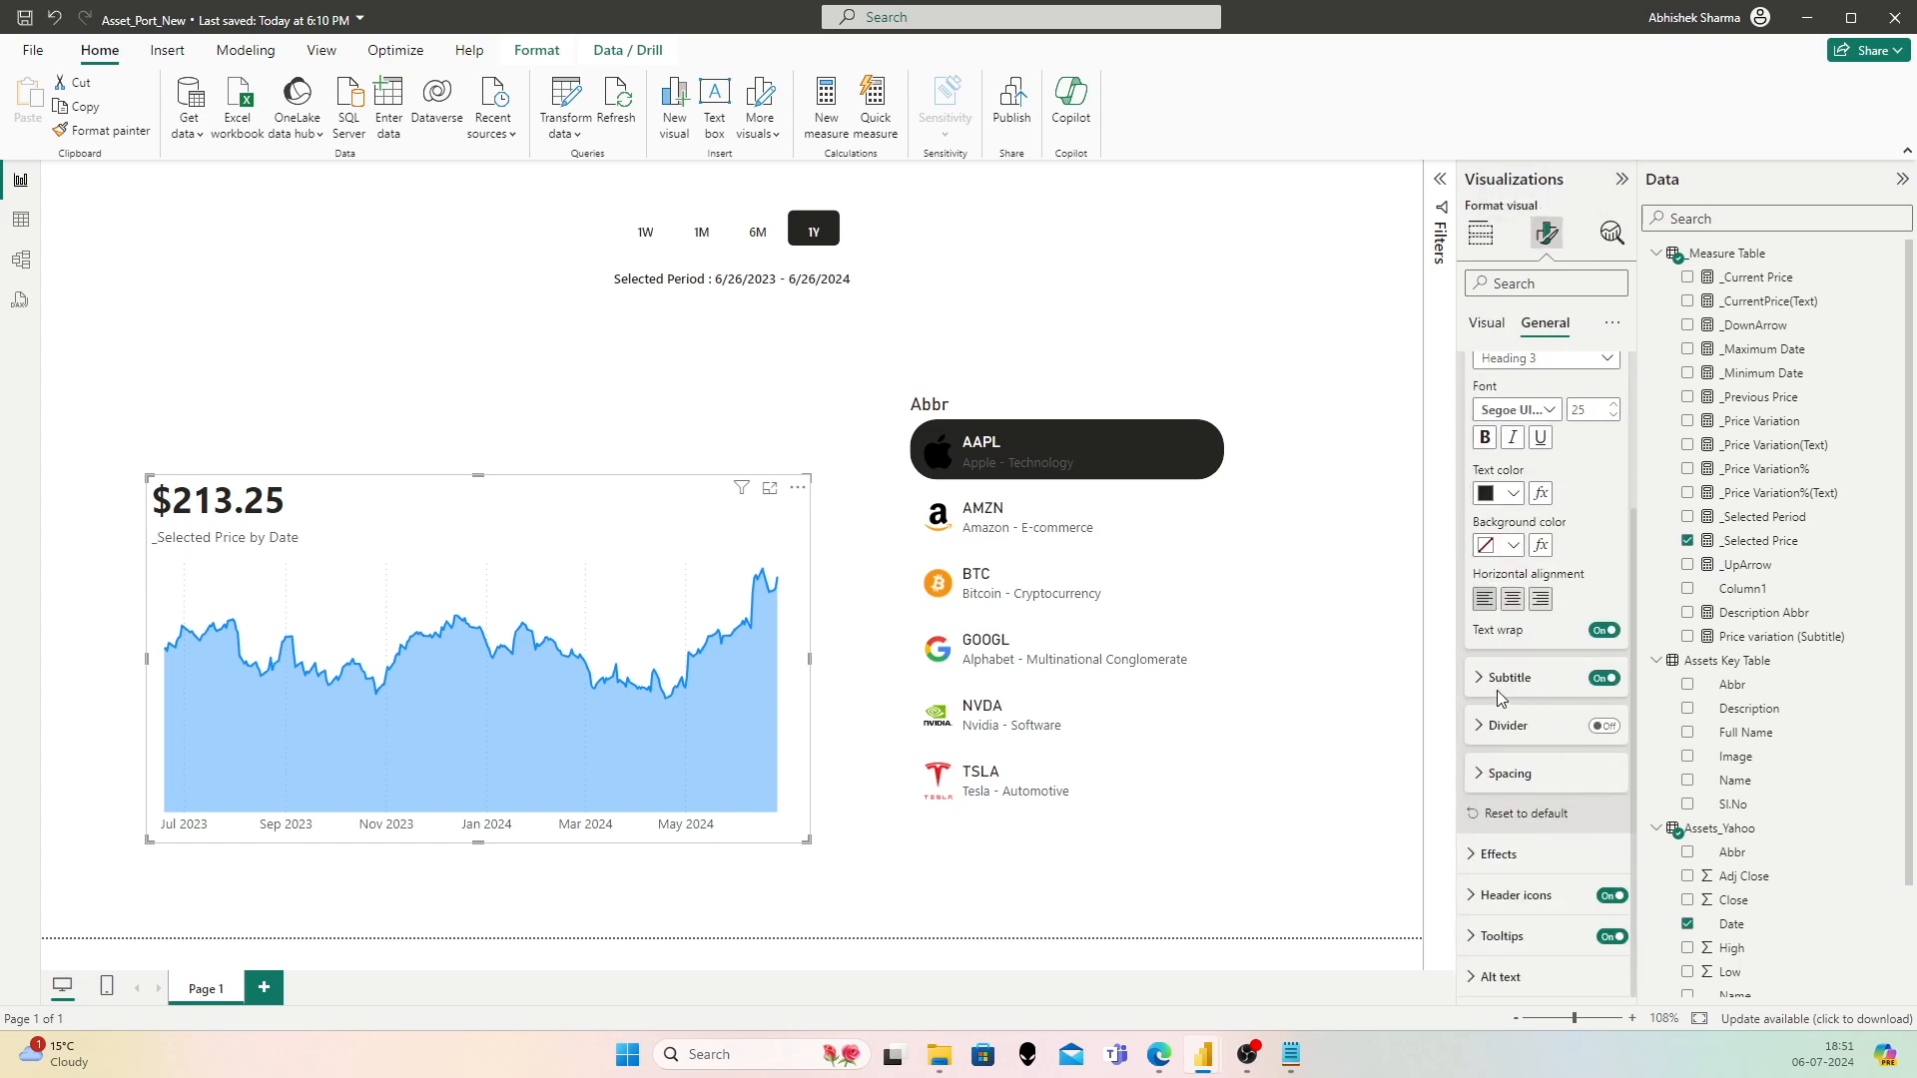
click(1493, 688)
click(1532, 729)
key(ctrl+a)
key(BackSpace)
Step: Base the chart's subtitle text on the field value of the Price variation (Subtitle) measure
click(1607, 729)
click(599, 387)
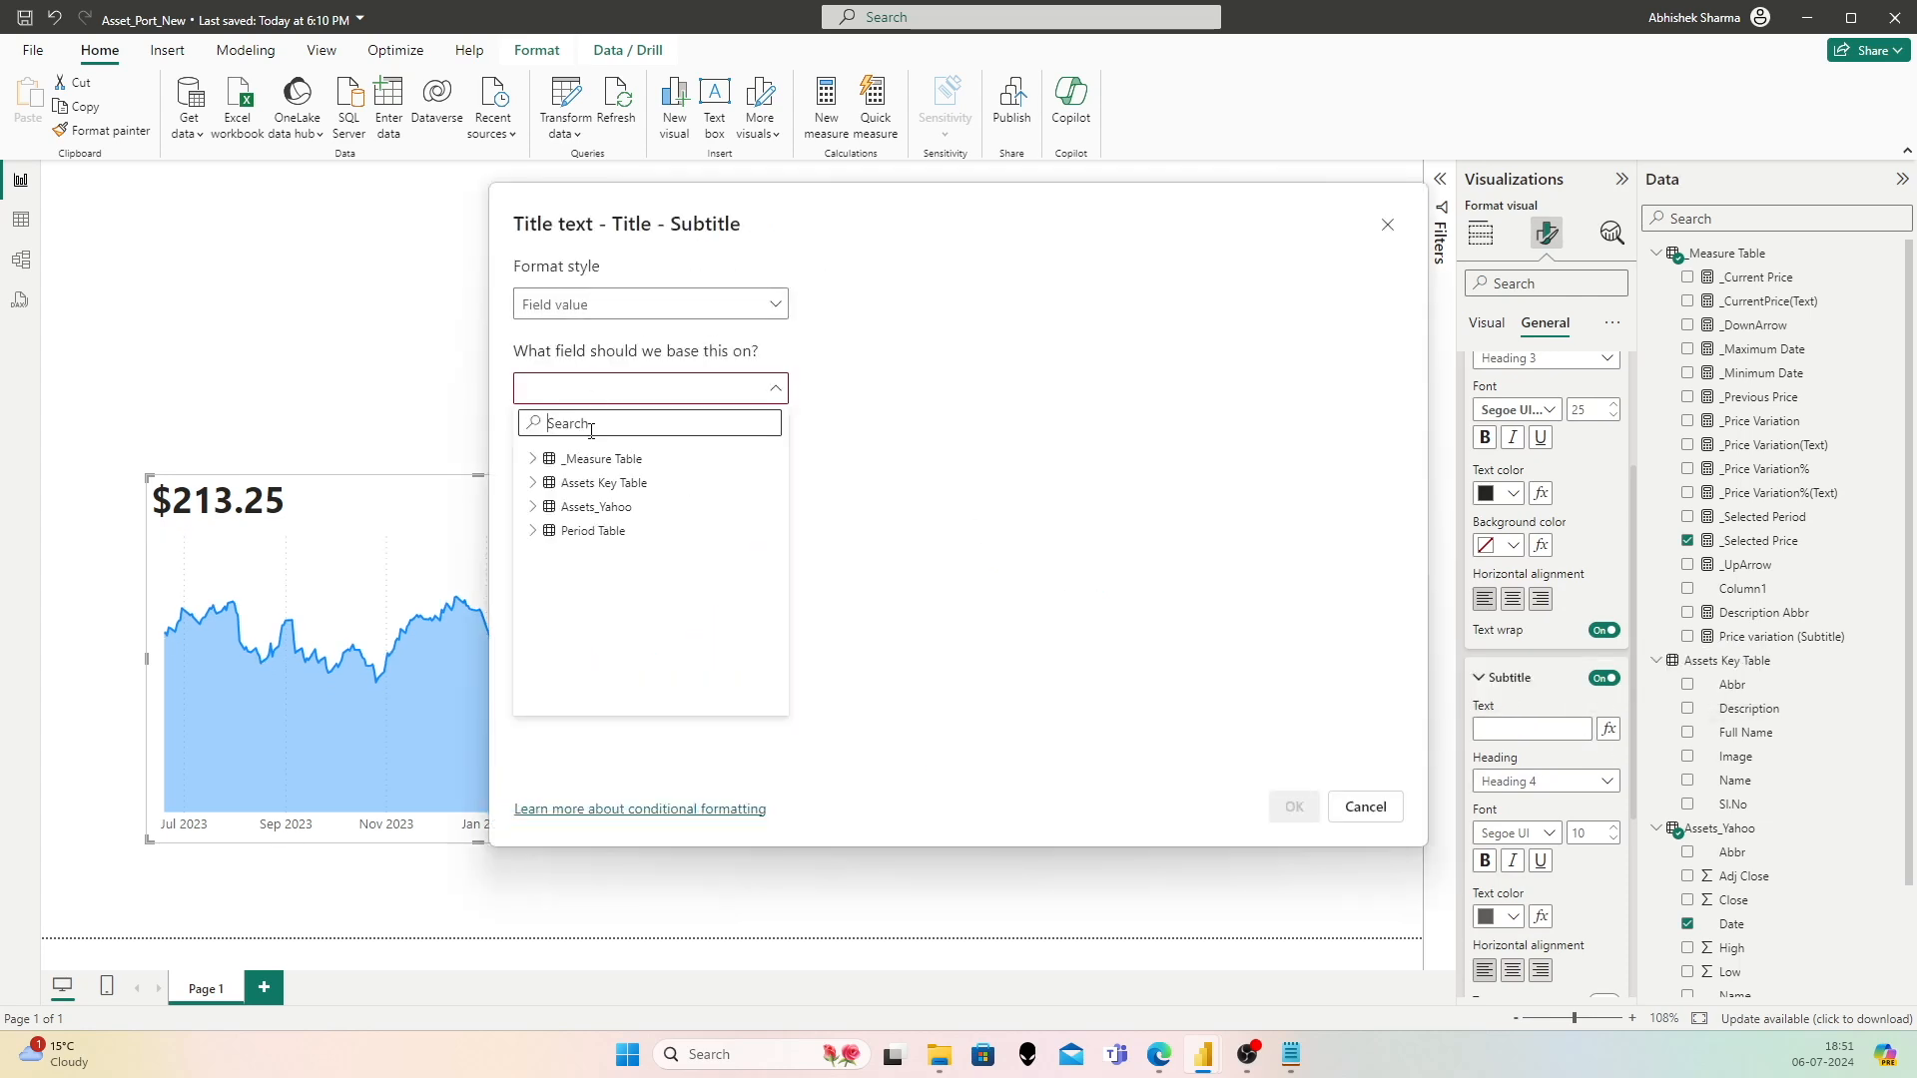
text(sub)
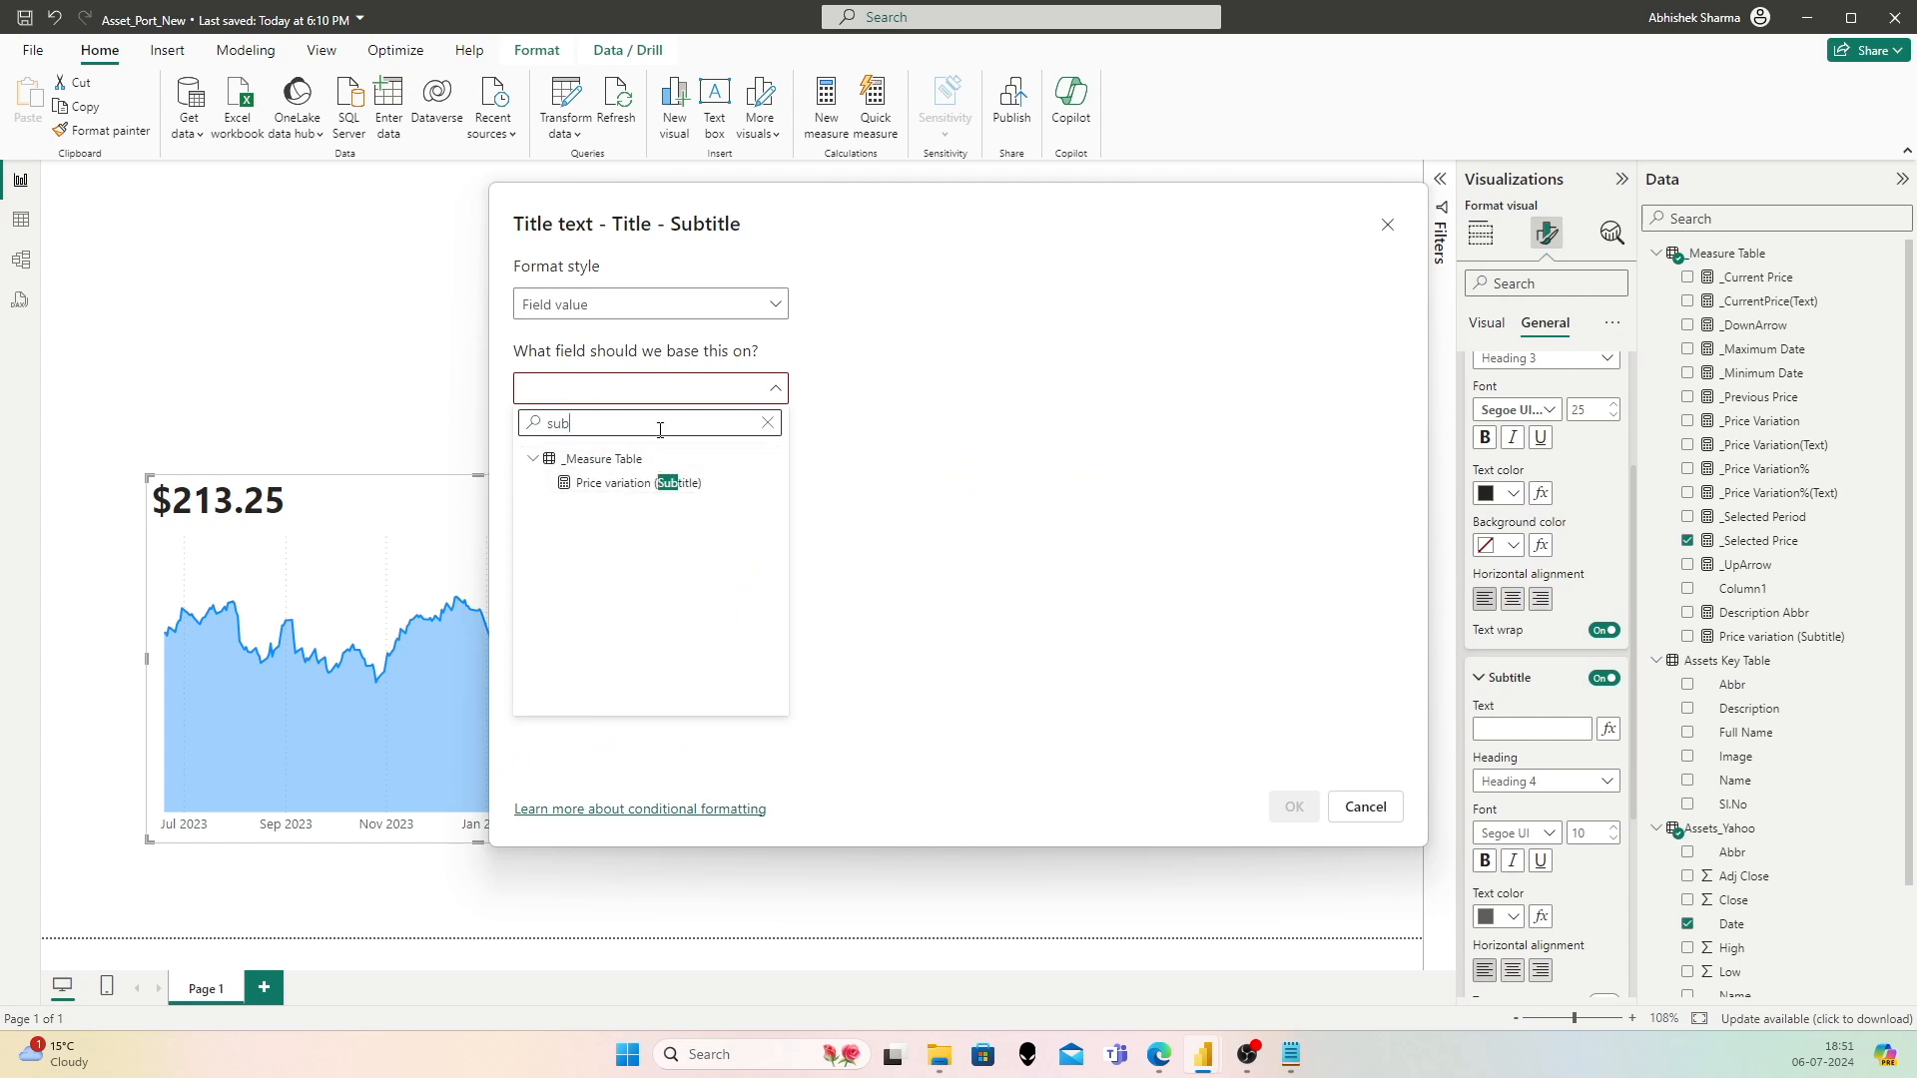
click(642, 483)
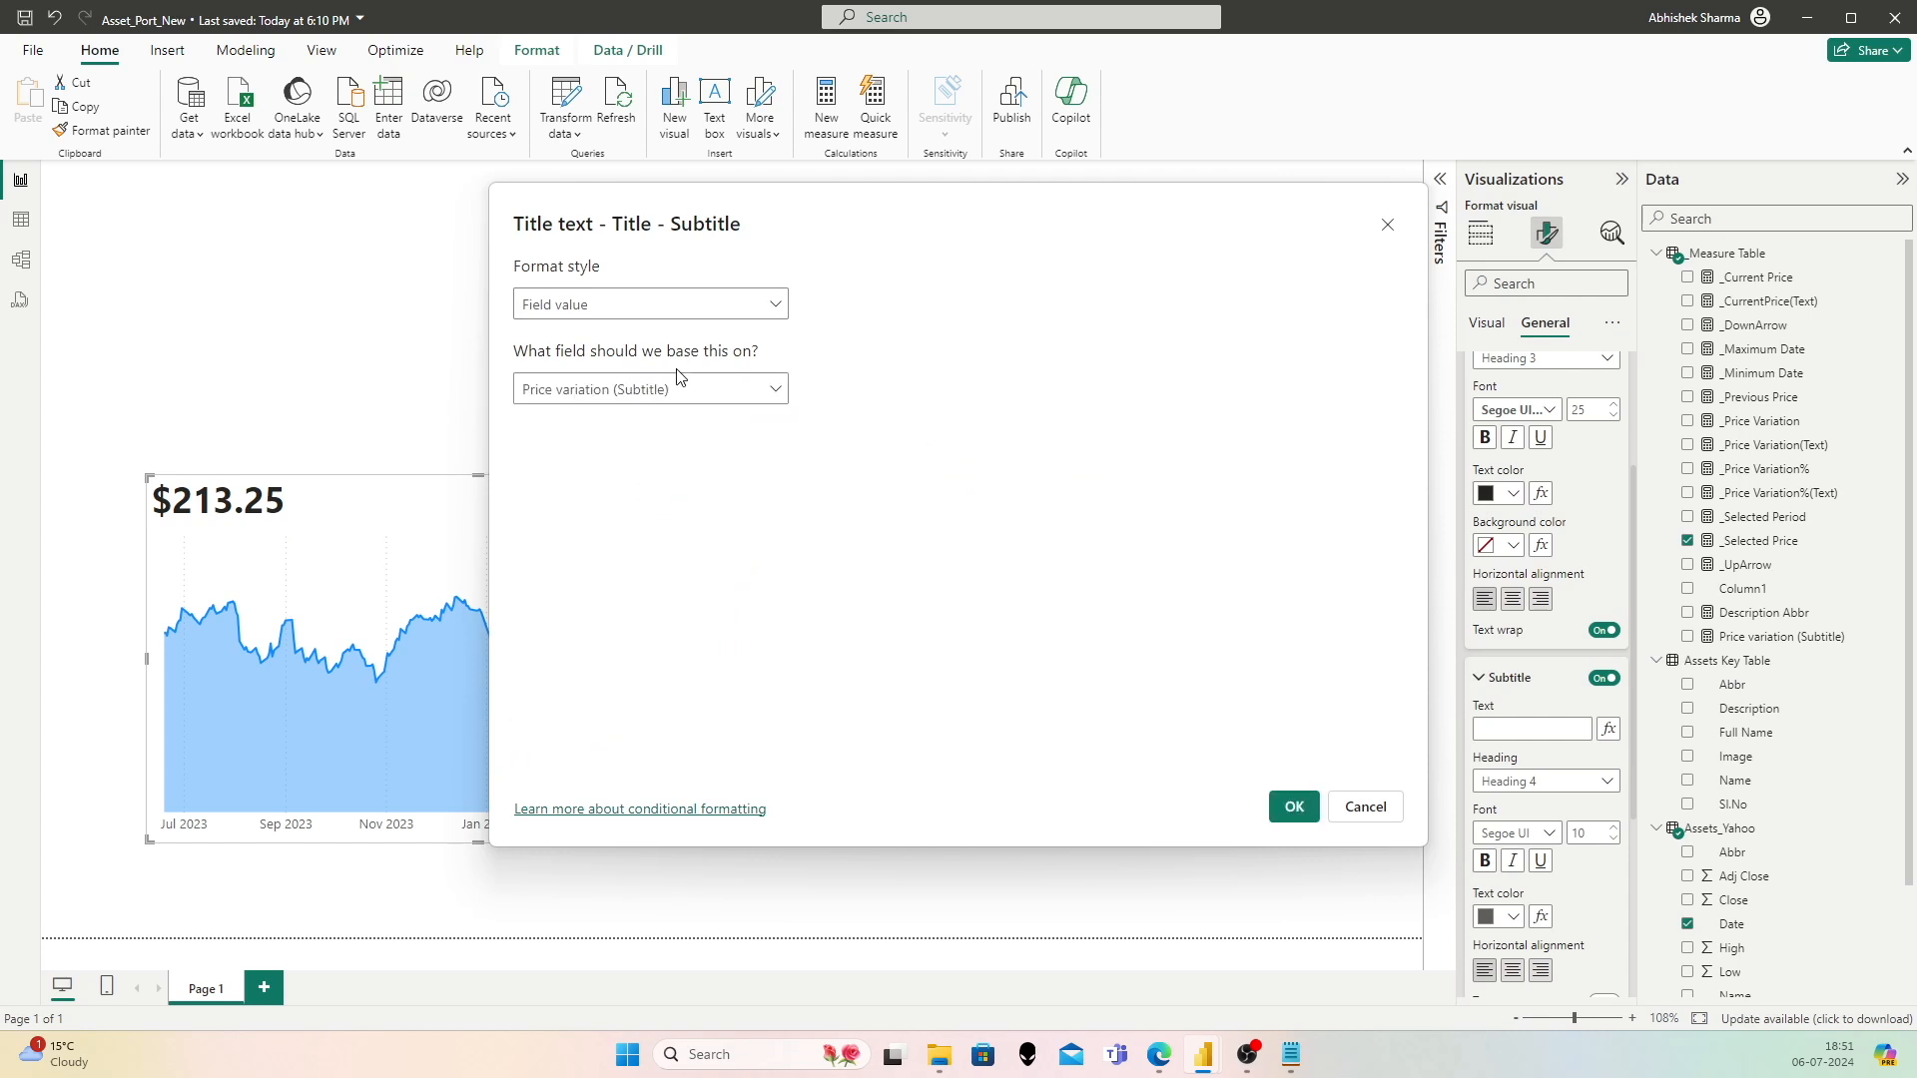
click(1294, 817)
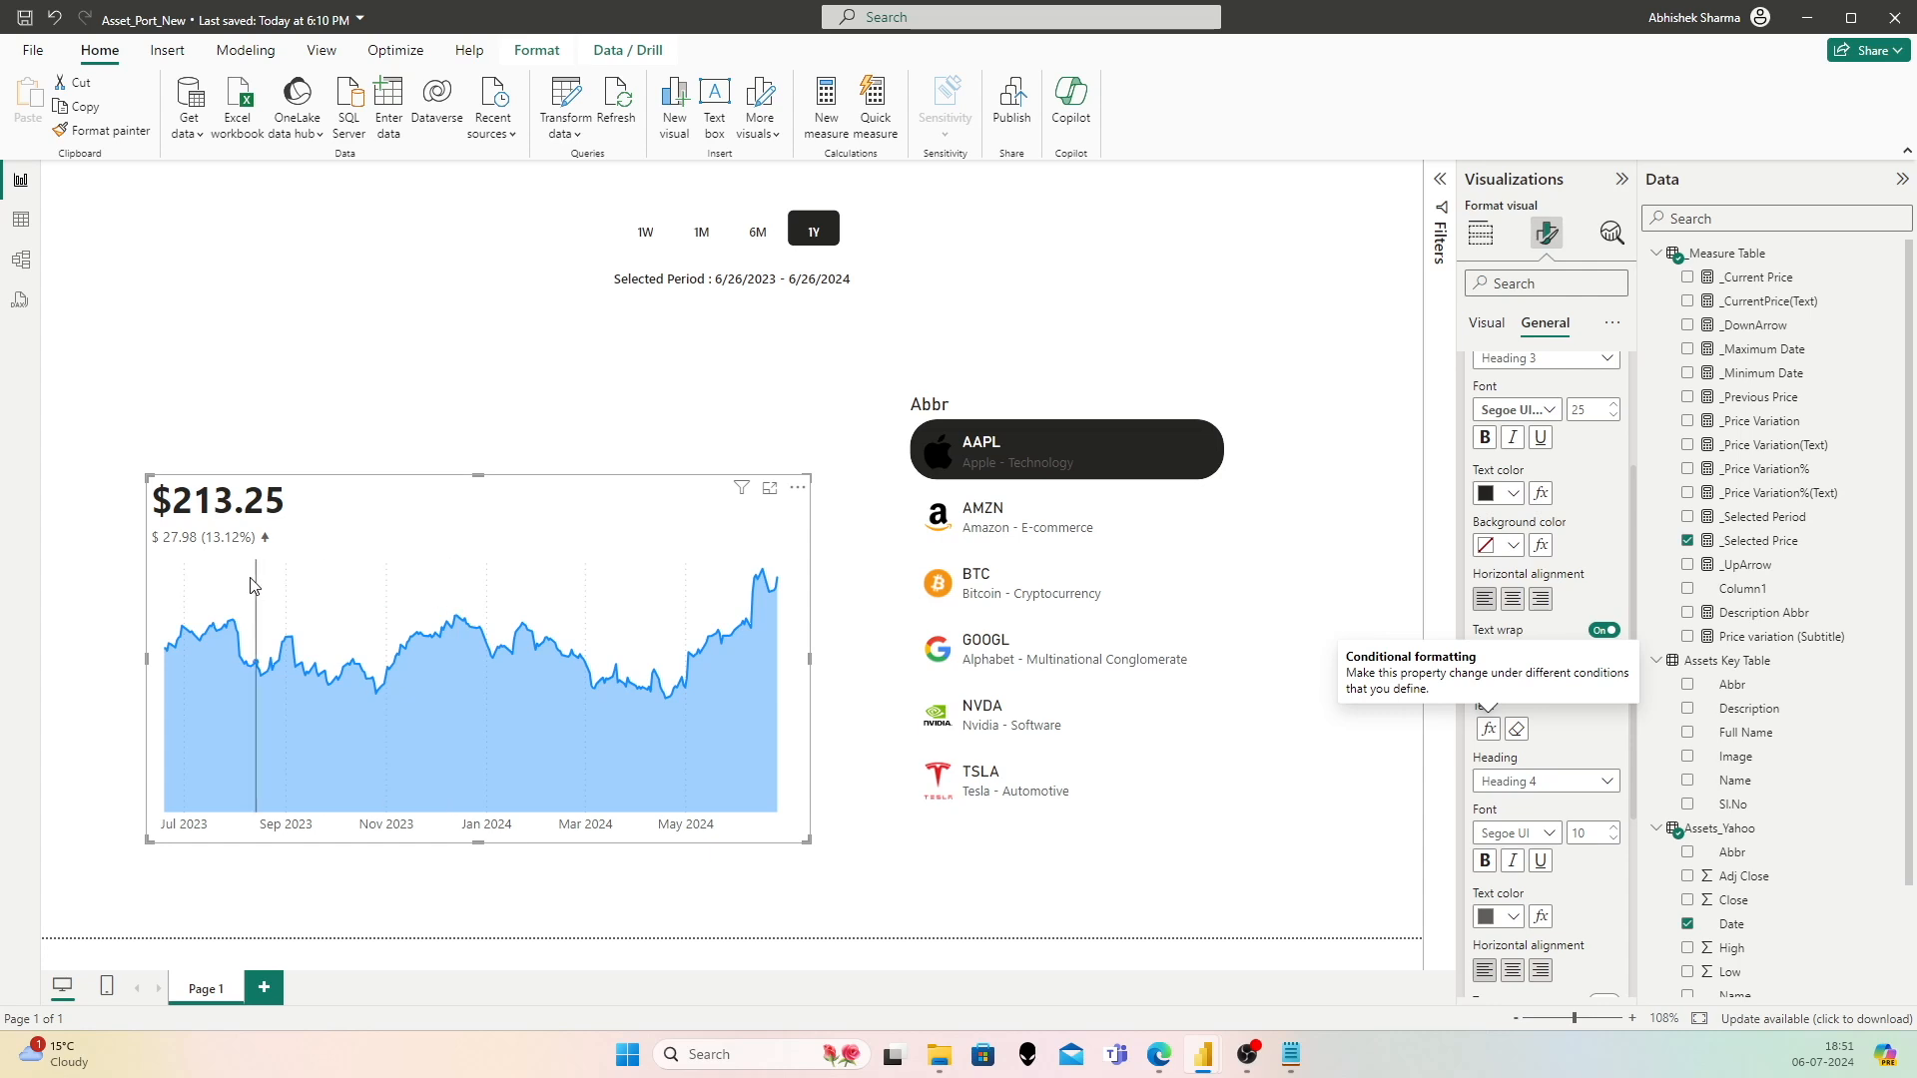
Step: Select the different assets in the Abbr slicer to check how the chart's title and subtitle respond
click(1047, 531)
click(1041, 589)
click(1038, 653)
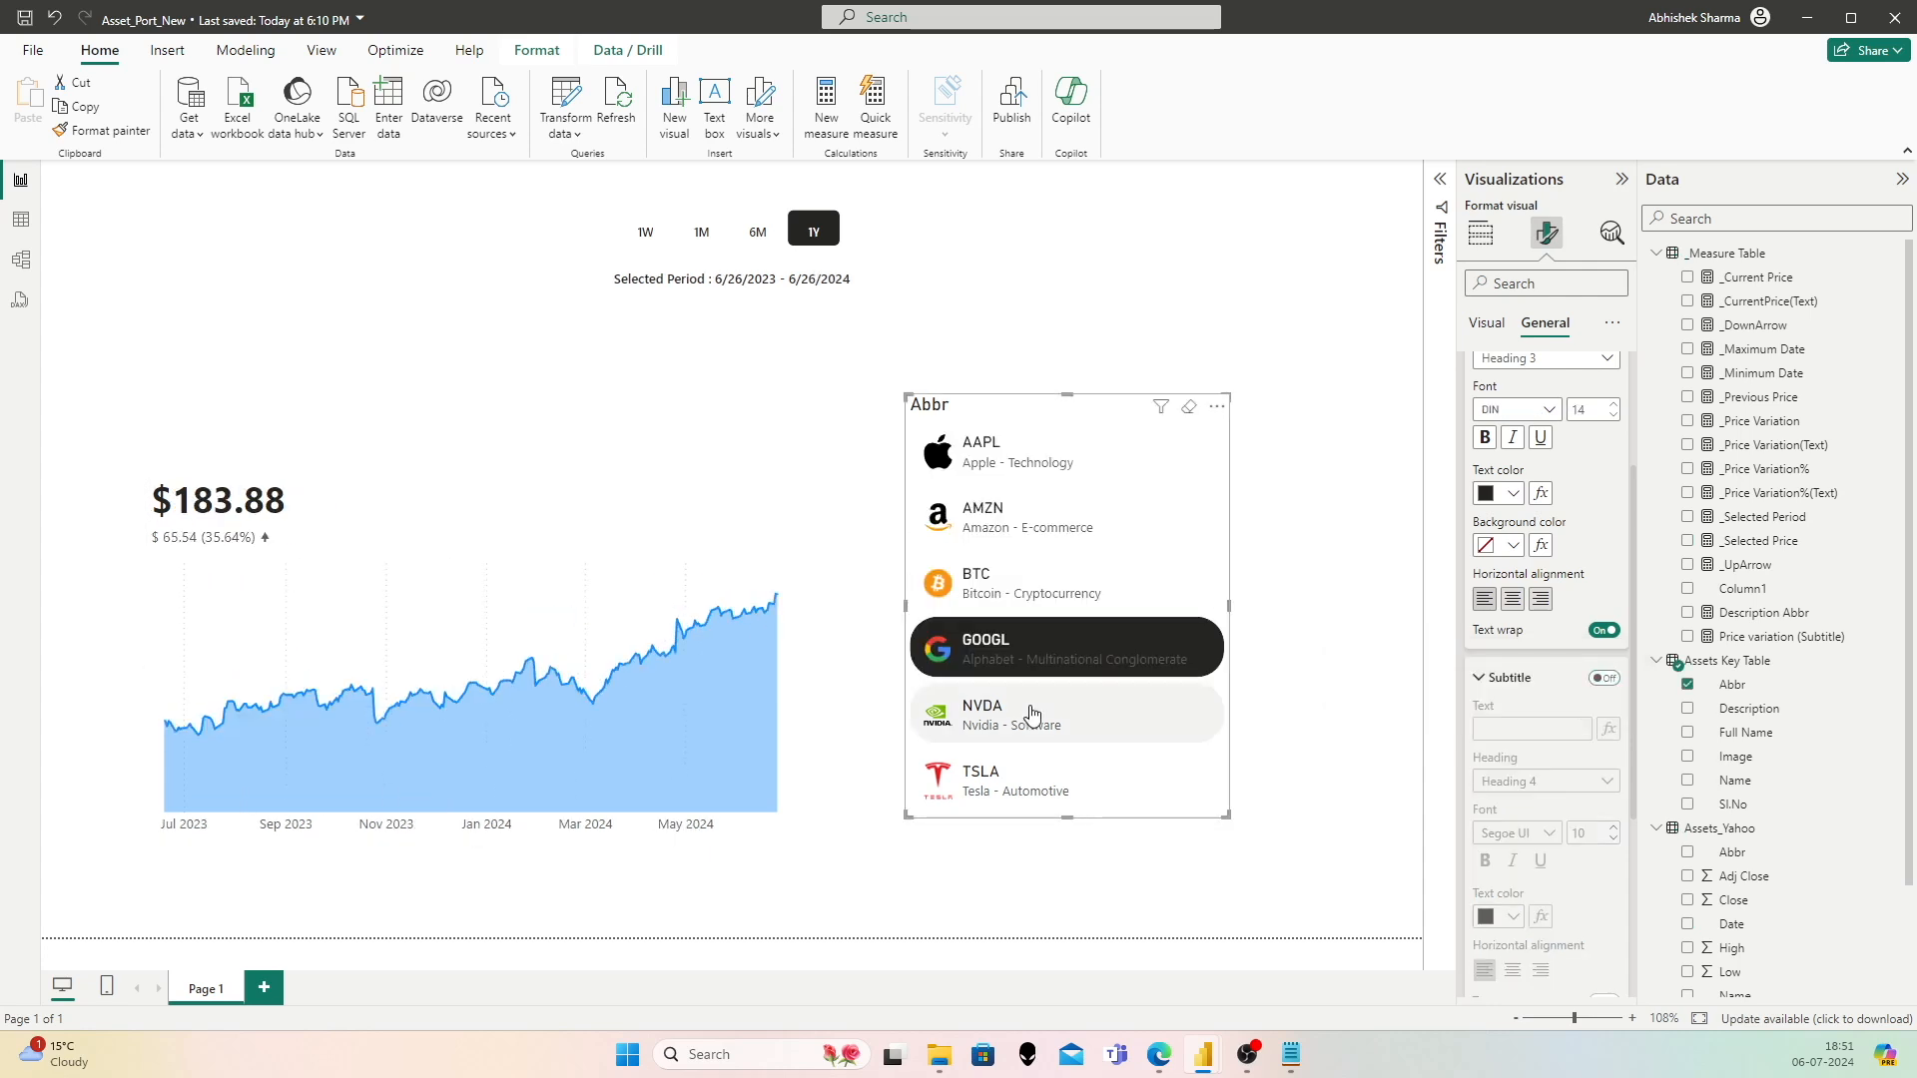
click(1031, 713)
click(1028, 784)
click(1029, 655)
click(1018, 517)
click(1018, 455)
click(1018, 514)
click(1018, 584)
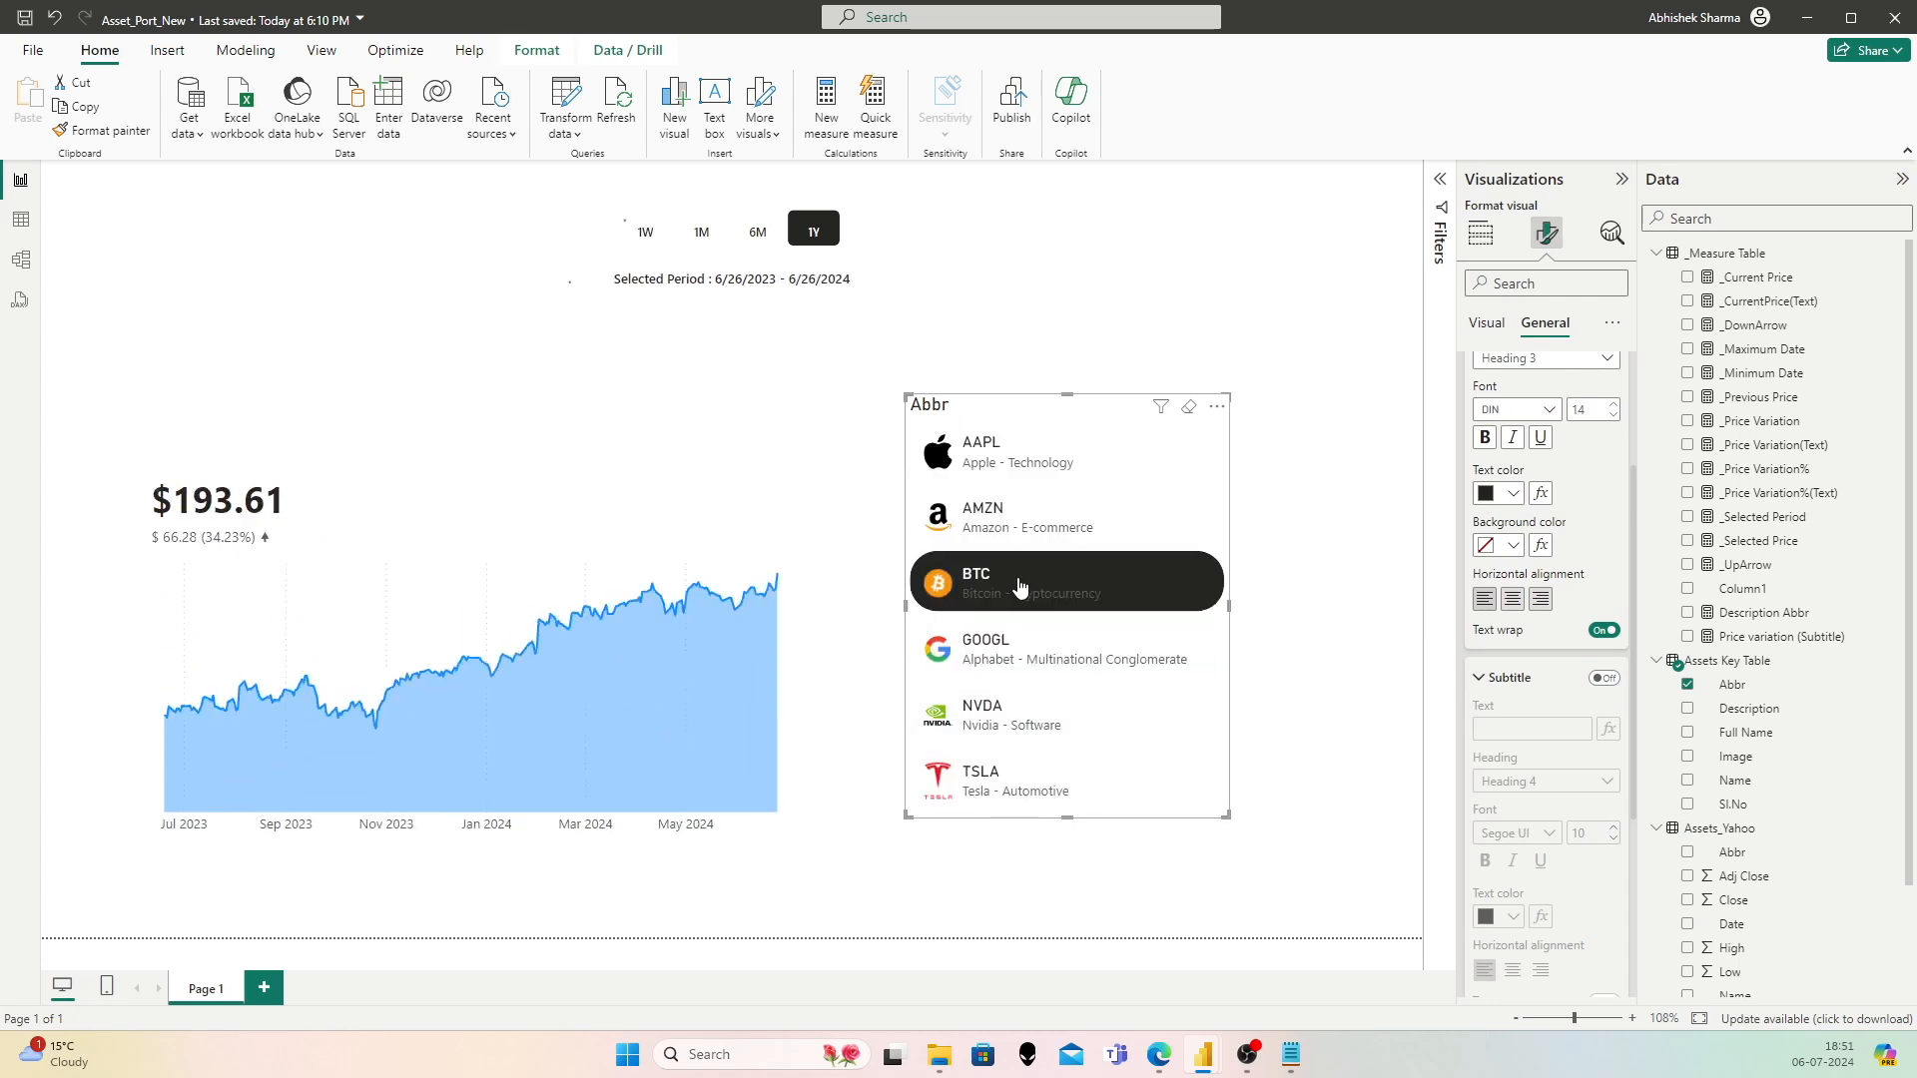
click(1029, 644)
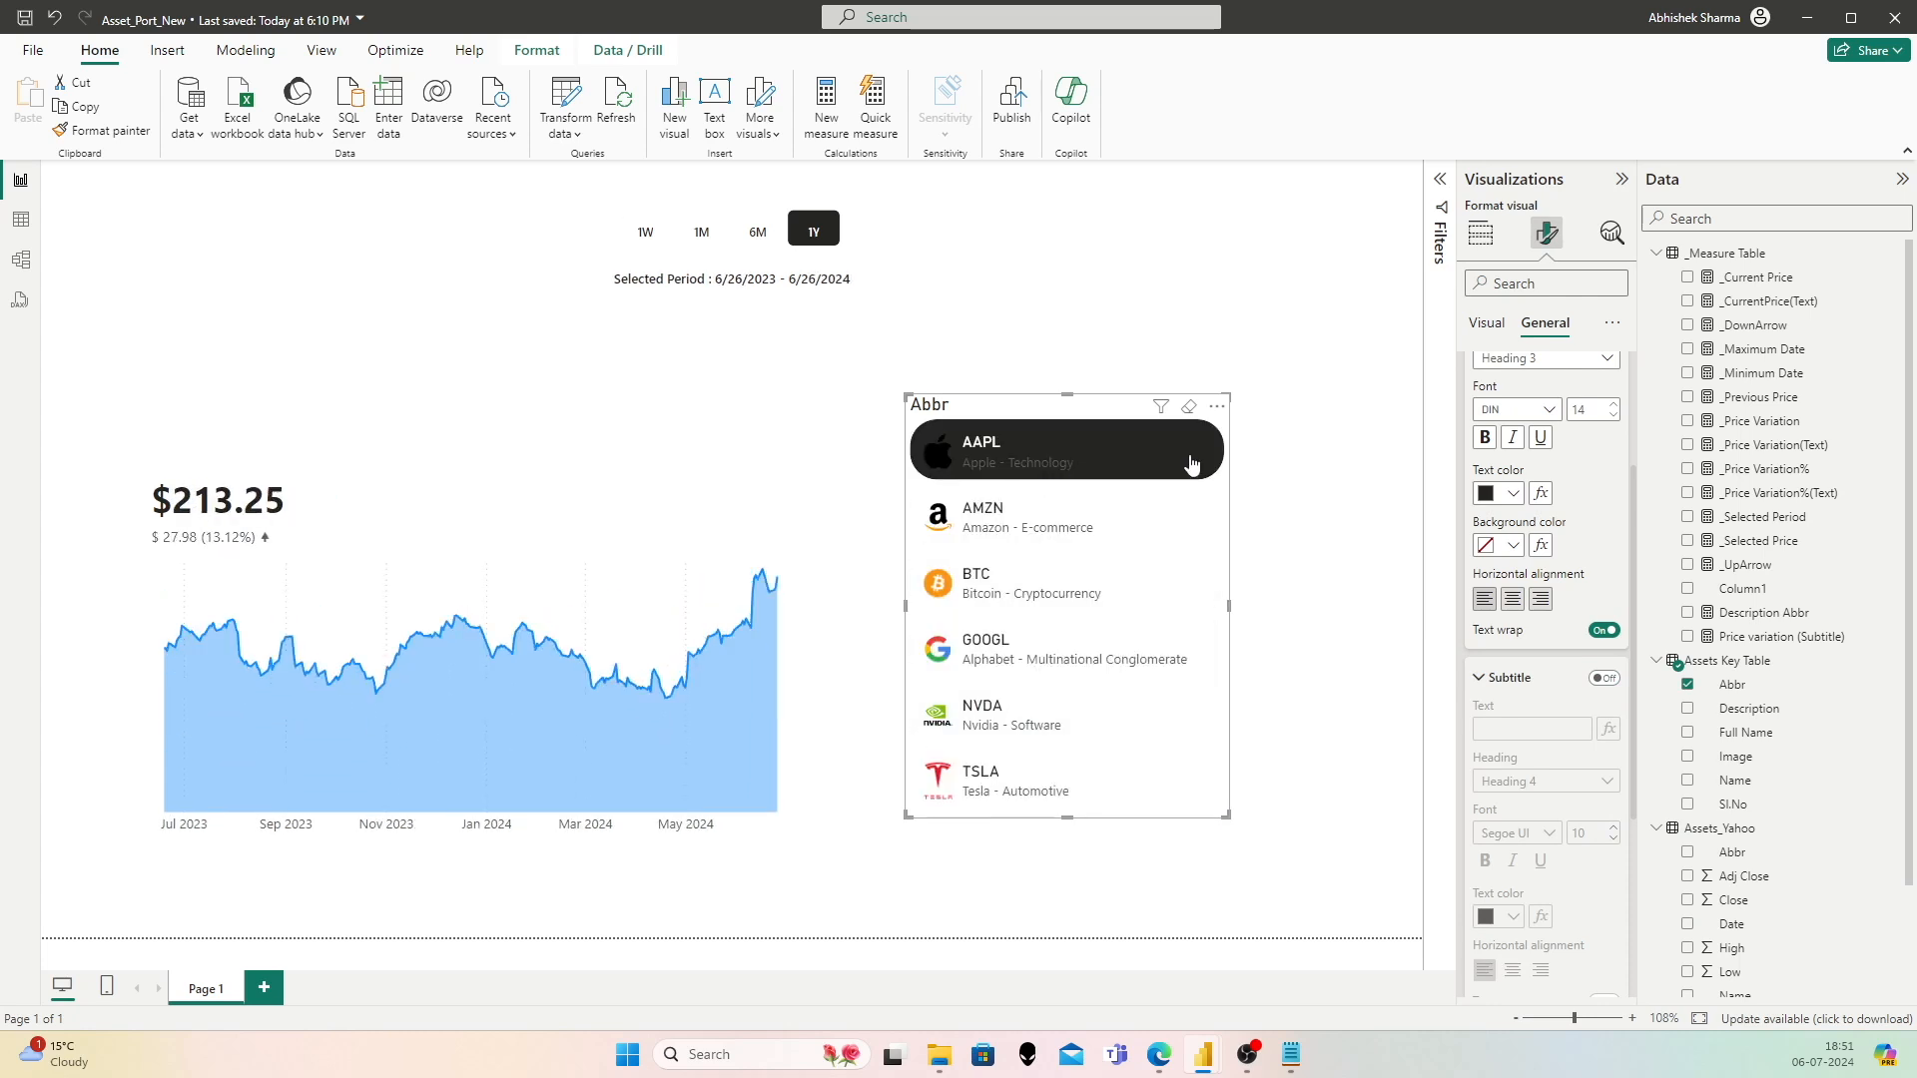
Step: Create a new measure in _Measure Table named _Price Variation Positive, with its formula starting on a new line
scroll(1530, 540, up, 3)
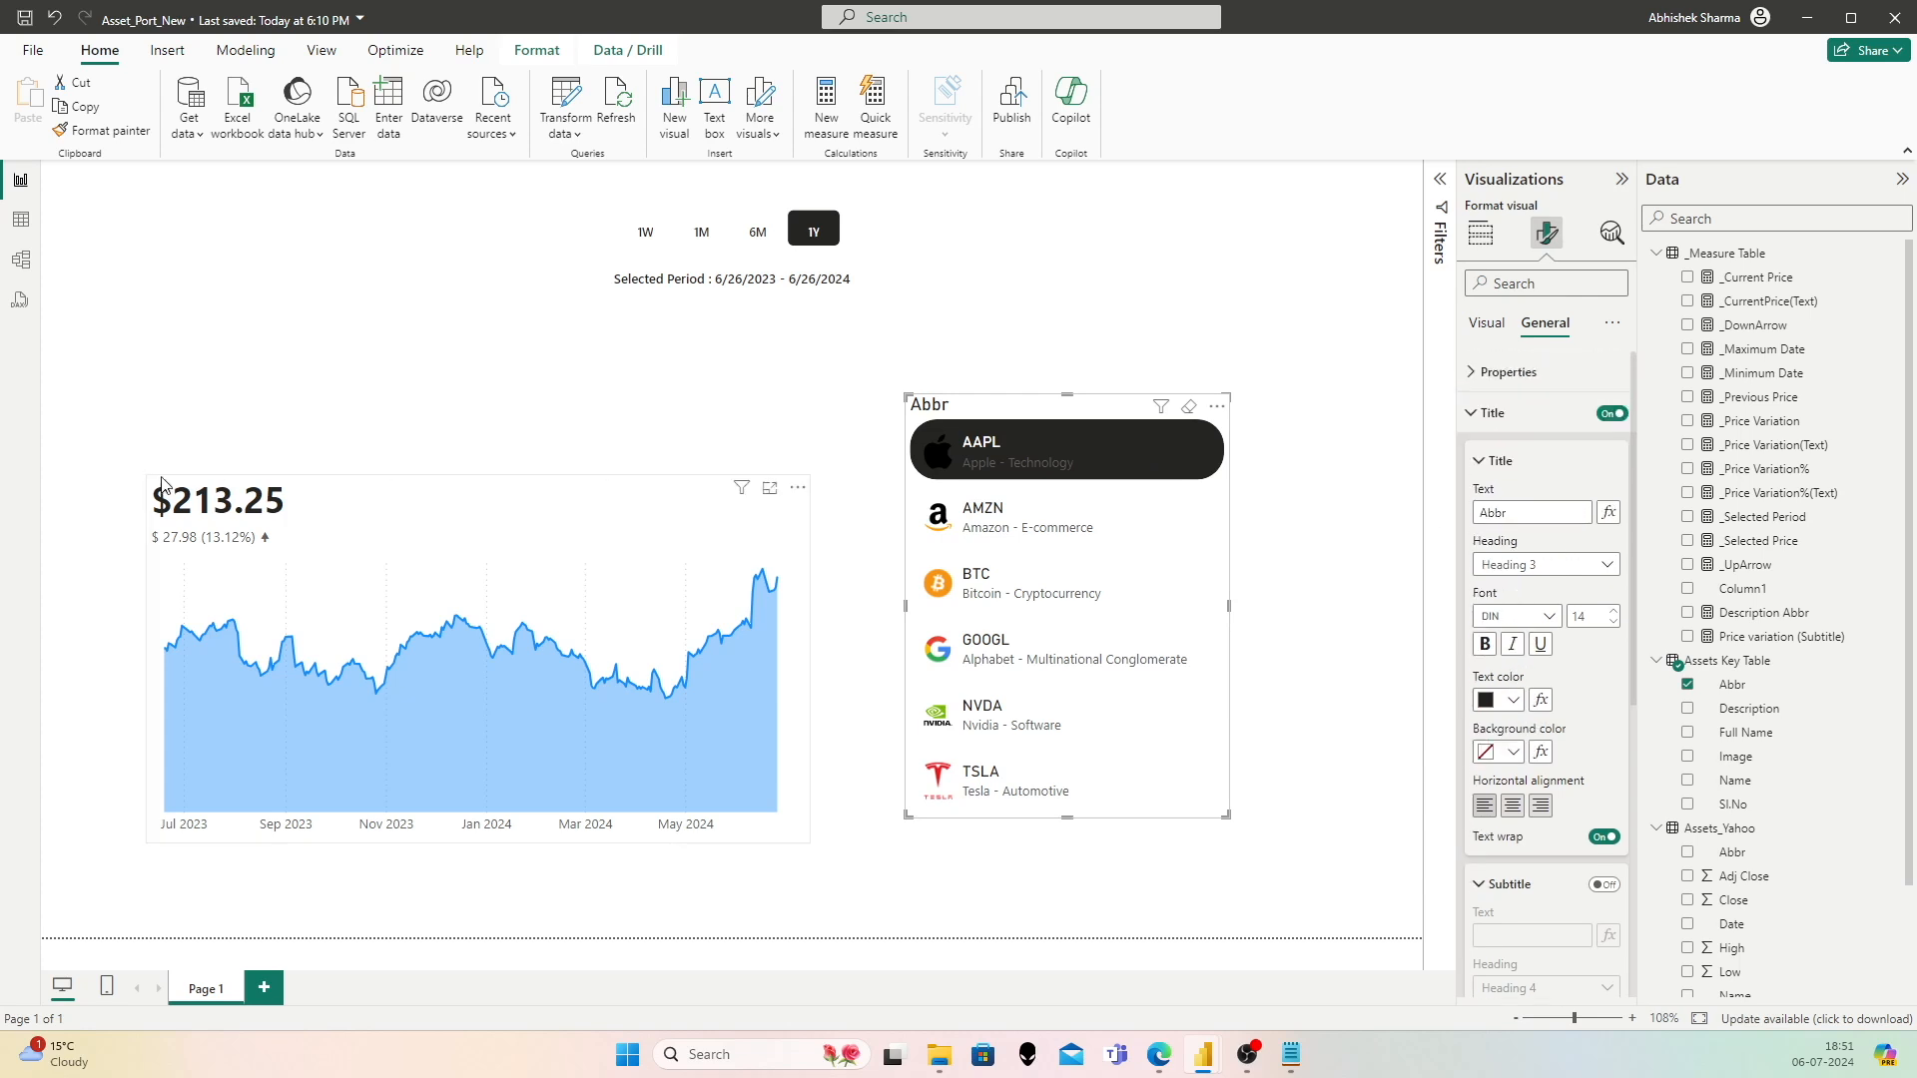
click(339, 491)
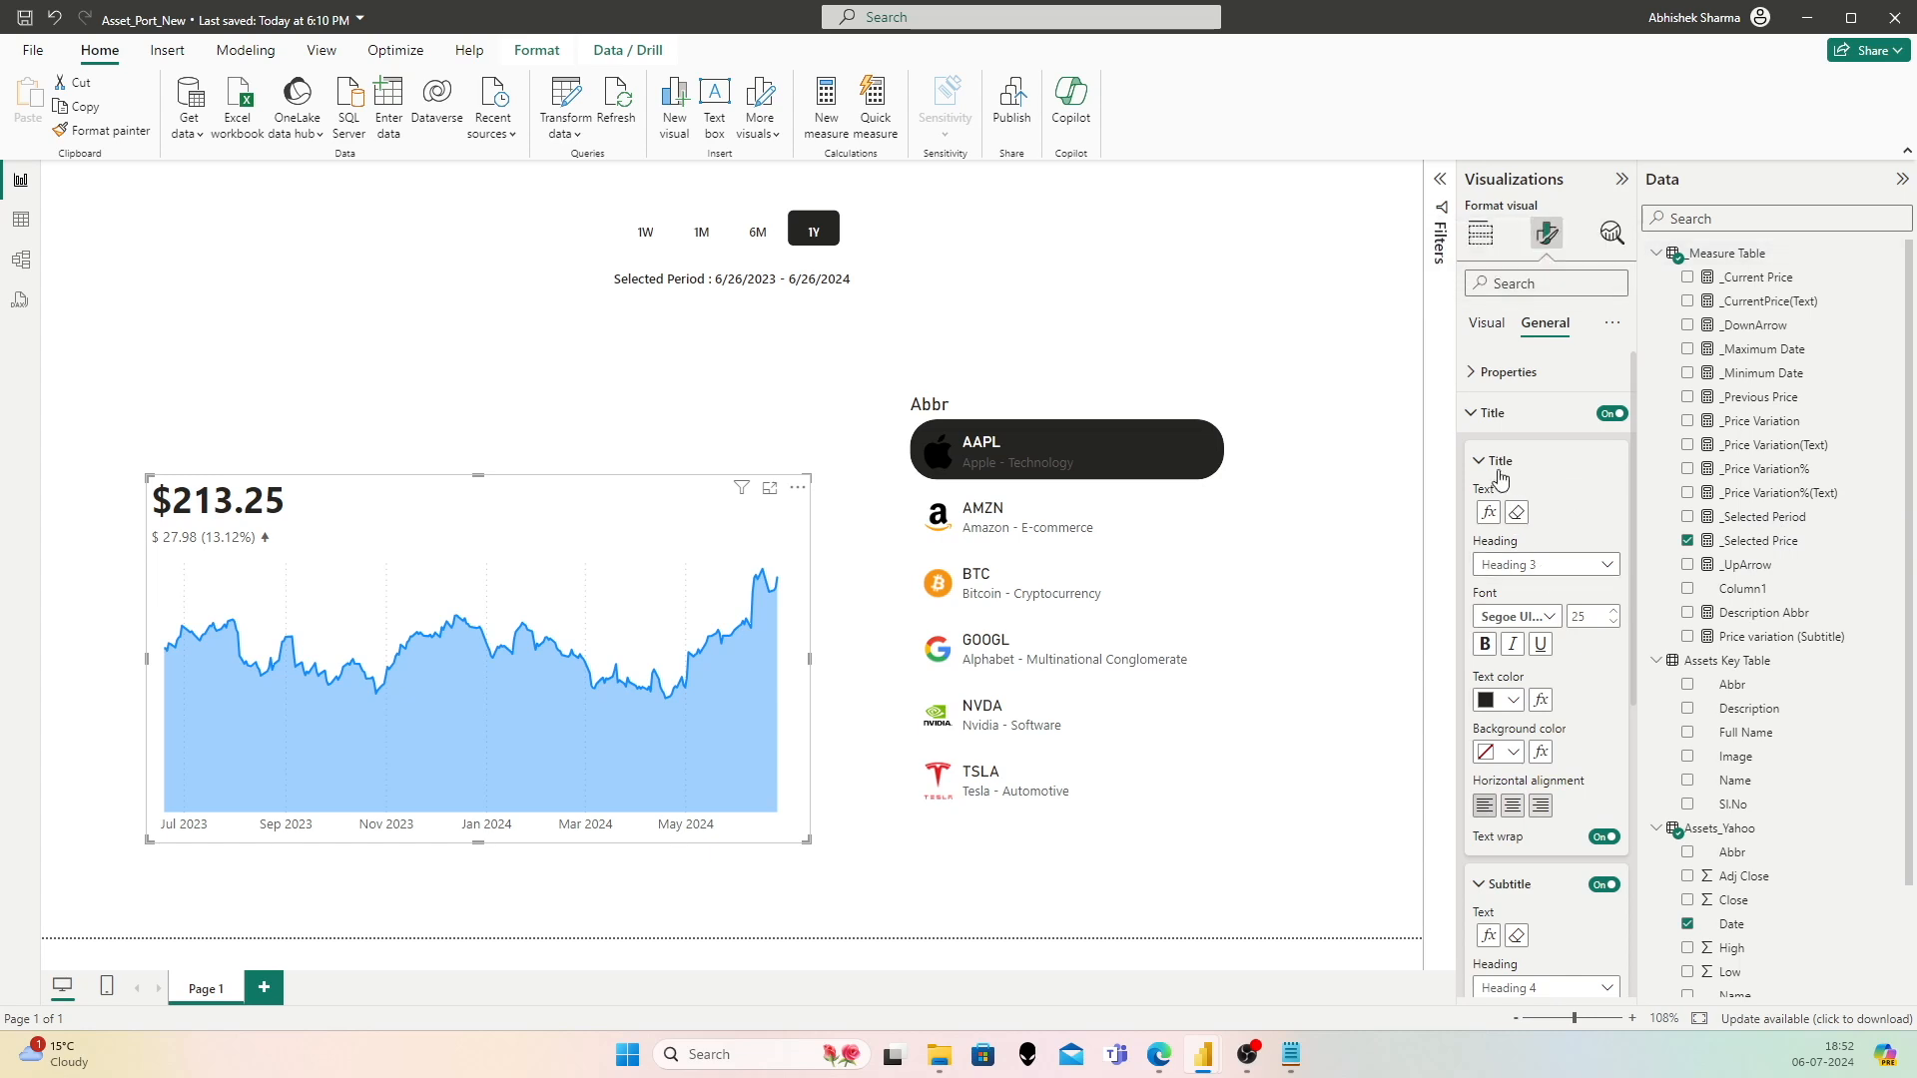
scroll(1516, 609, down, 5)
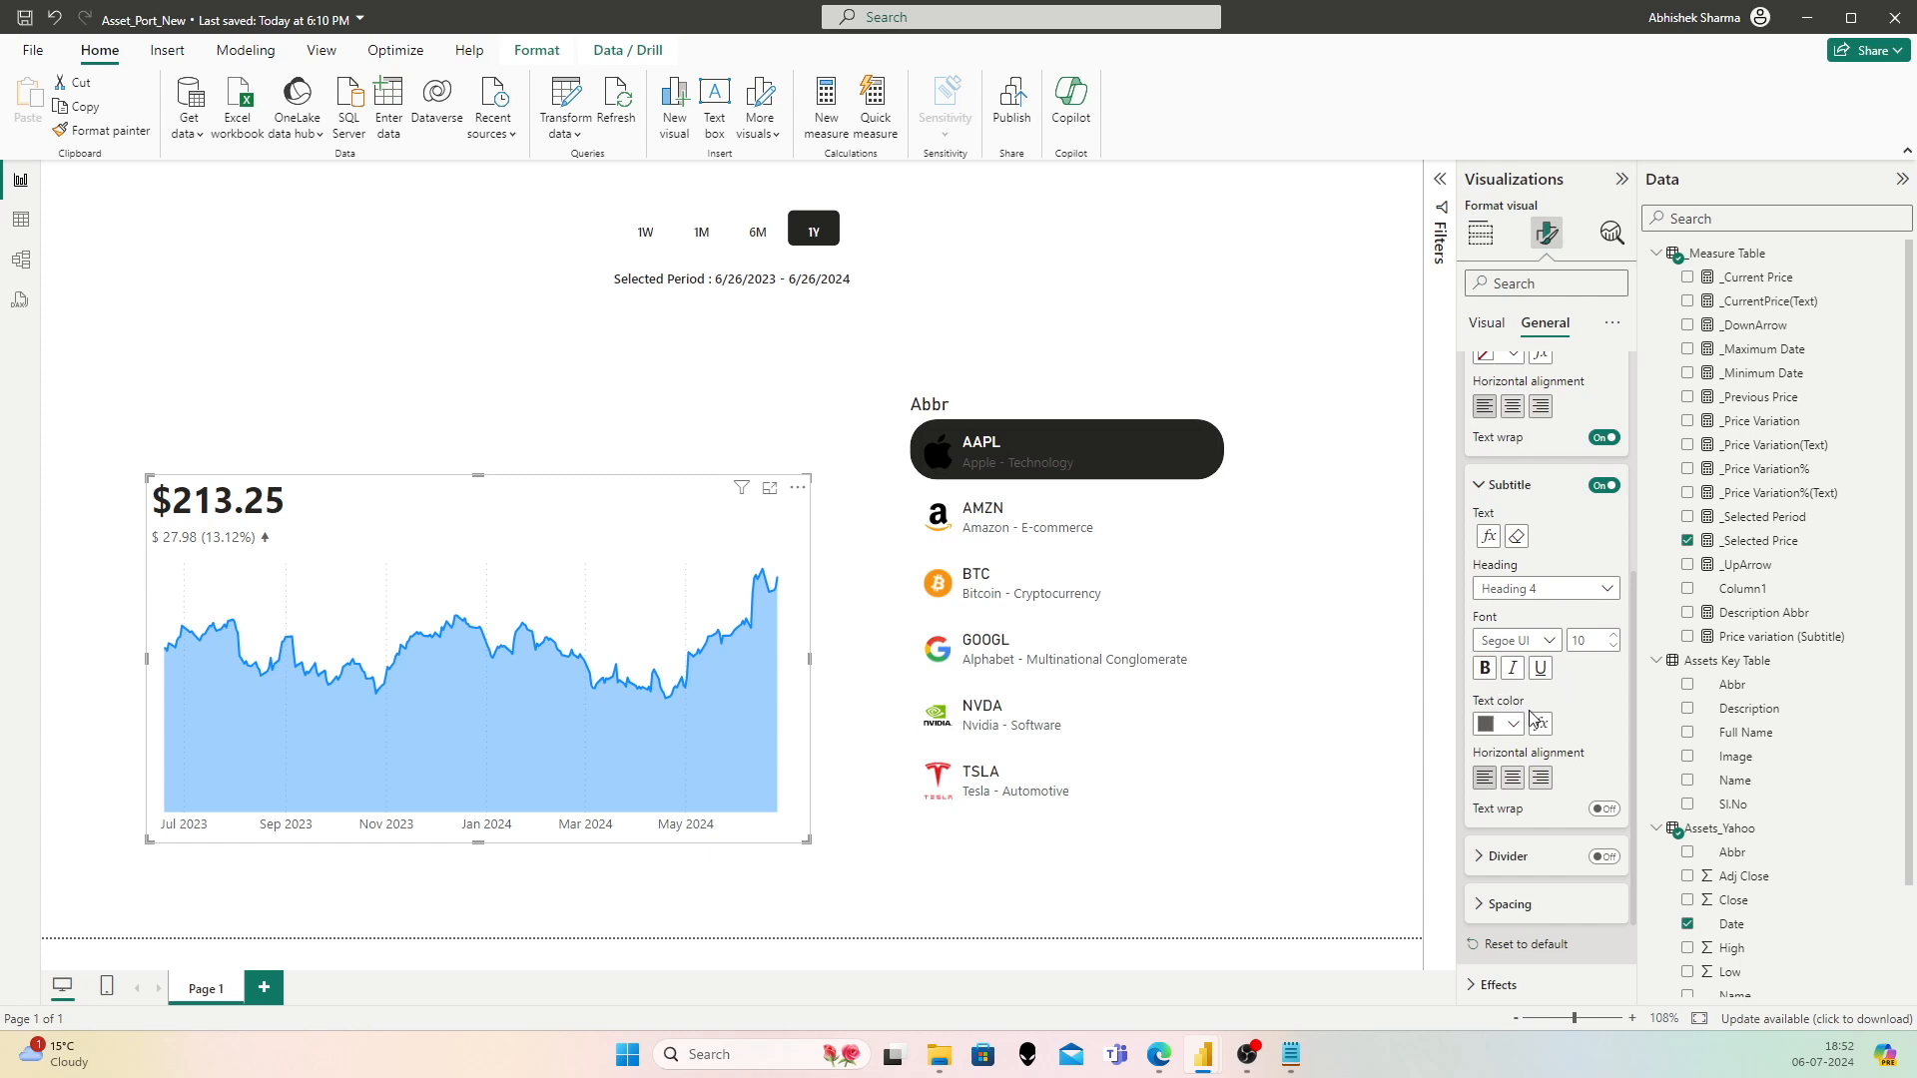
right_click(1751, 260)
click(1709, 299)
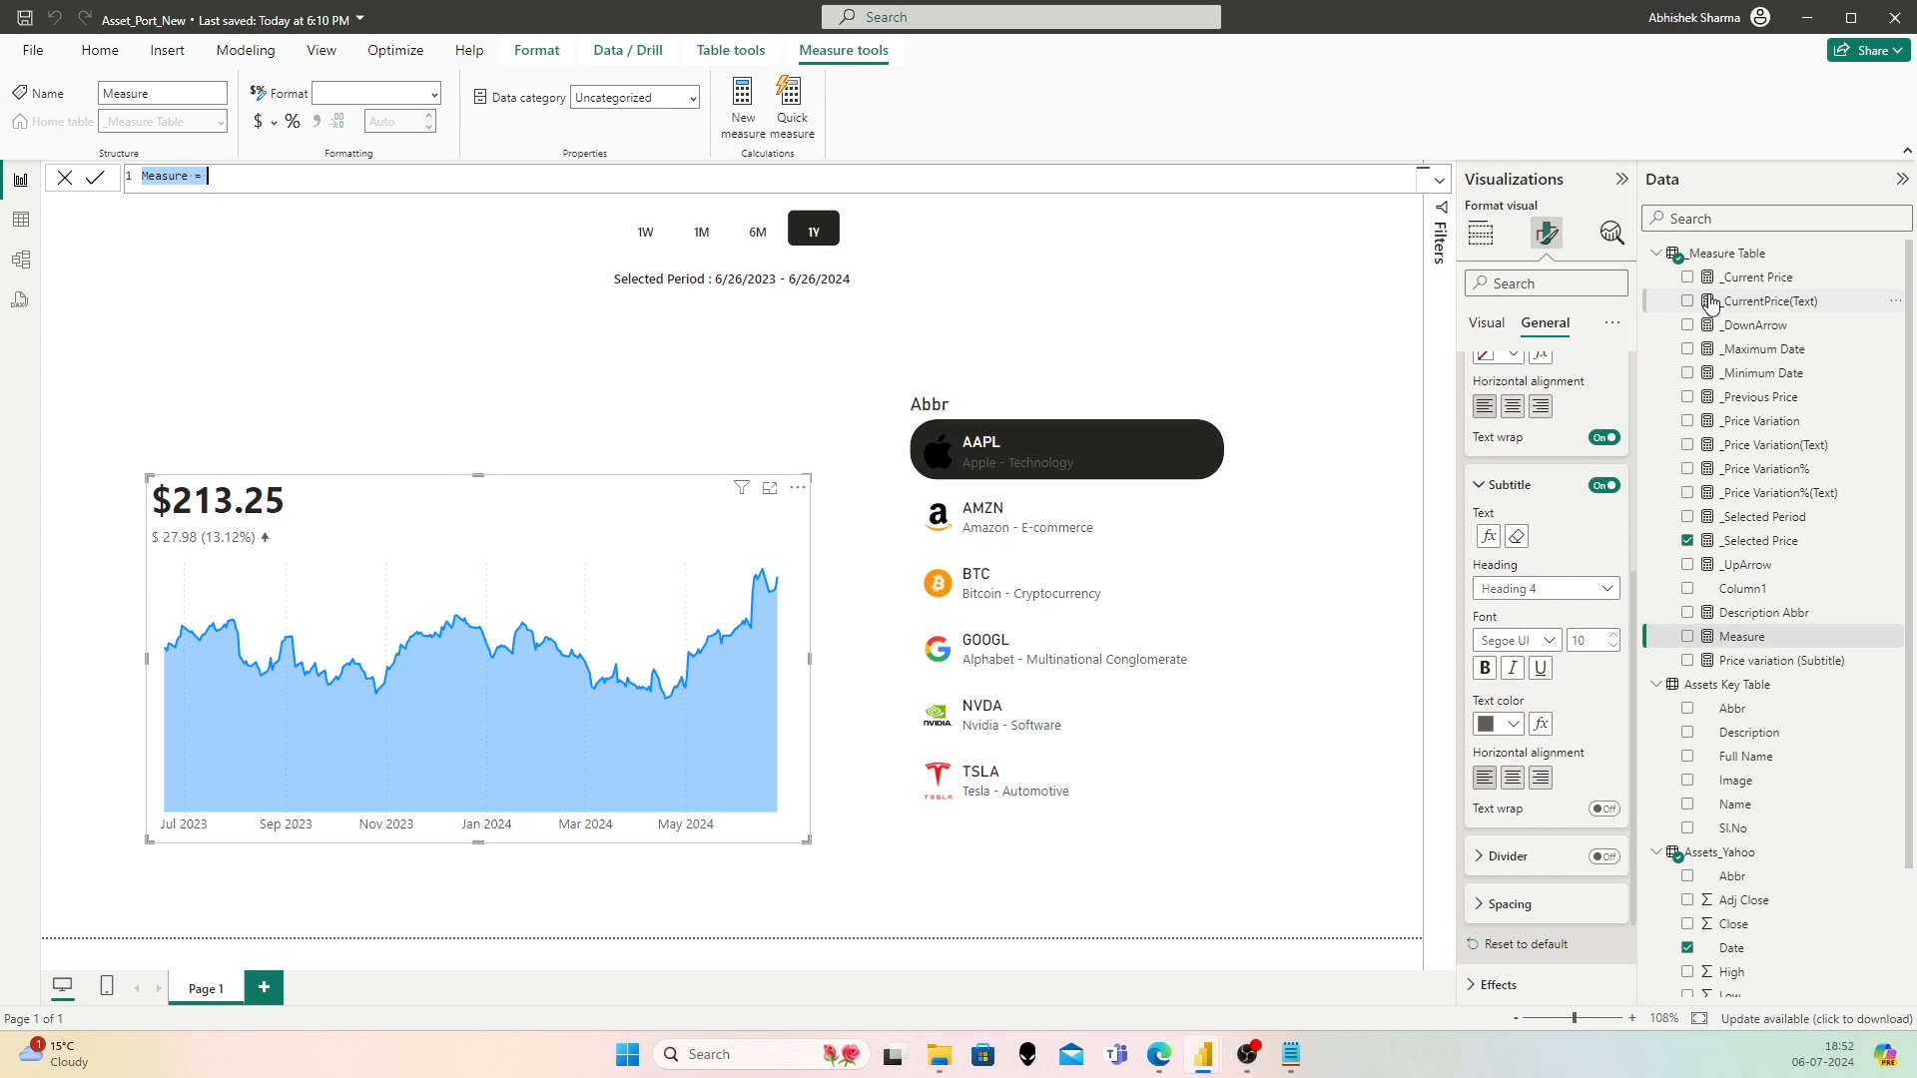
text(Pr)
key(ctrl+a)
text(_Pr)
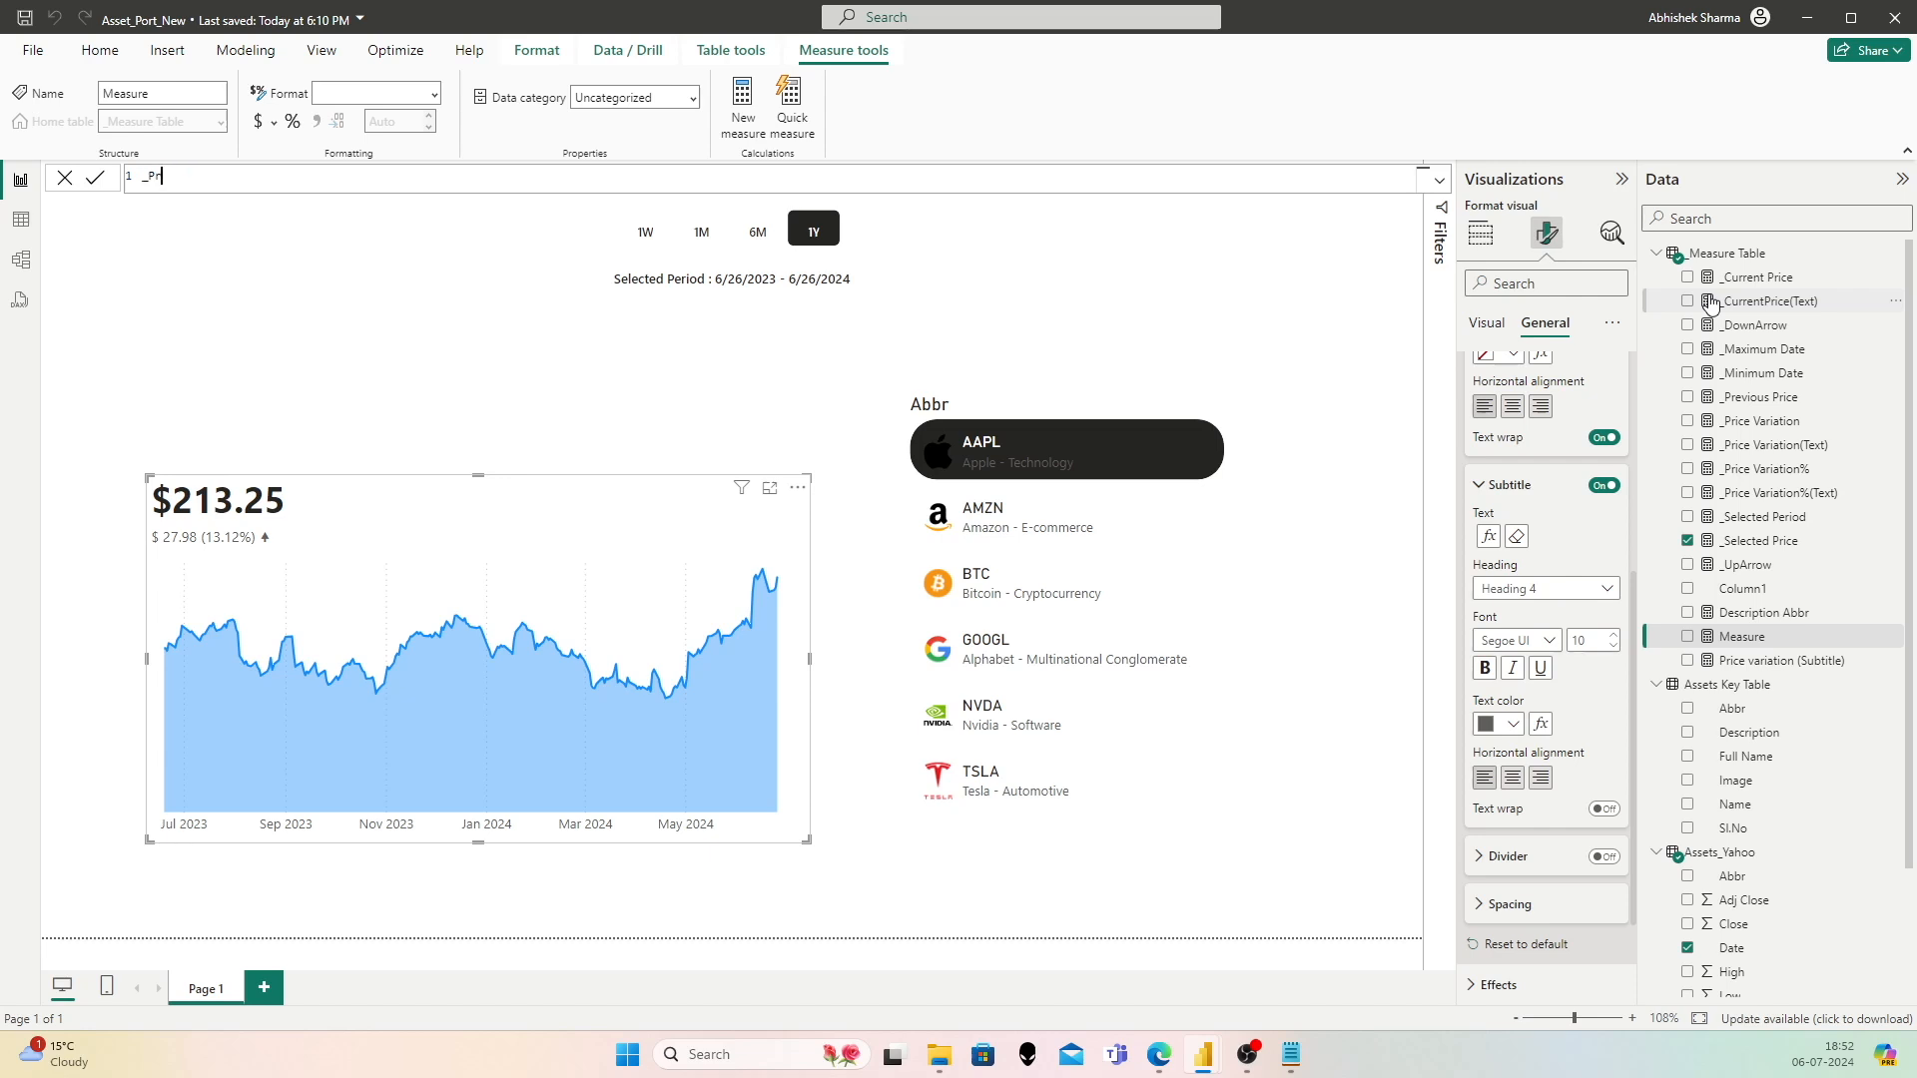
text(ice Variation Positive =)
key(shift+Return)
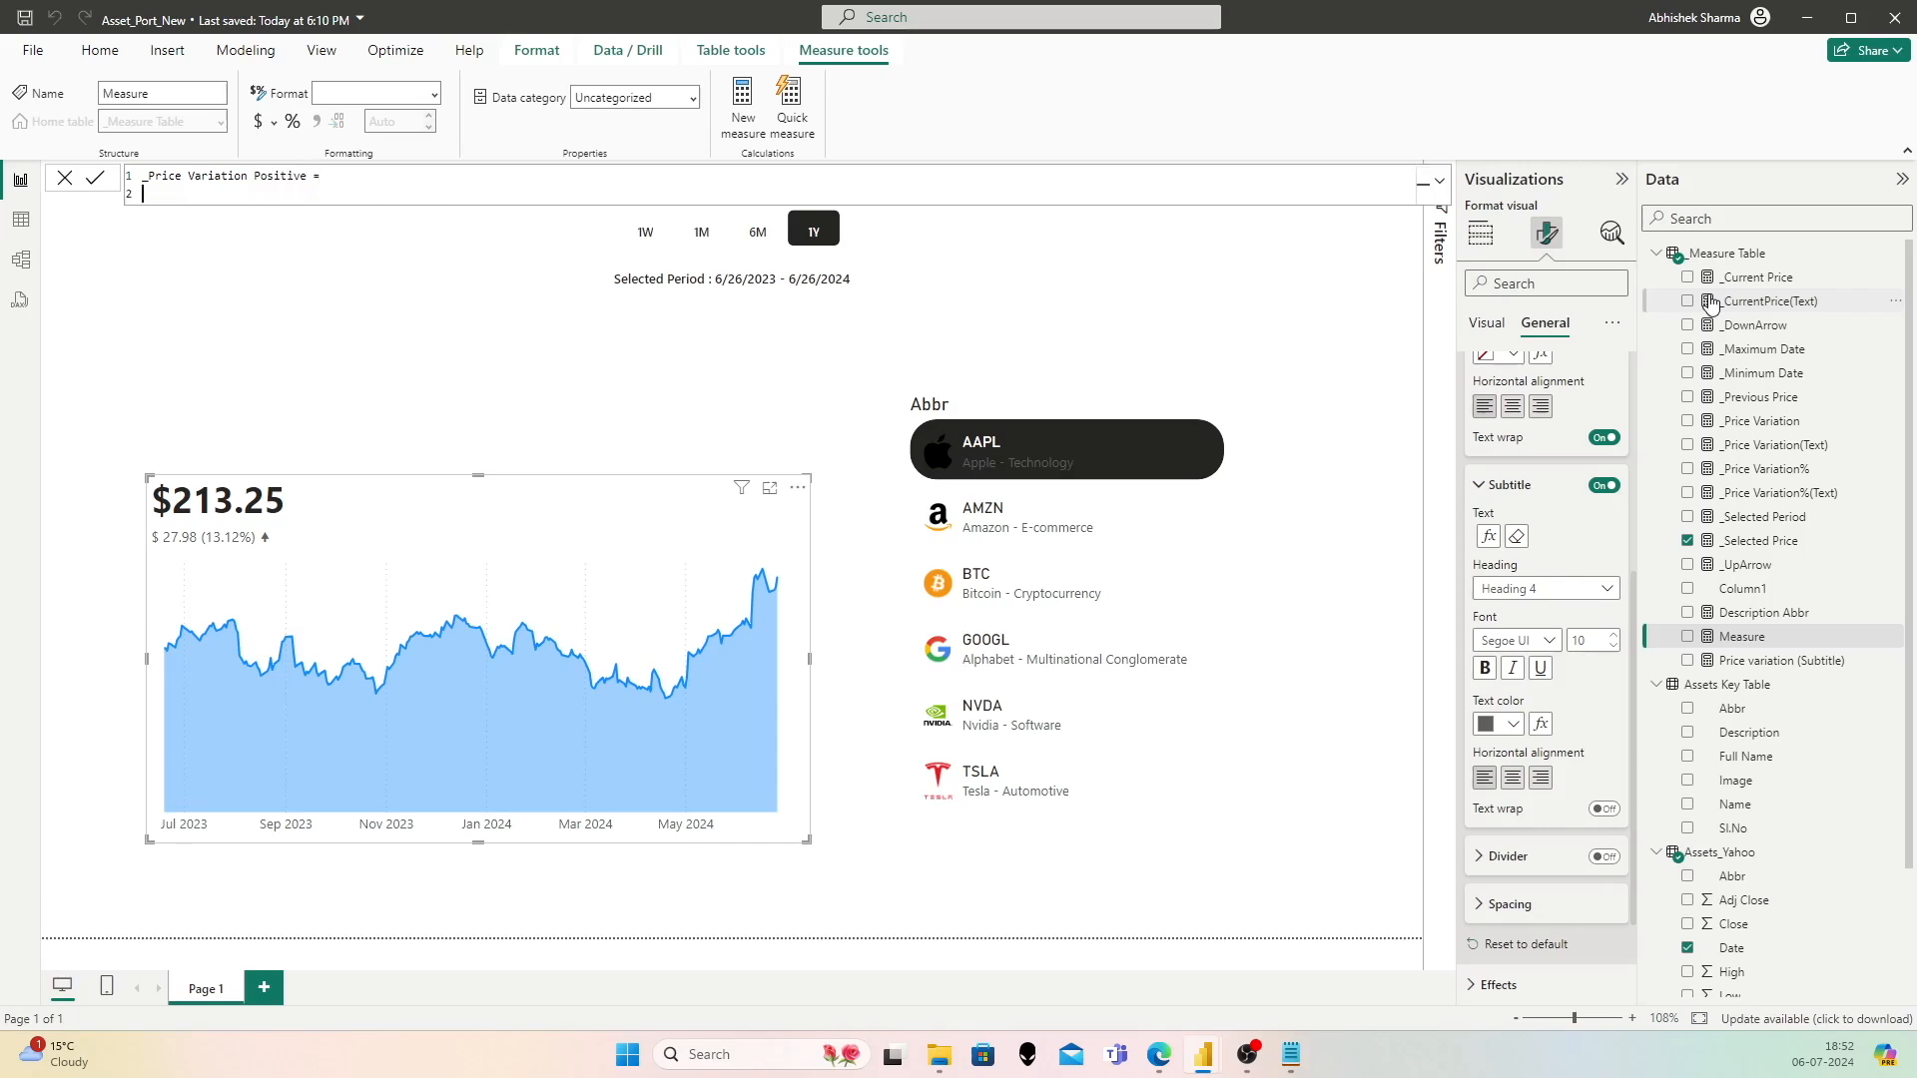
Step: Define the measure as an IF that returns "Green" when [_Price Variation%] > 0 and "Red" otherwise
text(IF()
key(shift+Return)
text(Price)
key(Up)
key(Up)
key(Up)
key(Up)
key(Up)
key(Tab)
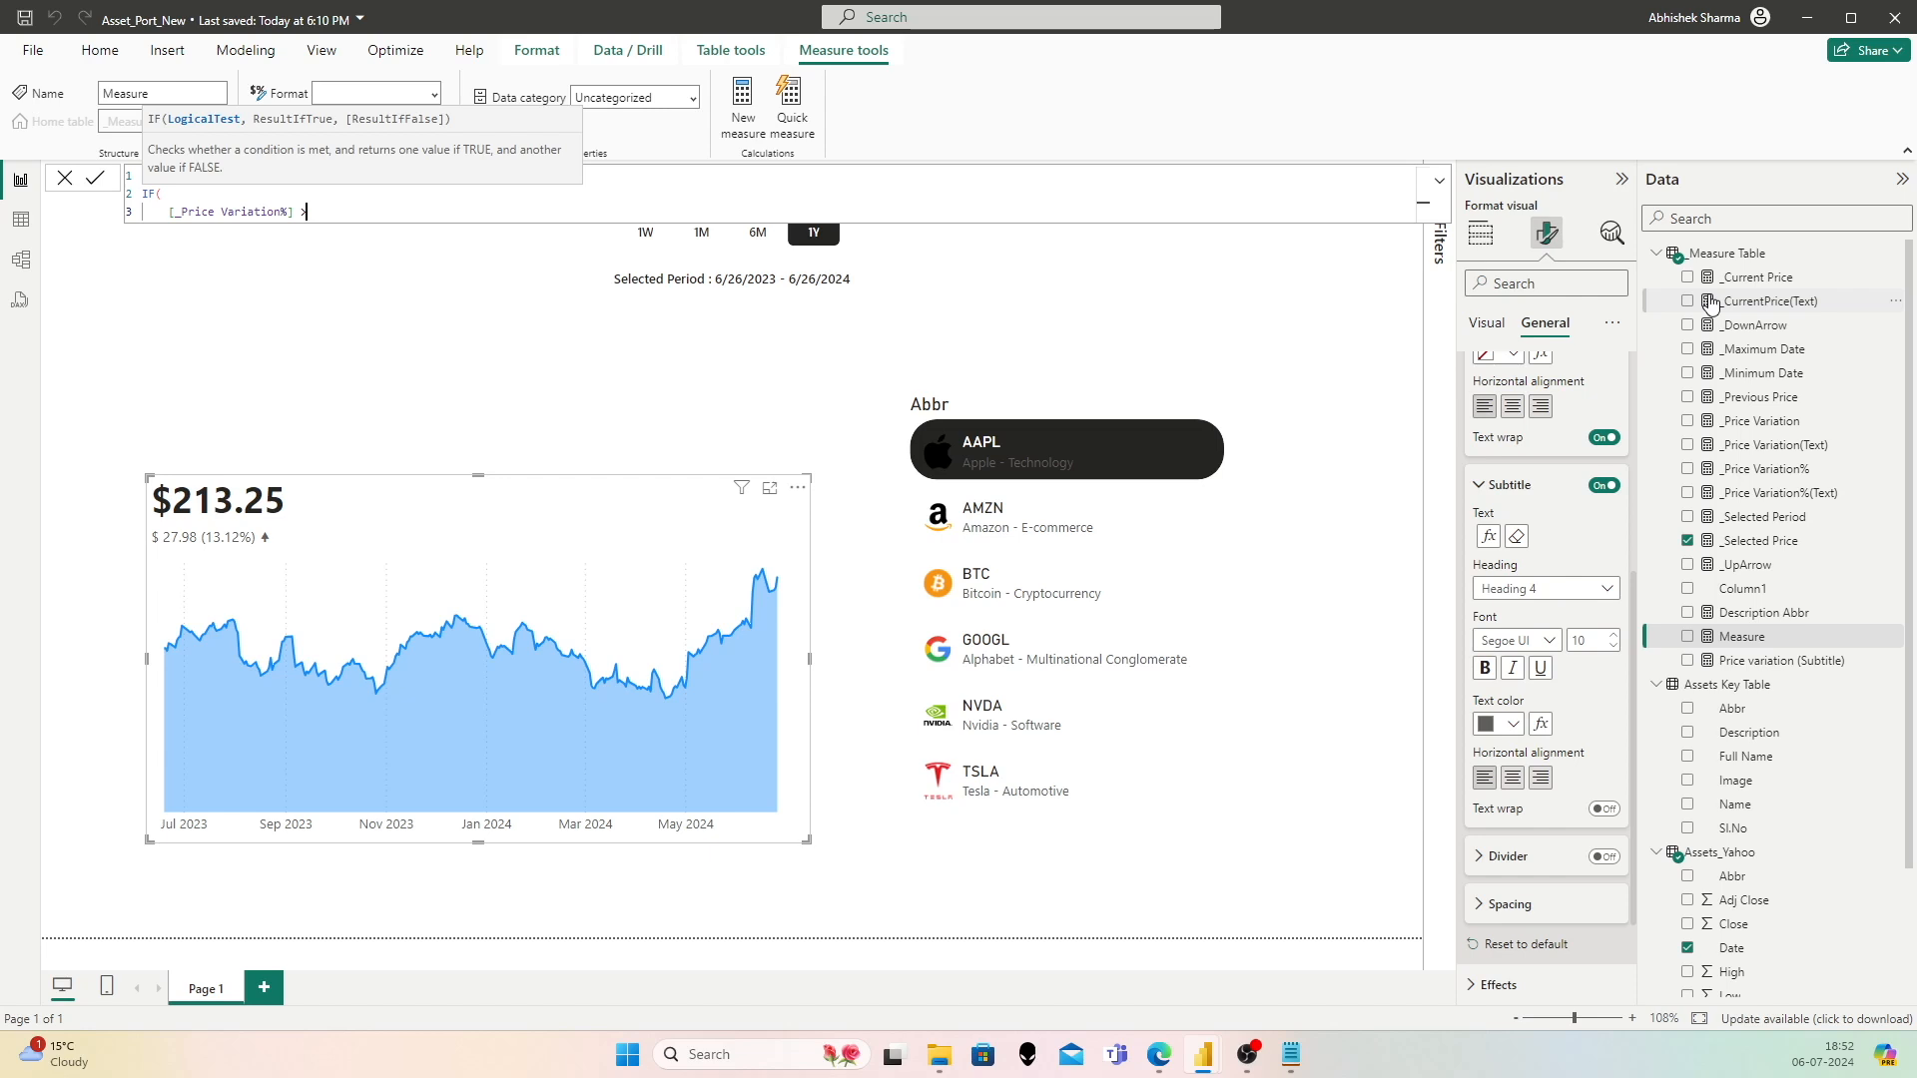
text(> 0, "Green", "Red")
key(shift+Return)
text())
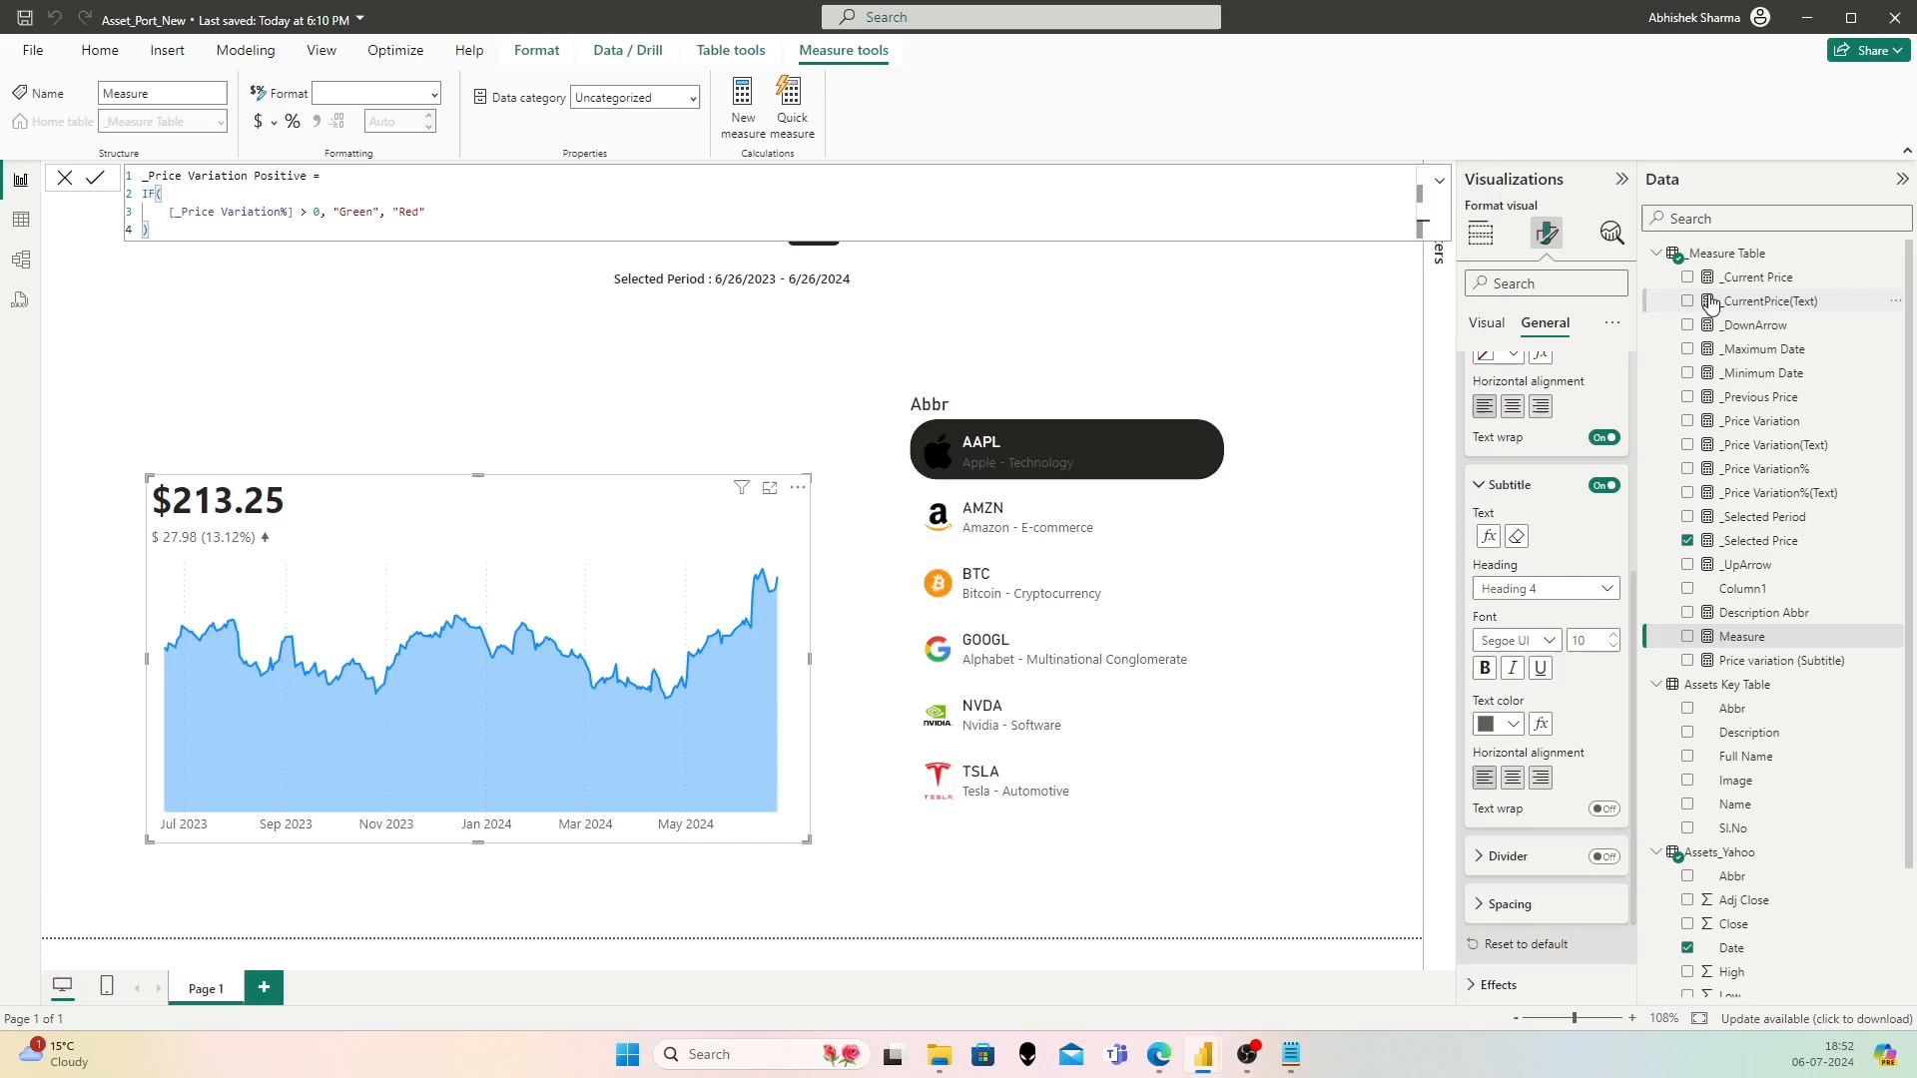
Step: Rename the measure to _Price Variation(Color) in its formula and commit it
key(Up)
key(Up)
key(Up)
key(End)
key(Left)
key(Left)
key(Left)
key(shift+Left)
key(shift+Left)
key(shift+Left)
key(shift+Left)
key(shift+Left)
key(BackSpace)
key(BackSpace)
text((Color))
key(Left)
key(Left)
key(Left)
key(Right)
key(Right)
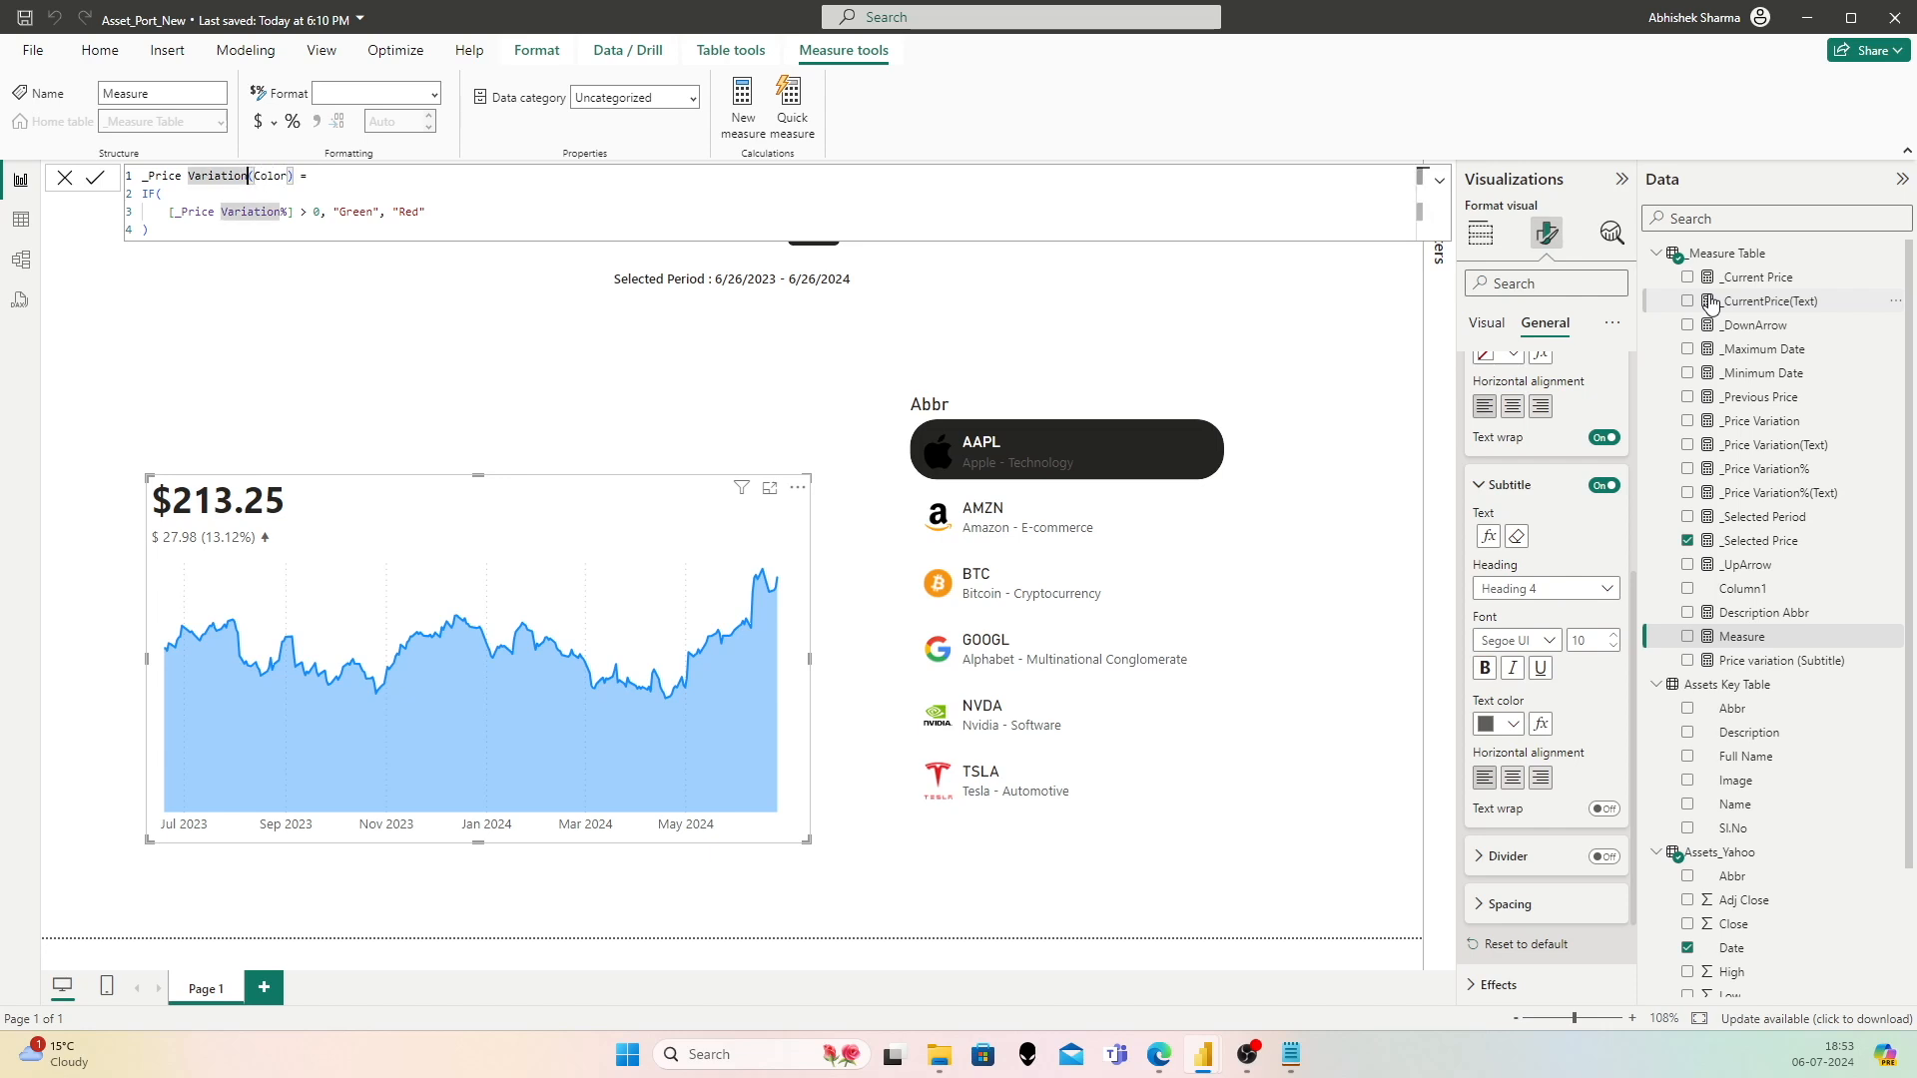
click(94, 178)
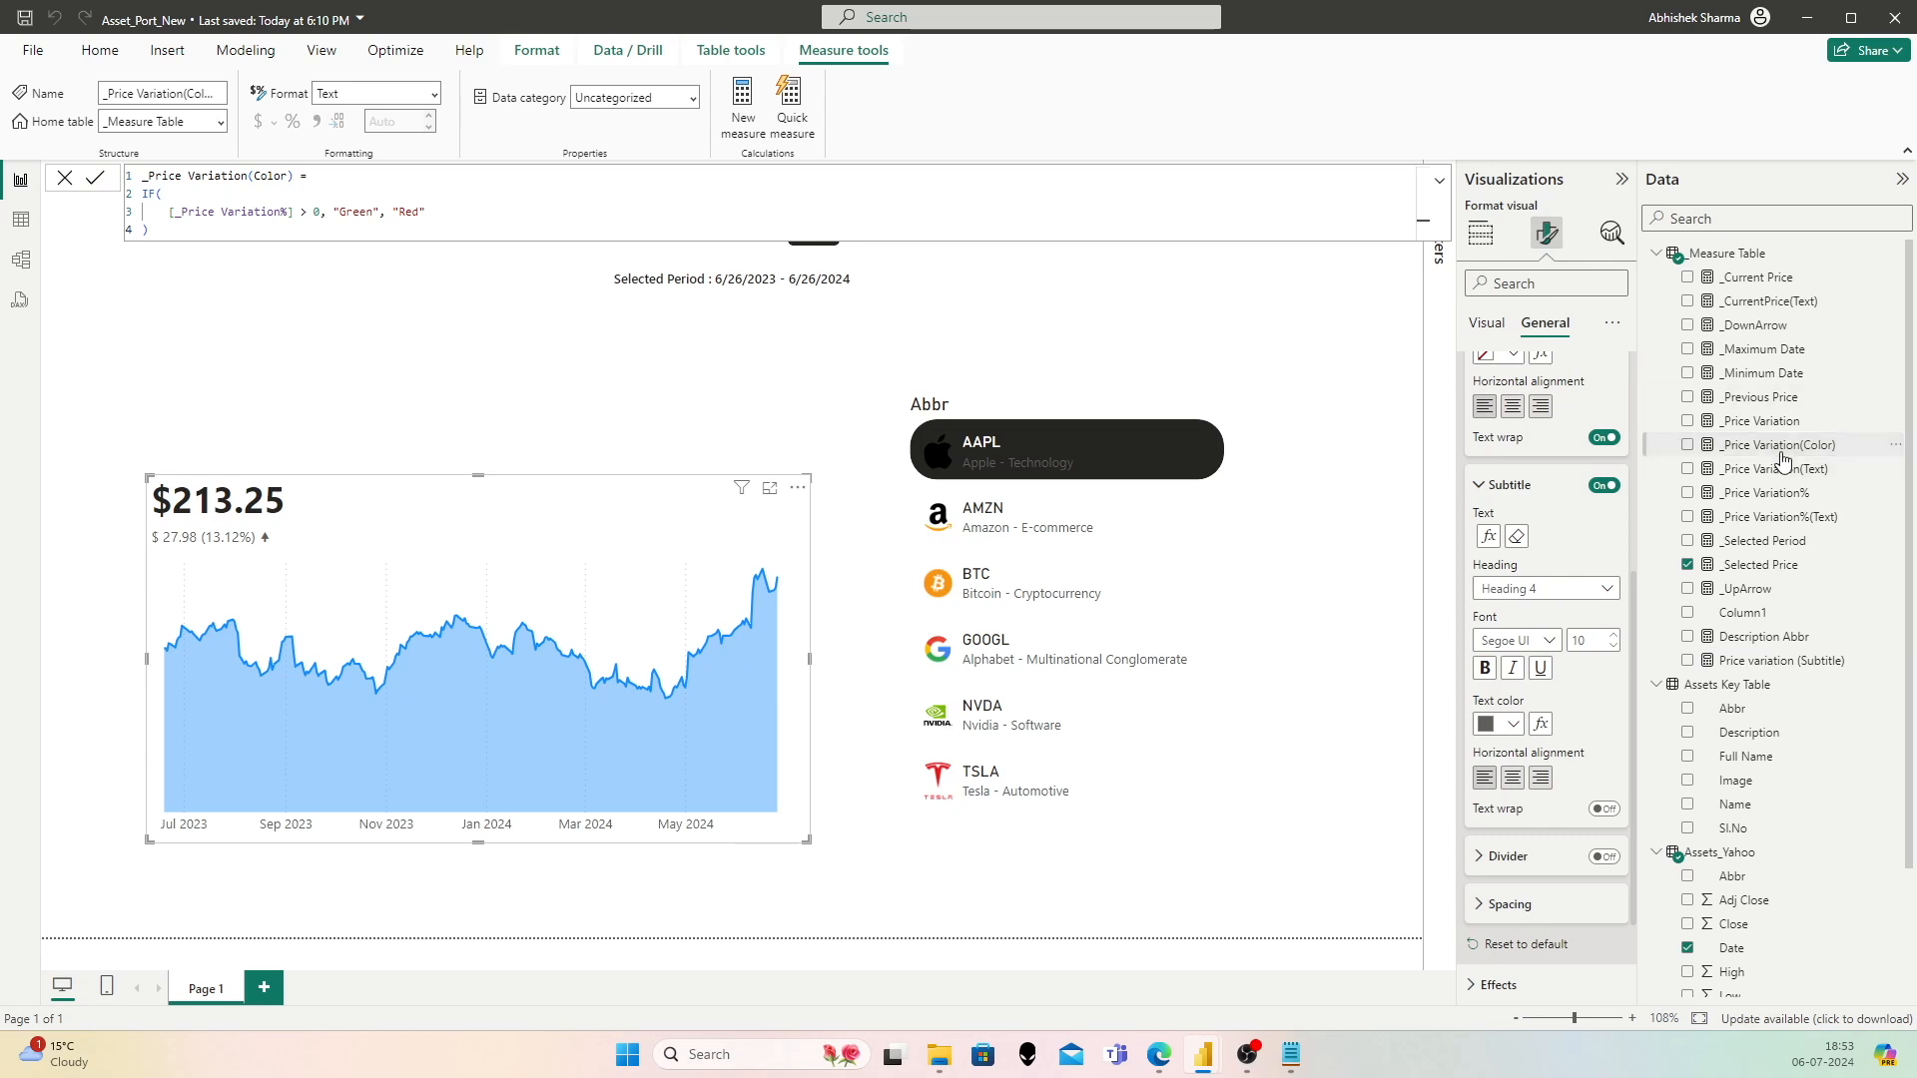
Step: Base the chart subtitle's text color on the field value of _Price Variation(Color), and make the subtitle bold at size 8
click(1542, 726)
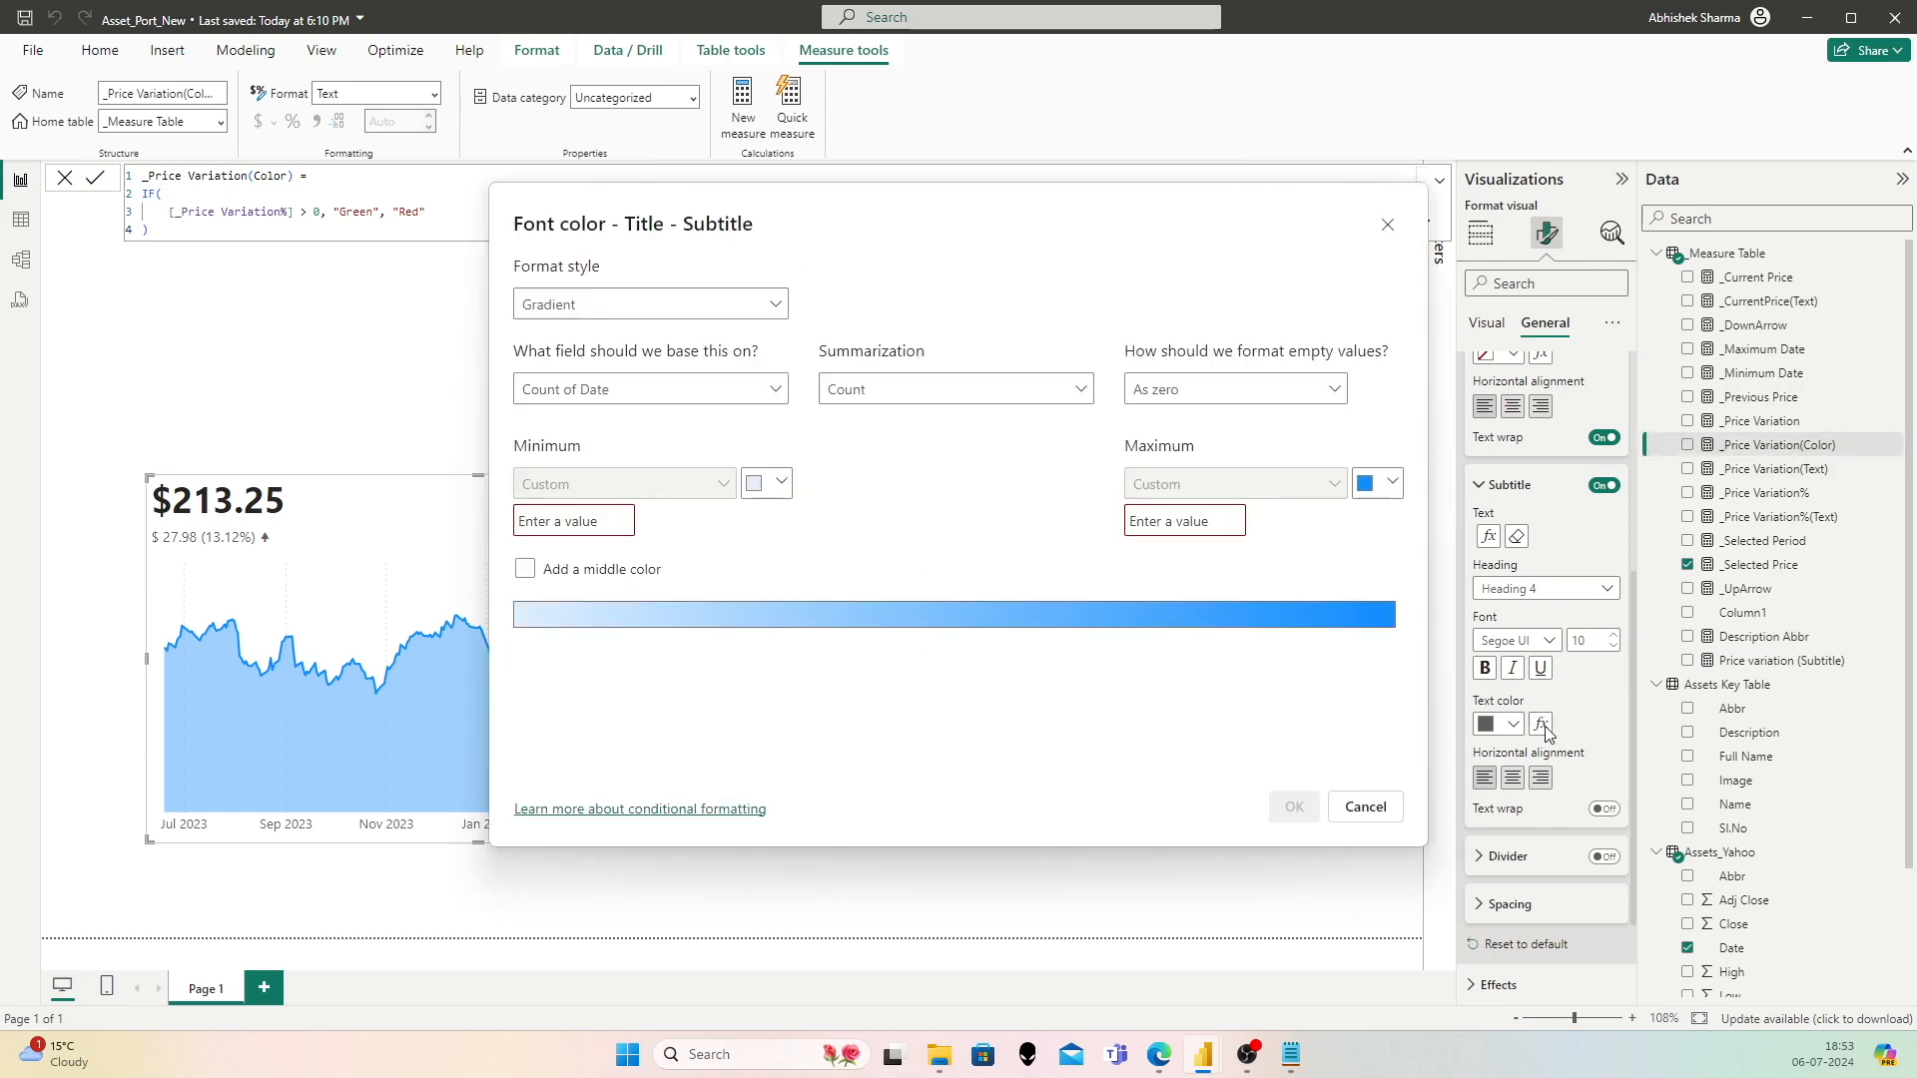
click(684, 301)
click(583, 403)
click(616, 387)
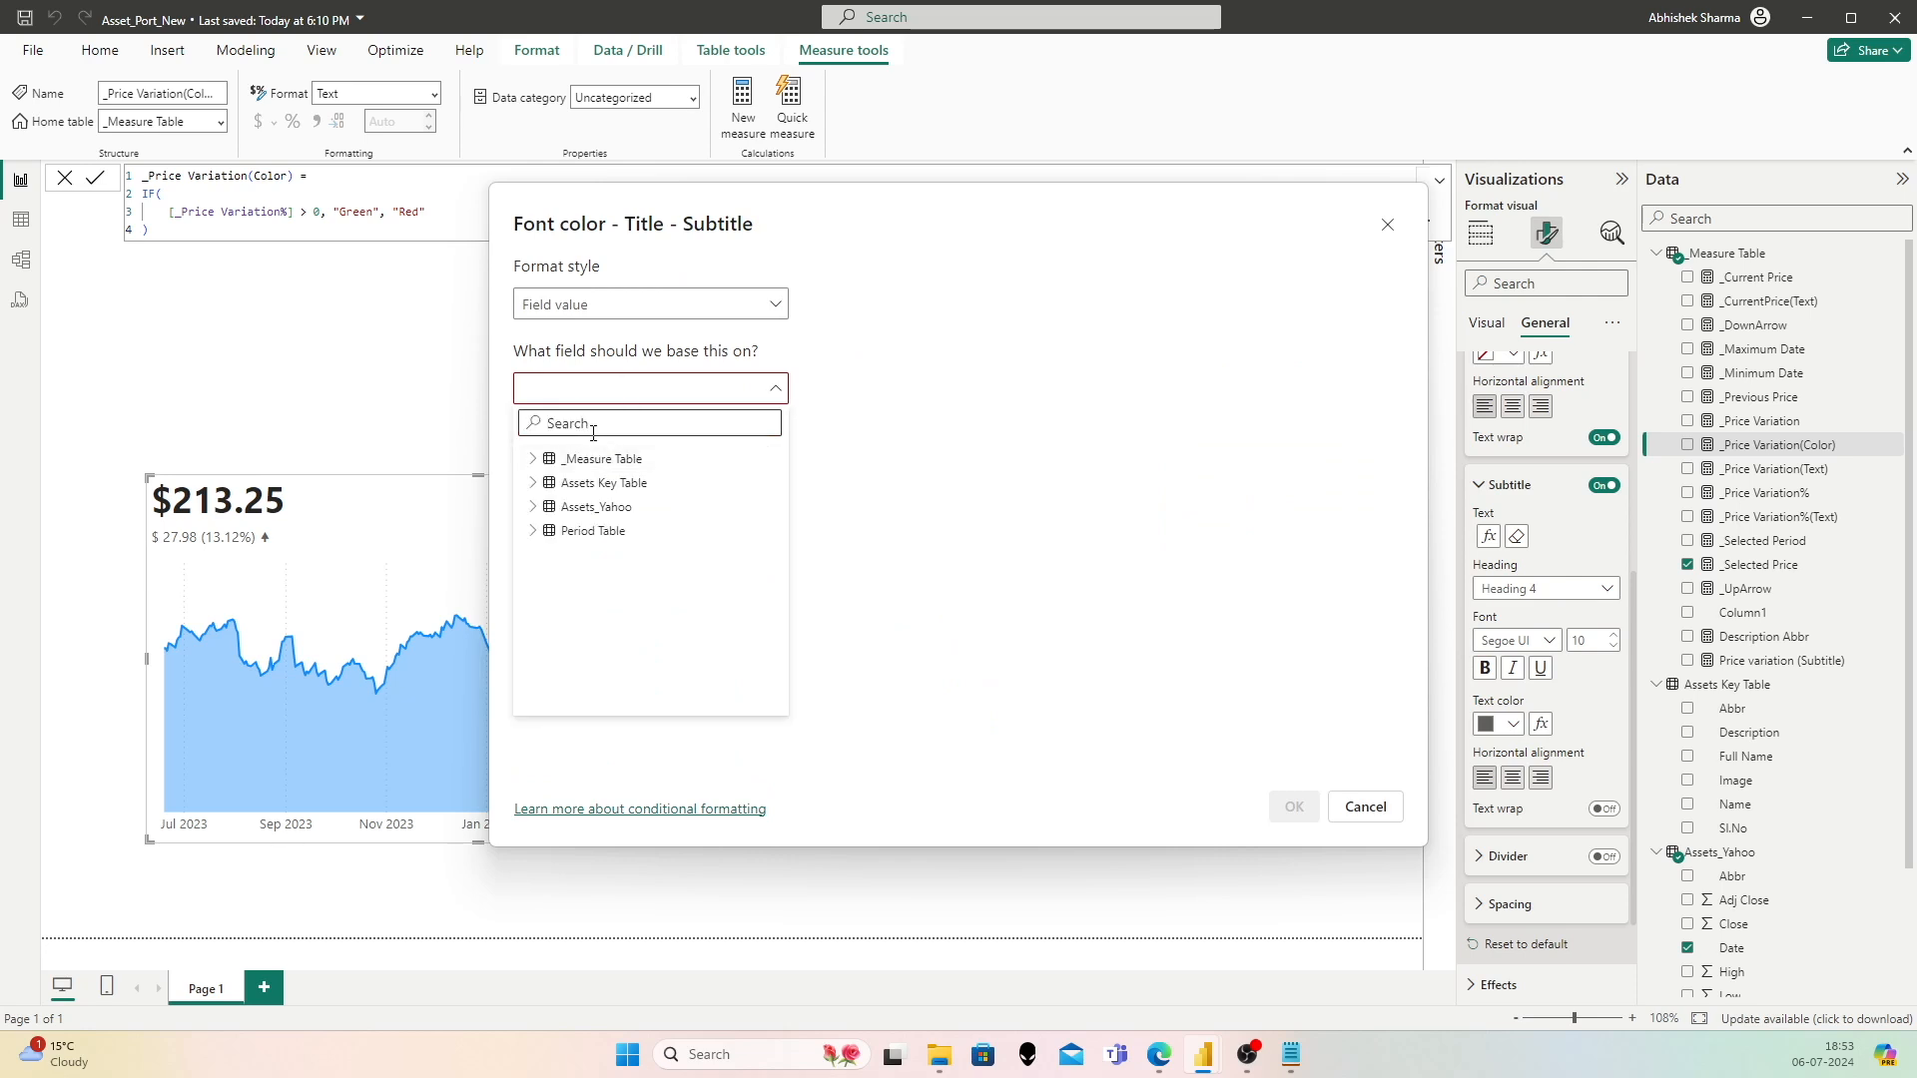
text(Price)
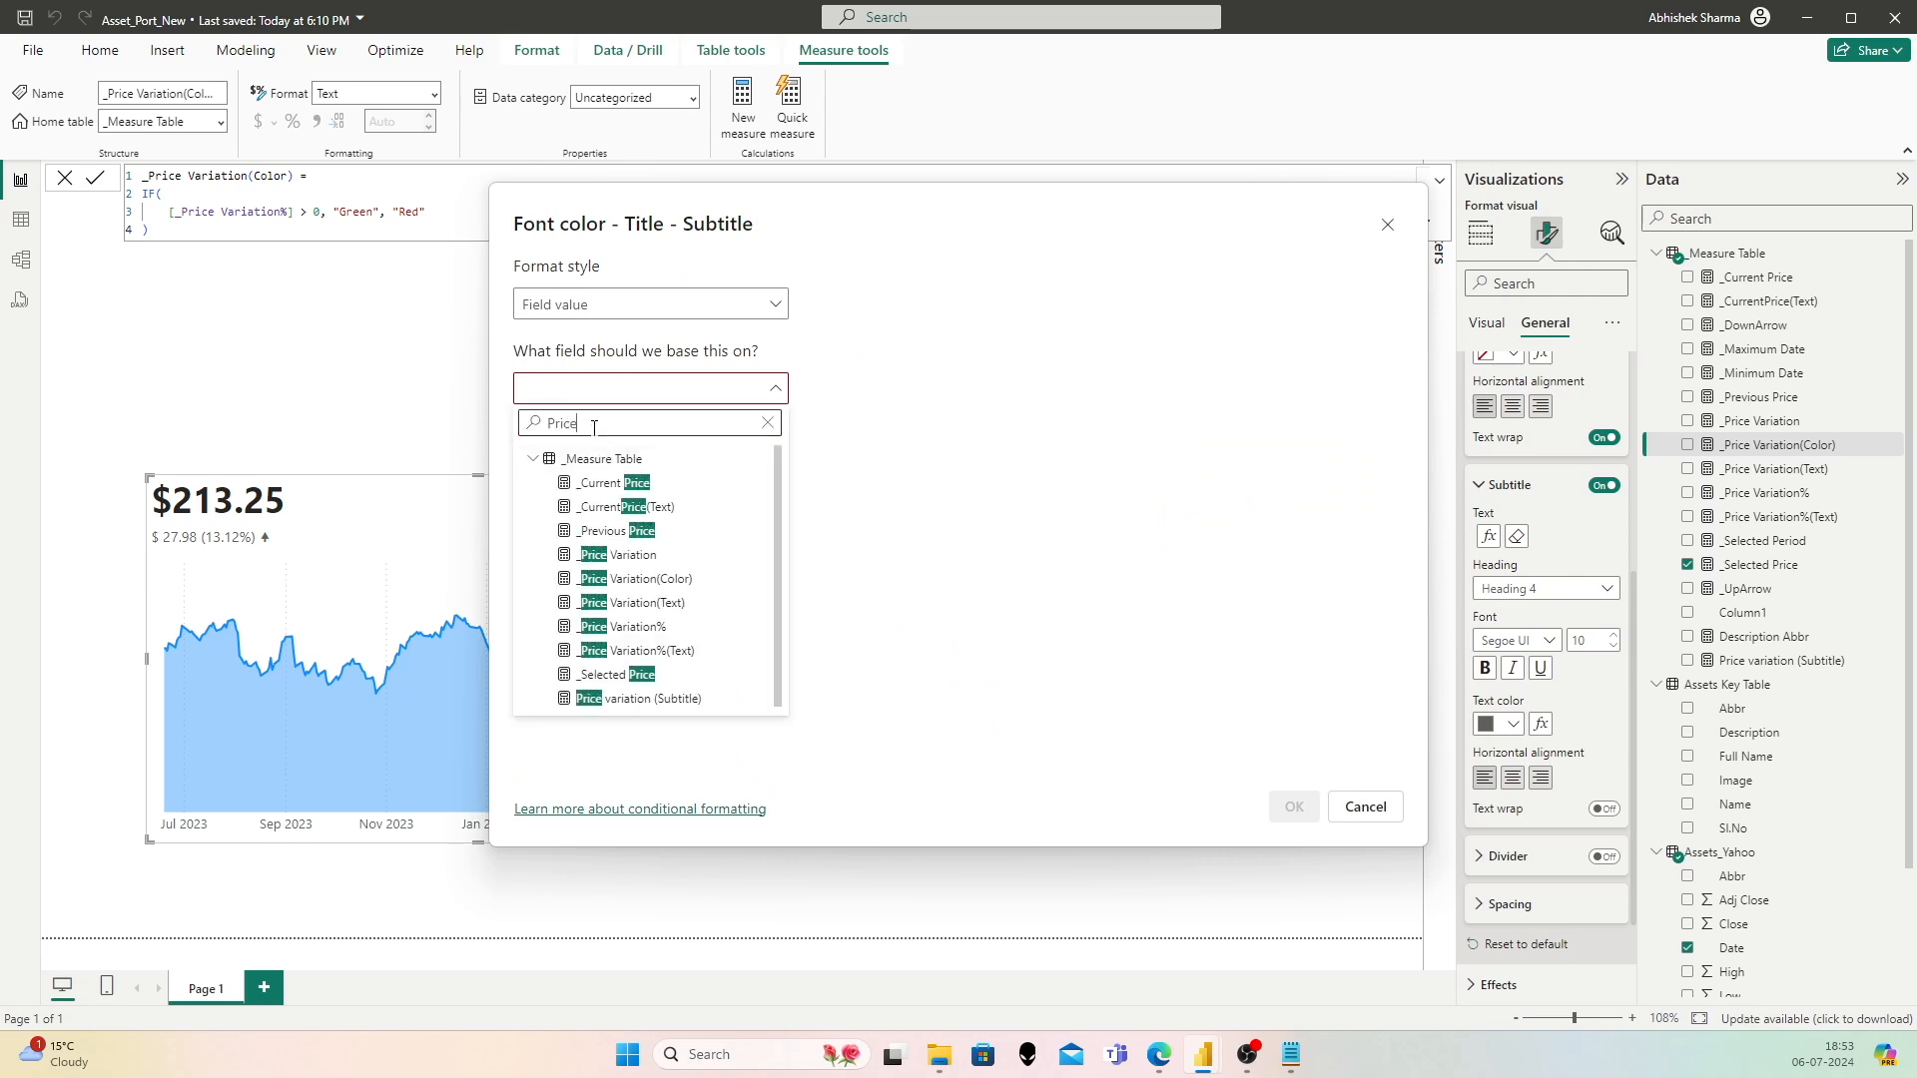
text( Var)
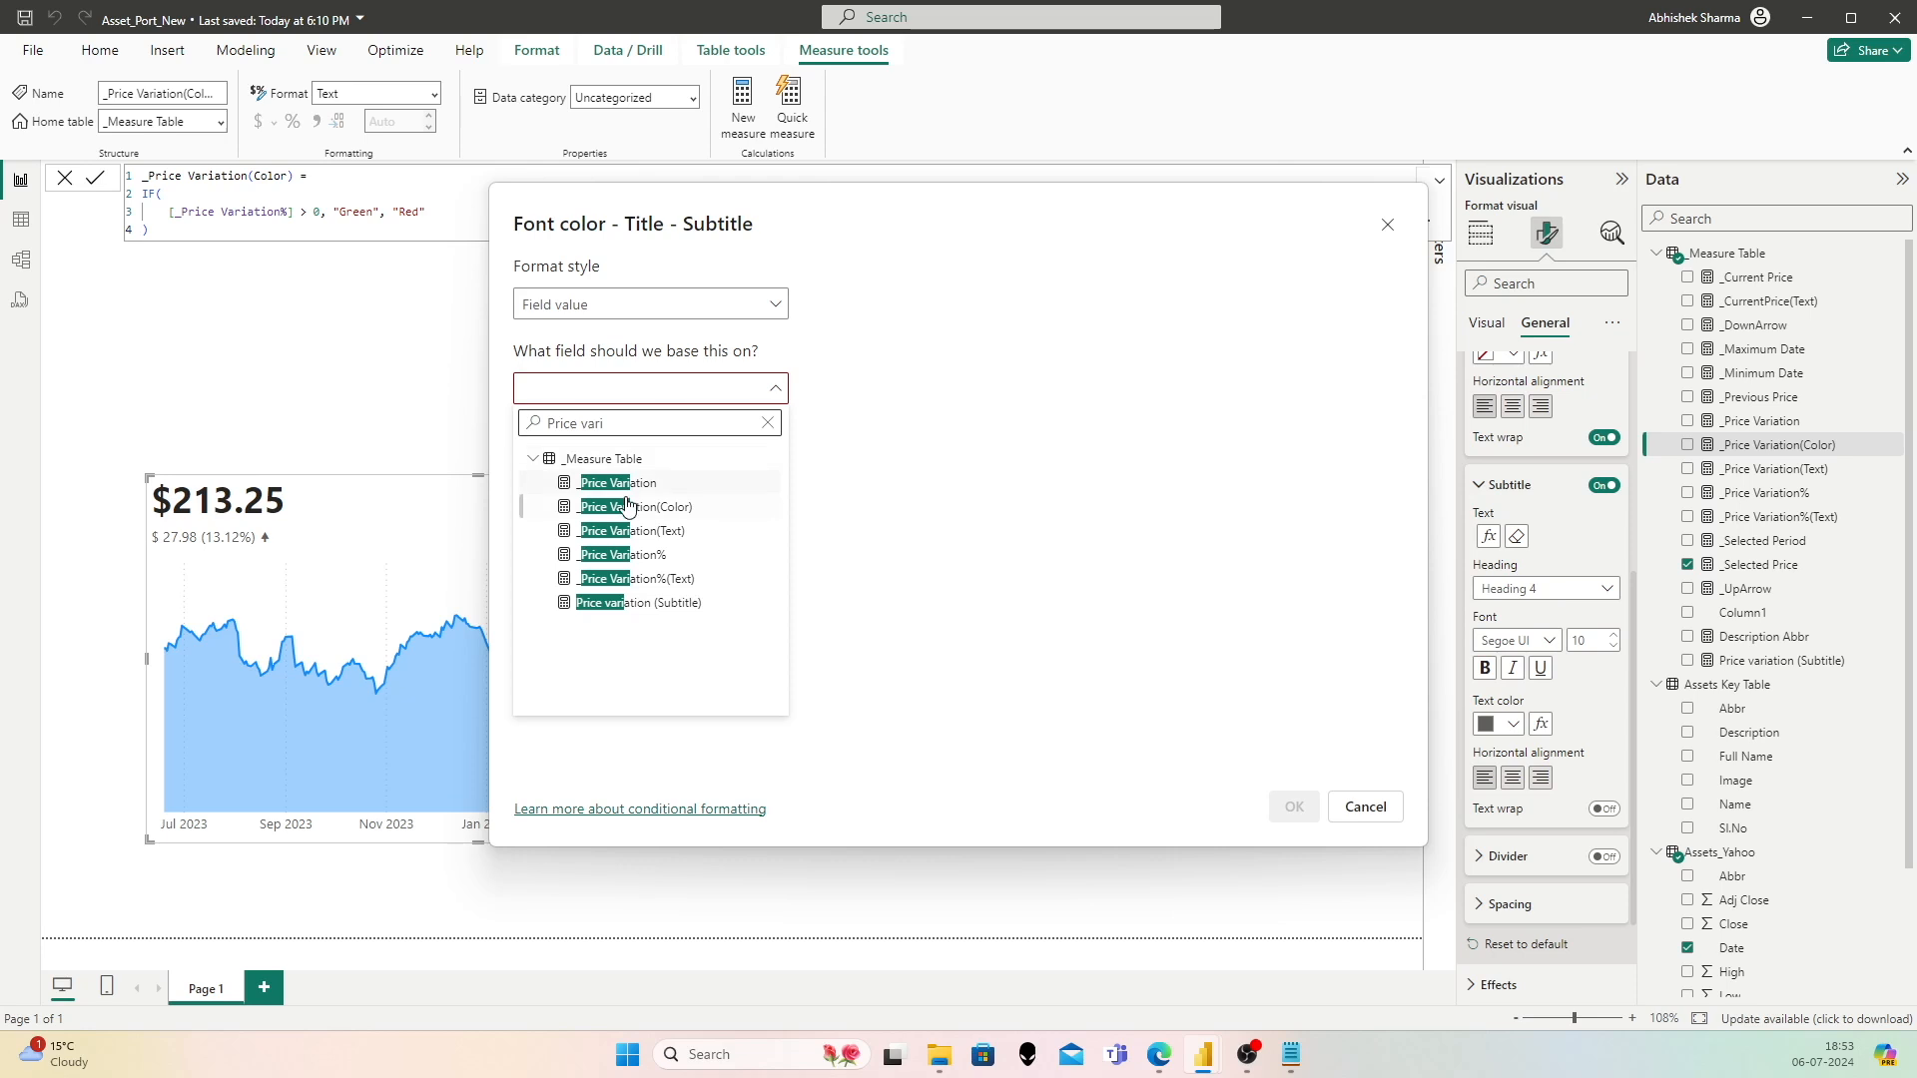
click(632, 509)
click(1294, 806)
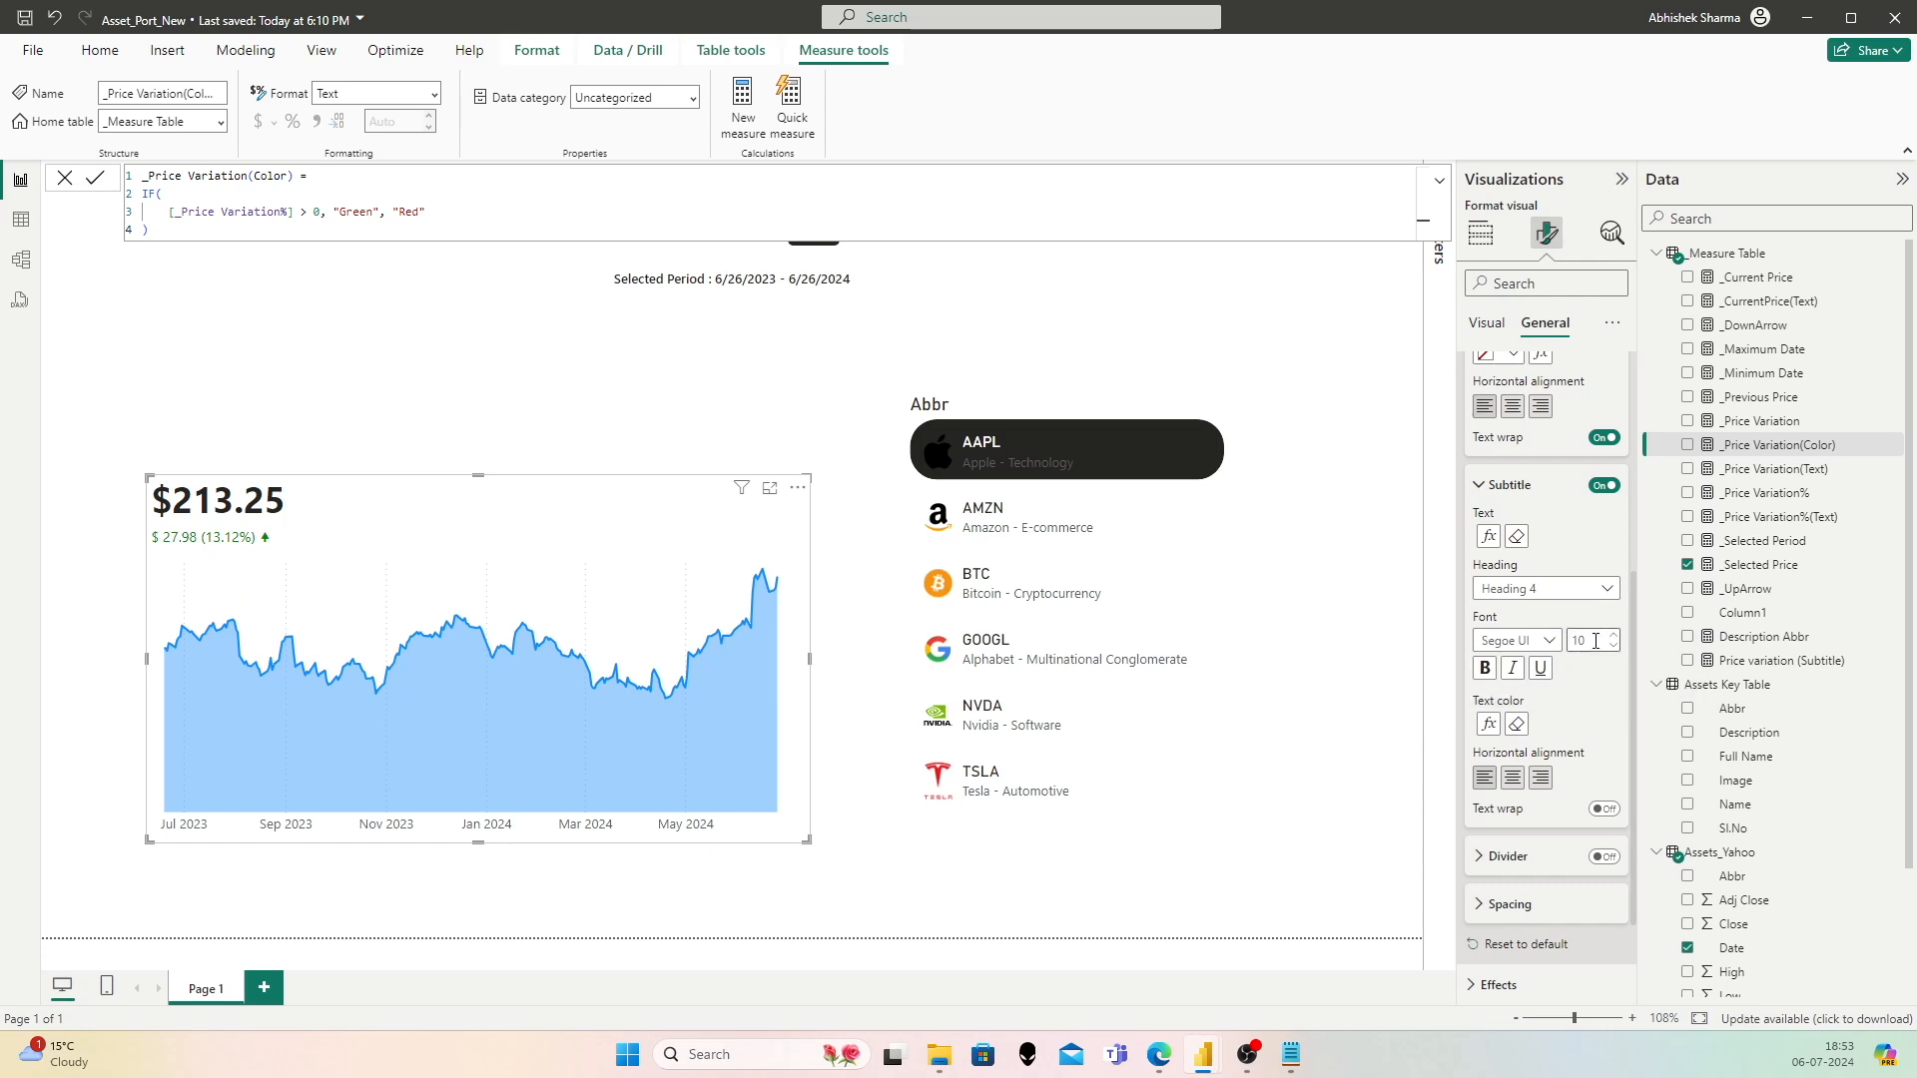
click(1613, 645)
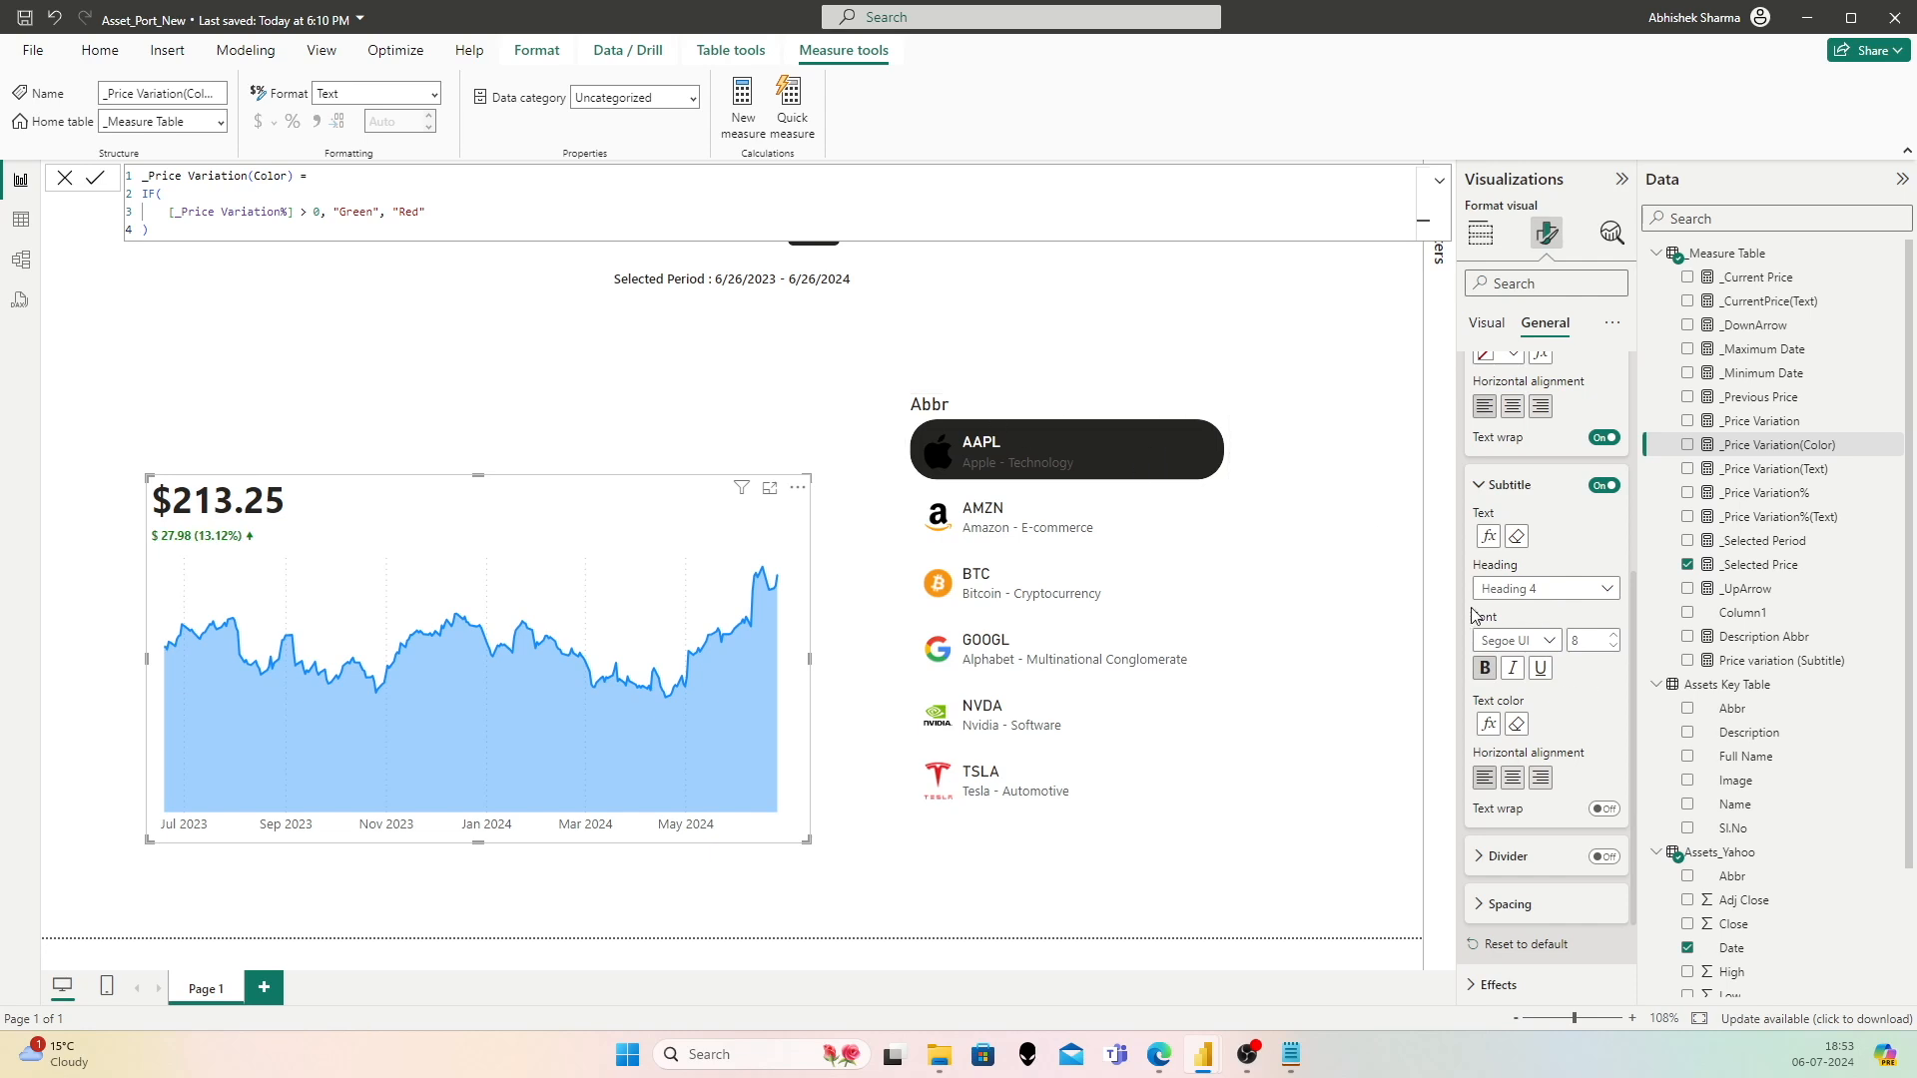
Step: Select the different assets in the Abbr slicer to check the subtitle's color and arrow for rising and falling prices
click(1118, 546)
click(1095, 589)
click(1074, 651)
click(1064, 721)
click(1060, 776)
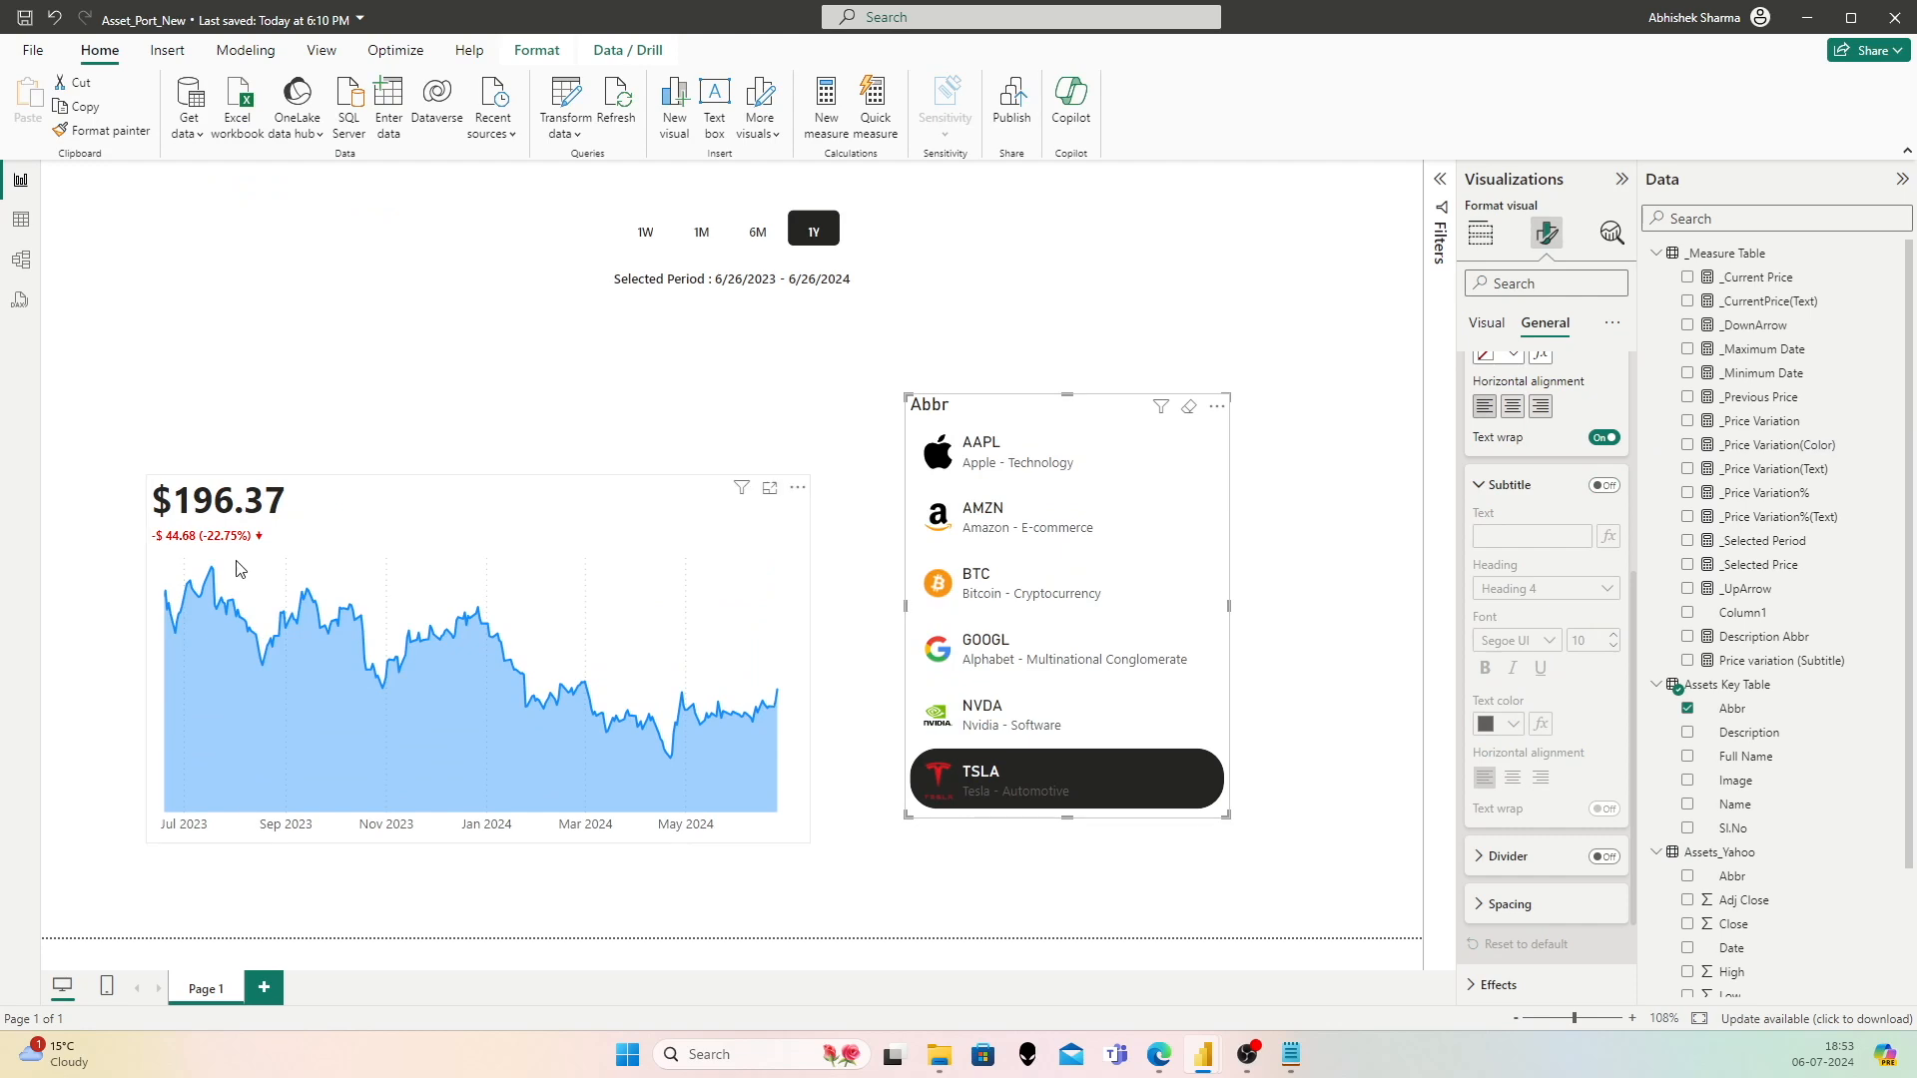
click(1011, 707)
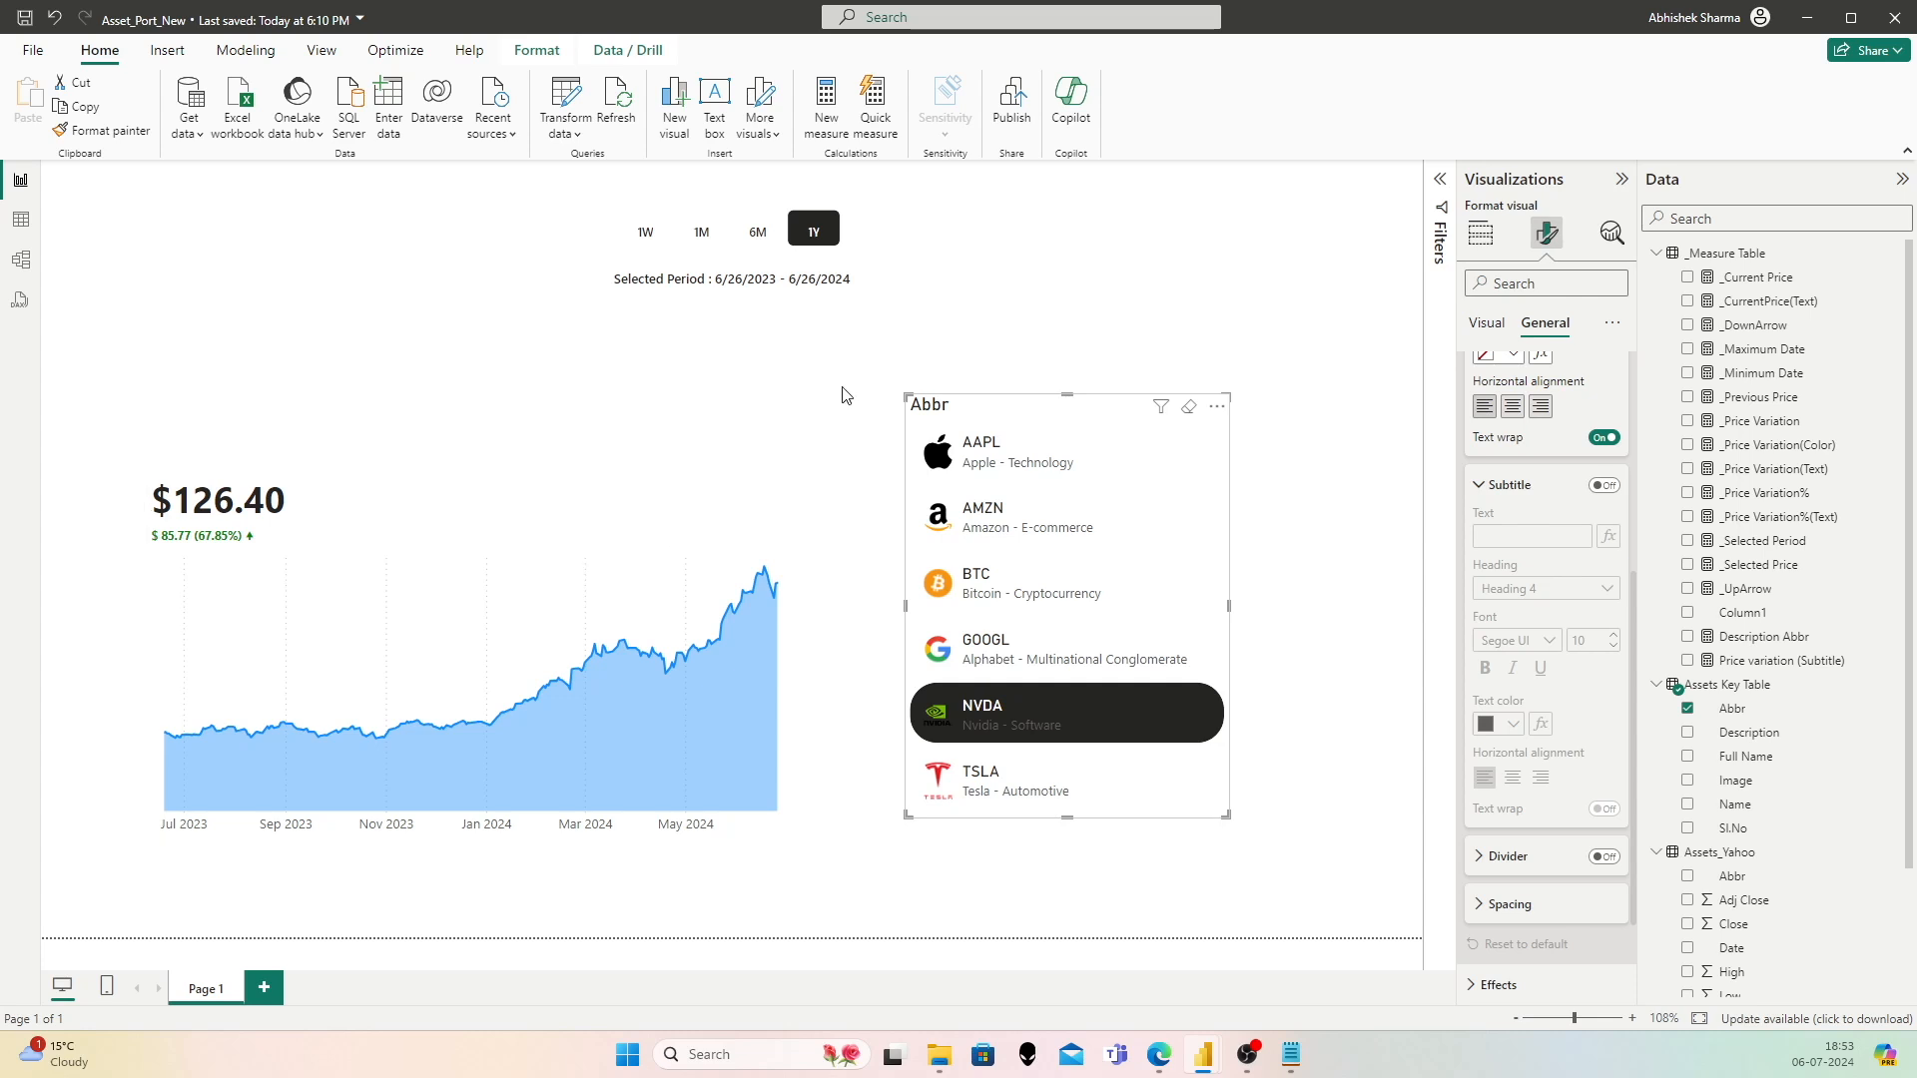
click(1003, 442)
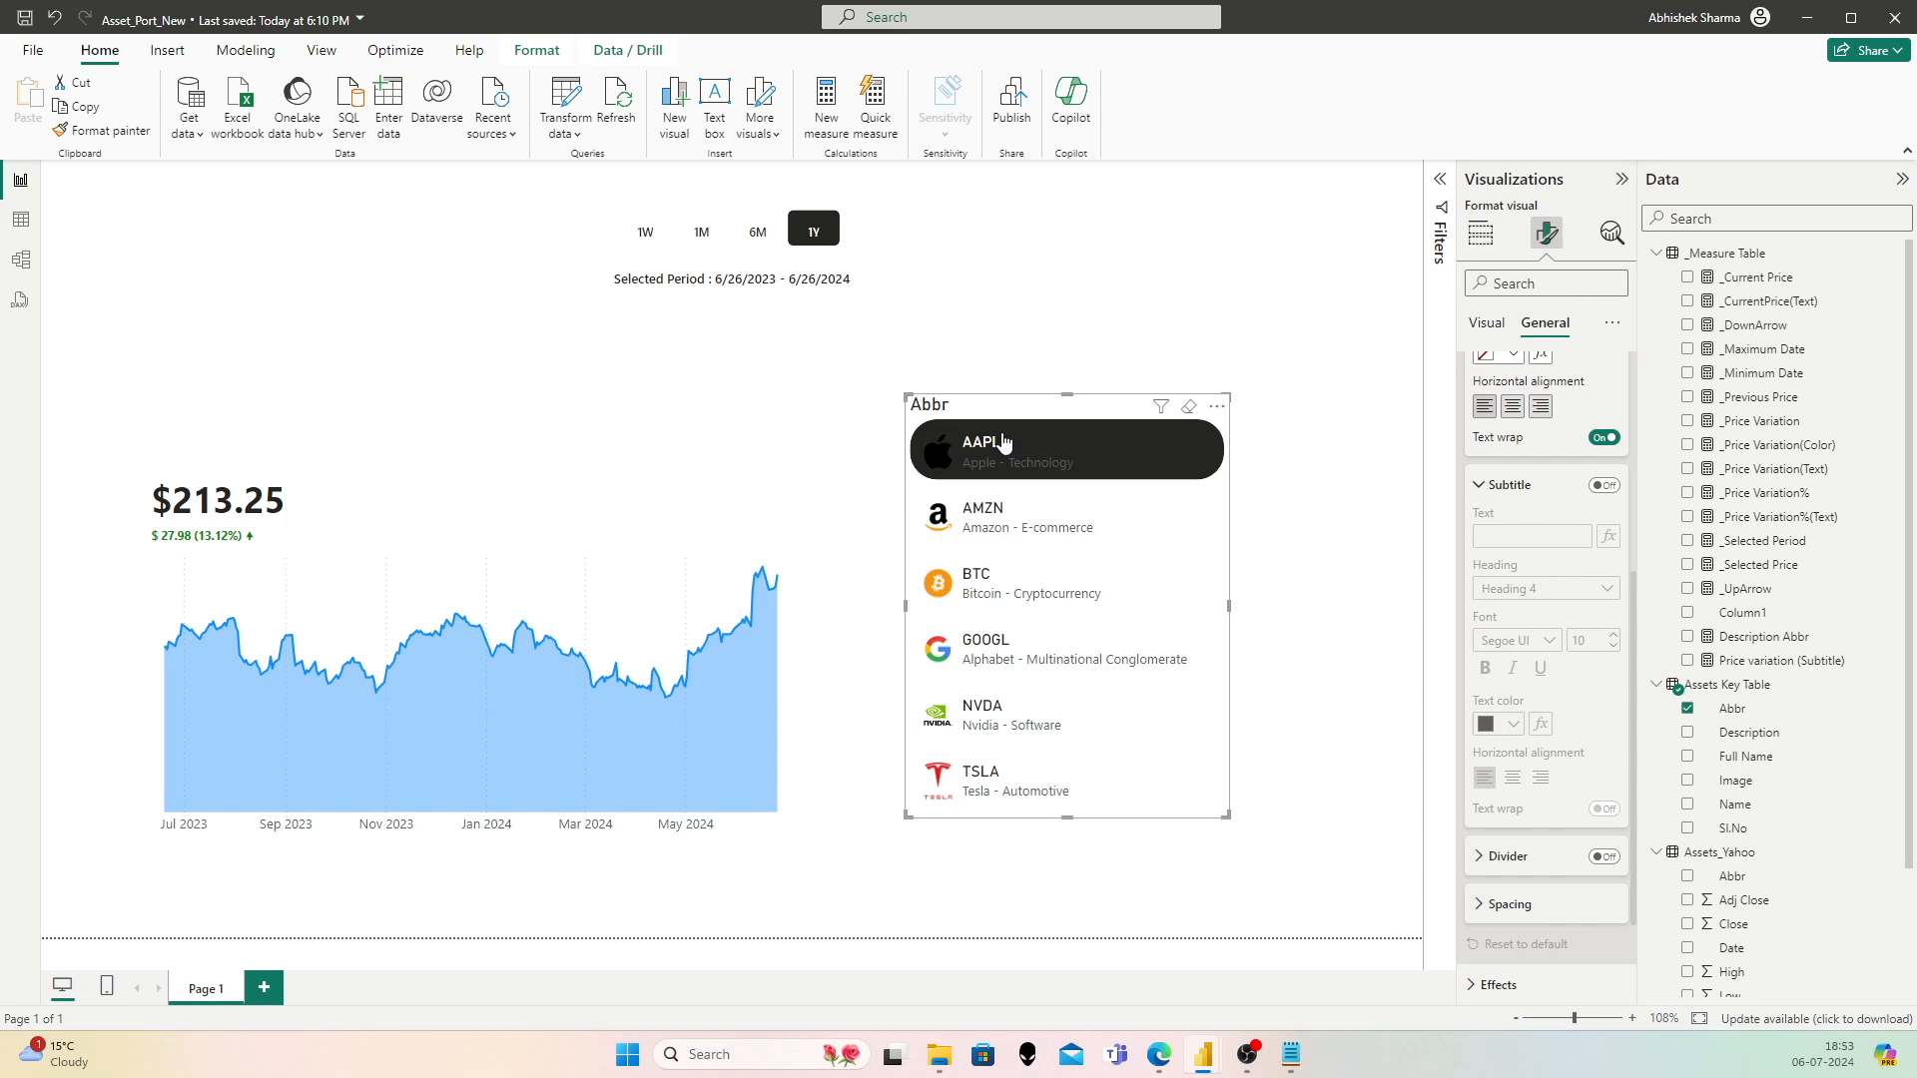
click(1008, 499)
click(1033, 584)
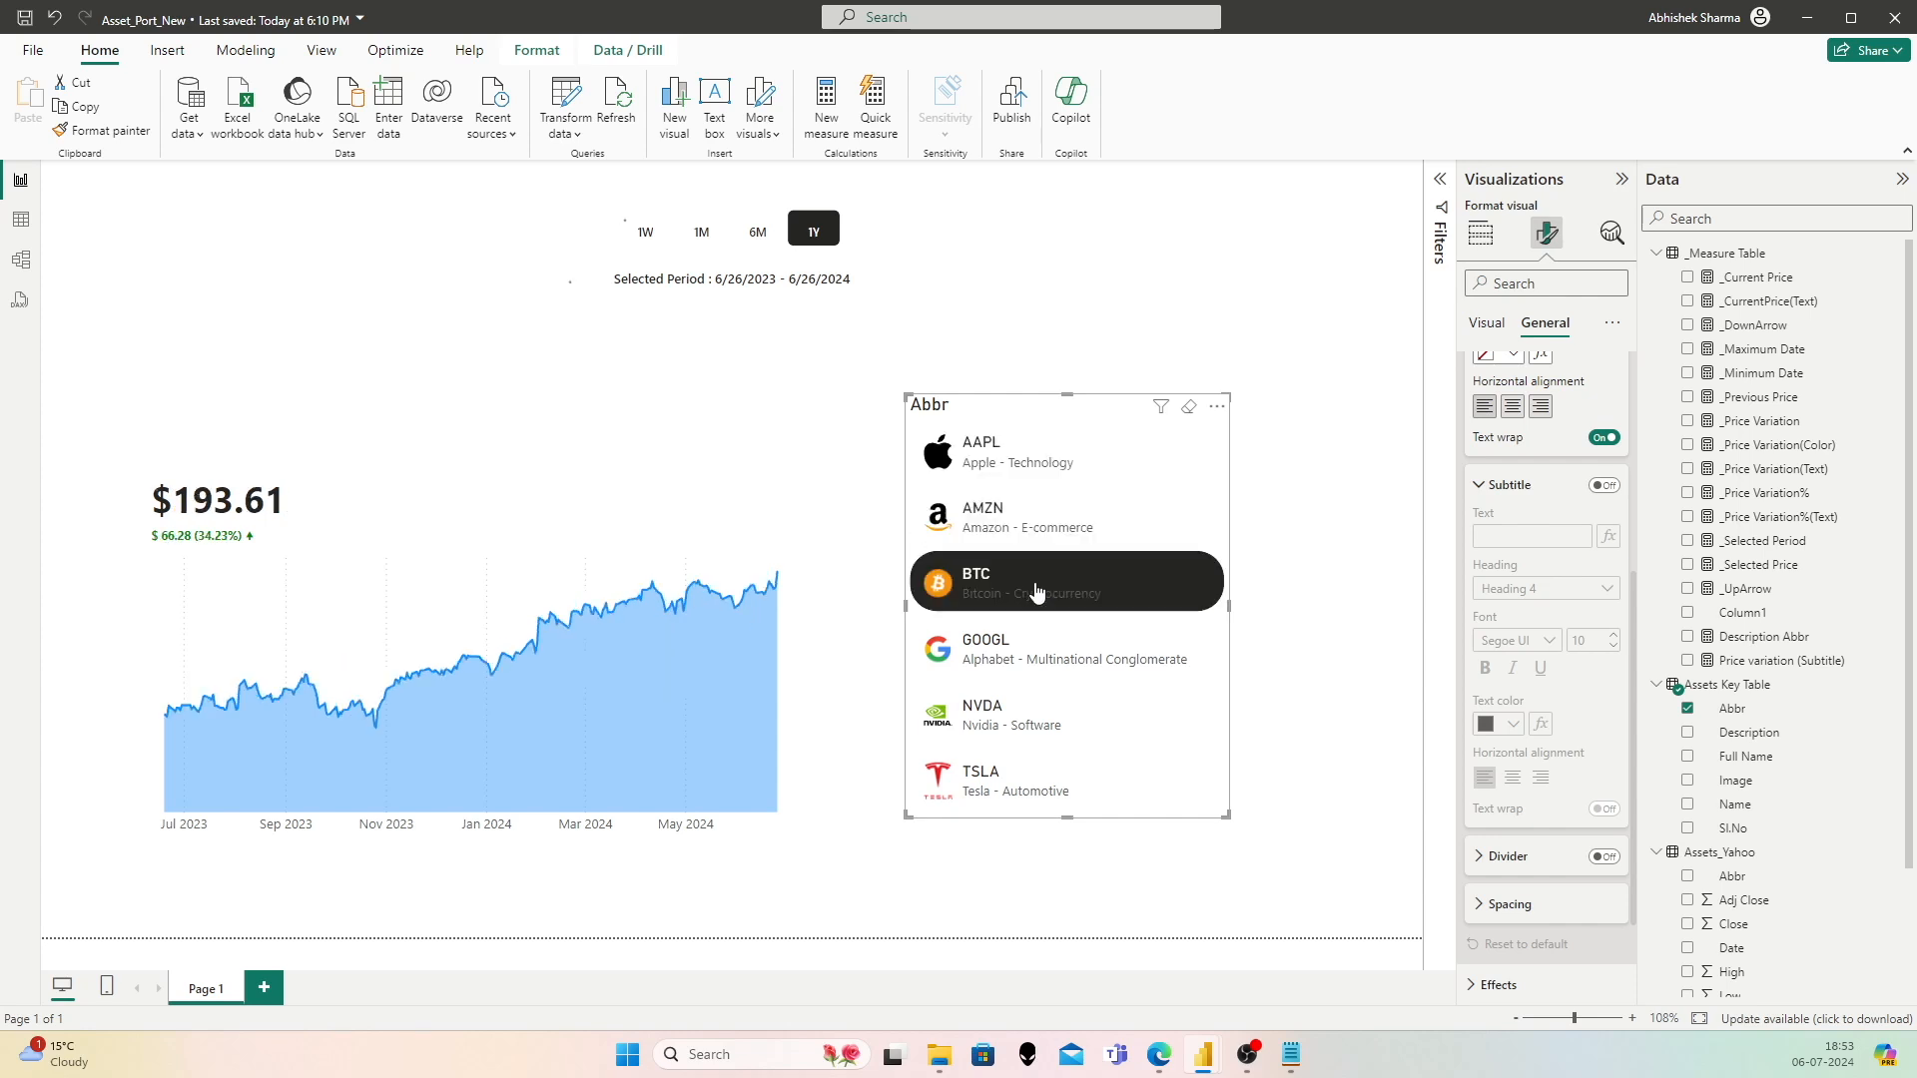
Step: Cycle through the six assets in the Abbr slicer to compare their one-year price variation subtitles, finishing on AAPL
click(1048, 646)
click(1040, 724)
click(1039, 775)
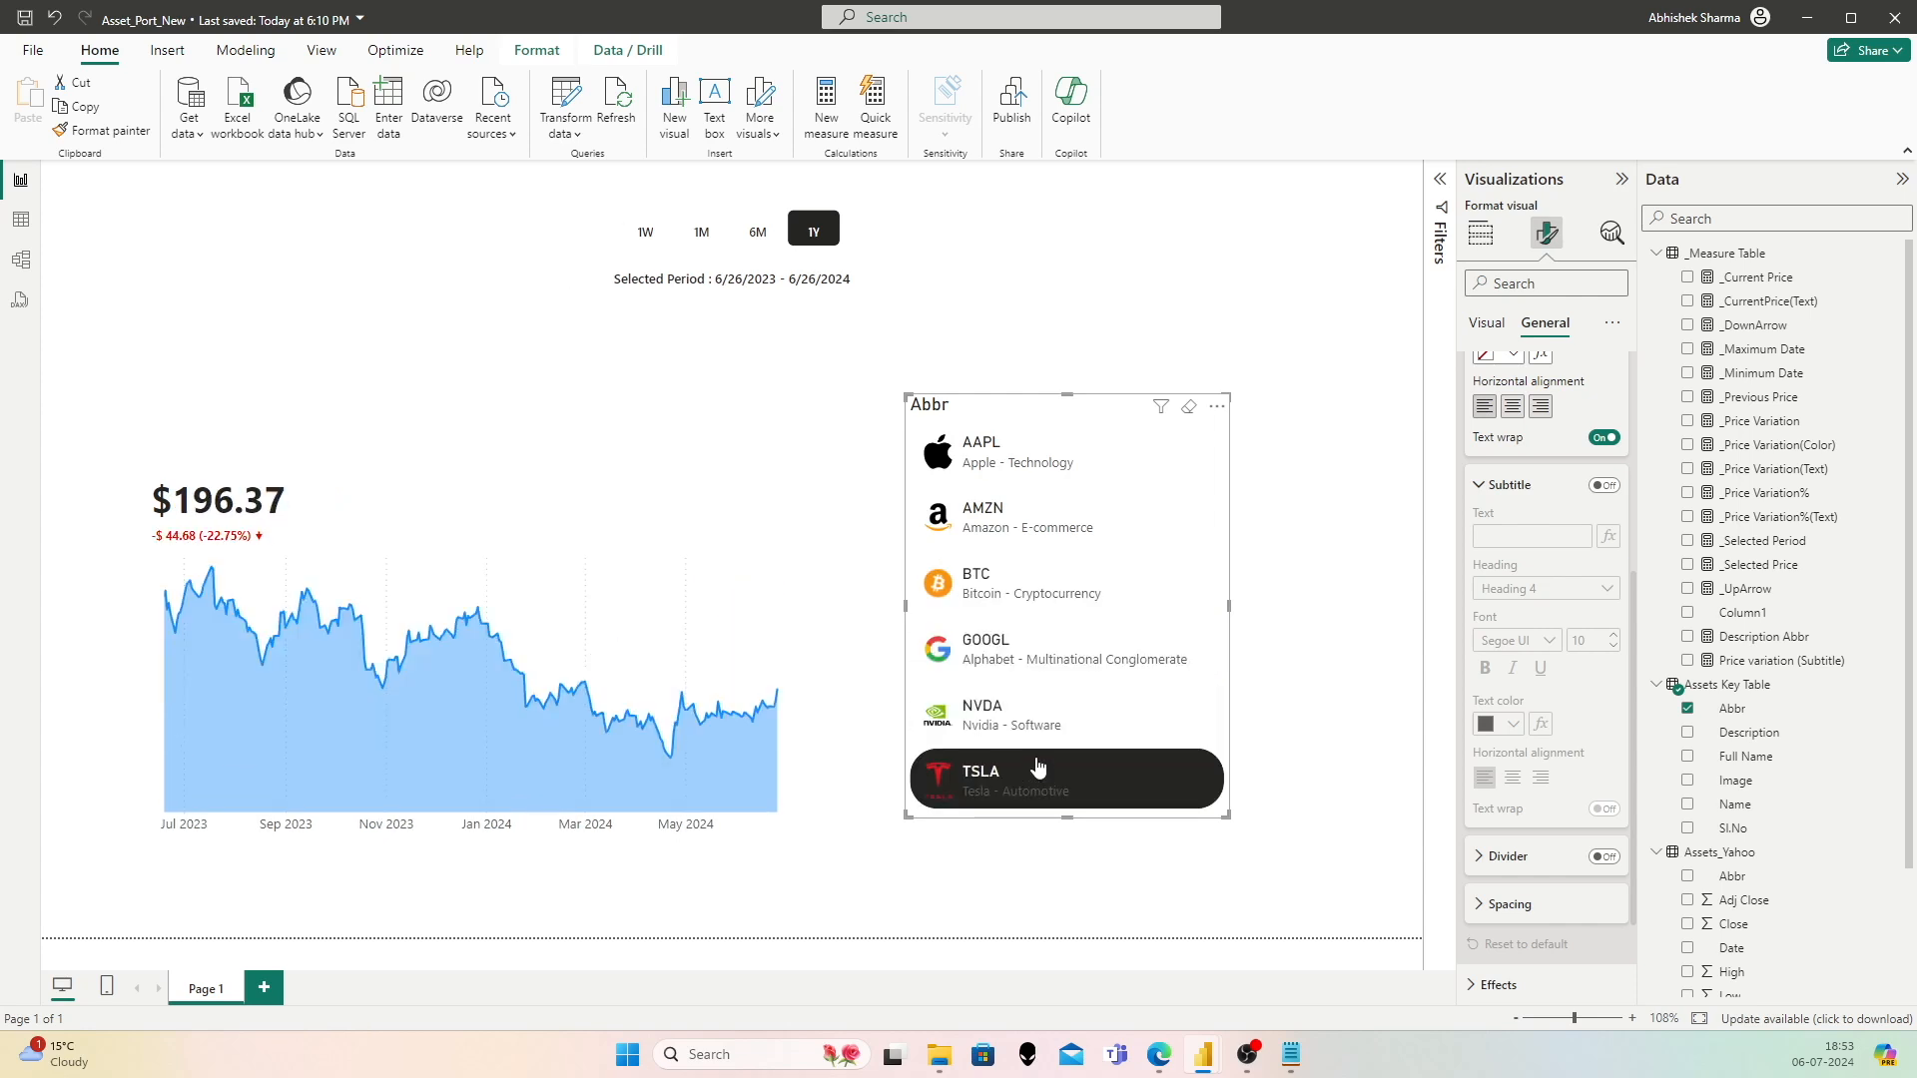
click(1039, 454)
click(1036, 519)
click(1037, 454)
click(1040, 514)
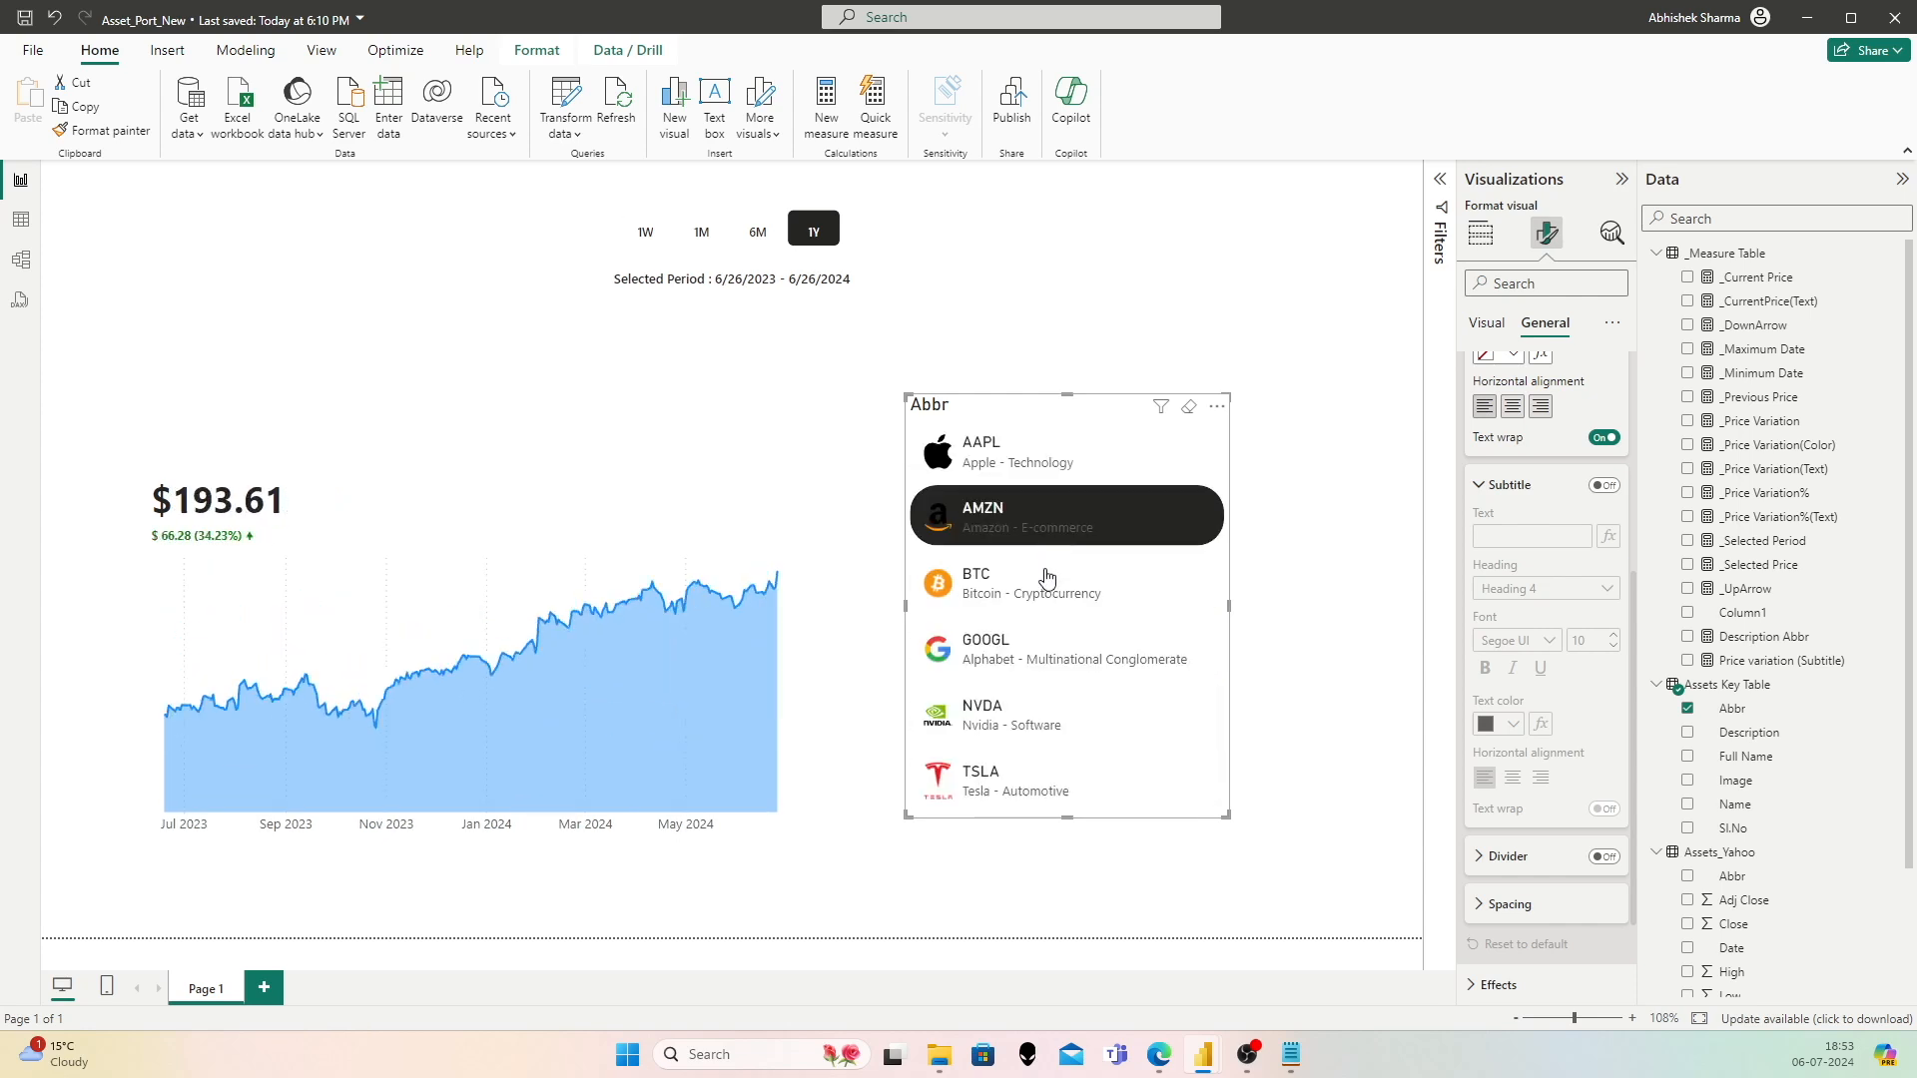
click(1046, 584)
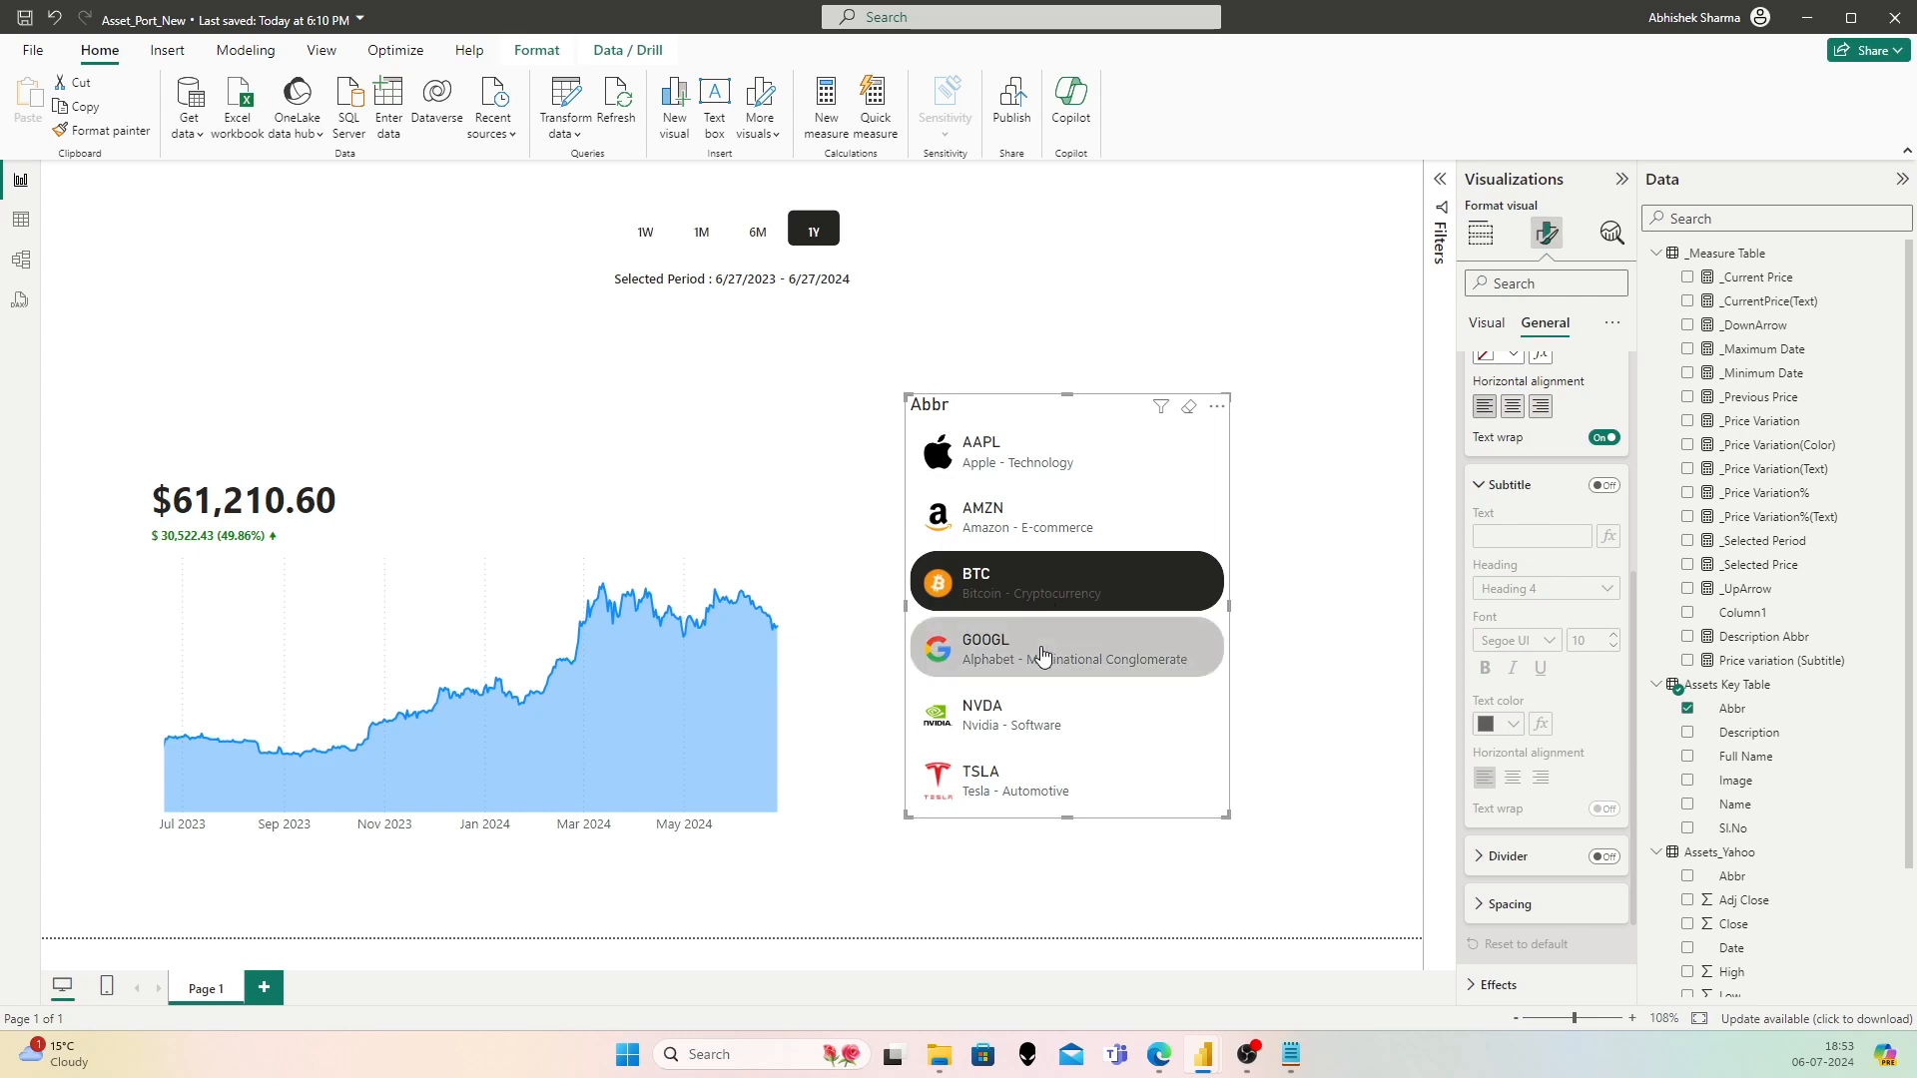
click(1044, 649)
click(1039, 716)
click(1039, 777)
click(1038, 451)
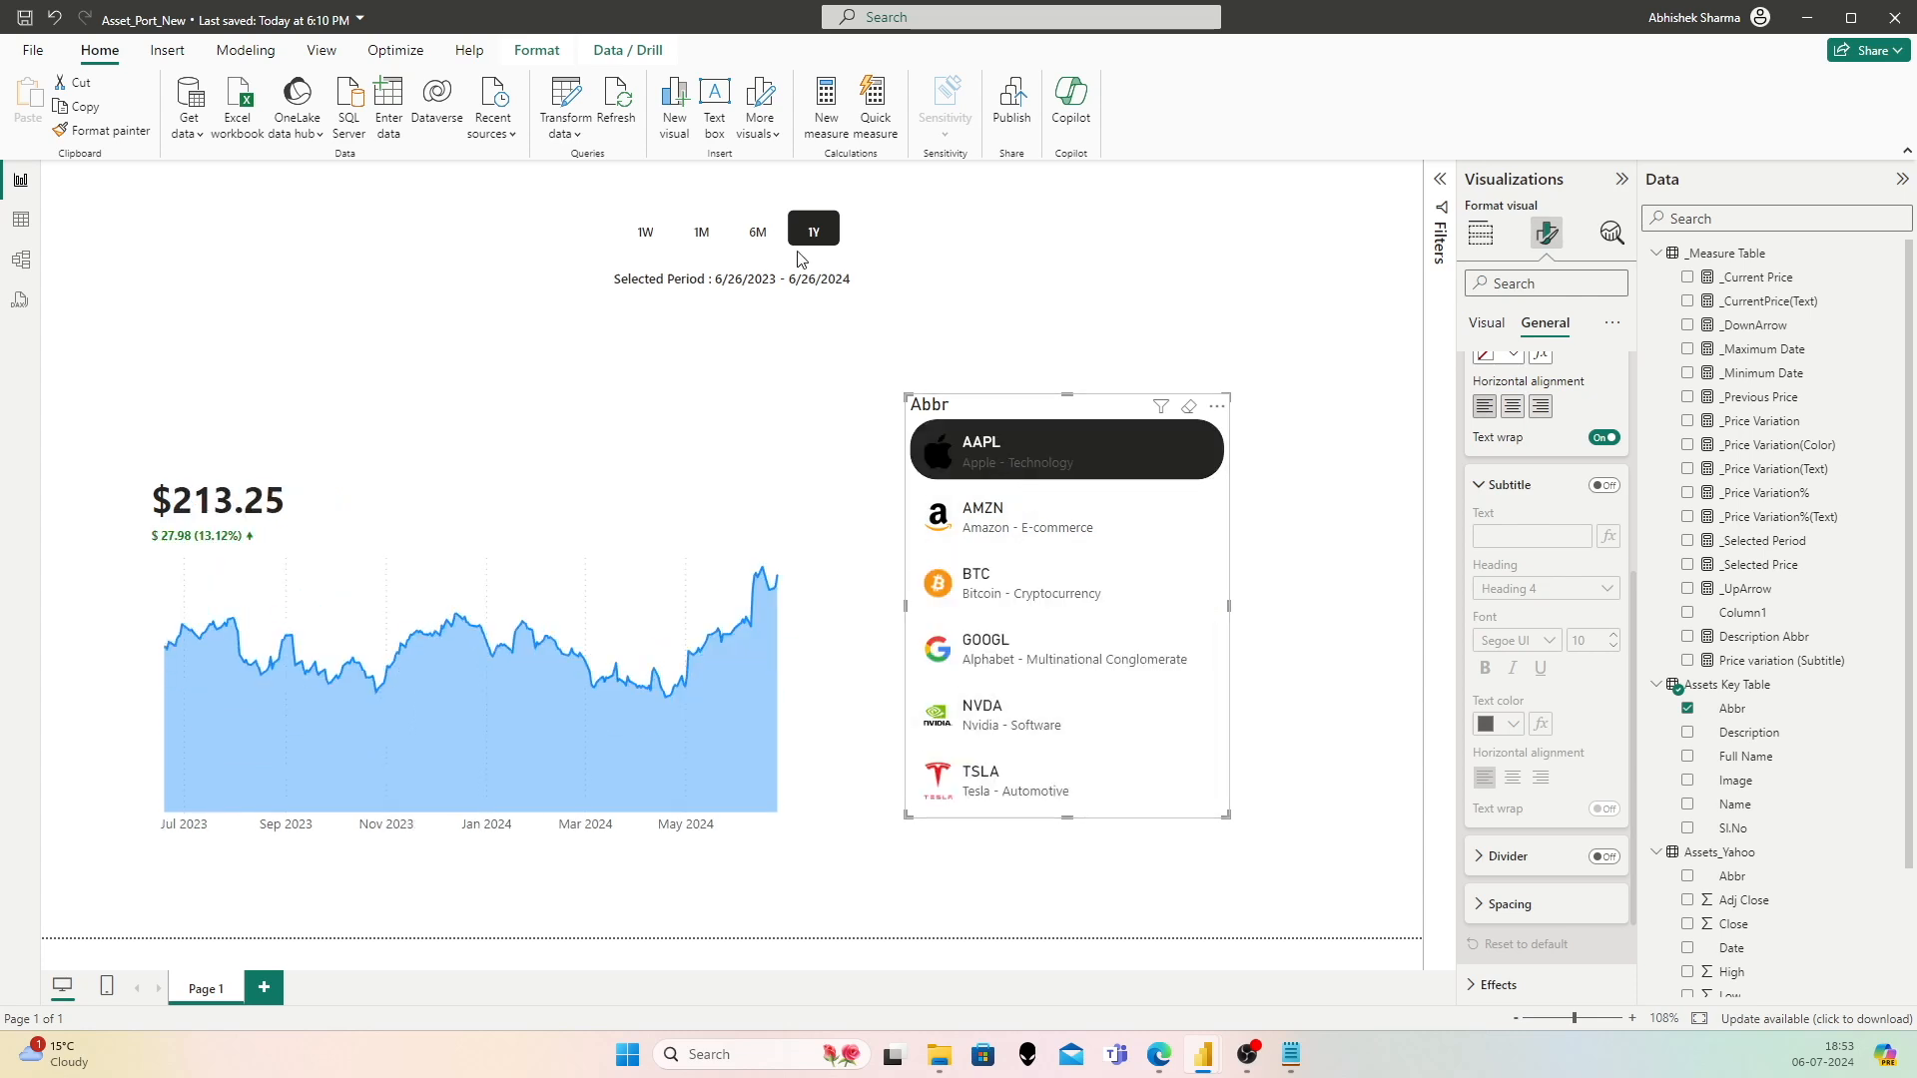
Step: Switch the period through 6M, 1M and 1W to check AAPL's price variation subtitle for each
click(757, 235)
click(702, 234)
click(646, 232)
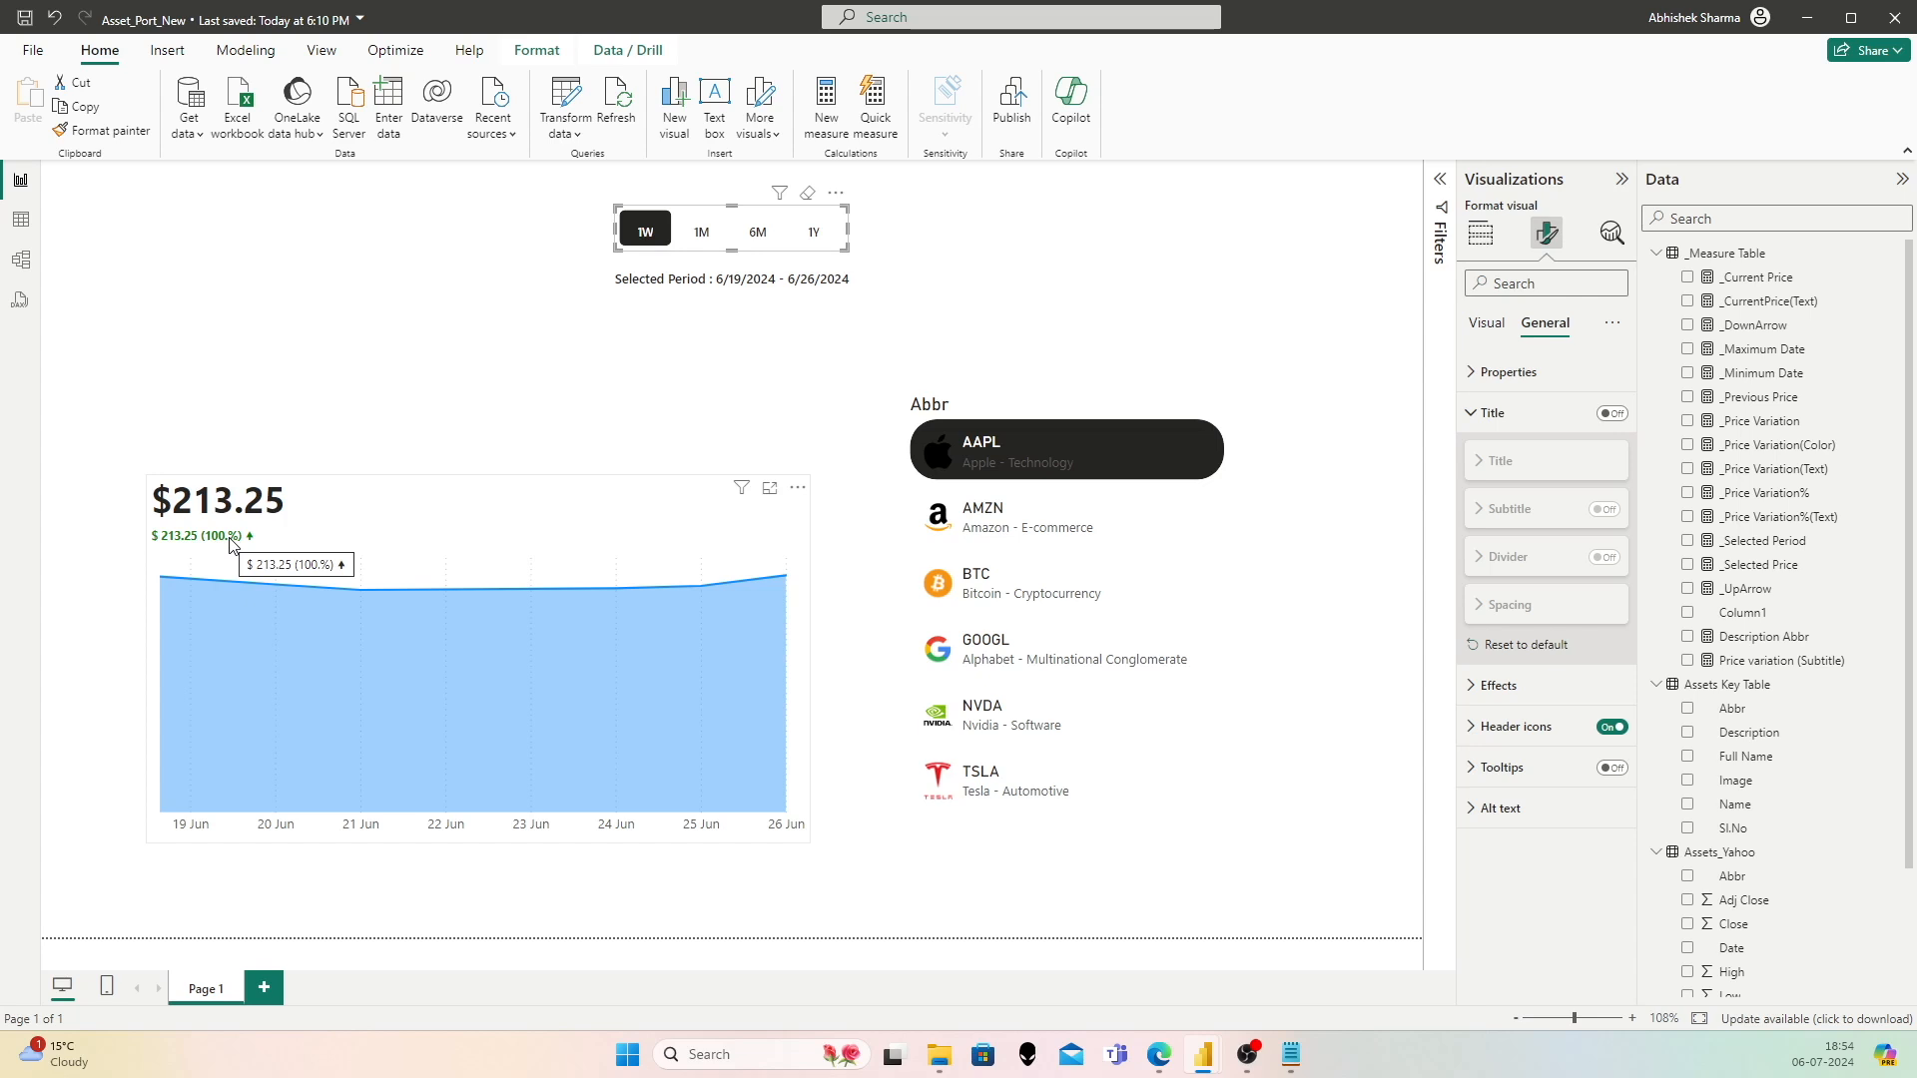
Step: Compare the 1M subtitles of AMZN, AAPL and BTC, and return to AAPL with the 1W period to examine its date range
click(700, 232)
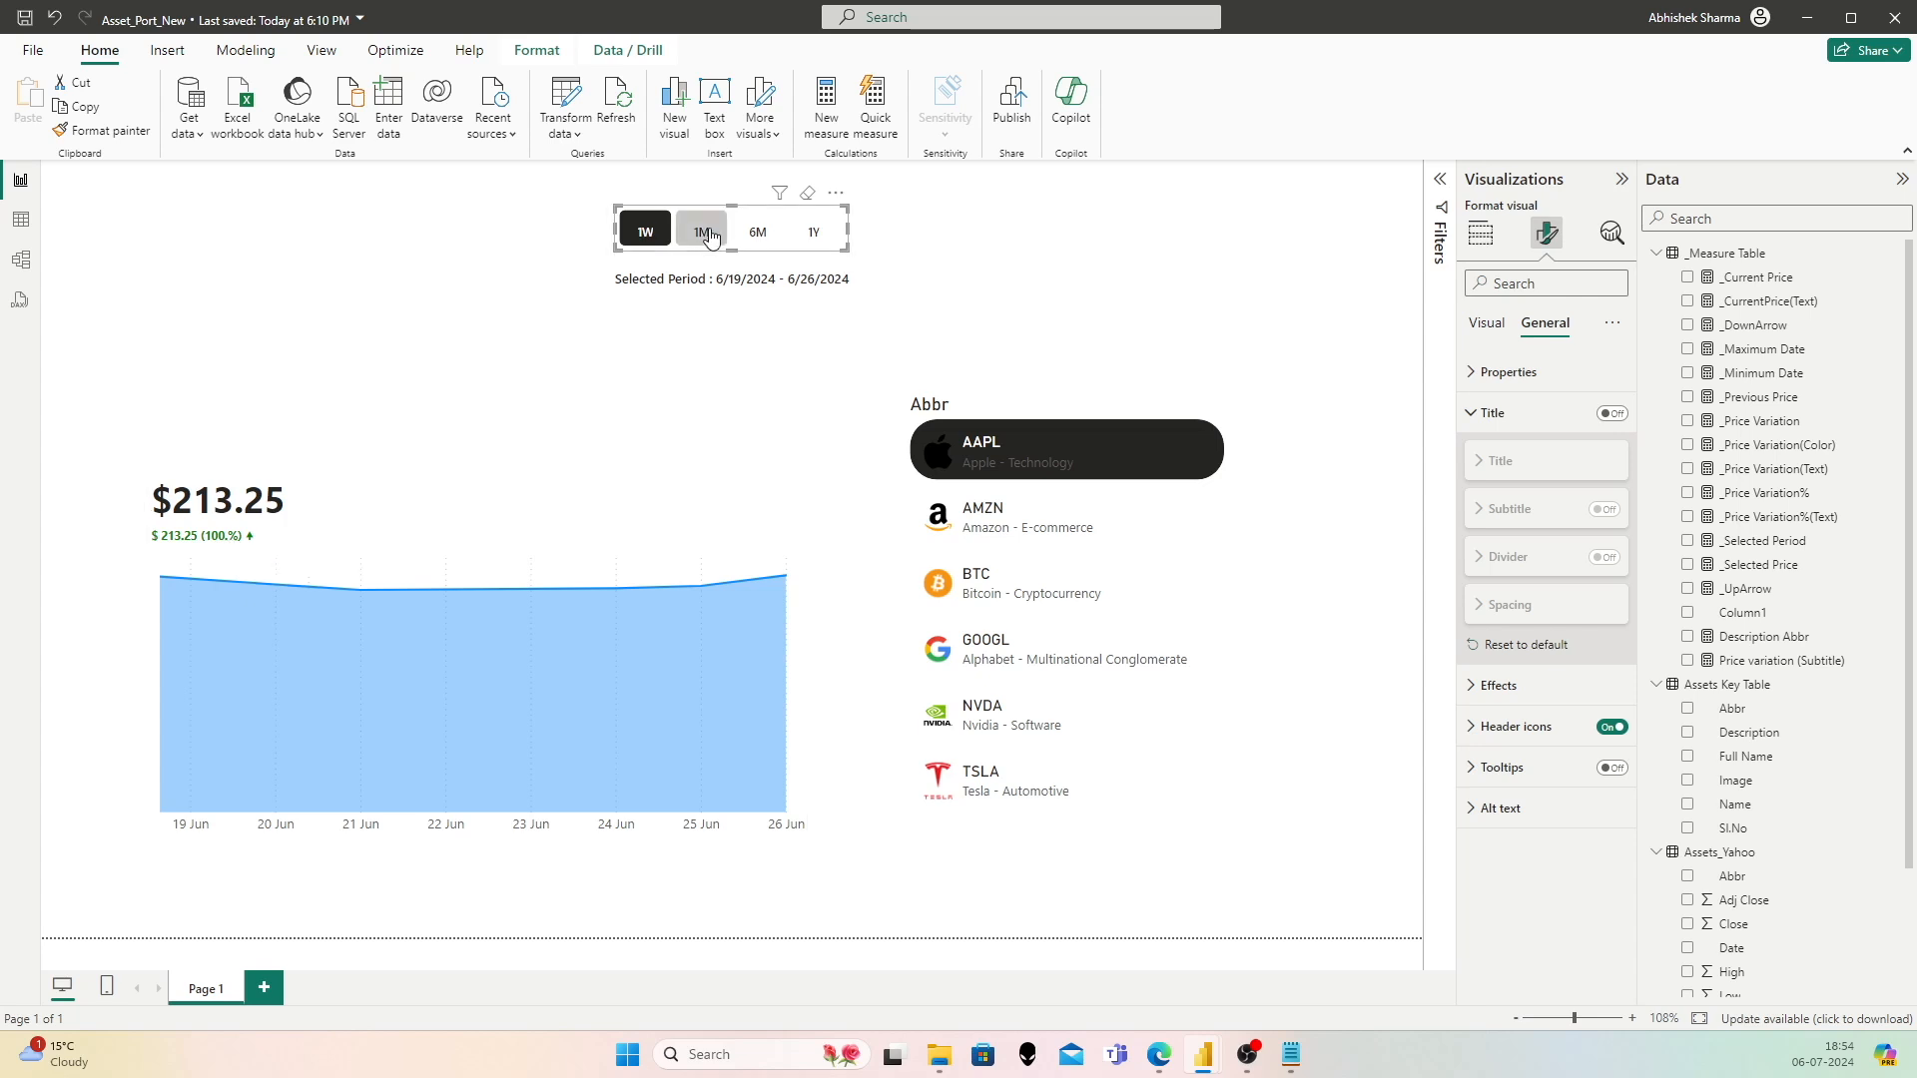
click(992, 513)
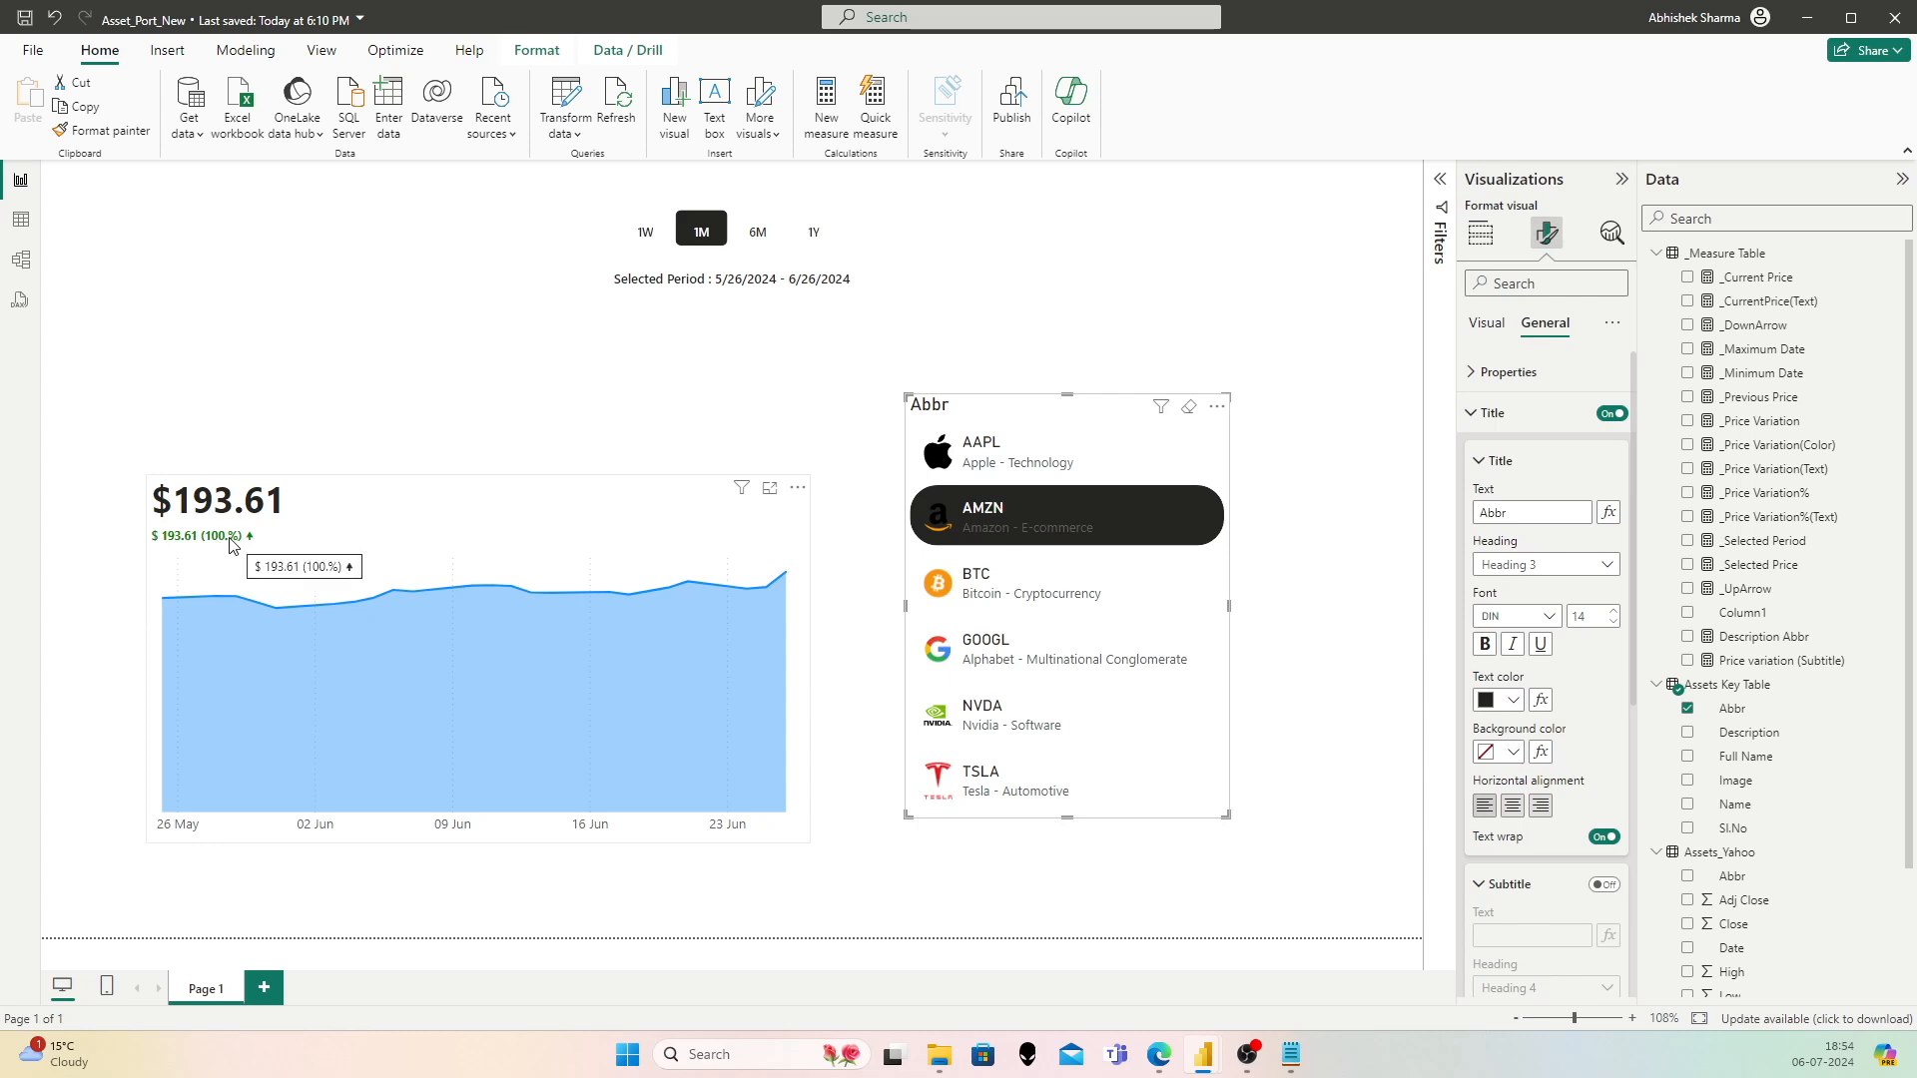
click(1001, 452)
click(1004, 518)
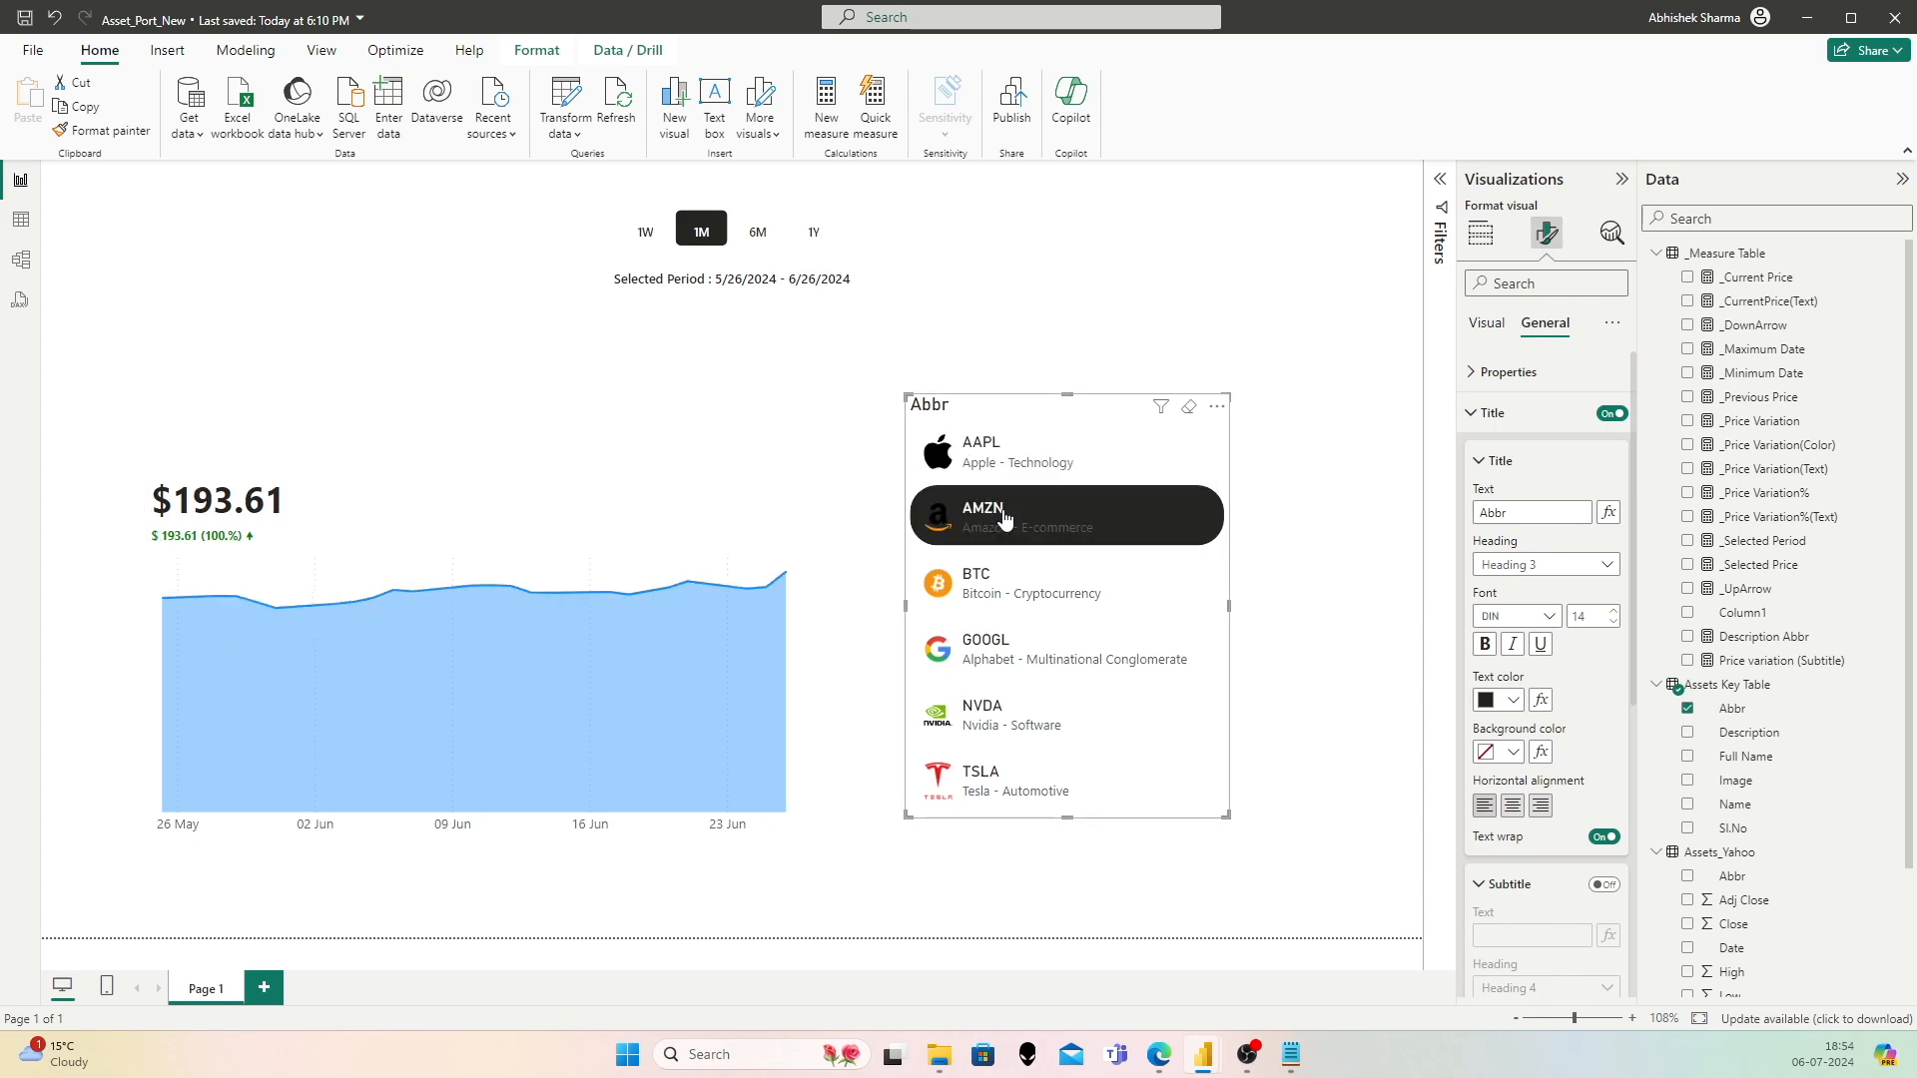
click(1004, 582)
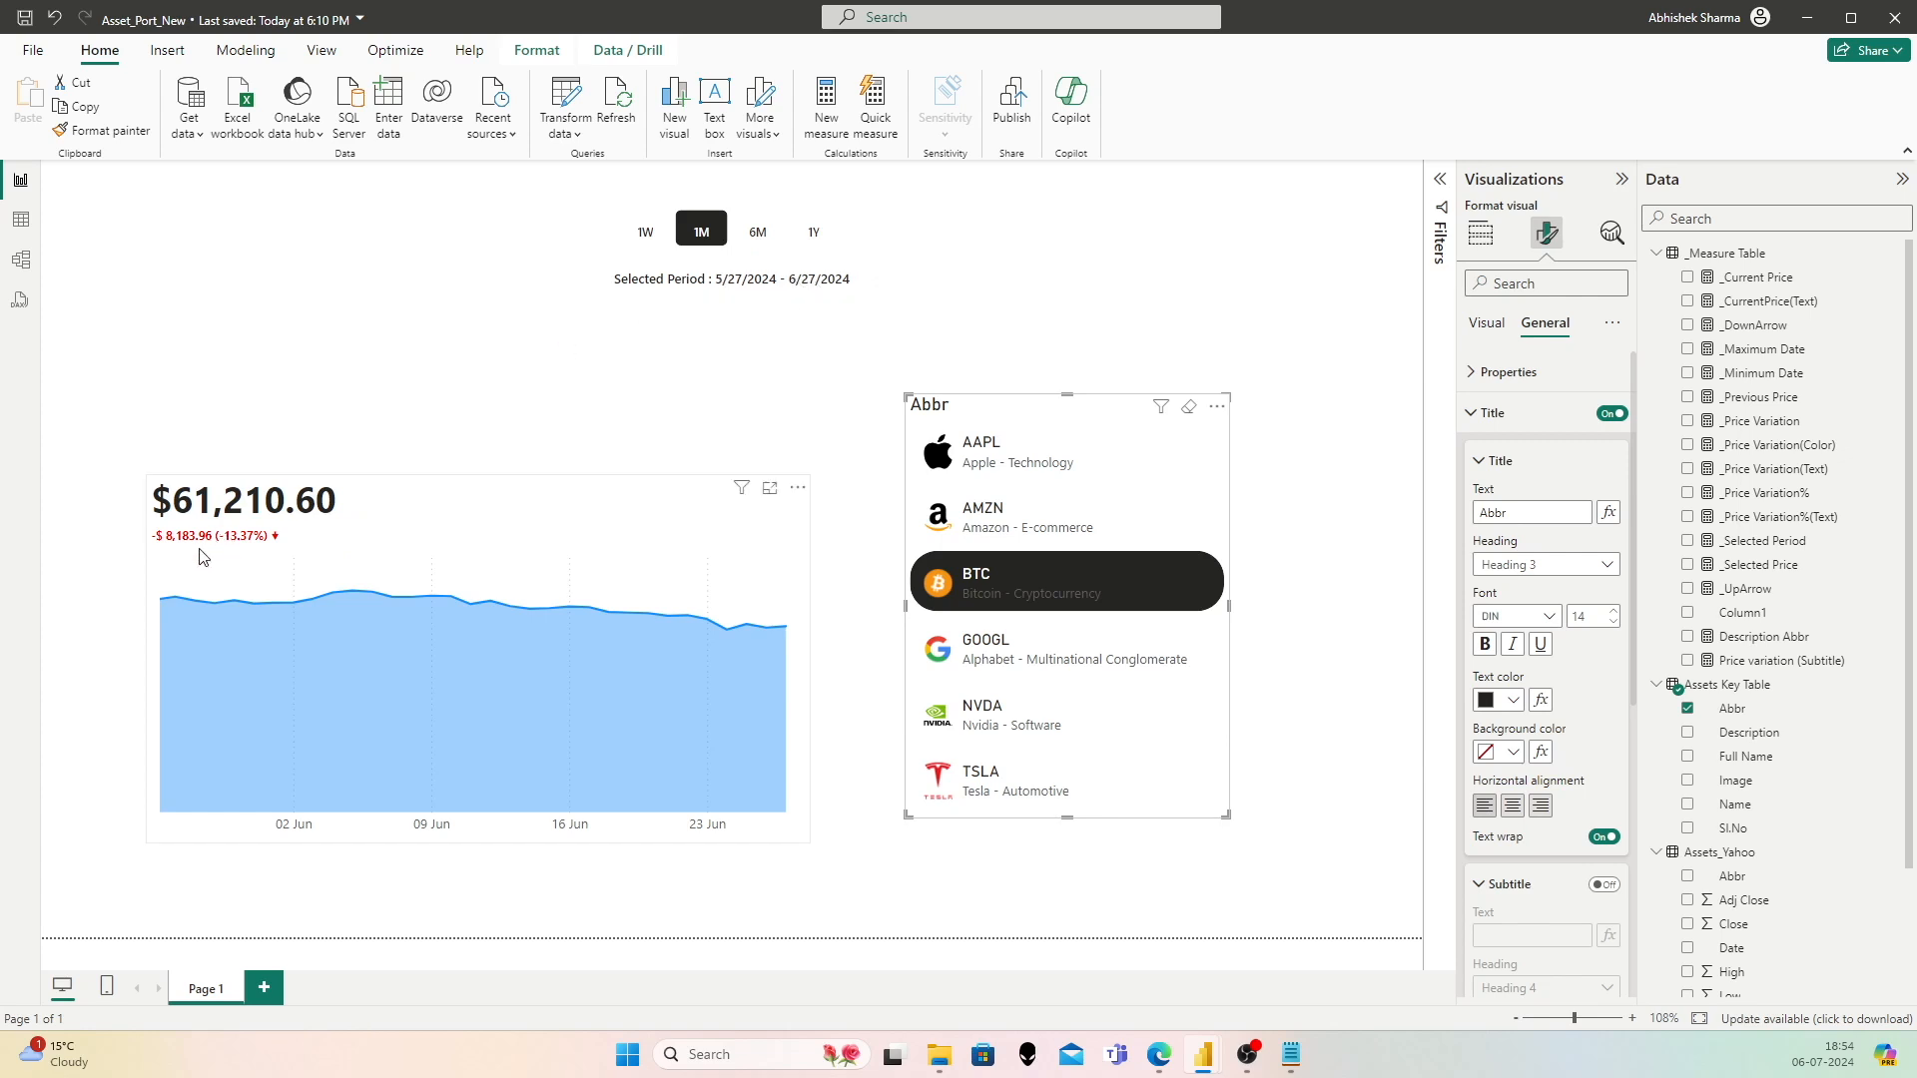
click(975, 497)
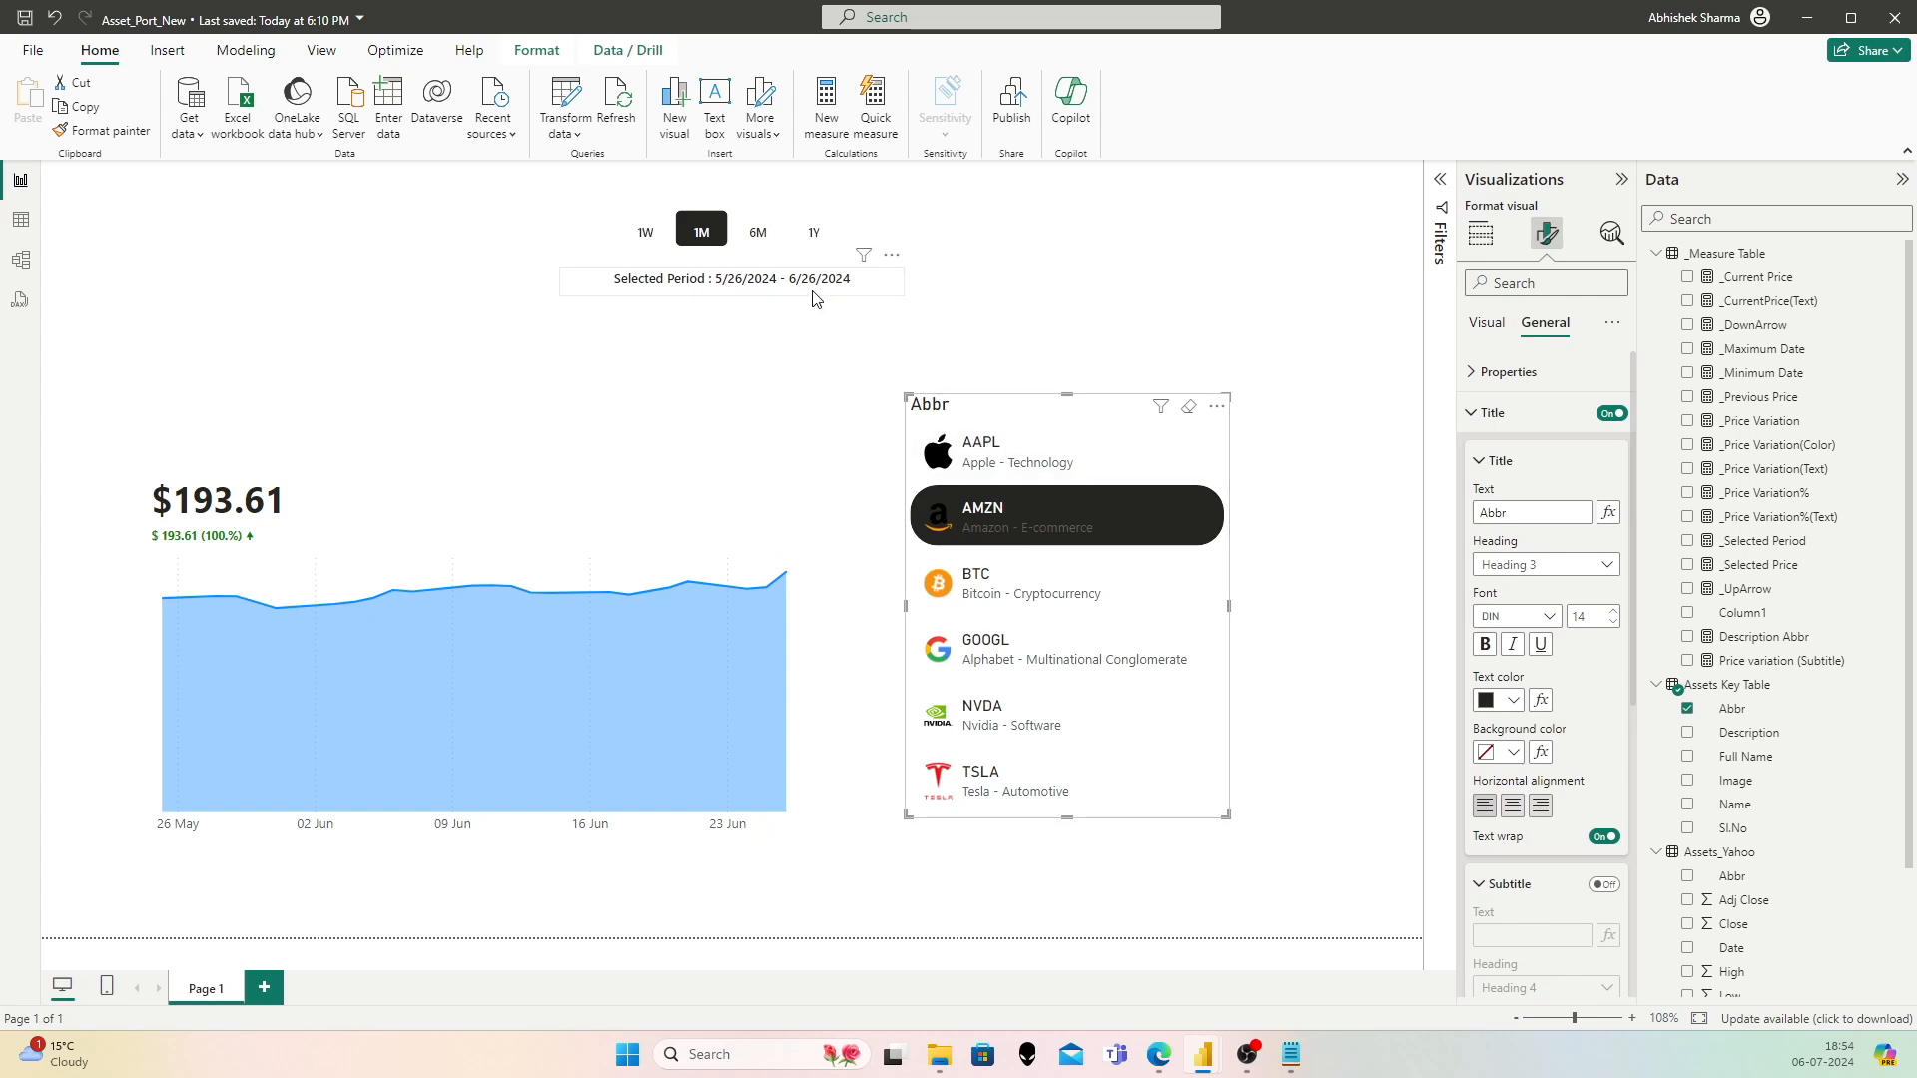
click(987, 448)
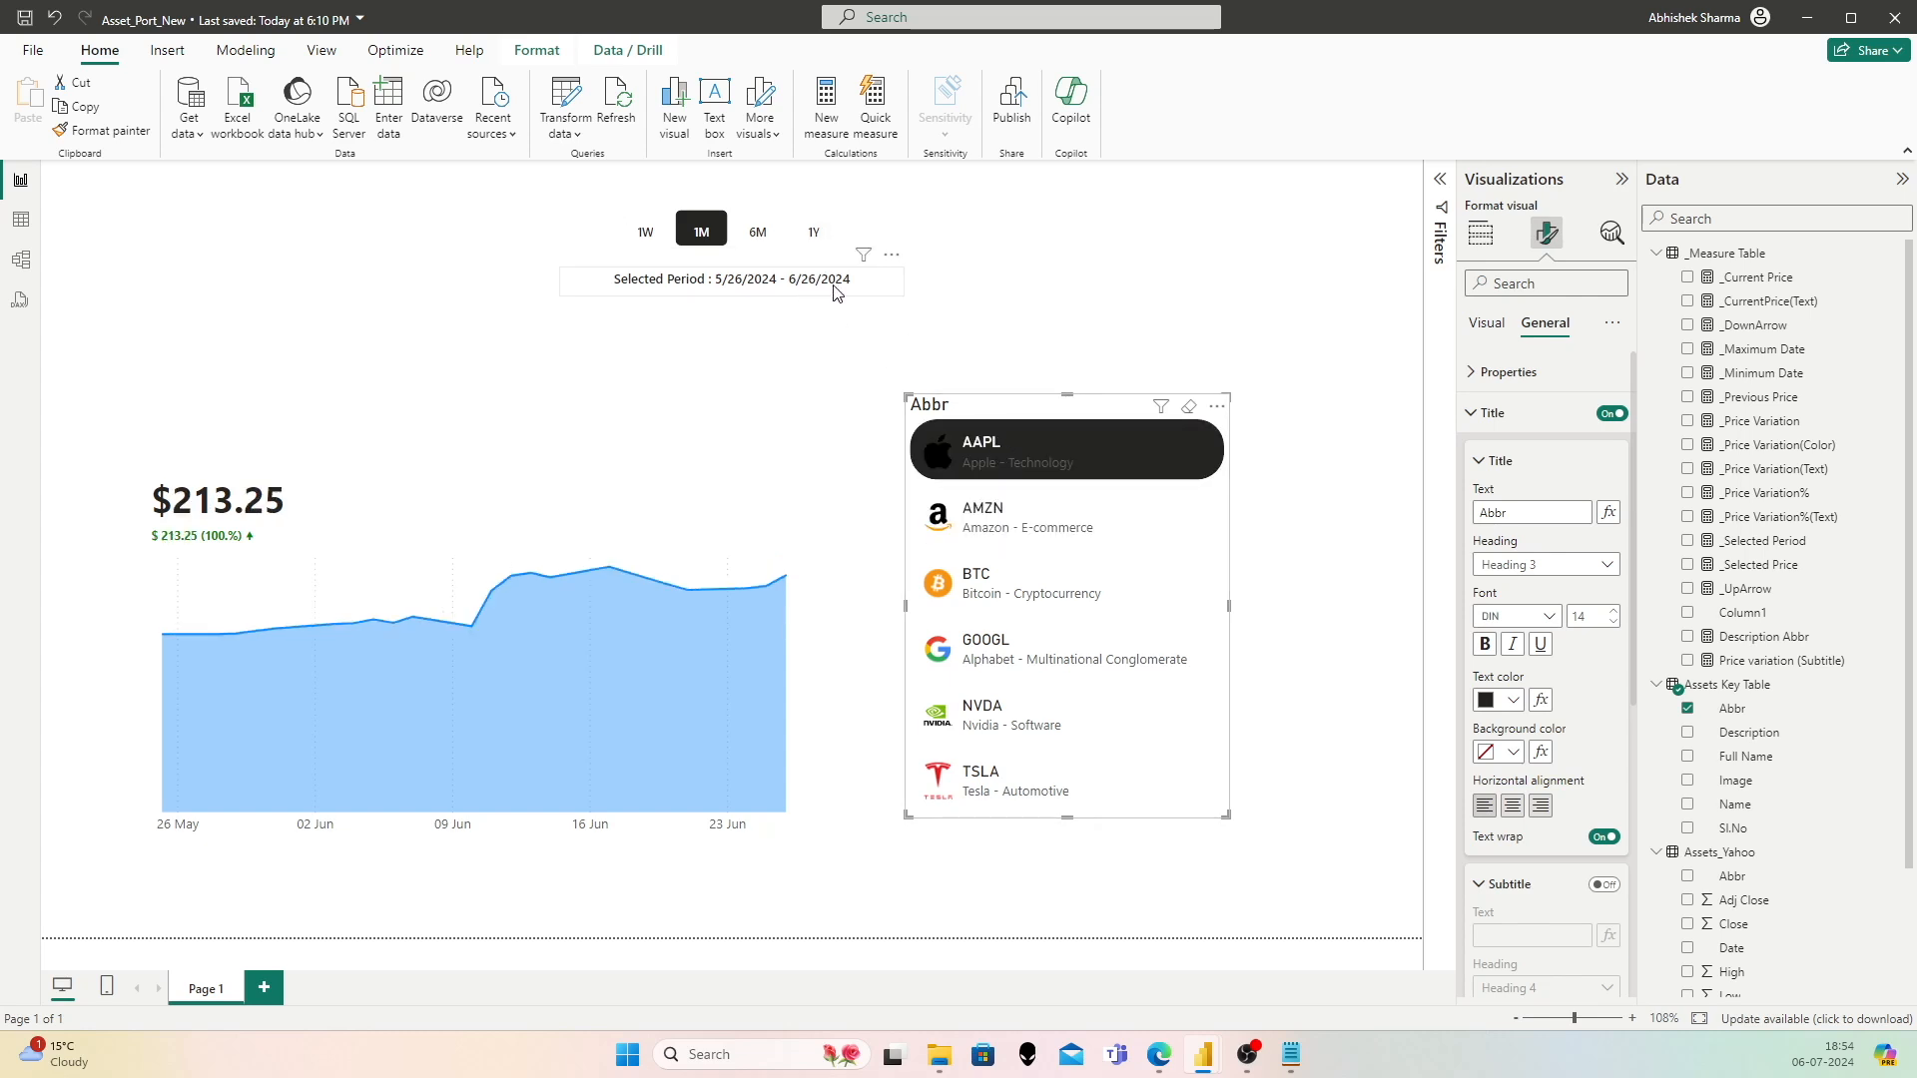
click(645, 232)
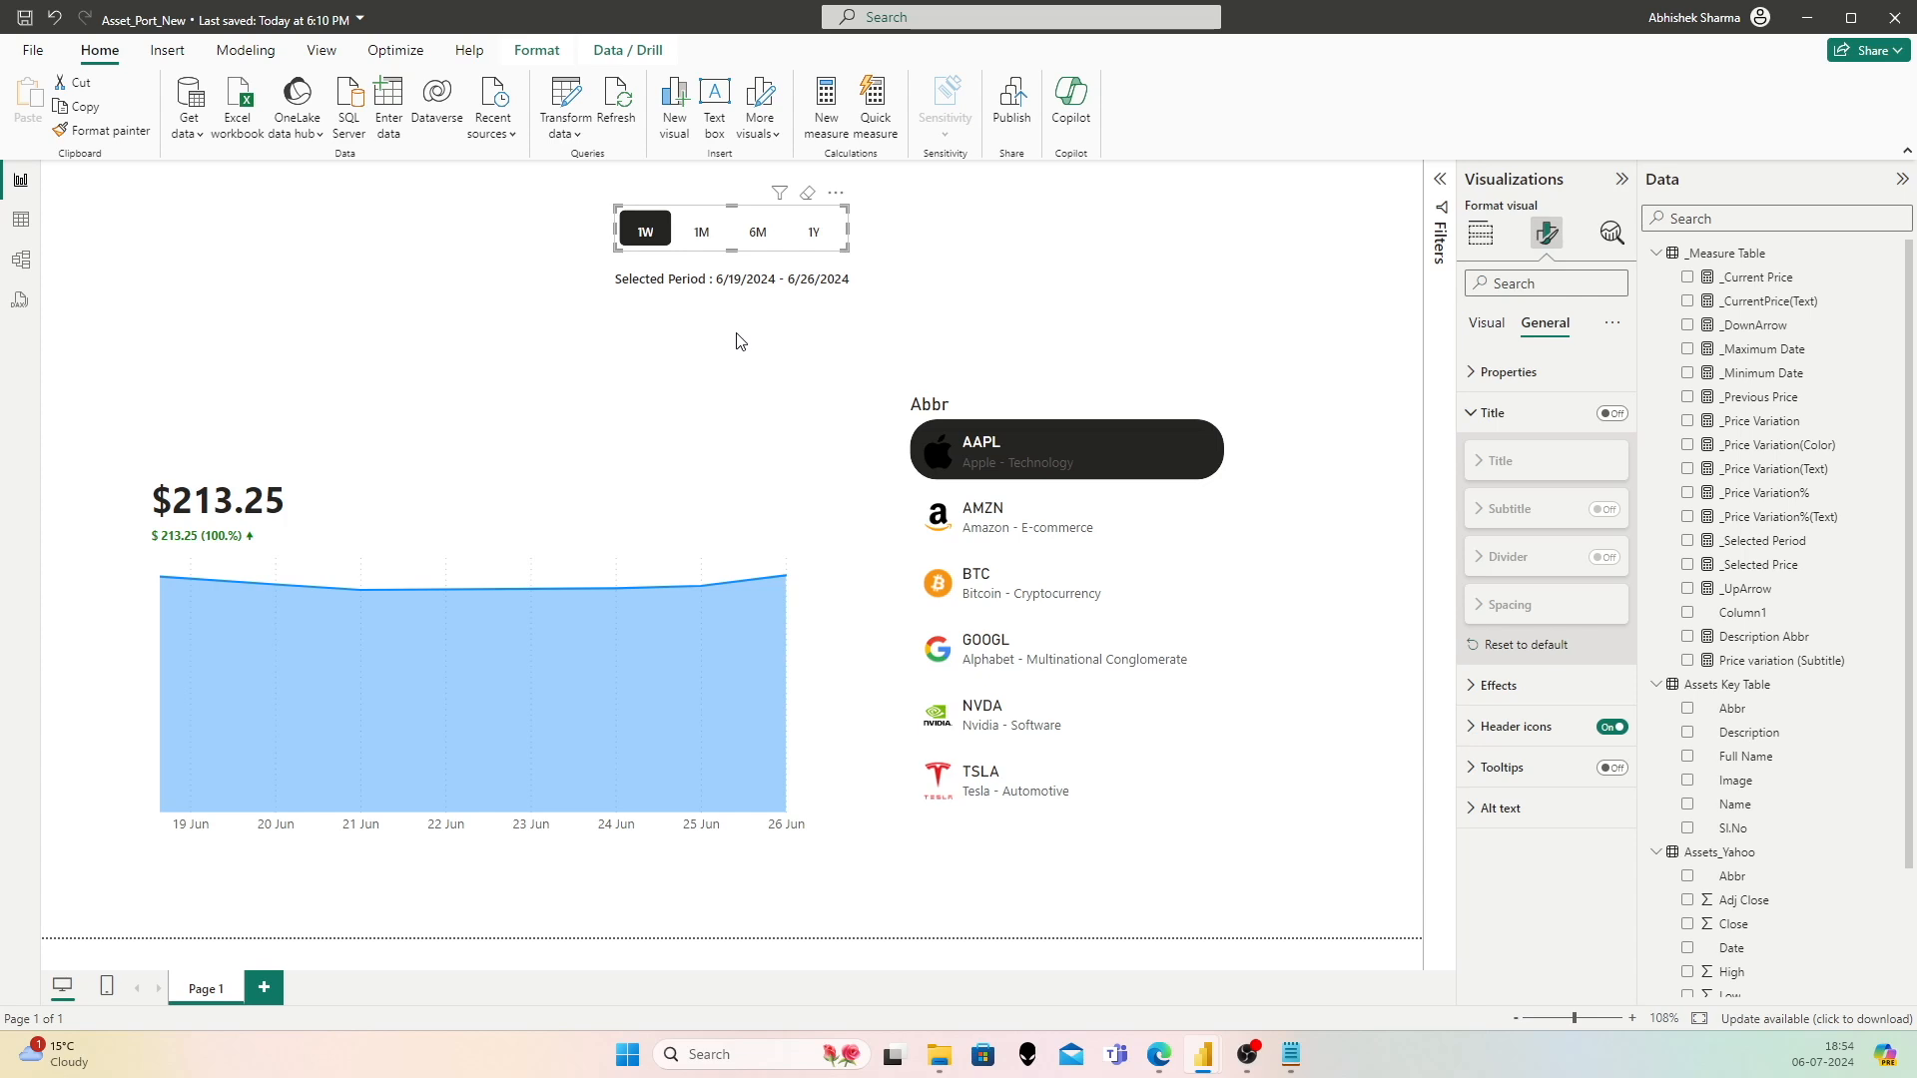
click(836, 294)
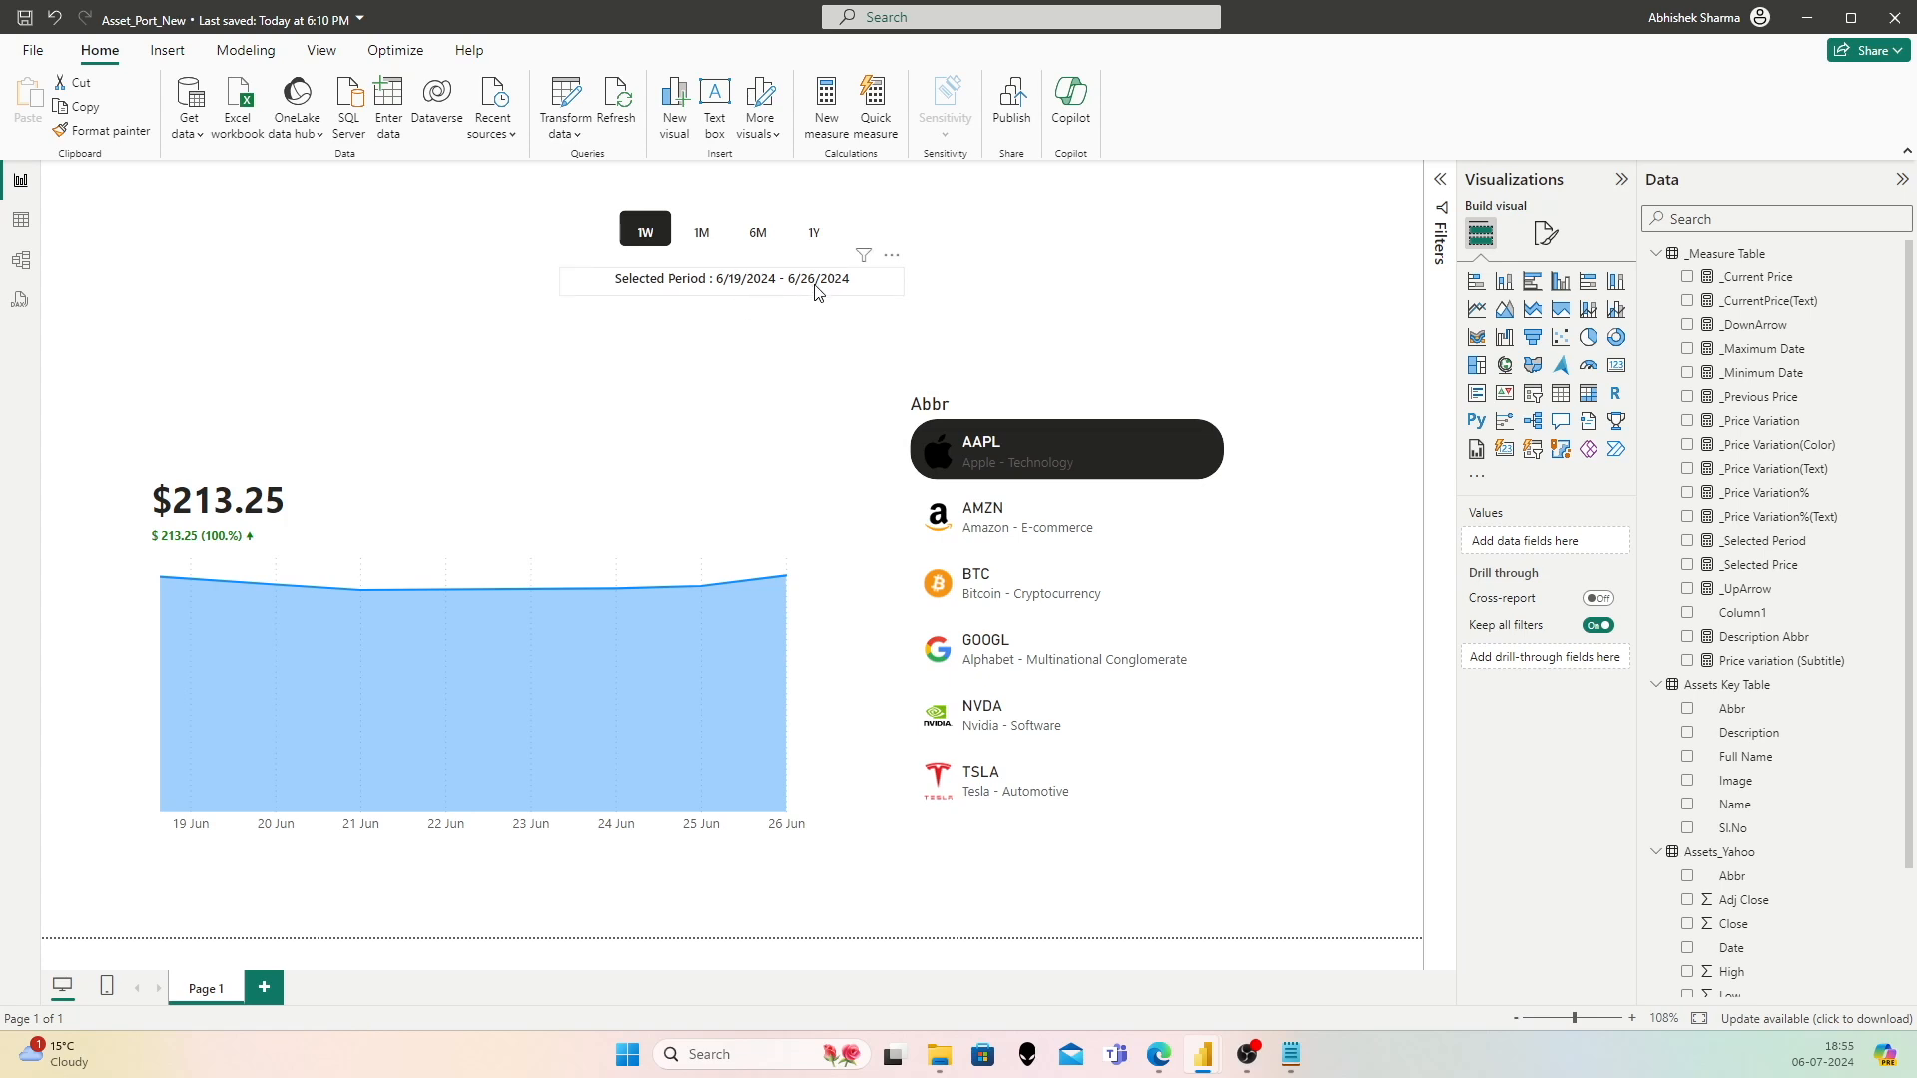
Step: Display the Assets_Yahoo data table and filter its Abbr column to AAPL only
click(19, 223)
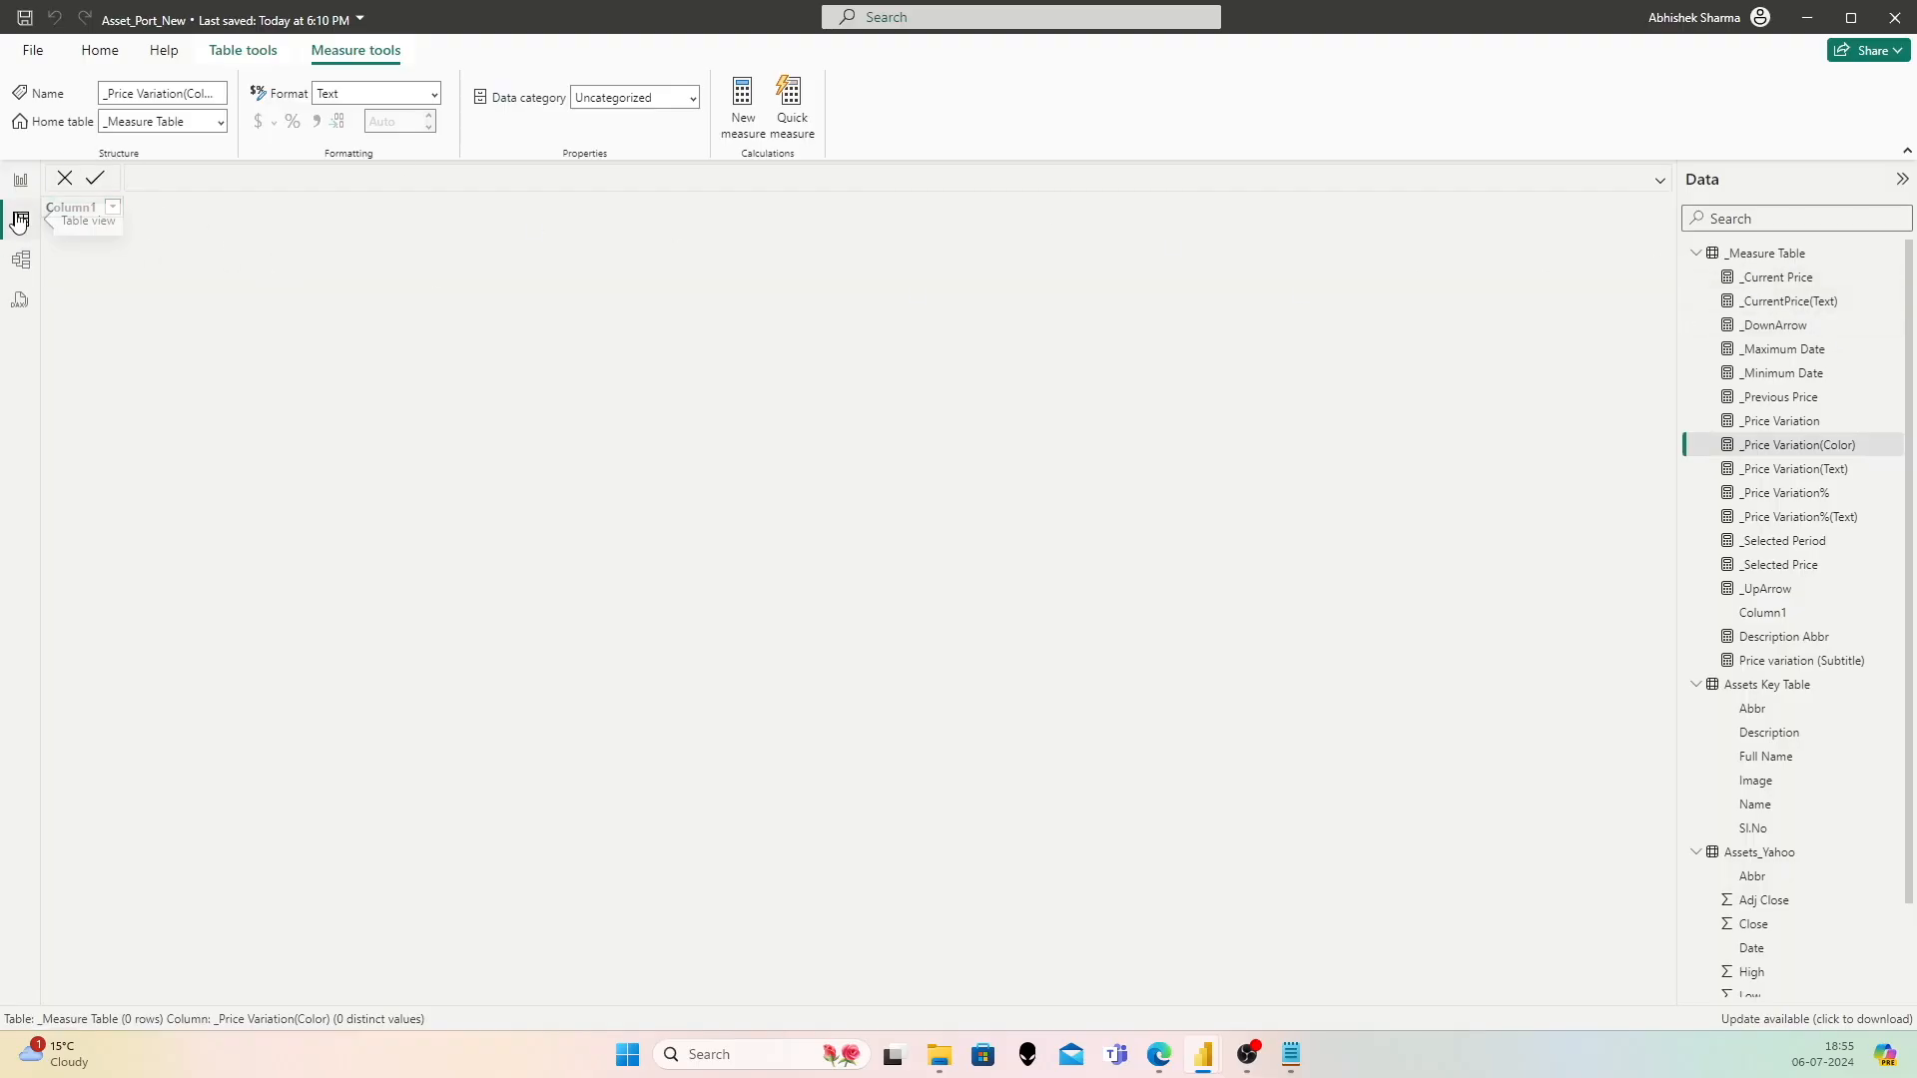
click(1767, 854)
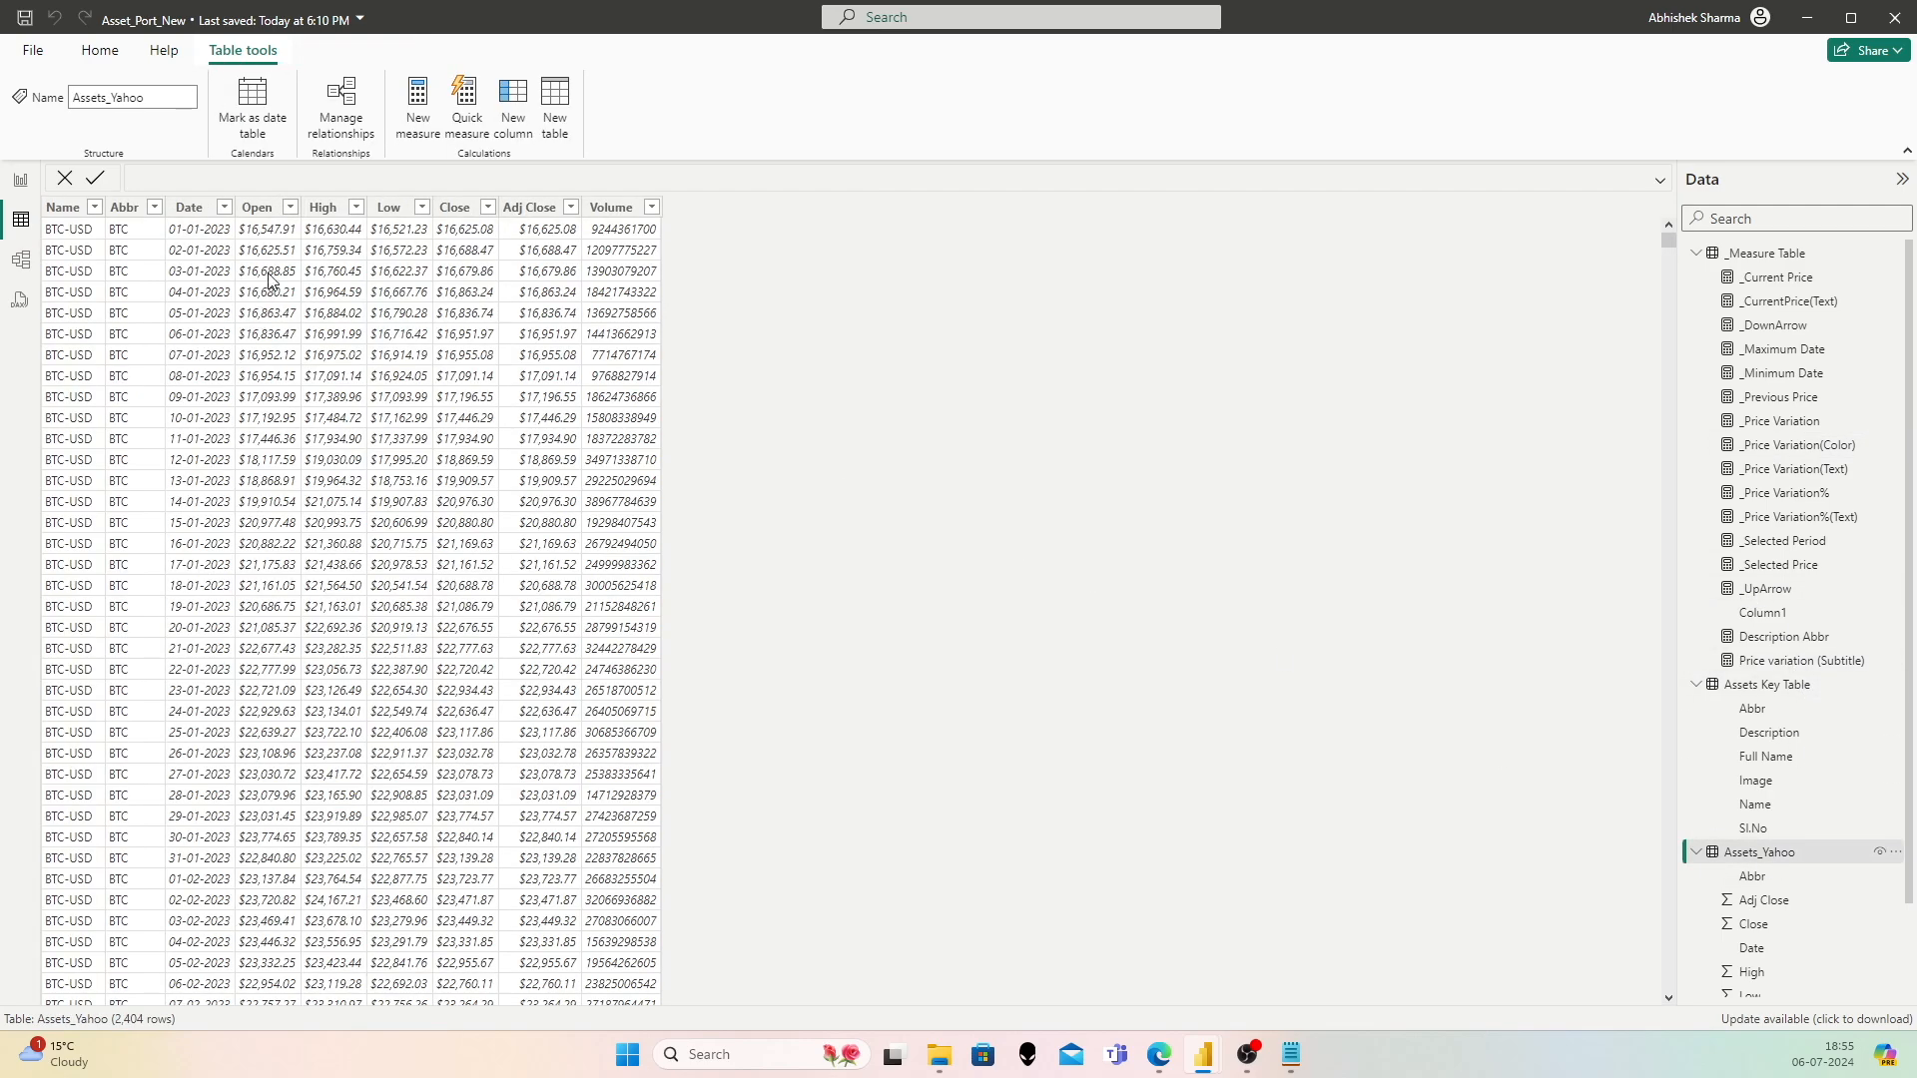
click(155, 206)
click(193, 412)
click(194, 427)
click(343, 539)
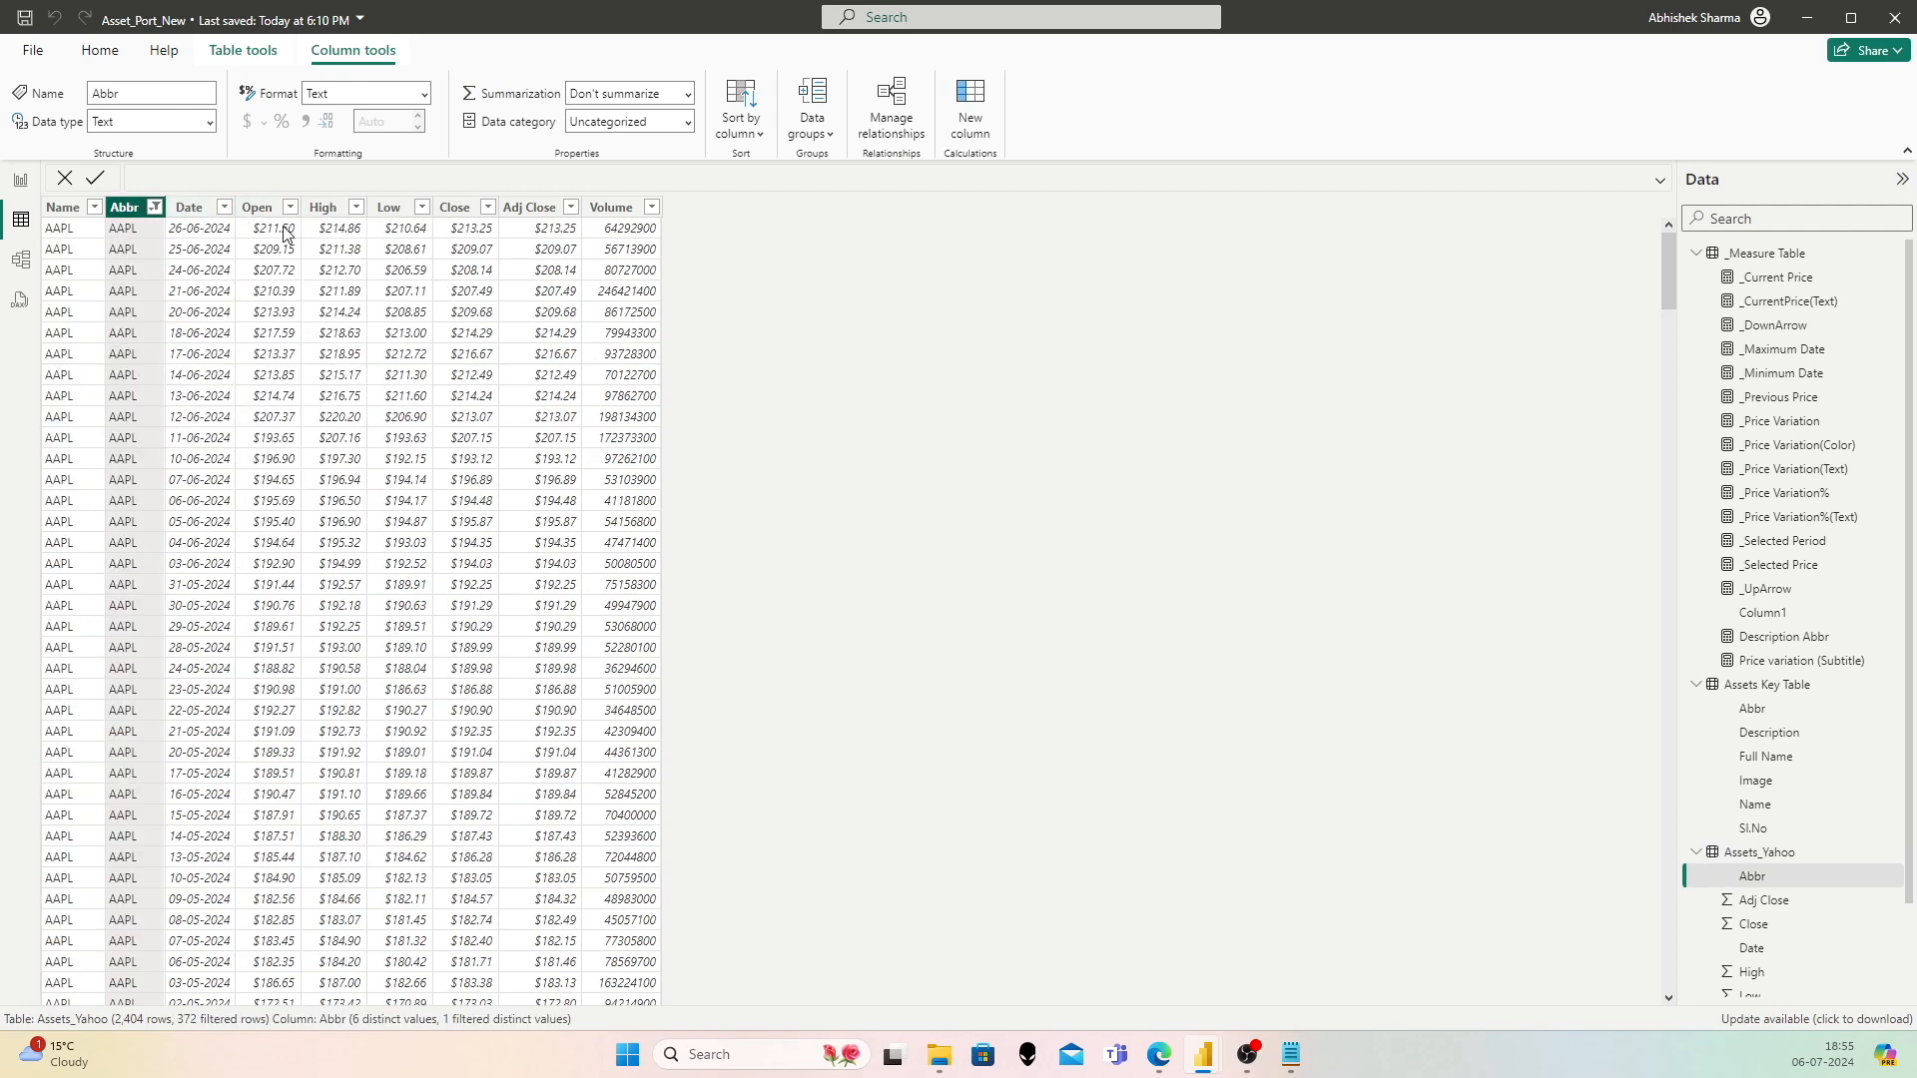
Step: Examine AAPL's dates and closing prices in Assets_Yahoo against the report's selected period, and return to the report
click(196, 240)
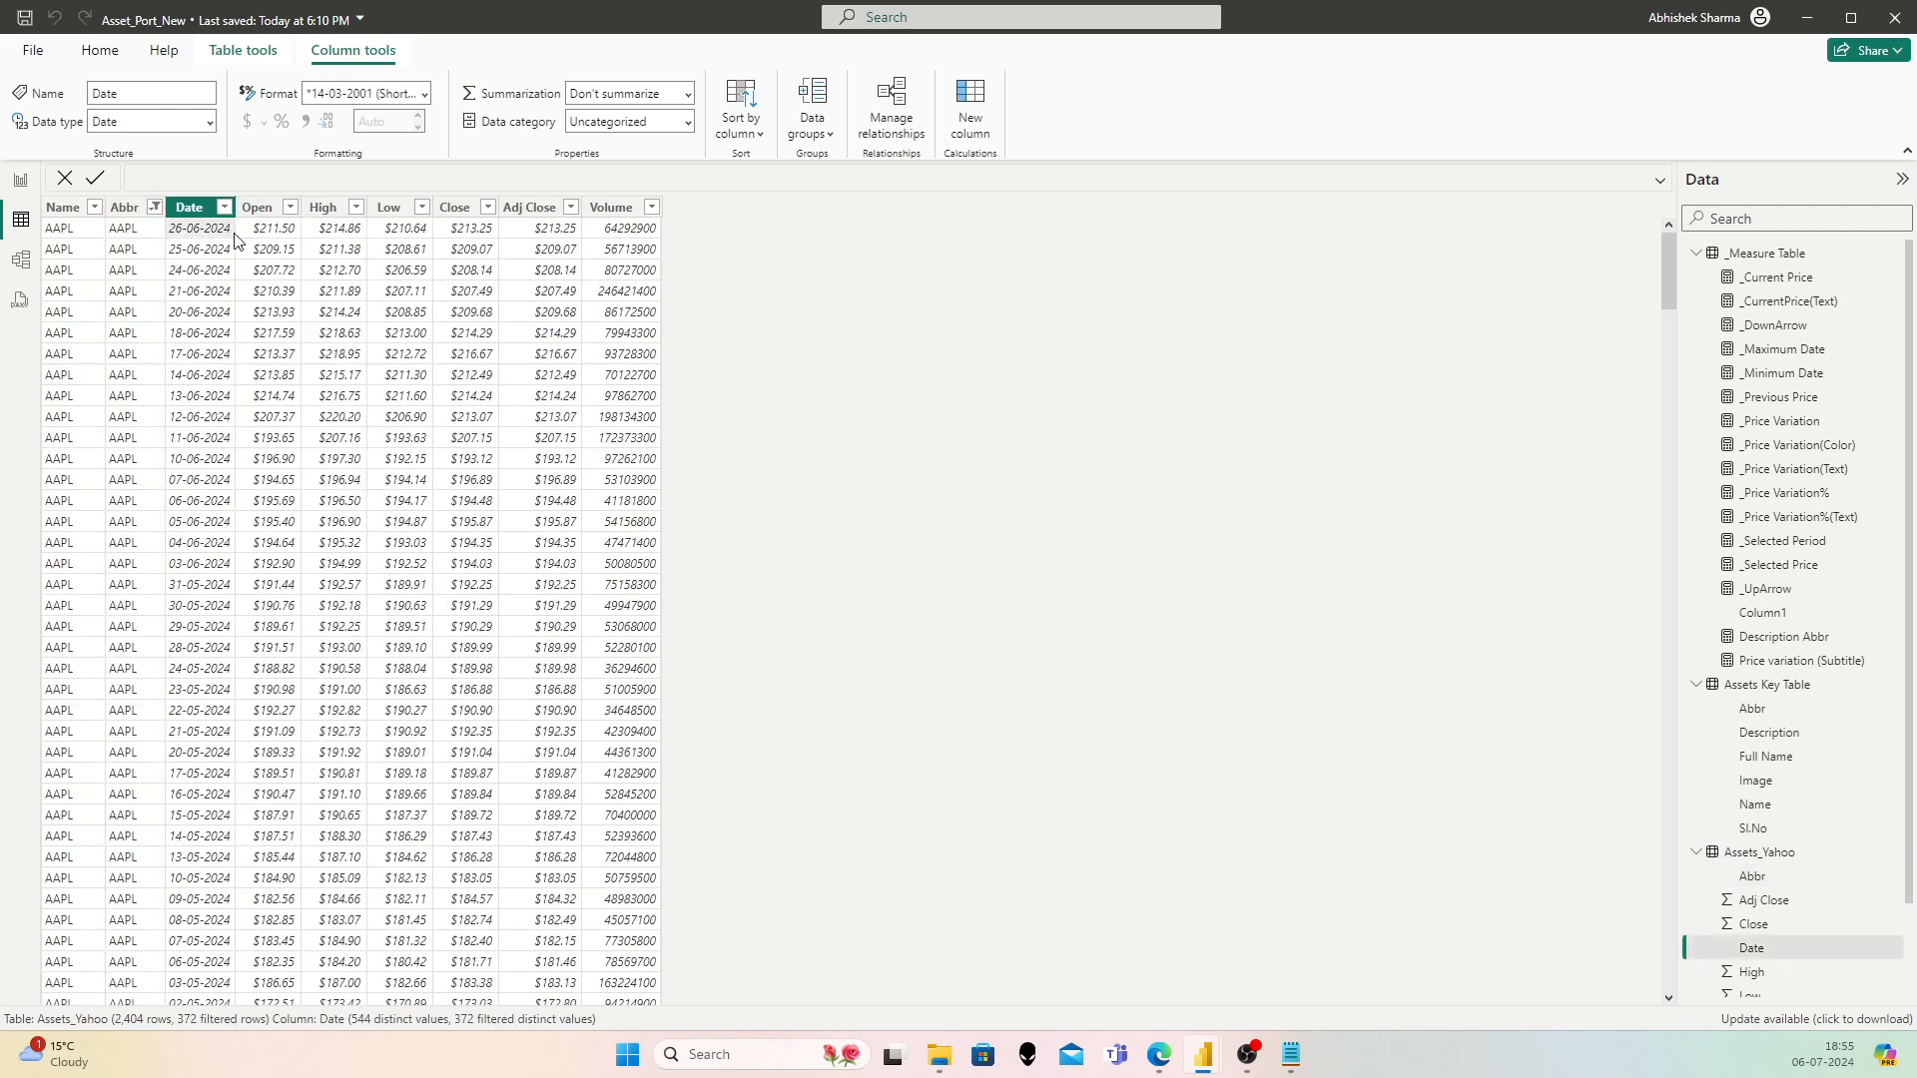
click(457, 233)
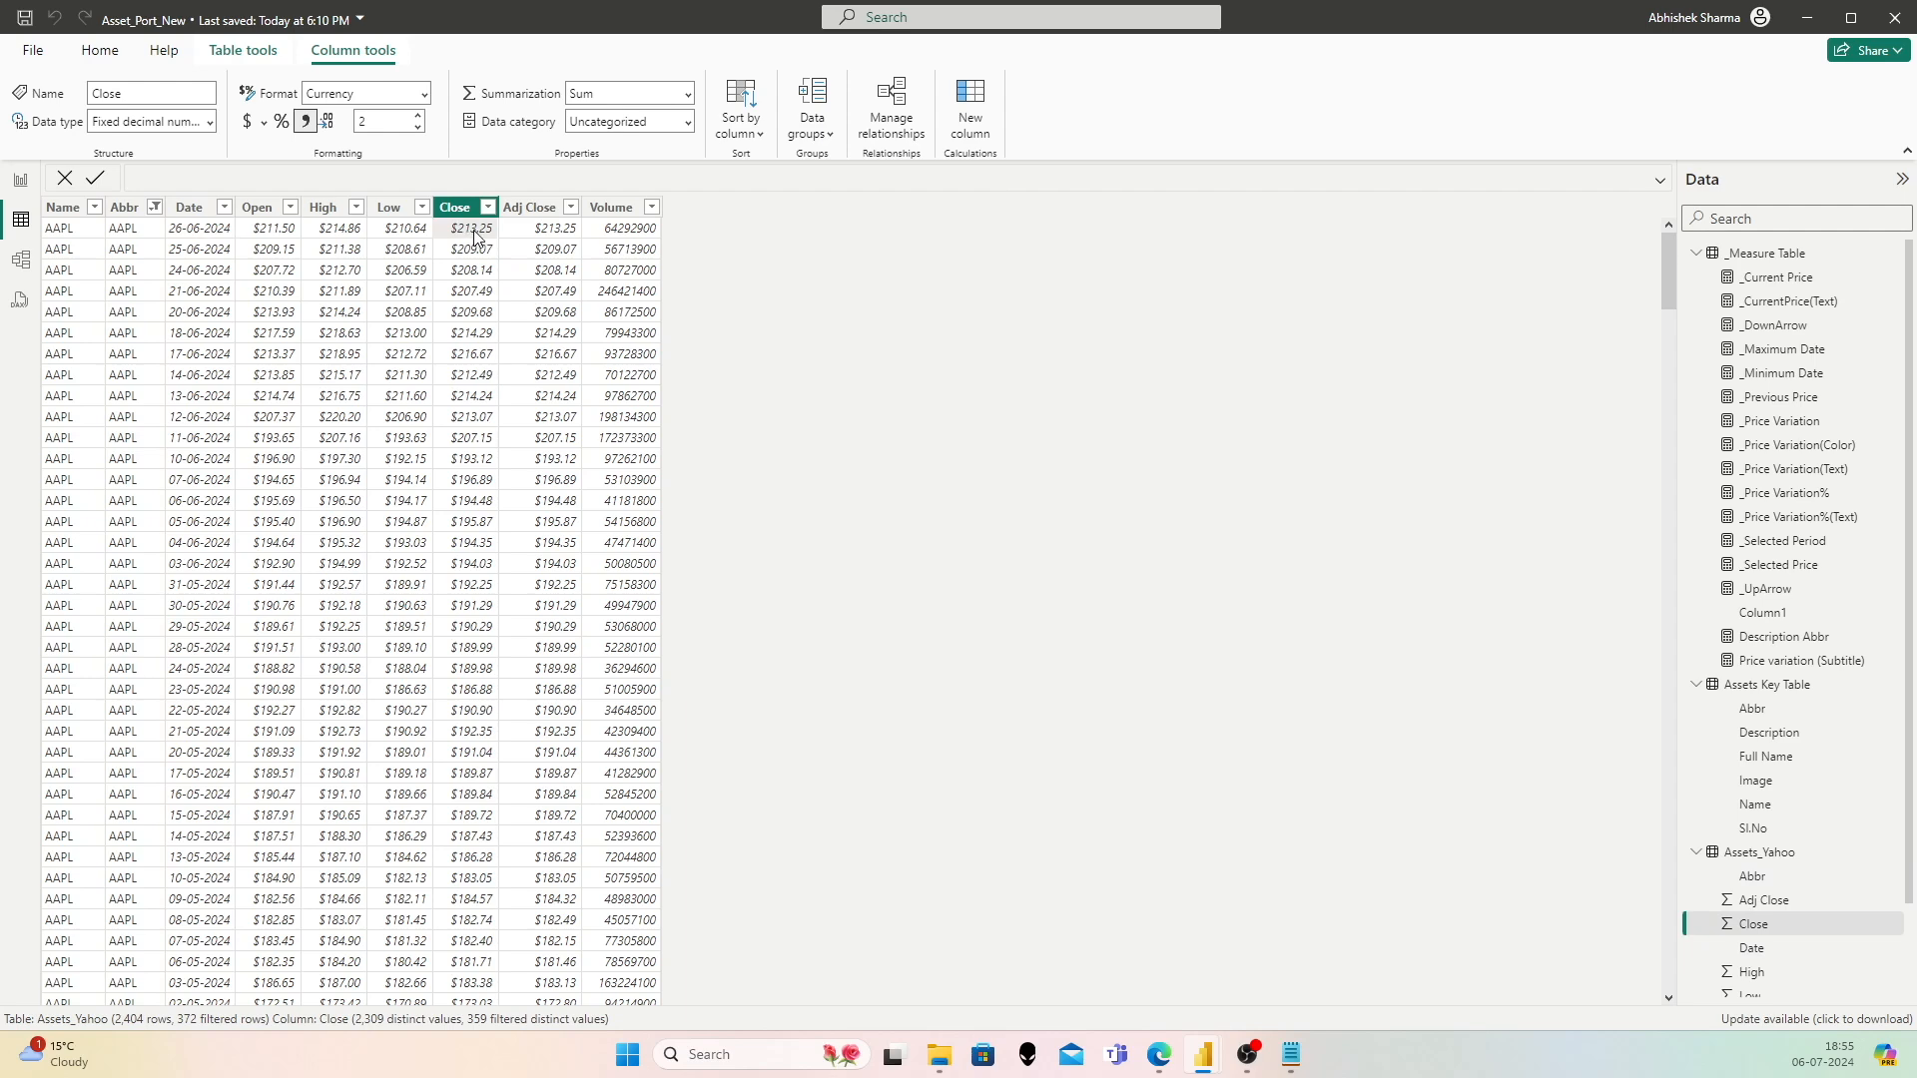
click(20, 180)
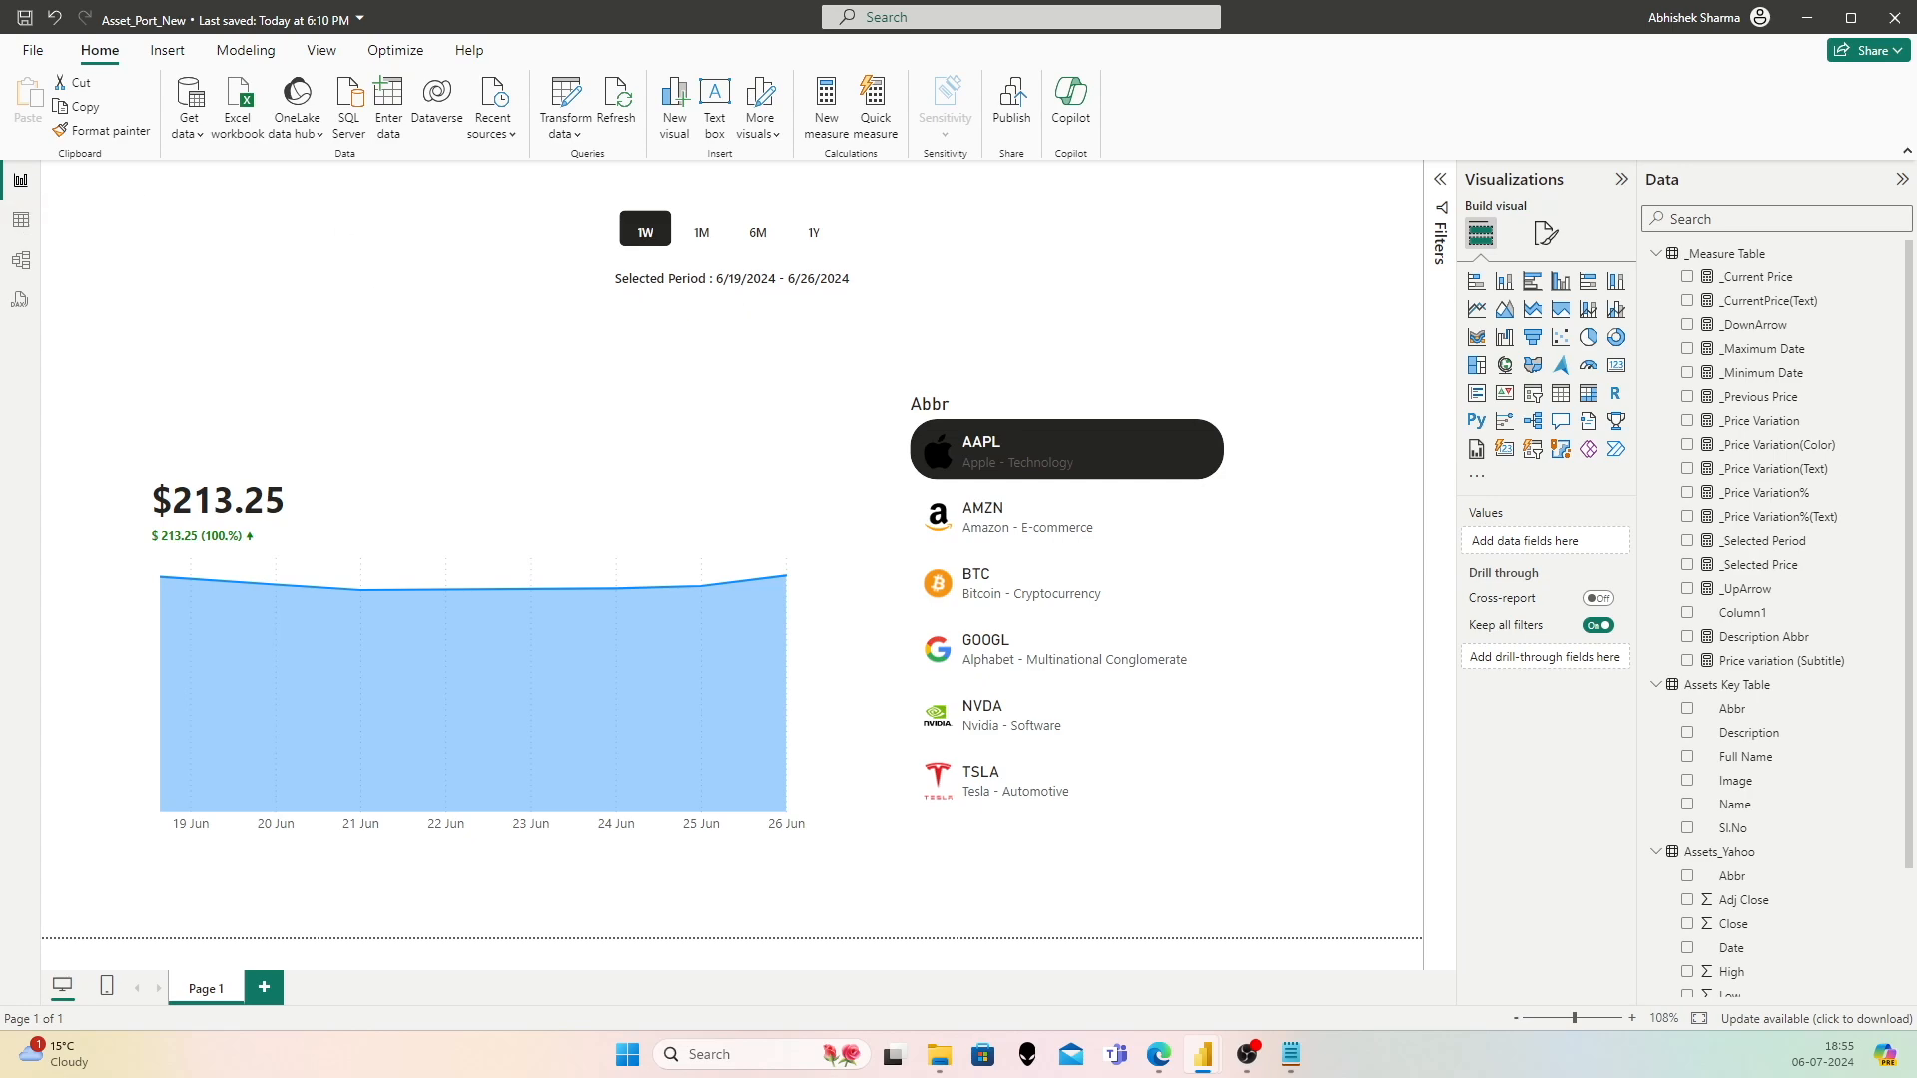
click(21, 220)
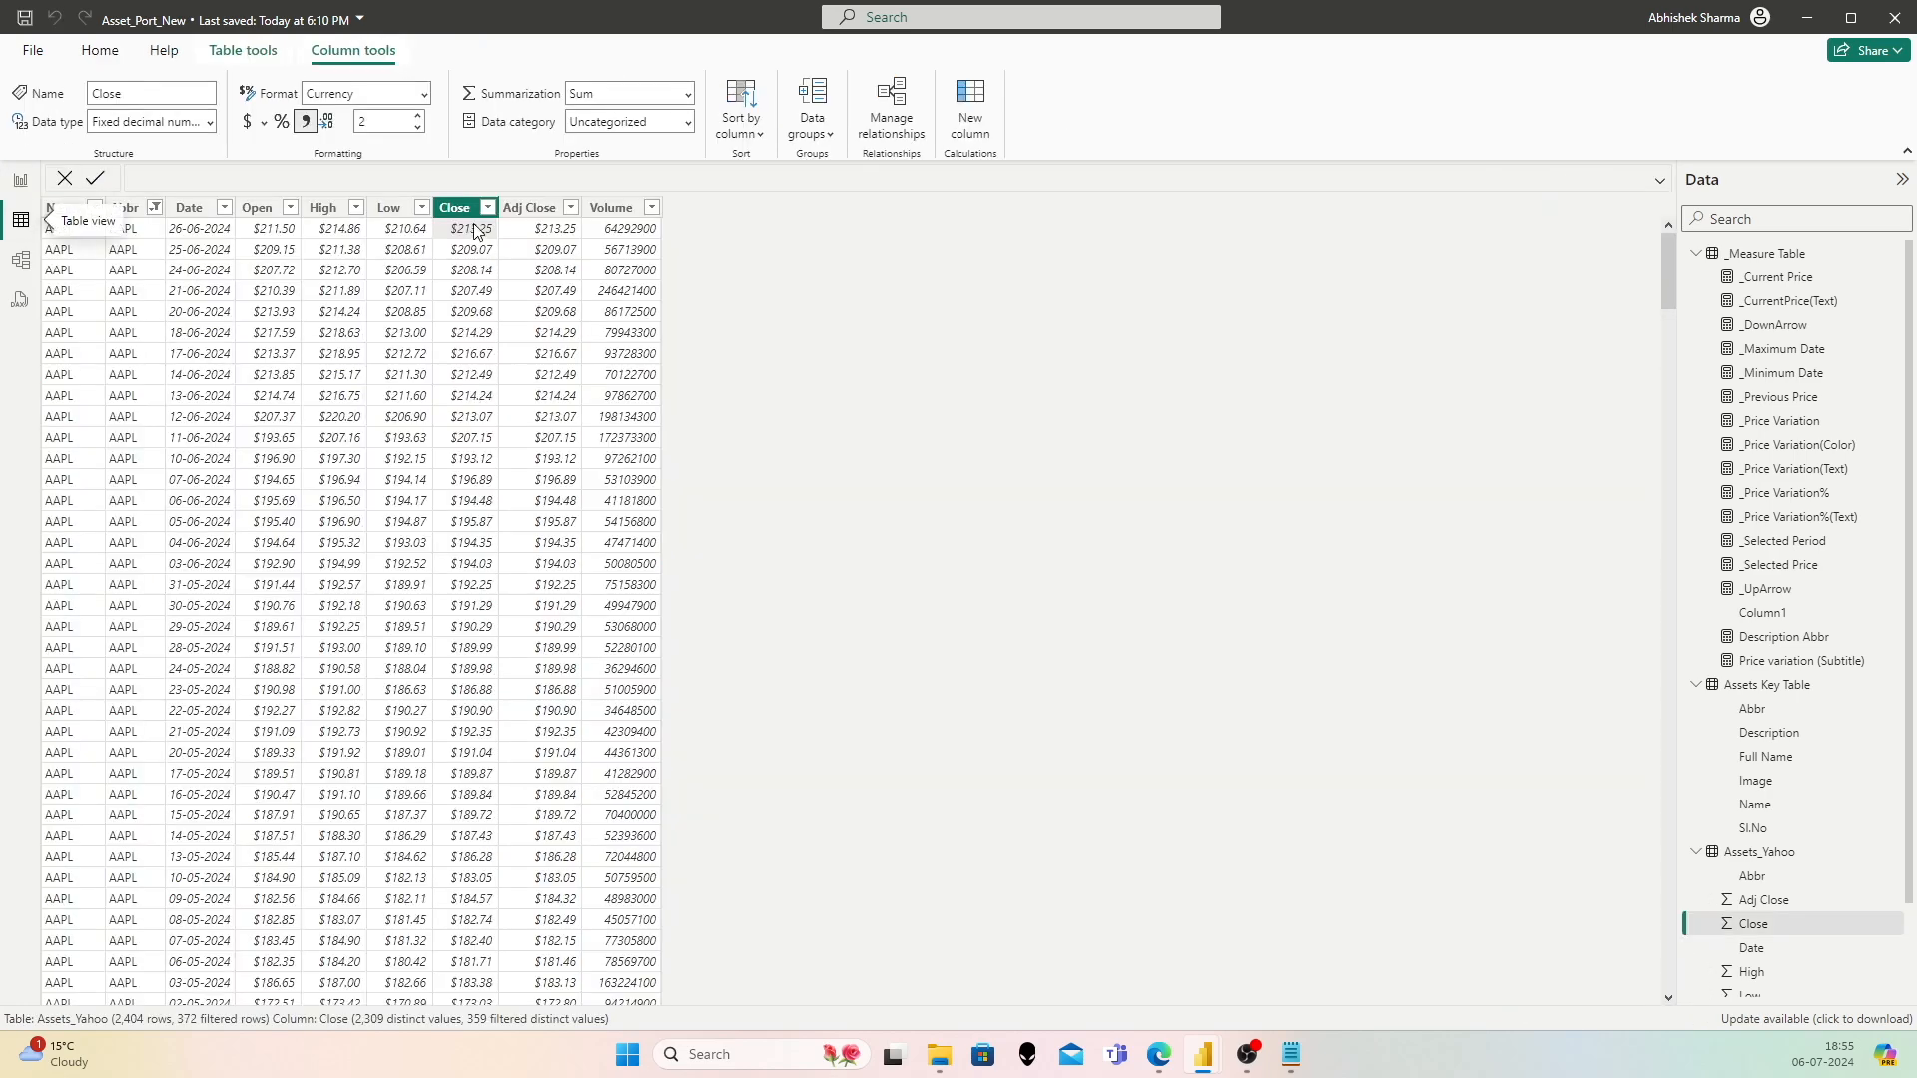
click(213, 248)
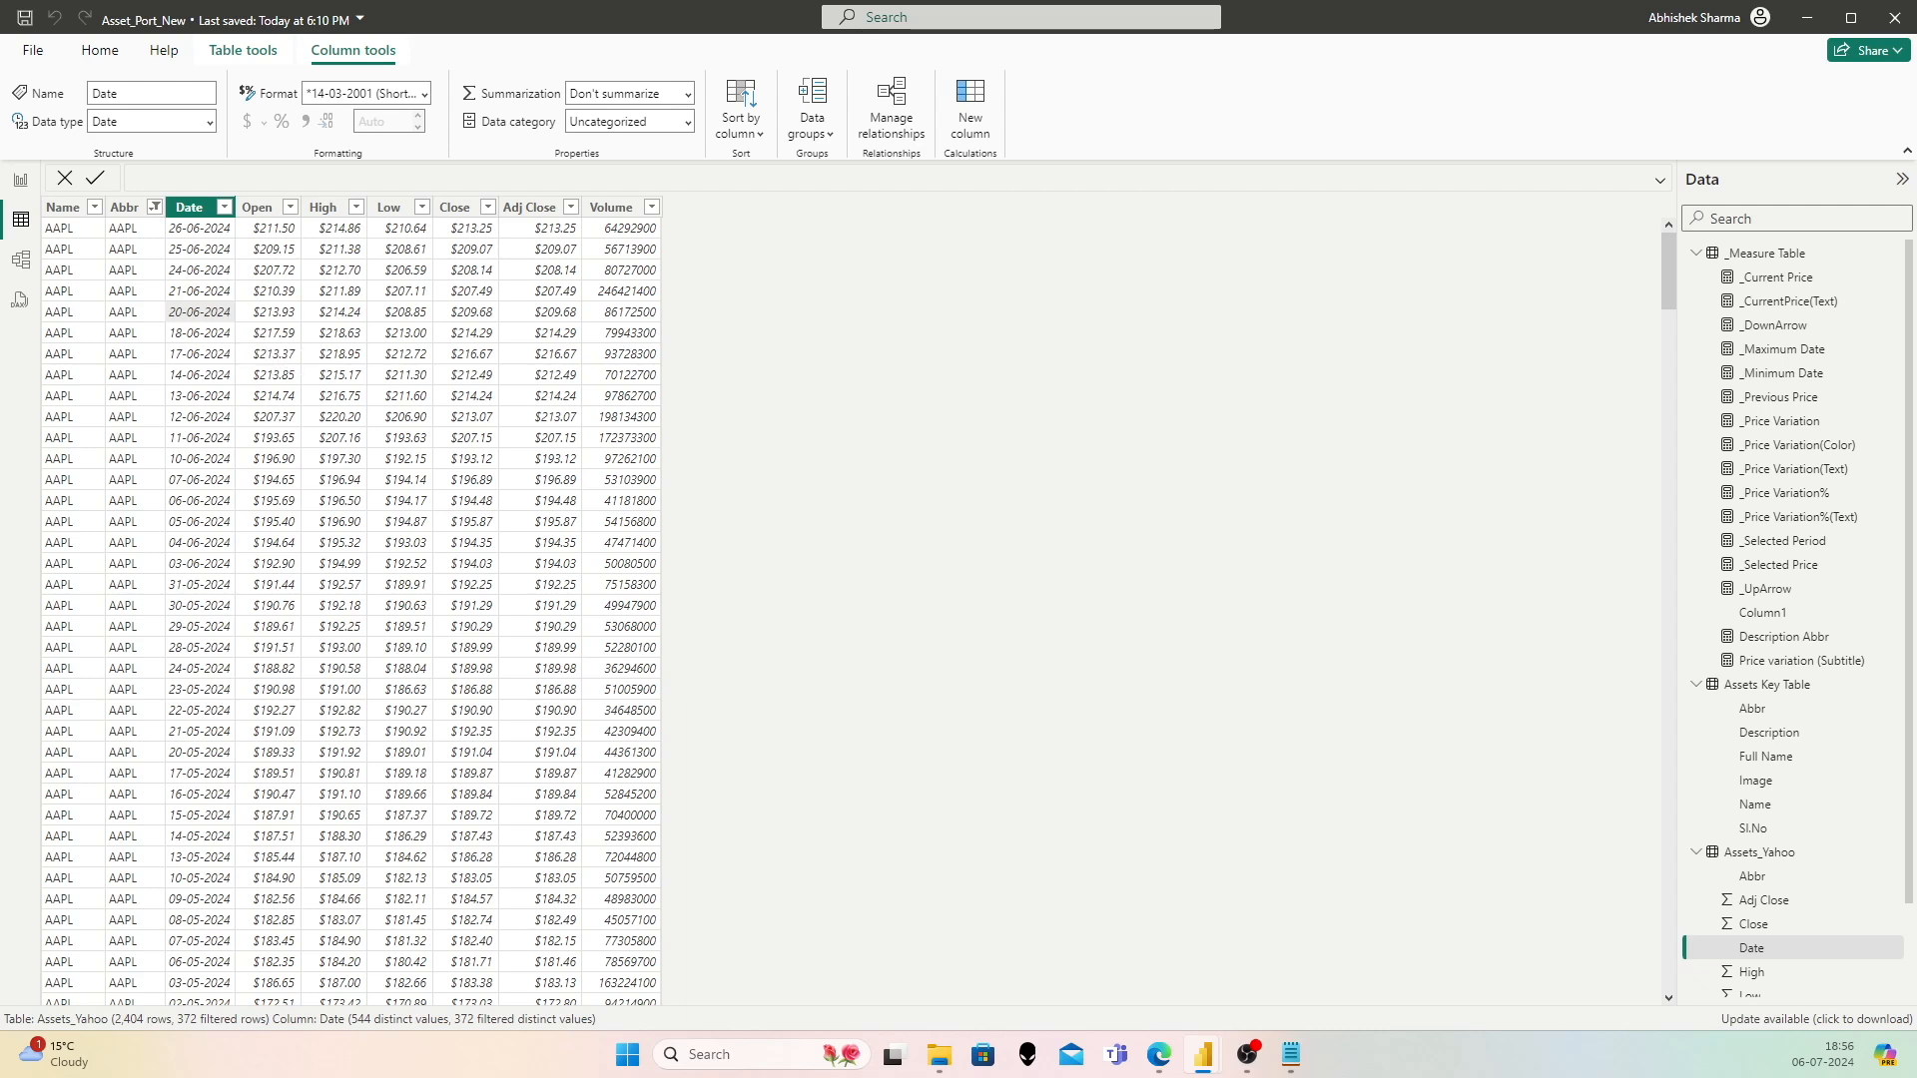
click(124, 207)
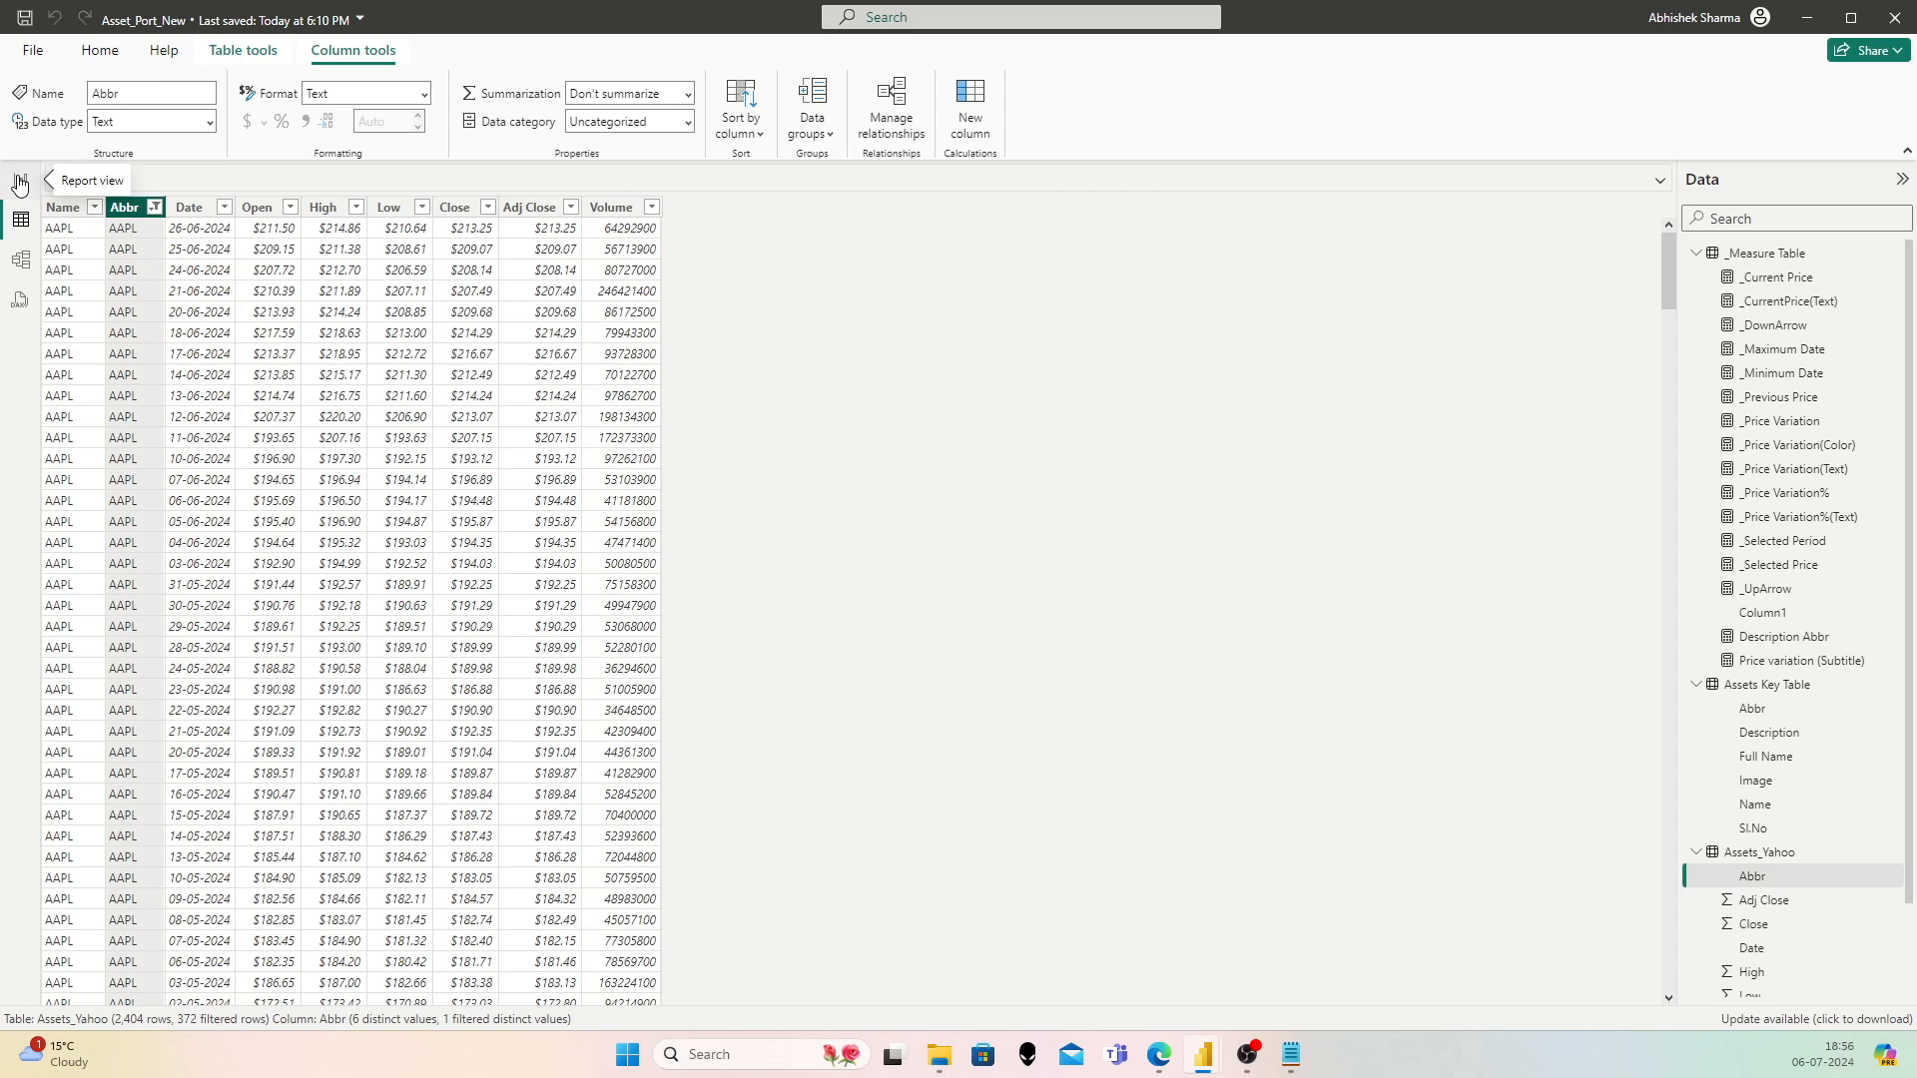
click(20, 181)
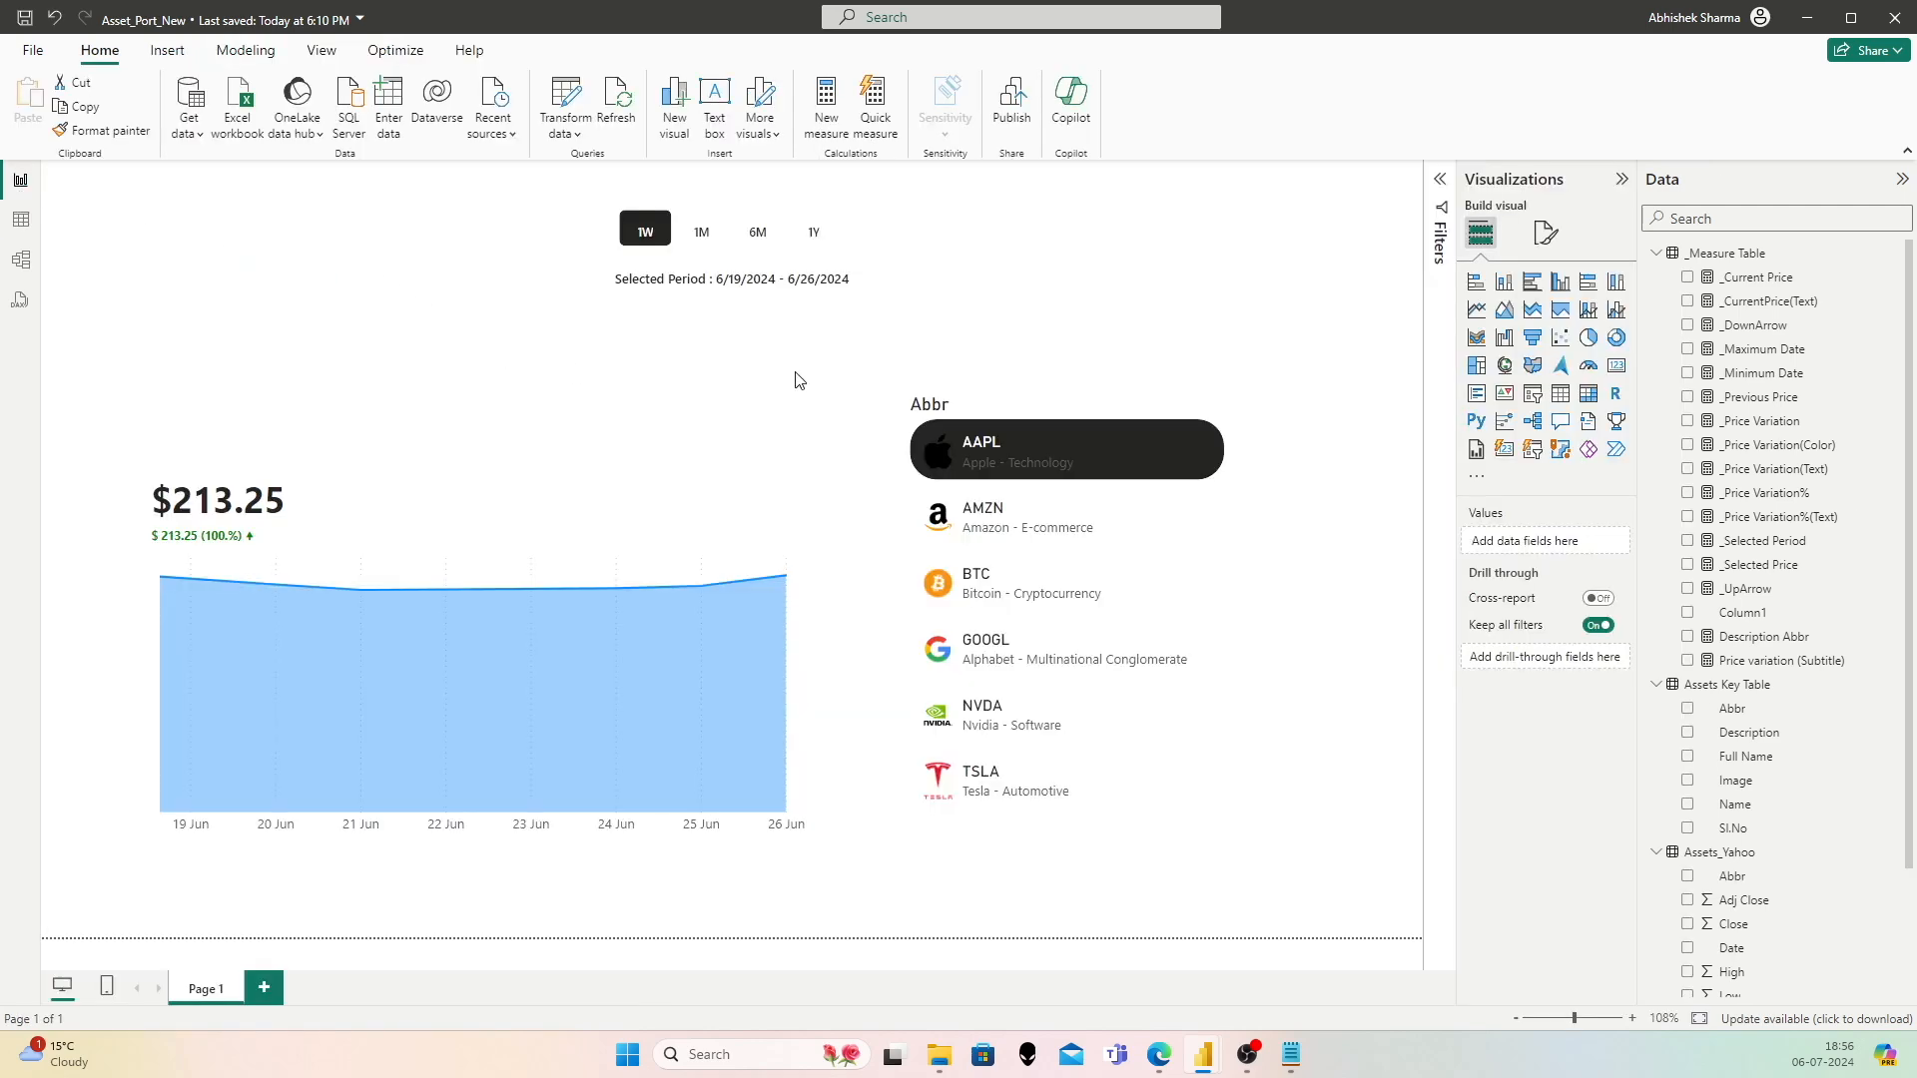
Step: Search the data fields for "previous" and open the formula of the _Previous Price measure
click(1743, 222)
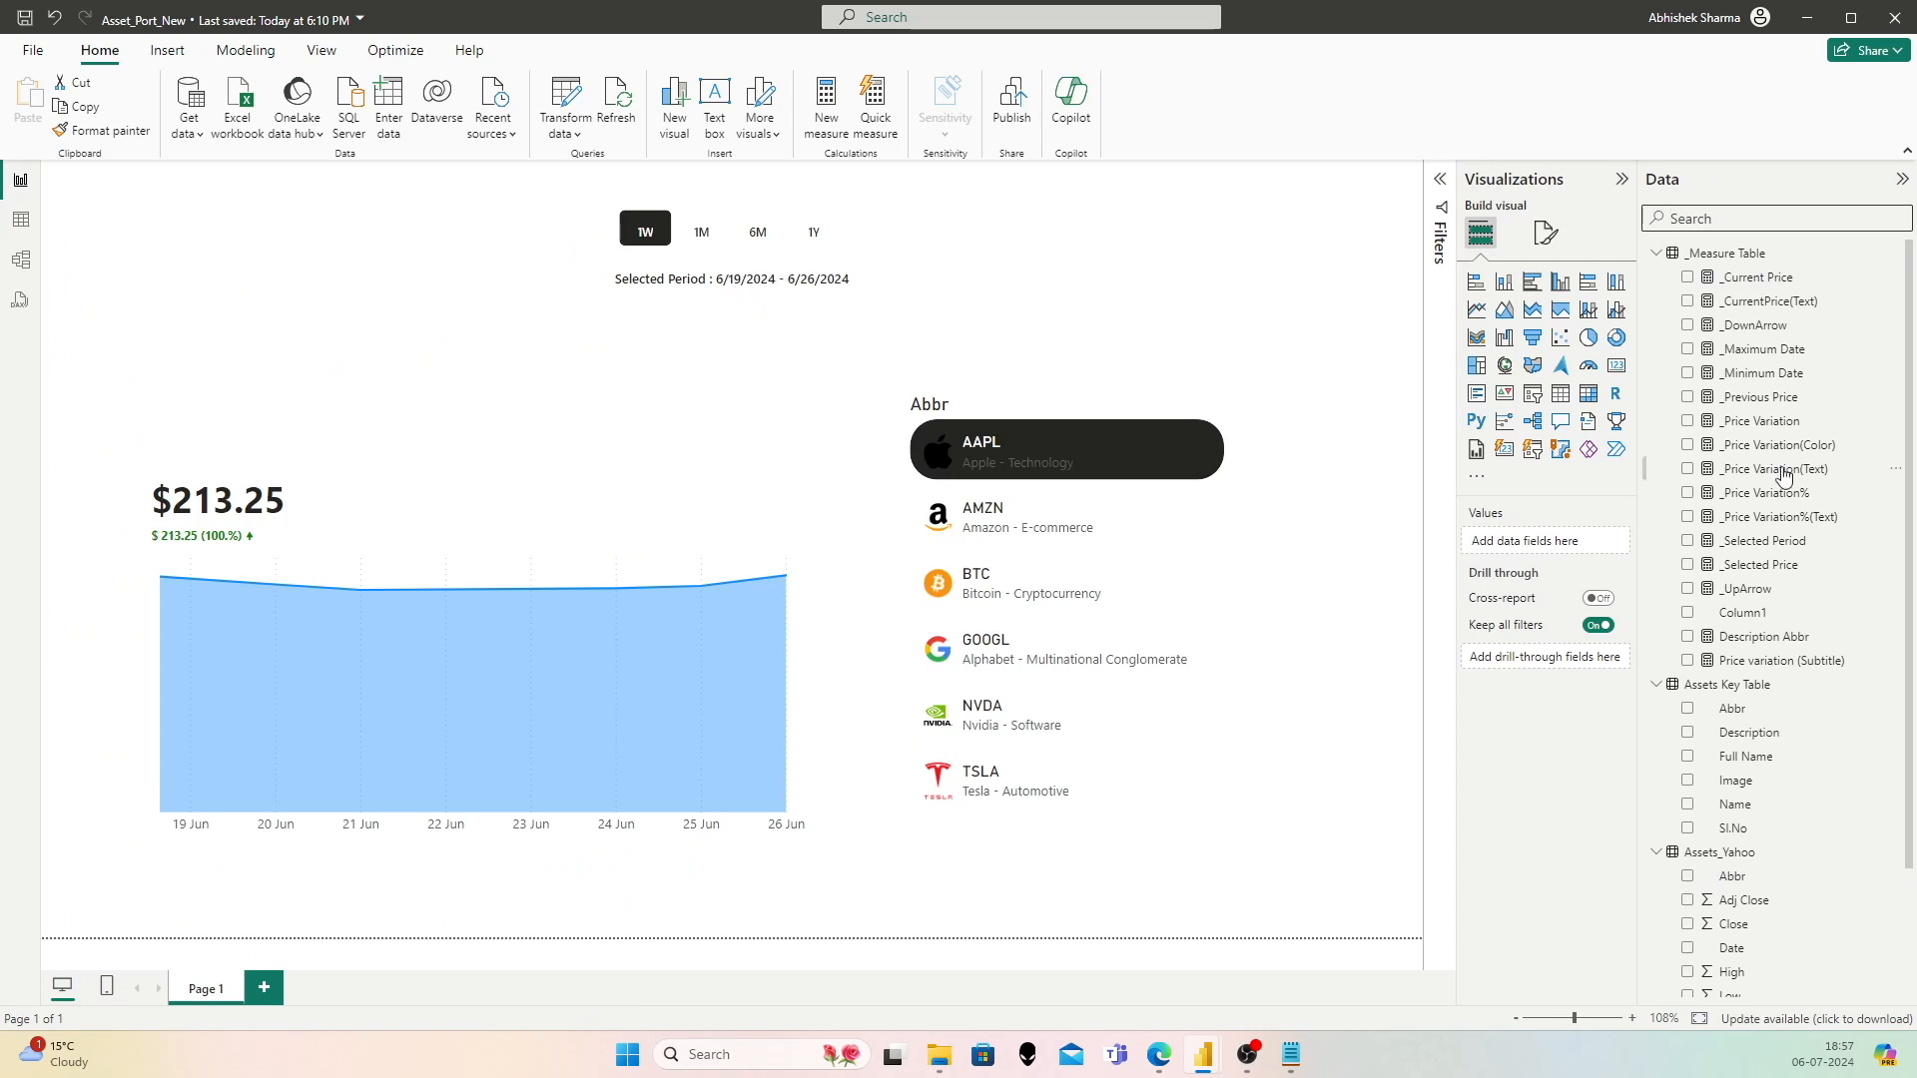
text(previou)
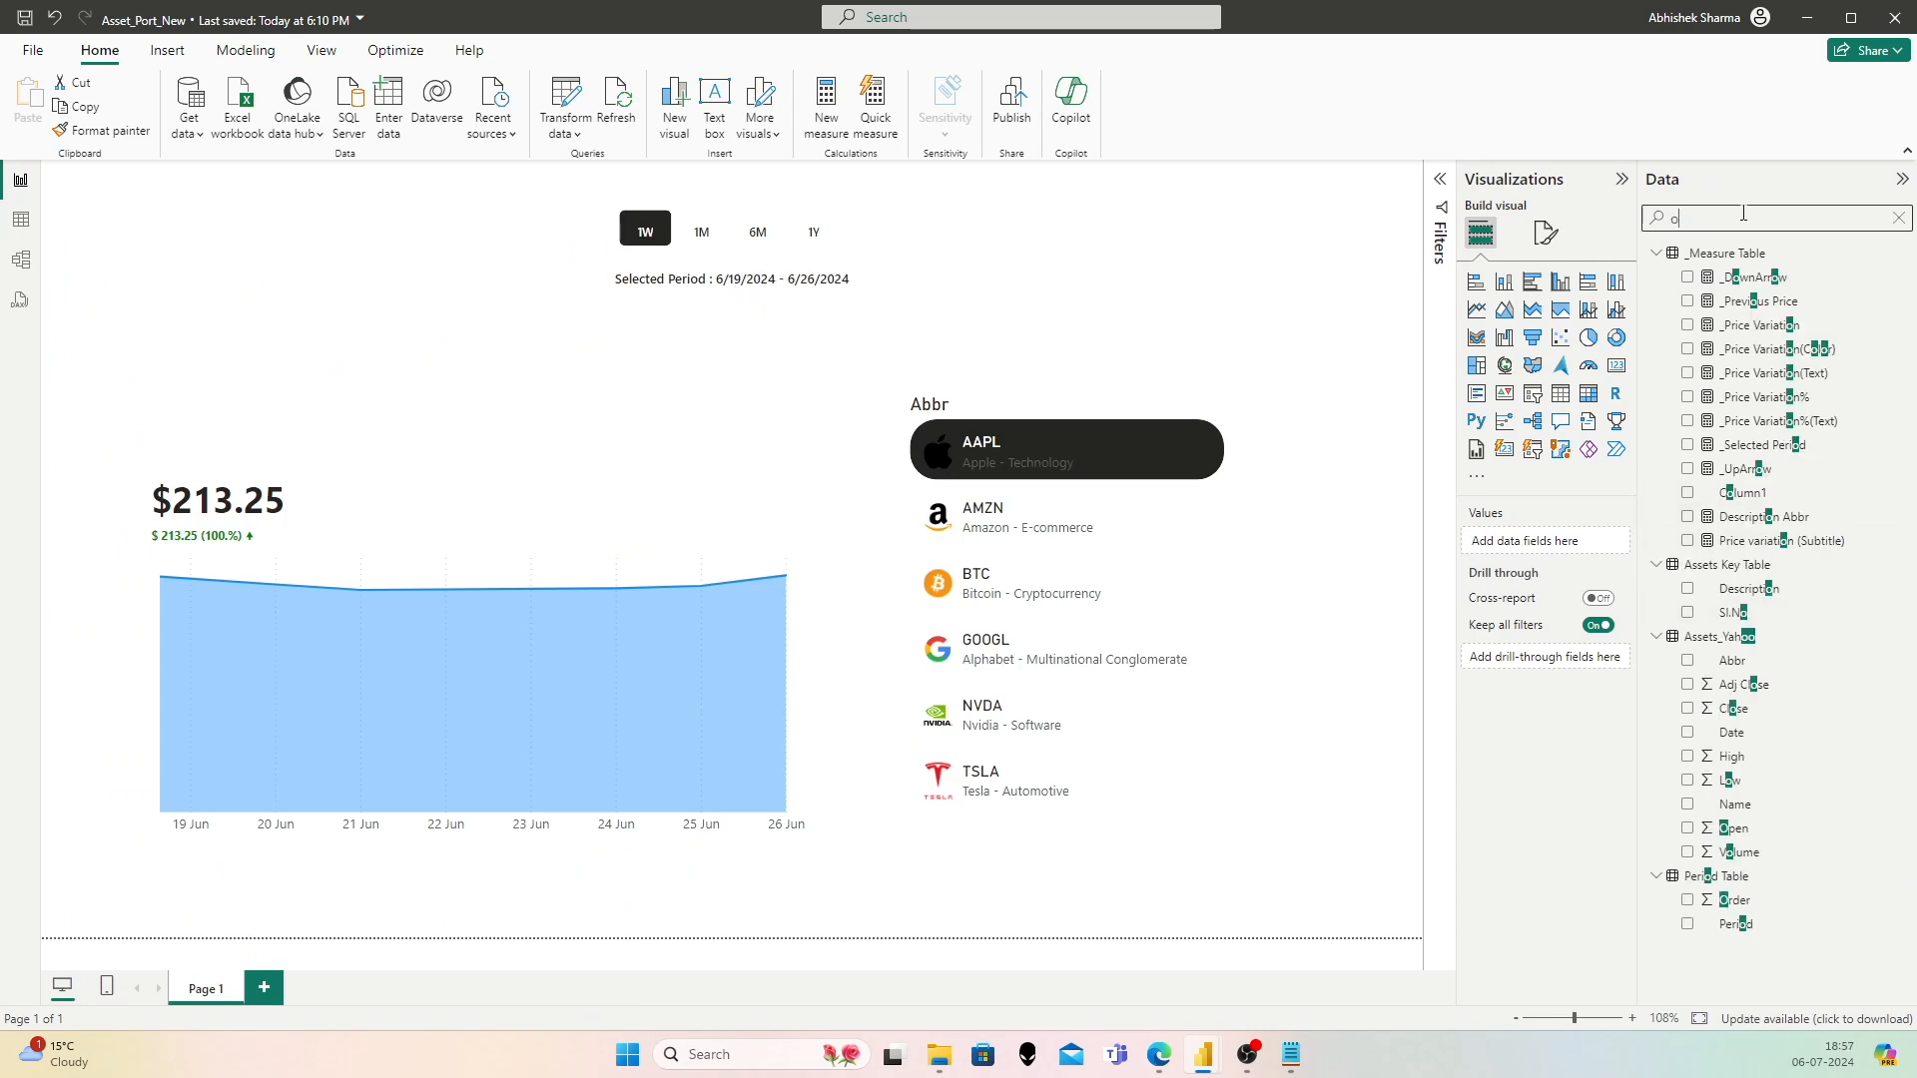
text(s)
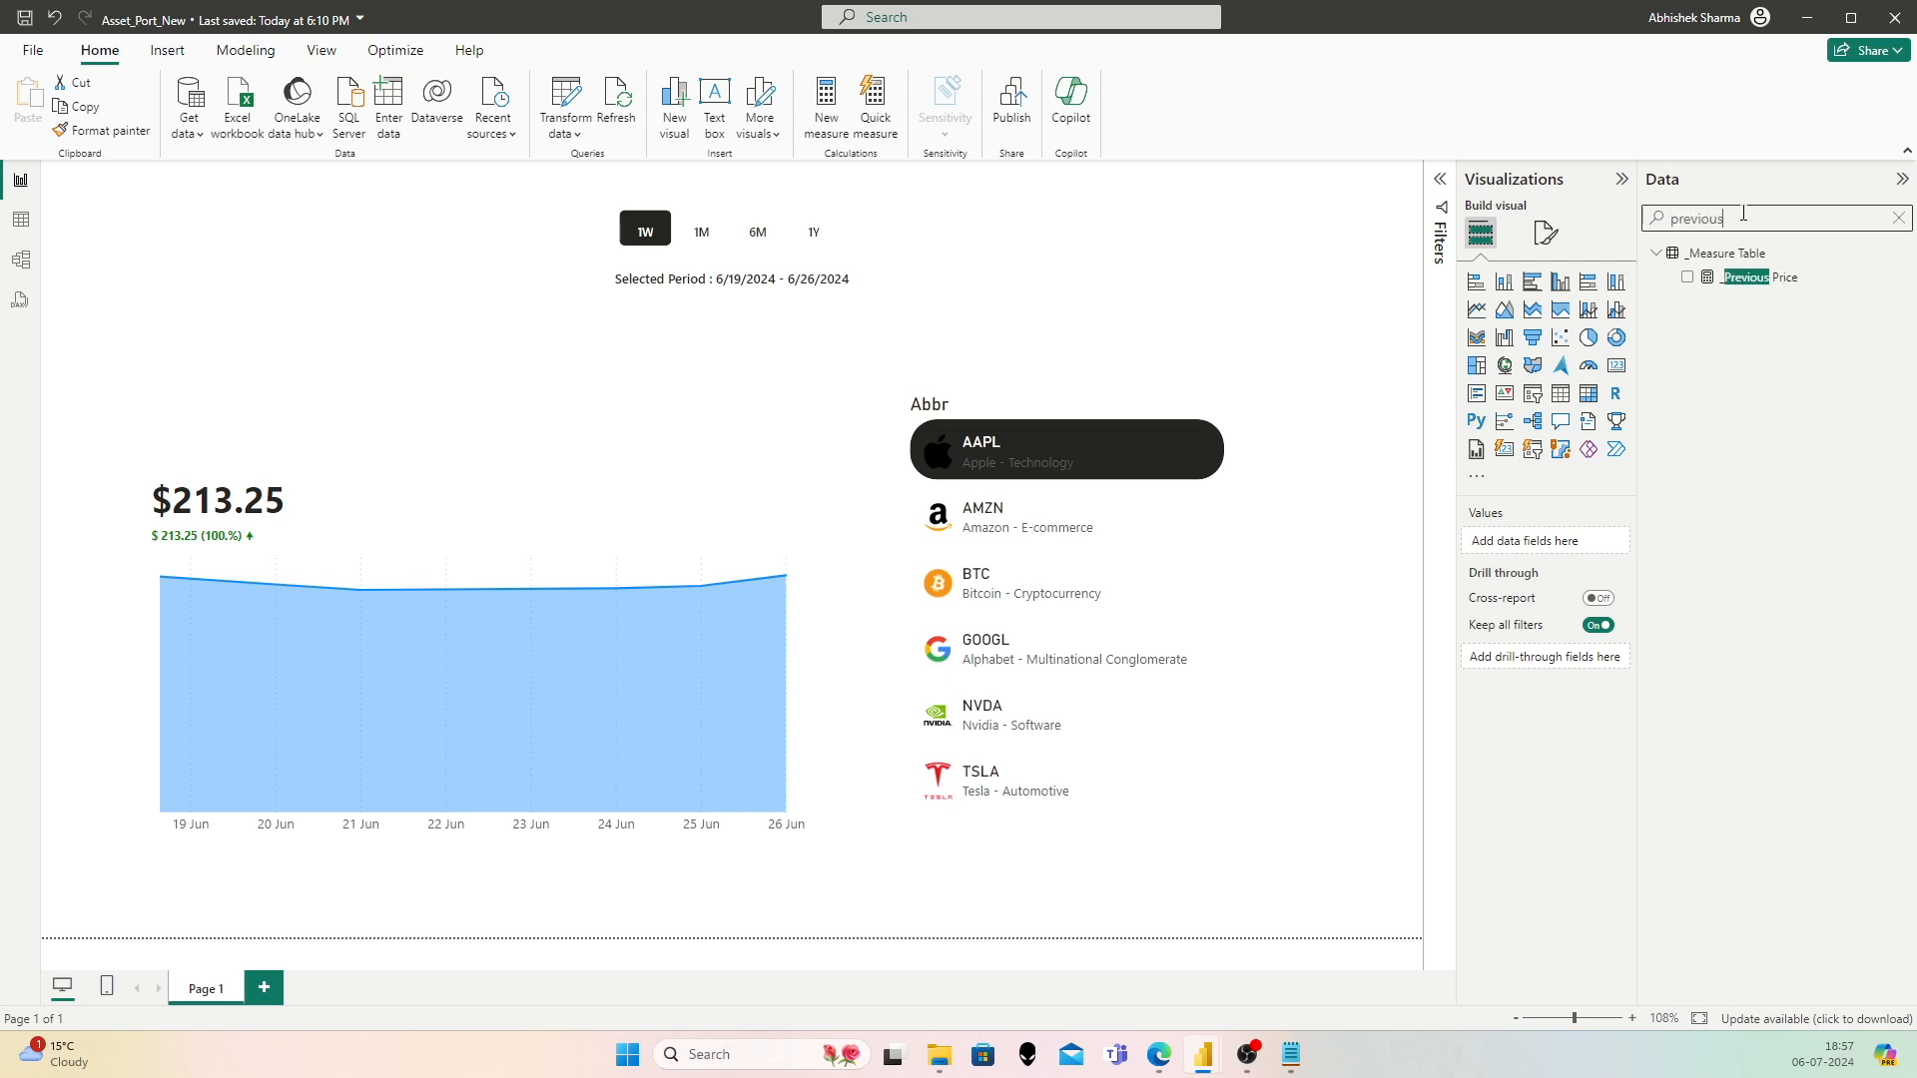
click(1792, 279)
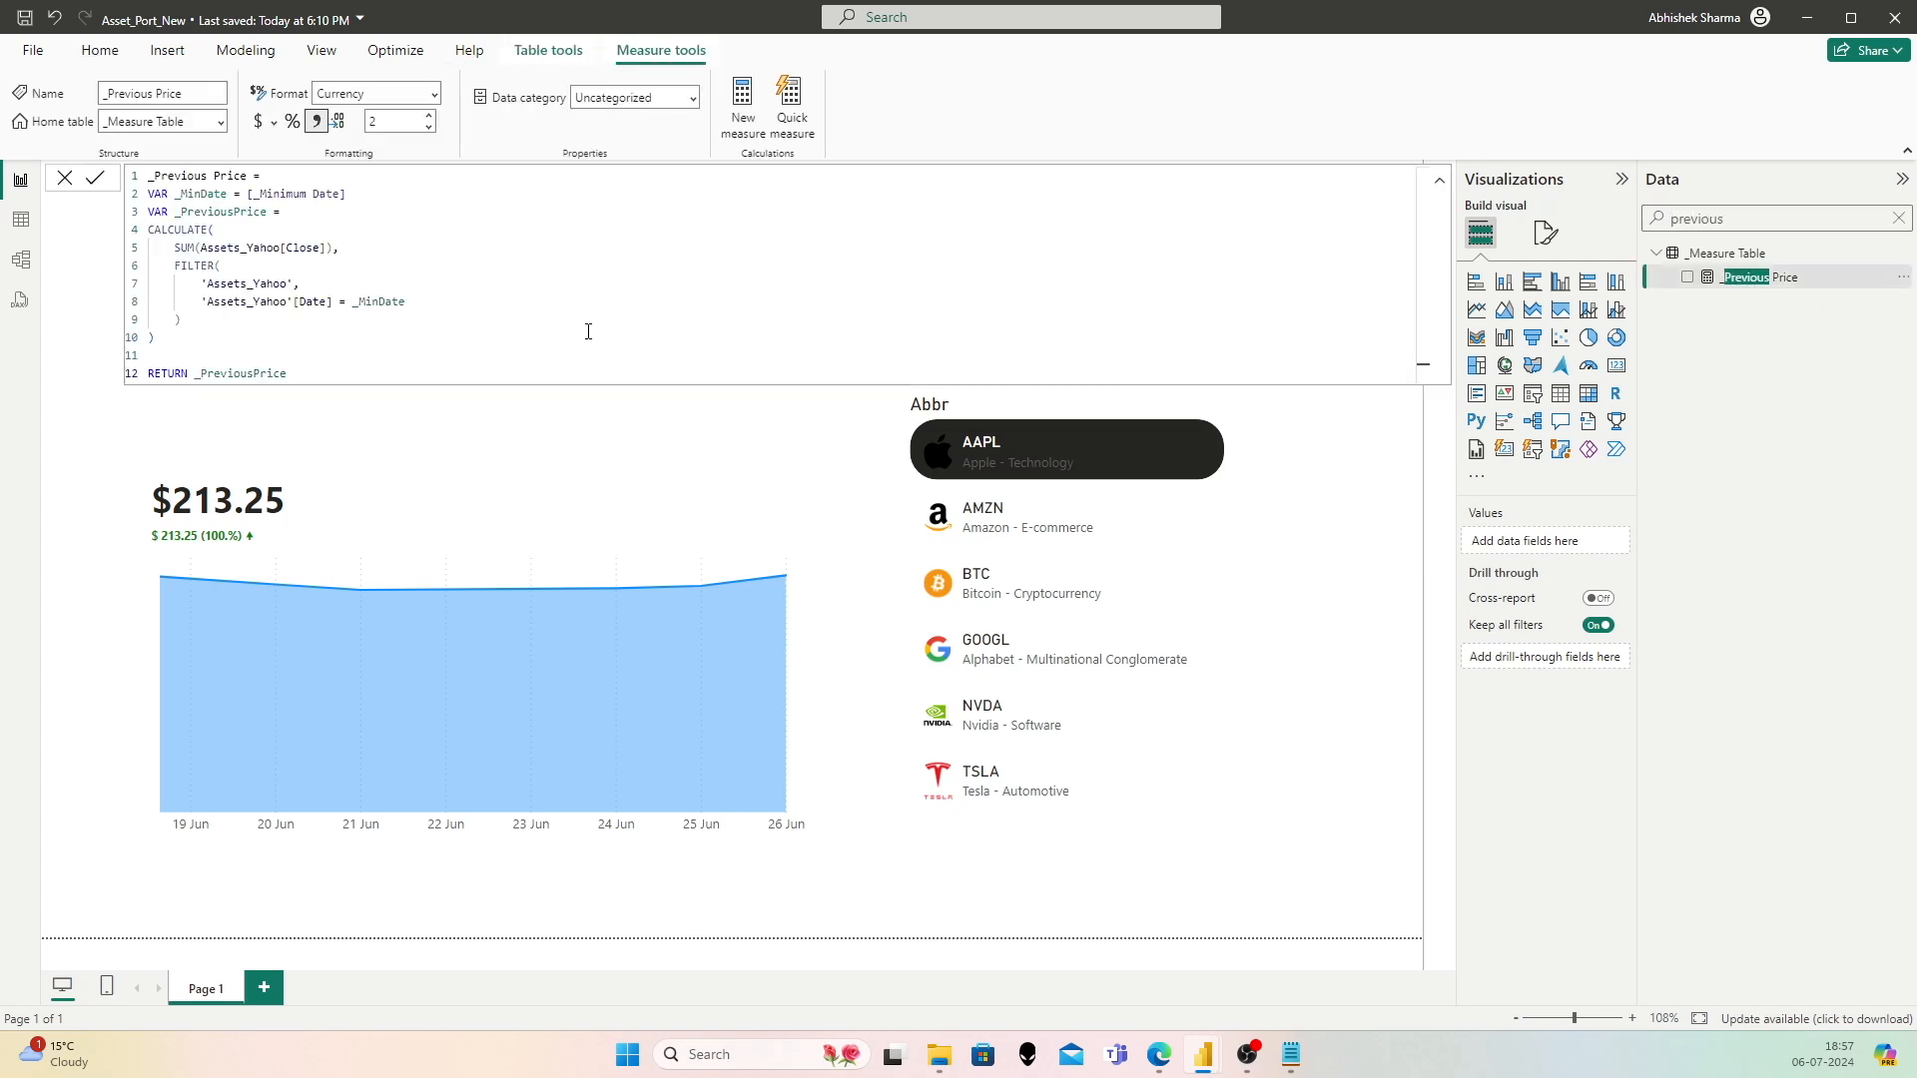
click(662, 470)
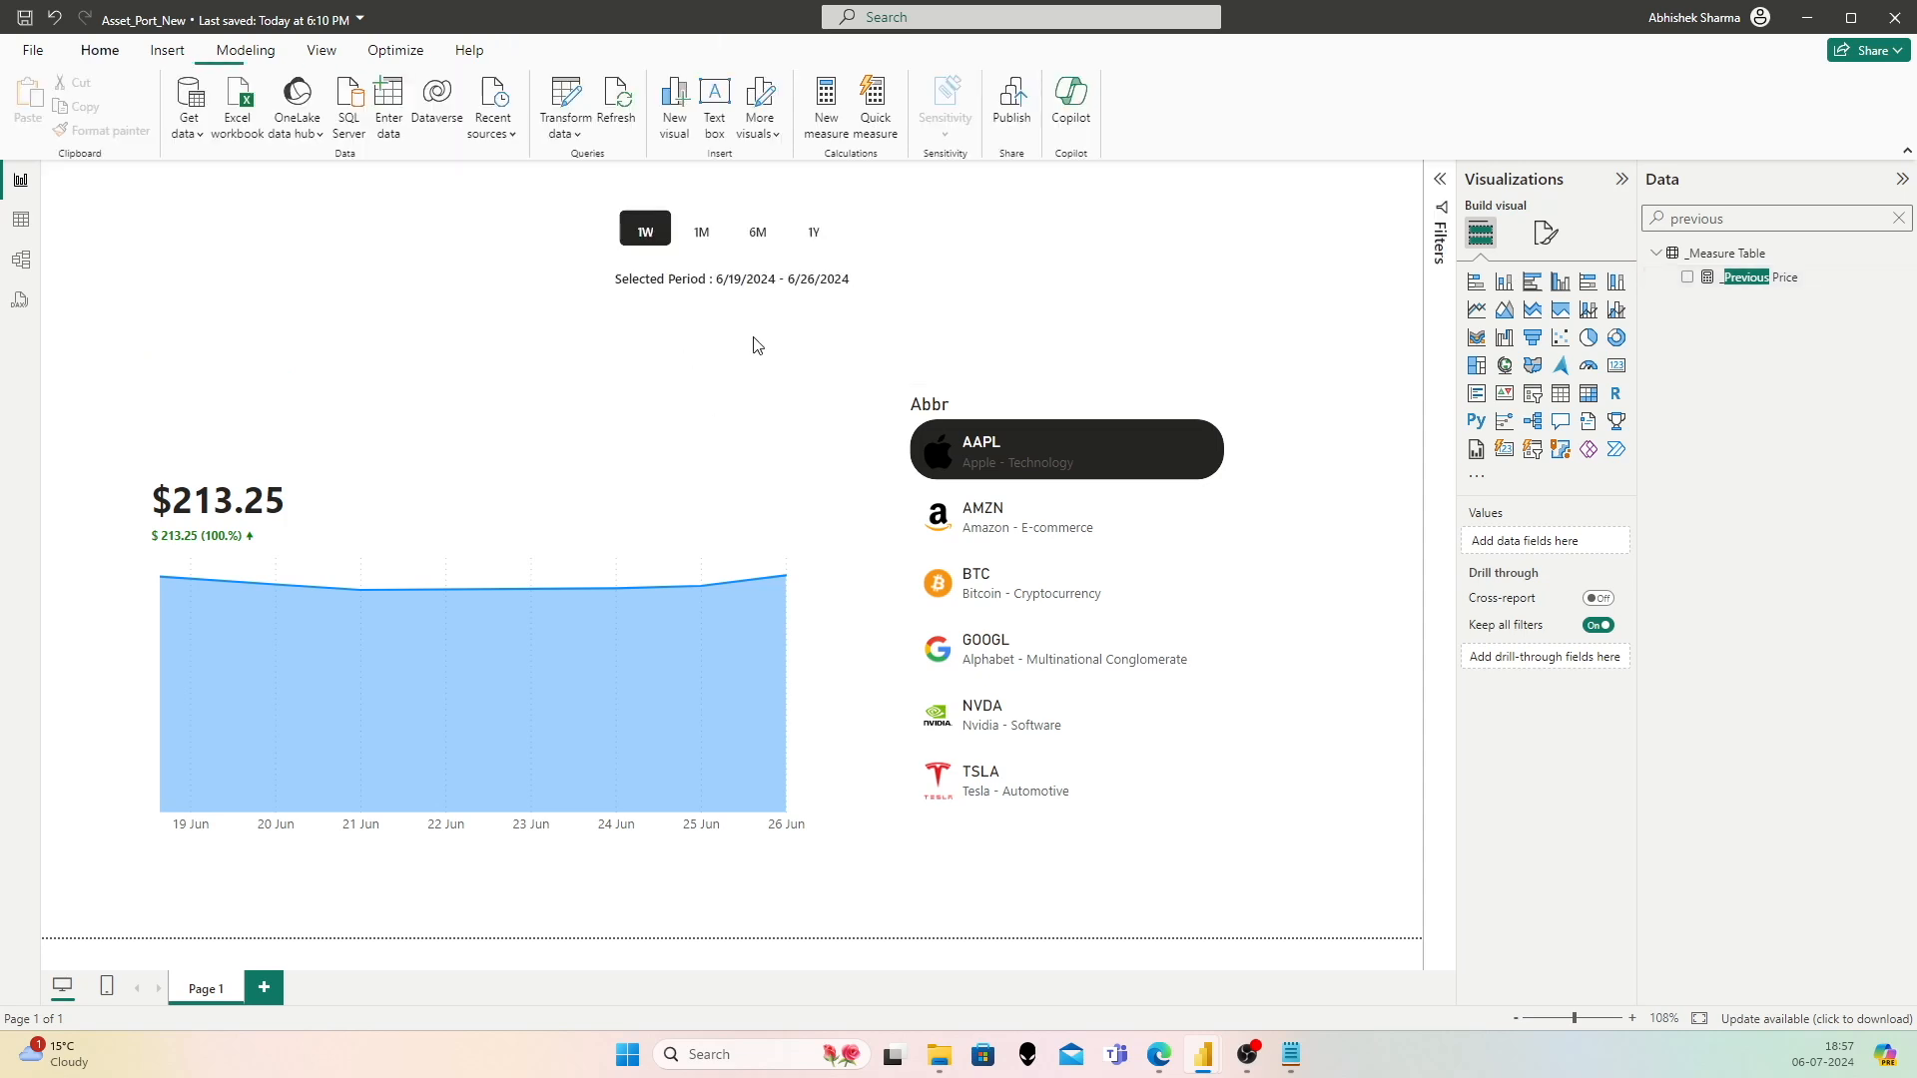
click(1760, 277)
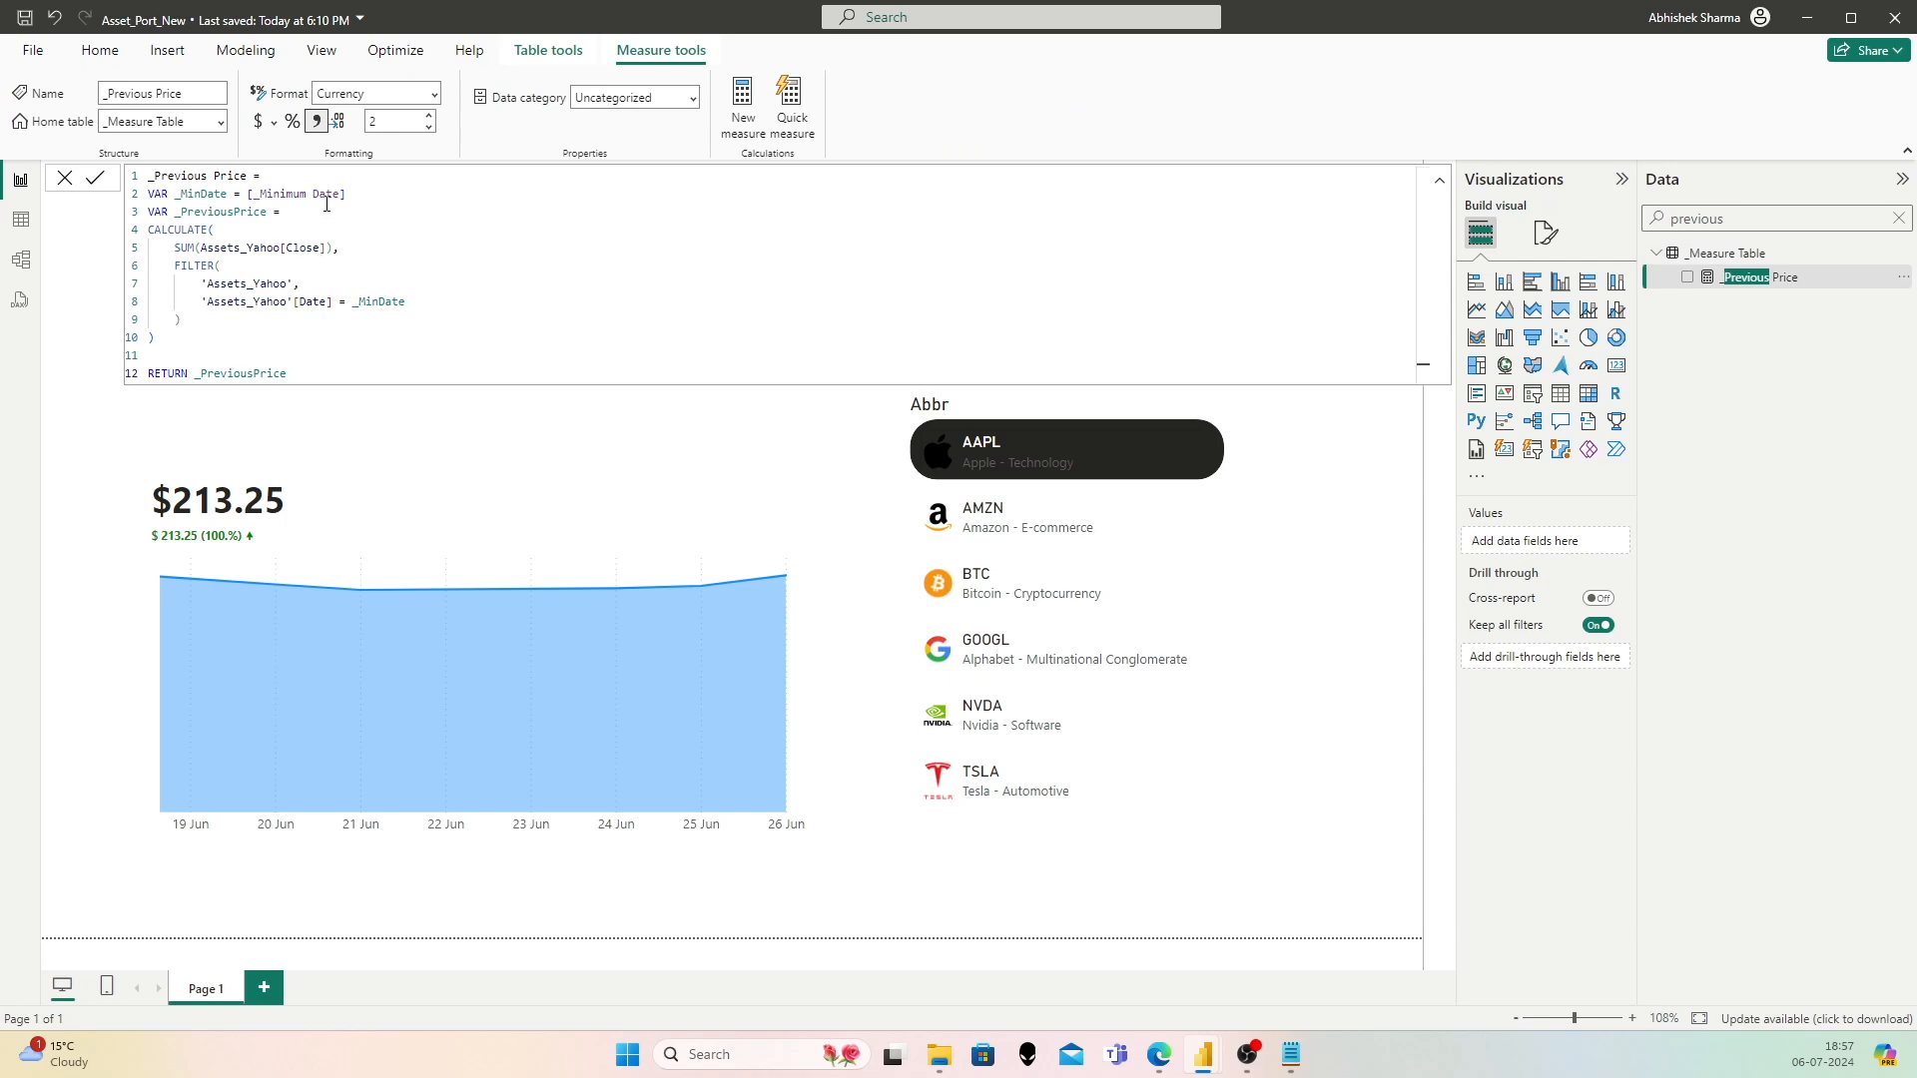
Step: Insert four blank lines after the _MinDate variable, which is defined as [_Minimum Date], in the _Previous Price formula
drag(345, 193, 249, 195)
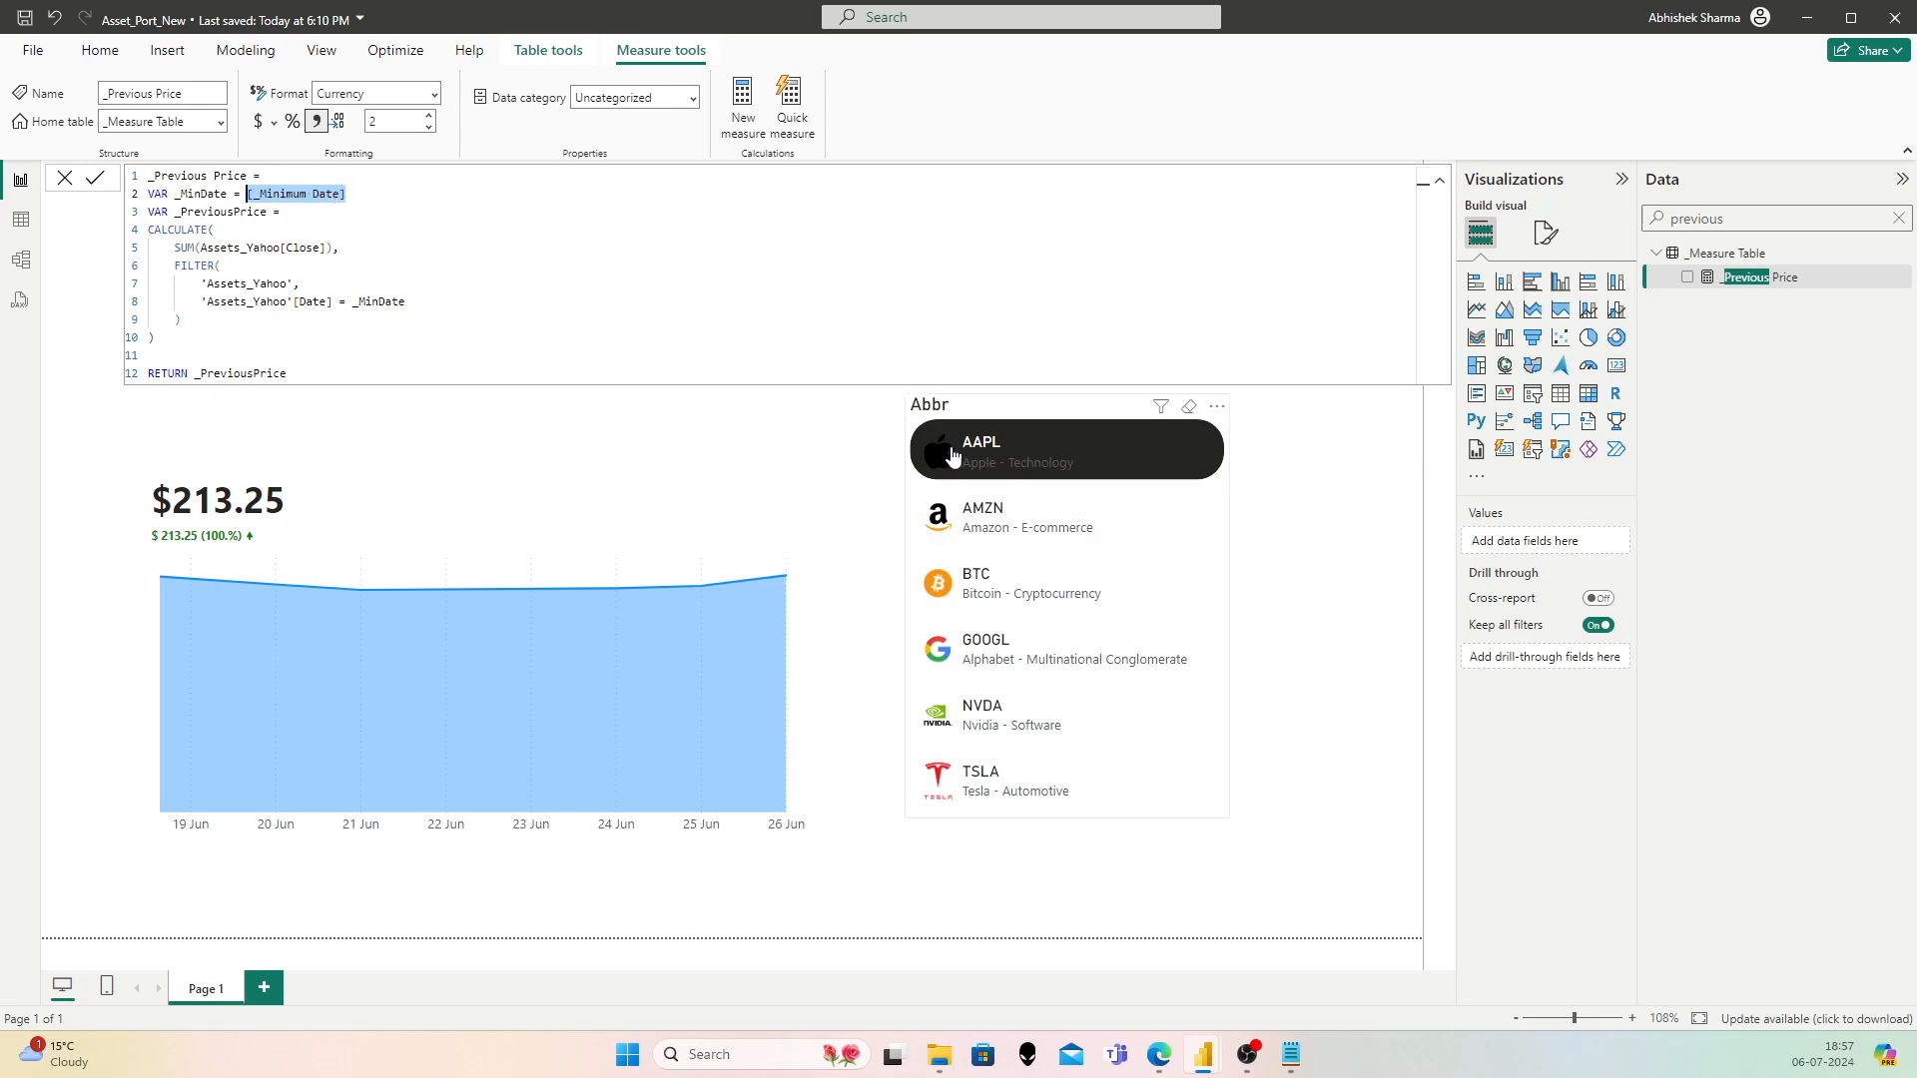
click(363, 193)
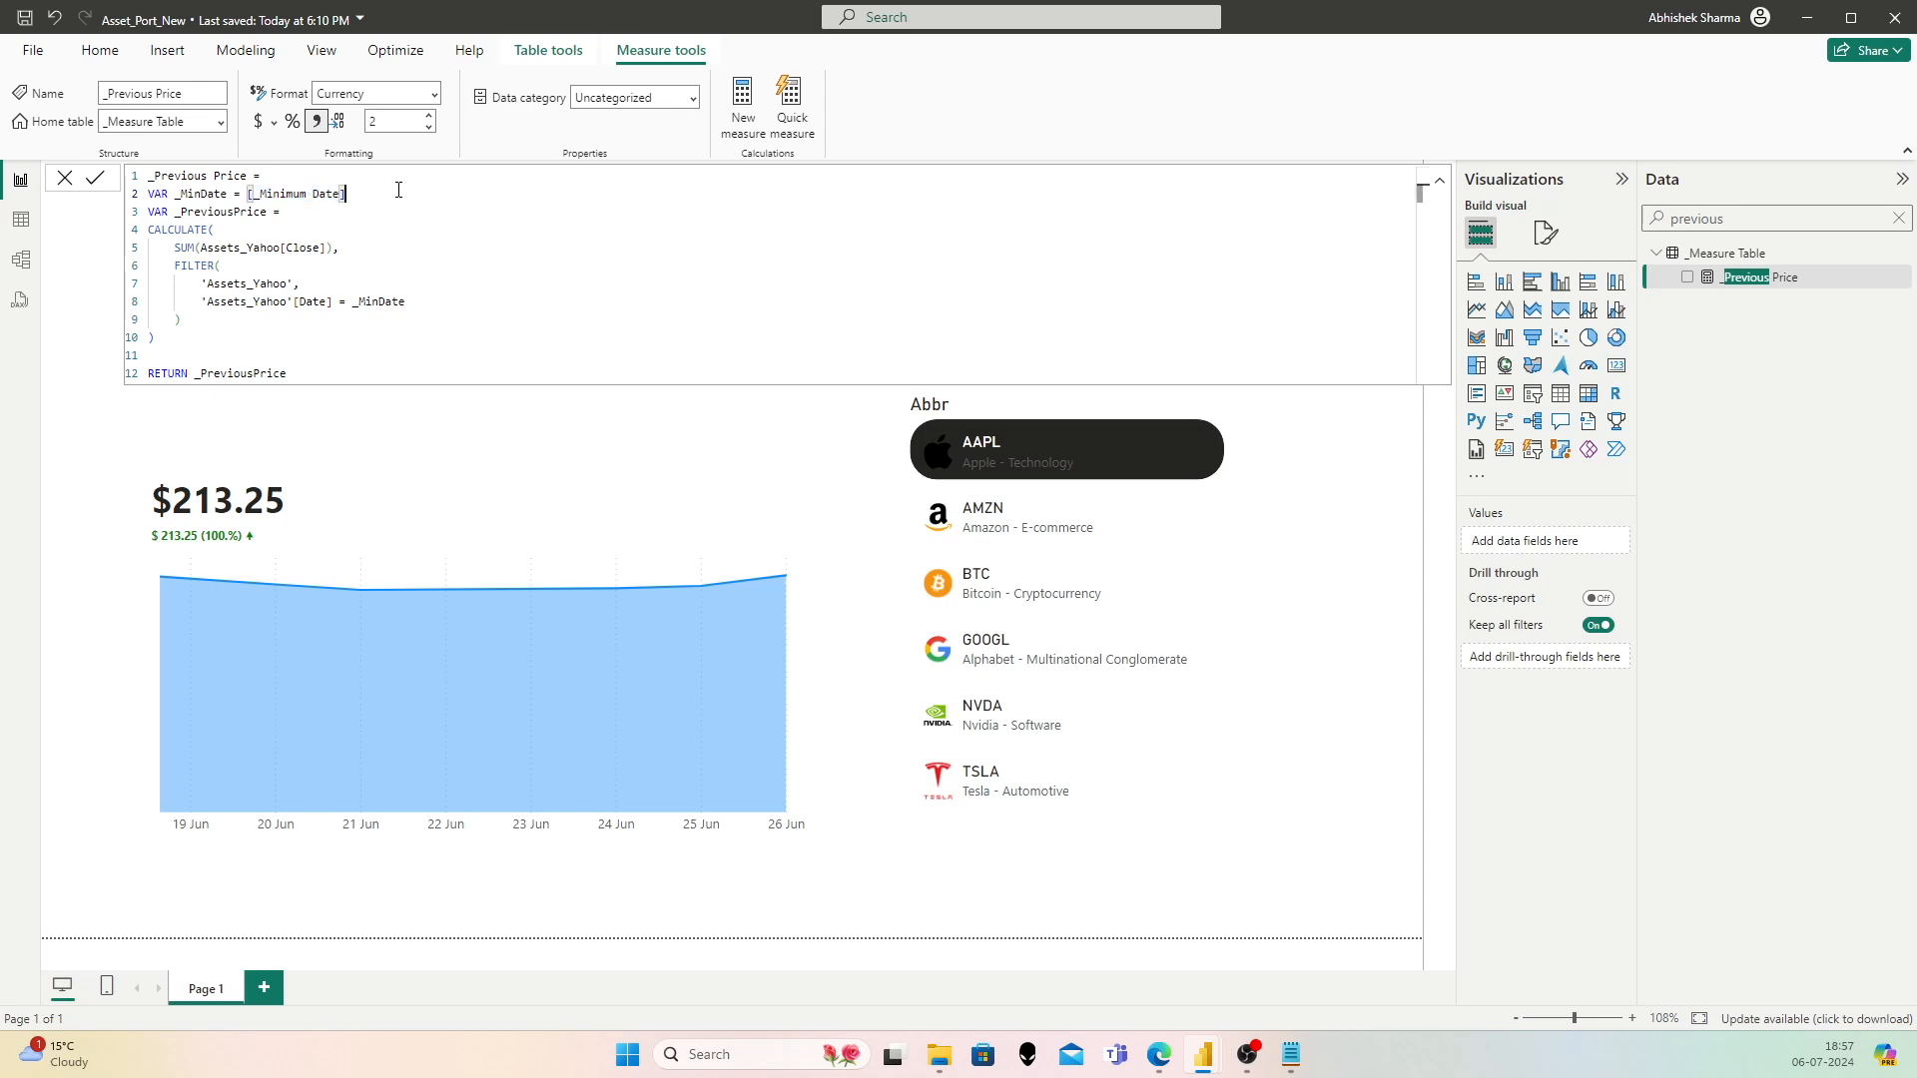
key(Return)
key(Return)
key(Return)
key(Return)
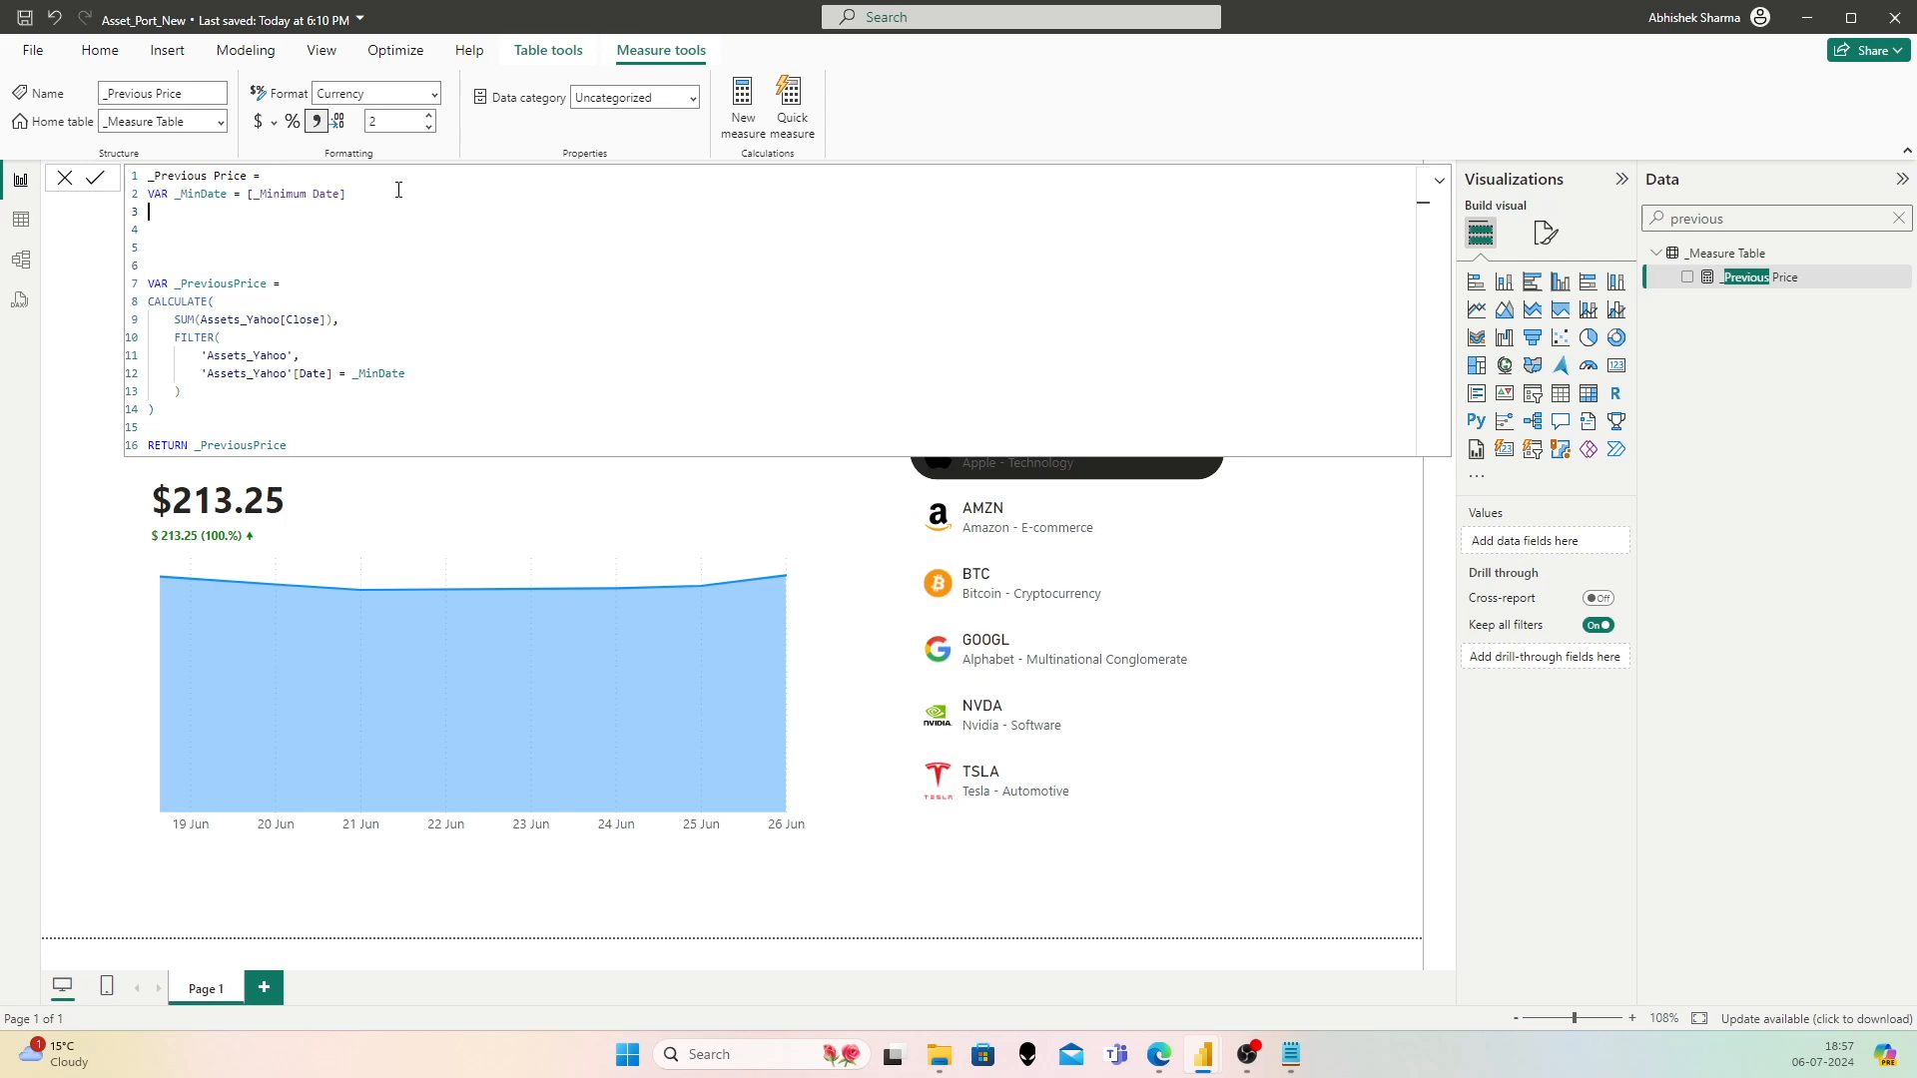
Step: Examine the _MinDate reference in the formula's date filter and the AAPL trading dates around the period start in Assets_Yahoo
drag(406, 375, 339, 375)
click(229, 217)
click(235, 227)
drag(416, 374, 347, 374)
click(115, 252)
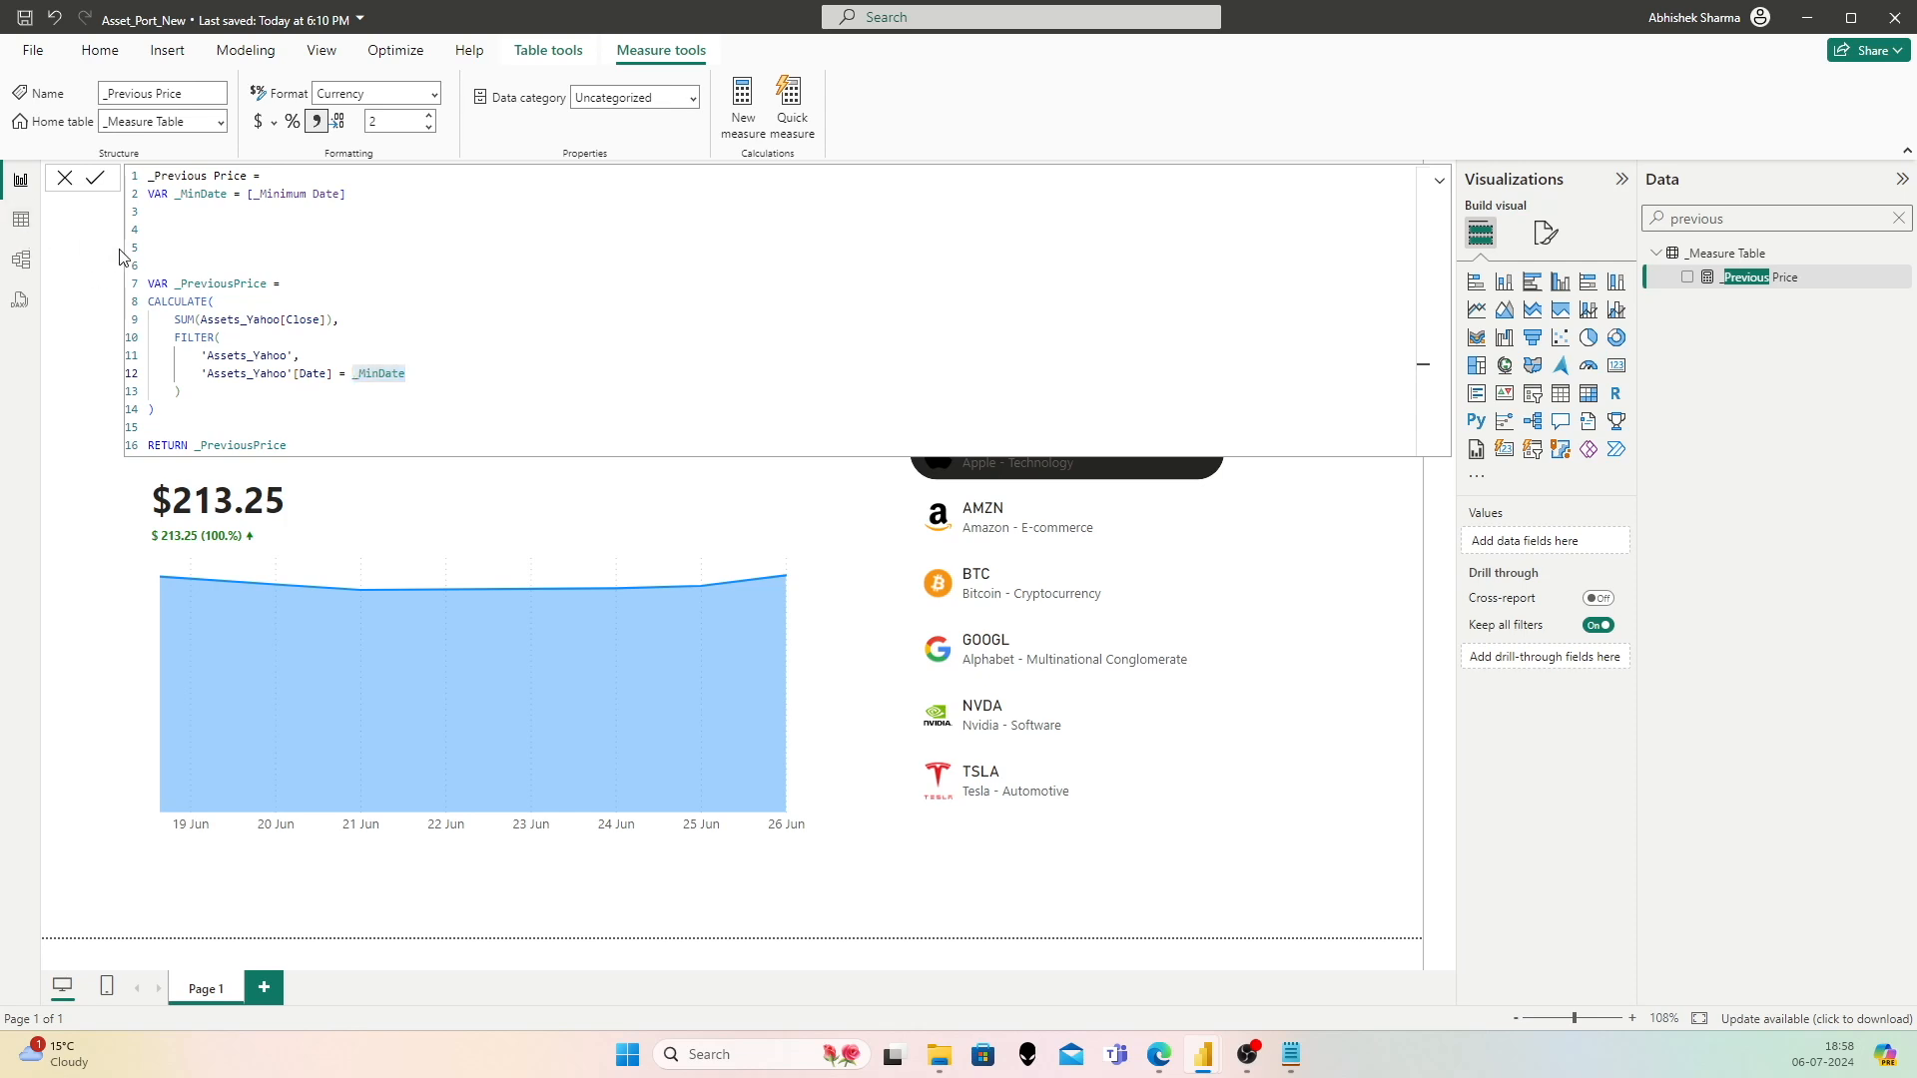
click(26, 226)
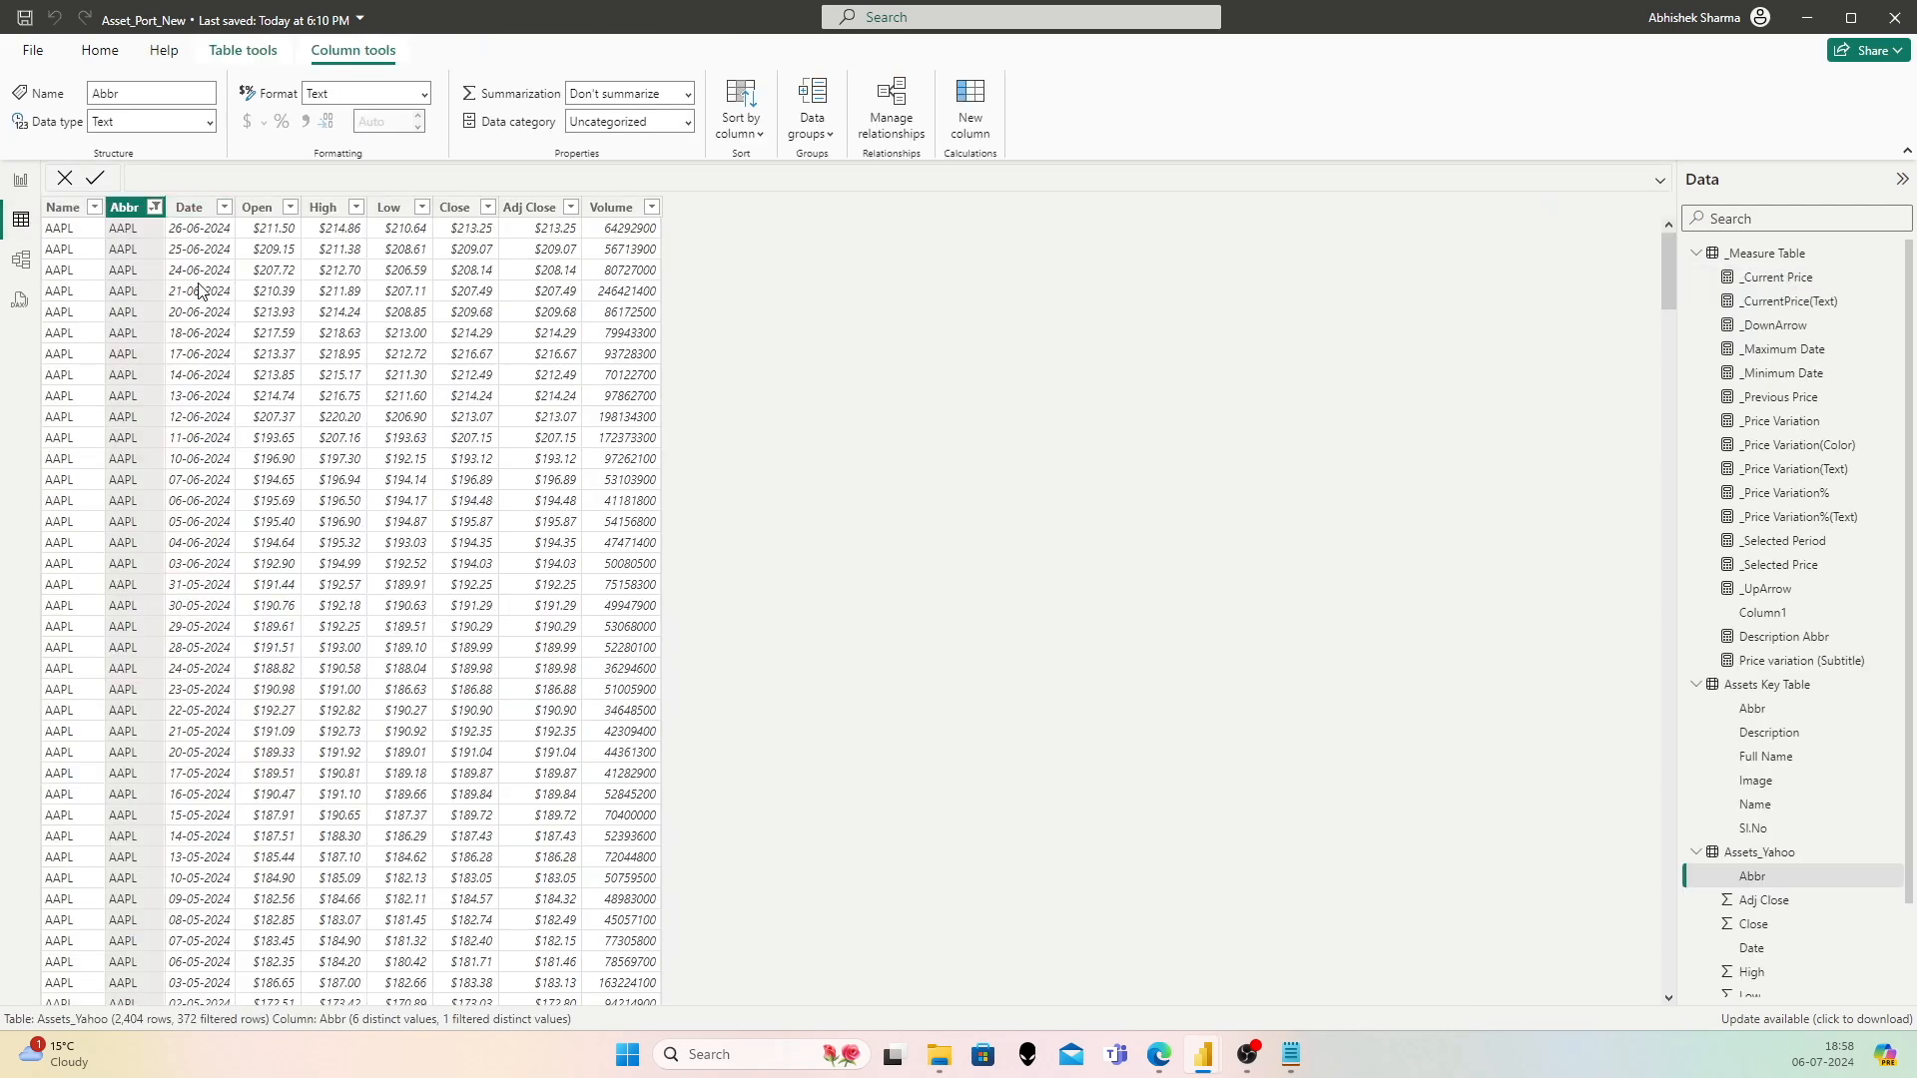
click(194, 333)
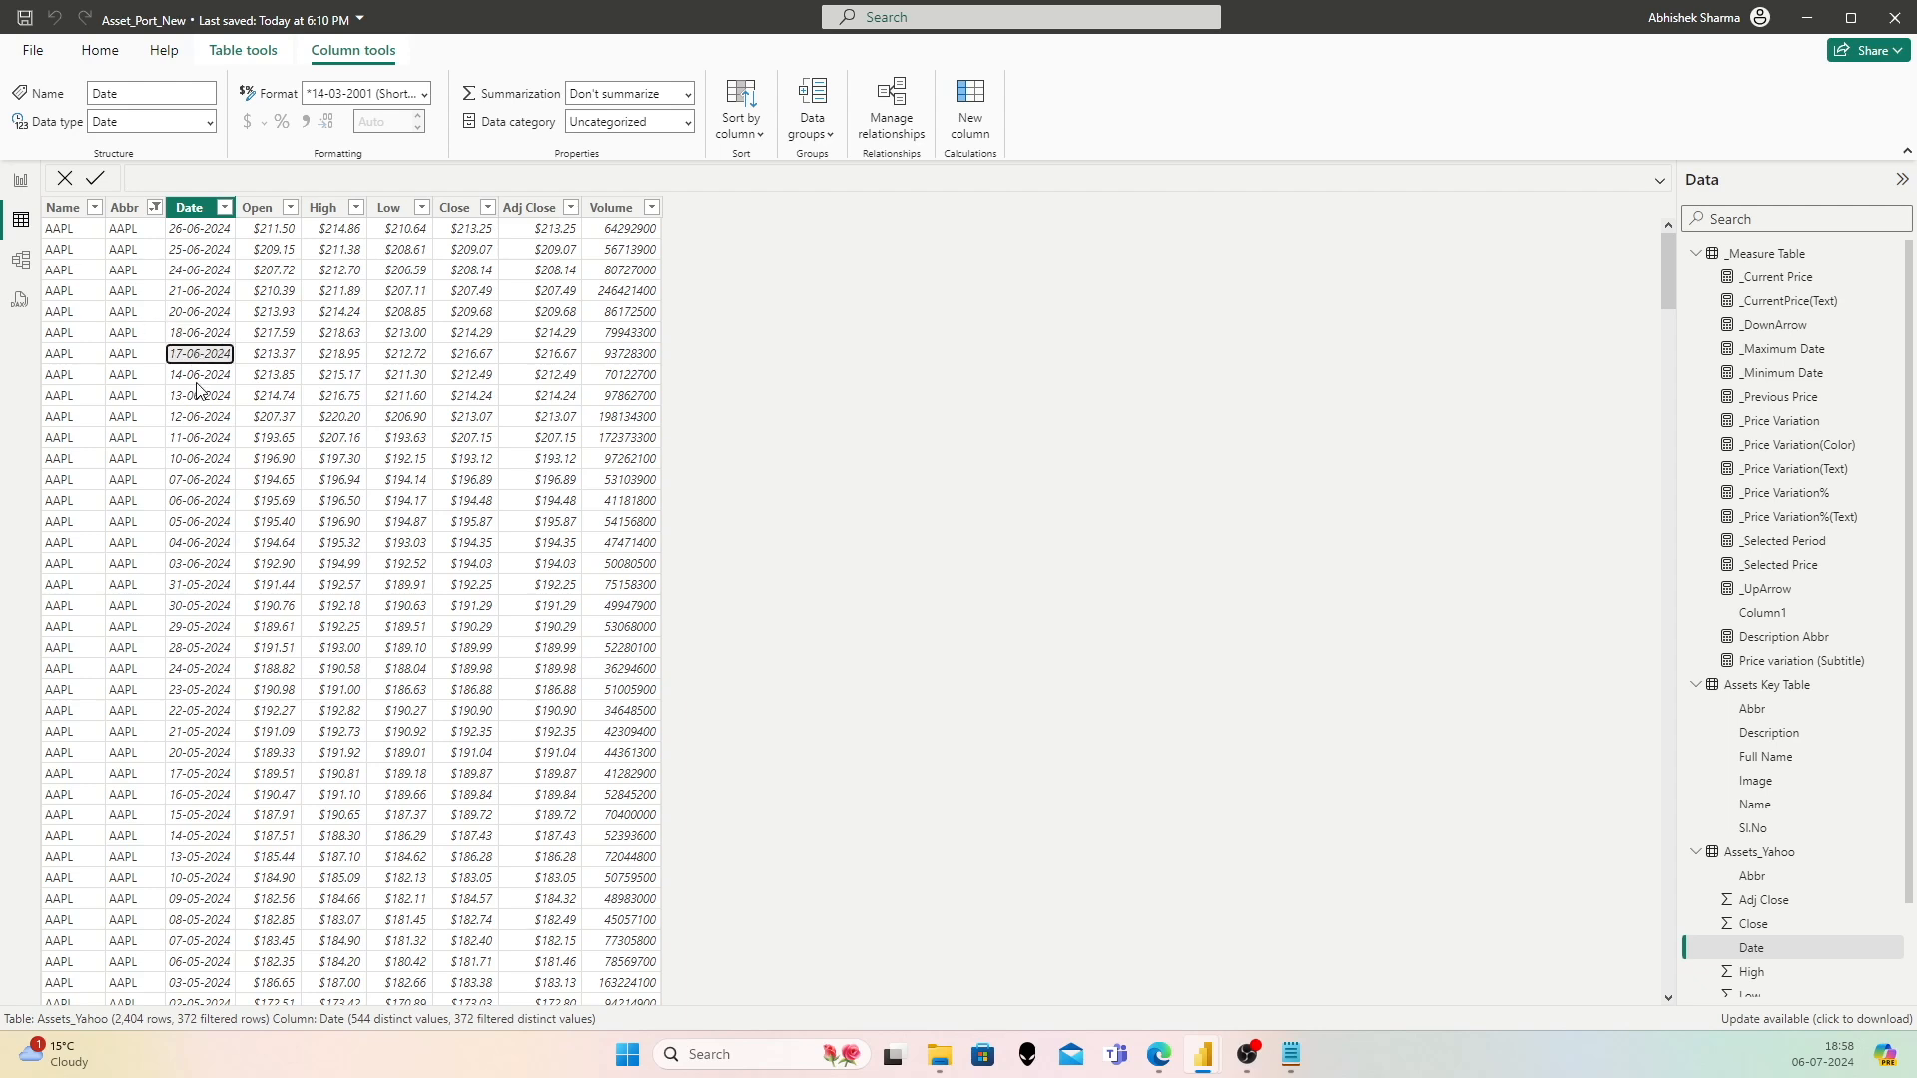
Step: Examine AAPL's trading dates around 18-06-2024 in Assets_Yahoo and return to the report
click(200, 343)
click(205, 901)
click(206, 338)
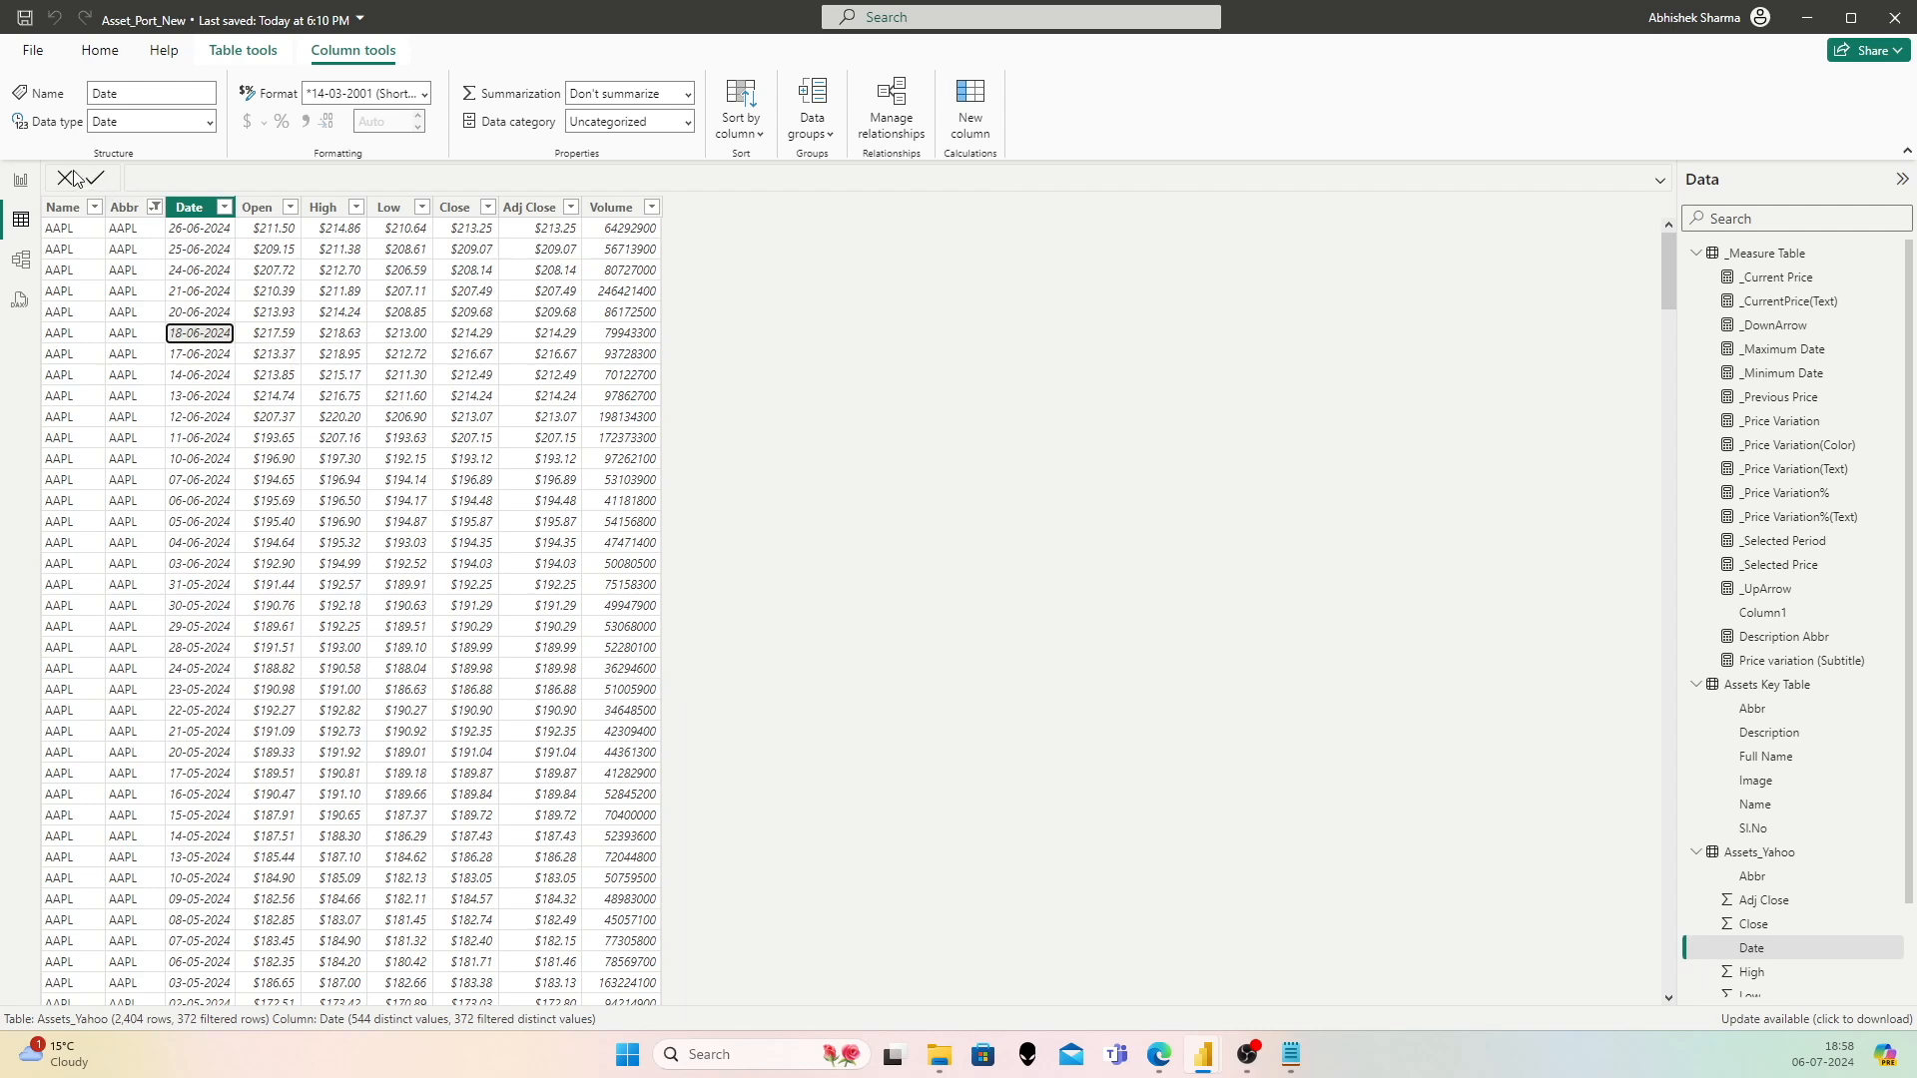
click(21, 186)
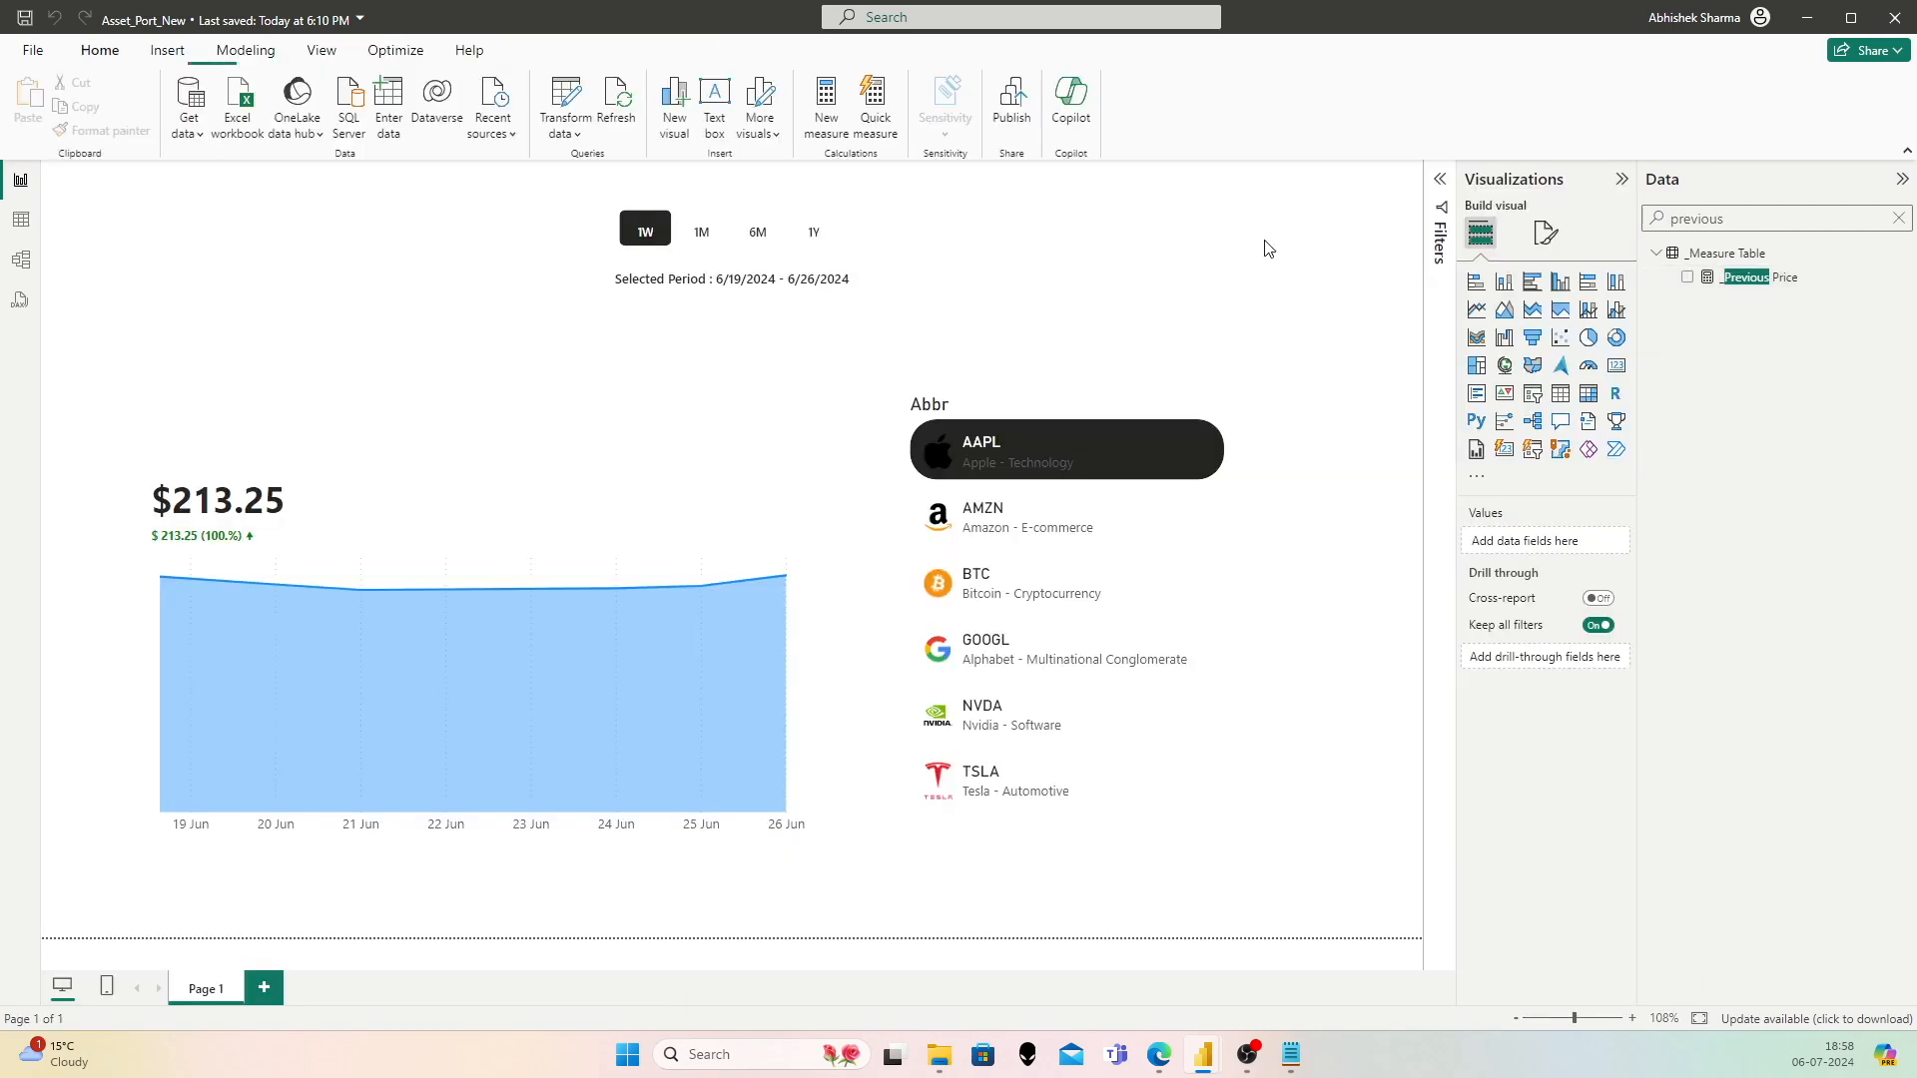
Step: Reopen the _Previous Price formula and declare a variable named _MinDateNew directly below _MinDate
click(1747, 284)
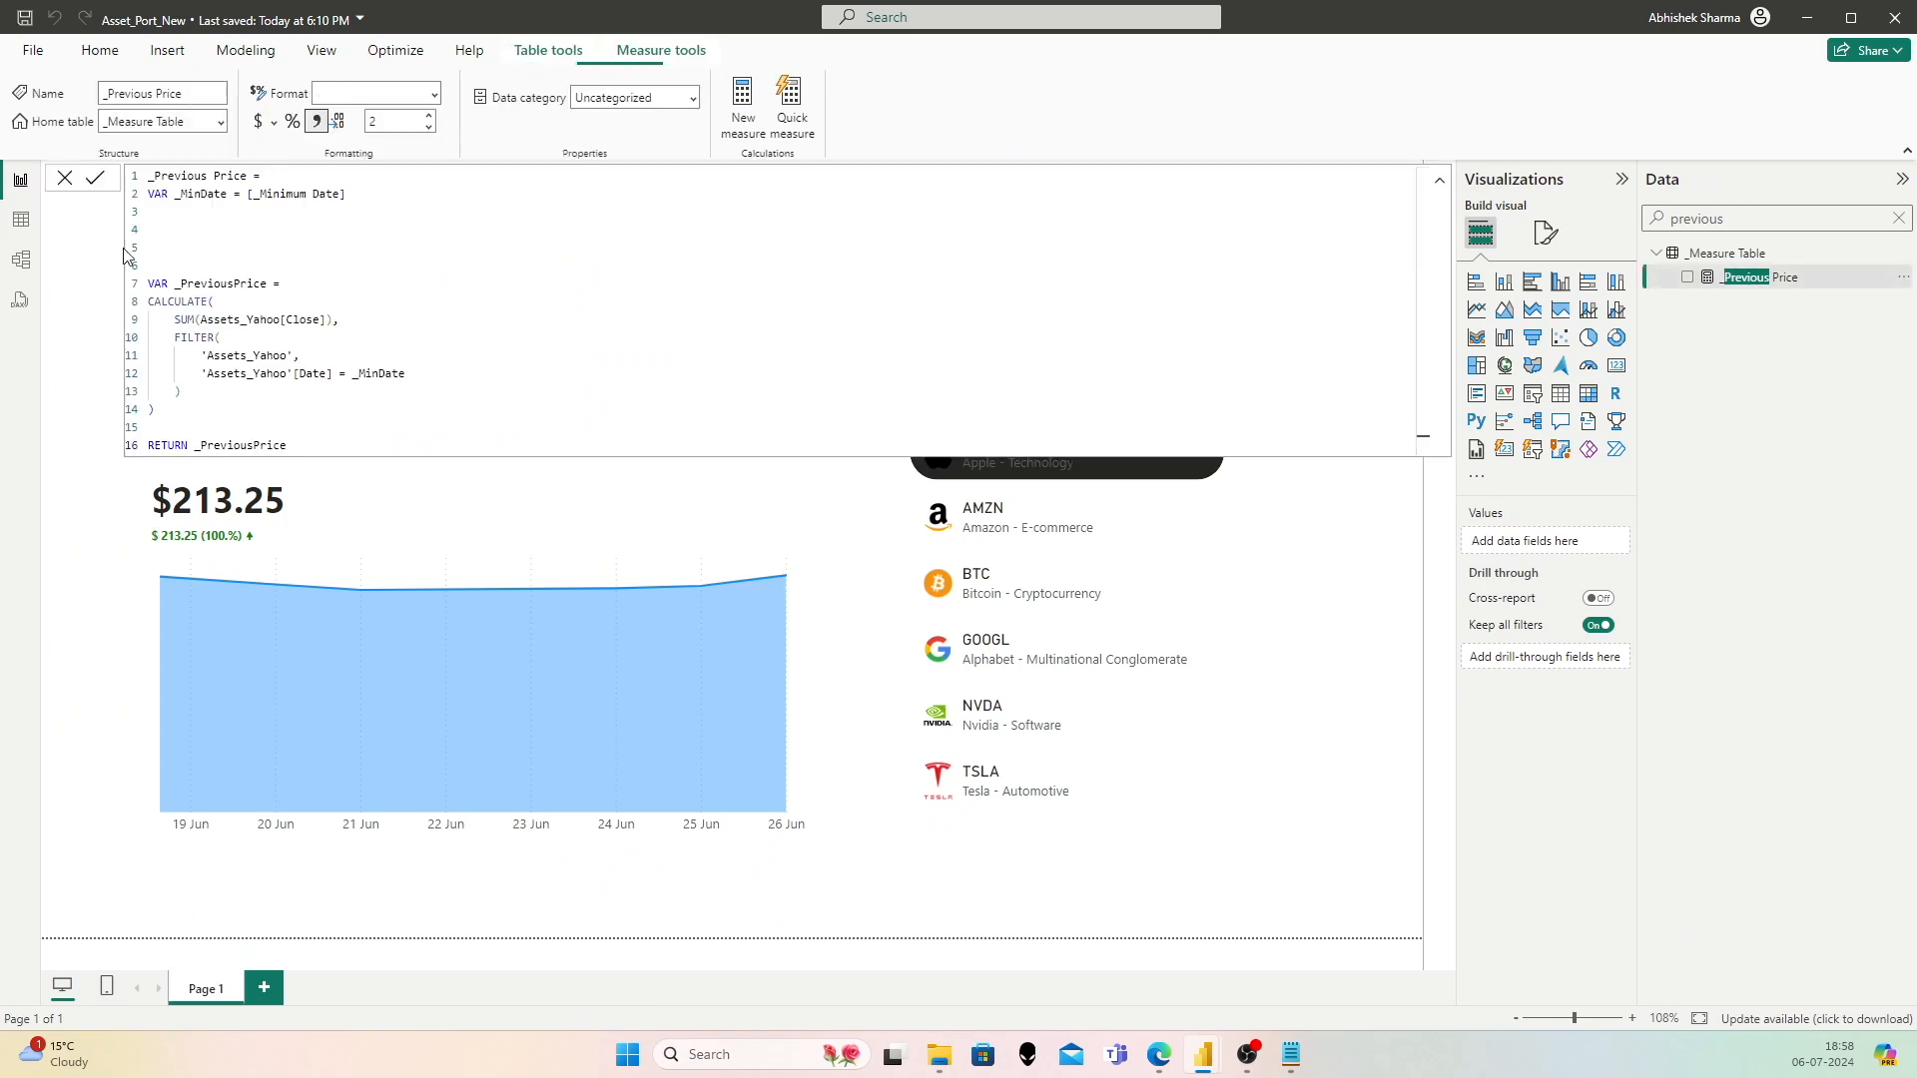
text(VAR )
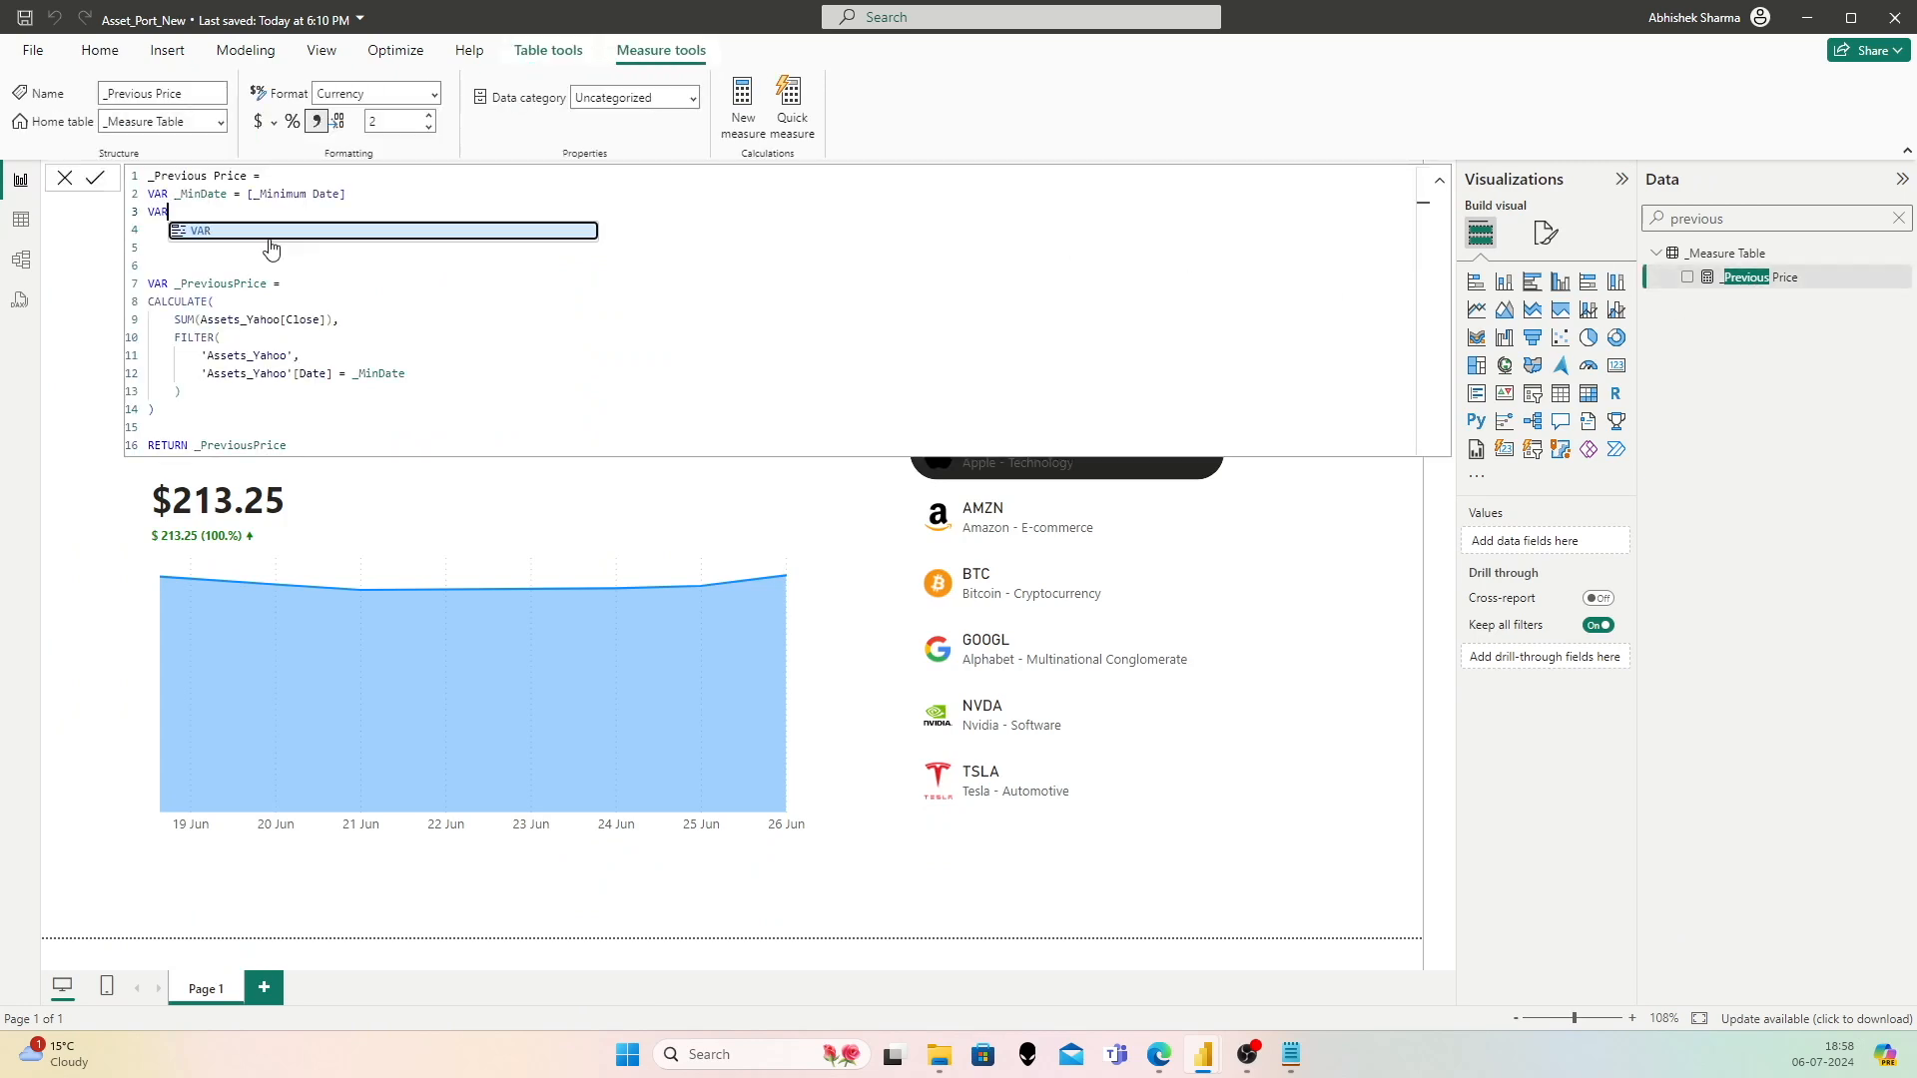
text(_Min)
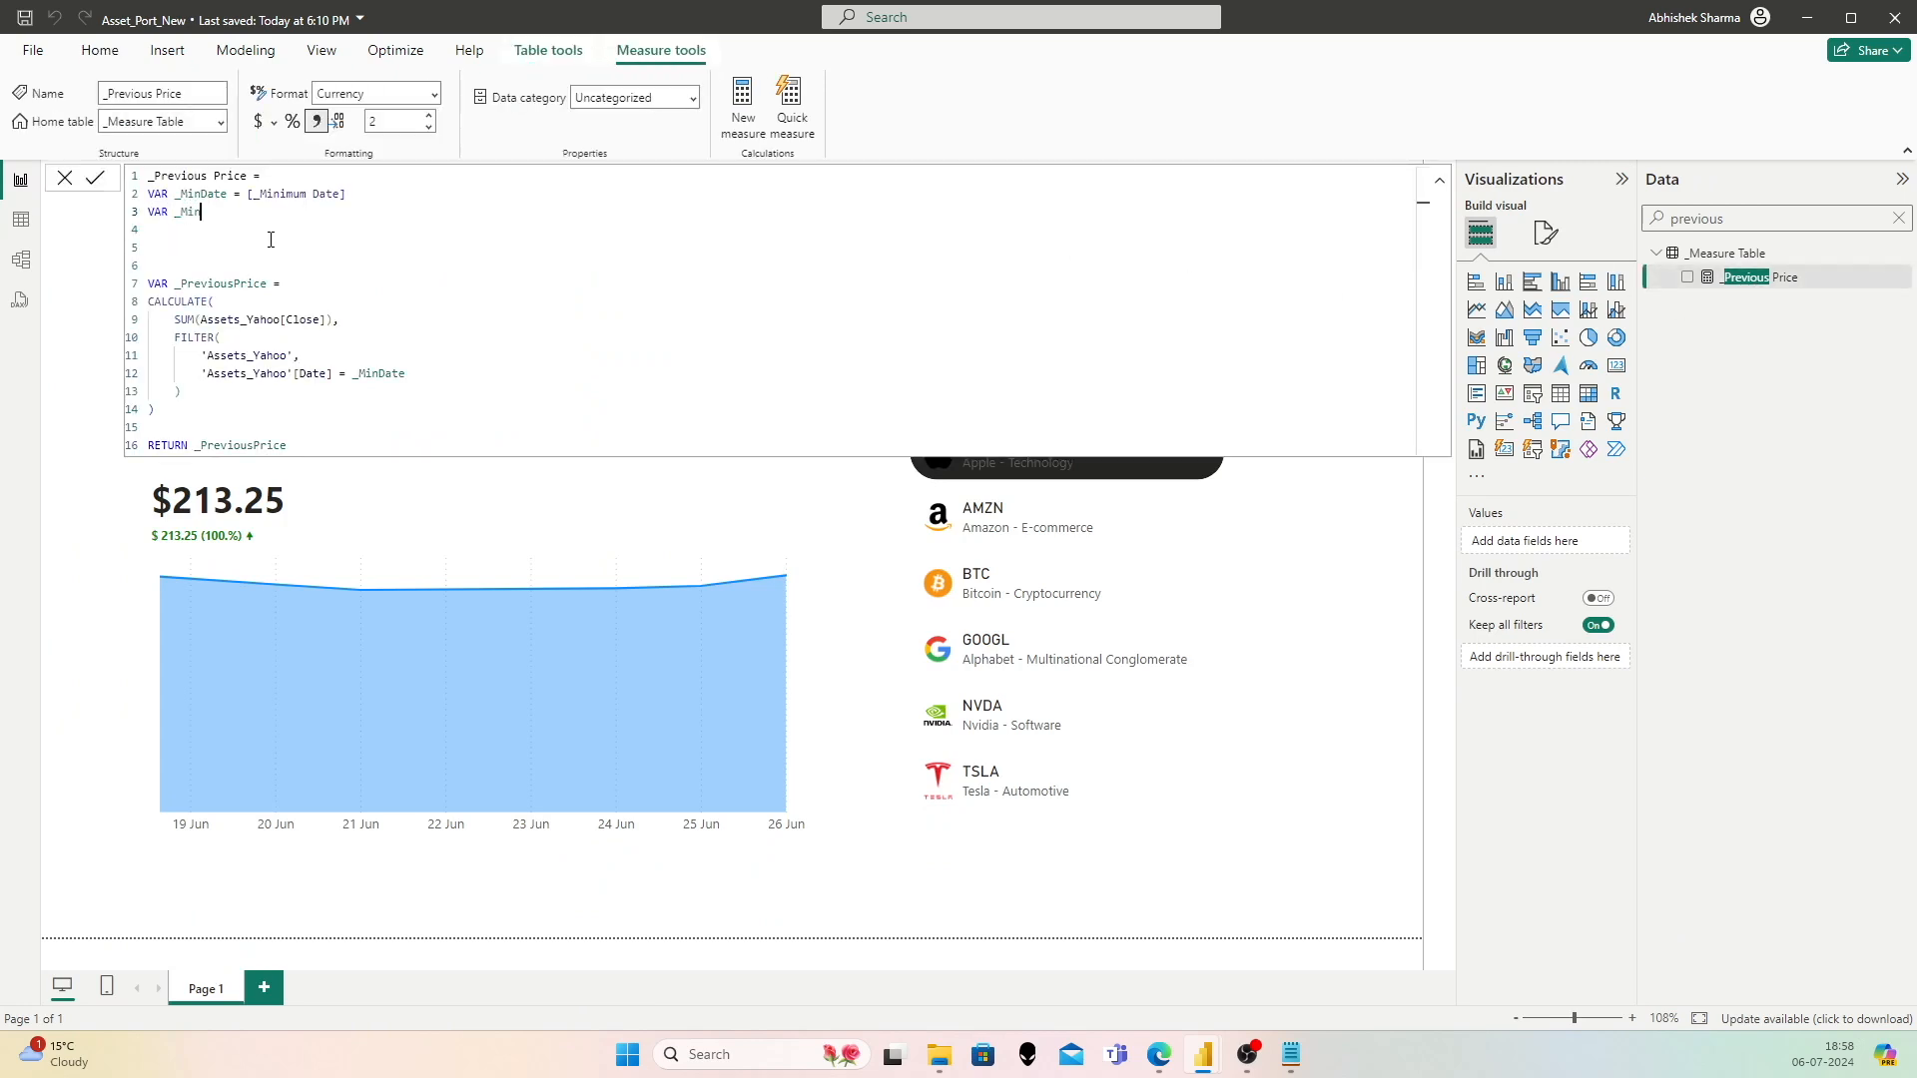
text(DateNew)
key(shift+Return)
text(MAX)
key(BackSpace)
key(BackSpace)
key(BackSpace)
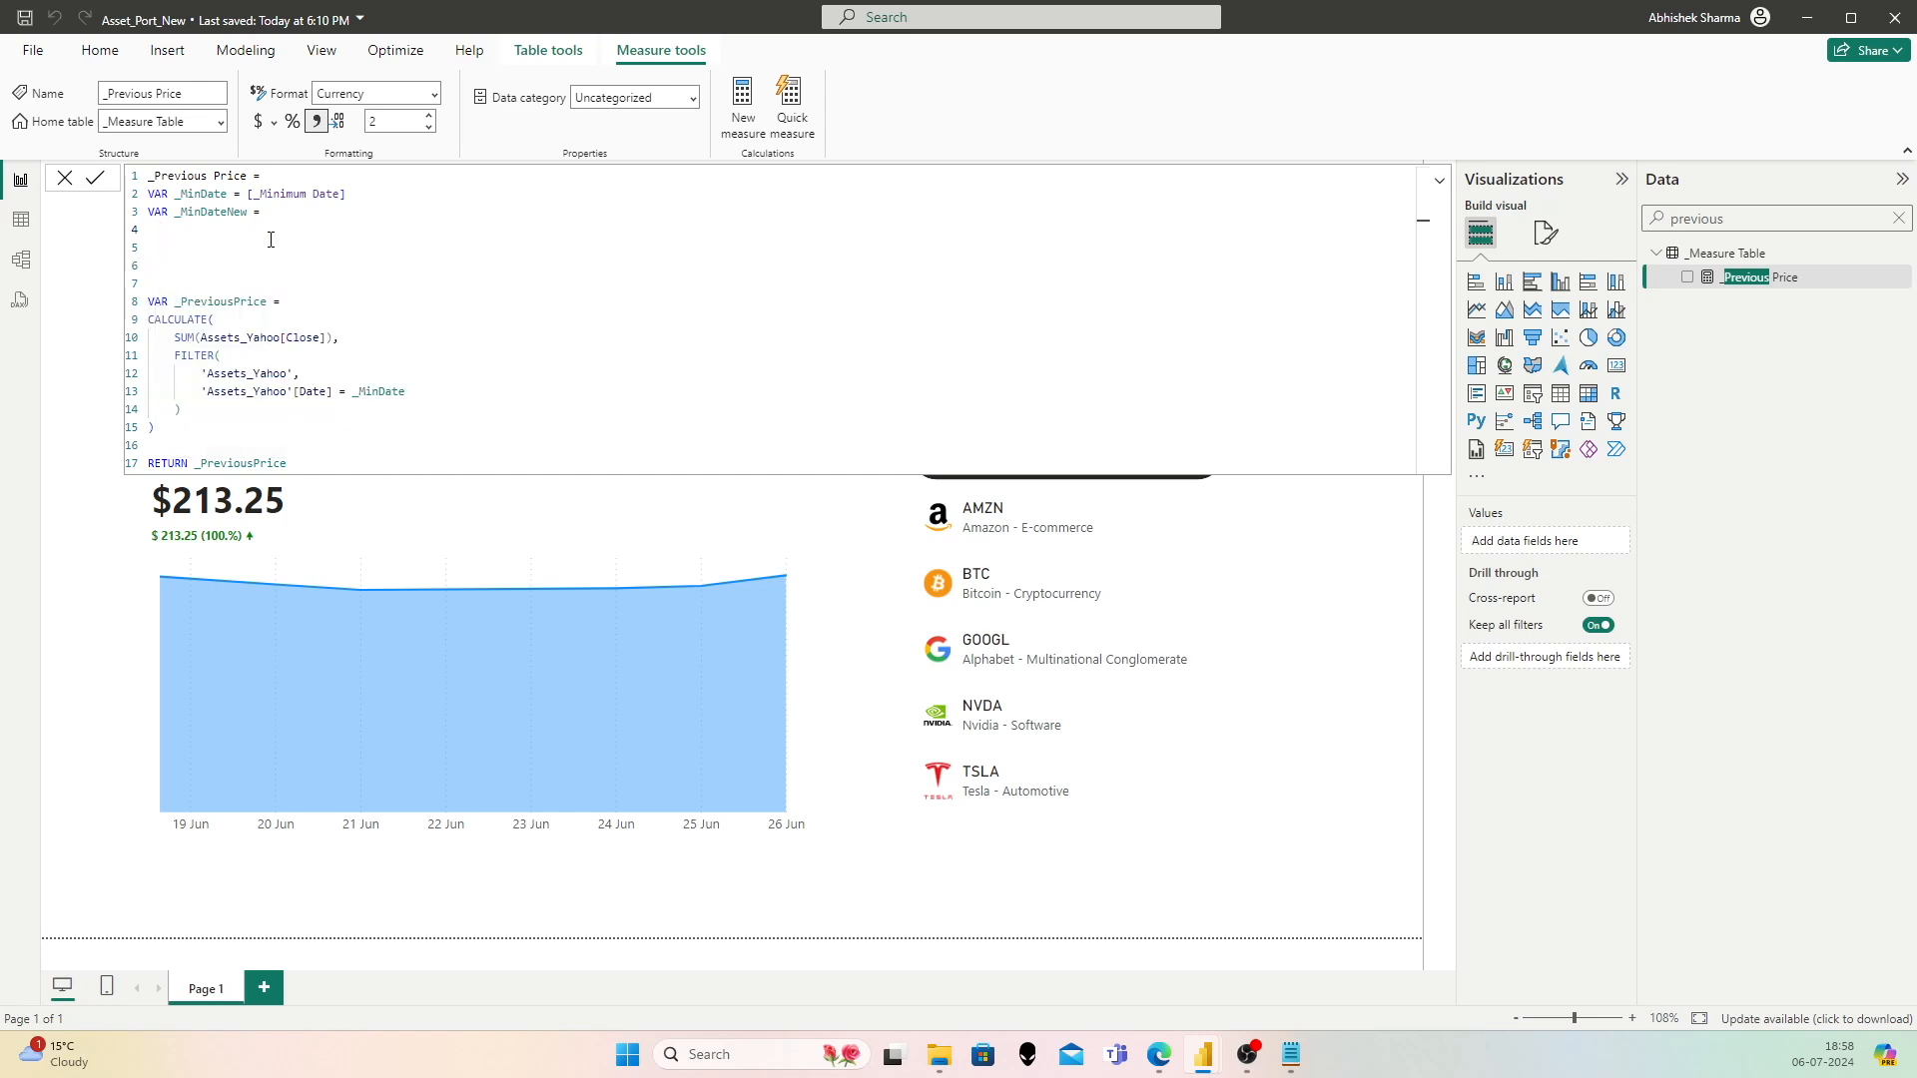
Step: Begin the _MinDateNew definition with a FILTER function that takes 'Assets_Yahoo' as its table
text(FILTER()
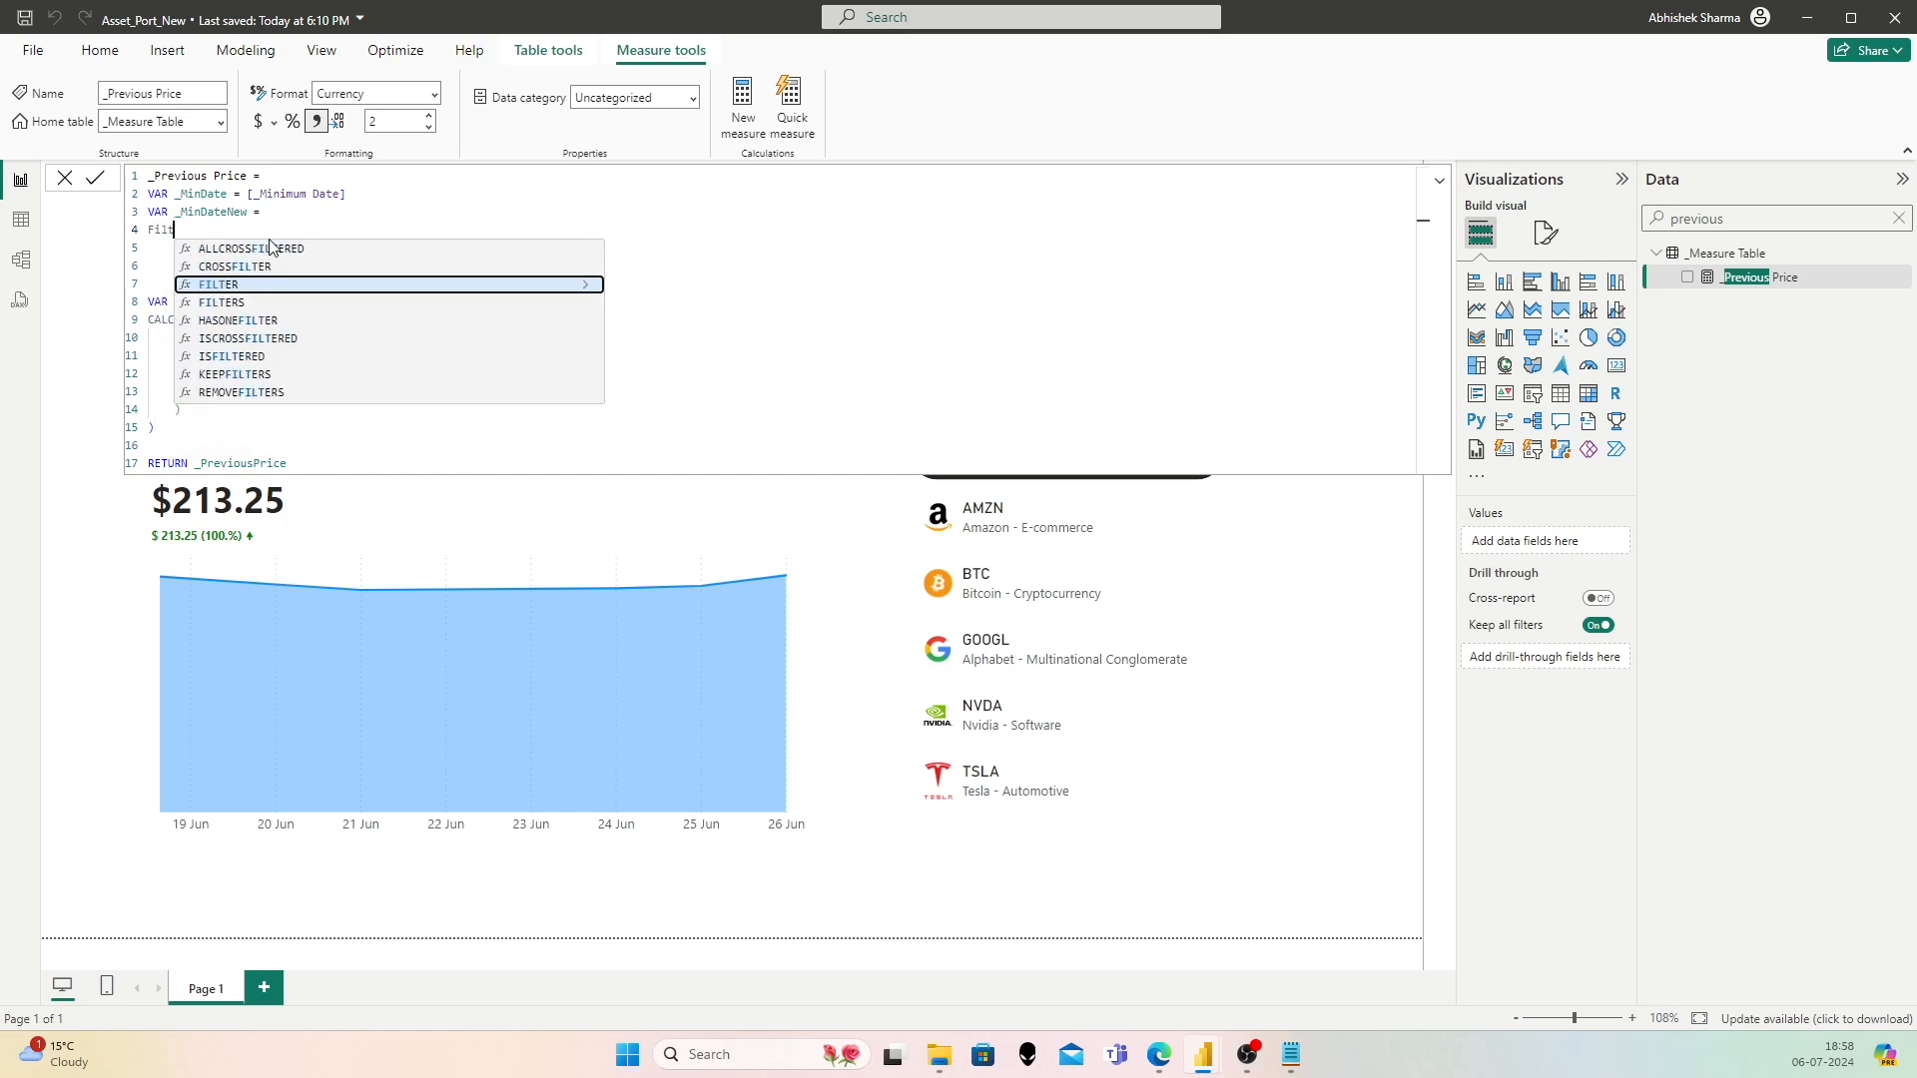
key(shift+Return)
text('Asset)
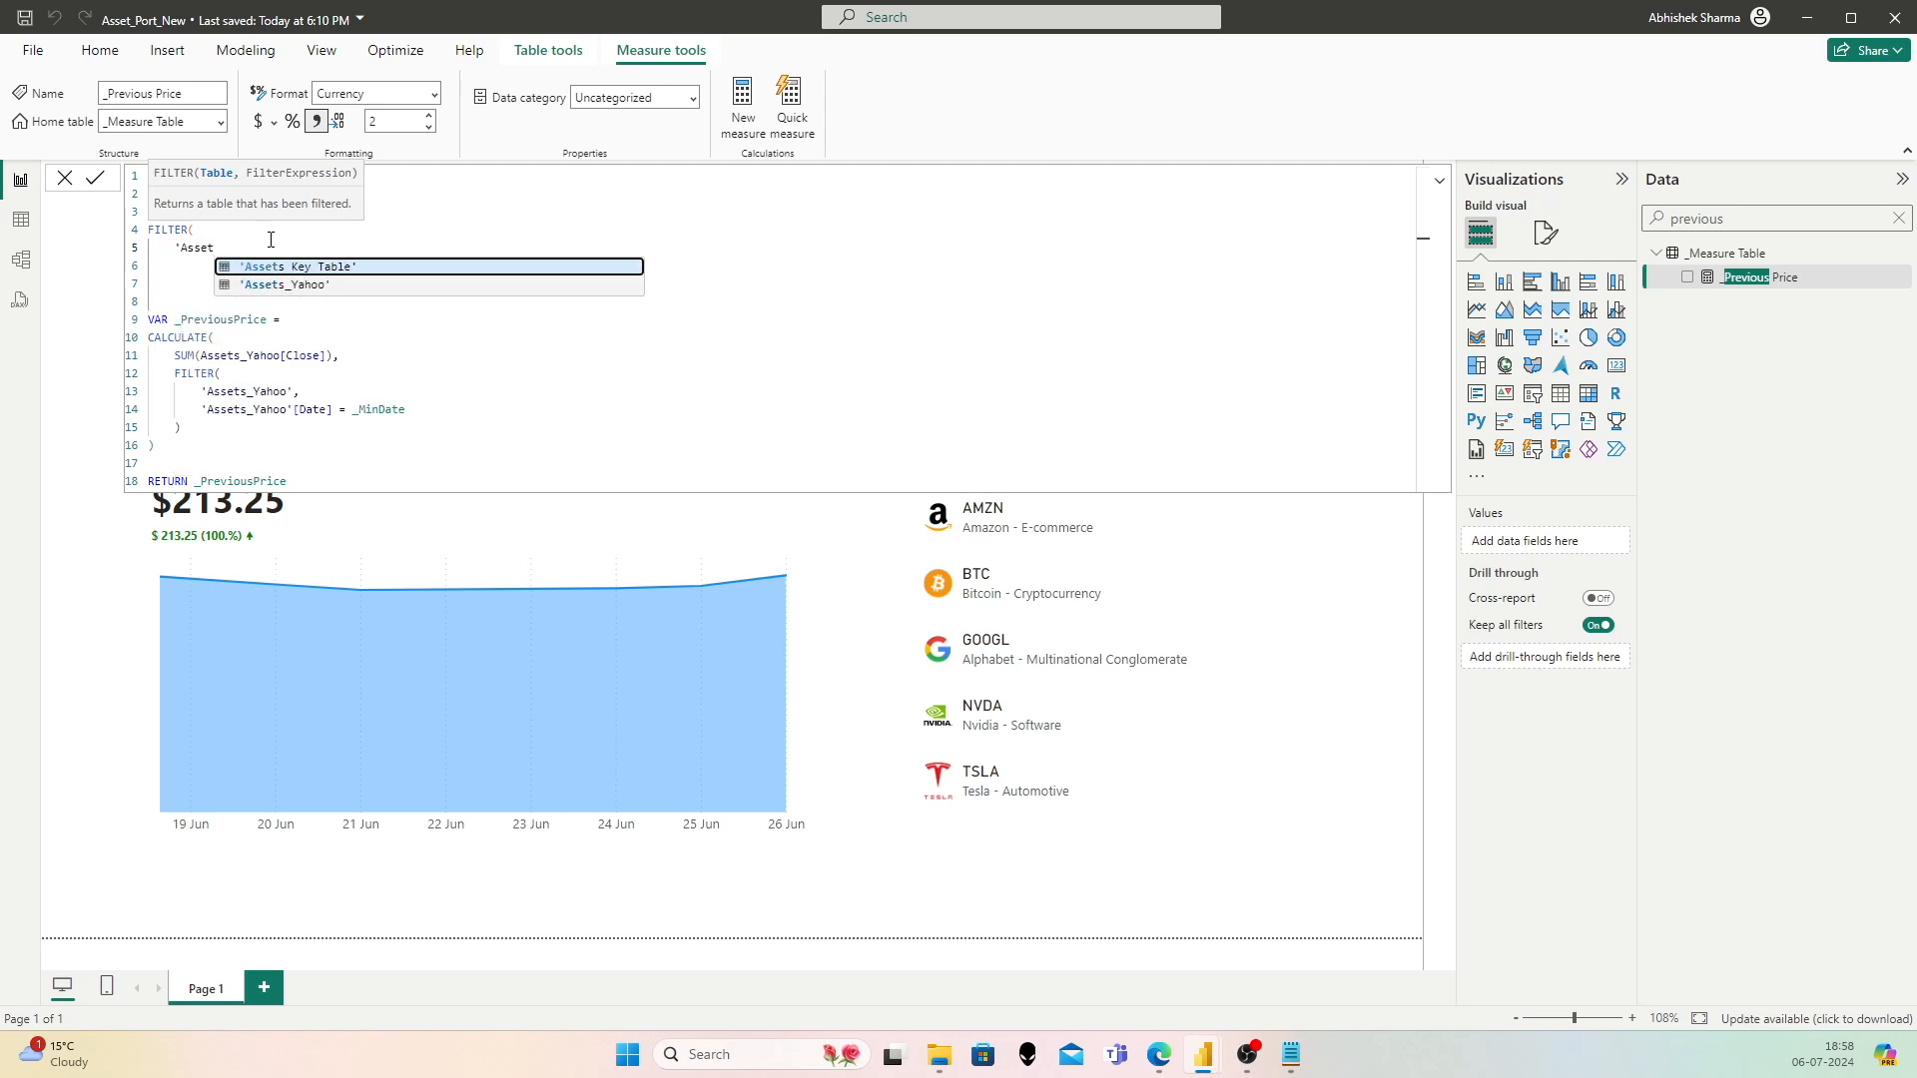
key(Down)
key(Tab)
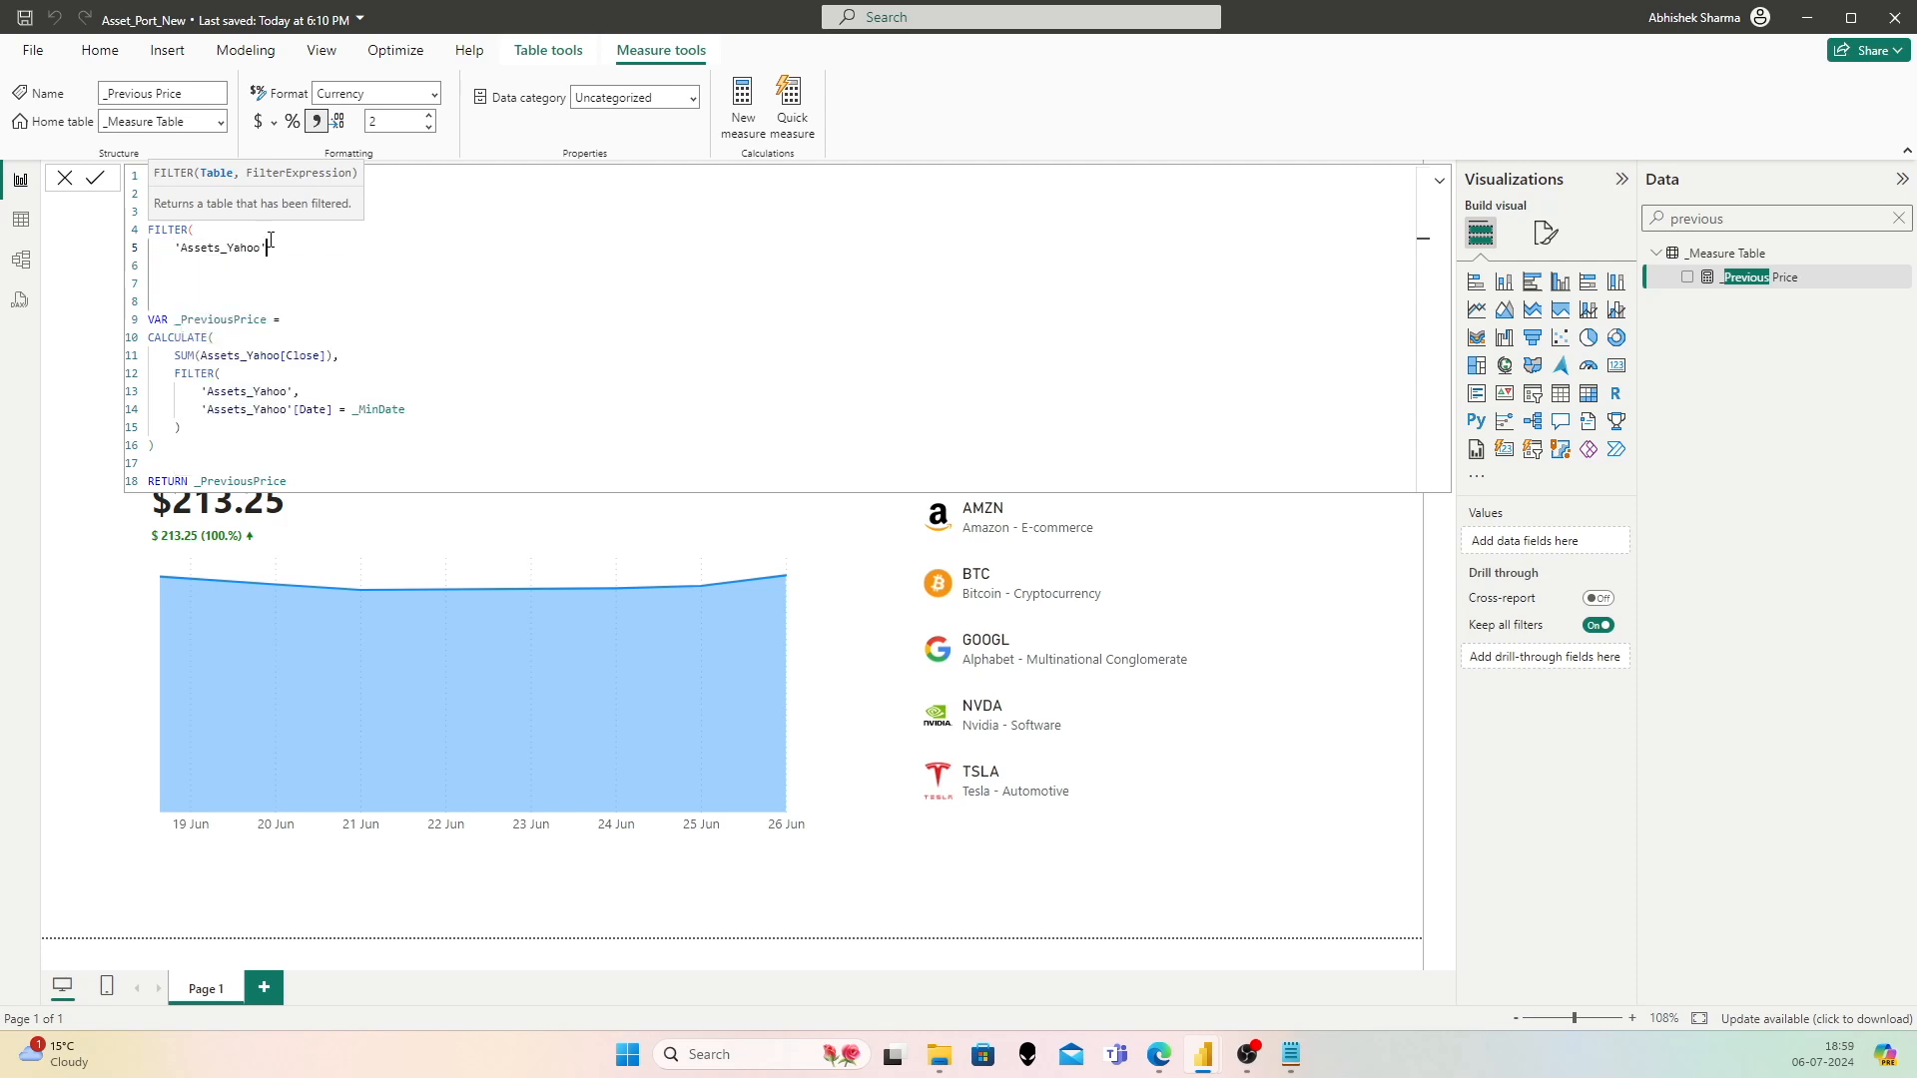
text(,)
key(shift+Return)
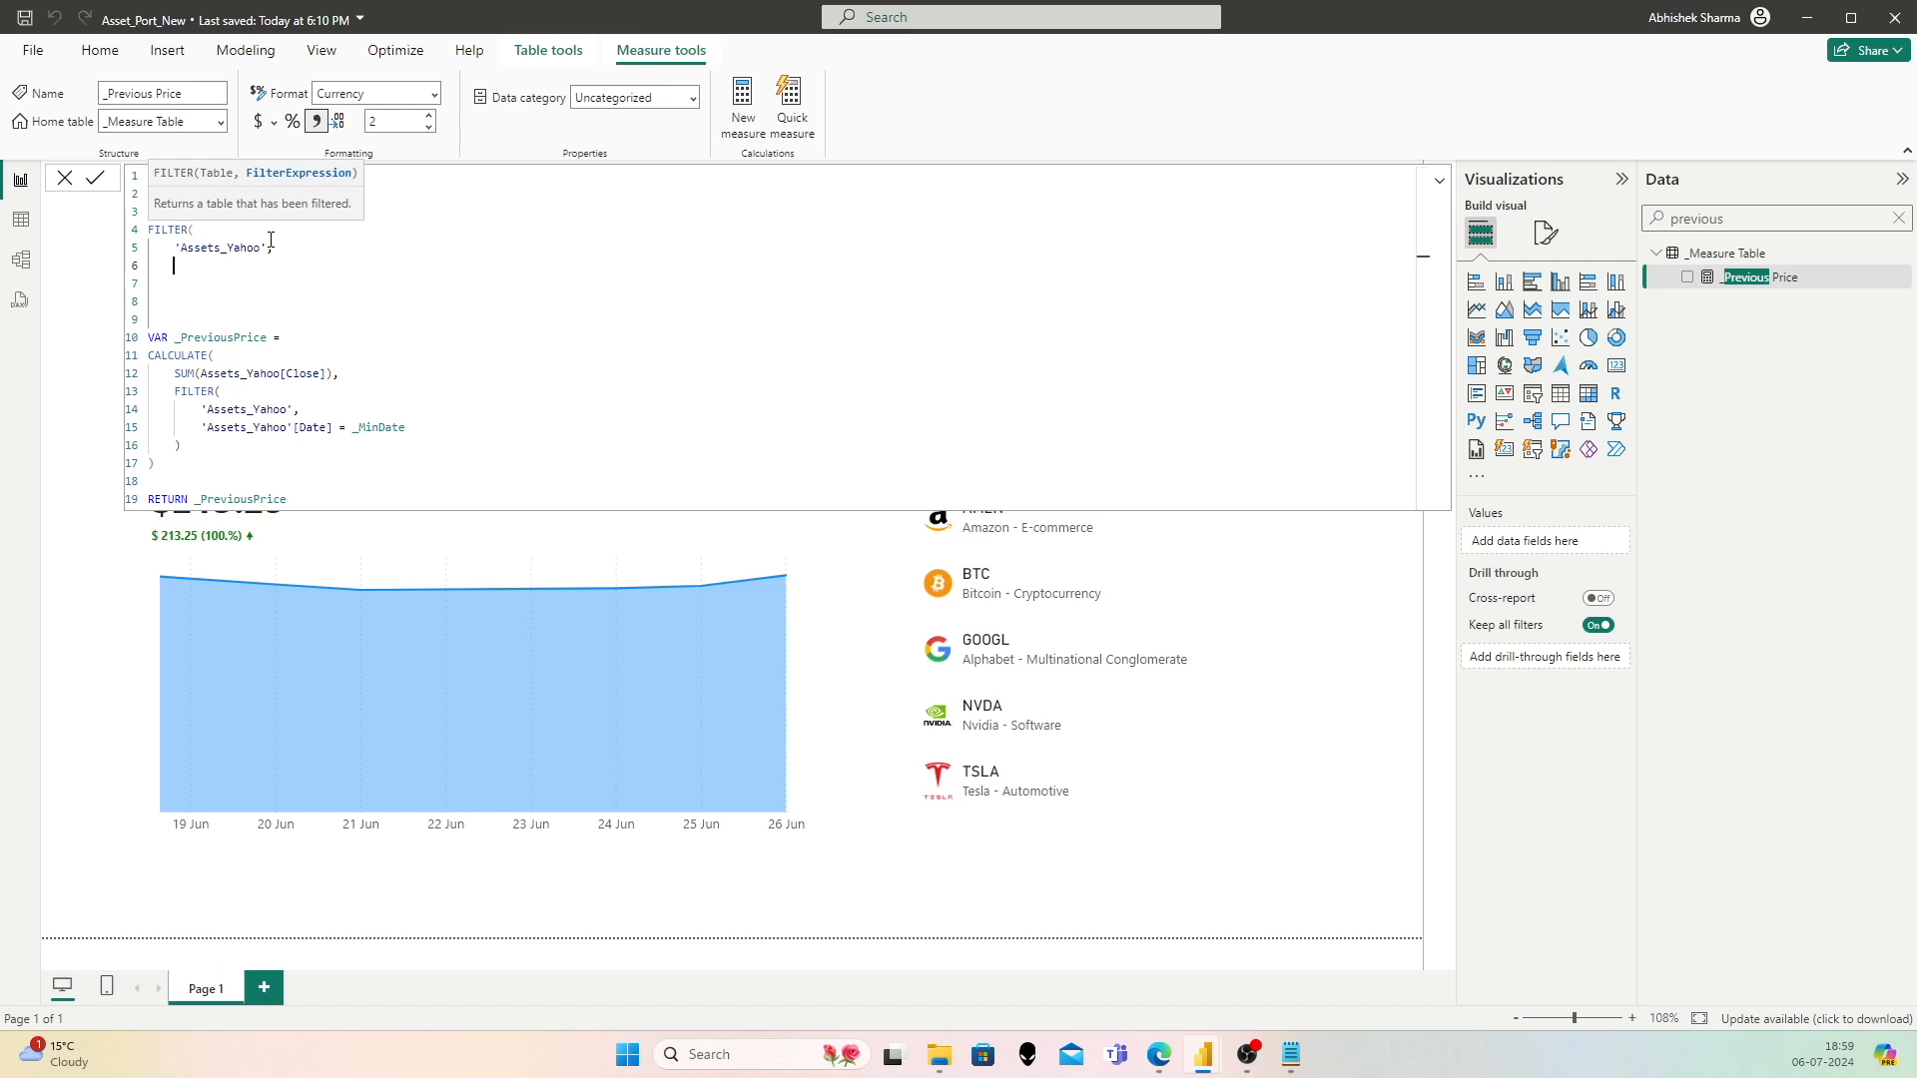
Step: Add the filter condition 'Assets_Yahoo'[Date] <= _MinDate and close the FILTER function
text(Date)
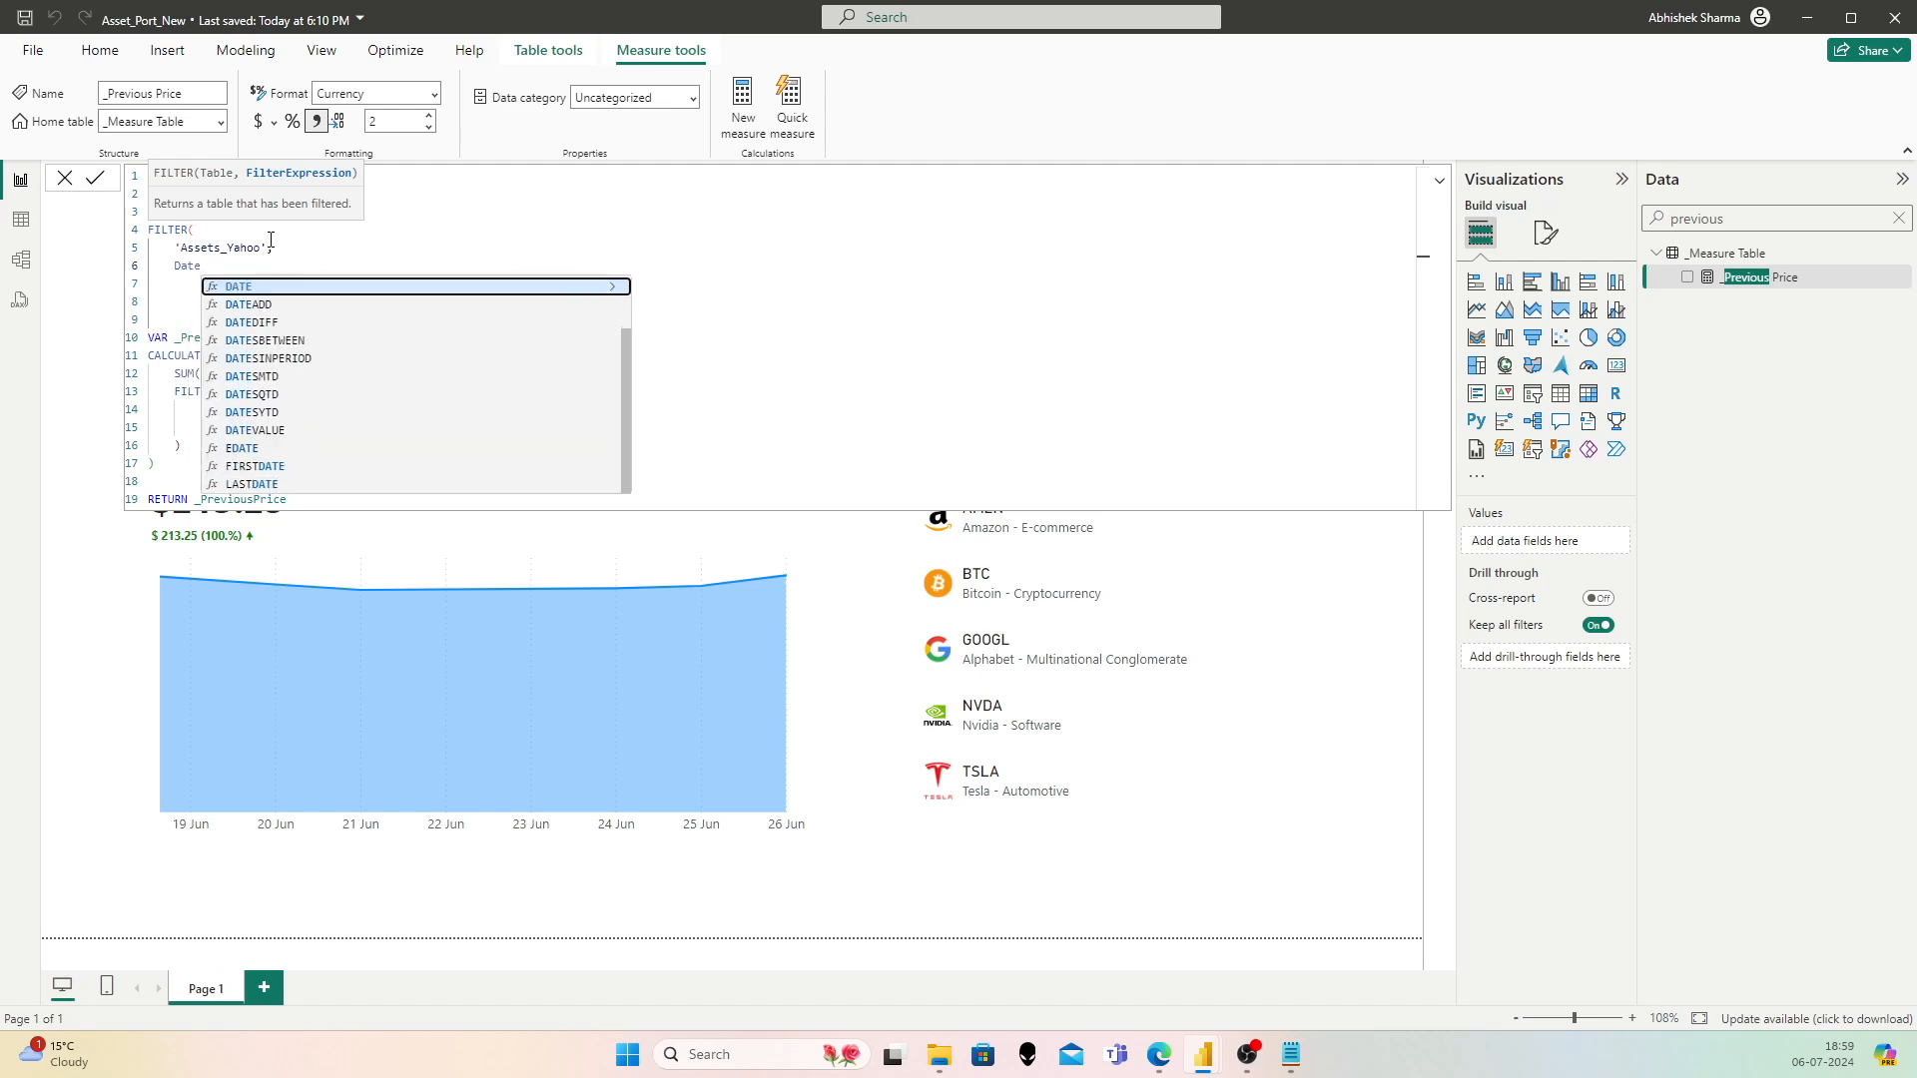
key(BackSpace)
key(BackSpace)
key(BackSpace)
key(BackSpace)
text('Asset)
key(Down)
key(Down)
key(Down)
key(Down)
key(Tab)
text(<= _min)
key(Tab)
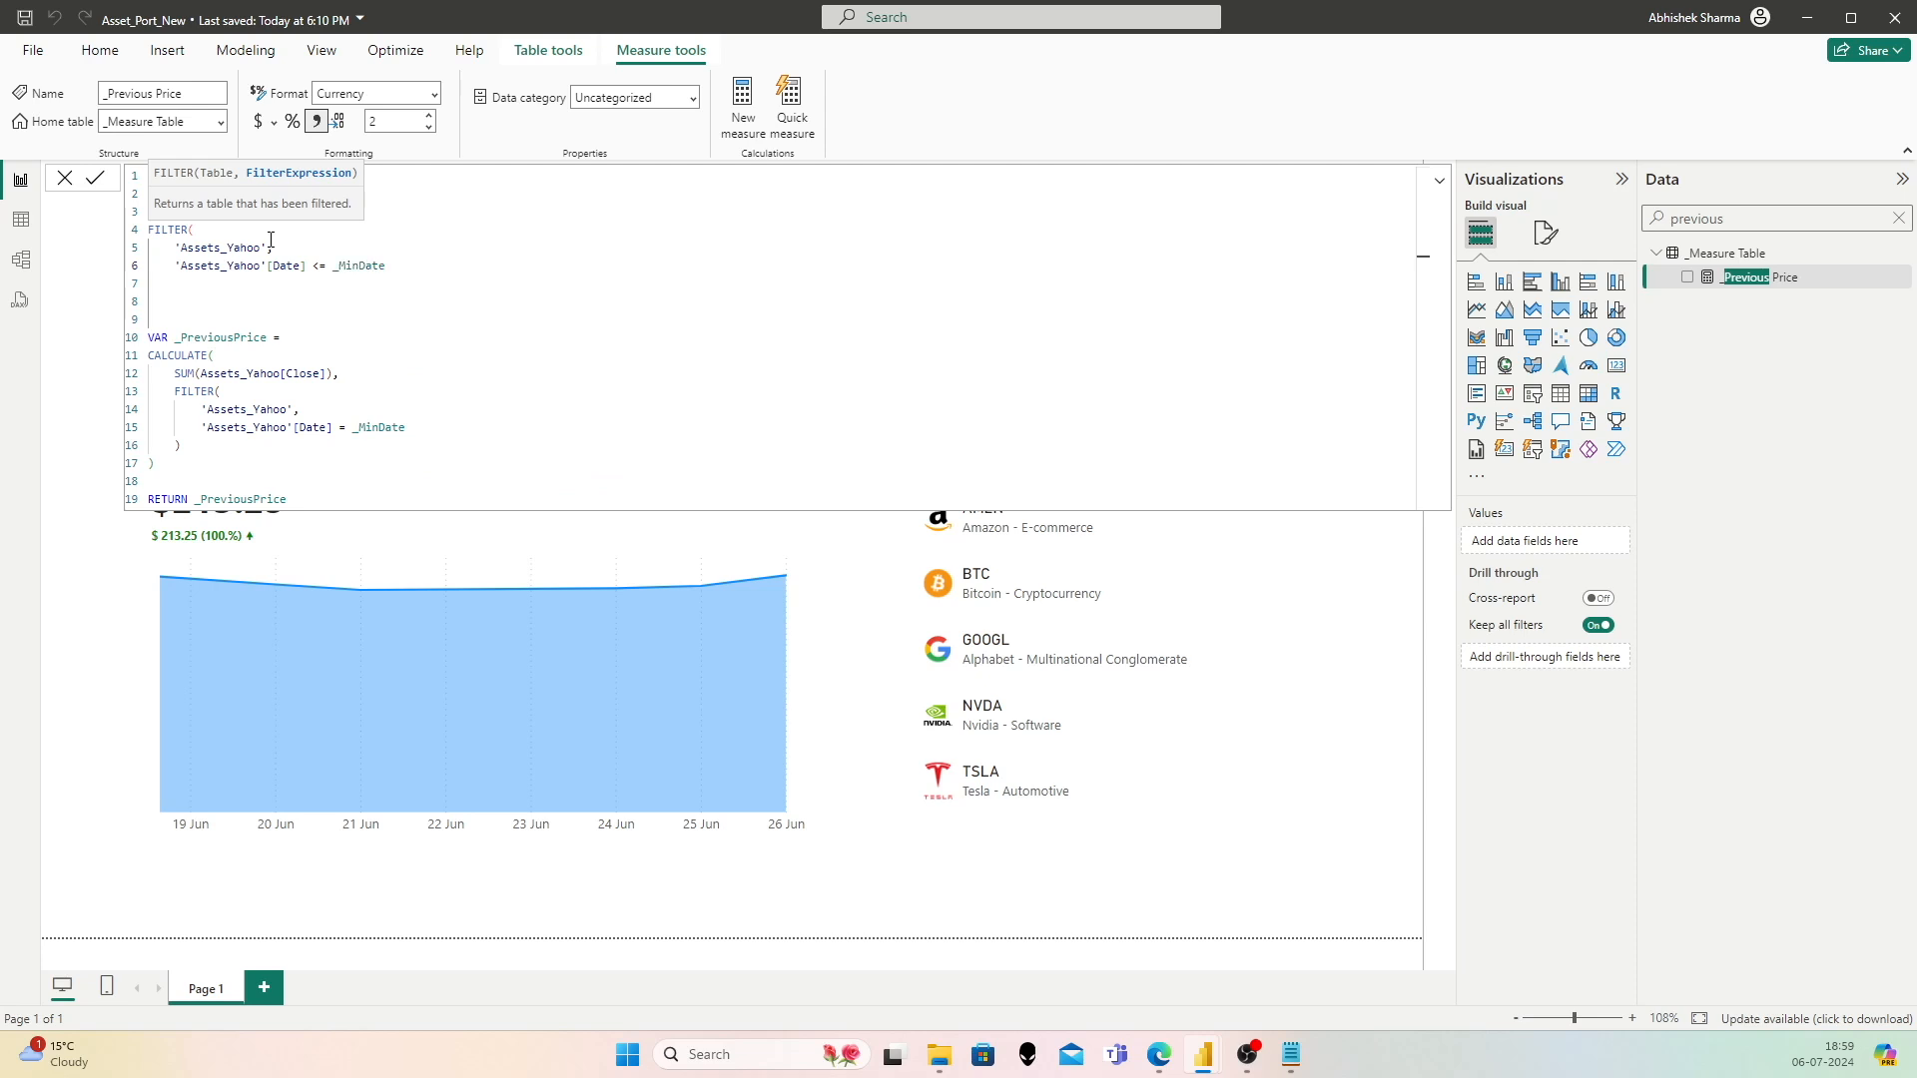
key(Return)
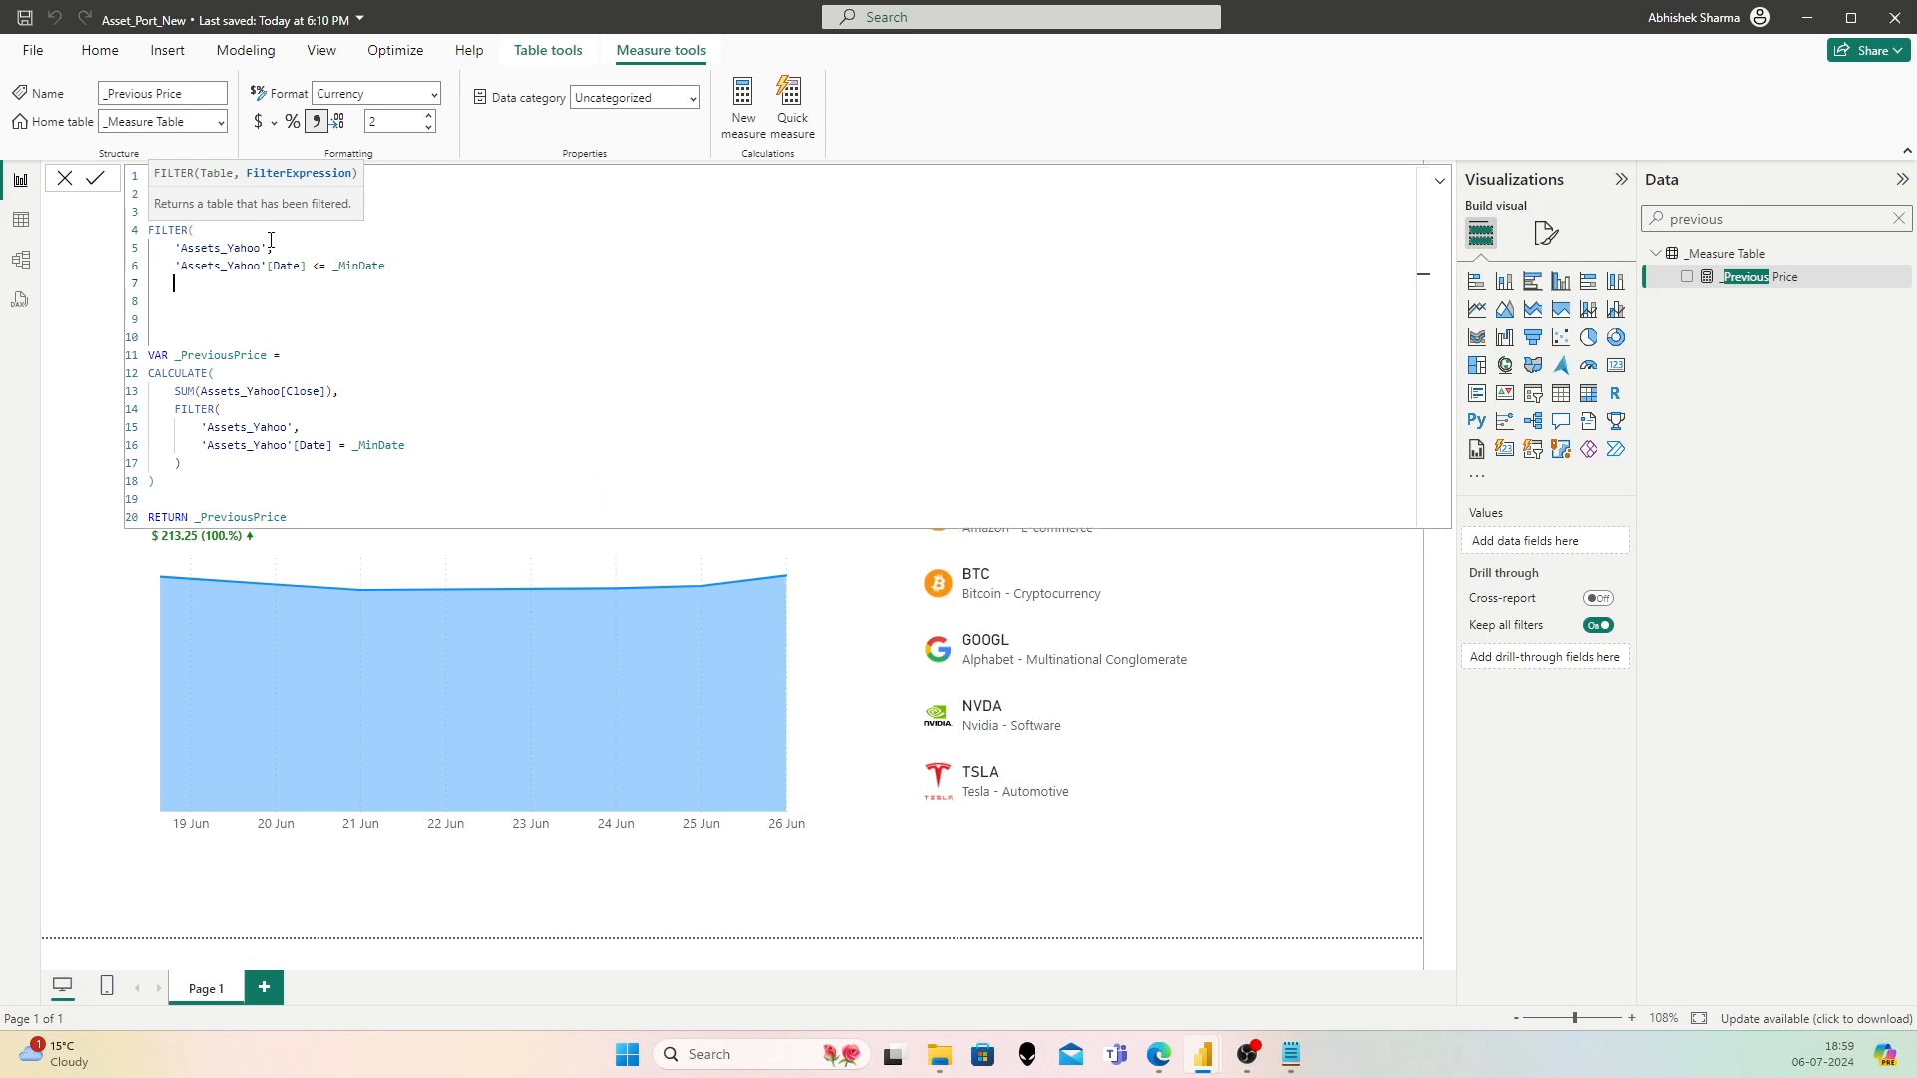
key(BackSpace)
text())
Step: Insert an opening MAXX function on a new line above FILTER in the _MinDateNew definition
key(Up)
key(Up)
key(Up)
key(Home)
key(Return)
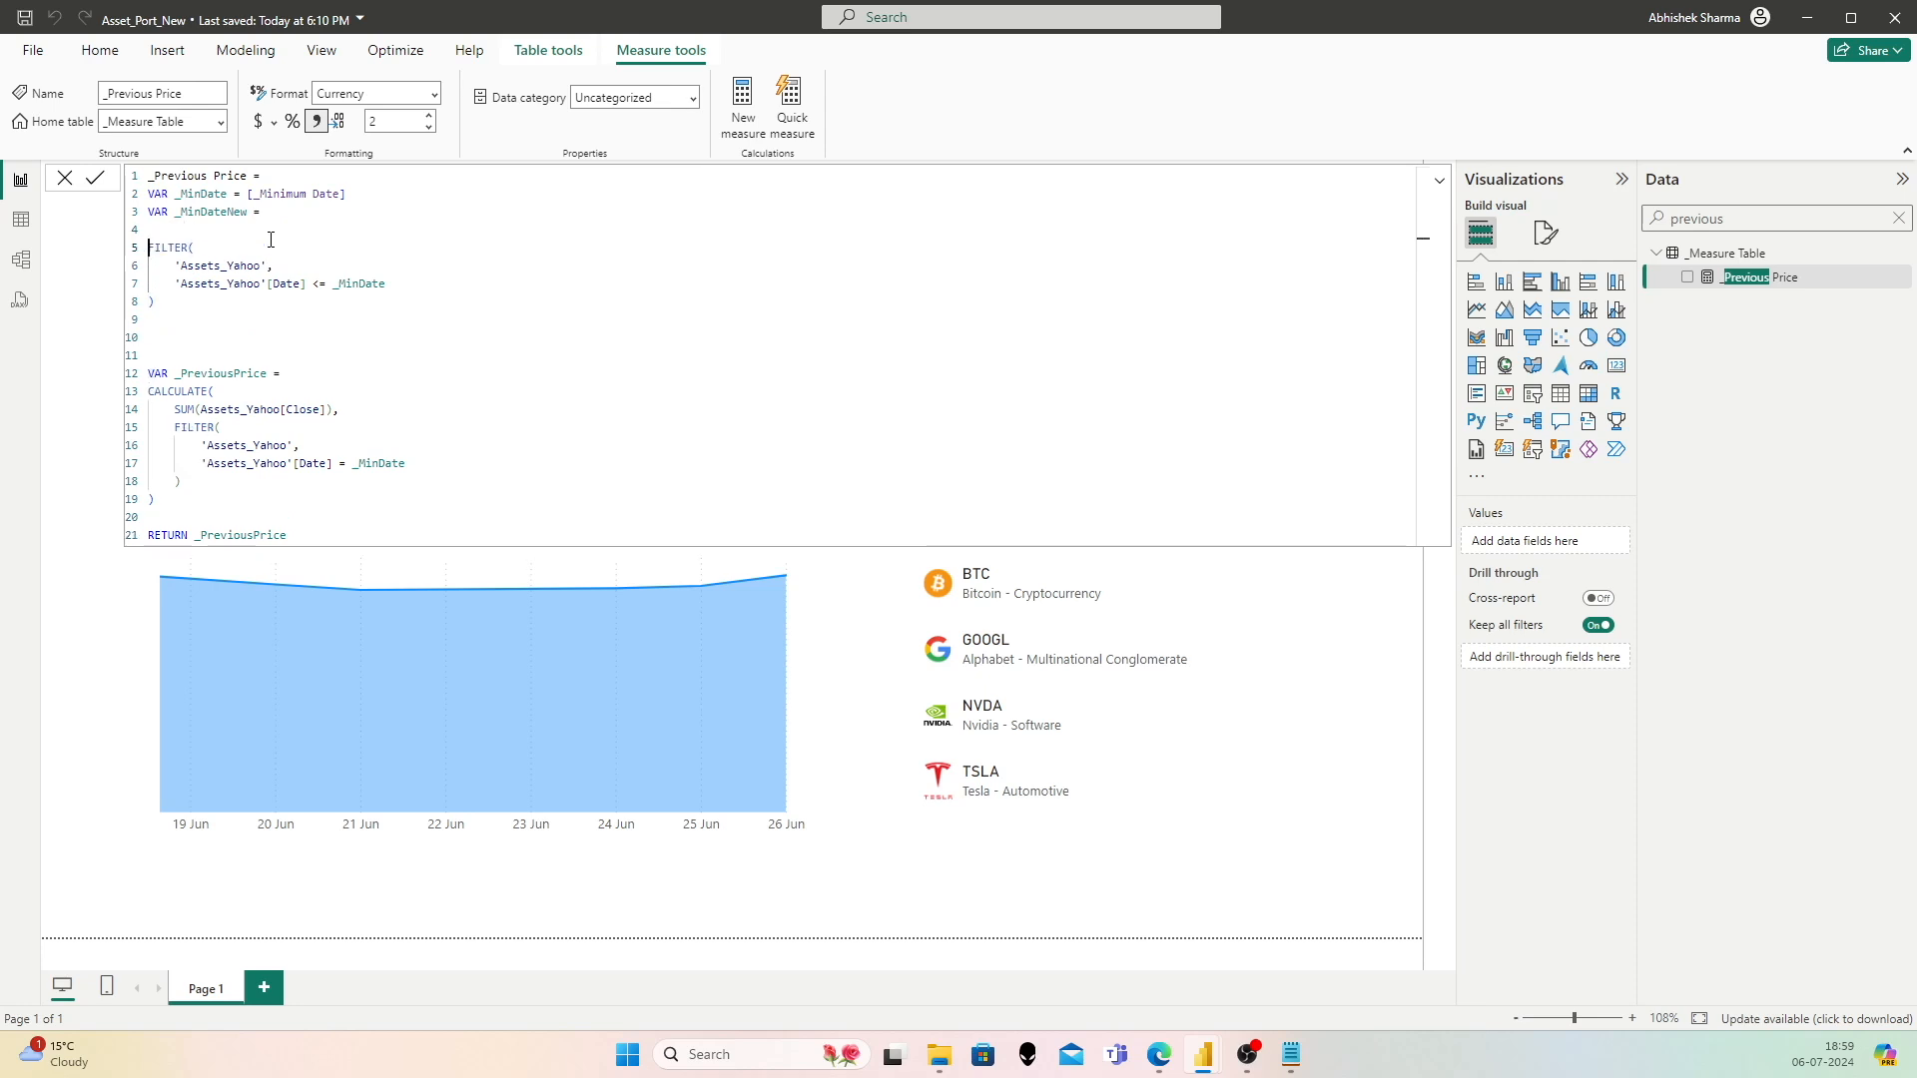
key(Down)
key(Up)
text(MAX)
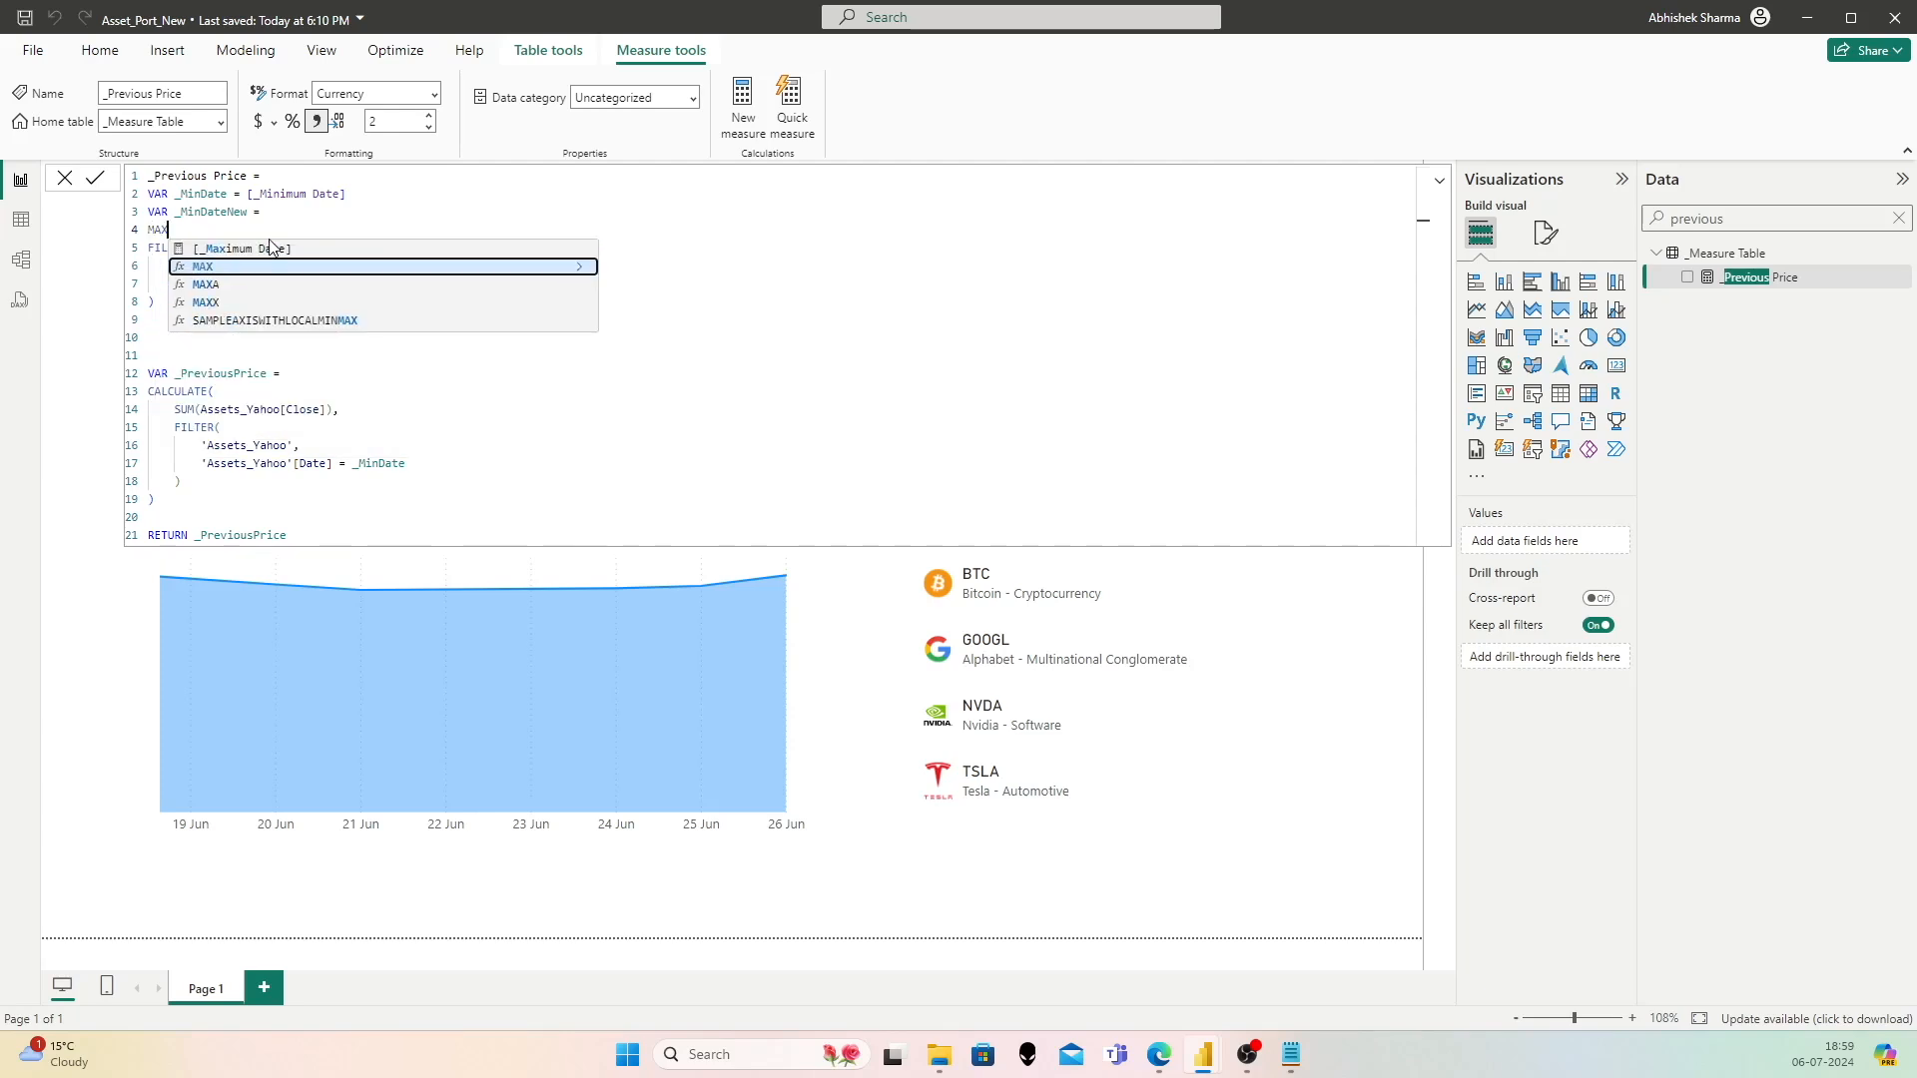
key(Down)
key(Down)
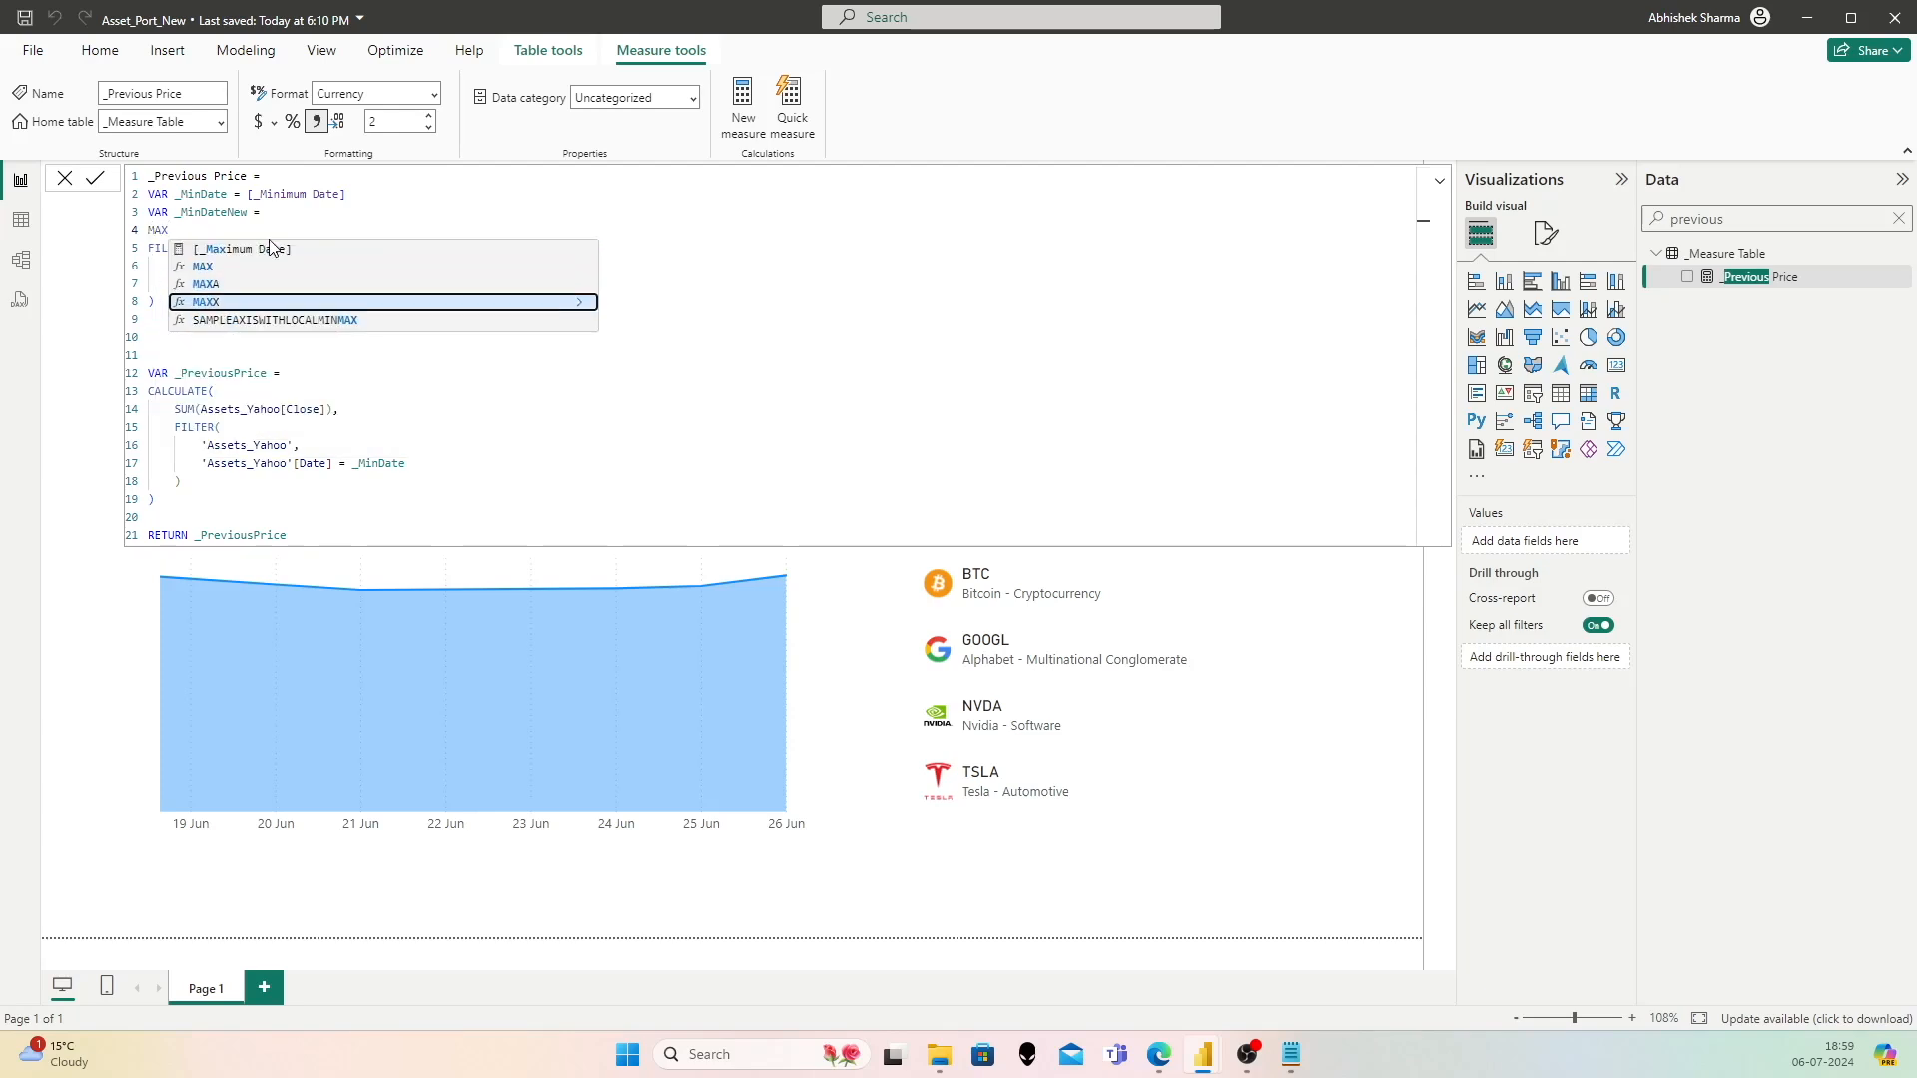
key(Tab)
Step: Indent the FILTER block under MAXX and remove the blank line between them
key(shift+Return)
key(Escape)
key(Down)
key(shift+Down)
key(shift+Down)
key(shift+Down)
key(shift+End)
key(Tab)
key(Up)
key(Up)
key(Down)
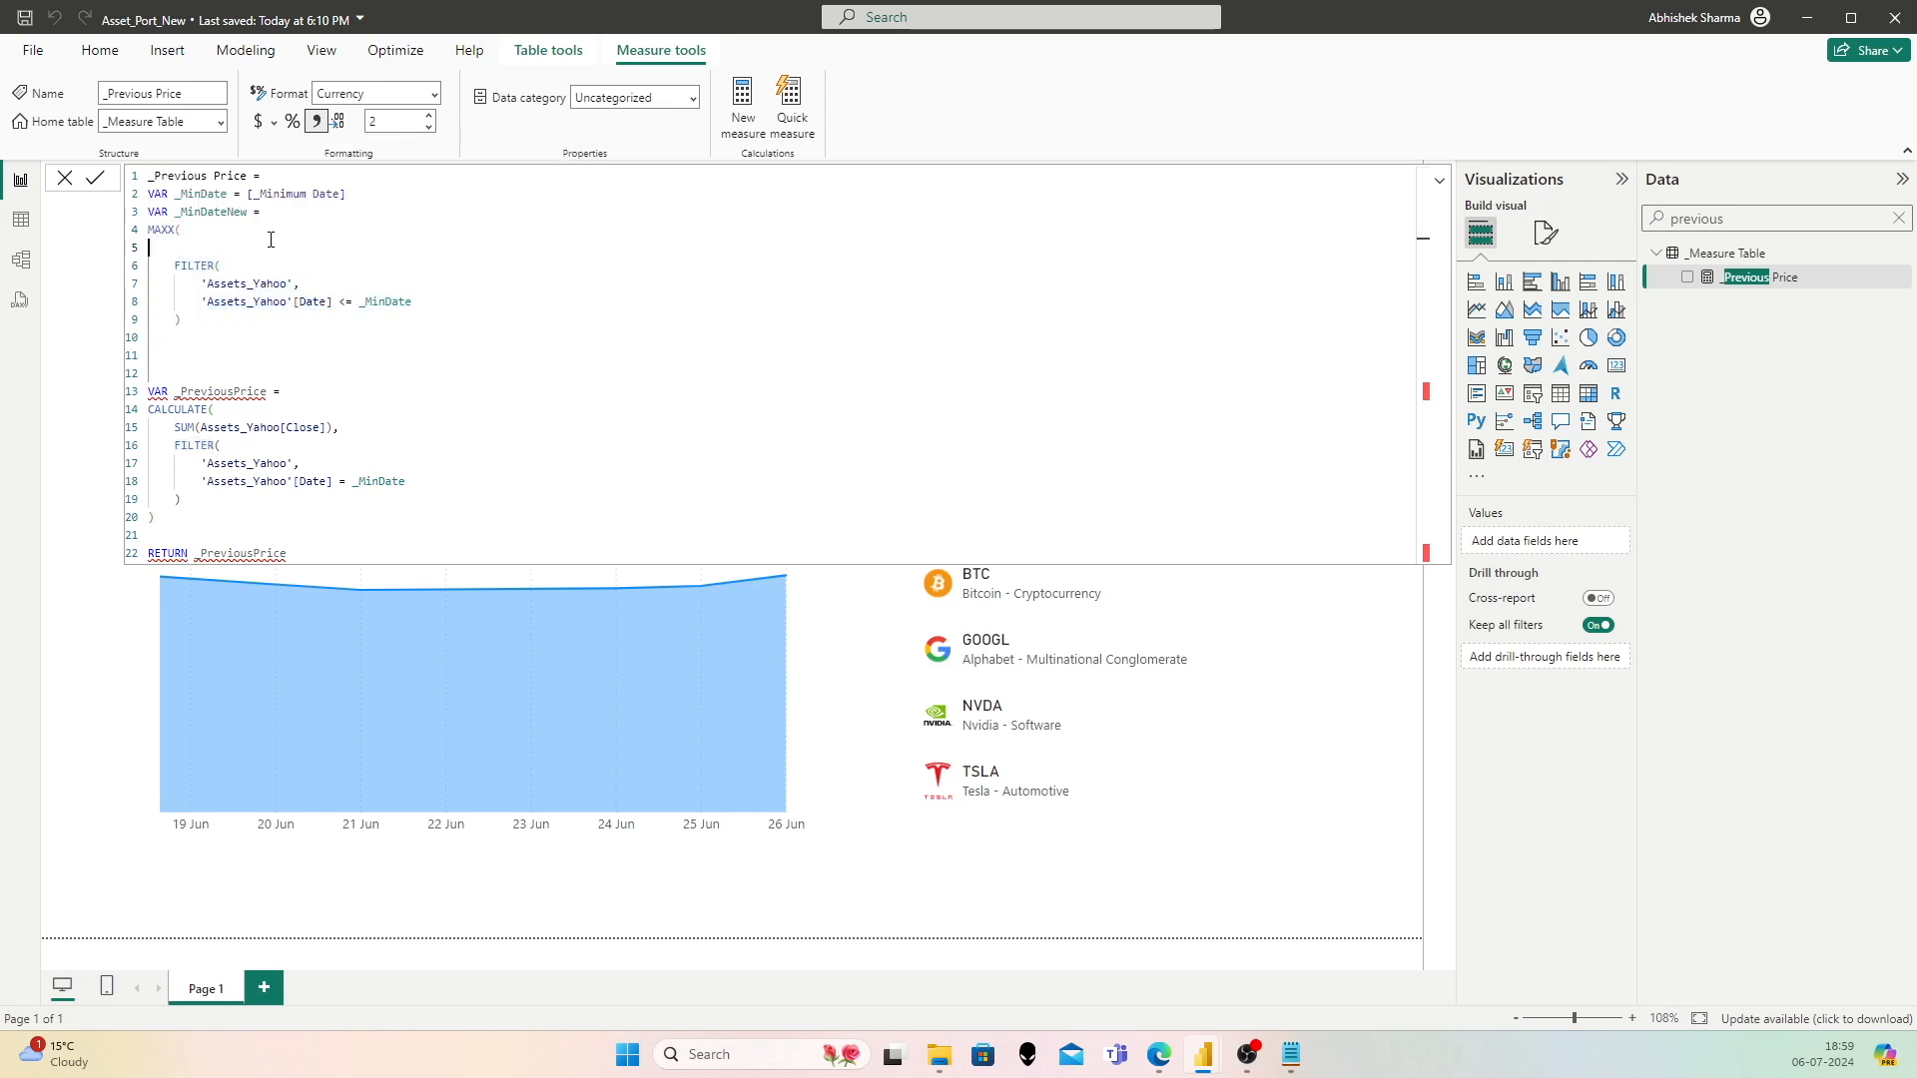
key(Delete)
key(Escape)
key(Home)
key(Up)
key(Down)
key(Down)
key(Down)
key(Down)
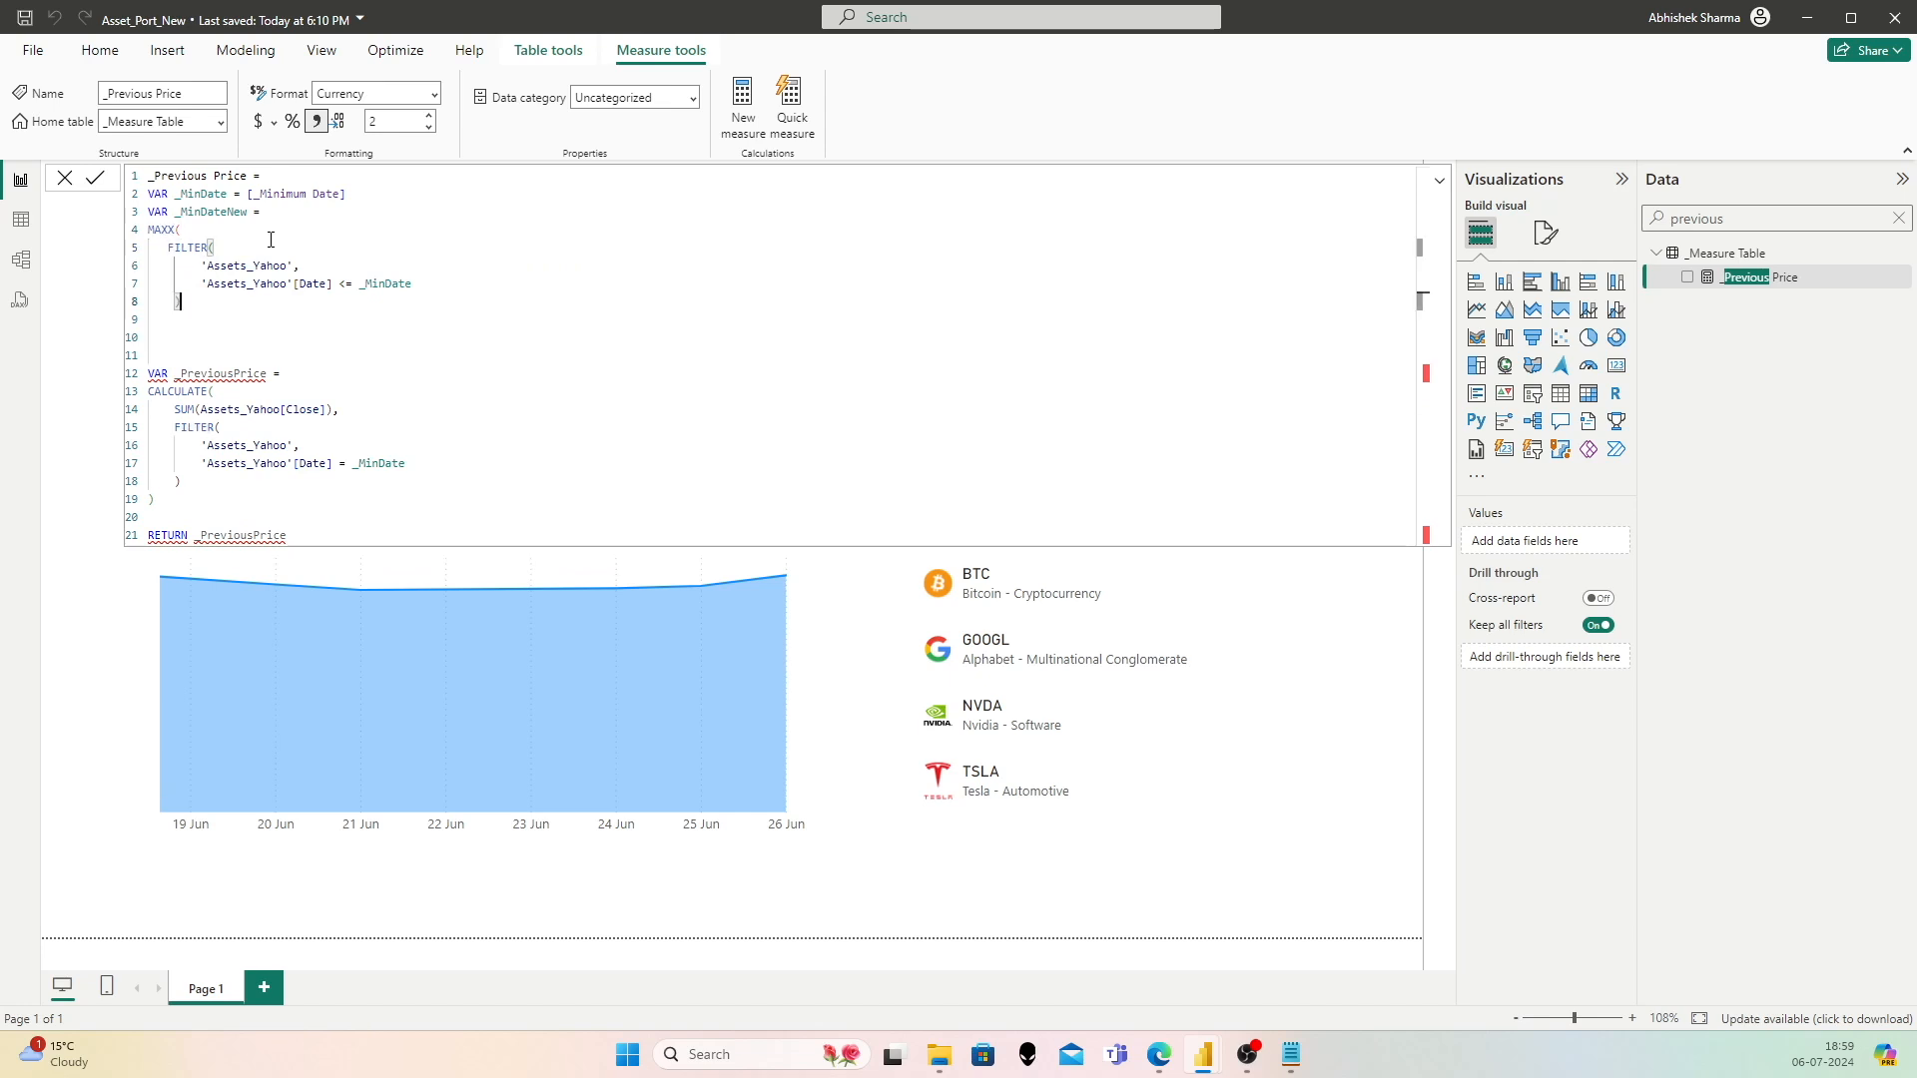
Step: Add Assets_Yahoo[Date] as the MAXX expression after the FILTER block and close the function
text(,)
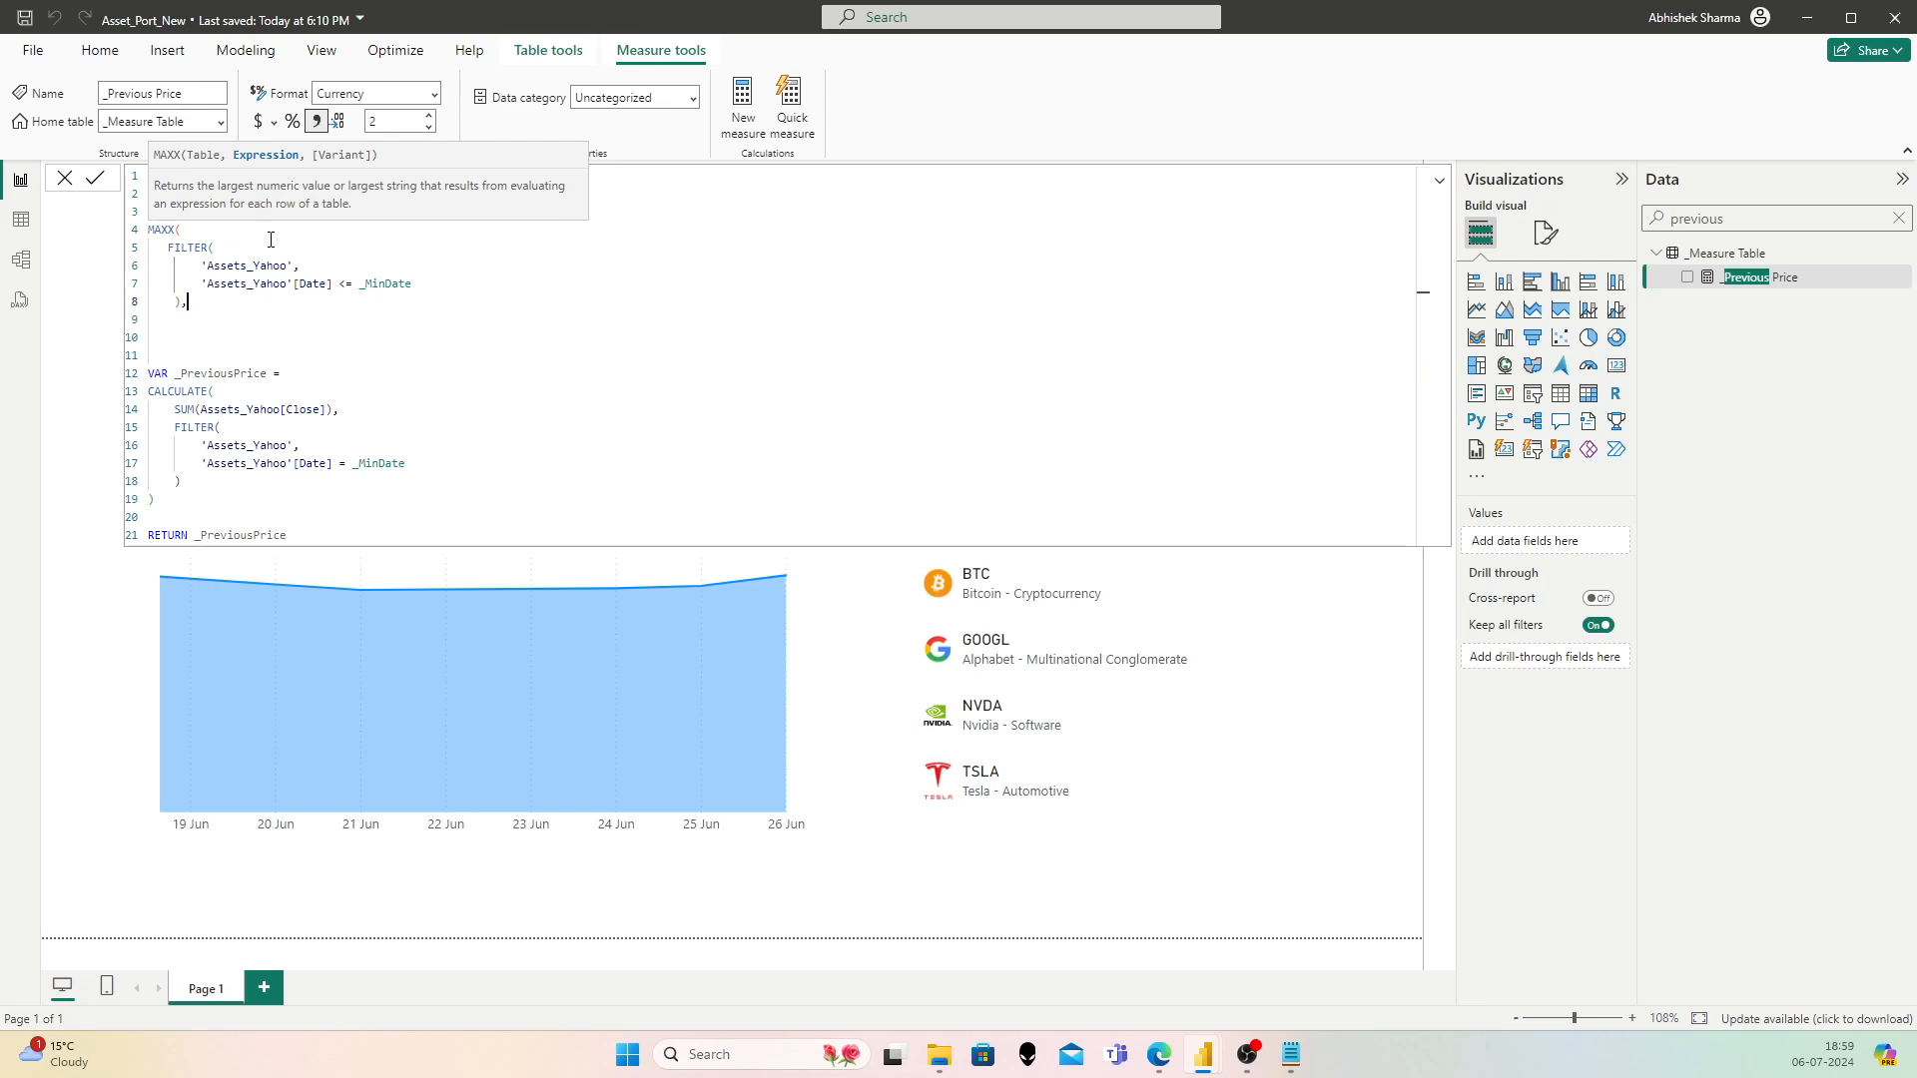
text( Ass)
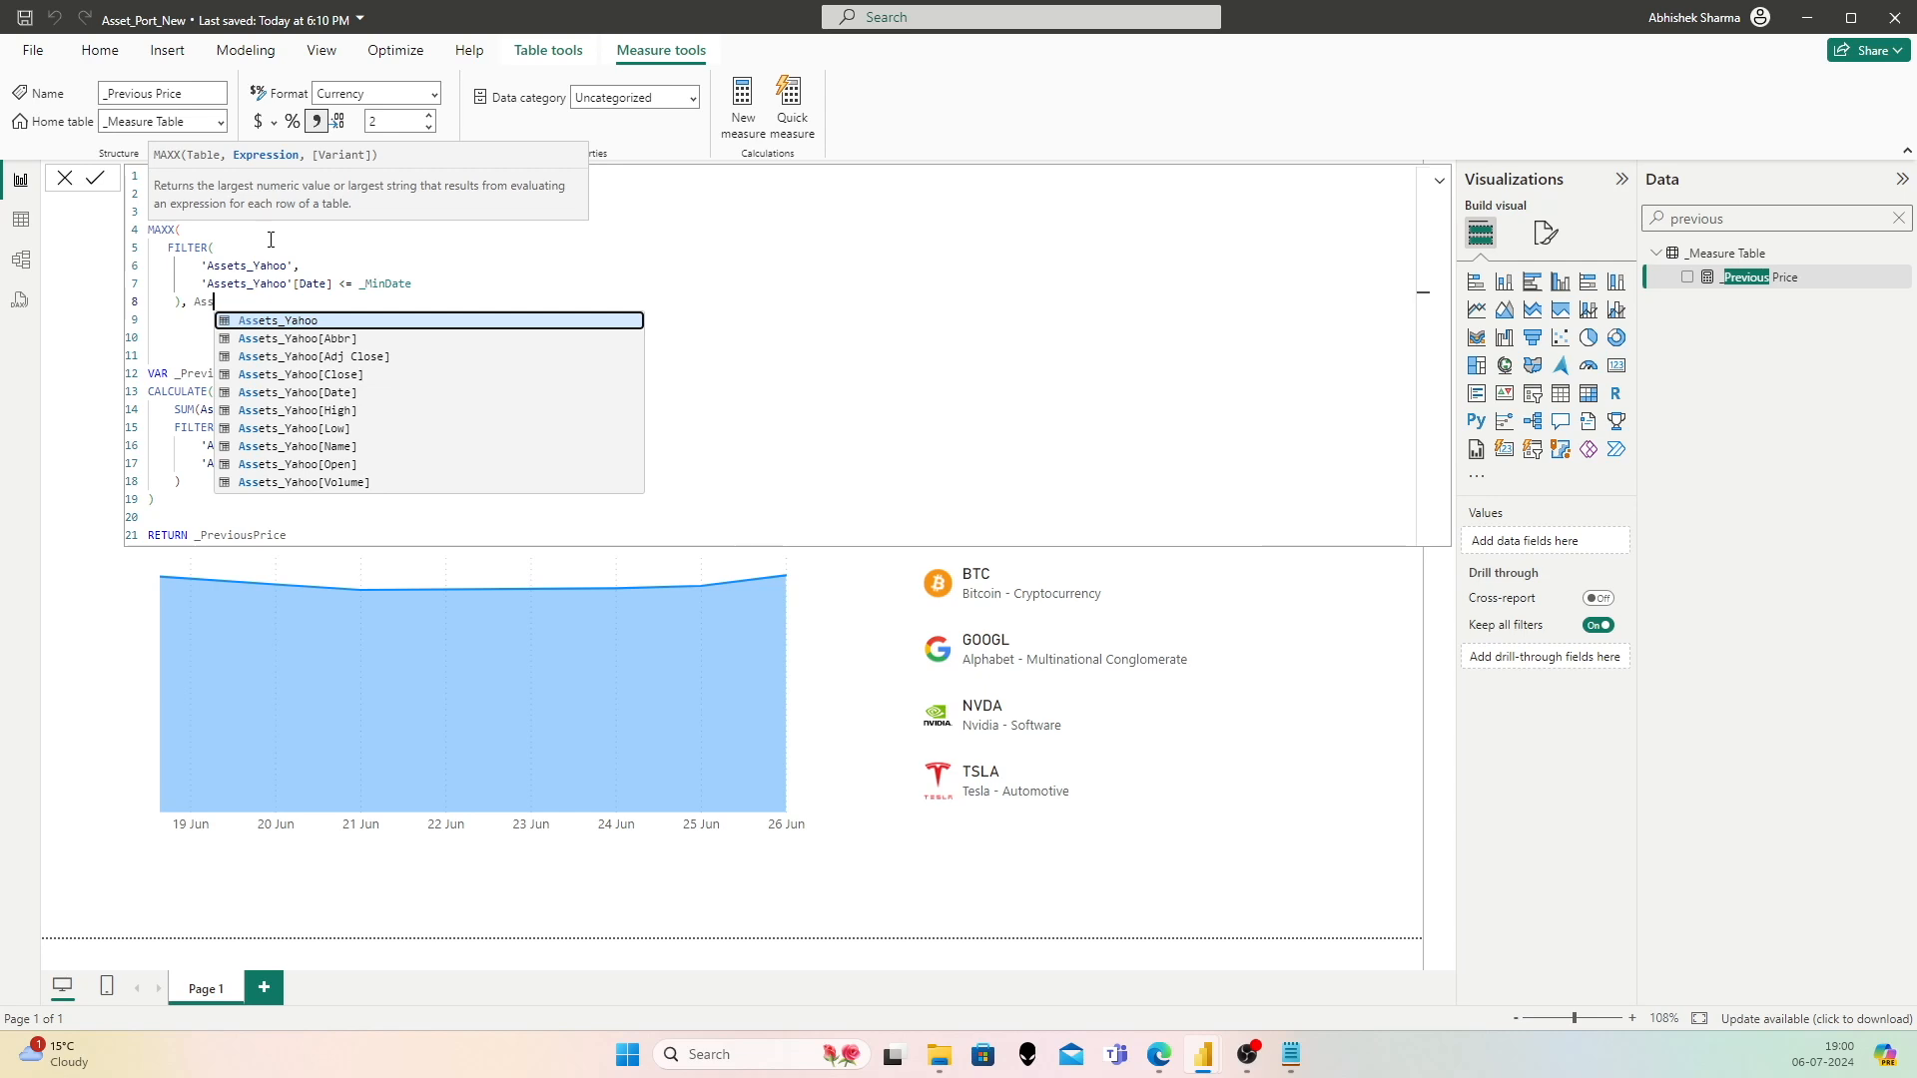
text(et)
key(Down)
key(Down)
key(Down)
key(Down)
key(Tab)
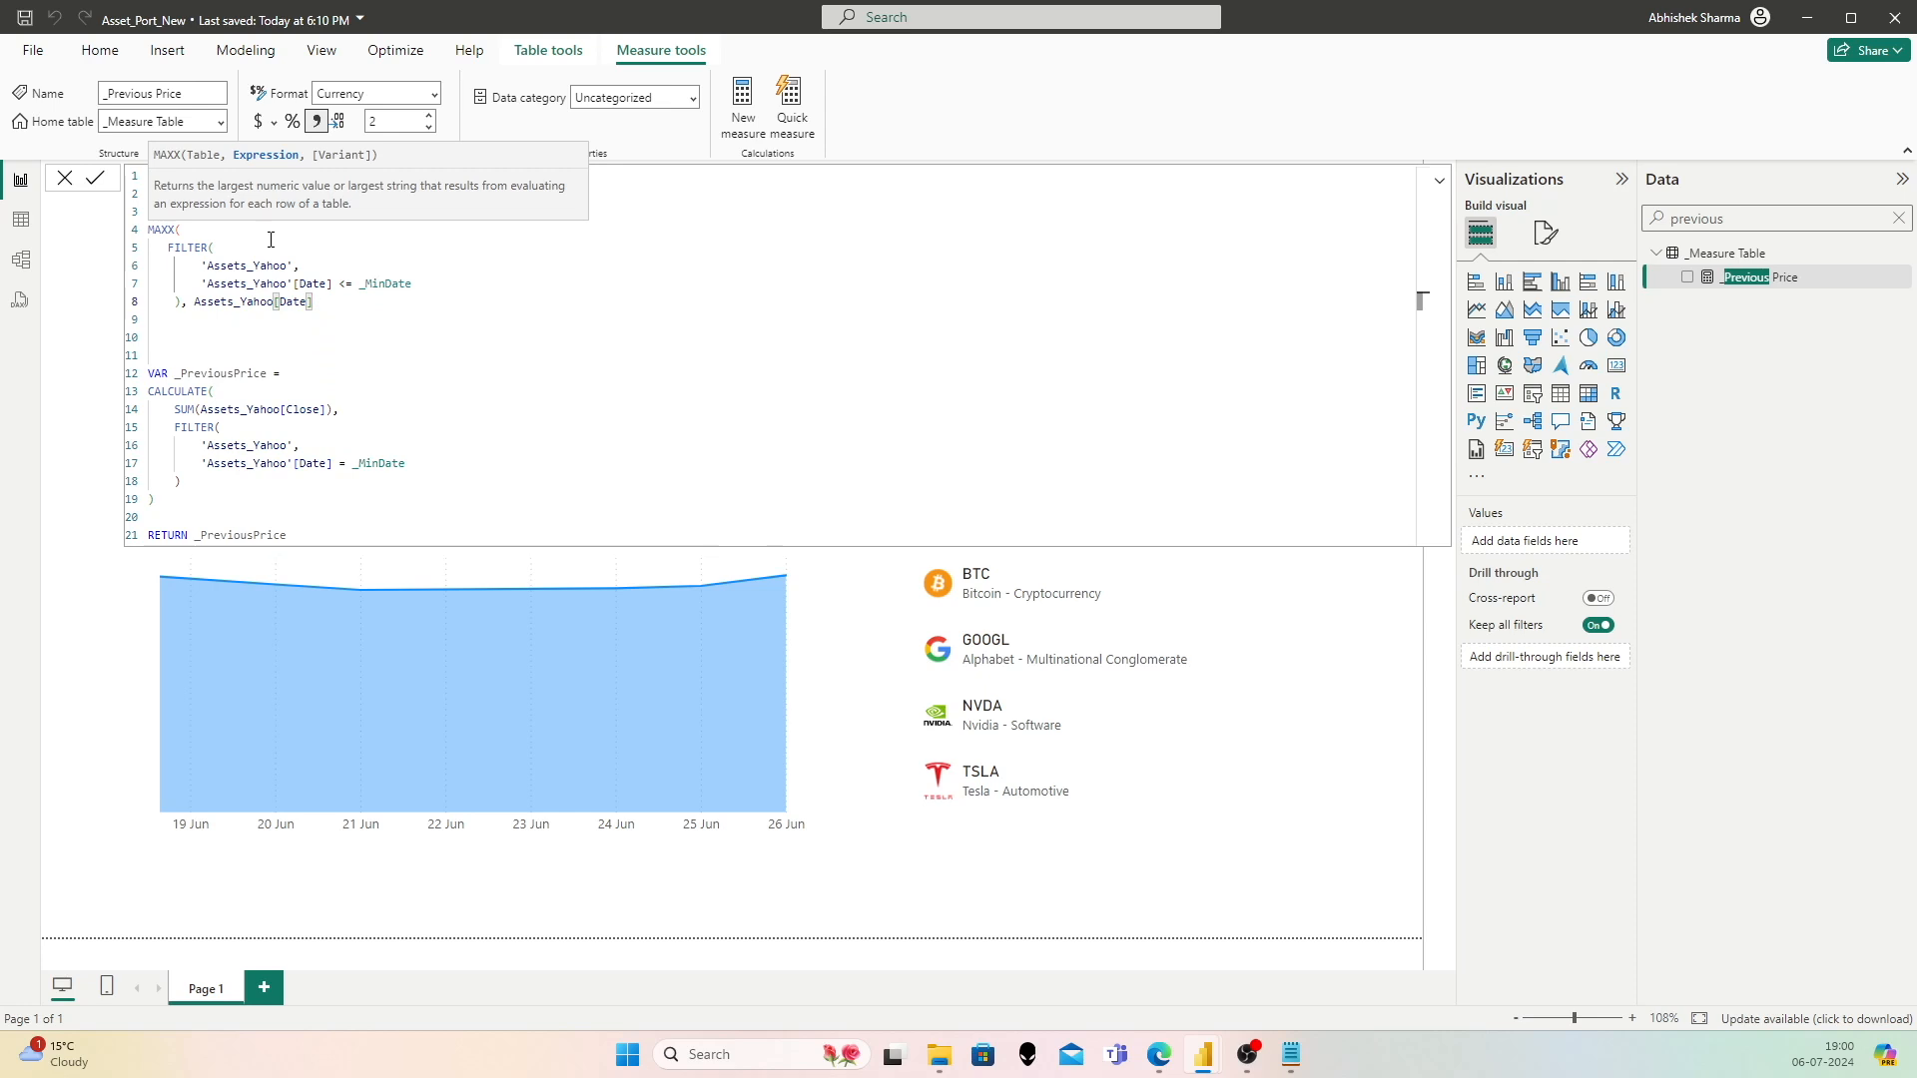
key(shift+Return)
text())
Step: Replace _MinDate with _MinDateNew in the date filter of the _PreviousPrice calculation and commit the measure
key(Up)
key(Up)
key(Up)
key(Up)
key(Up)
key(Up)
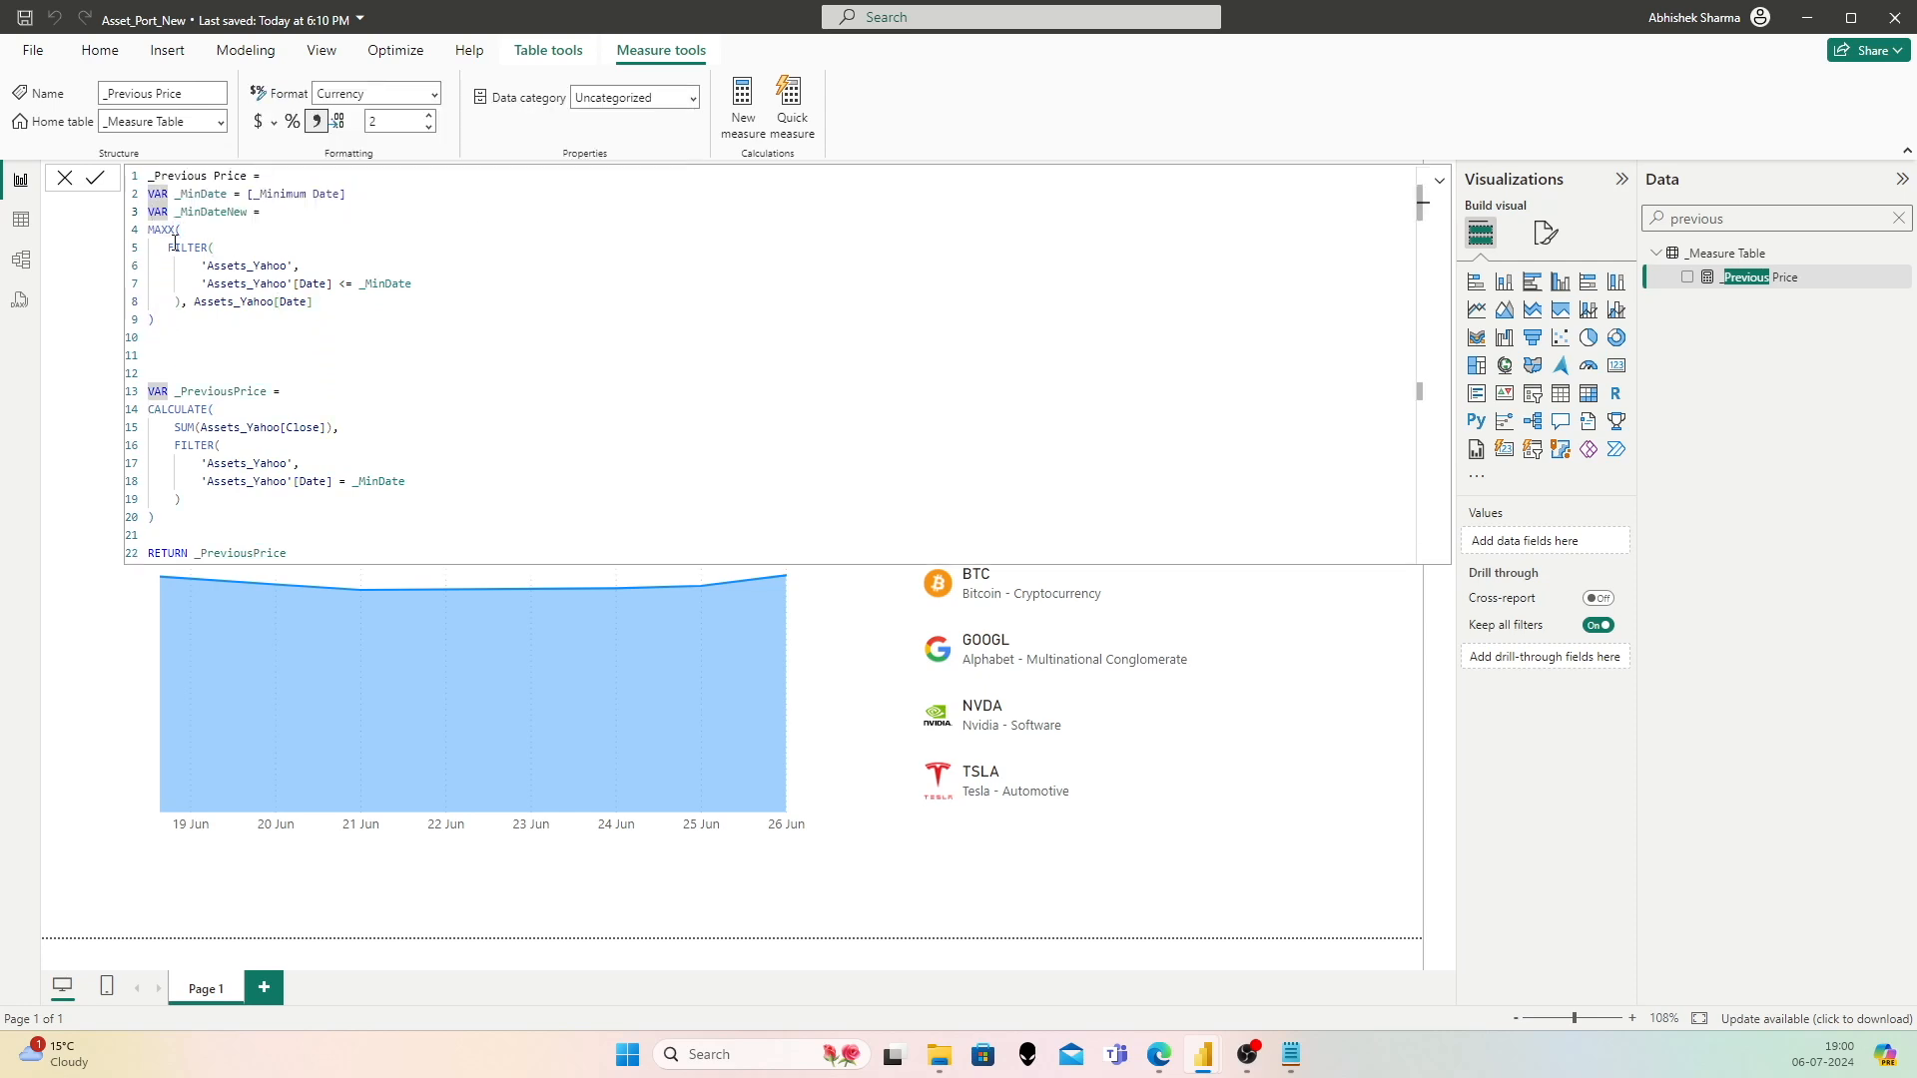
click(431, 484)
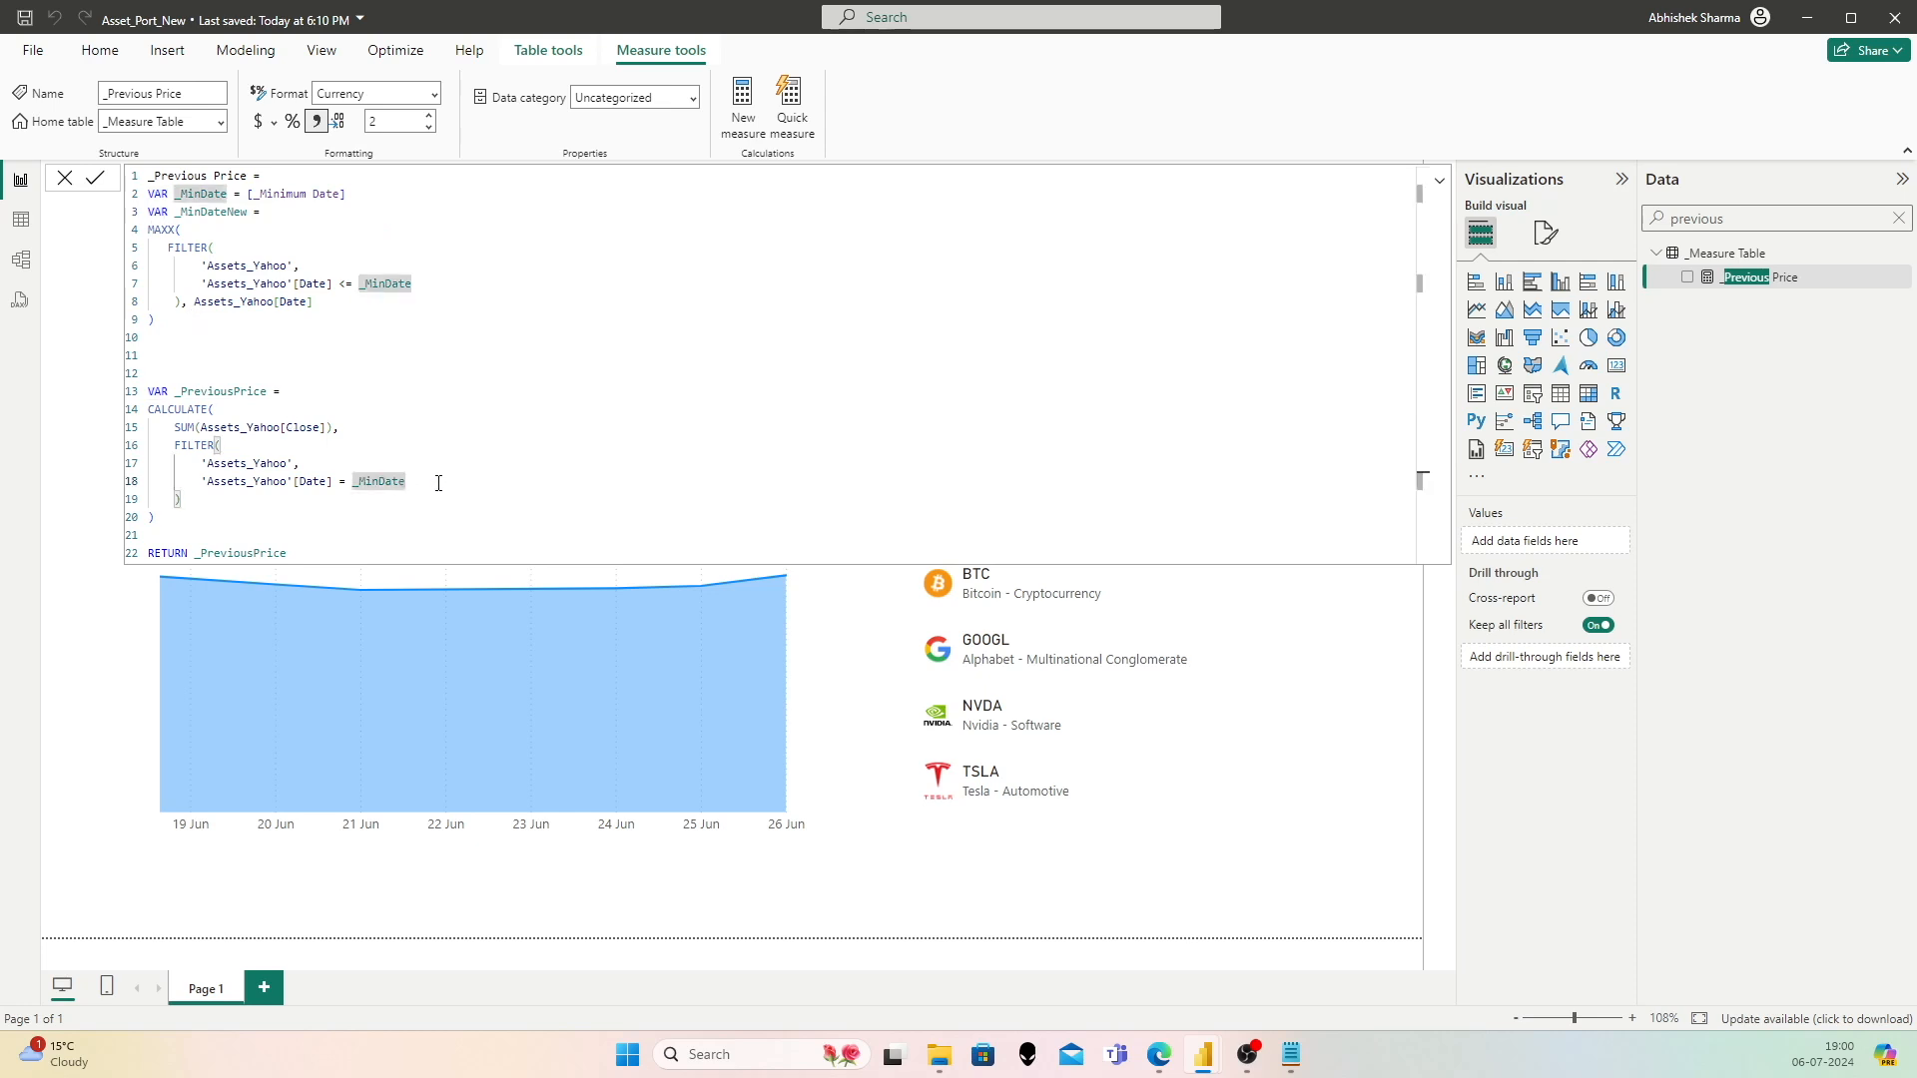
text(New)
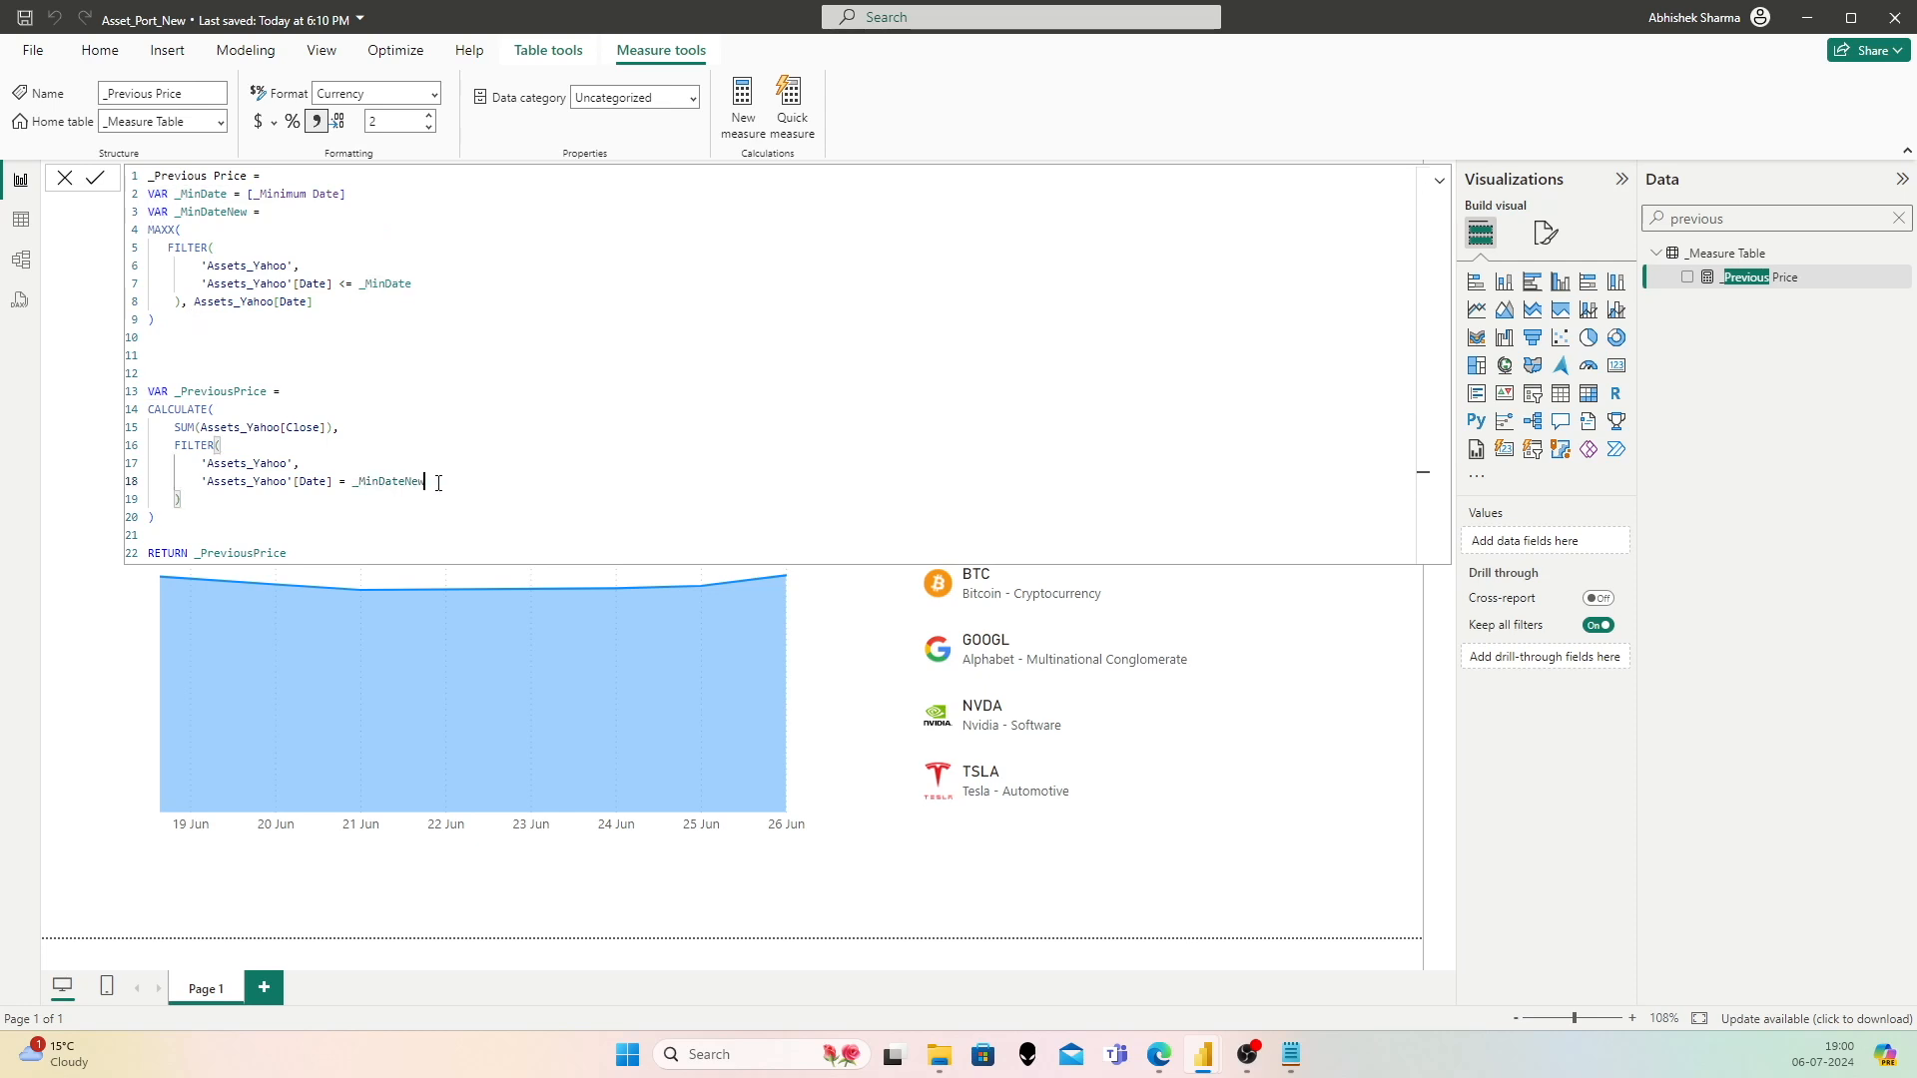
click(205, 513)
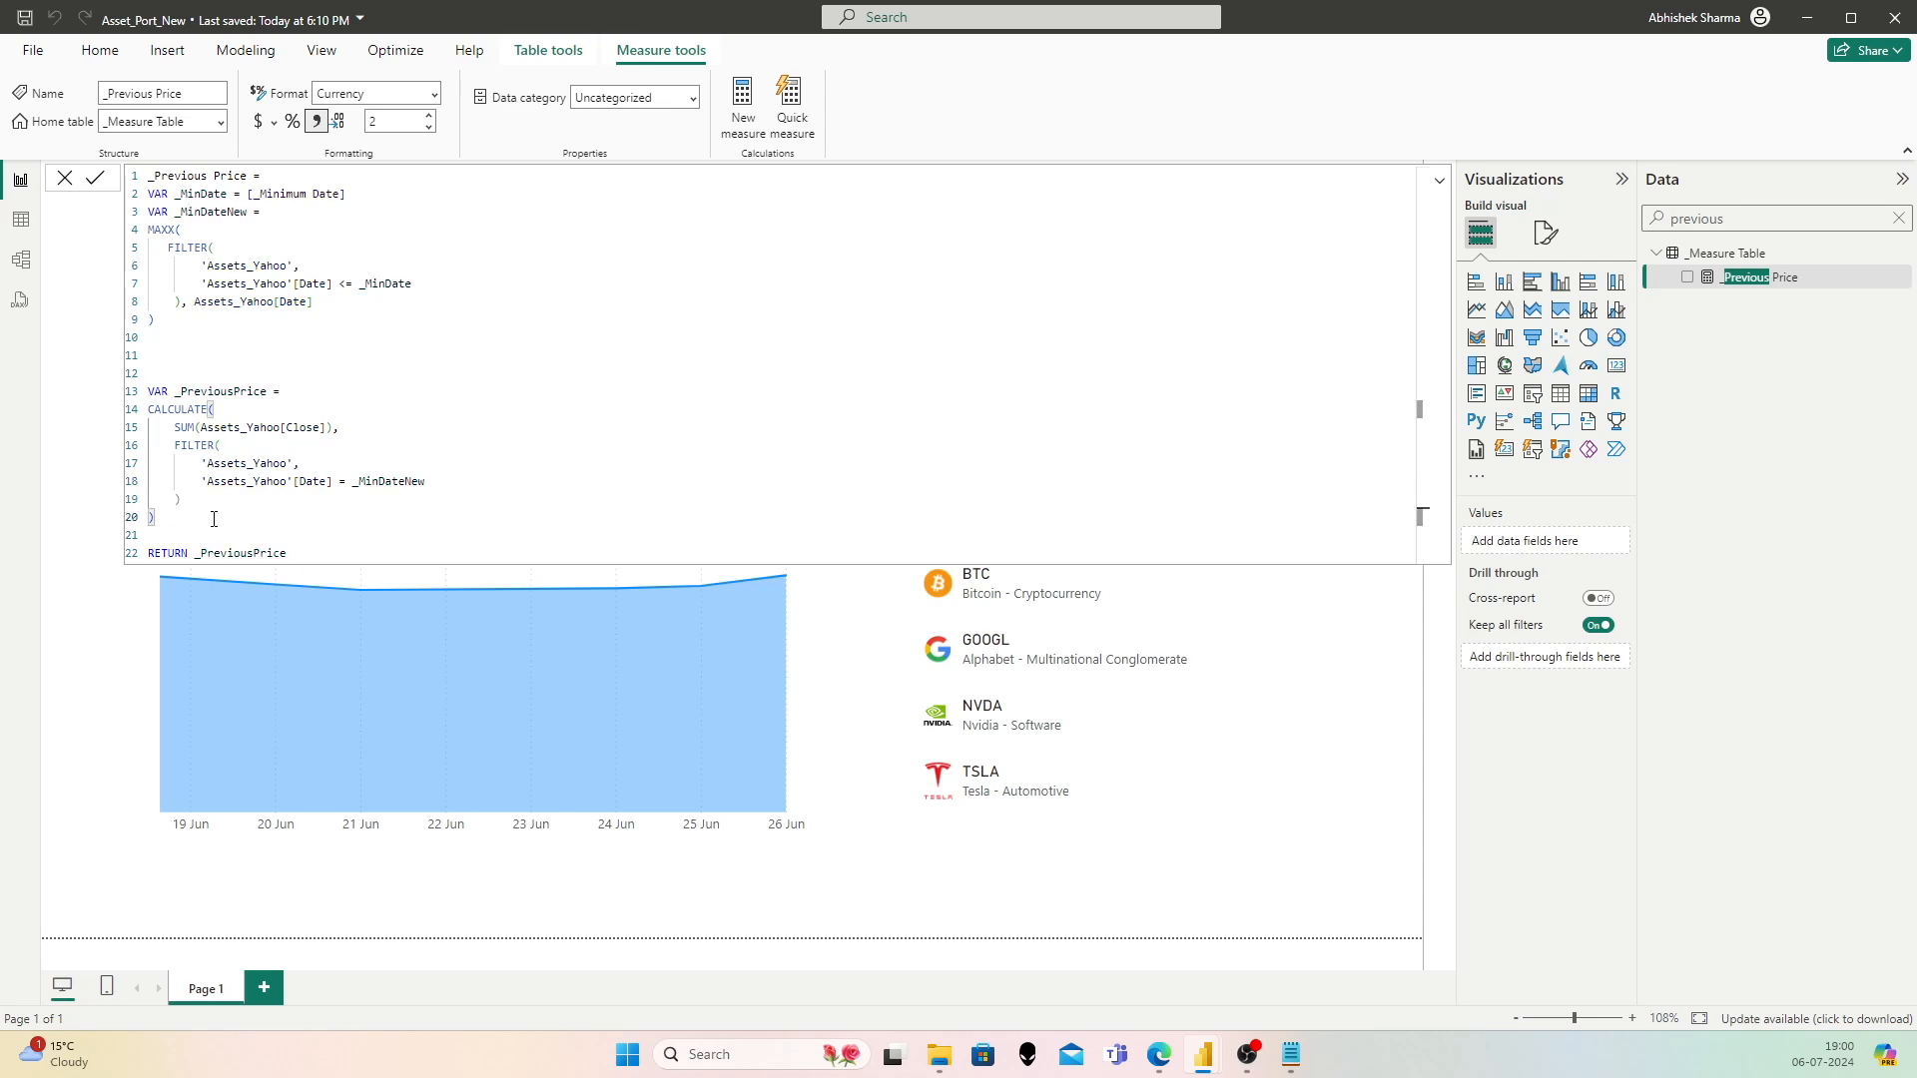
click(95, 188)
Step: Check the chart's price variation subtitle for AAPL, switching the period to 1M and back to 1W
click(1018, 719)
click(1023, 454)
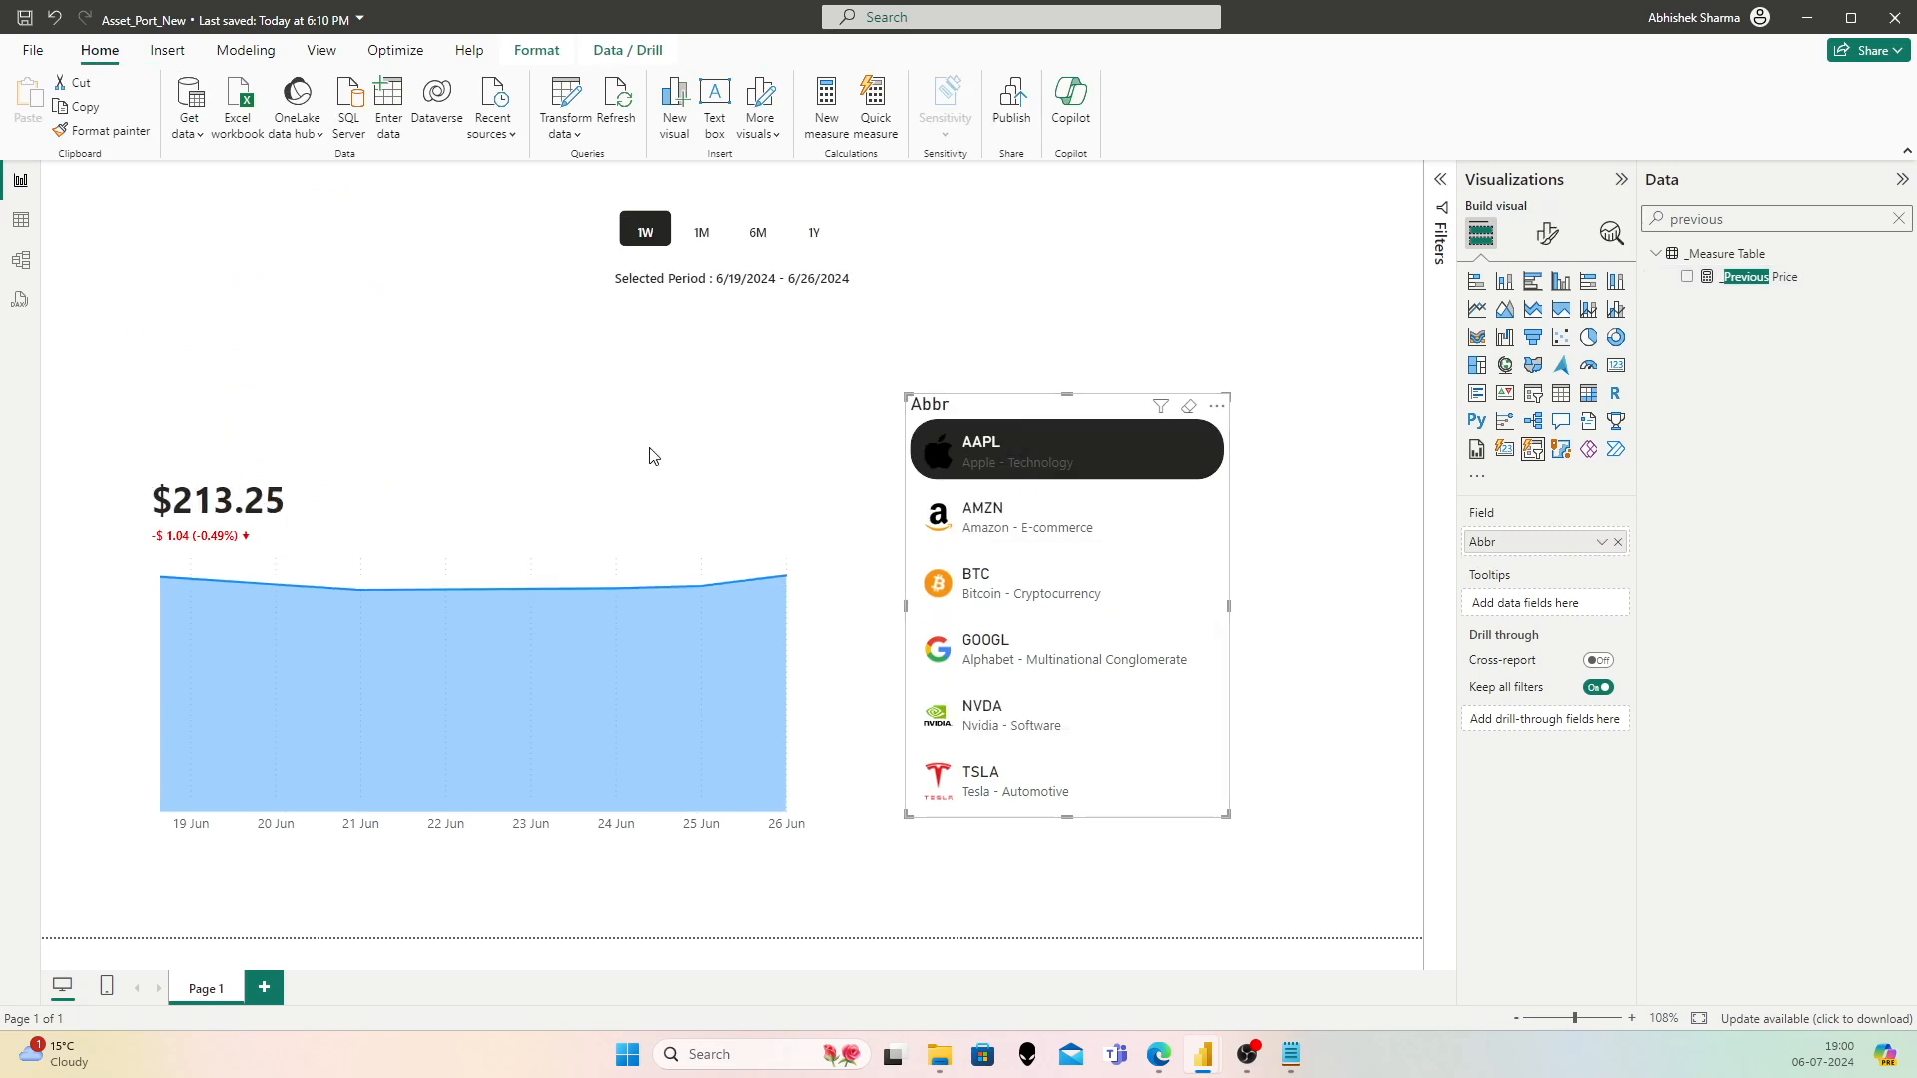
click(498, 507)
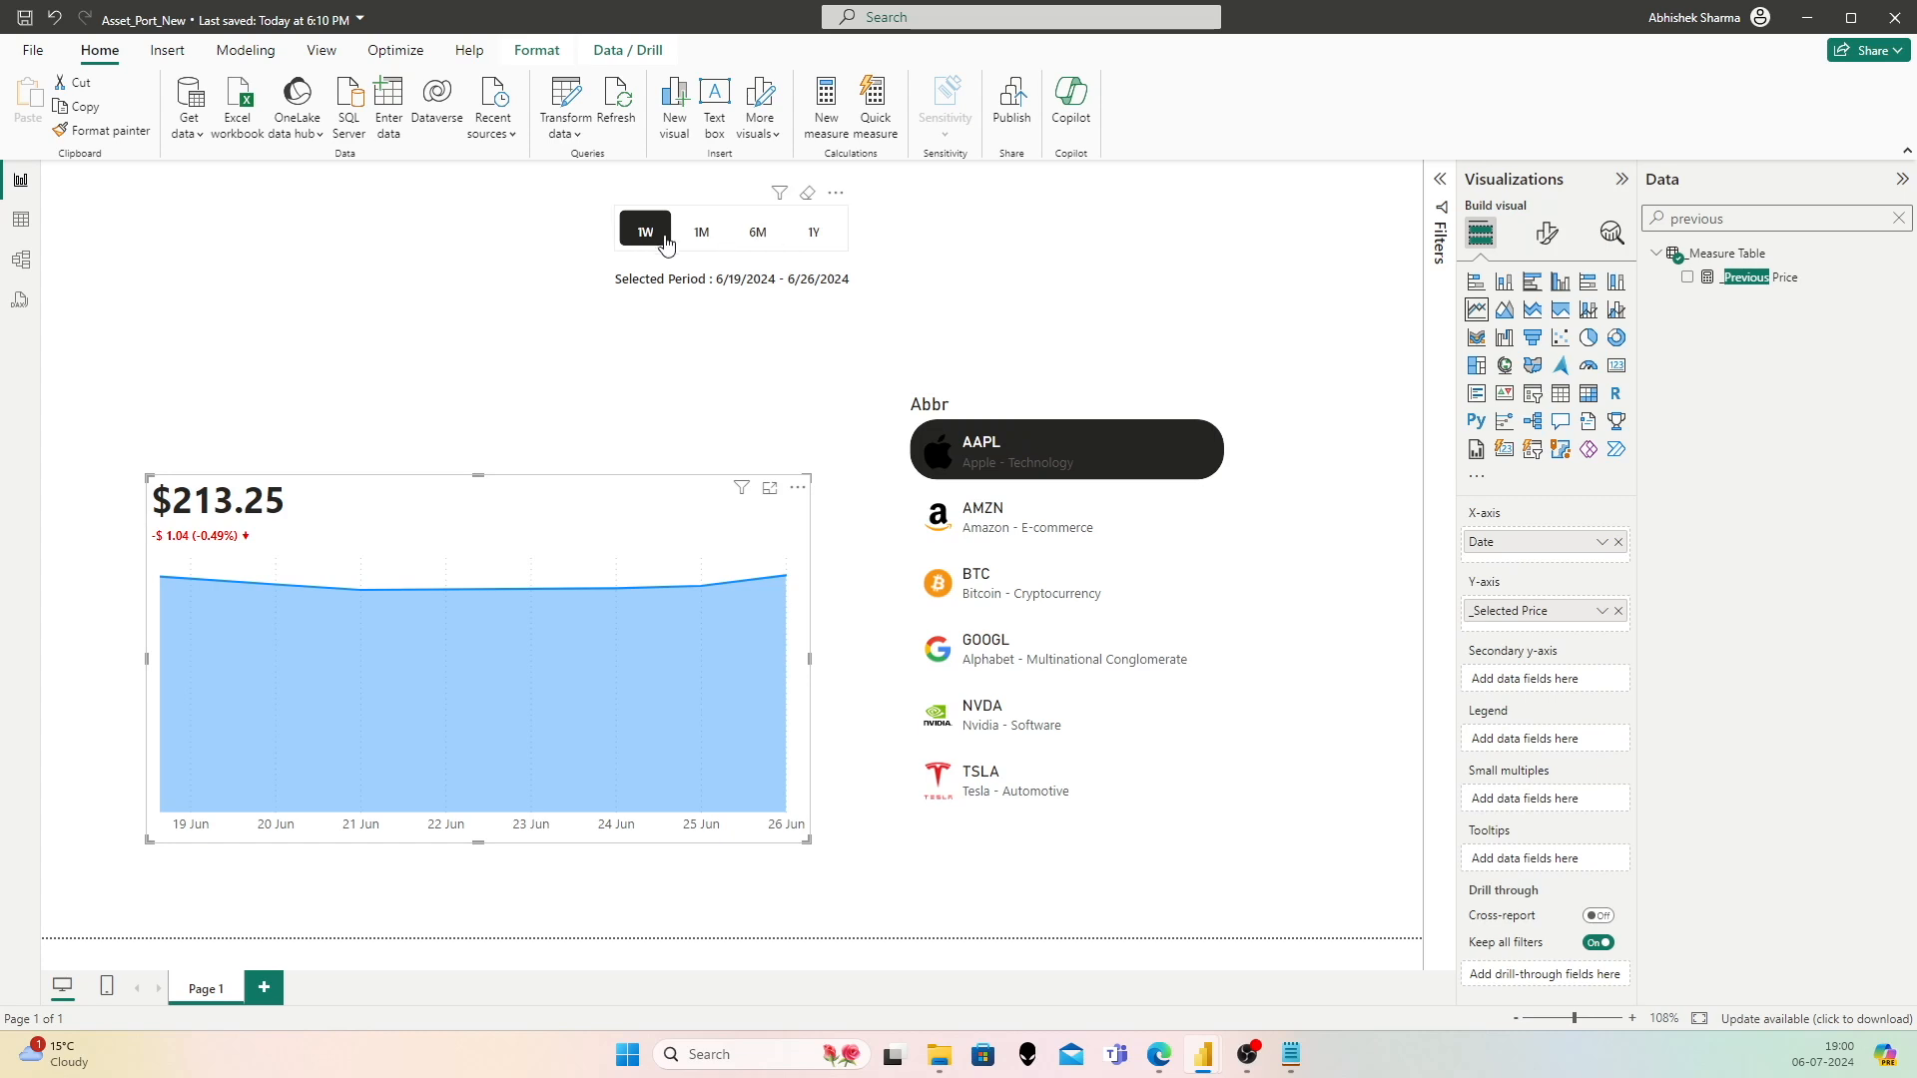
click(699, 243)
click(655, 242)
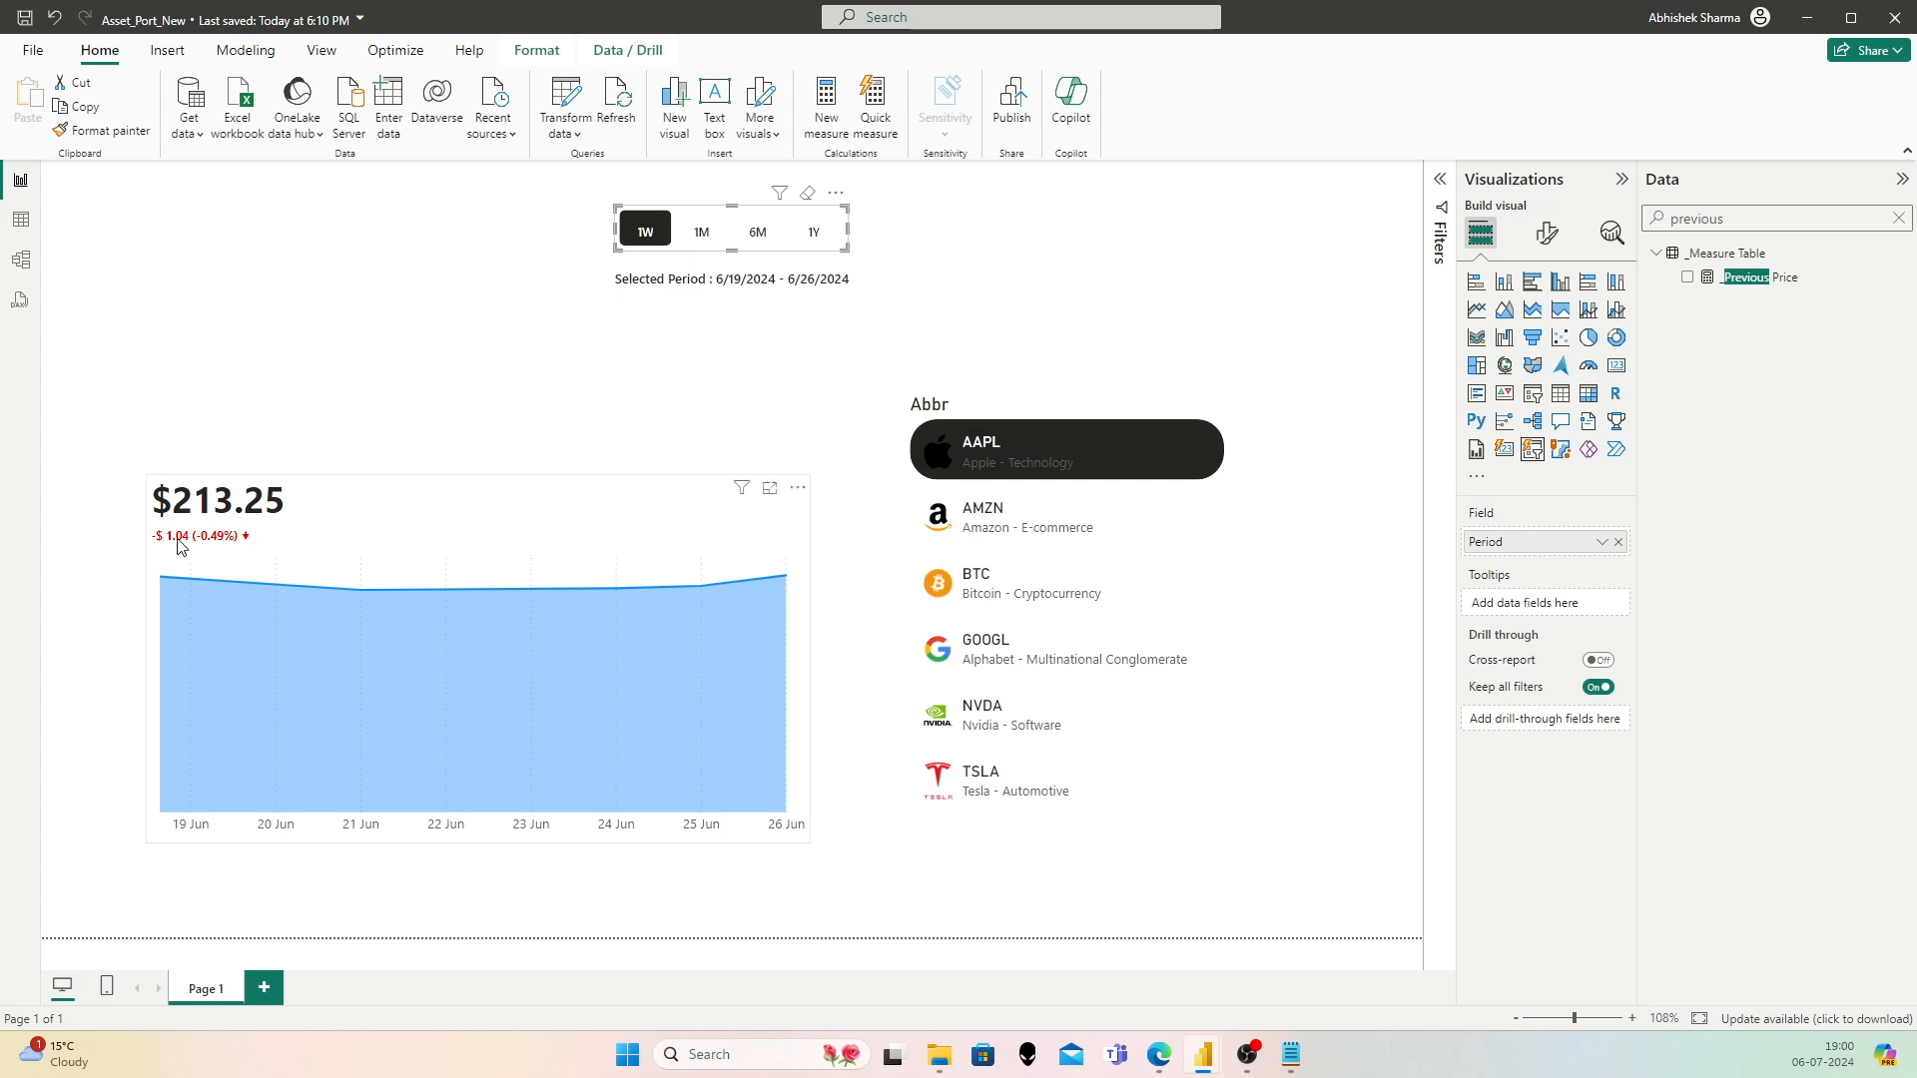
Step: Check the 1W price variation subtitle for AMZN, BTC, GOOGL, NVDA and TSLA, and reselect AAPL
click(1102, 526)
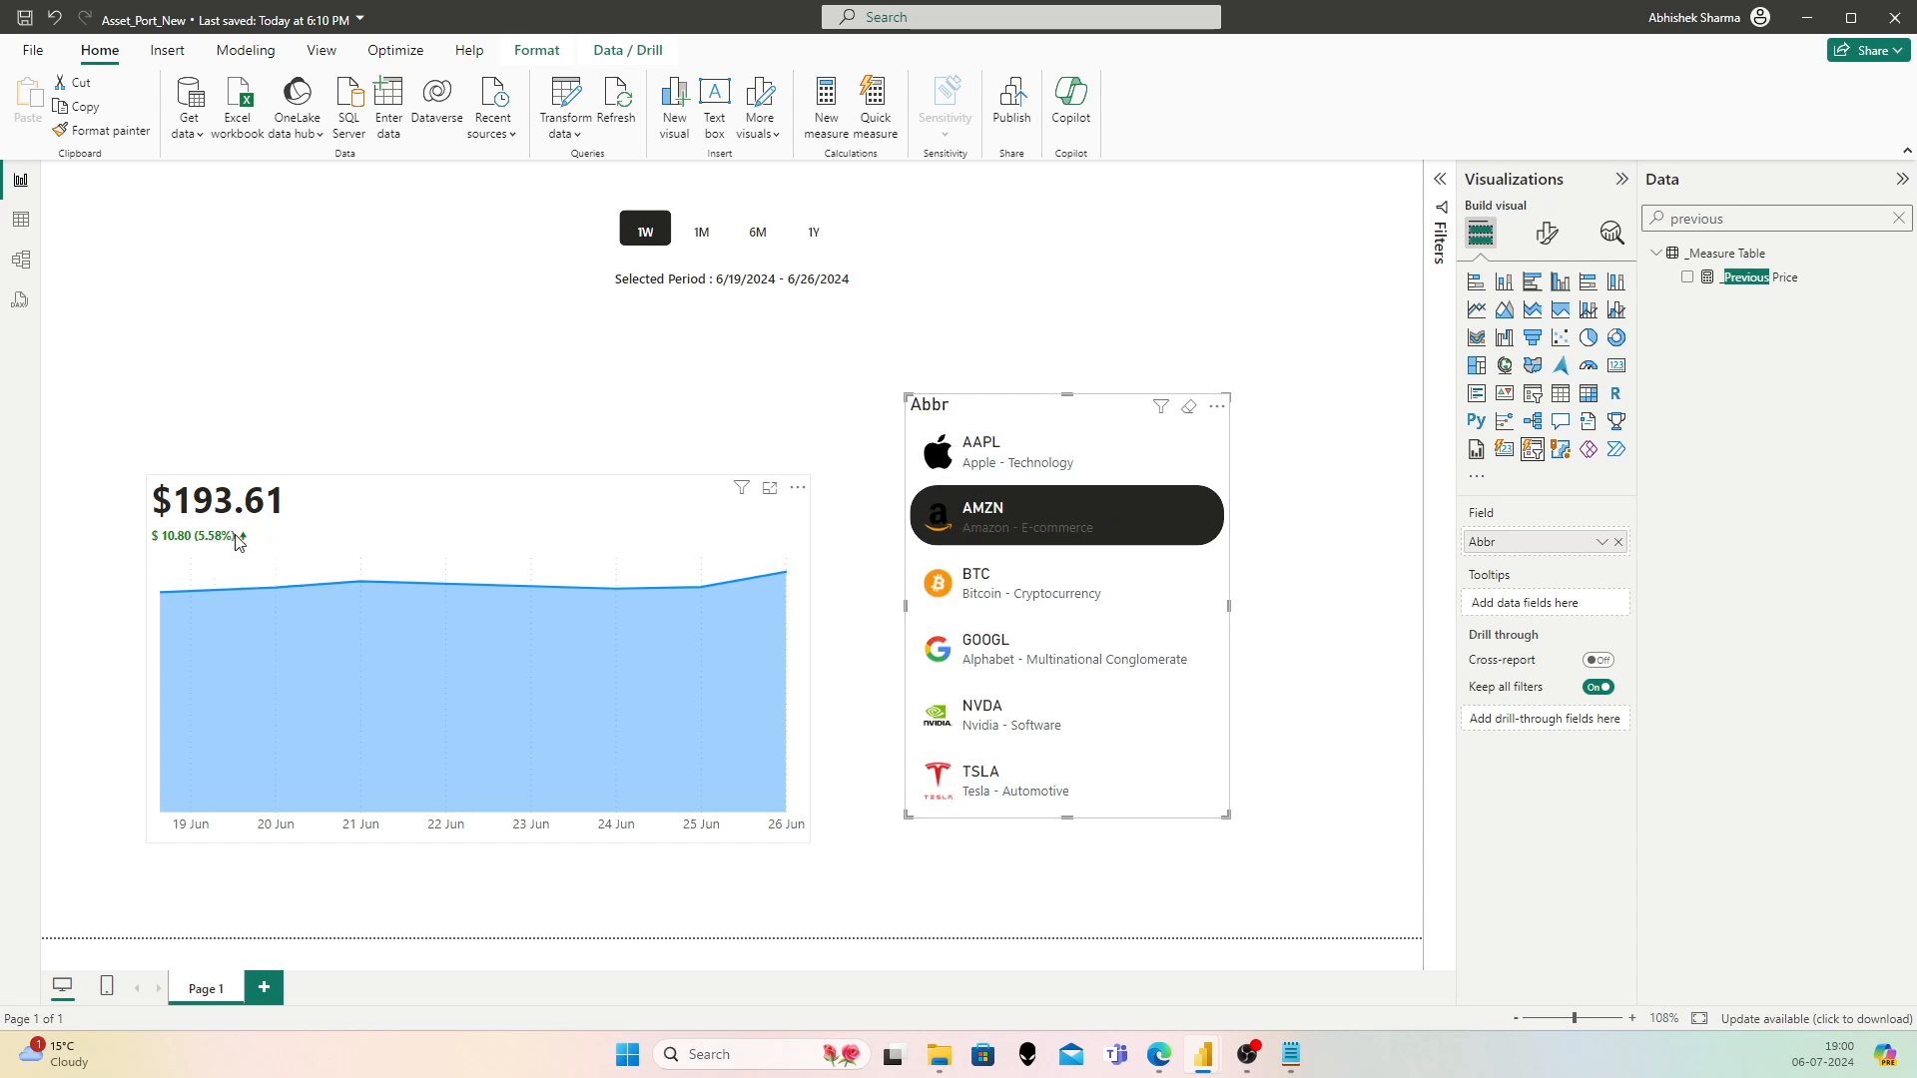
click(1086, 442)
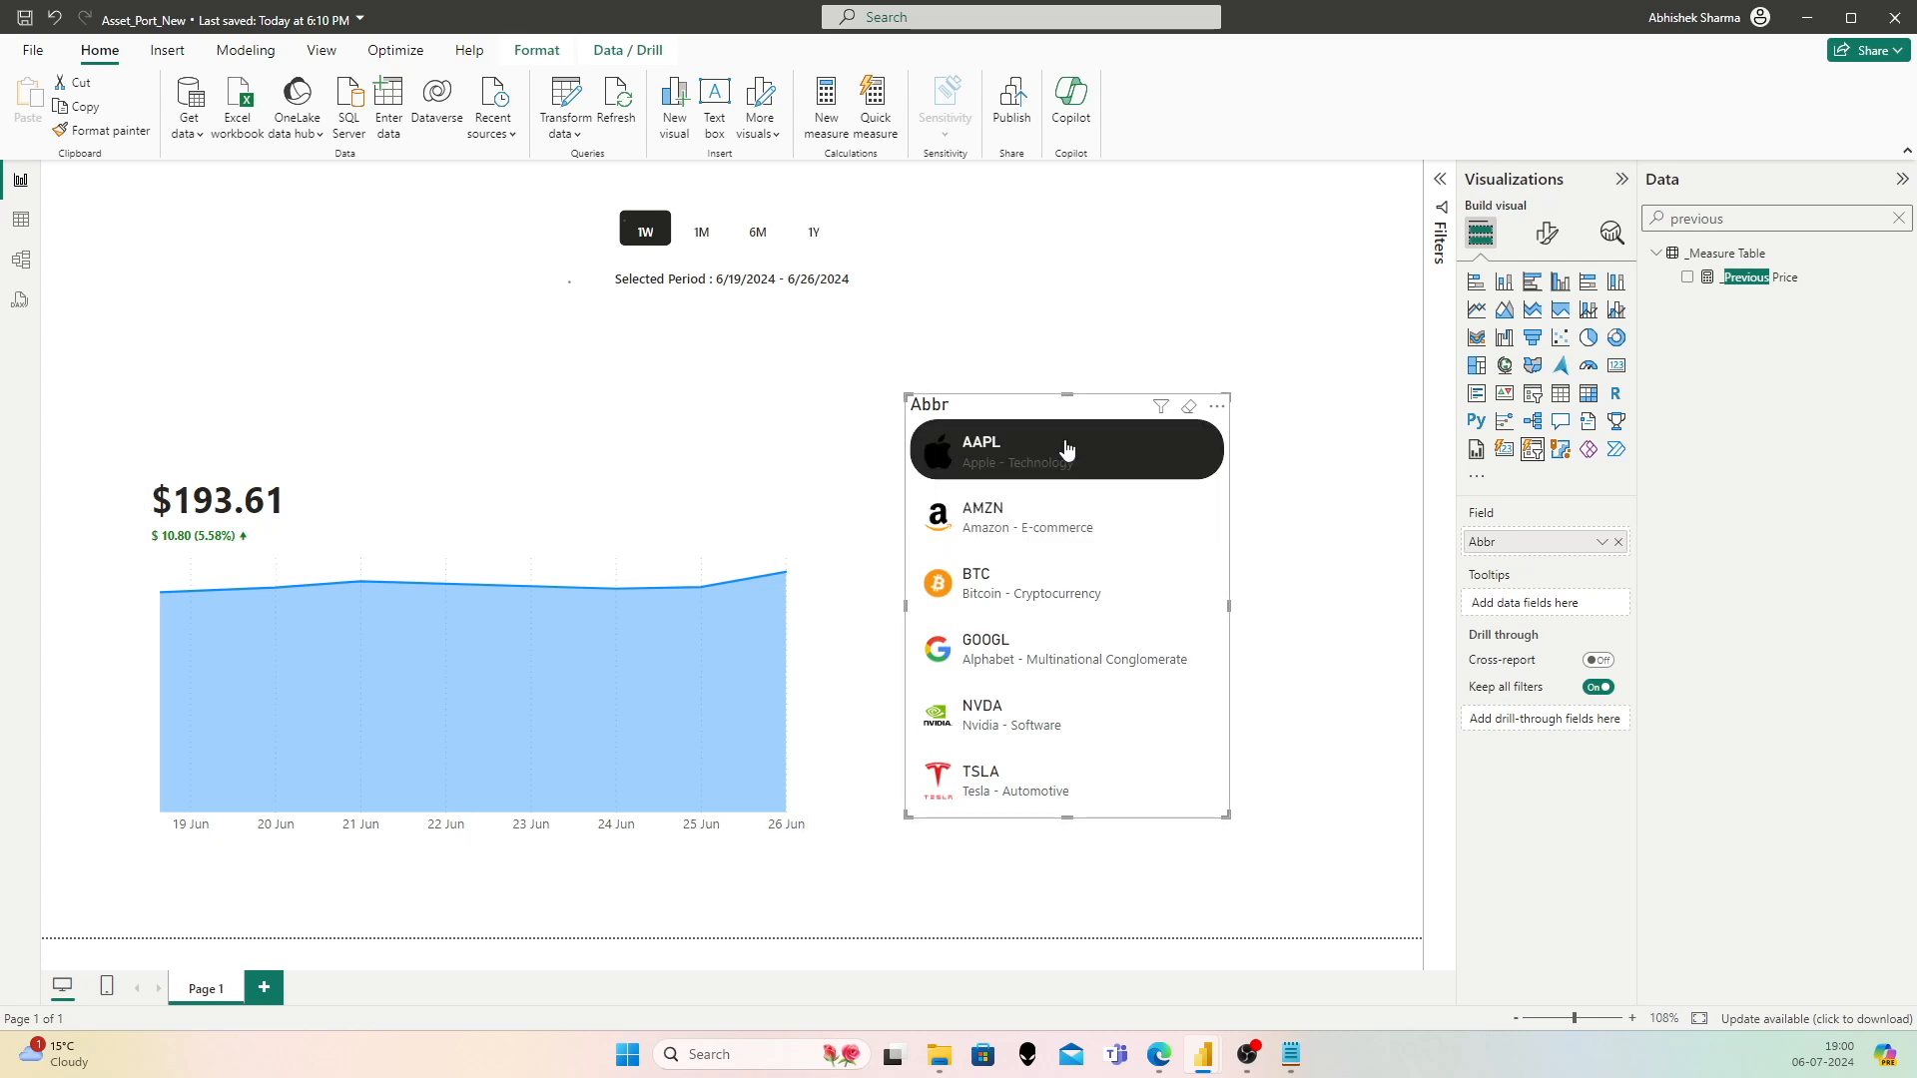
click(1061, 507)
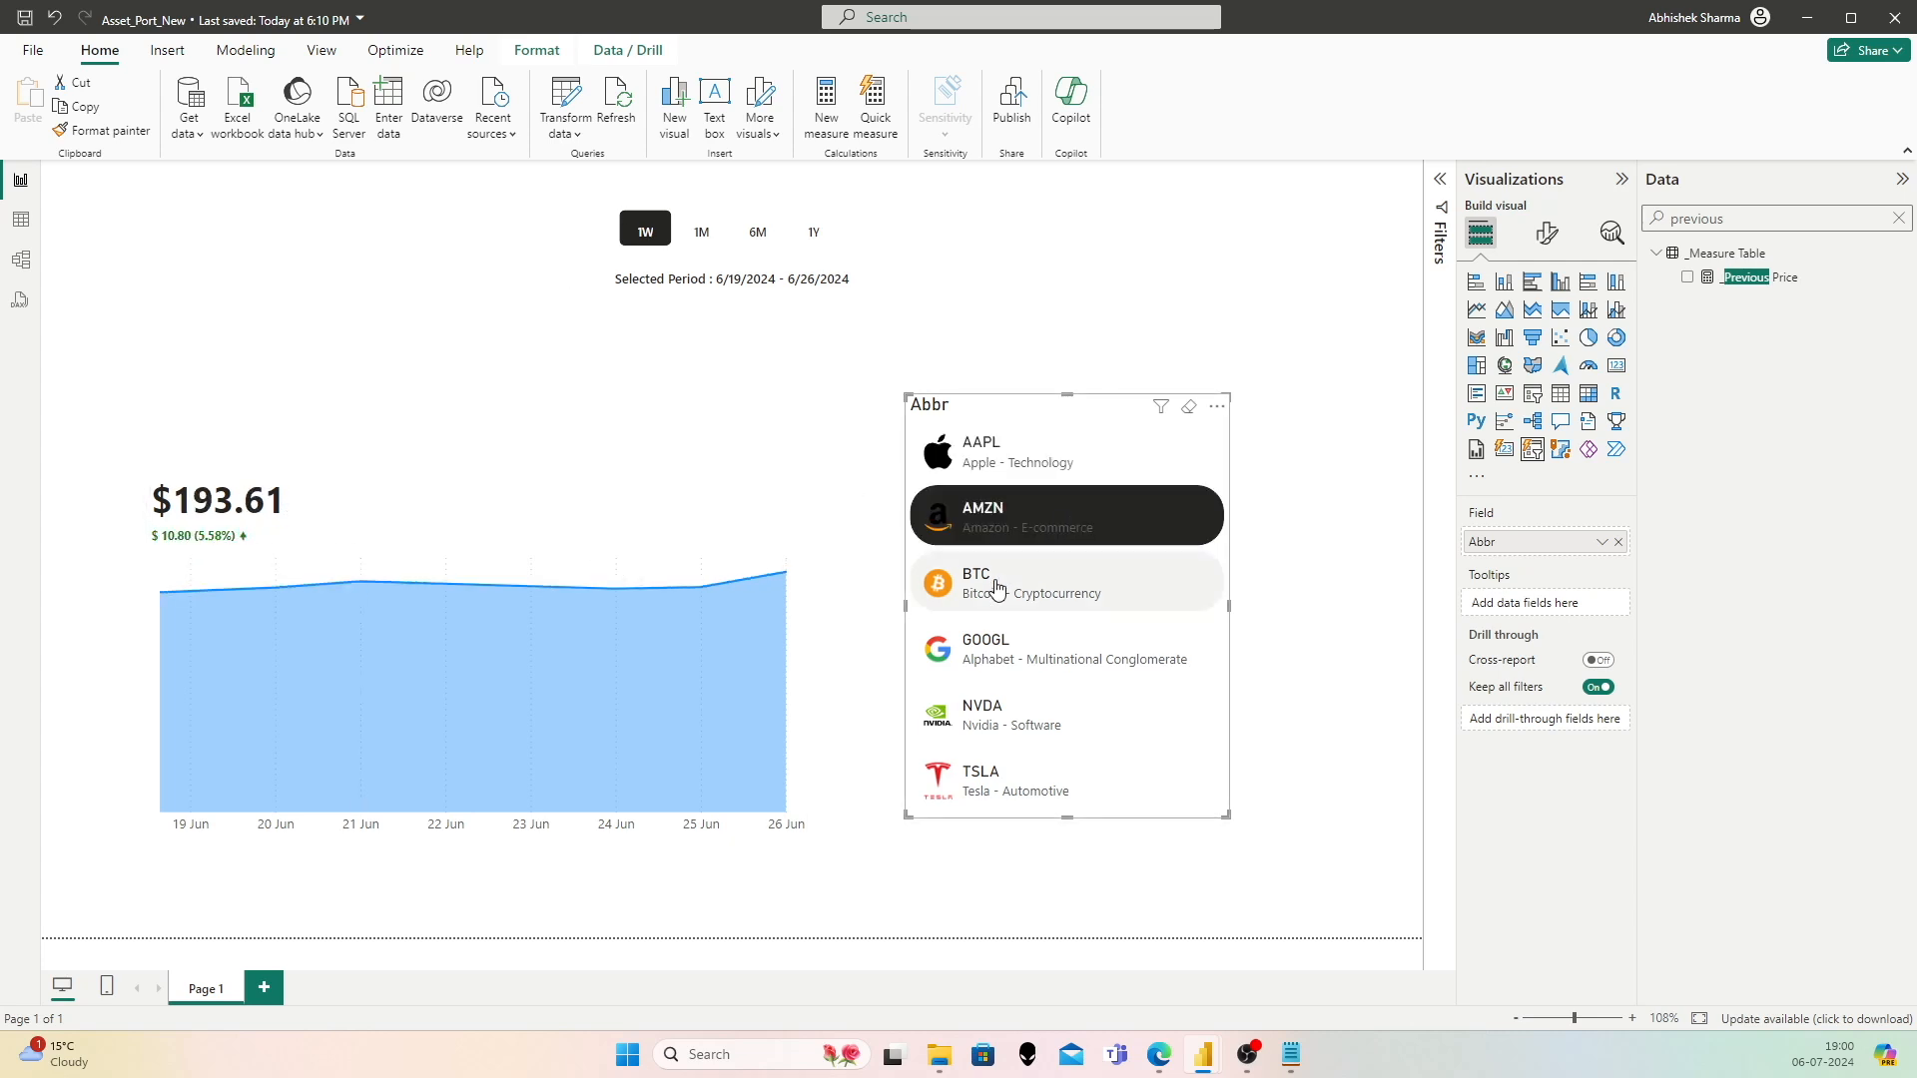
click(996, 588)
click(998, 651)
click(1008, 711)
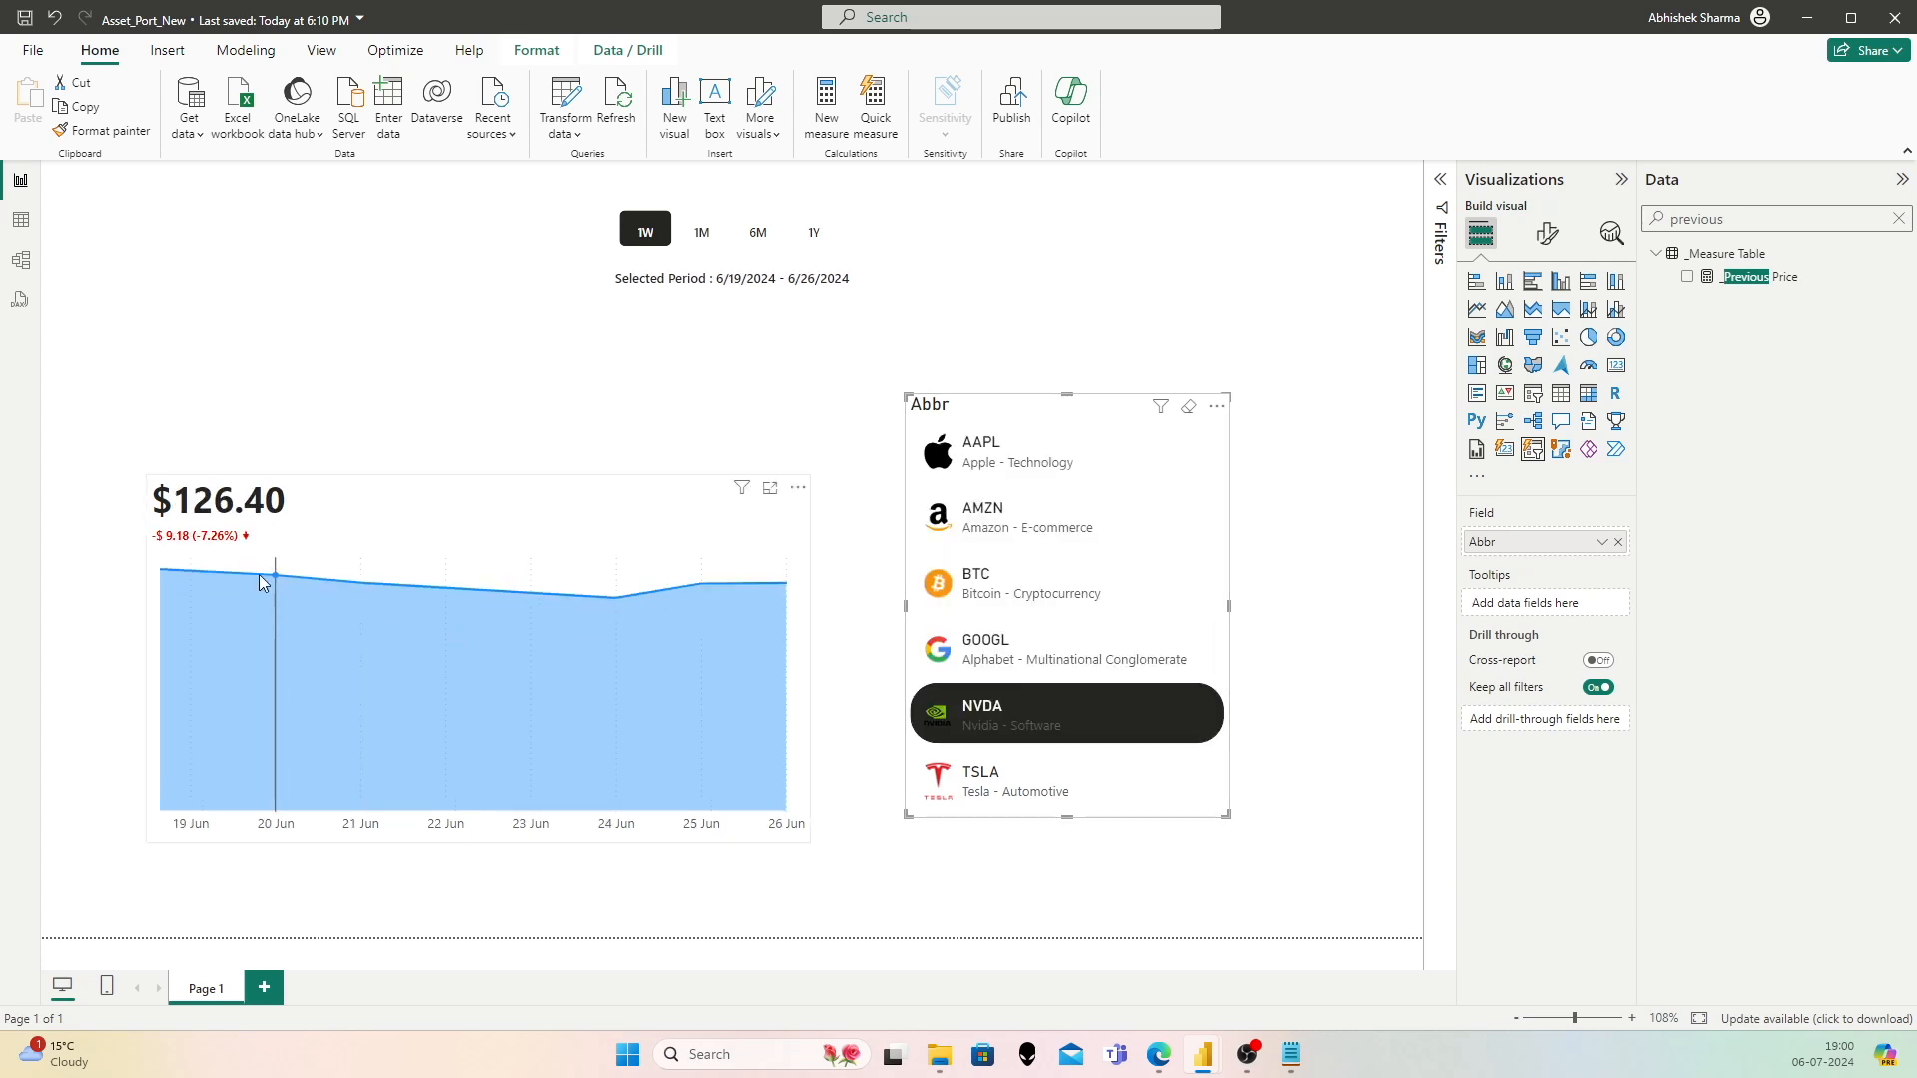
click(1078, 774)
click(1125, 446)
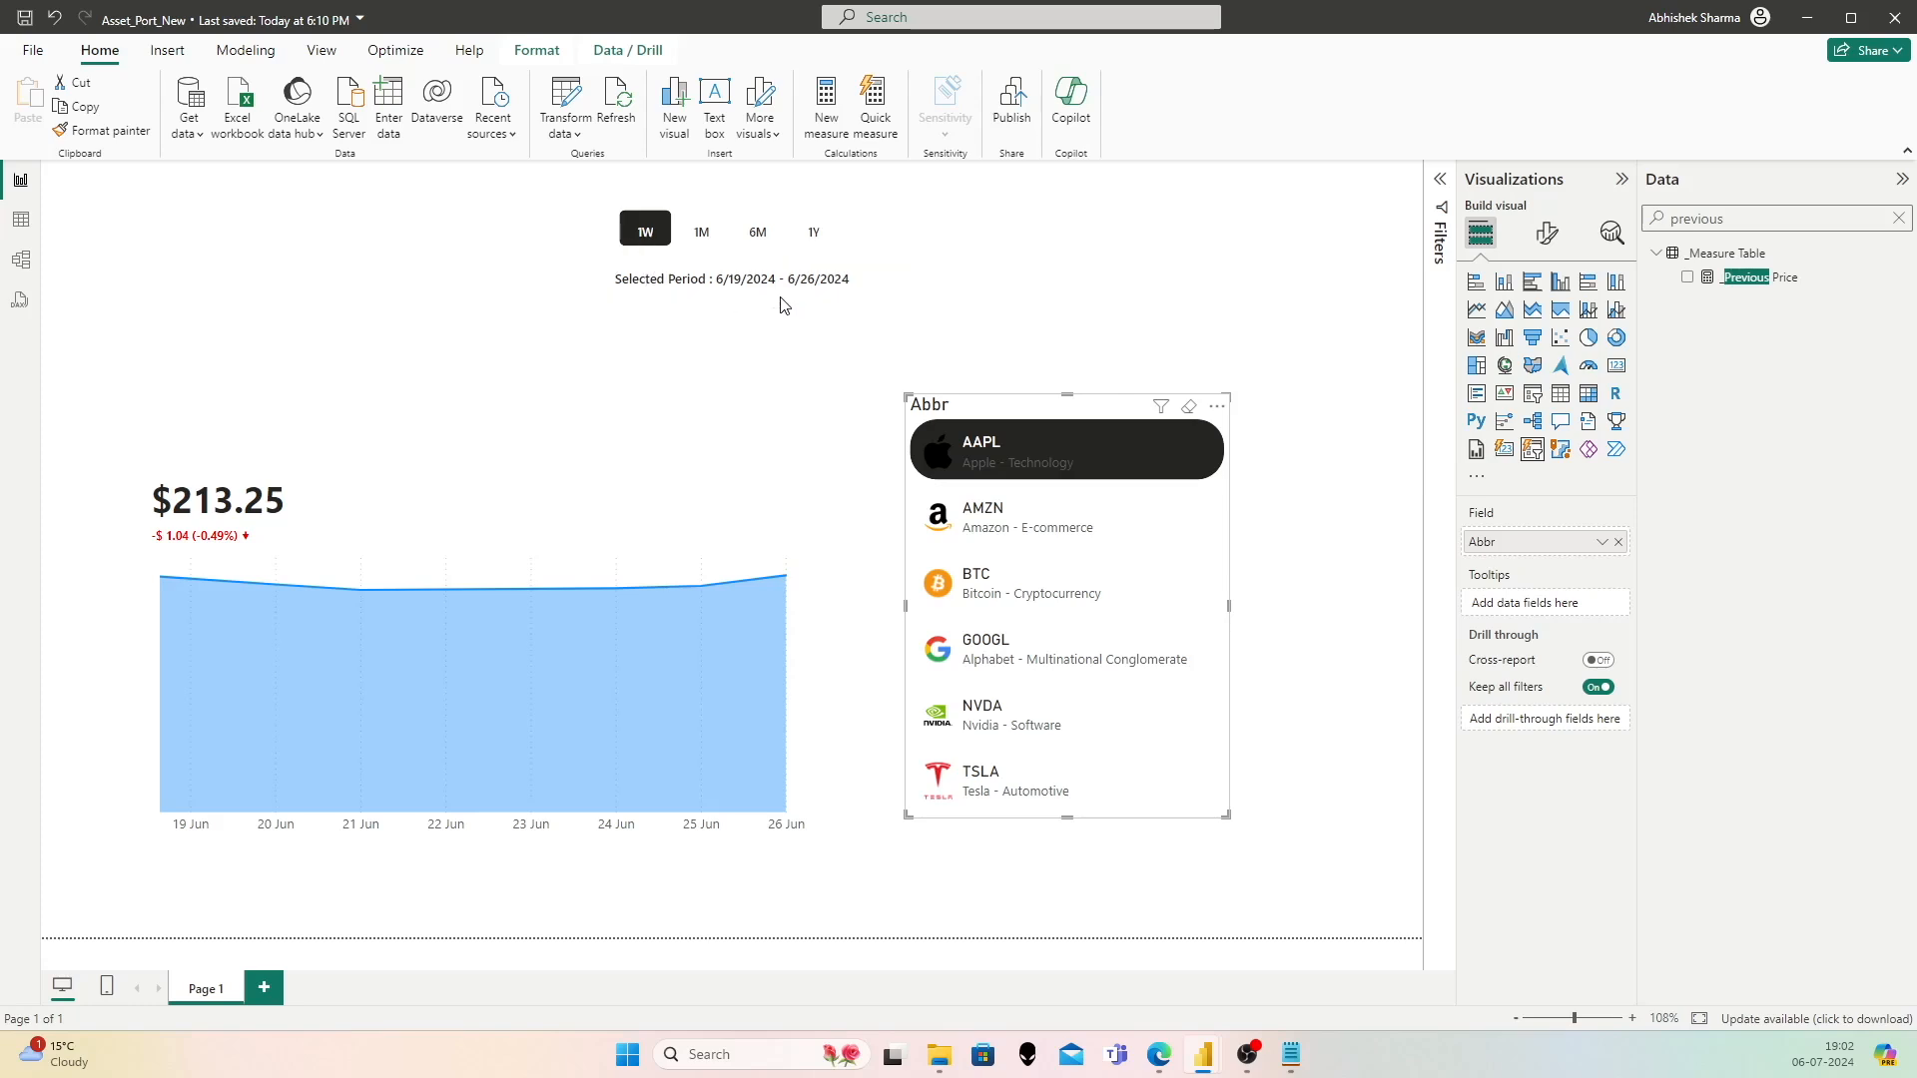
Step: Create a measure named _High Price in the _Measure Table and define its variable _MaxDate as [_Maximum Date]
right_click(1742, 253)
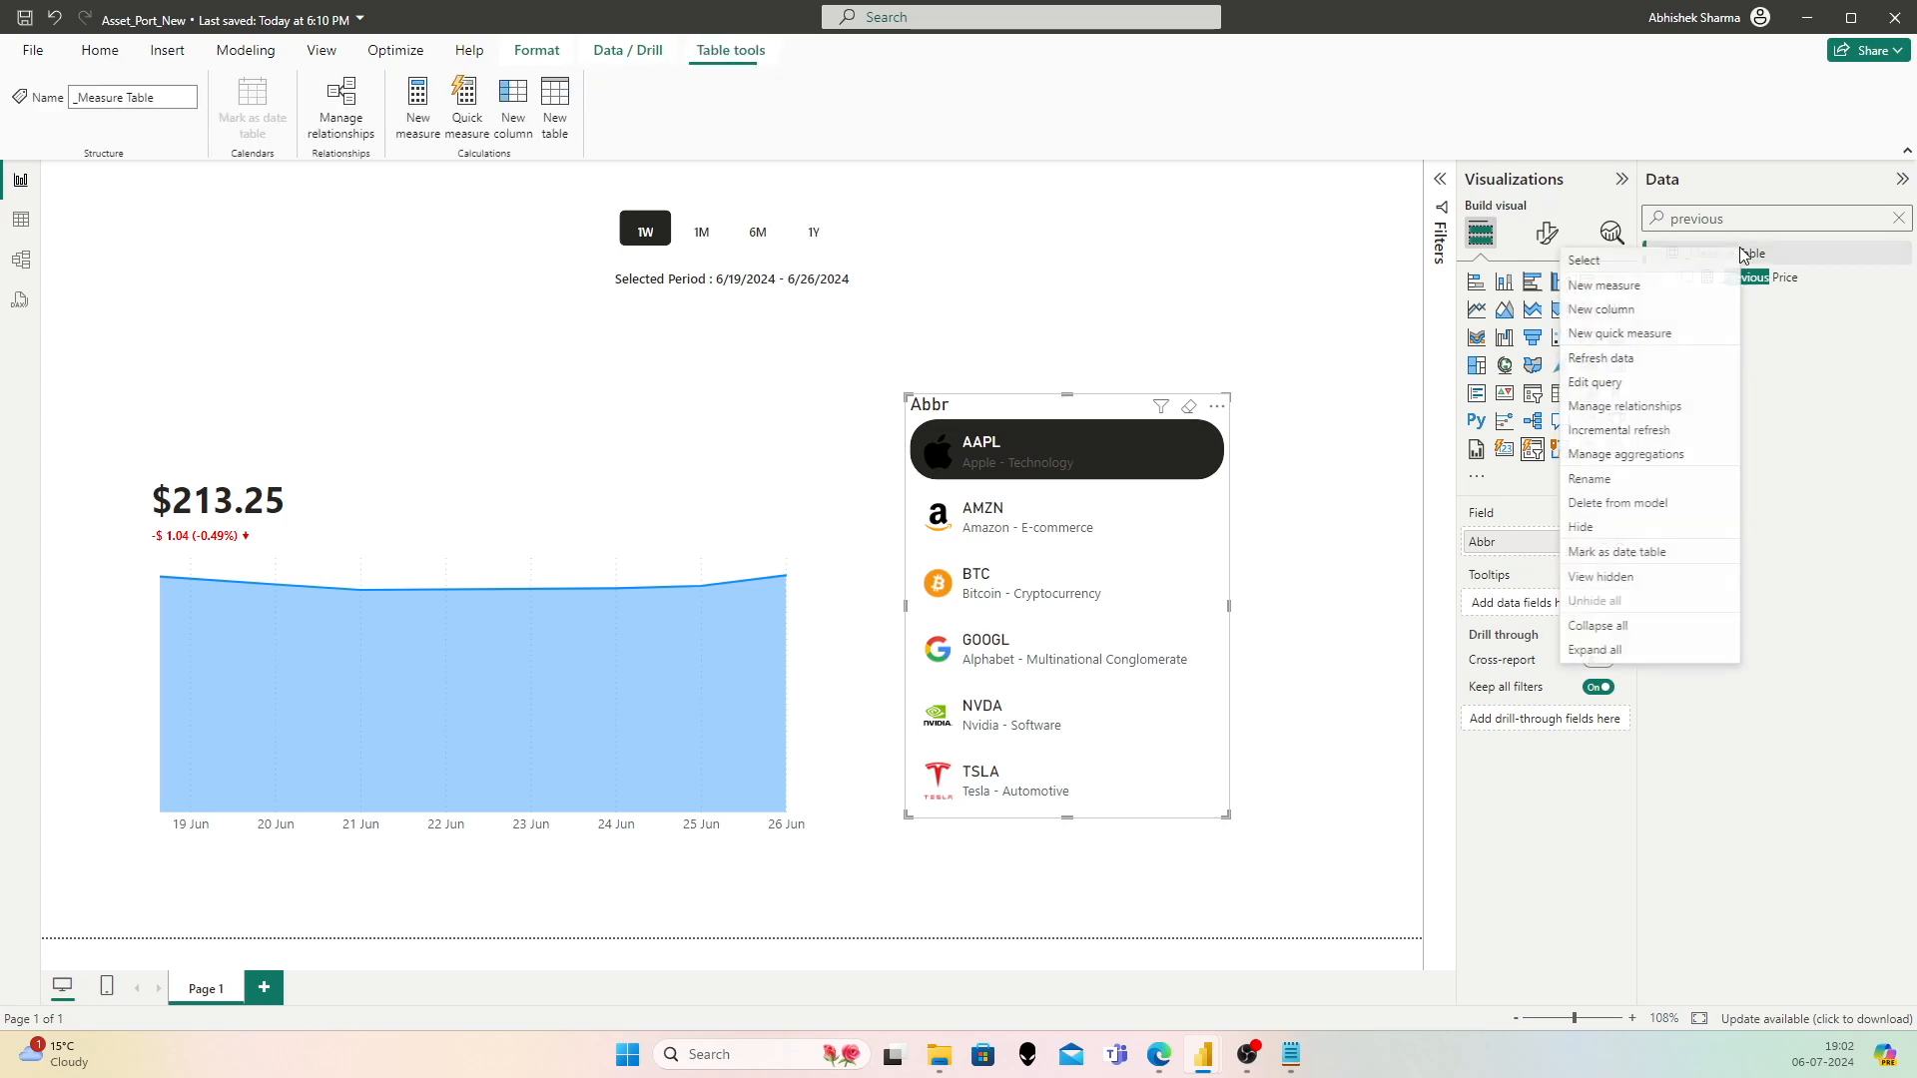
click(1690, 287)
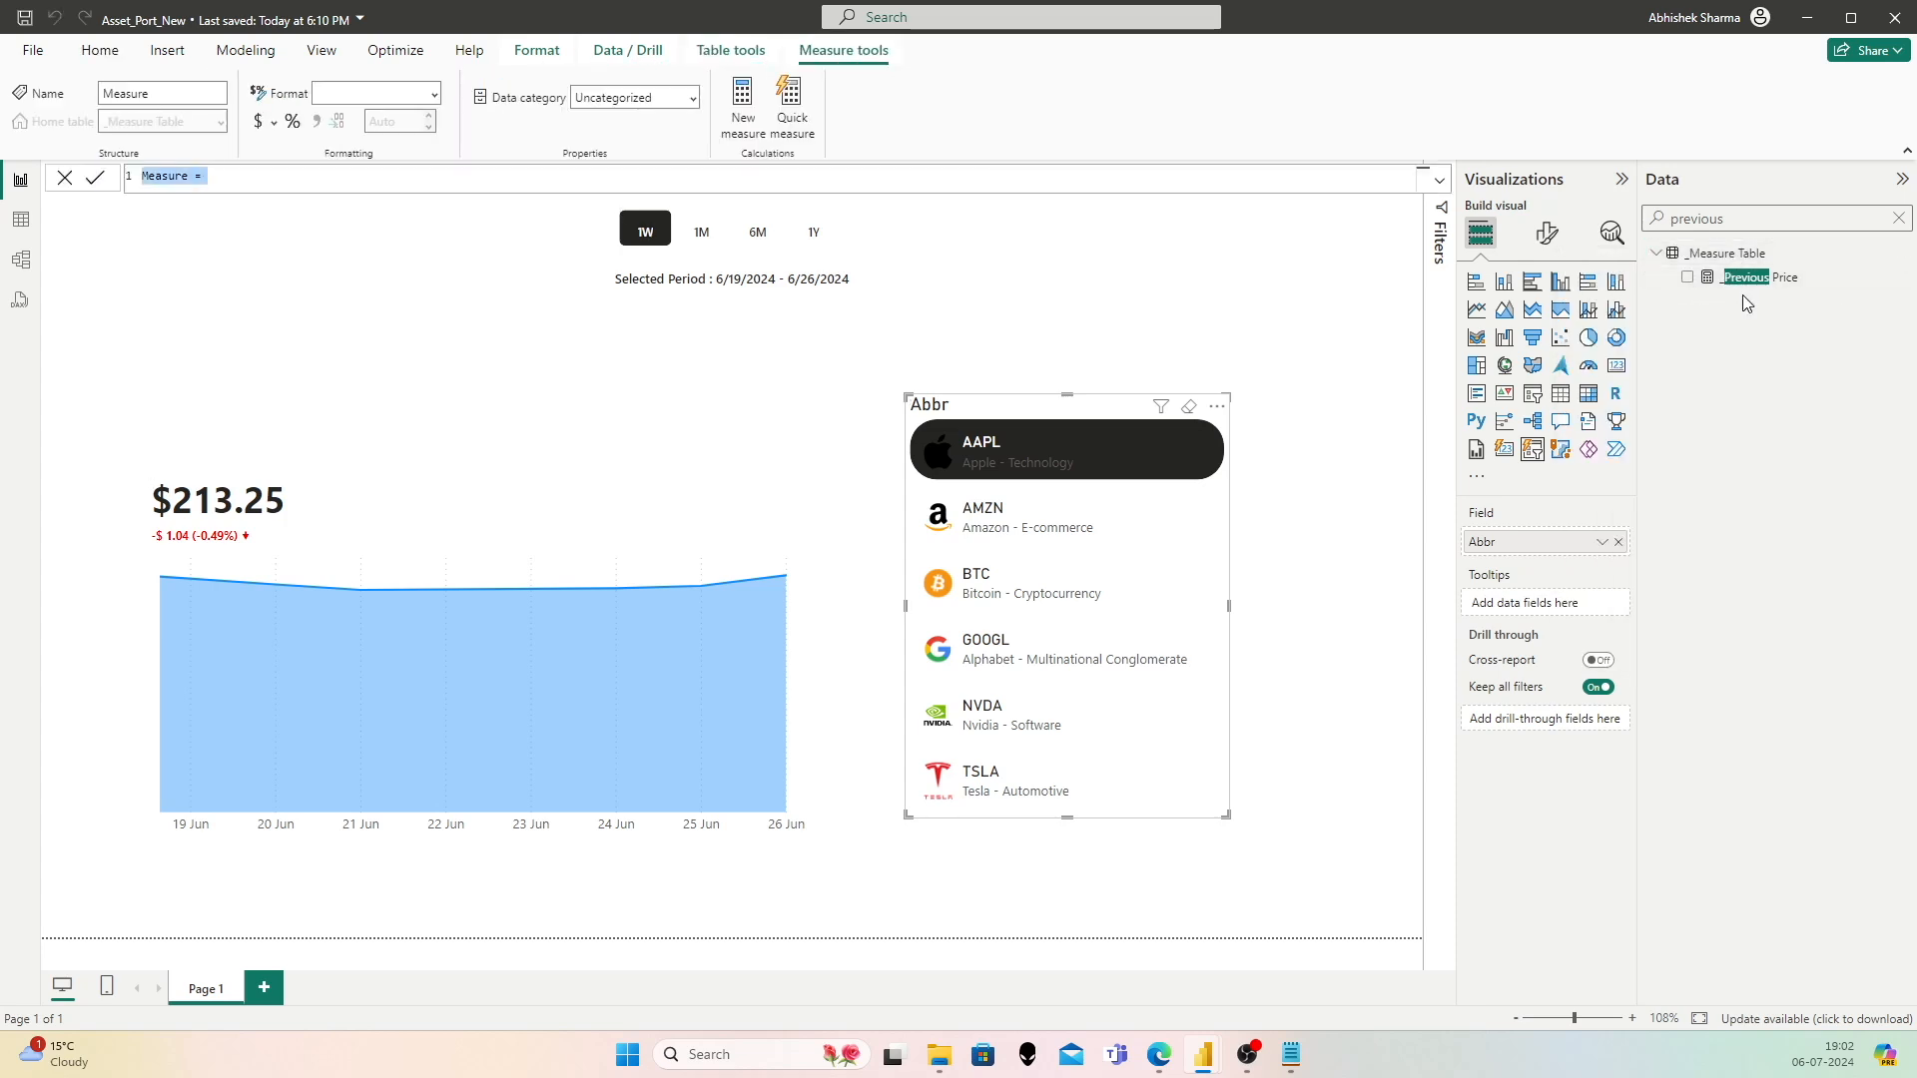
text(_High)
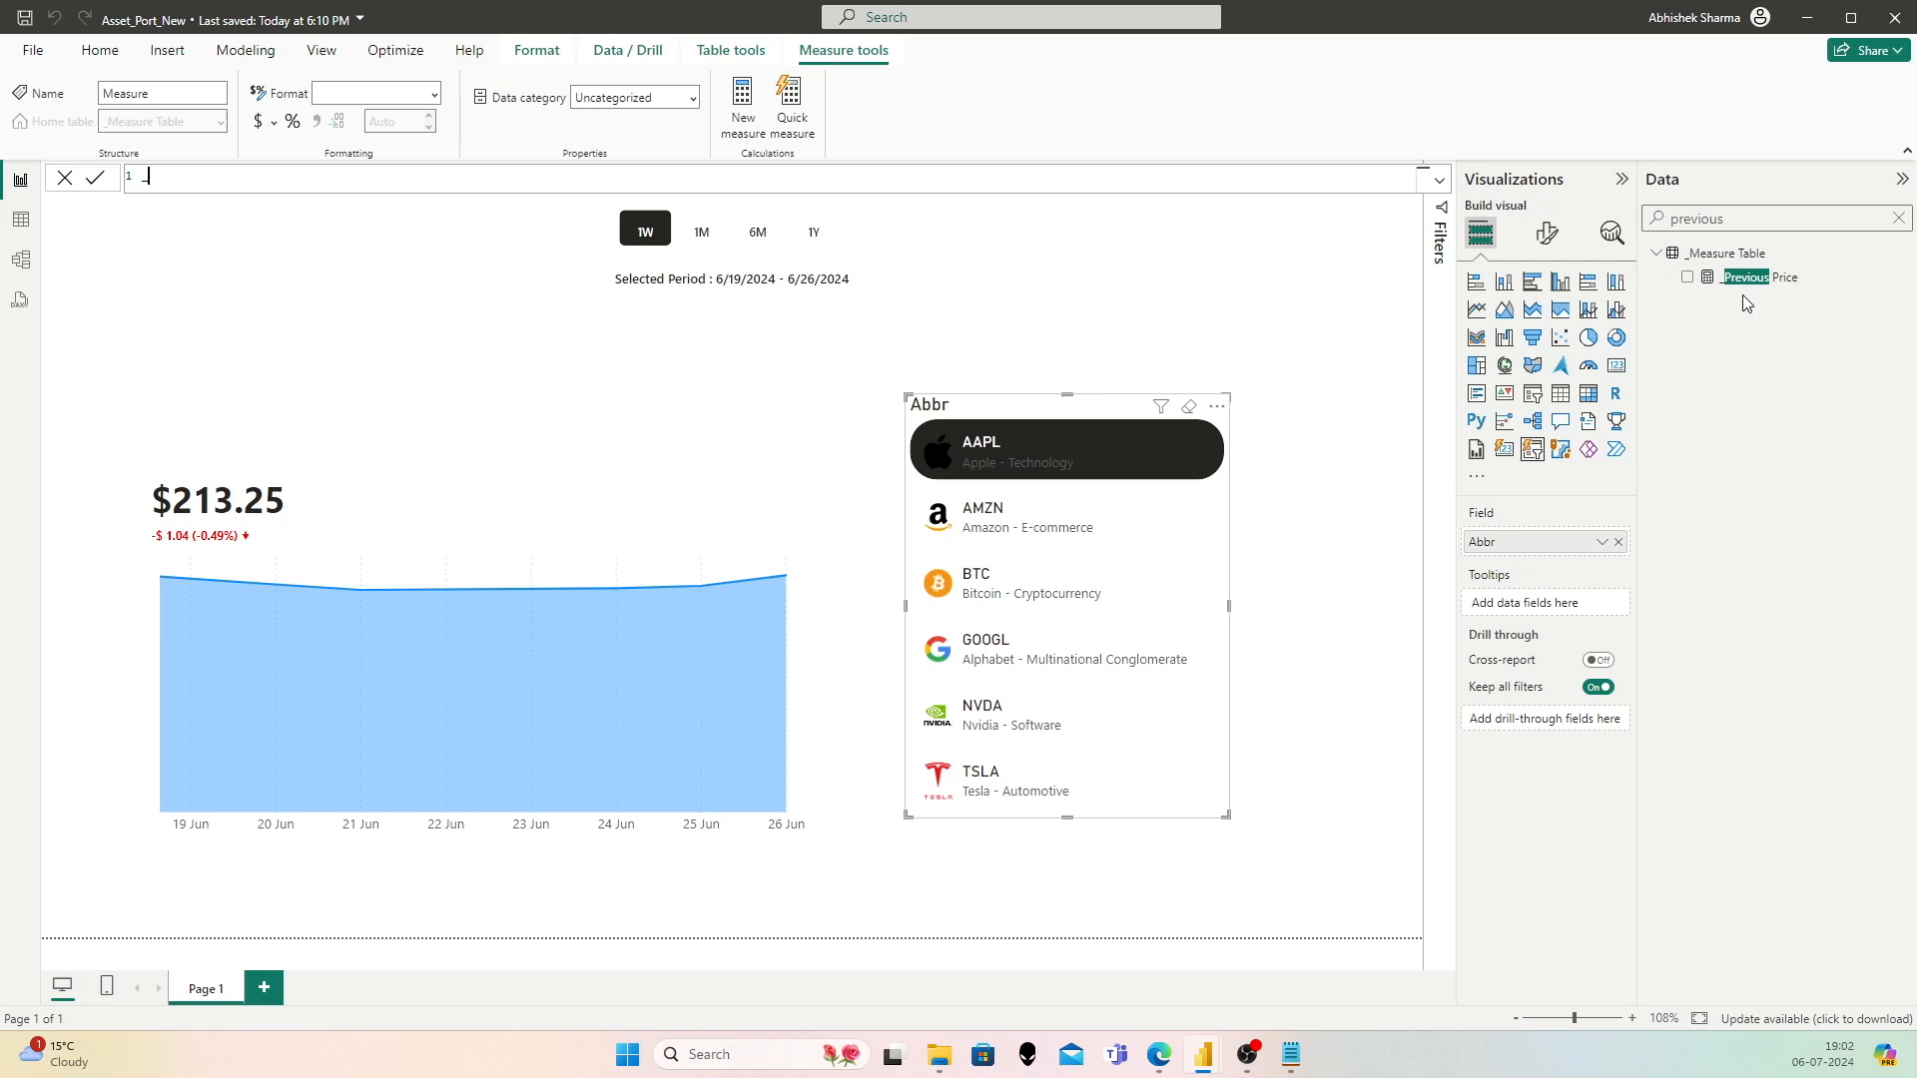
text(rice =)
key(shift+Return)
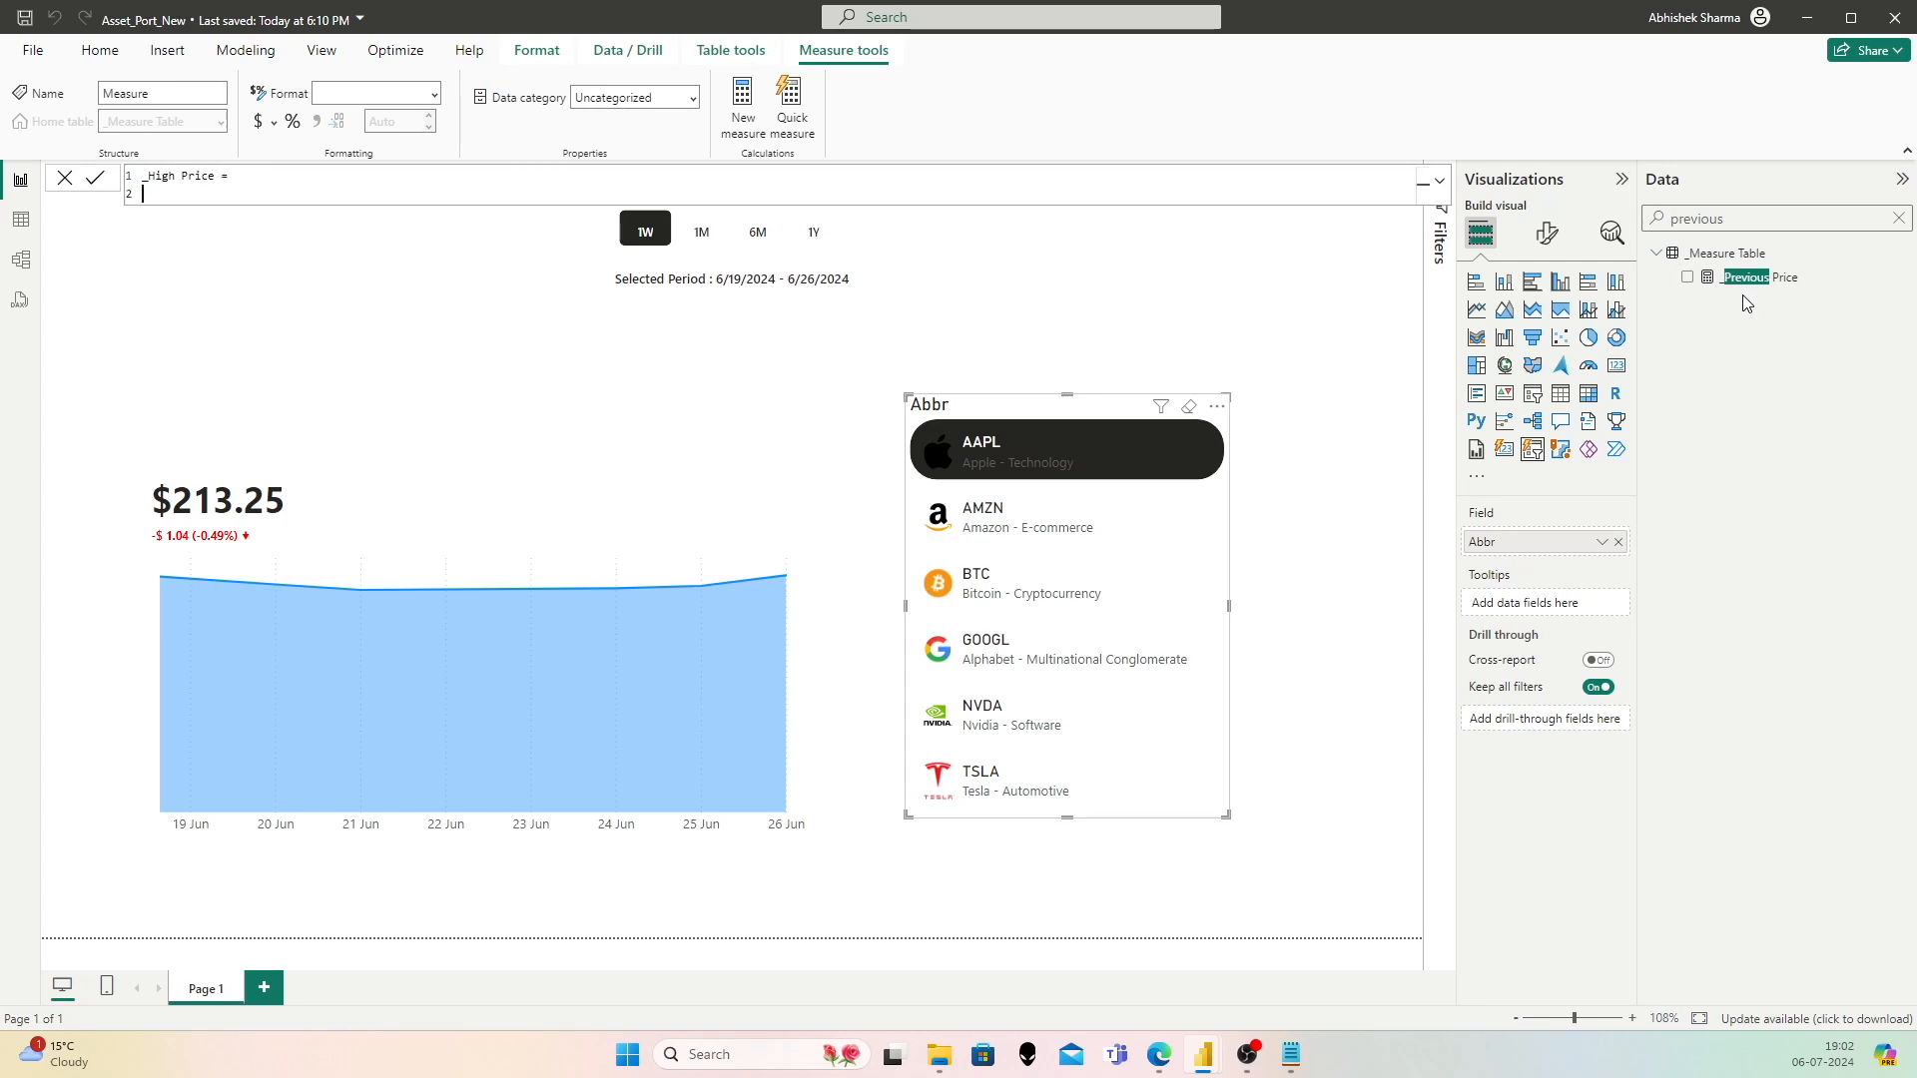
text(VAR _MaxDate = [_Maxi)
key(Tab)
key(shift+Return)
Step: Declare a variable _MinDate in the _High Price measure and set it to [_Minimum Date]
text(VAR)
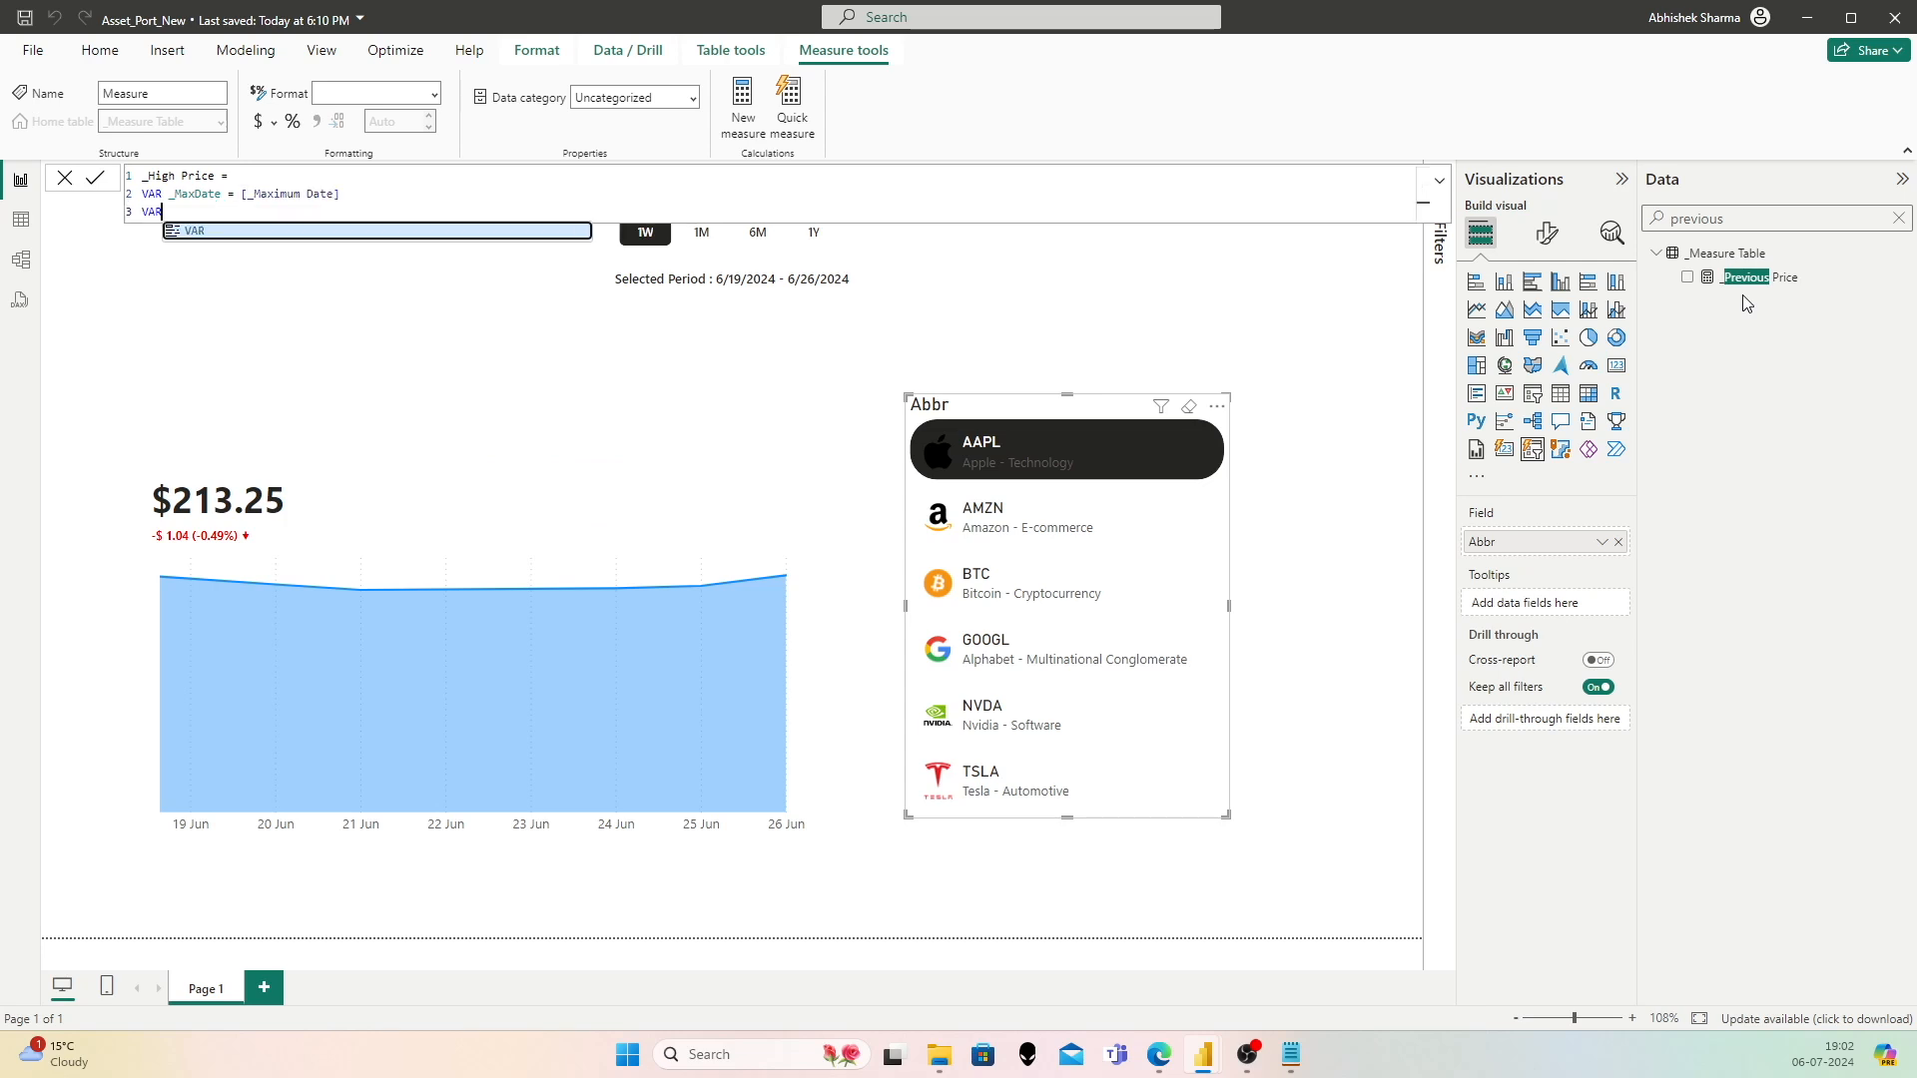
text( _Min)
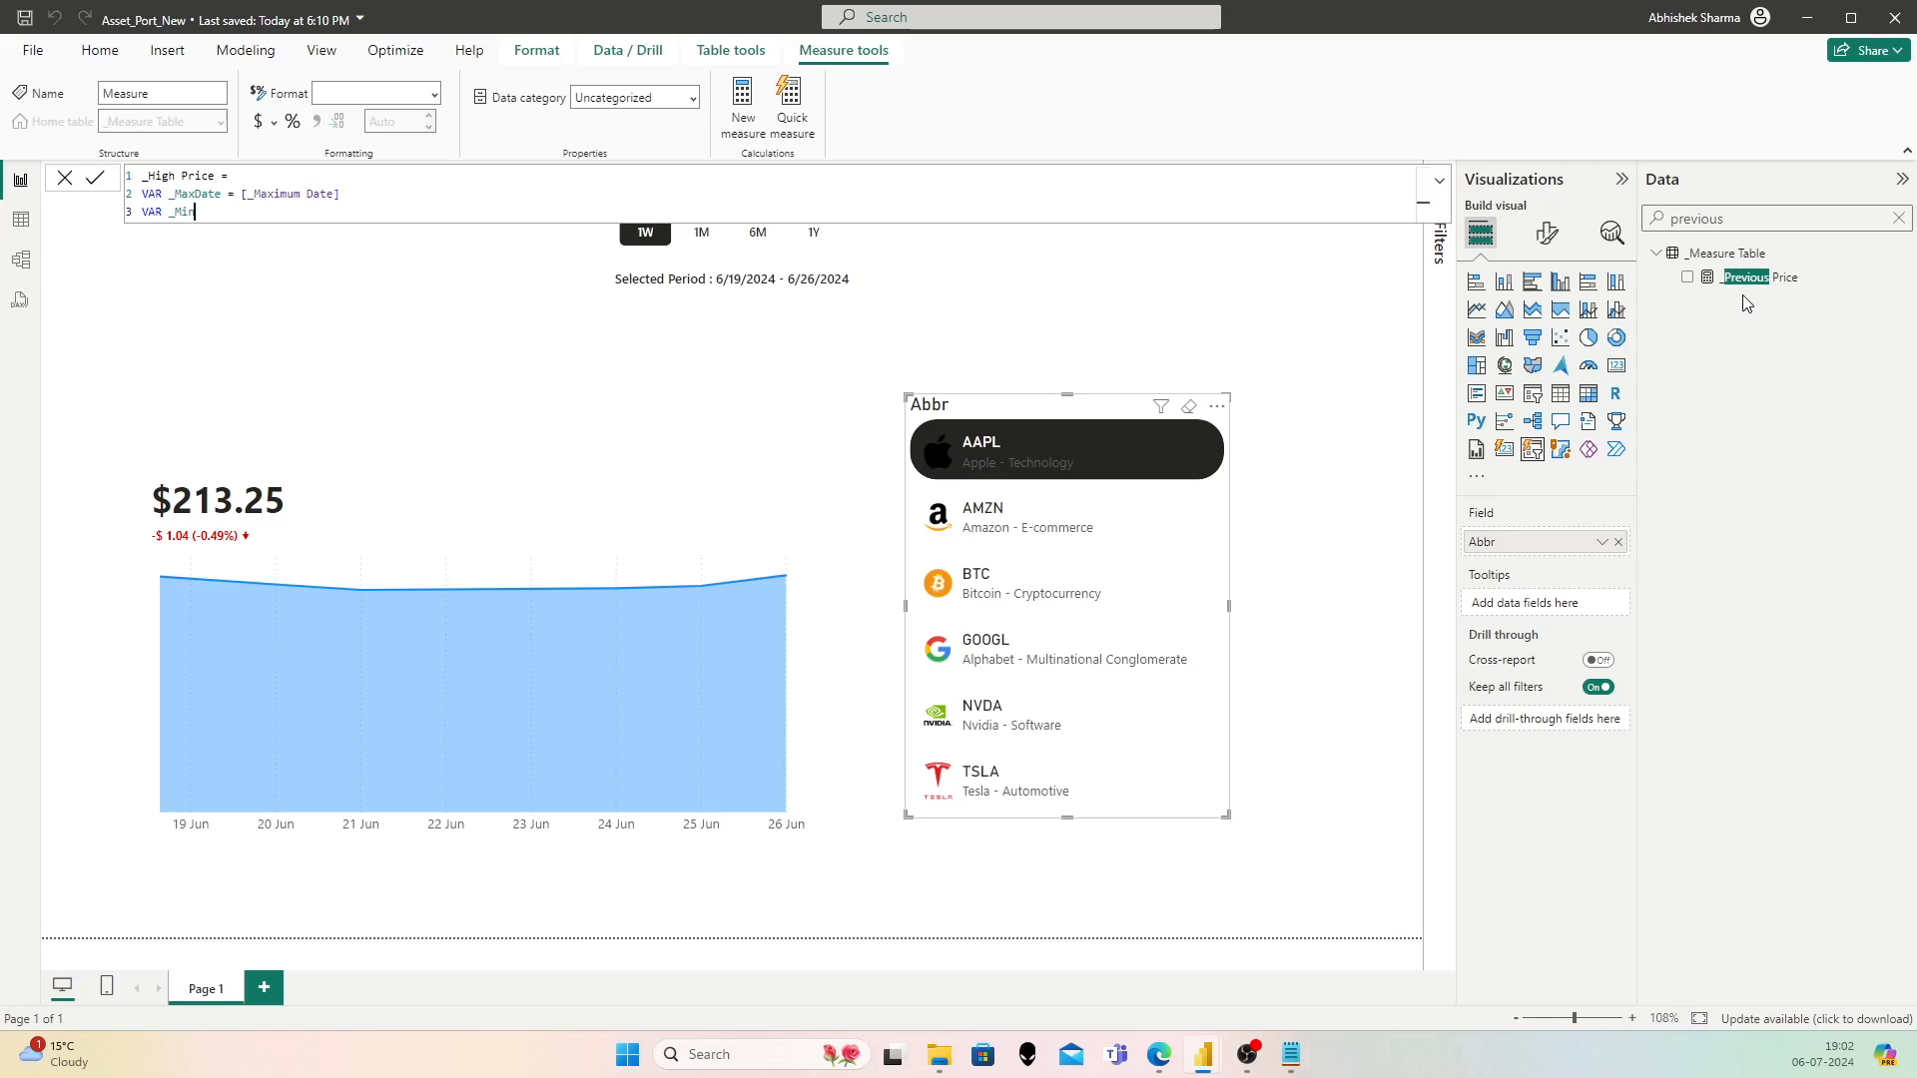
text(Date = [_Minimum Date])
Step: Remove the [_Minimum Date] reference from the _MinDate variable, keeping the variable declaration
key(shift+Left)
key(shift+Left)
key(shift+Left)
key(shift+Left)
key(shift+Left)
key(shift+Left)
key(shift+Left)
key(shift+Left)
key(shift+Left)
key(shift+Left)
key(shift+Left)
key(shift+Left)
key(shift+Left)
key(shift+Left)
key(shift+Left)
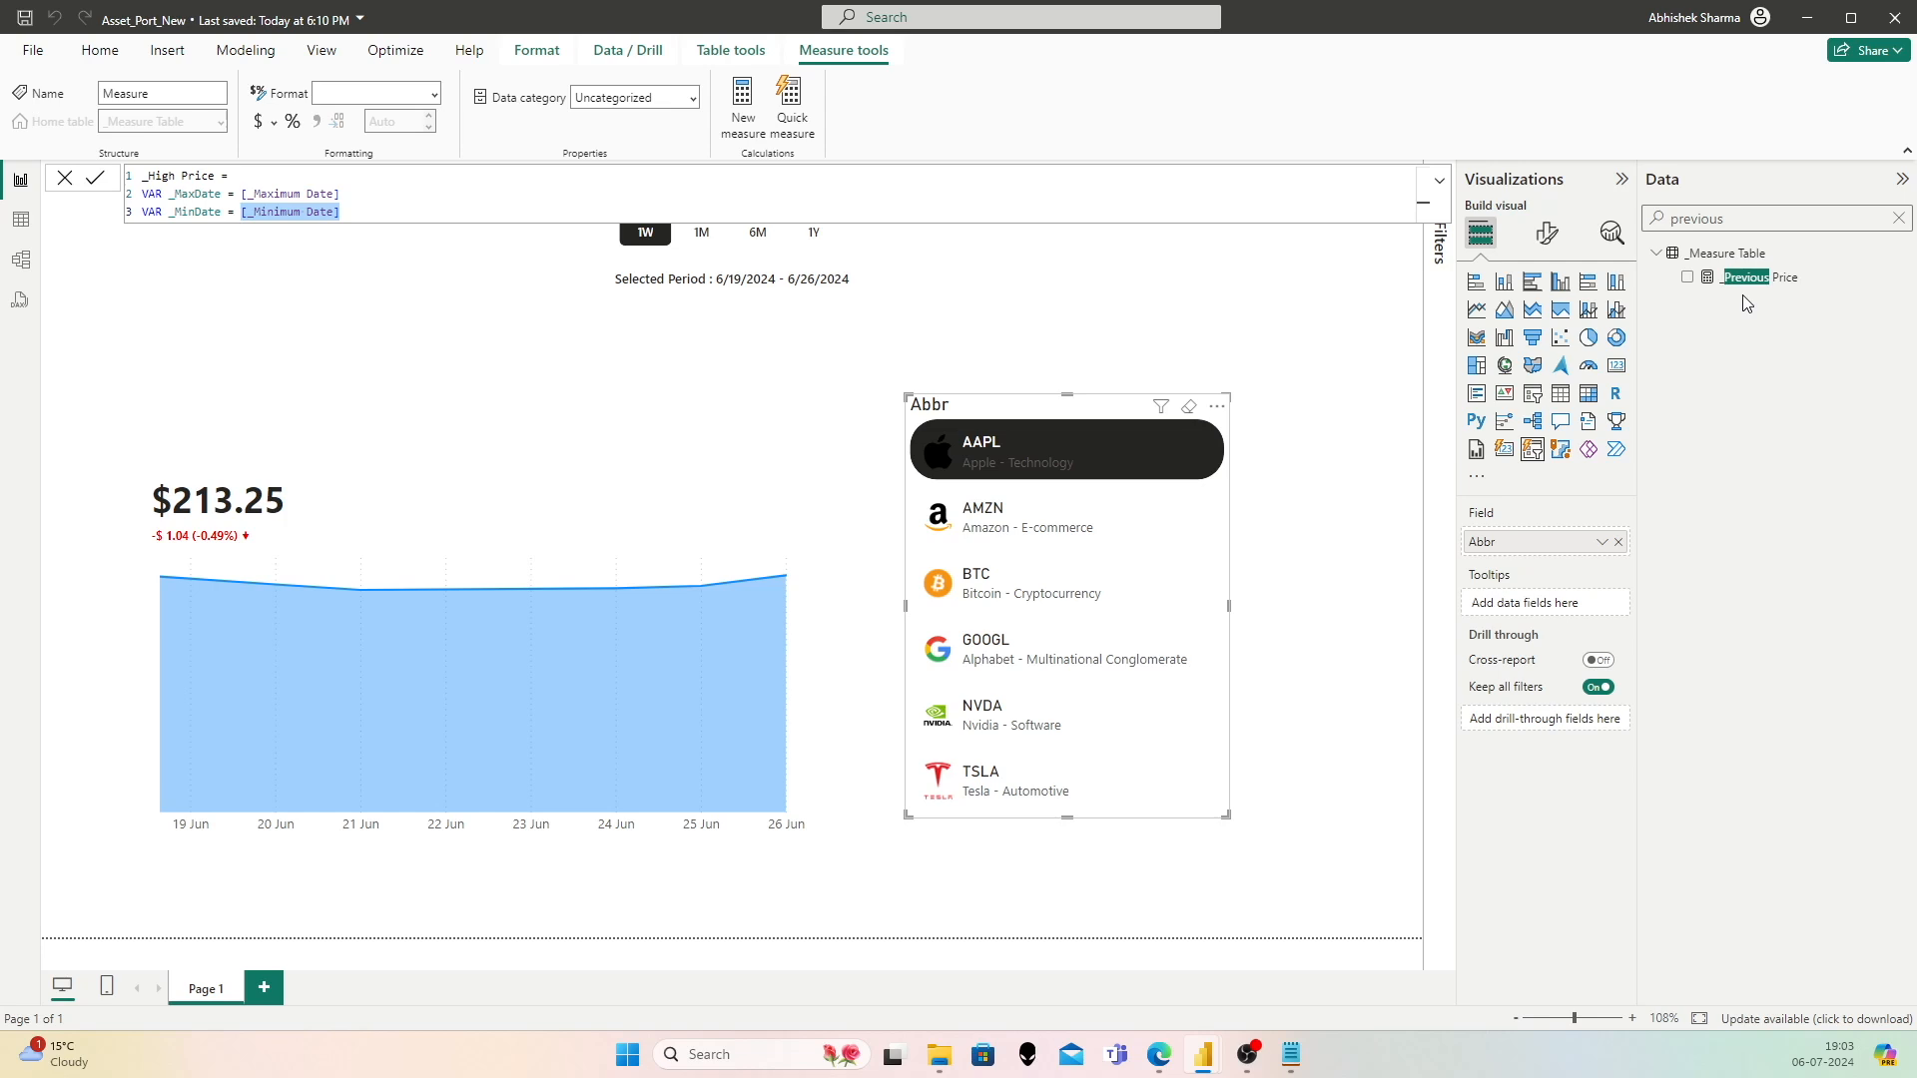
key(BackSpace)
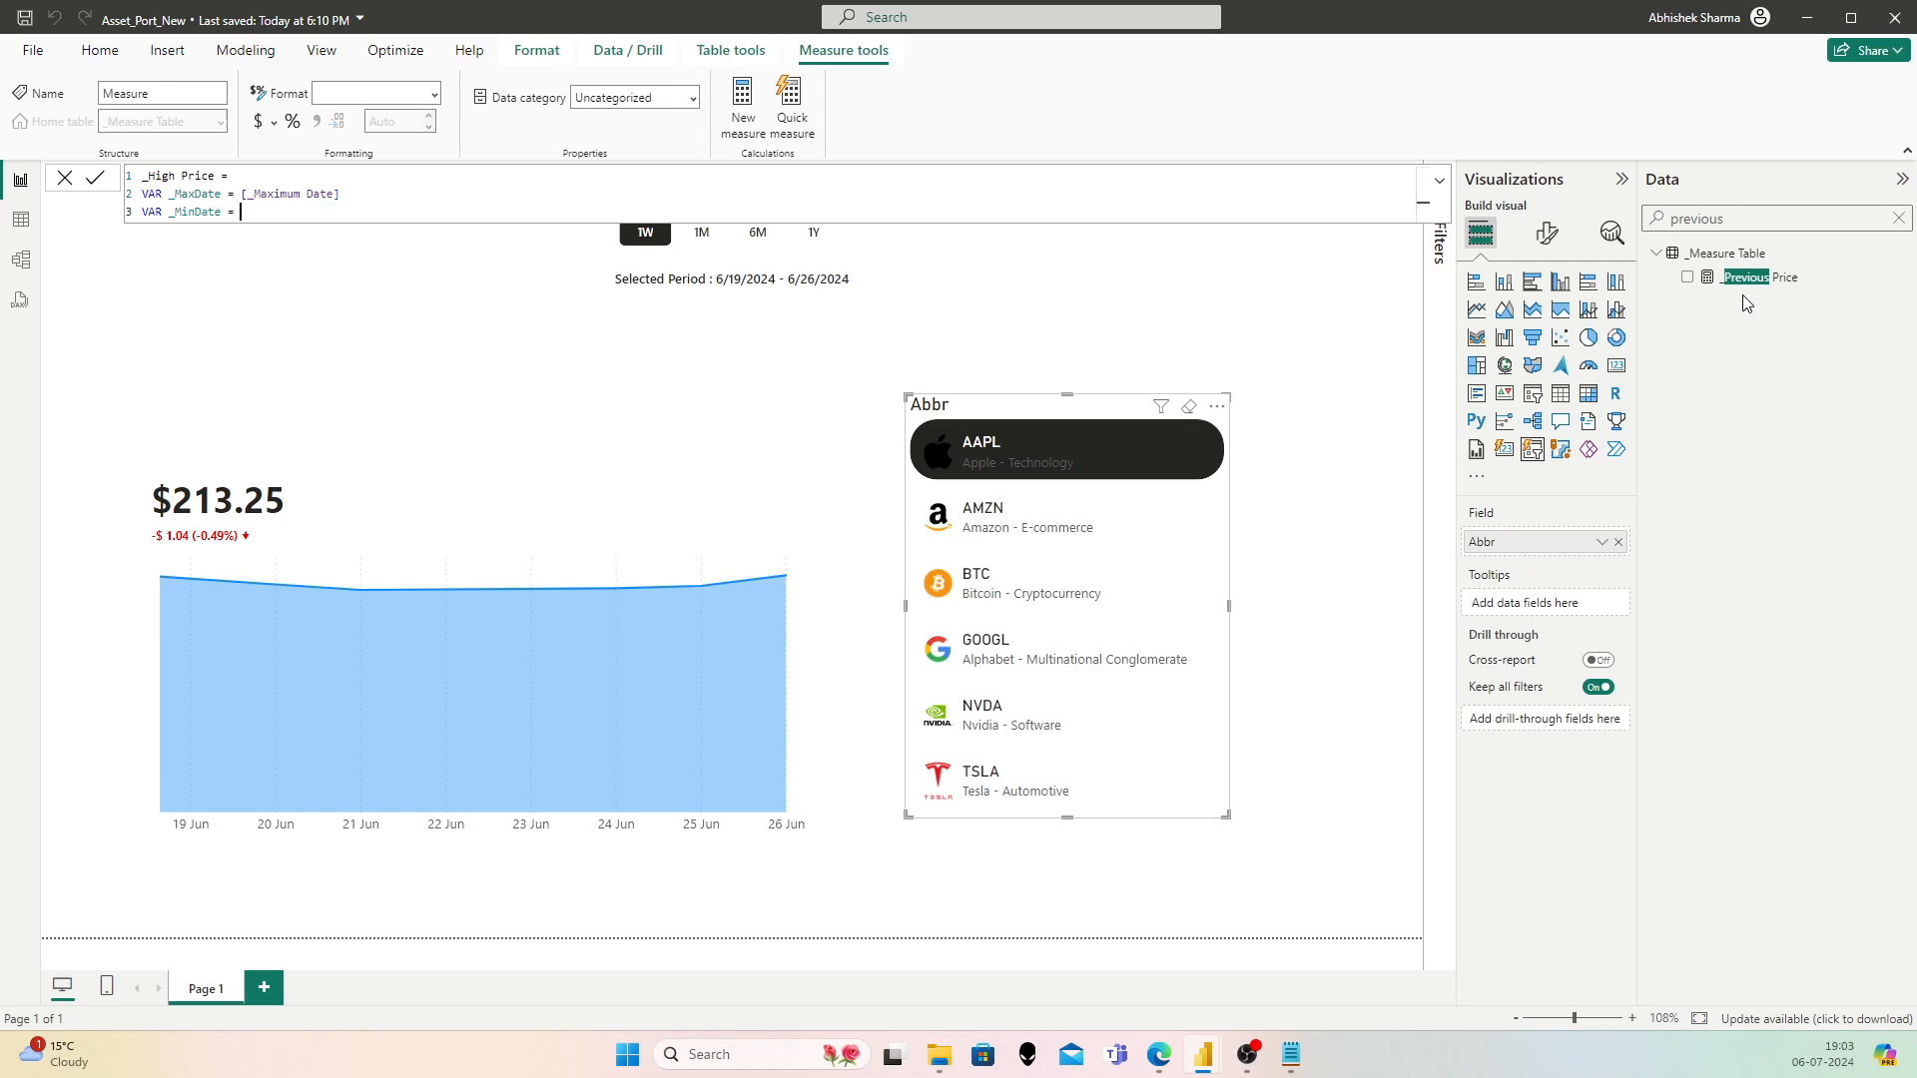
Step: Begin the _MinDate expression with MAXX over a FILTER that uses 'Assets_Yahoo' as its table
key(shift+Return)
text(MAX)
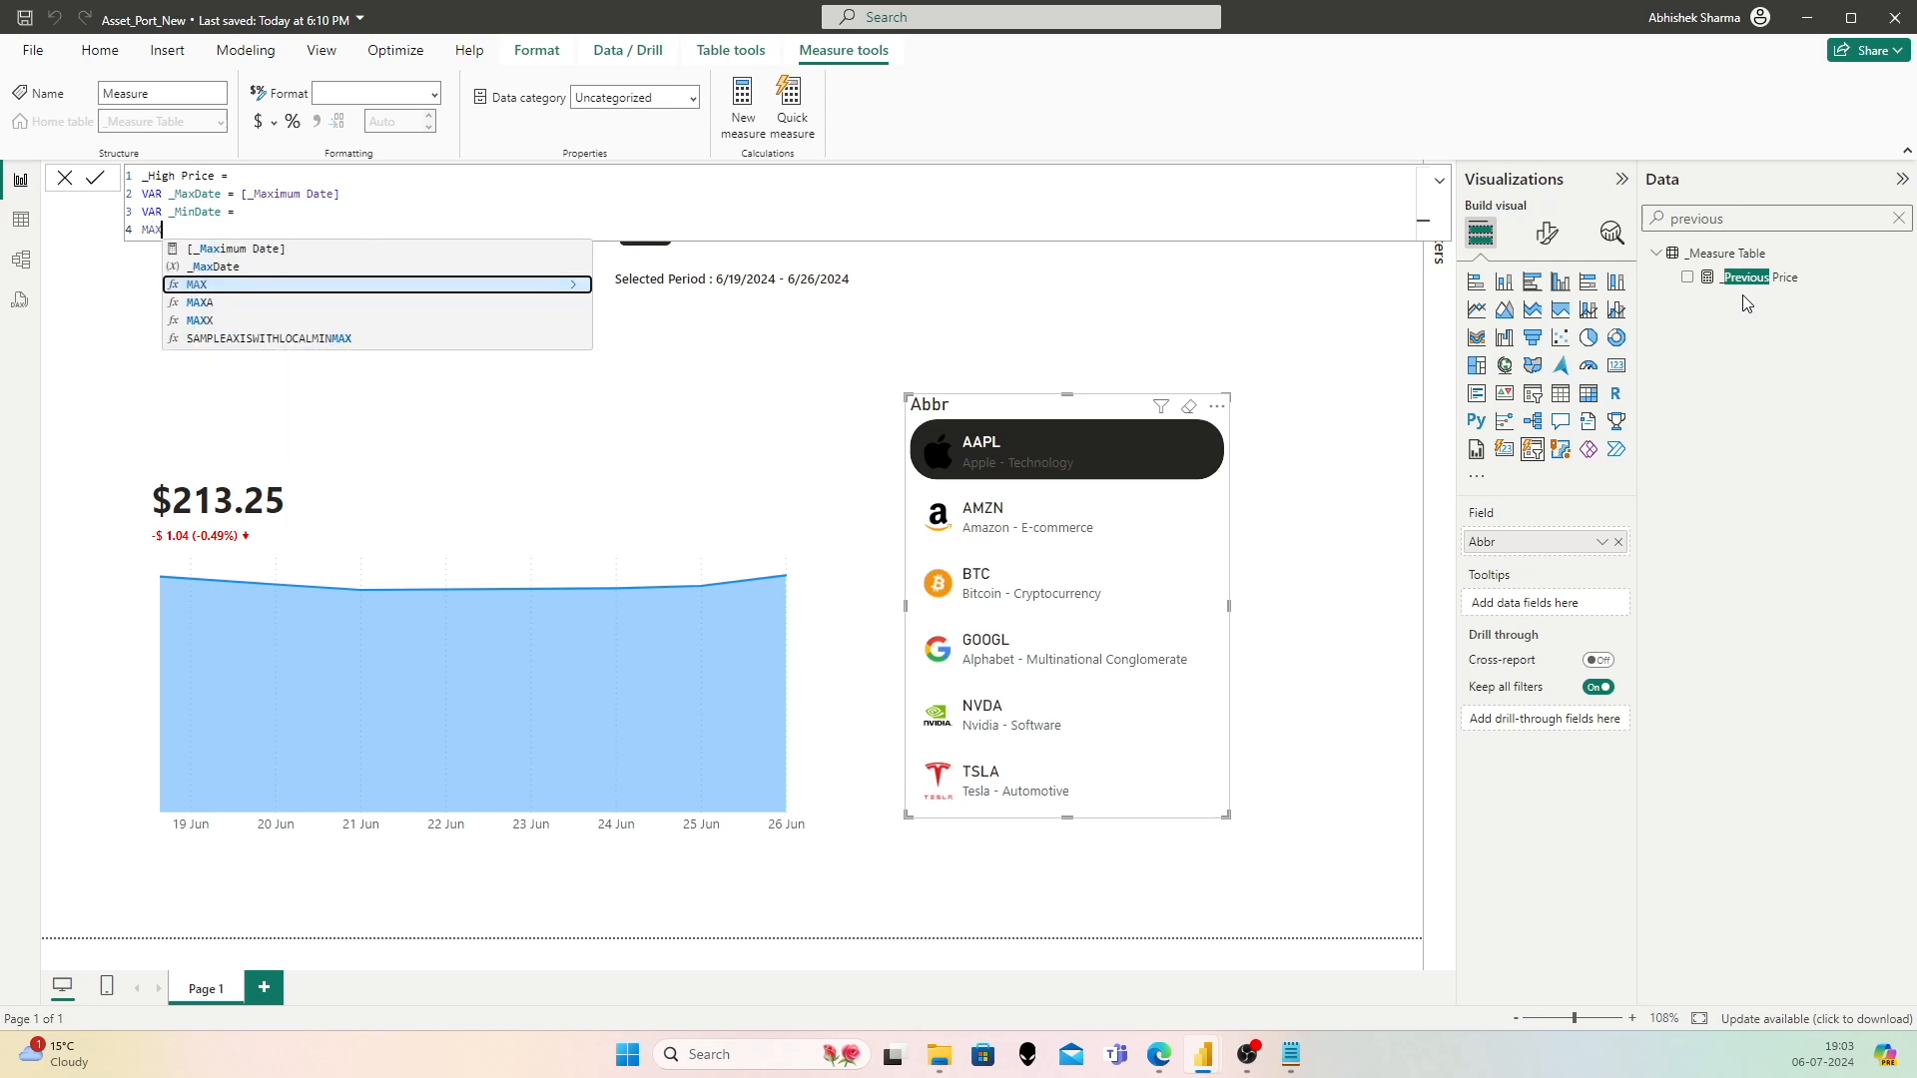
text(X()
key(shift+Return)
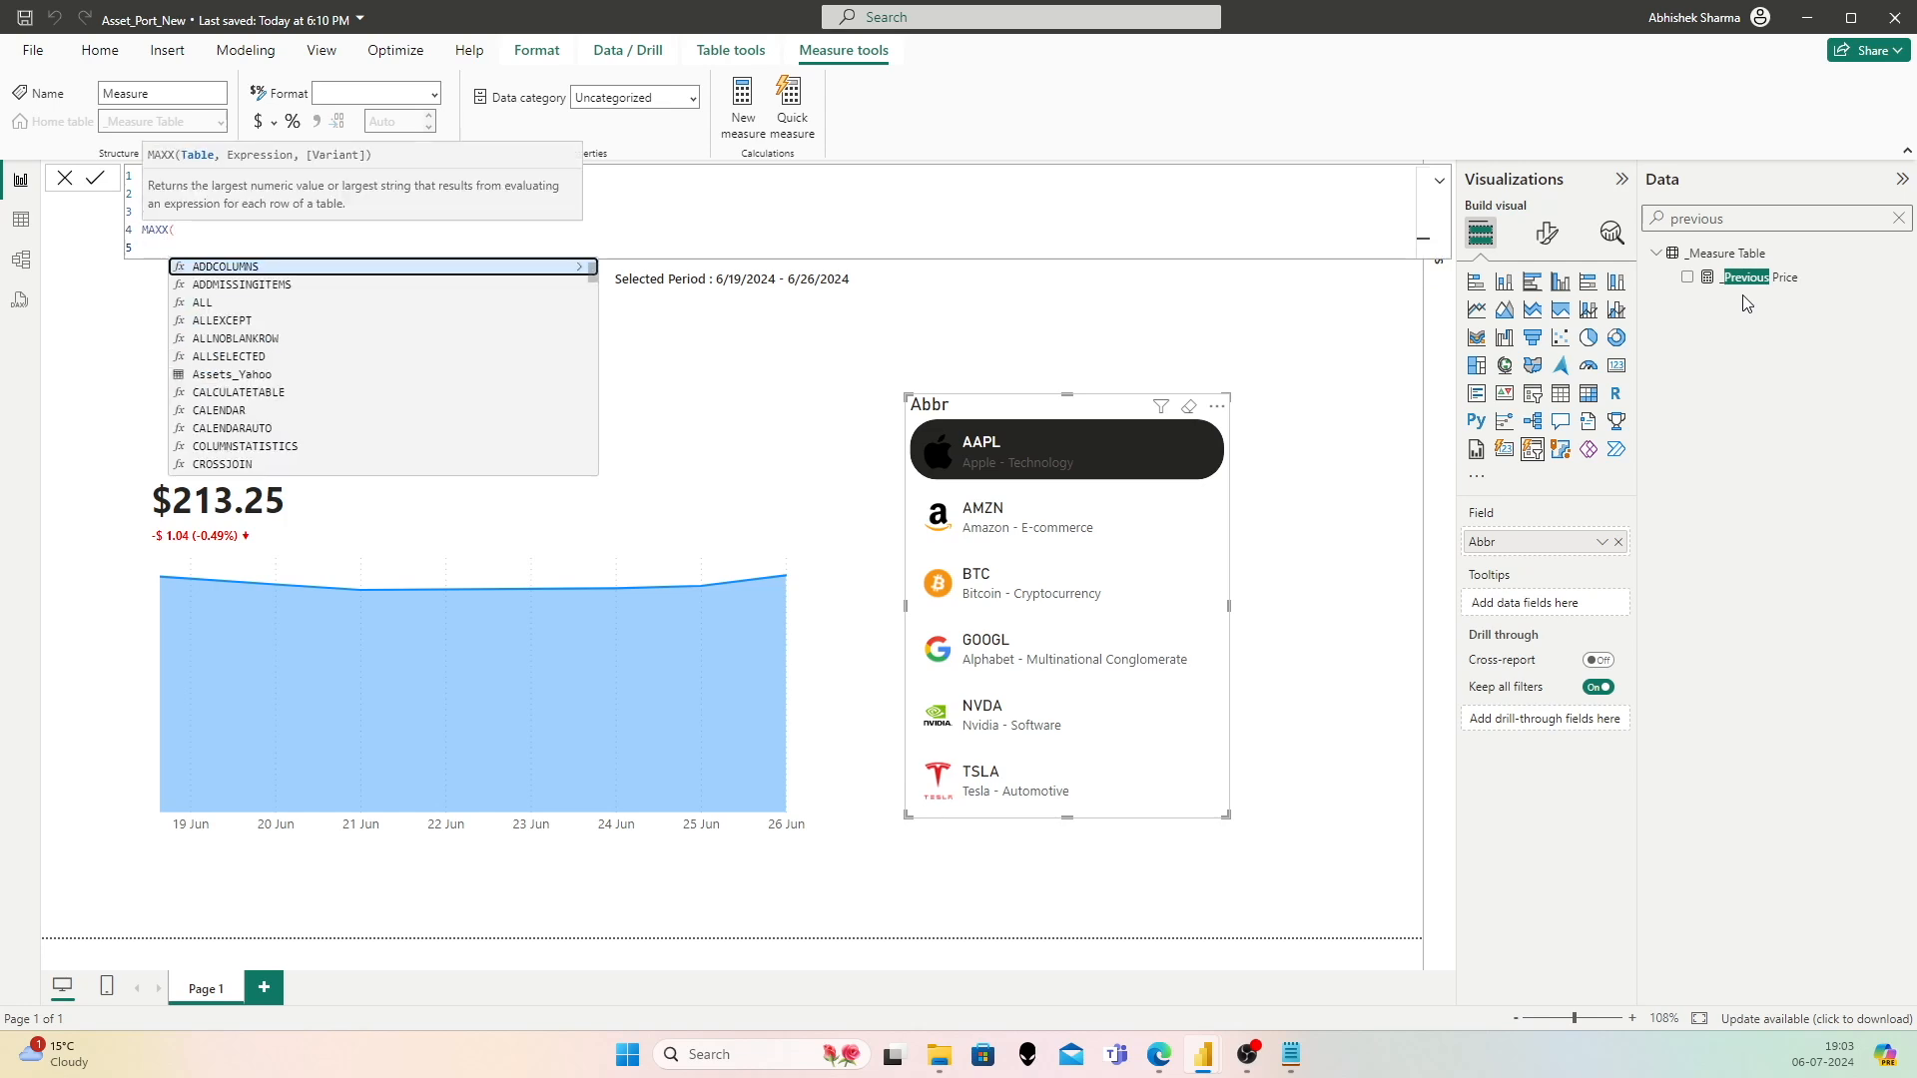
text(FILTER()
key(shift+Return)
text('Asset)
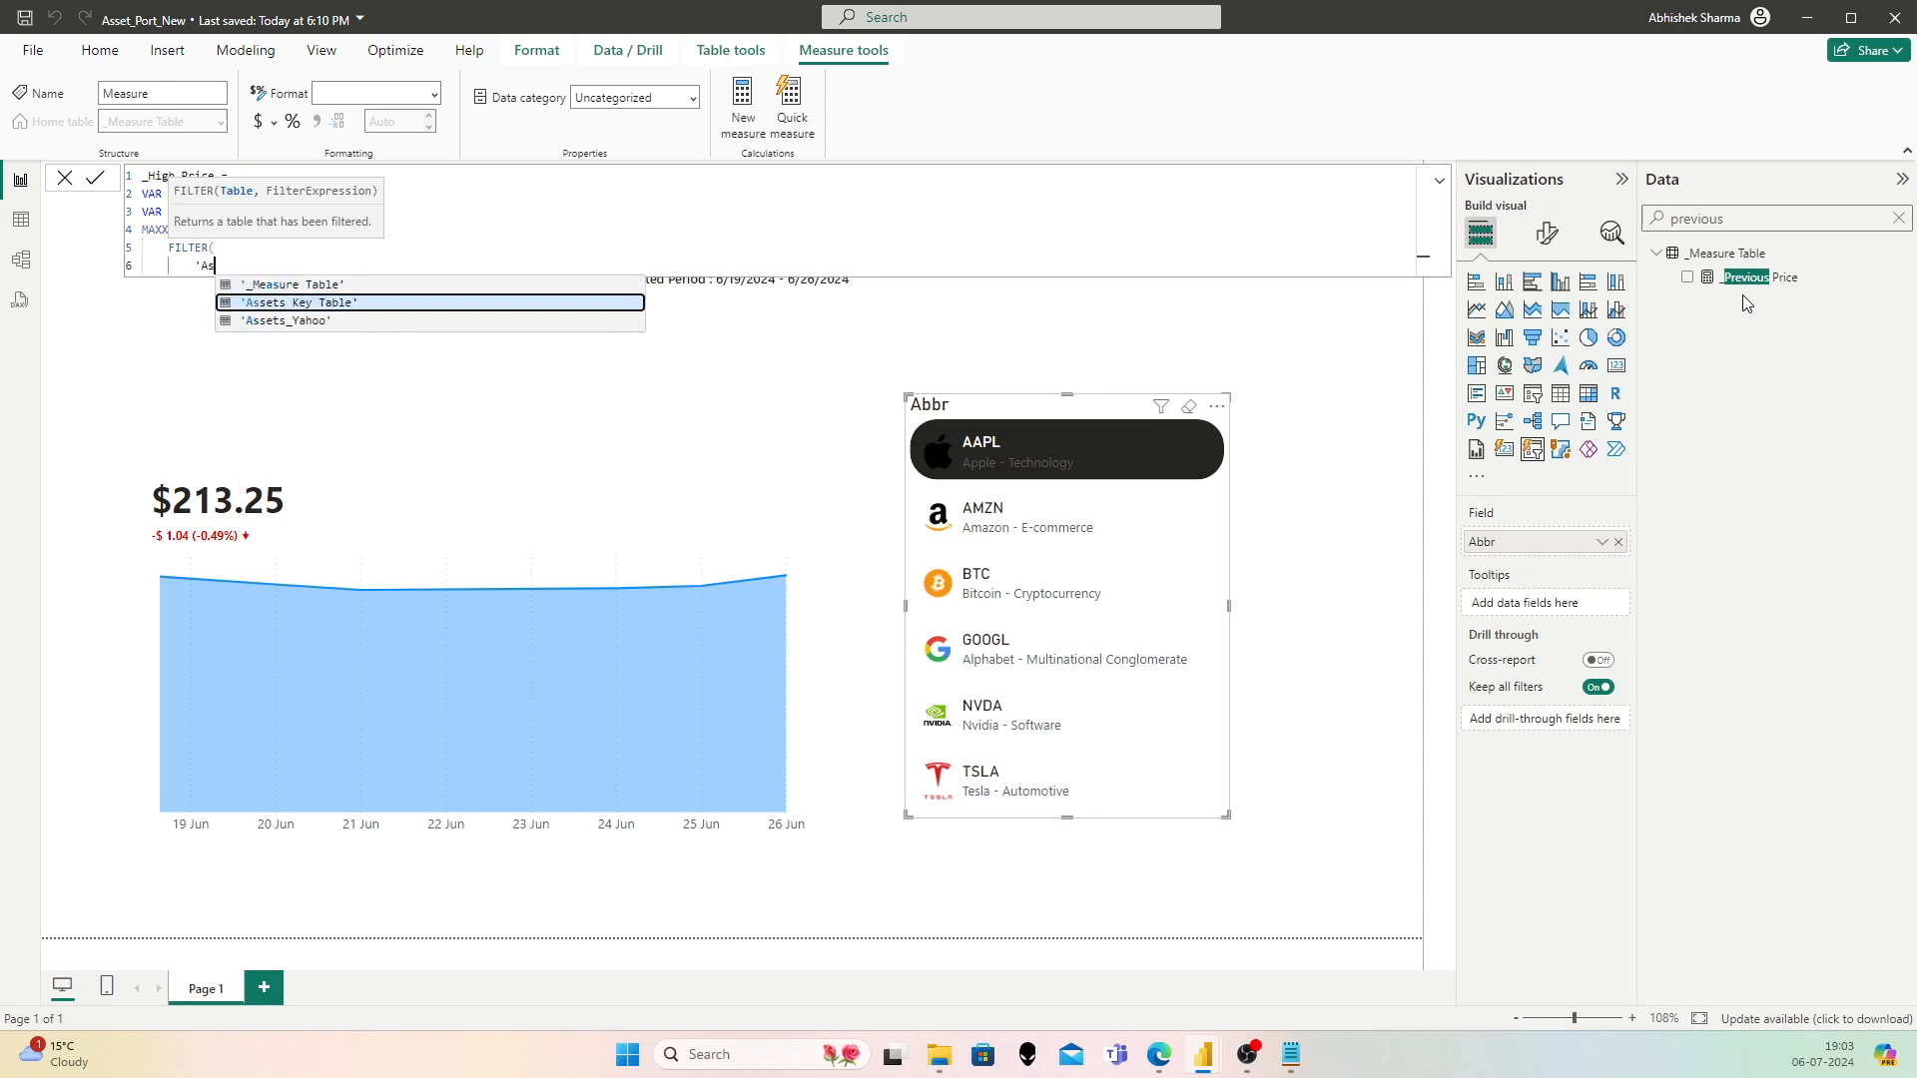
key(Down)
key(Tab)
text(,)
key(shift+Return)
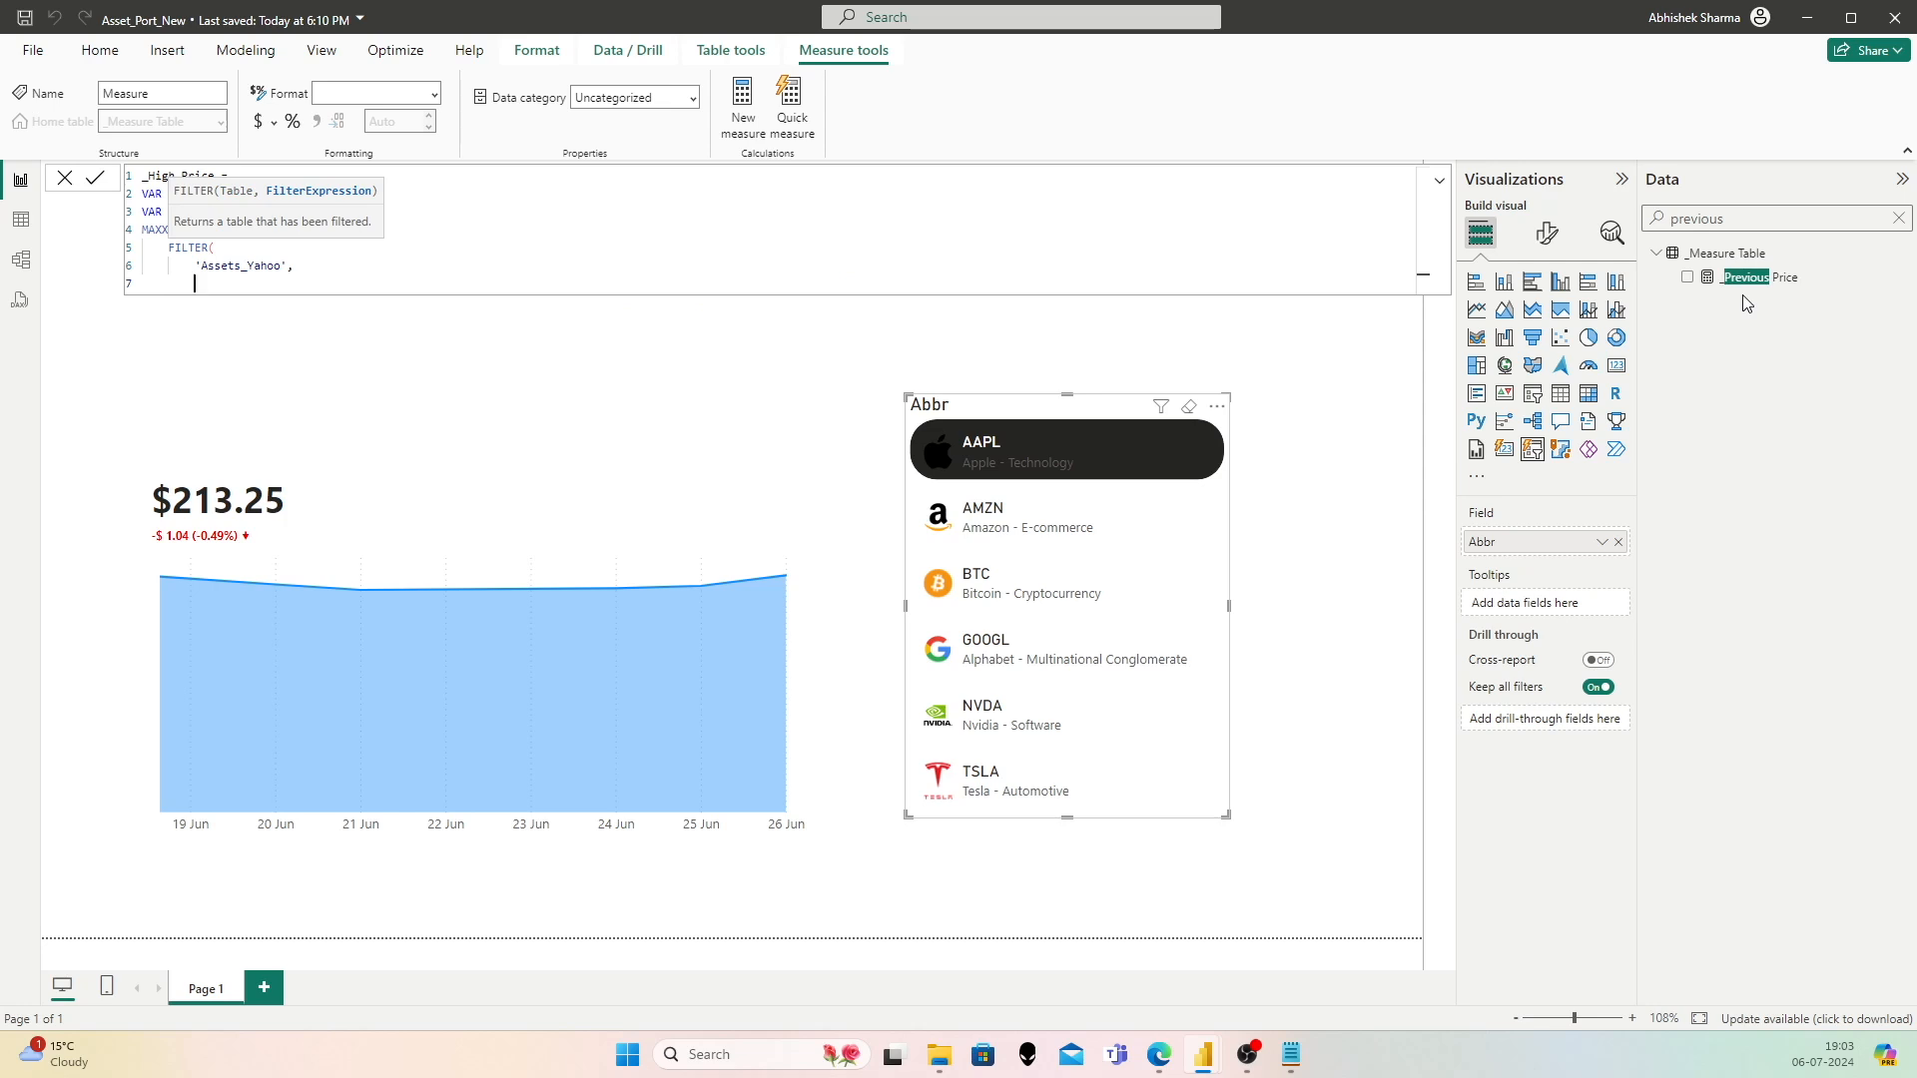
Step: Insert a variable _mindate set to [_Minimum Date] on a new line above the _MinDate declaration
key(Up)
key(Up)
key(Up)
key(Up)
key(Home)
key(shift+Return)
key(Up)
text(VAR )
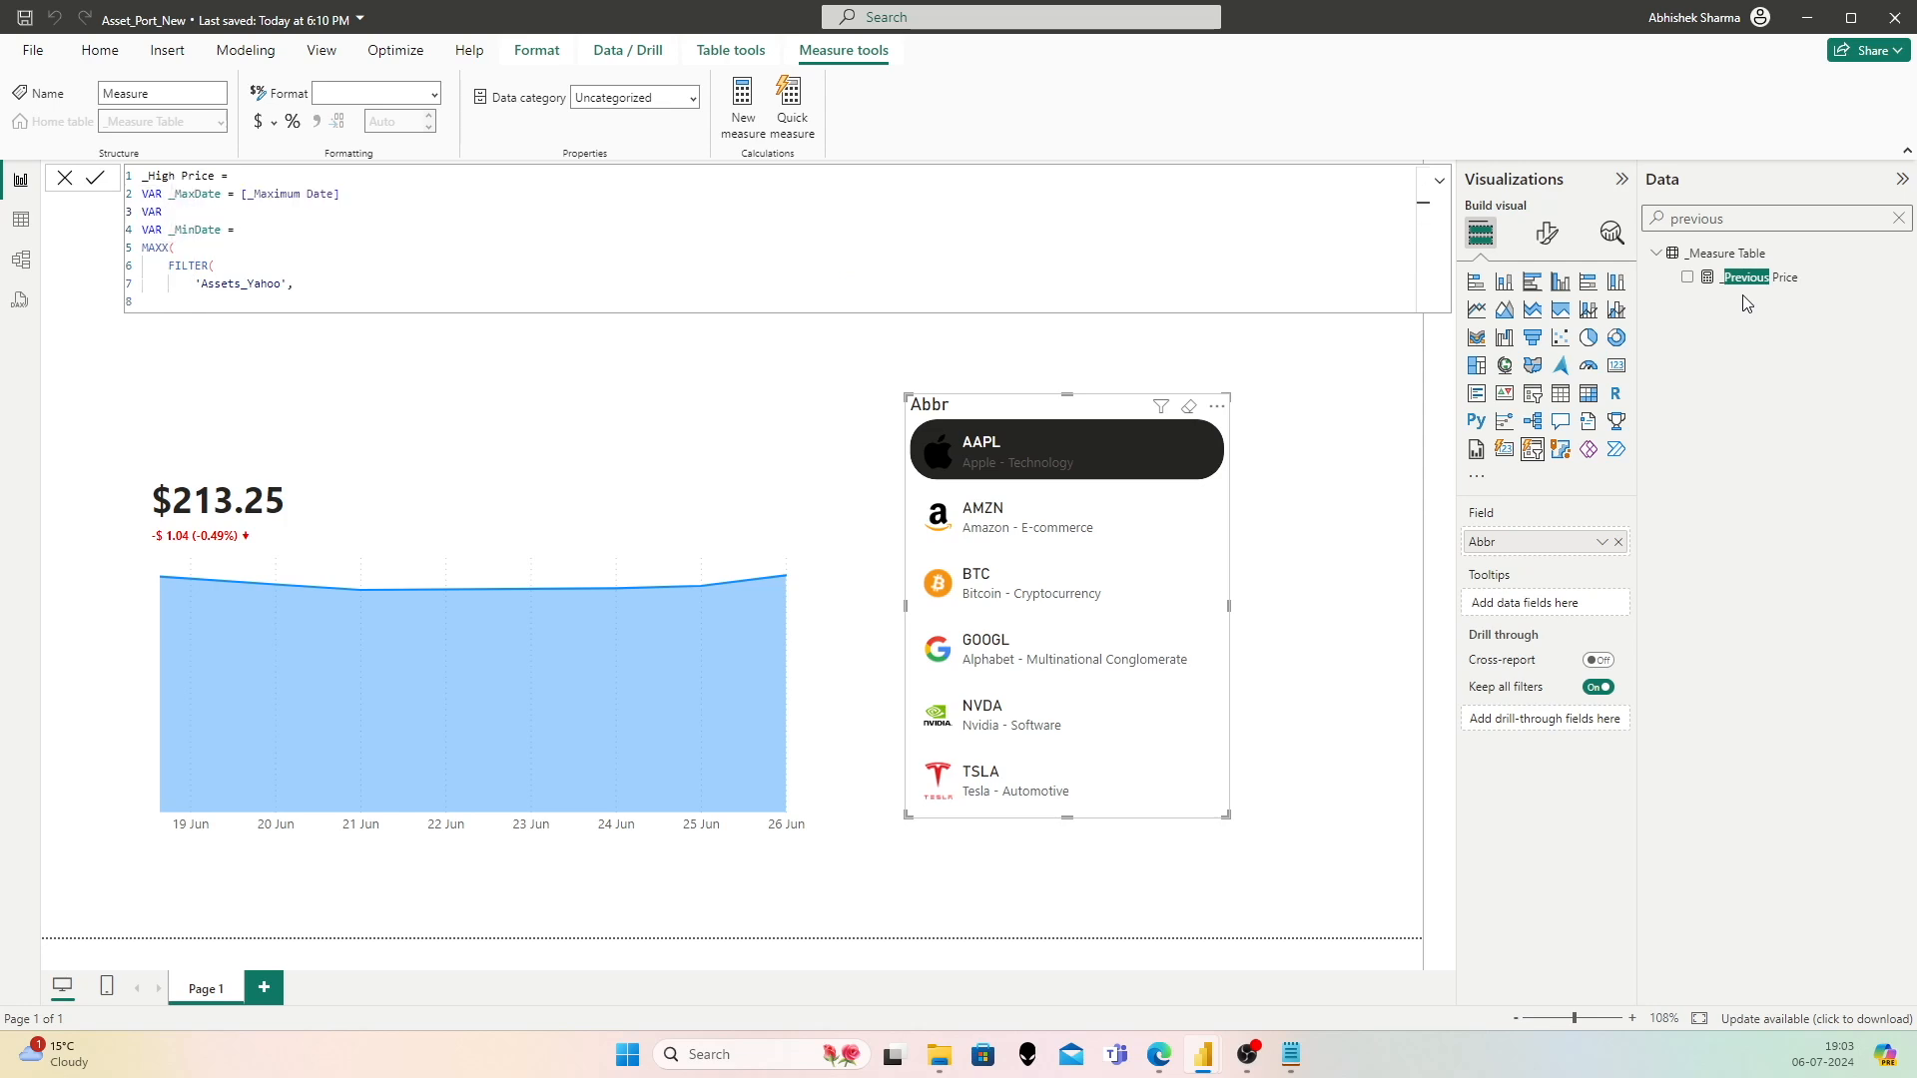
text(_mindate = Mini)
key(Tab)
Step: Add the condition 'Assets_Yahoo'[Date] <= _mindate to the FILTER and close it
key(Down)
key(Down)
key(Tab)
text('ass)
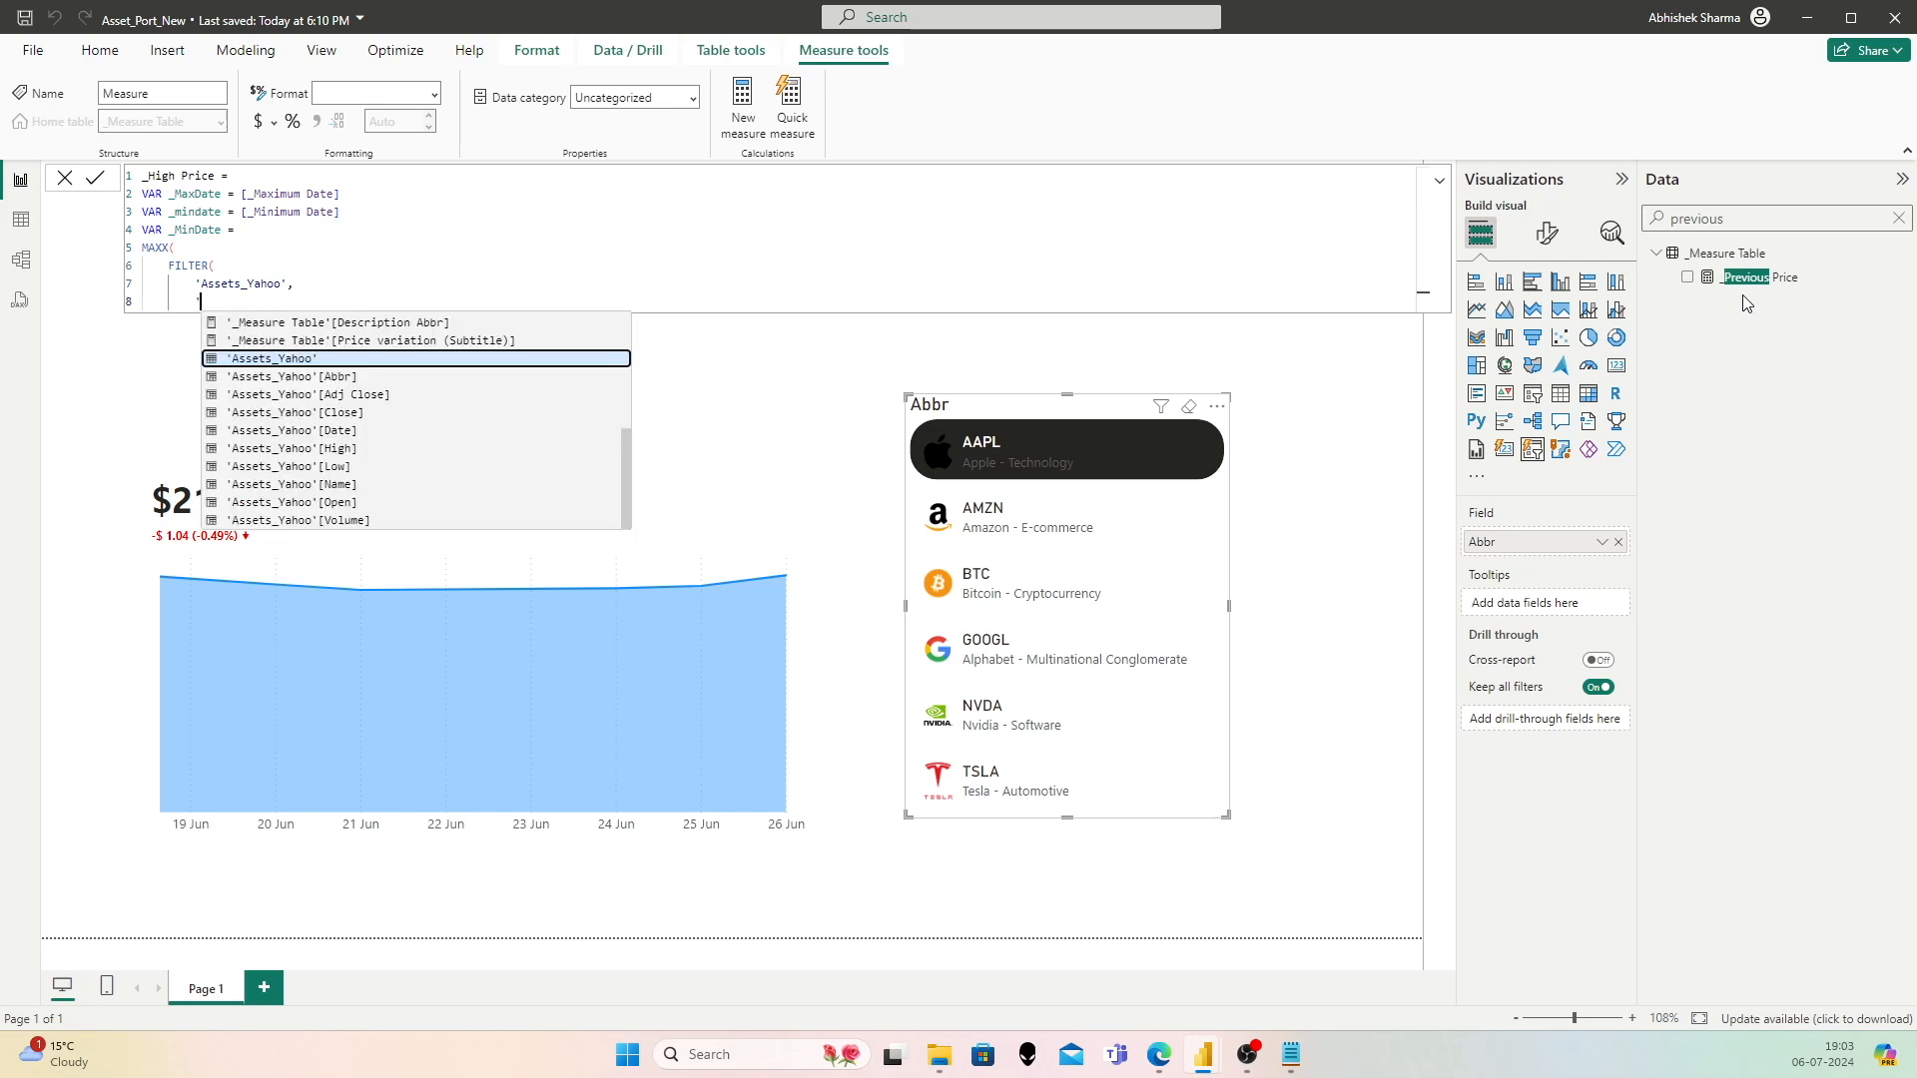
key(Down)
key(Down)
key(Down)
key(Down)
key(Tab)
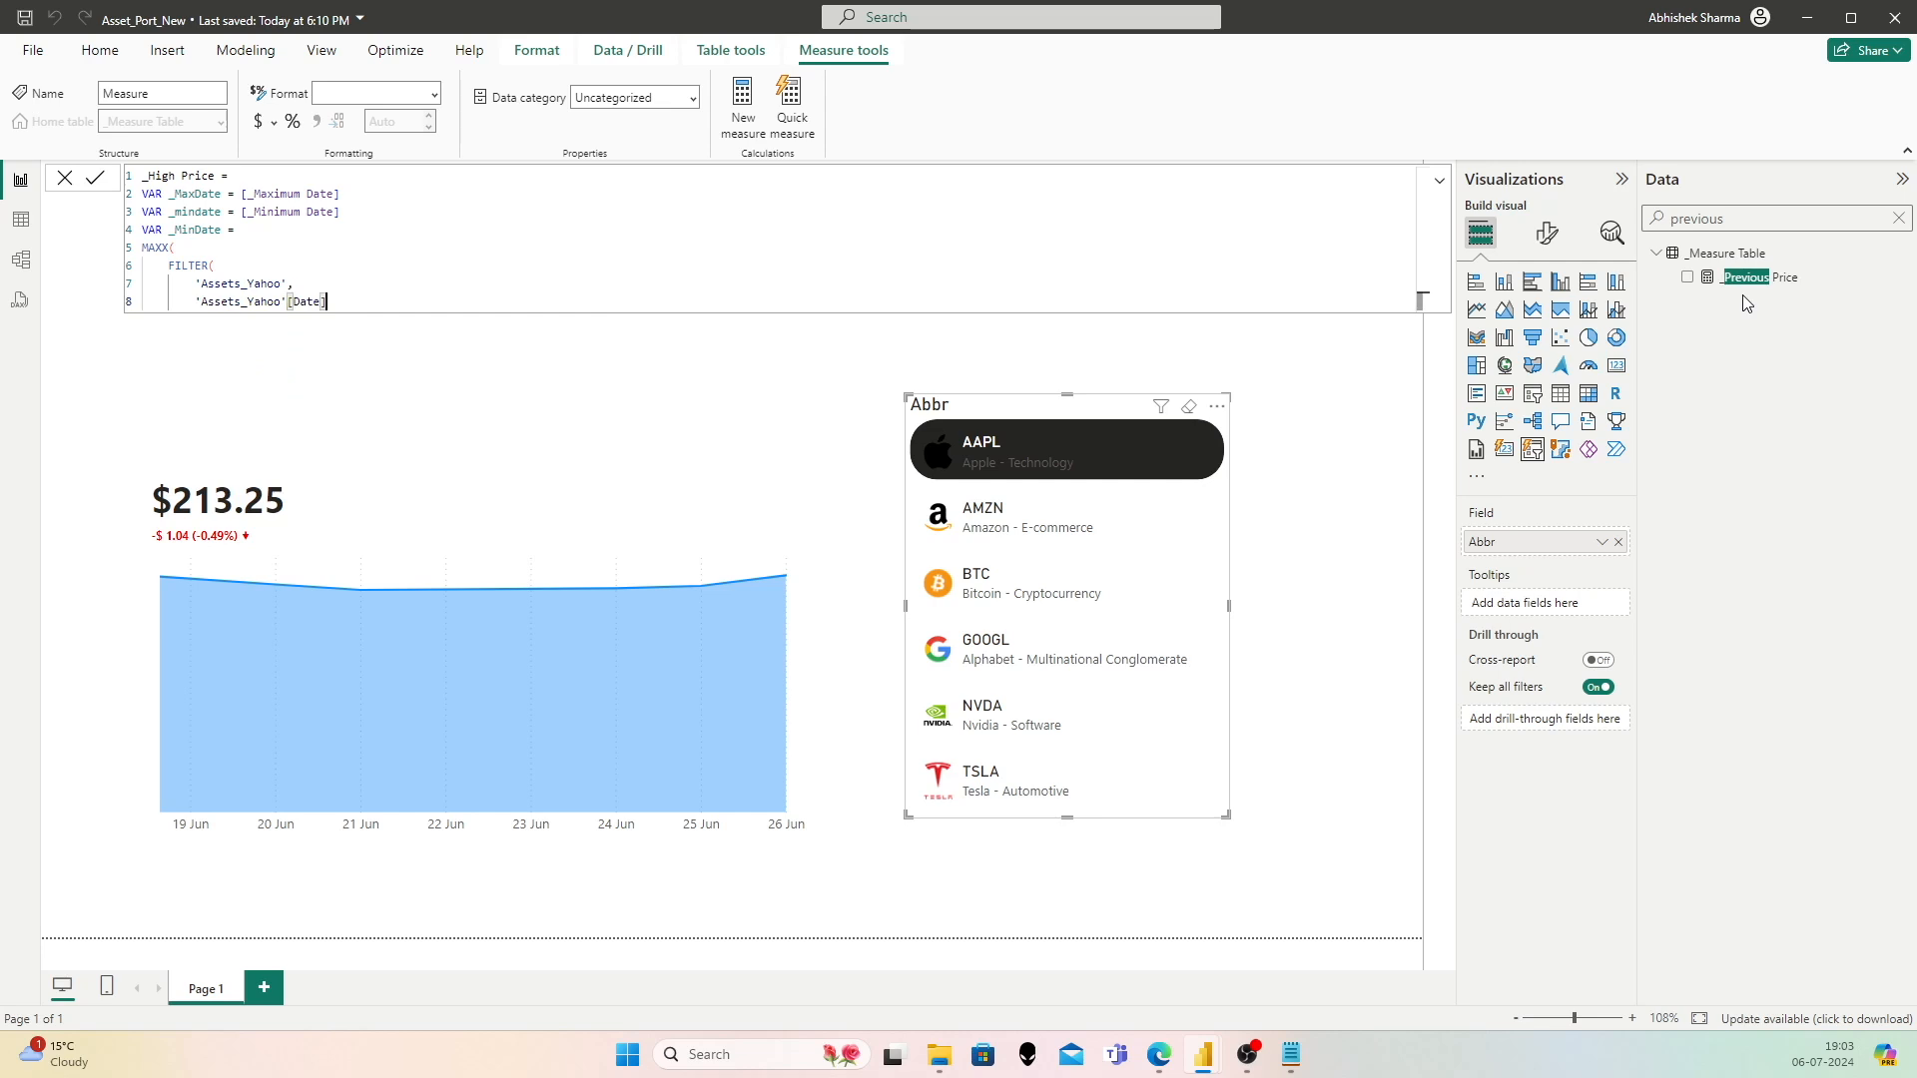
text(<= _min)
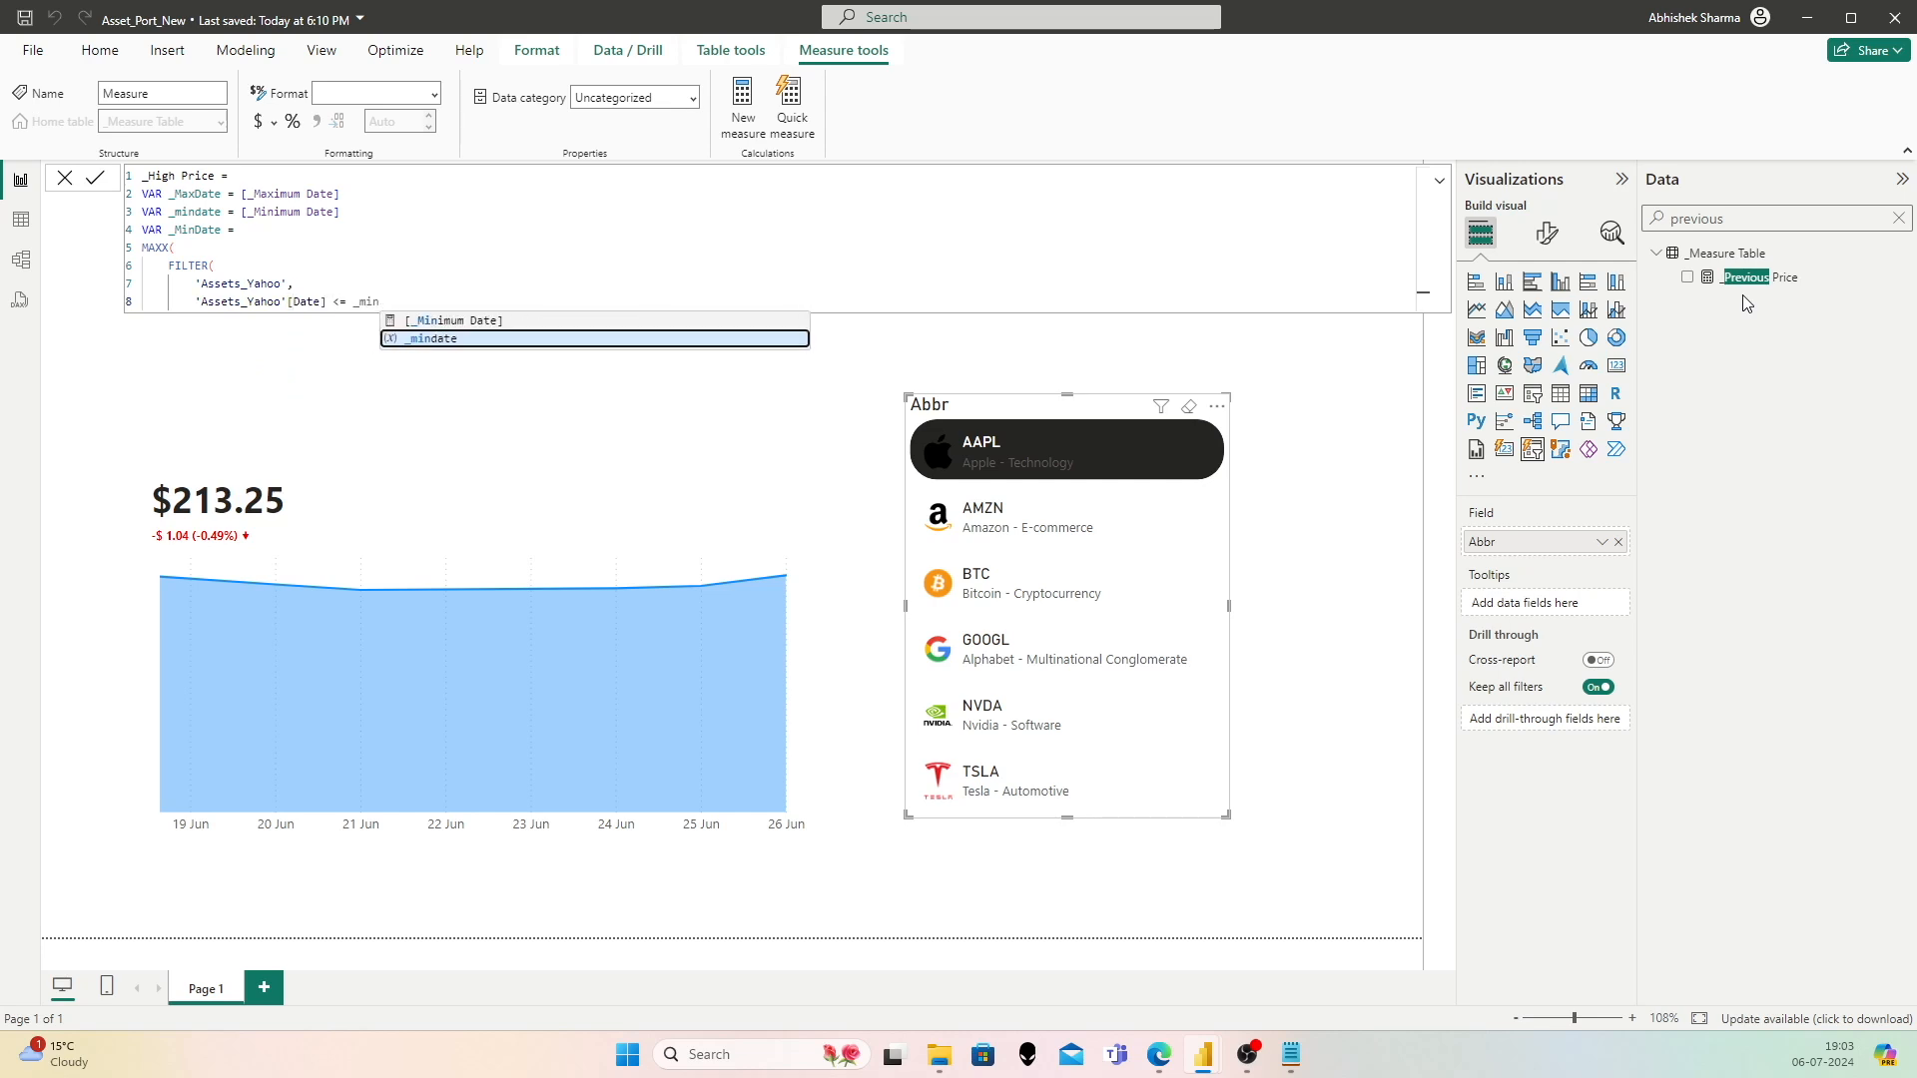
key(Tab)
key(shift+Return)
text())
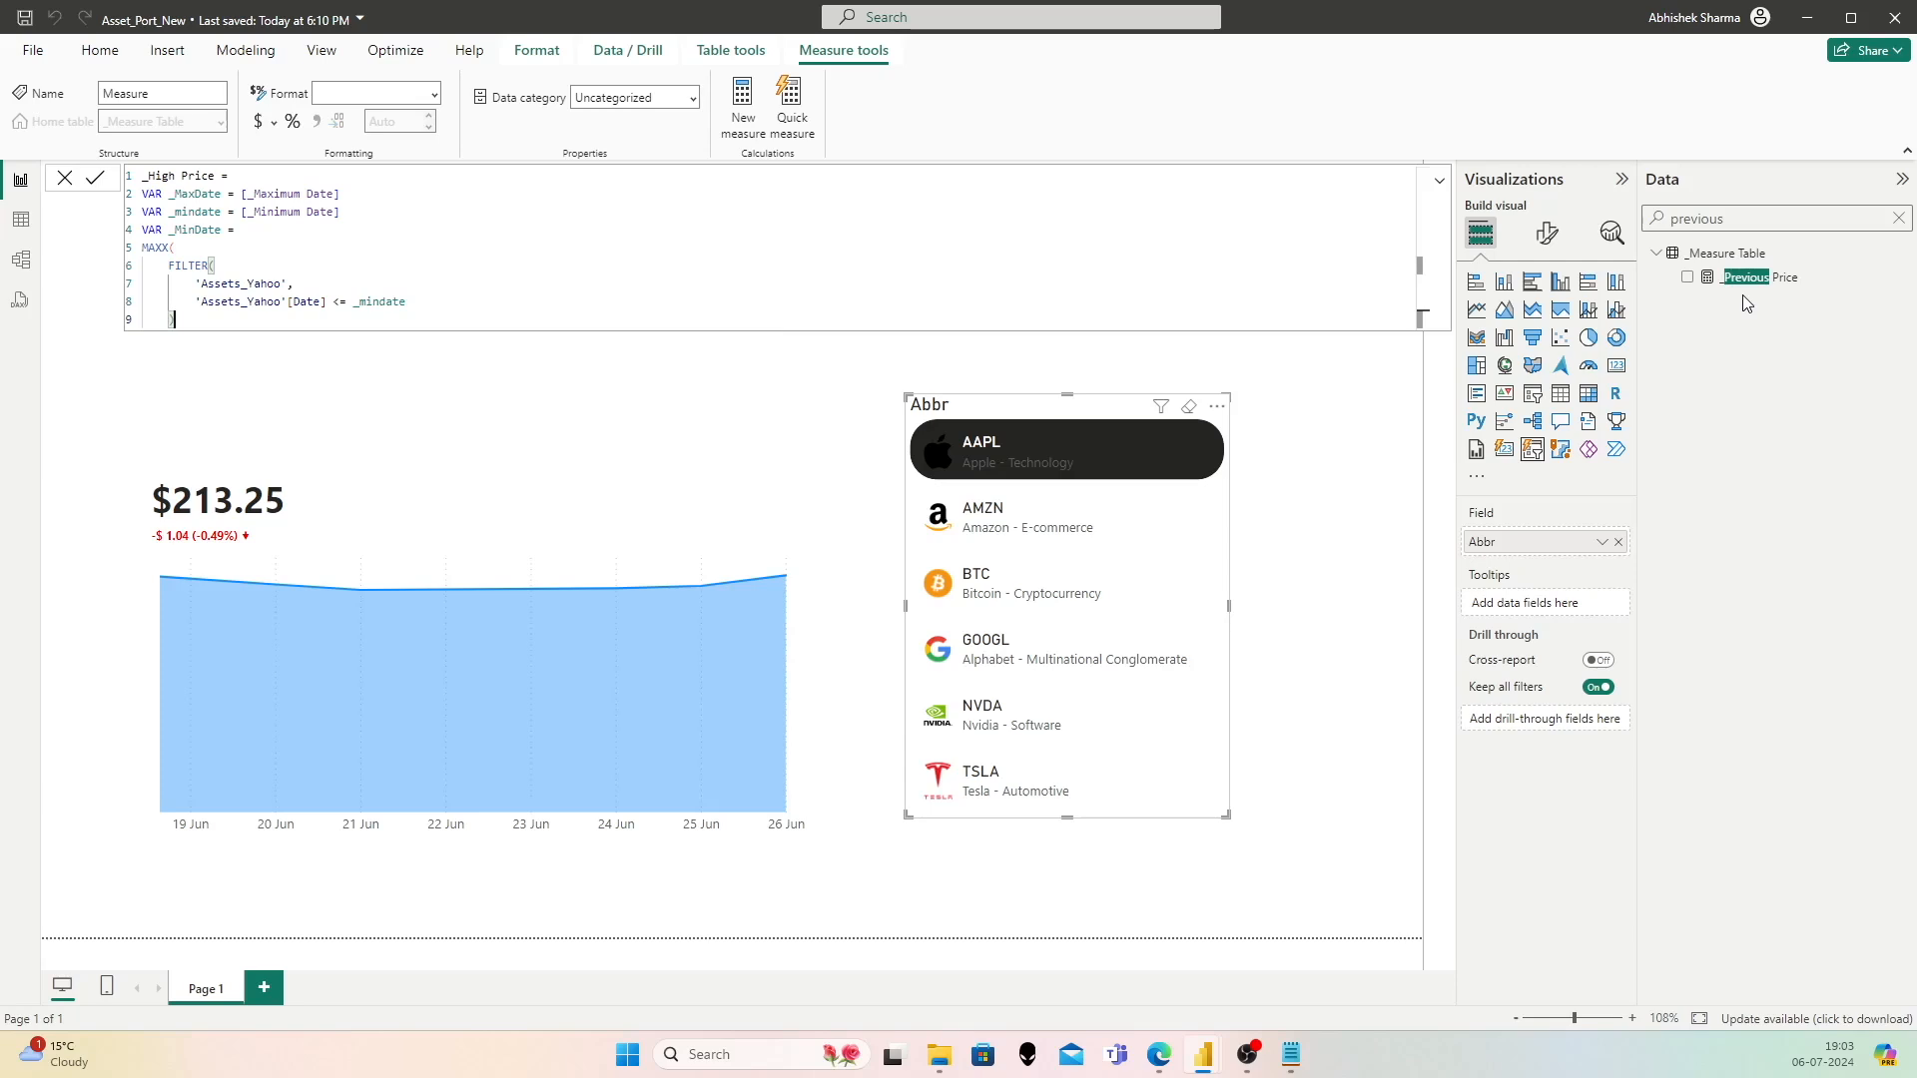
Step: Add Assets_Yahoo[Date] as the MAXX expression after the FILTER and close the MAXX function
key(shift+Return)
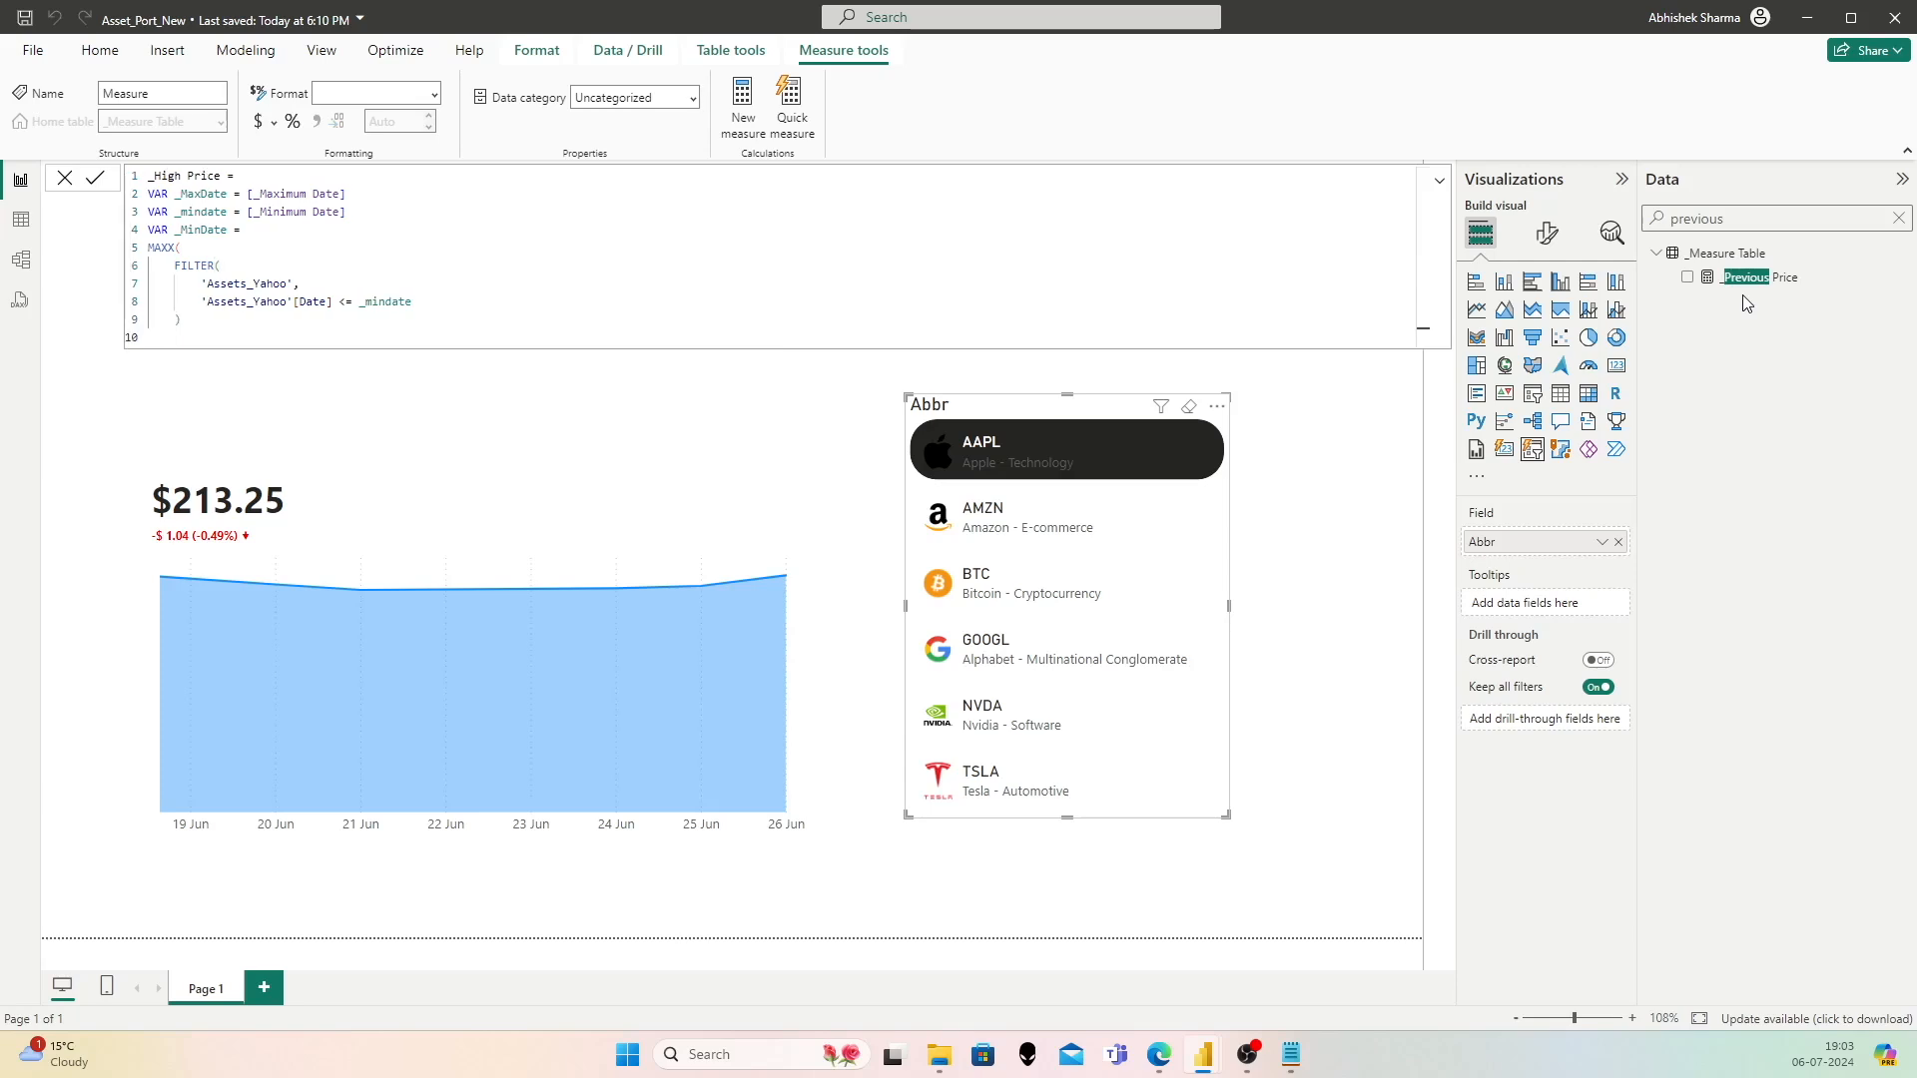
key(BackSpace)
text(, Asse)
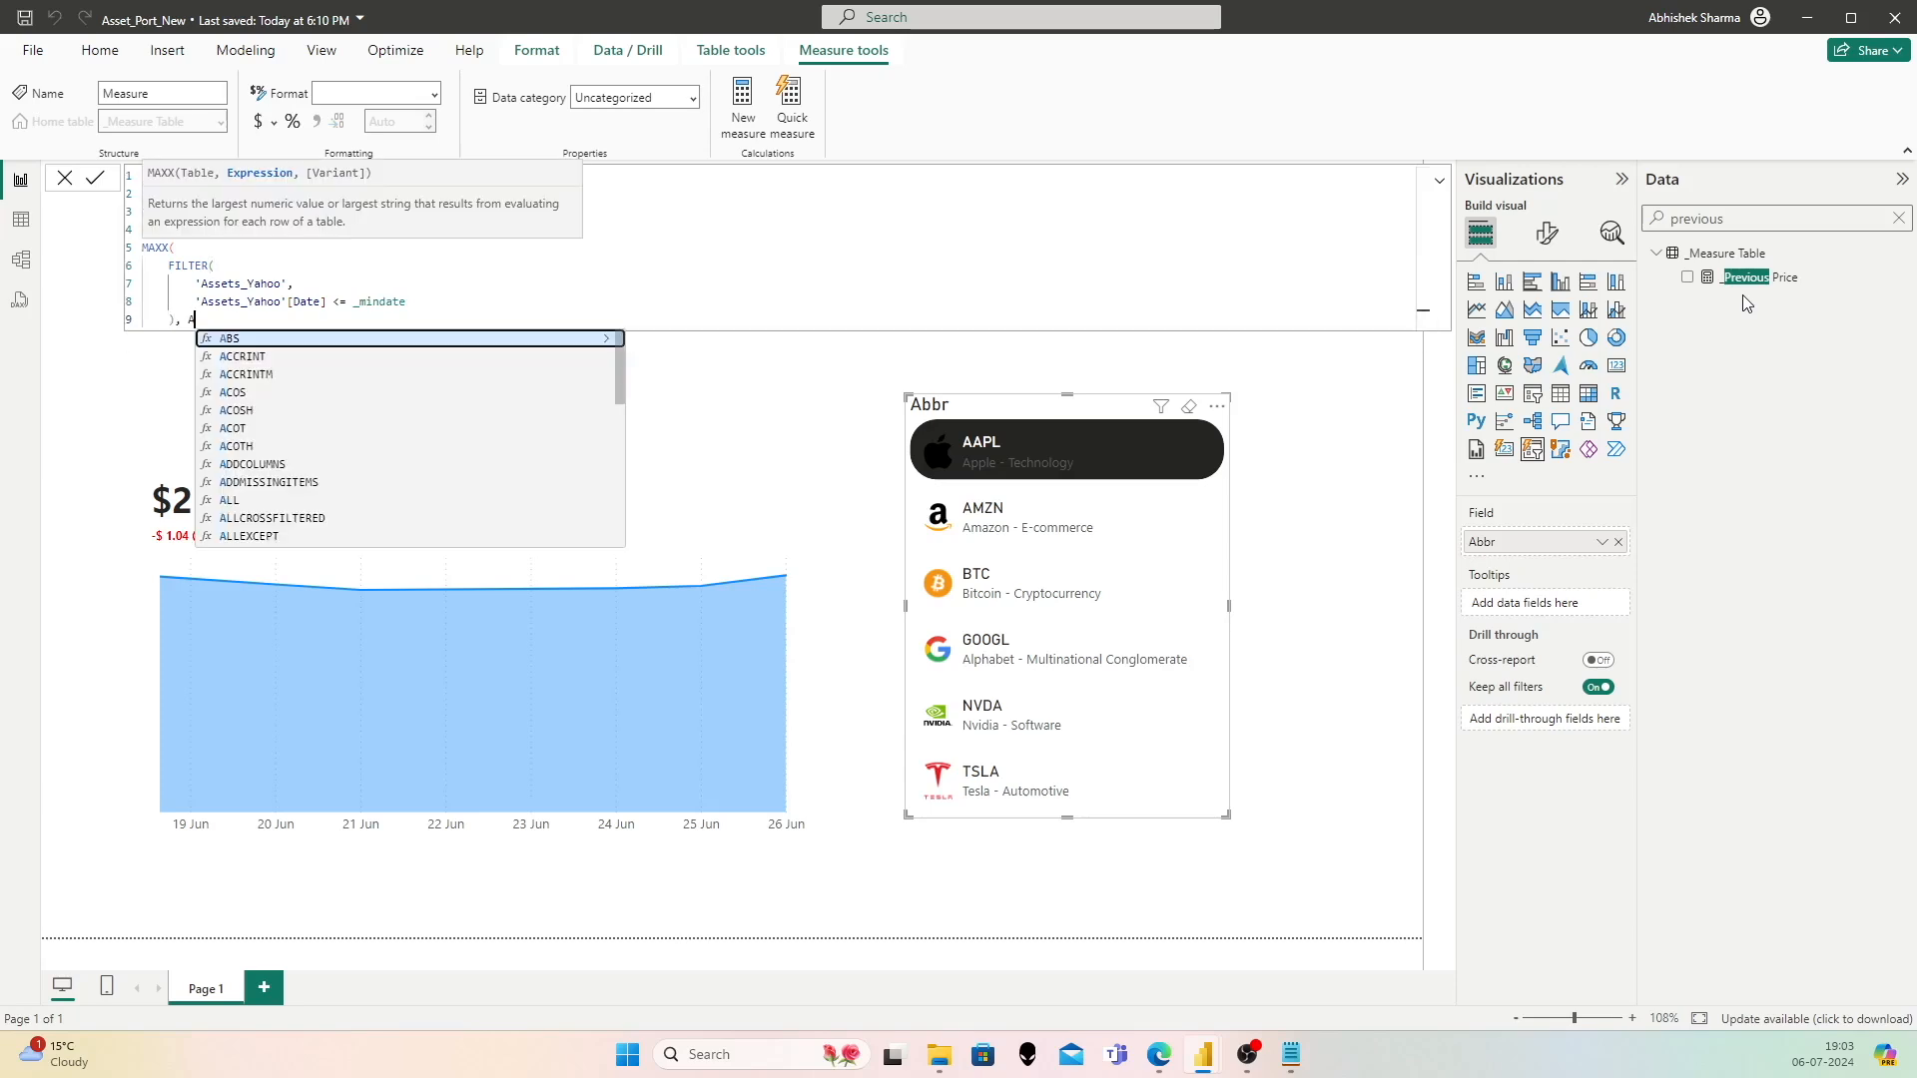
key(Down)
key(Down)
key(Down)
key(Down)
key(Tab)
key(shift+Return)
text())
Step: Rename the variable holding the MAXX result from _MinDate to _mindatenew
key(Up)
key(Up)
key(Up)
key(Up)
key(Up)
key(Up)
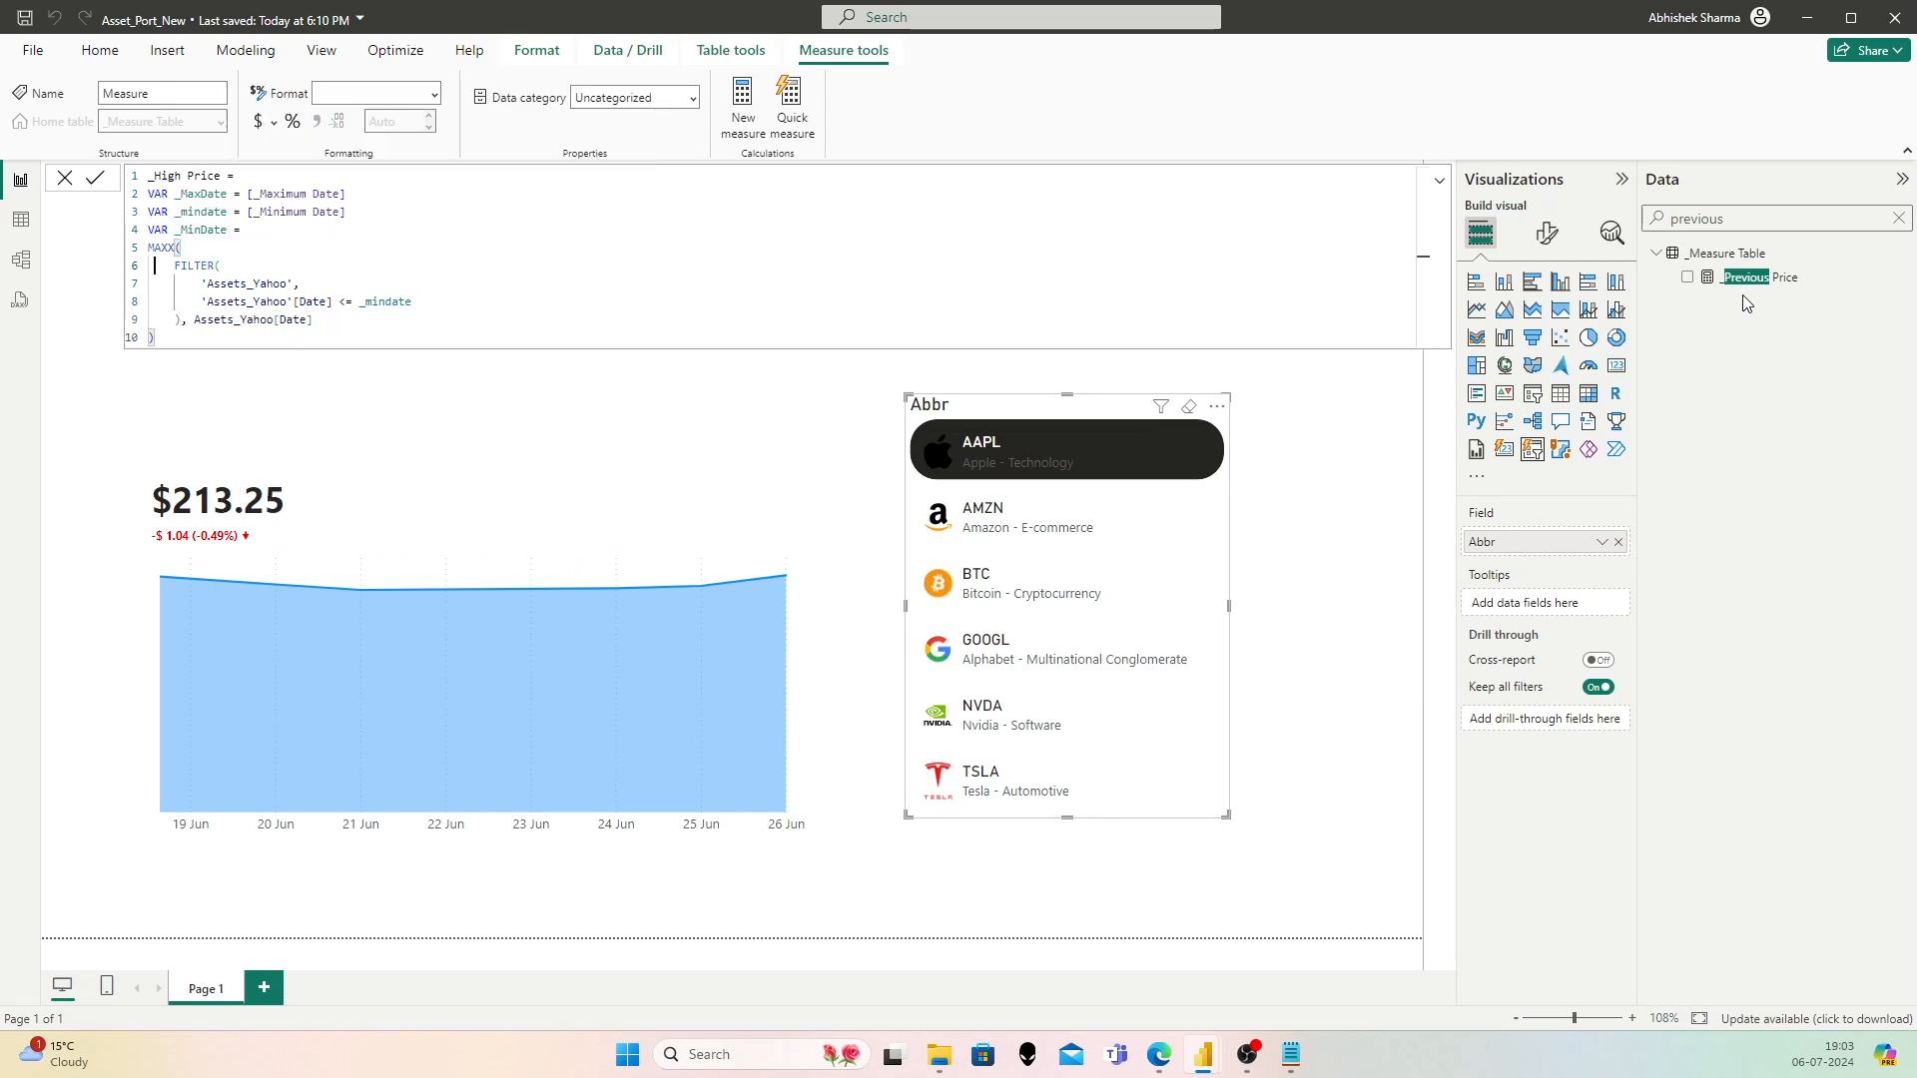
key(ctrl+Right)
key(Right)
key(ctrl+shift+Right)
key(Left)
key(Left)
key(BackSpace)
text(m)
key(Delete)
text(d)
key(ctrl+Right)
text(new)
Step: Declare a variable _HighPrice below the _mindatenew block and open a CALCULATE function for it
key(Down)
key(Down)
key(Down)
key(Down)
key(Down)
key(Down)
key(shift+Return)
key(shift+Return)
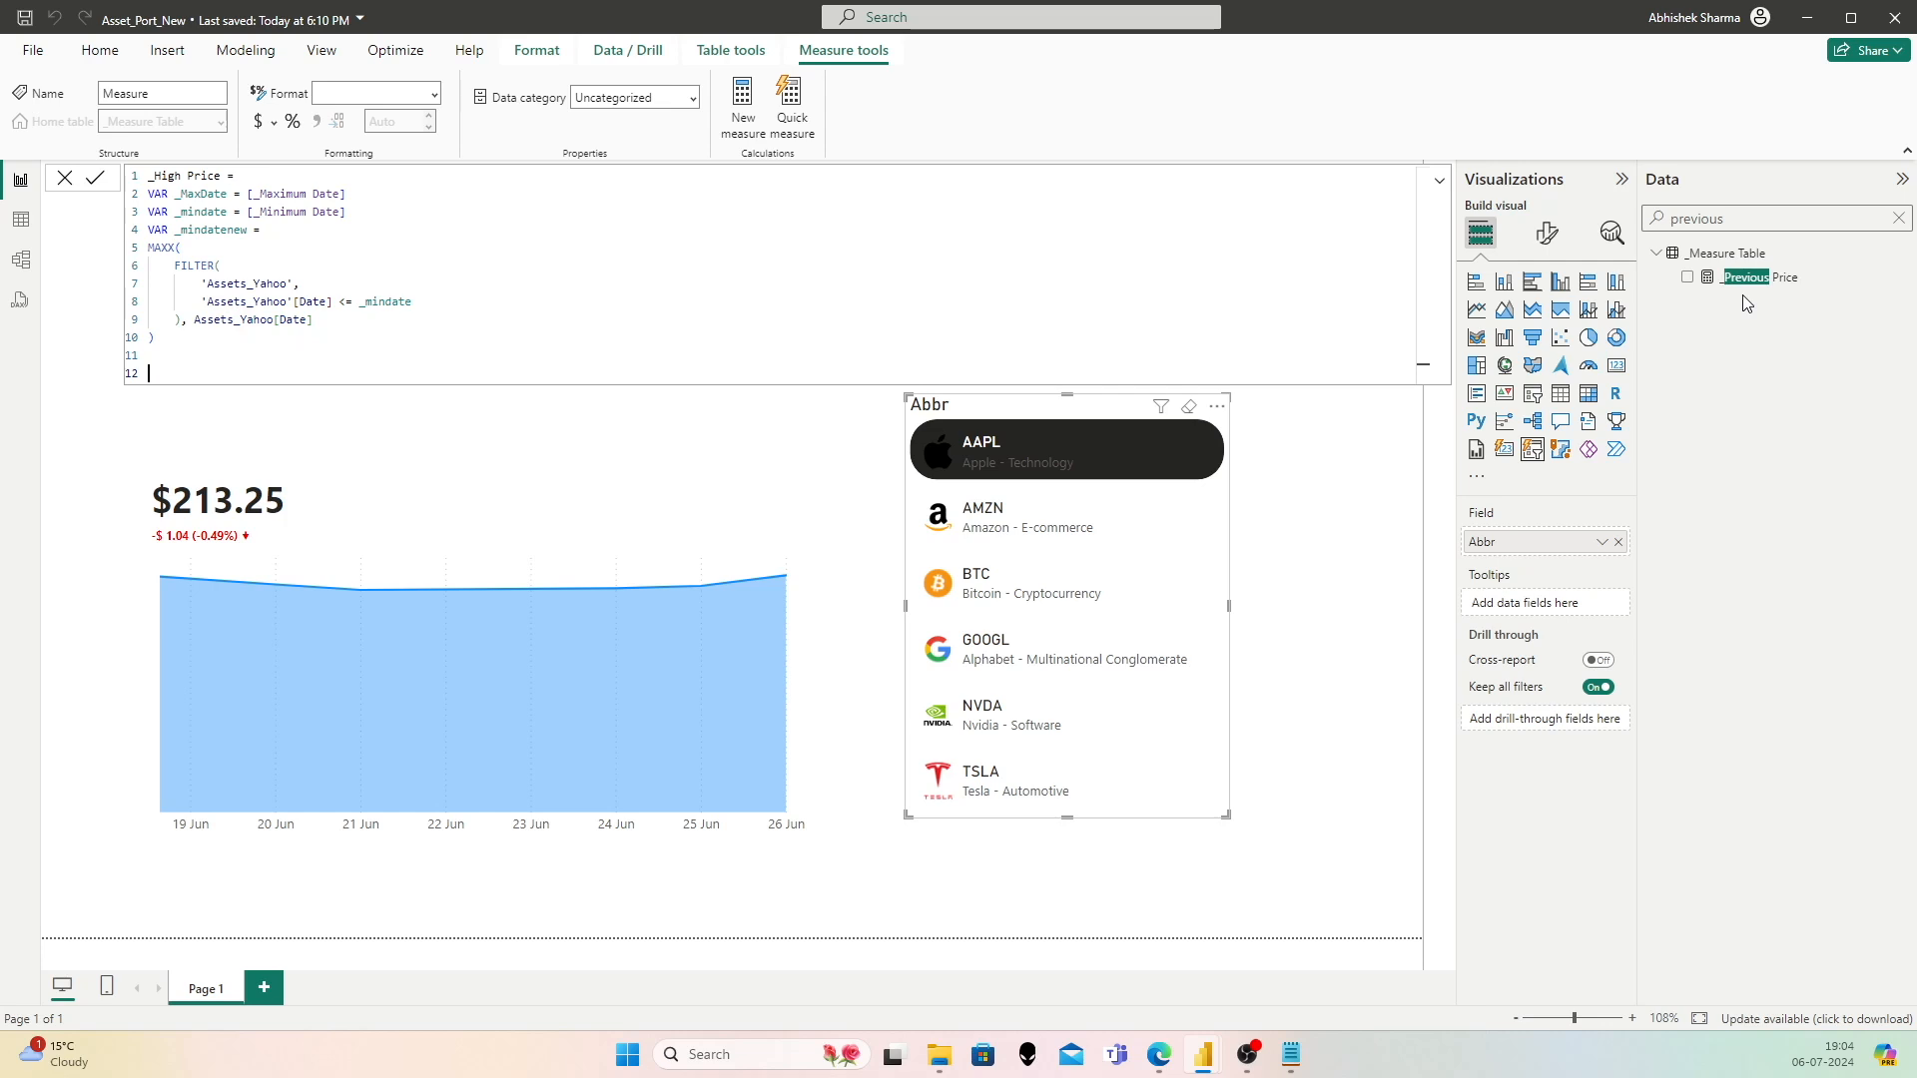
text(VAR _HighPrice =)
key(Return)
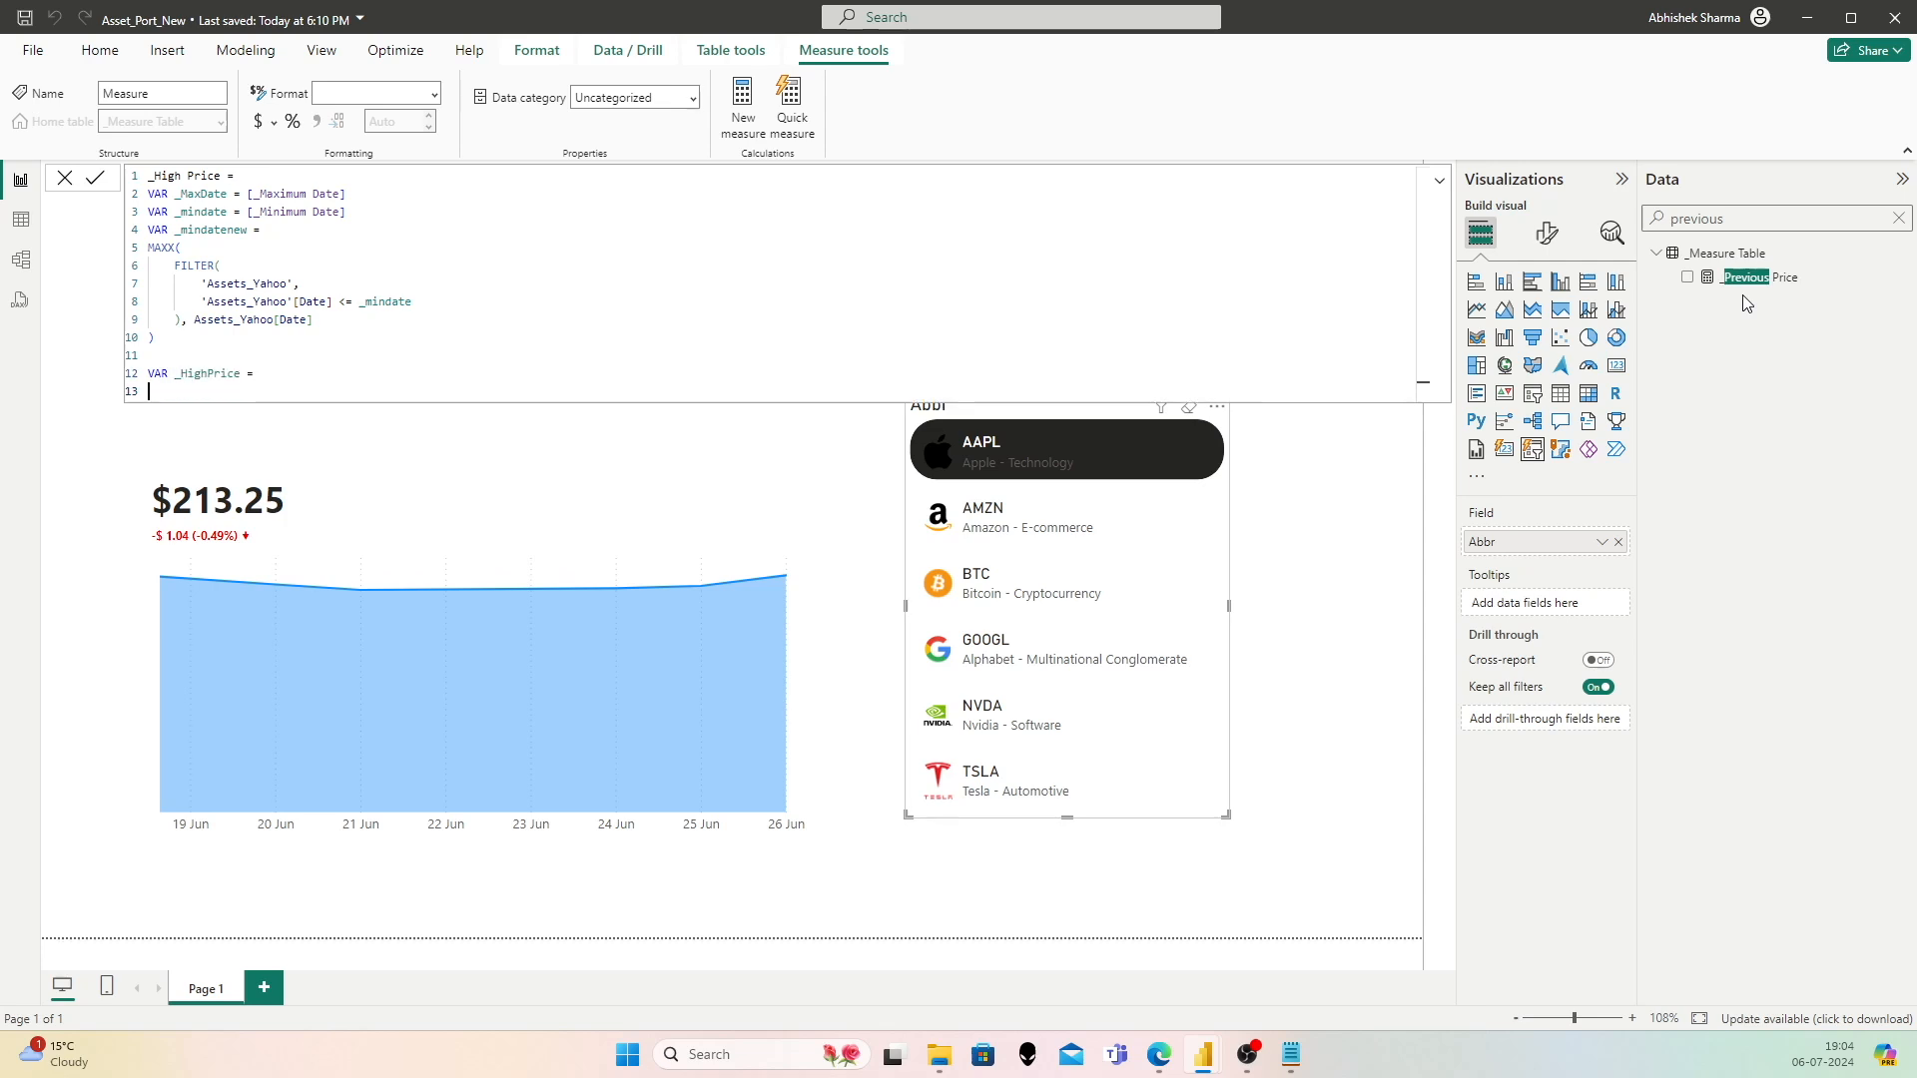
text(CALCULATE()
key(Return)
Step: Add MAXX inside CALCULATE with 'Assets_Yahoo' as its table, placing the table argument on its own line
text(Max)
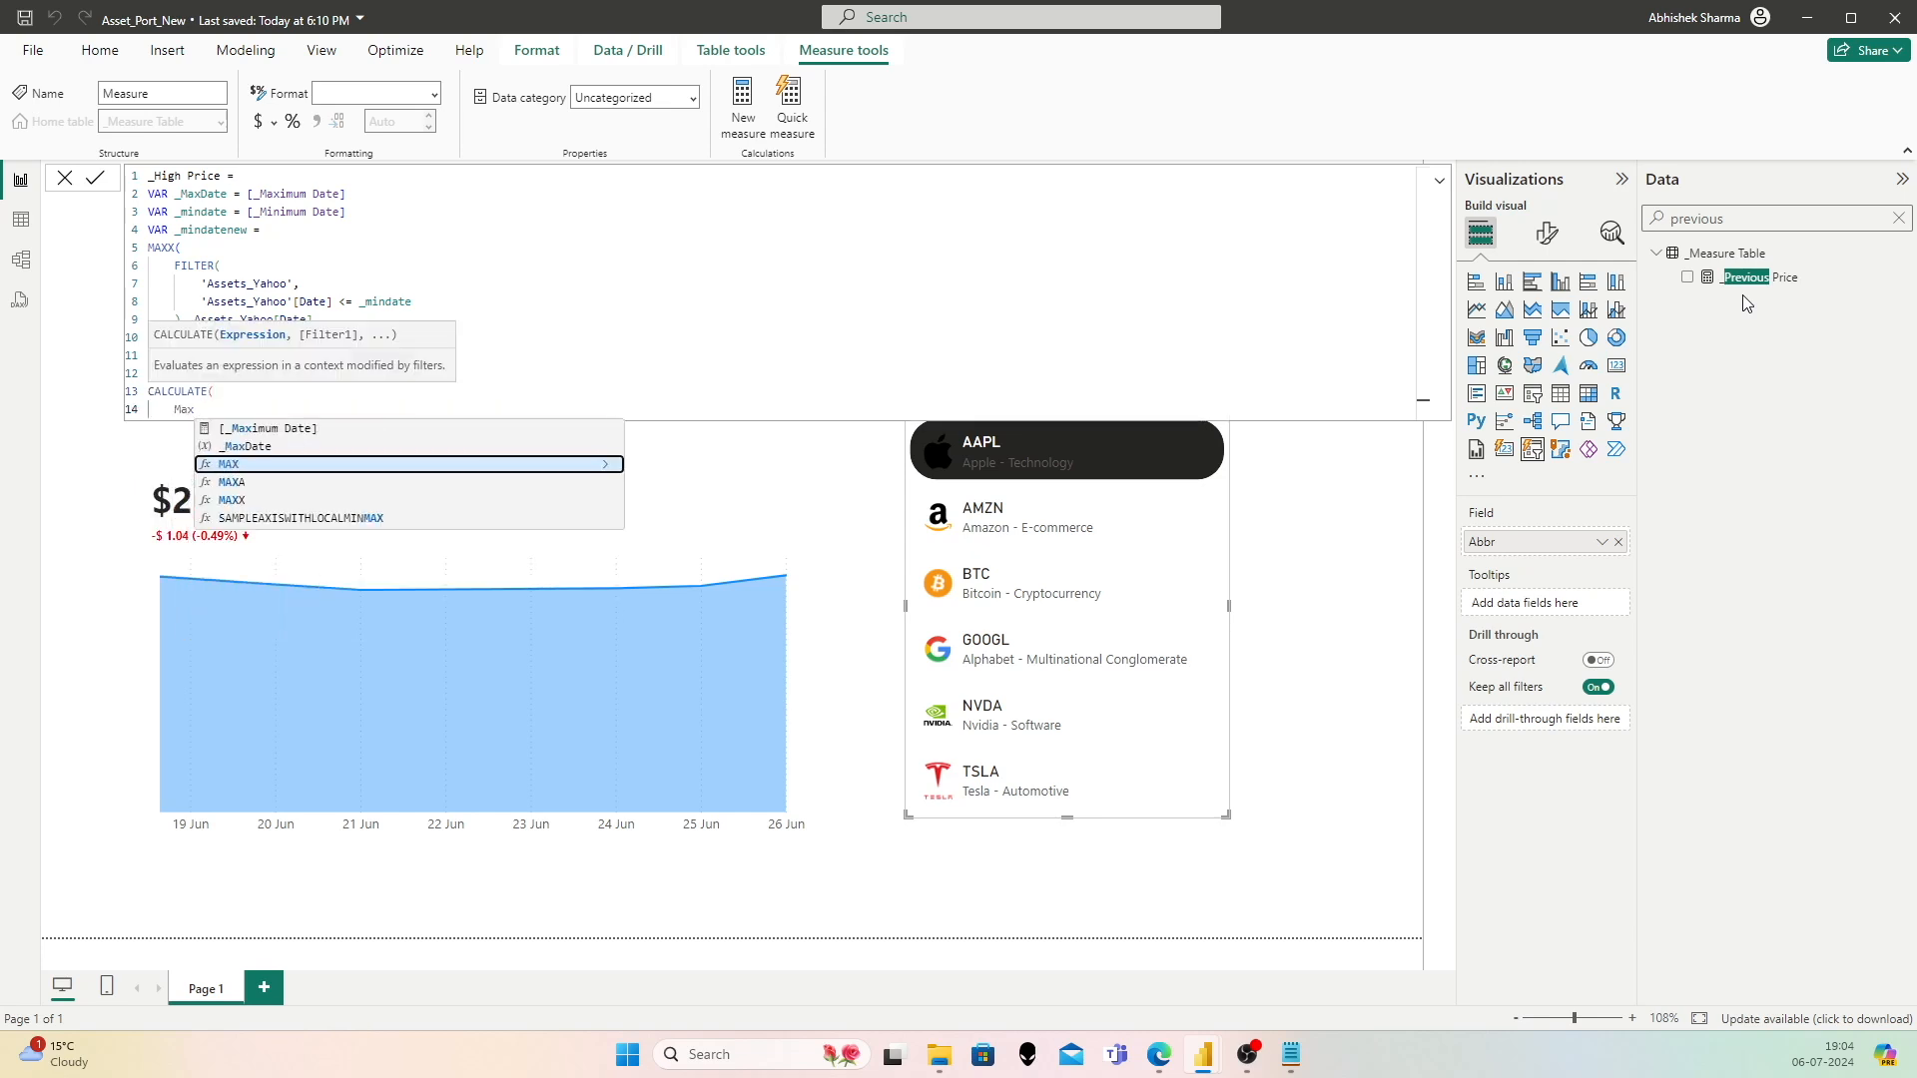
key(Down)
key(Down)
key(Tab)
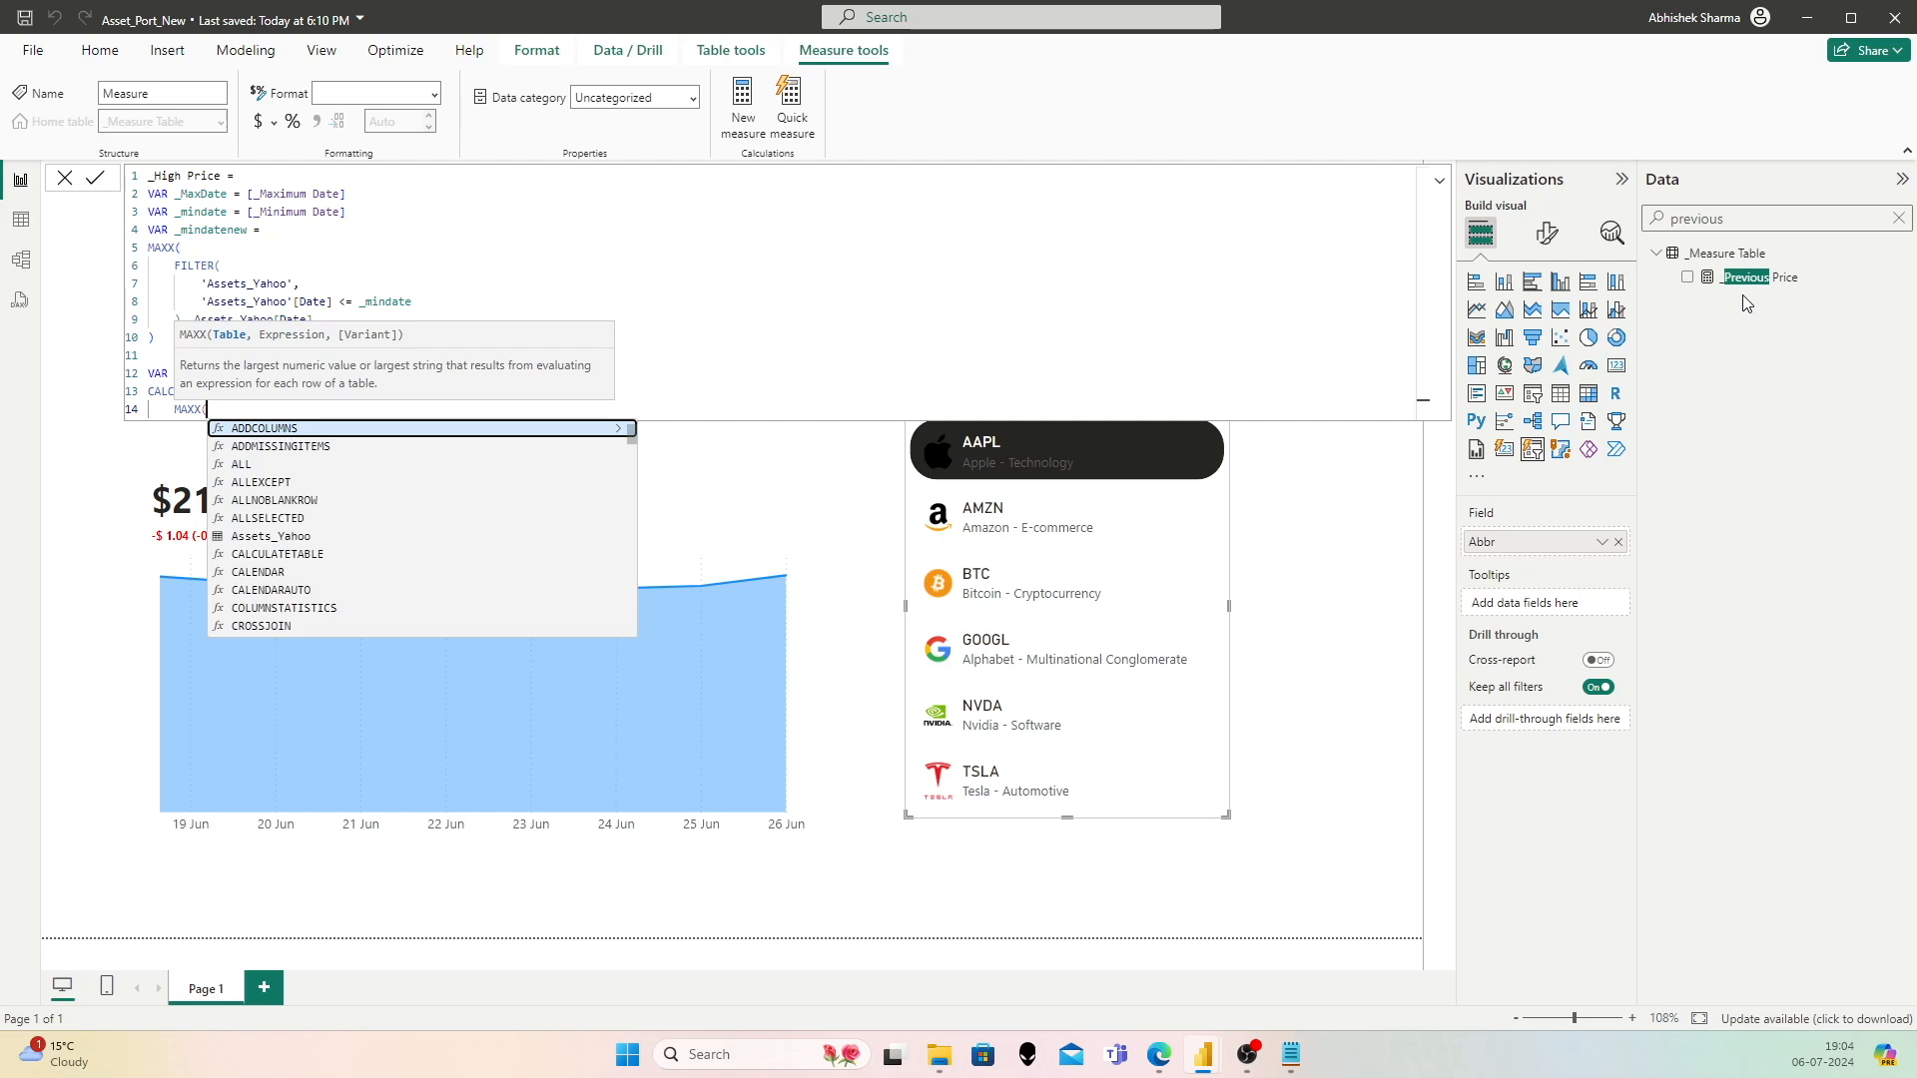
text('Asset)
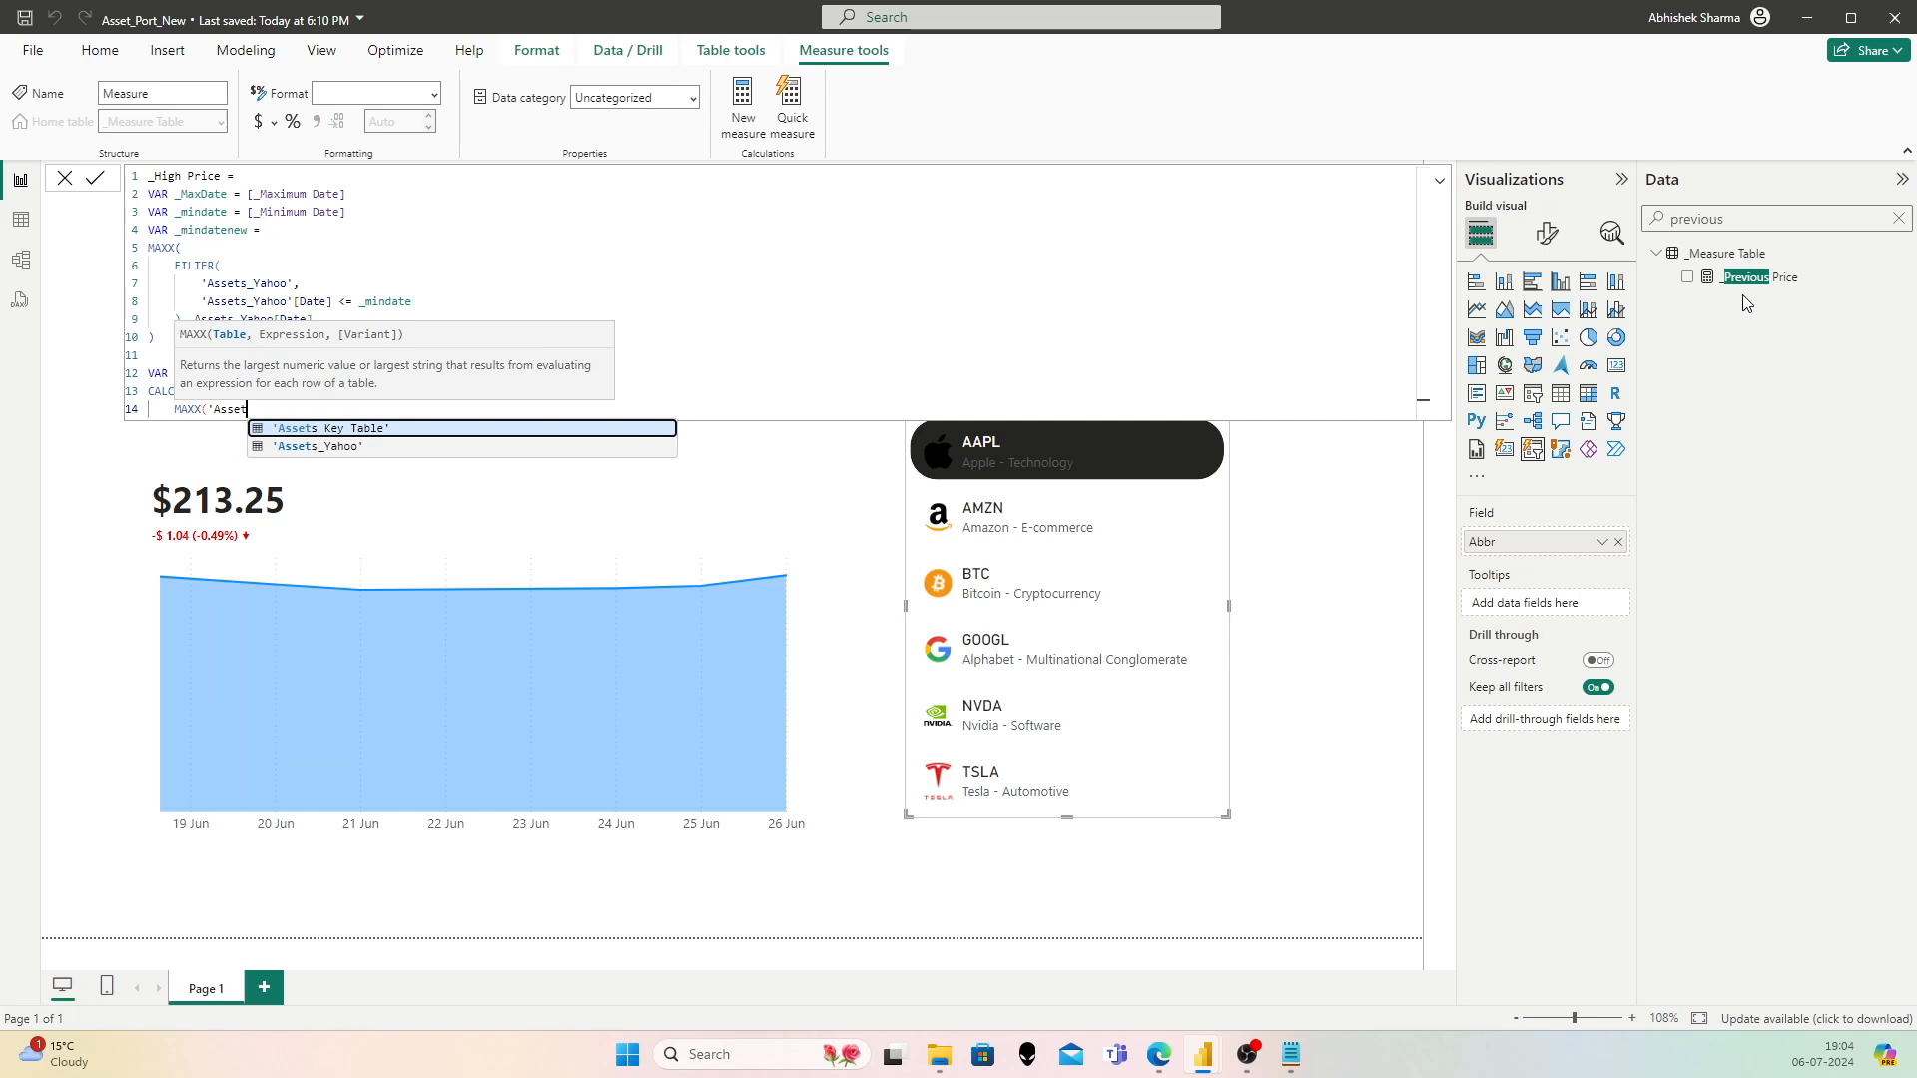
key(Tab)
text(,)
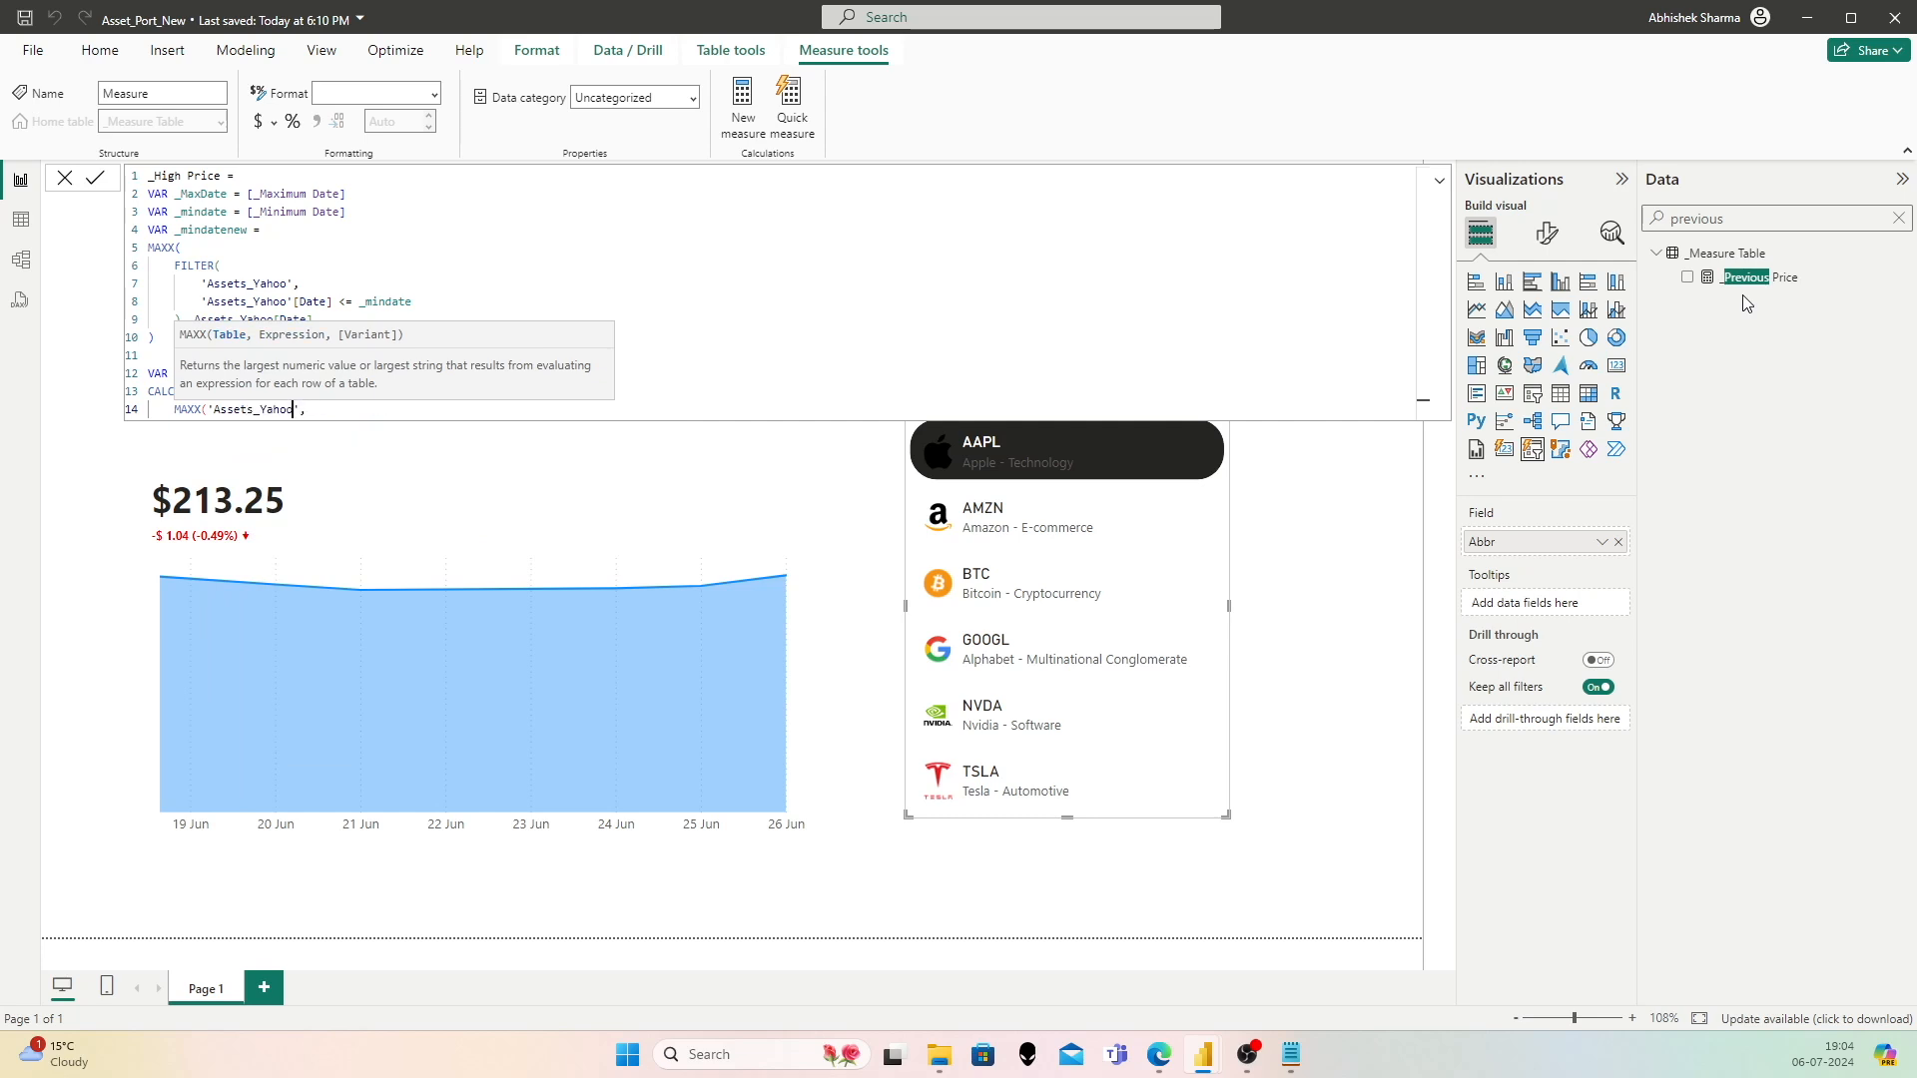
key(ctrl+Left)
key(Left)
key(Return)
key(End)
key(Return)
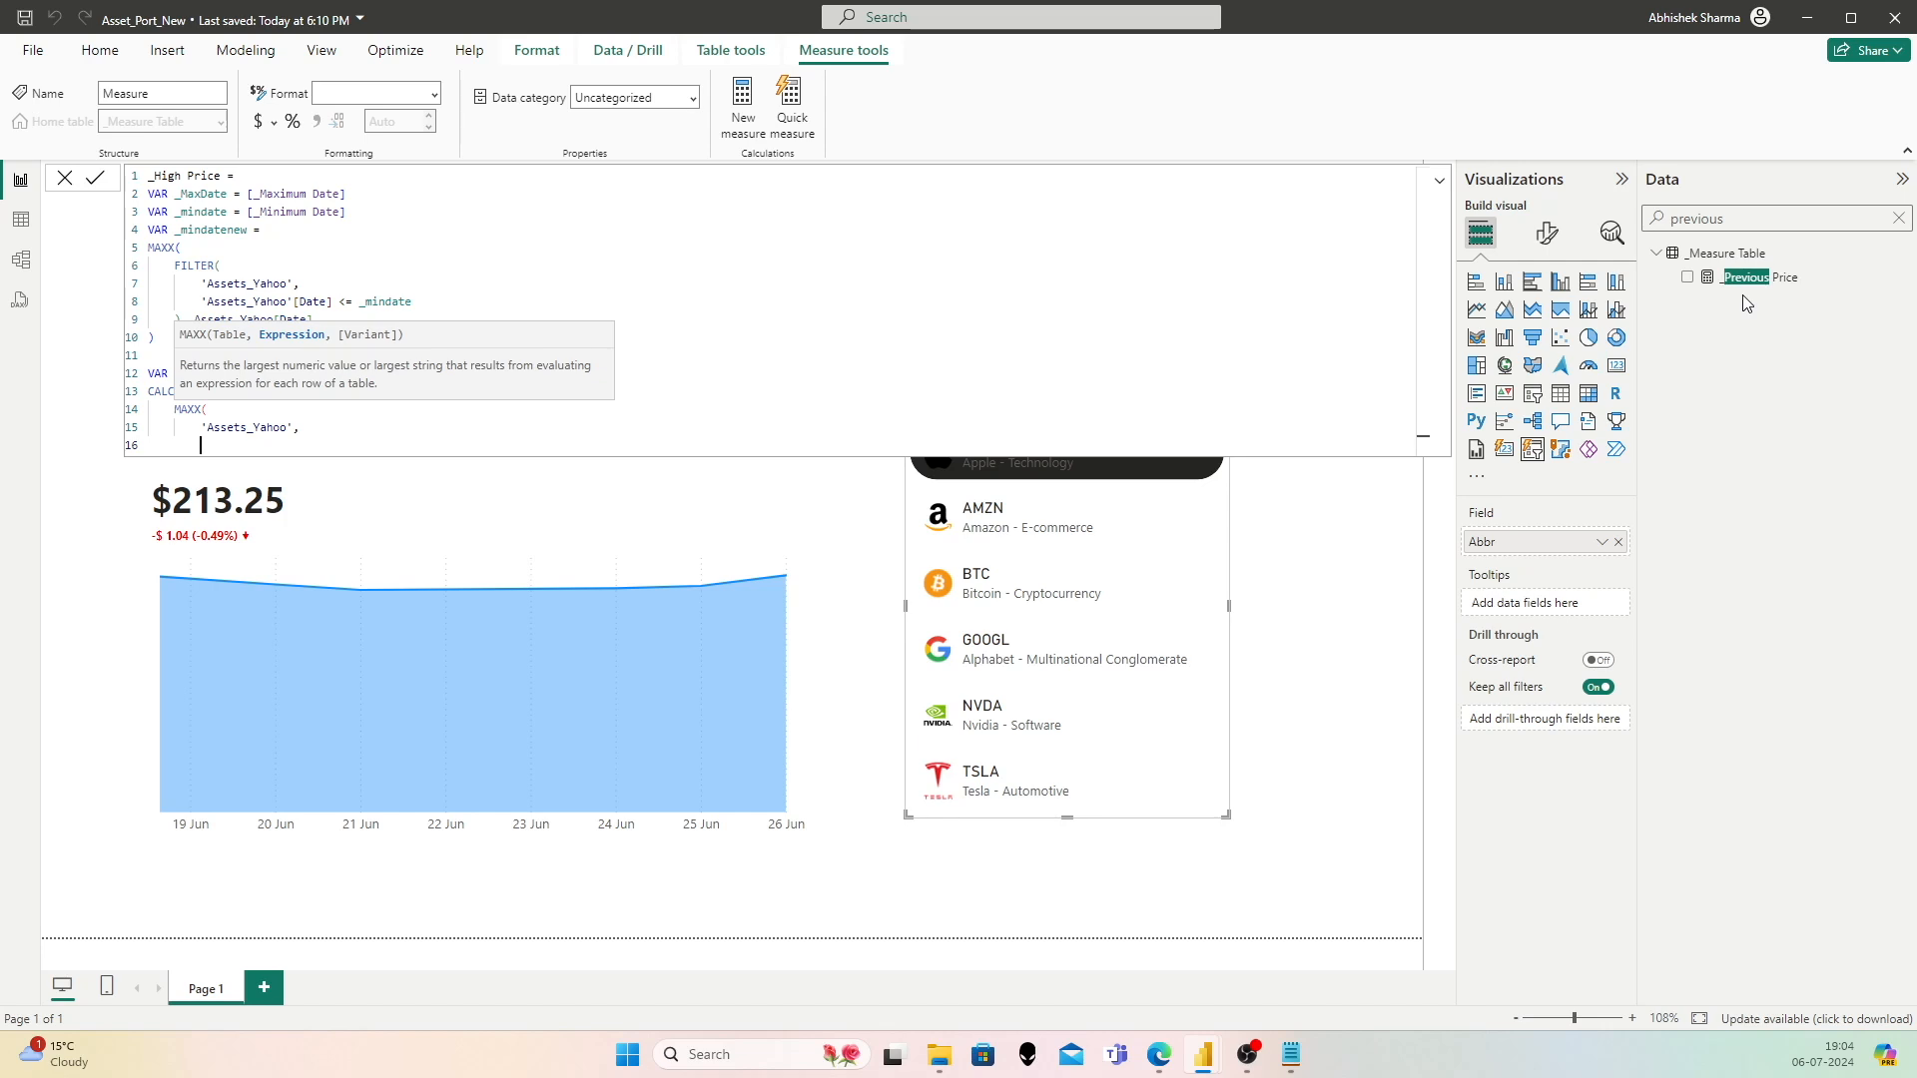
Step: Use Assets_Yahoo[Close] as the MAXX expression and close the function ahead of the CALCULATE filter
text(Assets_Yahoo[Close])
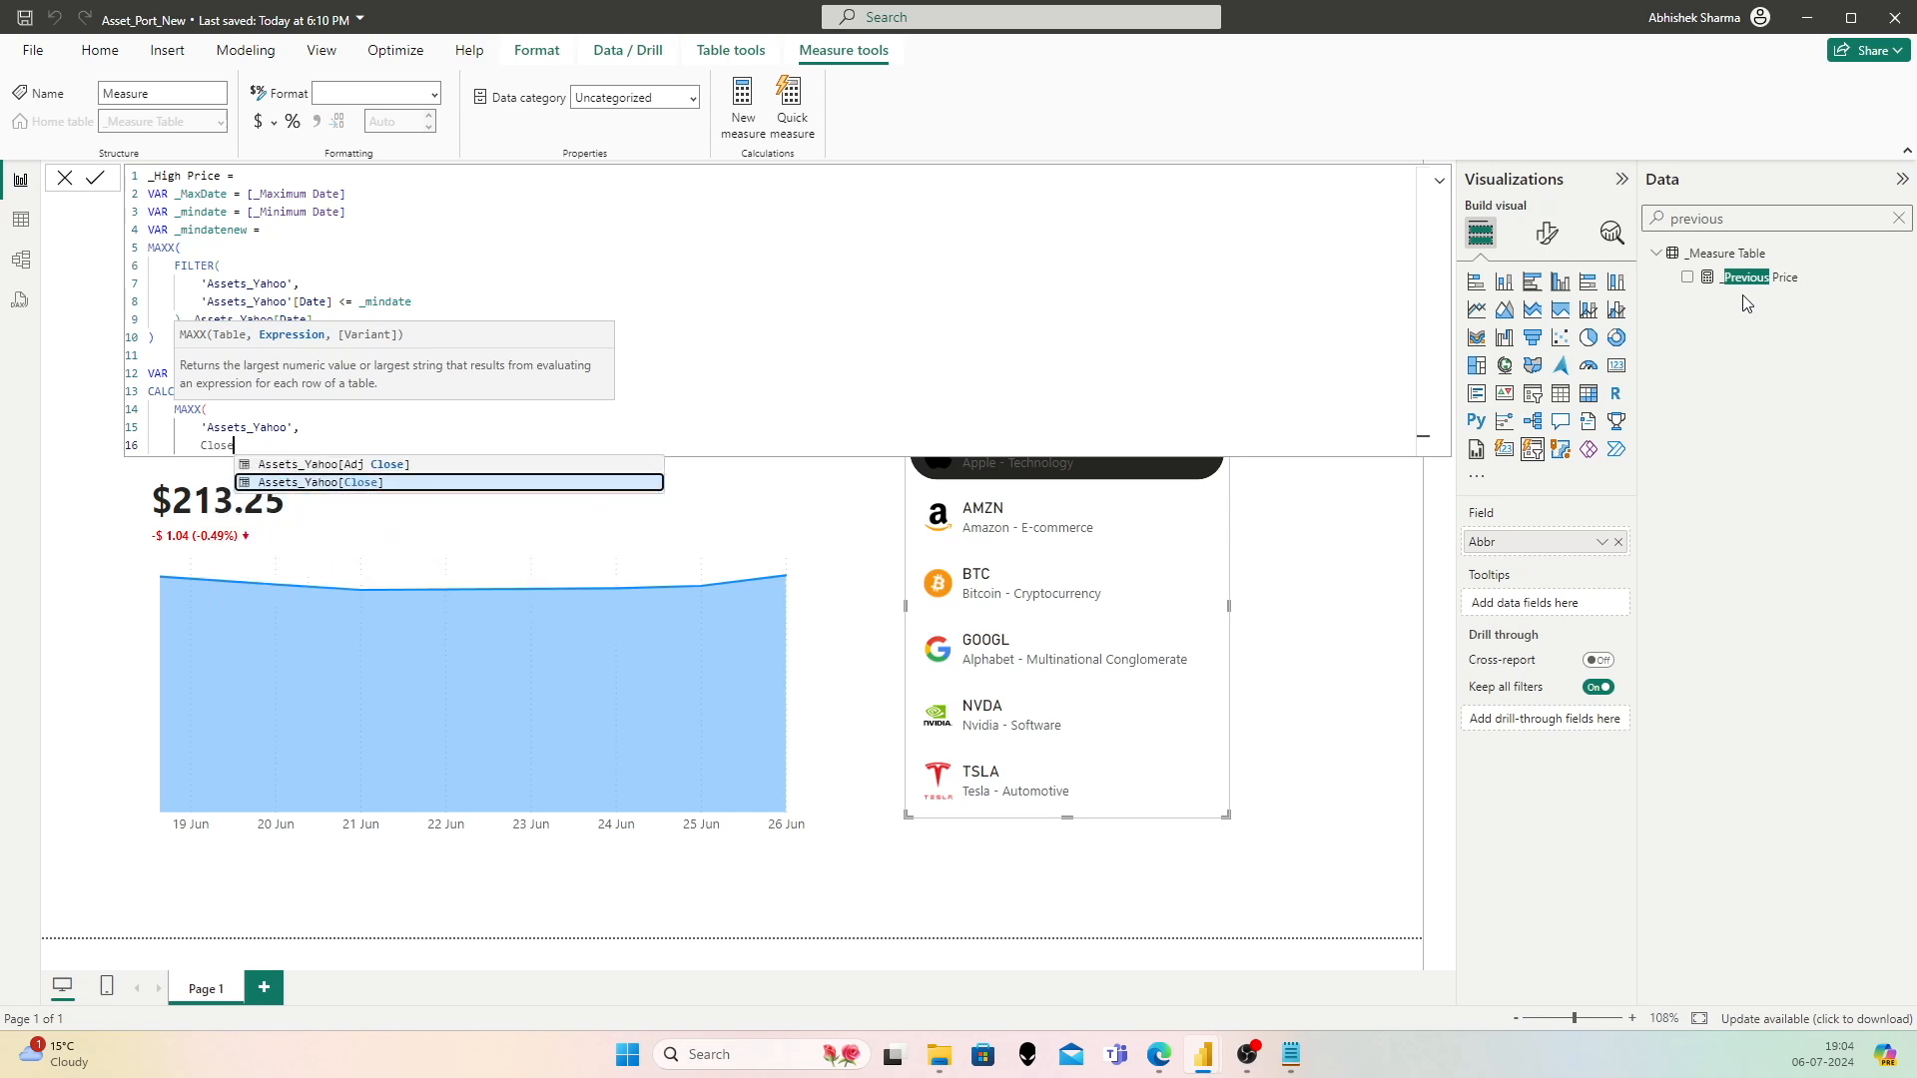
key(shift+Return)
text())
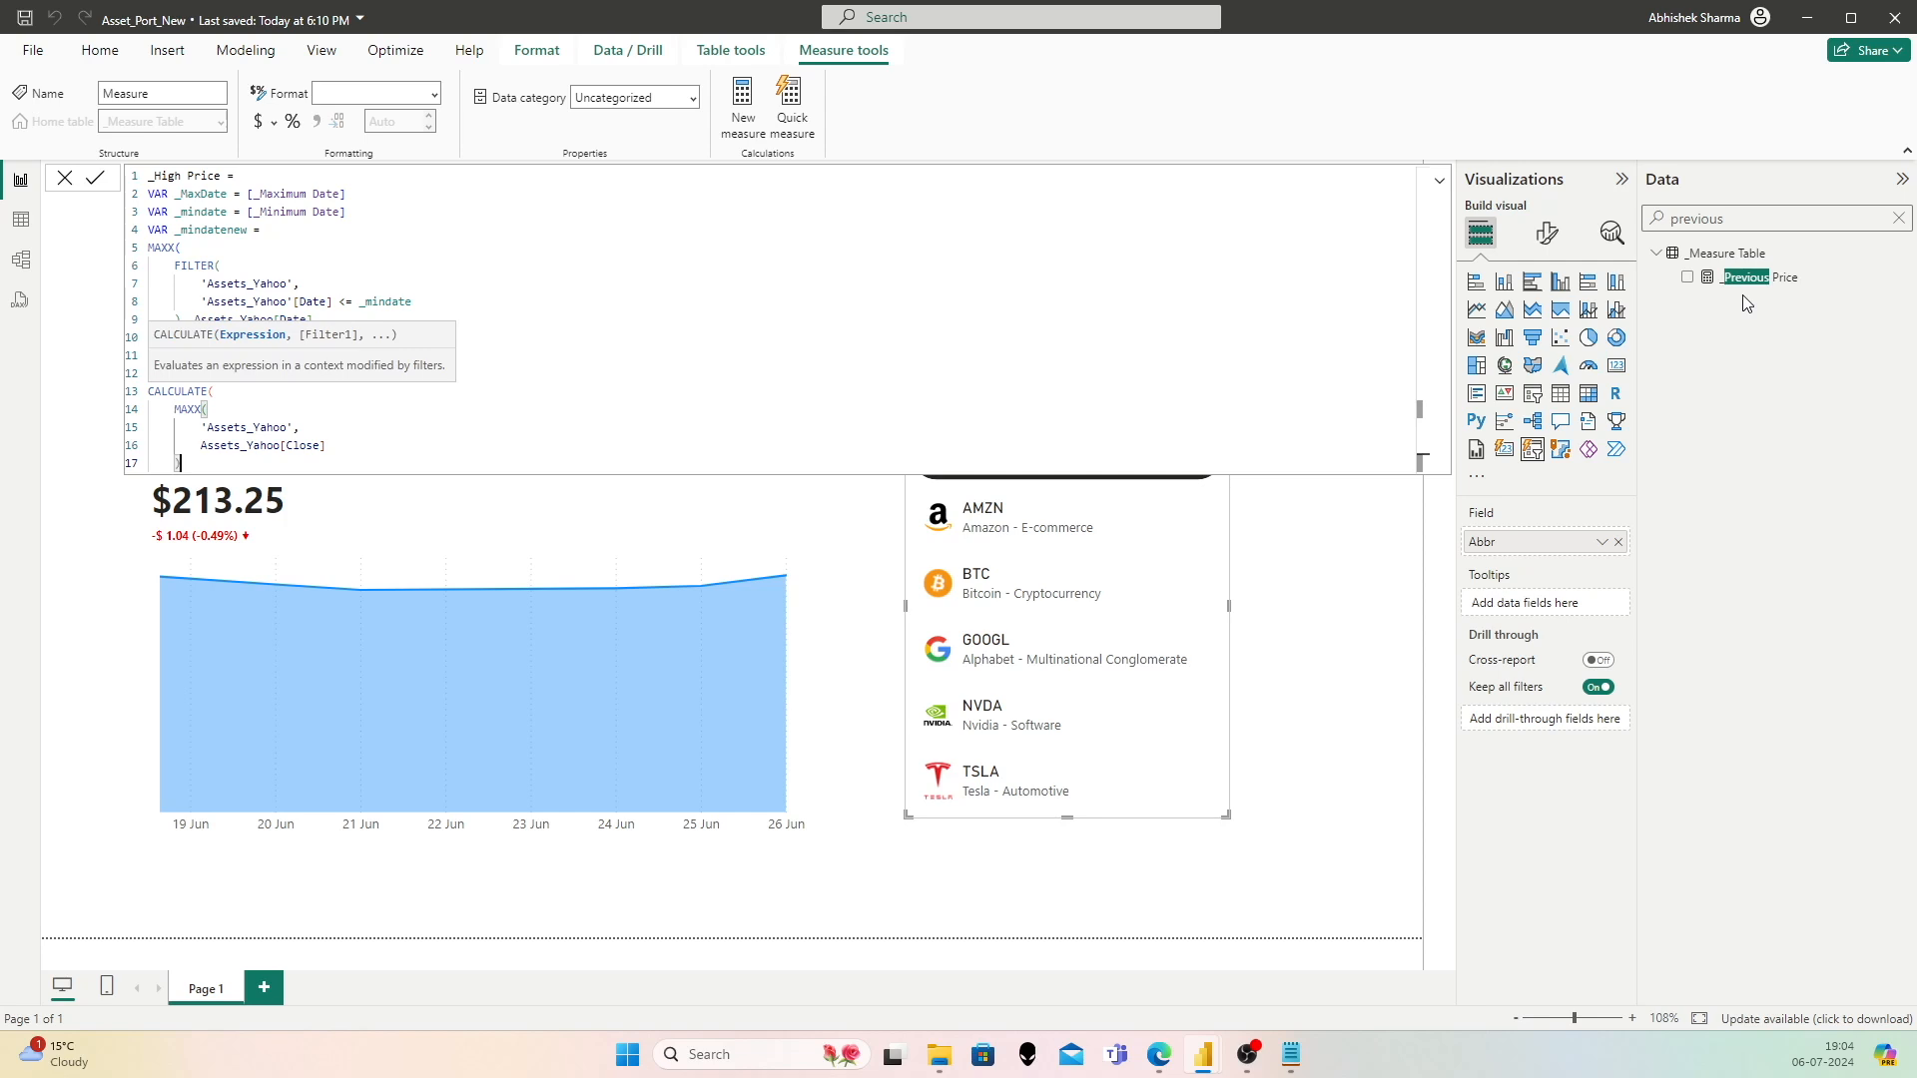
text(,)
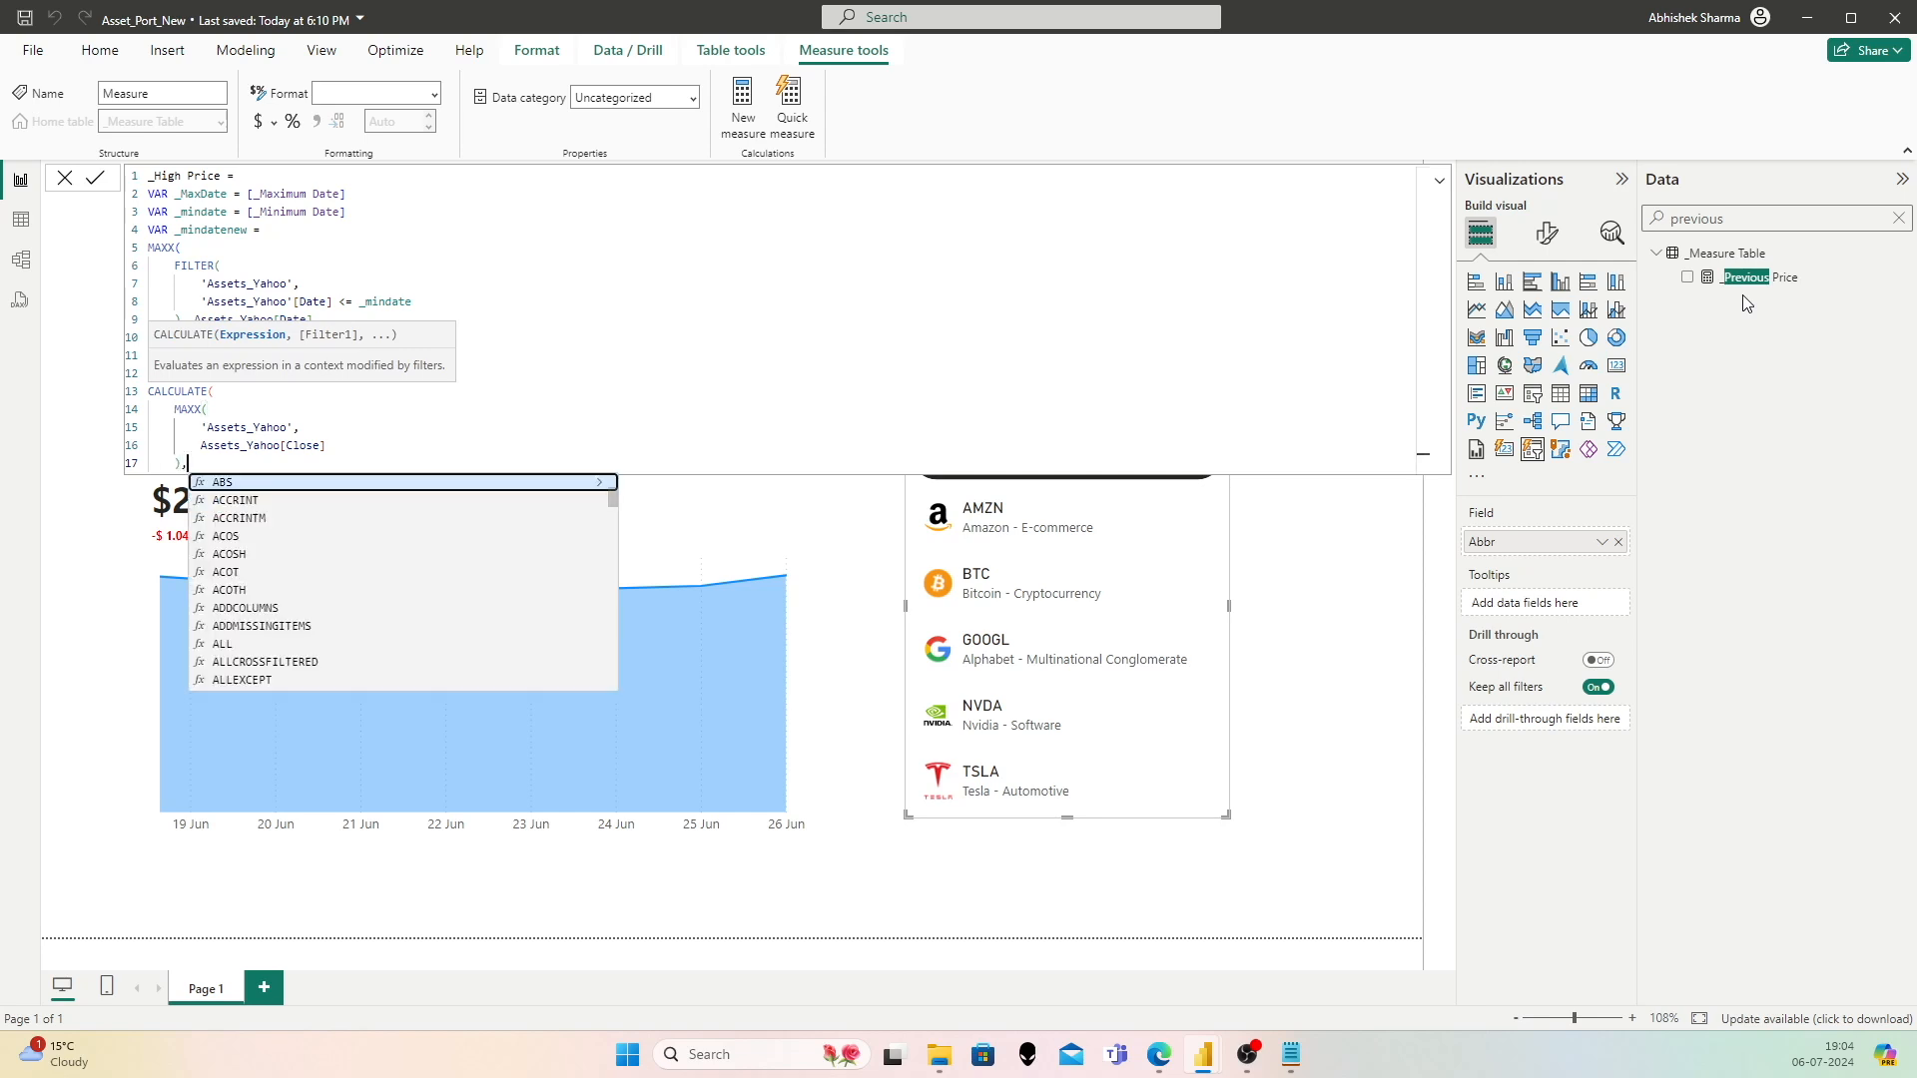
Step: Add the CALCULATE filter condition 'Assets_Yahoo'[Date] >= _mindatenew
key(shift+Return)
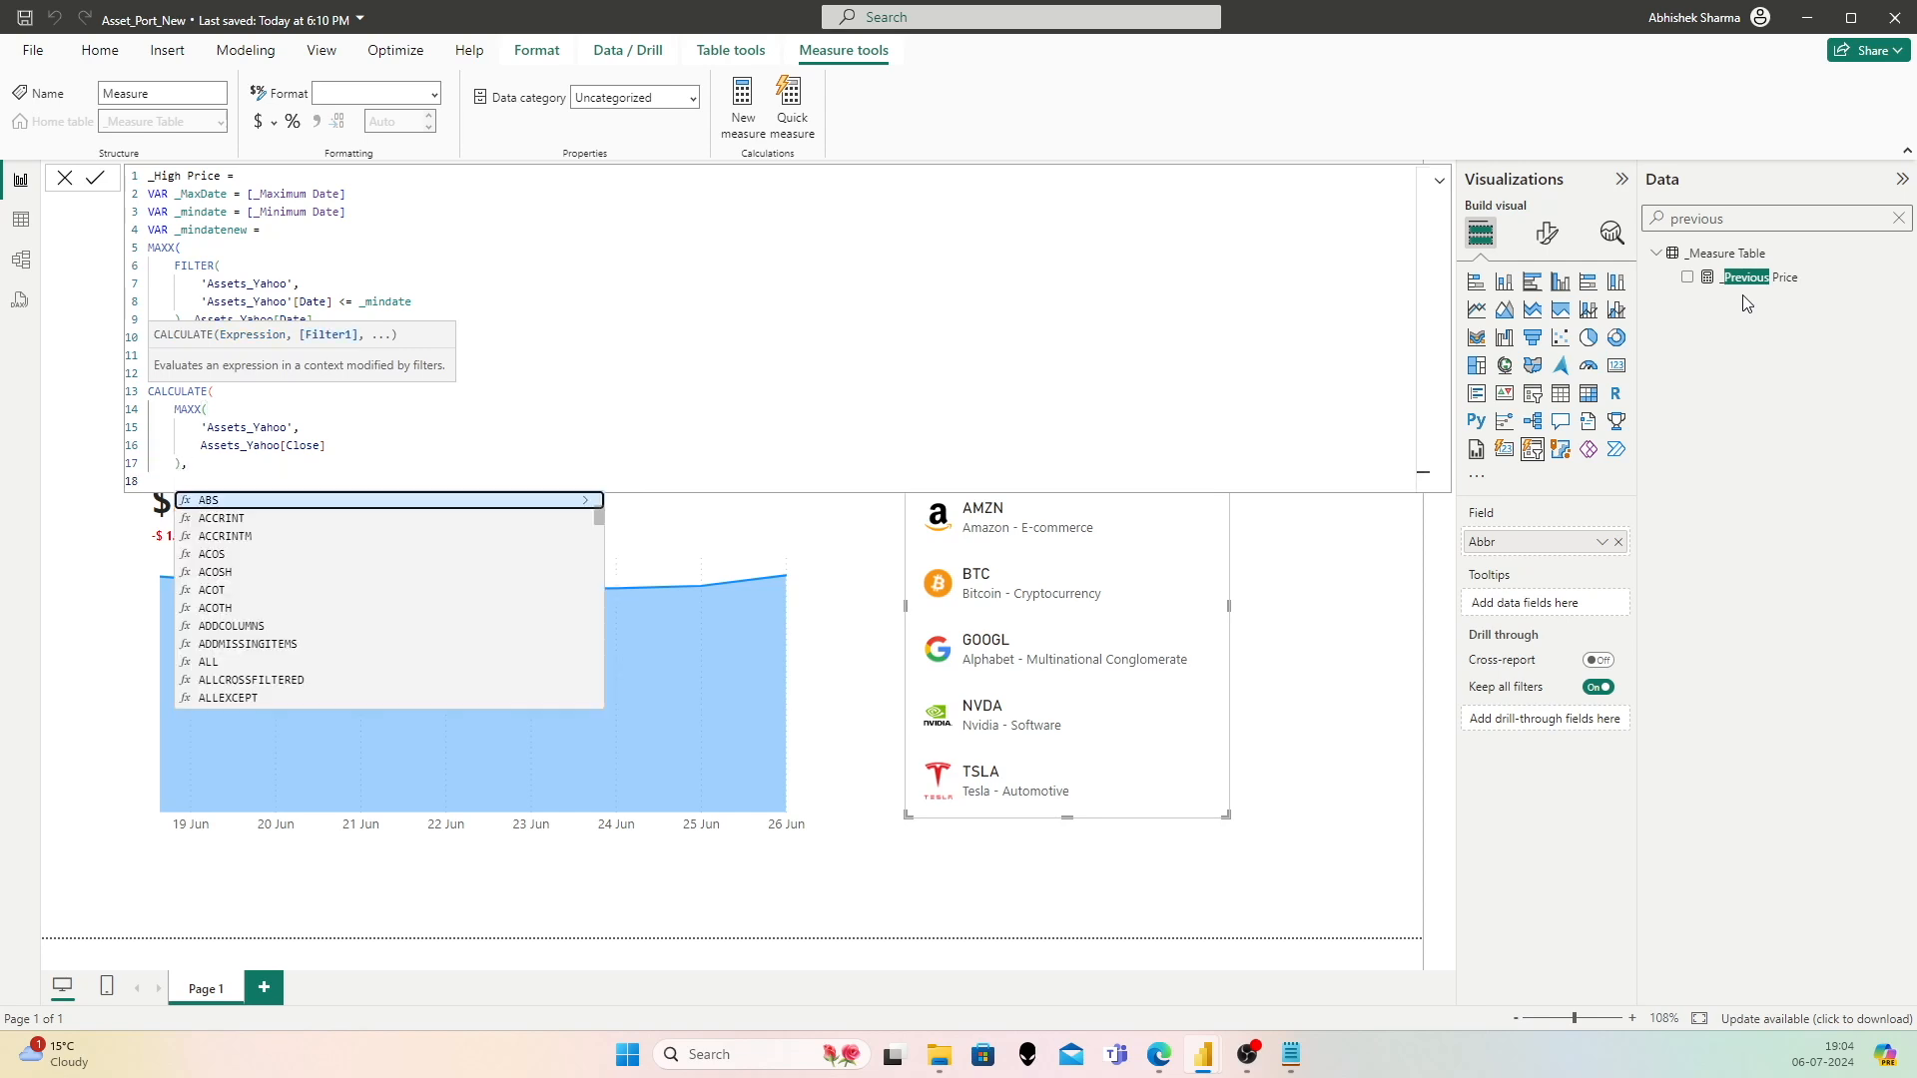
text('Asset)
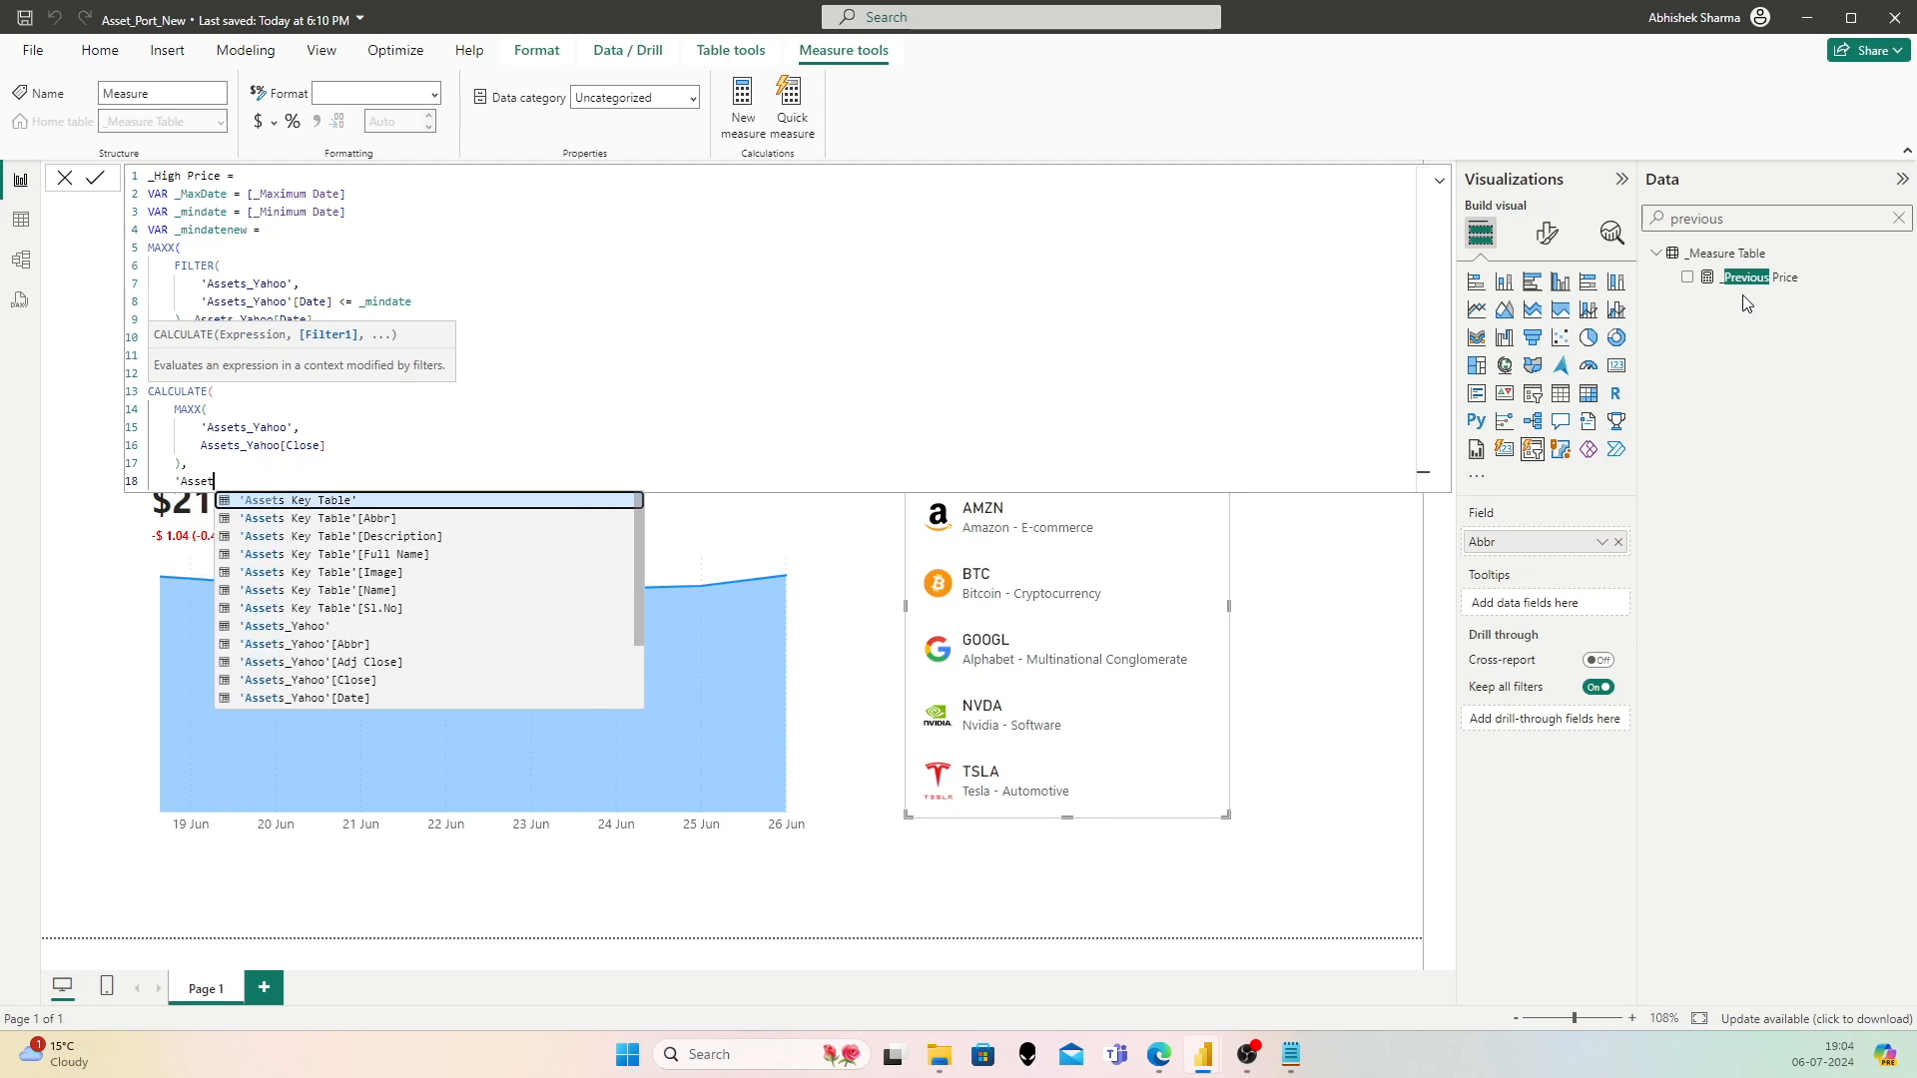
key(Down)
key(Down)
key(Down)
key(Up)
key(Up)
key(Down)
key(Down)
key(Down)
key(Down)
key(Down)
key(Down)
key(Tab)
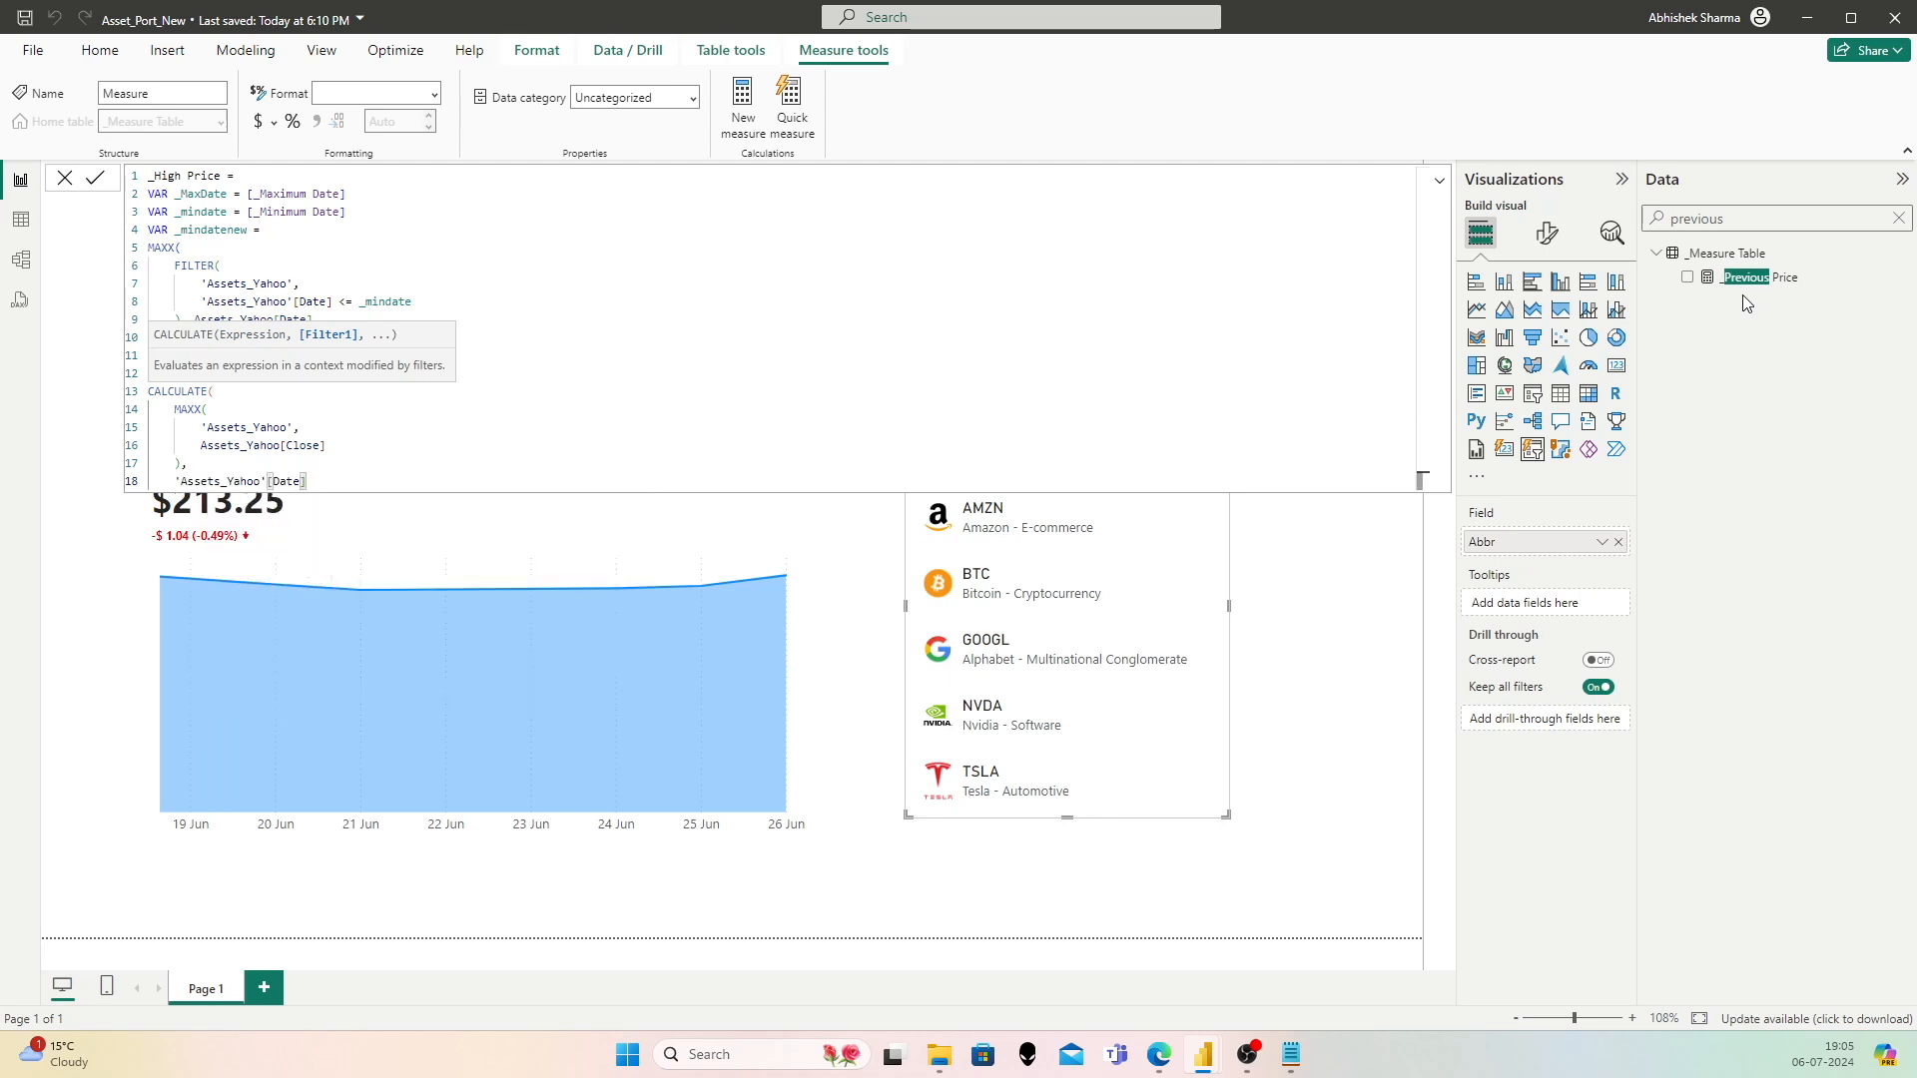
text(>=)
text( _nin)
key(BackSpace)
key(BackSpace)
key(BackSpace)
text(min)
key(Tab)
Step: Extend the CALCULATE filter with && 'Assets_Yahoo'[Date] <= _MaxDate and close the function on its own line
text(&&)
text( 'Asset)
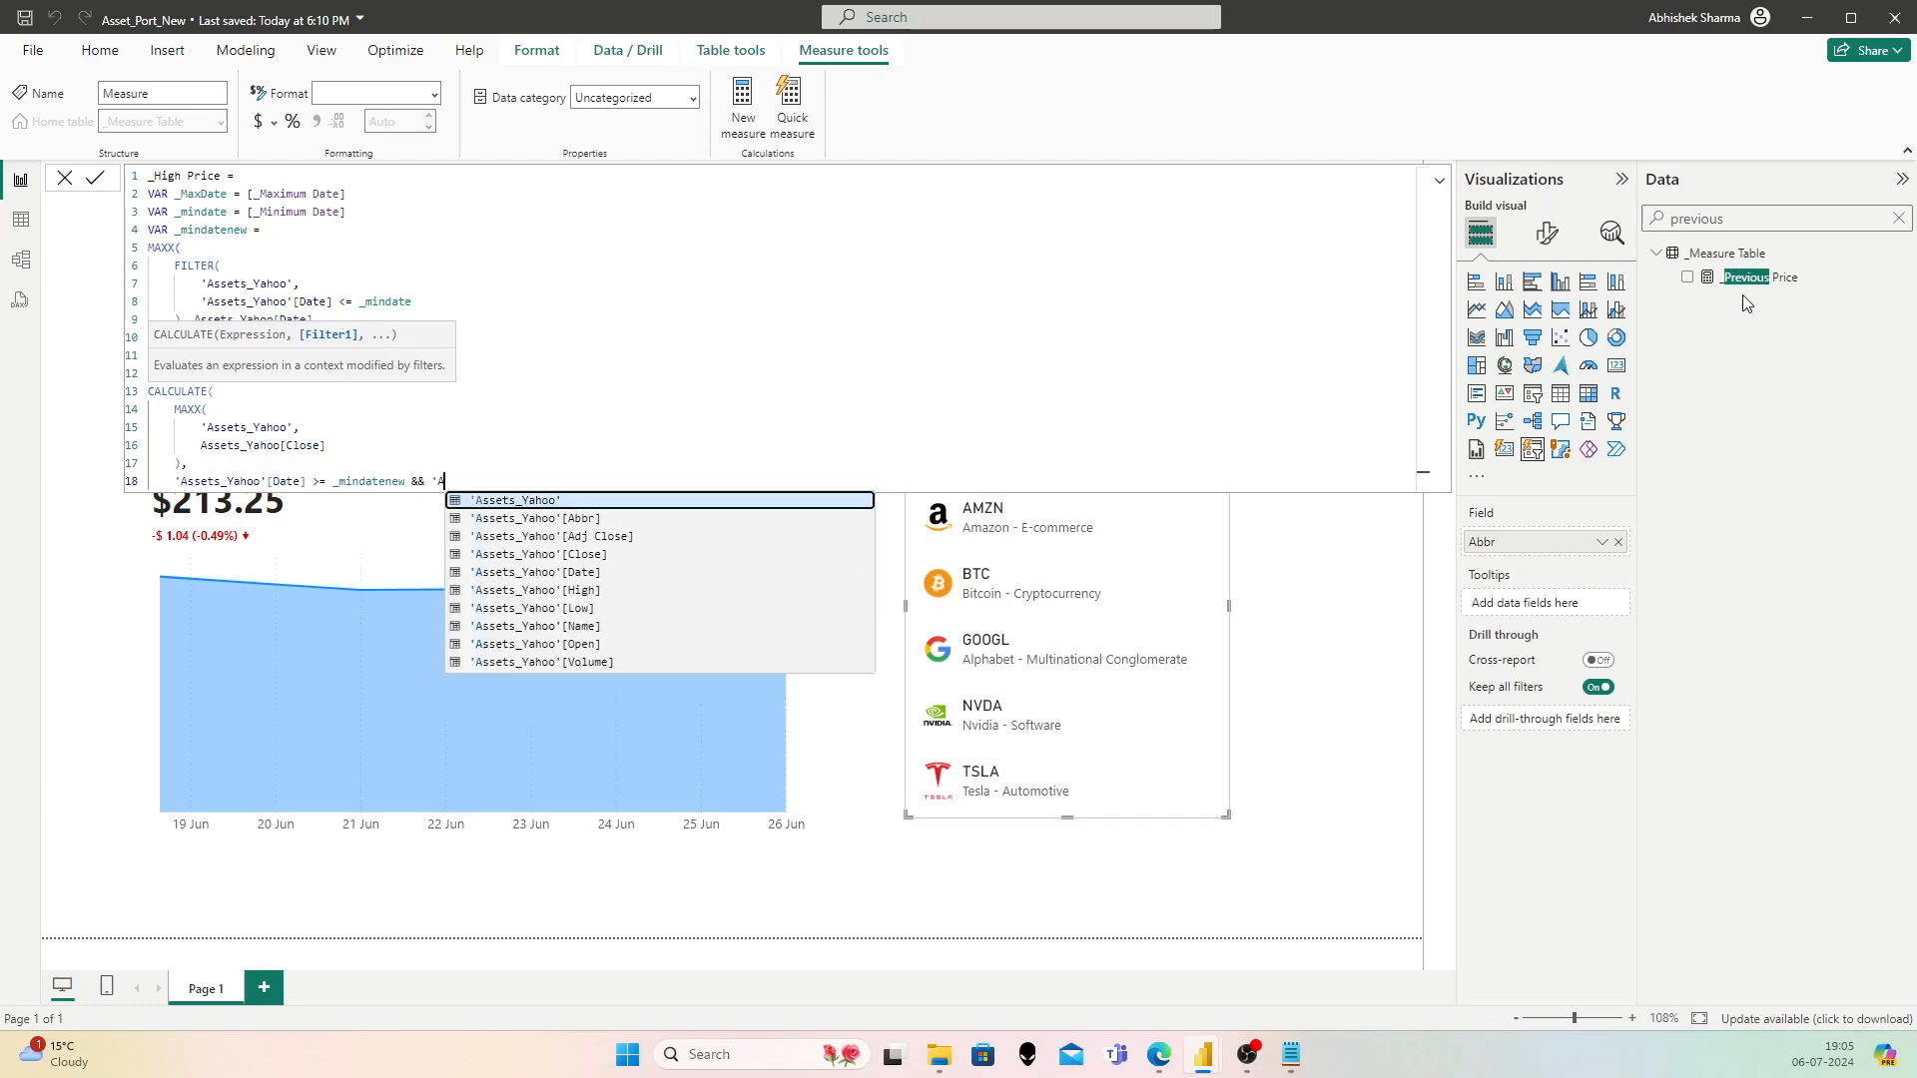
key(Down)
key(Down)
key(Down)
key(Down)
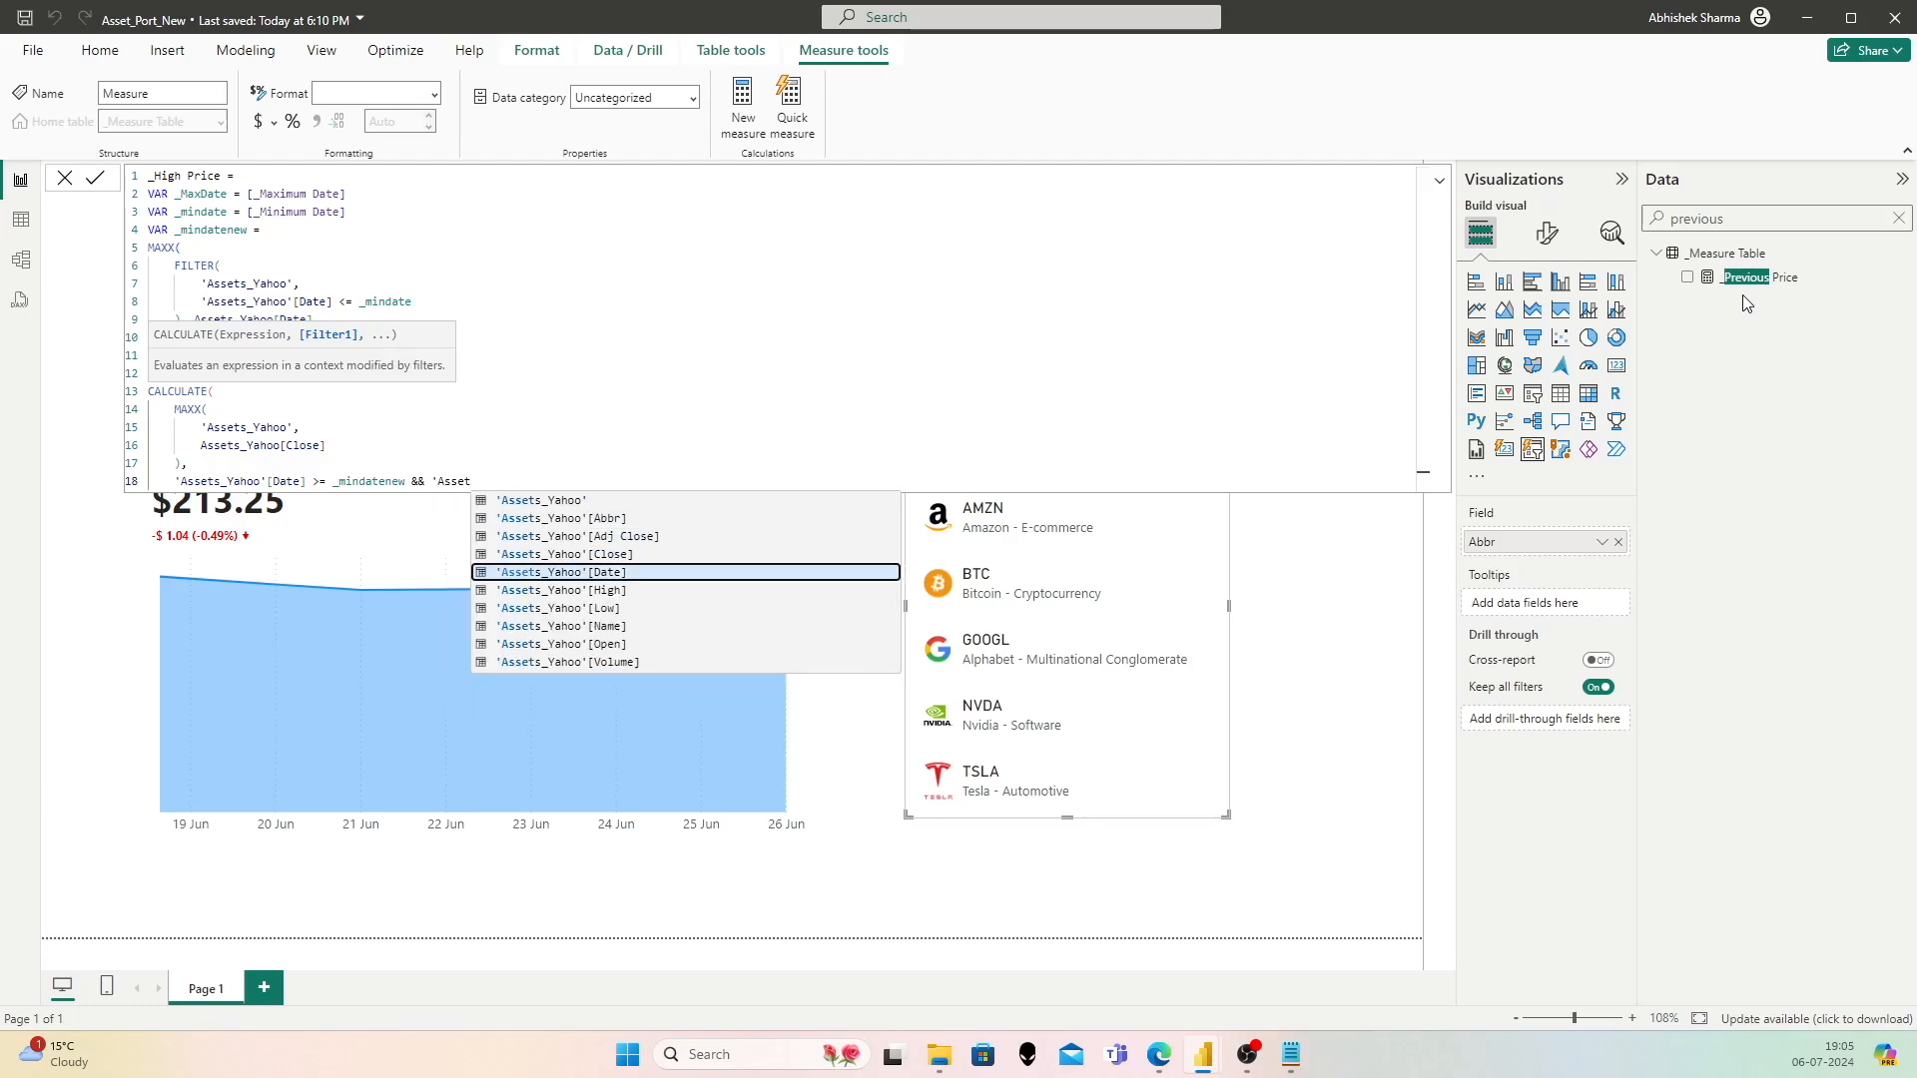
key(Tab)
text(<)
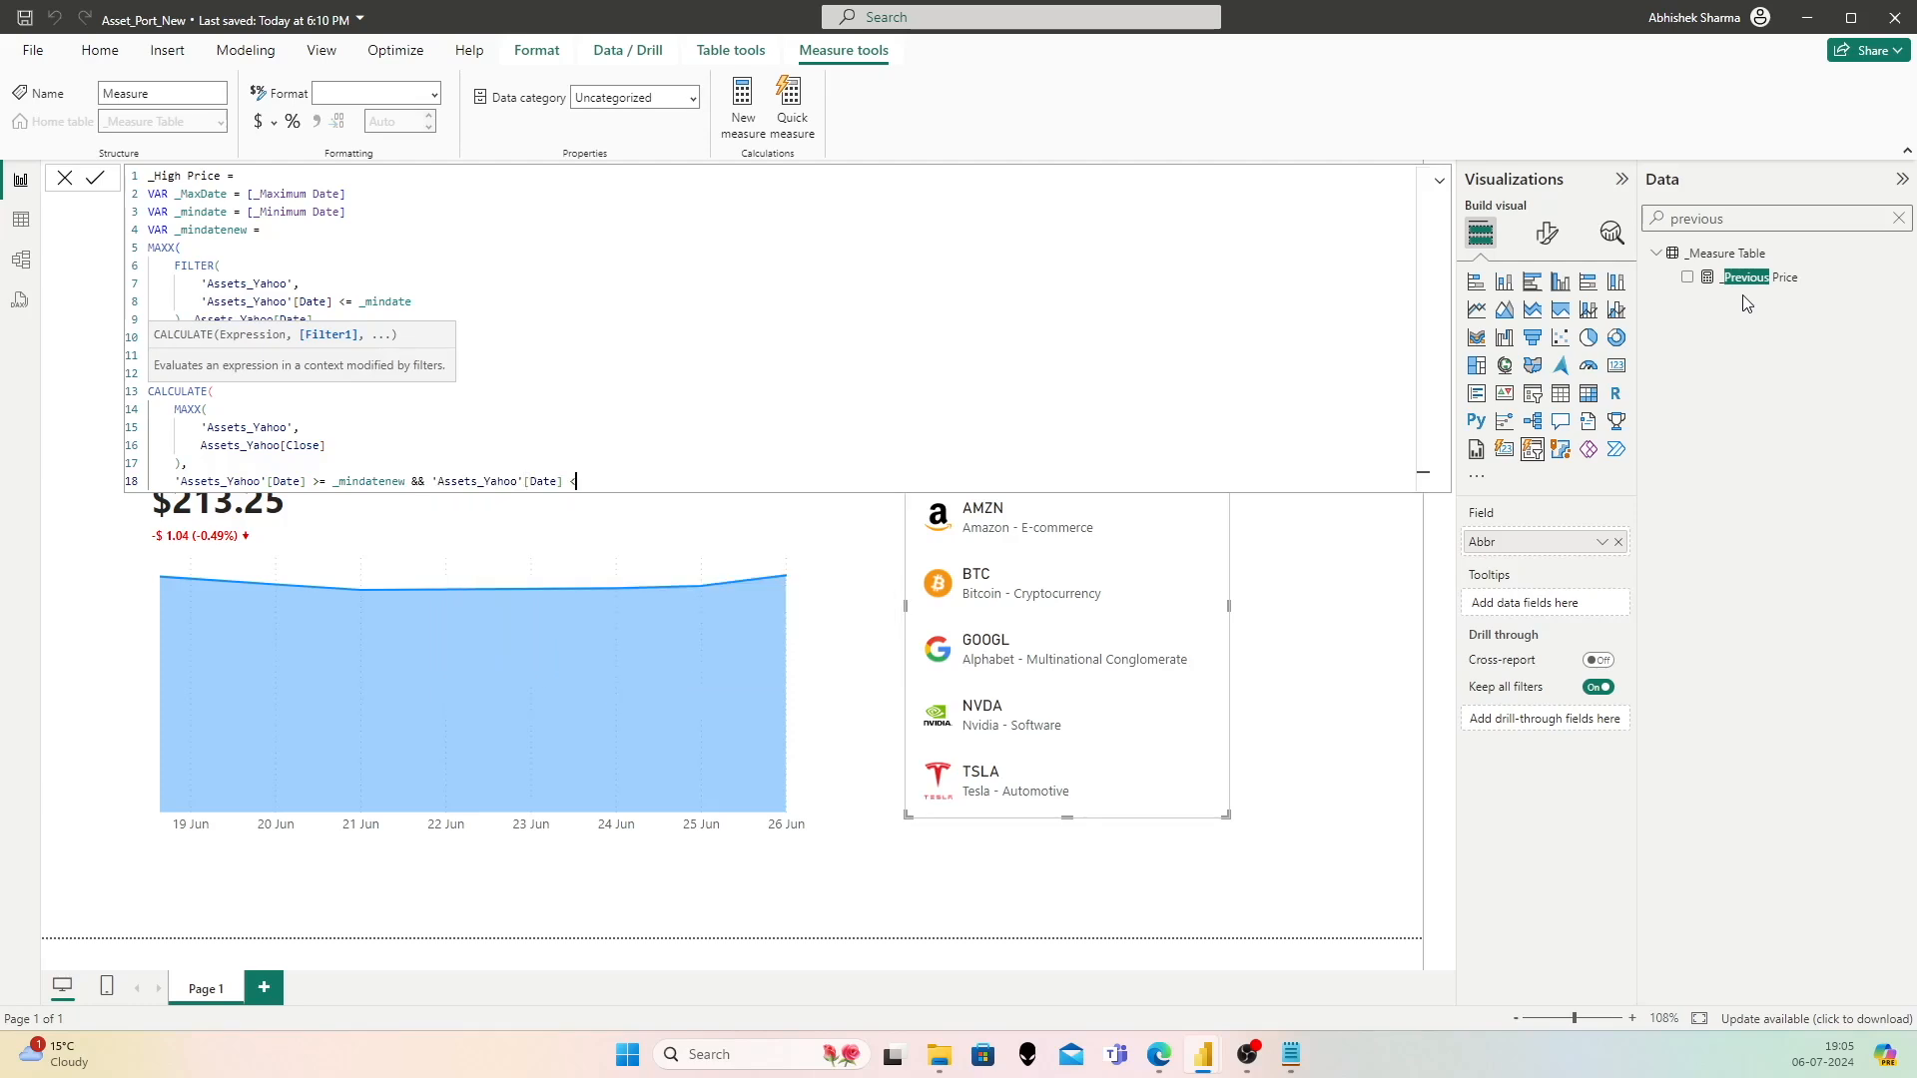
text(= _MaxDate)
key(Return)
text())
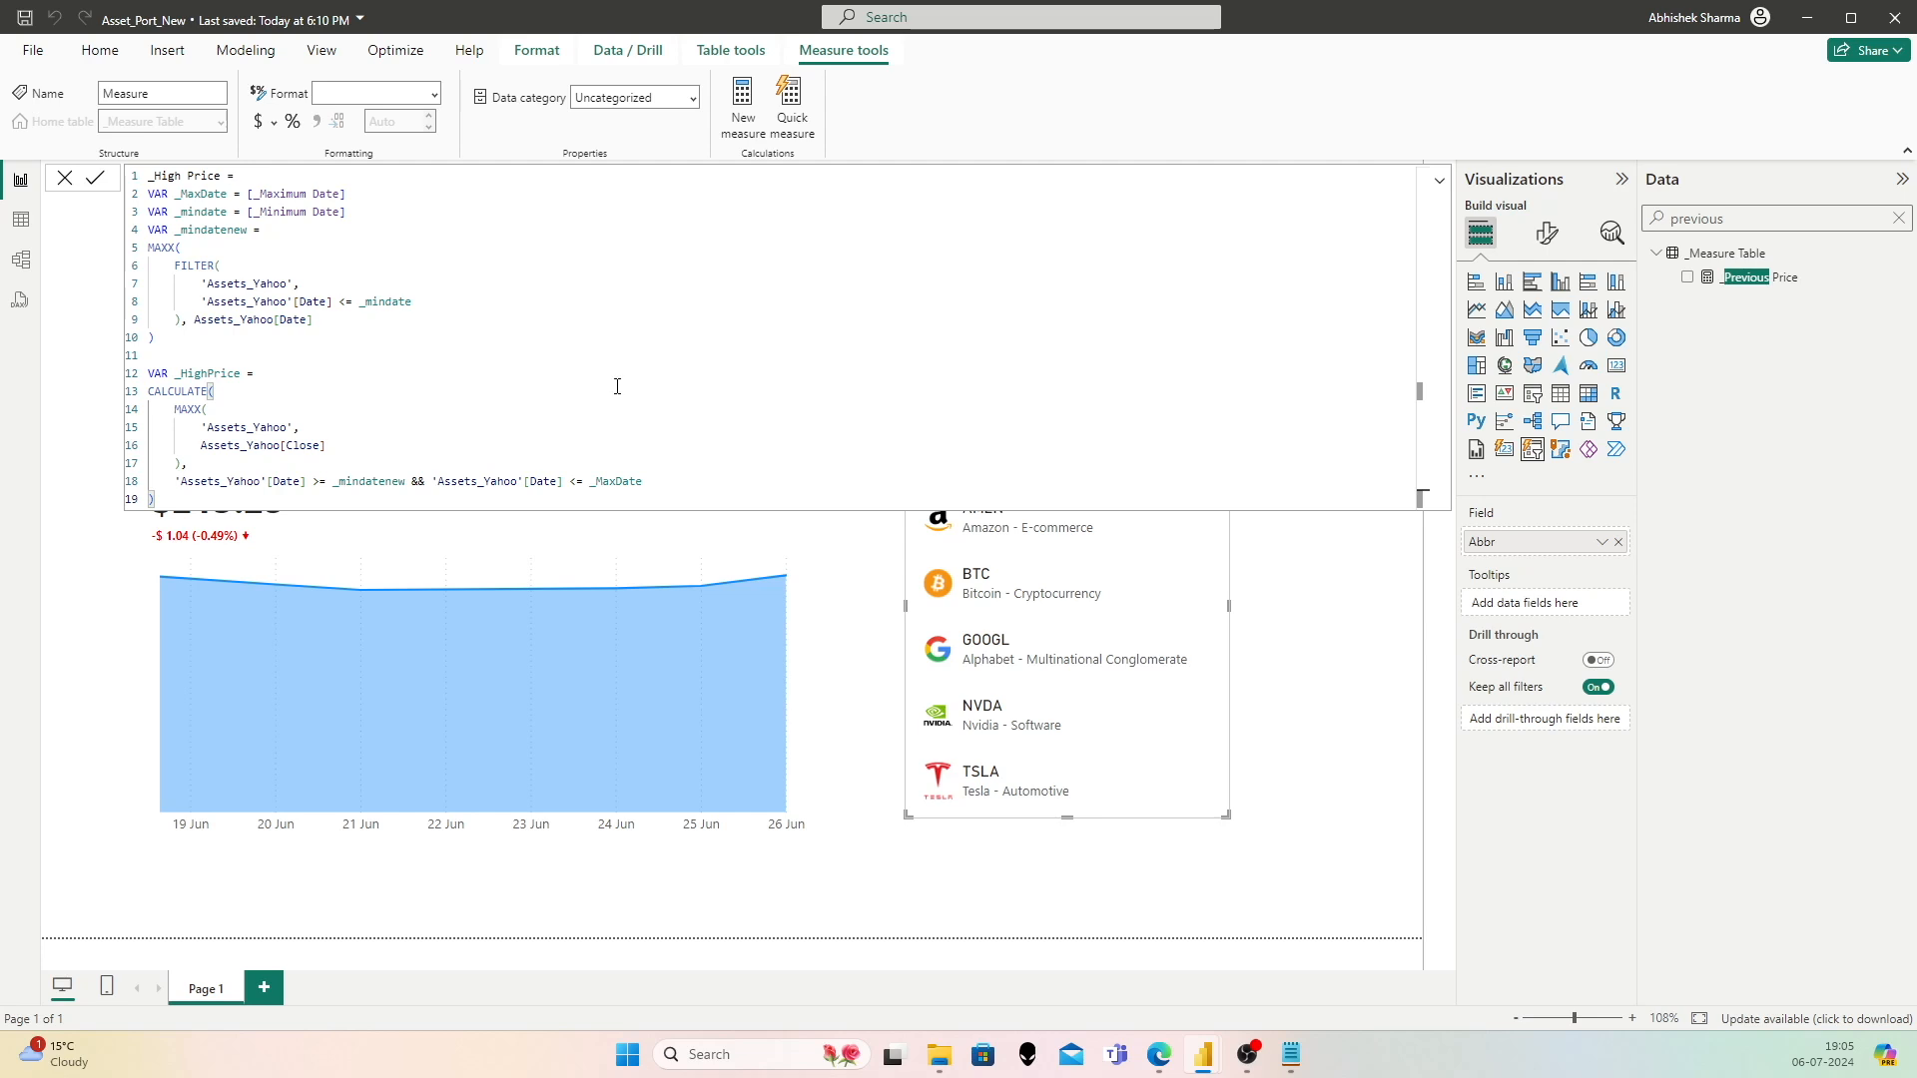
drag(327, 445, 201, 446)
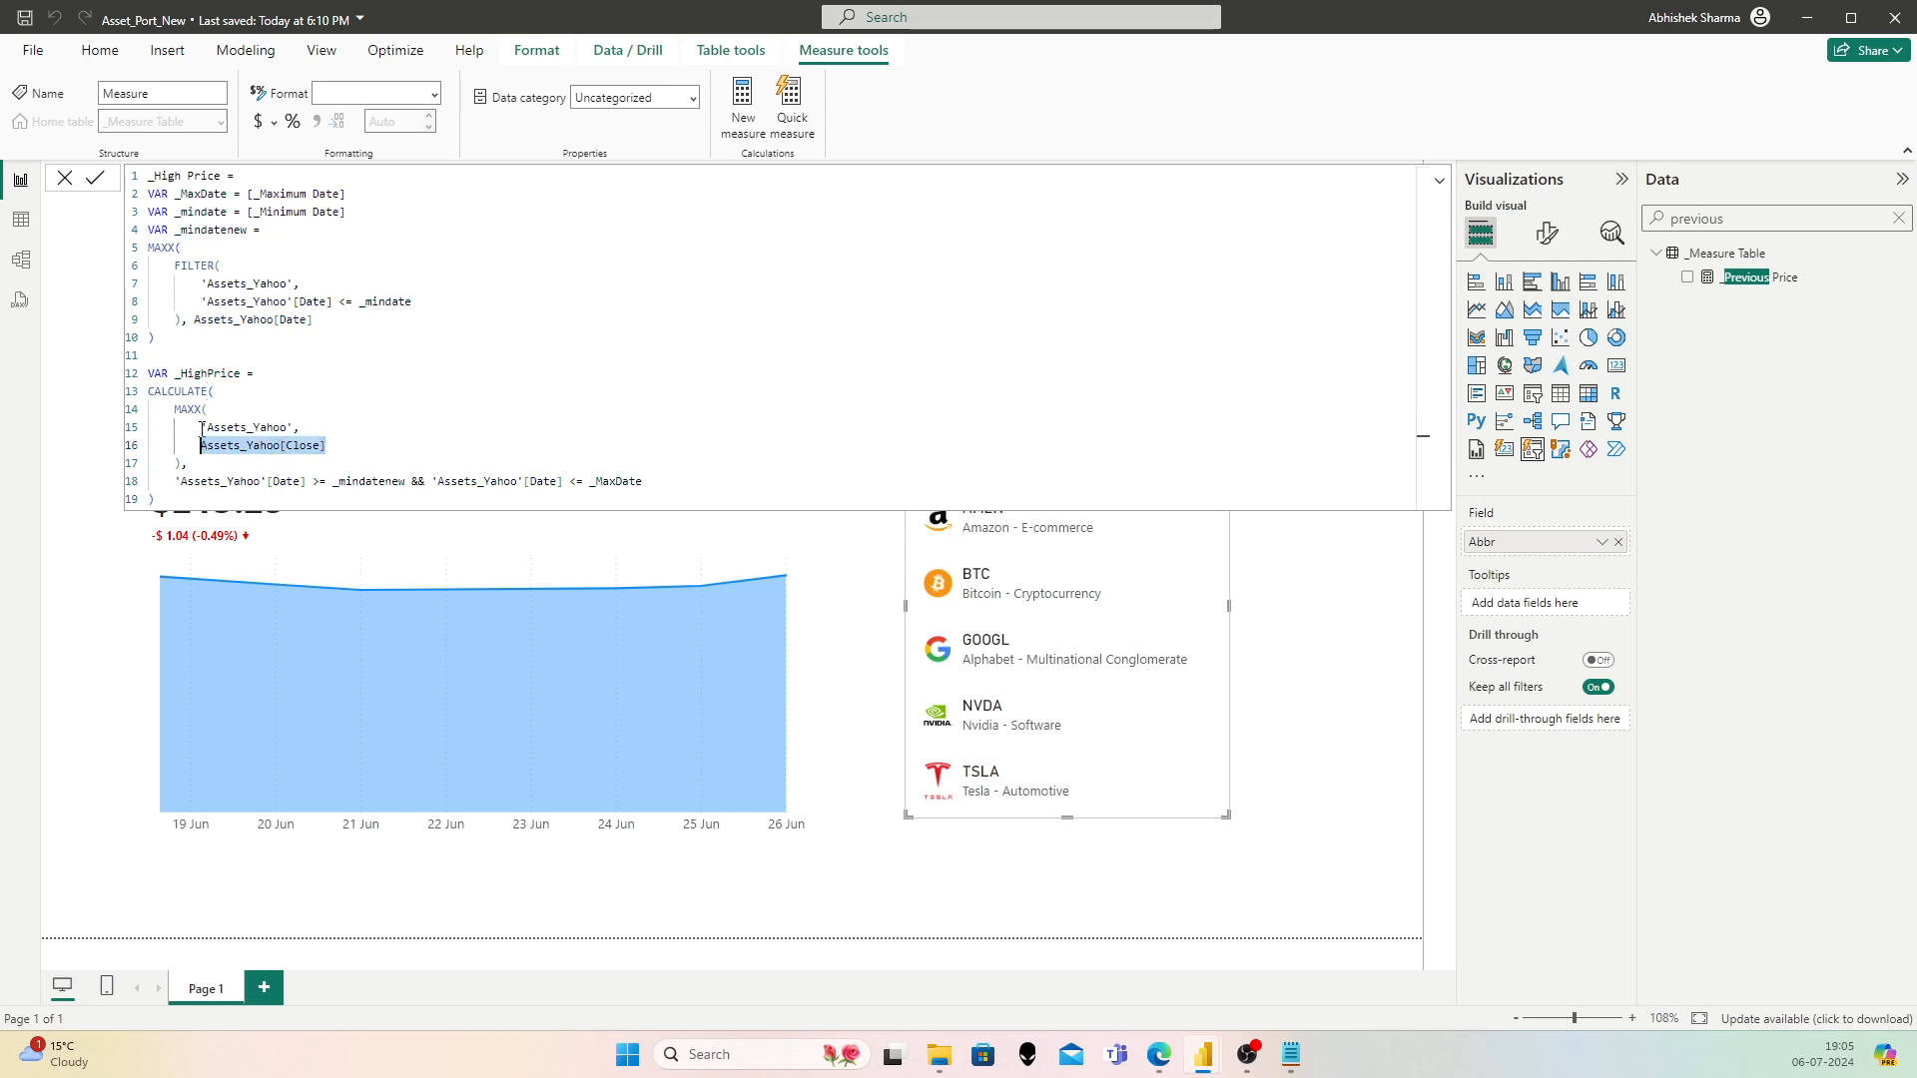
Step: End the _High Price measure with RETURN _HighPrice after a blank line and commit the formula
click(183, 499)
key(Return)
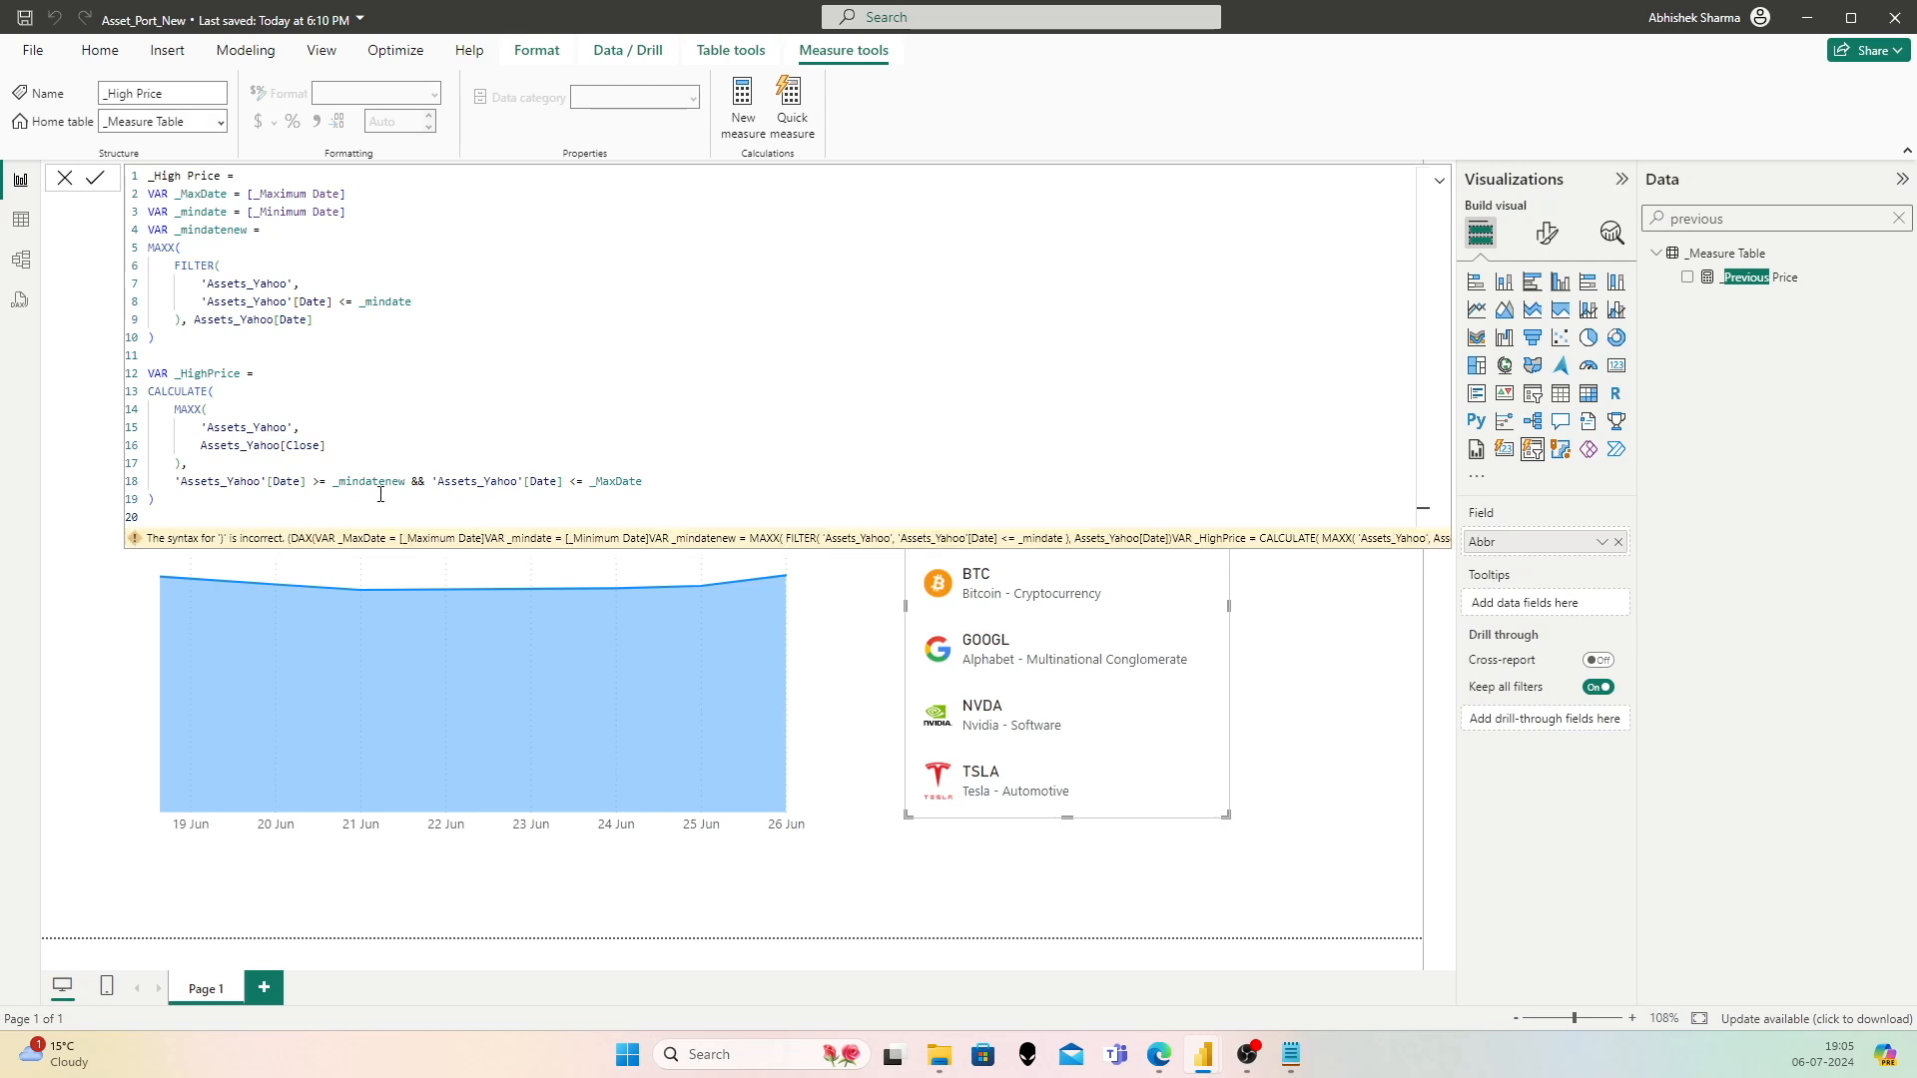
key(shift+Return)
text(Retu)
key(Tab)
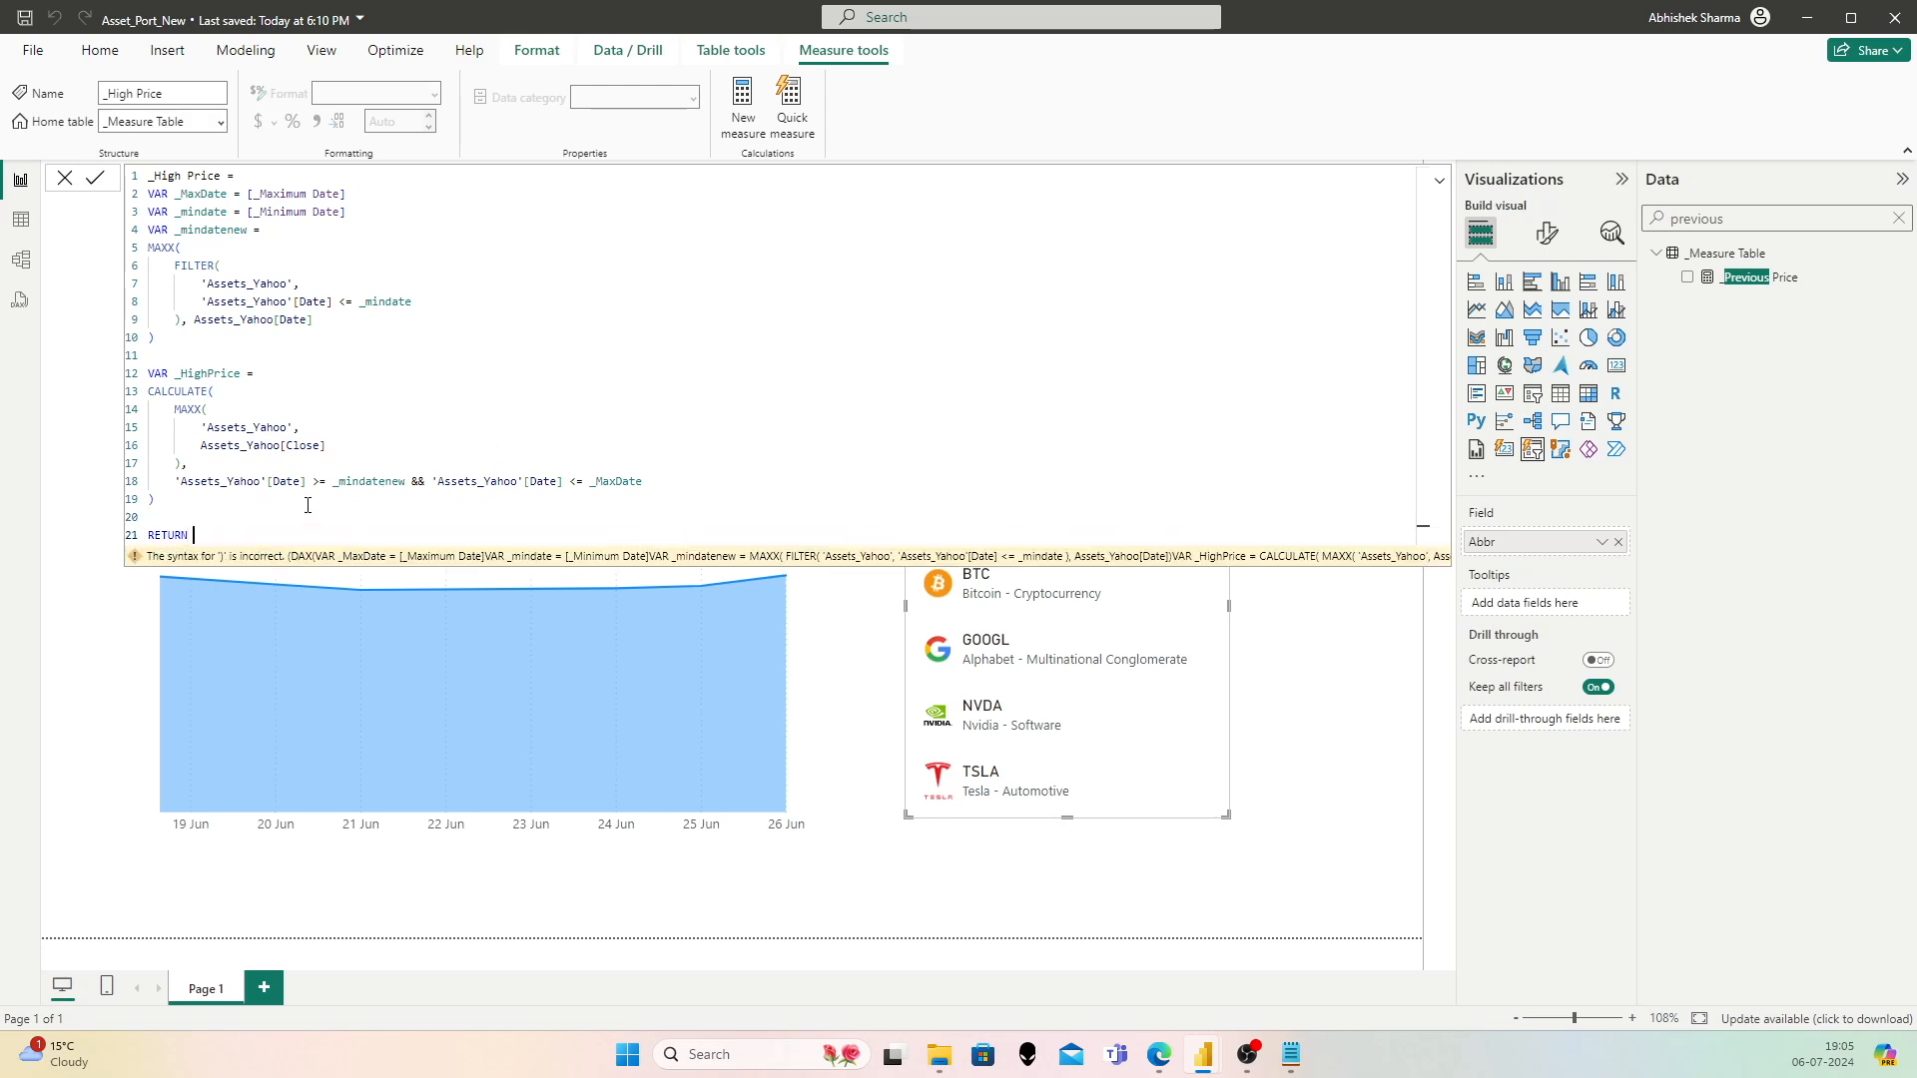
text(_High)
key(Tab)
click(95, 178)
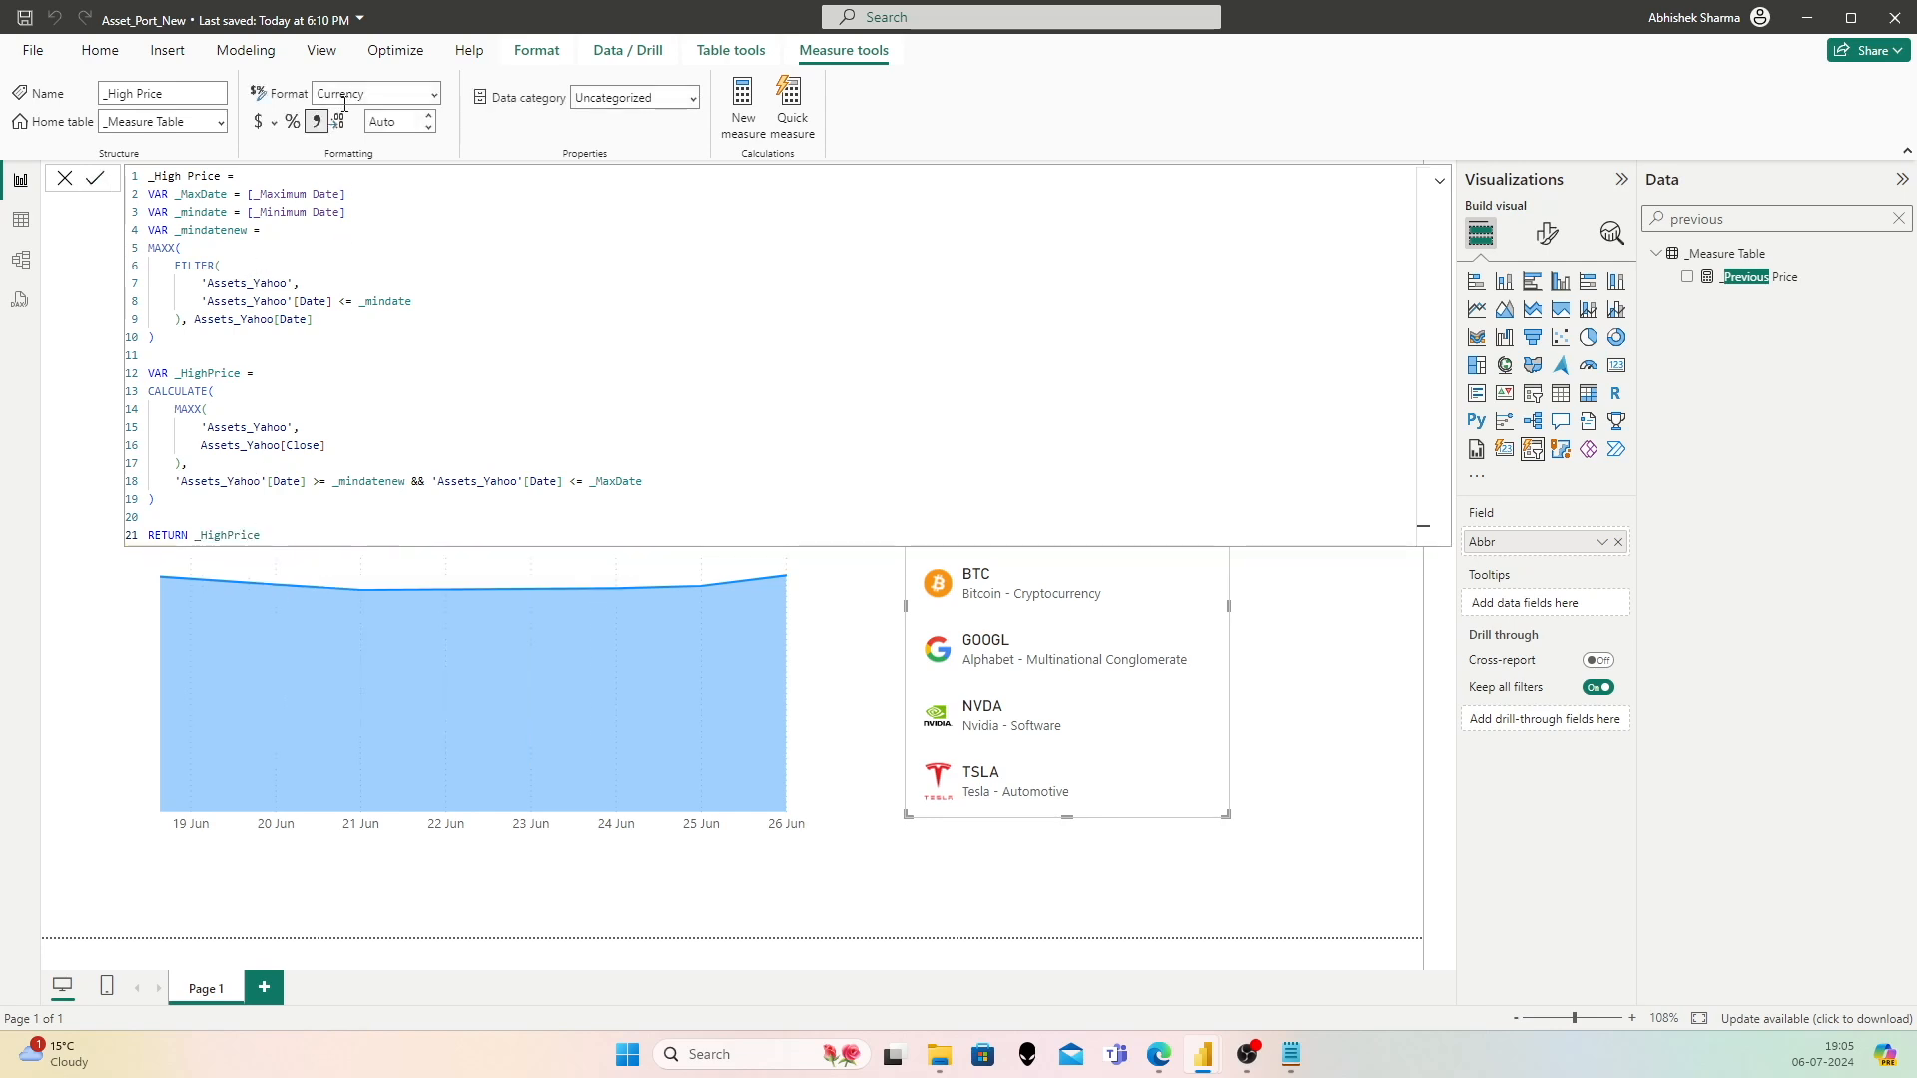
Step: Format the _High Price measure as $ English (United States) currency
click(273, 122)
click(297, 190)
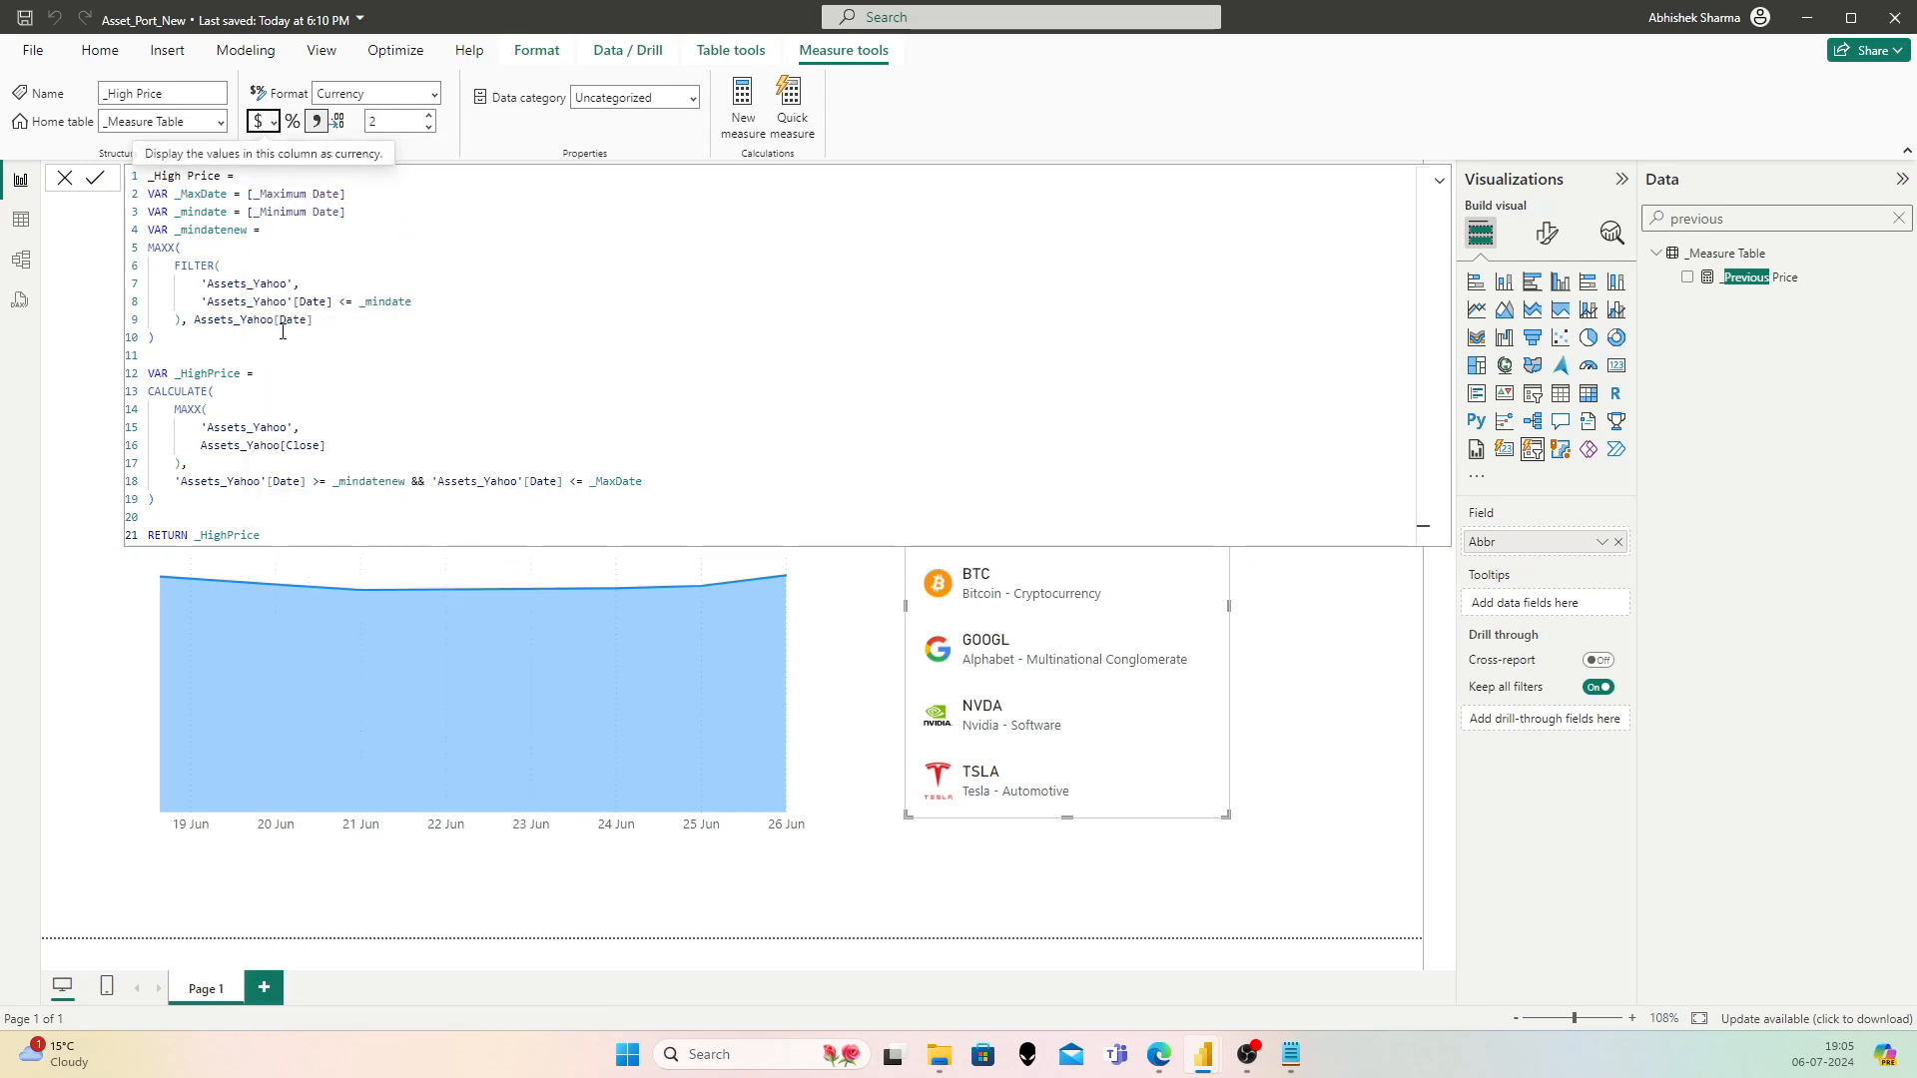
click(339, 368)
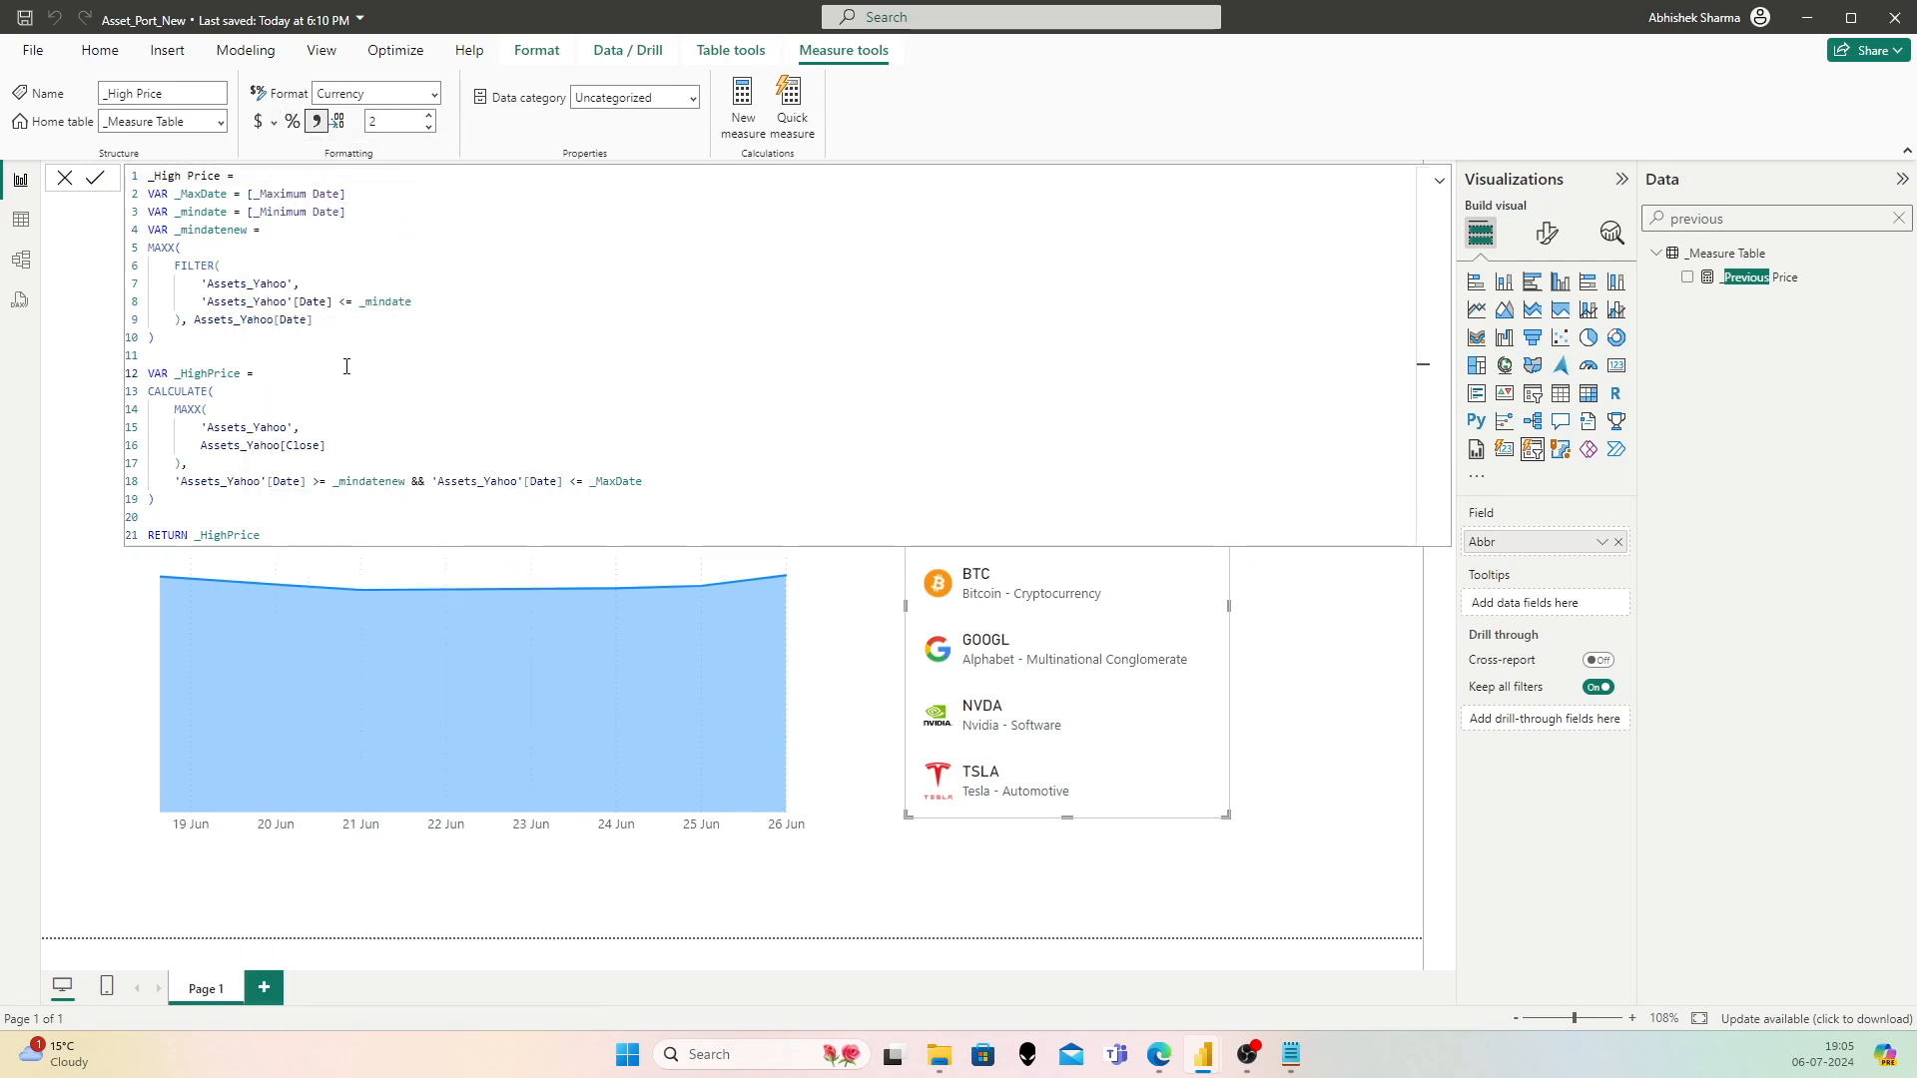
Step: Copy the whole _High Price formula into a new measure in _Measure Table and name it _Low Price
drag(297, 534, 131, 162)
key(ctrl+c)
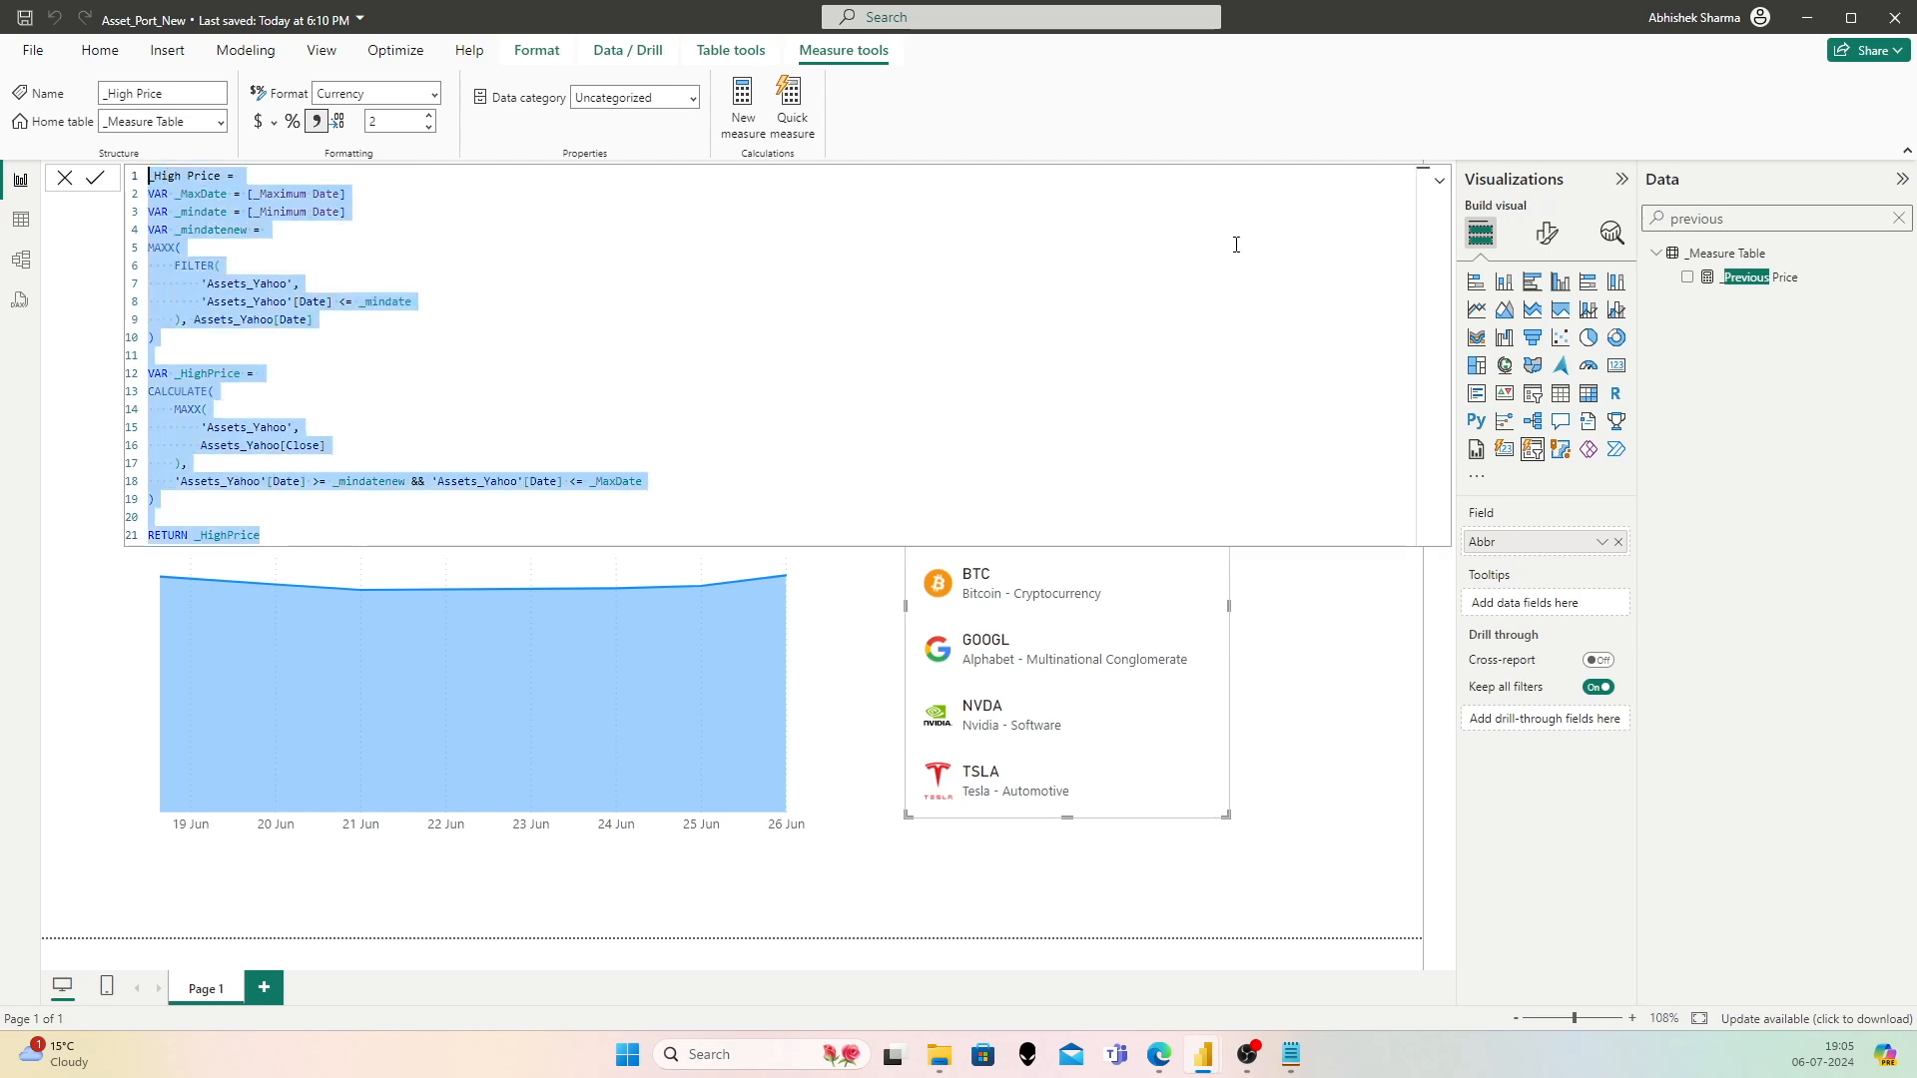
right_click(1701, 255)
click(1727, 292)
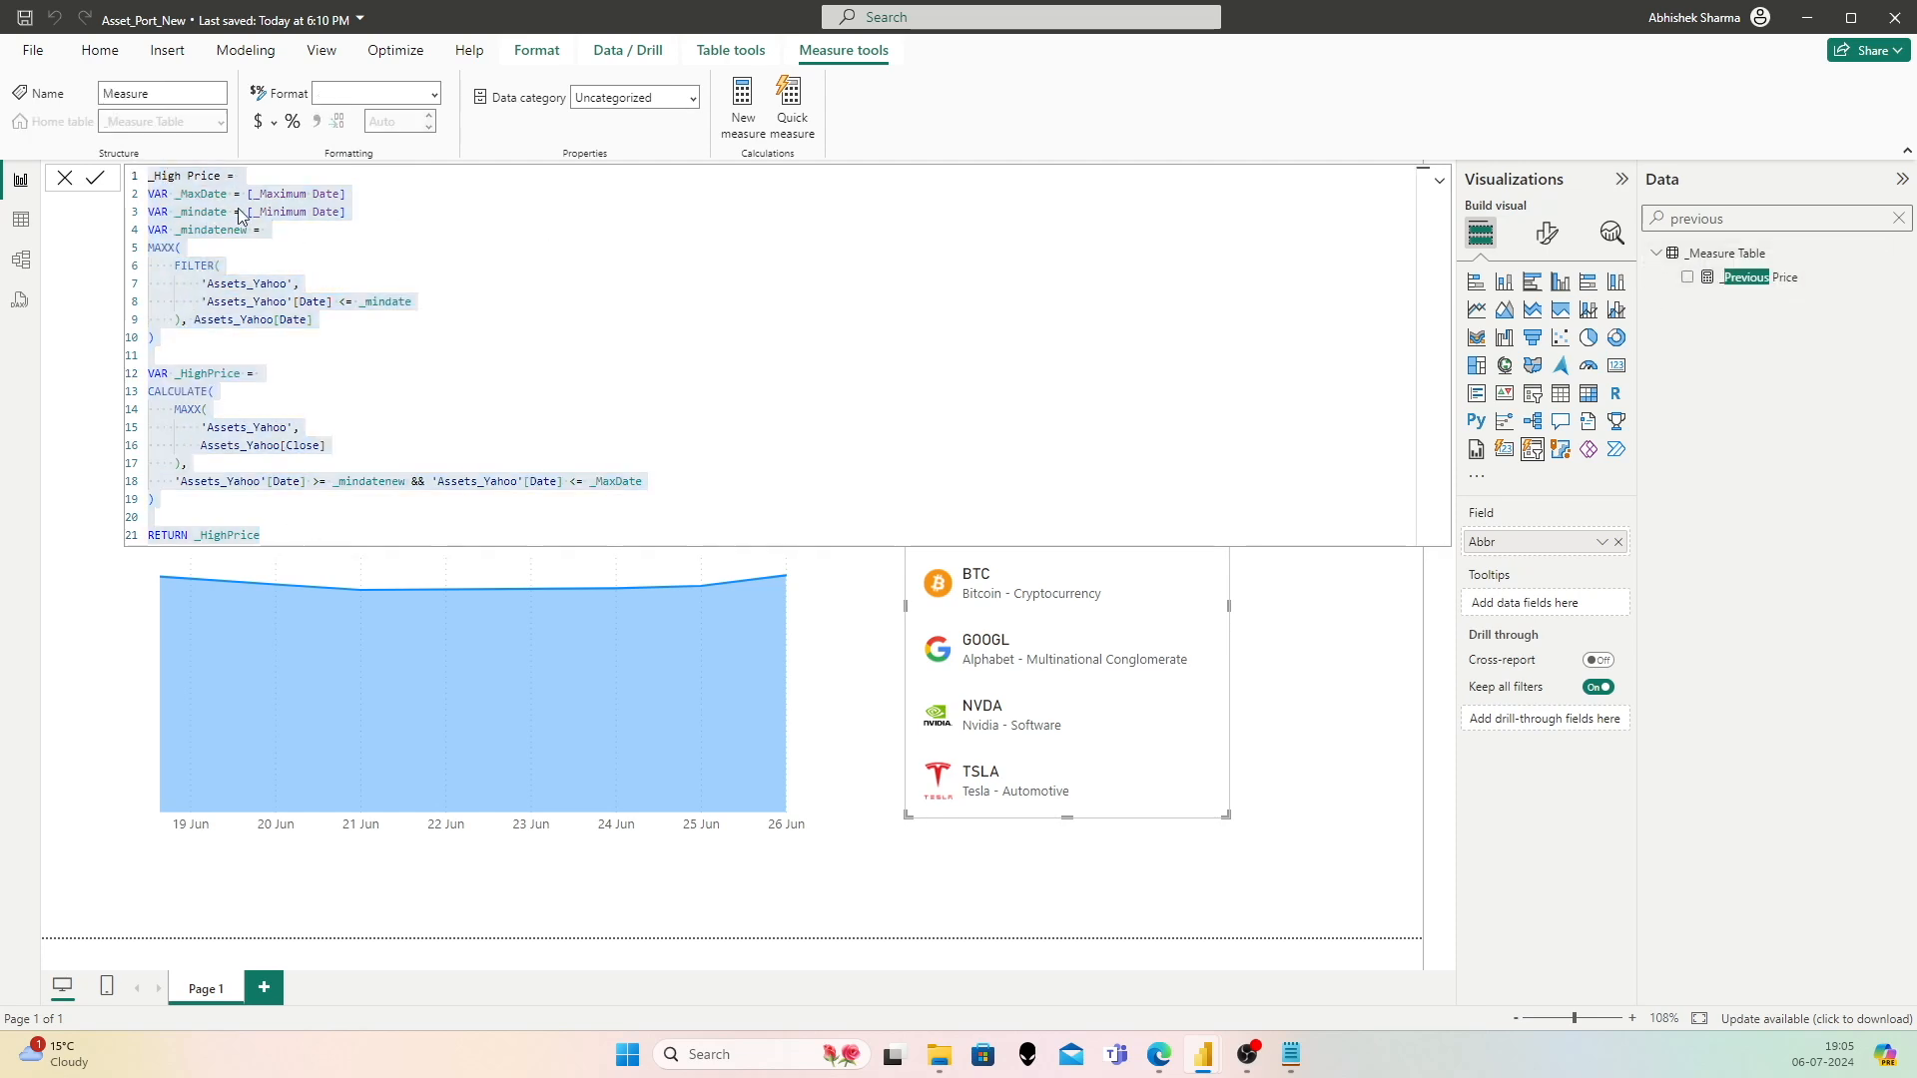
key(ctrl+v)
drag(182, 177, 162, 175)
text(Low)
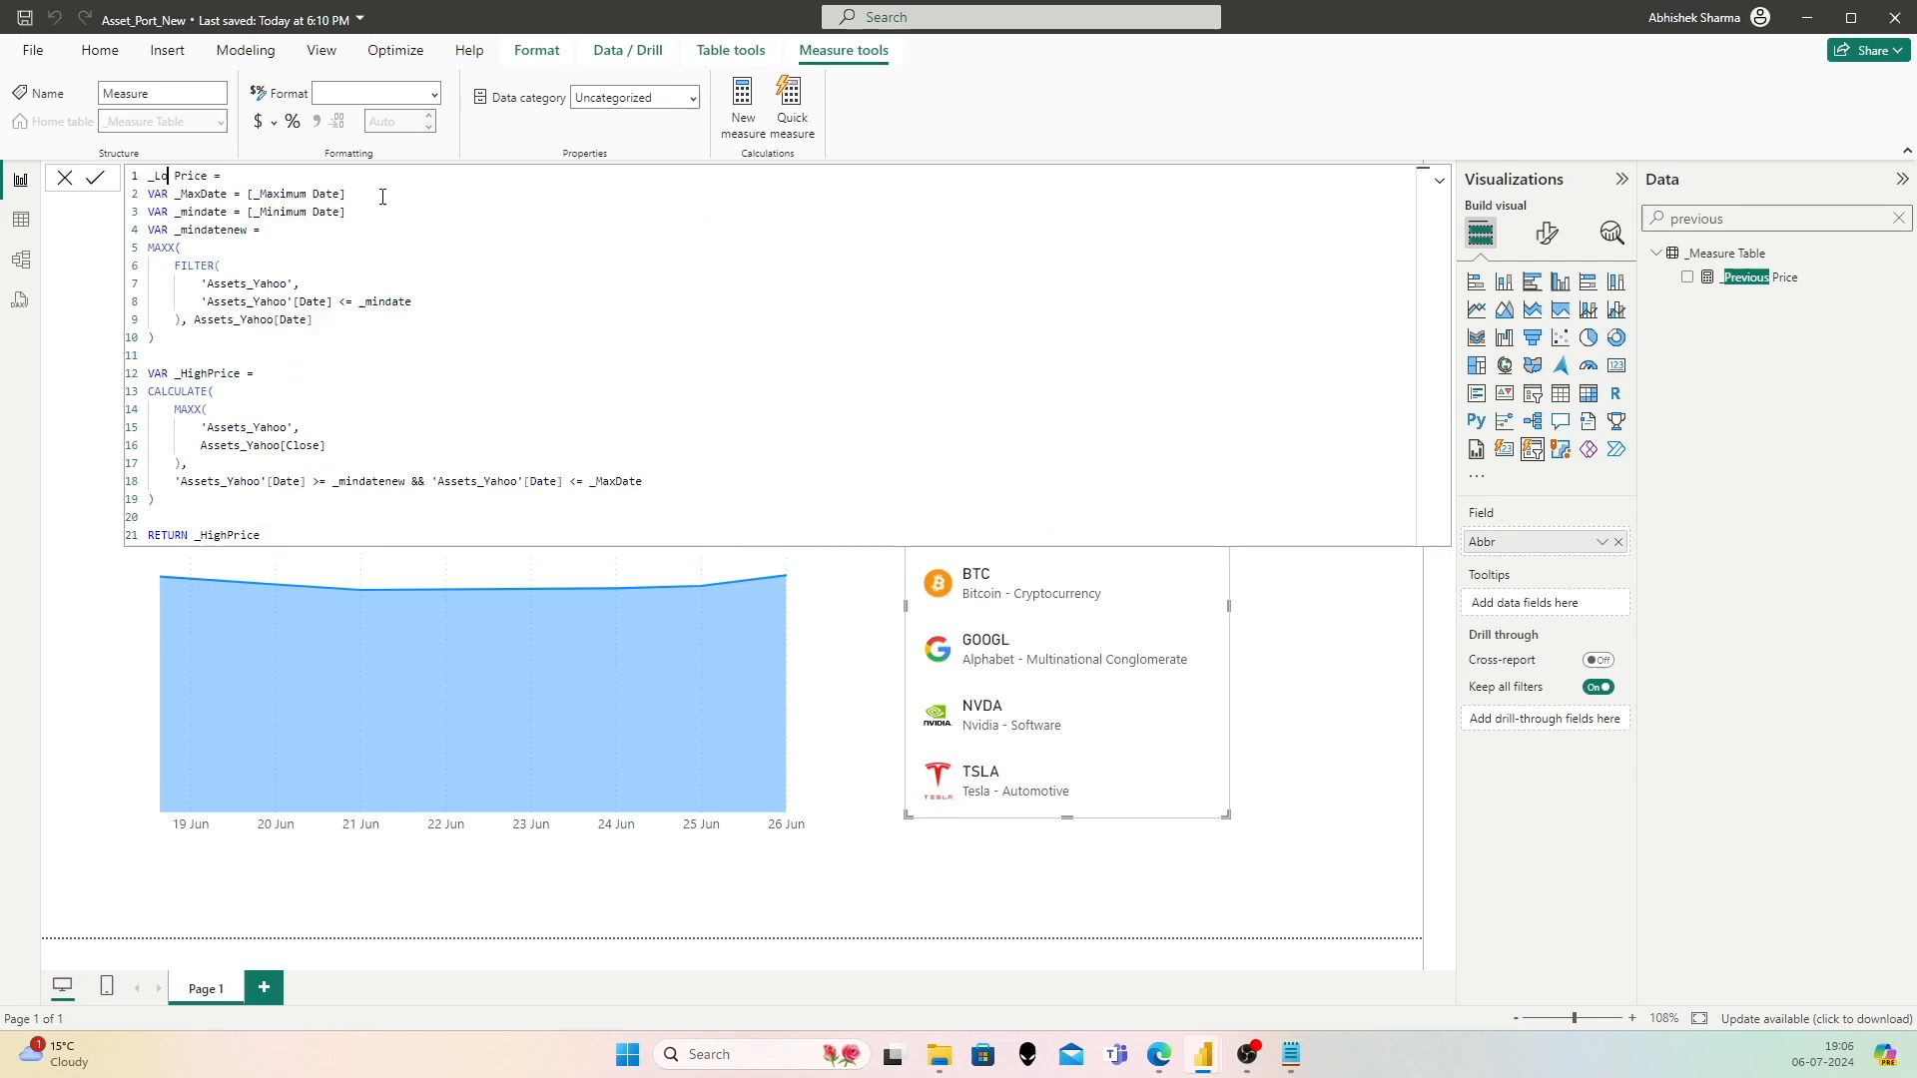
Step: Rename the _HighPrice variable declaration to _LowPrice in the new measure
key(Down)
key(Down)
key(Down)
key(Down)
drag(207, 374, 193, 374)
key(shift+Left)
text(Low)
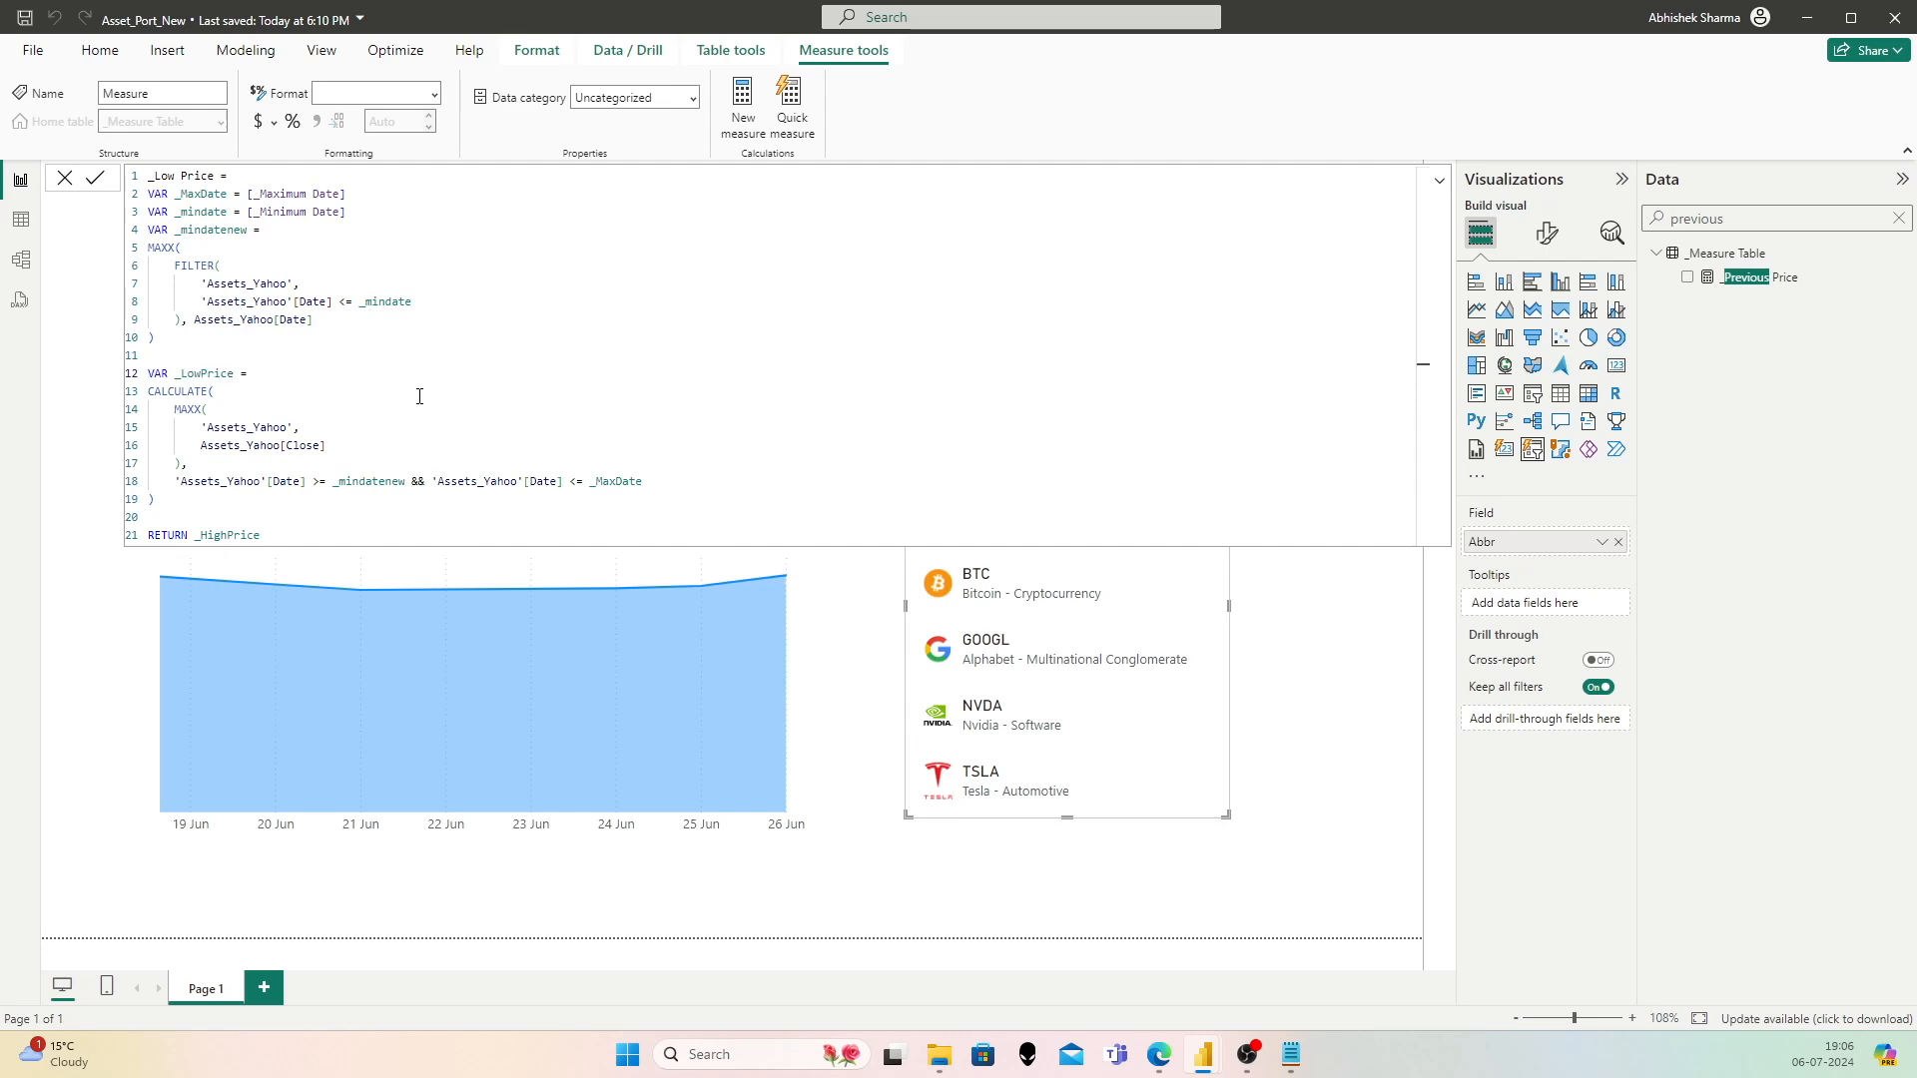
Step: Replace MAXX with MINX inside the CALCULATE function of the _LowPrice variable
click(228, 426)
click(187, 410)
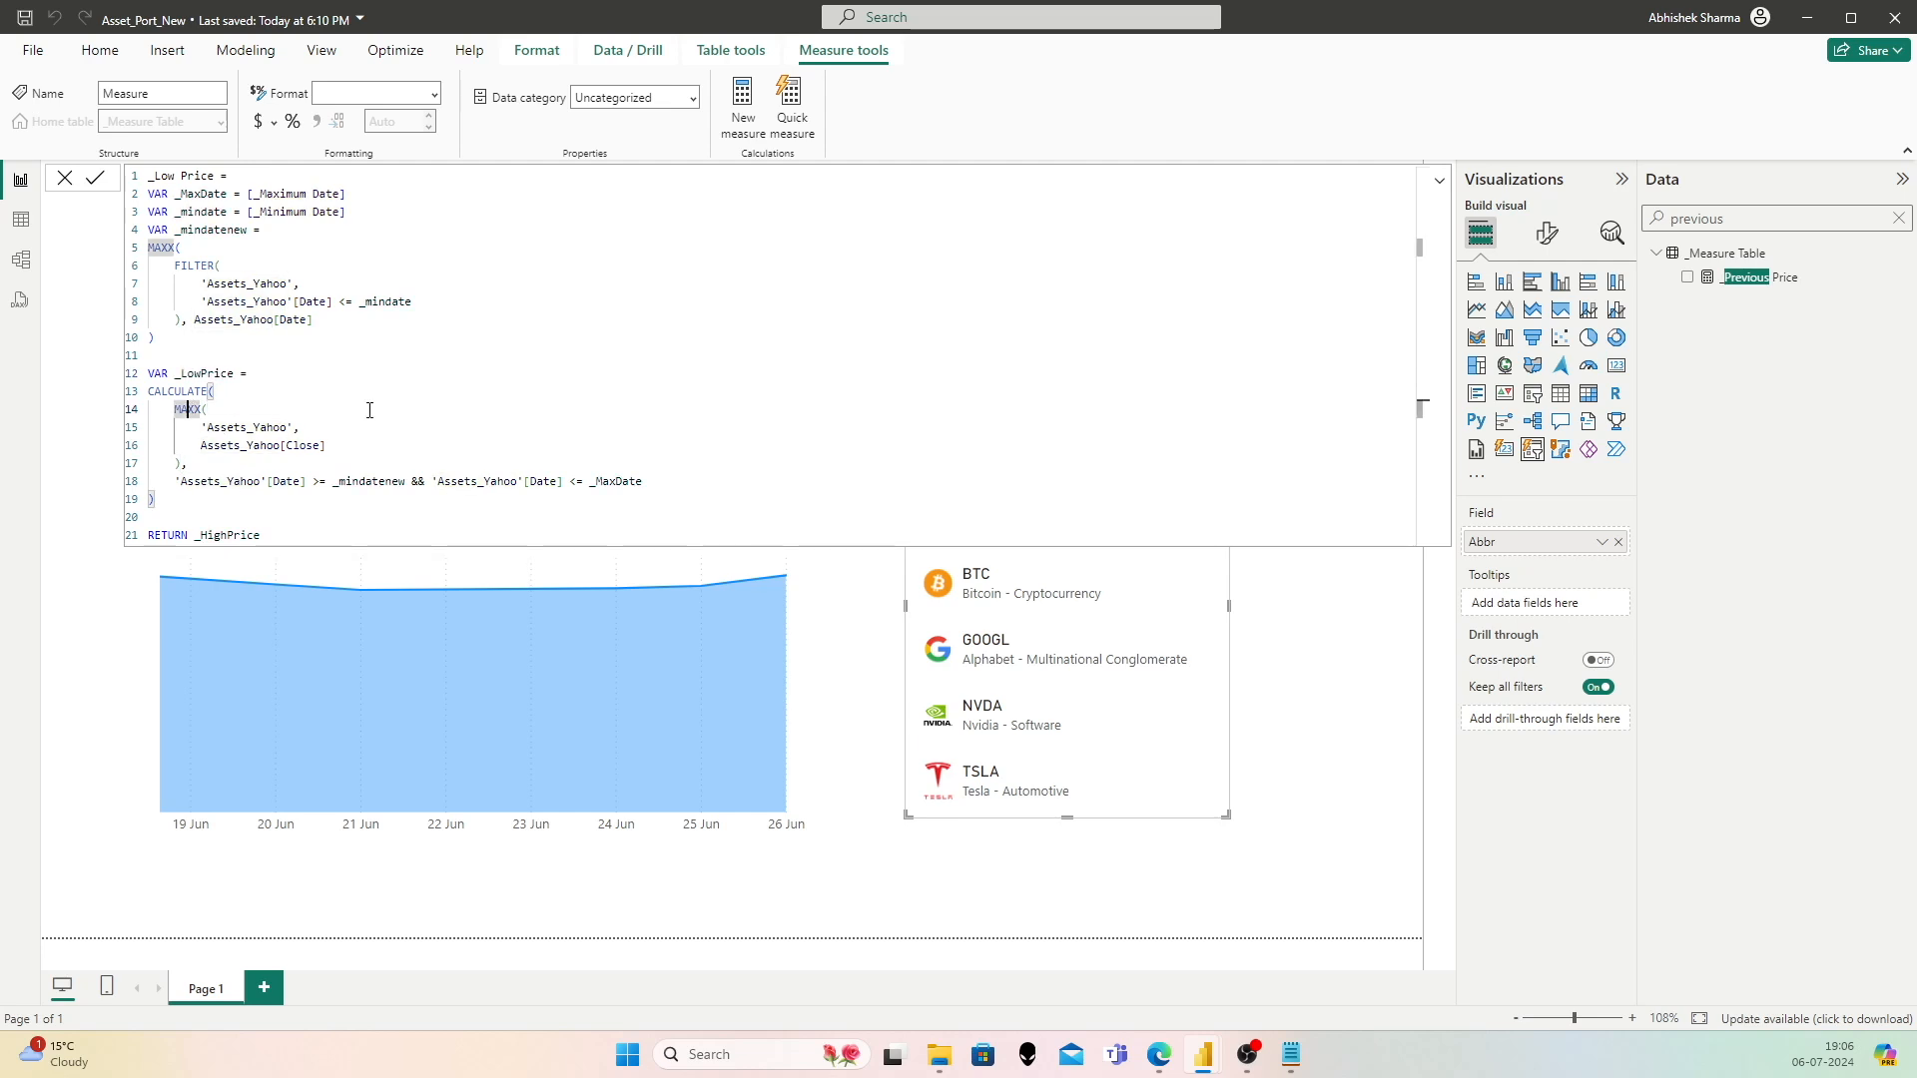
key(shift+Left)
key(shift+Left)
text(IN)
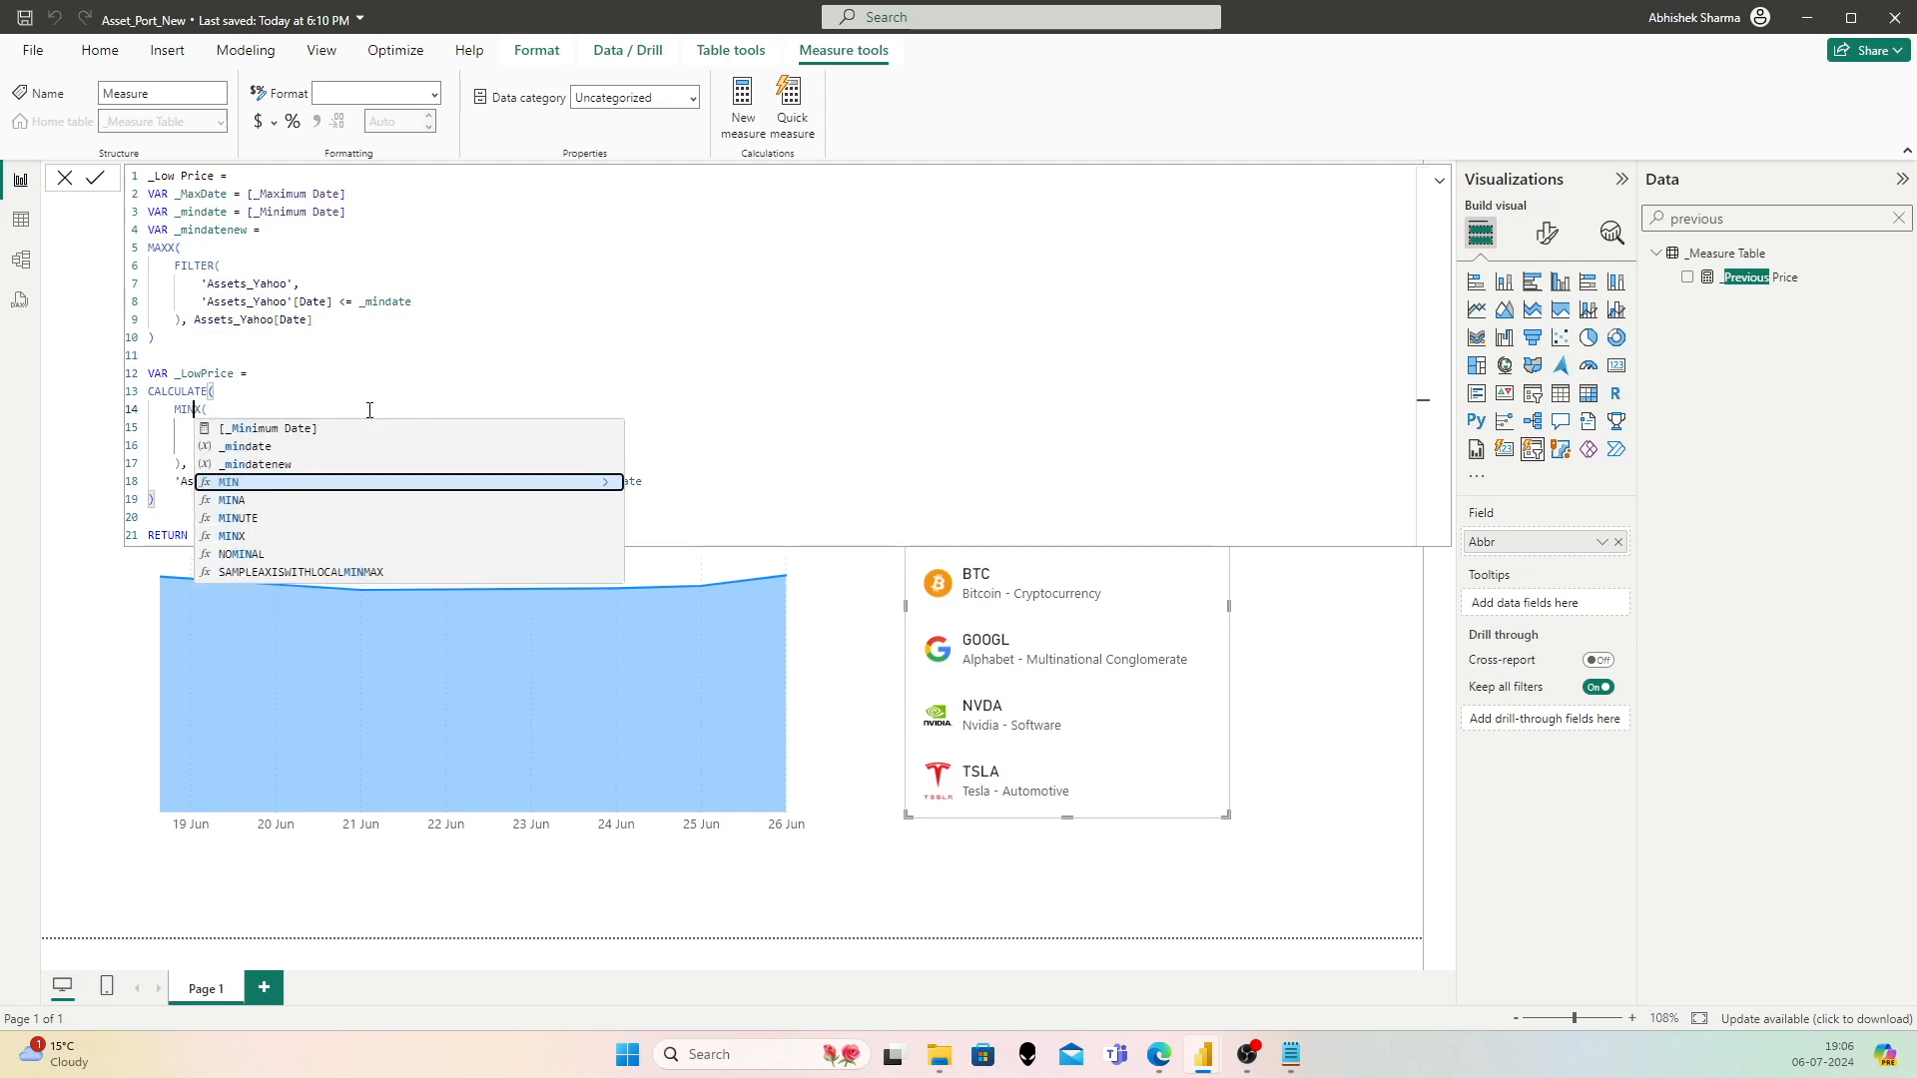
click(345, 393)
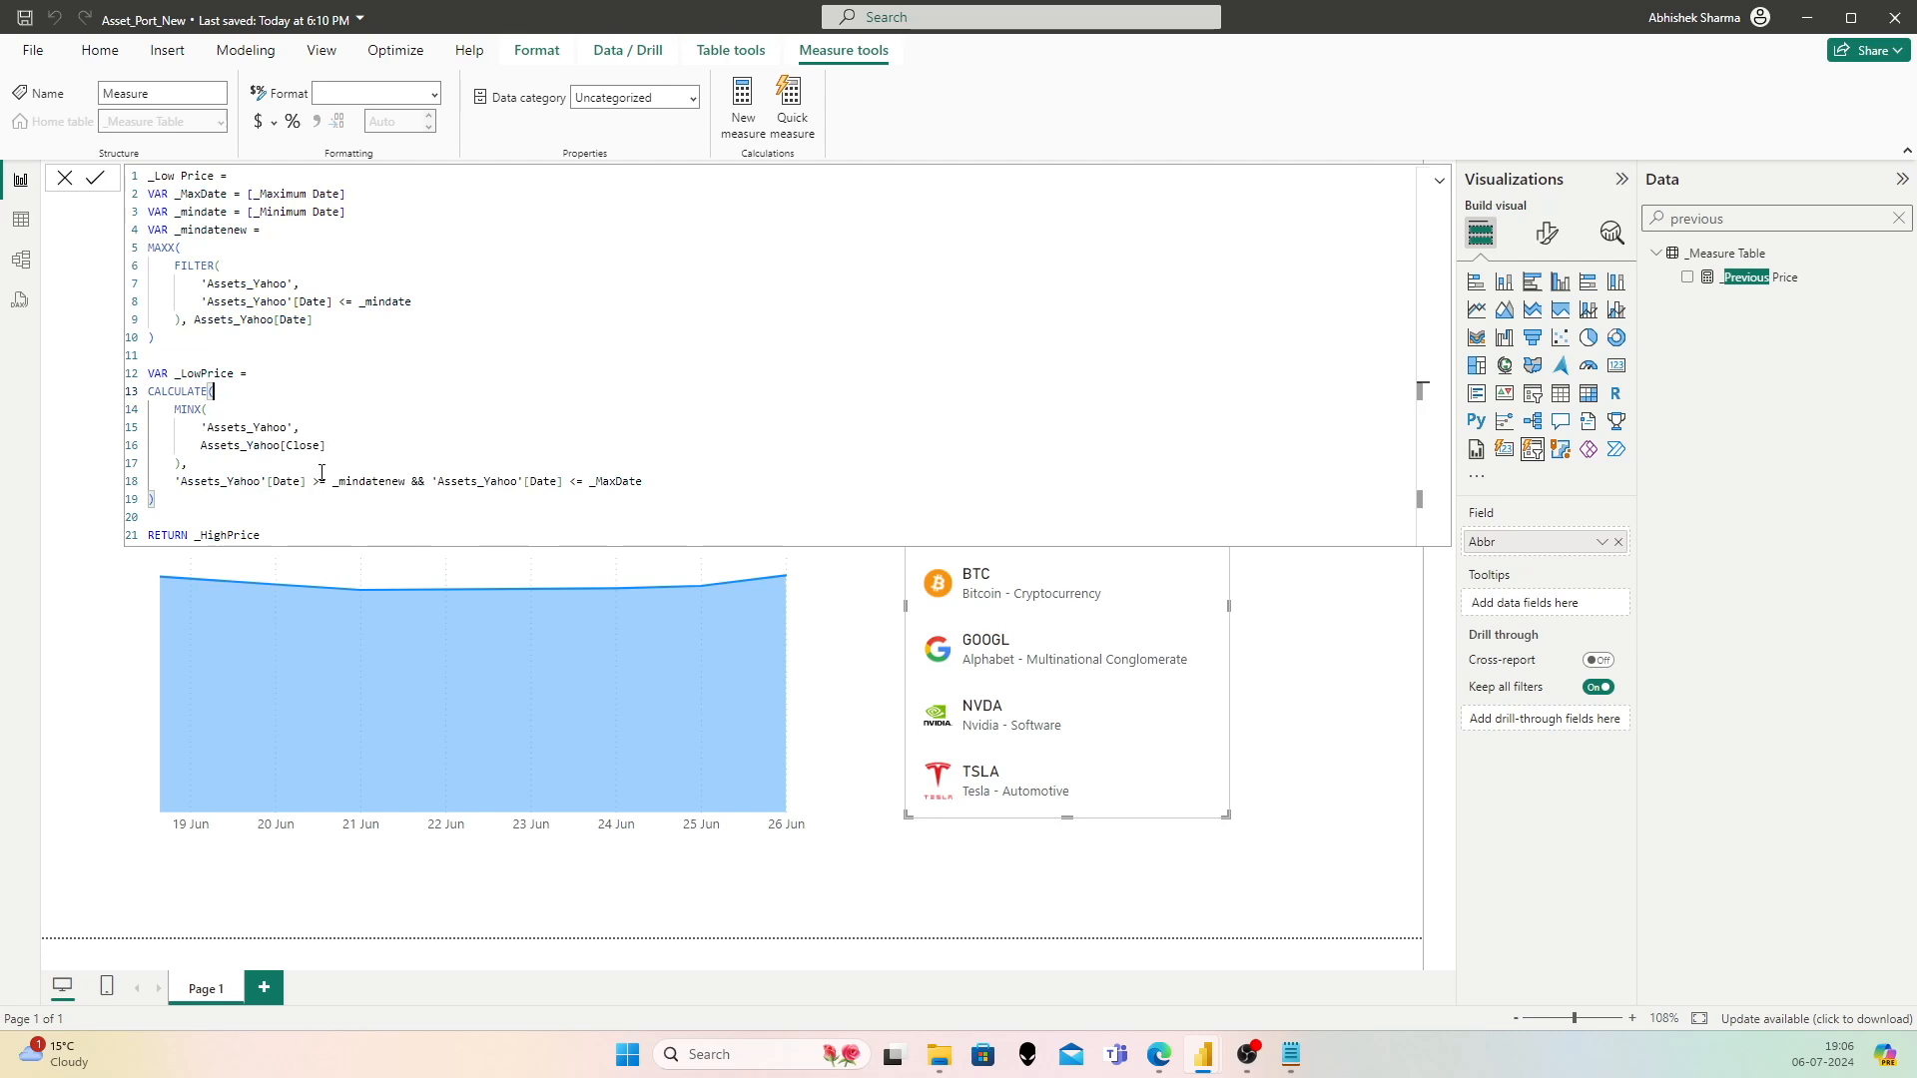
Step: Change the RETURN expression of the _Low Price measure to _LowPrice
drag(716, 492, 183, 481)
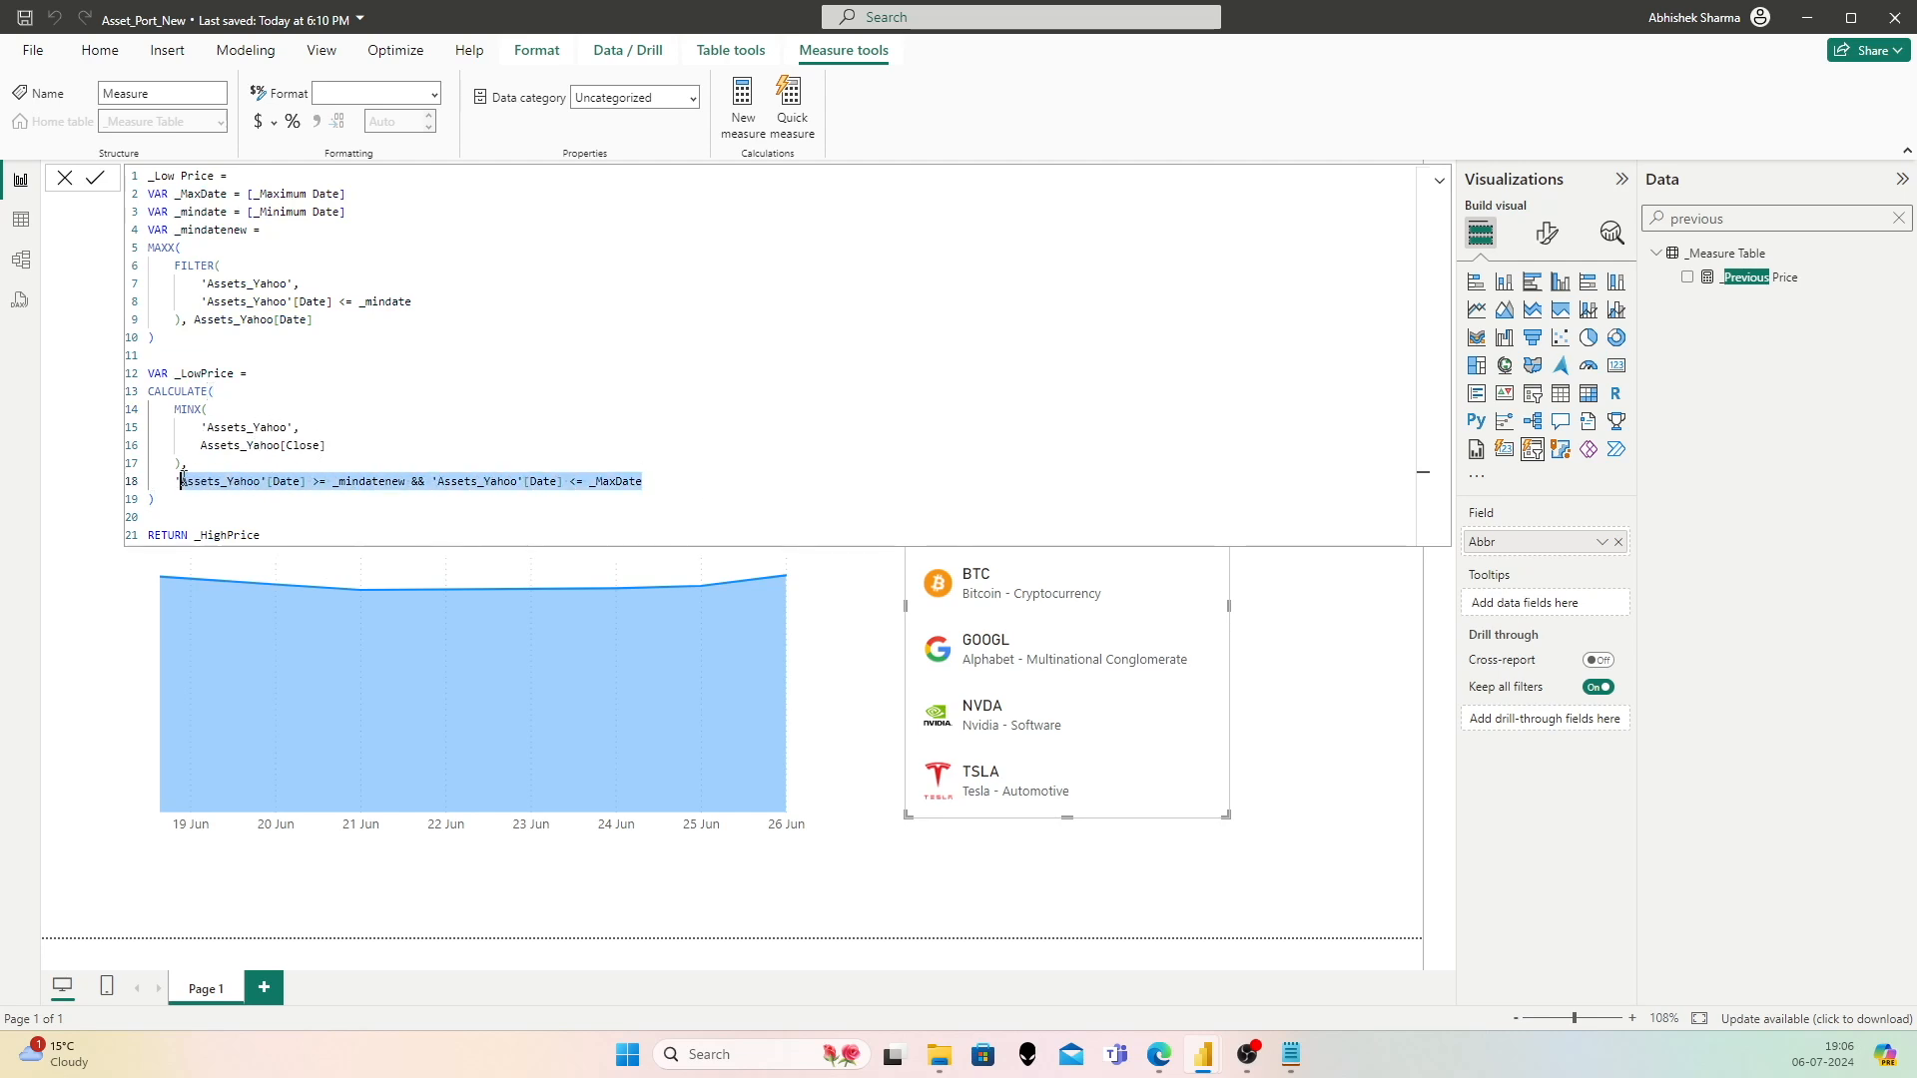
click(256, 512)
key(shift+Left)
key(shift+Left)
key(shift+Left)
key(shift+Left)
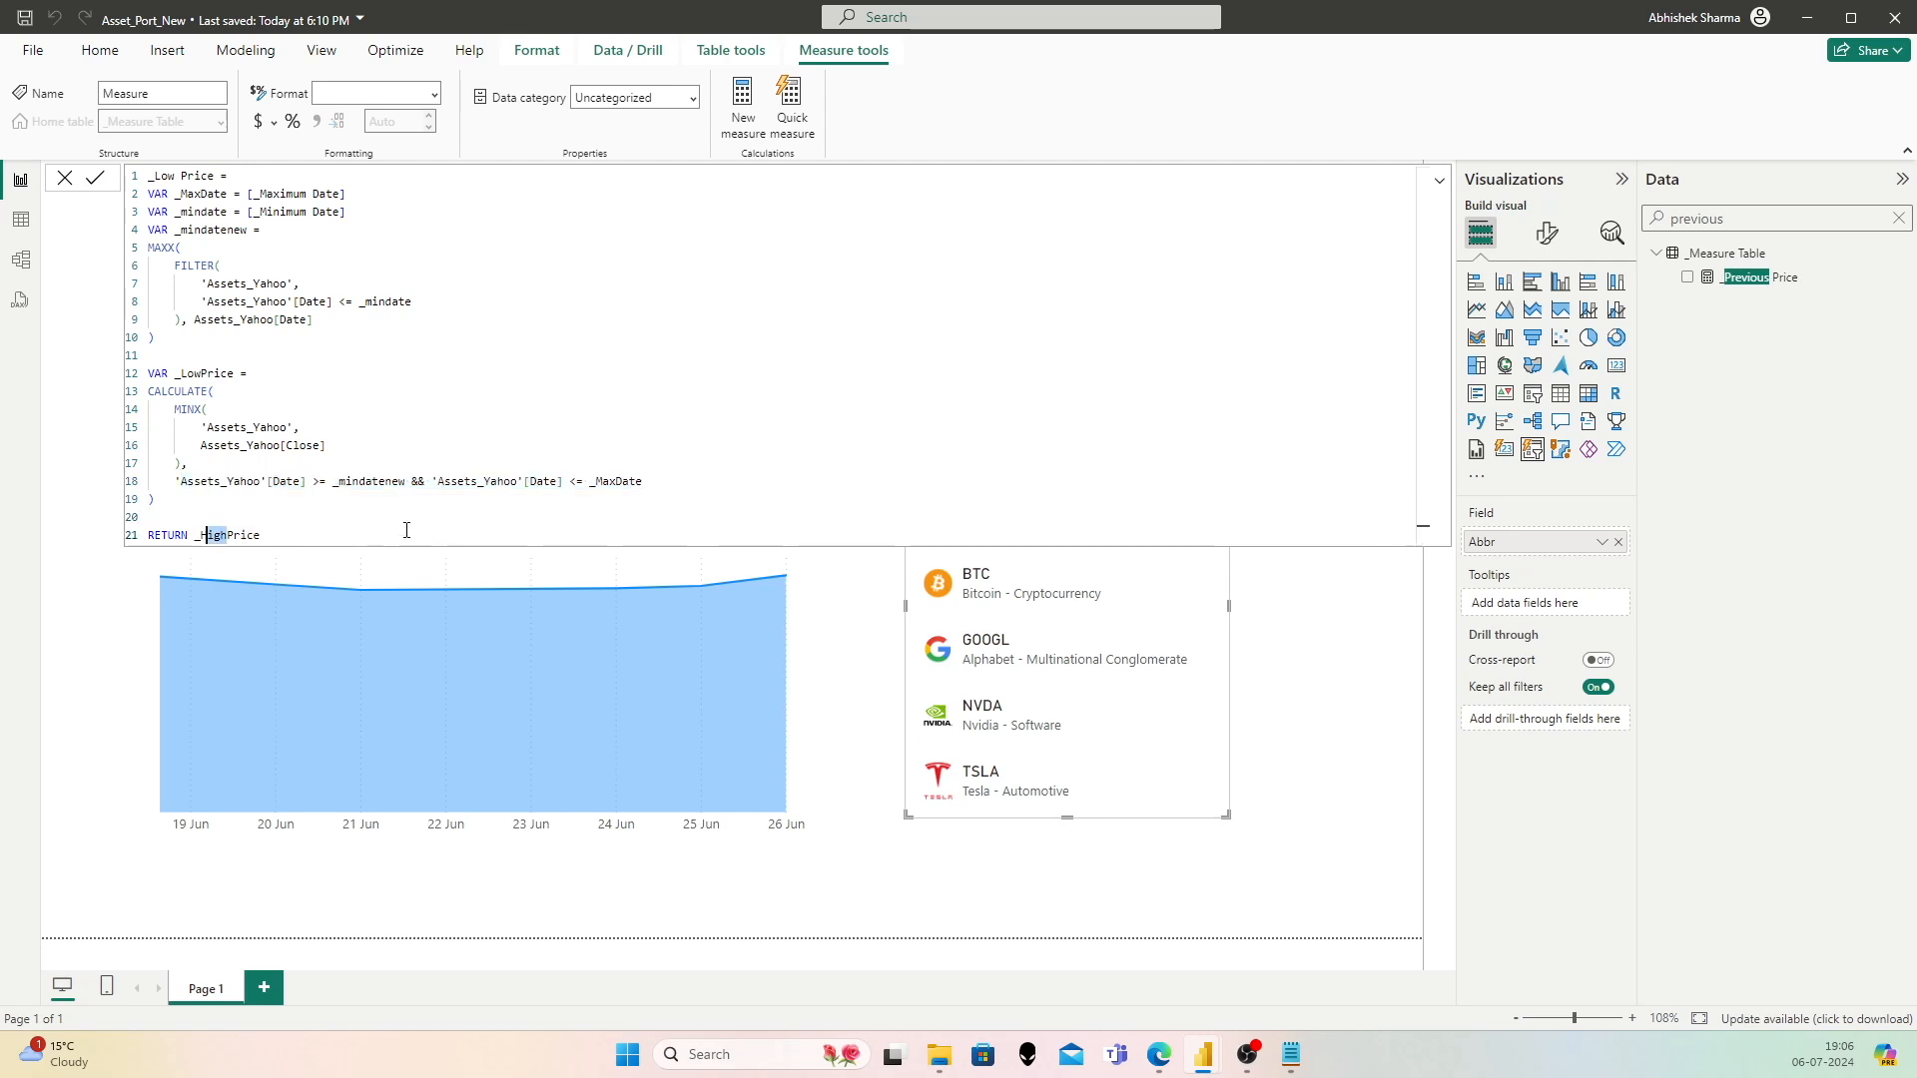
text(Low)
click(306, 518)
click(294, 510)
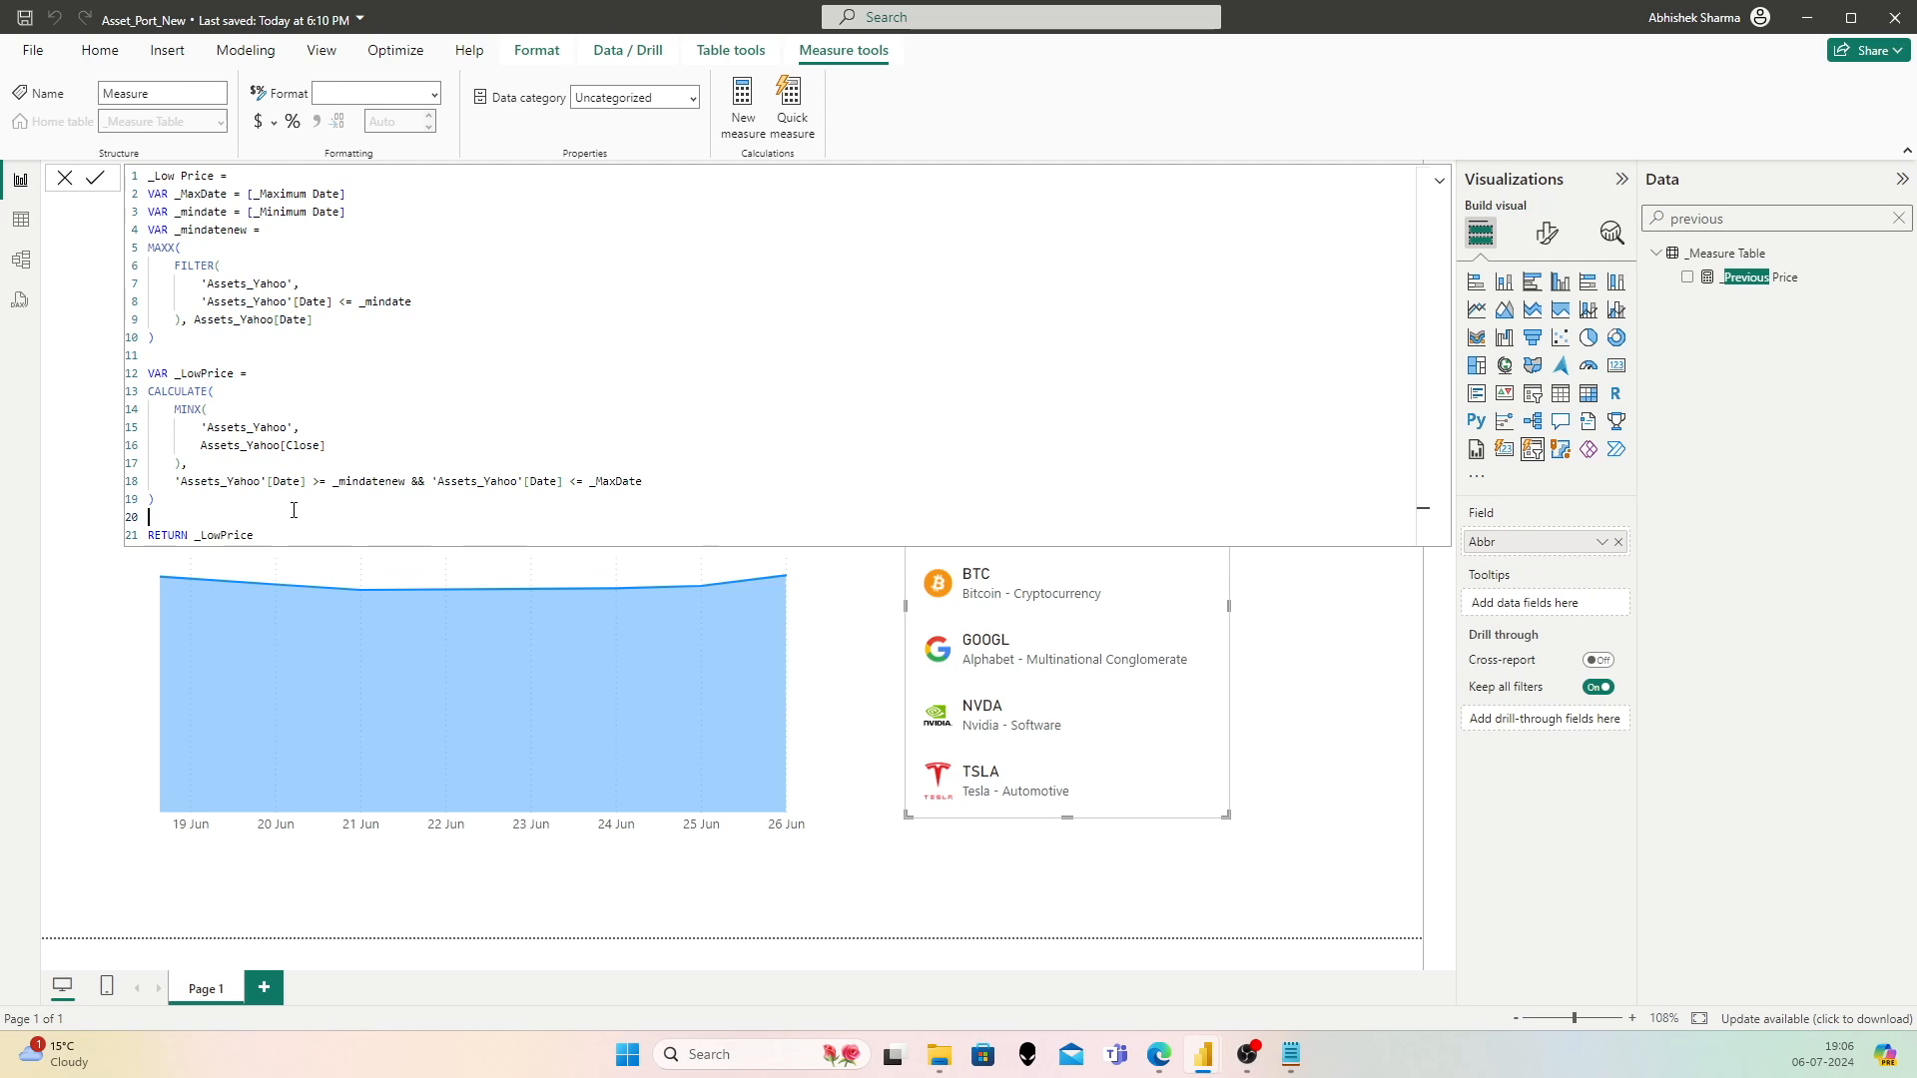
Step: Commit the _Low Price measure and format it as $ English (United States) currency
click(95, 177)
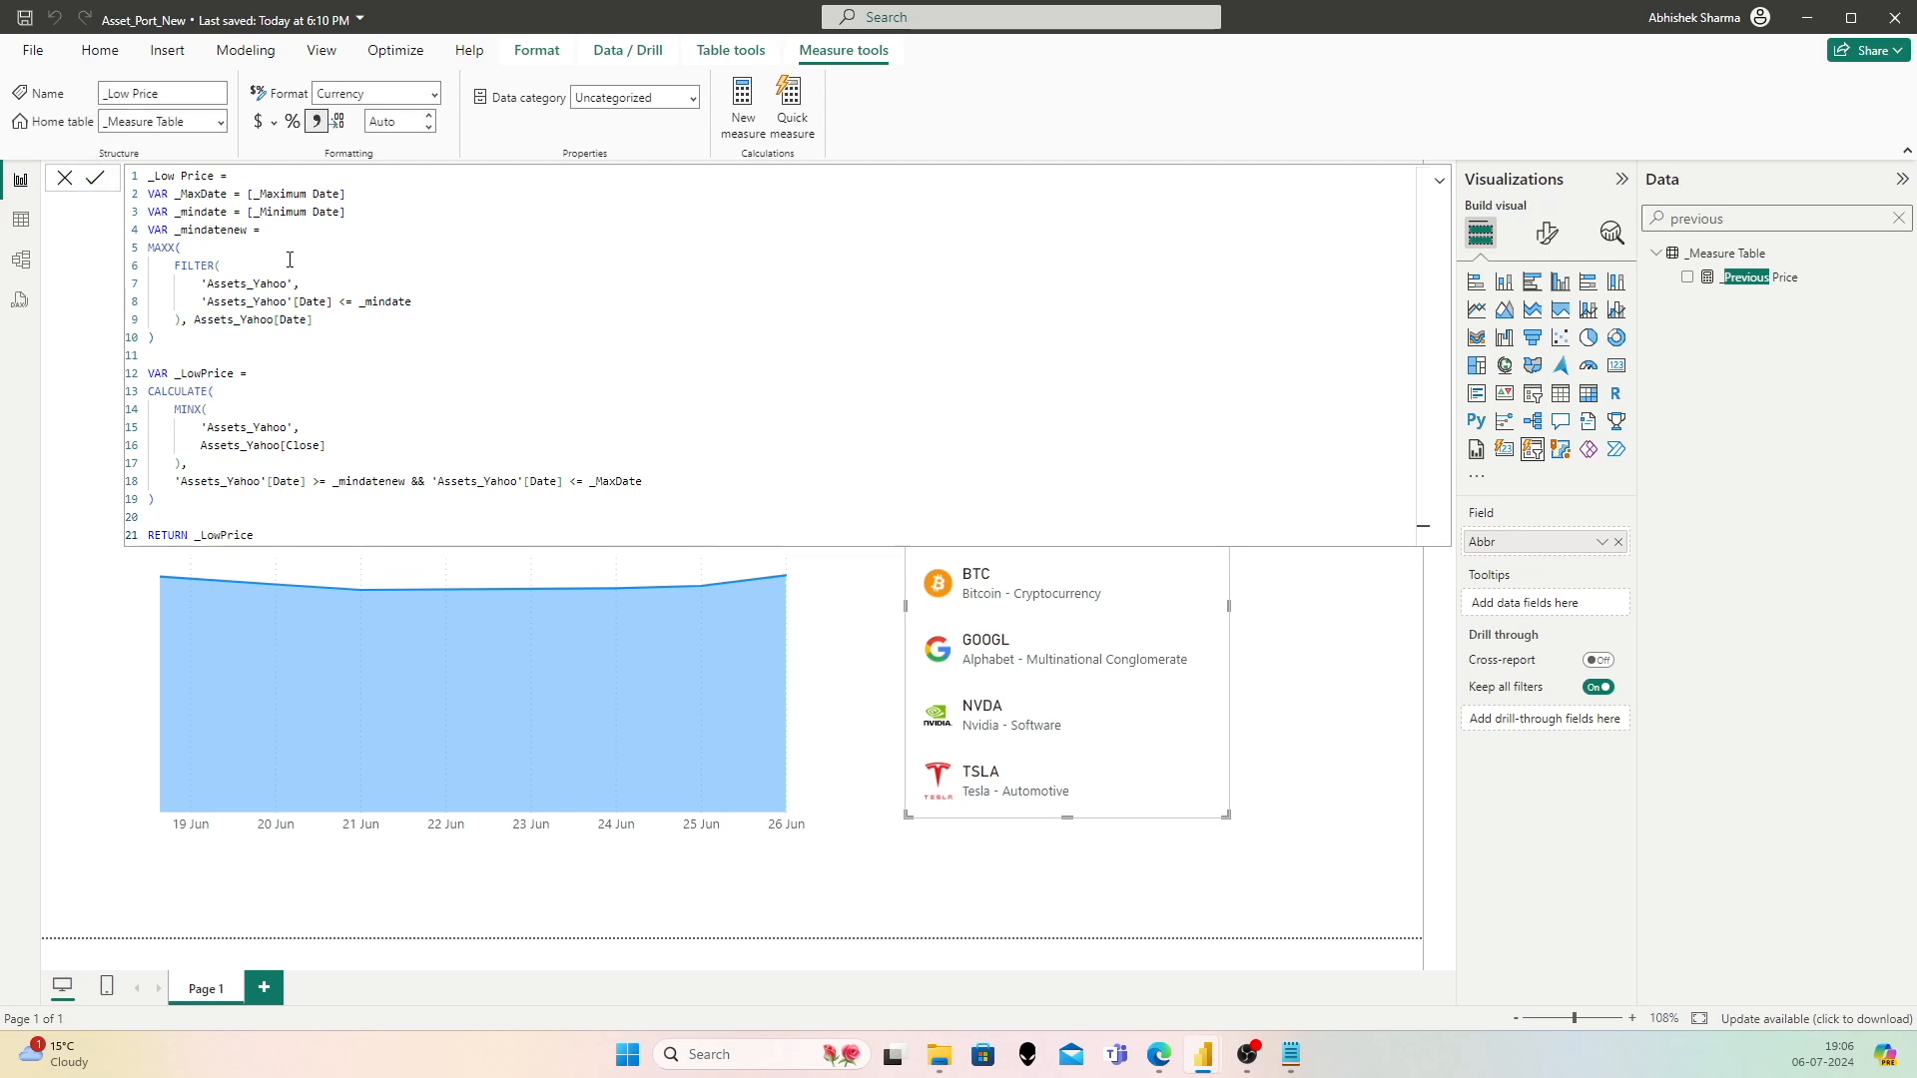
click(272, 123)
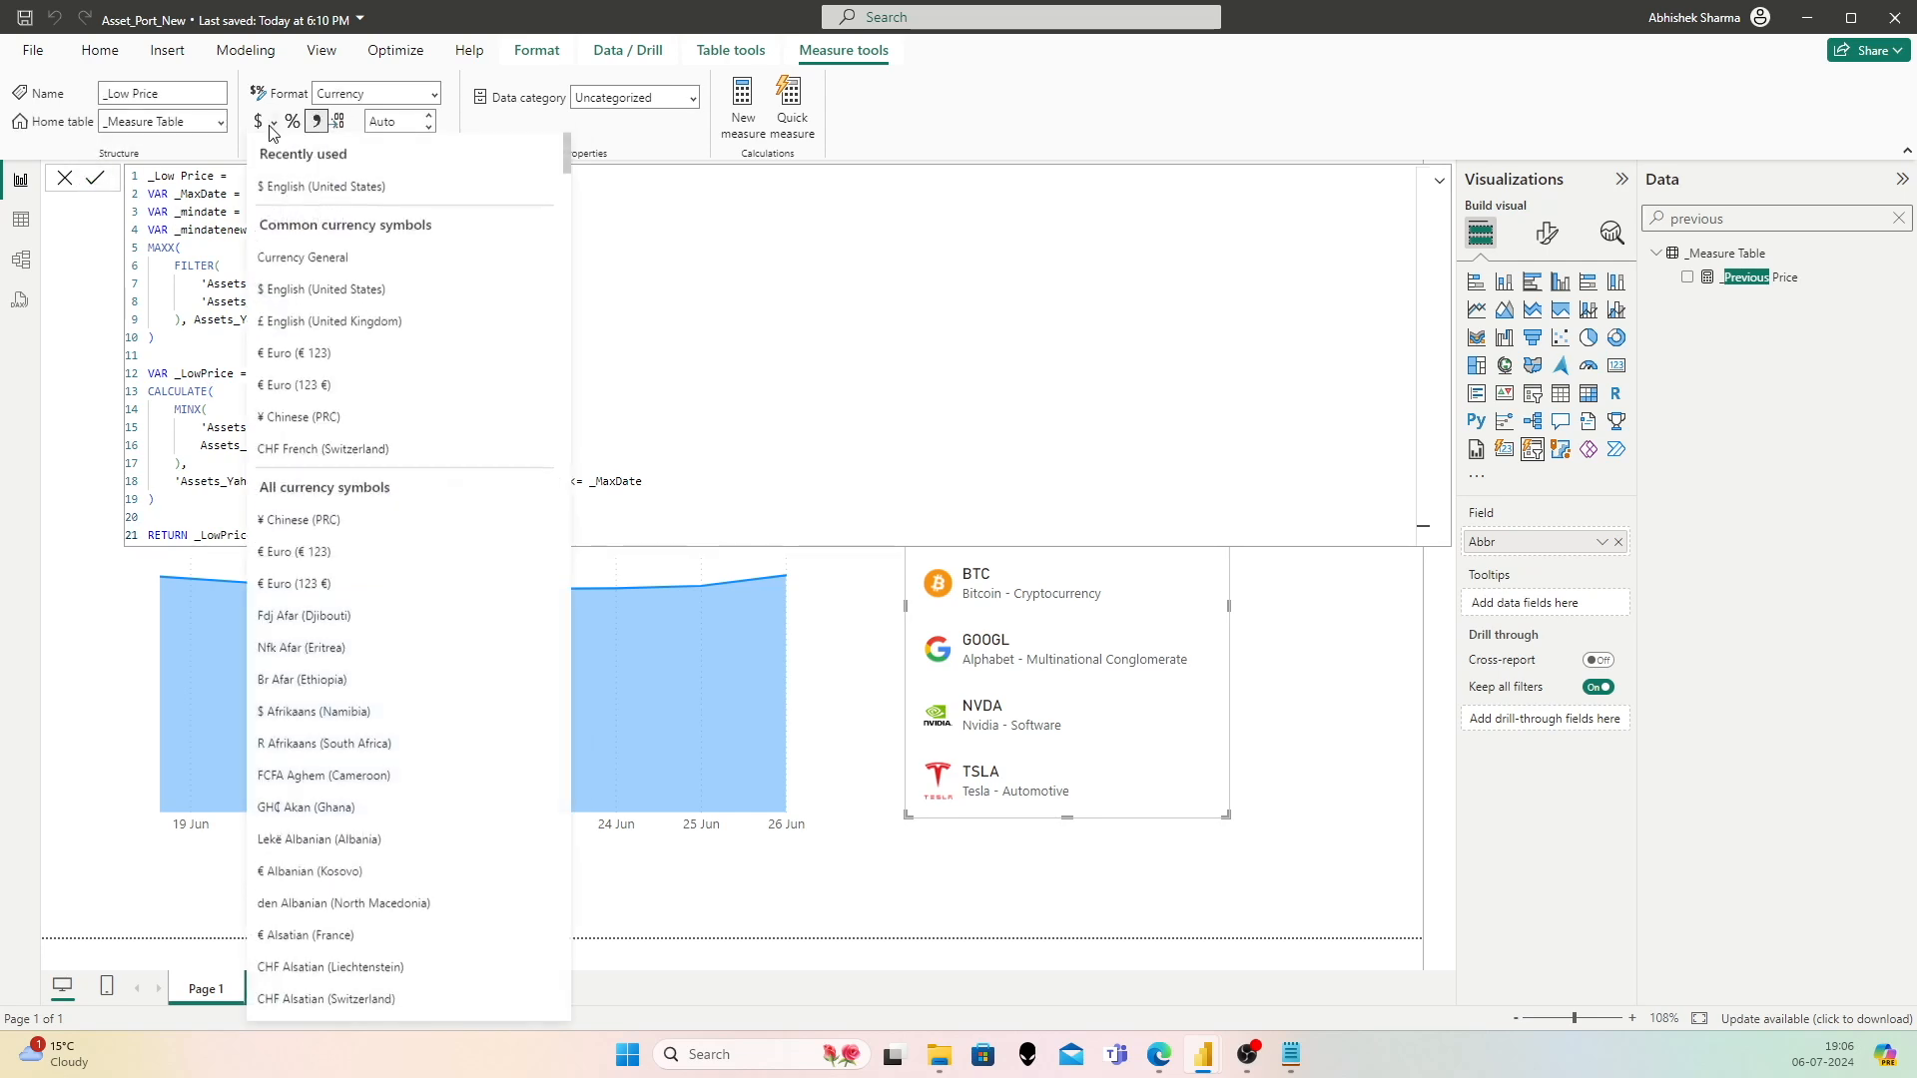
click(300, 189)
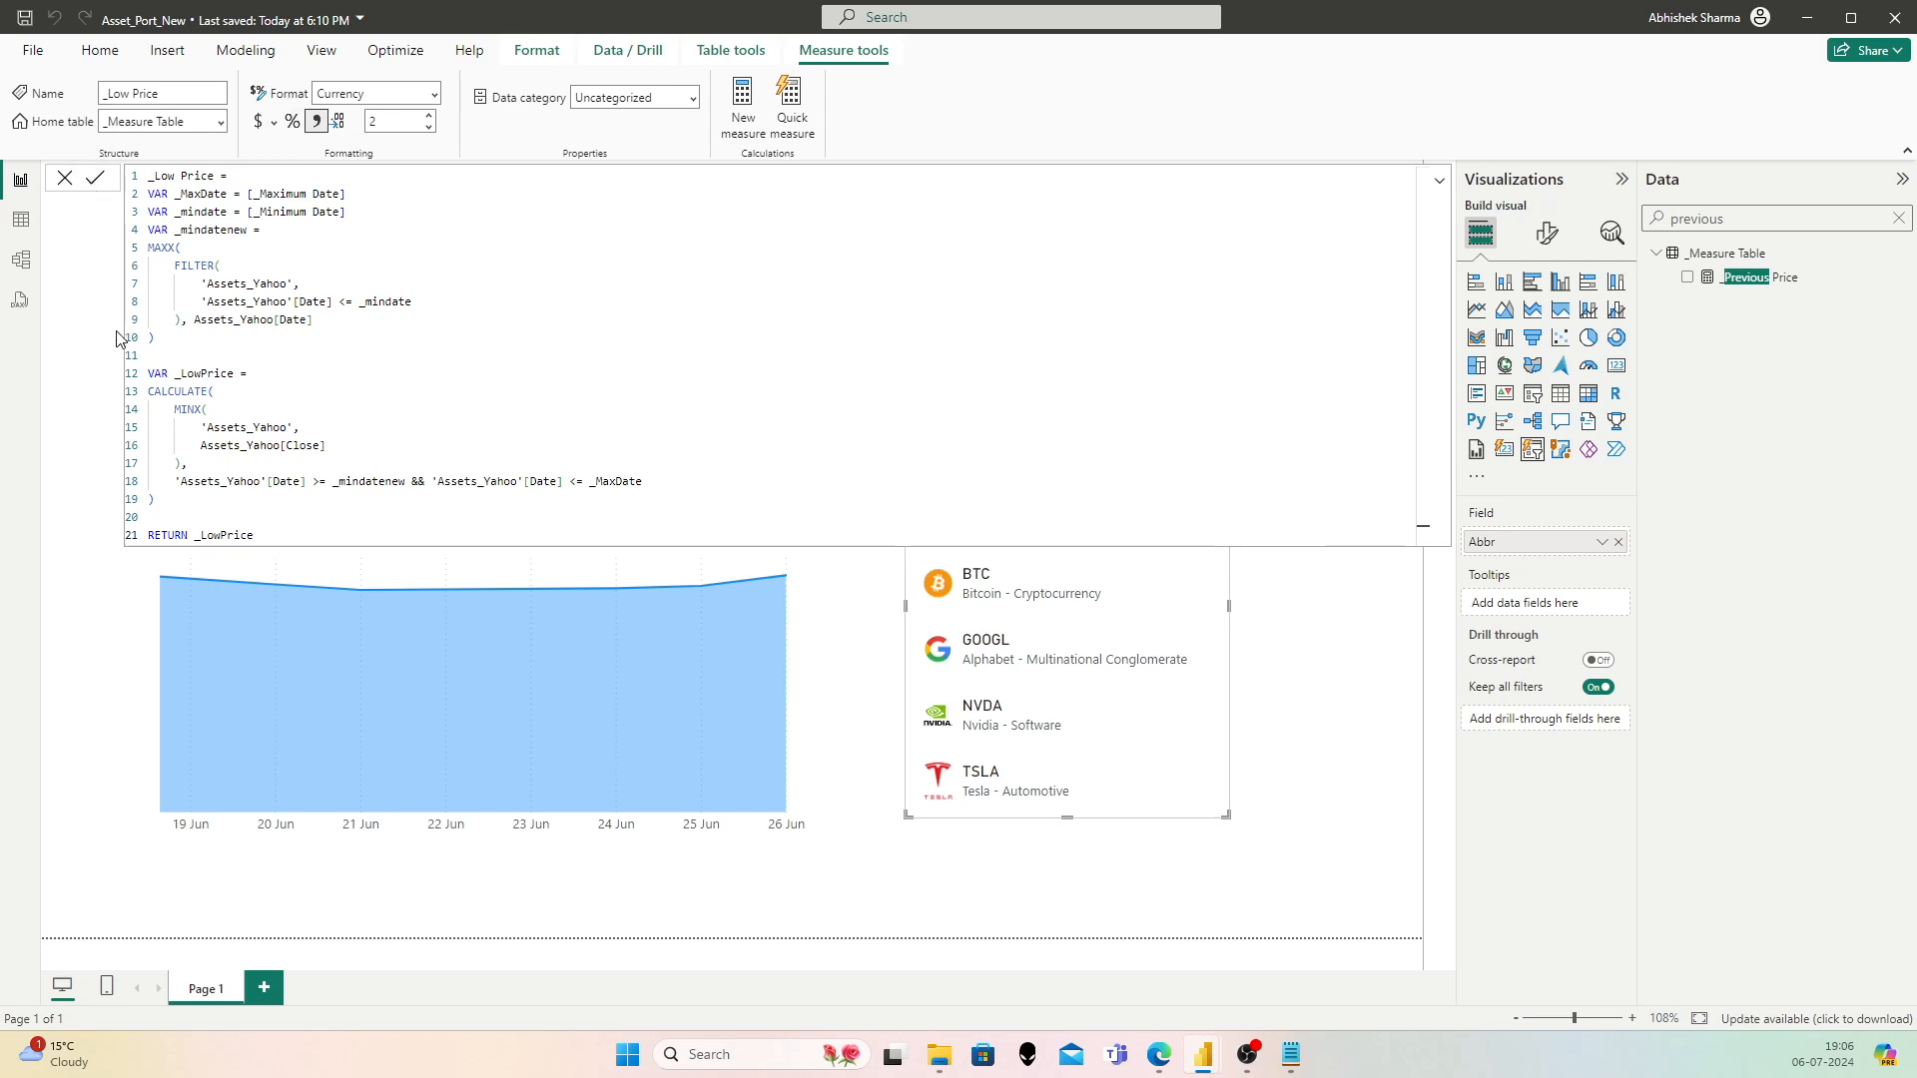
Step: Search the data fields for _high and collapse the formula editor to reveal the report canvas
drag(1767, 218, 1624, 222)
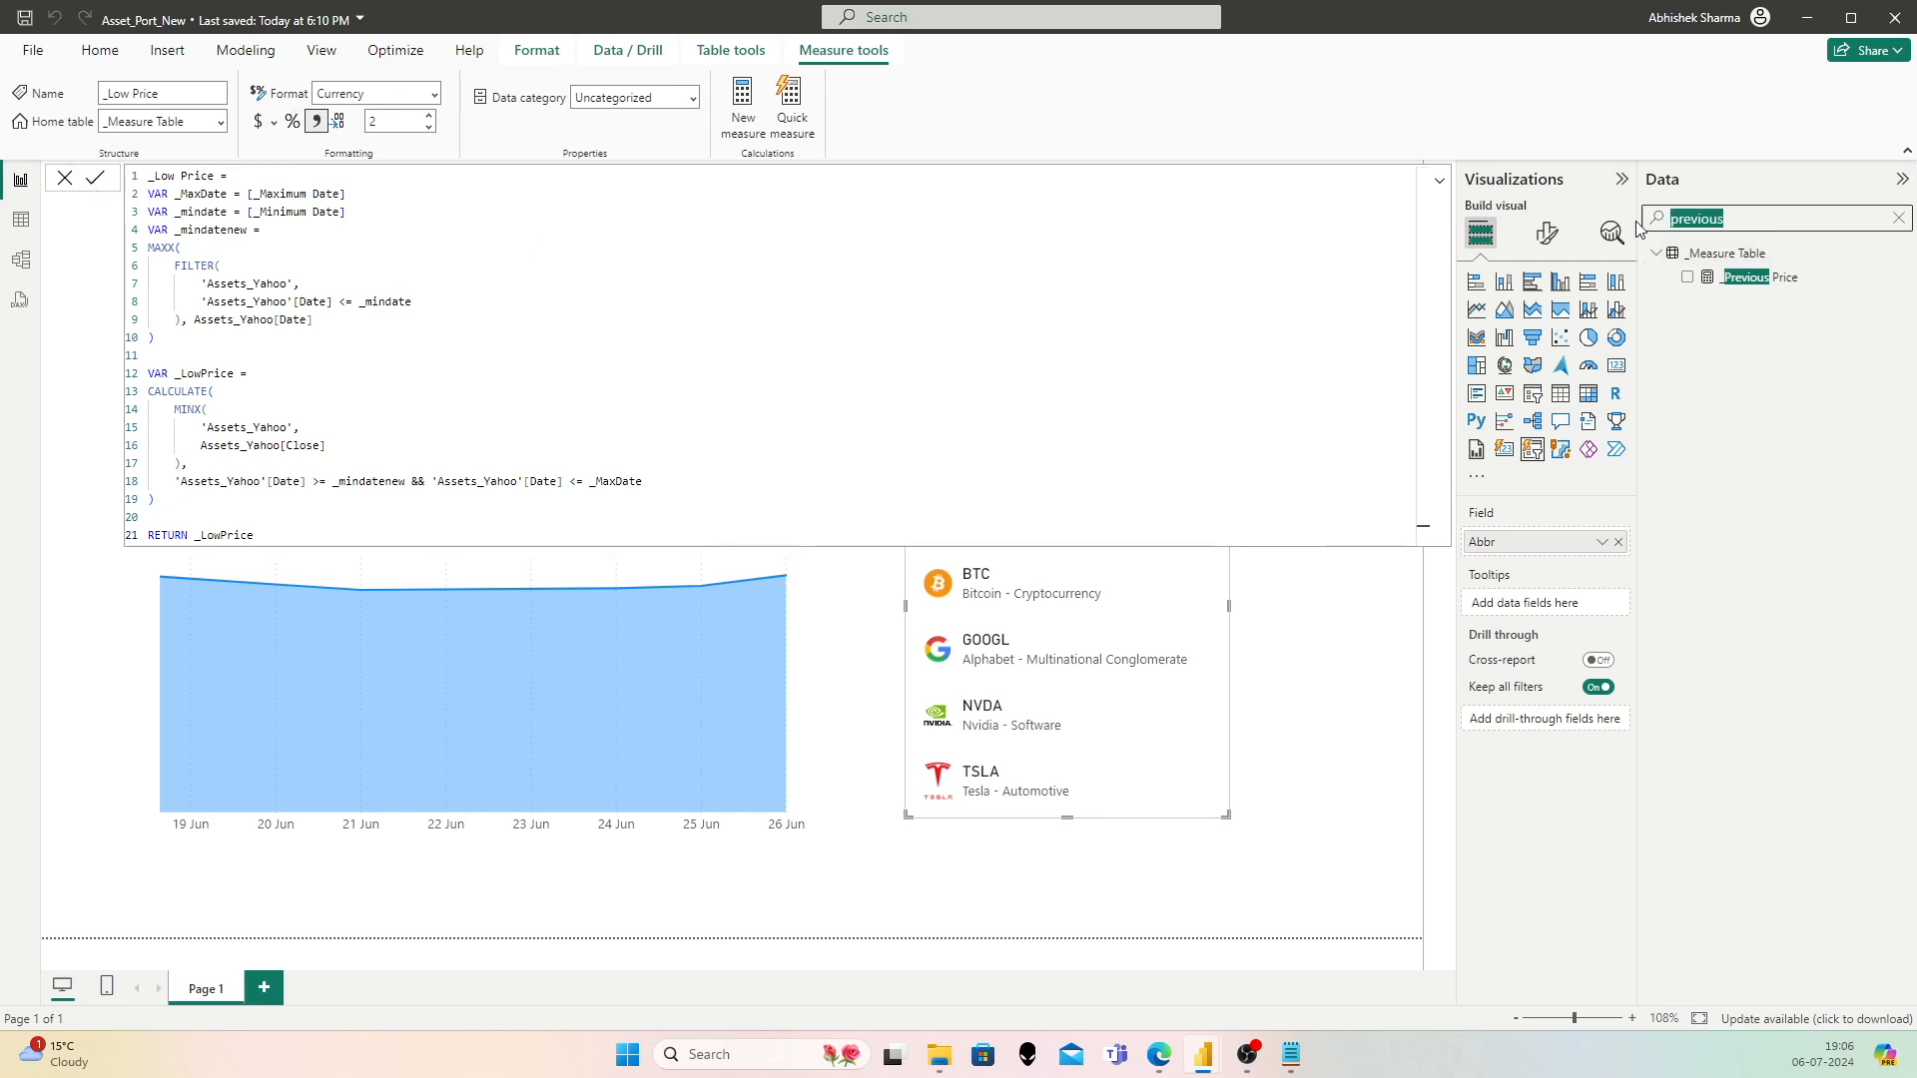
text(_high)
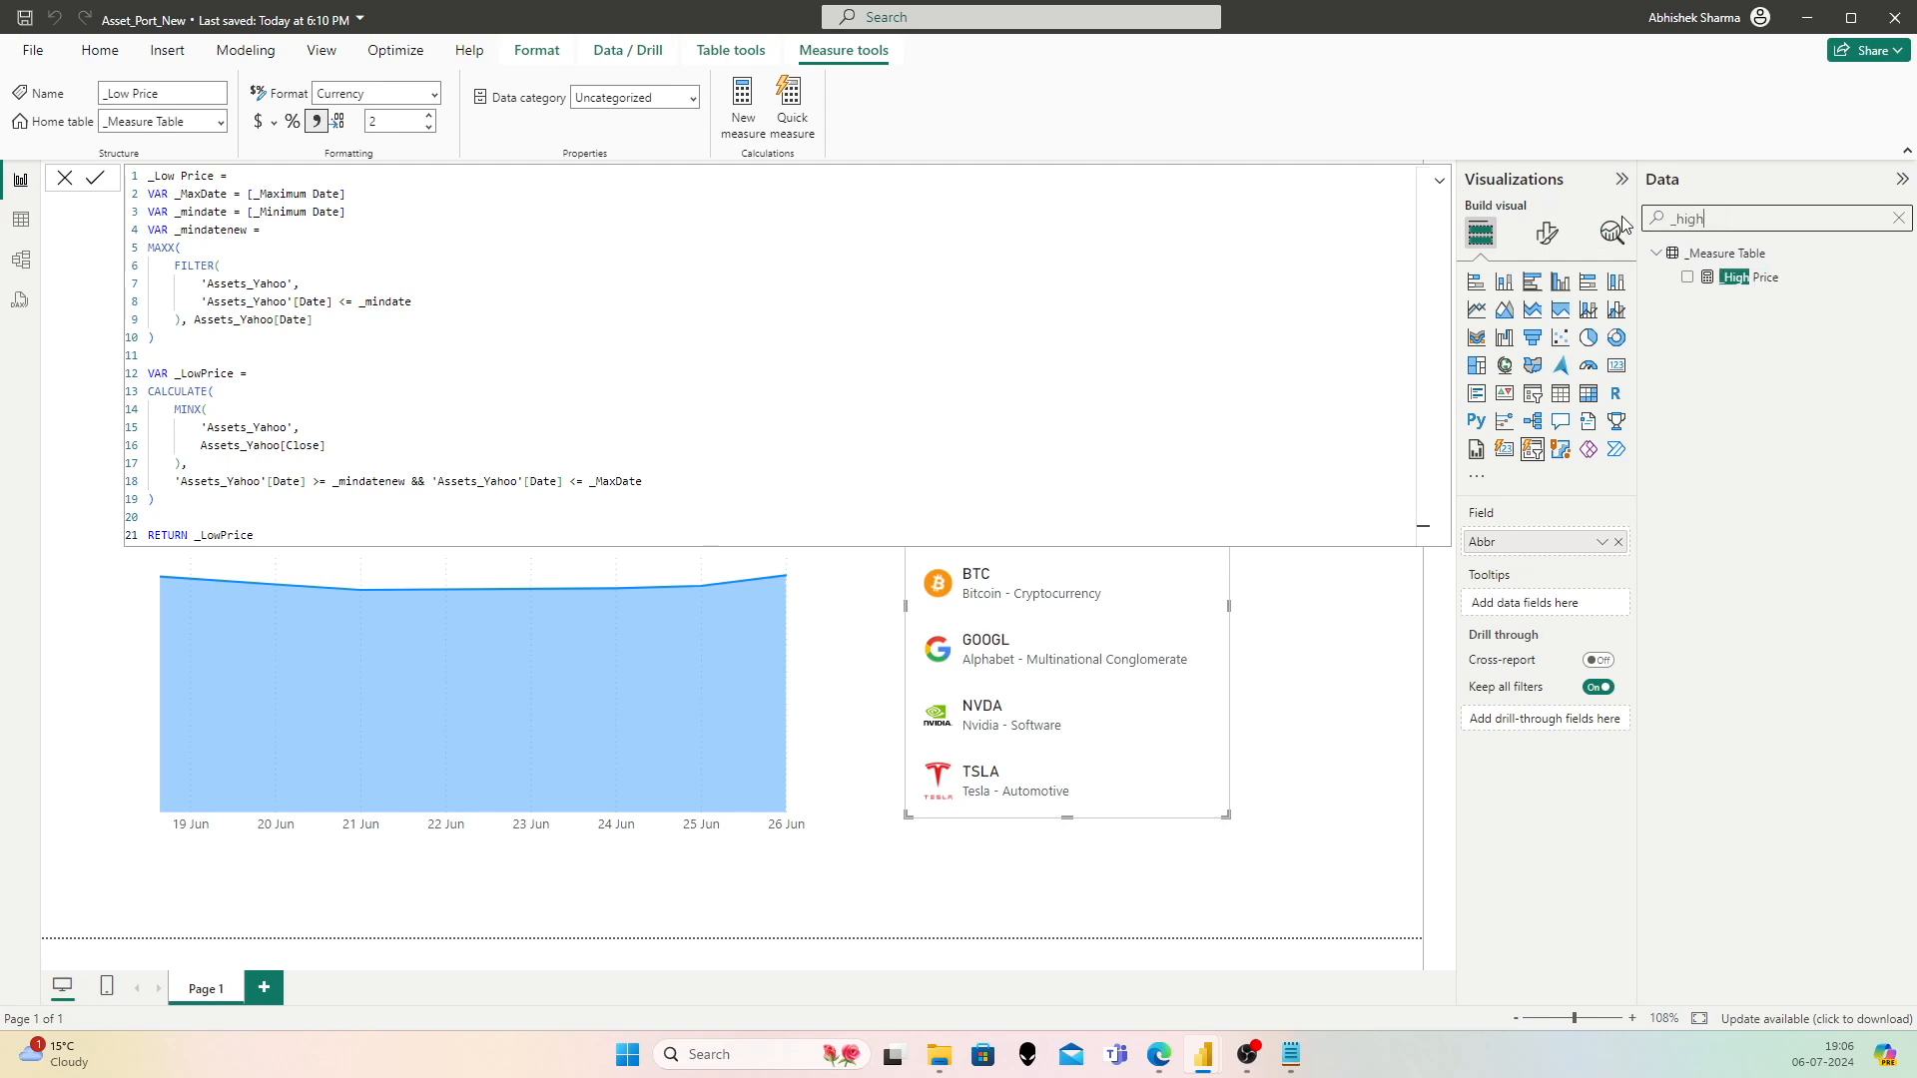
click(1438, 181)
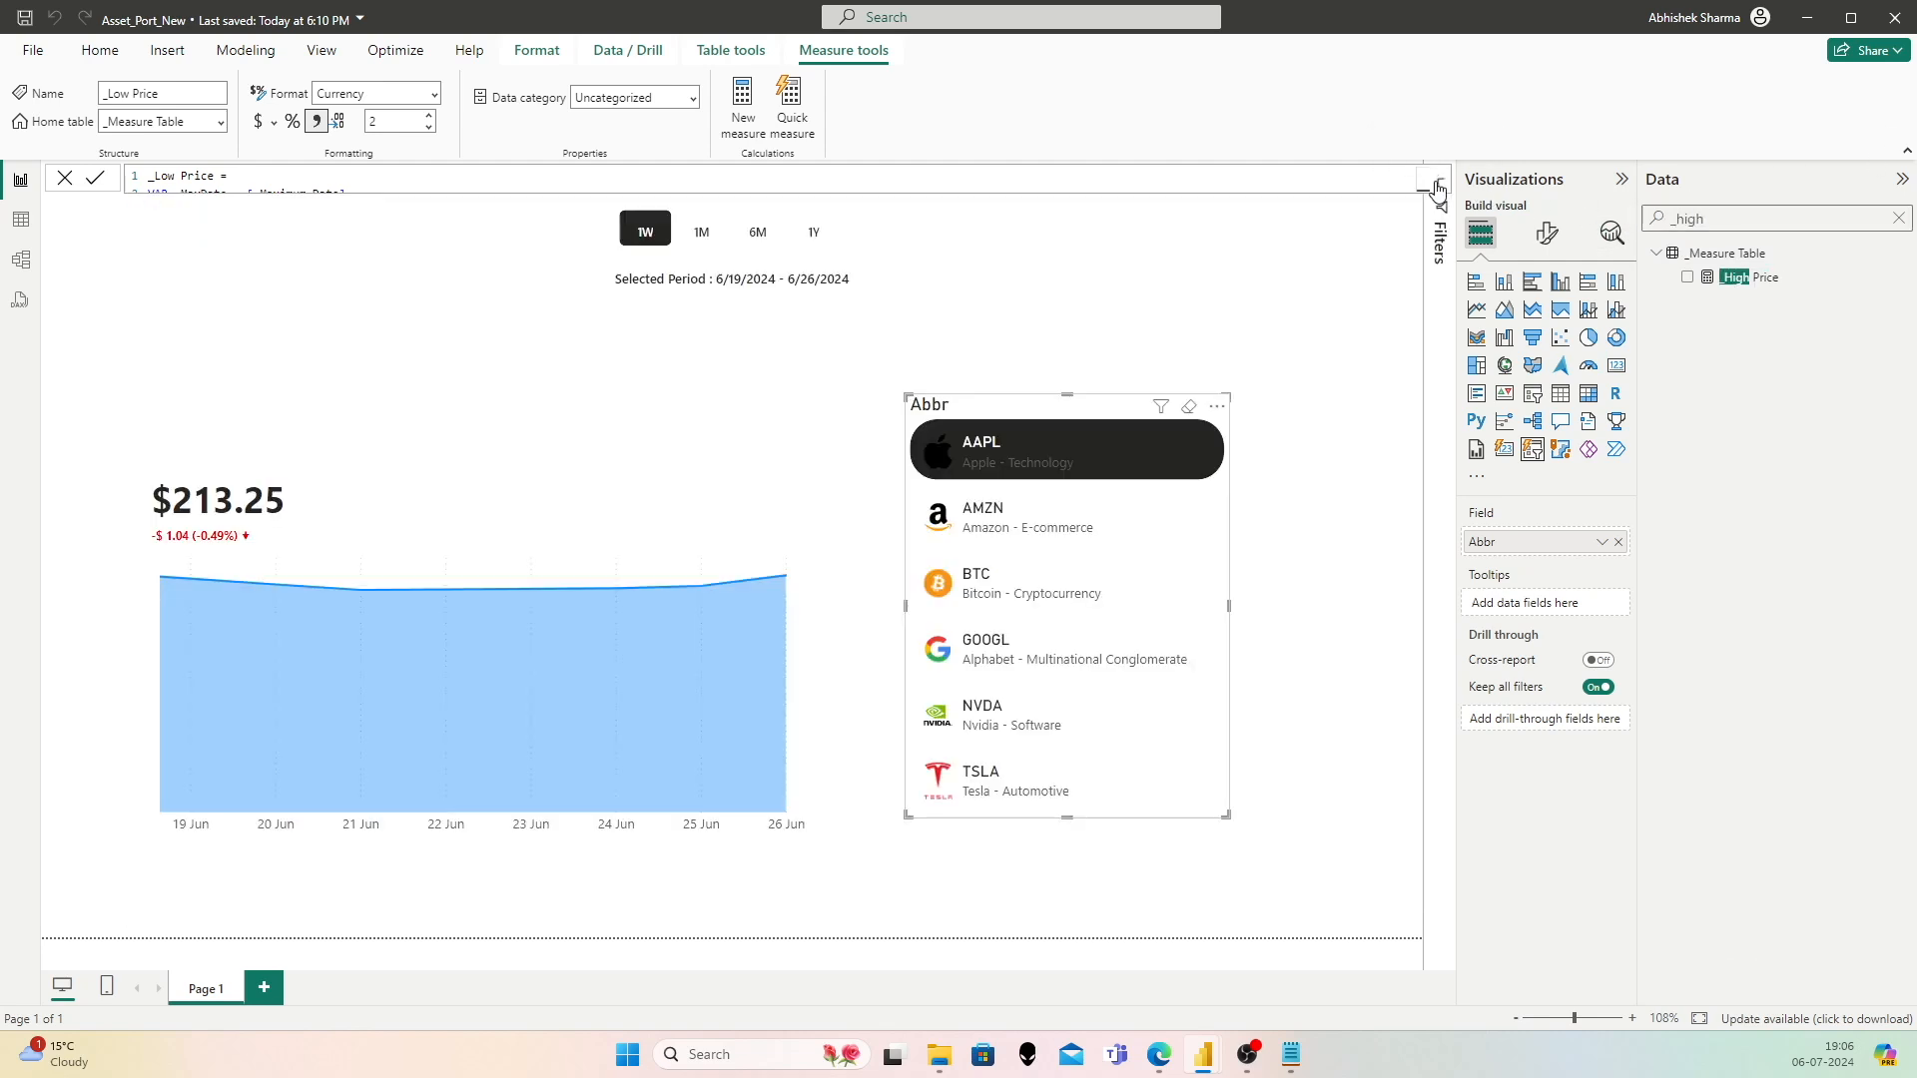
Step: Add a small multi-row card above the area chart, beside the current price, and fill it with the _High Price measure
click(621, 412)
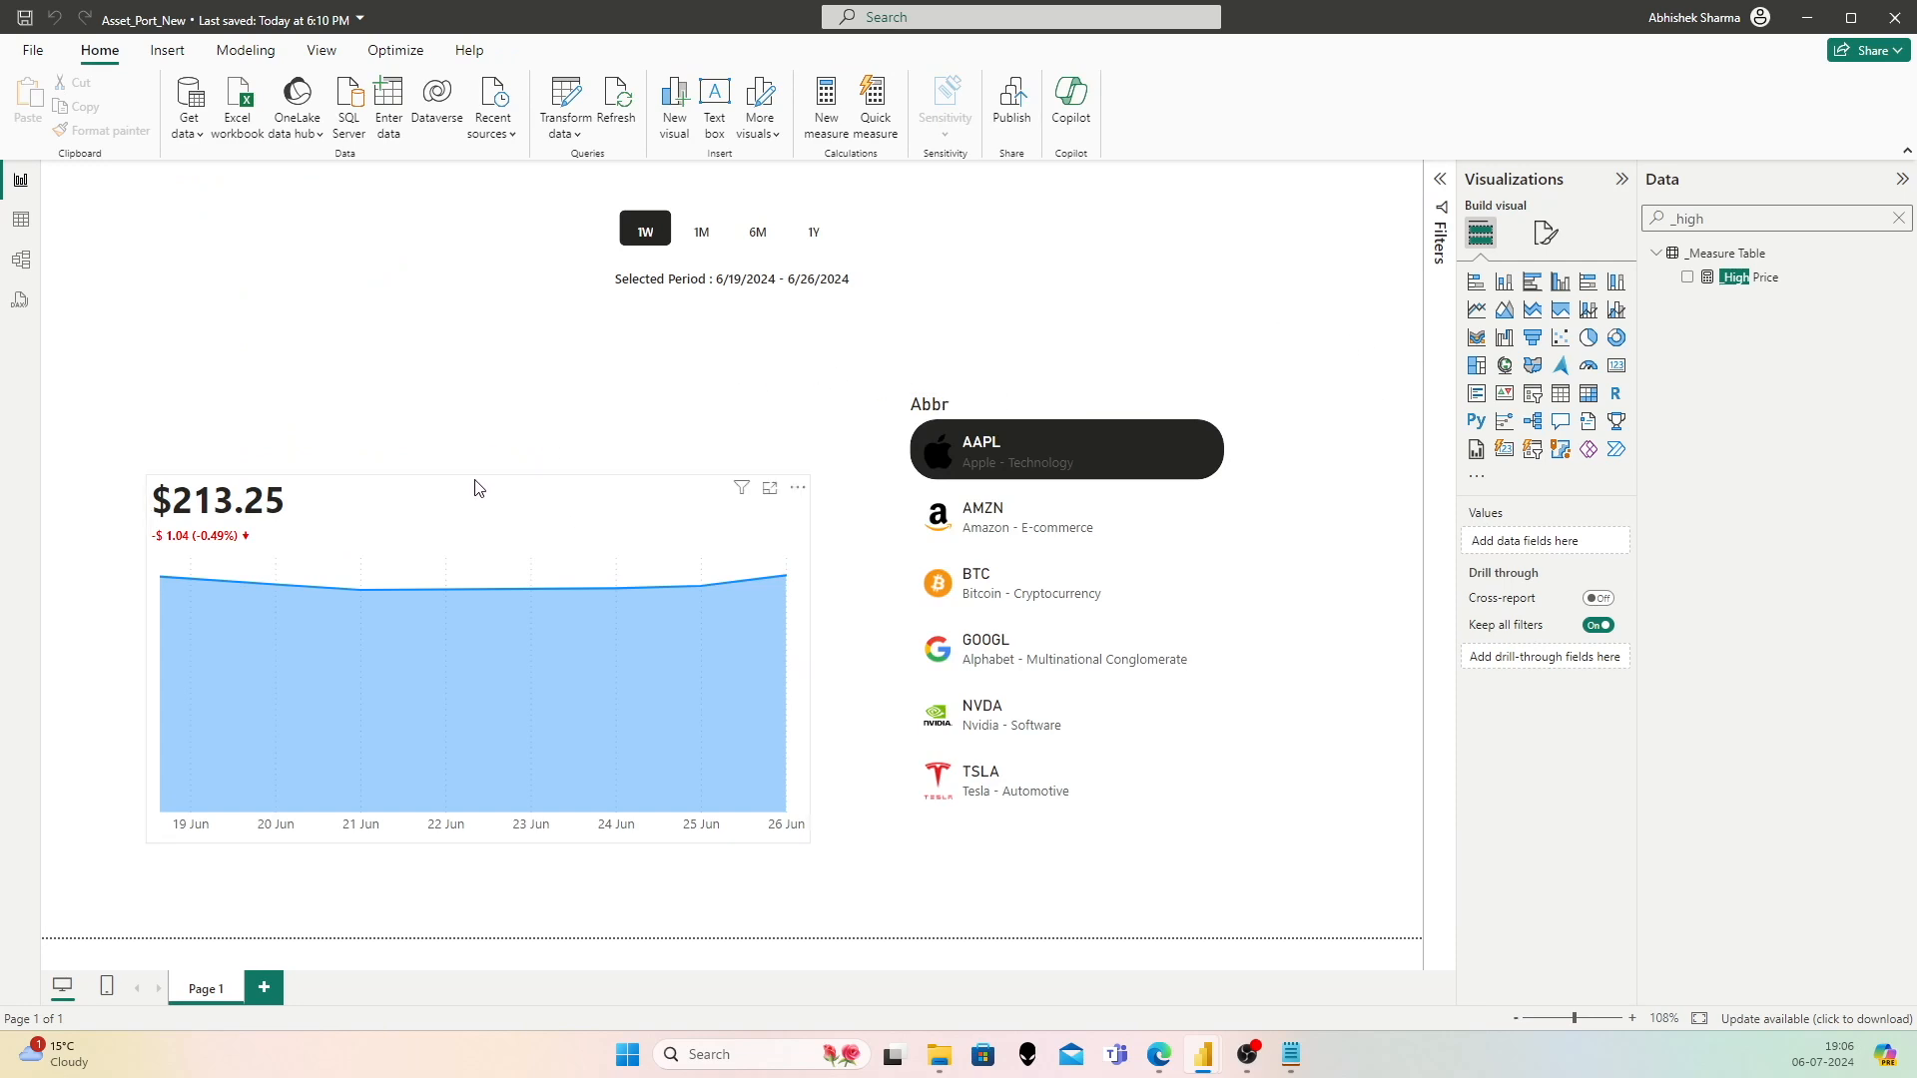
click(1475, 393)
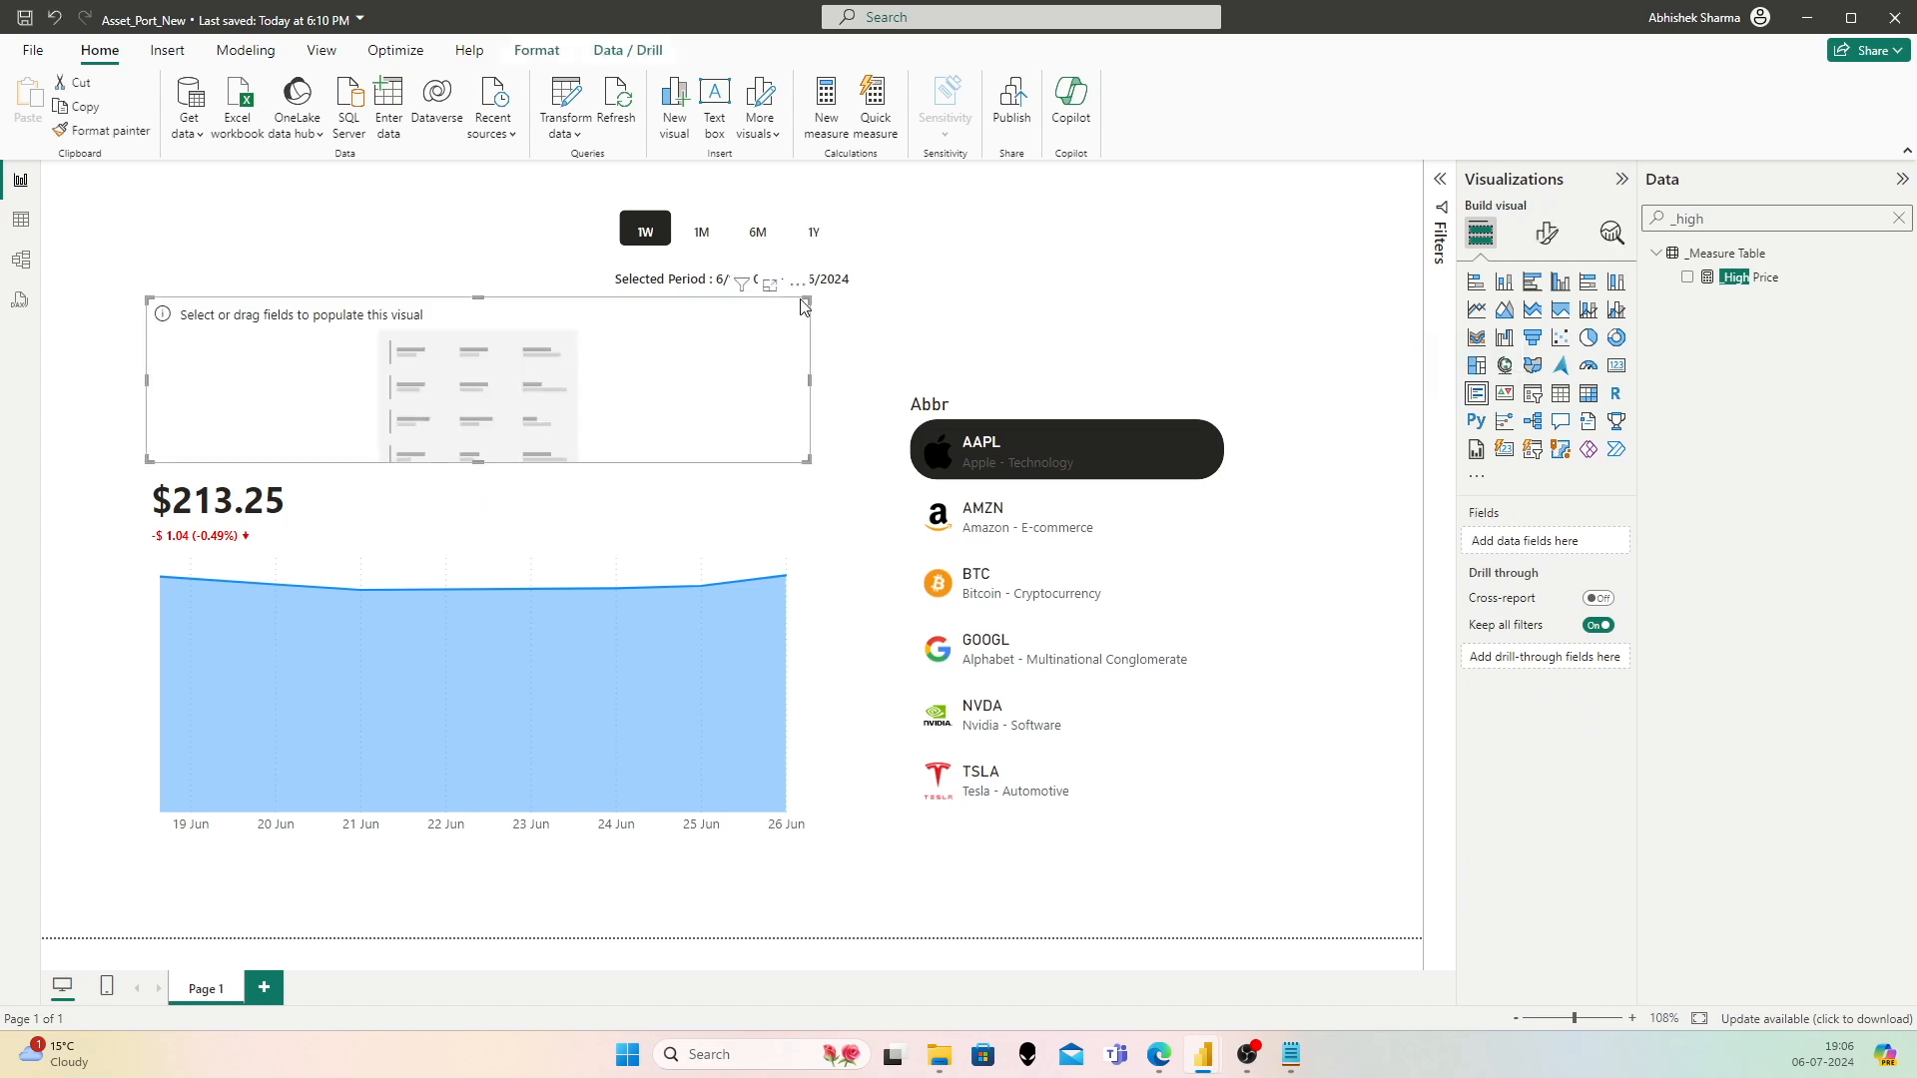
drag(806, 299, 513, 471)
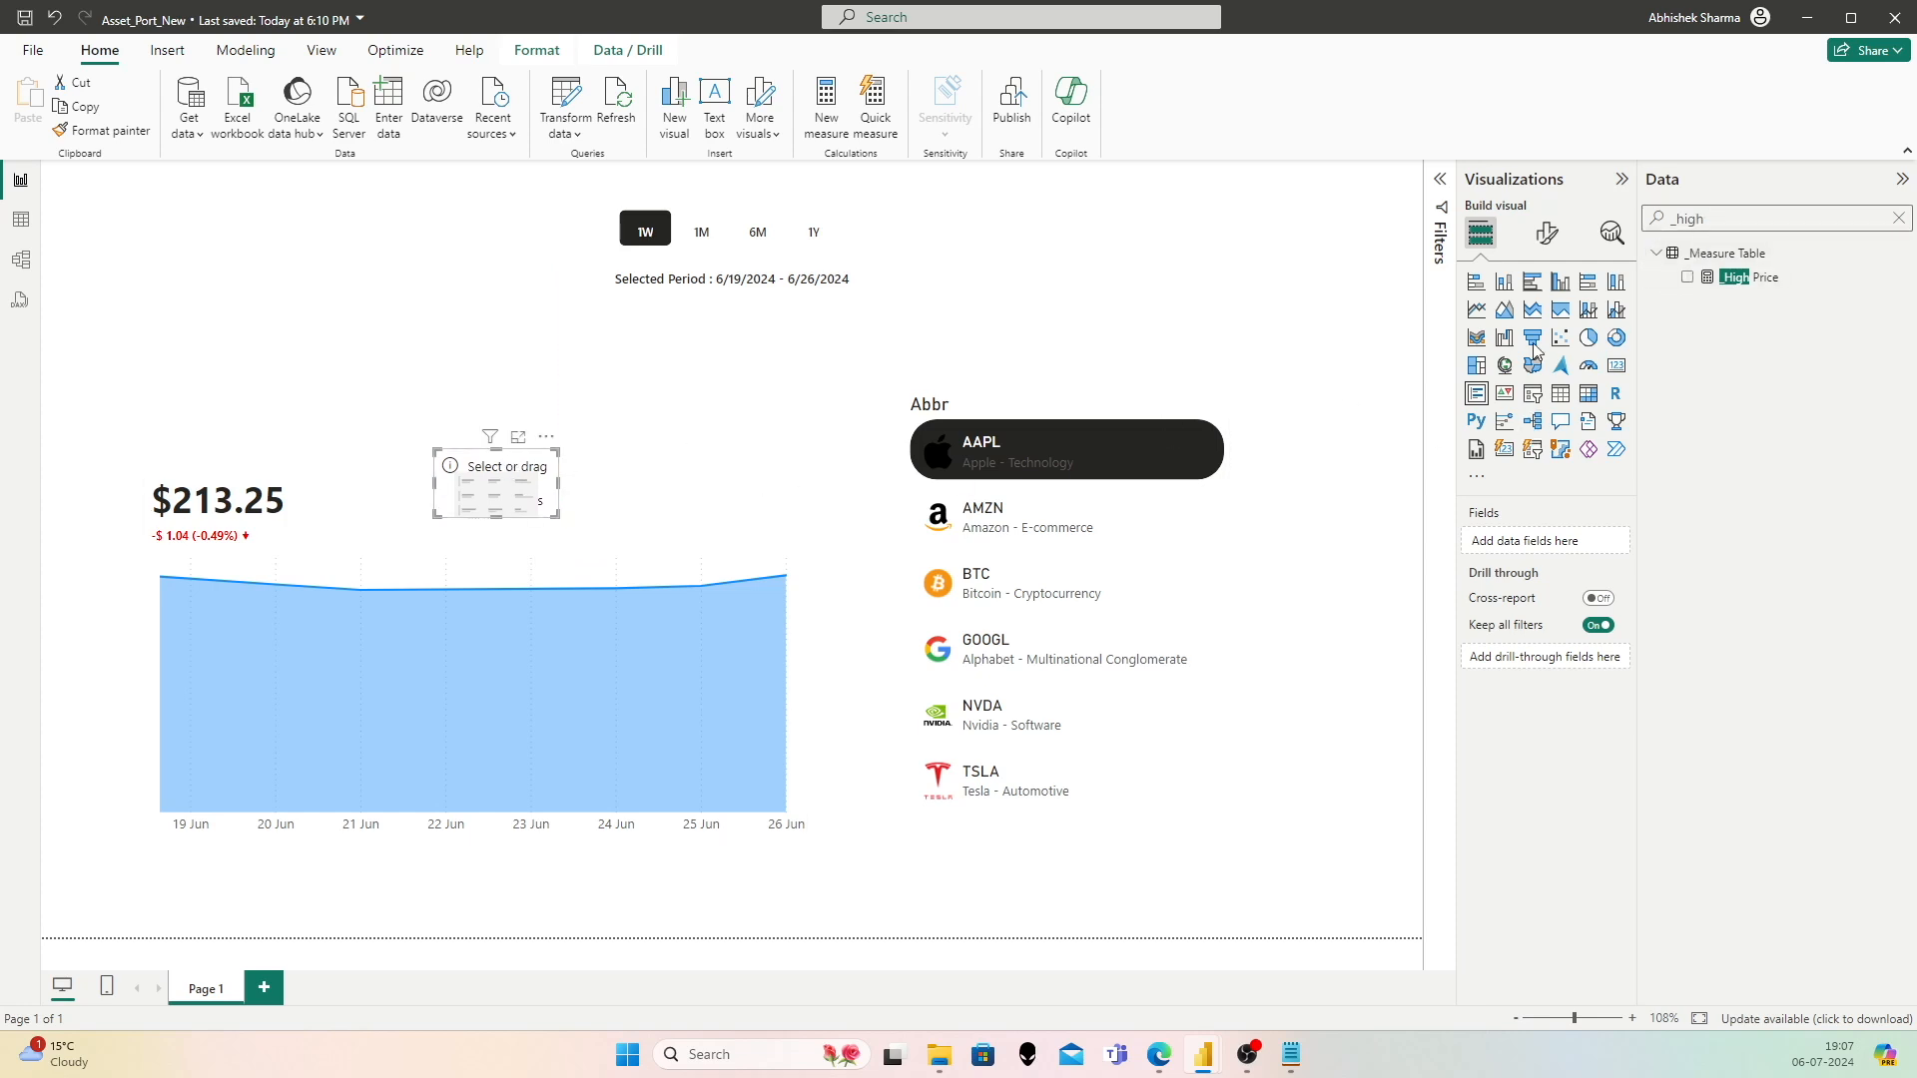
drag(1742, 279, 1532, 547)
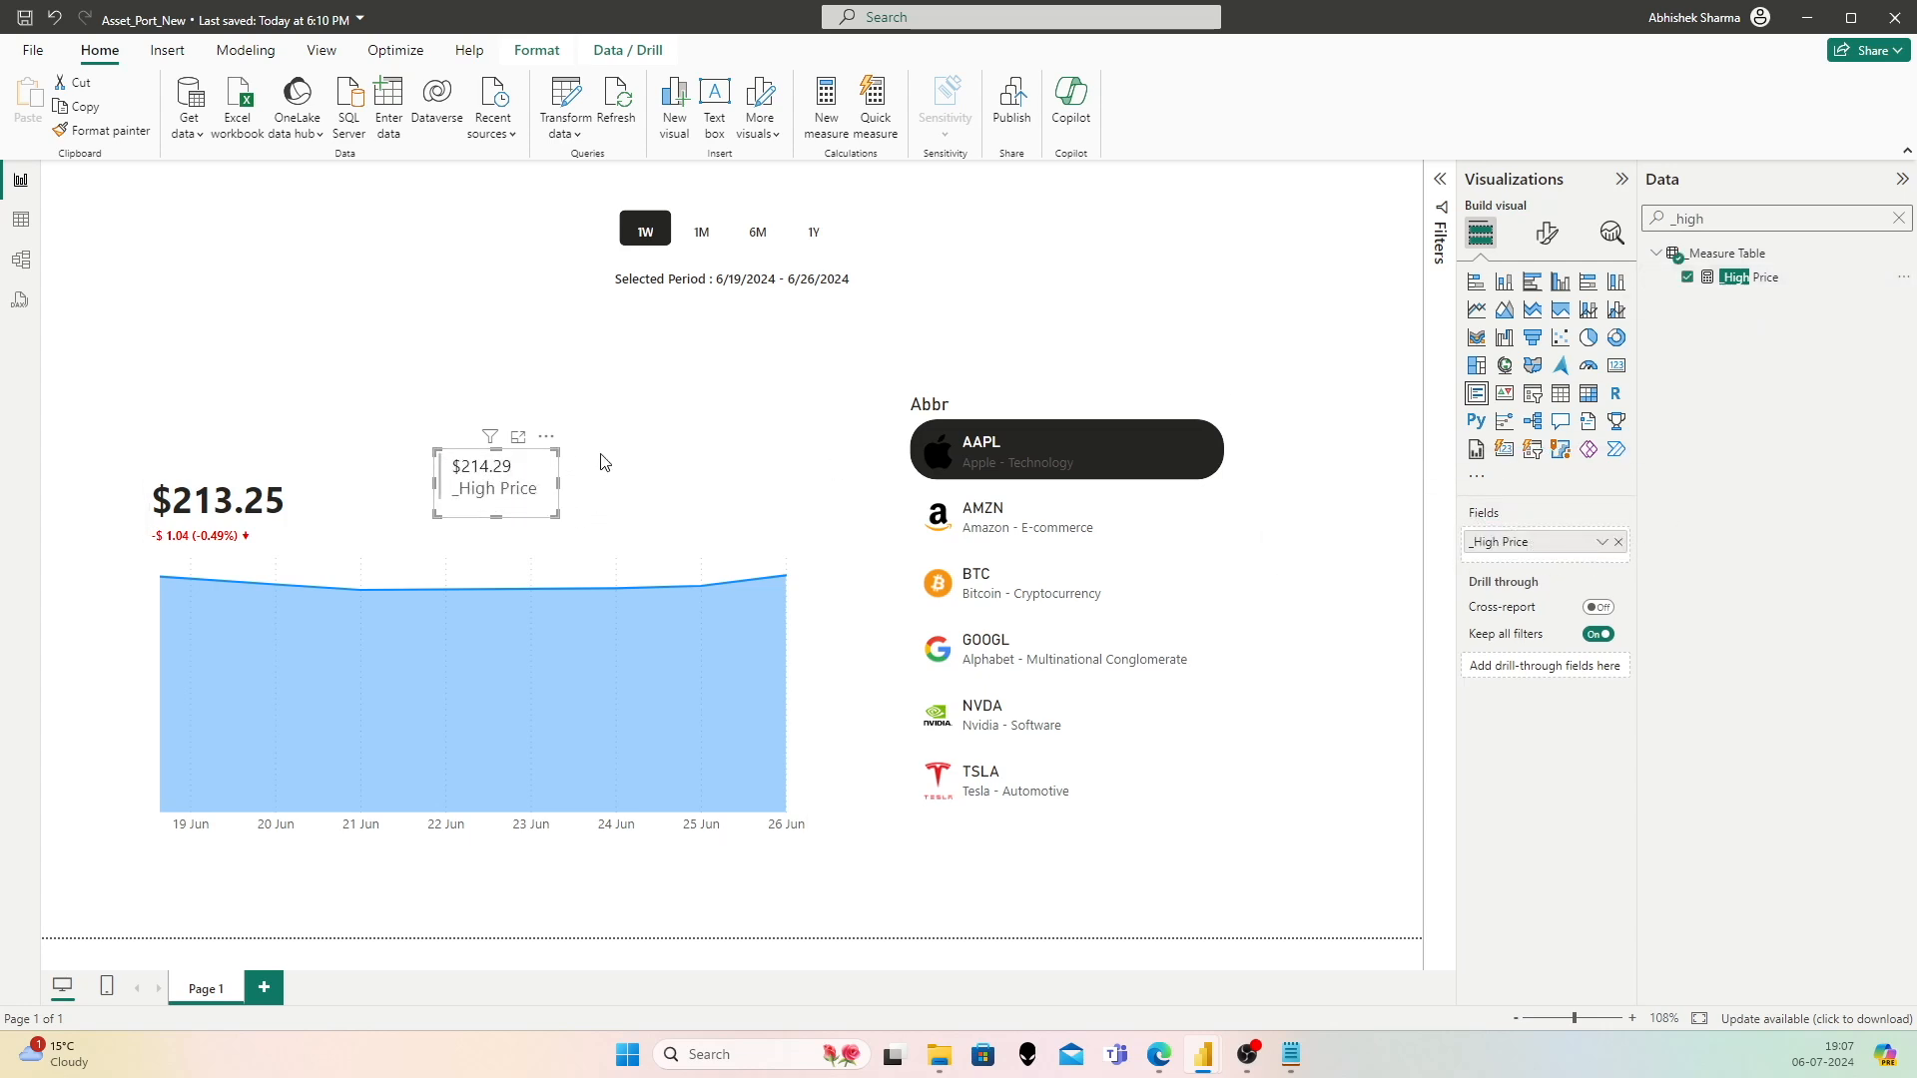
Step: Set the card's callout value font to a bolder Segoe UI variant at size 10
click(1547, 232)
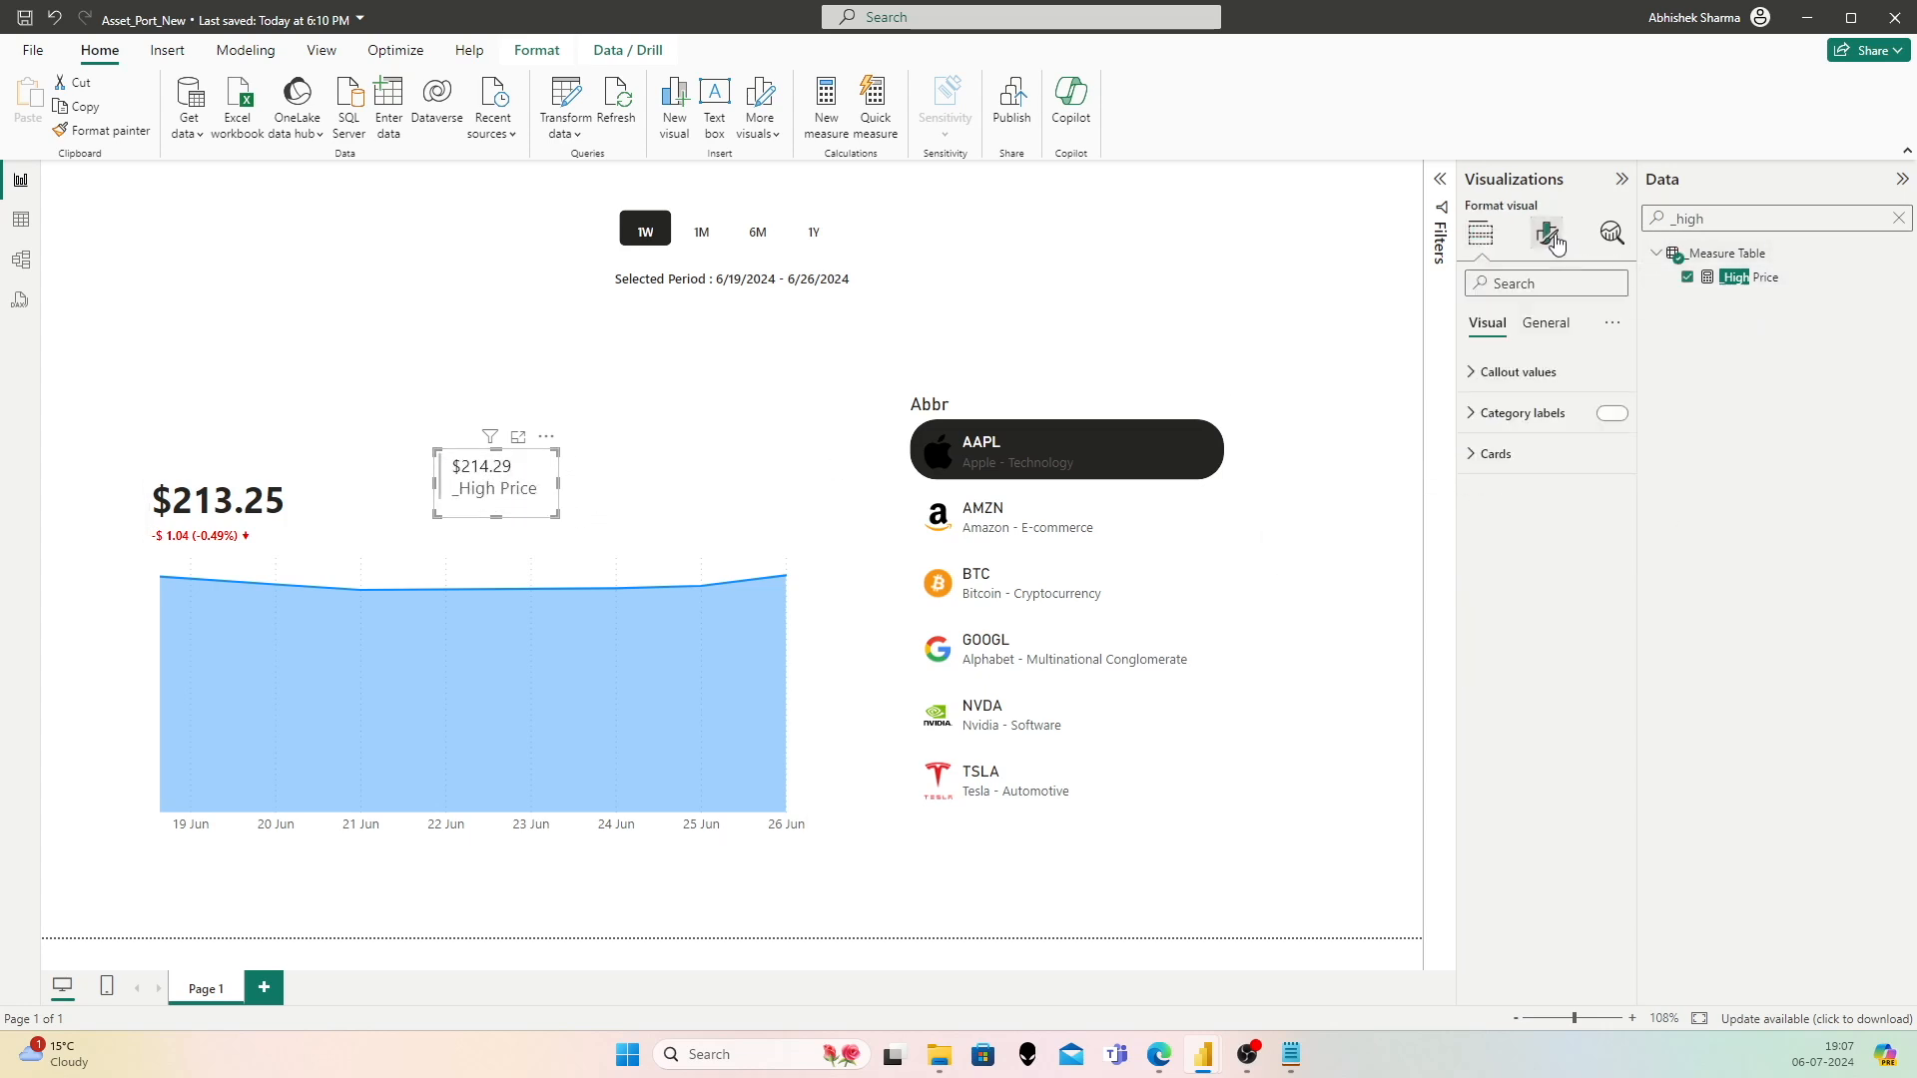
click(1503, 419)
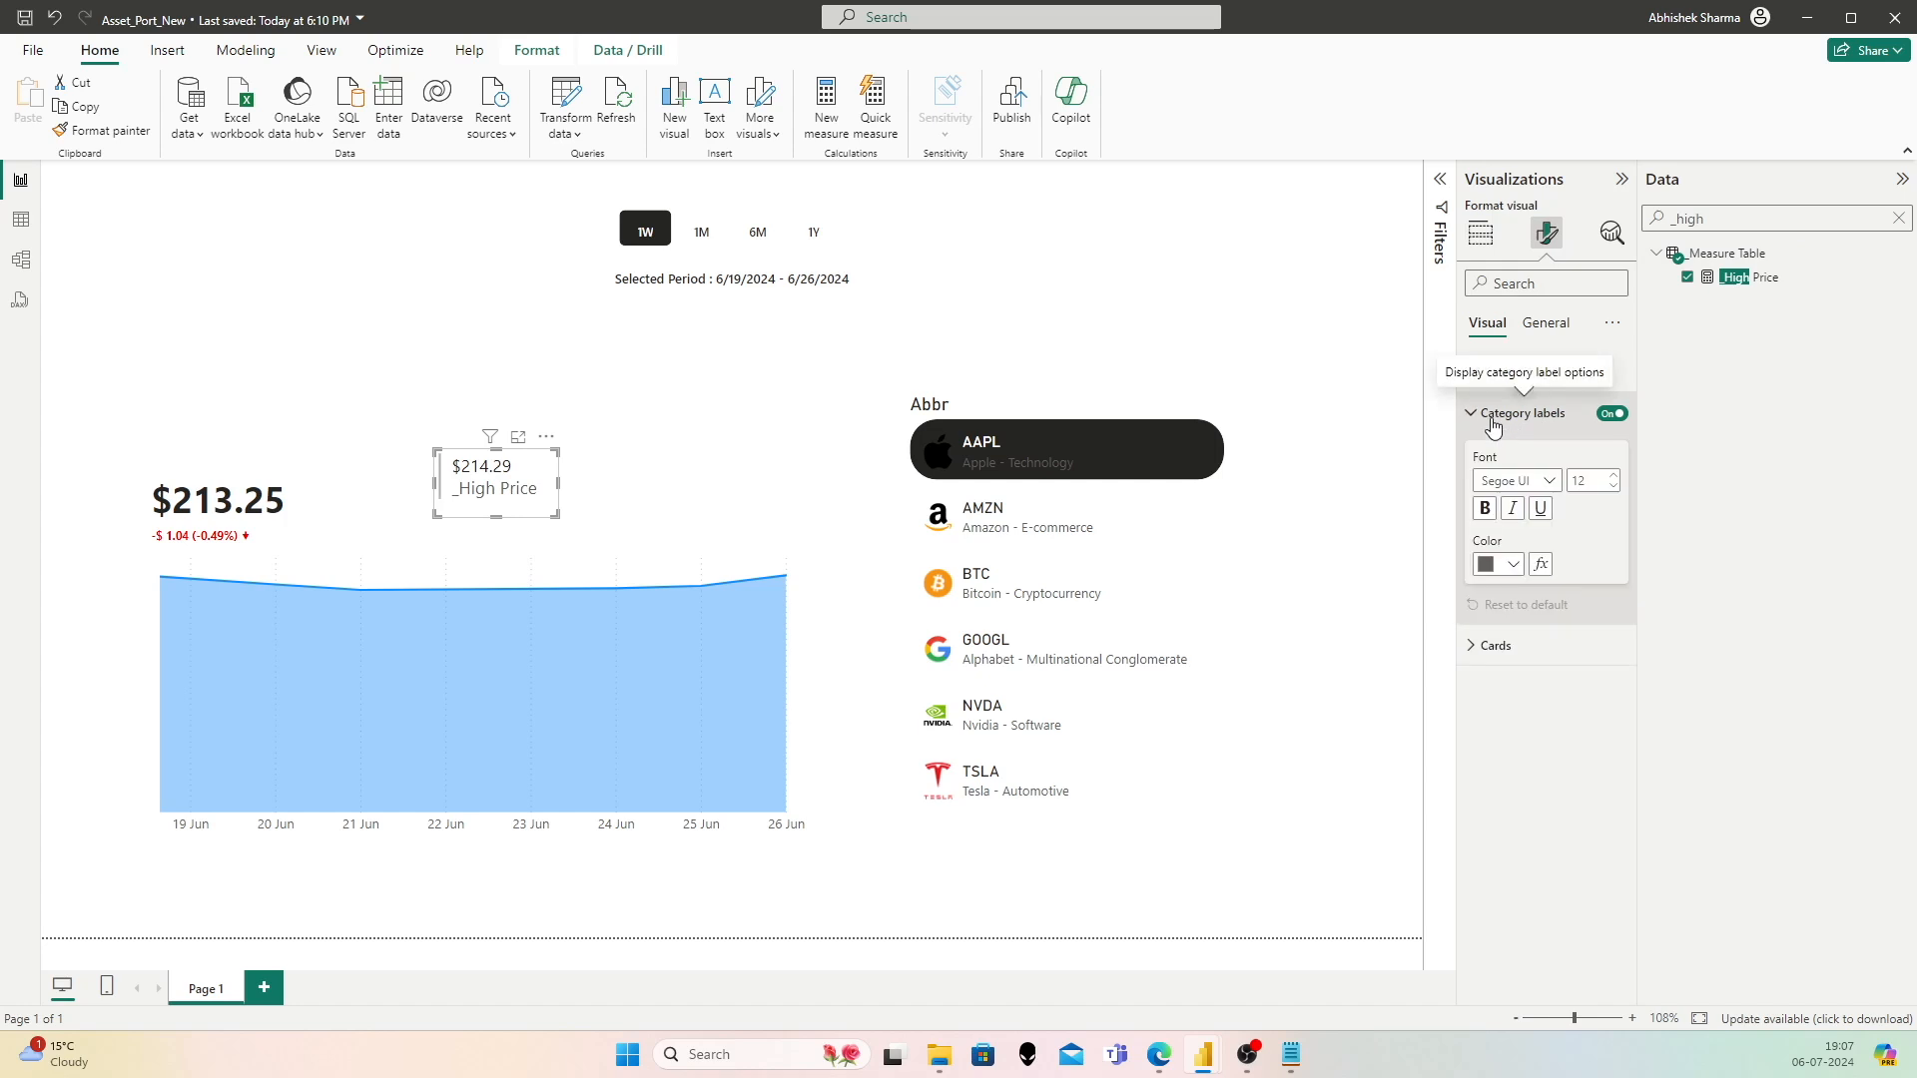
click(1493, 420)
click(1498, 371)
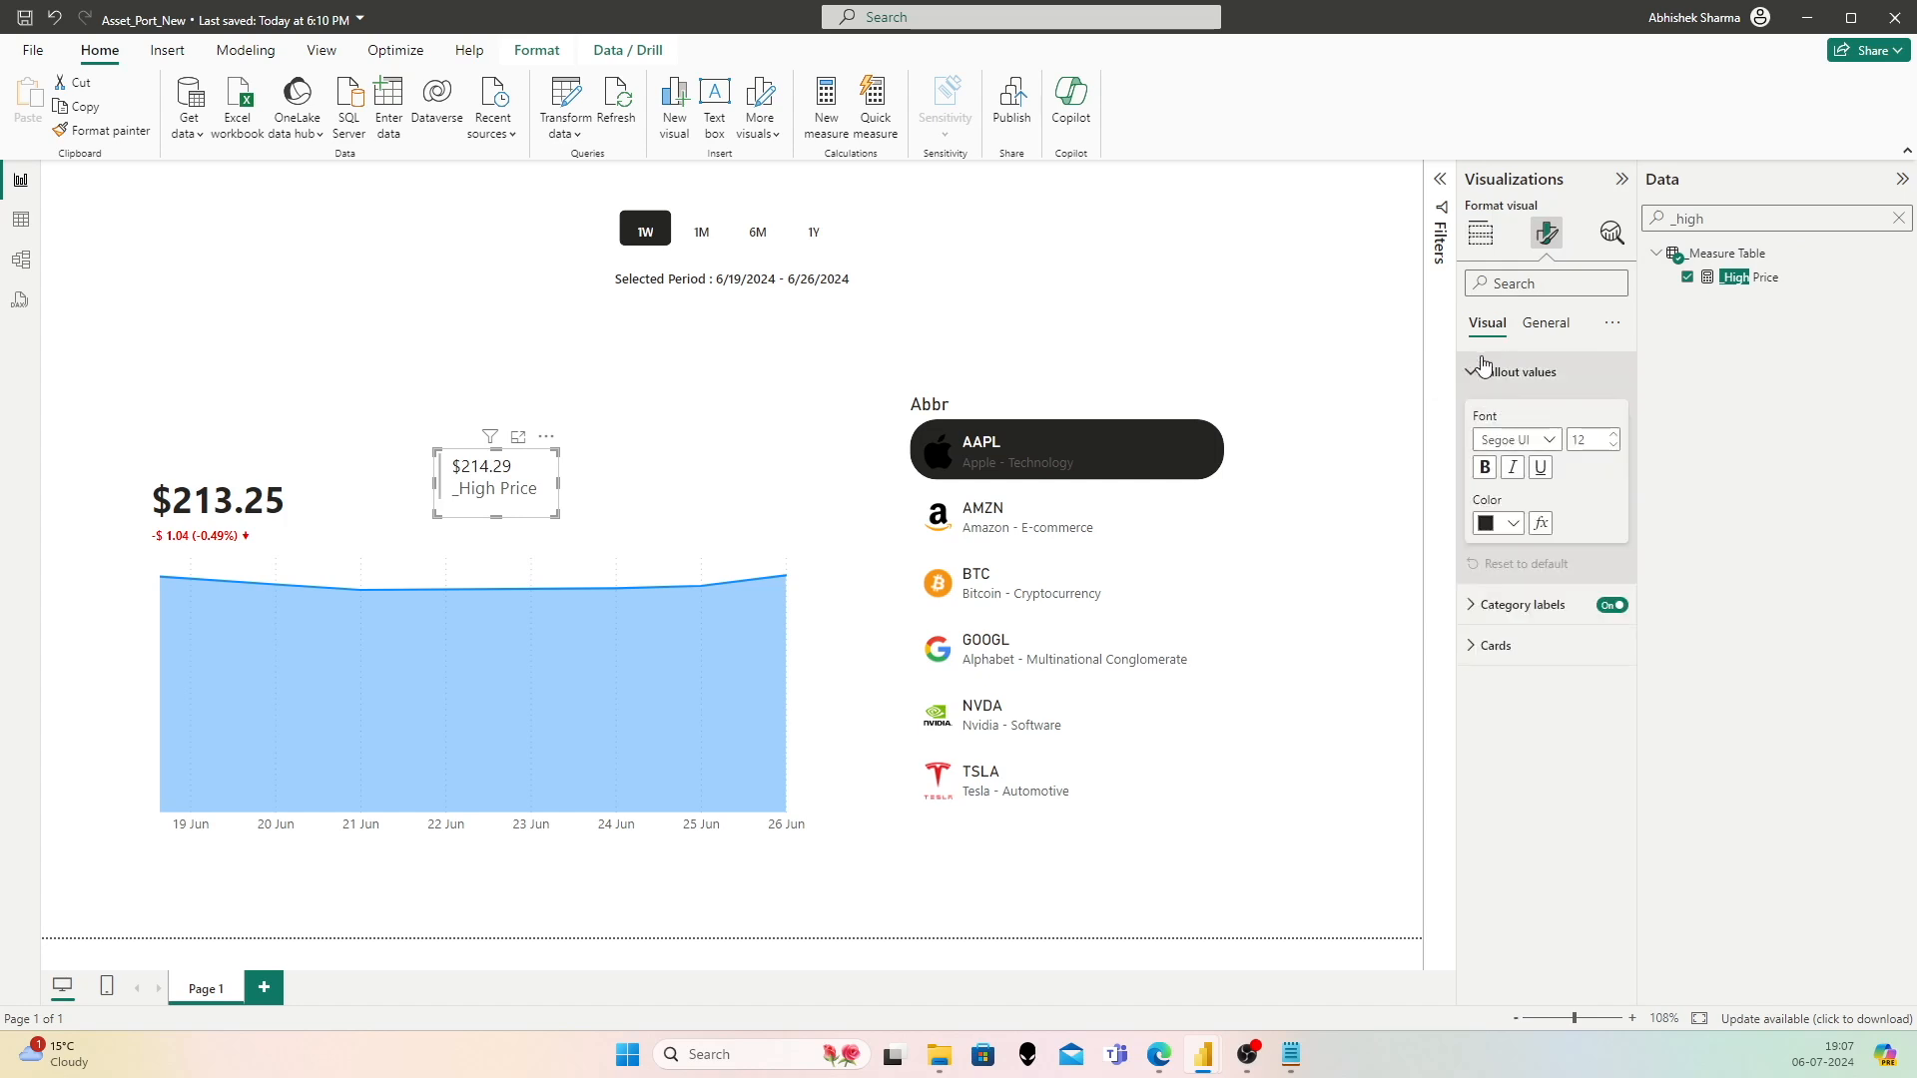
click(1546, 444)
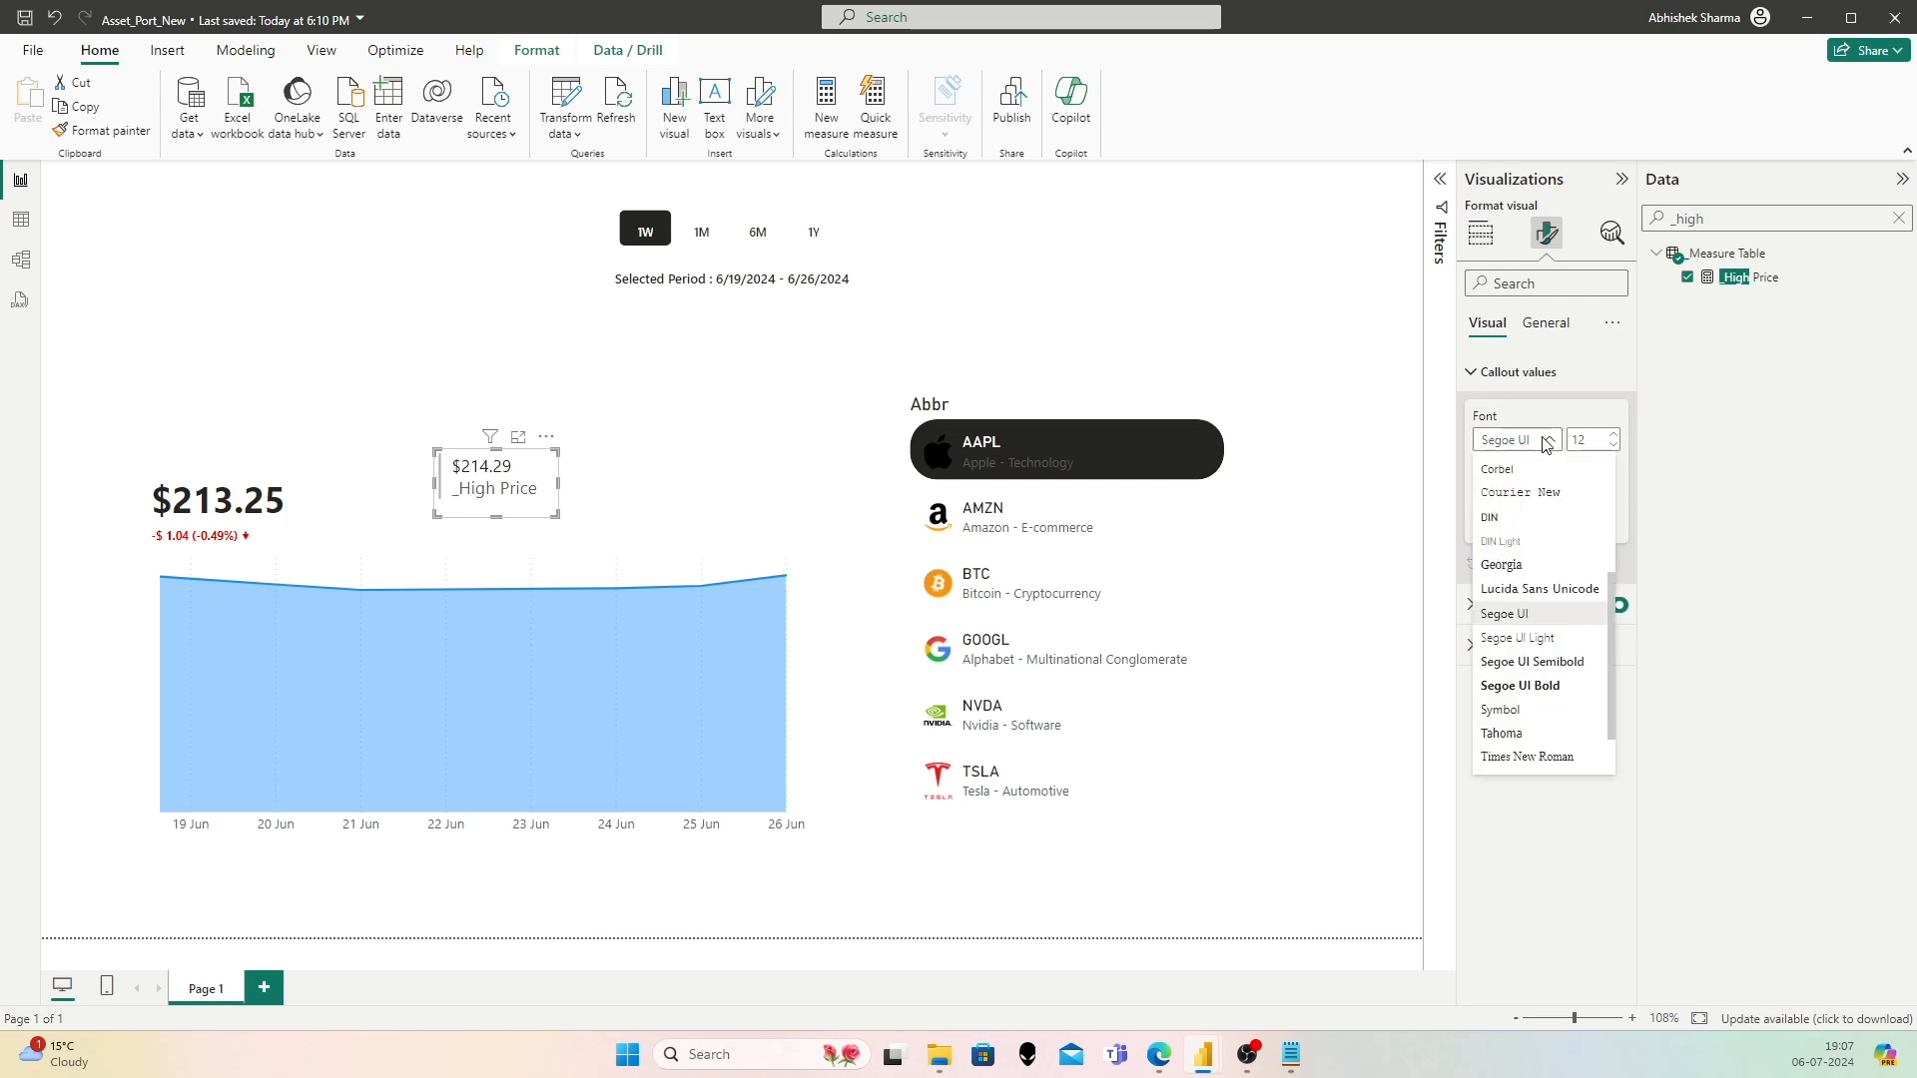
click(1547, 676)
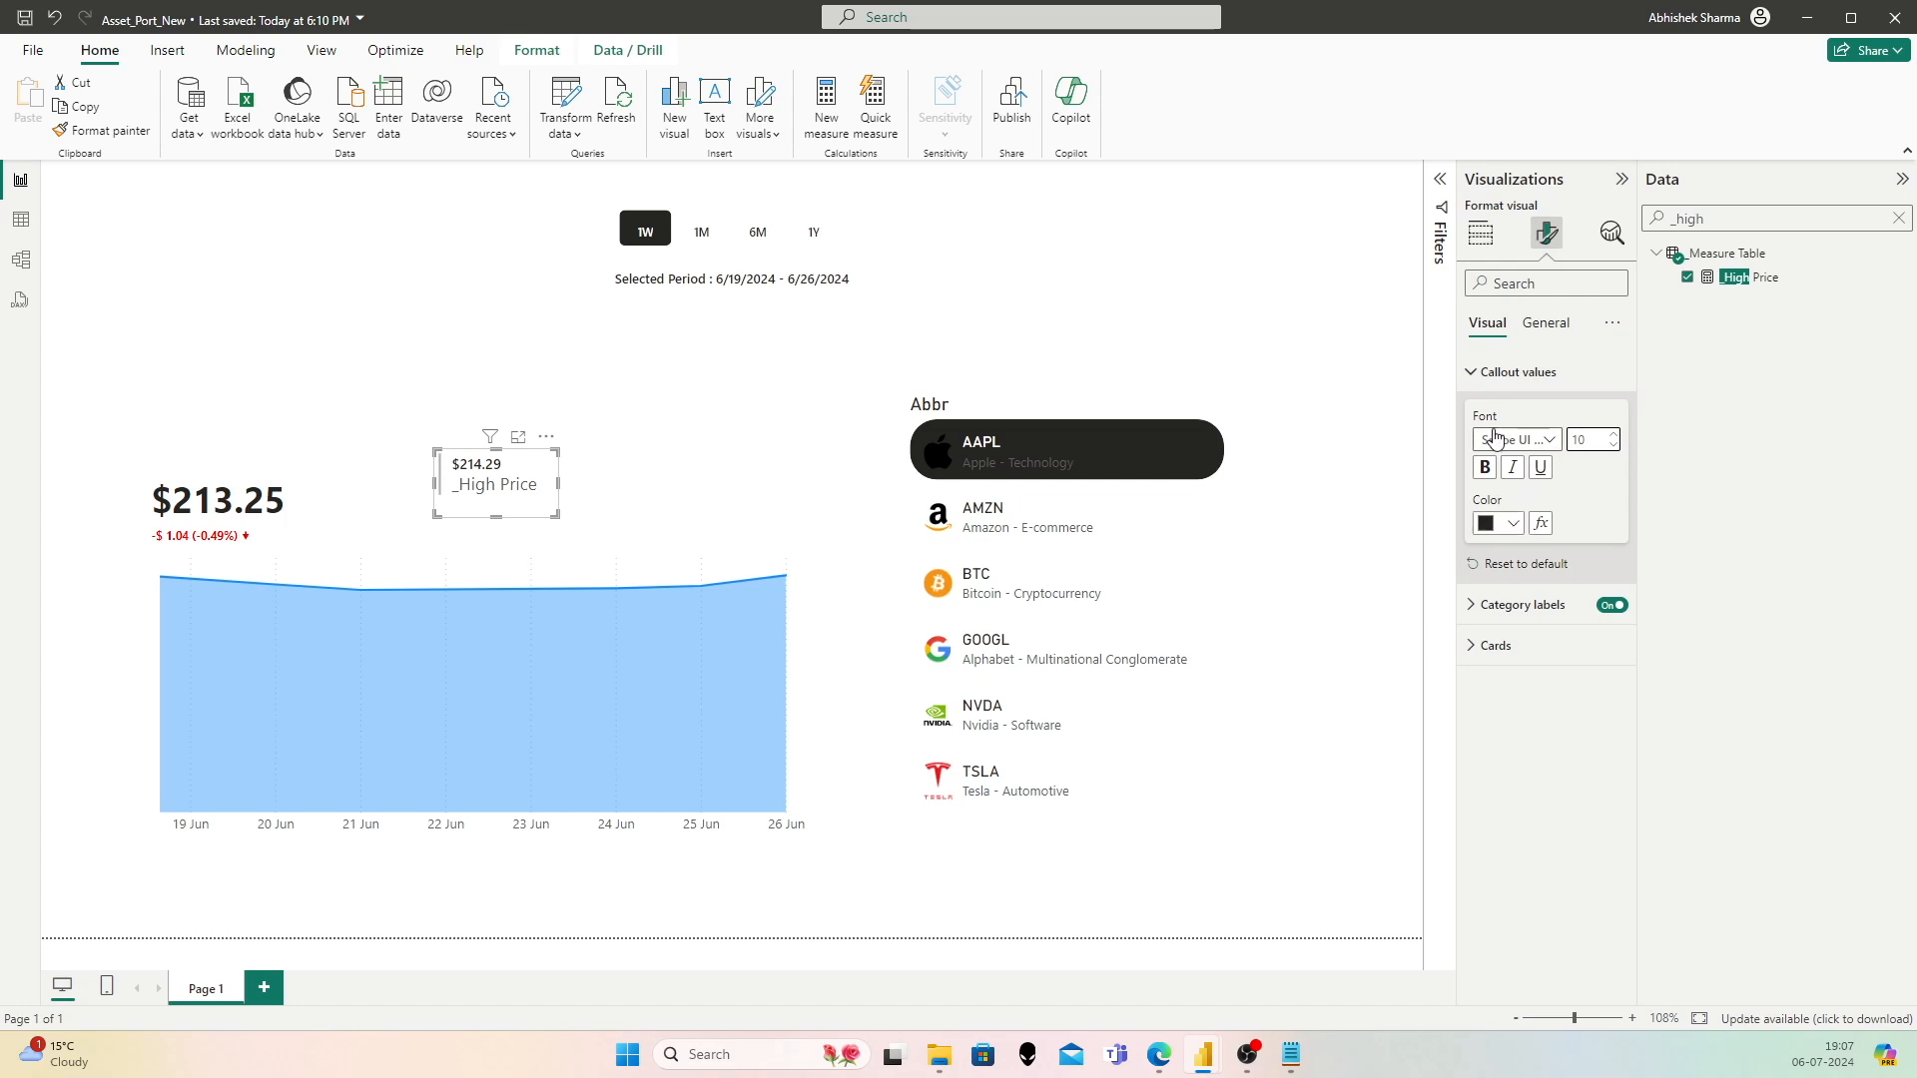
Step: Turn off the high price card's category labels and shrink the card to fit its value above the area chart
click(1500, 397)
click(1489, 424)
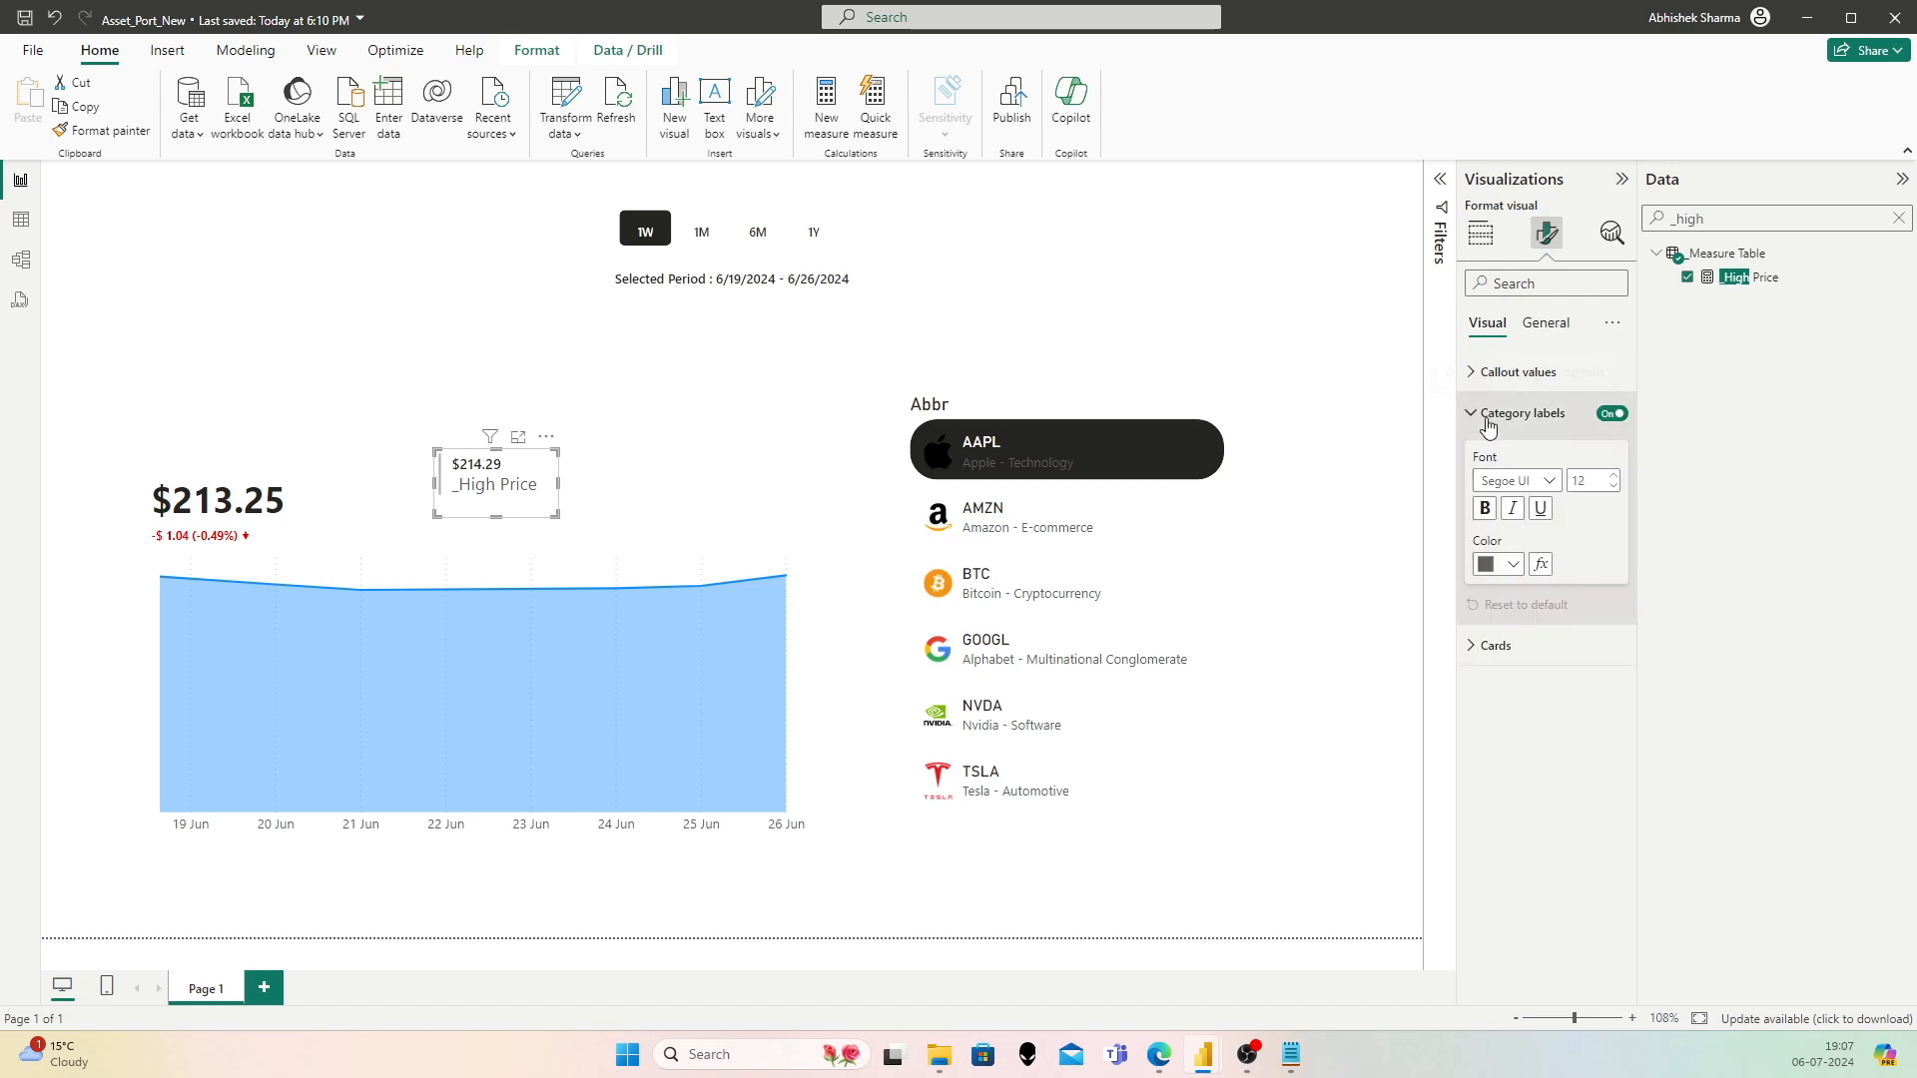
click(1611, 415)
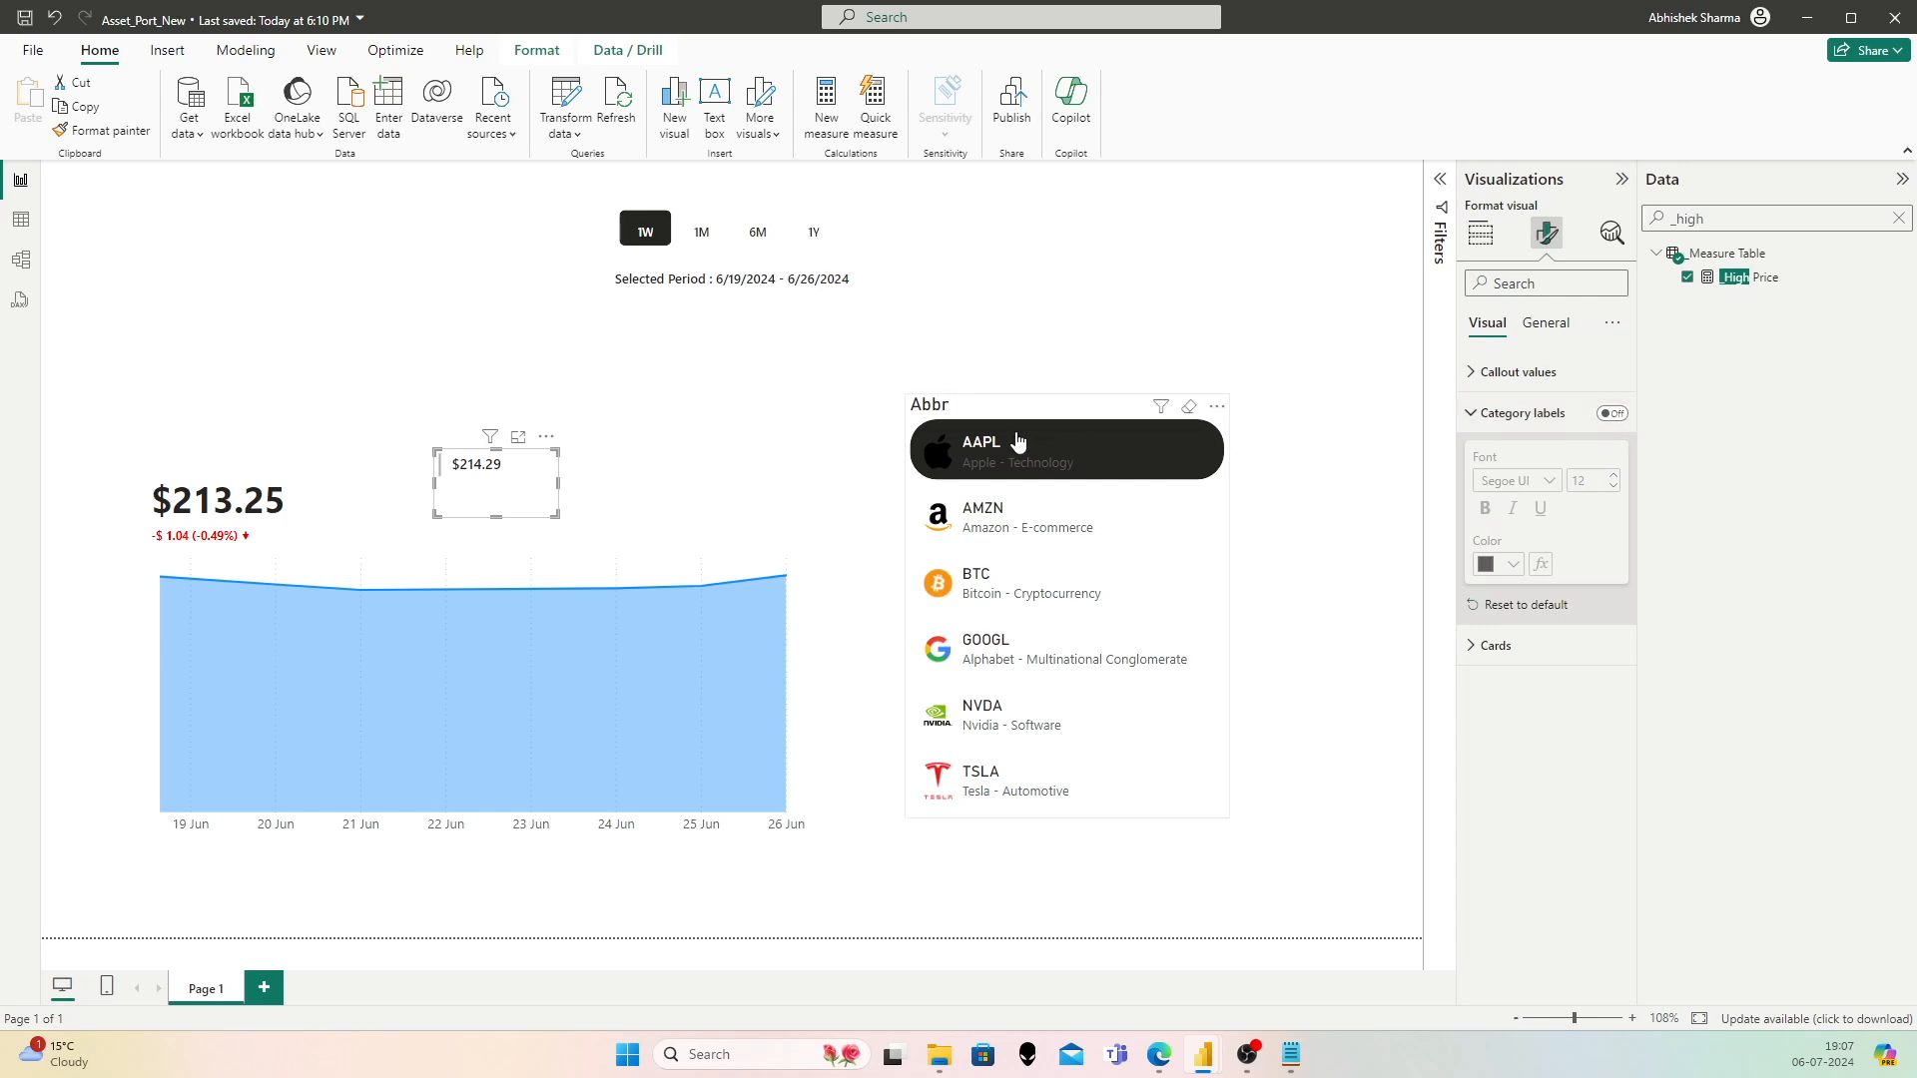
drag(556, 451, 515, 492)
Step: Open the high price card's accent bar options within its Cards formatting settings
click(1483, 647)
scroll(1578, 736, down, 1)
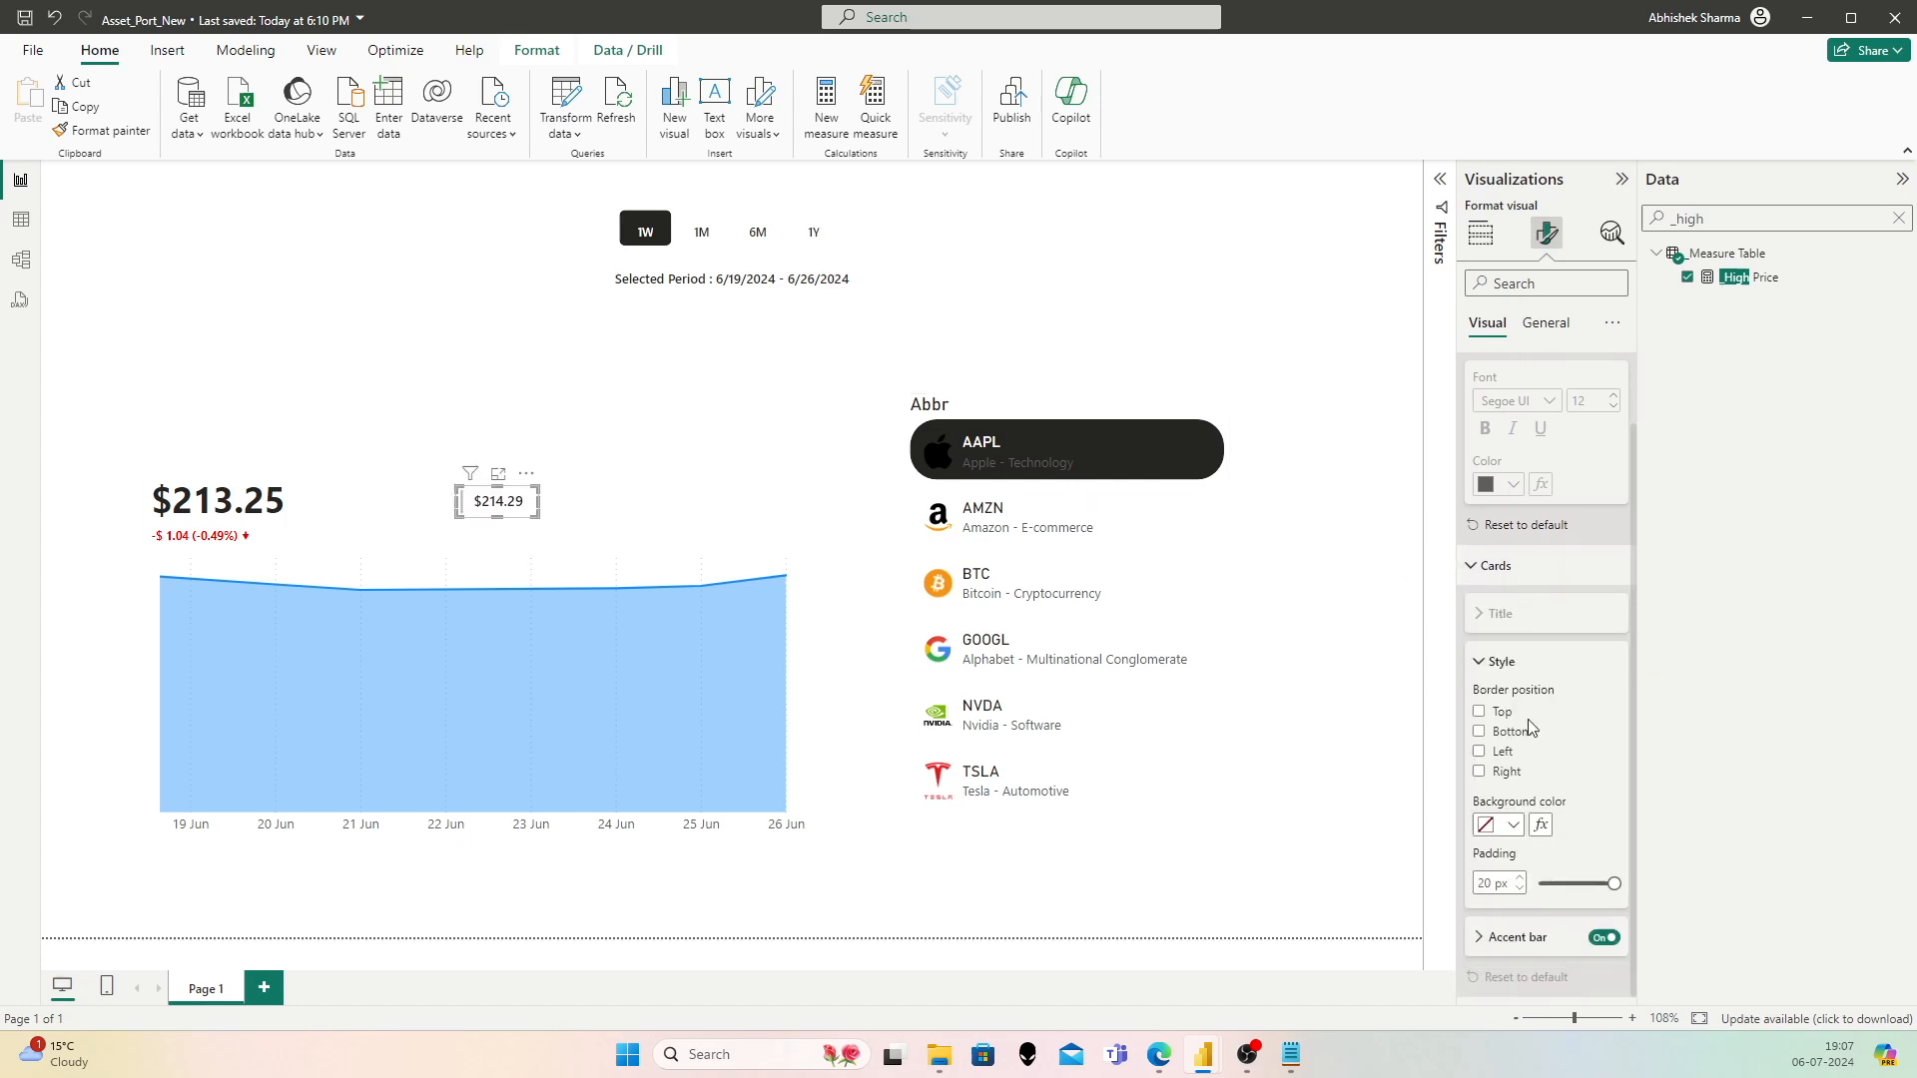
click(1517, 937)
scroll(1527, 898, down, 1)
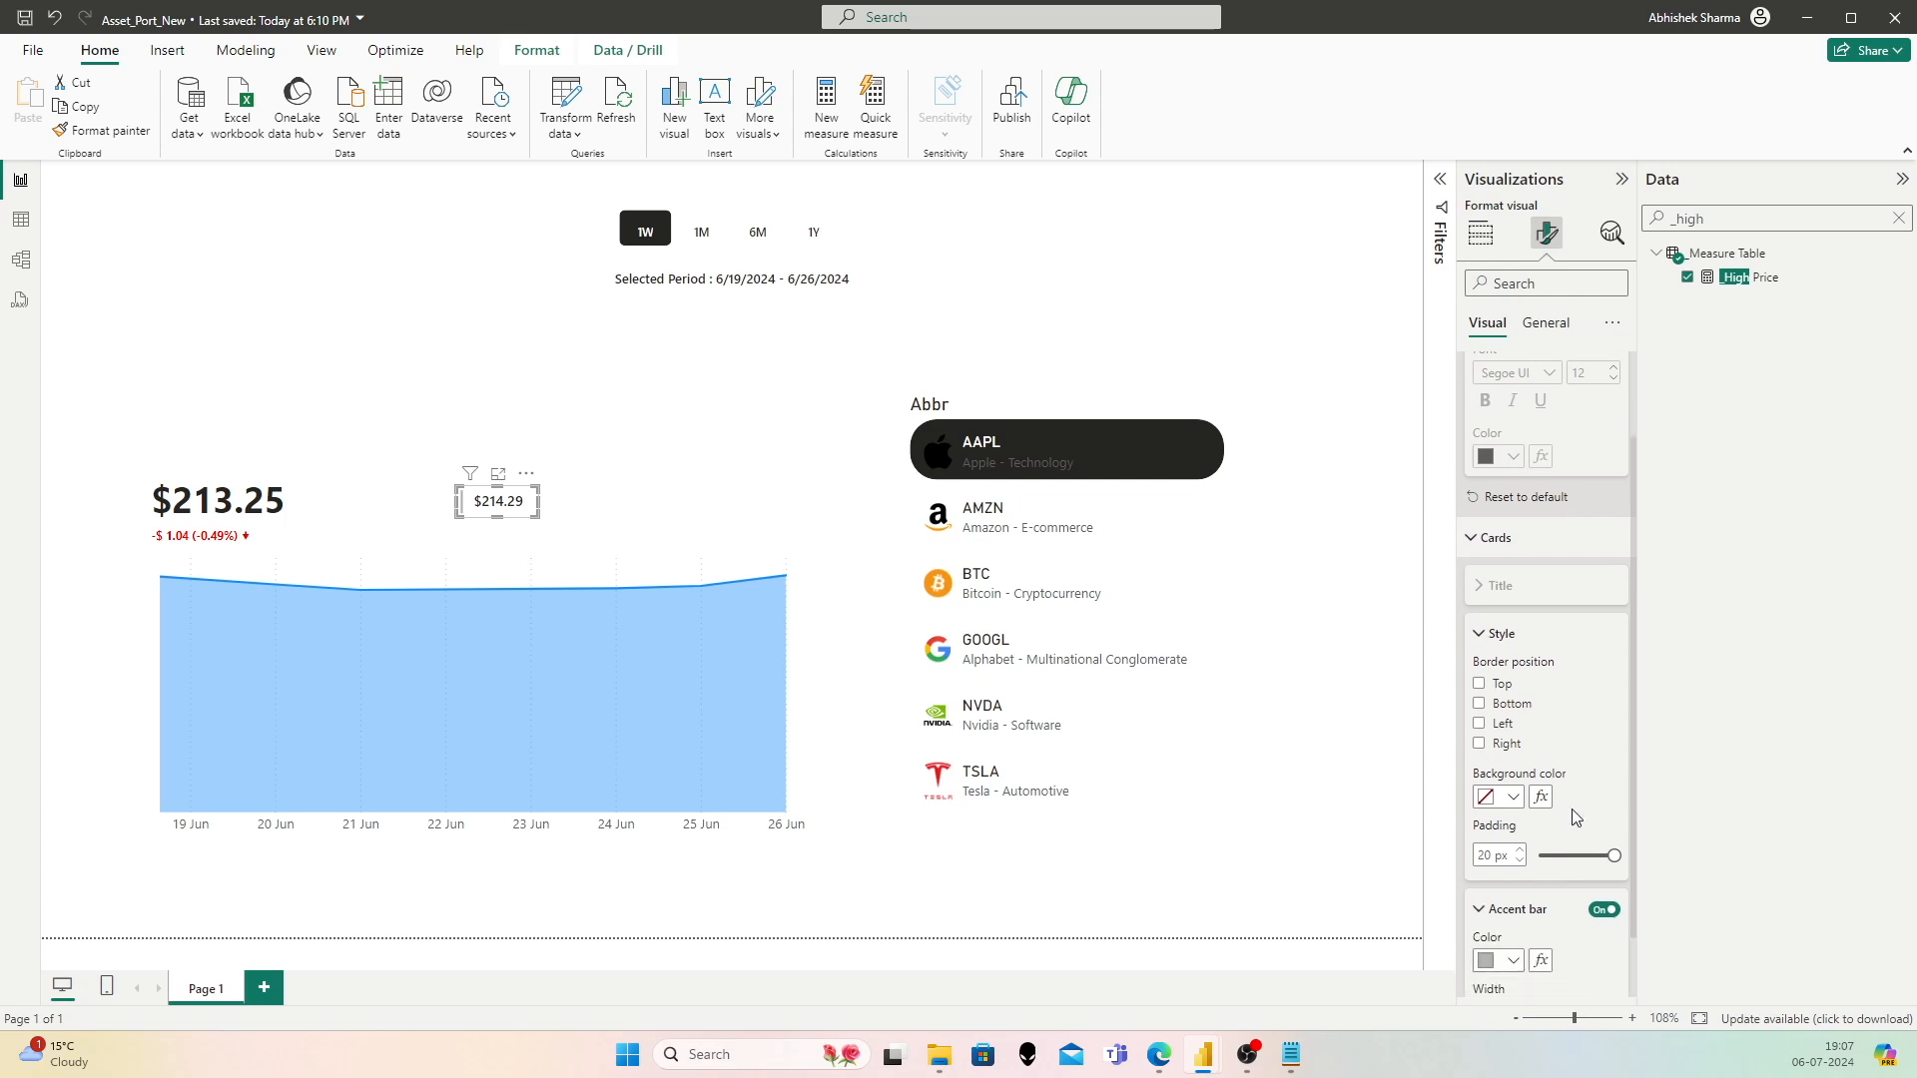
click(1513, 886)
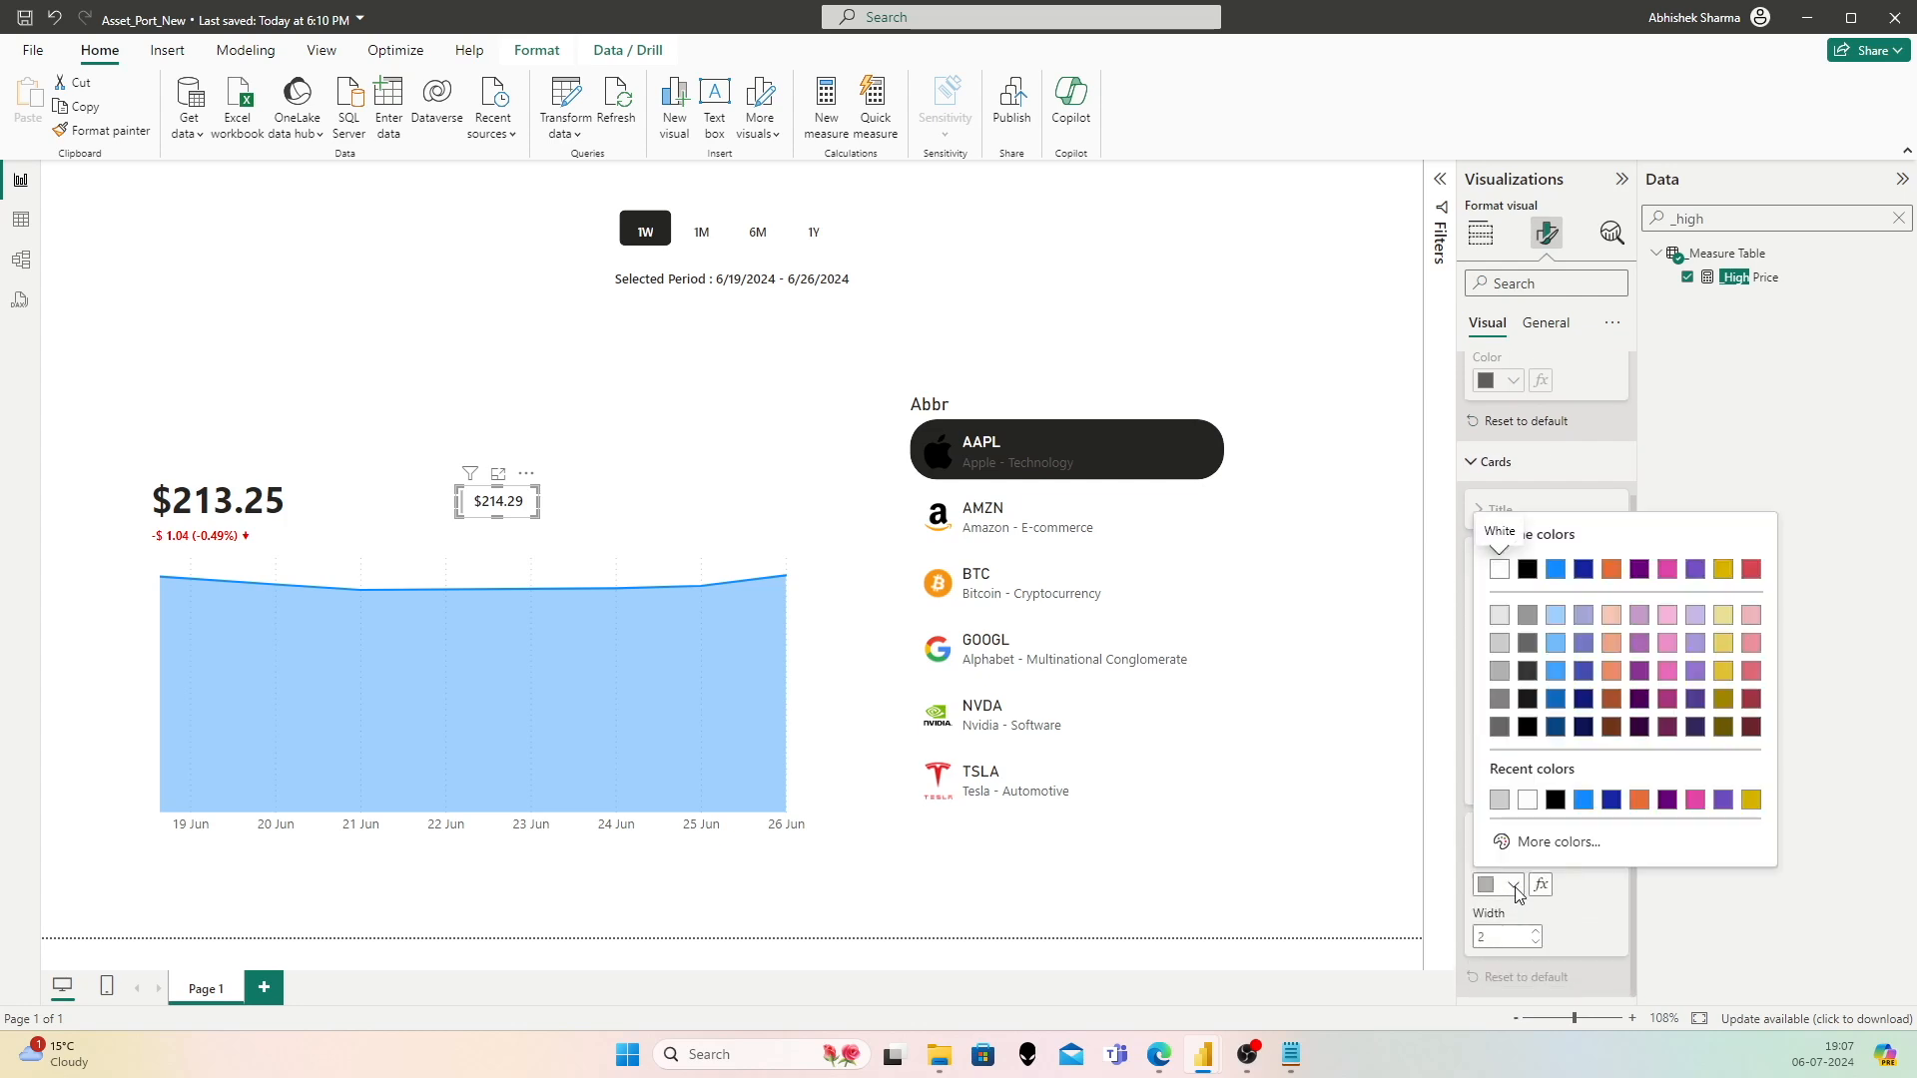
click(1594, 899)
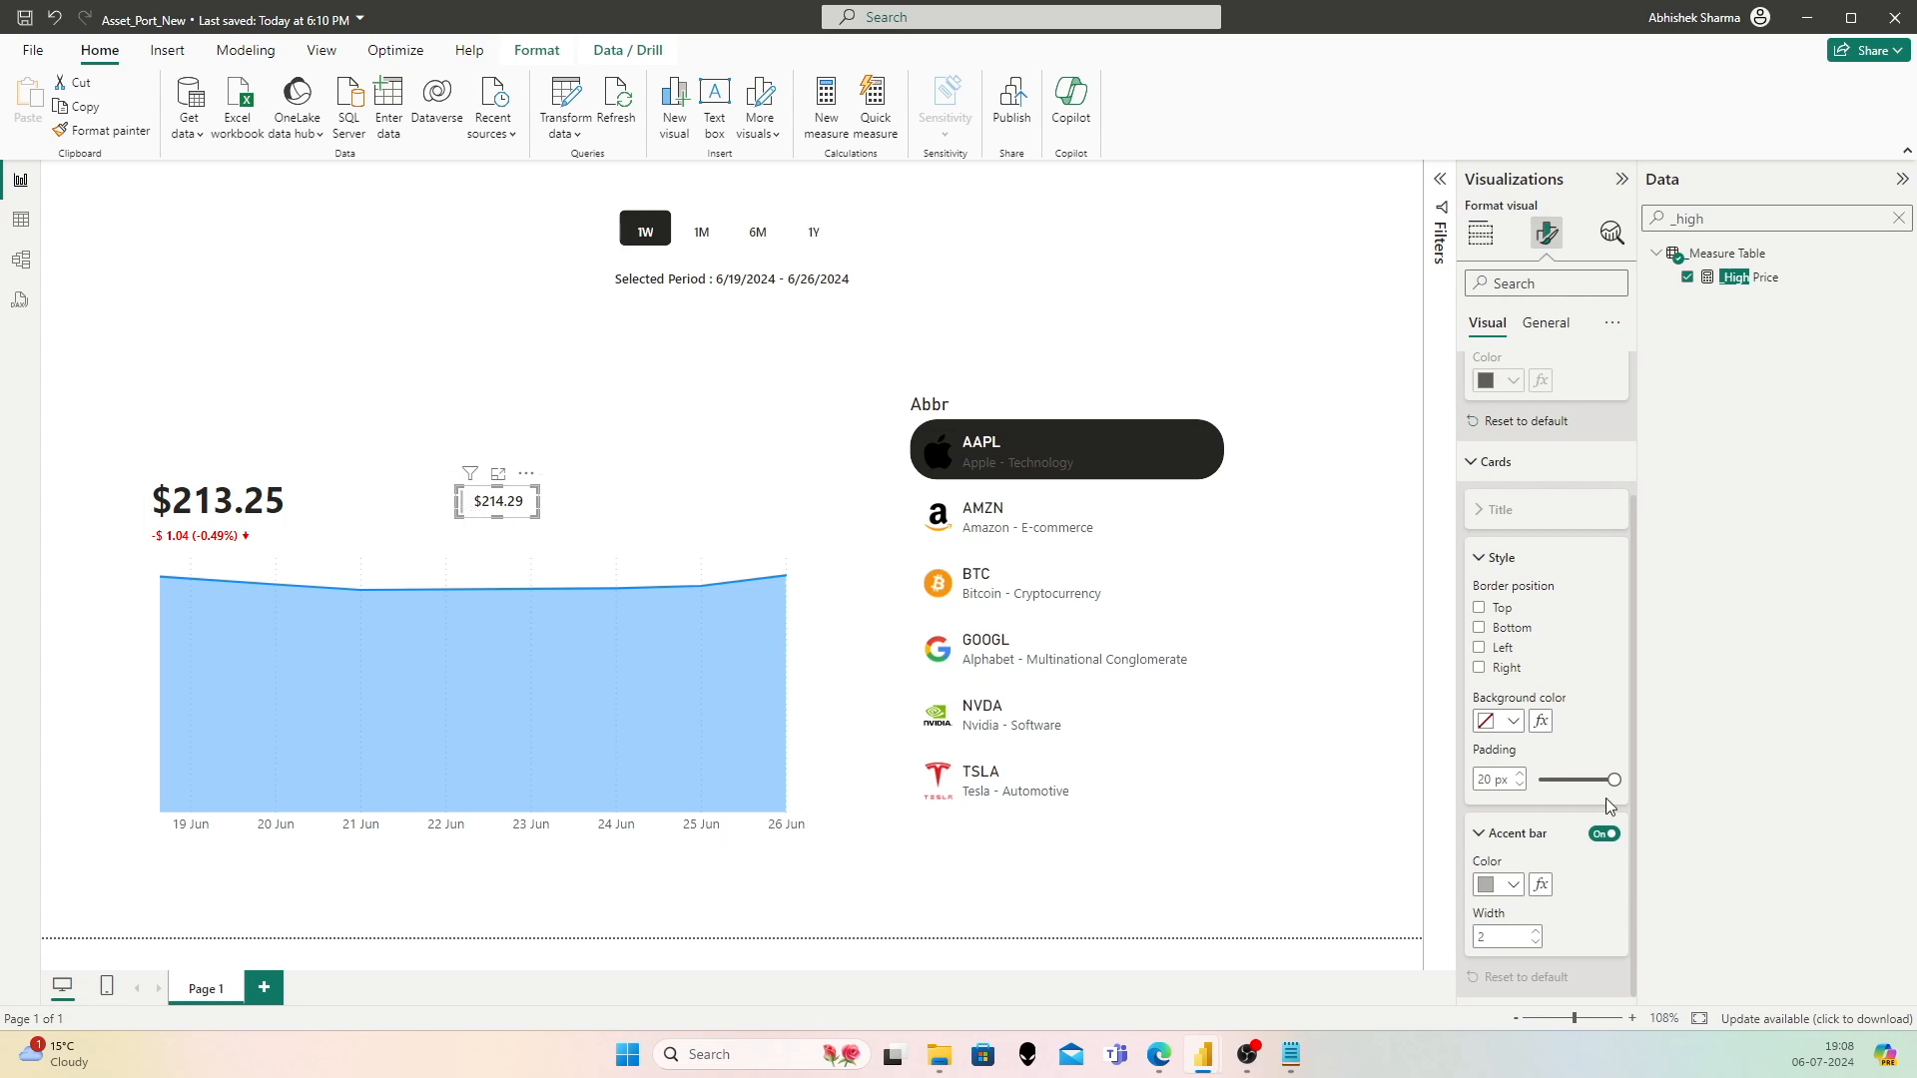
click(1523, 889)
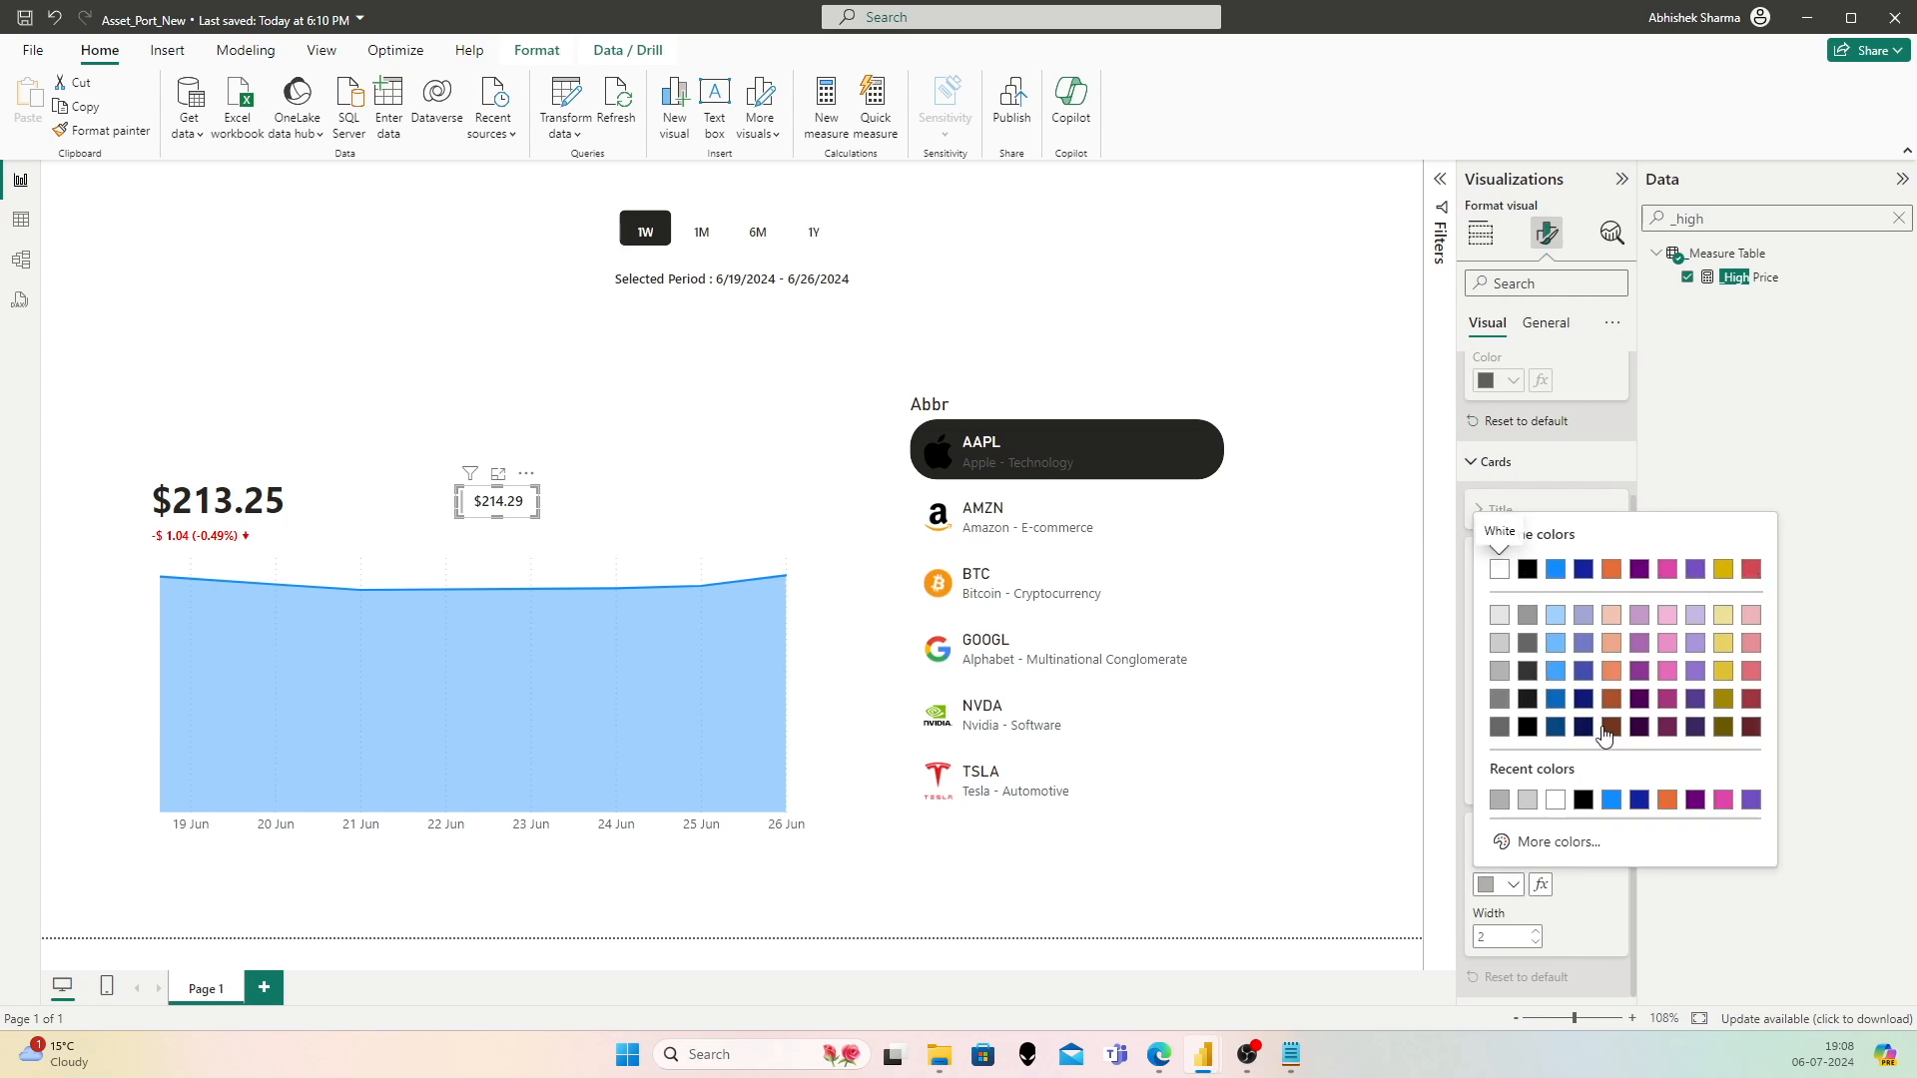
click(1590, 941)
Step: Create a measure in _Measure Table defined as _Greencolor = "Green"
right_click(1768, 276)
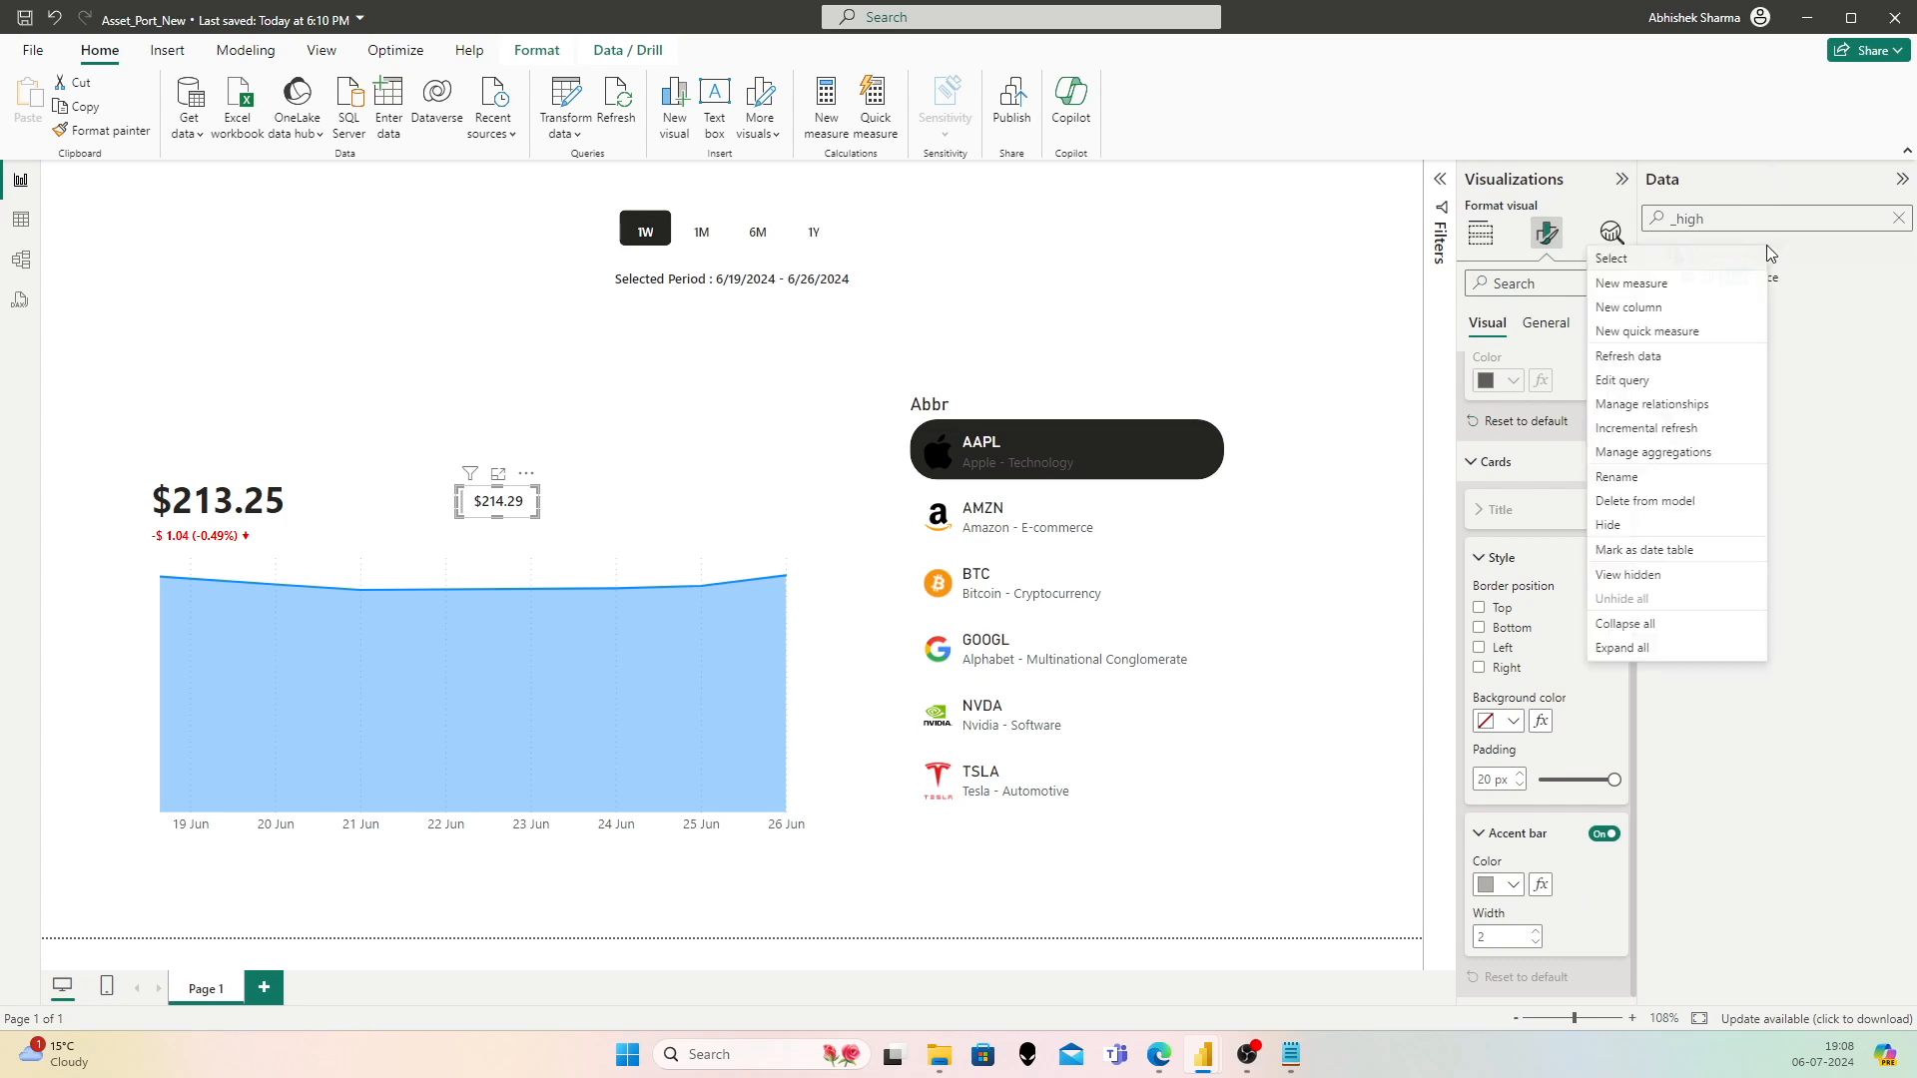
key(Escape)
key(BackSpace)
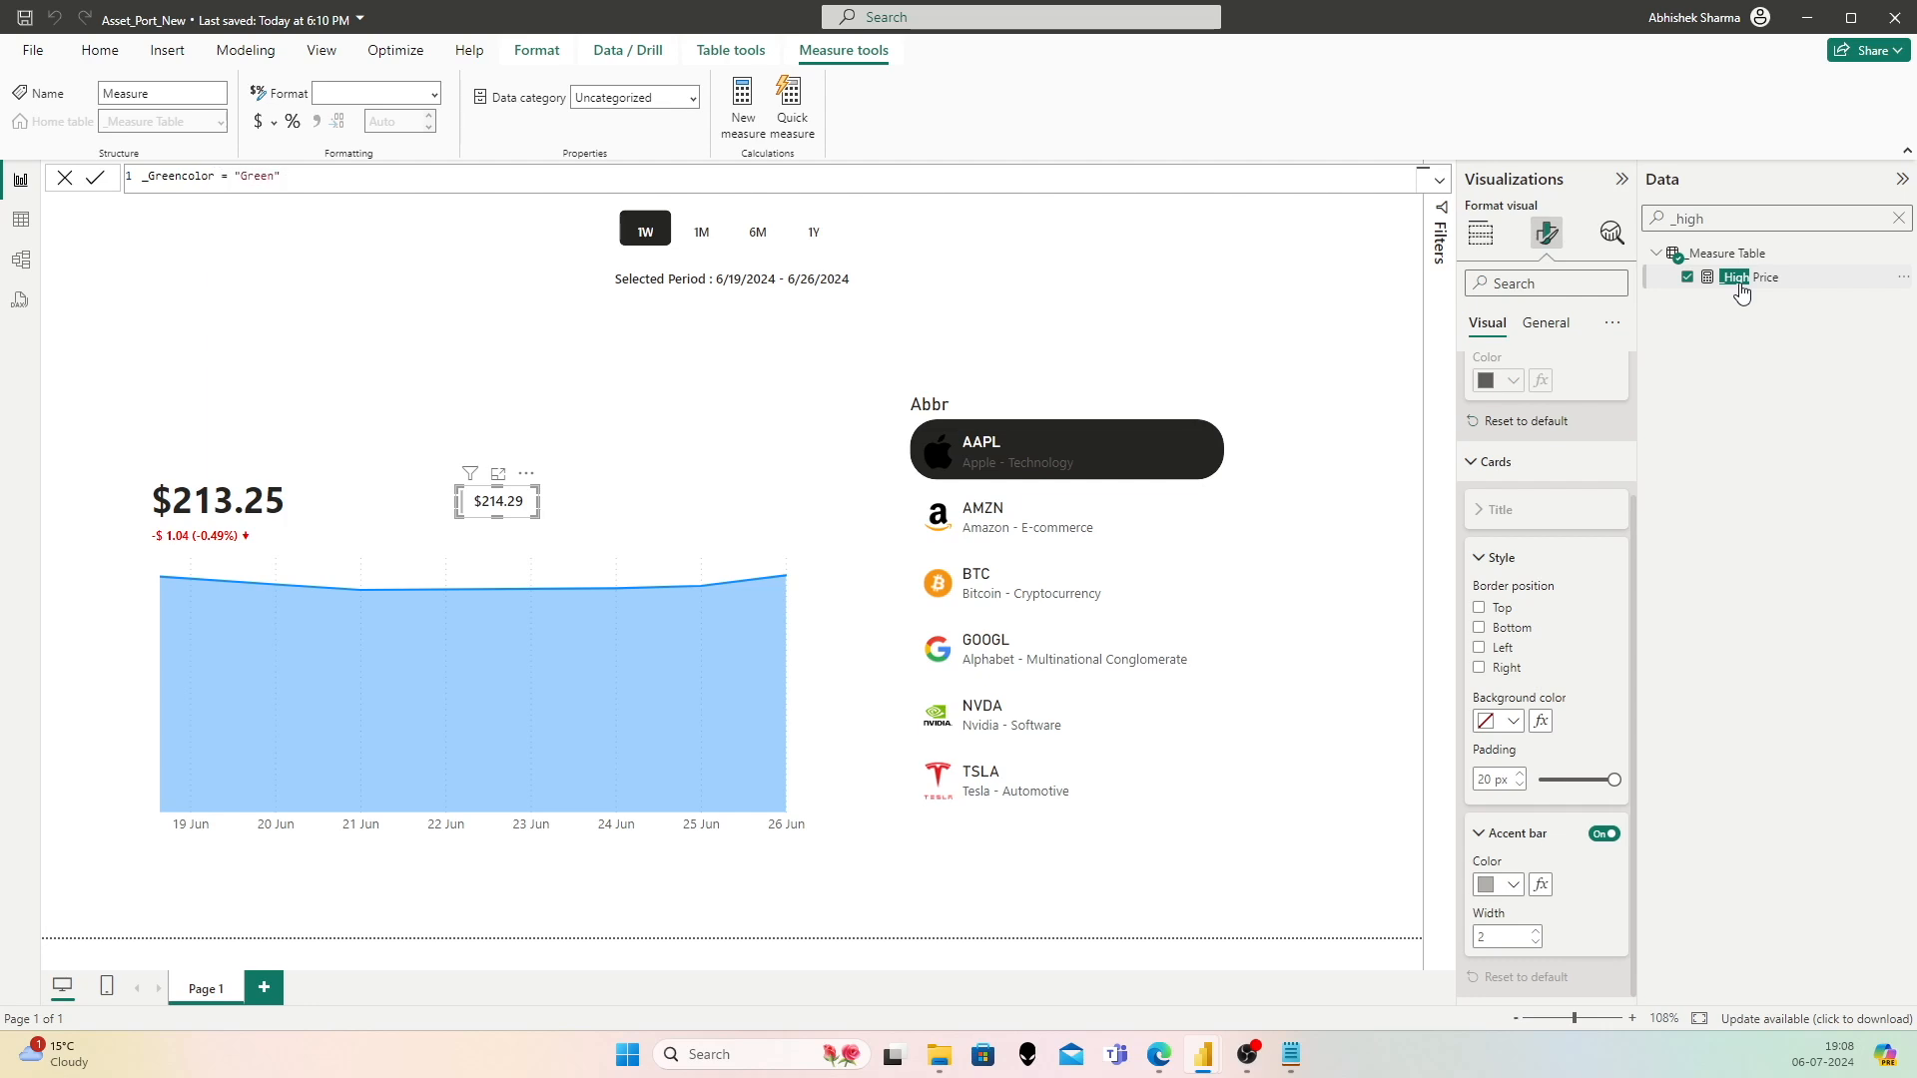
click(95, 178)
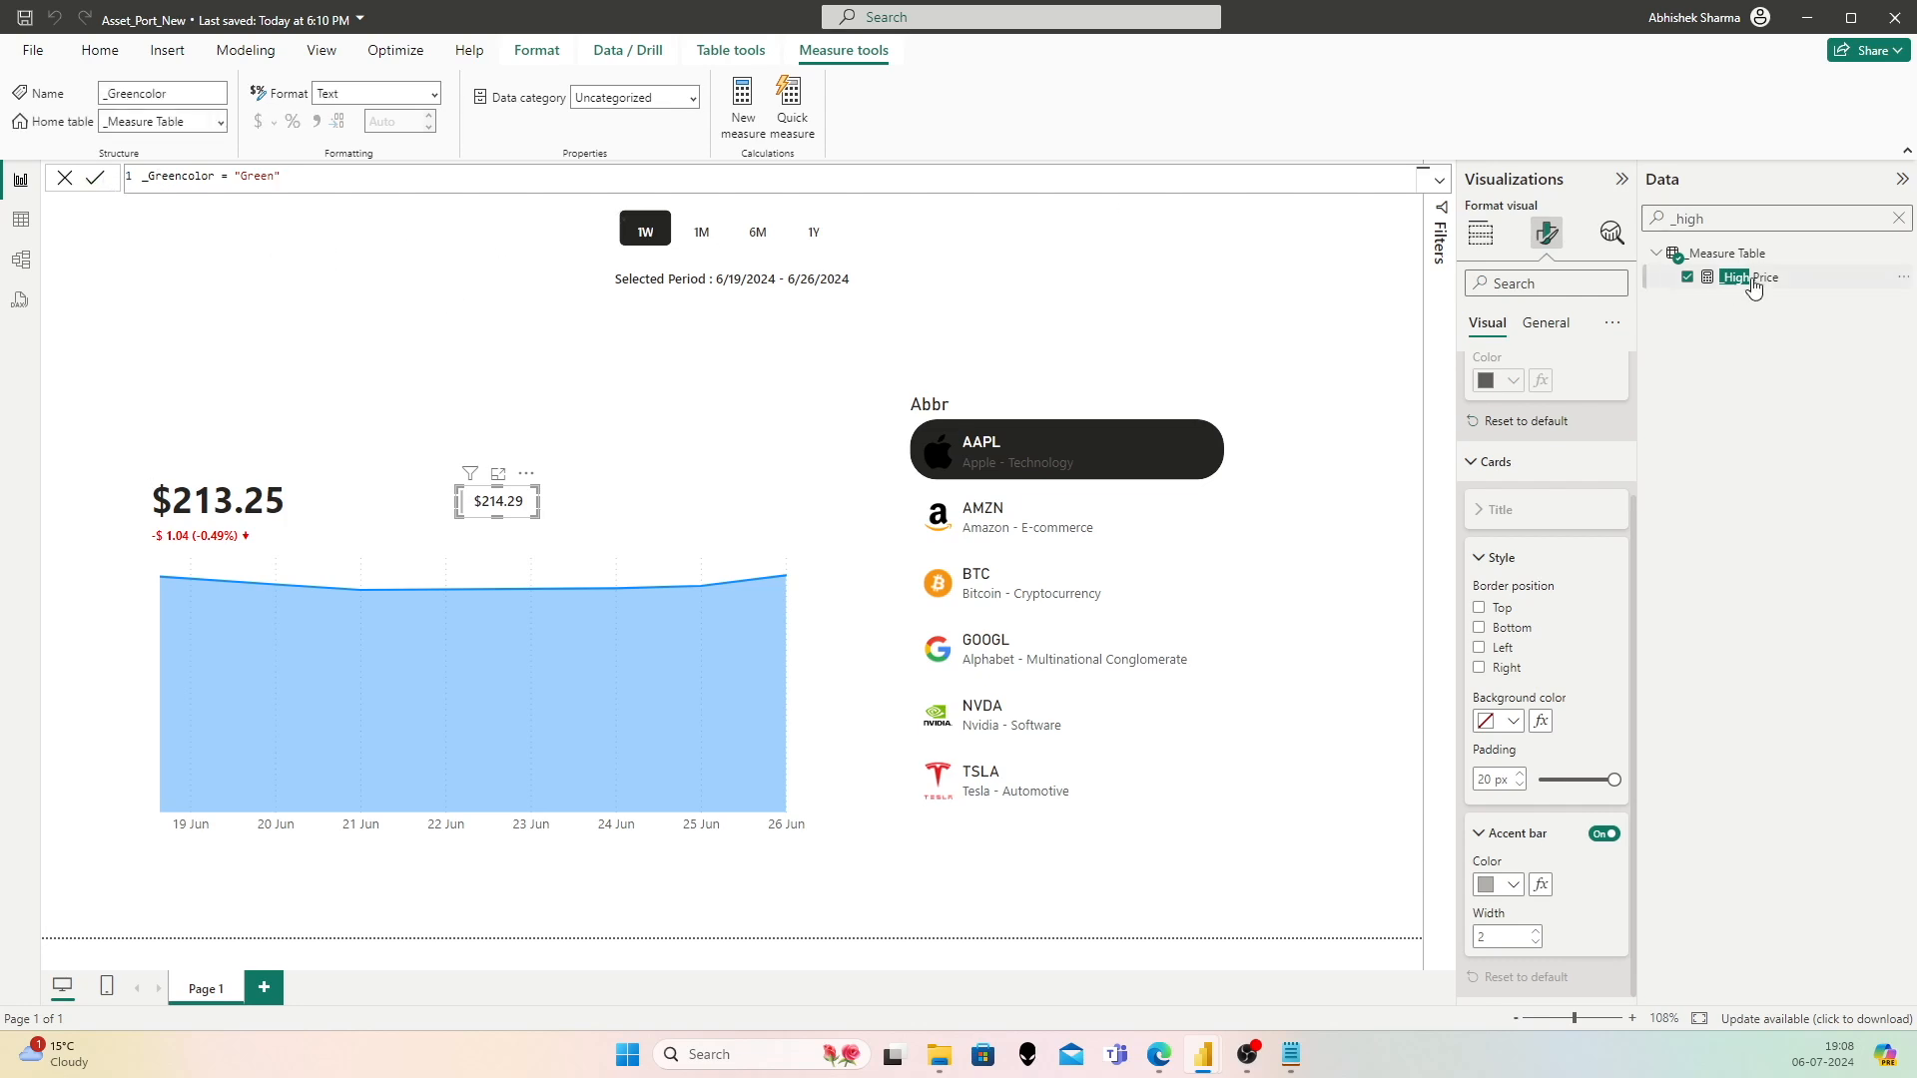
Step: Create another measure in _Measure Table defined as _RedColor = "Red"
right_click(1719, 255)
click(1763, 289)
text(_)
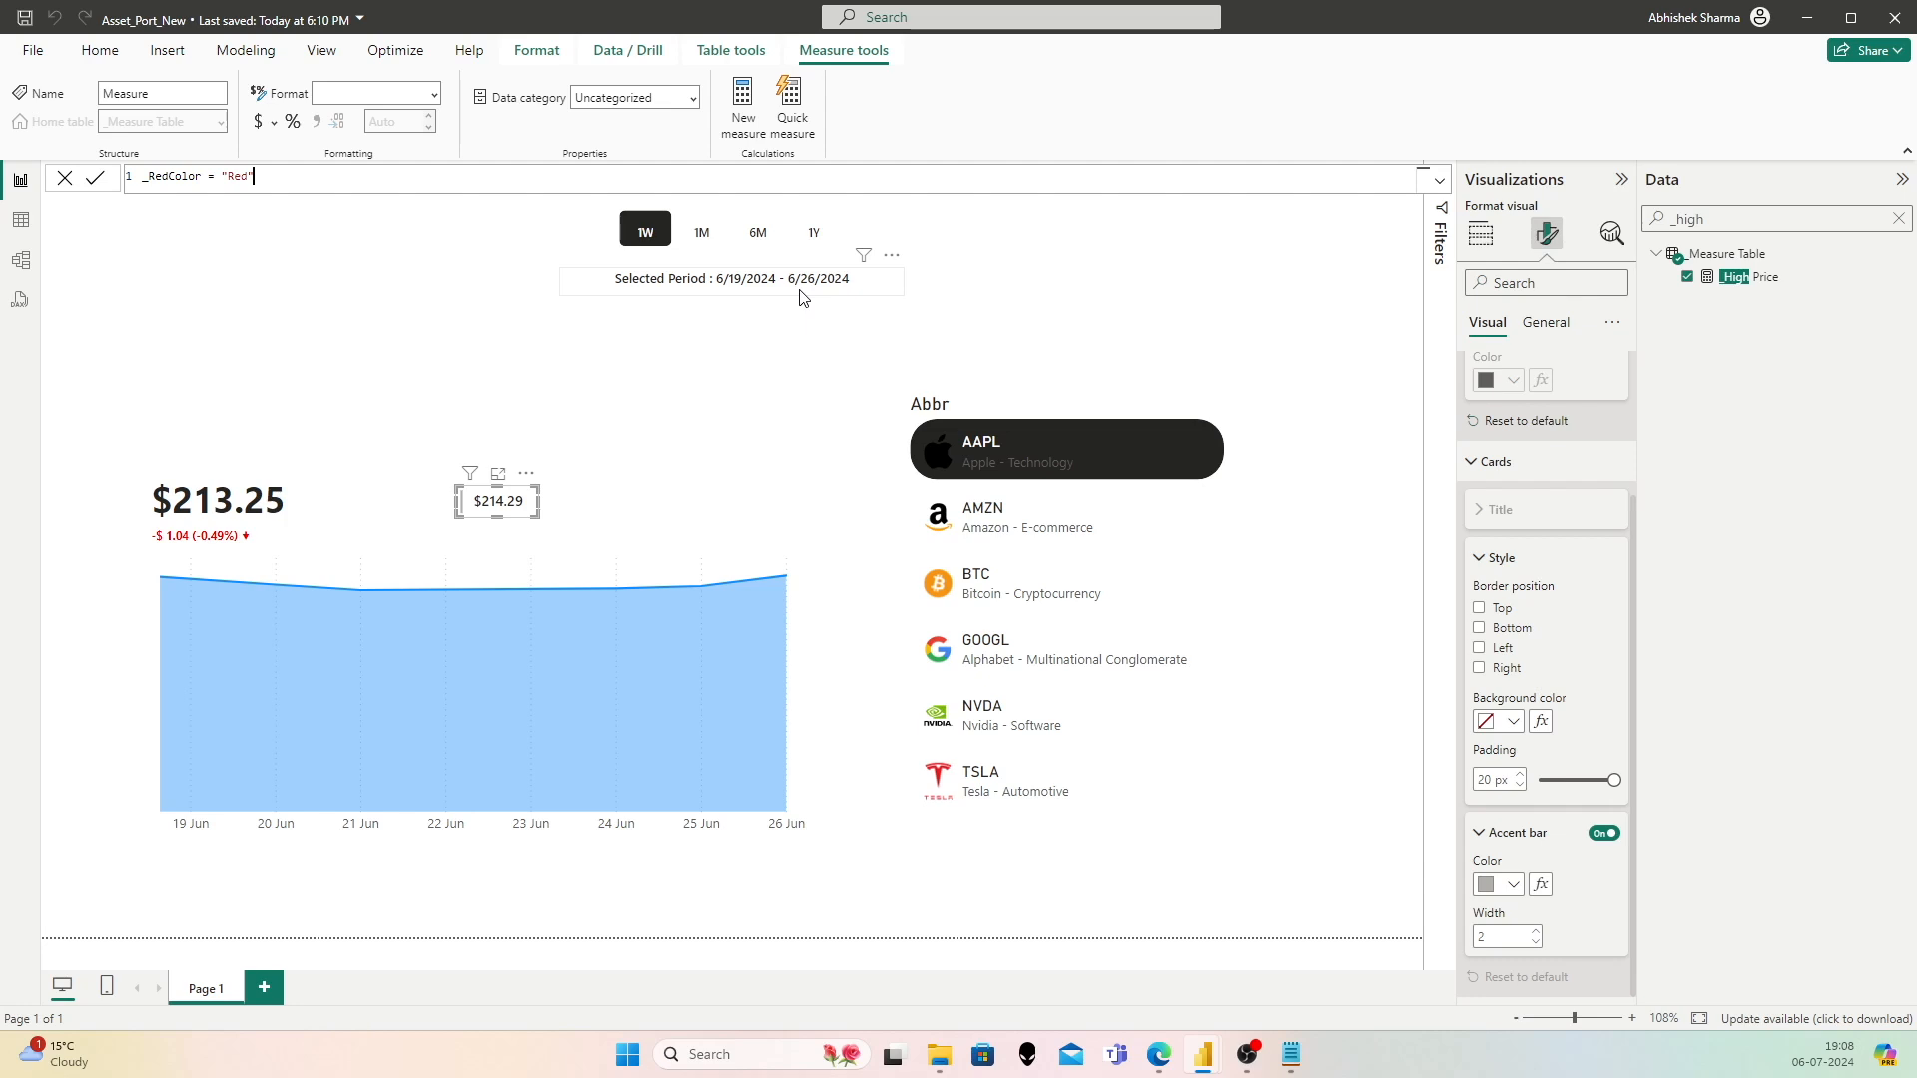
click(100, 180)
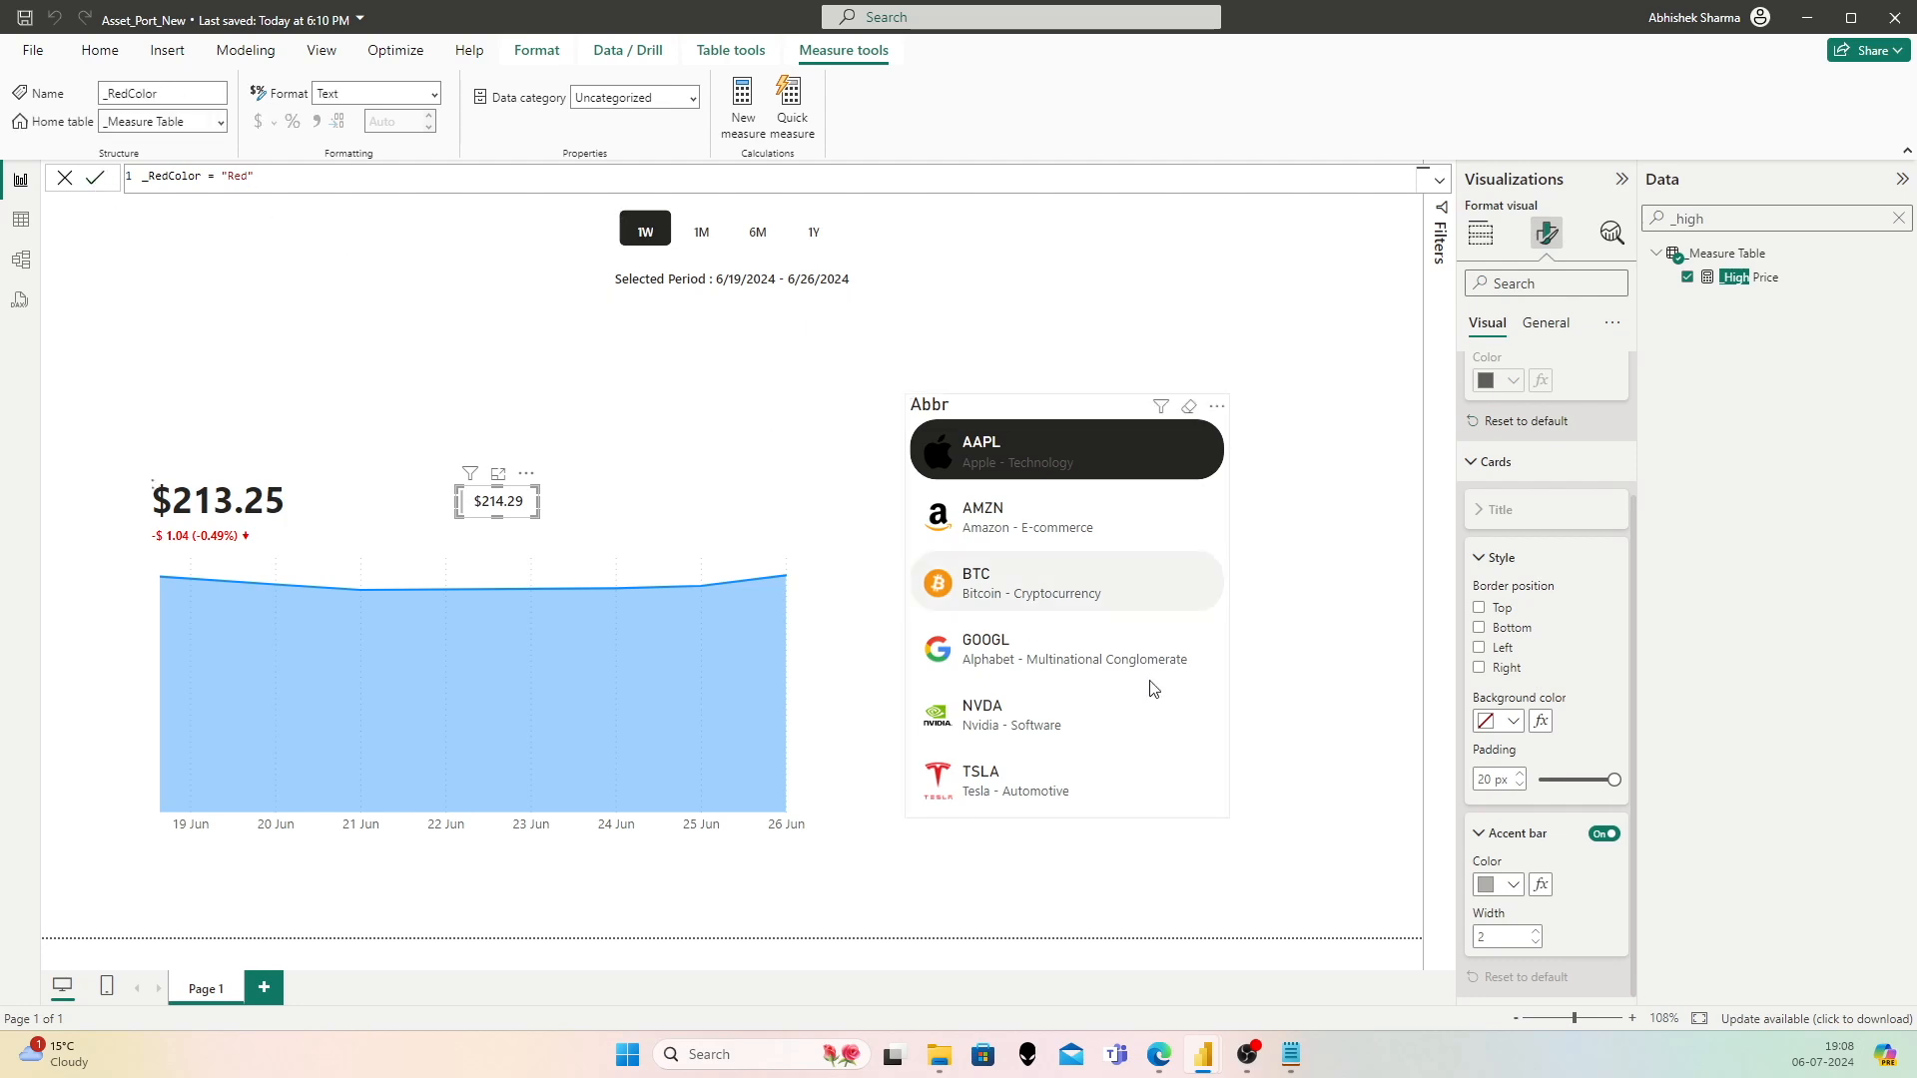
Step: Conditionally format the card's accent bar color by field value, based on the _Greencolor measure
click(1540, 884)
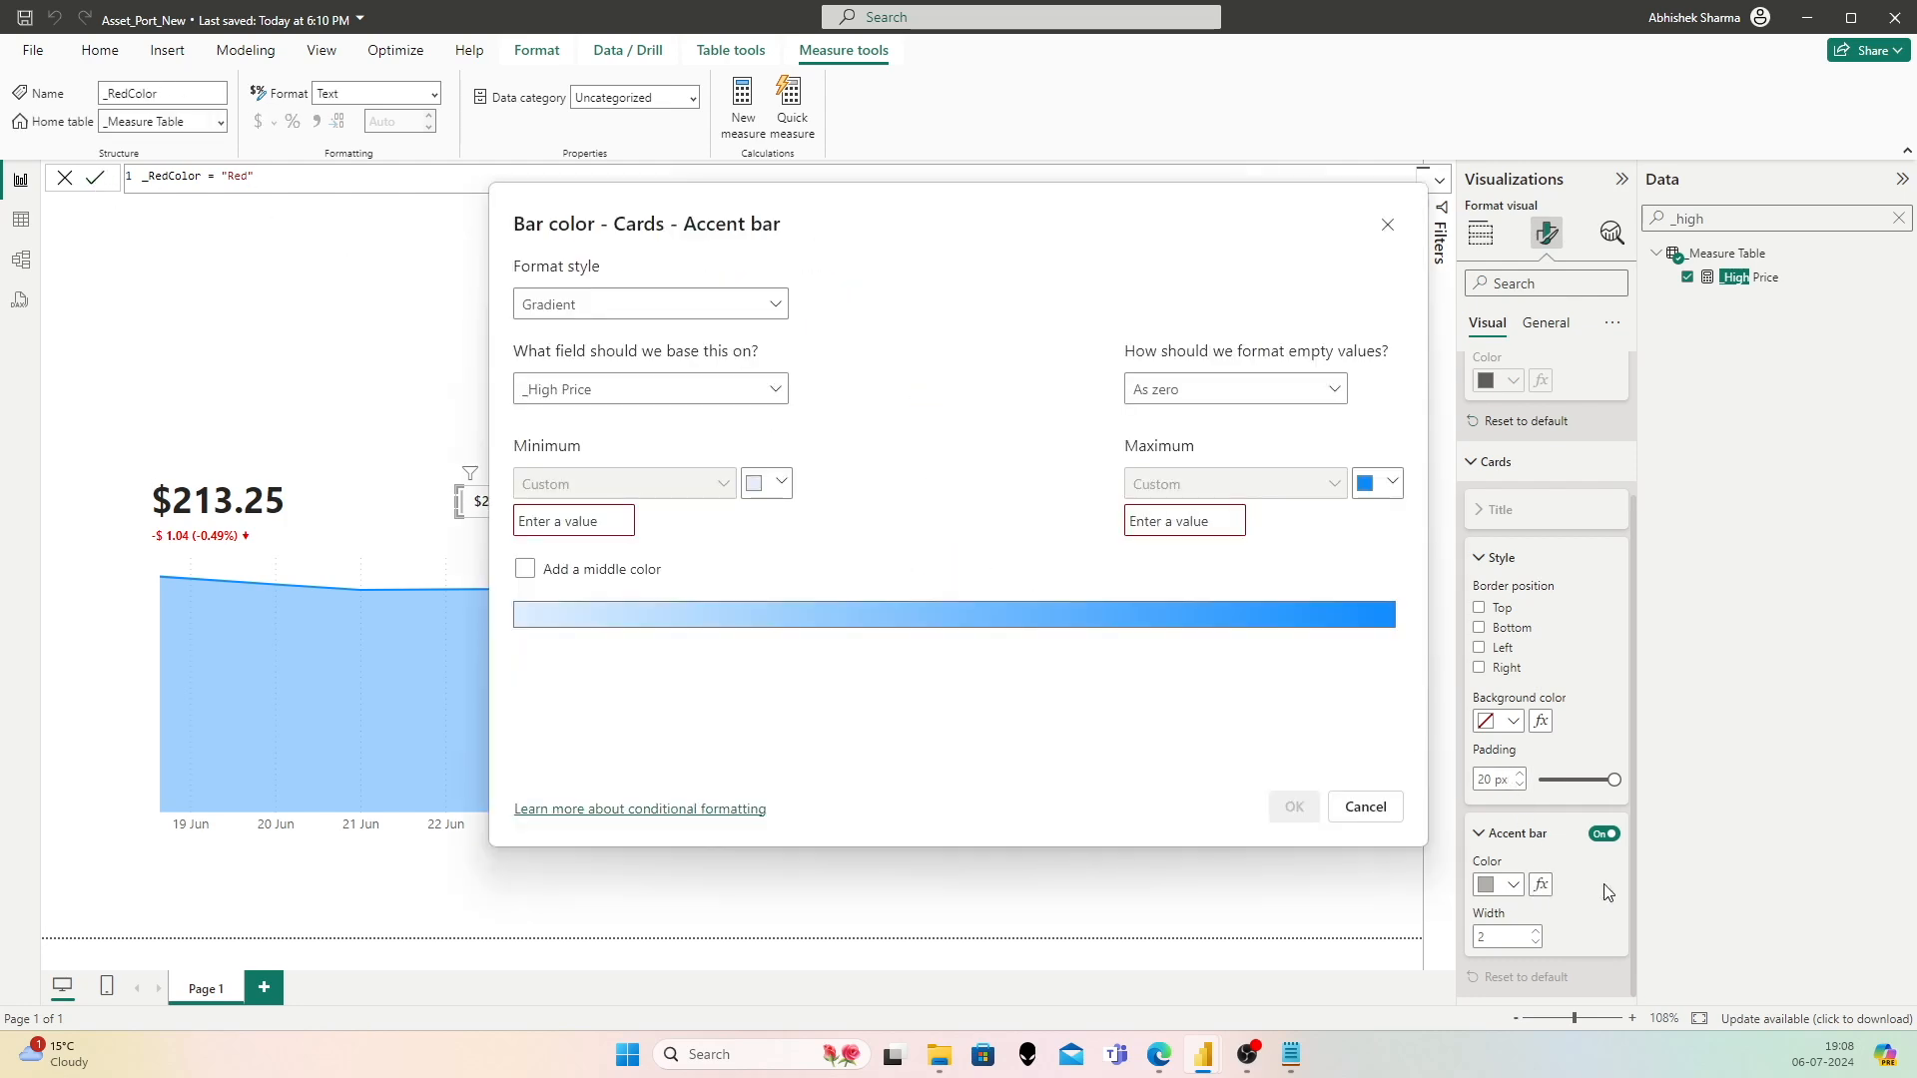
click(615, 313)
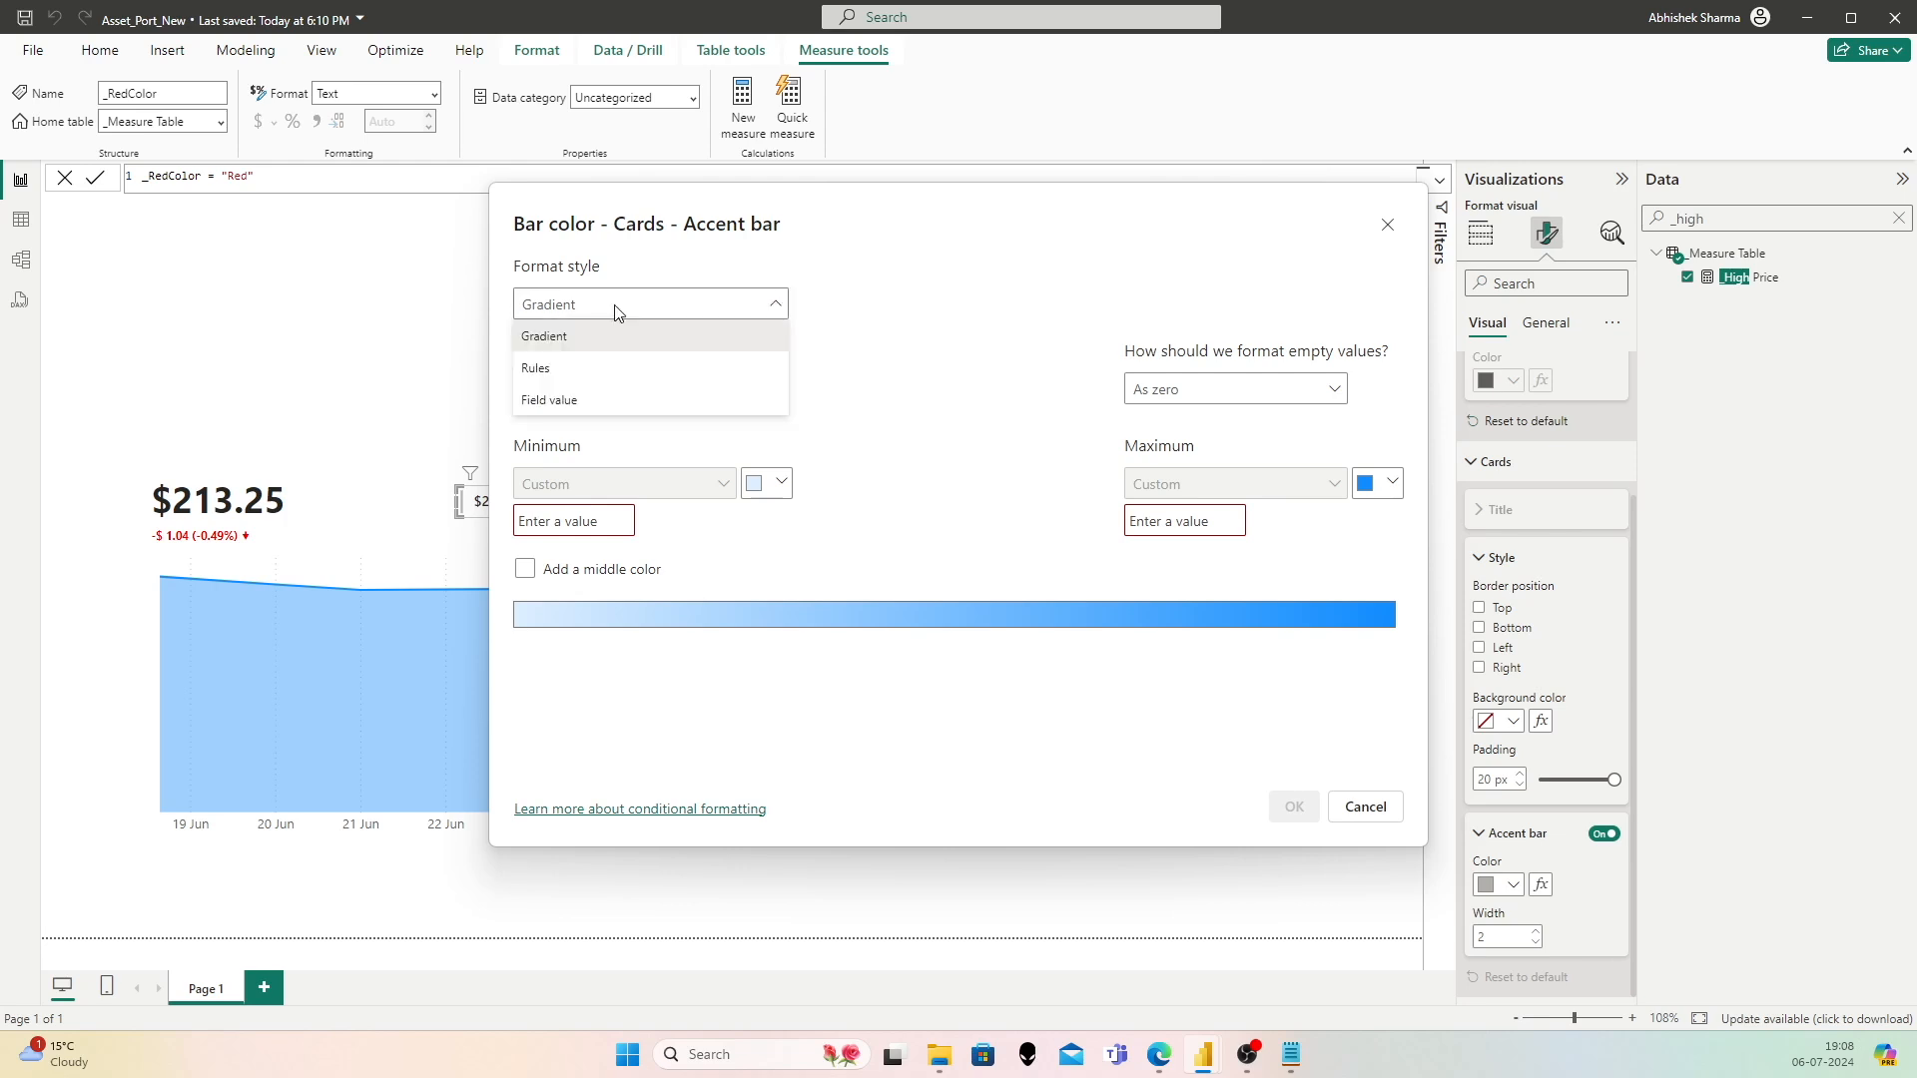
click(586, 404)
click(632, 389)
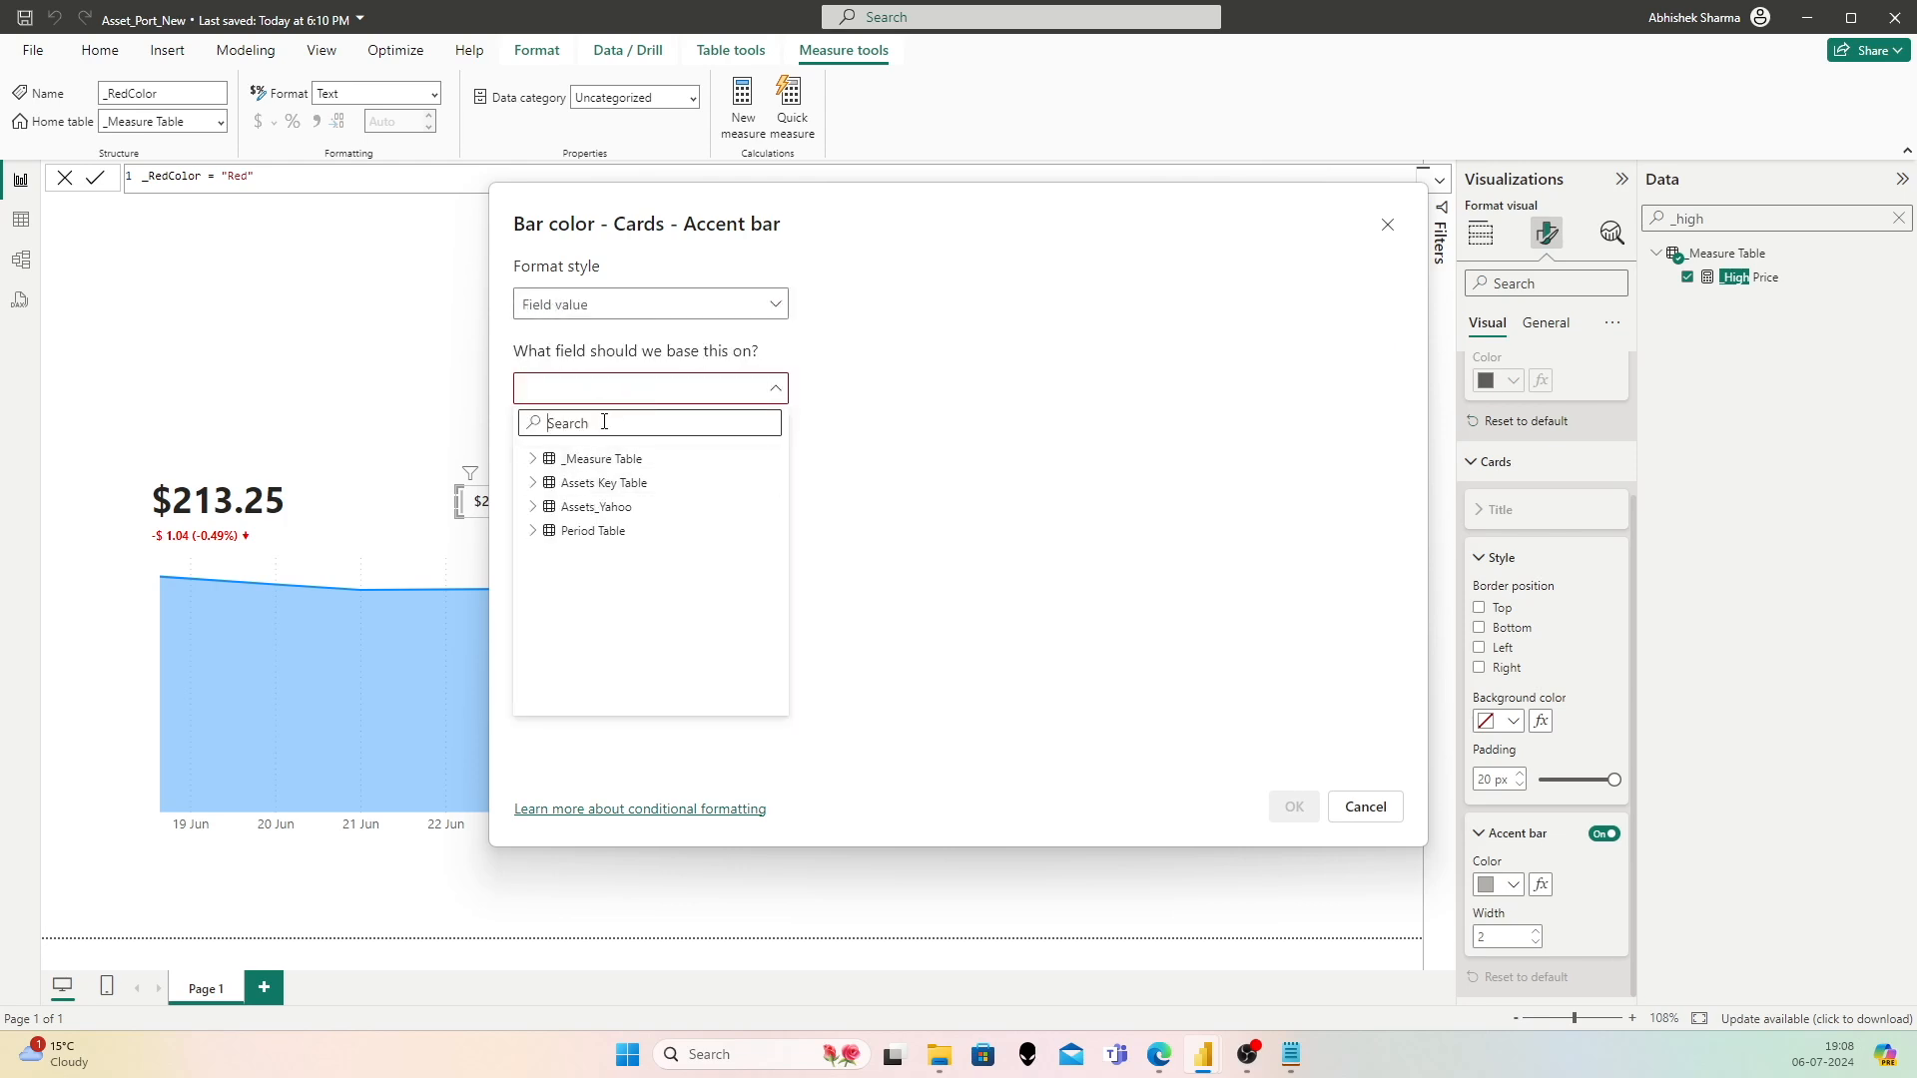
text(_green)
click(629, 494)
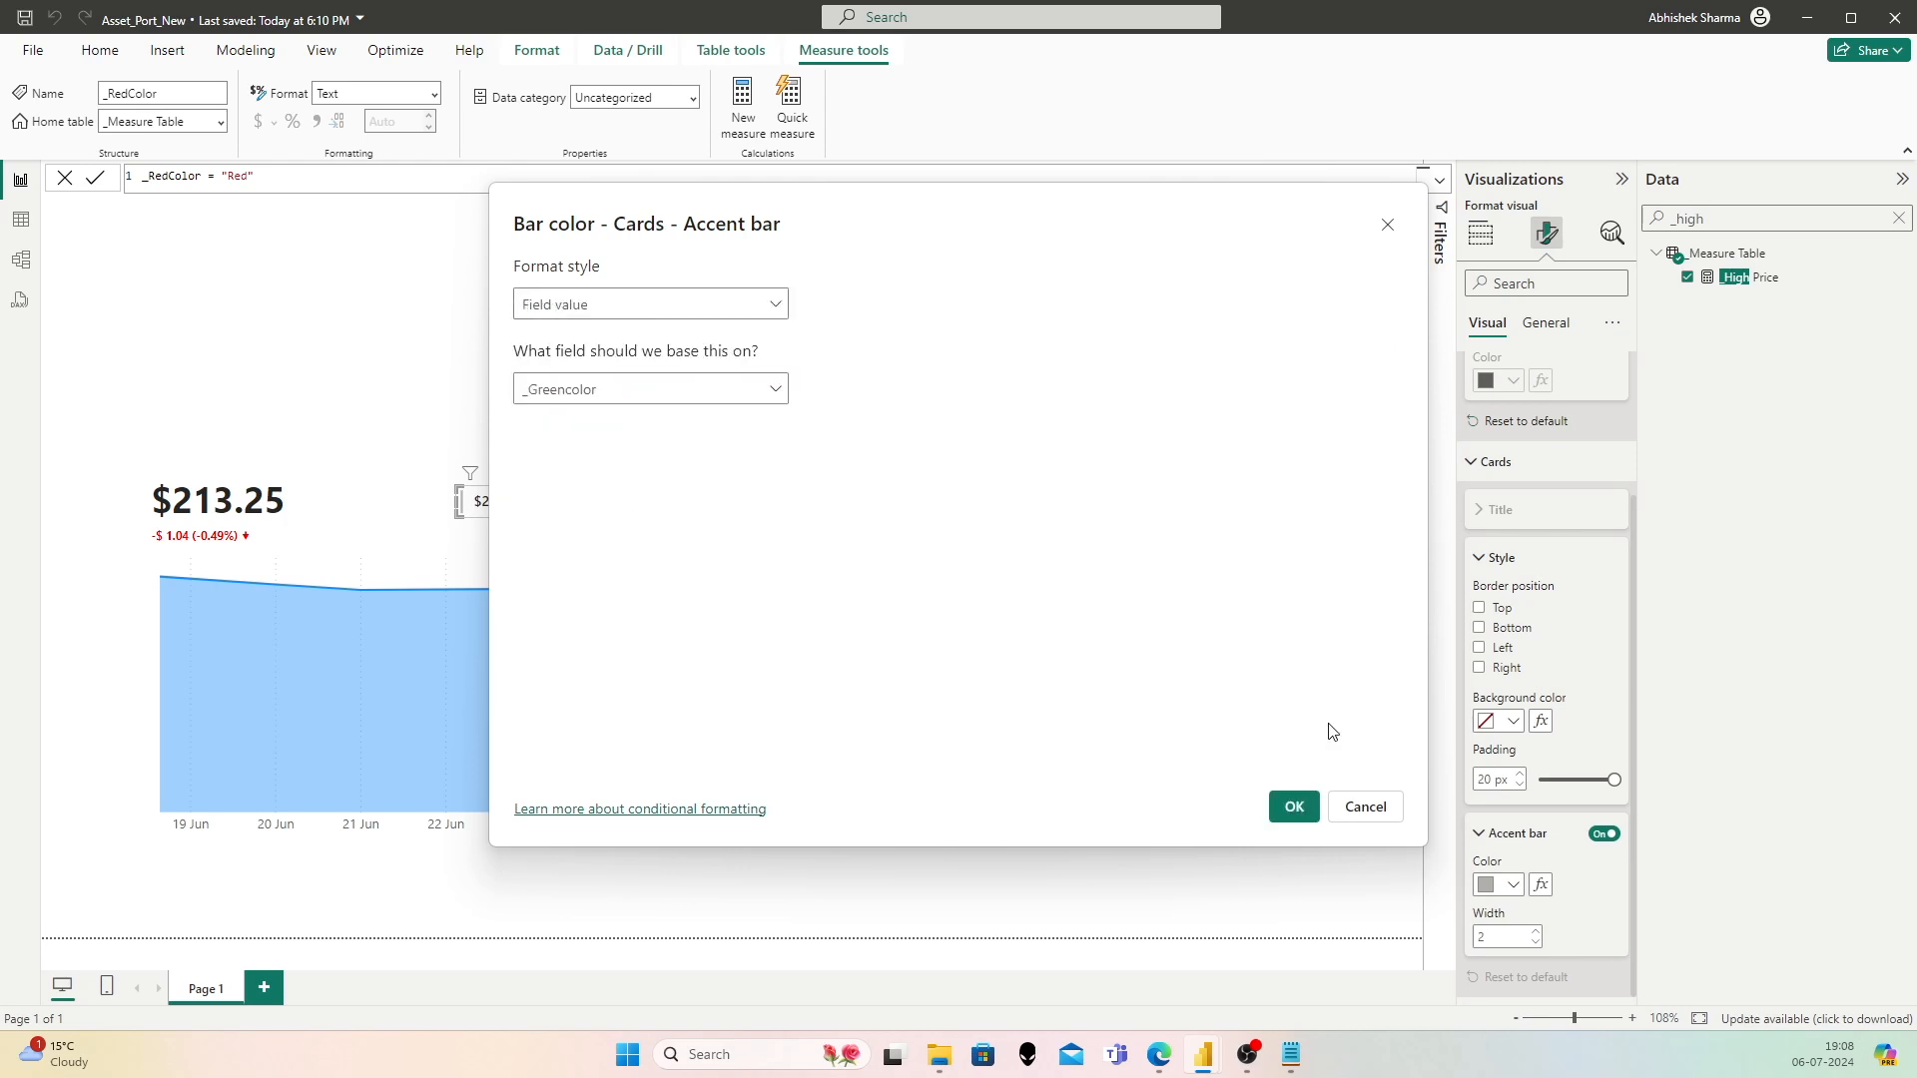
click(1295, 807)
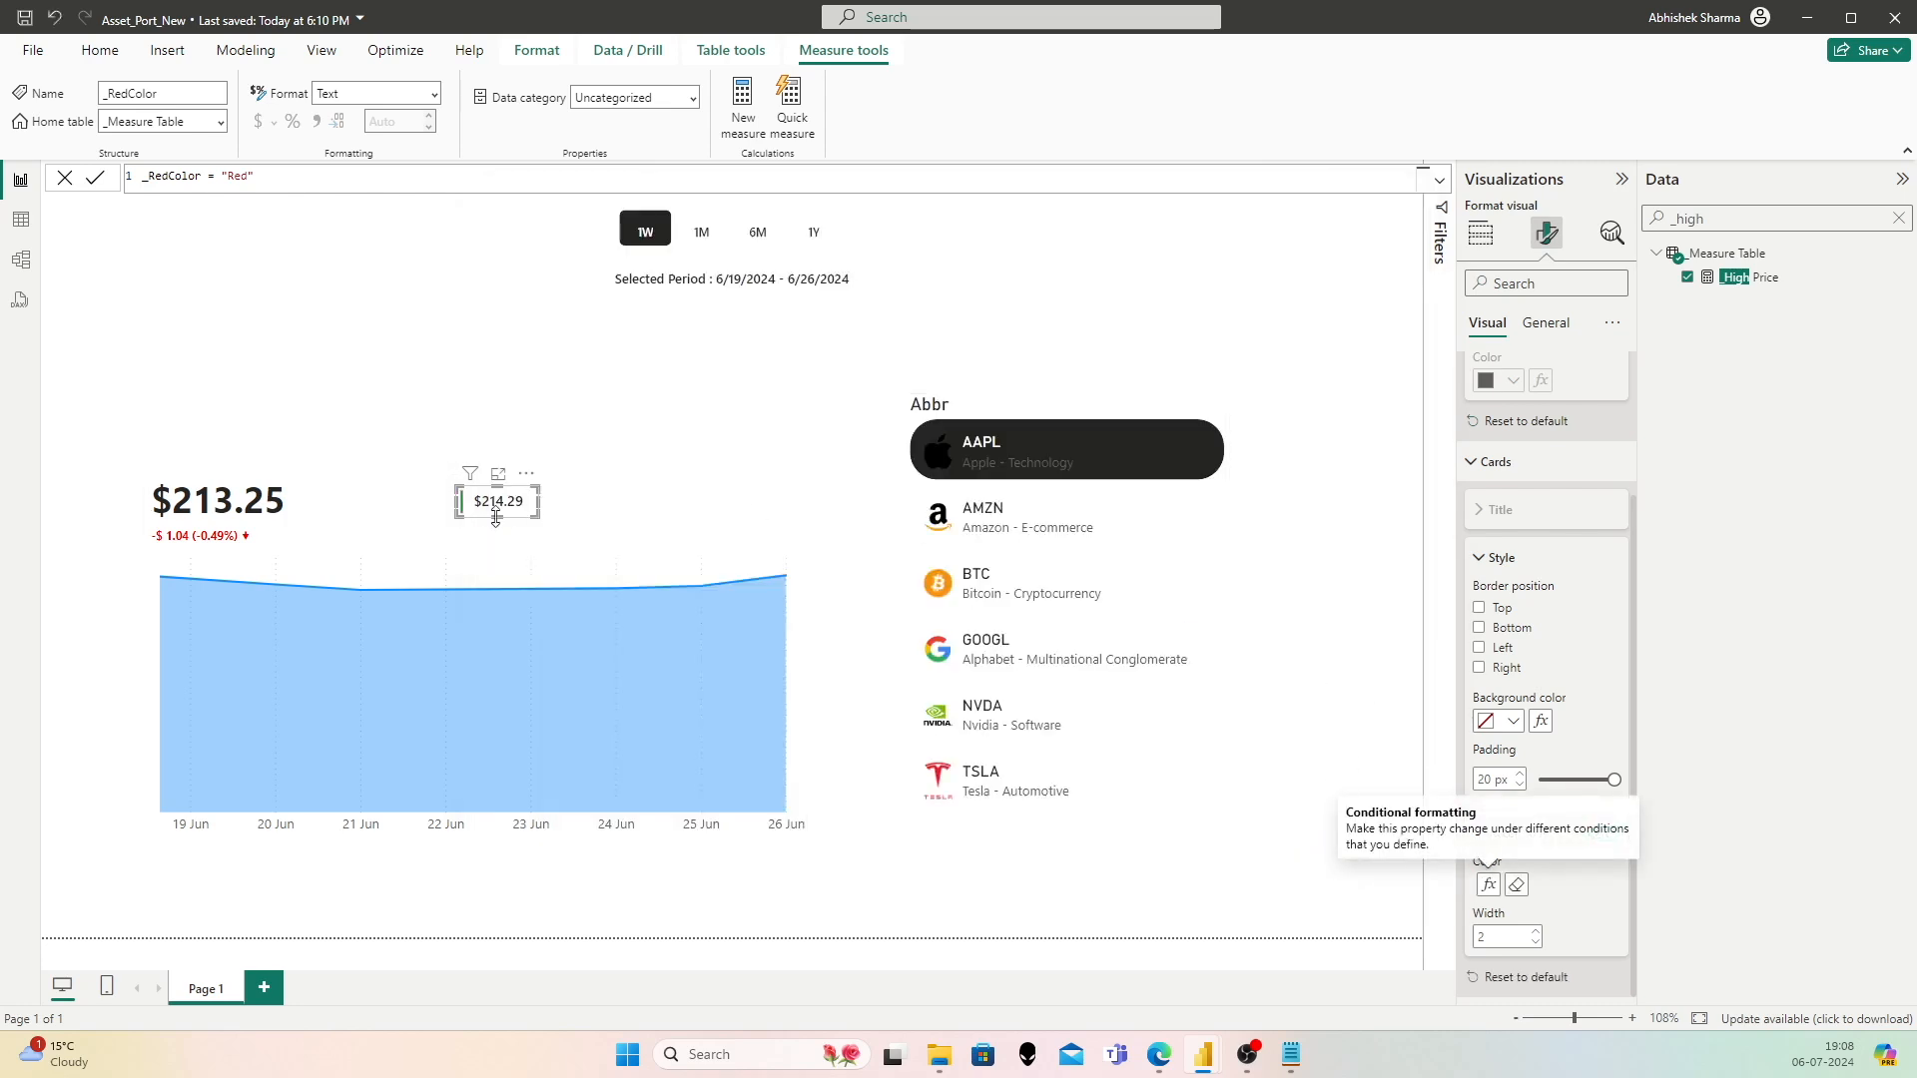
click(552, 456)
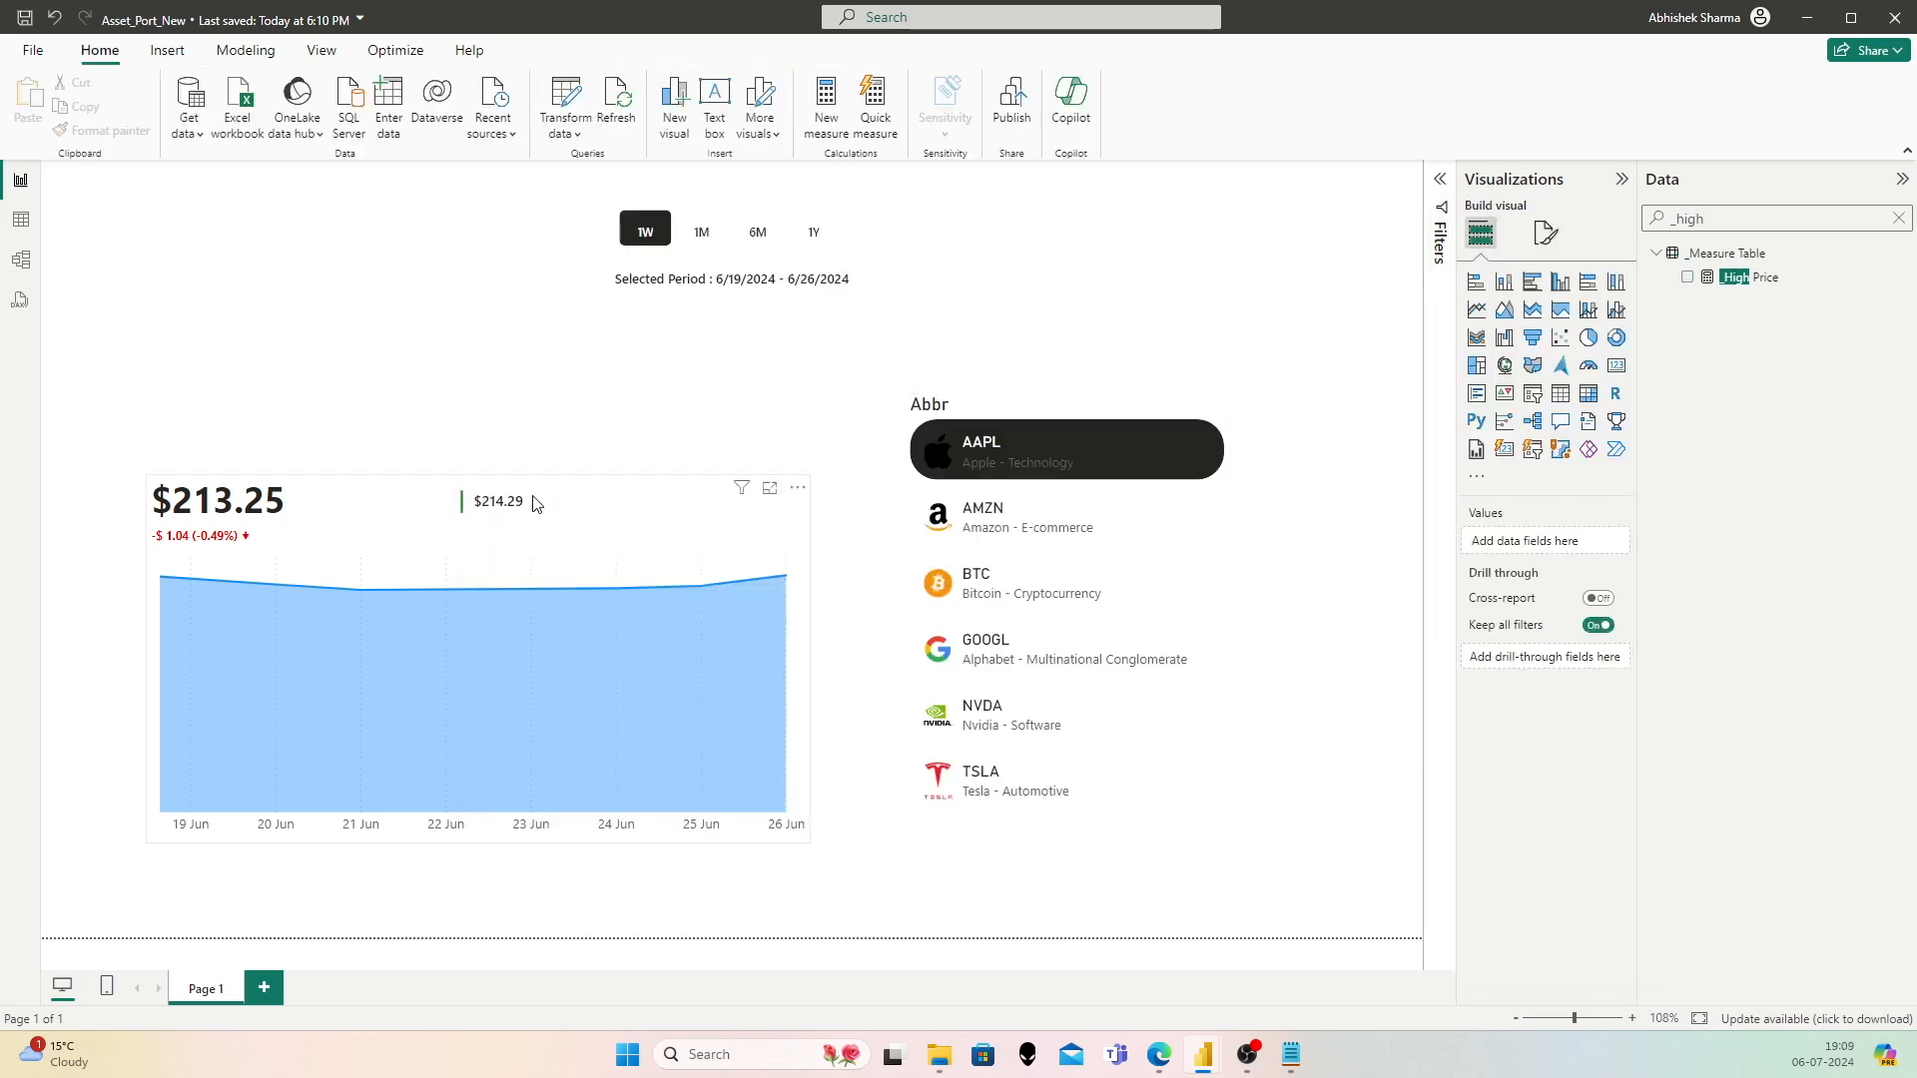
Step: Turn on the title of the high price card and begin editing its empty title text
click(502, 504)
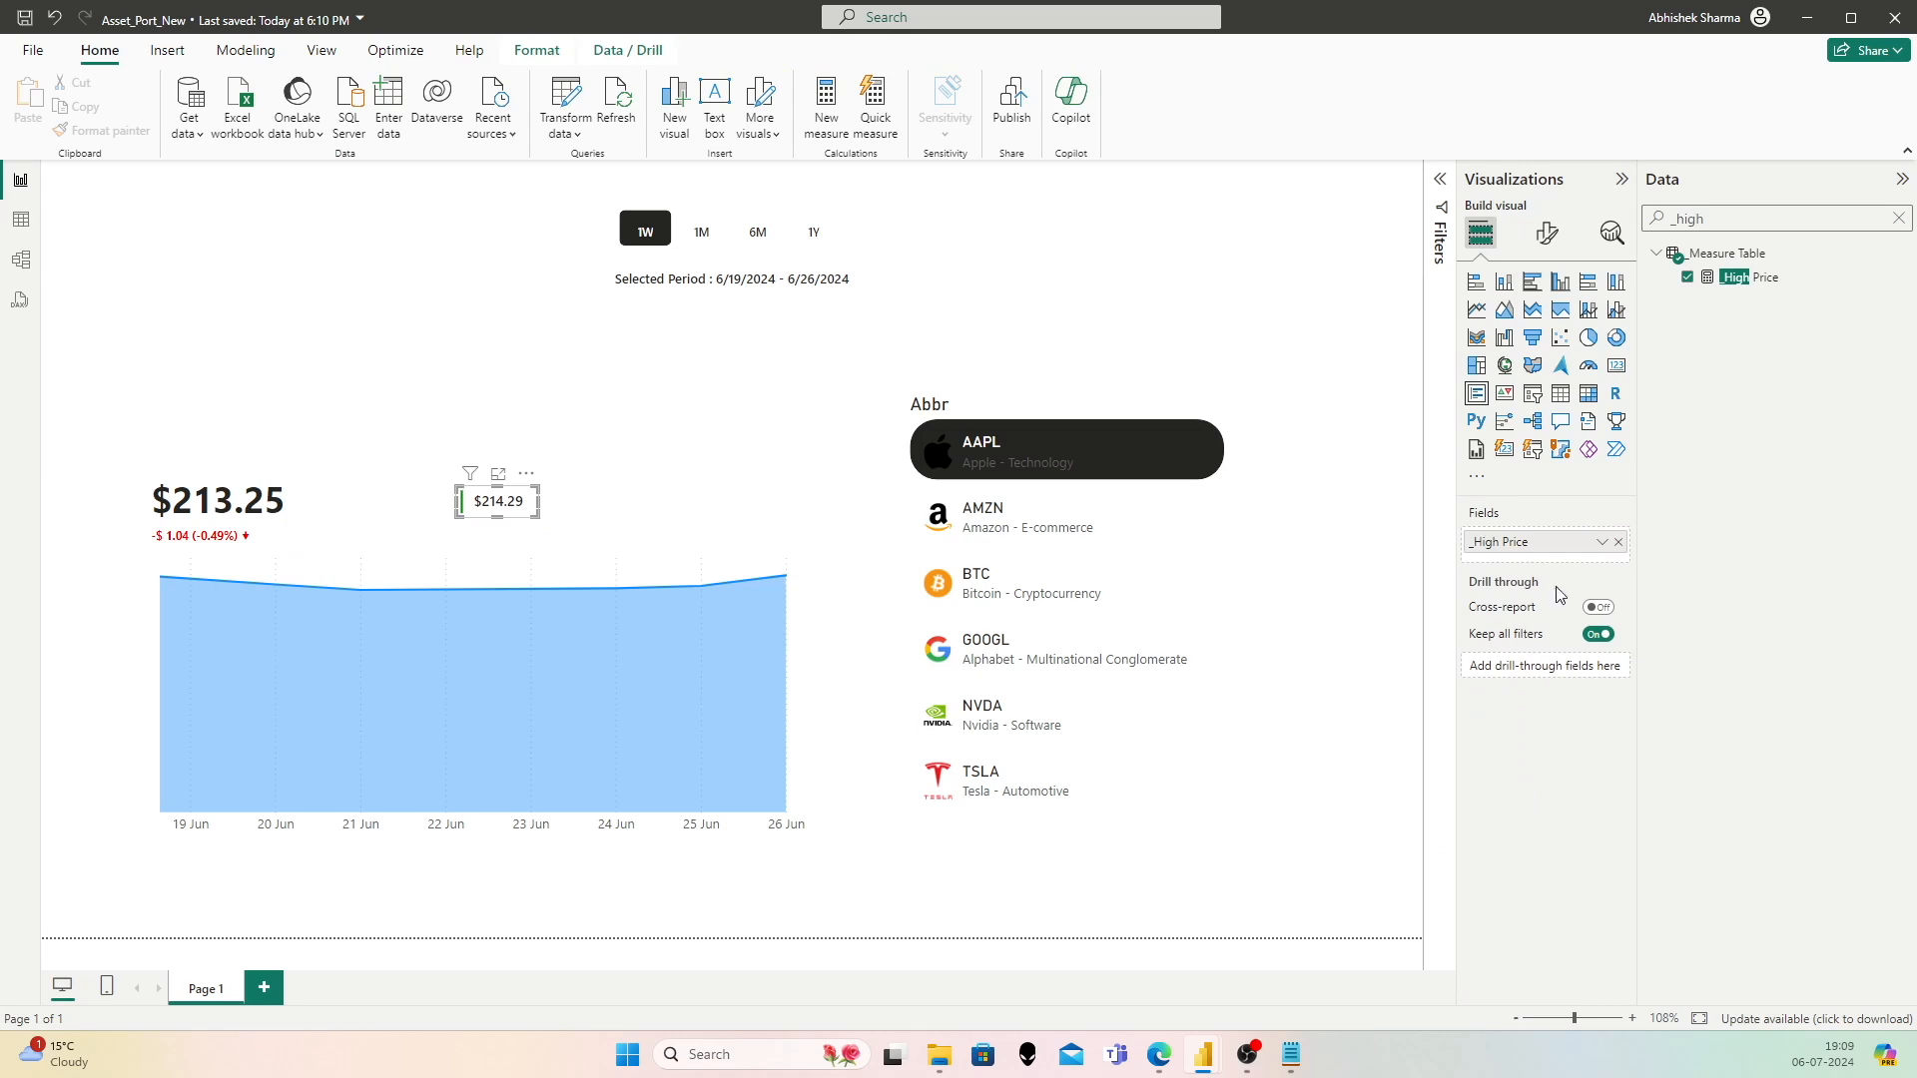
click(1548, 236)
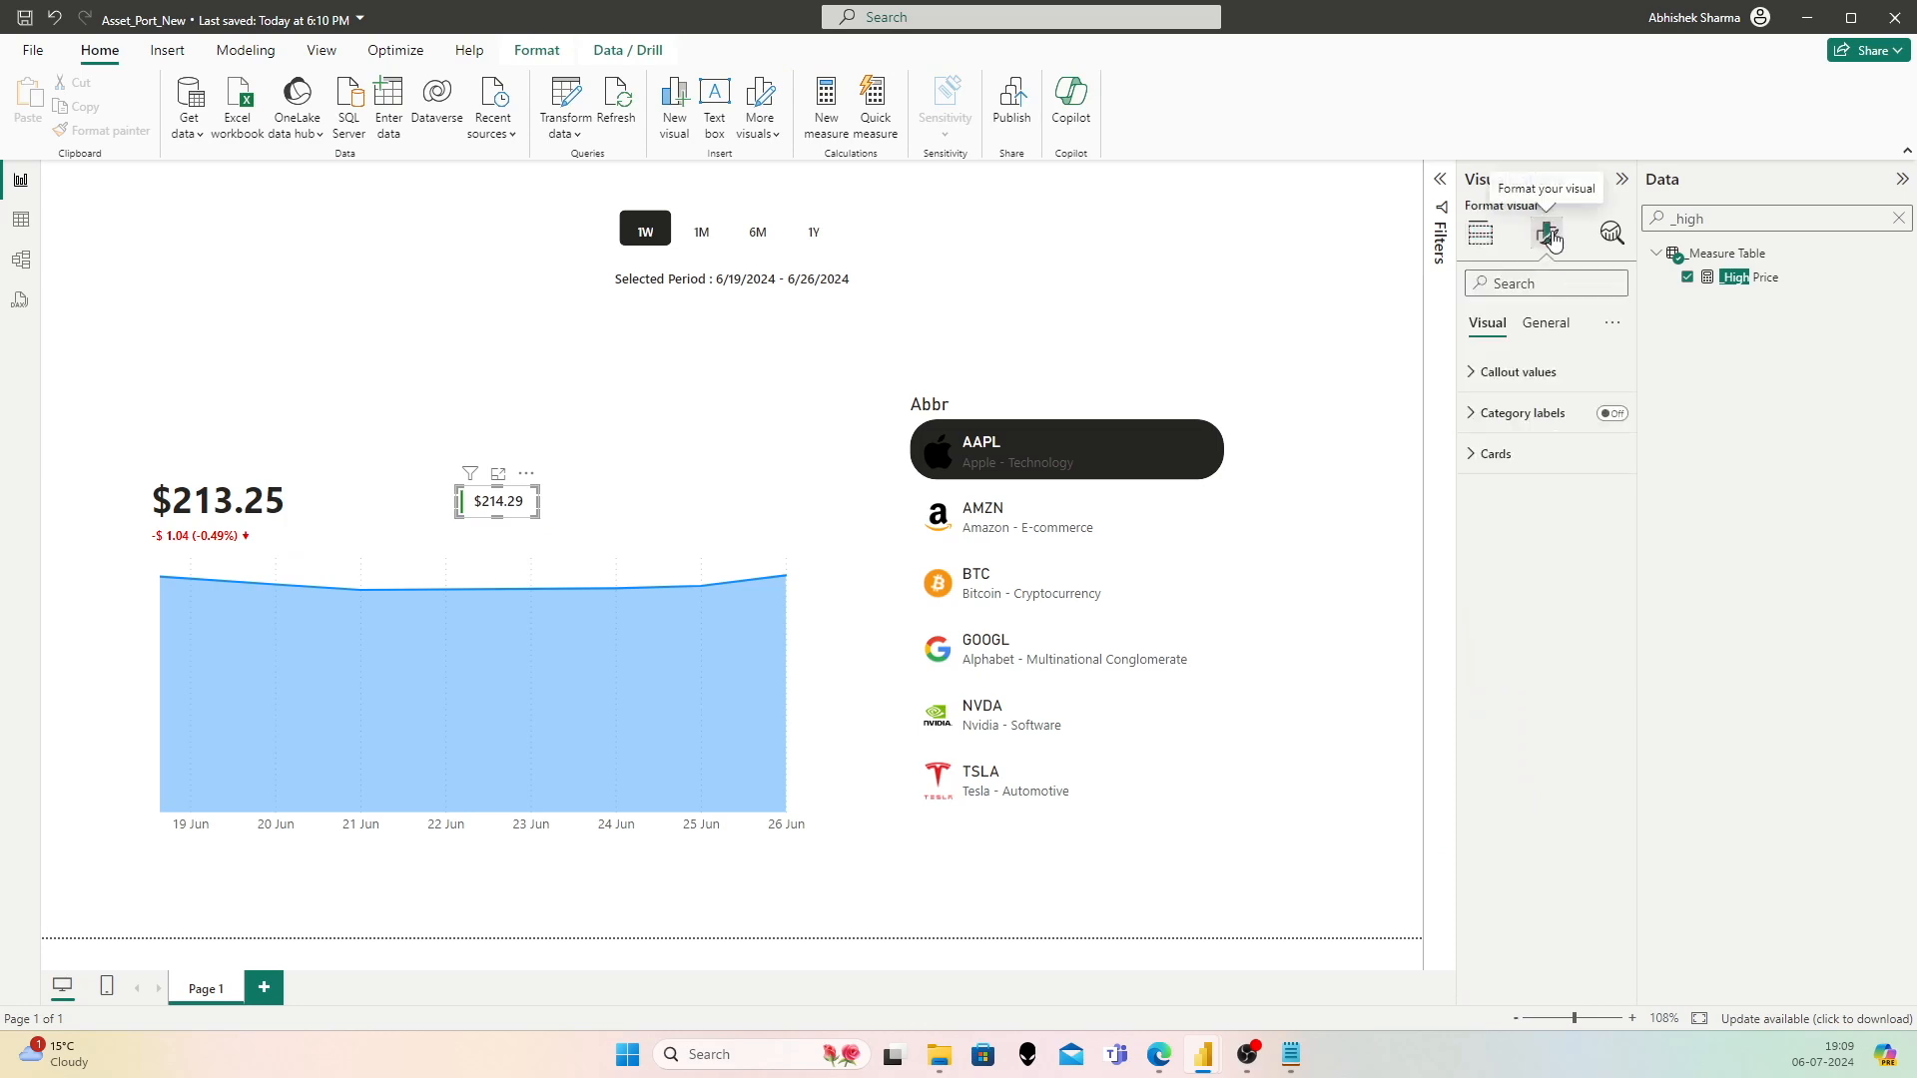
click(1544, 322)
click(1493, 415)
click(1491, 418)
click(1611, 413)
click(1486, 418)
click(1550, 510)
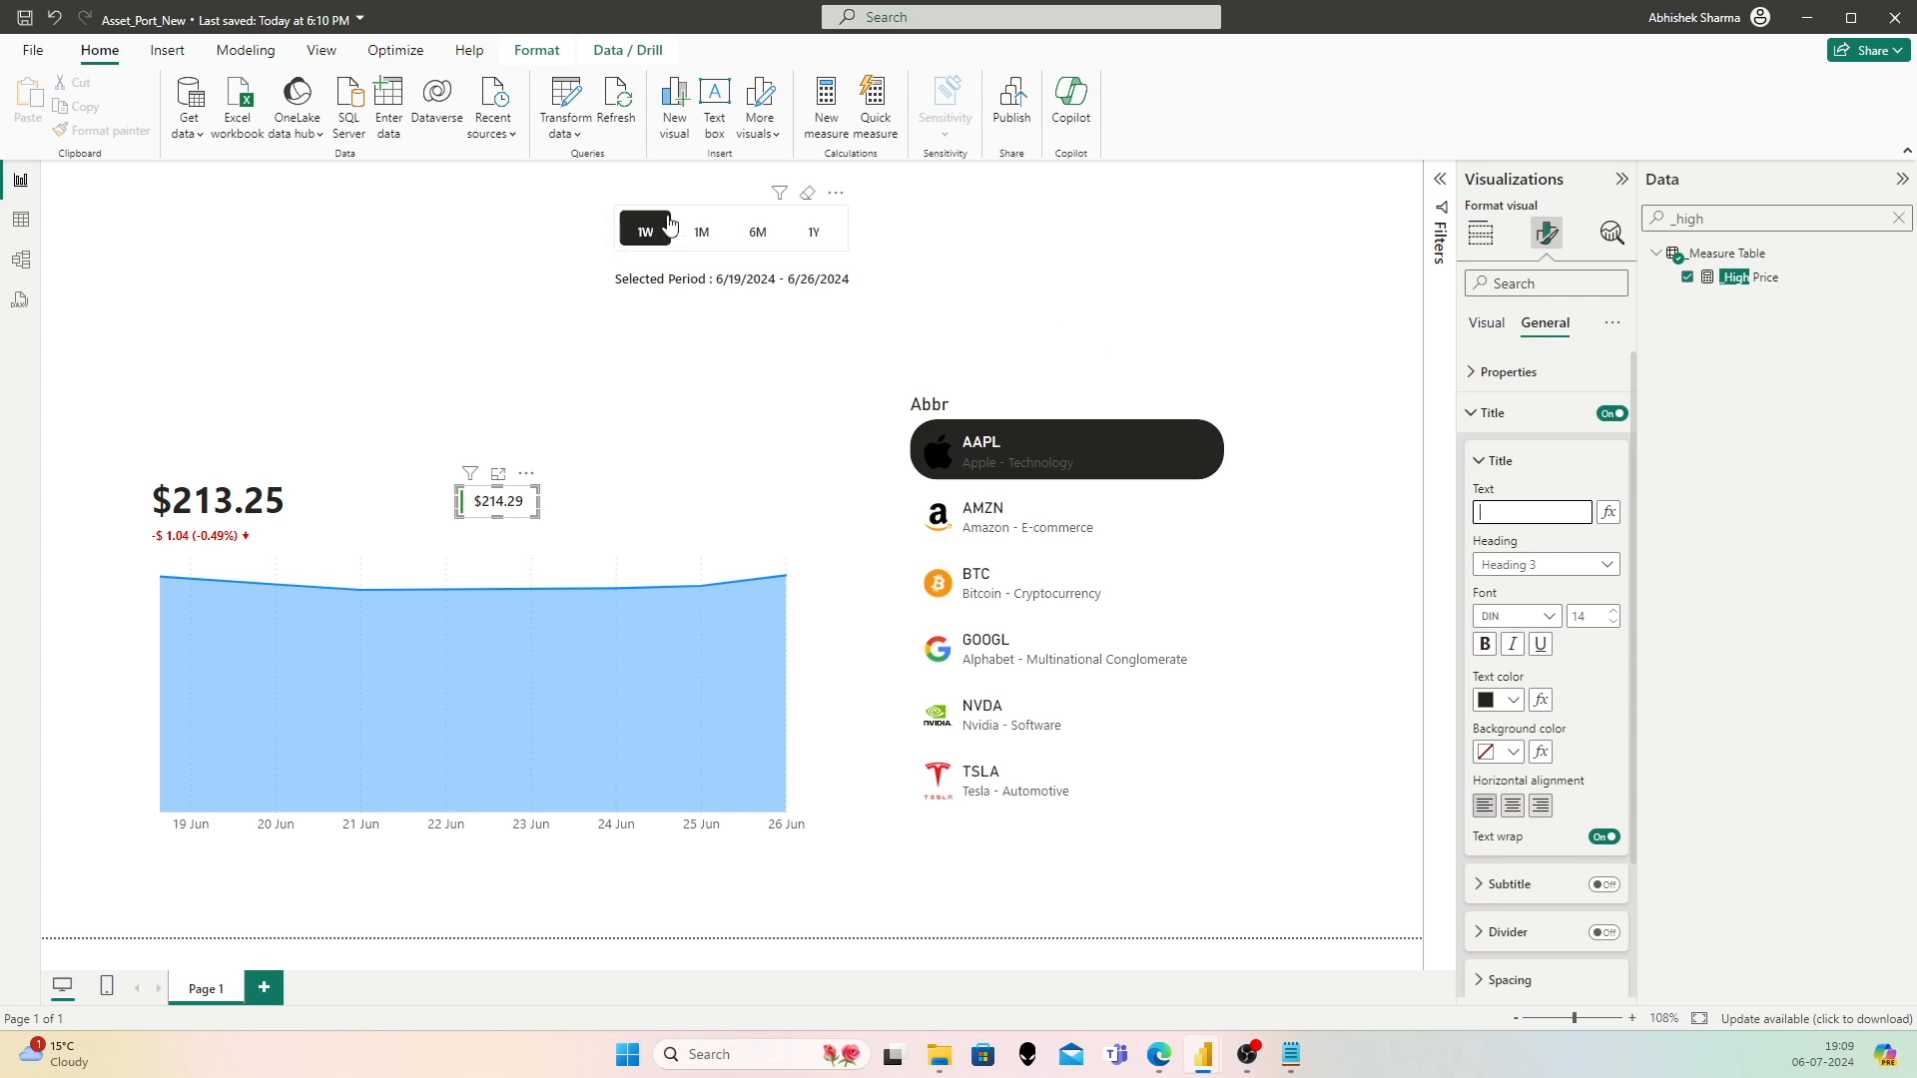
Step: Switch the report's period slicer to 1M and reselect the high price card
click(698, 245)
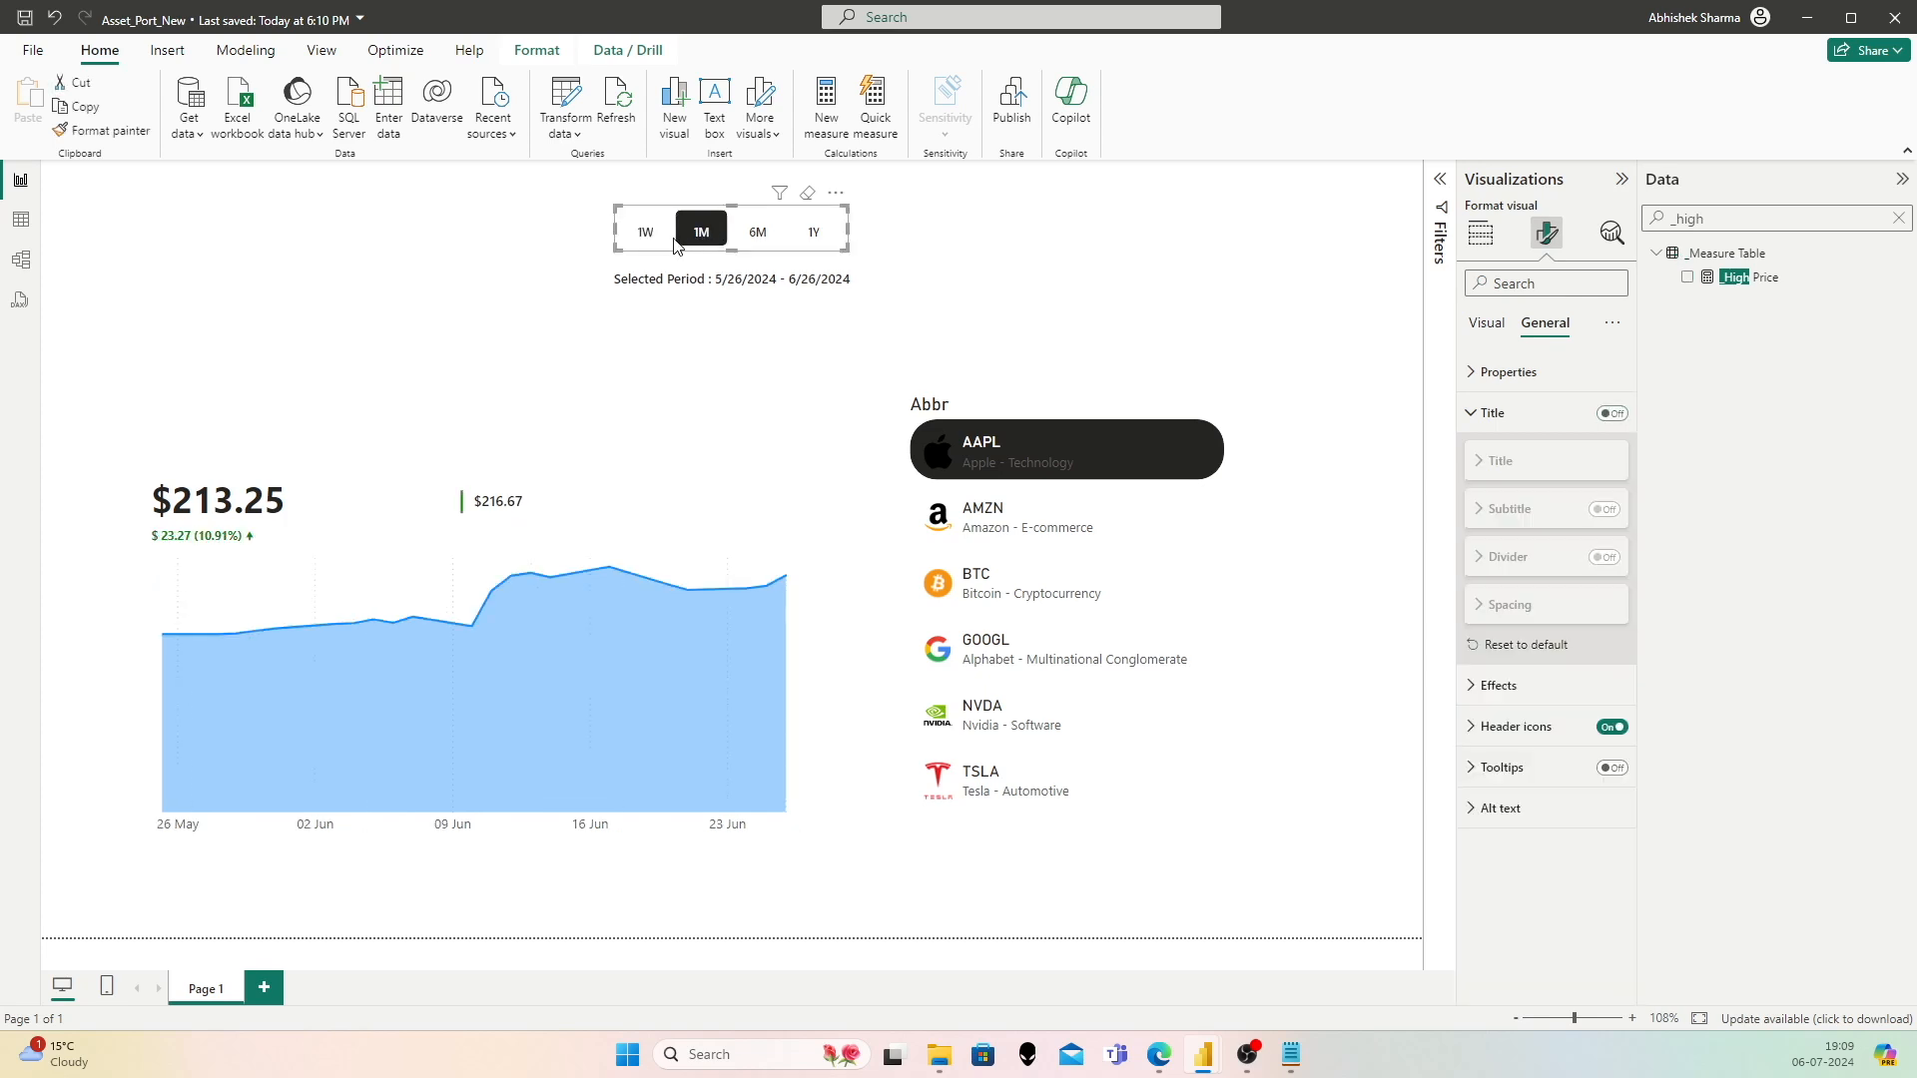
click(509, 501)
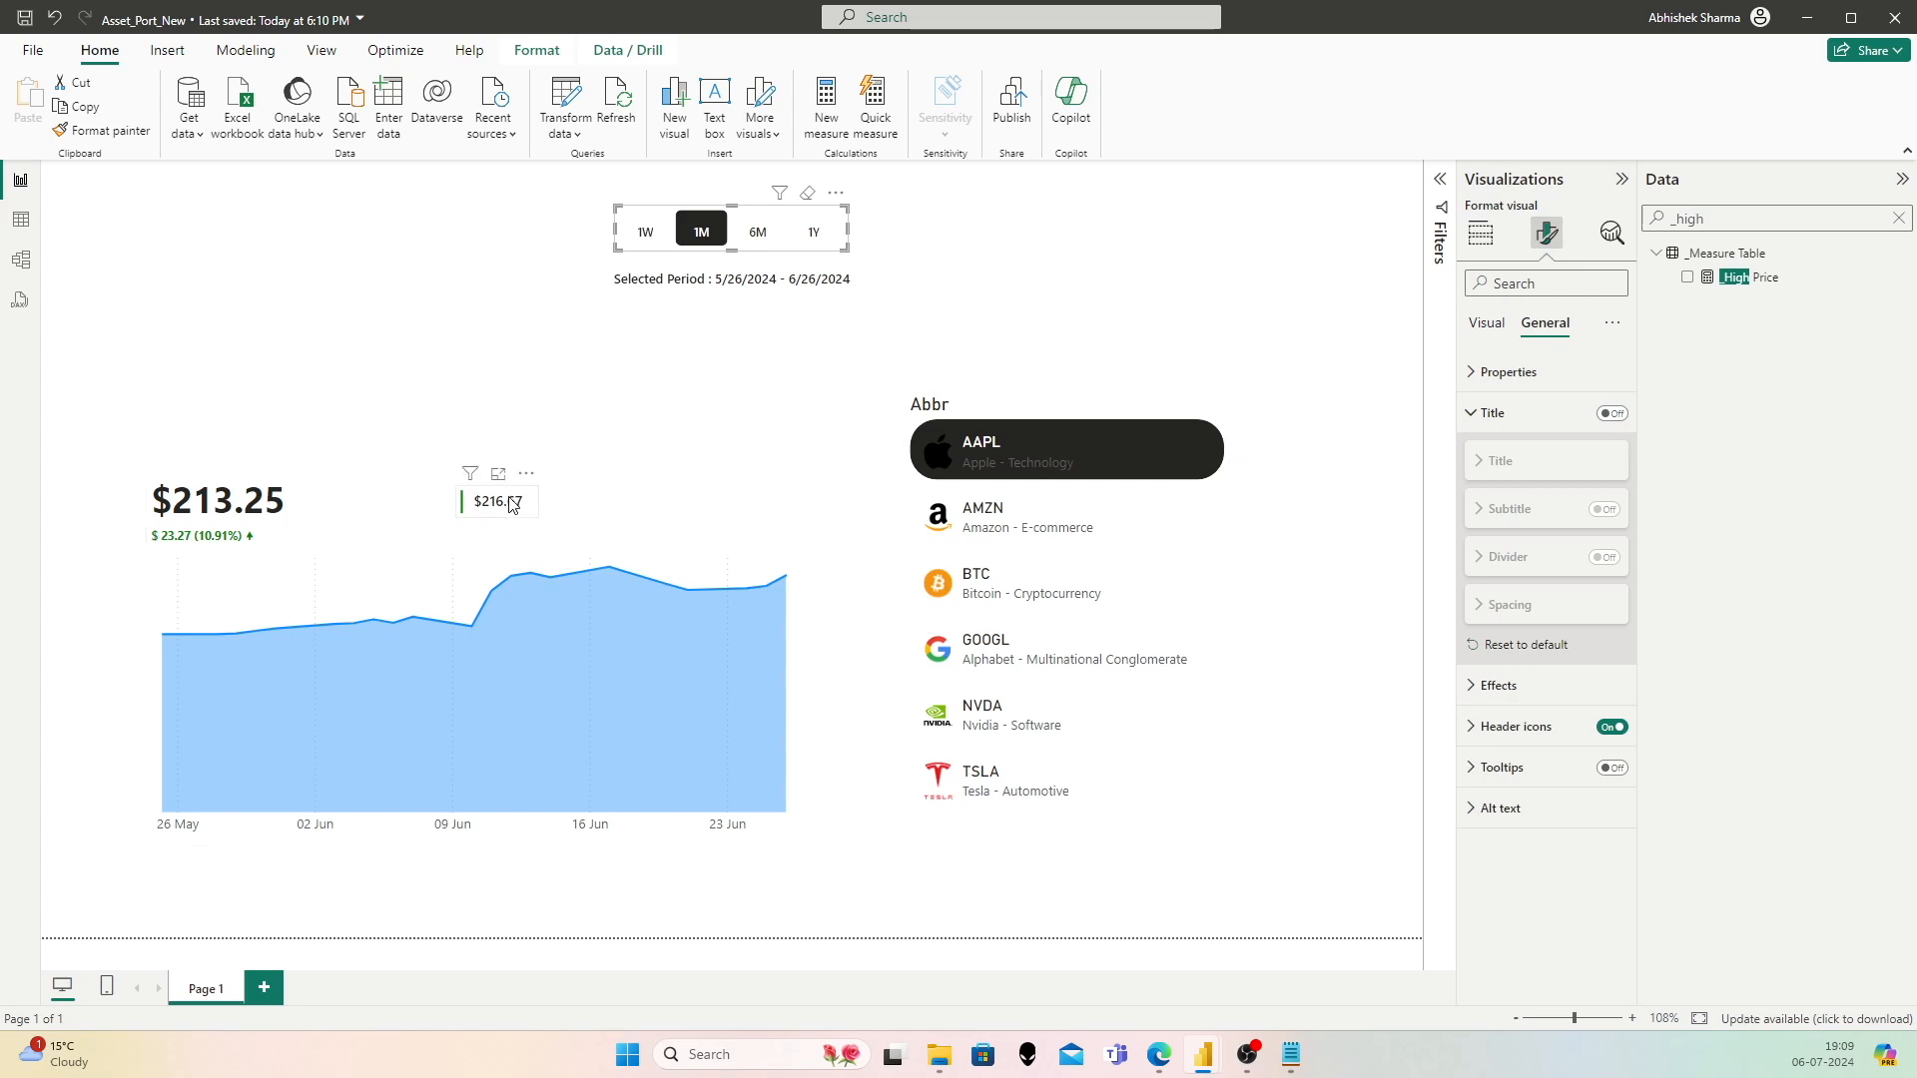
drag(1713, 219, 1667, 220)
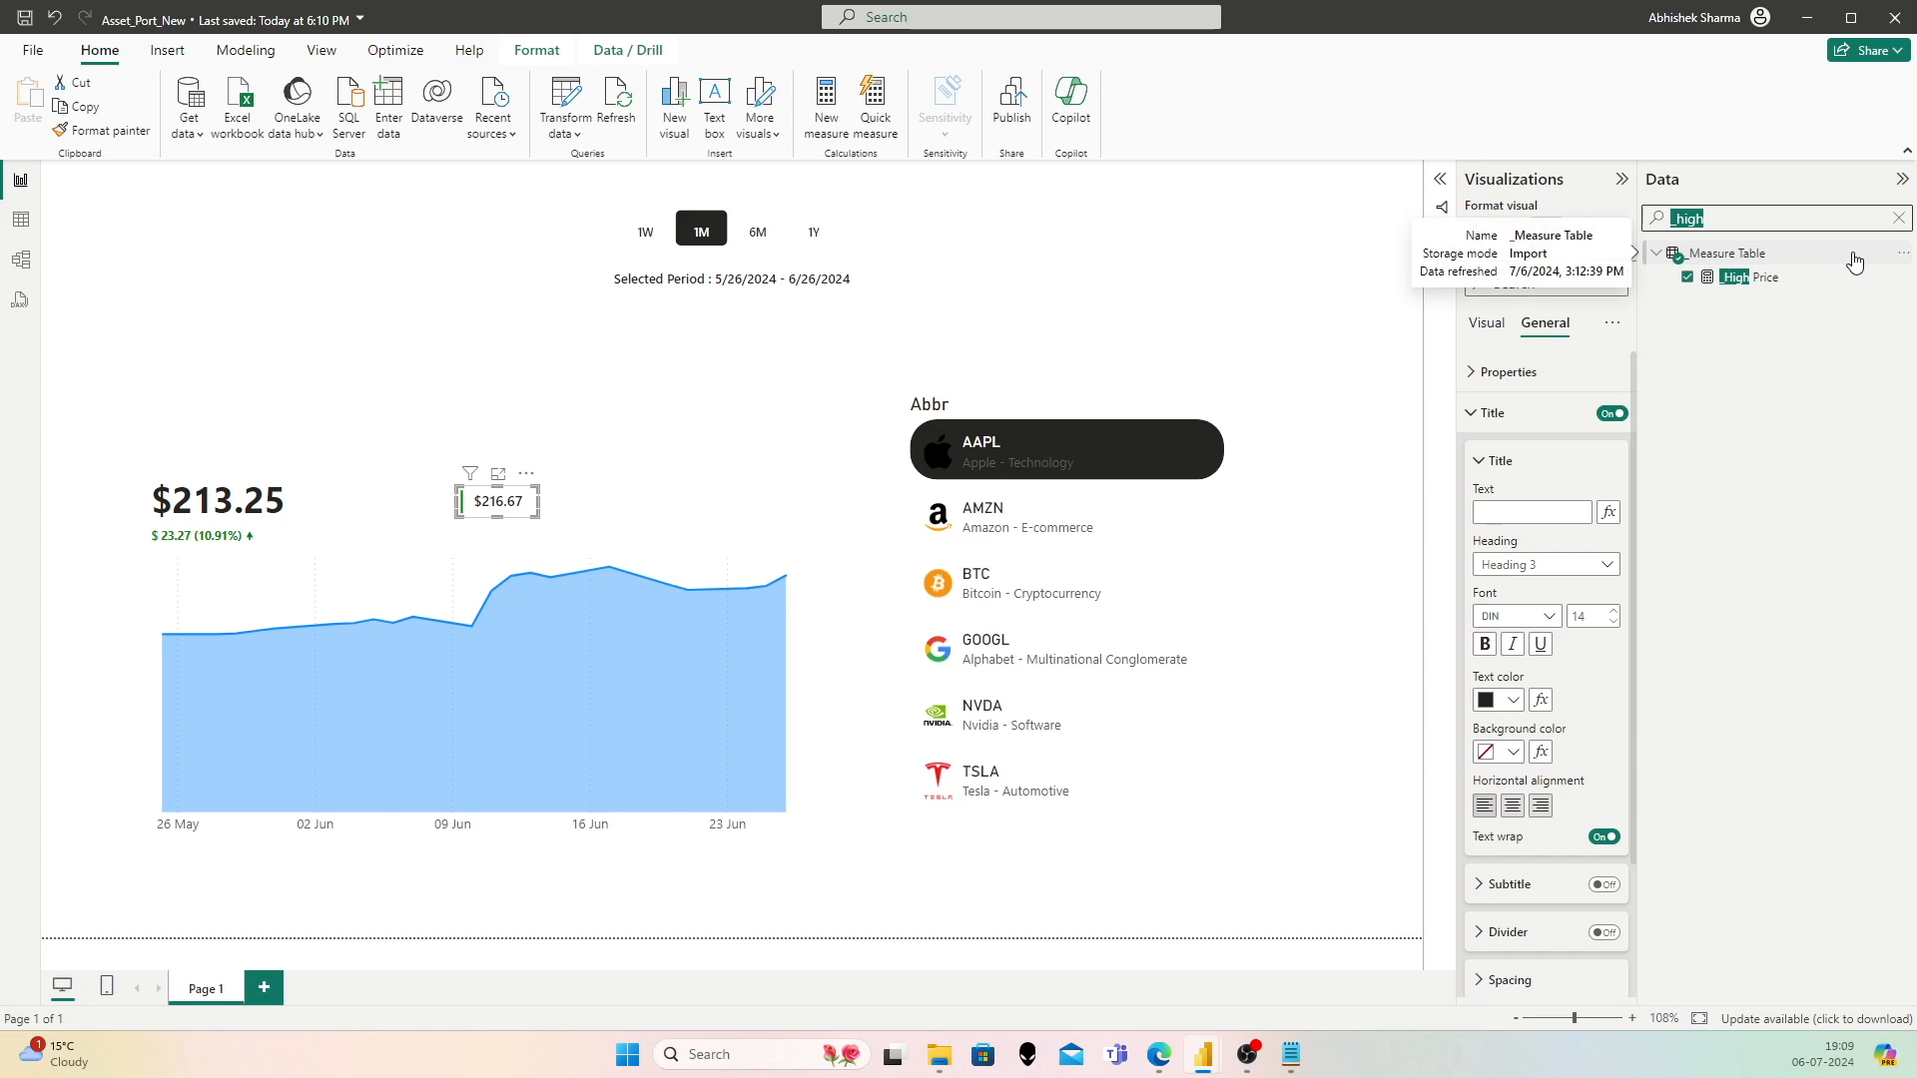
Step: Start a new measure in _Measure Table named _High Price(Label), with its expression beginning on a second line
right_click(1793, 253)
click(1629, 286)
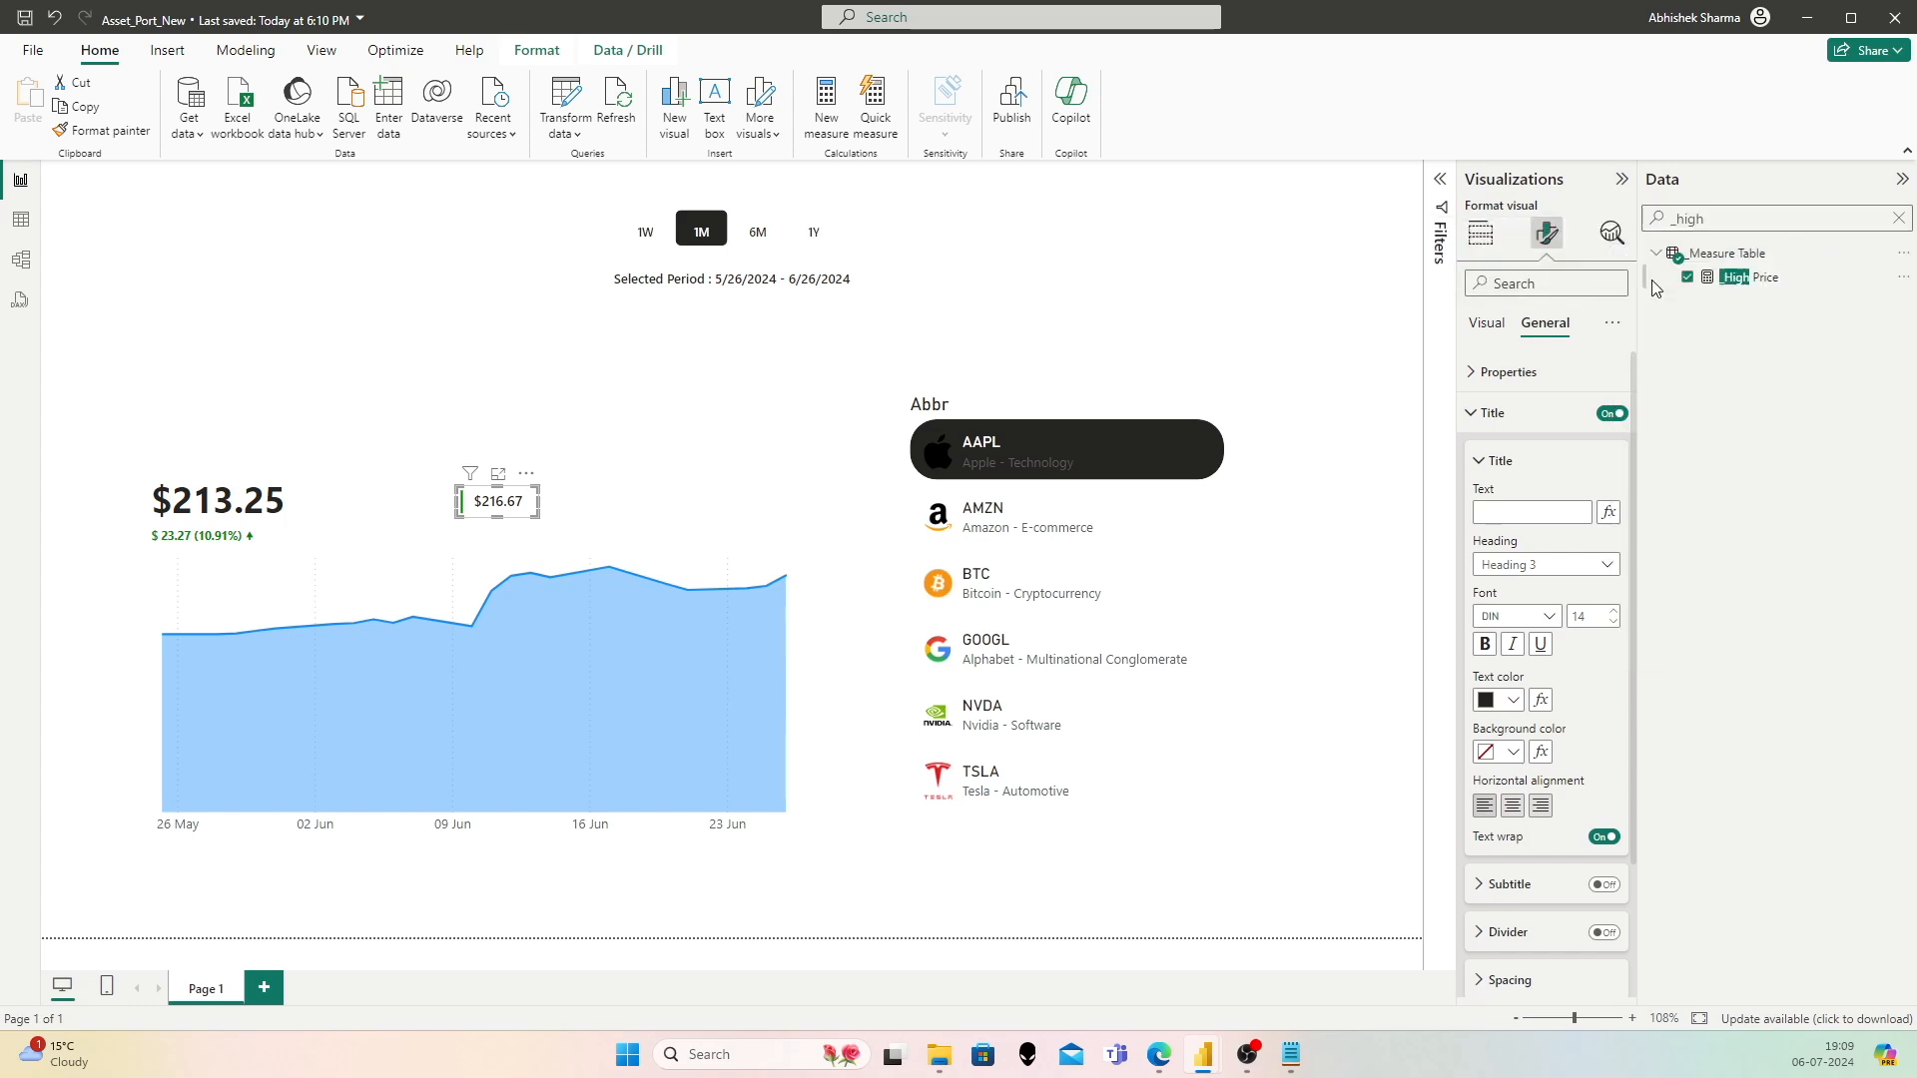
text(_High Price)
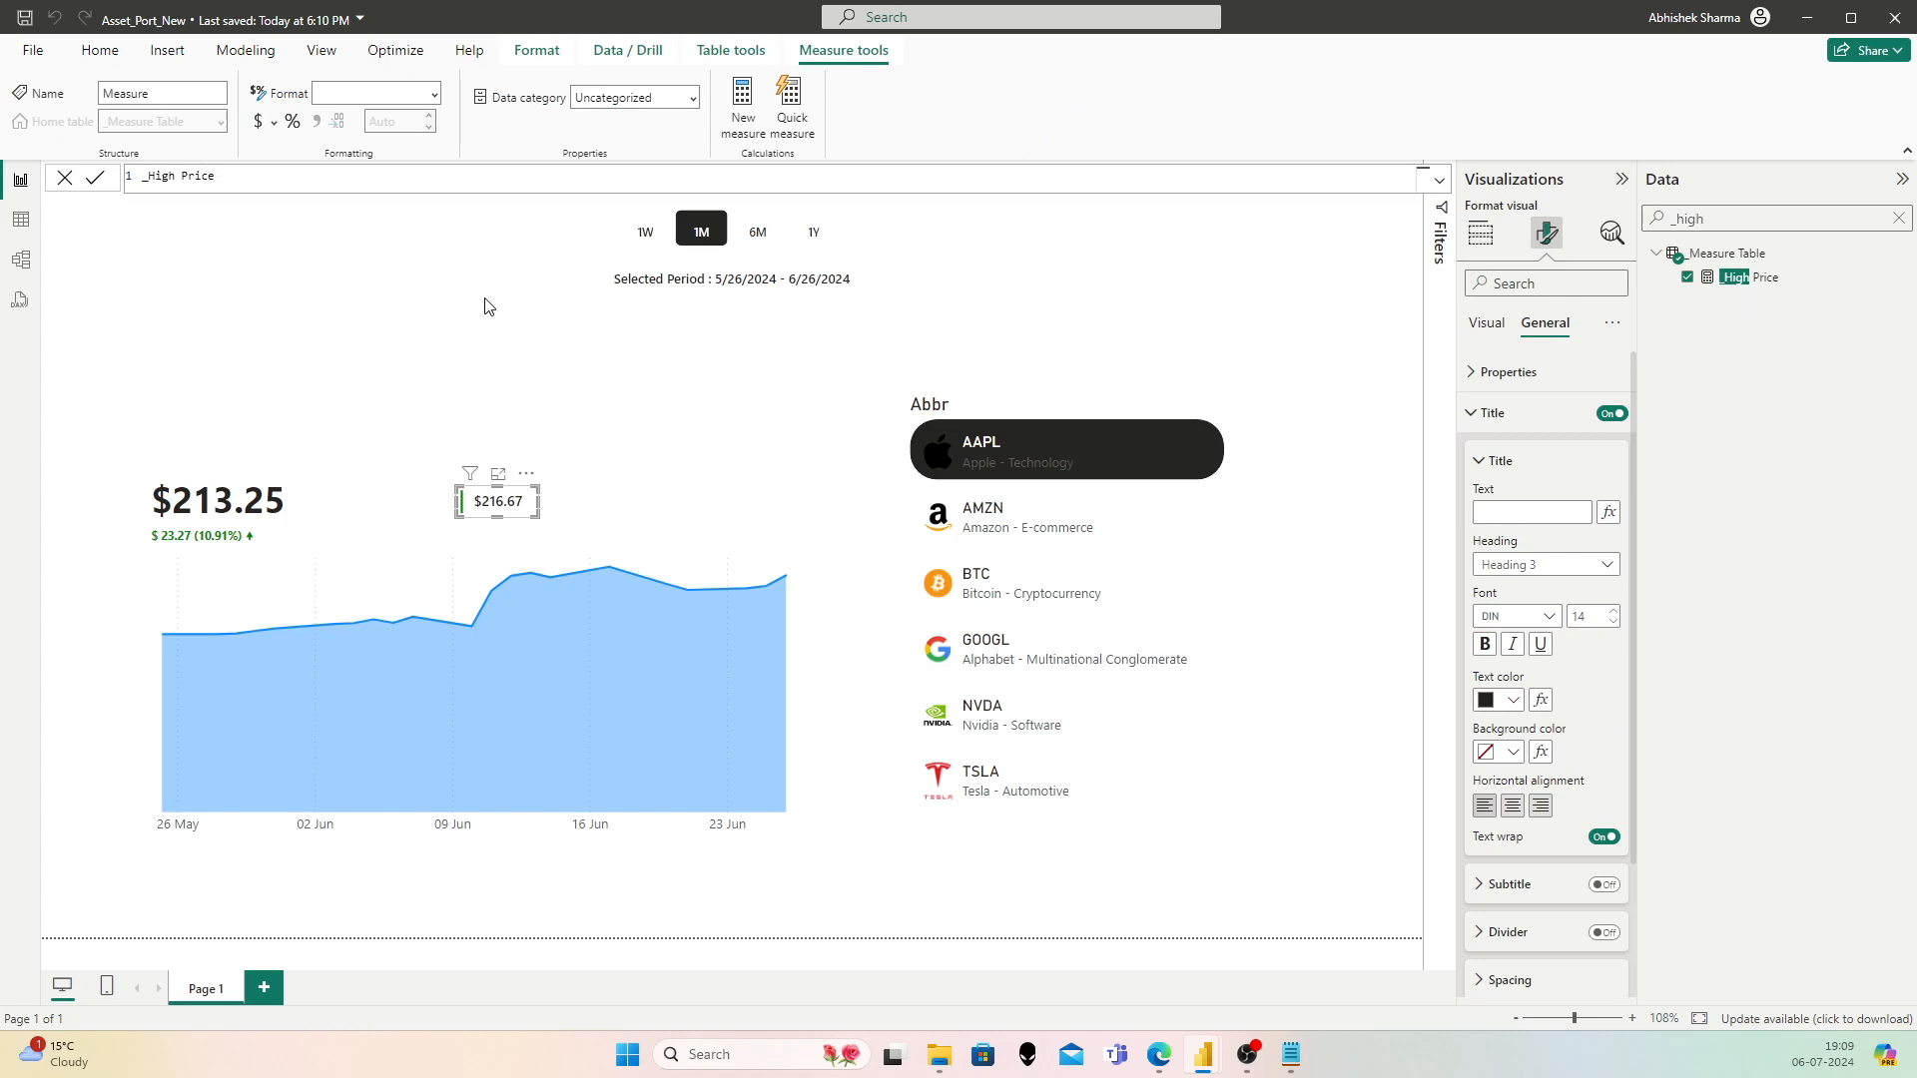
text(()
text(Label) =)
key(shift+Return)
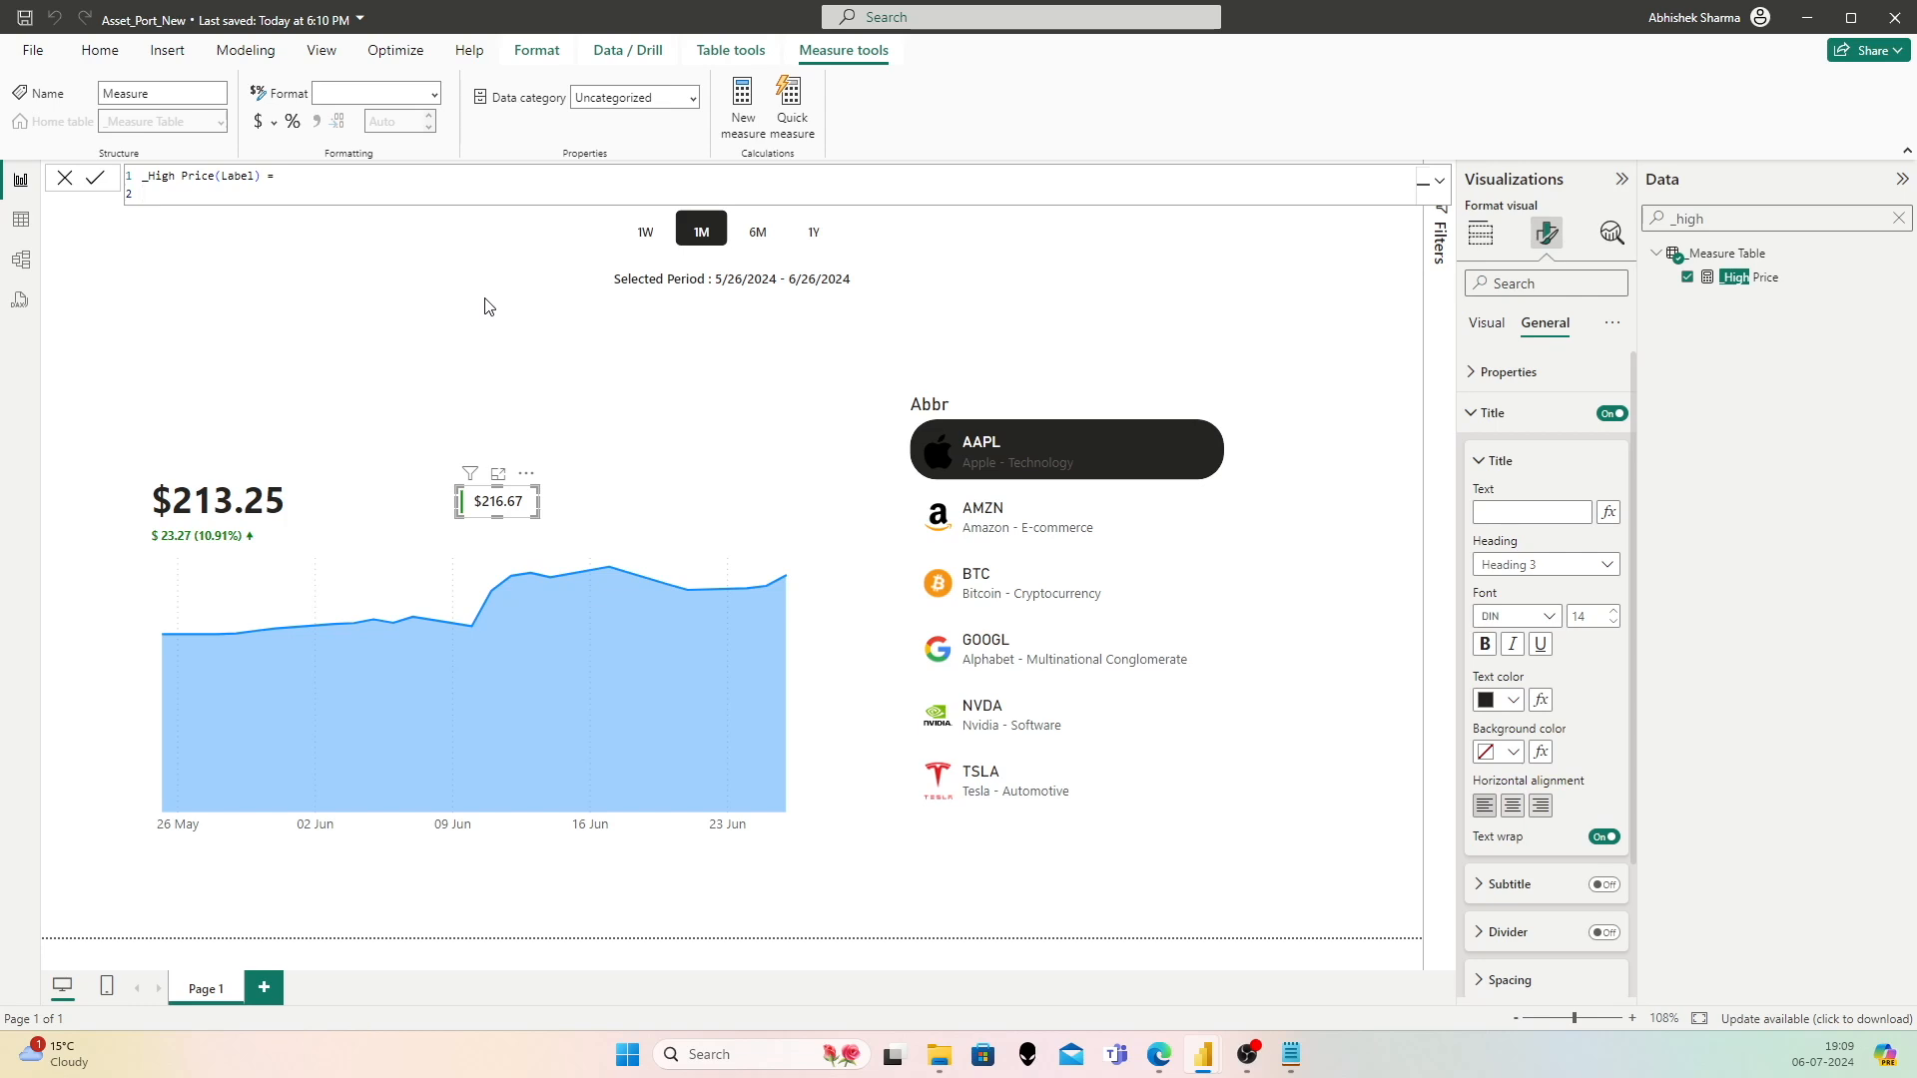
Step: Begin the label expression with the [_High Price] measure joined to an opening parenthesis, as [_High Price] & " (" &
text(High)
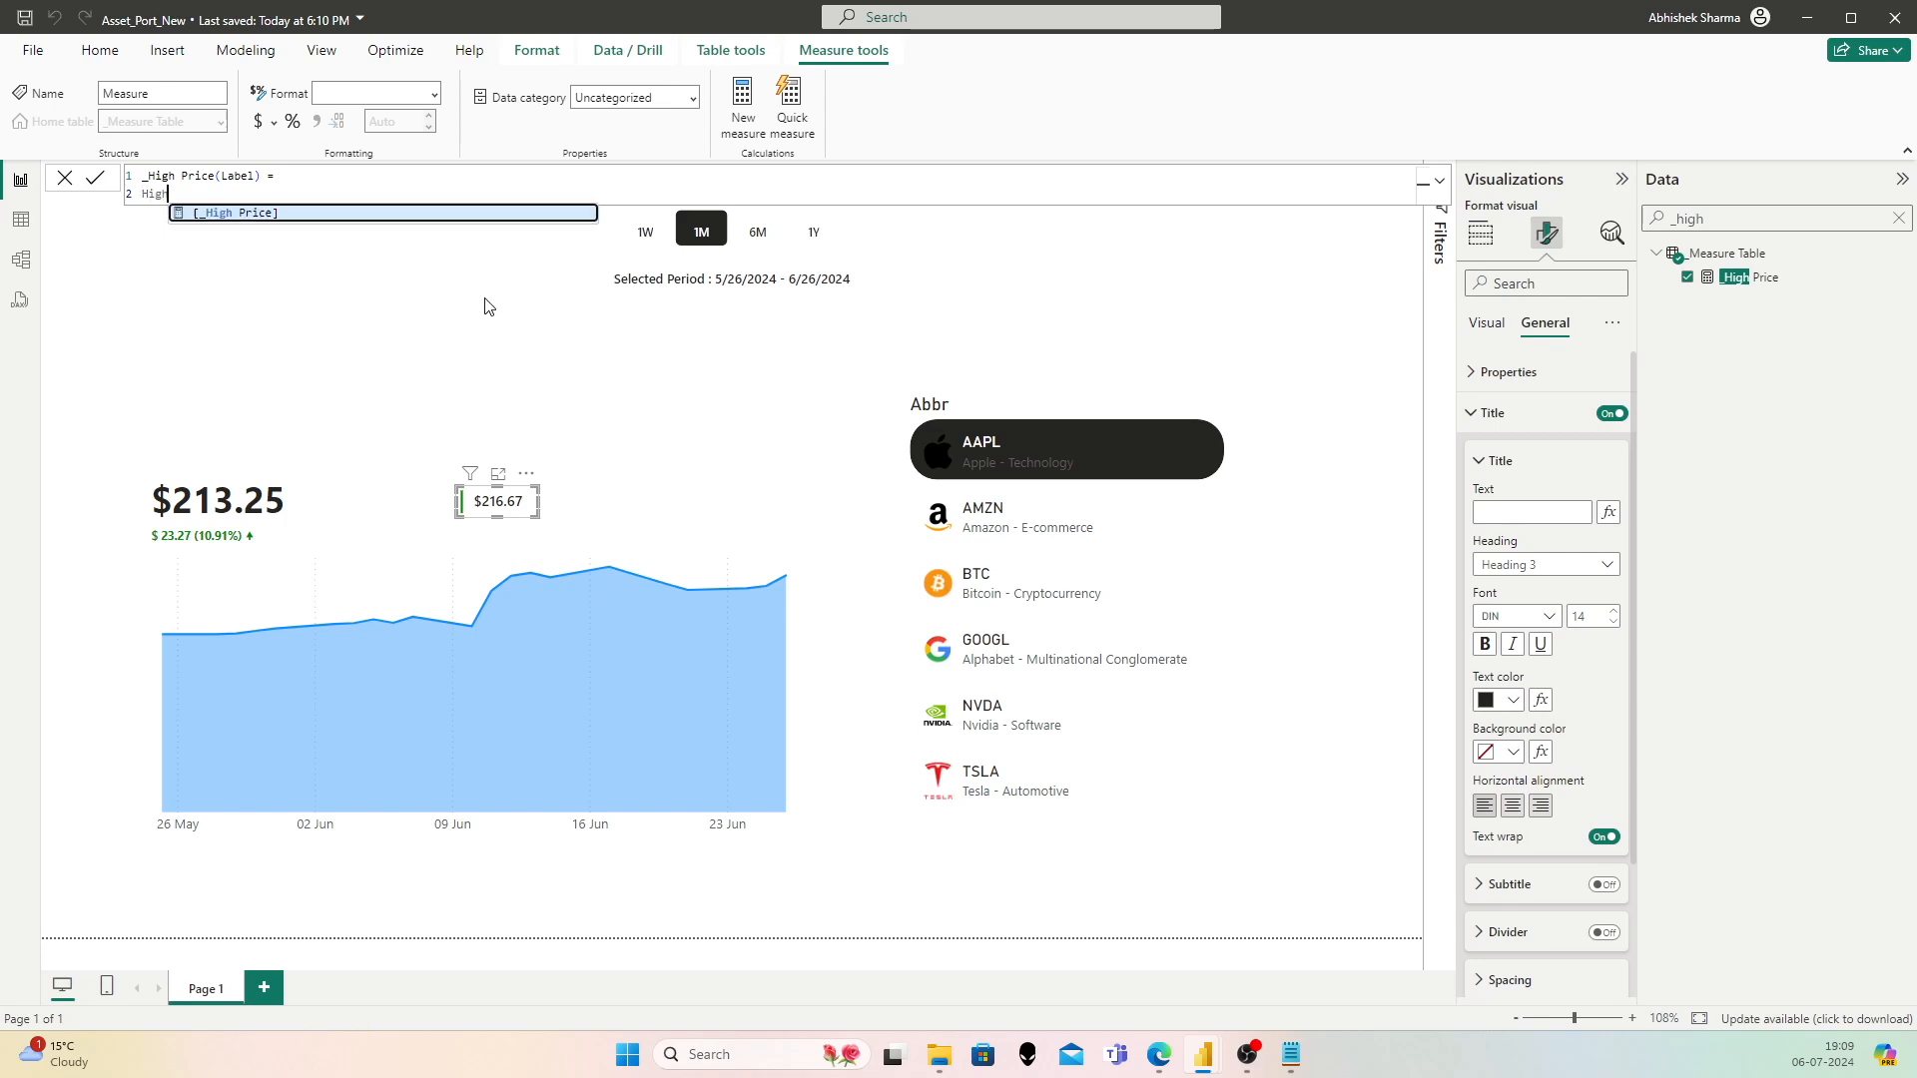
key(Tab)
text(&)
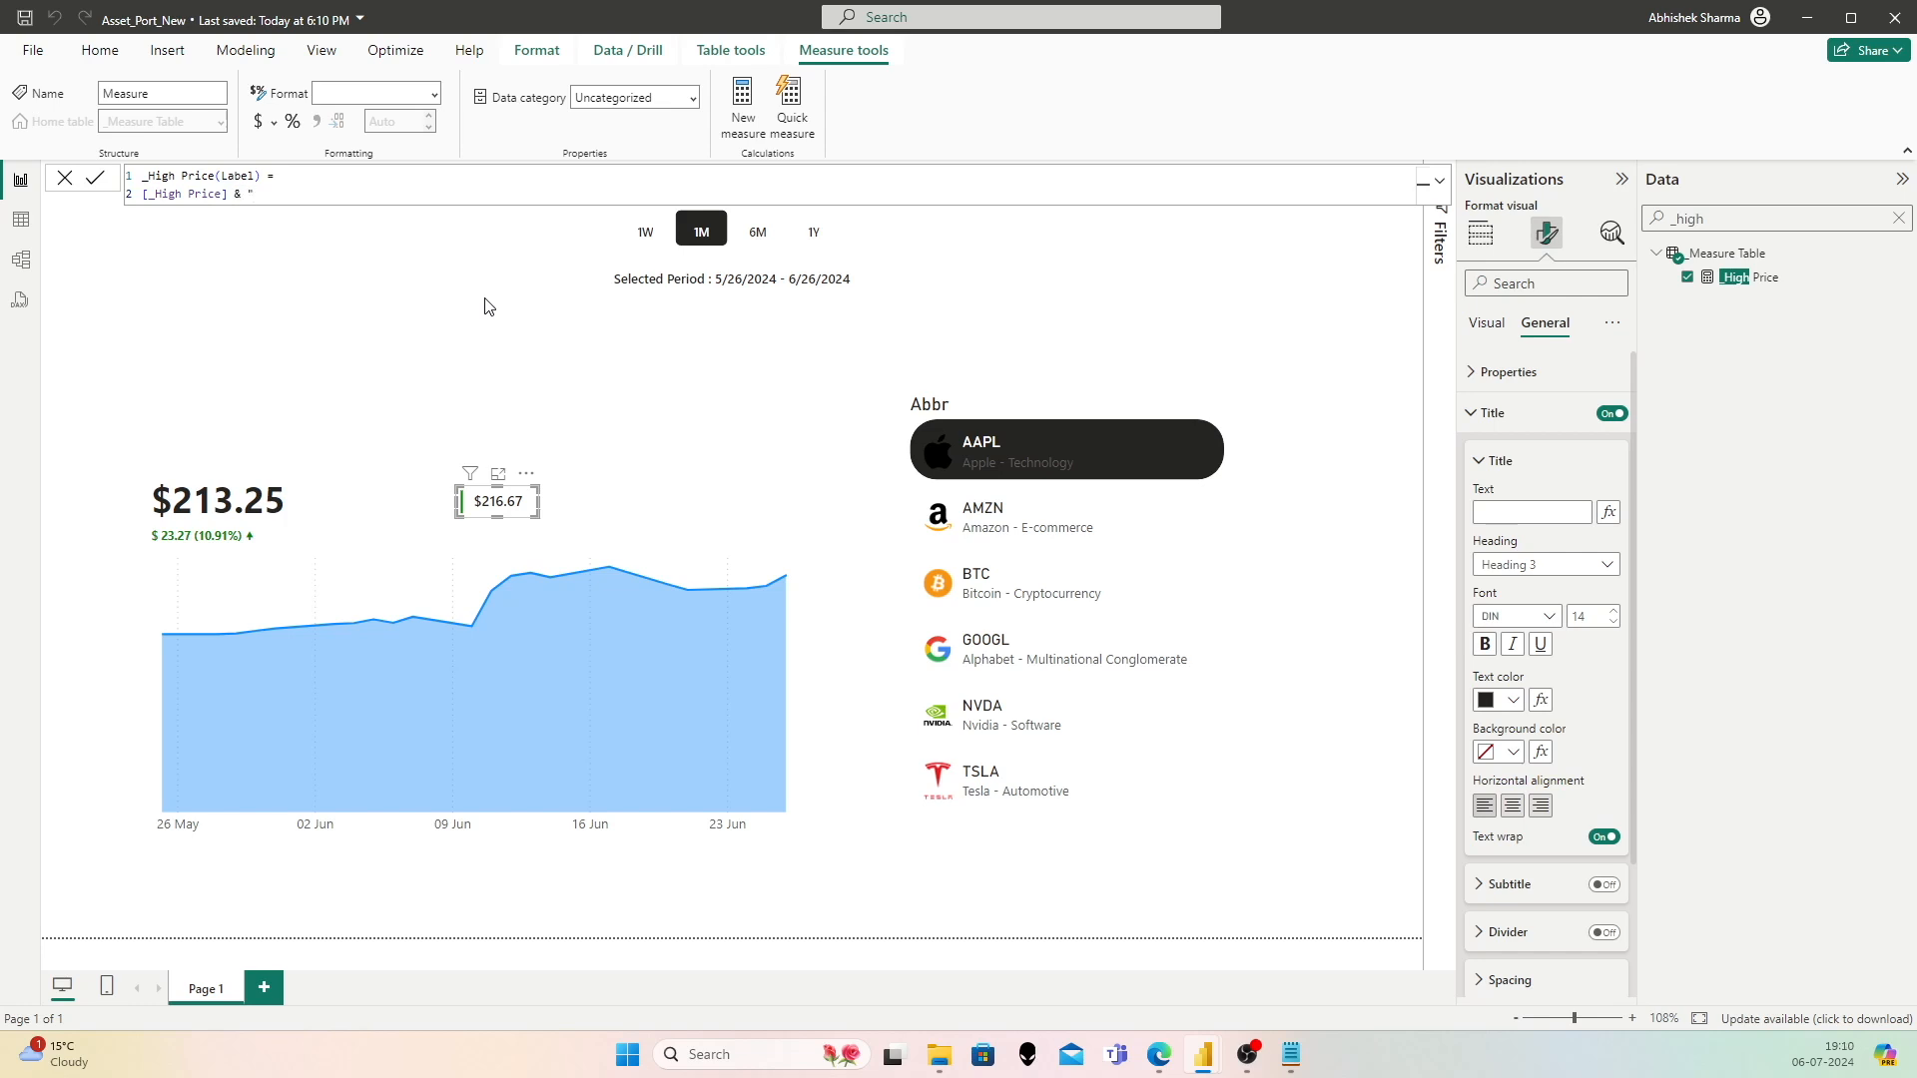
text(()
key(Left)
key(Left)
key(Right)
key(Right)
text(Peri)
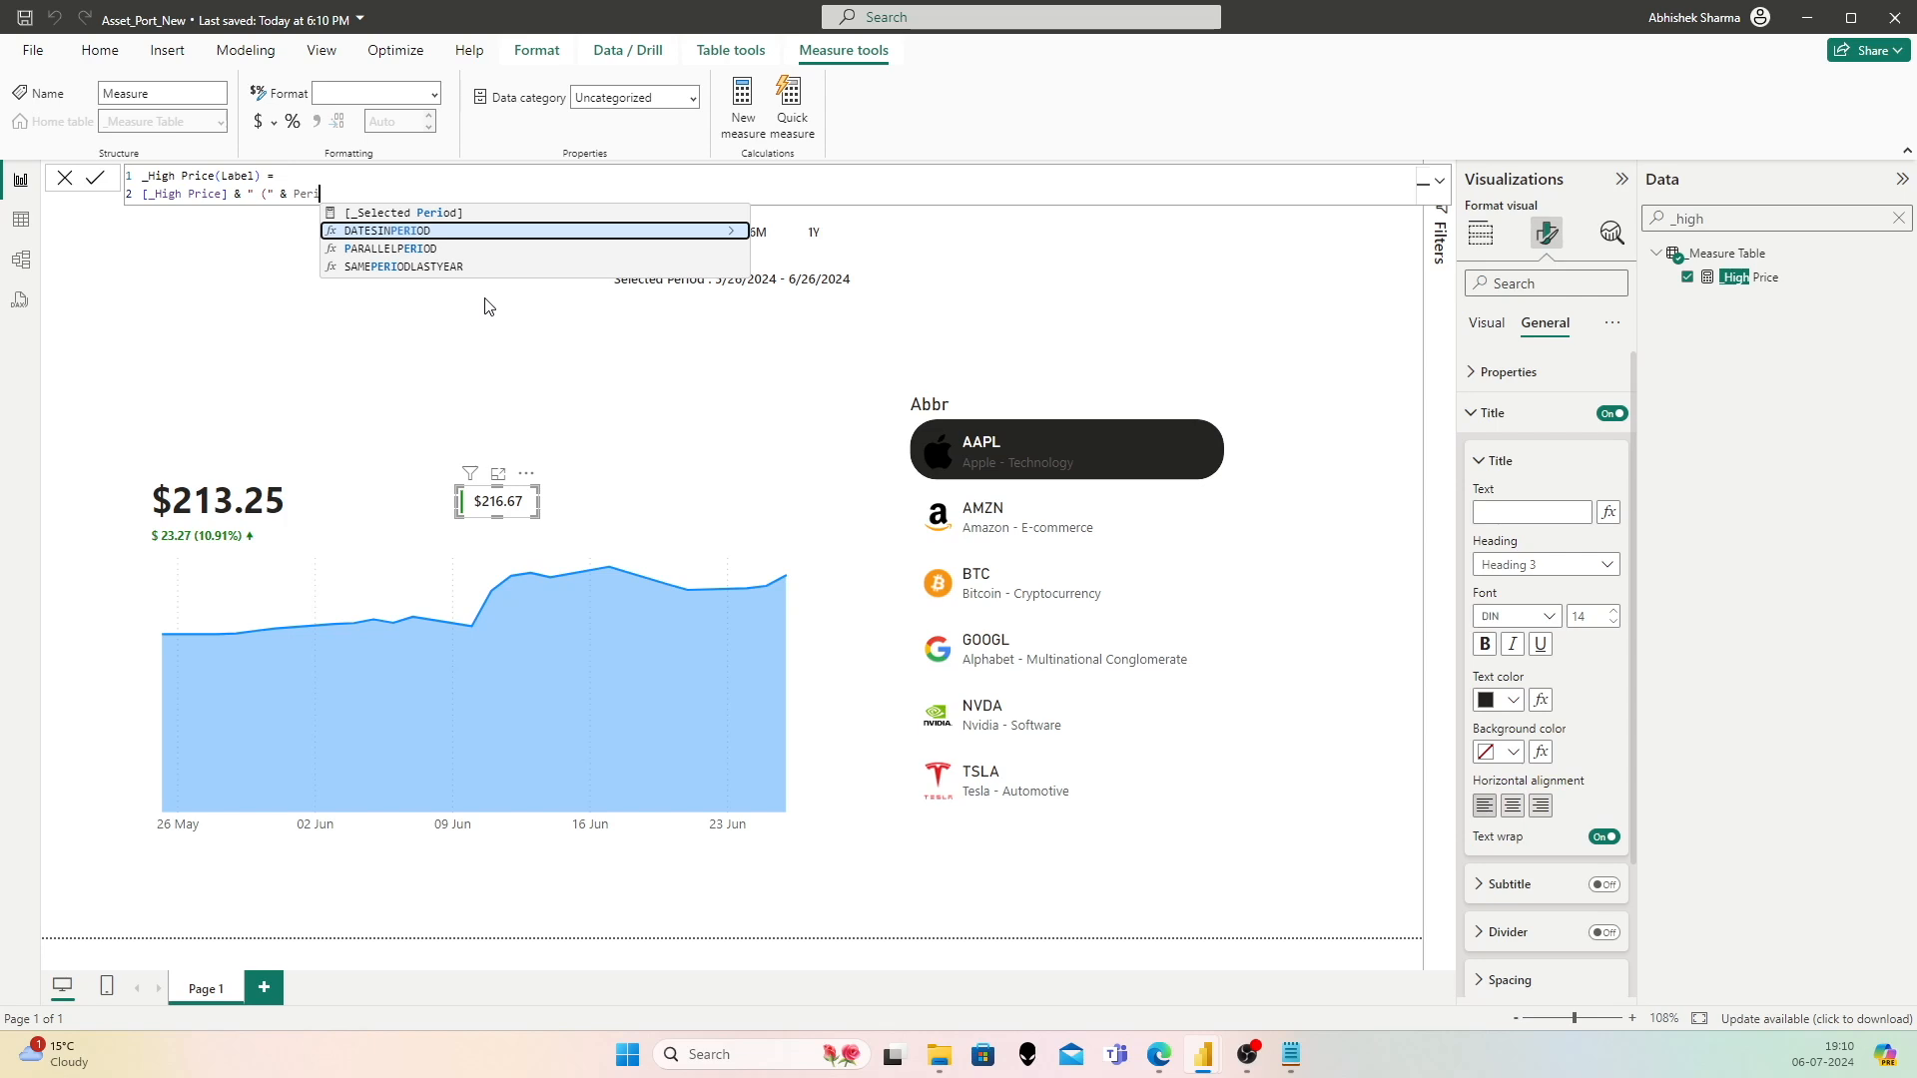
key(Up)
key(Tab)
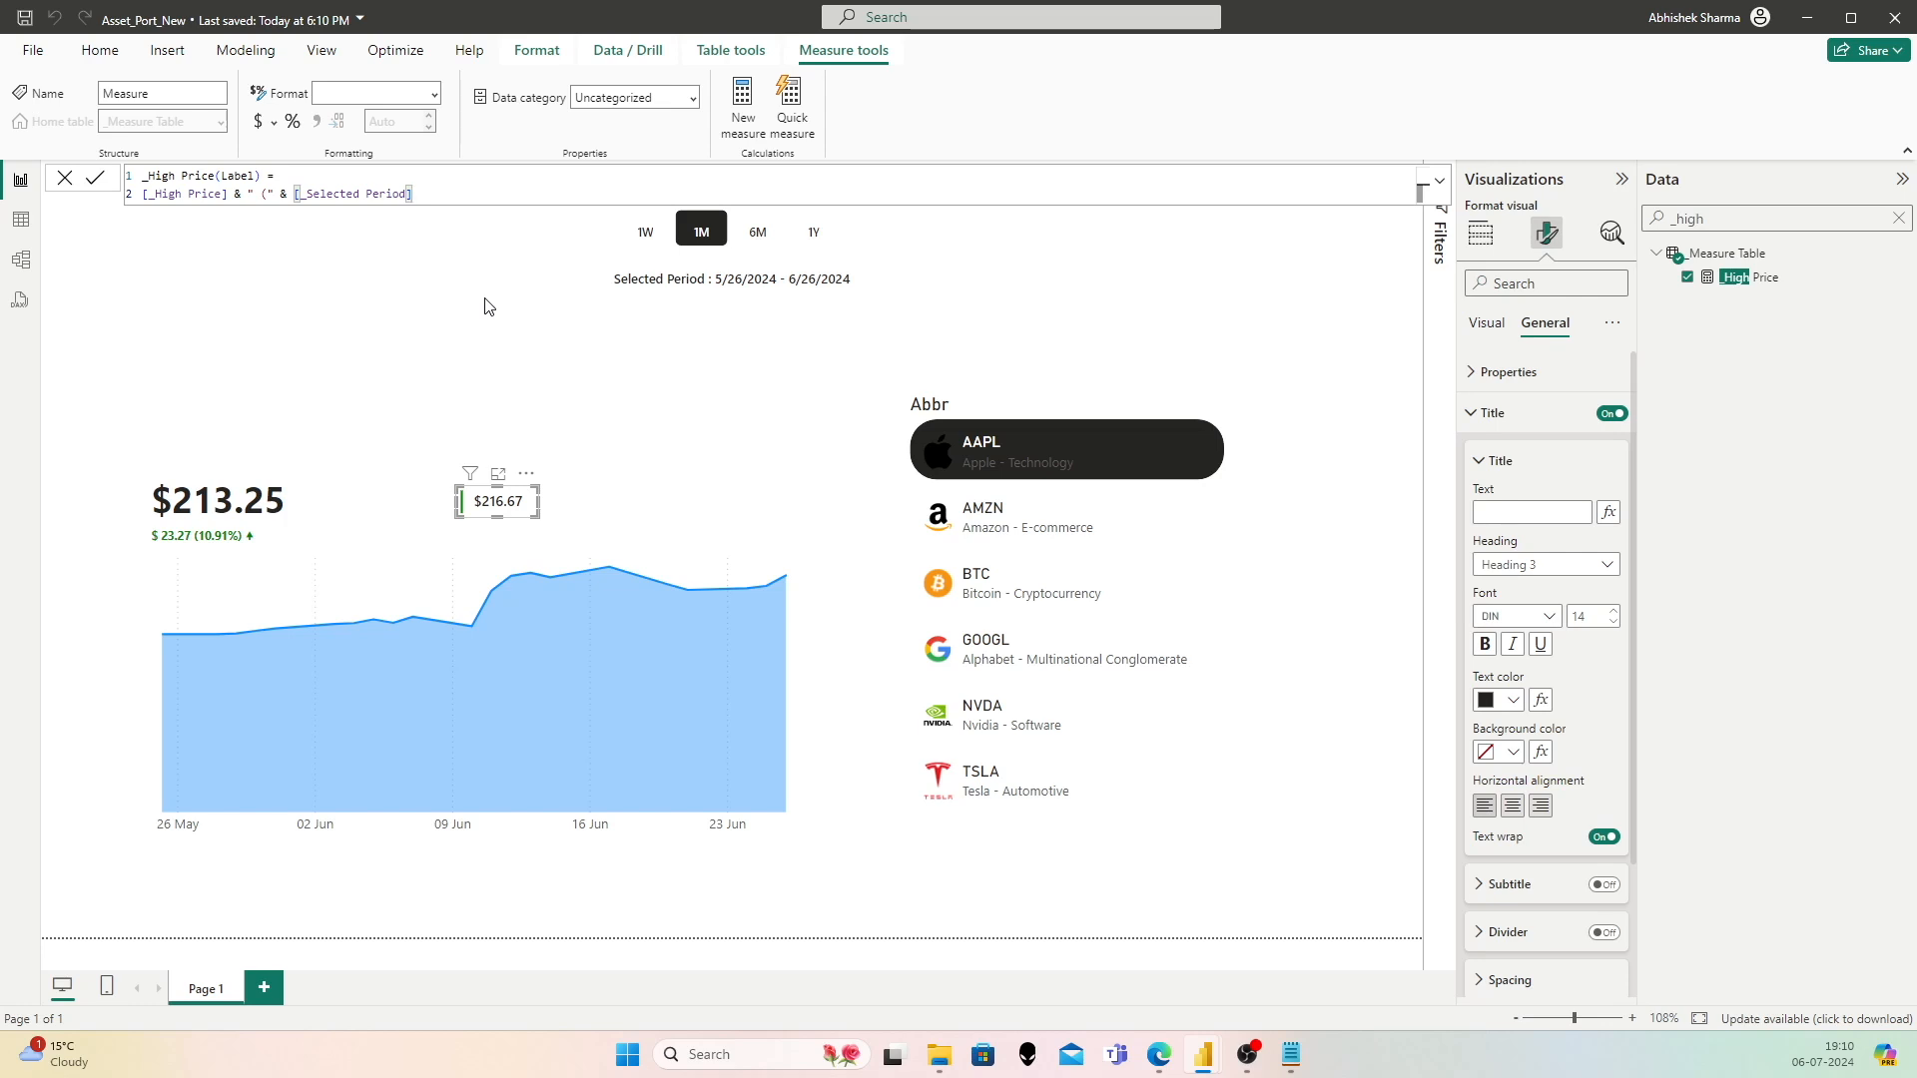
key(BackSpace)
key(BackSpace)
key(BackSpace)
key(BackSpace)
key(BackSpace)
key(BackSpace)
key(BackSpace)
key(BackSpace)
key(BackSpace)
key(BackSpace)
key(BackSpace)
key(BackSpace)
key(BackSpace)
key(BackSpace)
key(BackSpace)
key(BackSpace)
key(BackSpace)
key(BackSpace)
Step: Replace the [_Selected Period] reference in the label expression with SELECTEDVALUE('Period Table'[Period]) & ")" and commit the measure
text(Selected)
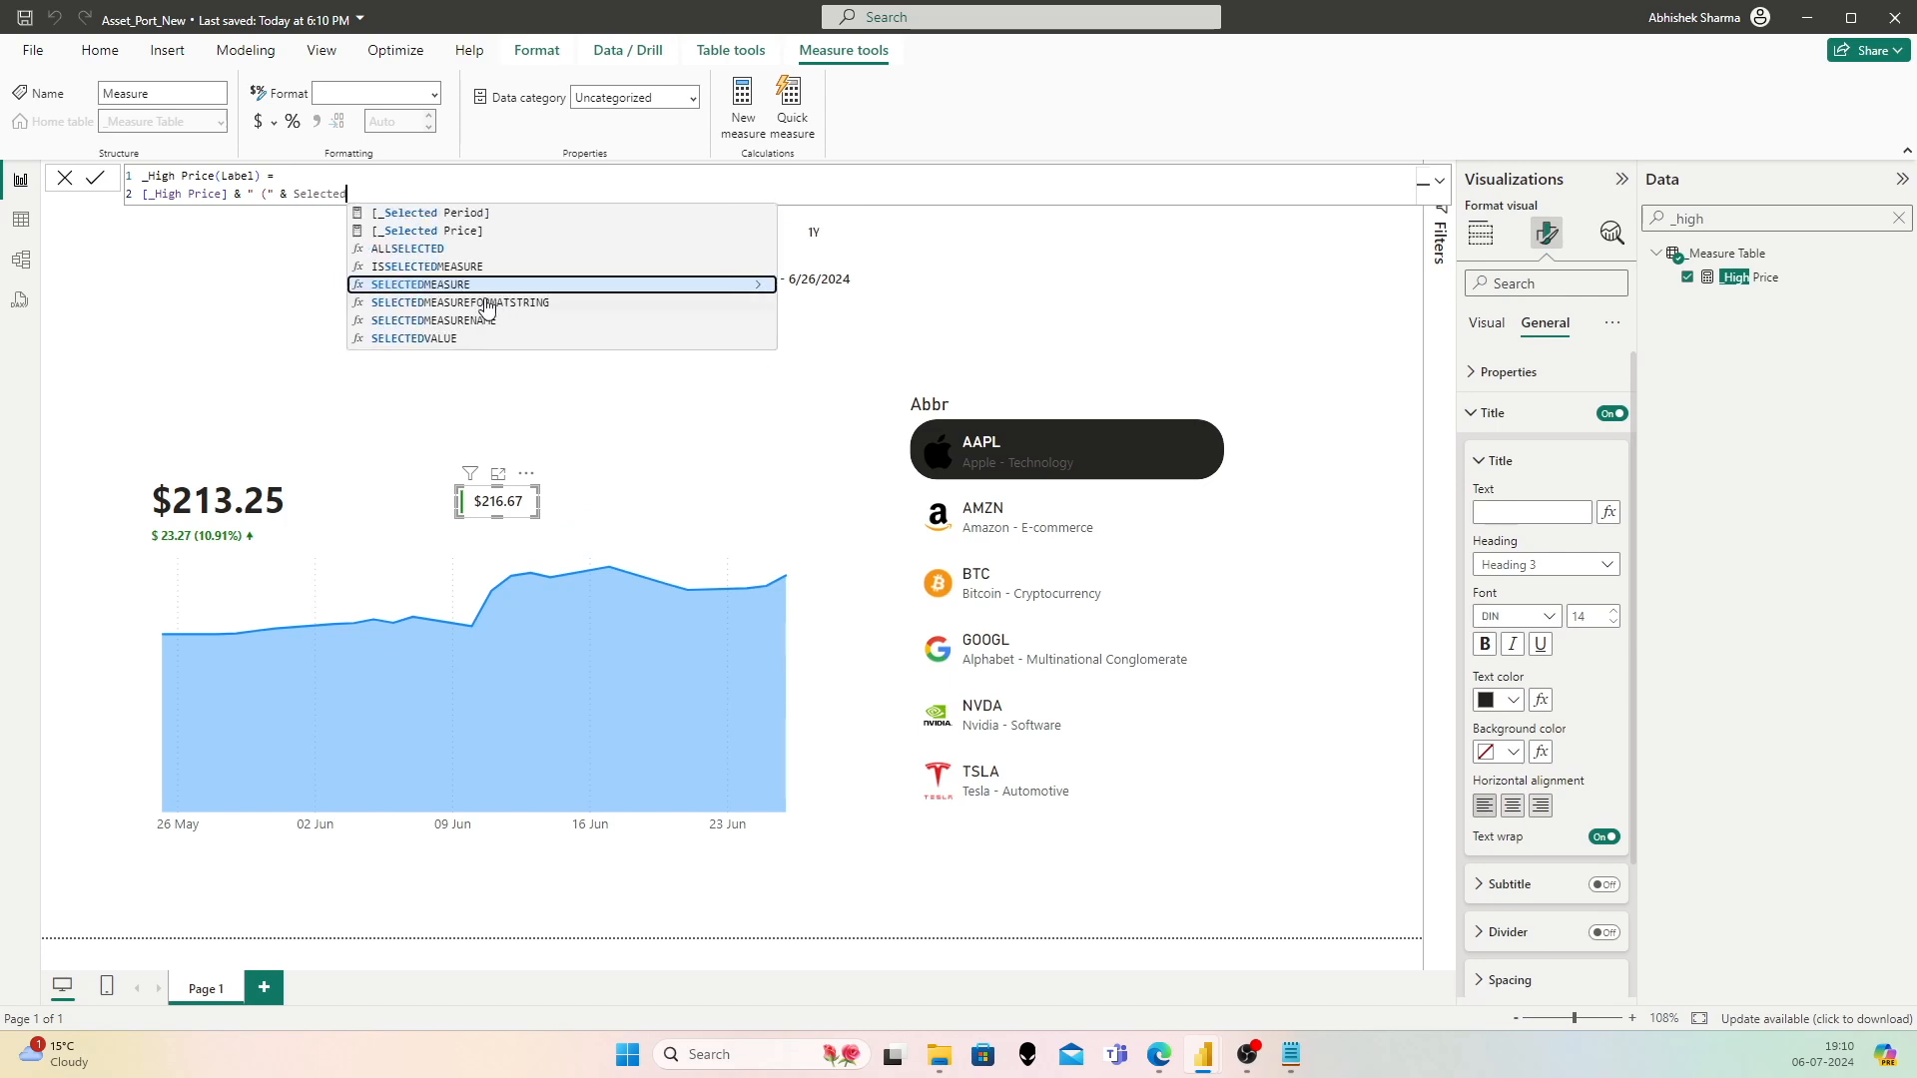
text(value)
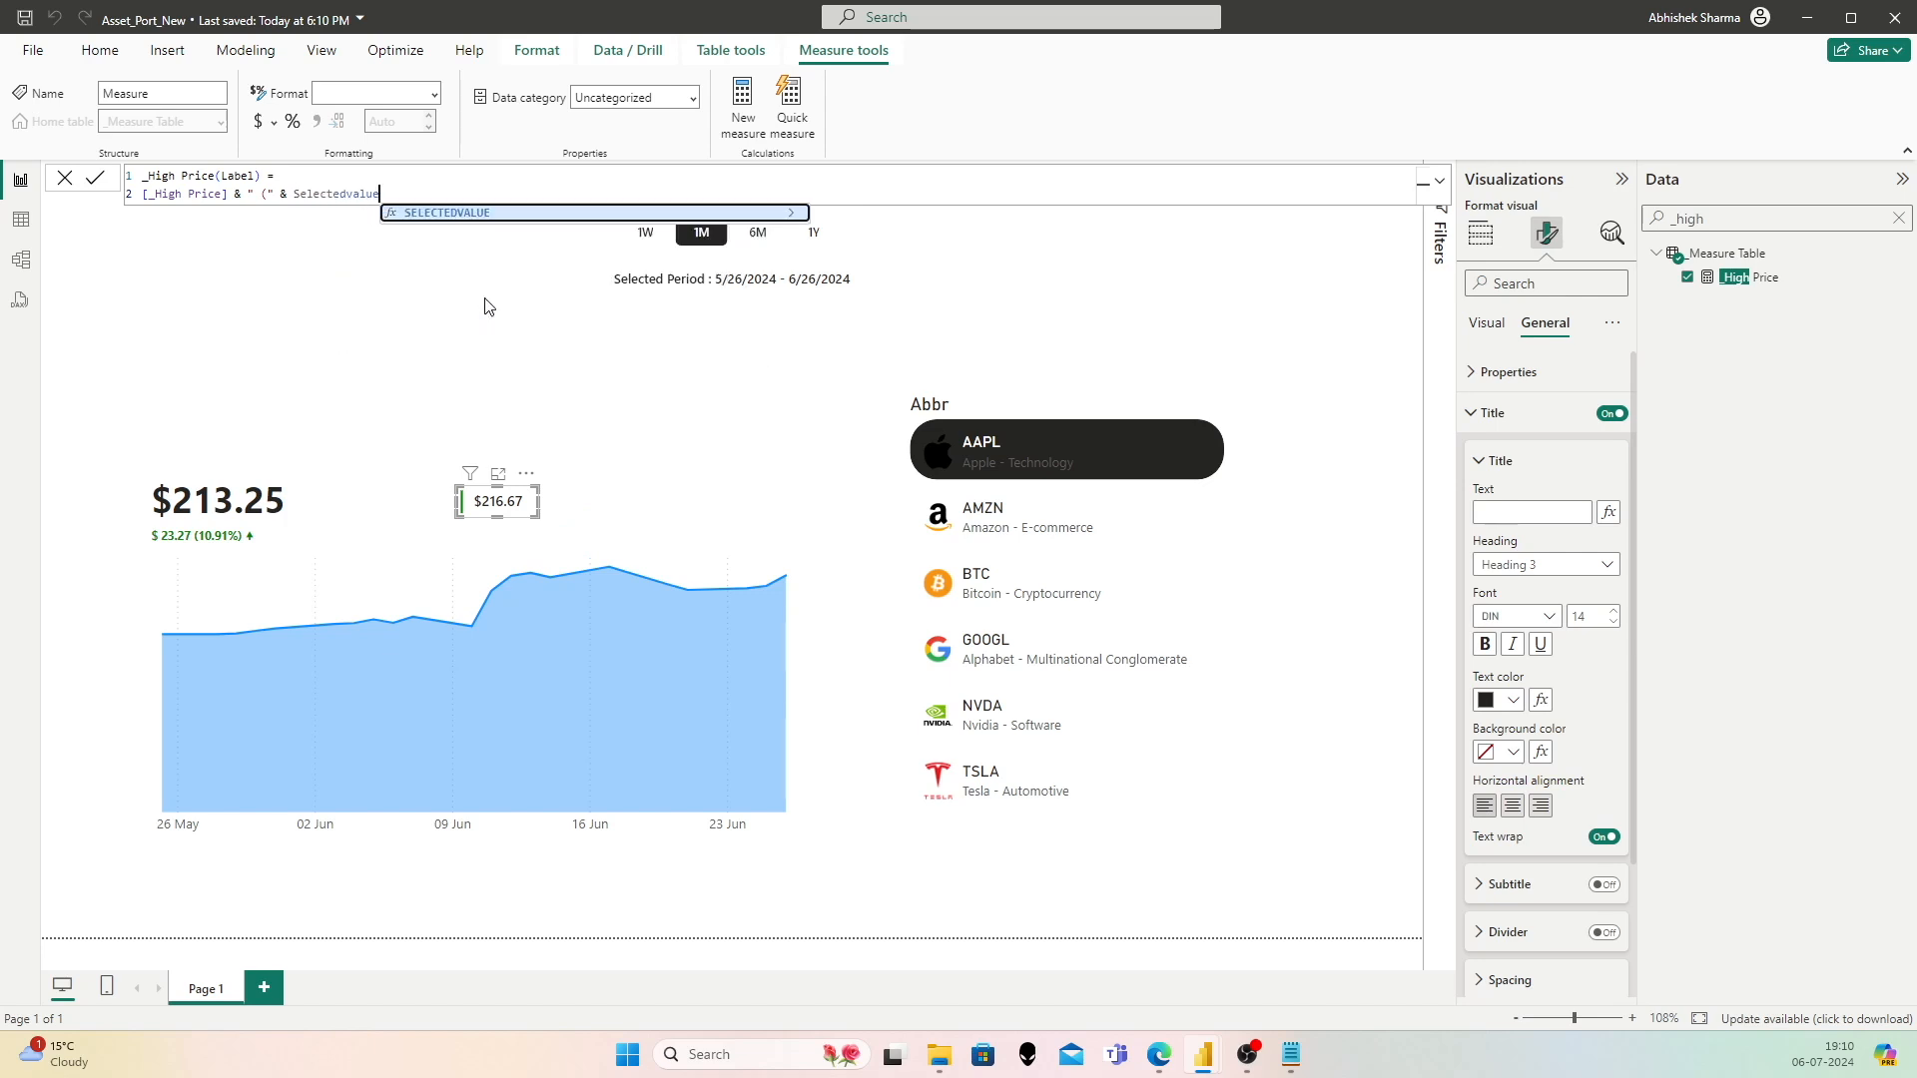
key(Tab)
text(period)
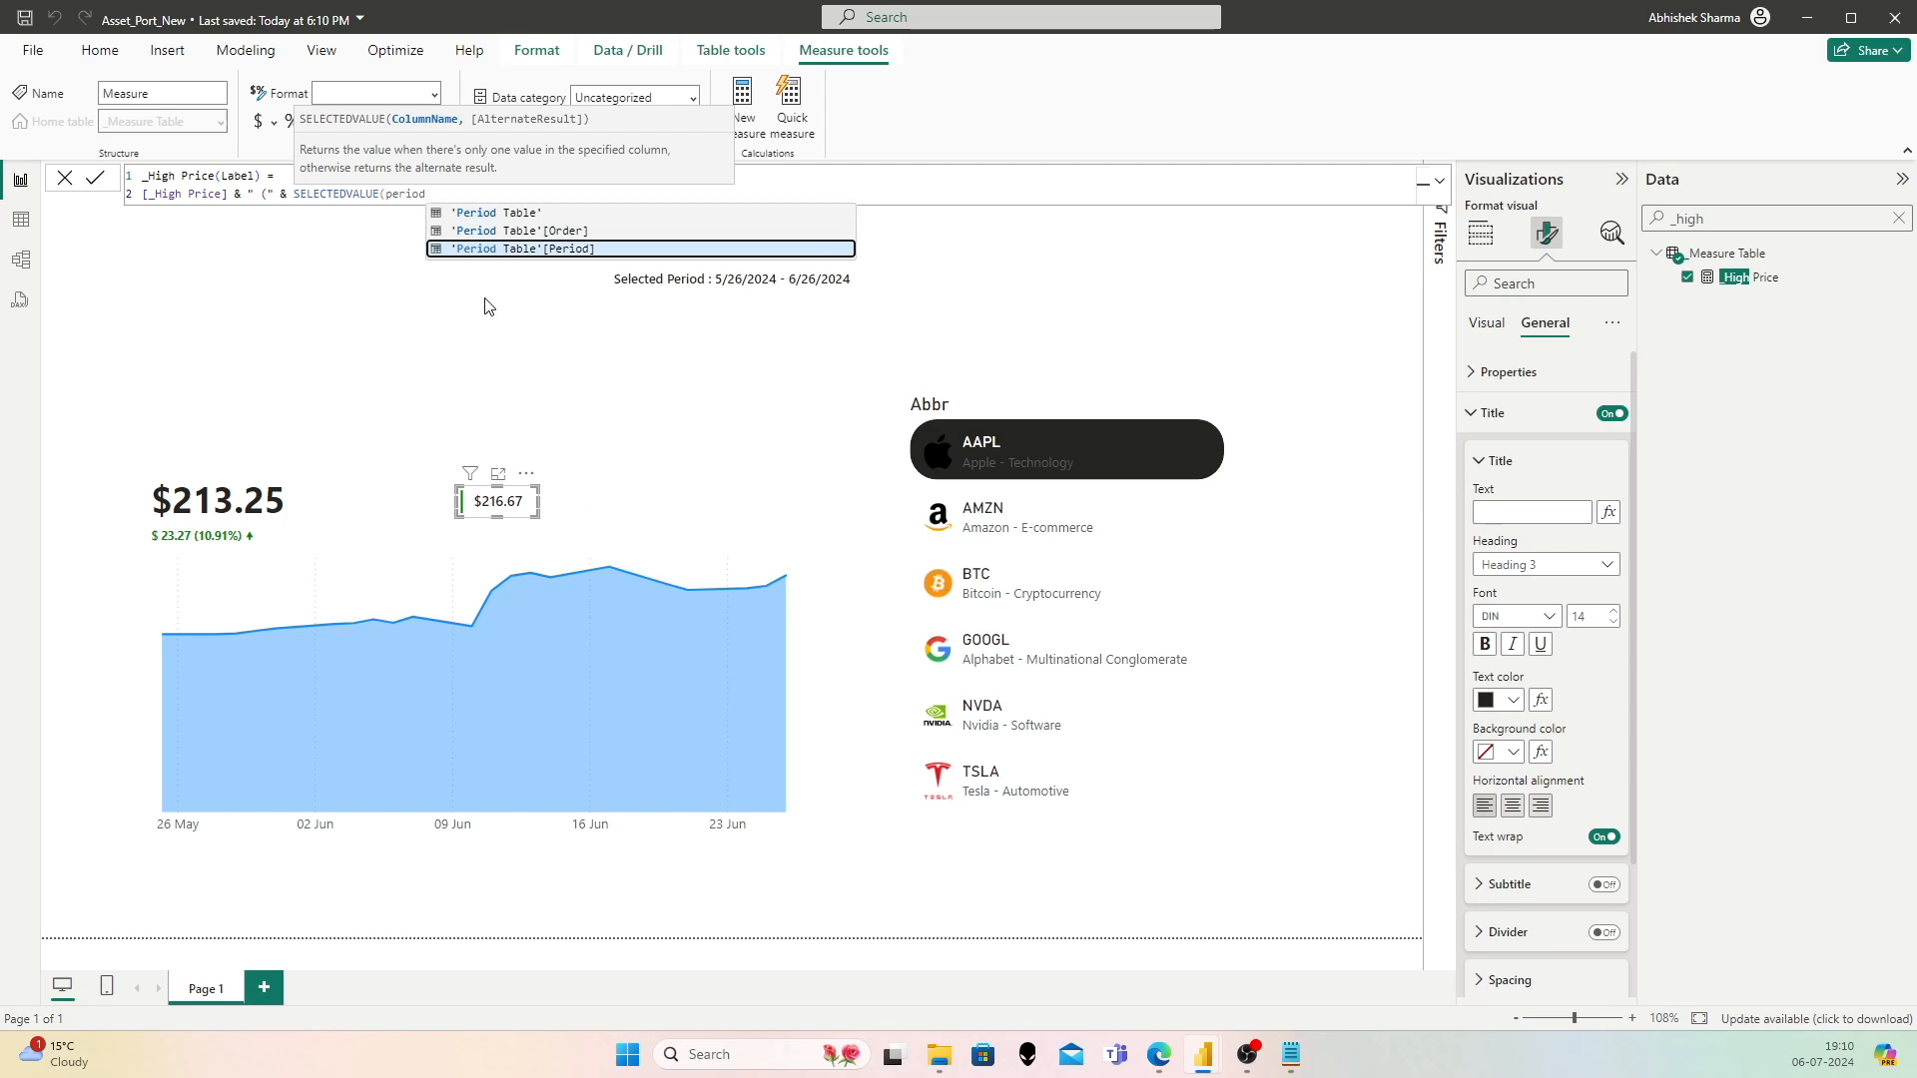
key(Tab)
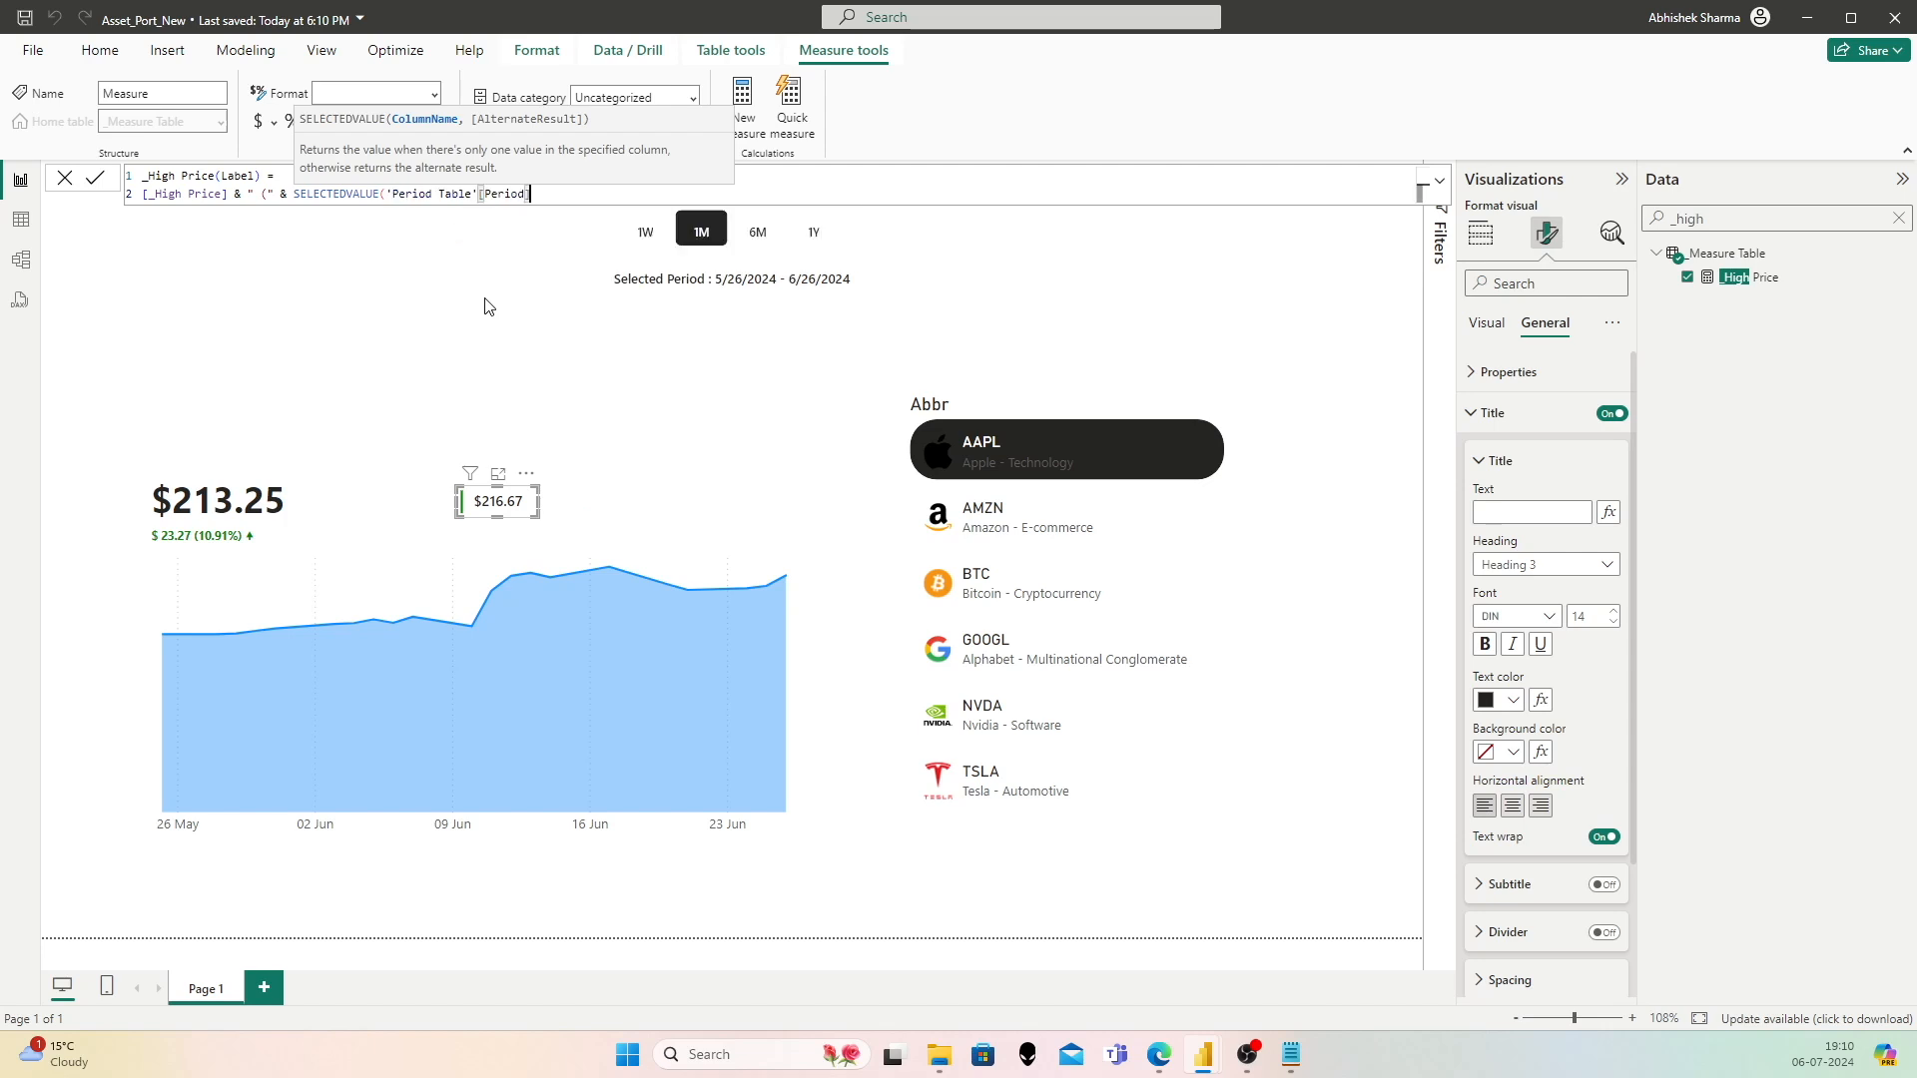
text())
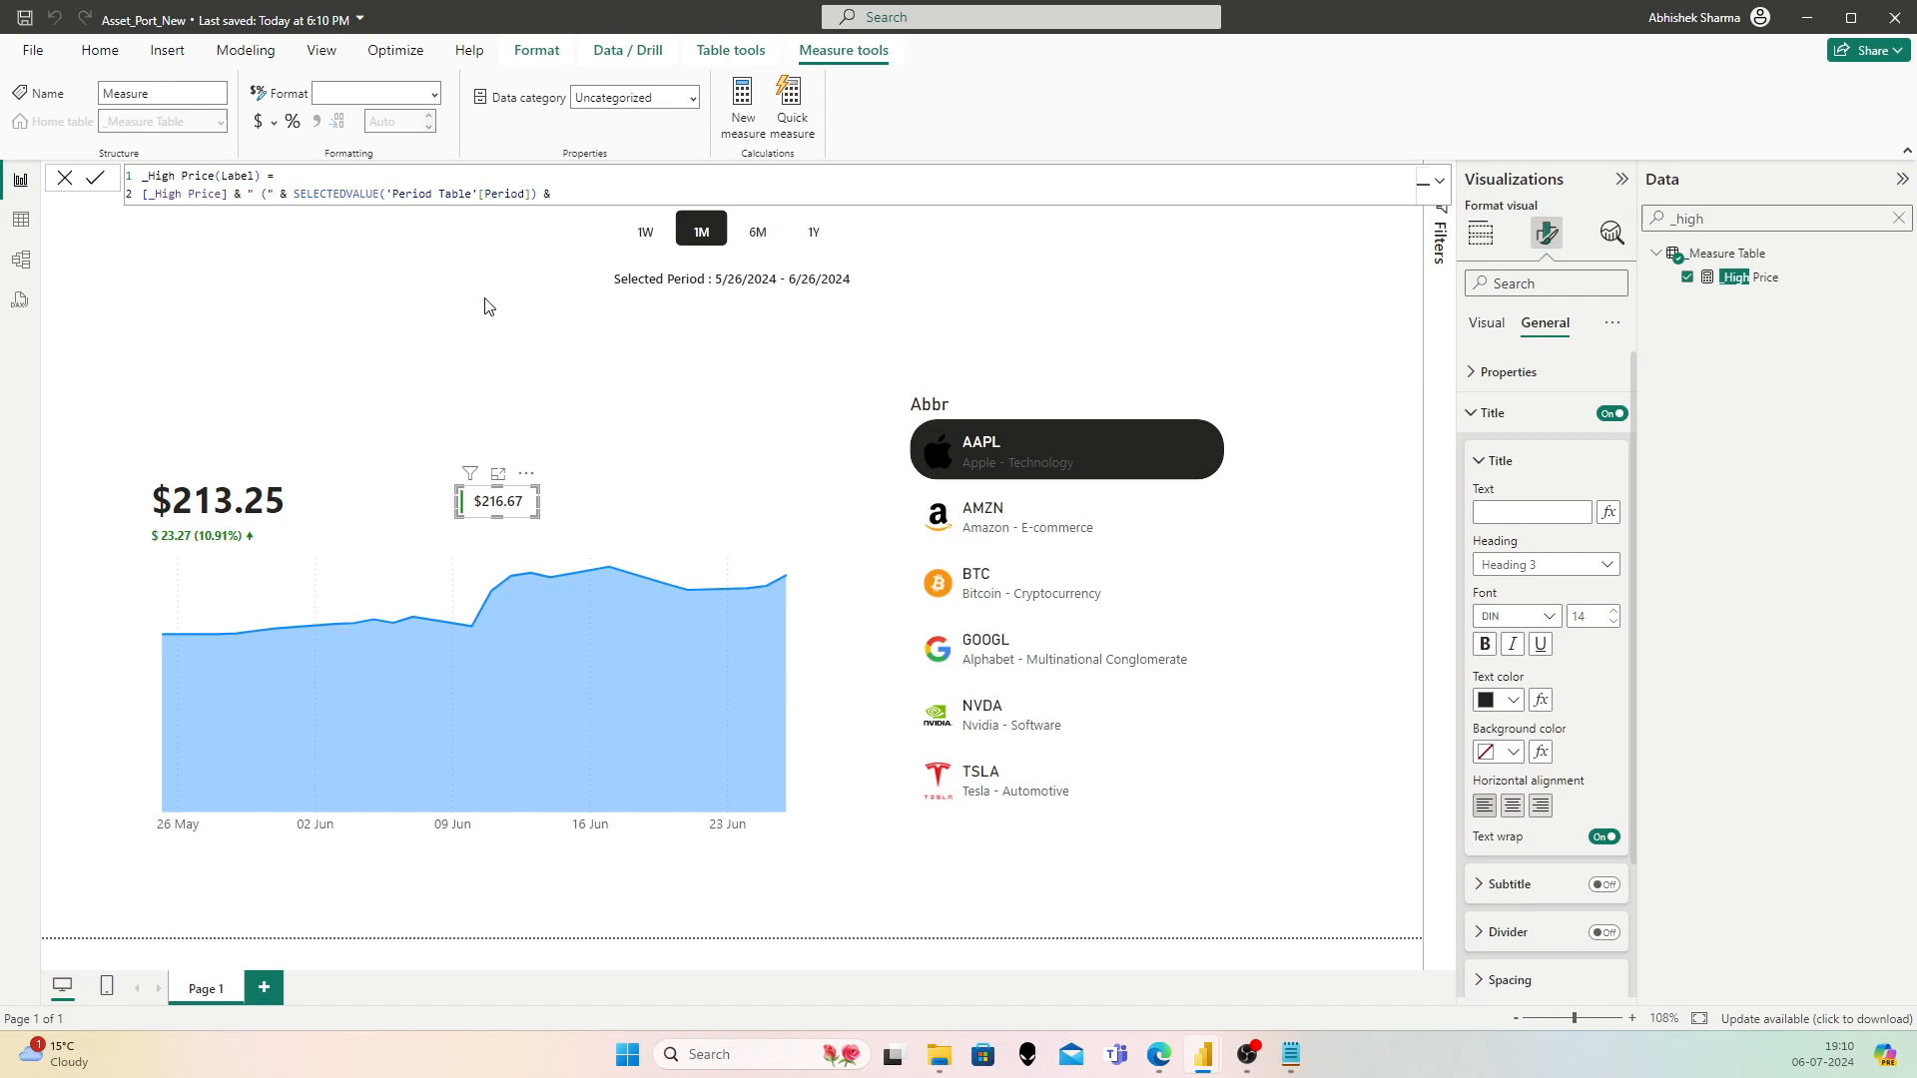
text( & ")
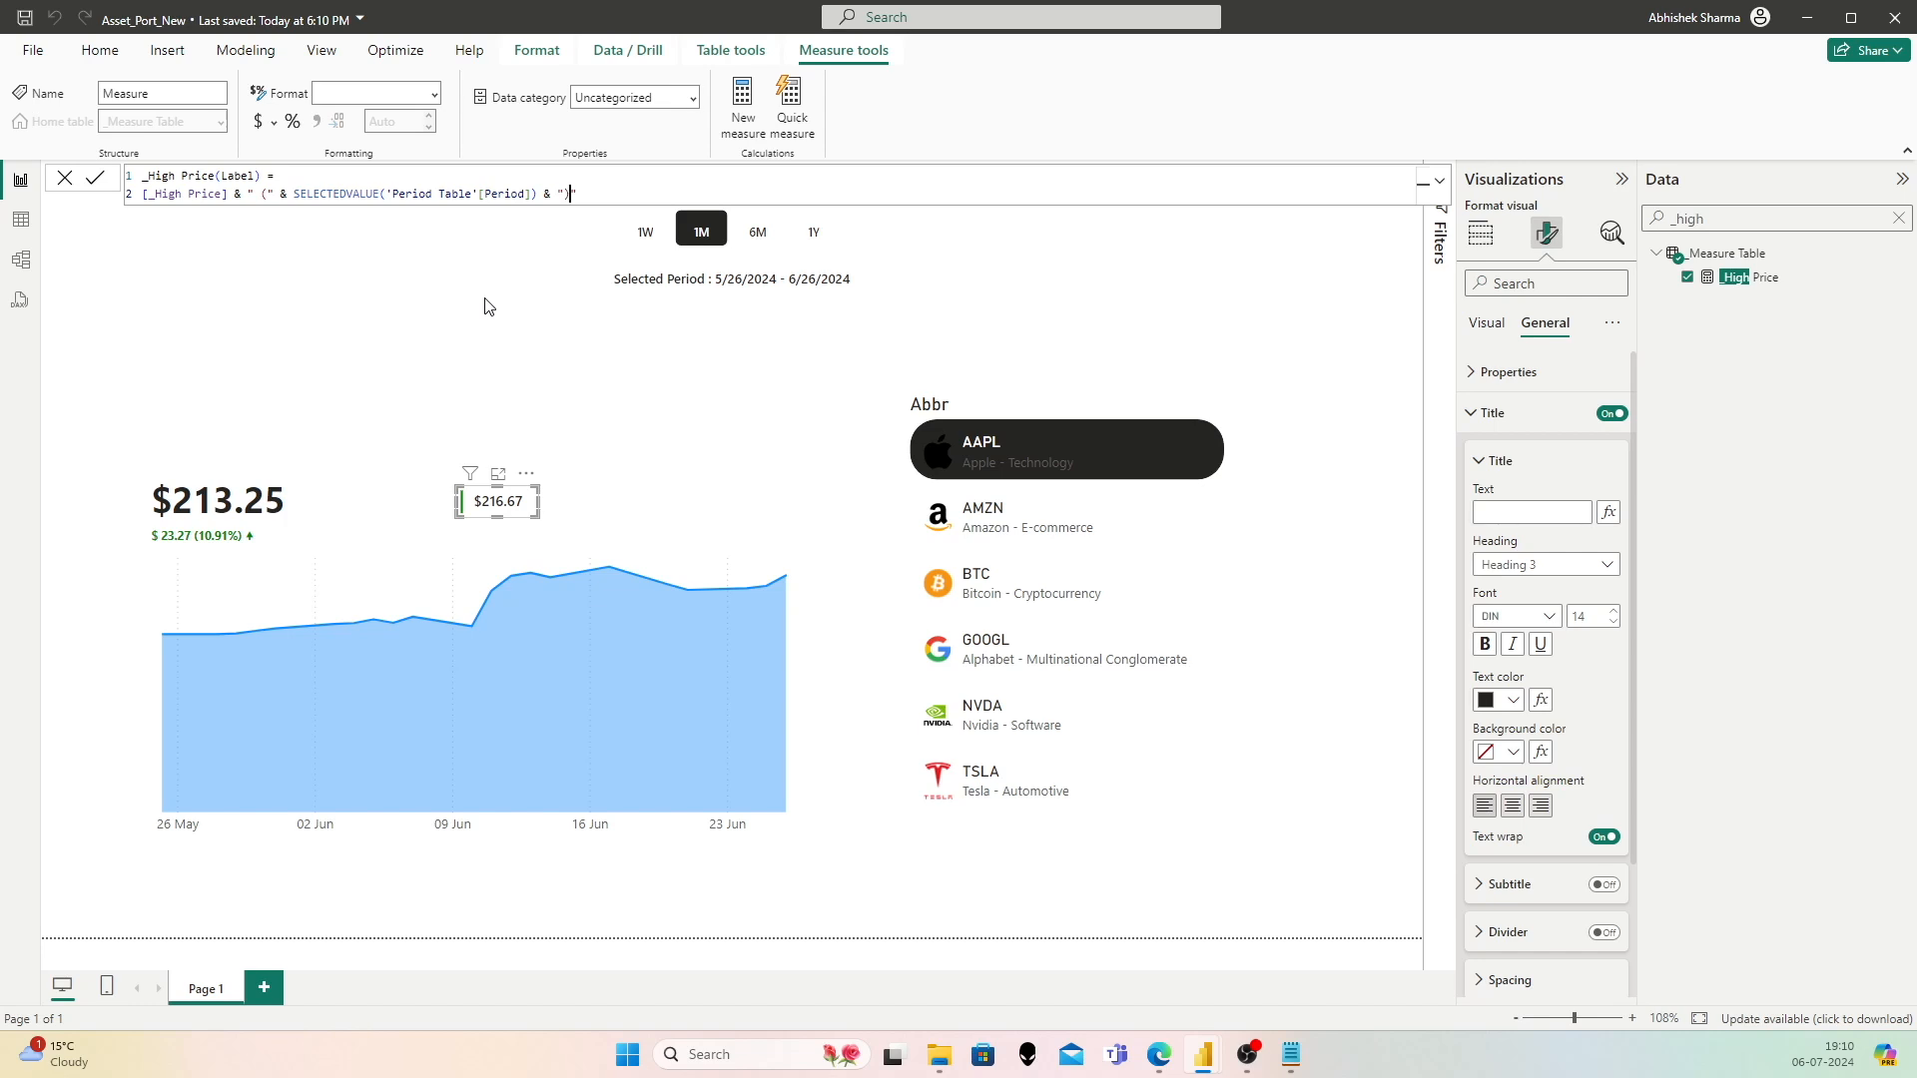
click(95, 180)
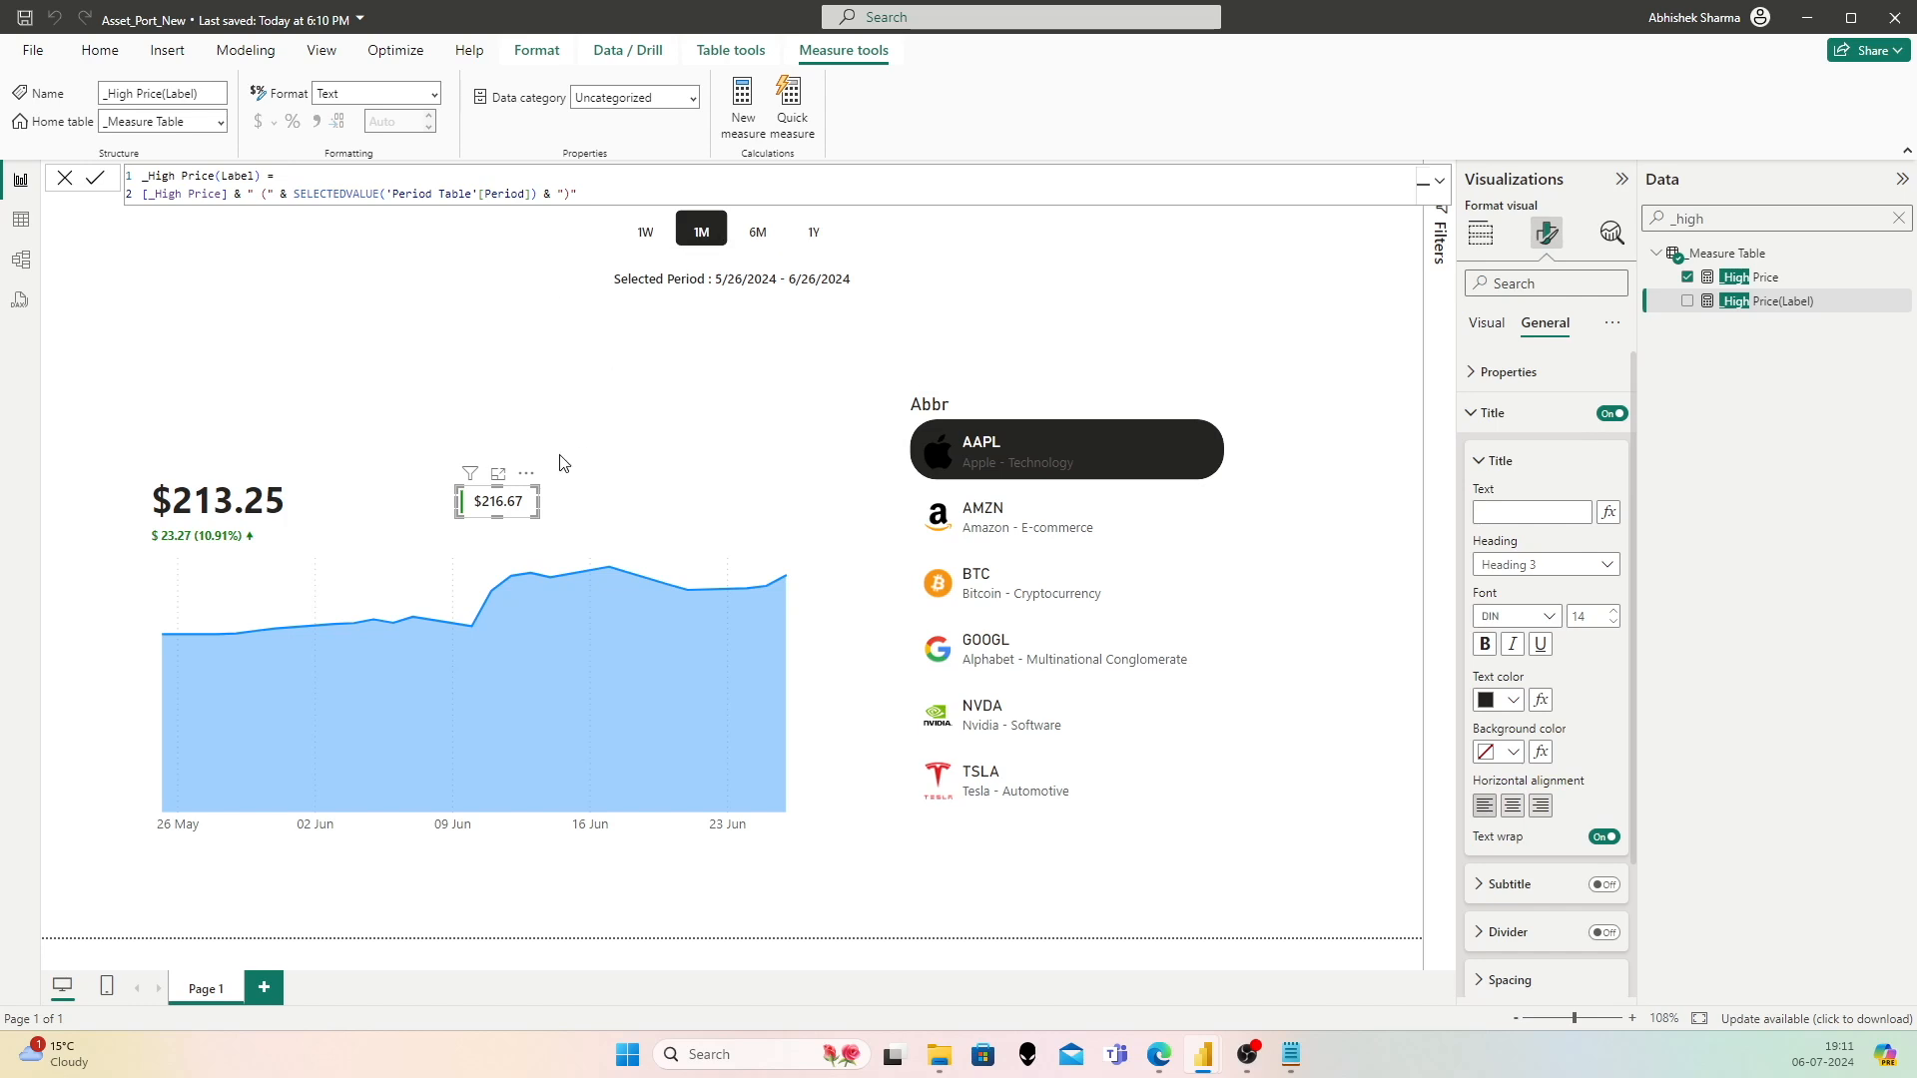
Step: Base the high price card's title text on the field value of _High Price(Label) and set the title font size to 8
click(1607, 512)
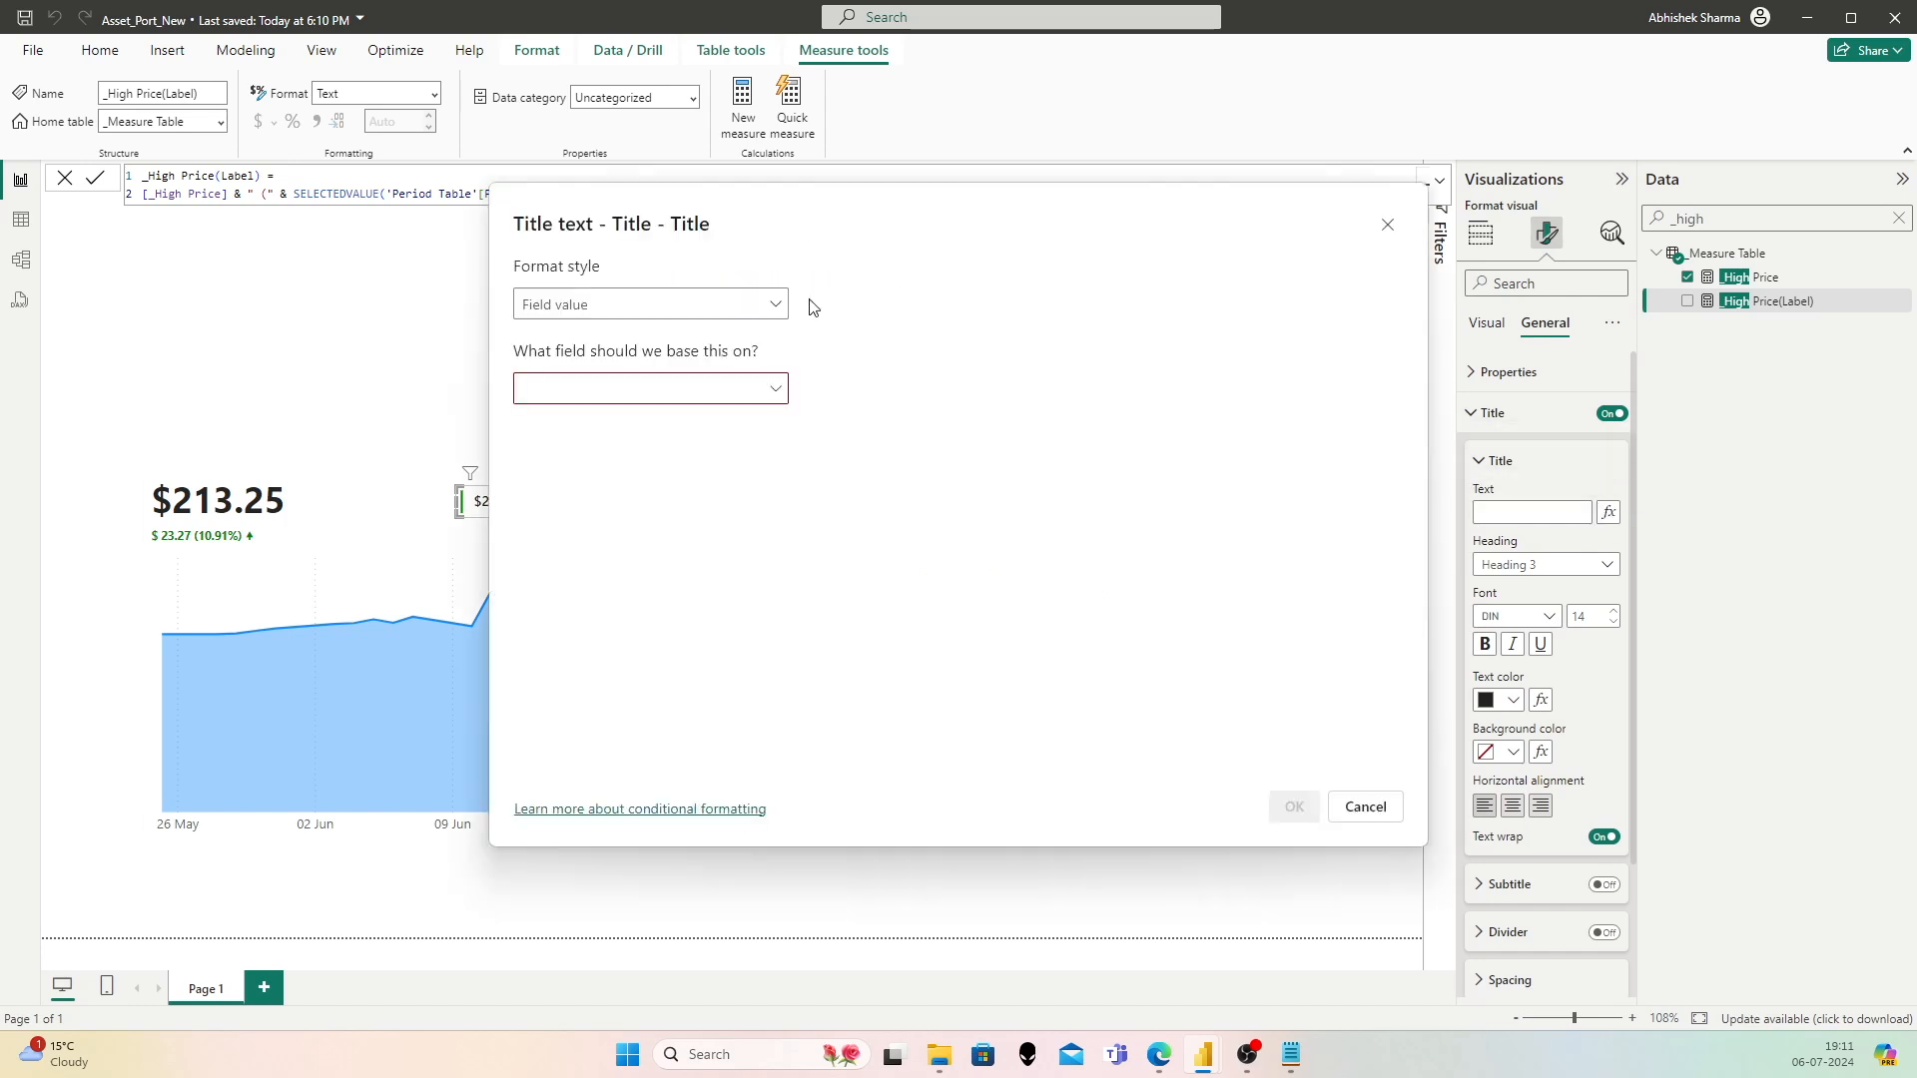
click(613, 389)
text(high)
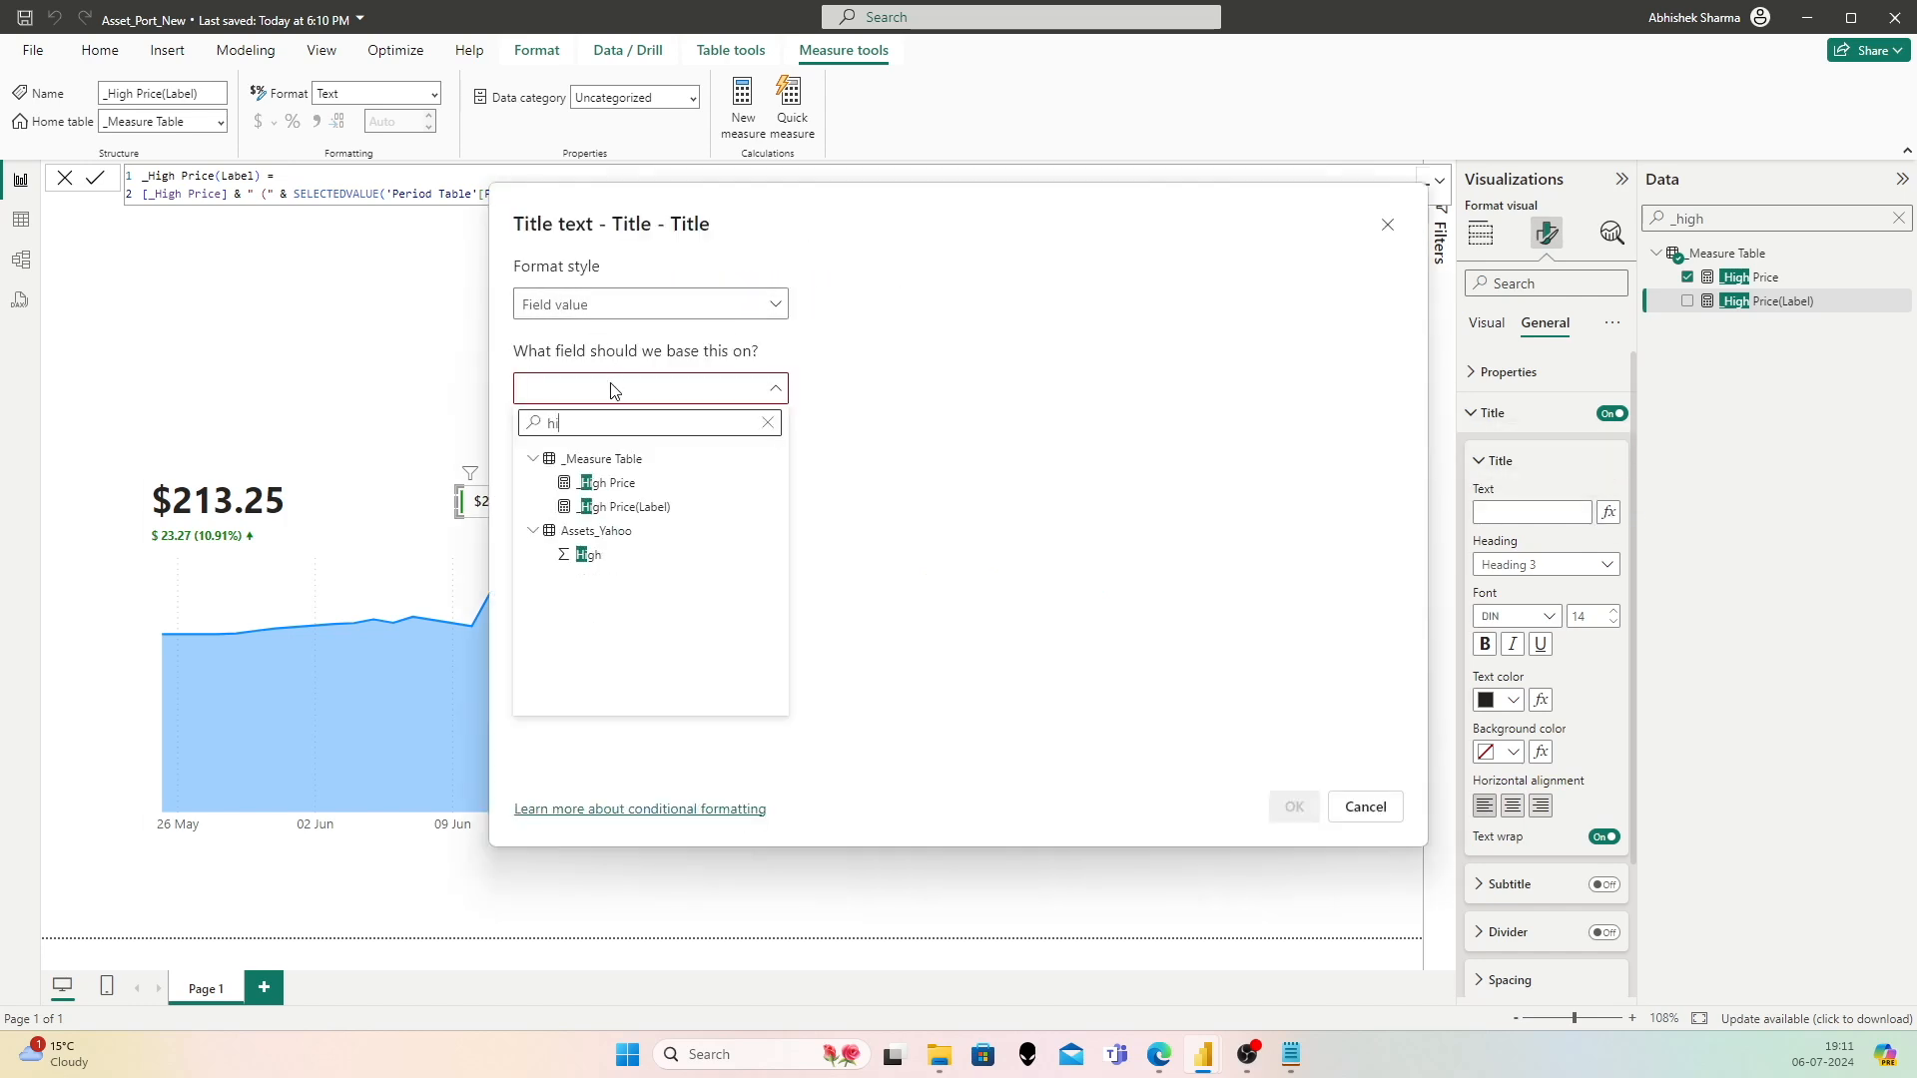
click(677, 507)
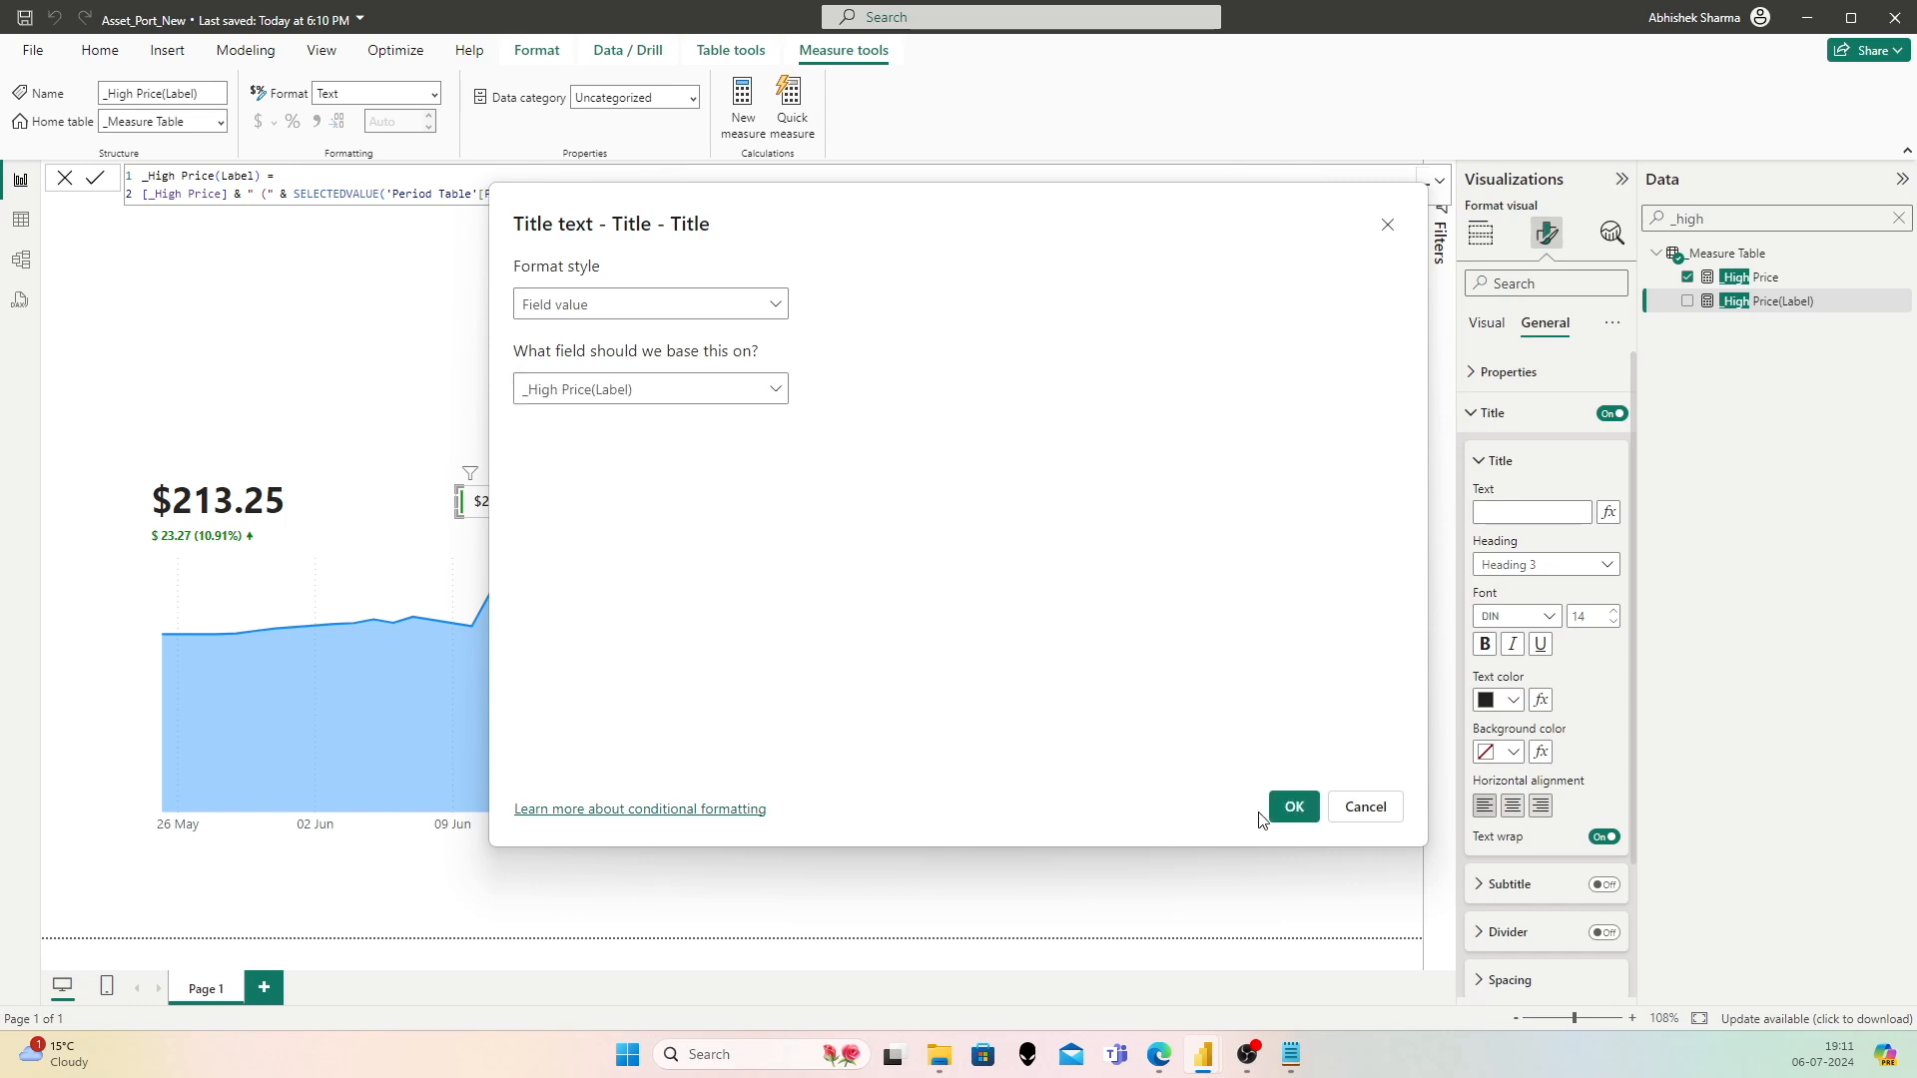
click(1292, 806)
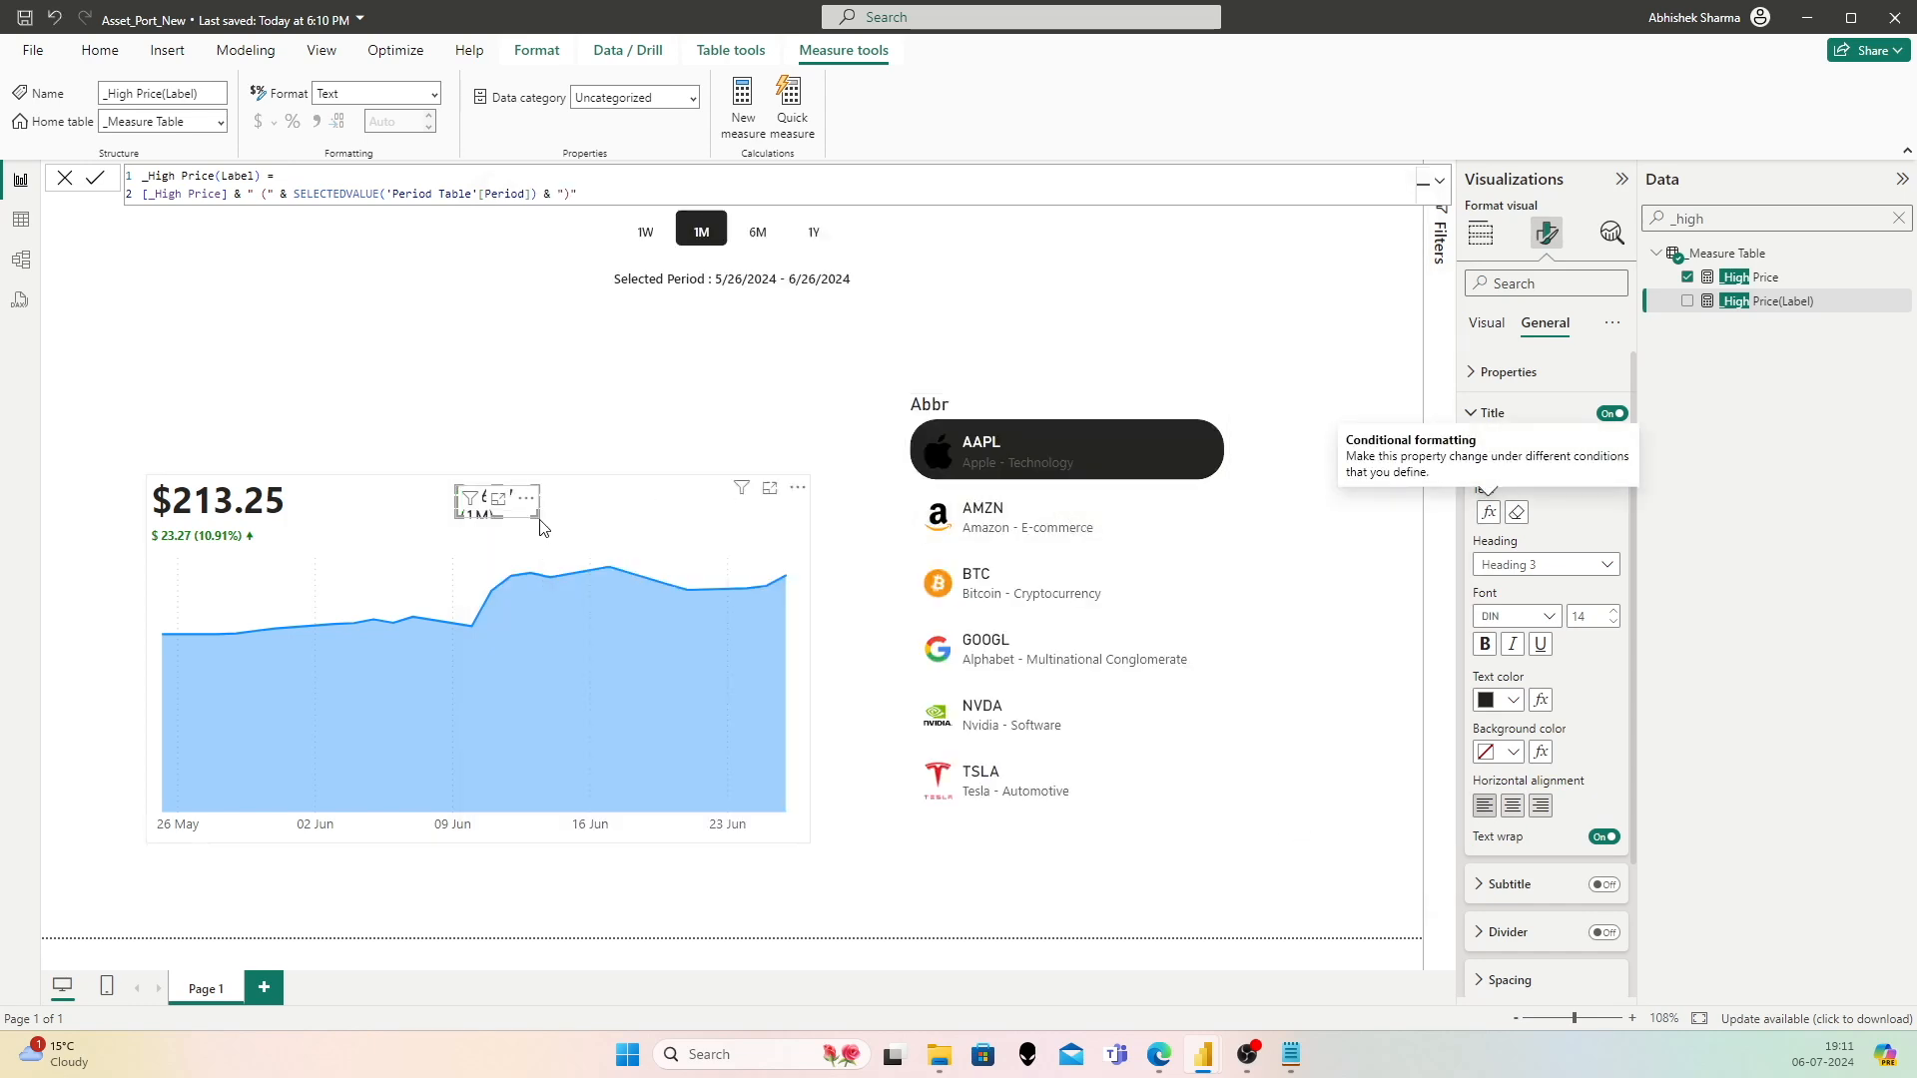
double_click(1589, 613)
text(8)
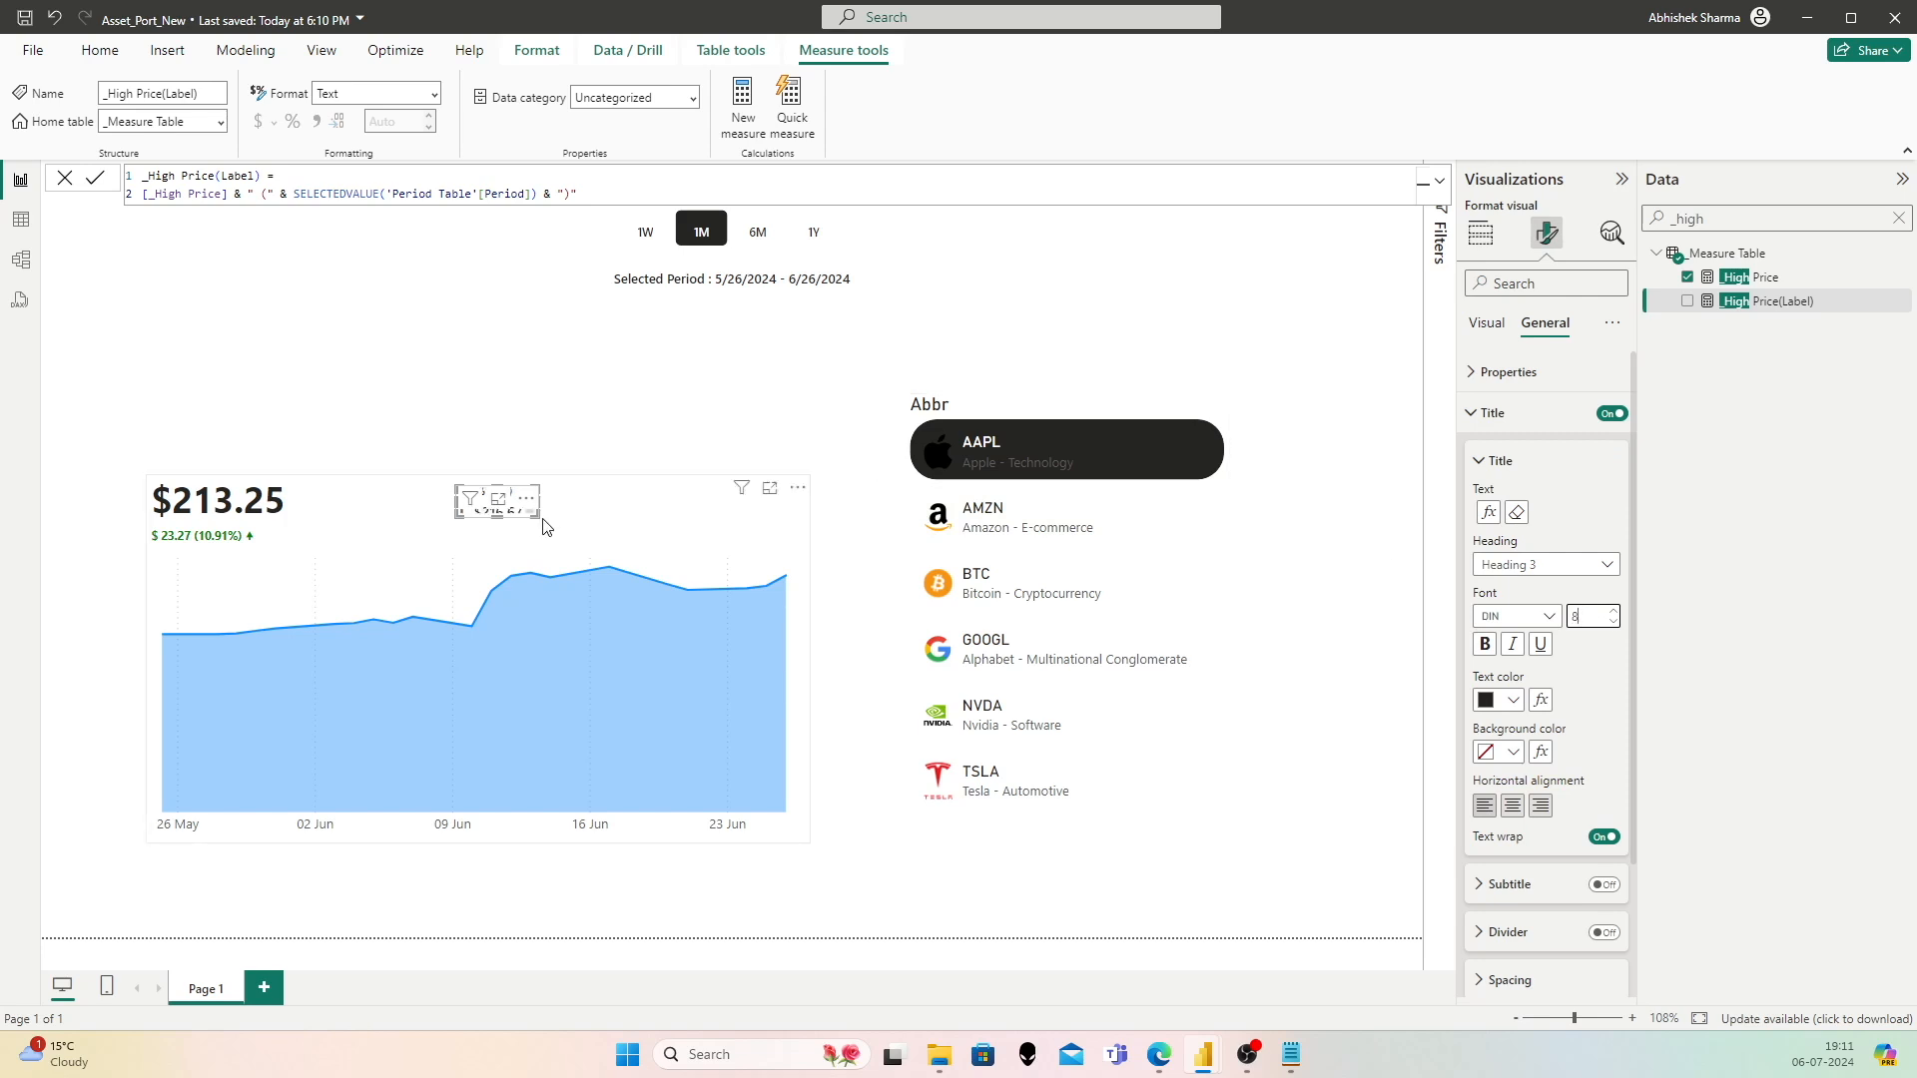
Step: Enlarge the high price card and make the _High Price(Label) measure return "High Price (" followed by the selected period and ")"
drag(537, 516, 581, 534)
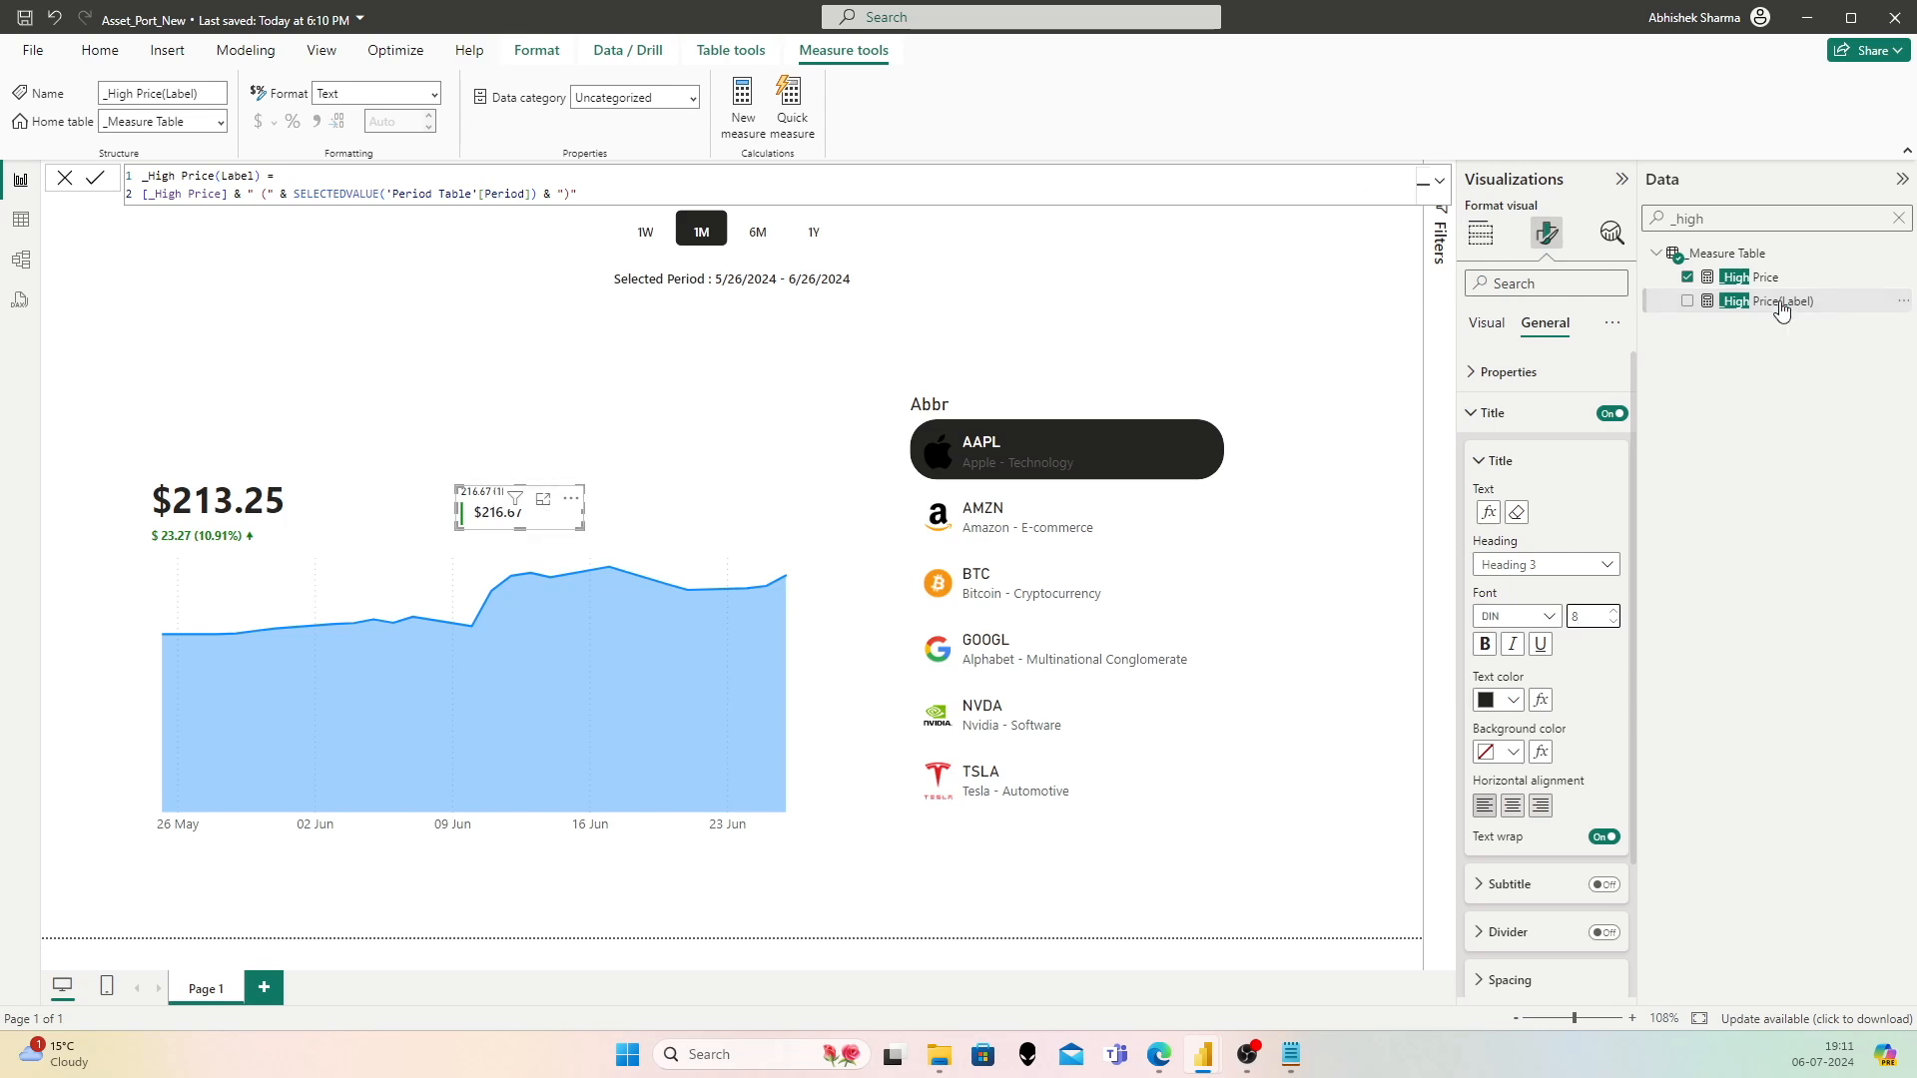
drag(229, 193, 145, 192)
text("High Price)
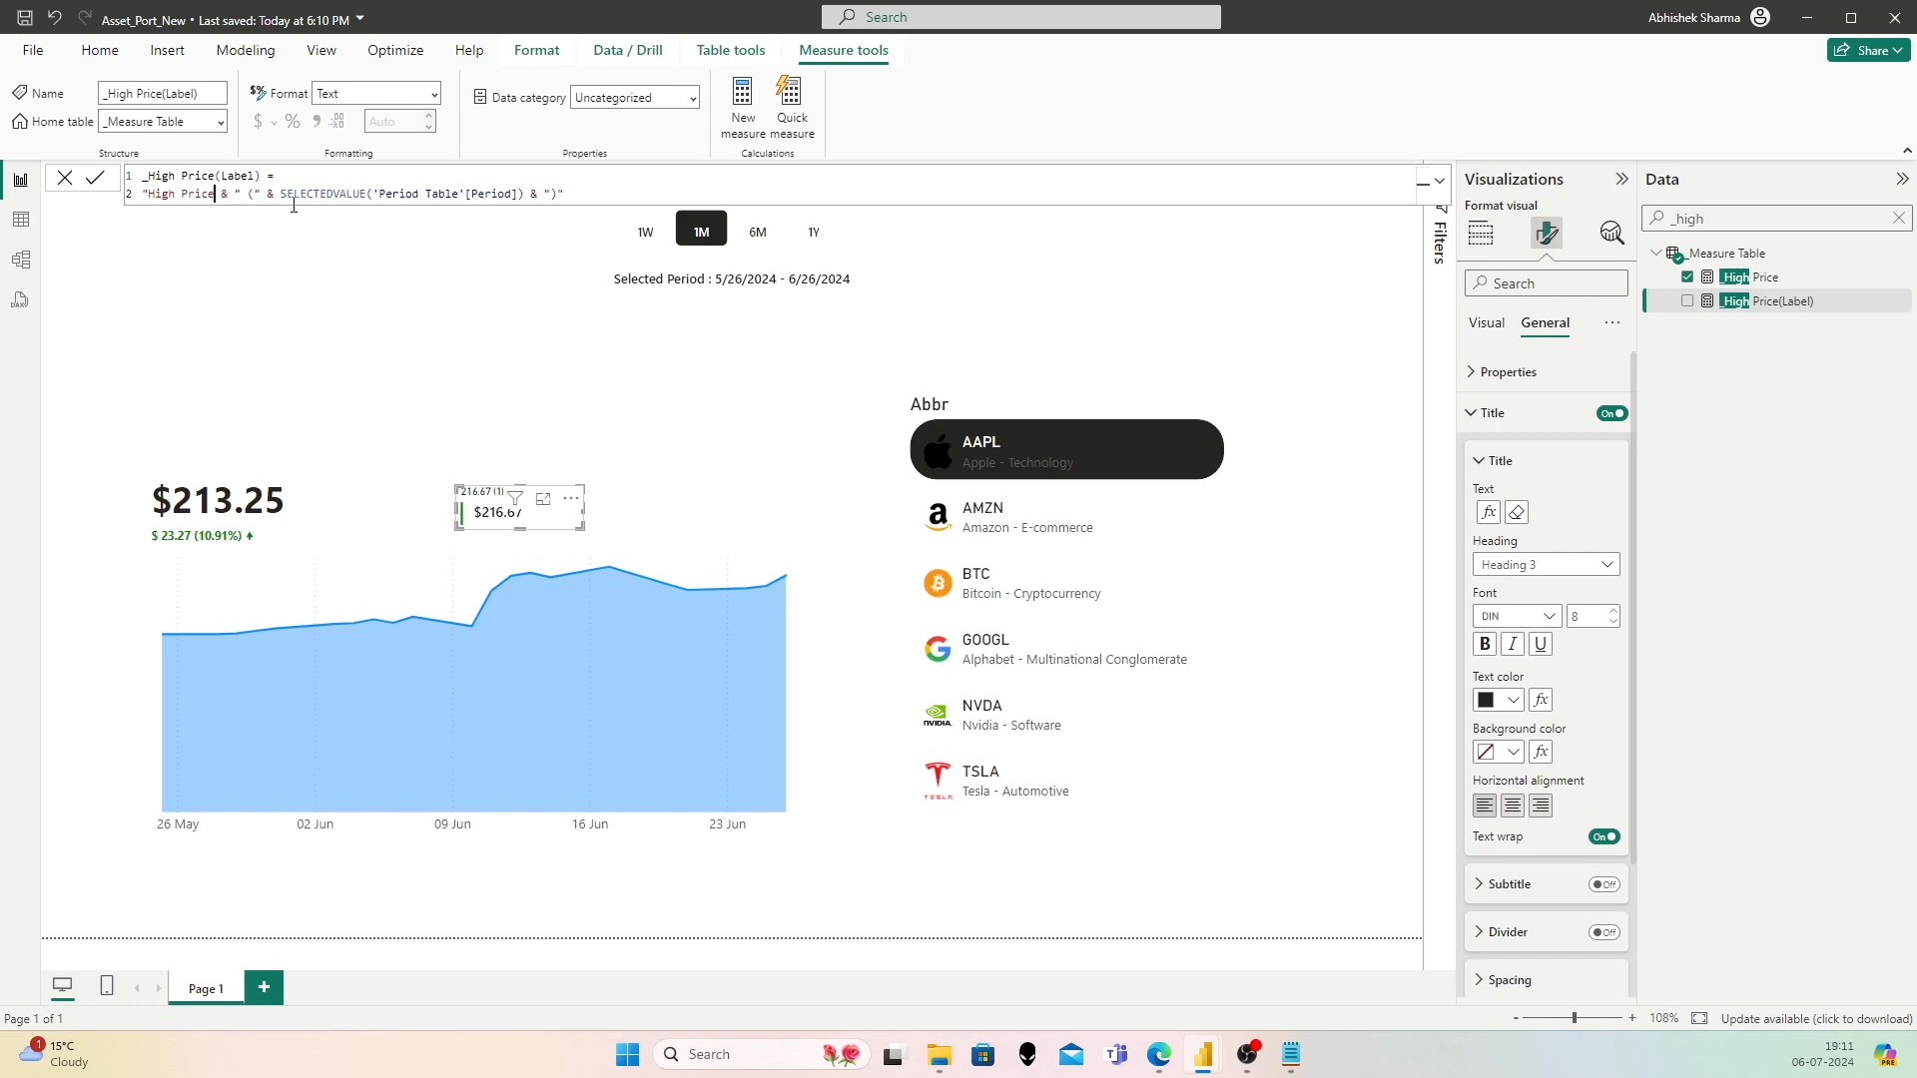
key(Delete)
key(BackSpace)
key(BackSpace)
key(Delete)
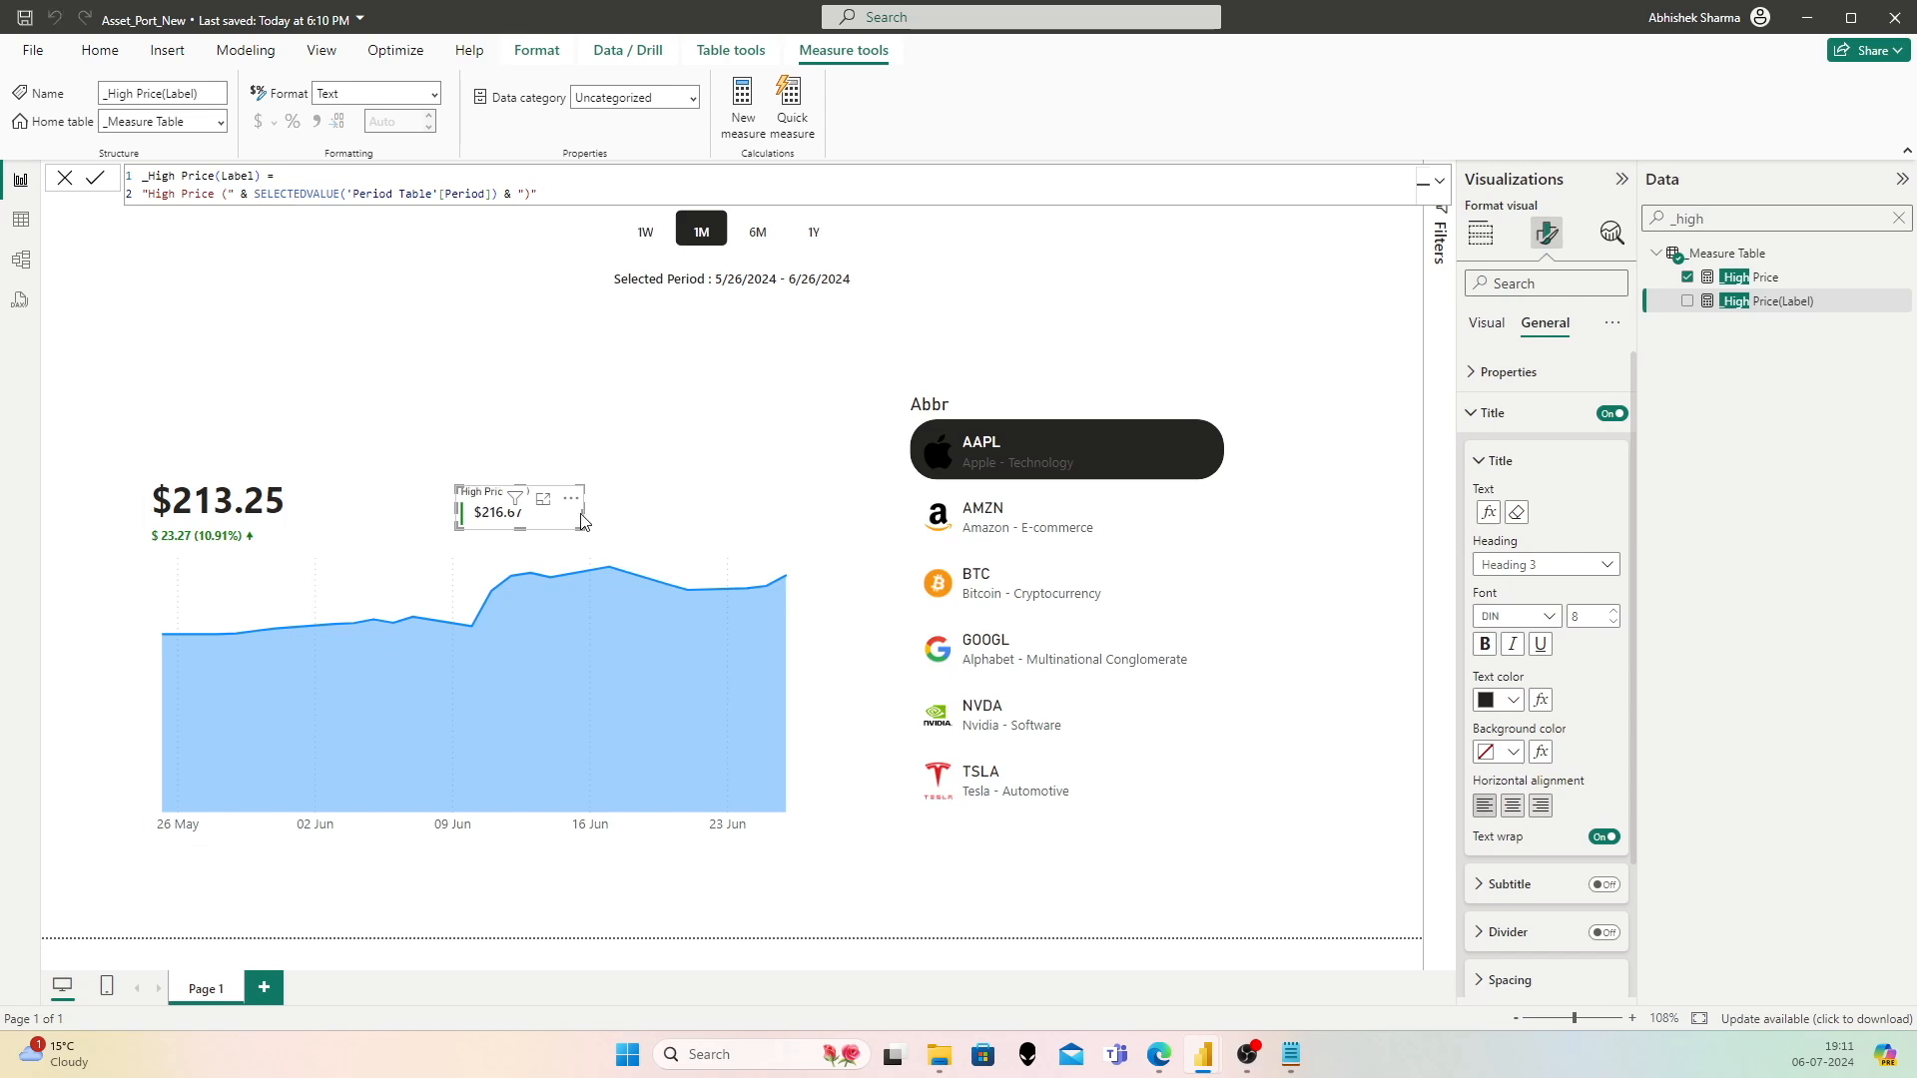
Step: Fine-tune the high price card's size, and switch the period slicer to 1W and finally 6M
click(569, 434)
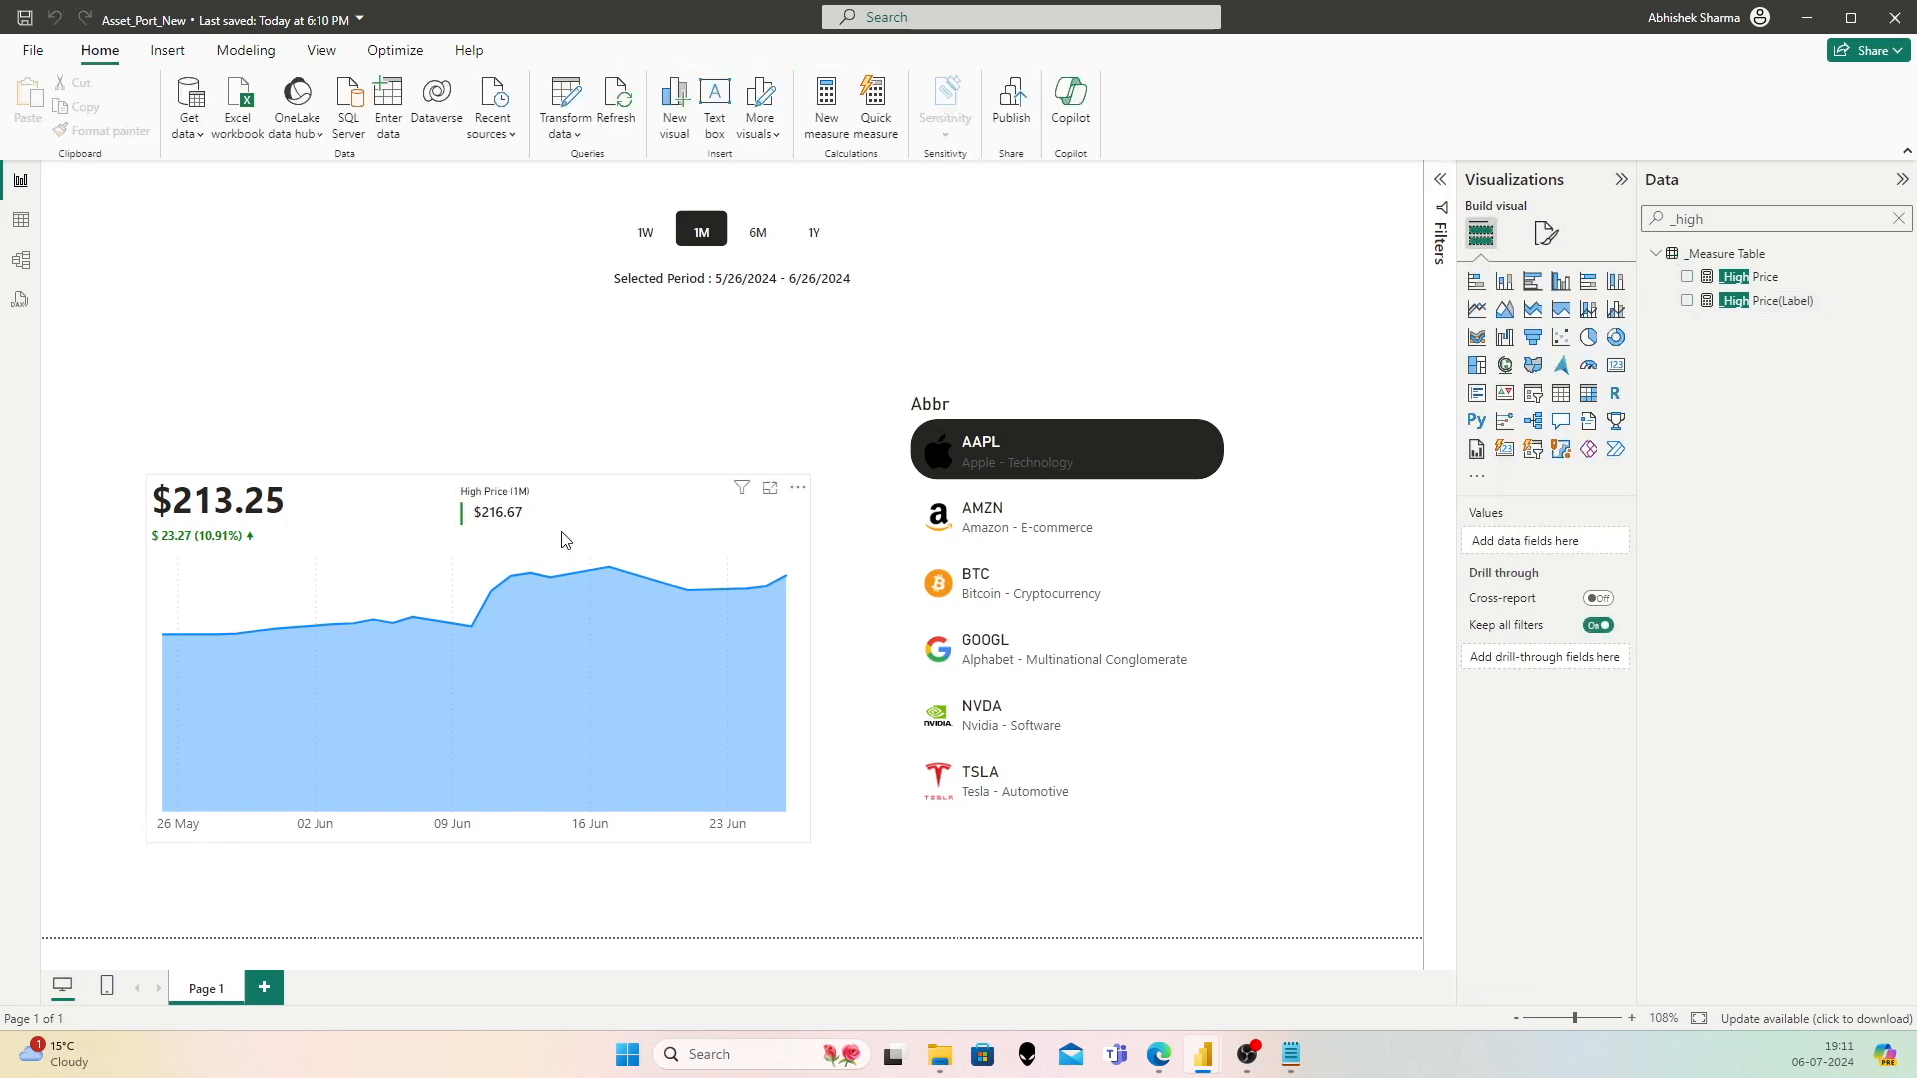
click(514, 521)
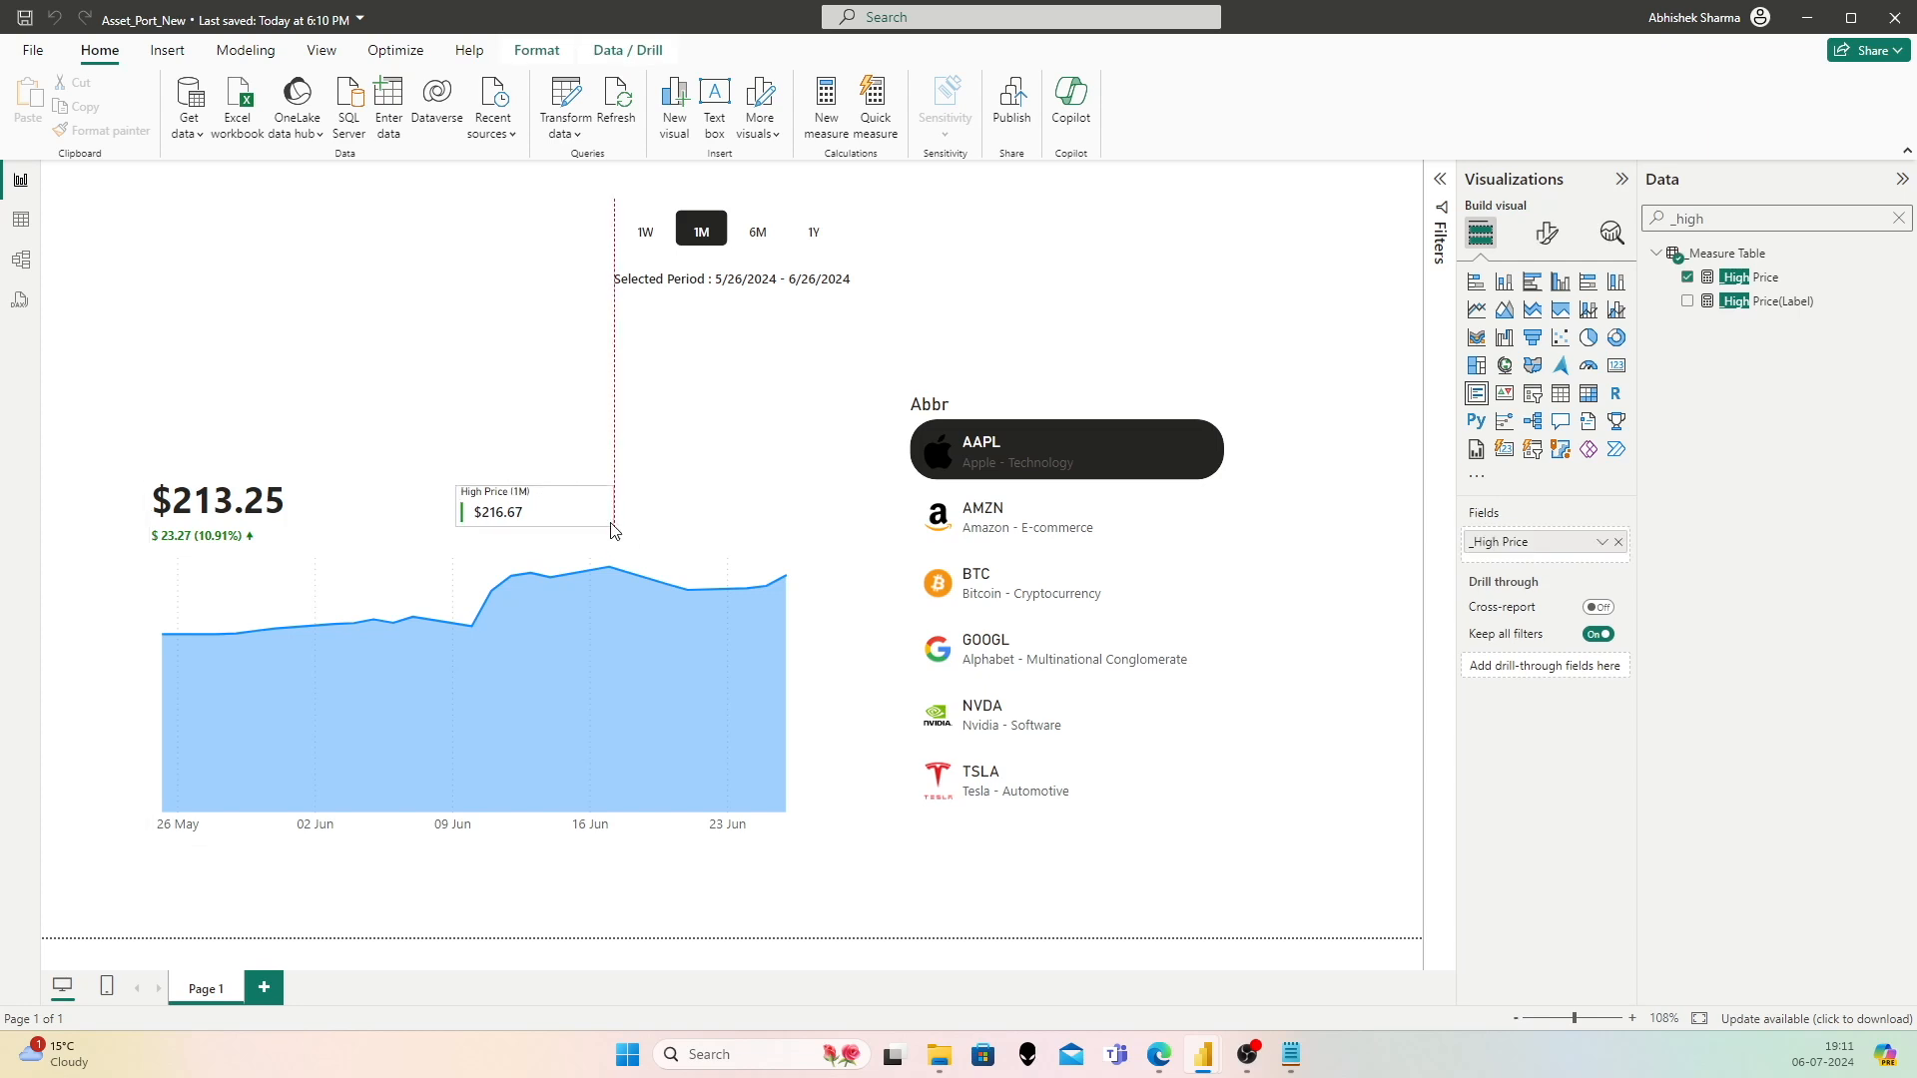
drag(588, 525, 585, 526)
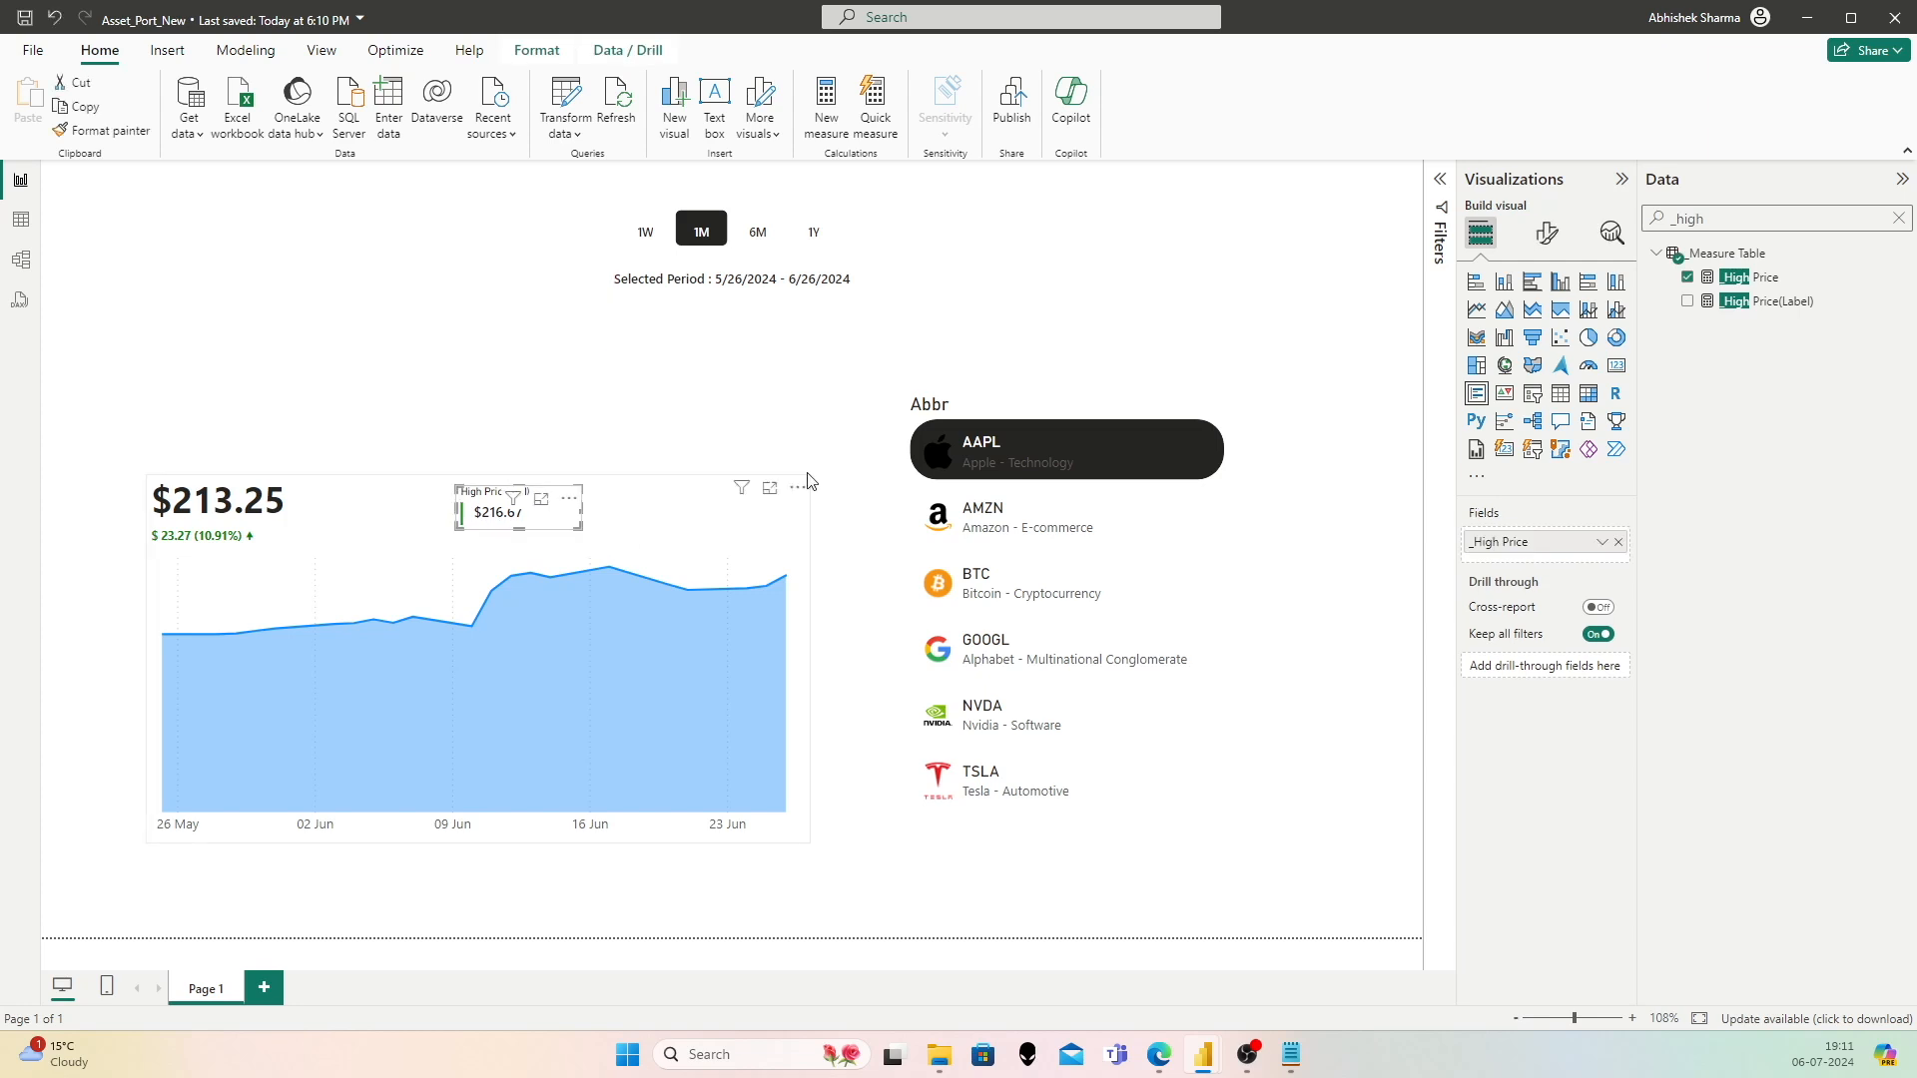
click(645, 232)
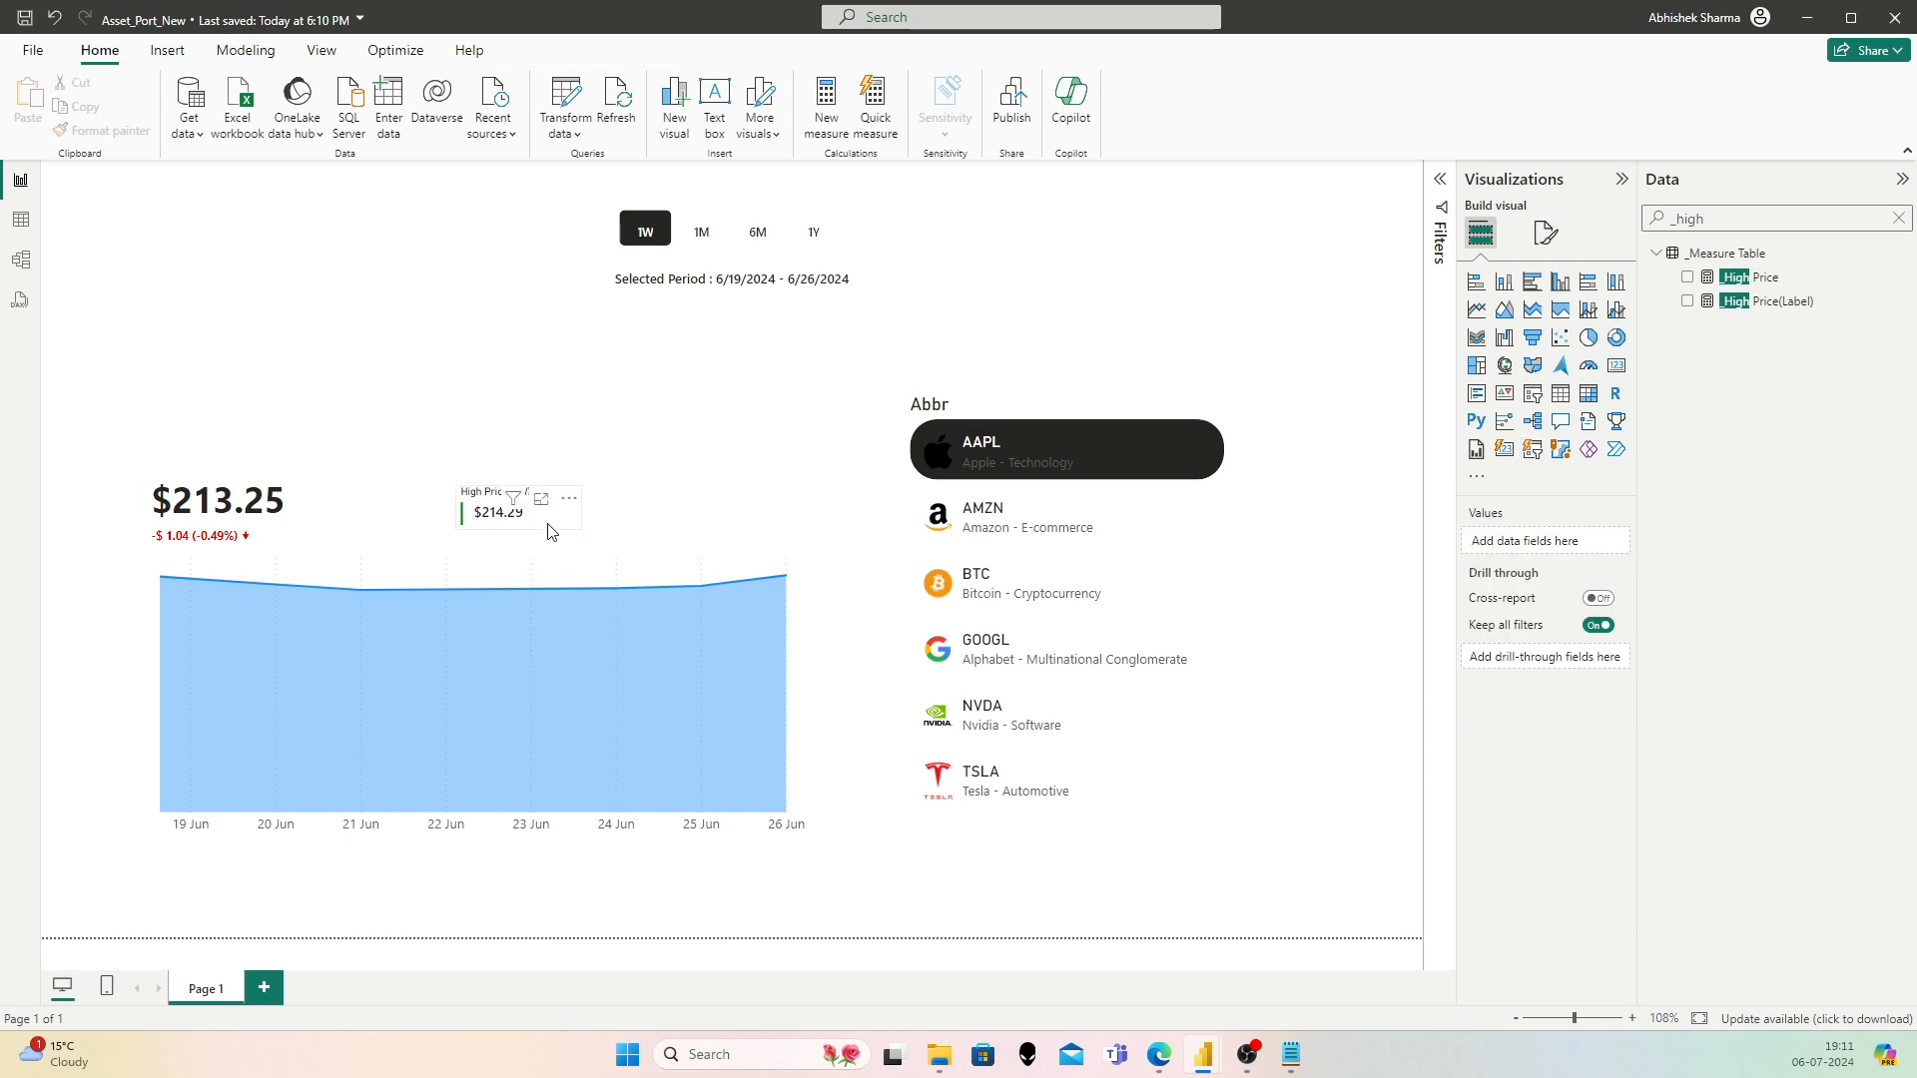
click(756, 229)
Step: Set the high price card's title font to Segoe UI
click(554, 496)
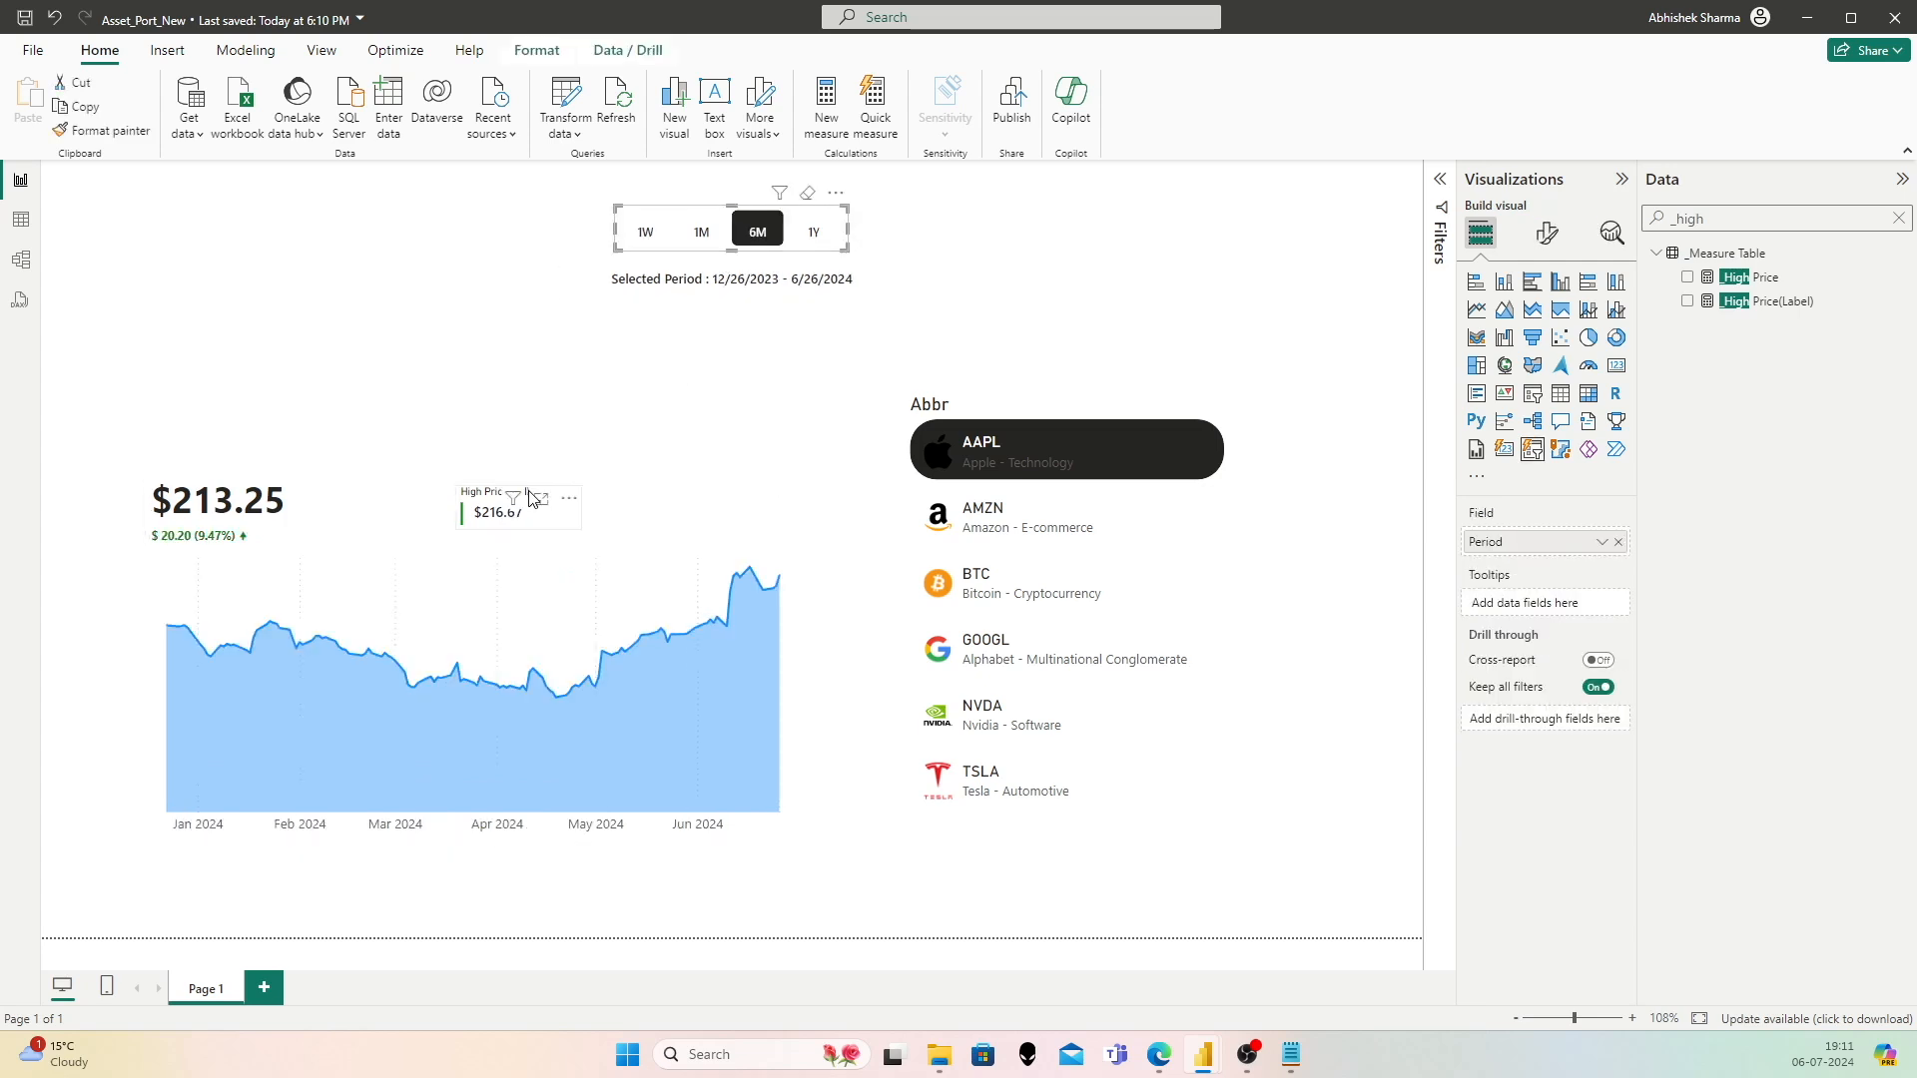
click(1547, 232)
click(1545, 323)
click(1493, 414)
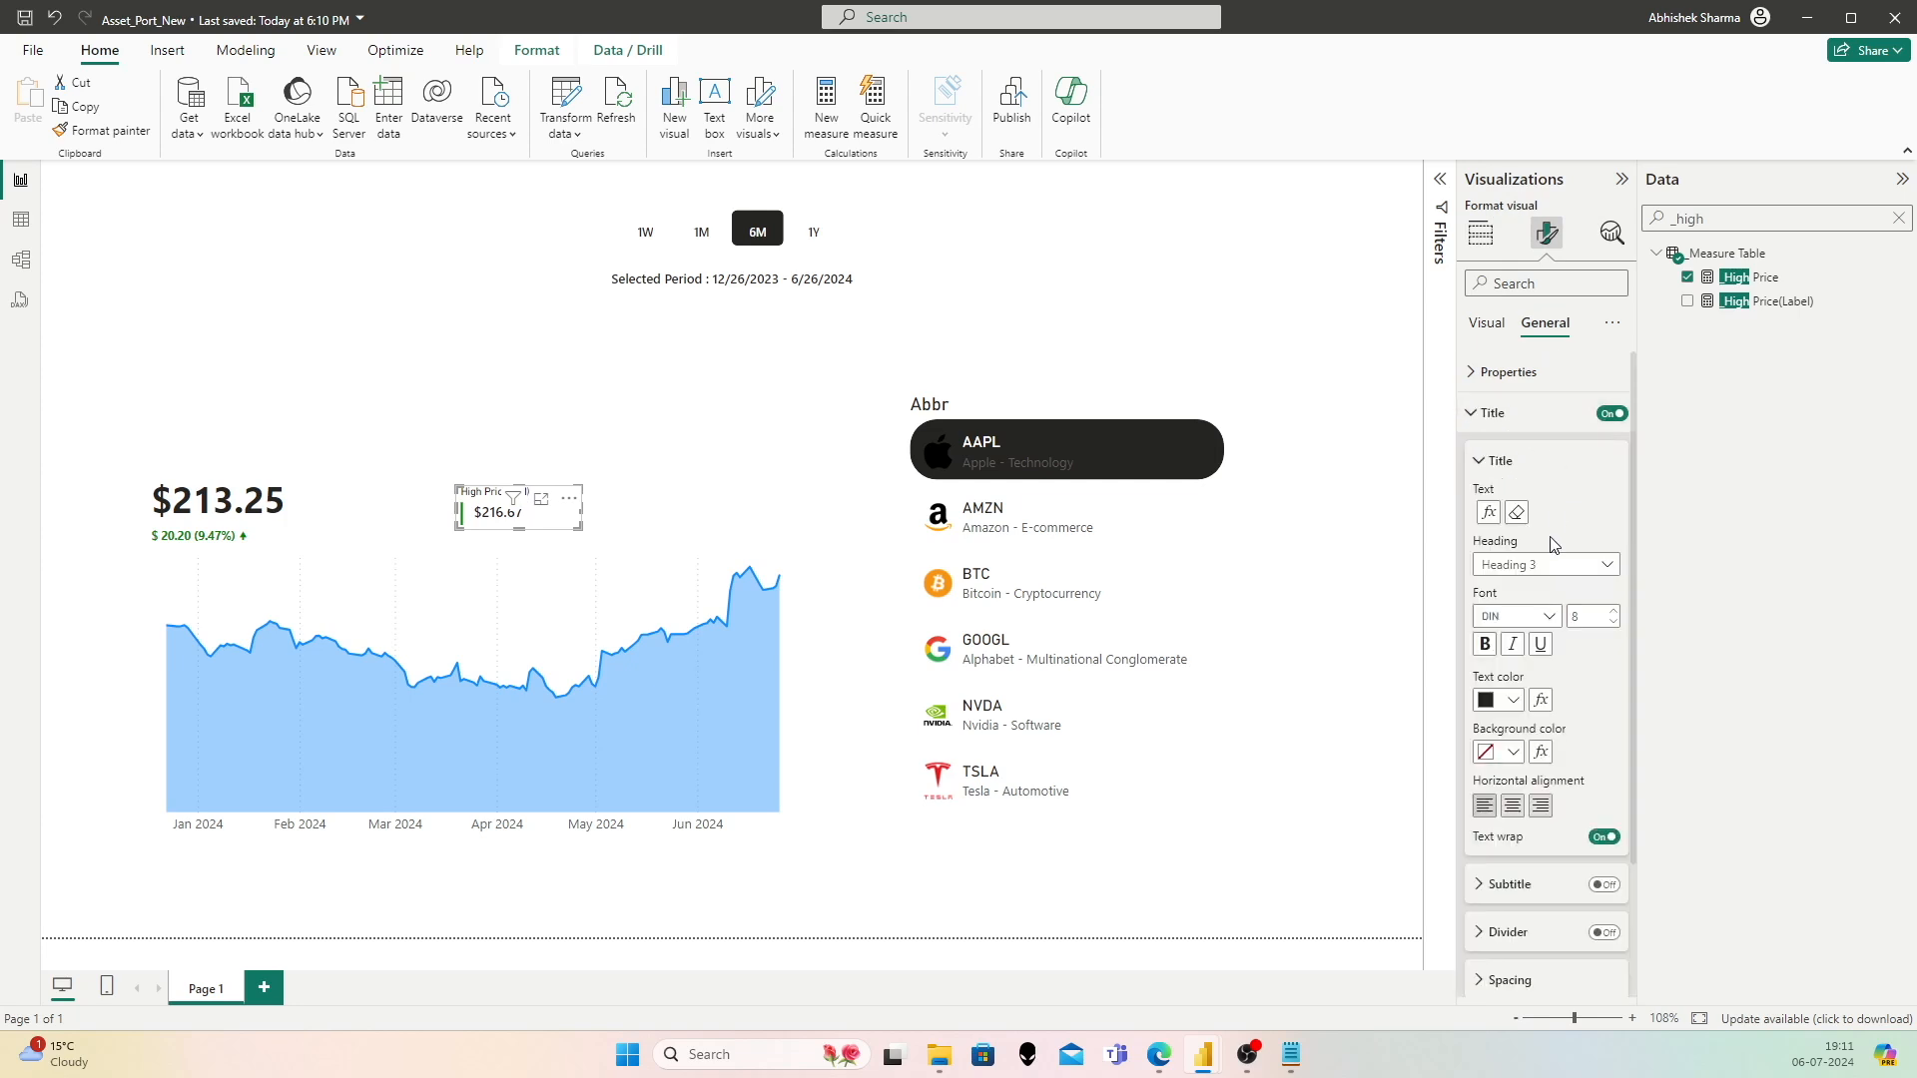
click(1545, 619)
scroll(1528, 799, down, 3)
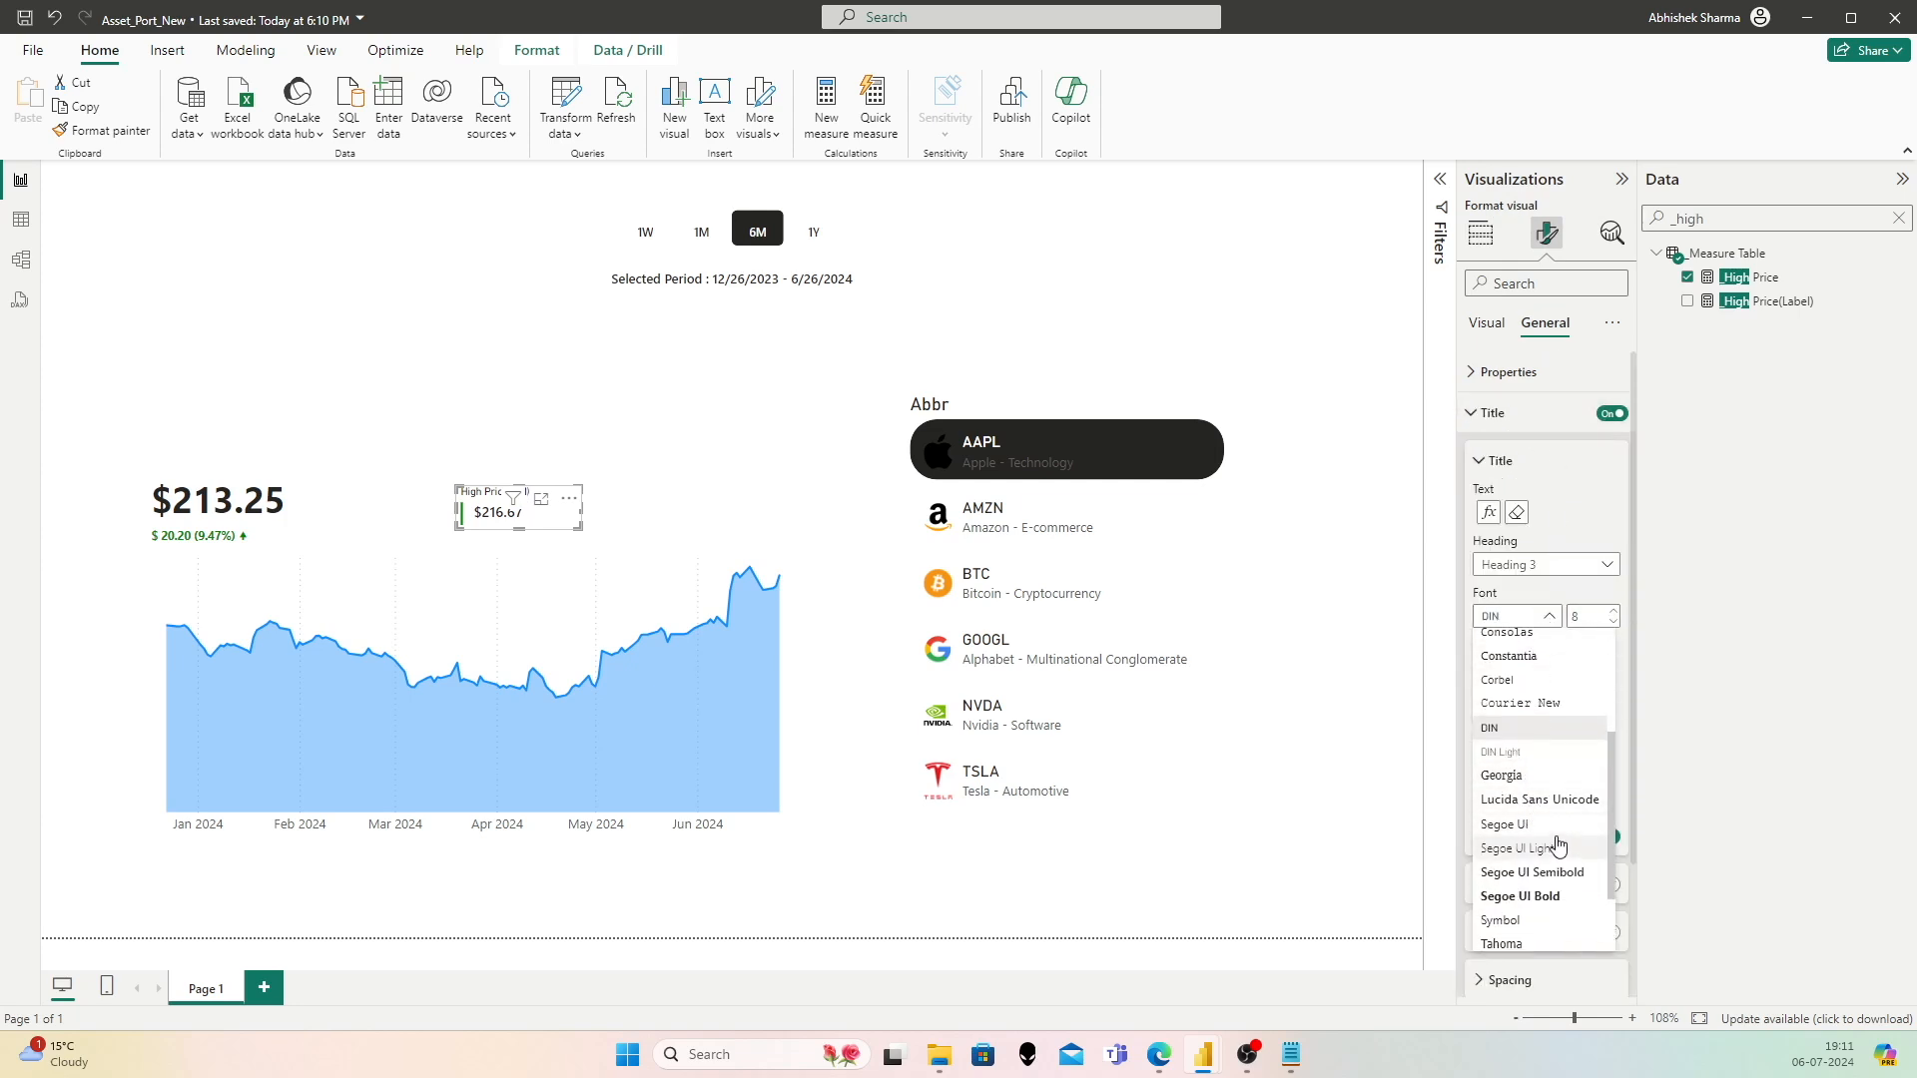
click(1532, 824)
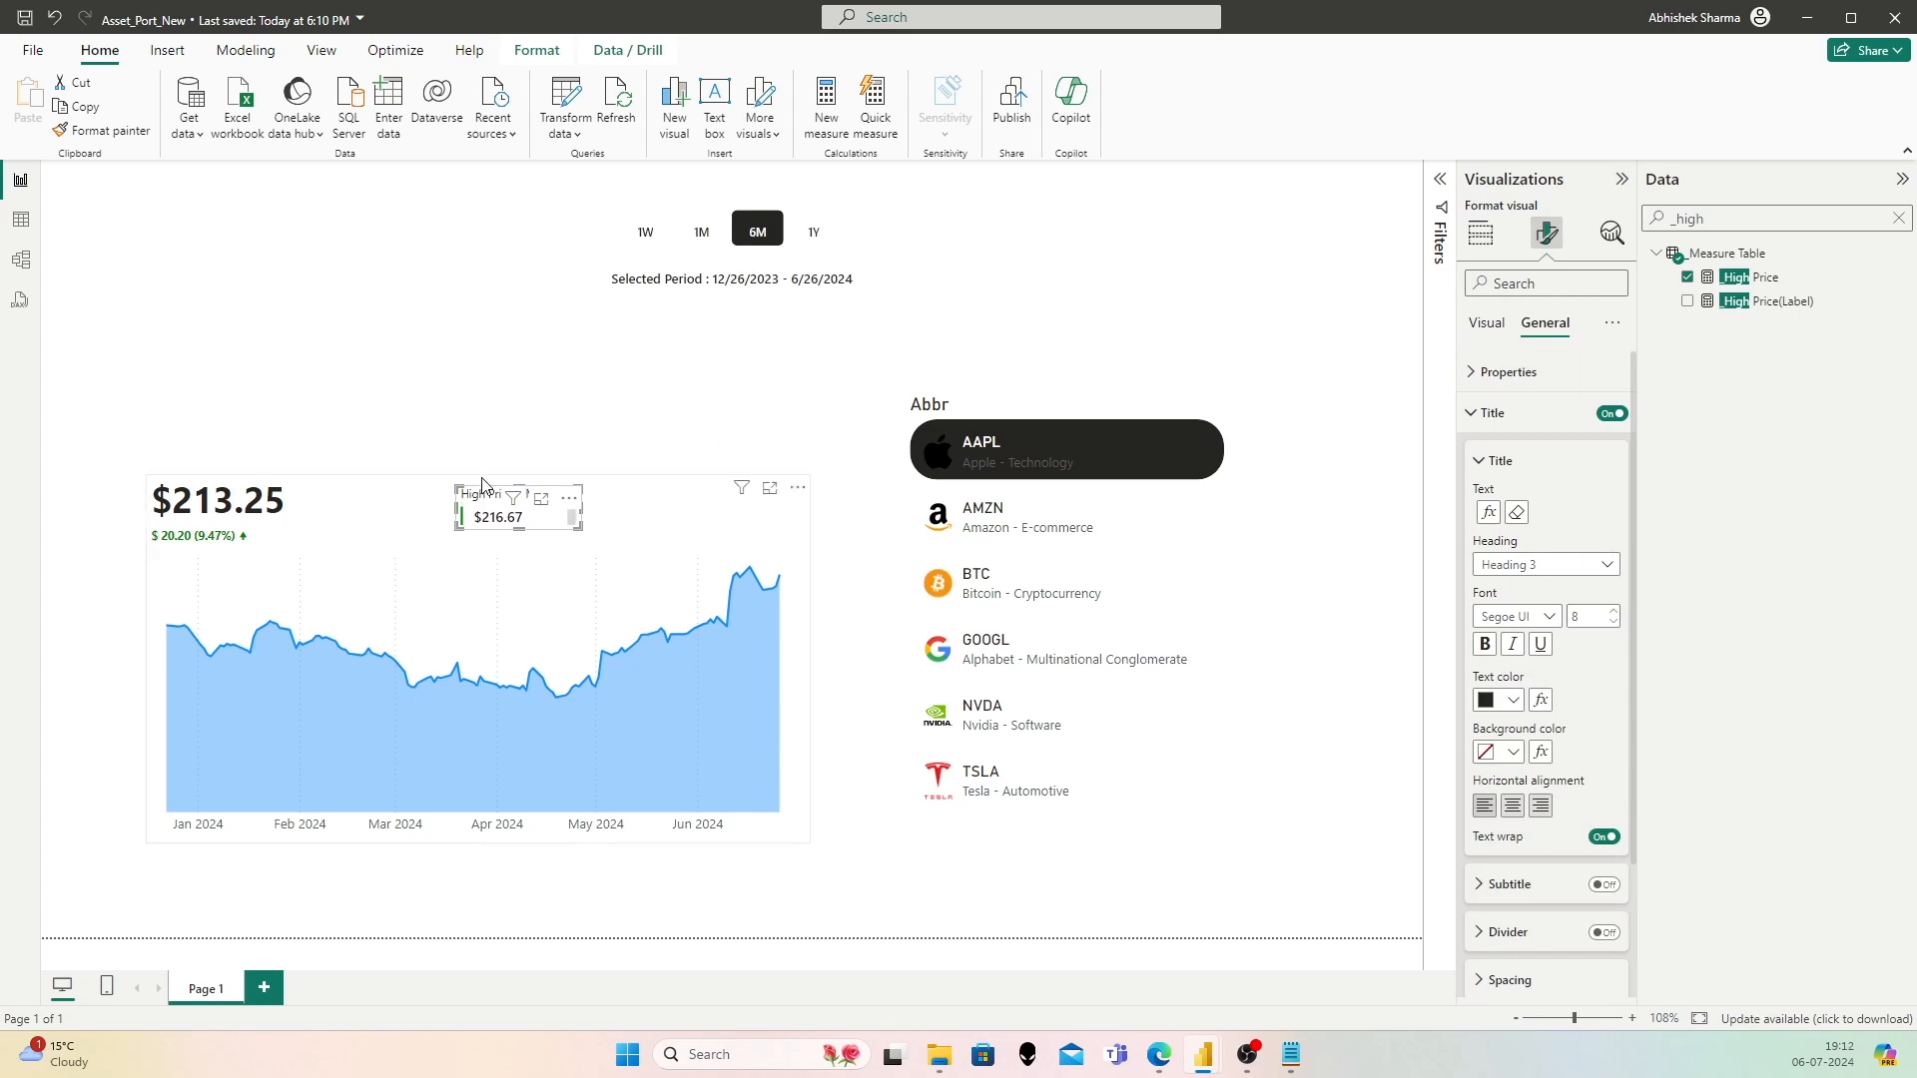
Step: Make the high price card slightly taller by extending its lower edge
click(517, 419)
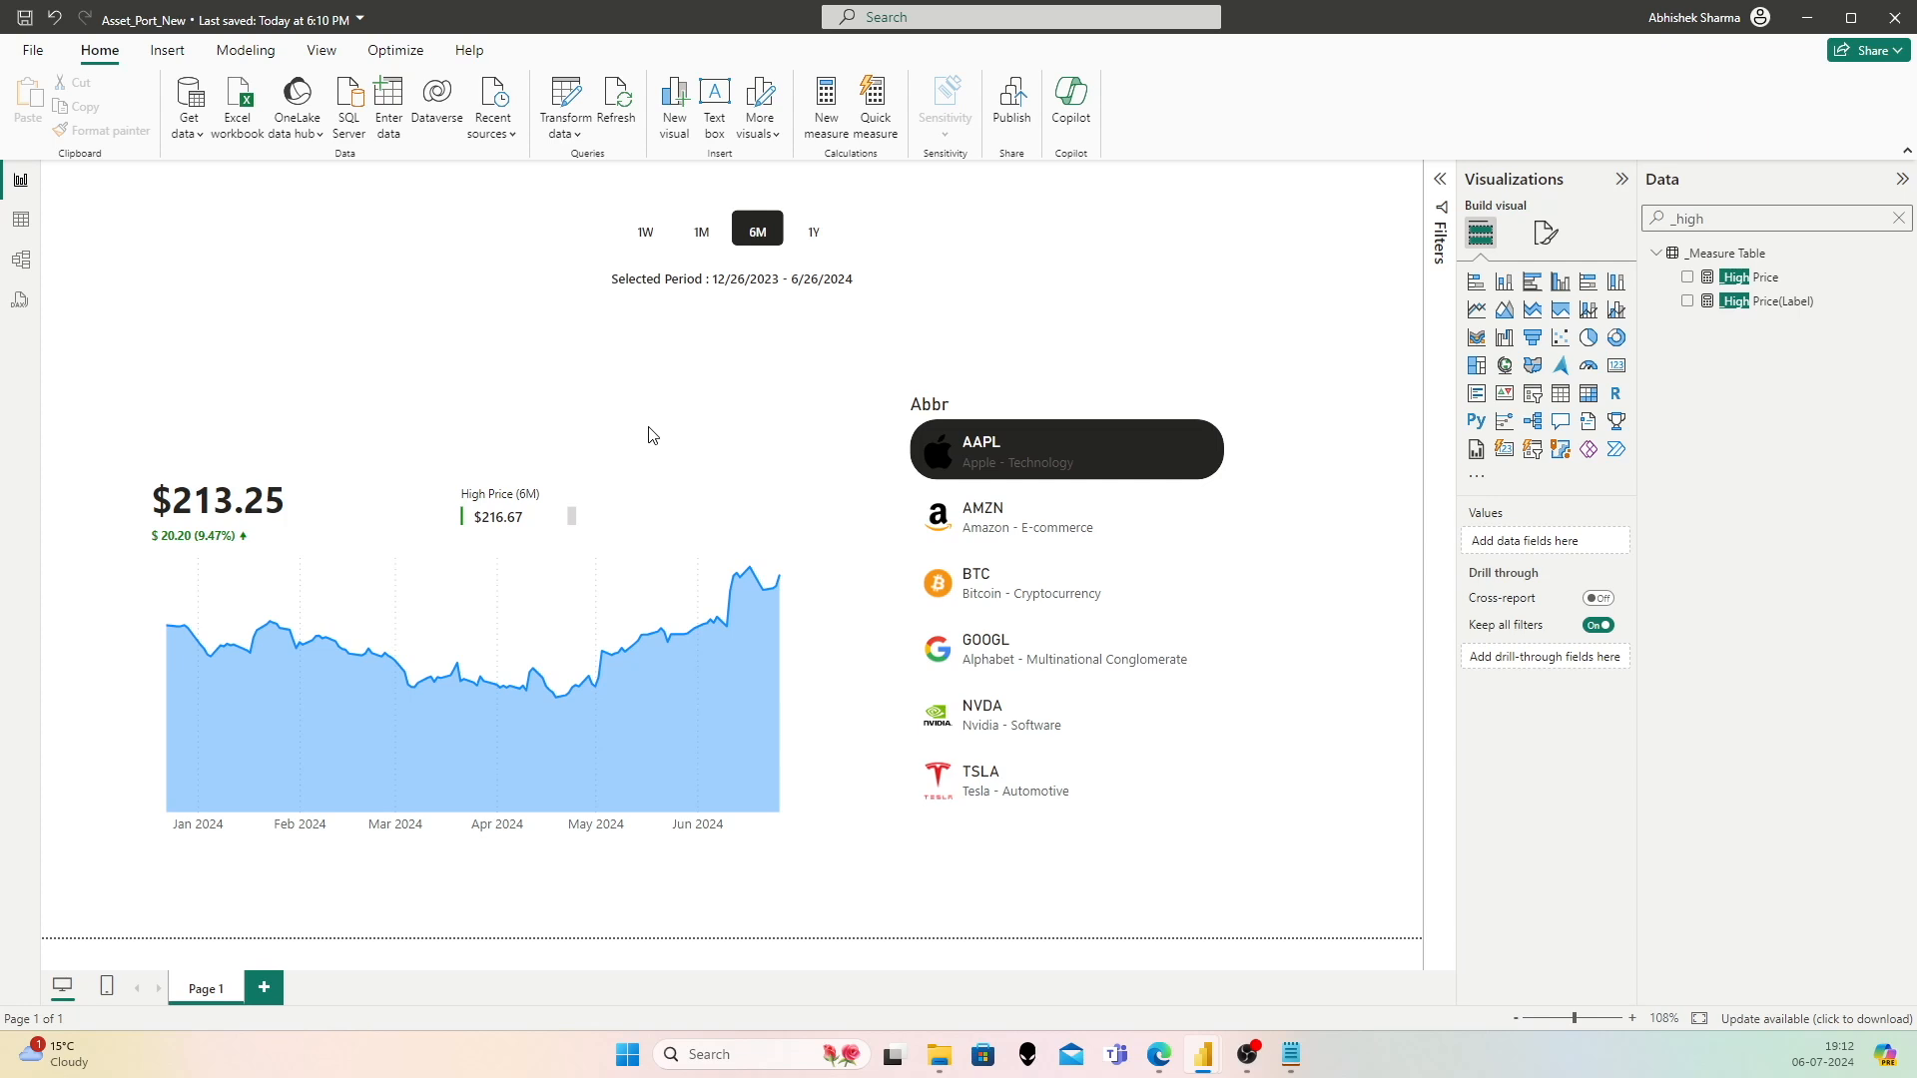
click(484, 507)
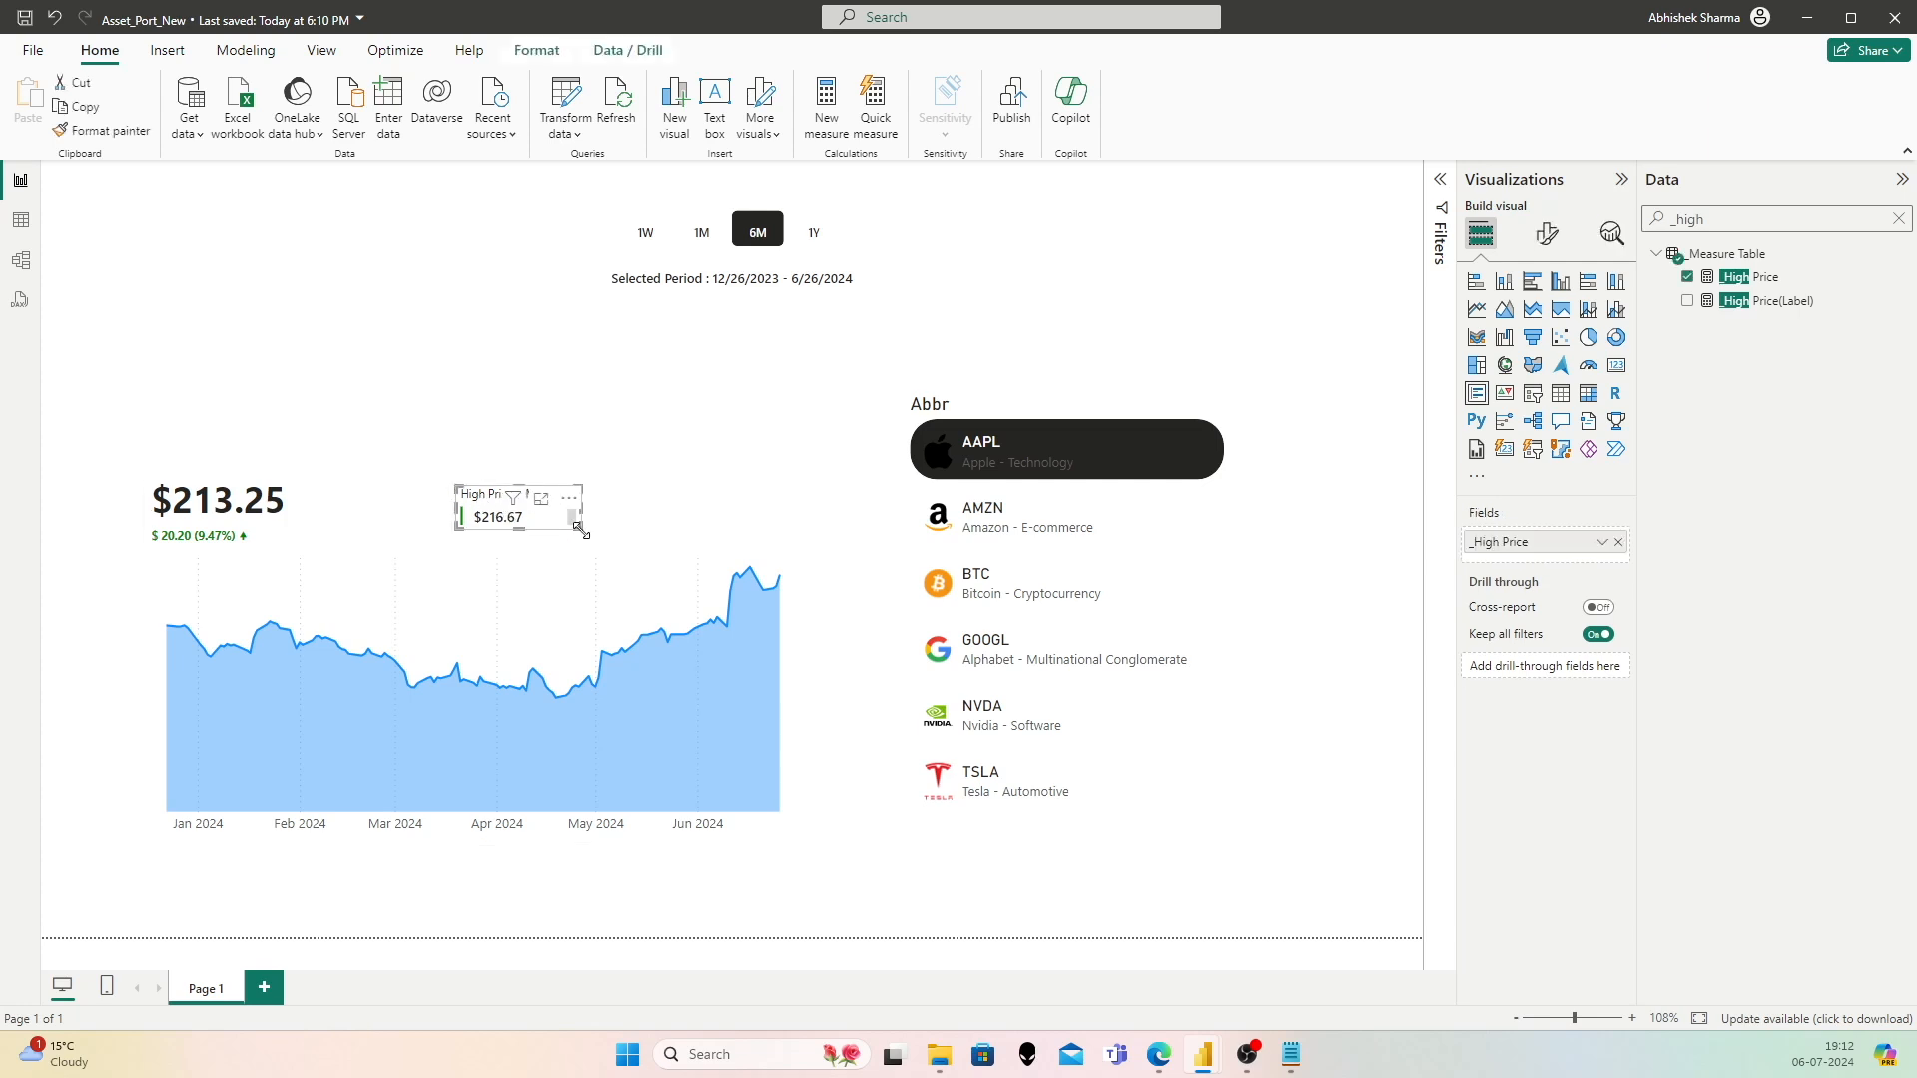
drag(581, 531, 583, 538)
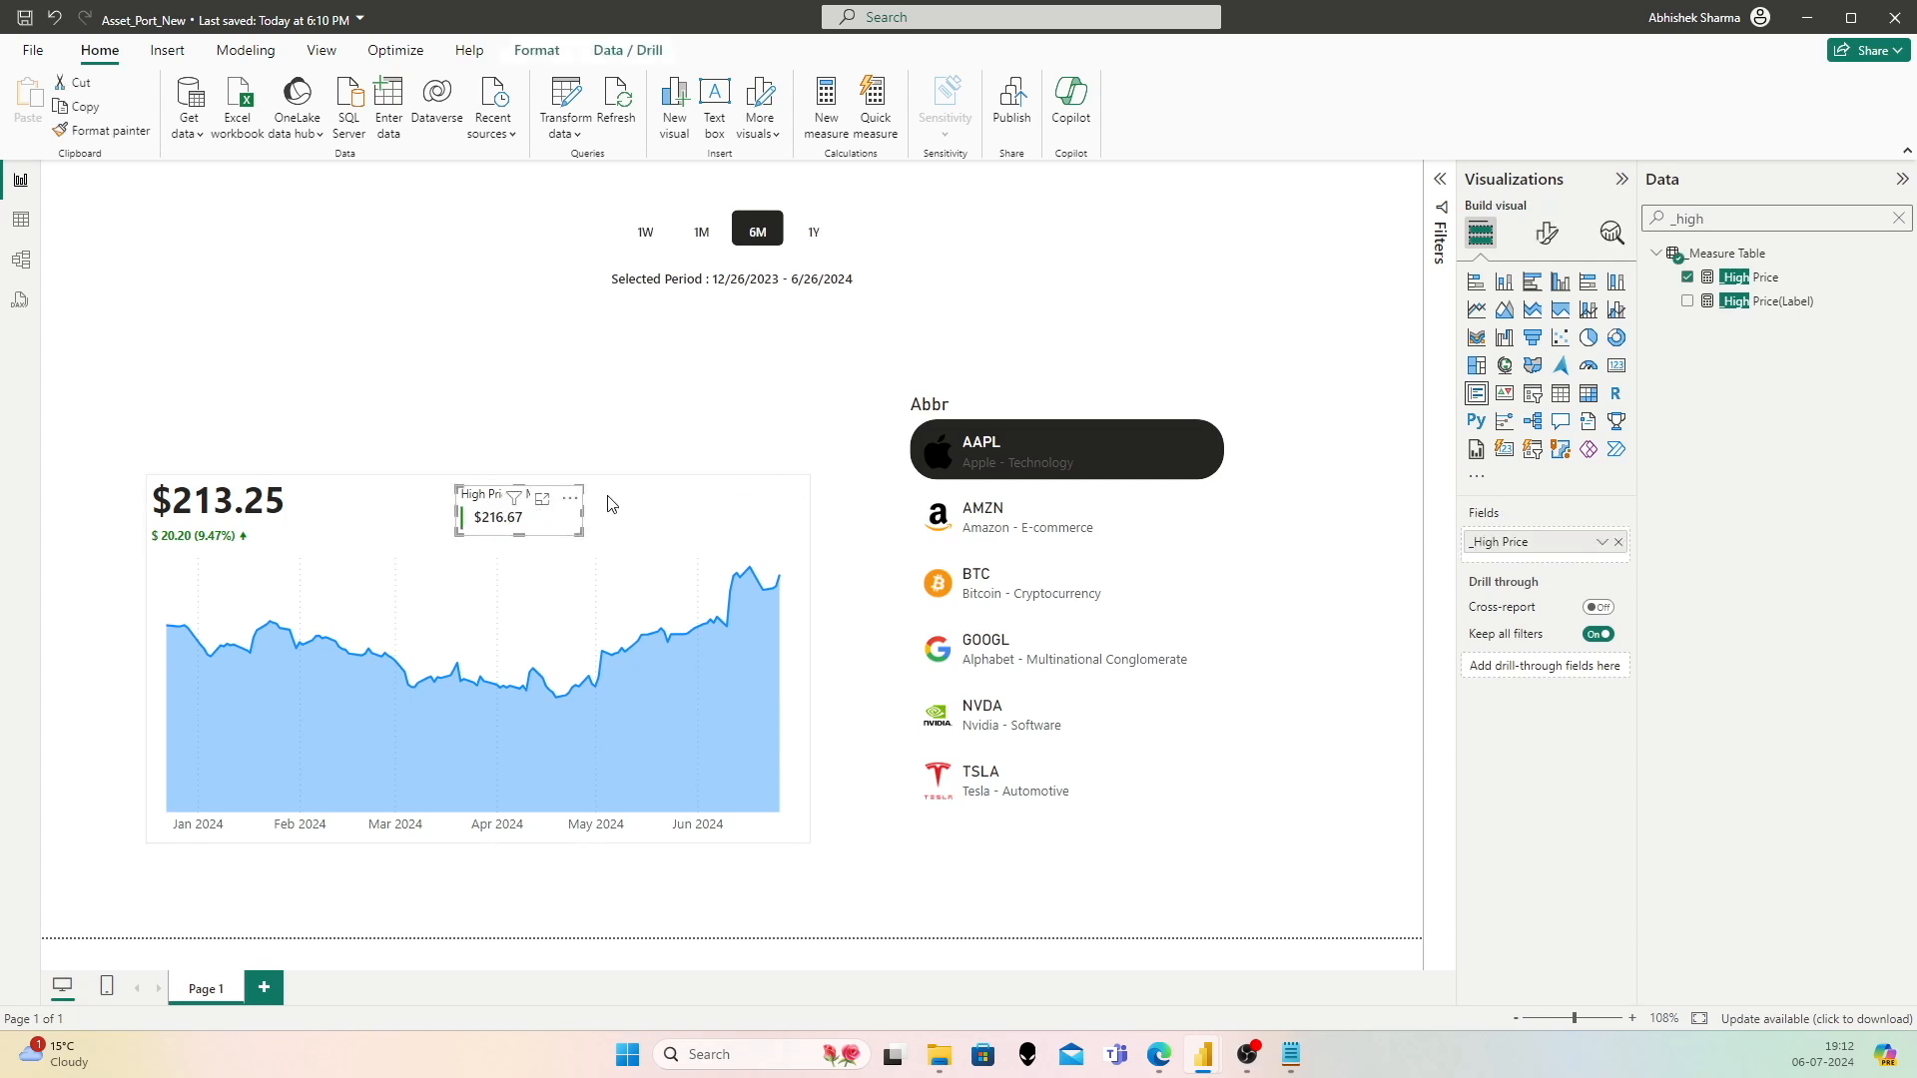
Step: Try Segoe UI Light as the font of the high price card's title
click(1546, 233)
click(1545, 322)
click(1489, 413)
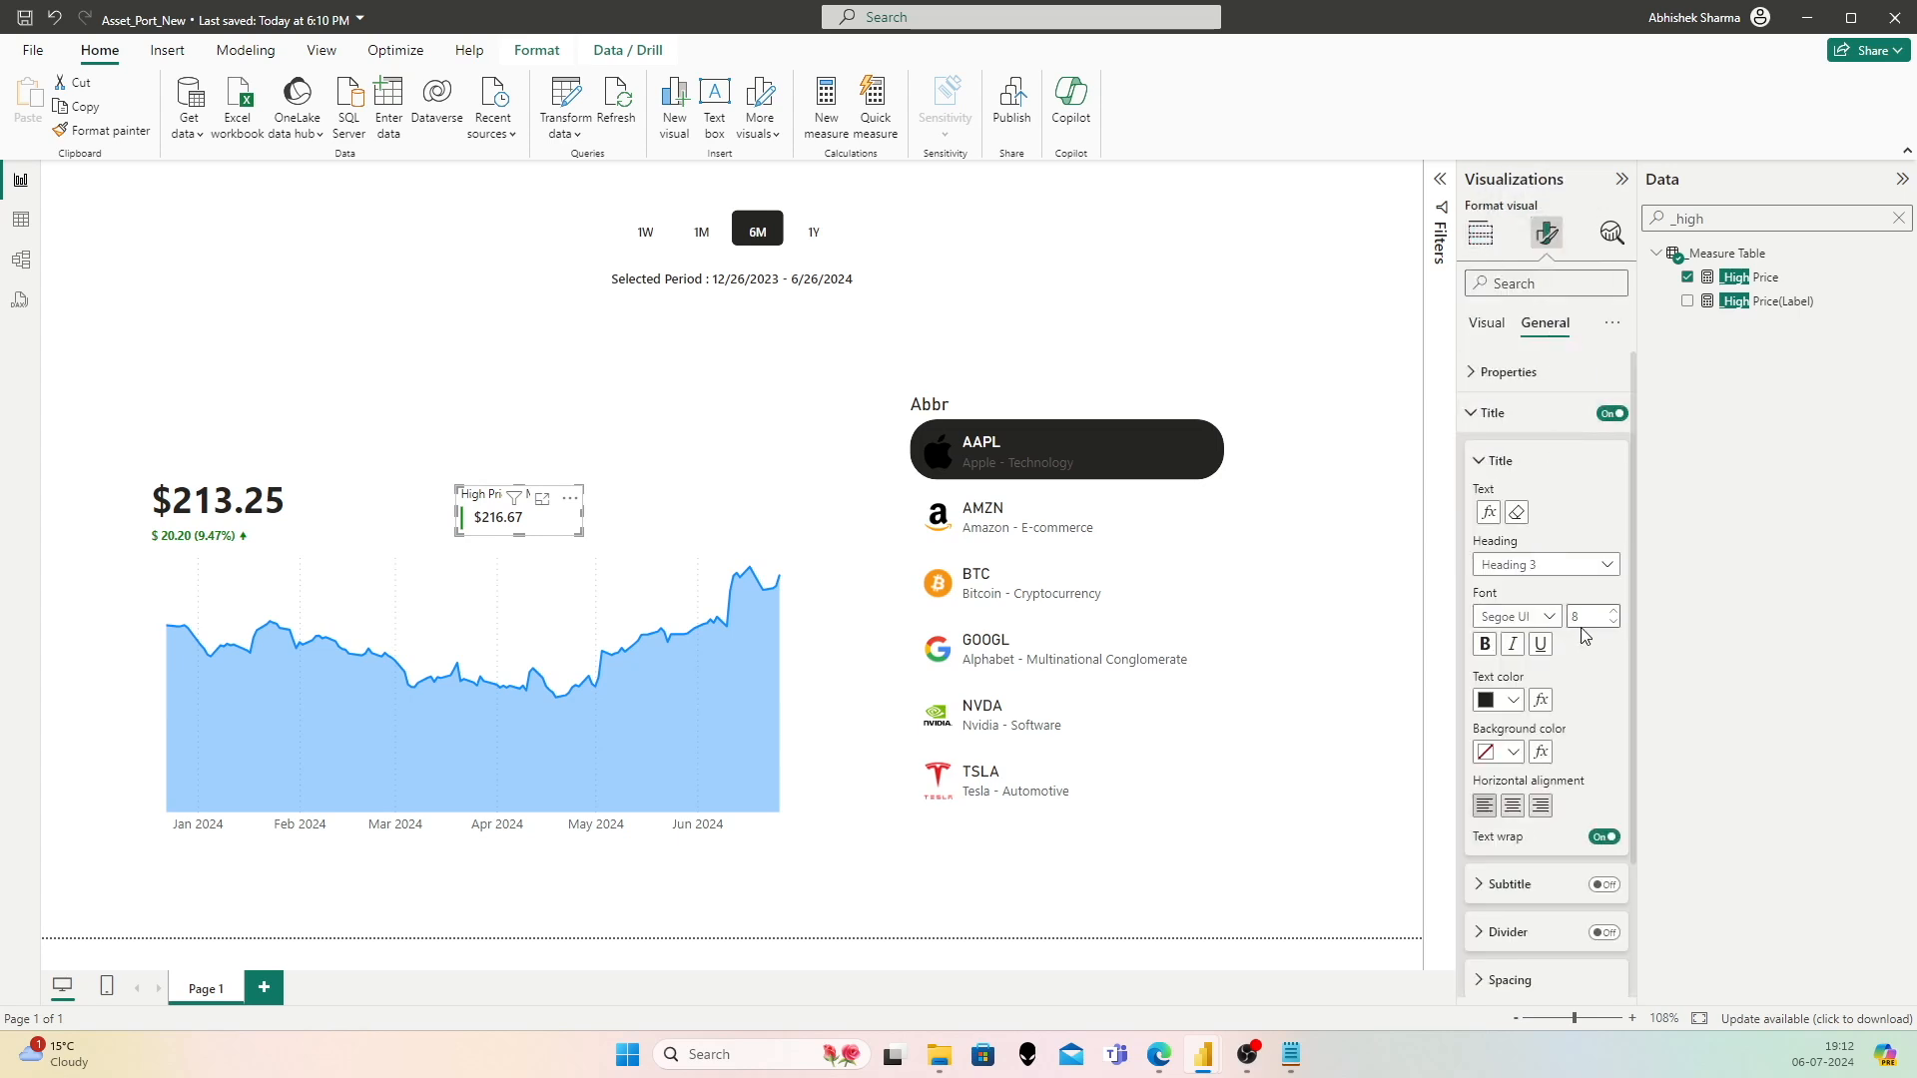
click(1547, 619)
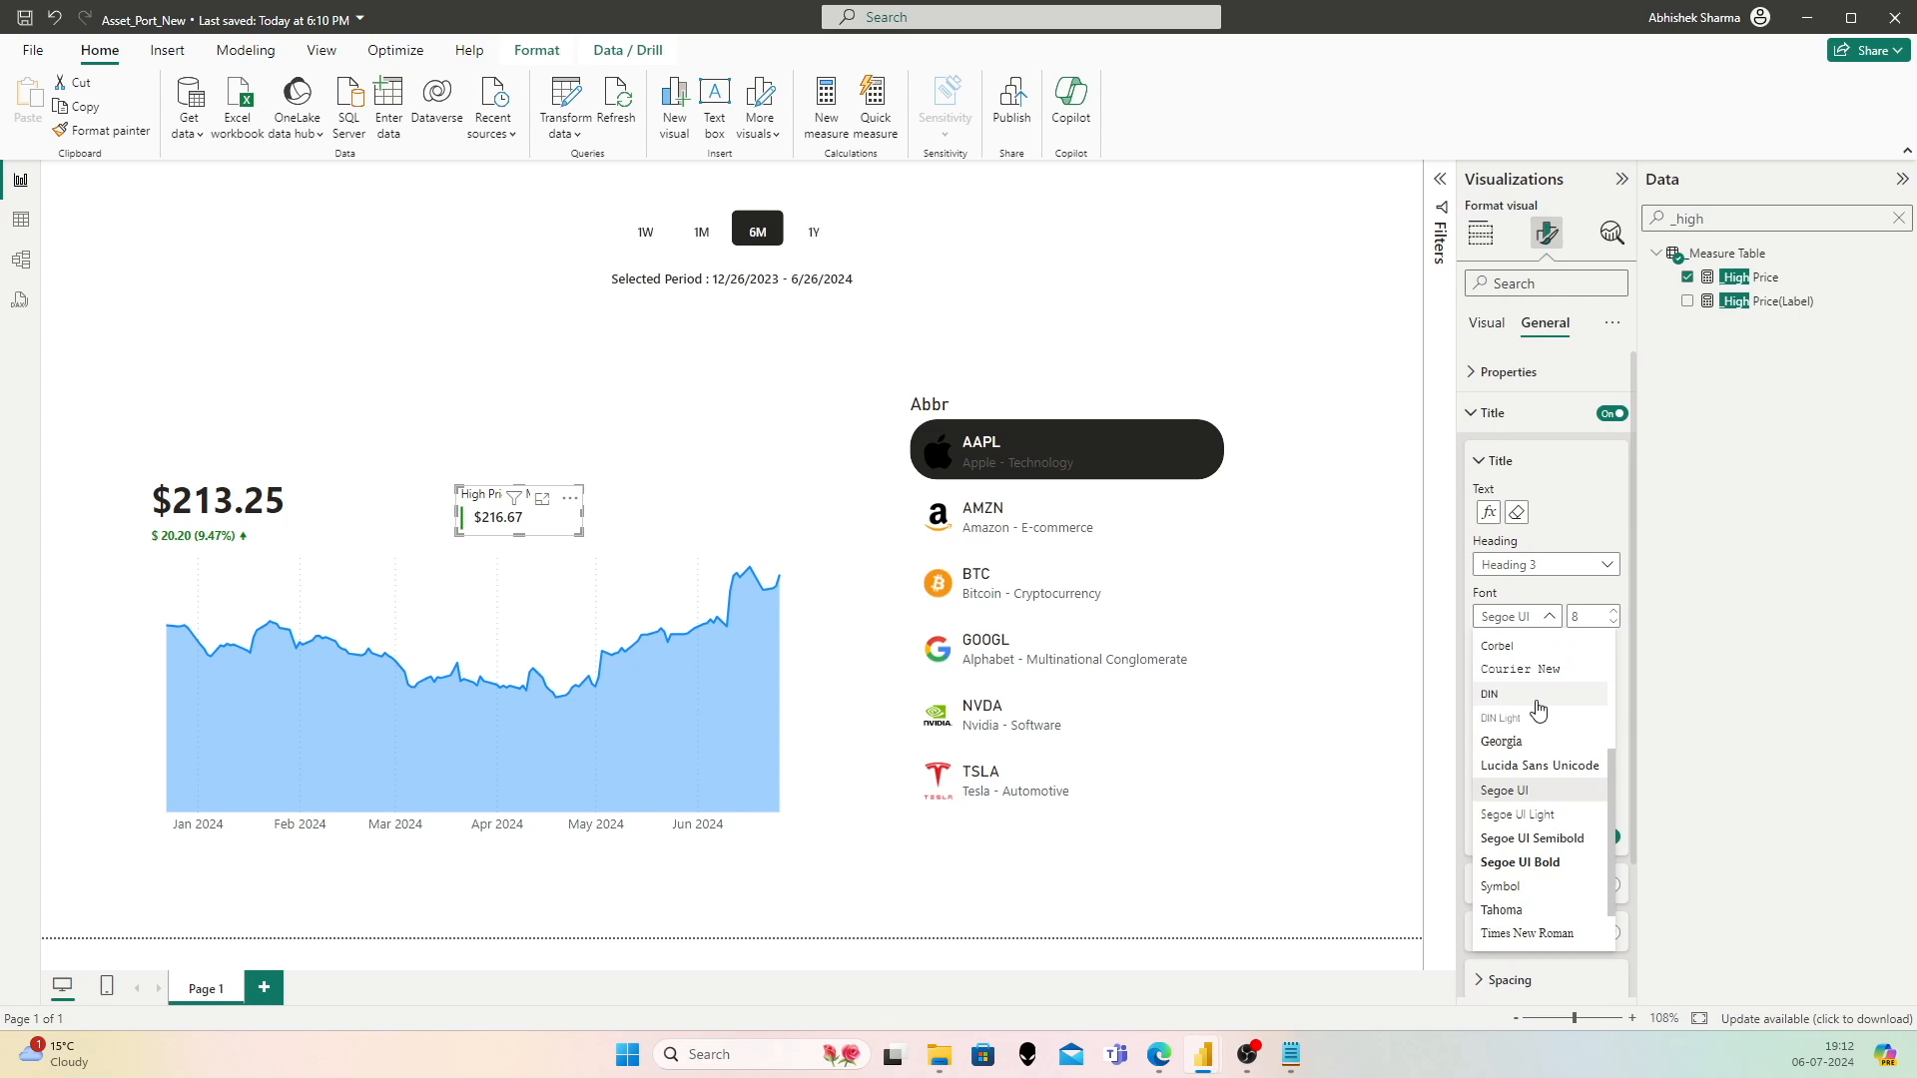
click(1537, 814)
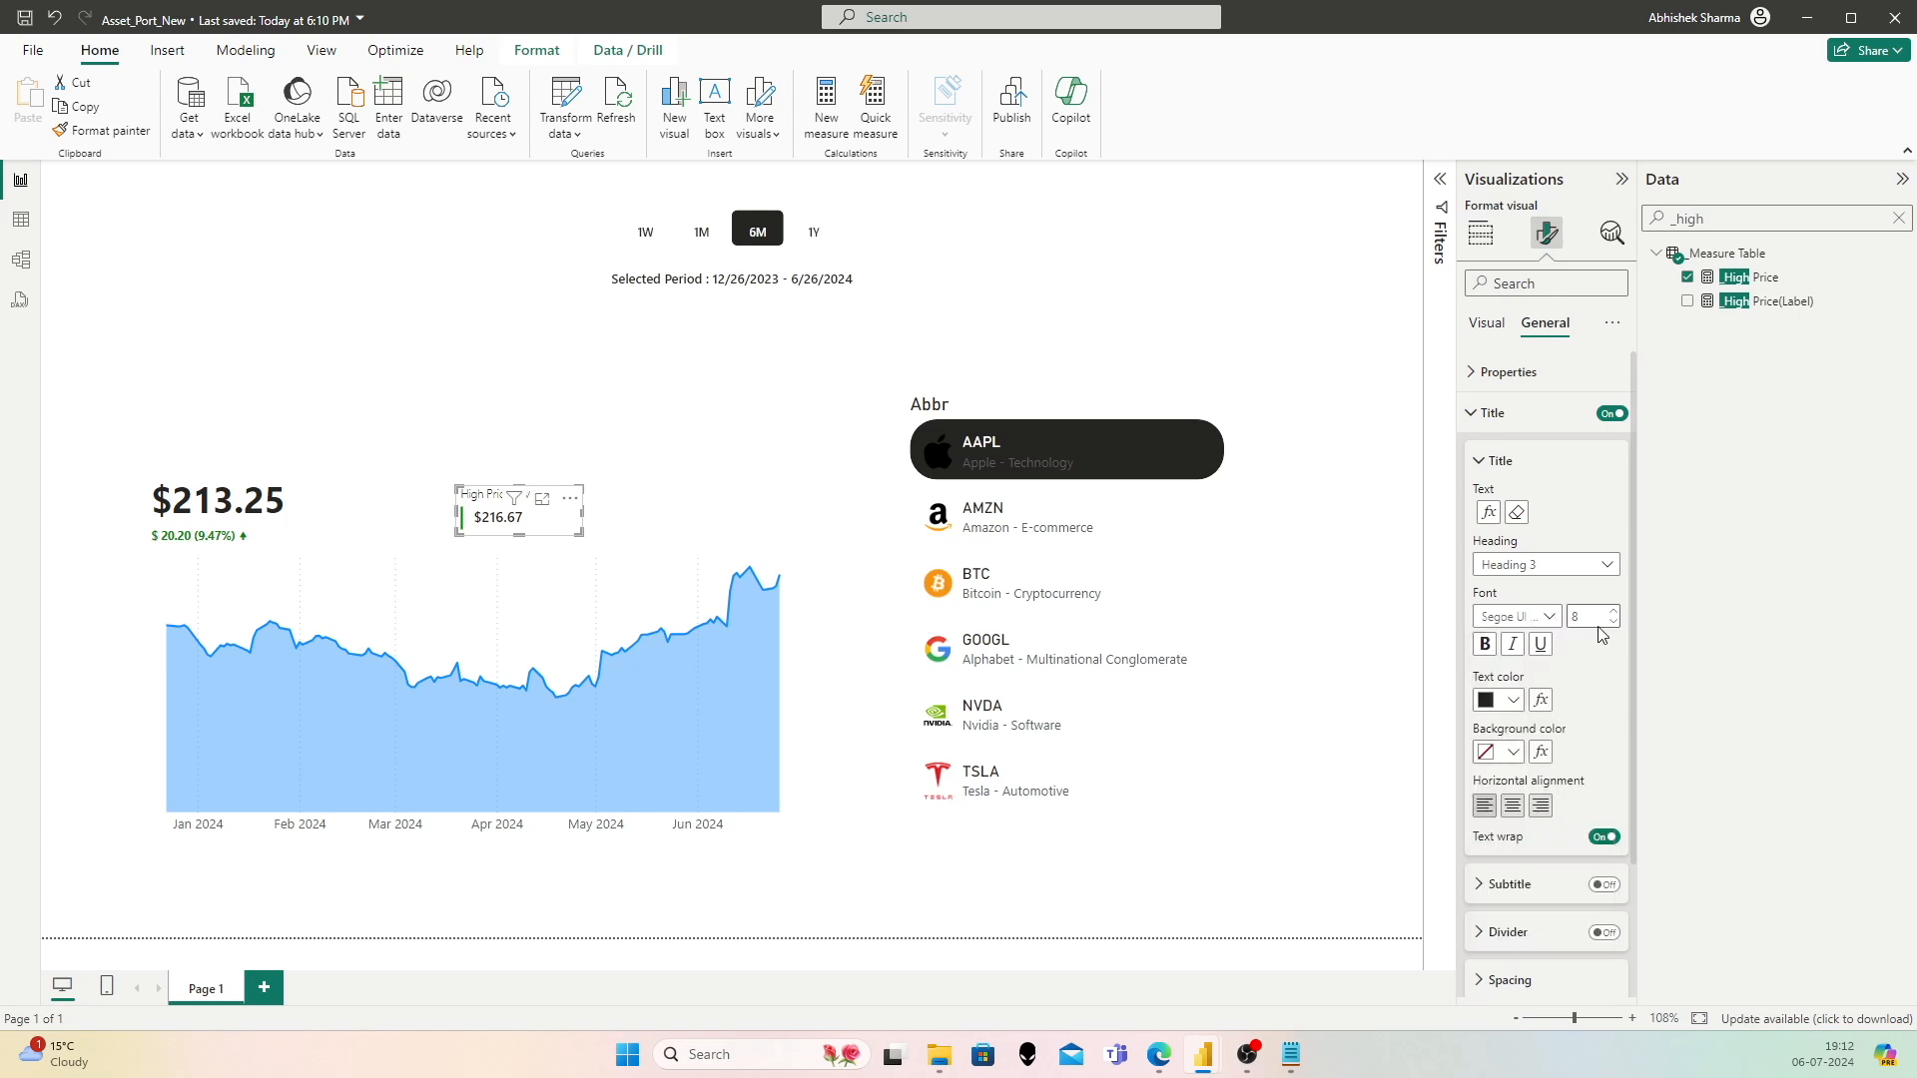
click(639, 360)
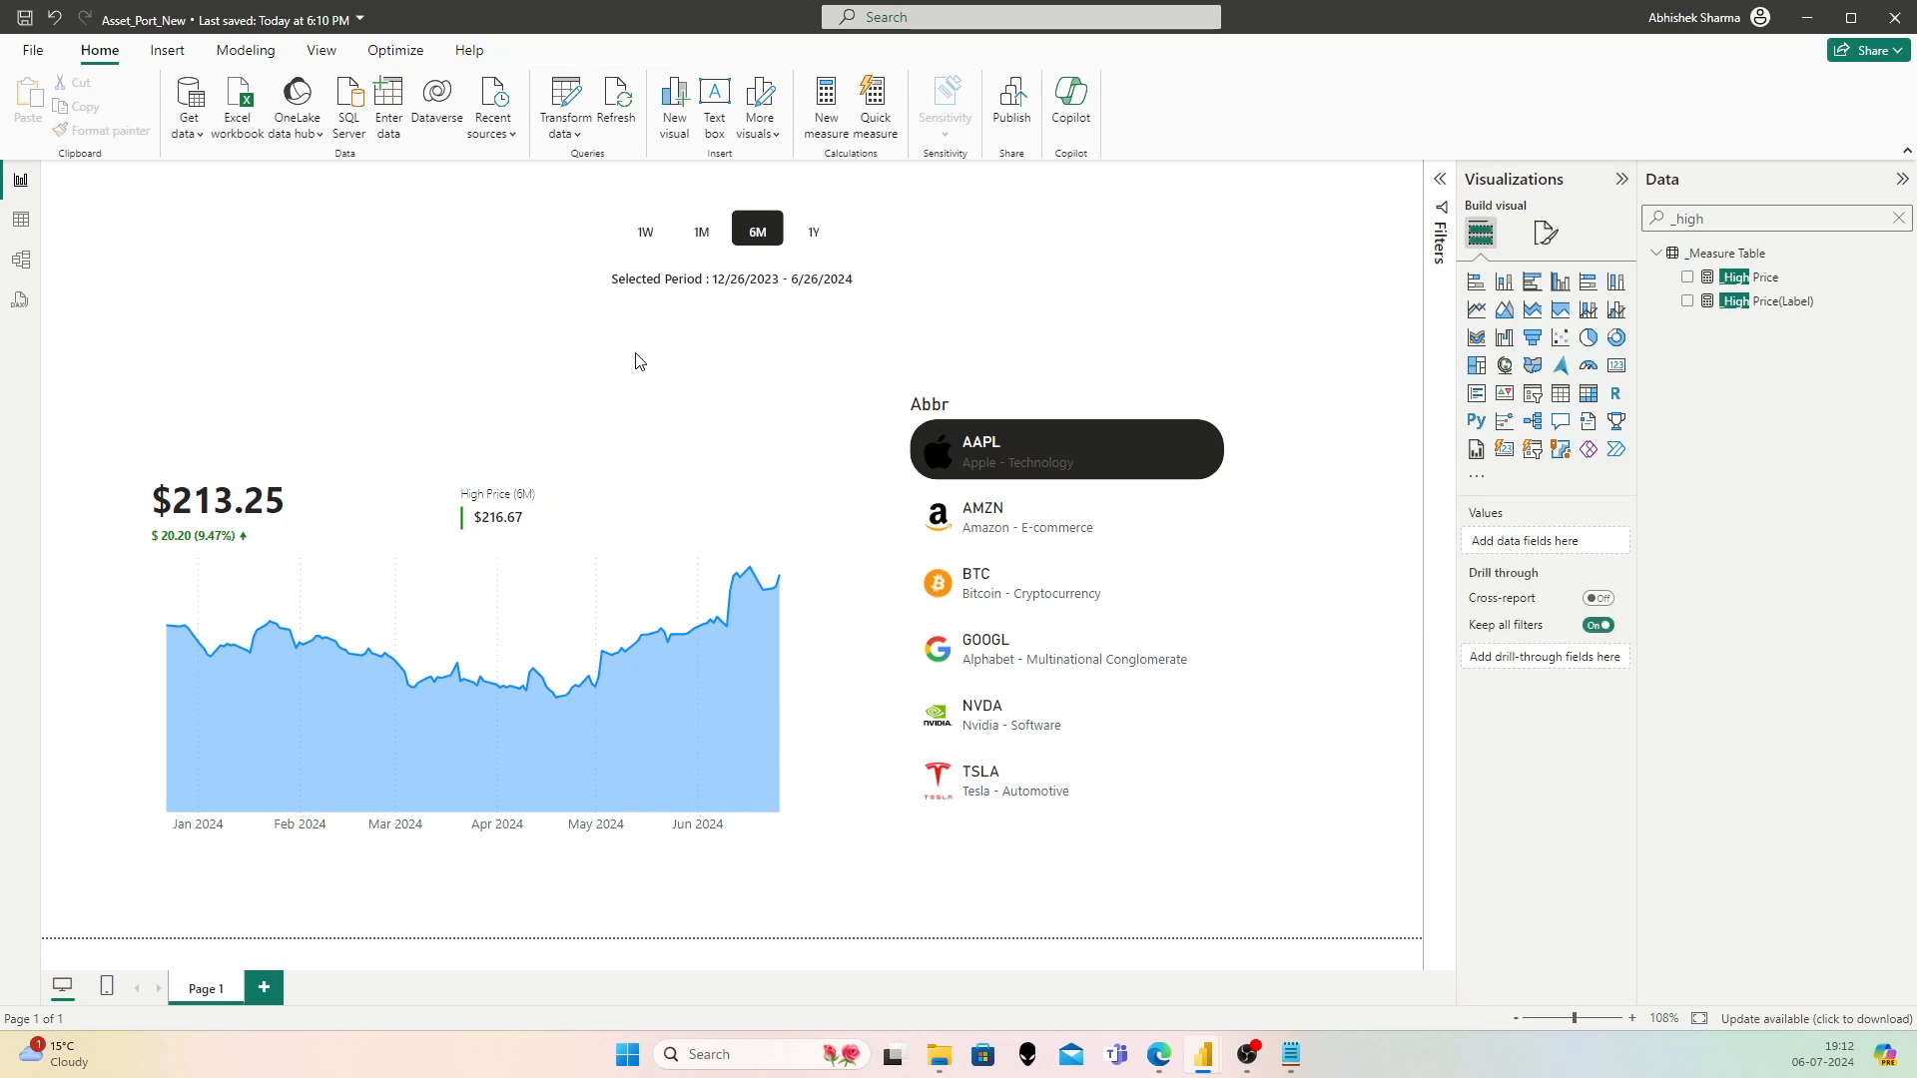
Step: Format the high price card's title with the DIN font at size 9 and a dark grey text color
click(518, 515)
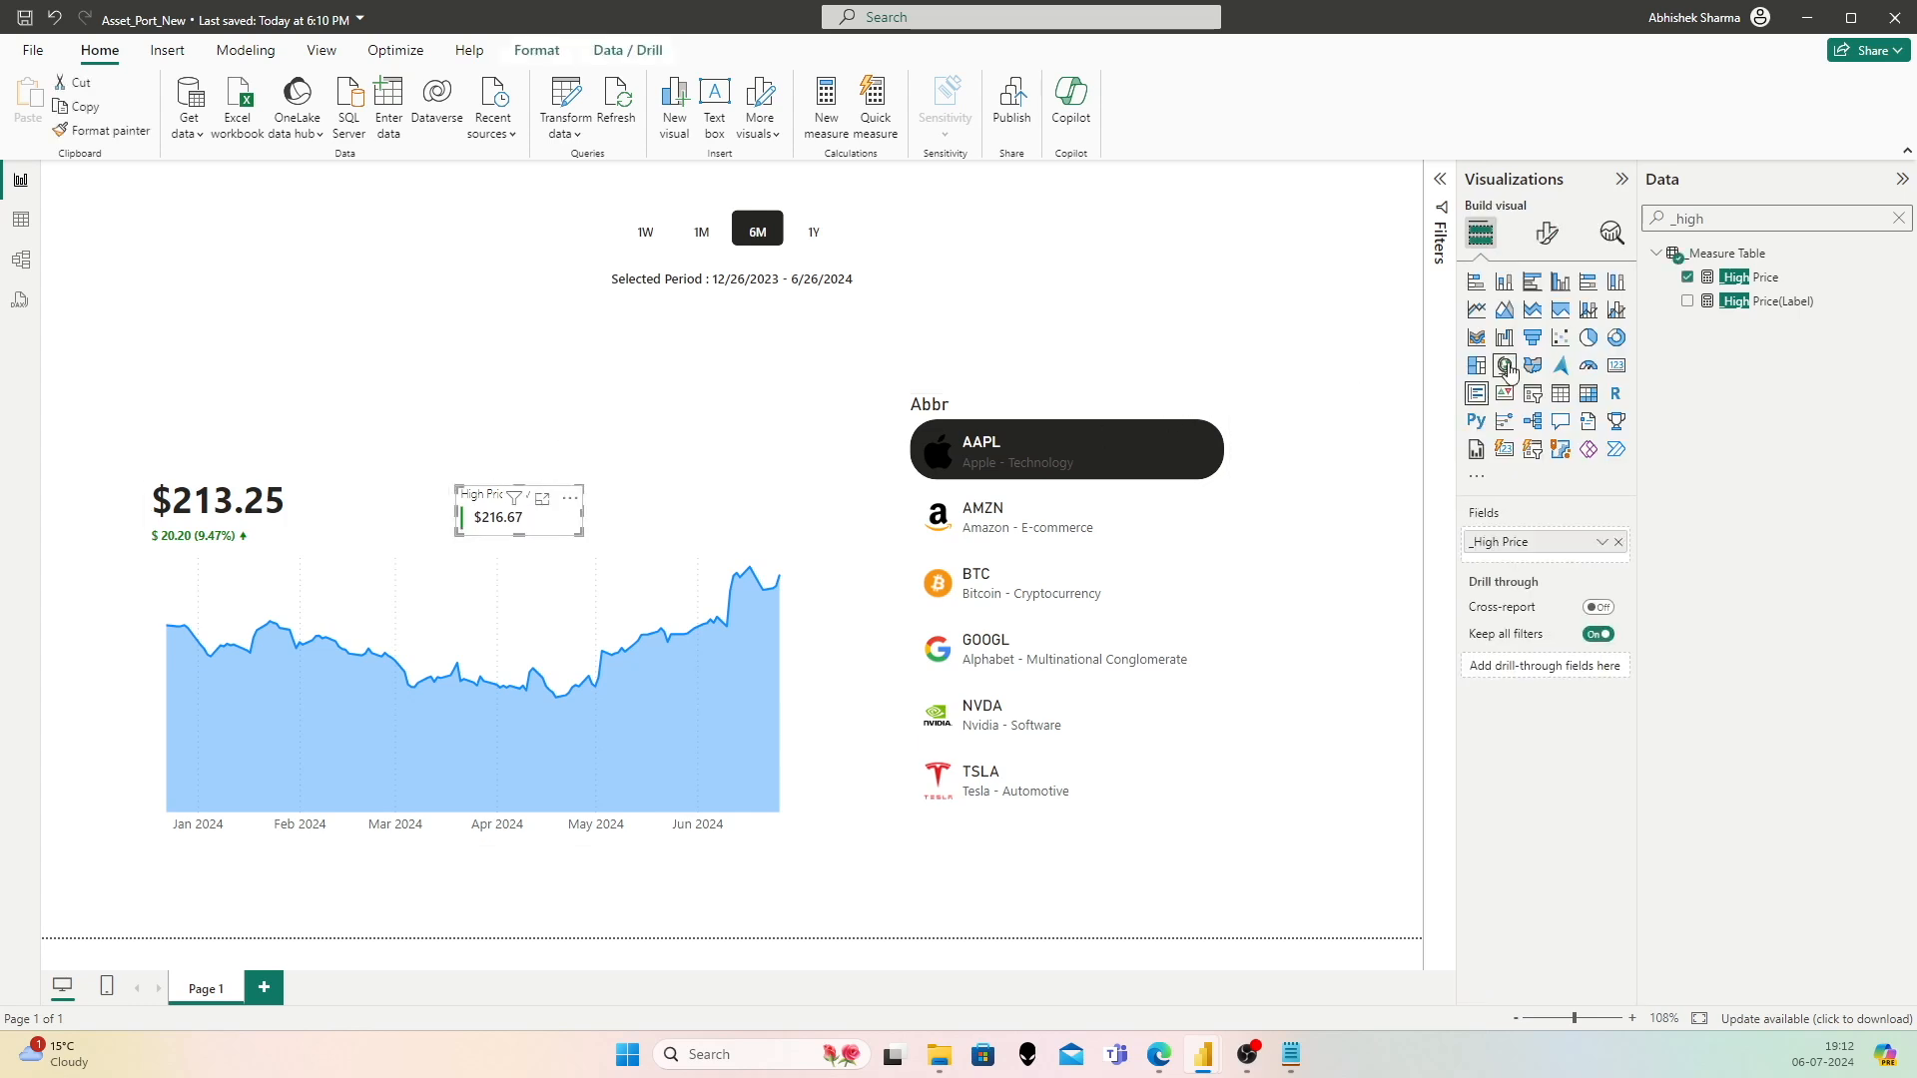
click(1545, 233)
click(1545, 322)
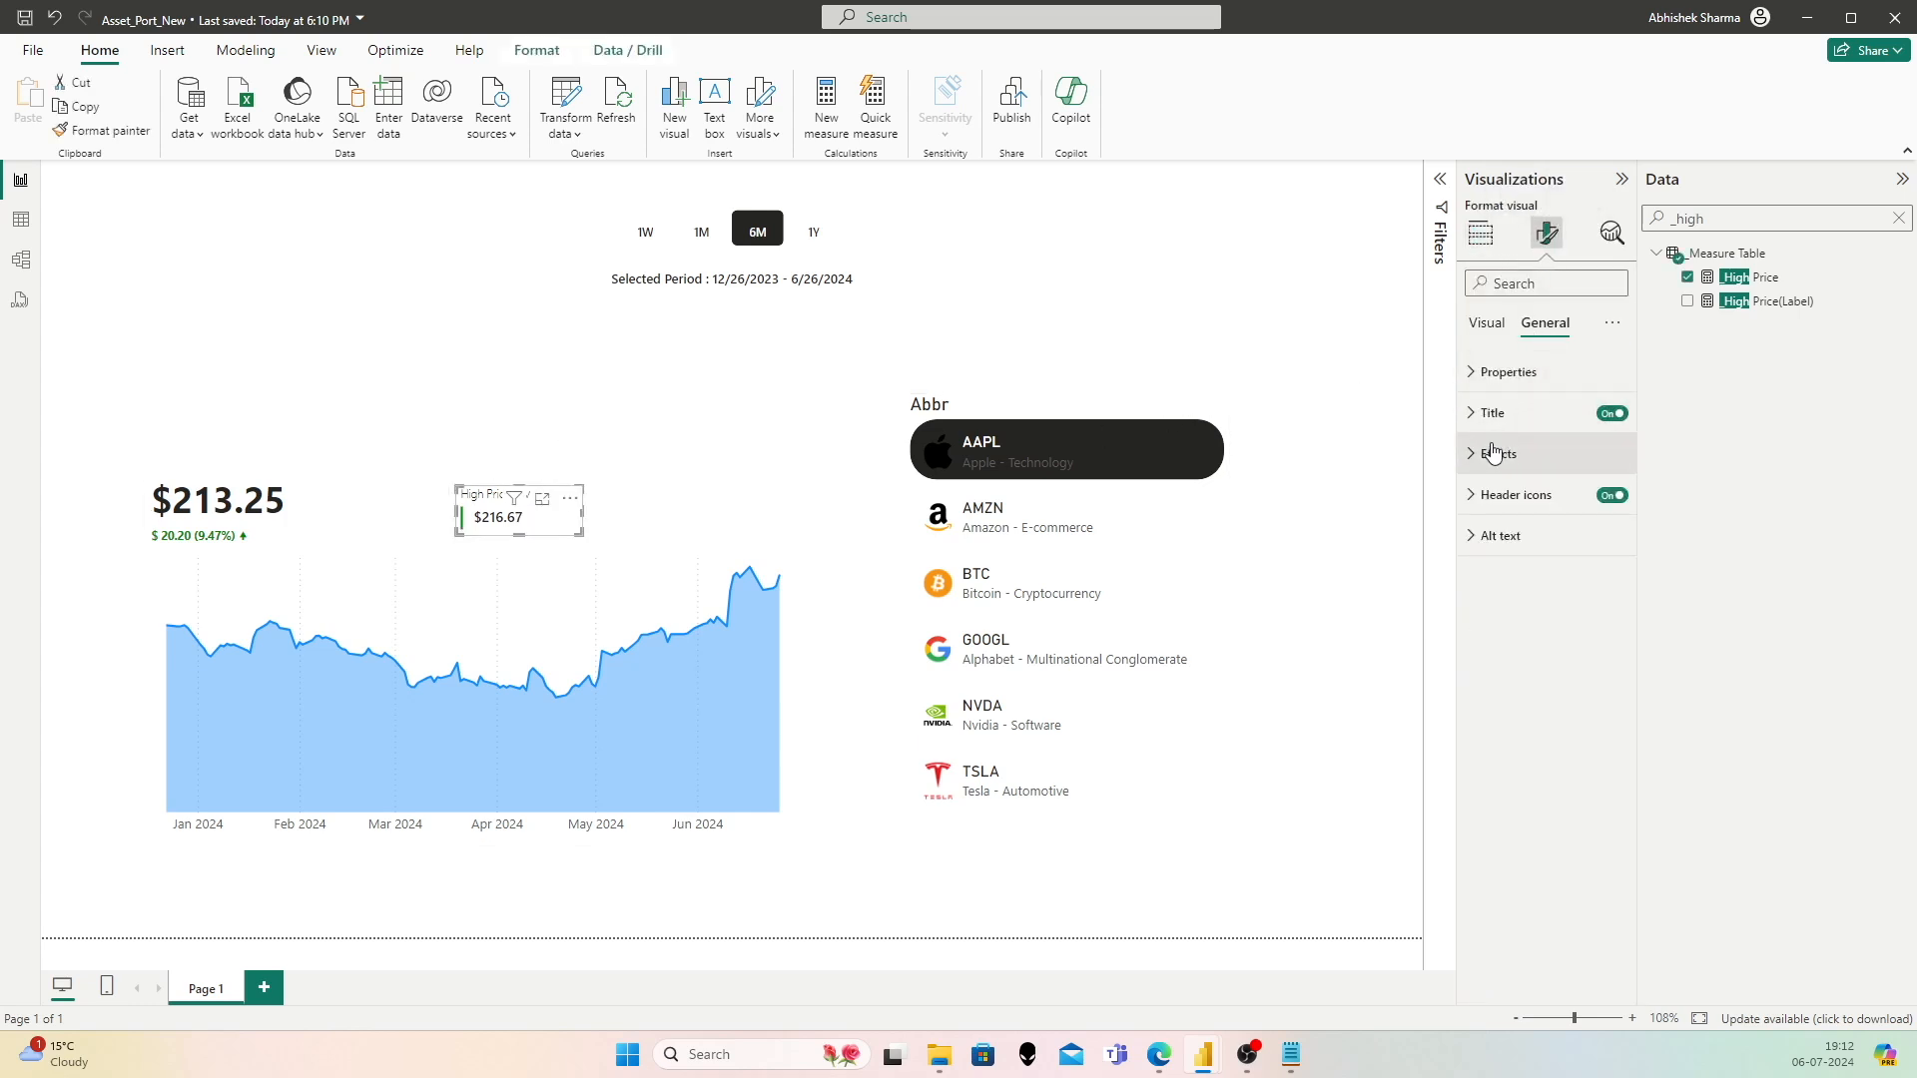
click(1497, 412)
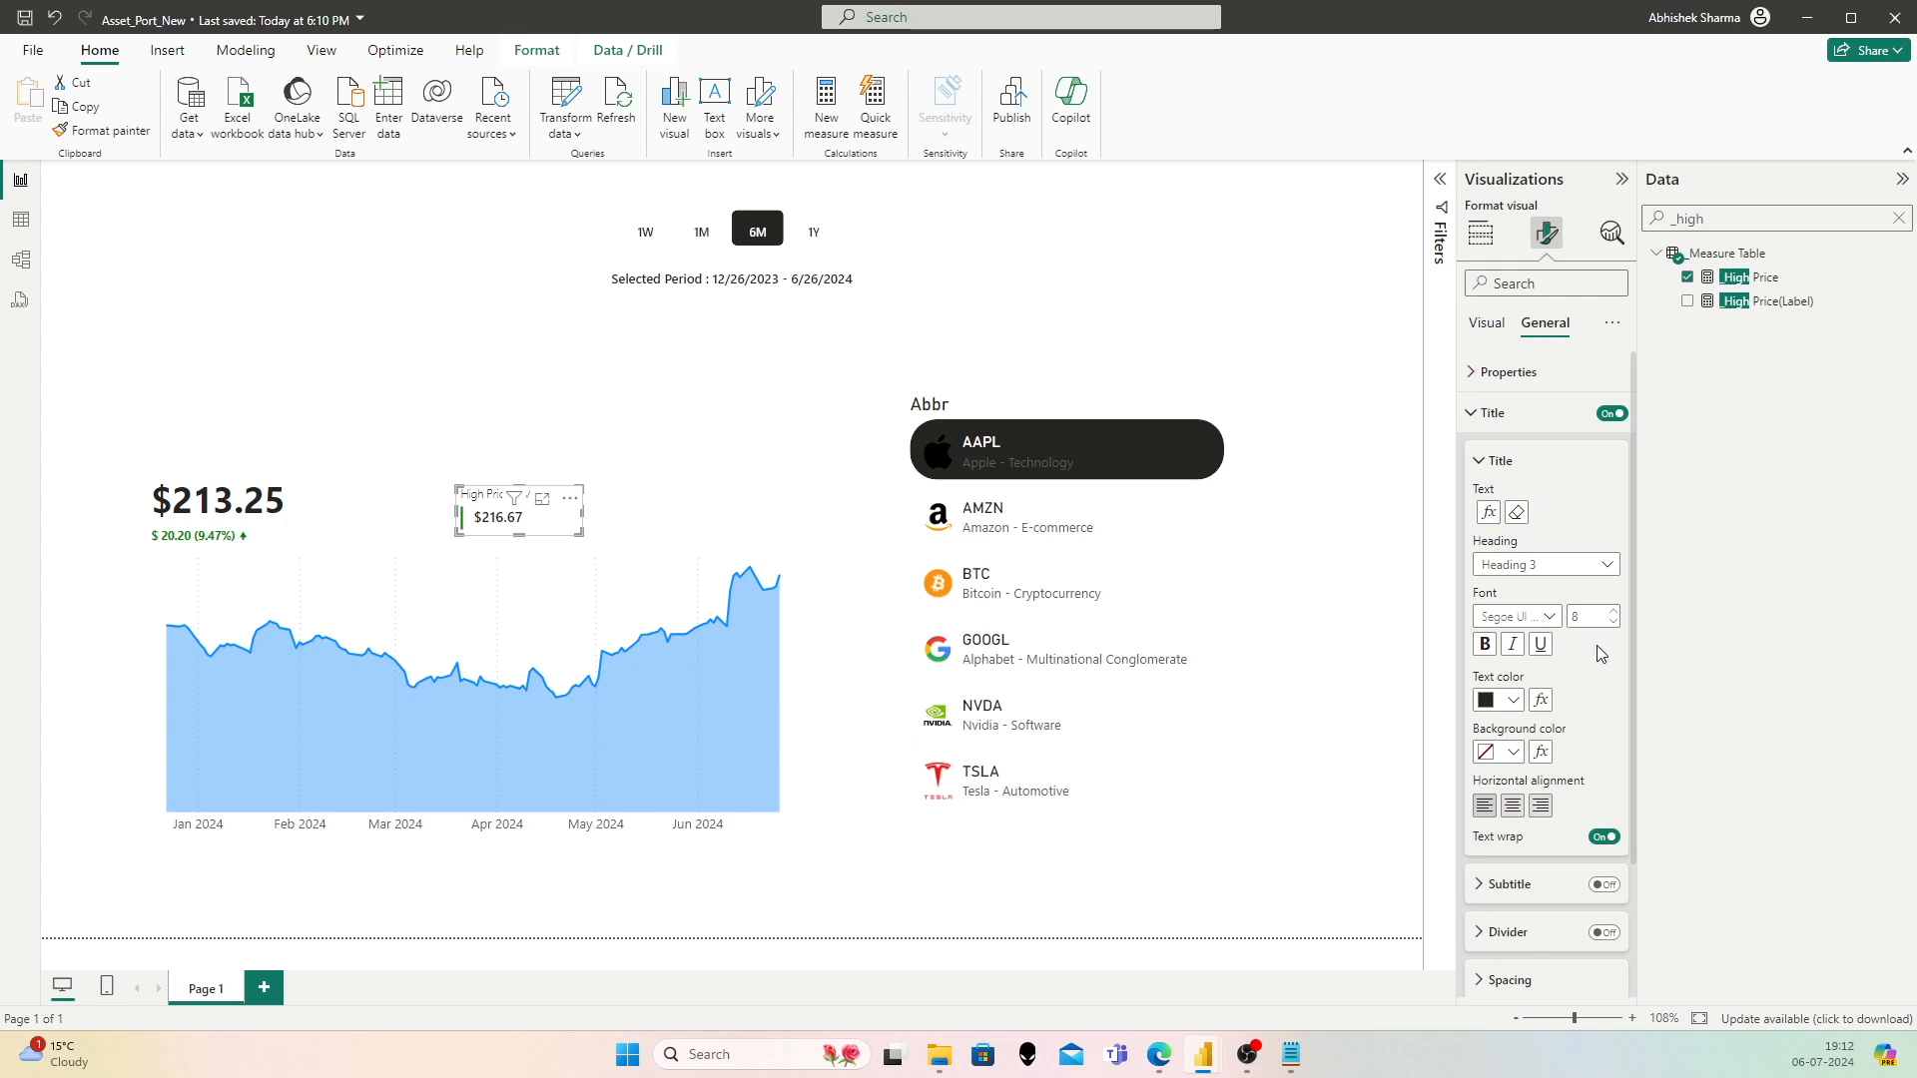
click(1524, 619)
click(1537, 667)
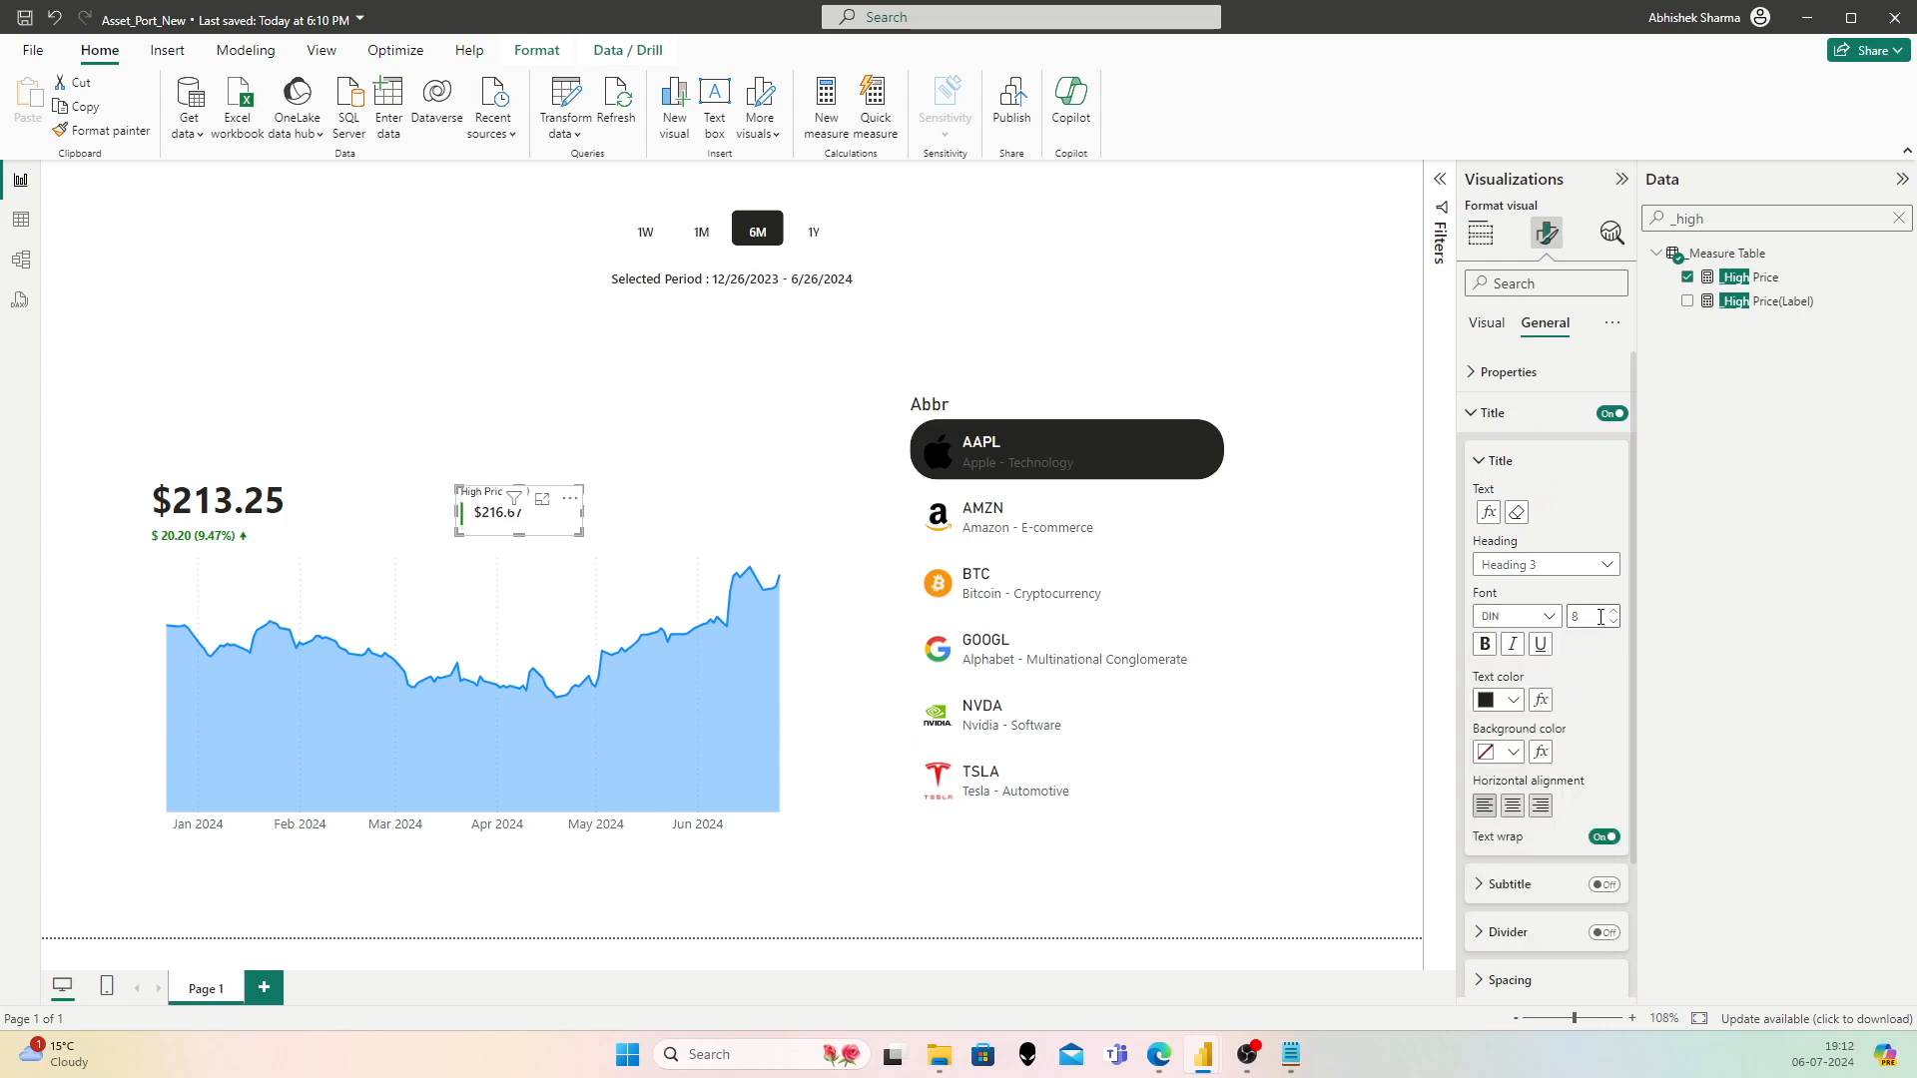
click(1513, 700)
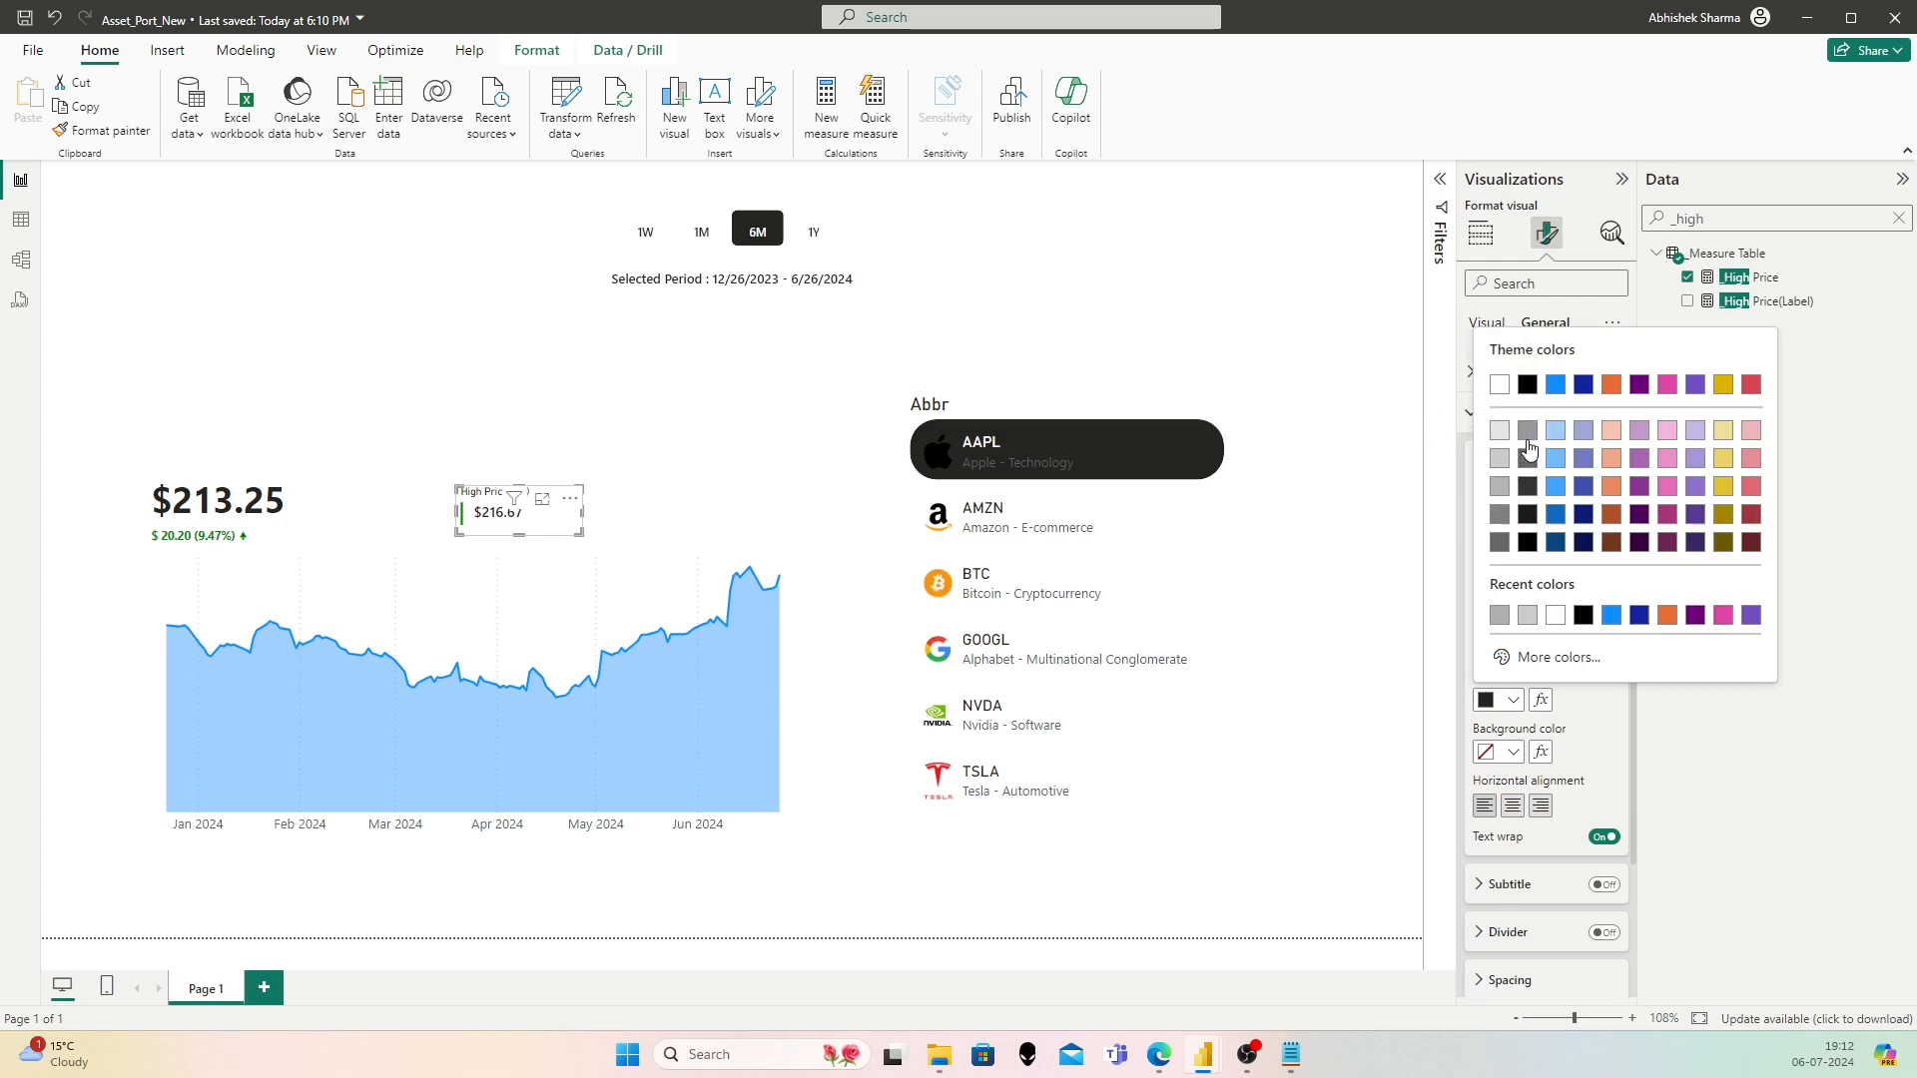
click(1528, 461)
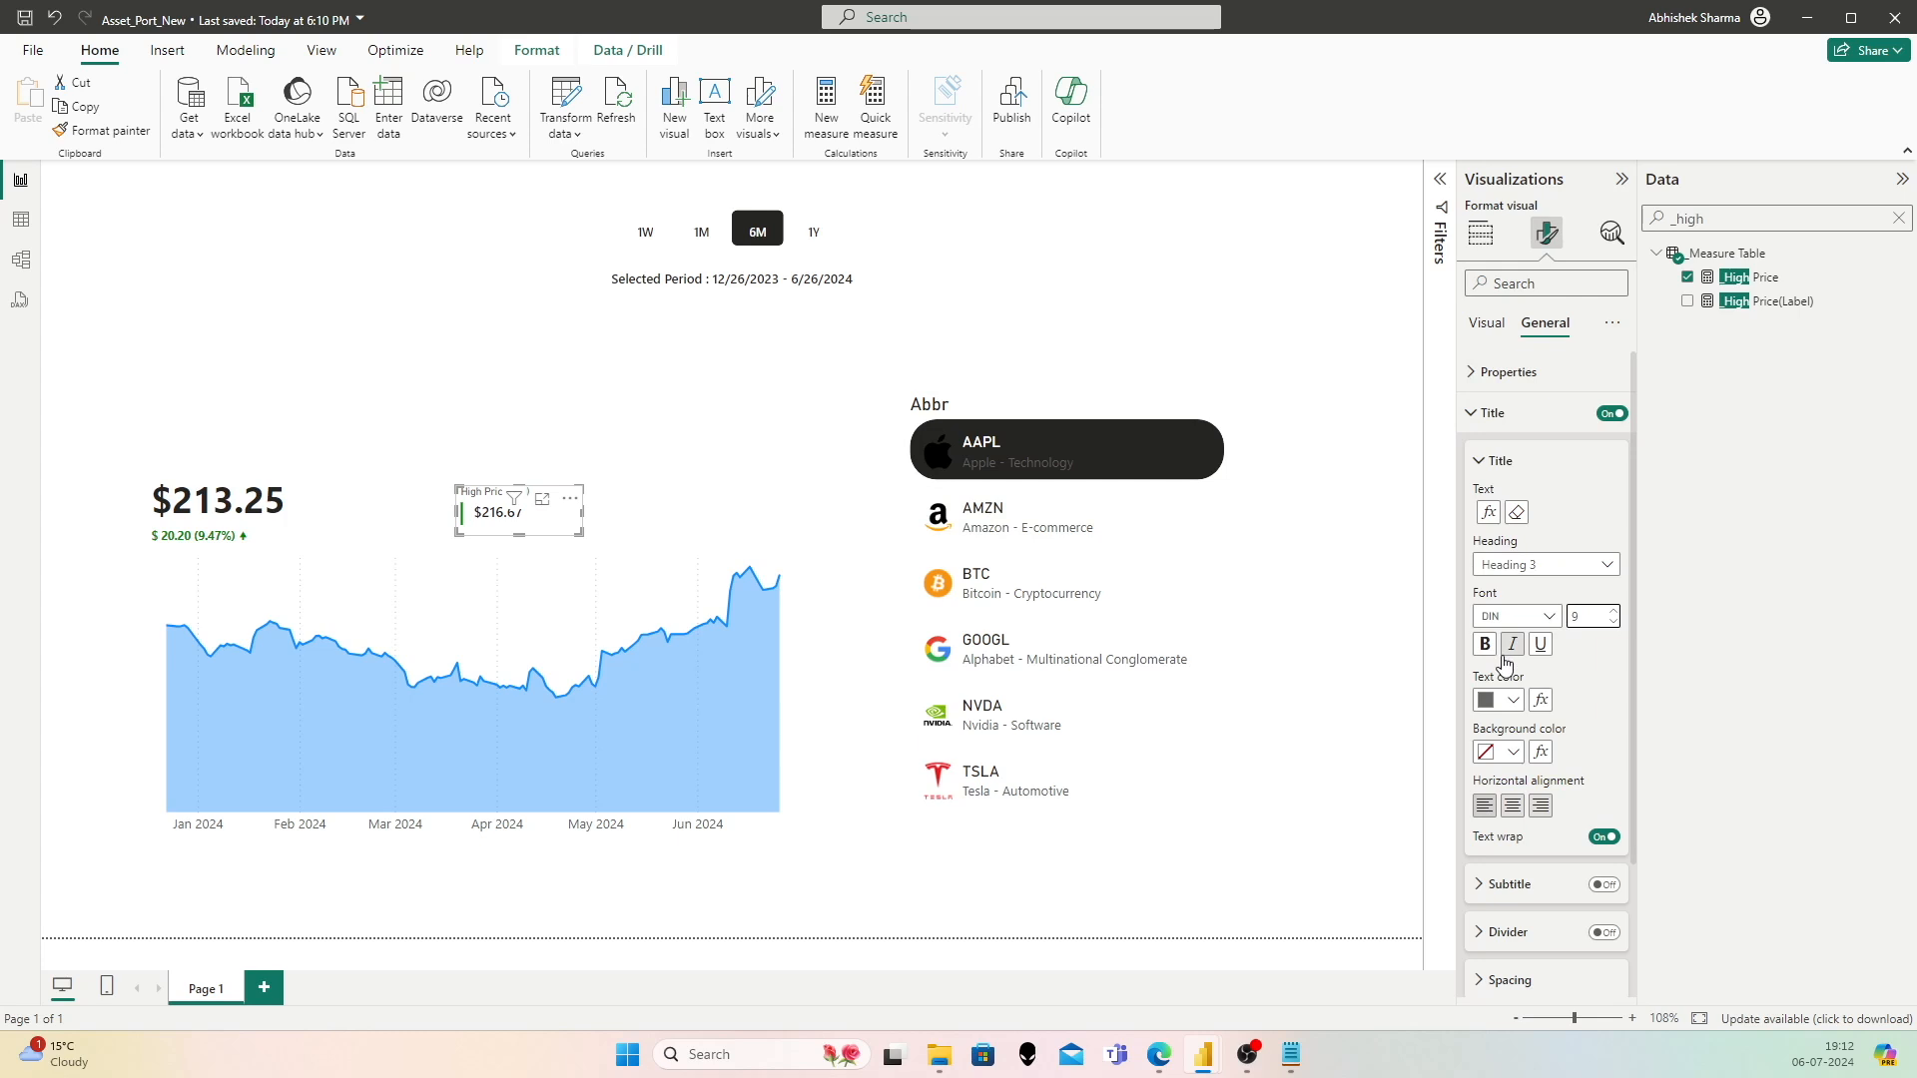
click(662, 402)
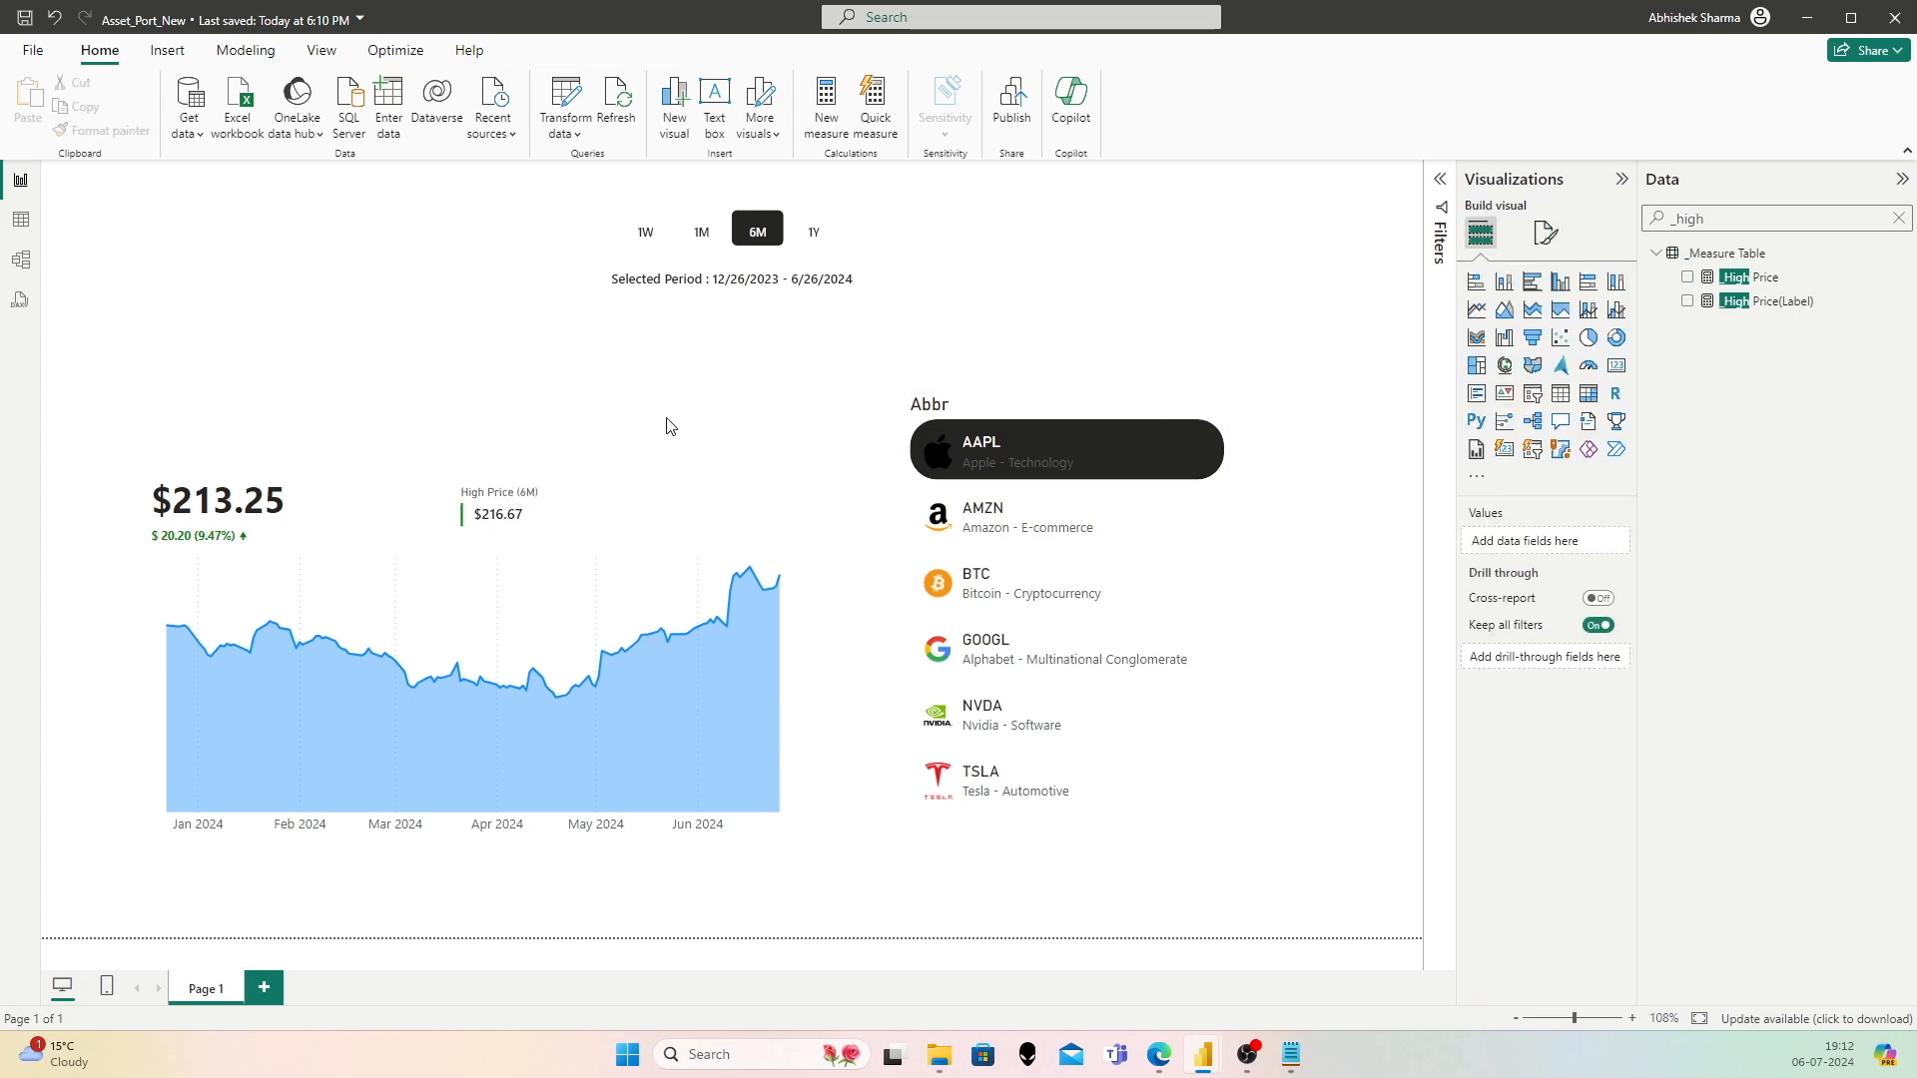
Step: Move the high price card slightly closer to the large price figure above the area chart
click(473, 491)
drag(488, 499, 464, 499)
Step: Create a _Low Price(Label) measure in _Measure Table from a copy of the _High Price(Label) formula, with its text reading "Low Price ("
click(1741, 302)
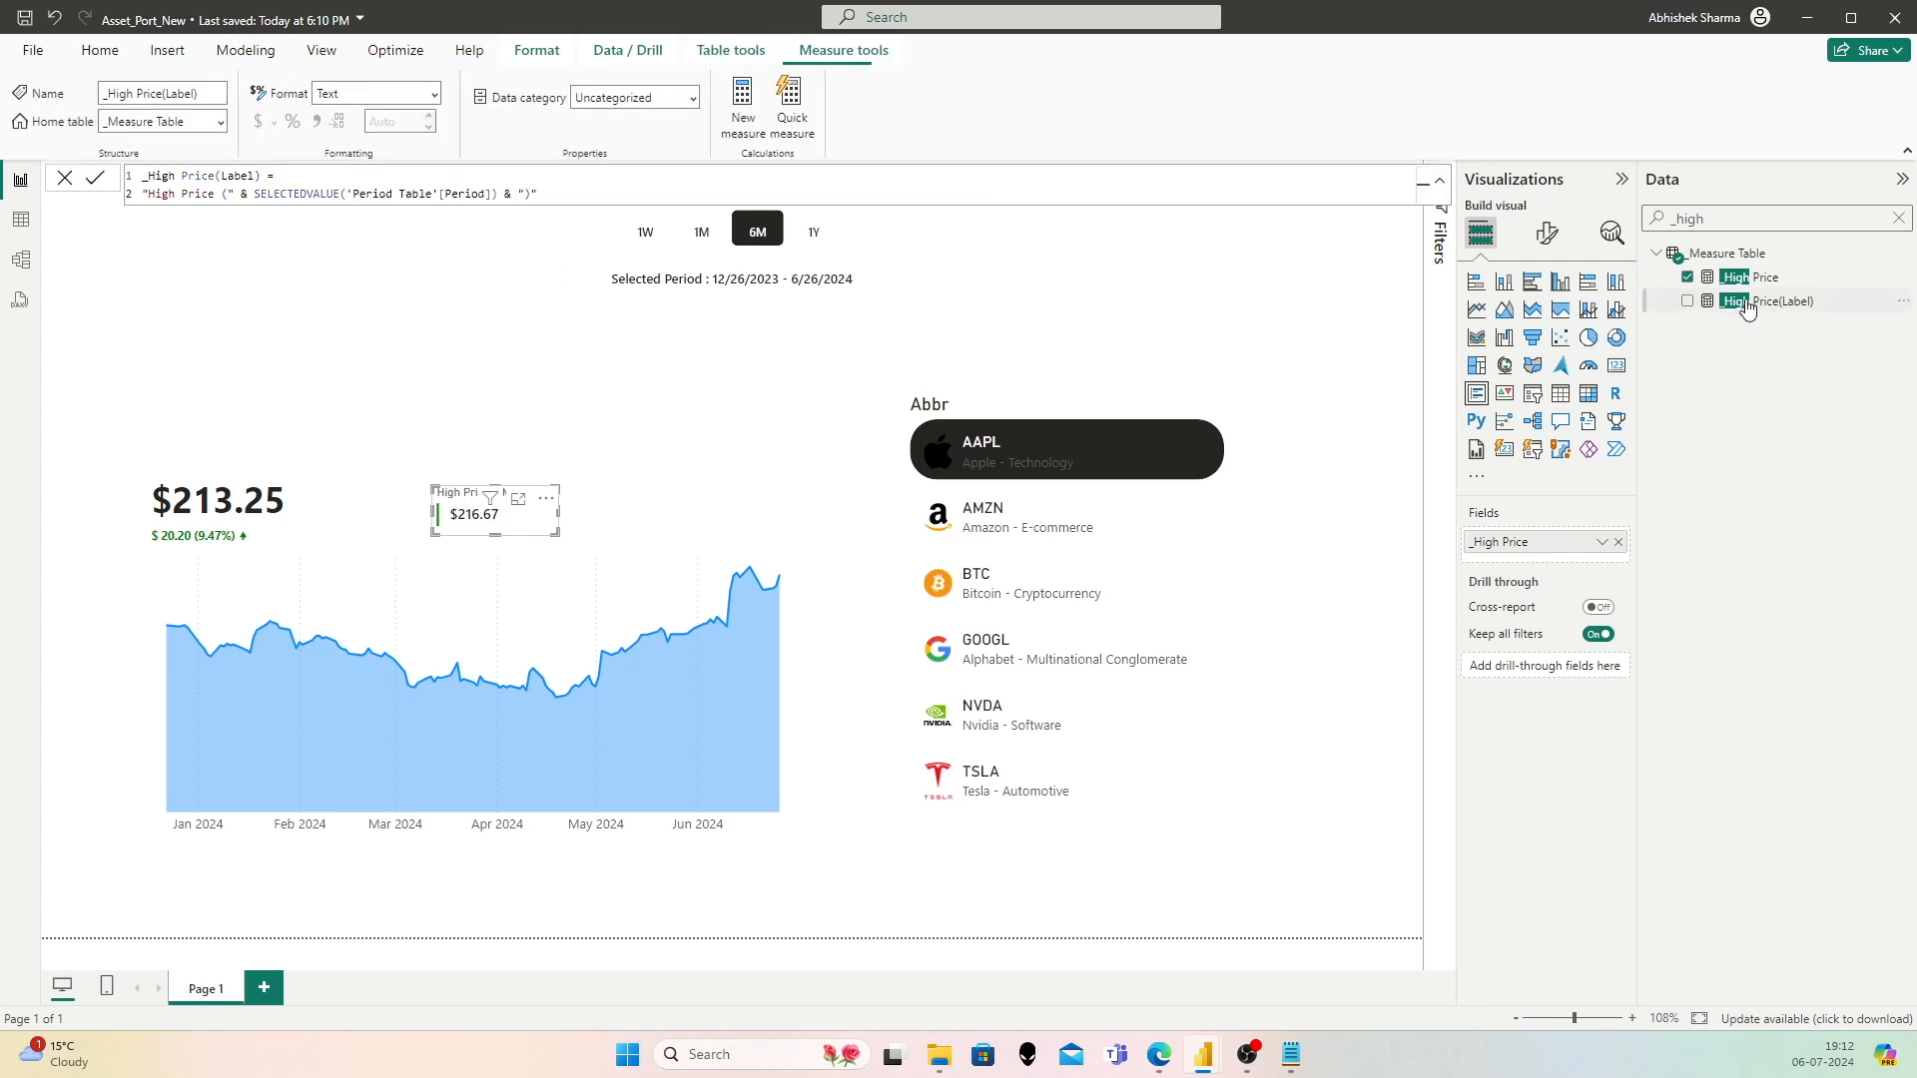
key(ctrl+a)
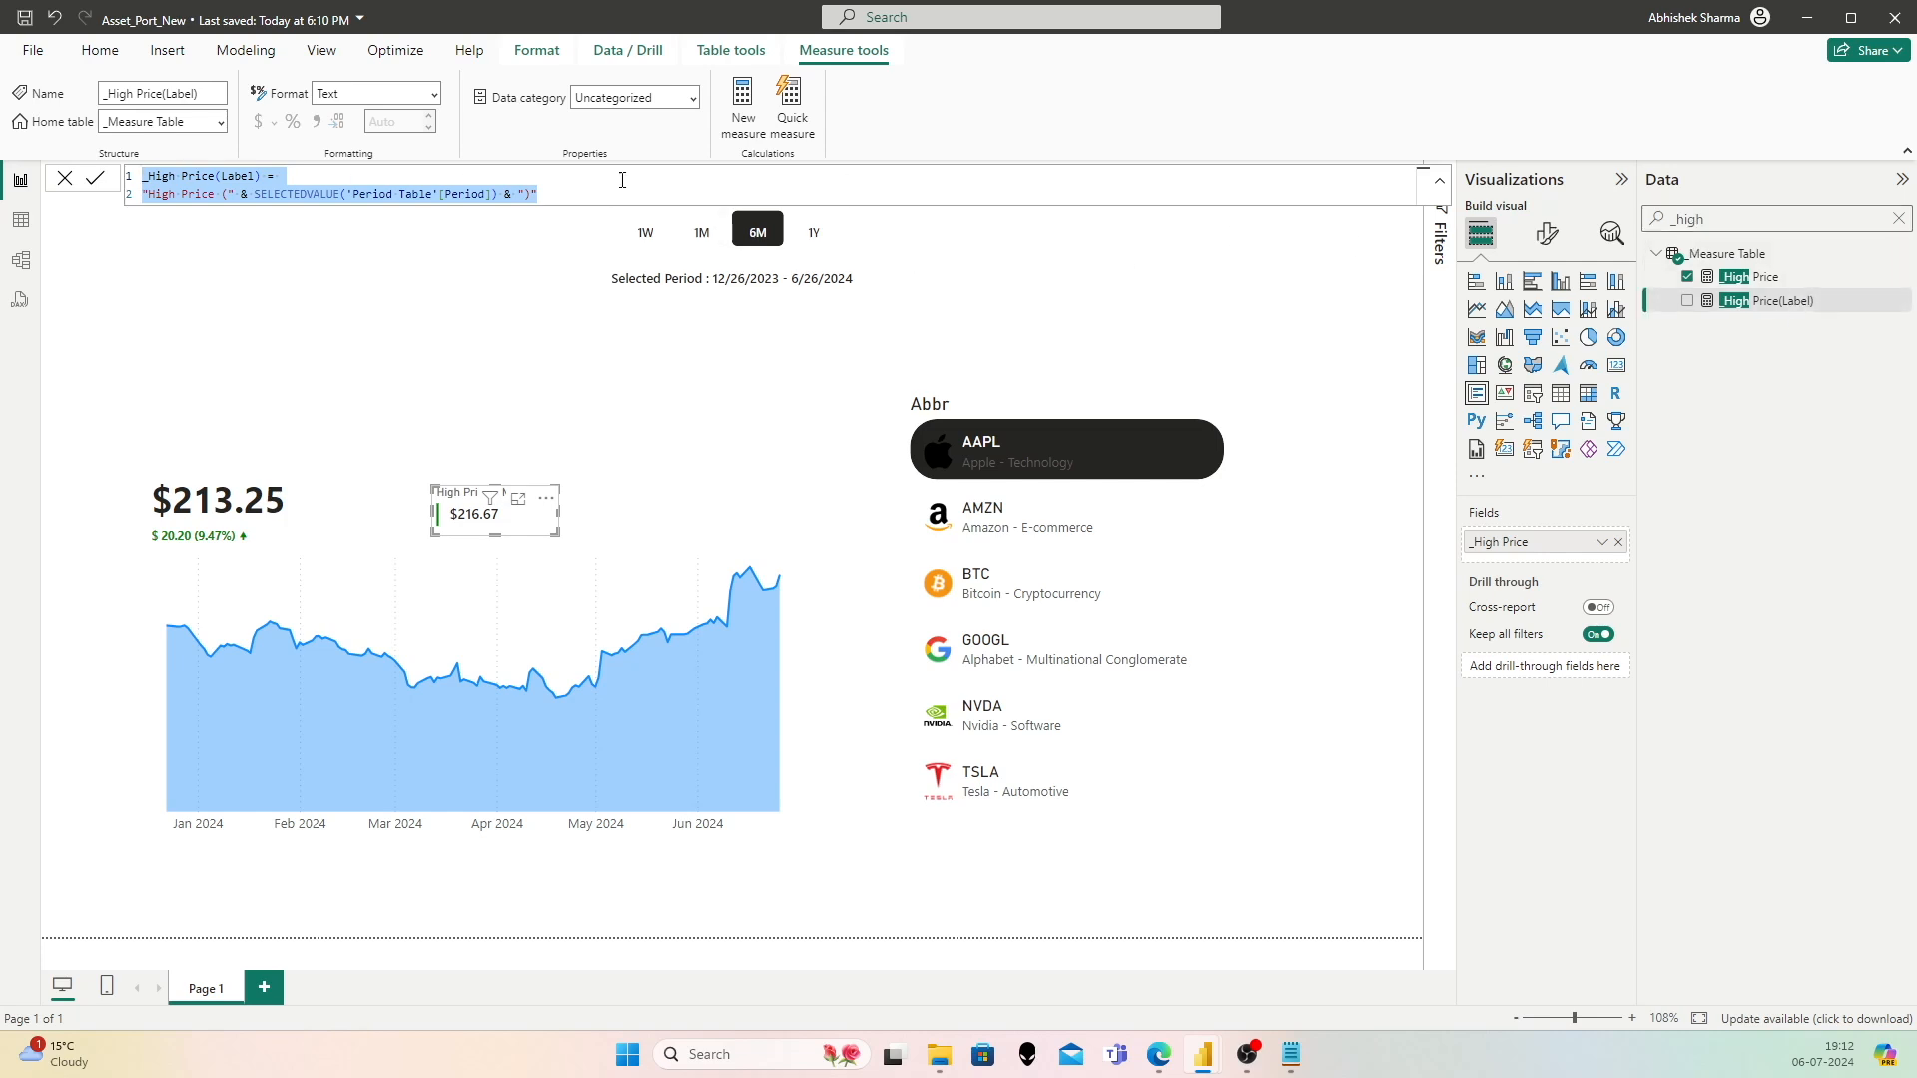
right_click(1735, 255)
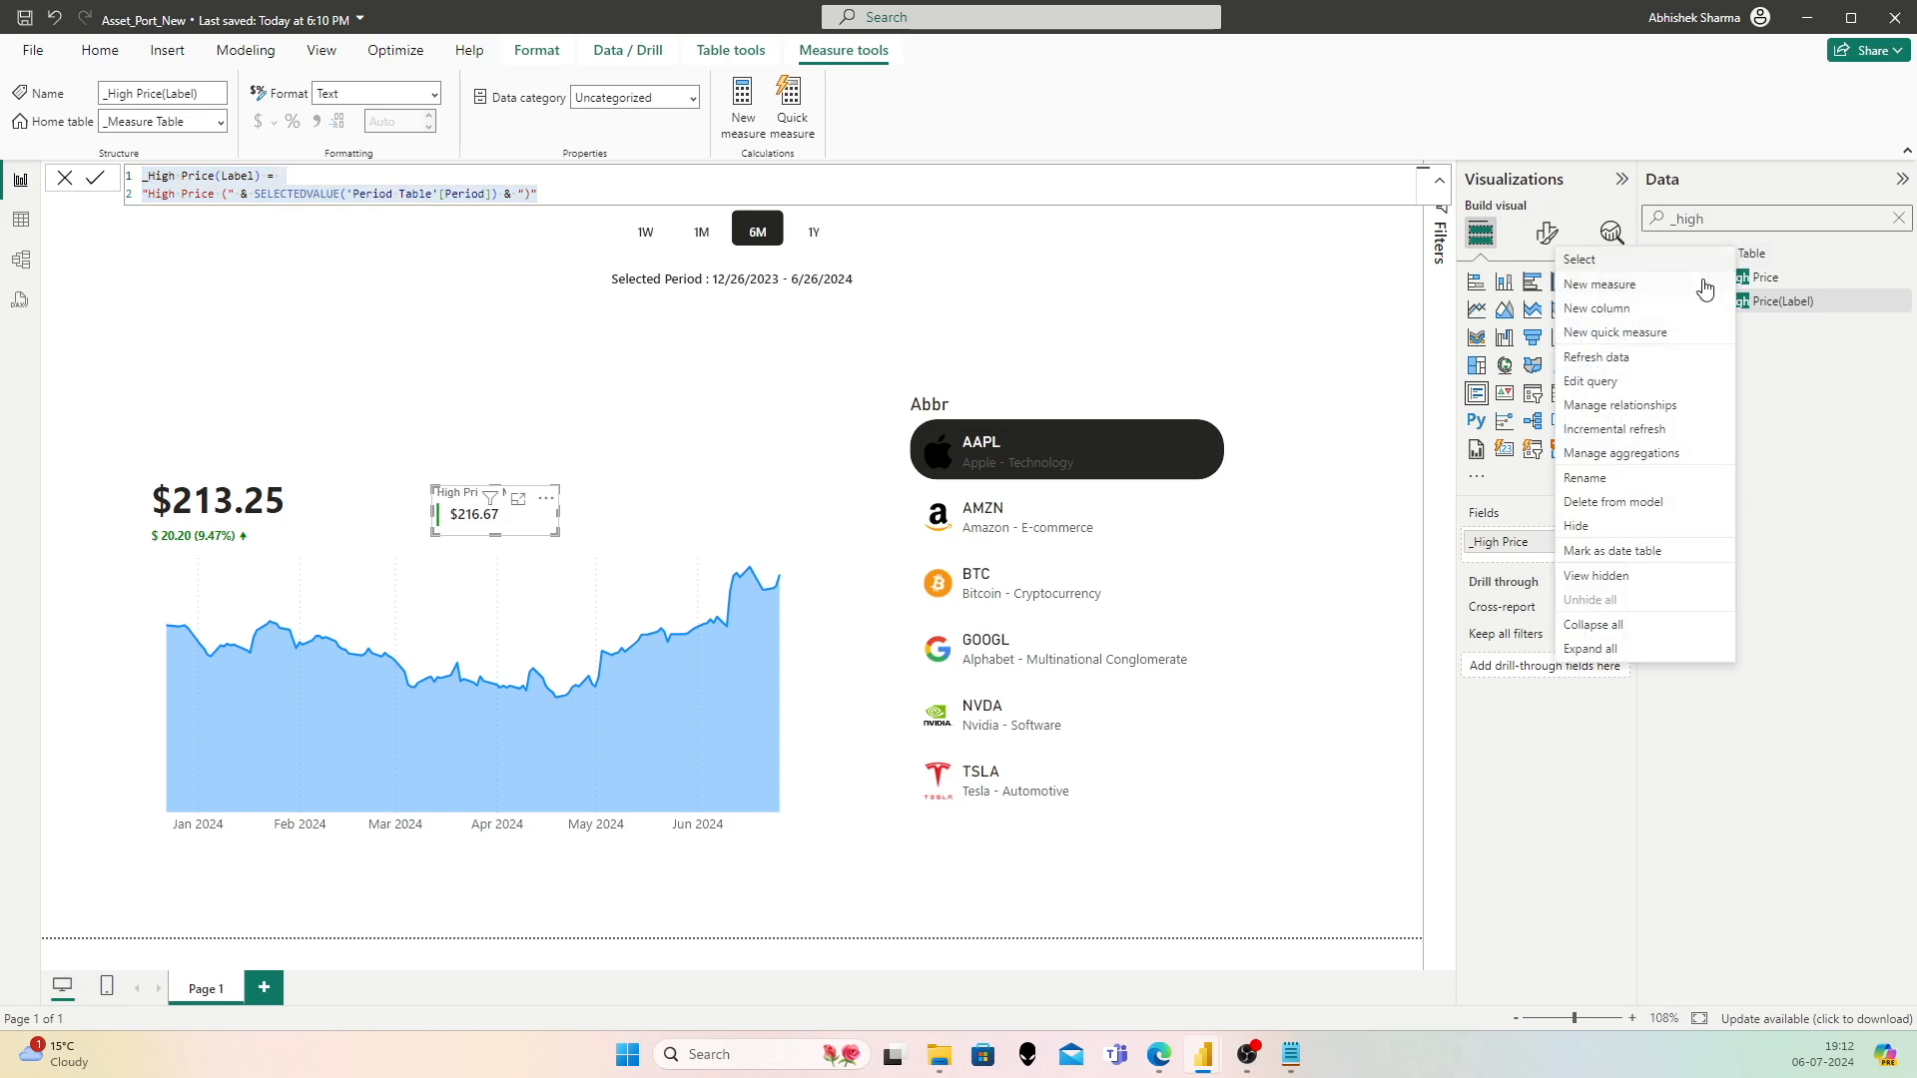
click(1654, 289)
key(ctrl+v)
key(BackSpace)
text(_)
text(ow)
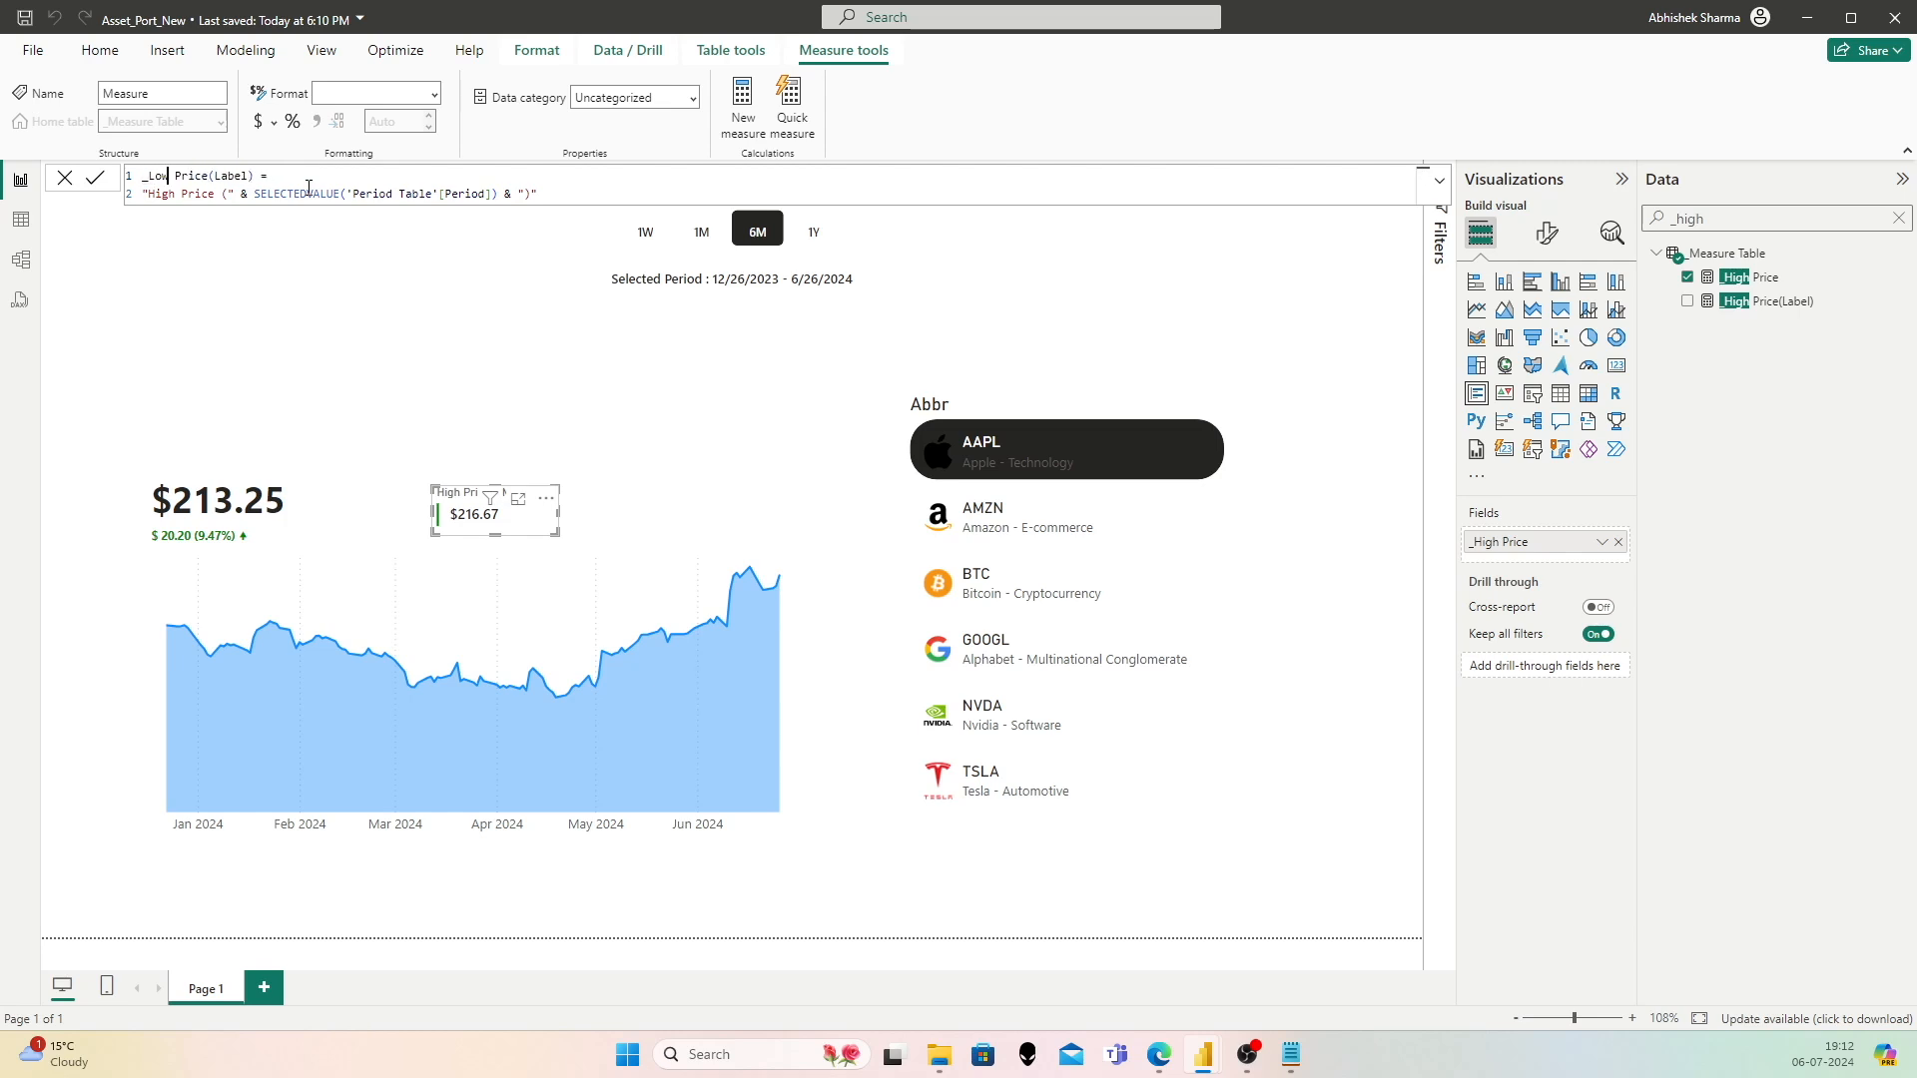
text(Low)
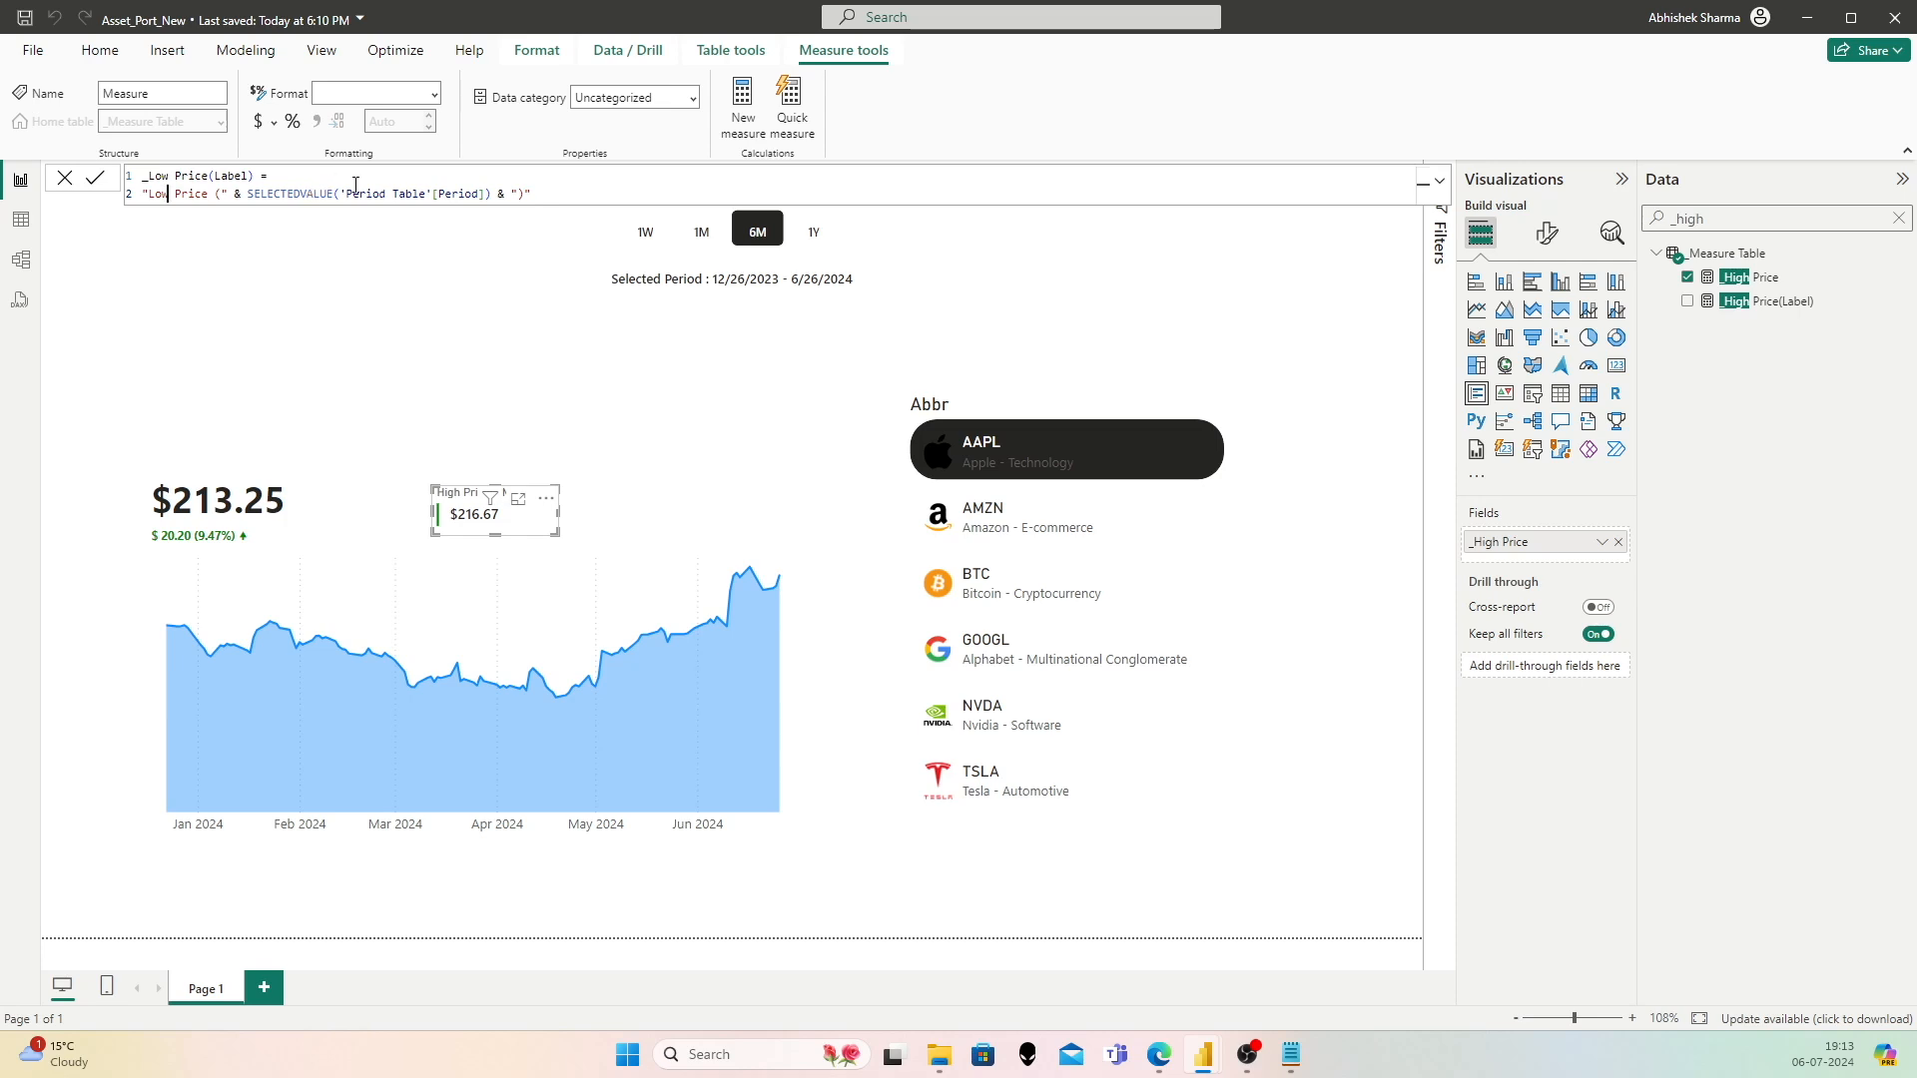
click(95, 178)
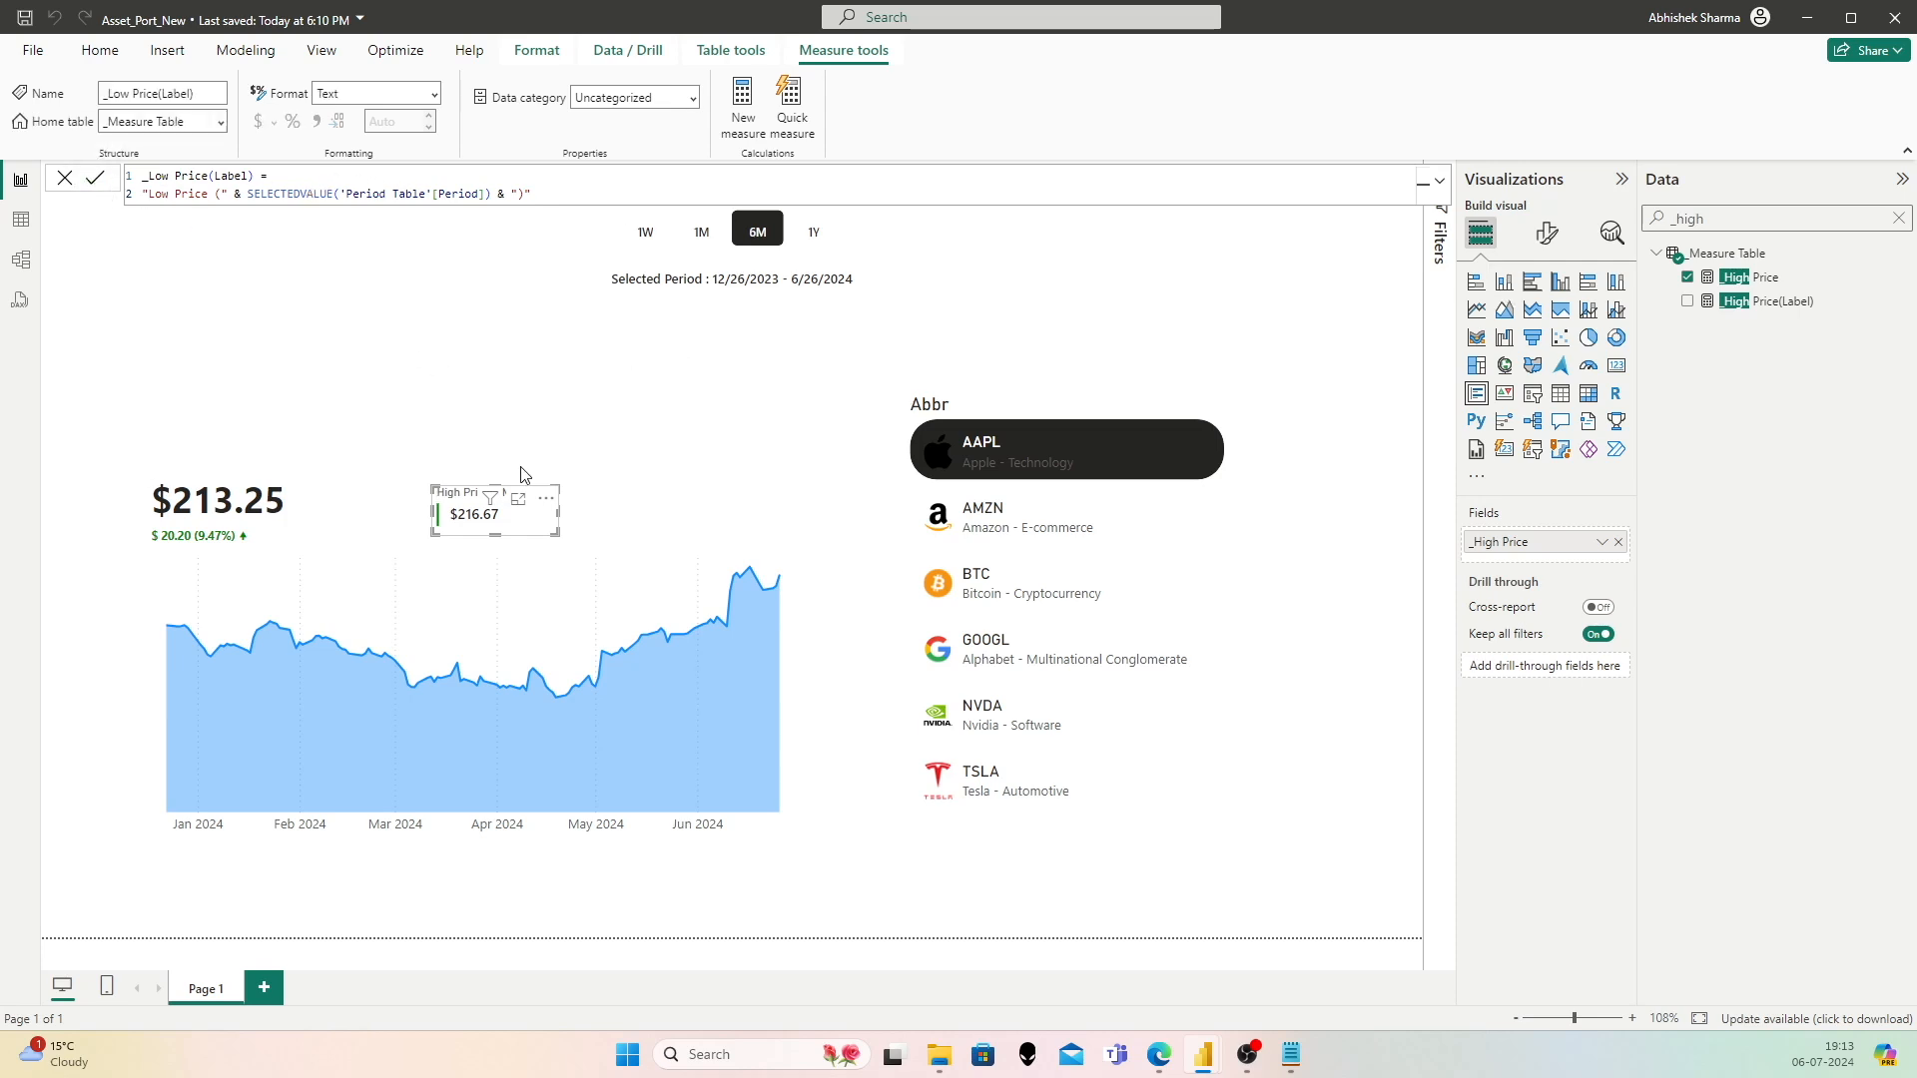
Step: Duplicate the high price card and place the copy beside the original, aligned at the same height
key(ctrl+c)
key(ctrl+v)
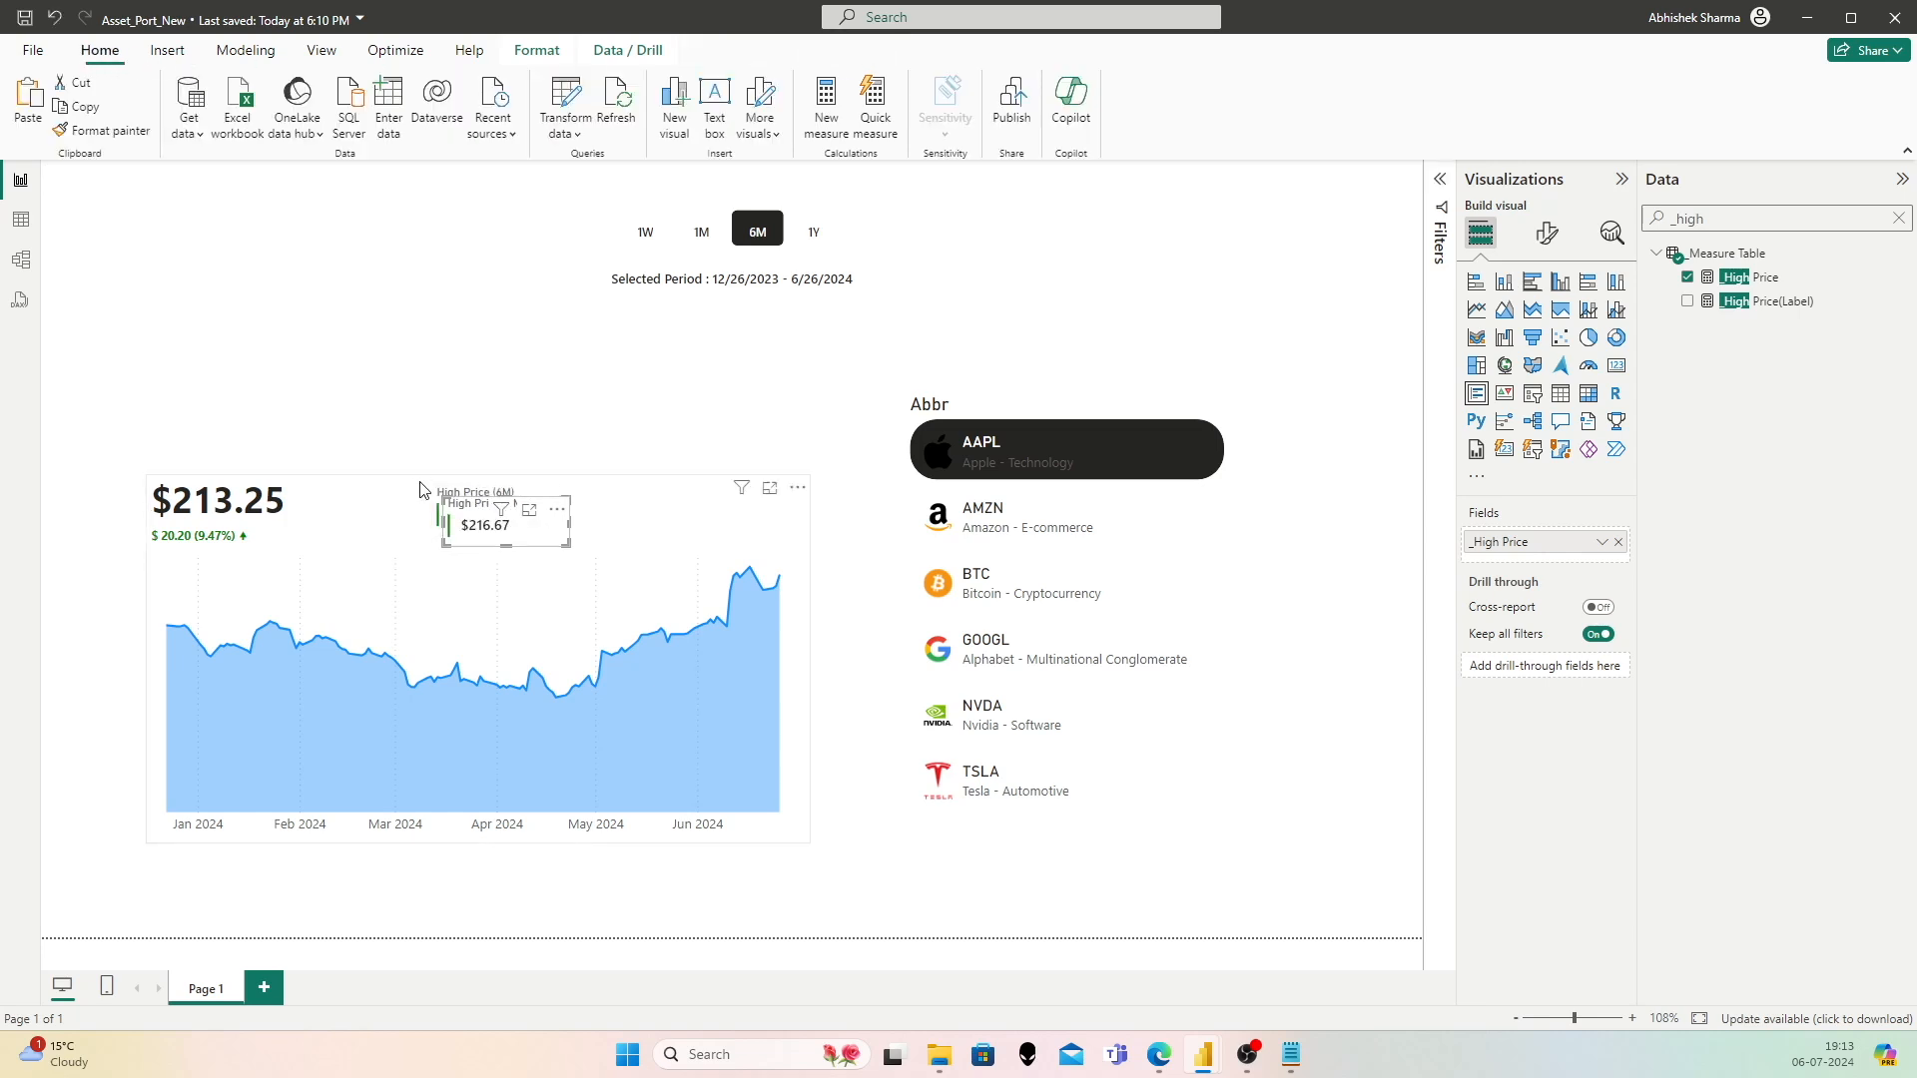
drag(461, 503, 556, 500)
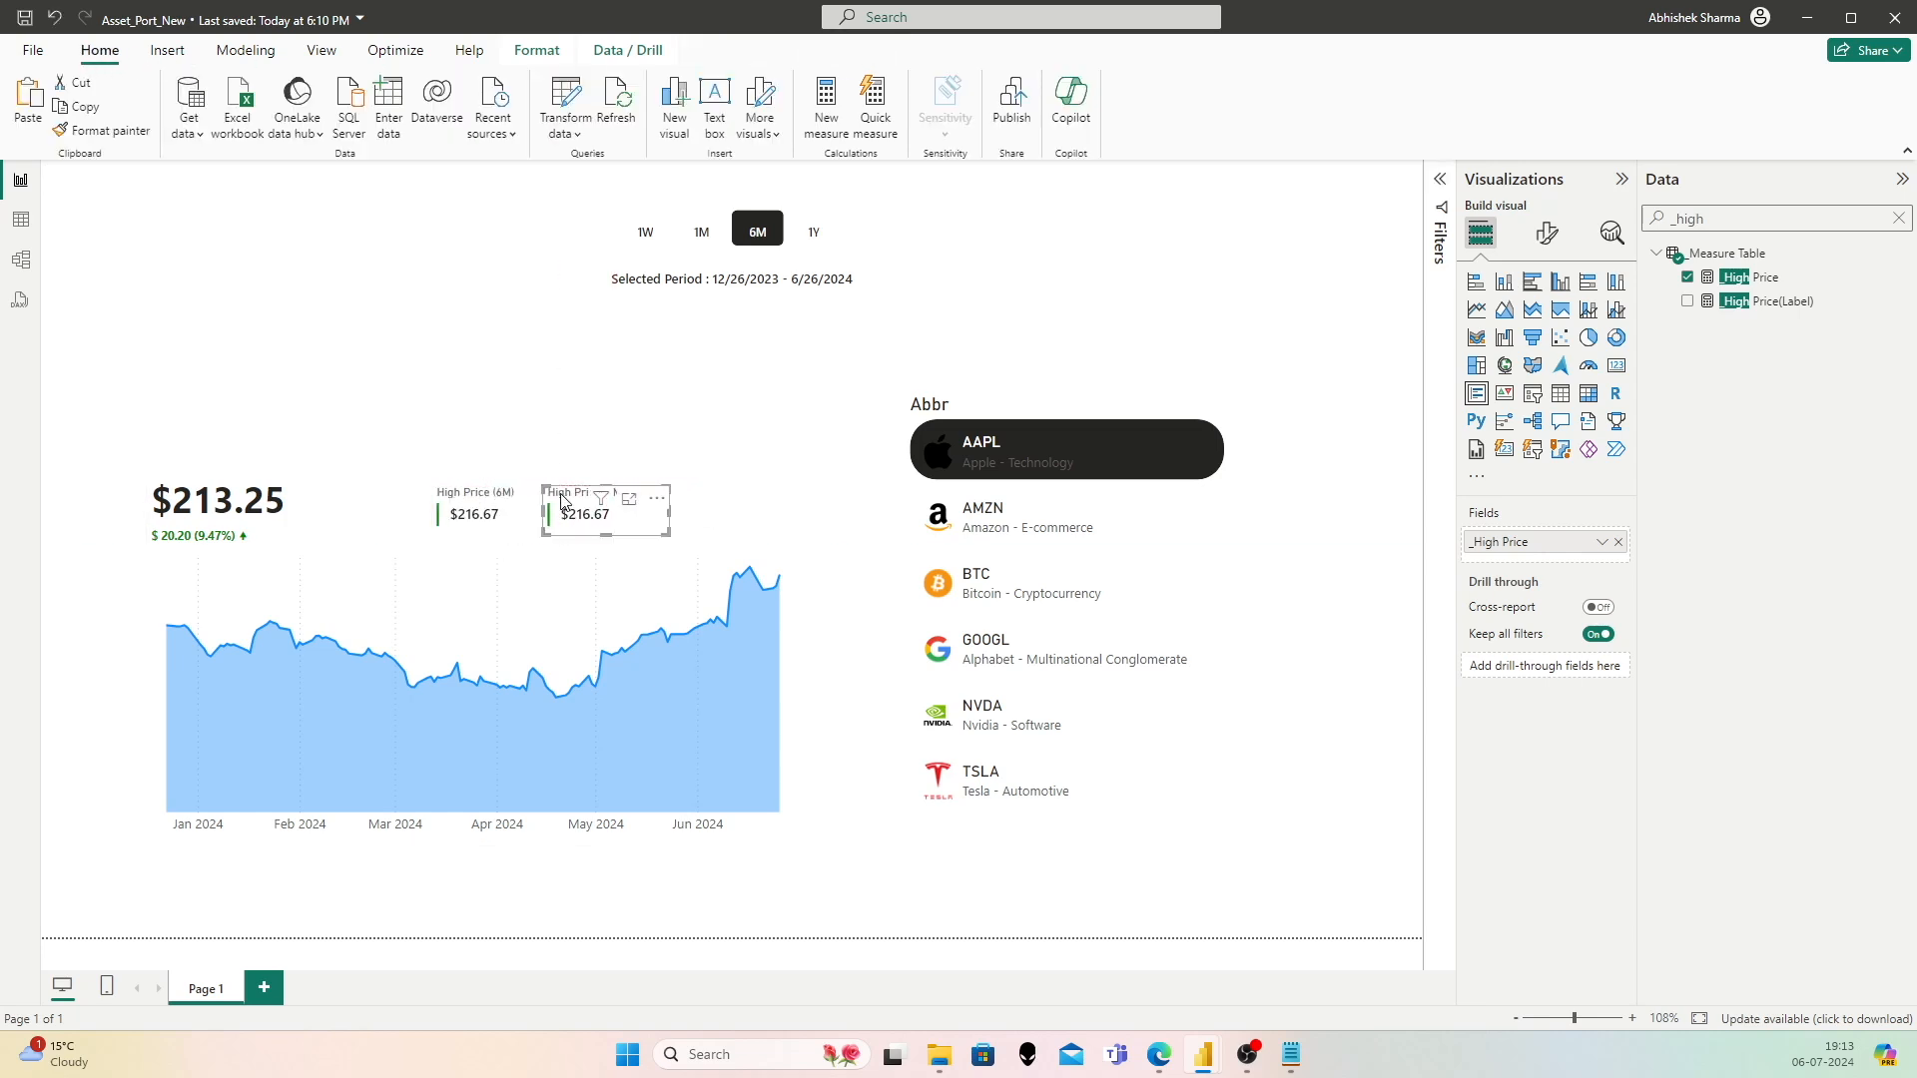
Step: Replace the _High Price field with _Low Price in the duplicated card
drag(1736, 230, 1666, 221)
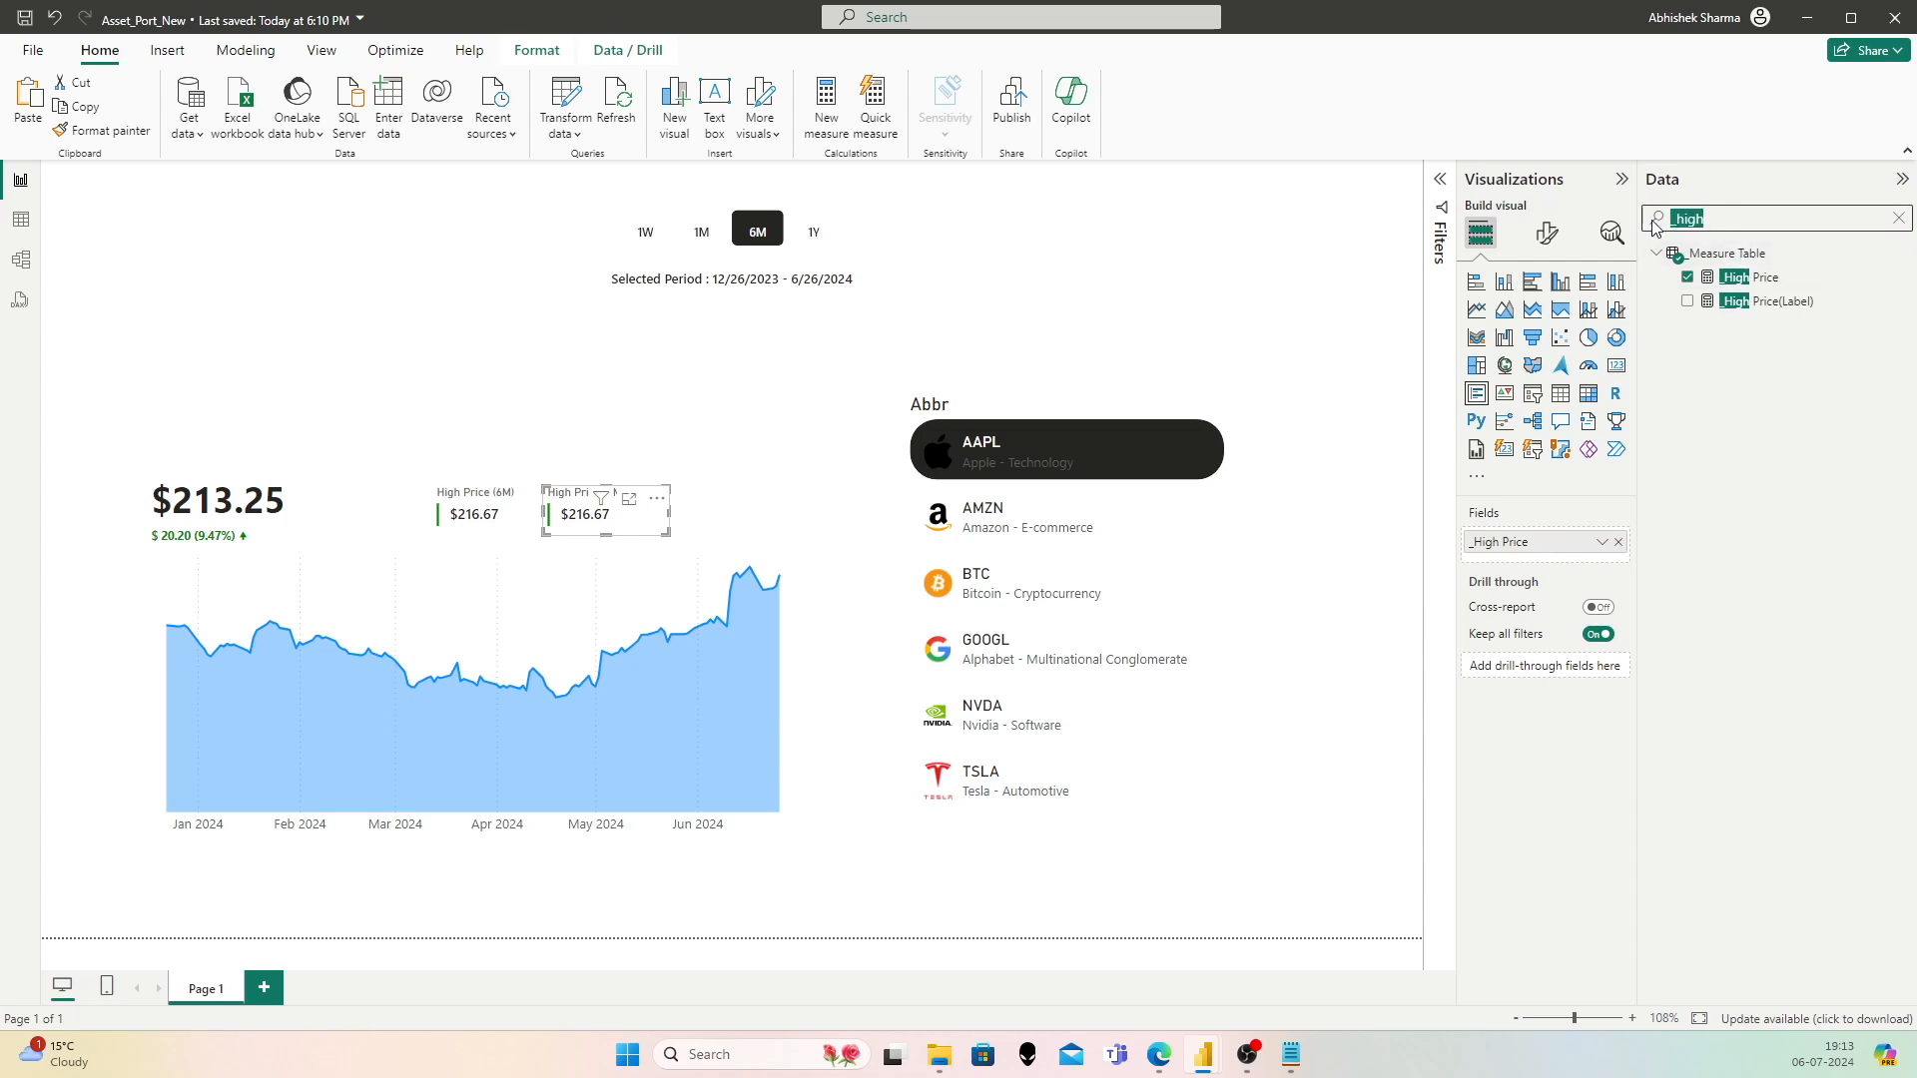
text(low)
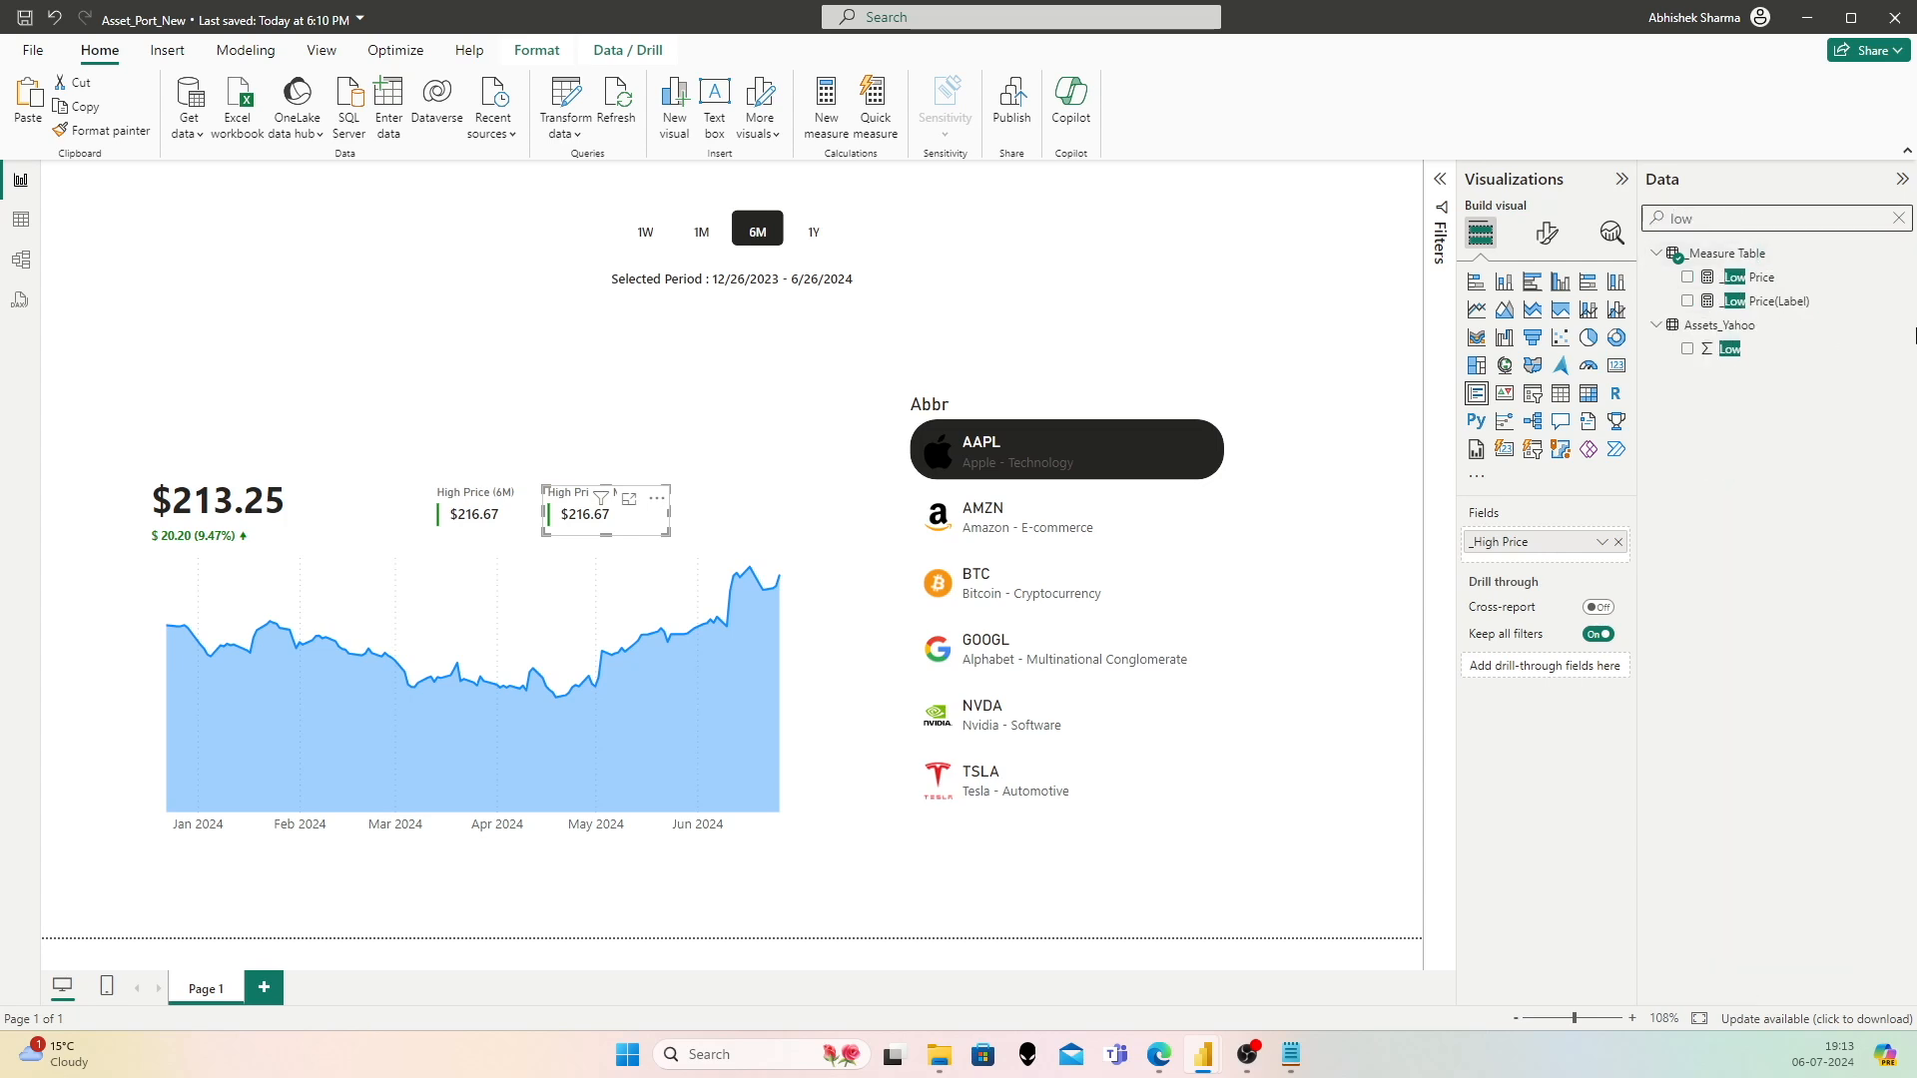
drag(1782, 277, 1579, 536)
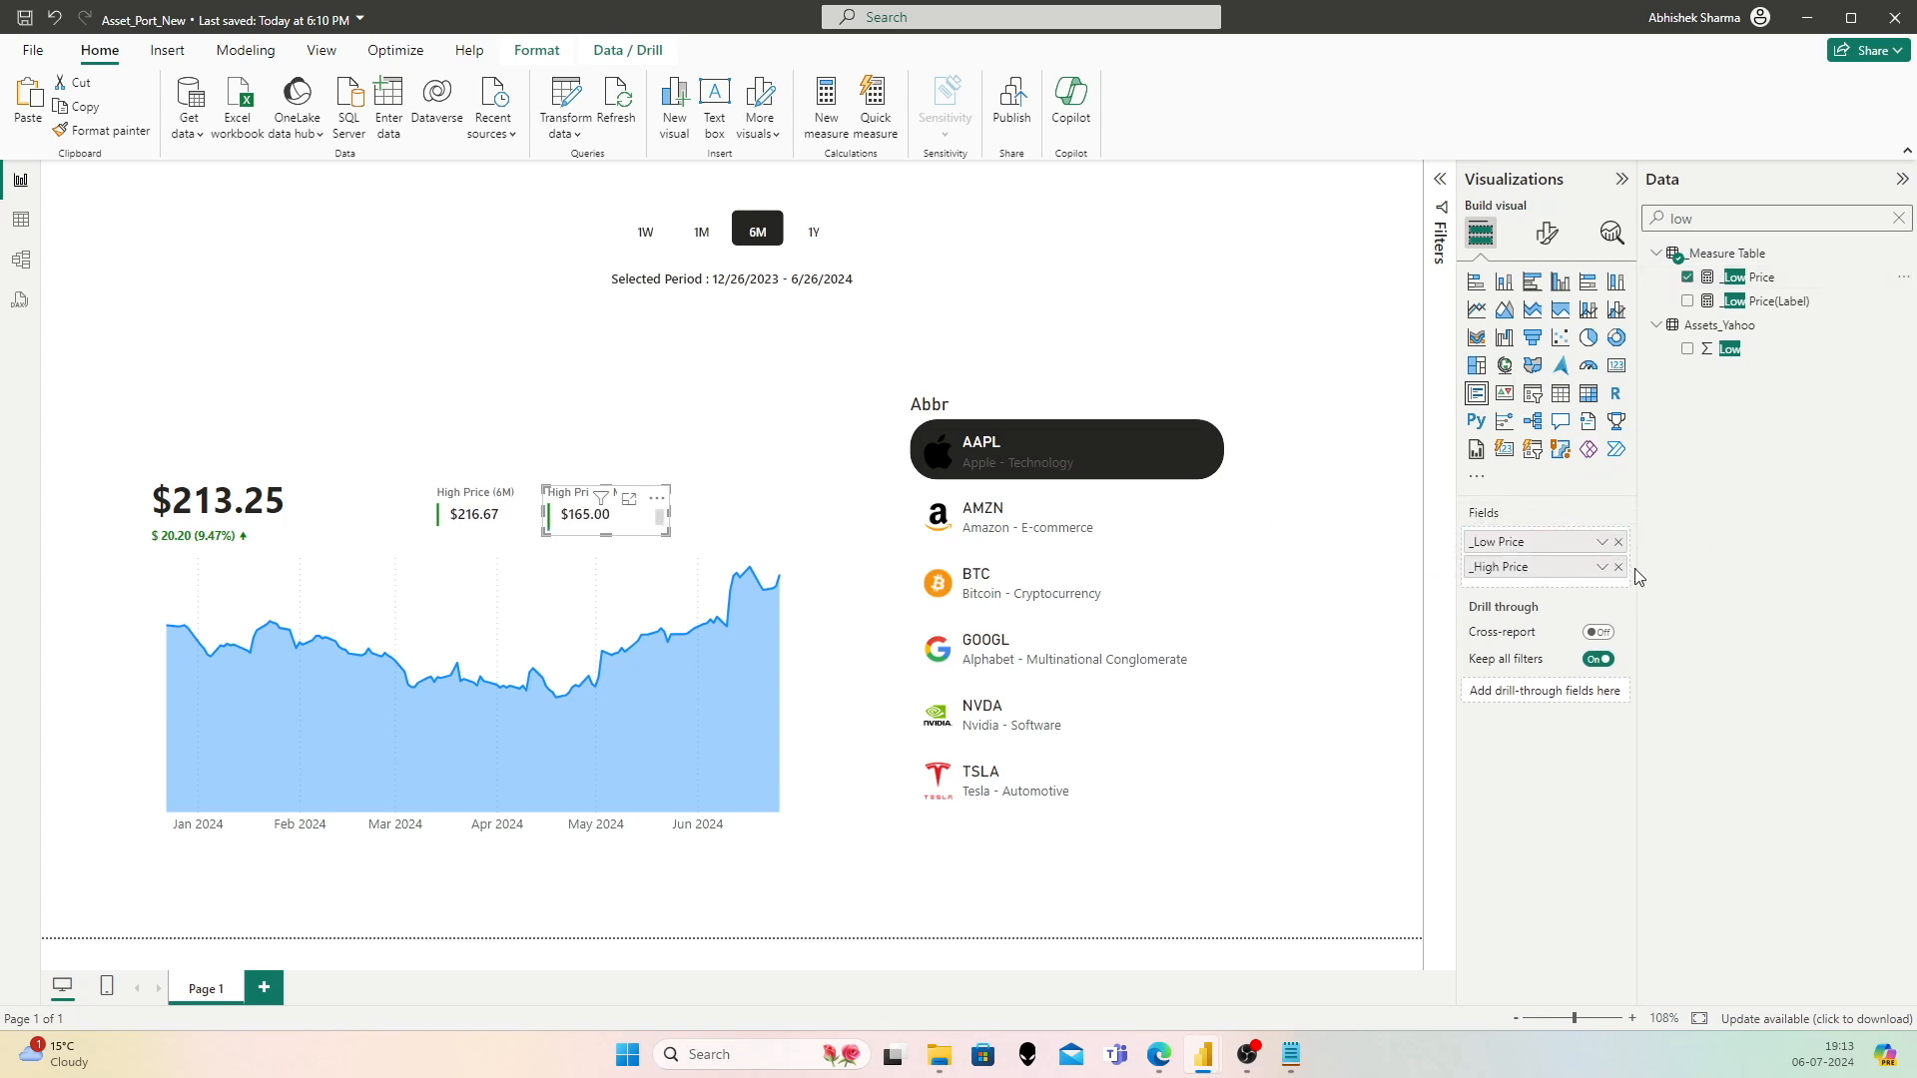
click(1618, 568)
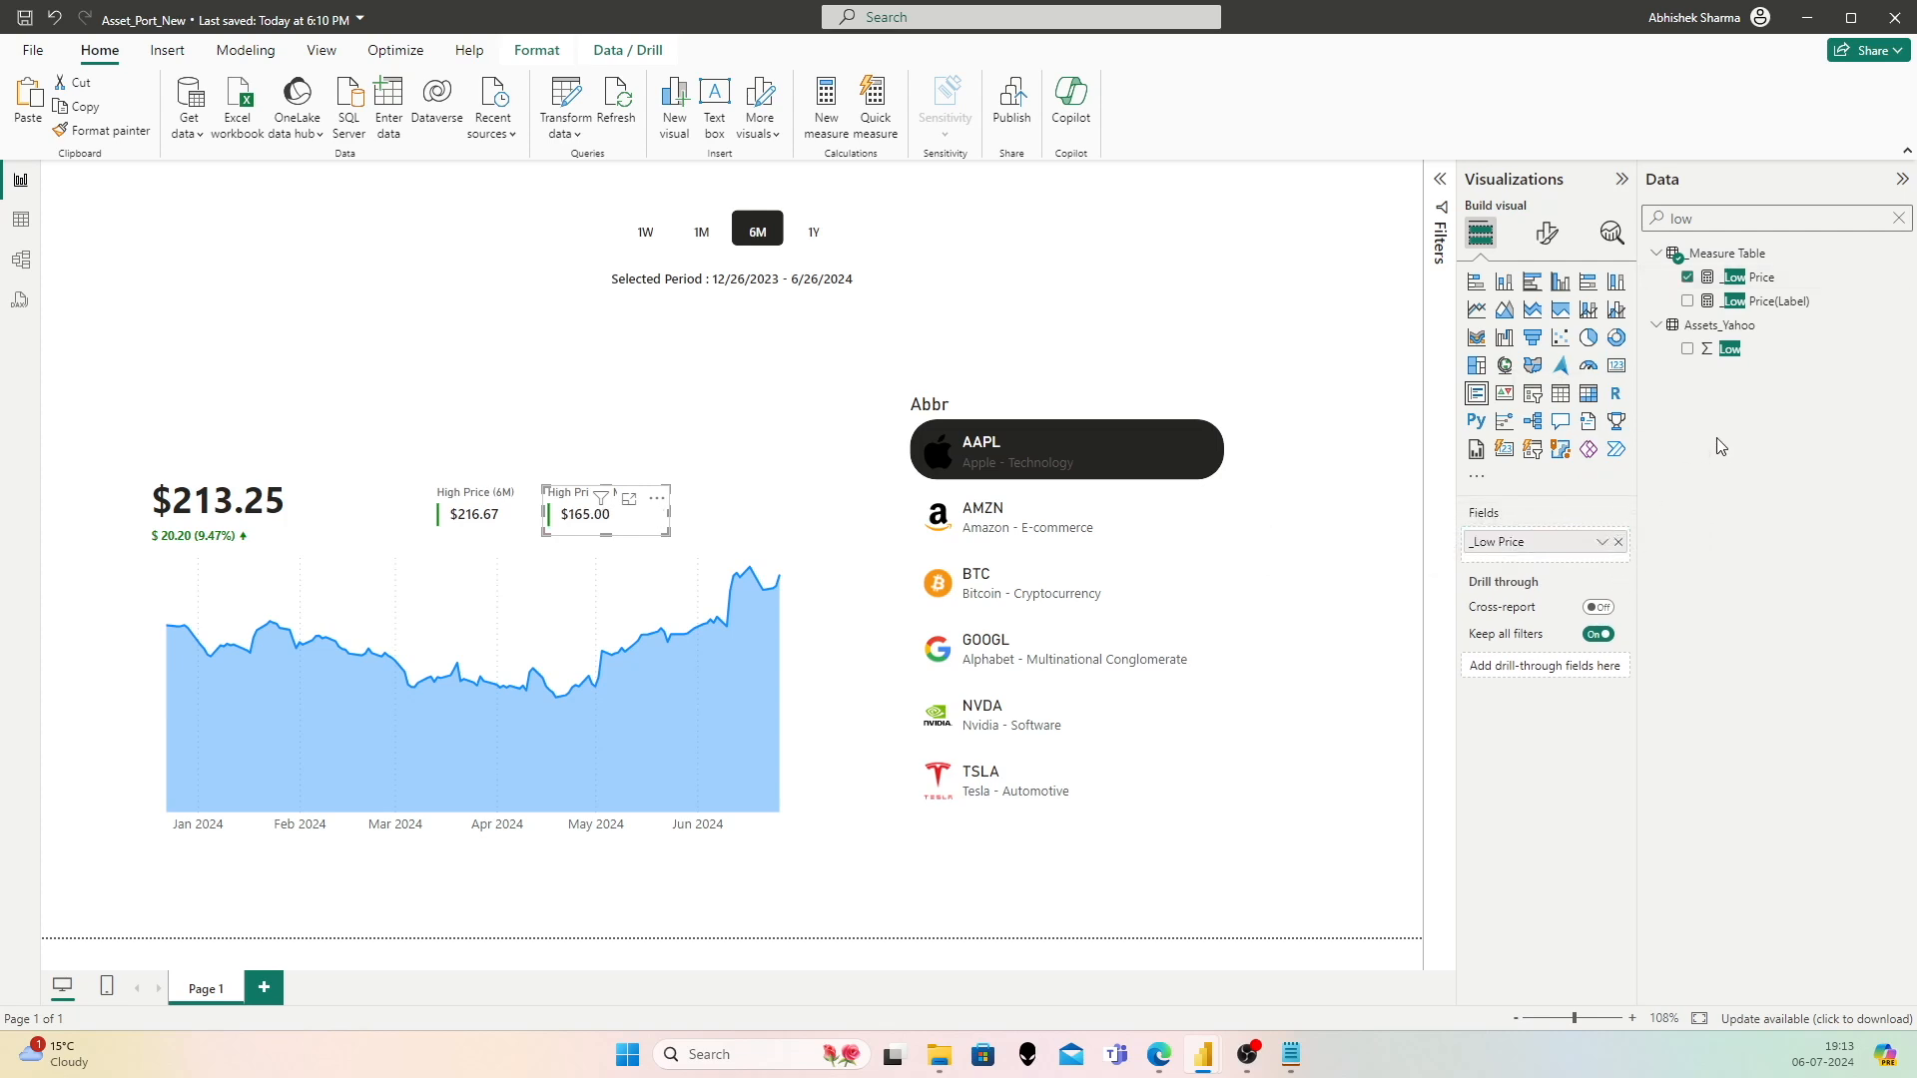
Step: Base the low price card's accent bar color on the red color measure
click(1546, 233)
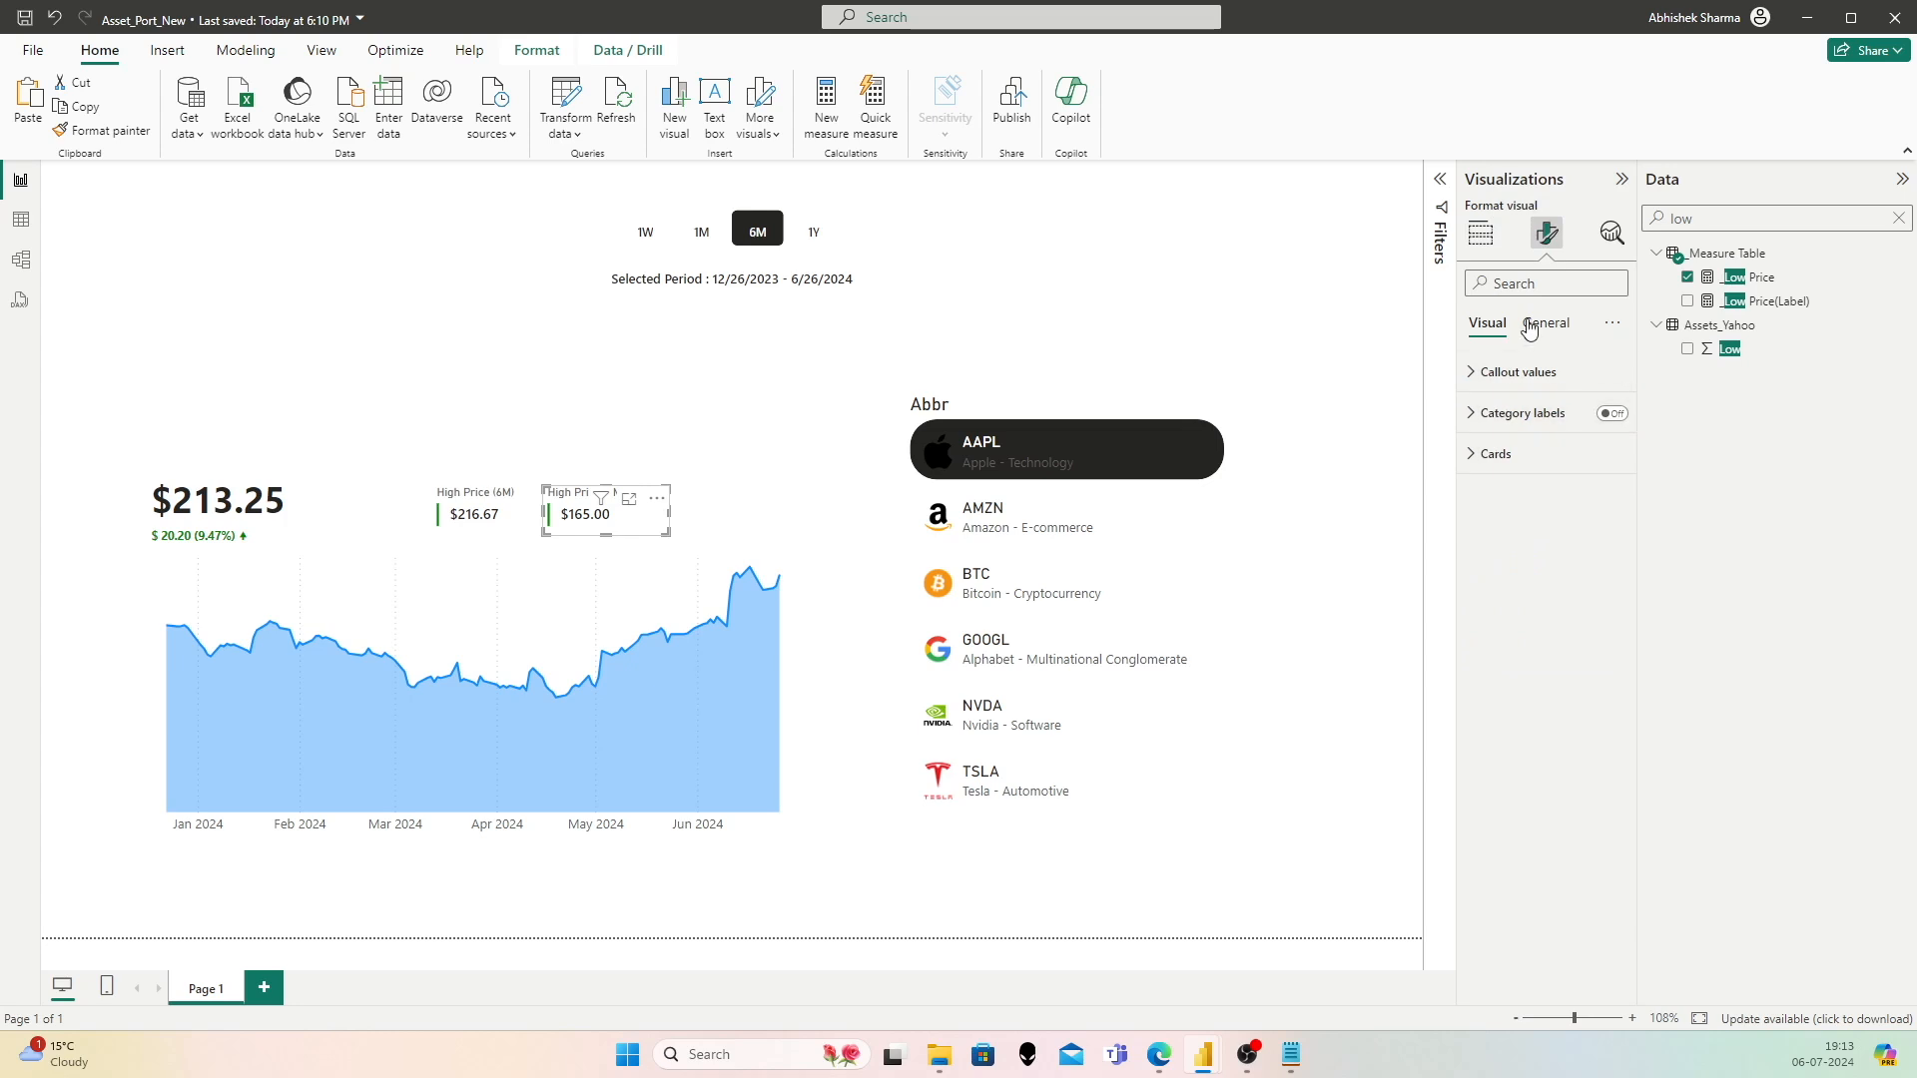
click(1524, 457)
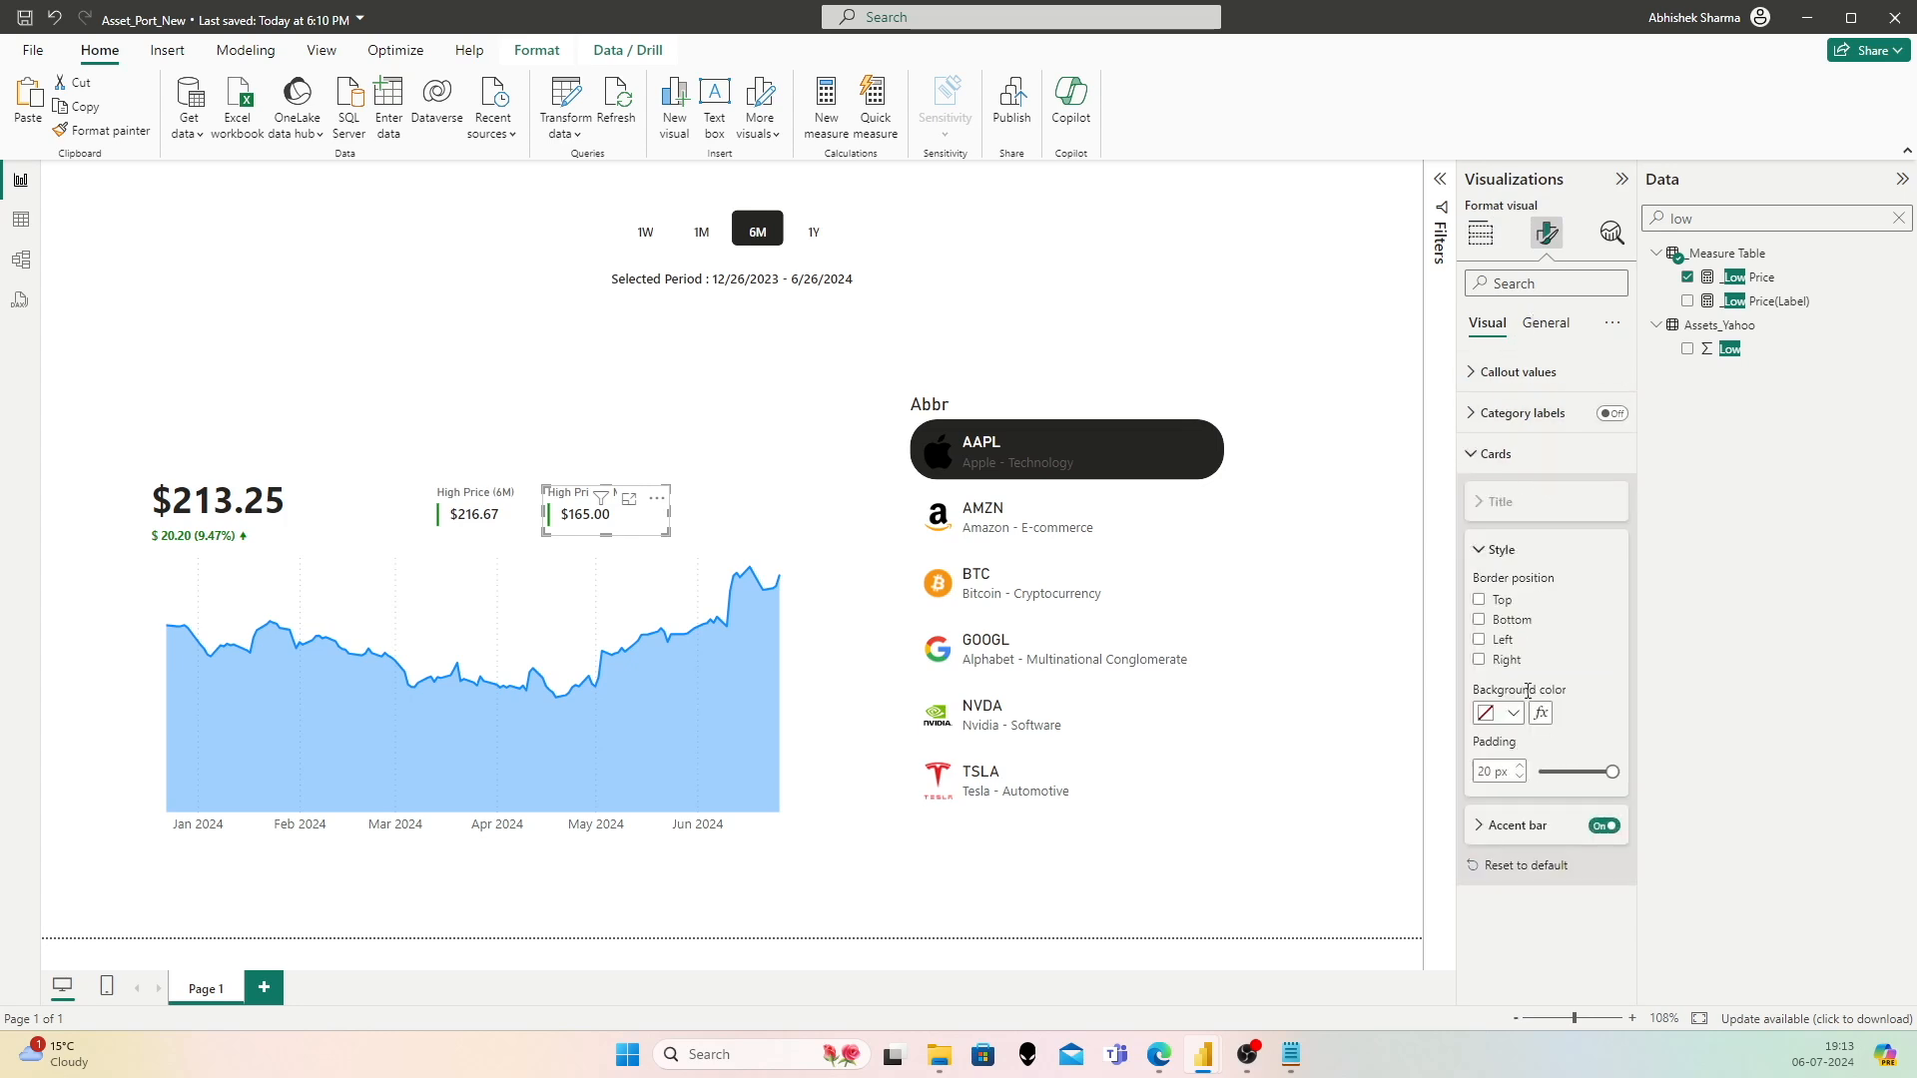
click(1542, 829)
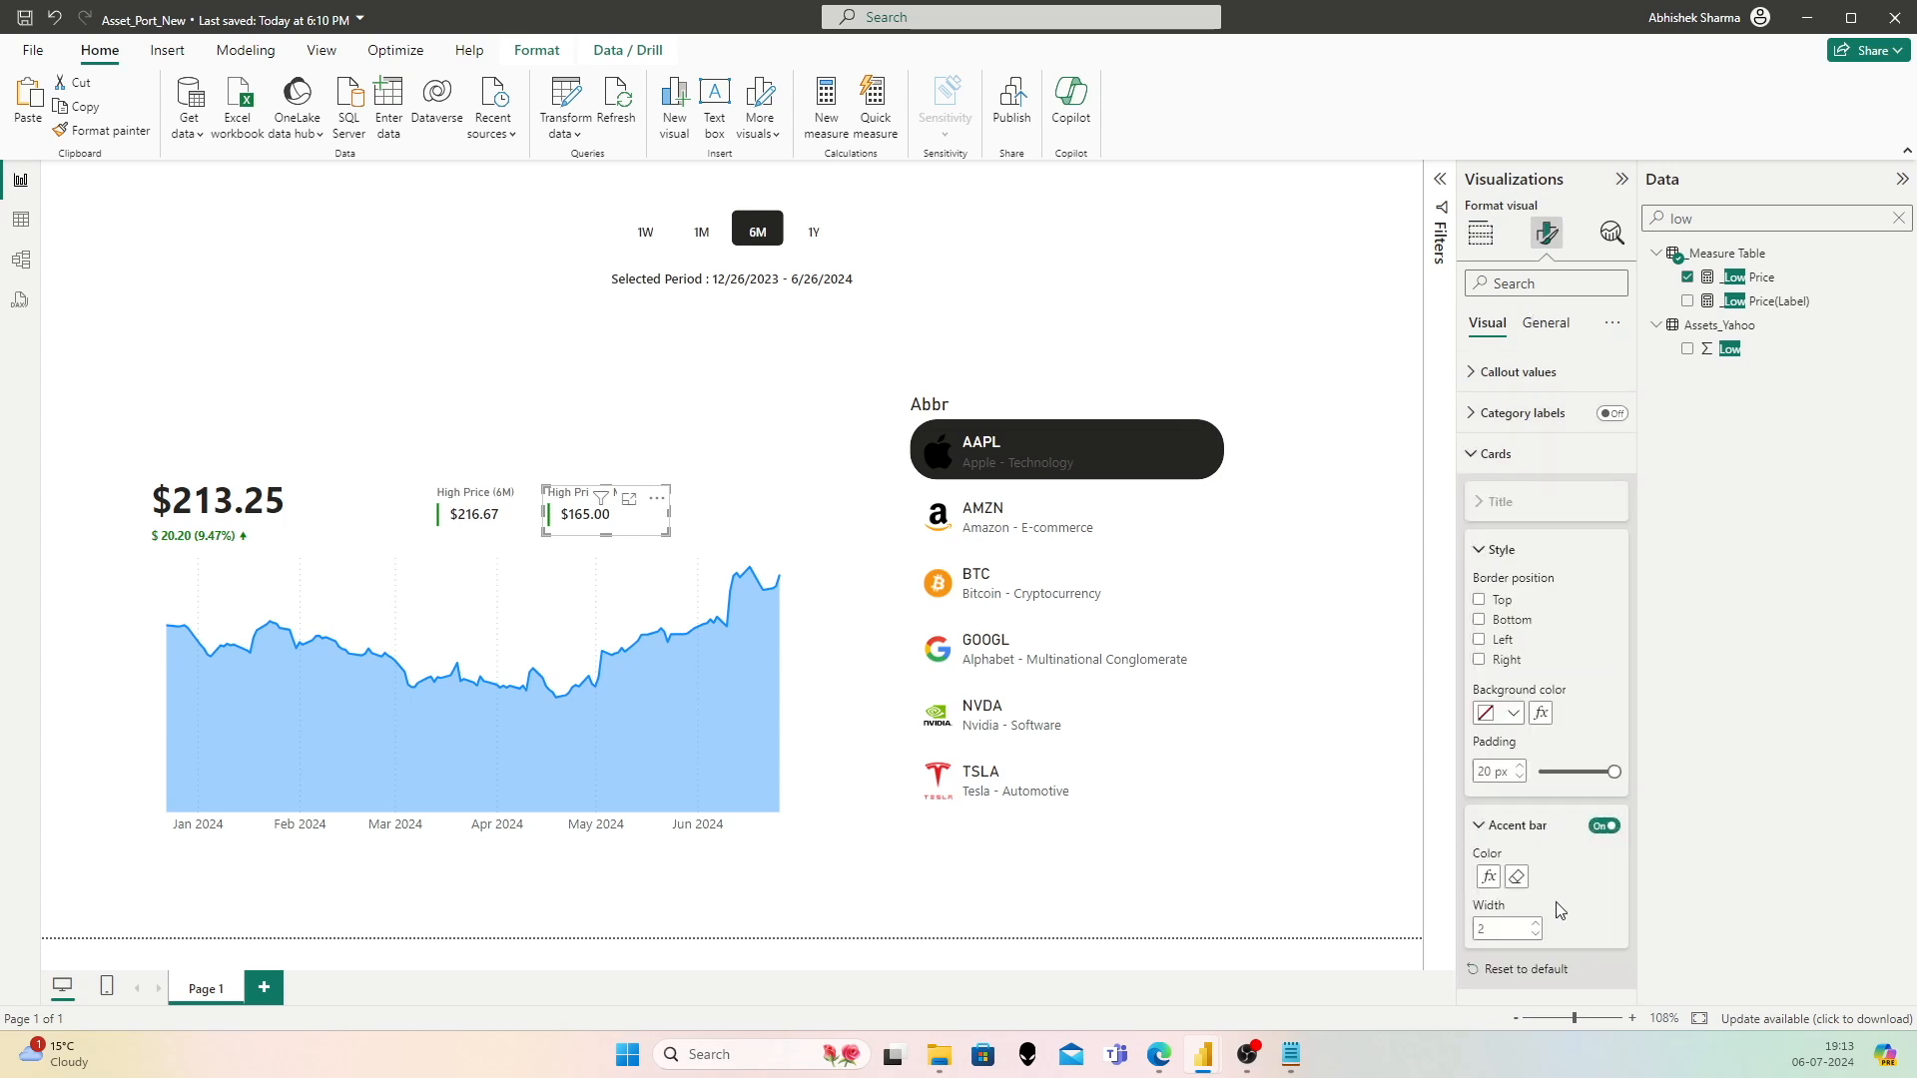
click(1487, 876)
click(642, 389)
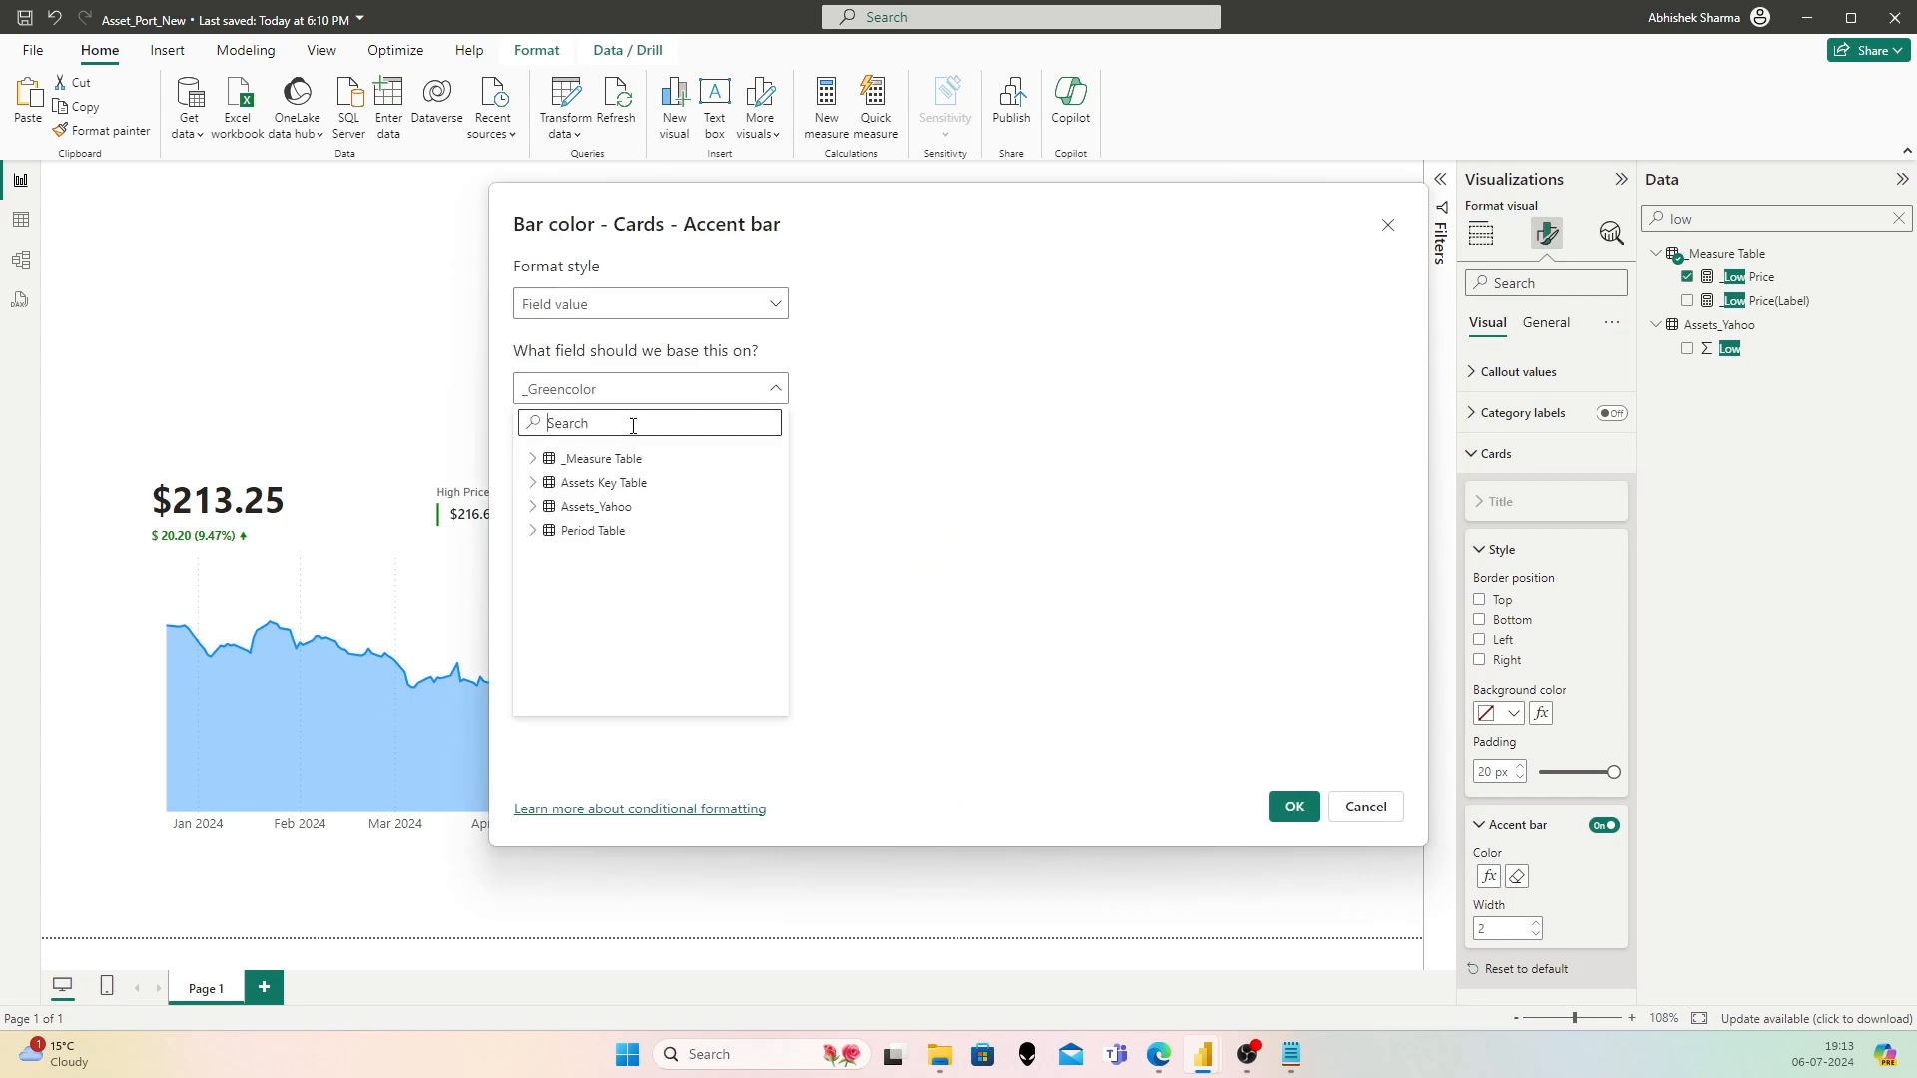
click(633, 423)
text(red)
click(635, 486)
click(1293, 806)
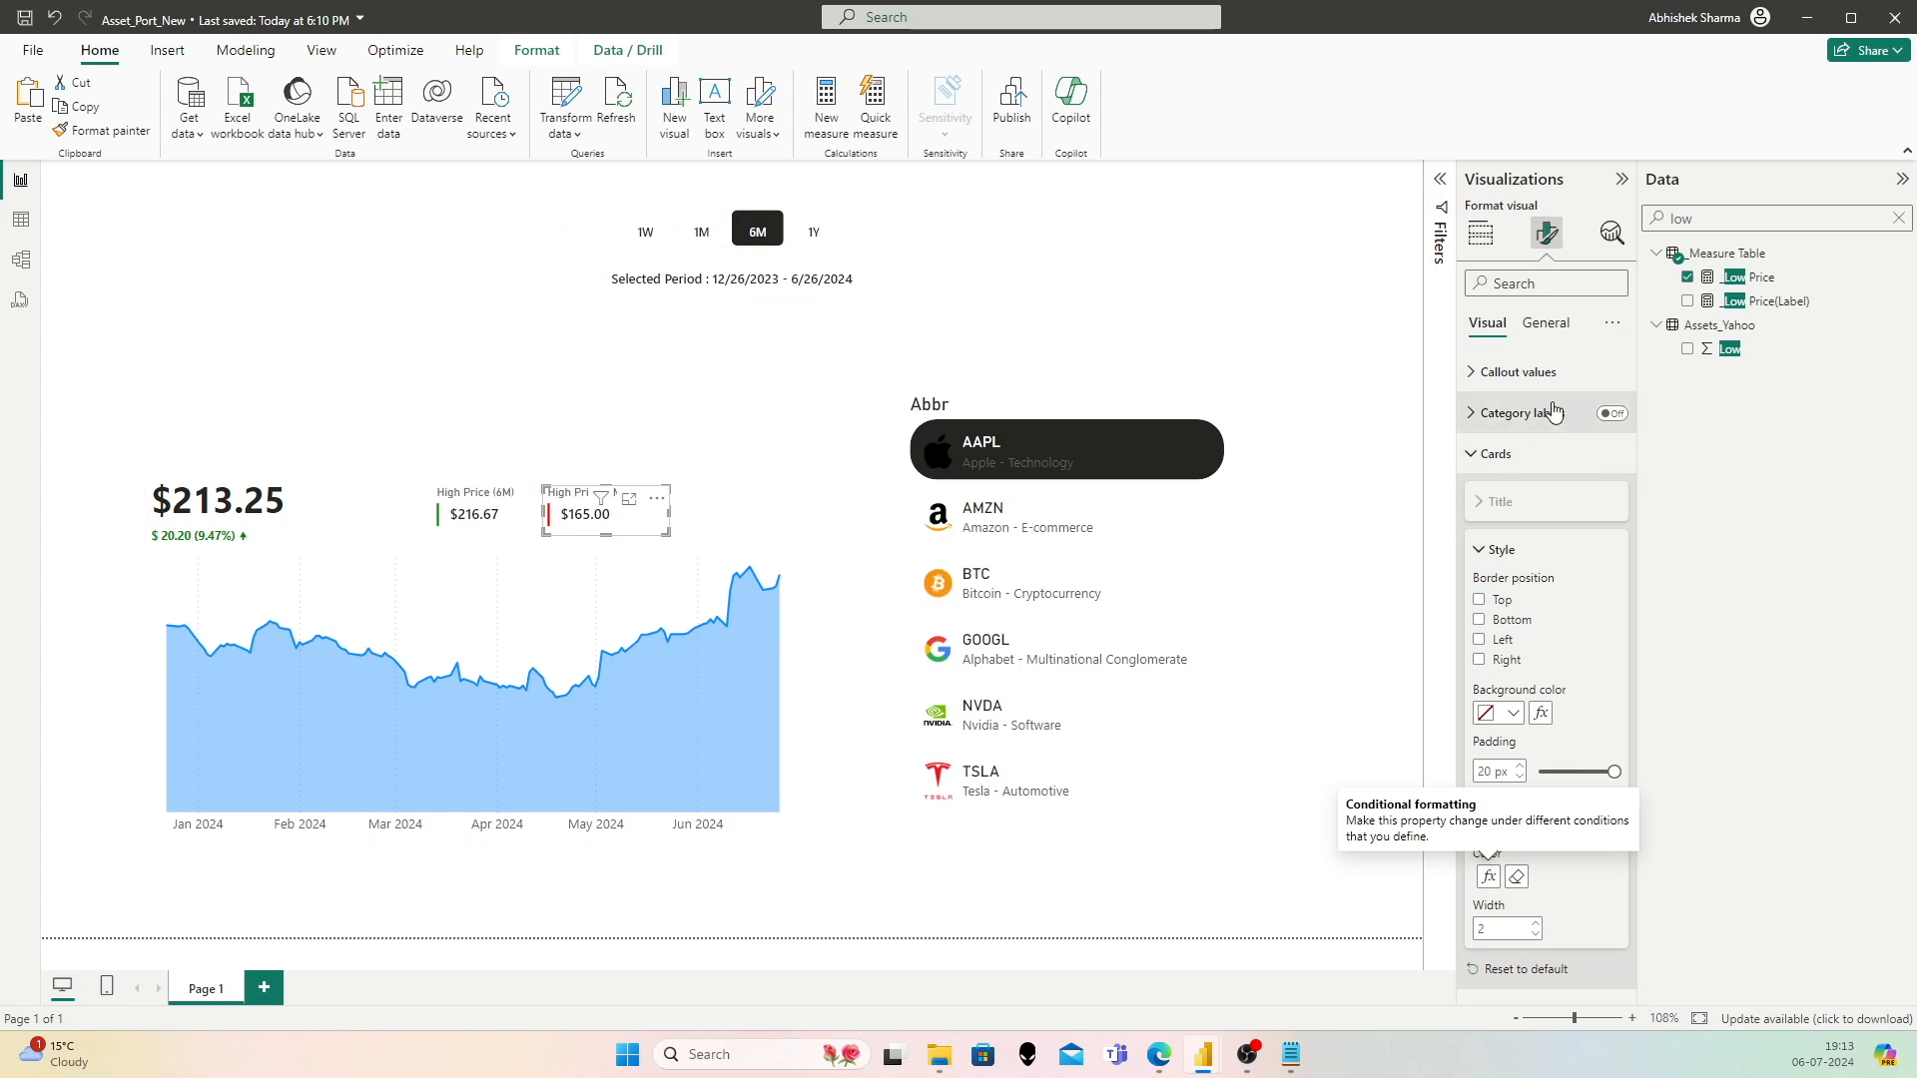
Step: Base the low price card's title text on the _Low Price(Label) measure
click(1546, 326)
click(1501, 420)
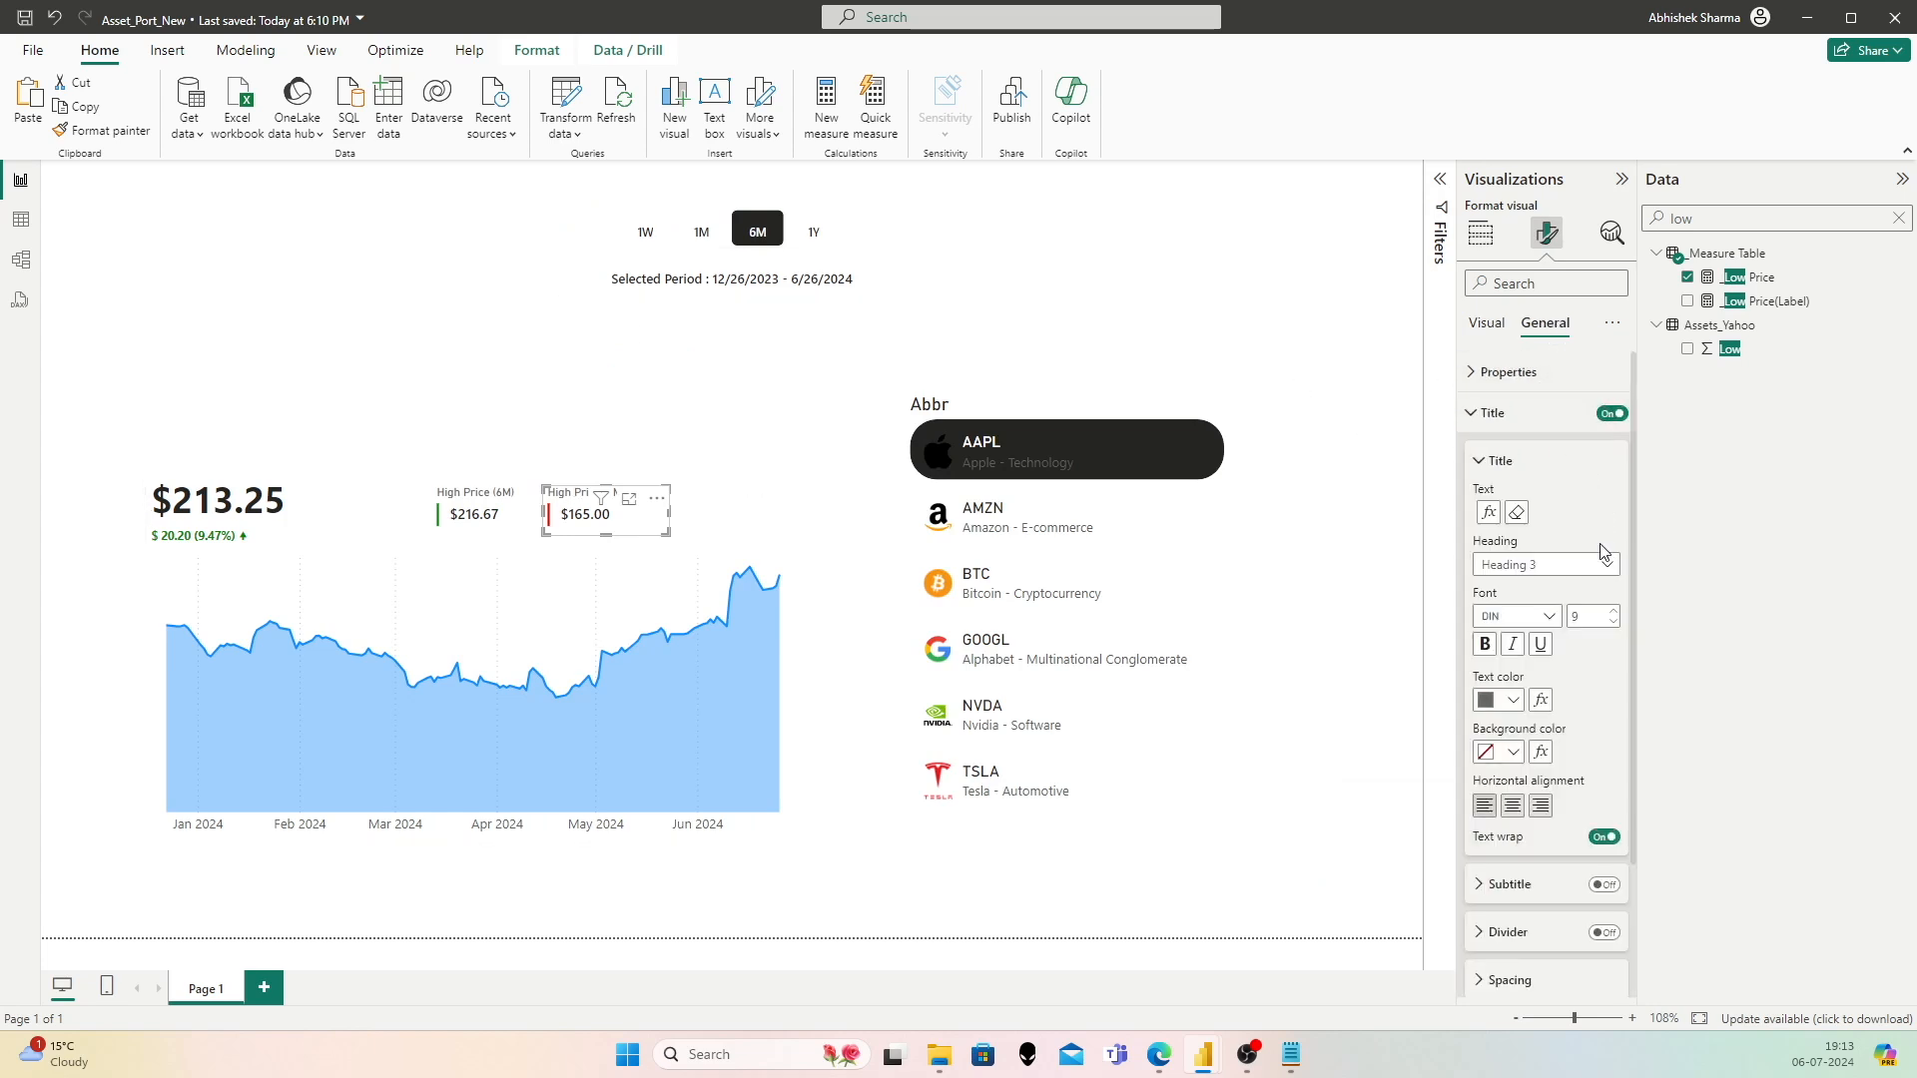
click(1488, 512)
click(658, 392)
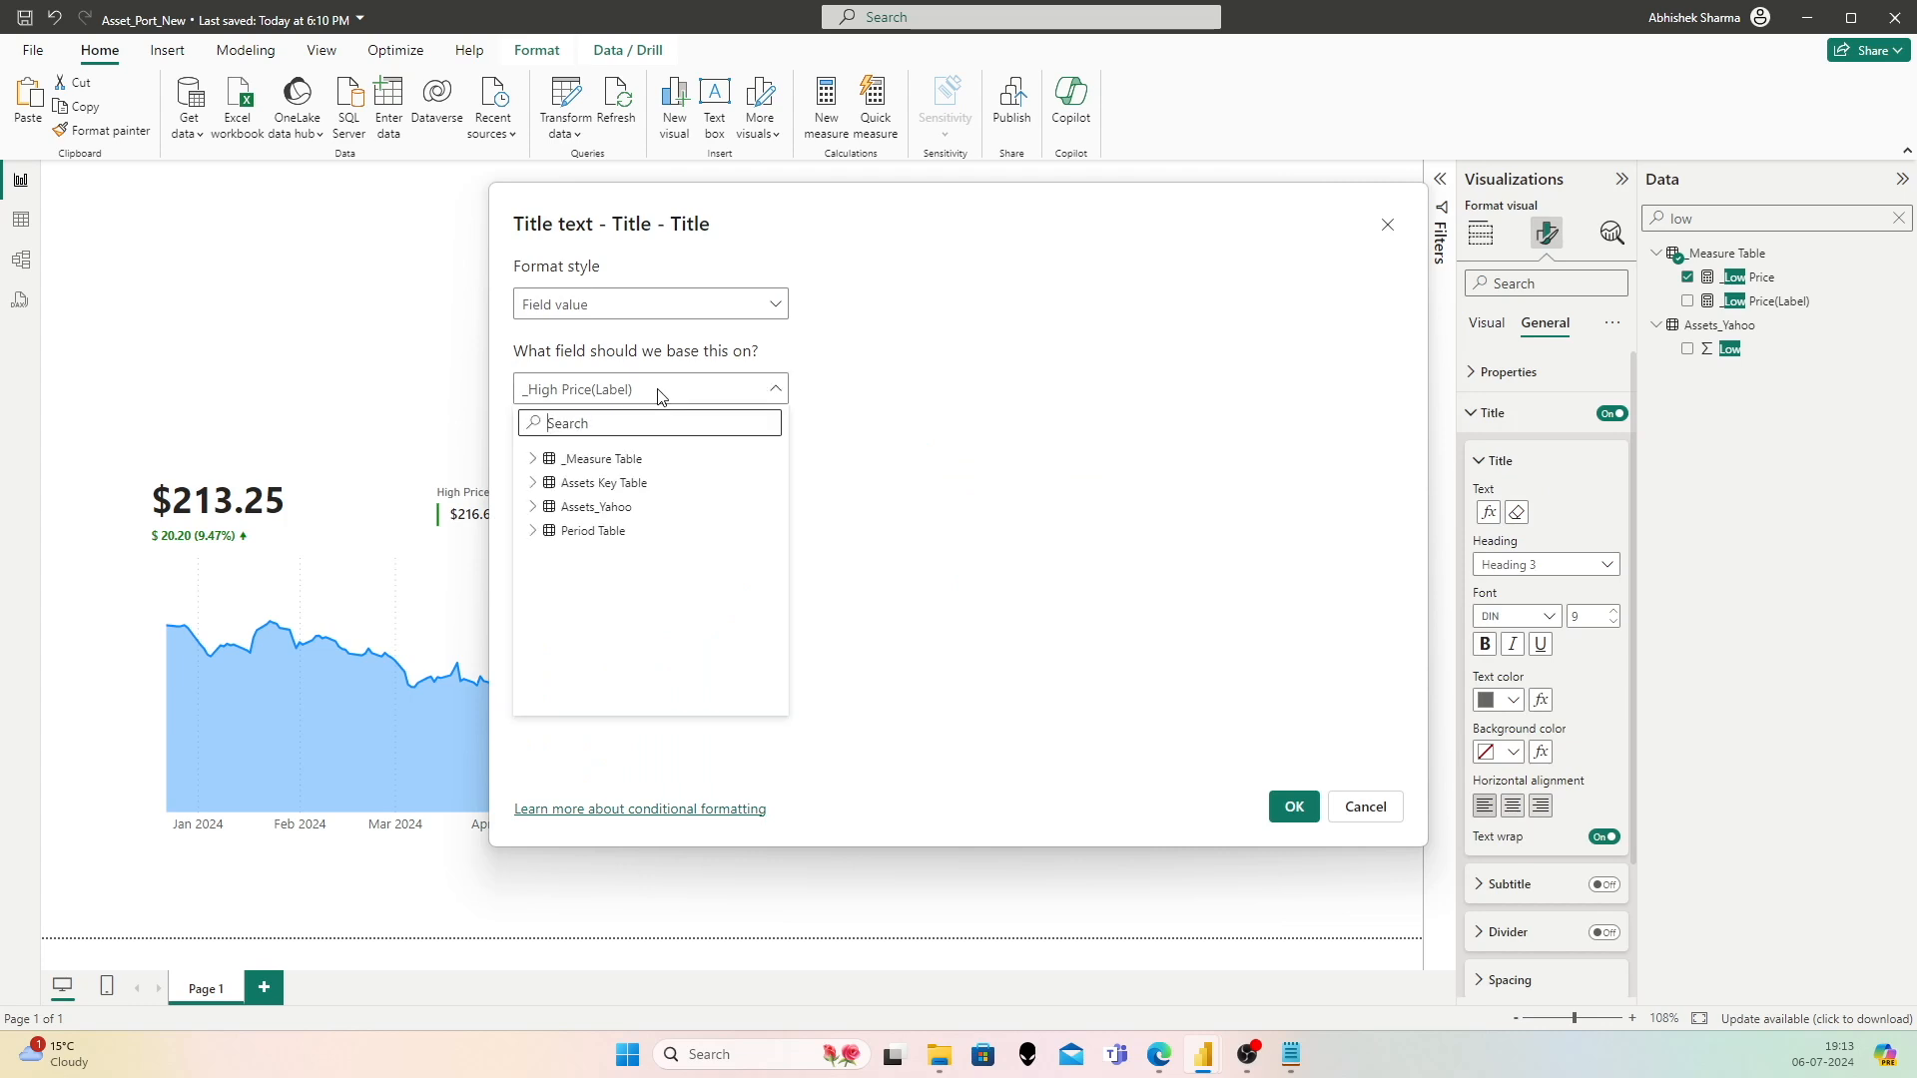
text(low)
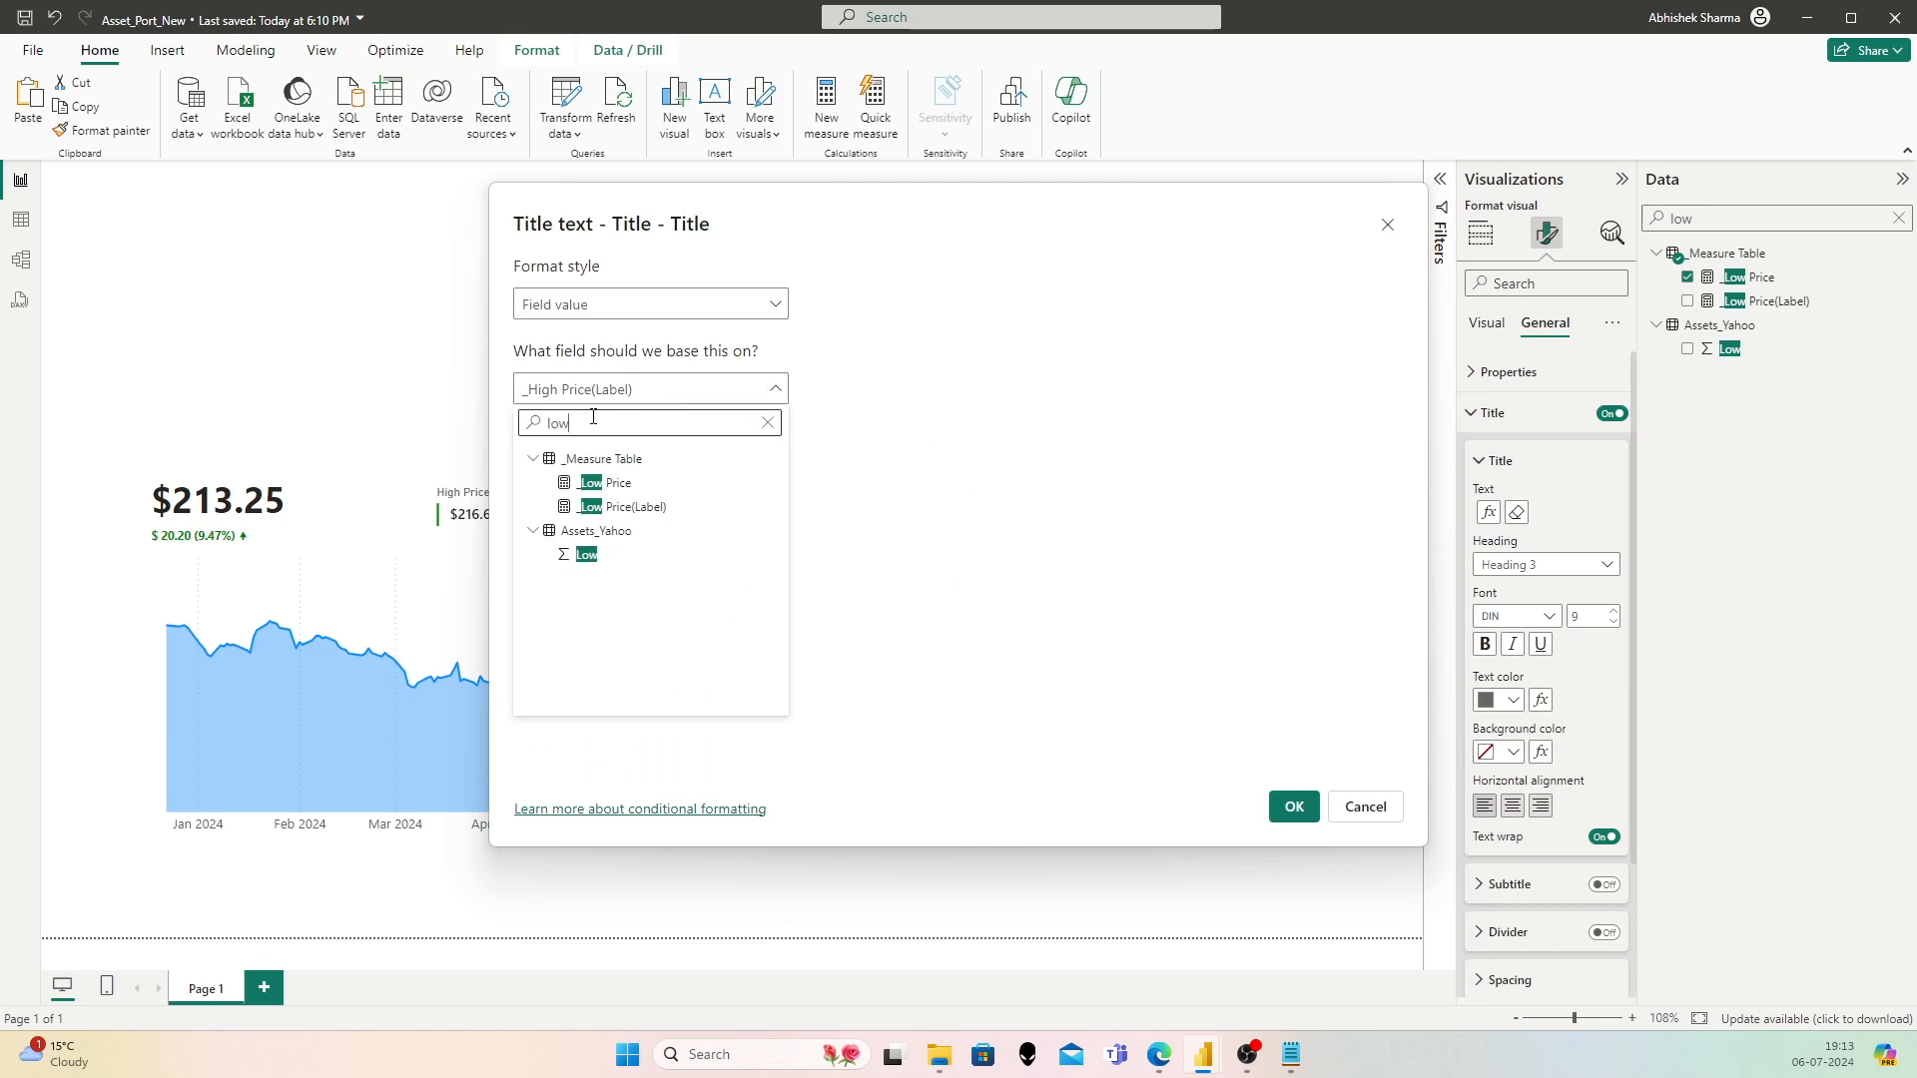
click(624, 505)
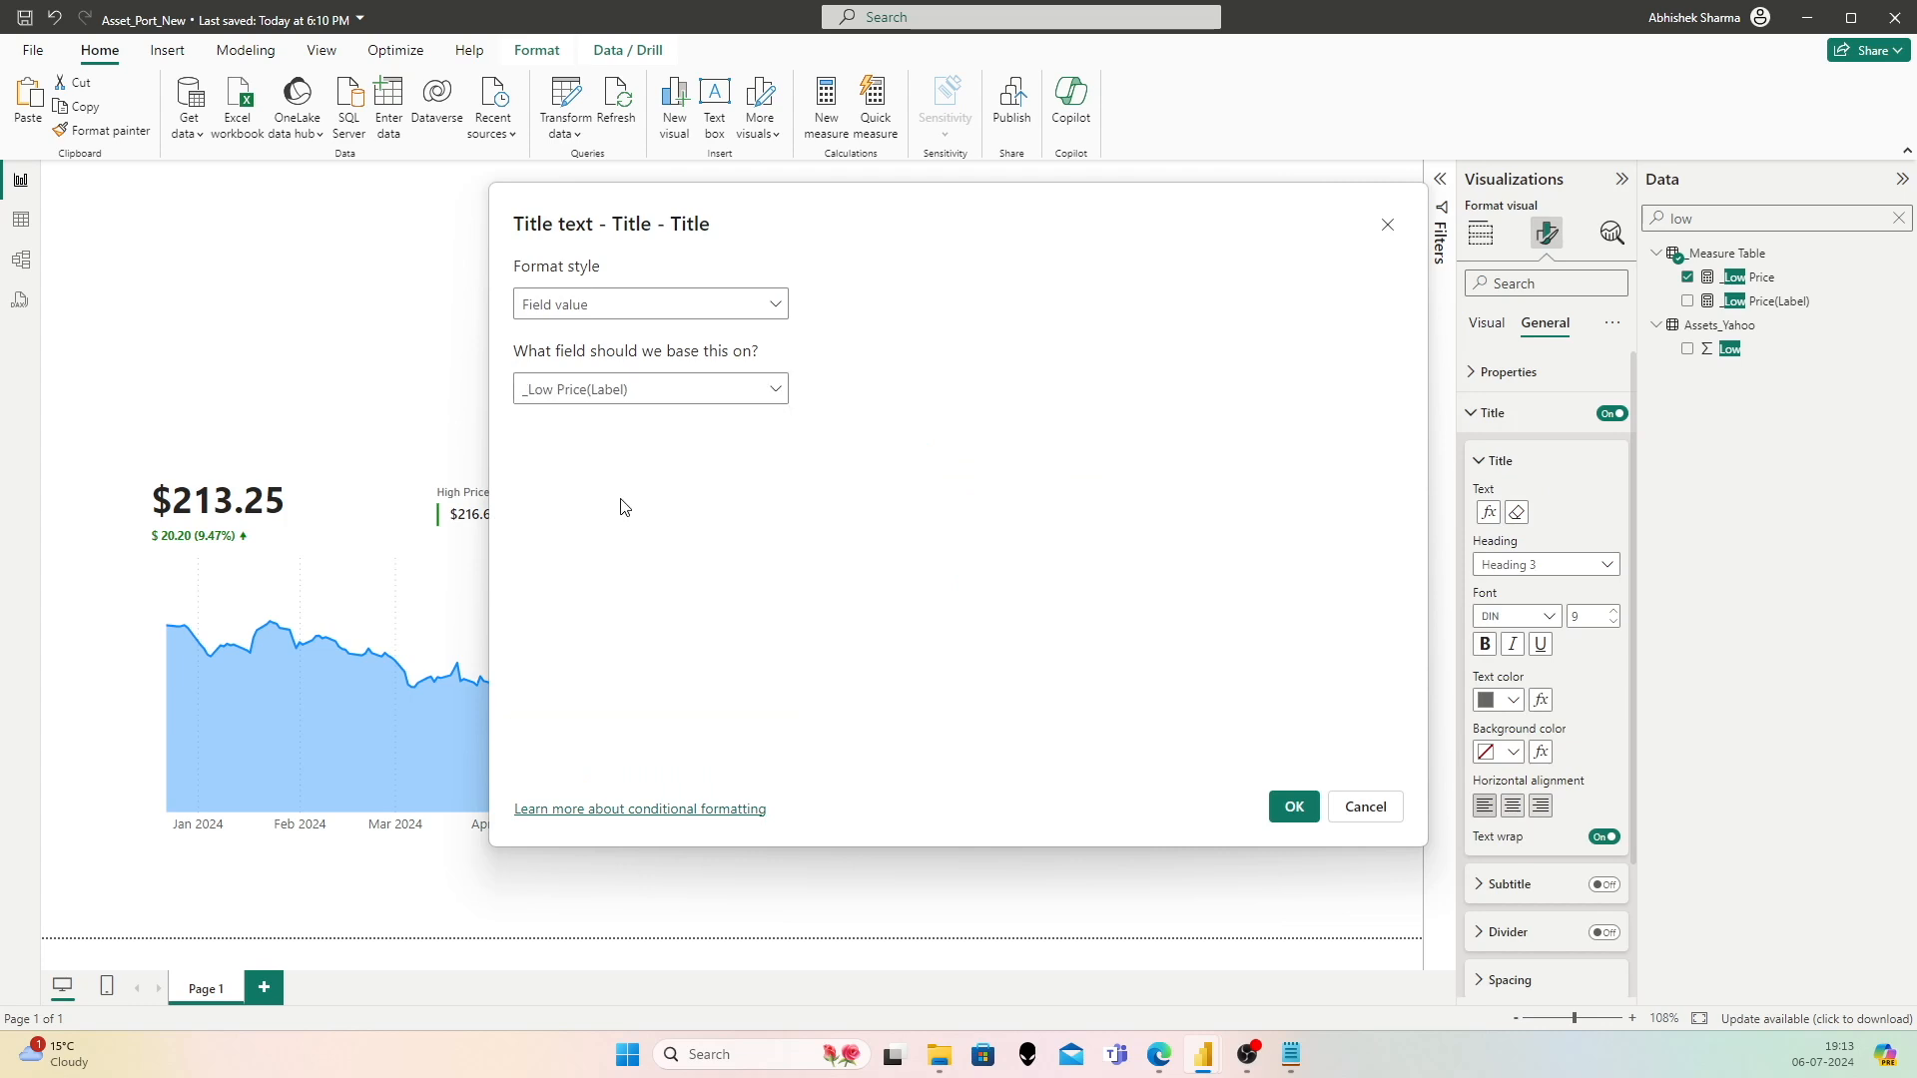
click(1292, 806)
click(619, 447)
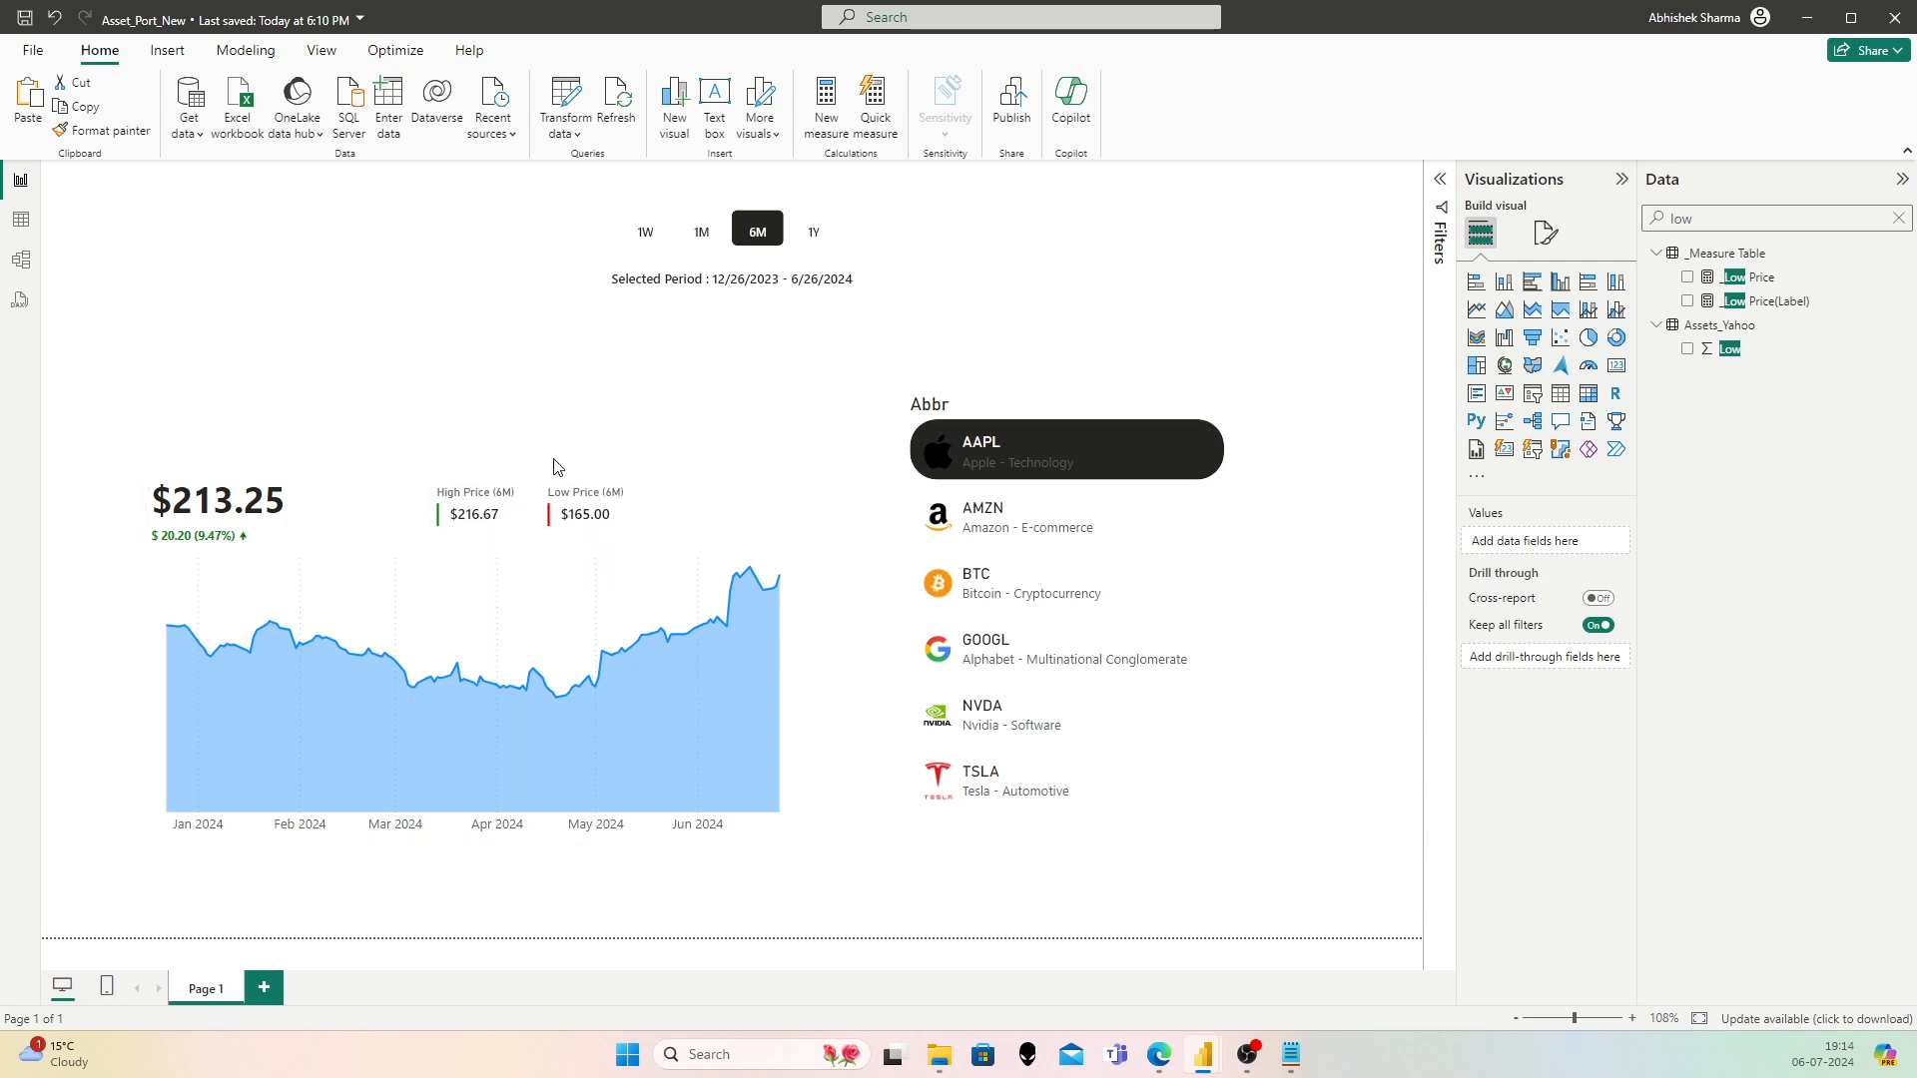
Step: Narrow the high and low price cards to the same width and place them directly side by side
click(454, 509)
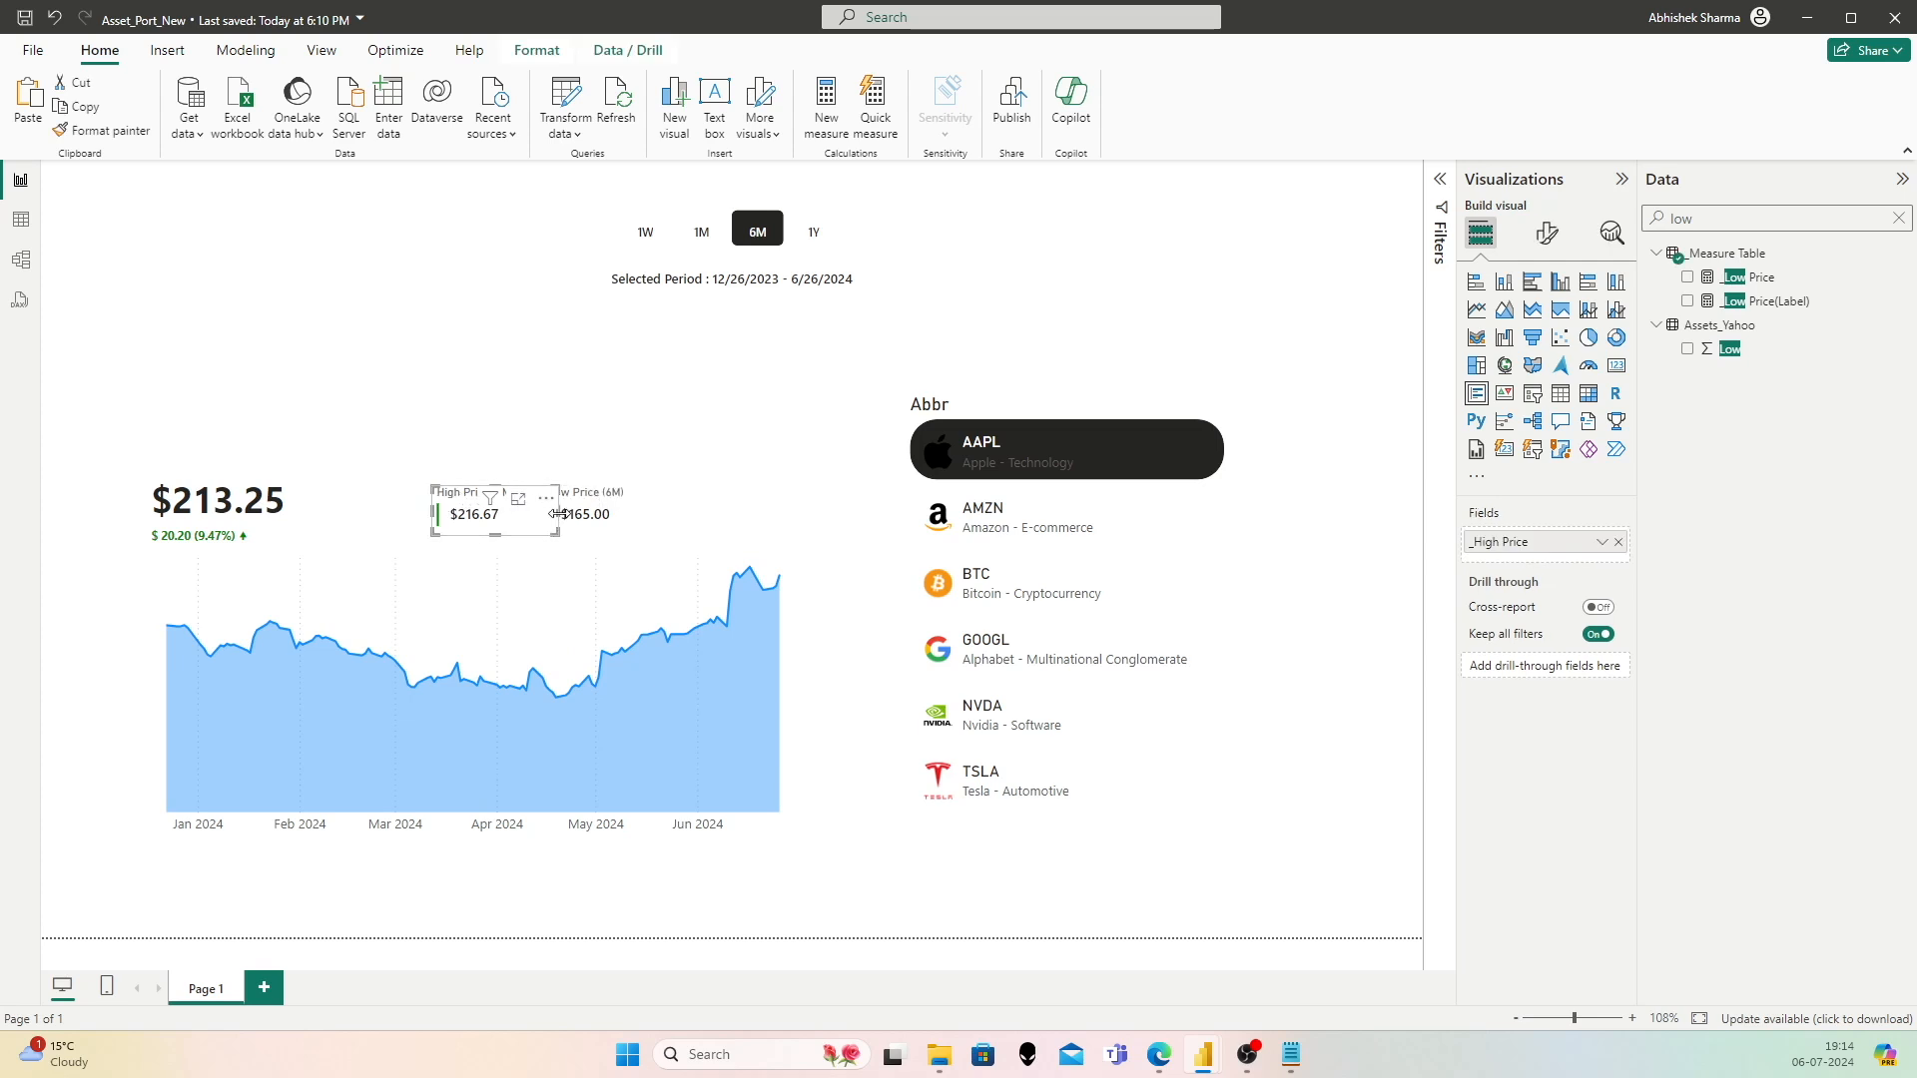
click(624, 514)
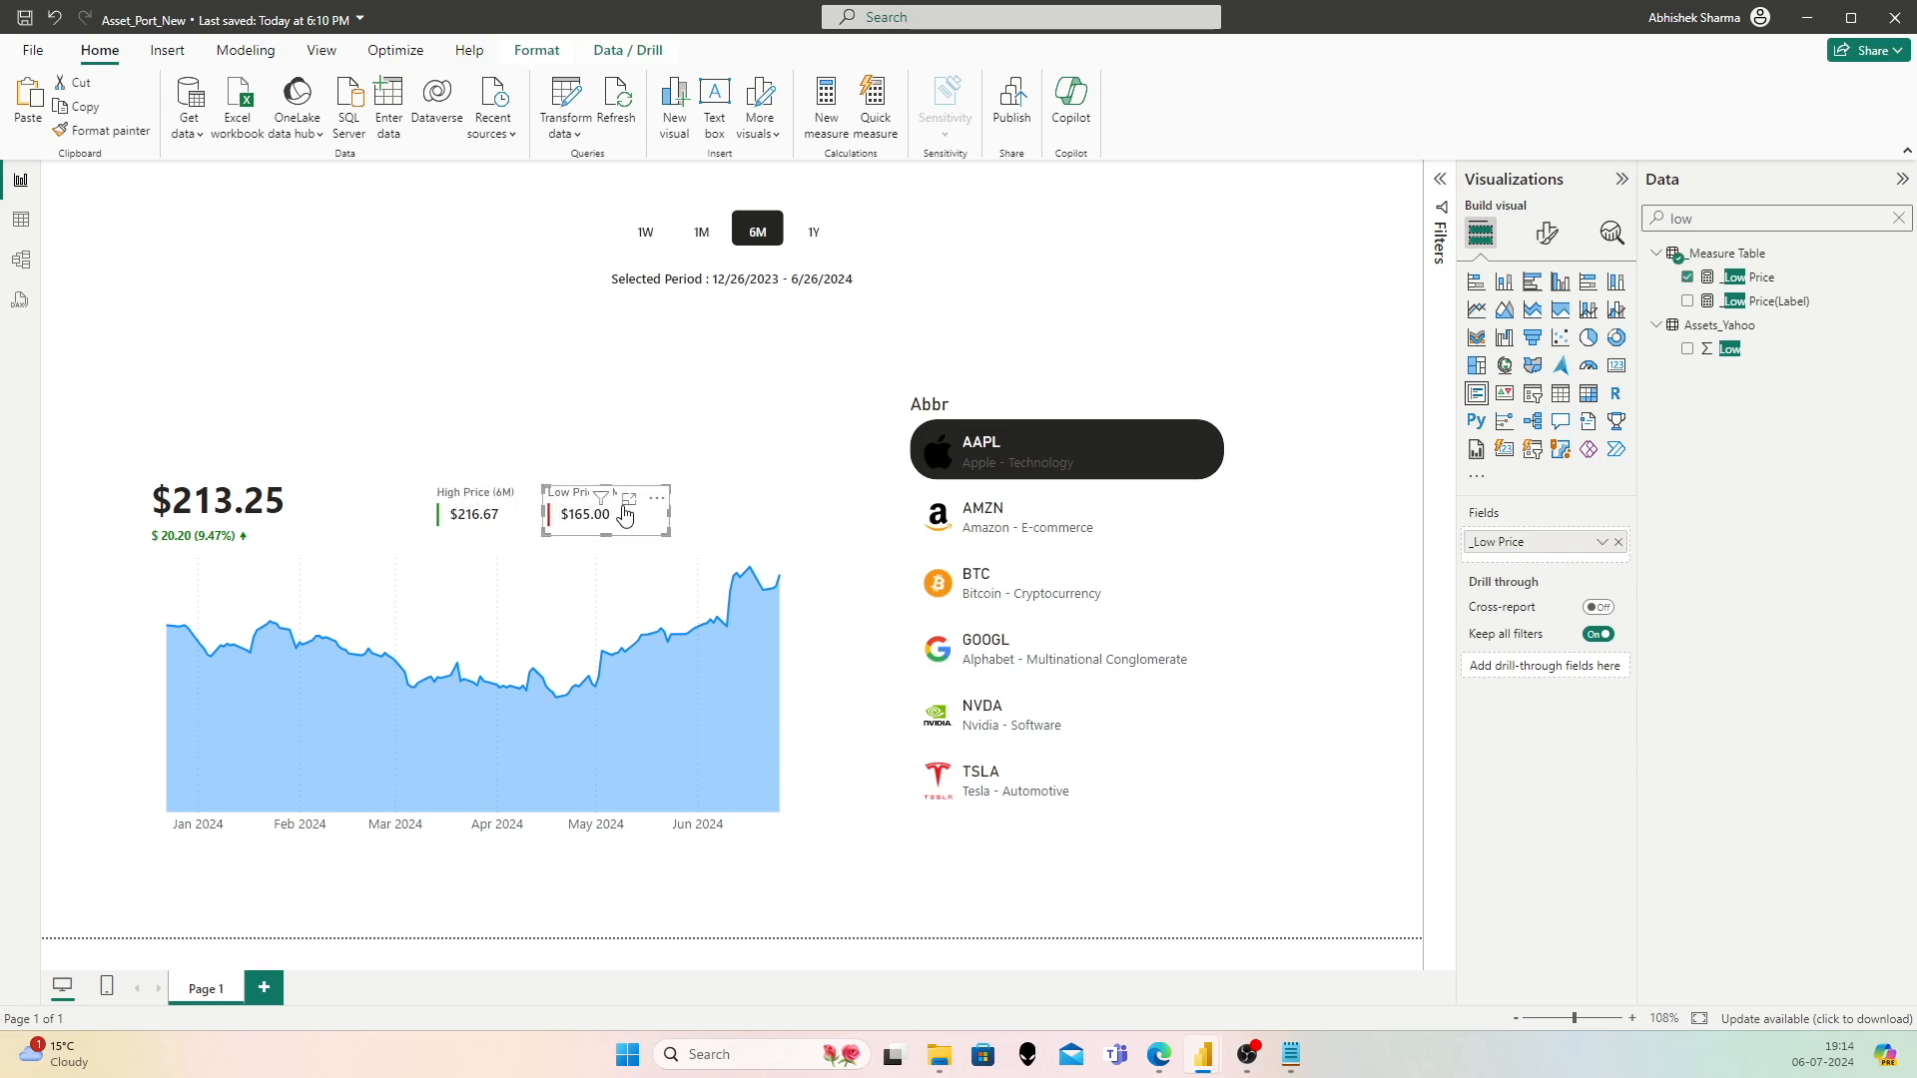
drag(669, 512, 474, 445)
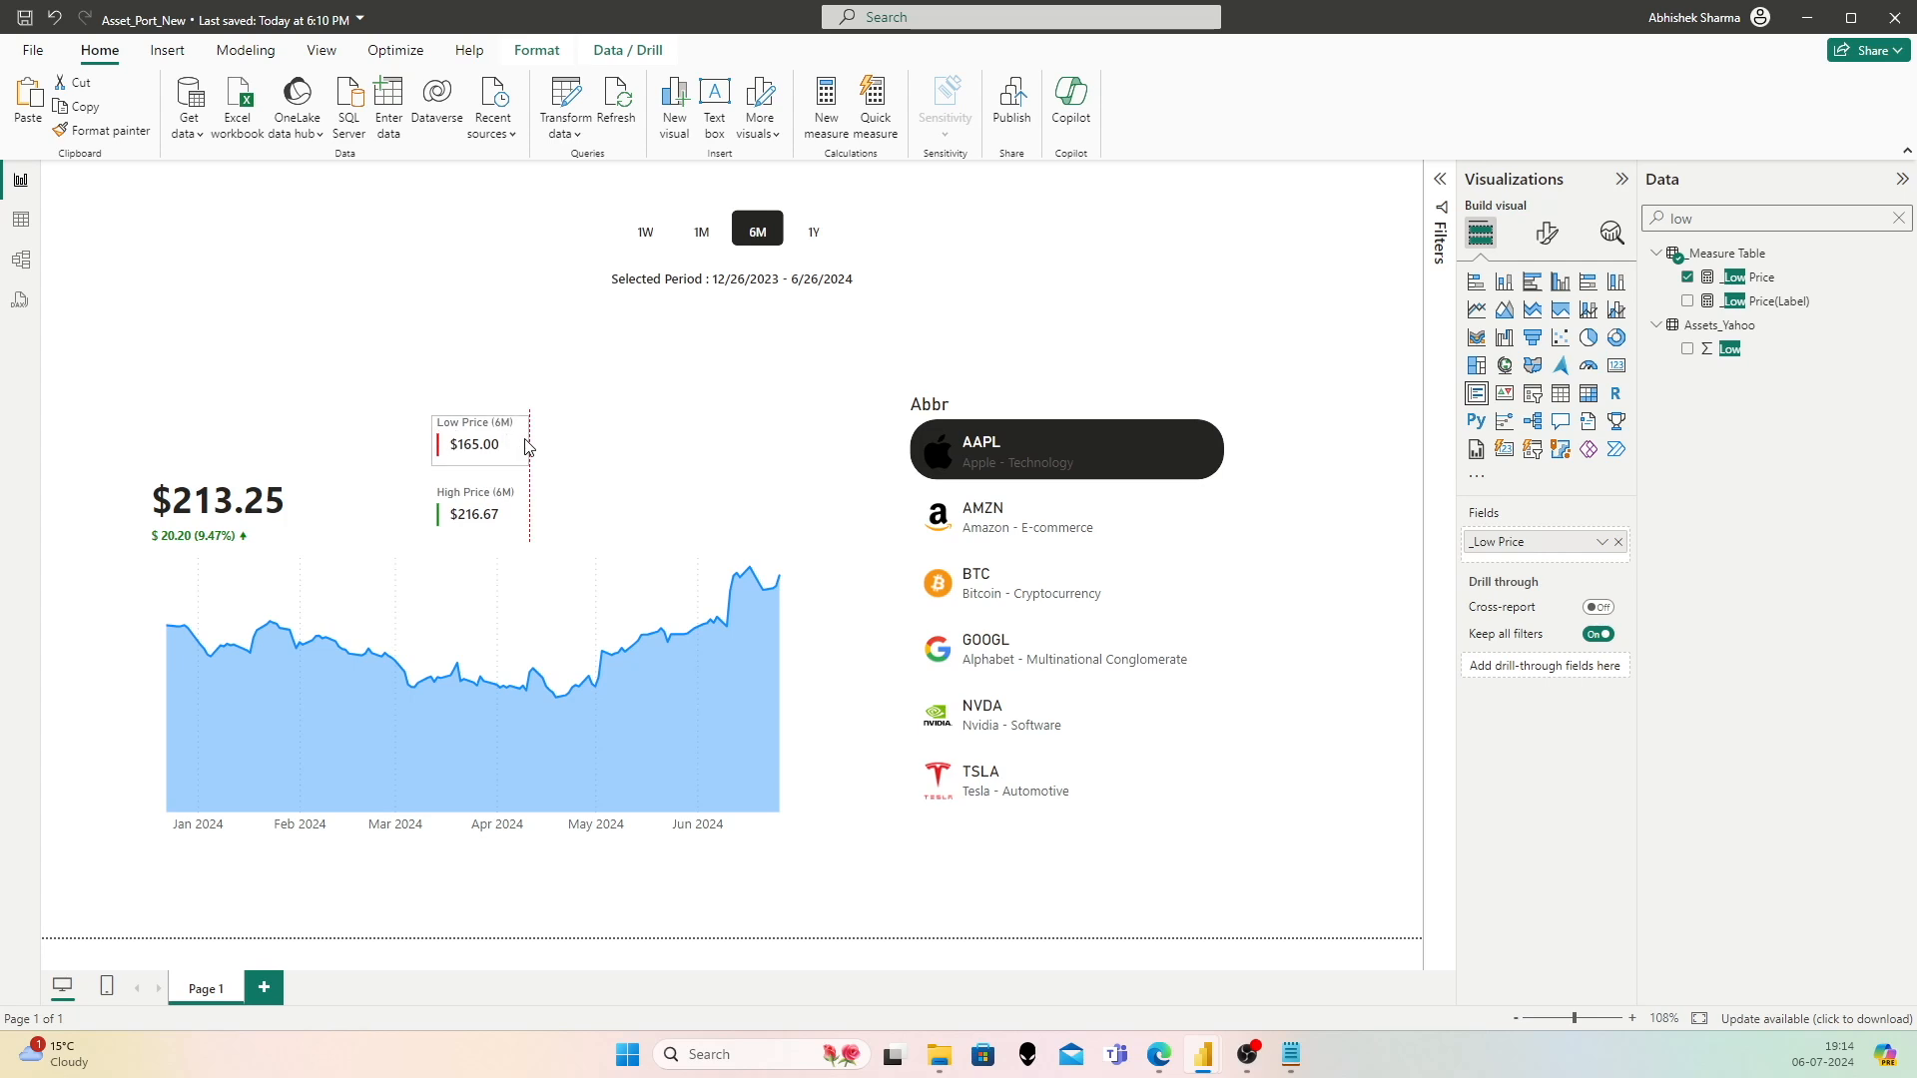
click(479, 501)
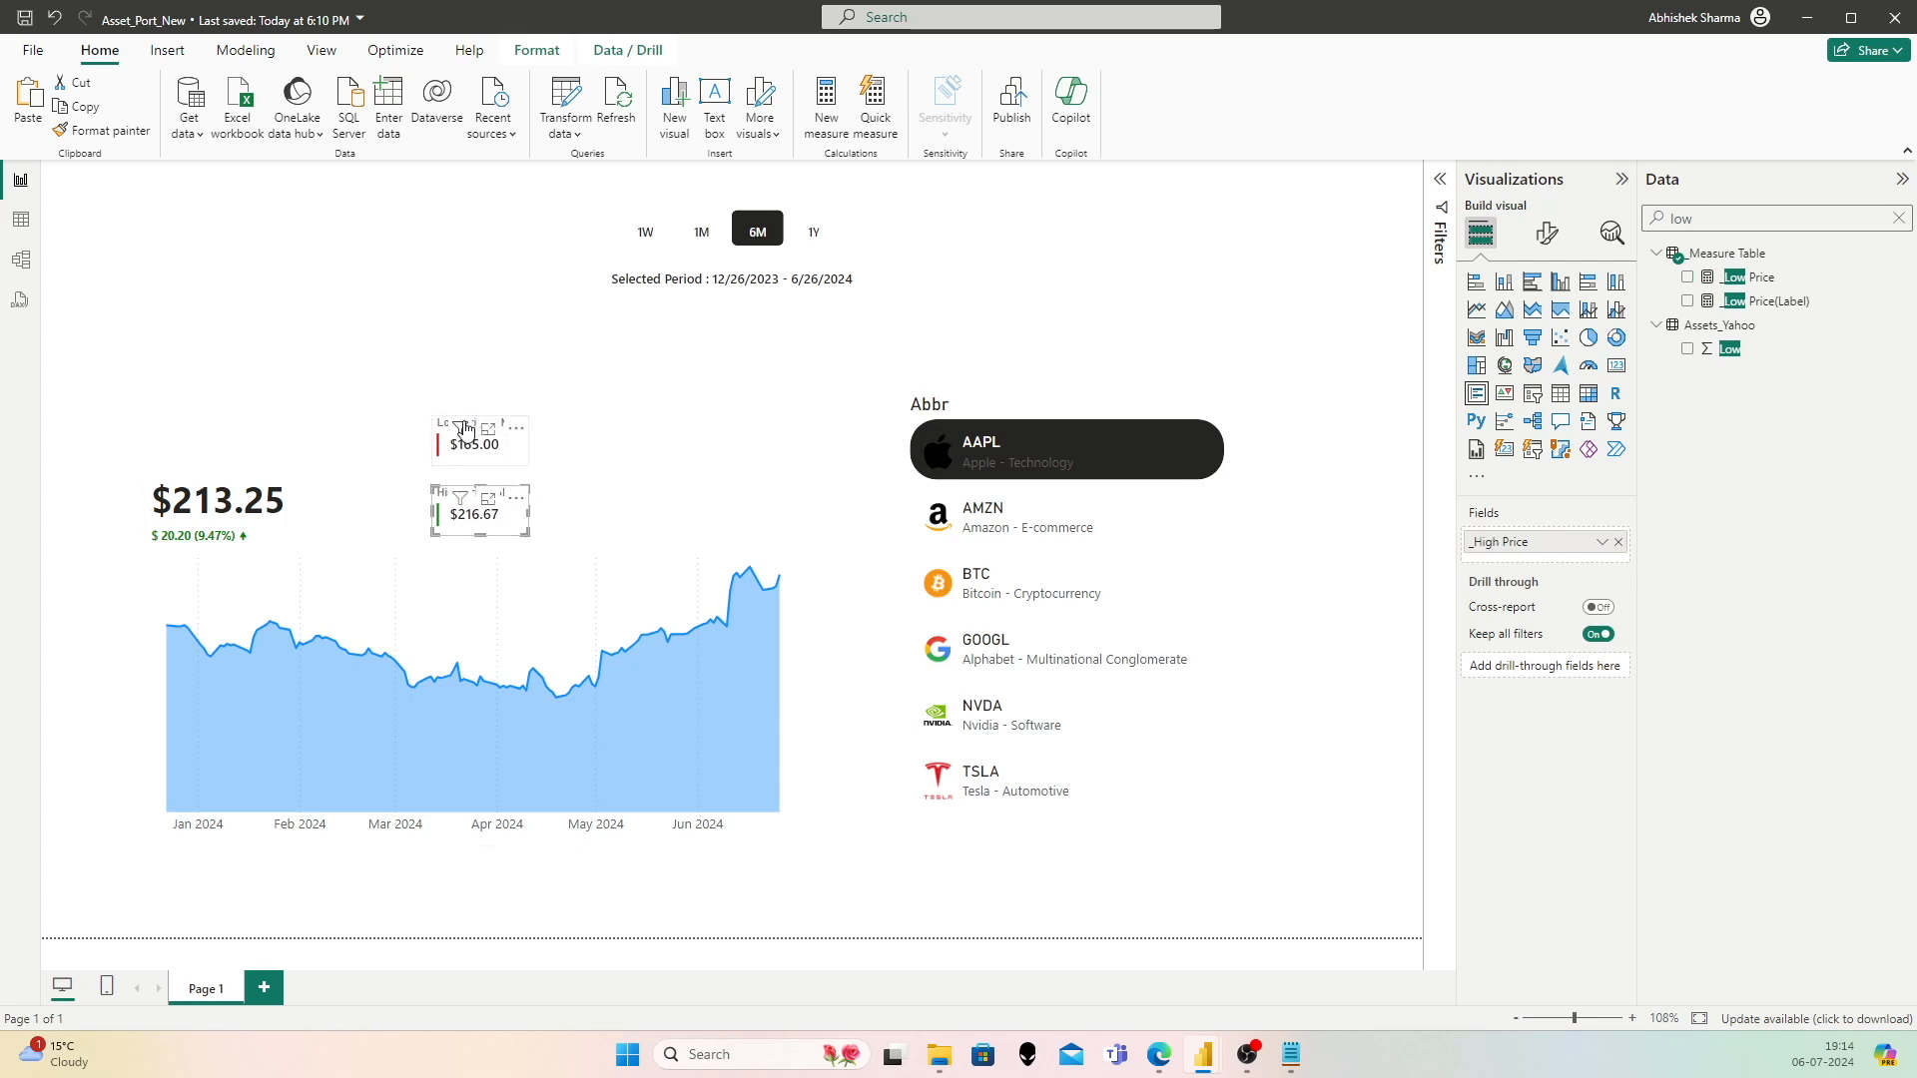
drag(447, 434, 564, 505)
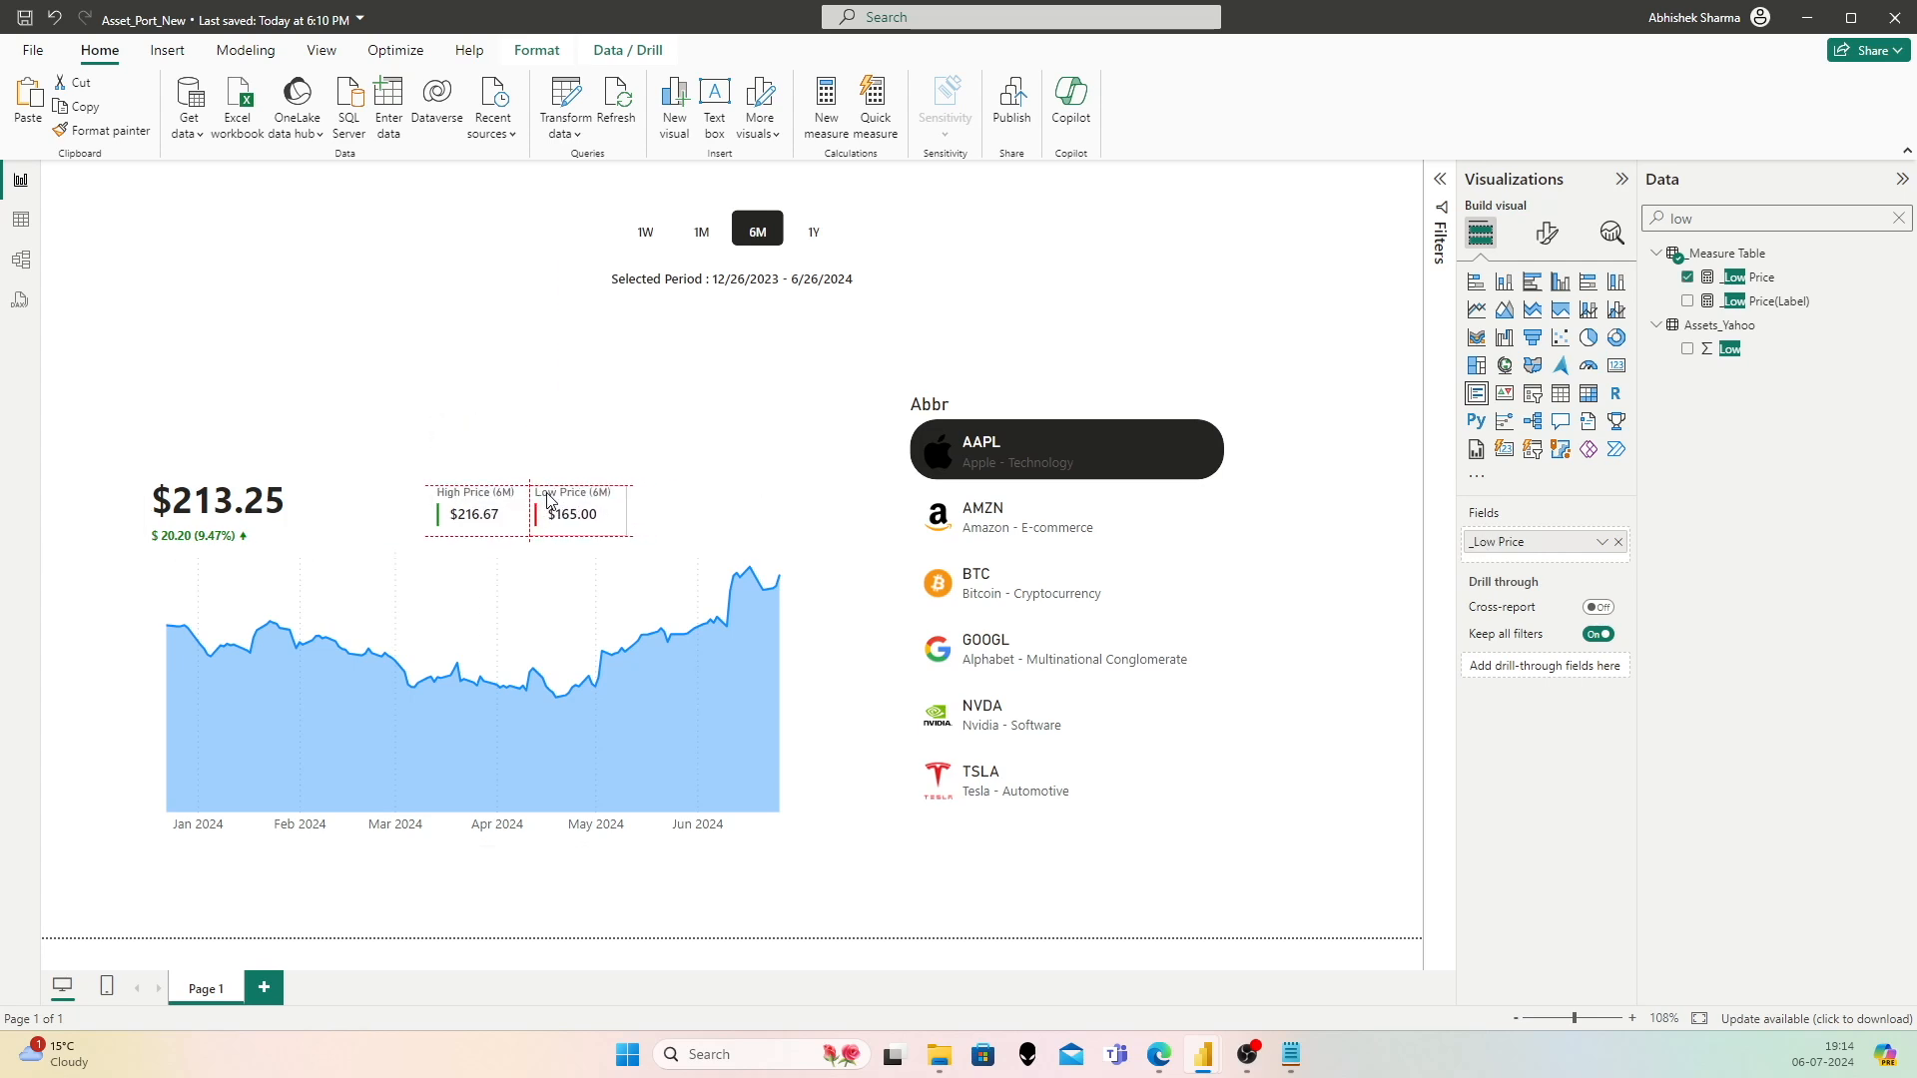
click(454, 397)
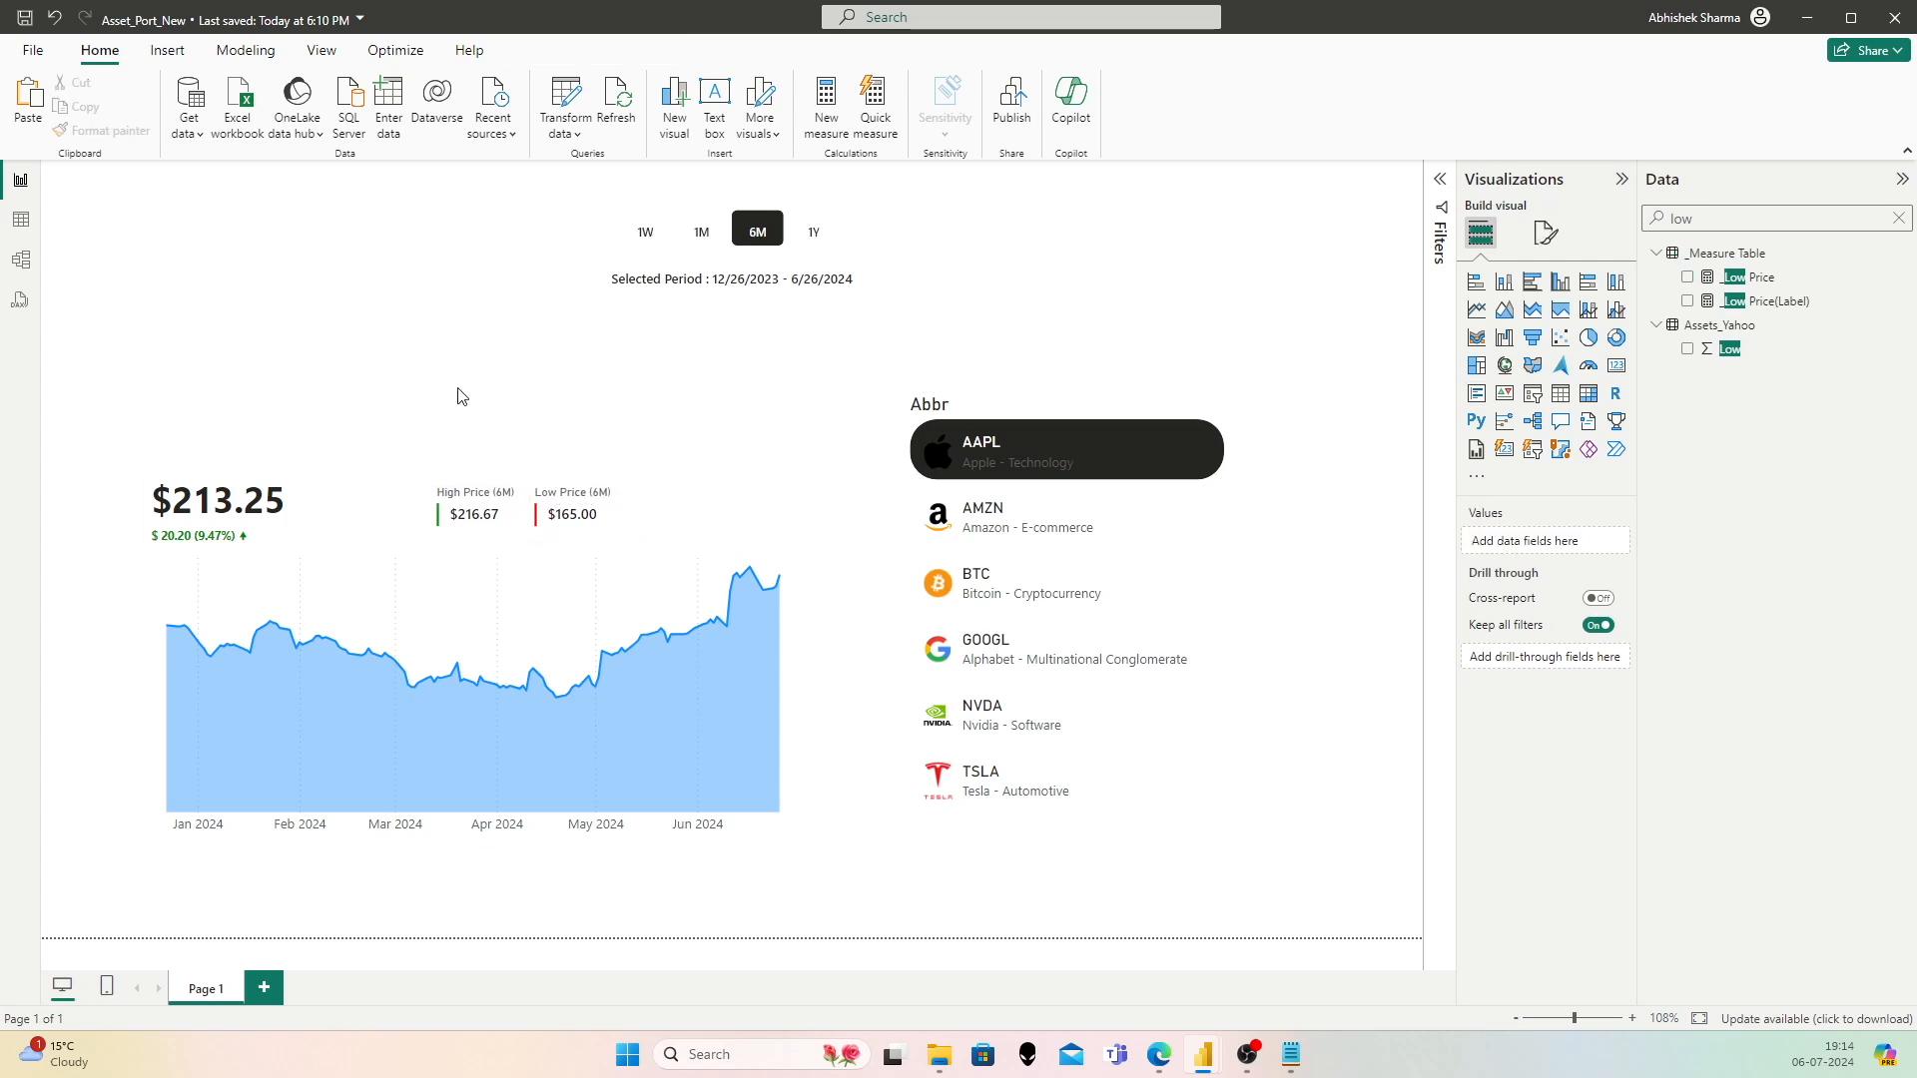
Step: Move the high and low price cards together closer to the large price figure above the area chart
click(484, 501)
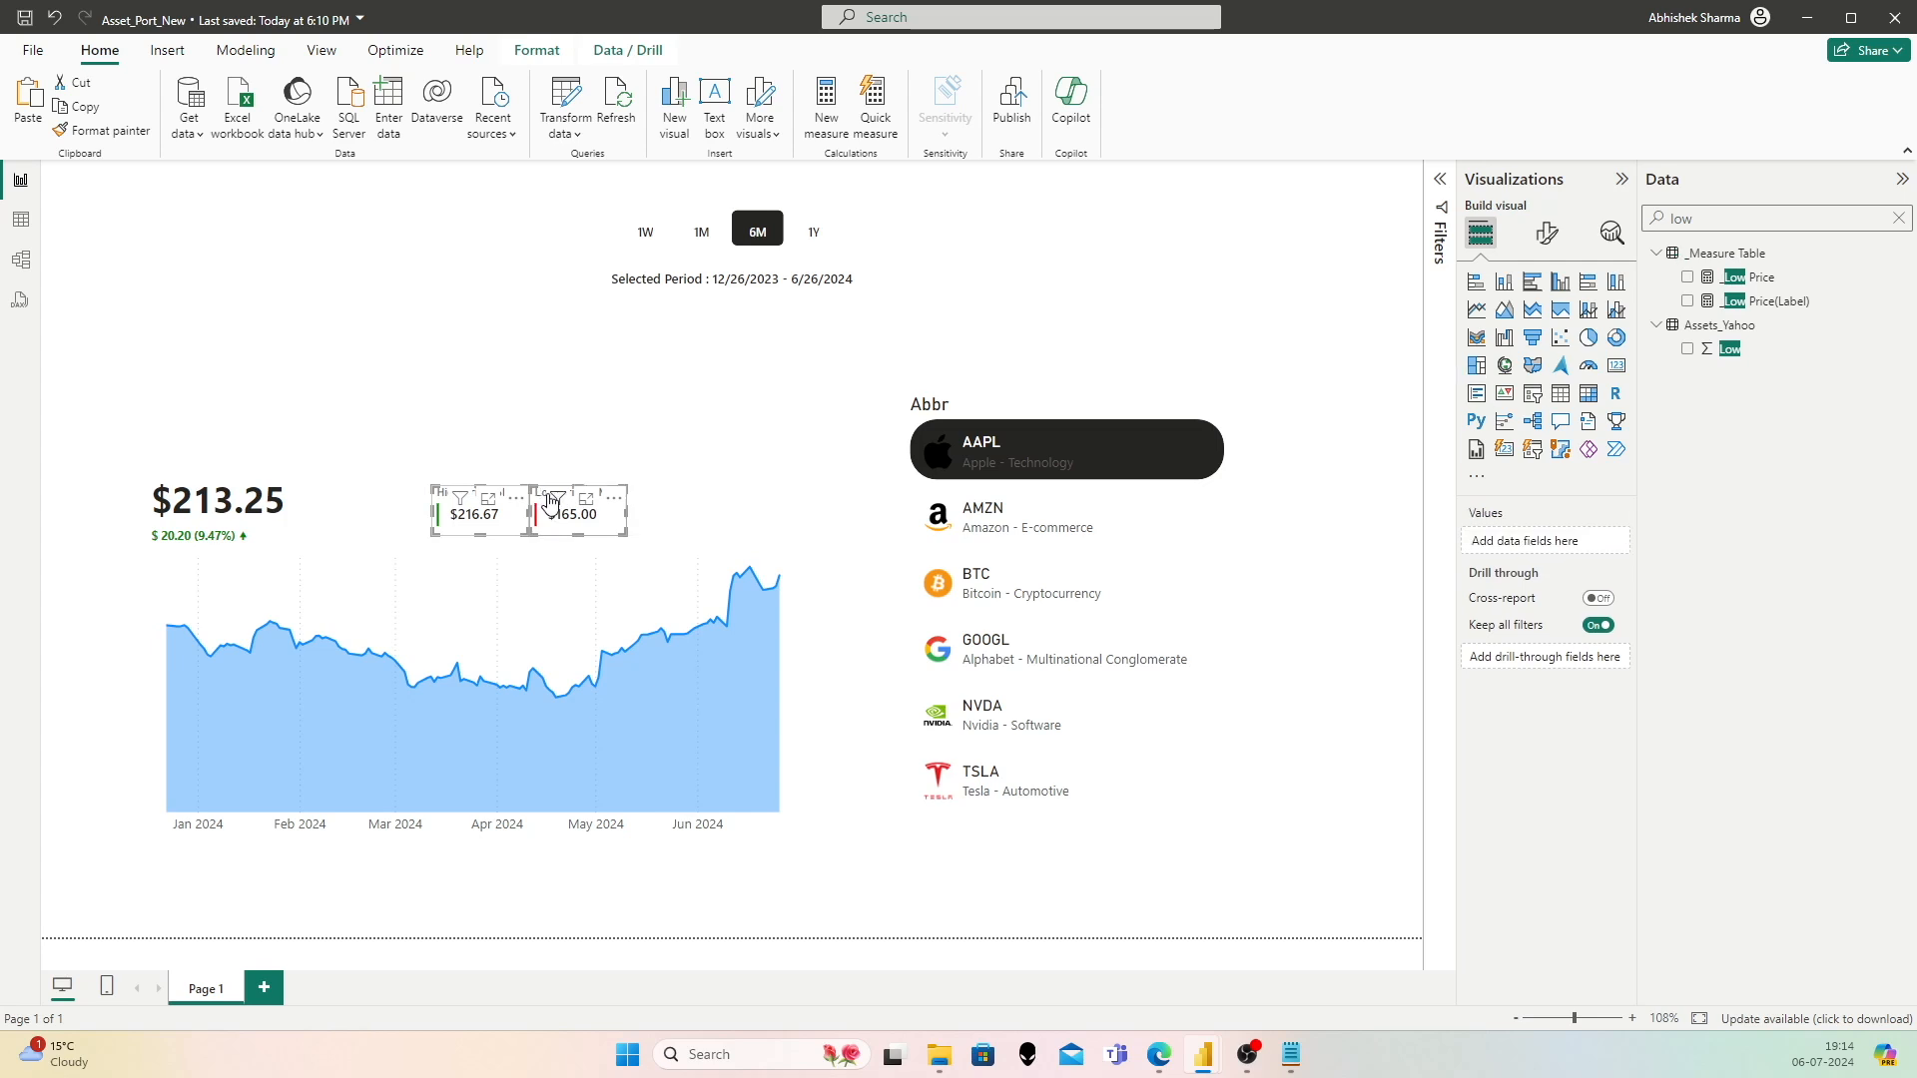
mouse_move(551, 499)
key(Left)
key(Left)
key(Left)
key(Left)
key(Left)
key(Left)
key(Left)
key(Left)
key(Left)
key(Left)
key(Left)
key(Left)
key(Left)
key(Left)
key(Left)
key(Left)
key(Left)
key(Left)
key(Left)
key(Left)
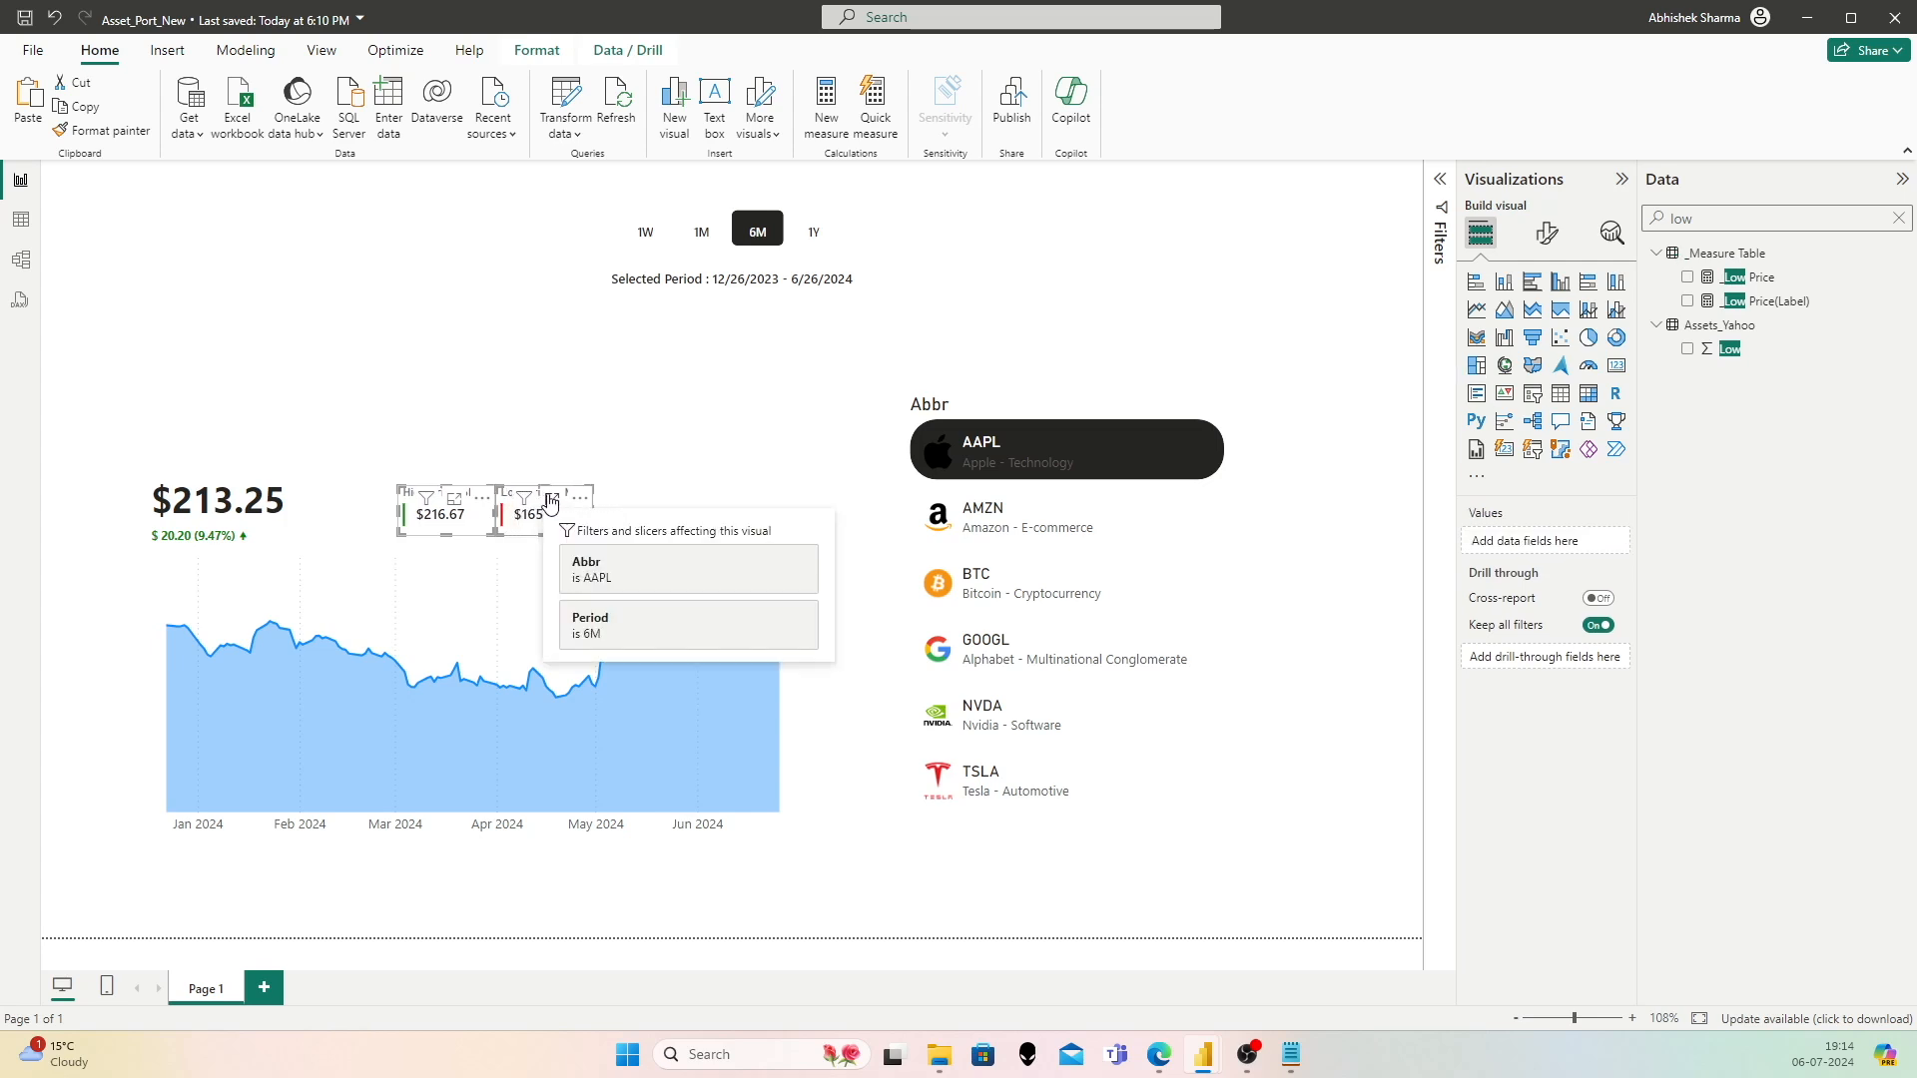
key(Left)
key(Left)
key(Left)
key(Left)
key(Left)
key(Left)
key(Left)
key(Left)
key(Left)
key(Left)
key(Left)
key(Left)
key(Left)
key(Left)
key(Left)
key(Left)
key(Left)
key(Left)
key(Left)
key(Left)
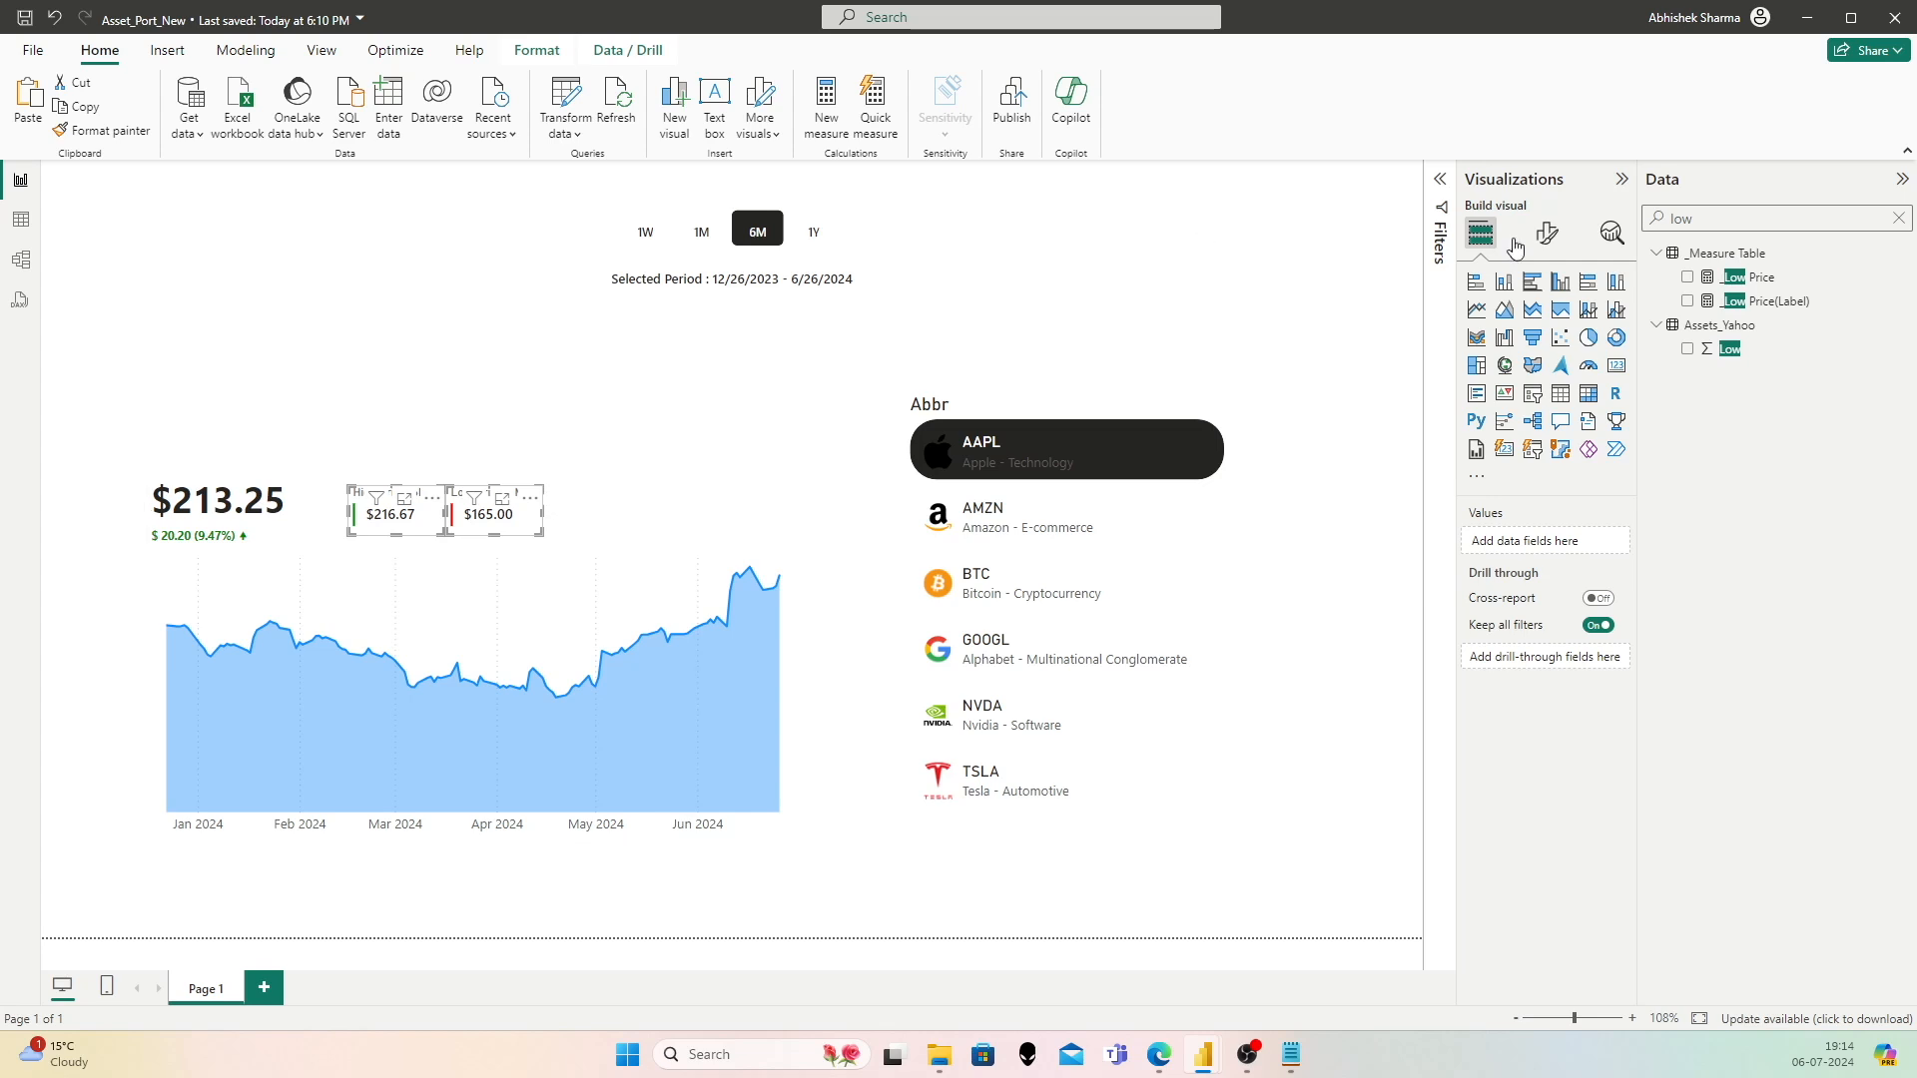
Step: Examine the formulas of the _Previous Price and _Current Price measures in _Measure Table
double_click(1785, 218)
text(p)
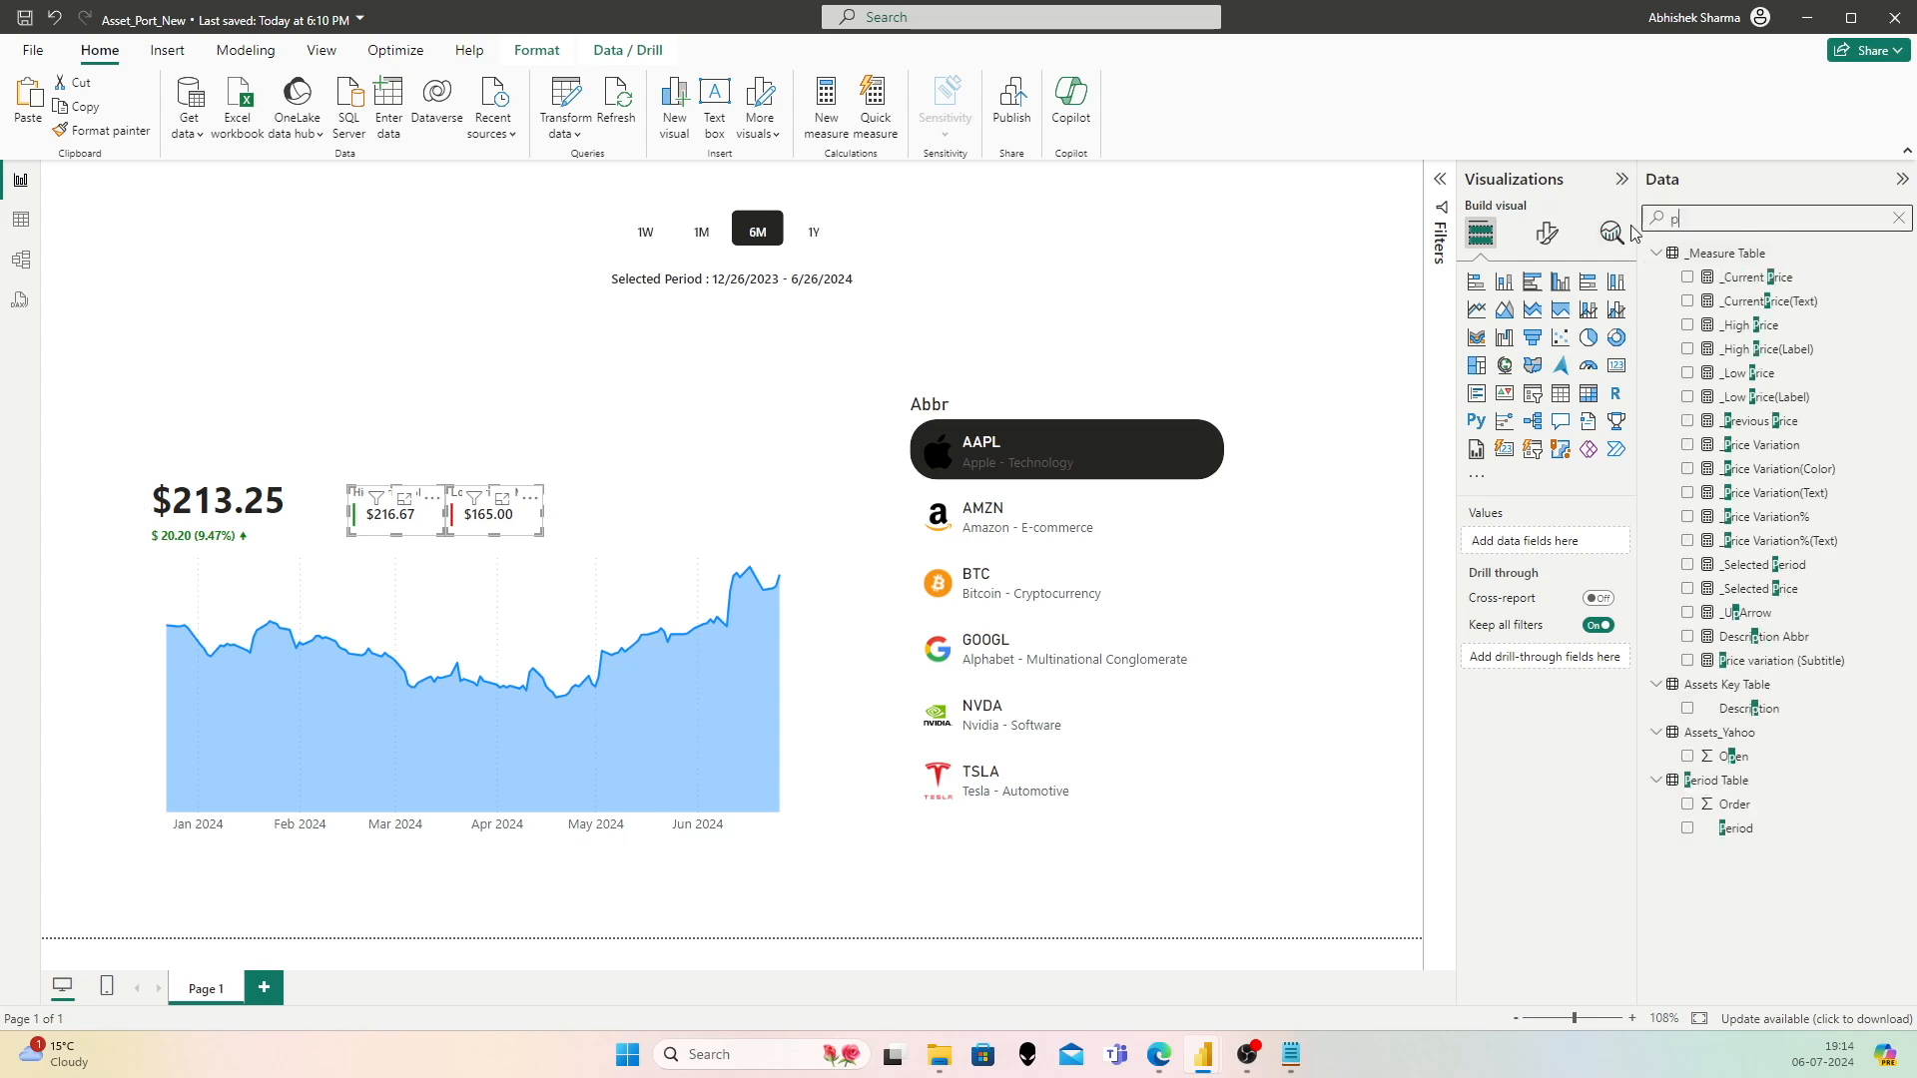
text(revious)
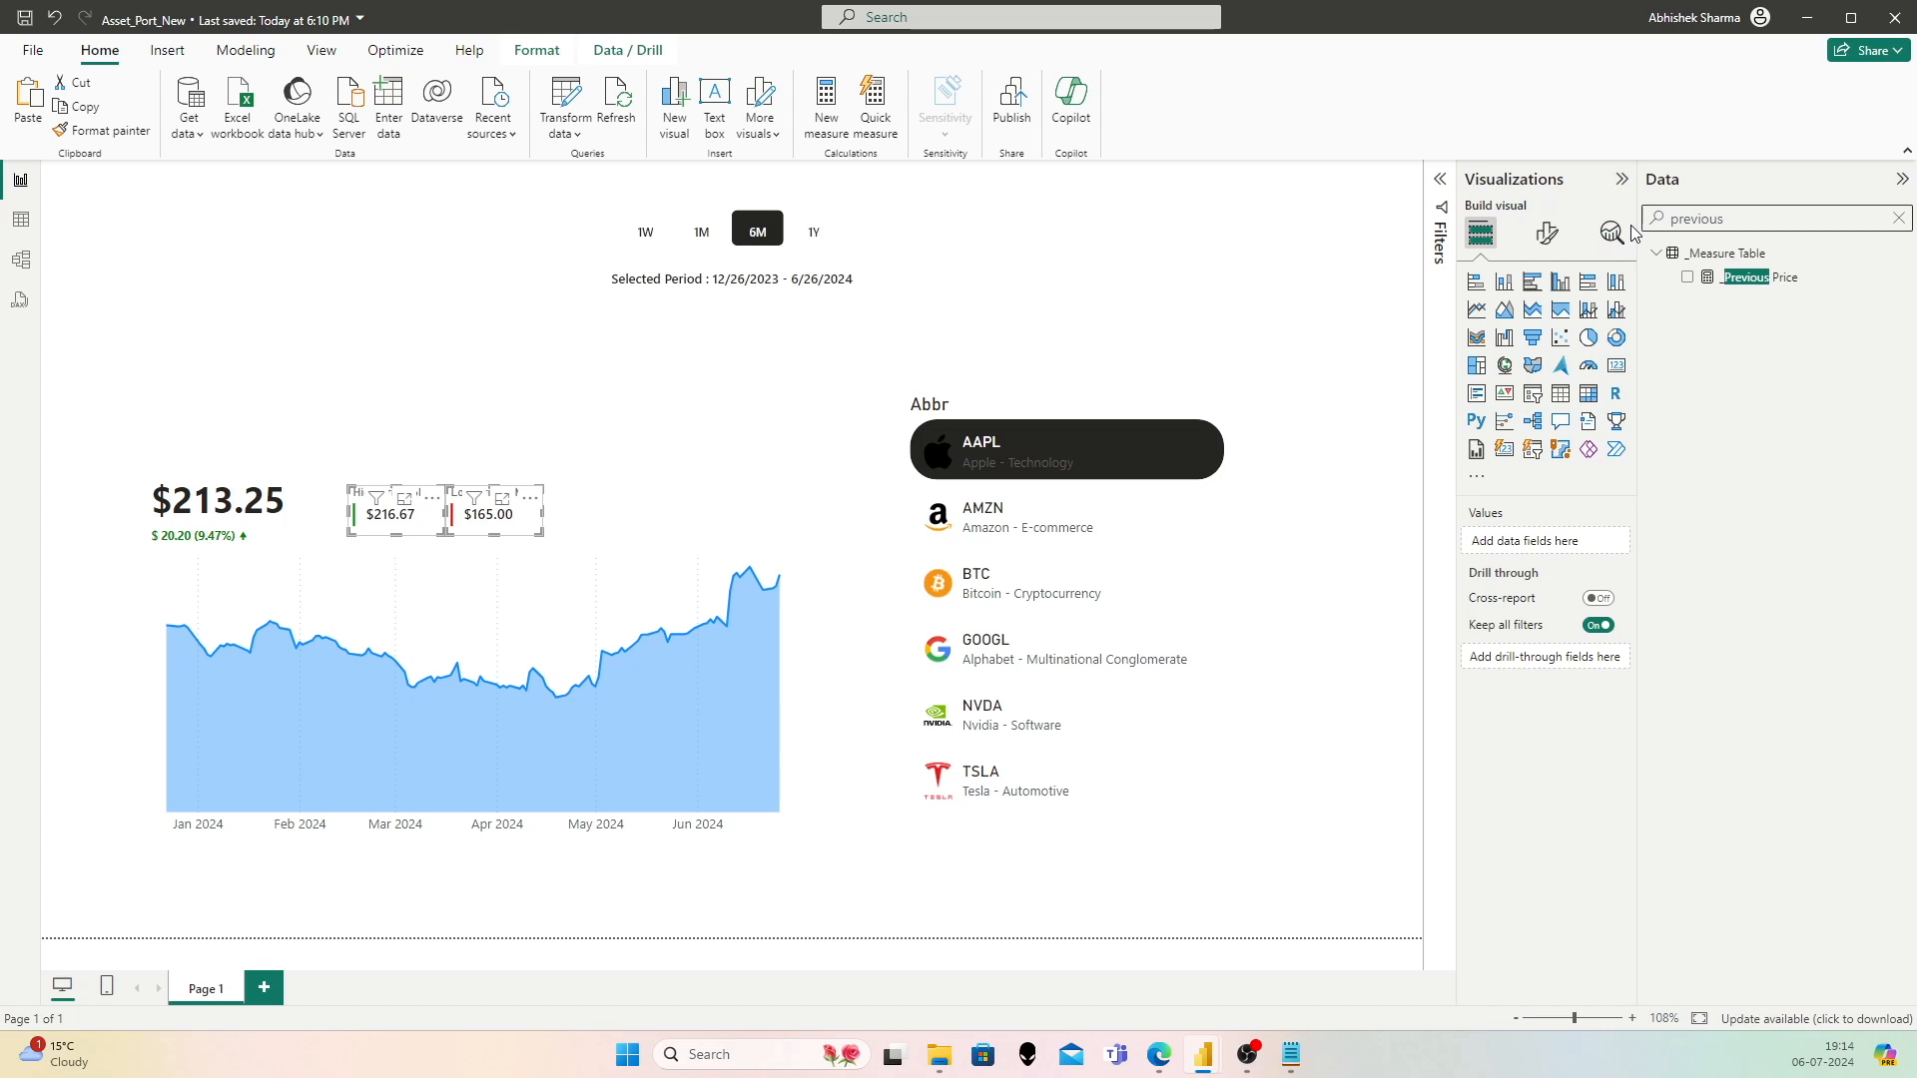
click(1772, 278)
double_click(1733, 219)
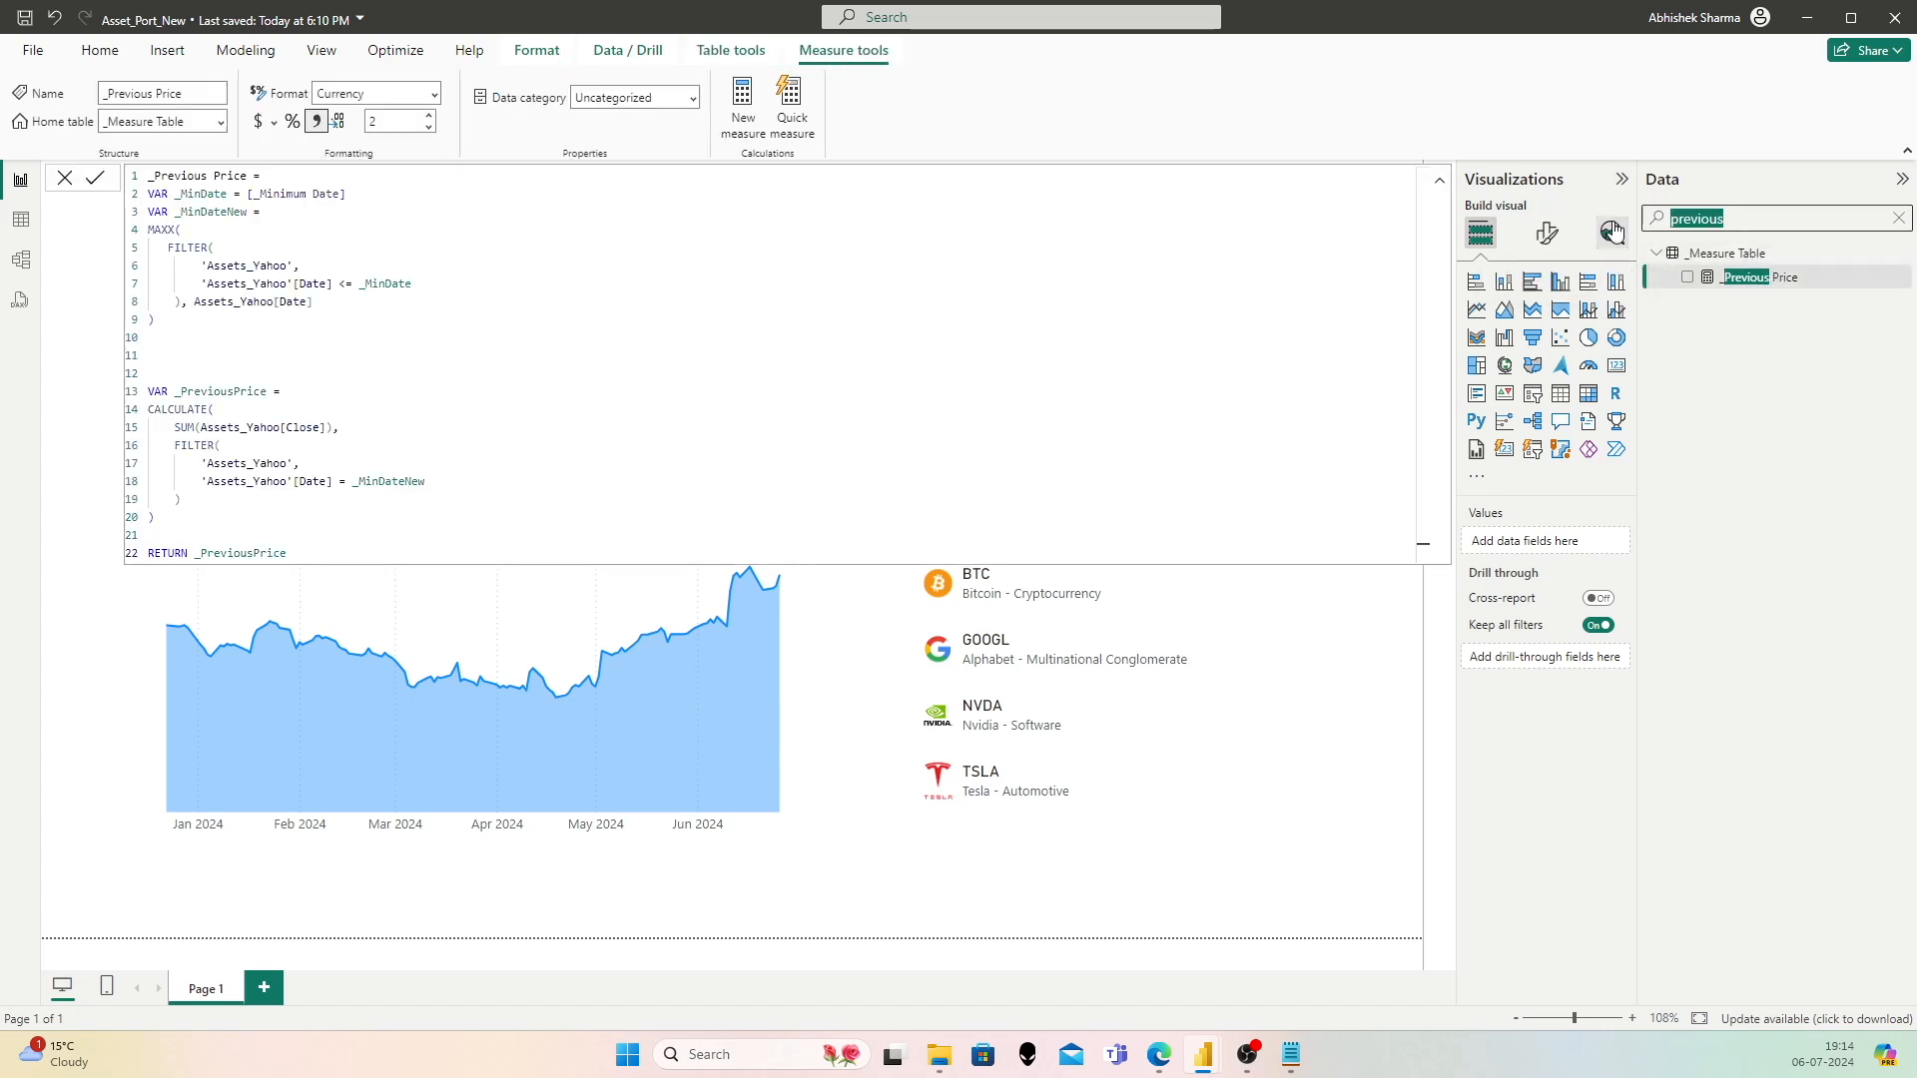
text(maxi)
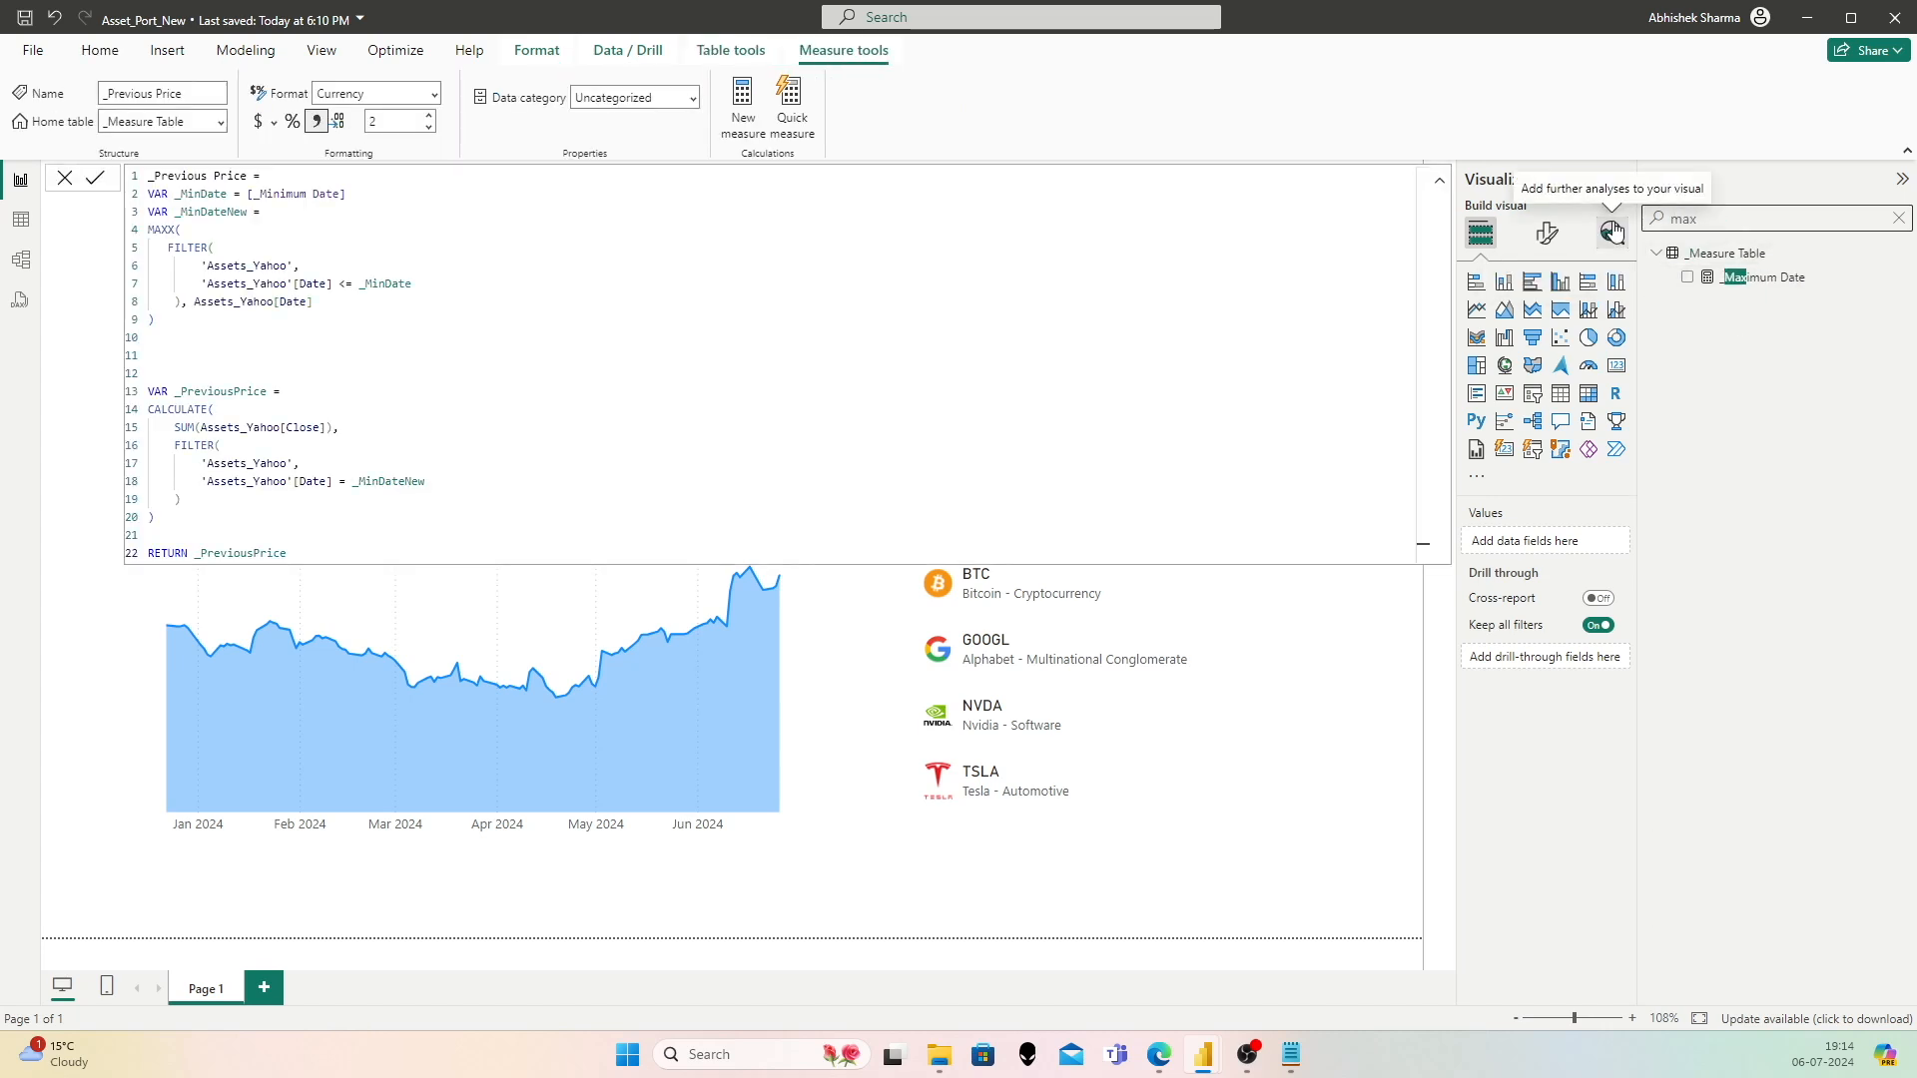
key(BackSpace)
key(BackSpace)
key(BackSpace)
key(BackSpace)
text(curren)
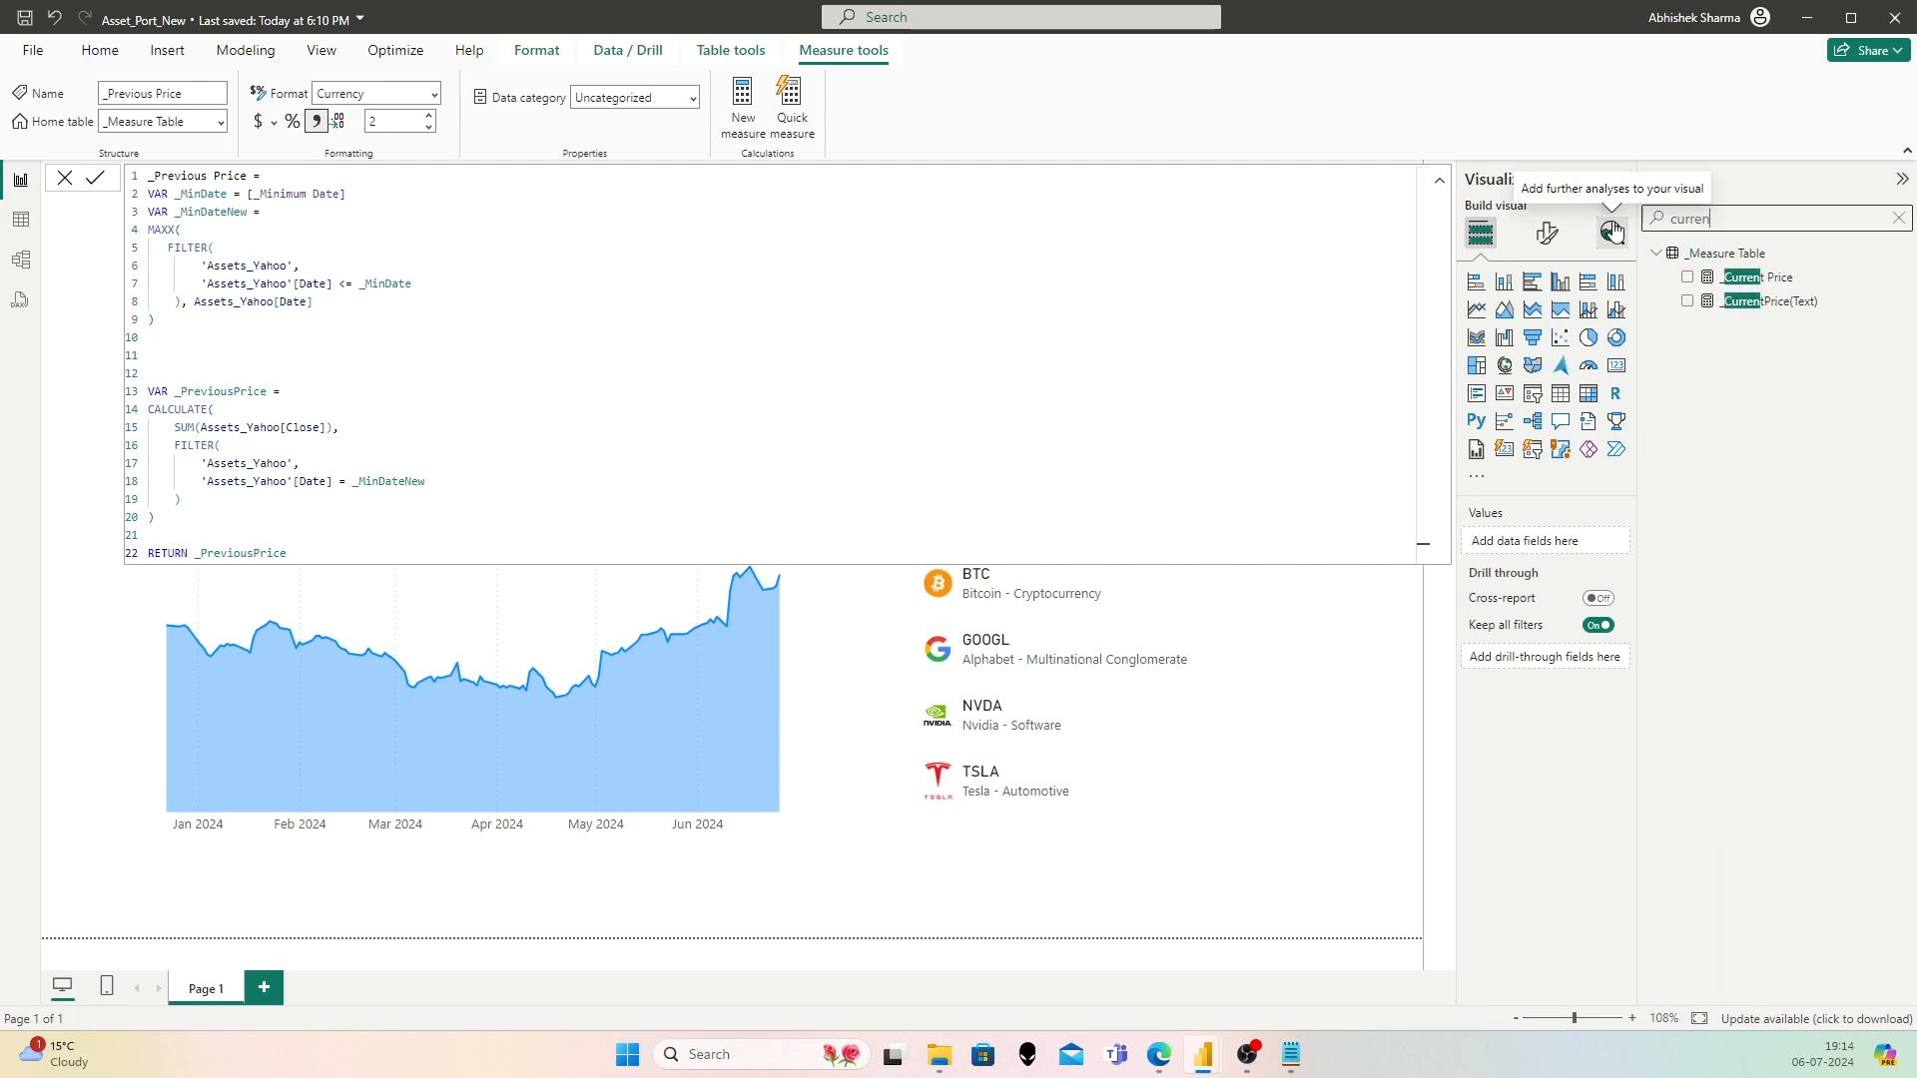
click(1762, 277)
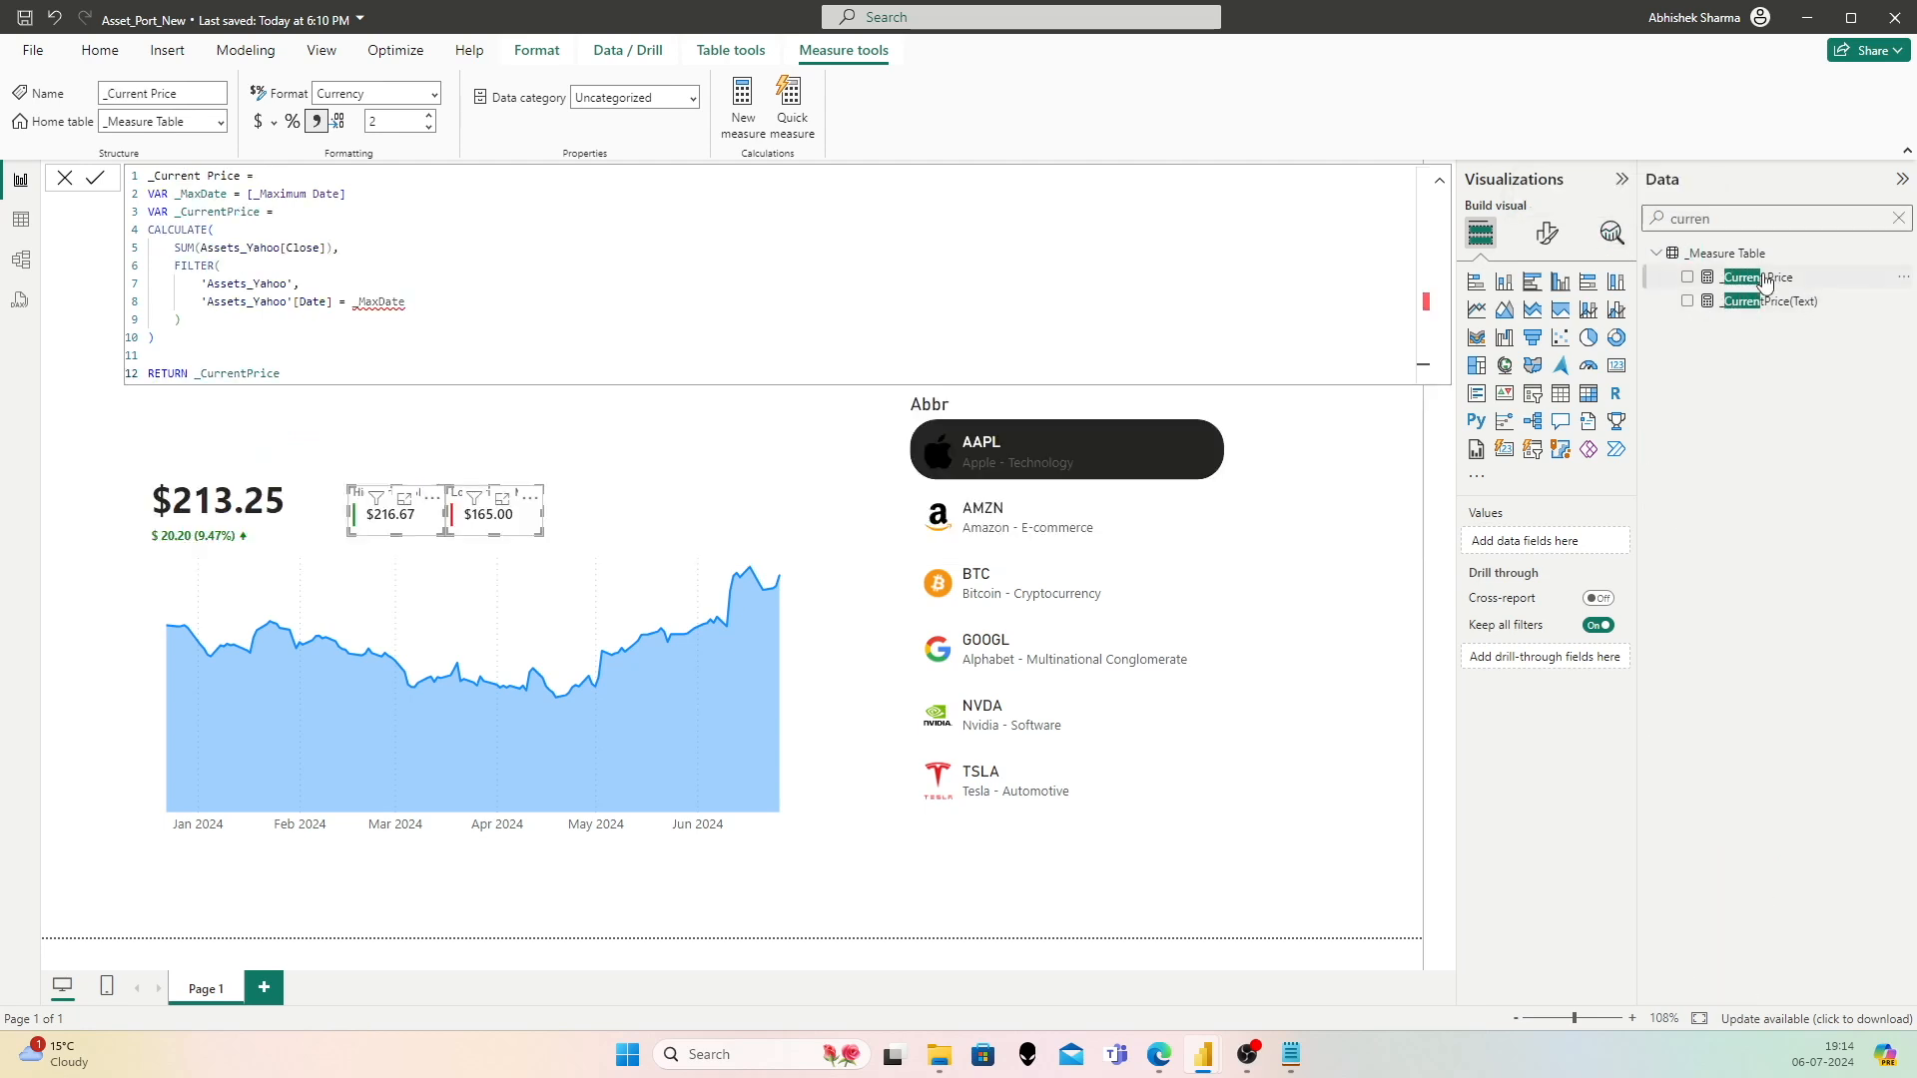
click(349, 410)
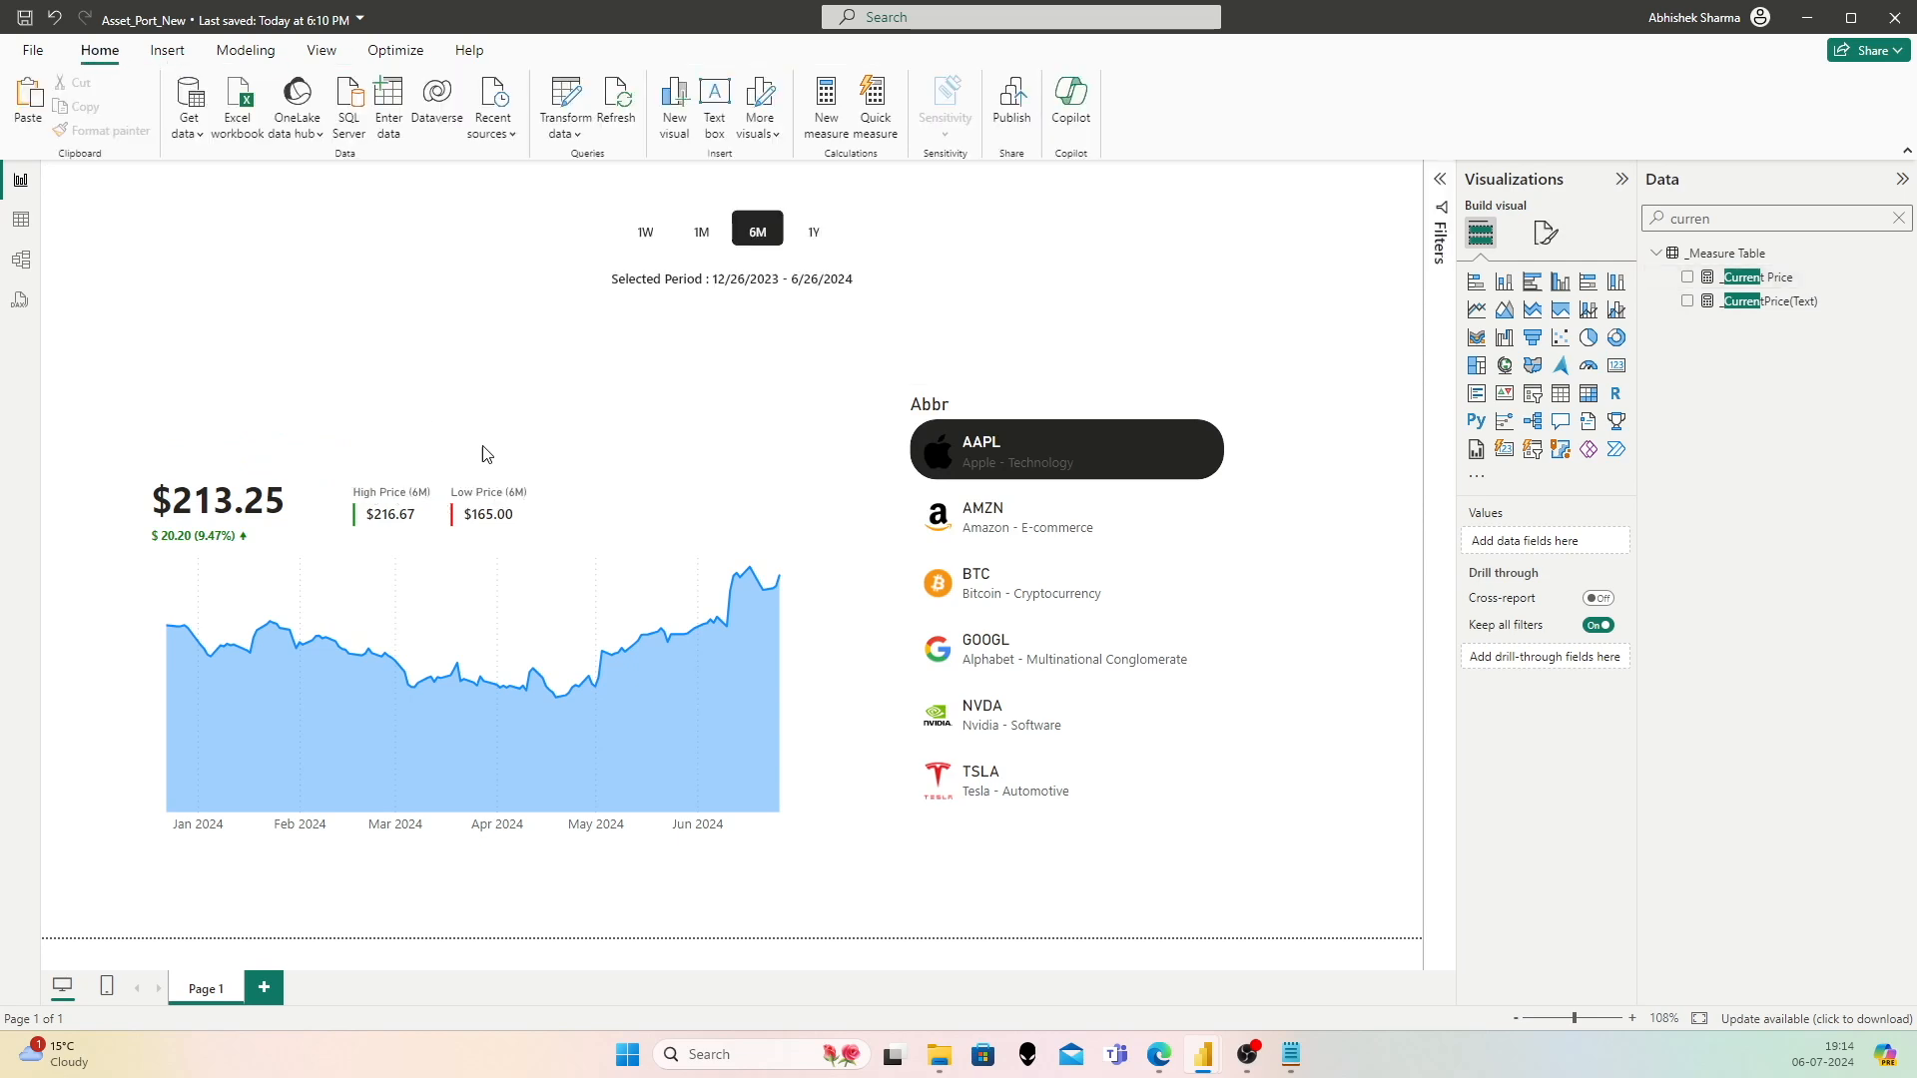
Step: Duplicate the high price card, place the copy beyond the low price card, and replace its field with _Current Price
click(359, 497)
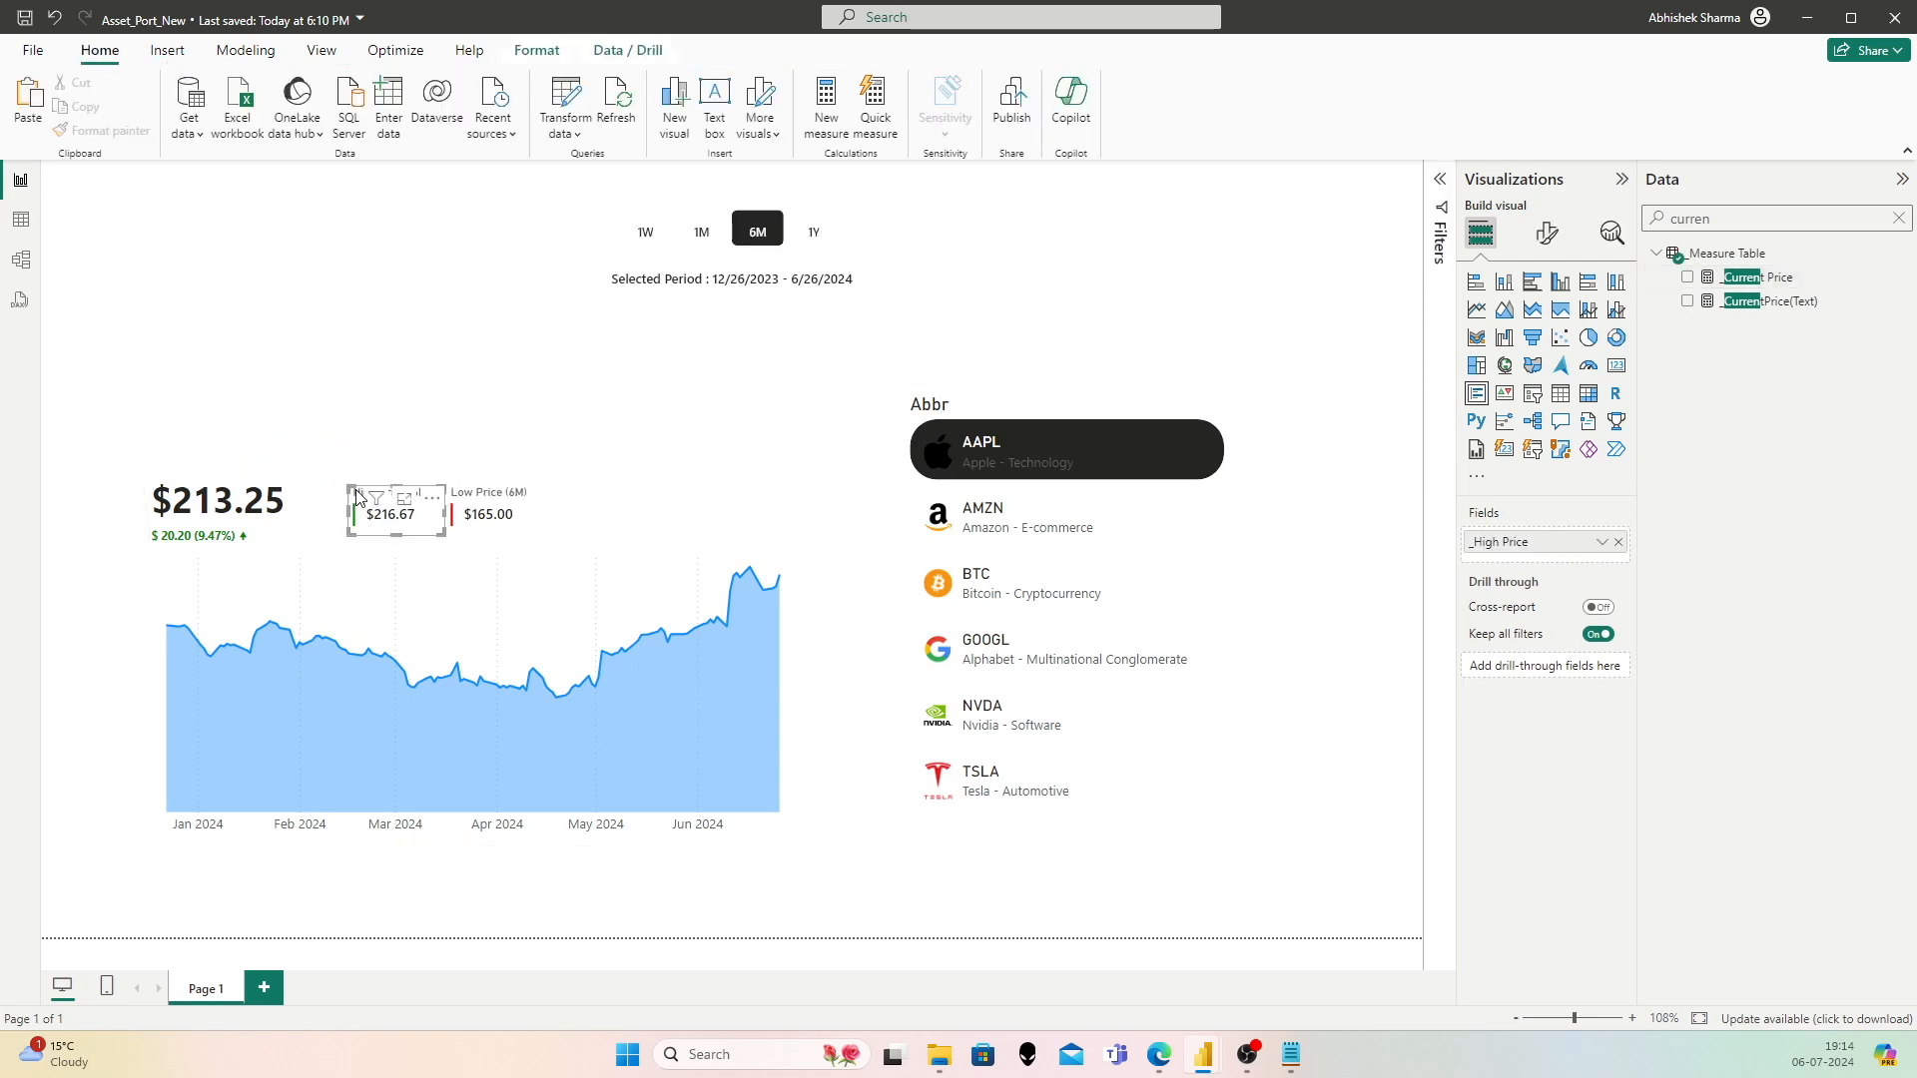
drag(359, 497, 567, 502)
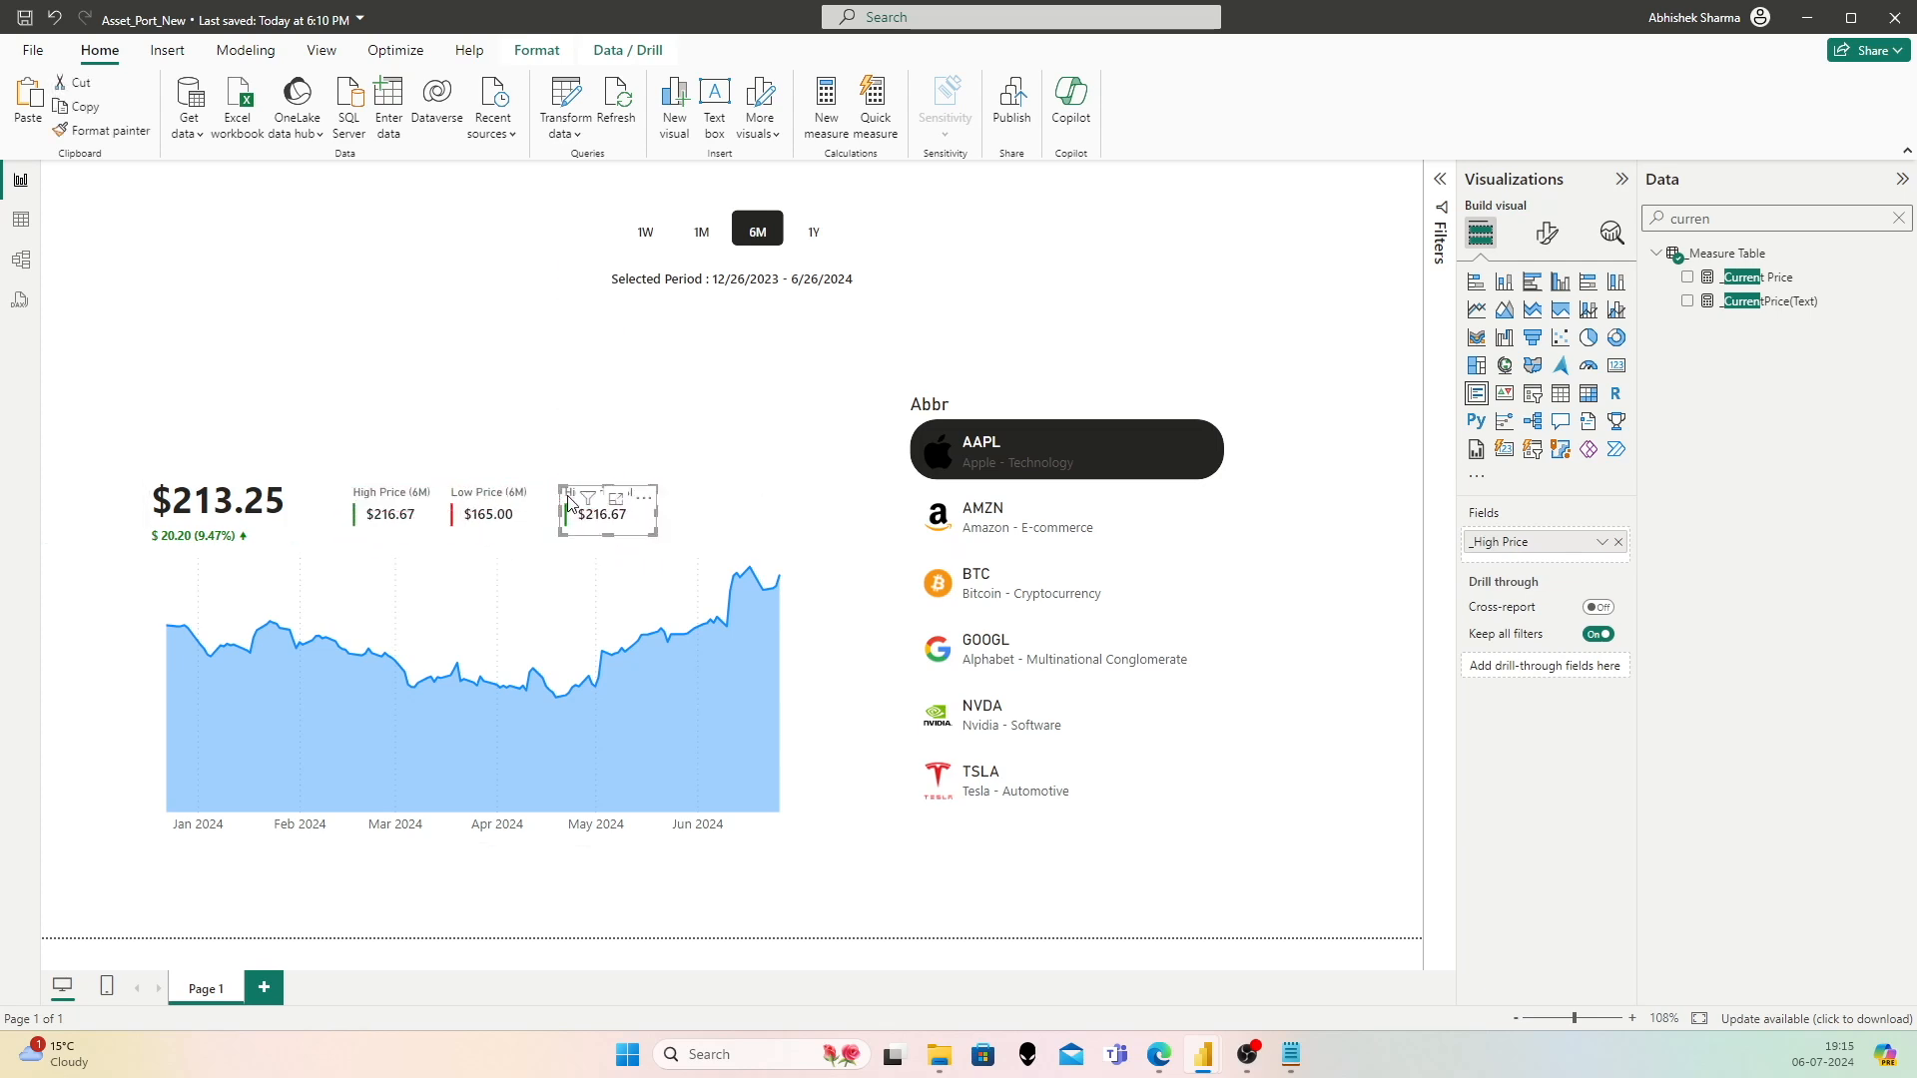
drag(1769, 287, 1562, 540)
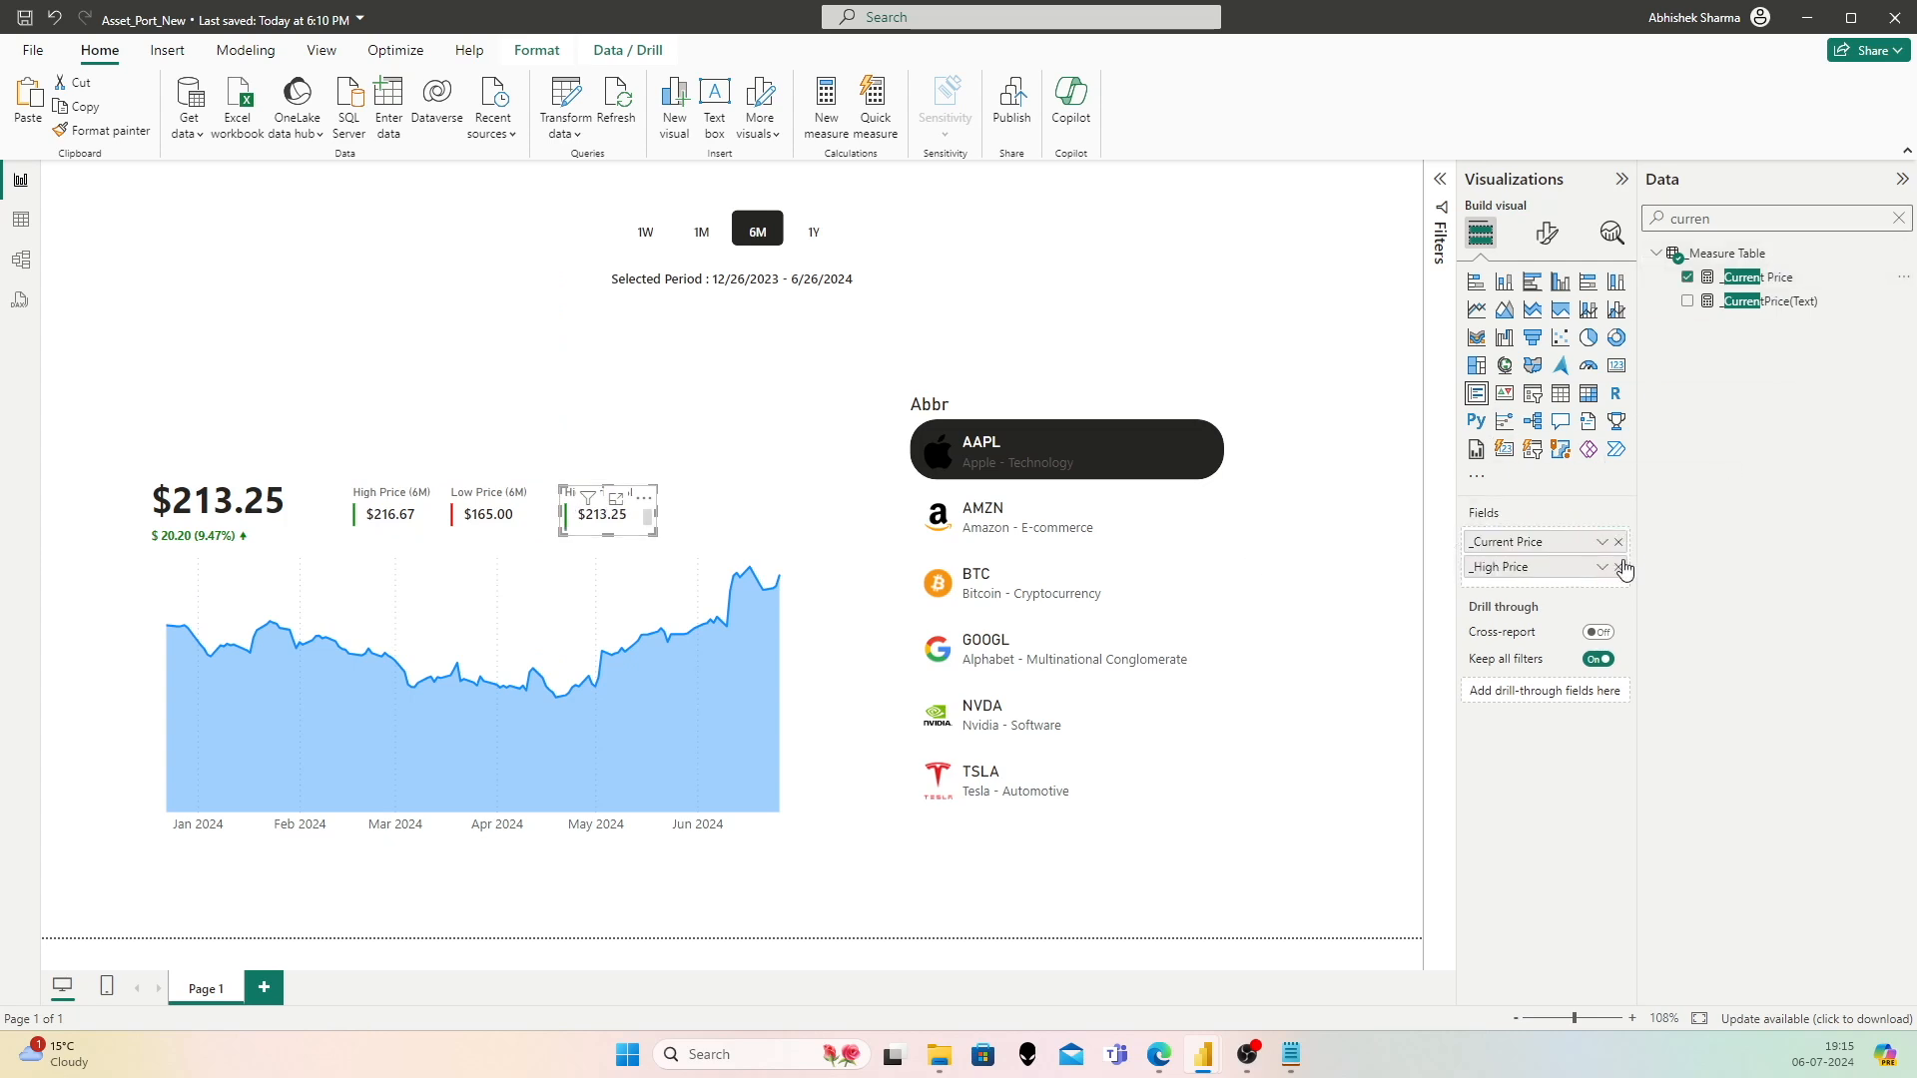
click(1618, 567)
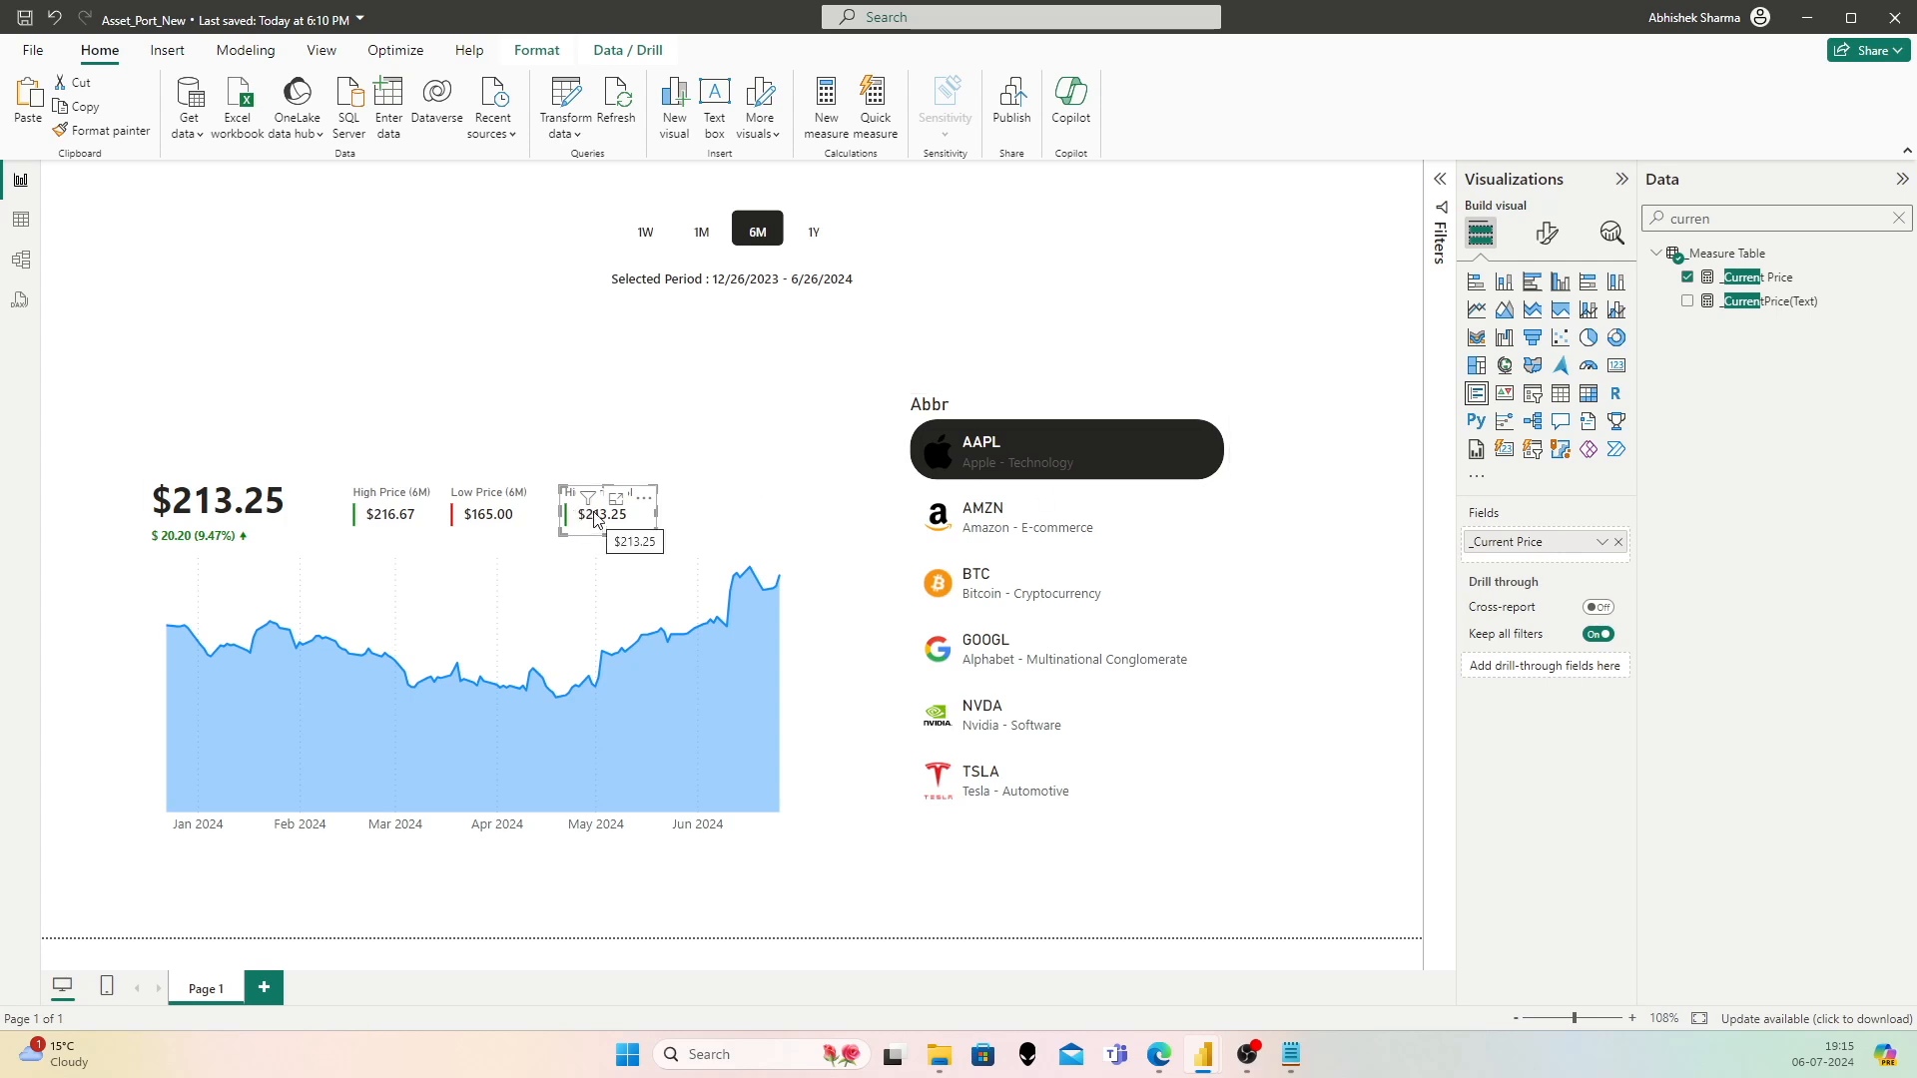
mouse_move(588, 497)
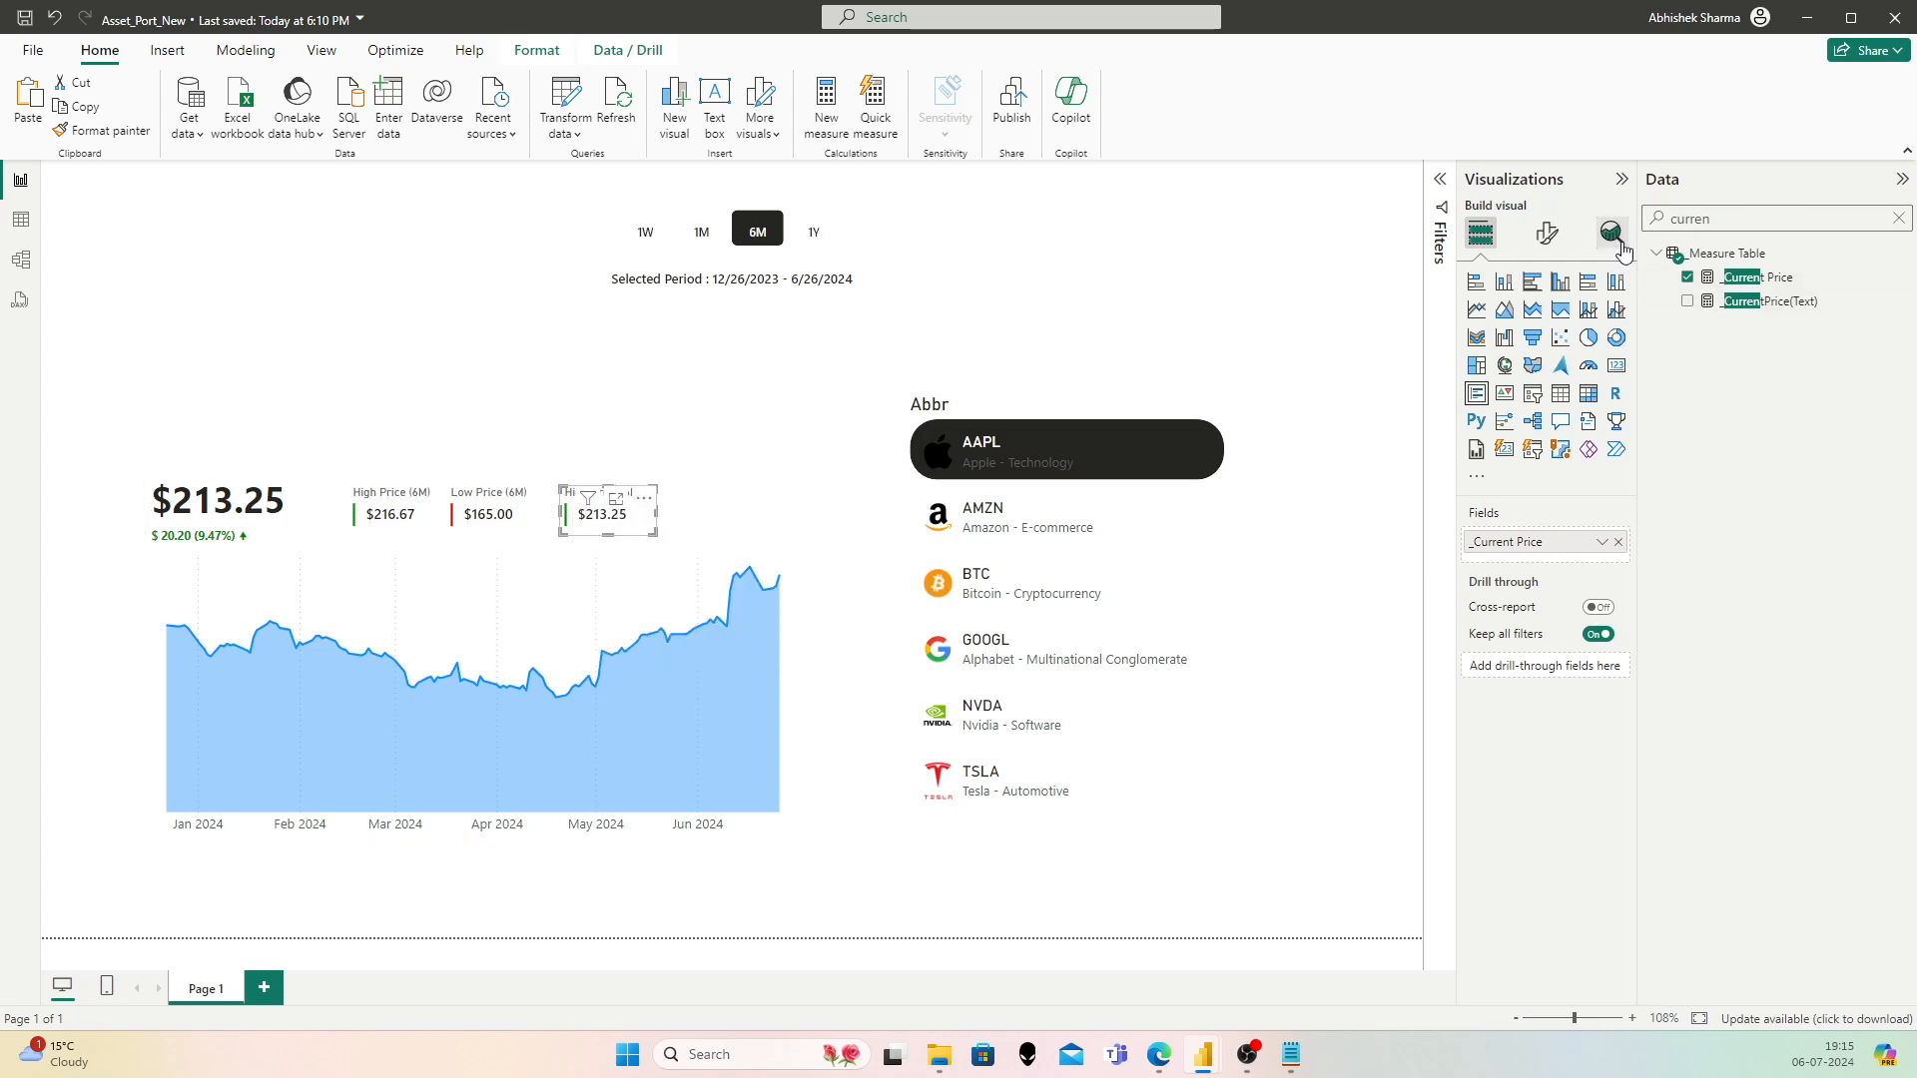
Step: Give the copied current price card a grey accent bar with a width of 2
click(1549, 233)
click(1494, 454)
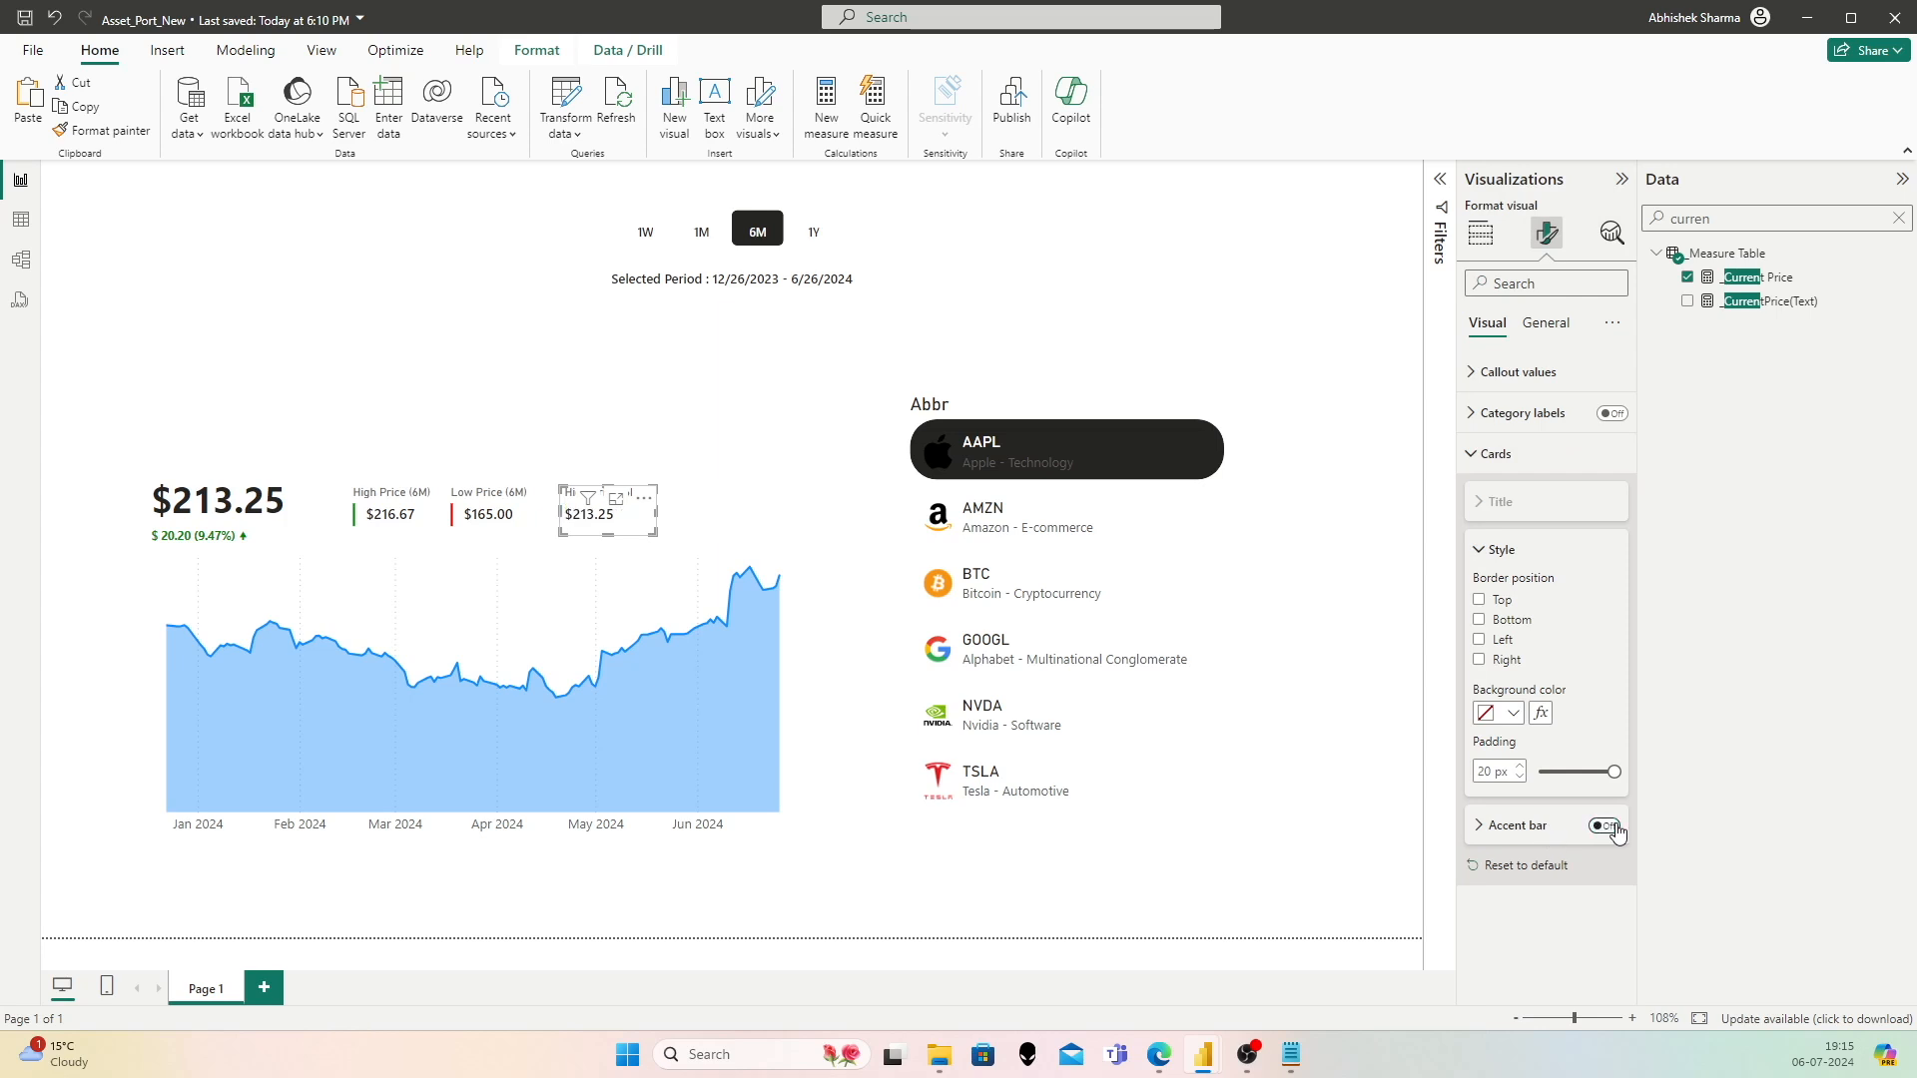
click(1546, 829)
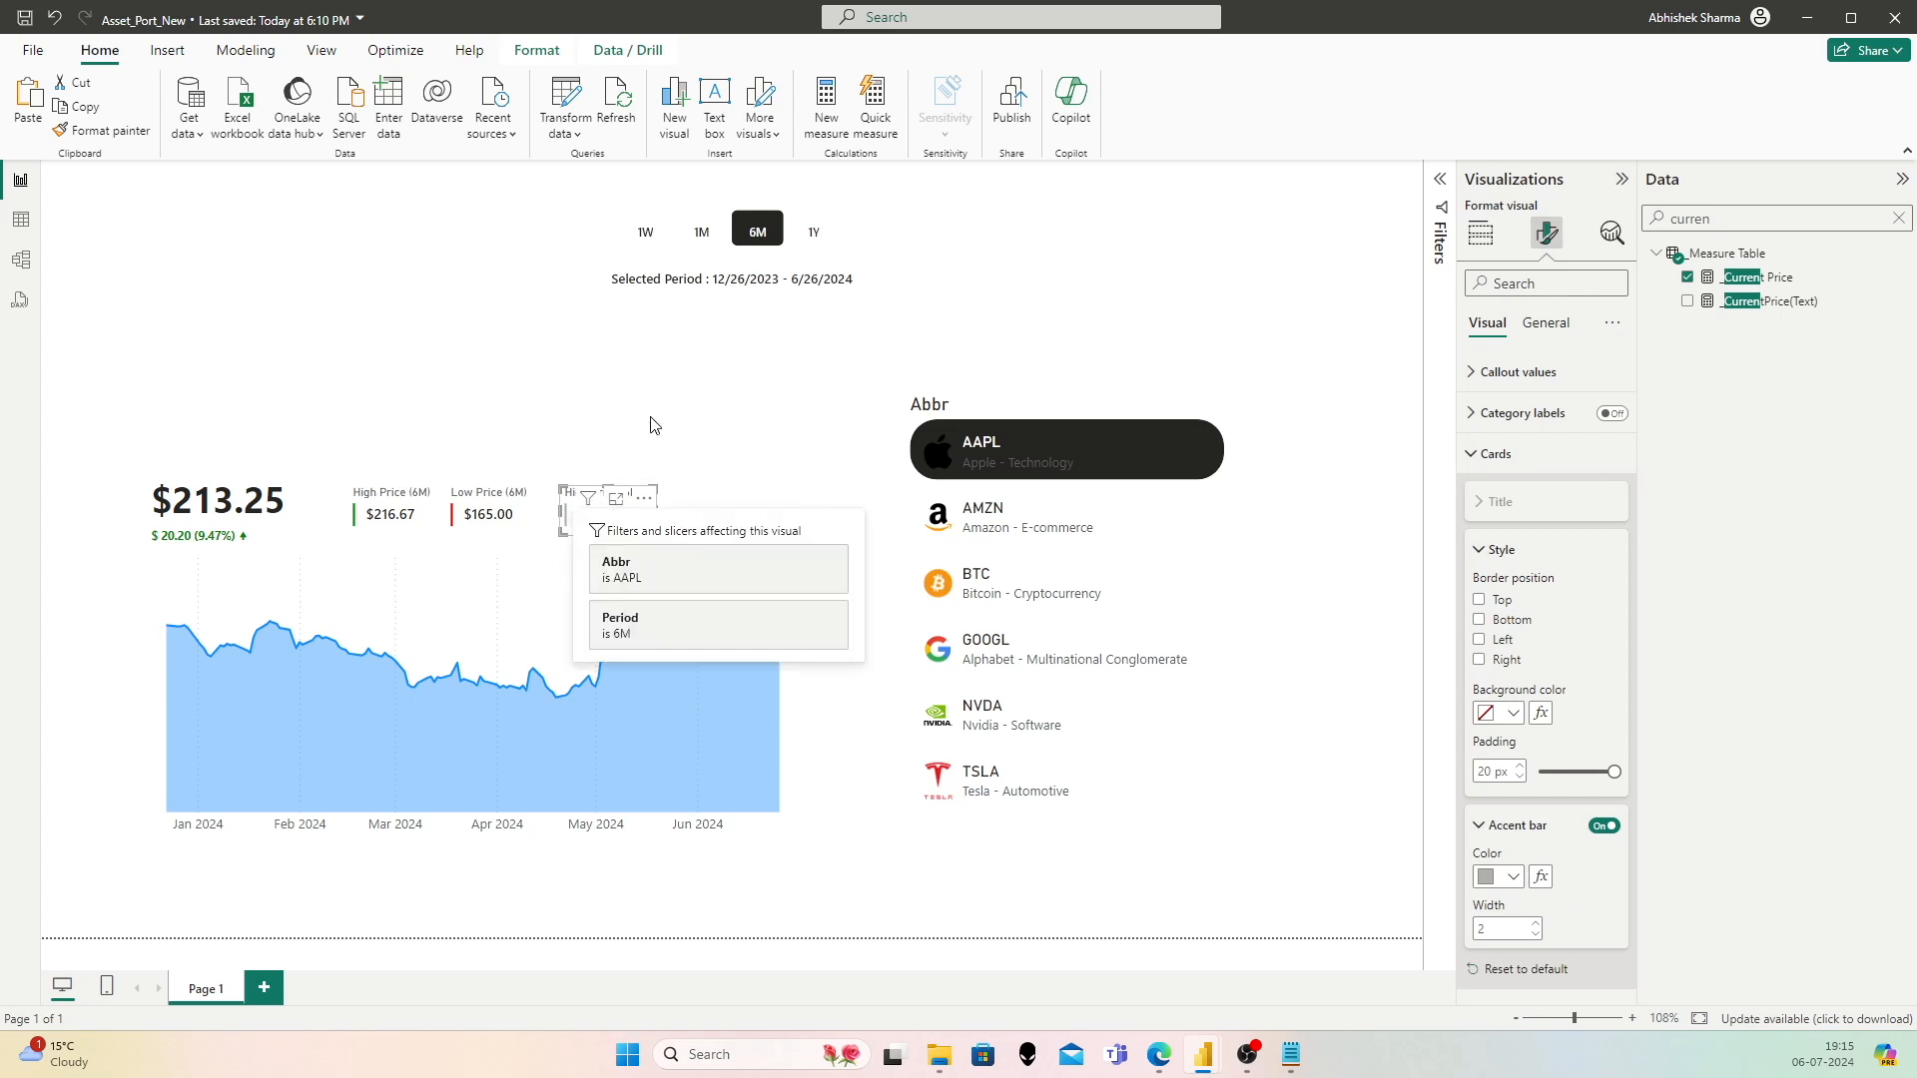
click(657, 441)
click(571, 499)
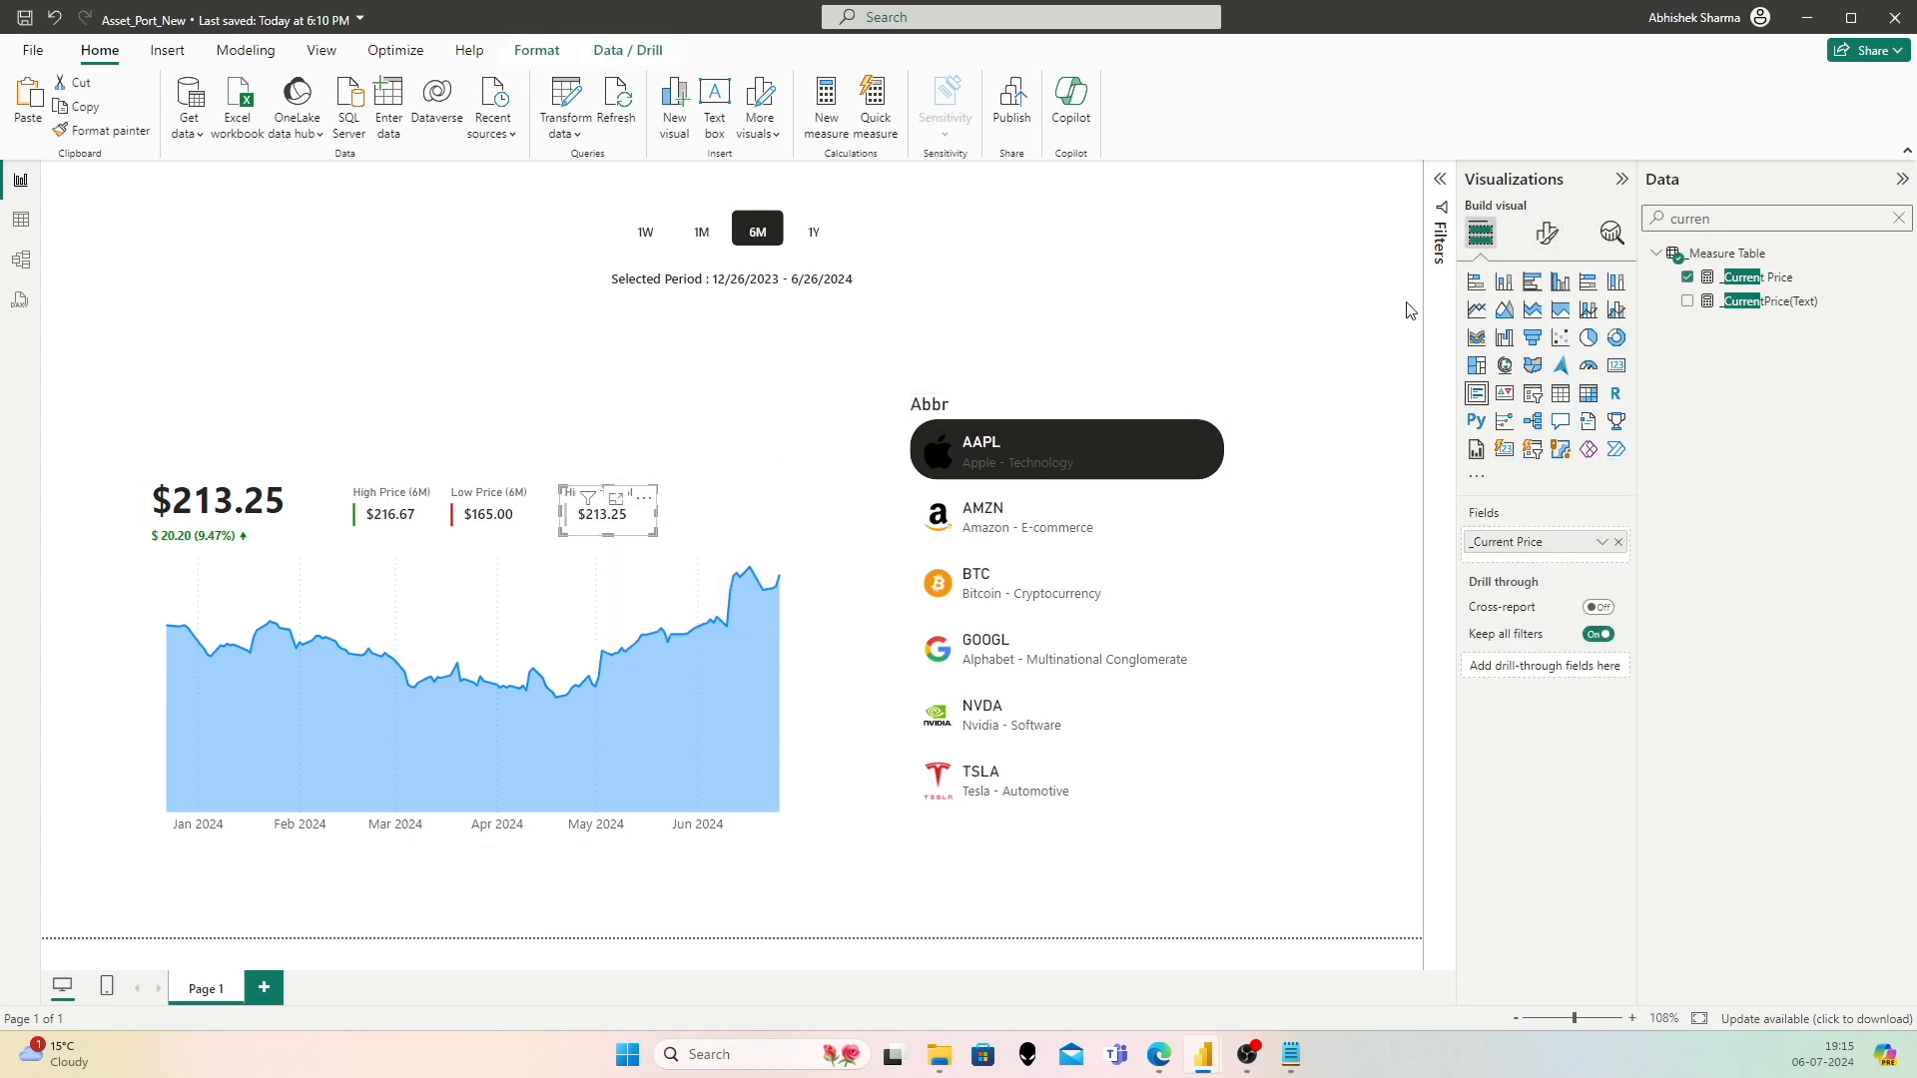
click(1548, 239)
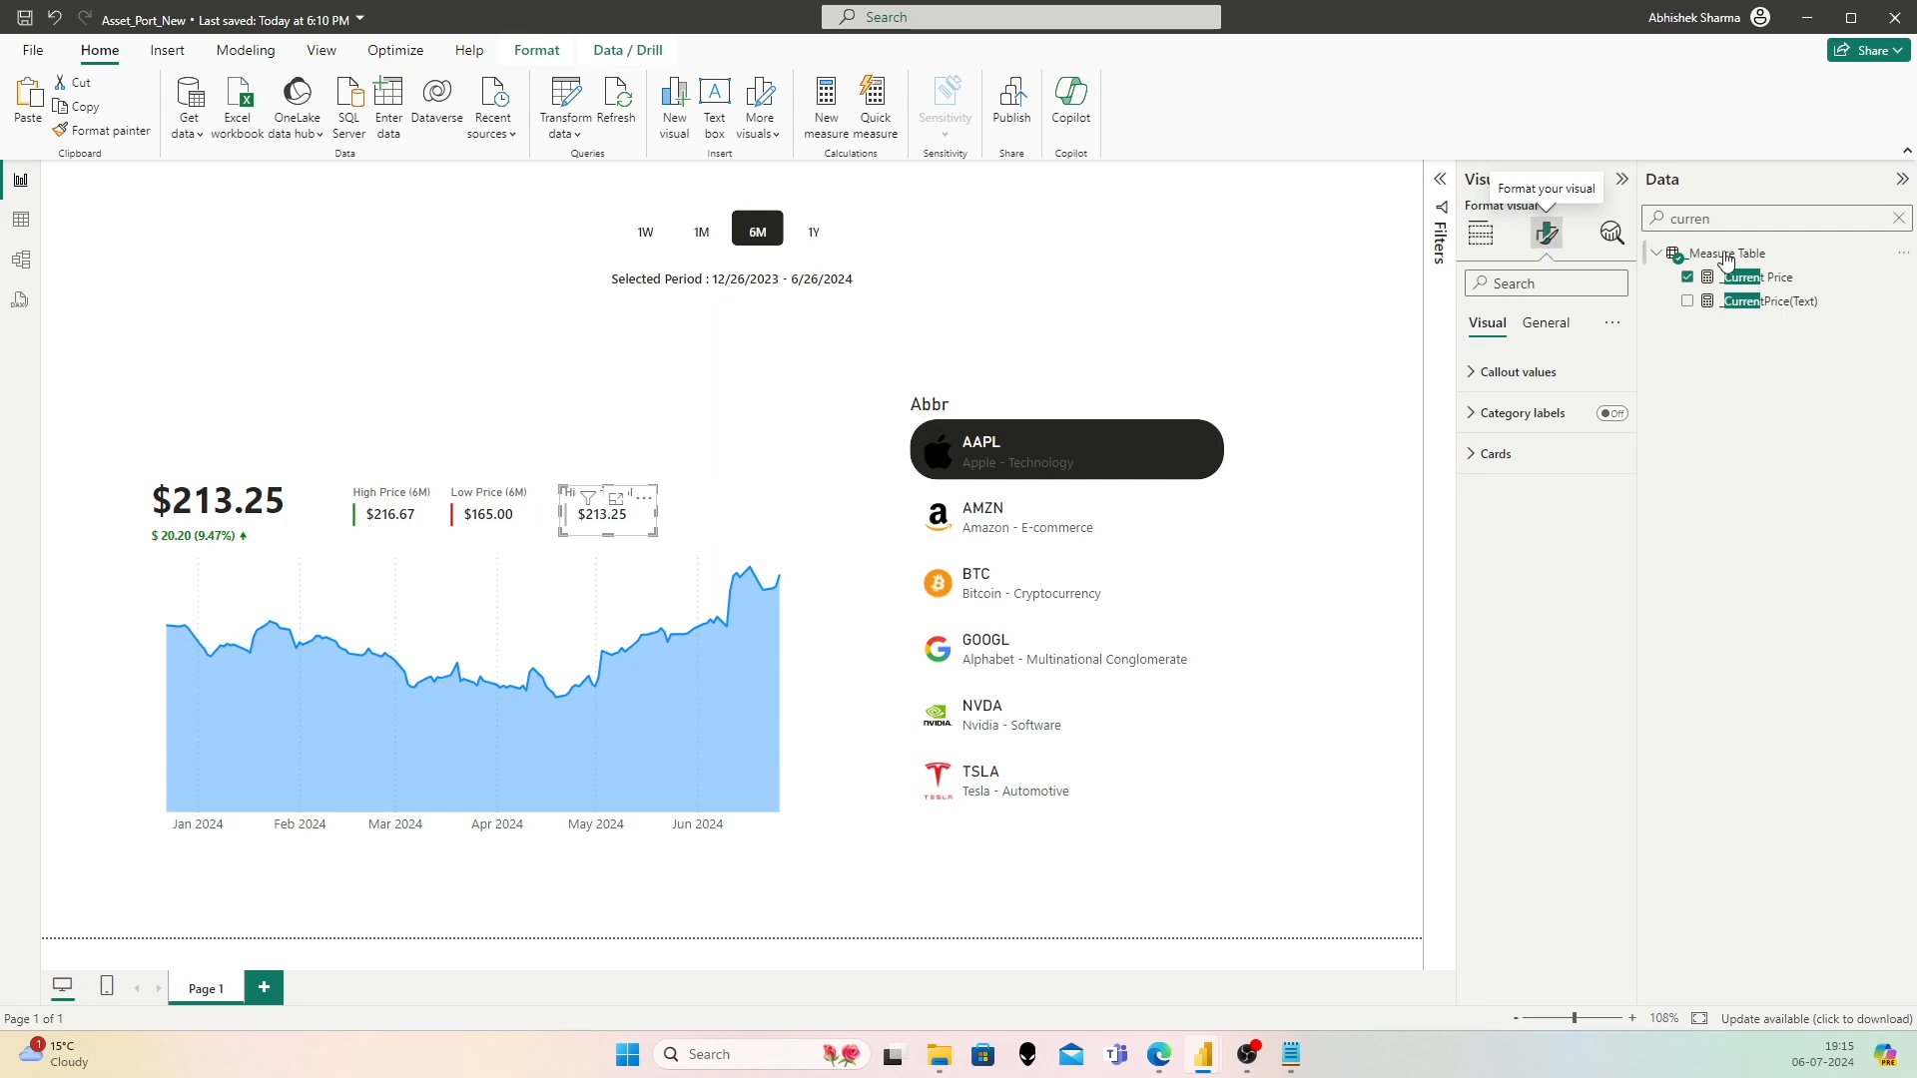
Step: Find the _High Price(Label) measure in _Measure Table and copy its whole formula
double_click(1762, 218)
text(high)
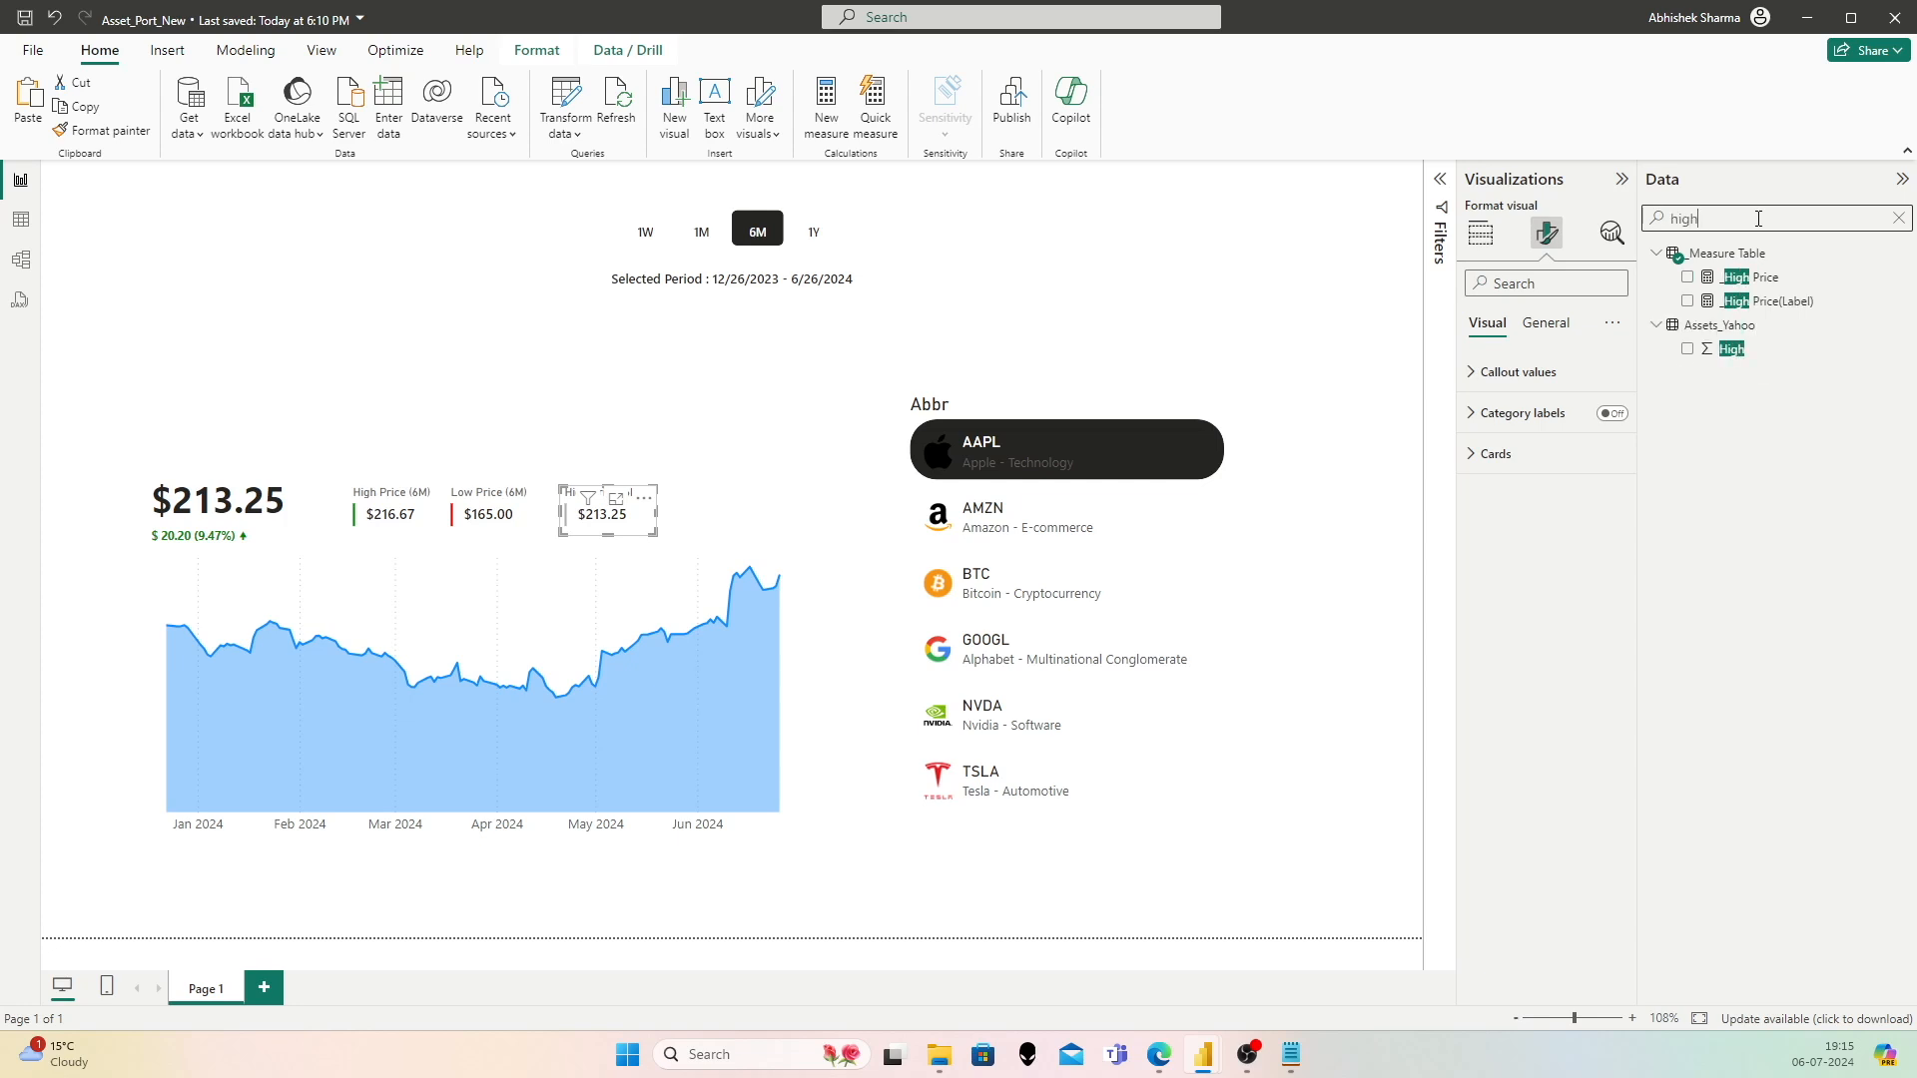
click(1795, 308)
click(210, 176)
key(ctrl+a)
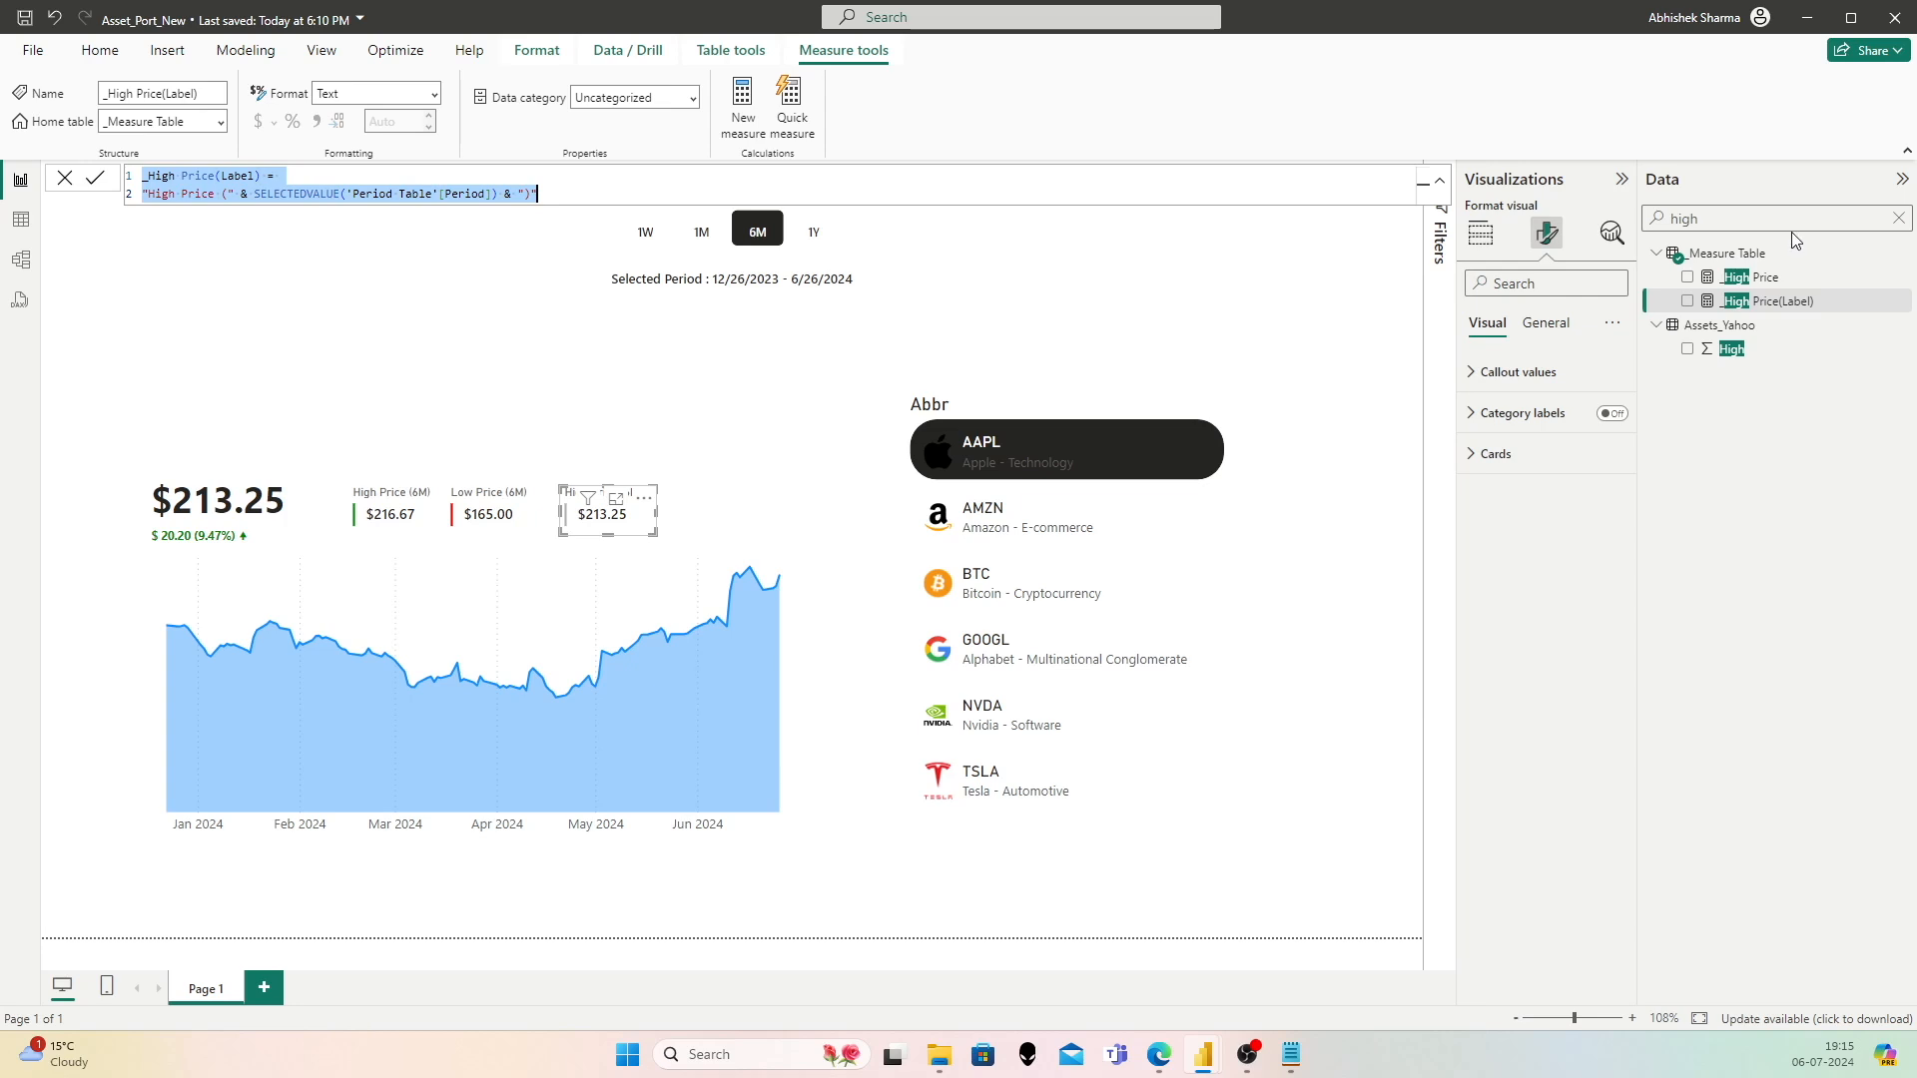
right_click(1730, 255)
click(1771, 294)
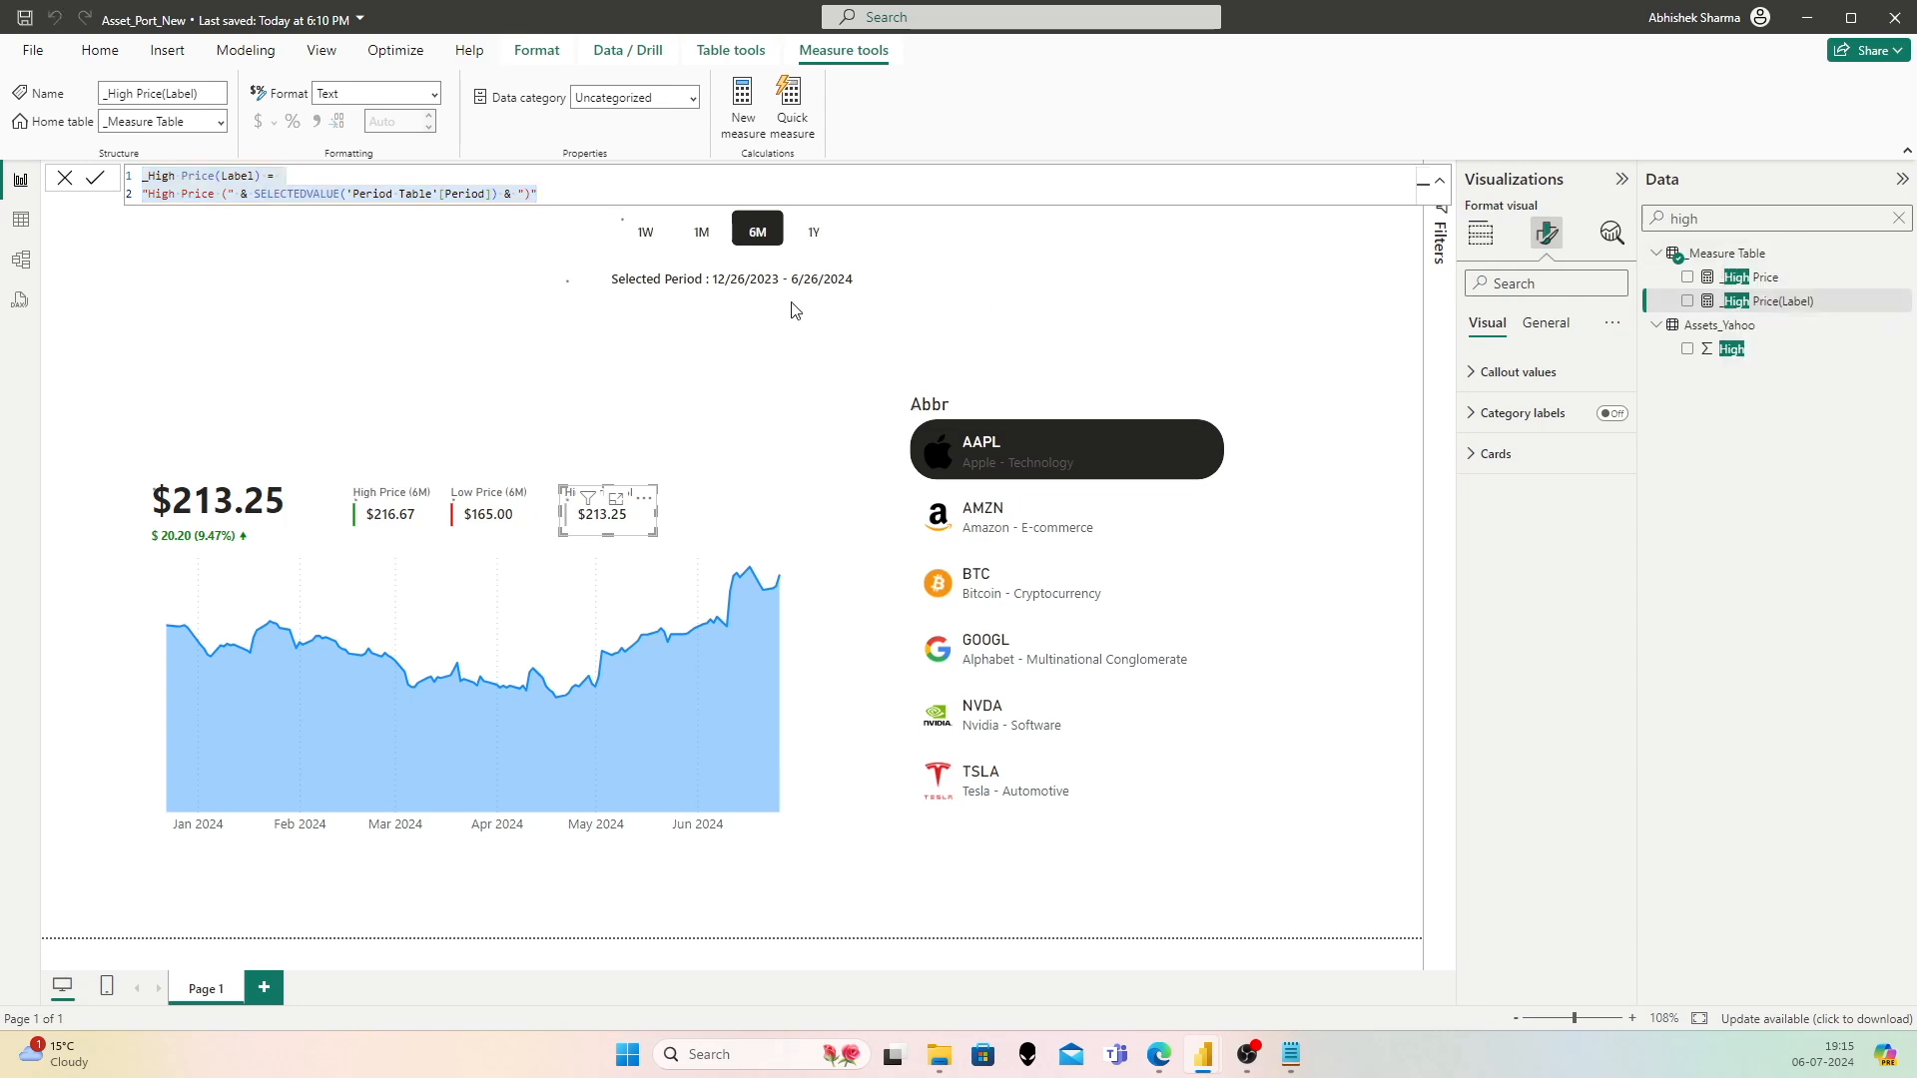
key(ctrl+v)
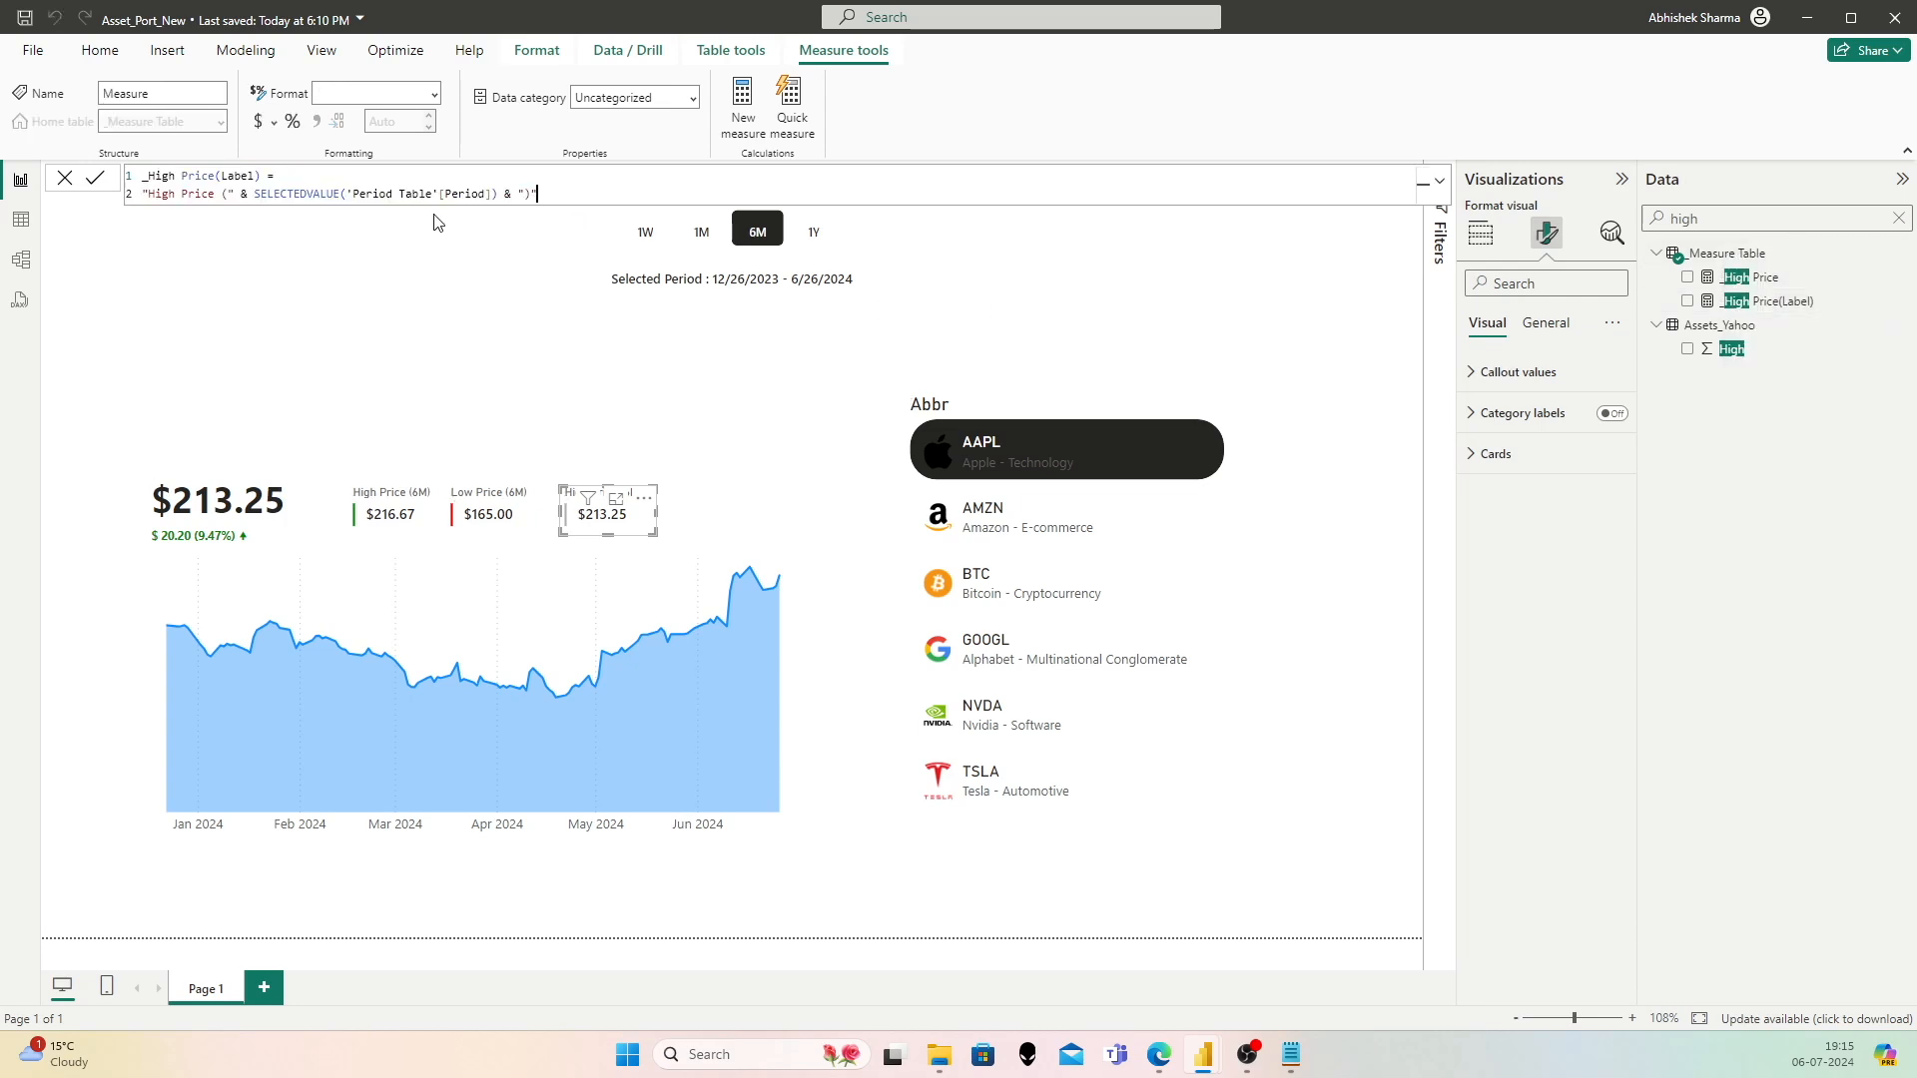
double_click(157, 175)
key(Return)
Step: Create the measure _End Price(Label) in _Measure Table from the copied formula, with "End Price (" as its text before the selected period
right_click(1750, 261)
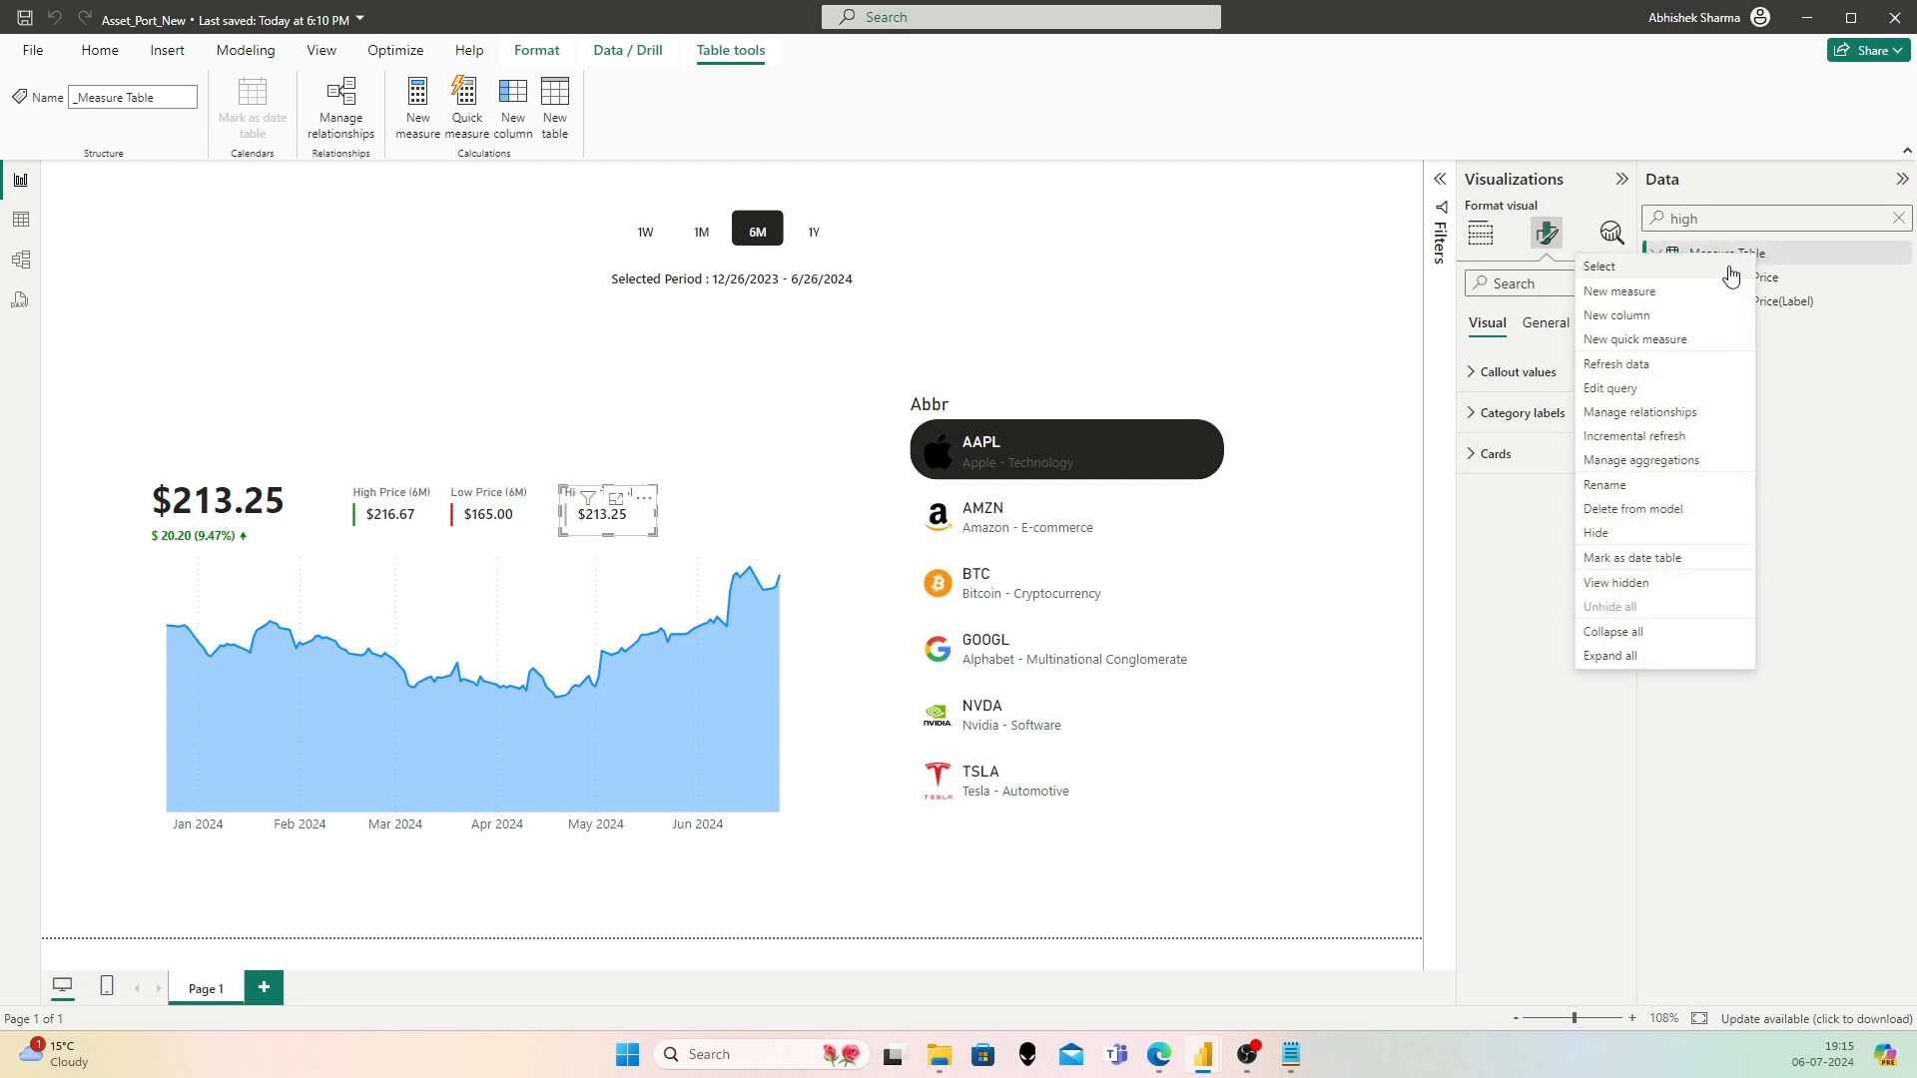
click(1625, 291)
key(ctrl+v)
double_click(174, 177)
text(_End)
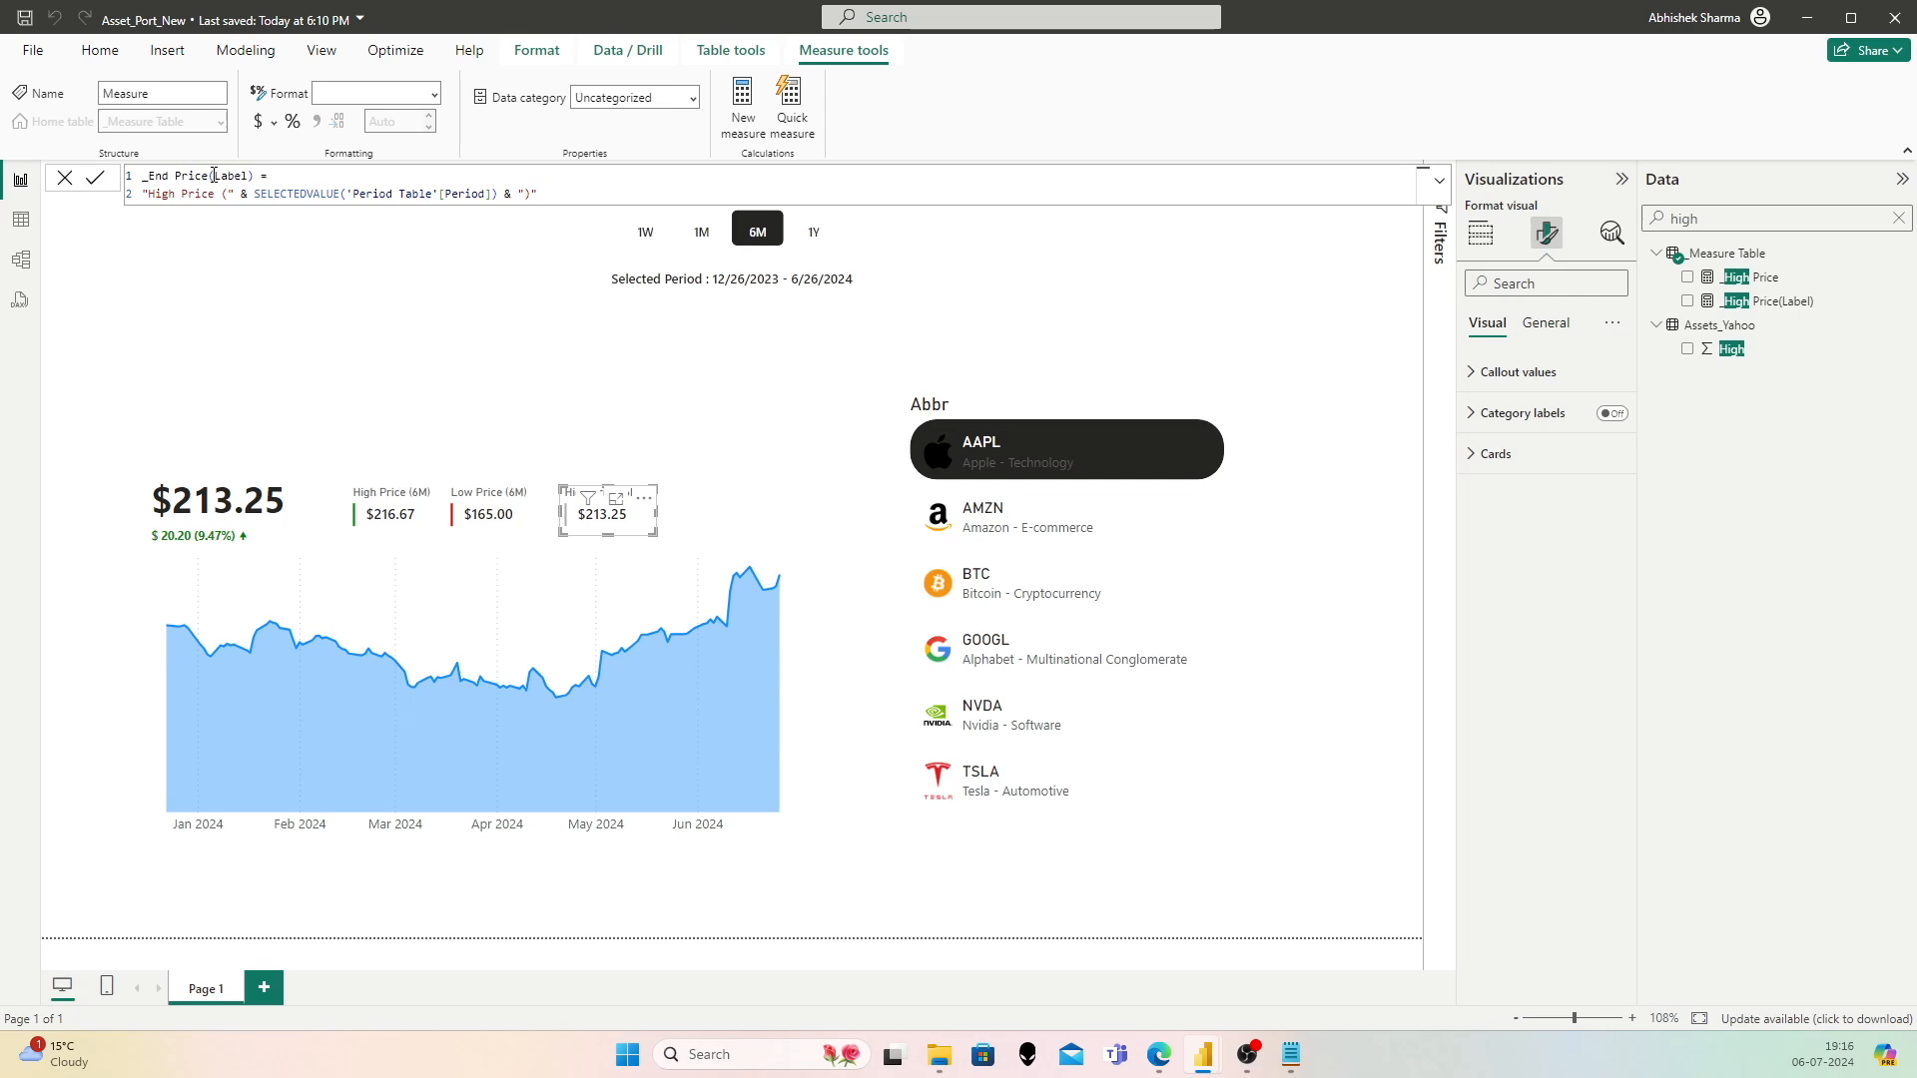
drag(147, 194, 168, 194)
text(End)
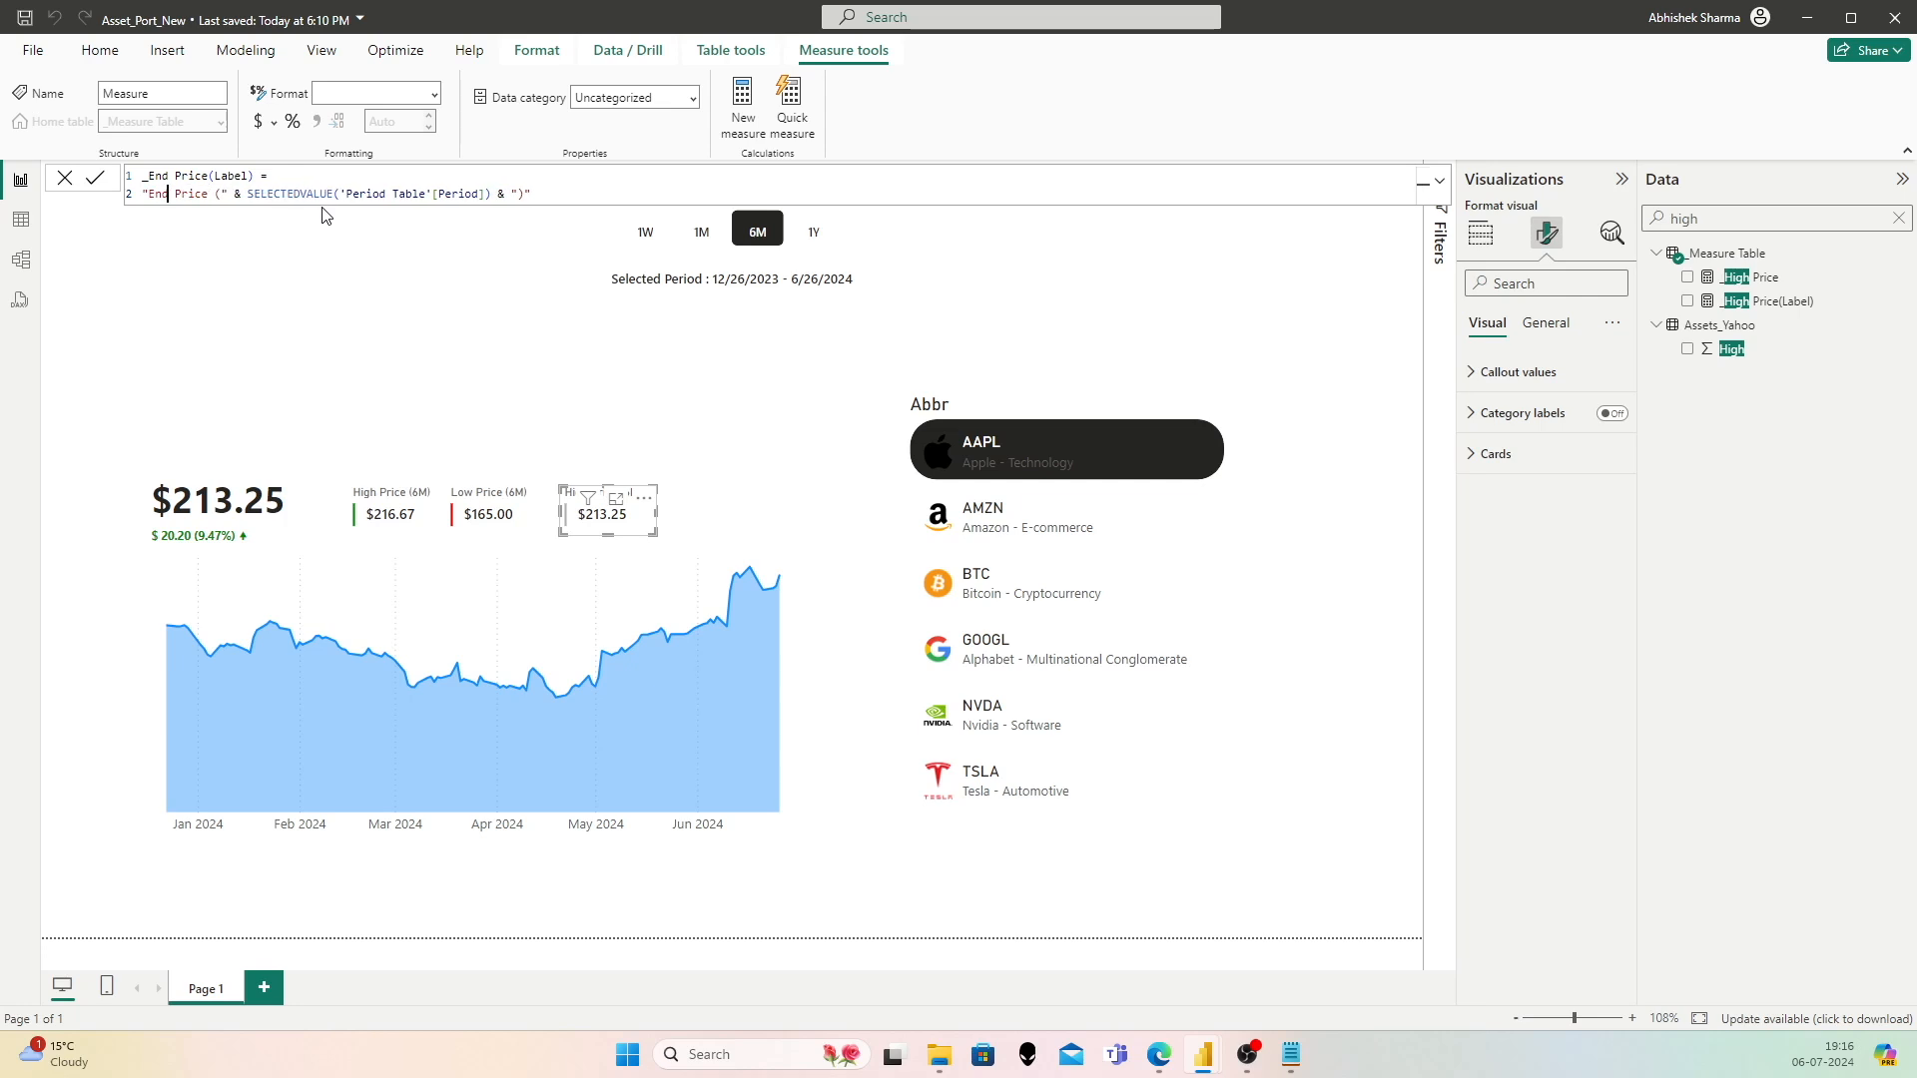
click(94, 177)
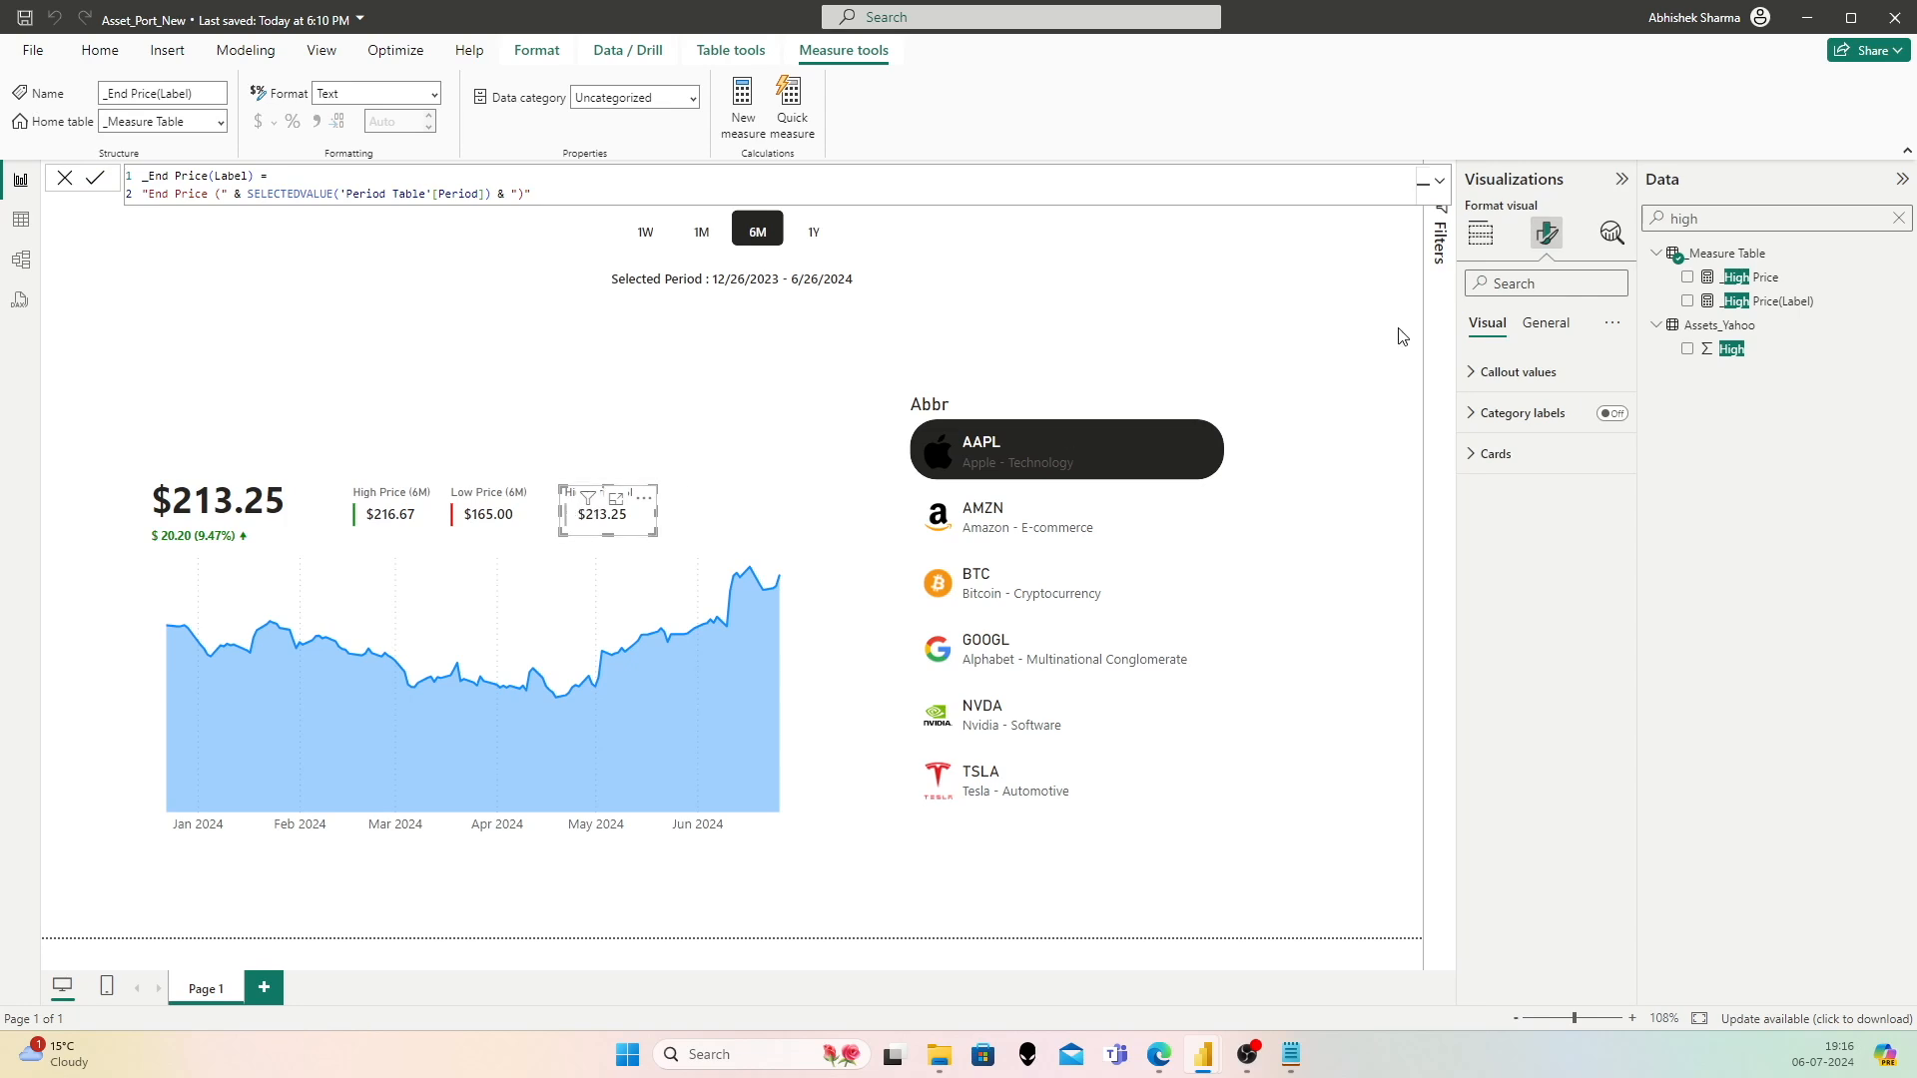
Step: Base the current price card's title text on the _End Price(Label) field value
click(1545, 323)
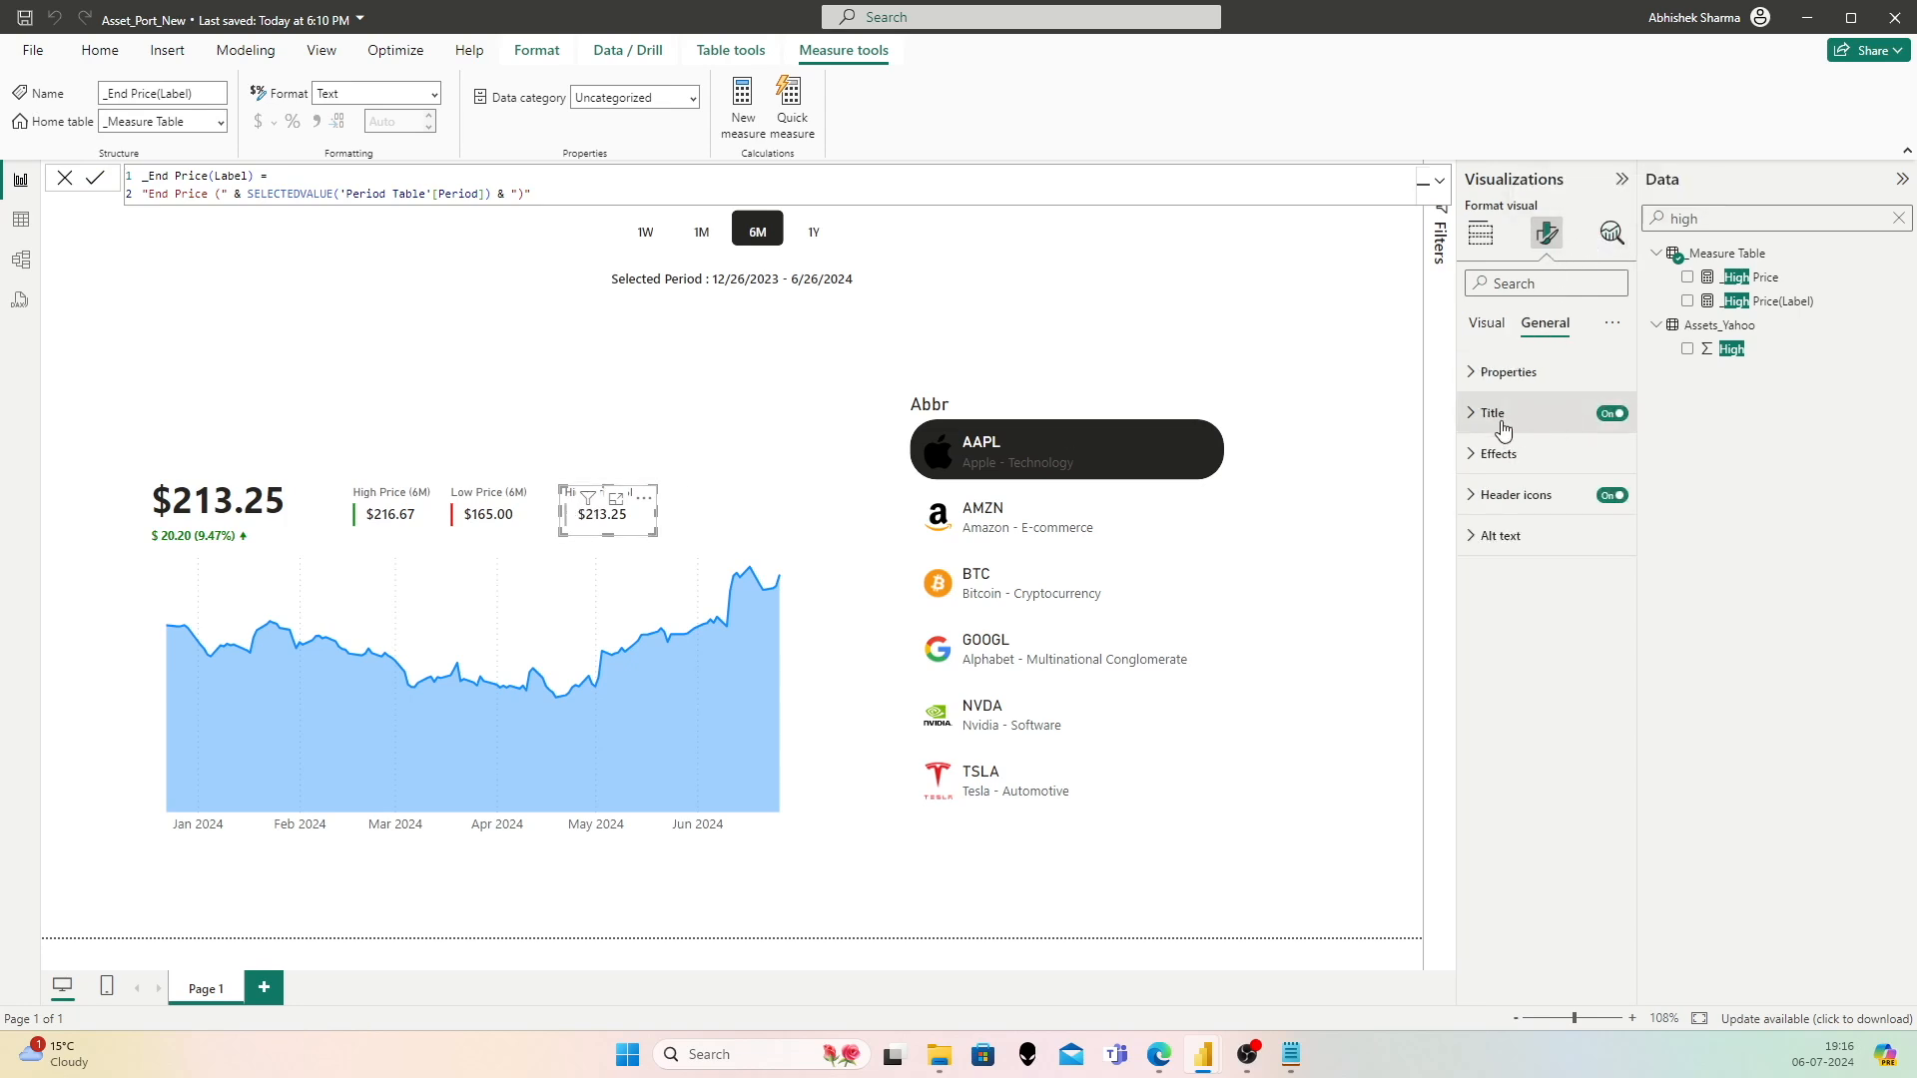
click(1492, 413)
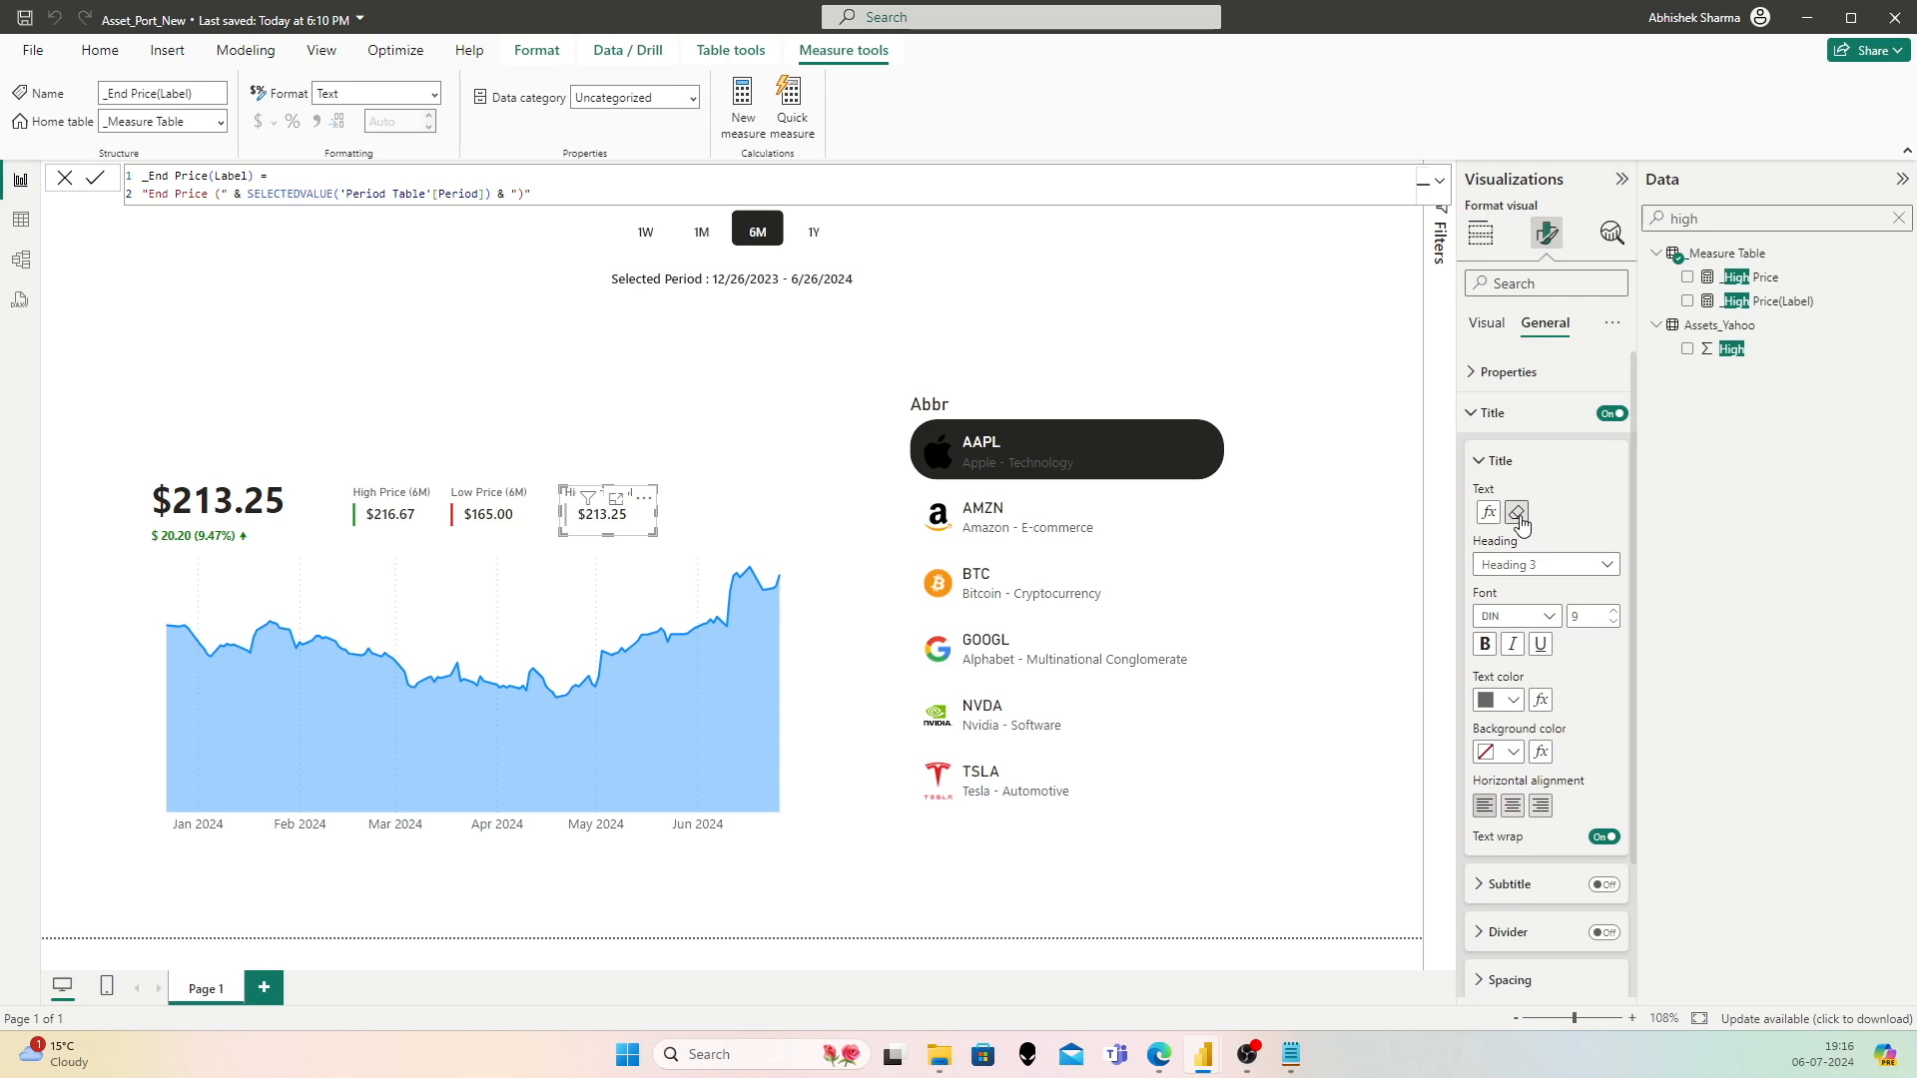
click(1488, 513)
click(639, 391)
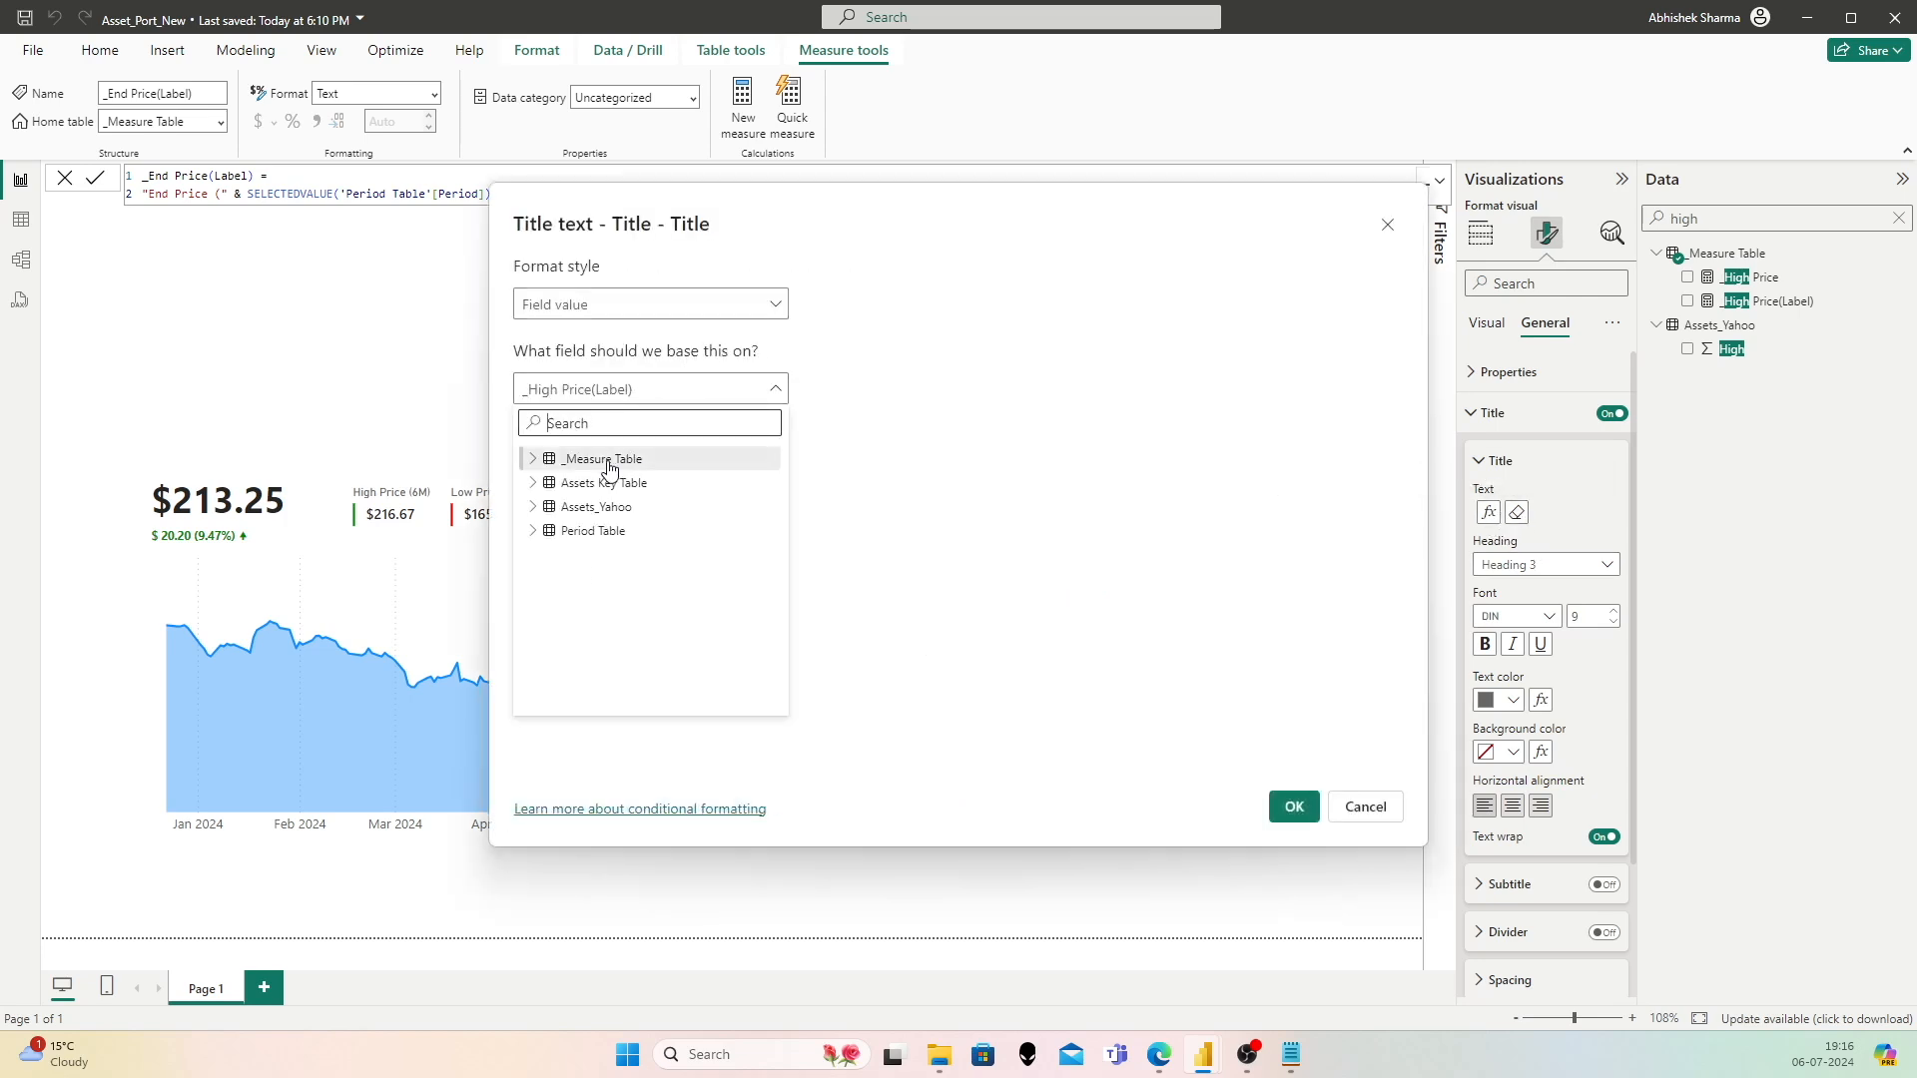
text(end)
click(658, 483)
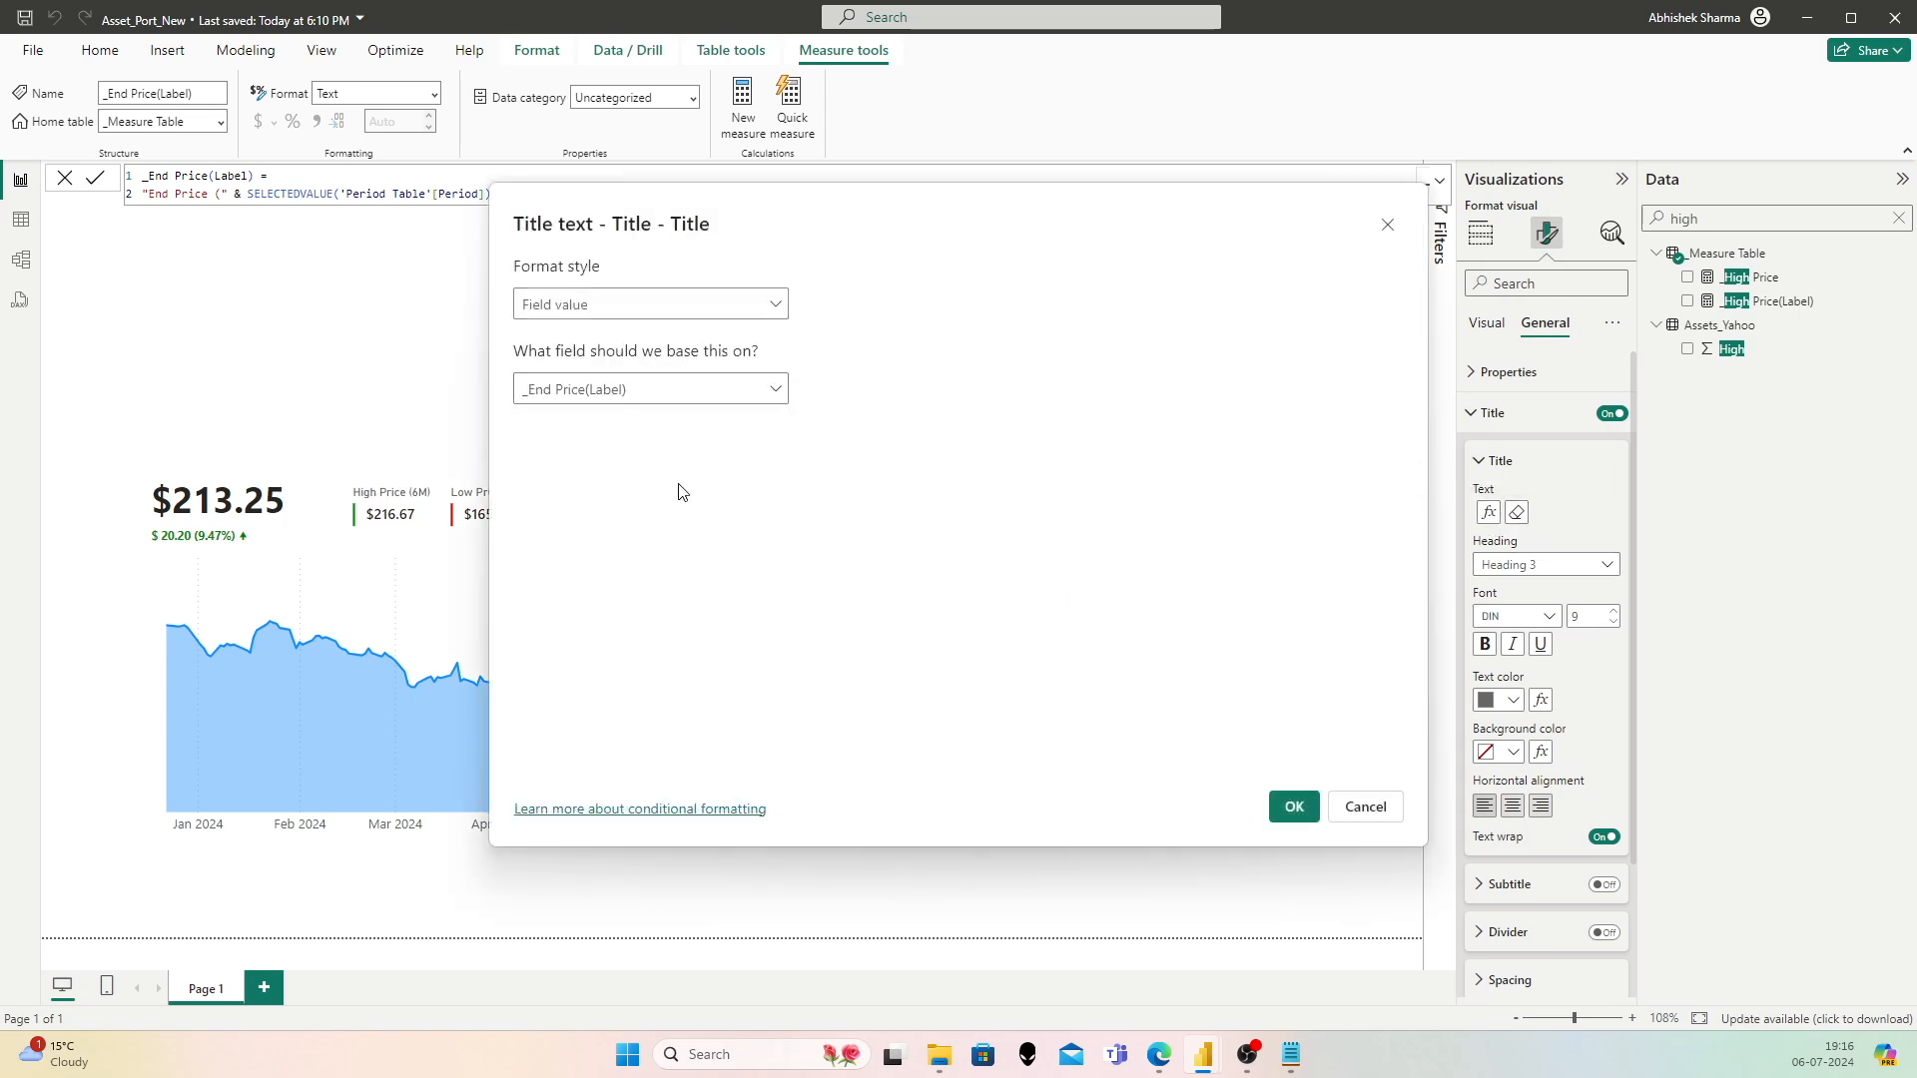
click(1294, 807)
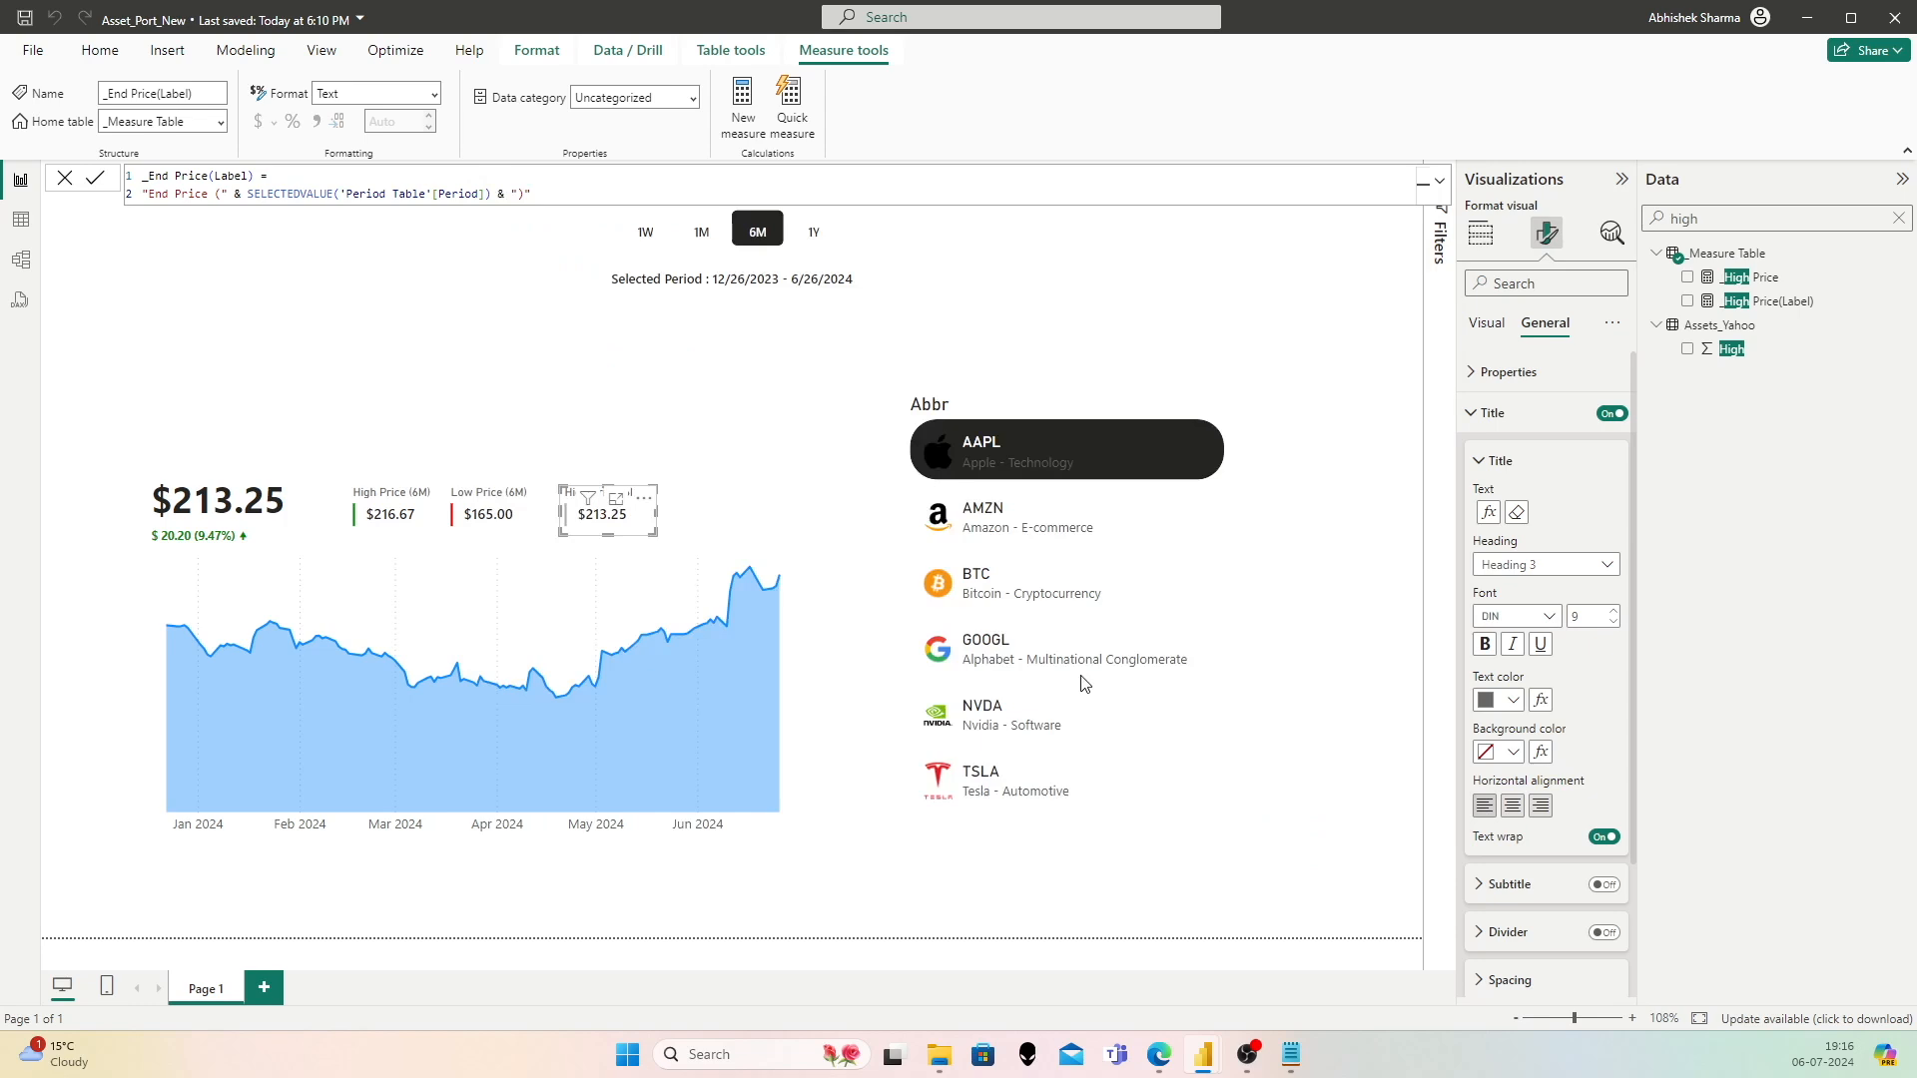
click(709, 467)
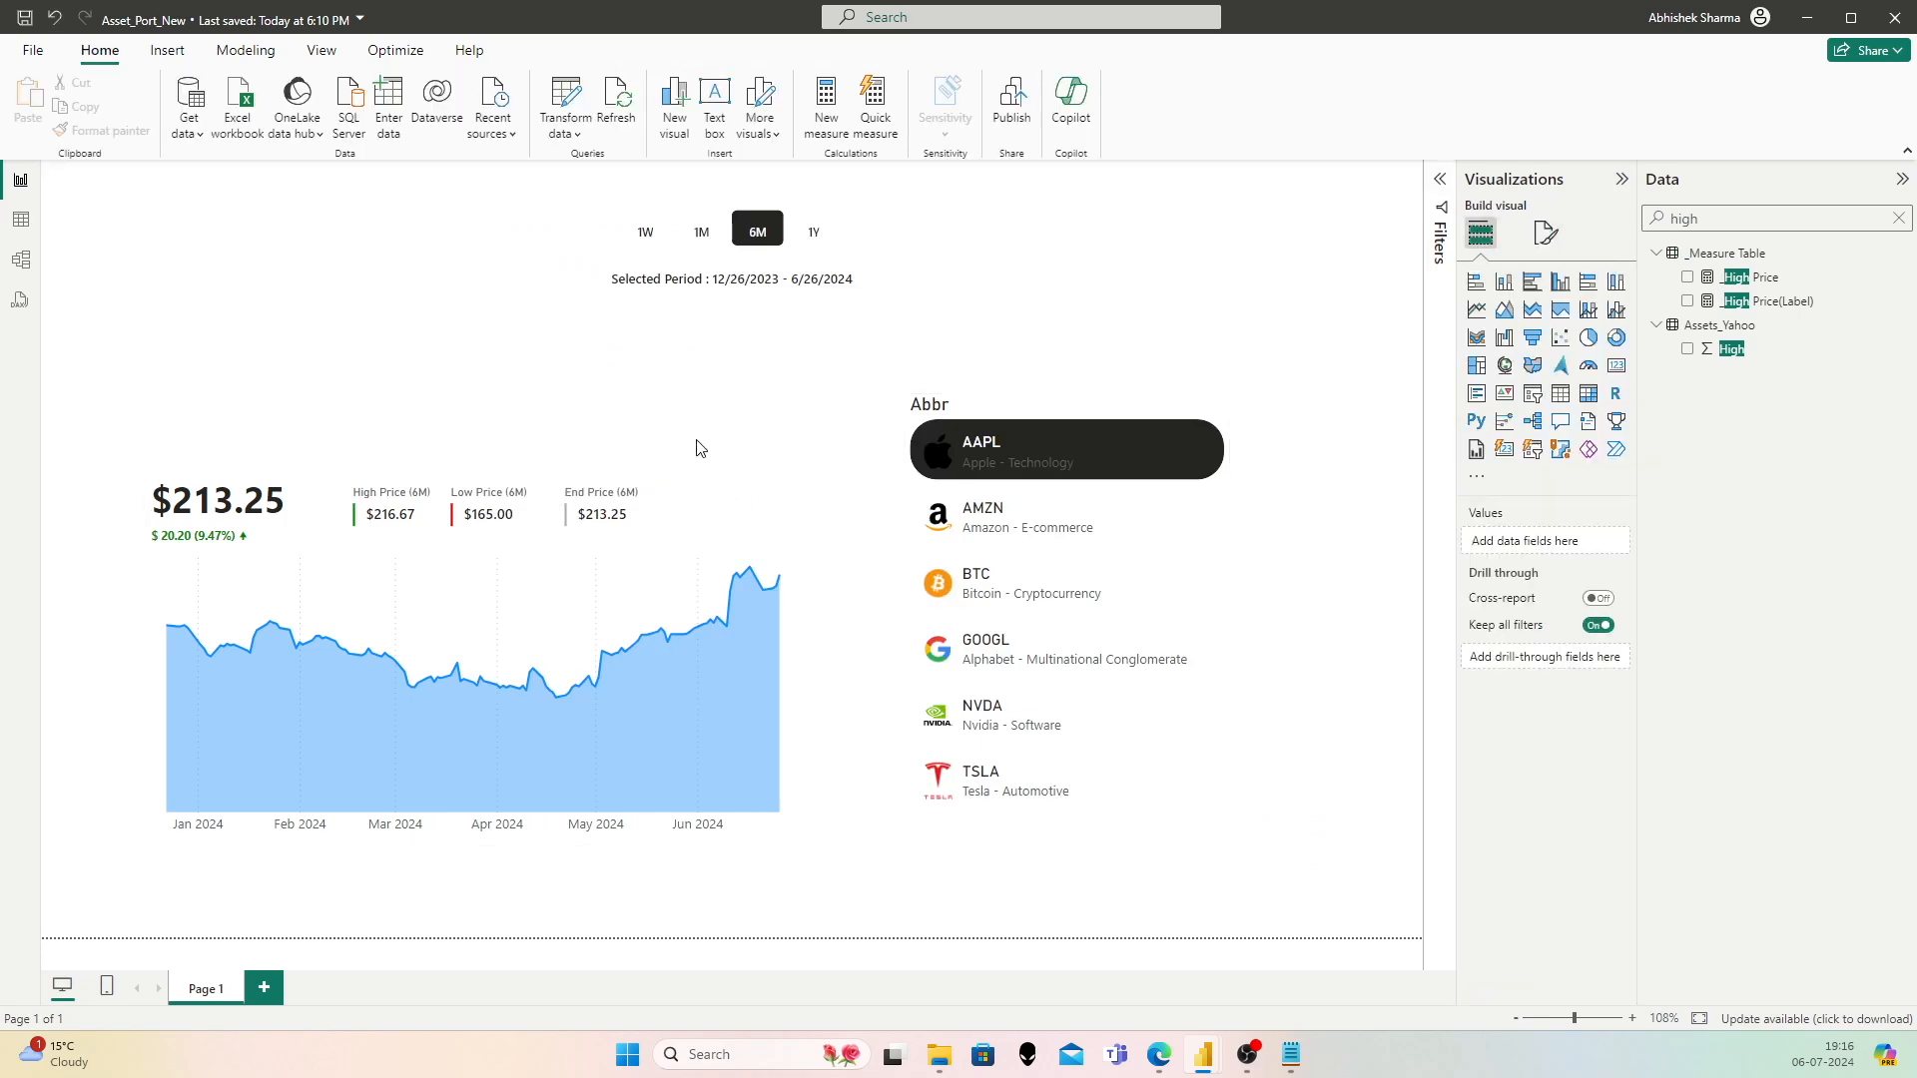
Step: Move the end price card away from the low price card toward the far end of the chart, leaving room for another card
click(572, 504)
key(Right)
key(Right)
key(Right)
key(Right)
key(Right)
key(Right)
key(Right)
key(Right)
key(Right)
key(Right)
key(Right)
key(Right)
key(Right)
key(Right)
key(Right)
key(Right)
key(Right)
key(Right)
key(Right)
key(Right)
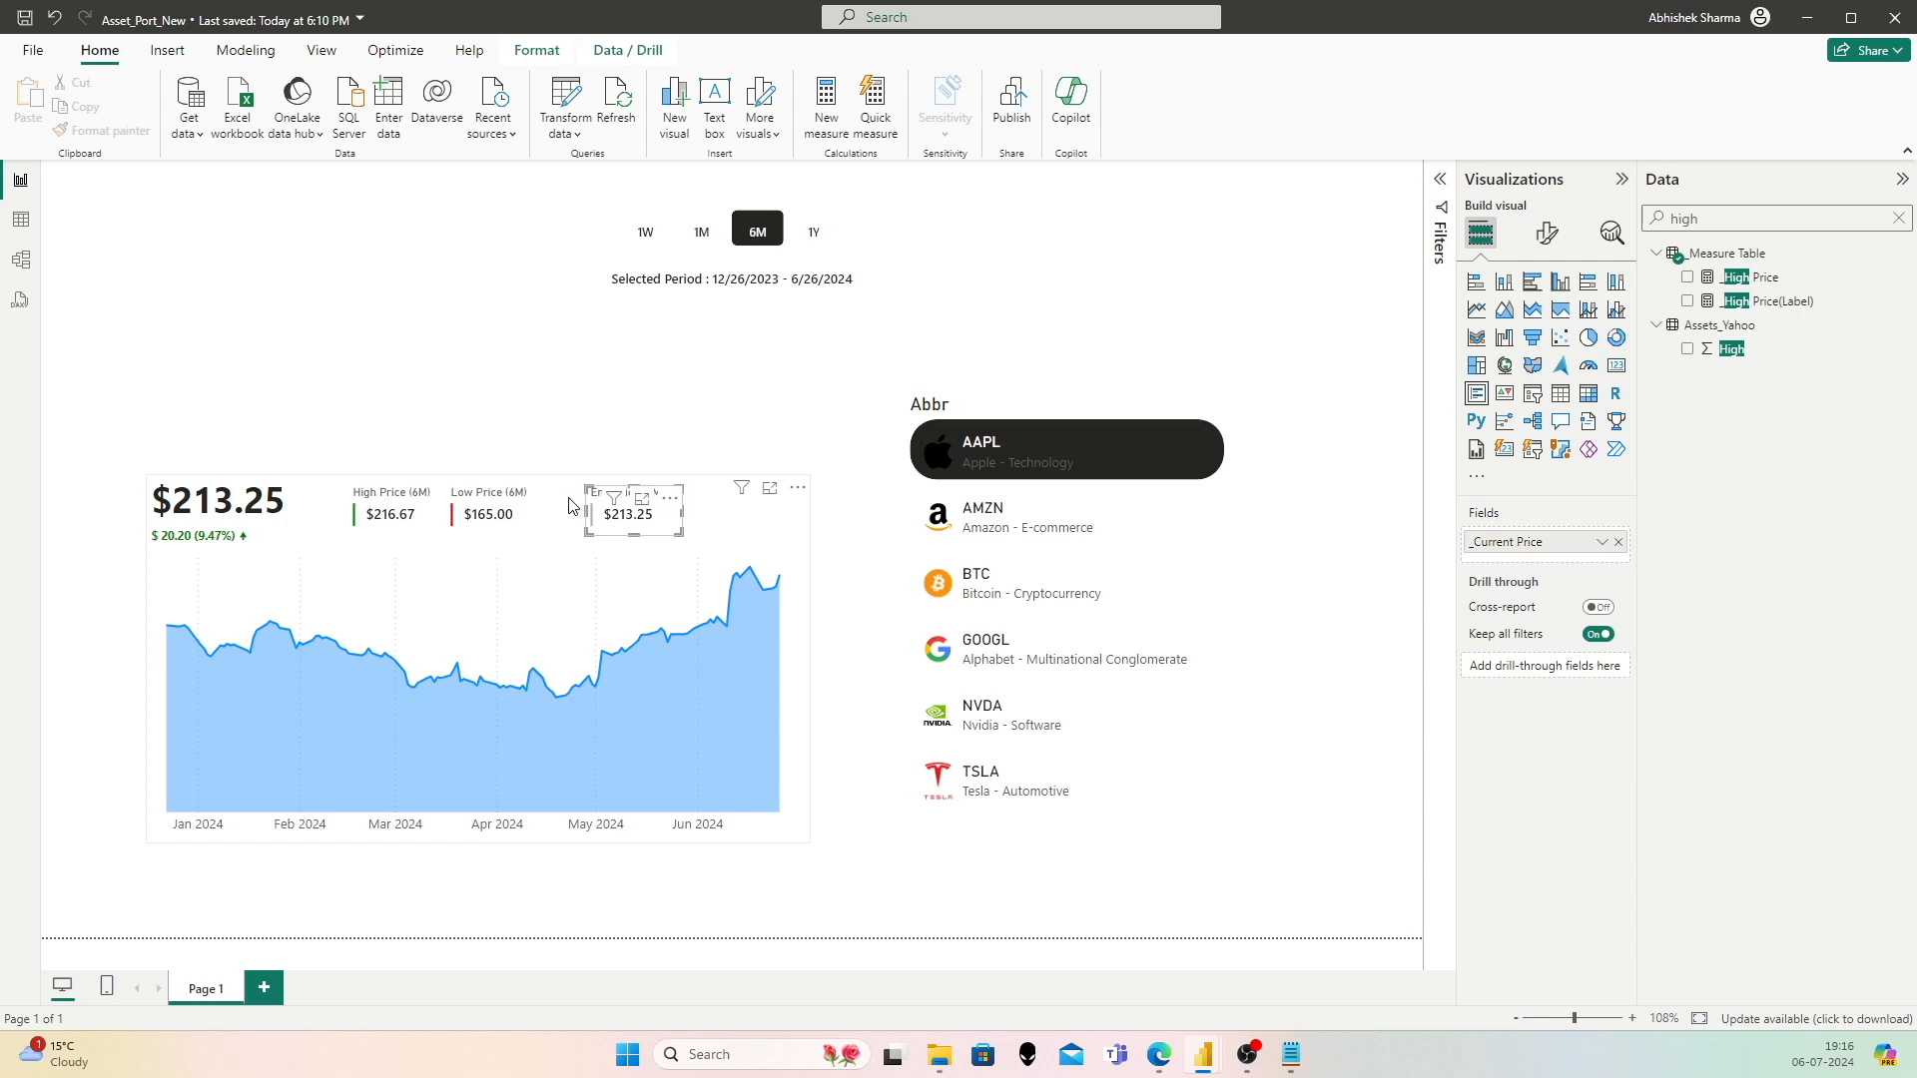
key(Right)
key(Right)
key(Right)
key(Right)
key(Right)
key(Right)
key(Right)
key(Right)
key(Right)
key(Right)
key(Right)
key(Right)
key(Right)
key(Right)
key(Right)
key(Right)
key(Right)
key(Right)
key(Right)
key(Right)
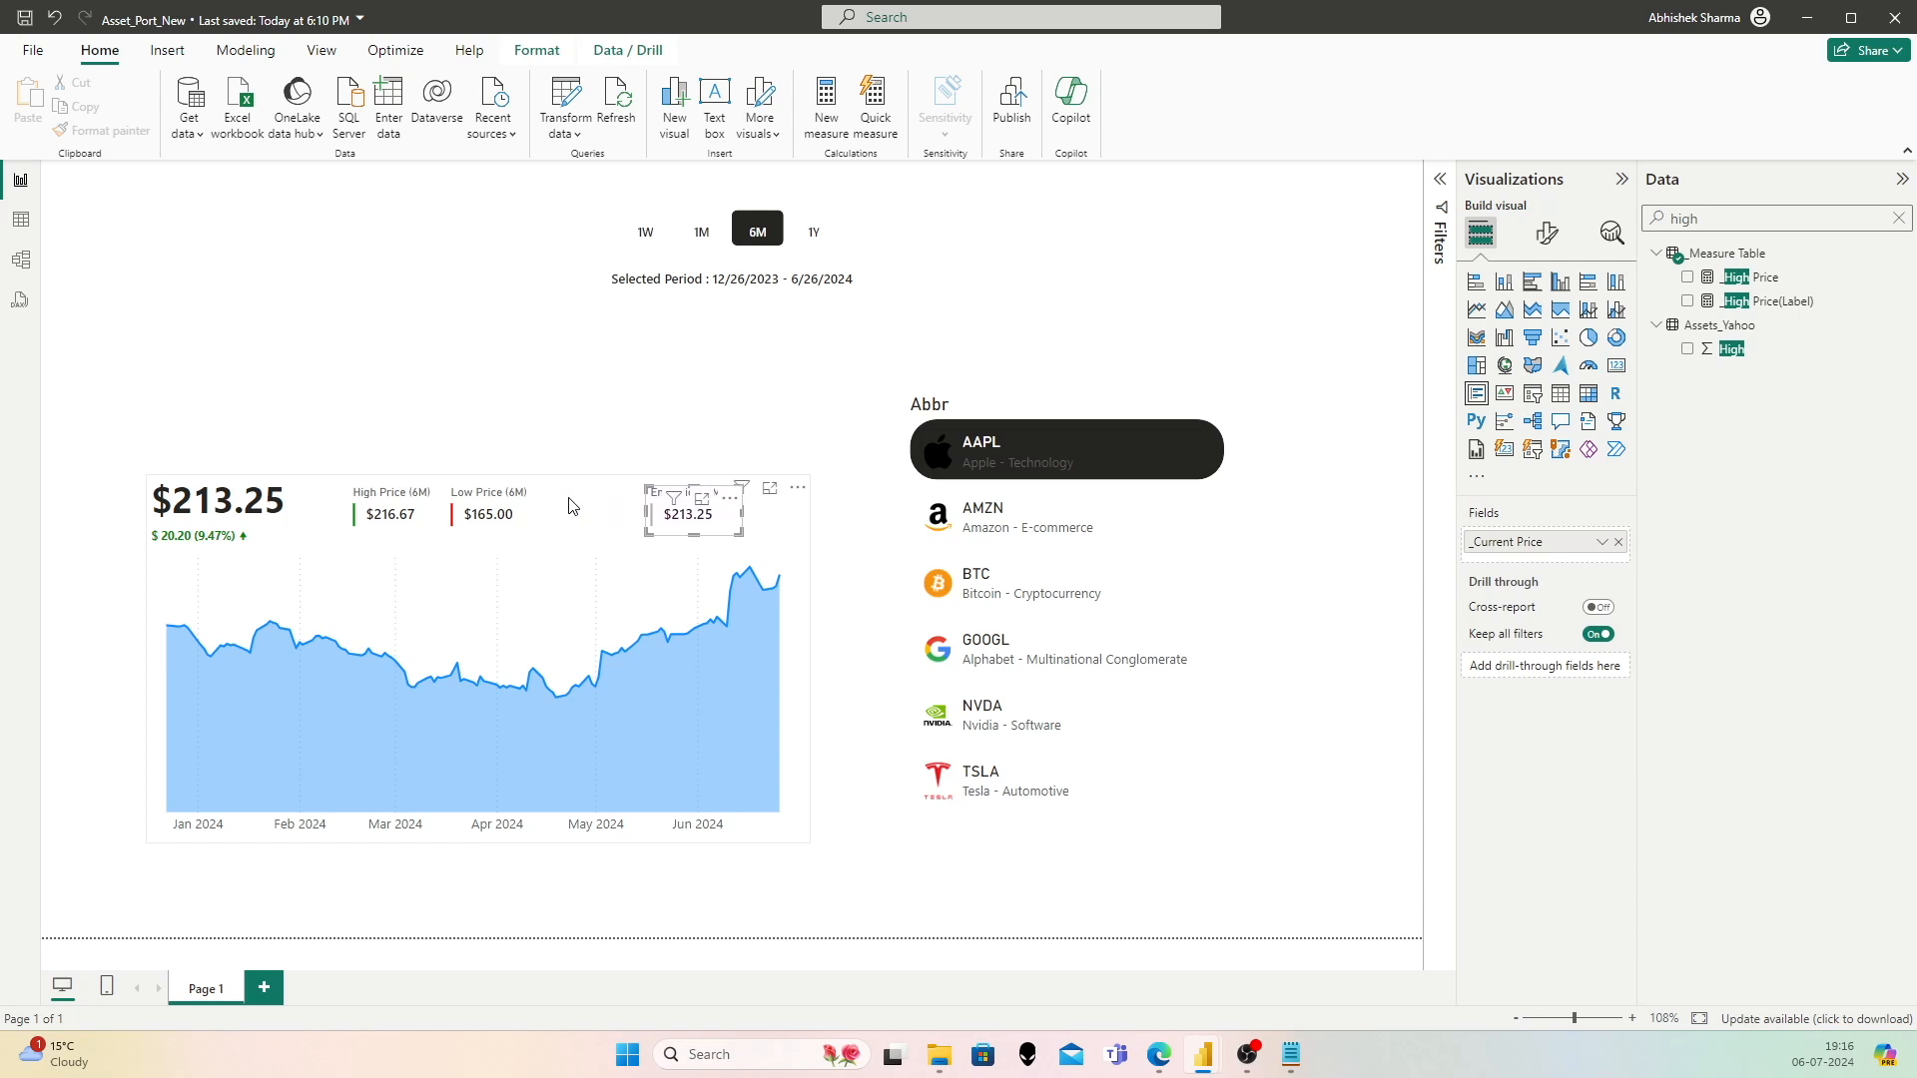
Step: Duplicate the end price card and place the copy between the low price and end price cards
key(ctrl+c)
key(ctrl+v)
drag(710, 507, 588, 504)
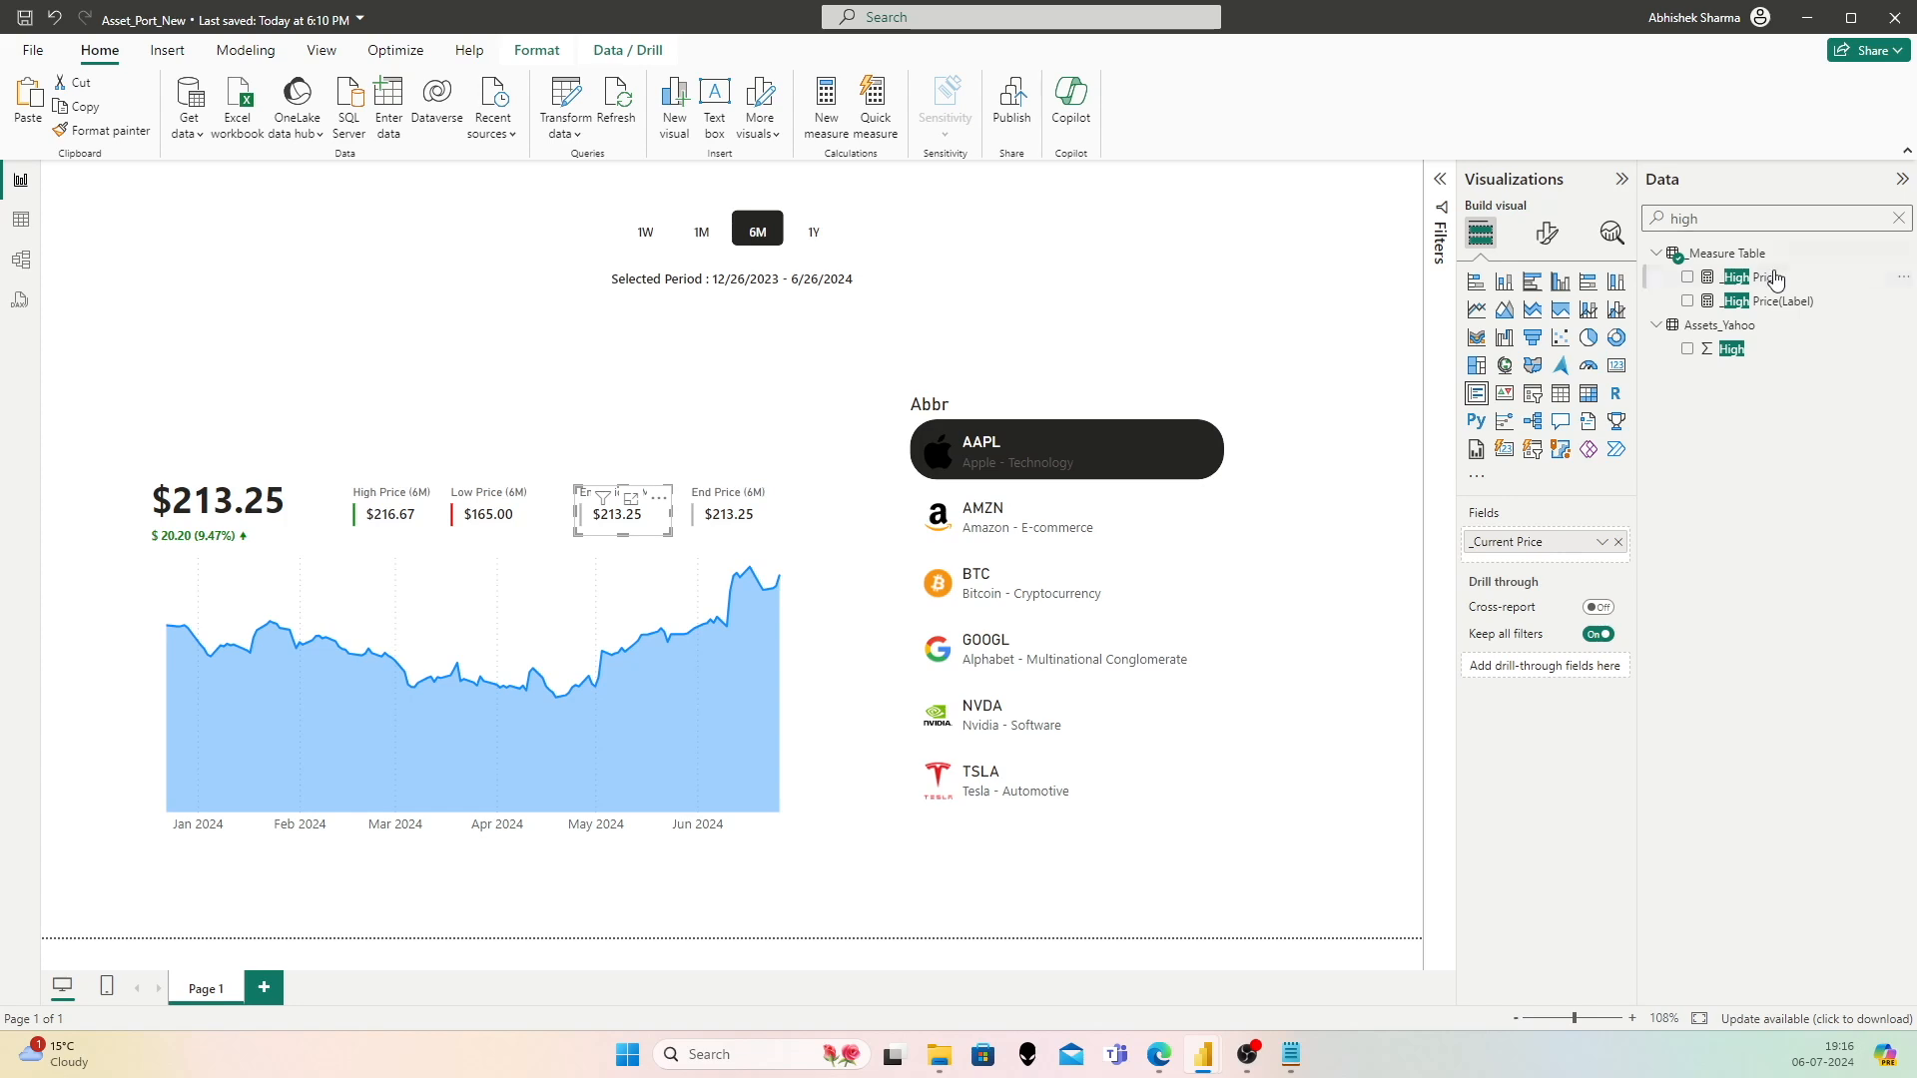
Step: Replace the duplicated card's field with the _Previous Price measure
click(1738, 221)
double_click(1751, 220)
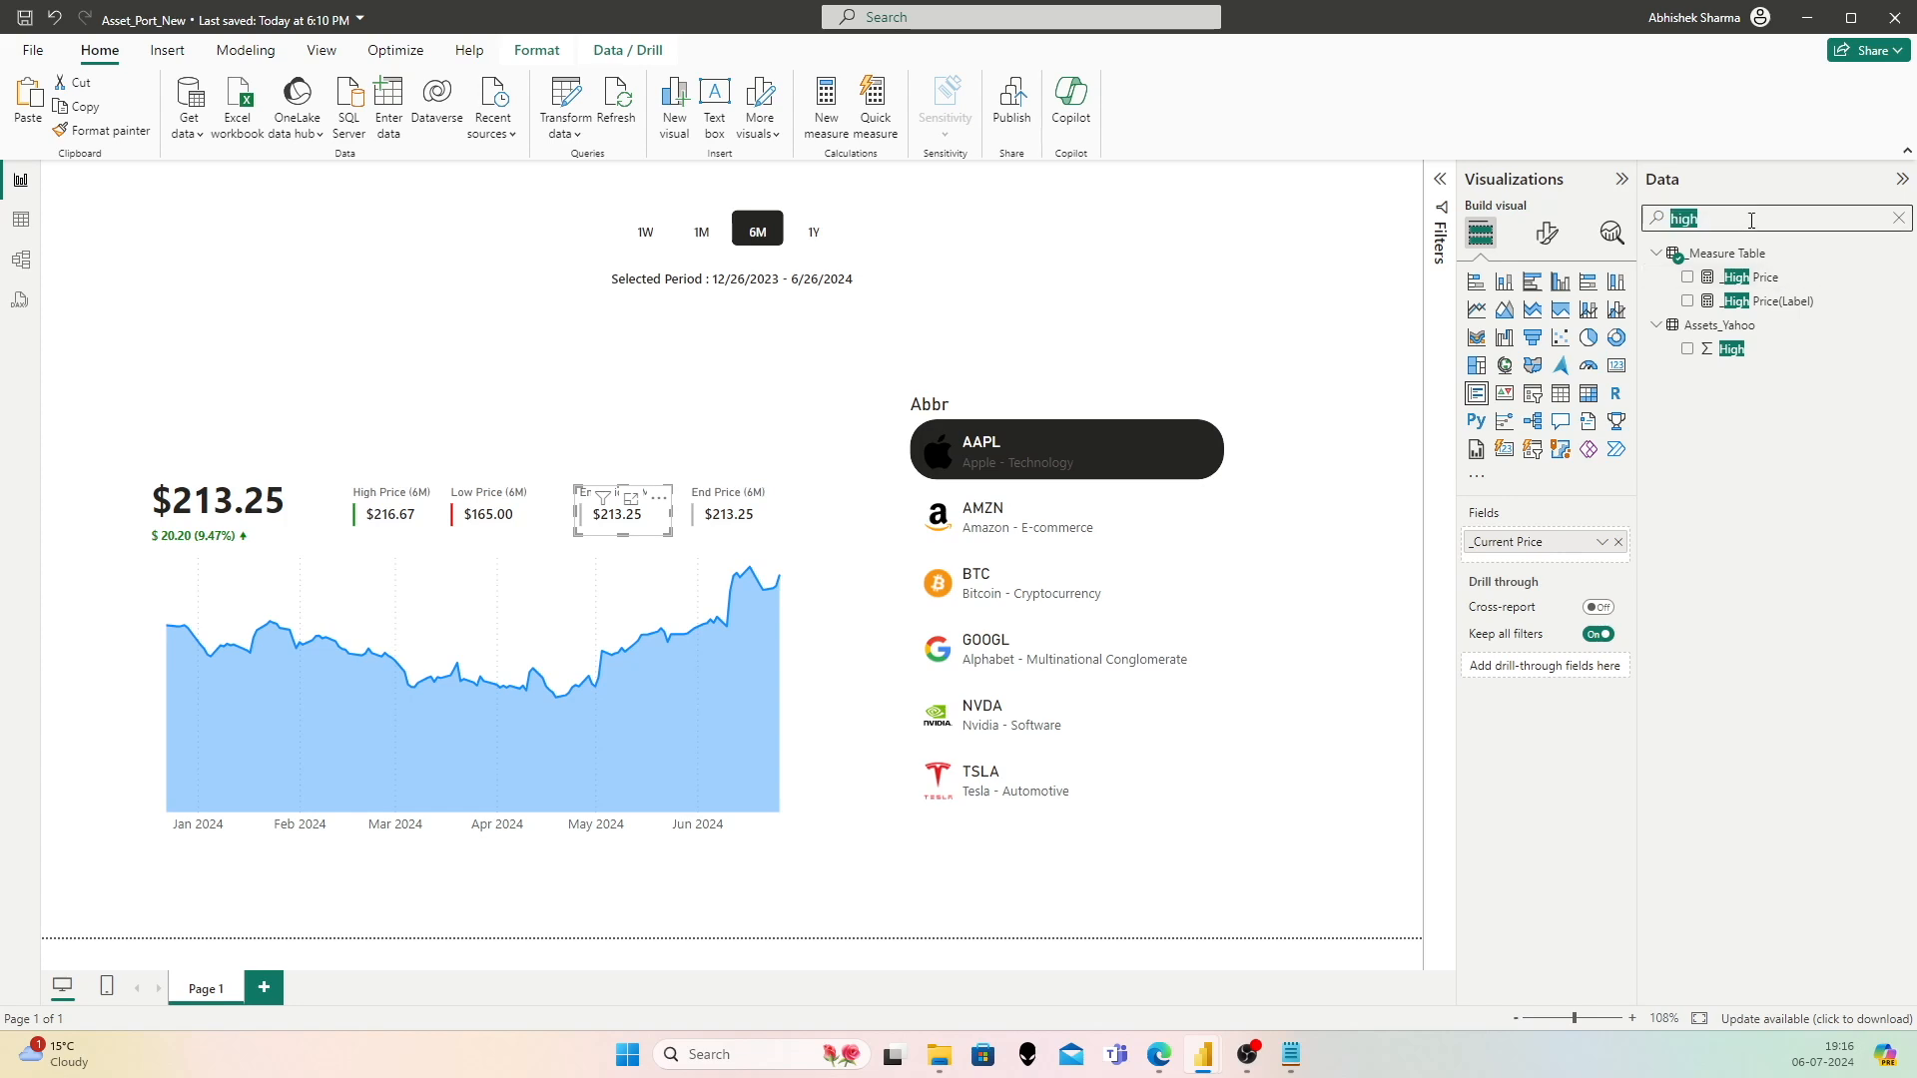
text(previo)
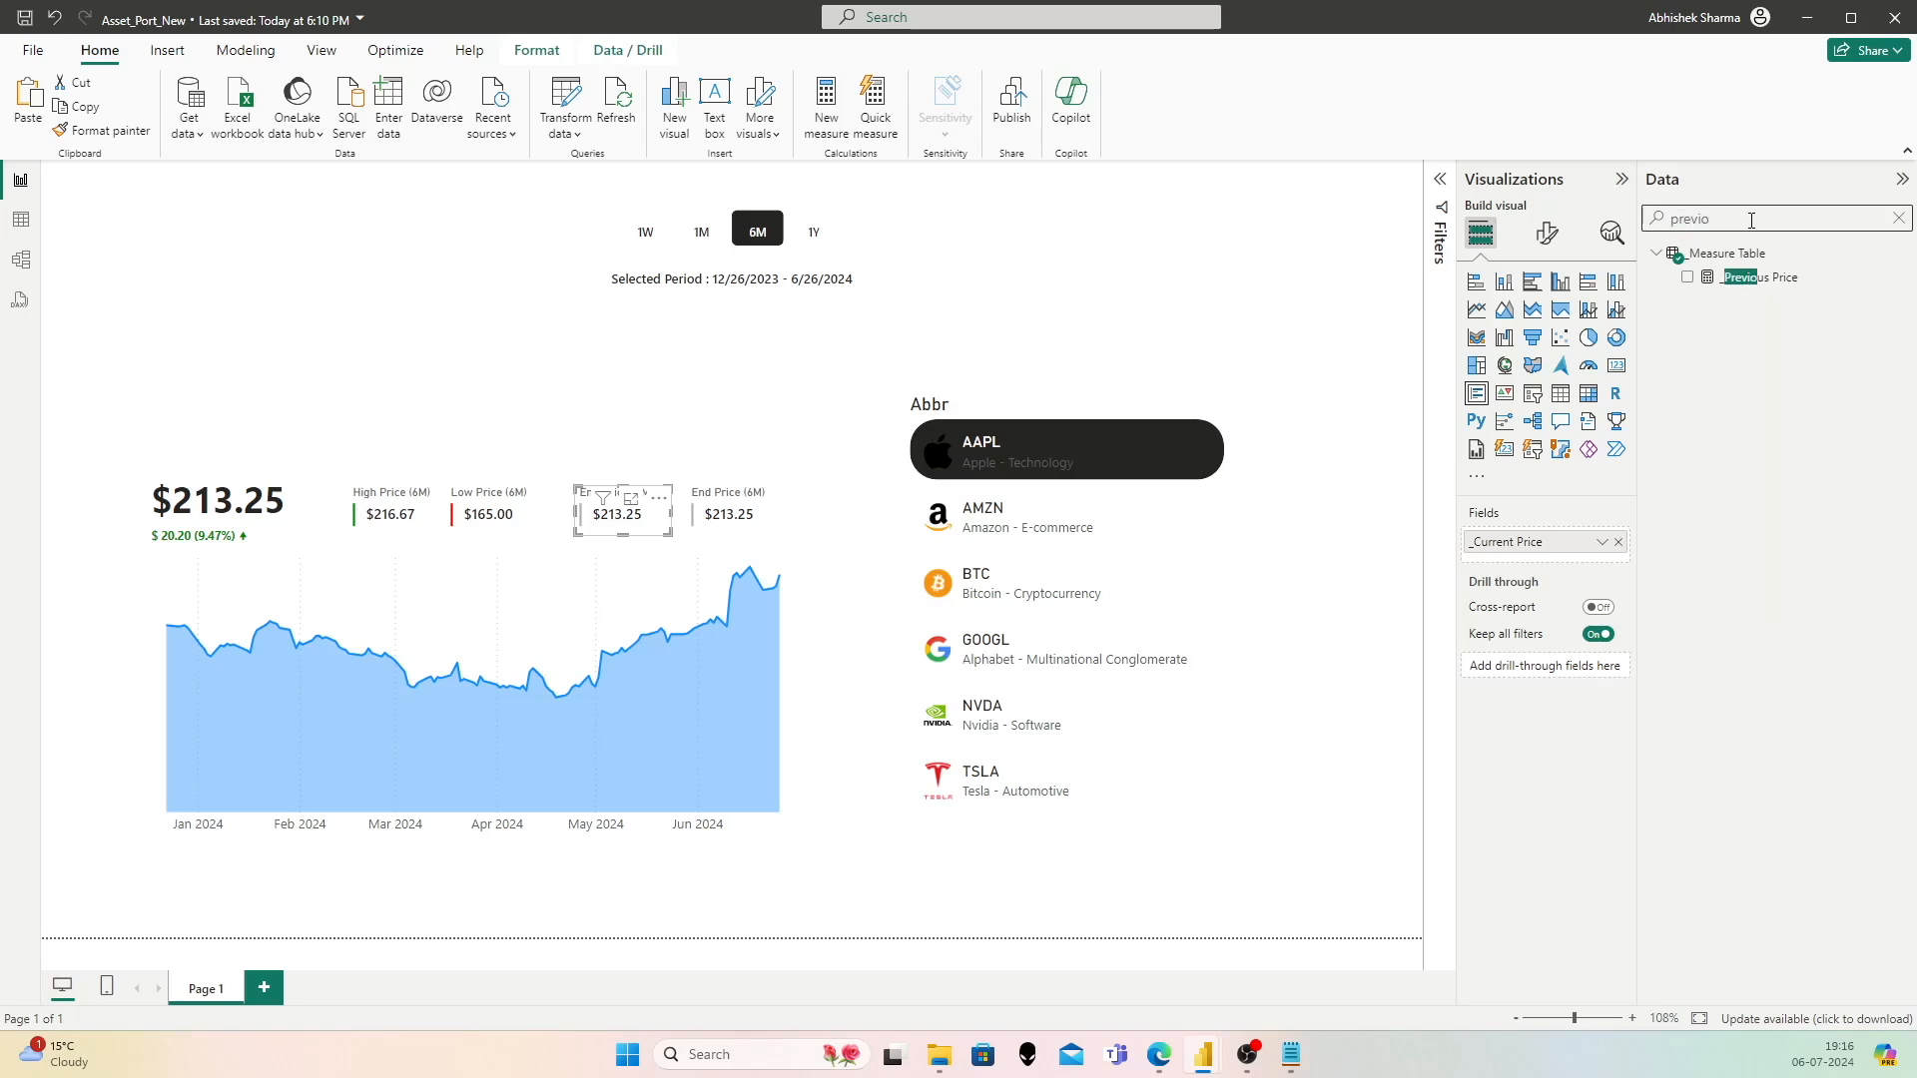
click(1775, 282)
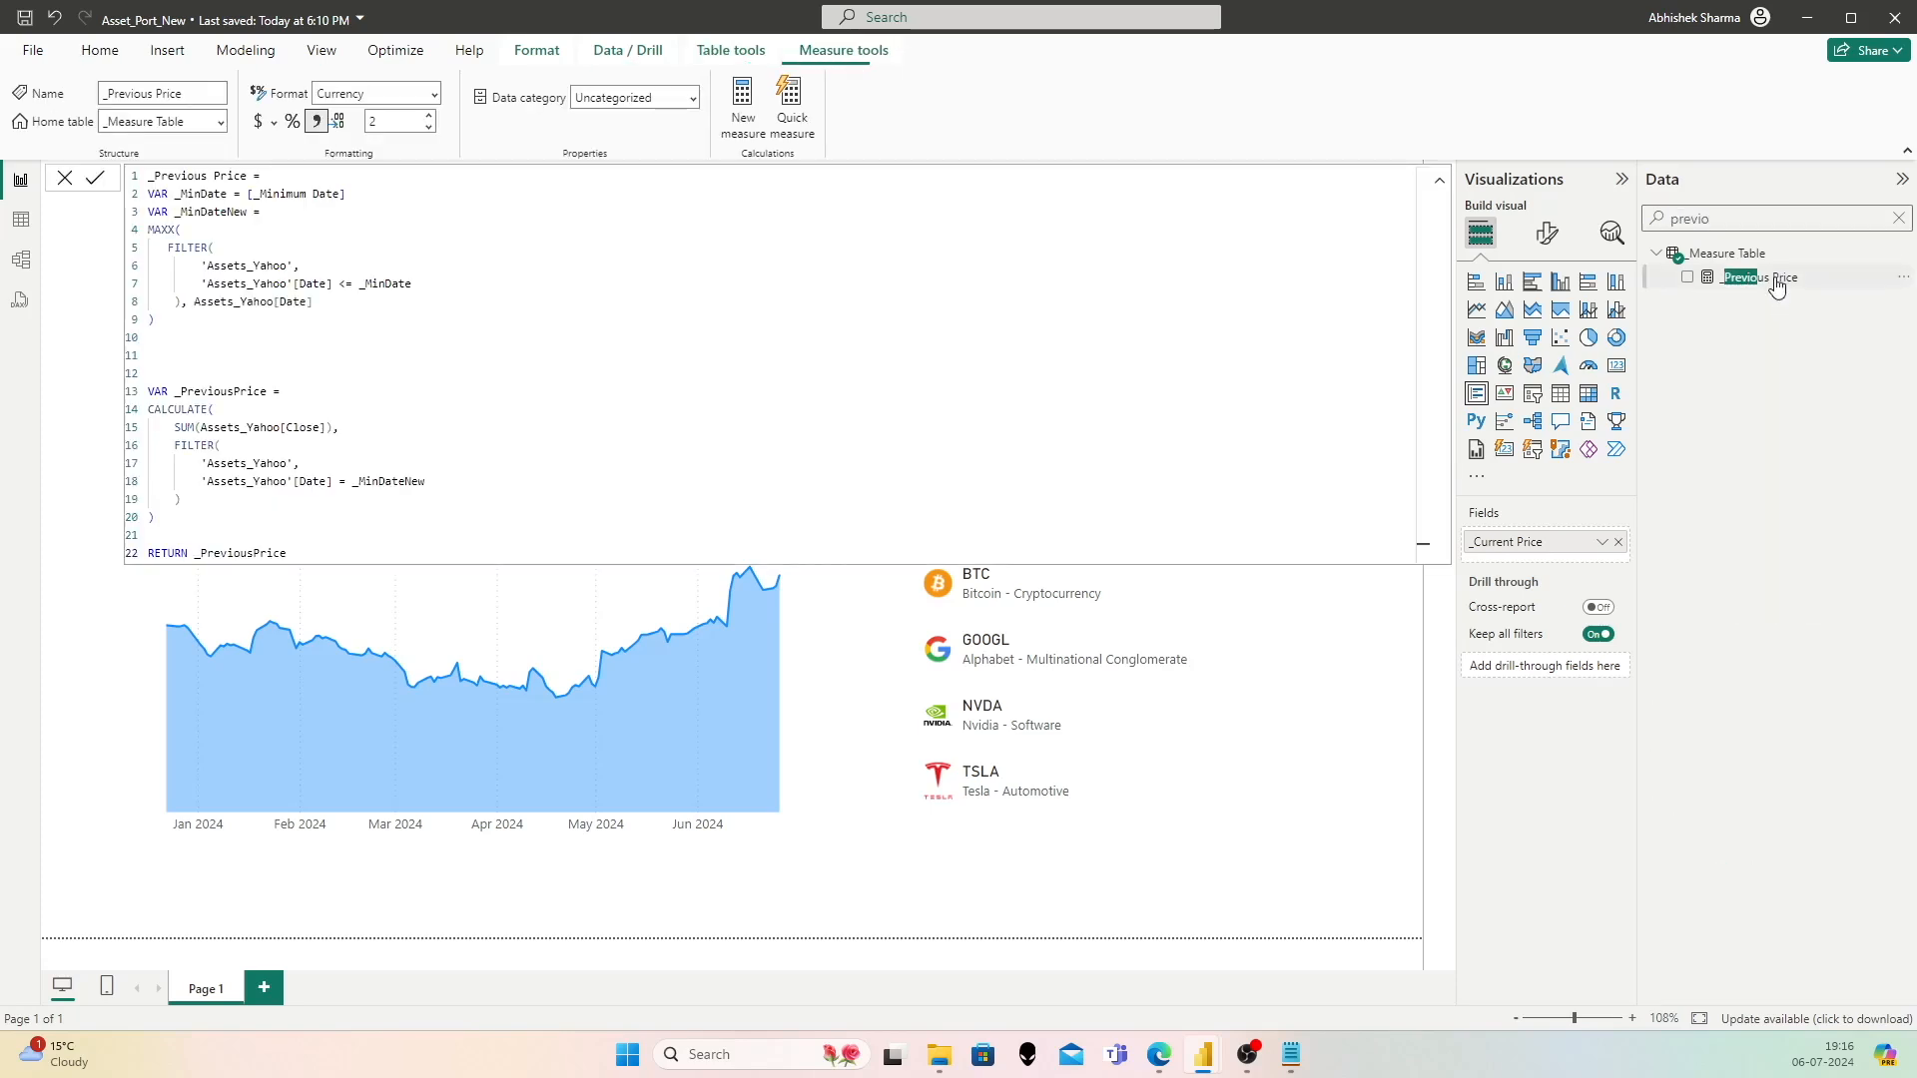
drag(1778, 286, 1593, 553)
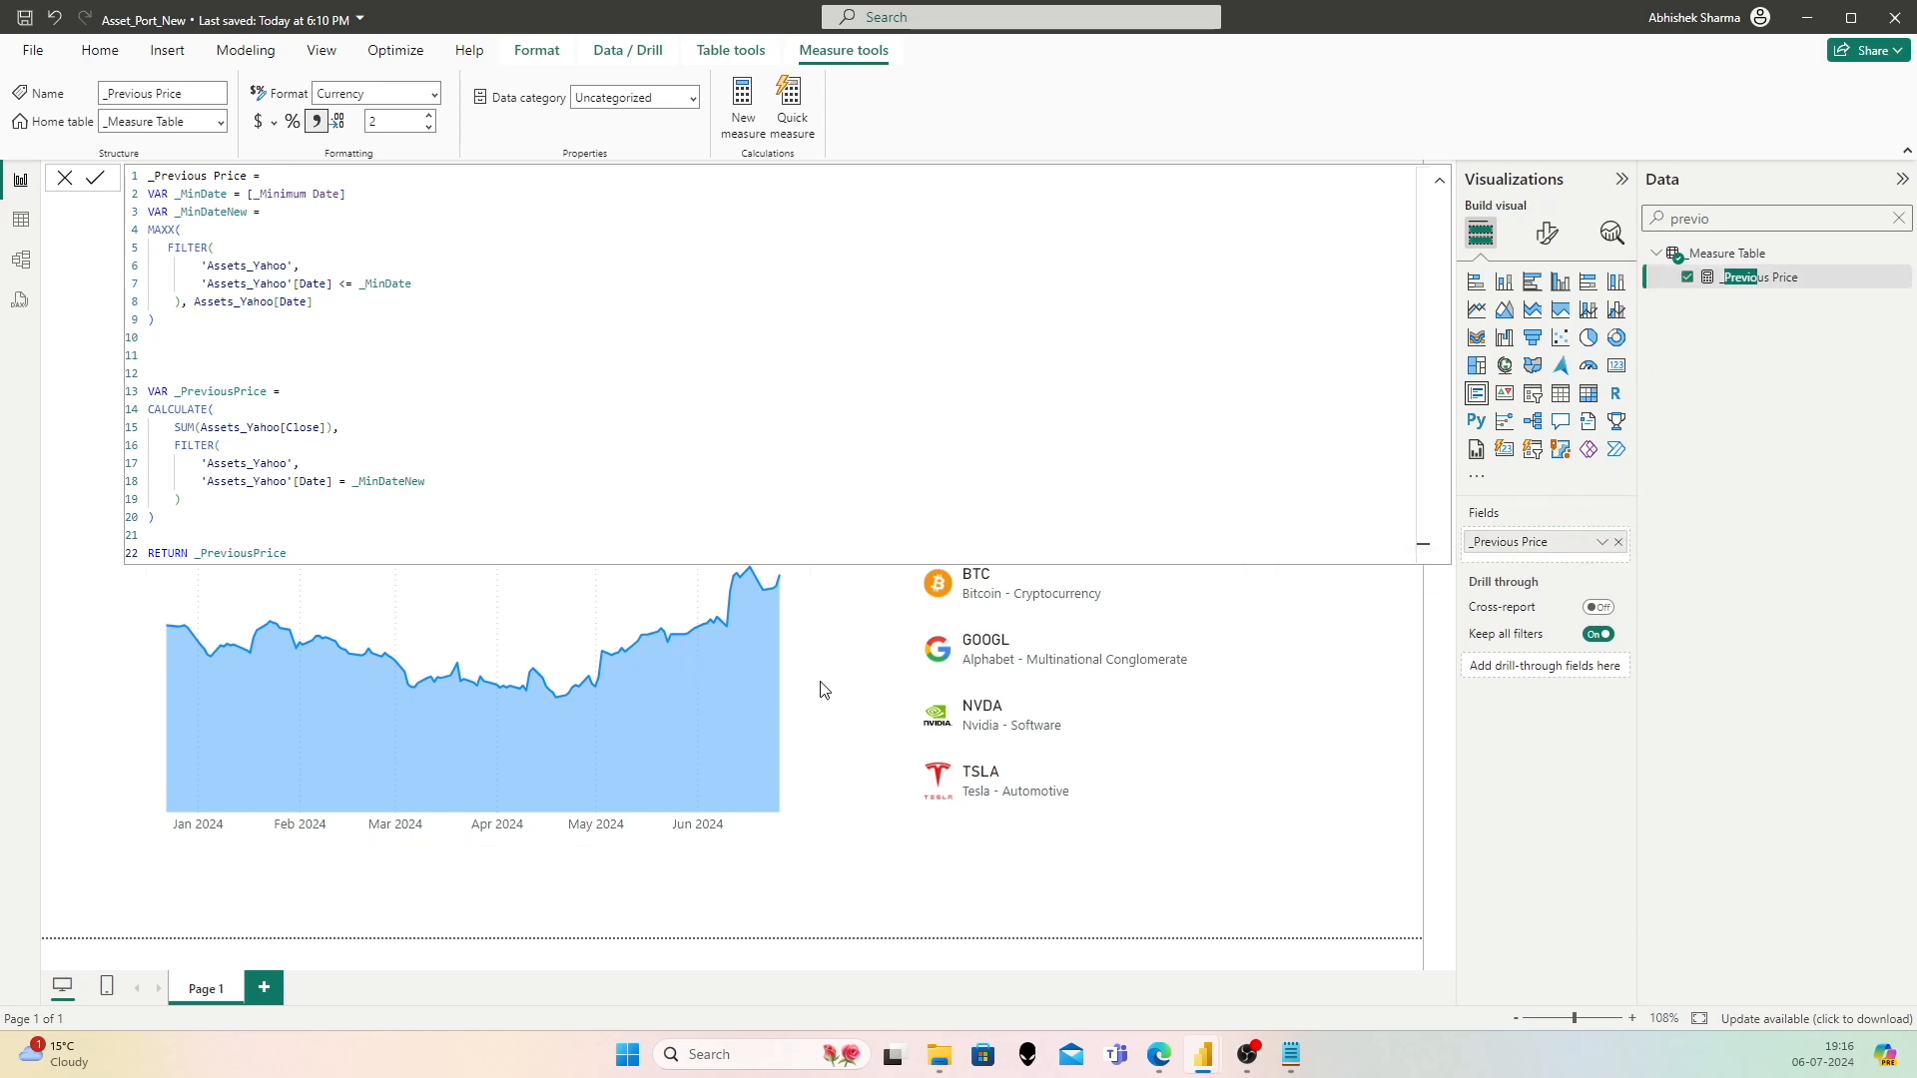
click(887, 692)
click(621, 524)
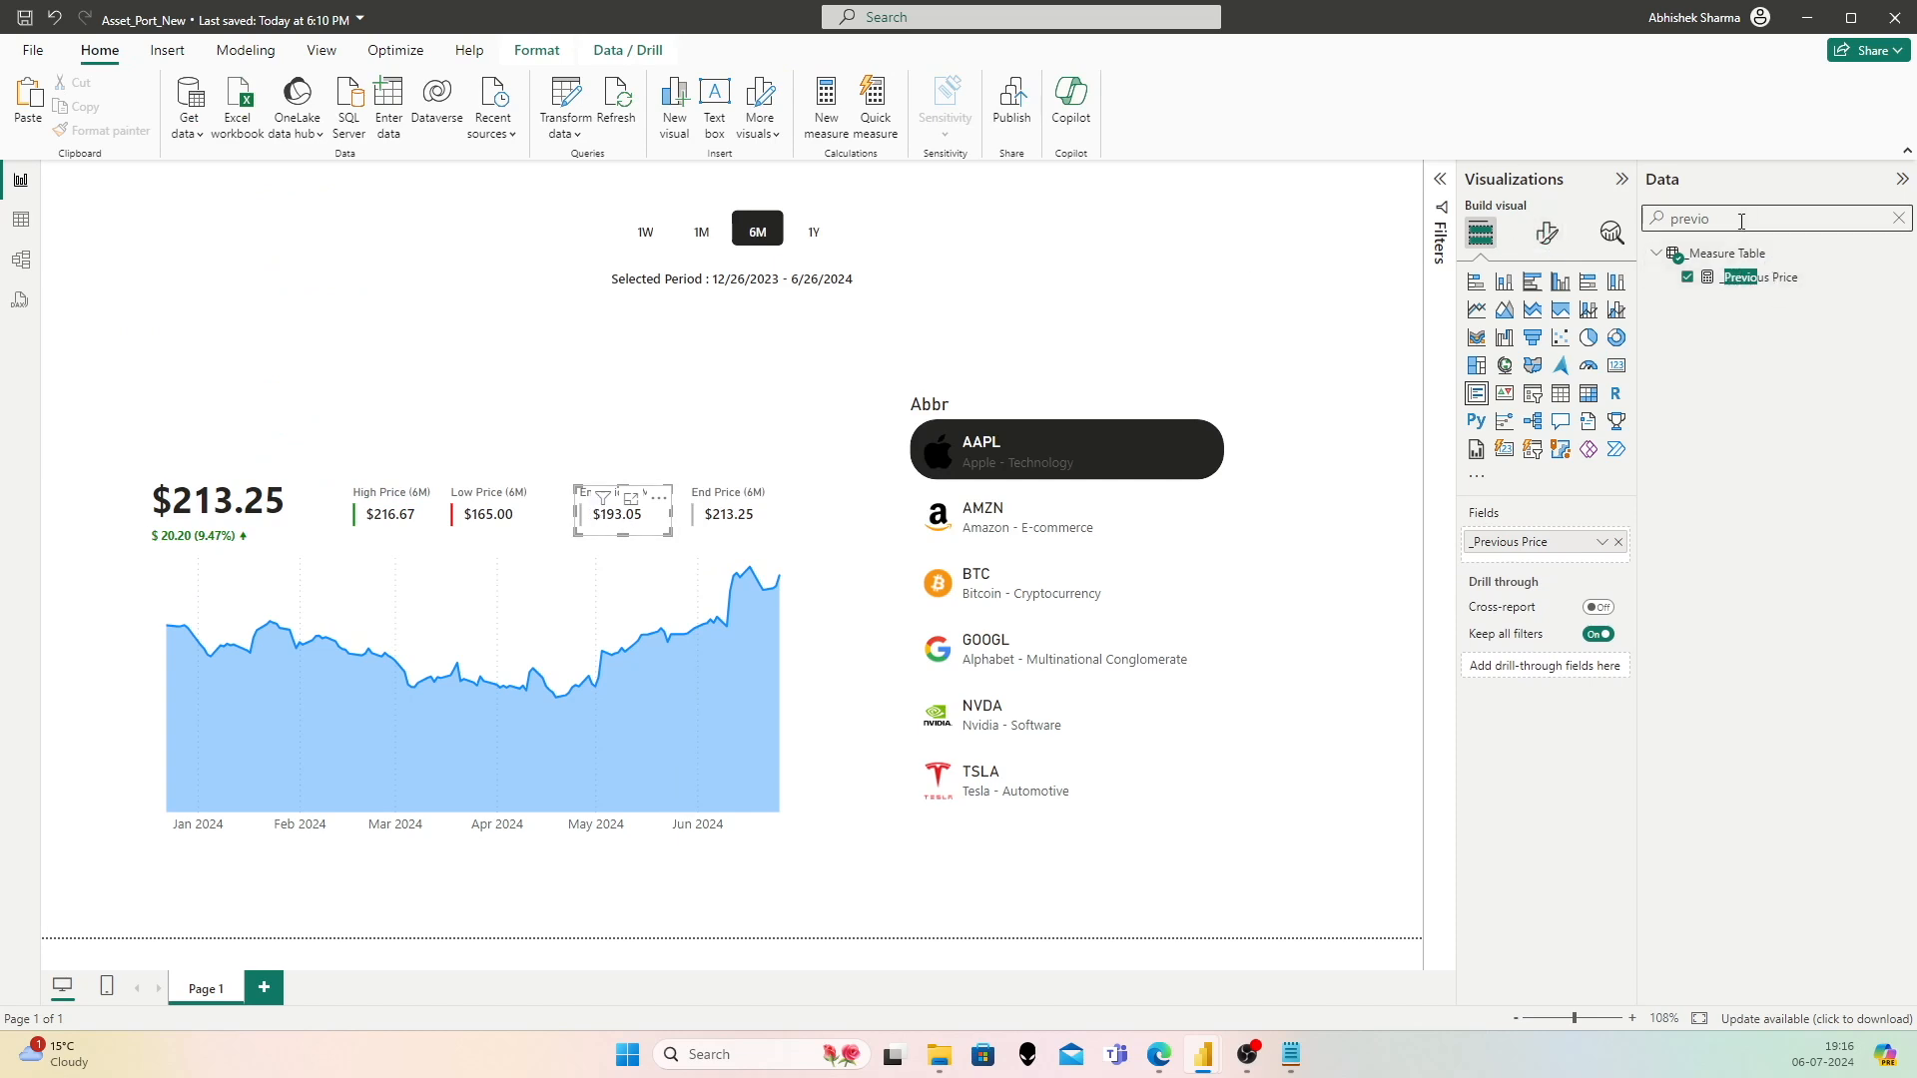
Step: Search the fields for "high" and copy the full formula of _High Price(Label) again
right_click(1751, 262)
click(1688, 296)
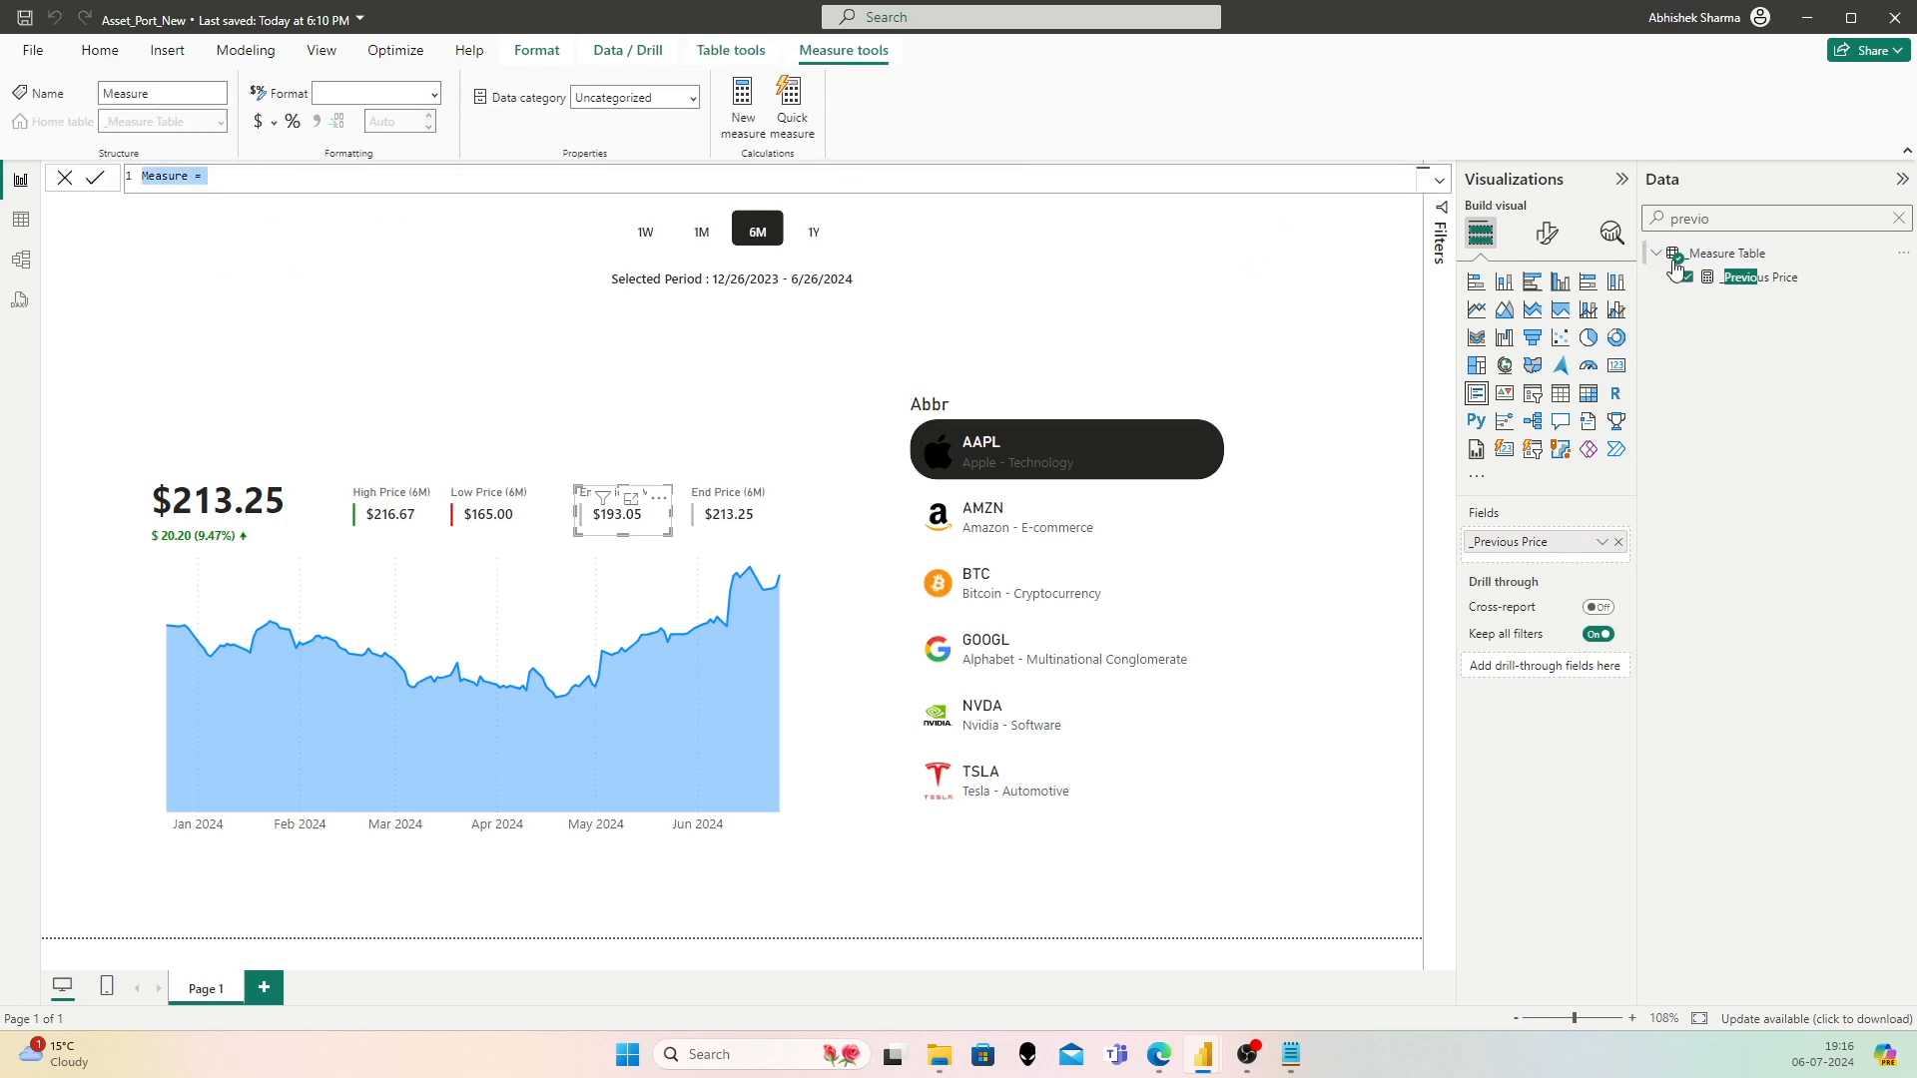
click(1743, 225)
double_click(1764, 223)
text(high)
click(1767, 300)
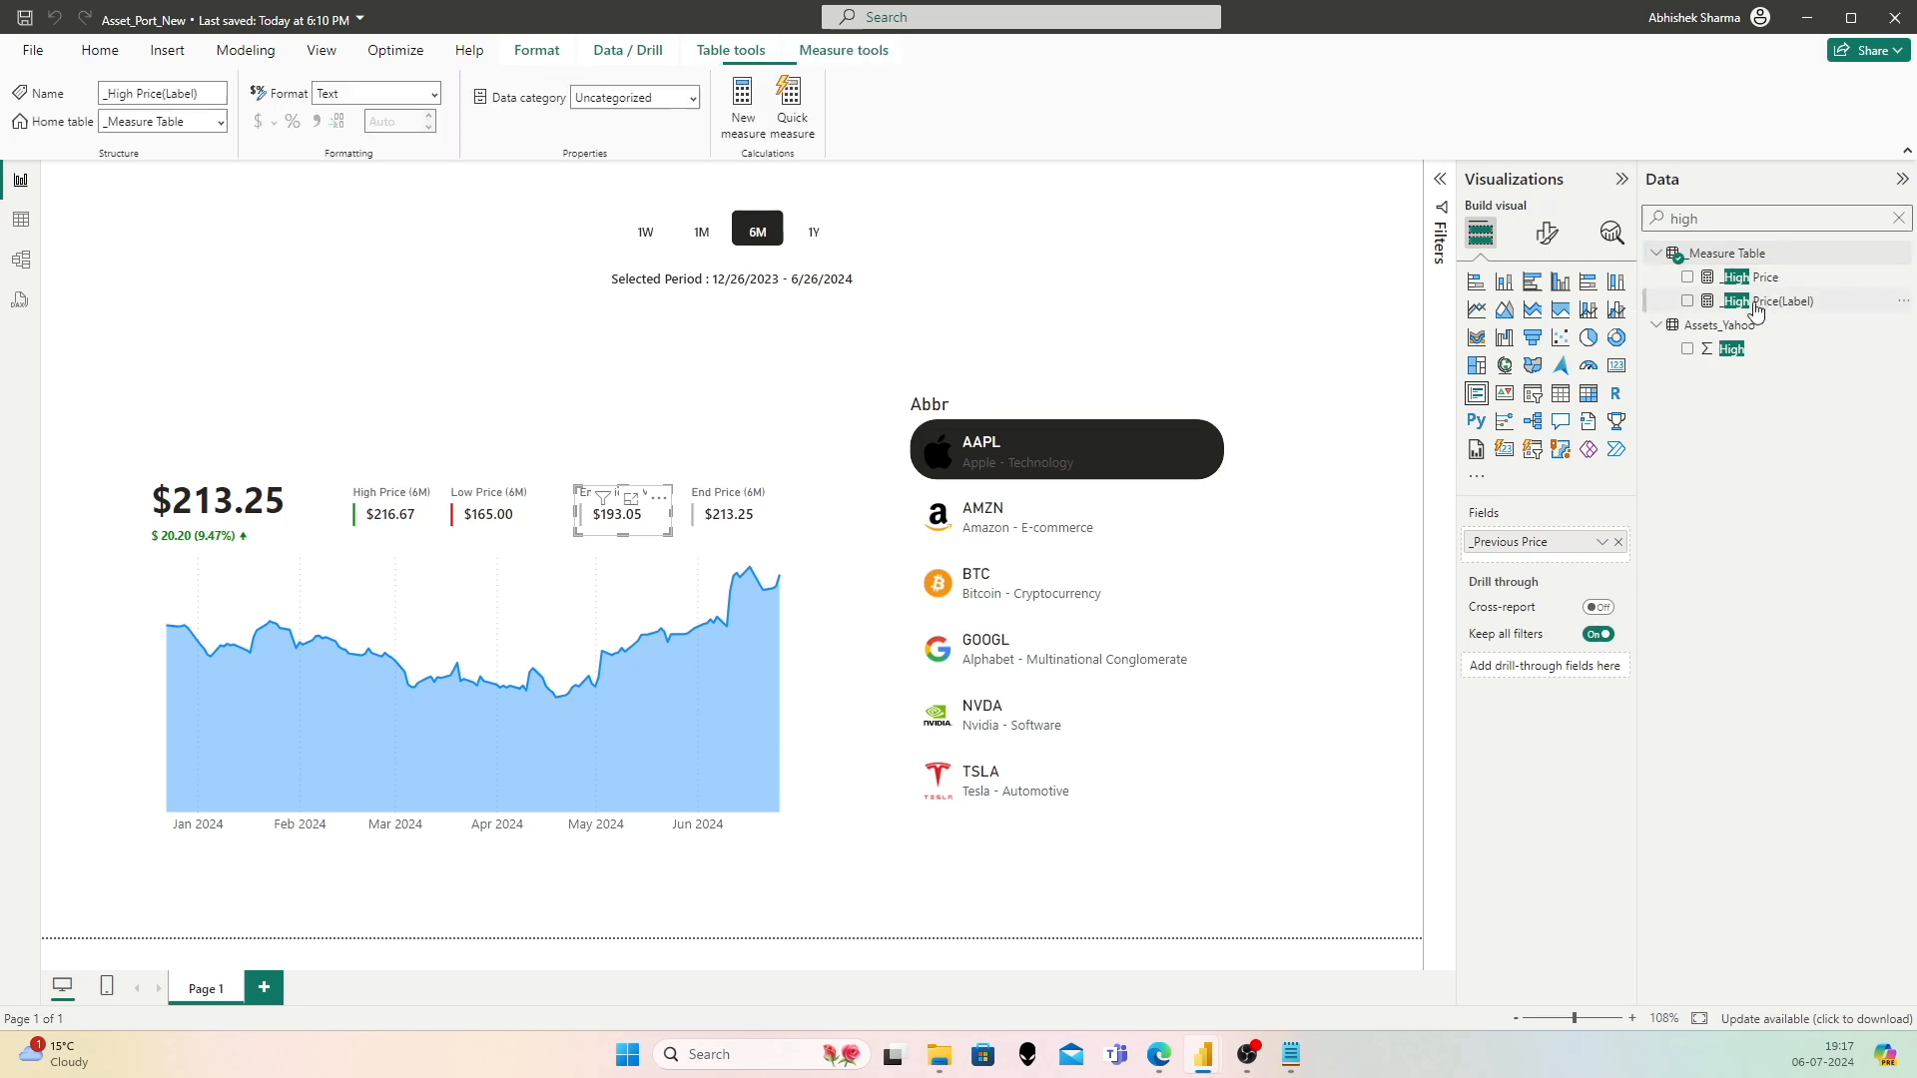
click(479, 192)
key(ctrl+a)
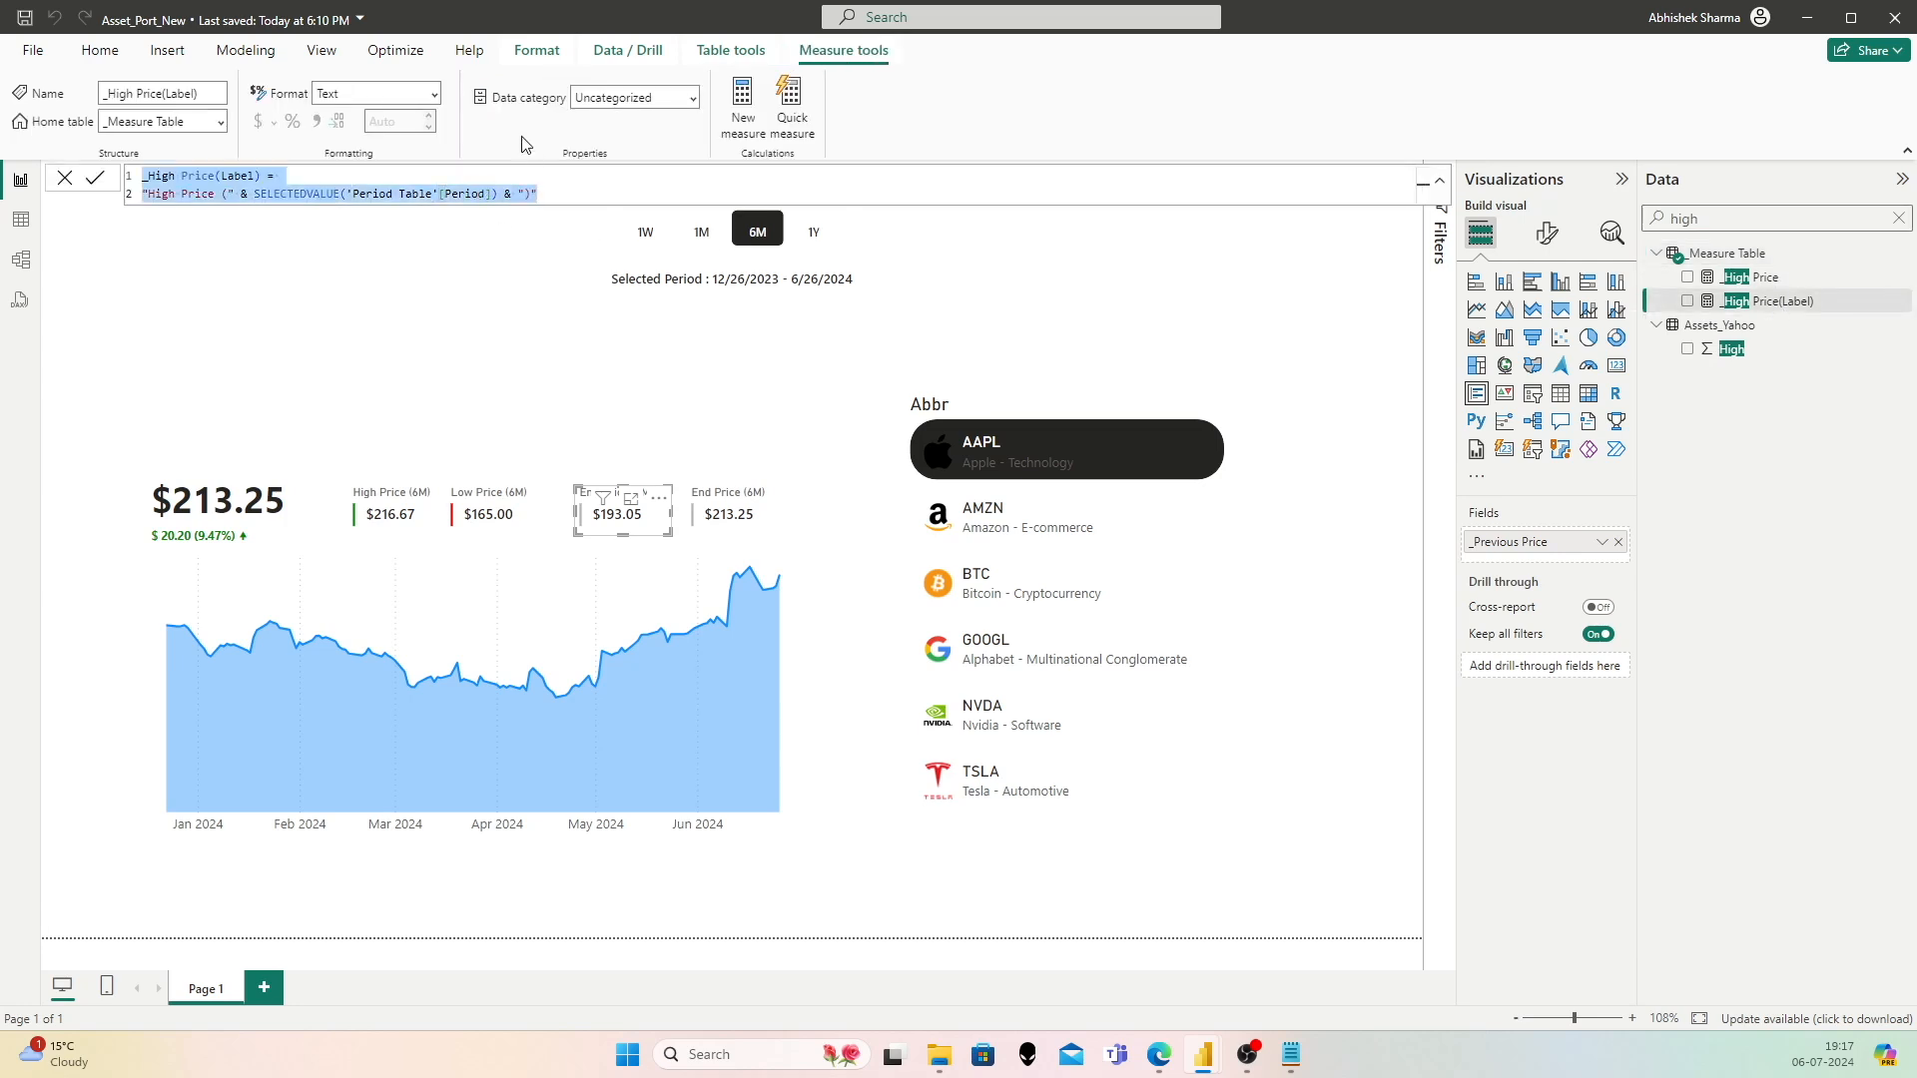
Step: Create the measure _Start Price(Label) in _Measure Table from the copied formula, with "Start Price (" as its text before the selected period
right_click(1747, 258)
click(1629, 298)
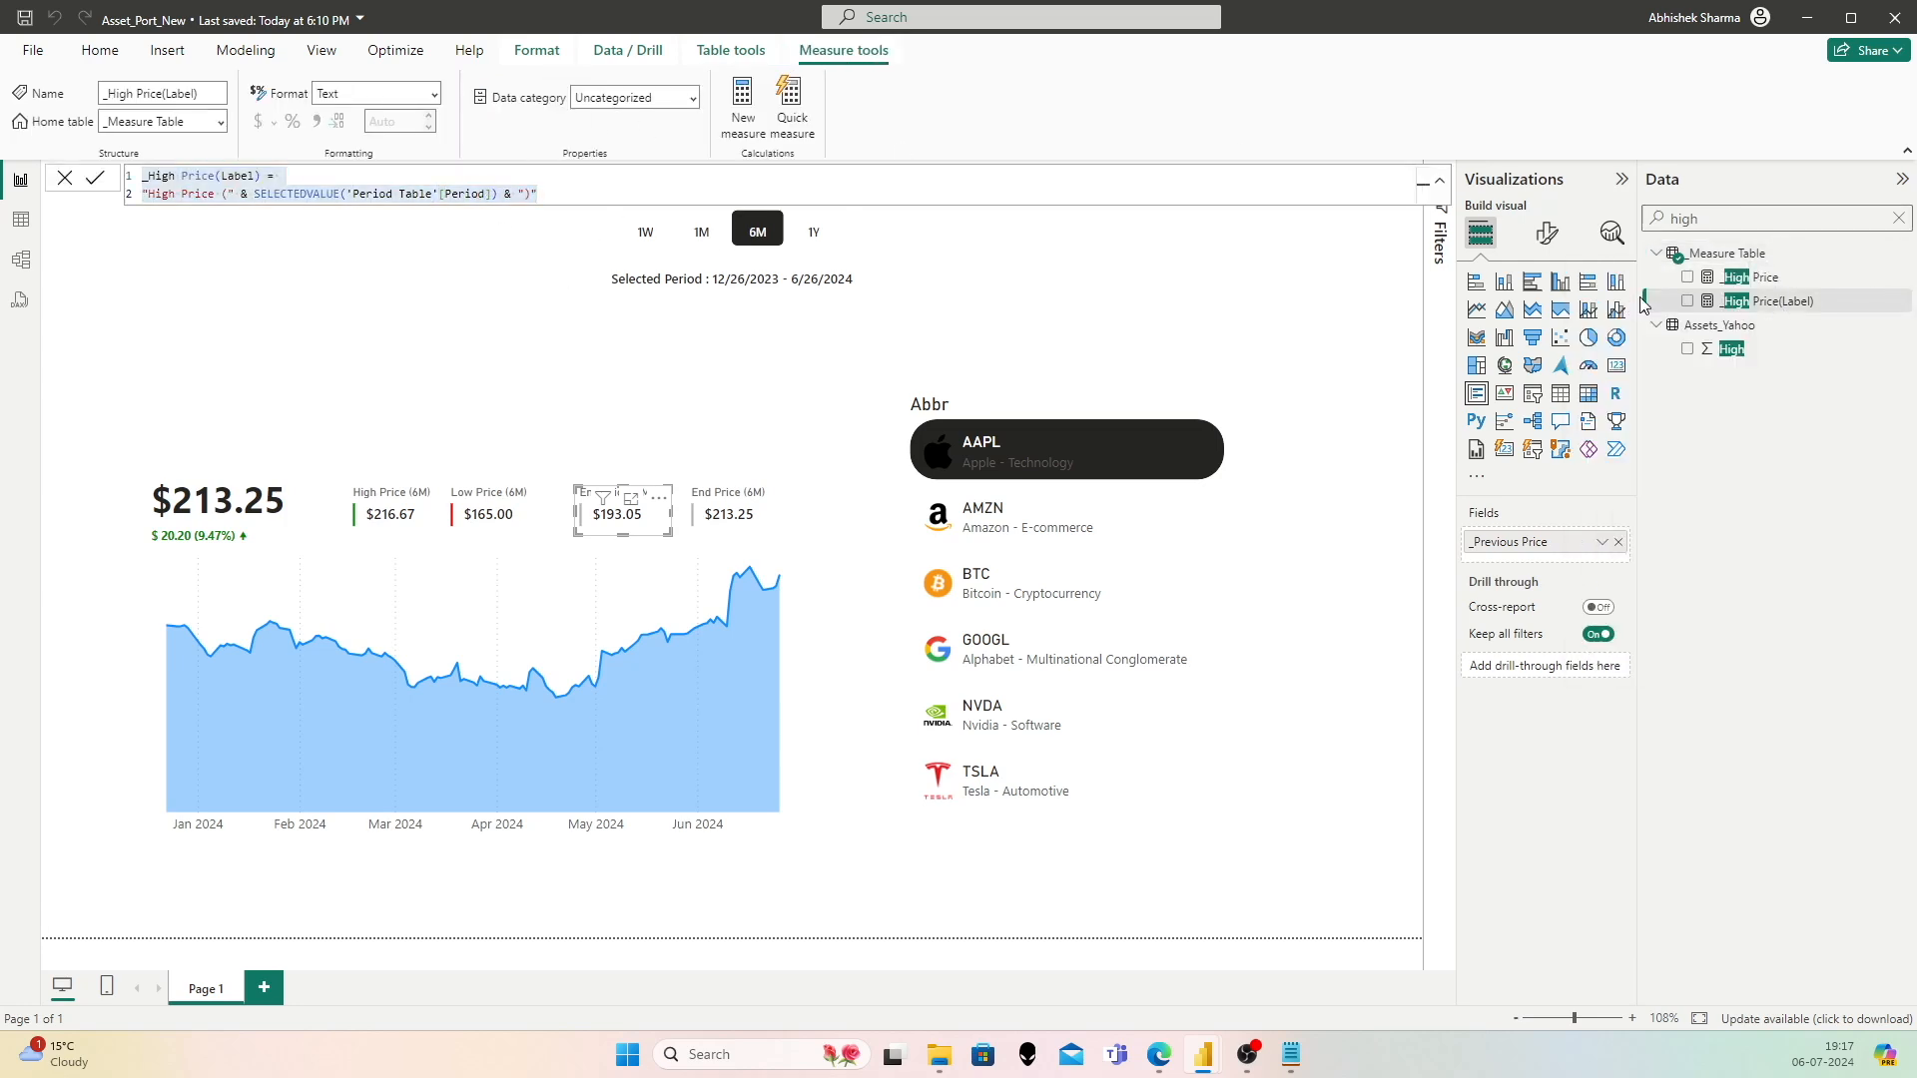
key(ctrl+v)
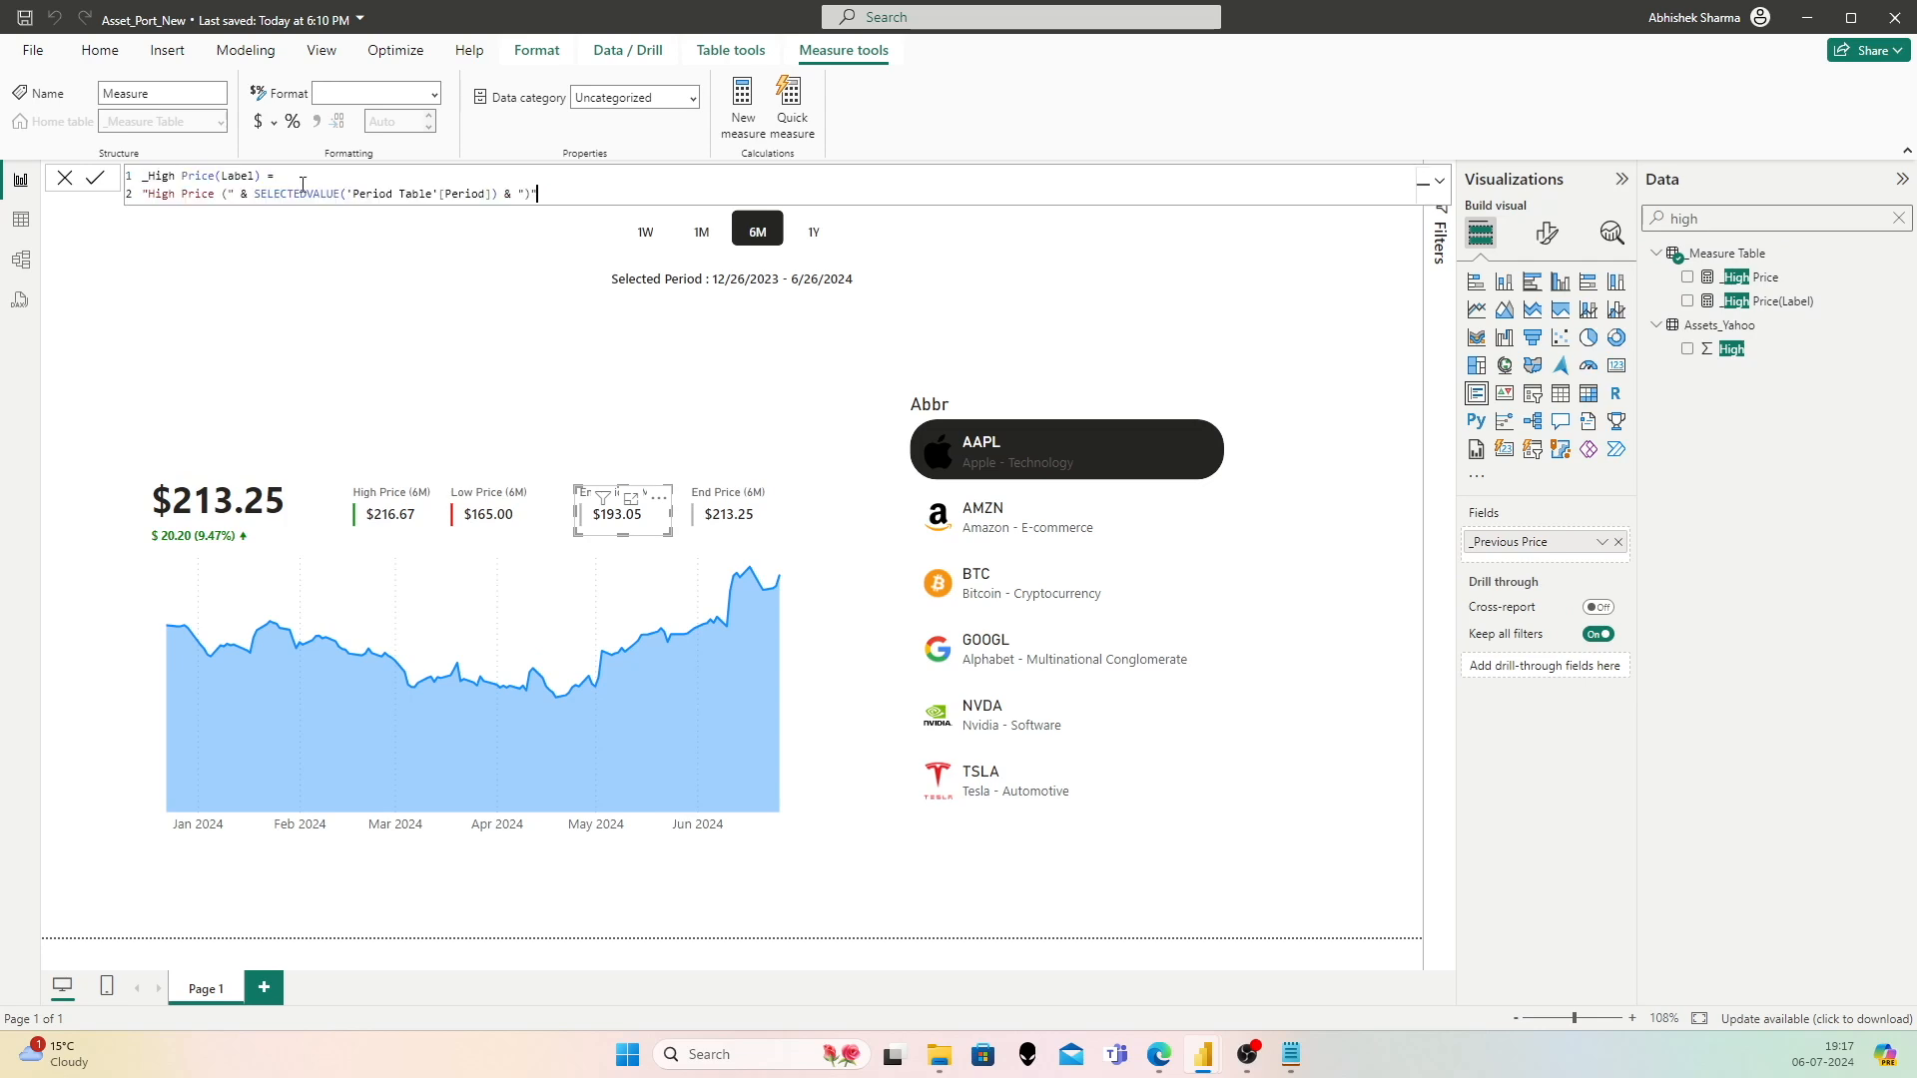
double_click(161, 176)
text(Start)
double_click(169, 193)
text(S)
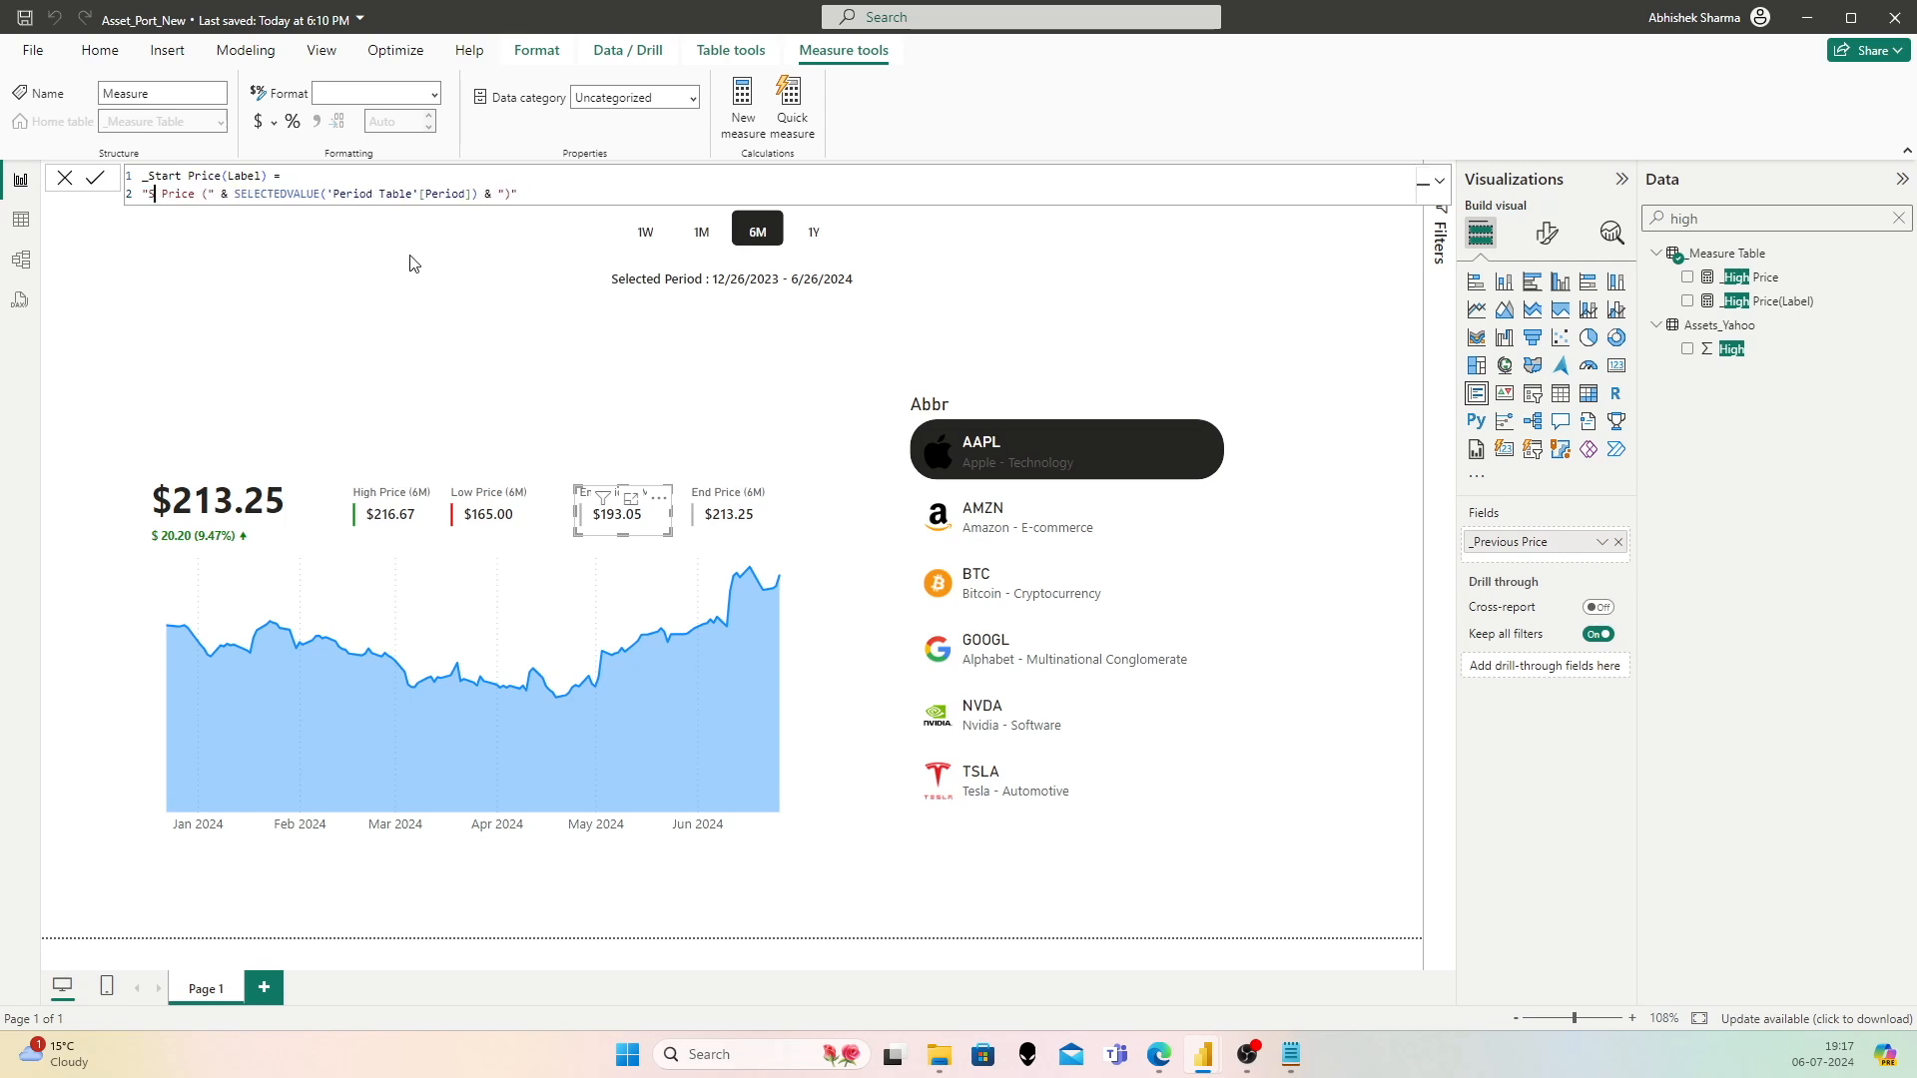
text(tart)
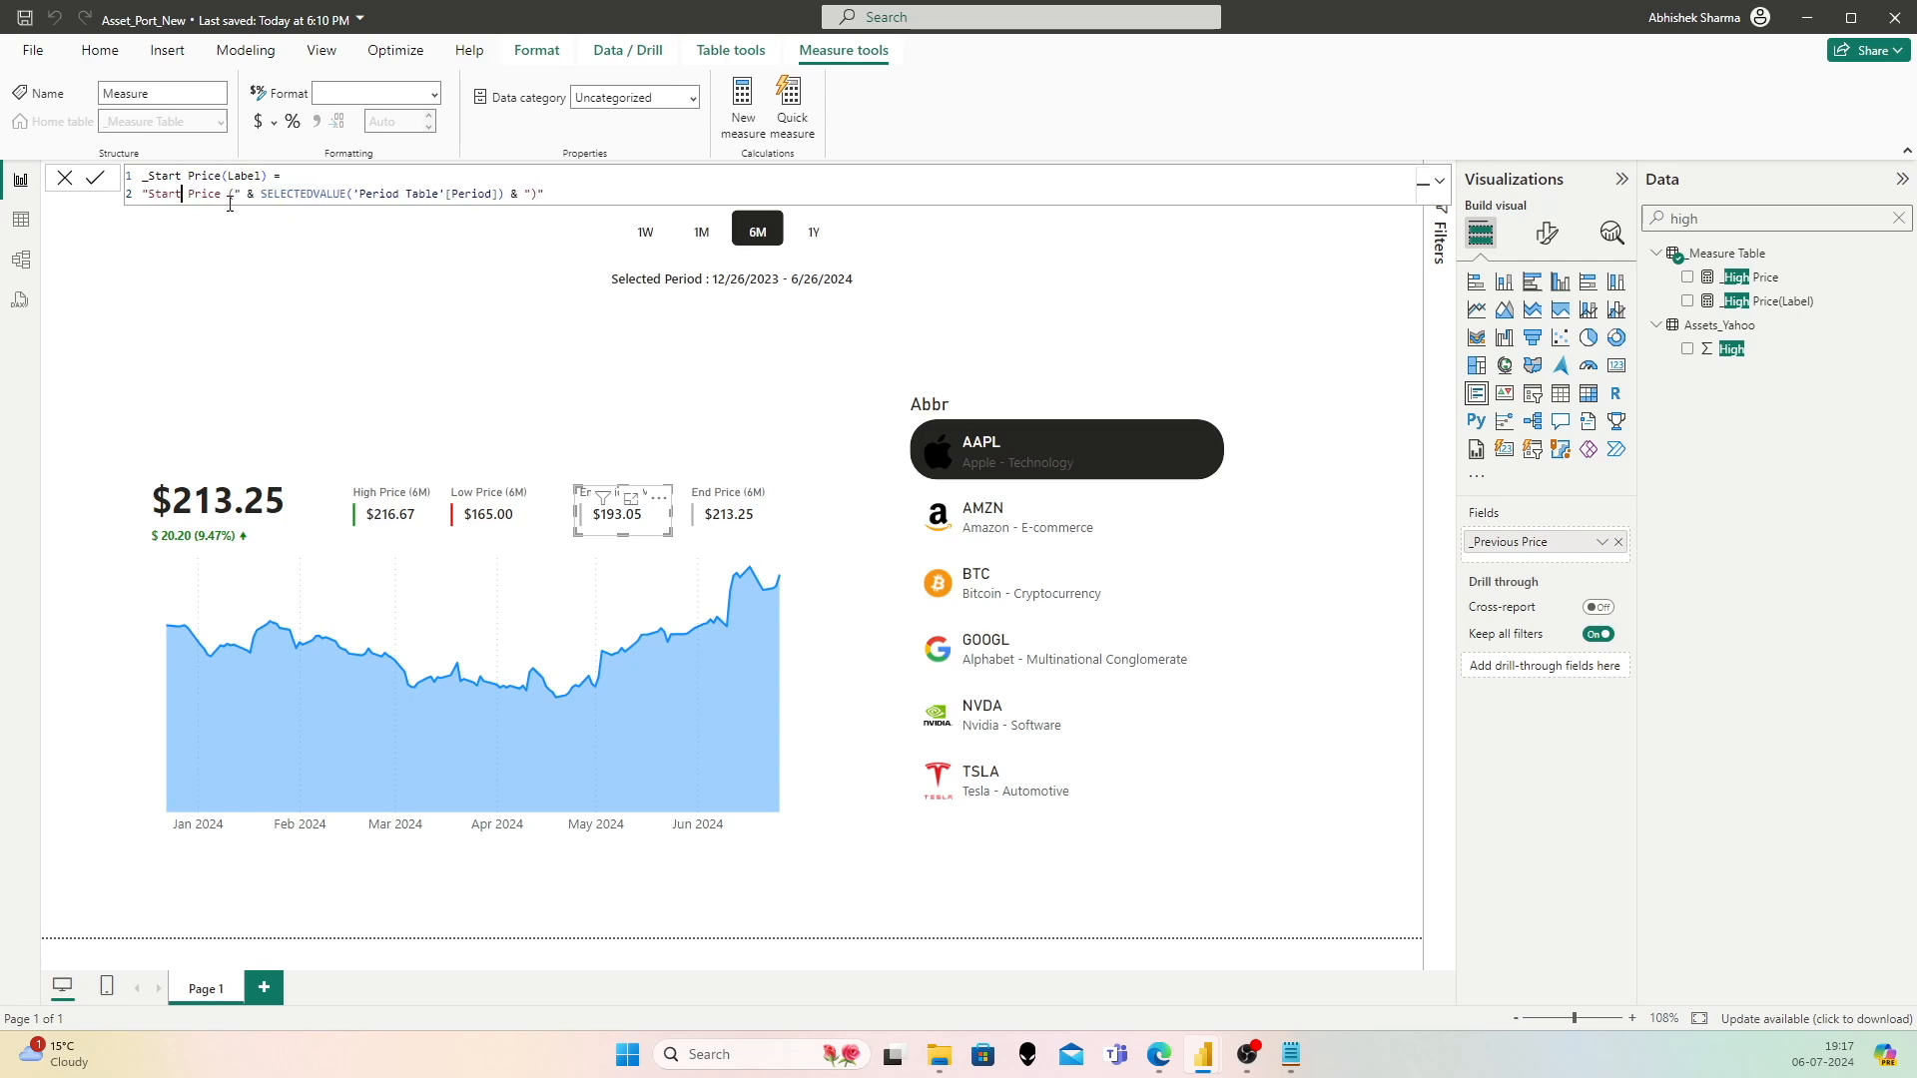
click(95, 178)
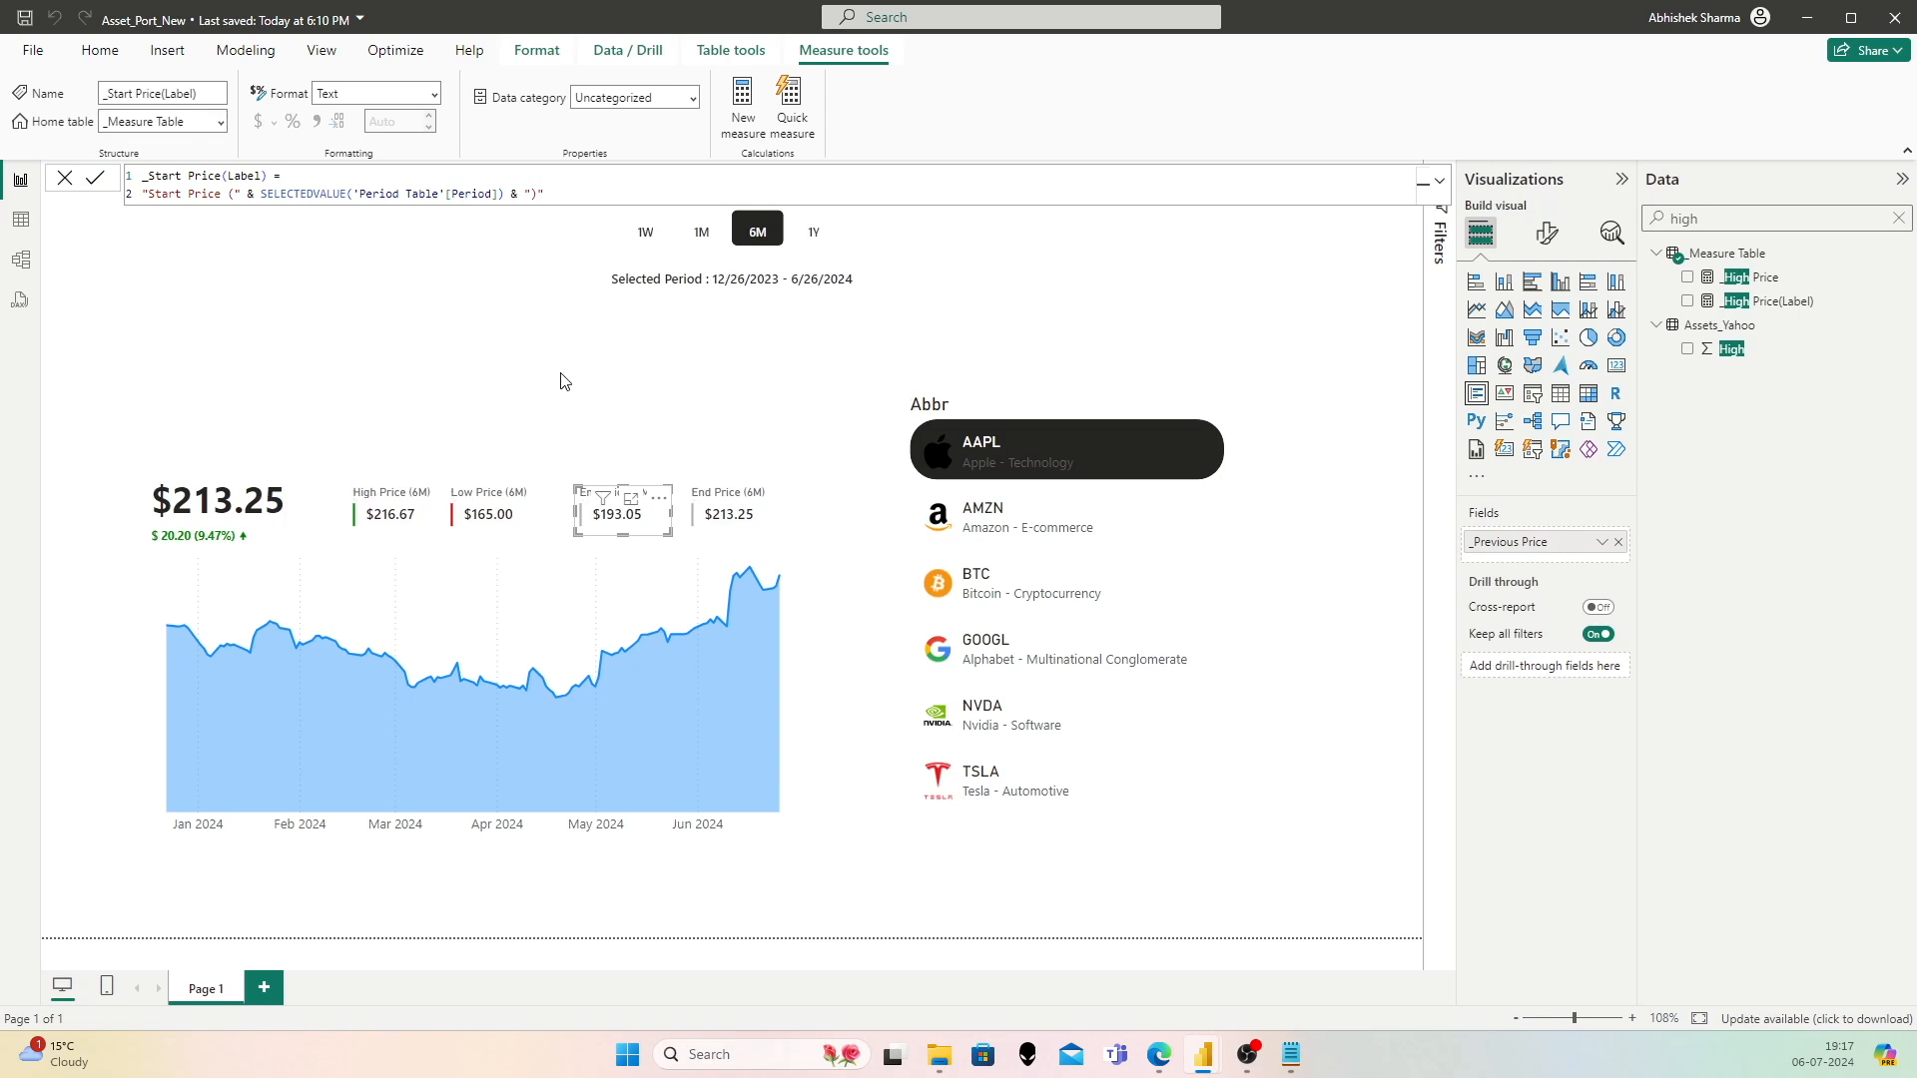
Step: Search the fields for "start" and base the duplicated card's title text on the _Start Price(Label) measure
double_click(1737, 217)
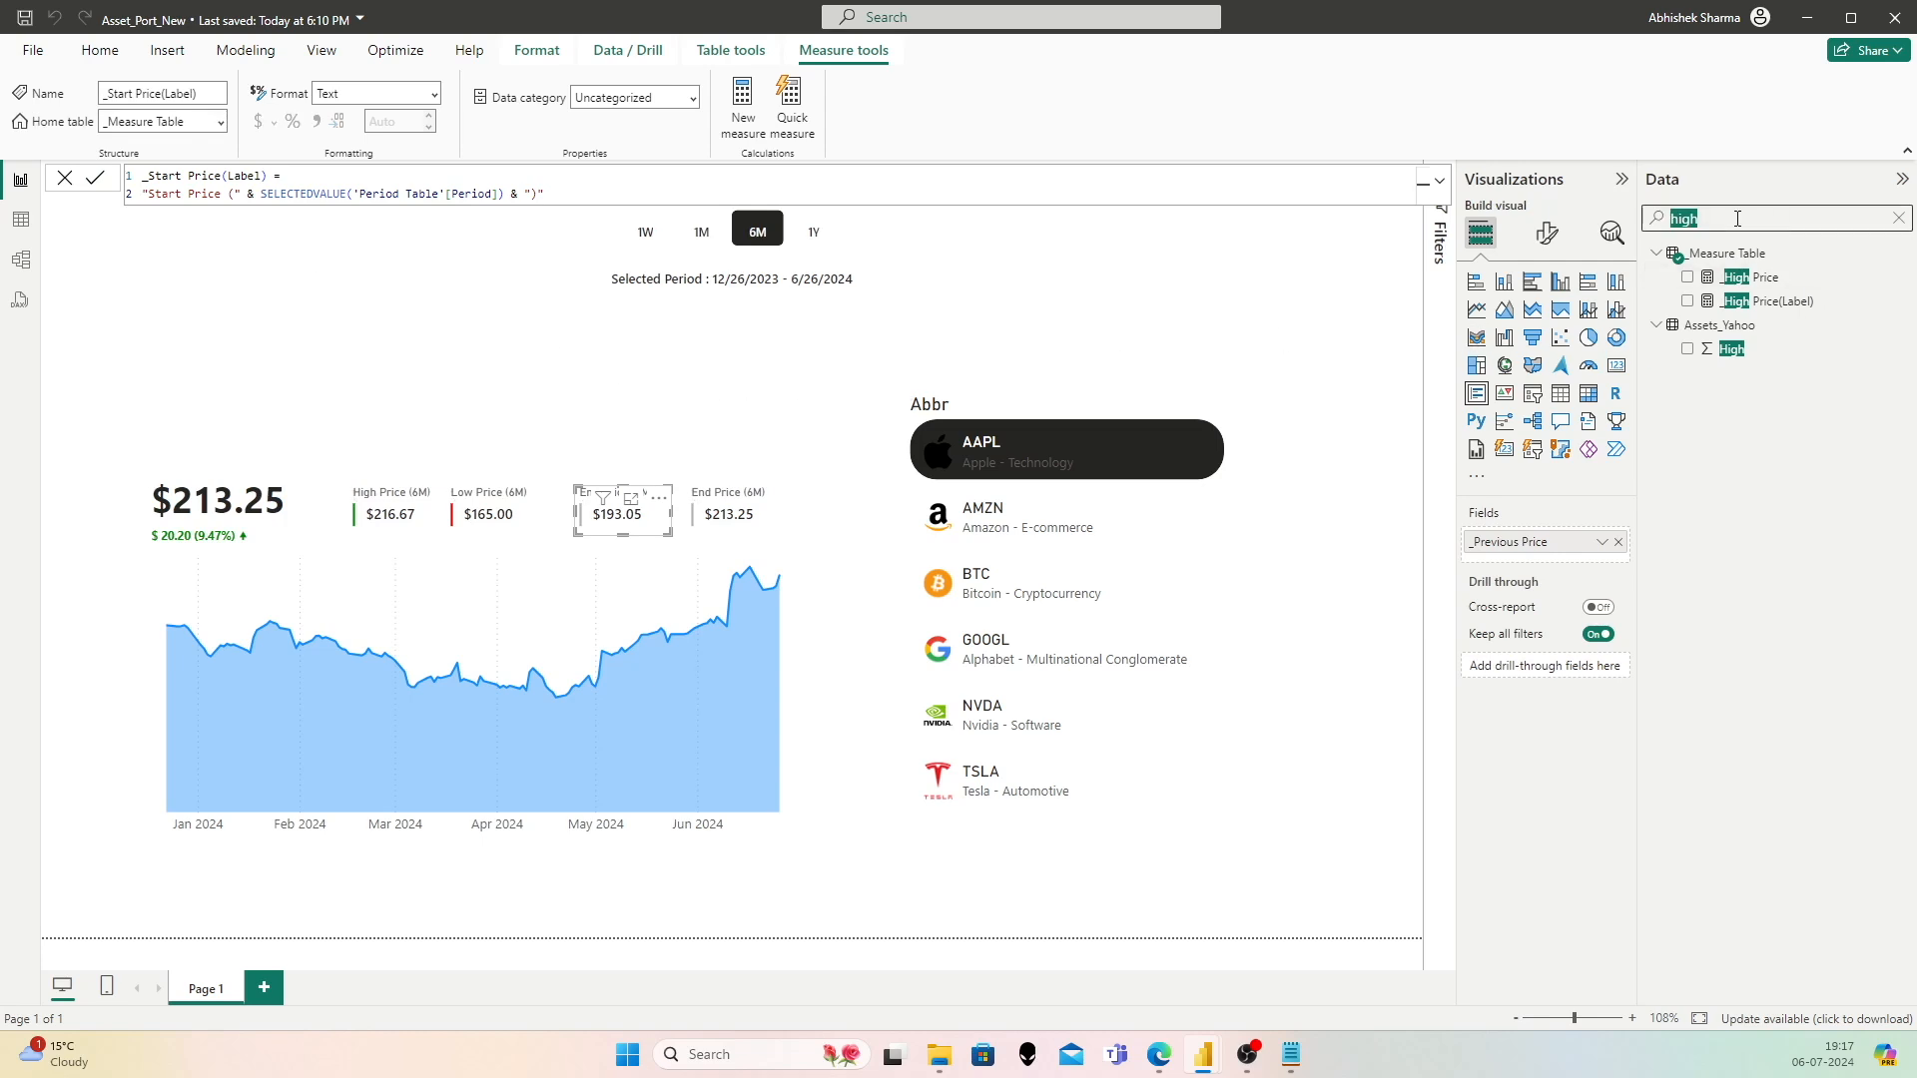
text(start)
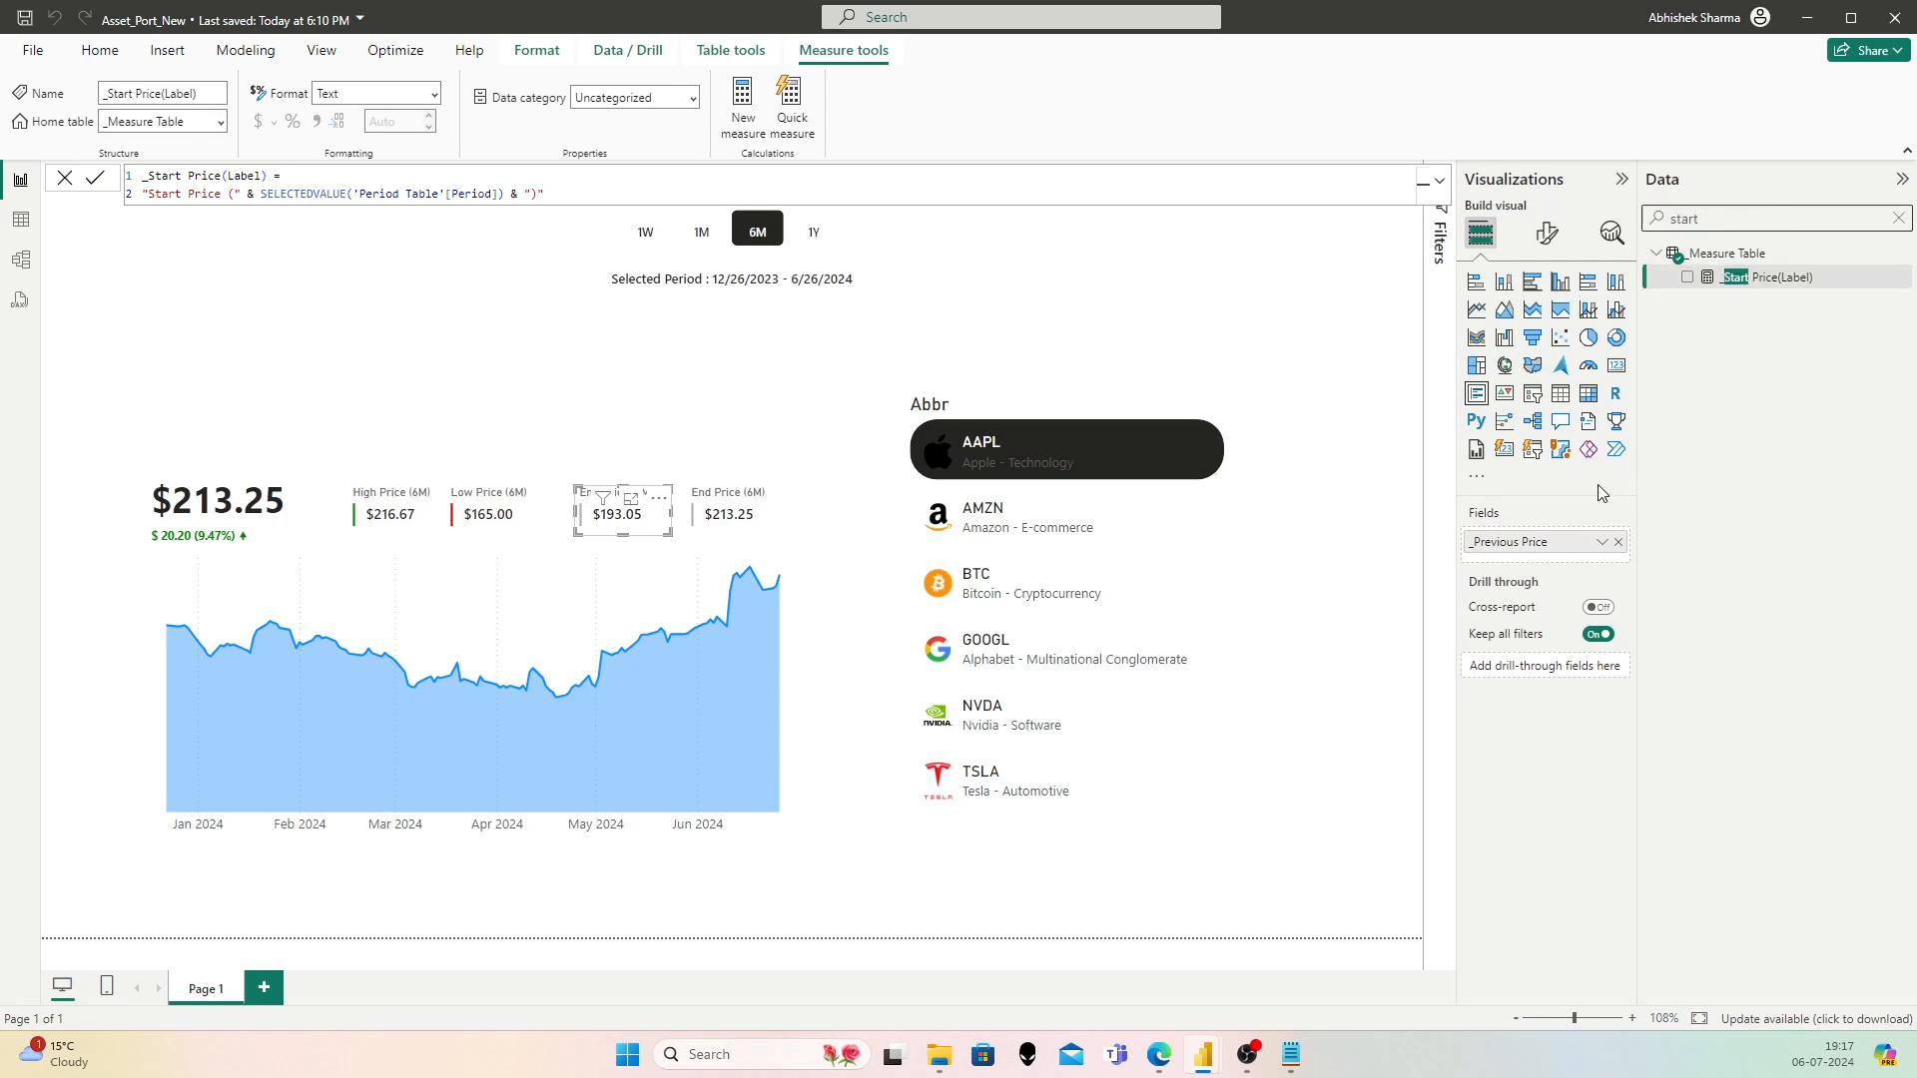
click(1546, 233)
click(1545, 323)
click(1492, 412)
click(1515, 514)
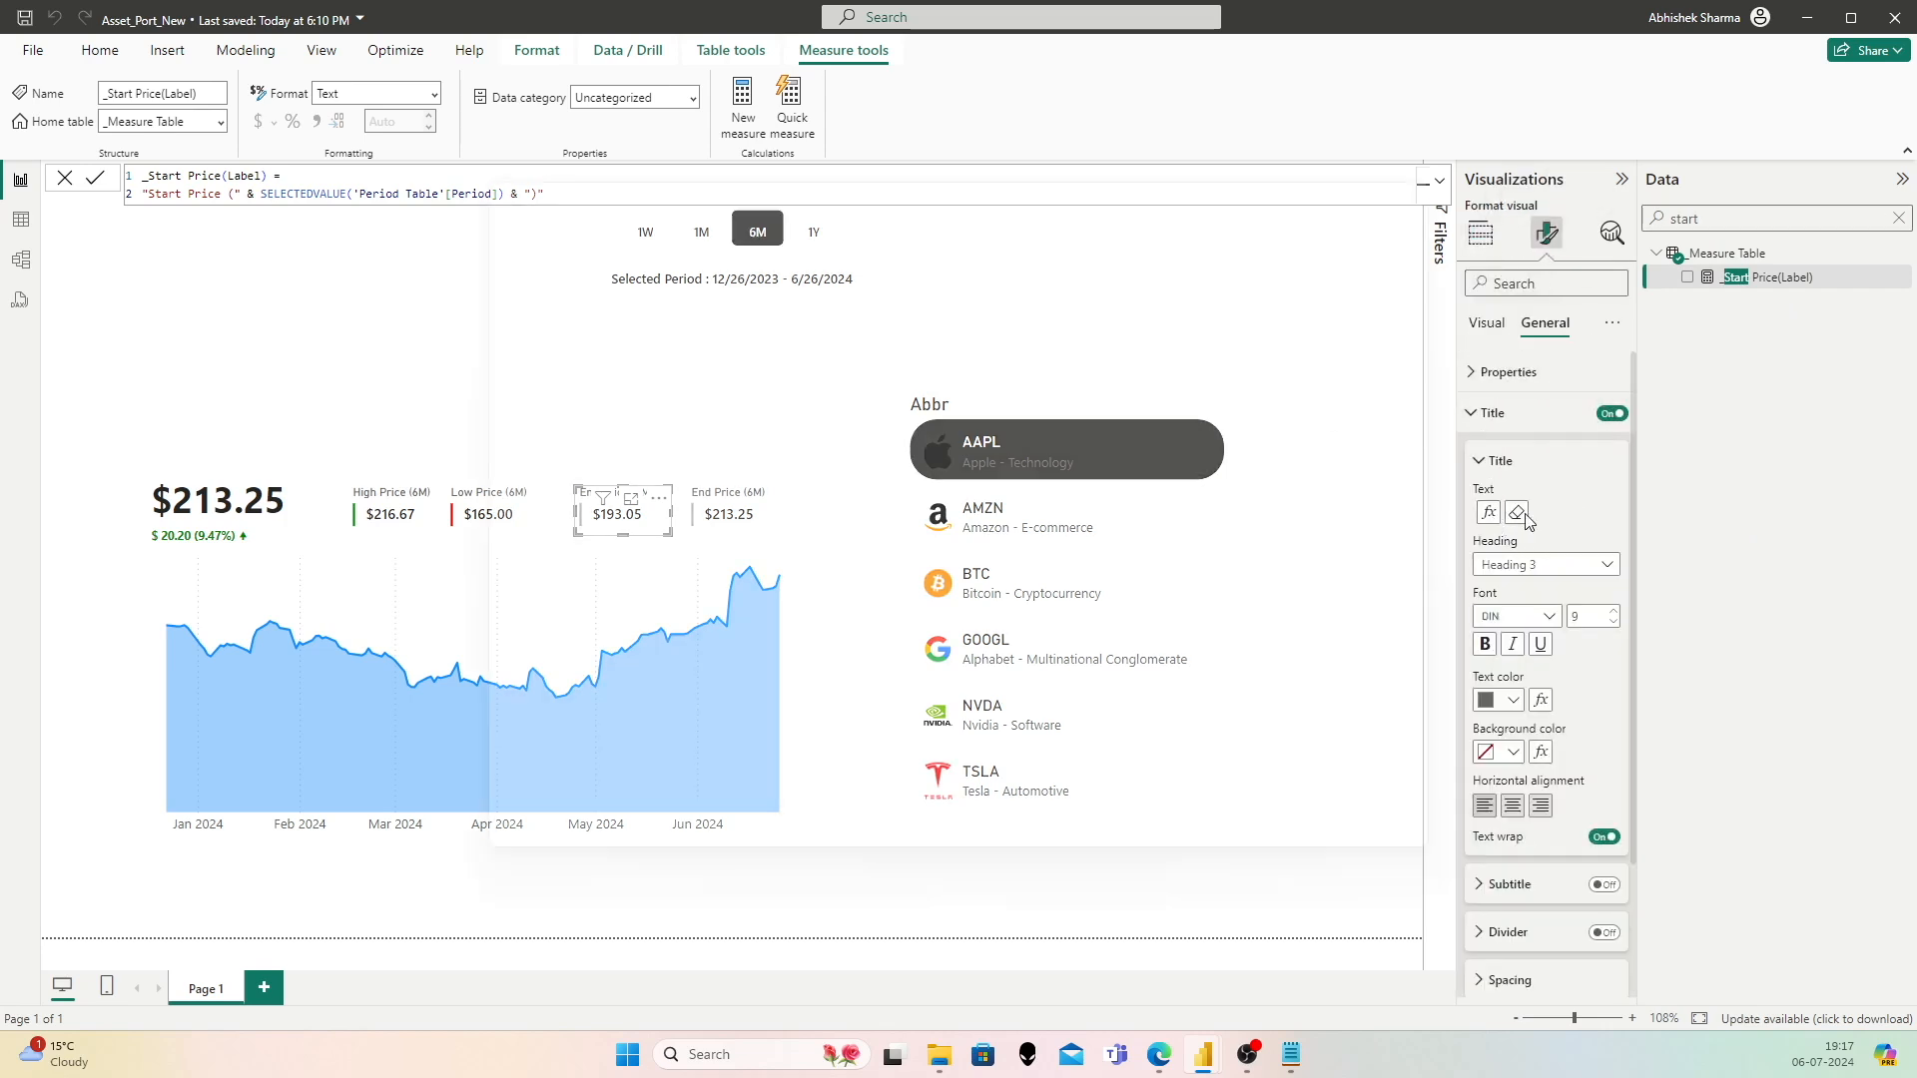
click(649, 391)
click(569, 423)
text(s)
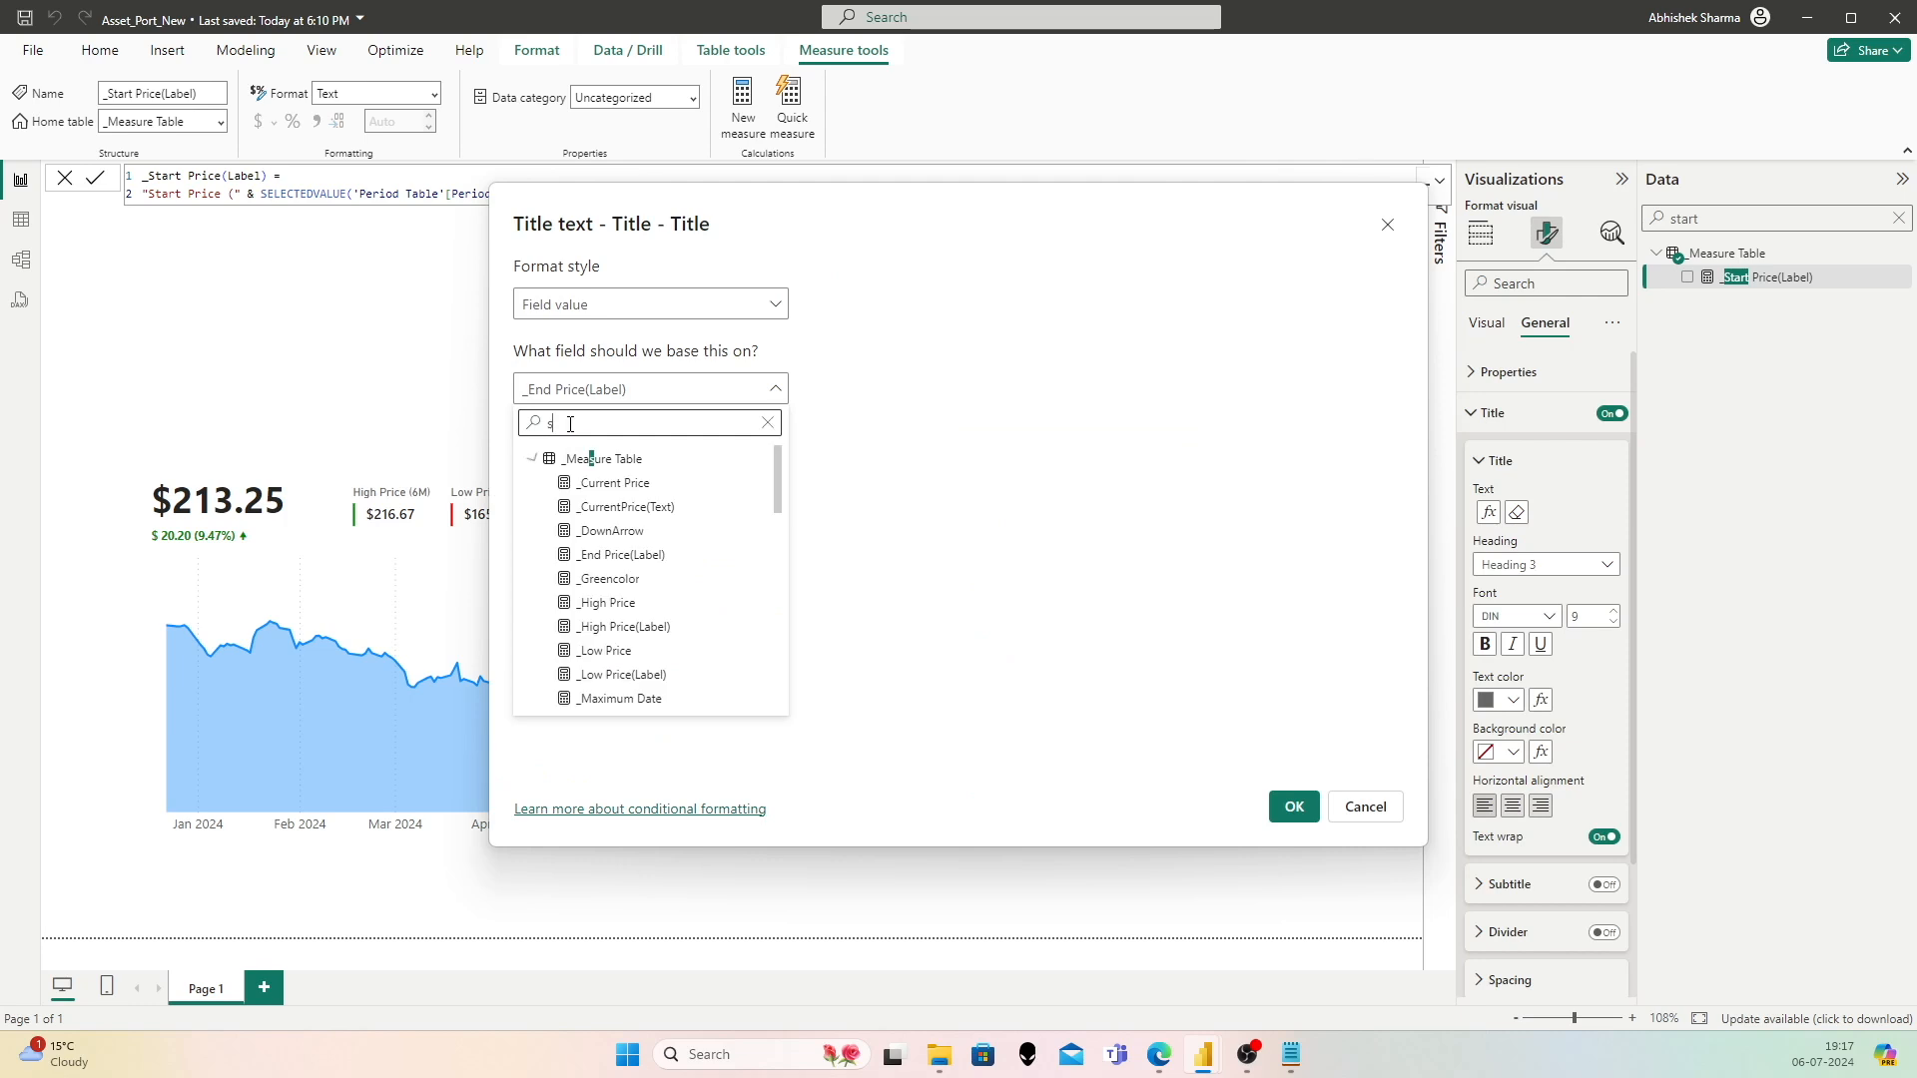
text(tar)
click(624, 482)
click(1293, 806)
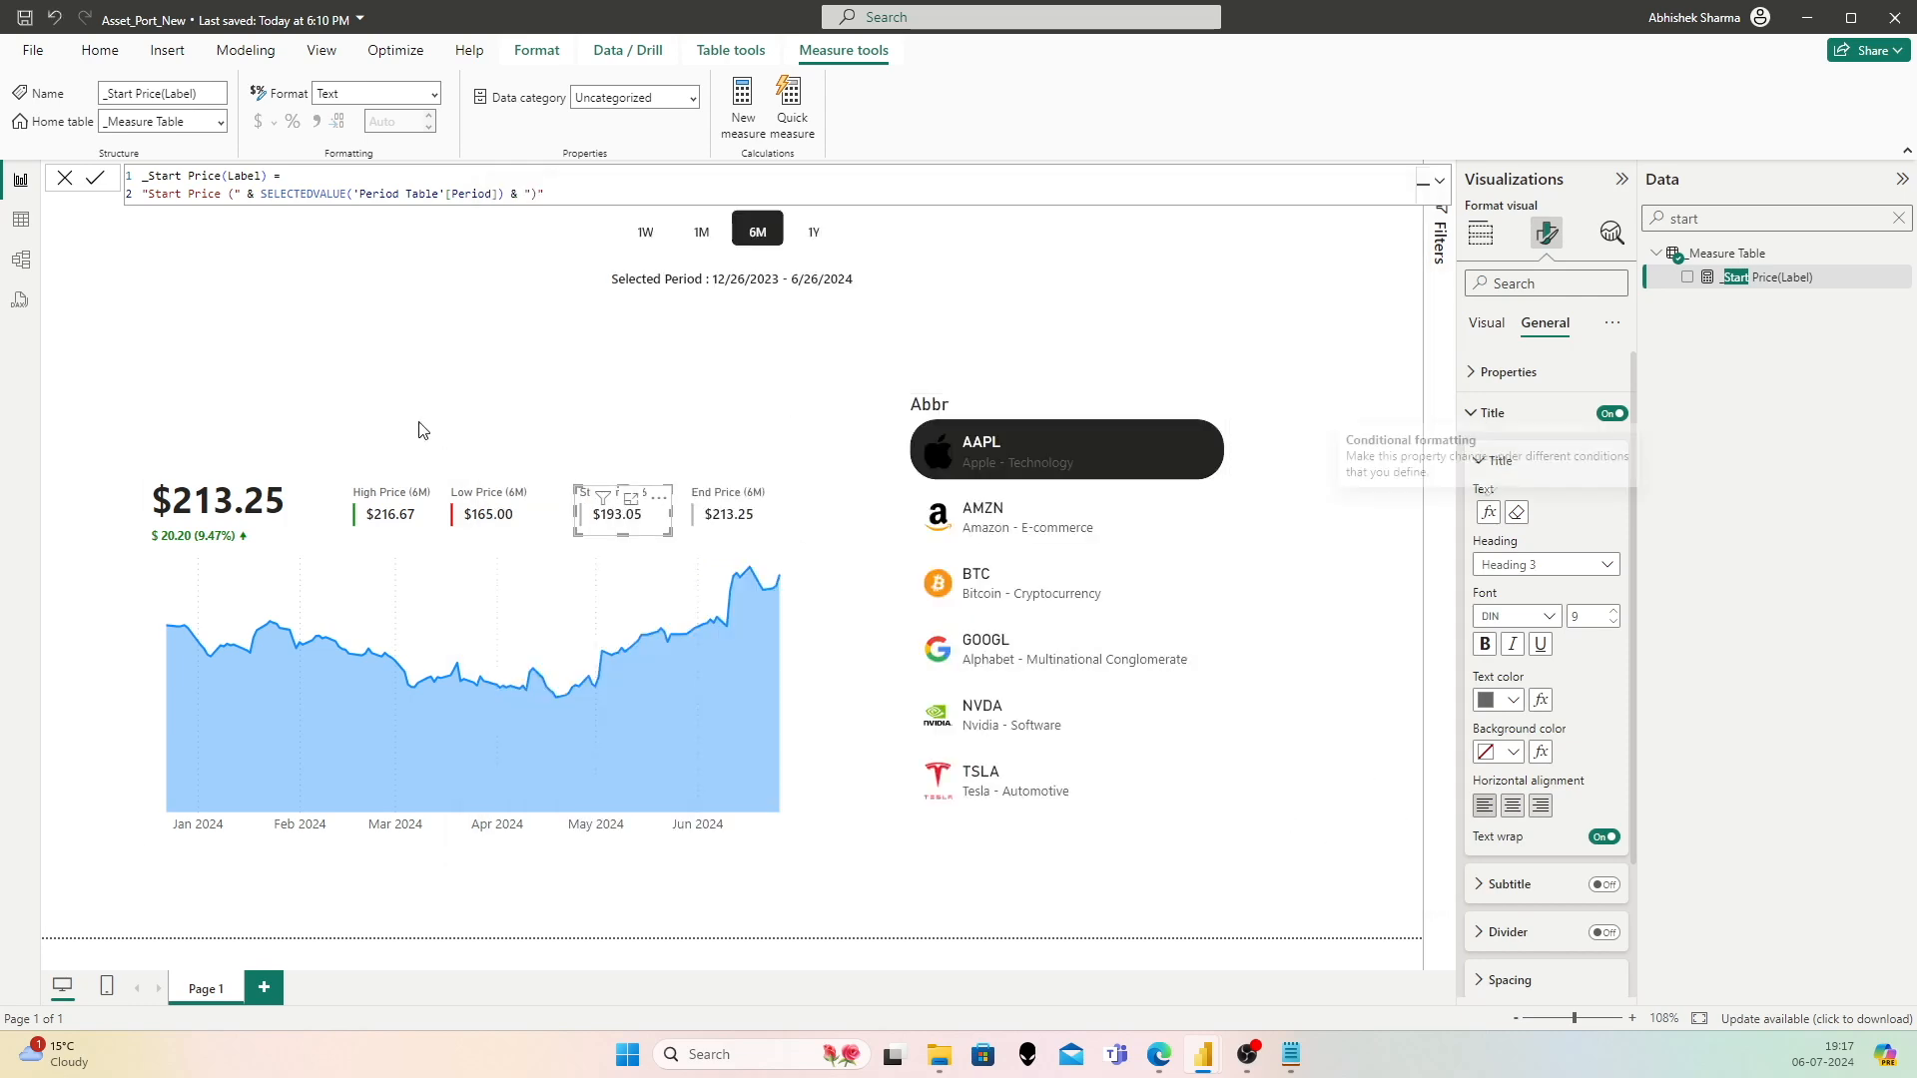
click(350, 369)
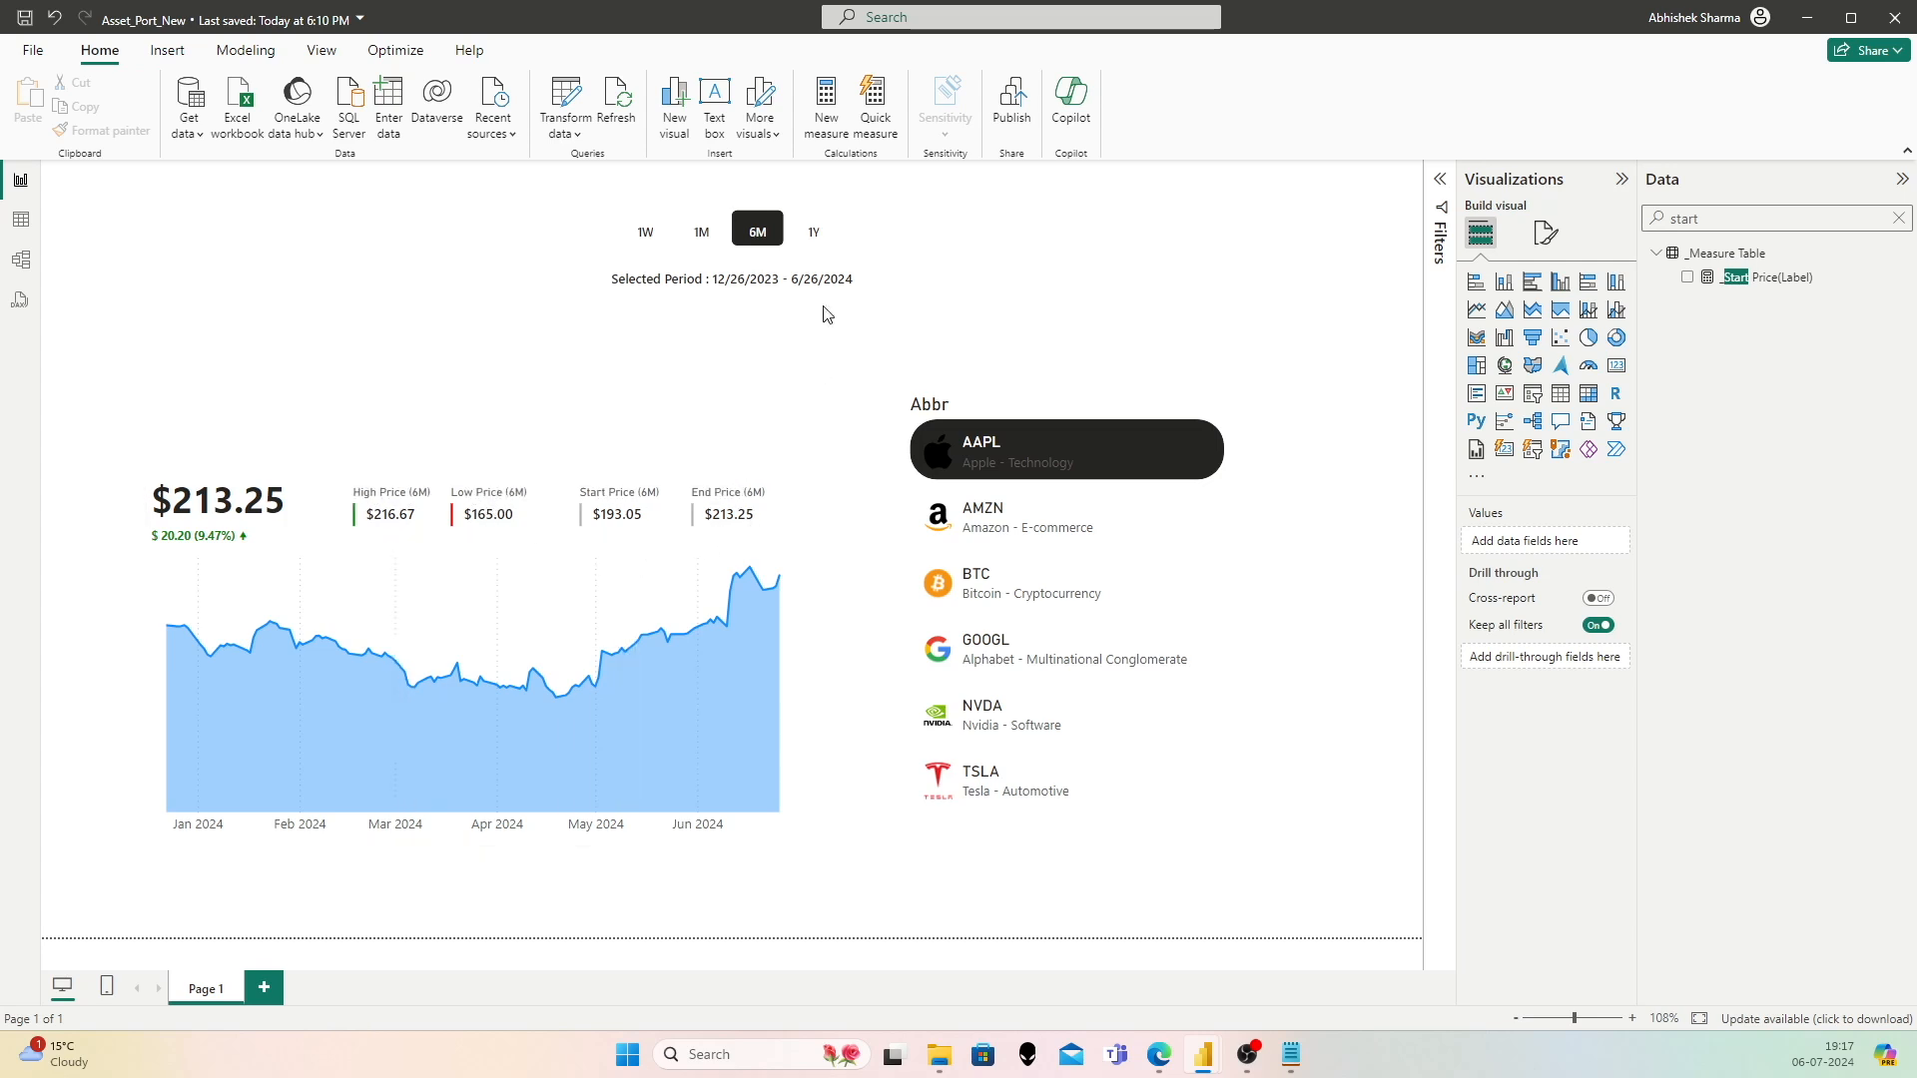
Step: Check the price cards and their titles by switching the period slicer between 1W, 1M, 6M and 1Y
click(701, 232)
click(647, 231)
click(701, 232)
click(756, 232)
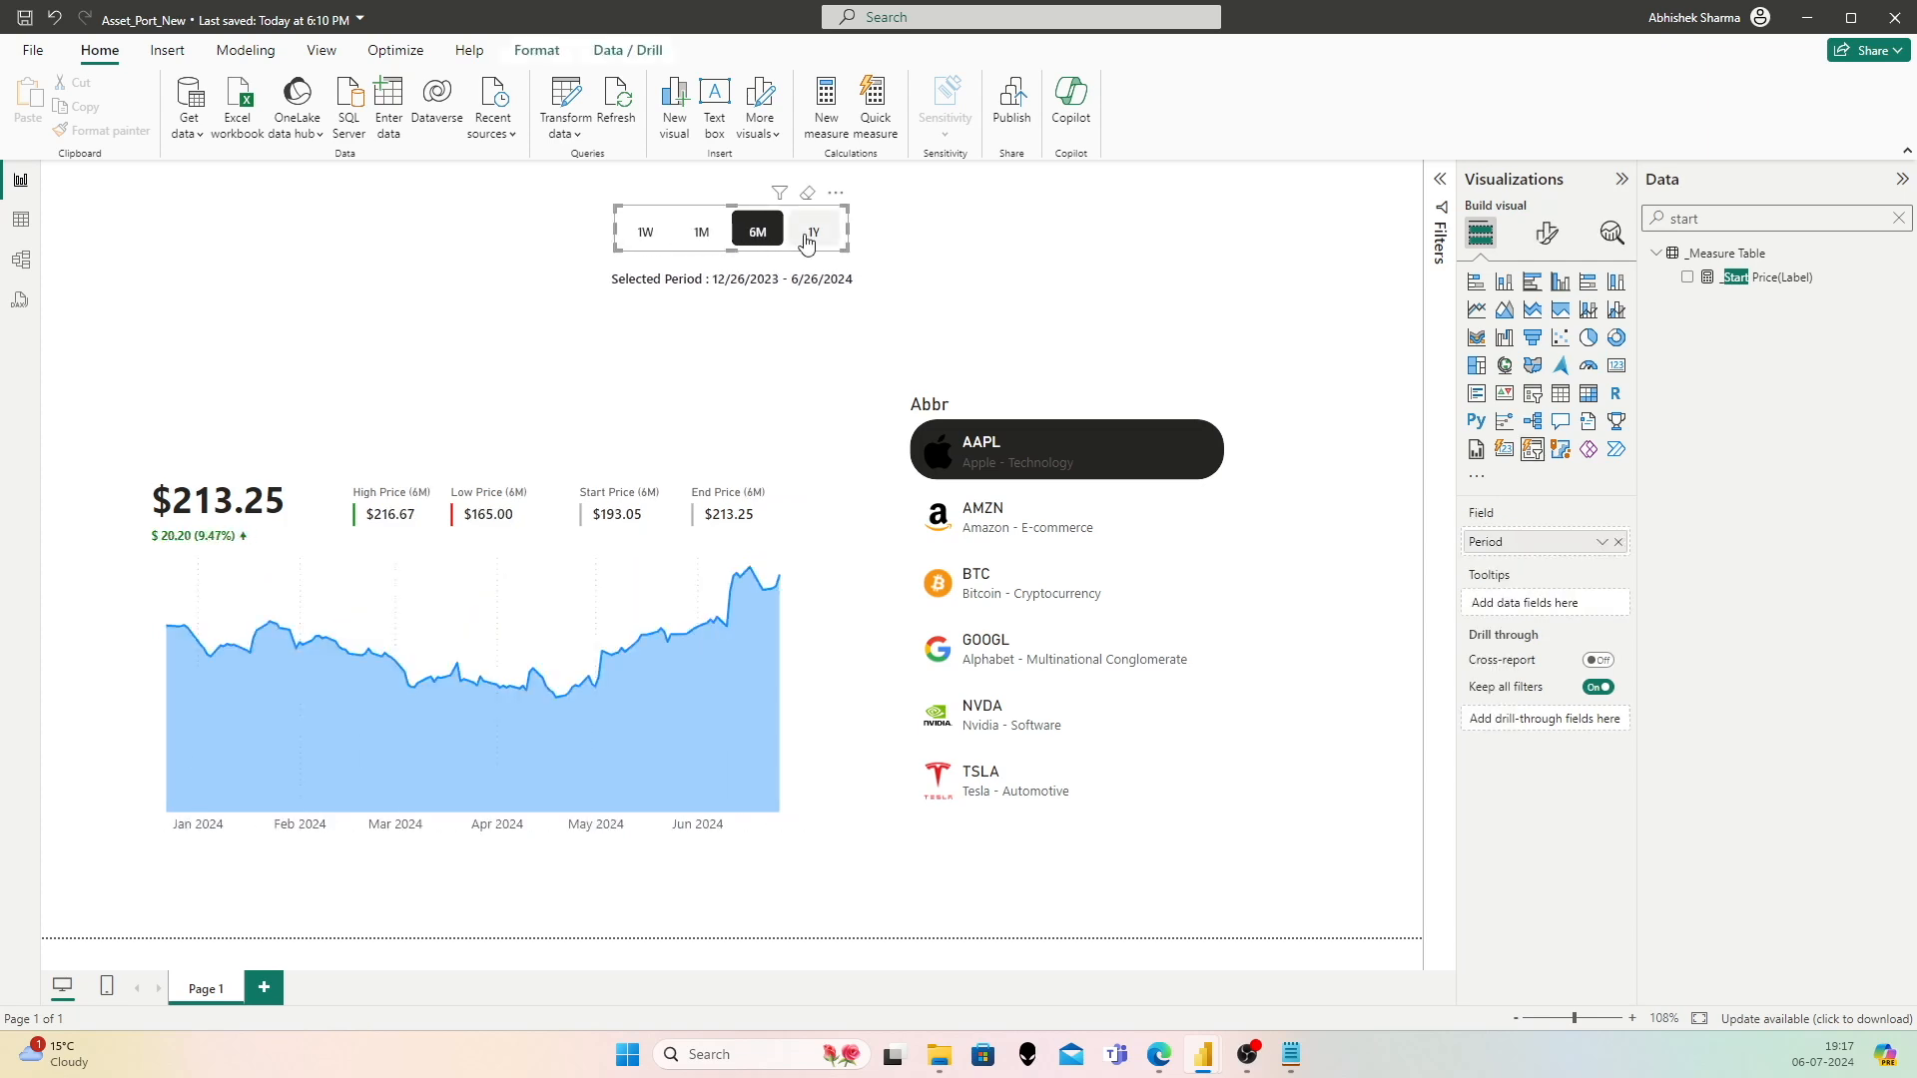
click(813, 235)
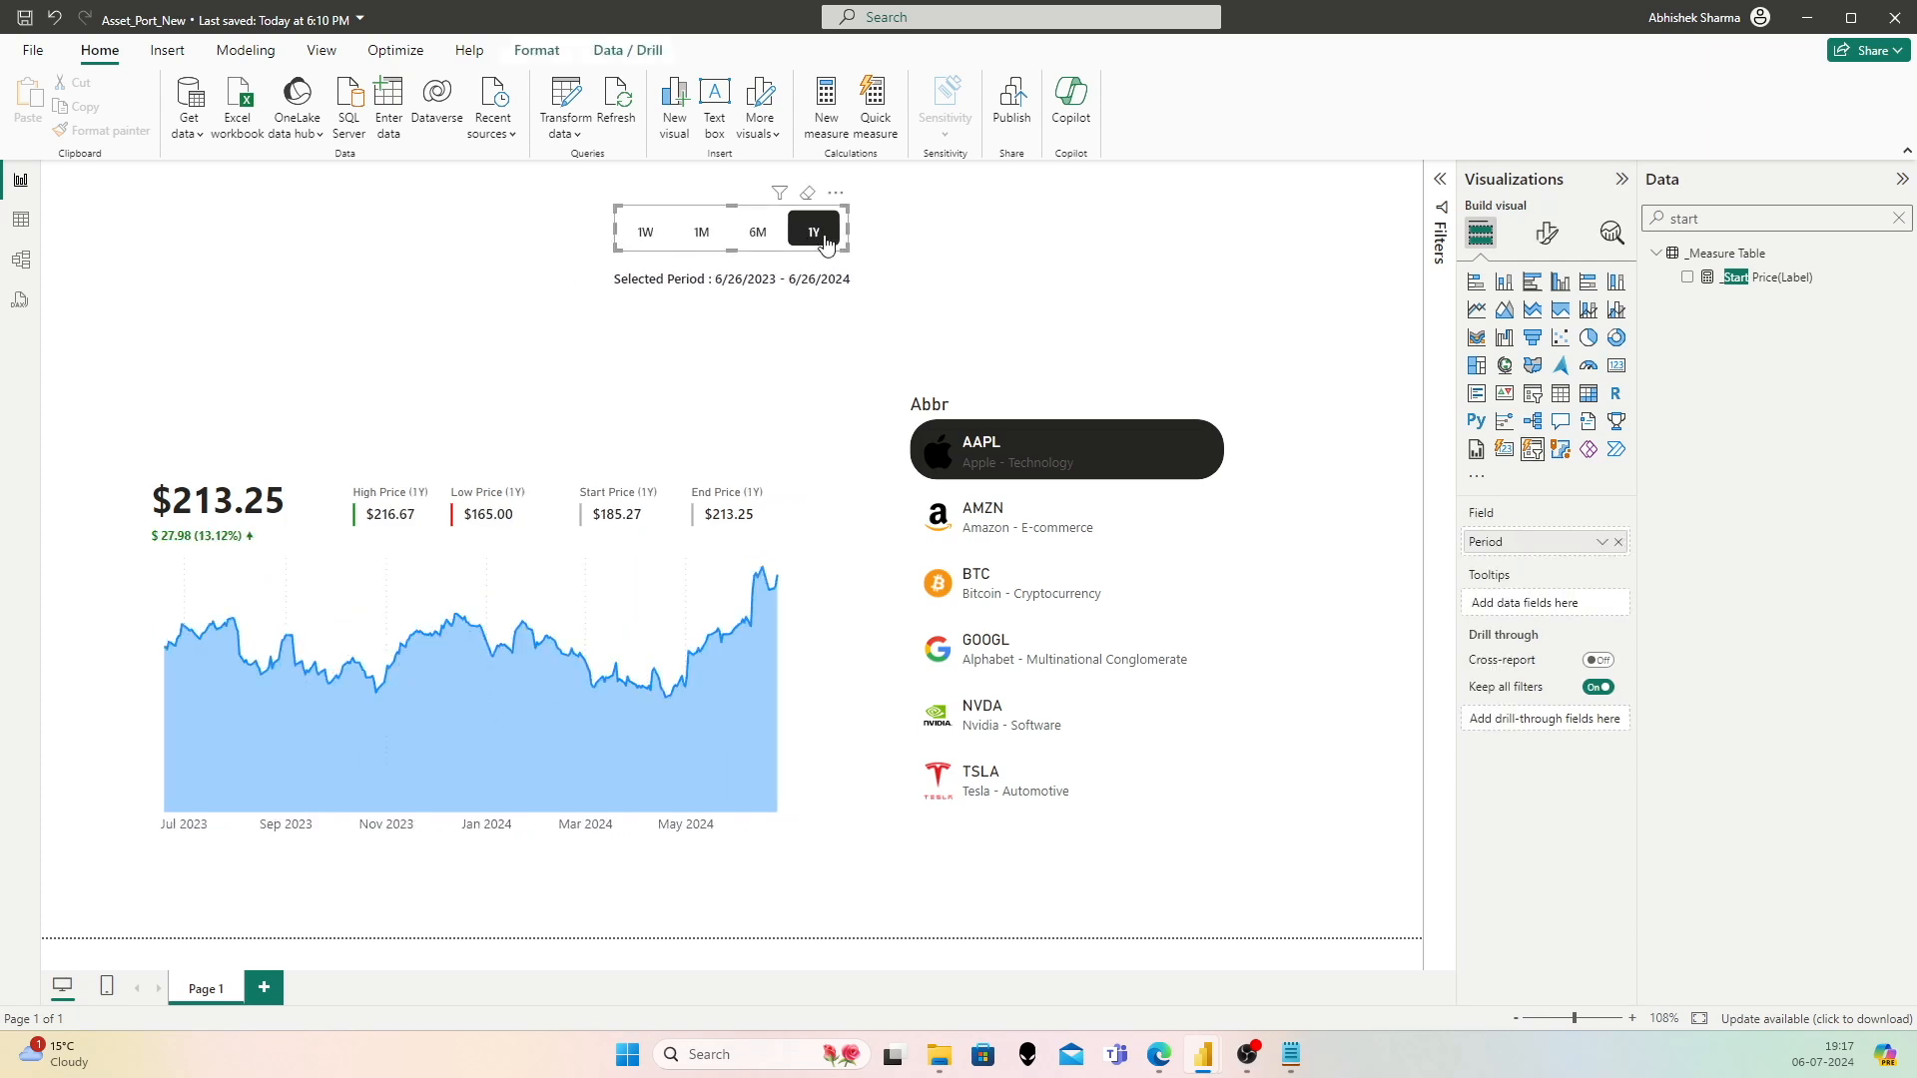
click(758, 236)
click(704, 236)
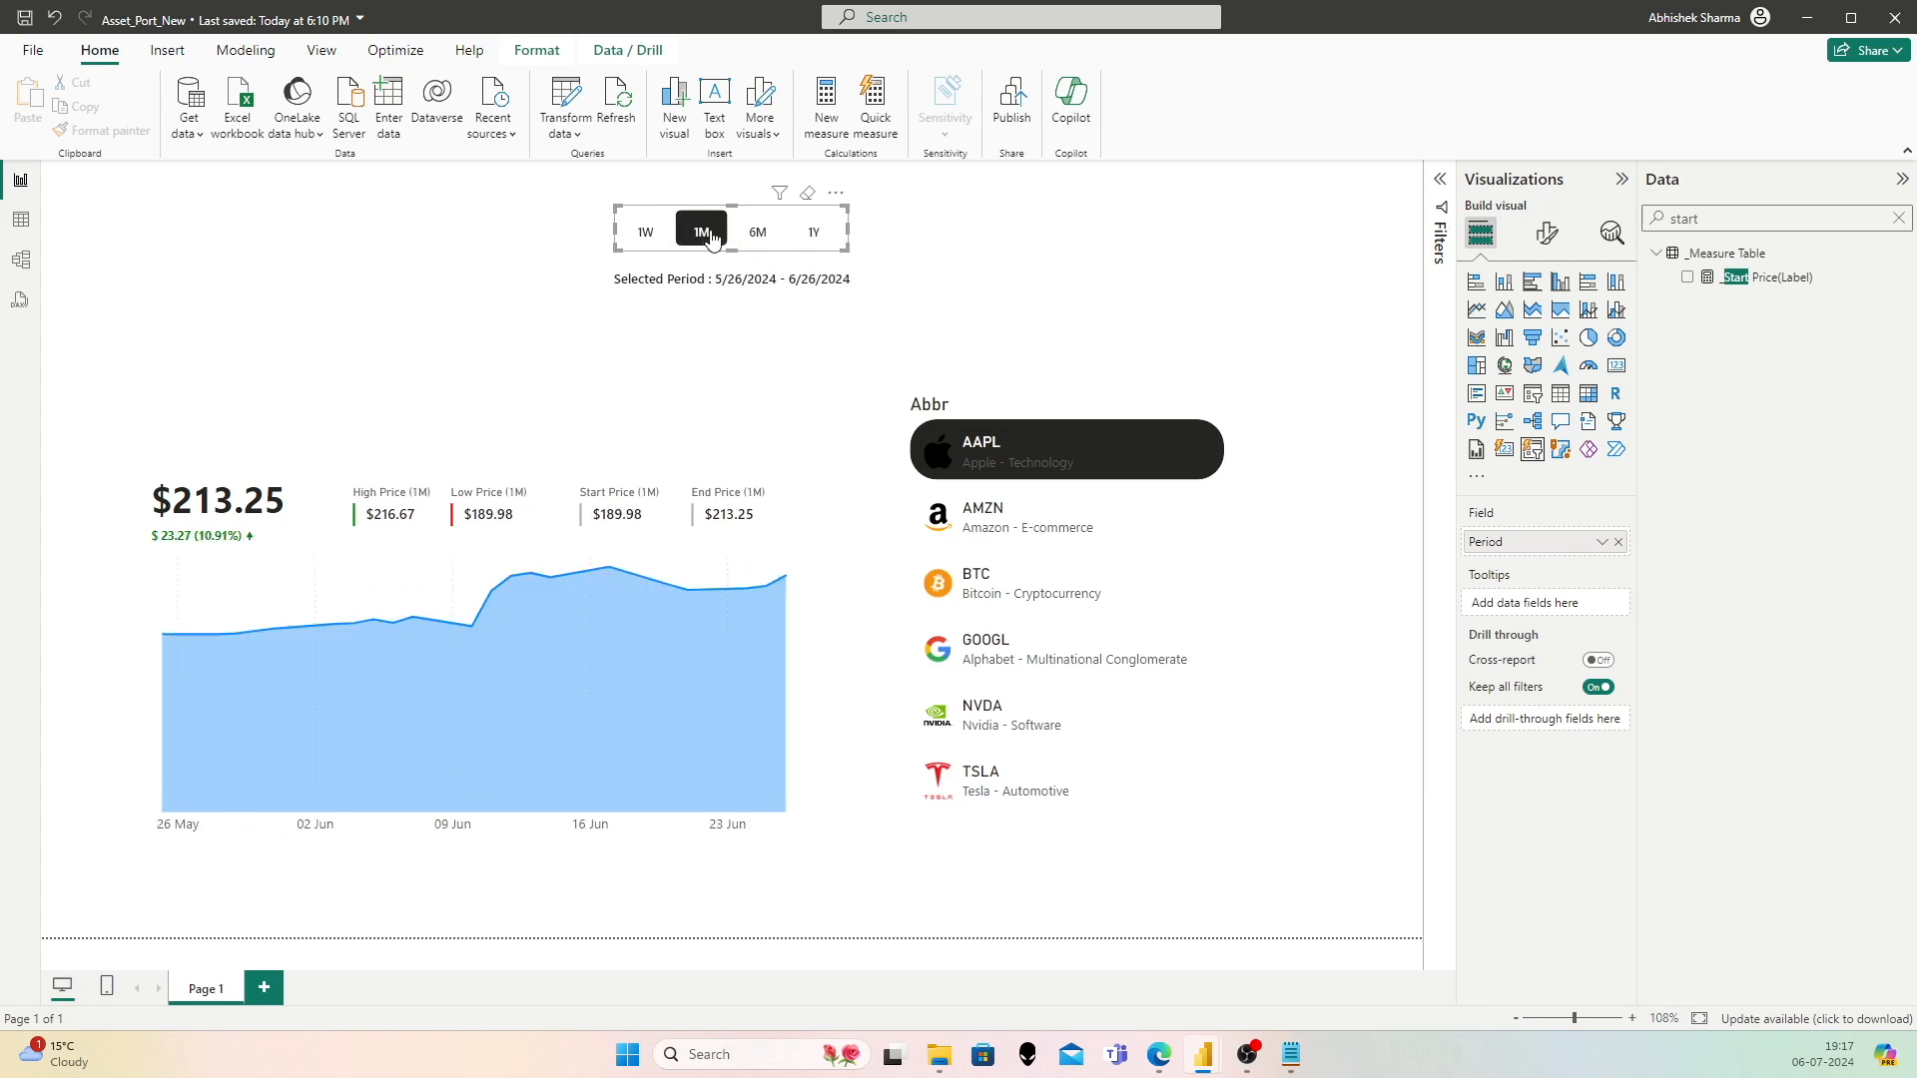
click(644, 231)
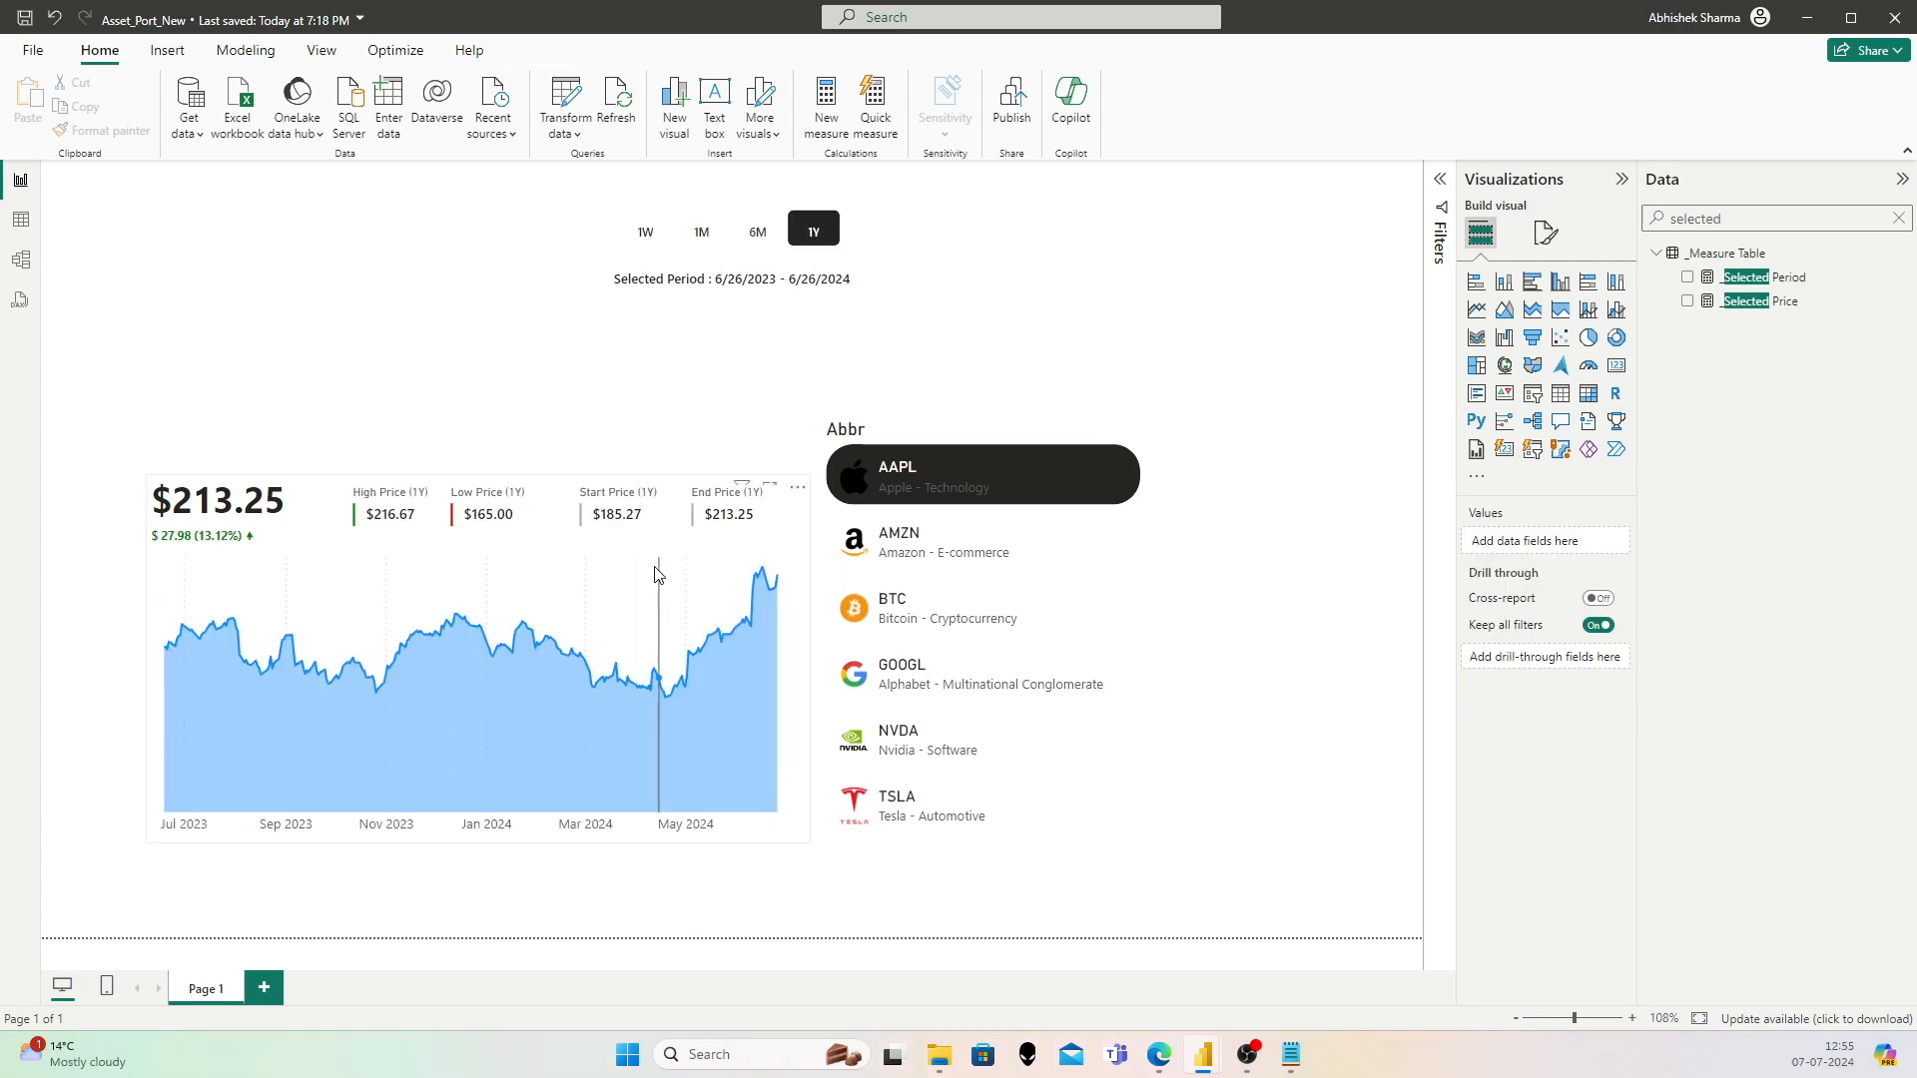
Step: Inspect the area chart's default tooltips, clearing the field search and collapsing _Measure Table
mouse_move(603, 635)
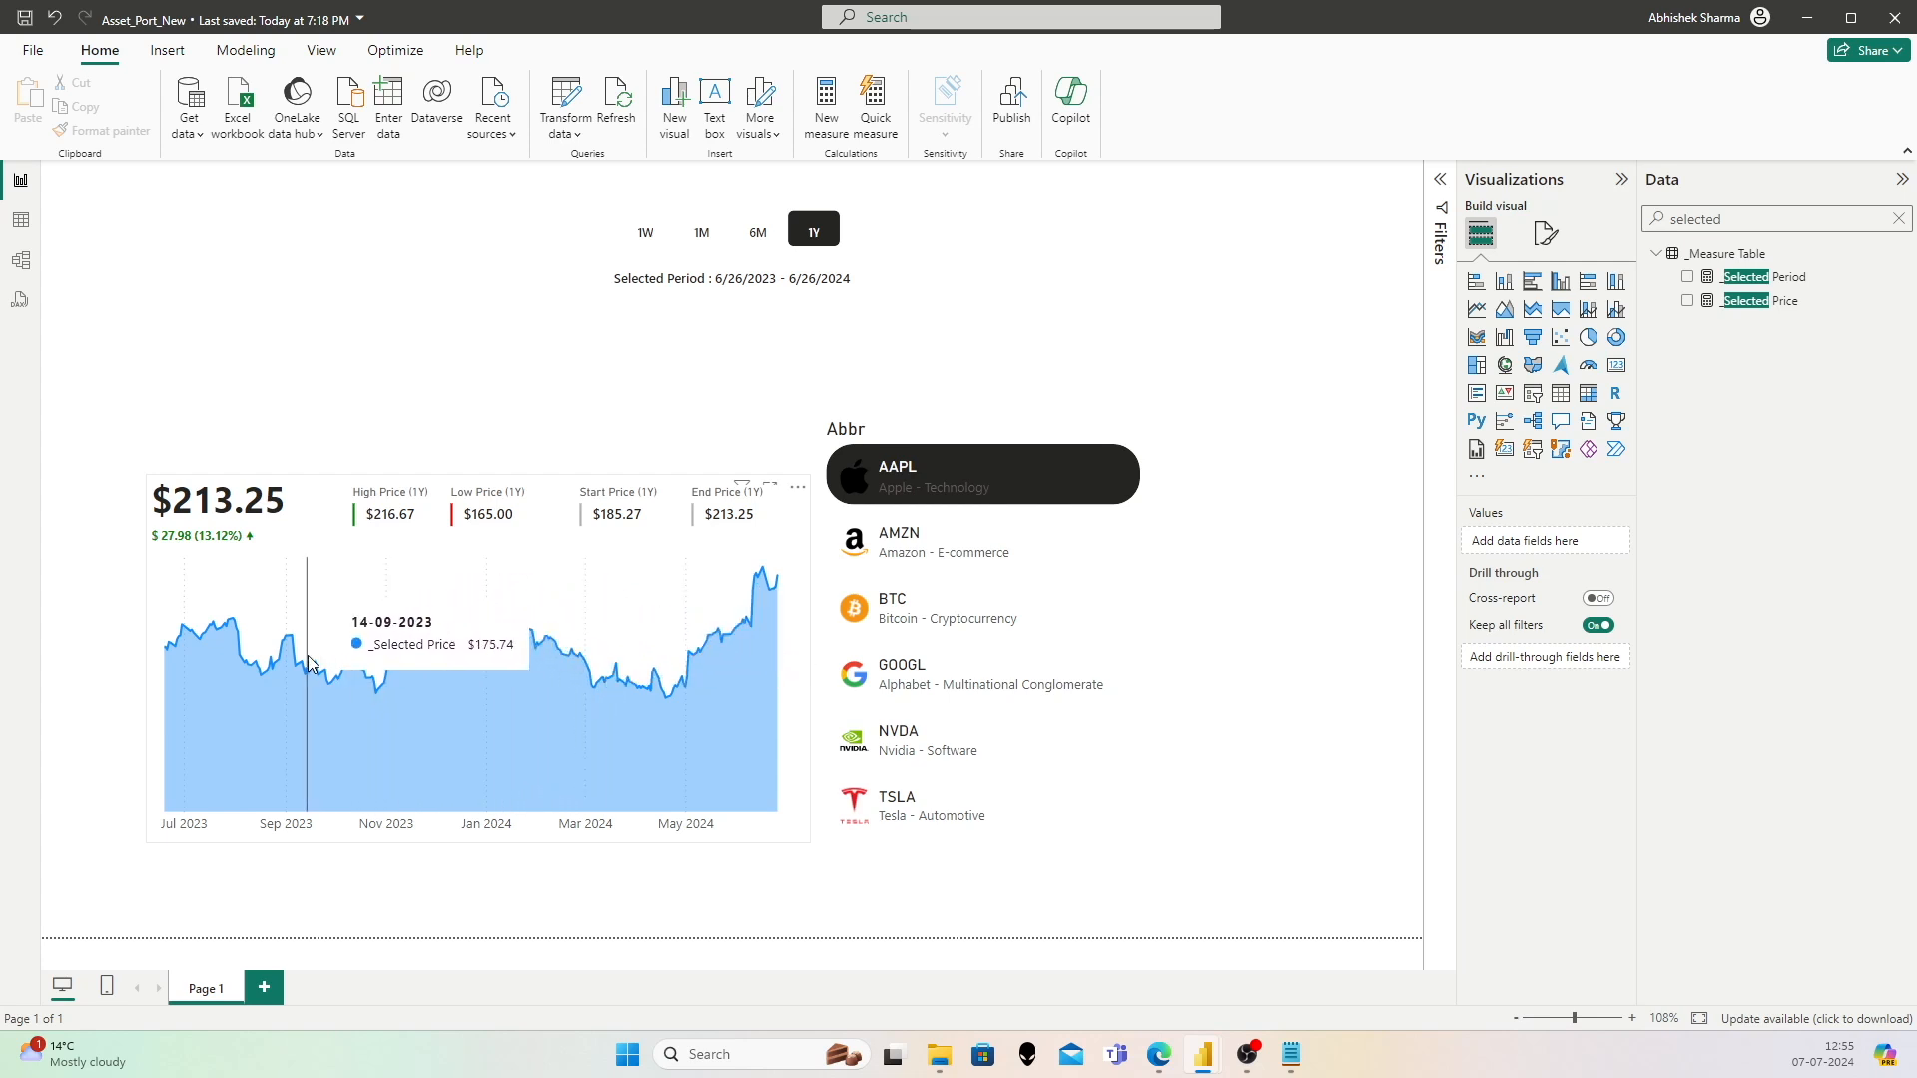
click(1898, 218)
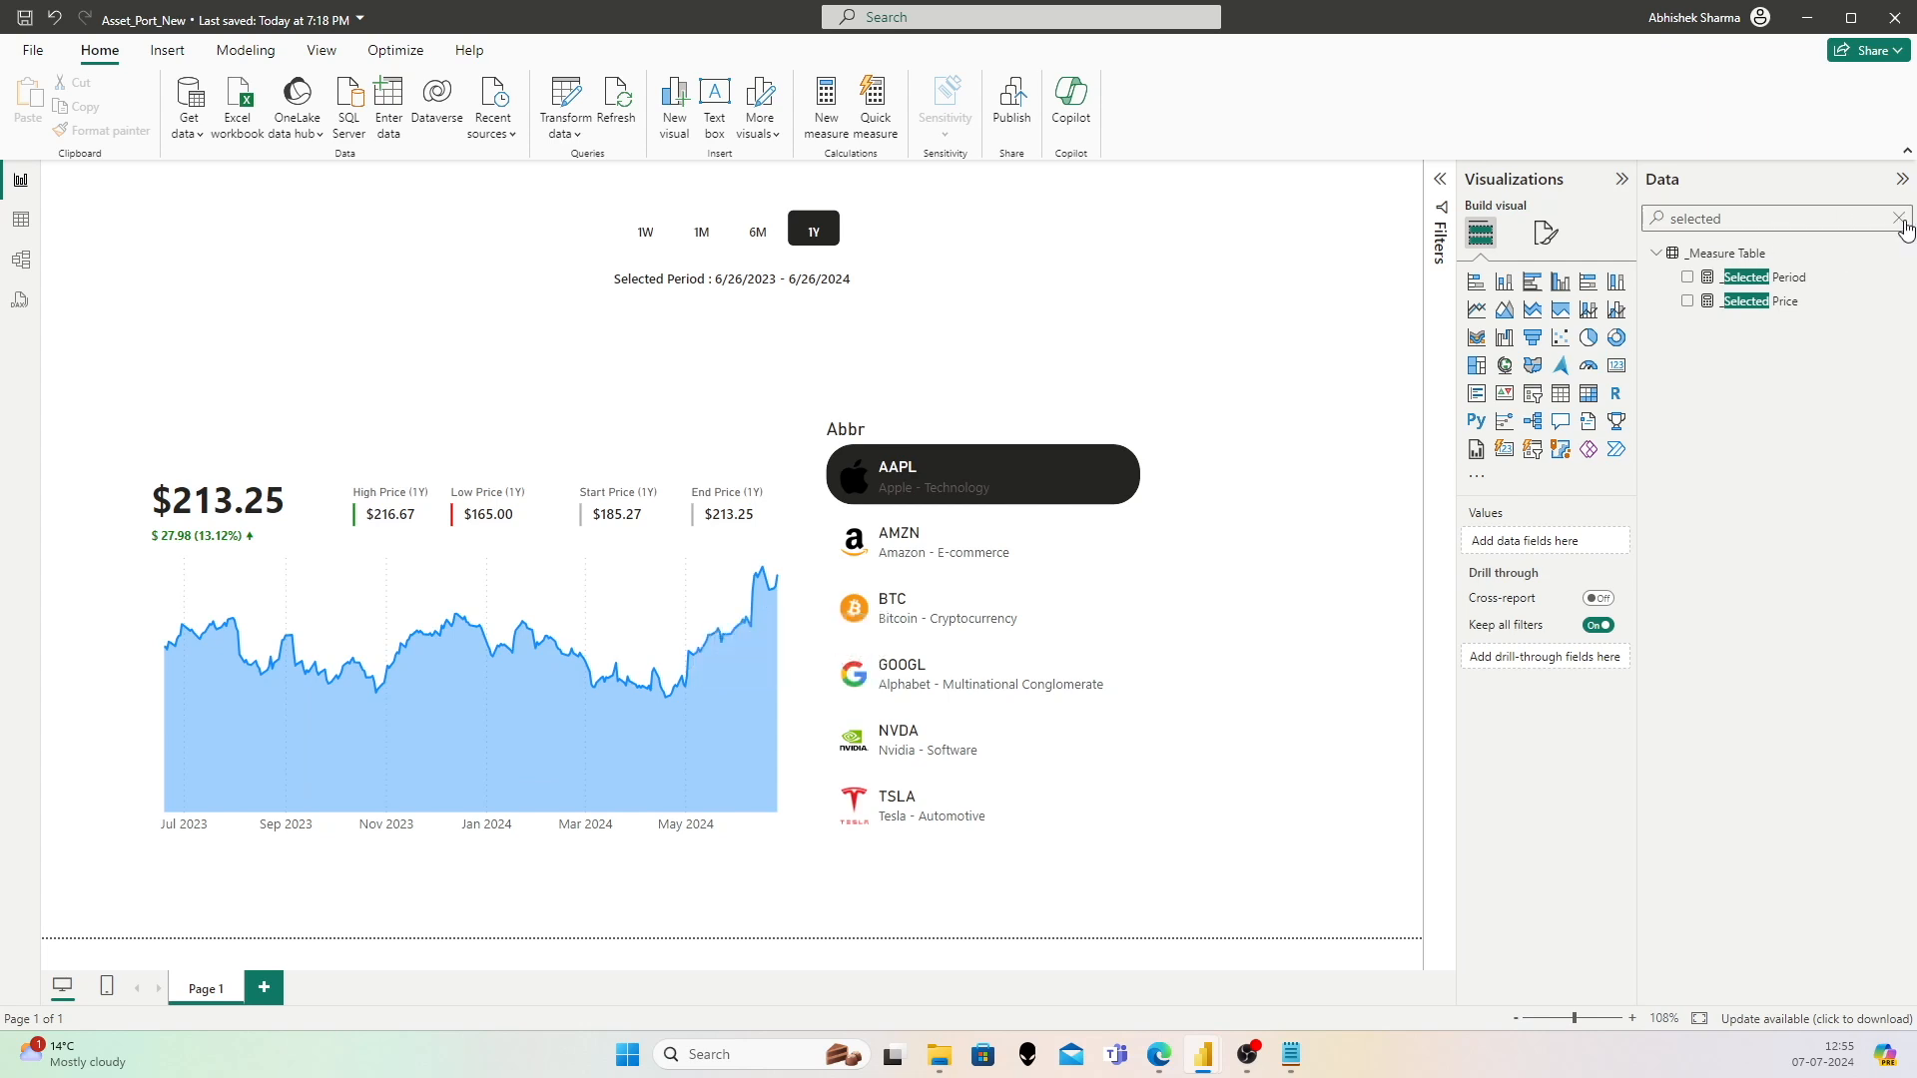
click(1656, 253)
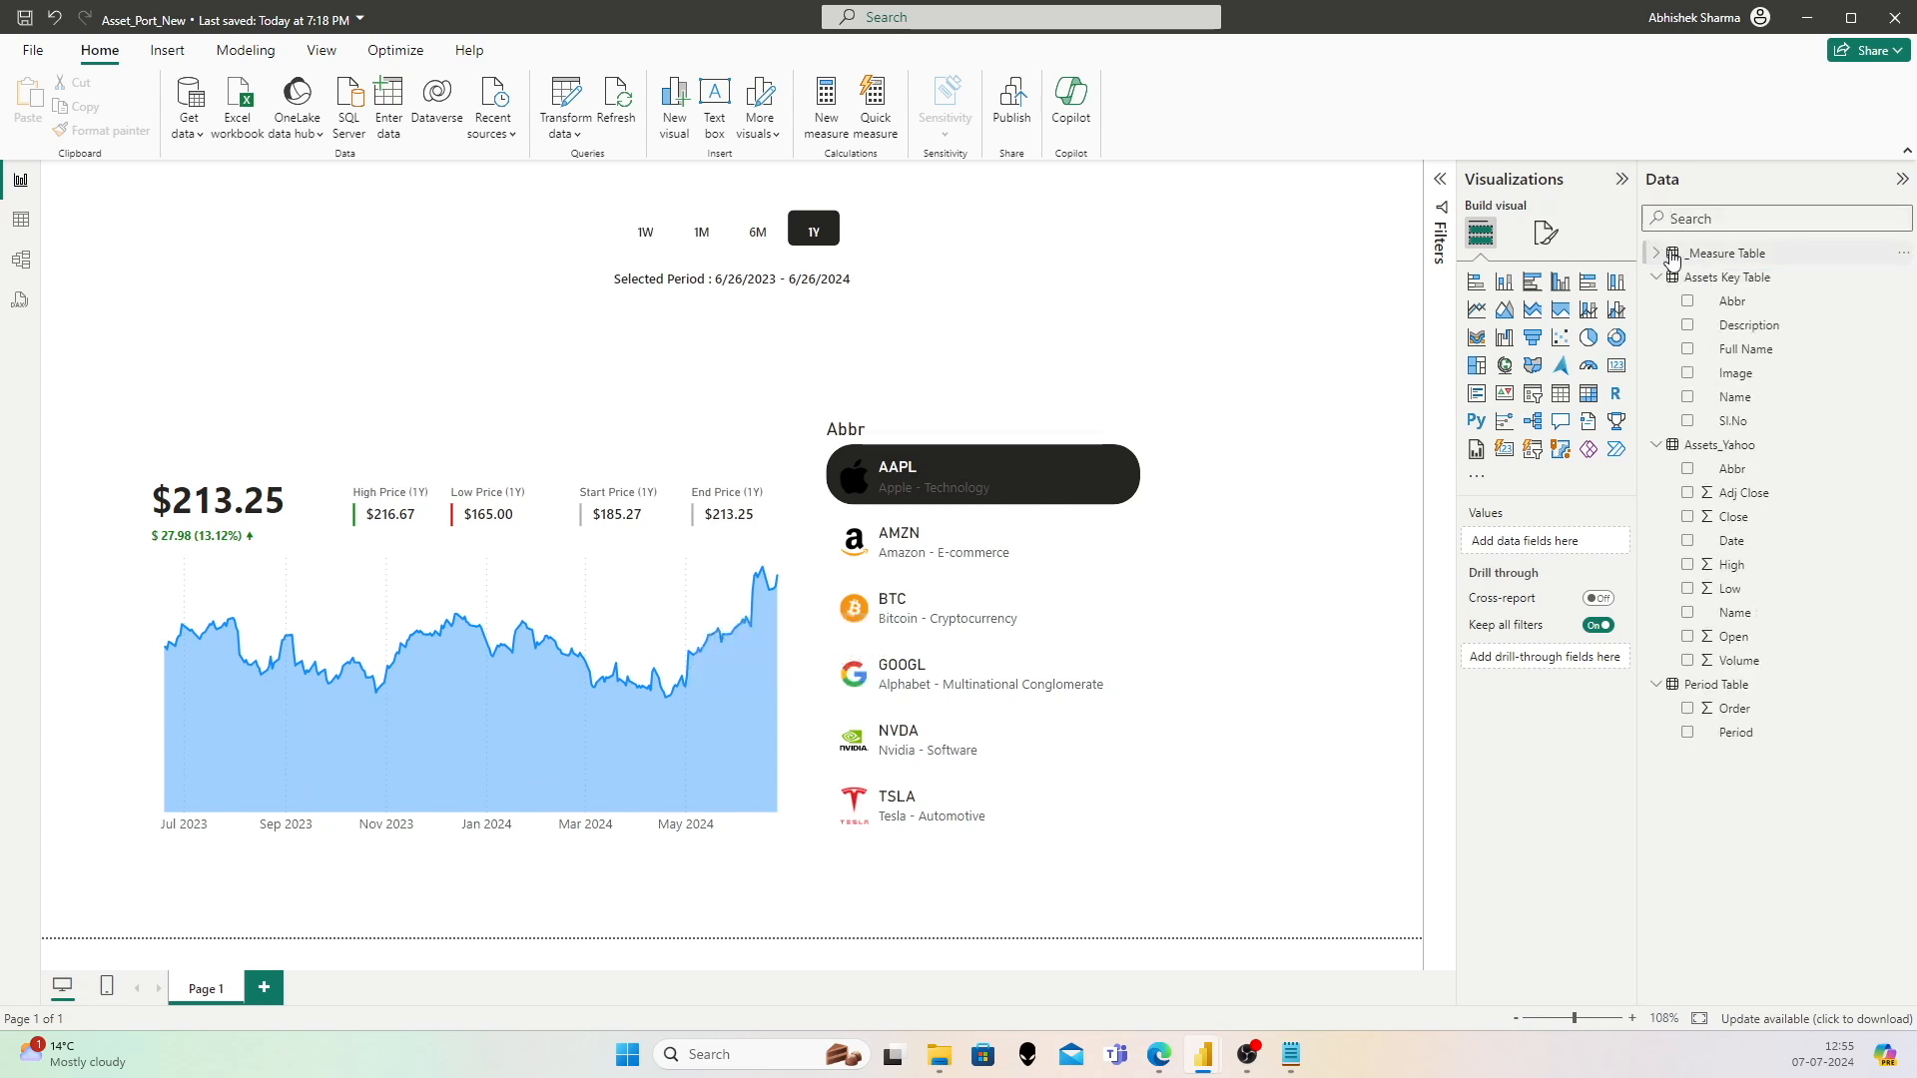
click(1709, 446)
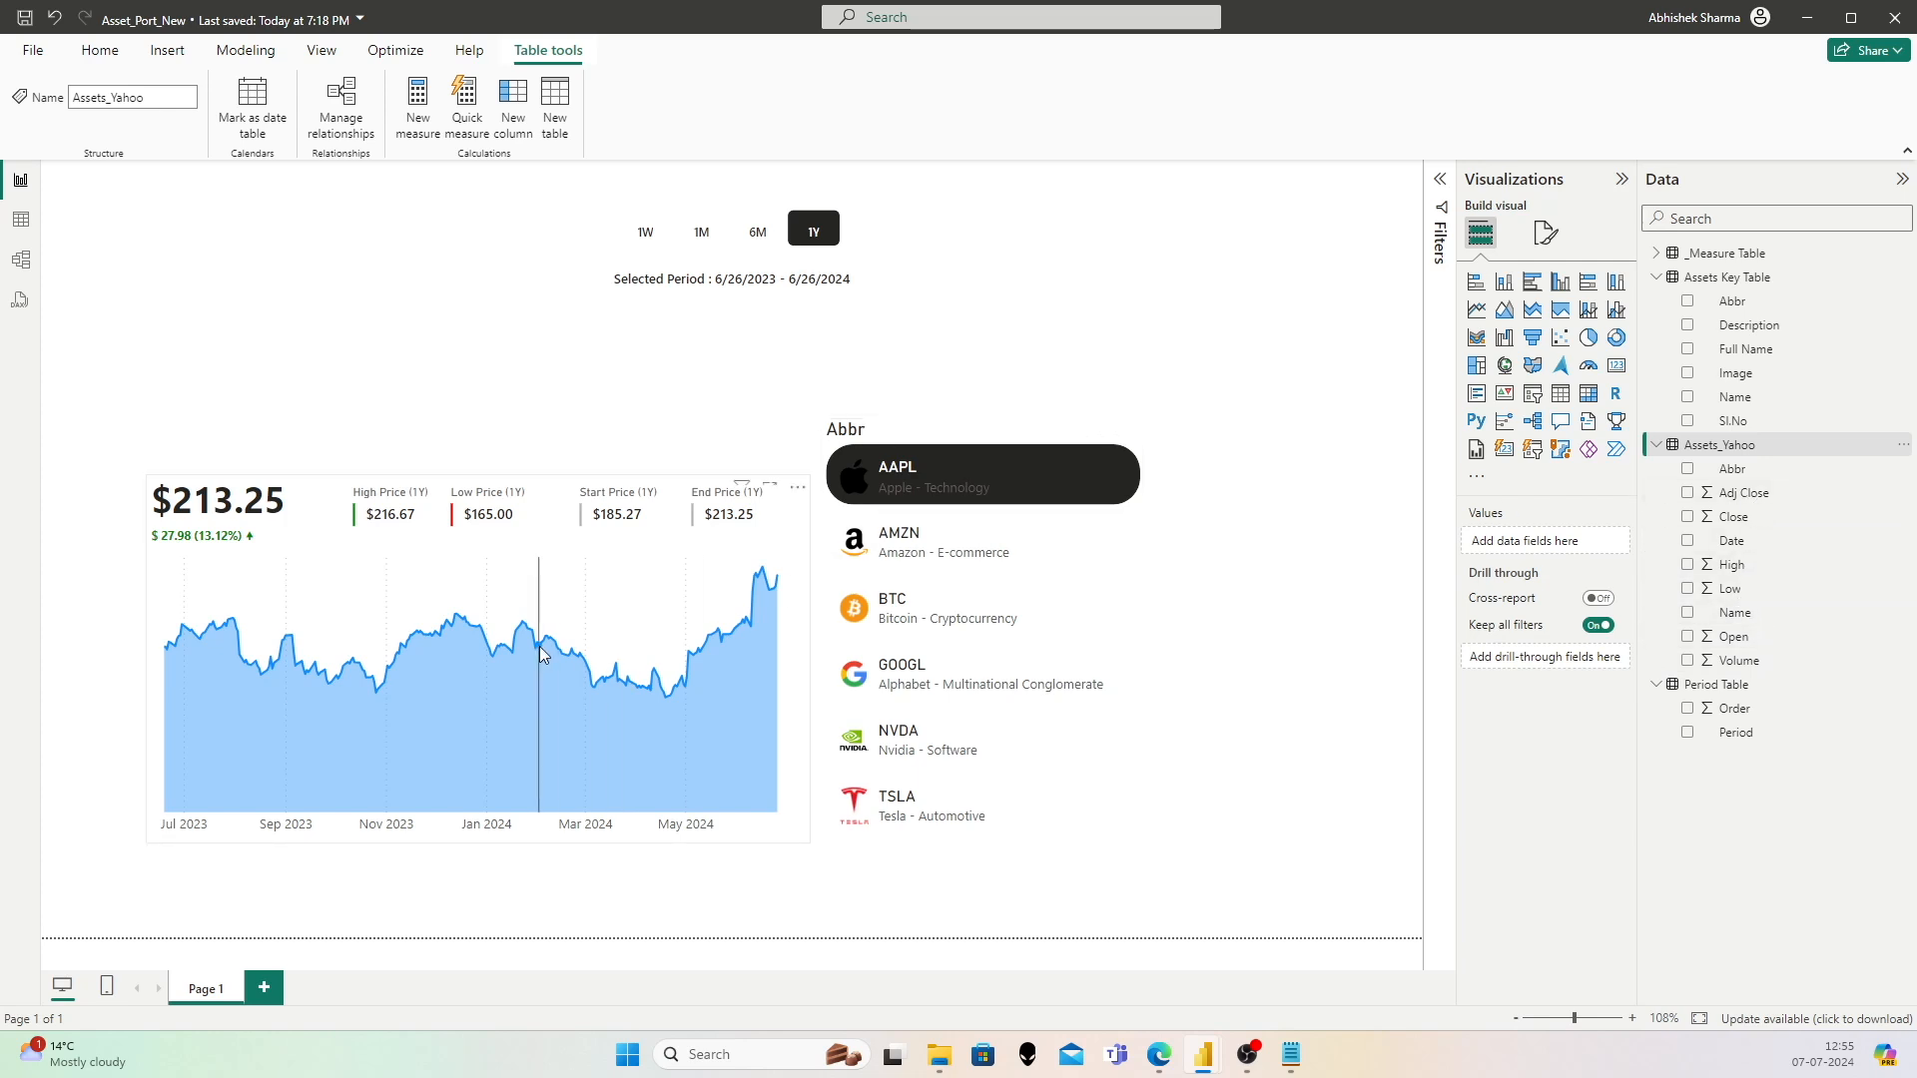
mouse_move(537, 653)
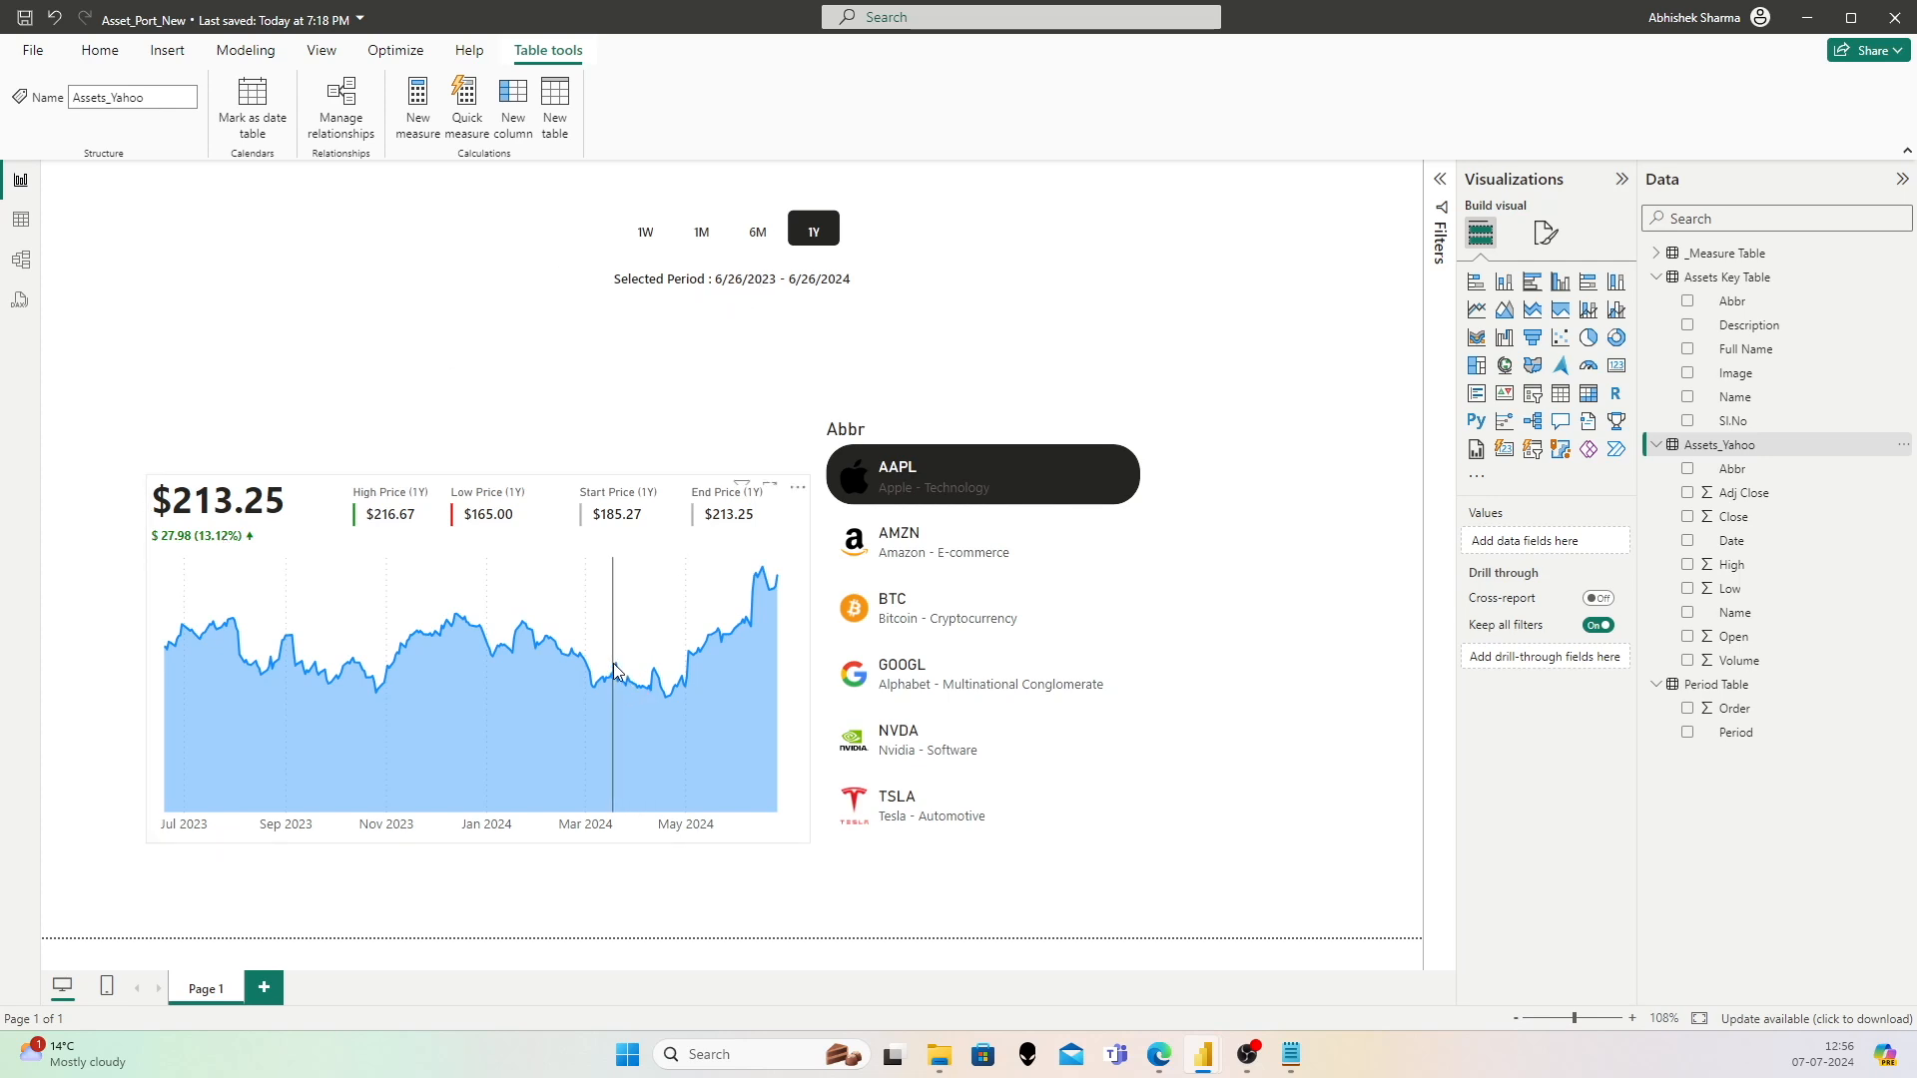
mouse_move(618, 669)
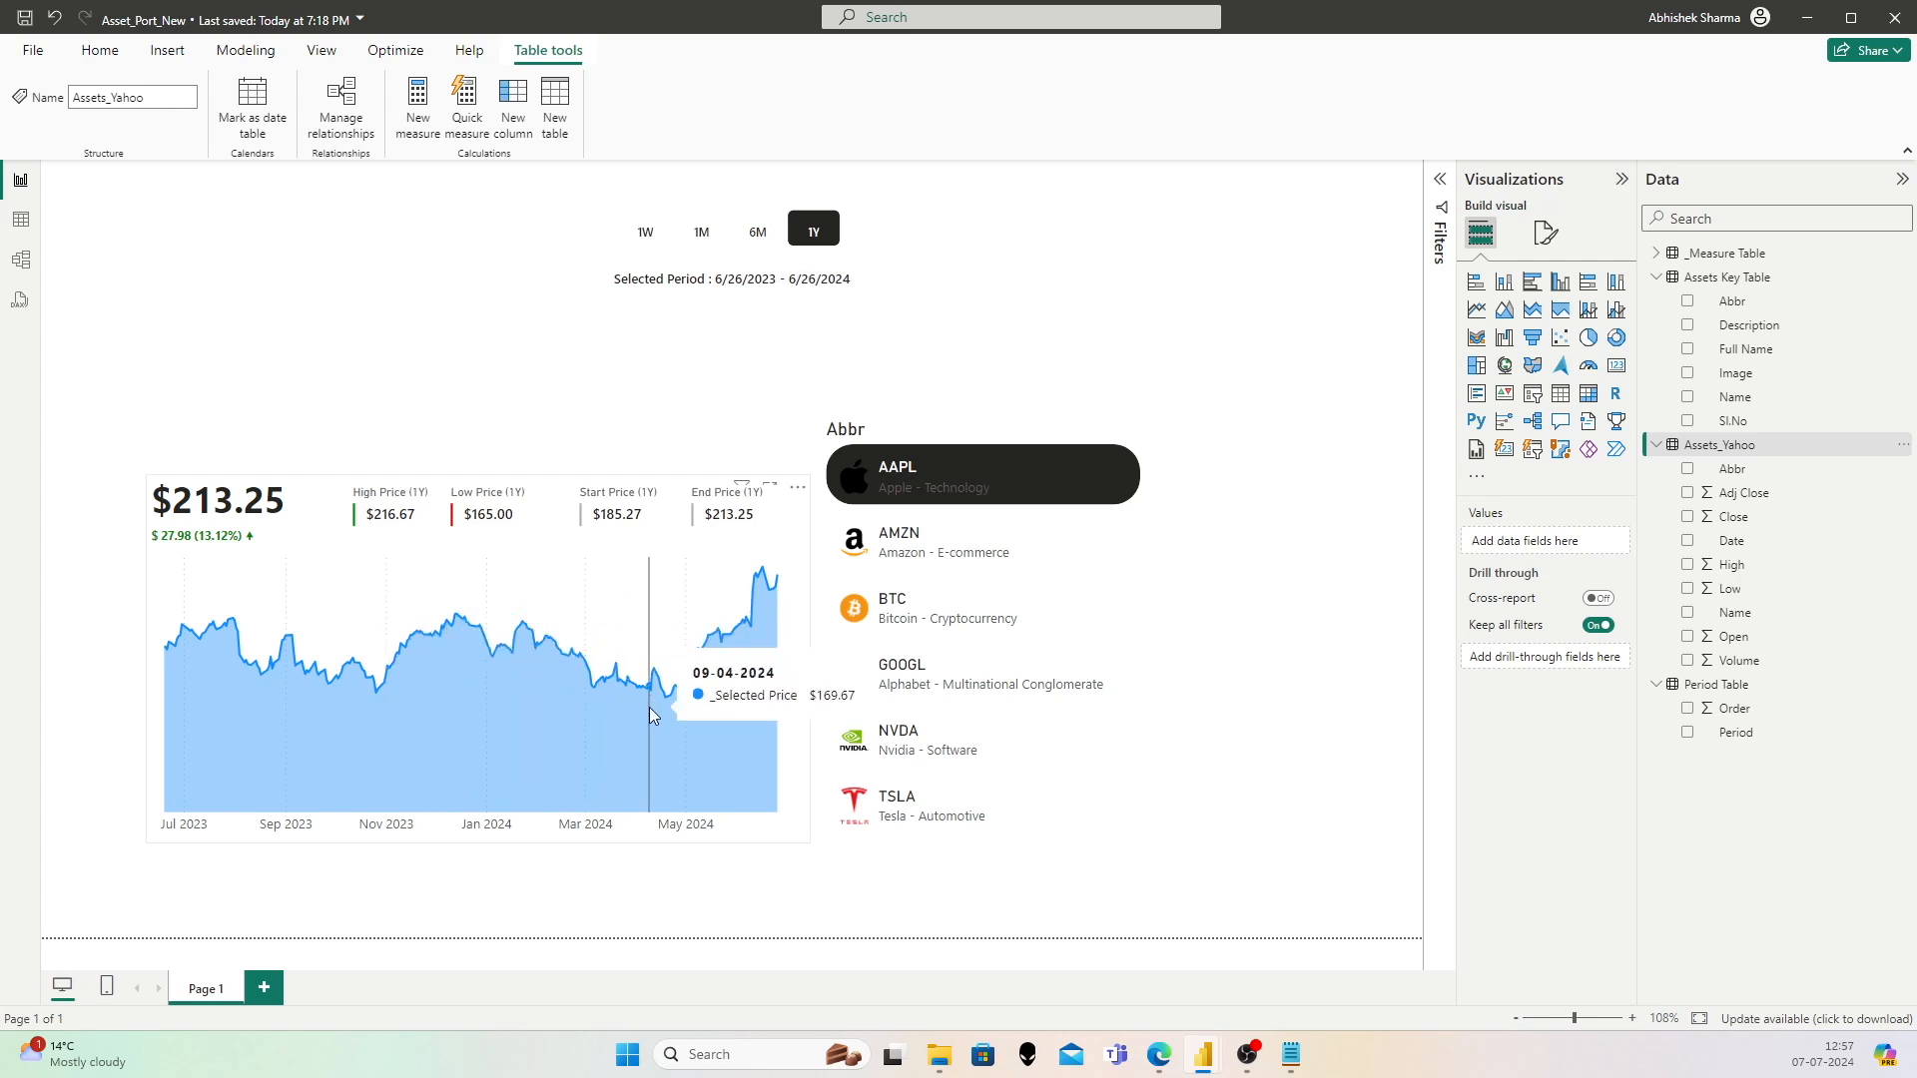
Step: Rename the report page as Portfolio and add a new blank page
double_click(207, 987)
text(Portfolio)
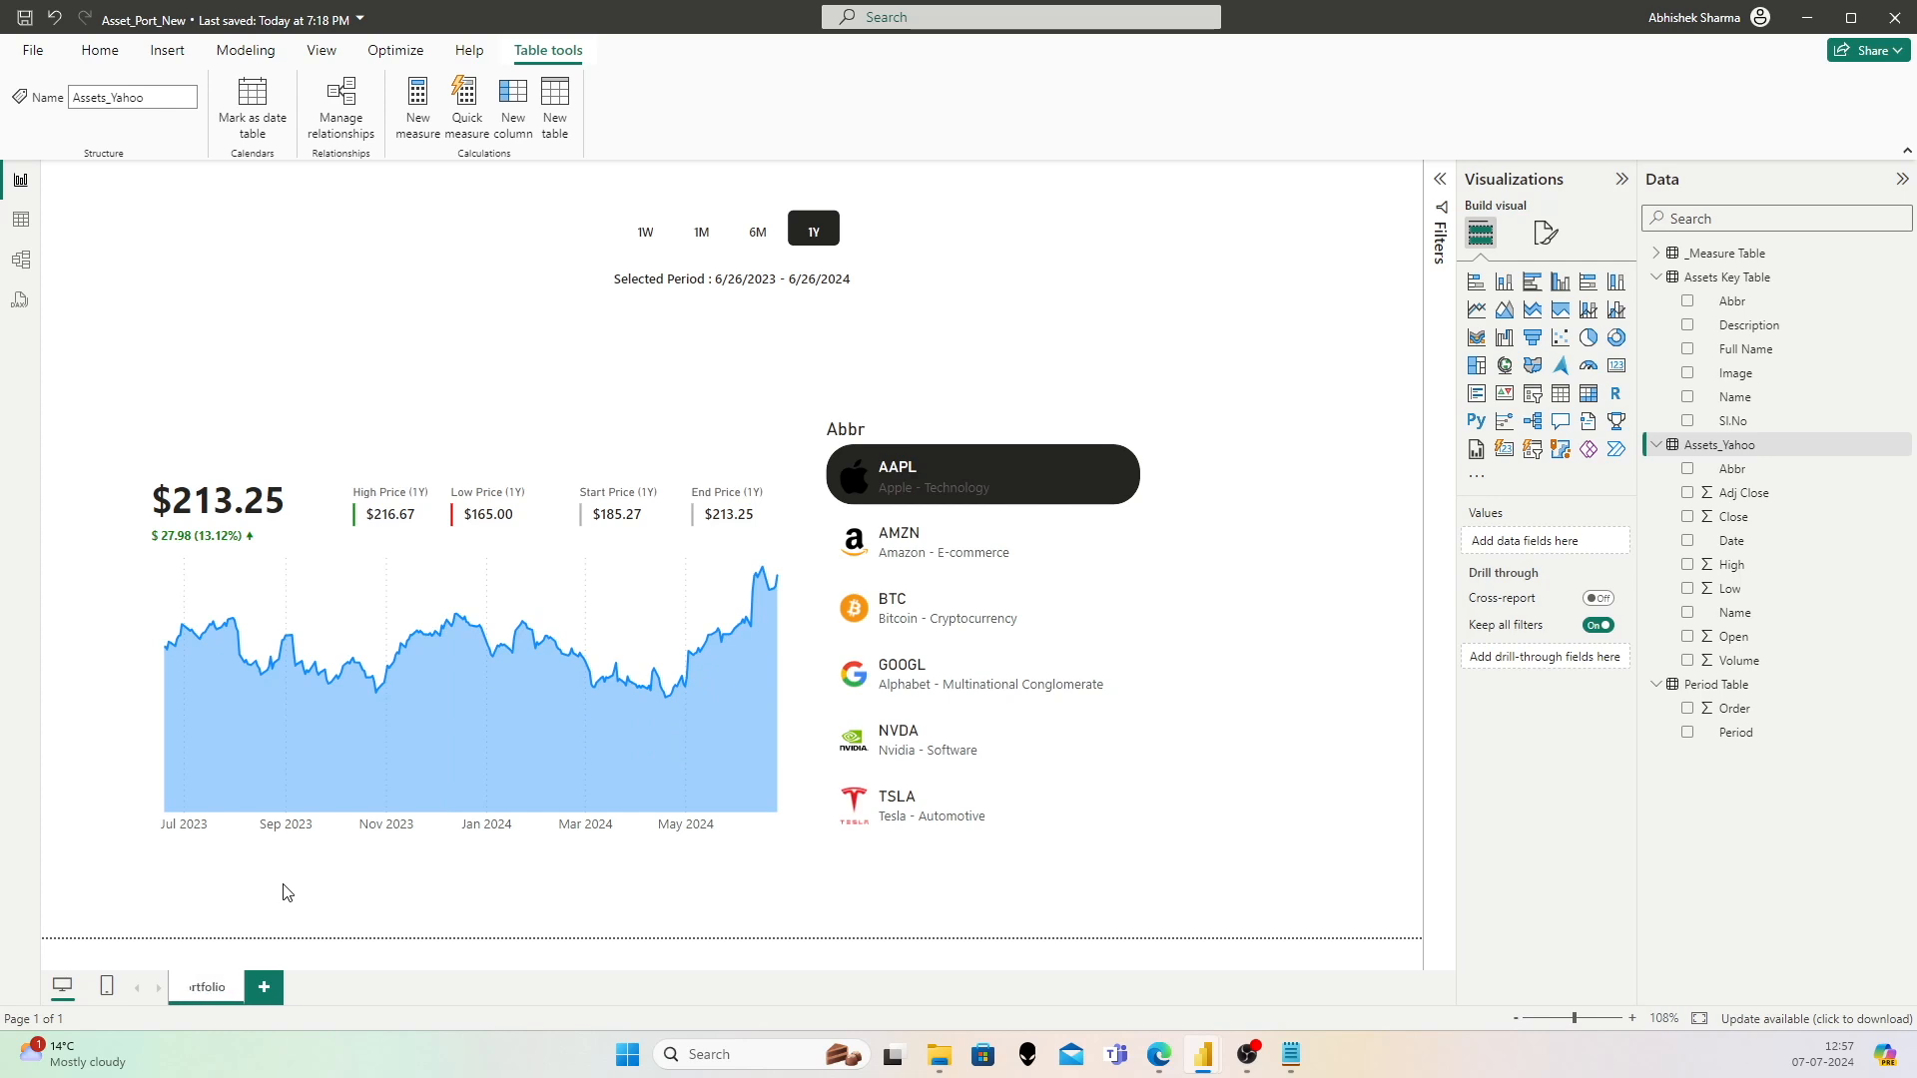
click(274, 995)
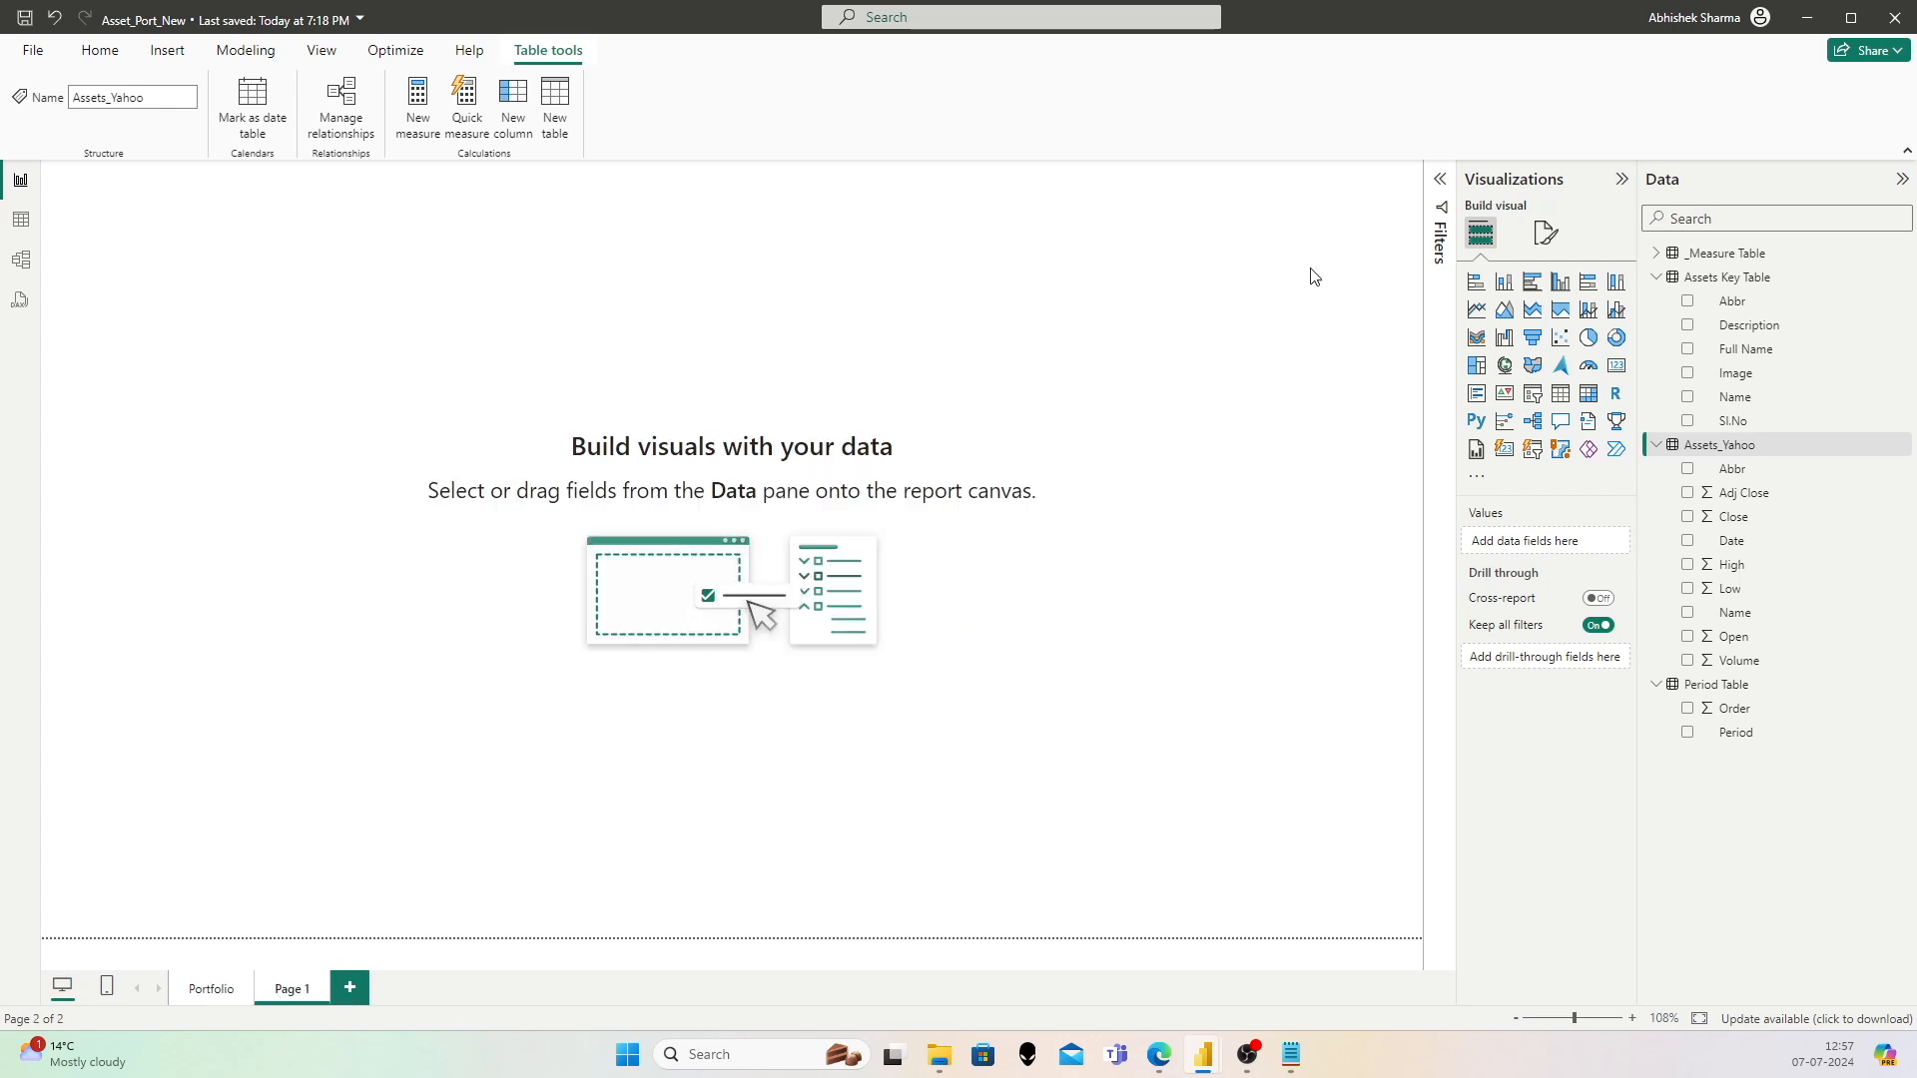
Step: Set the new page's canvas type to Tooltip and its vertical alignment to Middle
click(1545, 233)
click(1542, 371)
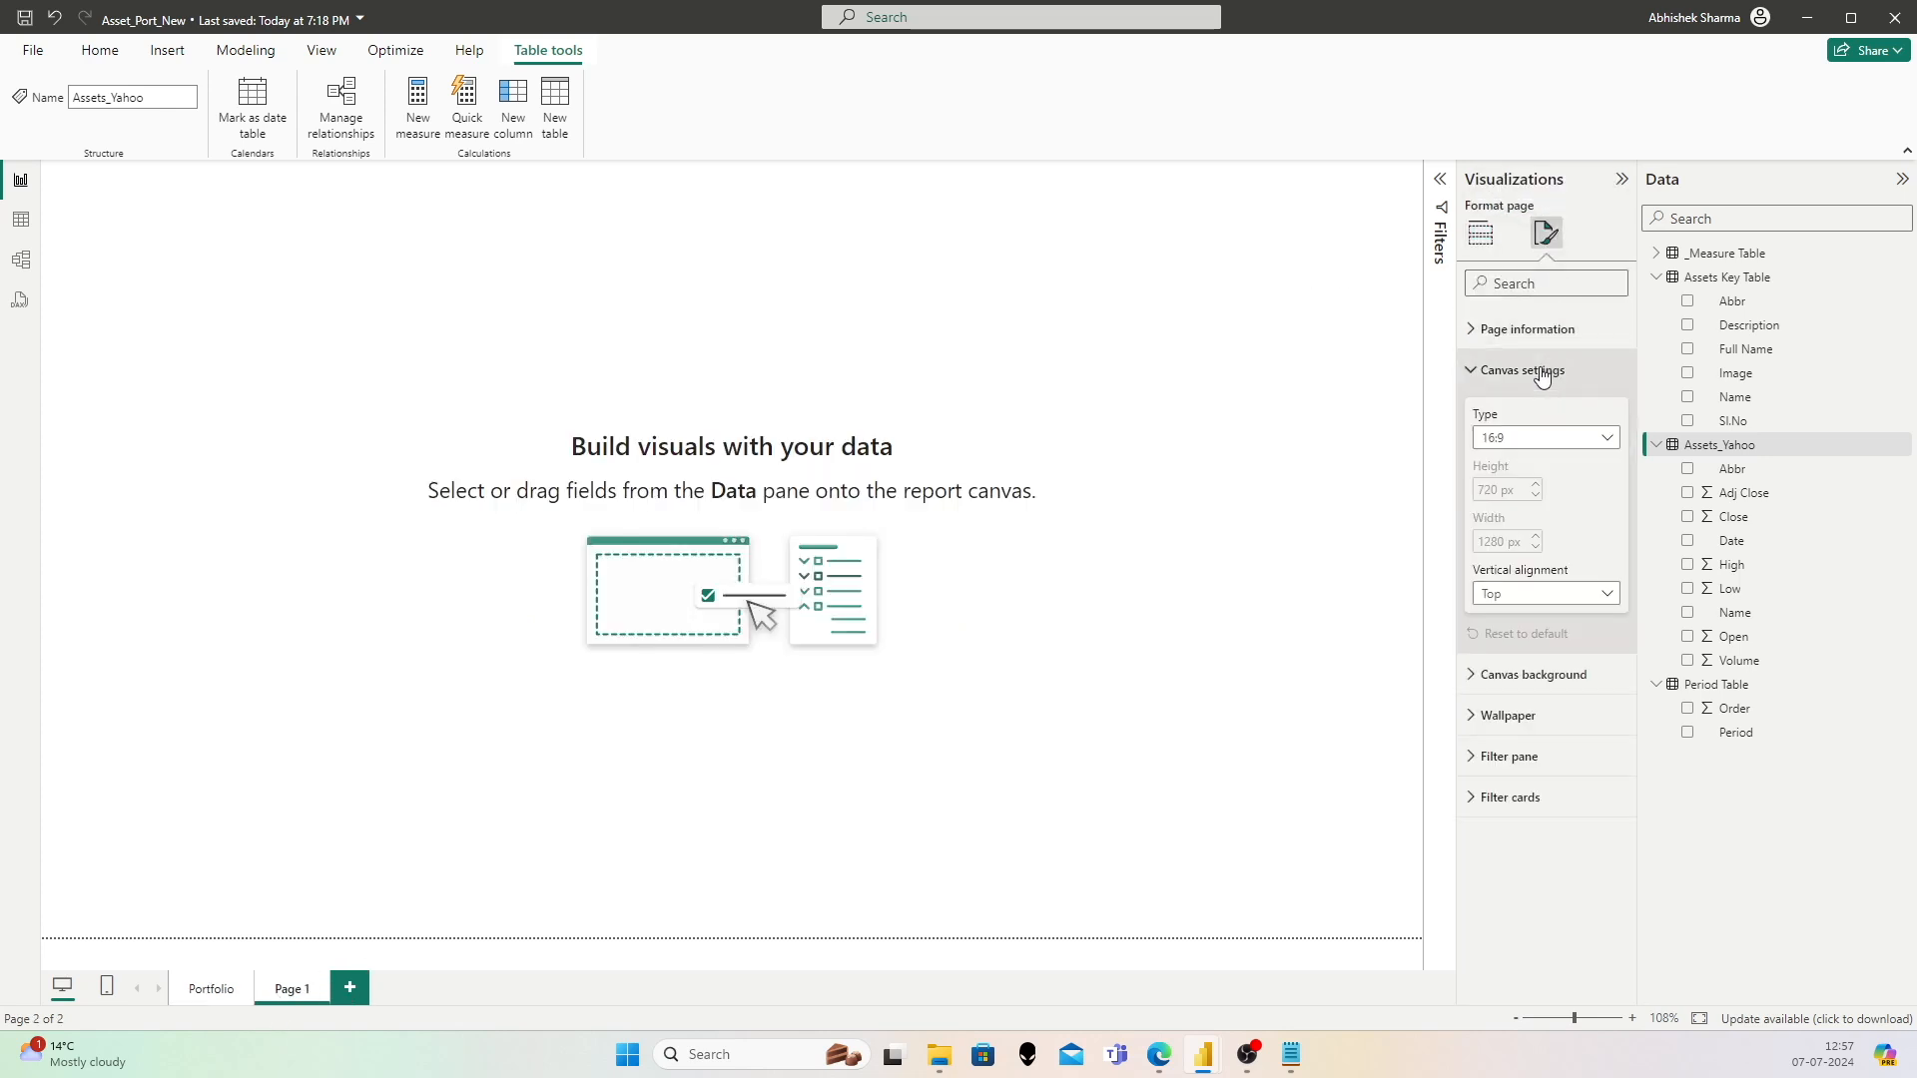
click(1543, 437)
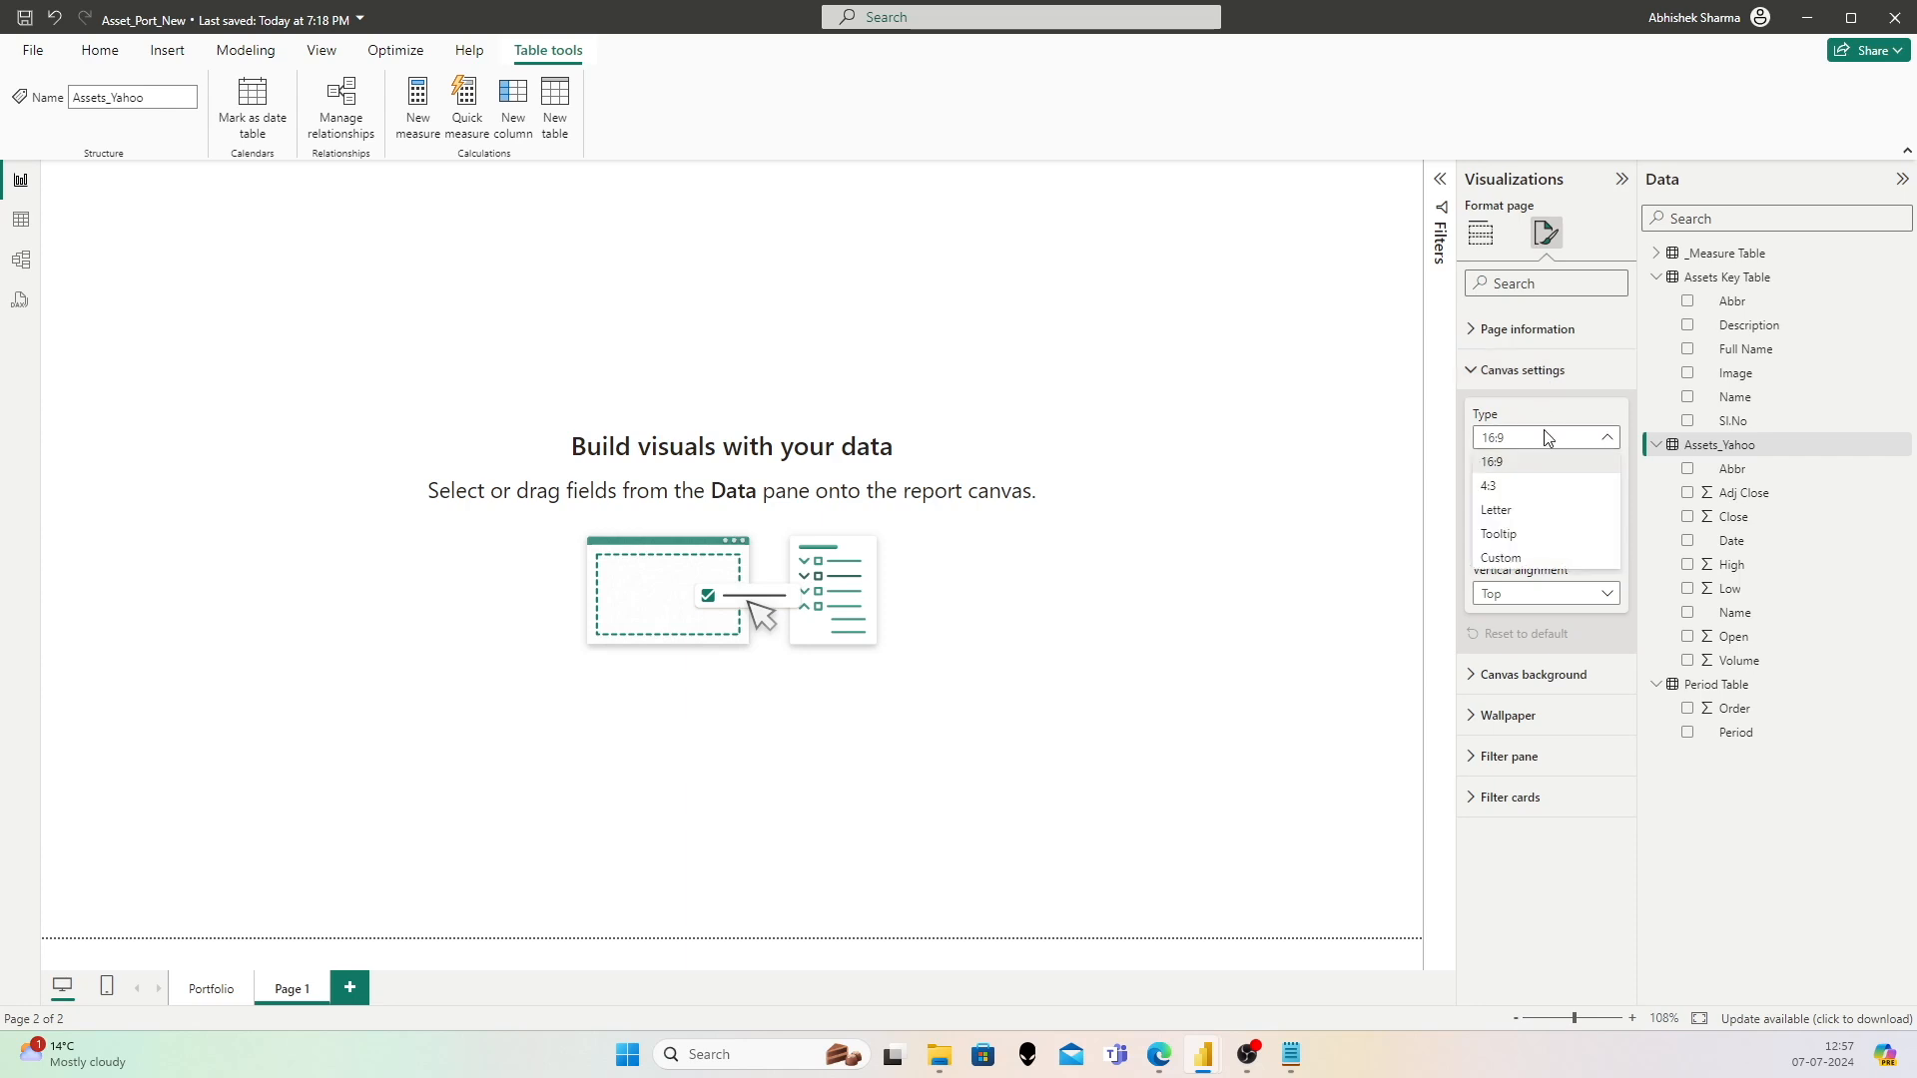
click(1499, 534)
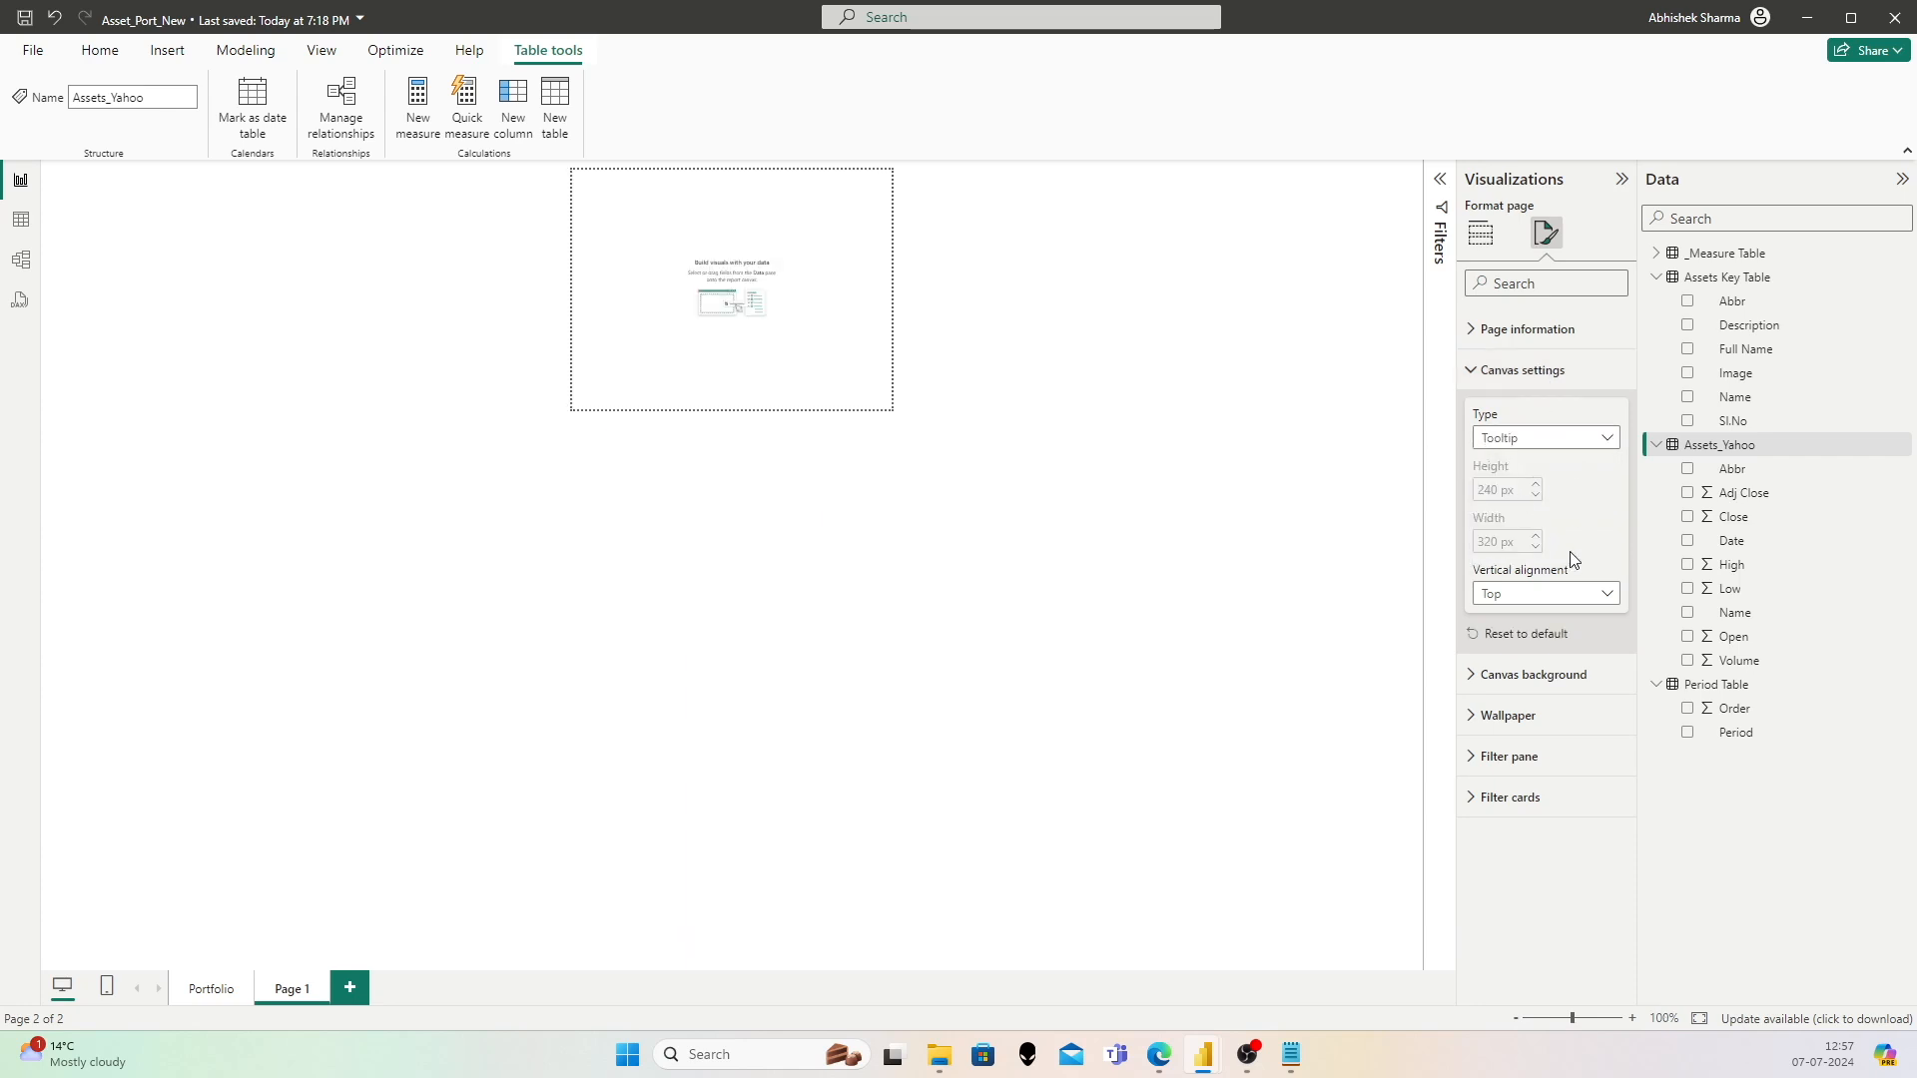
click(1563, 597)
click(1543, 641)
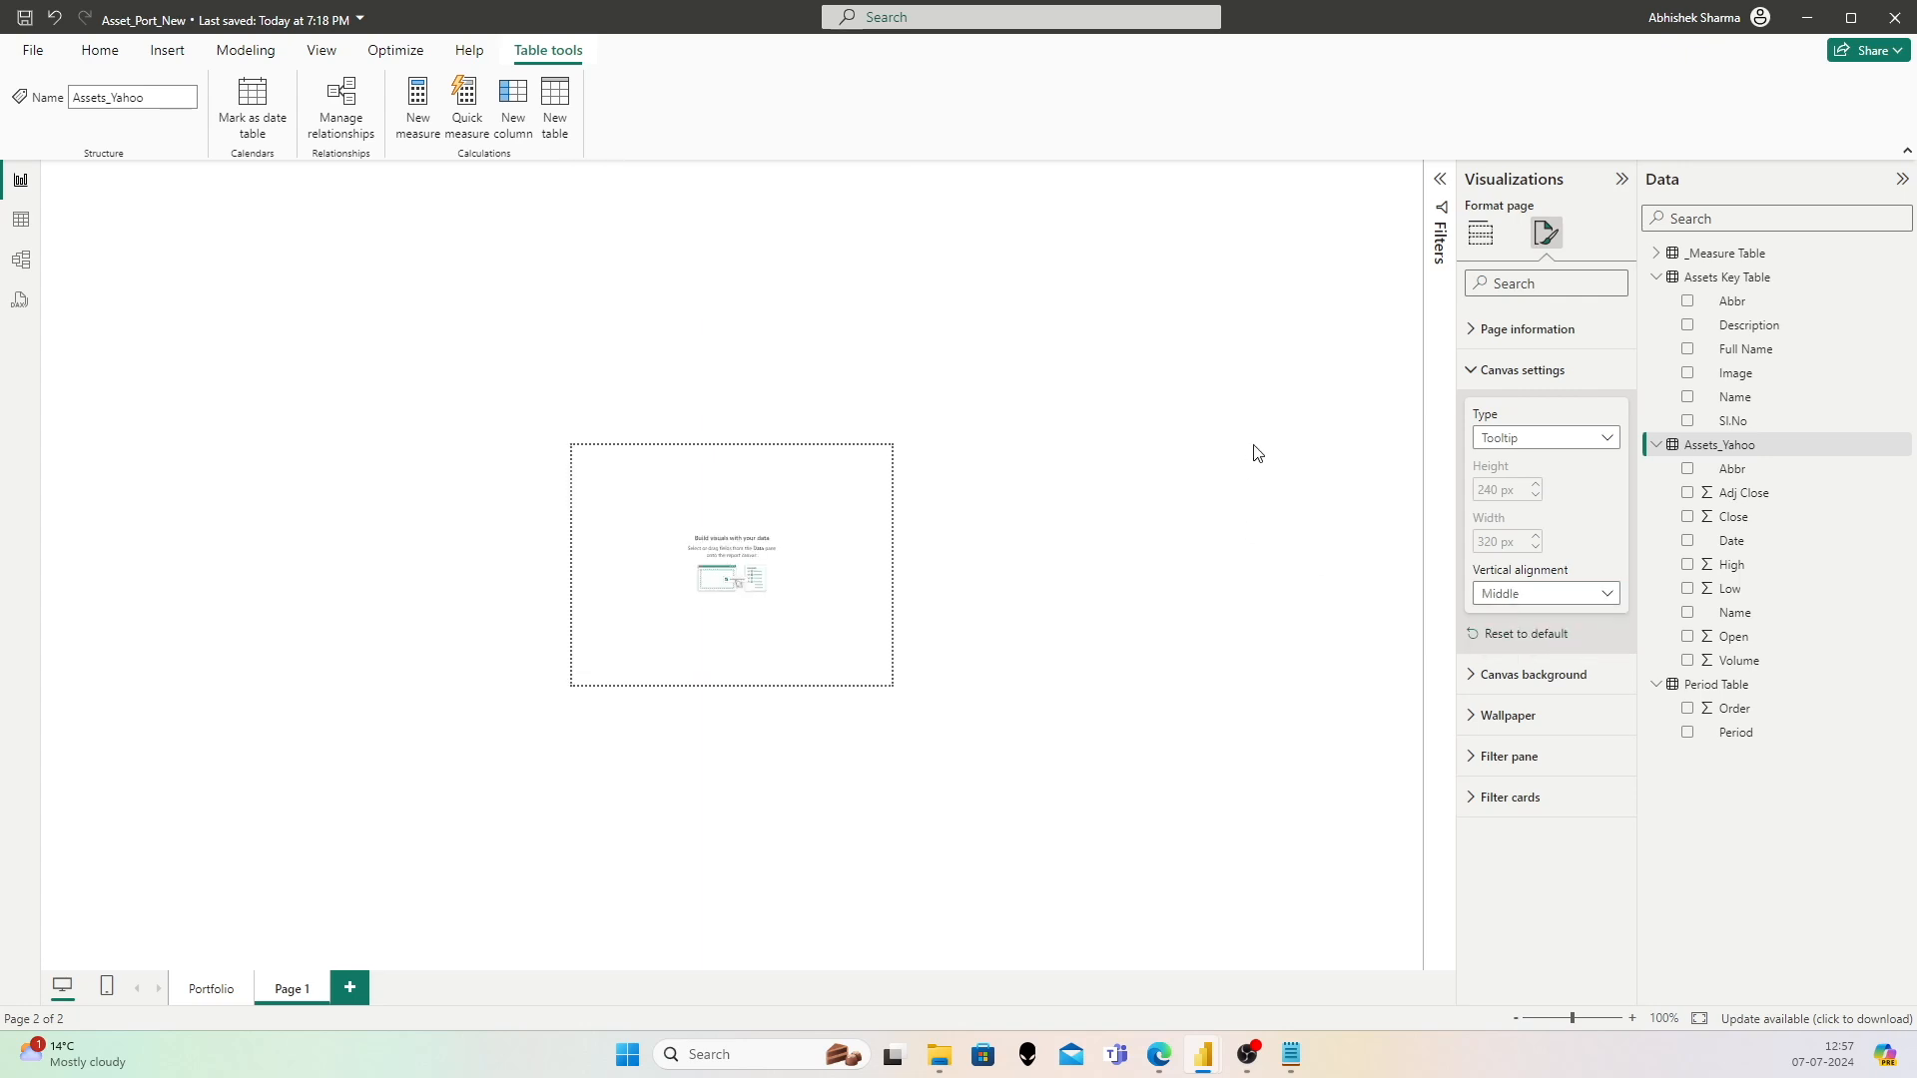
click(1163, 460)
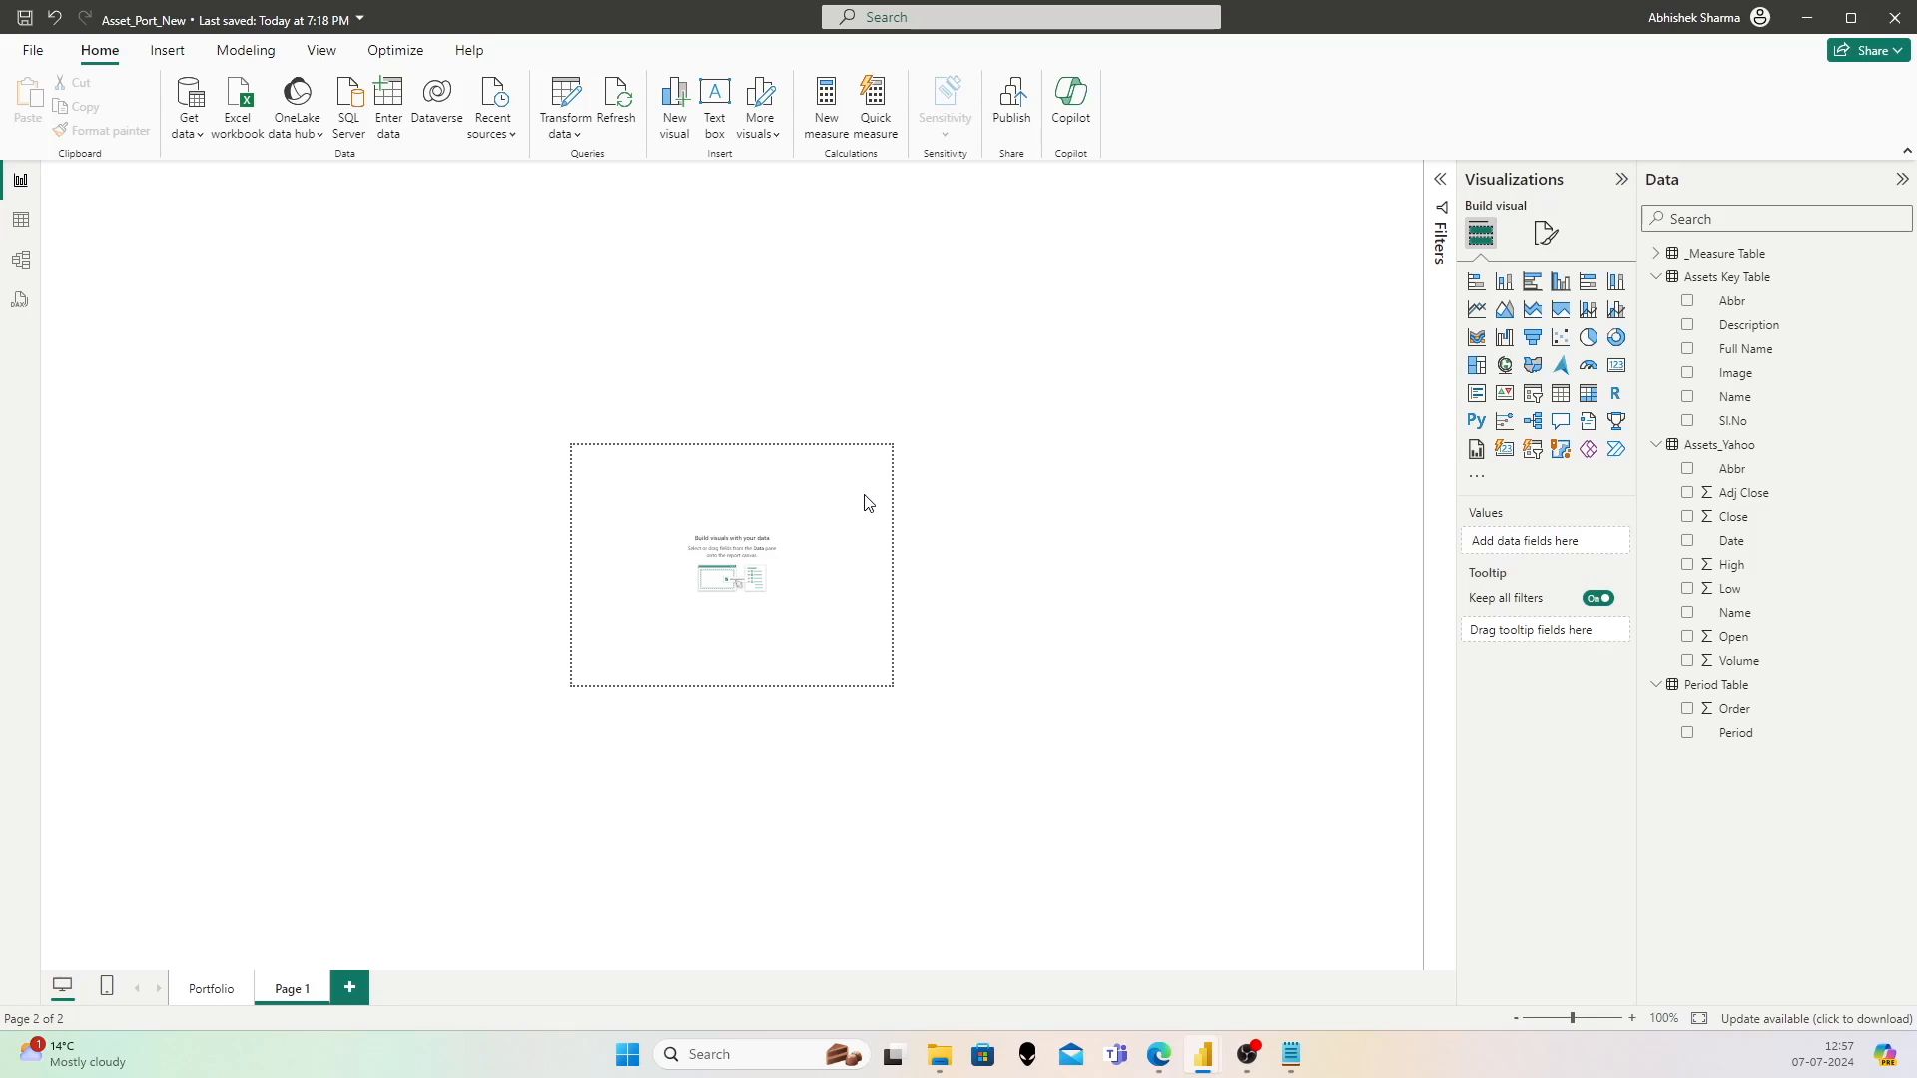
Step: Create the measure _Selected Date = SELECTEDVALUE(Assets_Yahoo[Date]) in _Measure Table and format it as Short Date
right_click(1737, 261)
key(Escape)
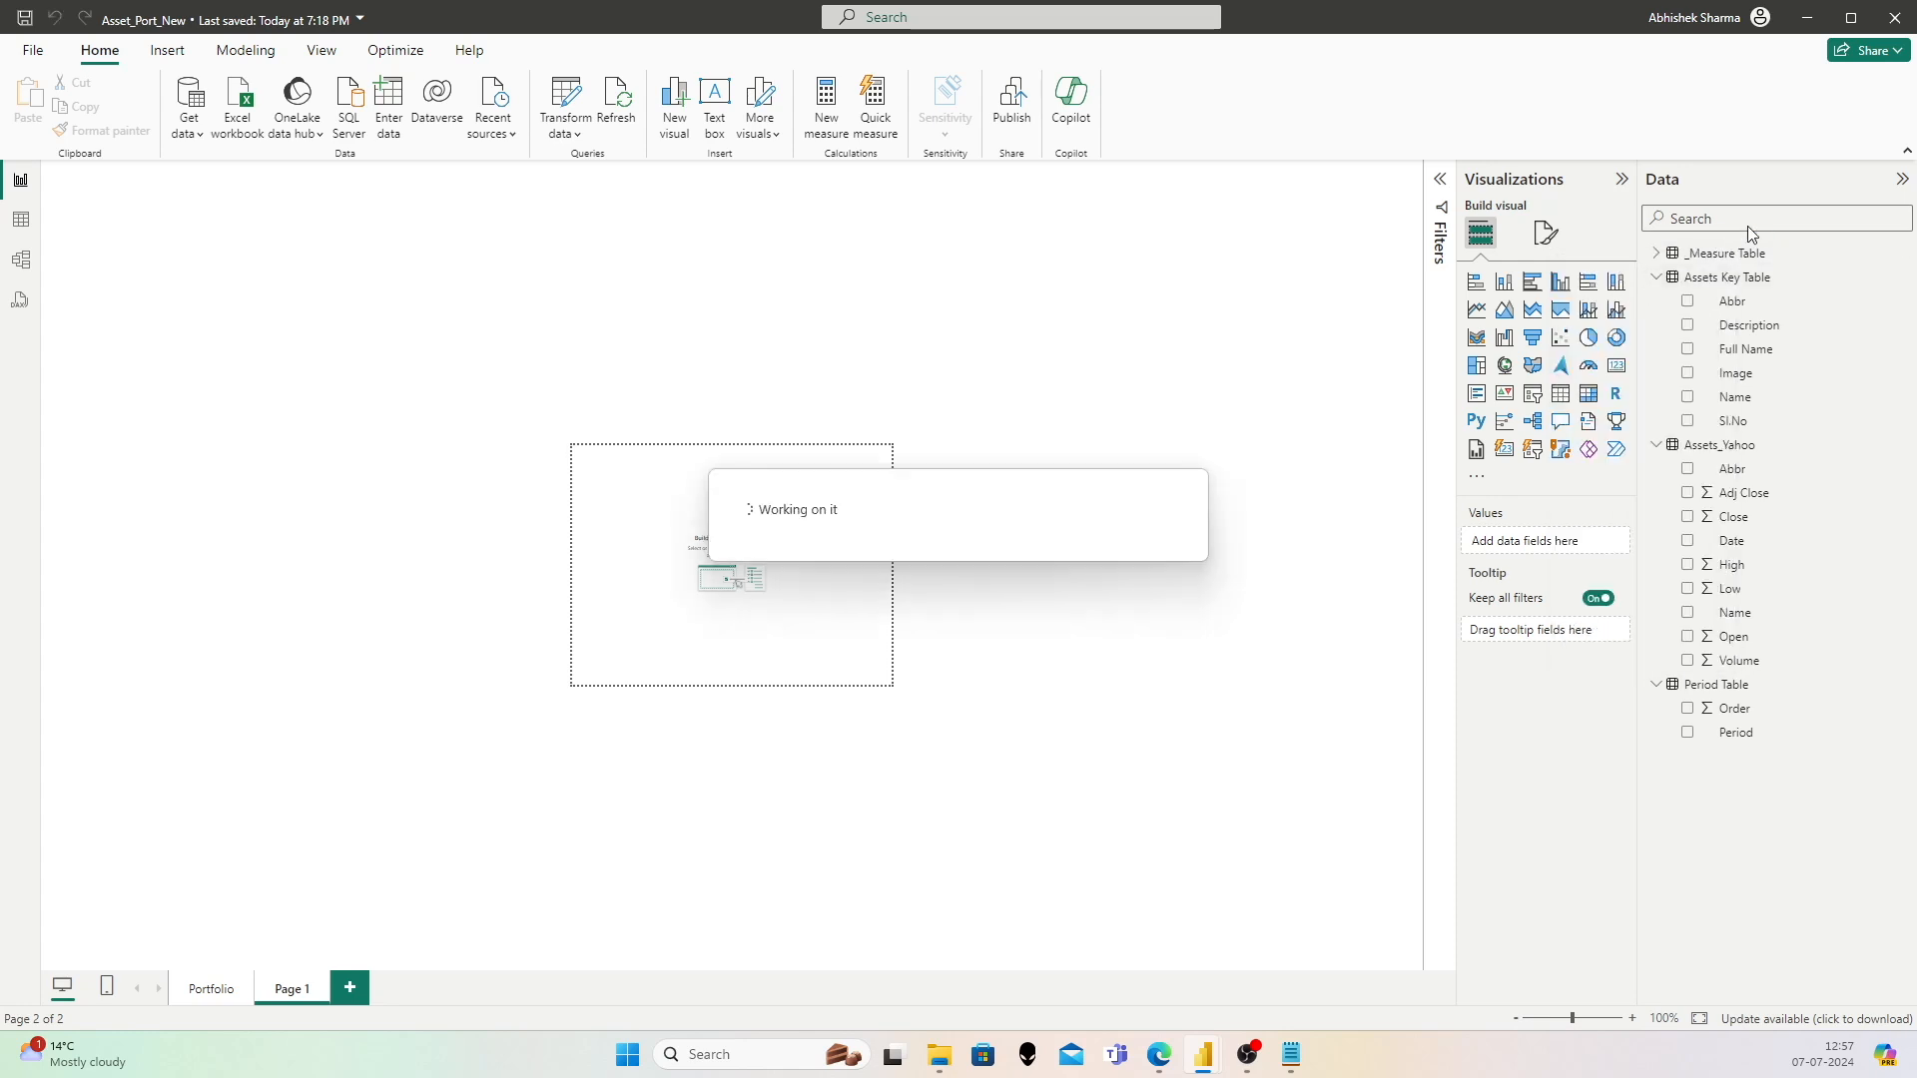
text(_S)
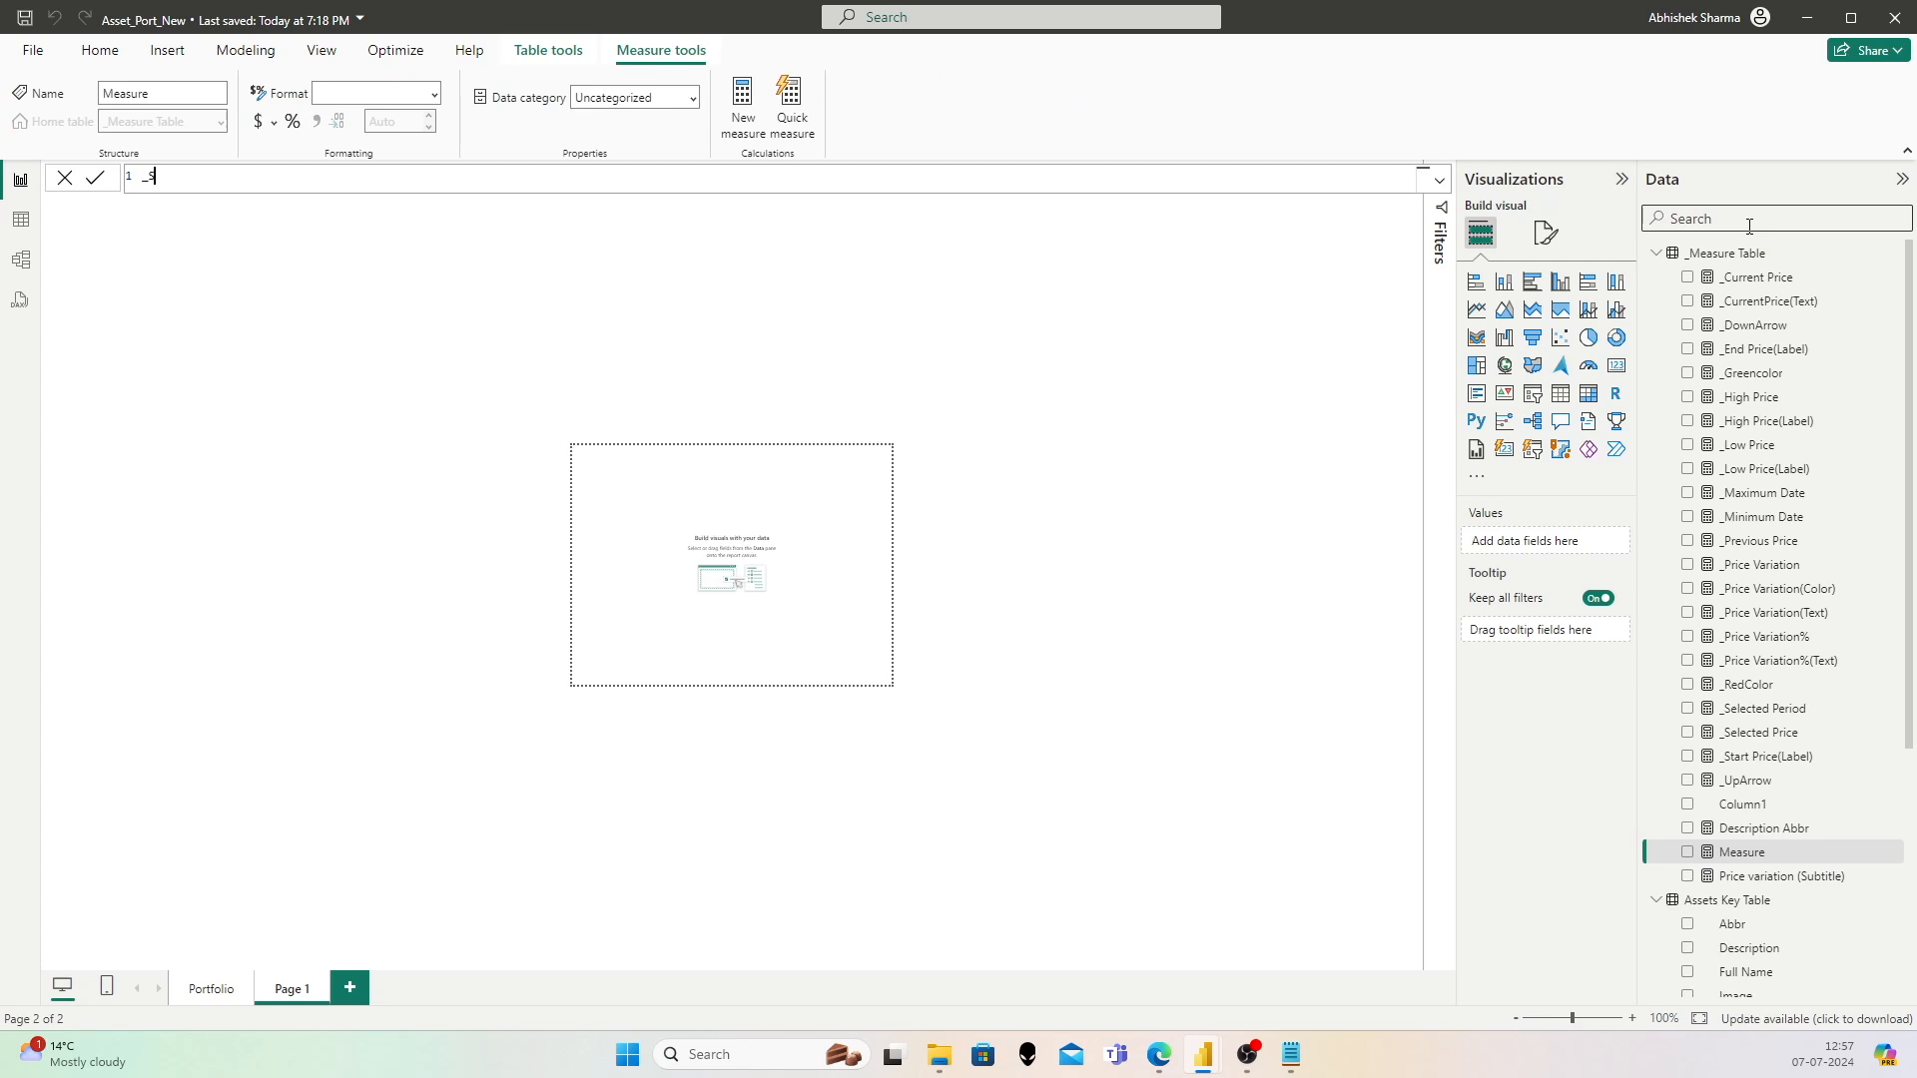
text(elected Date = )
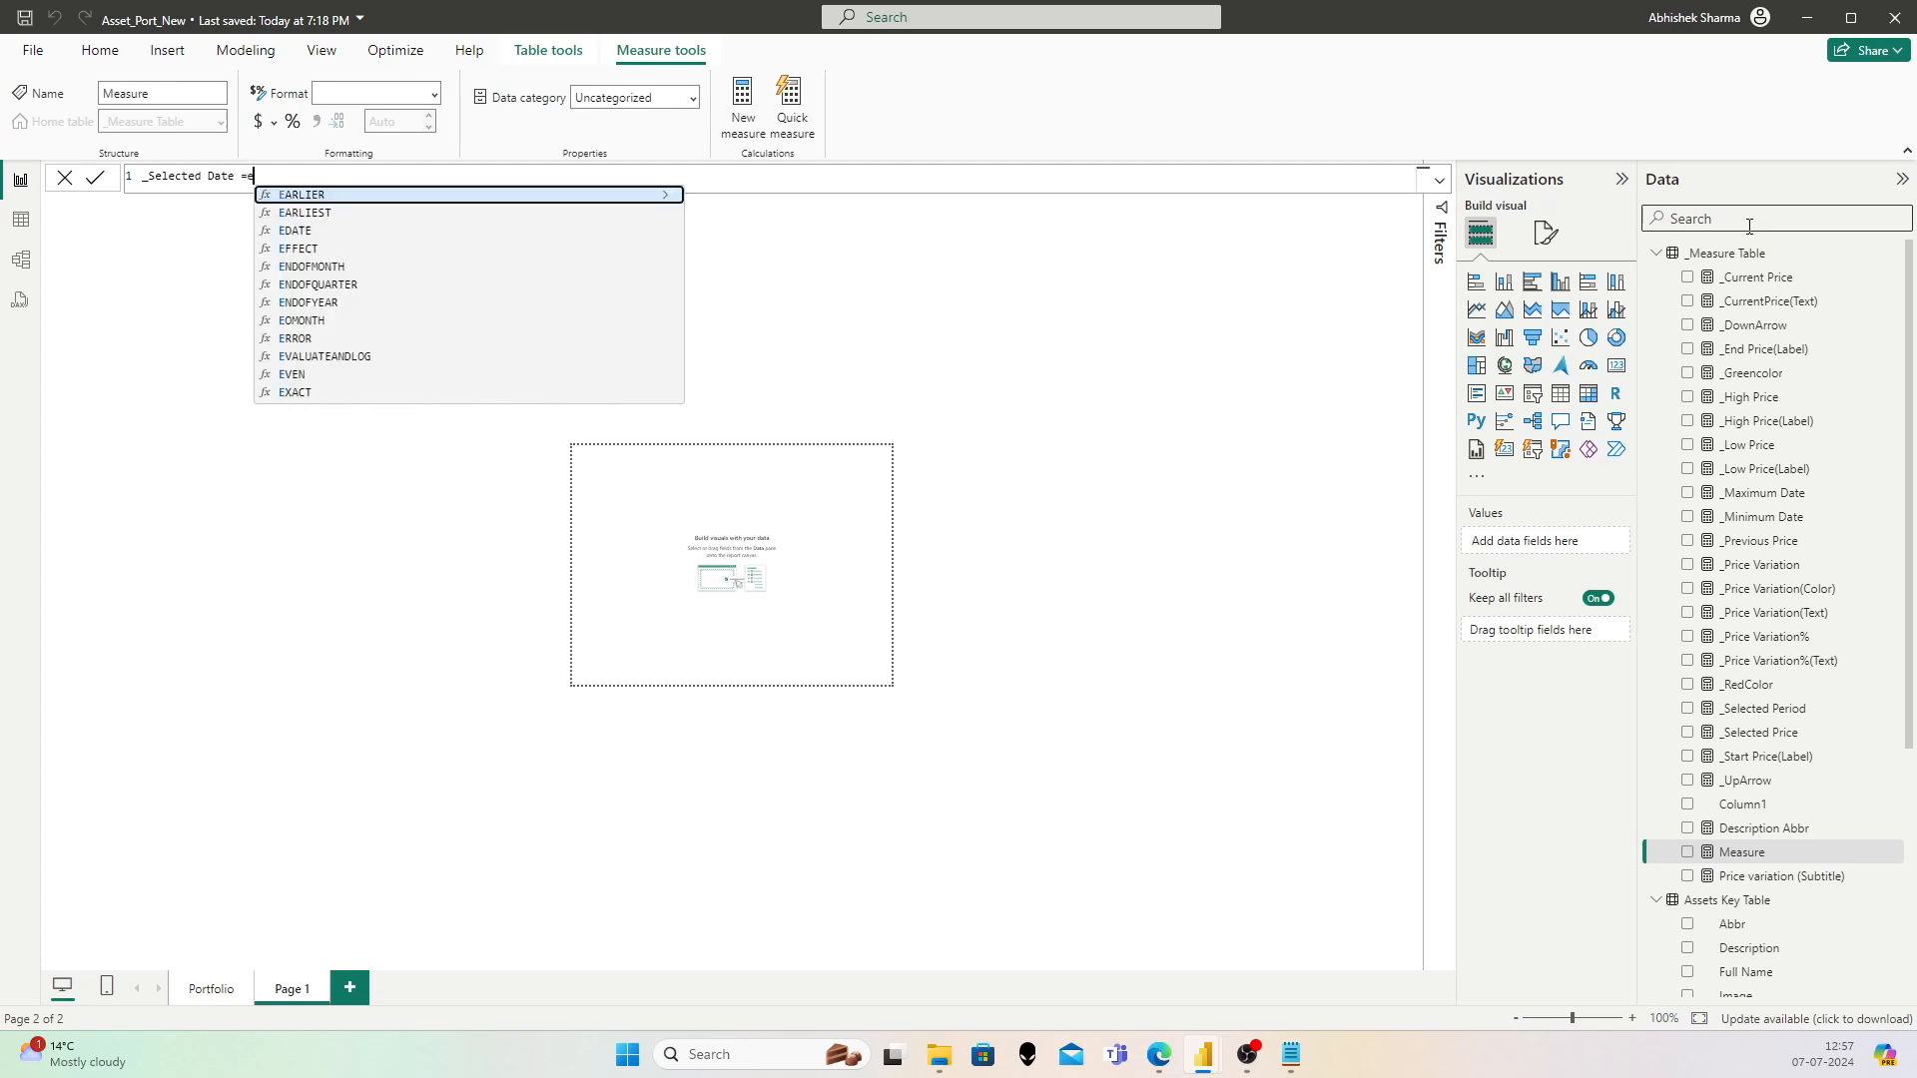
text(SelectedVal)
key(Tab)
text(Date)
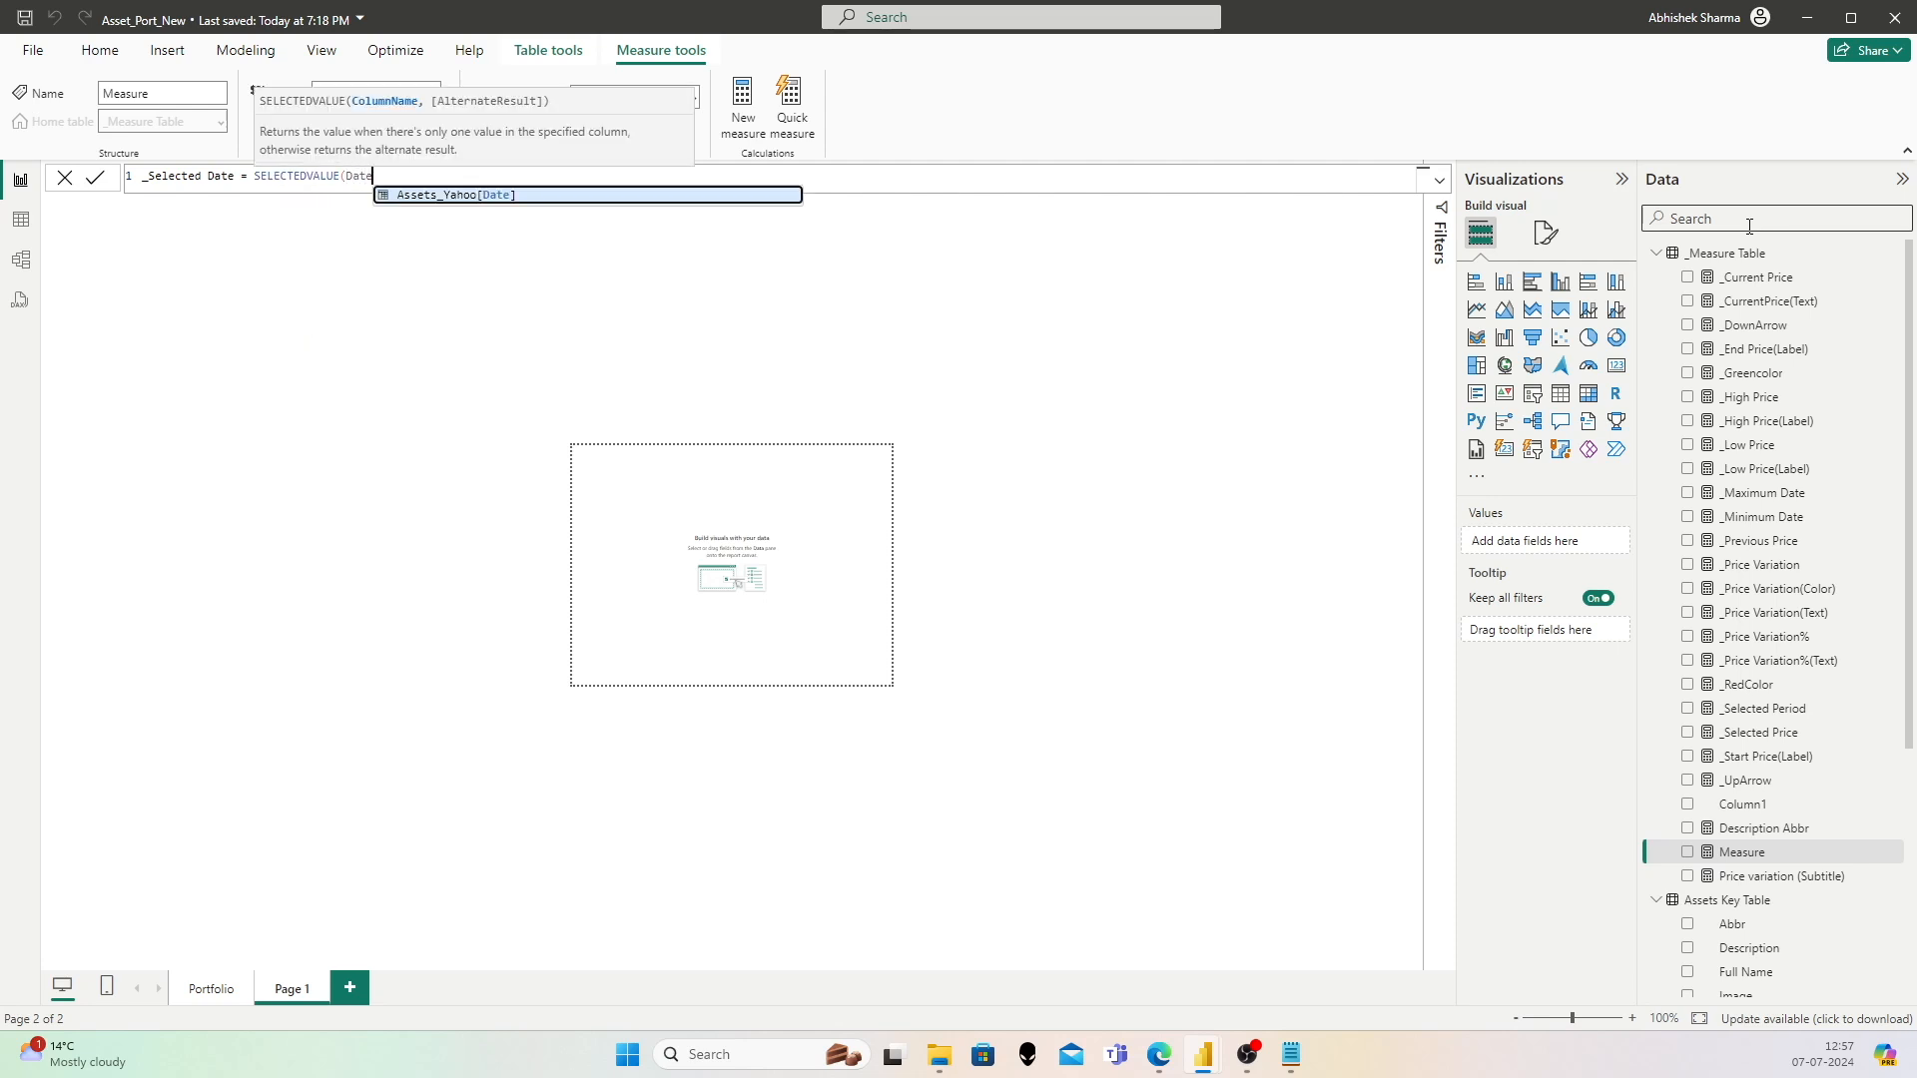
key(BackSpace)
key(Up)
key(Tab)
text())
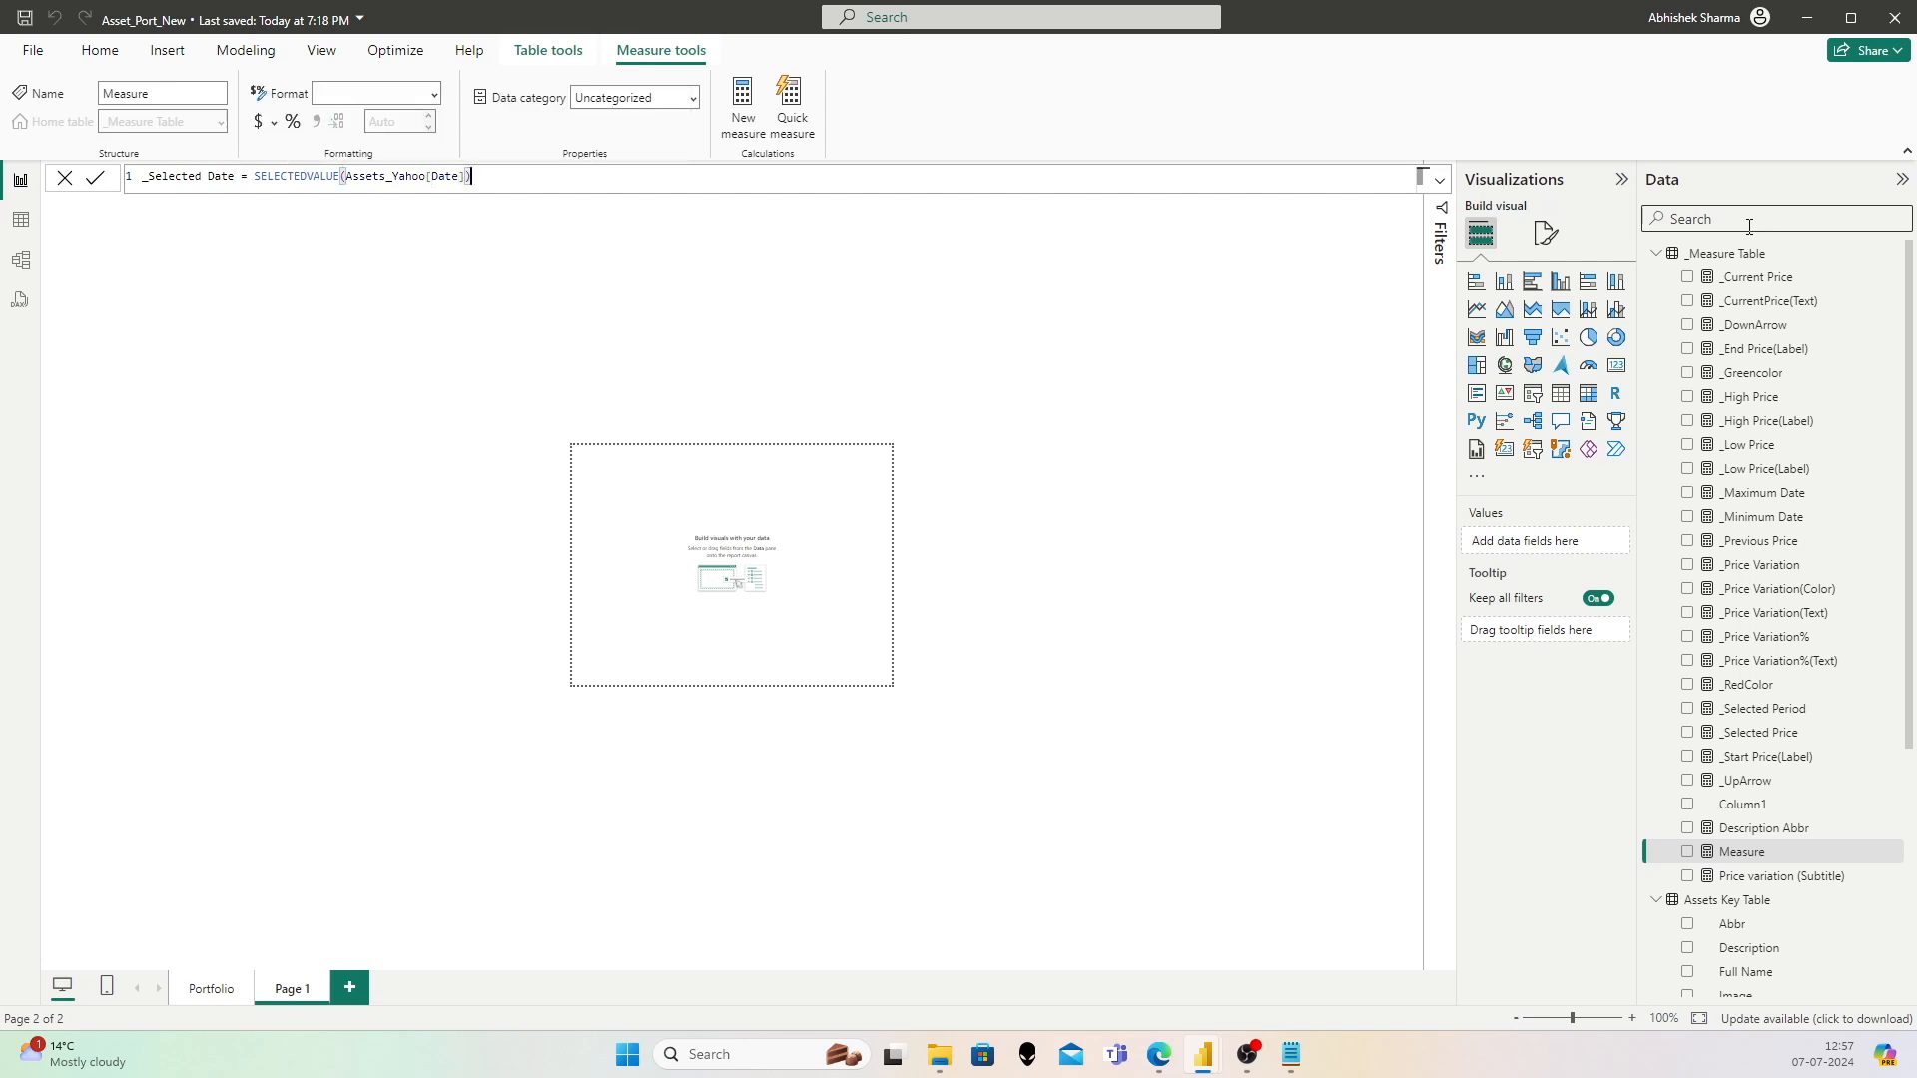
key(Return)
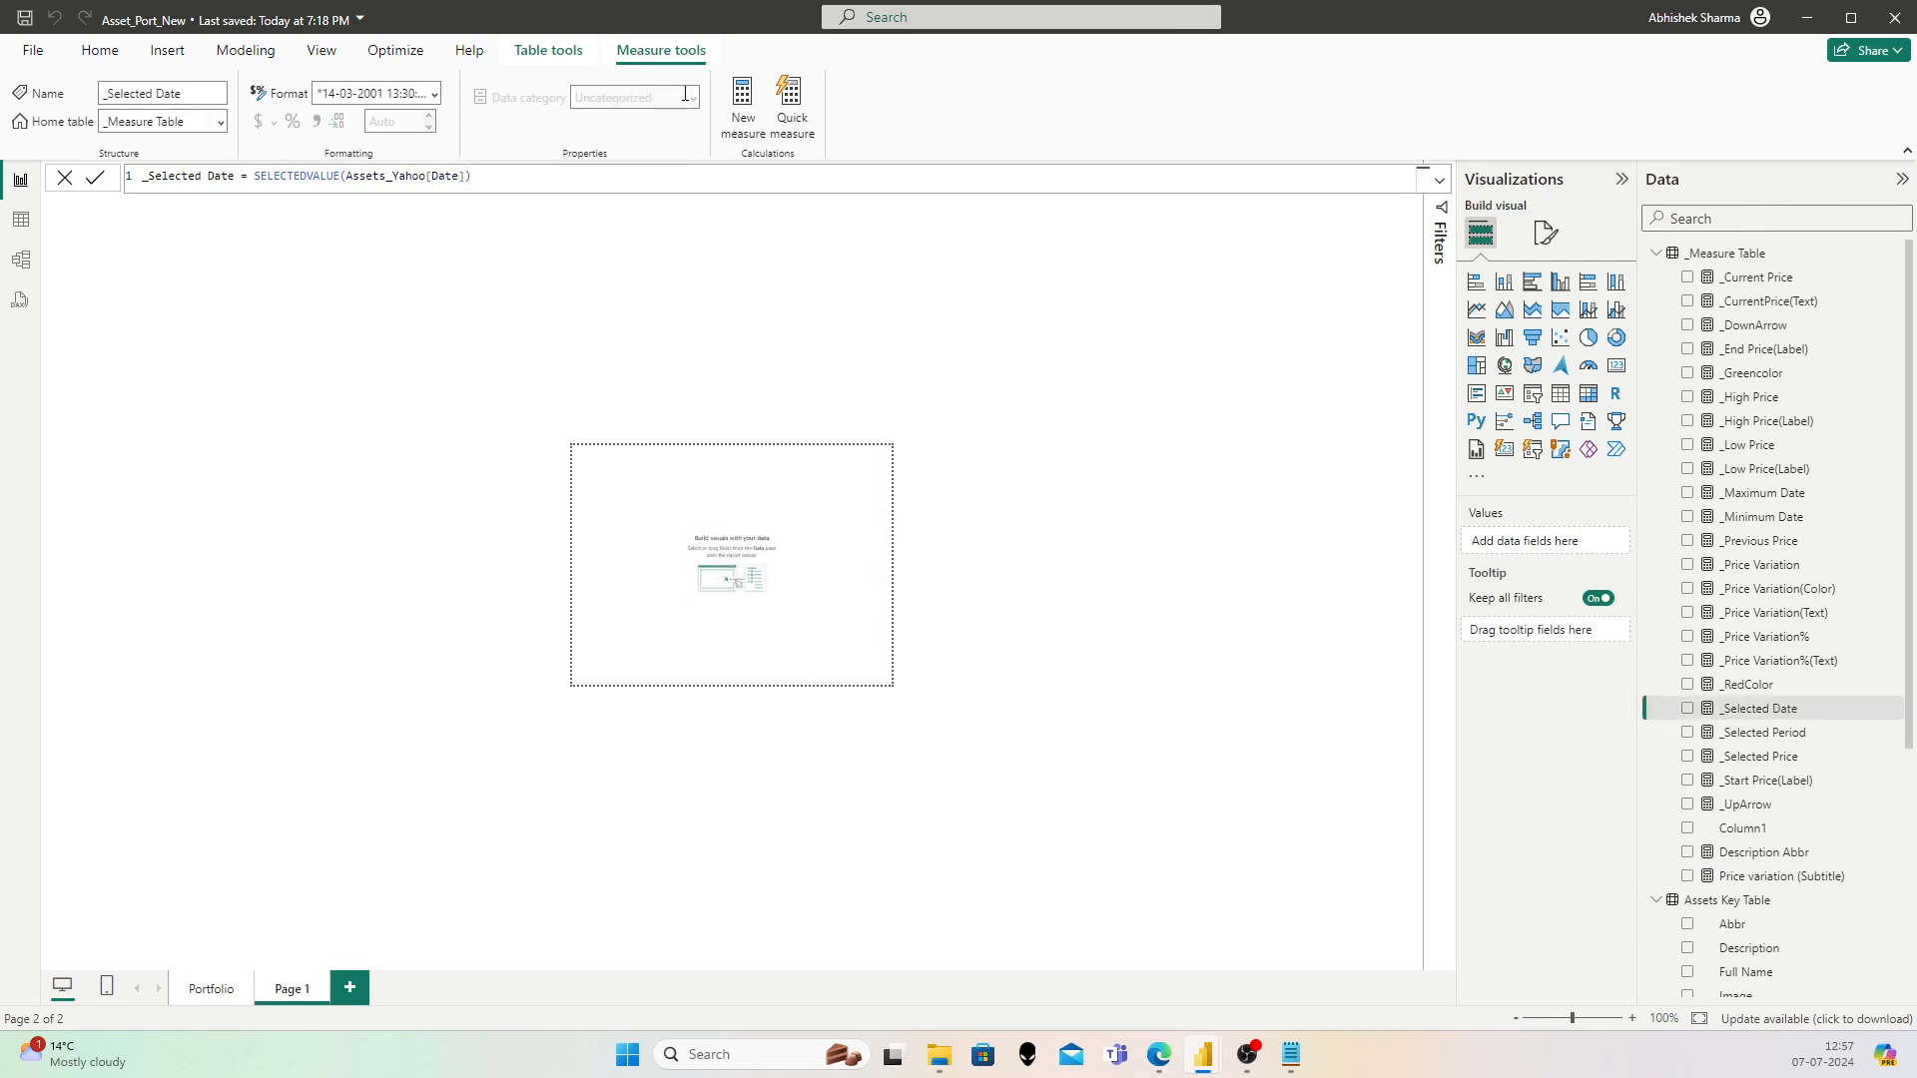
click(434, 93)
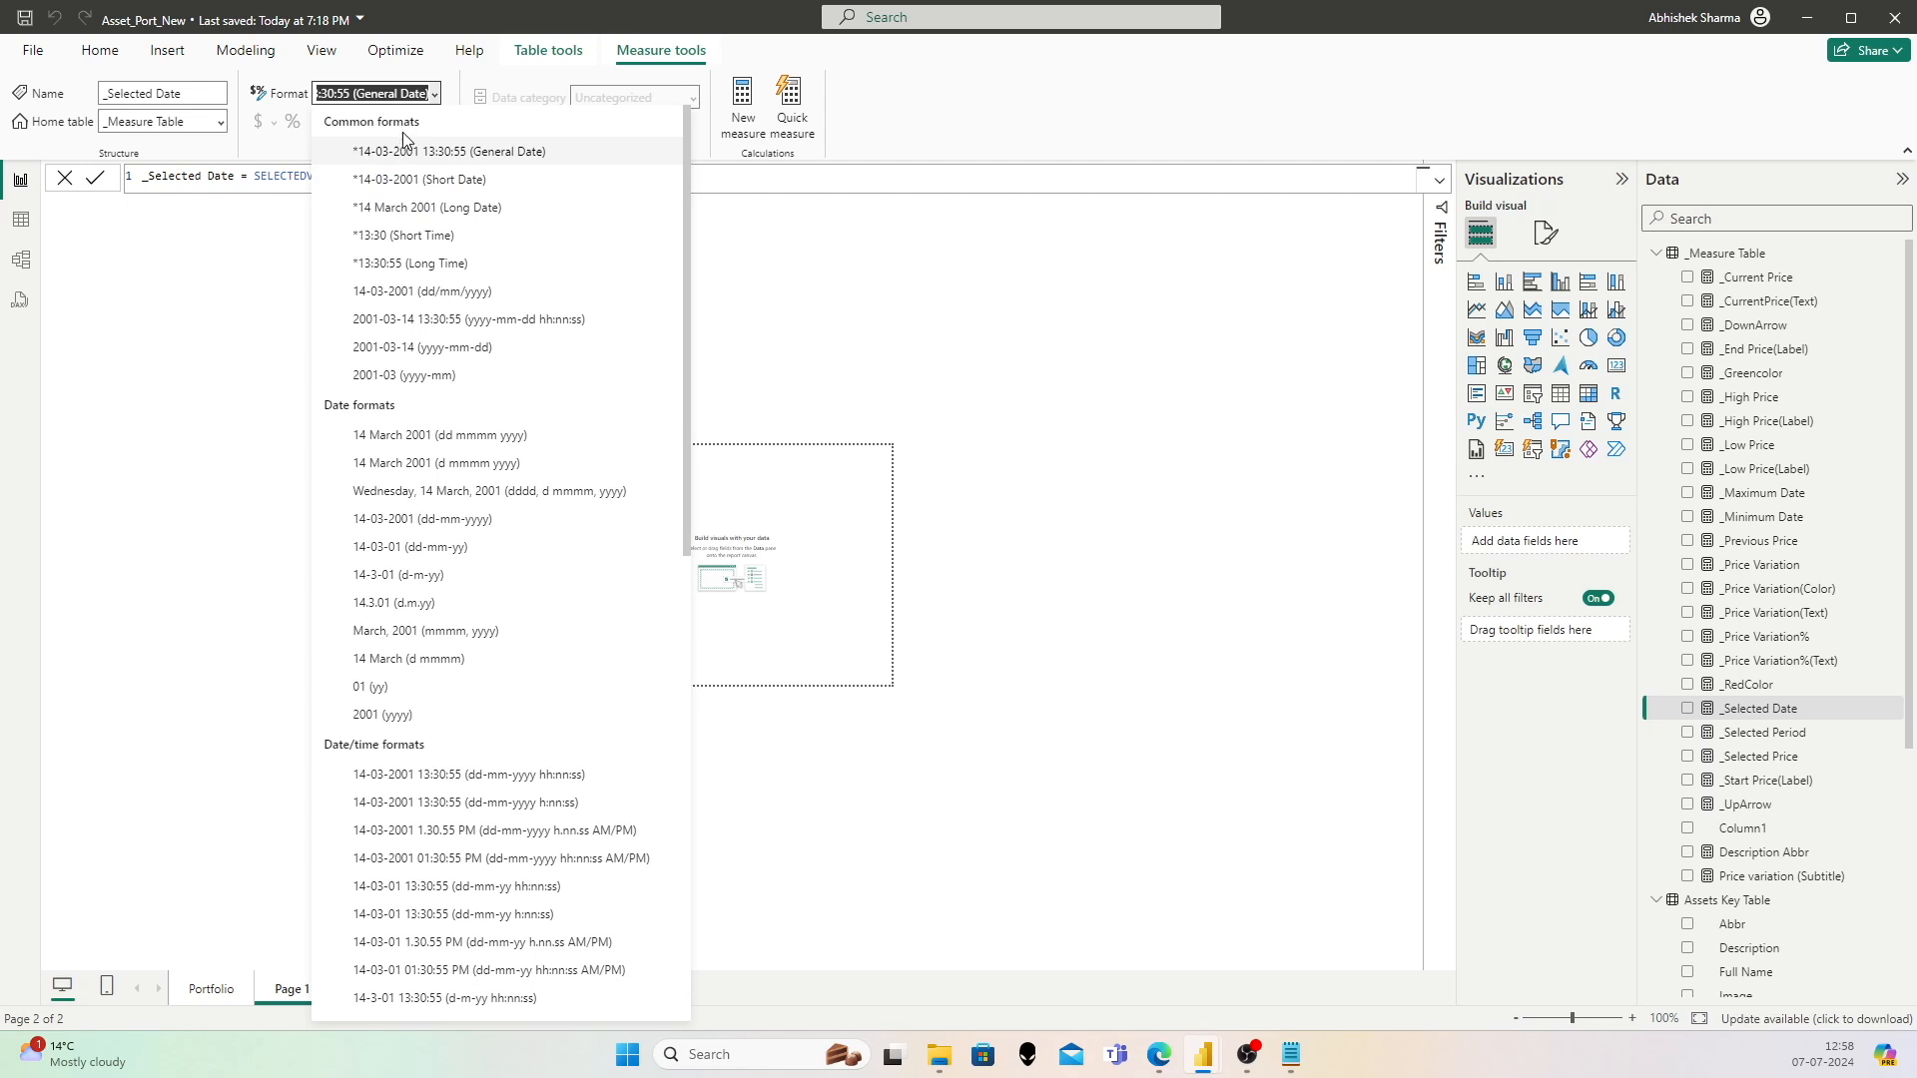
click(402, 181)
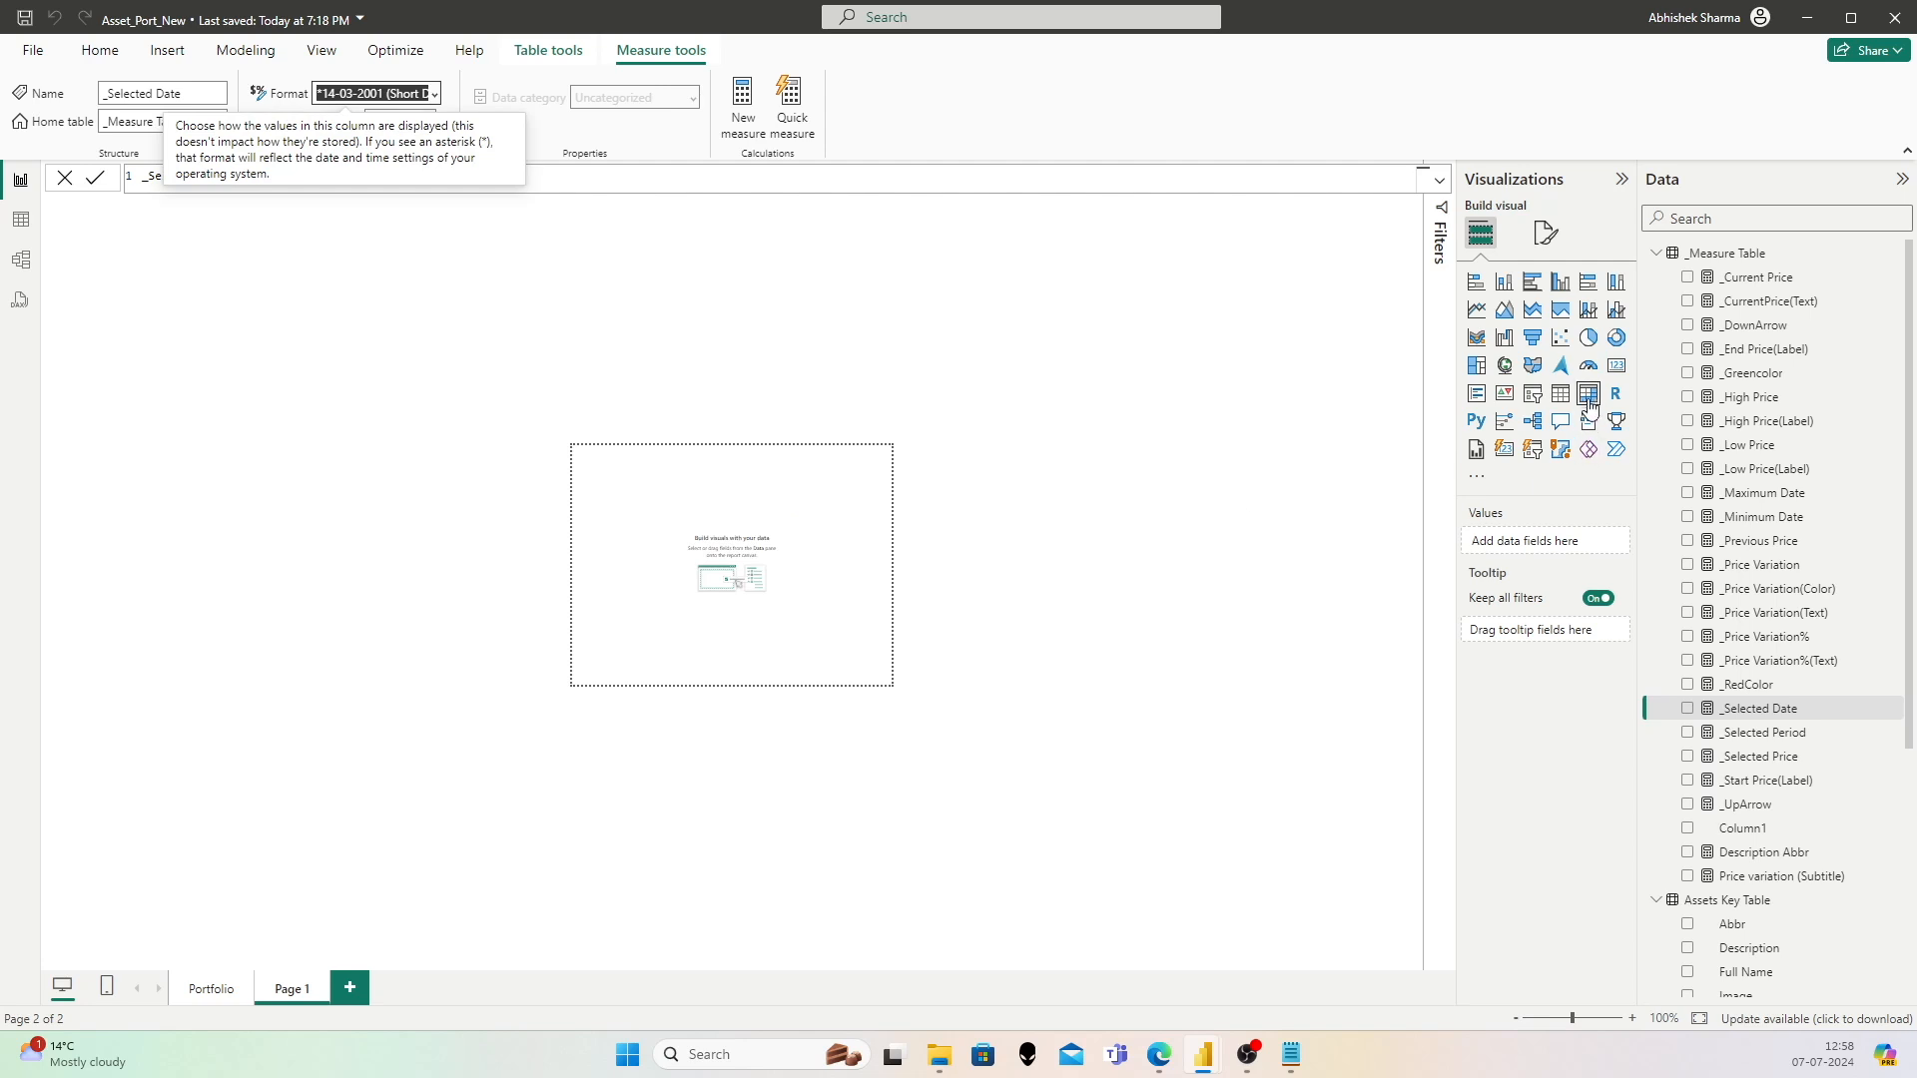
Step: Add a card showing the _Selected Date measure to the tooltip page and shrink it to a short strip along the canvas's upper edge
click(1617, 365)
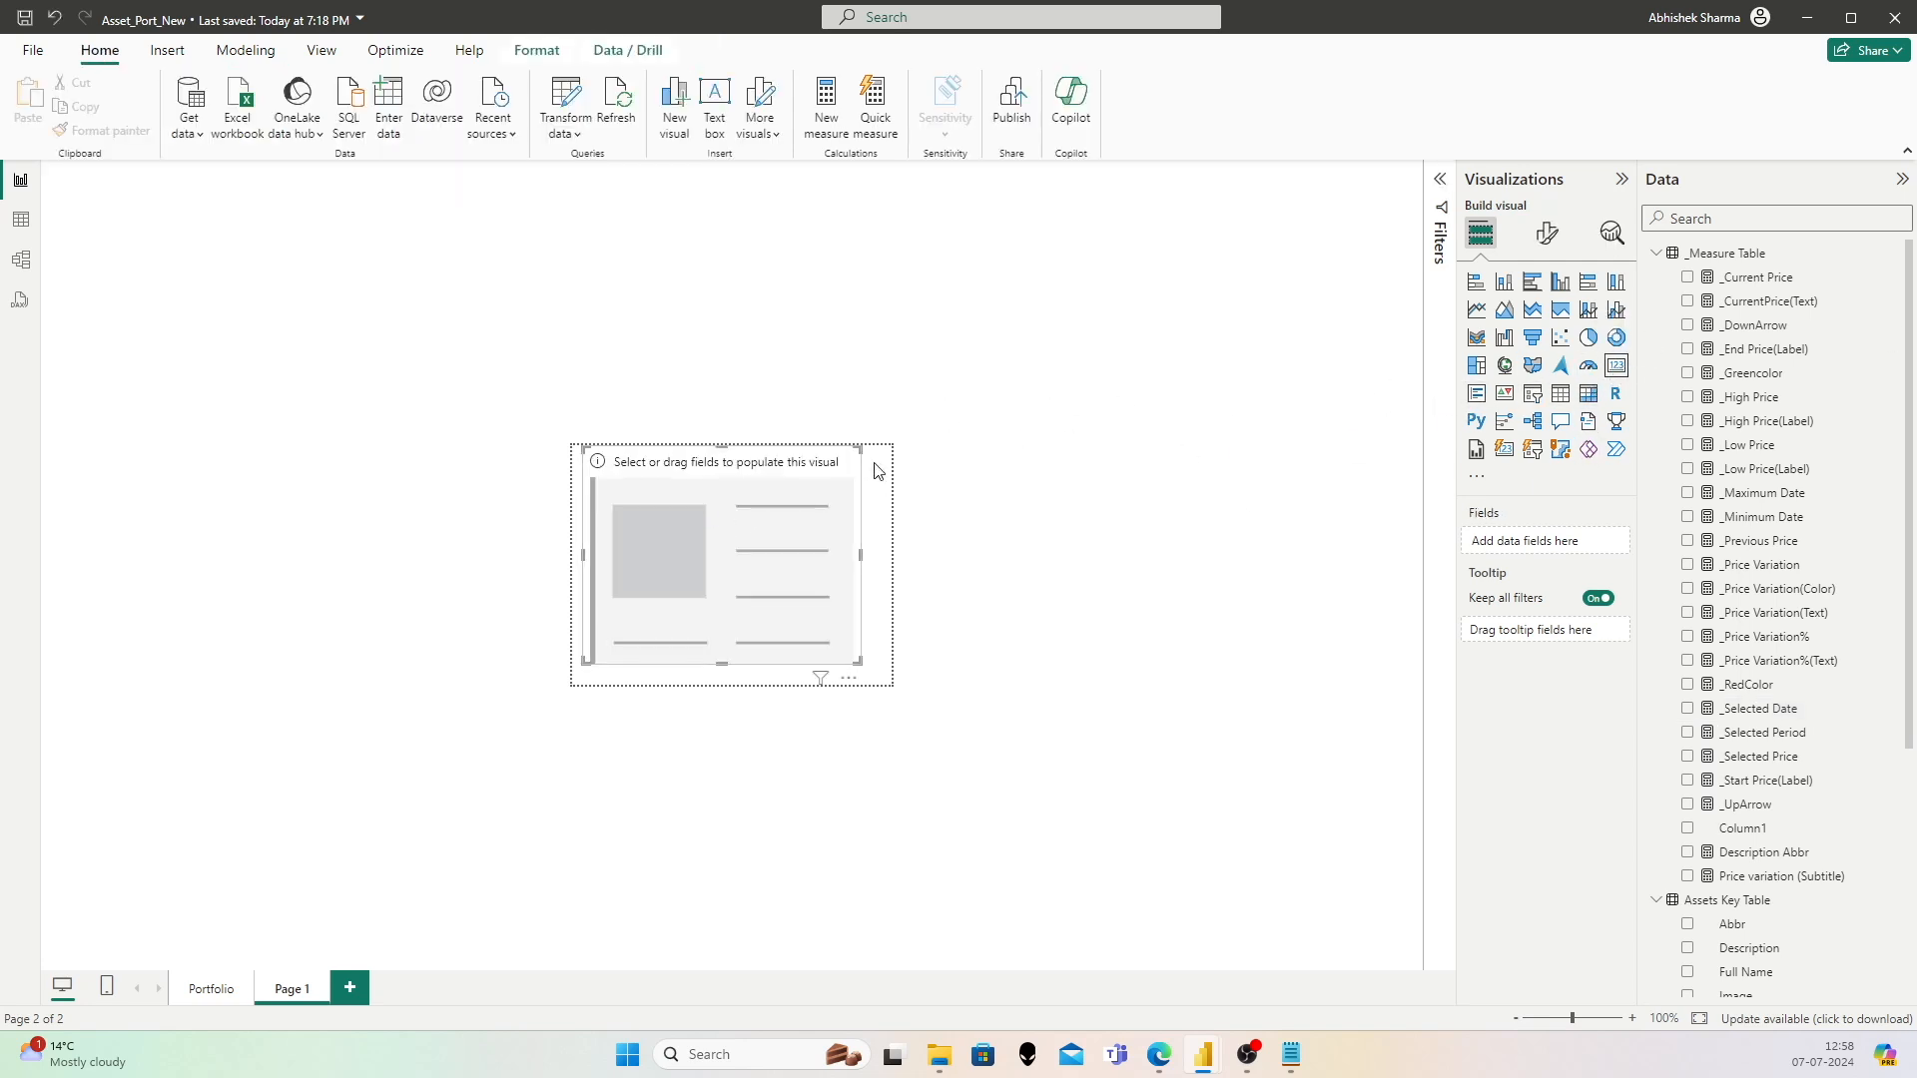
drag(856, 660, 780, 503)
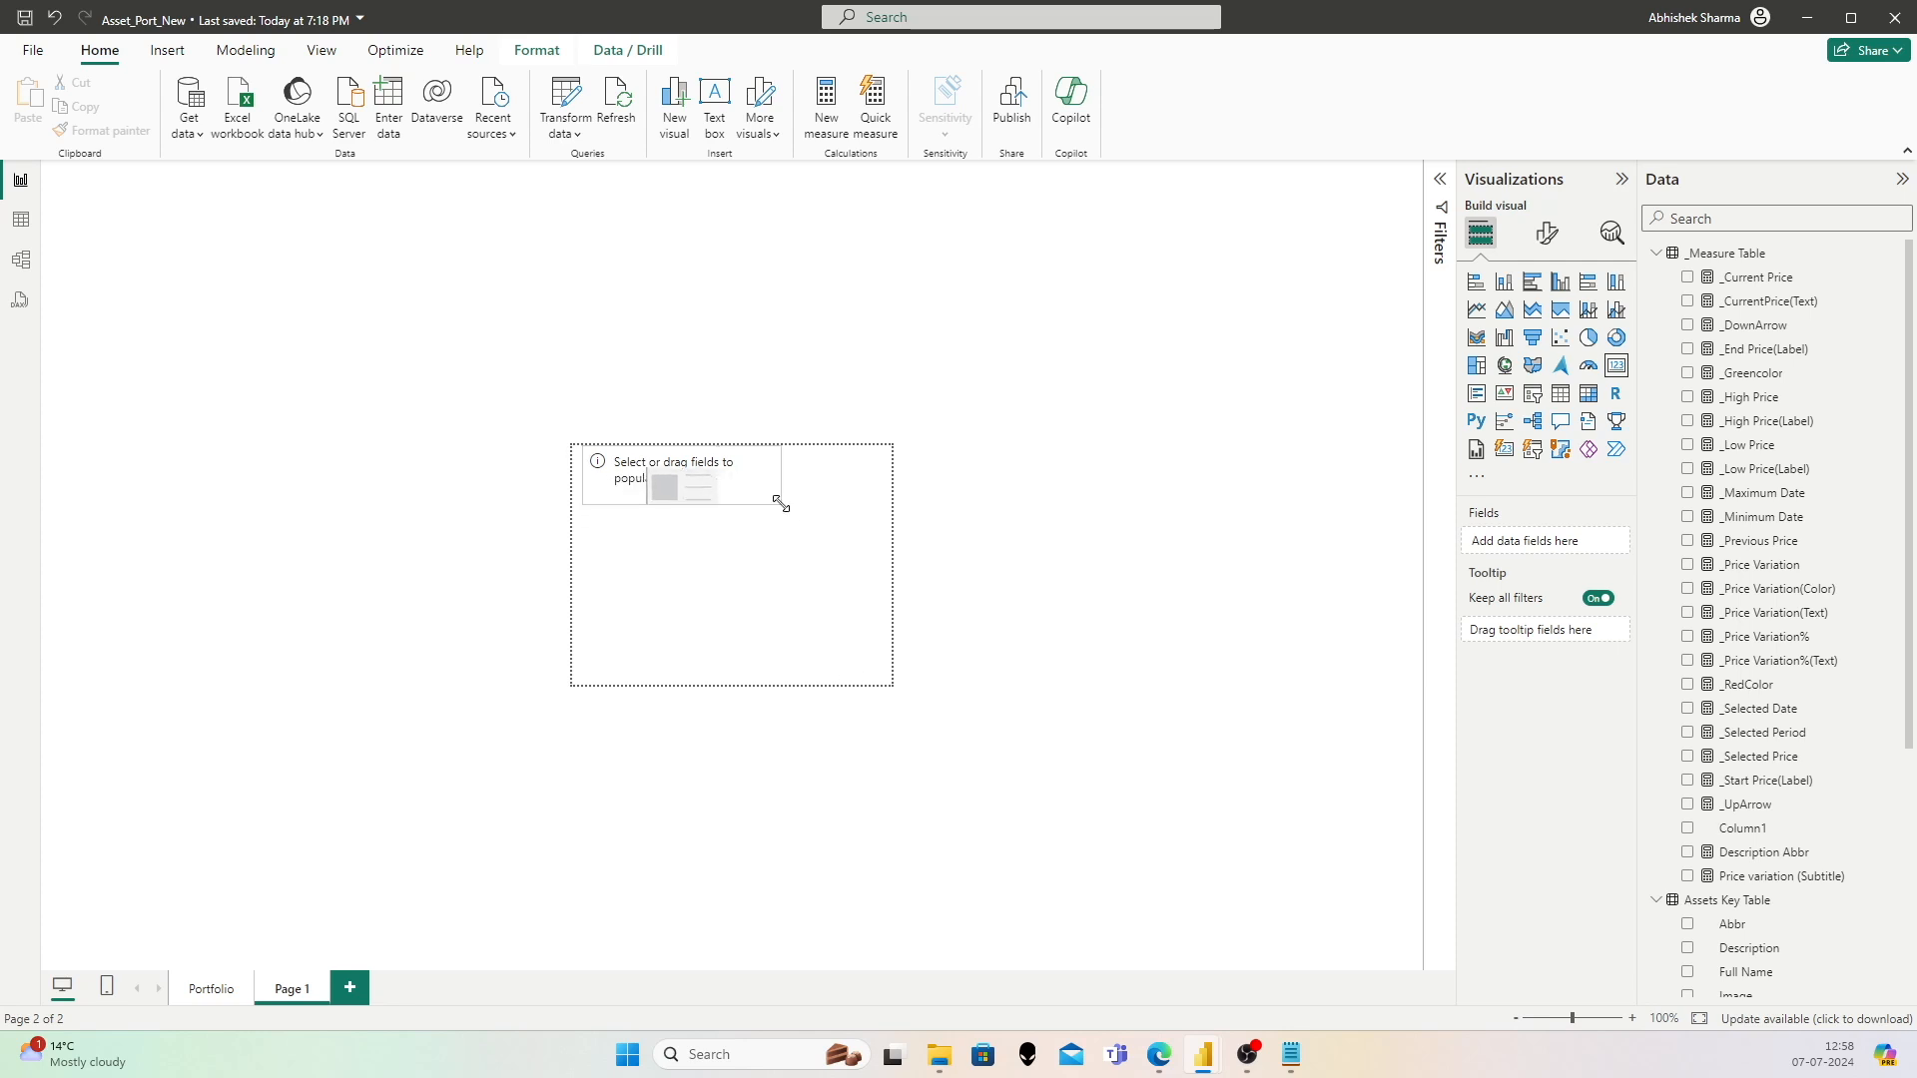
drag(1762, 710, 850, 511)
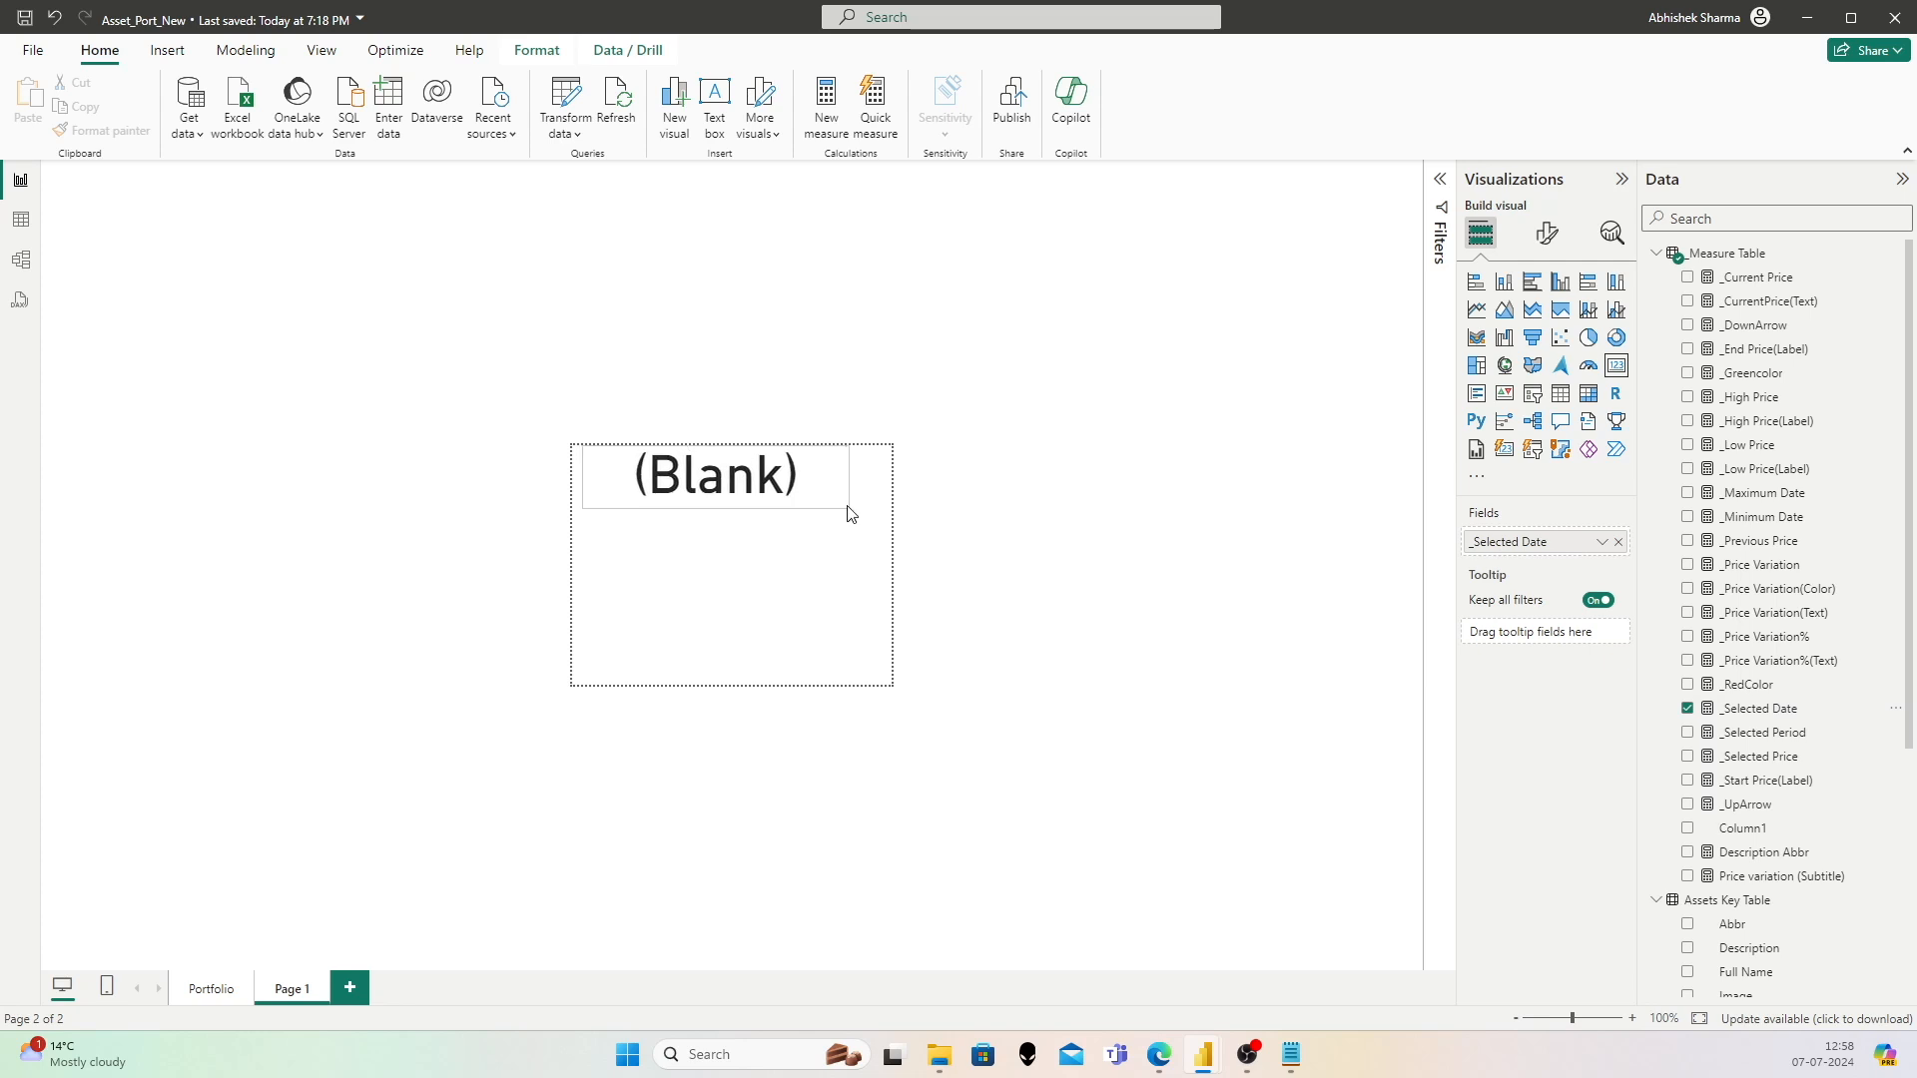
click(1756, 711)
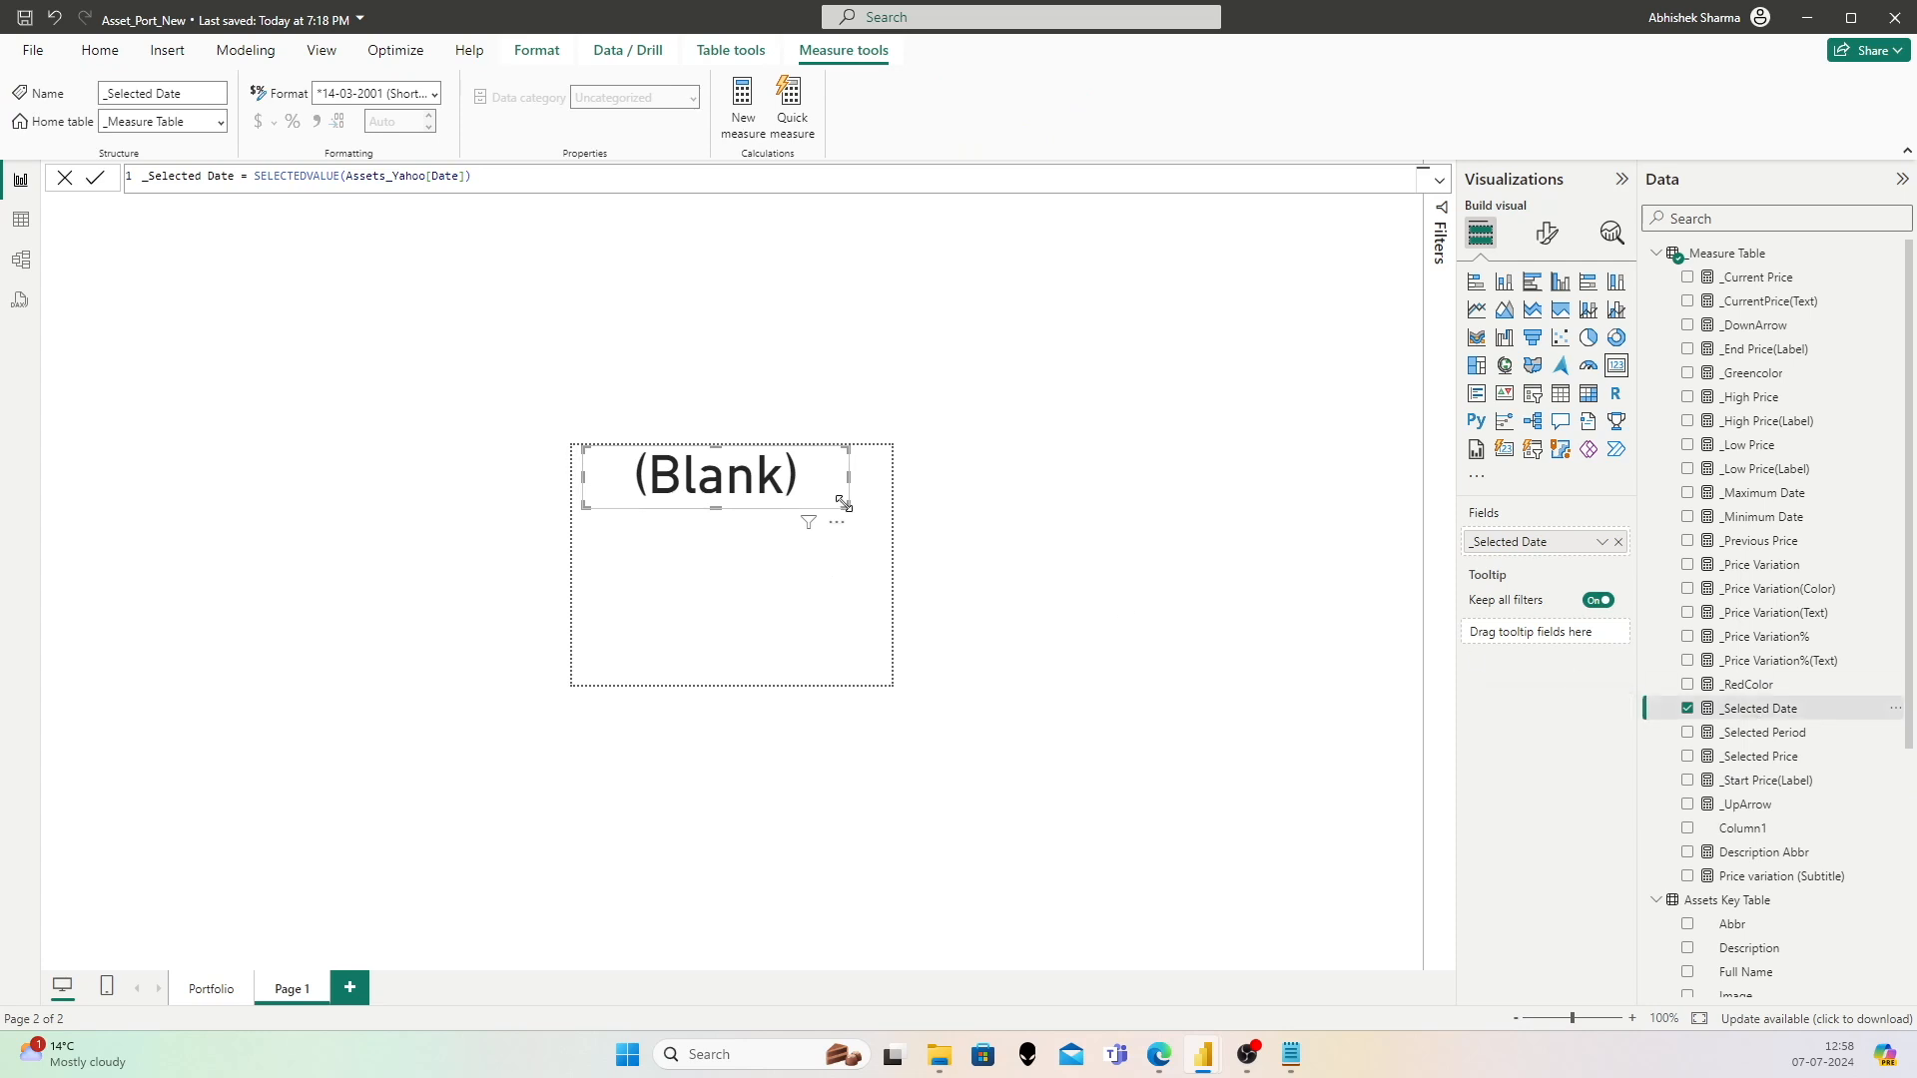
Step: Try a slightly smaller size for the _Selected Date card on the tooltip page
drag(841, 504, 799, 492)
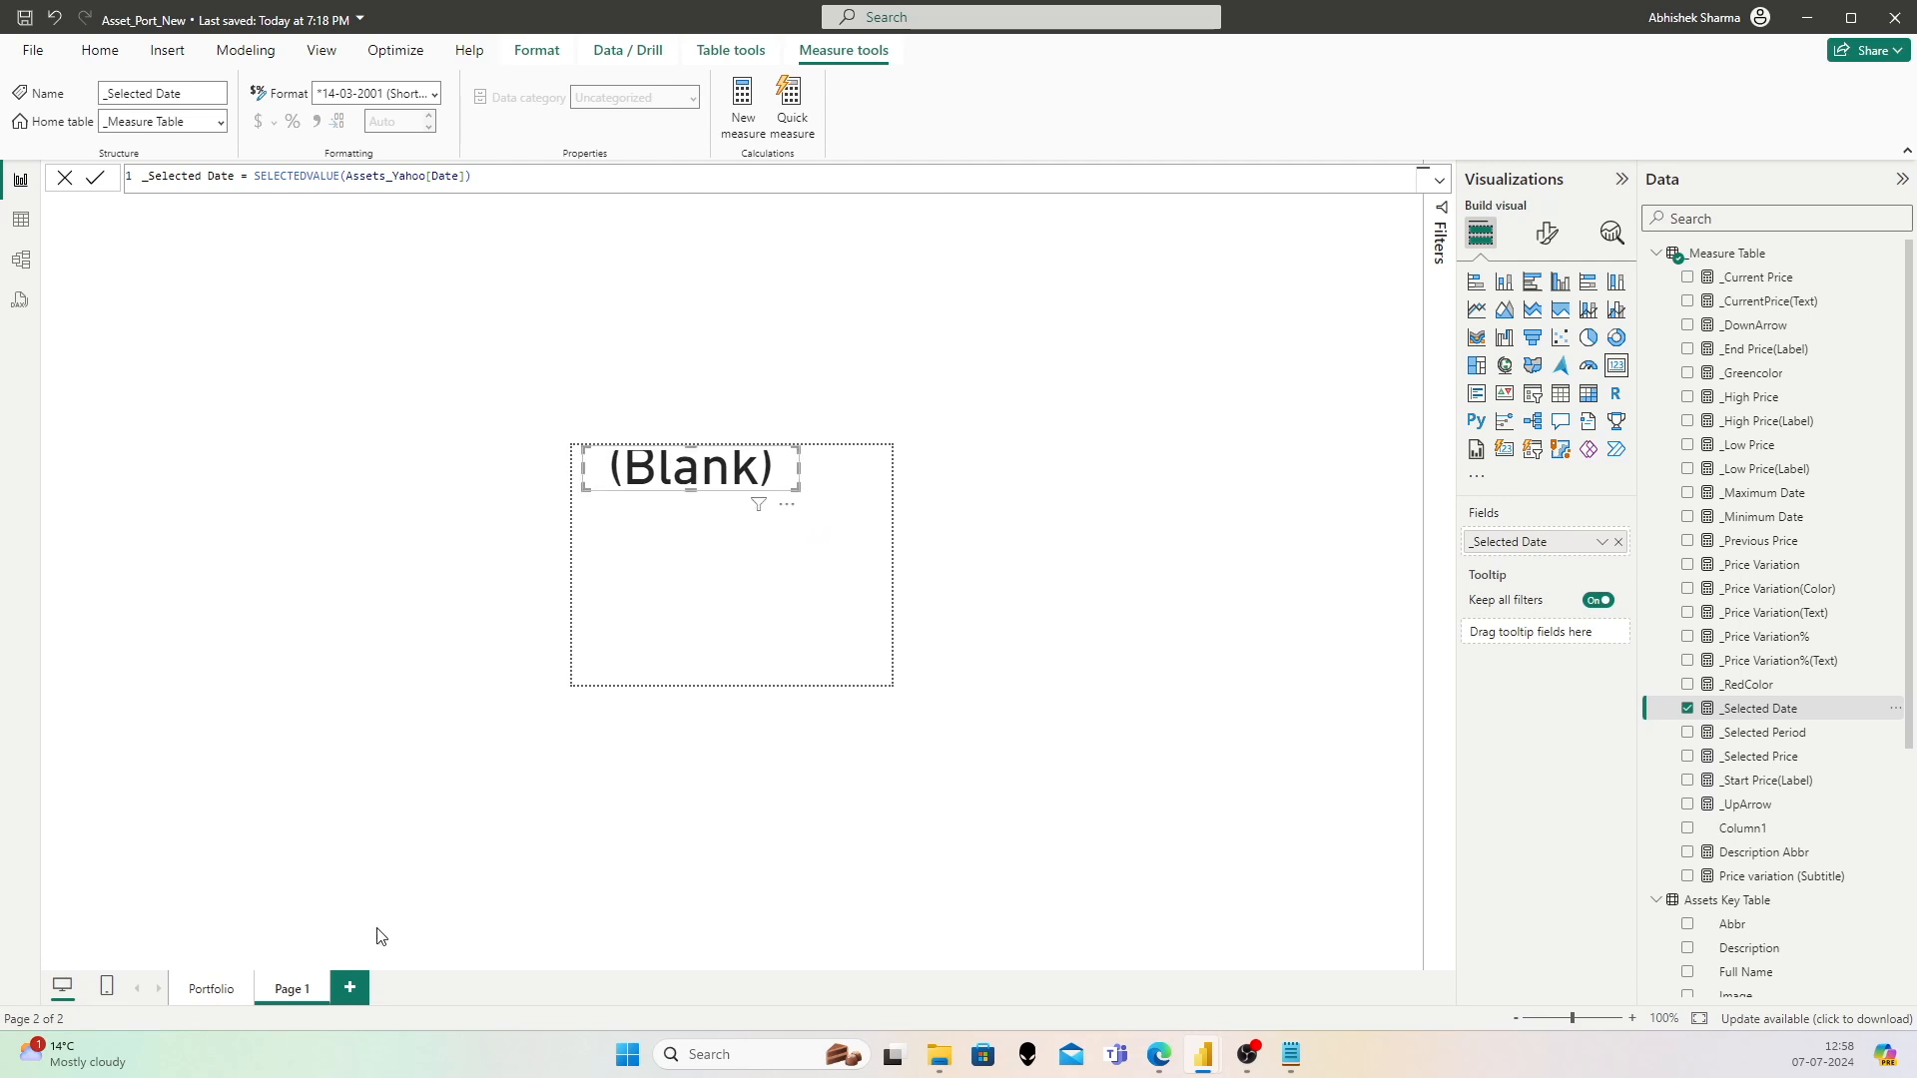
click(213, 986)
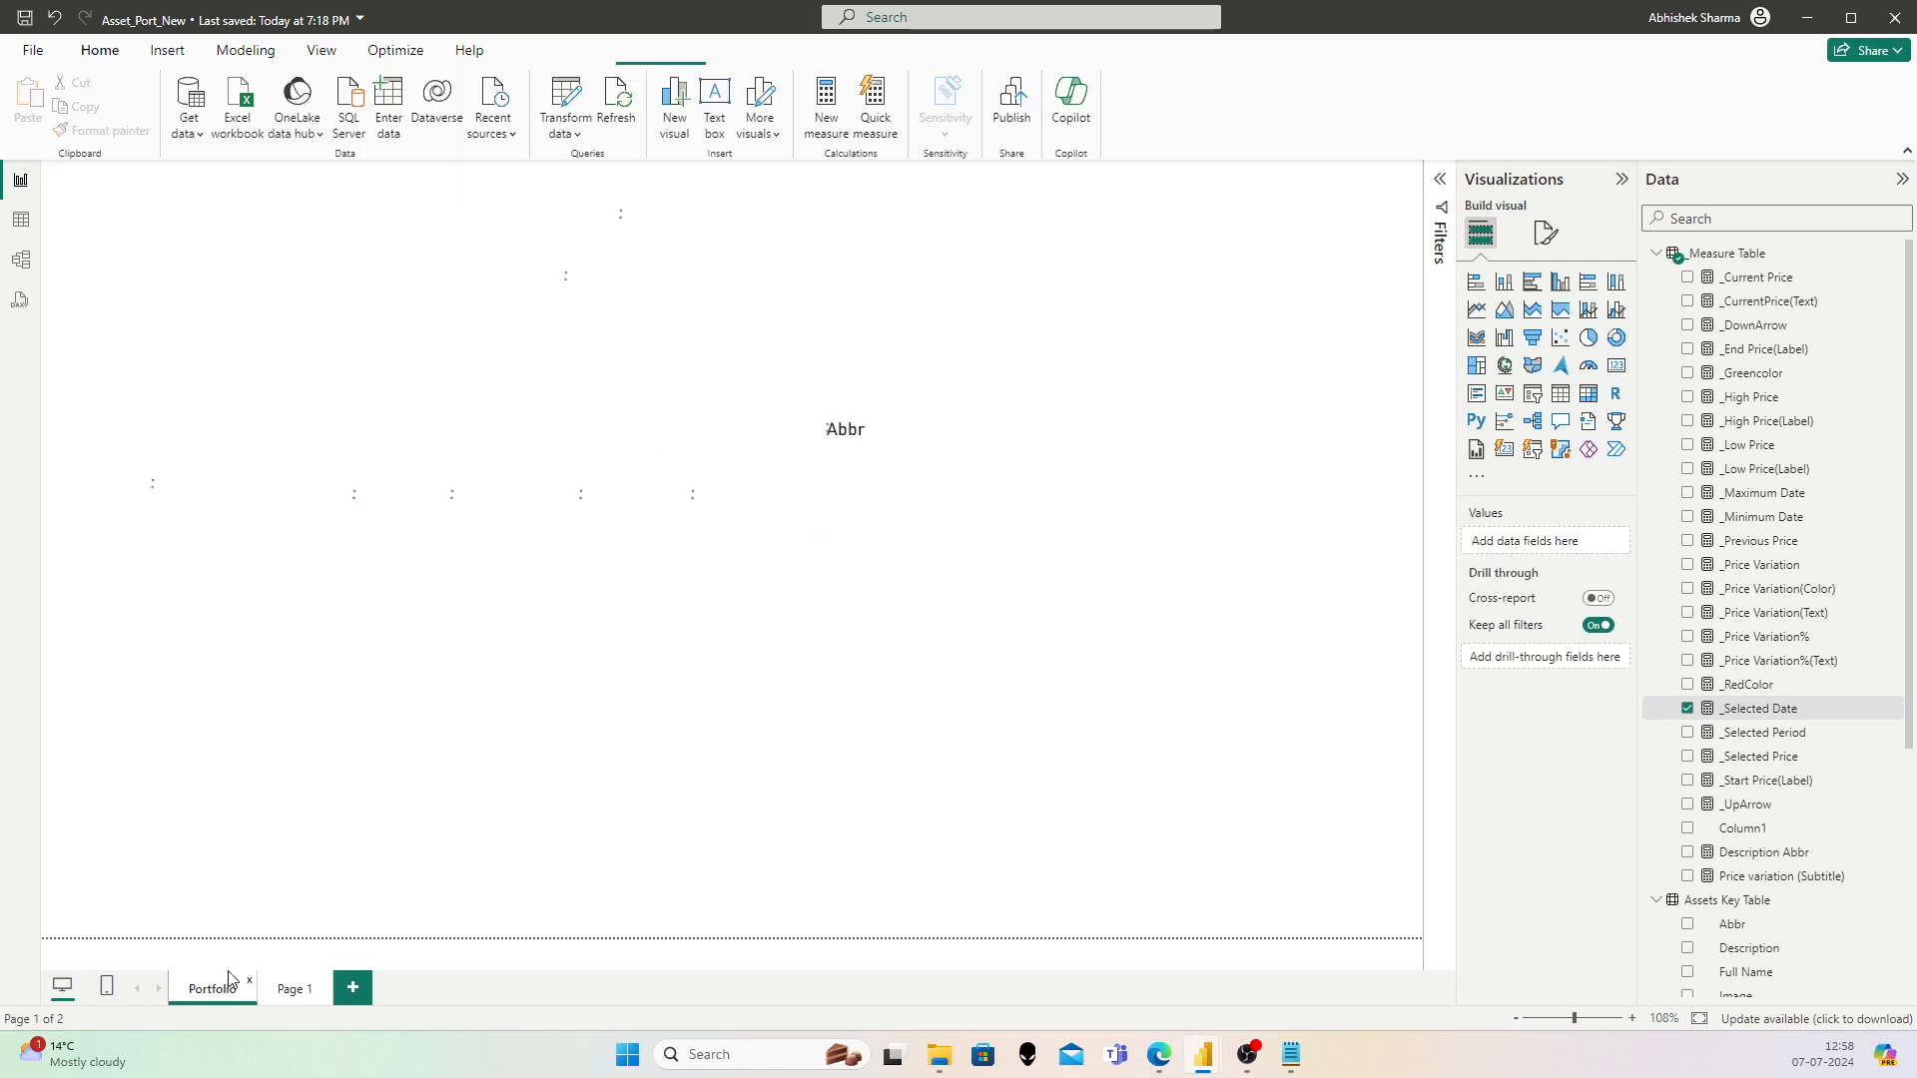
click(290, 988)
click(767, 496)
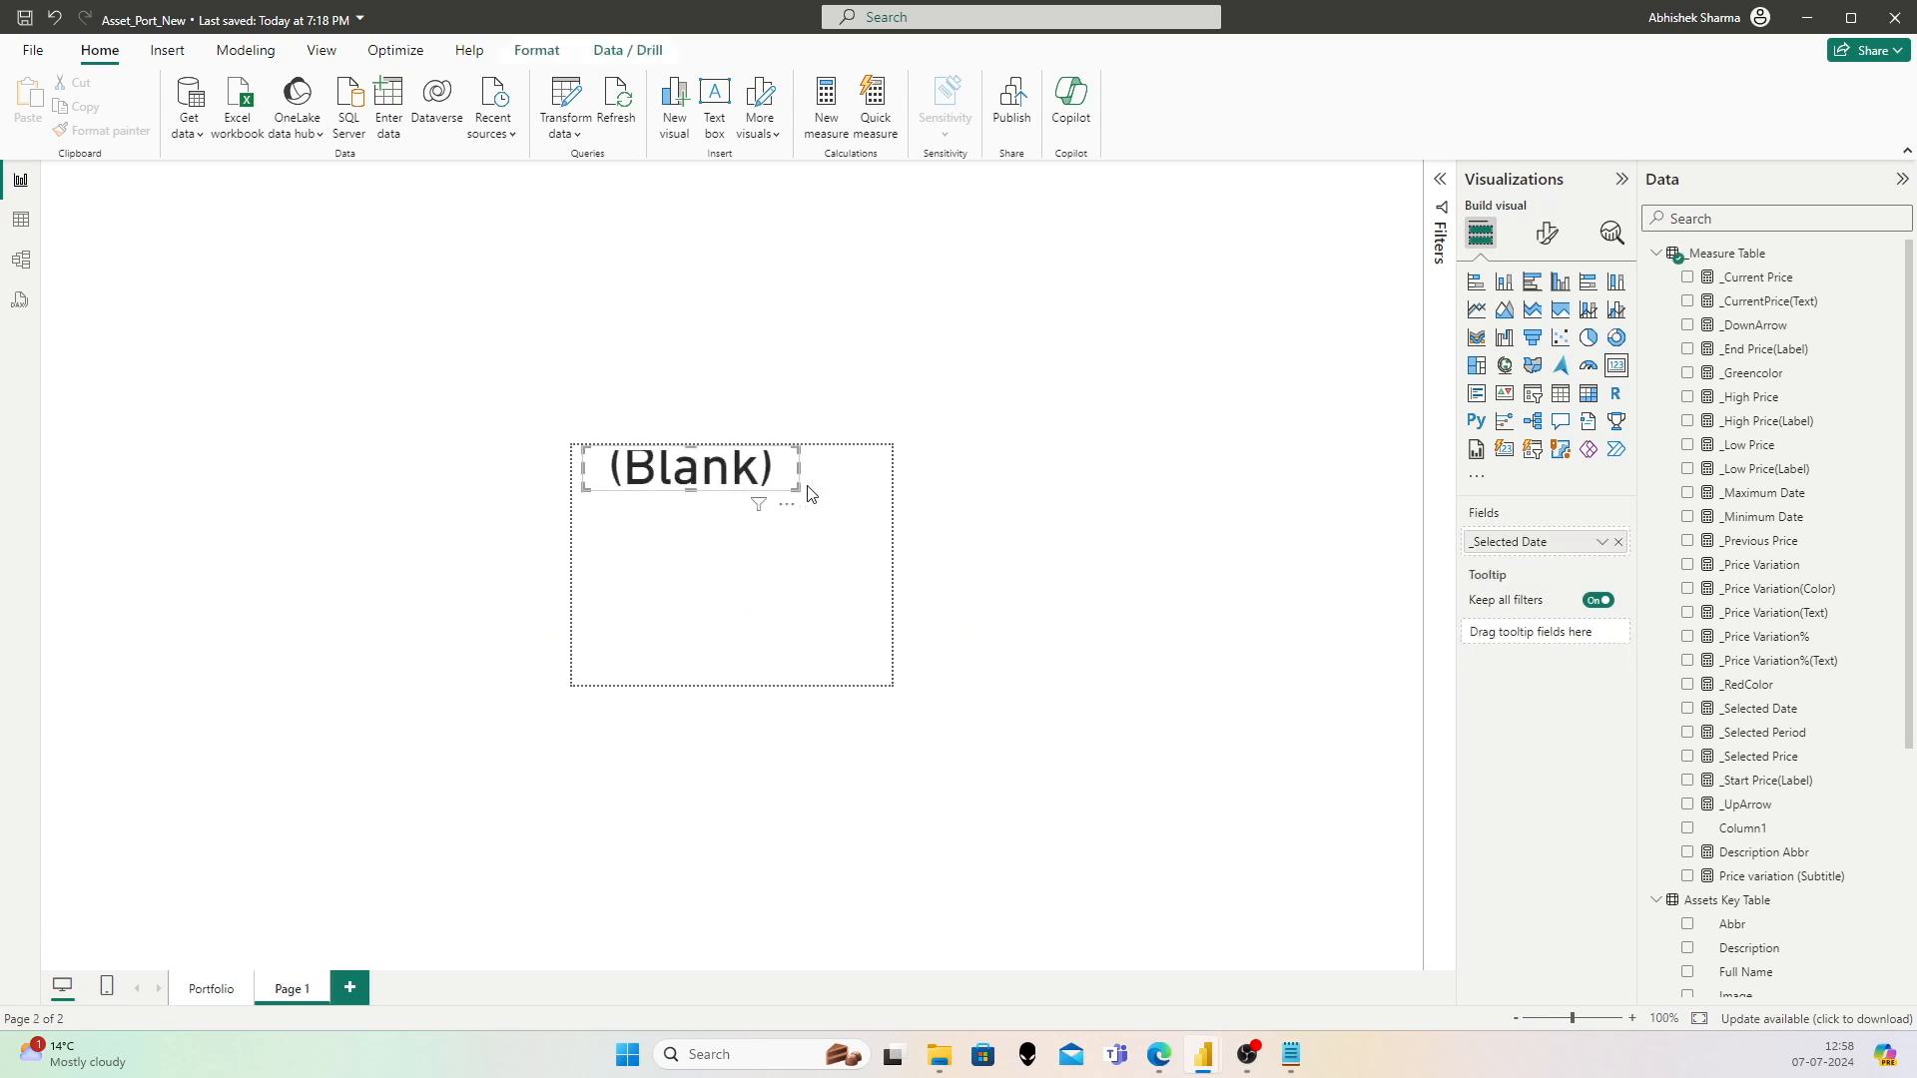
drag(810, 504, 810, 509)
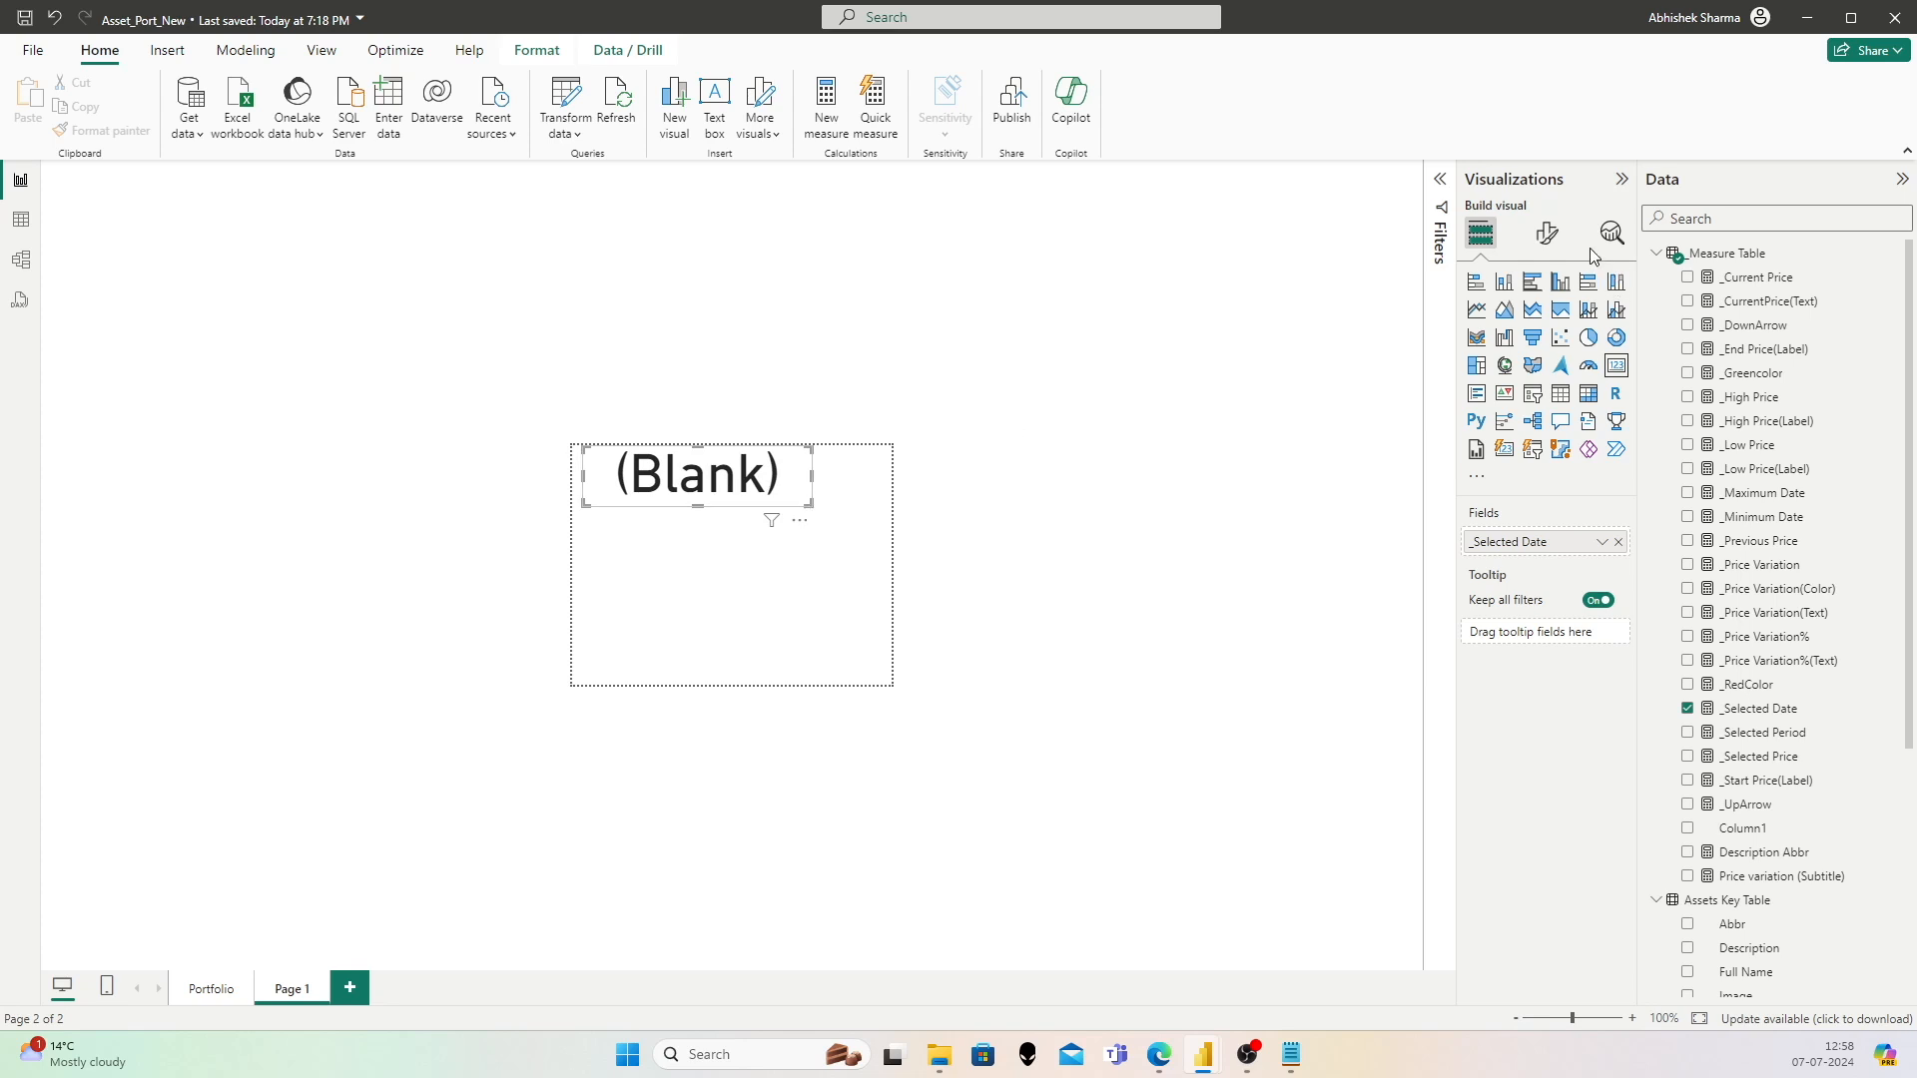
Step: Set the _Selected Date card's callout value to Segoe UI Semibold, size 12, and turn off its category label
click(1546, 236)
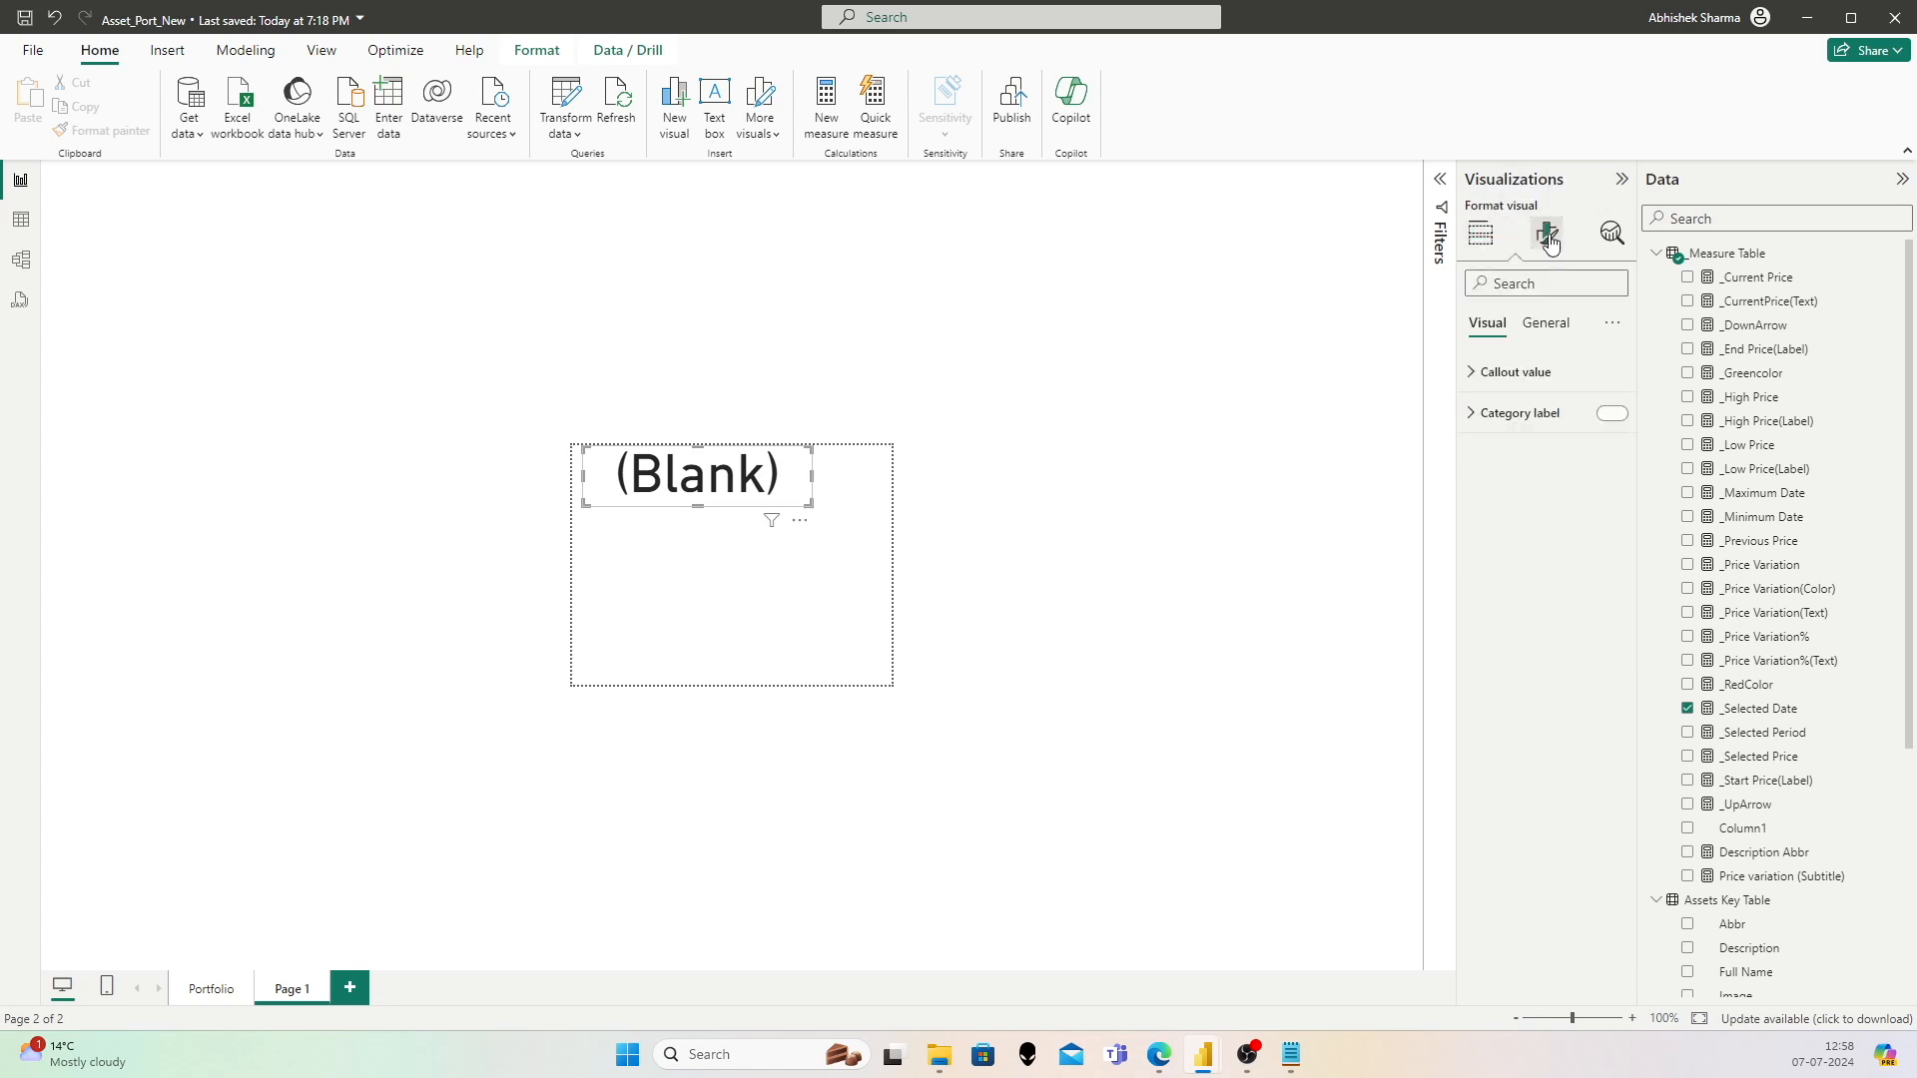
click(1487, 373)
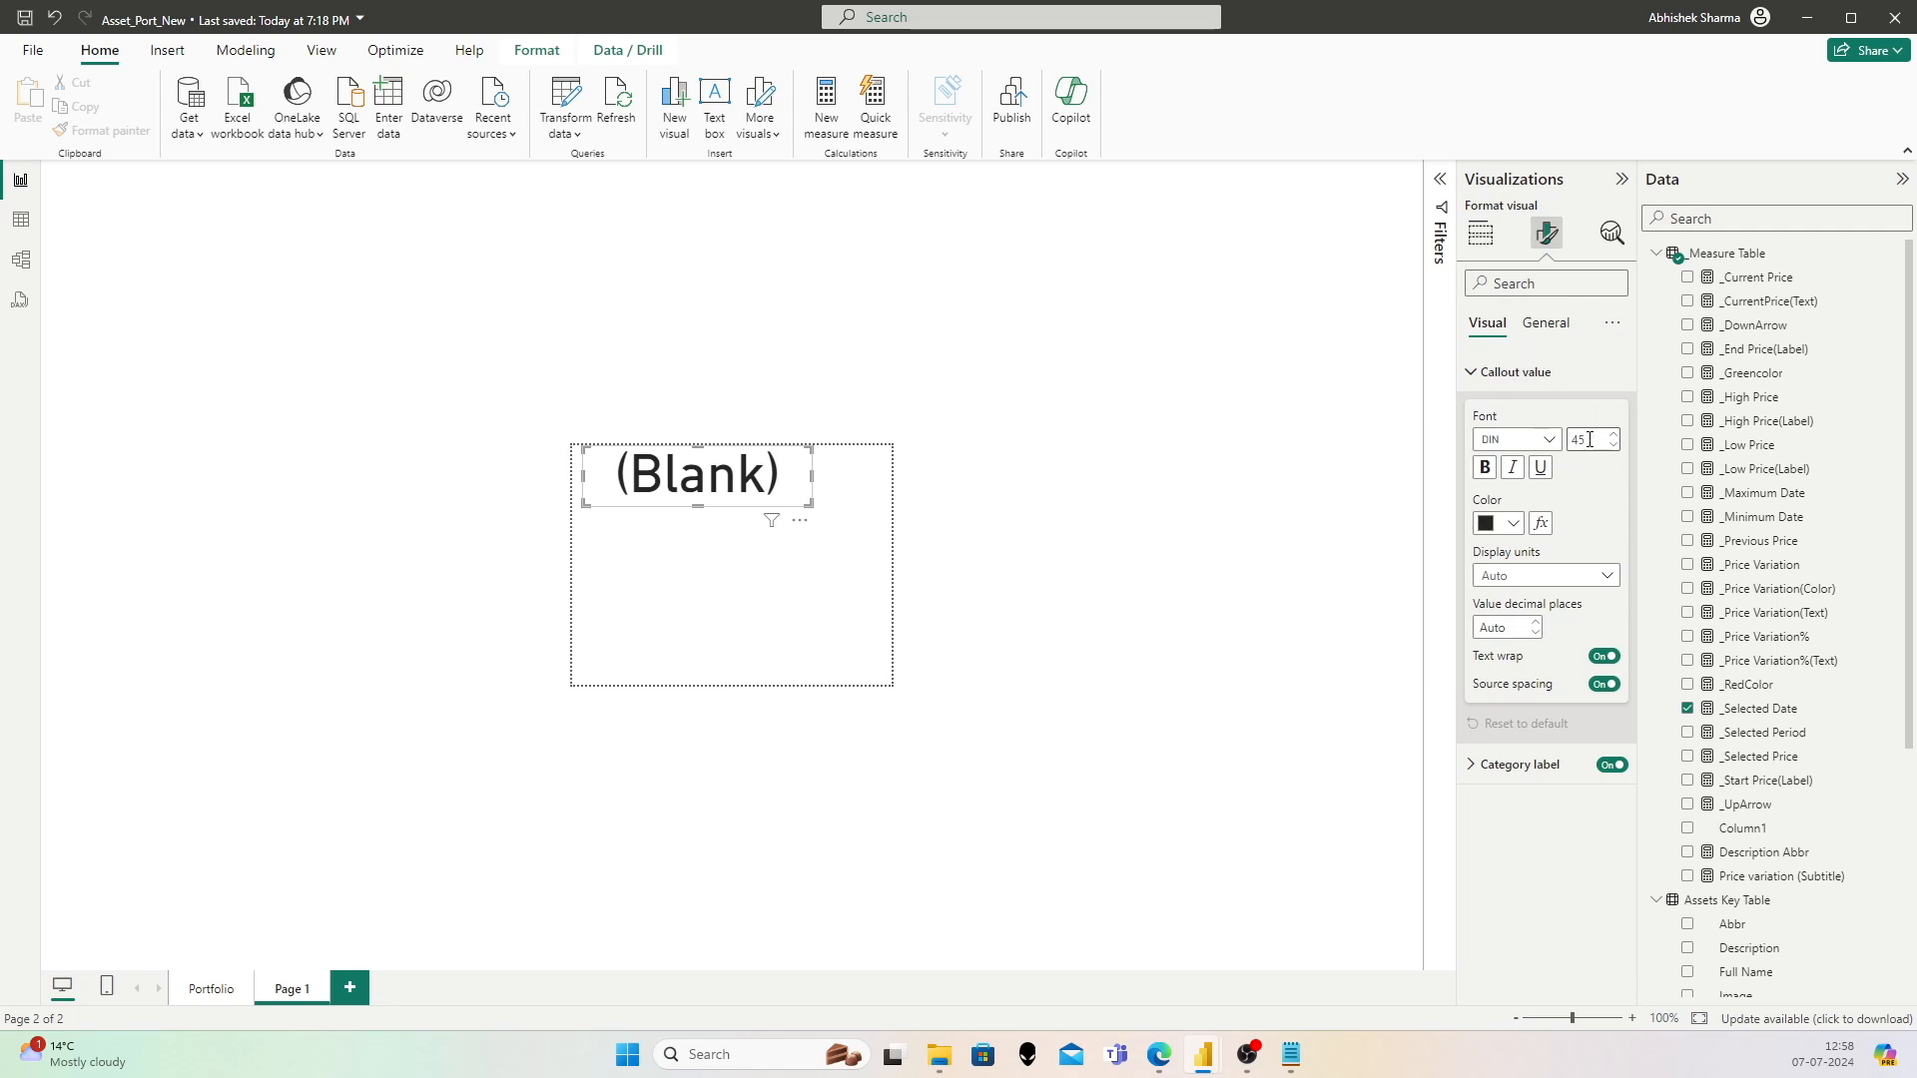
click(1538, 439)
scroll(1527, 648, down, 3)
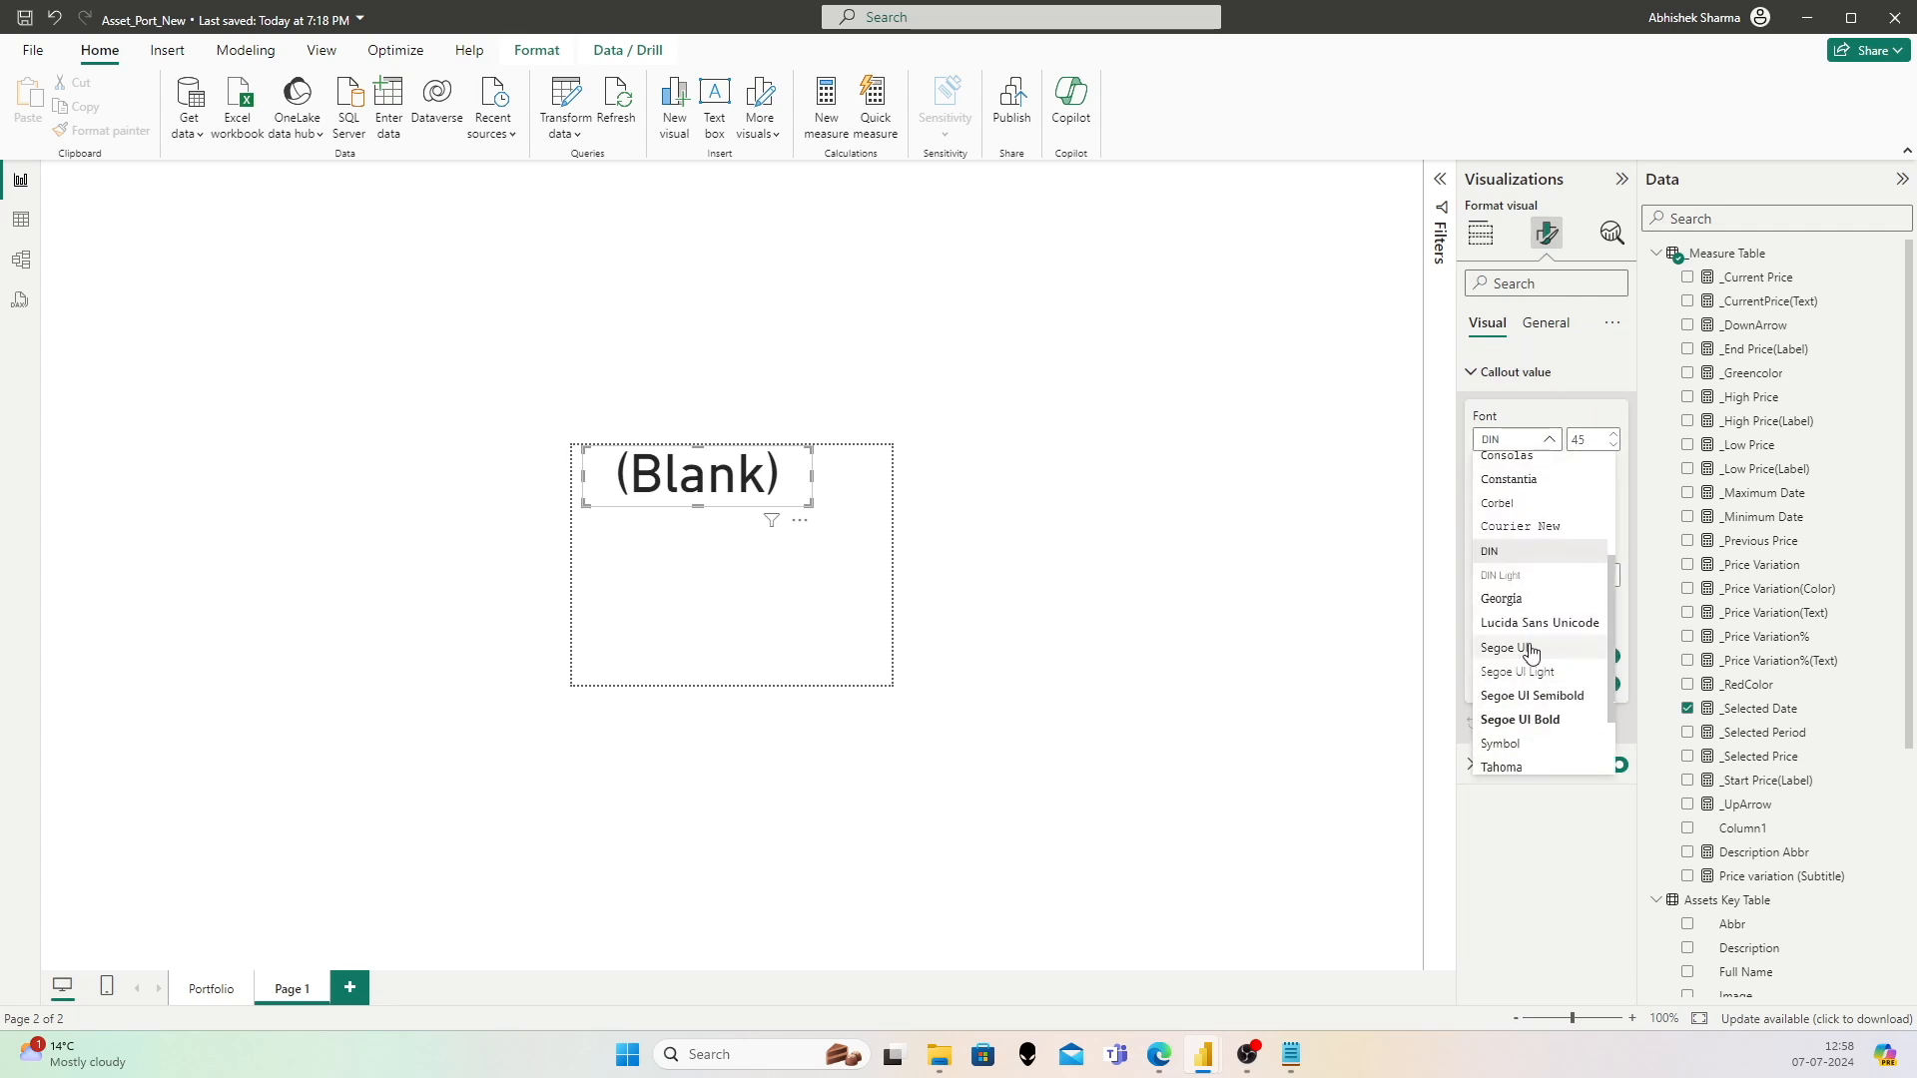
click(1532, 696)
click(1594, 439)
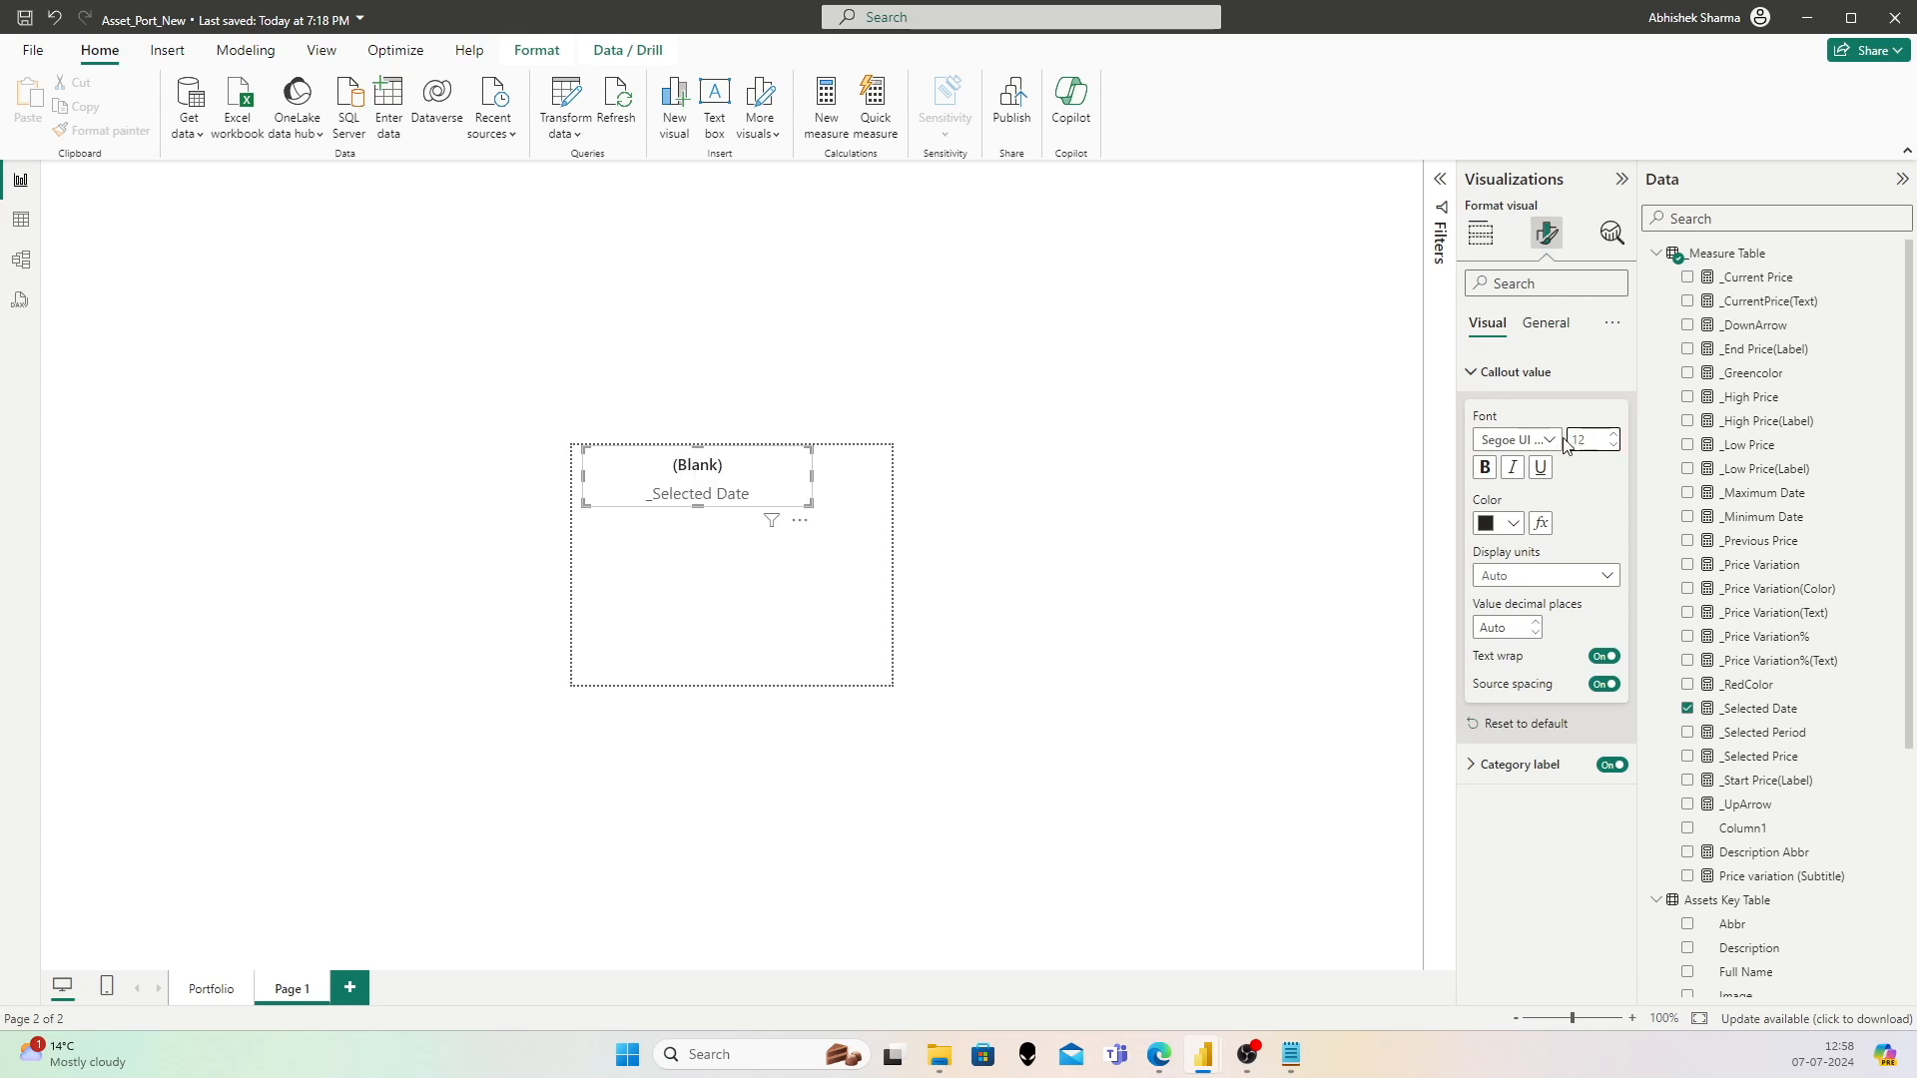
click(1610, 766)
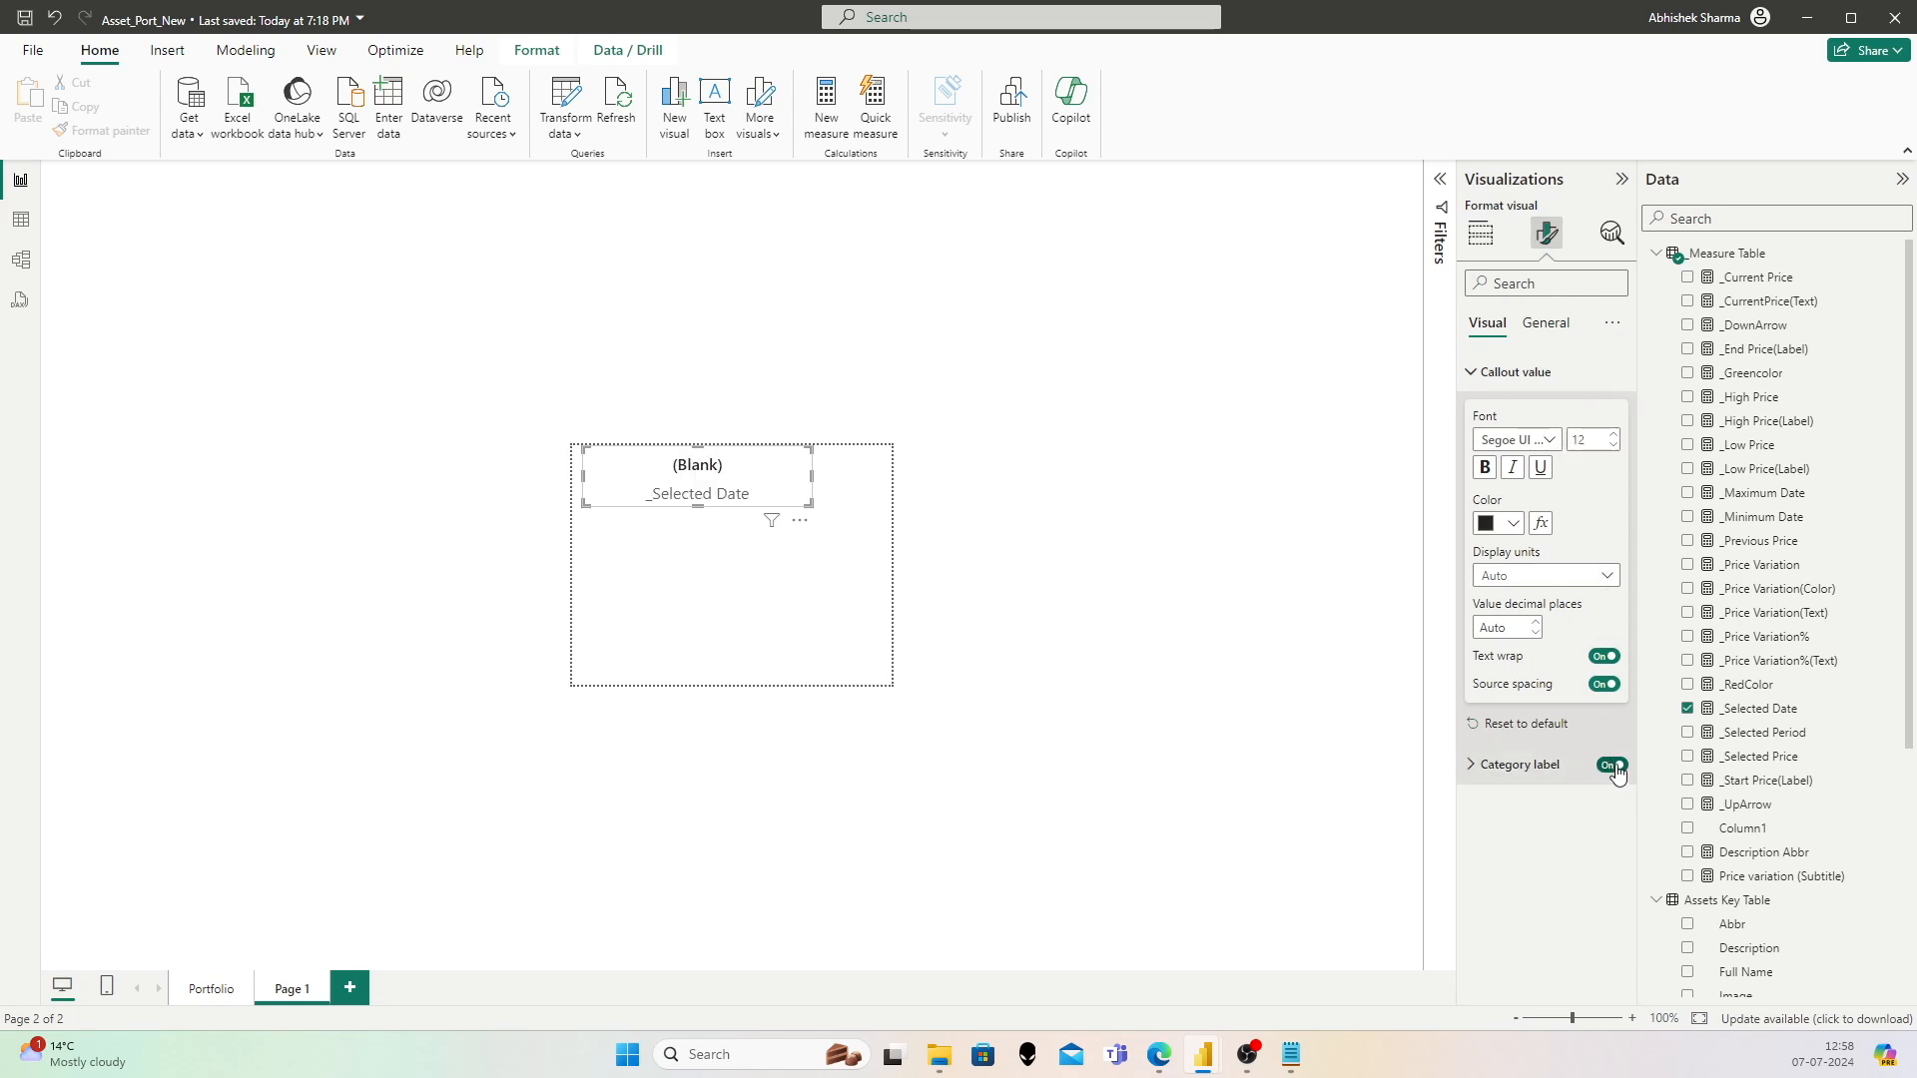
Step: Shrink the _Selected Date card to a small one-line box in the tooltip canvas's upper-left corner
drag(806, 504, 738, 471)
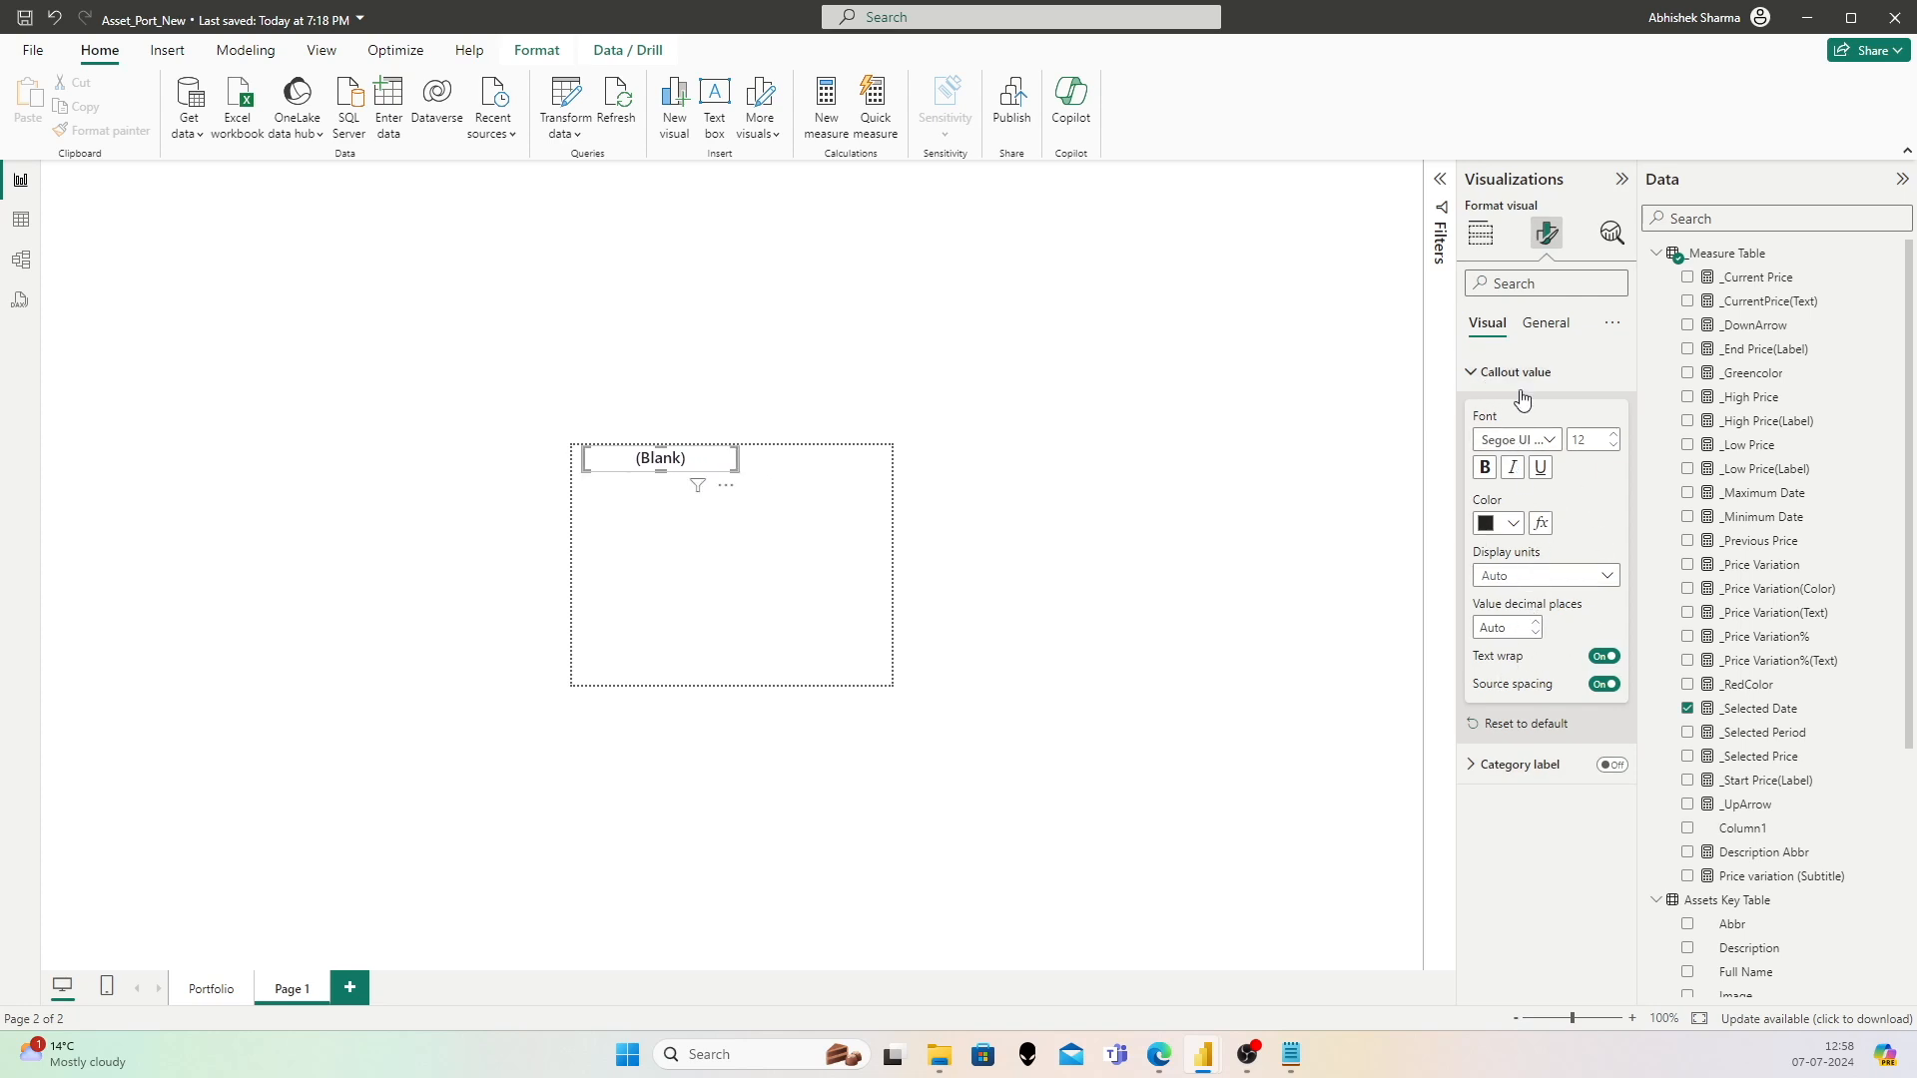
click(1480, 374)
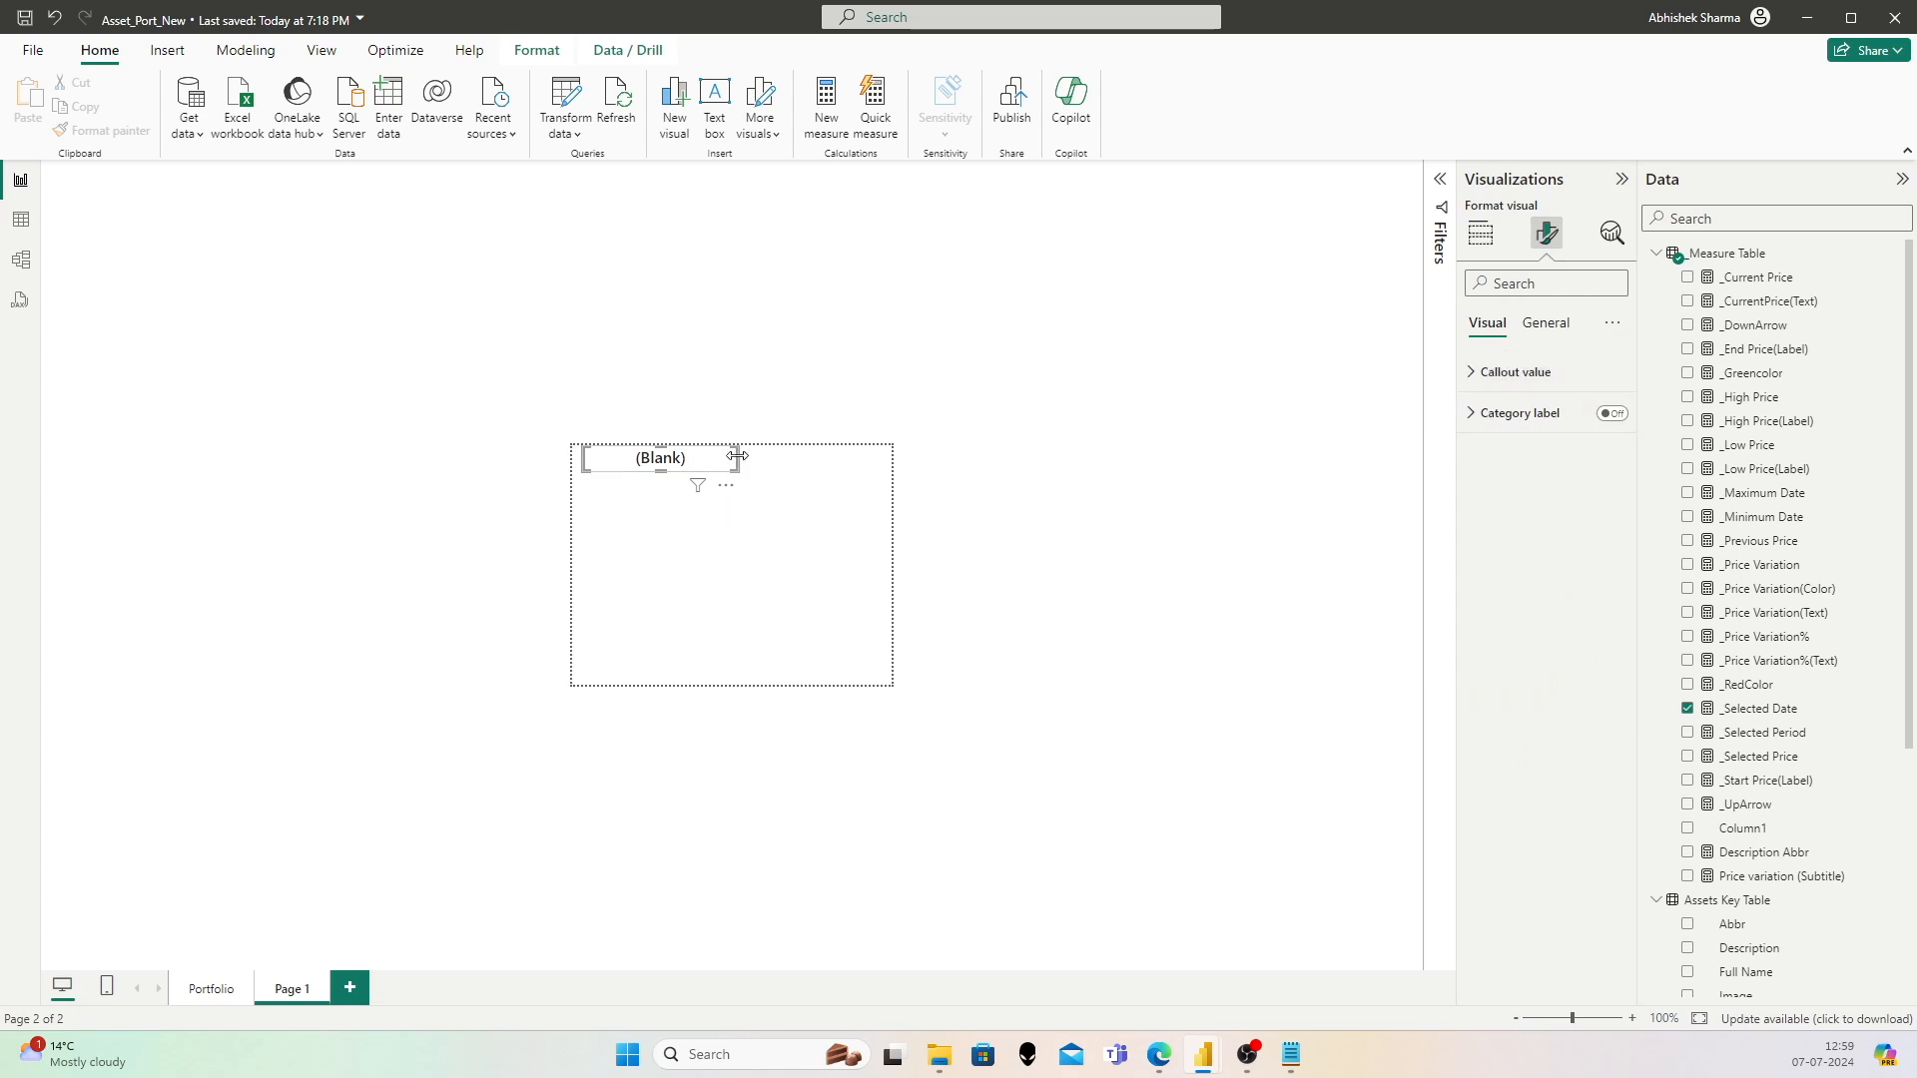
mouse_move(726, 464)
mouse_down()
mouse_move(664, 463)
mouse_move(710, 462)
mouse_up()
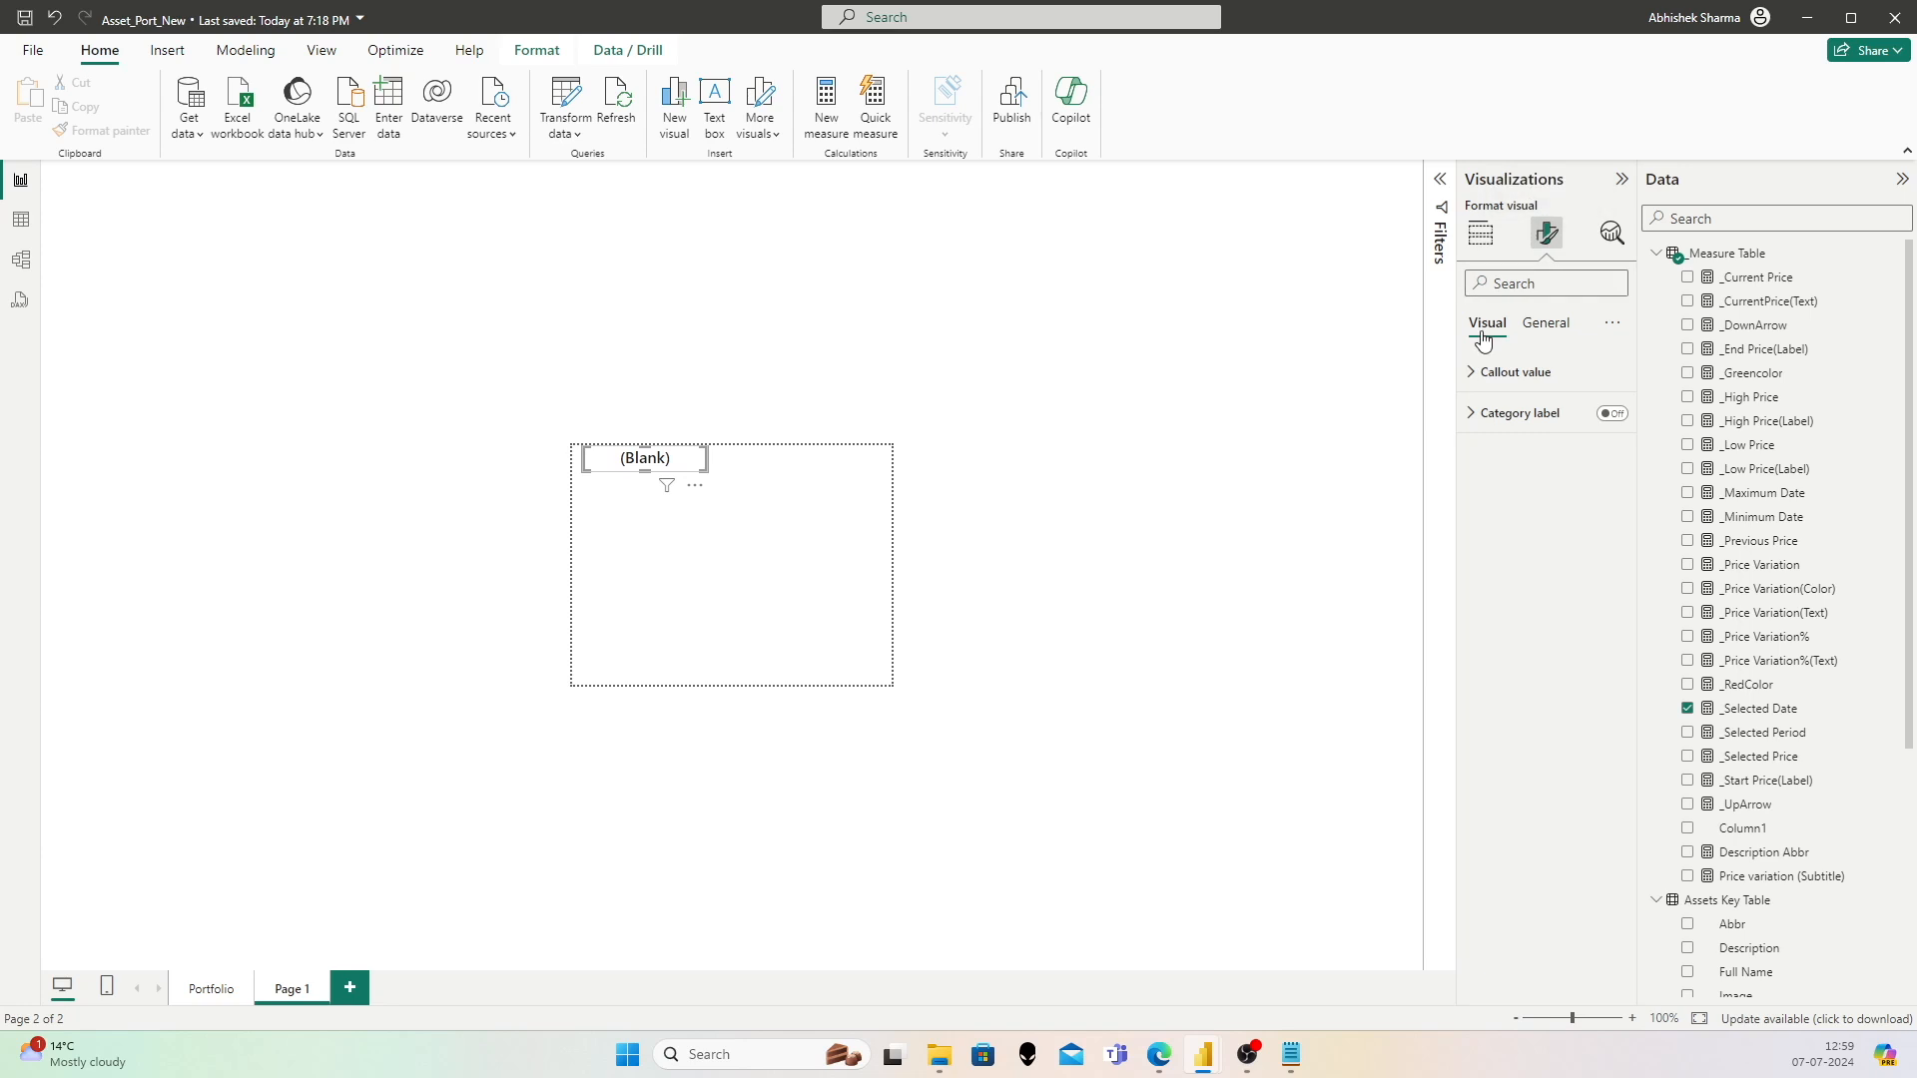
Step: Examine the callout value and category label options of the _Selected Date card
click(1479, 372)
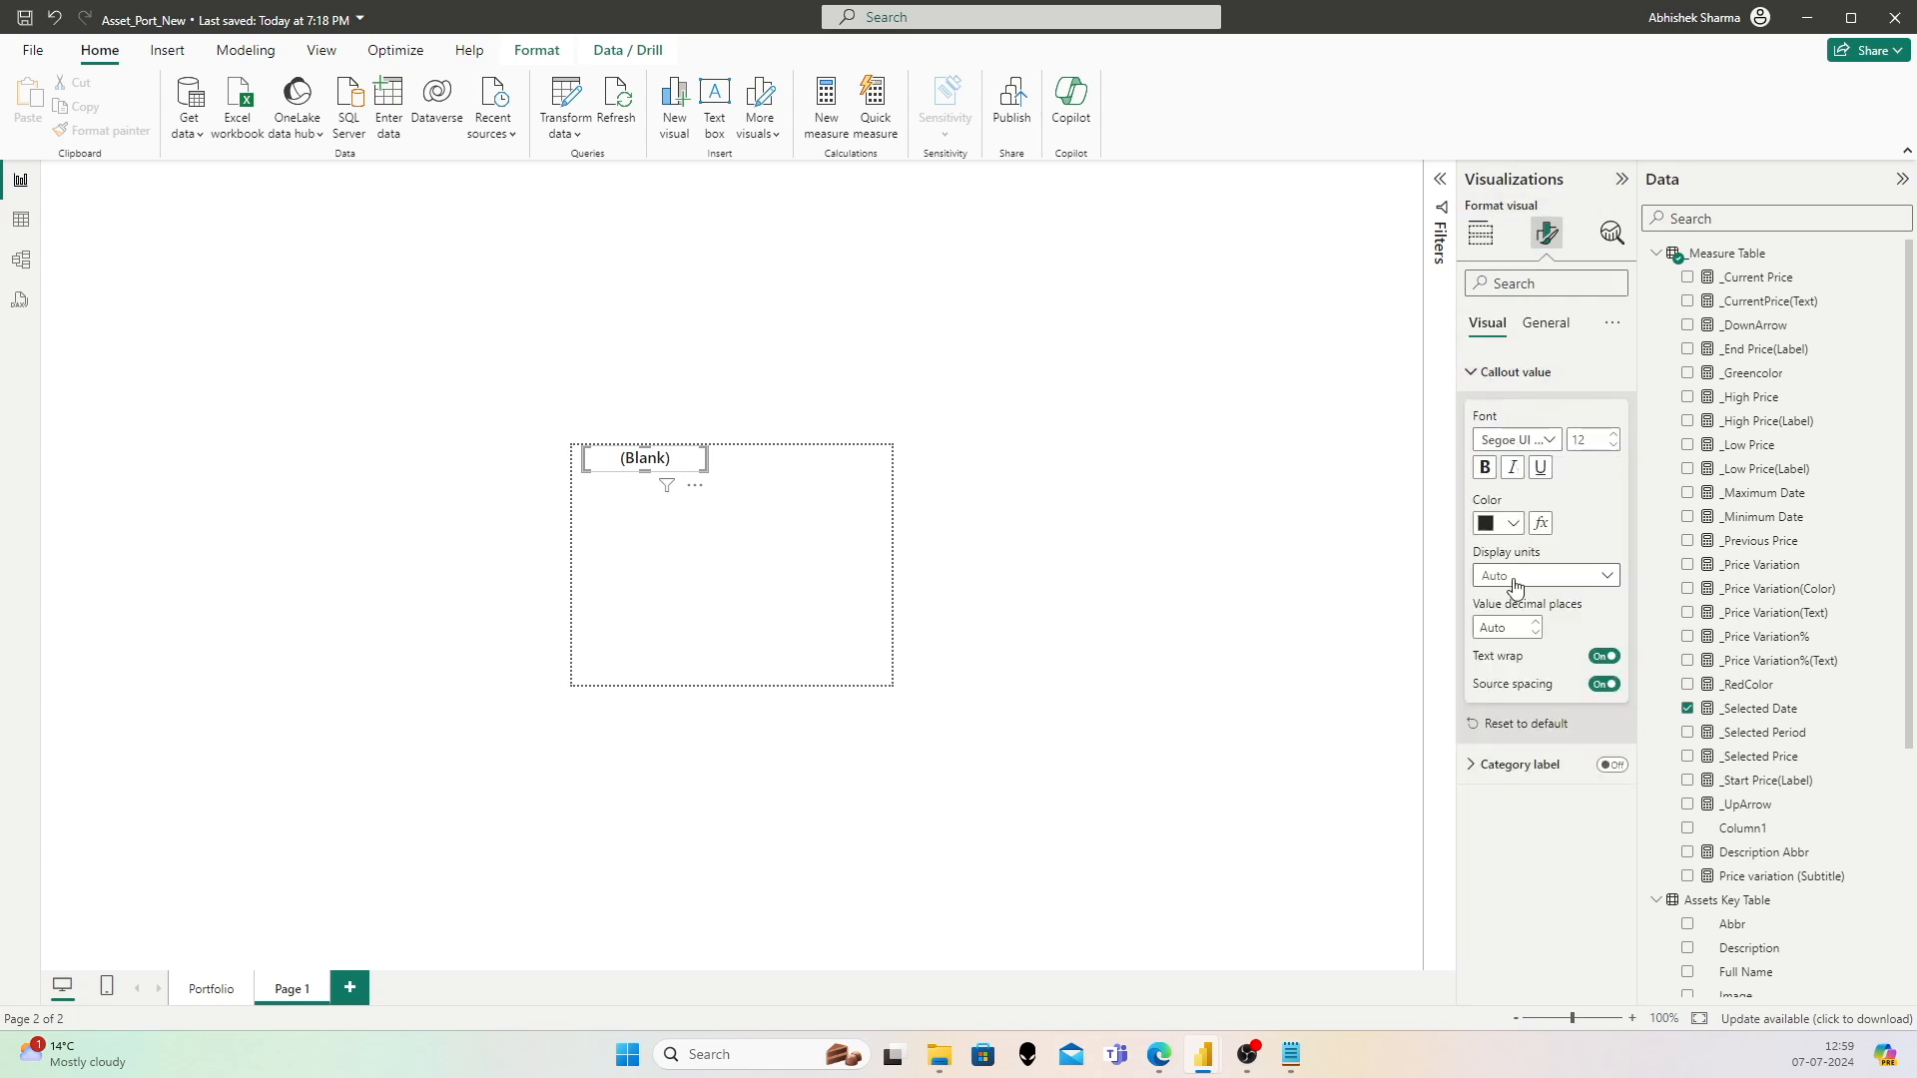
click(1608, 687)
click(1606, 685)
click(1576, 577)
click(1575, 578)
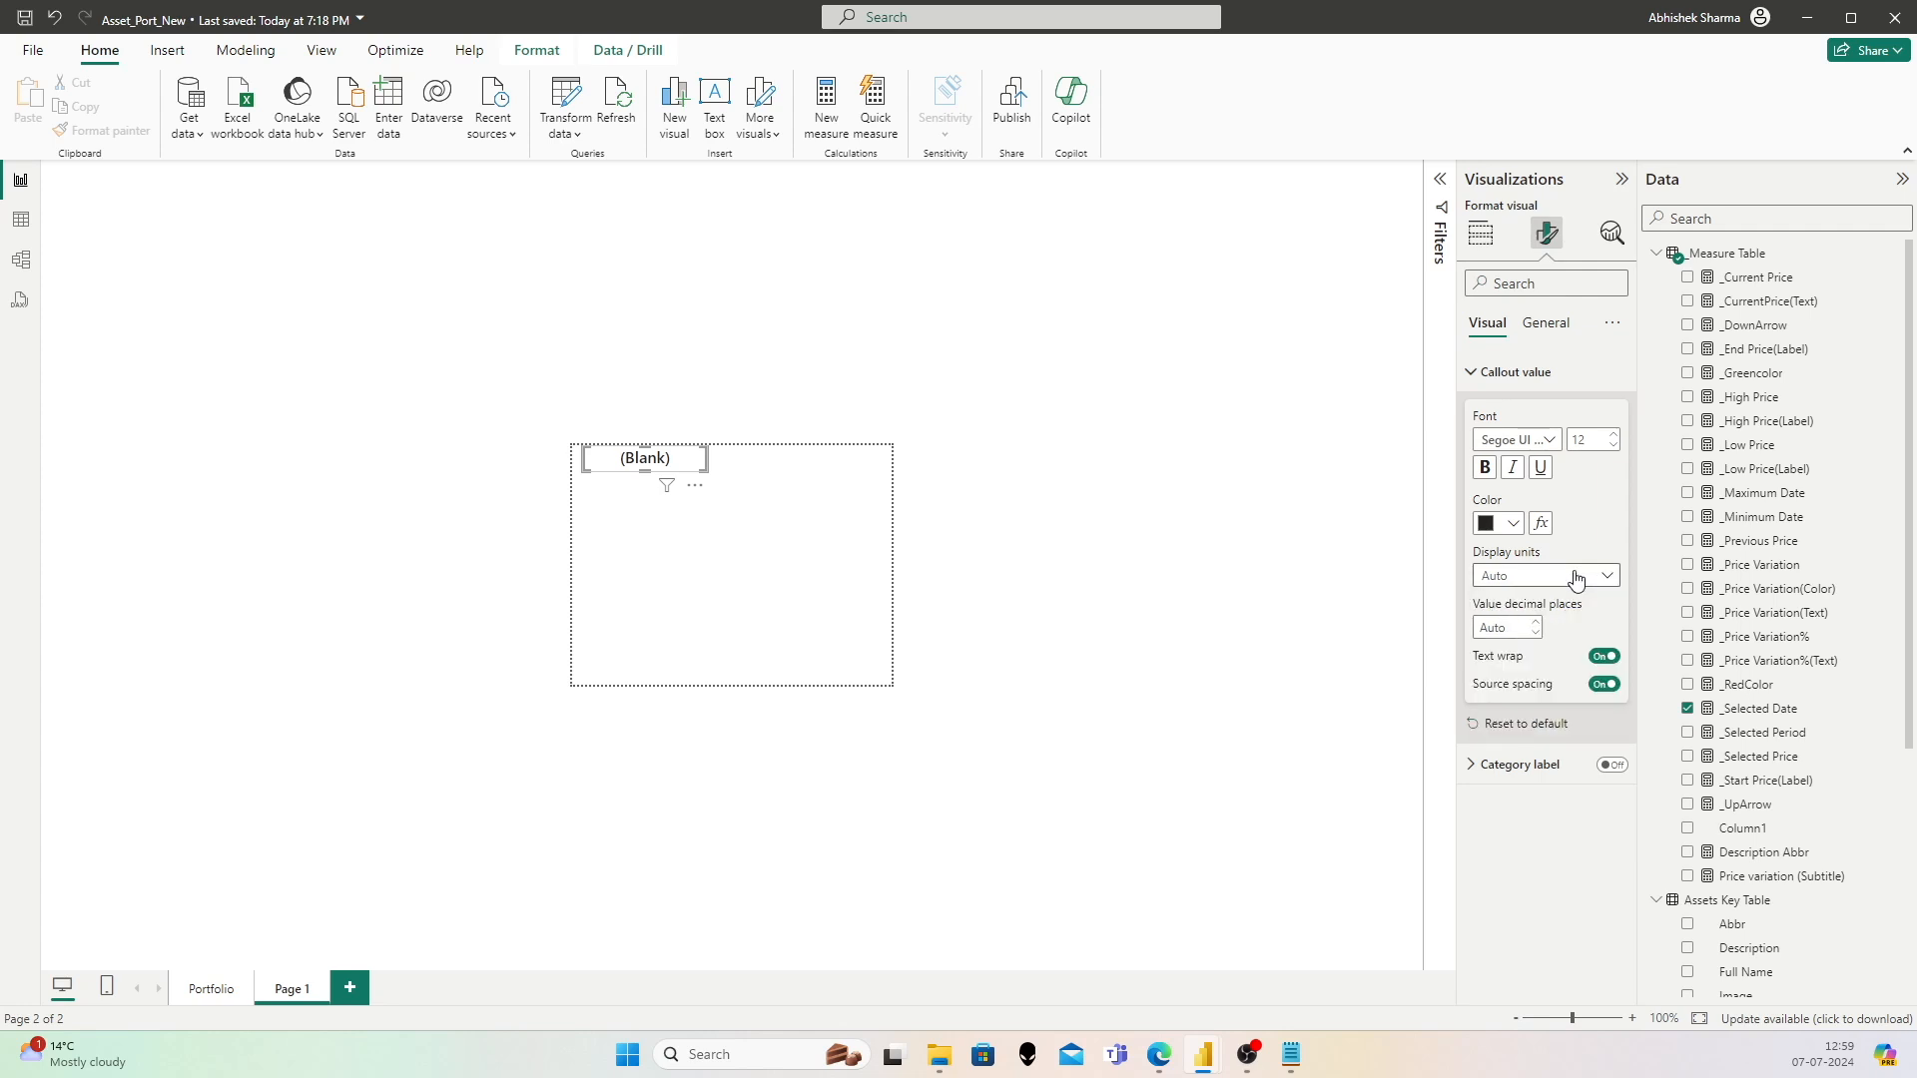
click(1537, 765)
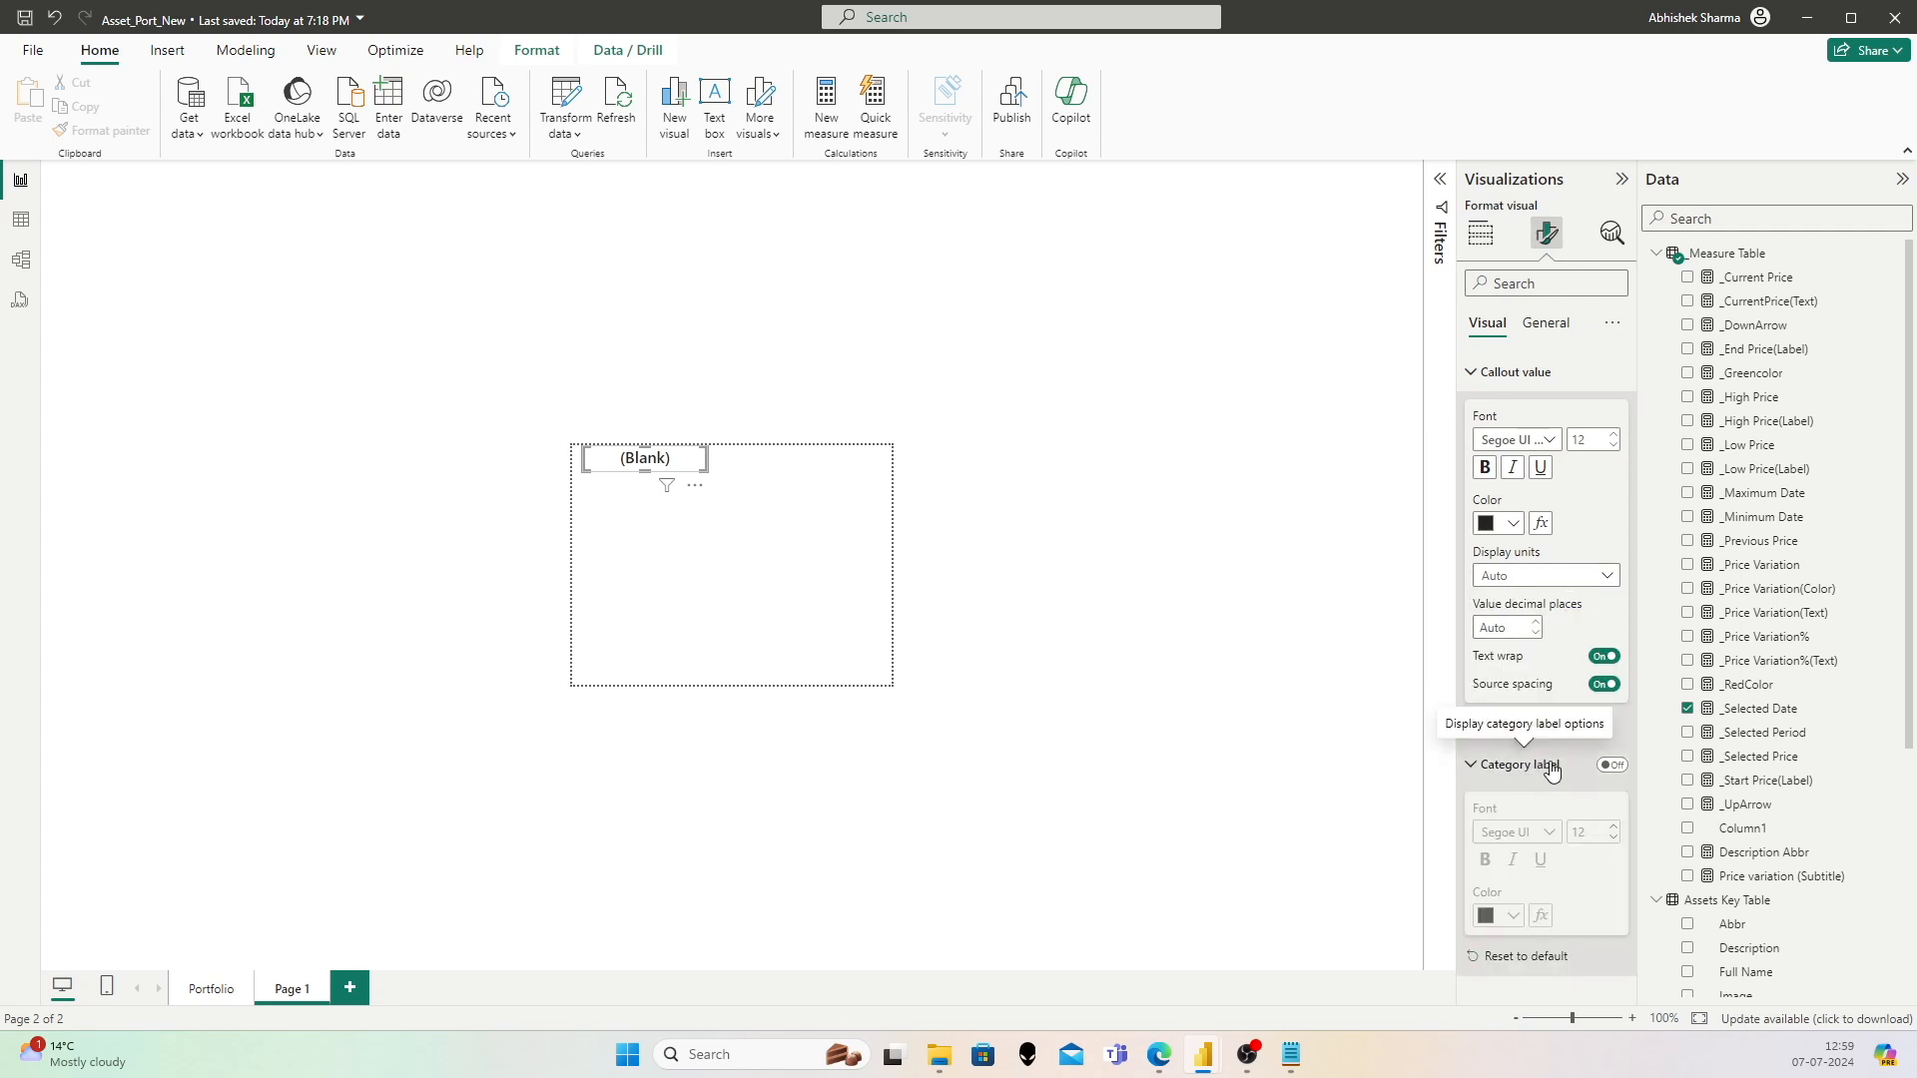
click(1476, 374)
click(1483, 401)
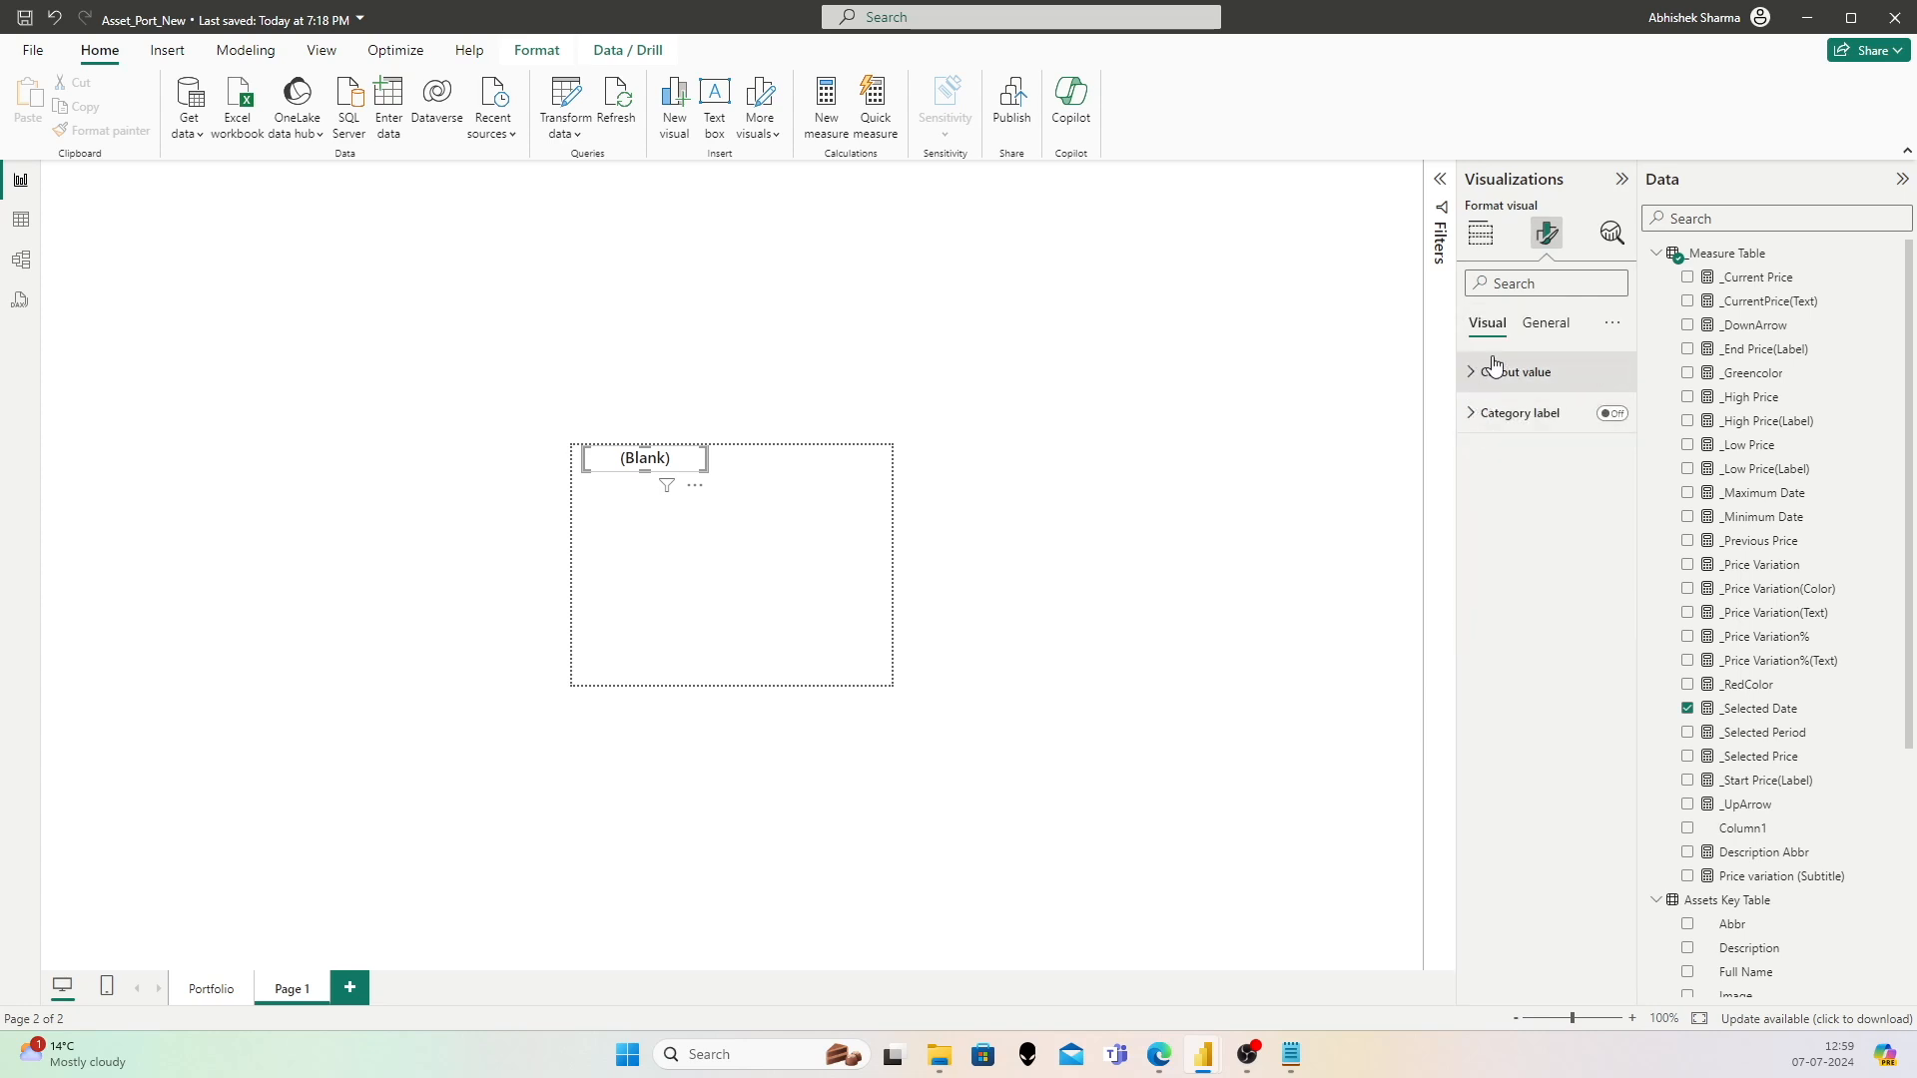
Step: Convert the _Selected Date card to a multi-row card
click(1480, 232)
click(1480, 233)
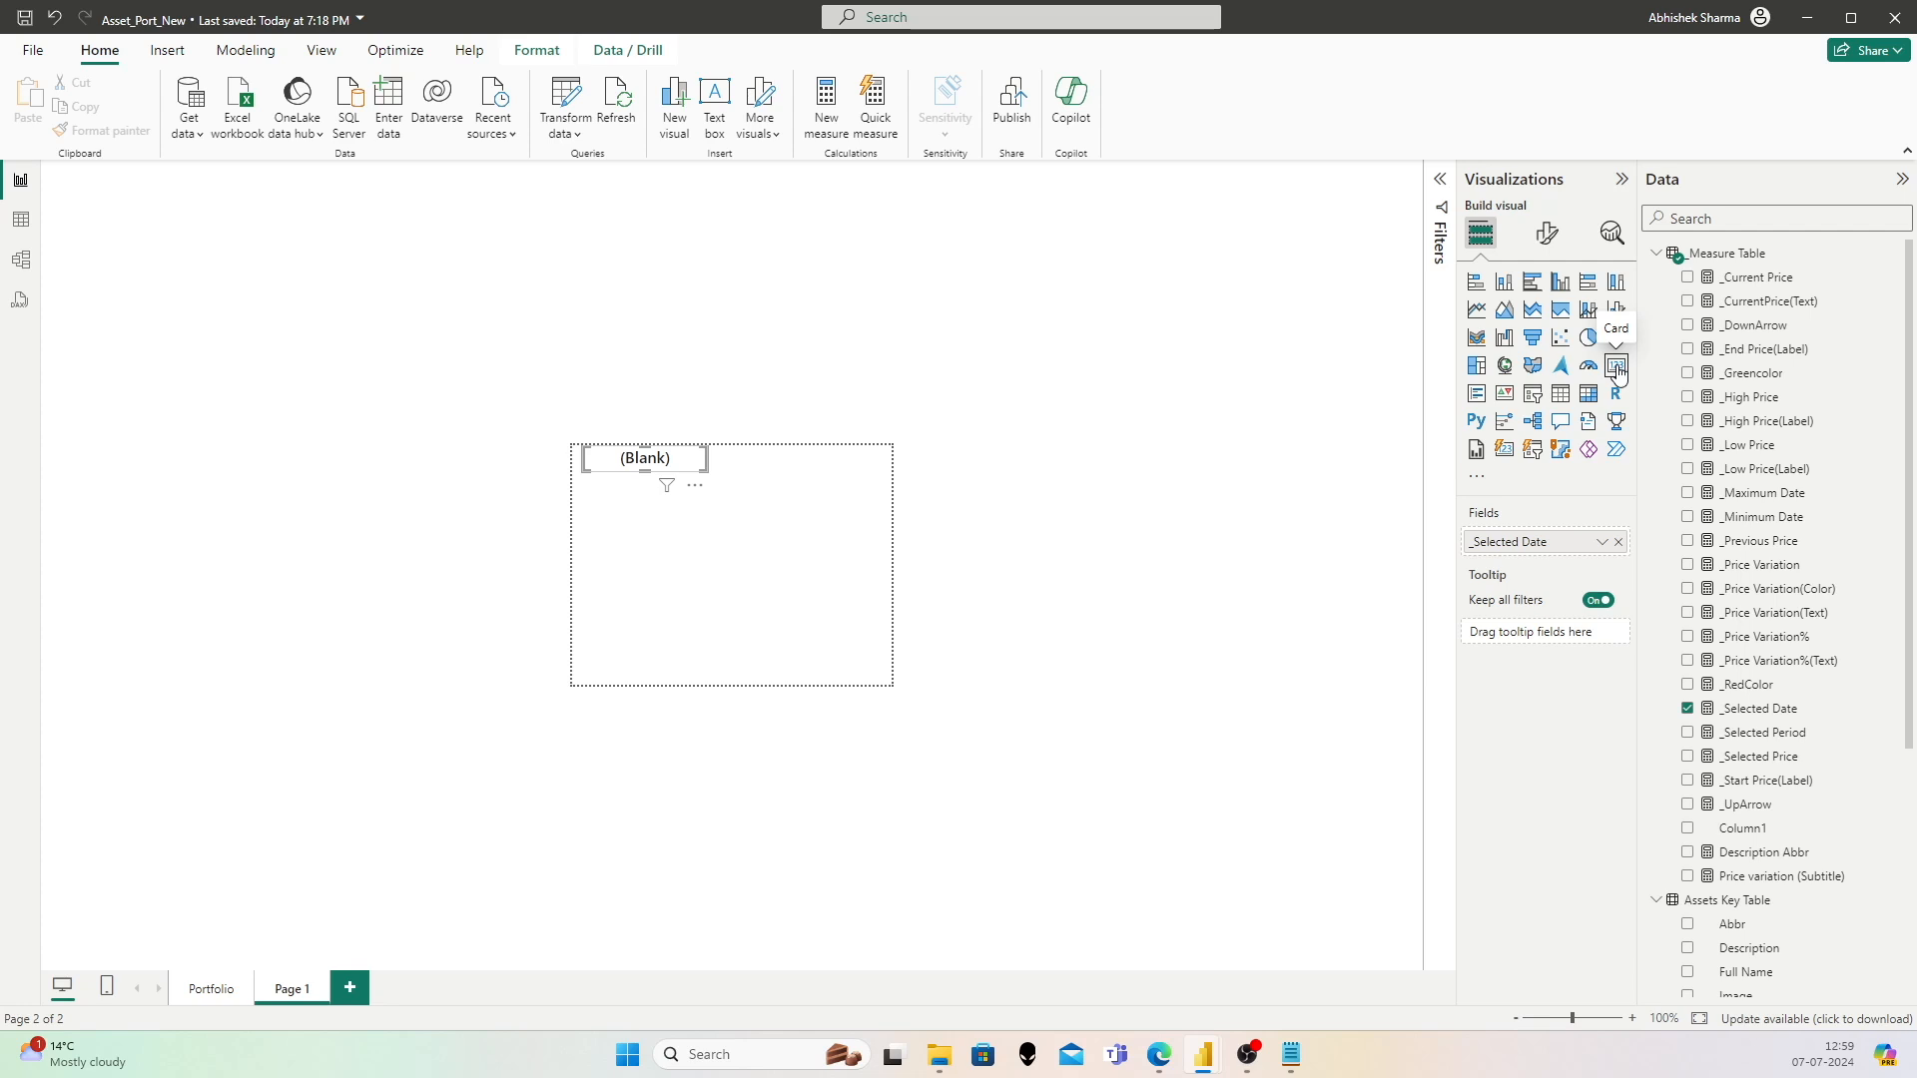
click(1476, 394)
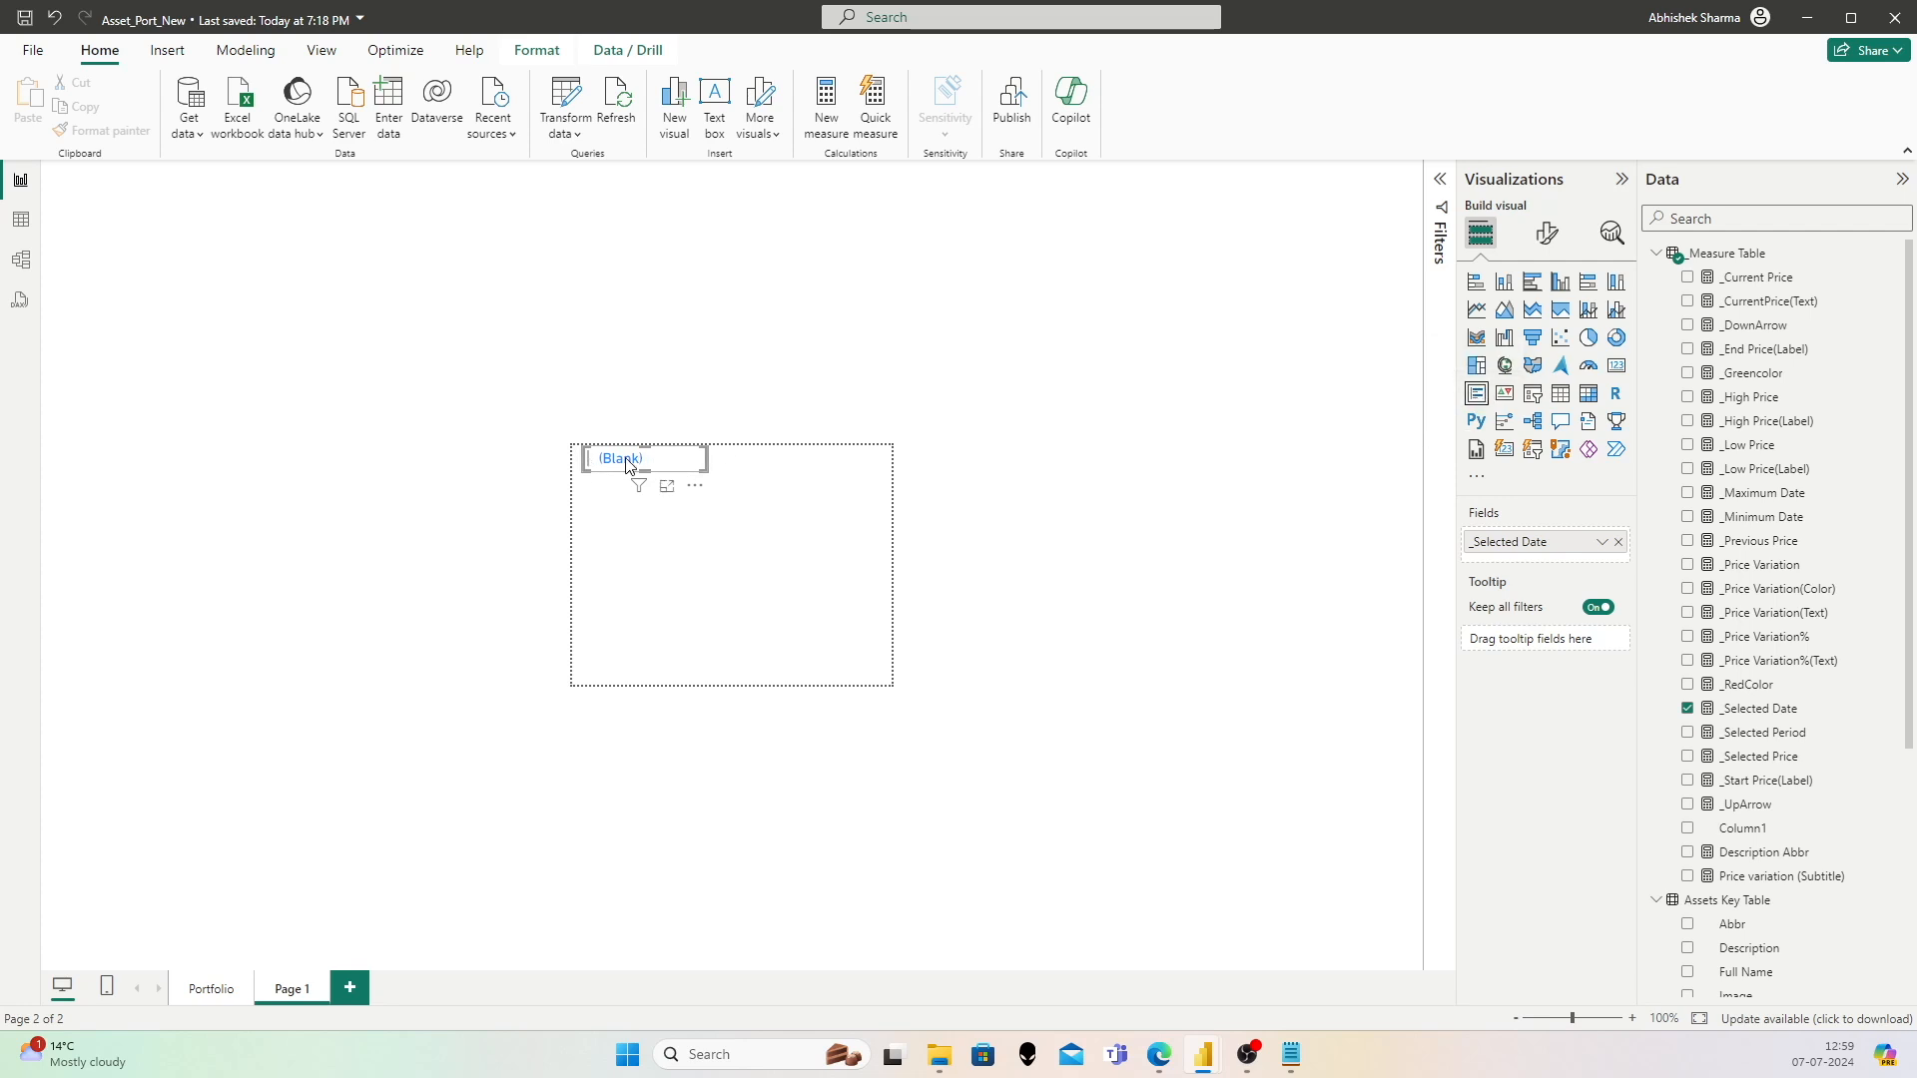
click(1618, 368)
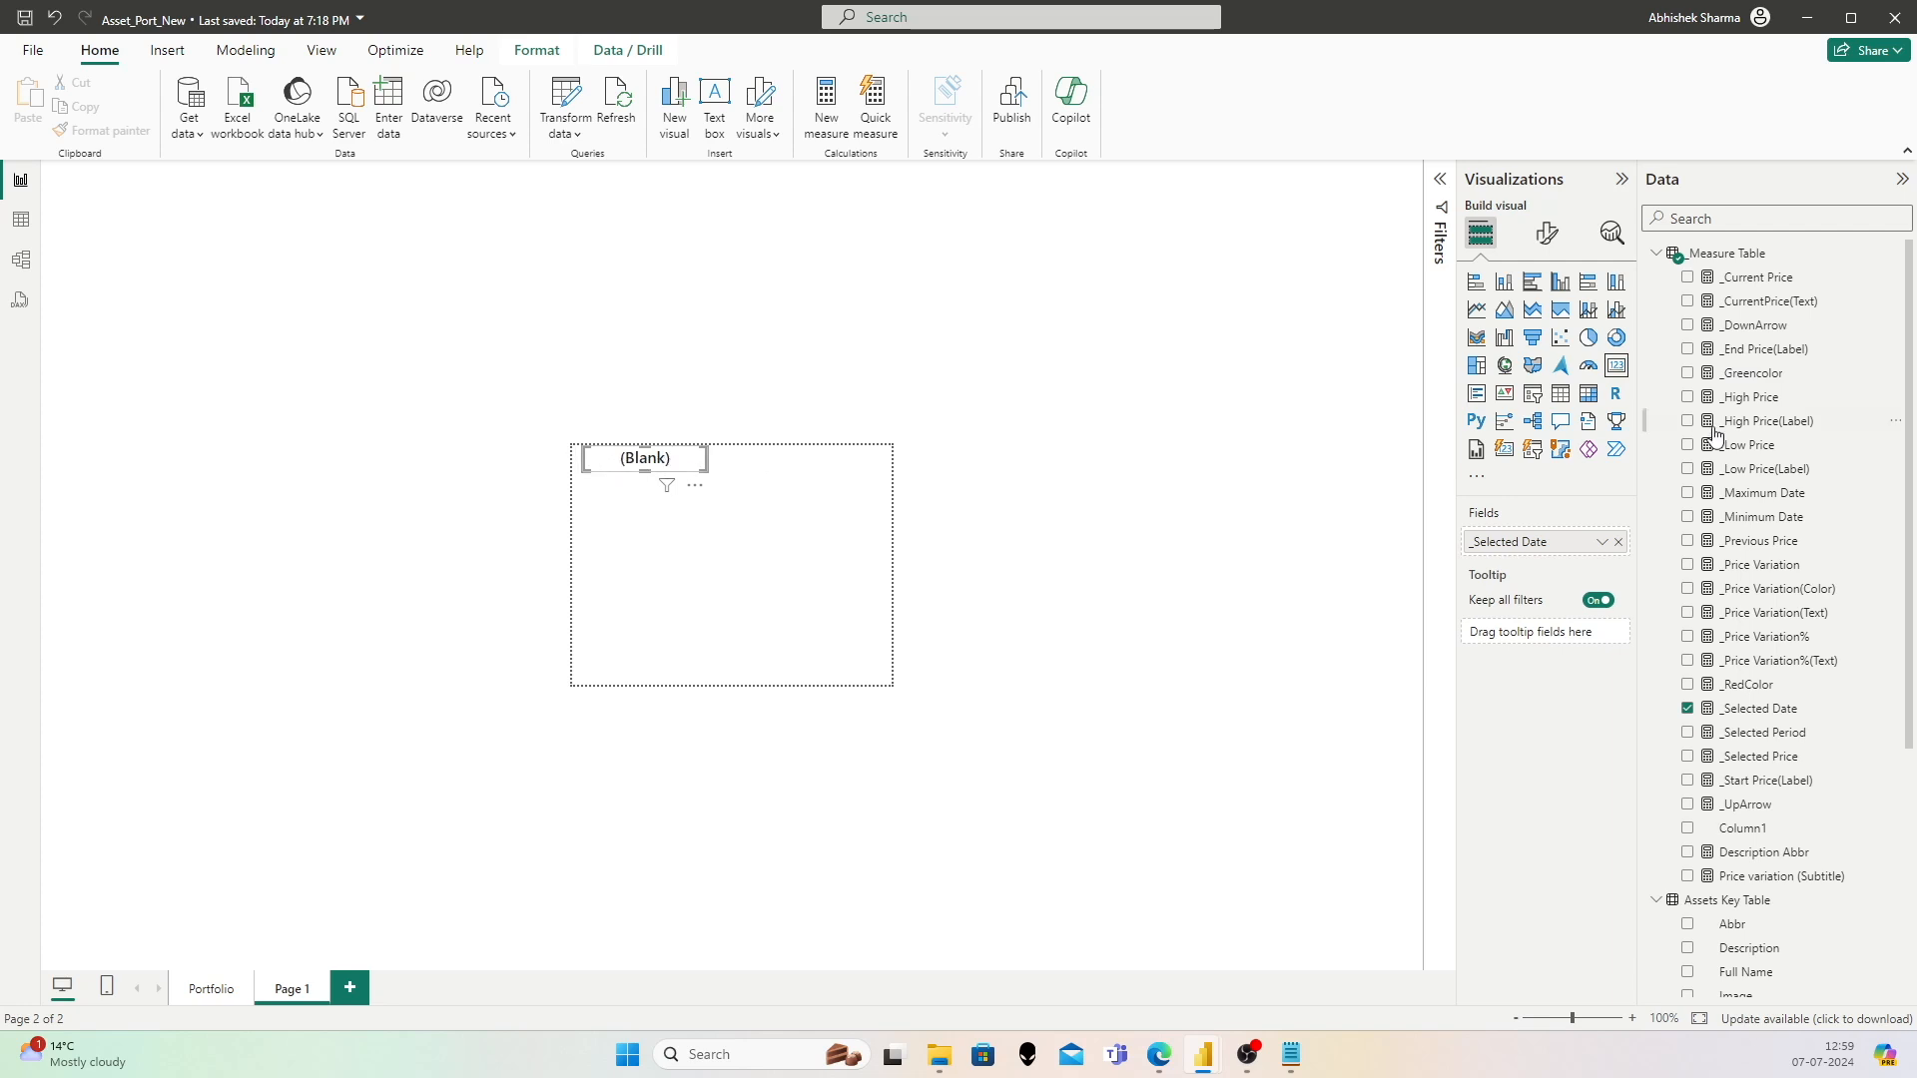
click(1475, 393)
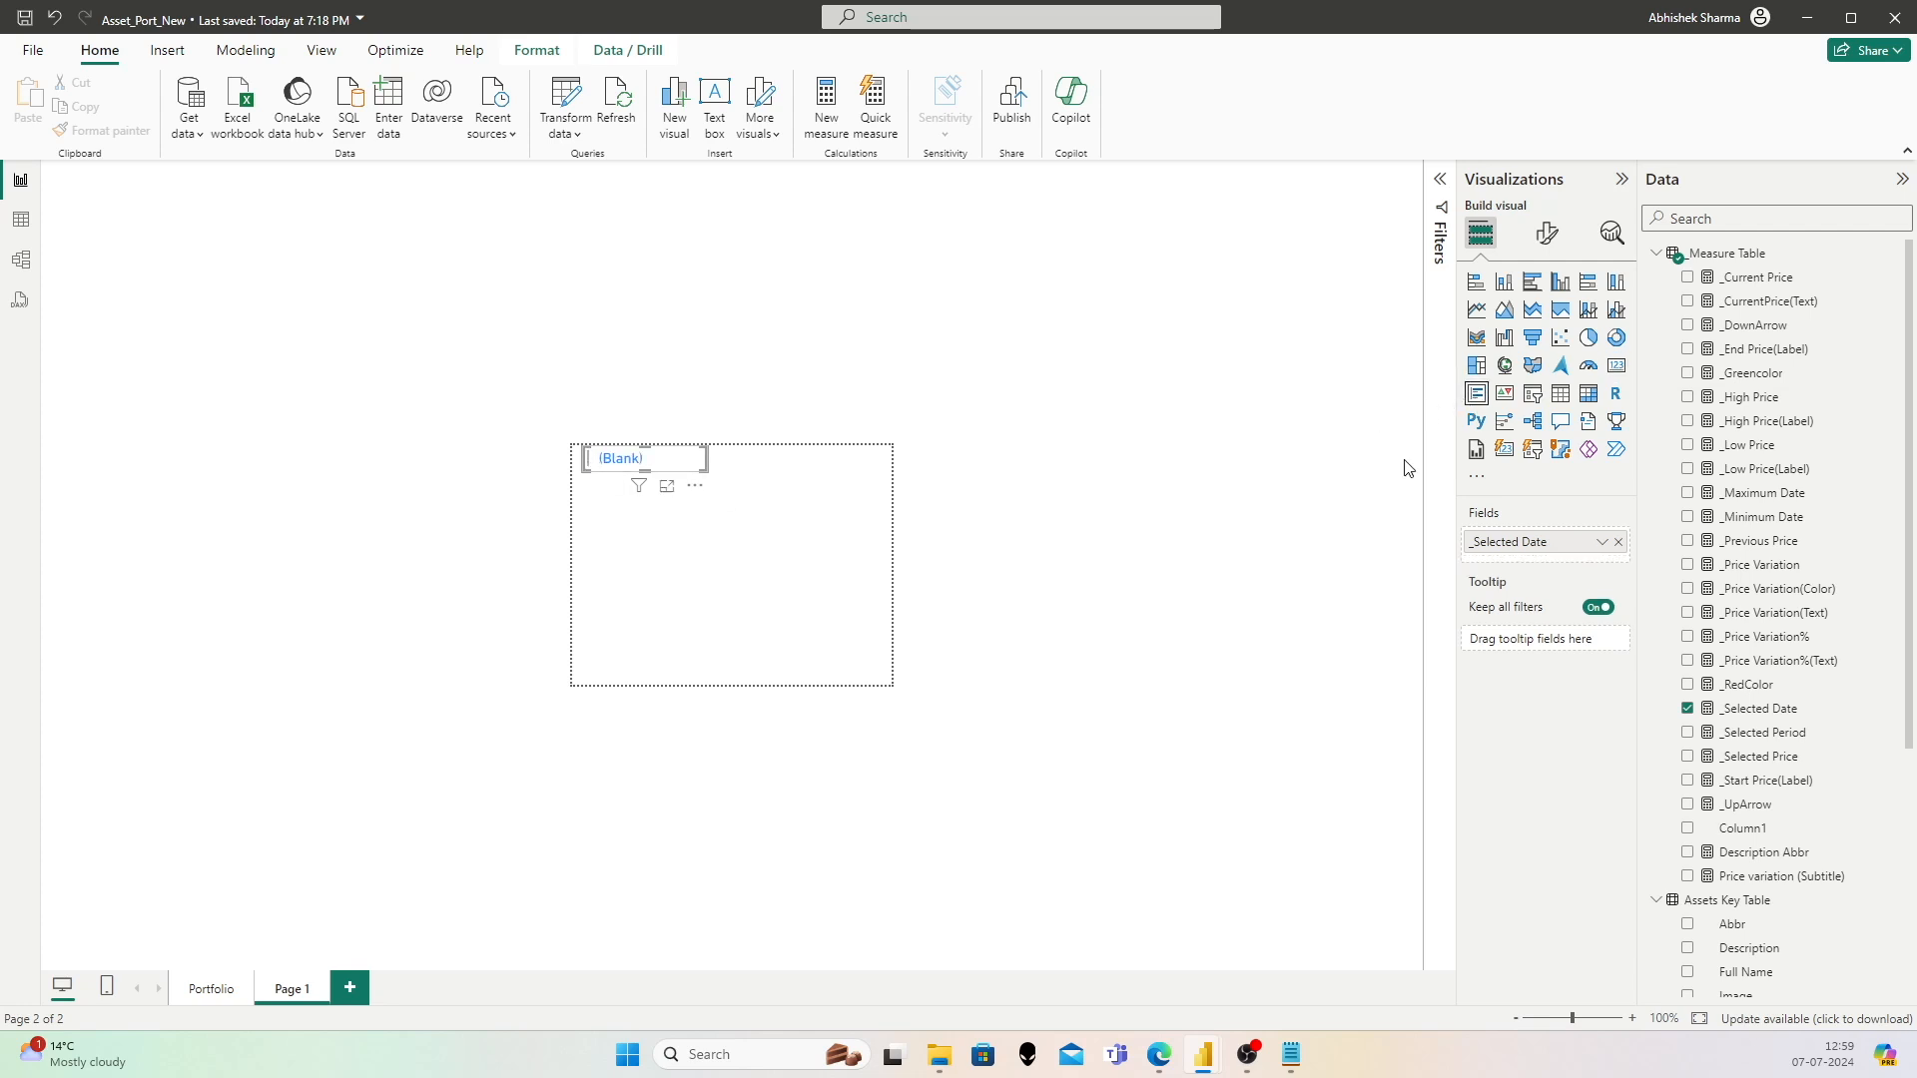
Step: Check the multi-row card's title formatting options and extend the card to the tooltip canvas's left edge
click(1547, 234)
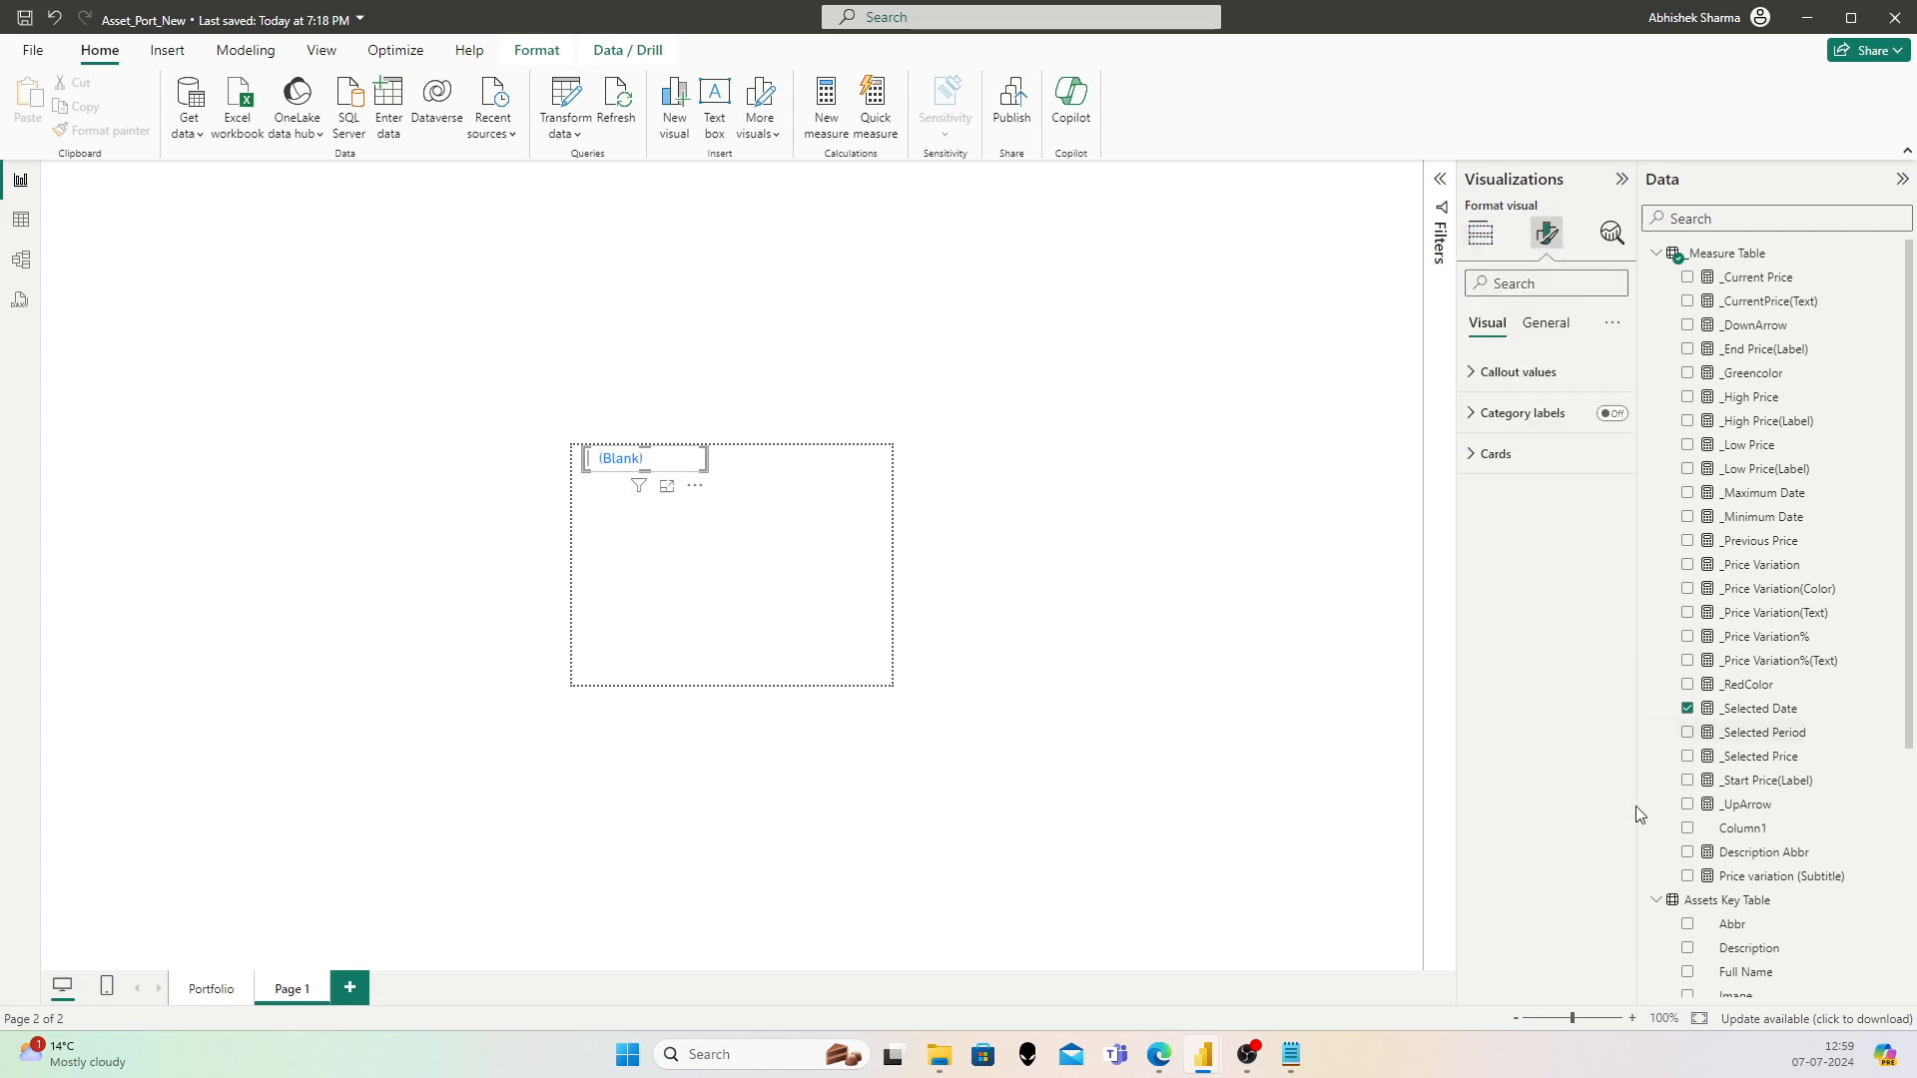
click(1483, 451)
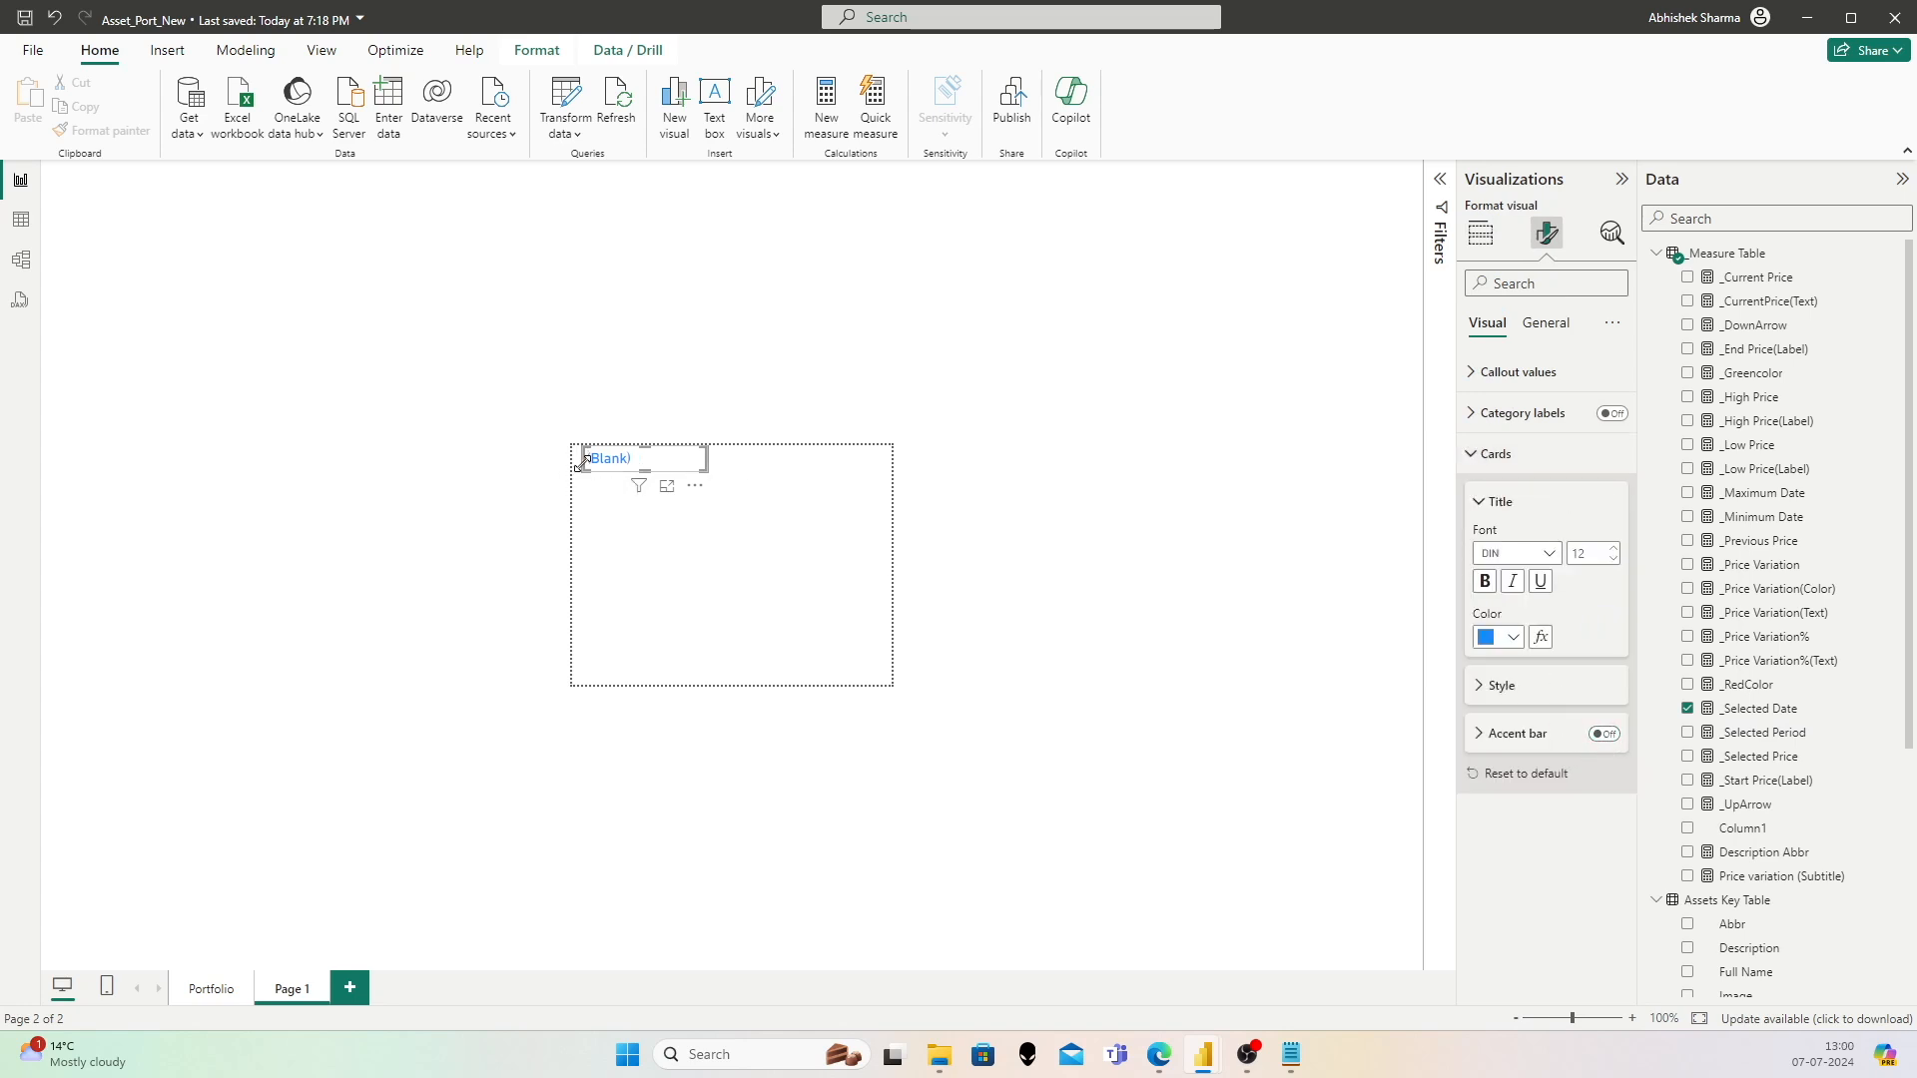
drag(583, 458, 572, 467)
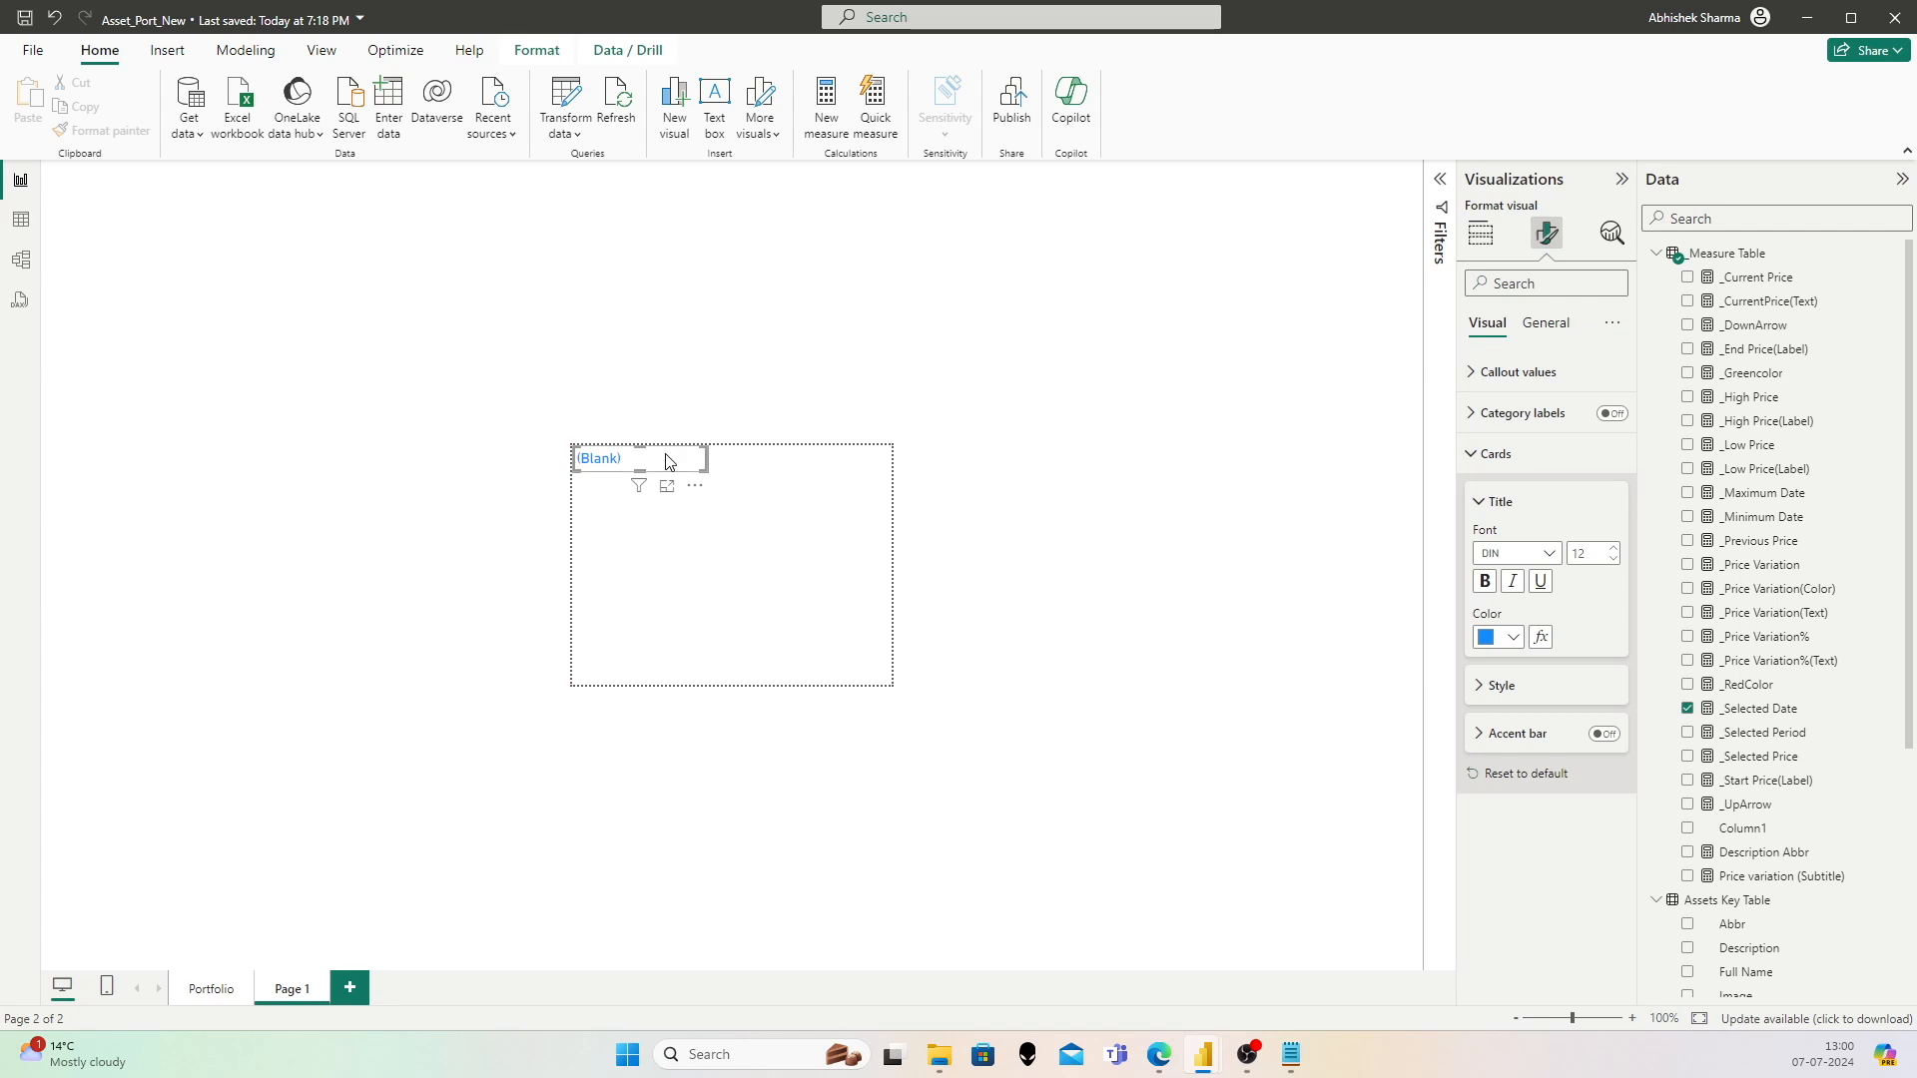
click(813, 396)
click(762, 451)
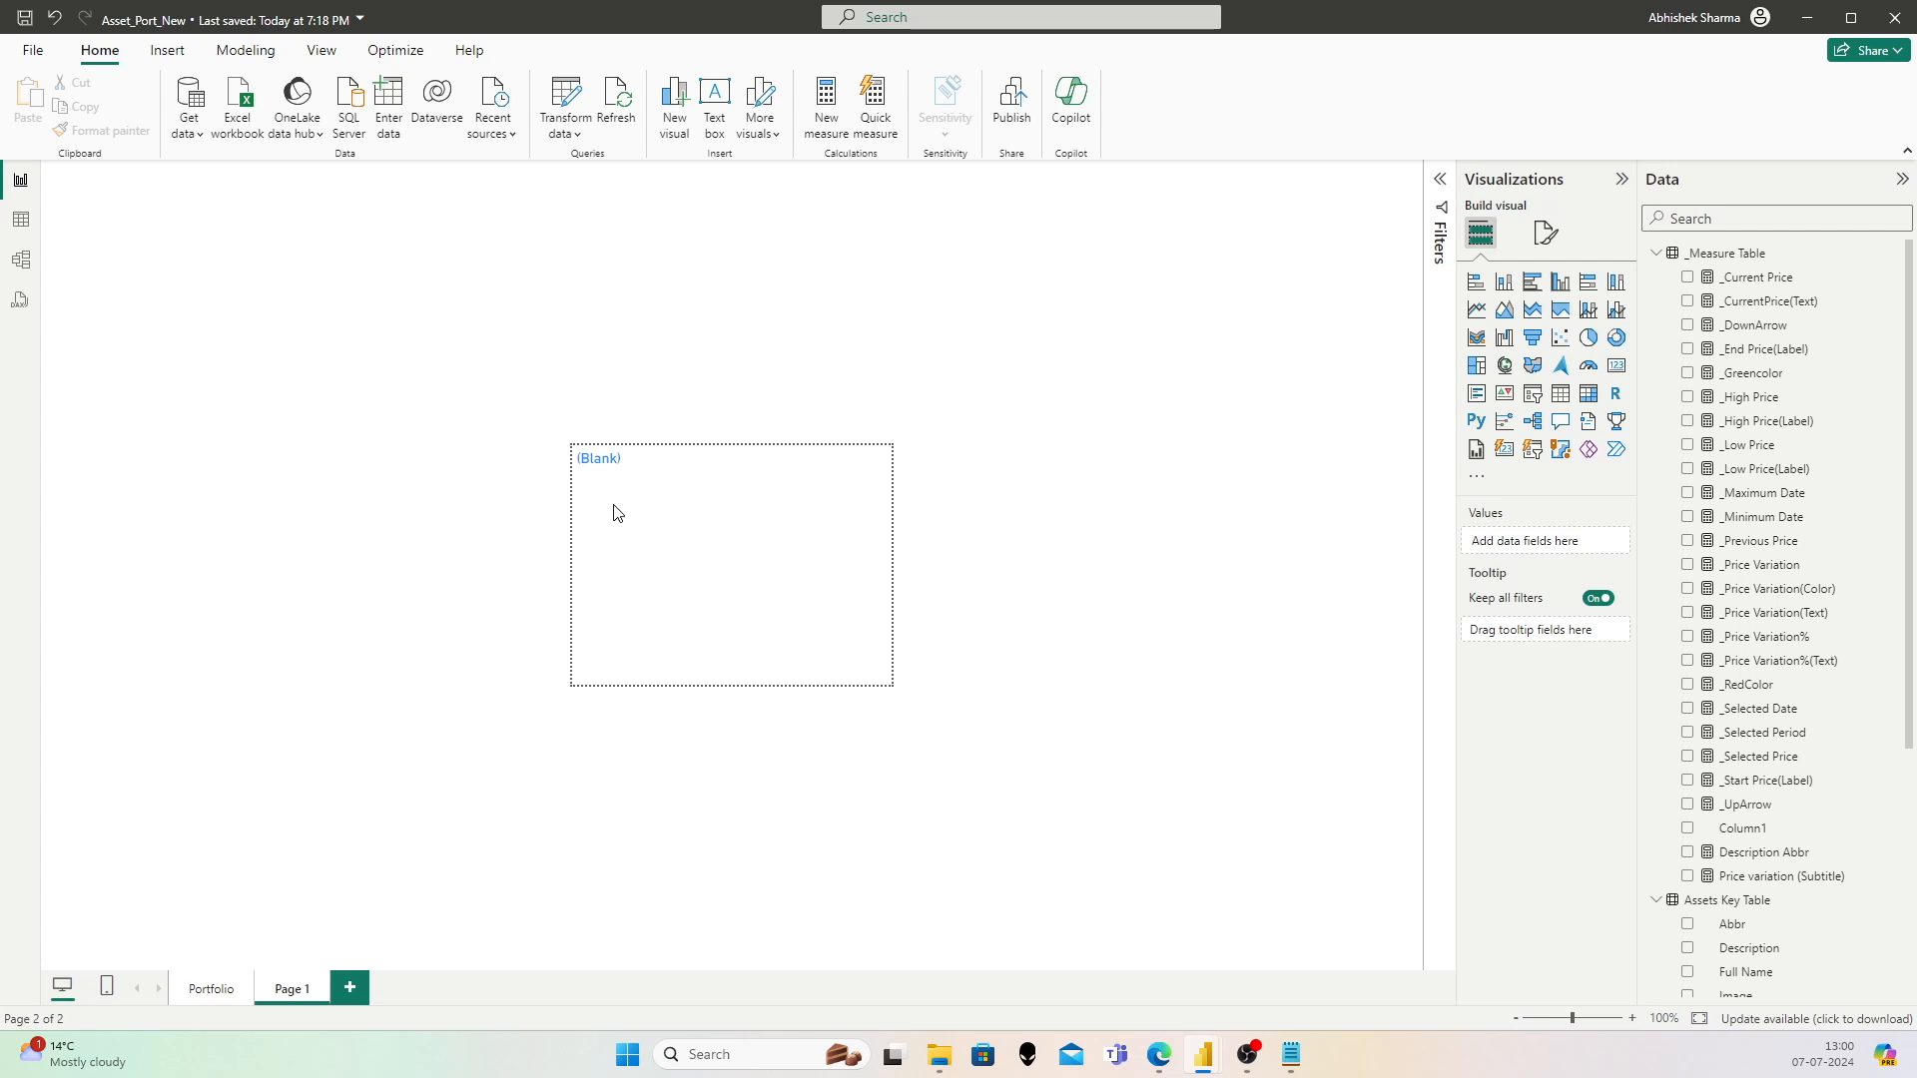
Step: Add a Card (new) visual to the tooltip page and fit it beneath the date card, matching its width and reaching the canvas's lower edge
click(1656, 253)
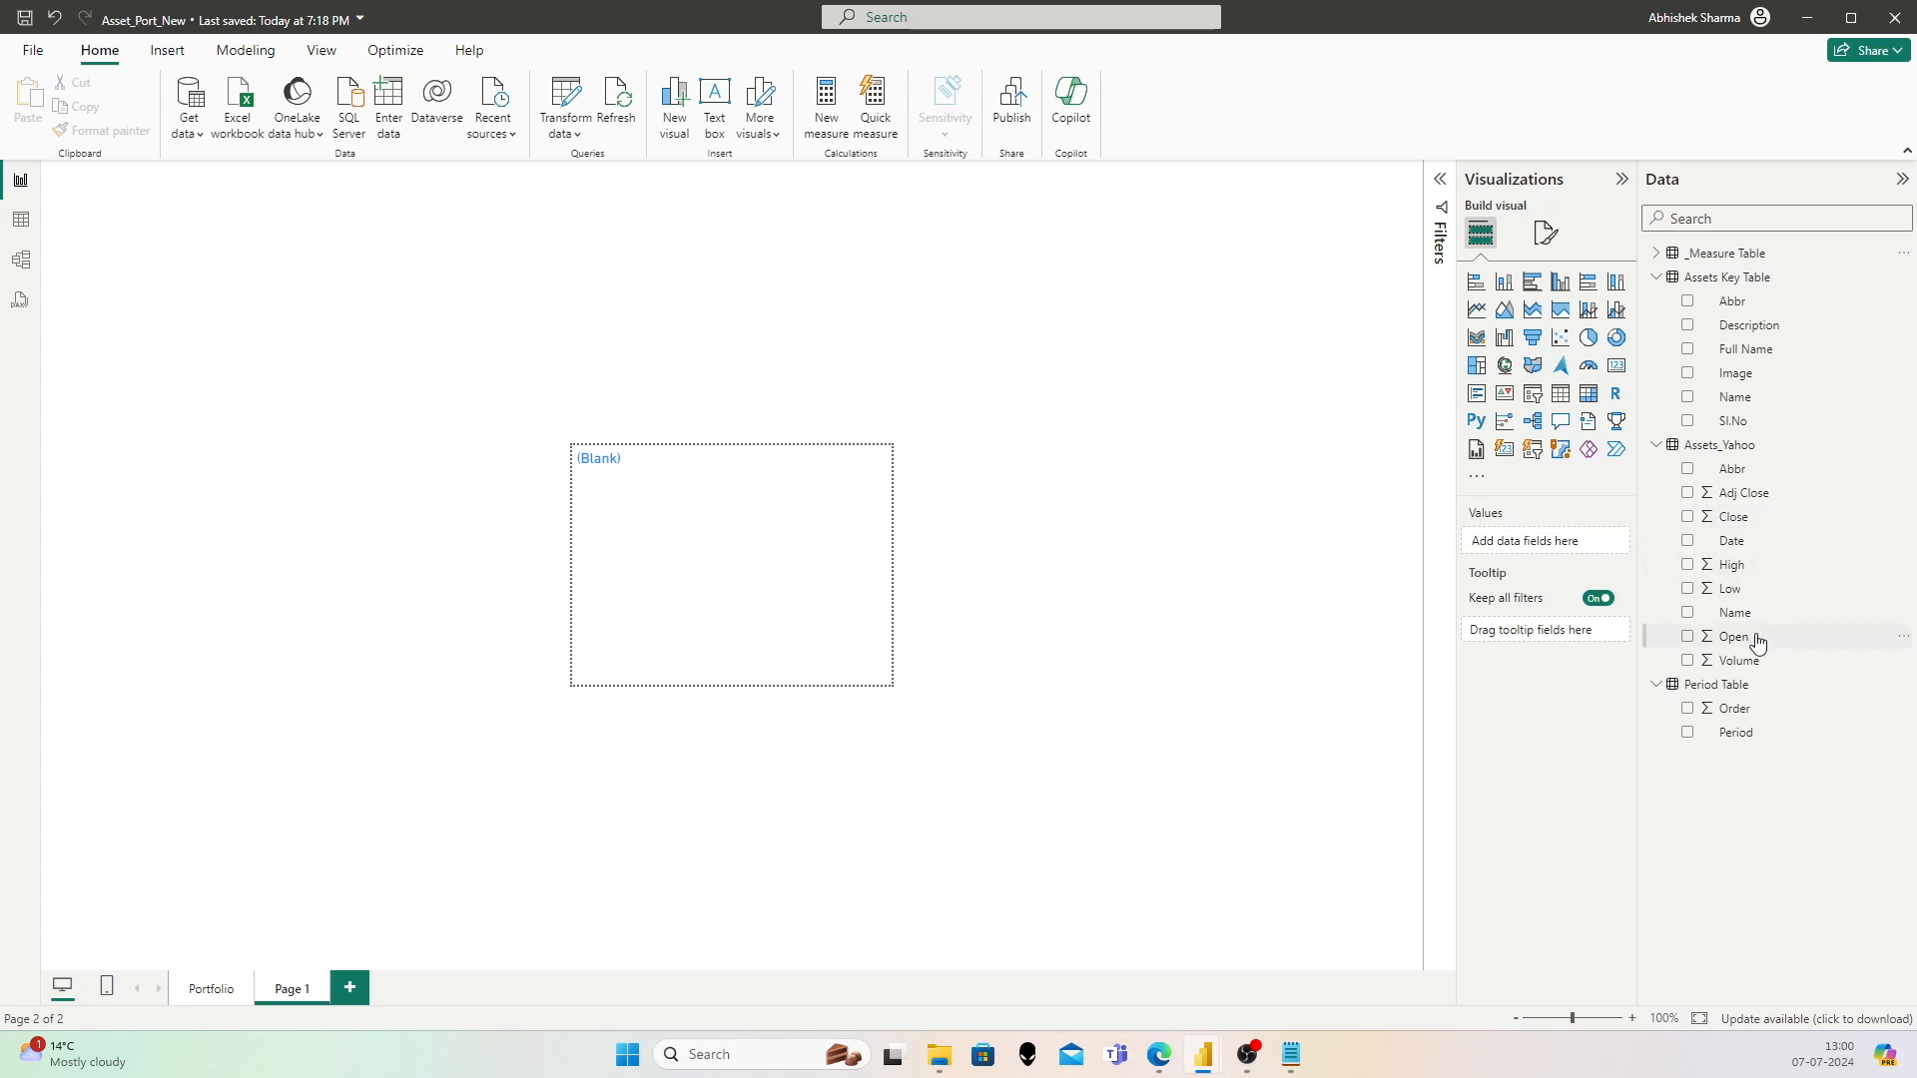
click(1504, 452)
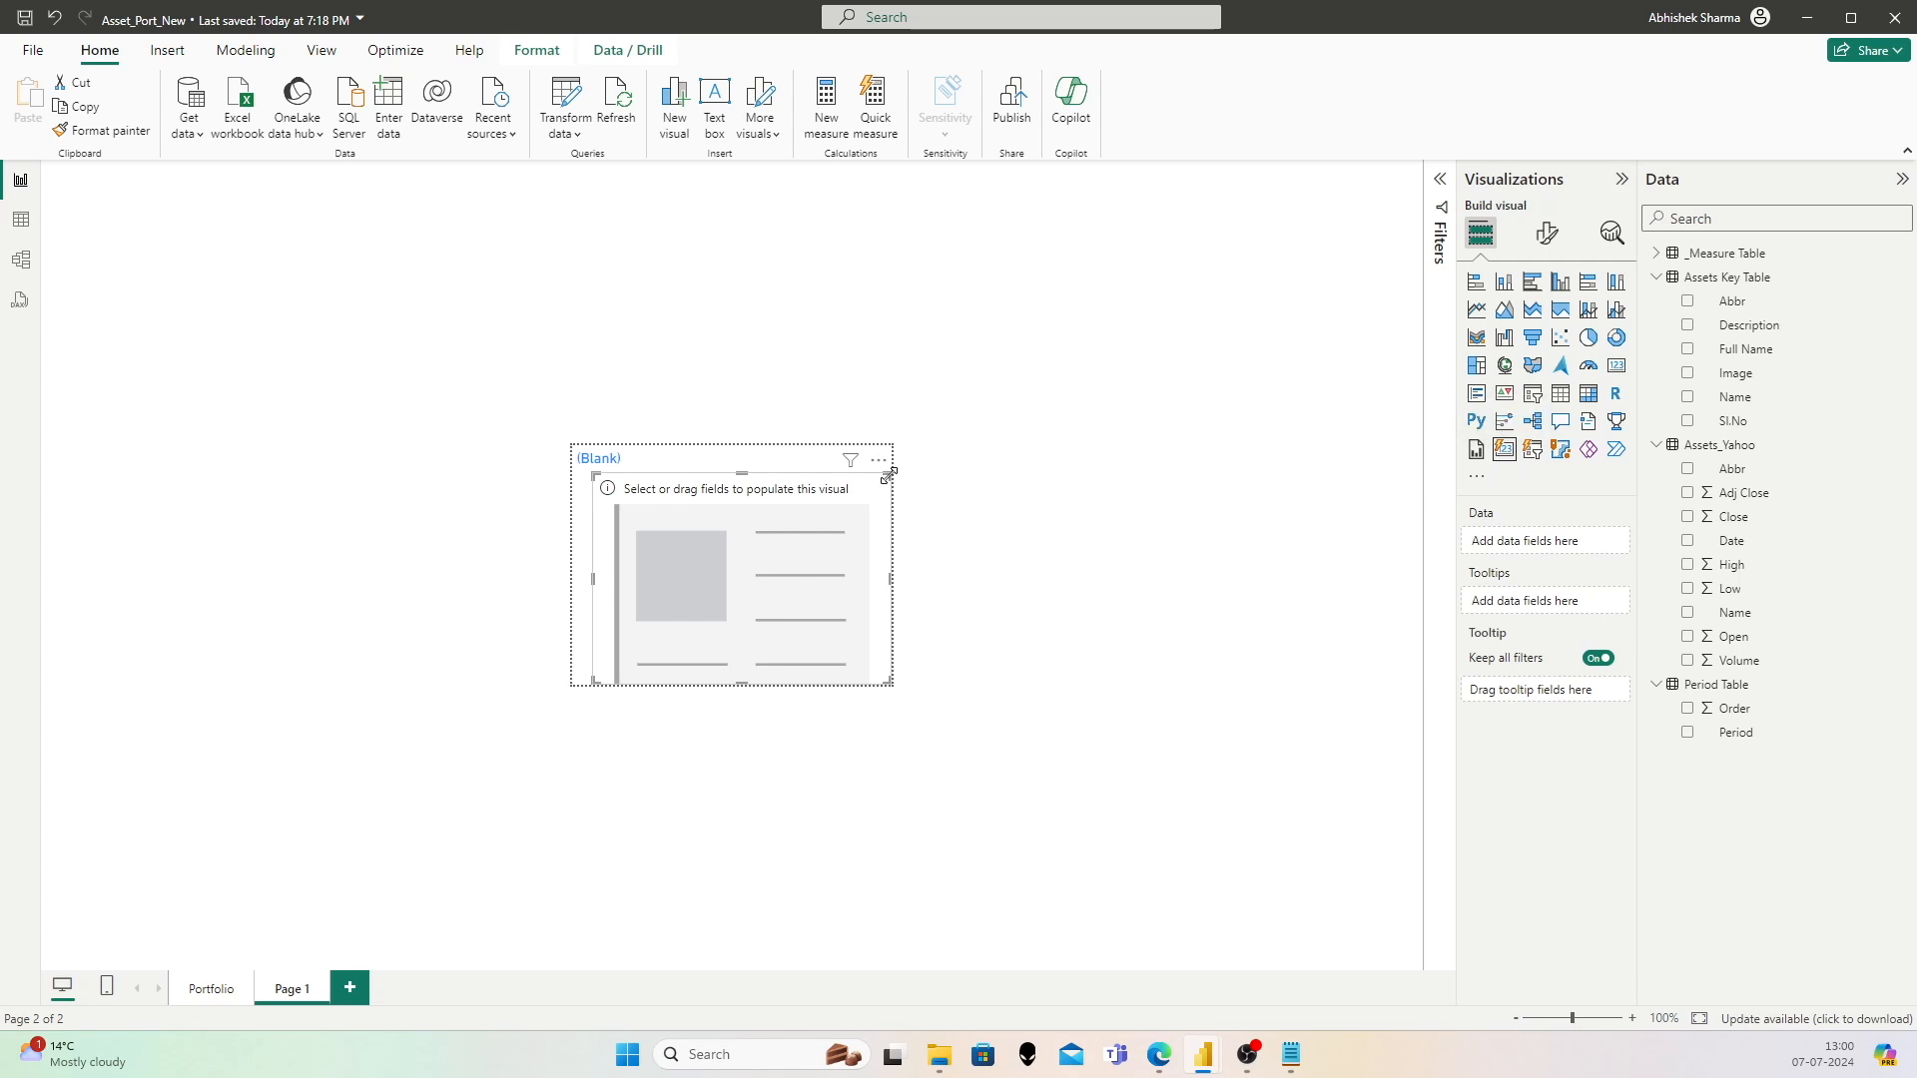
drag(887, 473, 635, 489)
drag(712, 657, 714, 684)
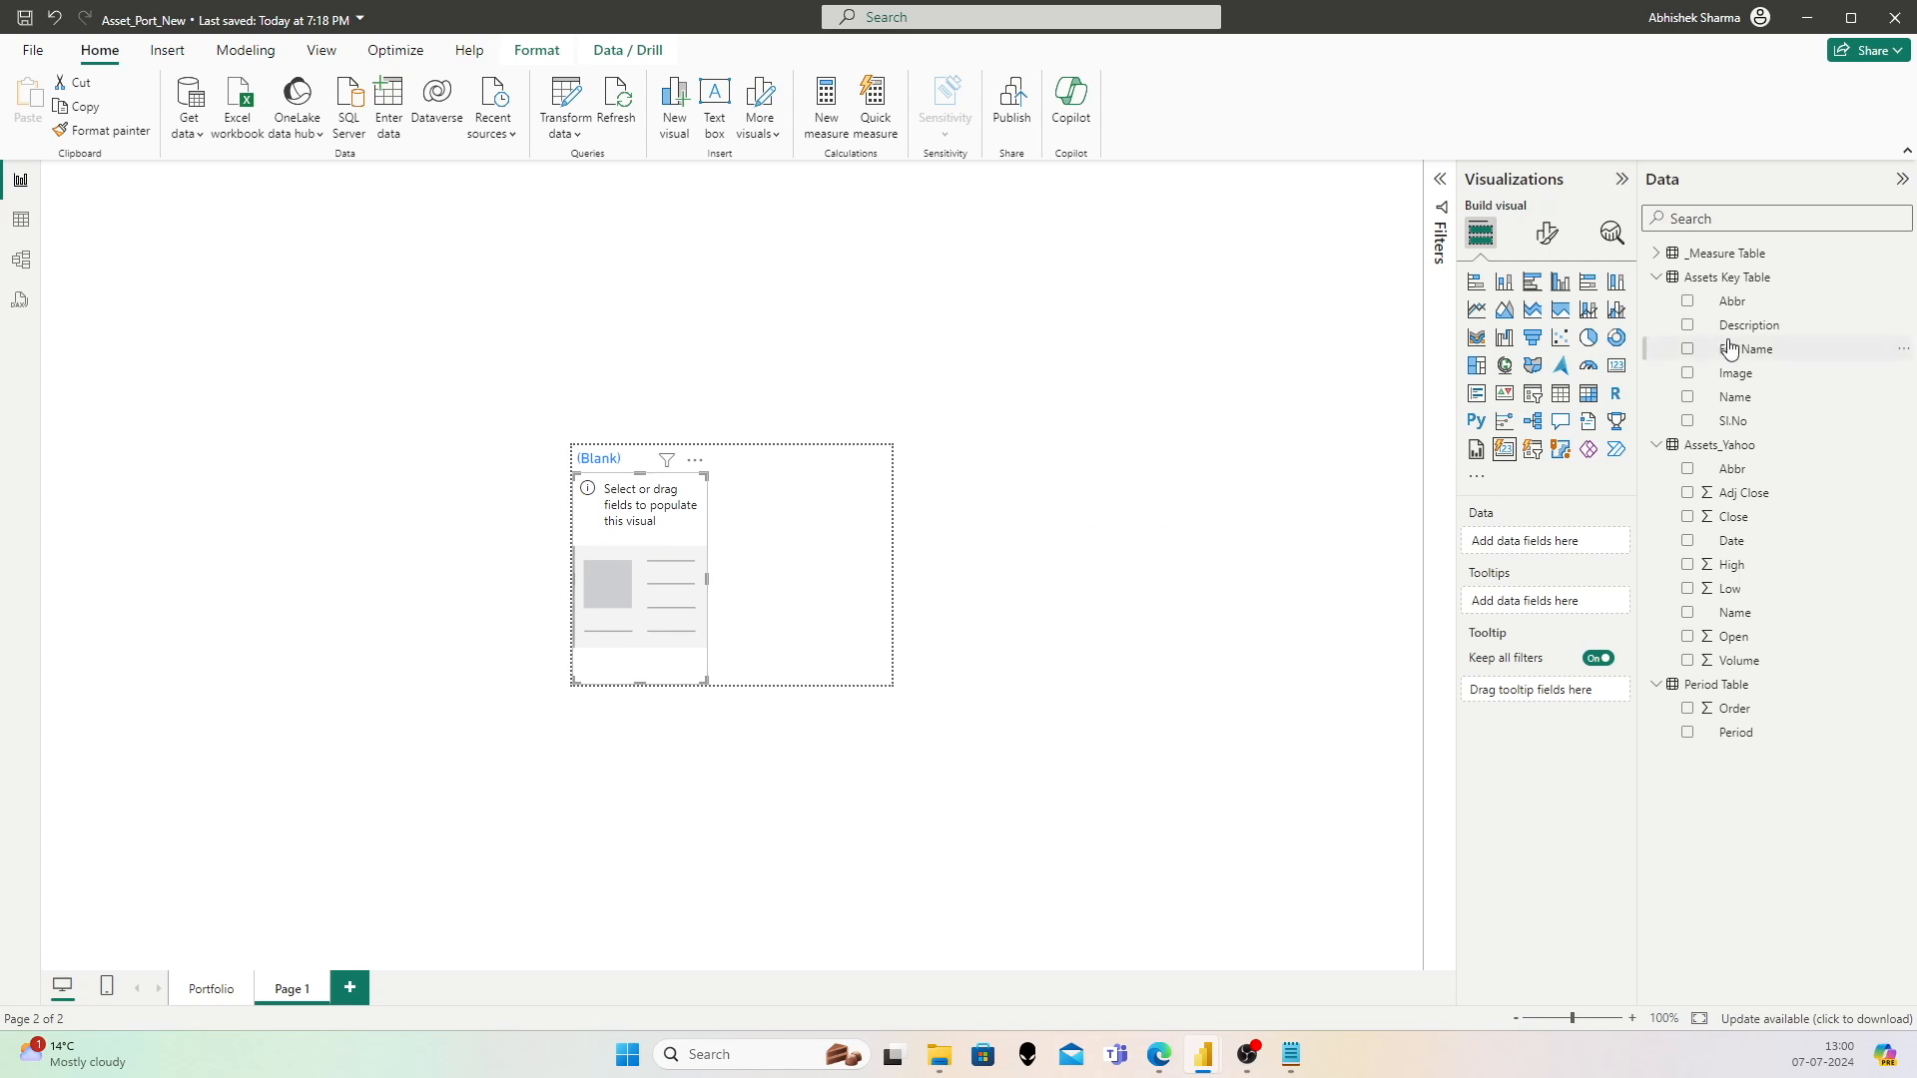
click(1614, 368)
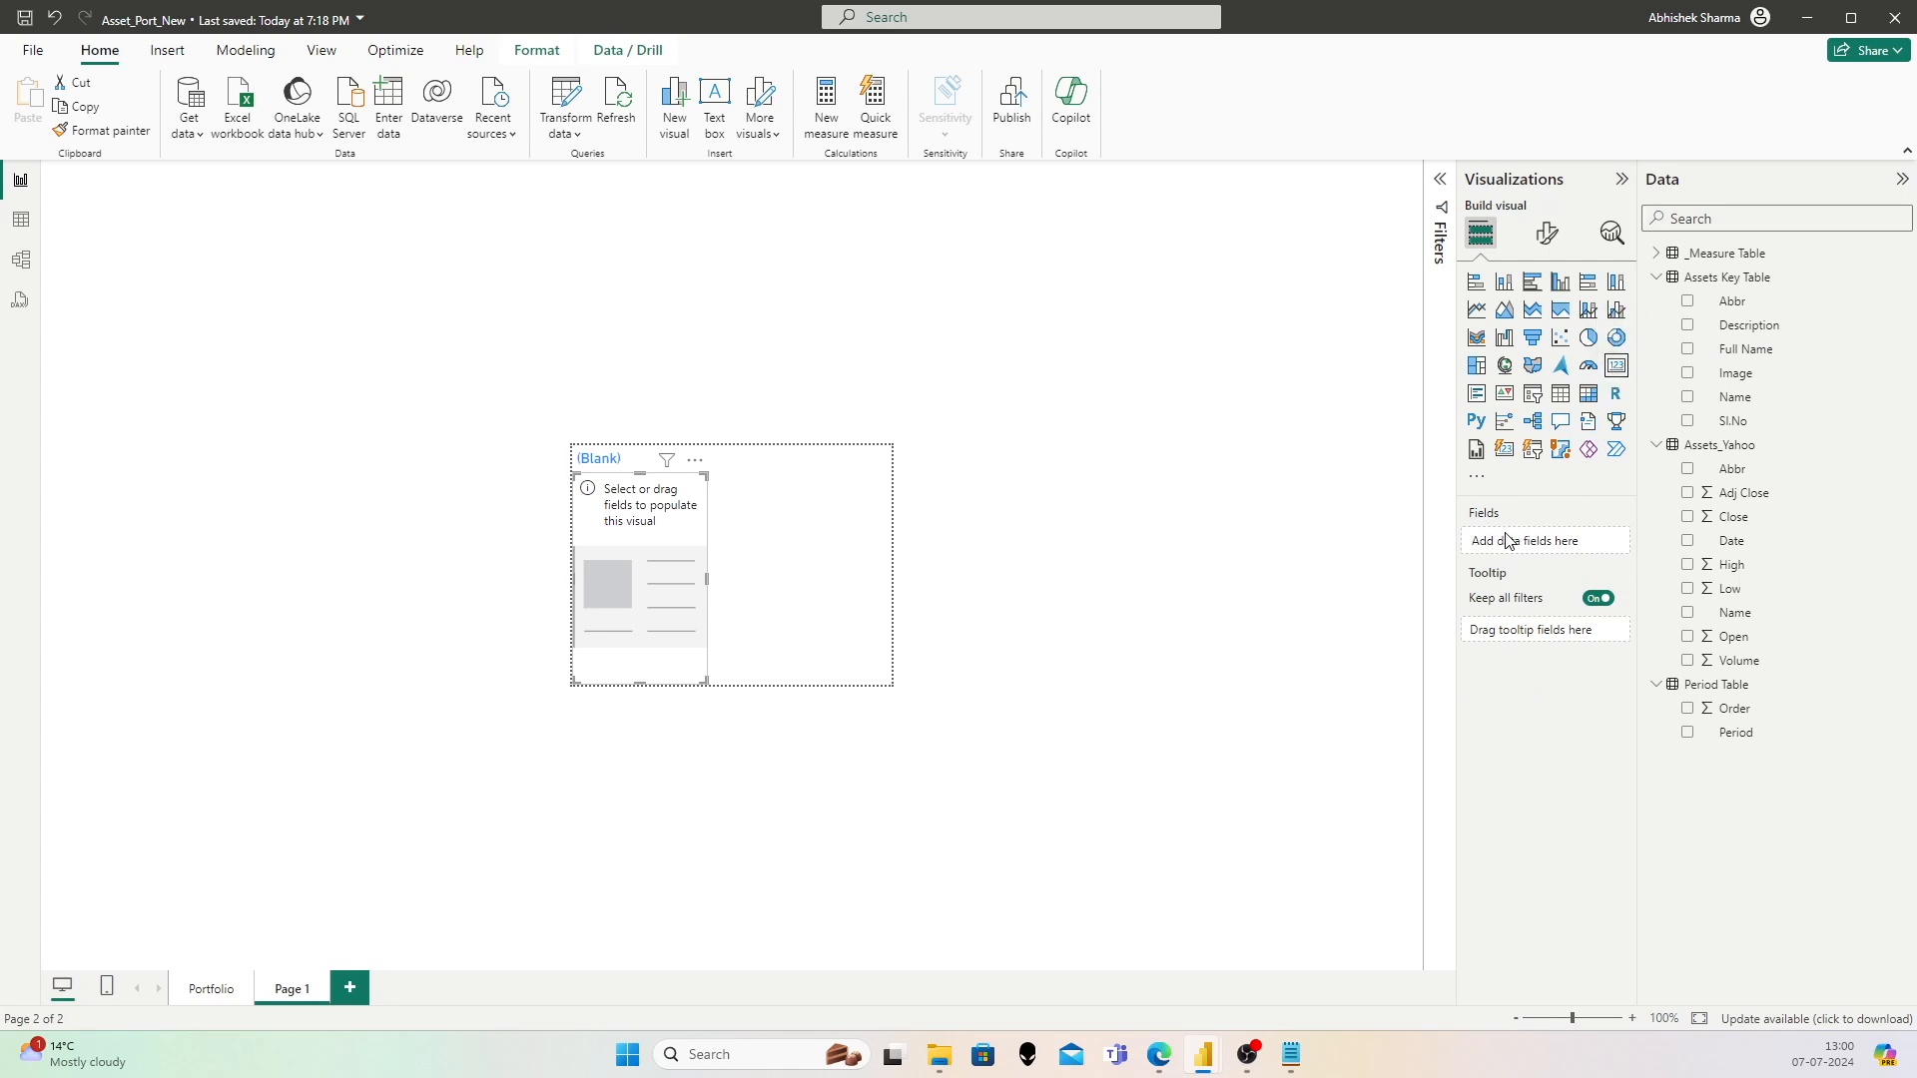
click(1505, 450)
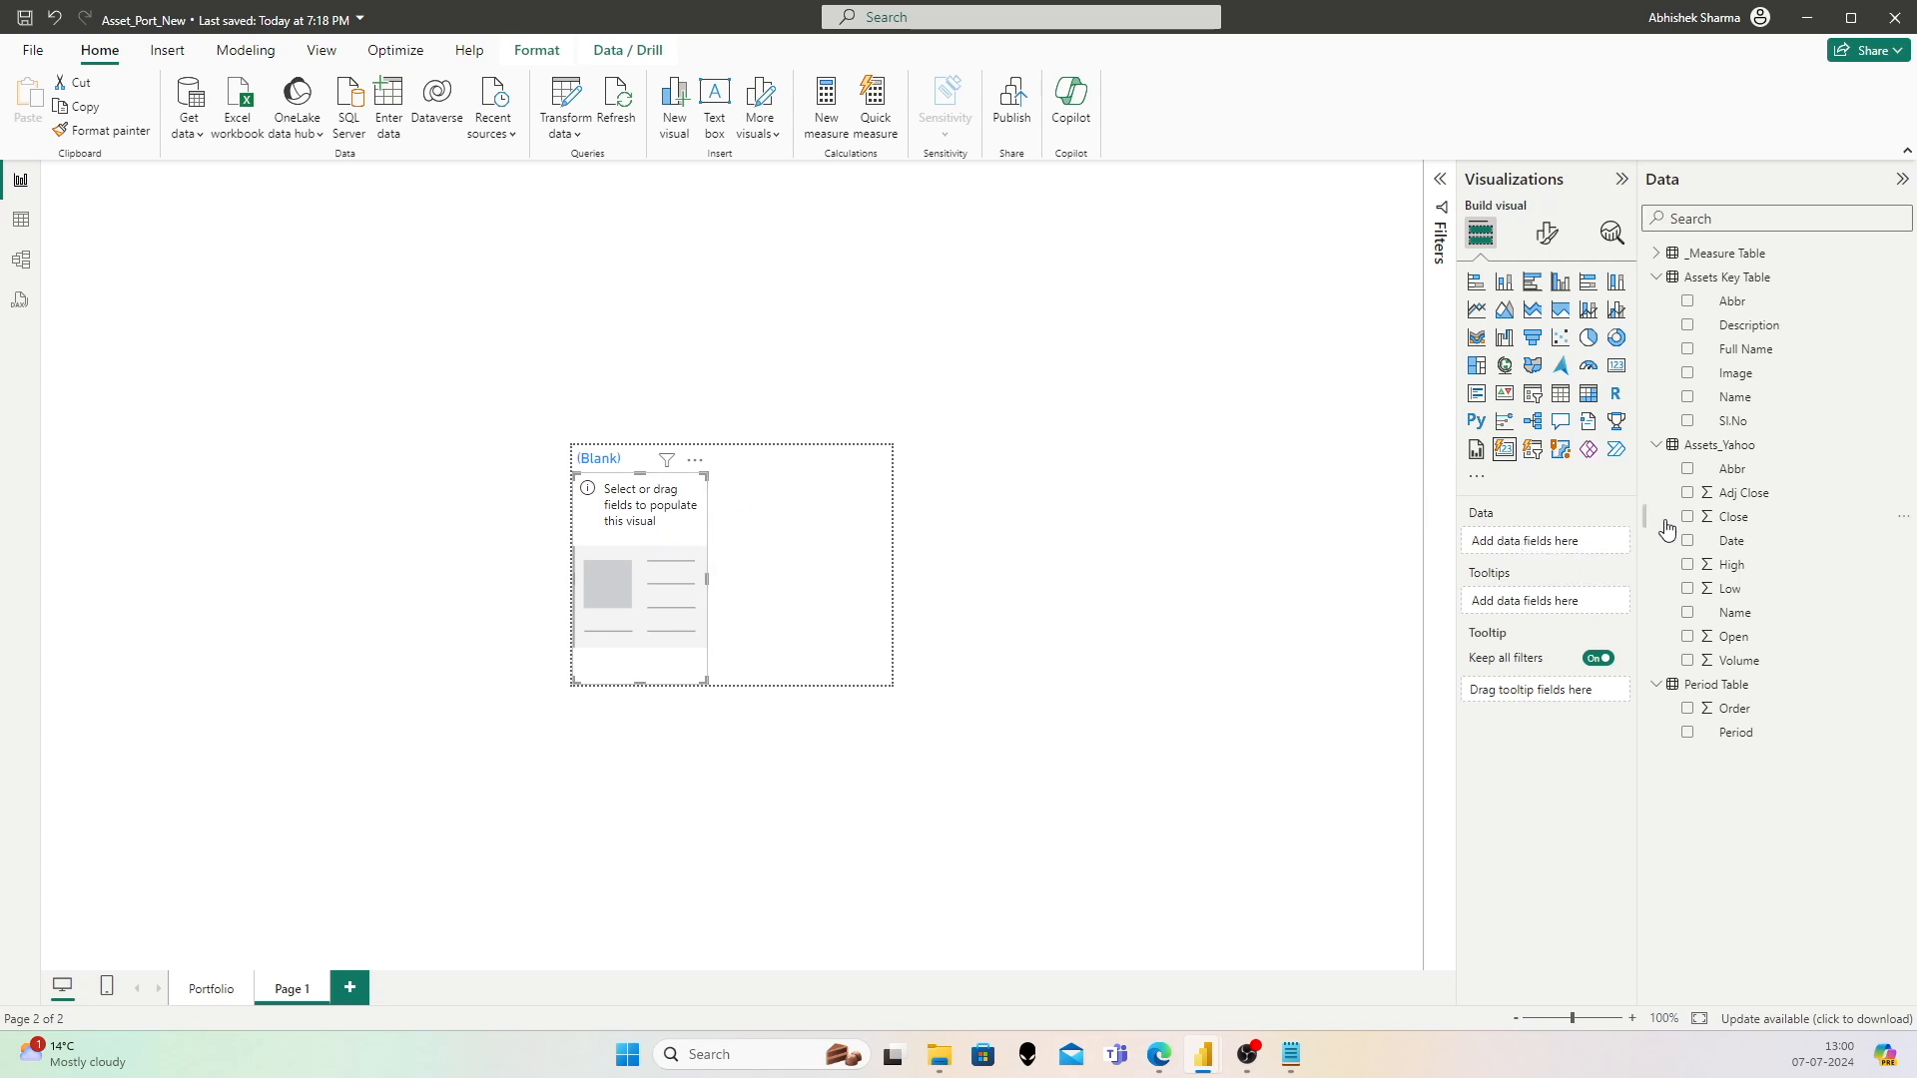
Step: Add the Close, Open, High, Low and Volume fields from Assets_Yahoo to the new card visual's data
drag(1762, 526, 1559, 542)
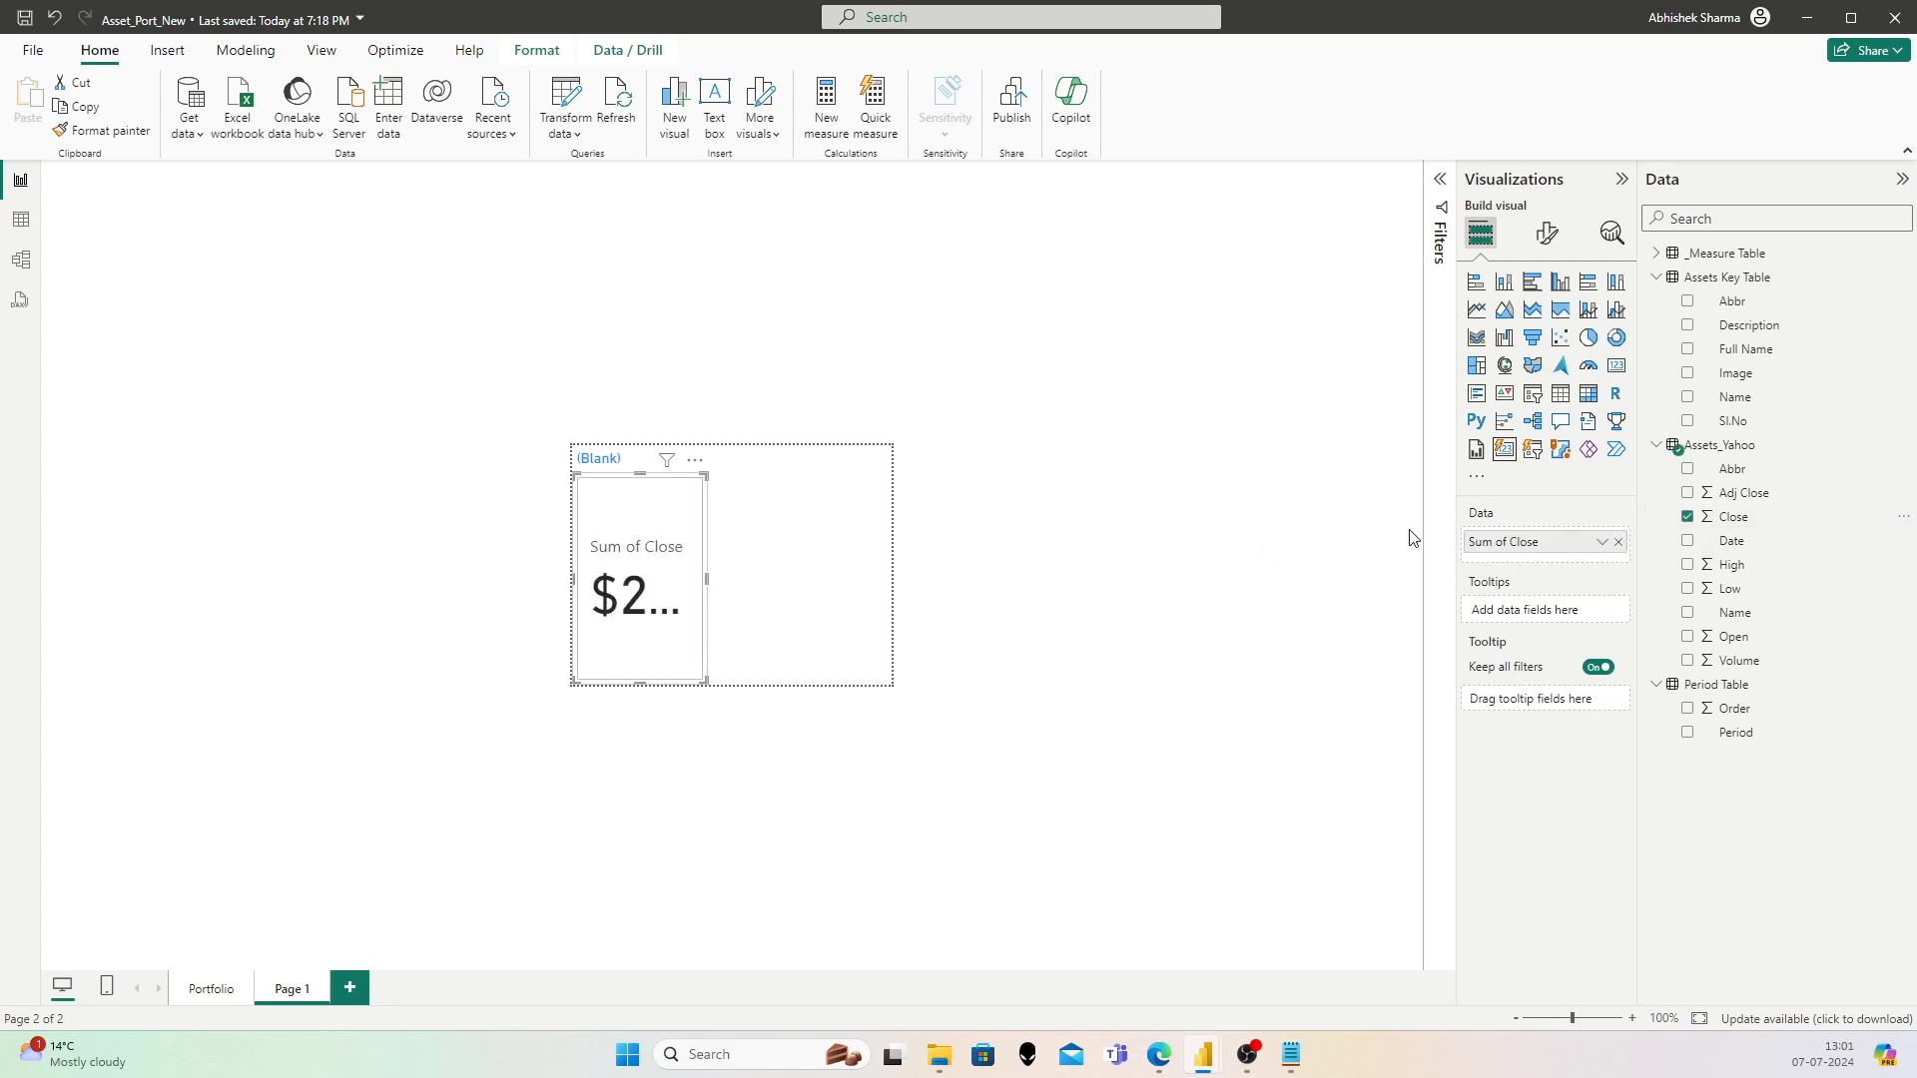
click(1562, 238)
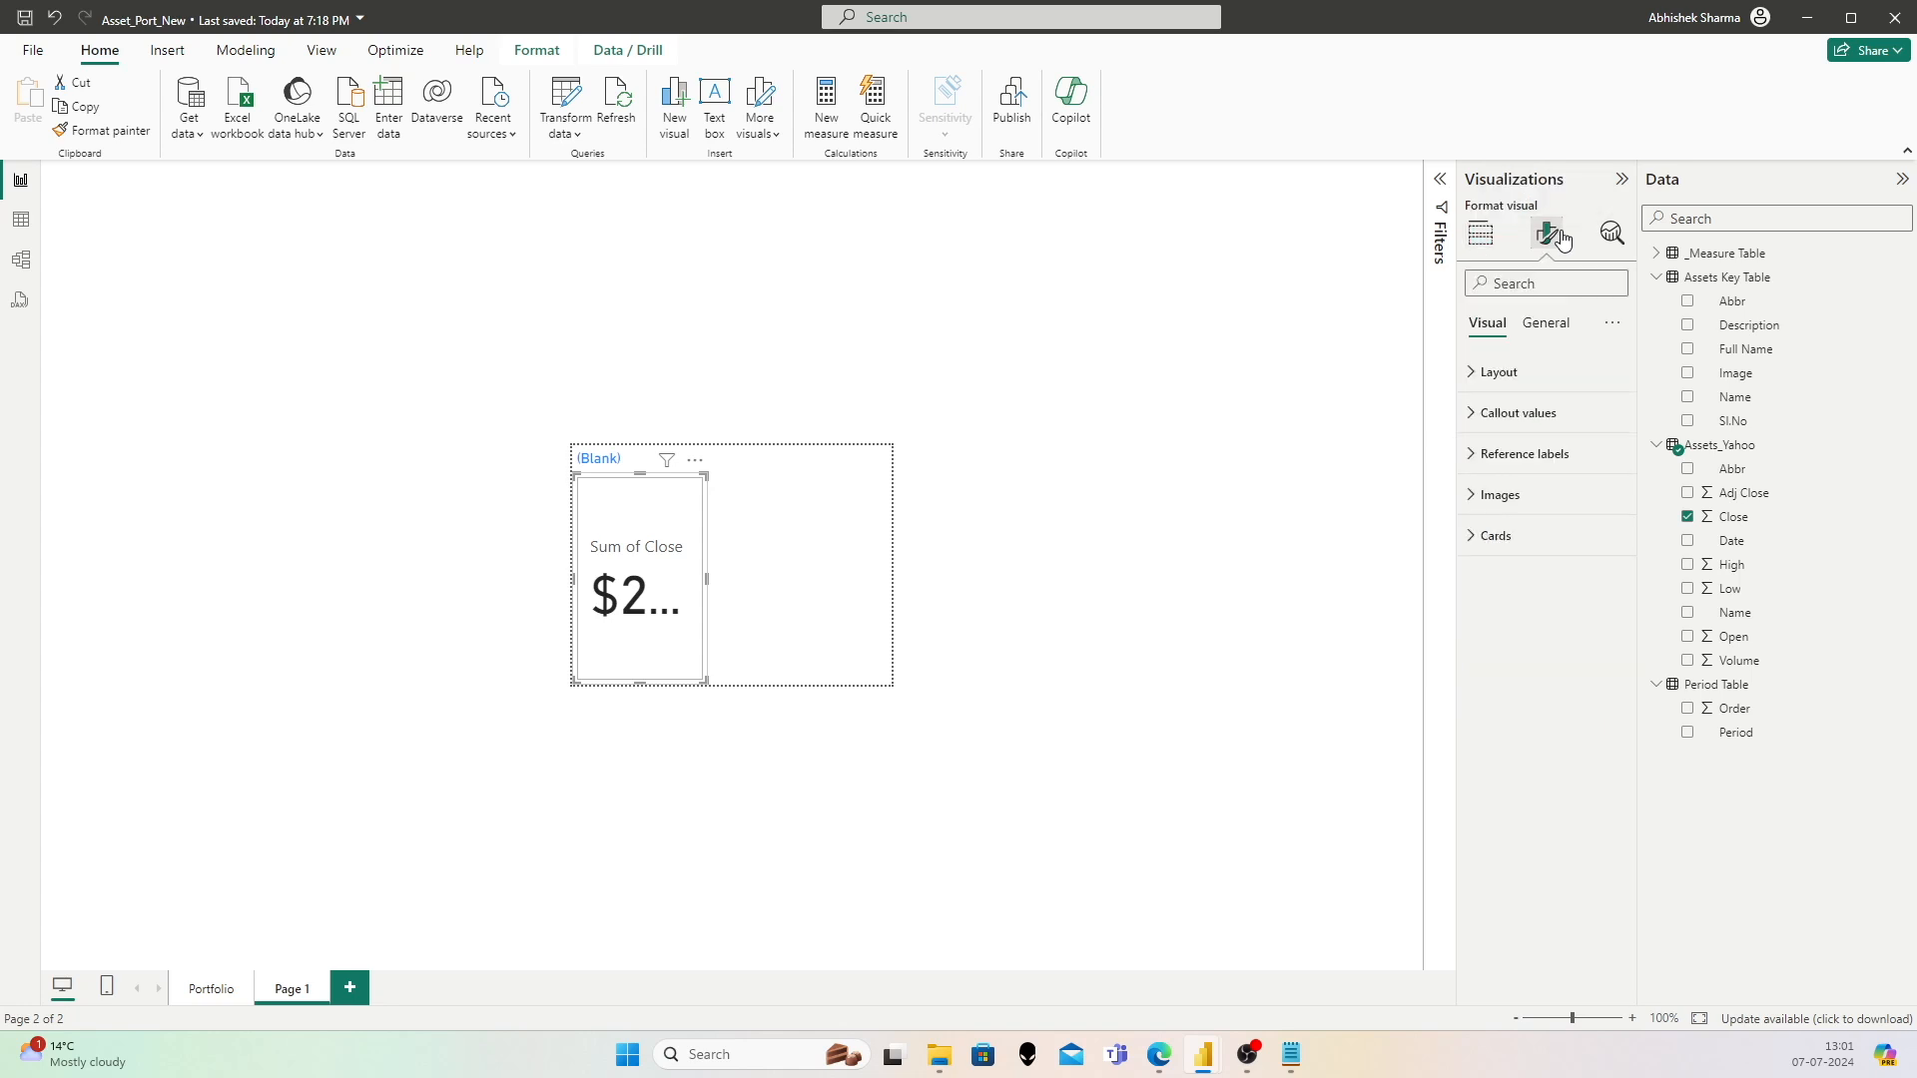
click(1480, 234)
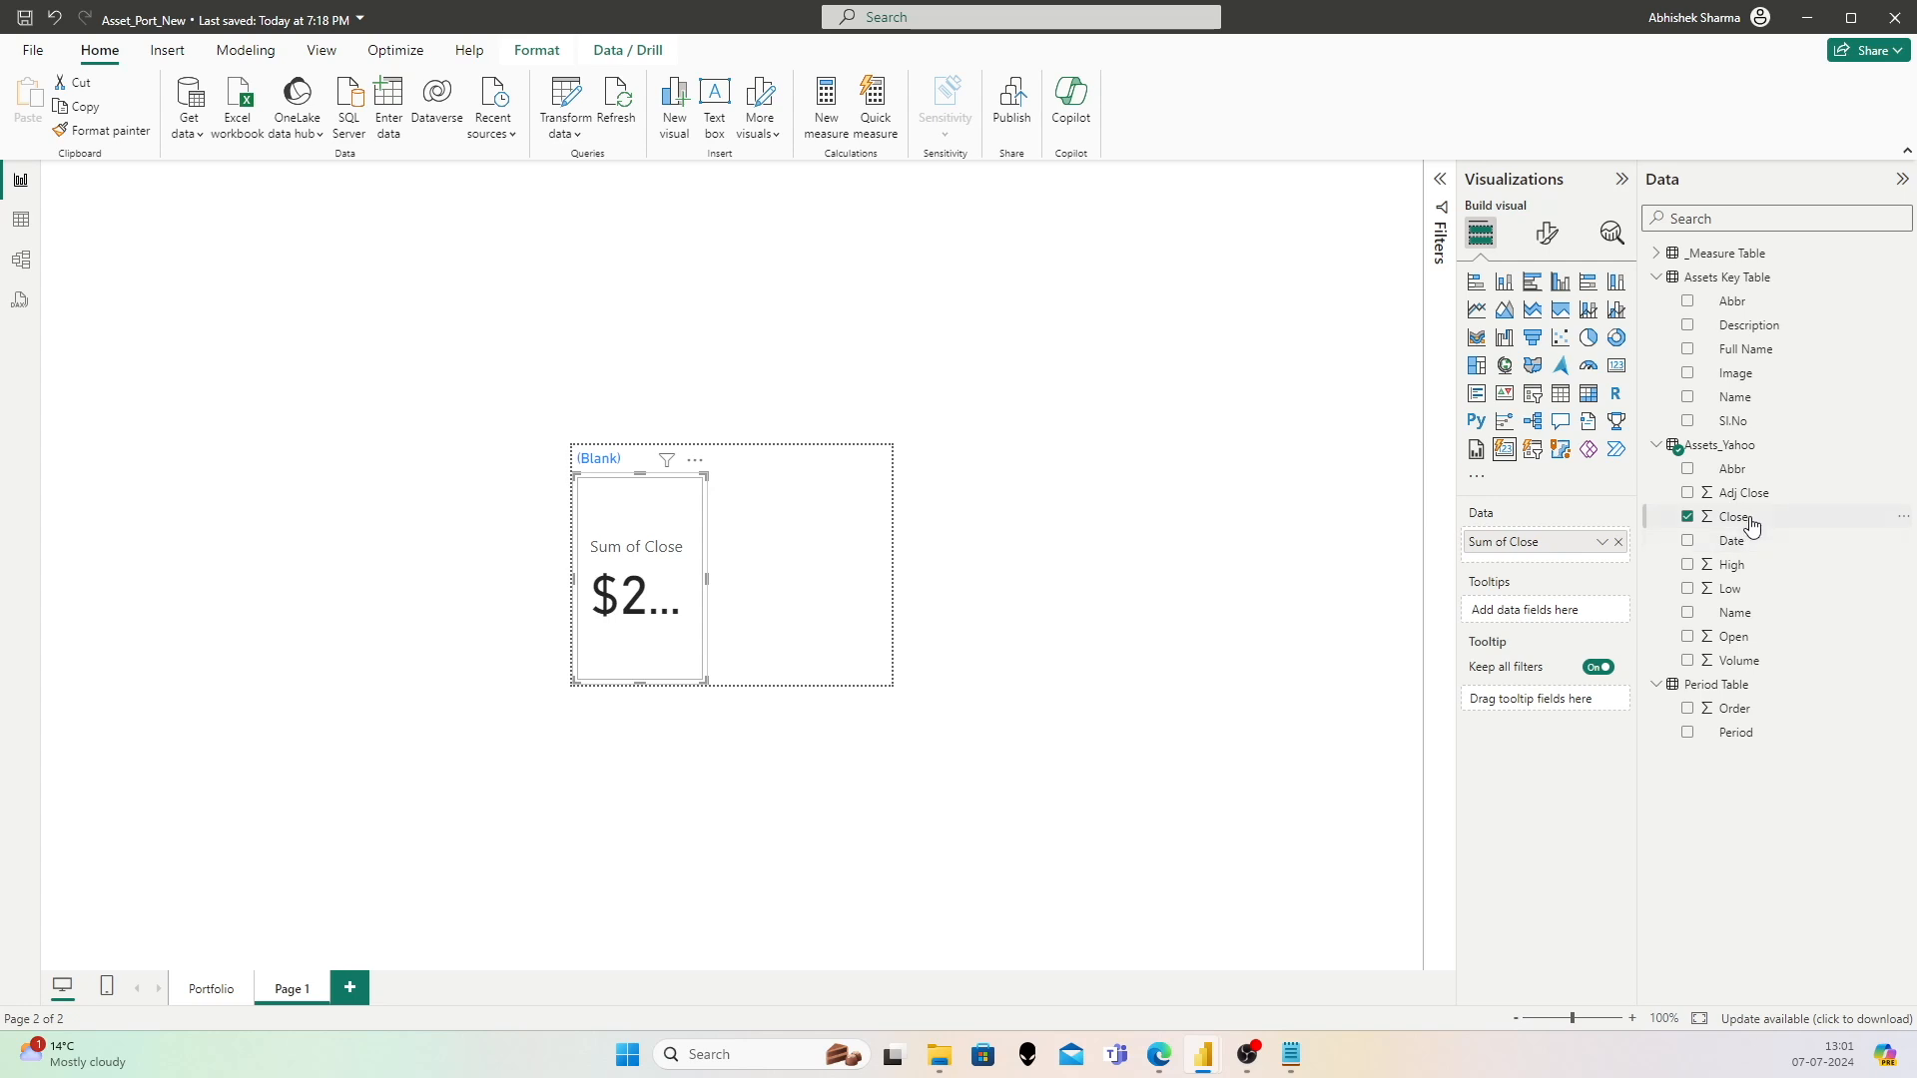
drag(1742, 638, 1551, 555)
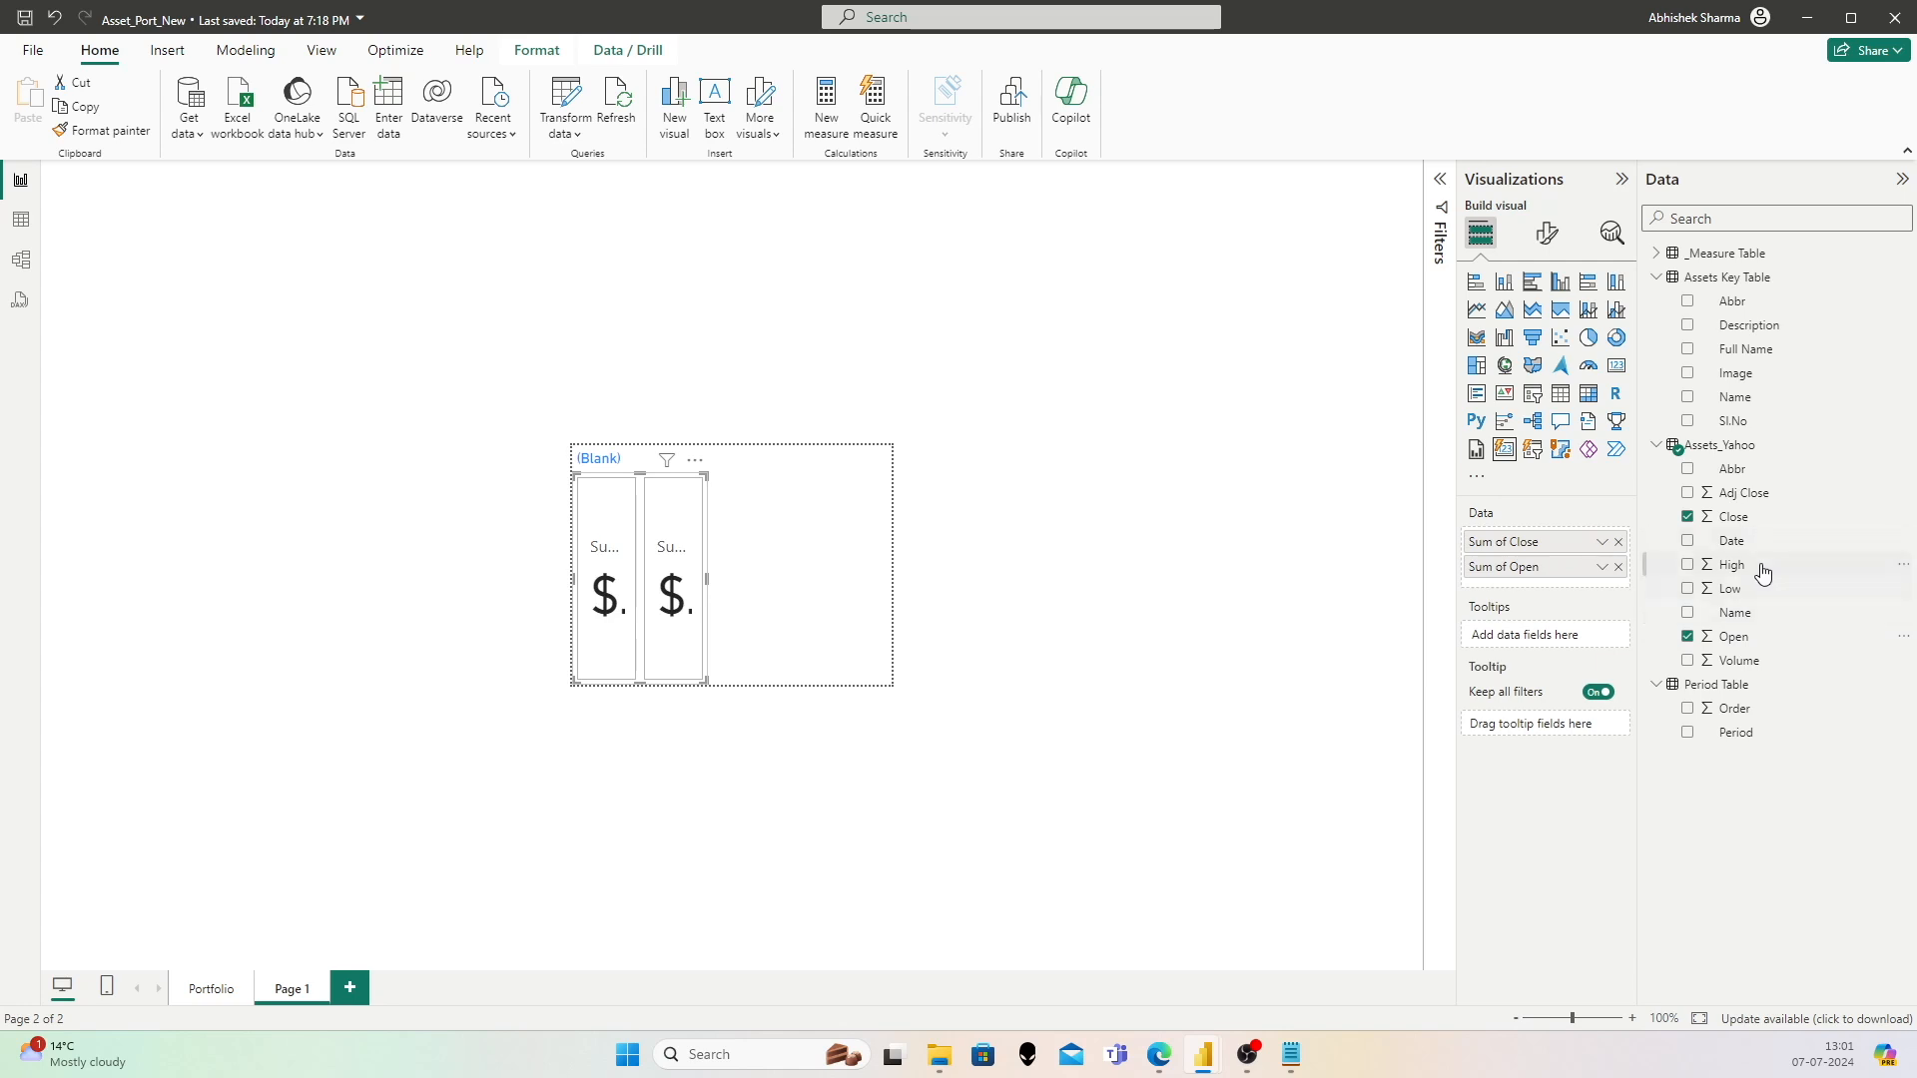
drag(1750, 566, 1556, 606)
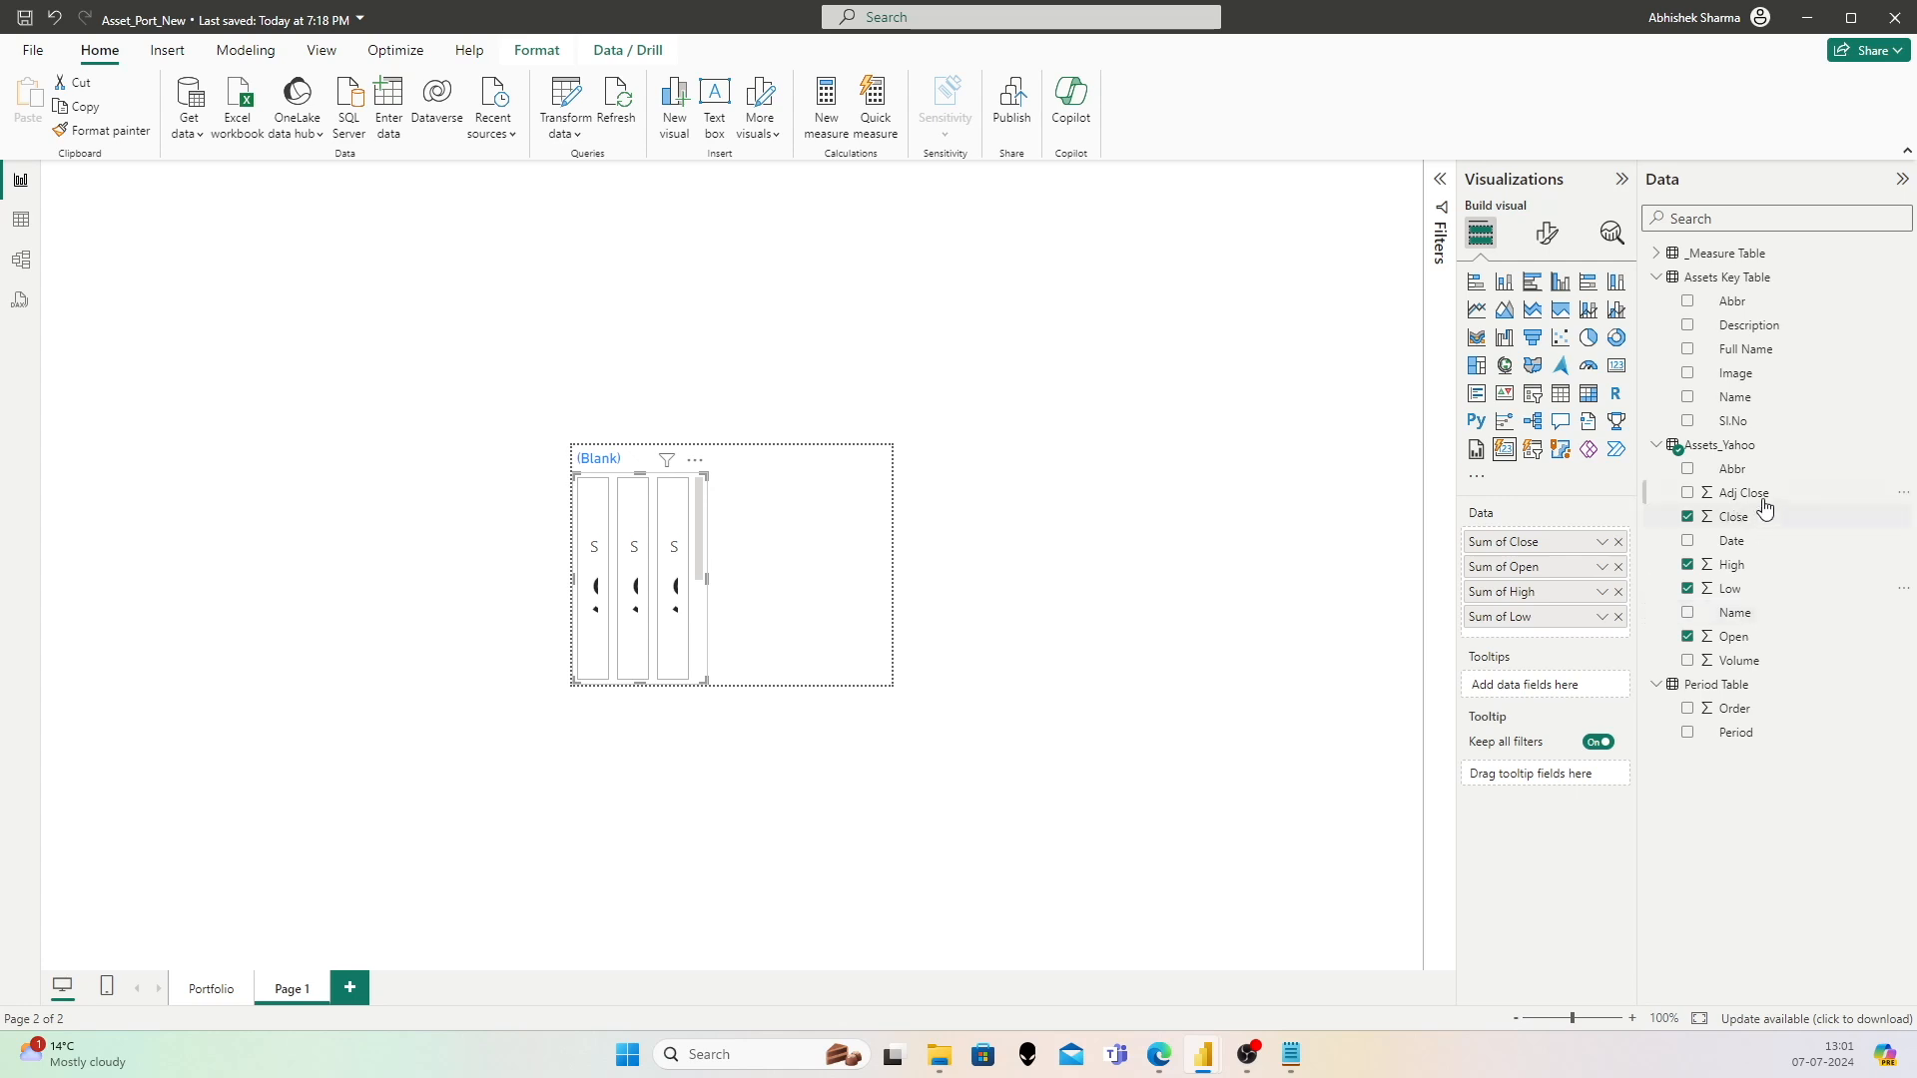
drag(1750, 662, 1577, 638)
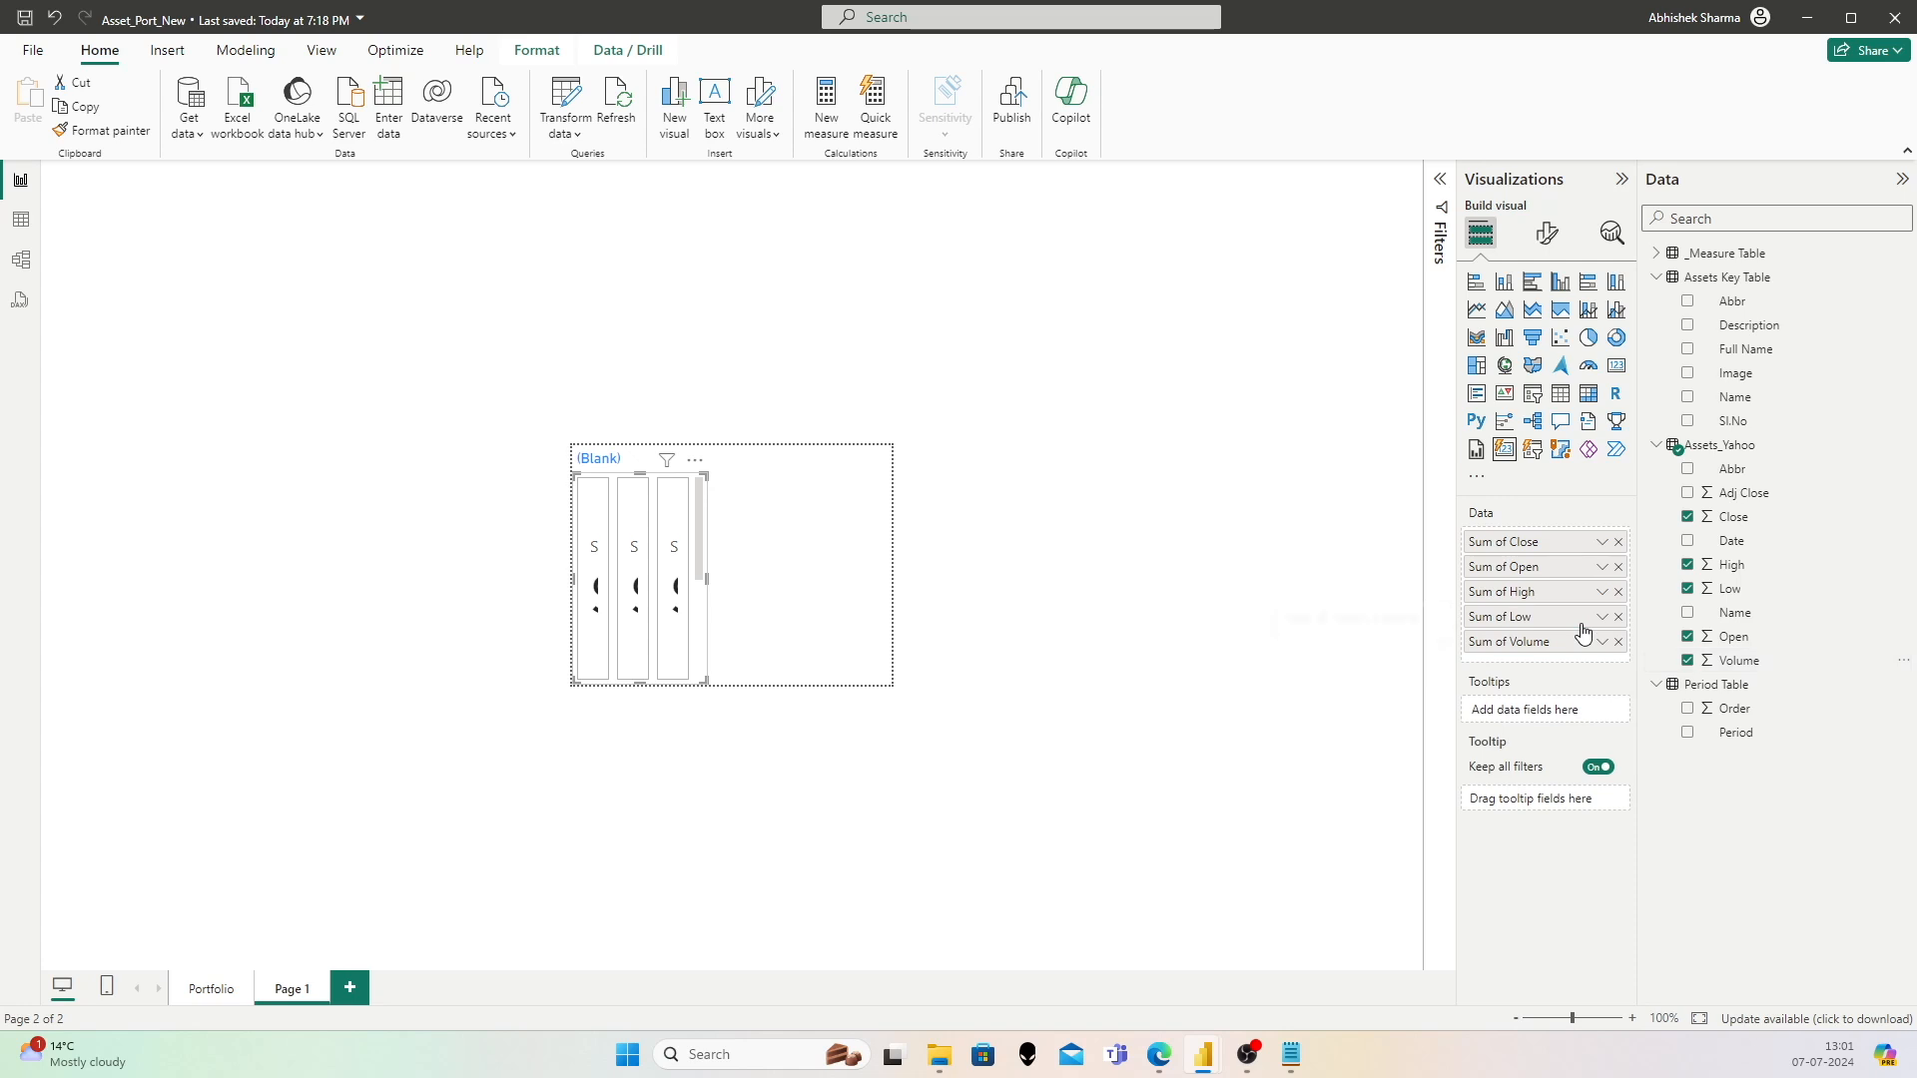
Step: Arrange the new card visual's layout as a single column in Cards style, showing a maximum of 5 cards
click(1547, 232)
click(1479, 377)
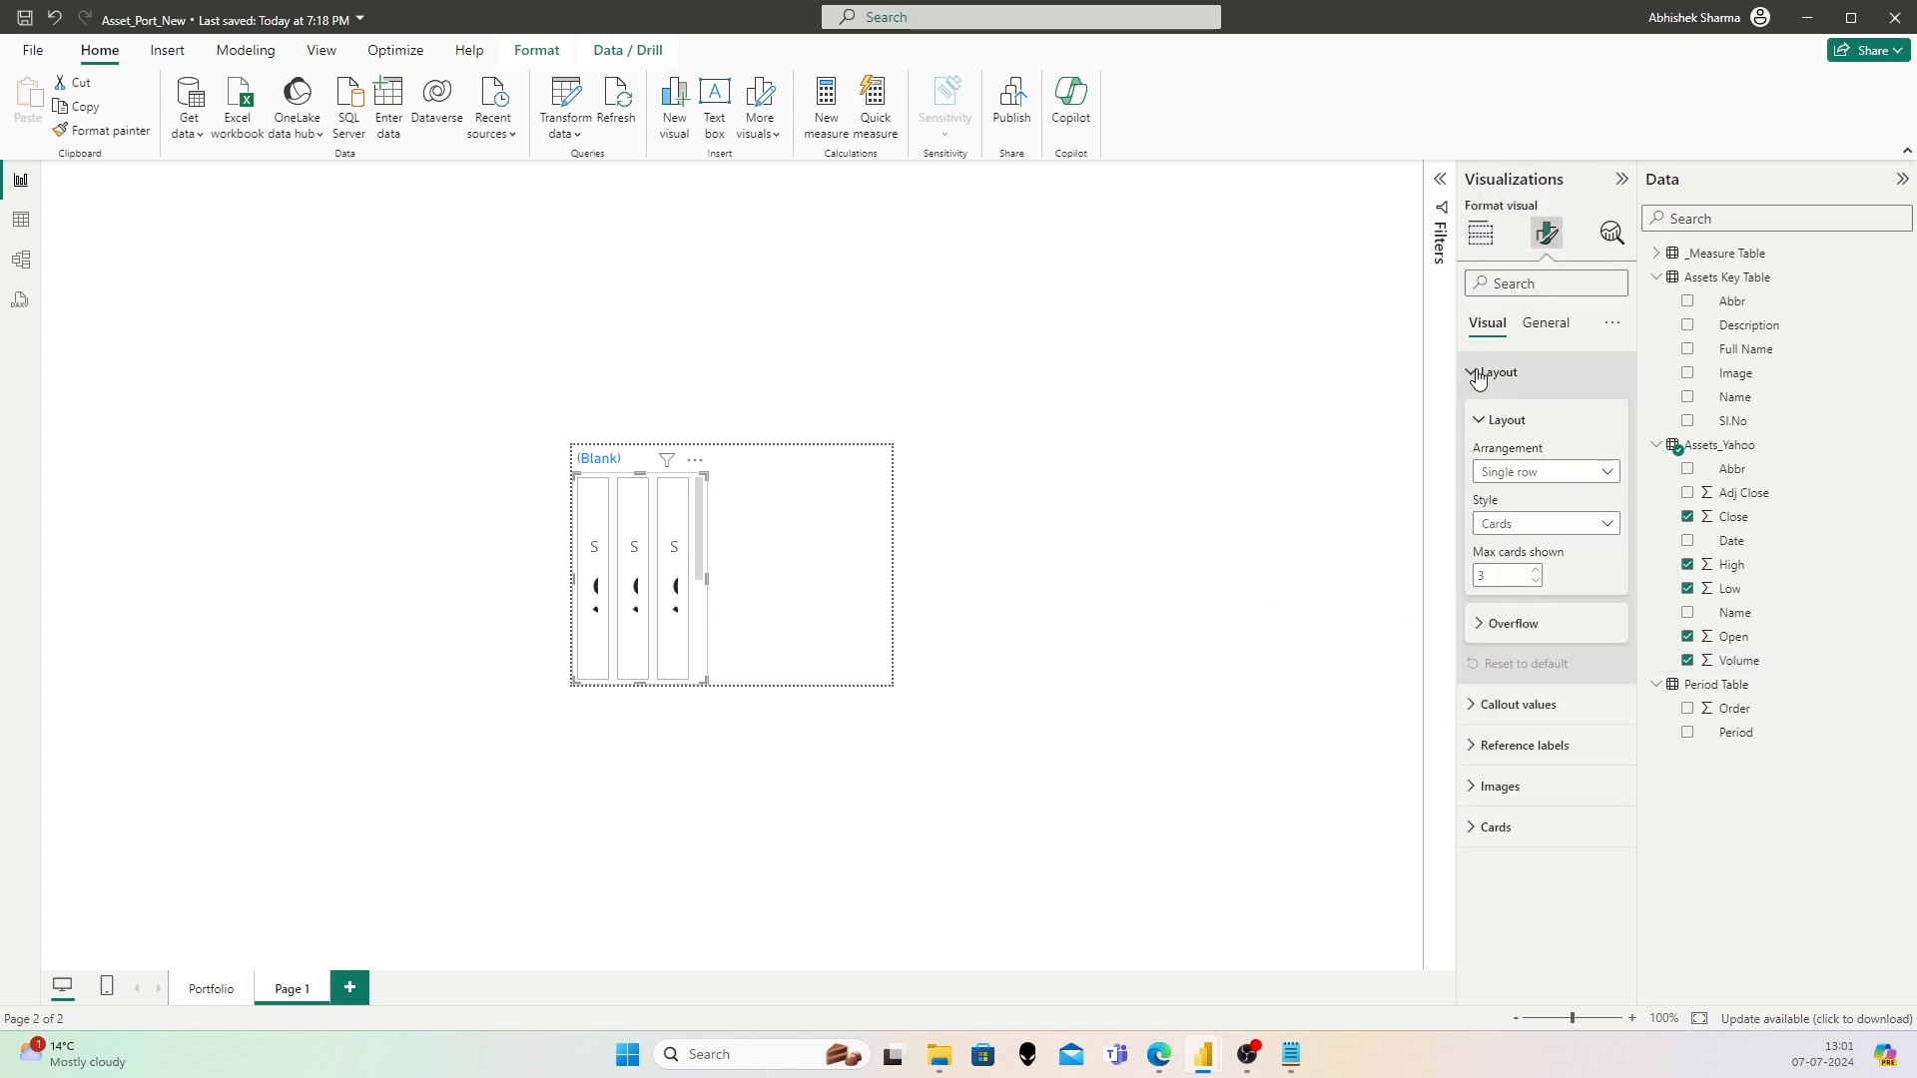
click(1533, 473)
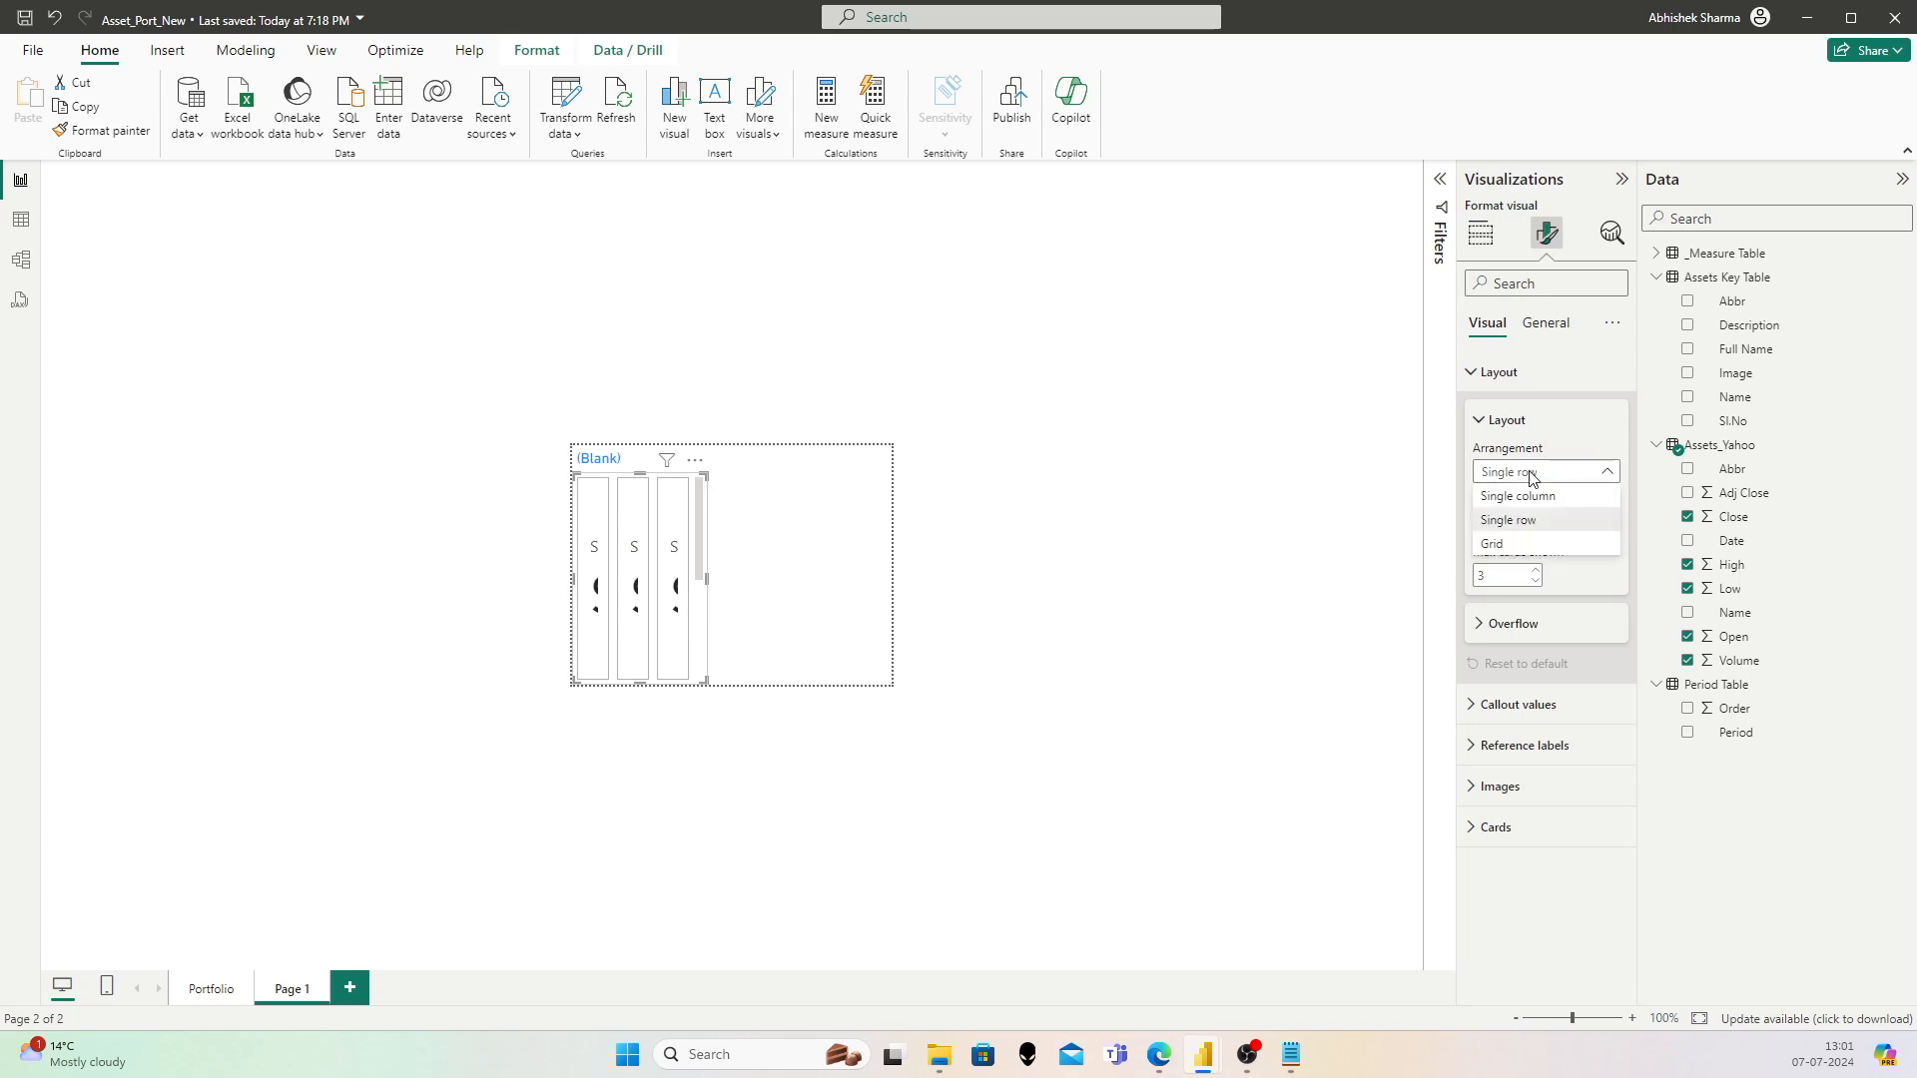
click(1531, 495)
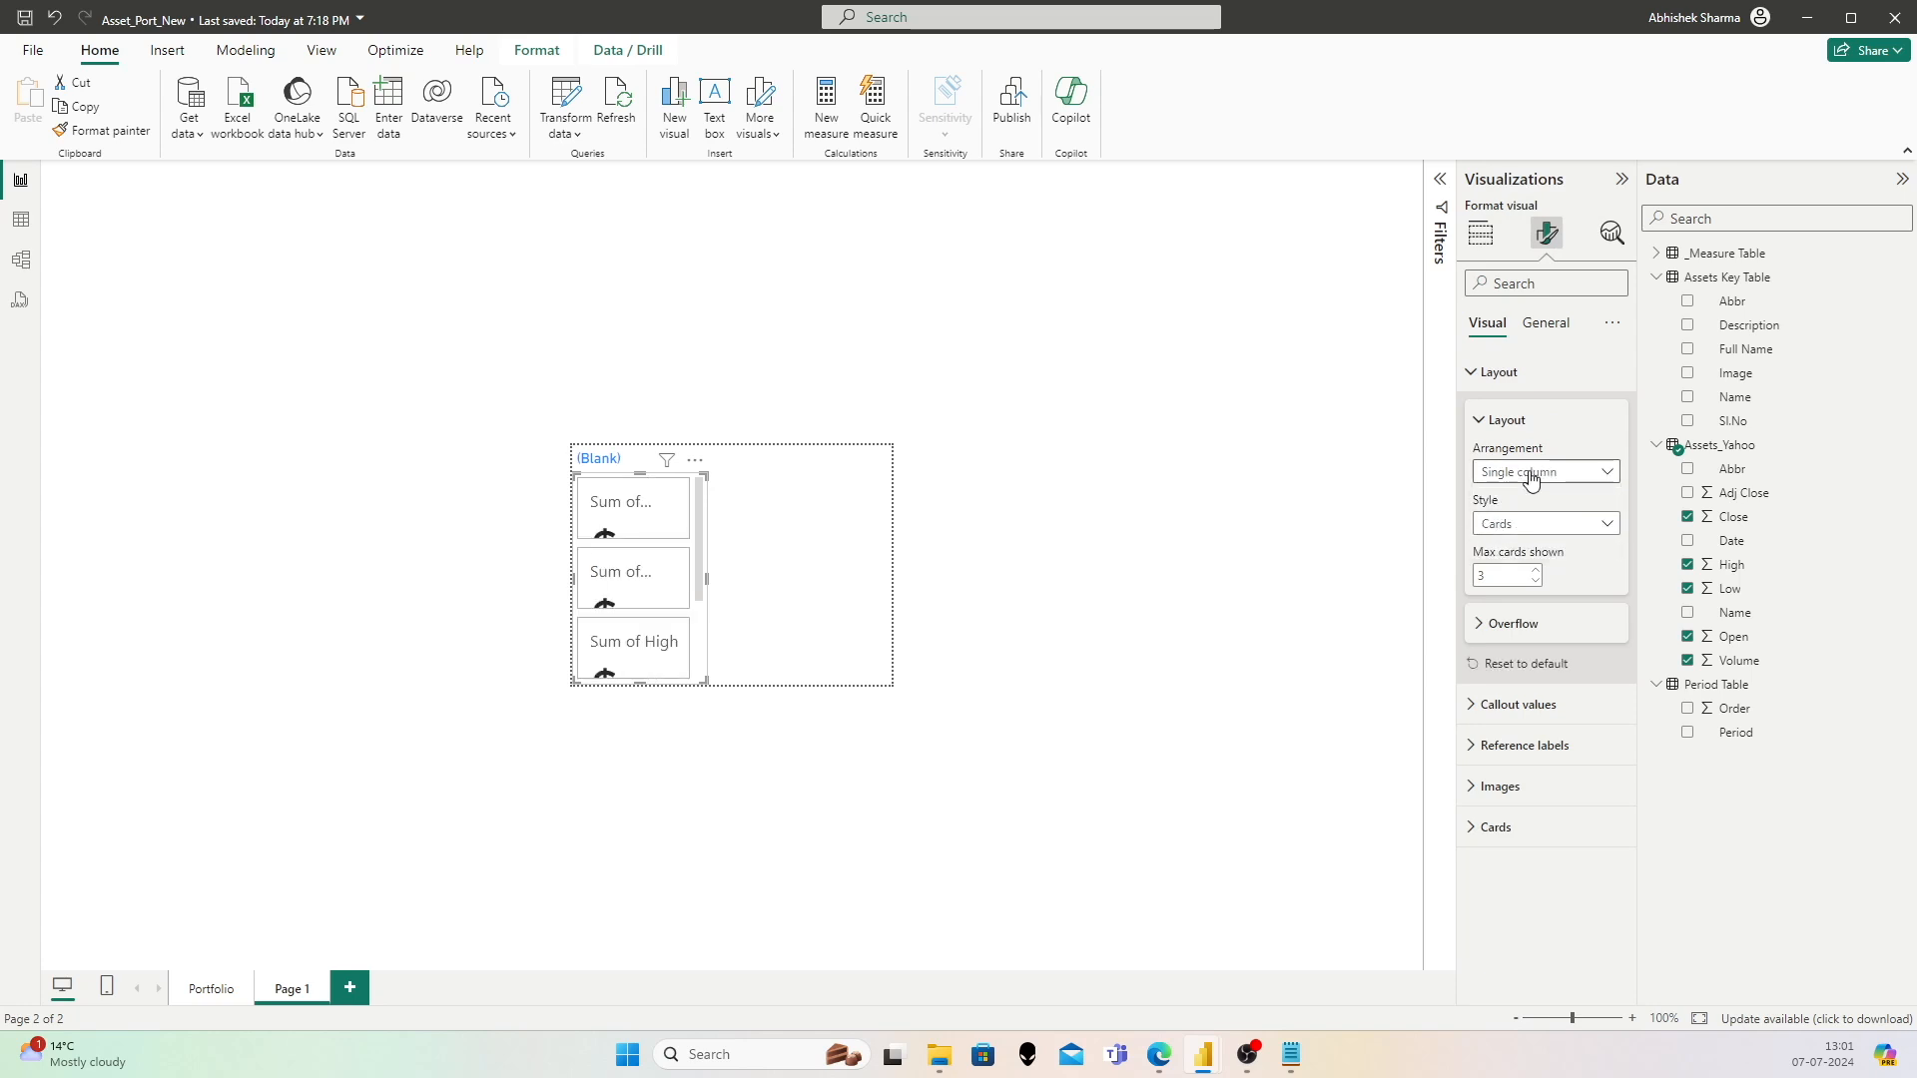
click(1528, 526)
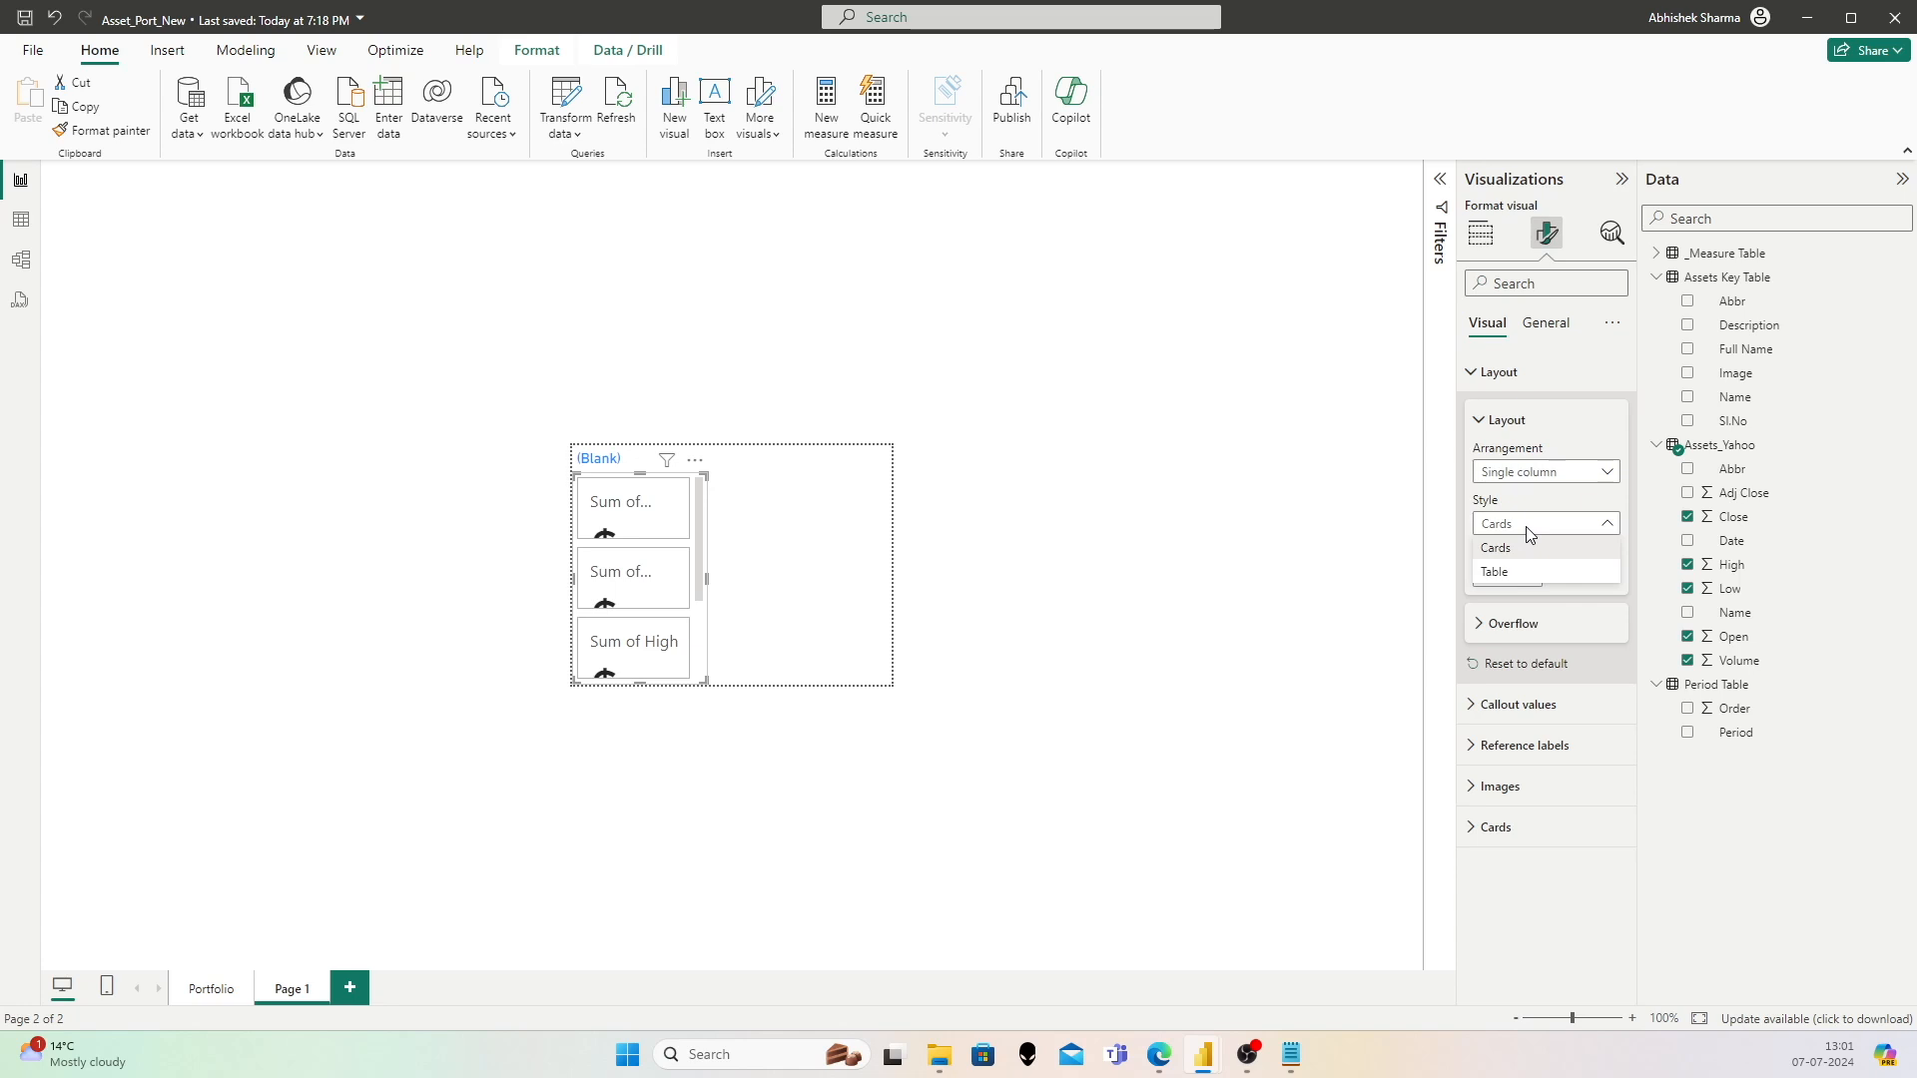
click(1525, 548)
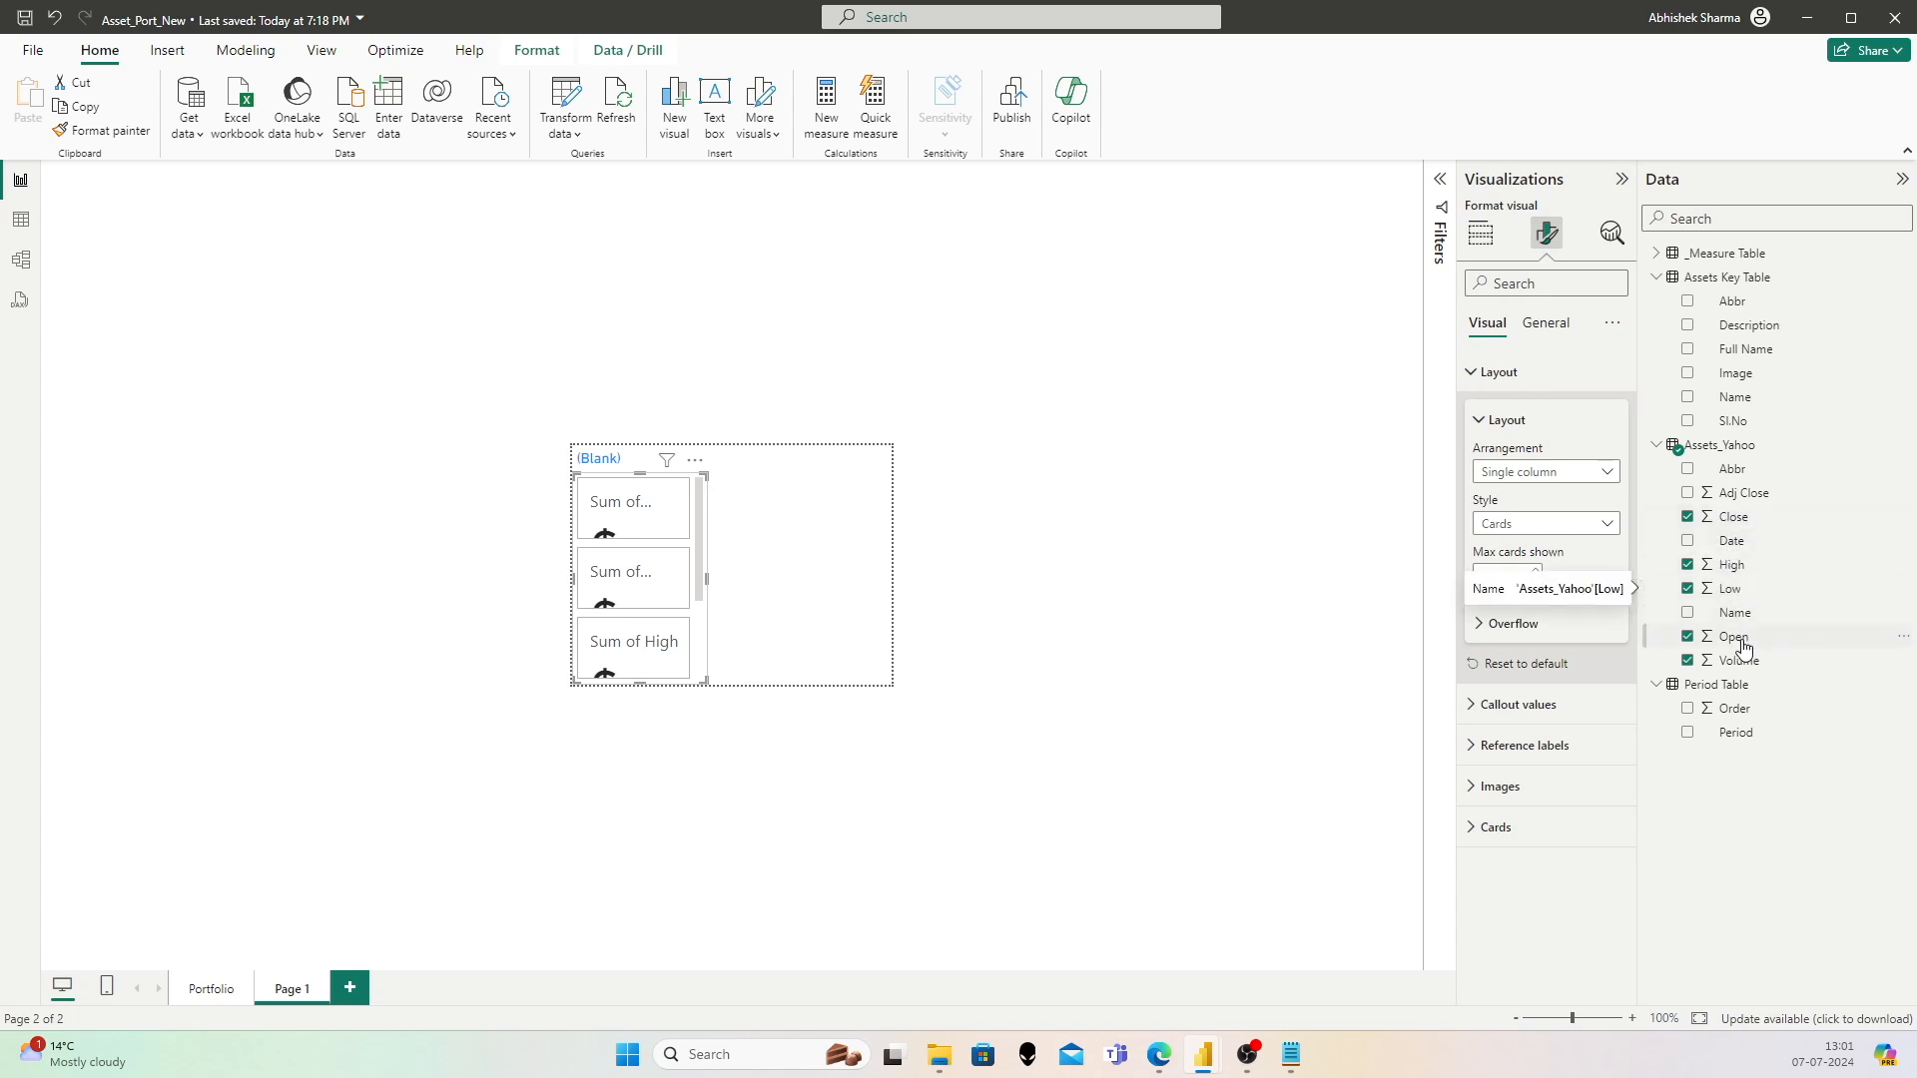
click(1480, 573)
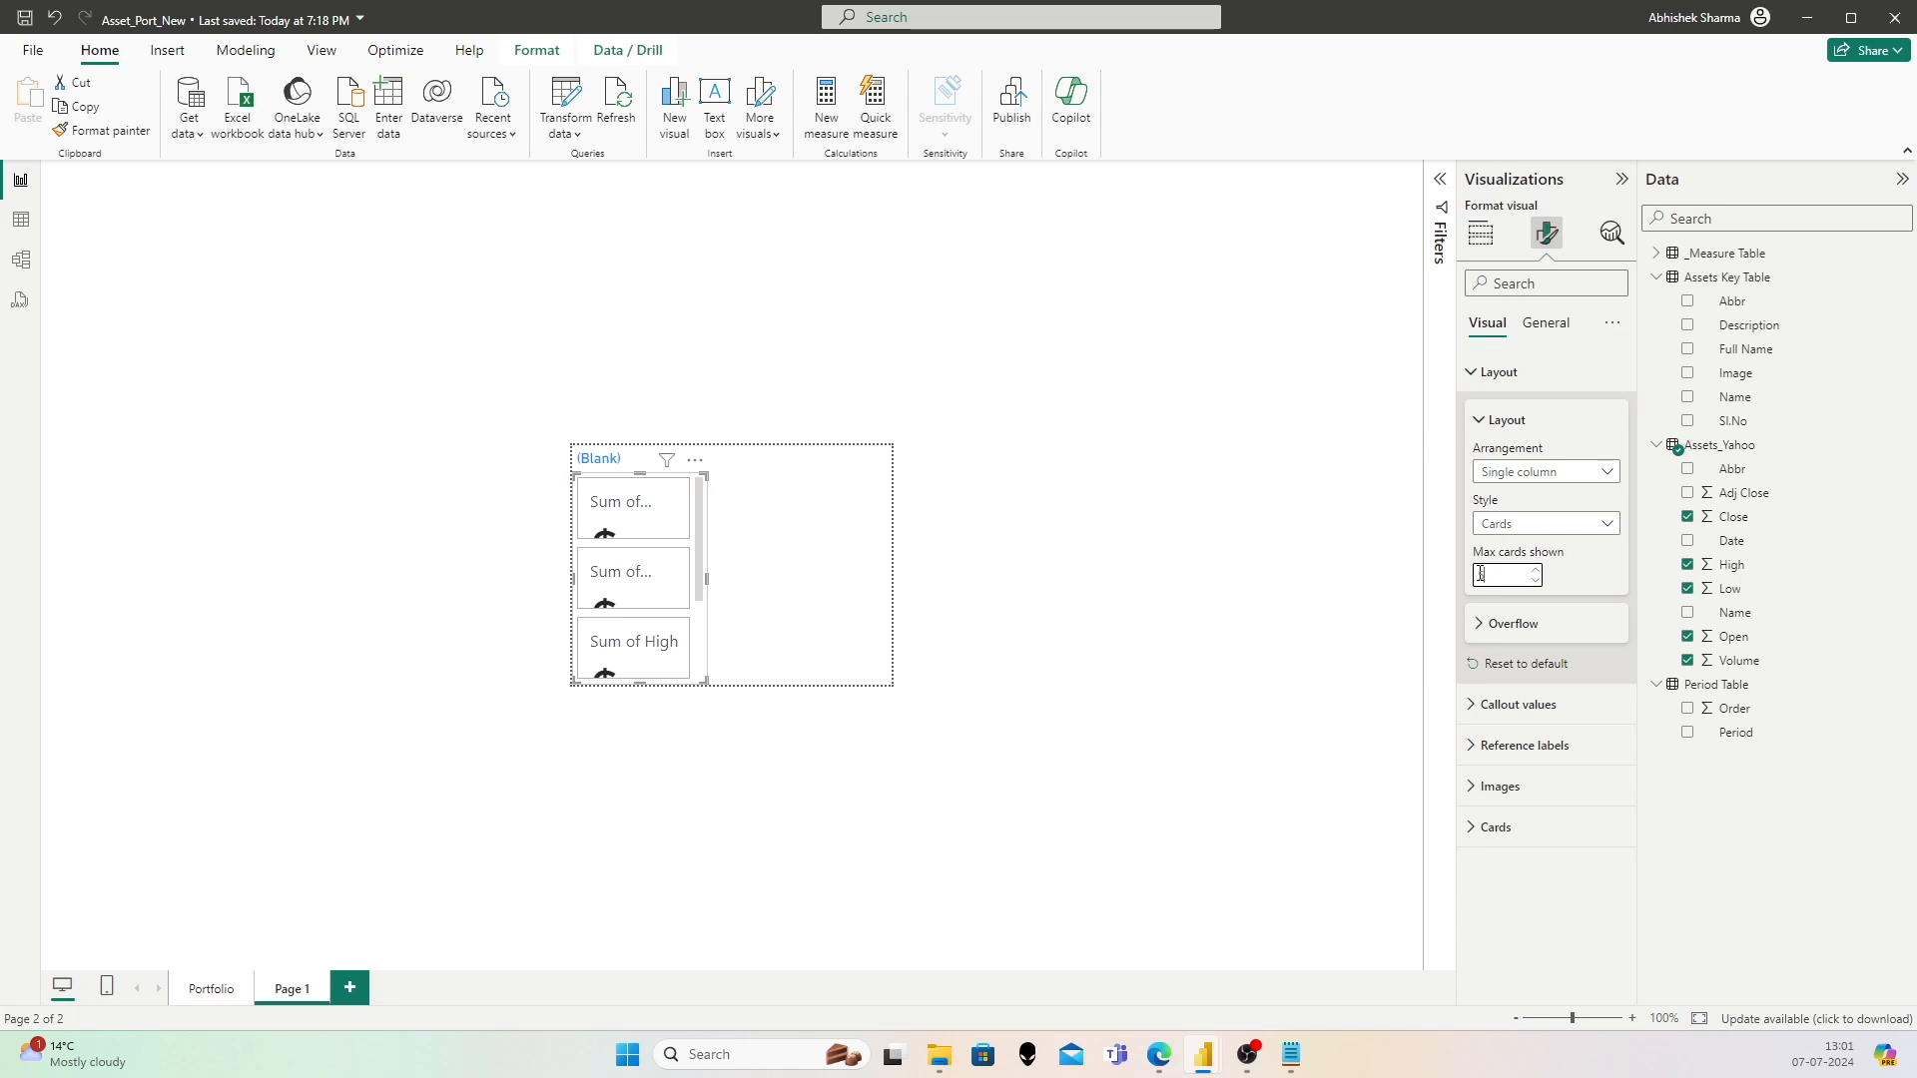
key(Return)
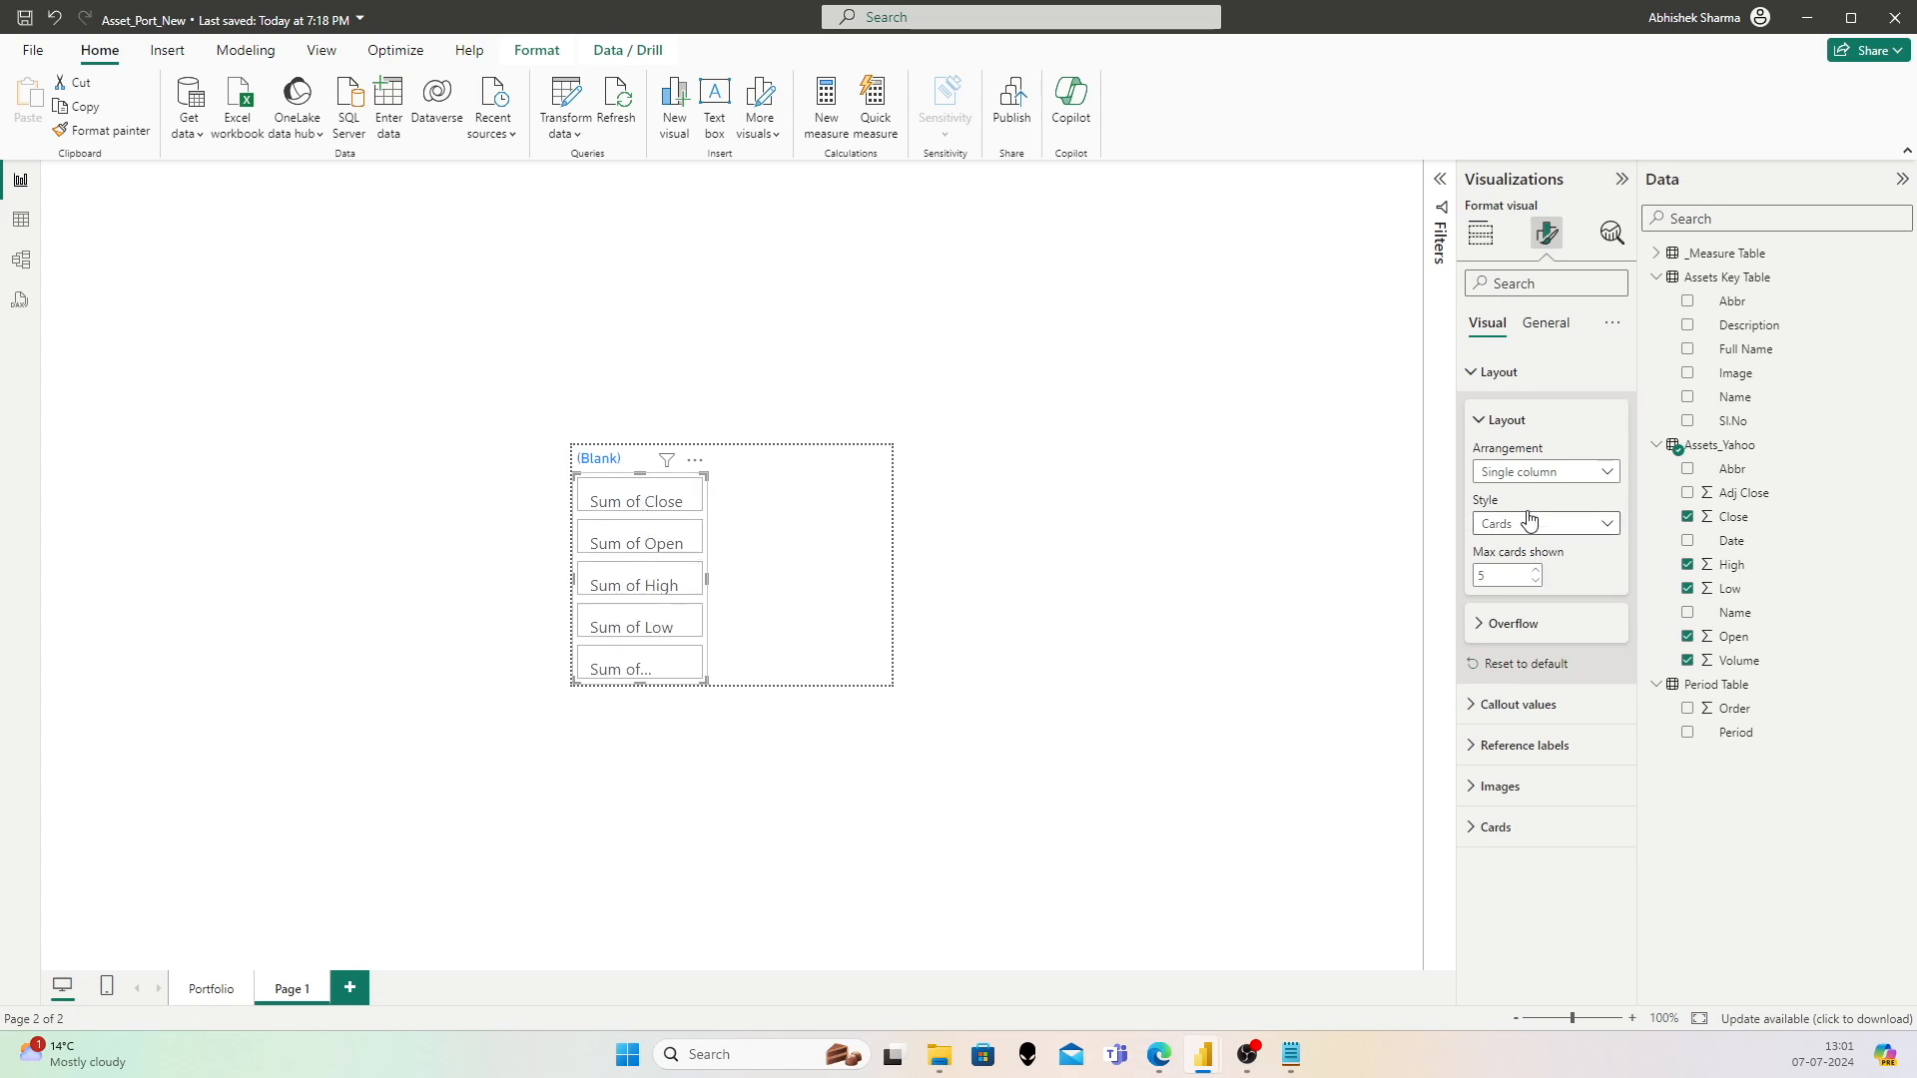
click(1481, 625)
click(1480, 625)
click(1475, 373)
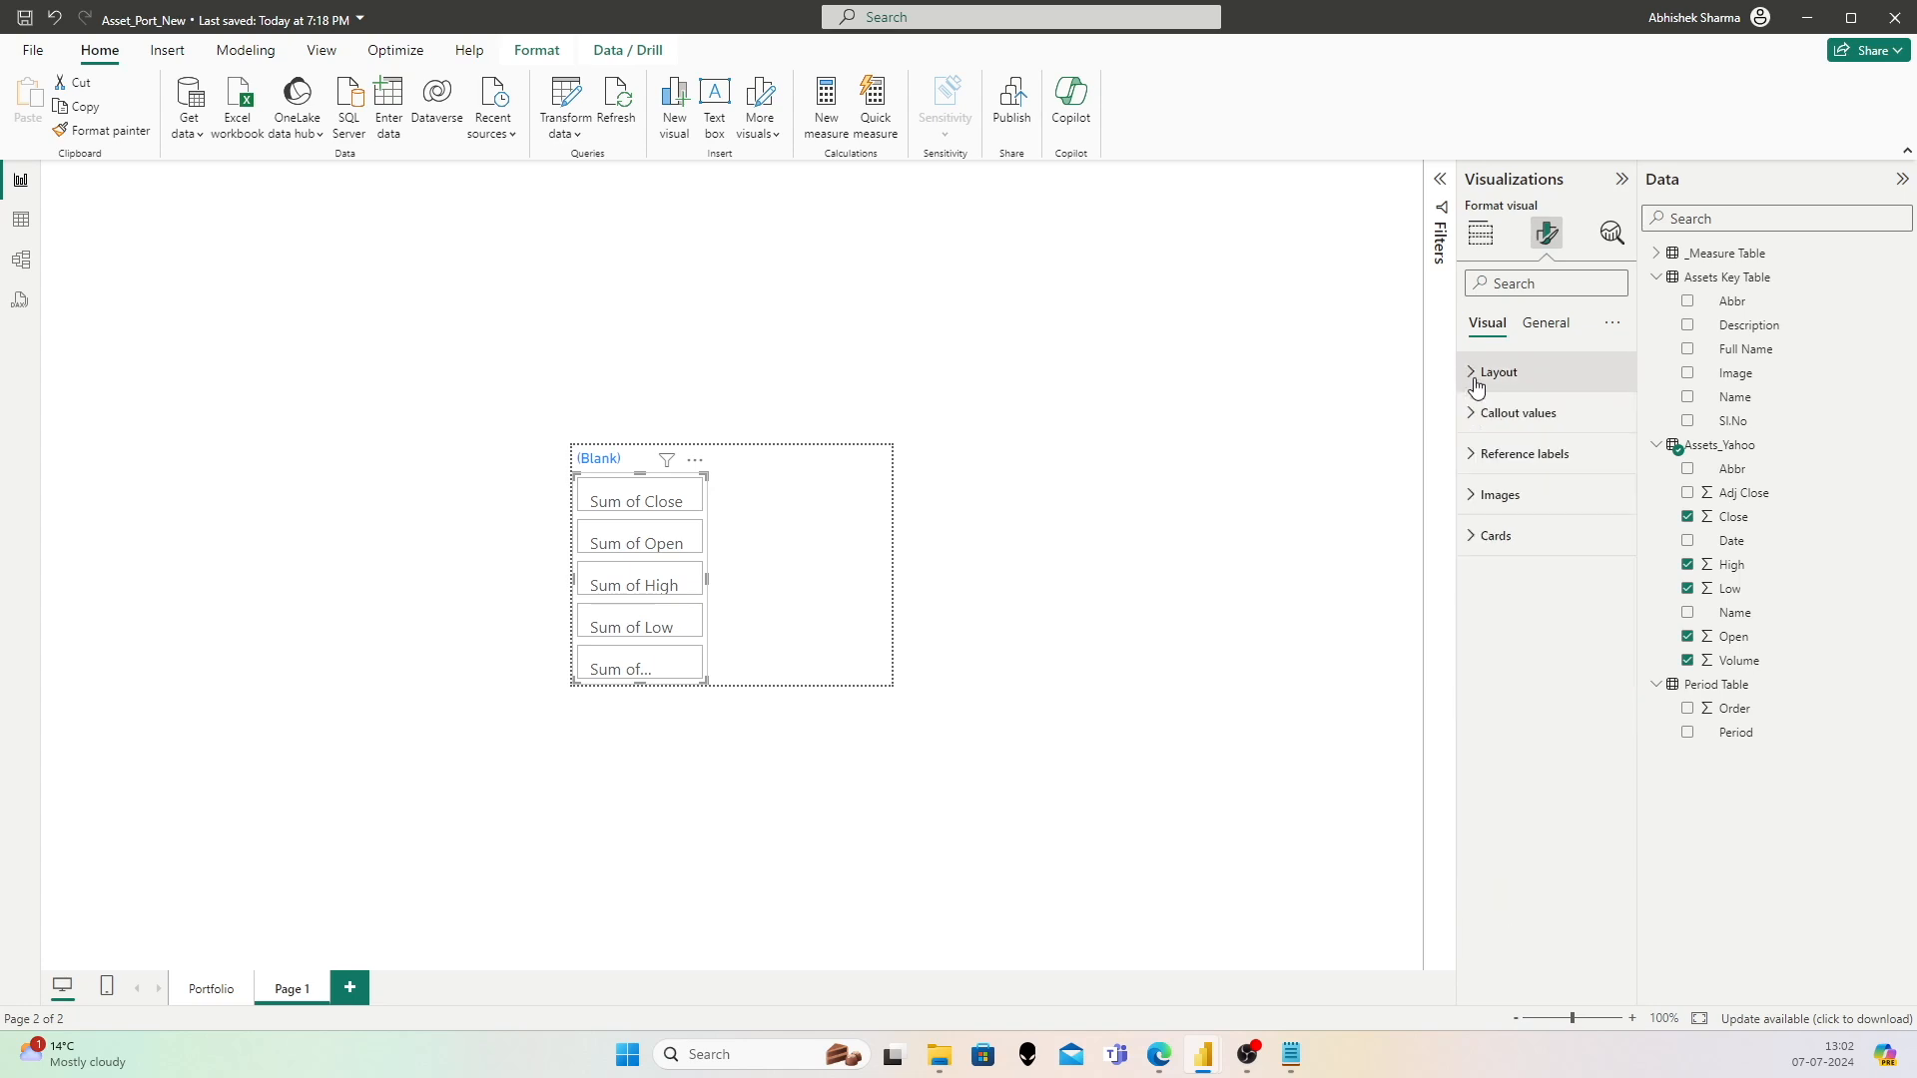
Step: Set the callout values of all series to Segoe UI Semibold at size 10
click(1476, 416)
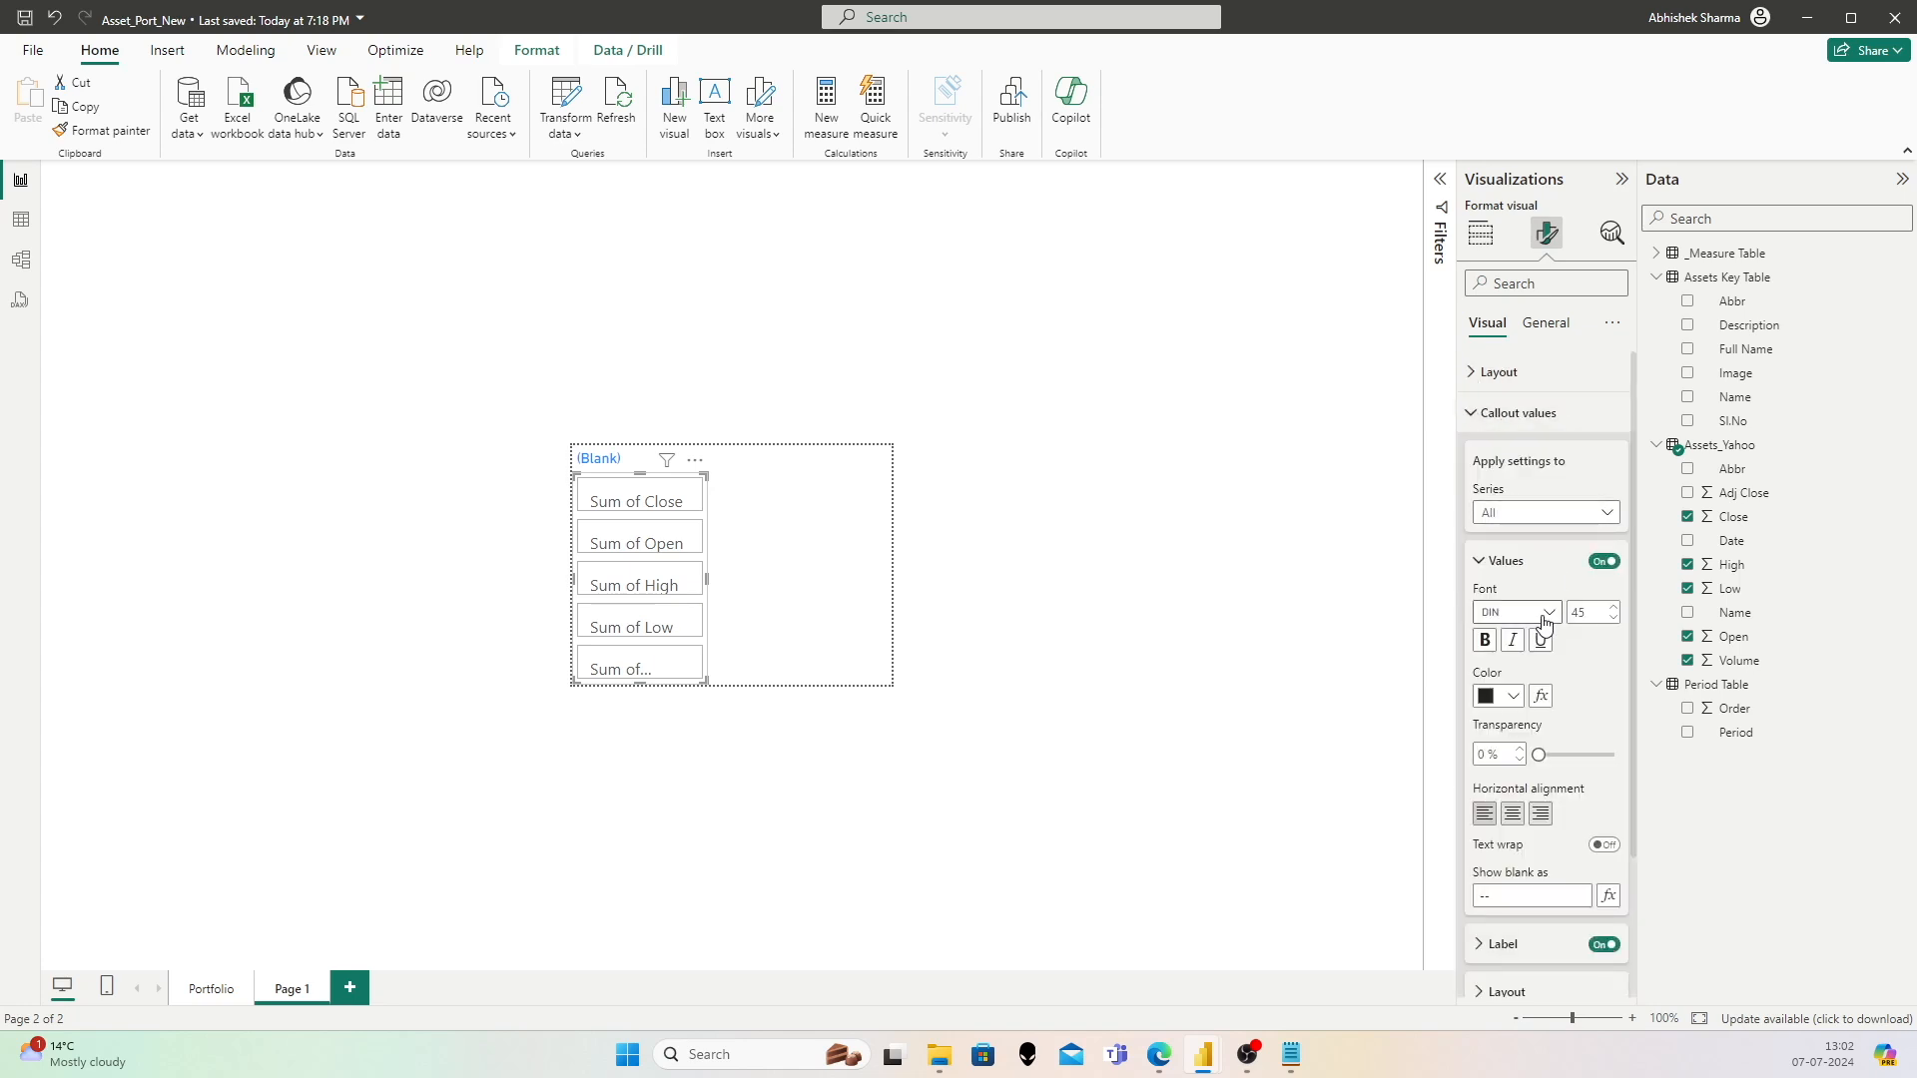
click(1528, 612)
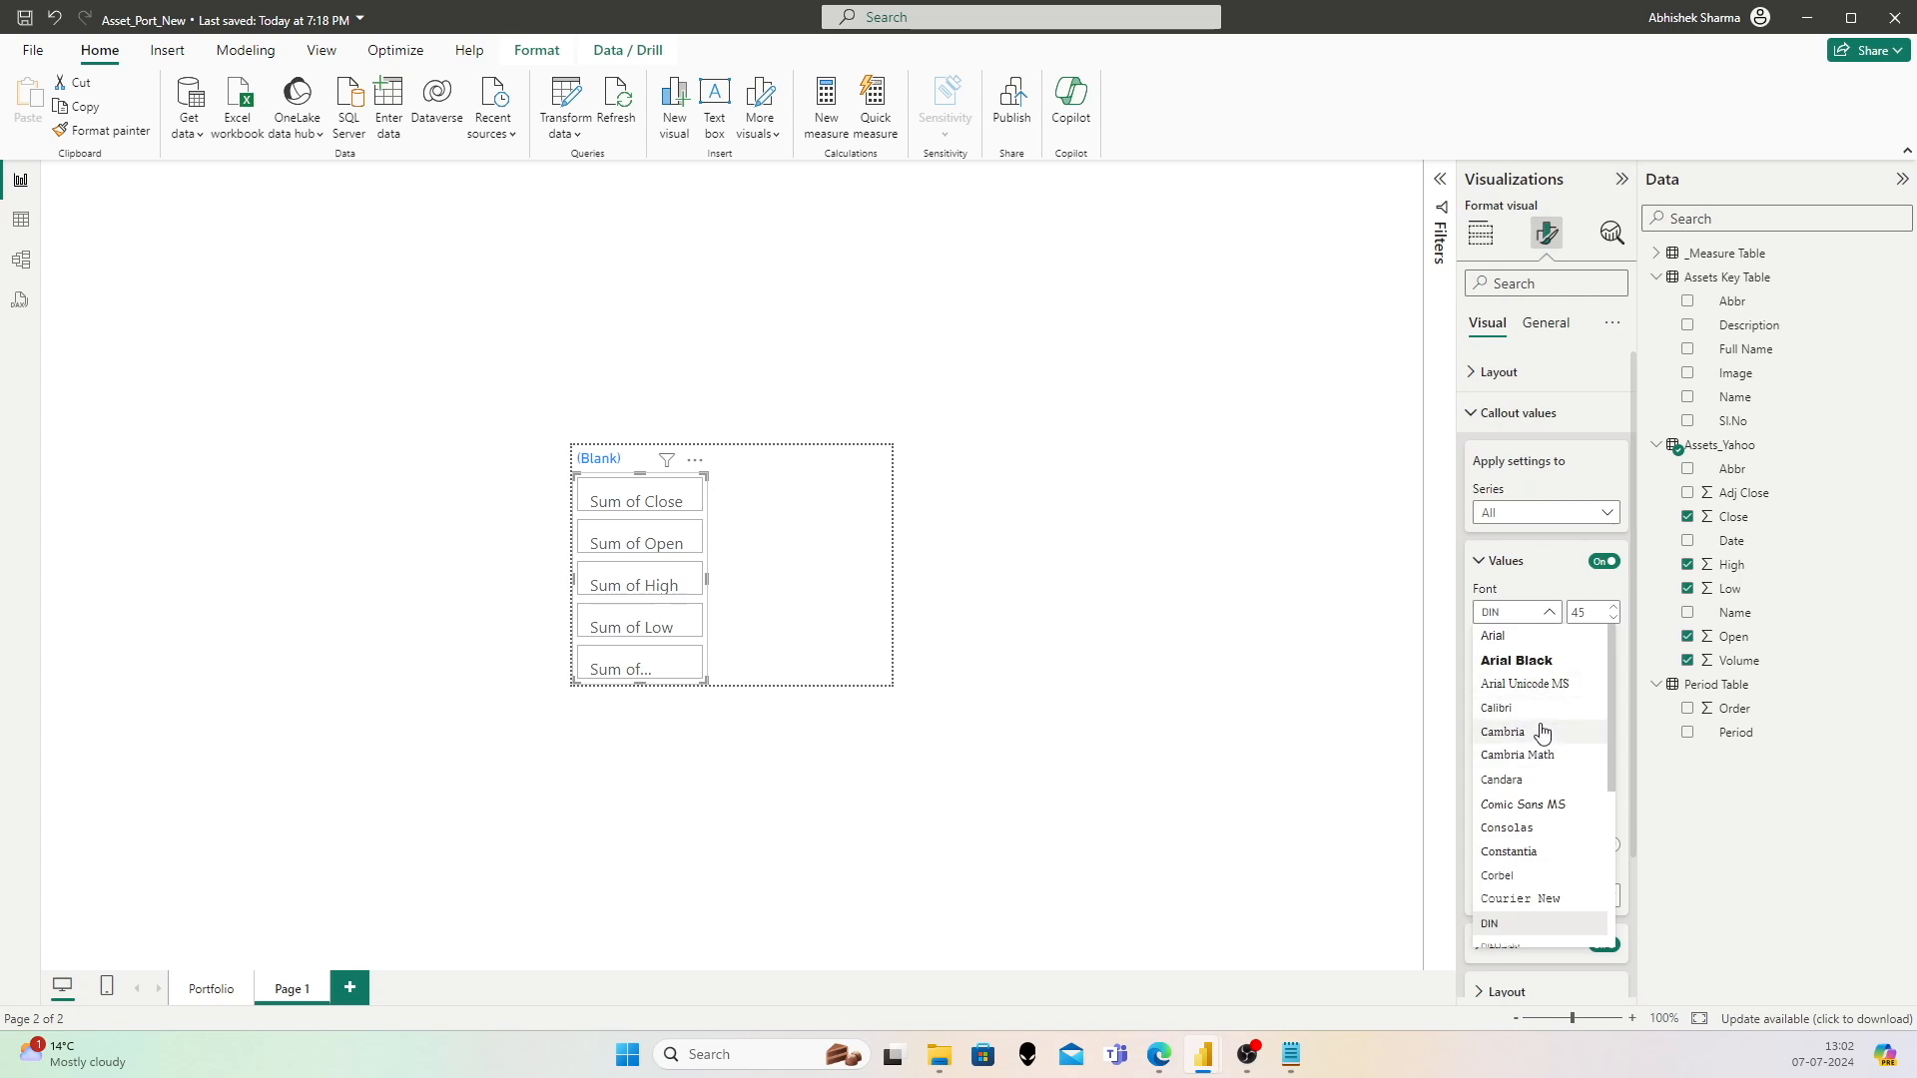
scroll(1543, 813, down, 3)
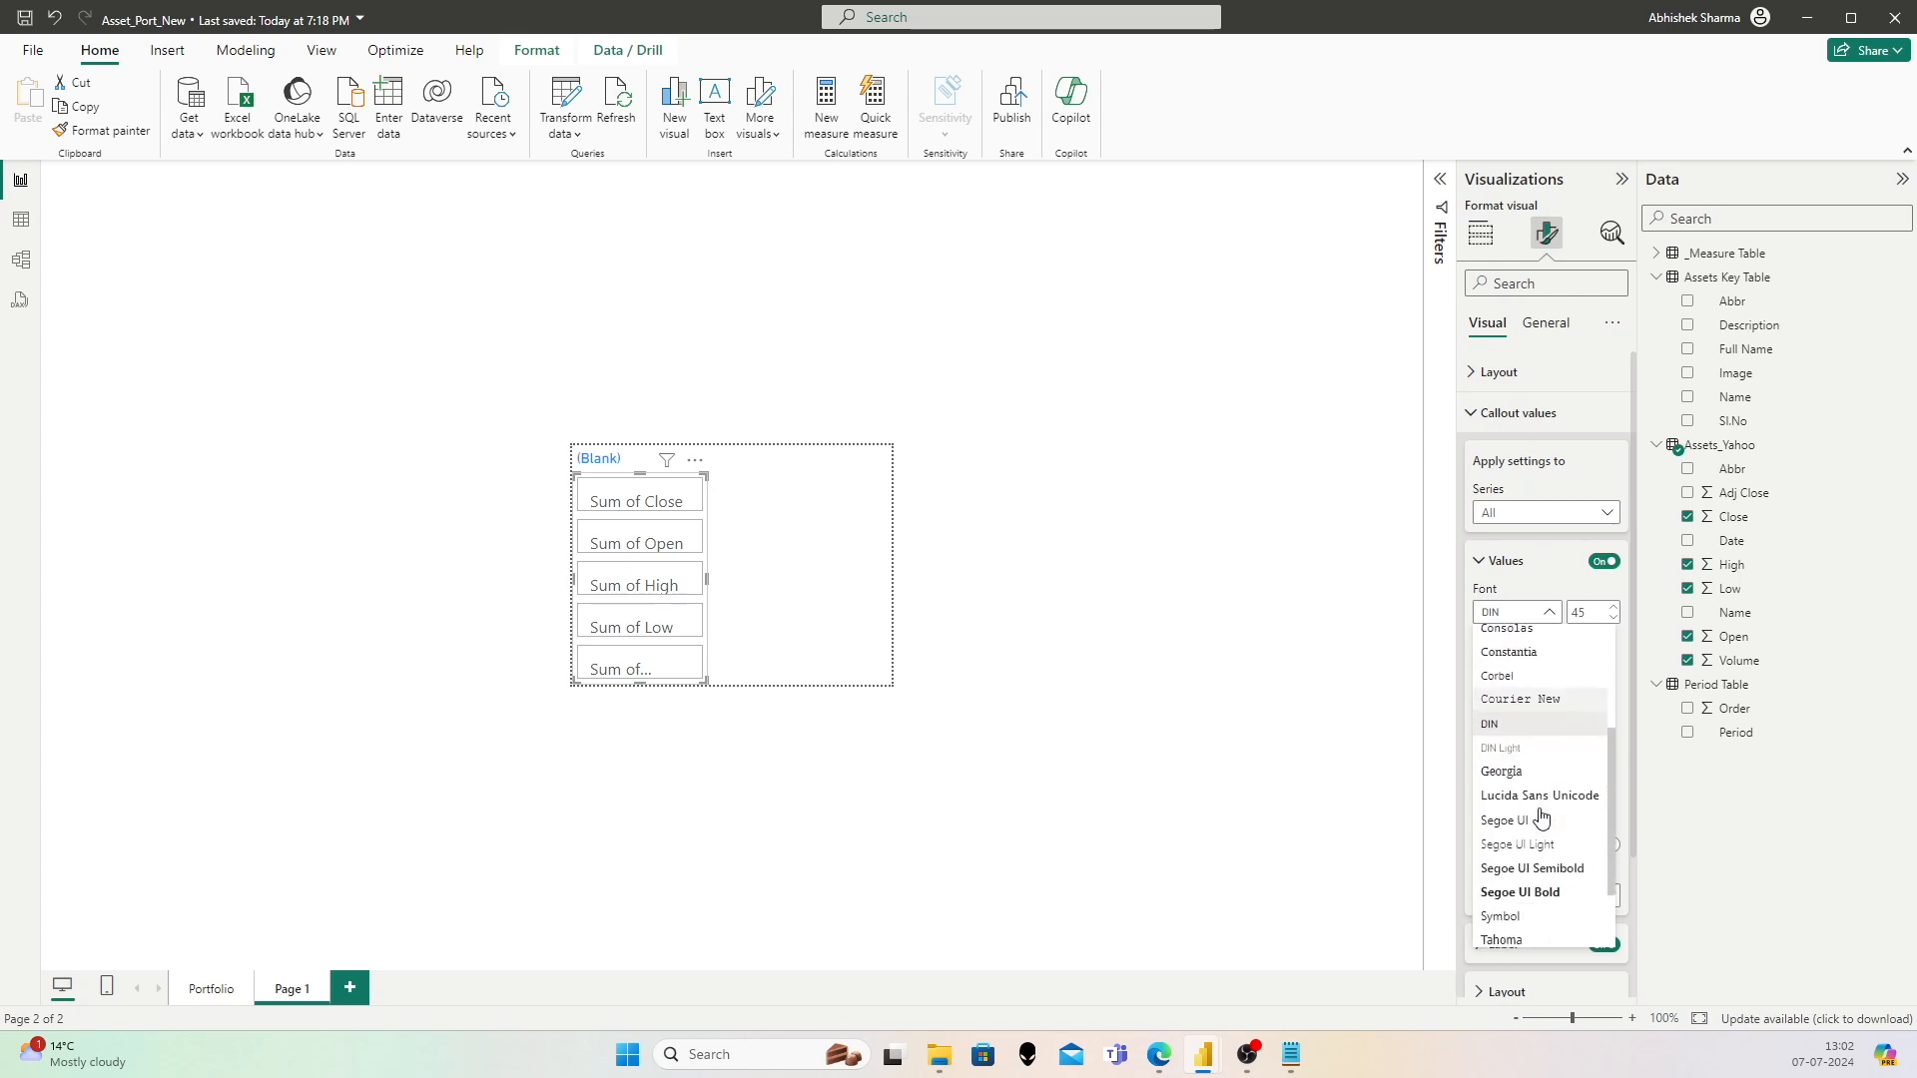
click(1555, 870)
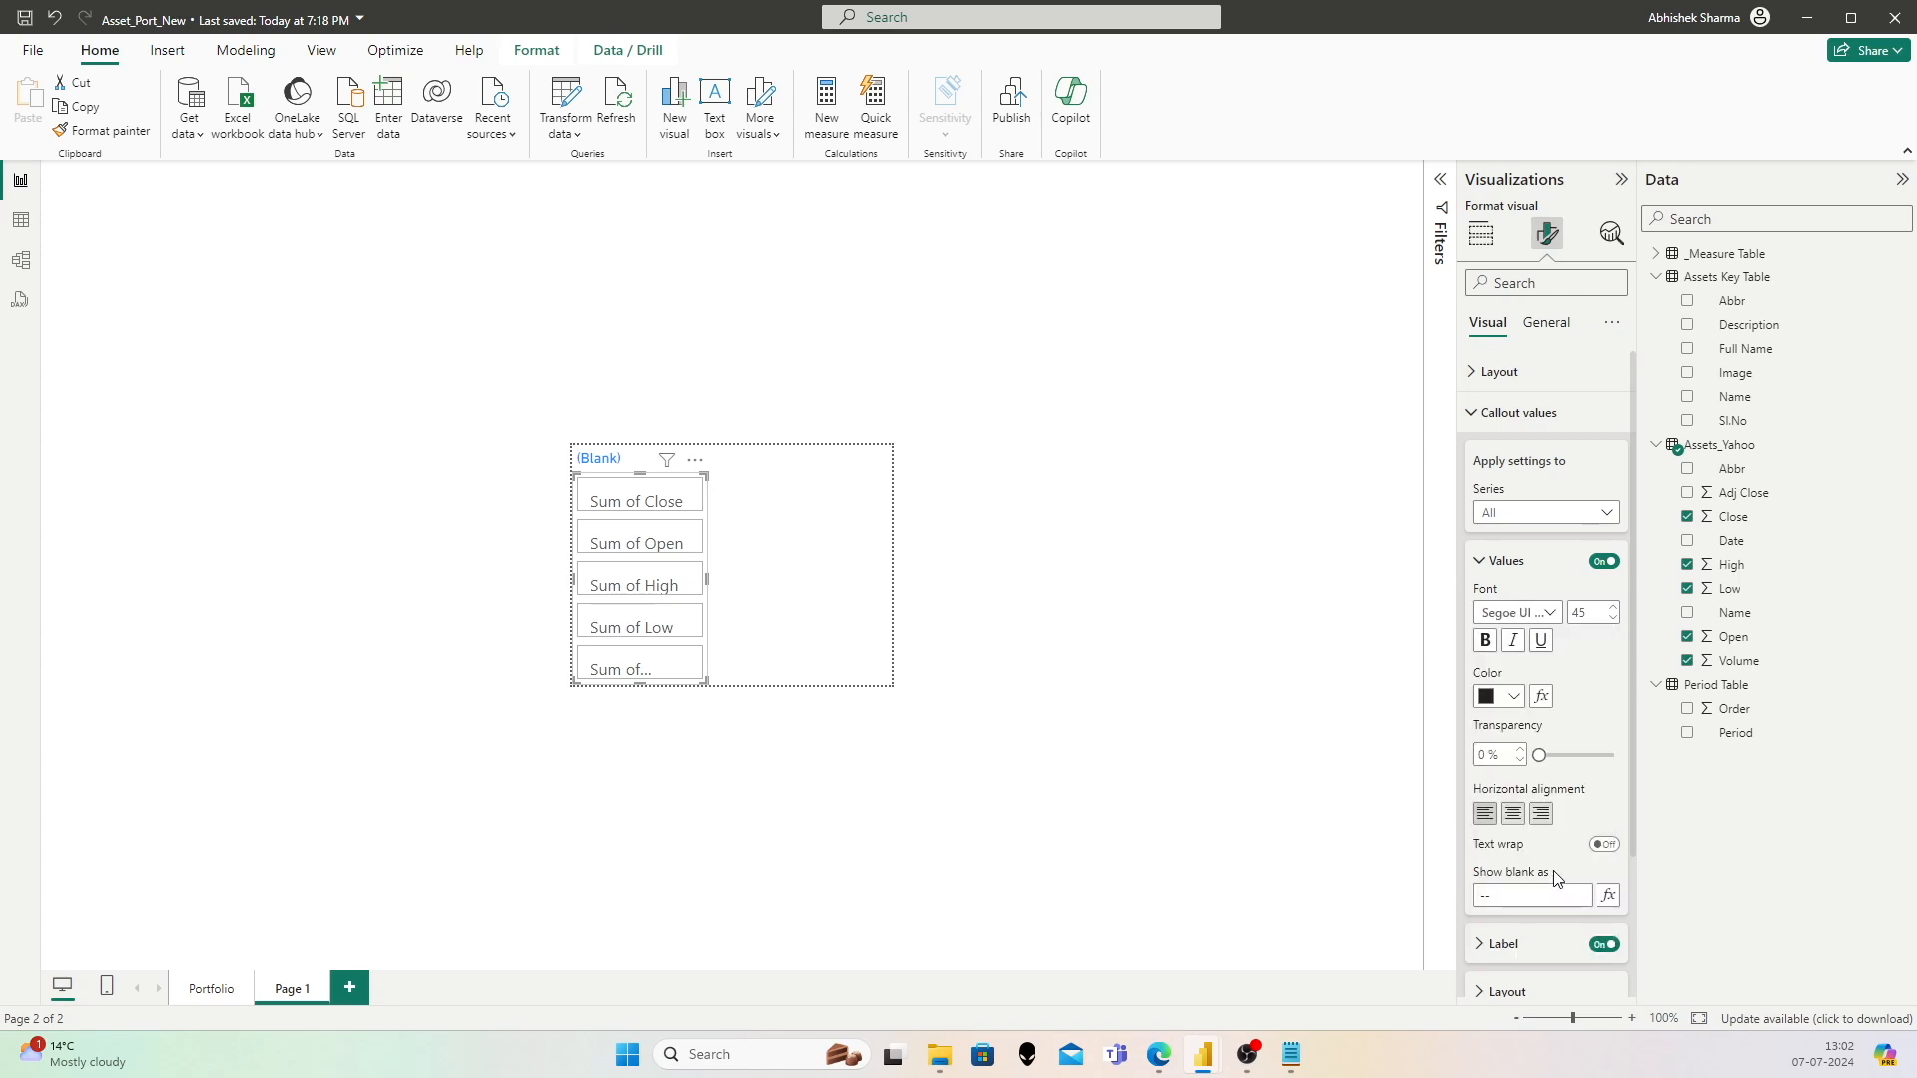
click(1599, 612)
click(1585, 654)
click(1486, 561)
Step: Label the Sum of Close card "Price" and set its label font size to 9
click(1492, 610)
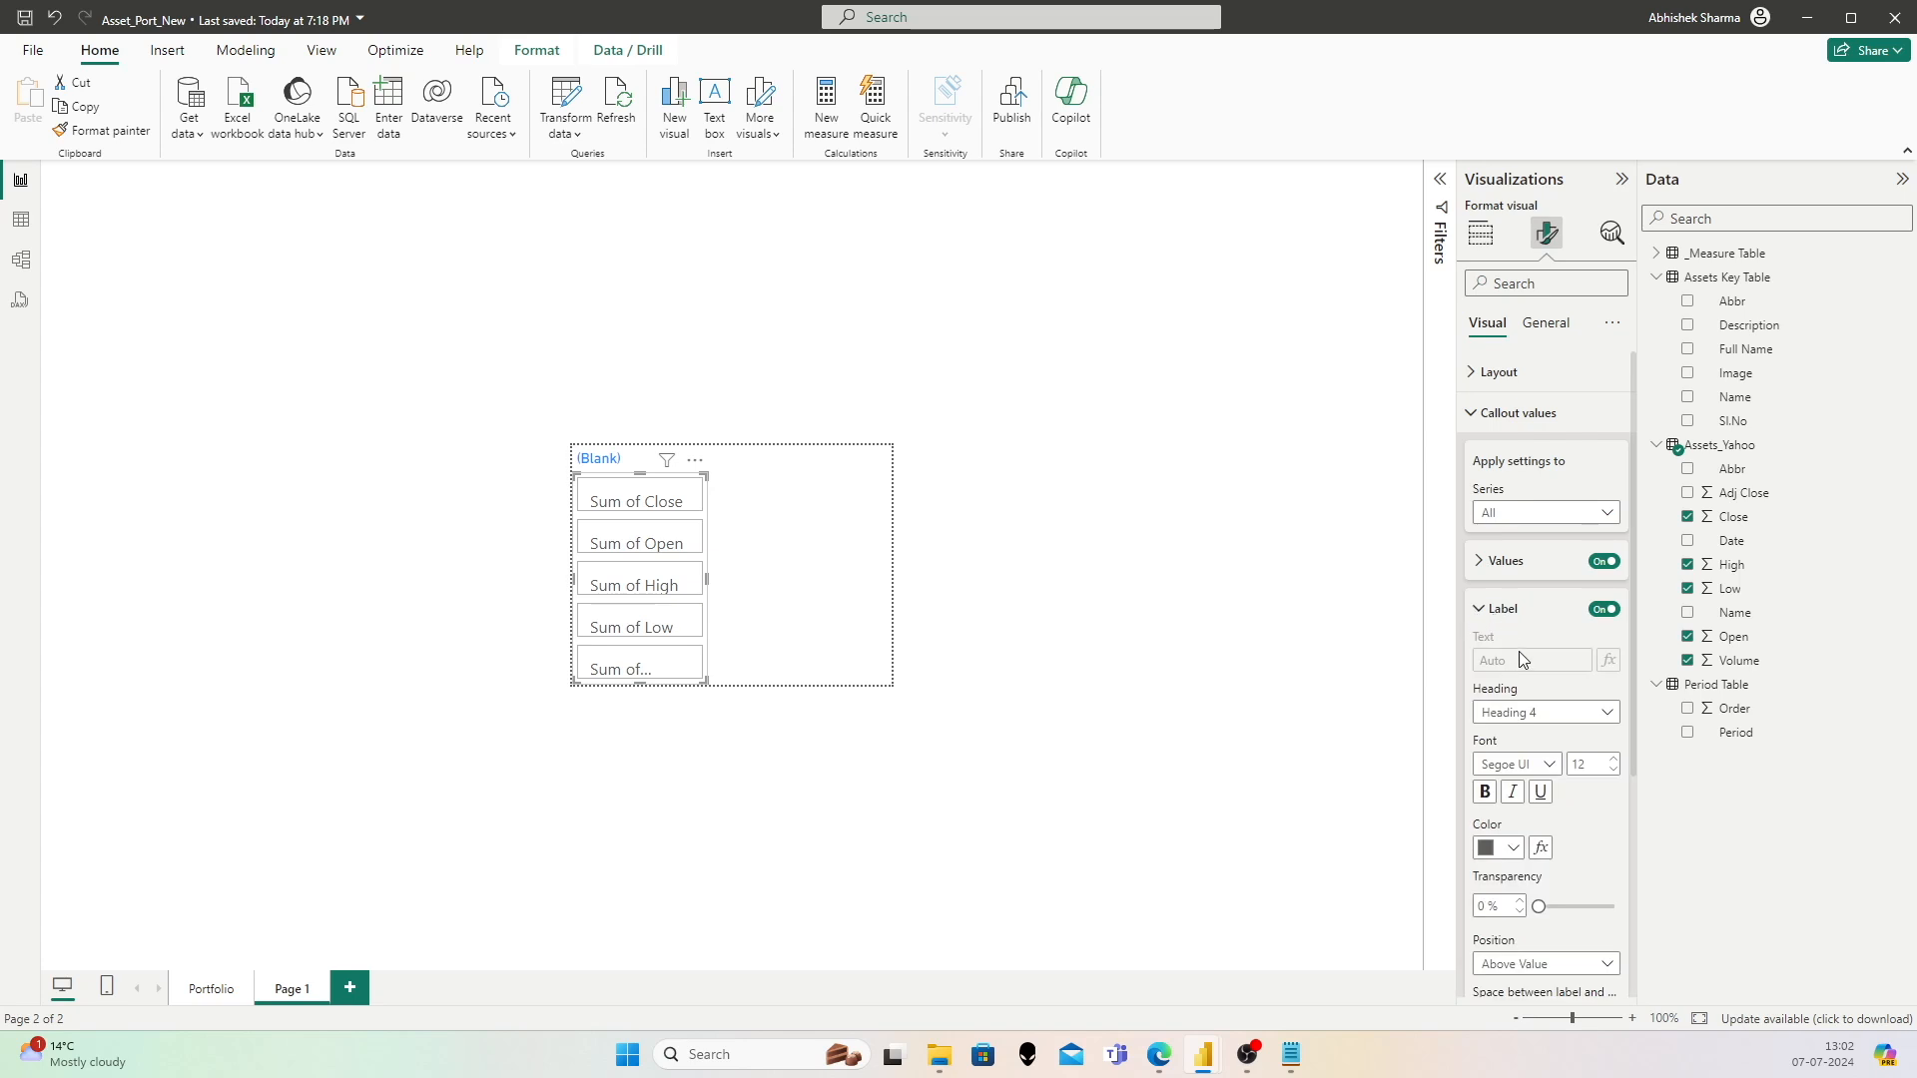
click(1541, 512)
click(1527, 566)
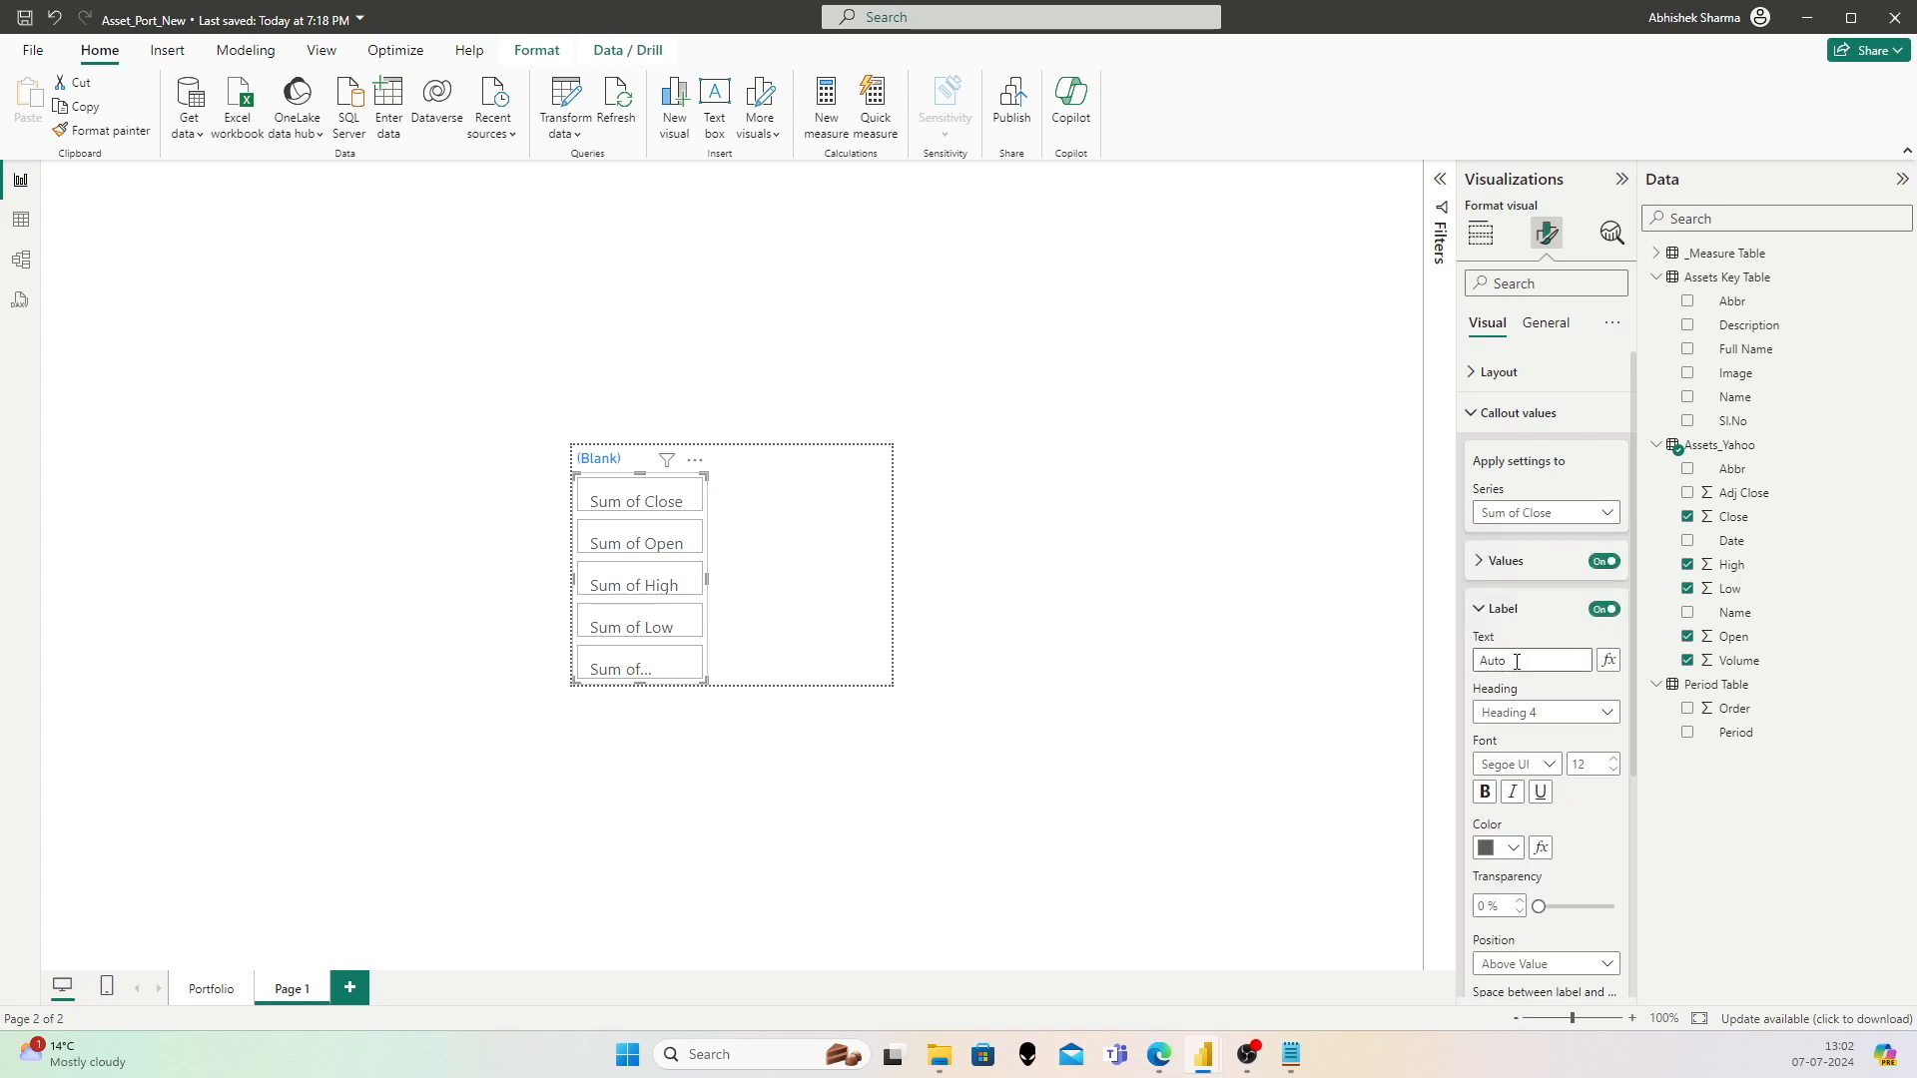
click(1518, 661)
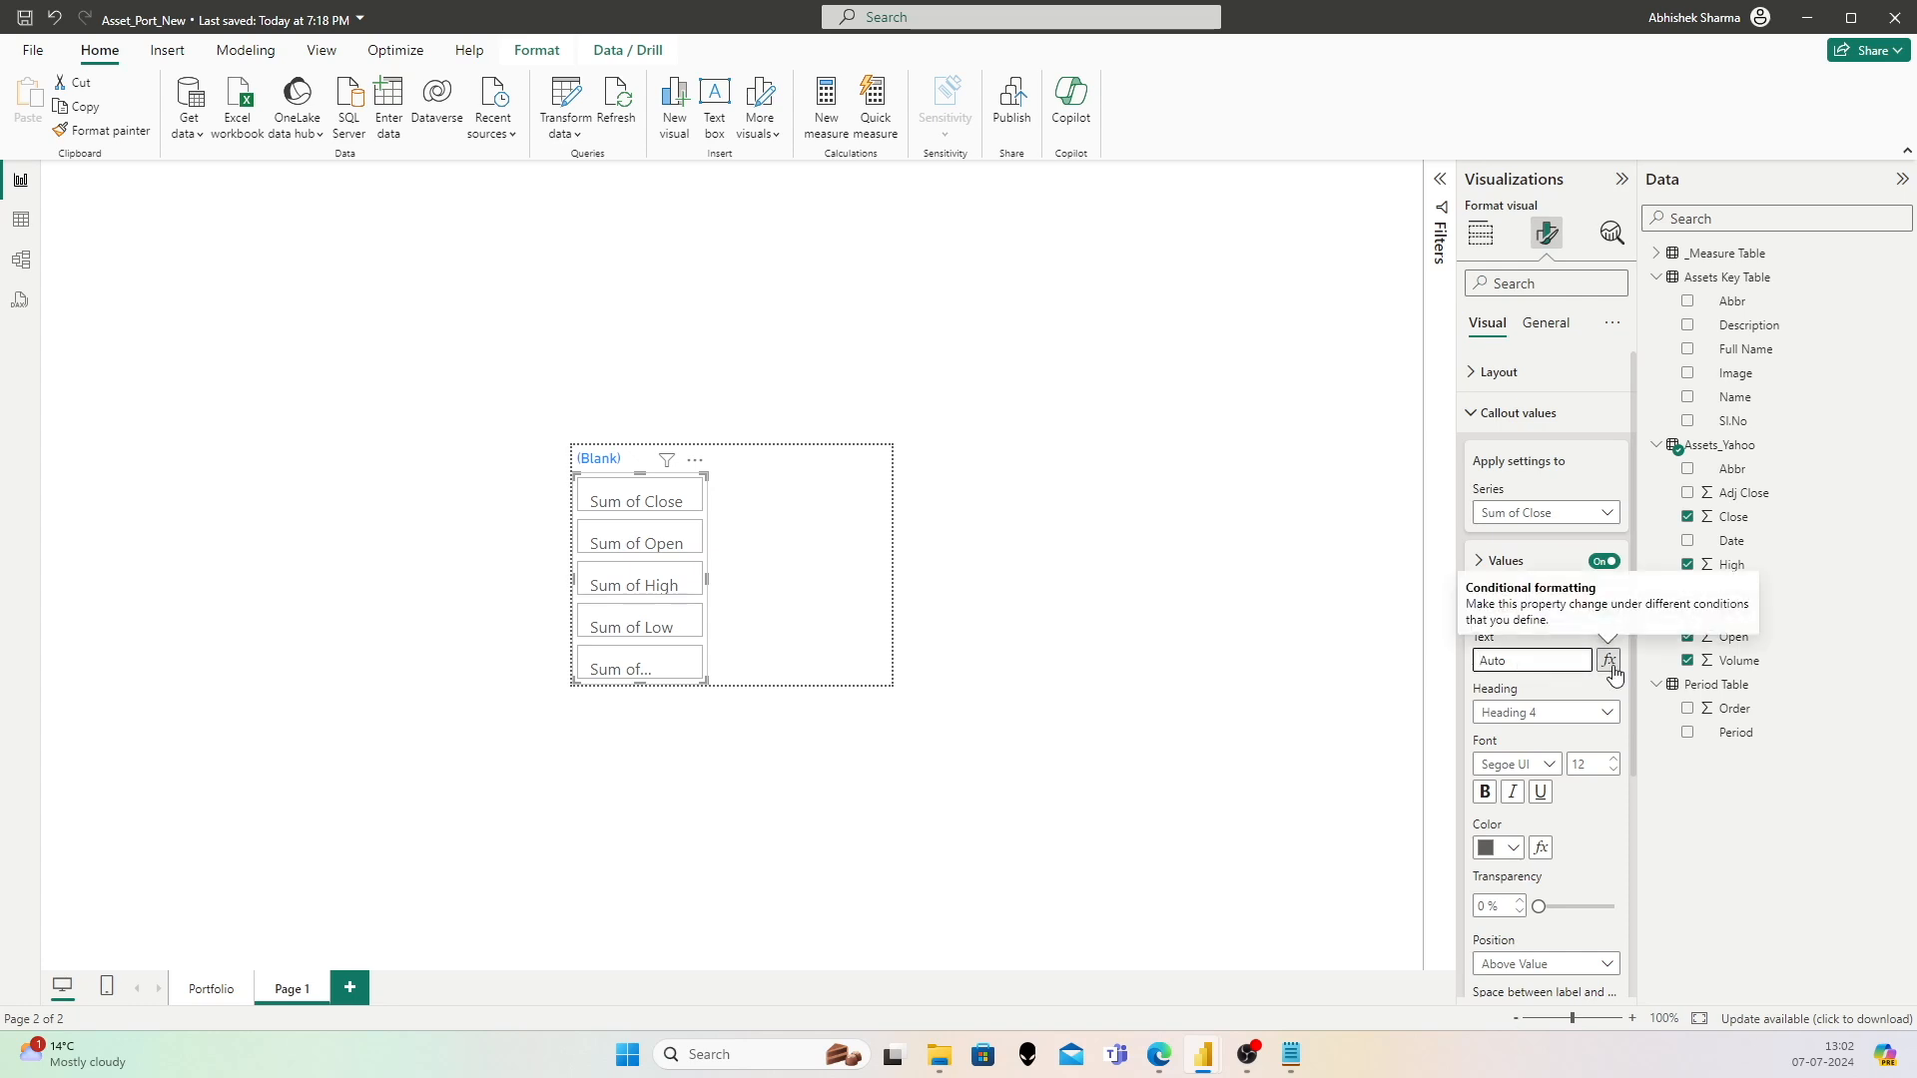
text(Price)
click(1546, 767)
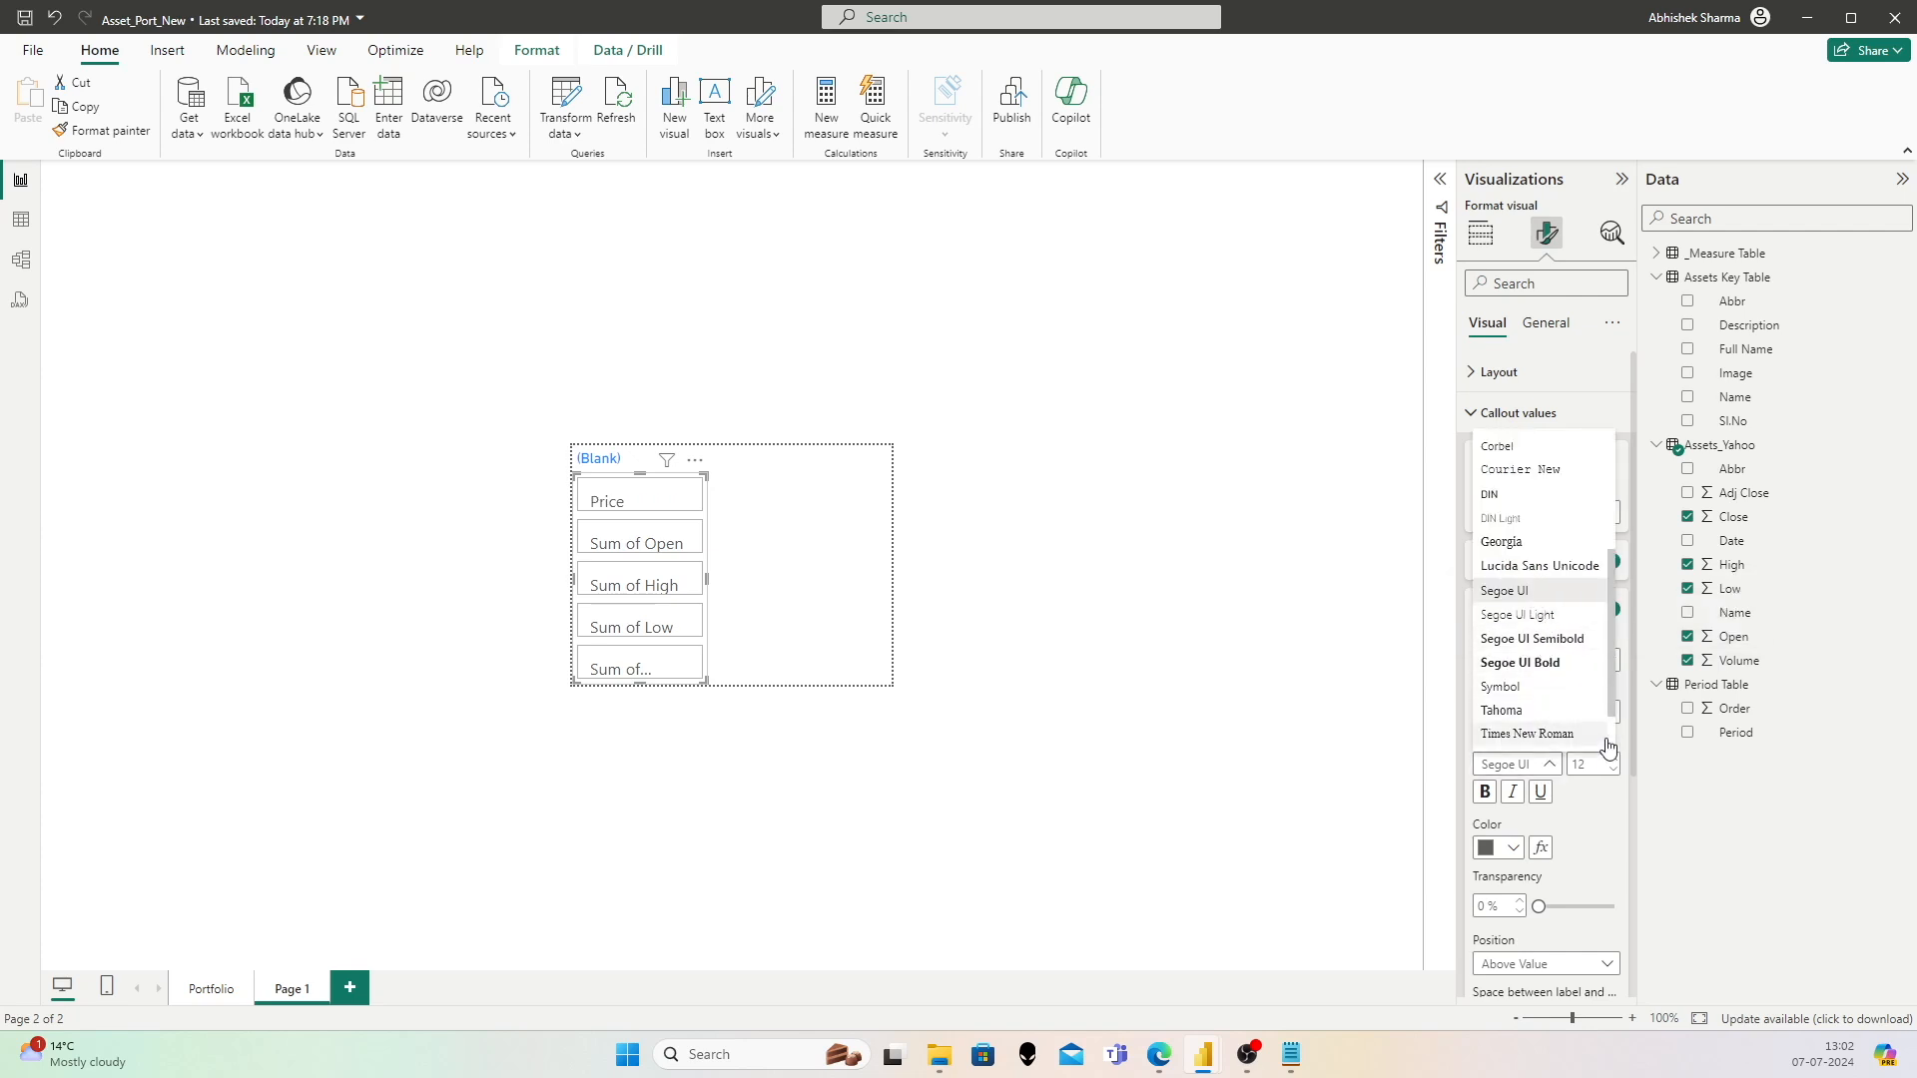
click(1594, 761)
click(1594, 760)
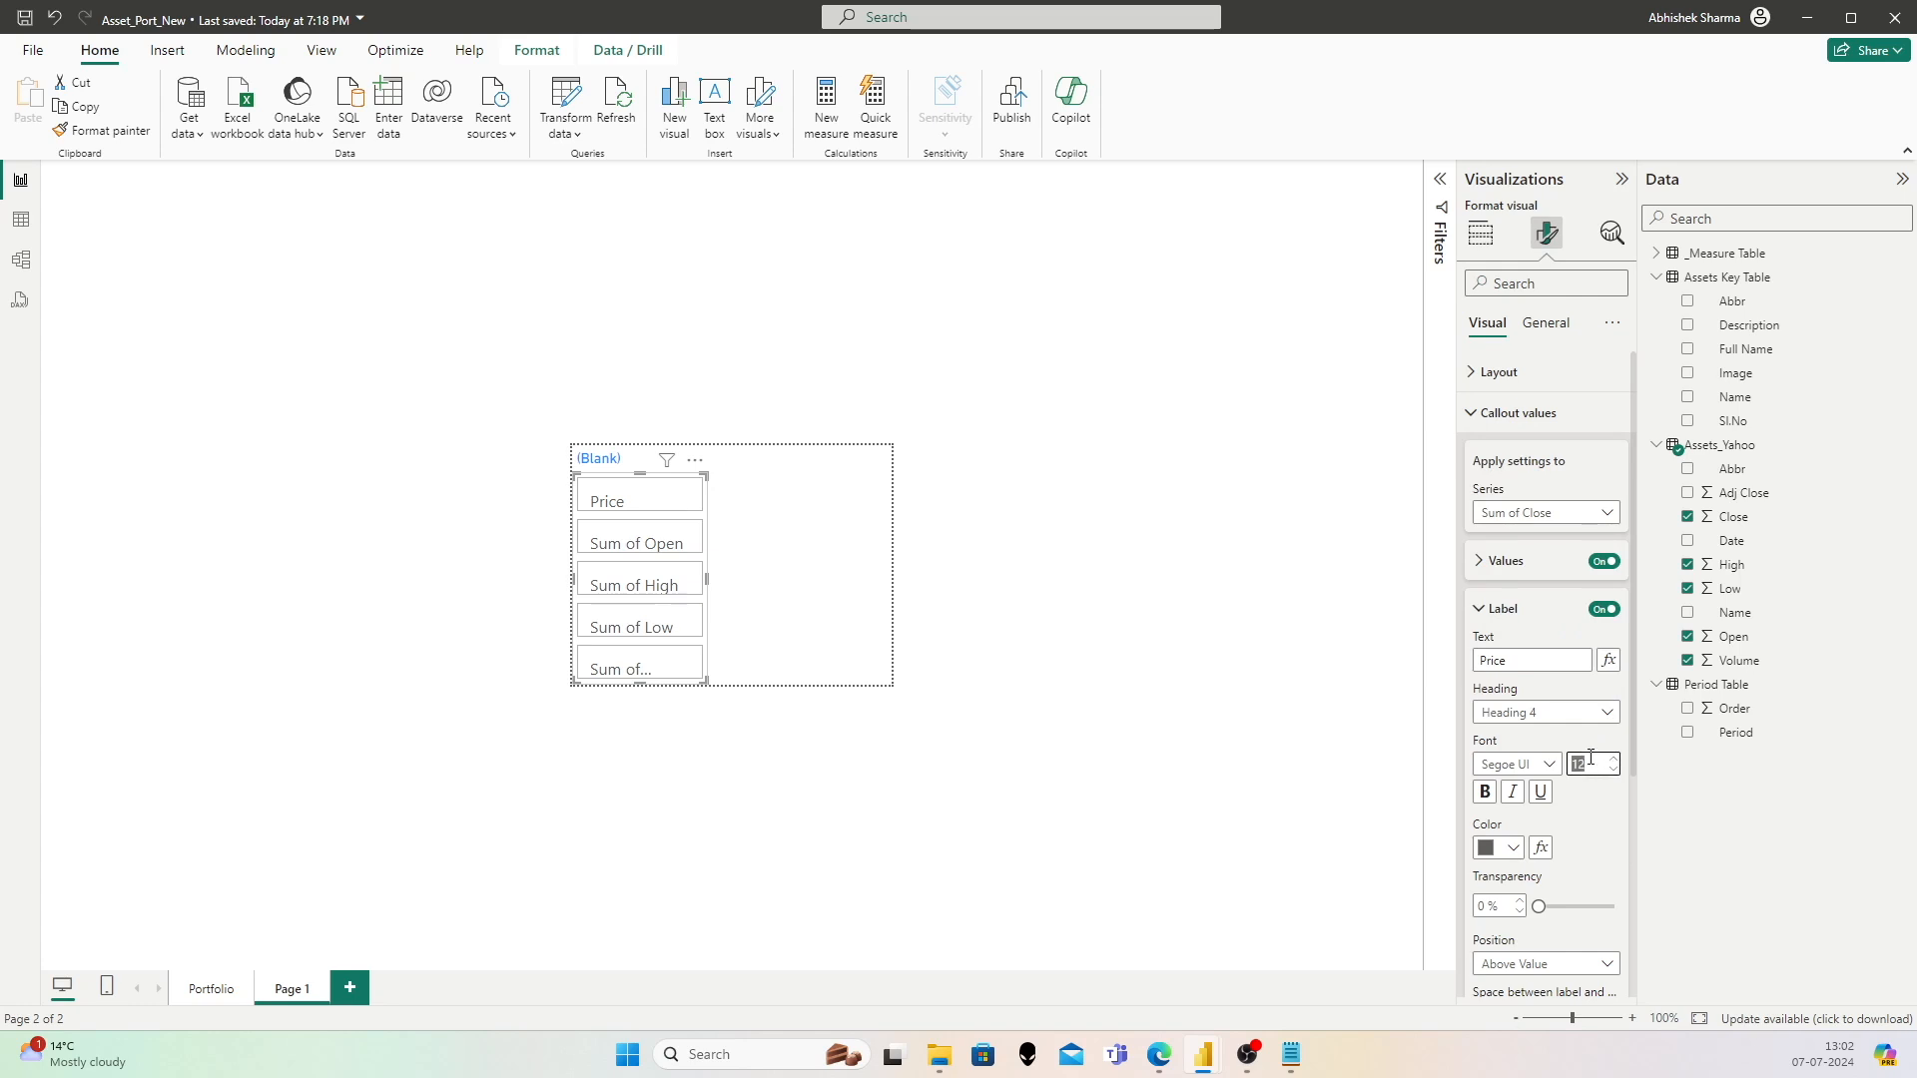
text(9)
key(Return)
Step: Place the Sum of Close label below the value with 2 px of space between label and value
click(1588, 964)
click(1527, 1013)
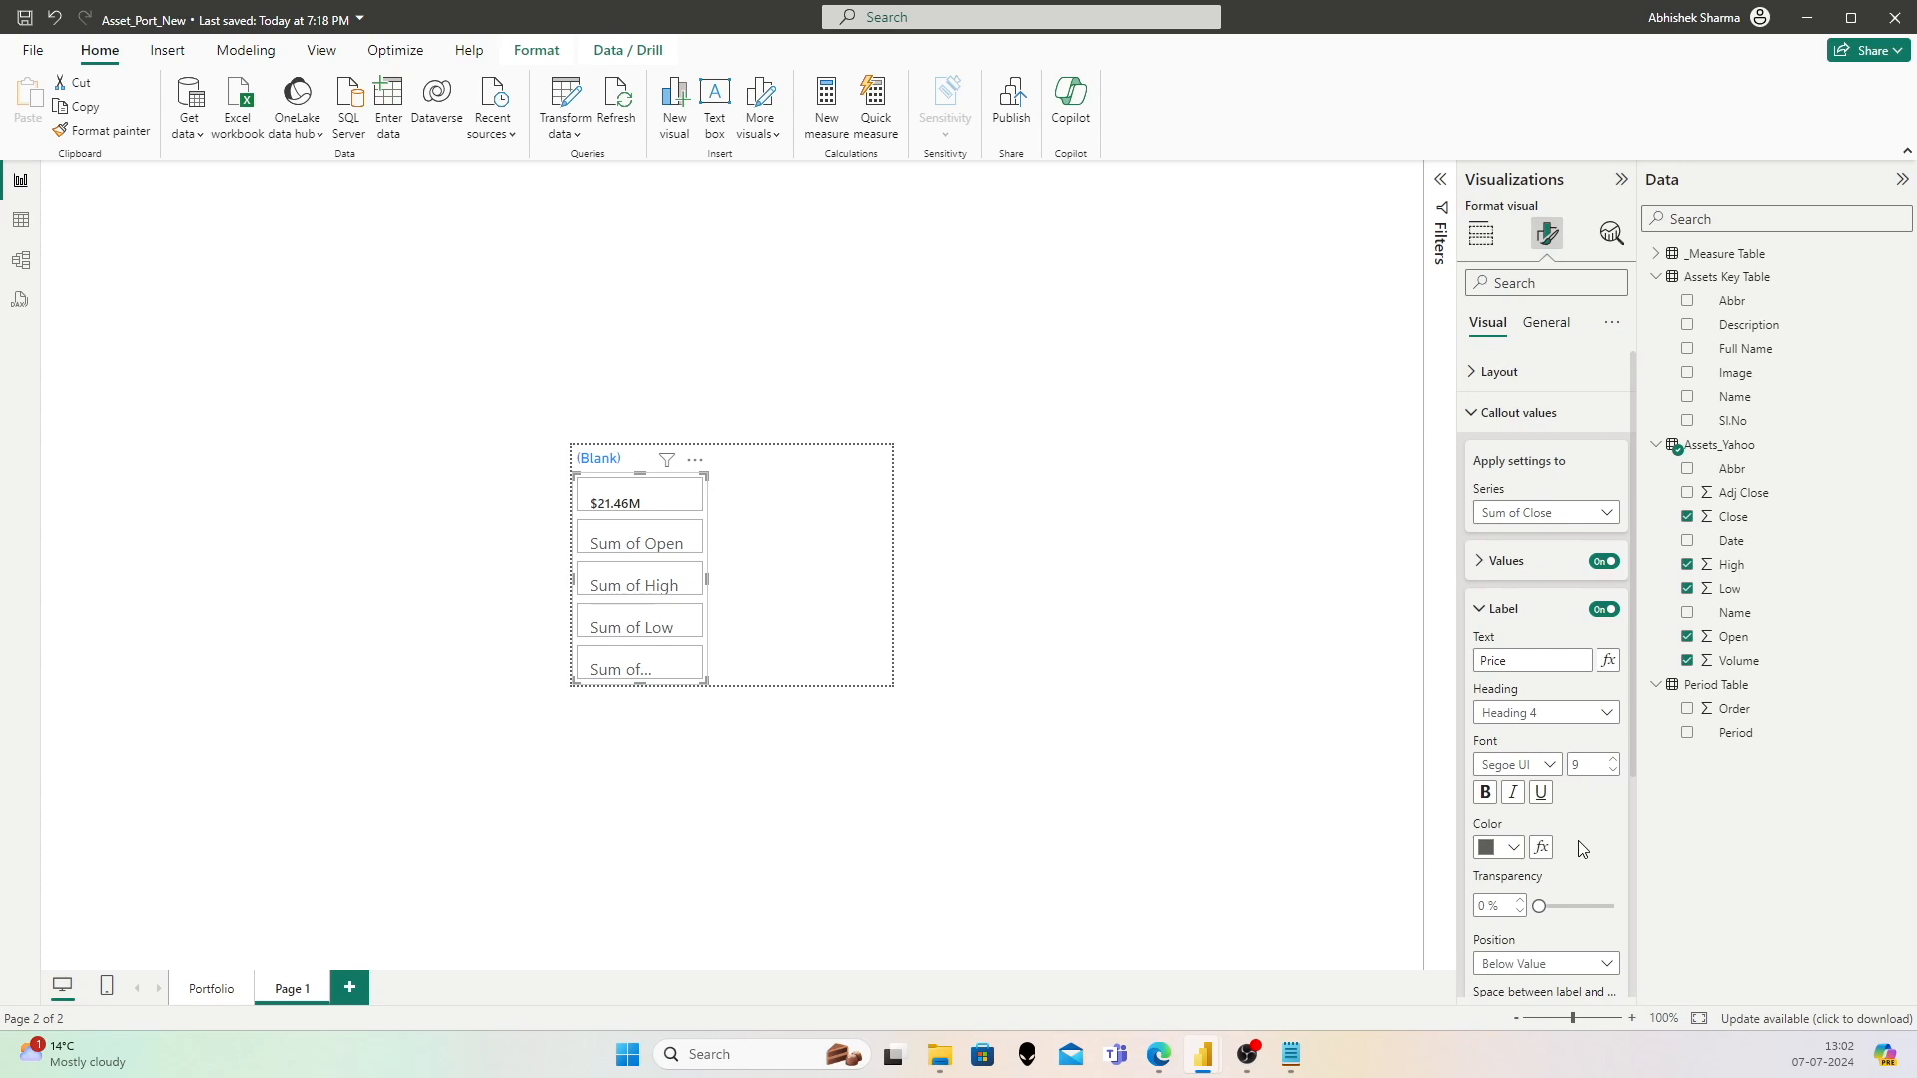
scroll(1600, 830, down, 3)
click(1496, 714)
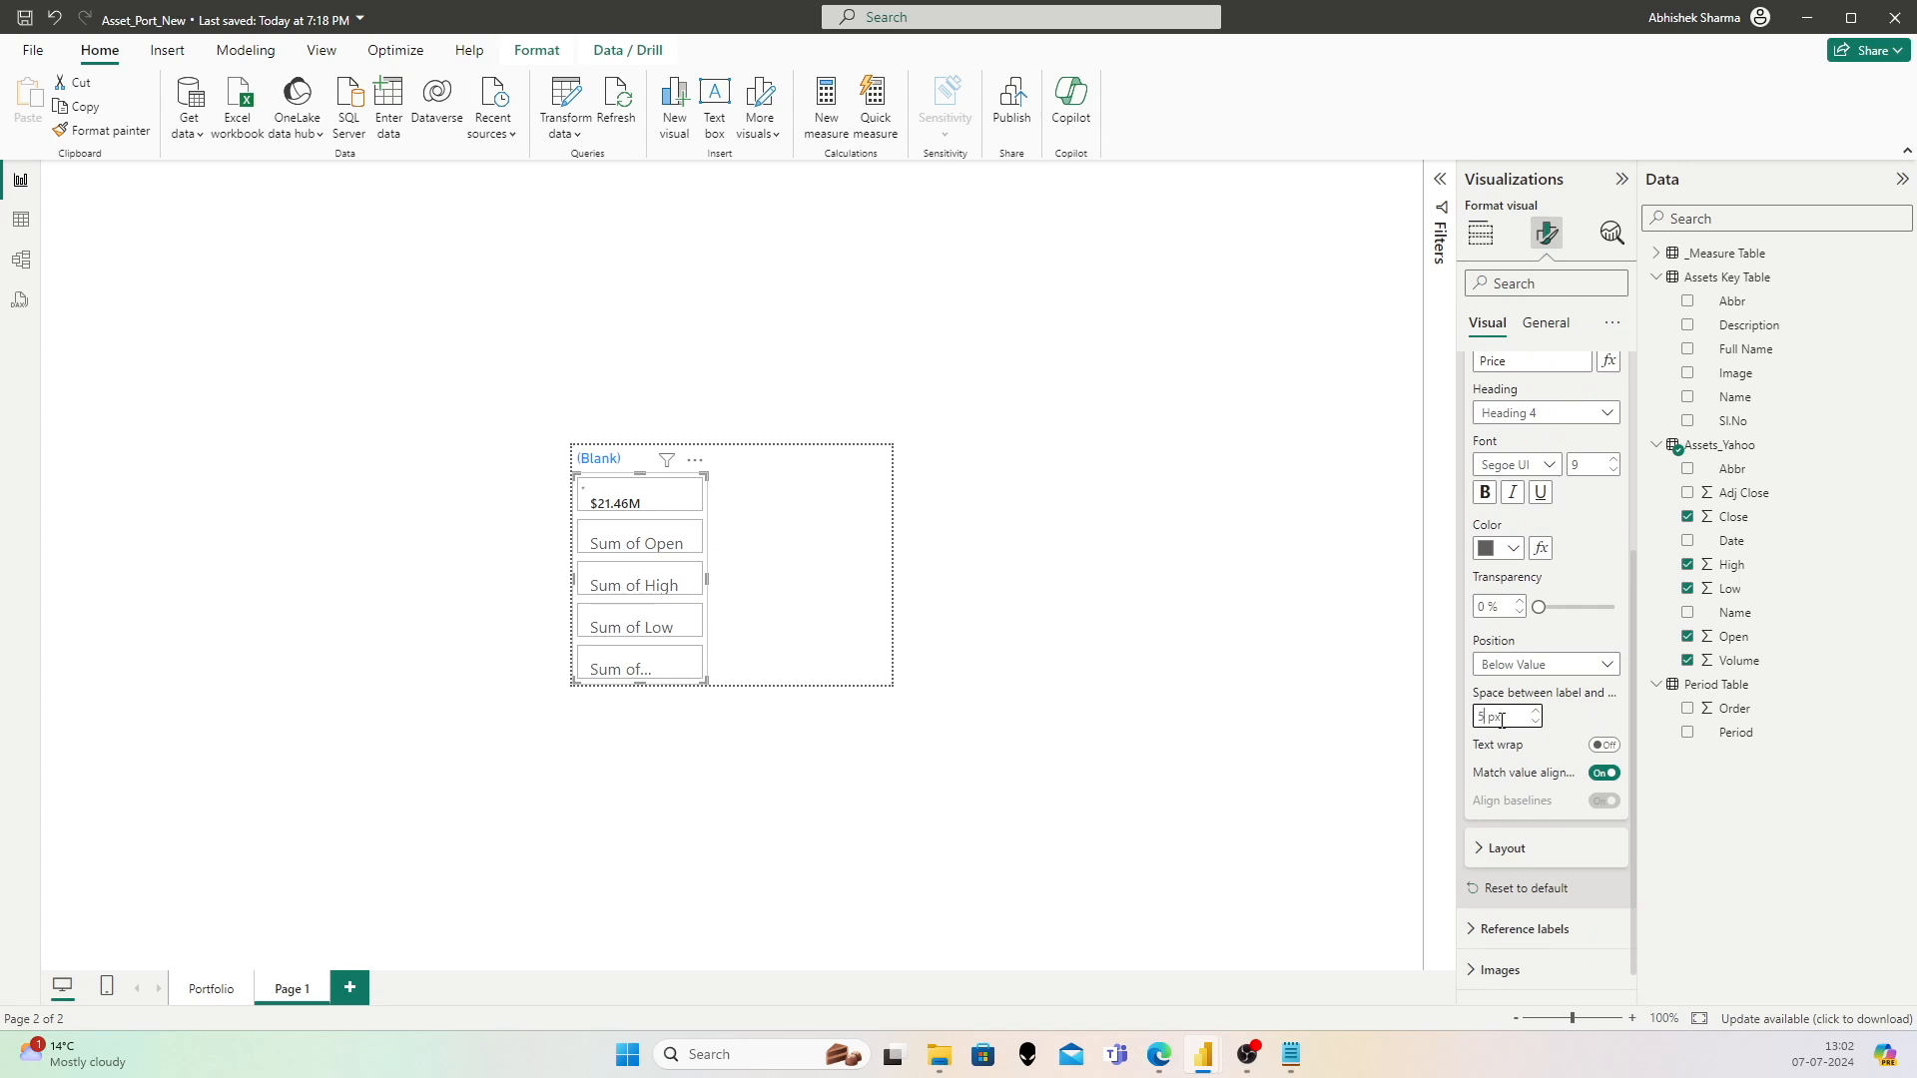
text(5)
key(BackSpace)
text(2)
scroll(1567, 385, up, 2)
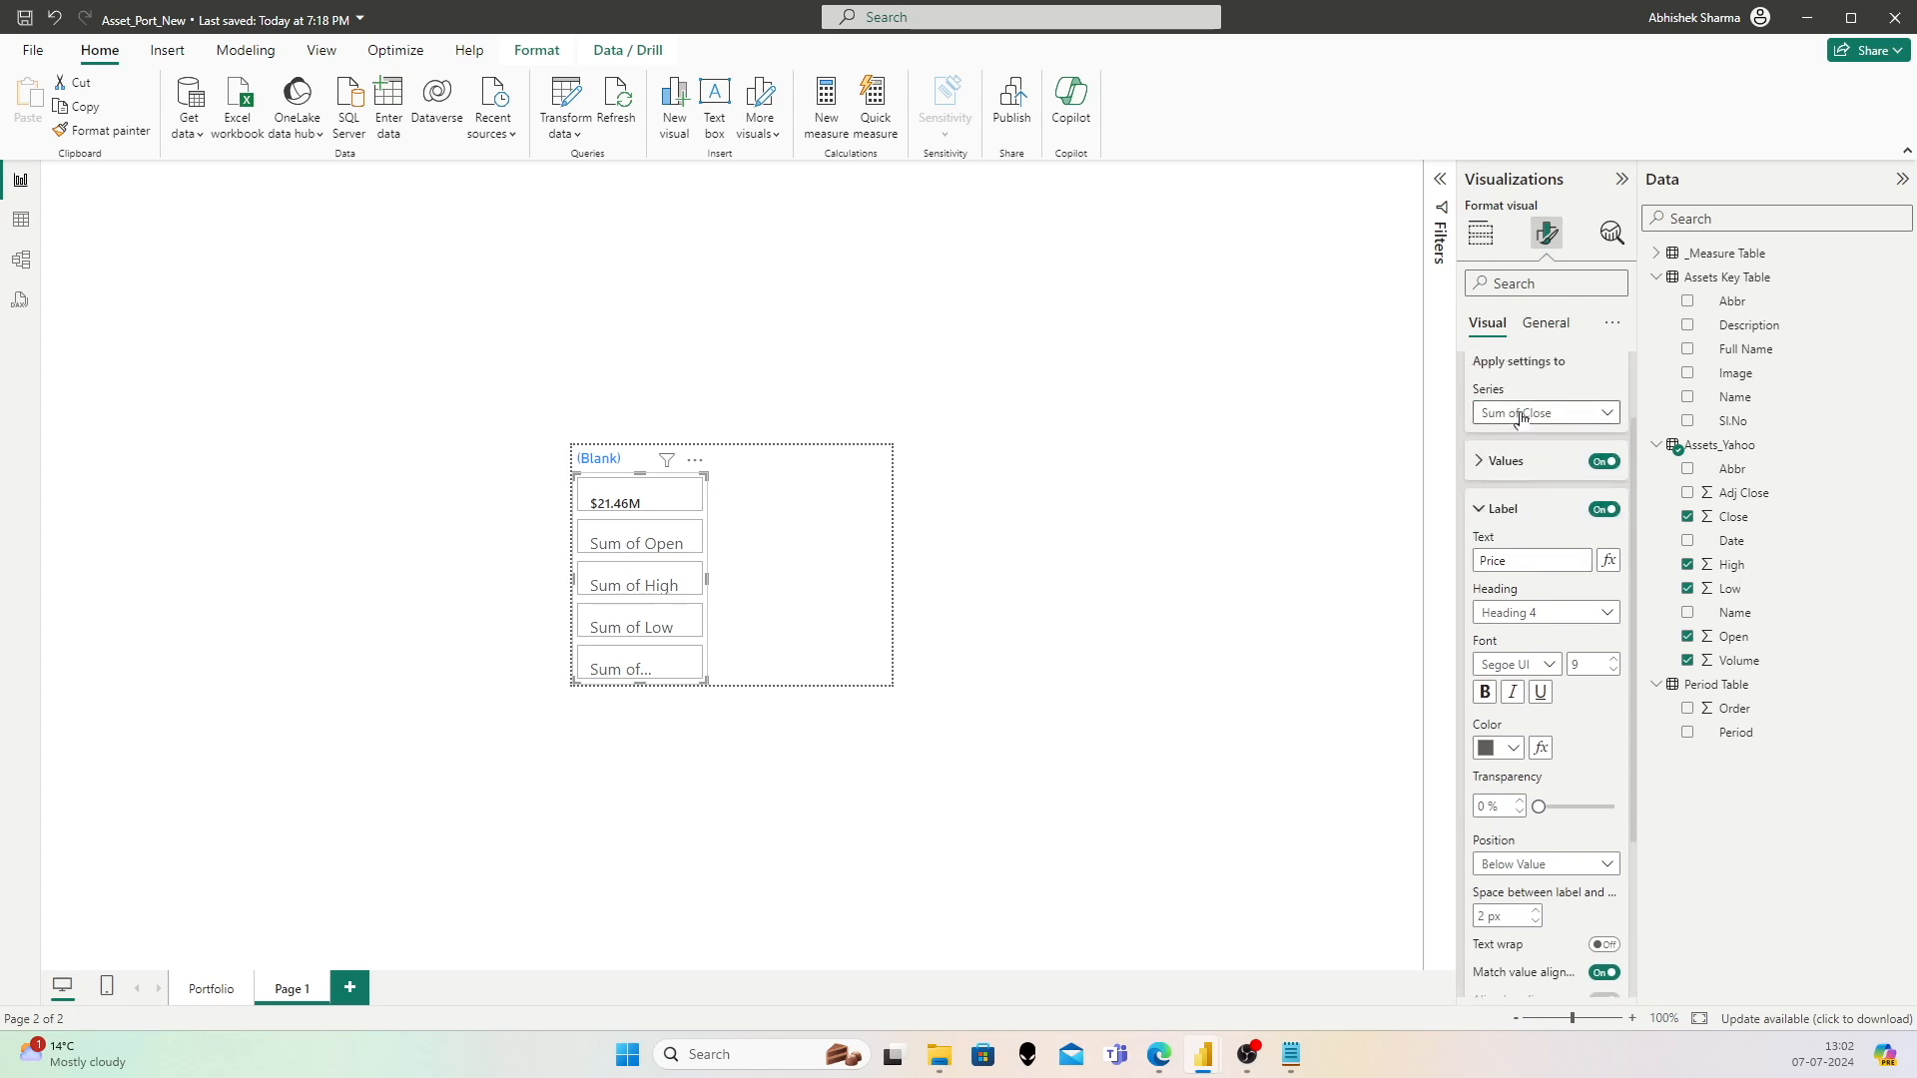
Step: Label the Sum of Open card "Open" and set its label font size to 9
click(1522, 414)
click(1522, 485)
click(1530, 563)
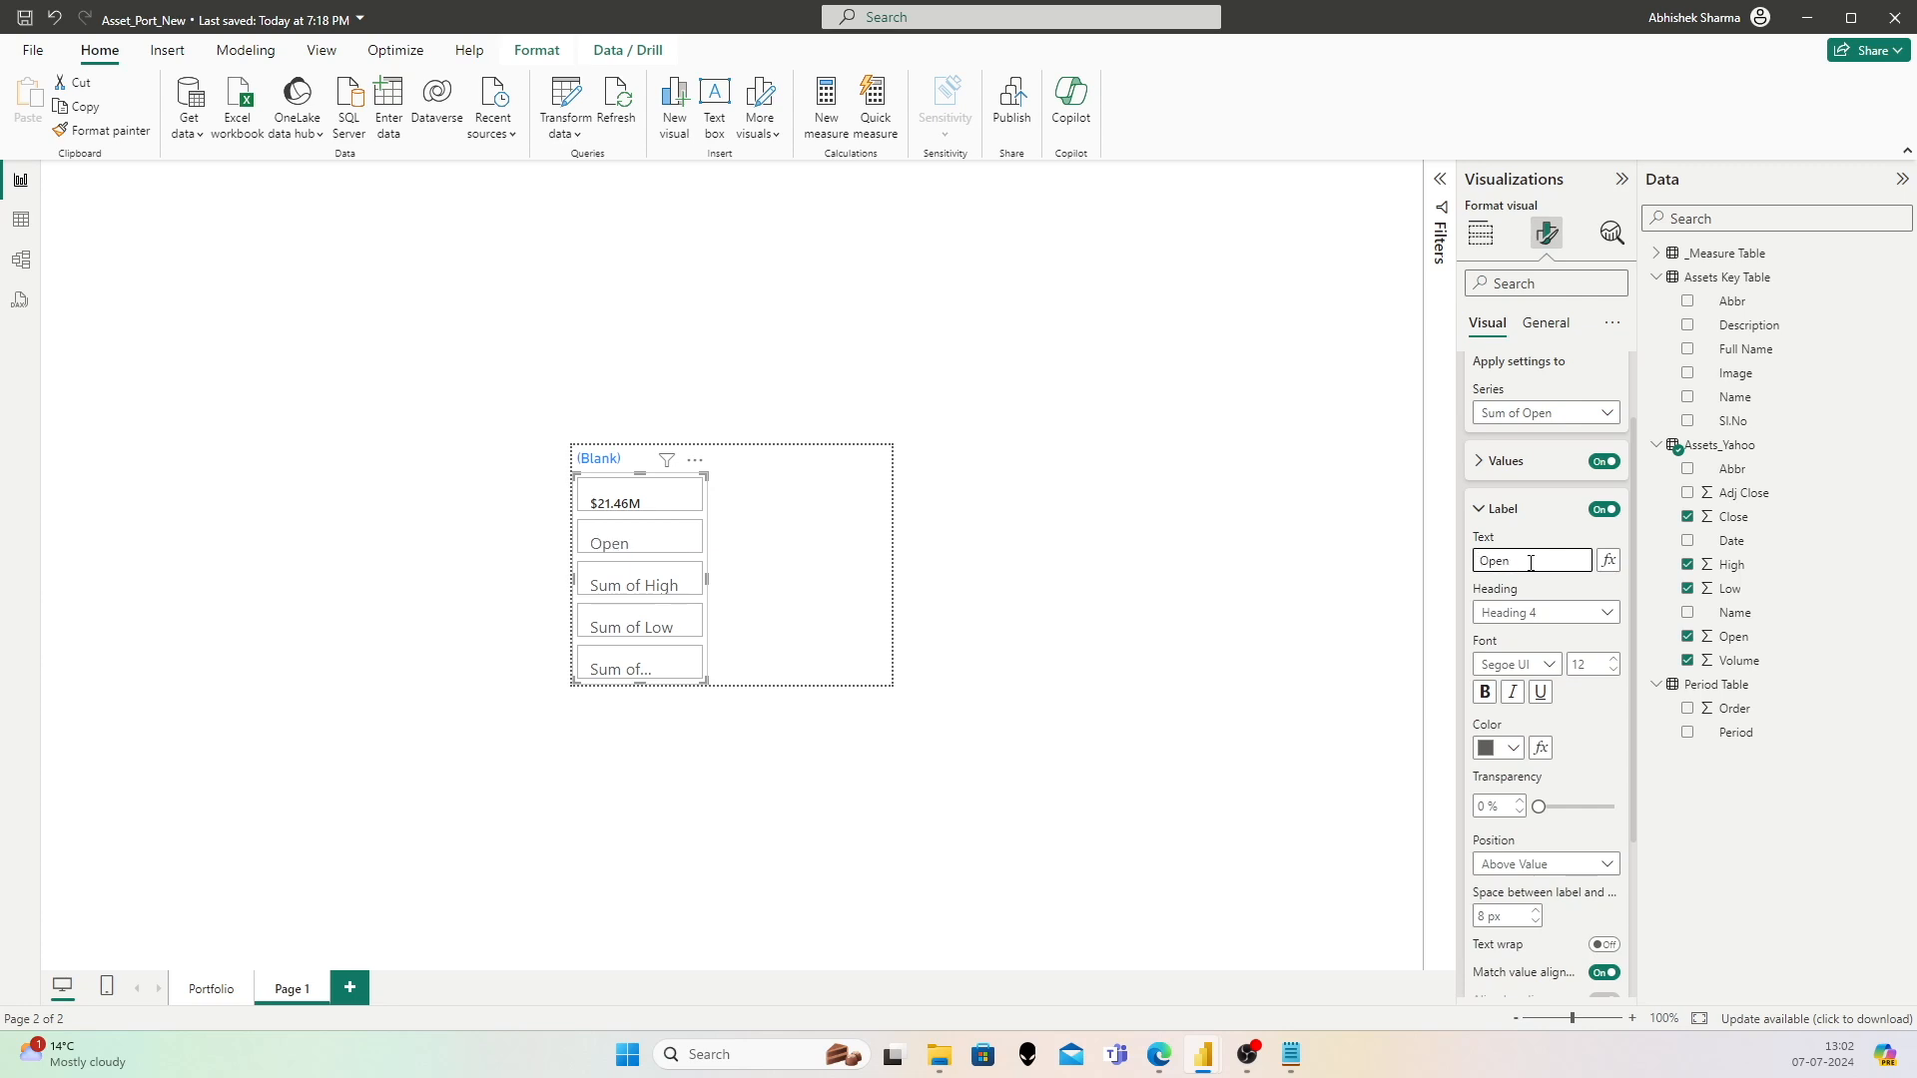
click(1546, 666)
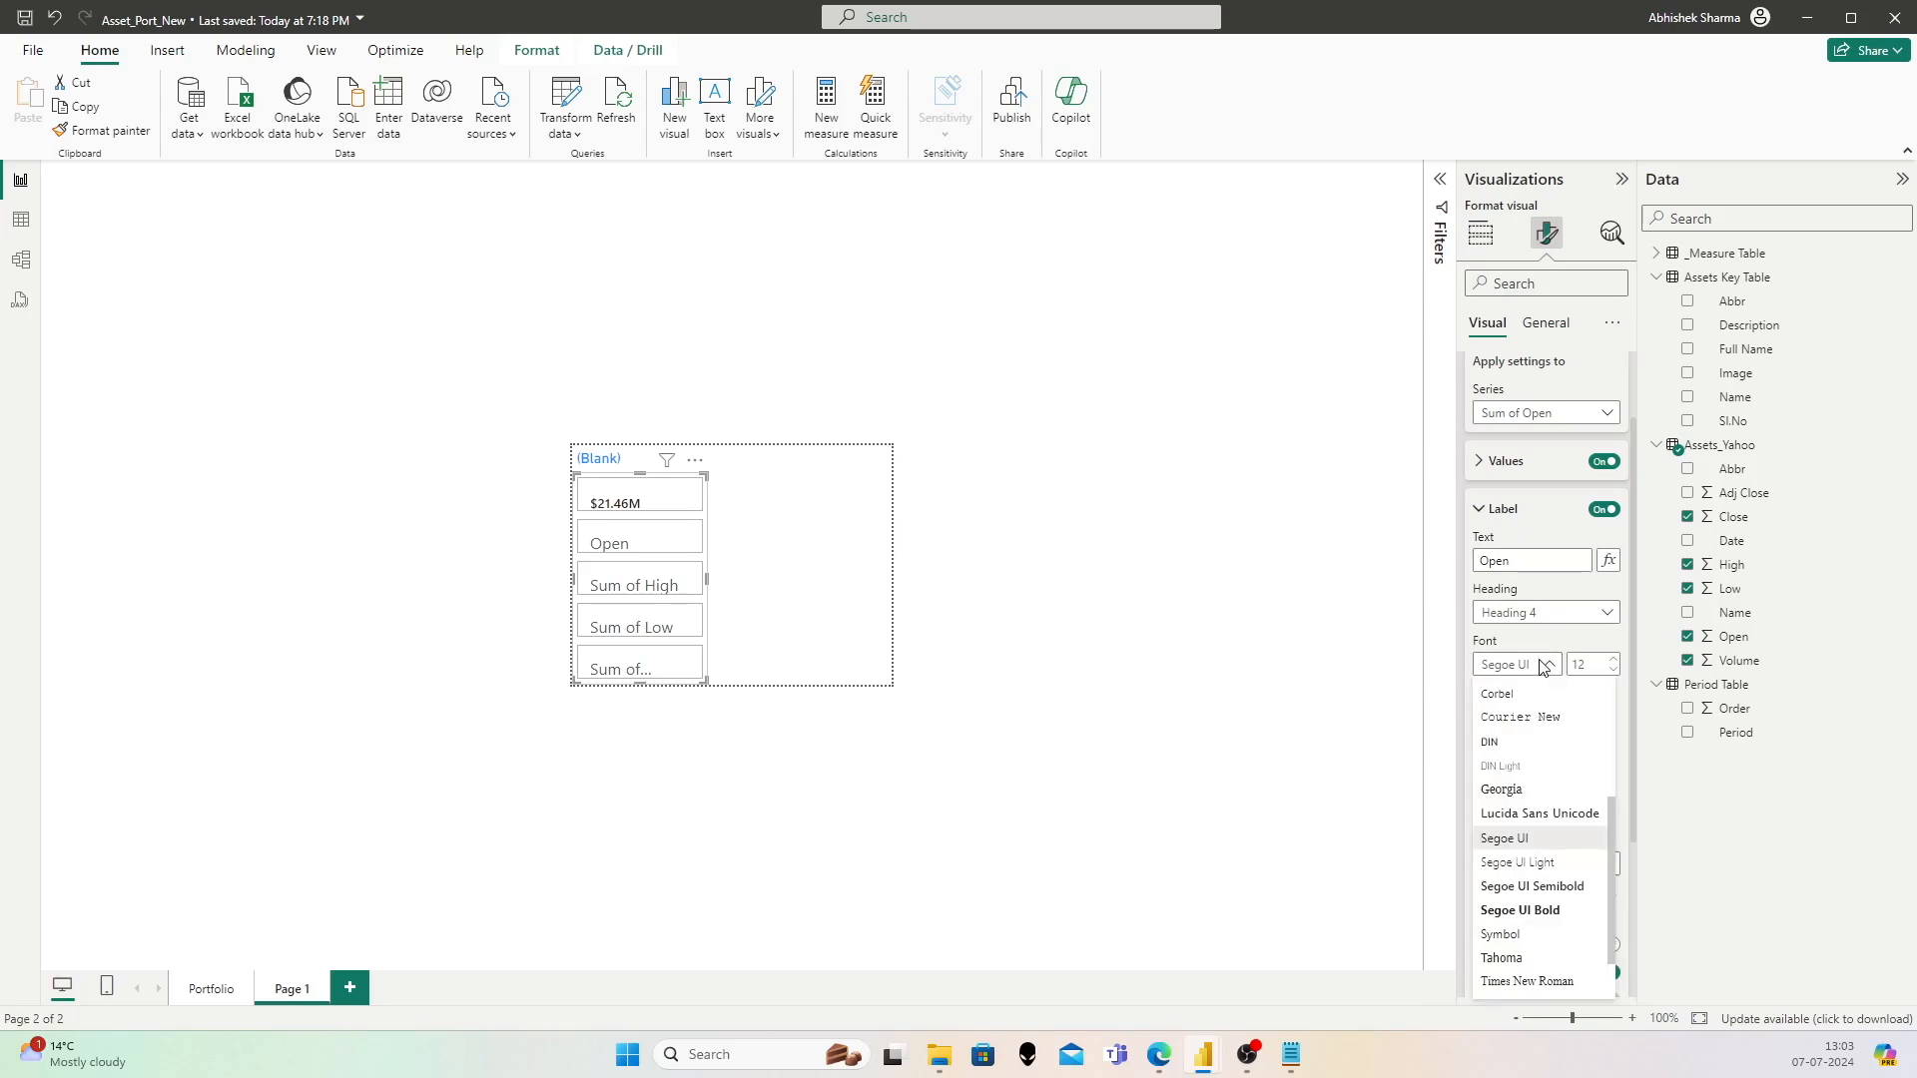
click(1545, 665)
click(1597, 662)
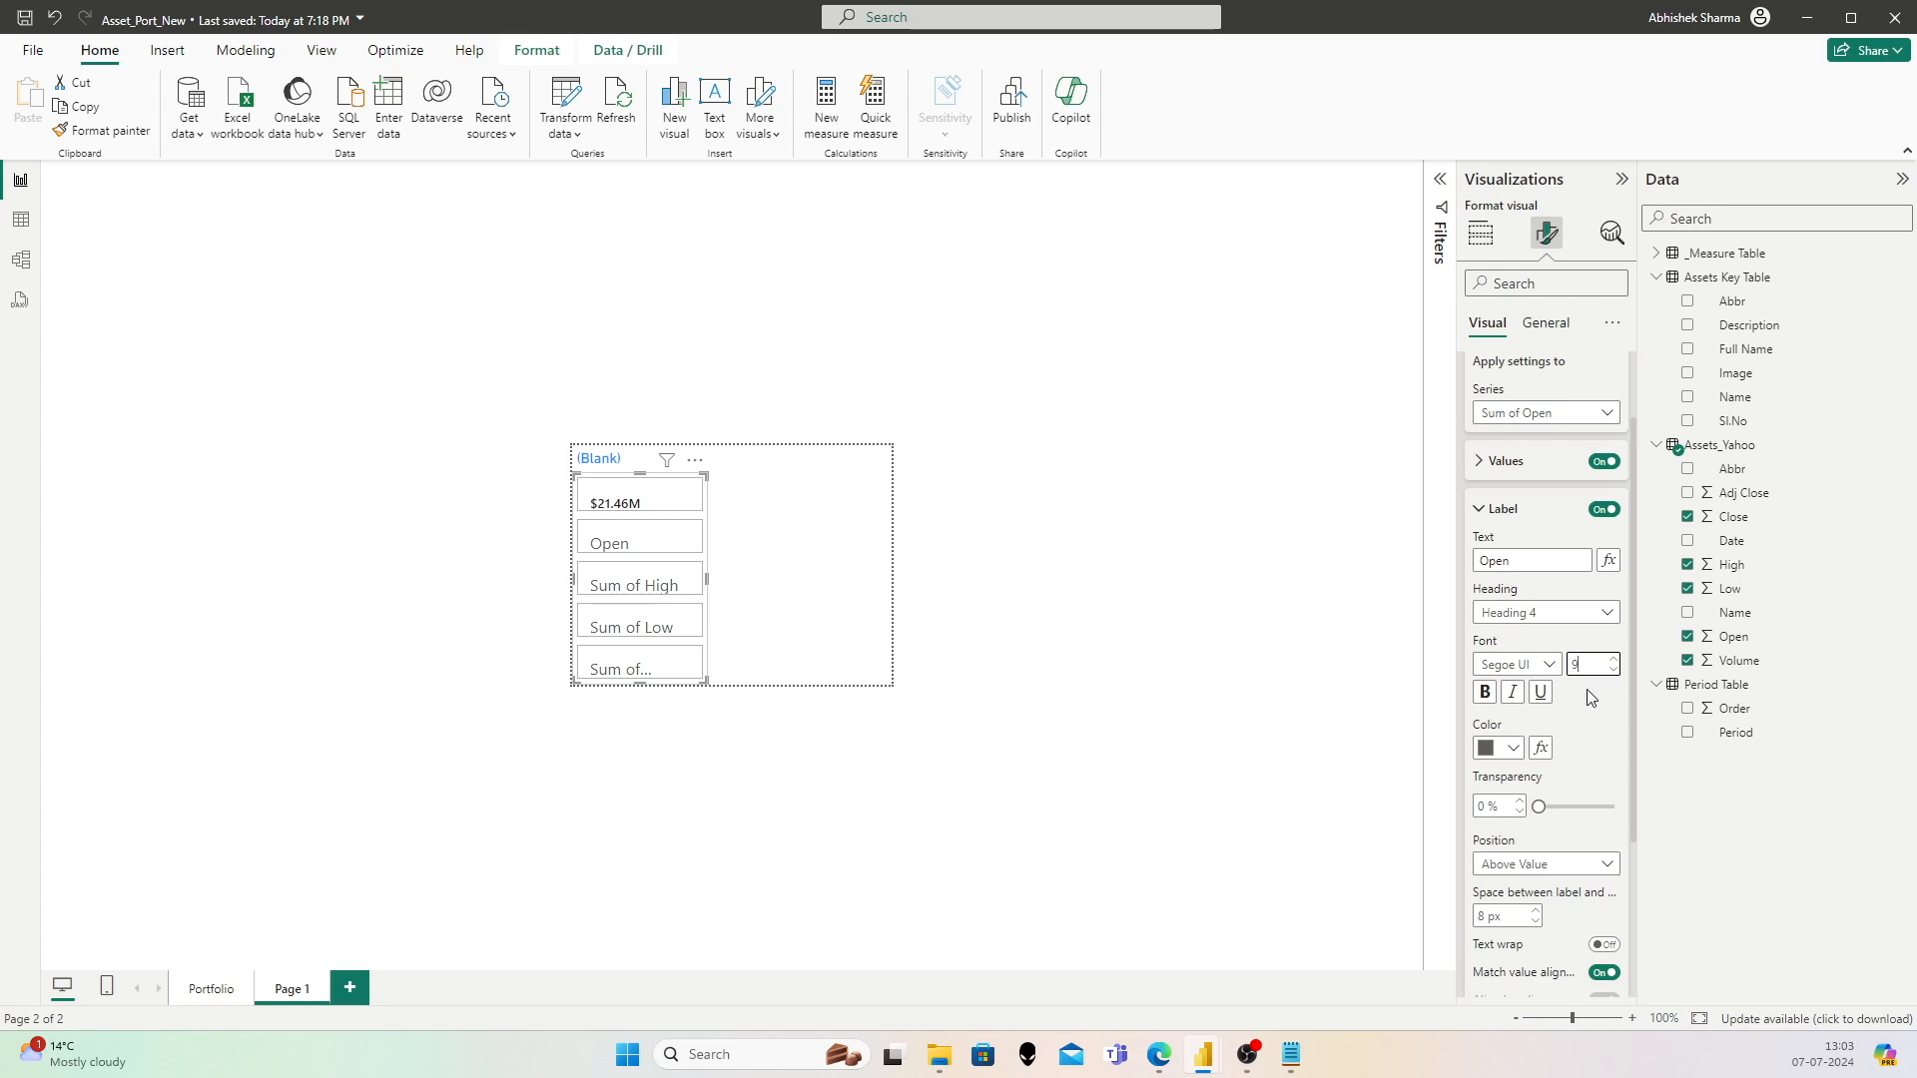
click(1547, 666)
click(1547, 667)
Step: Set the Sum of Open label spacing to 5 px and its position to Below Value
click(1501, 915)
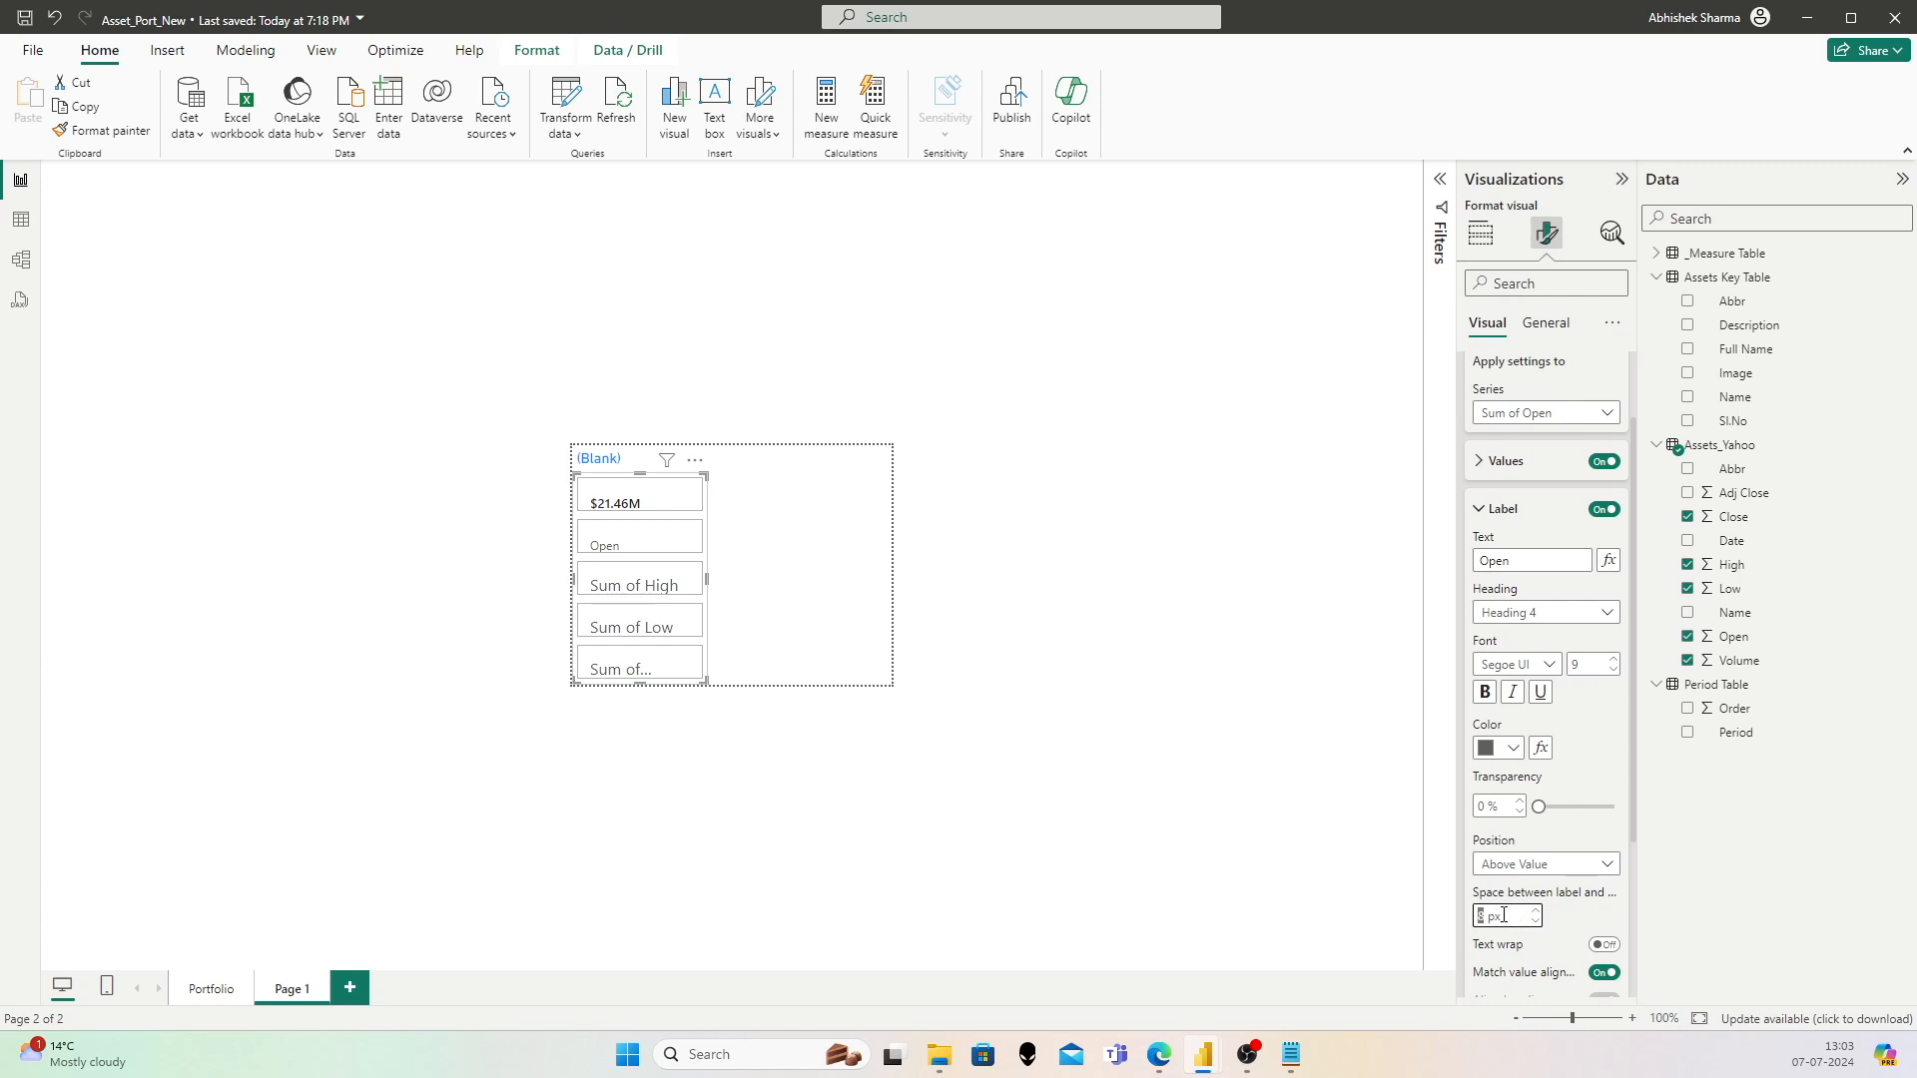
text(5)
click(1514, 865)
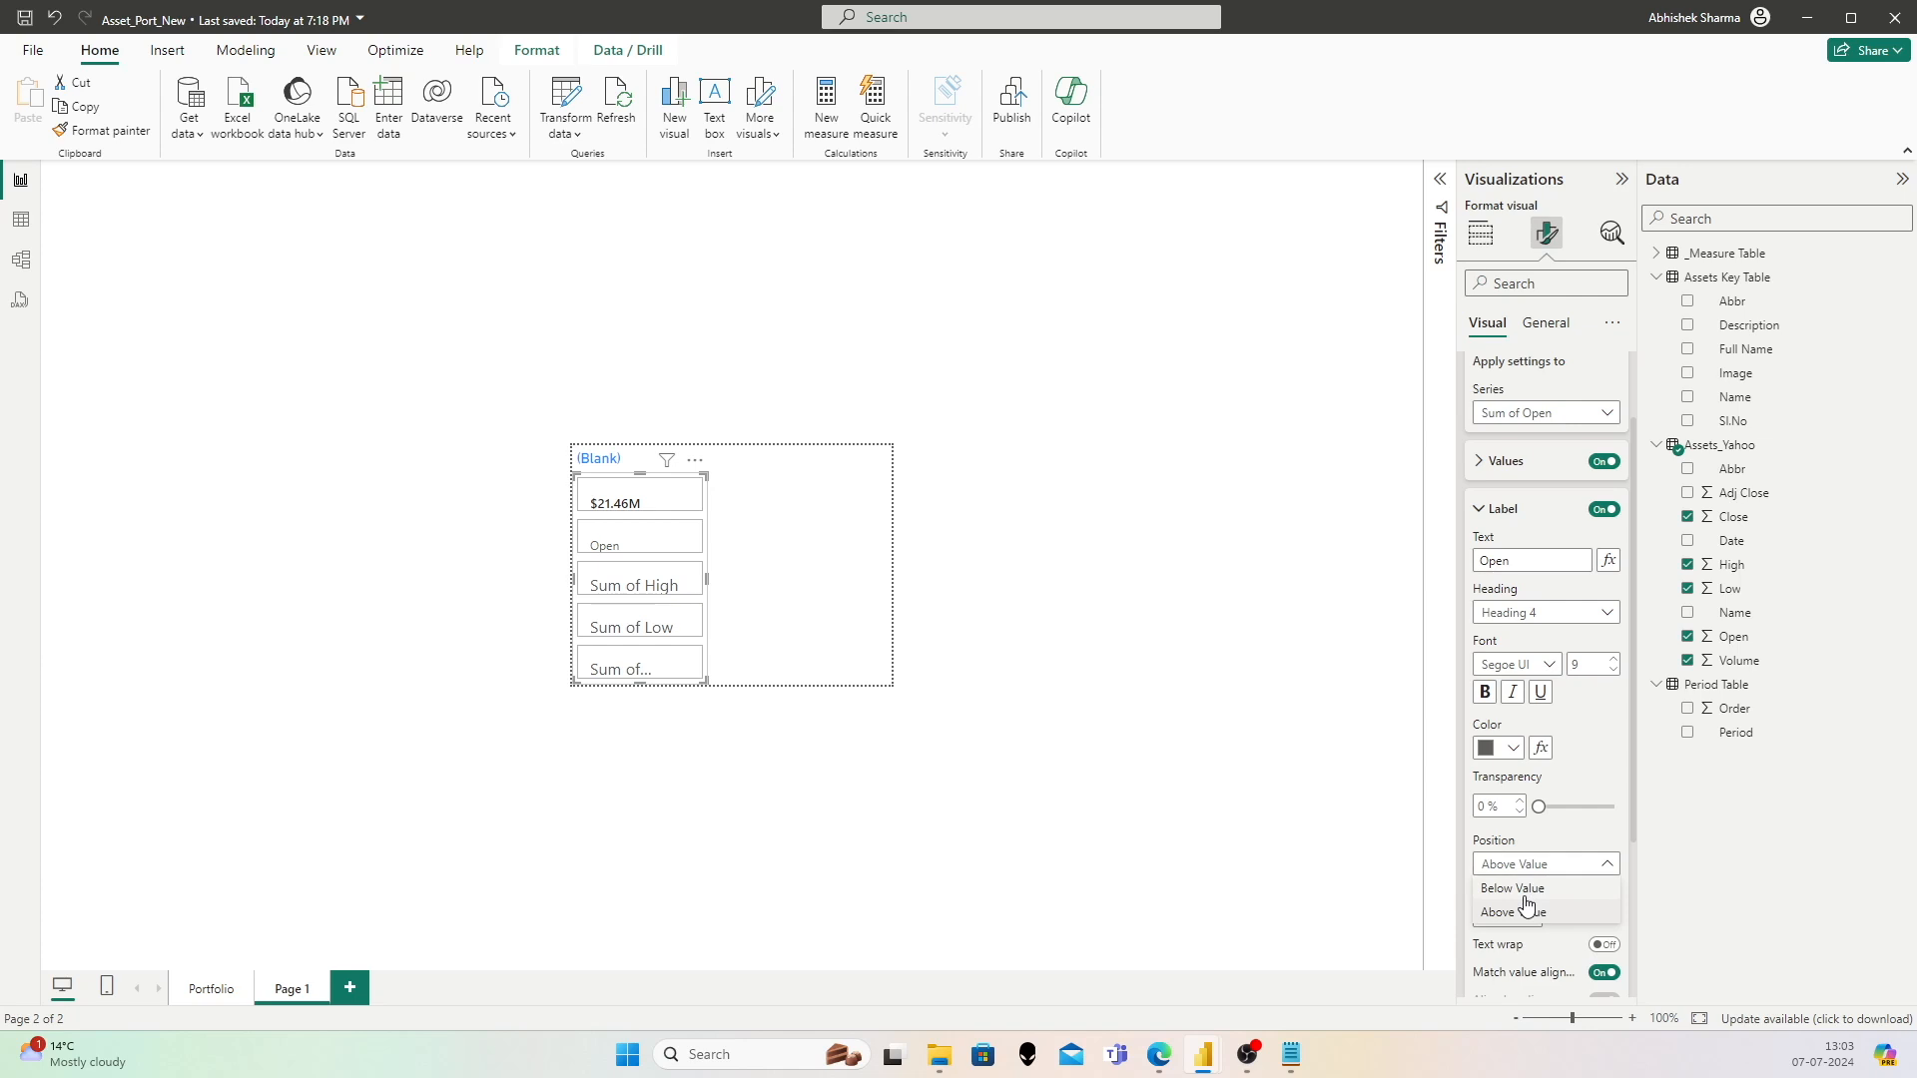
click(1512, 906)
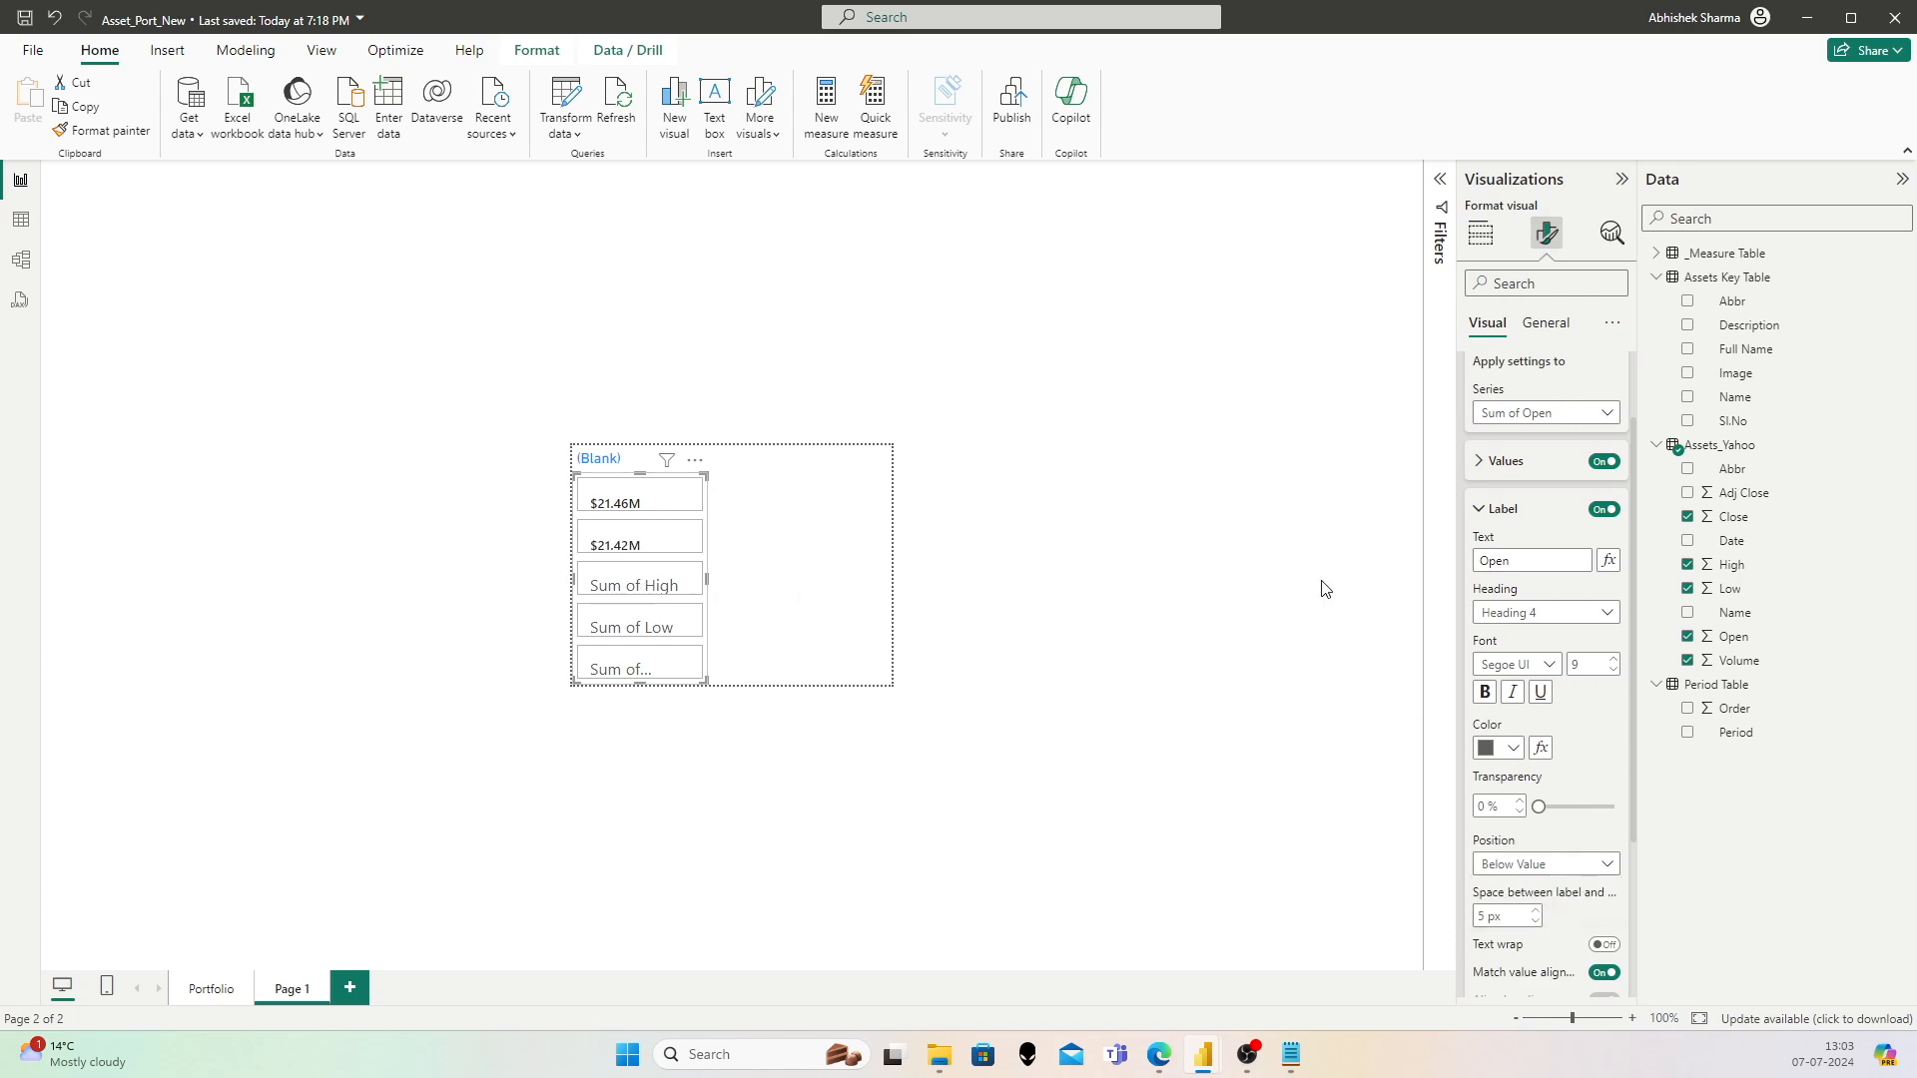
Step: Label the Sum of High card "High" at font size 9, positioned below the value
click(1538, 415)
click(1513, 509)
click(1580, 559)
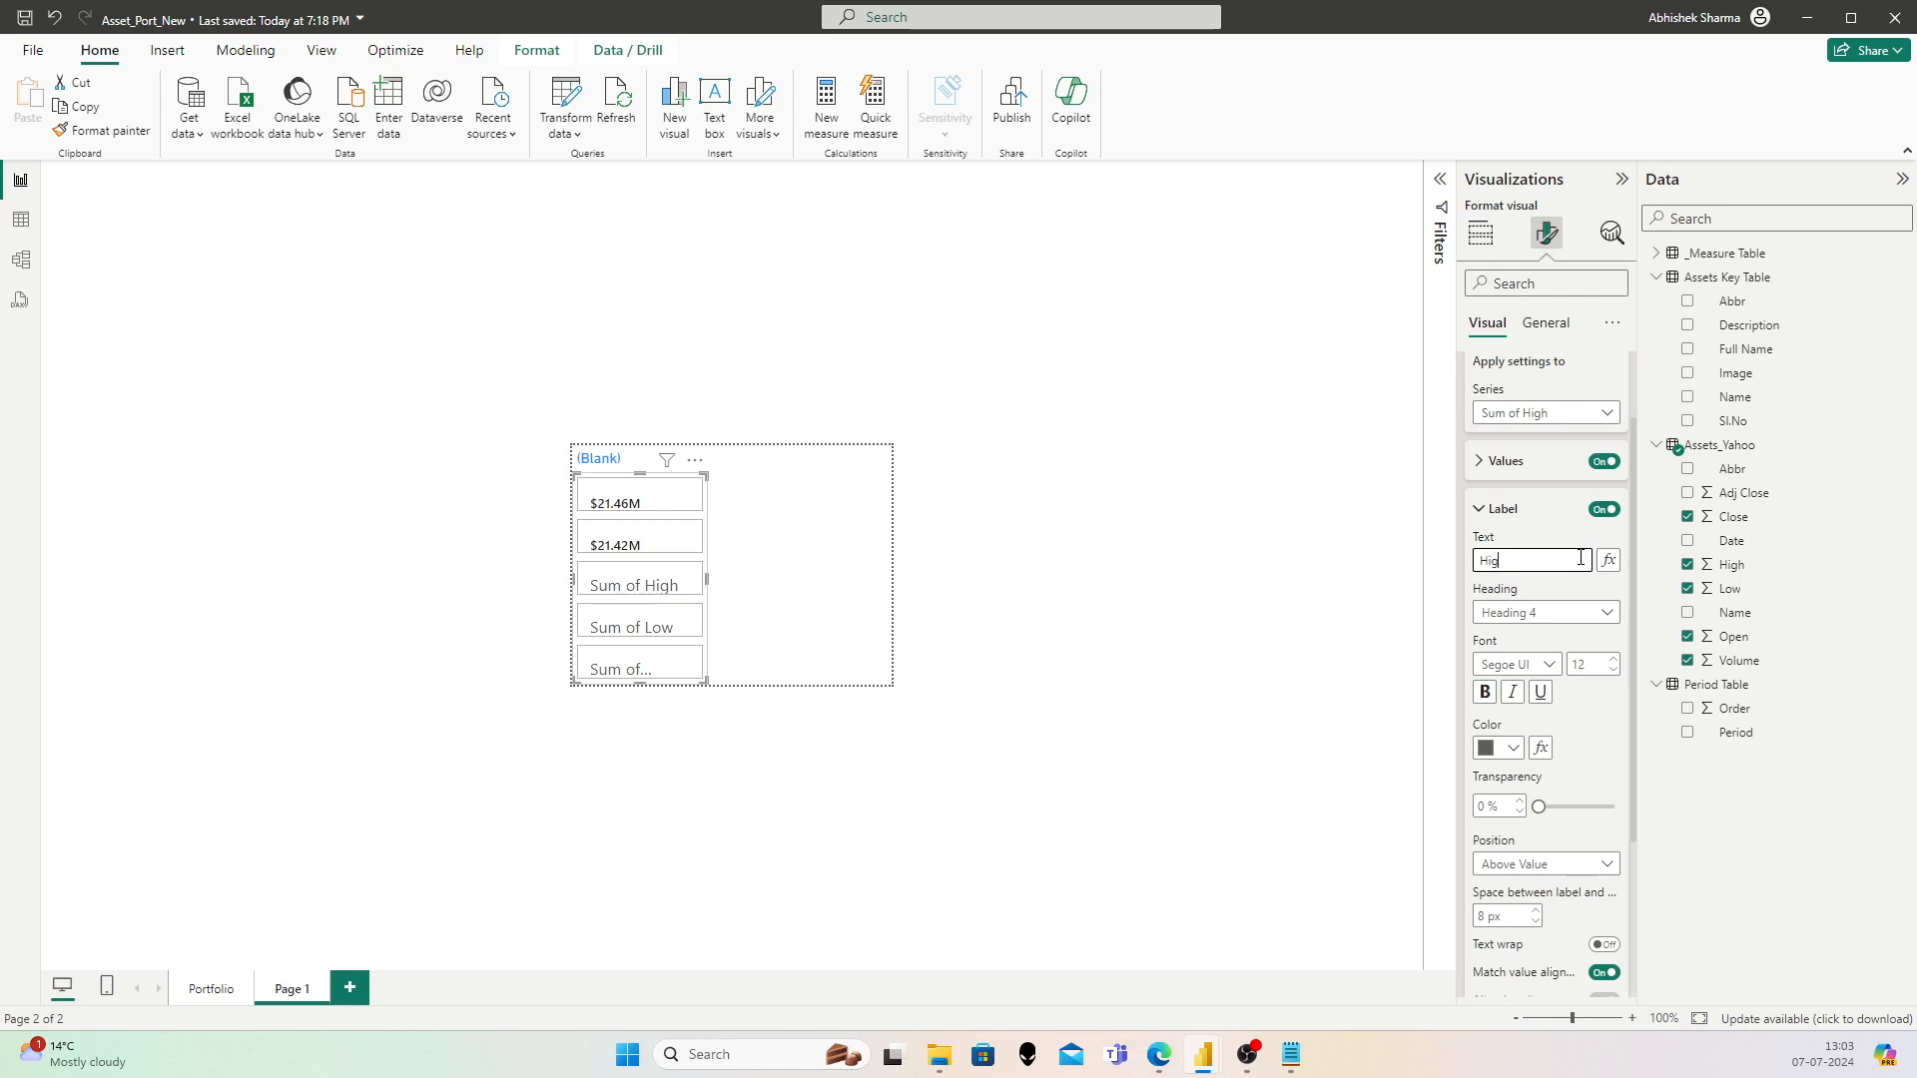
click(1591, 662)
click(1533, 863)
click(1537, 896)
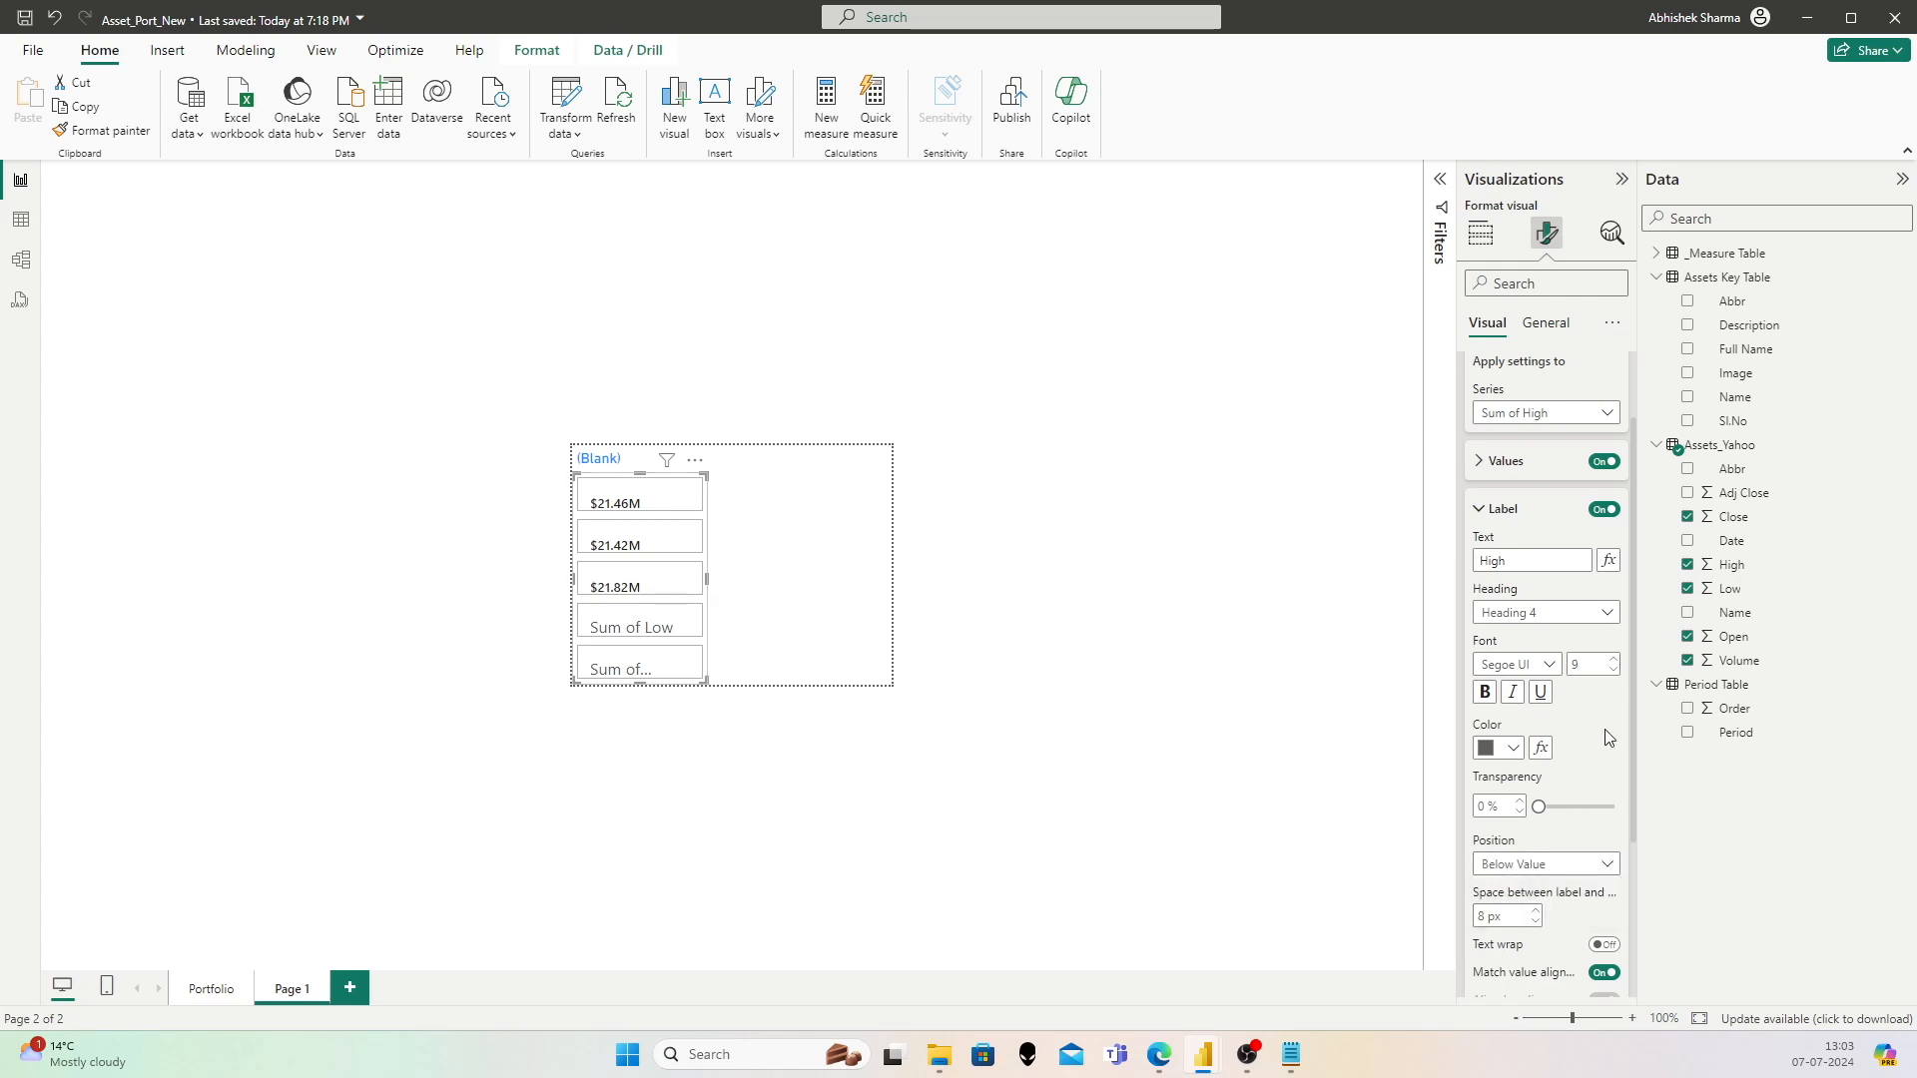
Step: Set the Sum of Low label to font size 9 and its position to Below Value
click(1527, 418)
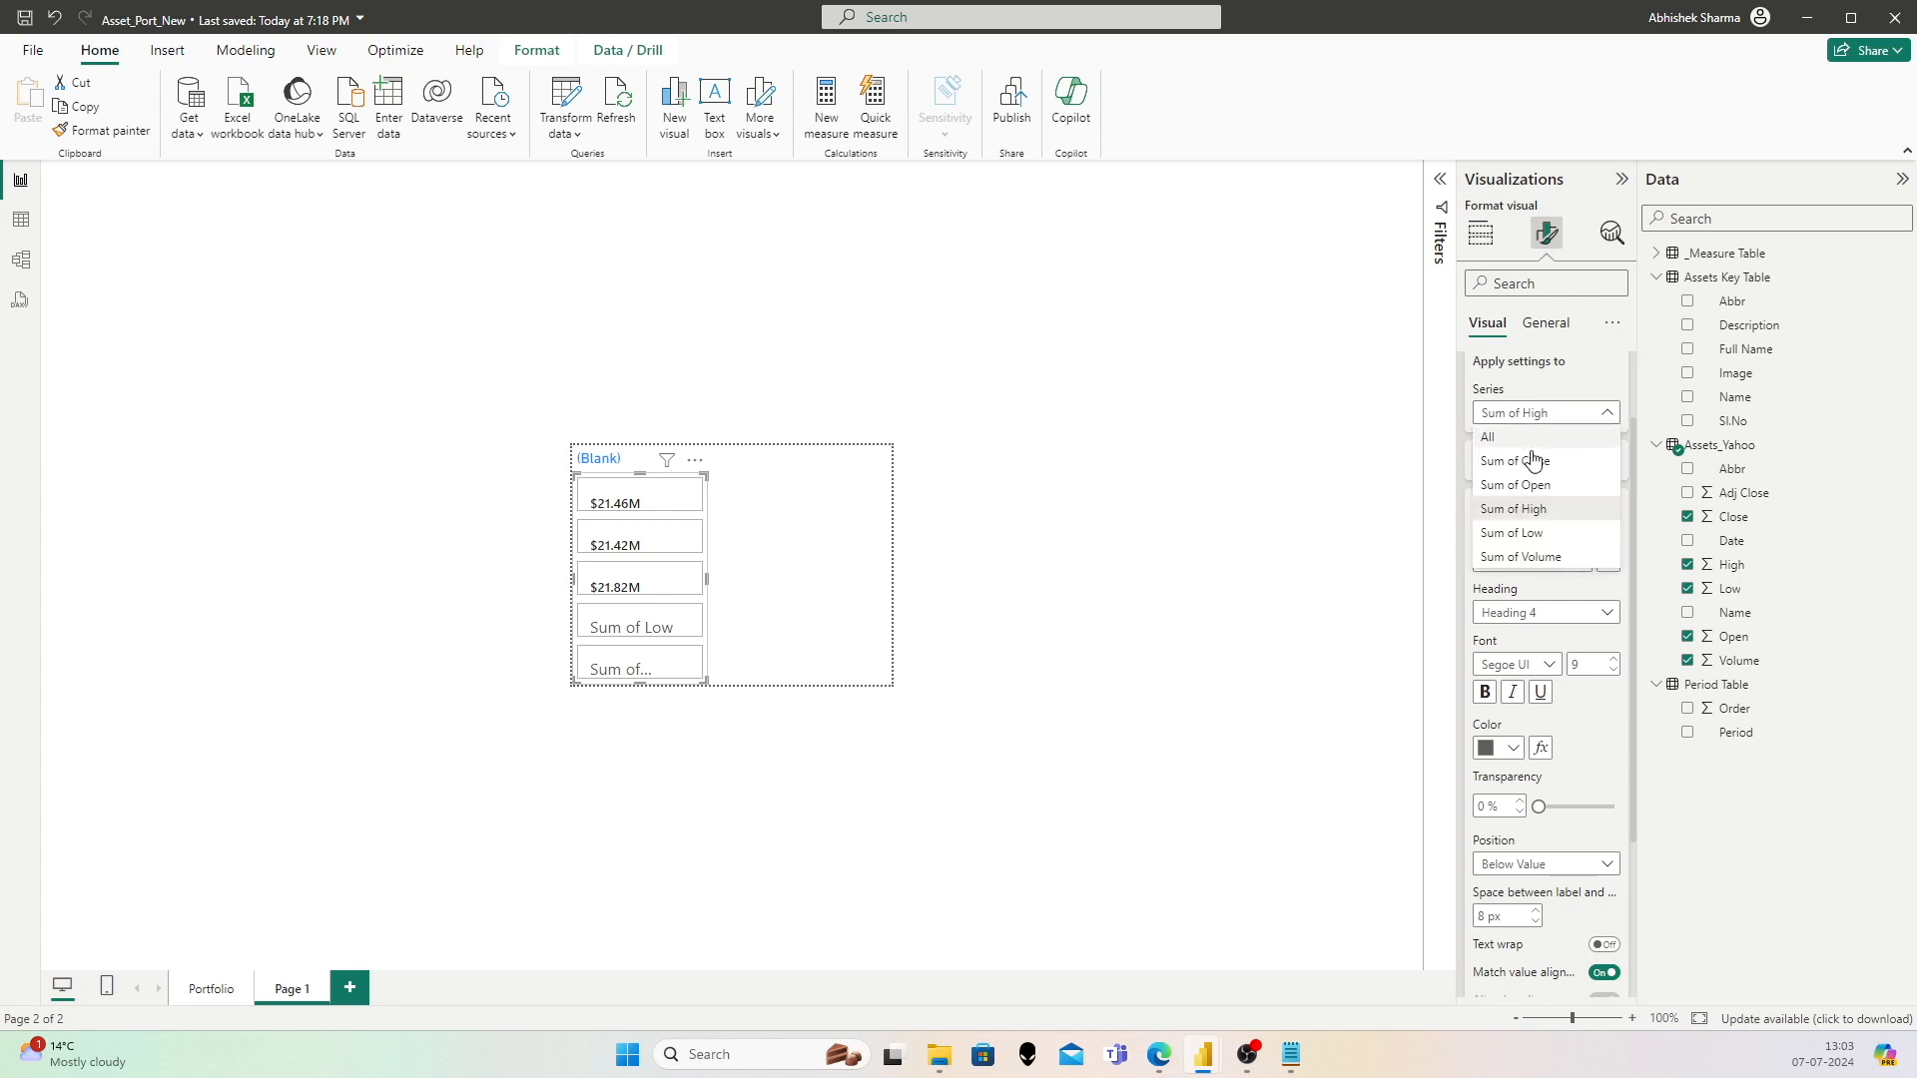
click(1535, 535)
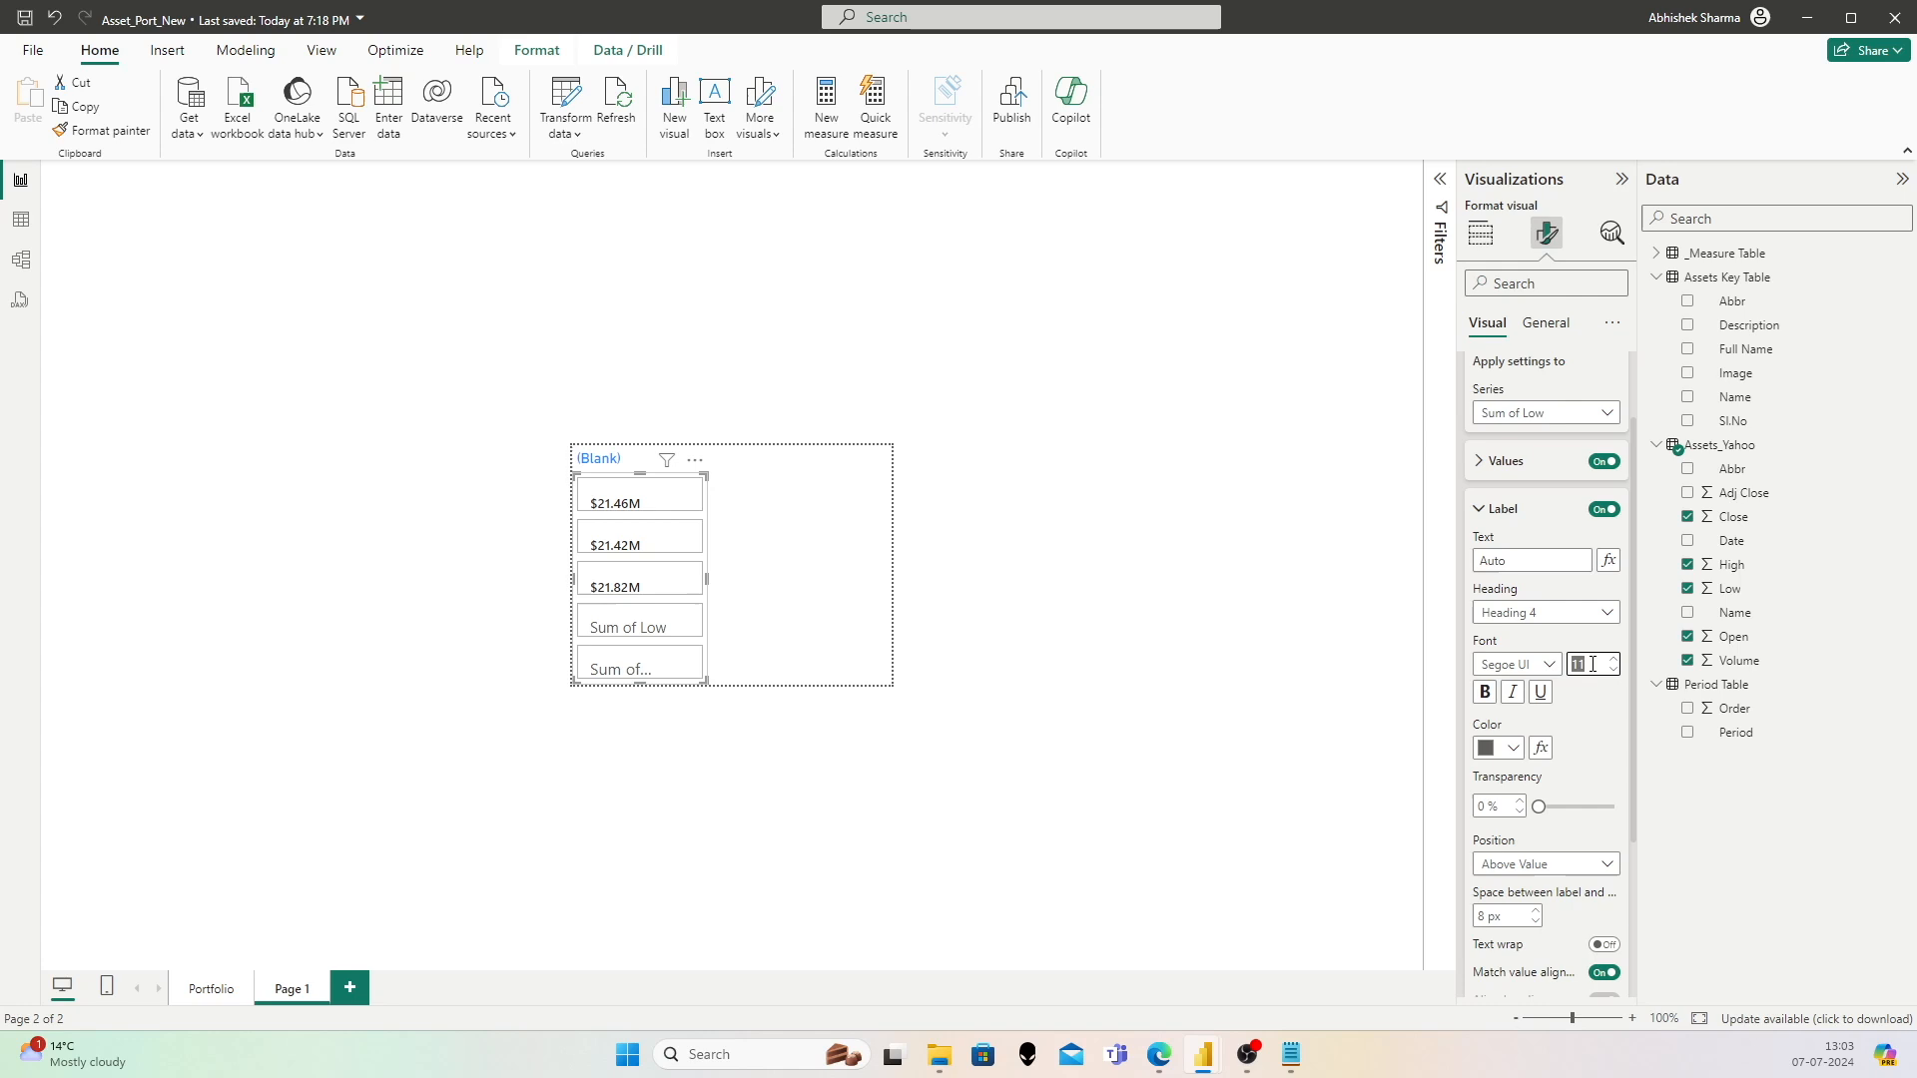
click(1597, 718)
click(1516, 865)
click(1512, 910)
Step: Set the Sum of Volume label to font size 9 and its position to Below Value
click(1560, 413)
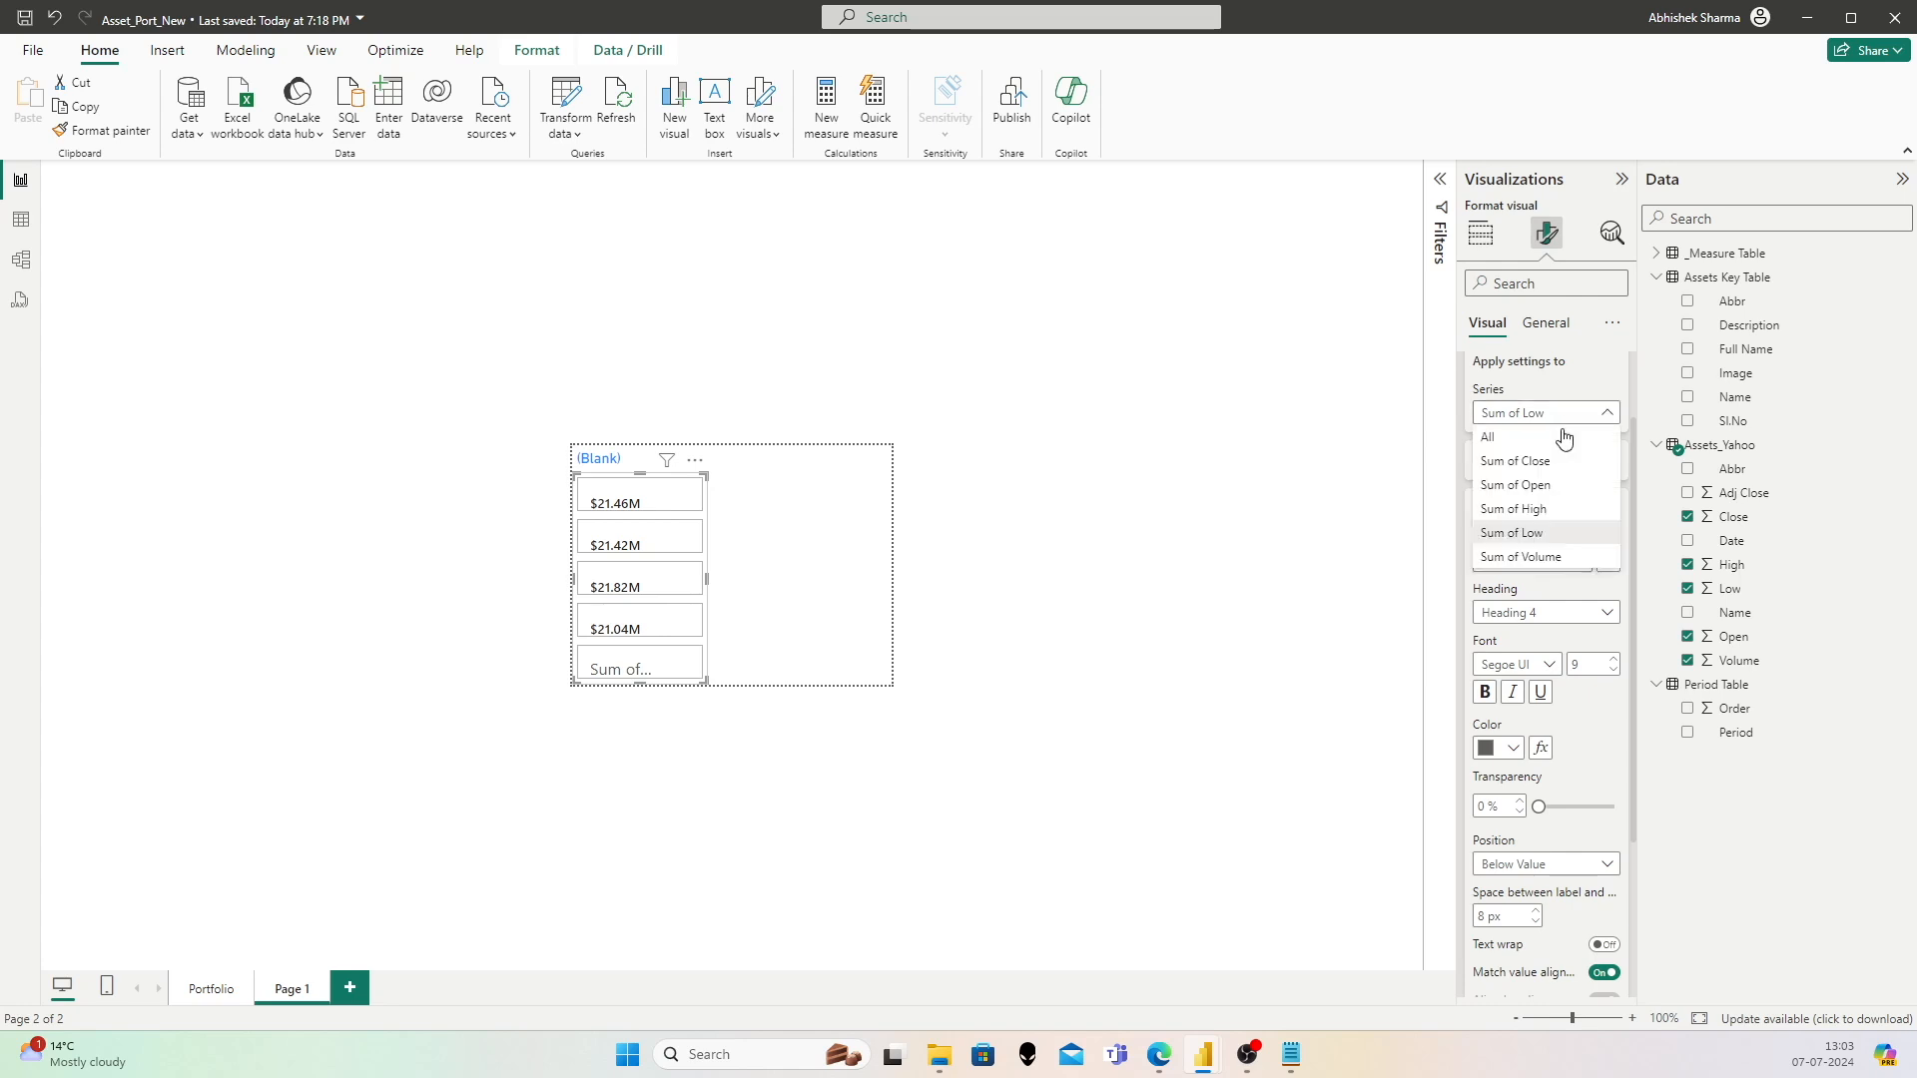
click(1553, 556)
double_click(1593, 663)
click(1548, 868)
click(1540, 889)
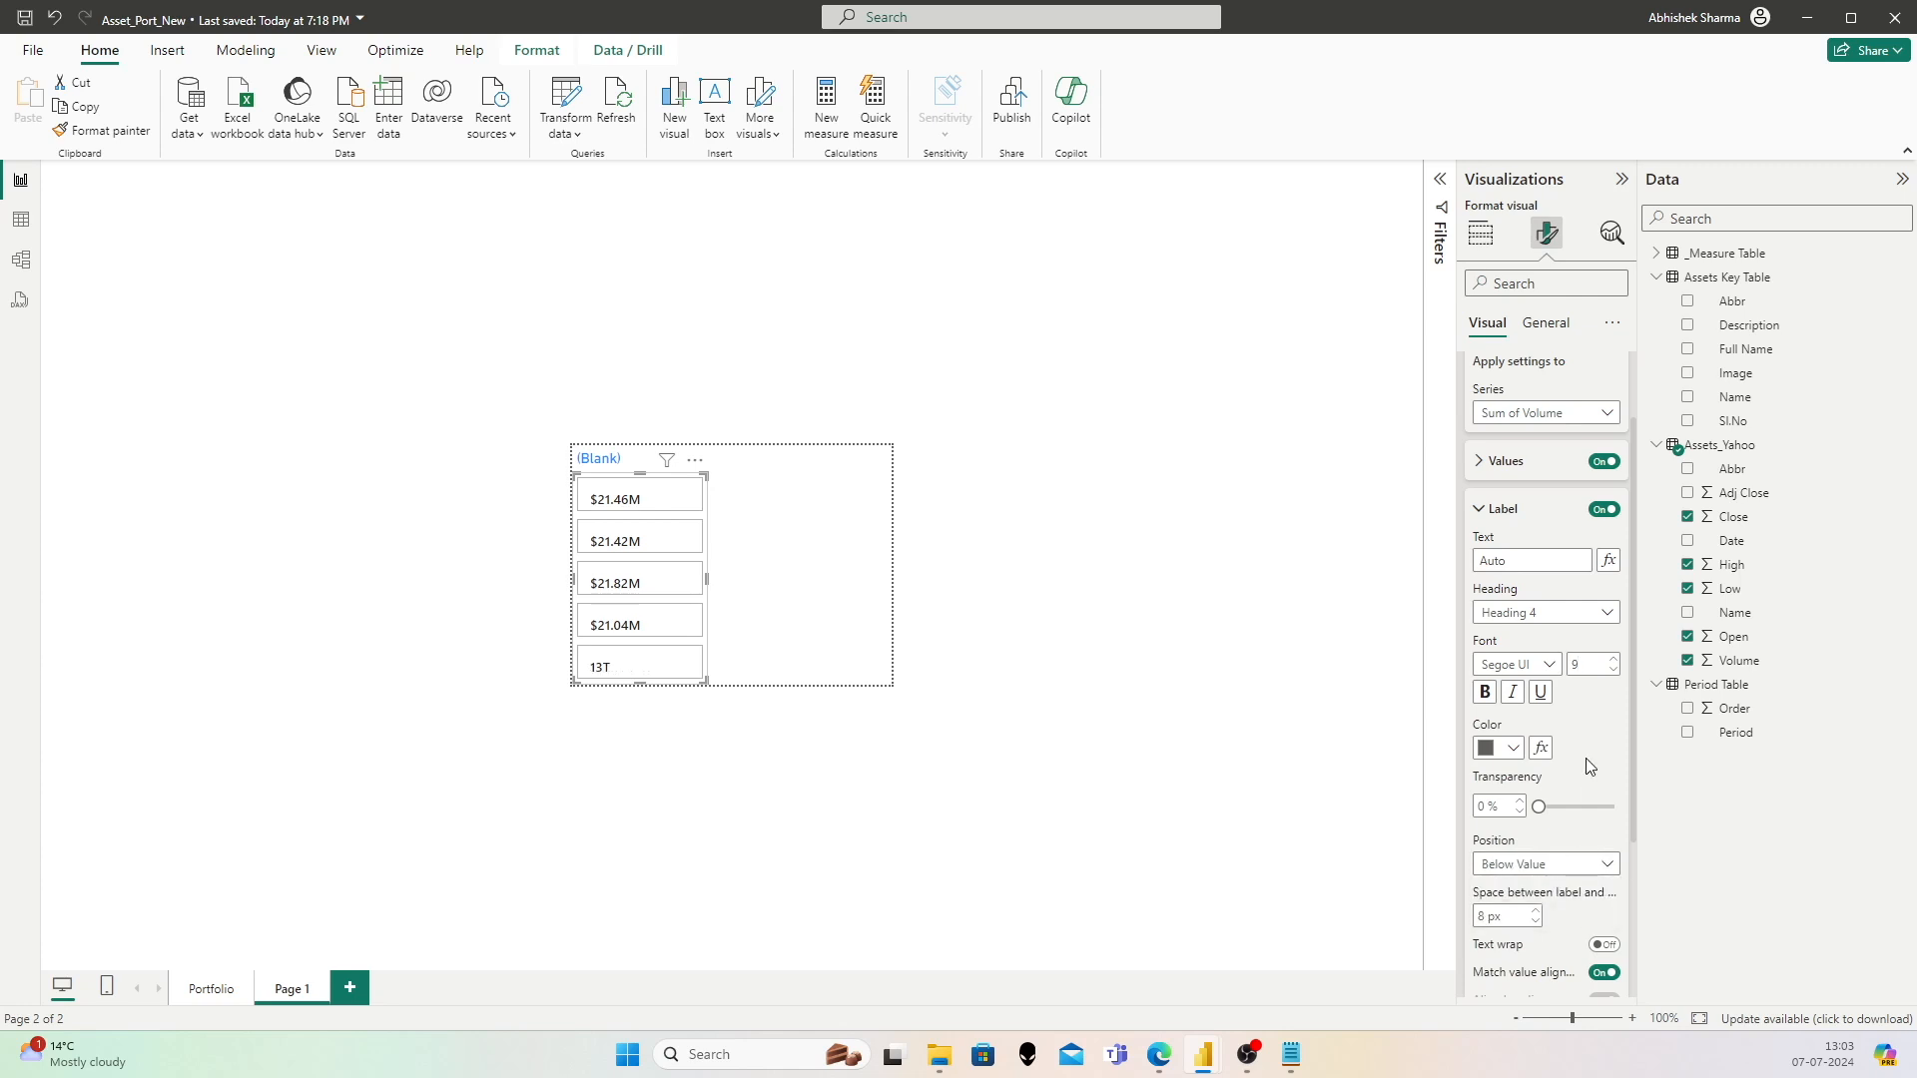
Step: Try switching off Match value alignment for the Sum of Volume label
mouse_move(634, 473)
mouse_down()
mouse_move(630, 411)
mouse_move(635, 474)
mouse_up()
scroll(1597, 721, down, 4)
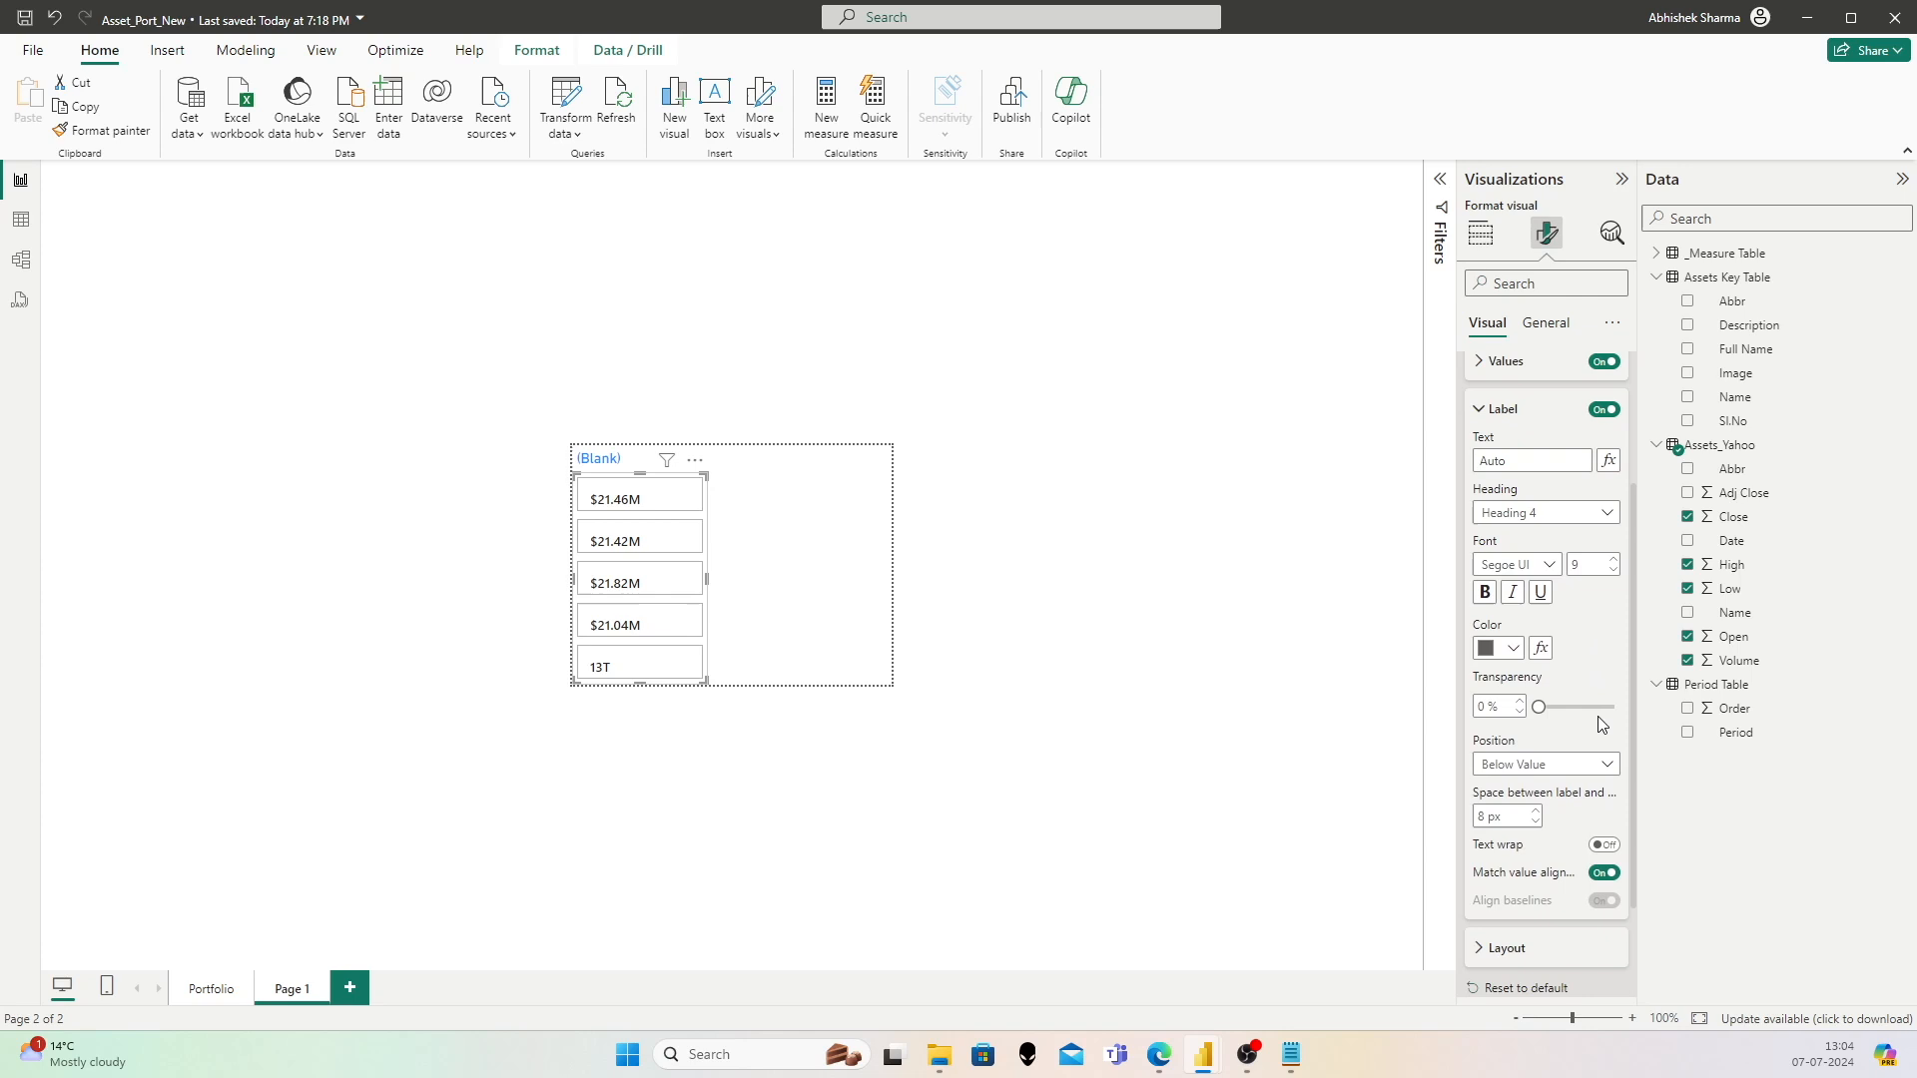
double_click(1489, 716)
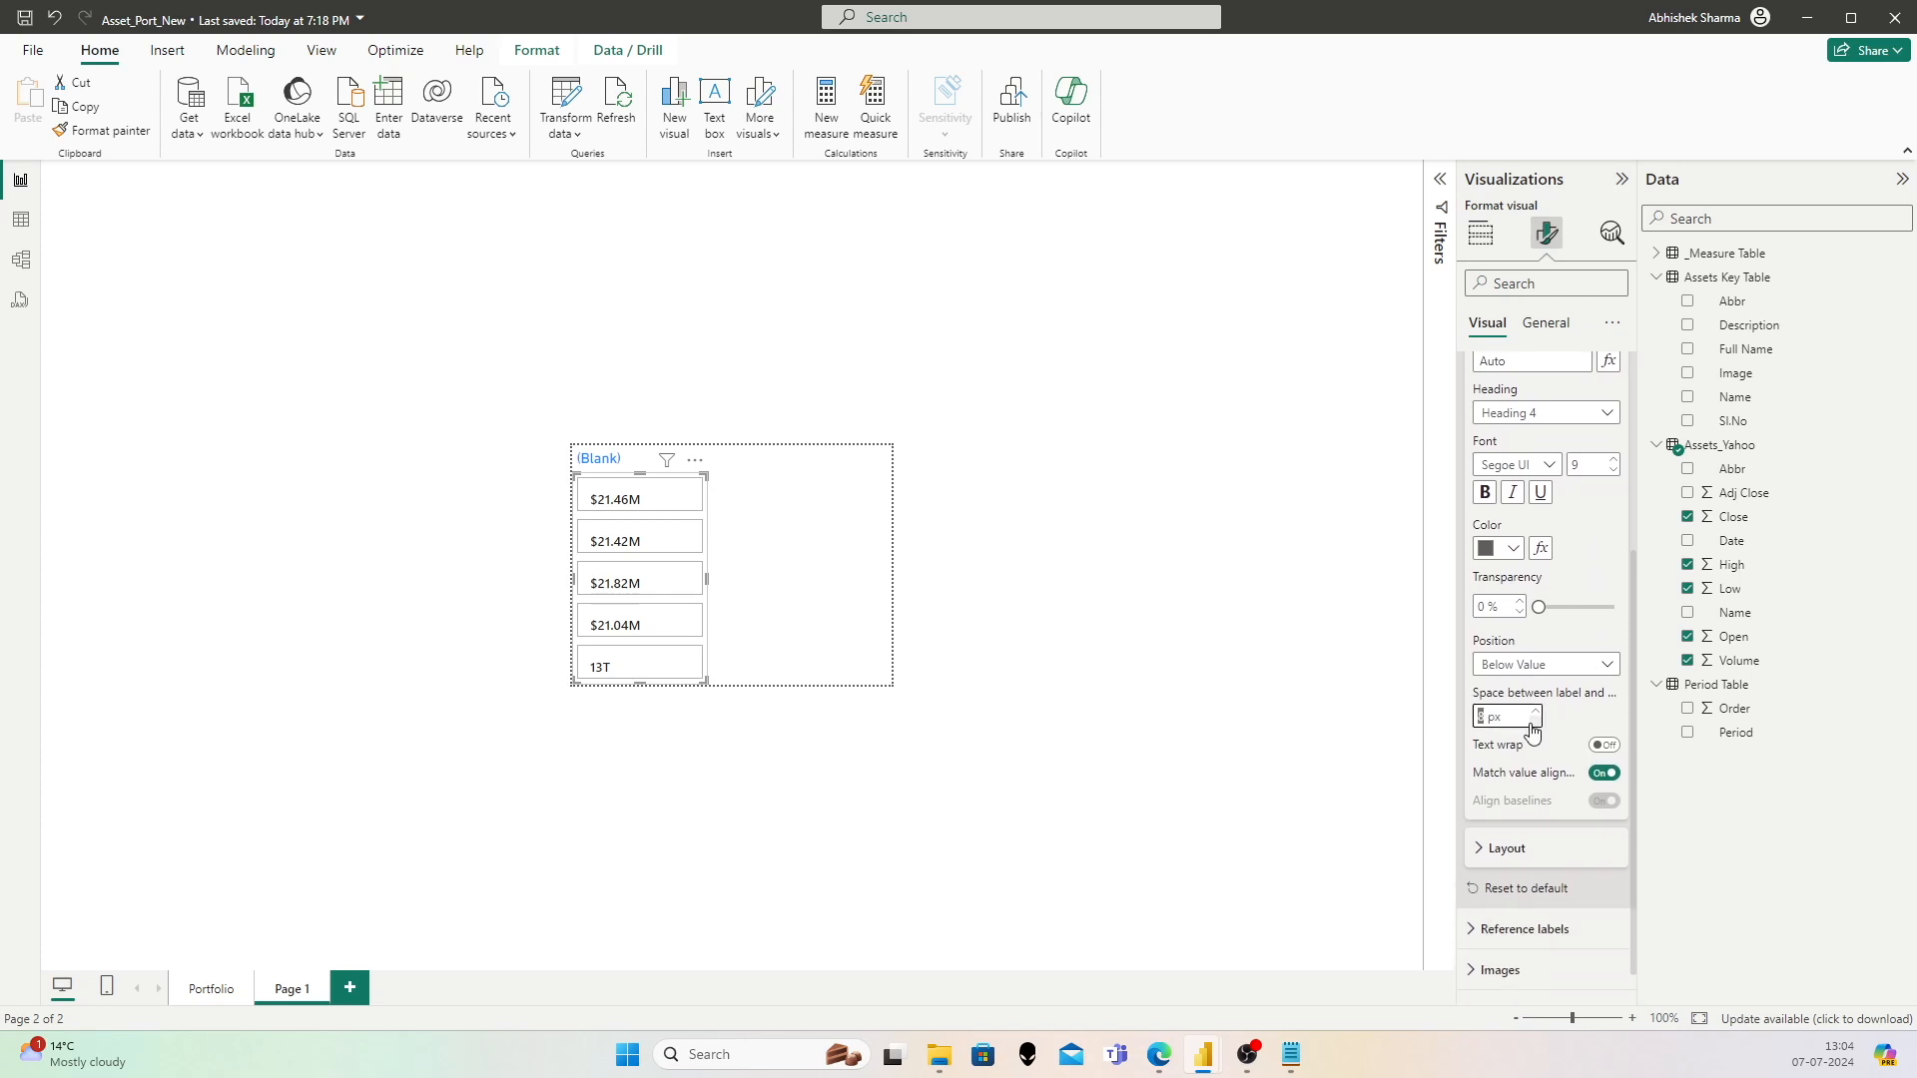
click(1604, 773)
click(1604, 774)
Step: Select the Sum of Close series in the callout values and use the Segoe UI Semibold font for its values
scroll(1577, 599, up, 4)
click(1564, 460)
click(1553, 417)
click(1528, 469)
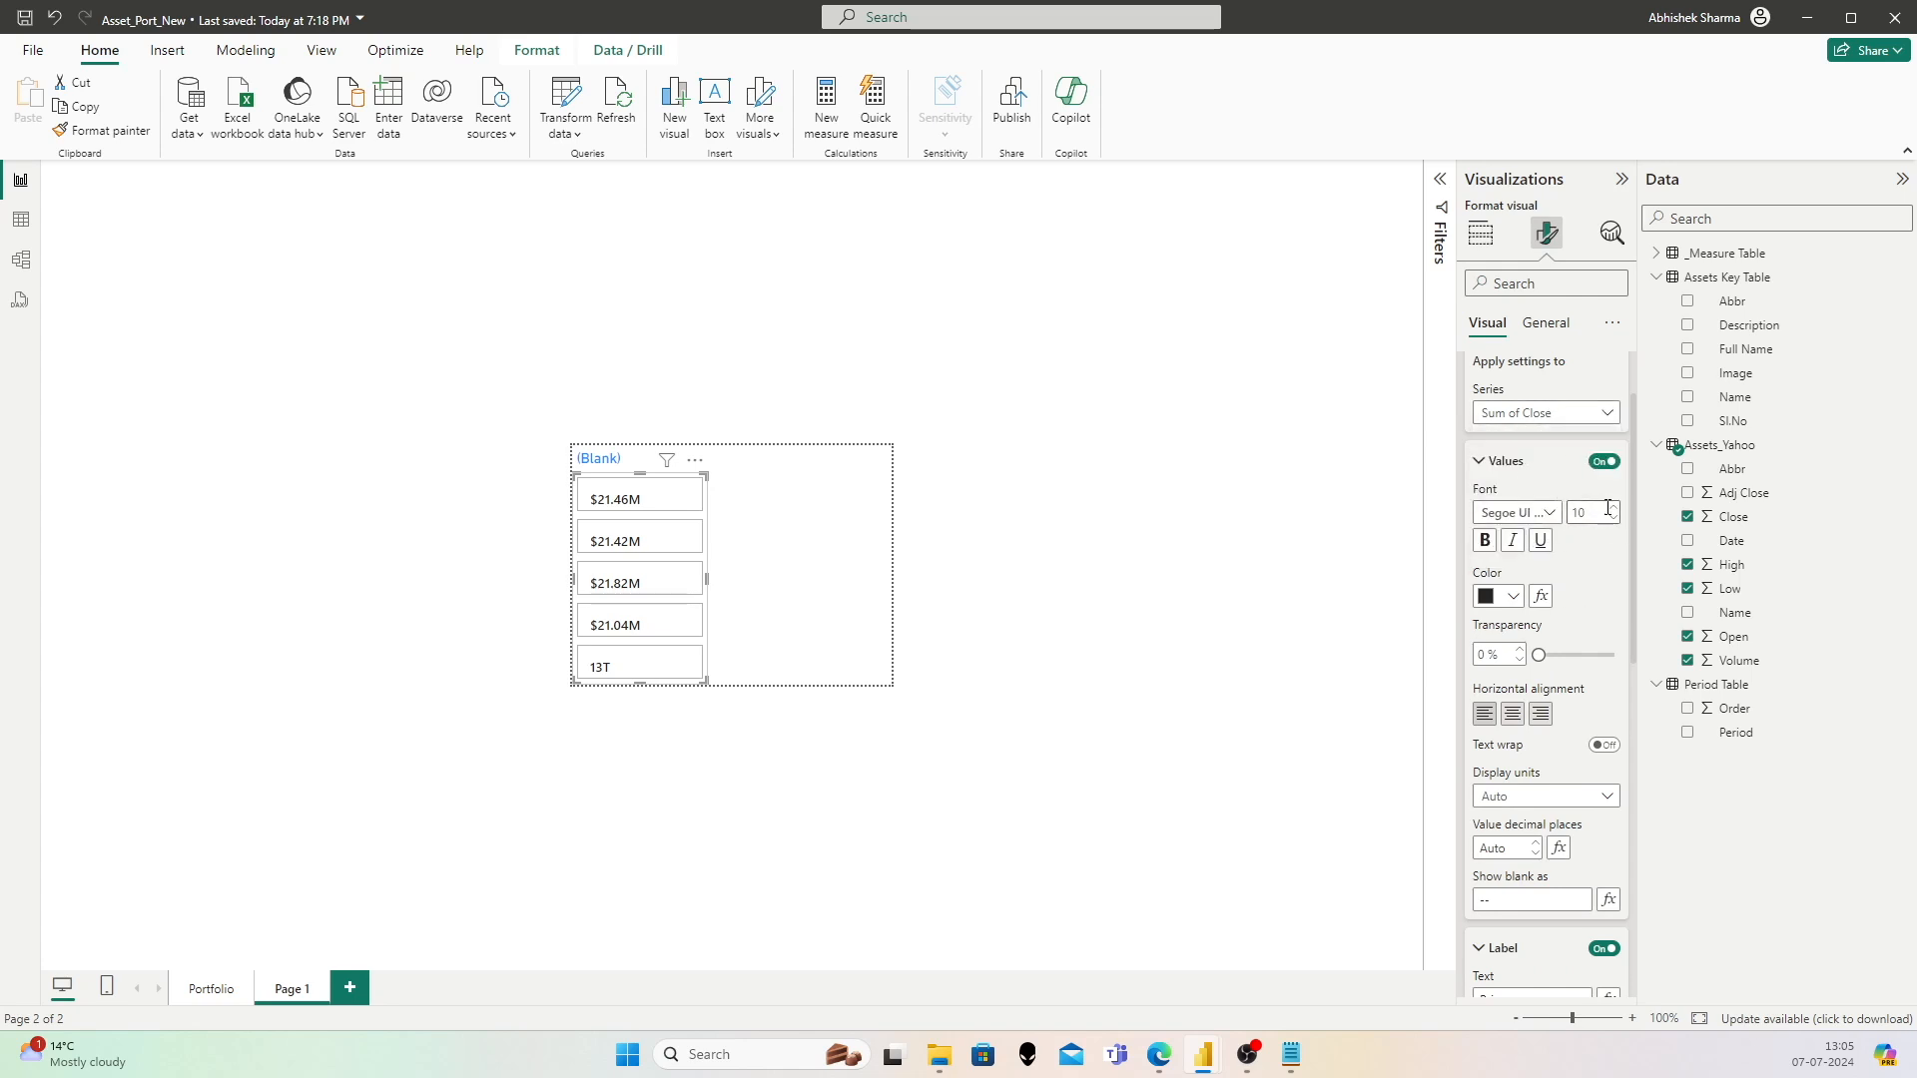
click(1548, 515)
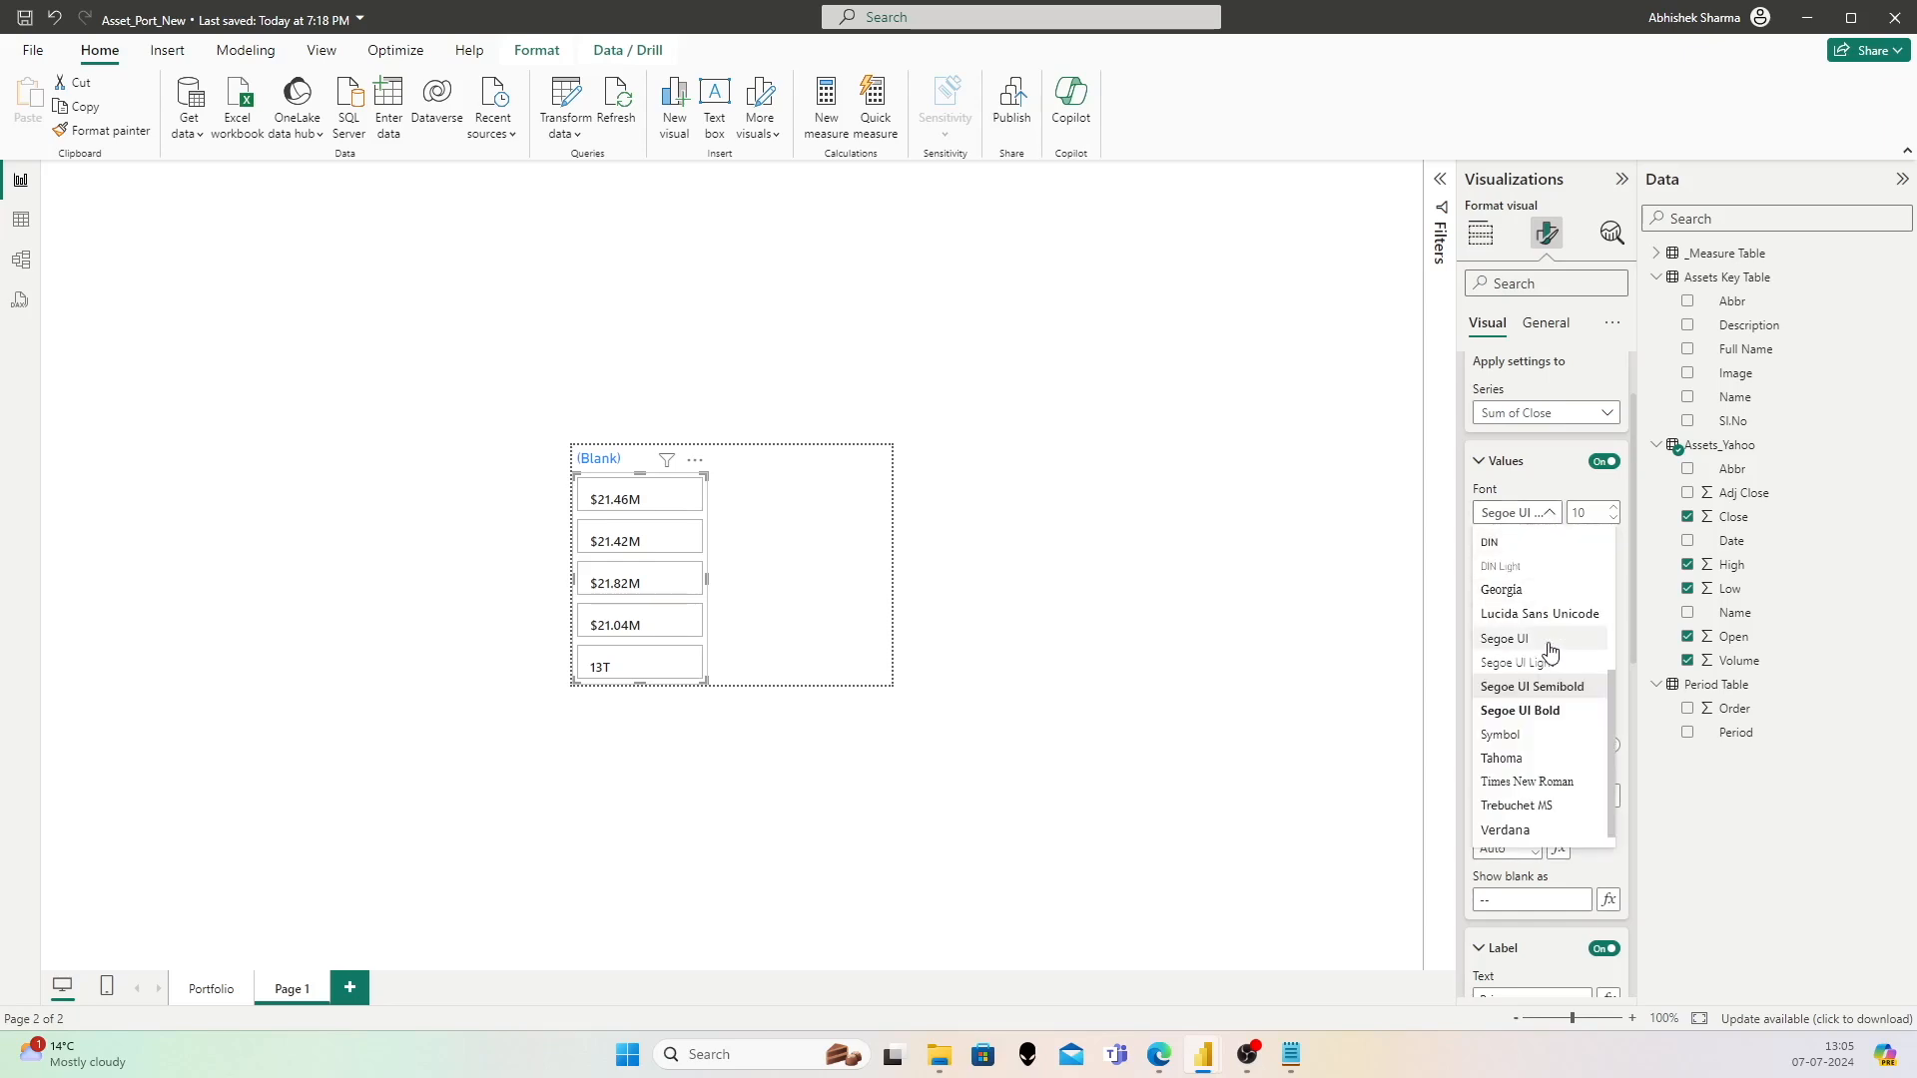
click(1551, 687)
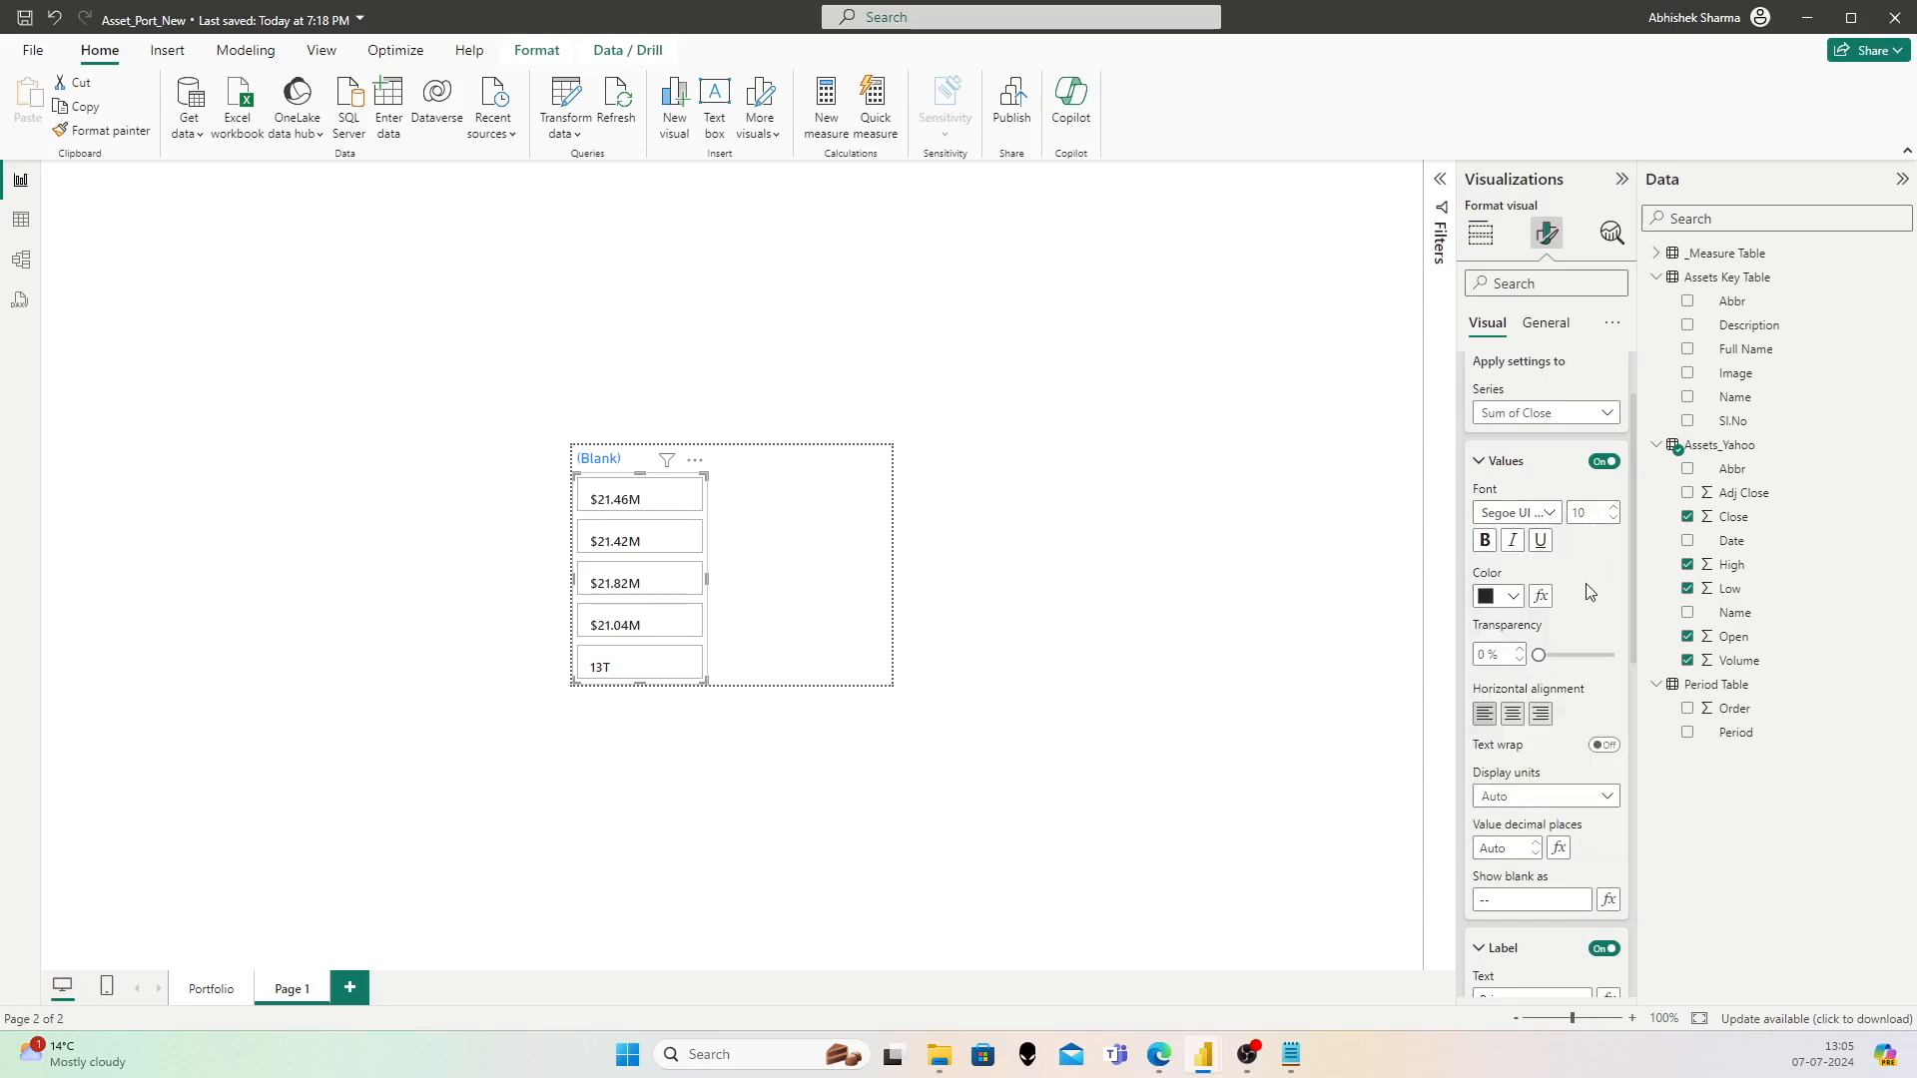
Step: Set the Sum of Close value's display units to None and its decimal places to 2
click(1557, 798)
click(1527, 848)
scroll(1552, 741, down, 2)
click(1514, 747)
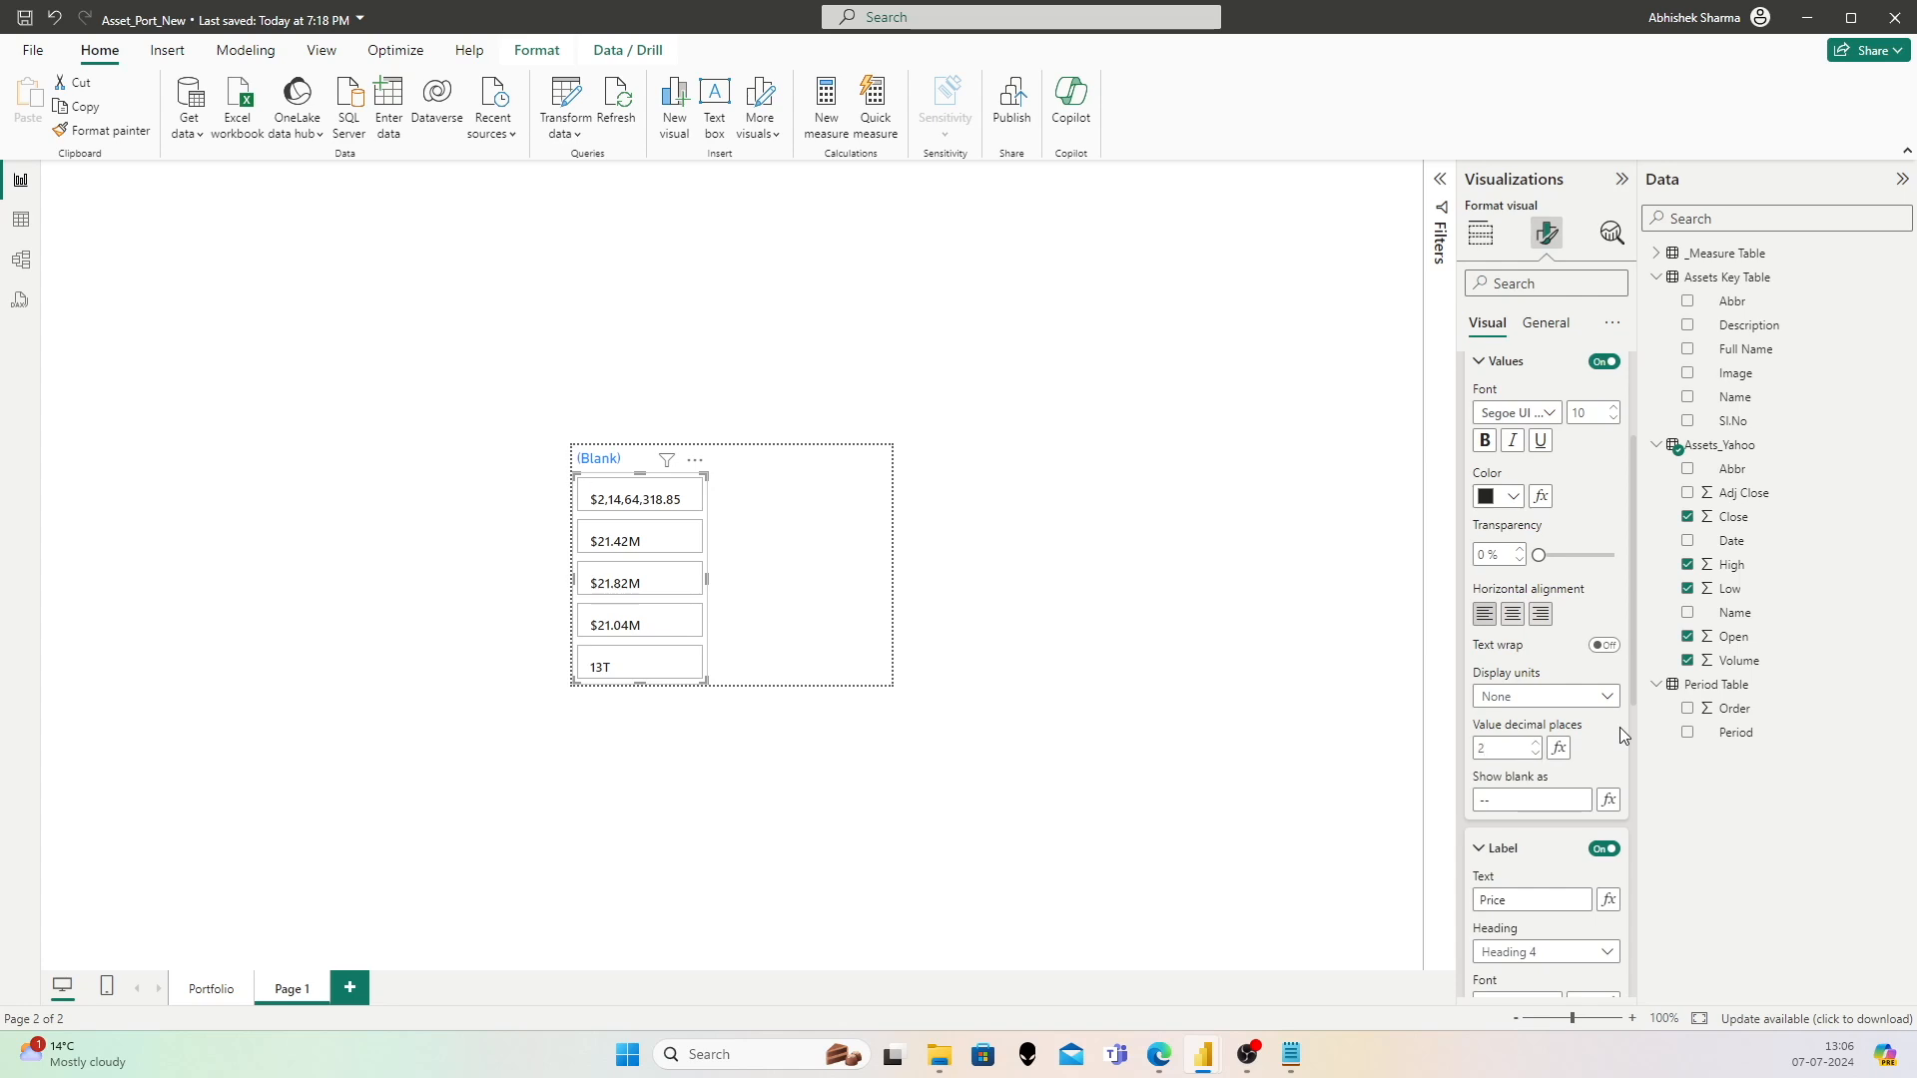
Step: Set the Sum of Close label's heading to Normal and the space between label and value to 2 px
scroll(1561, 788, down, 4)
click(1543, 752)
click(1546, 775)
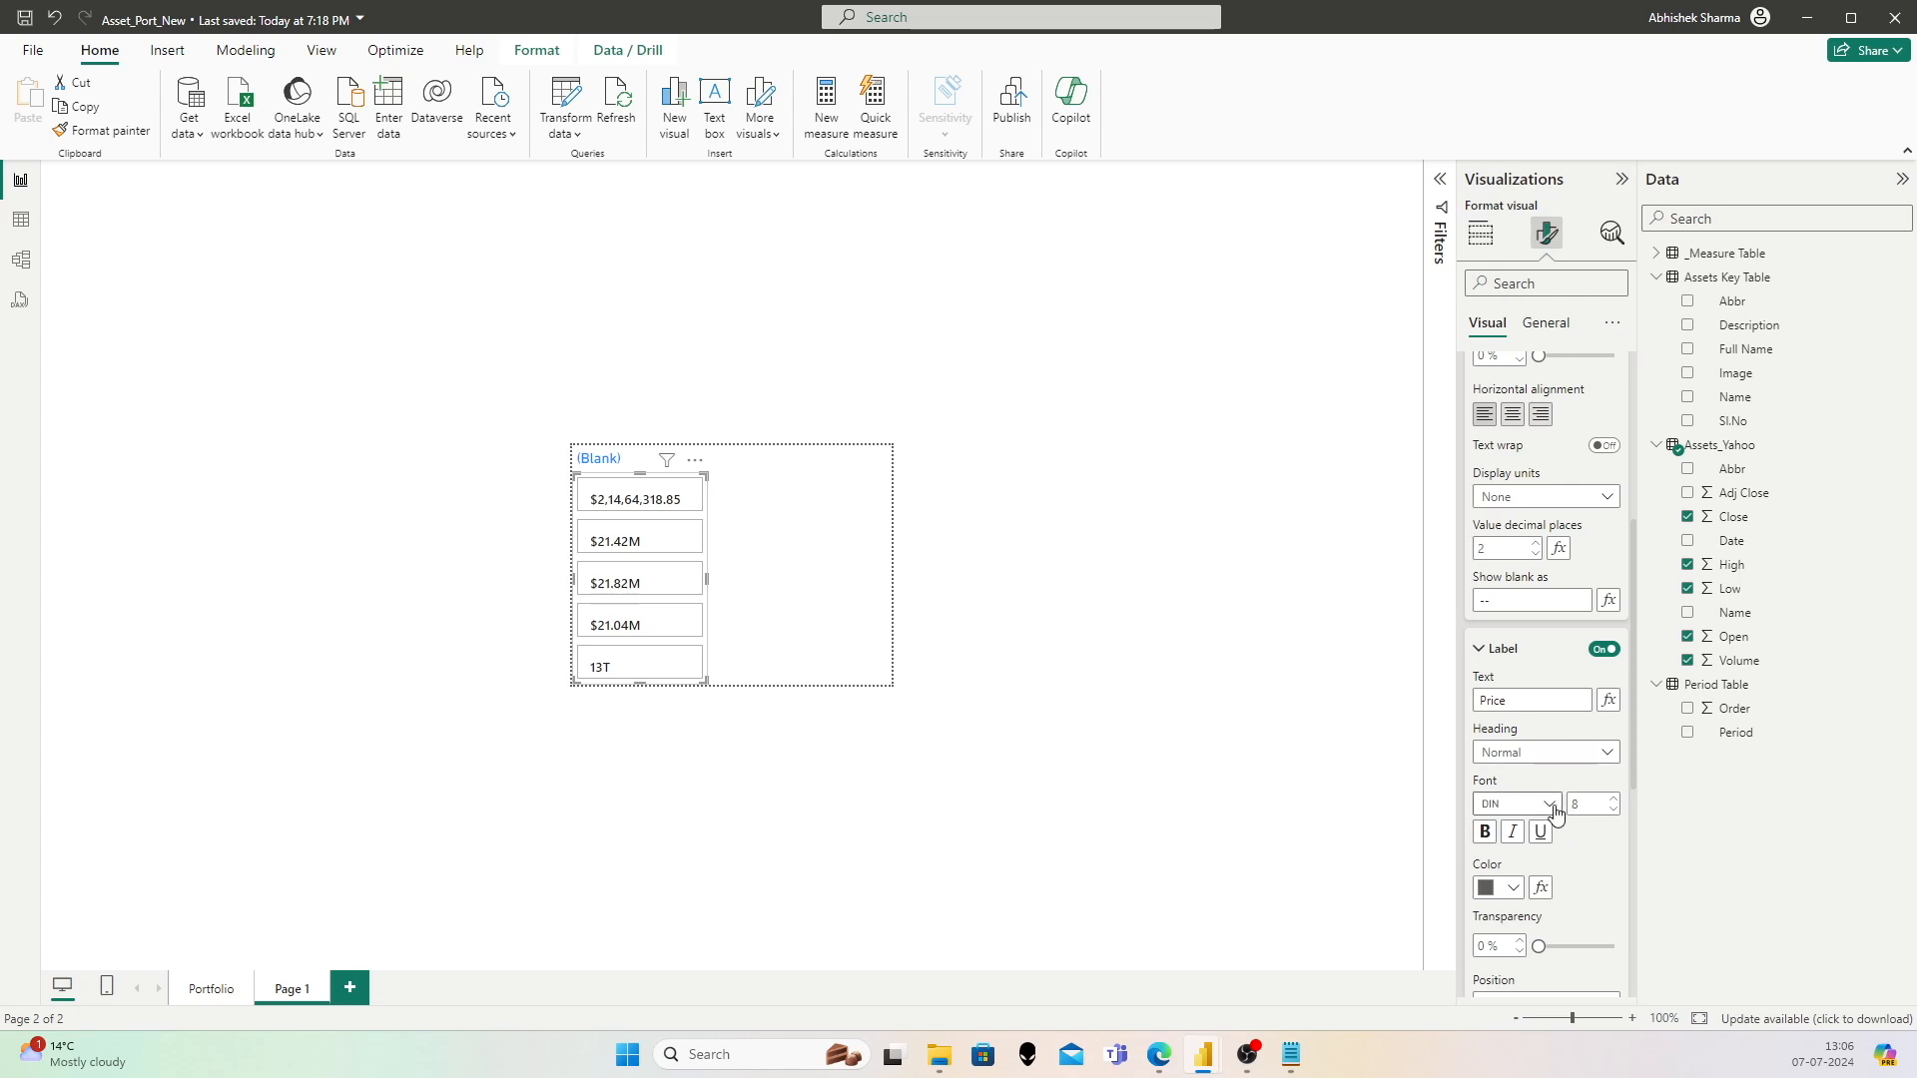
scroll(1587, 804, down, 2)
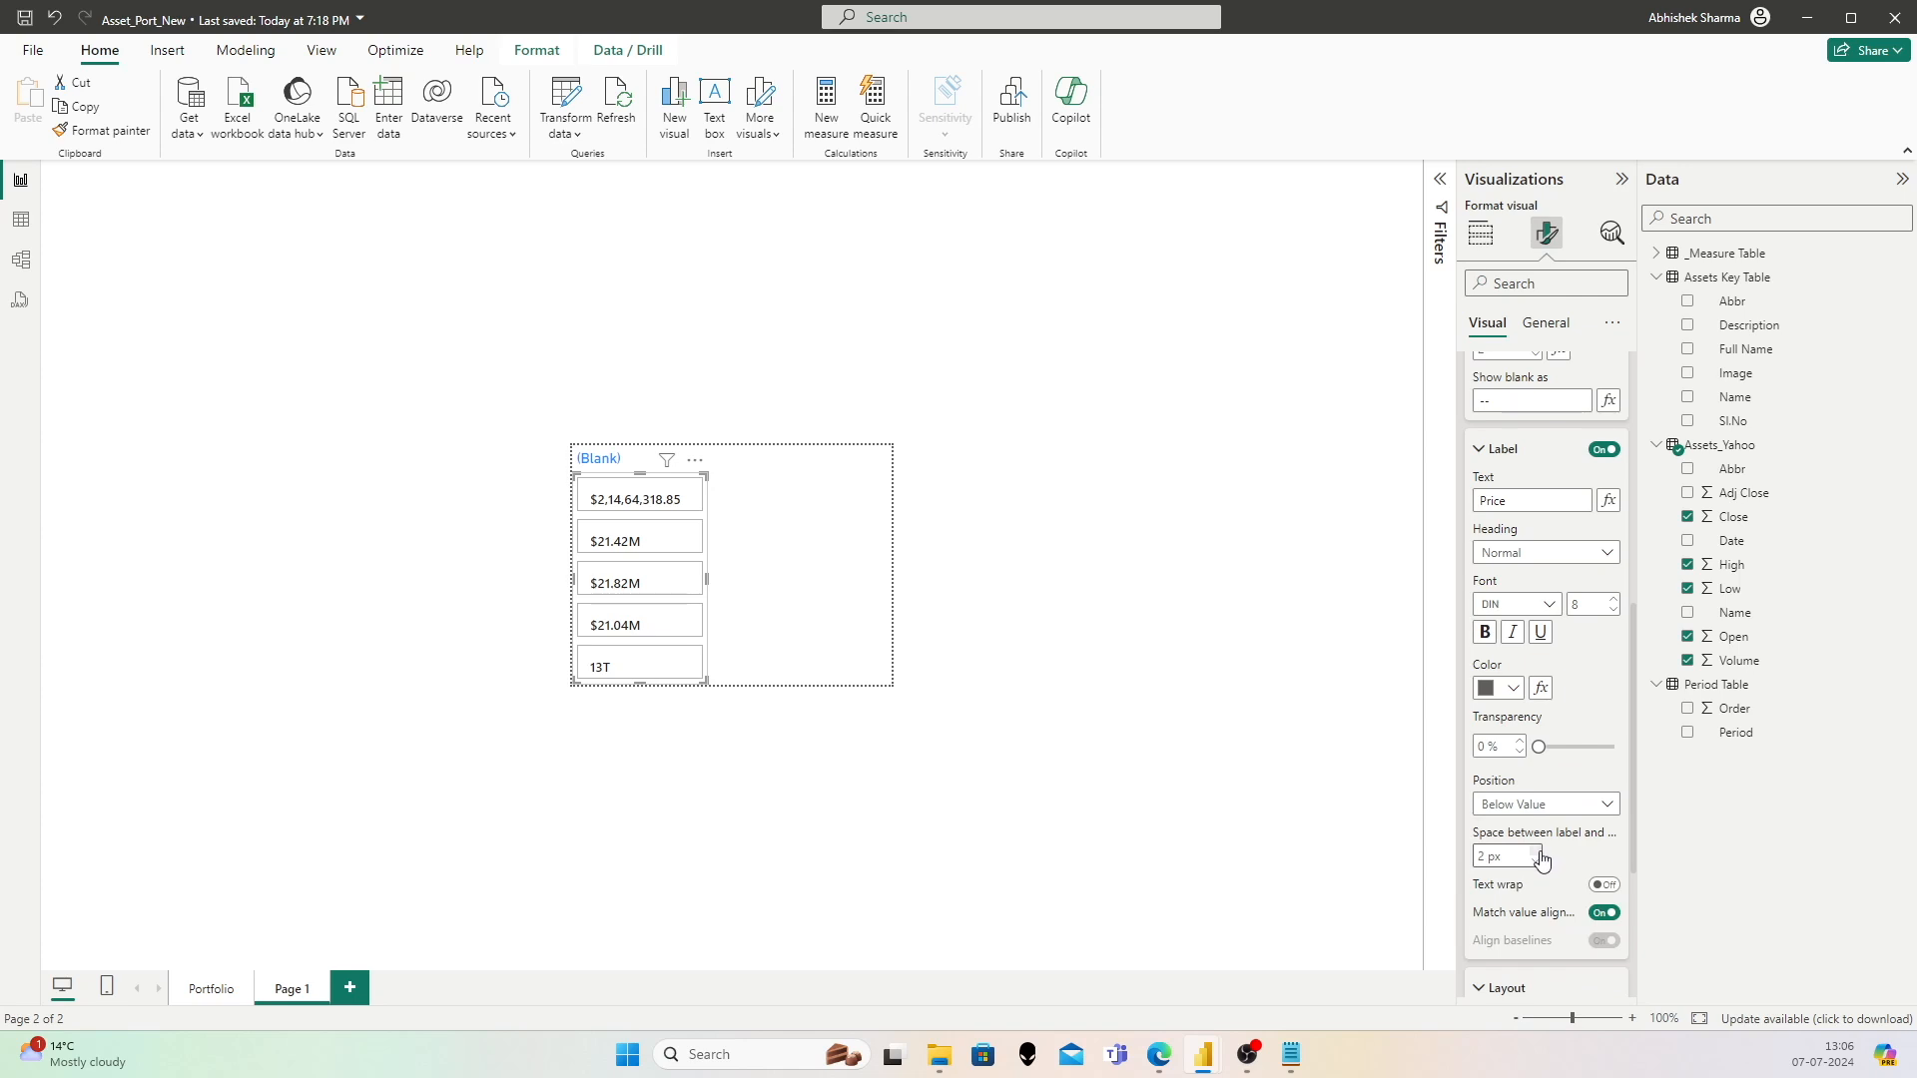
scroll(1563, 828, down, 2)
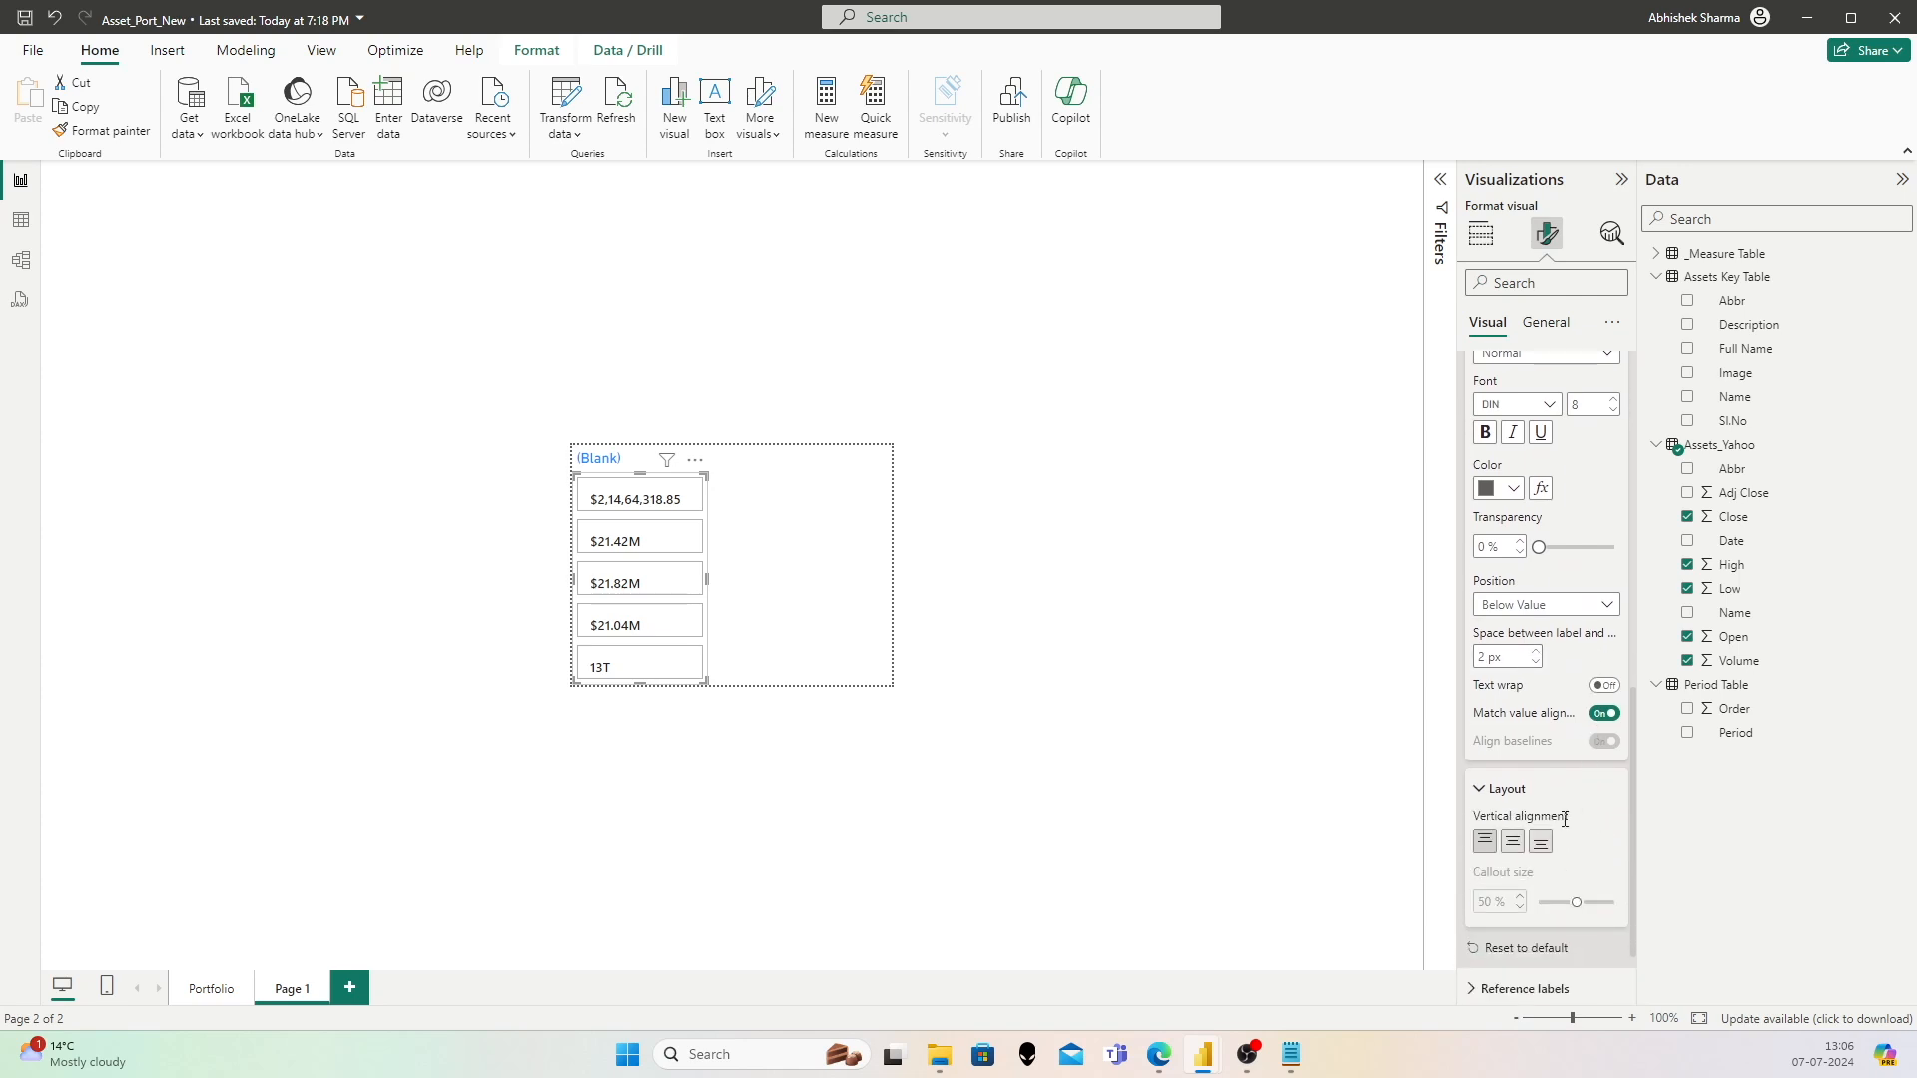
scroll(1547, 843, down, 1)
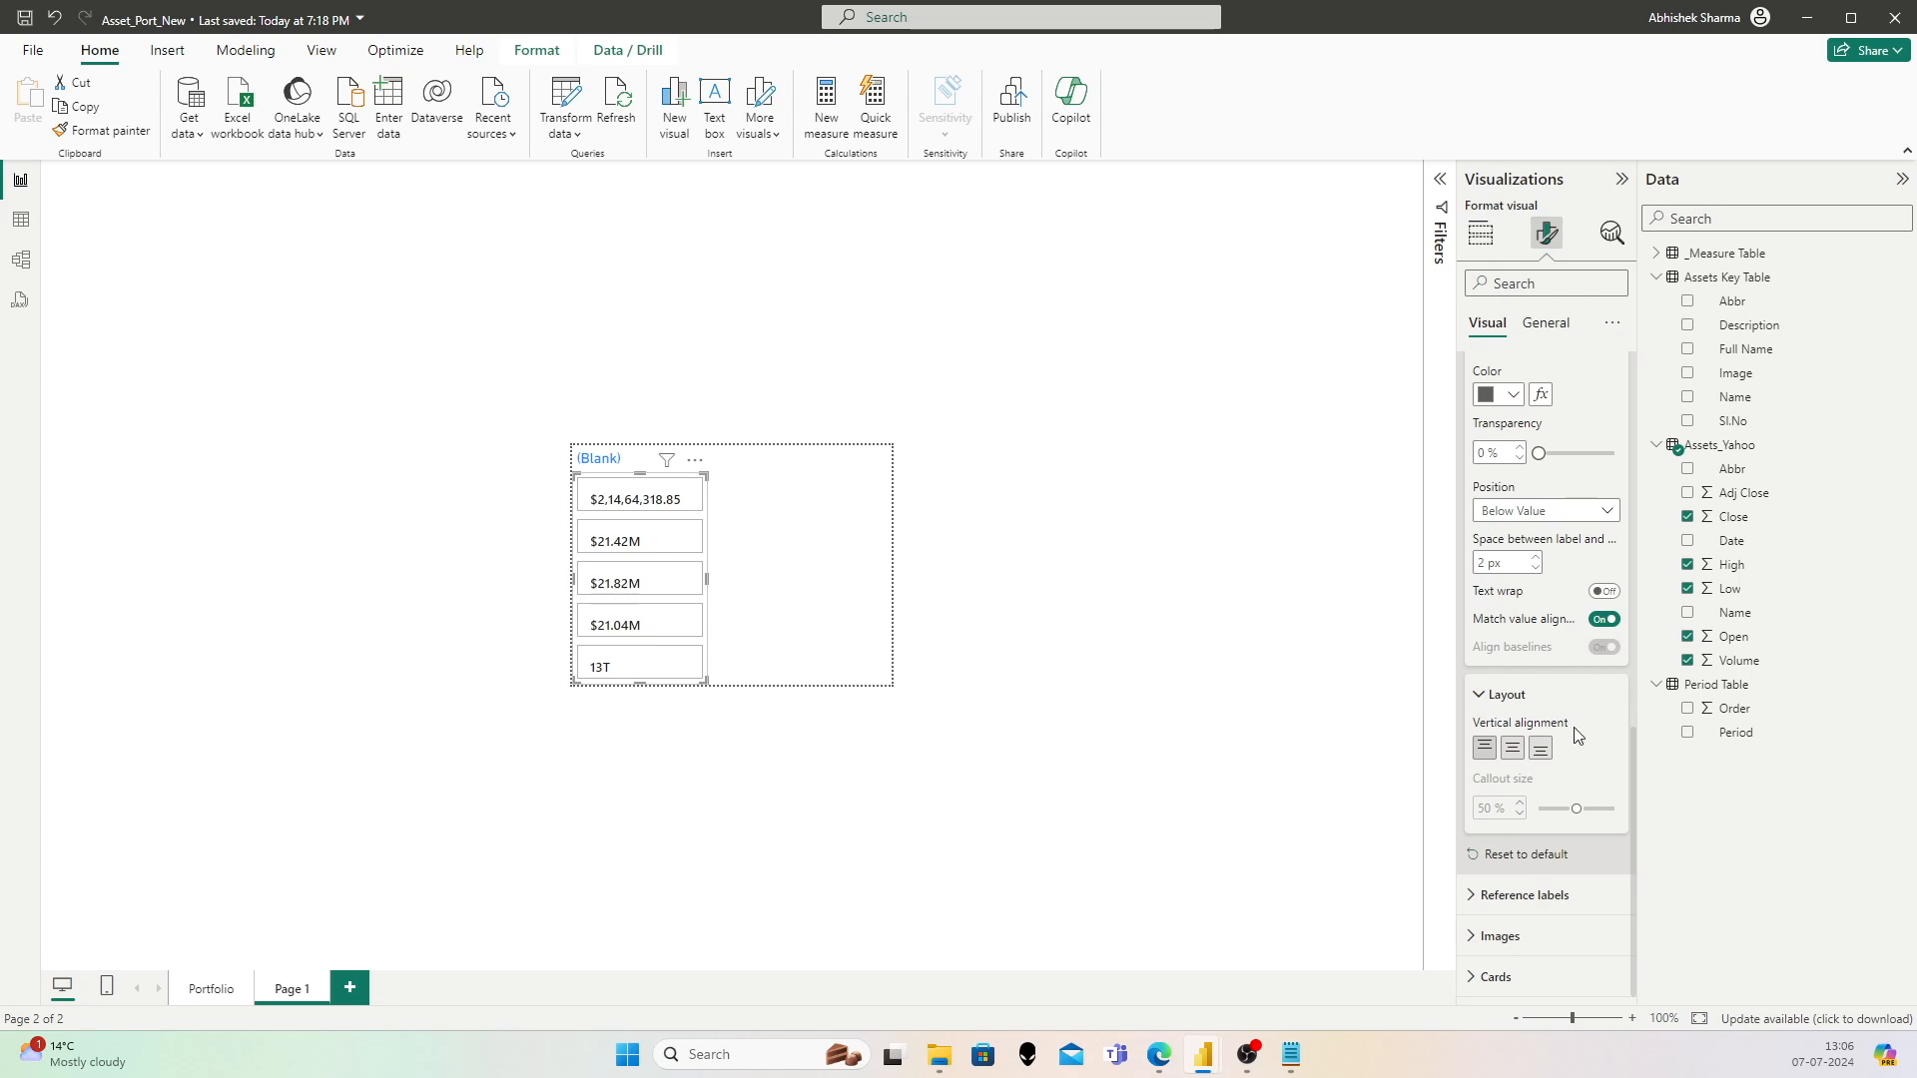
Step: Select the Sum of Open series and set its value's display units to None
scroll(1580, 639, up, 10)
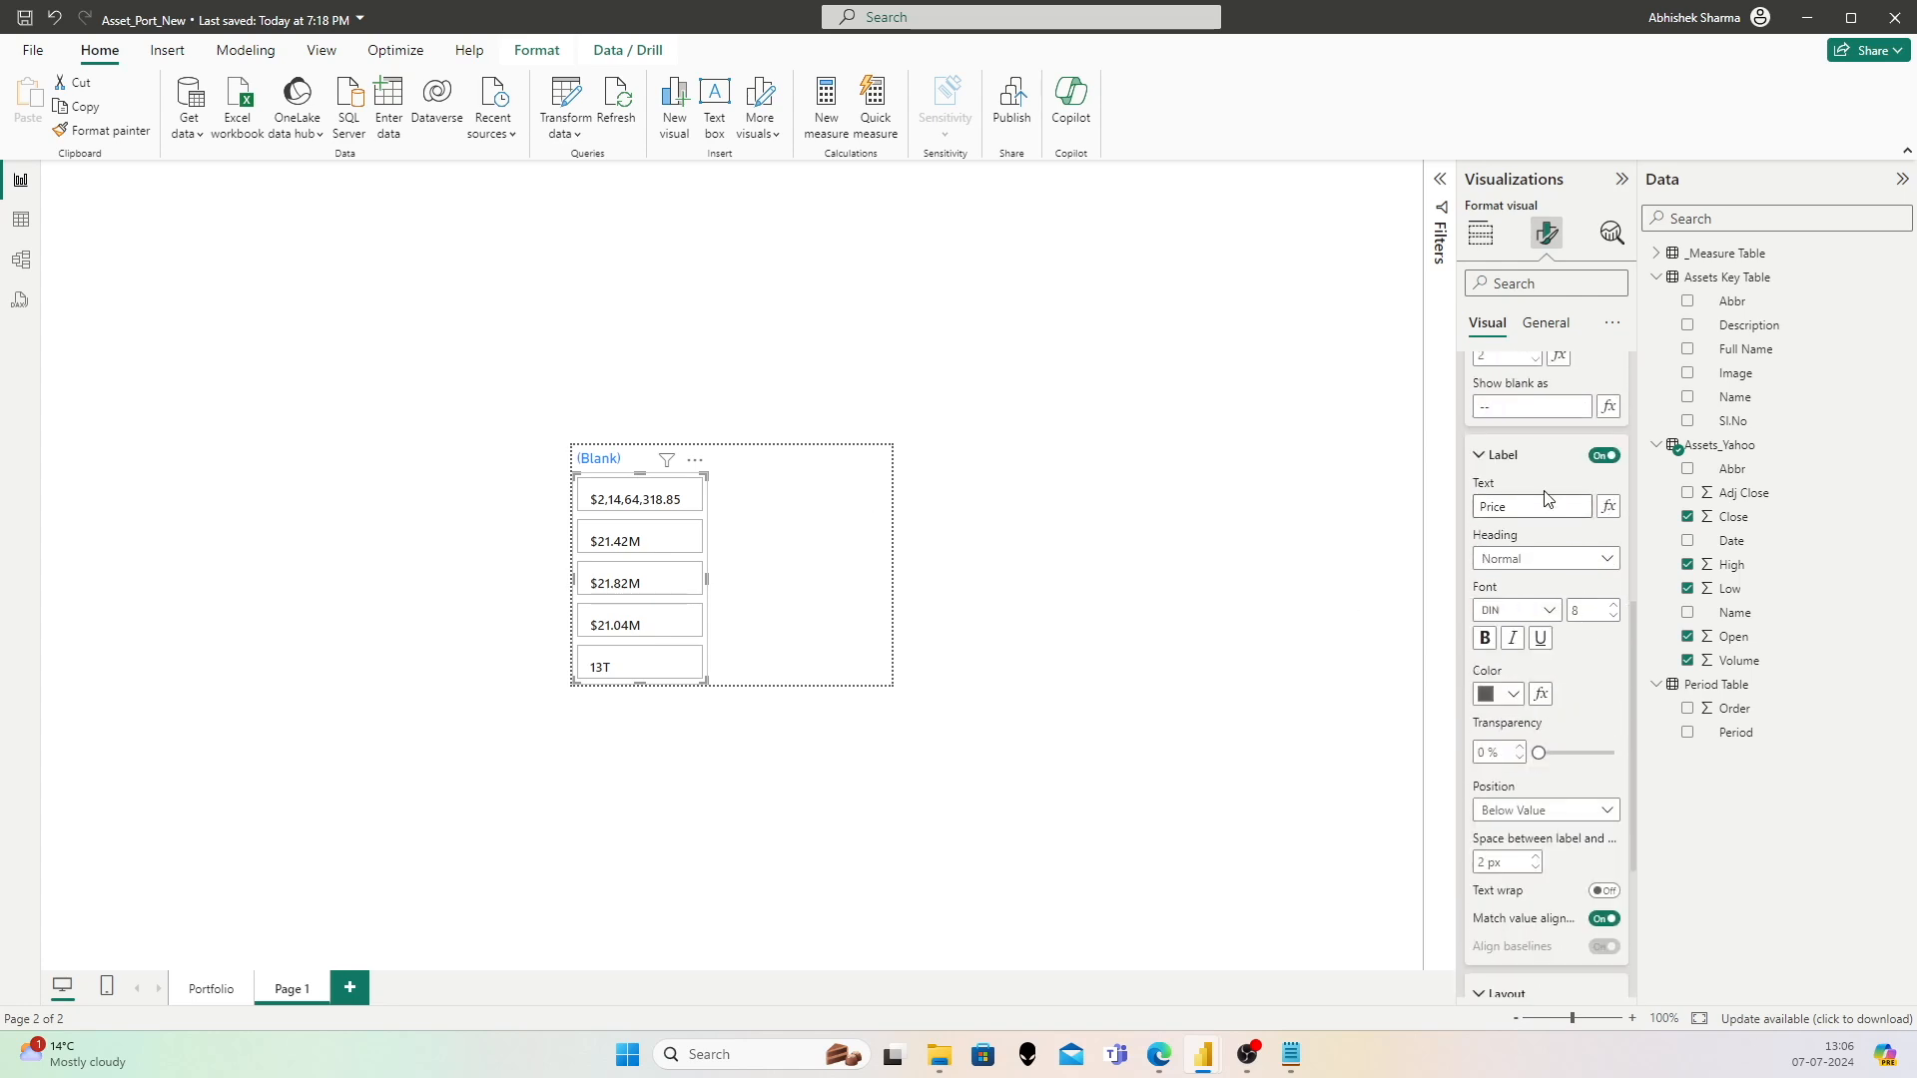
scroll(1549, 518, up, 5)
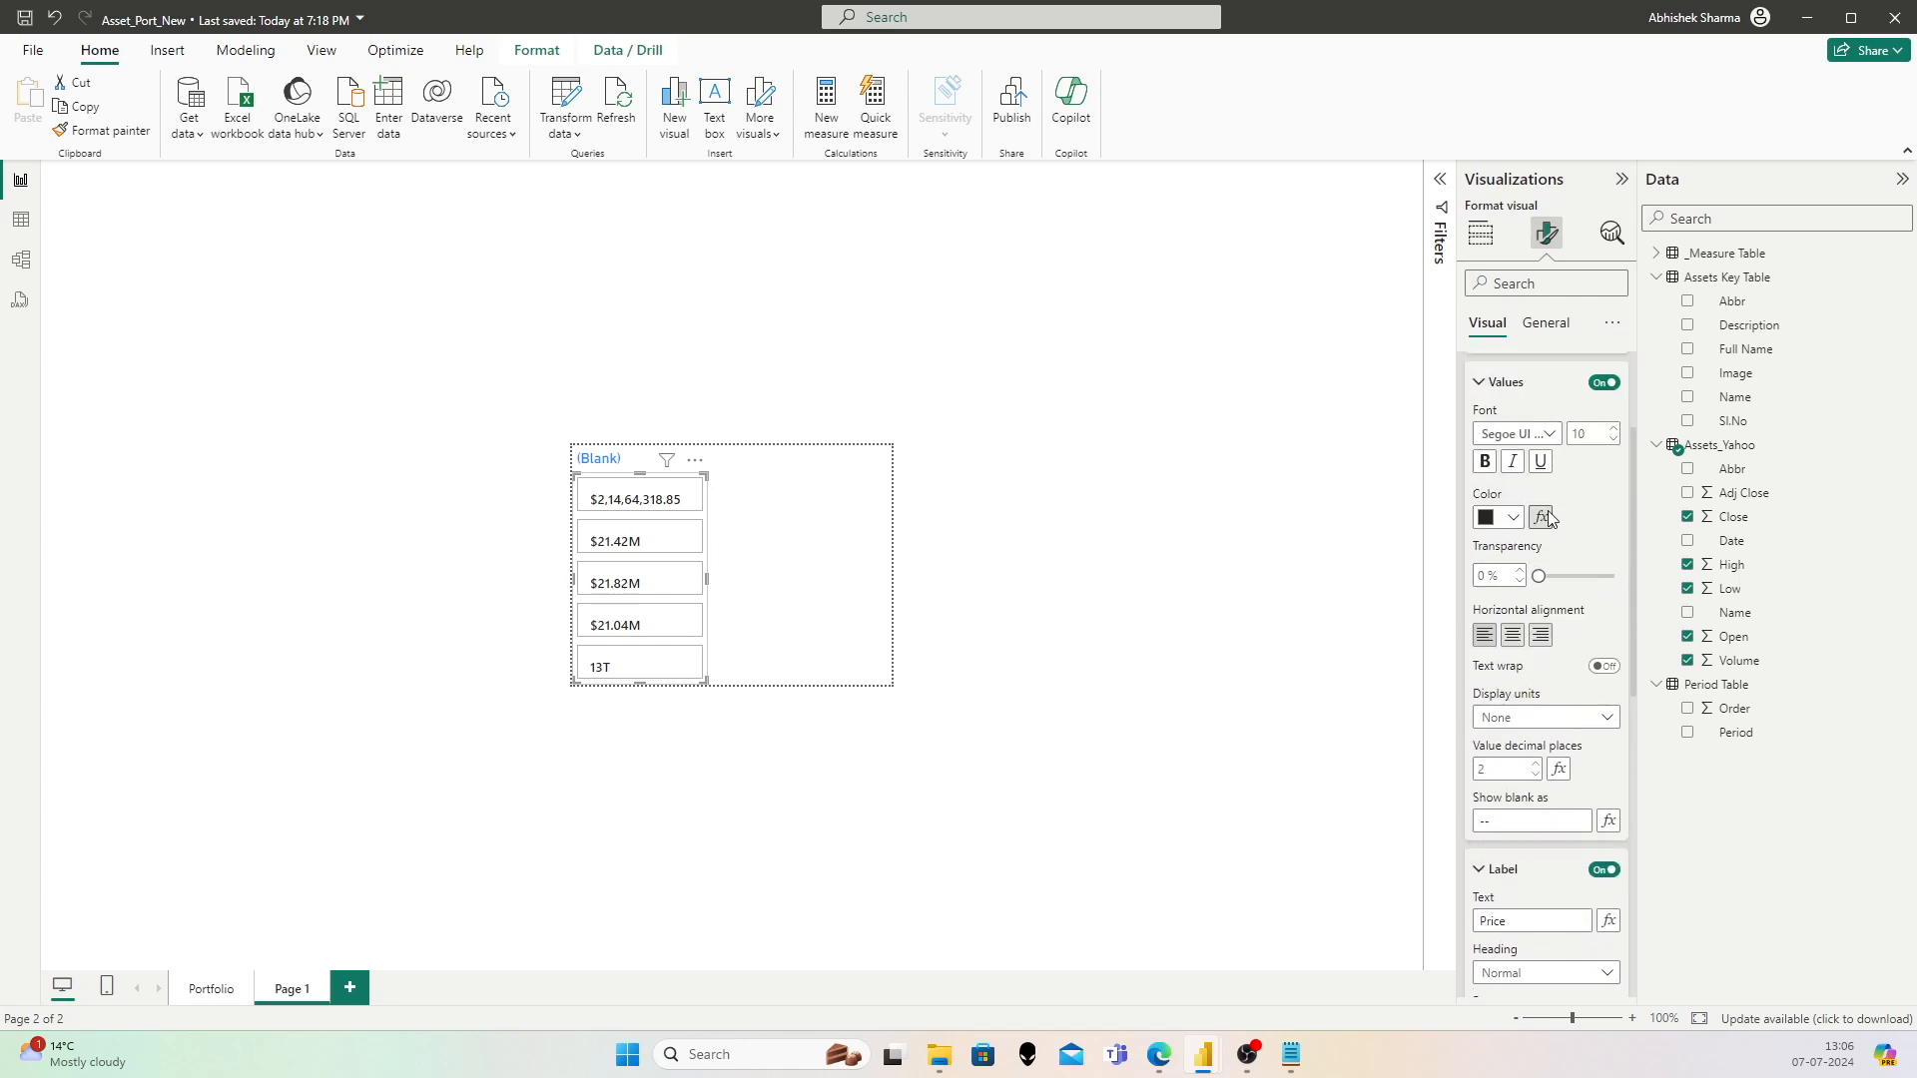
click(1545, 512)
click(1540, 587)
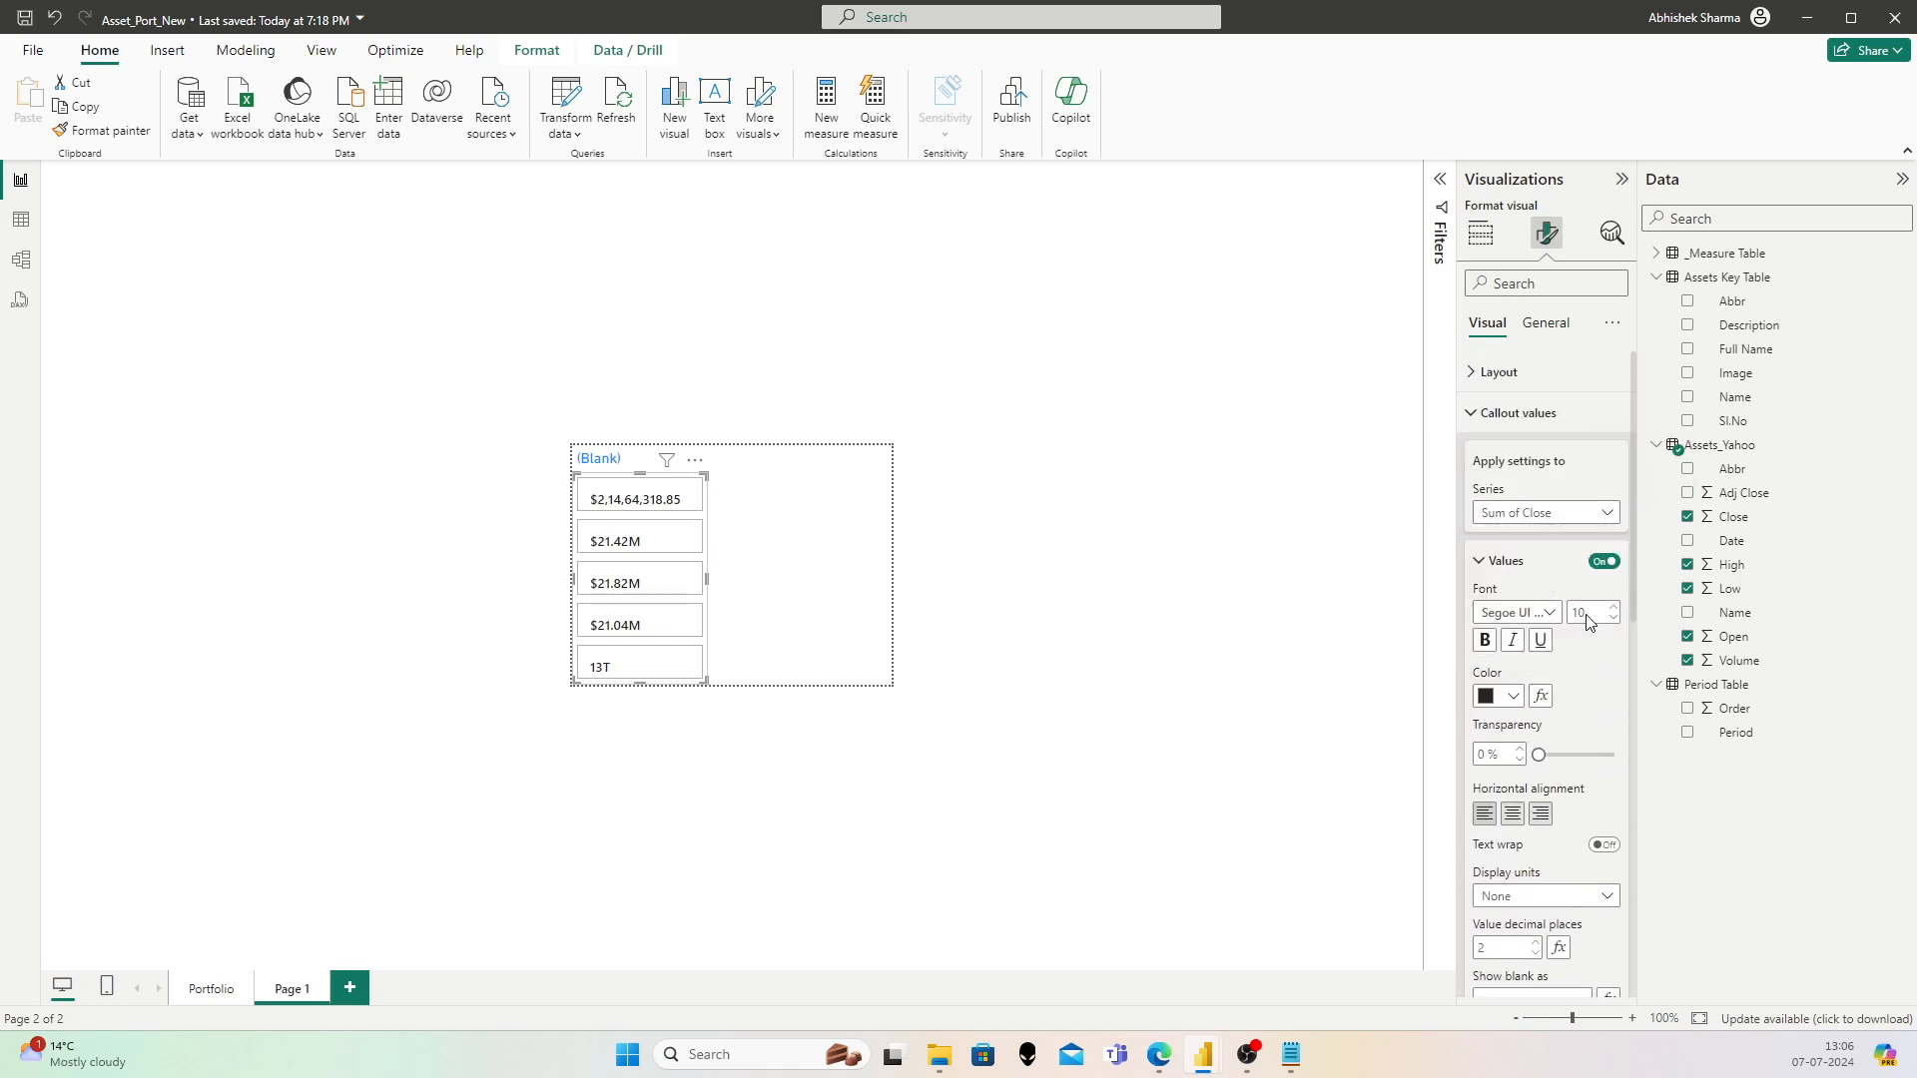
scroll(1567, 759, down, 3)
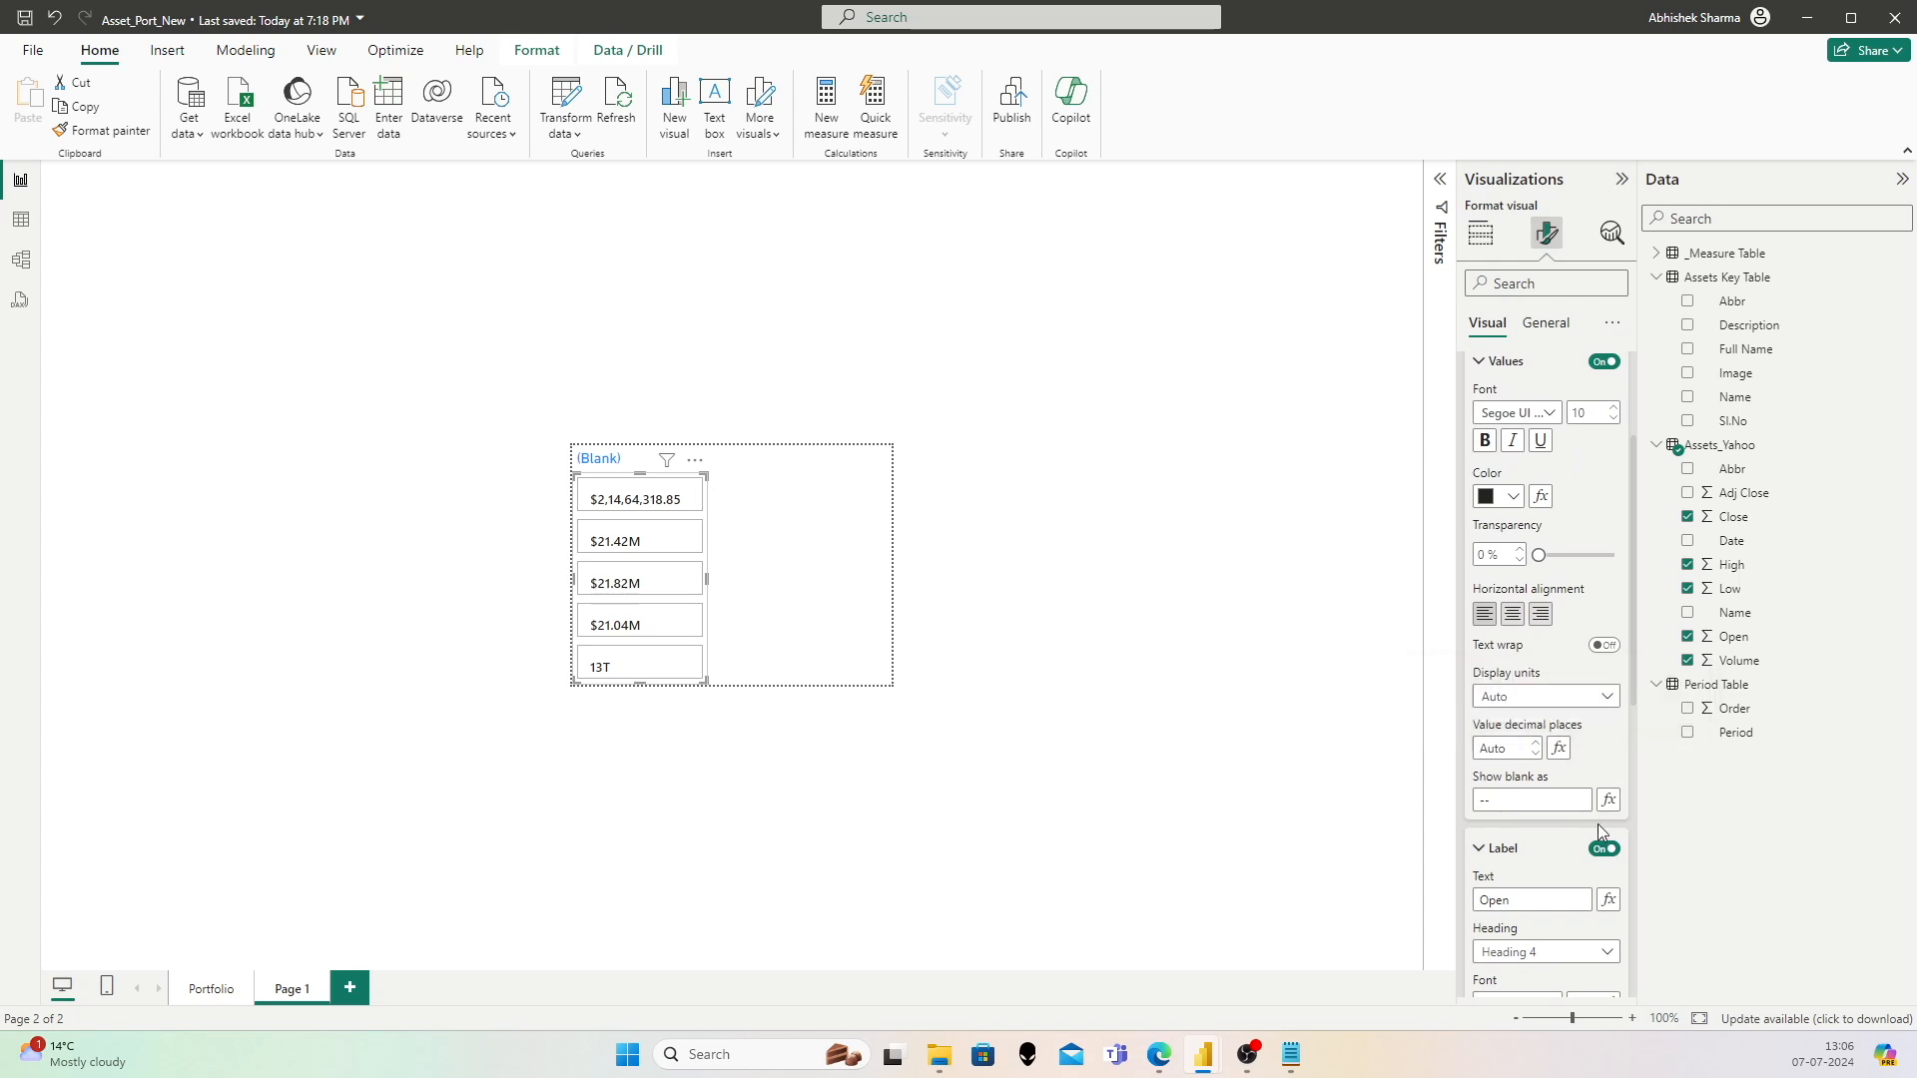
click(1541, 696)
click(1534, 748)
Step: Format the Sum of Open label with Normal heading, font size 8, 2 px spacing from the value and text wrap on
scroll(1553, 883, down, 2)
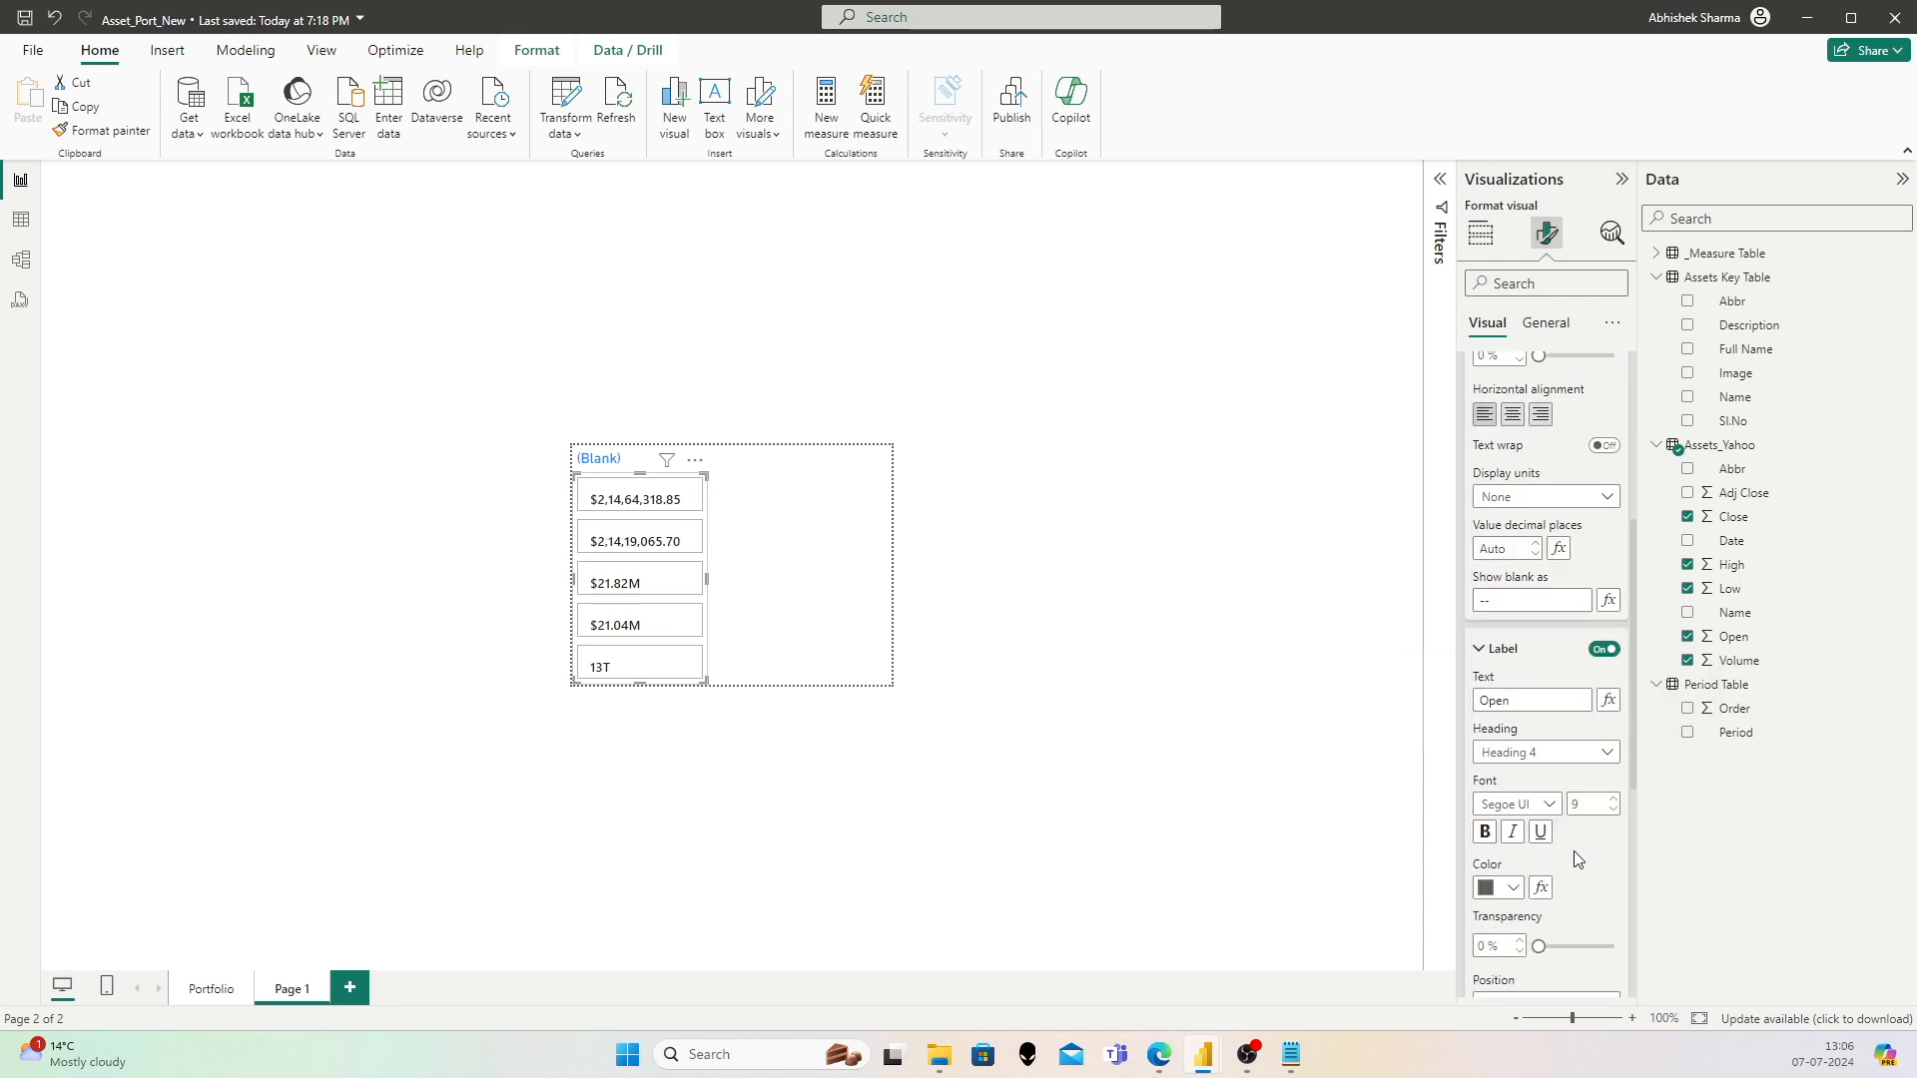
click(1557, 753)
click(1550, 775)
scroll(1557, 848, down, 2)
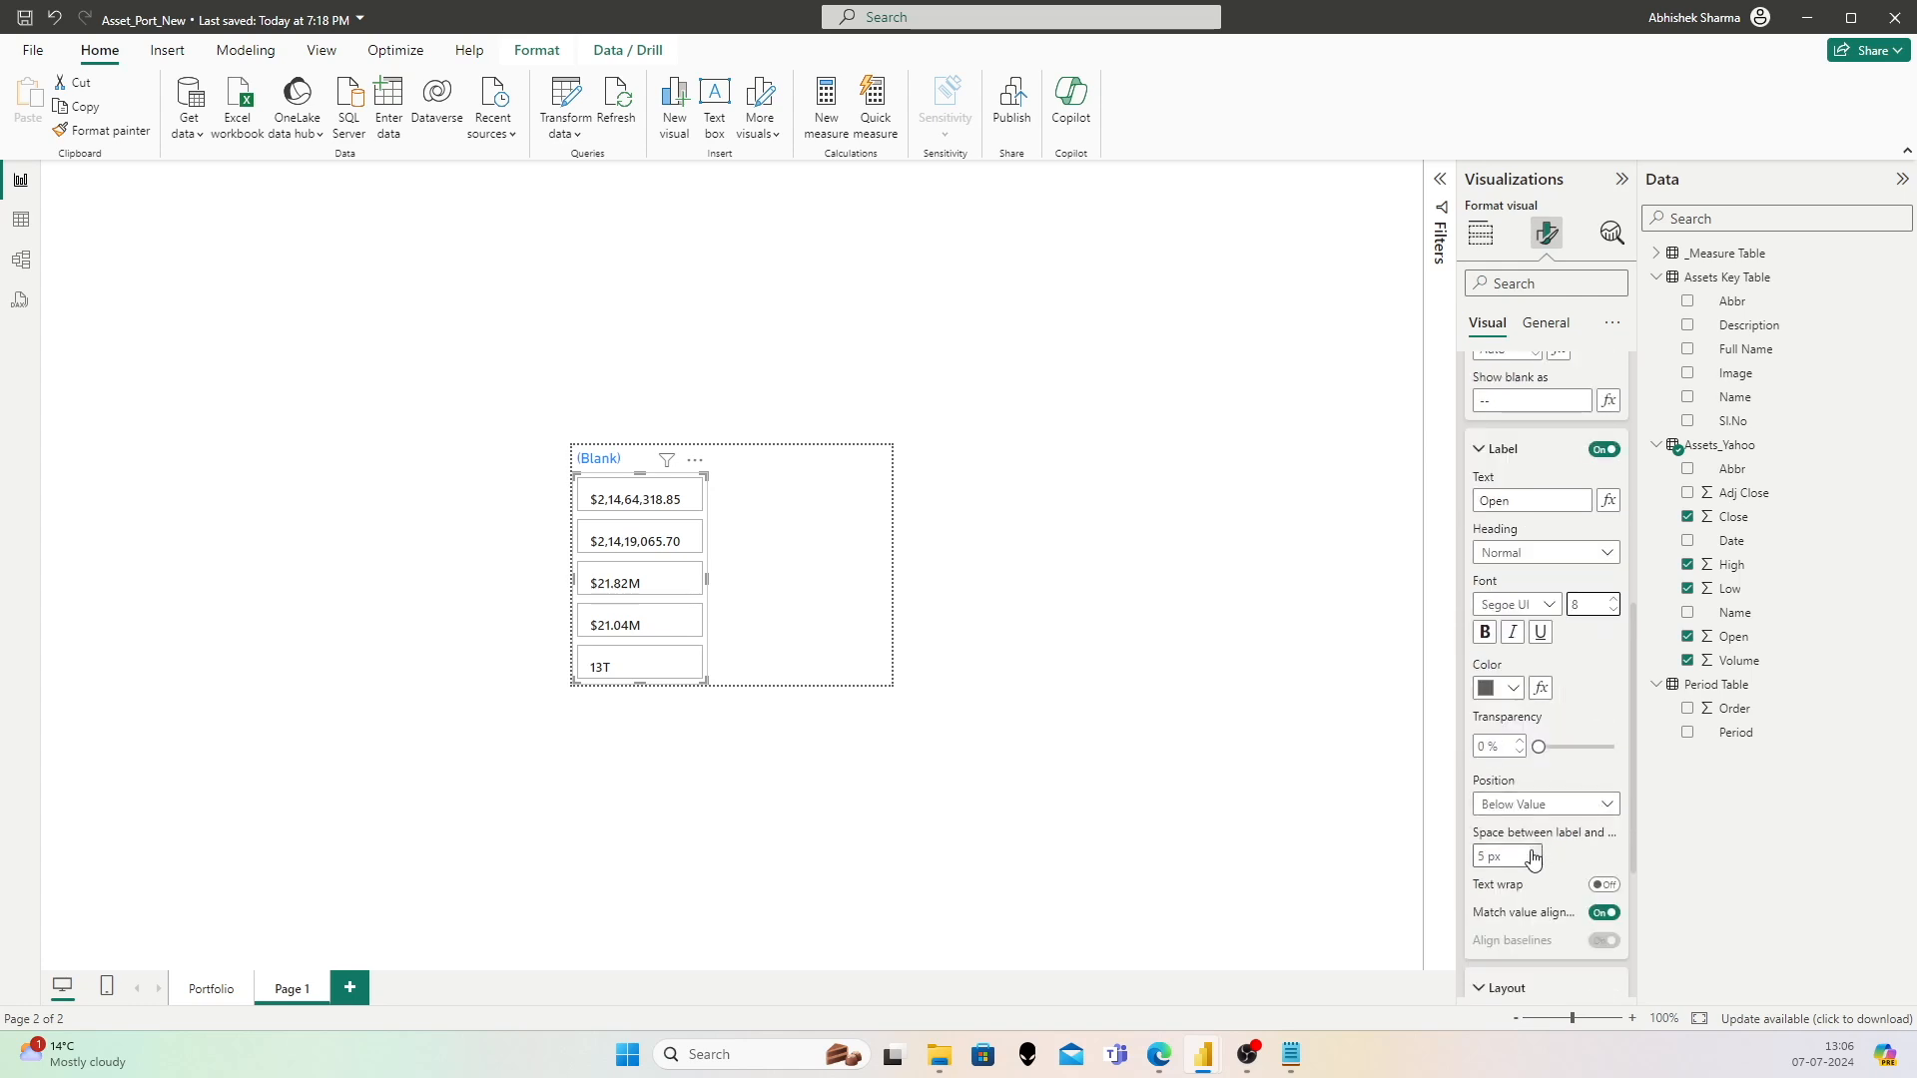
click(1536, 861)
click(1536, 862)
click(1536, 861)
click(1604, 885)
scroll(1598, 691, down, 3)
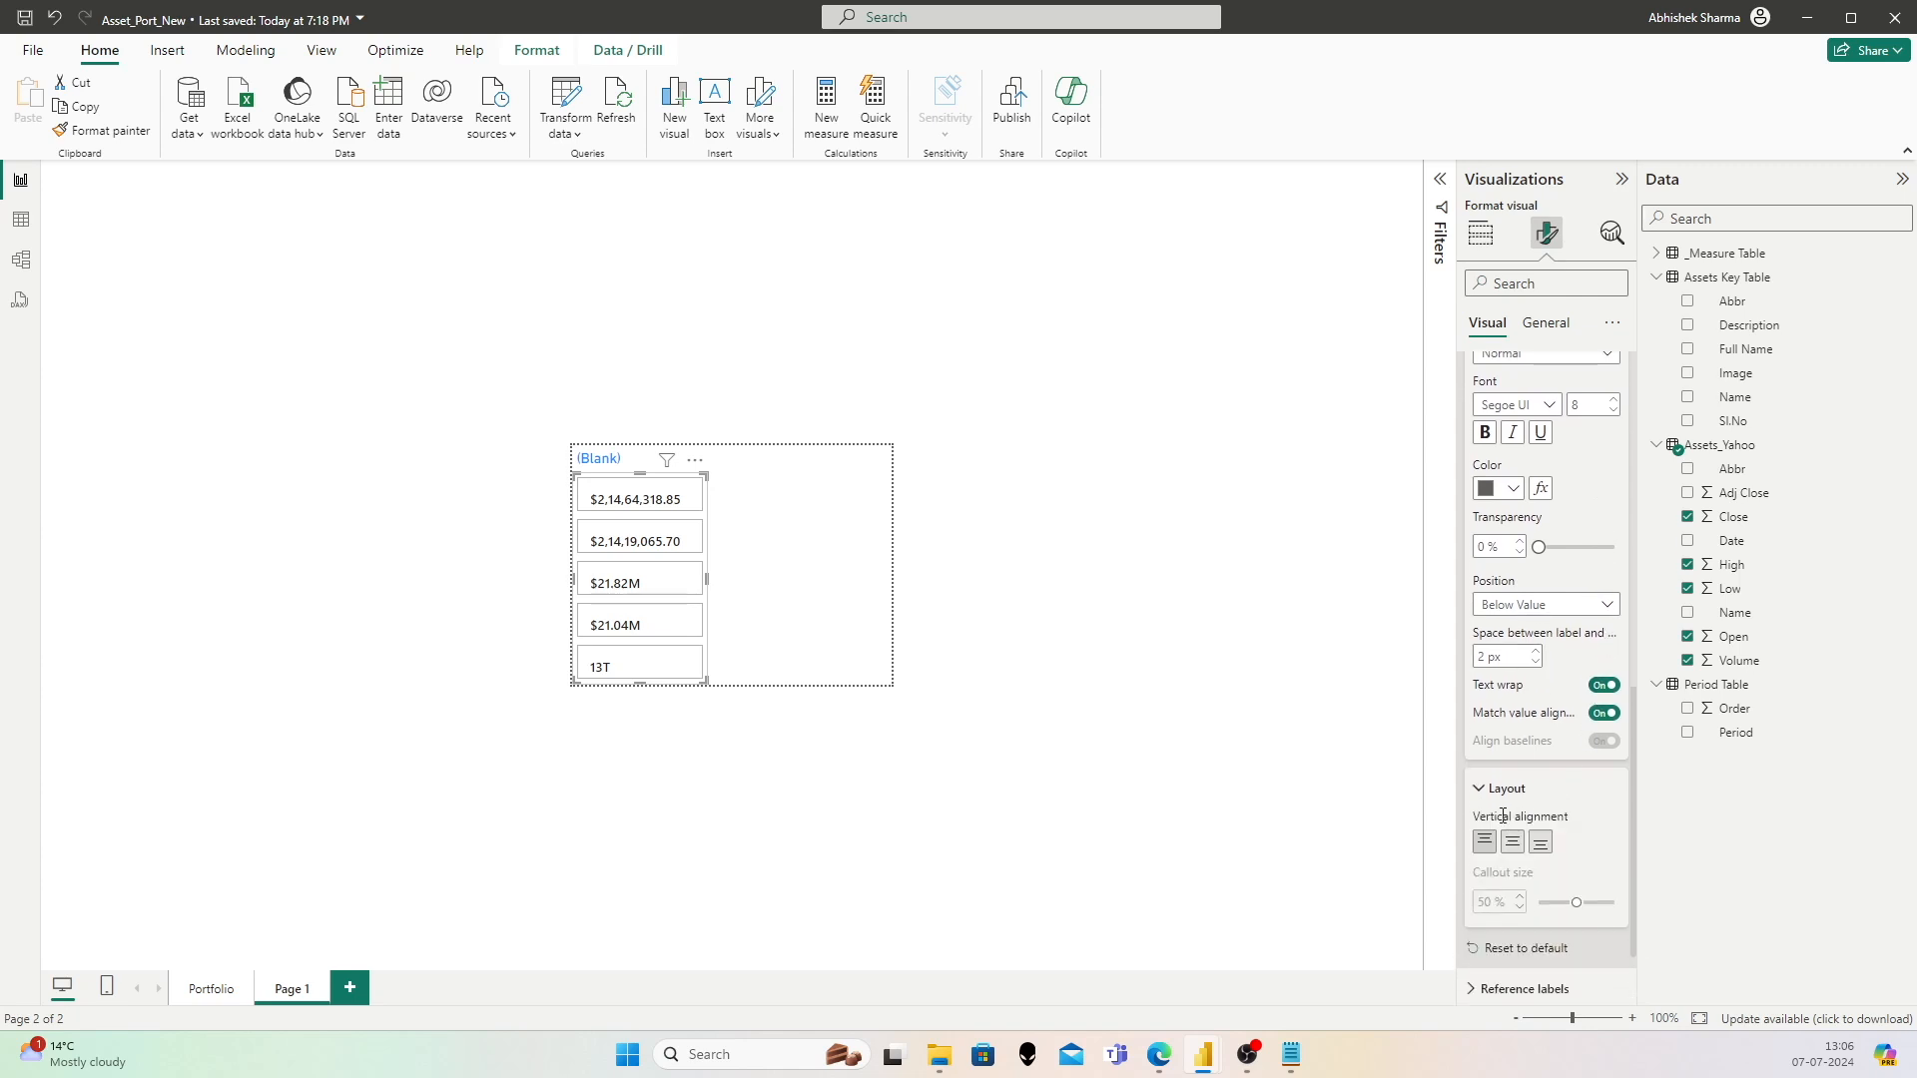
Step: Select the Sum of High series and set its value's display units to None
scroll(1579, 717, up, 9)
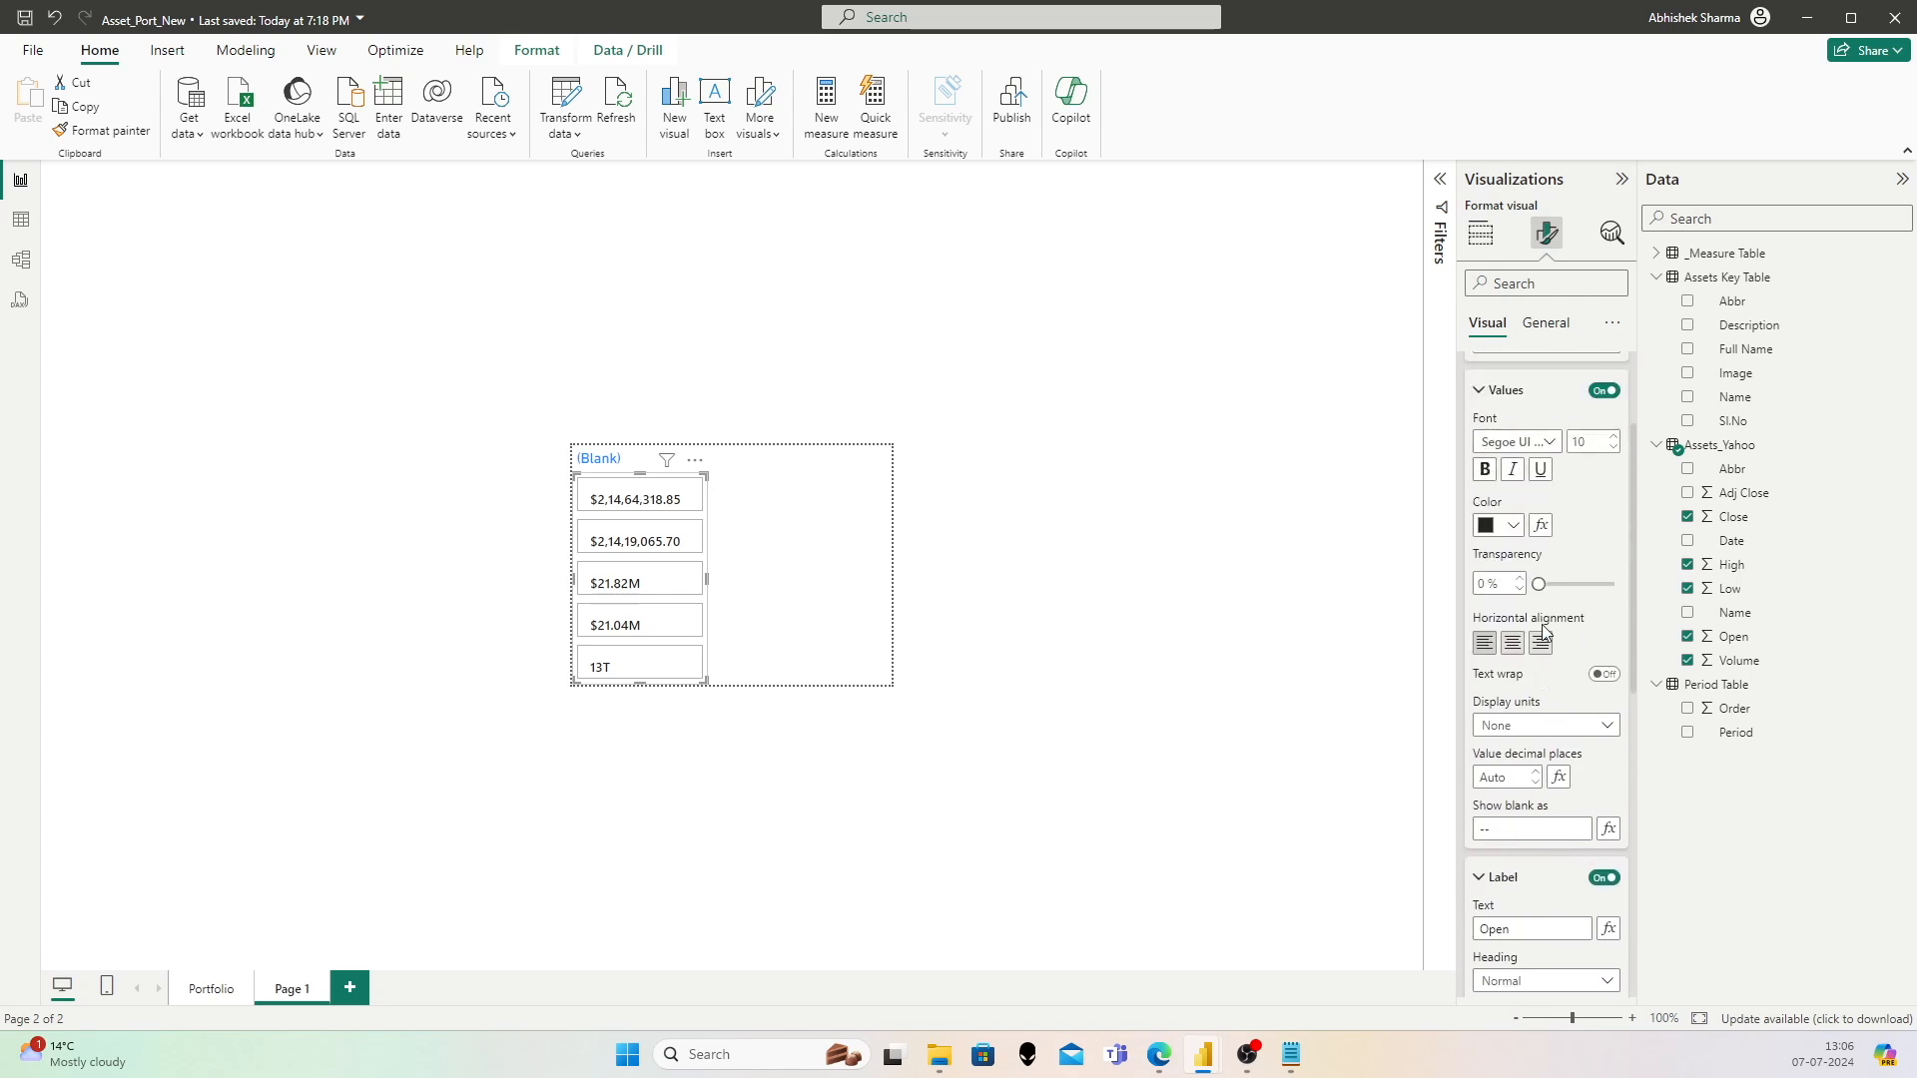
click(1548, 420)
click(1528, 514)
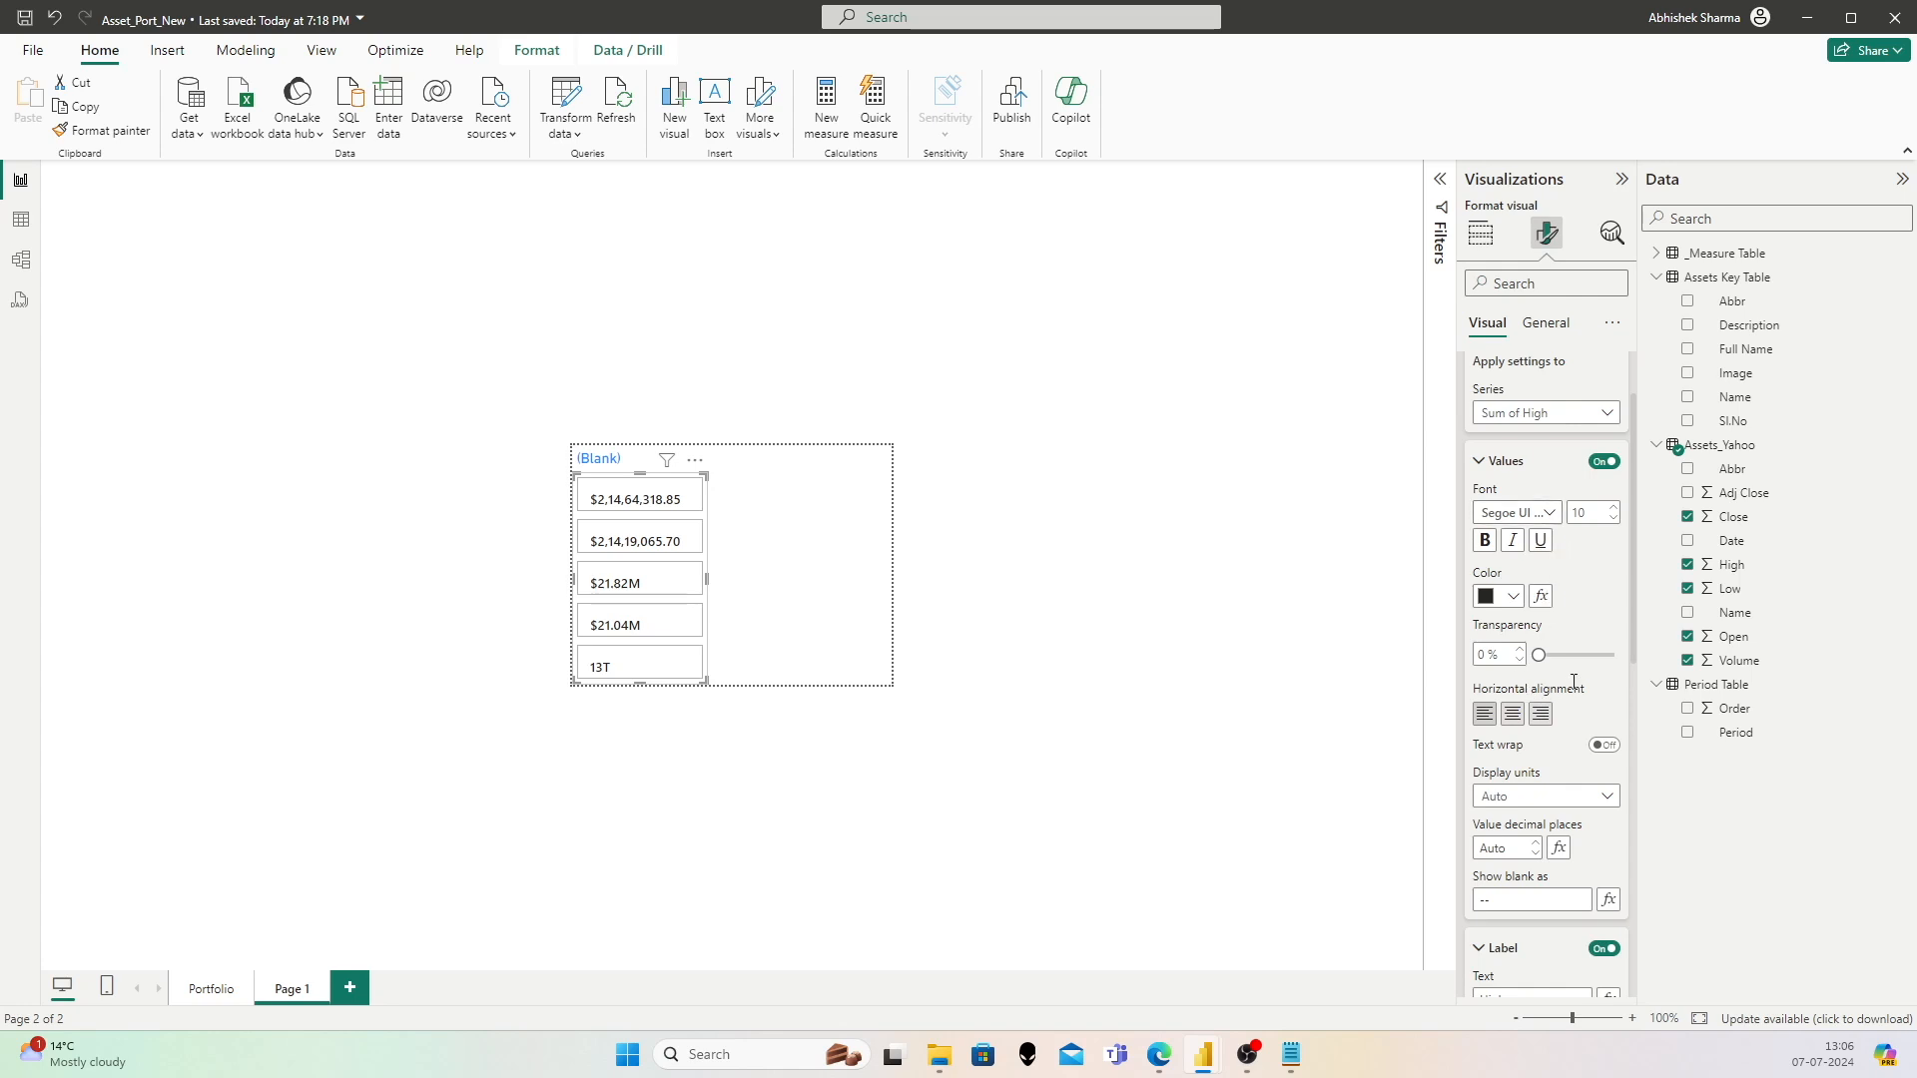
scroll(1573, 682, down, 2)
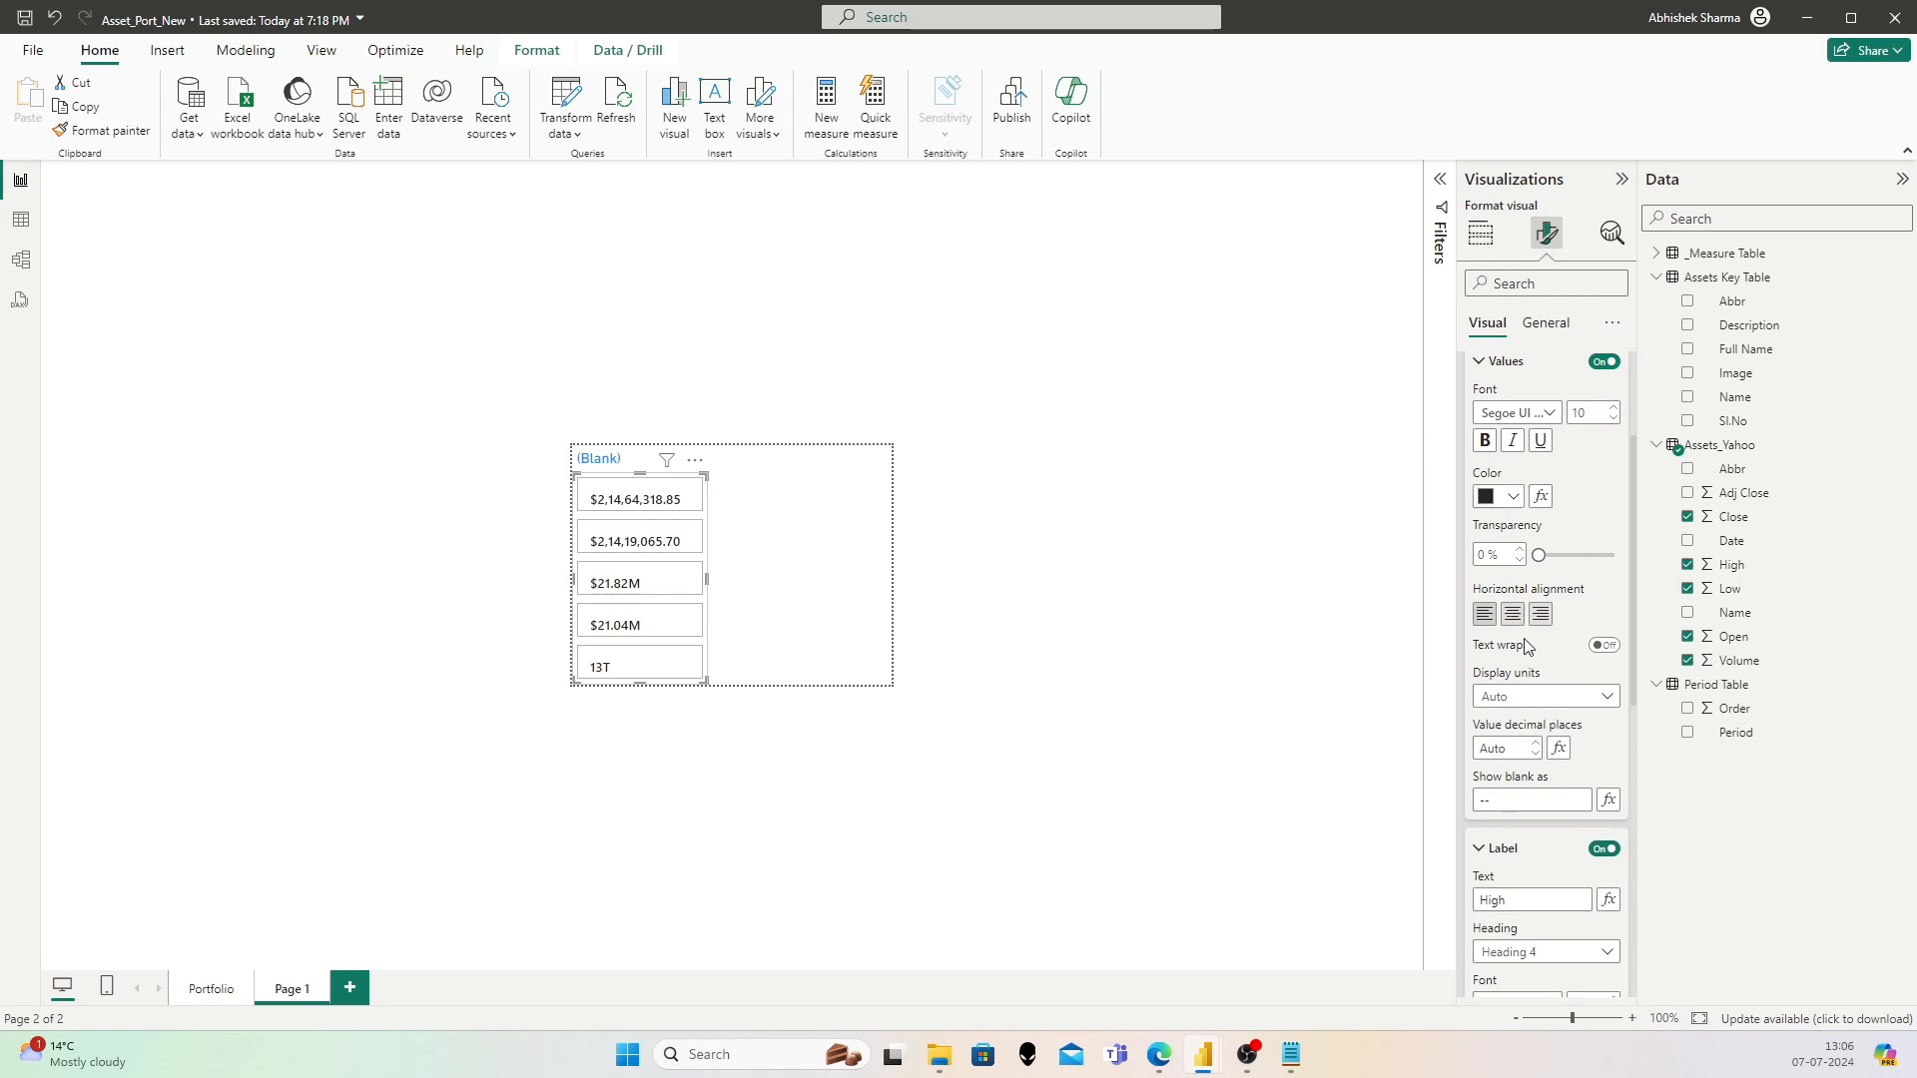
click(1534, 702)
click(1533, 744)
Step: Format the Sum of High label with Normal heading, font size 8 and 2 px spacing from the value
scroll(1559, 805, down, 3)
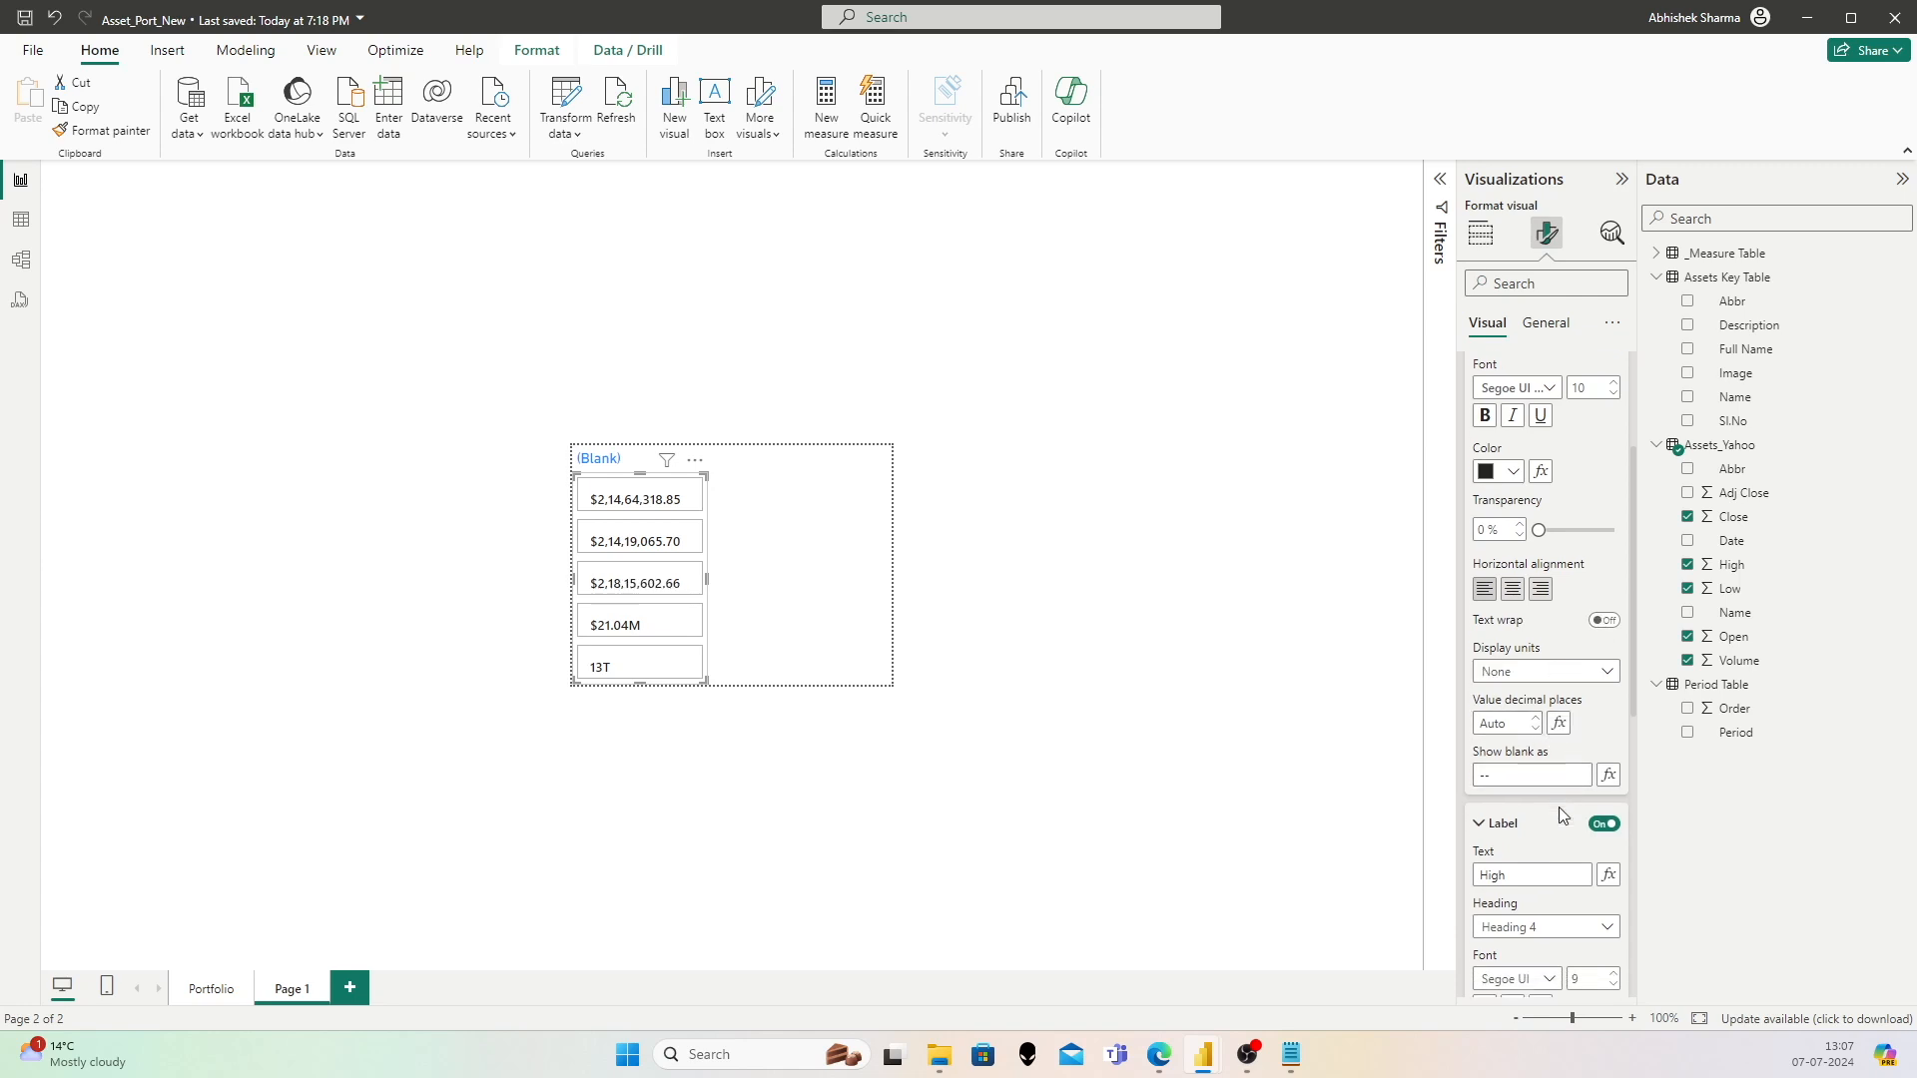
click(1557, 654)
click(1545, 675)
click(1613, 709)
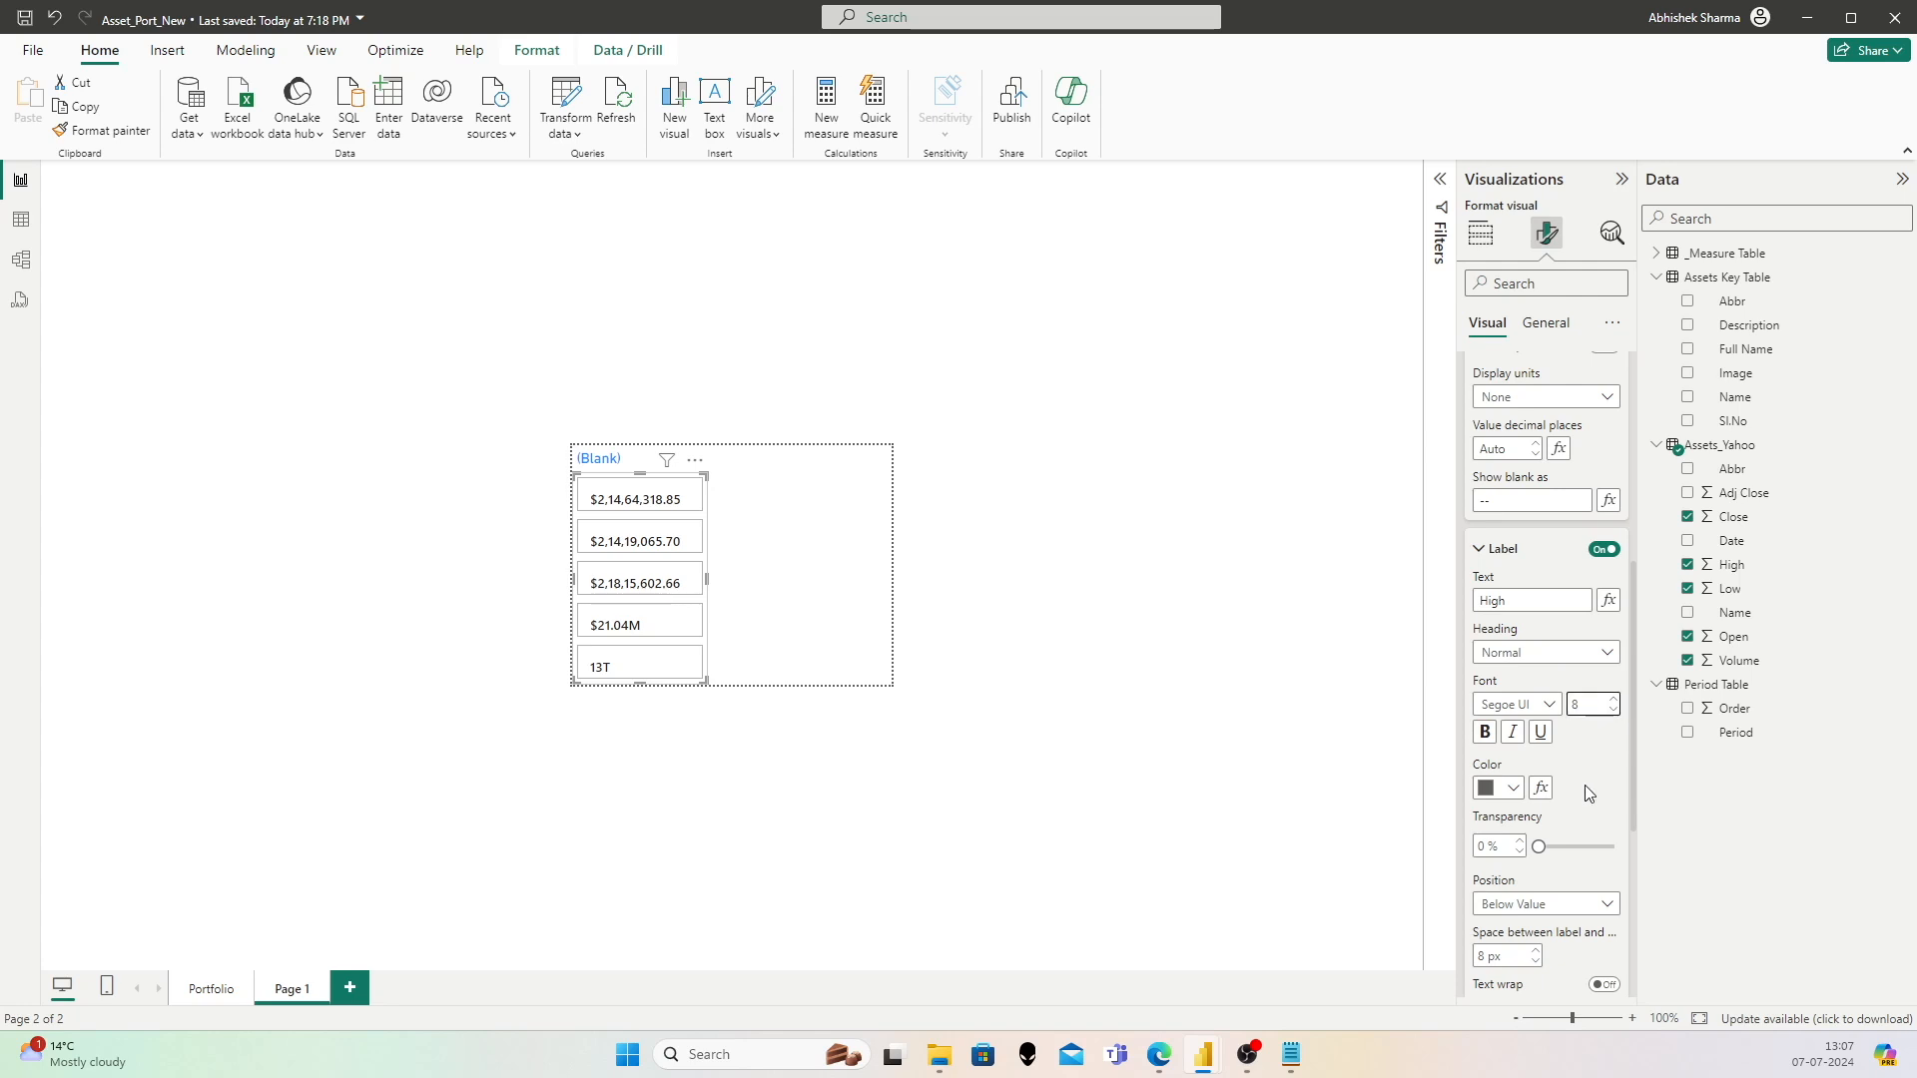
scroll(1587, 788, down, 2)
click(1507, 756)
key(BackSpace)
text(2)
click(1598, 767)
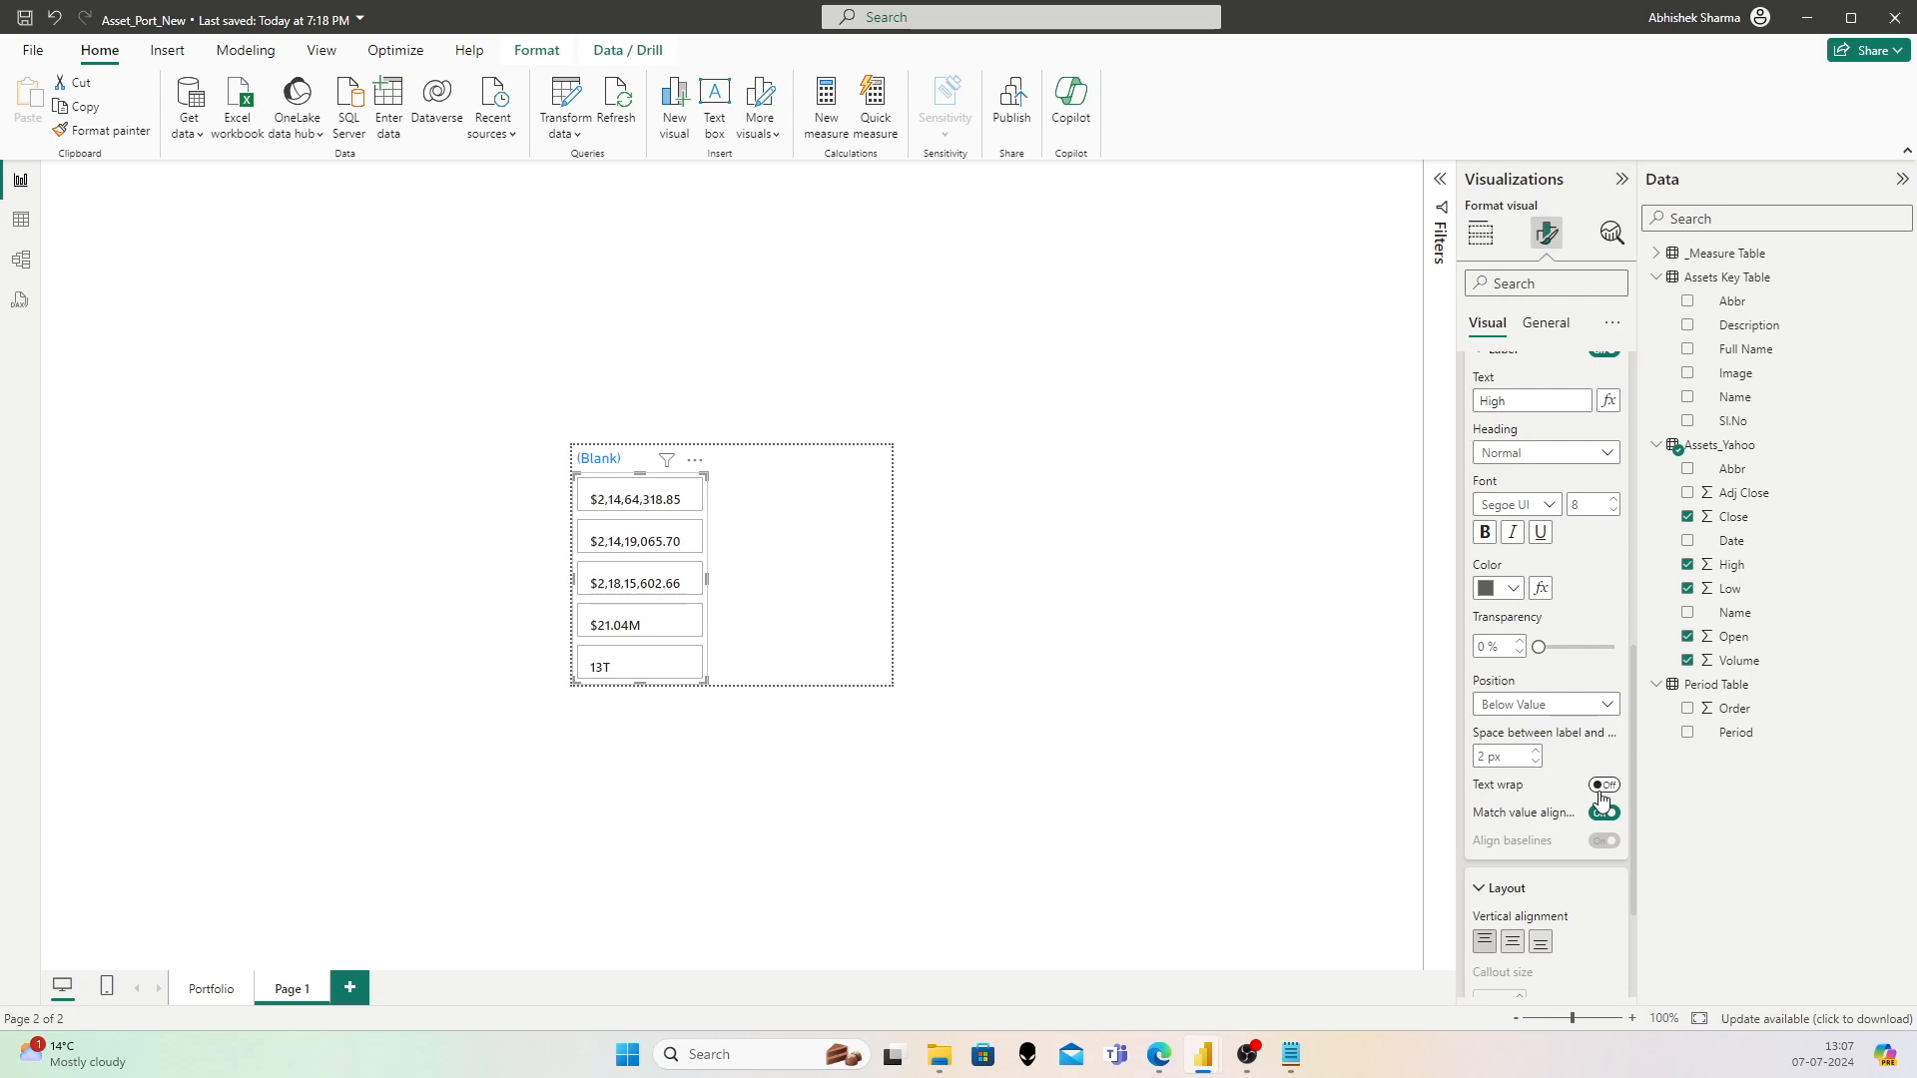
Step: Select the Sum of Low series and set its value's display units to None
scroll(1548, 543, up, 5)
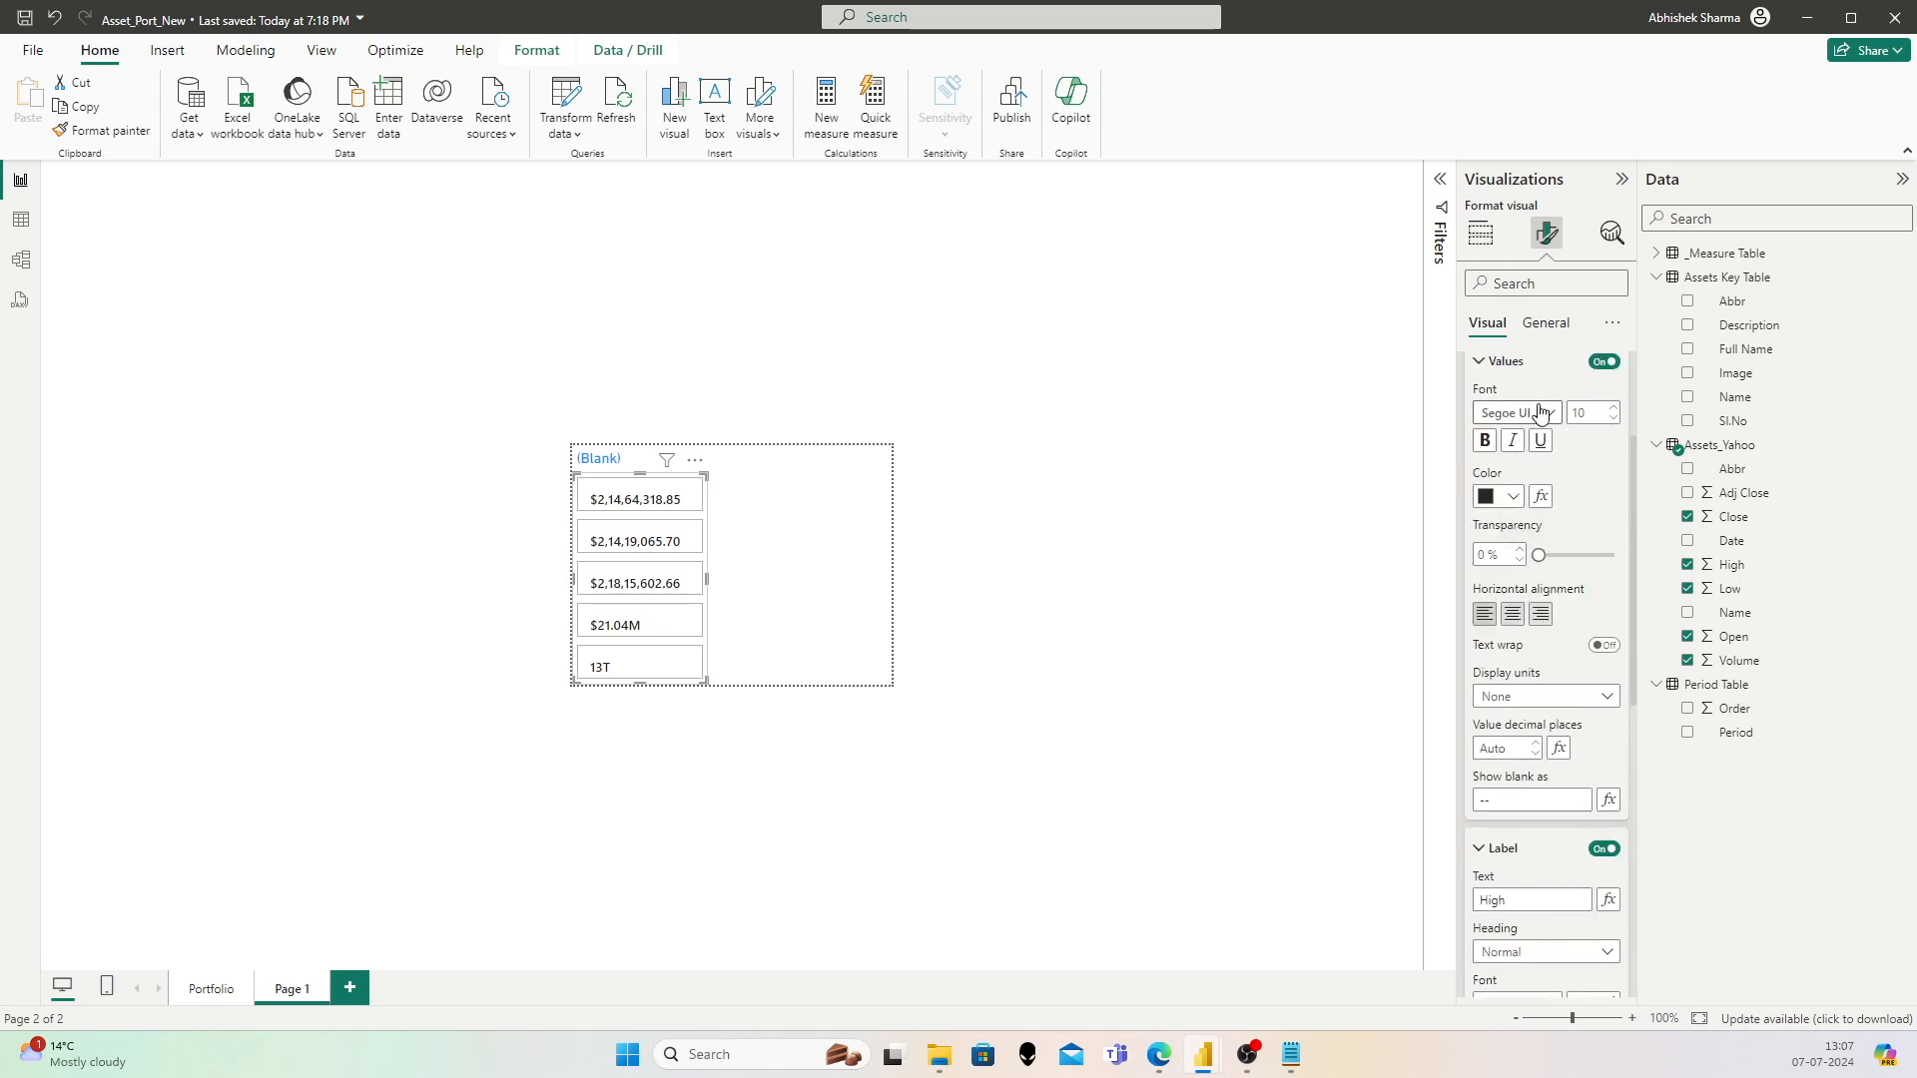
click(1542, 513)
click(1527, 631)
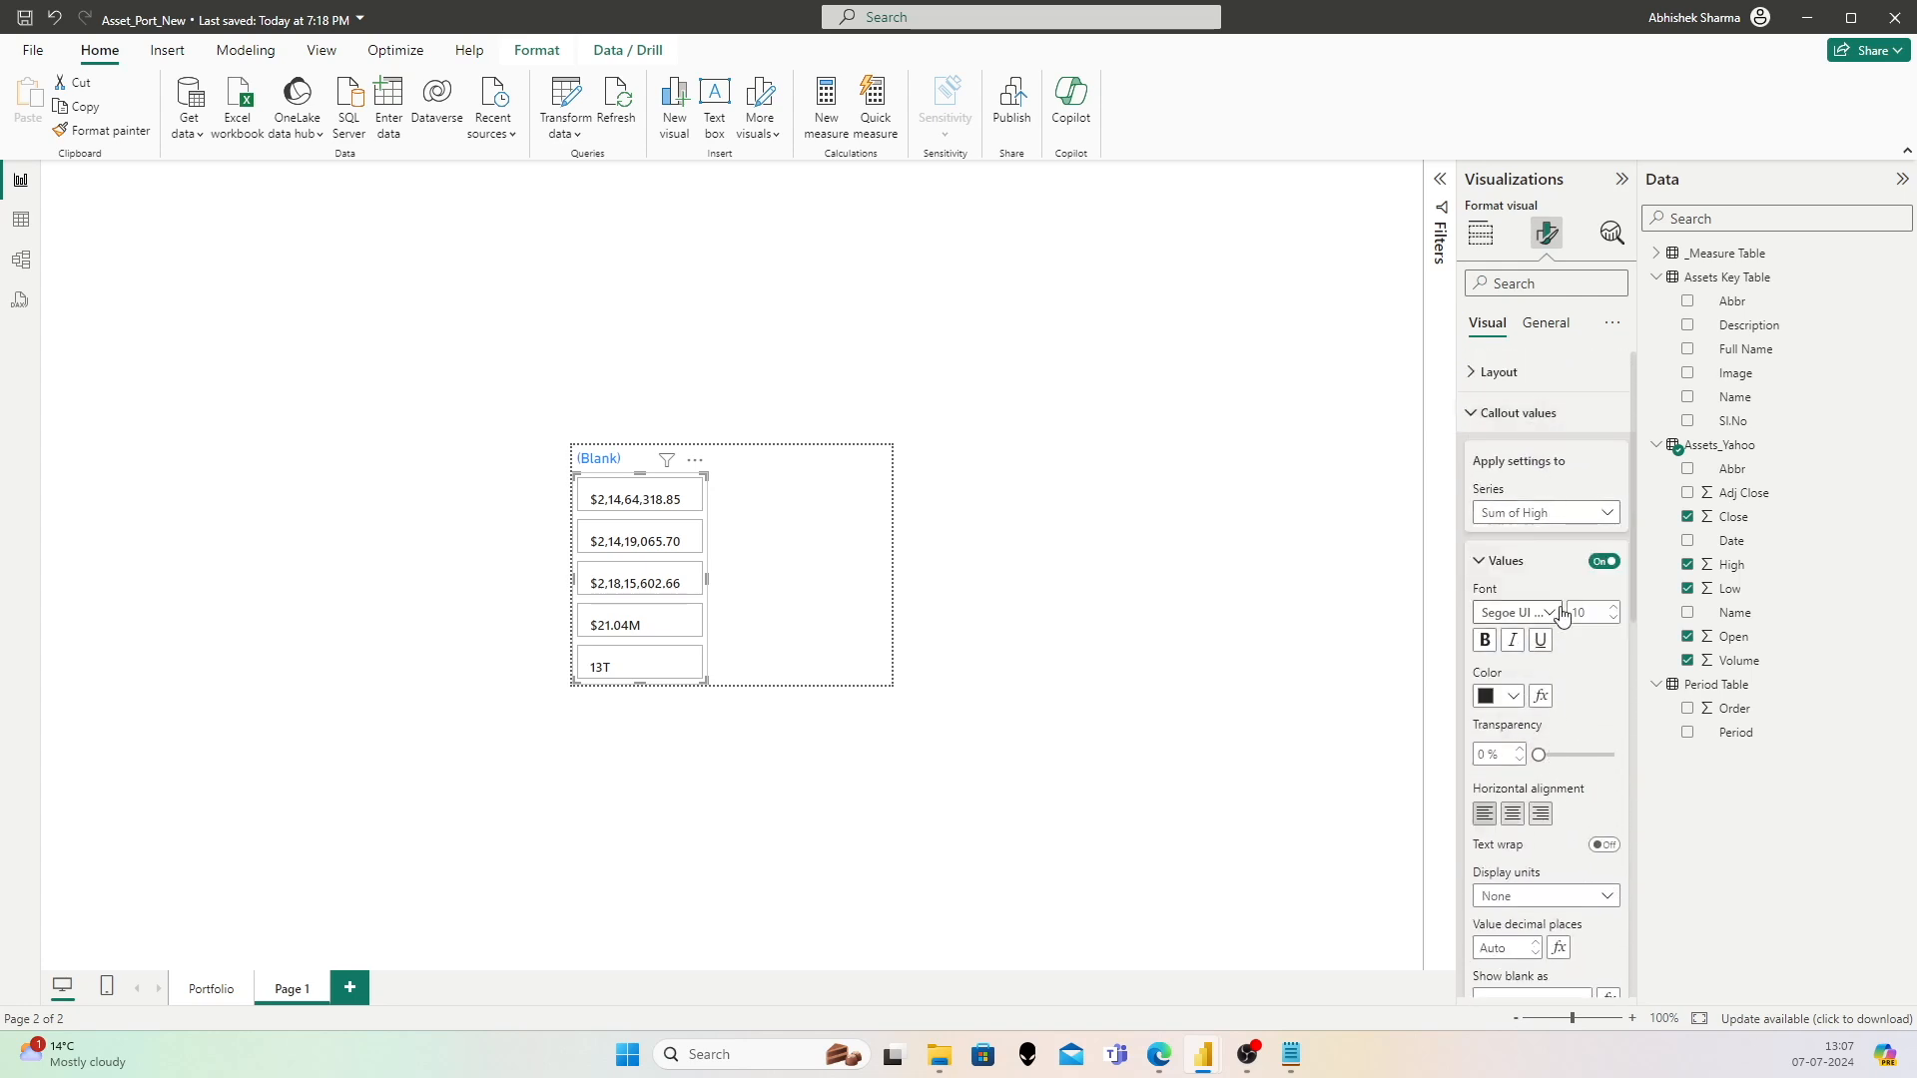
scroll(1591, 689, down, 2)
scroll(1591, 691, down, 1)
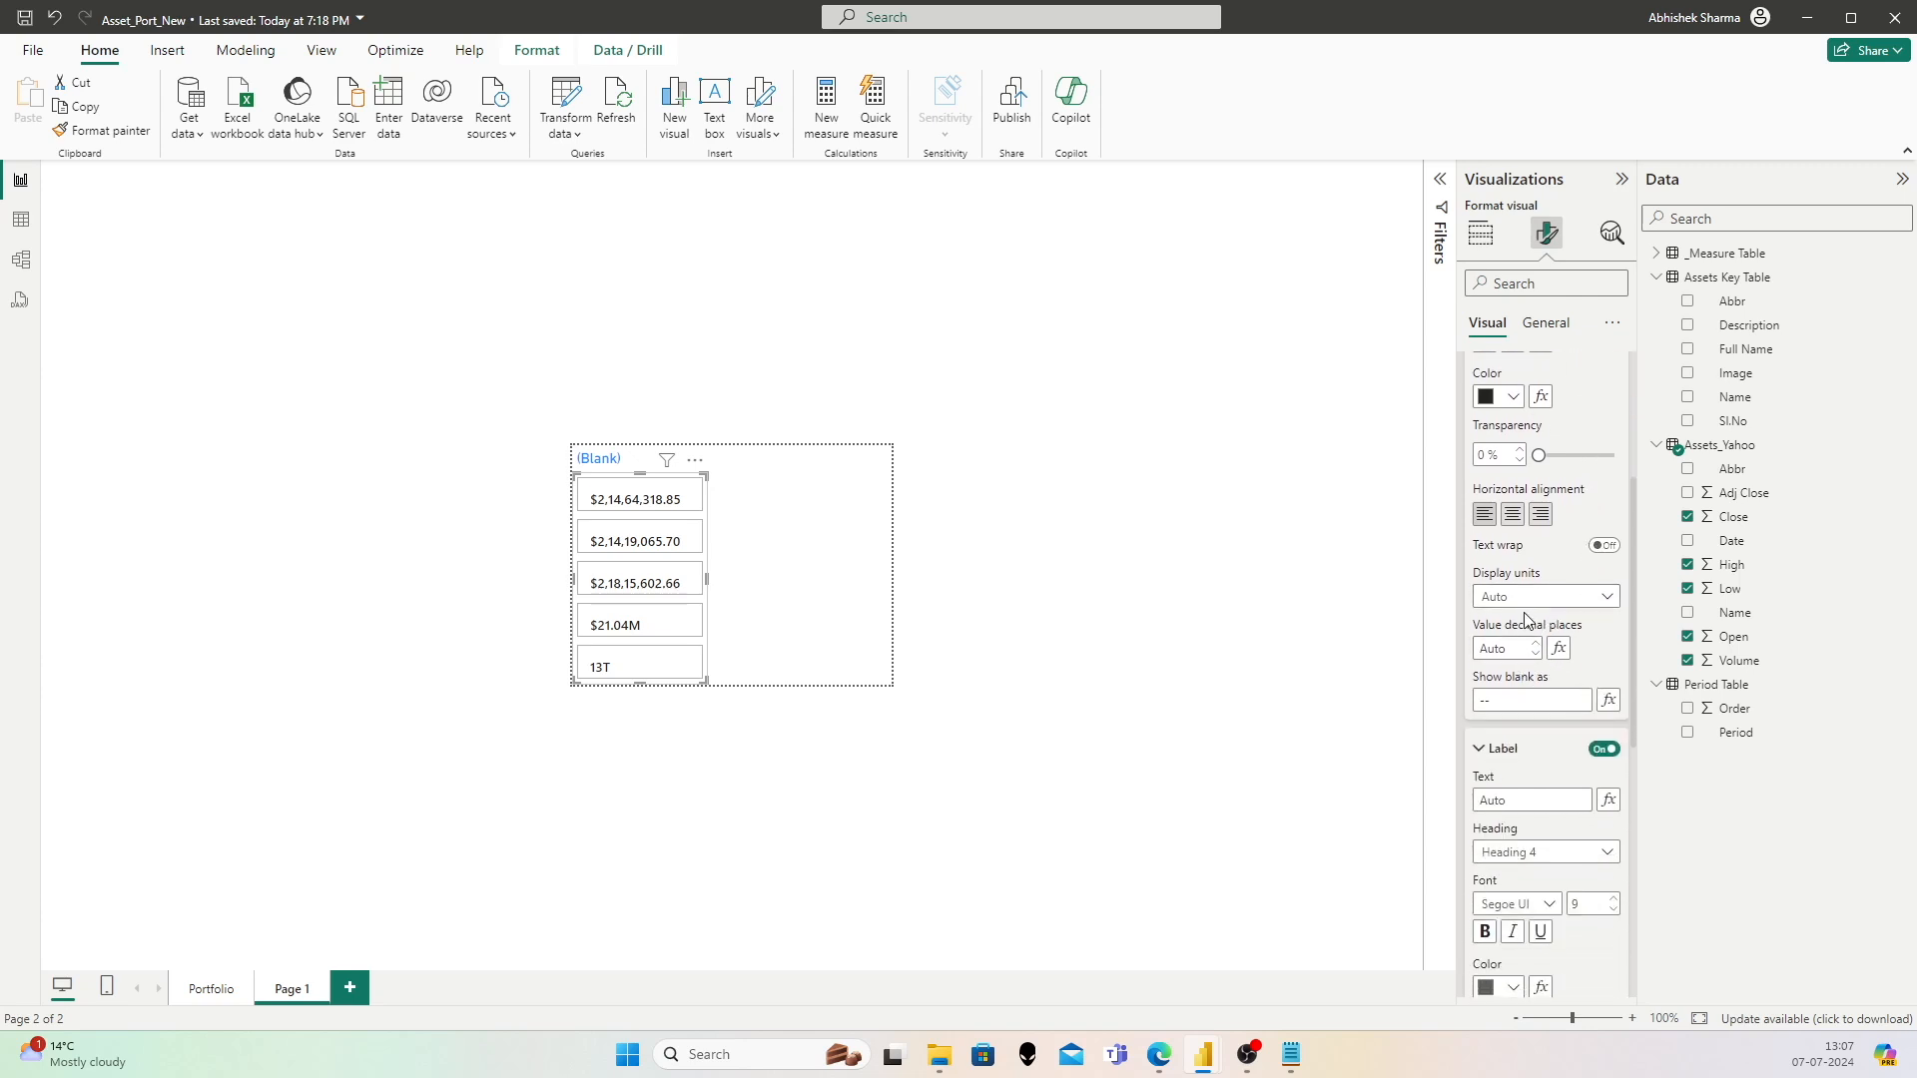
click(1524, 599)
click(1518, 649)
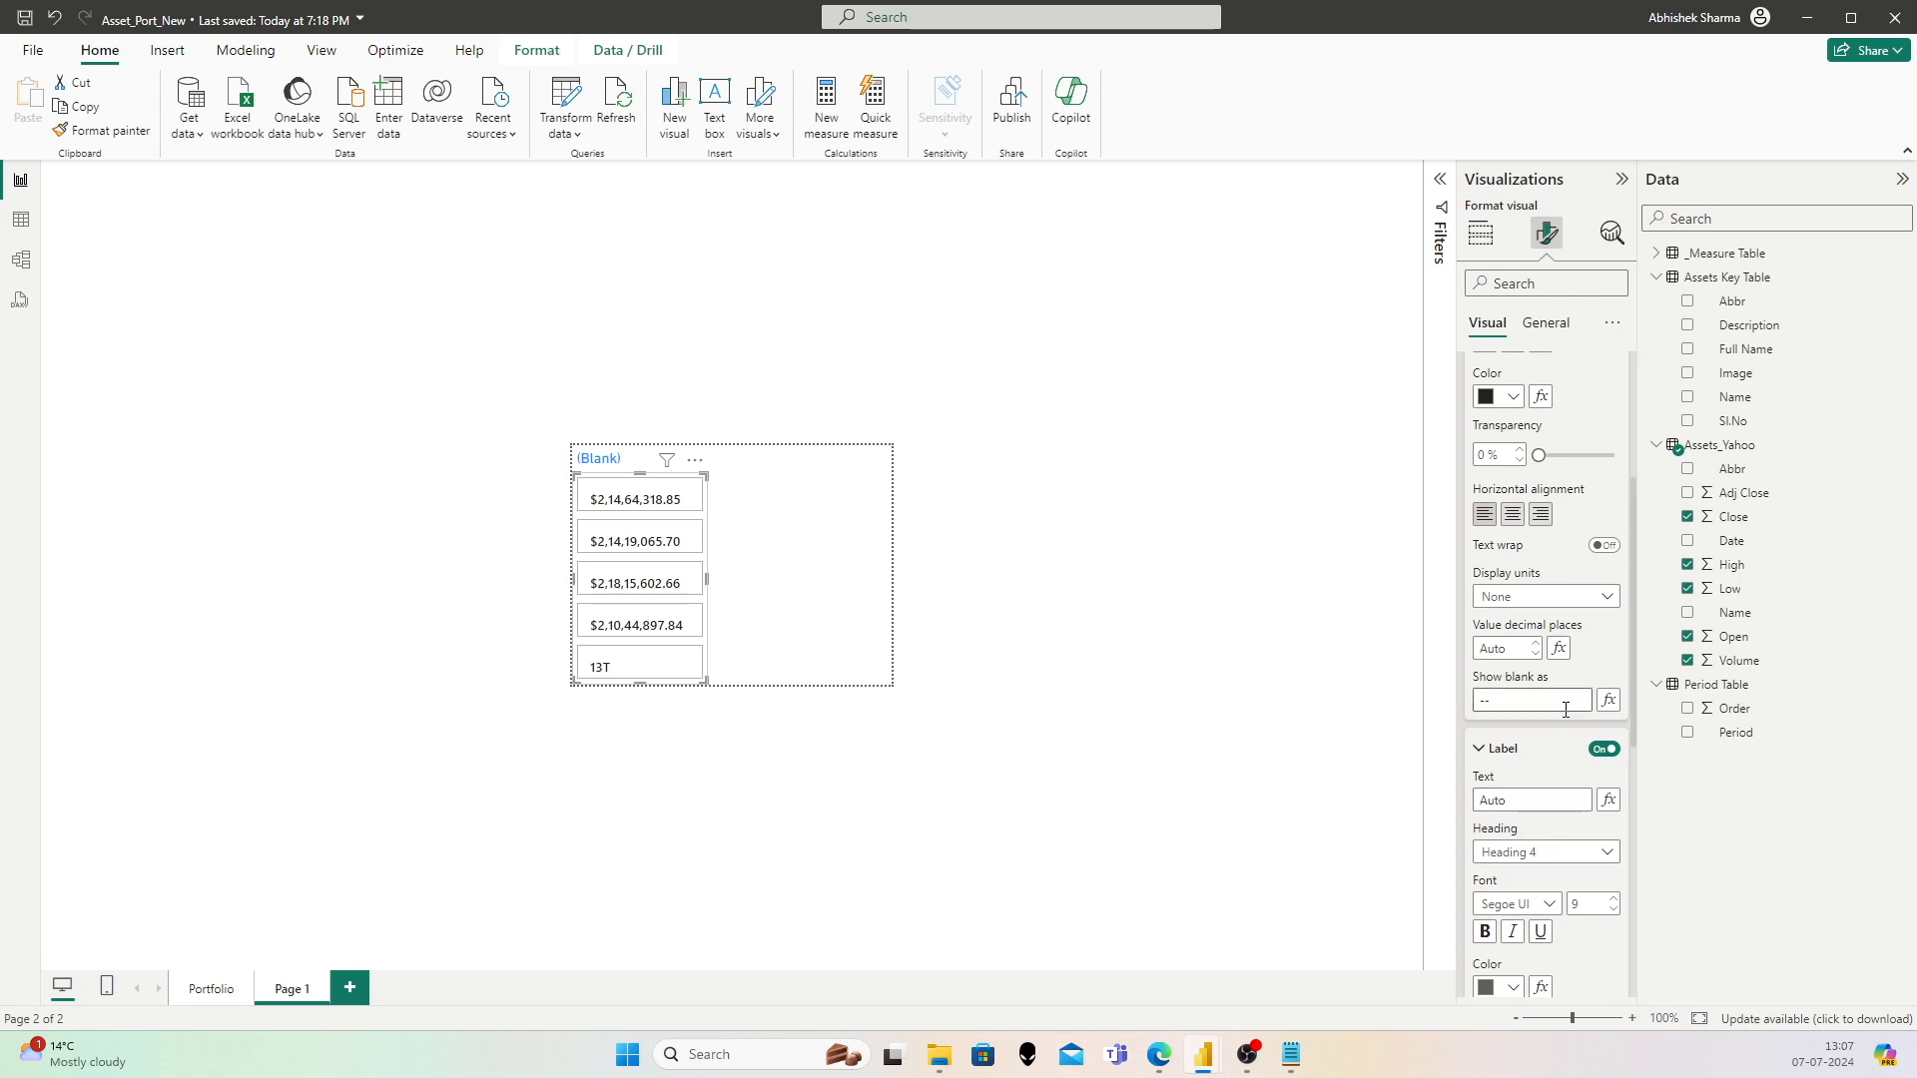
Step: Change the Sum of Low label text to "Low" and its heading to Normal
scroll(1545, 789, up, 3)
scroll(1539, 776, down, 2)
click(1536, 895)
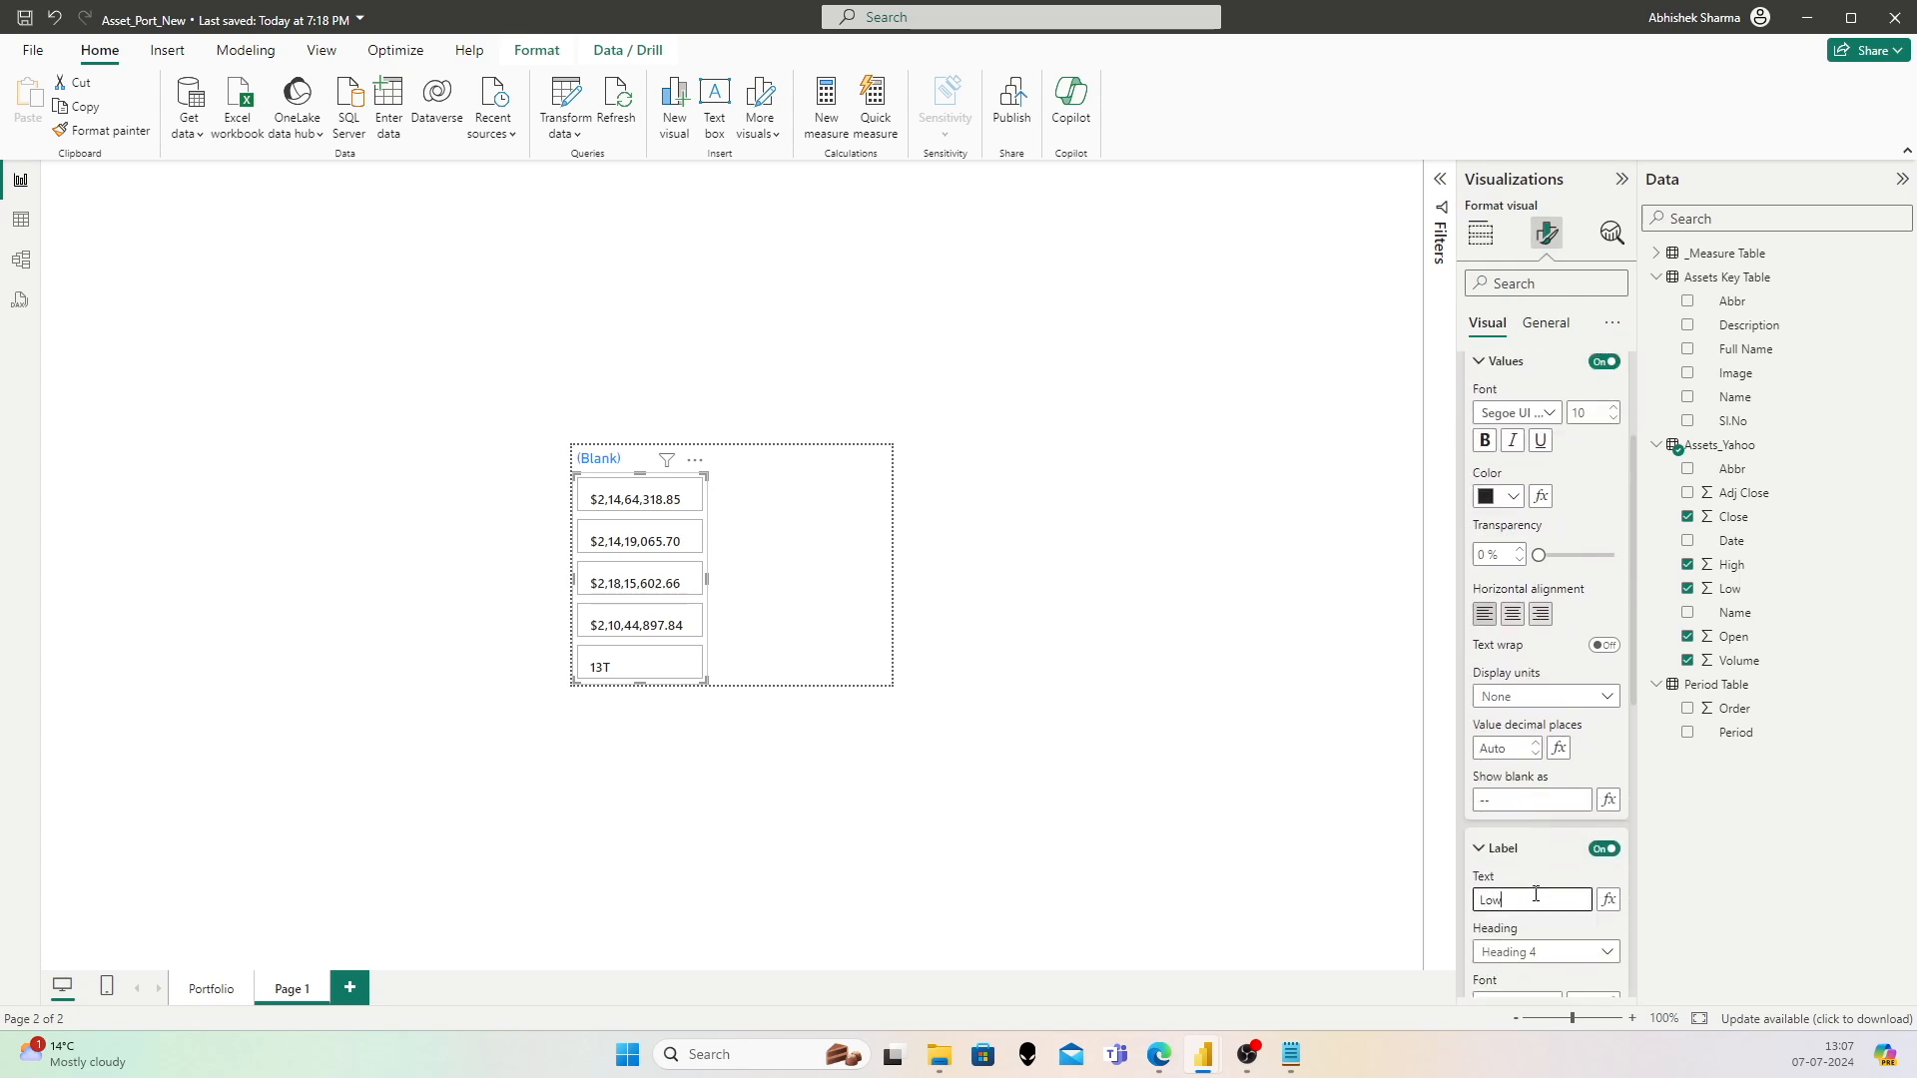
scroll(1551, 934, down, 2)
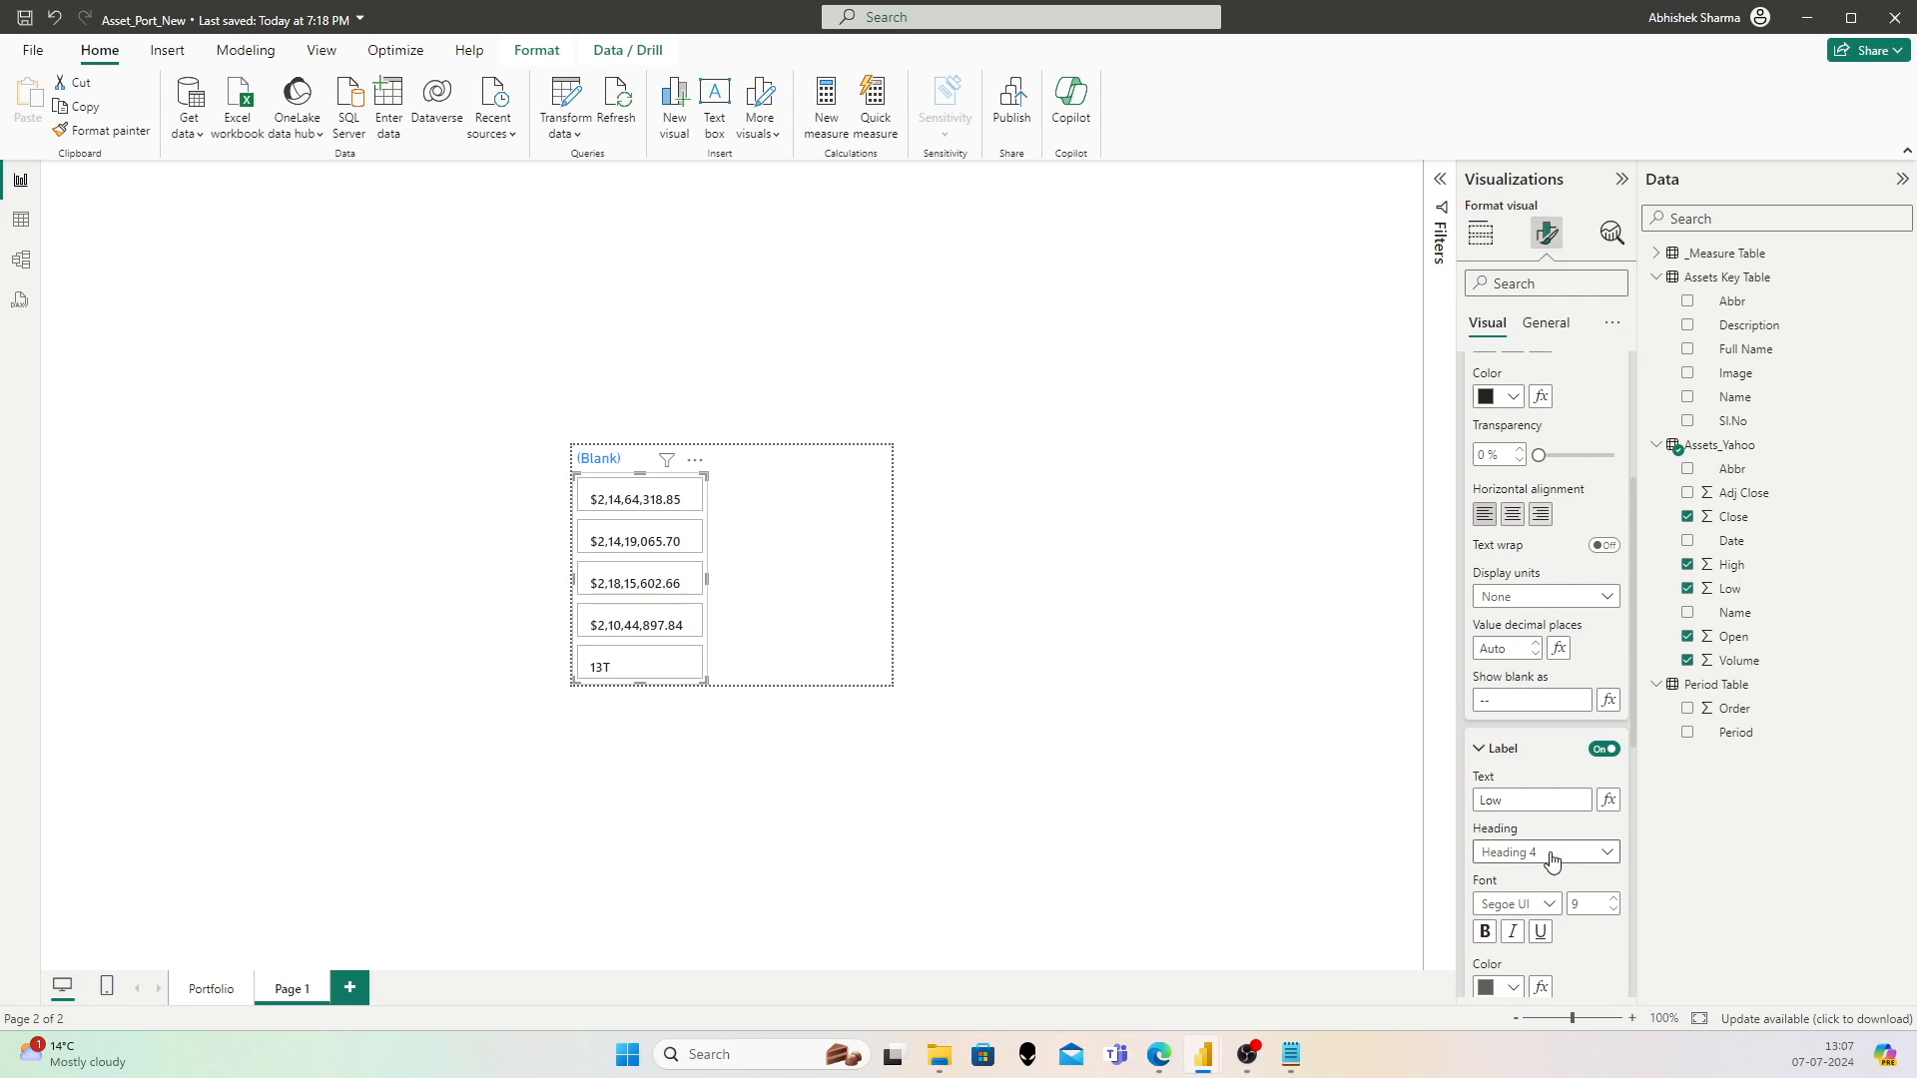
scroll(1545, 857, down, 2)
click(1560, 755)
click(1559, 778)
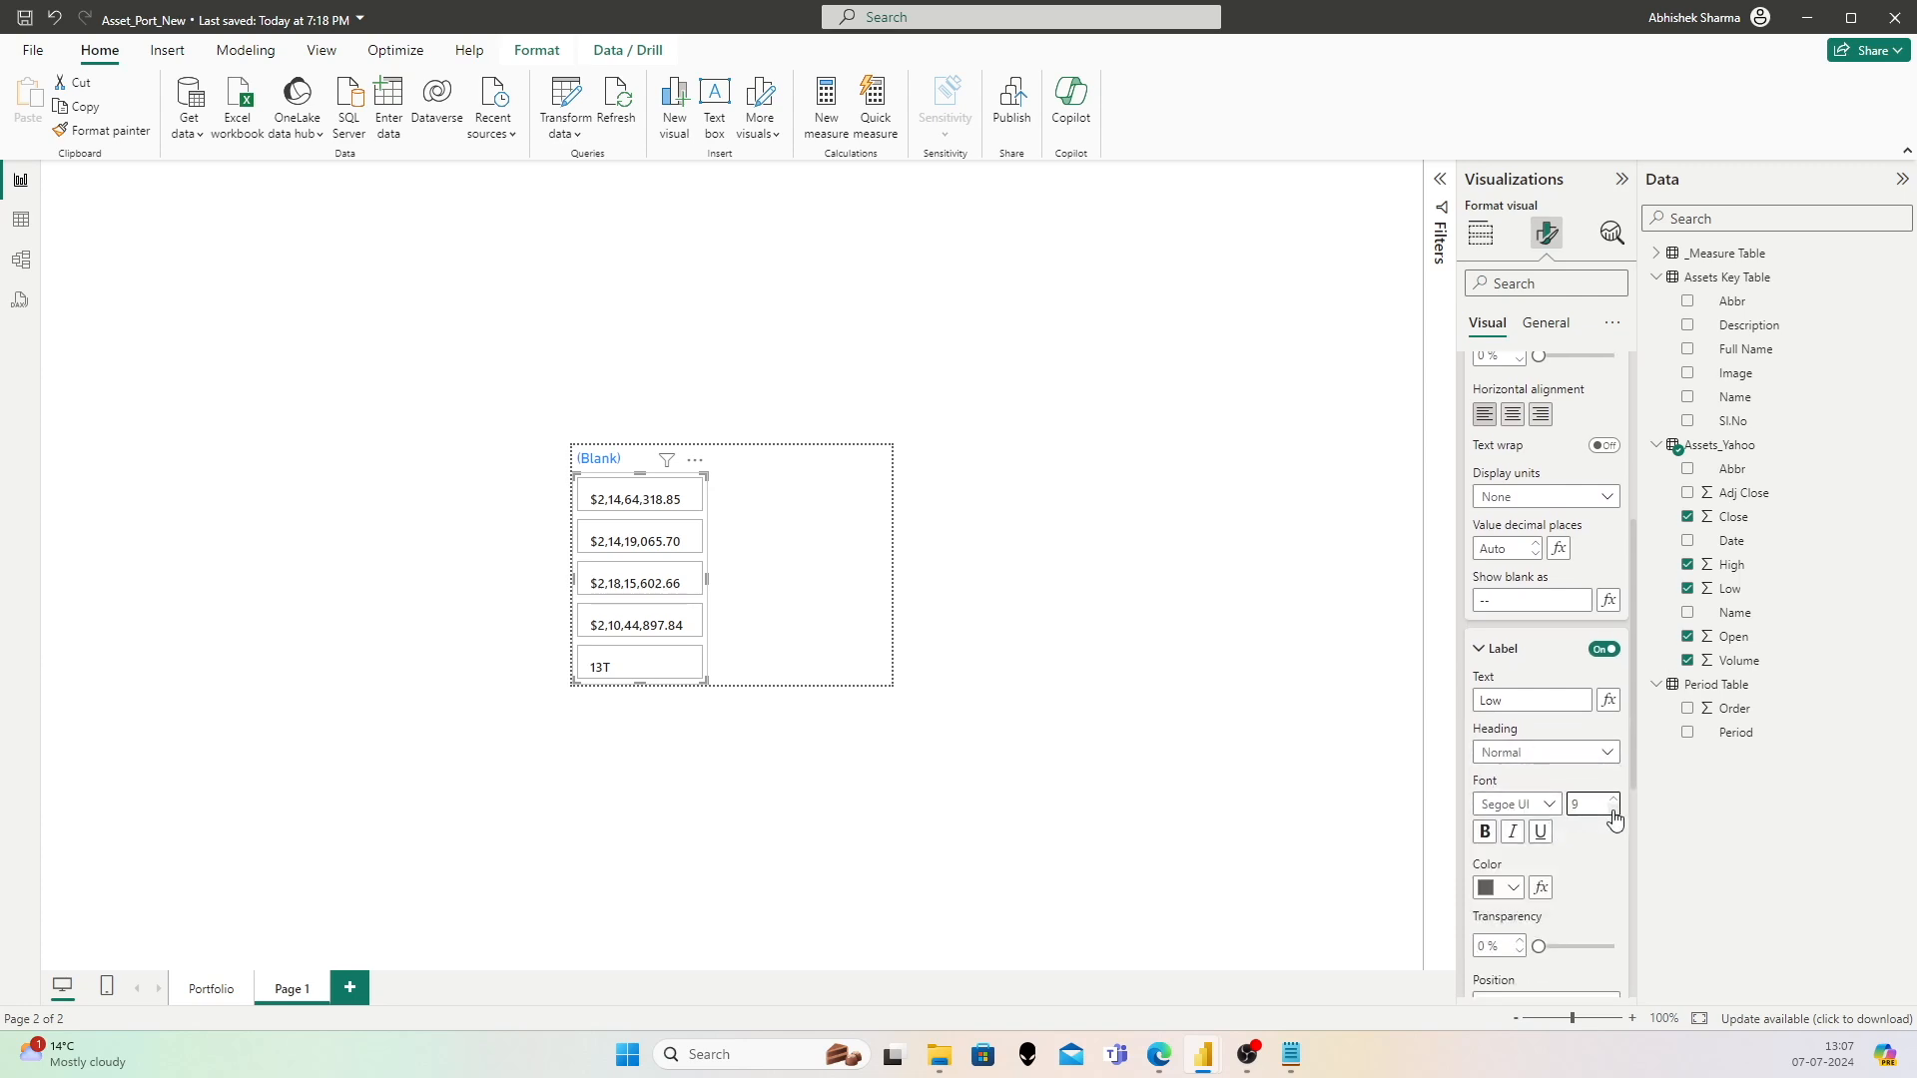
Step: Give the Low label font size 8 and 2 px spacing from the value, with text wrap on
scroll(1580, 886, down, 4)
click(1507, 856)
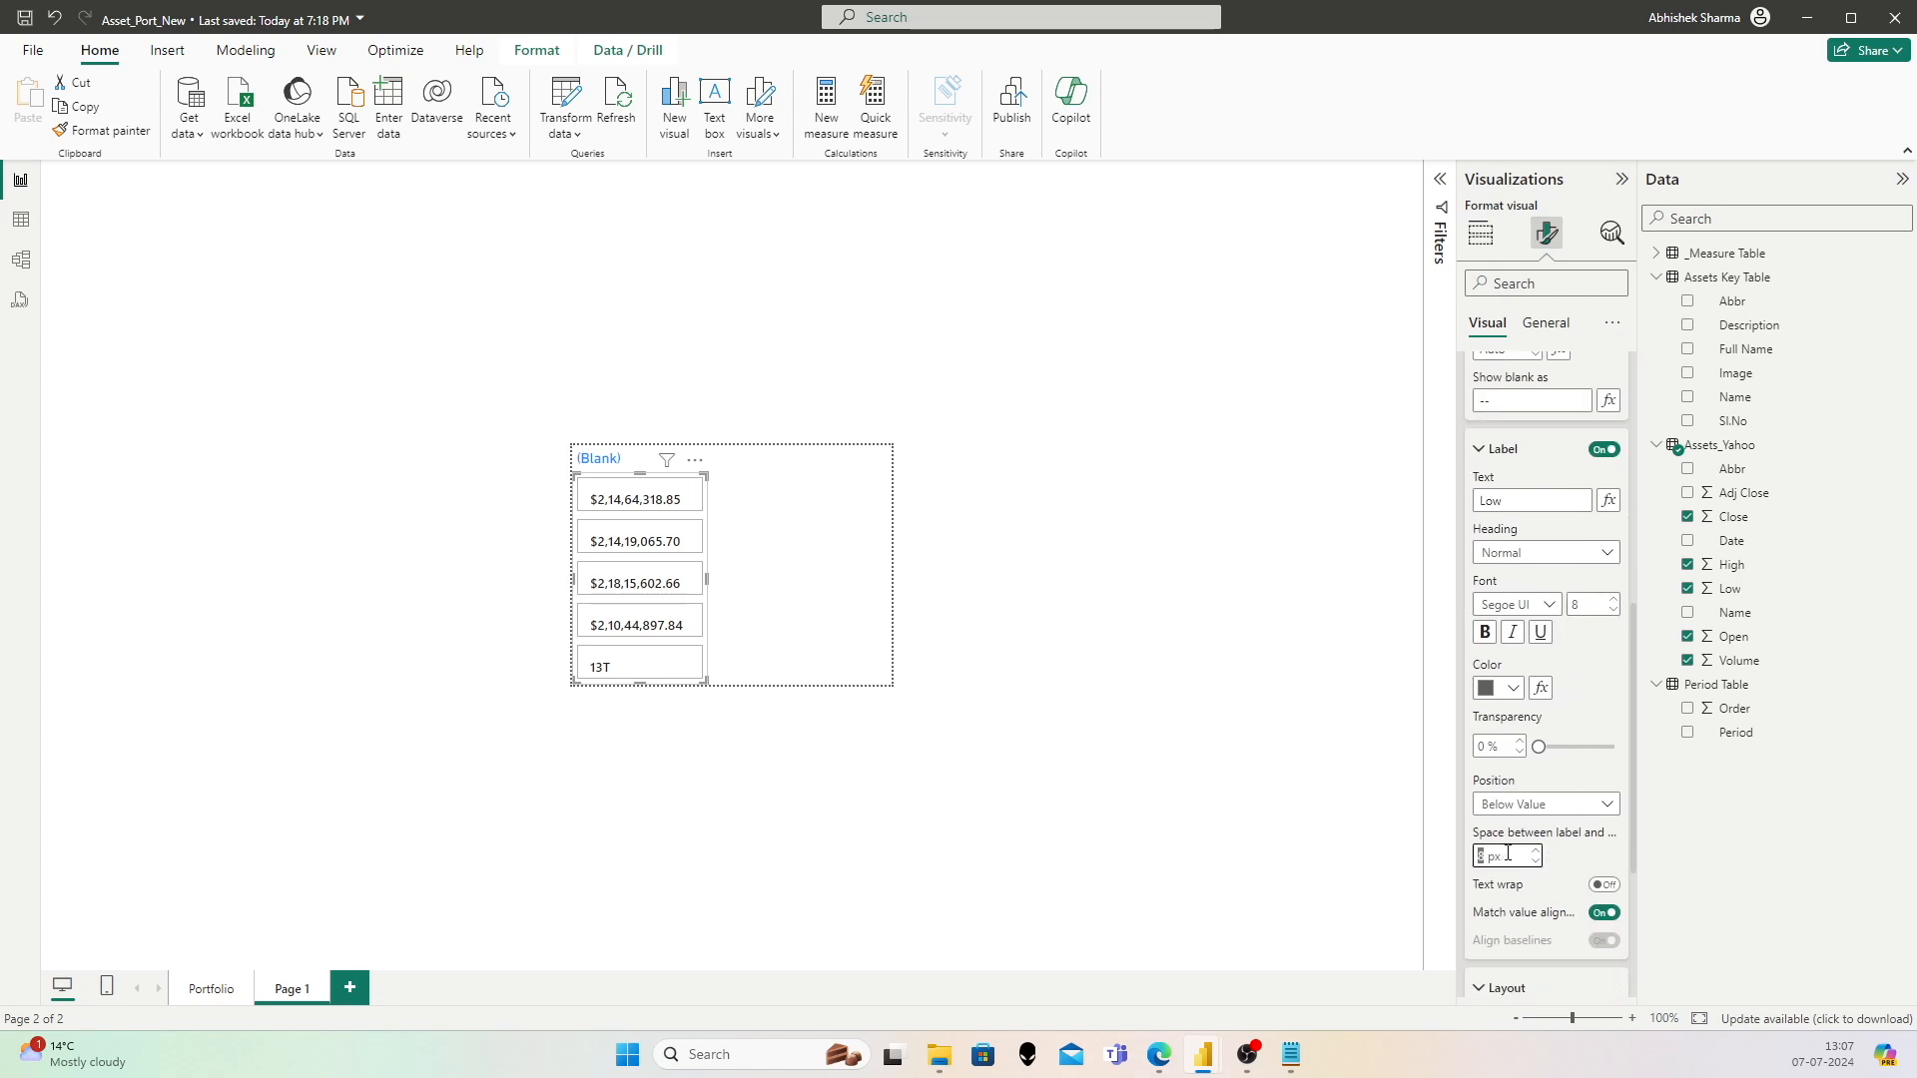
click(1603, 885)
Step: Select the Sum of Volume series and change its label text to "Volume"
scroll(1567, 805, up, 8)
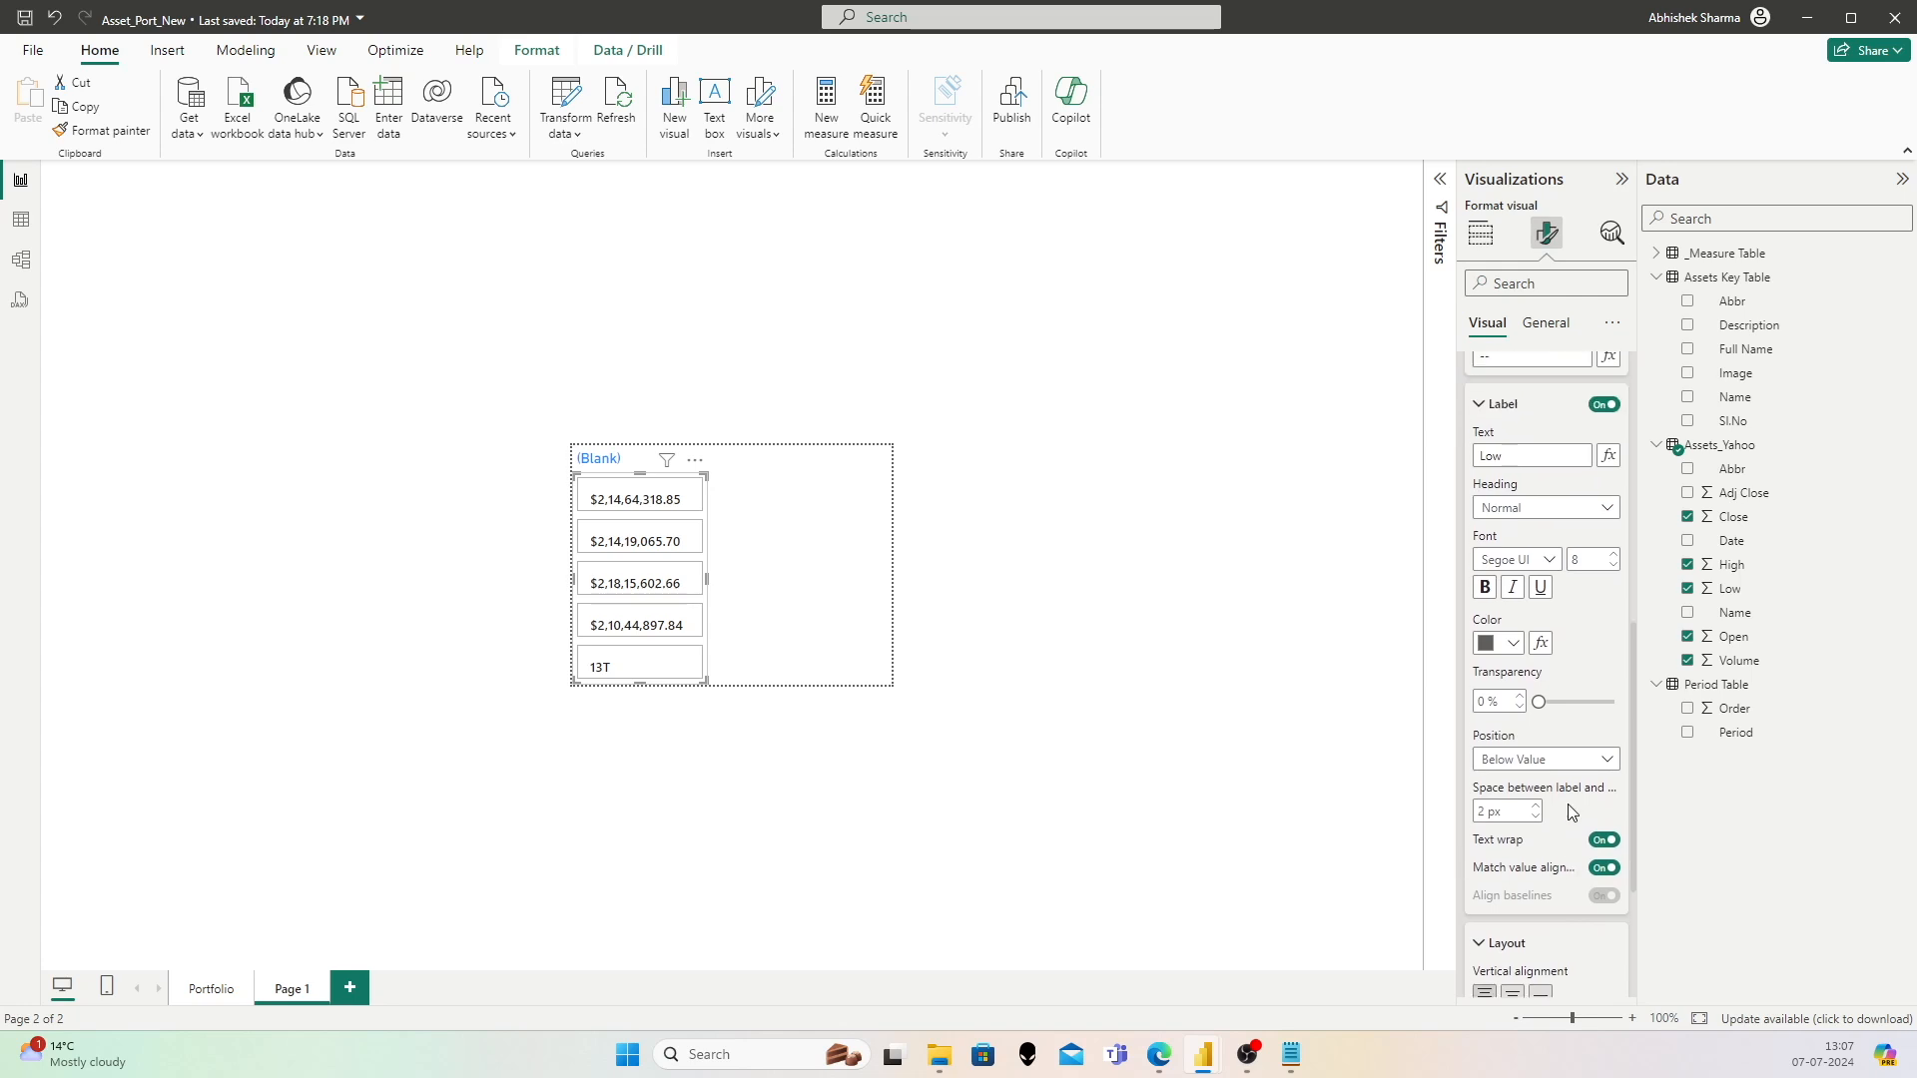
scroll(1548, 698, up, 4)
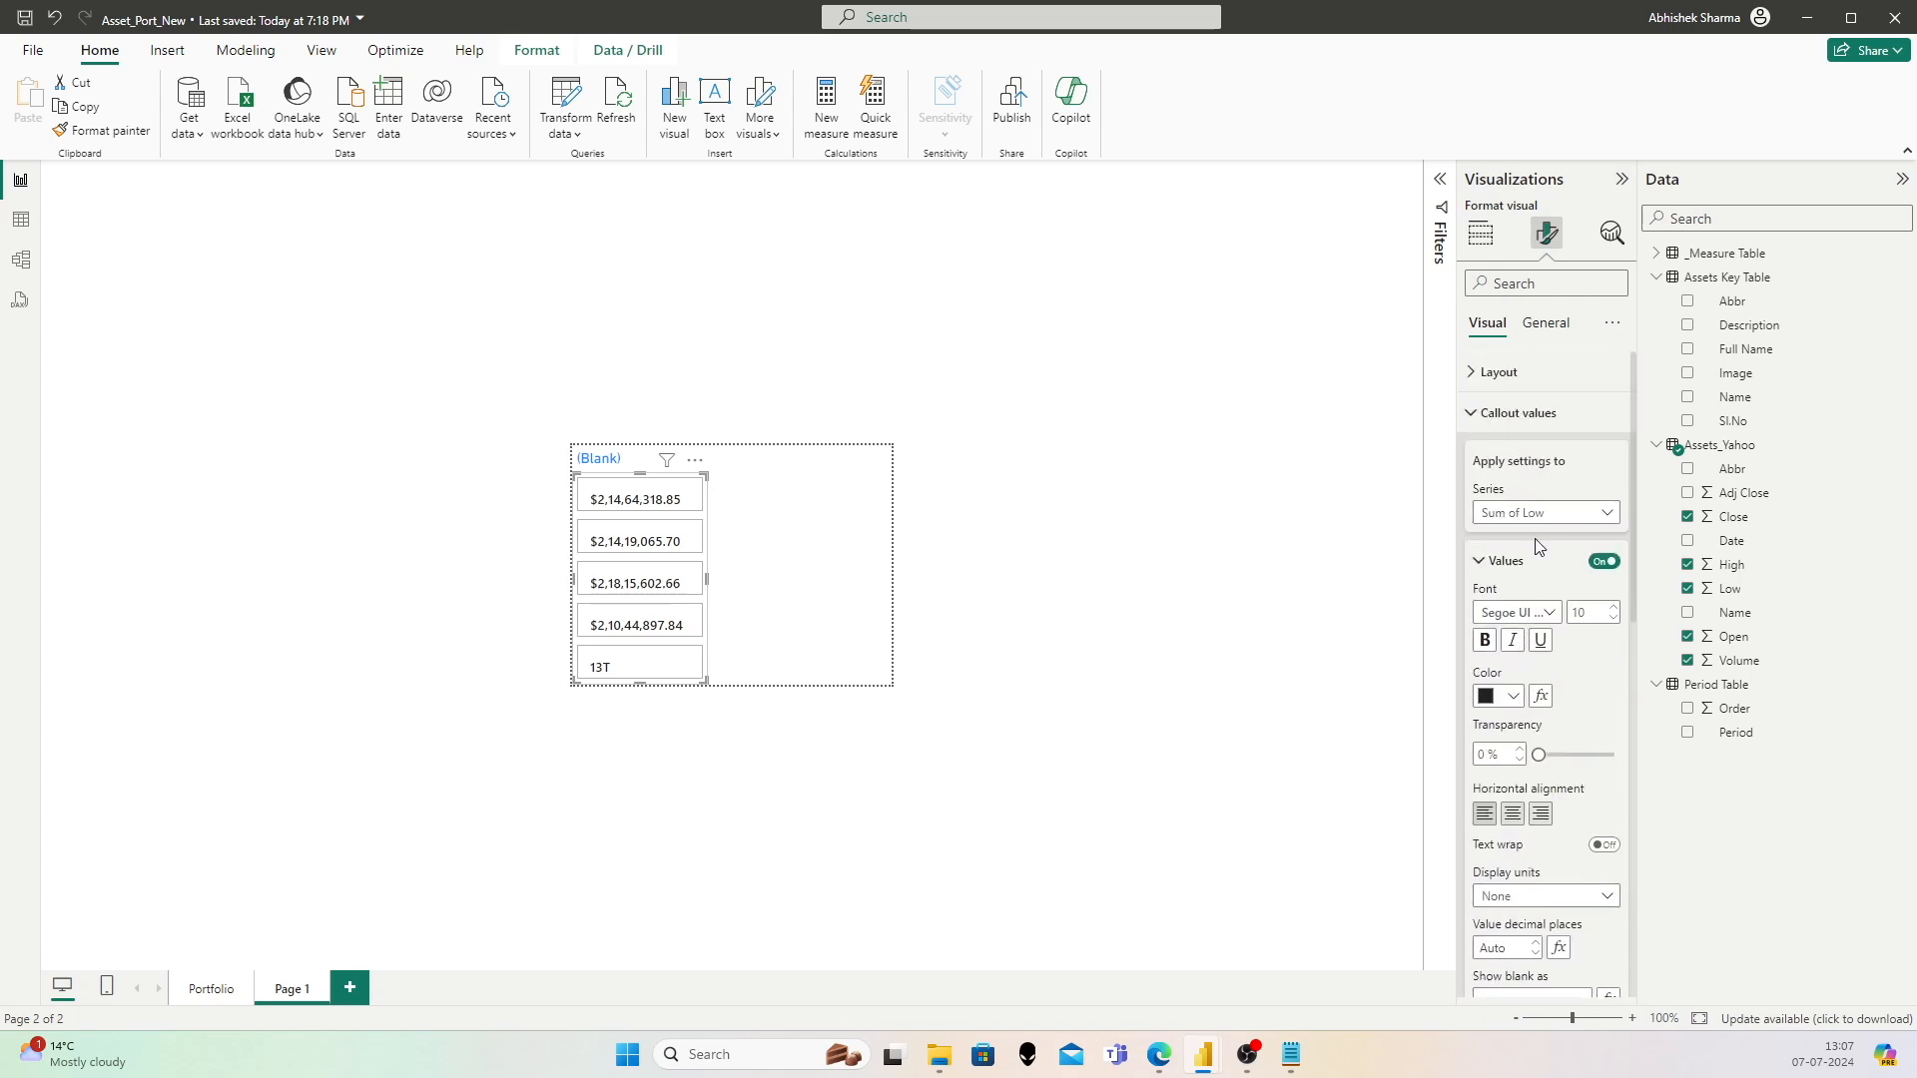
click(1533, 512)
click(1527, 656)
scroll(1571, 685, down, 3)
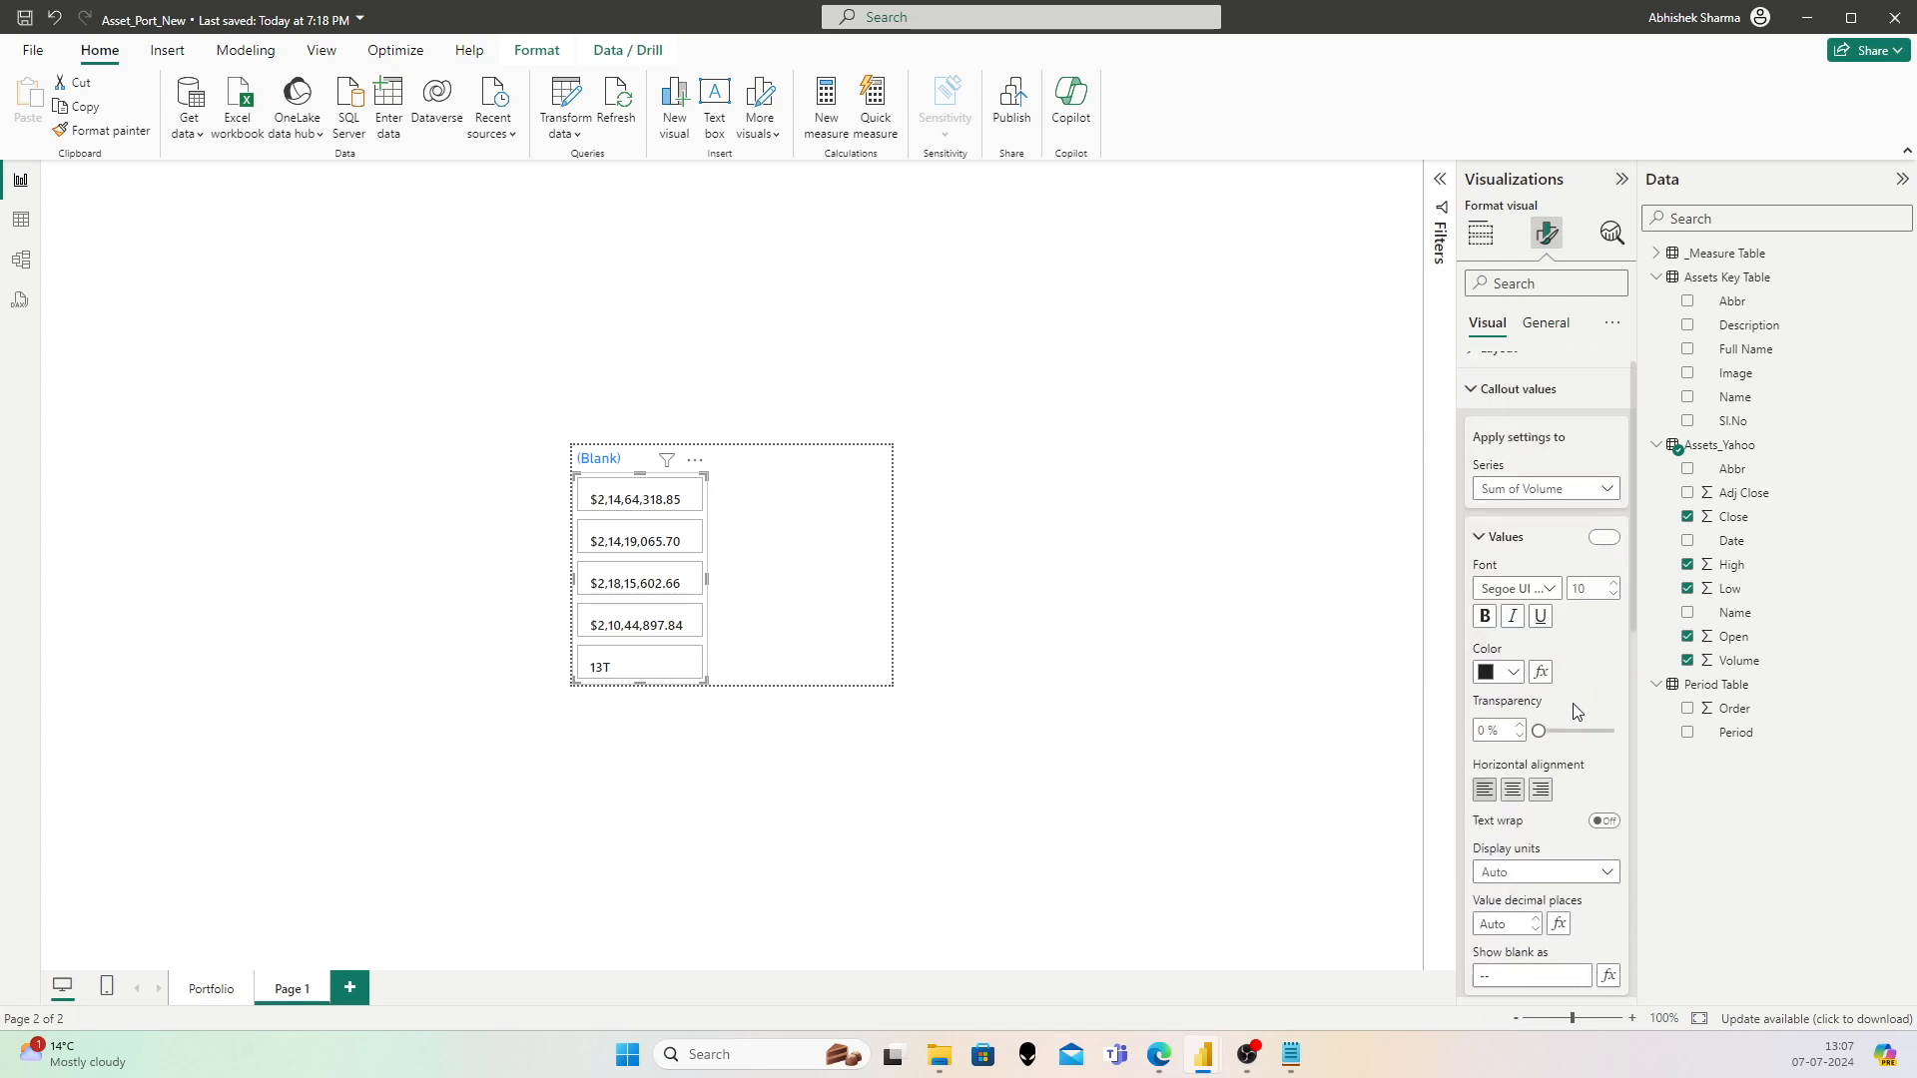
click(1536, 802)
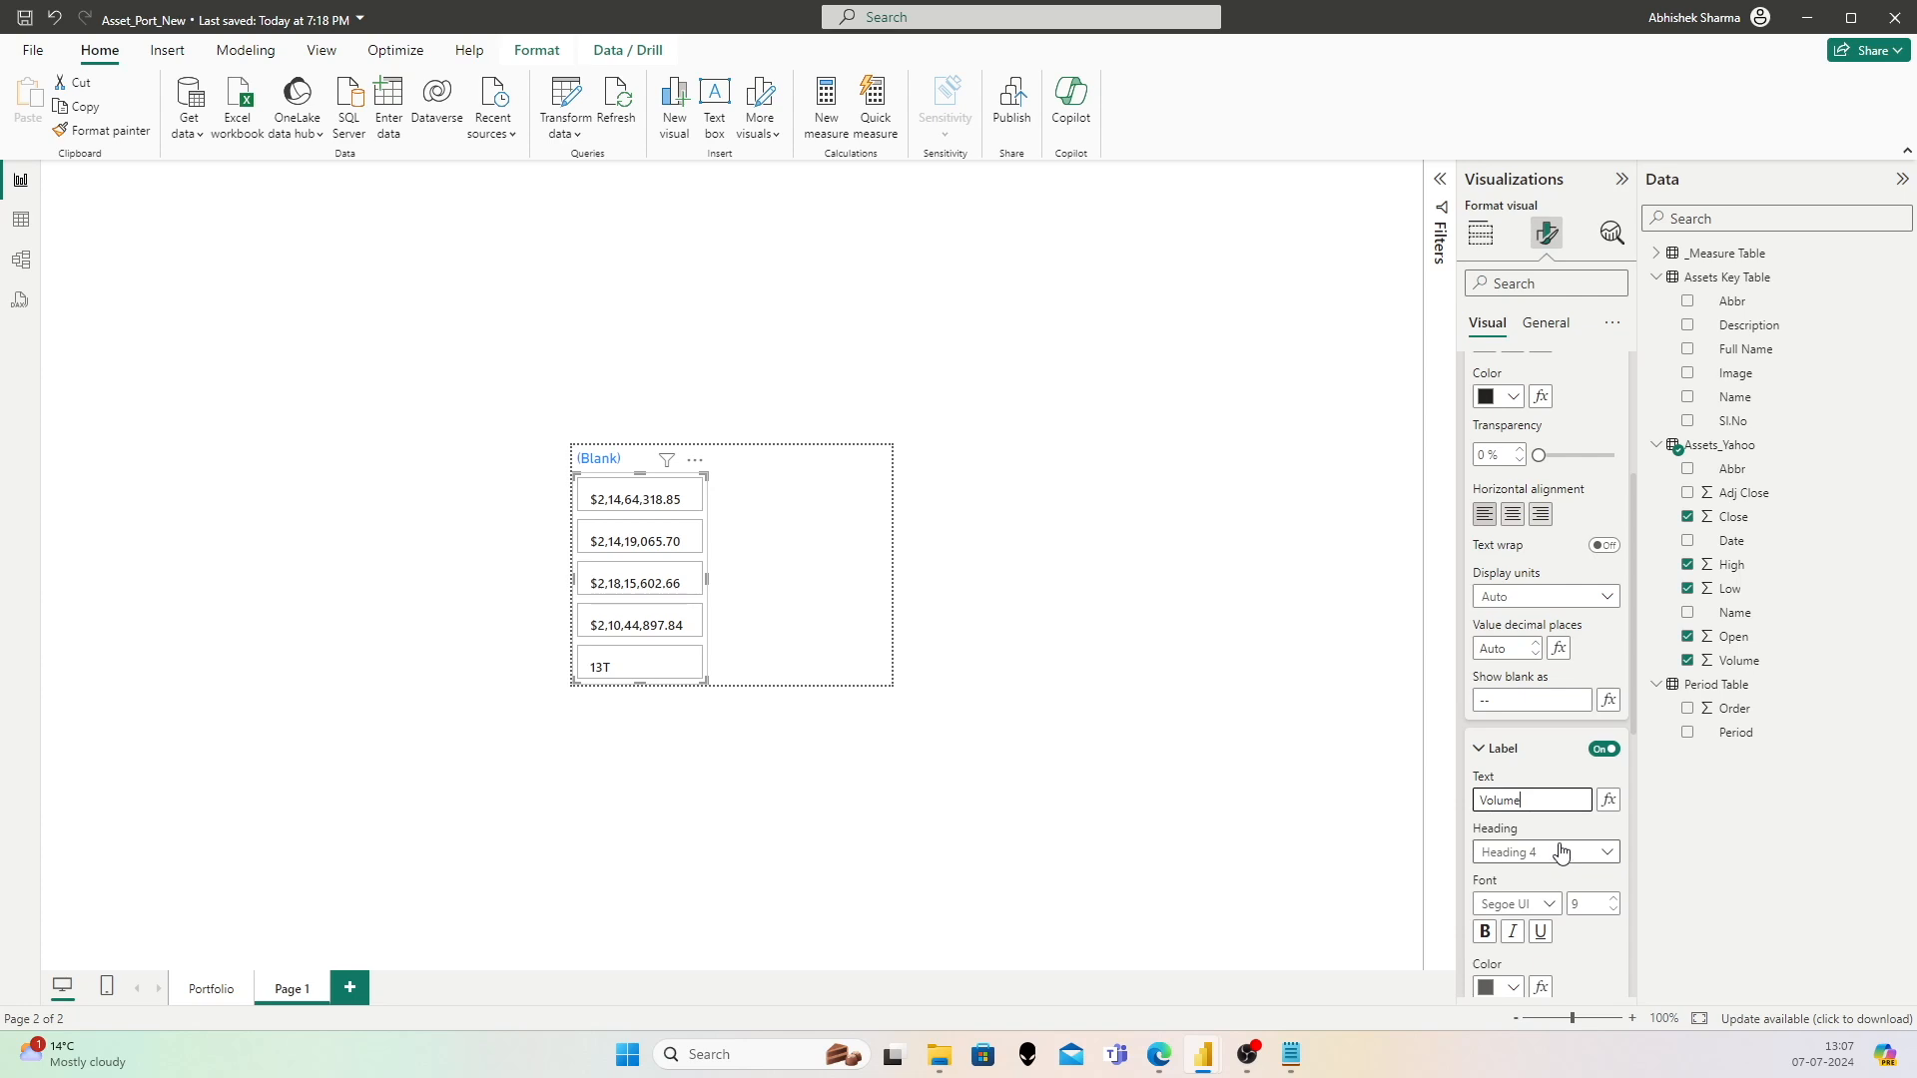
Step: Format the Volume label with Normal heading, font size 8 and 2 px spacing from the value
scroll(1553, 864, down, 1)
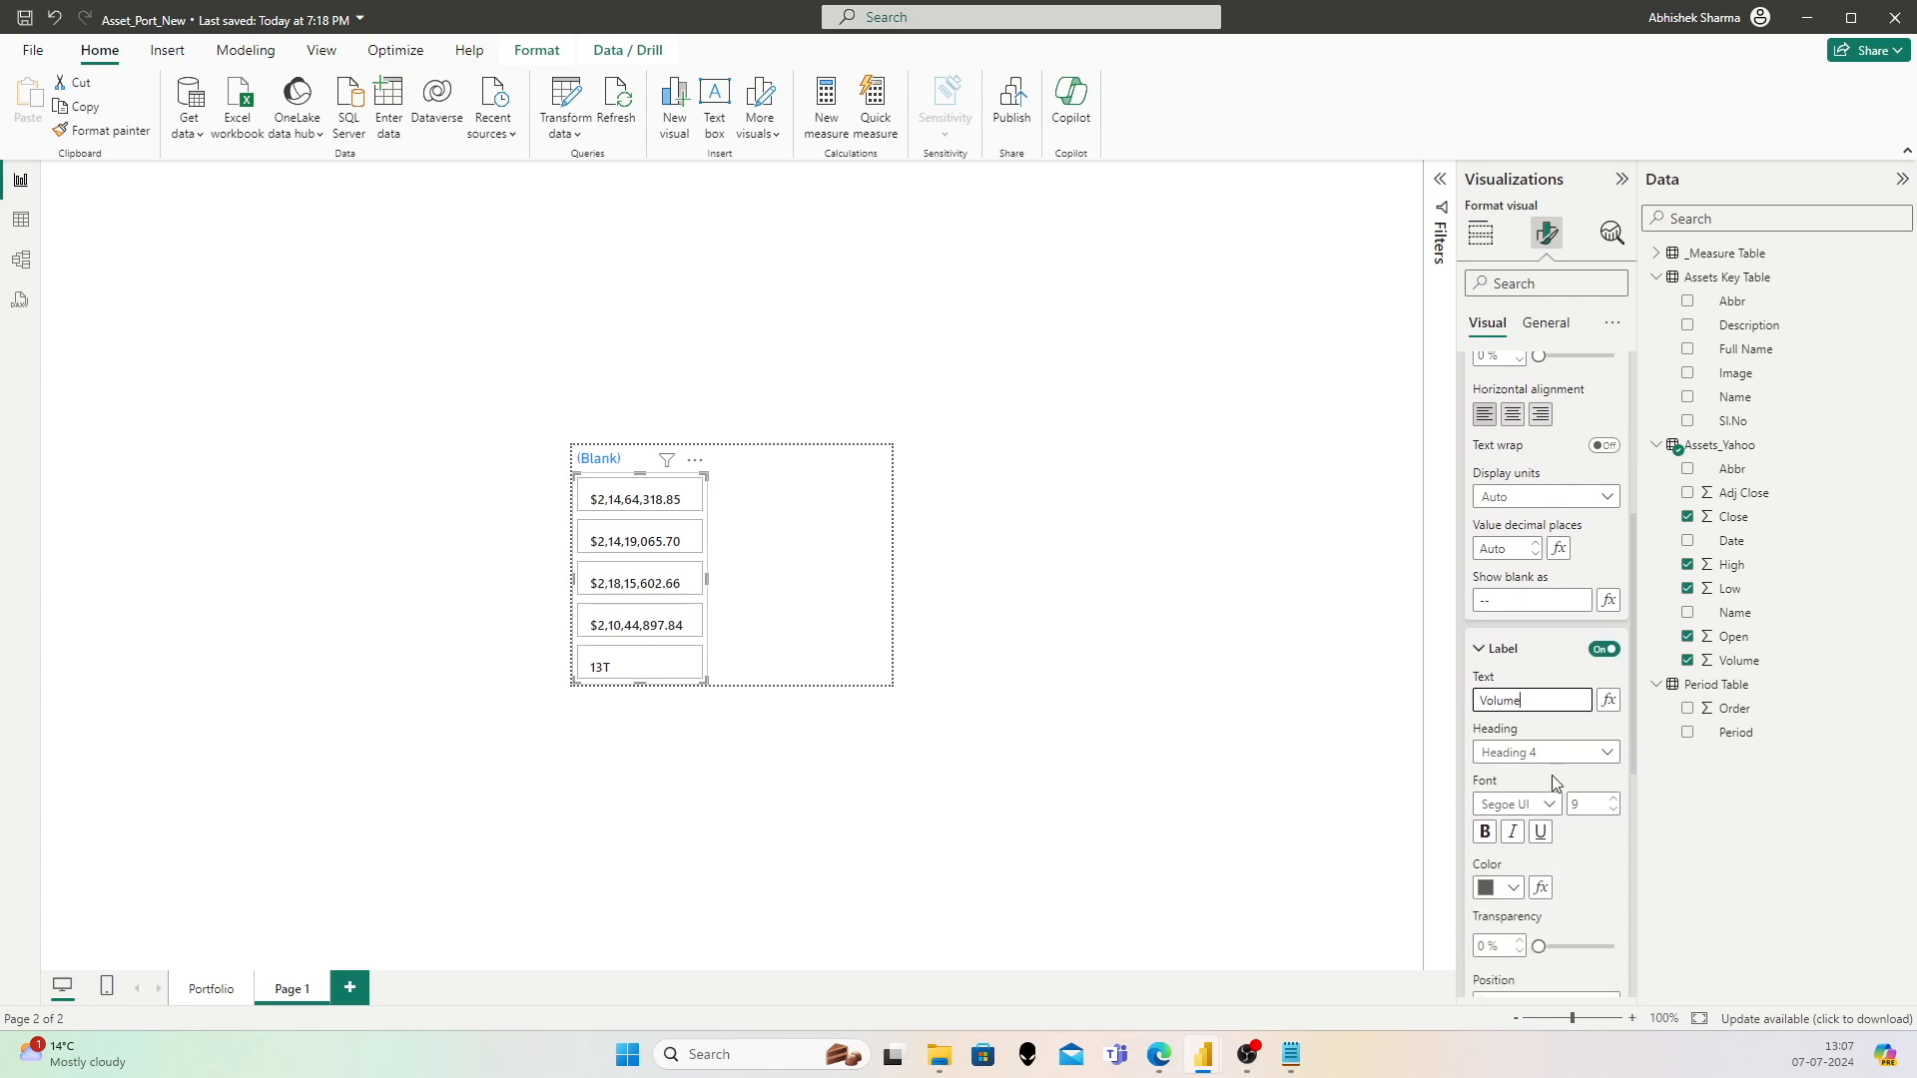
click(1553, 753)
click(1574, 777)
scroll(1602, 878, down, 2)
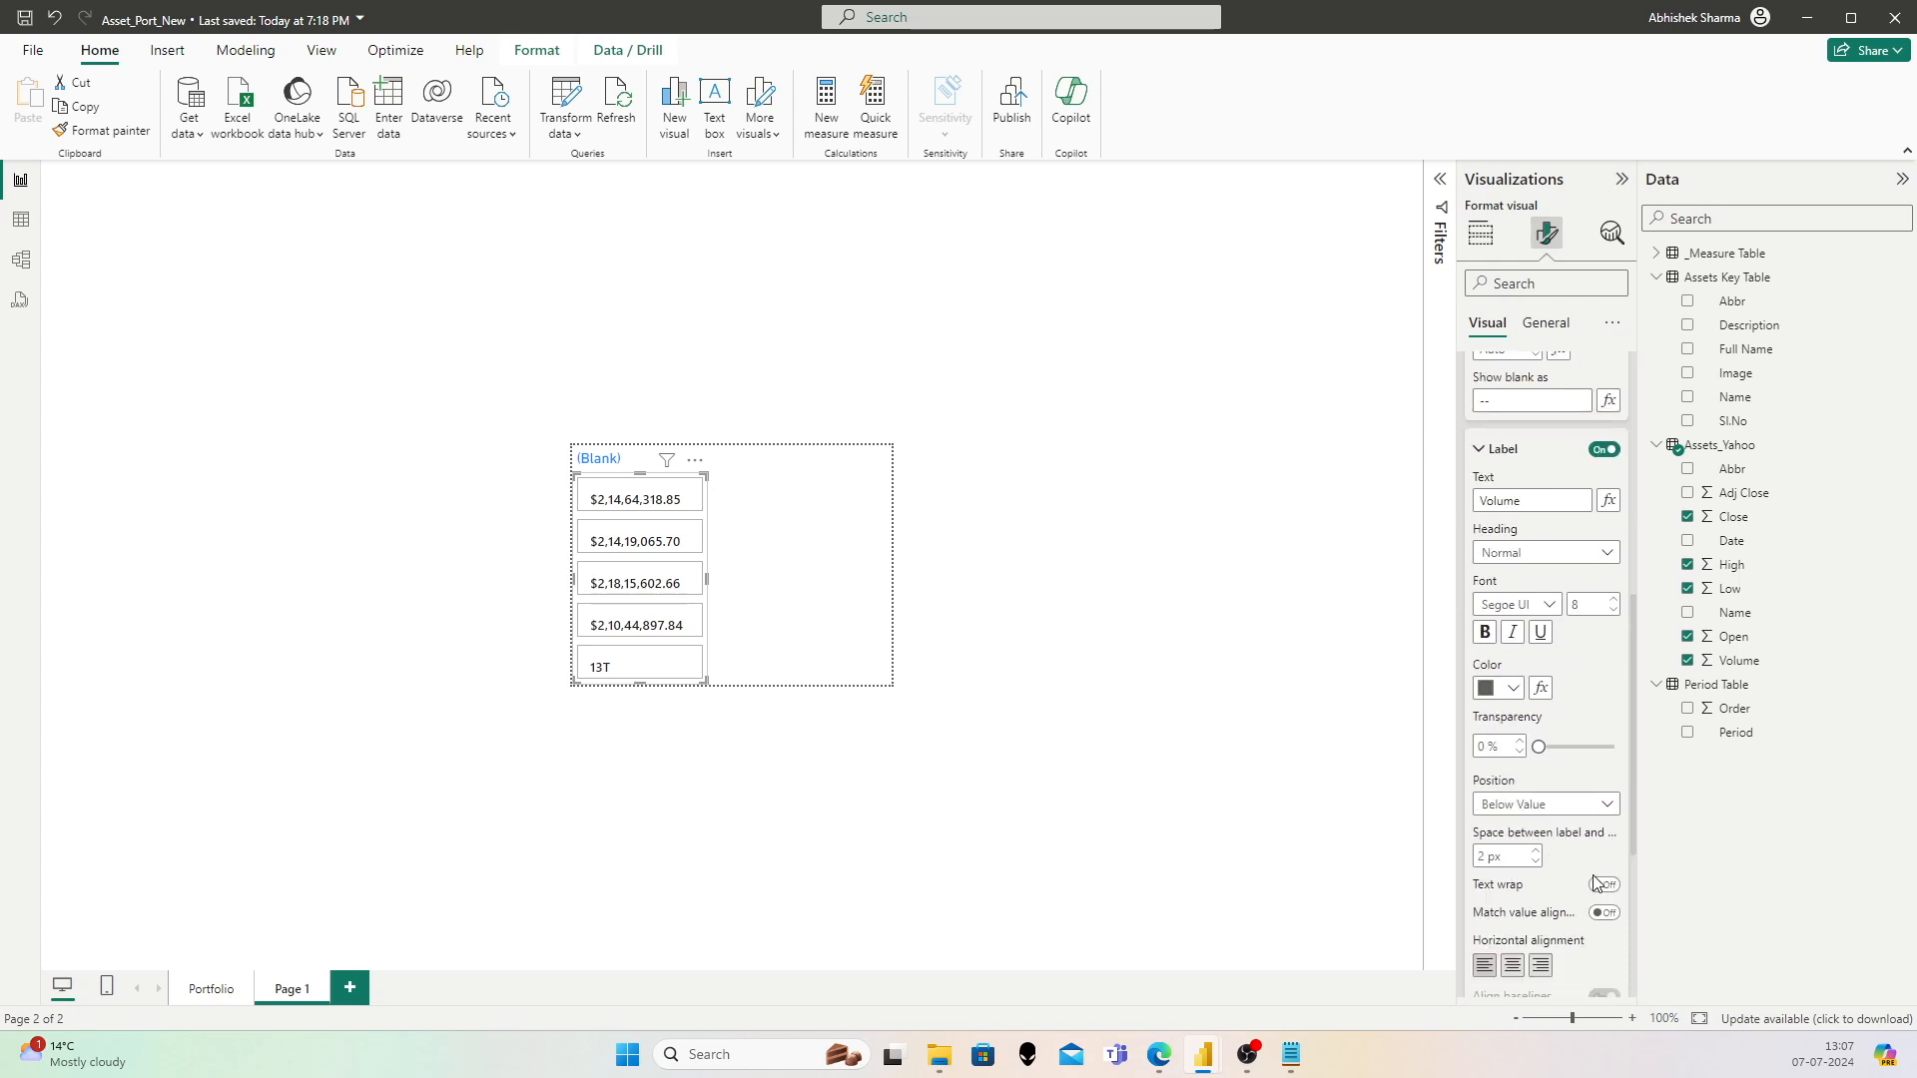
Step: Turn on text wrap for the Volume label
click(1604, 885)
scroll(1571, 858, down, 2)
scroll(1553, 741, up, 6)
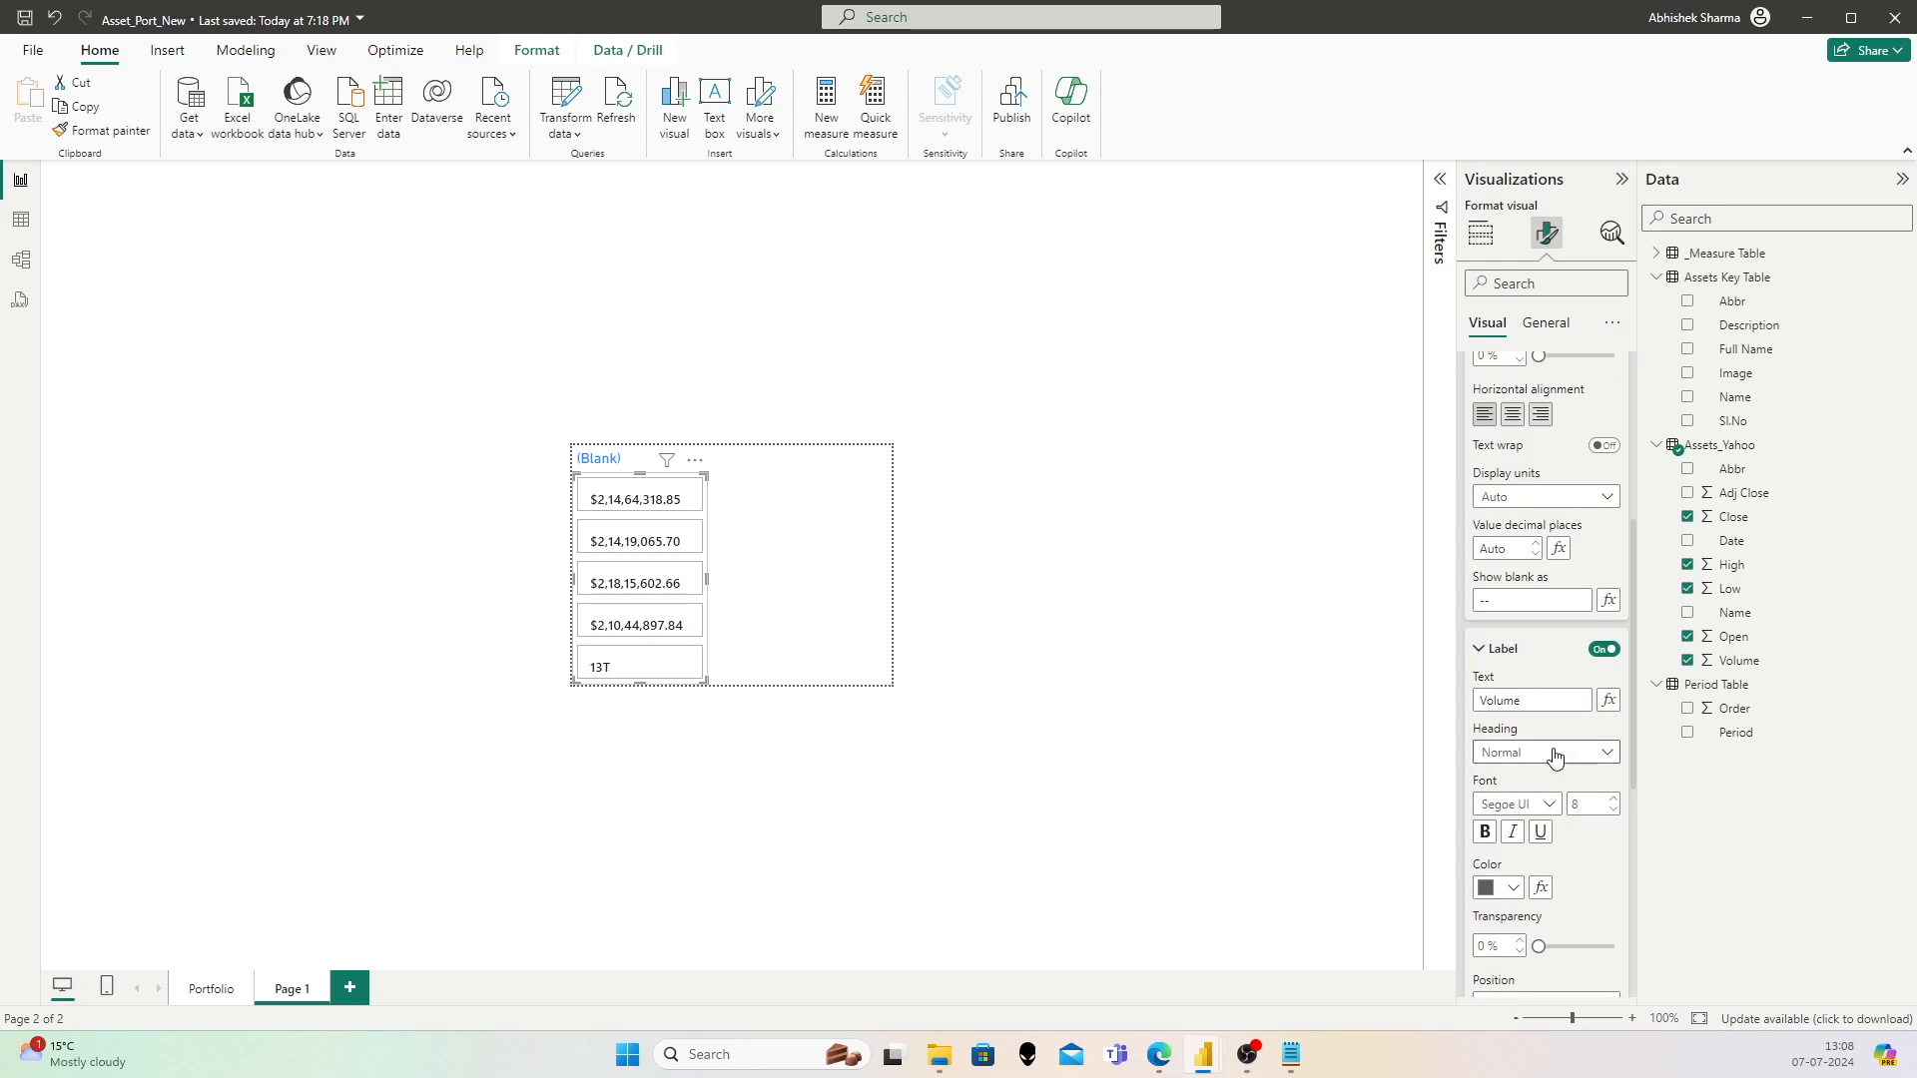
Step: Select the Sum of Low series and set its value display units to None
click(1565, 415)
click(1527, 509)
click(1537, 801)
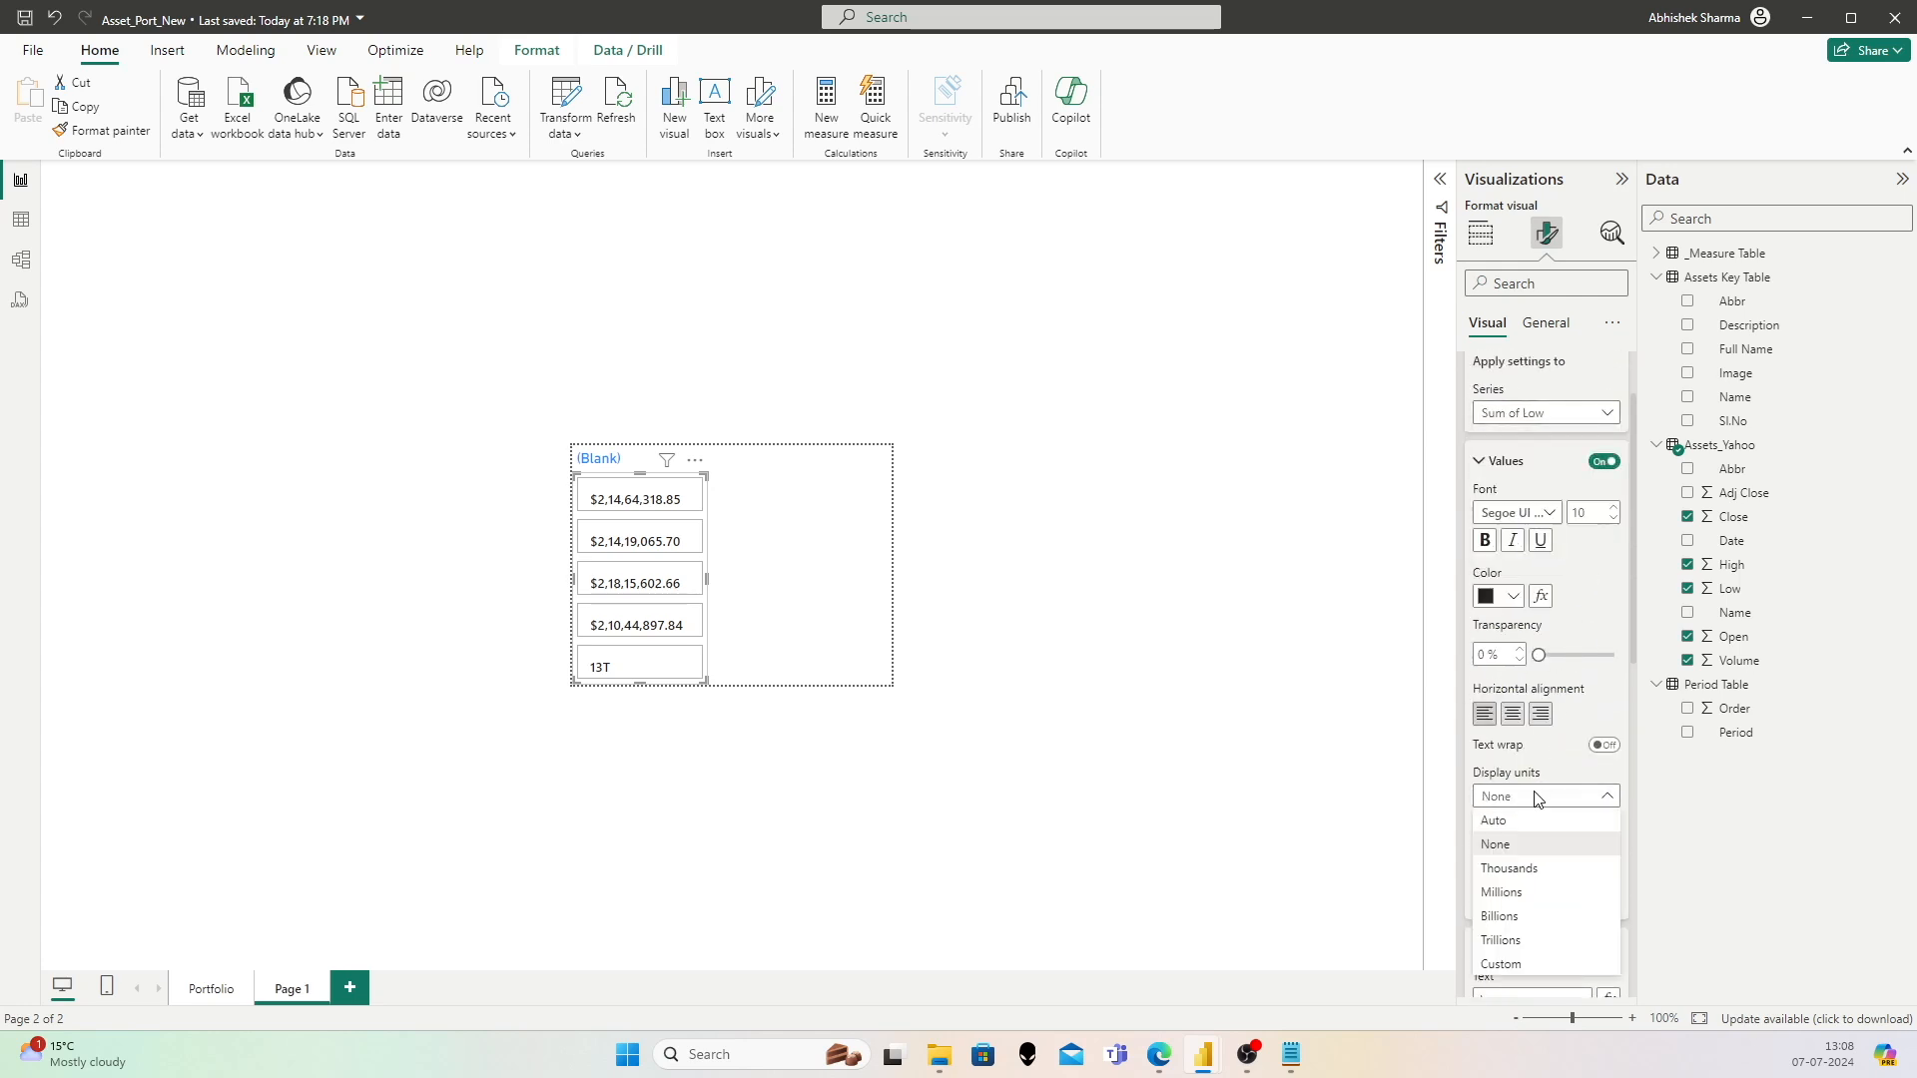
click(1531, 845)
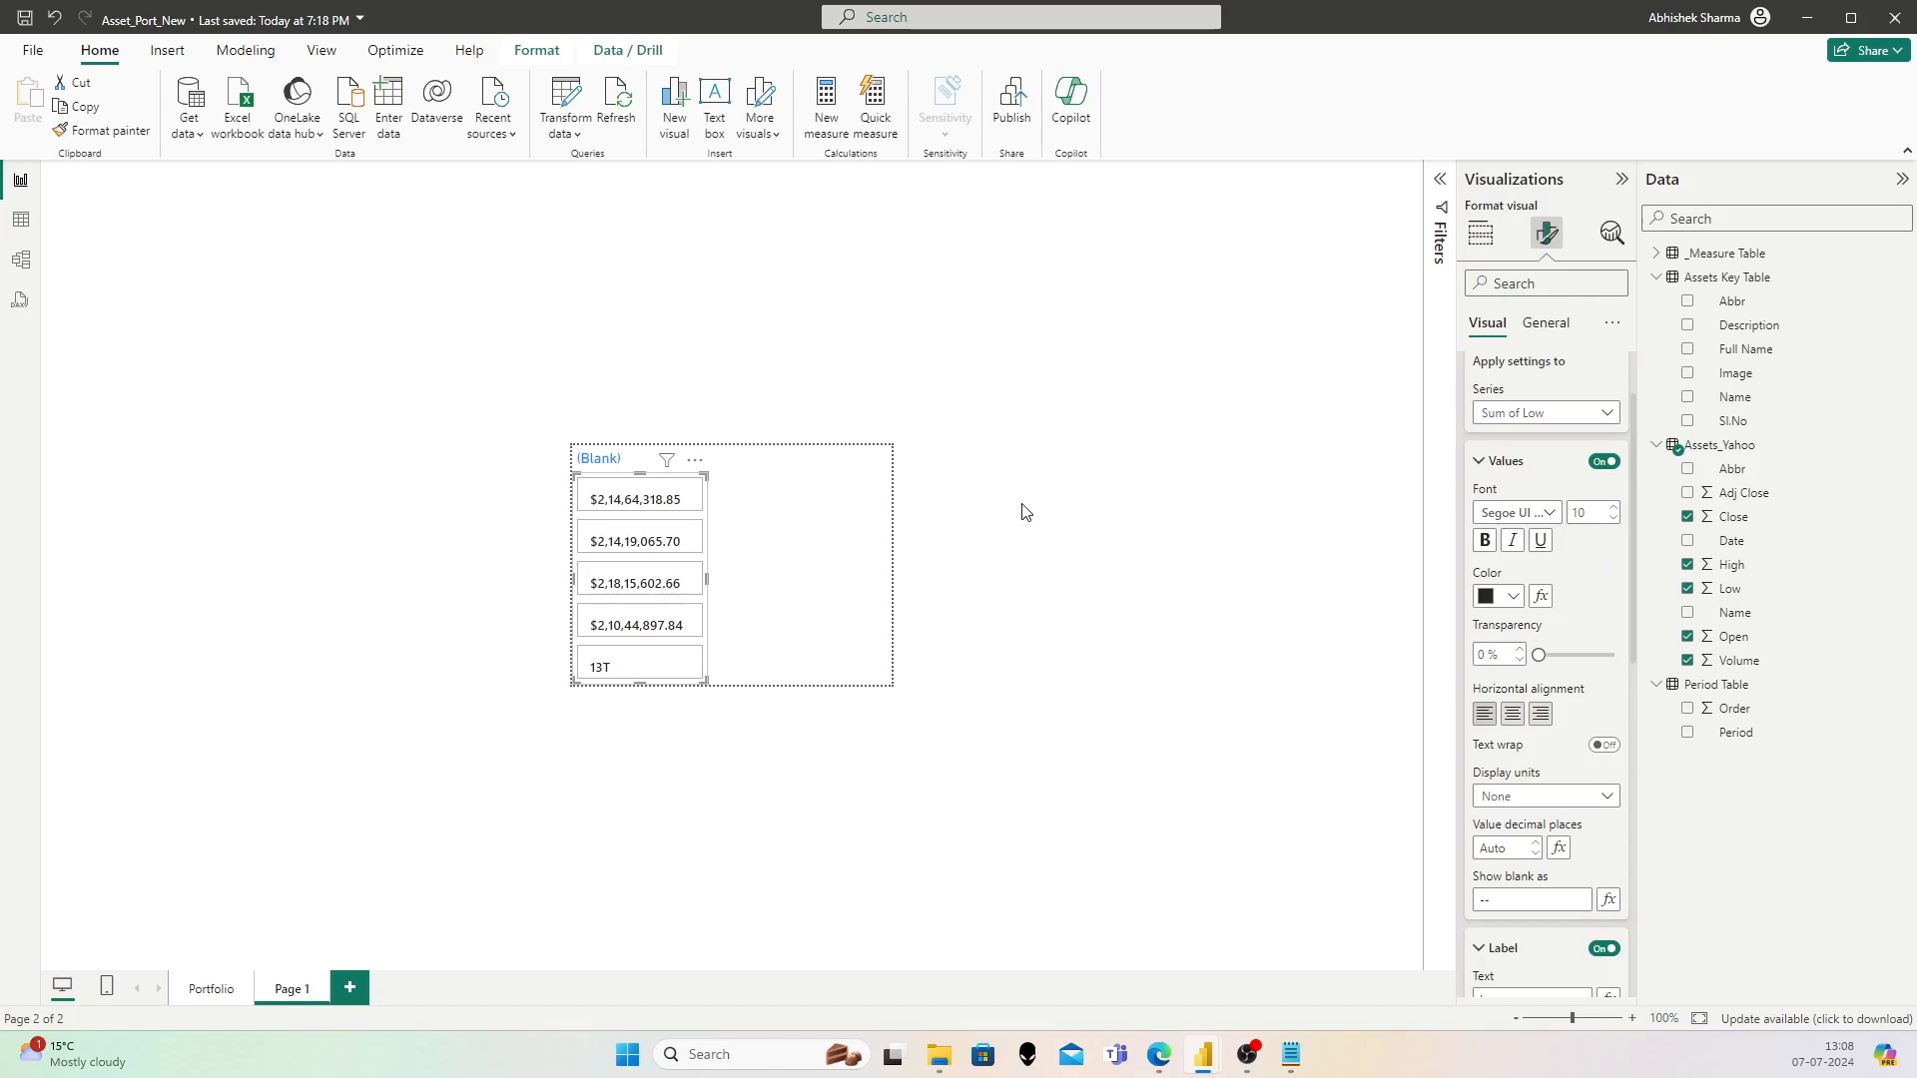
click(1007, 481)
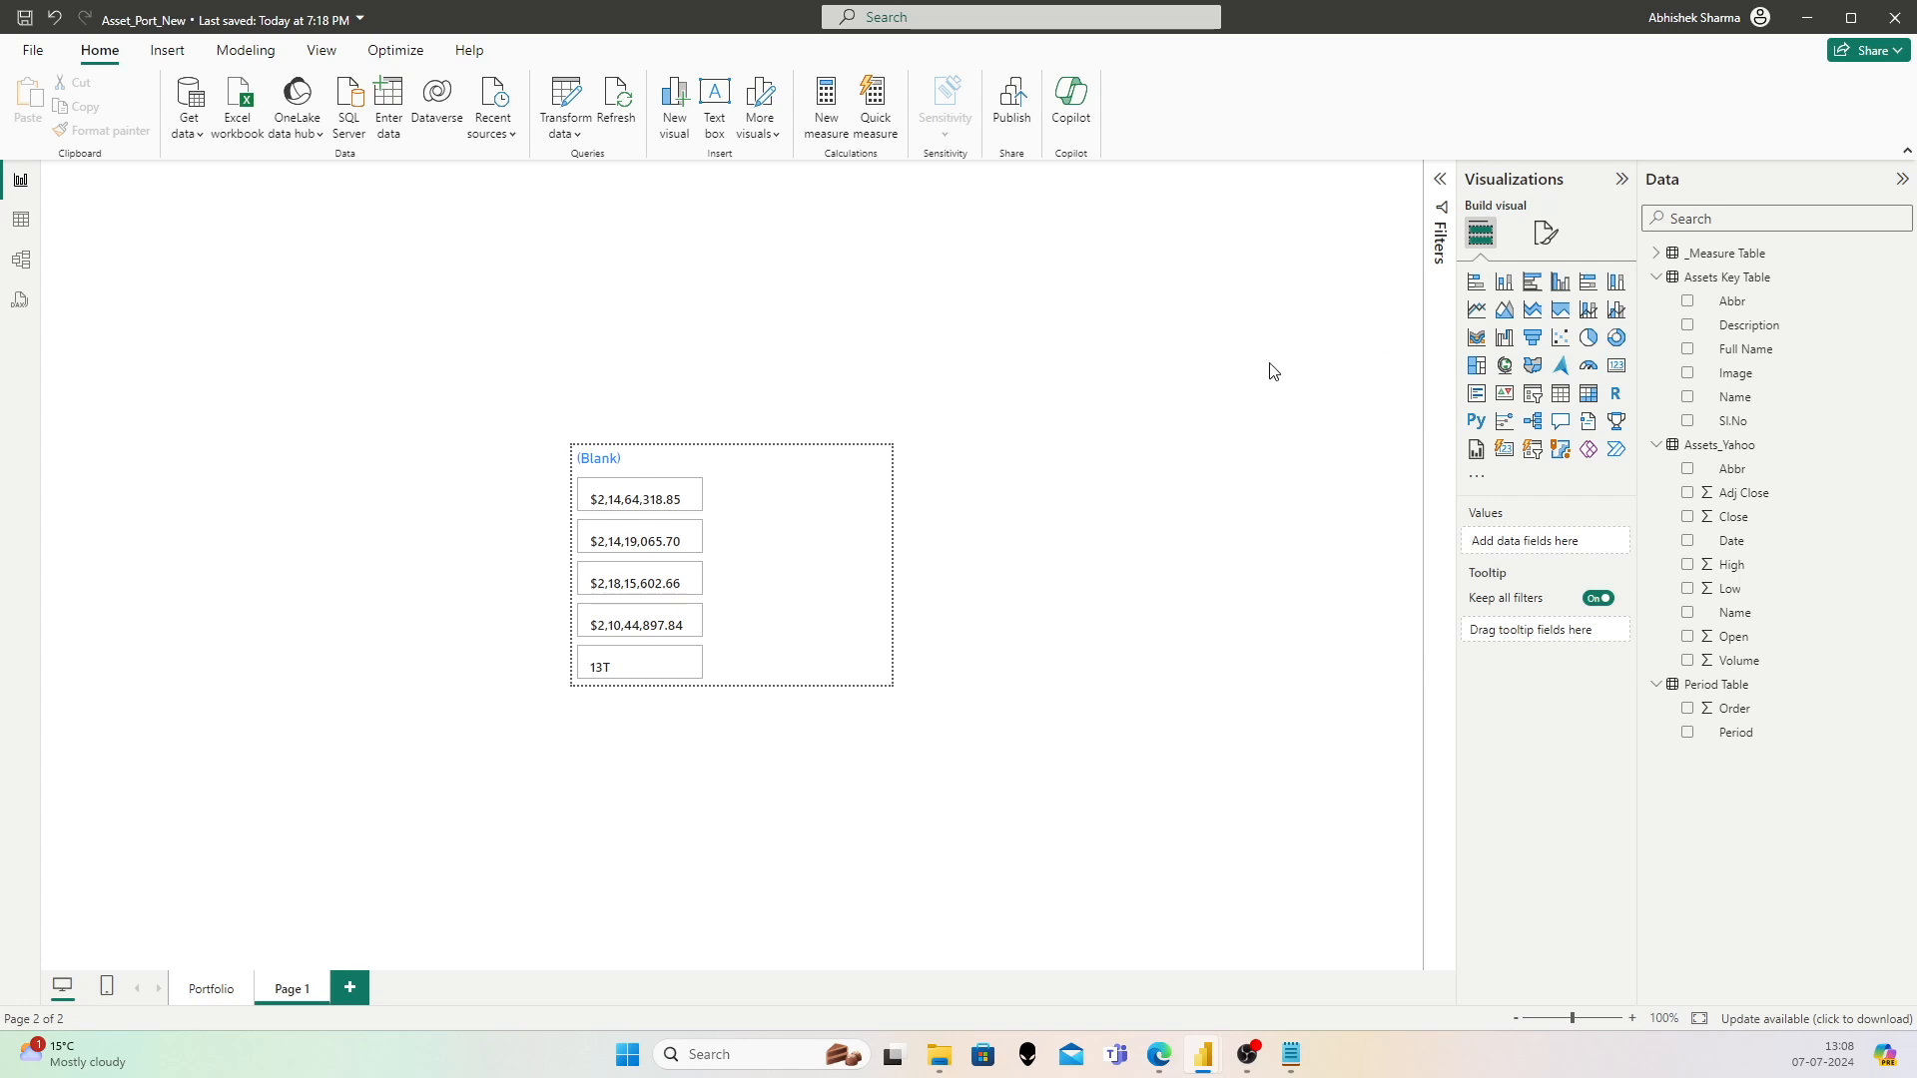
Step: Change the tooltip page's canvas type to Custom
click(1556, 234)
click(1488, 371)
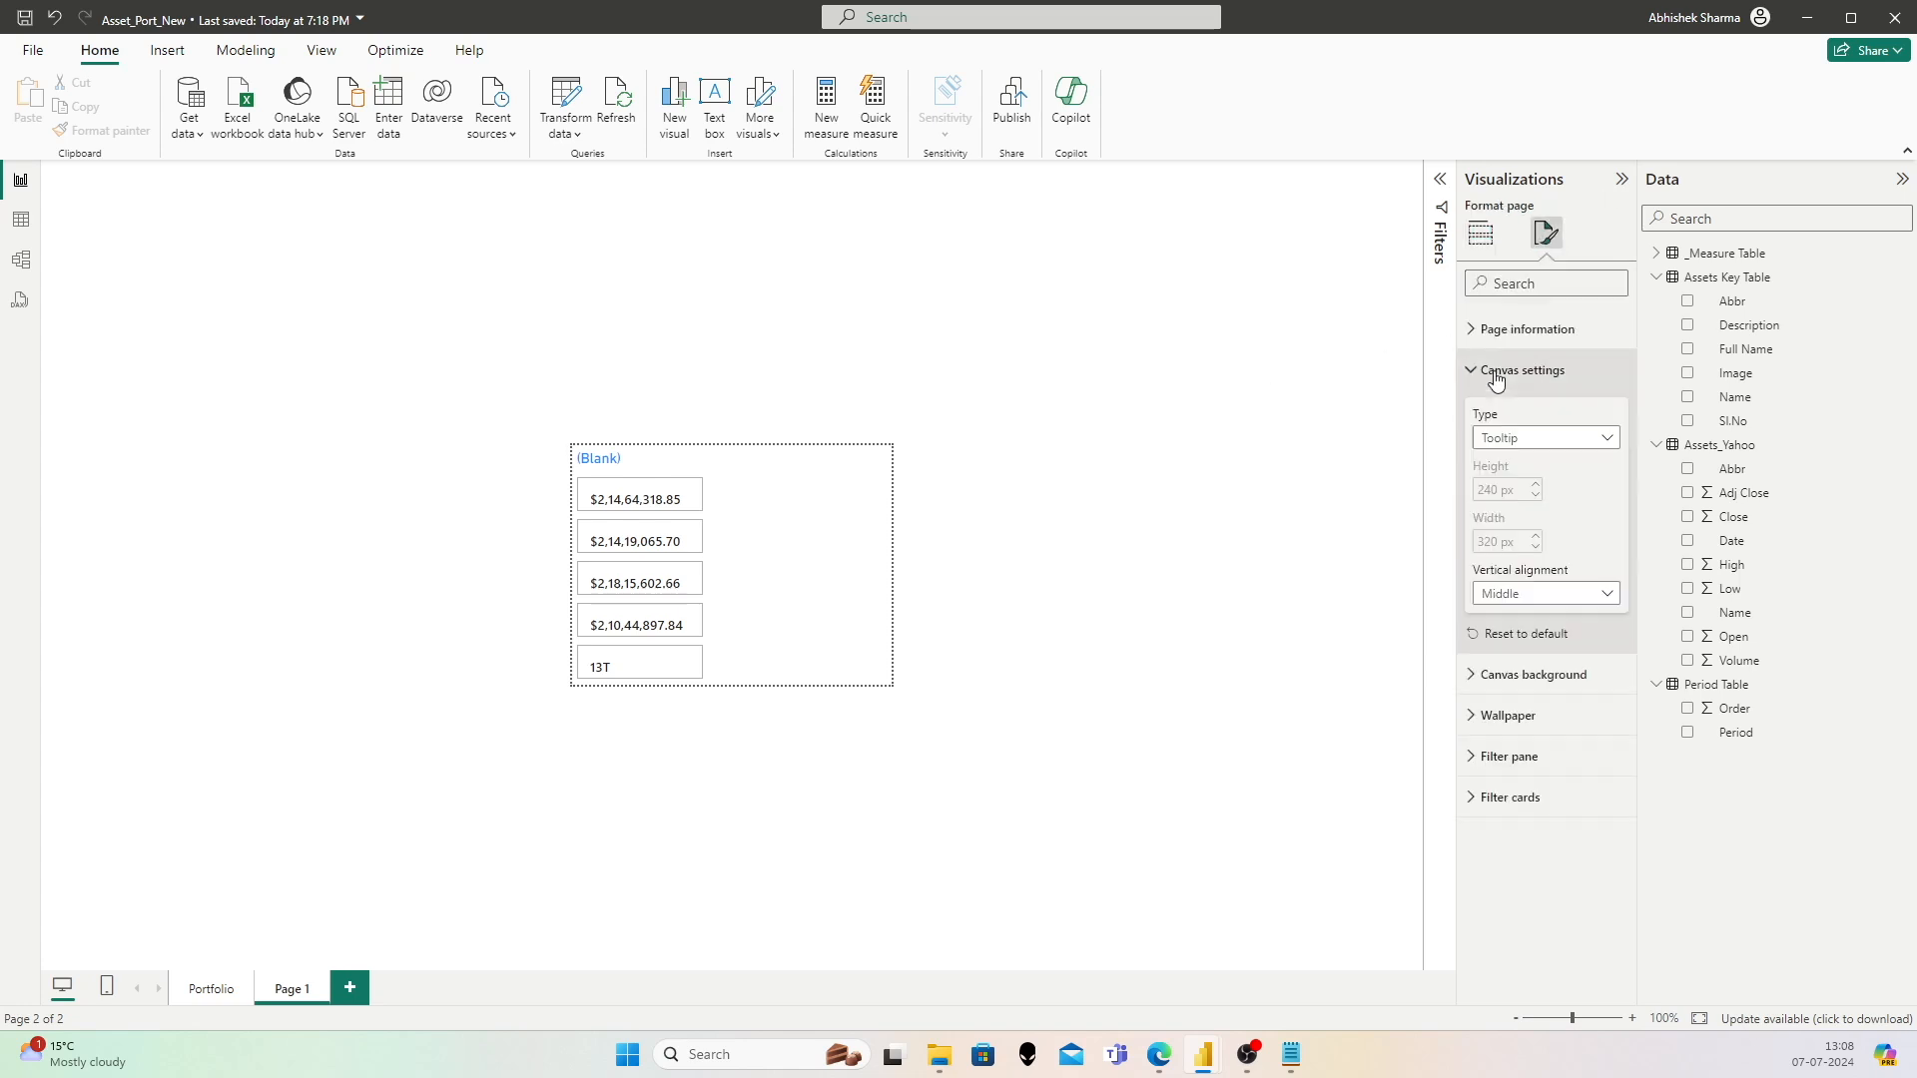
click(1527, 439)
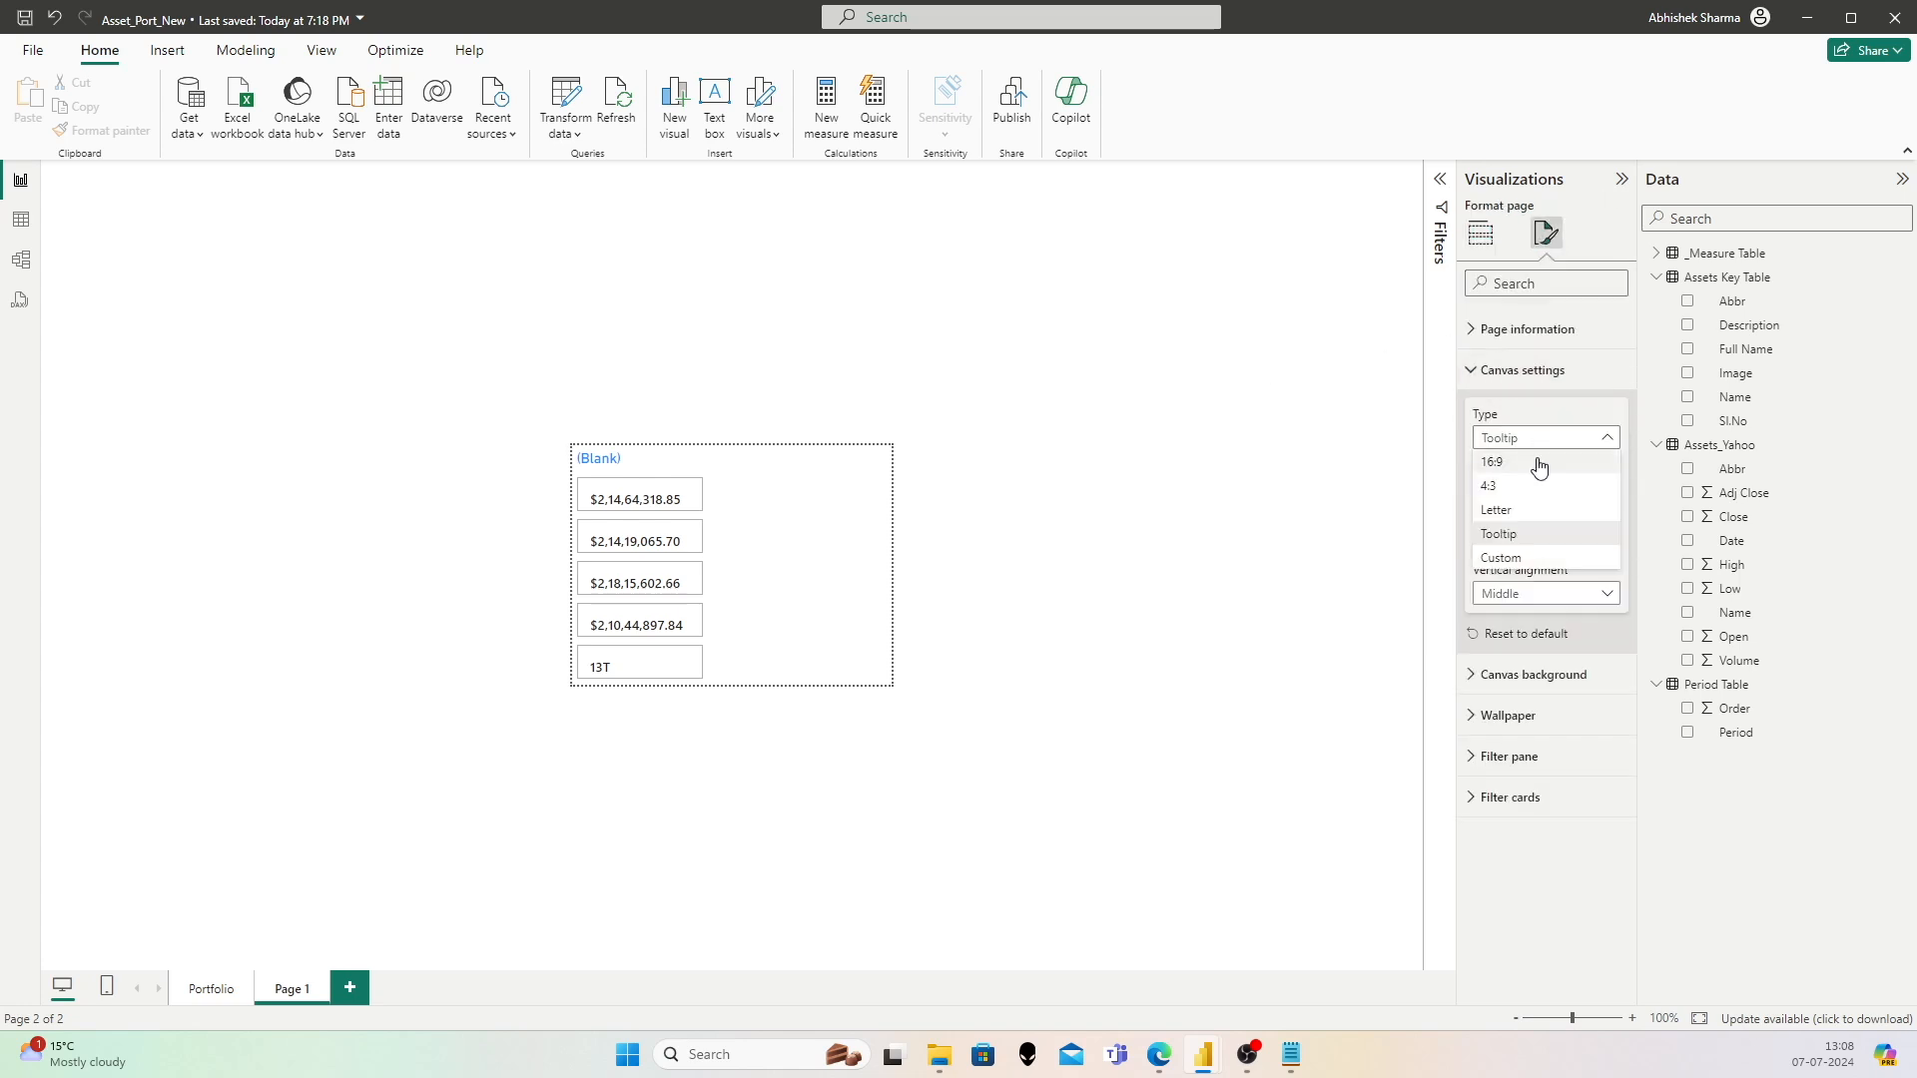
click(1531, 556)
Step: Try a page width of 350 px, then restore it to 320 px
click(1500, 541)
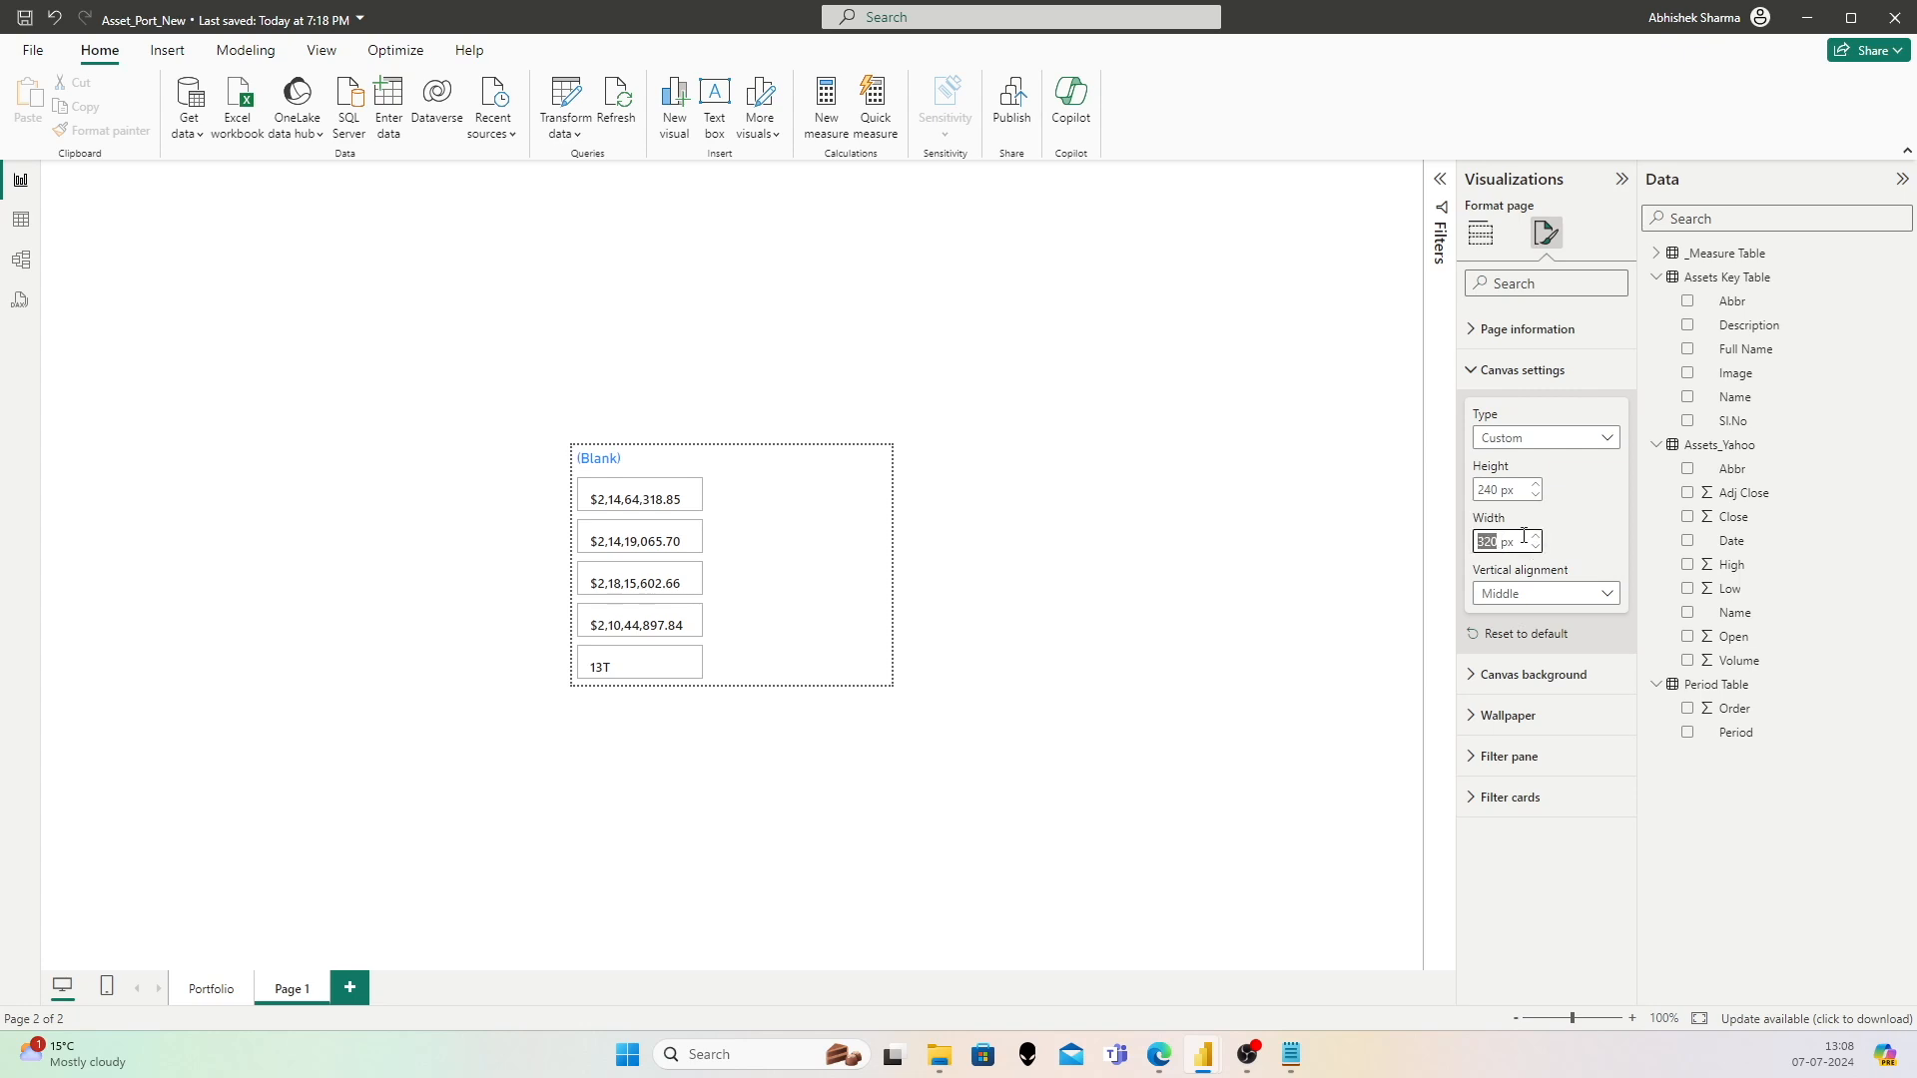
text(350)
key(Return)
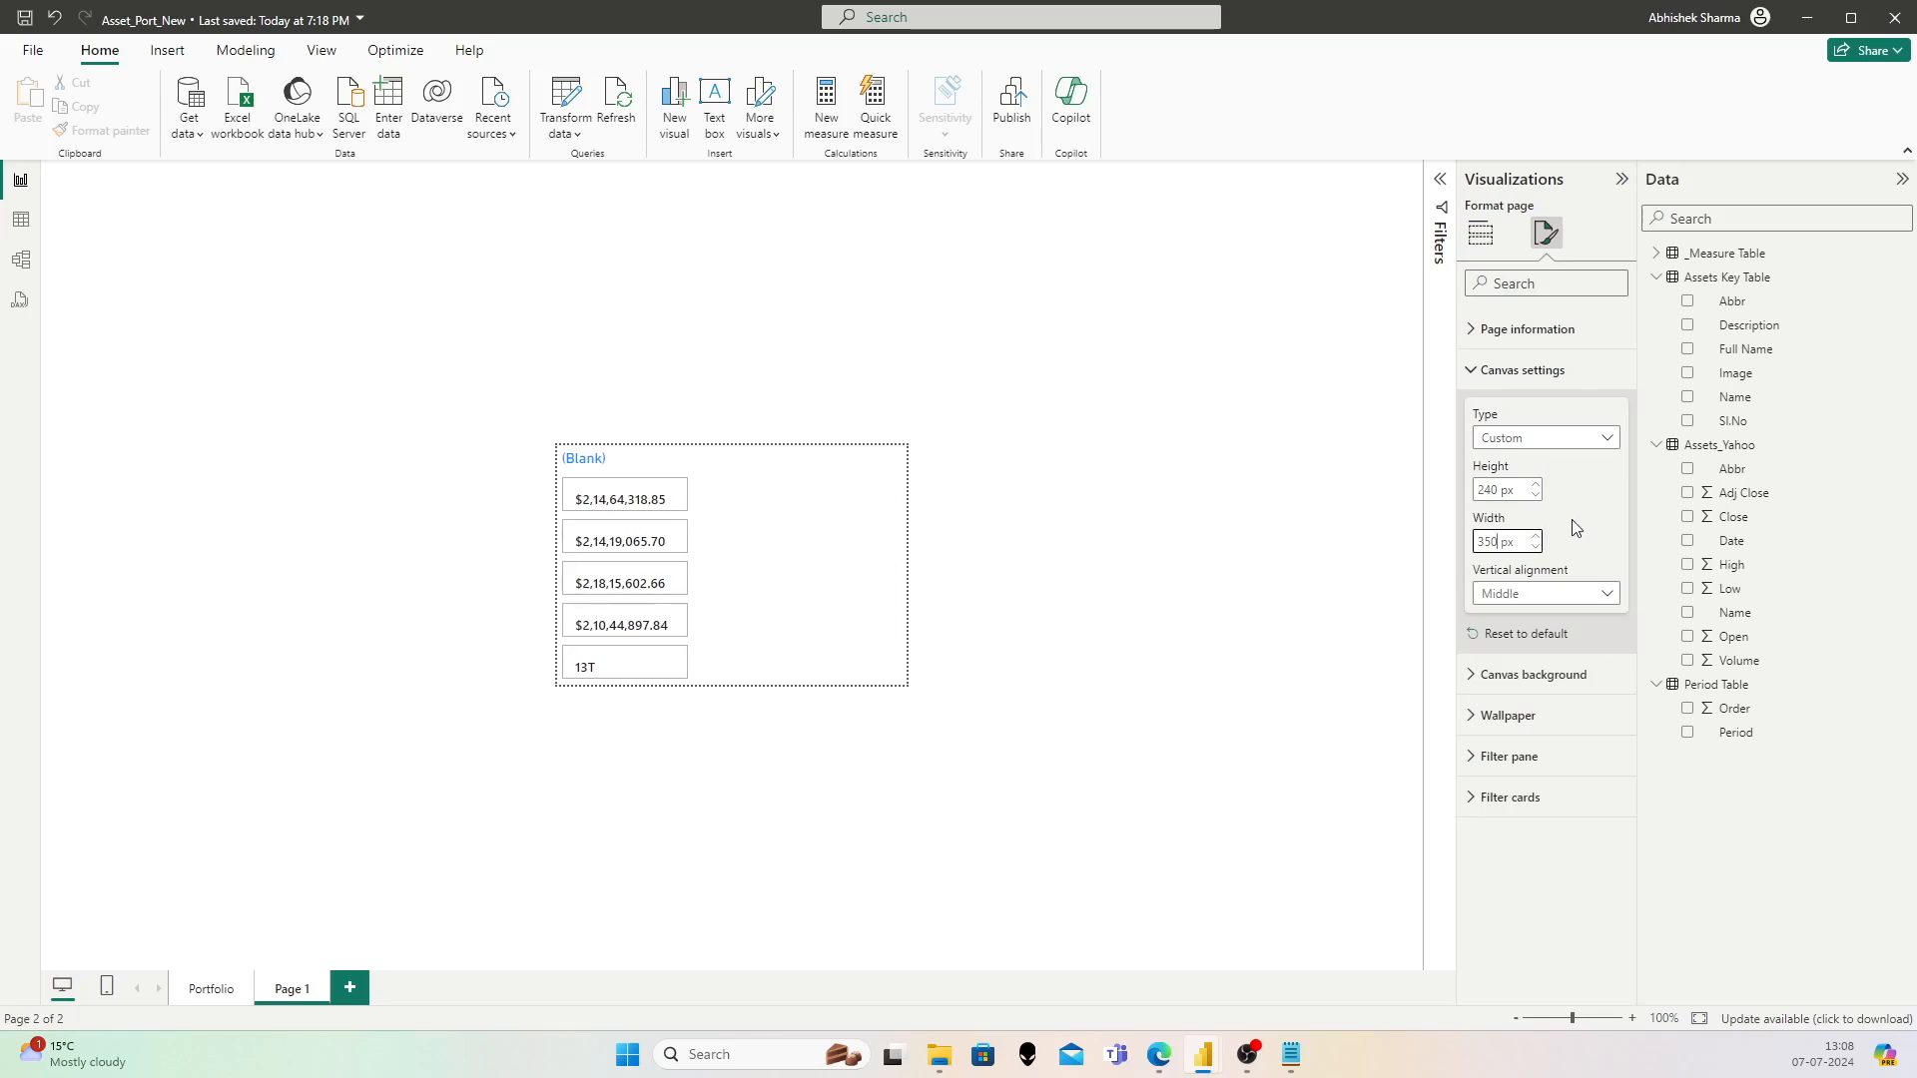
text(0)
key(Return)
Step: Set the page height to 260 px
click(1497, 491)
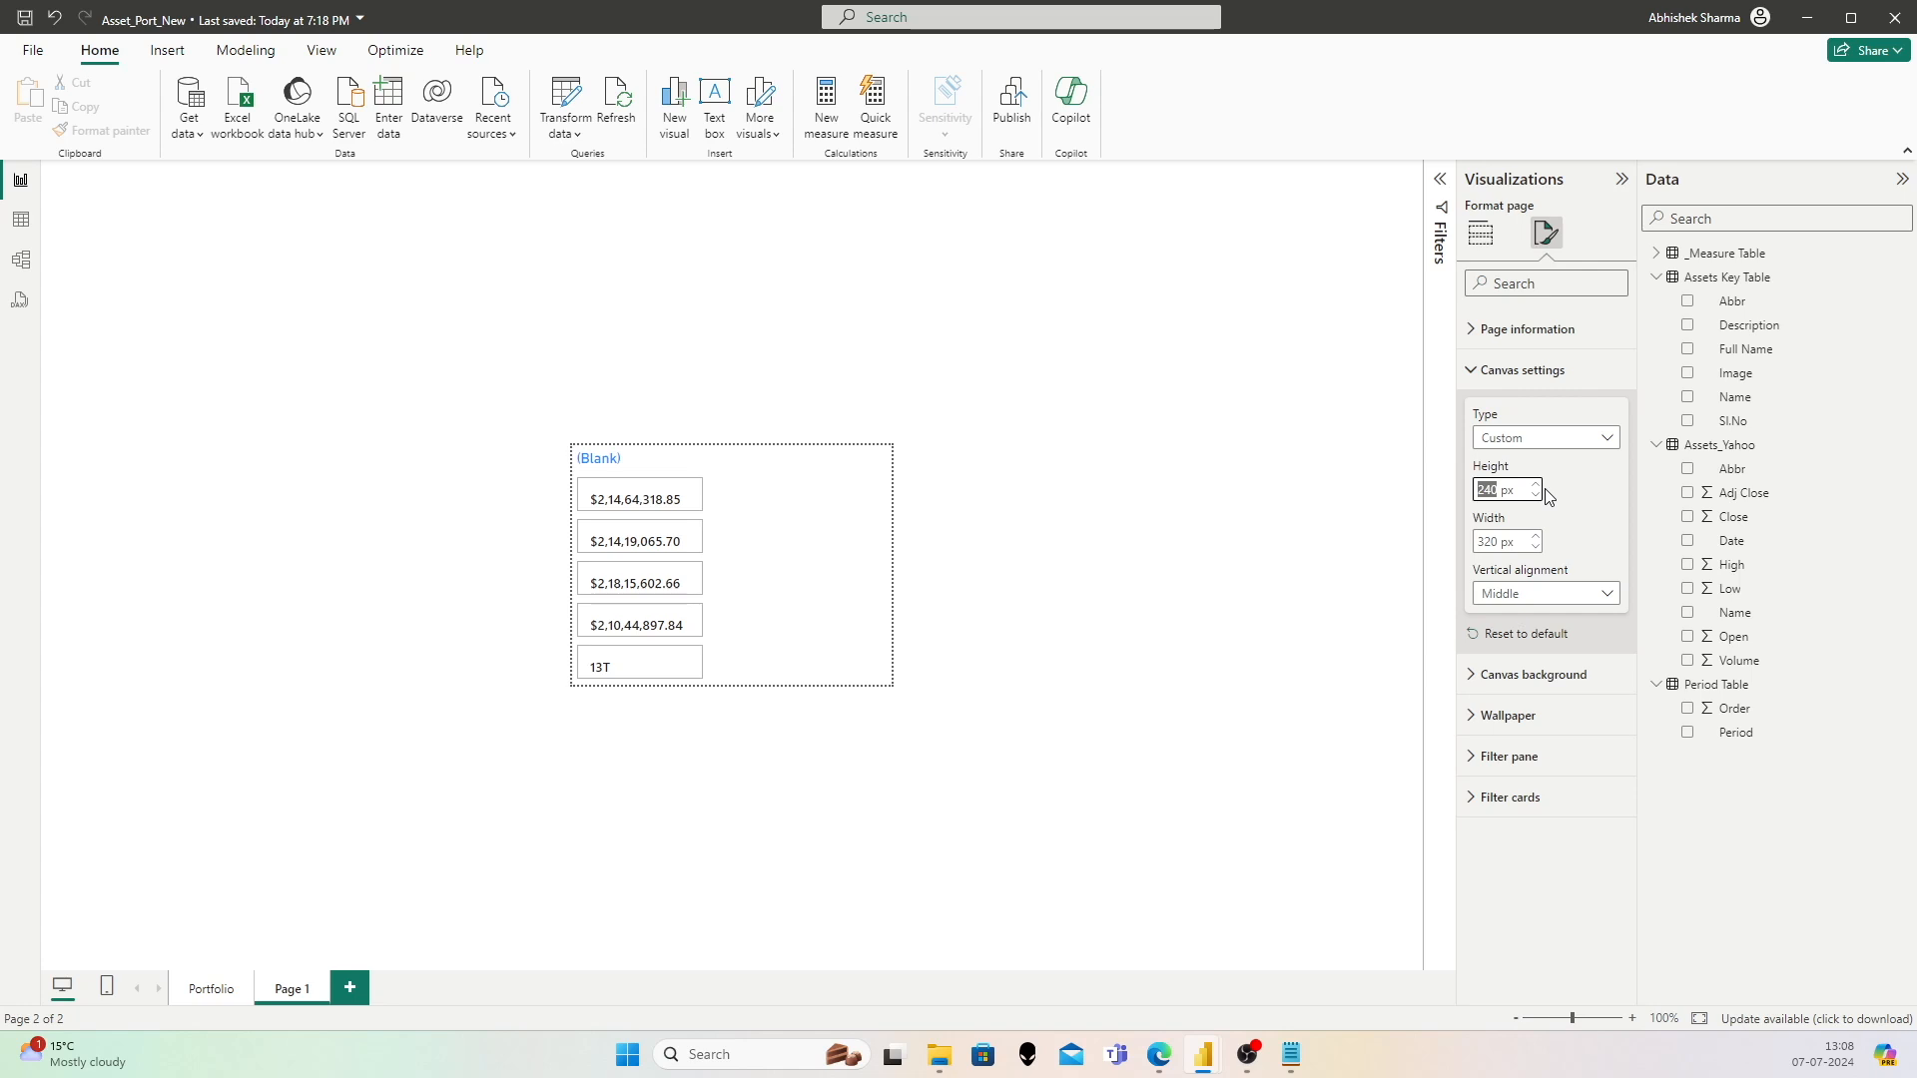
text(260)
key(Return)
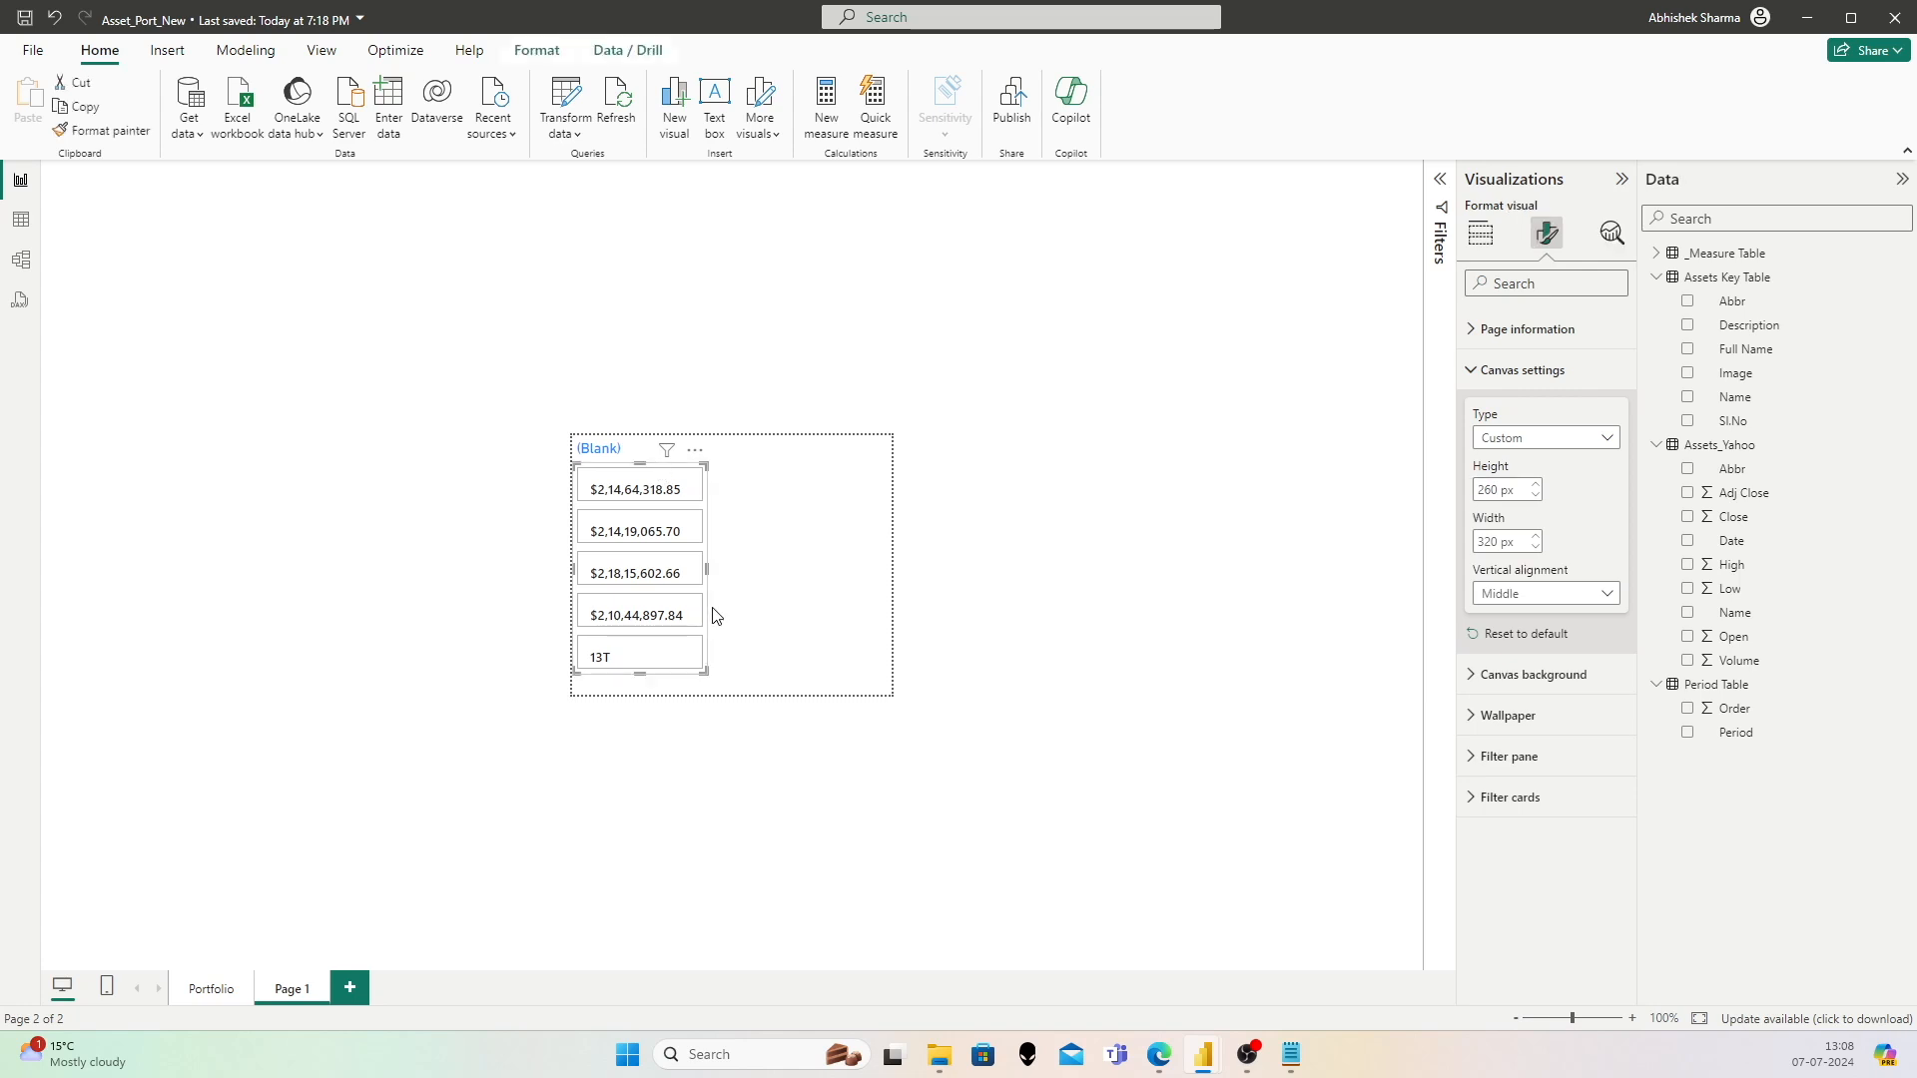
Step: Stretch the price and volume card vertically to fill the full height of the page
click(659, 667)
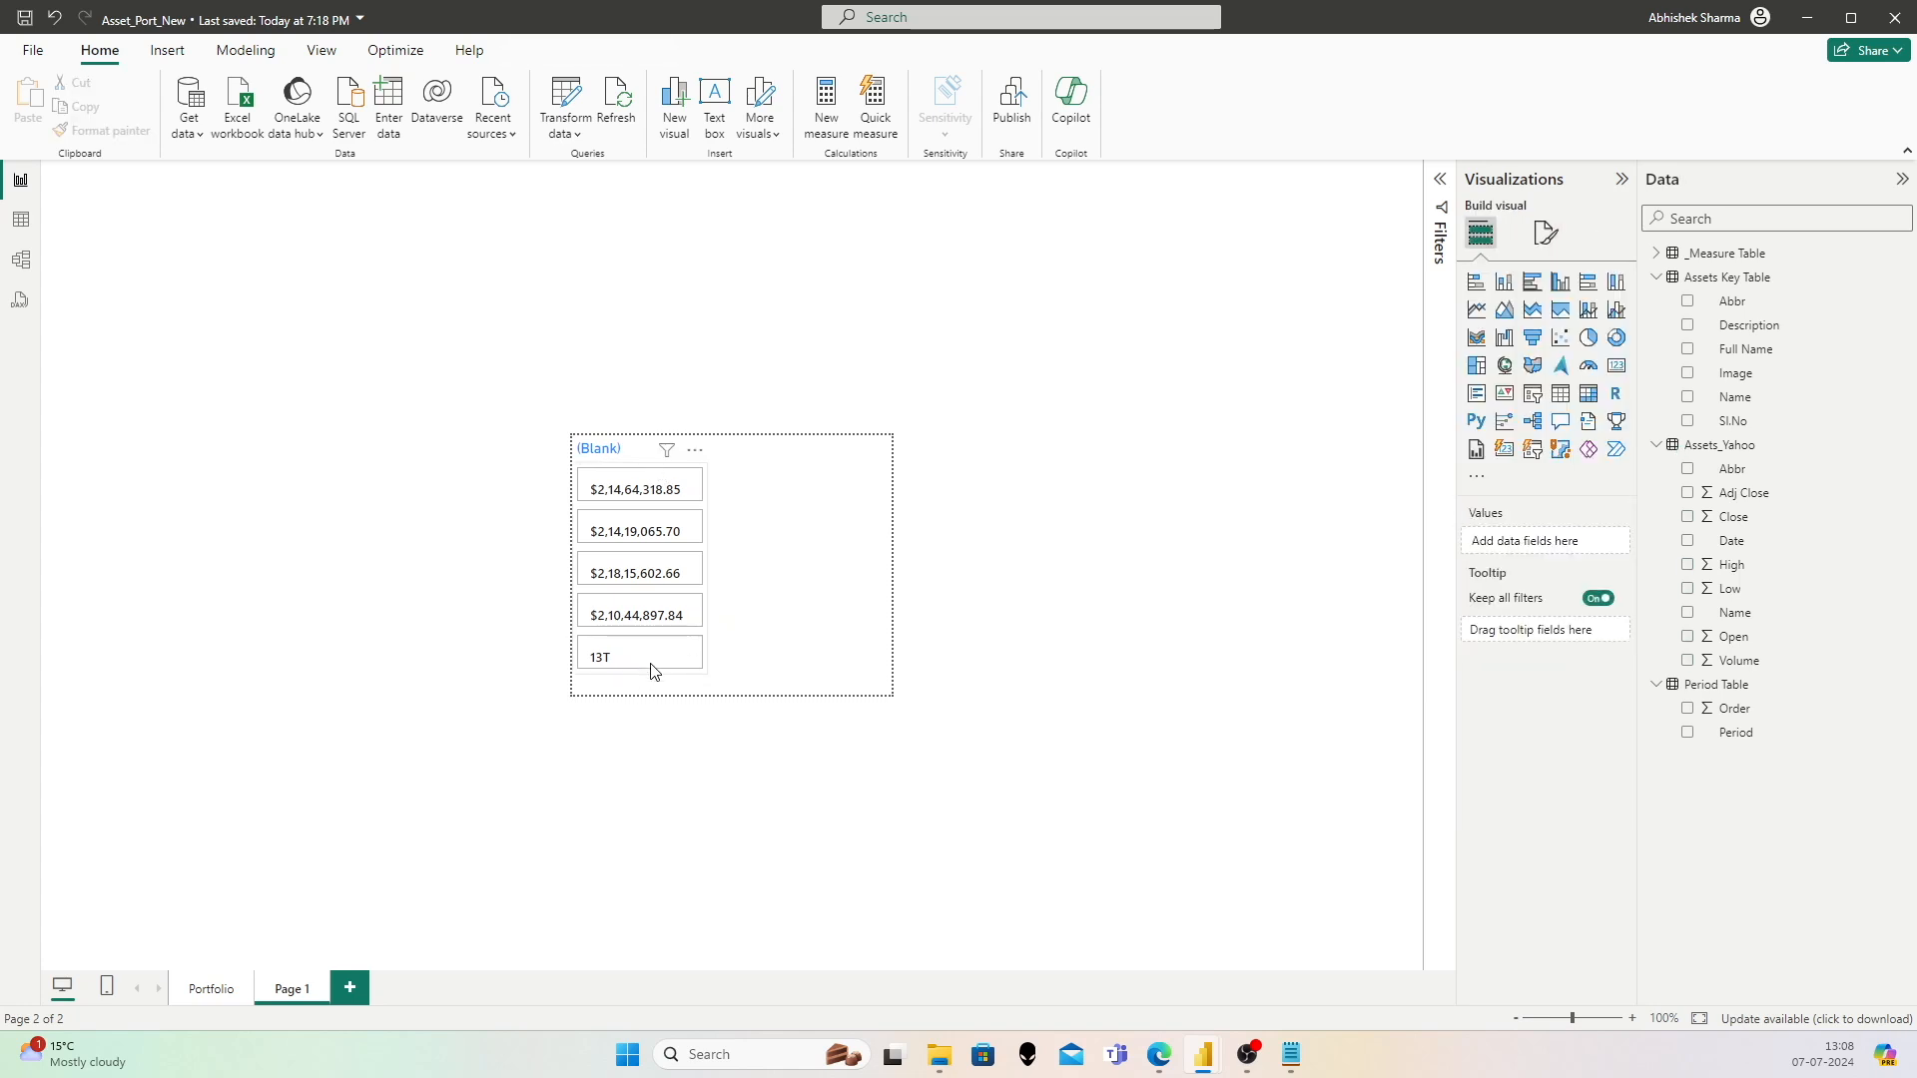
click(651, 667)
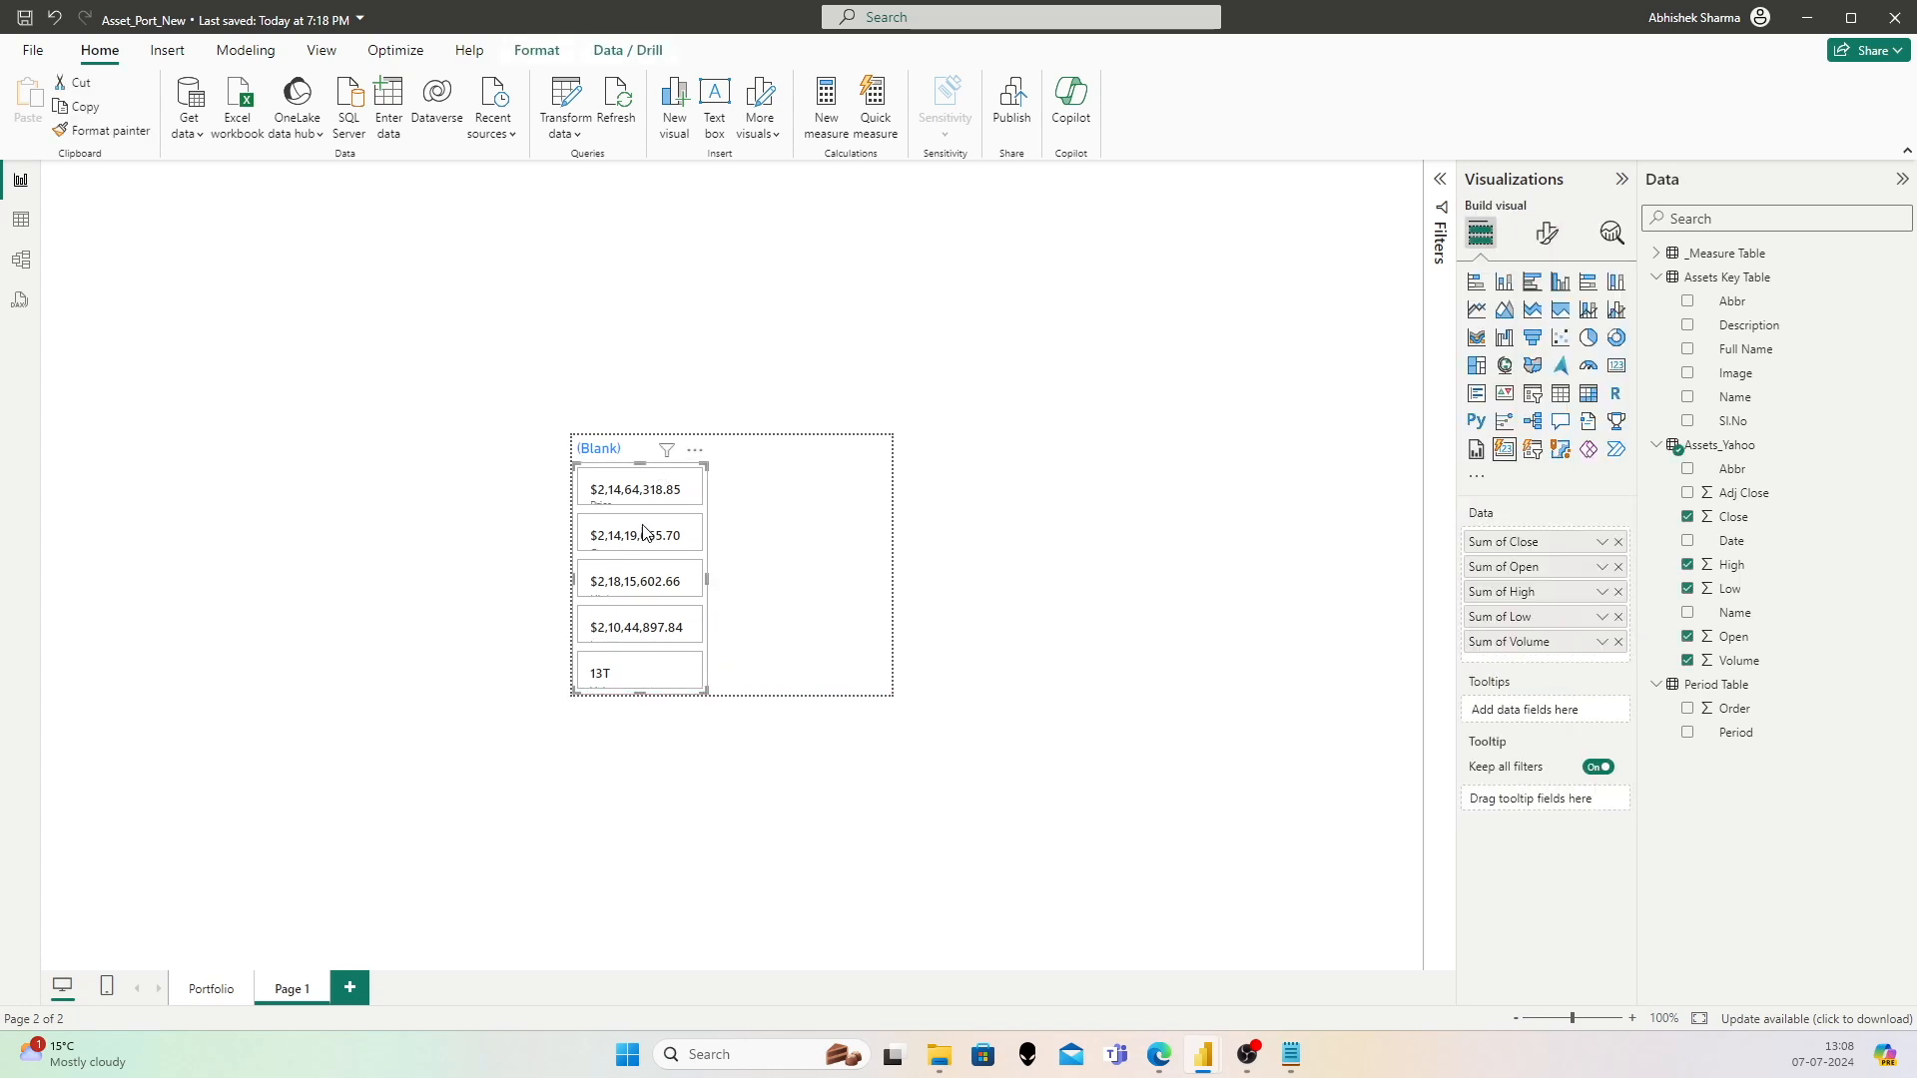
drag(643, 464, 639, 423)
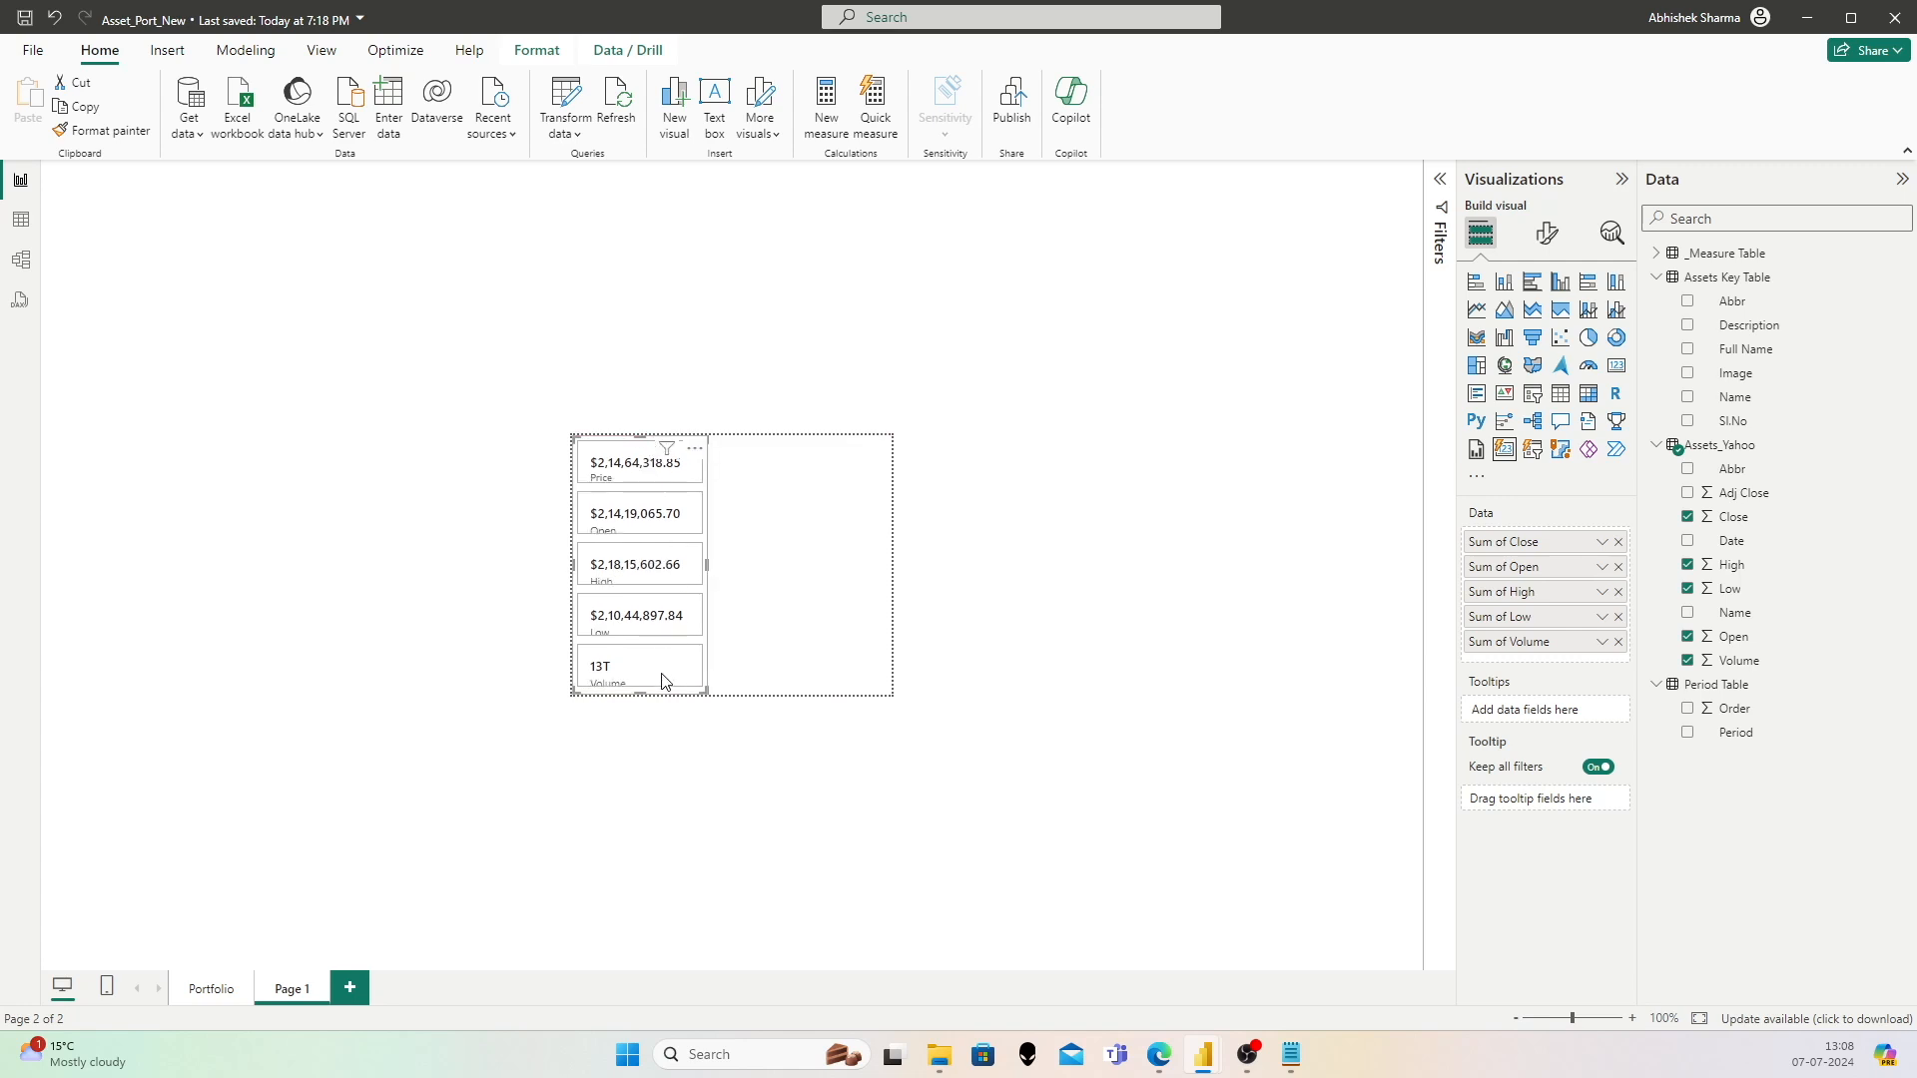
Step: Increase the page height to 280 px in the canvas settings
click(1547, 232)
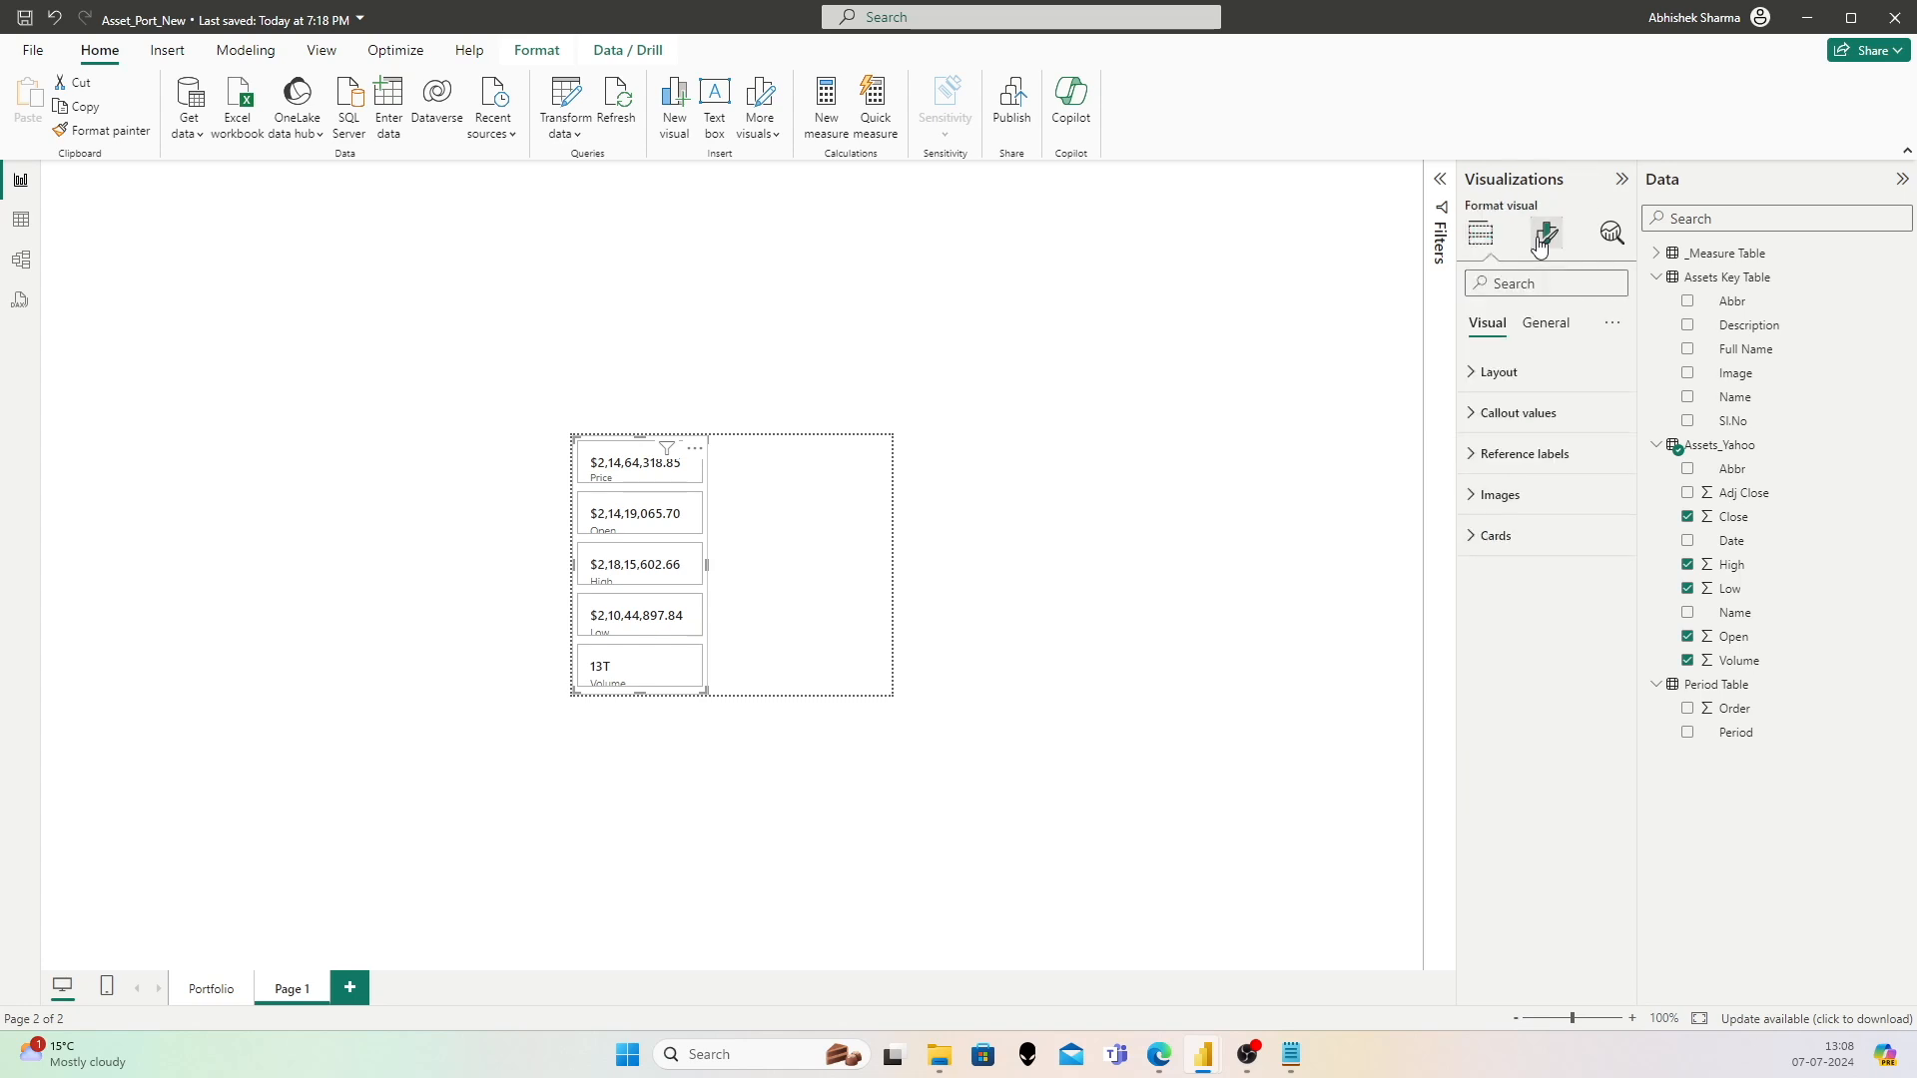
click(964, 499)
click(1546, 233)
click(1535, 370)
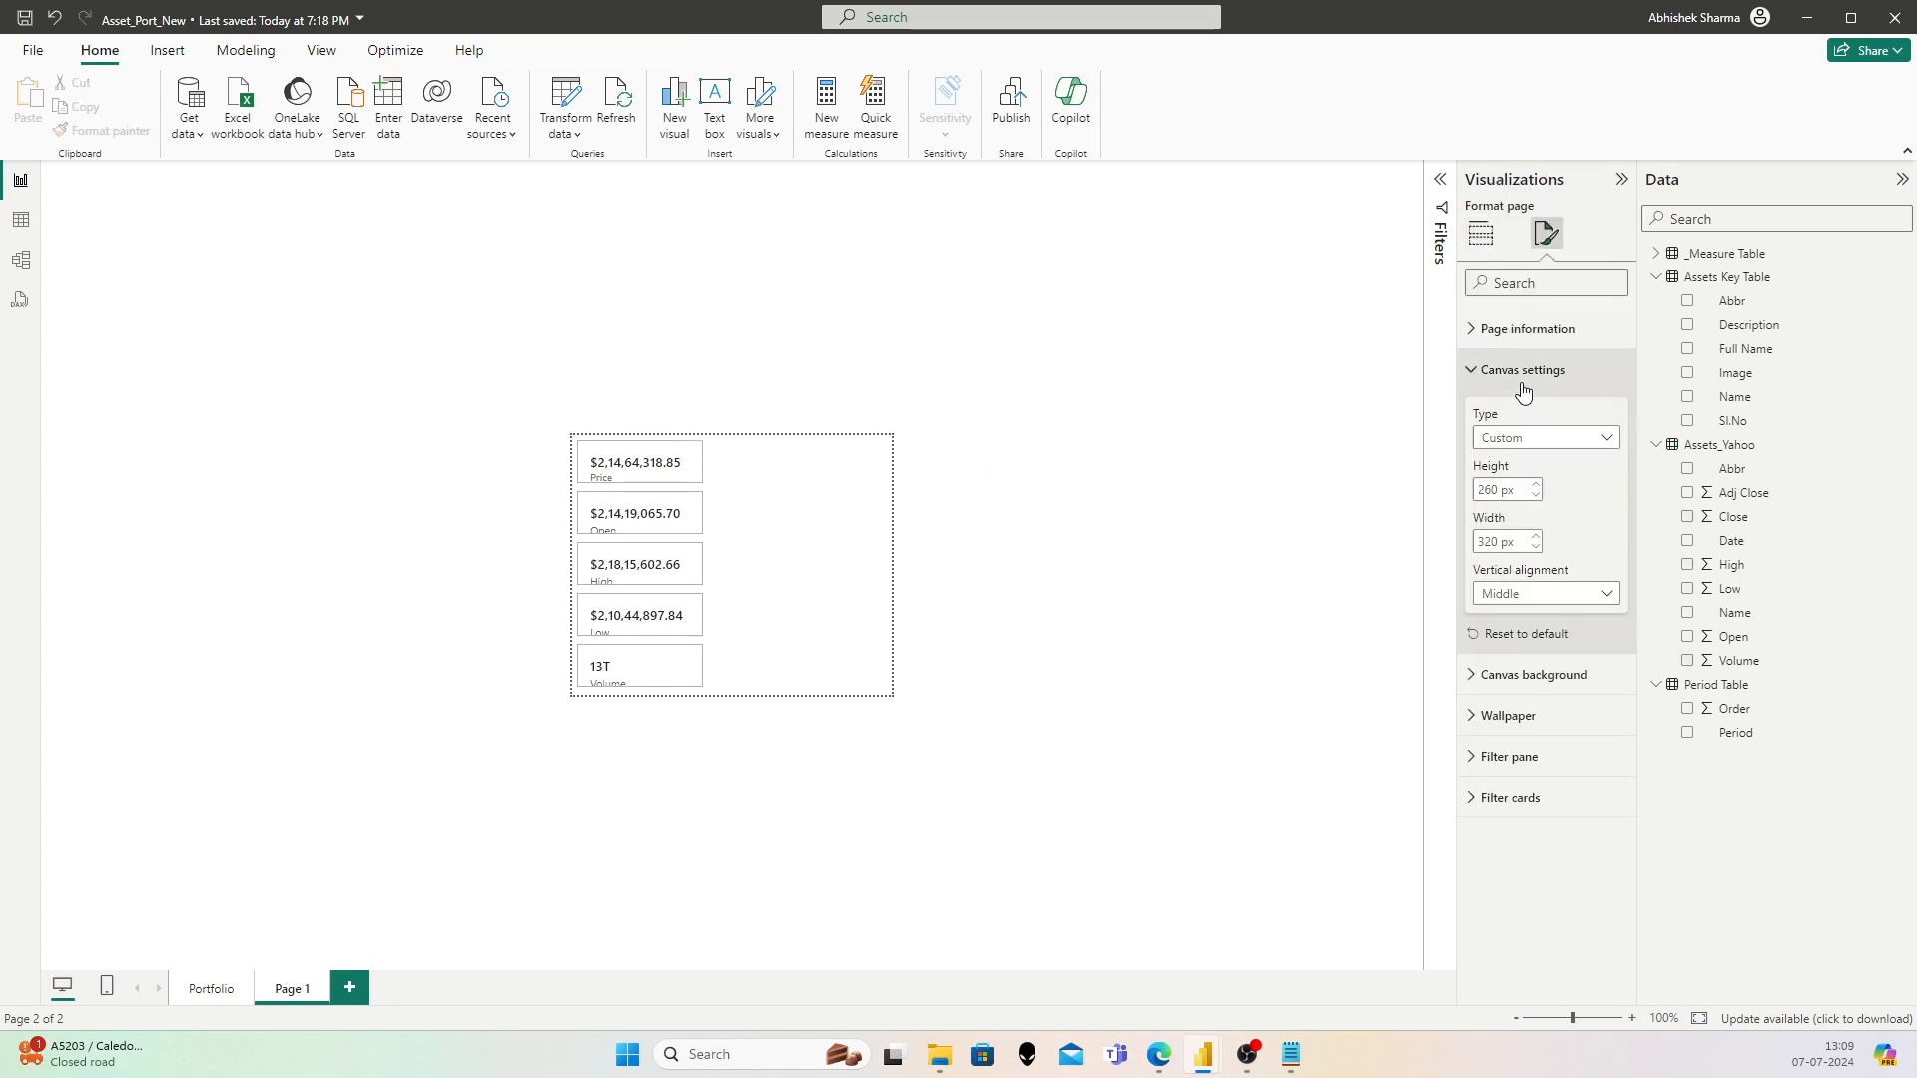
double_click(1501, 490)
text(280)
key(Return)
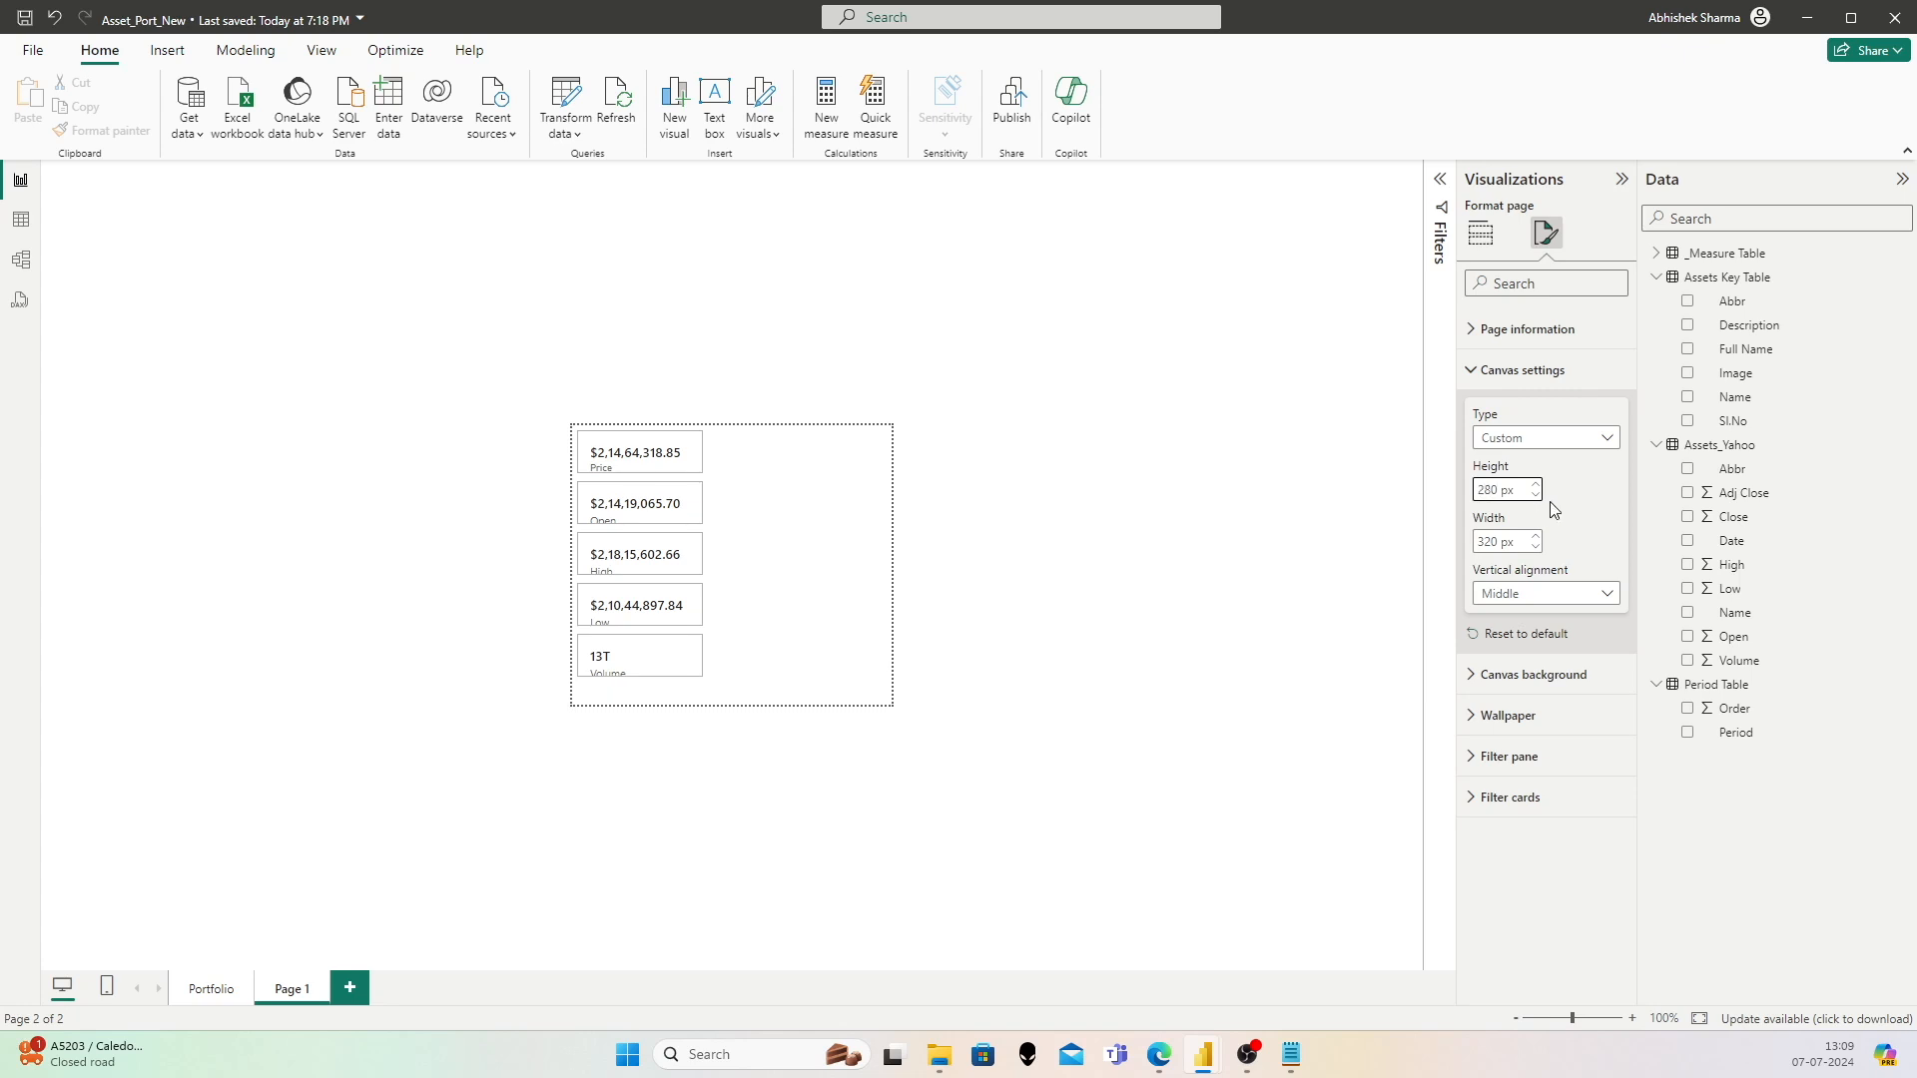
Step: Extend the bottom edge of the price and volume card down to the page's lower edge
click(644, 677)
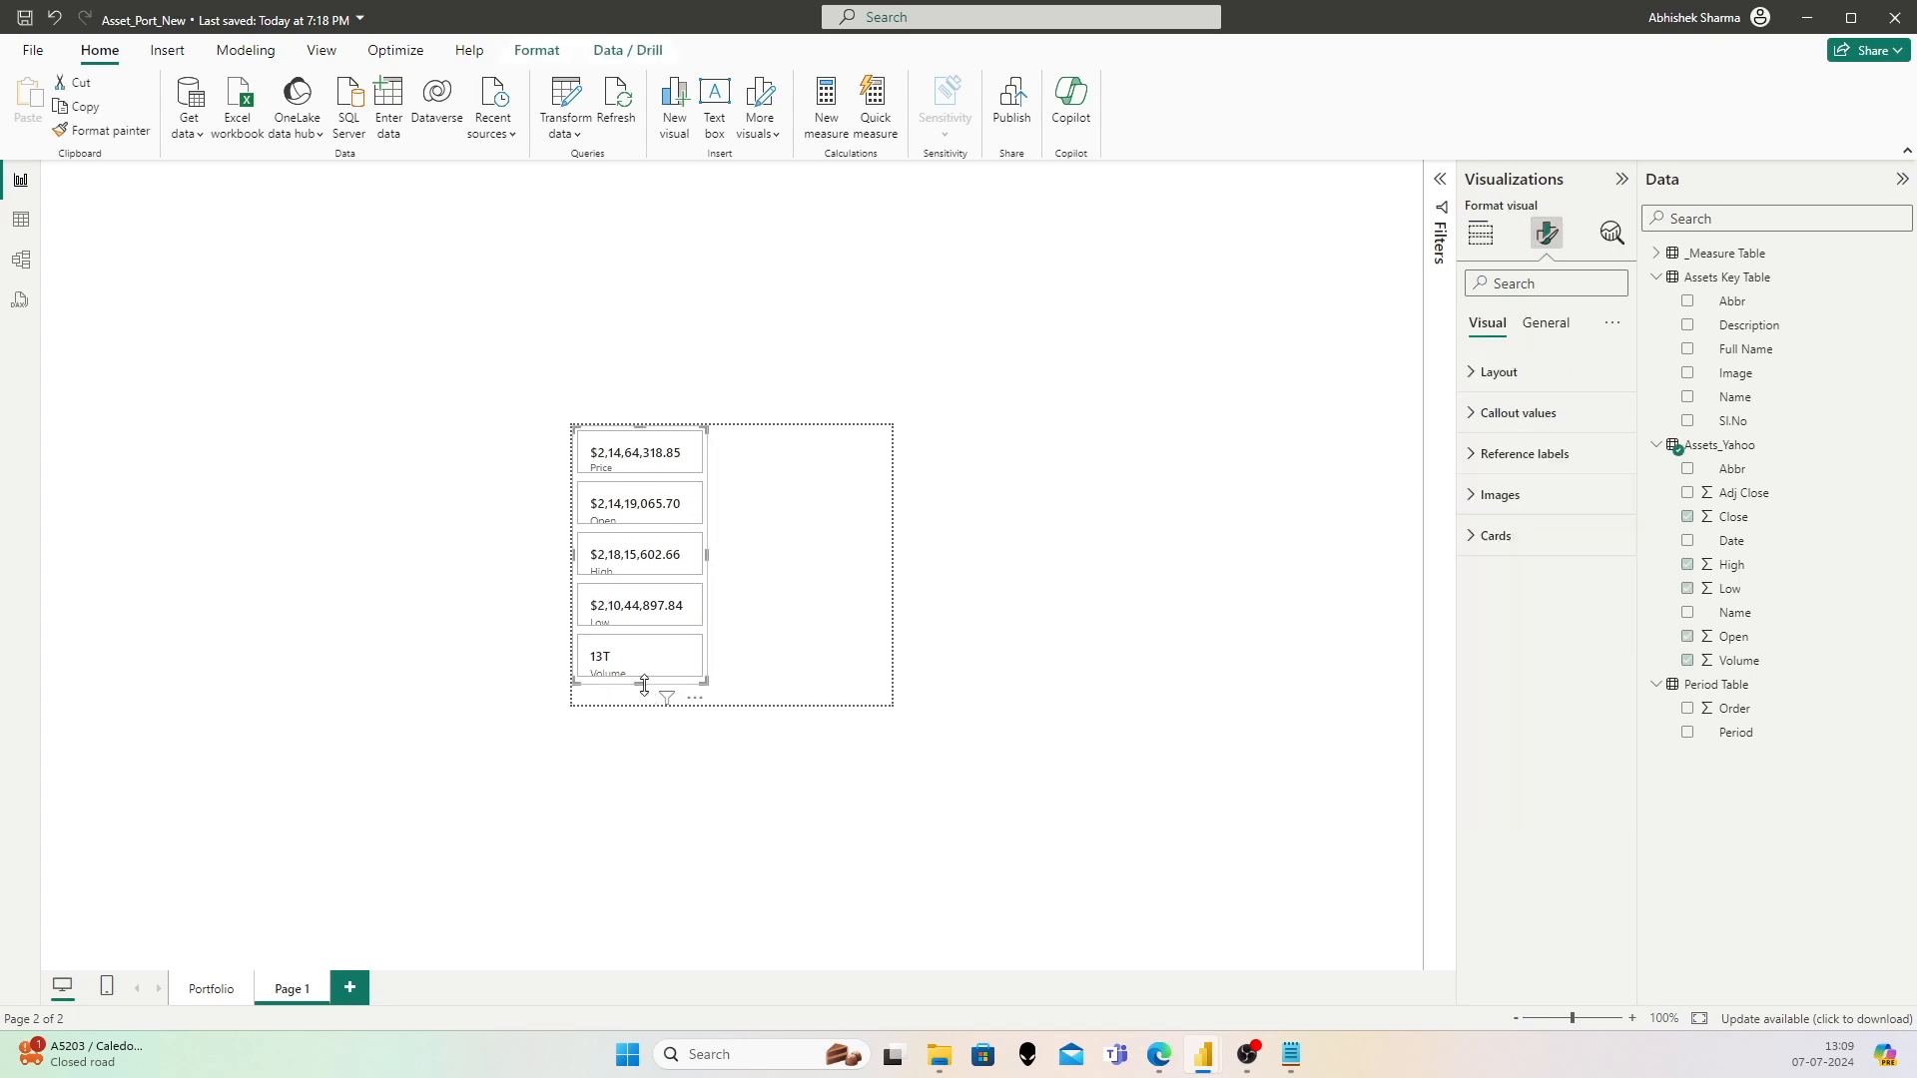
drag(642, 686, 645, 705)
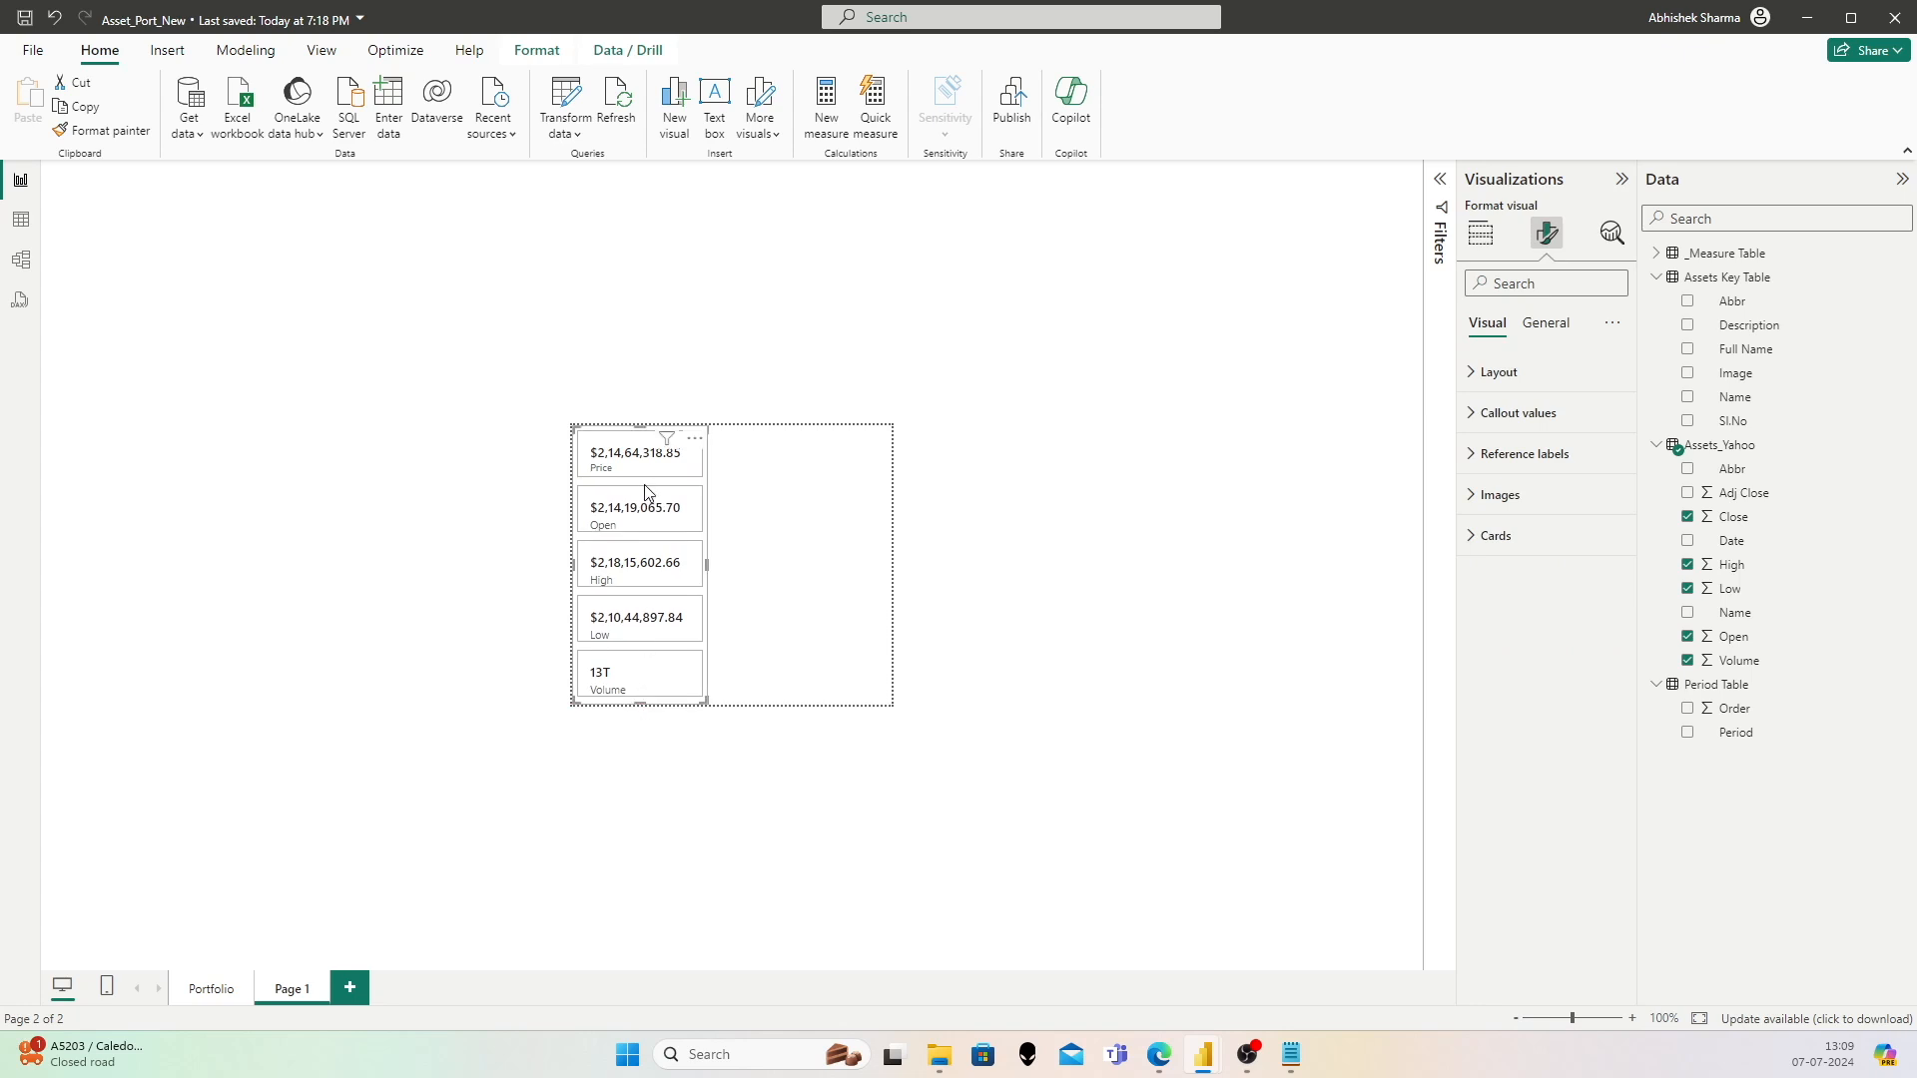
click(1048, 462)
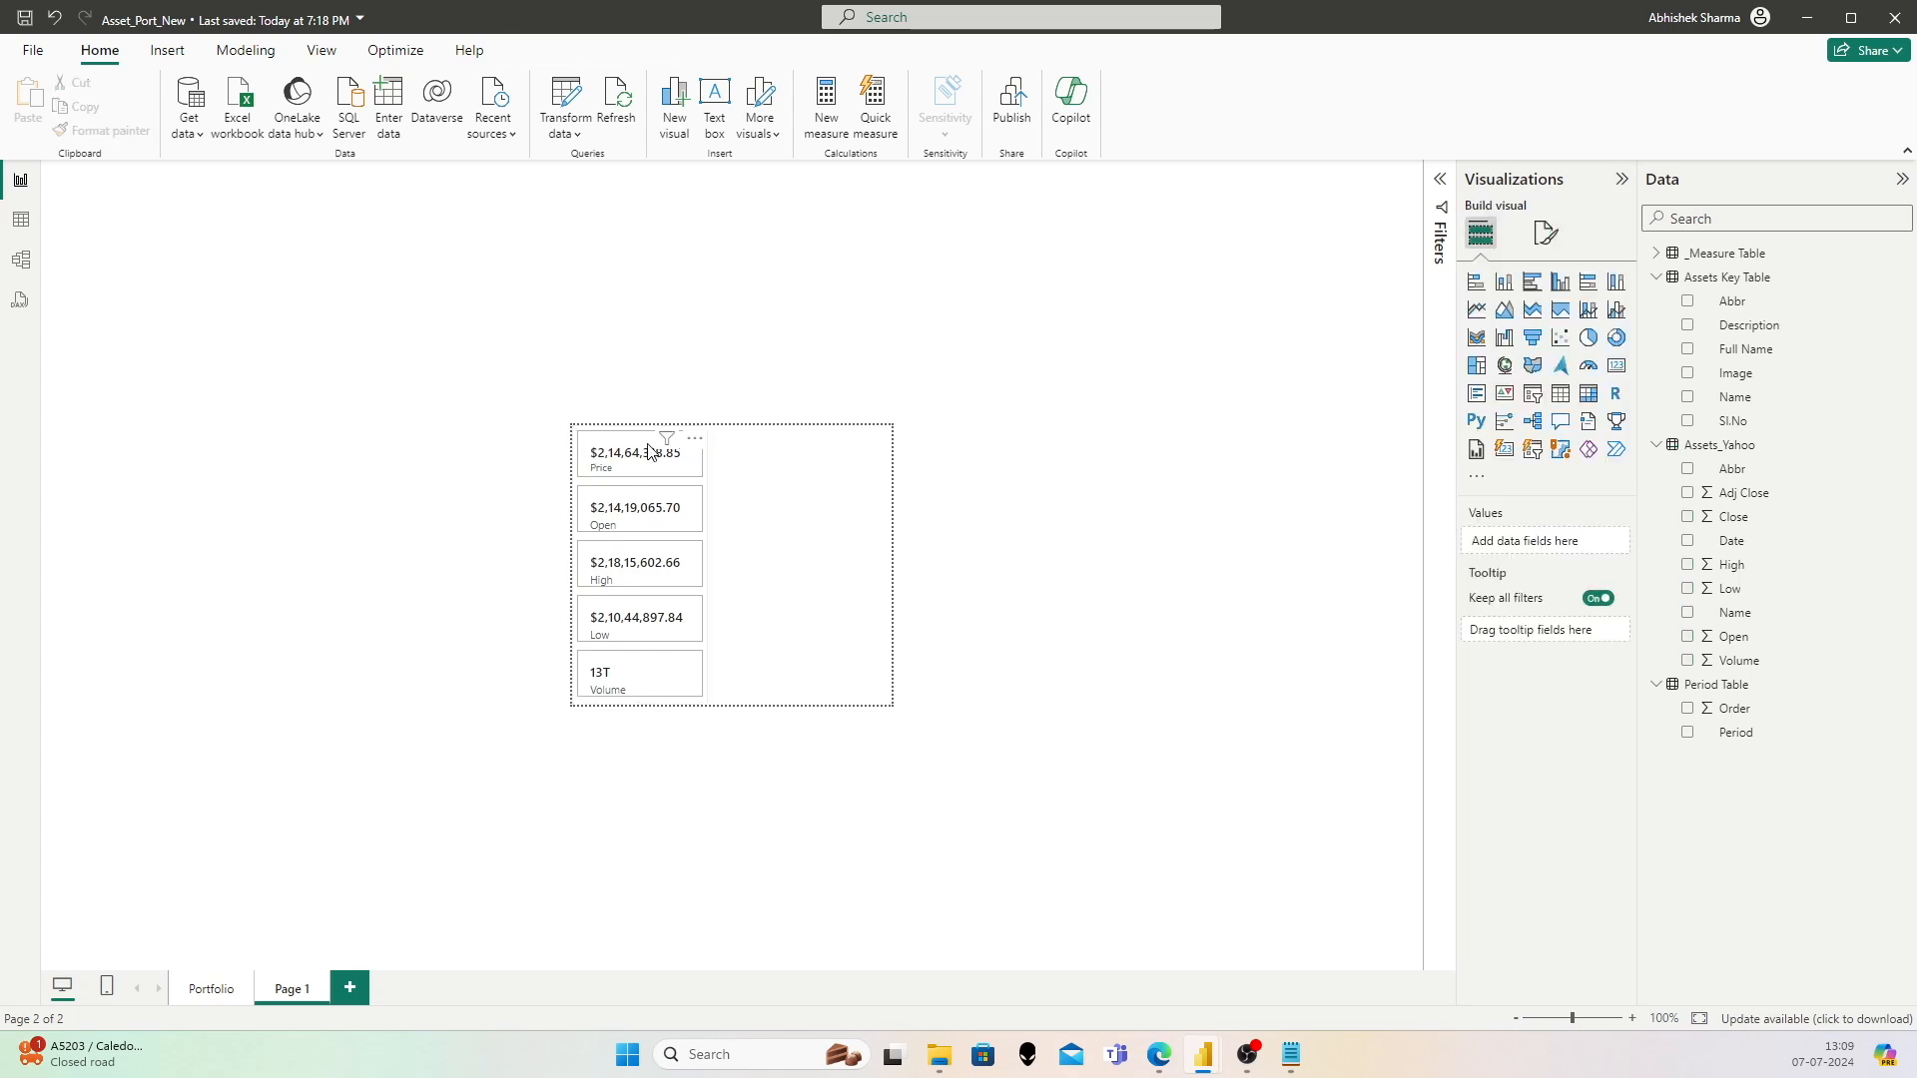
click(1546, 232)
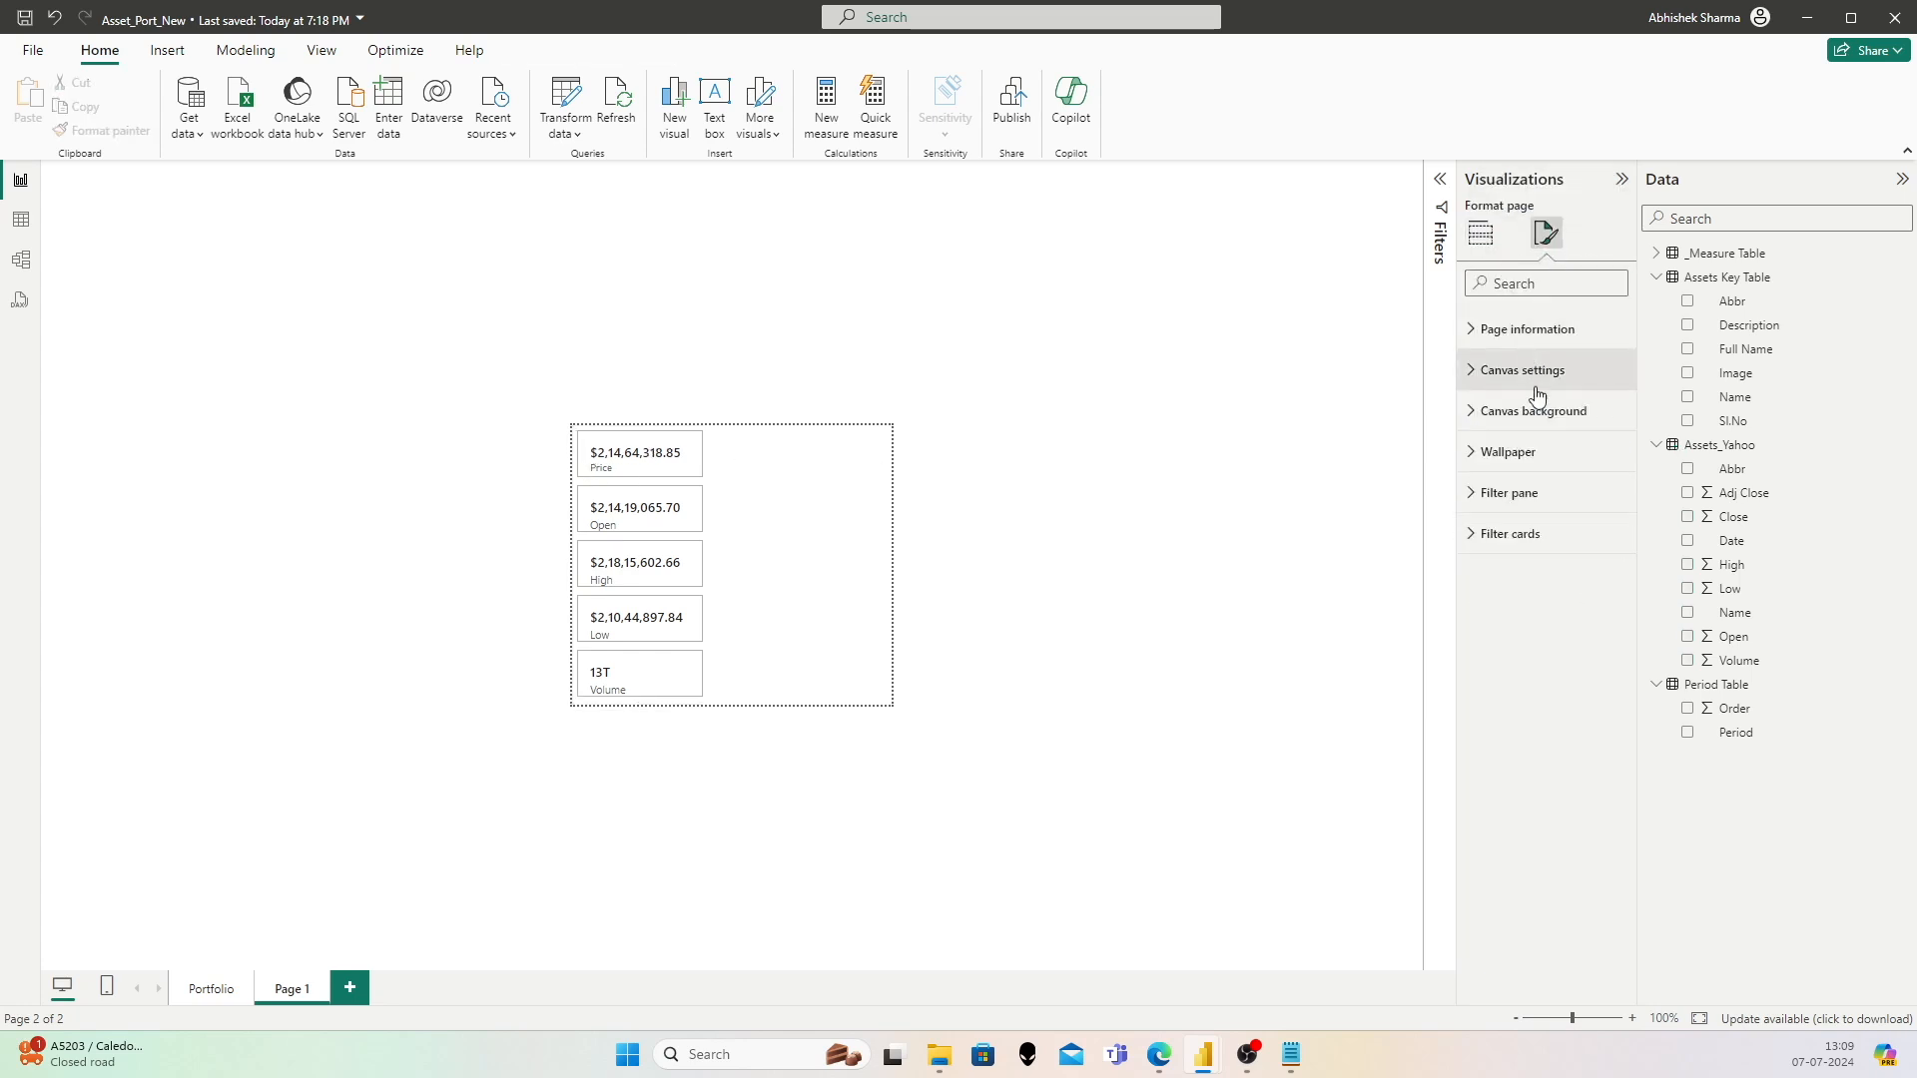
Step: Turn off the background and border of all cards in the price and volume visual, and lower its top edge toward the date
click(694, 509)
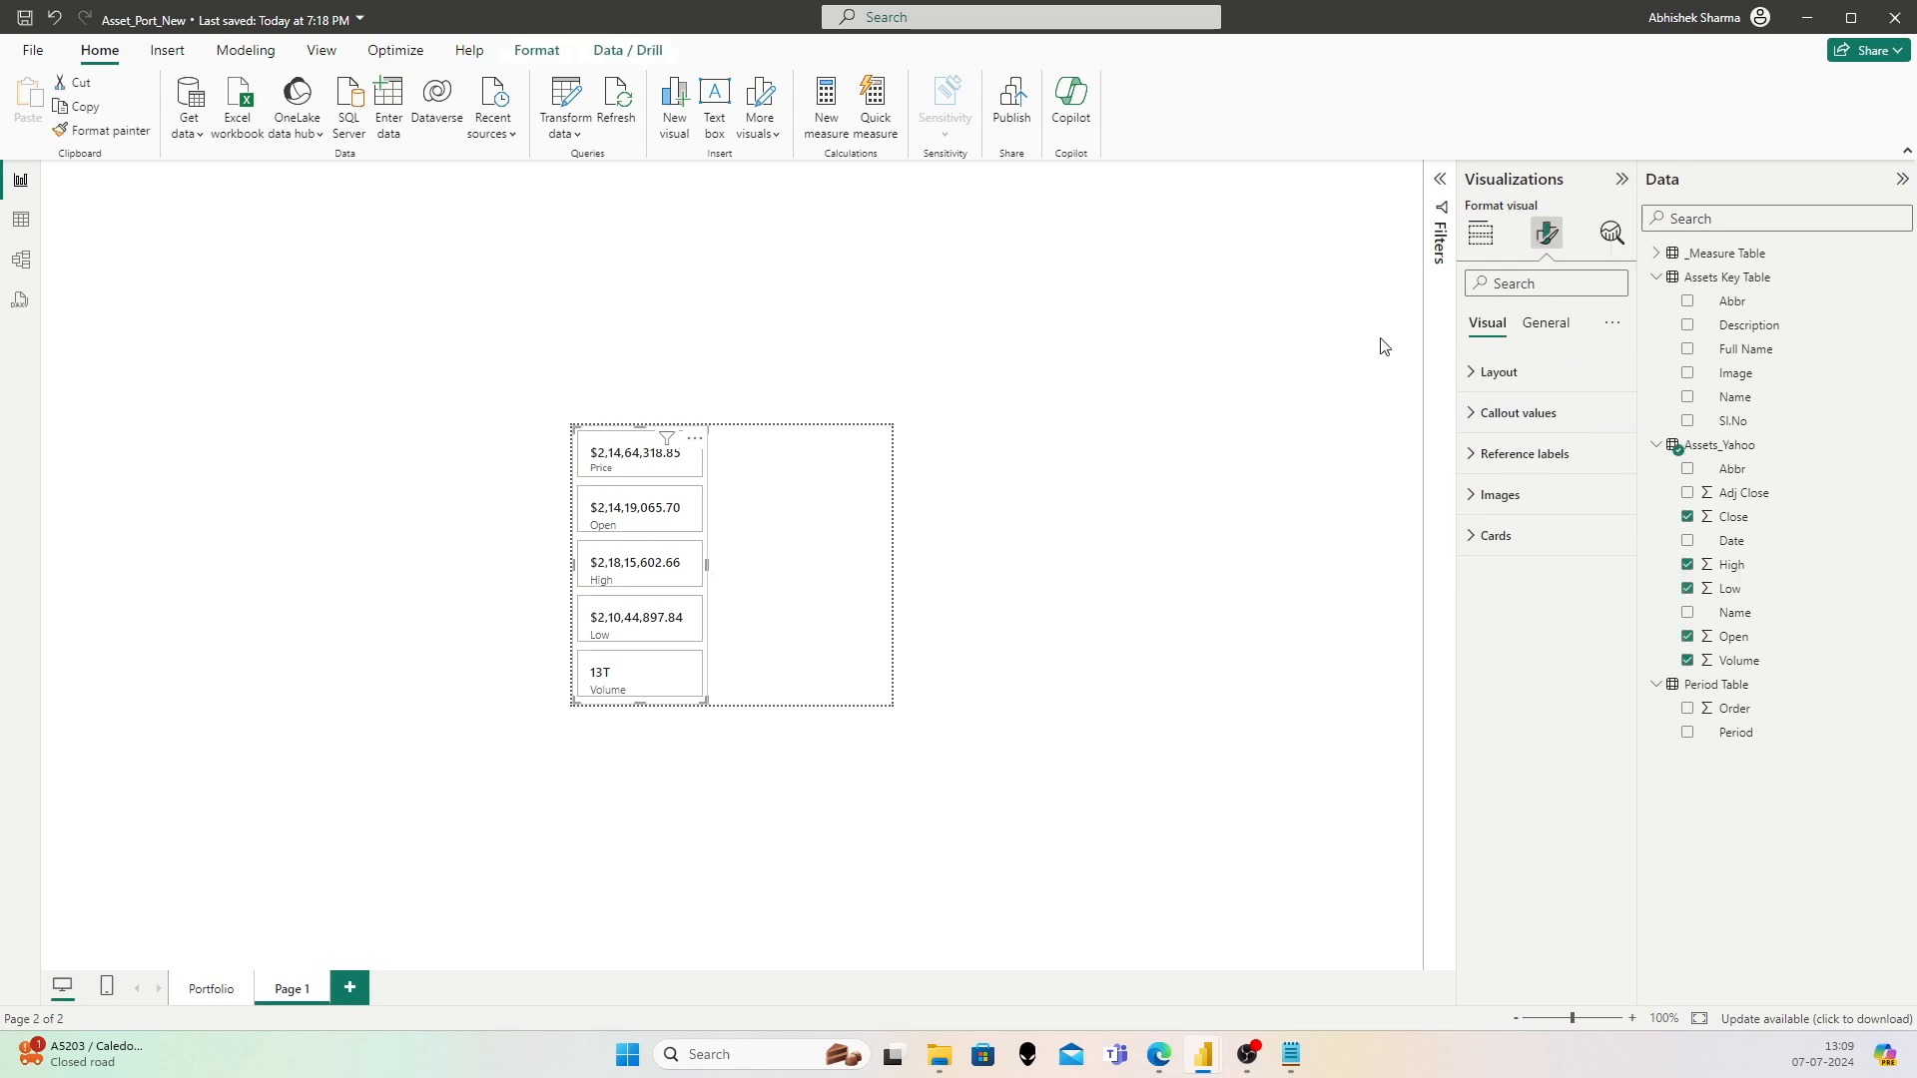
click(1502, 455)
click(1501, 455)
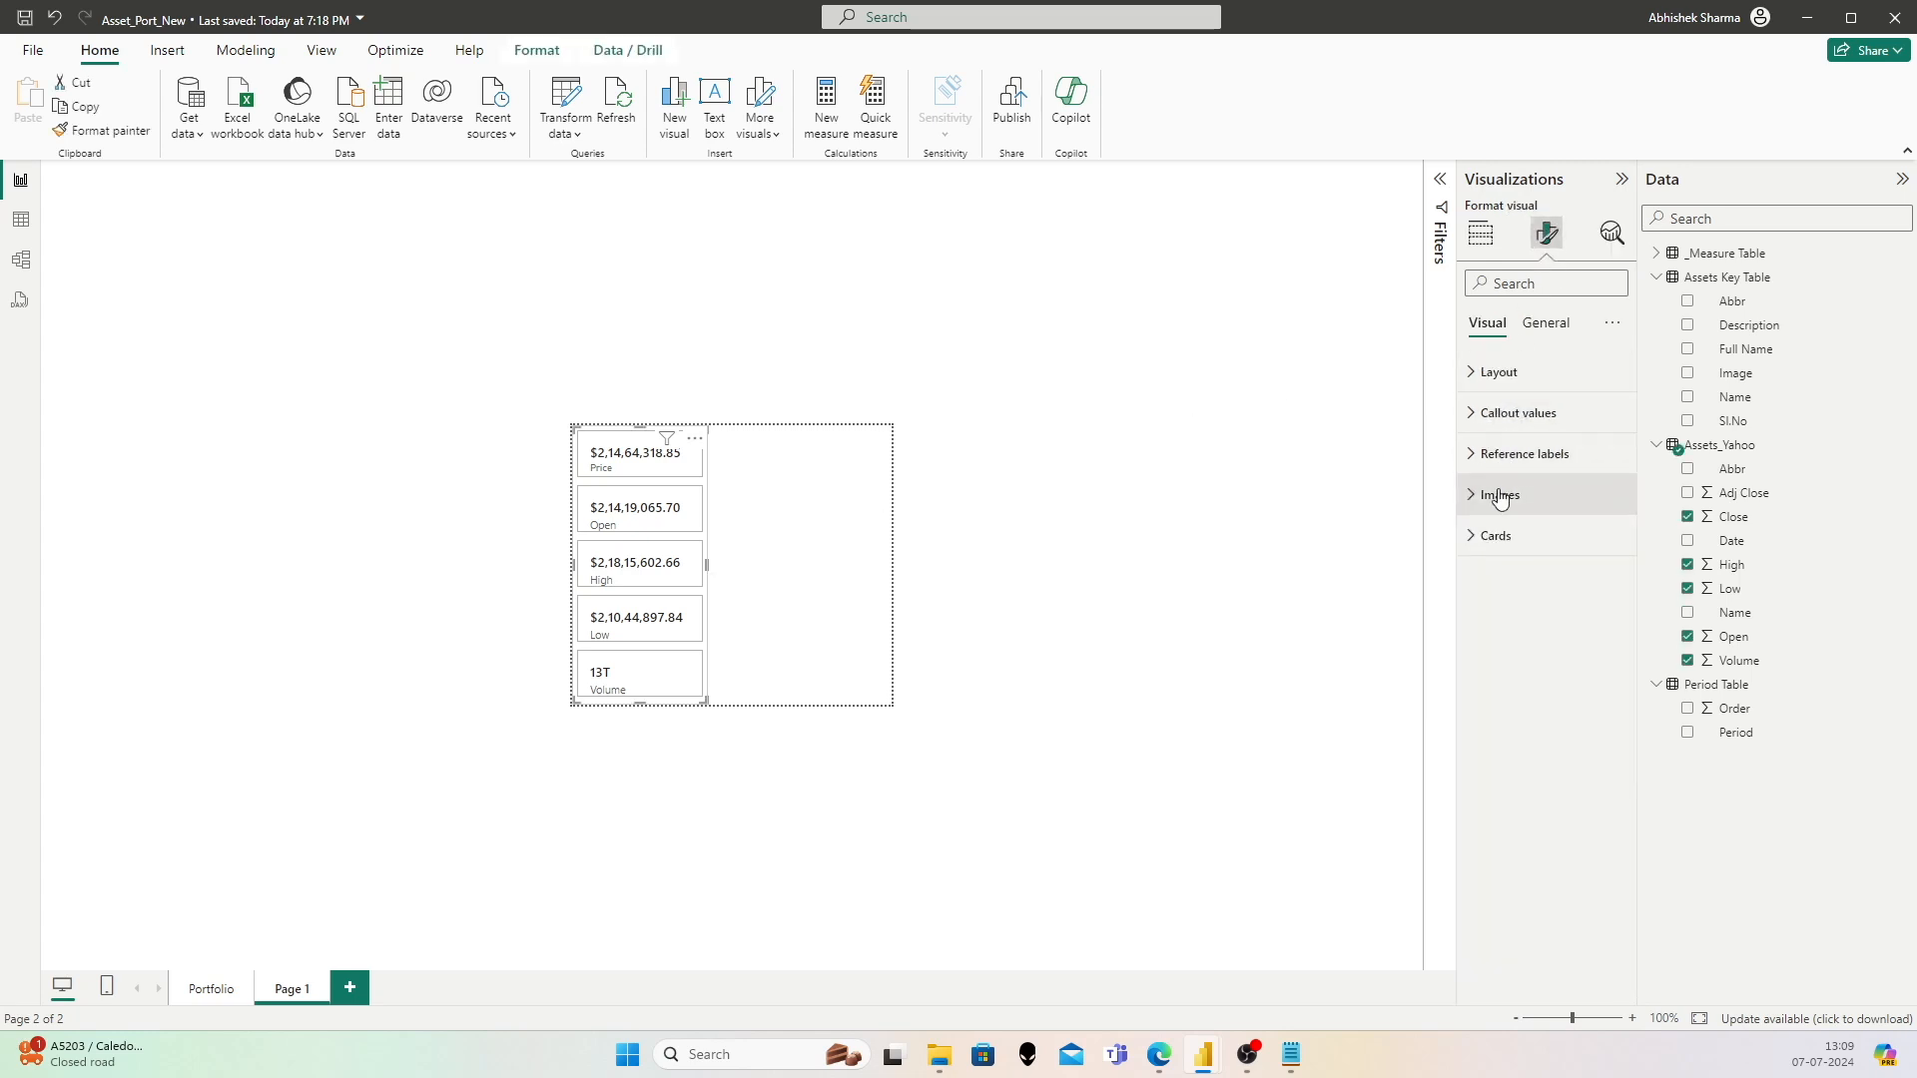
click(1504, 493)
scroll(1516, 479, down, 3)
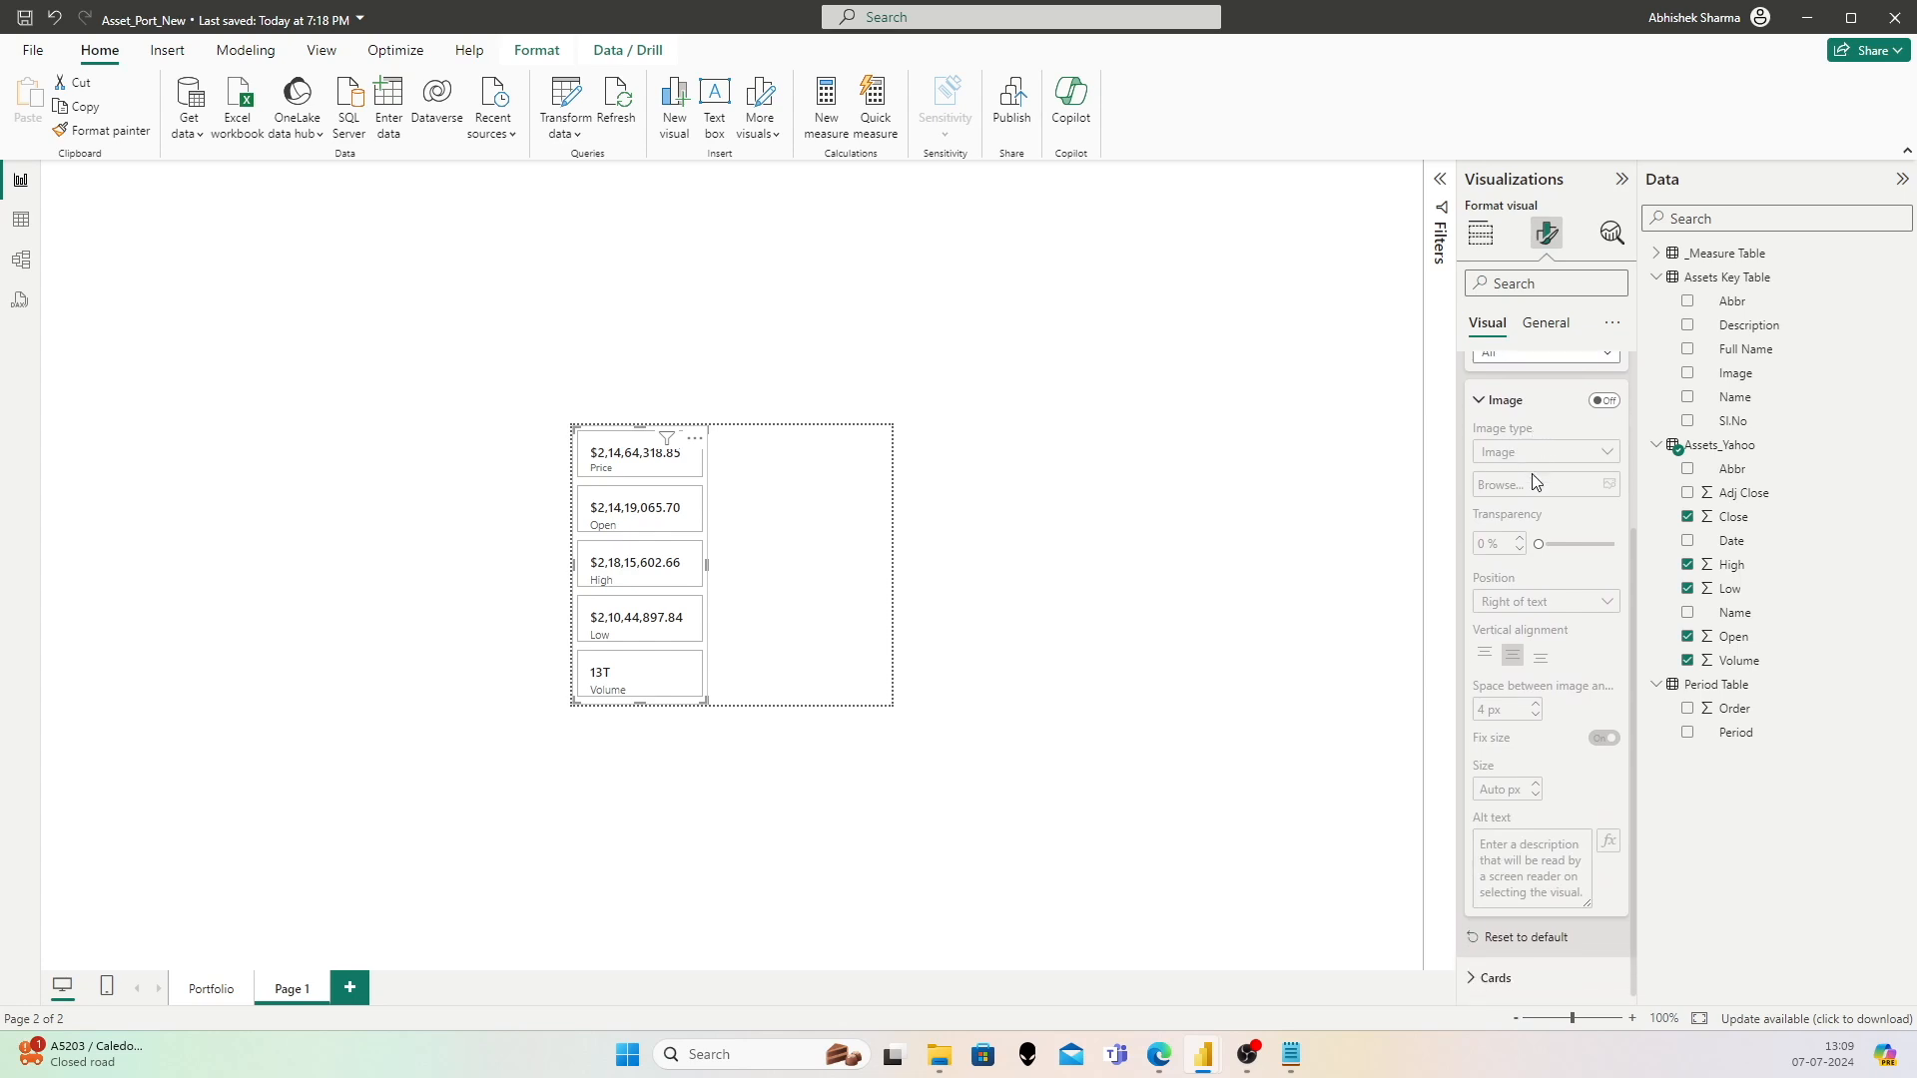
scroll(1538, 469, up, 2)
scroll(1541, 472, down, 2)
click(1507, 962)
scroll(1524, 864, down, 5)
scroll(1518, 782, down, 2)
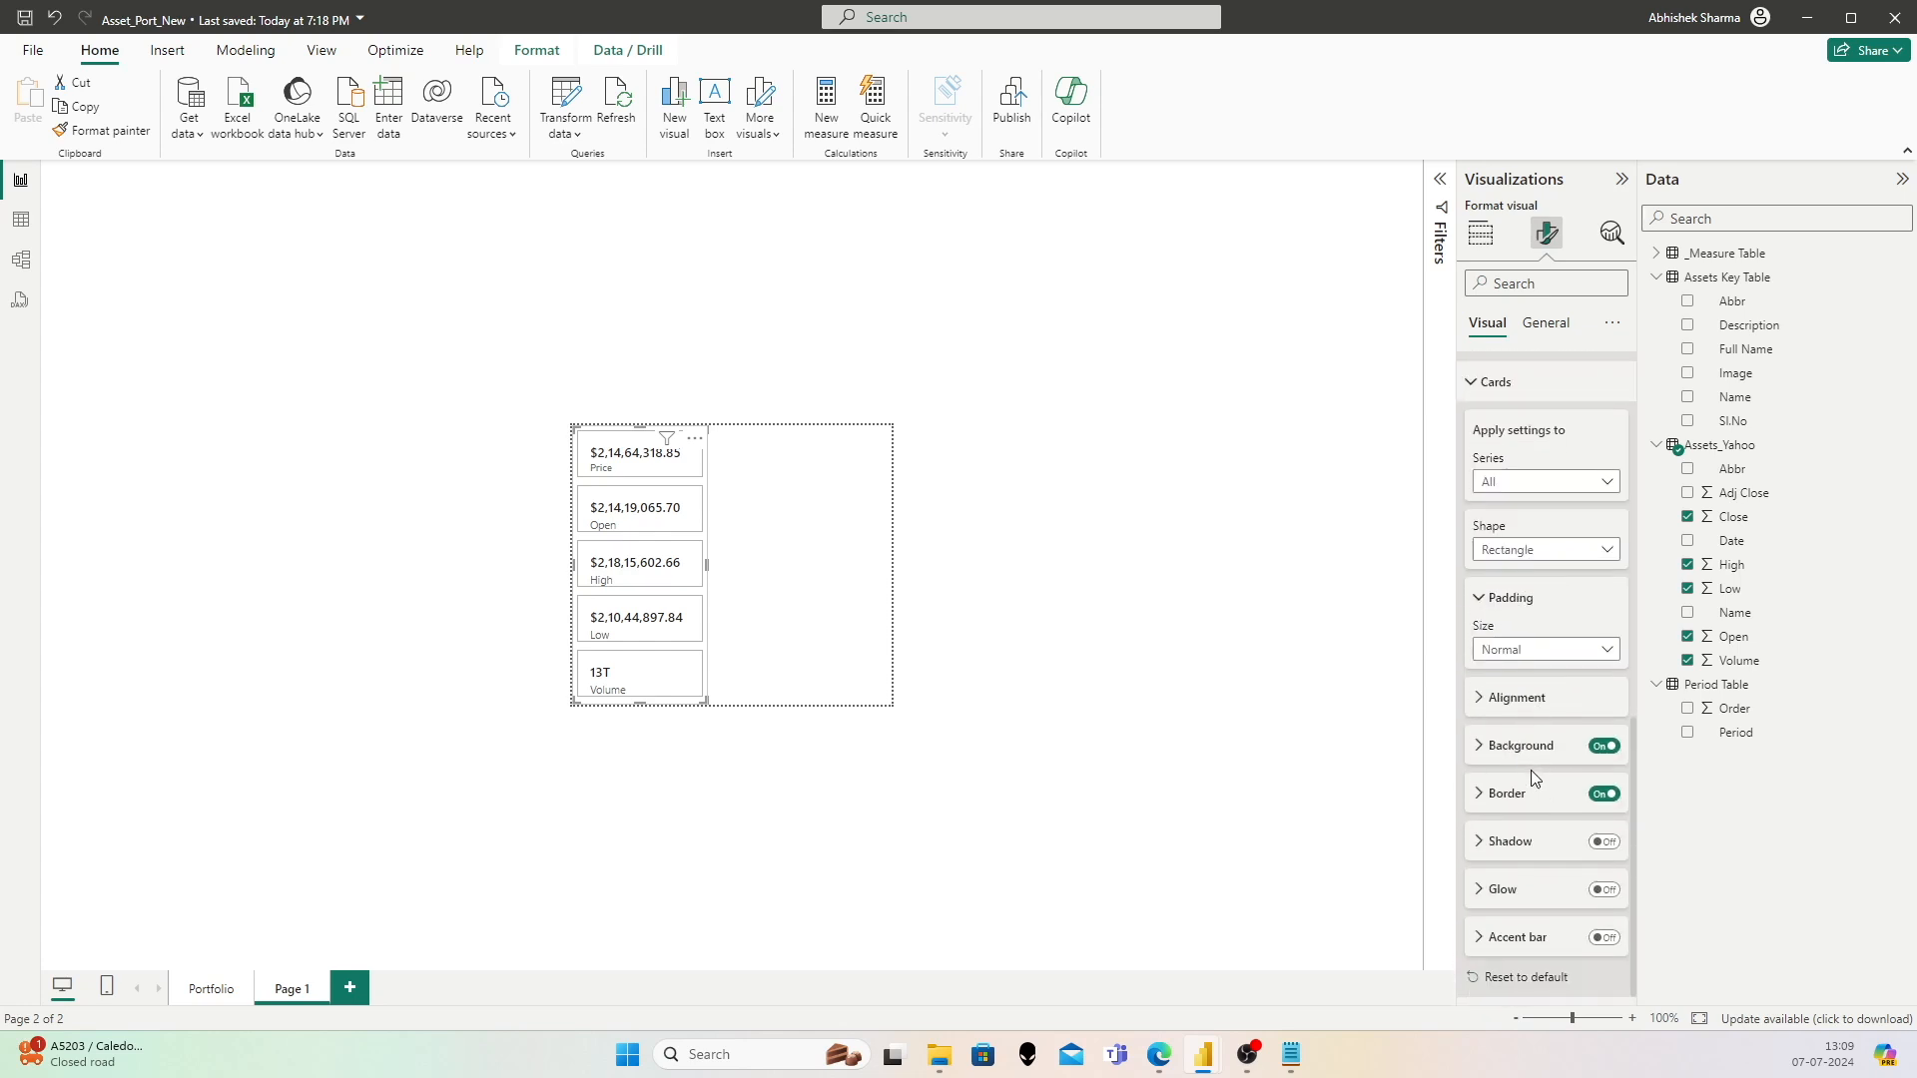
click(1604, 747)
click(1606, 795)
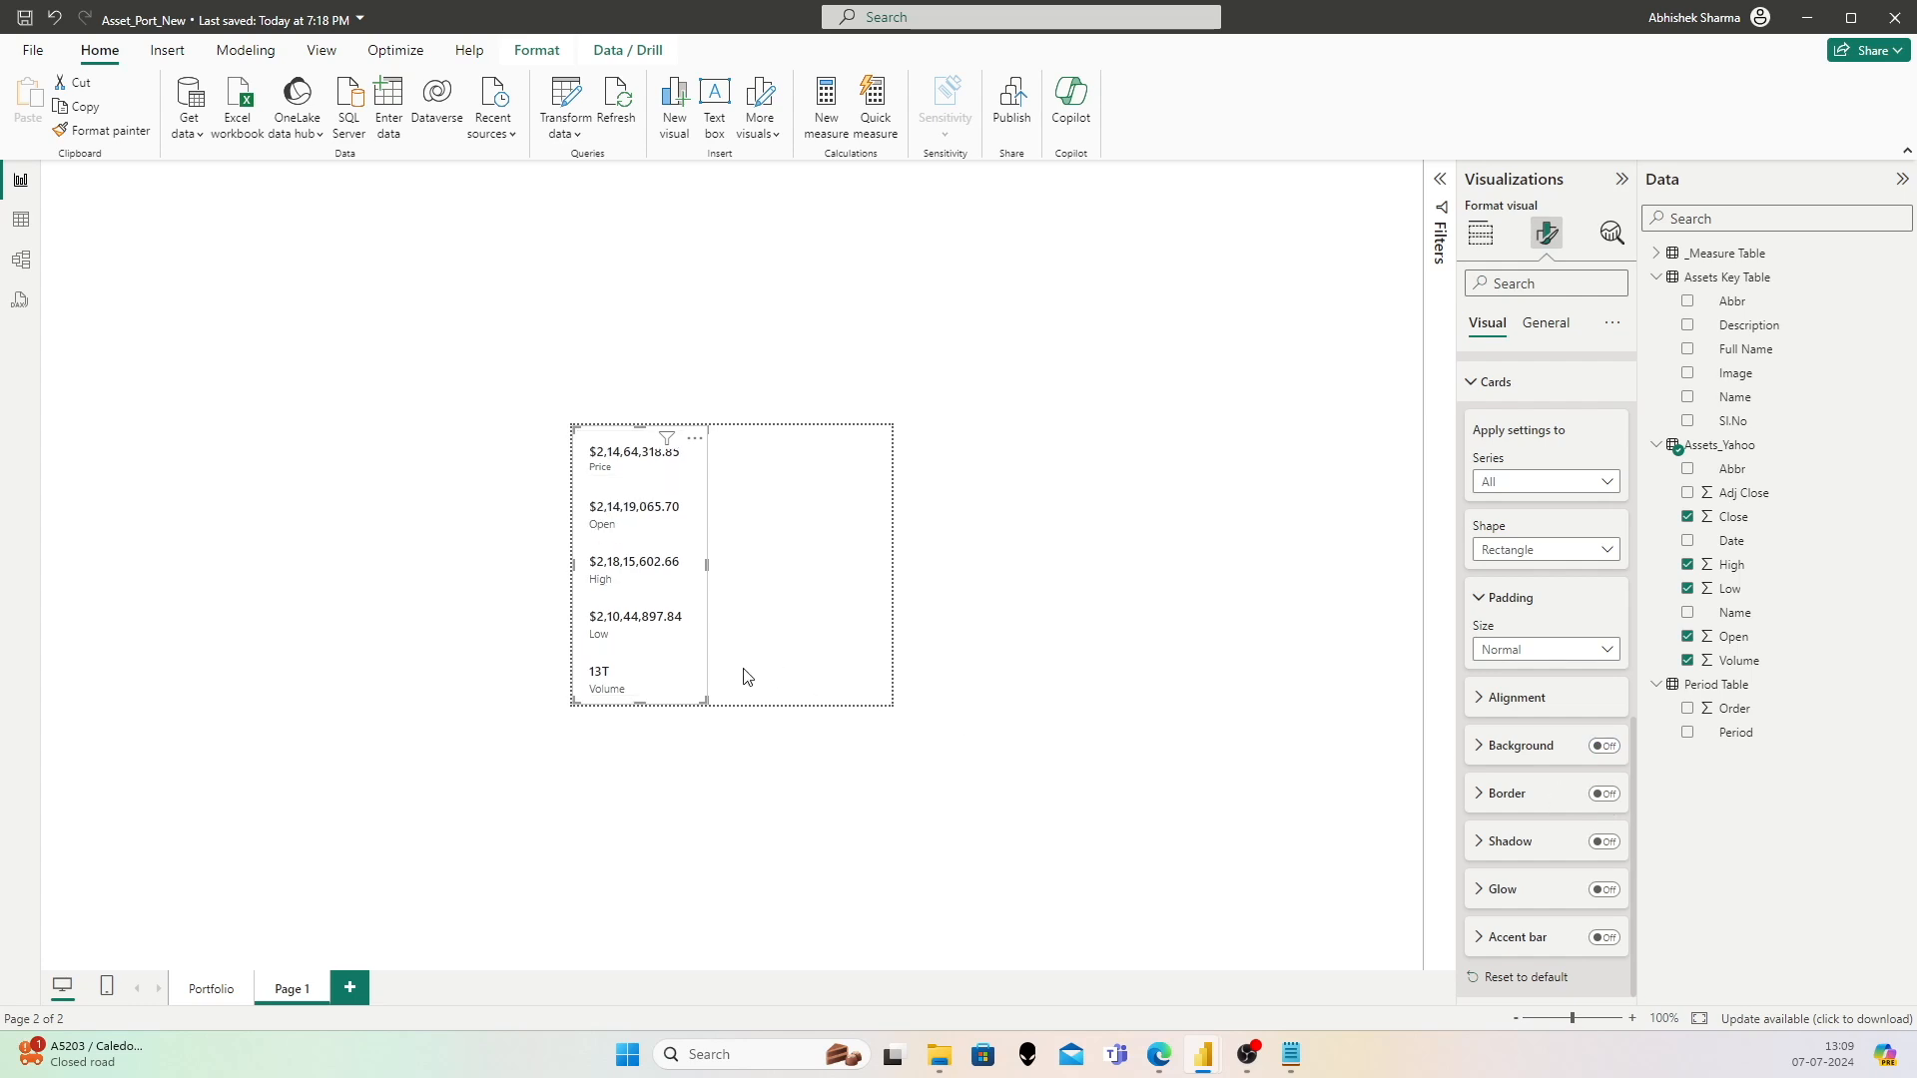
drag(642, 426, 649, 453)
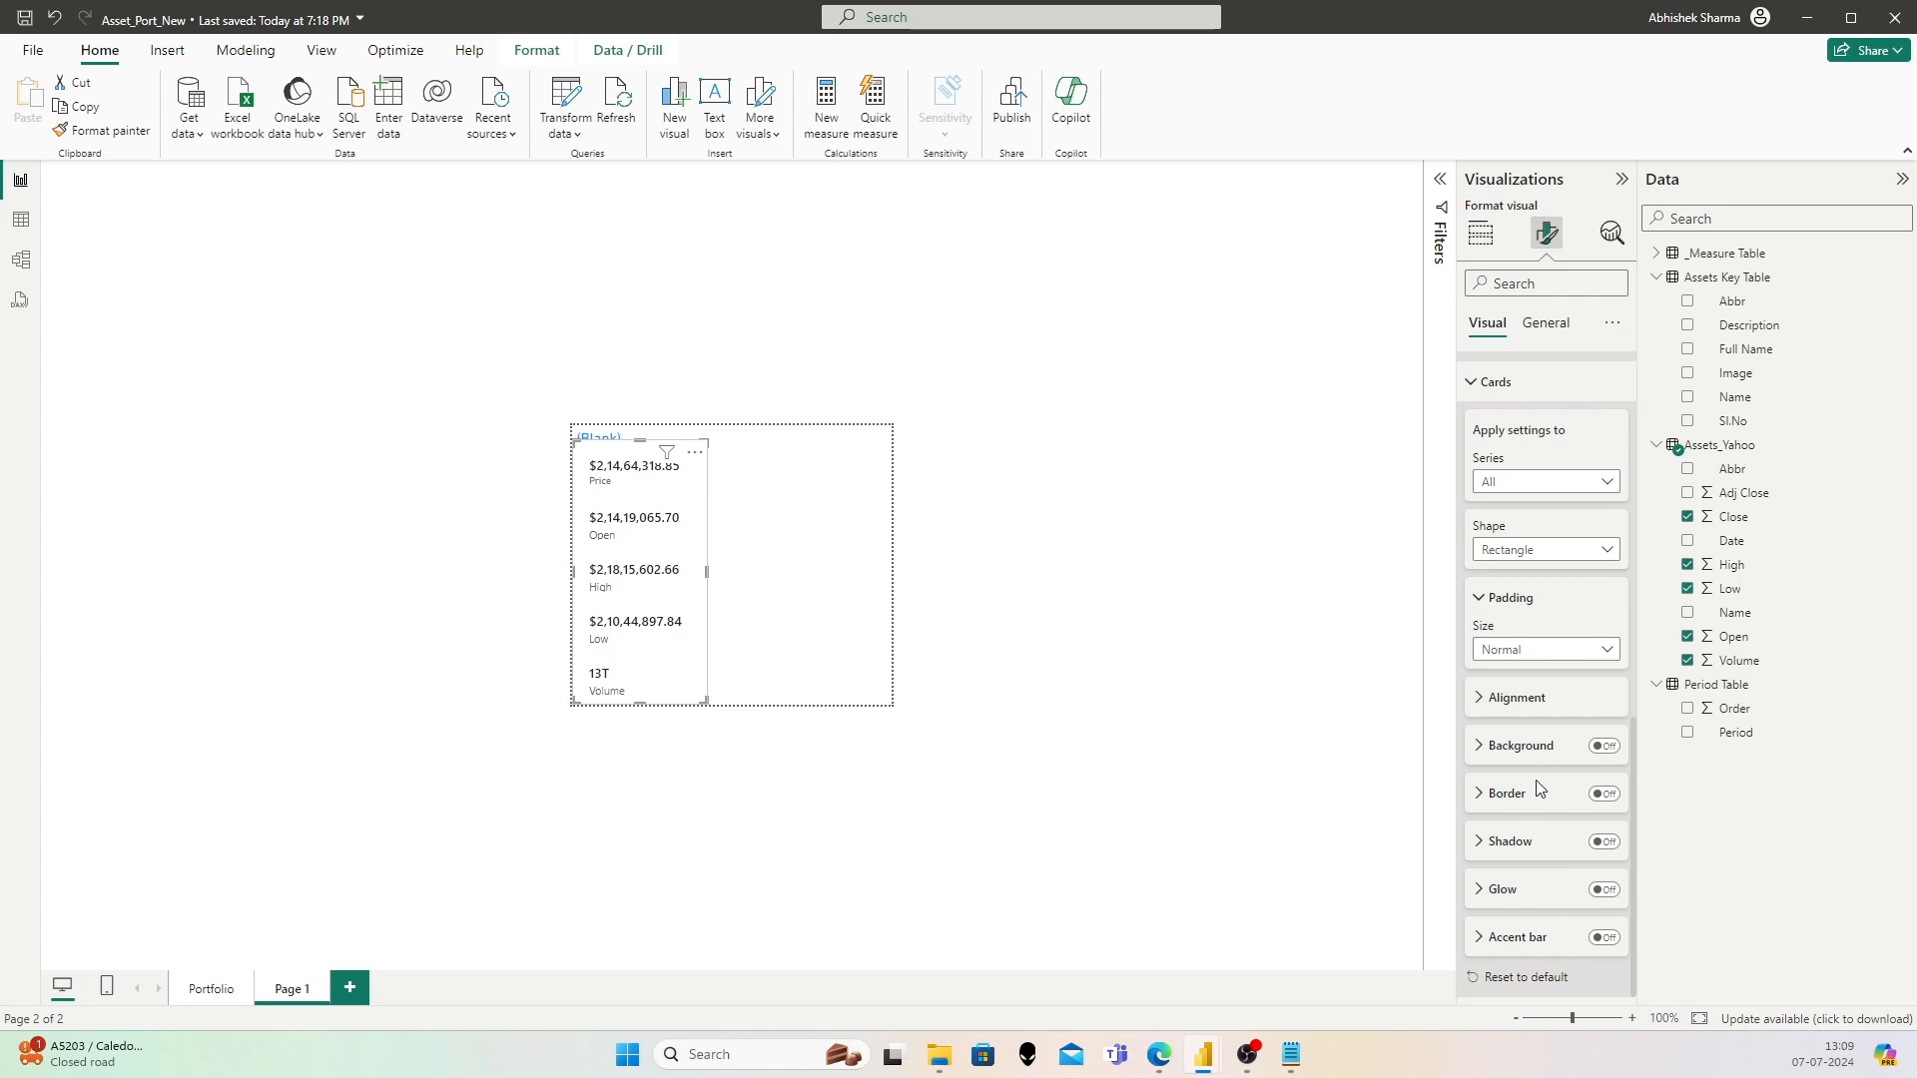
Step: Switch the padding size of all cards to Custom
scroll(1538, 793, up, 2)
click(1554, 857)
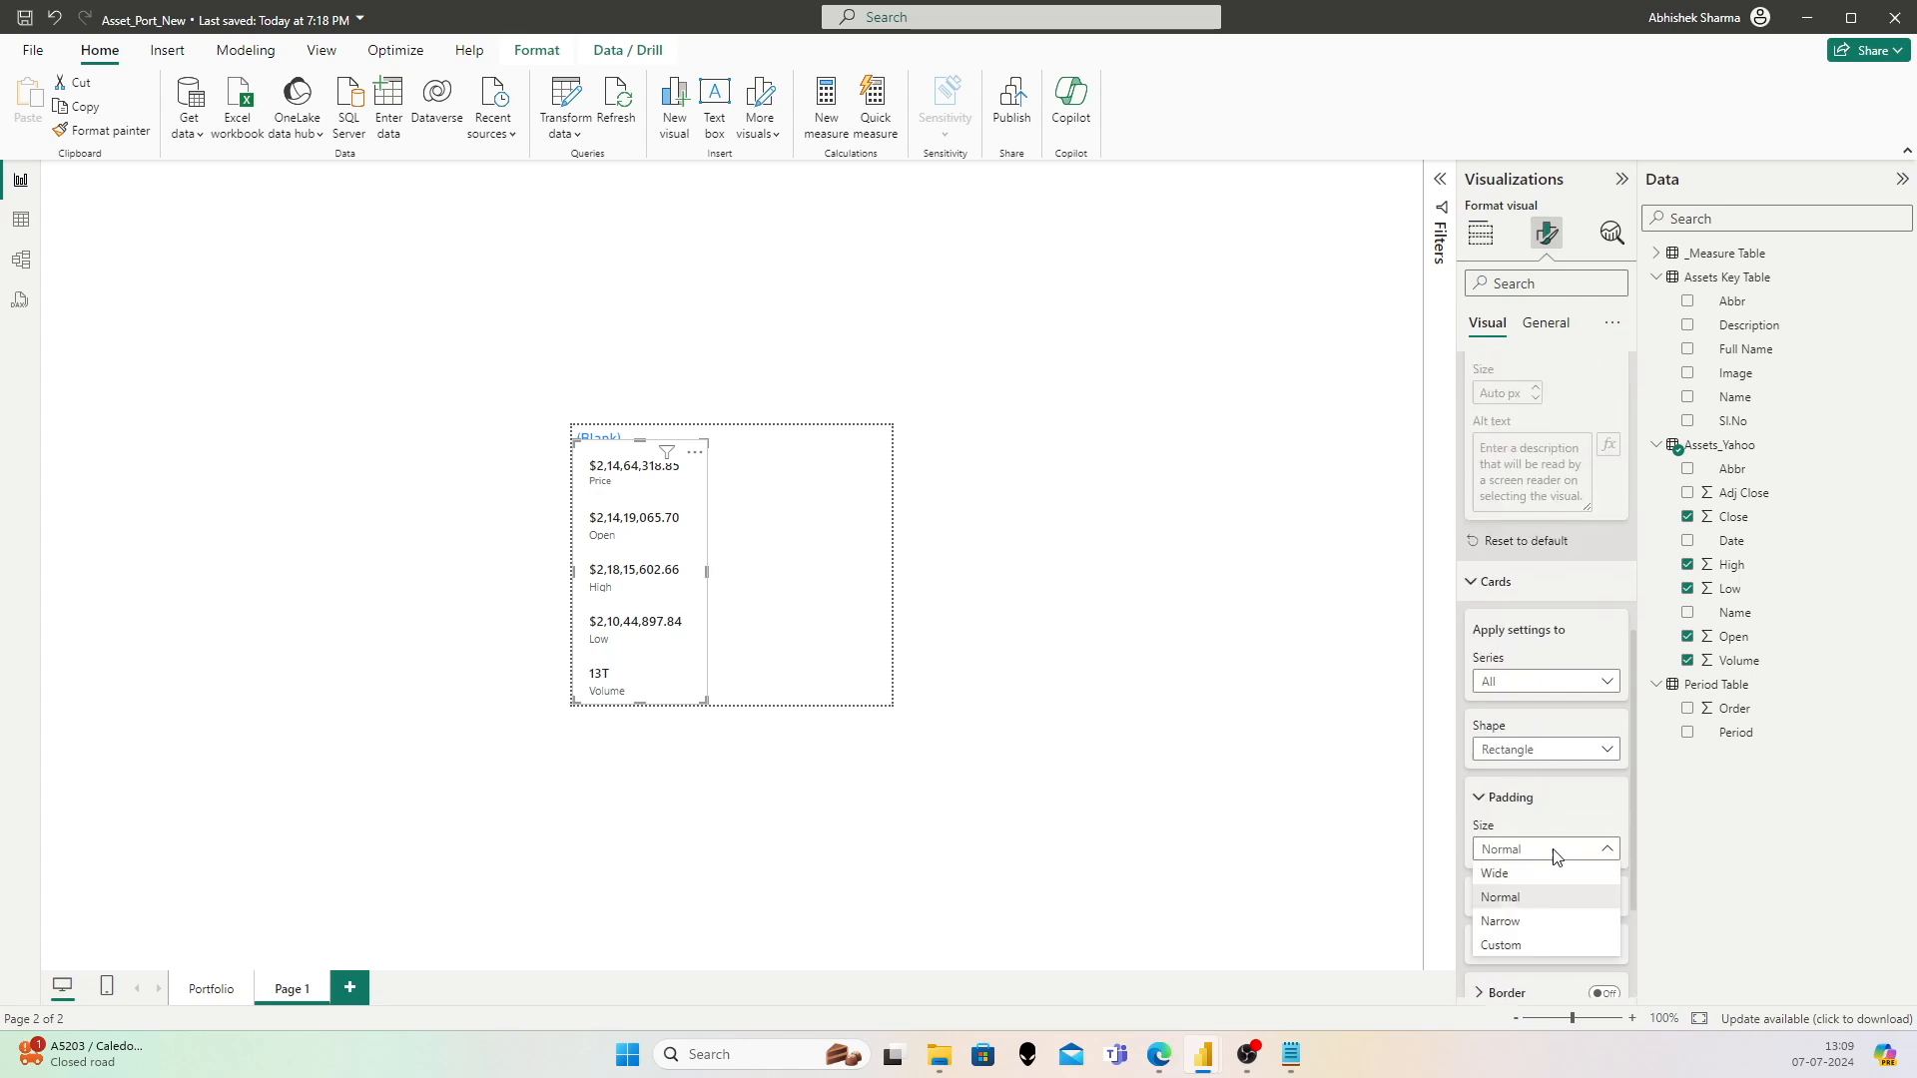
click(1536, 920)
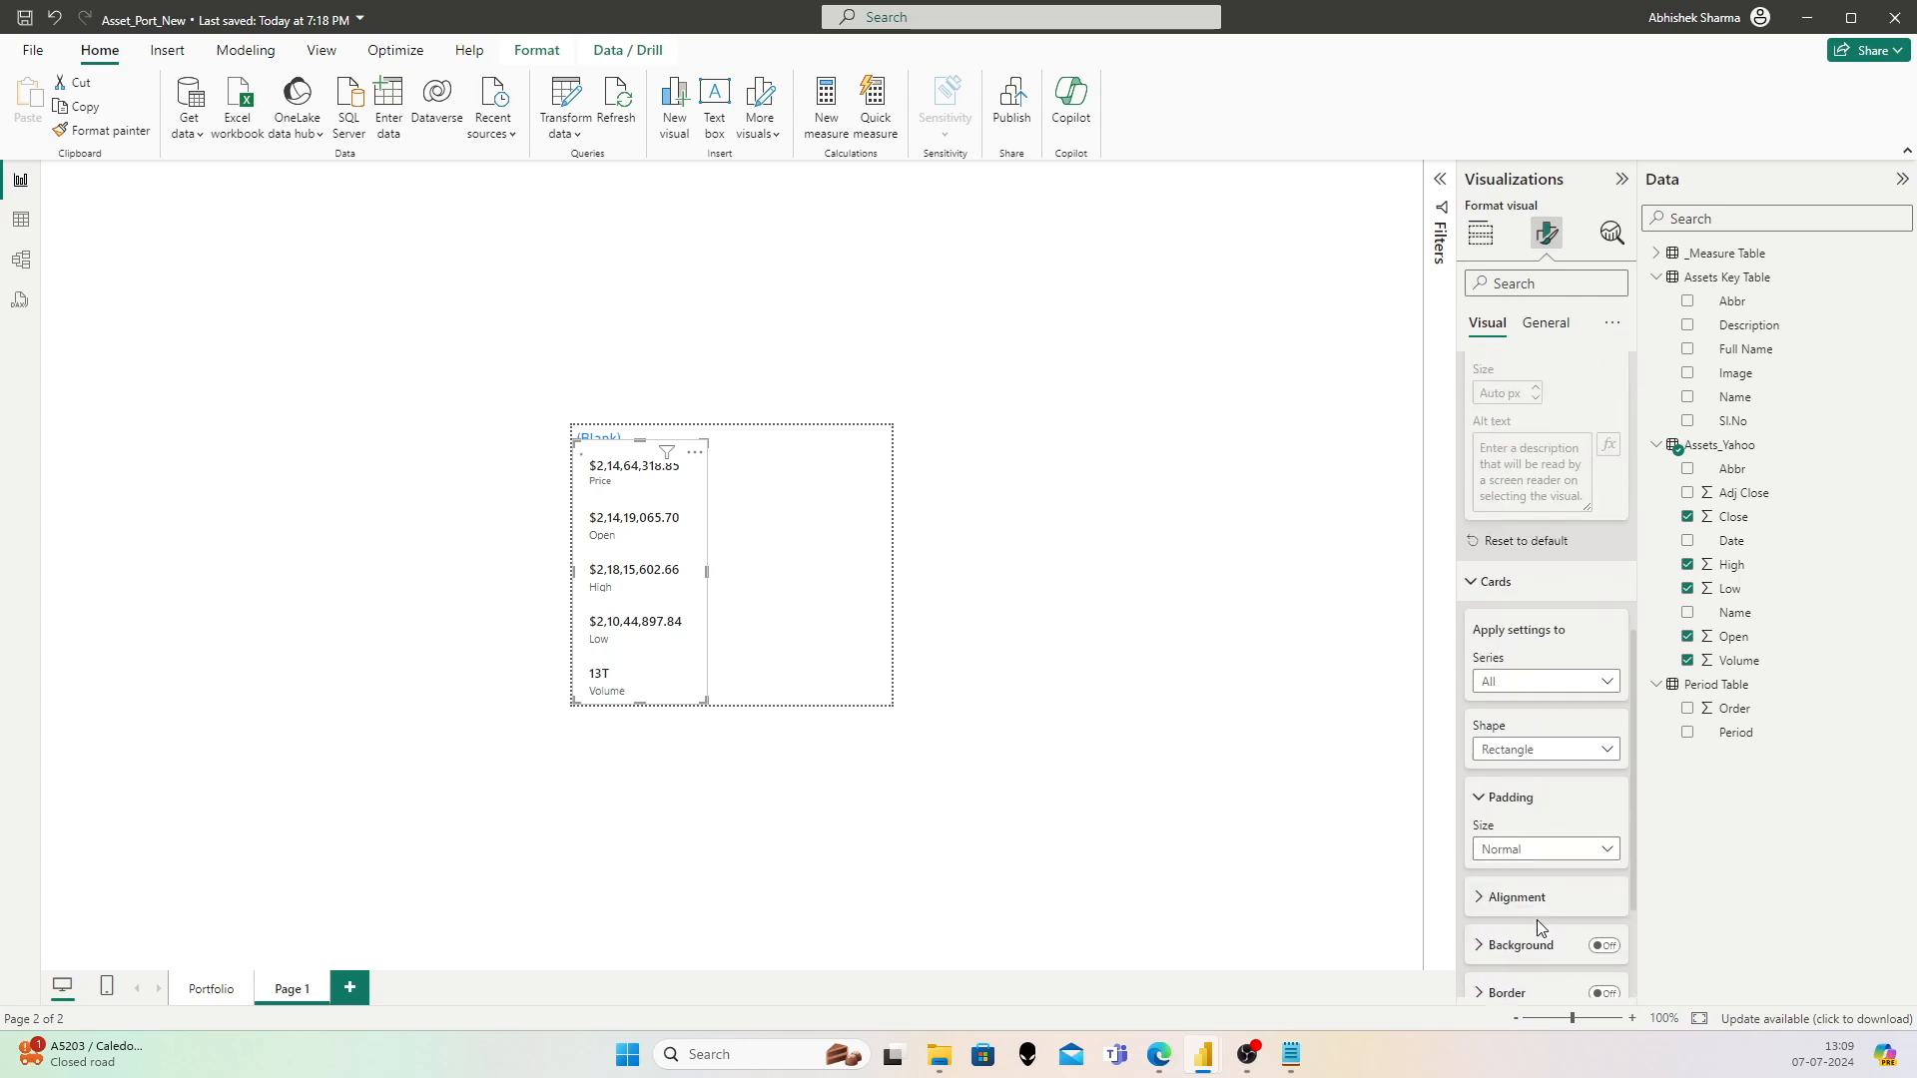
click(1557, 849)
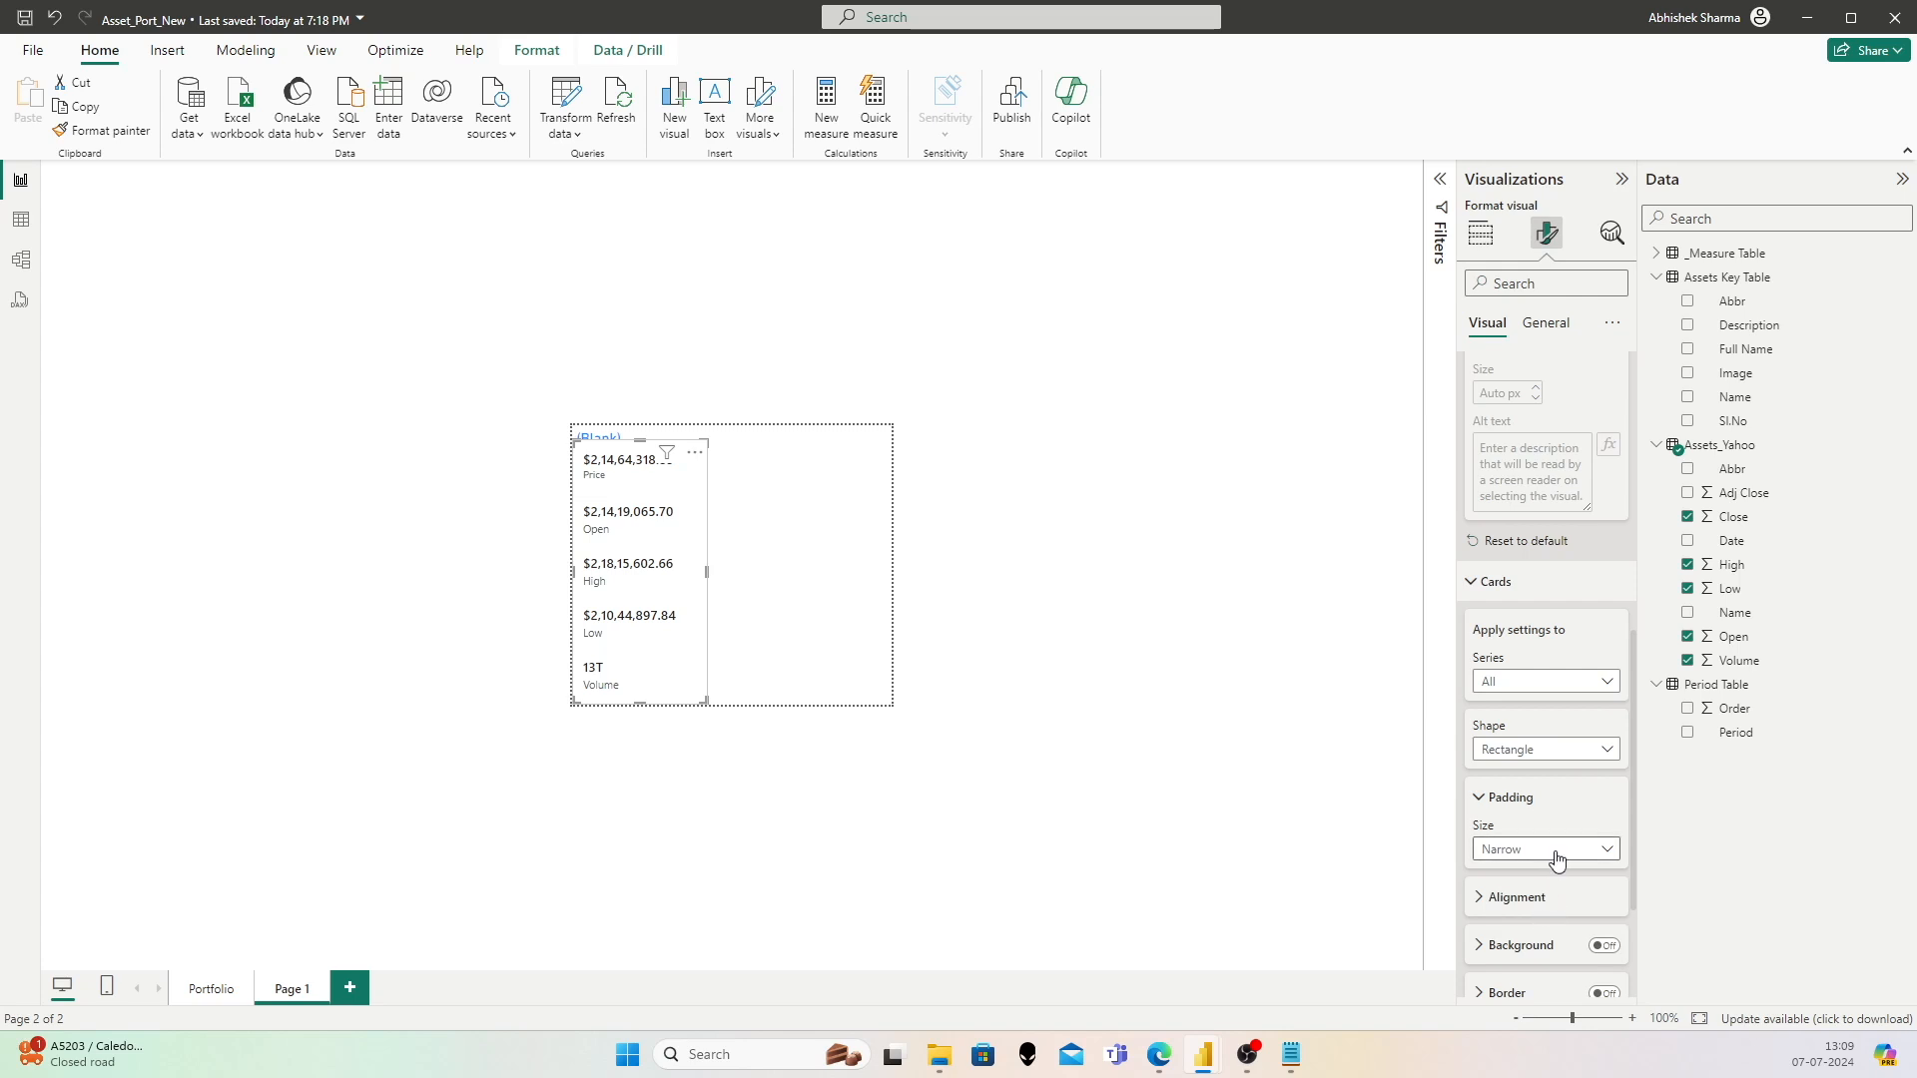
click(1544, 931)
click(1557, 849)
click(1555, 869)
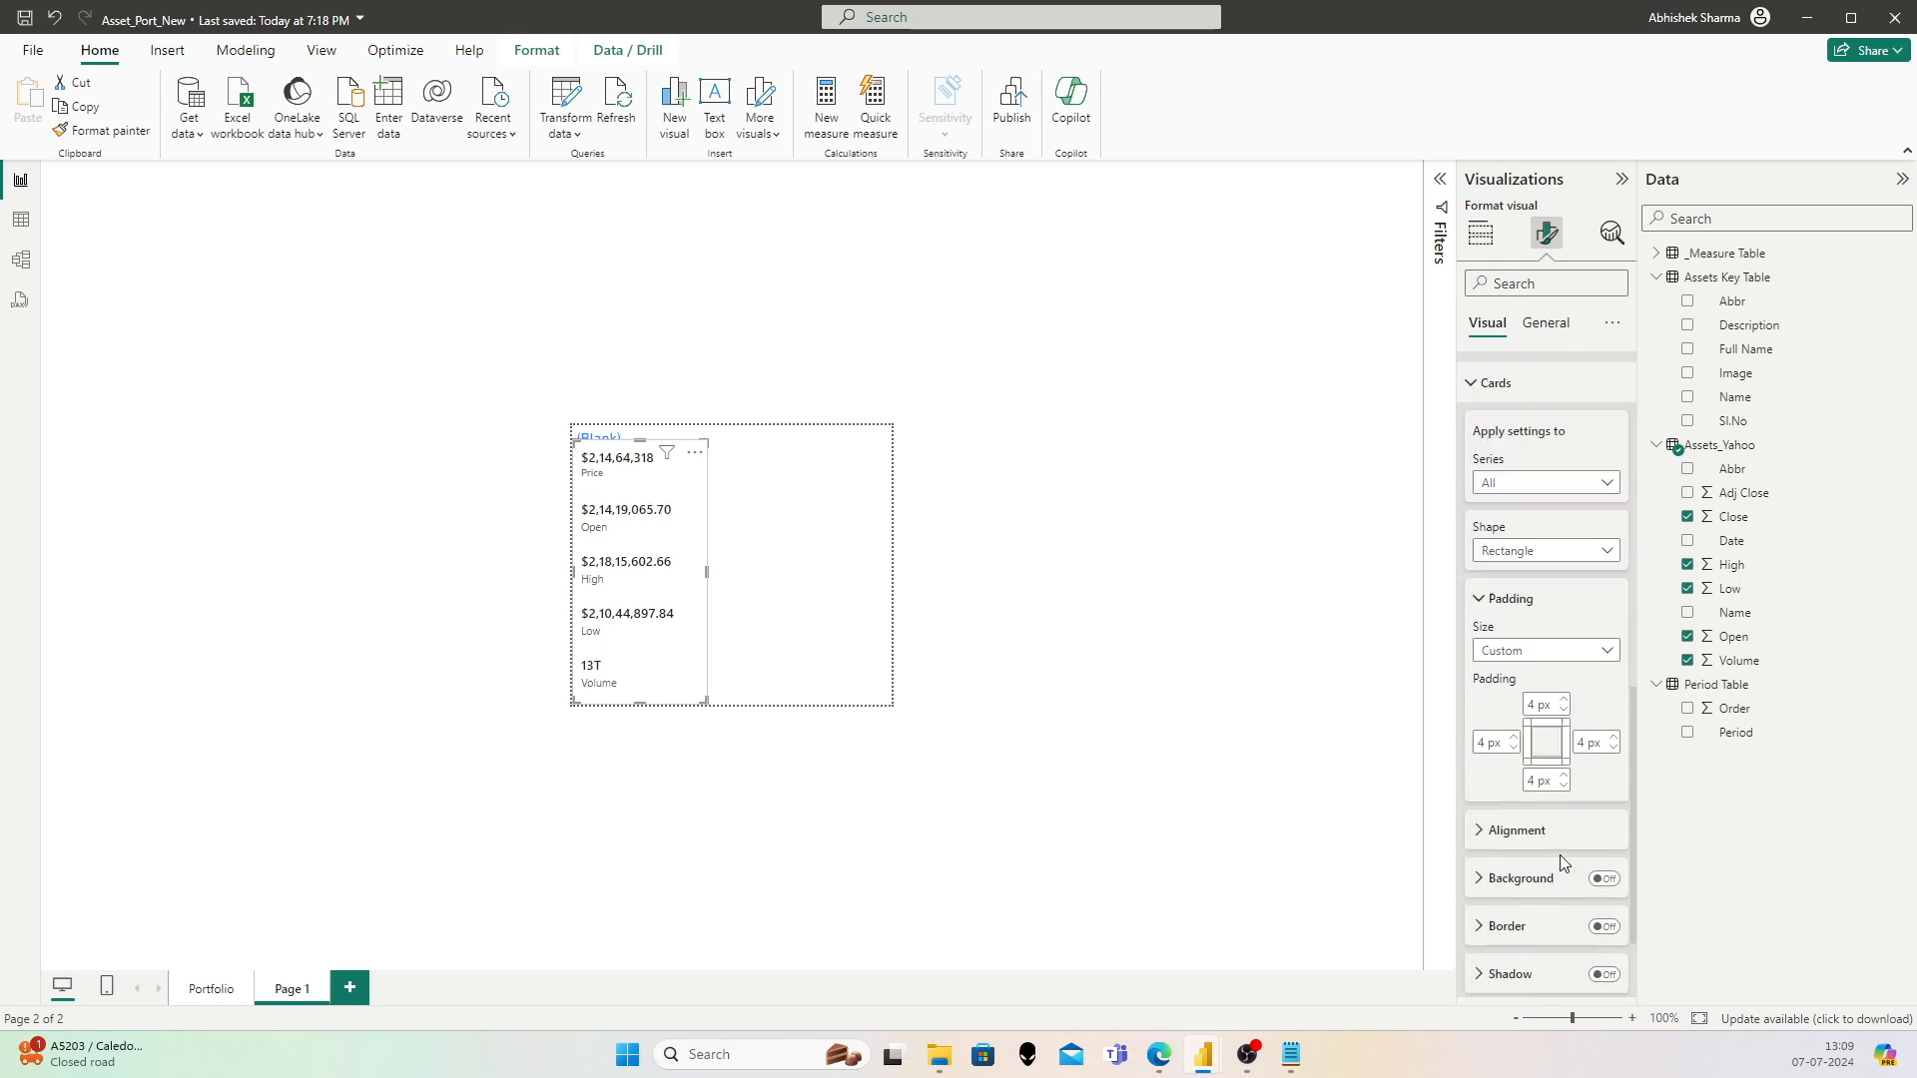
Step: Set the card padding to 1 px on all four sides and fit the visual below the date card
click(1565, 776)
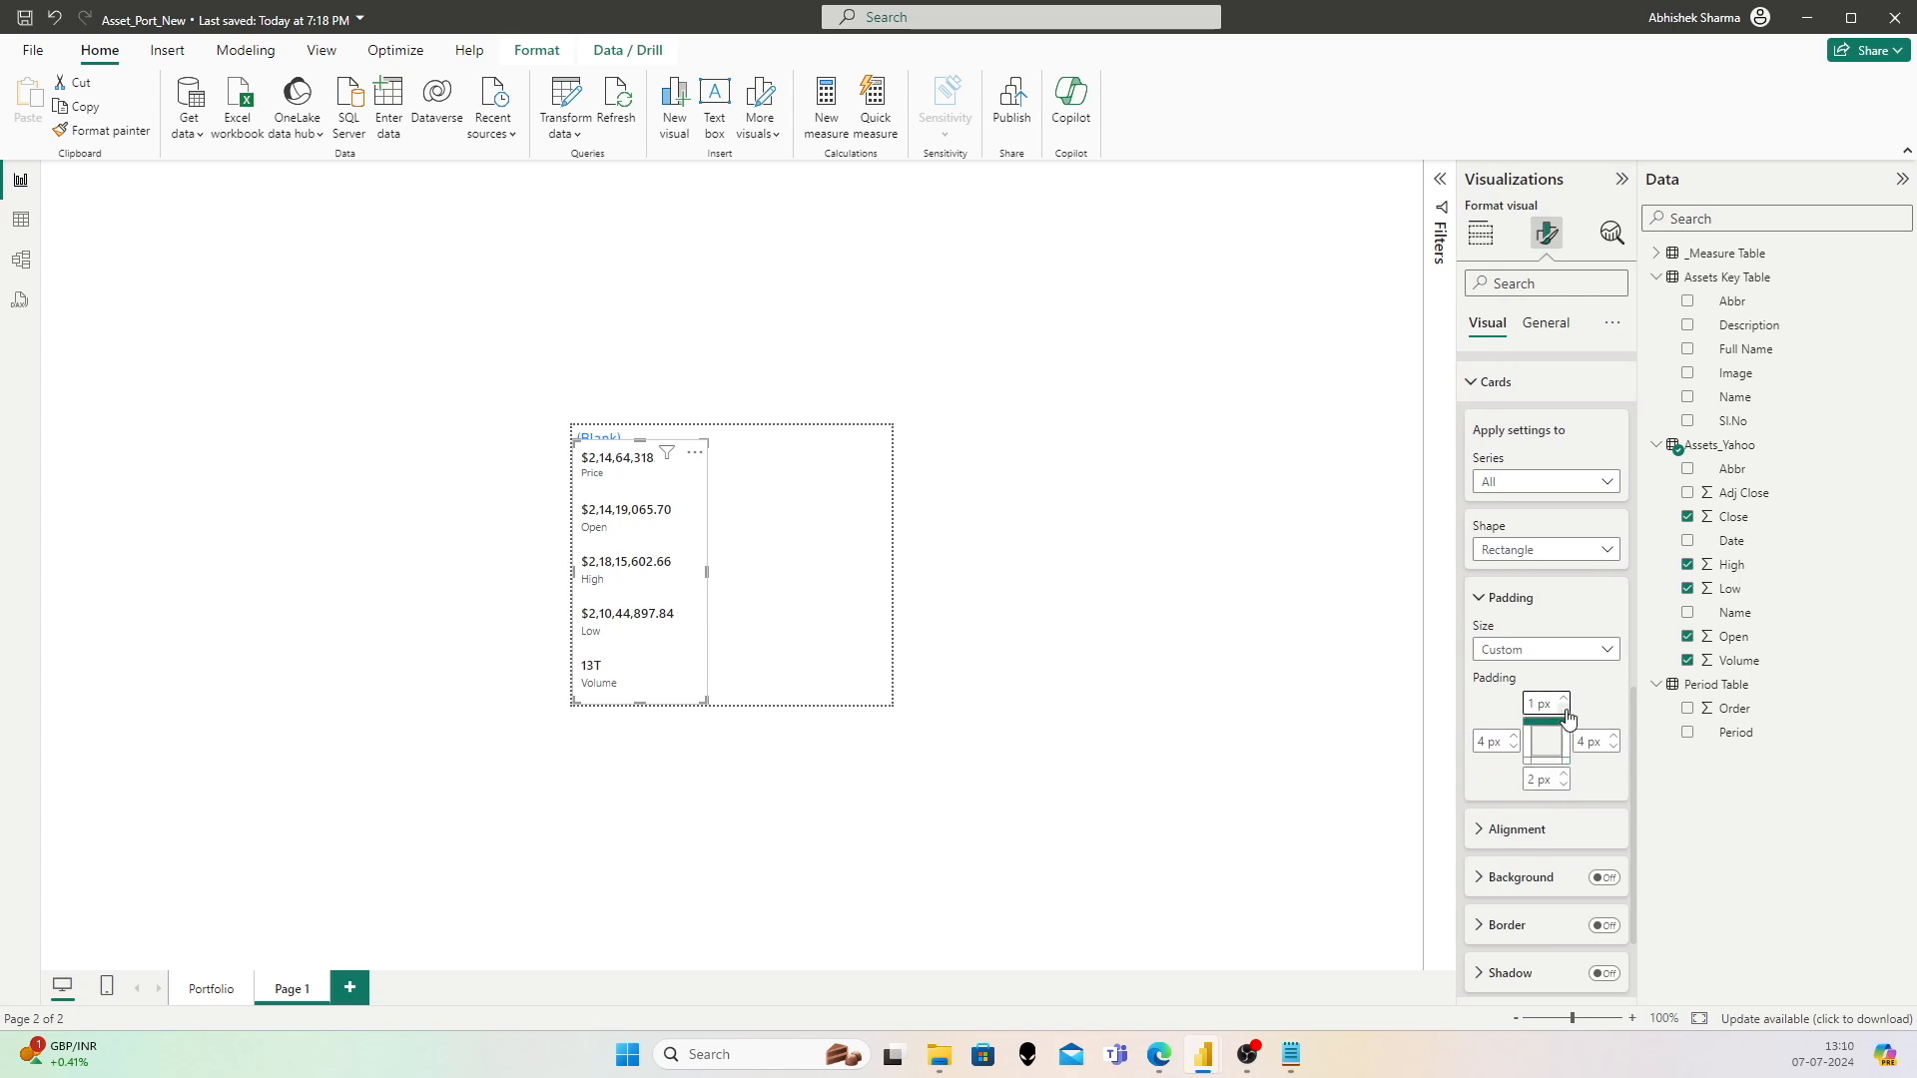
click(1564, 785)
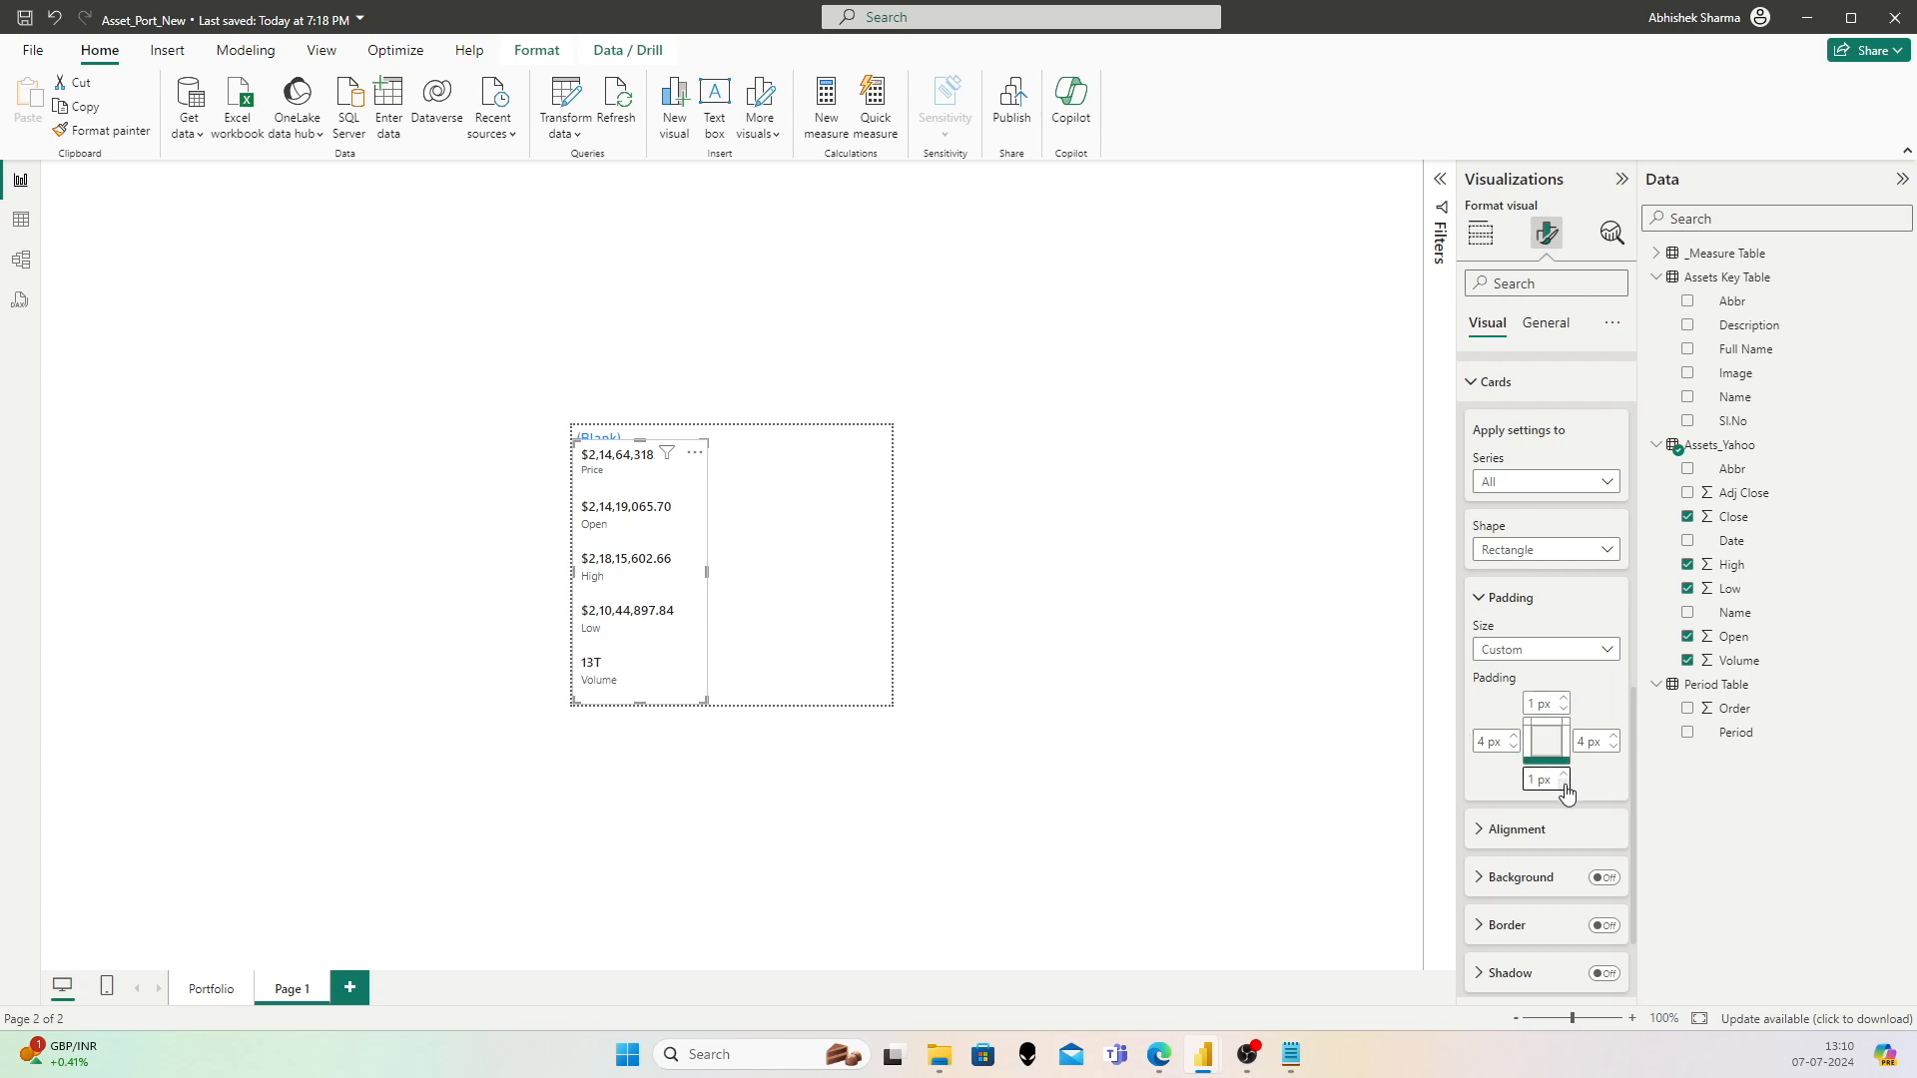
click(1513, 747)
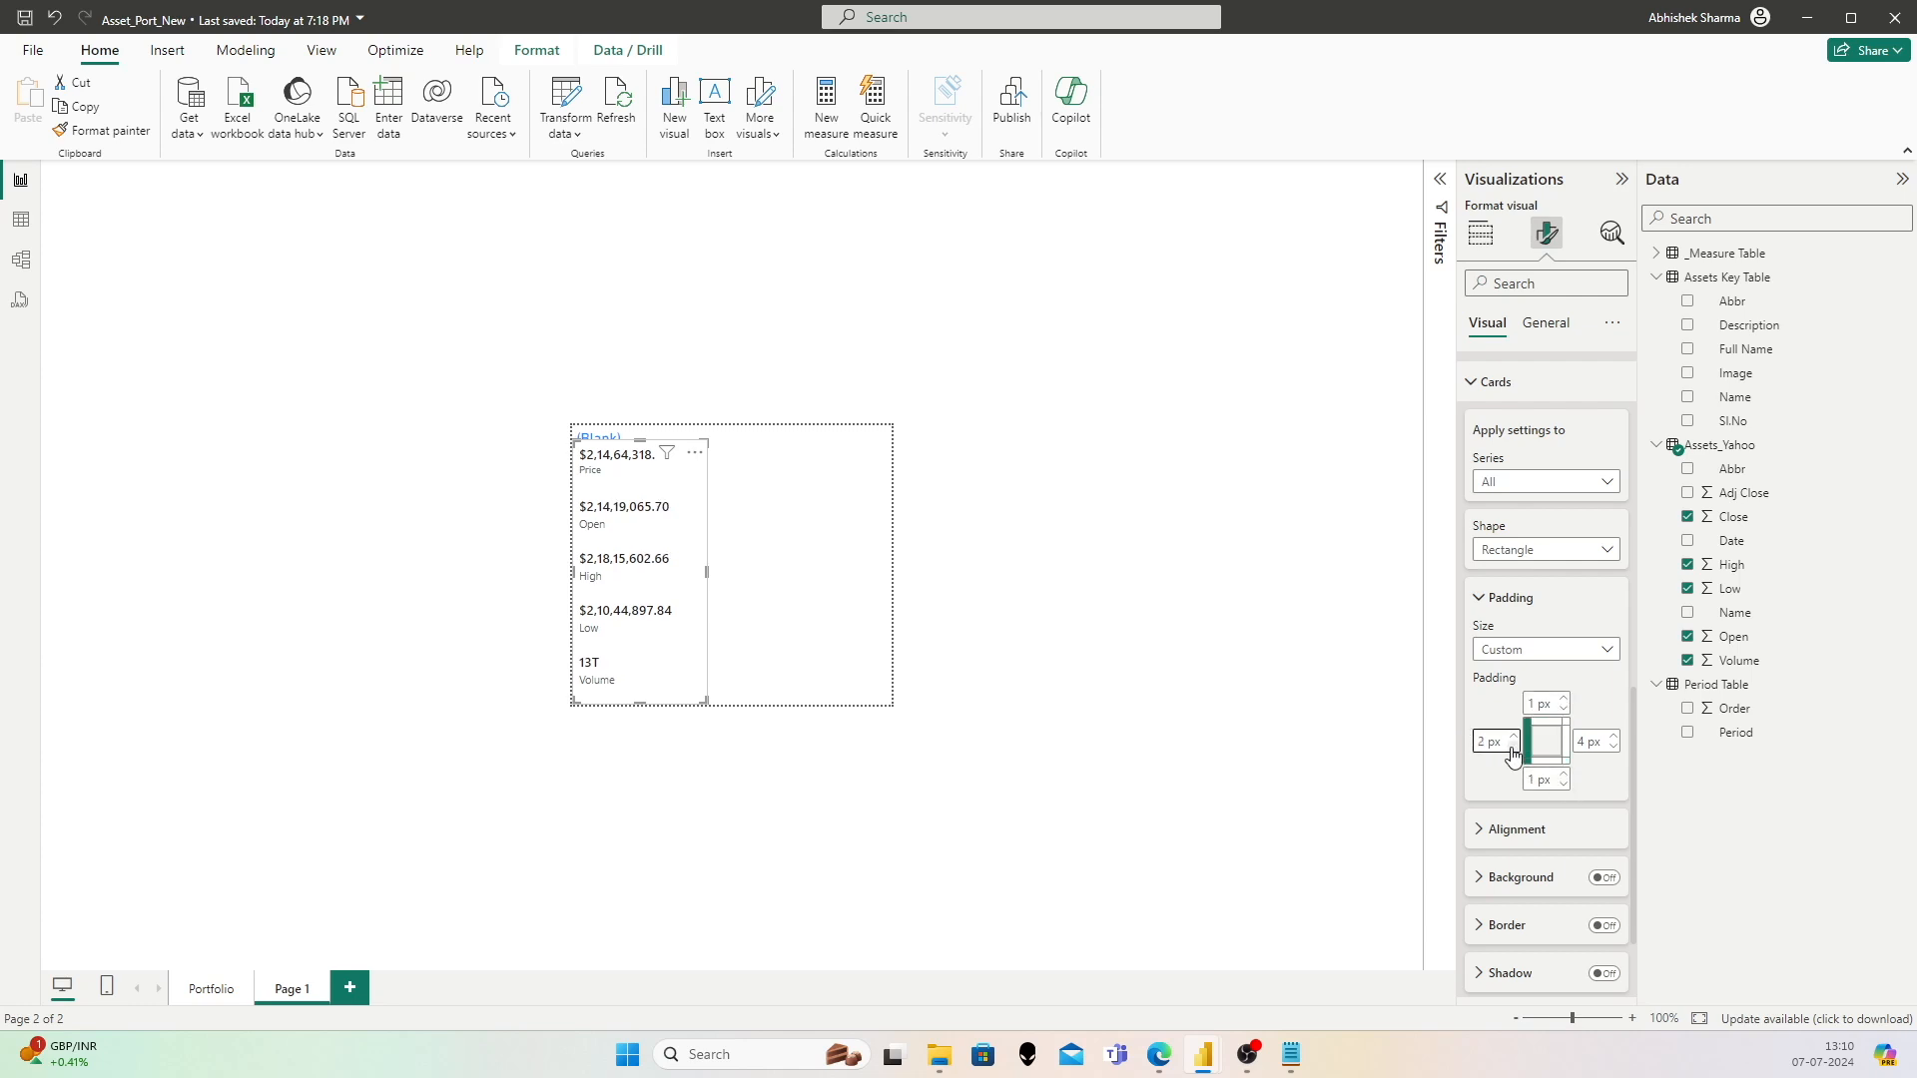
click(1615, 748)
click(1615, 748)
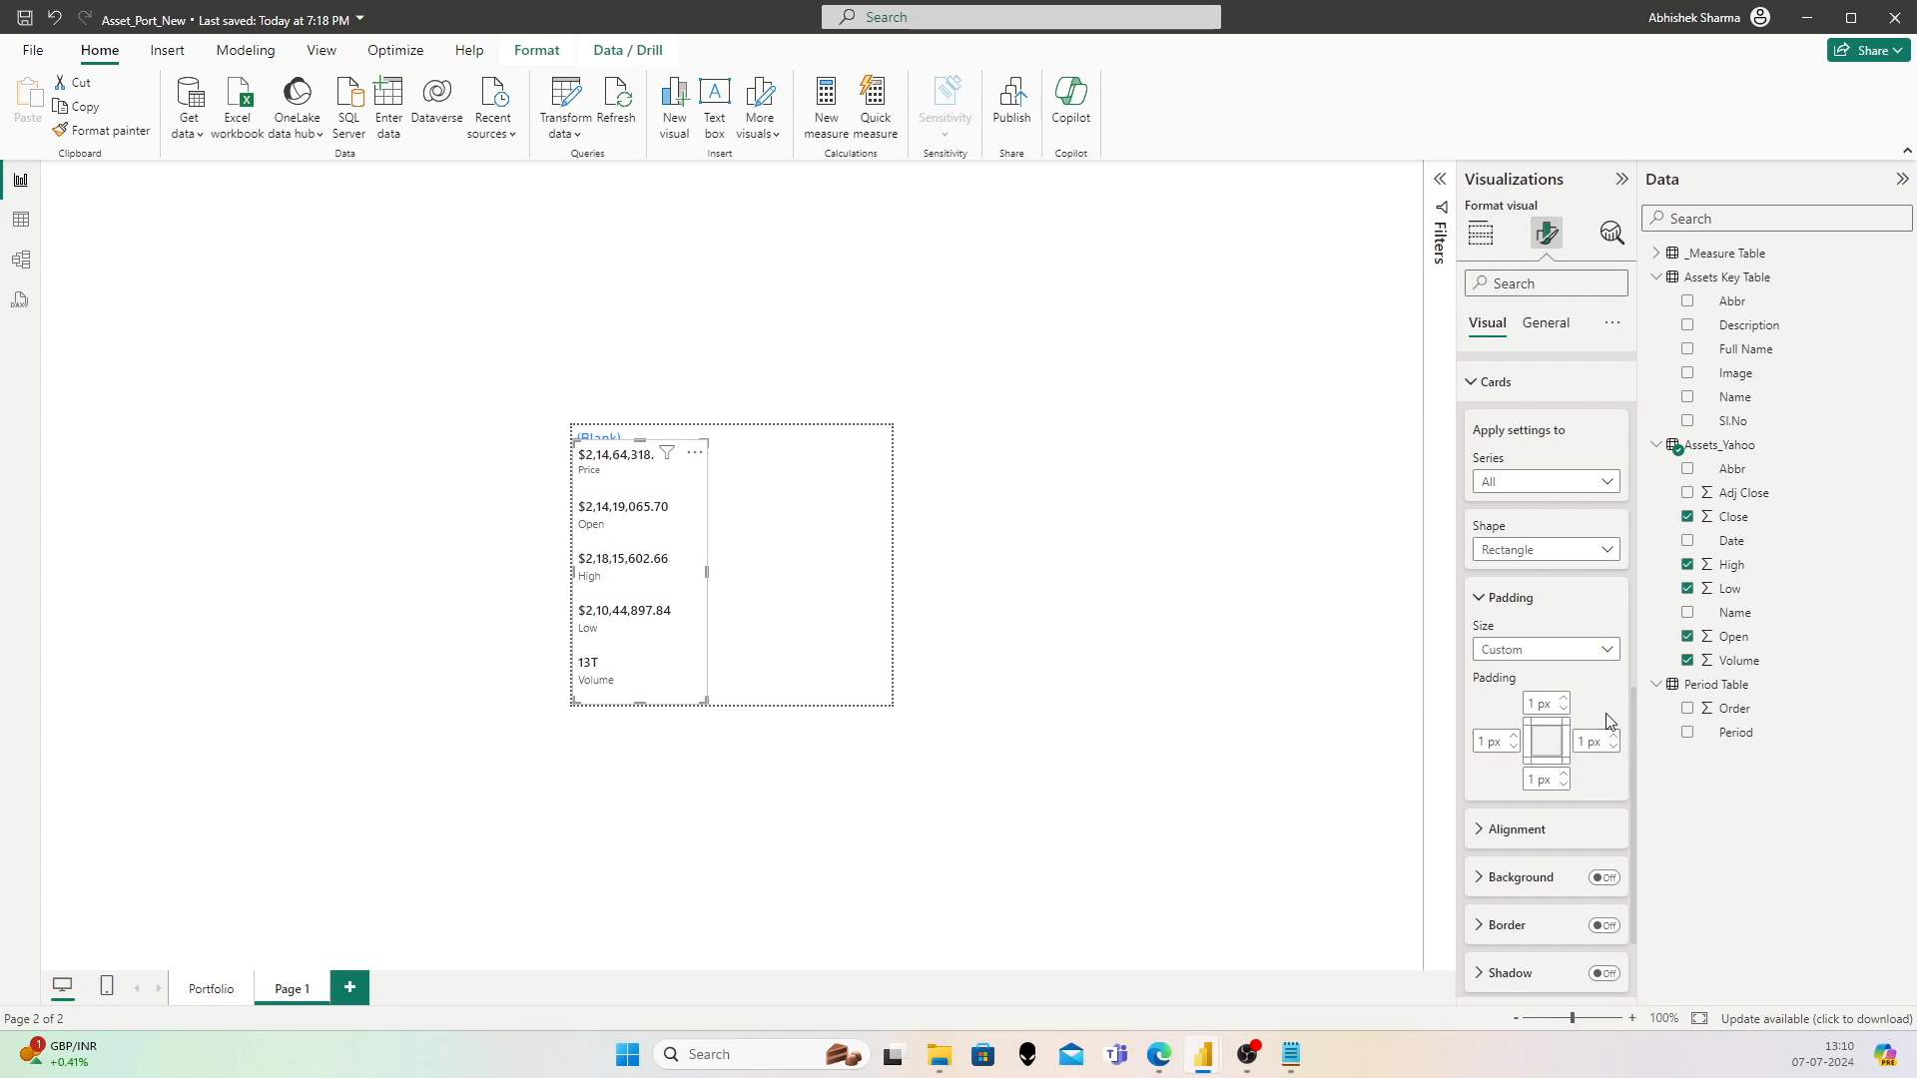
drag(635, 446, 631, 470)
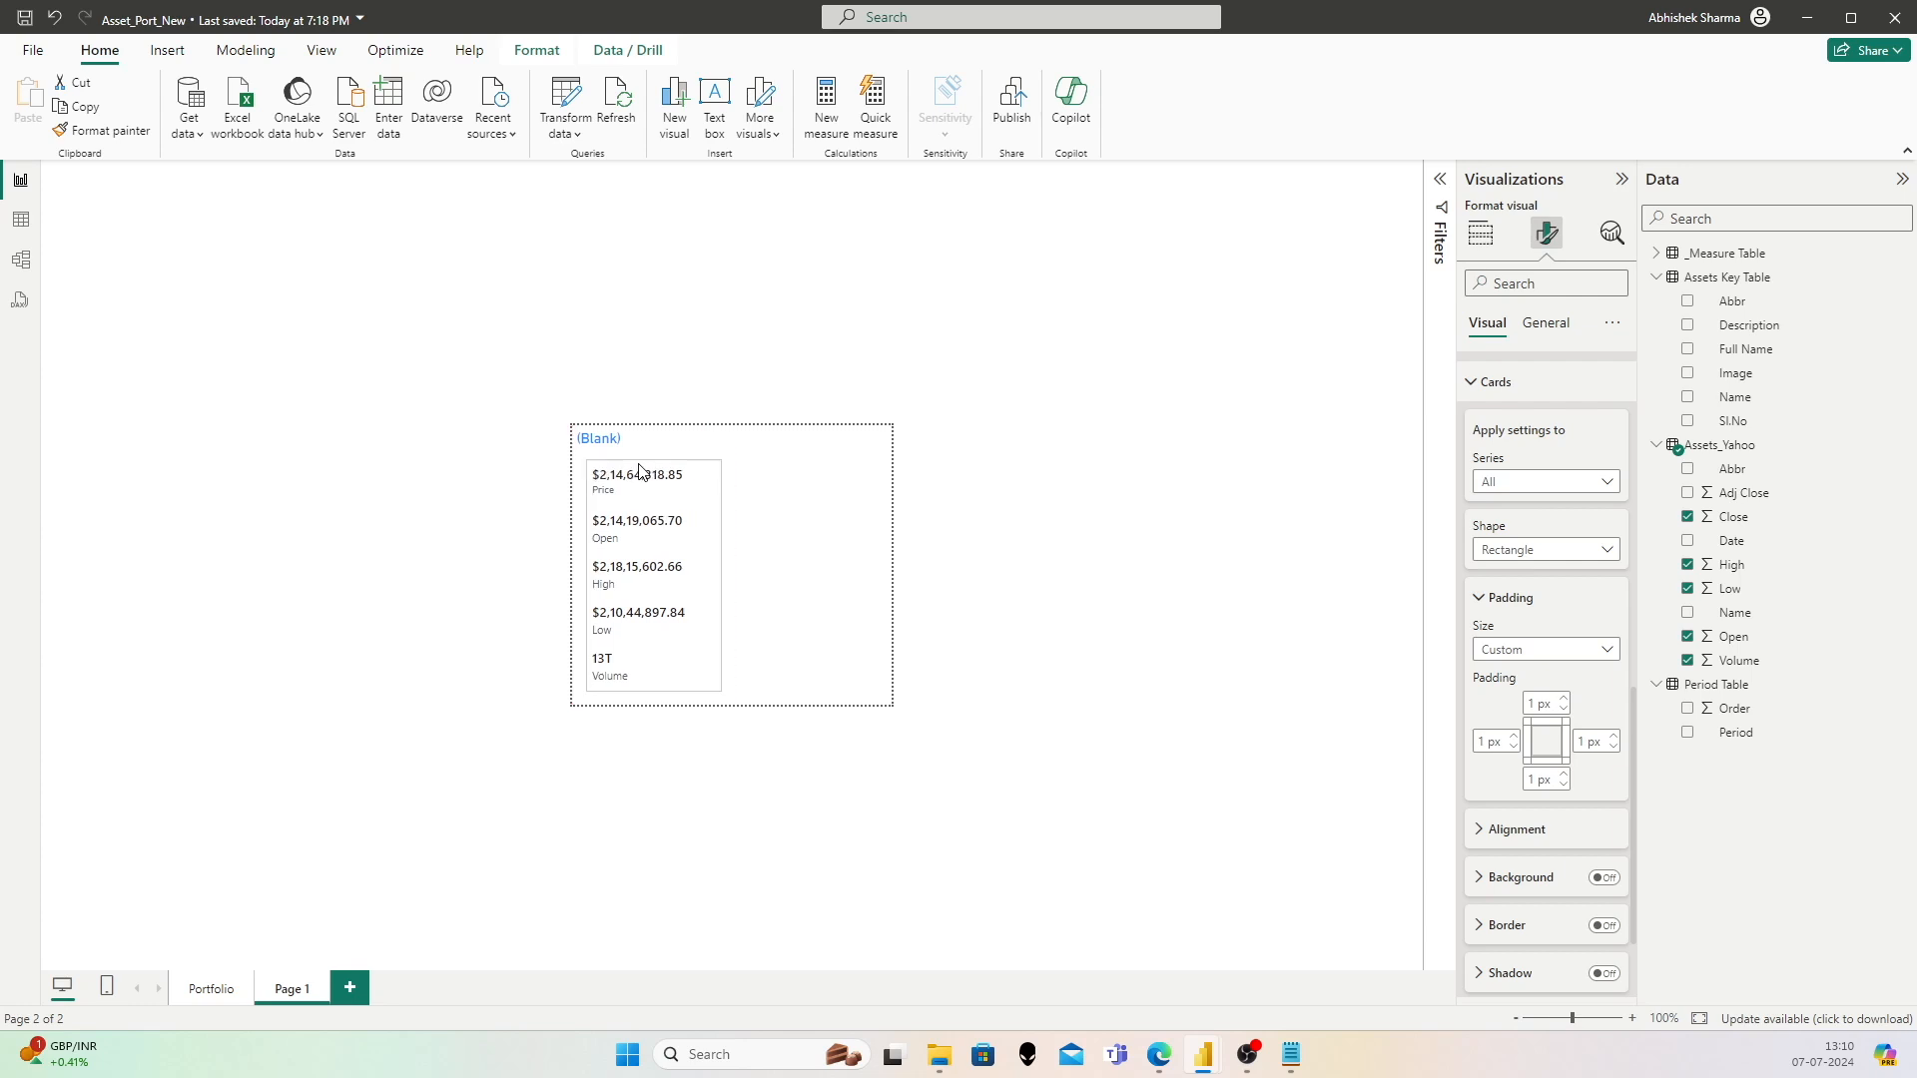
Step: Move the price and volume visual up against the date card at the page's left edge and reduce its height
drag(630, 469, 631, 462)
drag(651, 689, 643, 656)
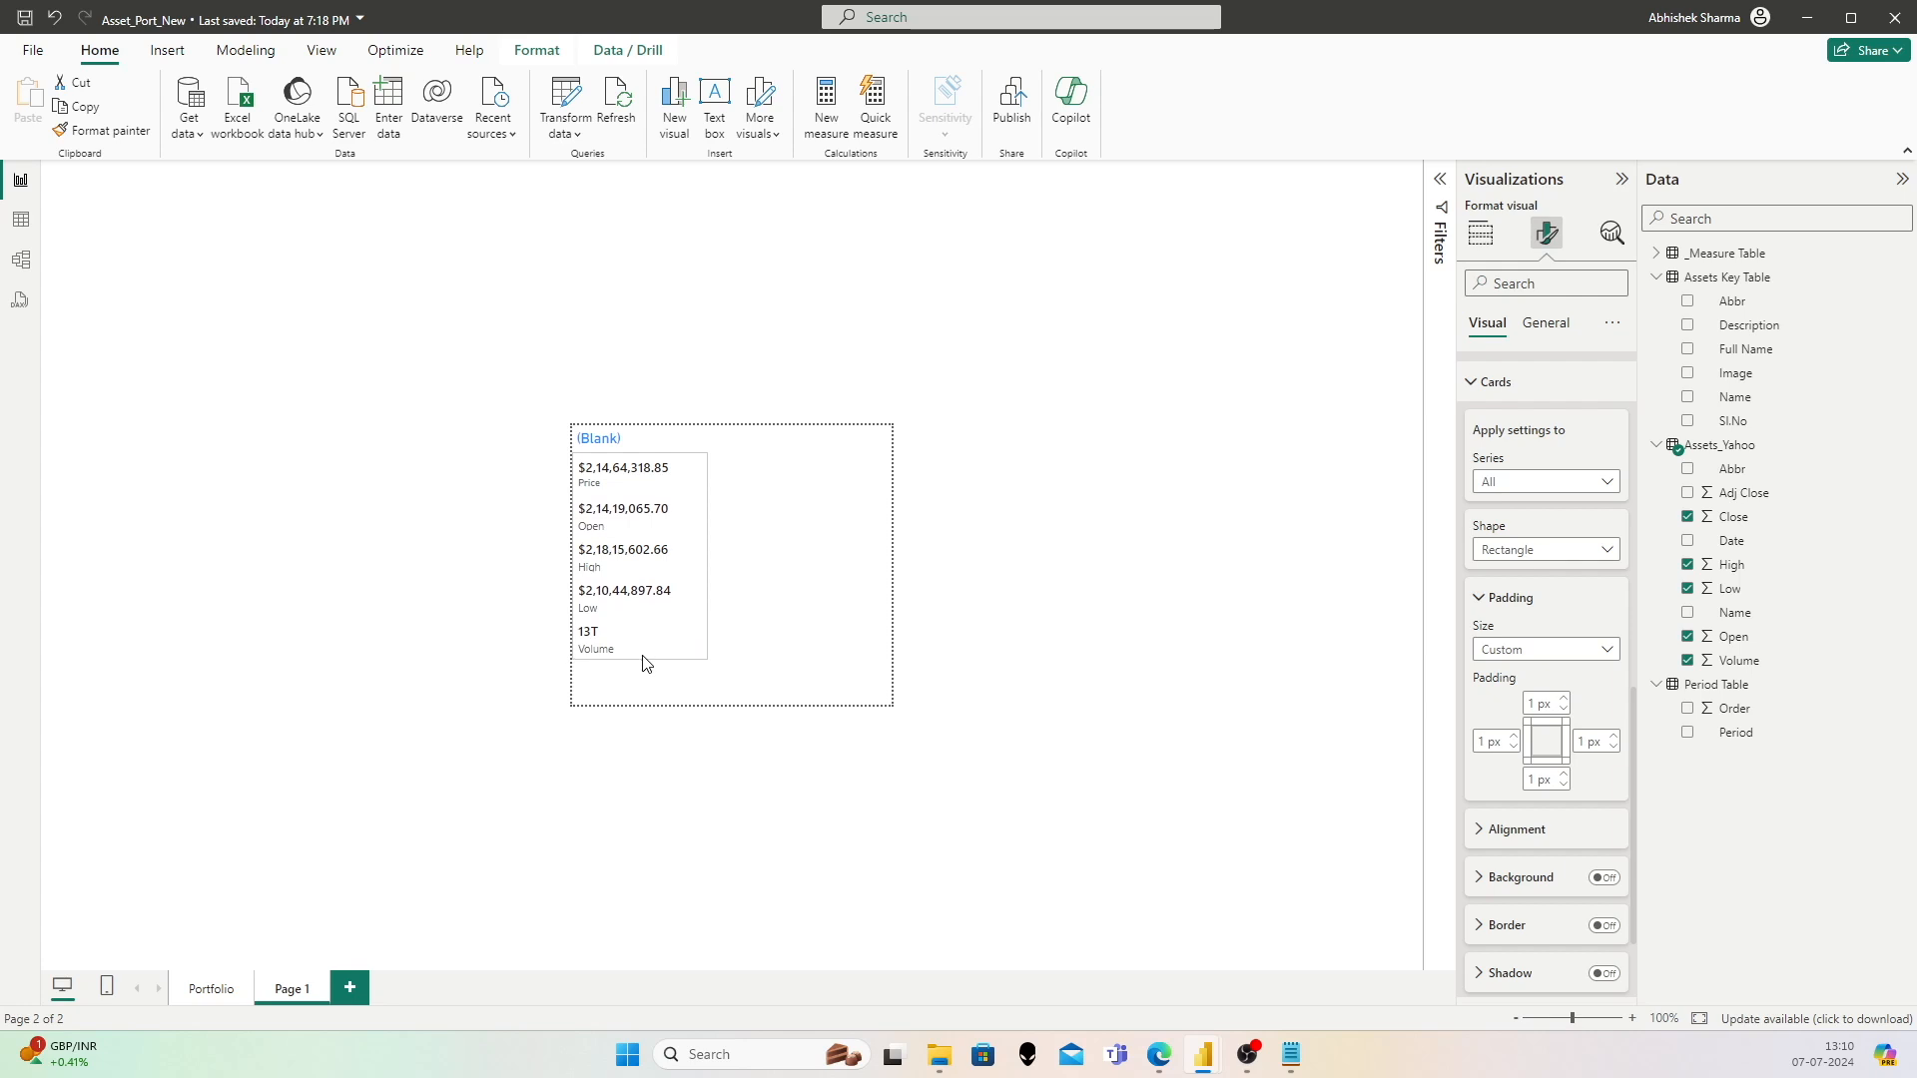
click(619, 440)
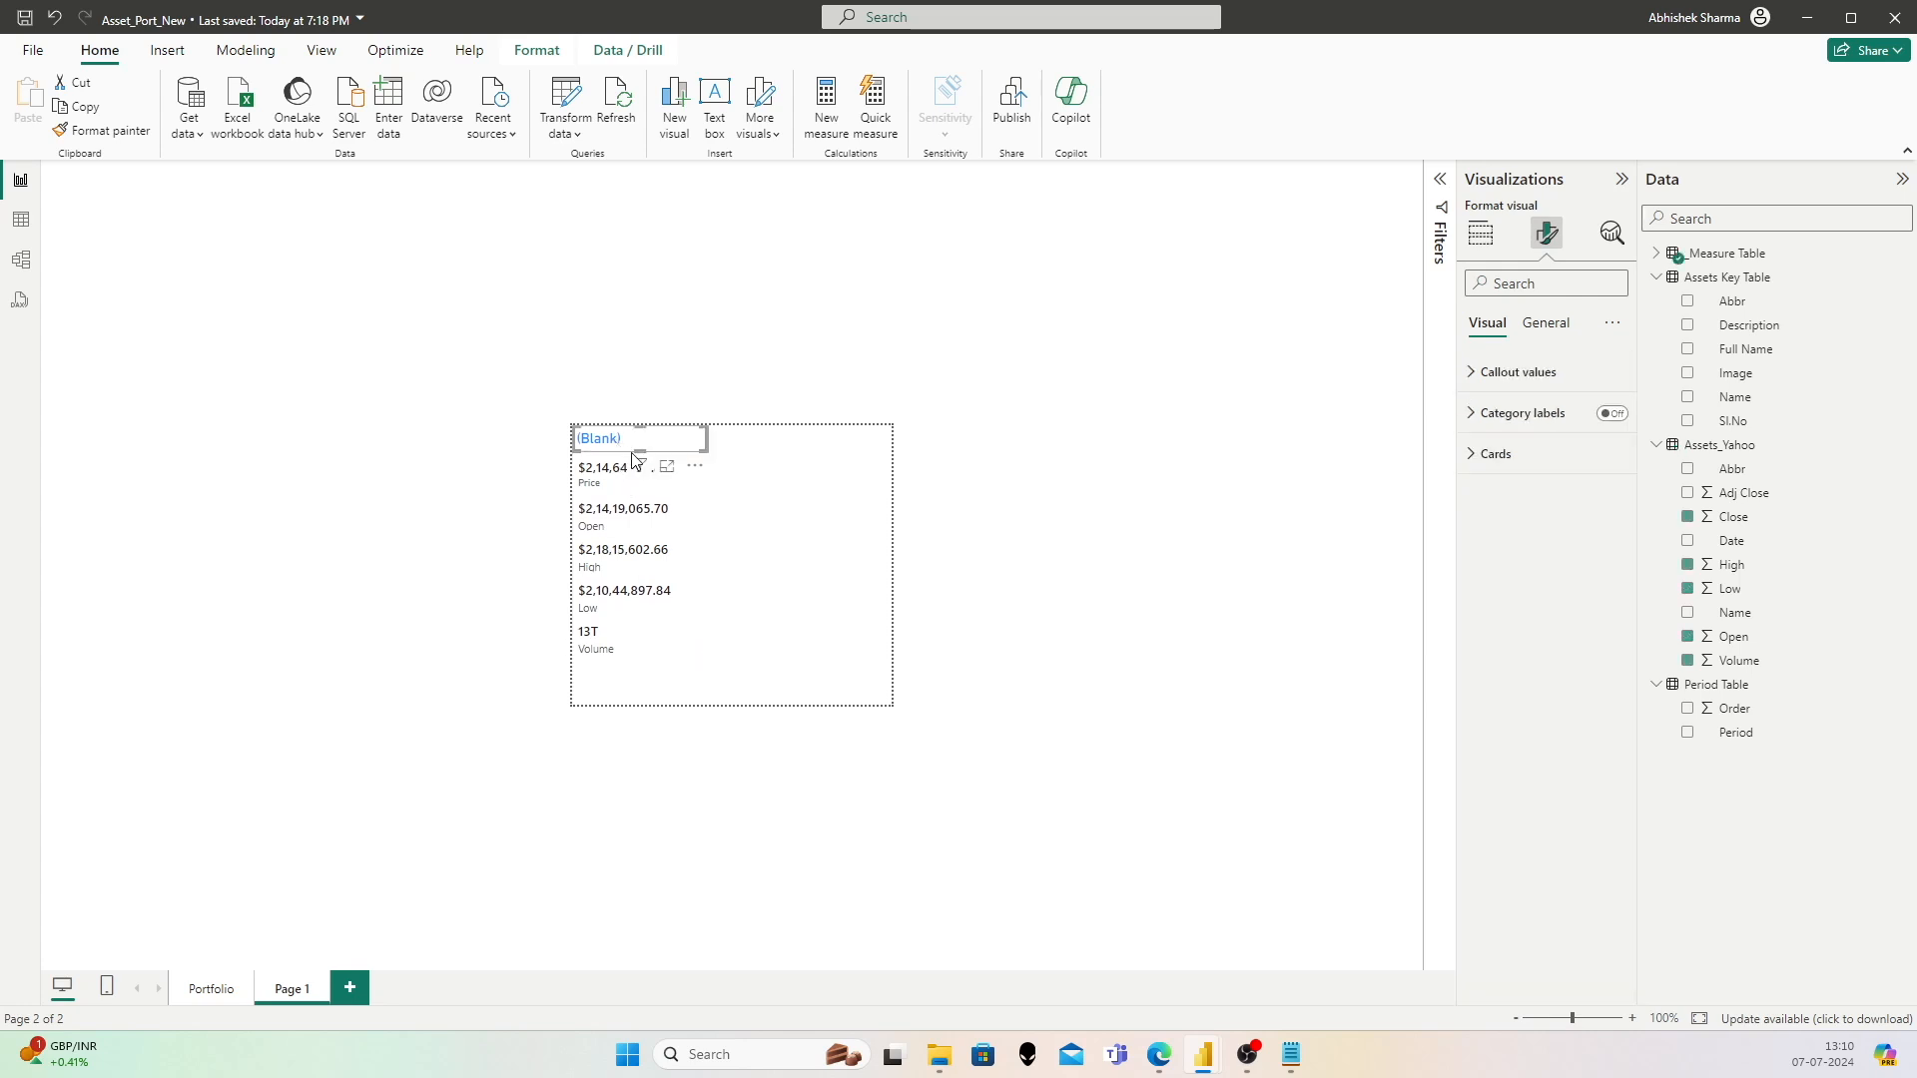
click(616, 476)
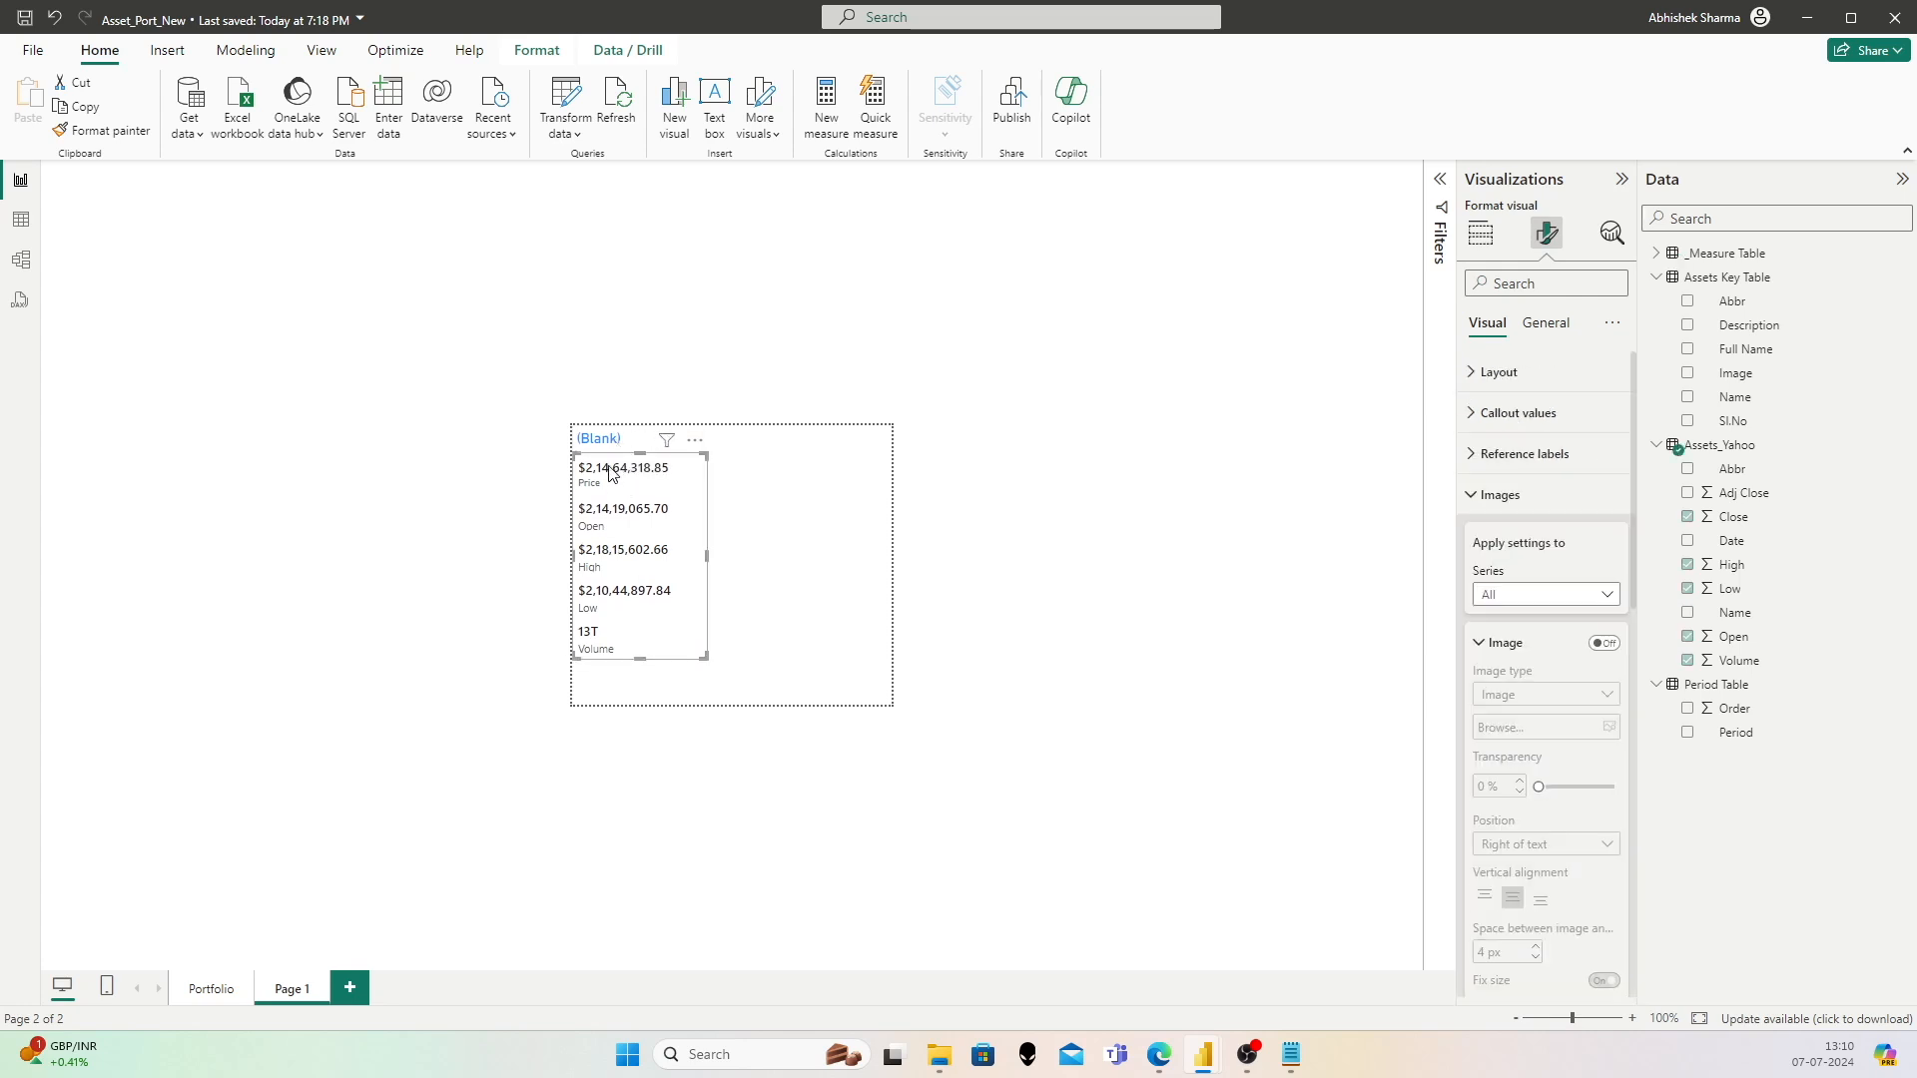
Step: Set the page's custom canvas height to 240 px
click(760, 649)
click(1545, 234)
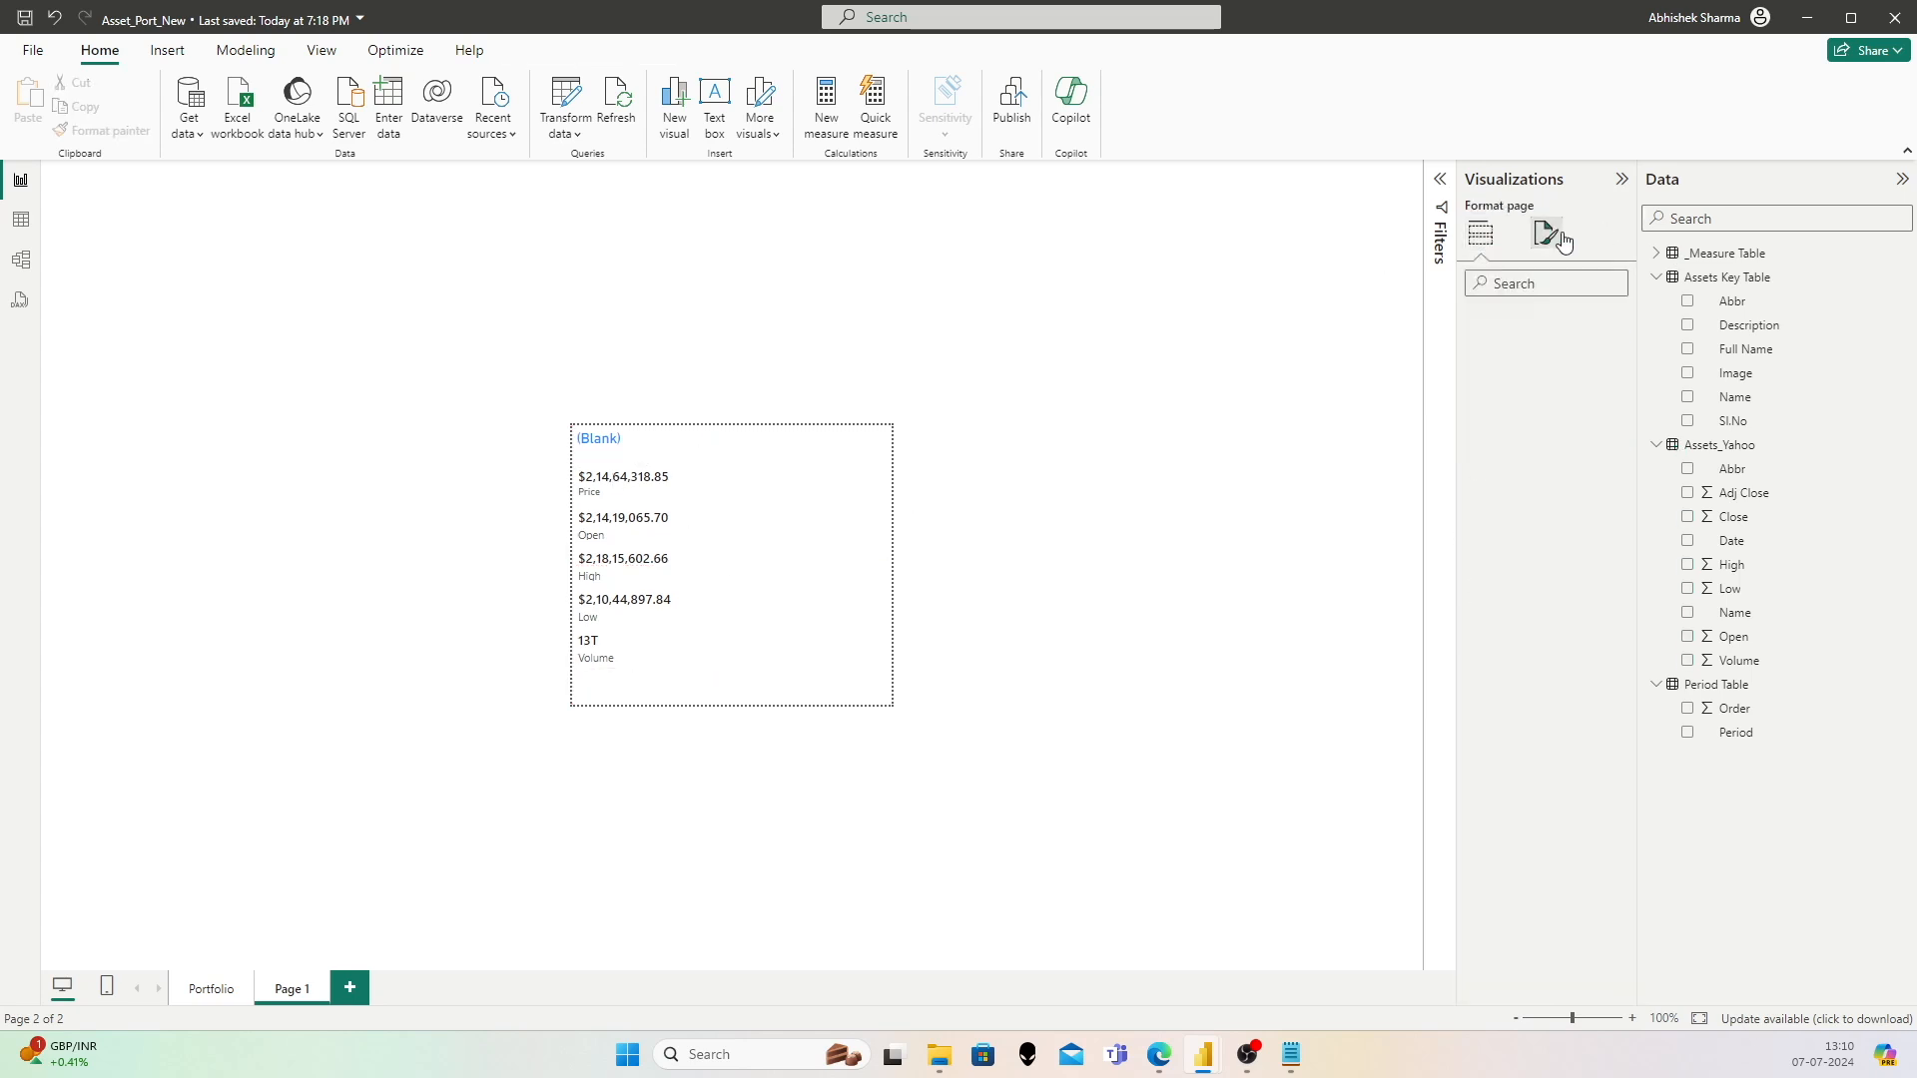
click(1503, 371)
double_click(1499, 490)
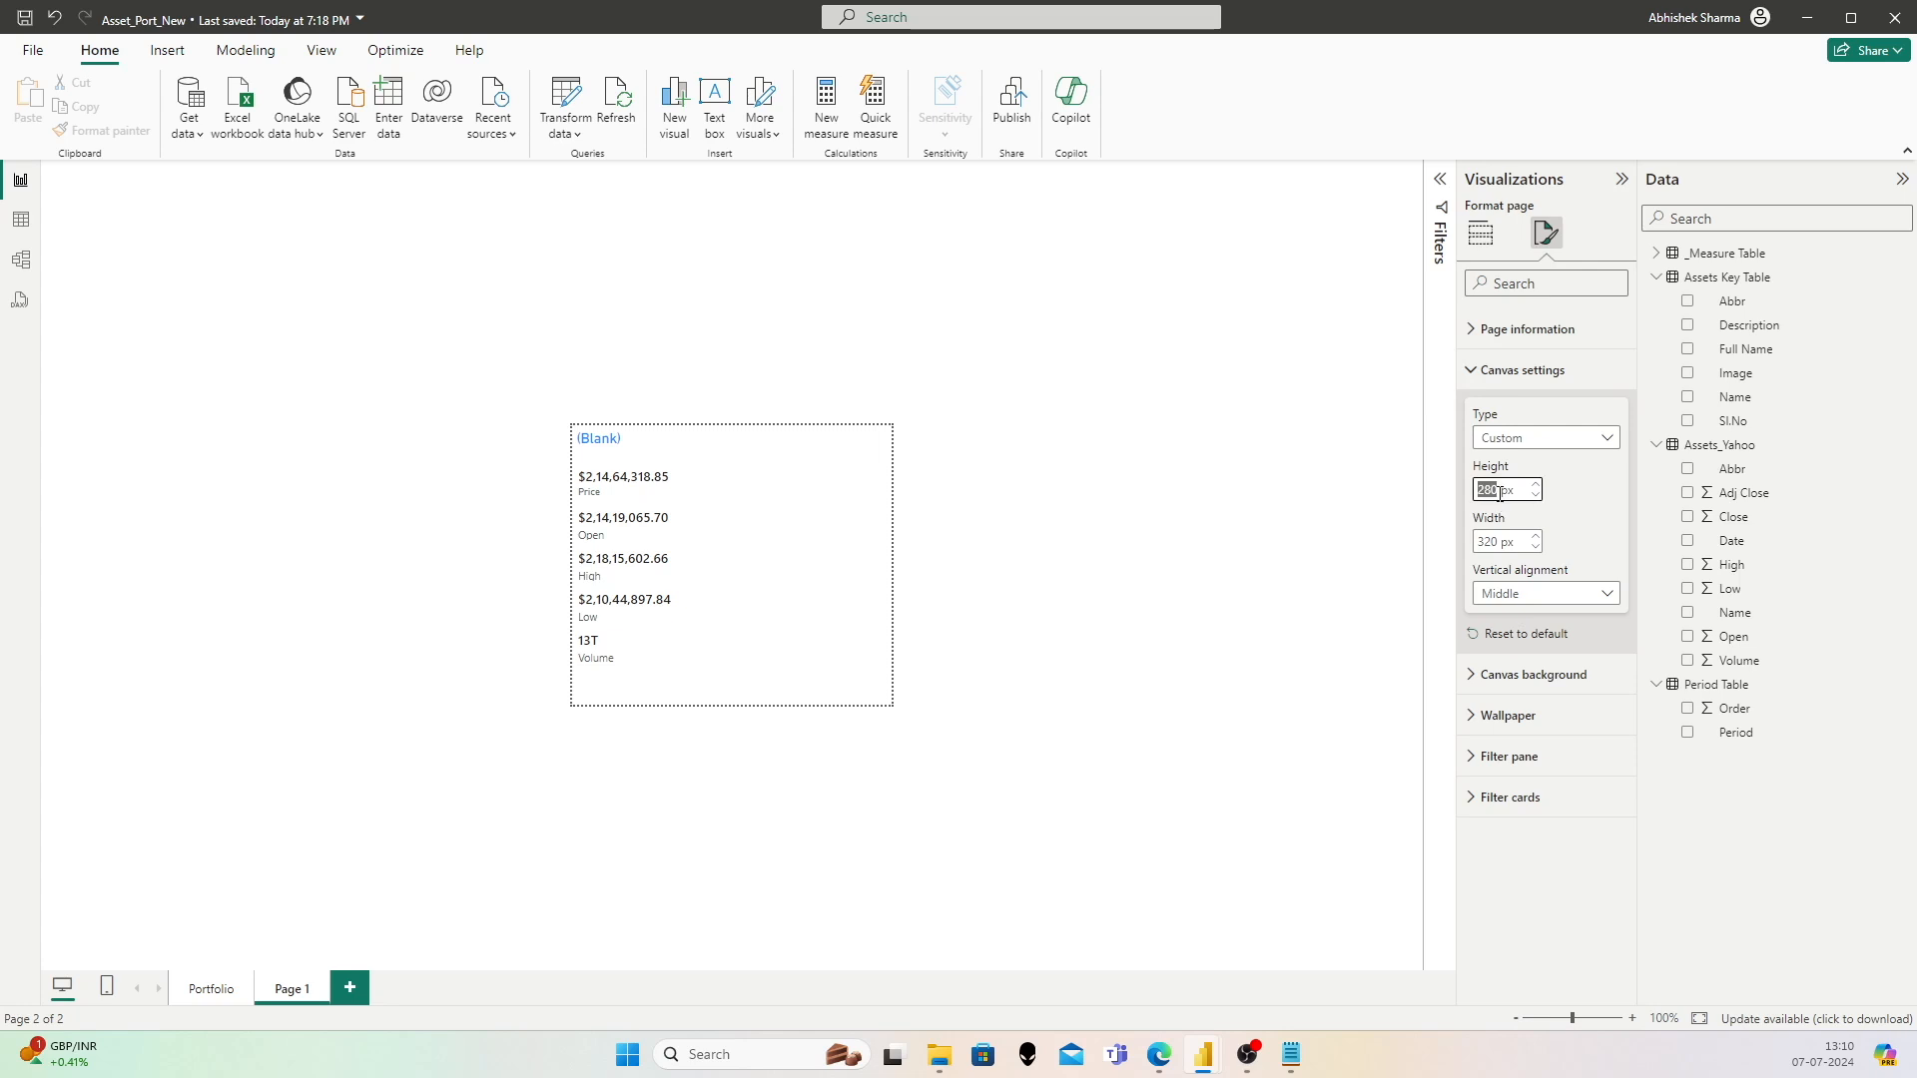
text(240)
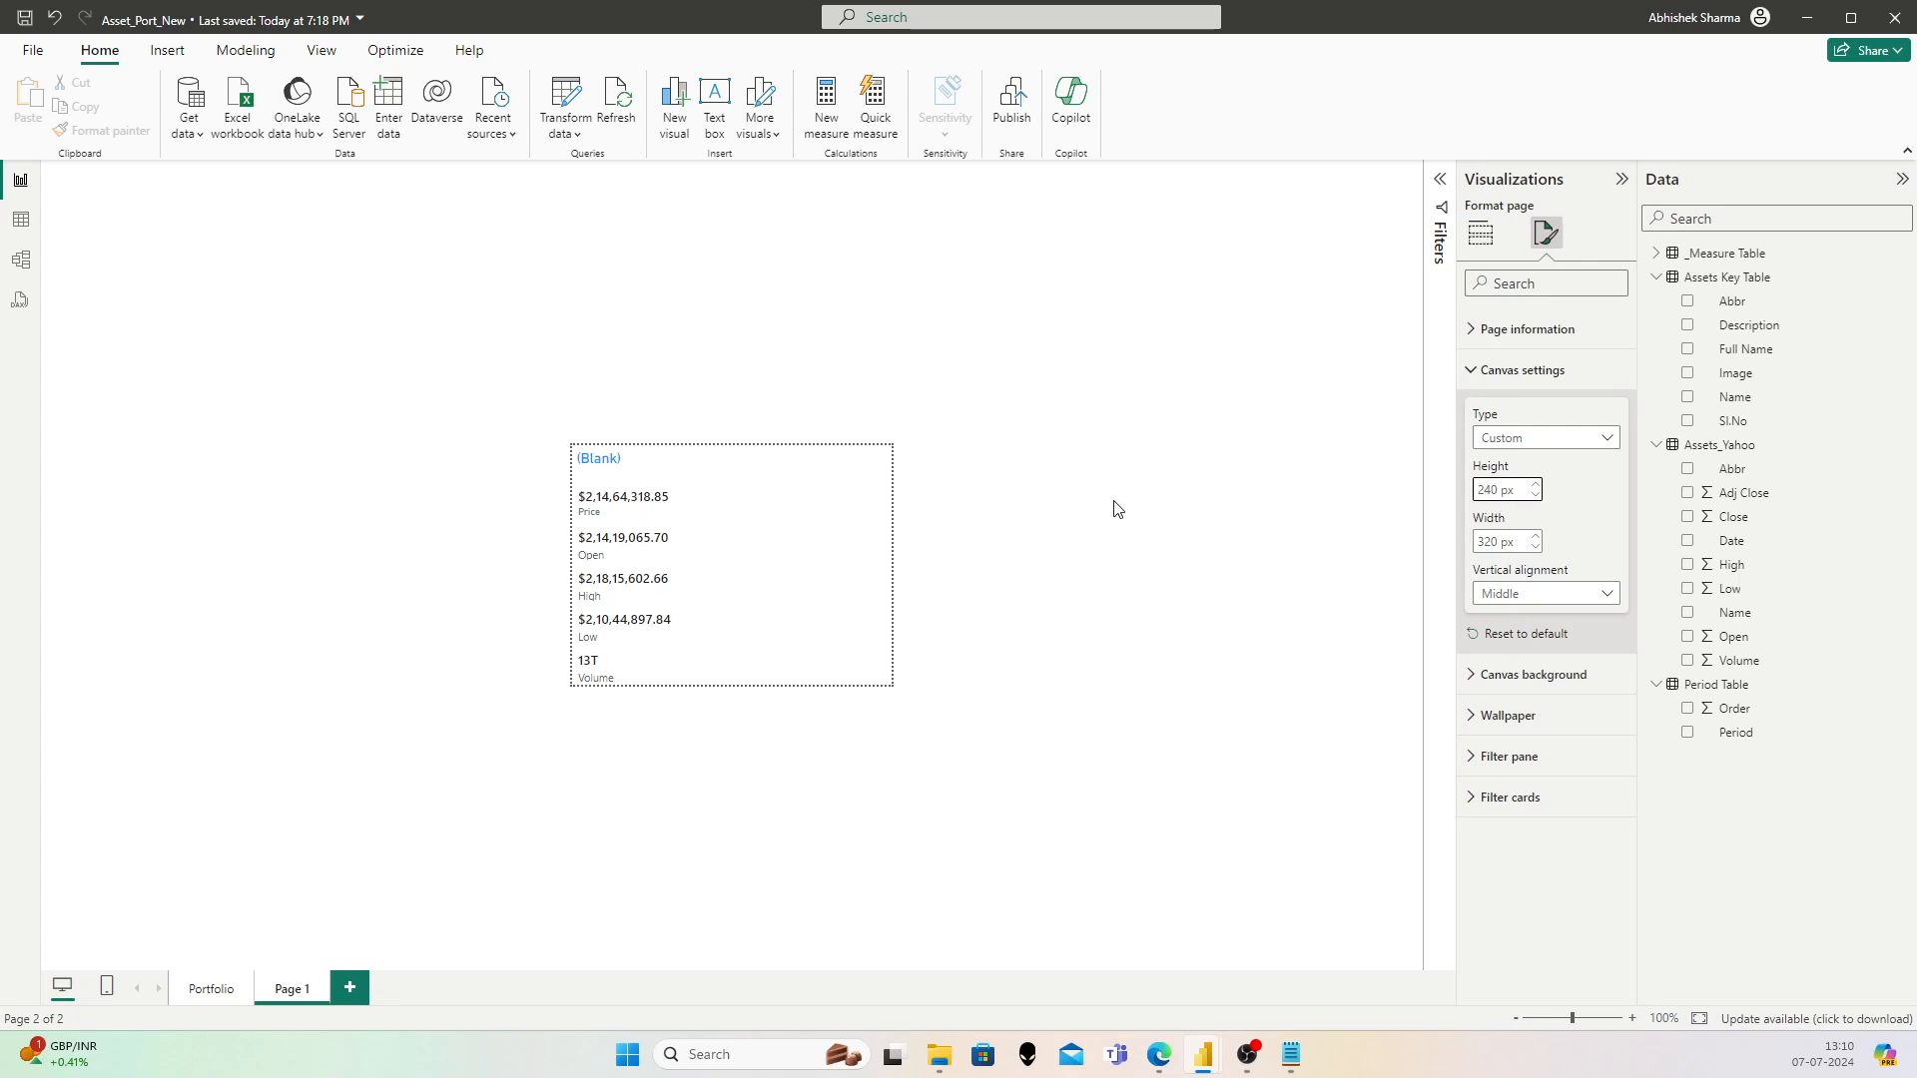
Step: Nudge the price and volume visual up and slightly right, and extend its bottom edge to the page's lower edge
click(629, 491)
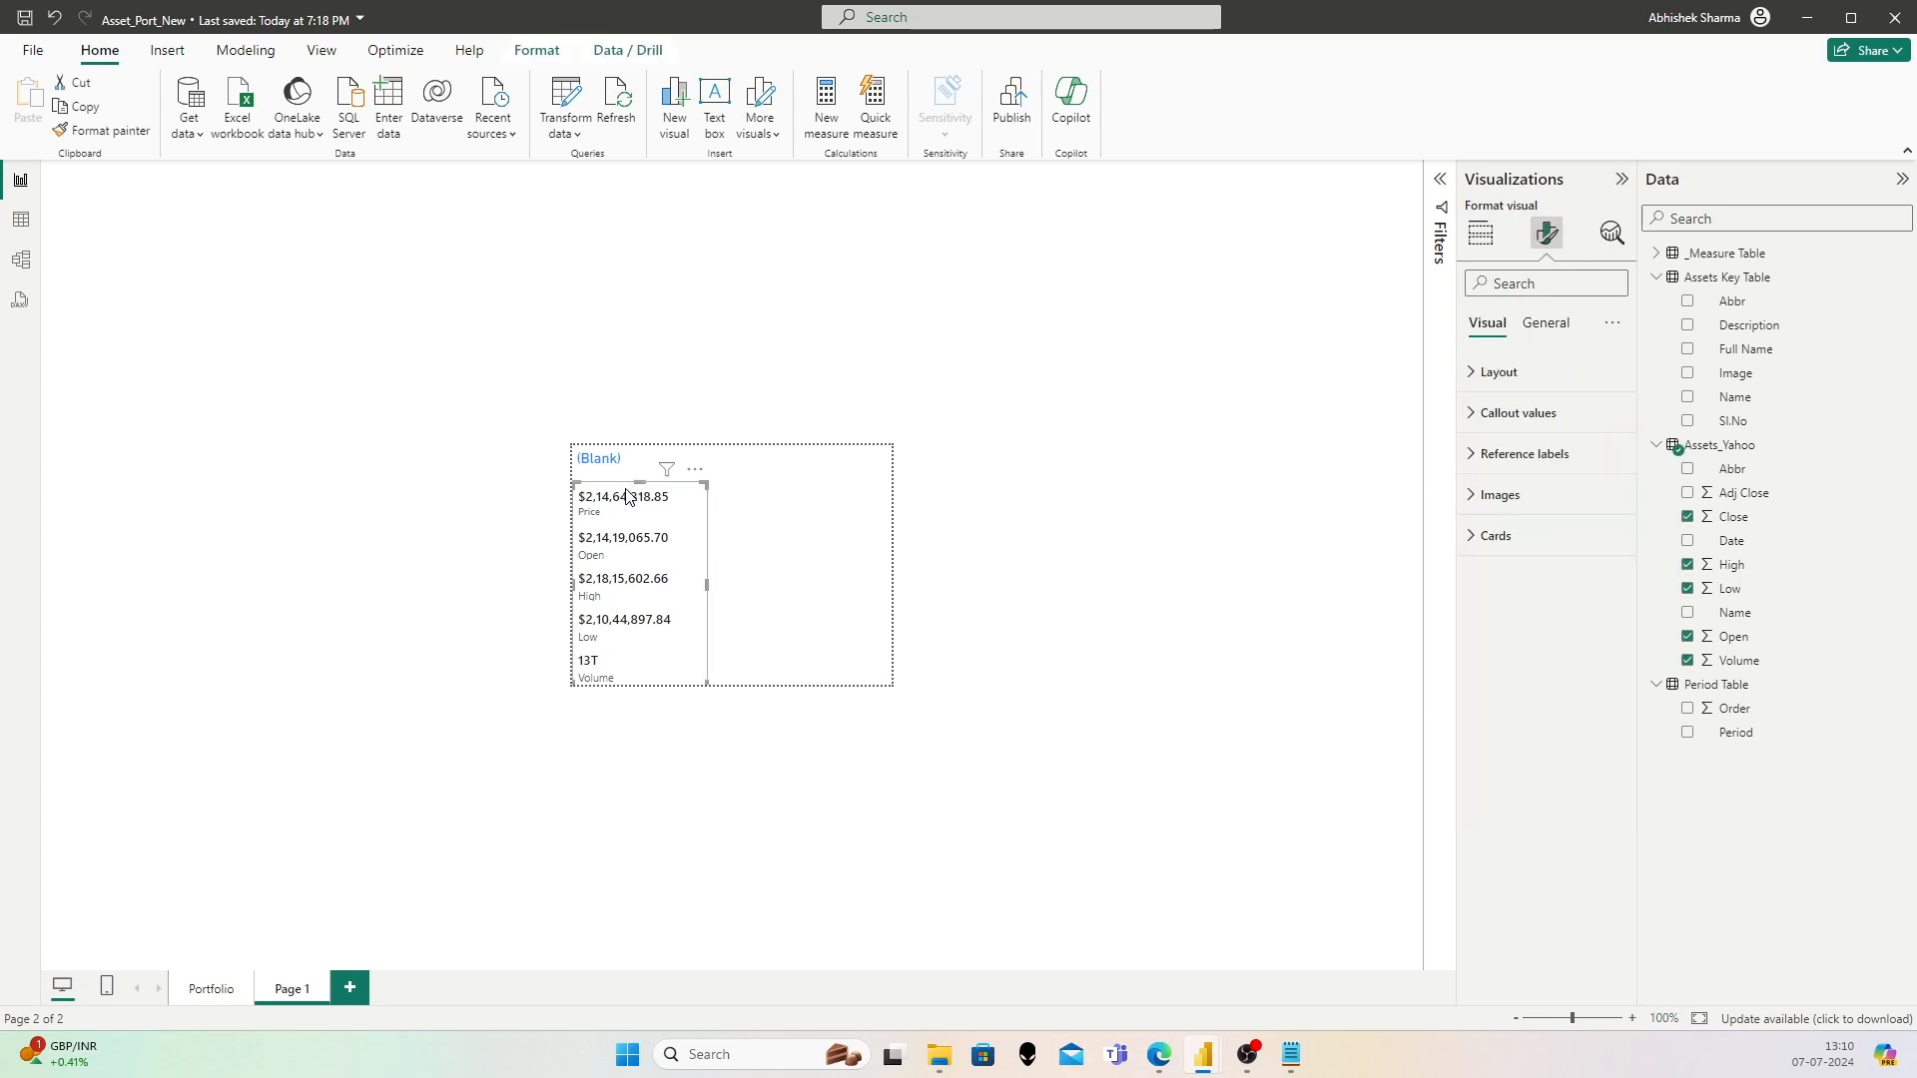
drag(626, 480, 637, 491)
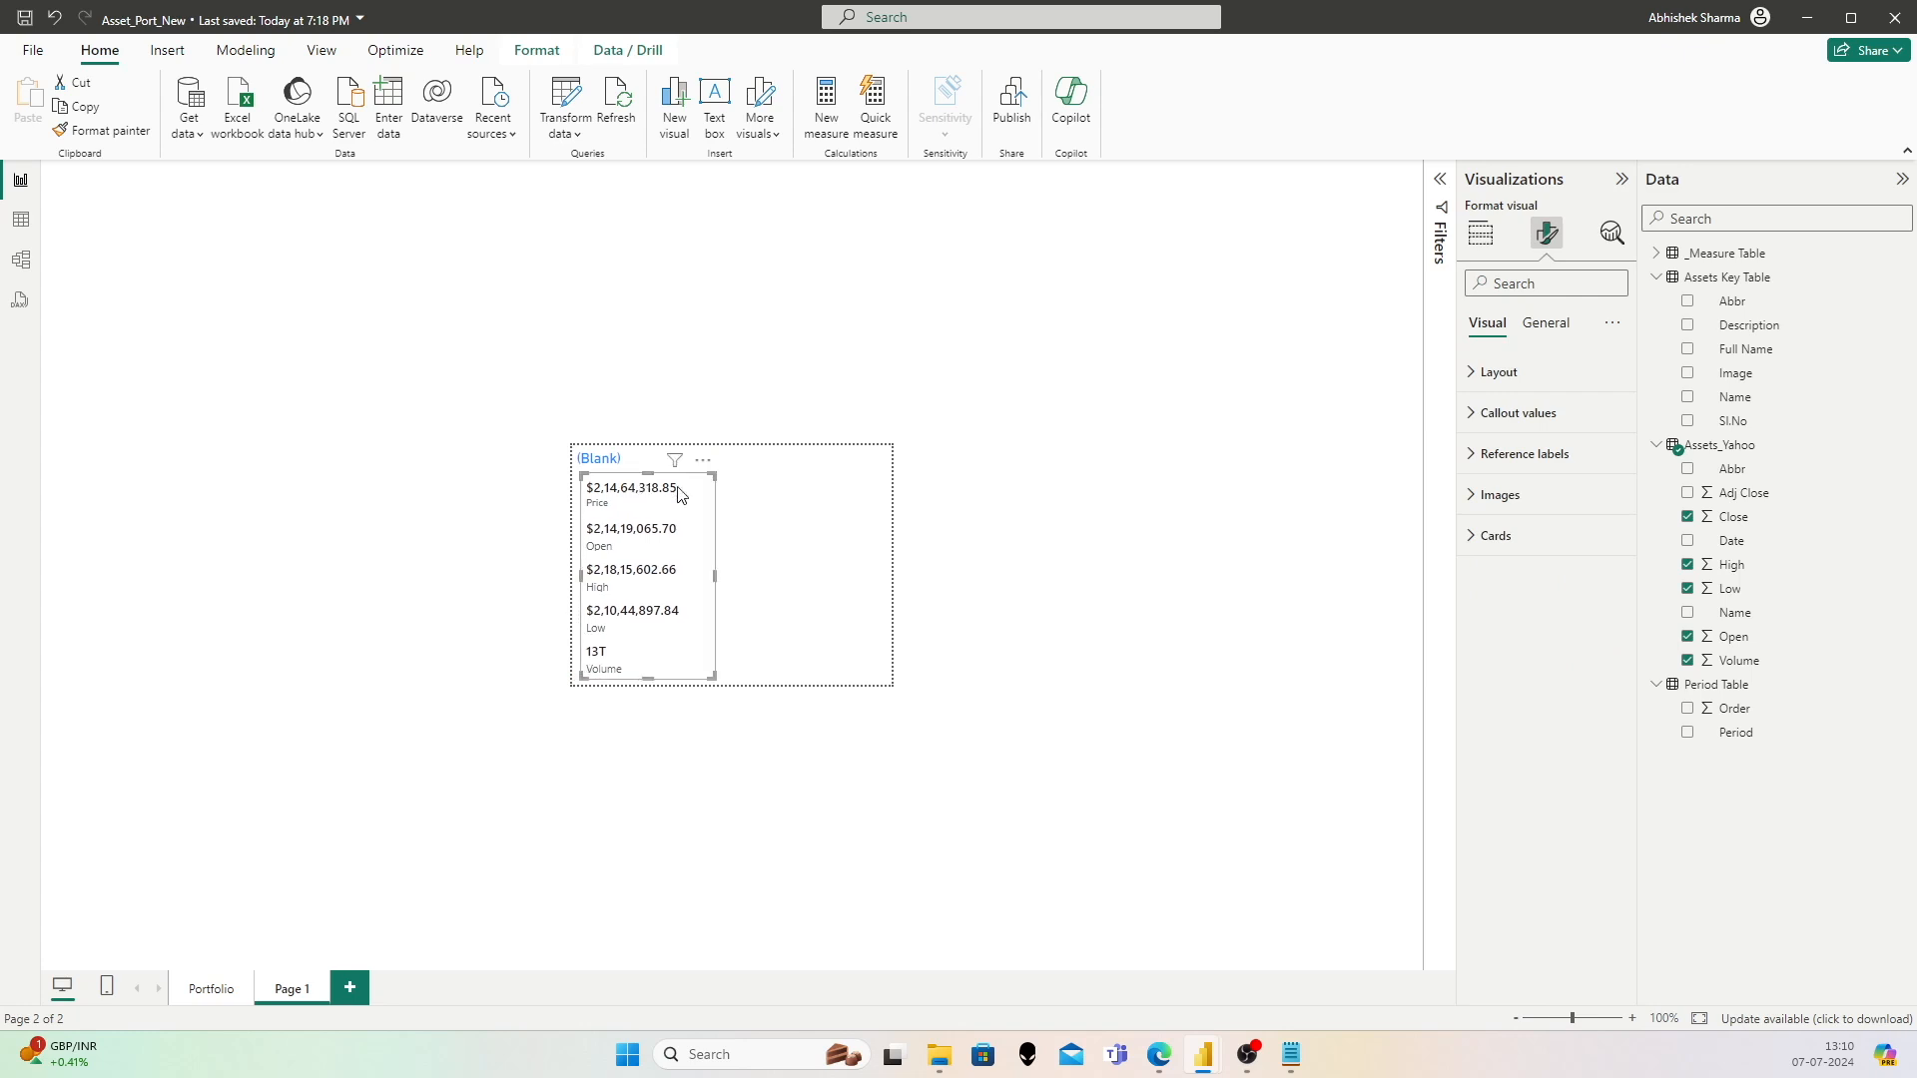
click(1006, 485)
click(621, 506)
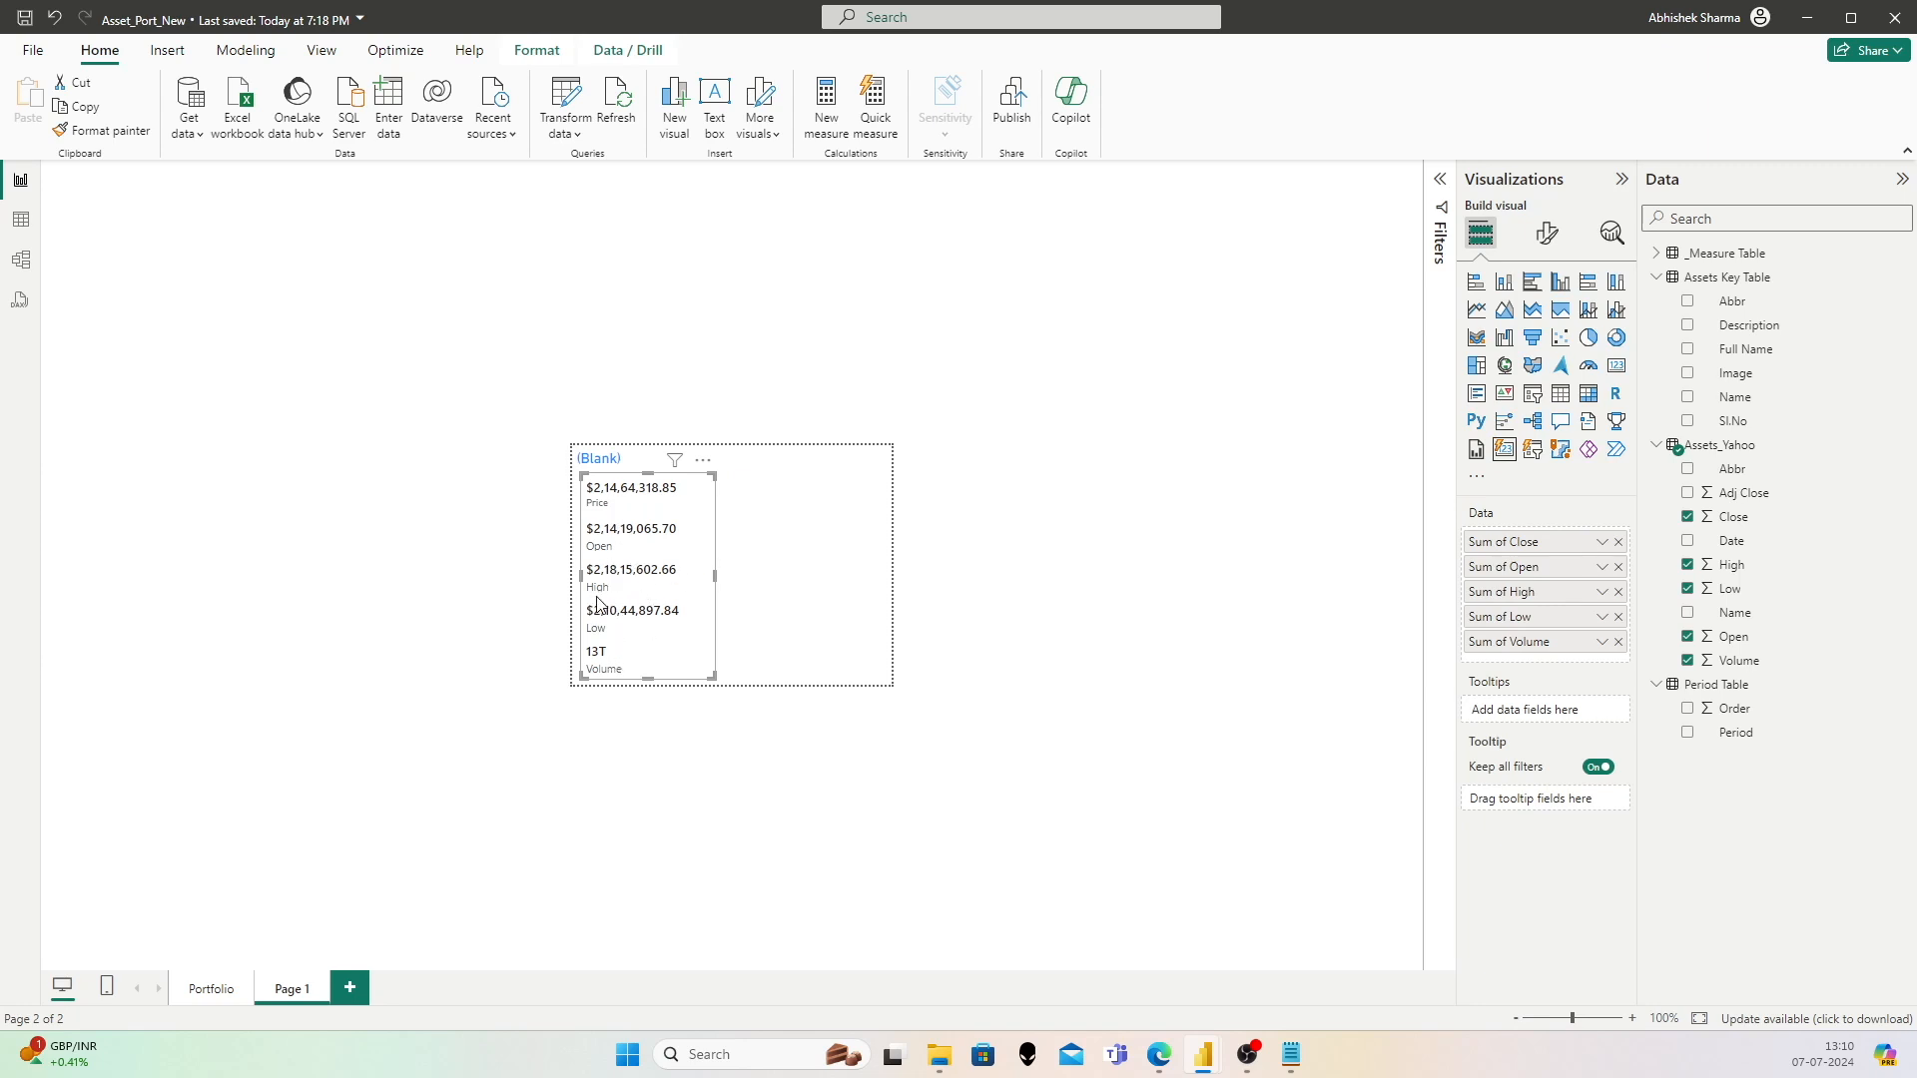
drag(640, 677, 649, 687)
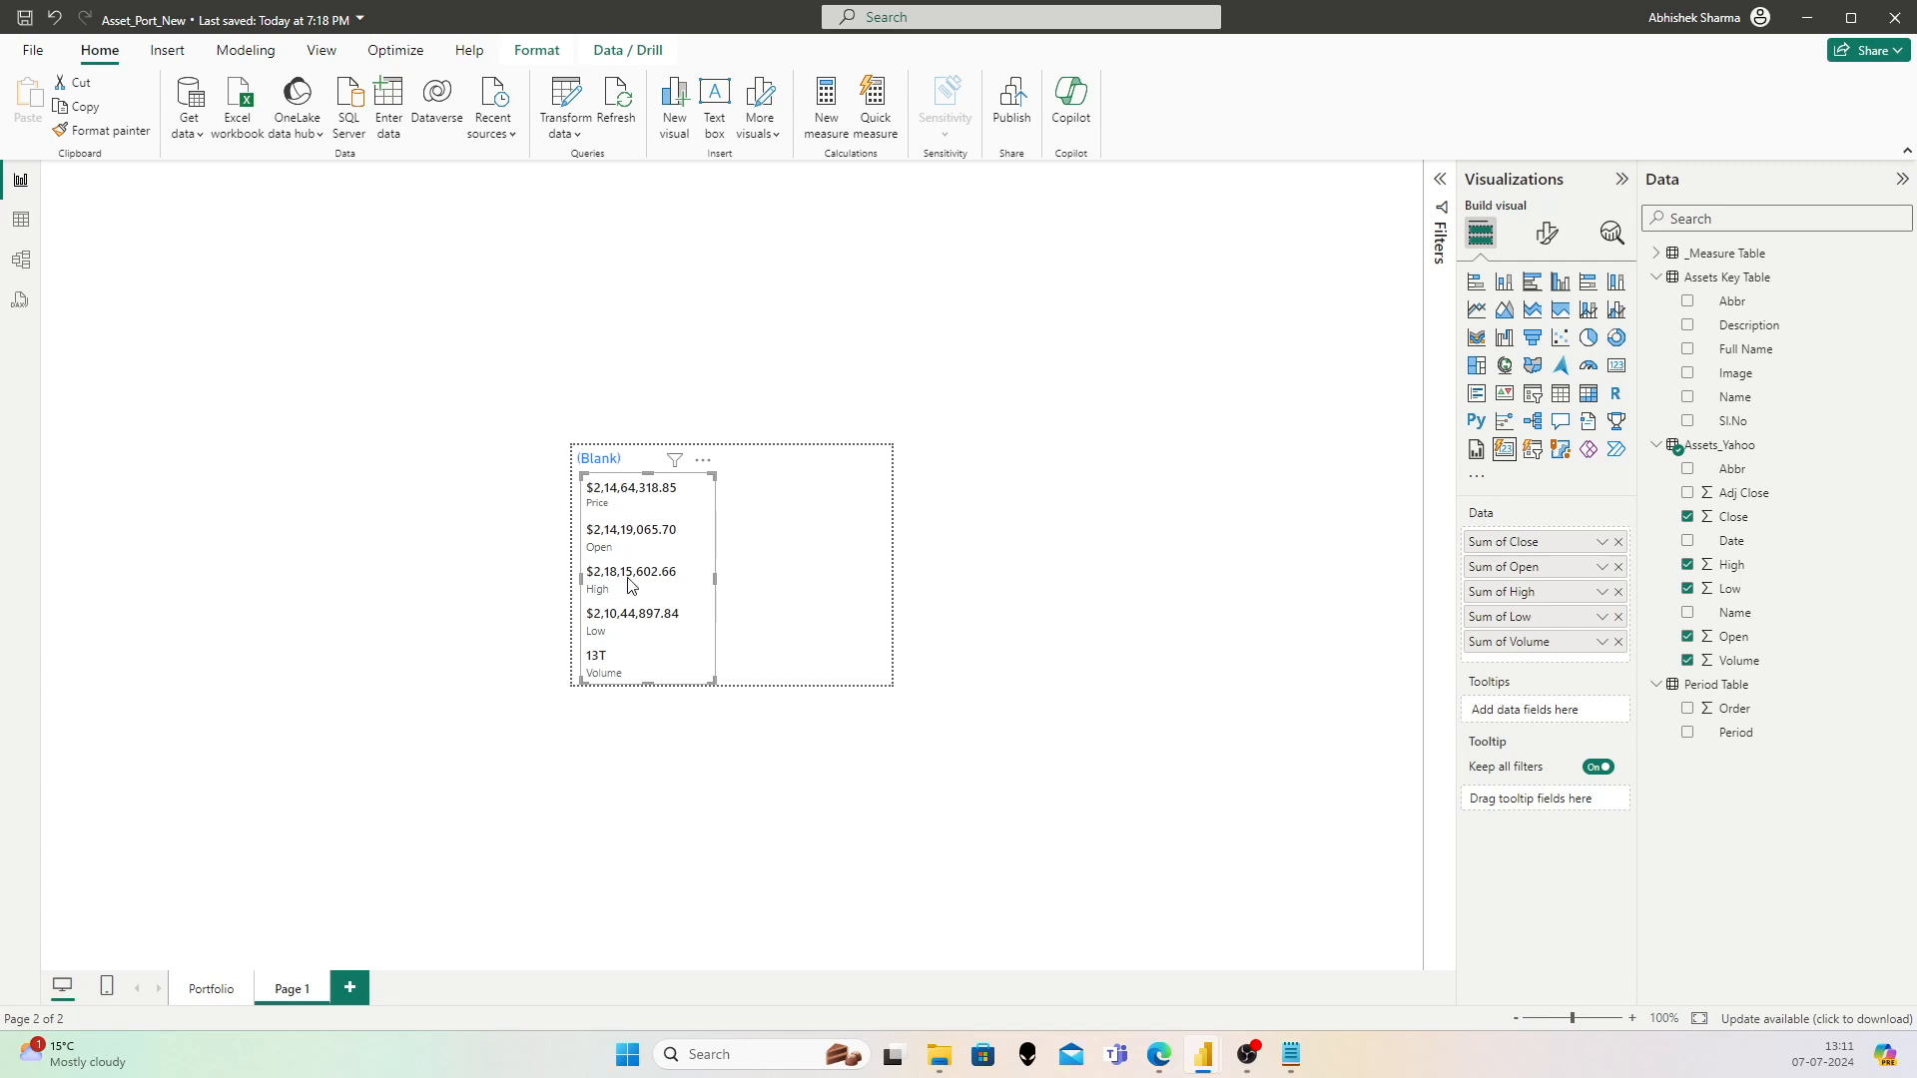
click(294, 769)
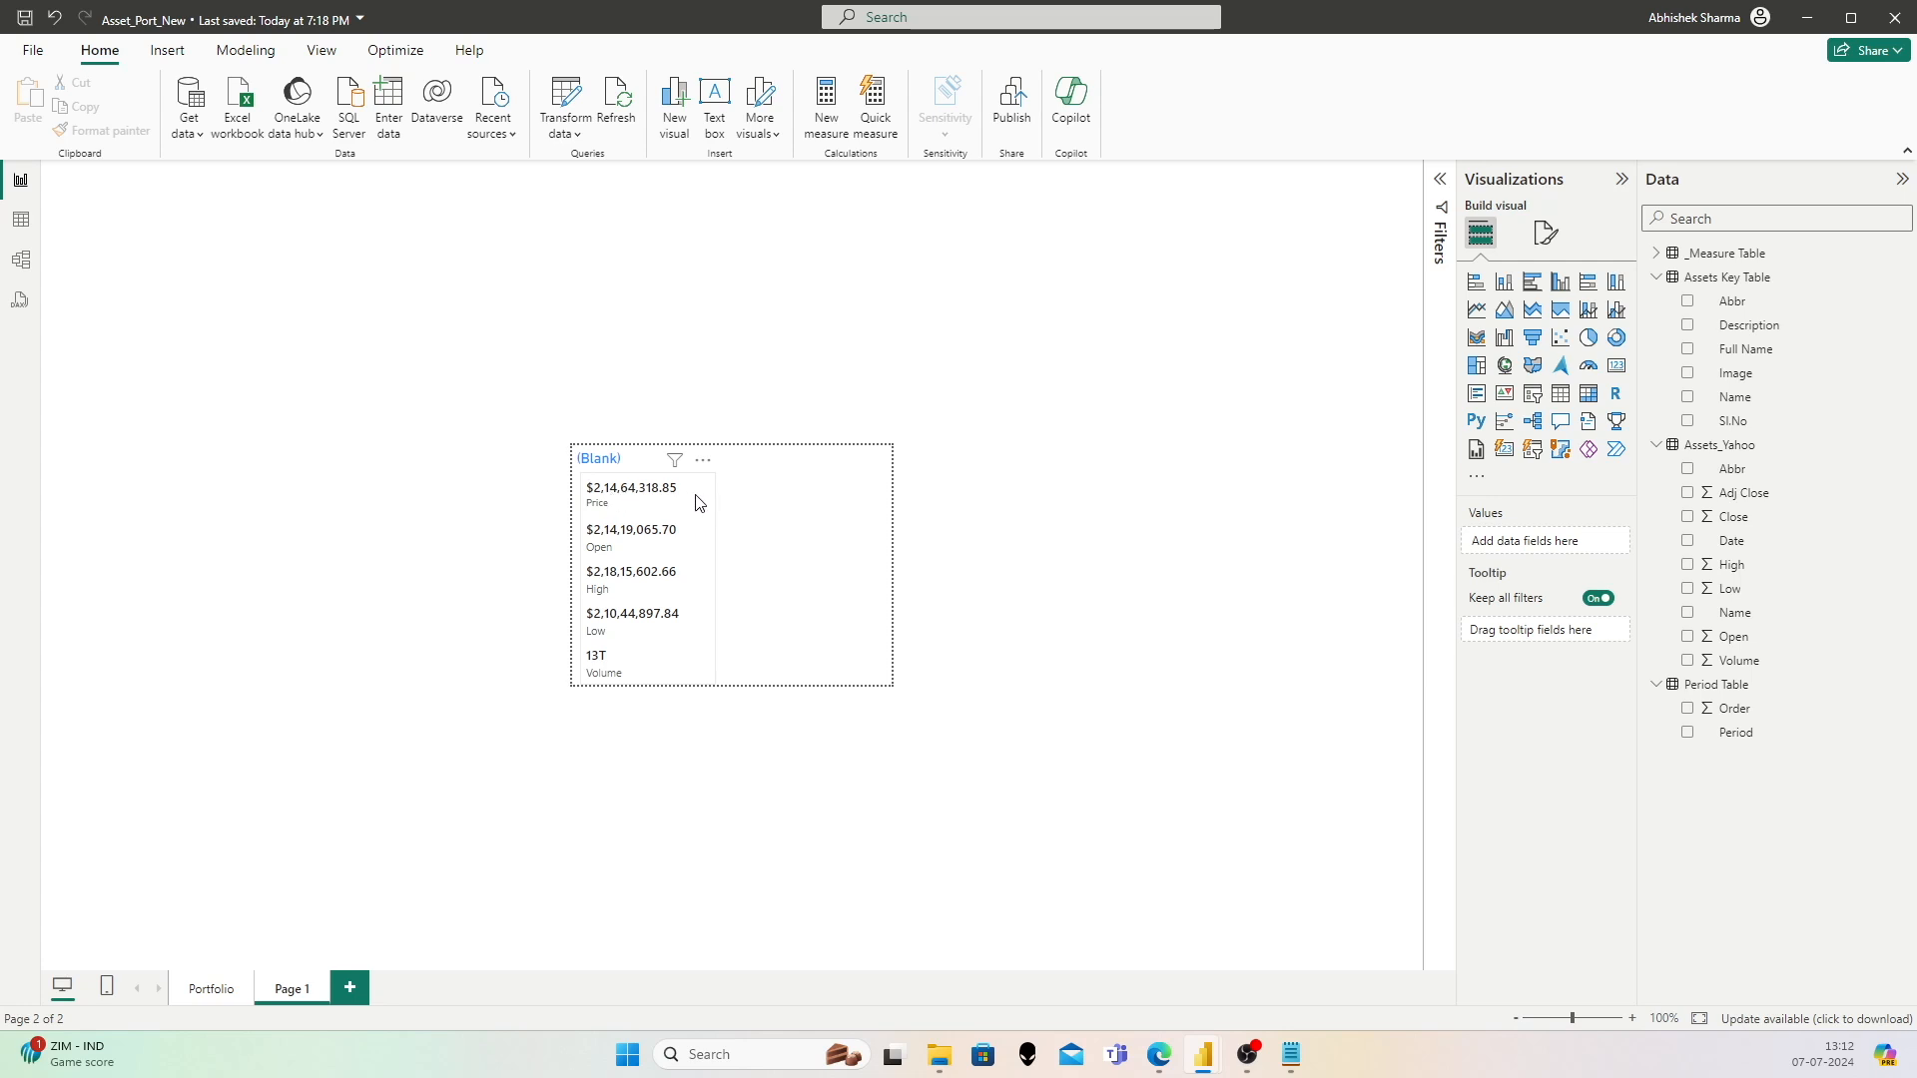
Step: Create a measure named _Pricechange(wrt PD) in _Measure Table
right_click(1745, 254)
click(1683, 292)
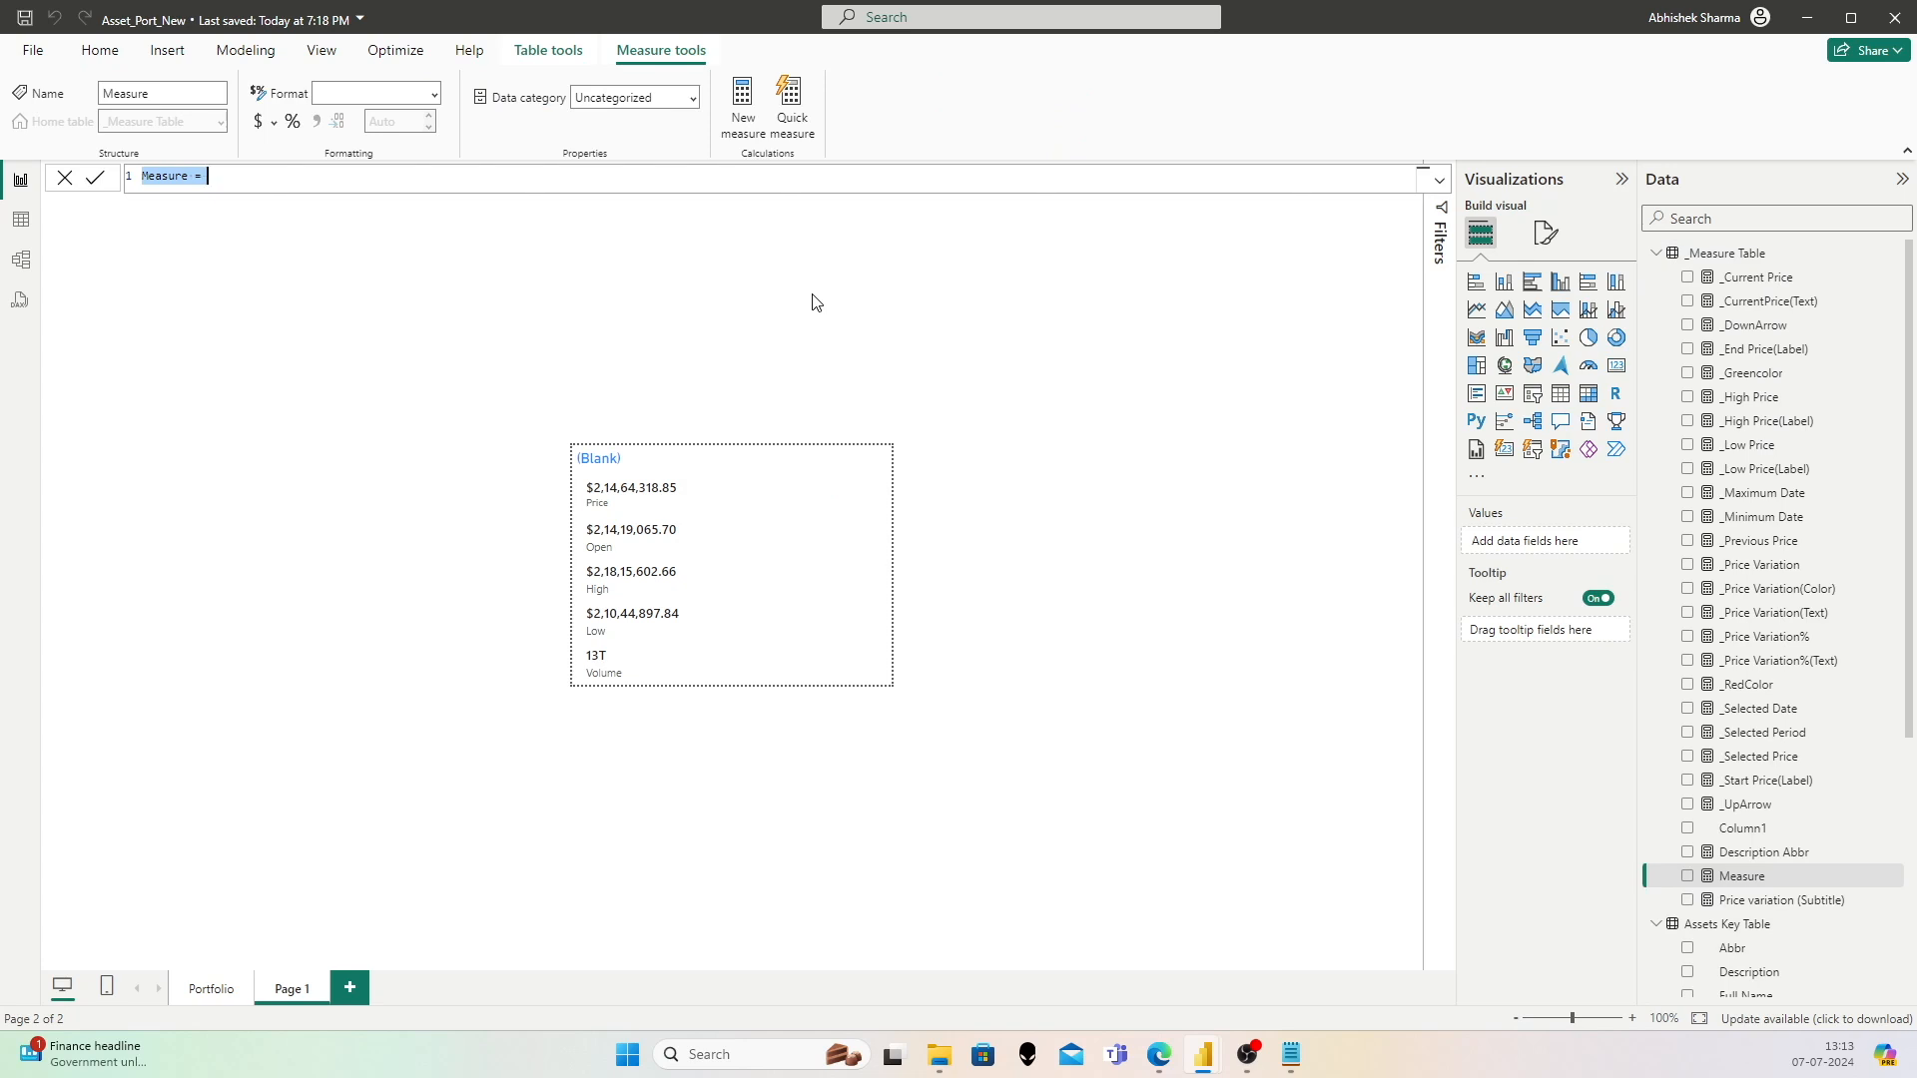
key(BackSpace)
text(_Pricechange(wrt PD)
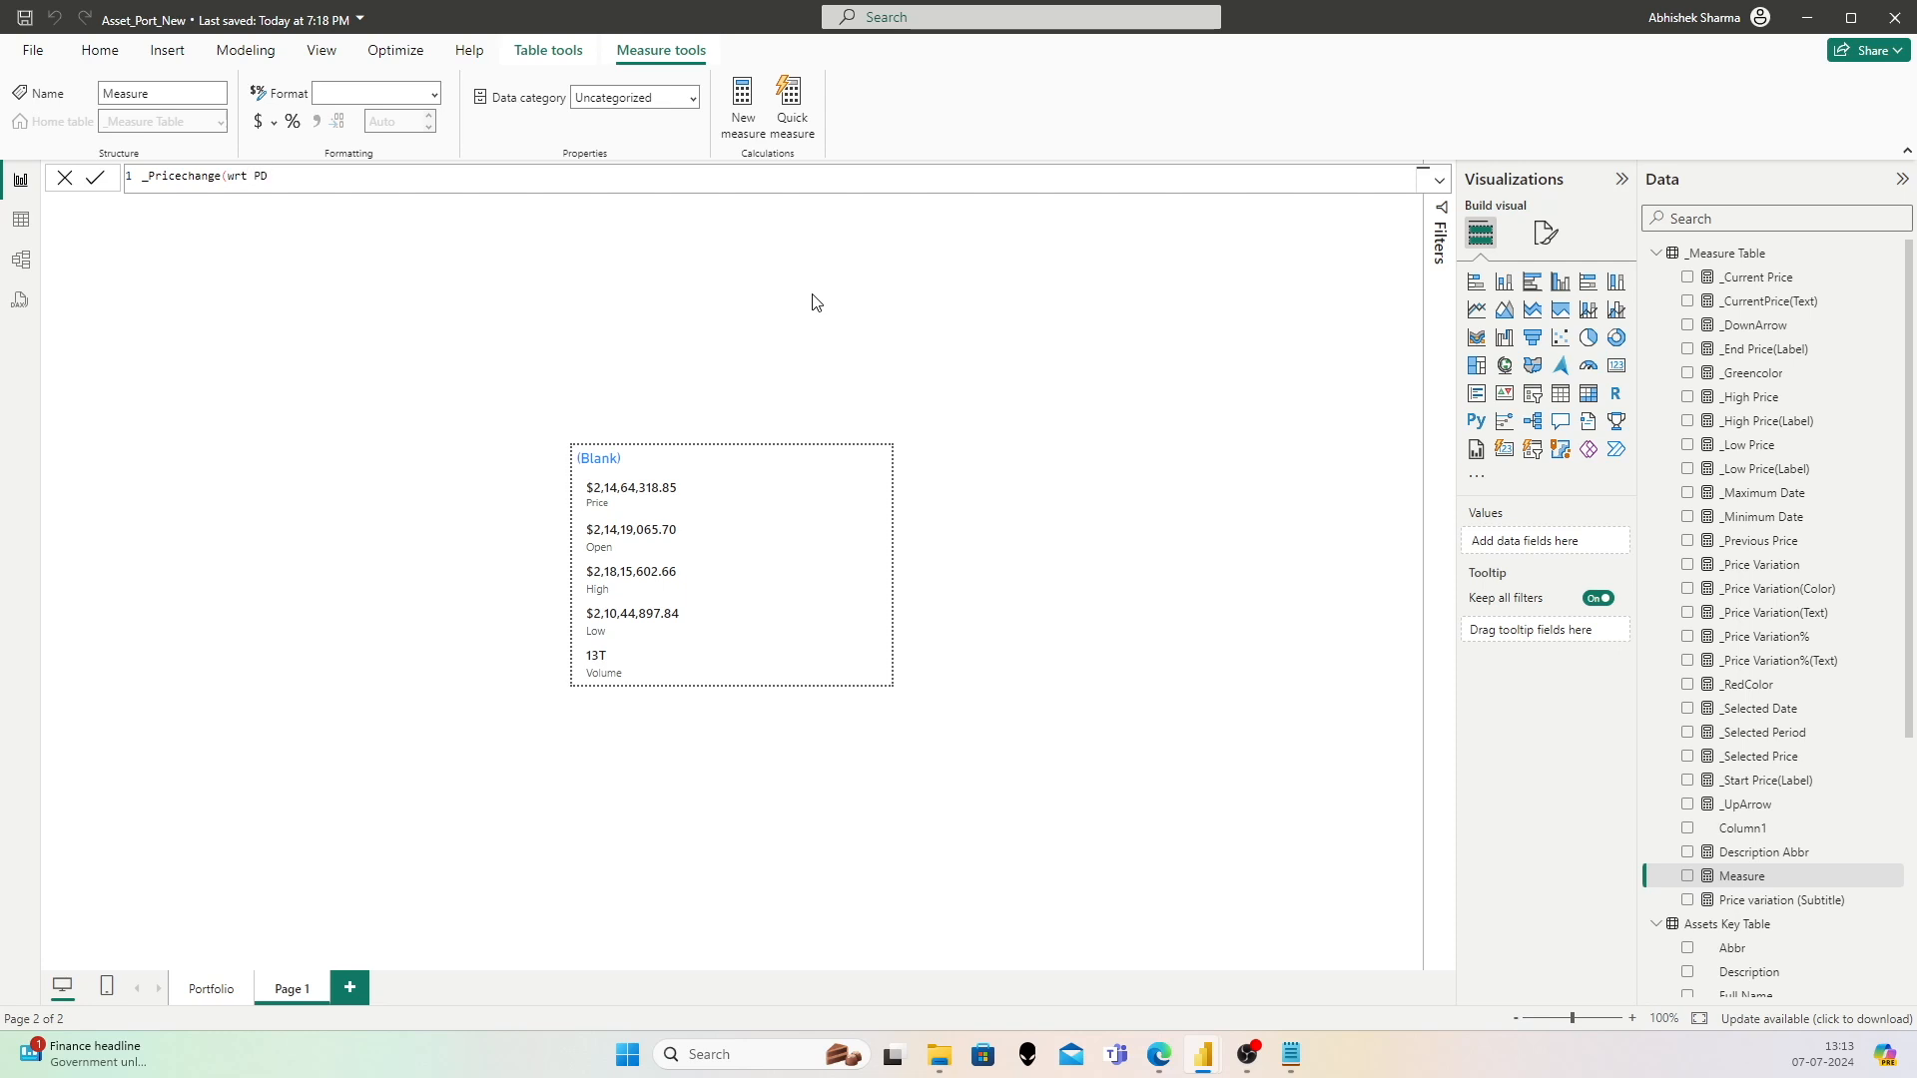
text() =)
Step: Declare the variable _PrevDay in the measure and begin its expression with CALCULATE
key(shift+Return)
text(VAR )
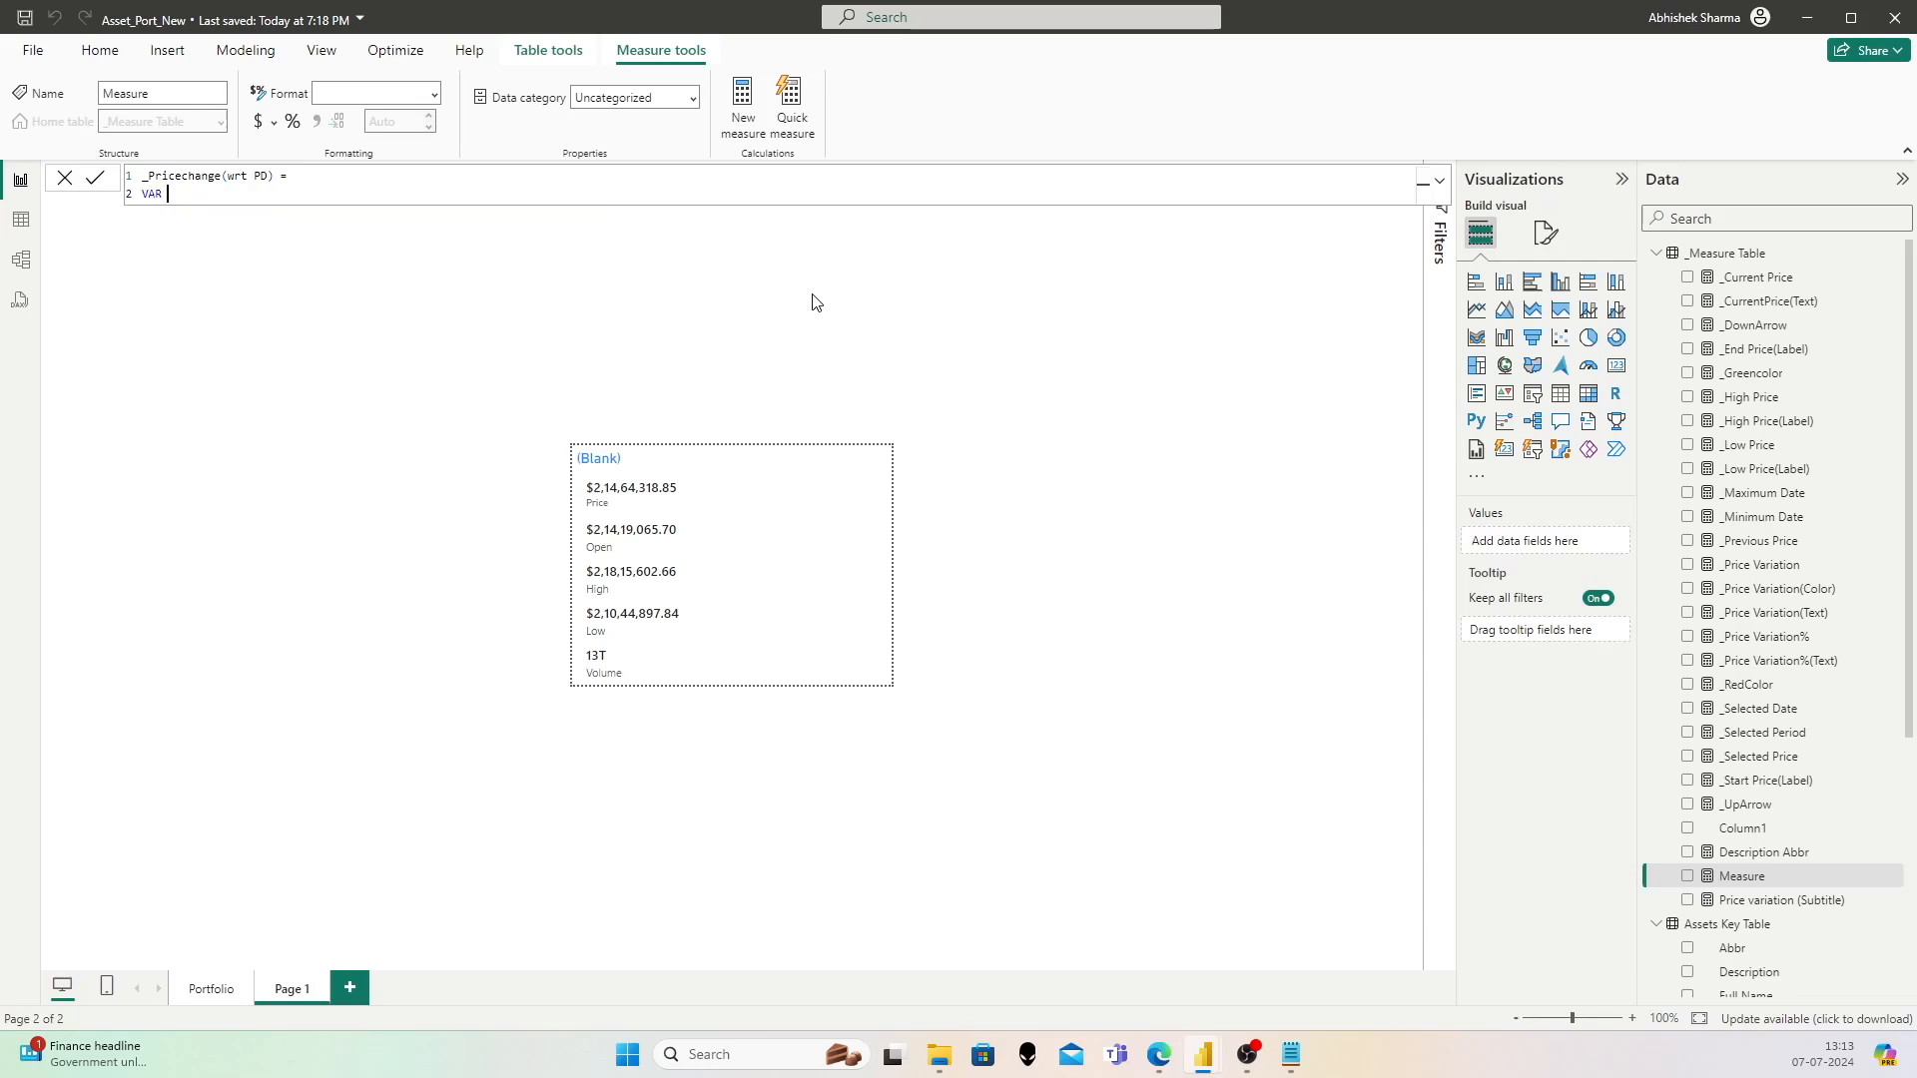
text(_PrevDay =)
key(shift+Return)
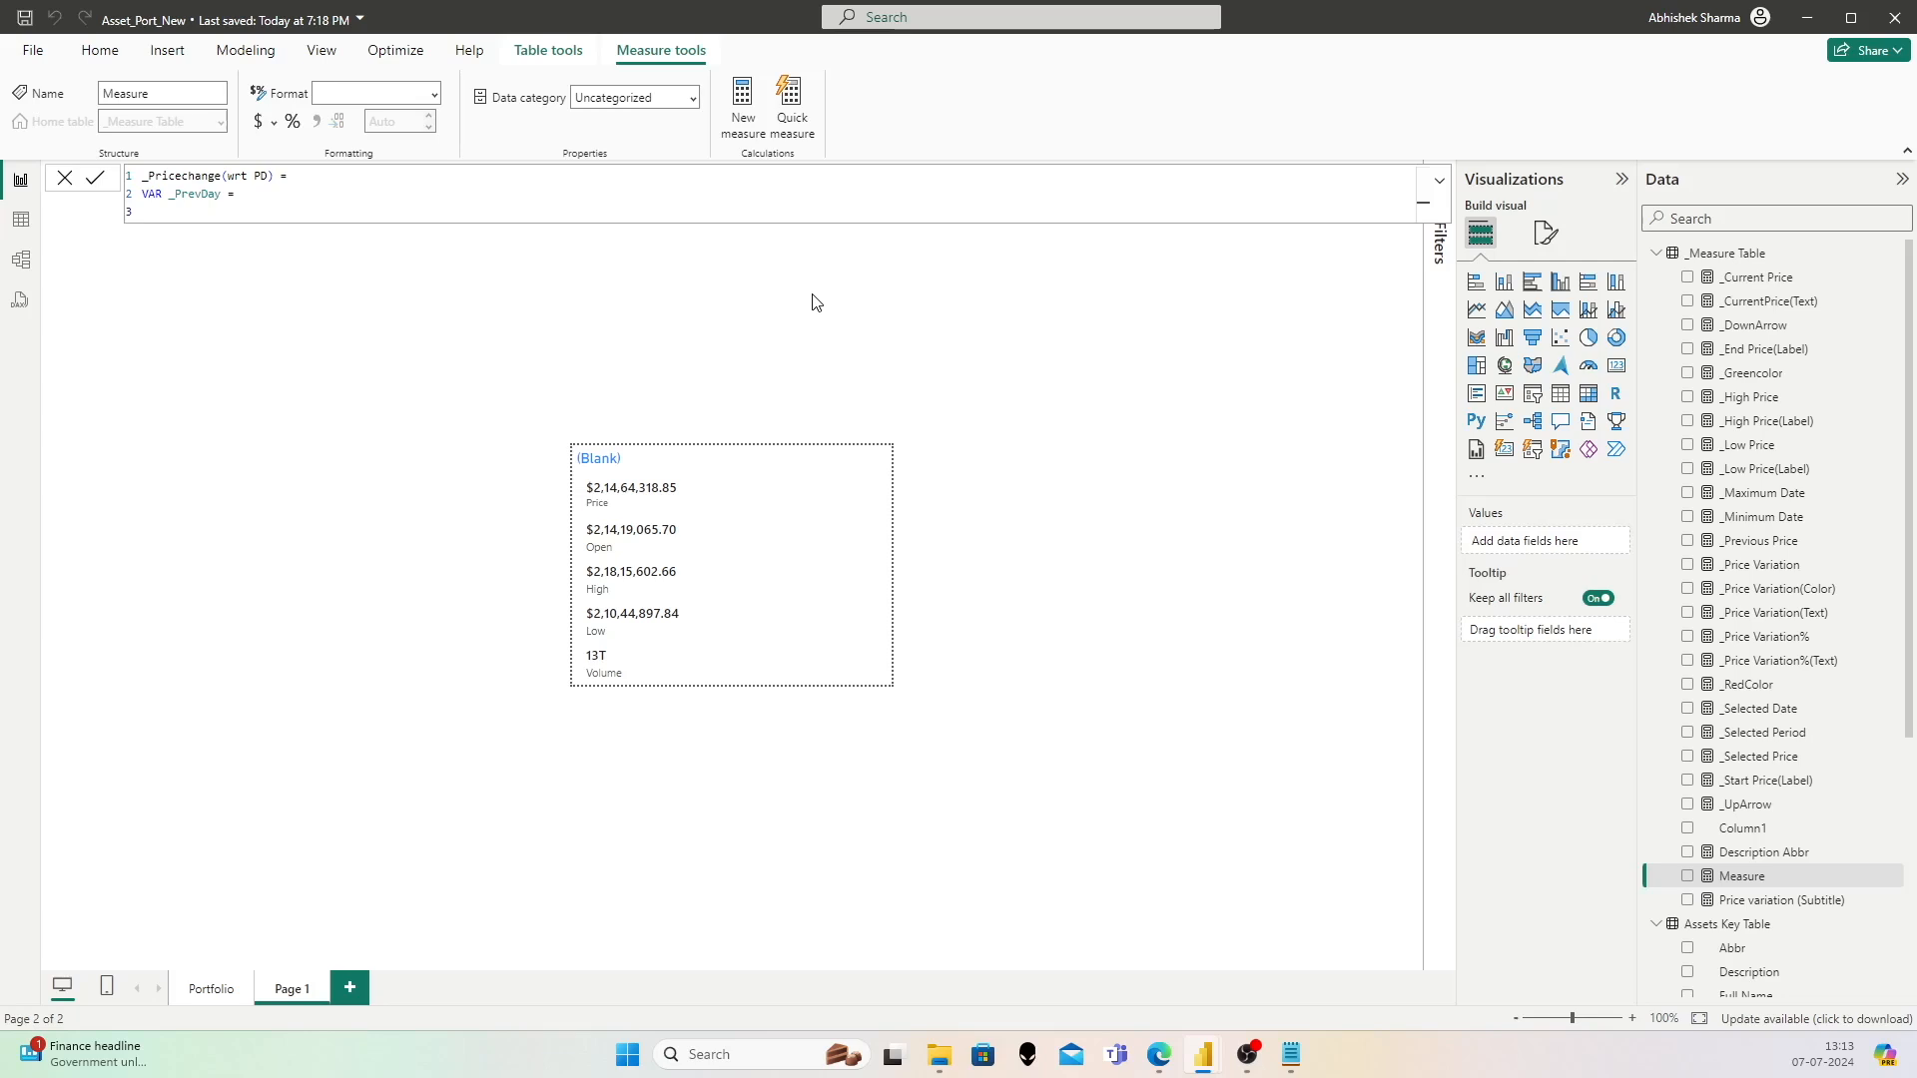
text(Calcu)
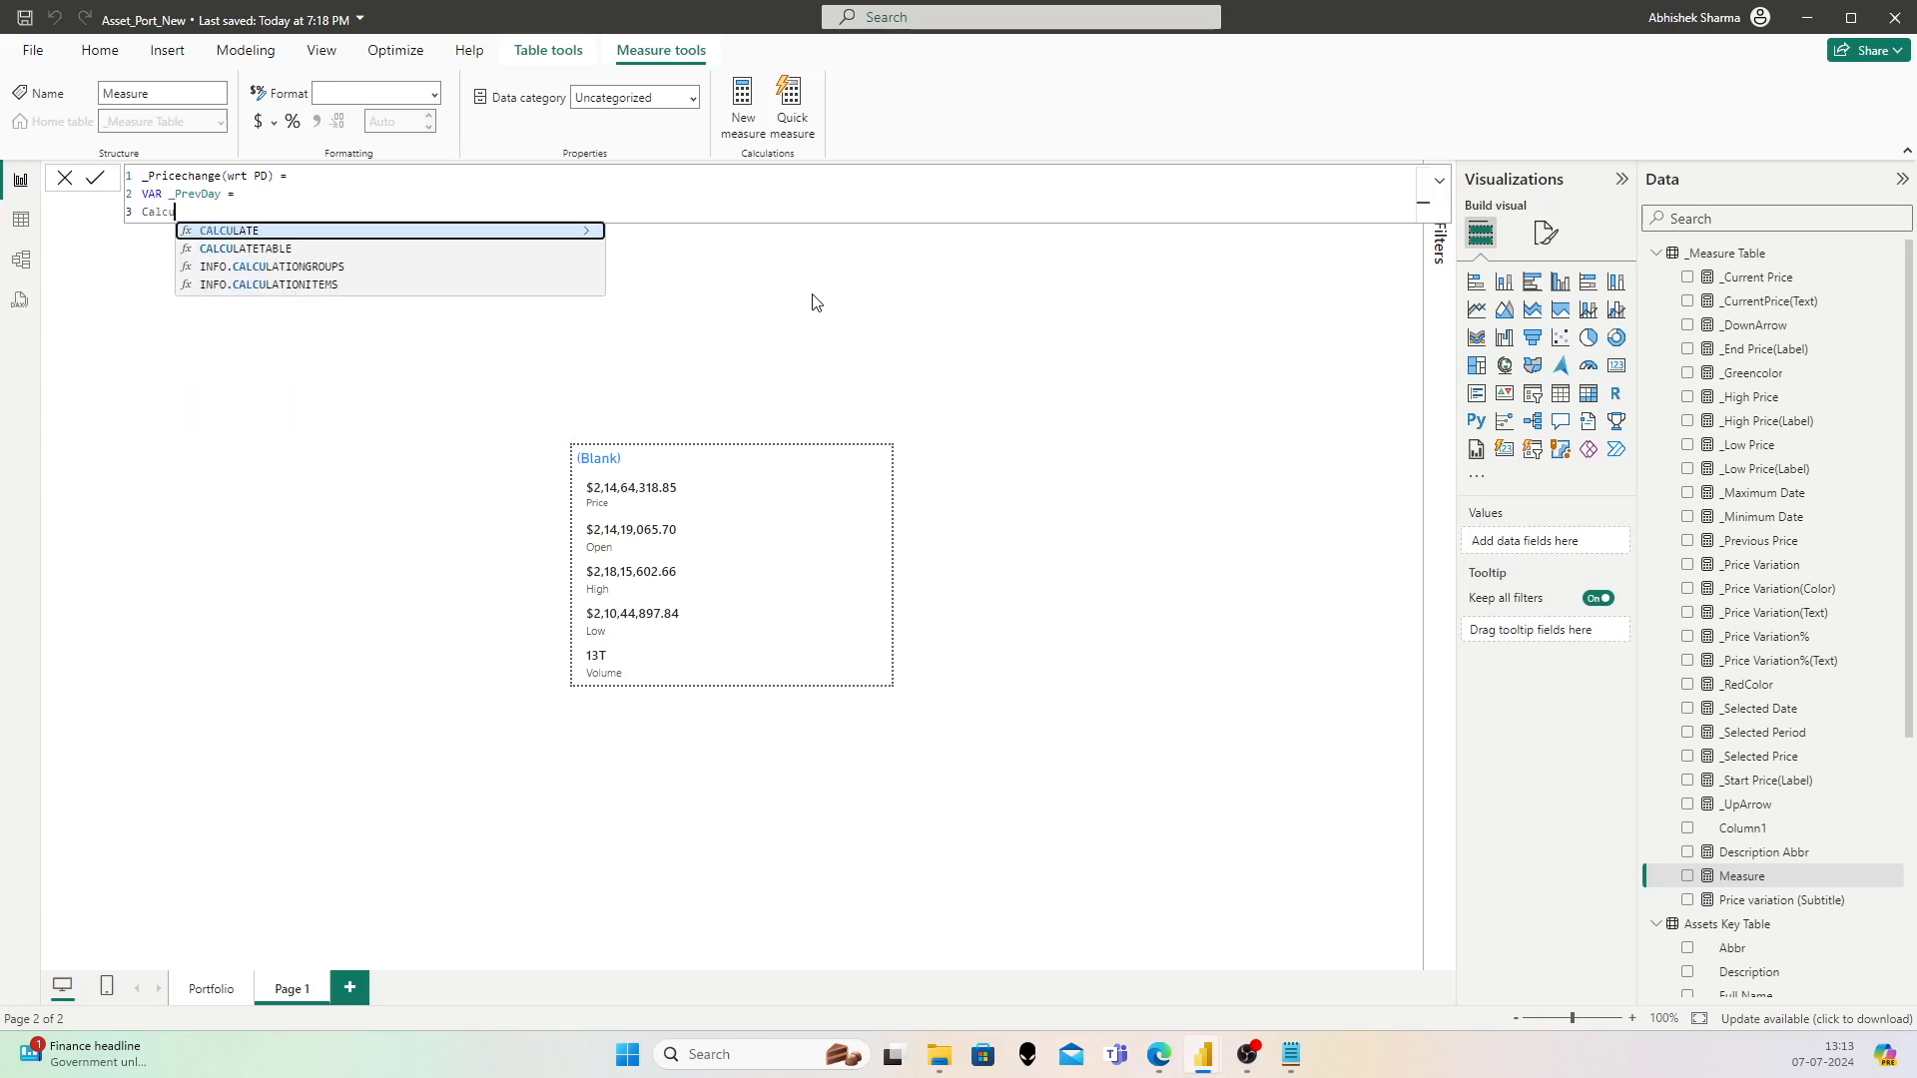
key(Tab)
key(shift+Return)
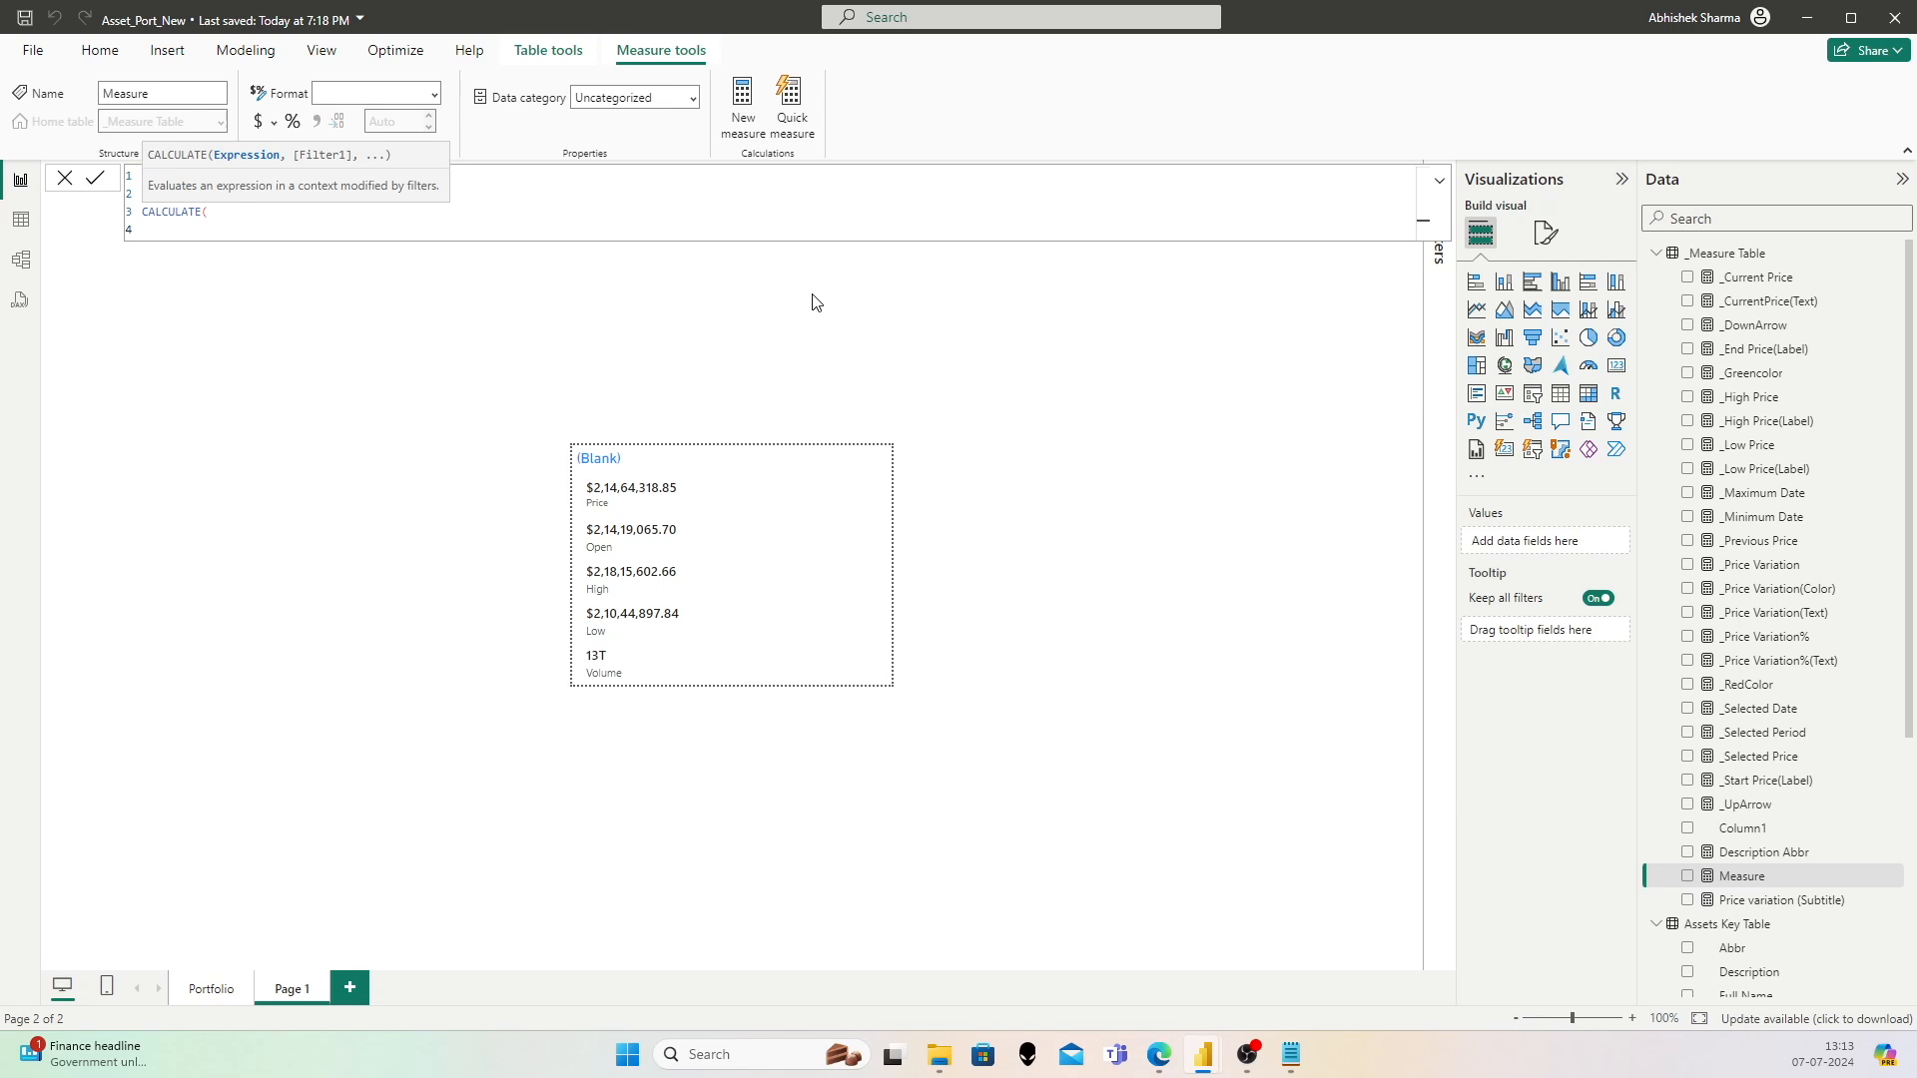
Step: Enter MAX of 'Assets_Yahoo'[Date] as the expression inside CALCULATE
text(MAX)
key(Tab)
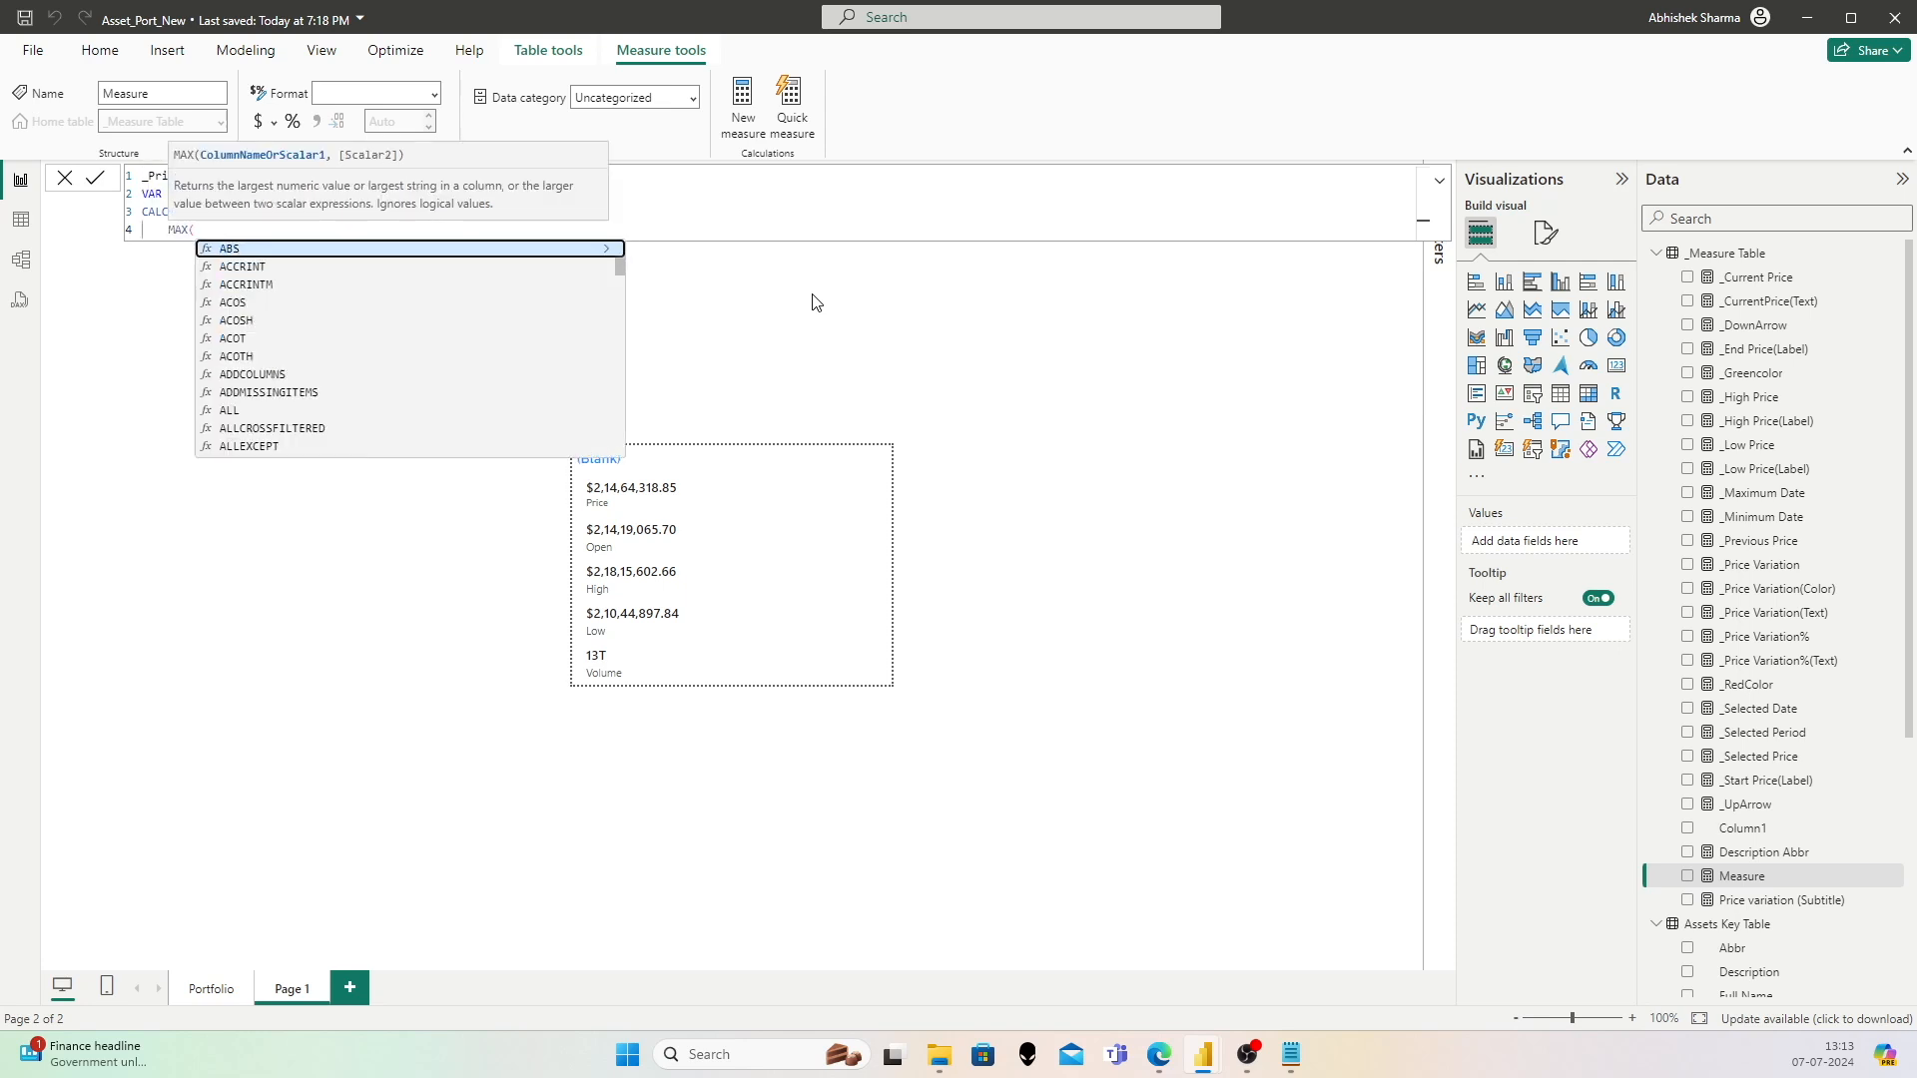
key(shift+Return)
text('A)
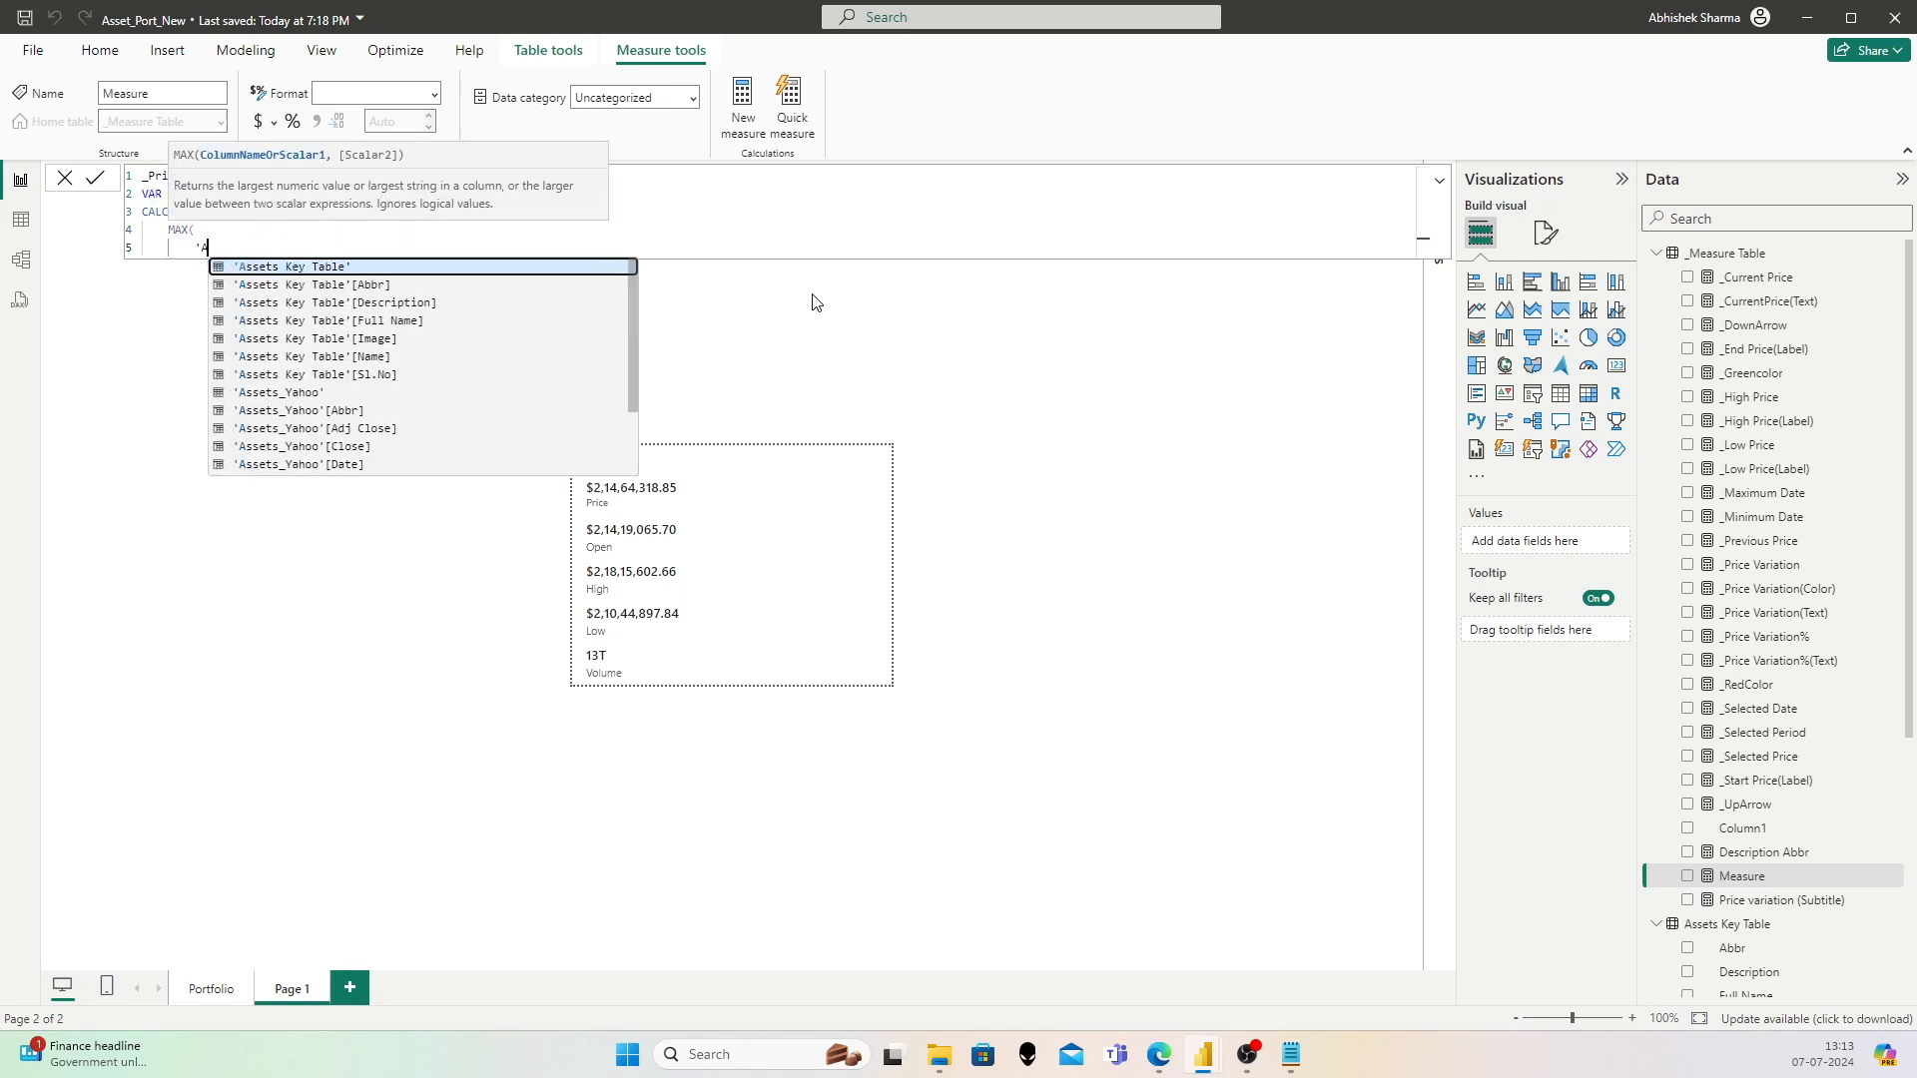
text(sset)
key(Down)
key(Down)
key(Down)
key(Down)
key(Down)
key(Down)
key(Down)
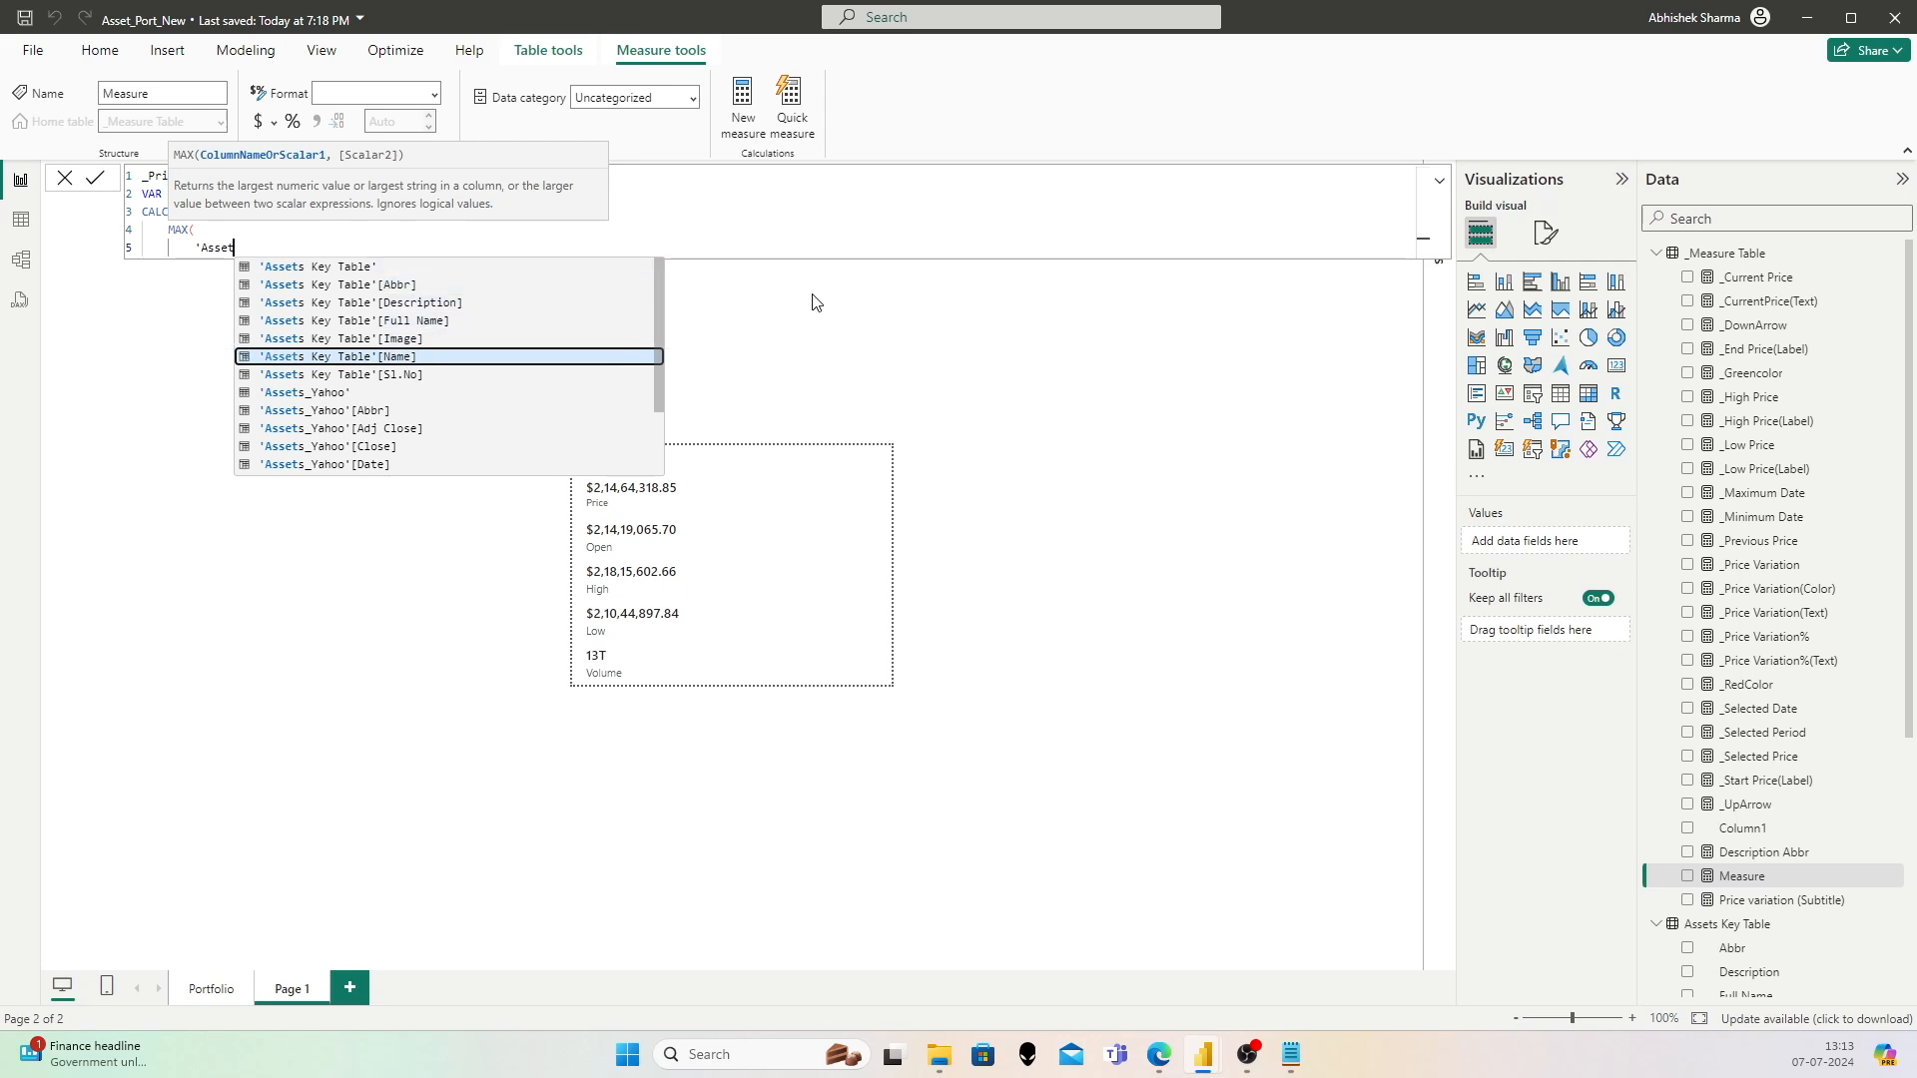
key(Down)
key(Down)
key(Down)
key(Down)
key(Tab)
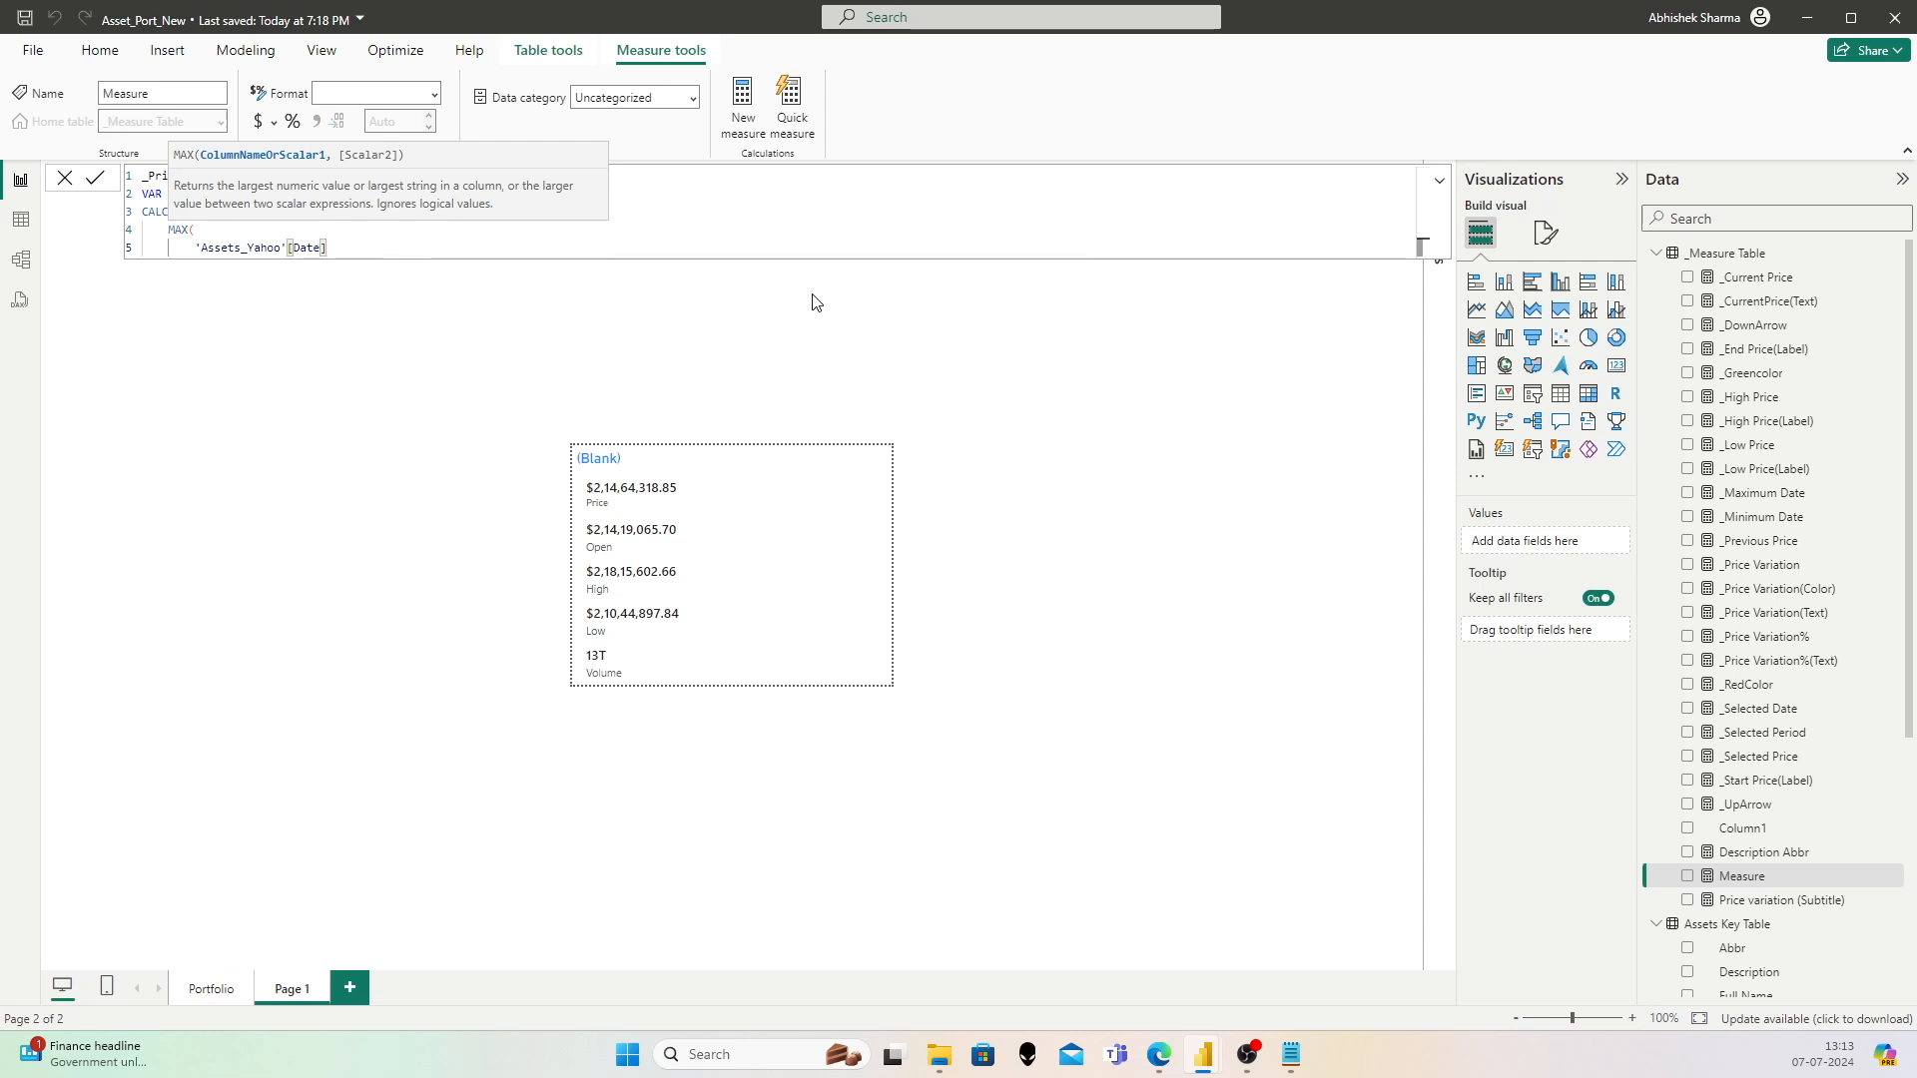
text(,)
key(Return)
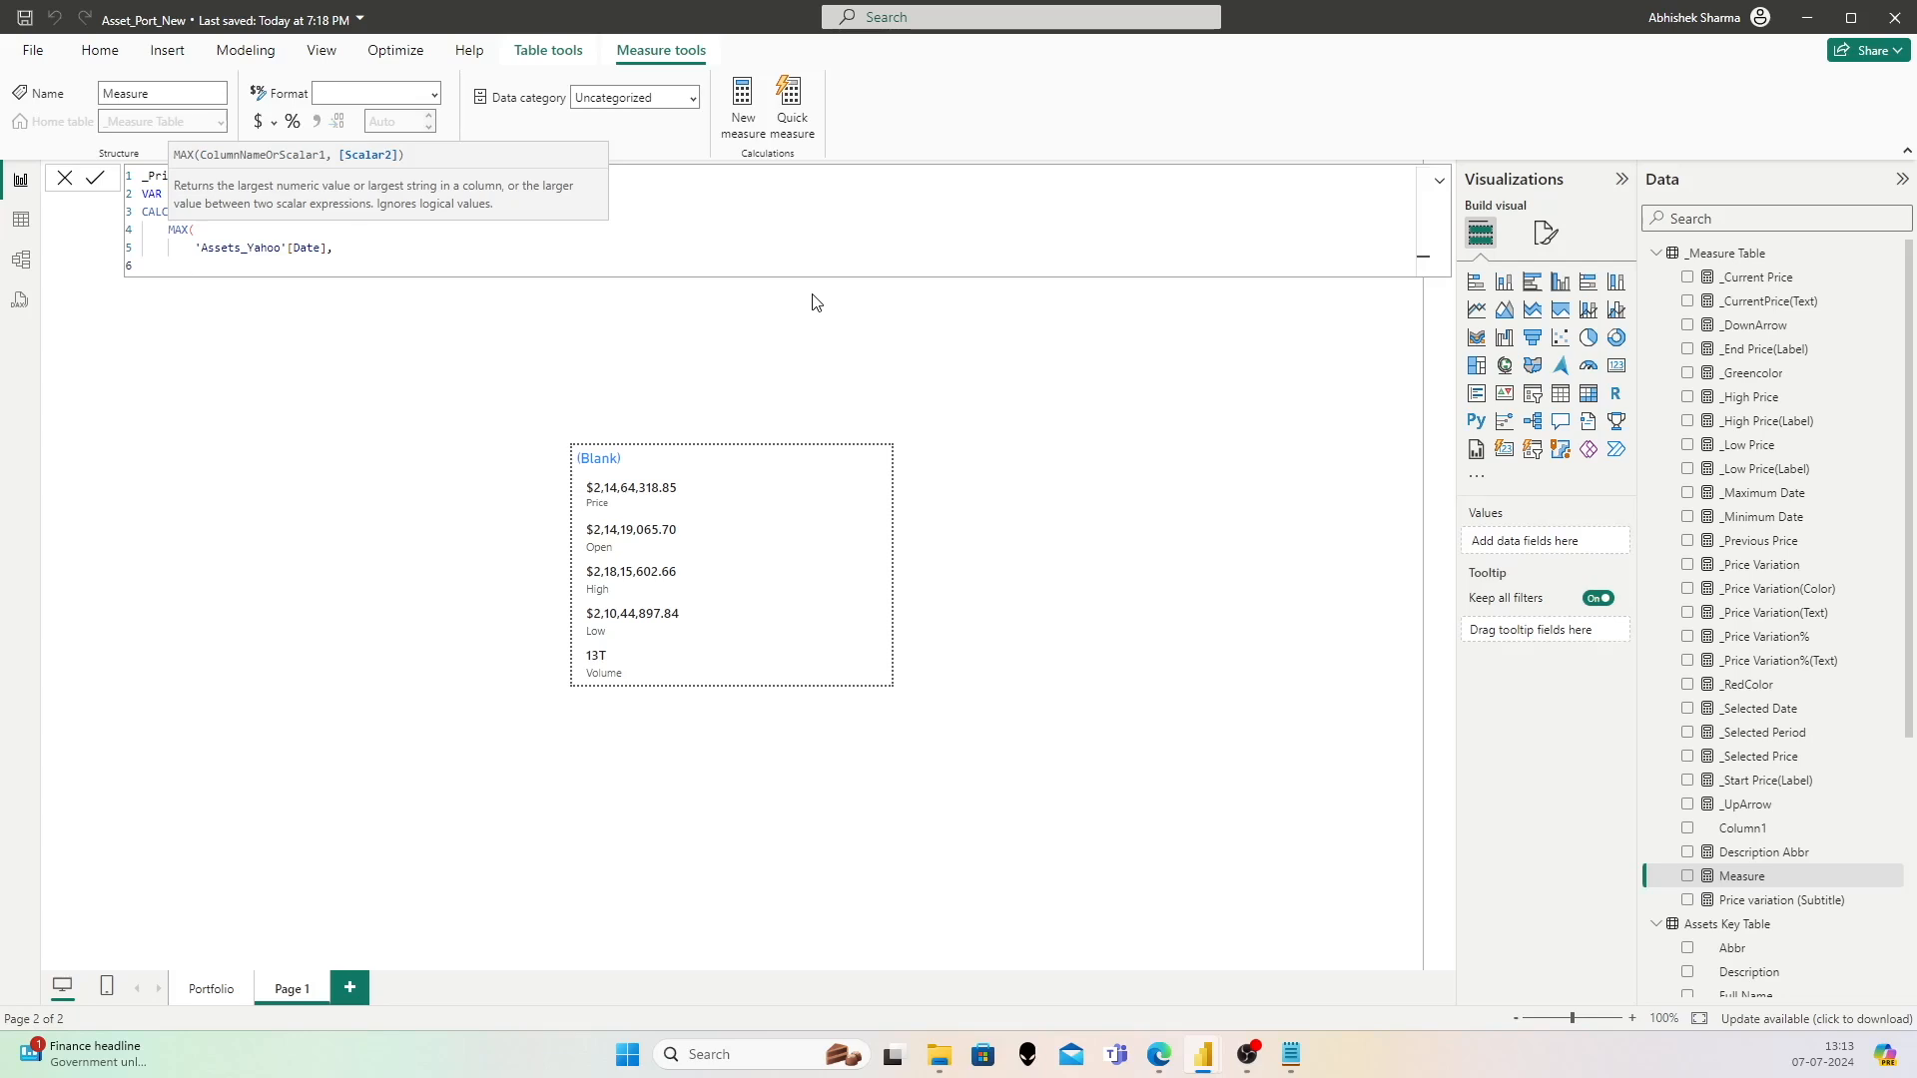
Step: Add ALL(Assets_Yahoo[Date]) on its own line to ignore date filters in the _PrevDay calculation
text(ALL()
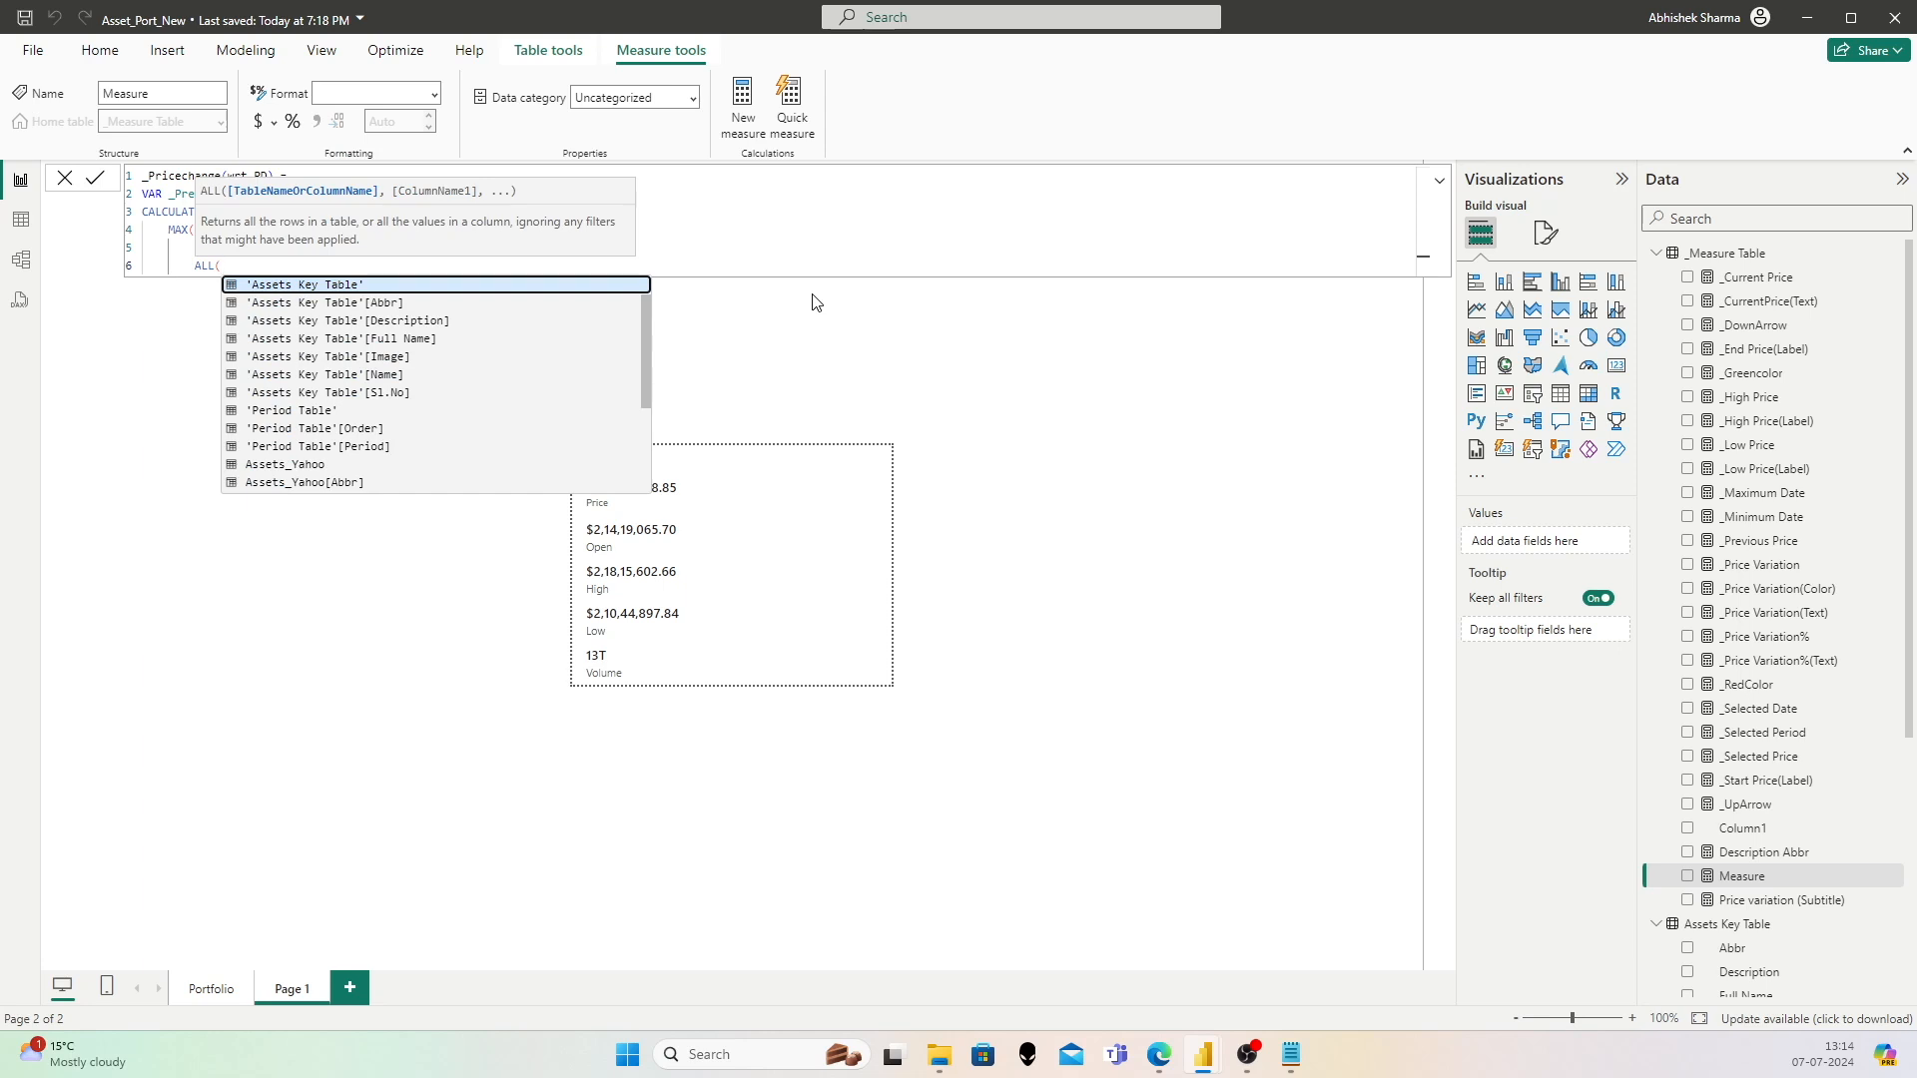
key(Escape)
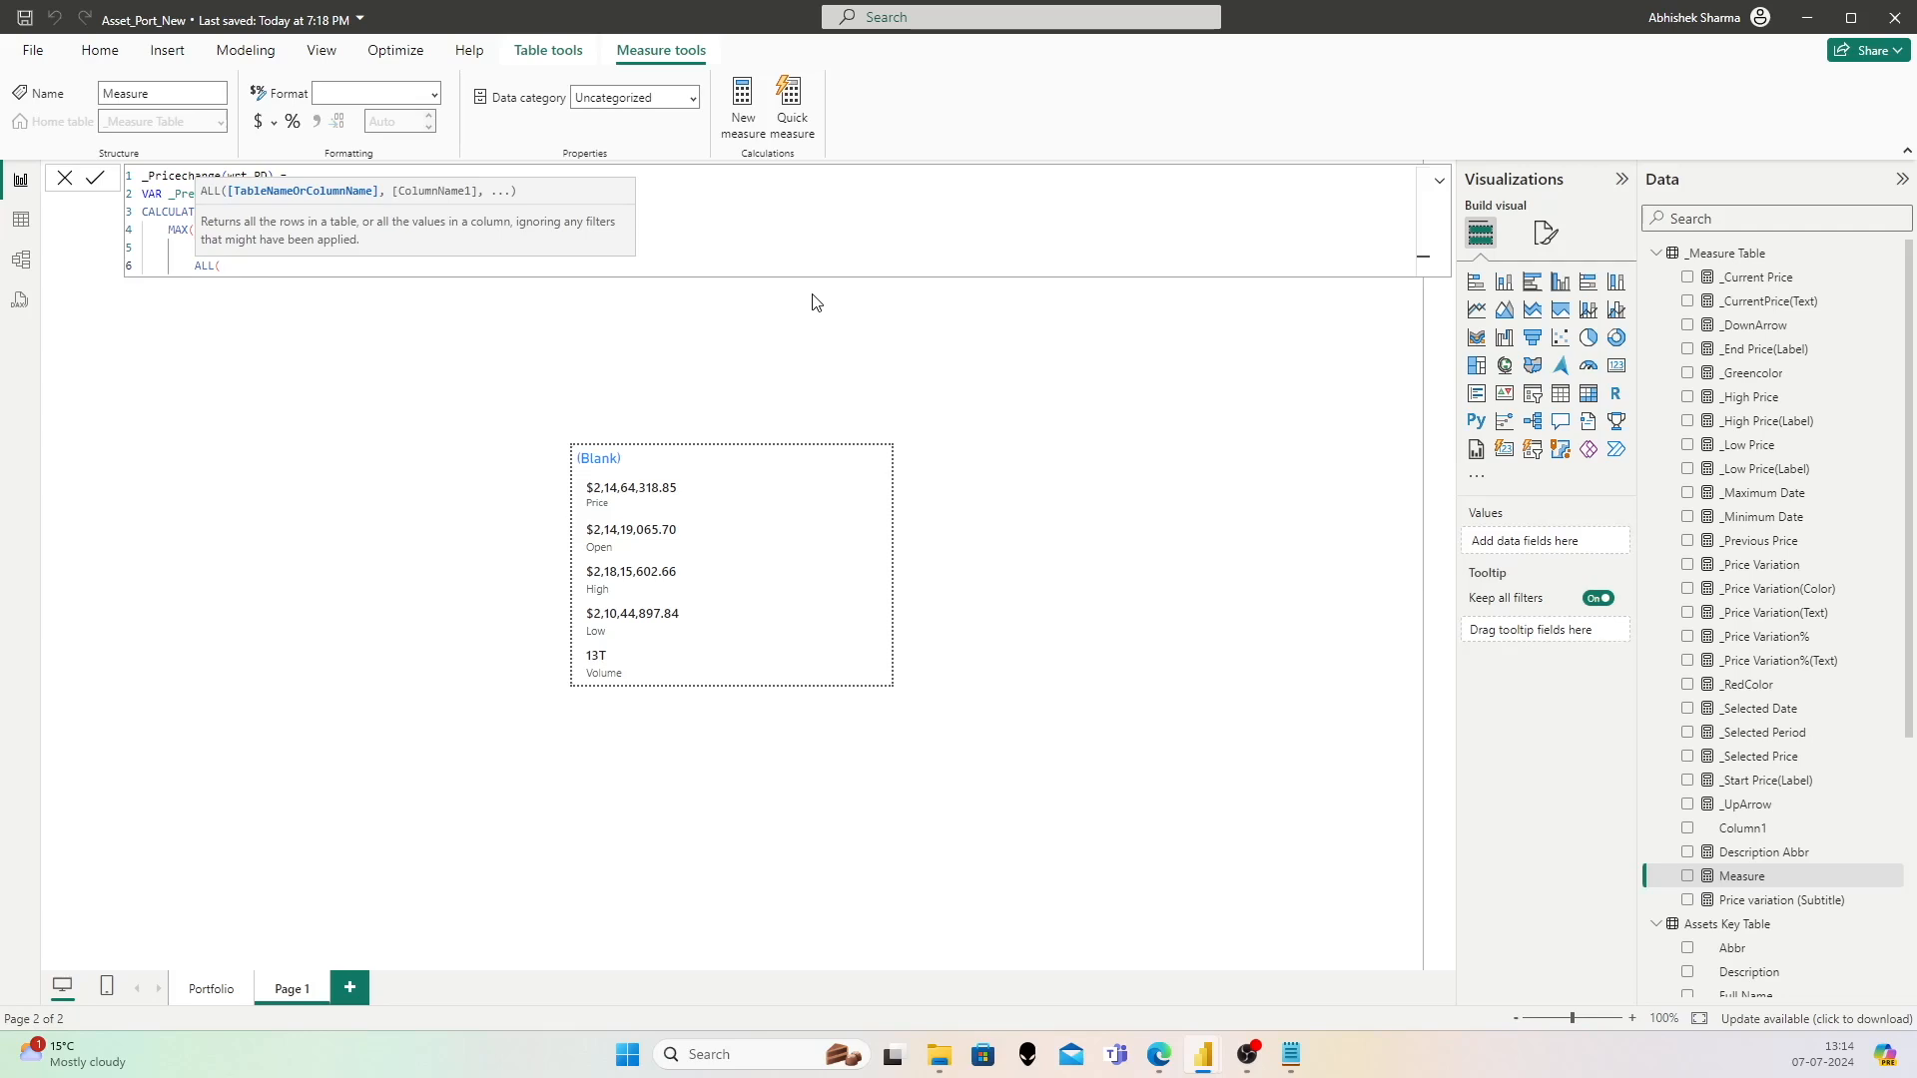
key(Escape)
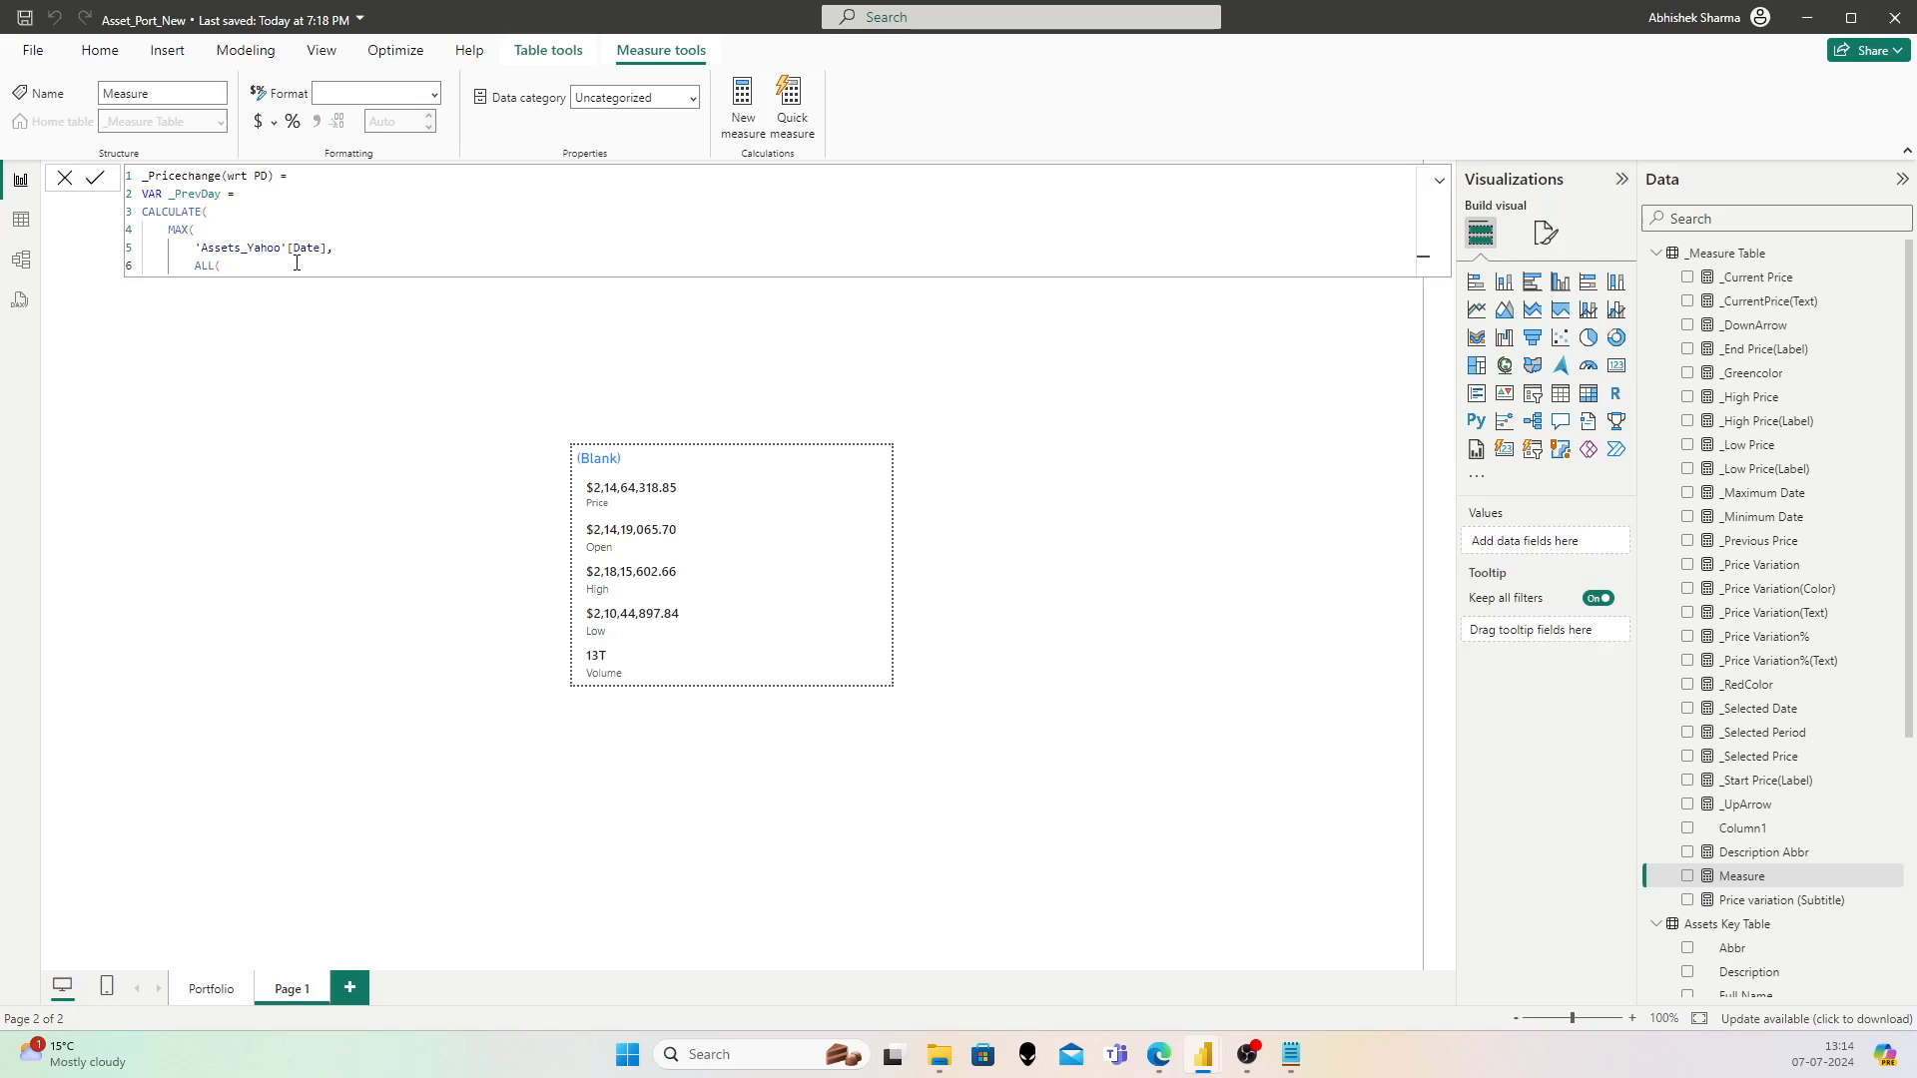
text(Asse)
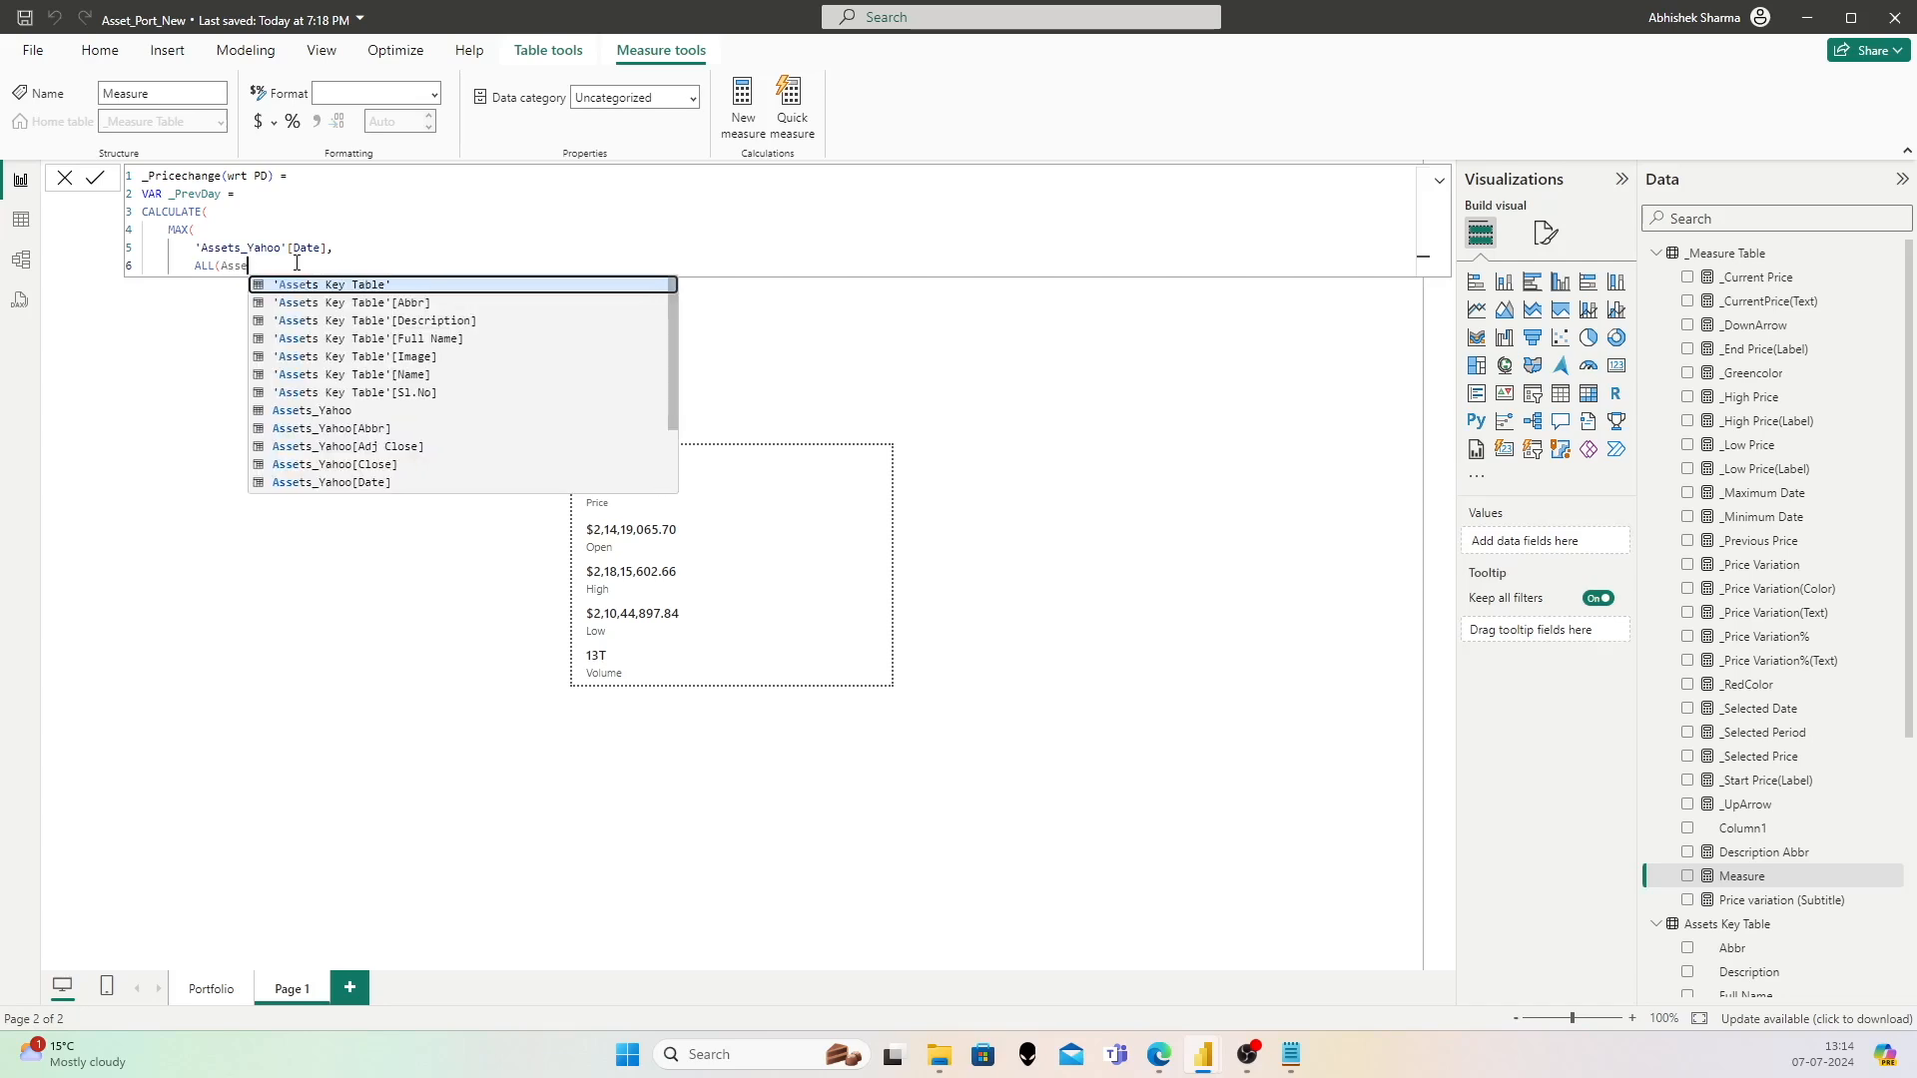
text(ts)
key(Down)
key(Down)
key(Down)
key(Down)
key(Down)
key(Down)
key(Down)
key(Down)
key(Down)
key(Down)
key(Down)
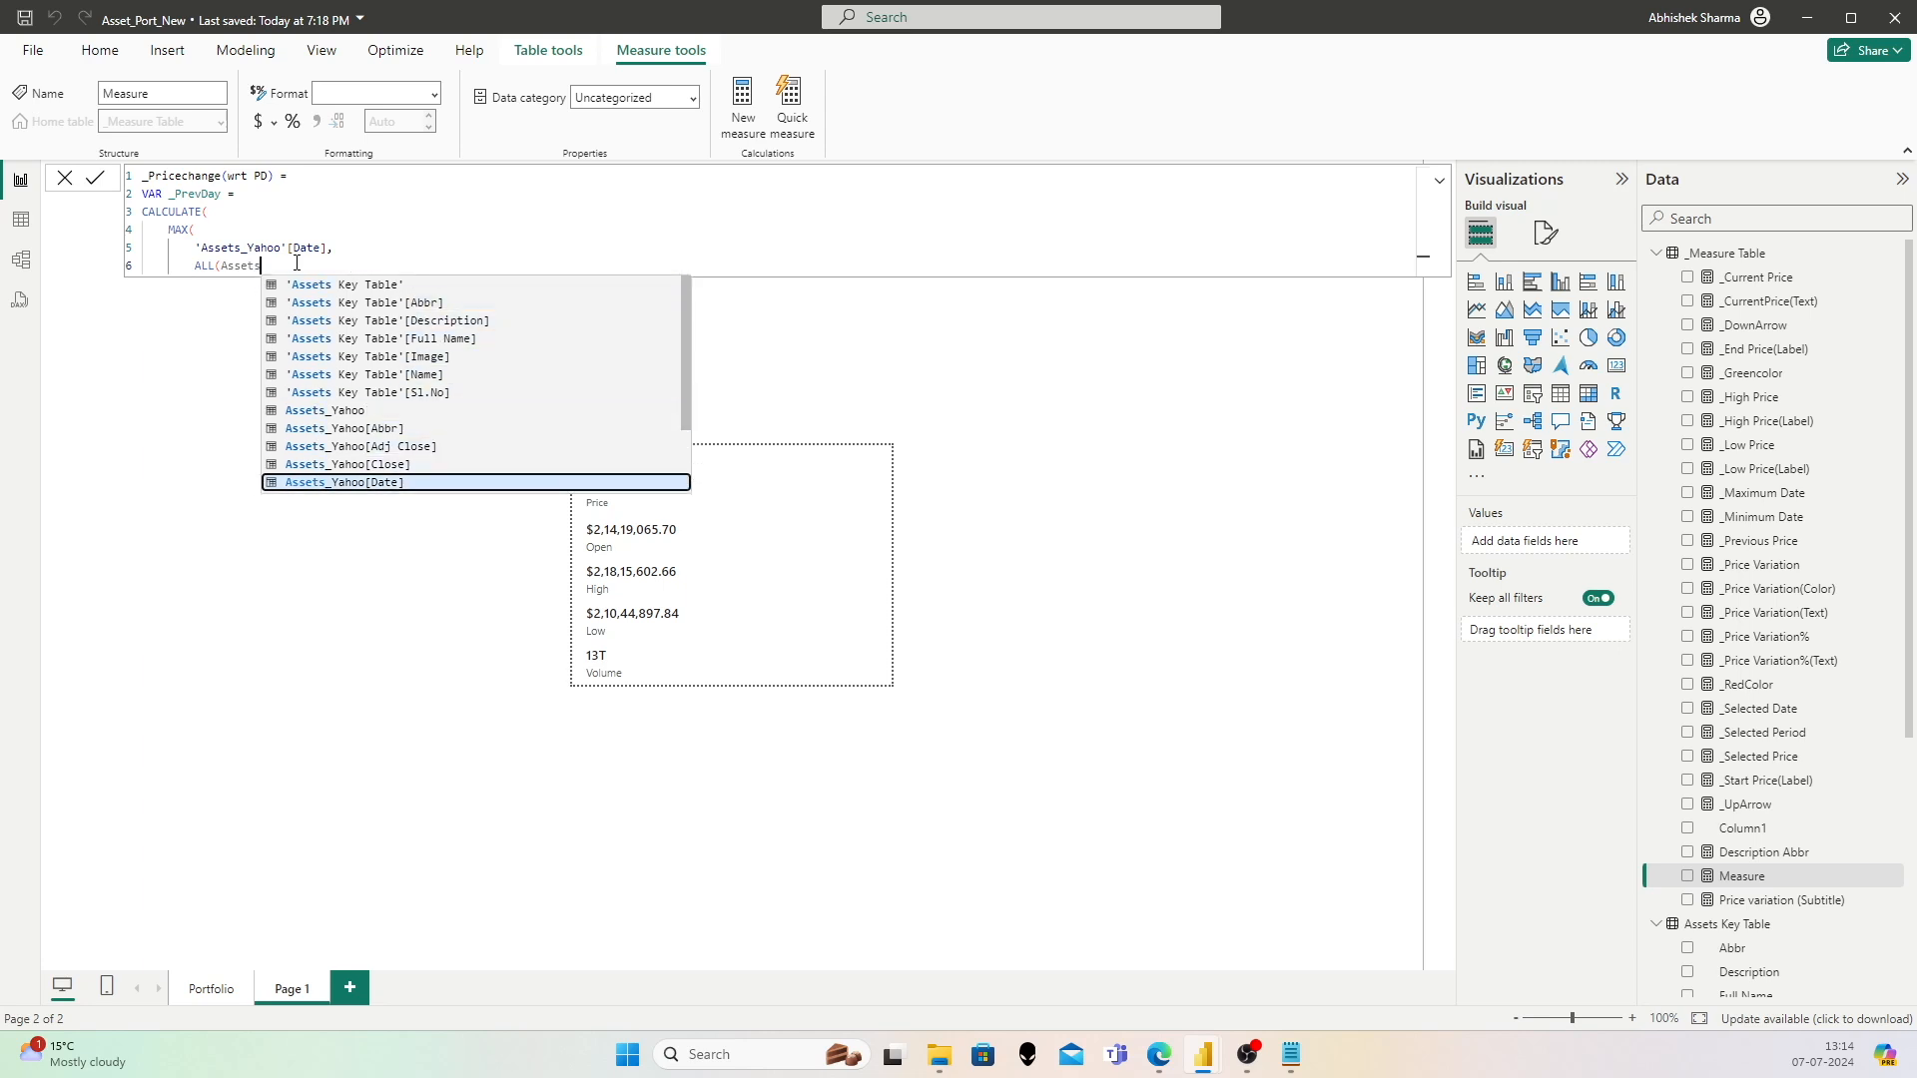
key(Tab)
text())
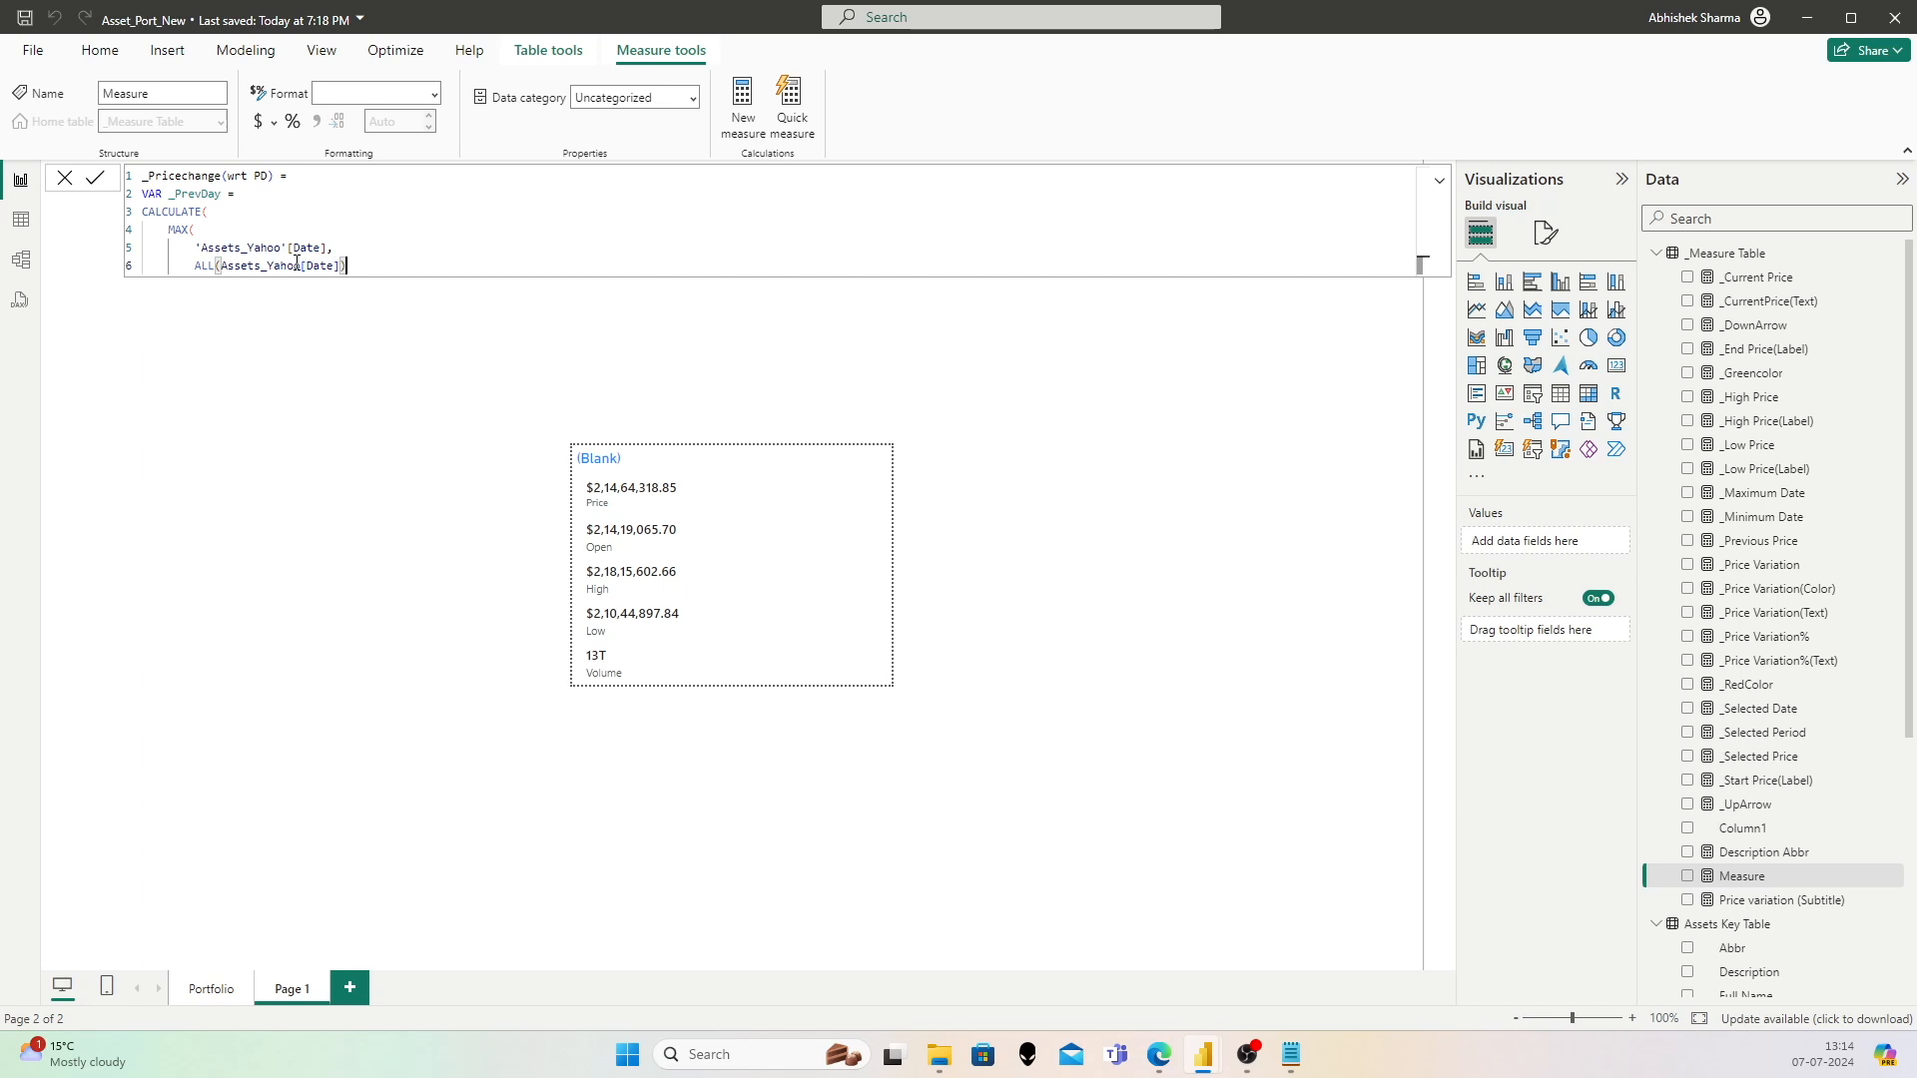
text(,)
key(Return)
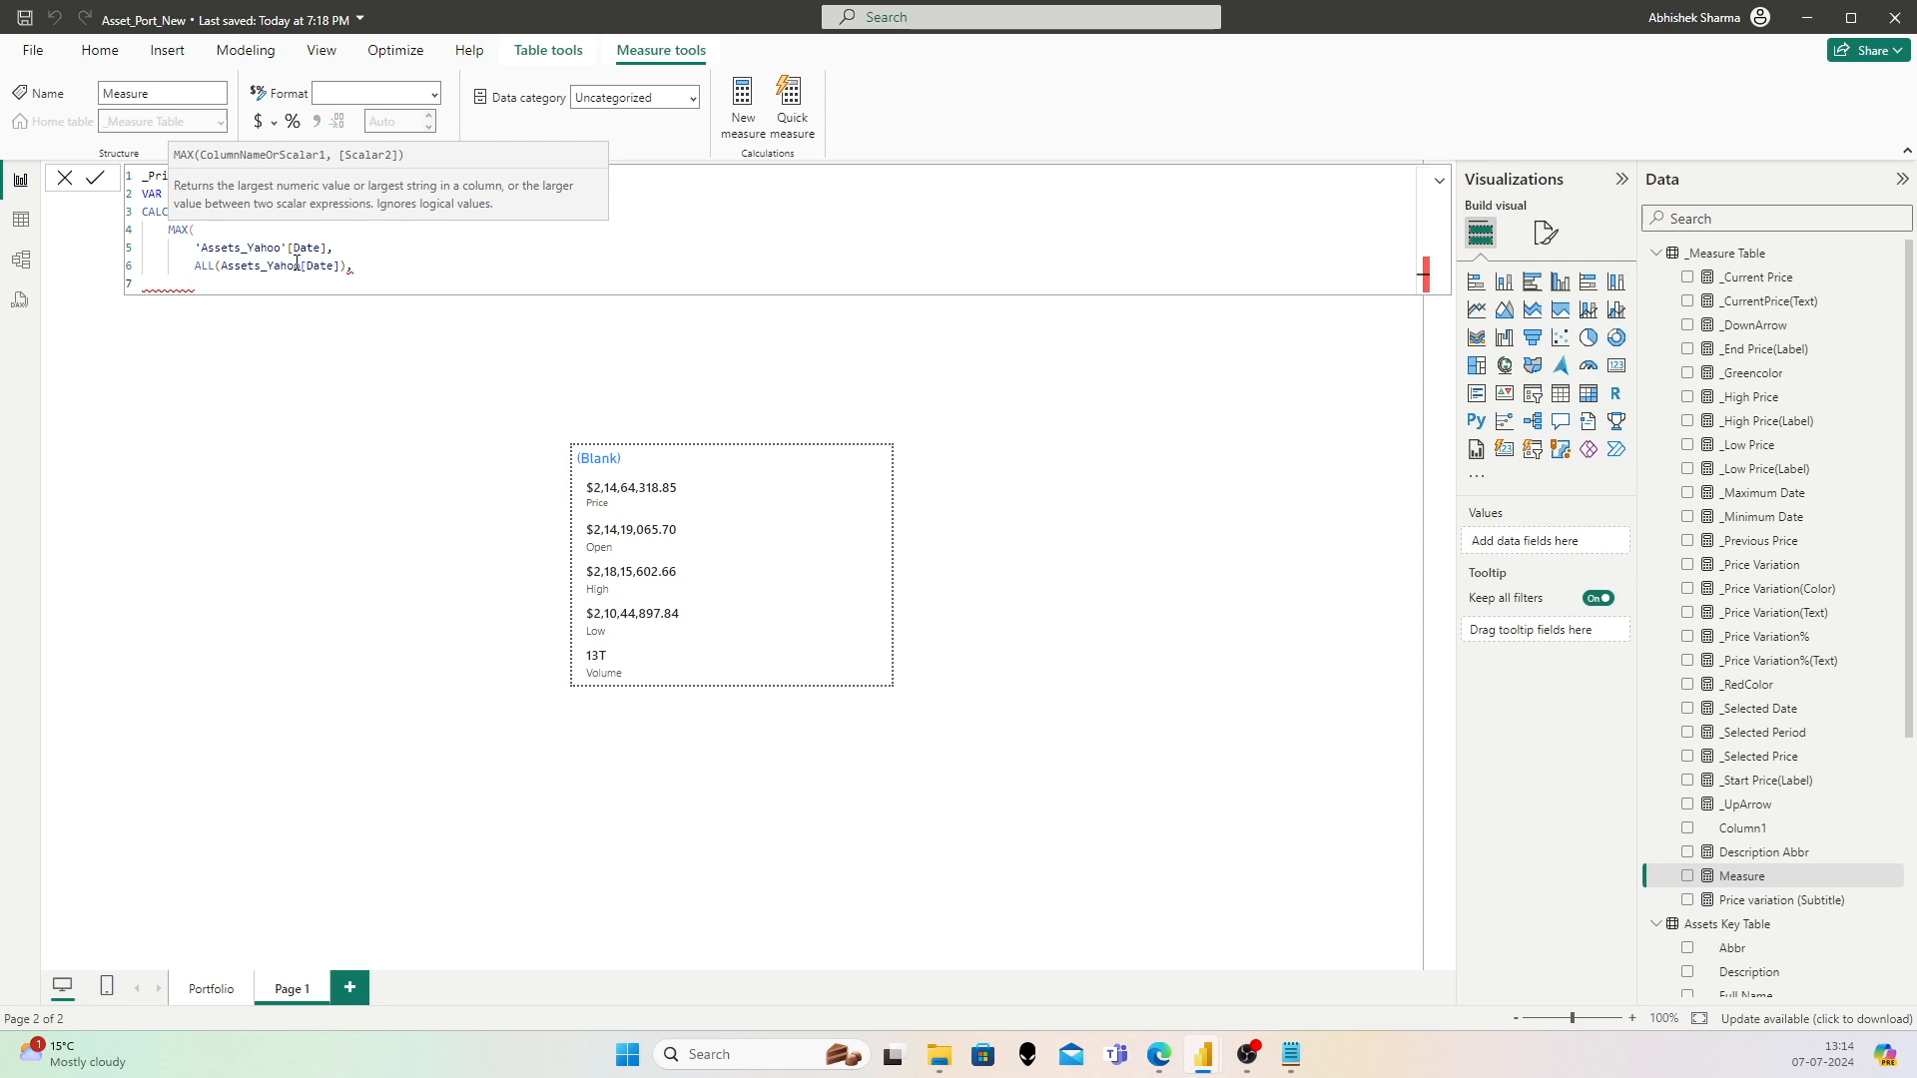
text(Asset)
key(BackSpace)
key(BackSpace)
key(BackSpace)
key(BackSpace)
key(BackSpace)
text('ass)
key(BackSpace)
key(BackSpace)
key(BackSpace)
key(BackSpace)
key(BackSpace)
key(BackSpace)
key(BackSpace)
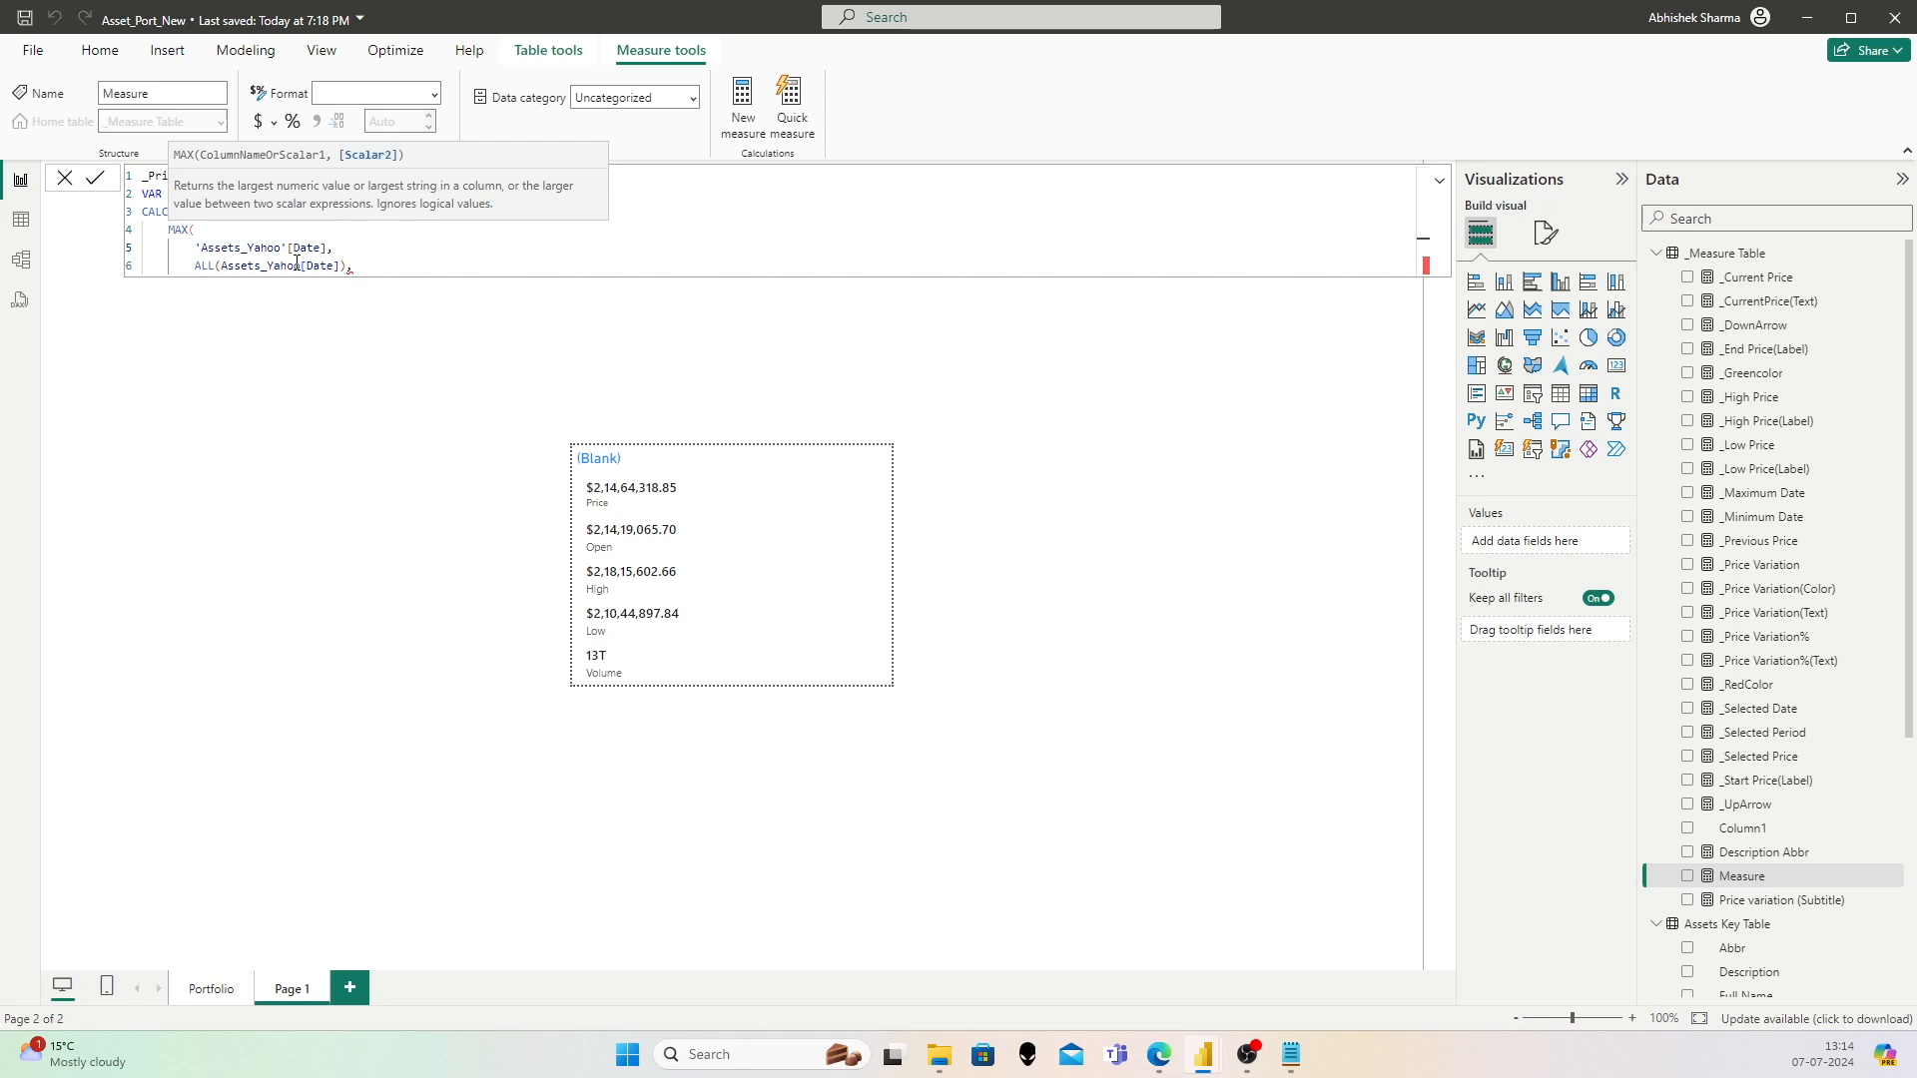
key(BackSpace)
text(,)
Step: Close the MAX function after 'Assets_Yahoo'[Date], keeping the comma before the ALL filter
key(Up)
key(BackSpace)
text())
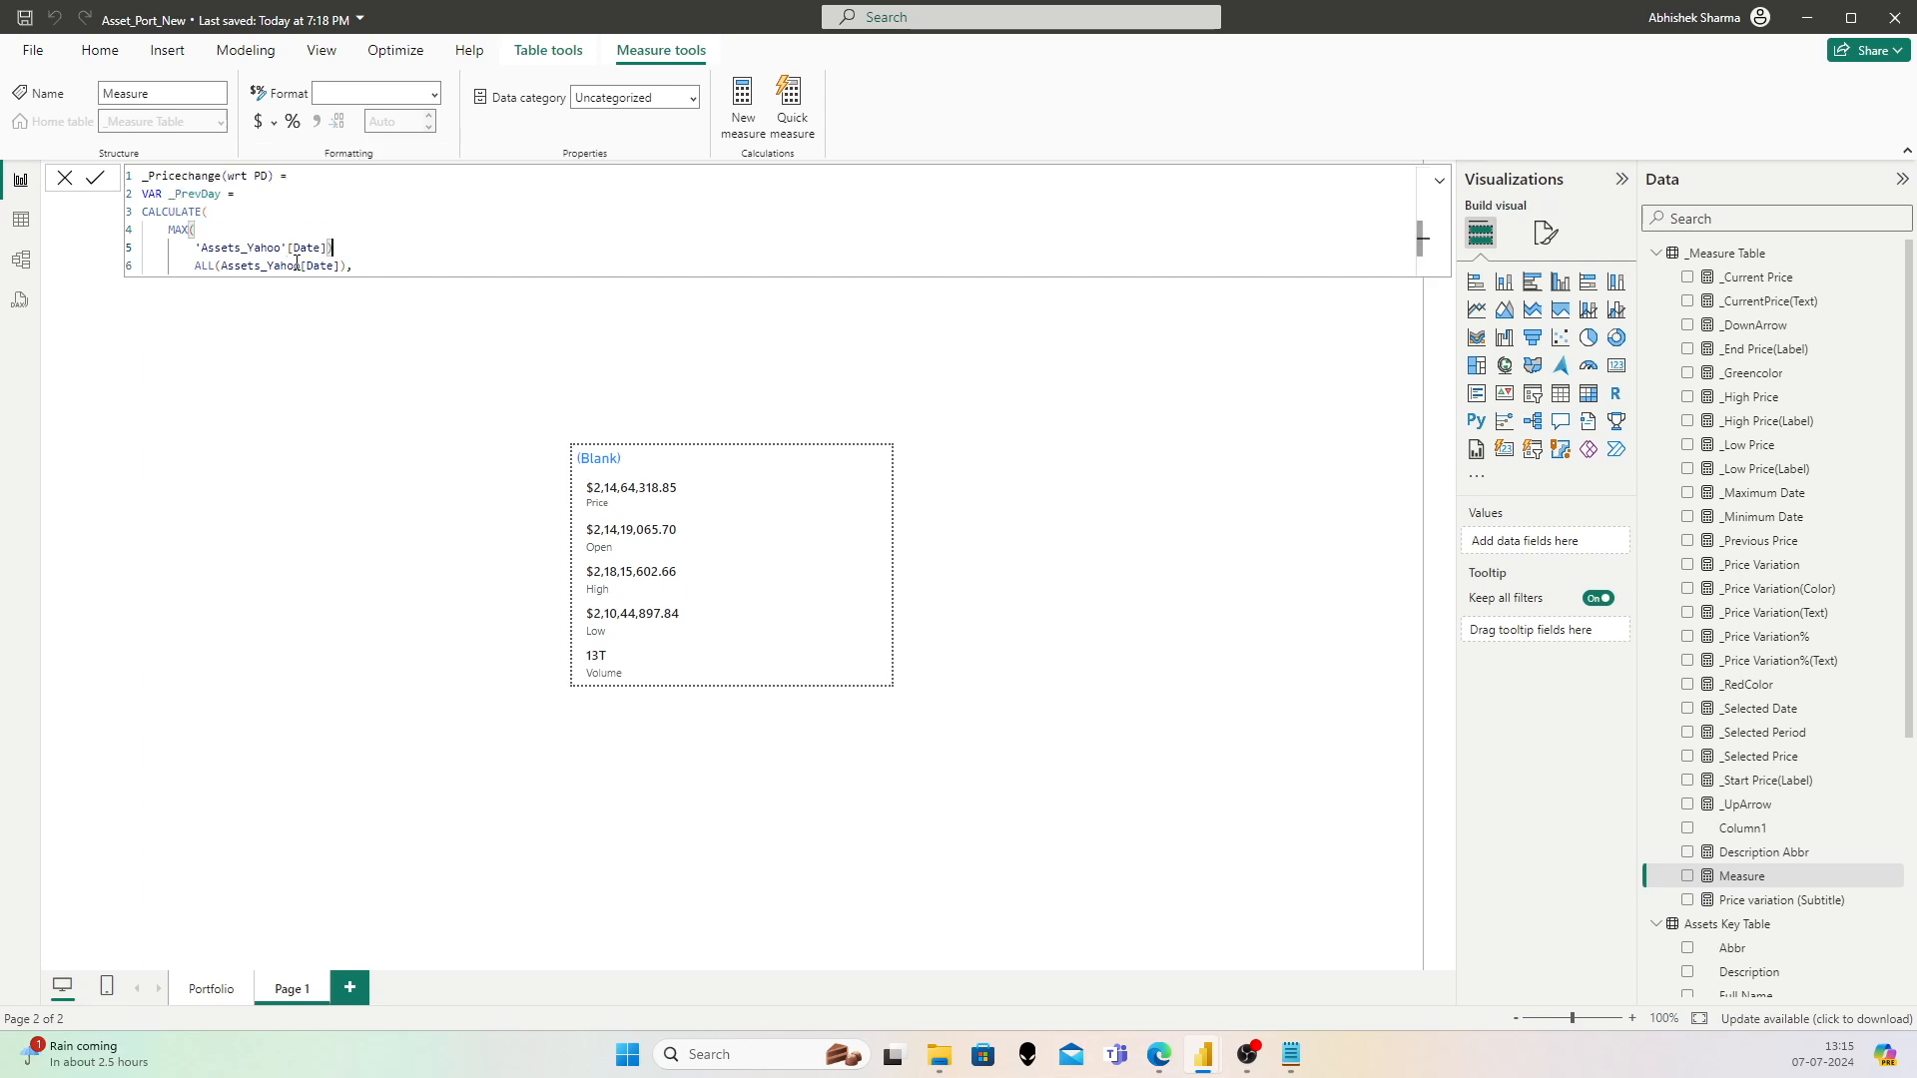
key(Left)
key(Left)
key(End)
text(,)
key(Escape)
key(Down)
key(Left)
key(Home)
key(End)
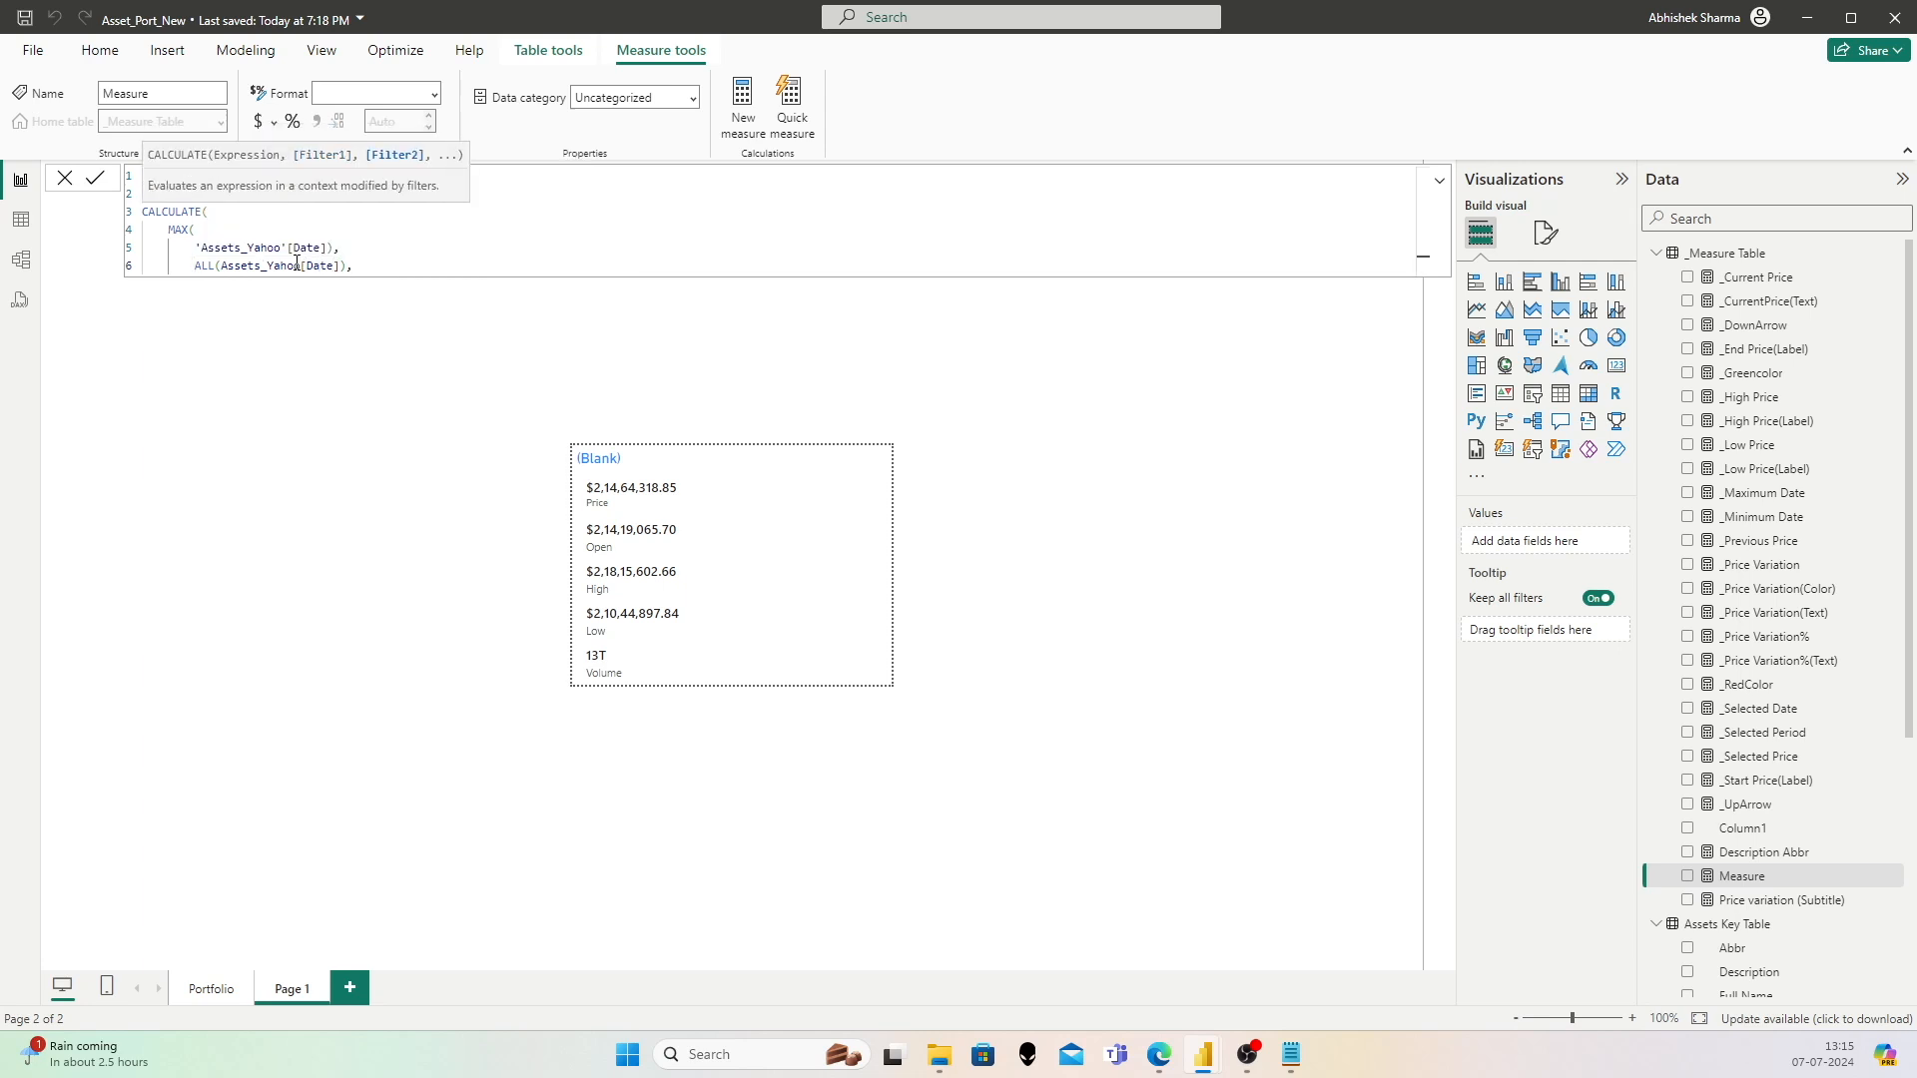
Step: Start another CALCULATE filter on a new line with Assets_Yahoo[Date] and a less-than comparison
key(Return)
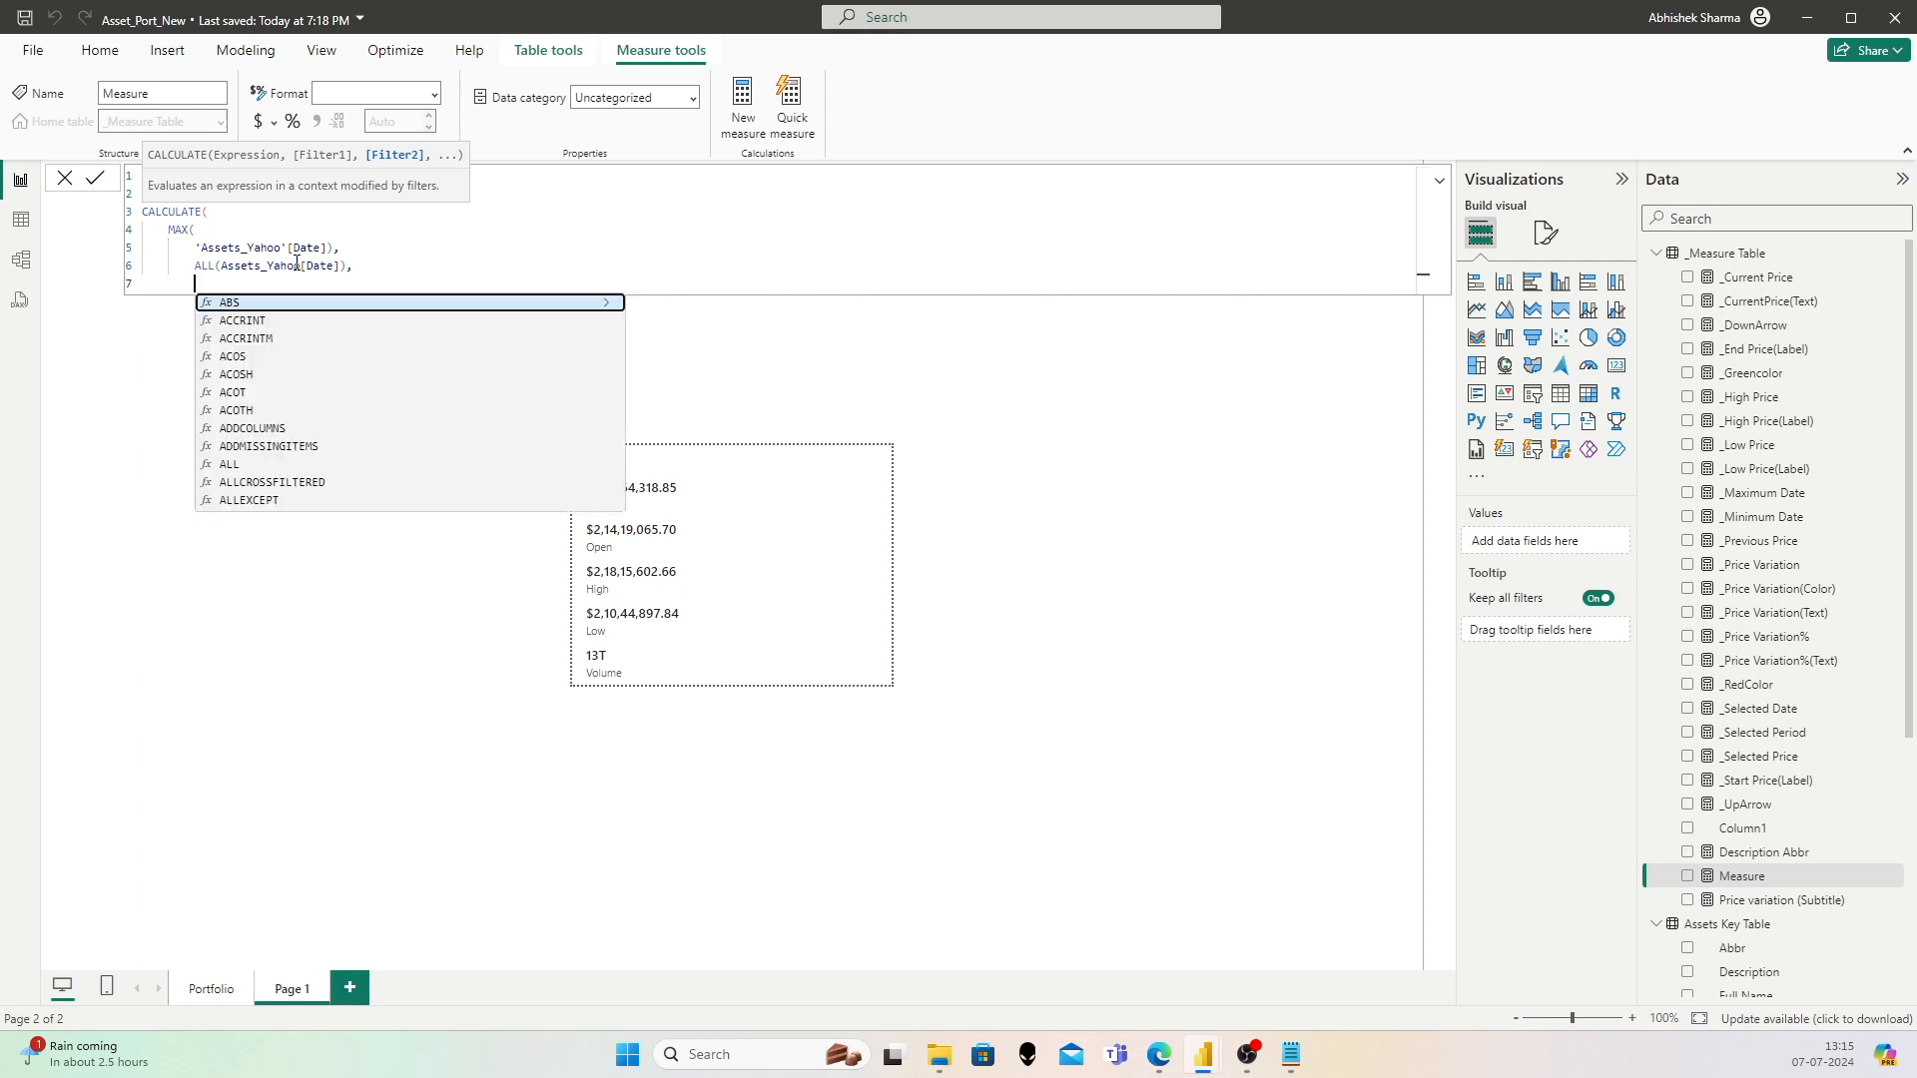
text(Assets)
key(Down)
key(Down)
key(Down)
key(Down)
key(Down)
key(Down)
key(Down)
key(Down)
key(Down)
key(Down)
key(Down)
key(Tab)
text(<)
Step: Complete the less-than date filter in the _PrevDay calculation with SELECTEDVALUE(Assets_Yahoo[Date])
text(Seelc)
key(BackSpace)
key(BackSpace)
key(BackSpace)
text(lectedvalue()
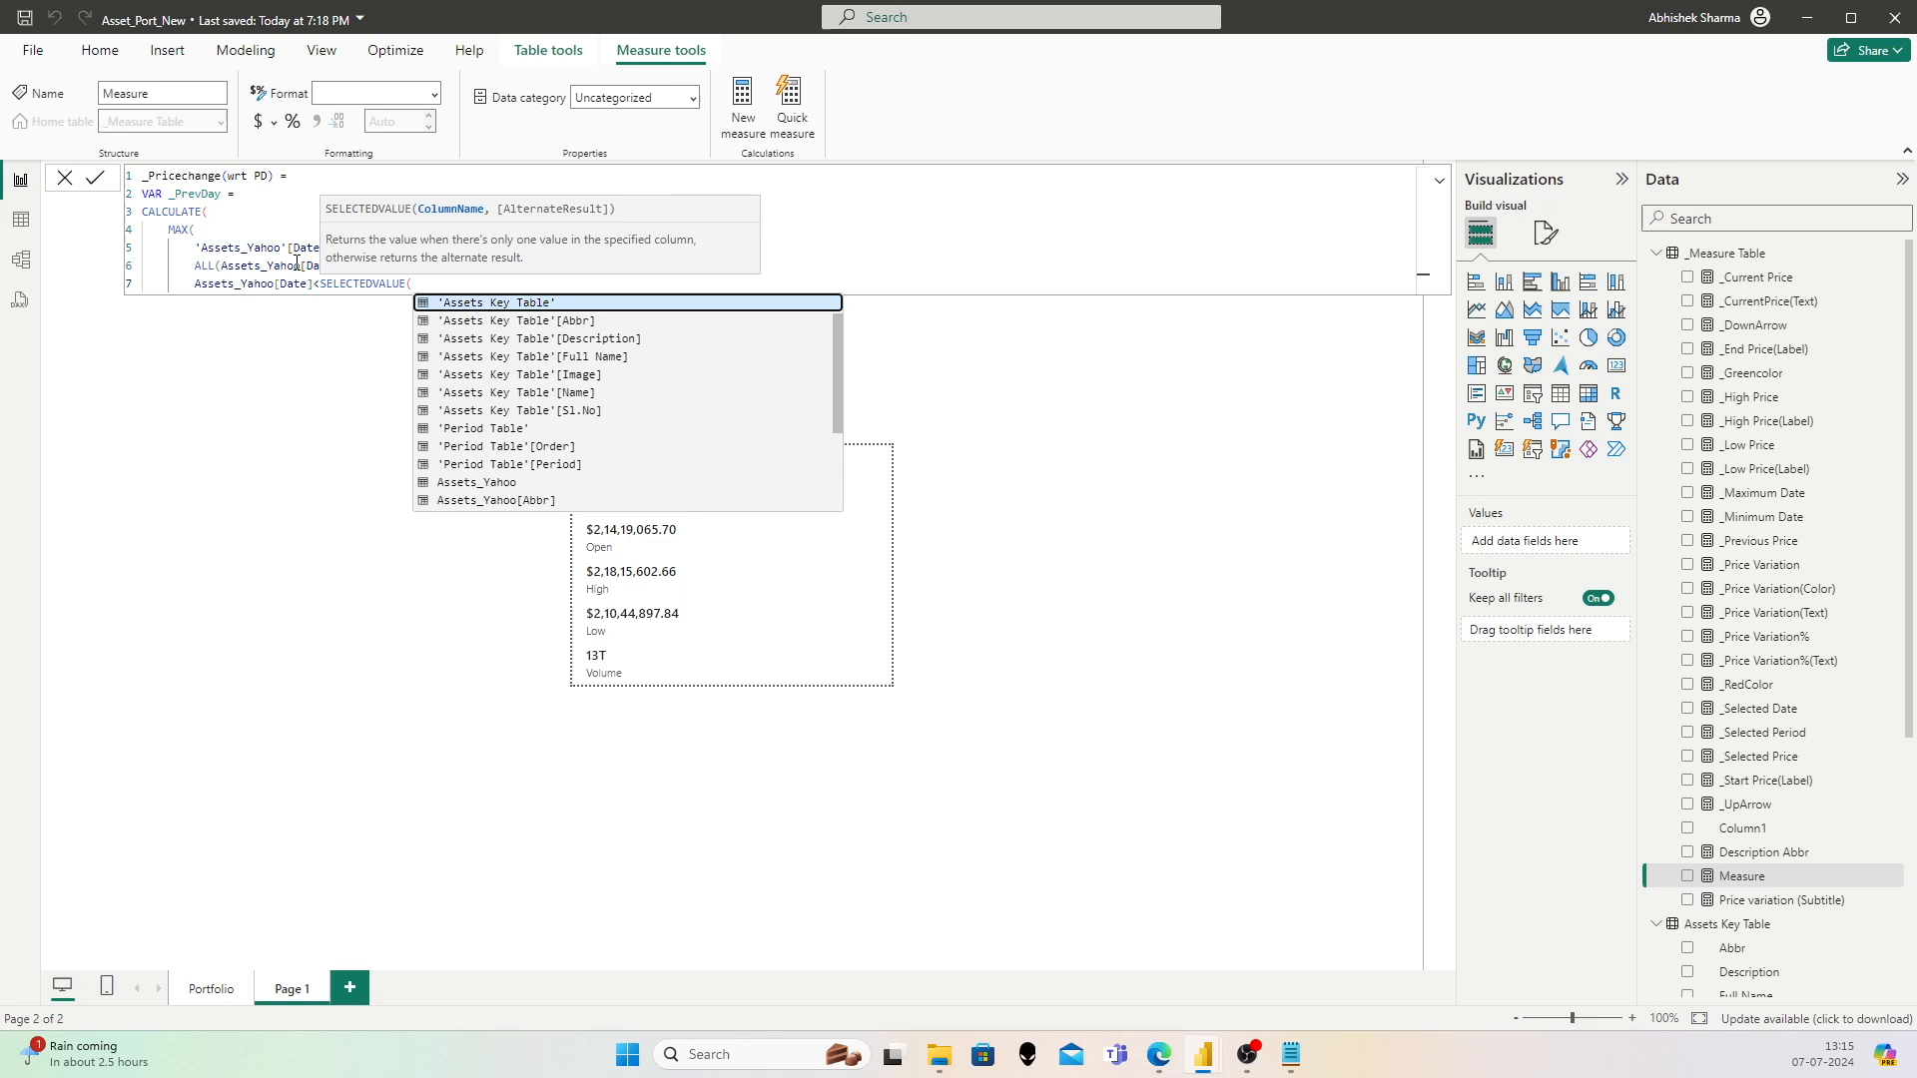
text(Asset)
key(Down)
key(Down)
key(Down)
key(Down)
key(Down)
key(Down)
key(Down)
key(Down)
key(Down)
key(Down)
key(Down)
key(Tab)
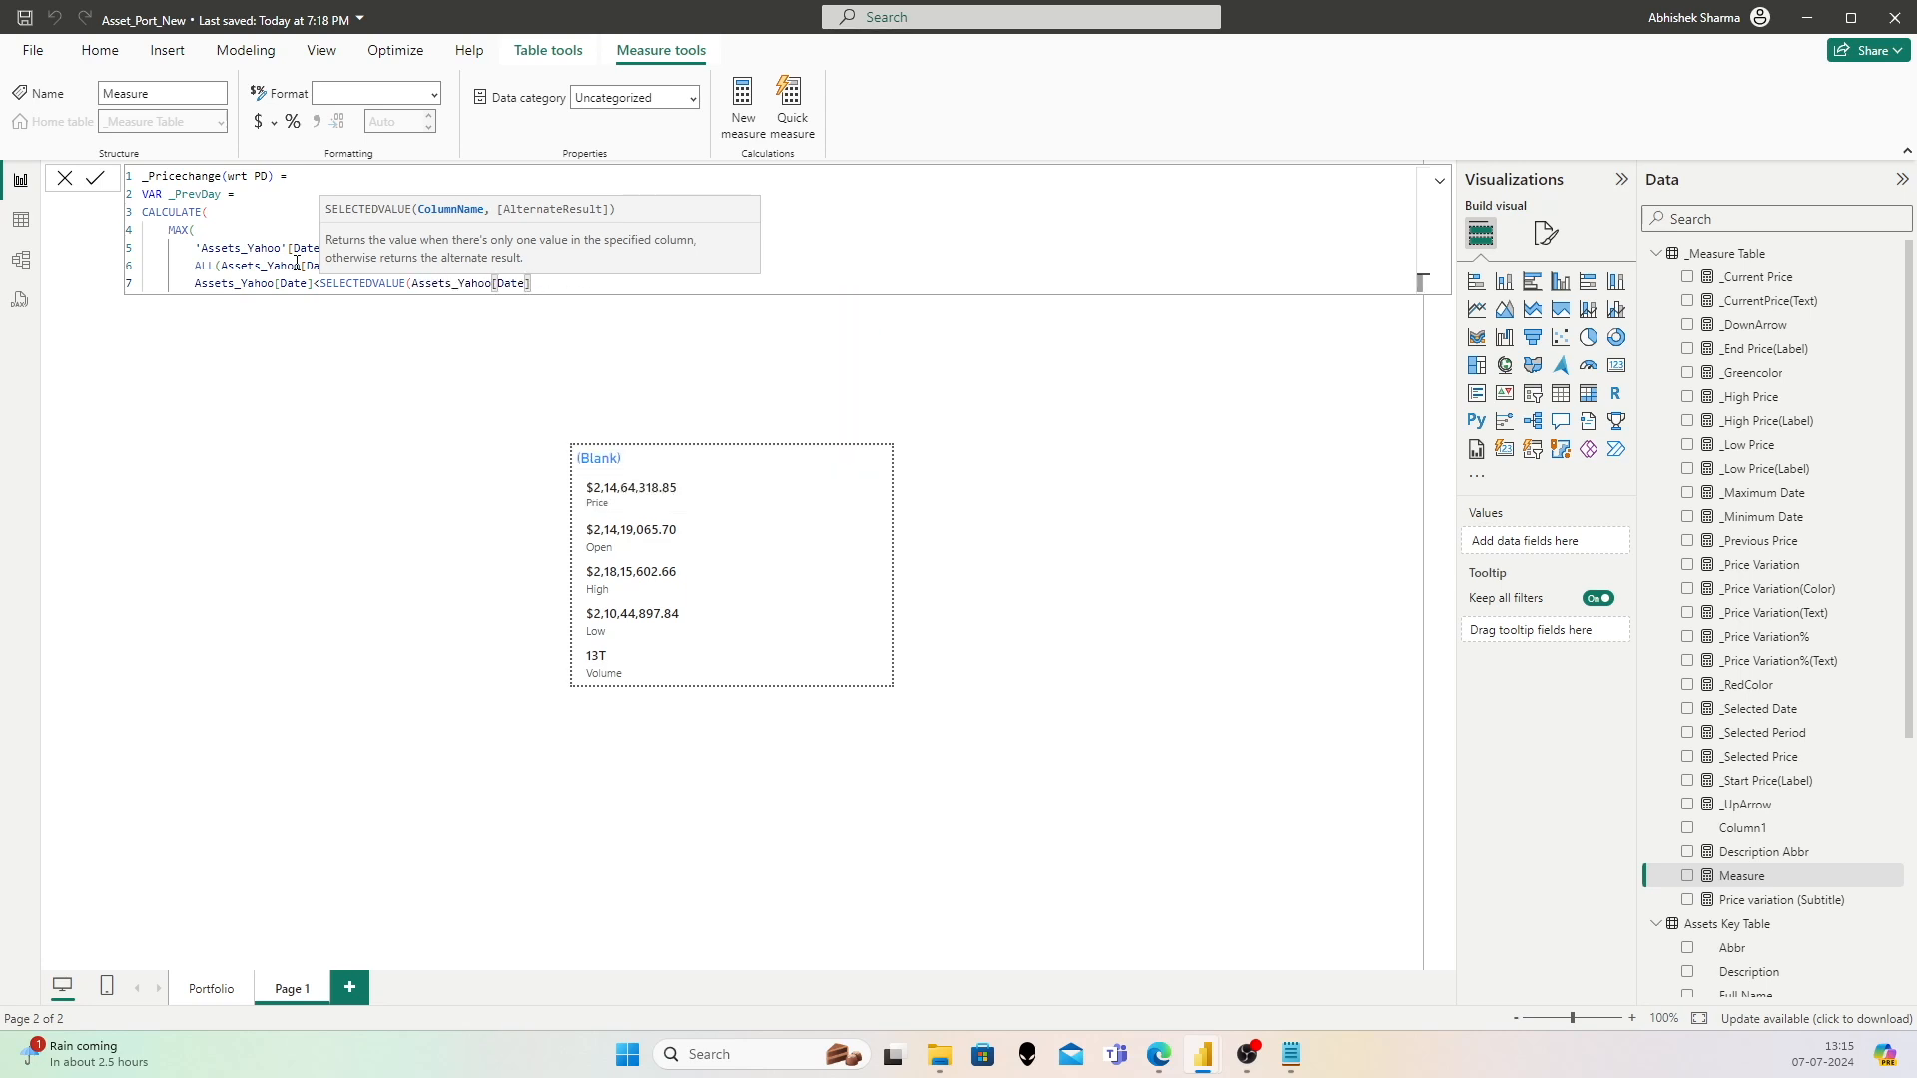
text())
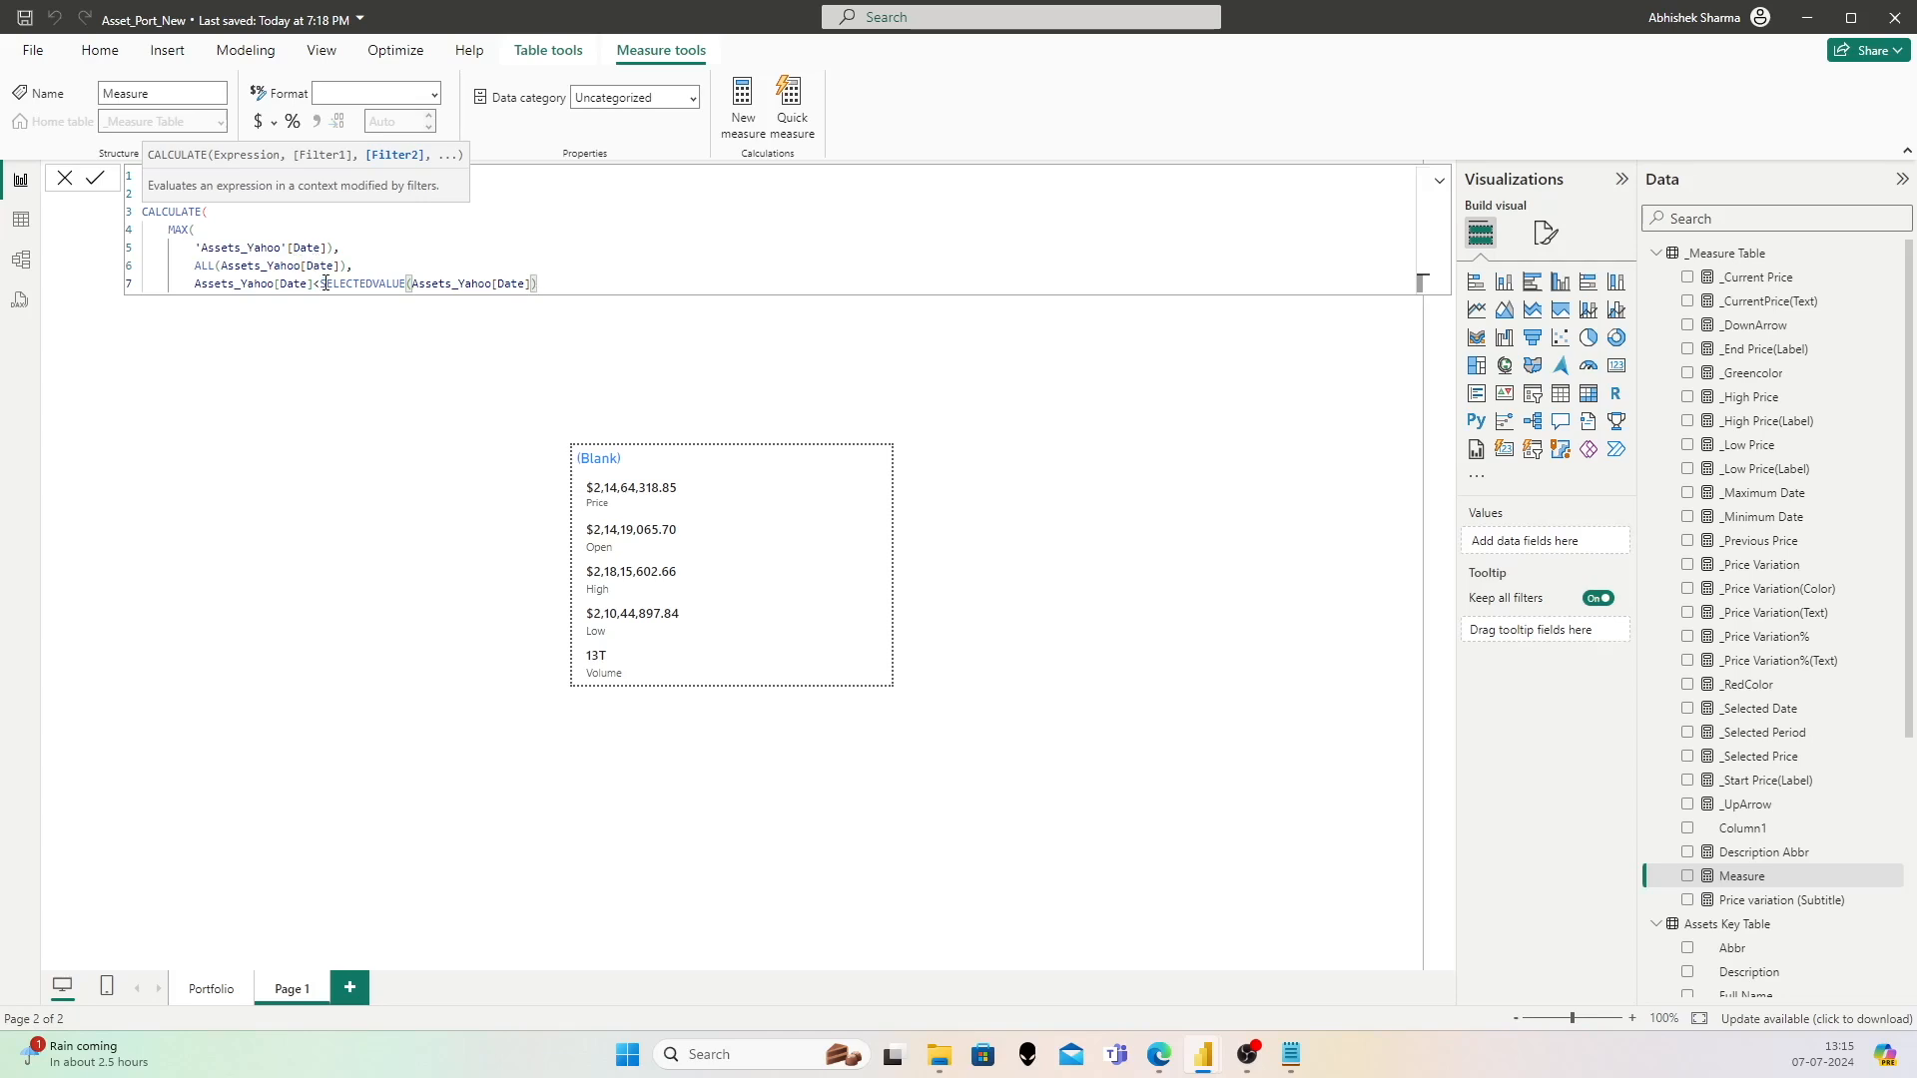
Step: Close the _PrevDay CALCULATE function on its own line and leave a blank line below it
drag(311, 283, 256, 285)
drag(540, 285, 322, 286)
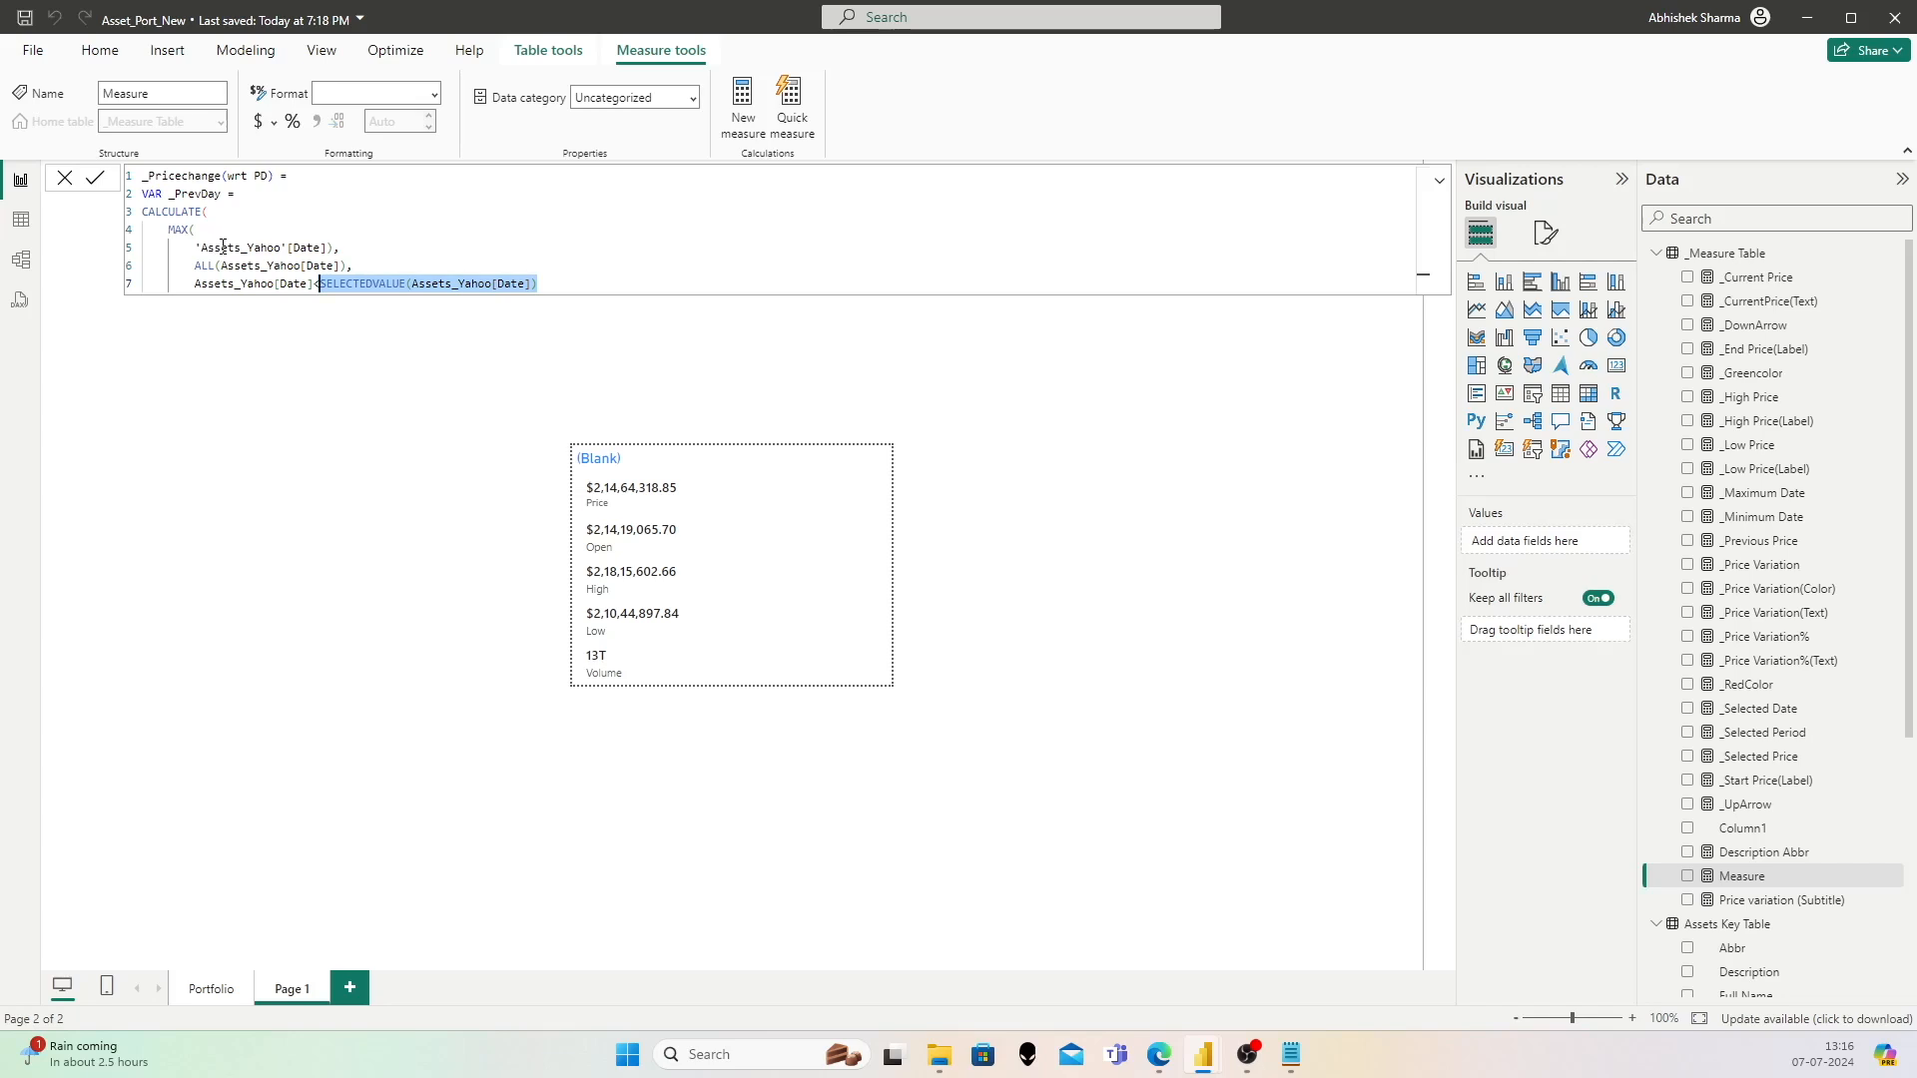
click(573, 287)
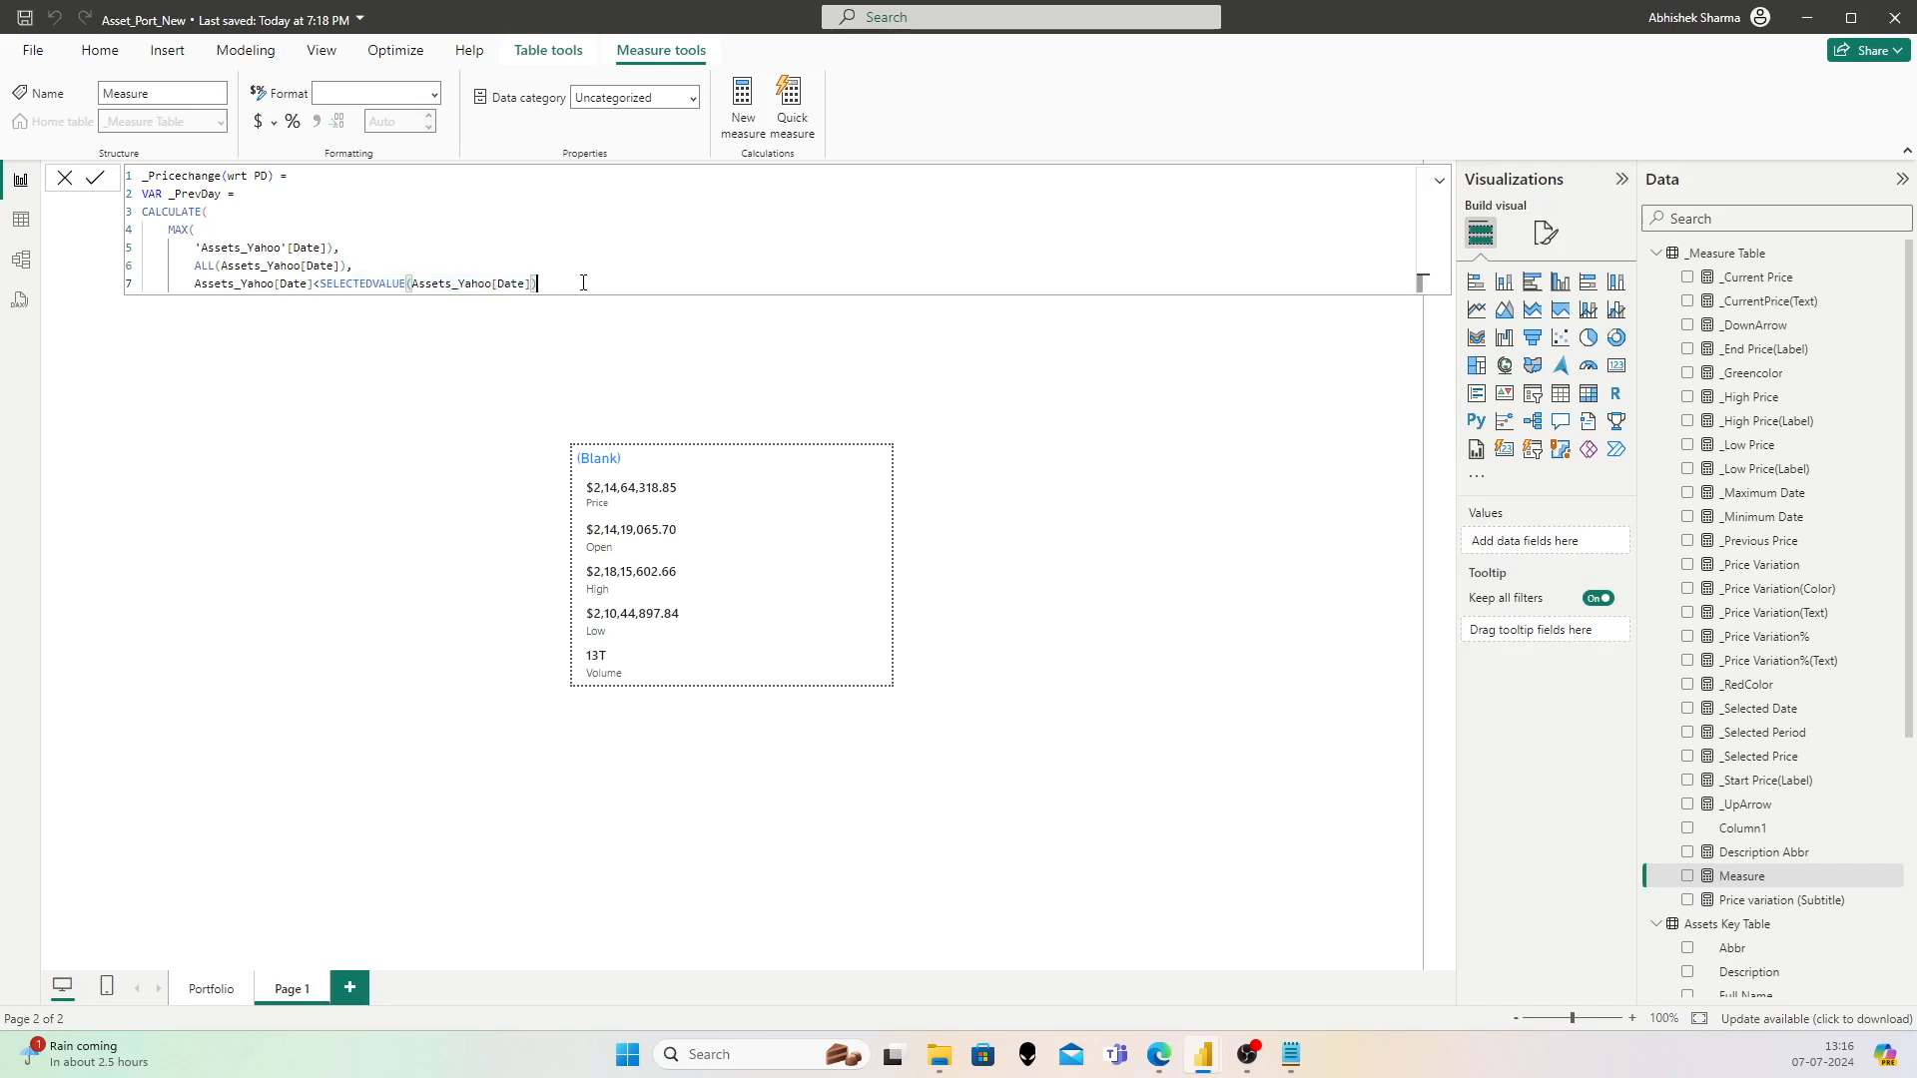
key(shift+Return)
text())
key(shift+Return)
key(shift+Return)
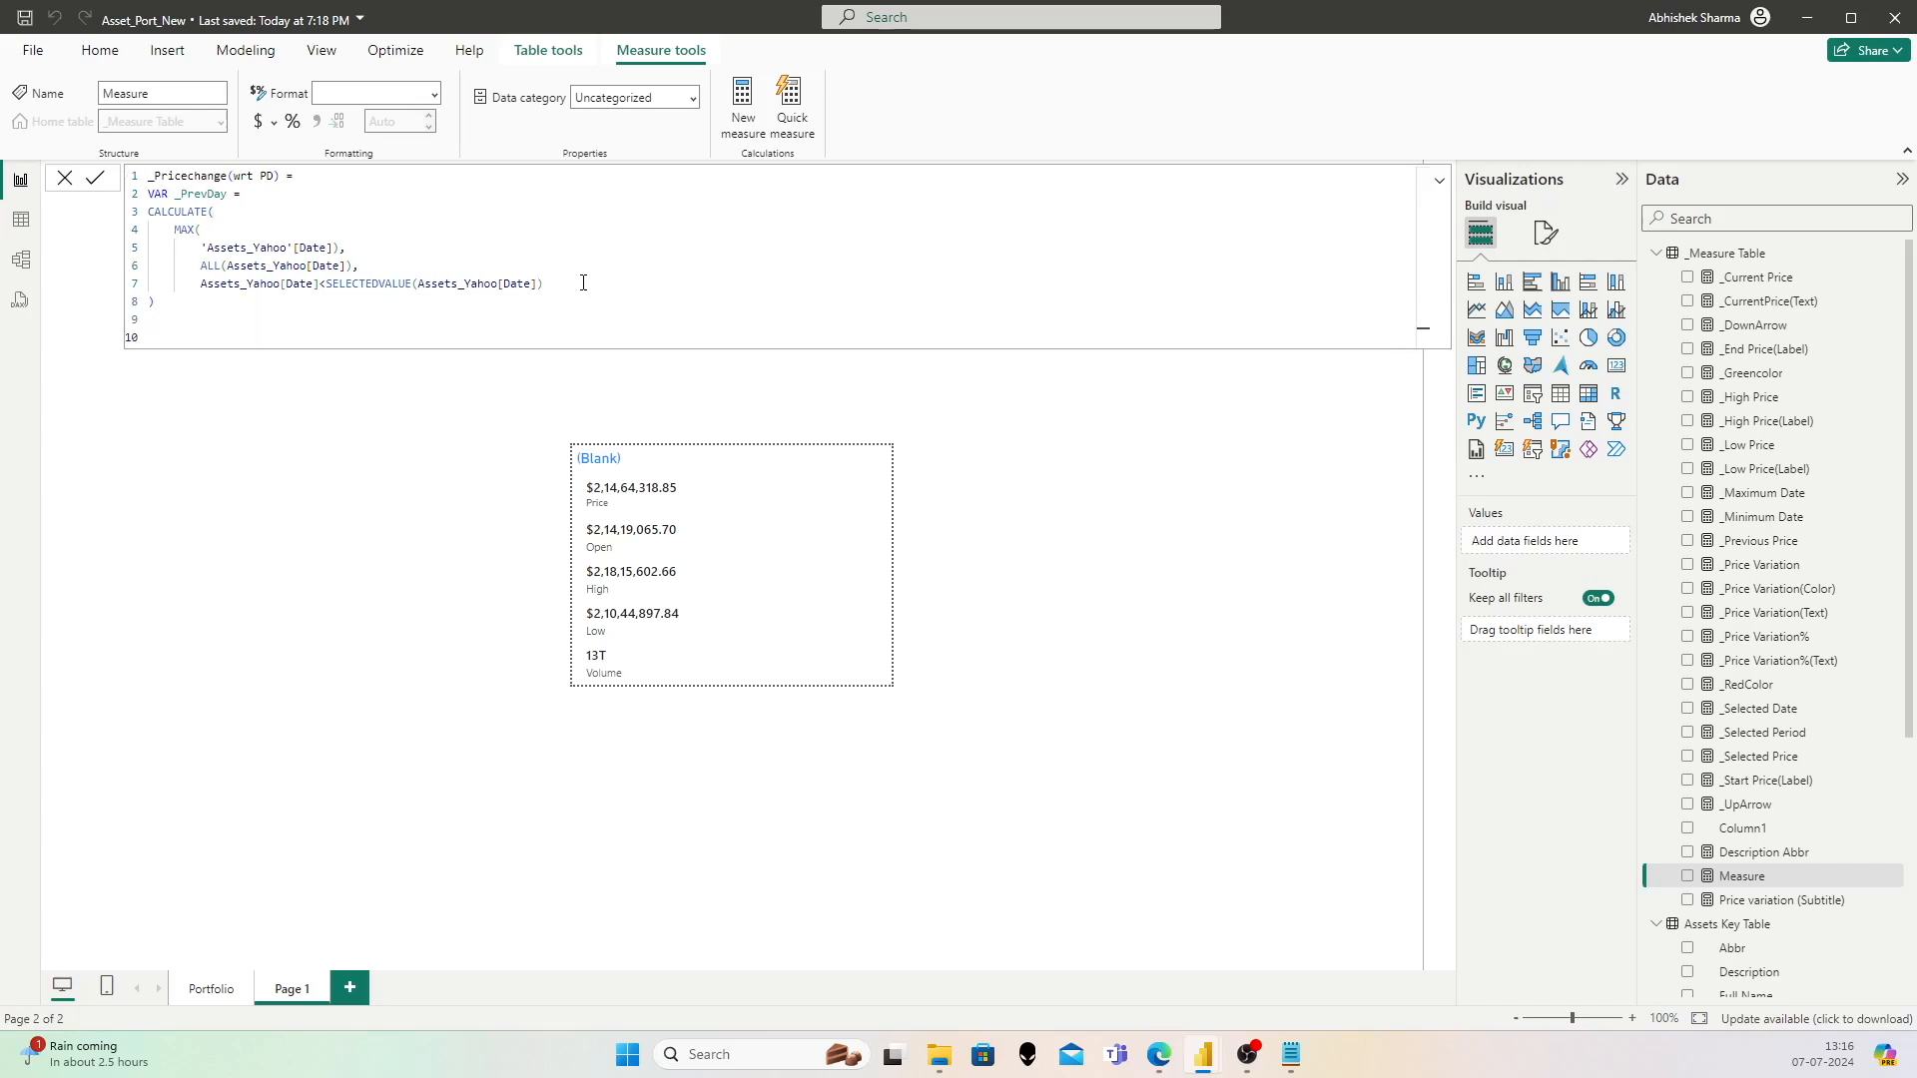
Step: Declare a variable _PrevDayPrice and open a CALCULATE function for it on the following line
text(VAR )
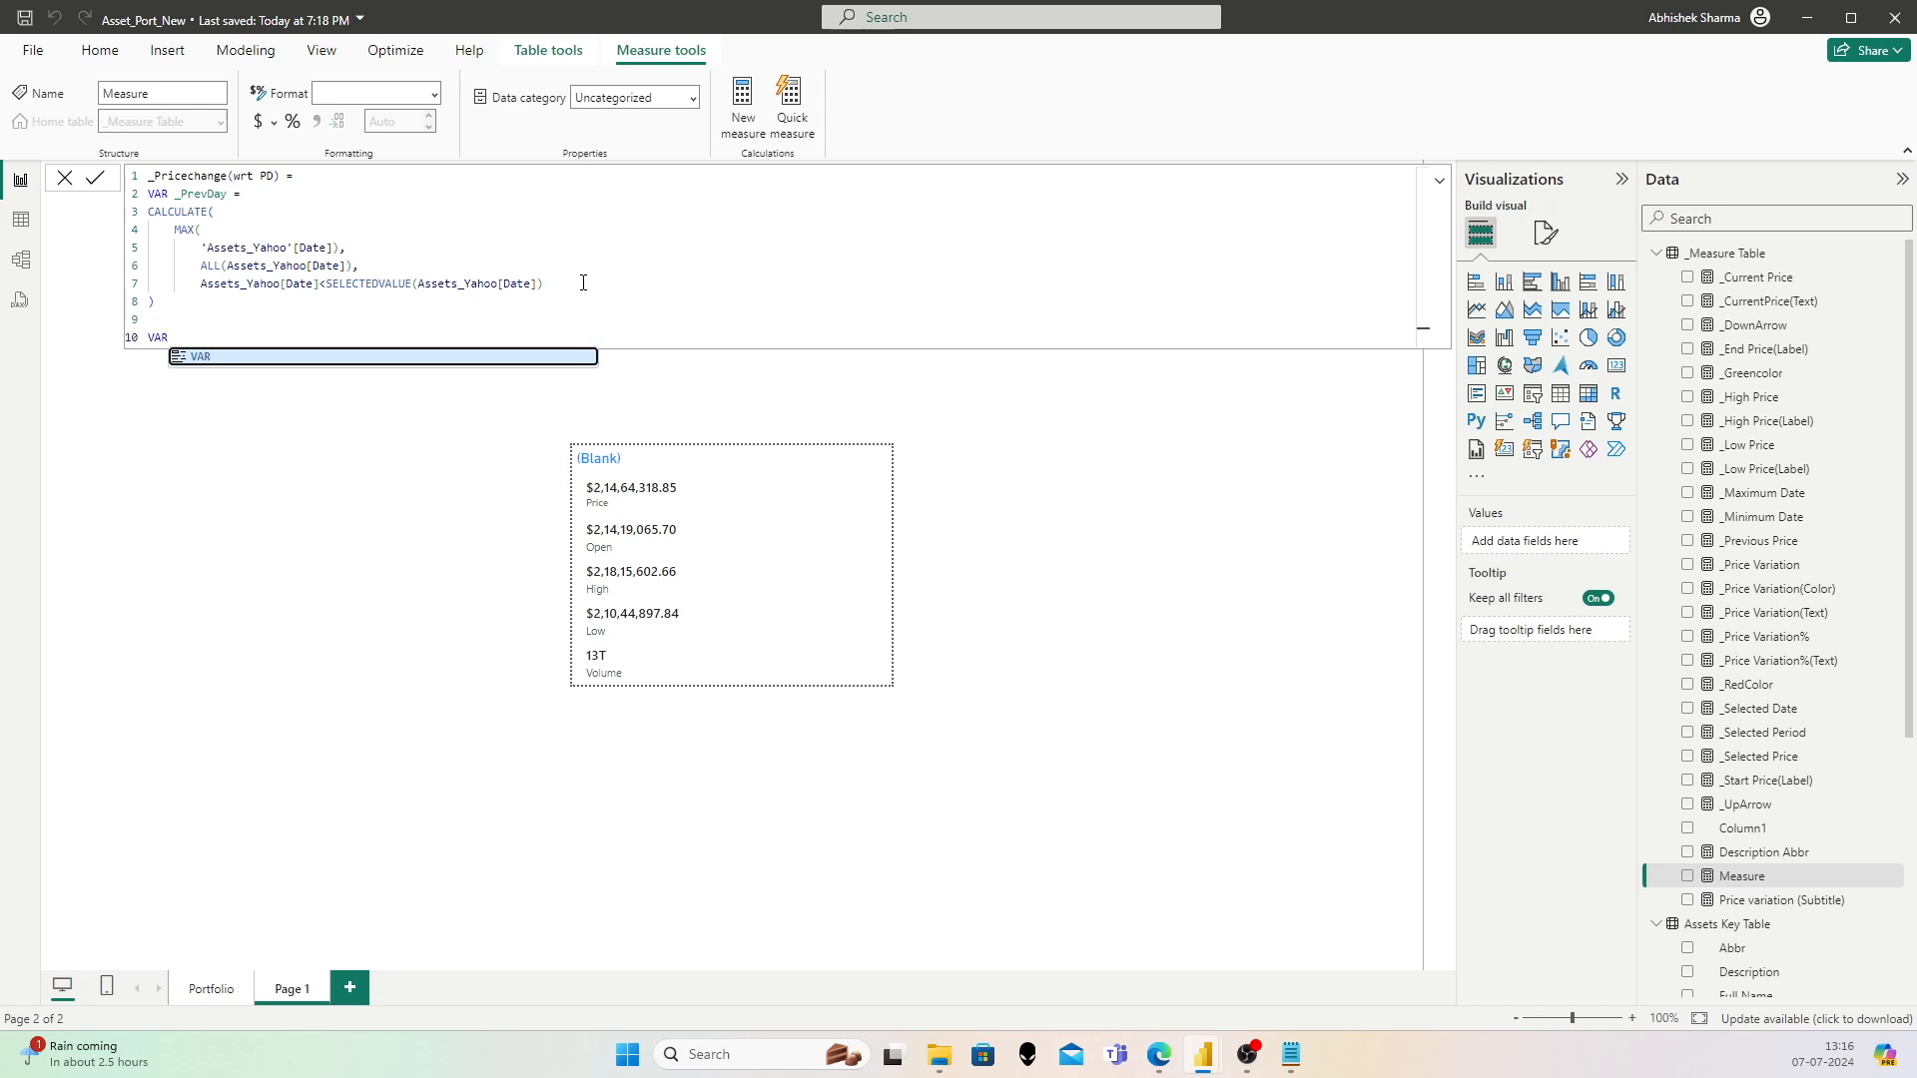
text(_)
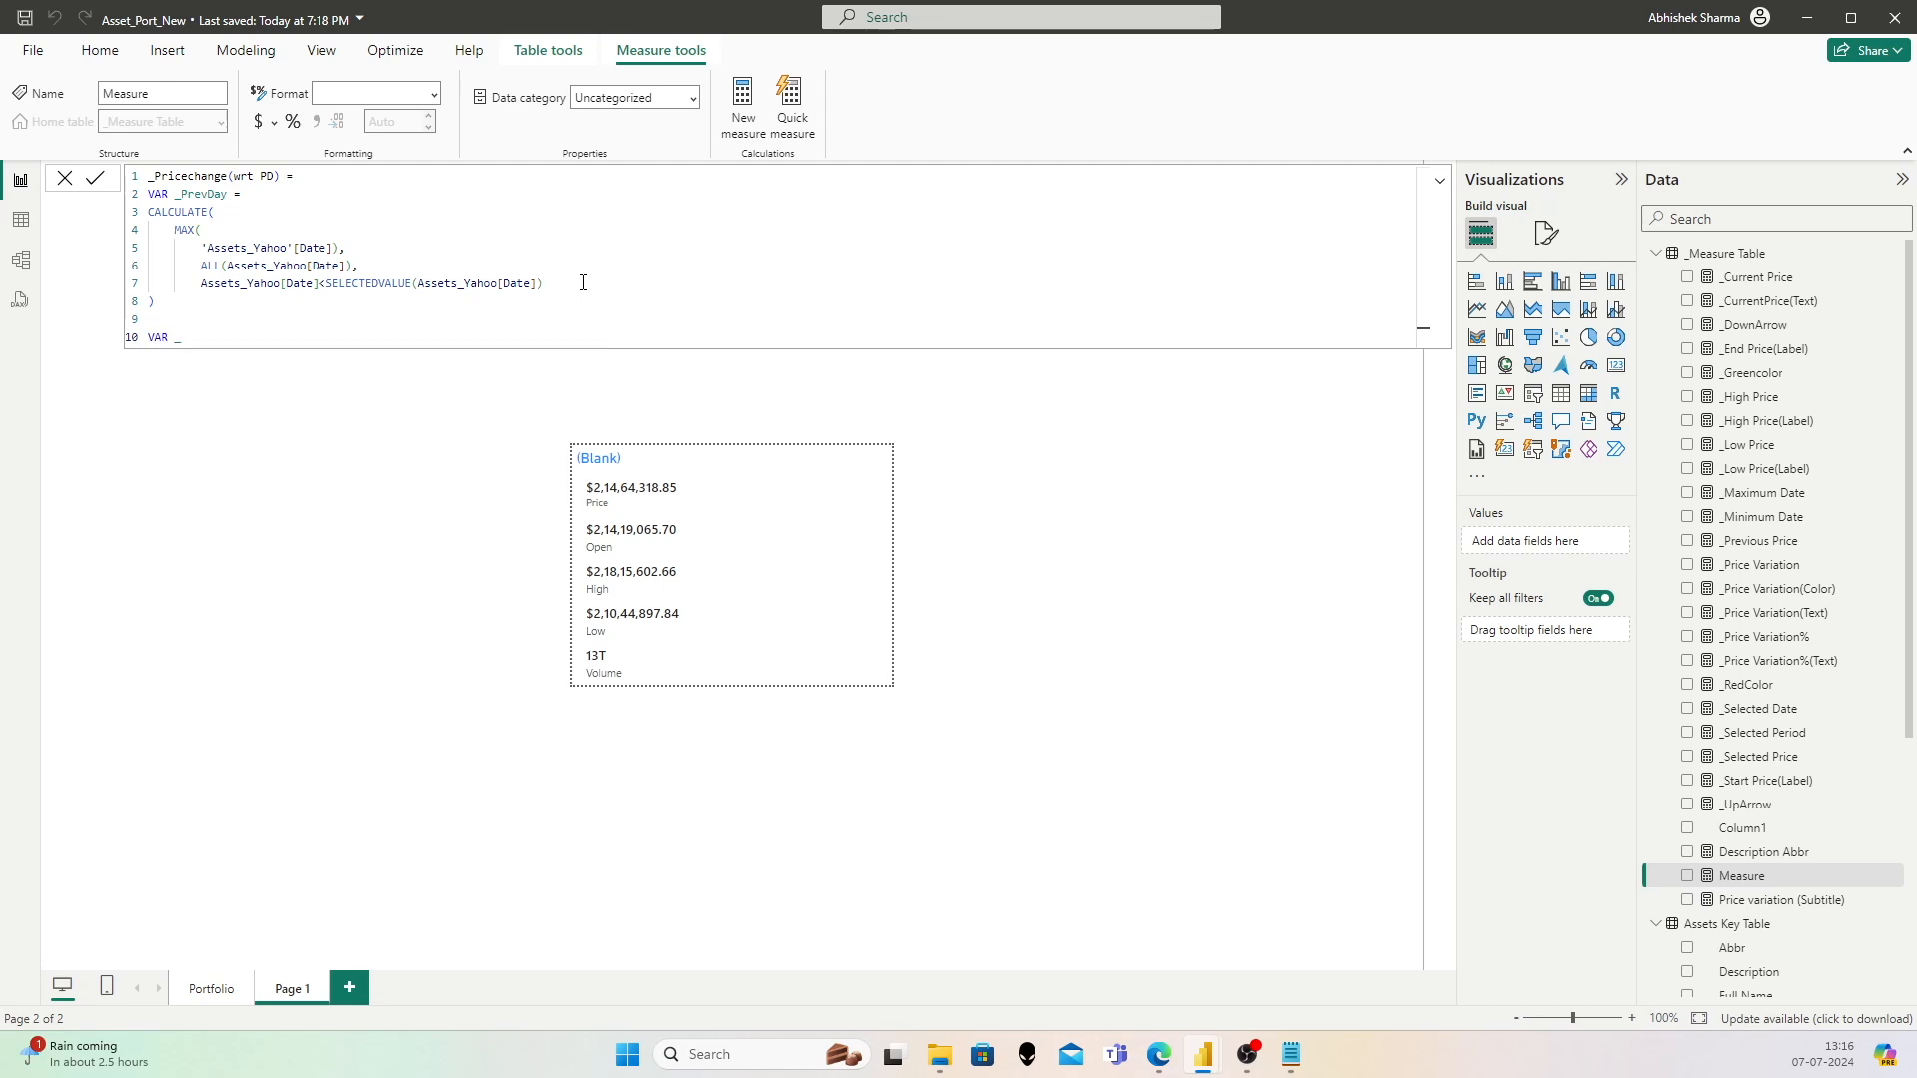
text(PrevDayPrice =)
key(shift+Return)
text(CALCULATE()
key(shift+Return)
Step: Enter SUM(Assets_Yahoo[Close]) as the expression of the _PrevDayPrice CALCULATE, followed by a comma and a new line
text(Su)
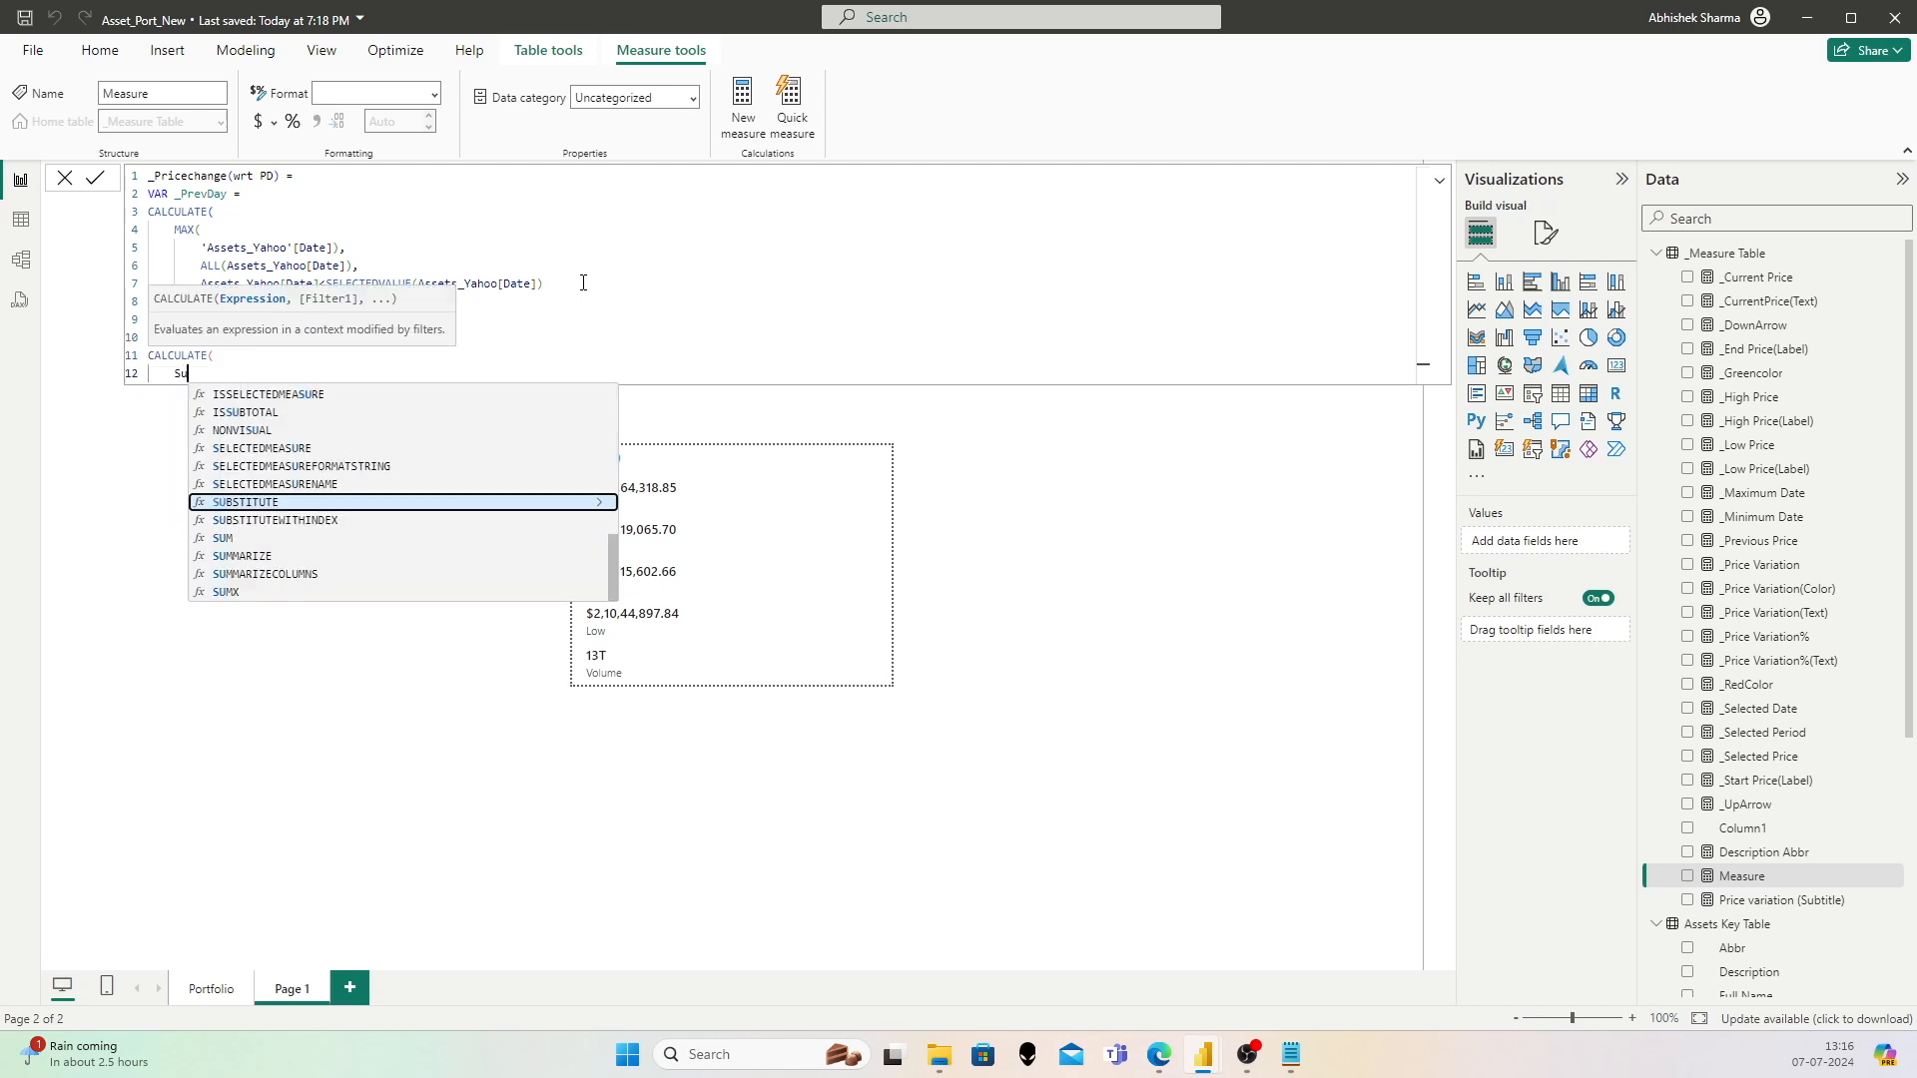
text(m()
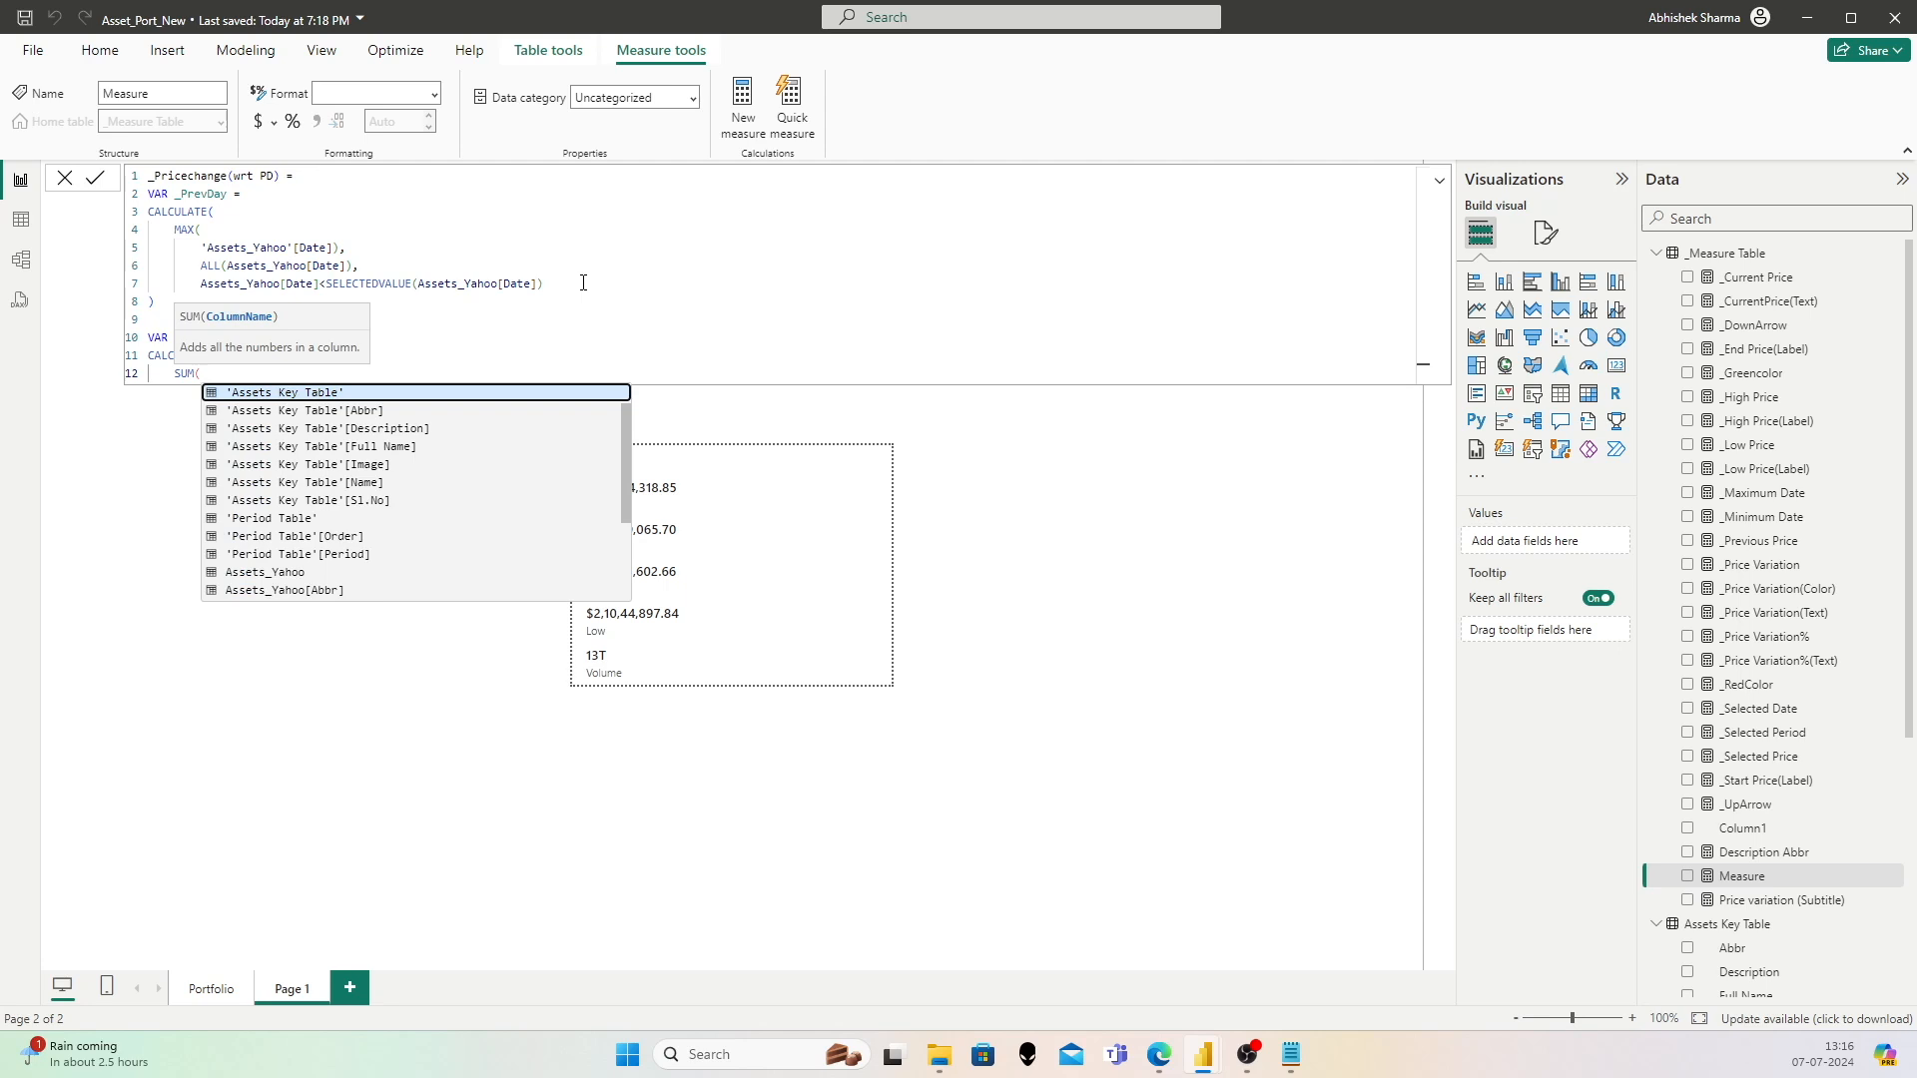
text(clo)
key(Tab)
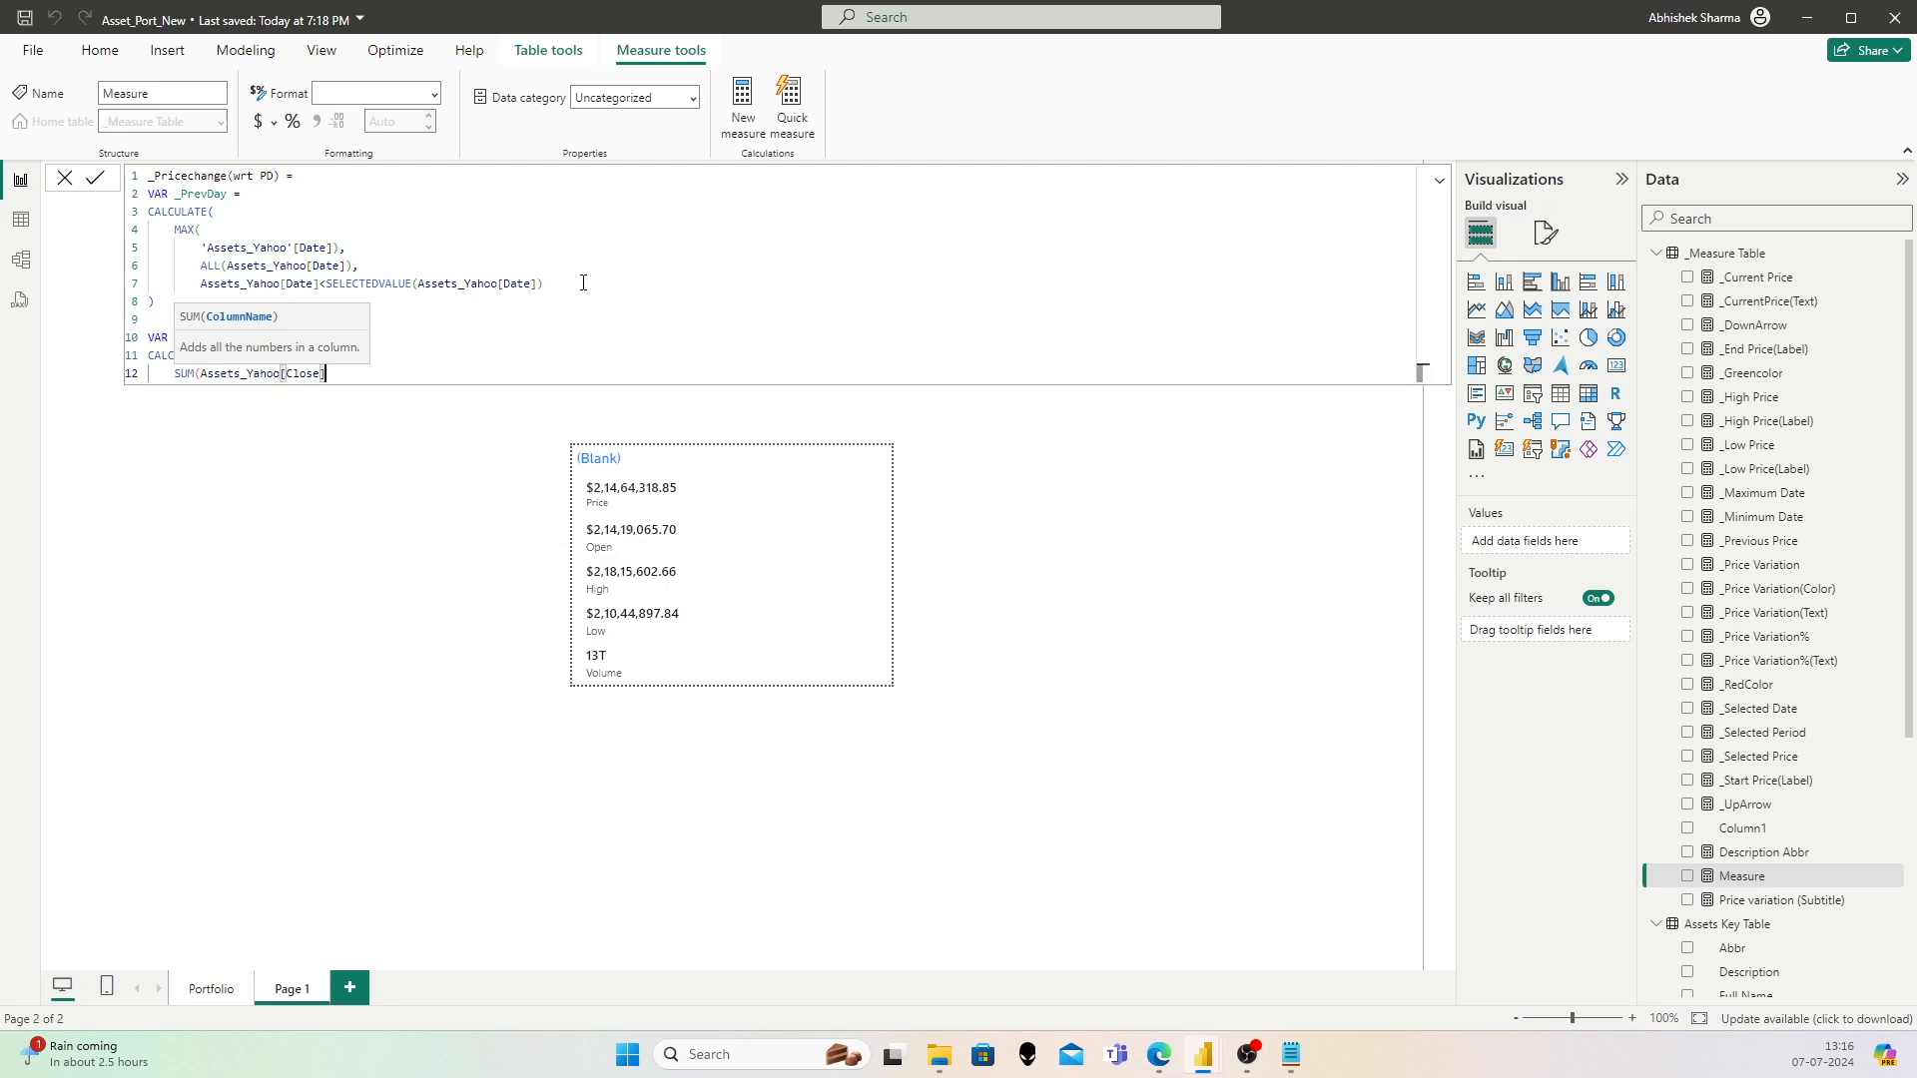
text(),)
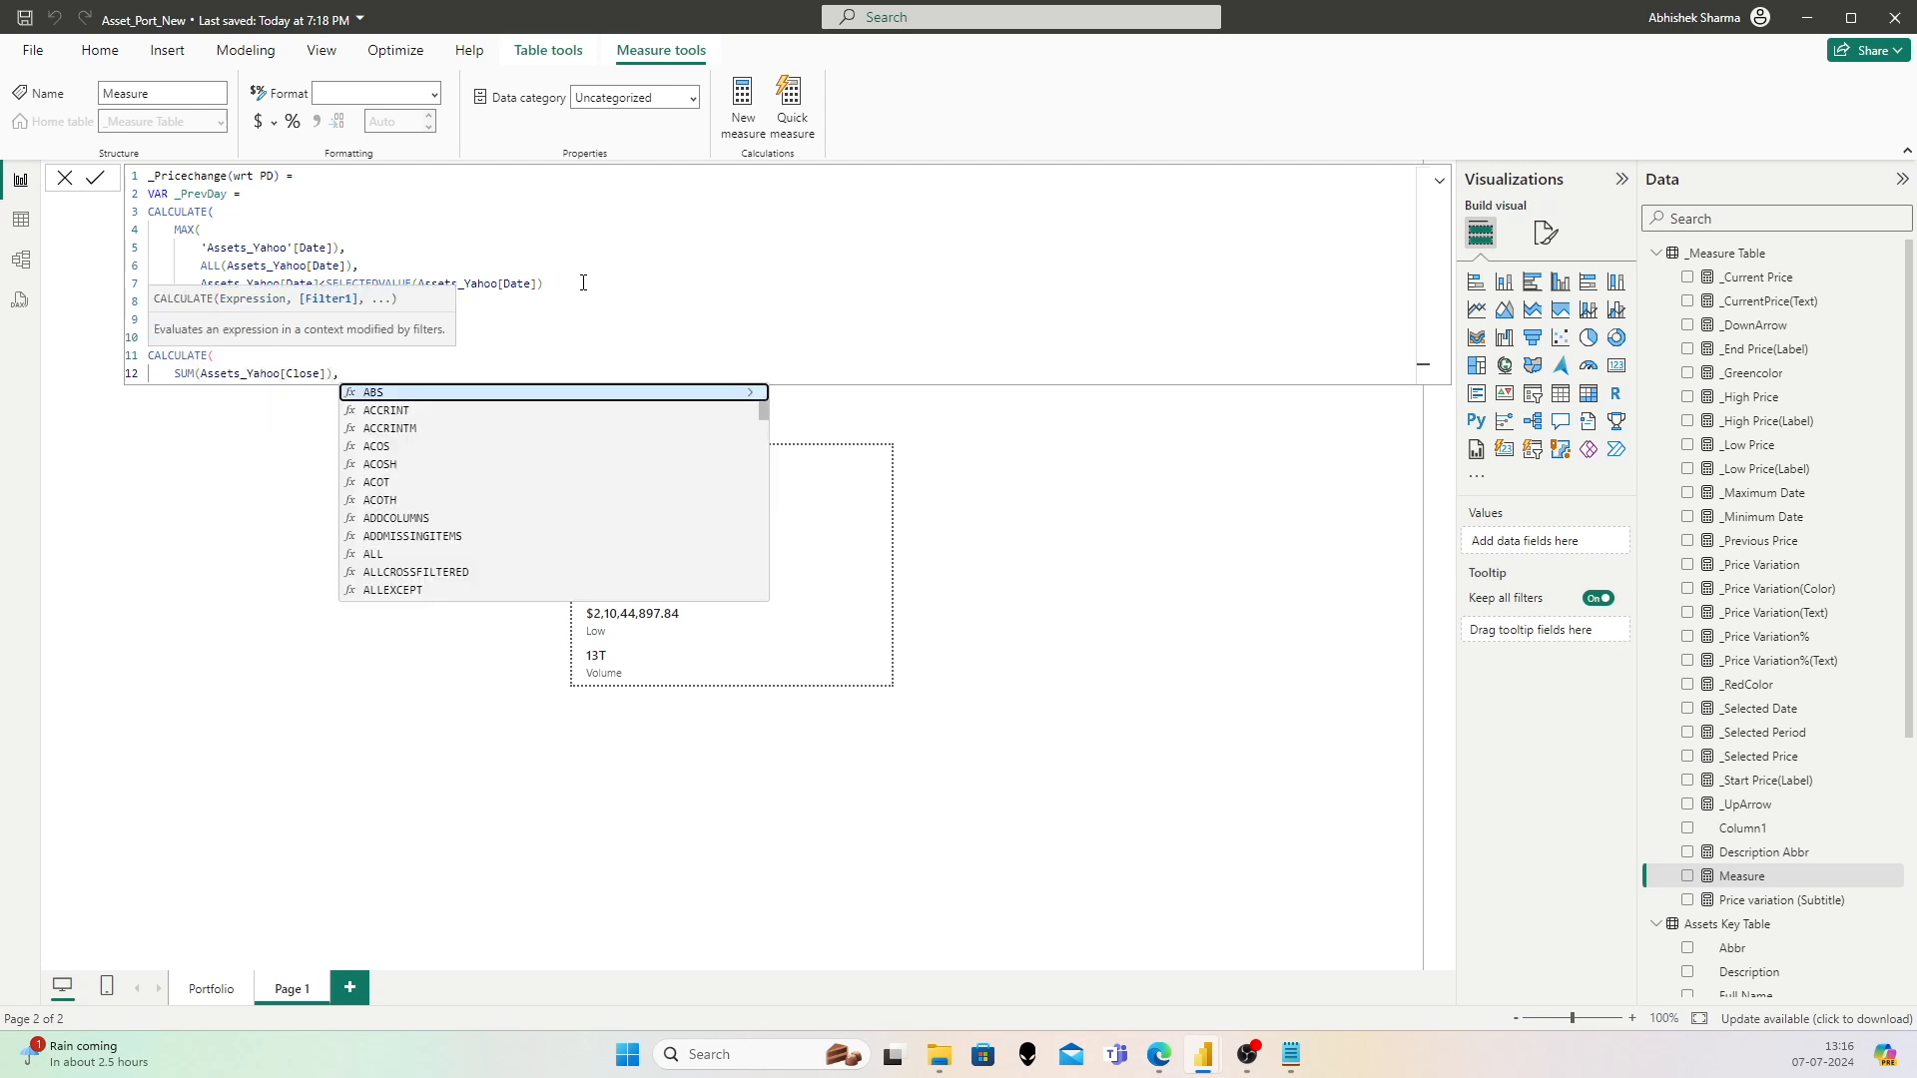
key(shift+Return)
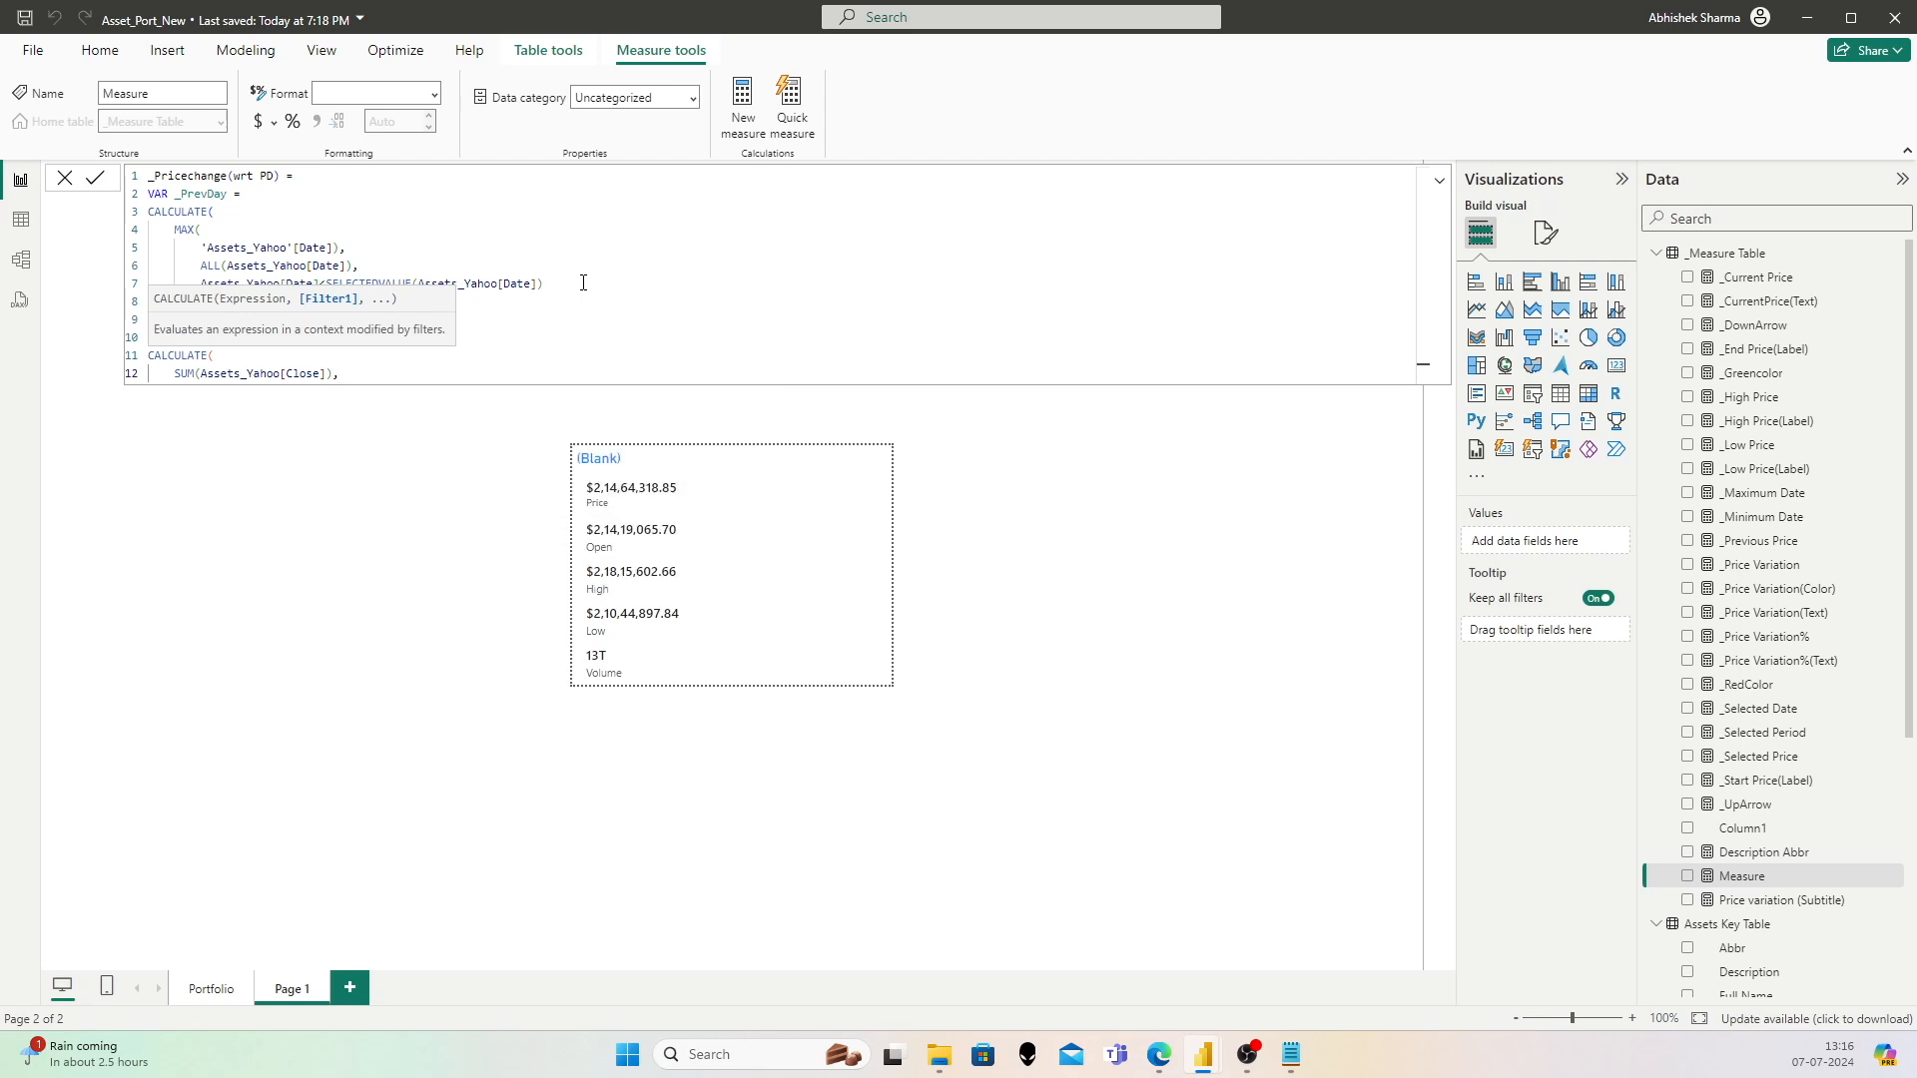
Step: Add ALL(Assets_Yahoo[Date]) as the first filter of the _PrevDayPrice calculation, followed by a comma and a new line
text(ALL()
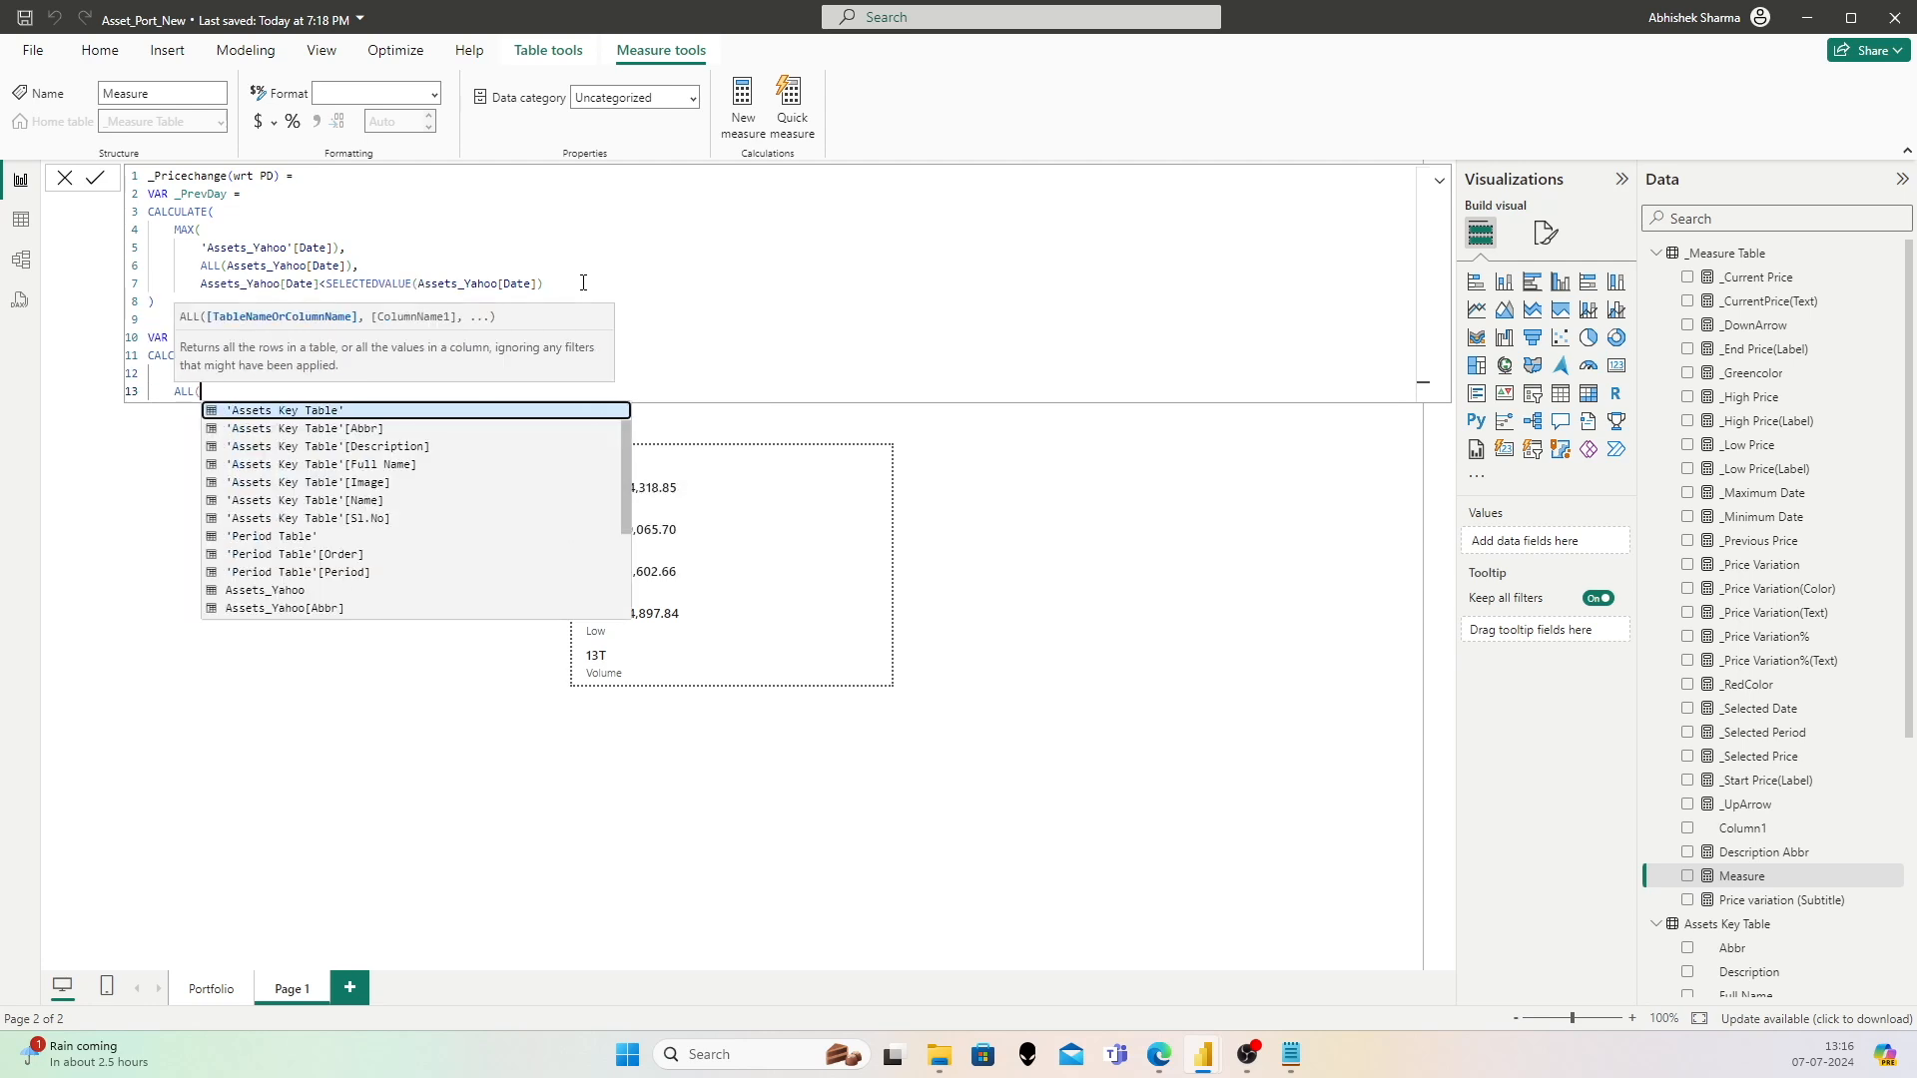
text(Asset)
key(Down)
key(Down)
key(Down)
key(Down)
key(Down)
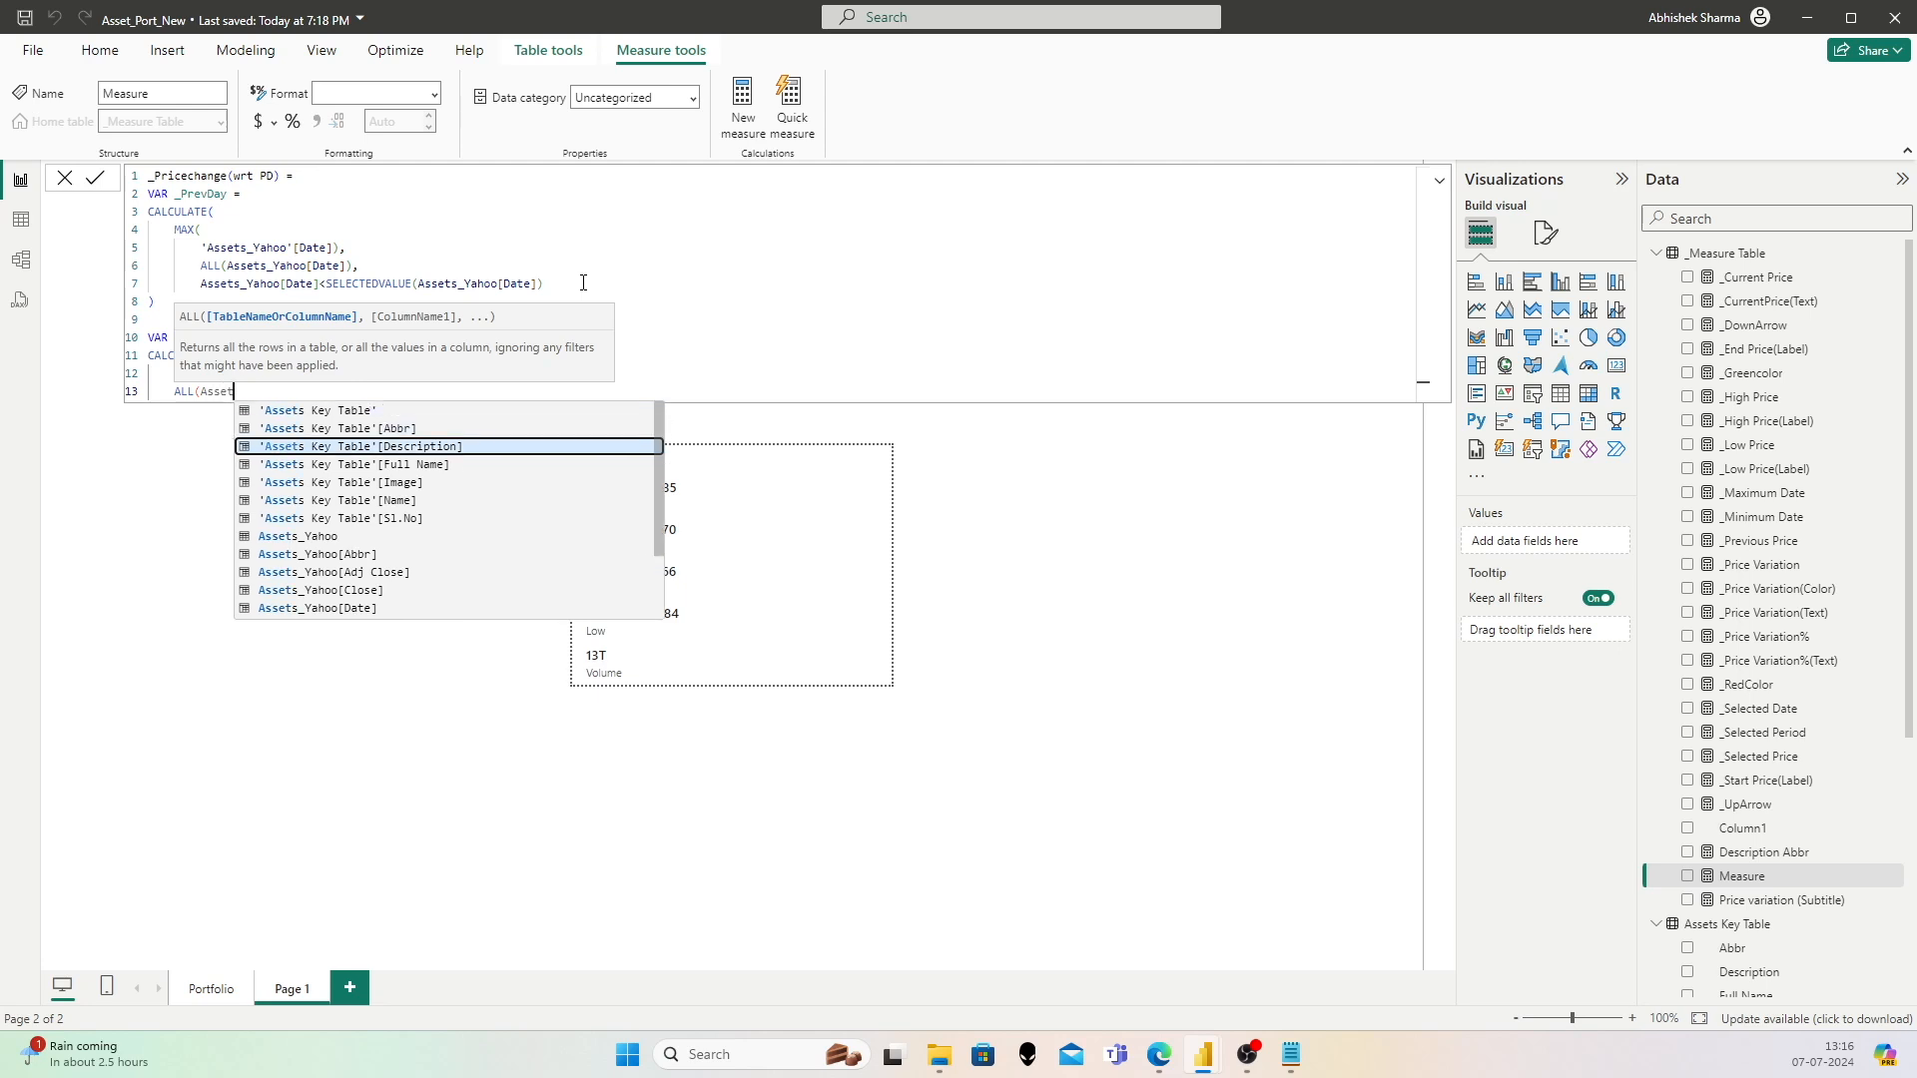
key(Down)
key(Down)
key(Down)
key(Down)
key(Down)
key(Down)
key(Tab)
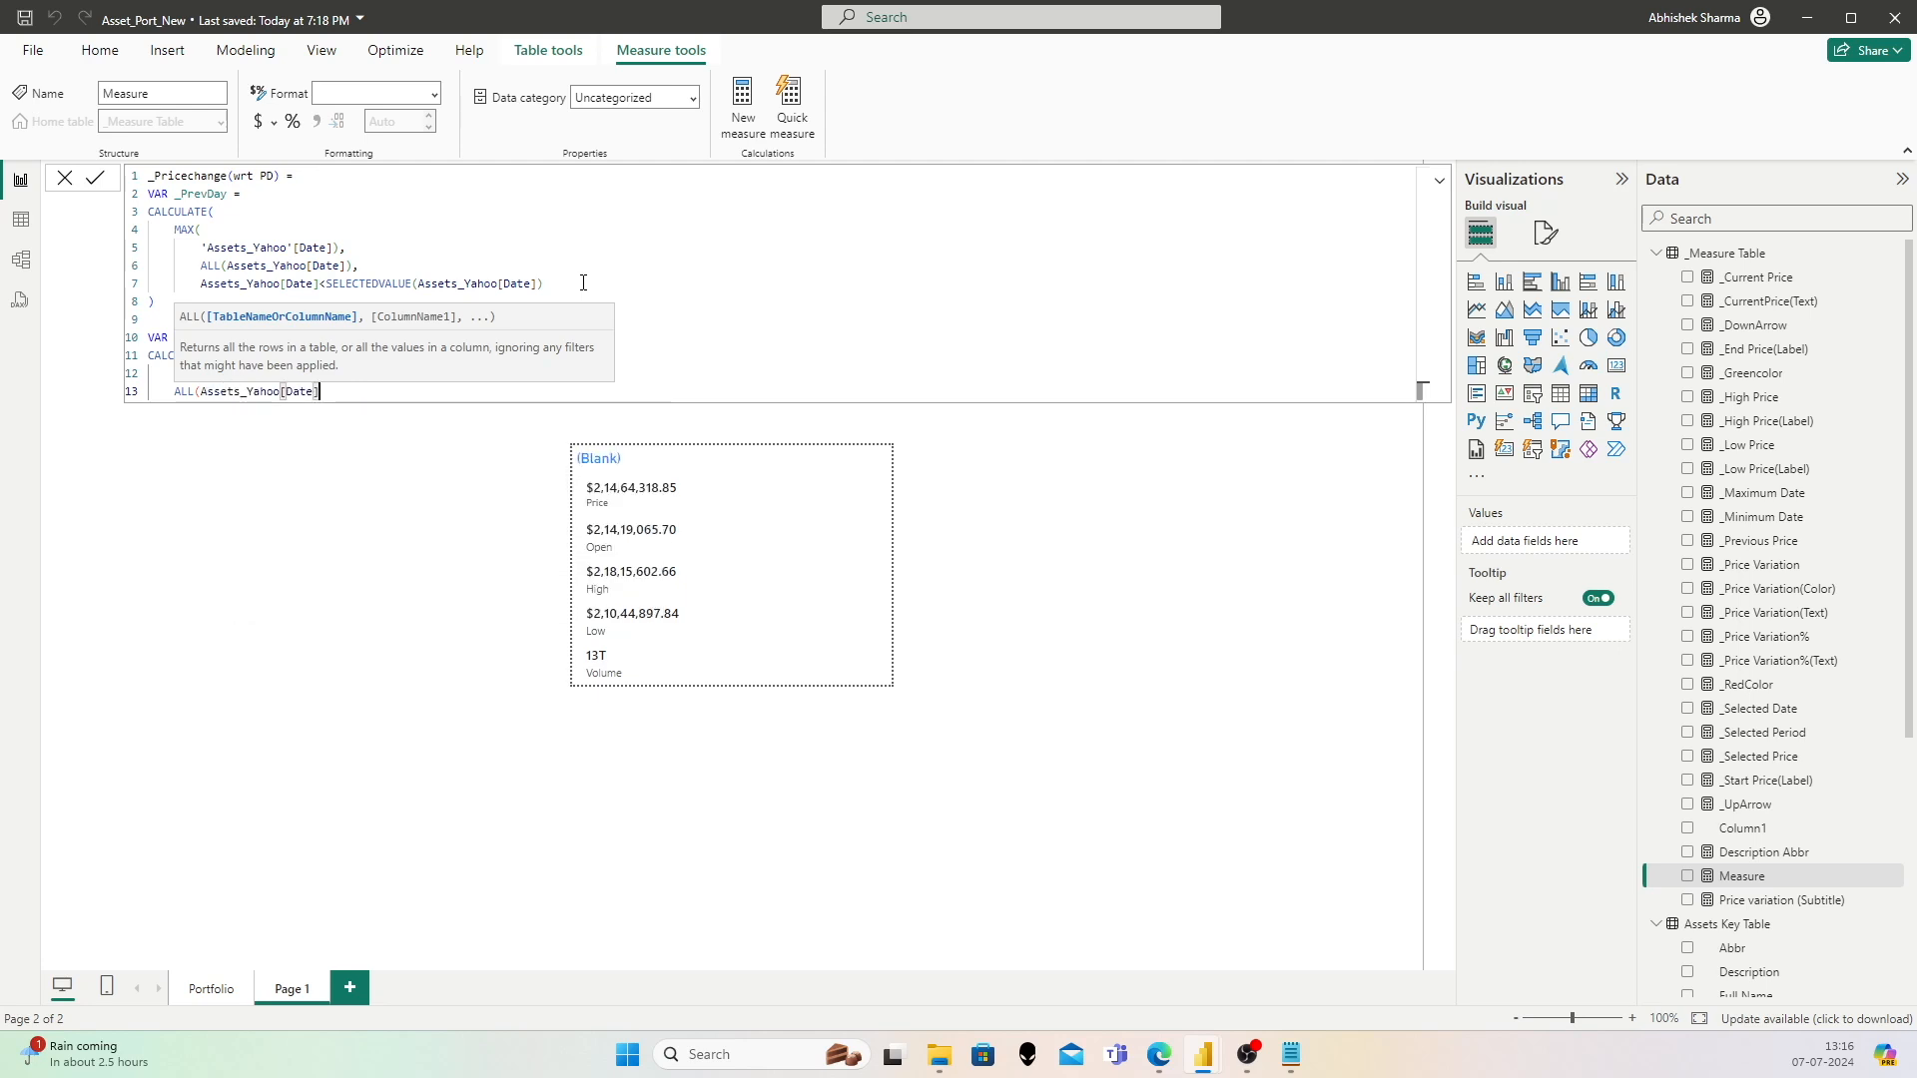
text())
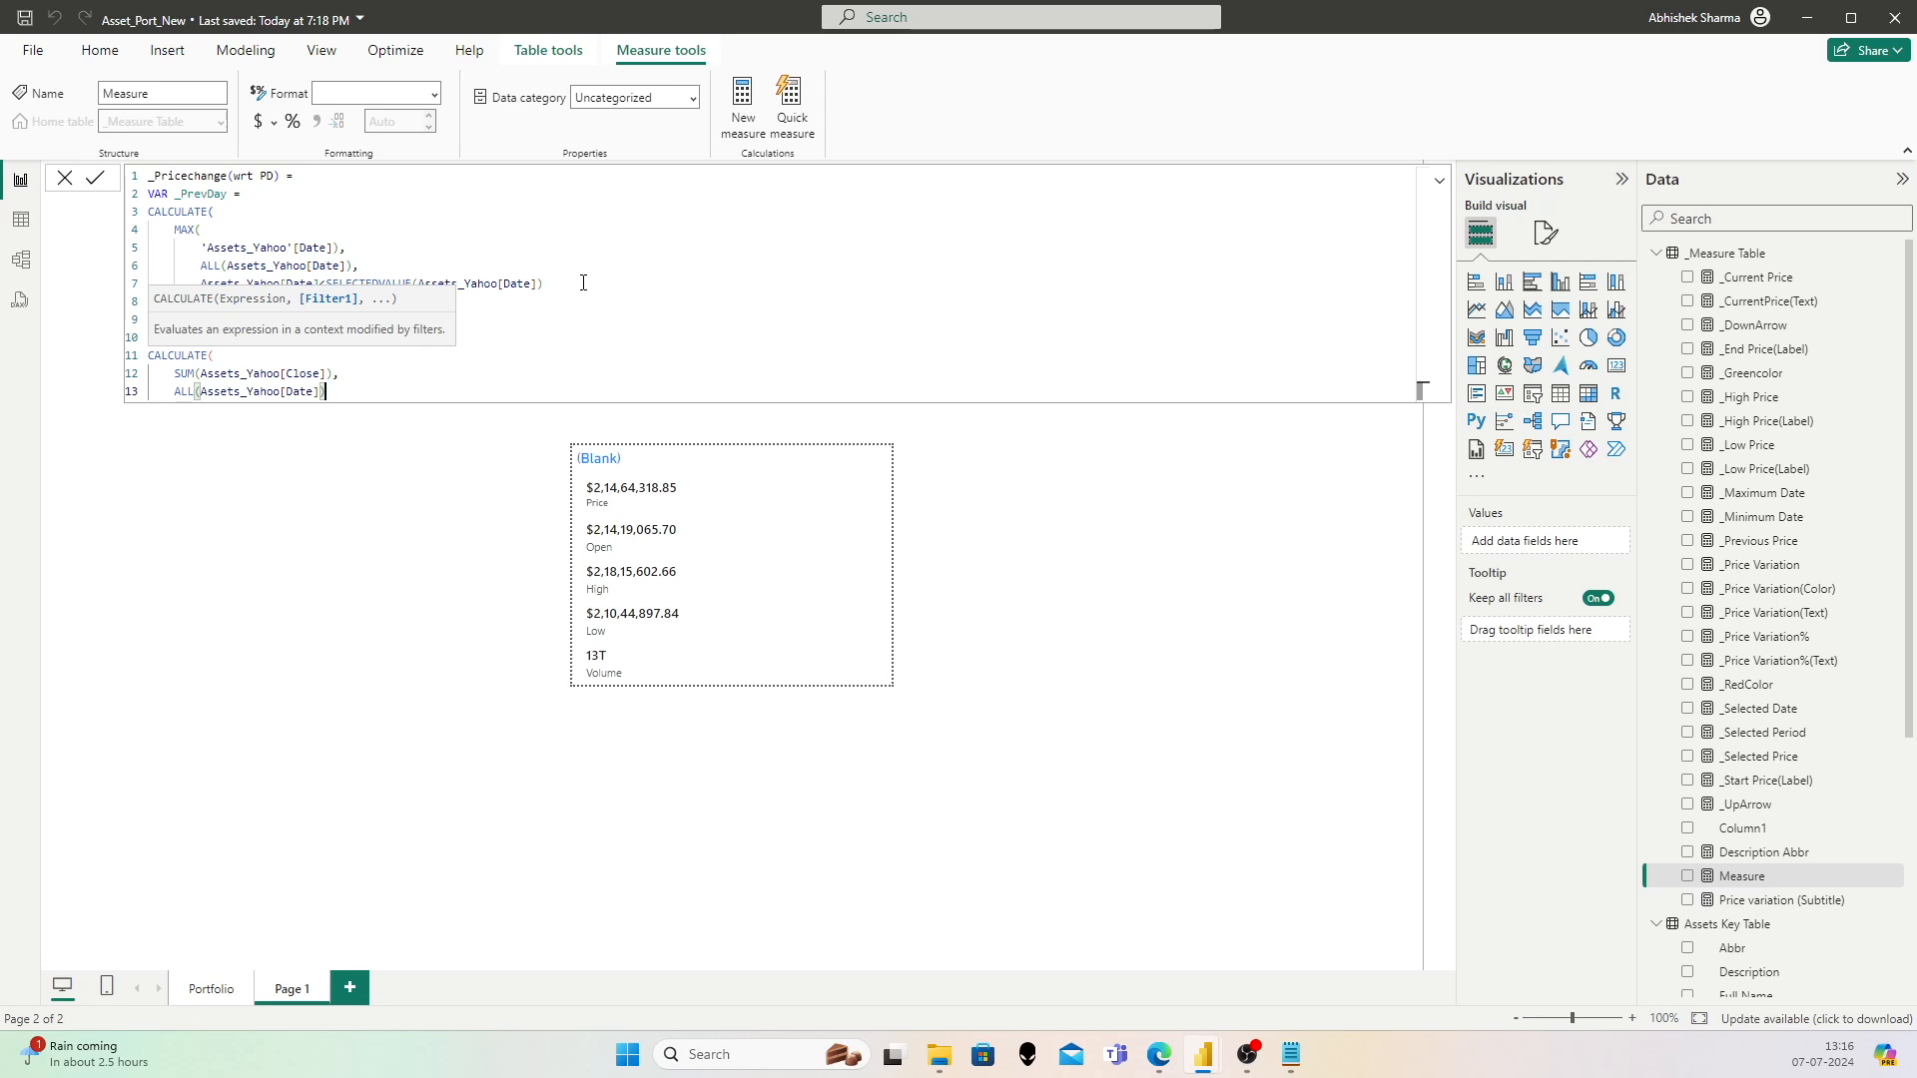
text(,)
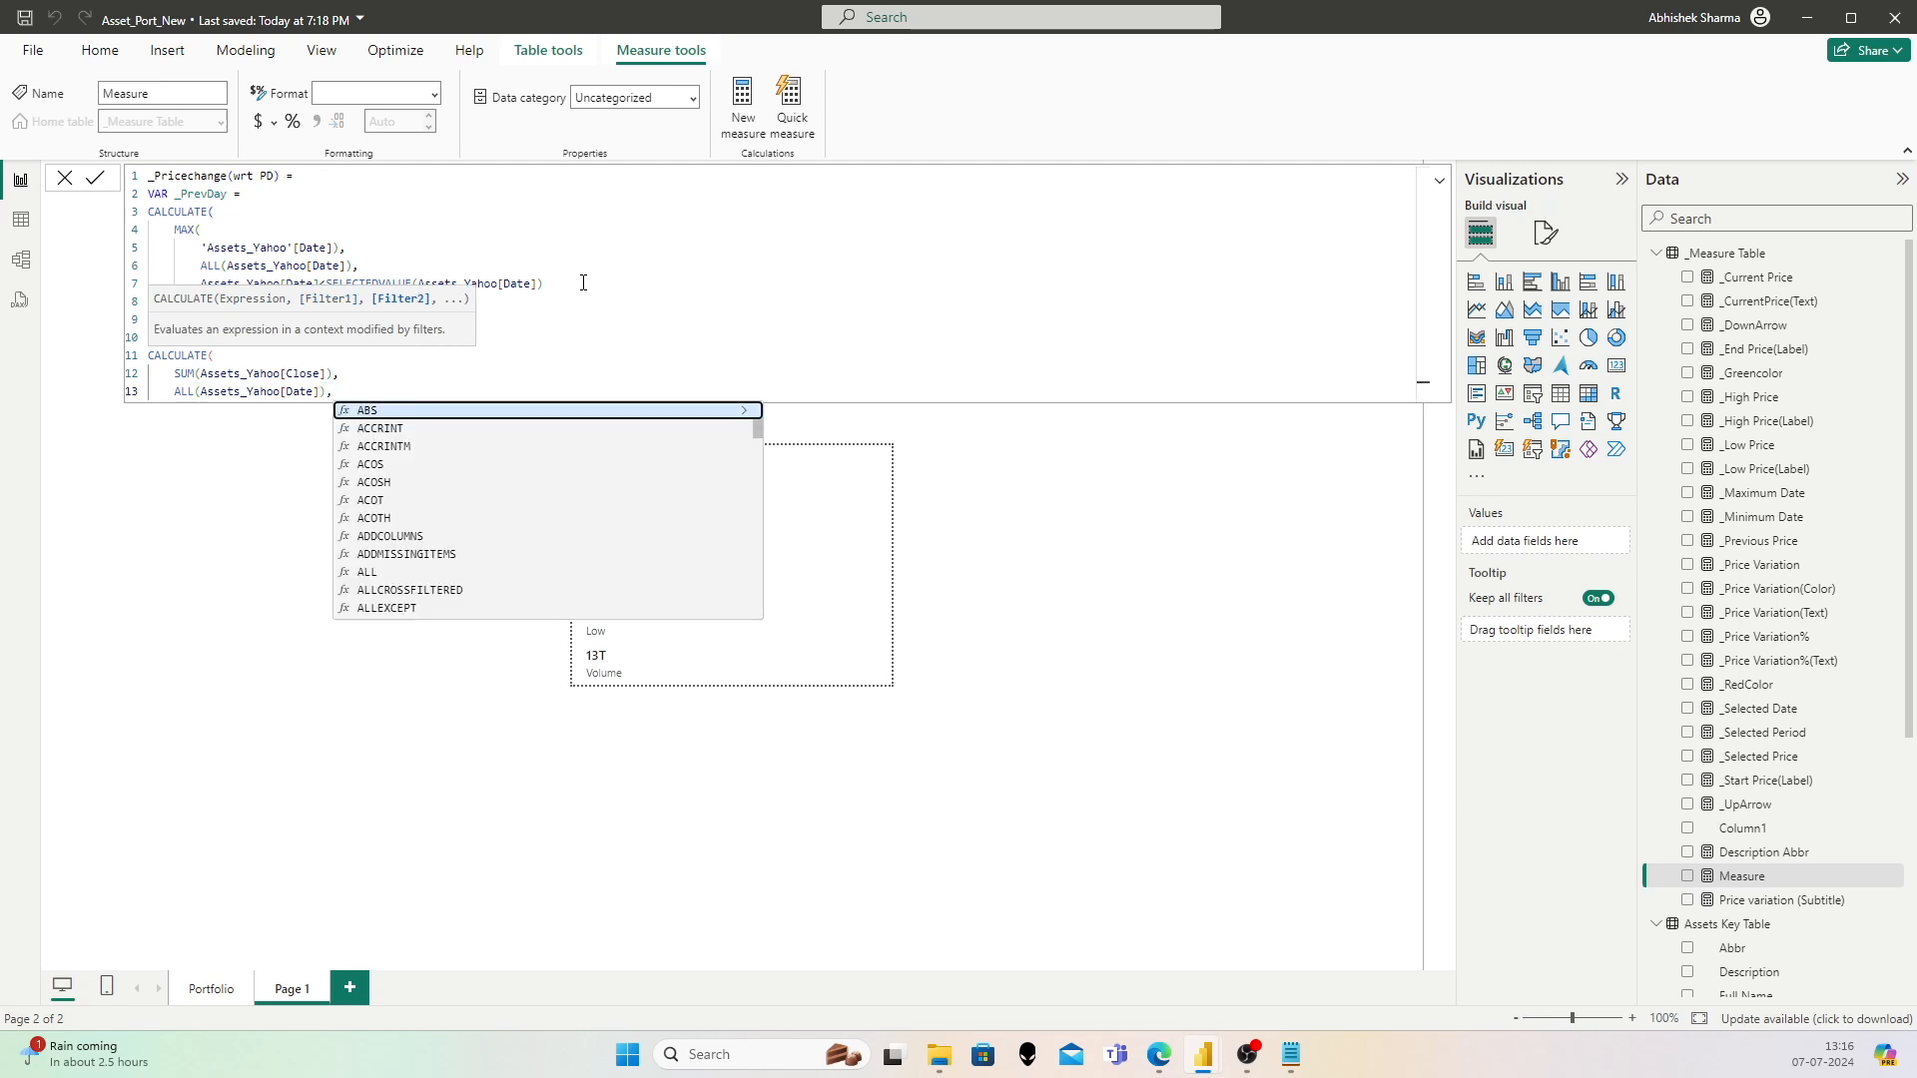
key(Escape)
key(Return)
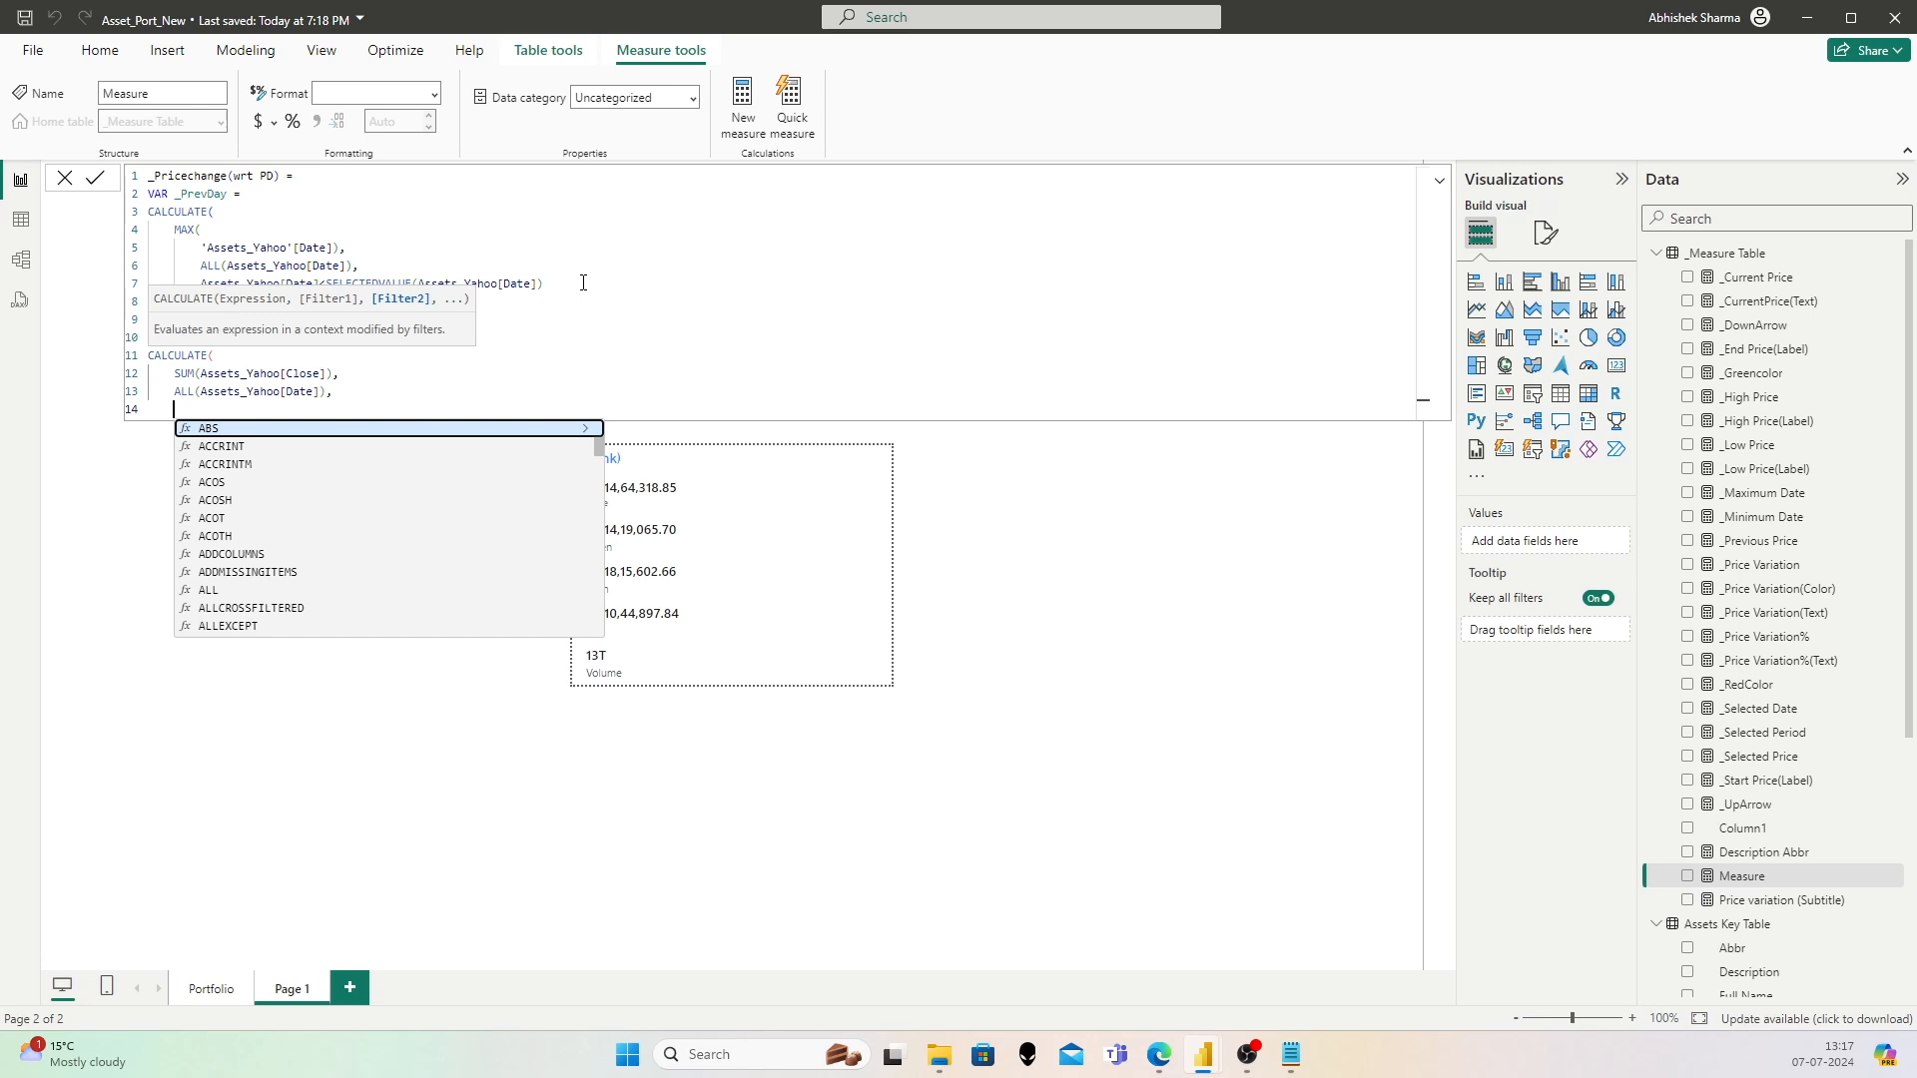
Step: Add the filter Assets_Yahoo[Date] = _PrevDay to the _PrevDayPrice calculation and close its CALCULATE function
text(Asset)
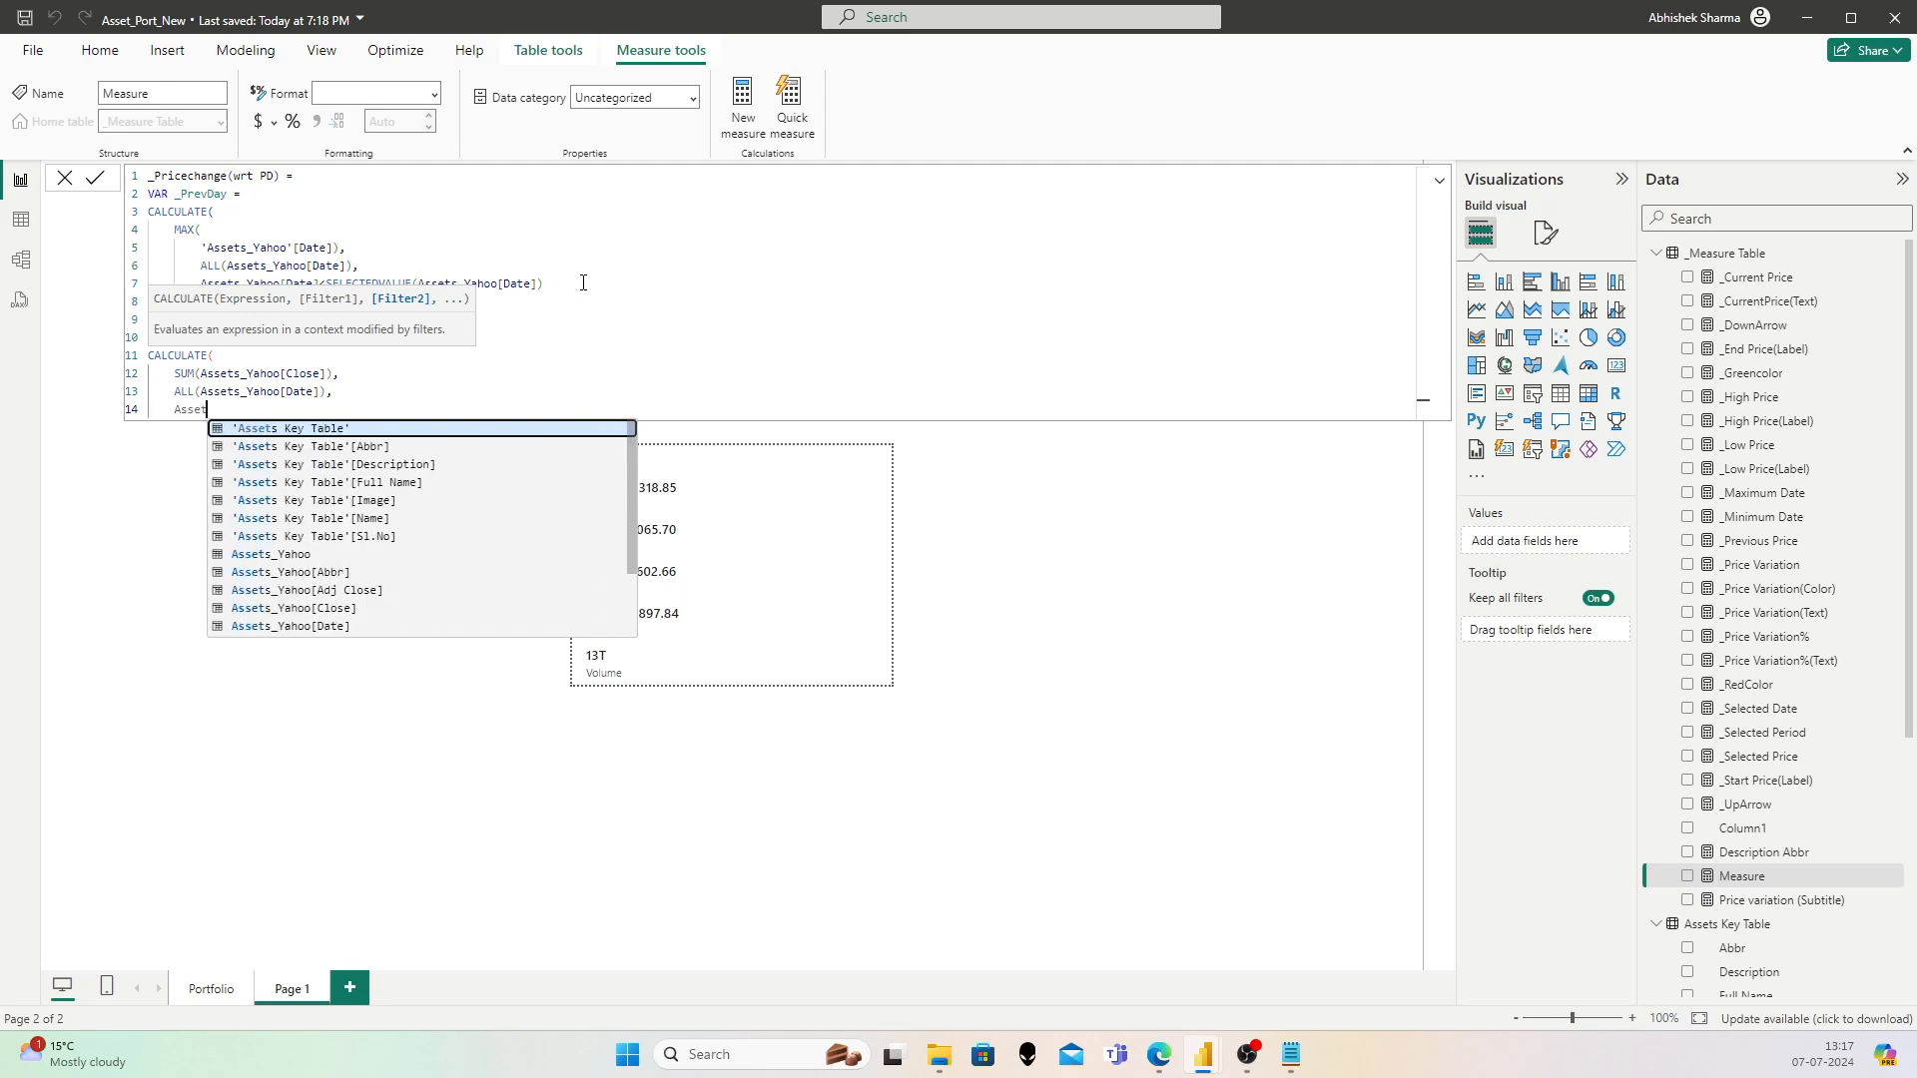
key(Down)
key(Down)
key(Down)
key(Down)
key(Down)
key(Down)
key(Down)
key(Down)
key(Down)
key(Down)
key(Down)
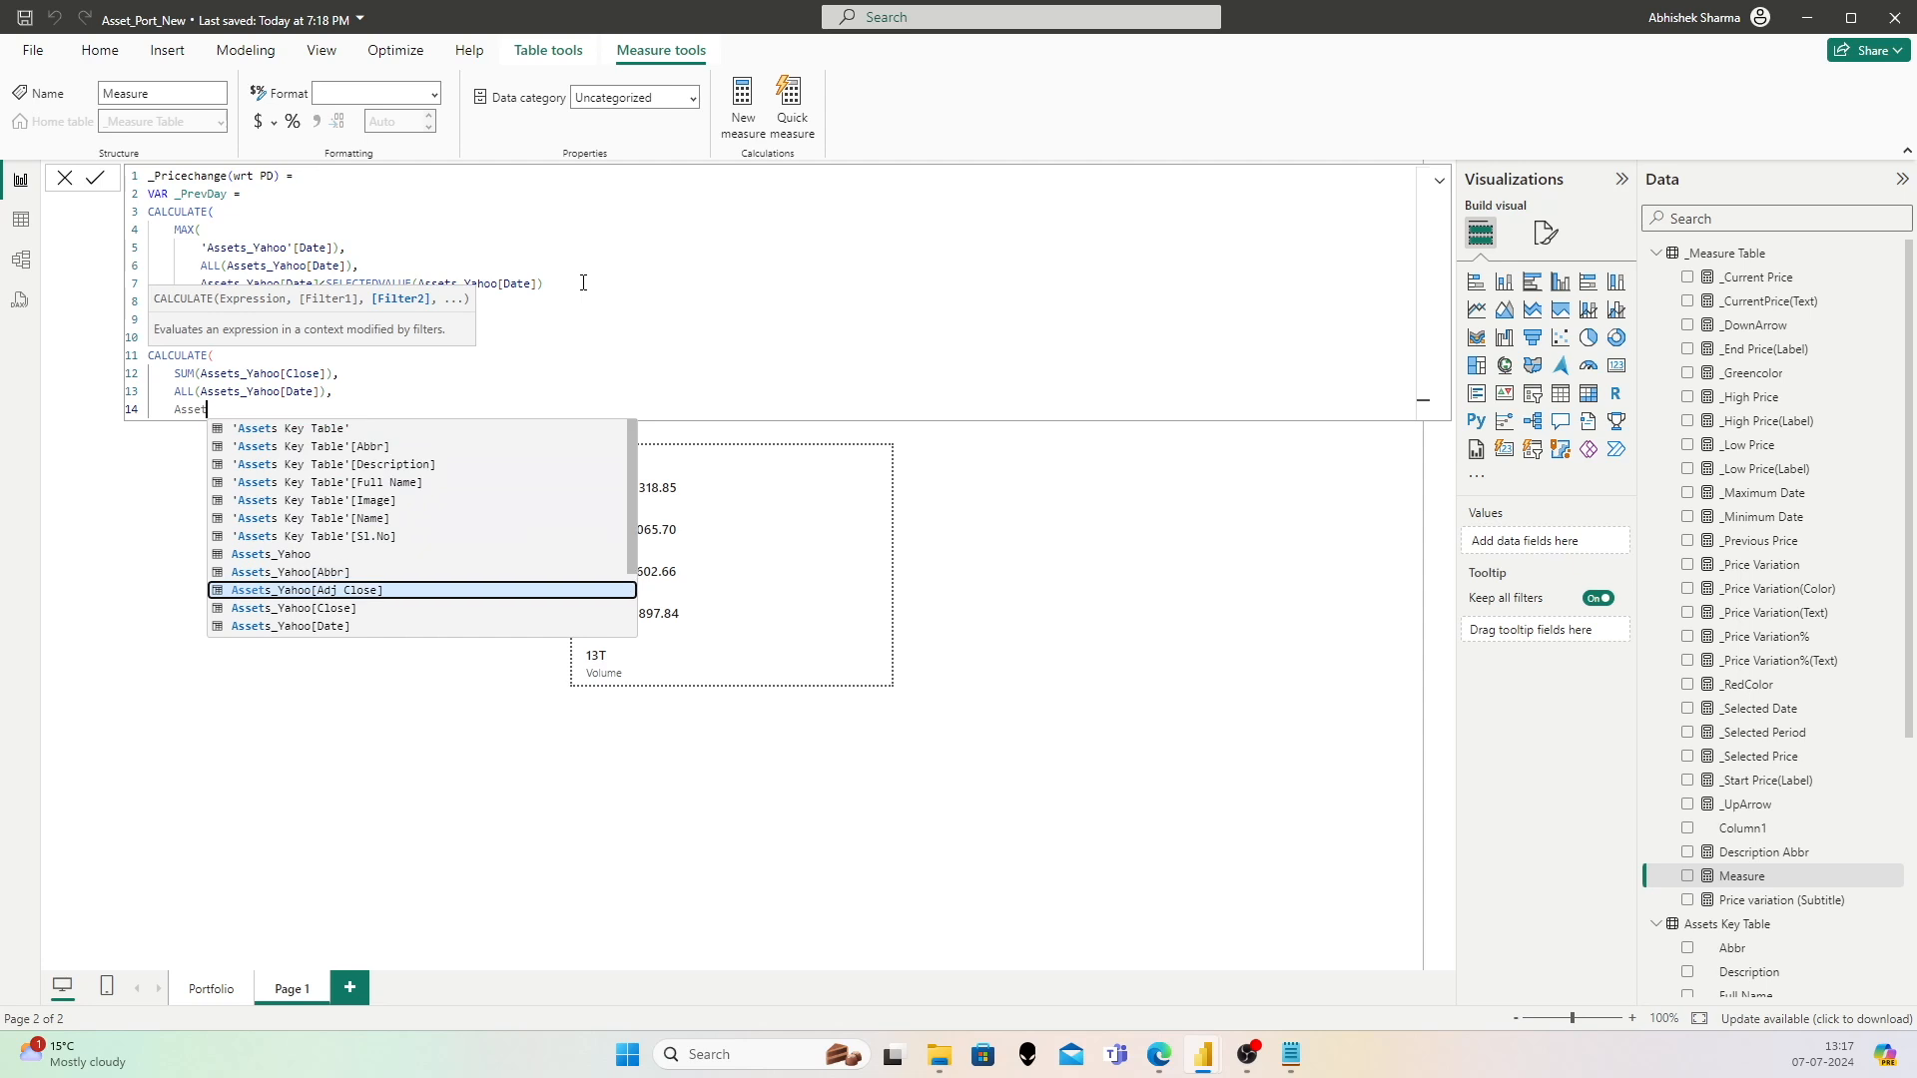
key(Tab)
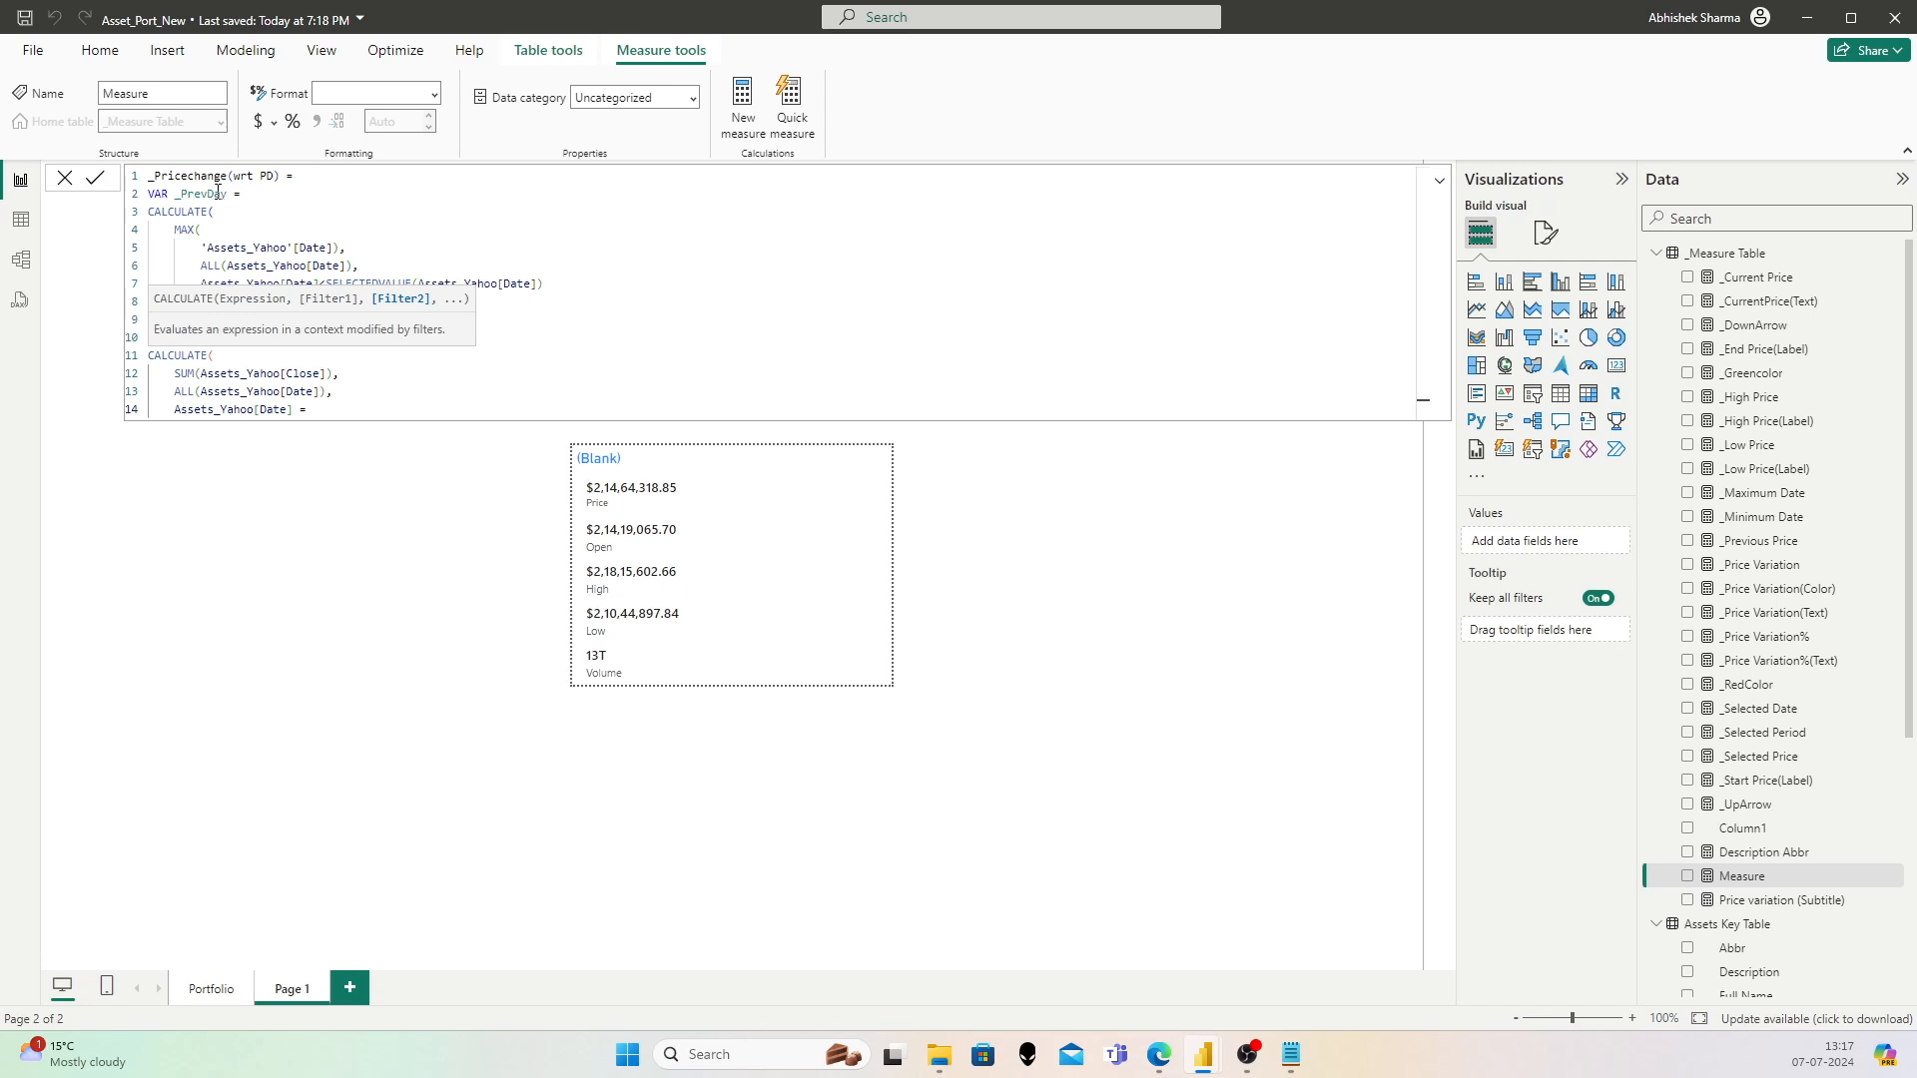
text(_PrevDay)
key(Return)
text())
key(Return)
key(Return)
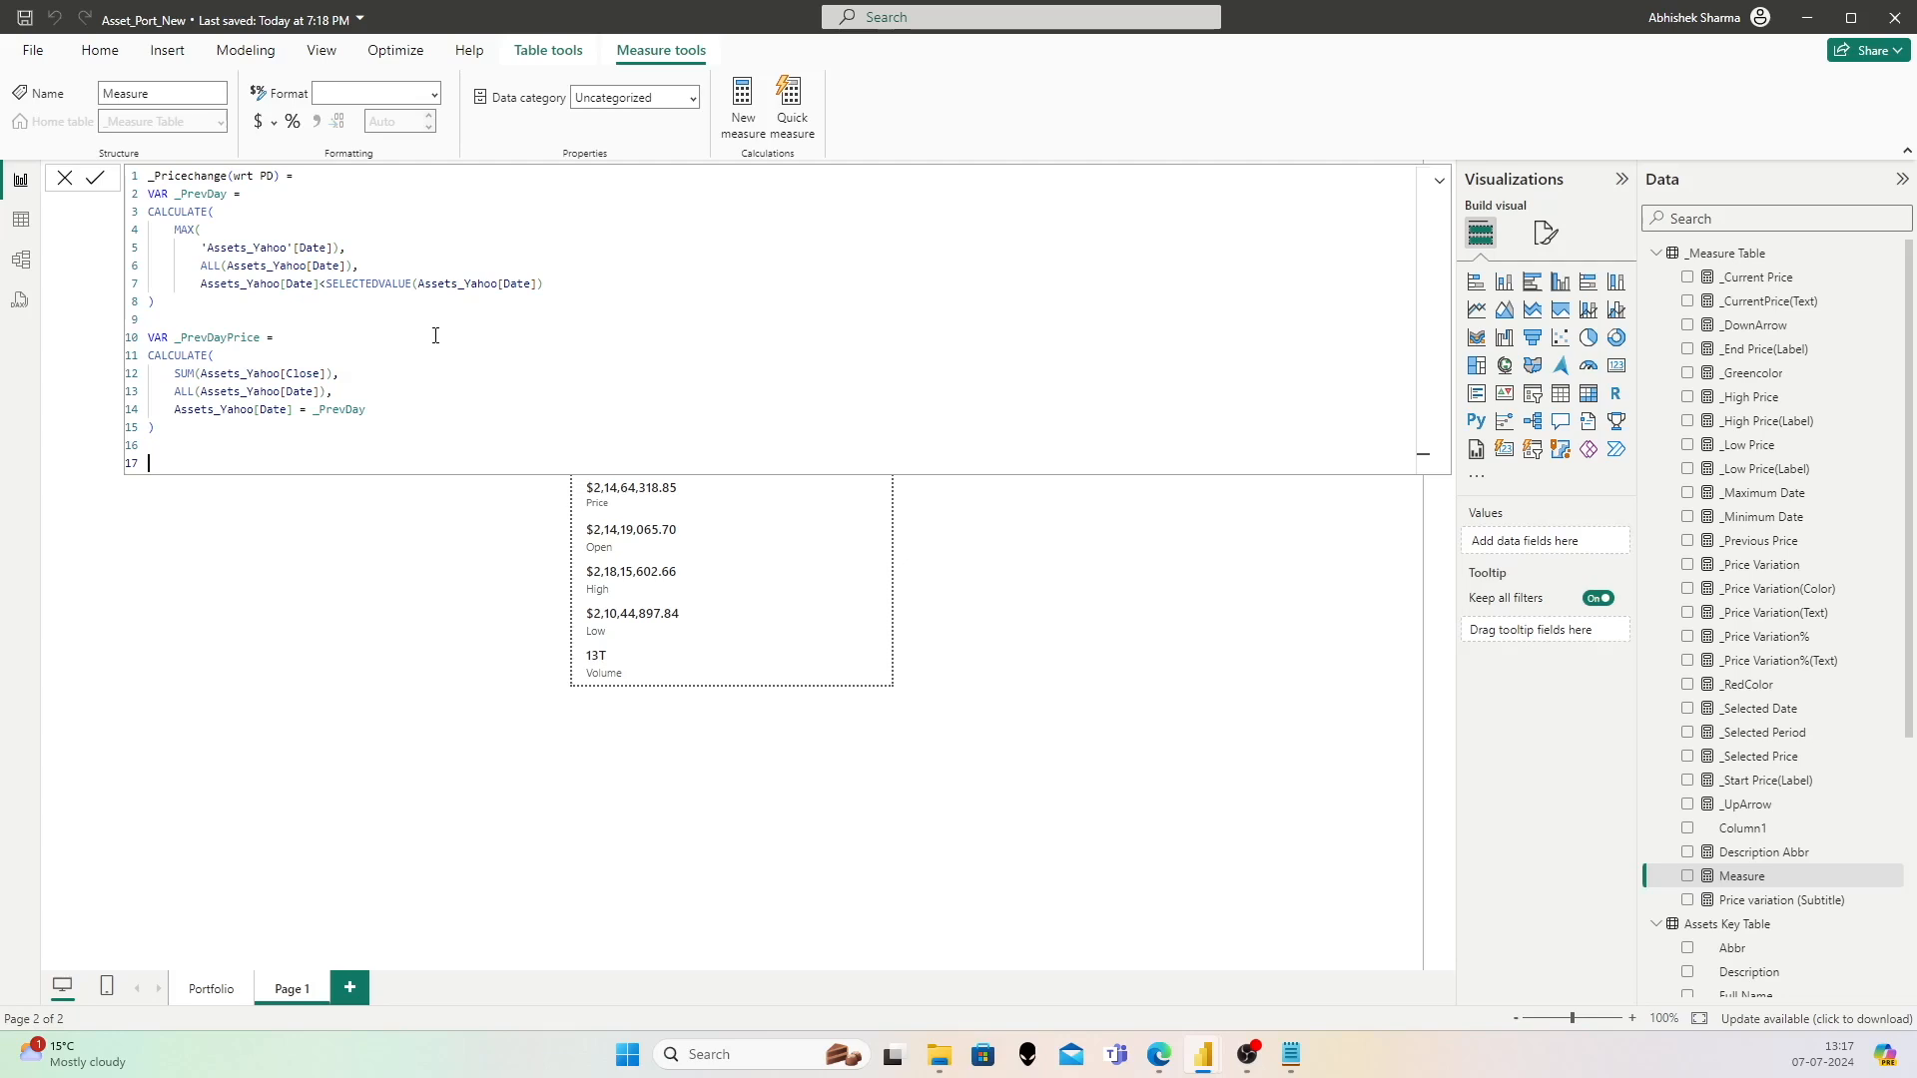
Step: Declare a variable _PriceChange and open a DIVIDE function for it on the following line
text(VAR)
text(_PriceChange=)
key(shift+Return)
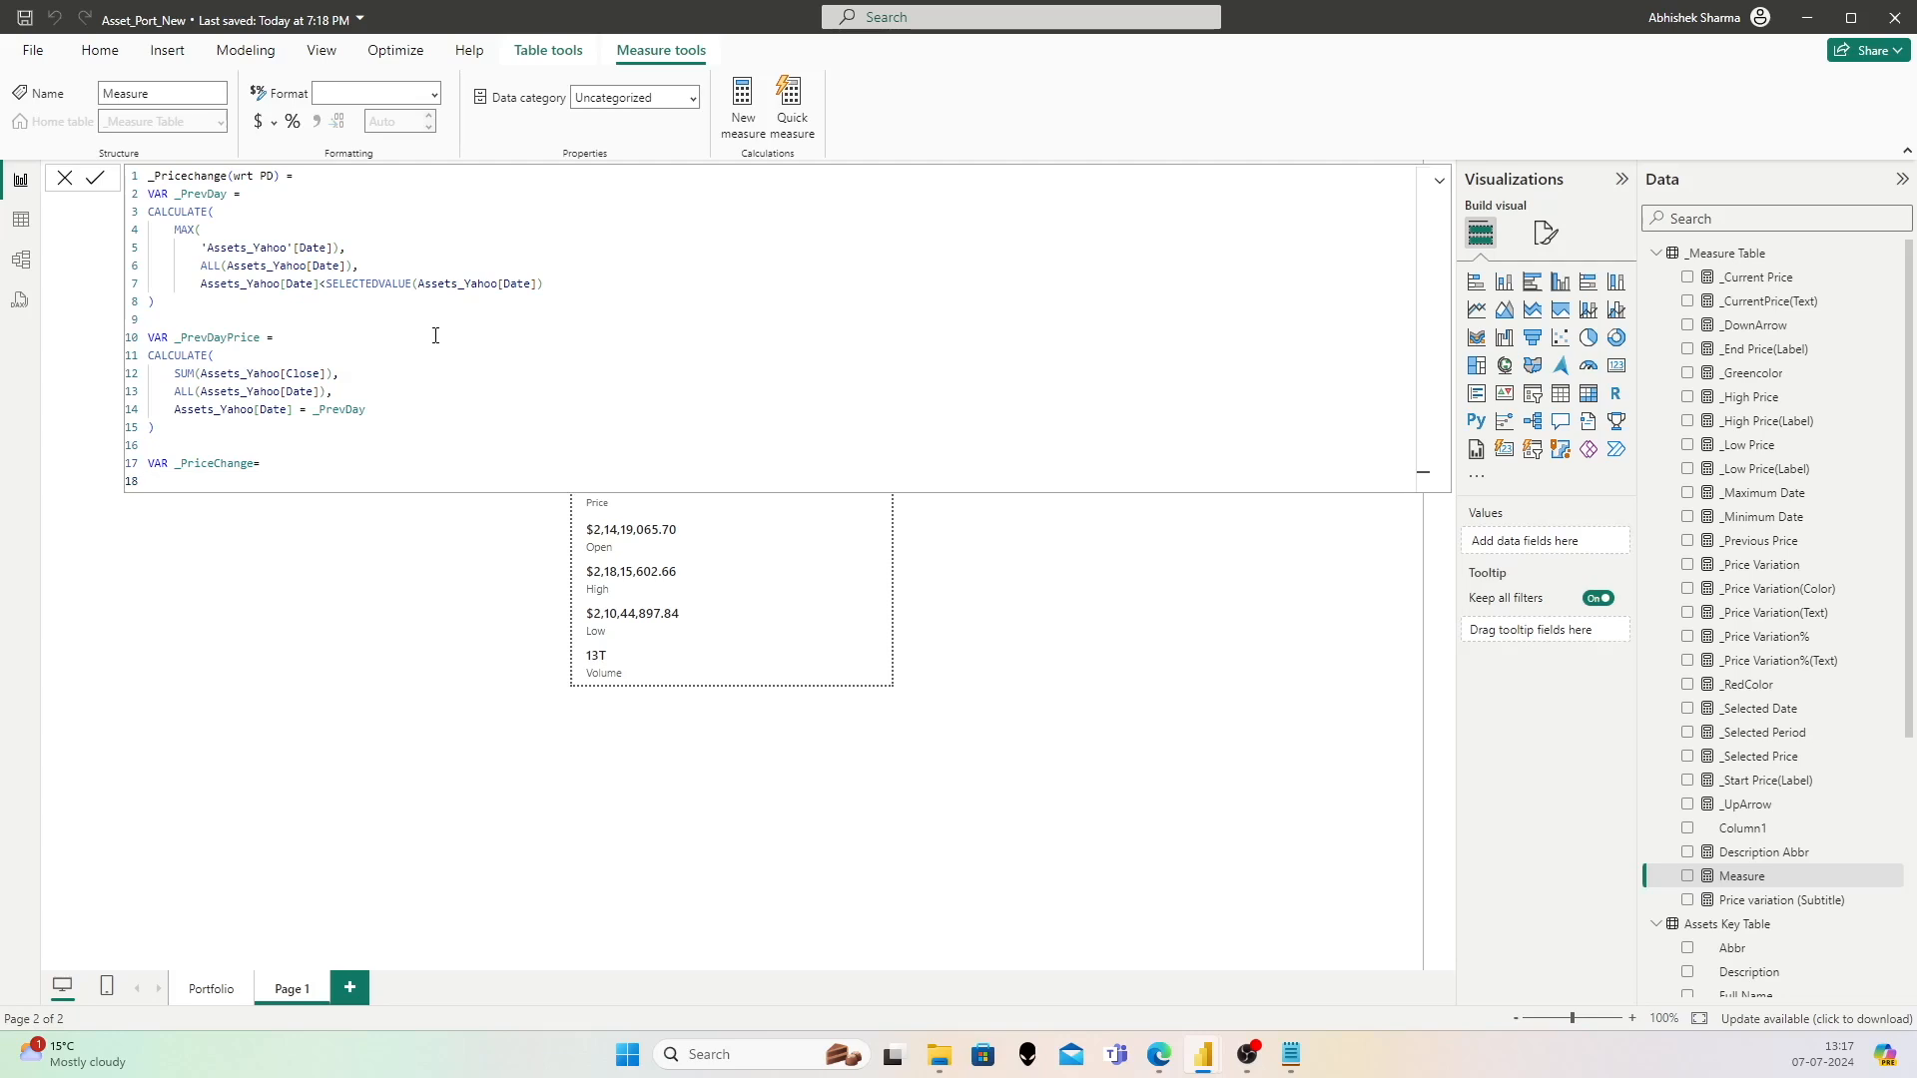
text(DIVIDE()
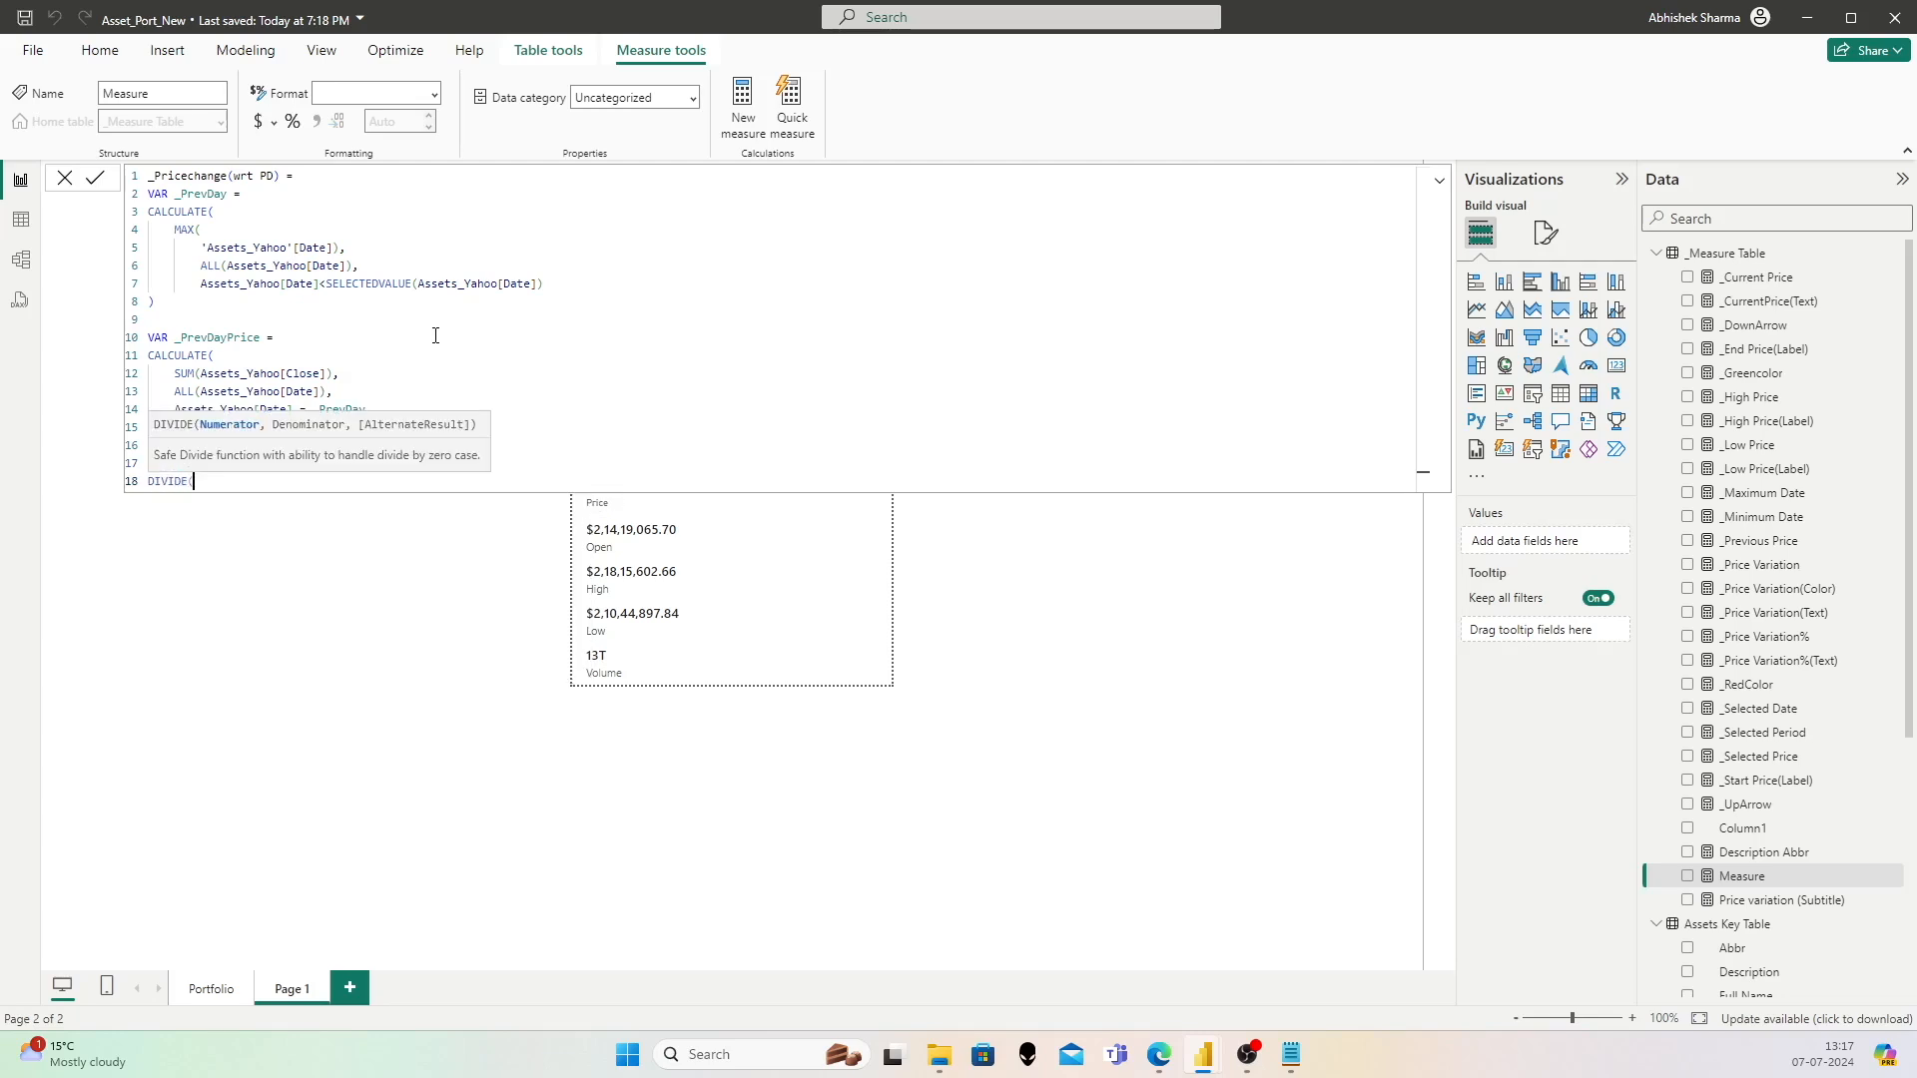
key(shift+Return)
Step: Enter SUM(Assets_Yahoo[Close]) minus _PrevDayPrice as the numerator of the DIVIDE function
text(SUM()
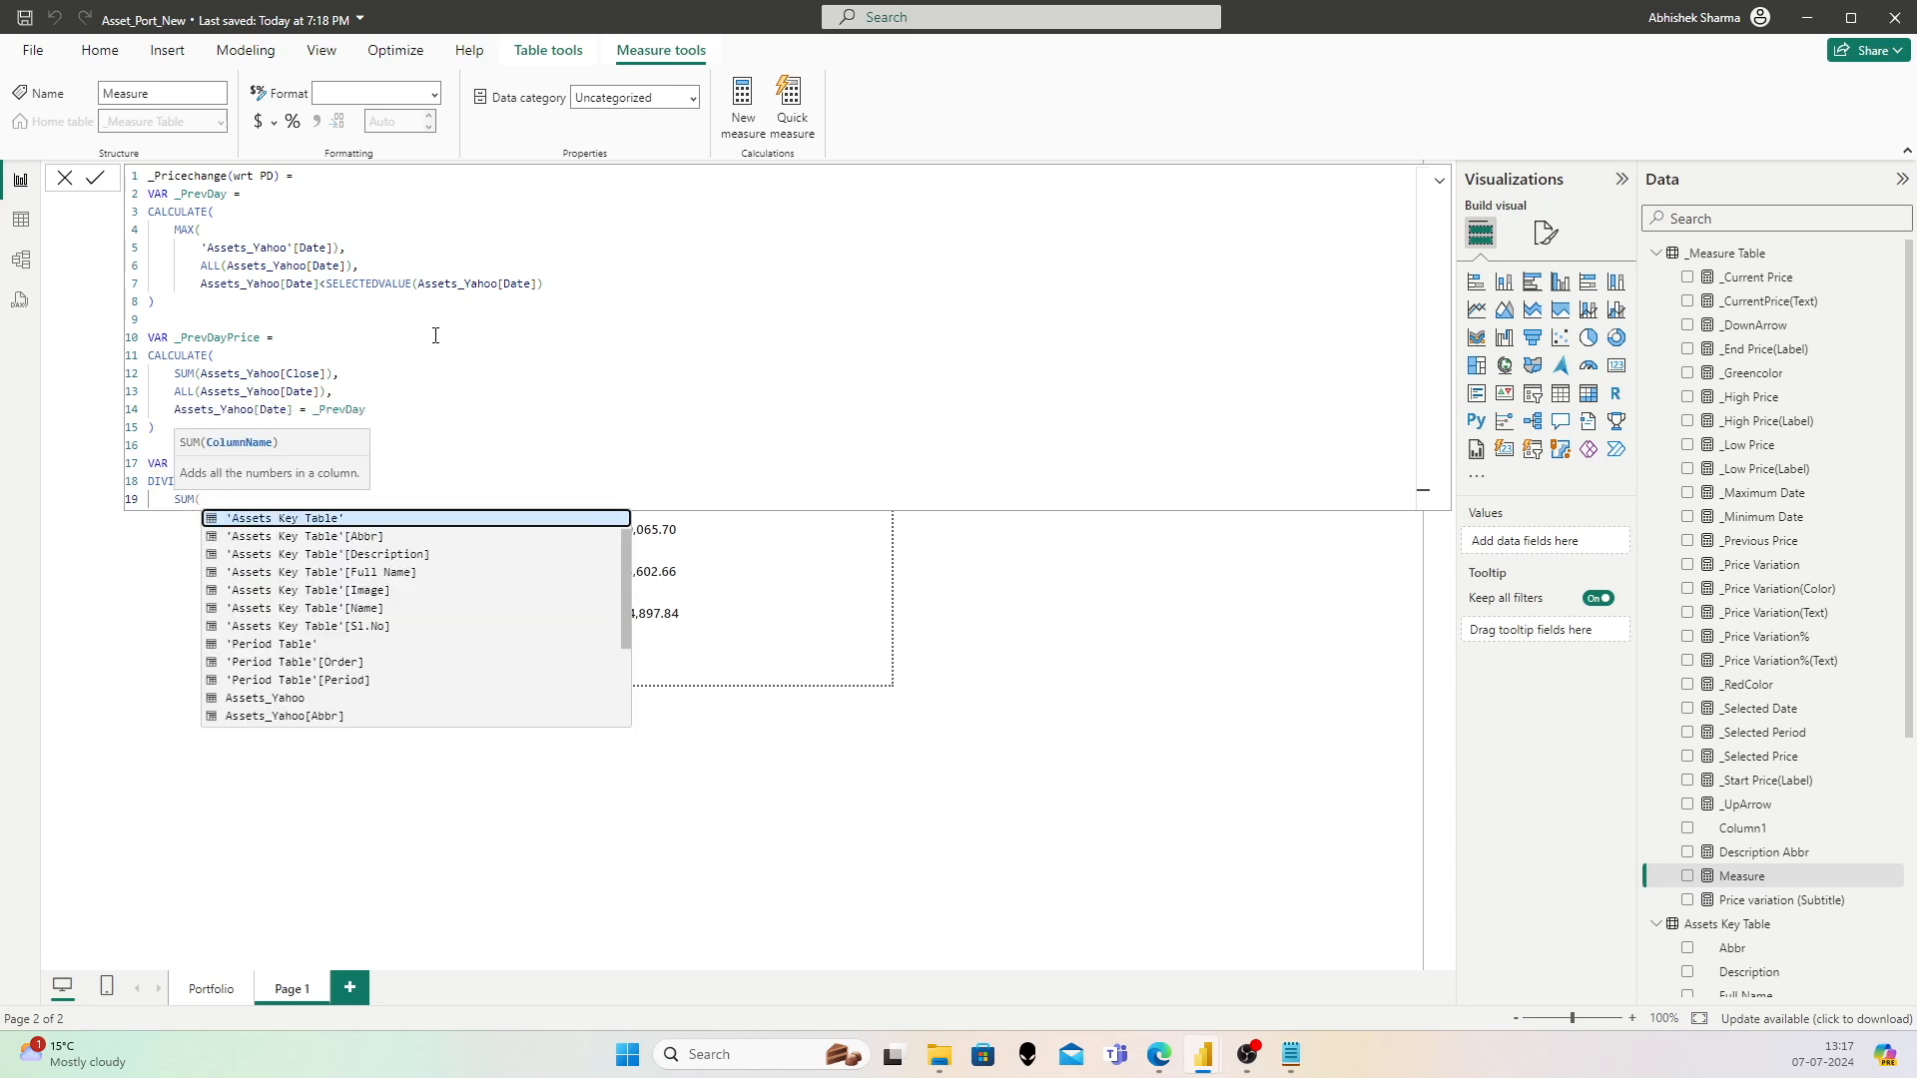
text(Assets_Yahoo[Close])
key(Tab)
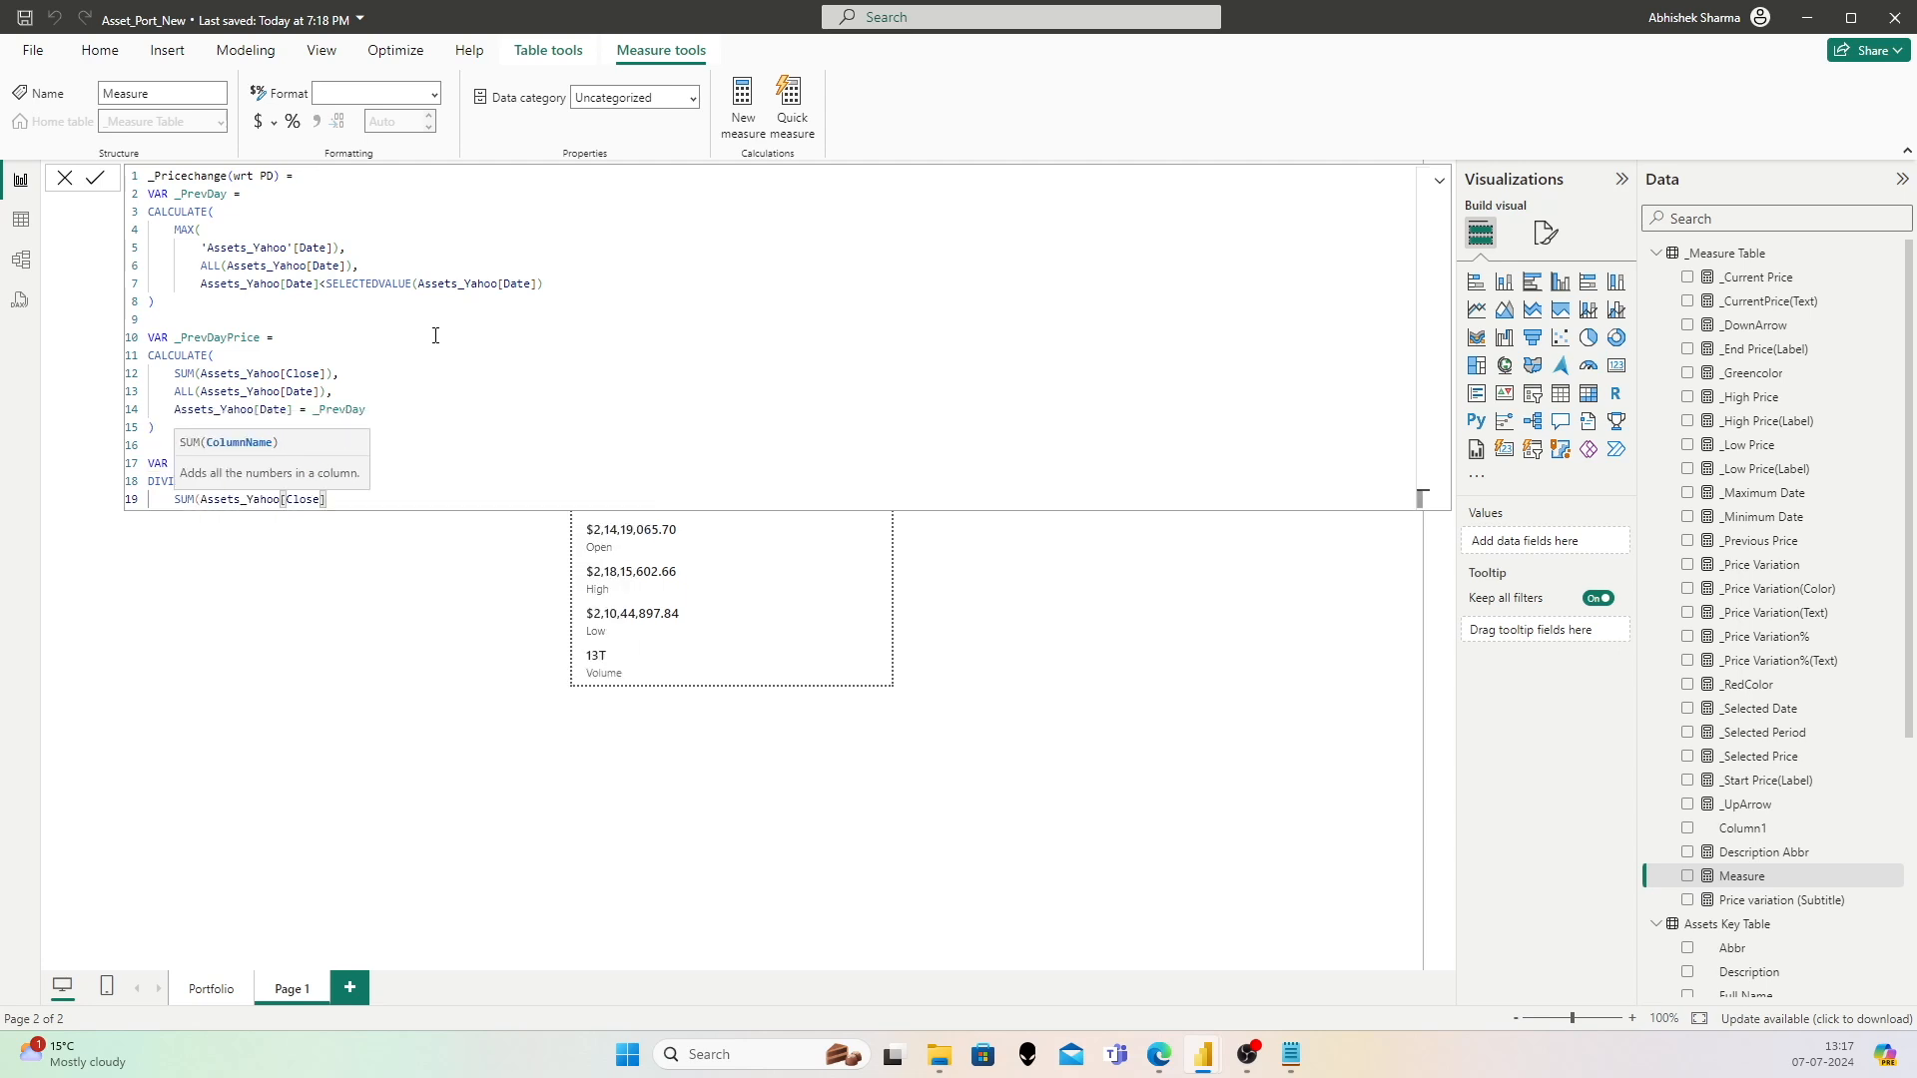
text()-)
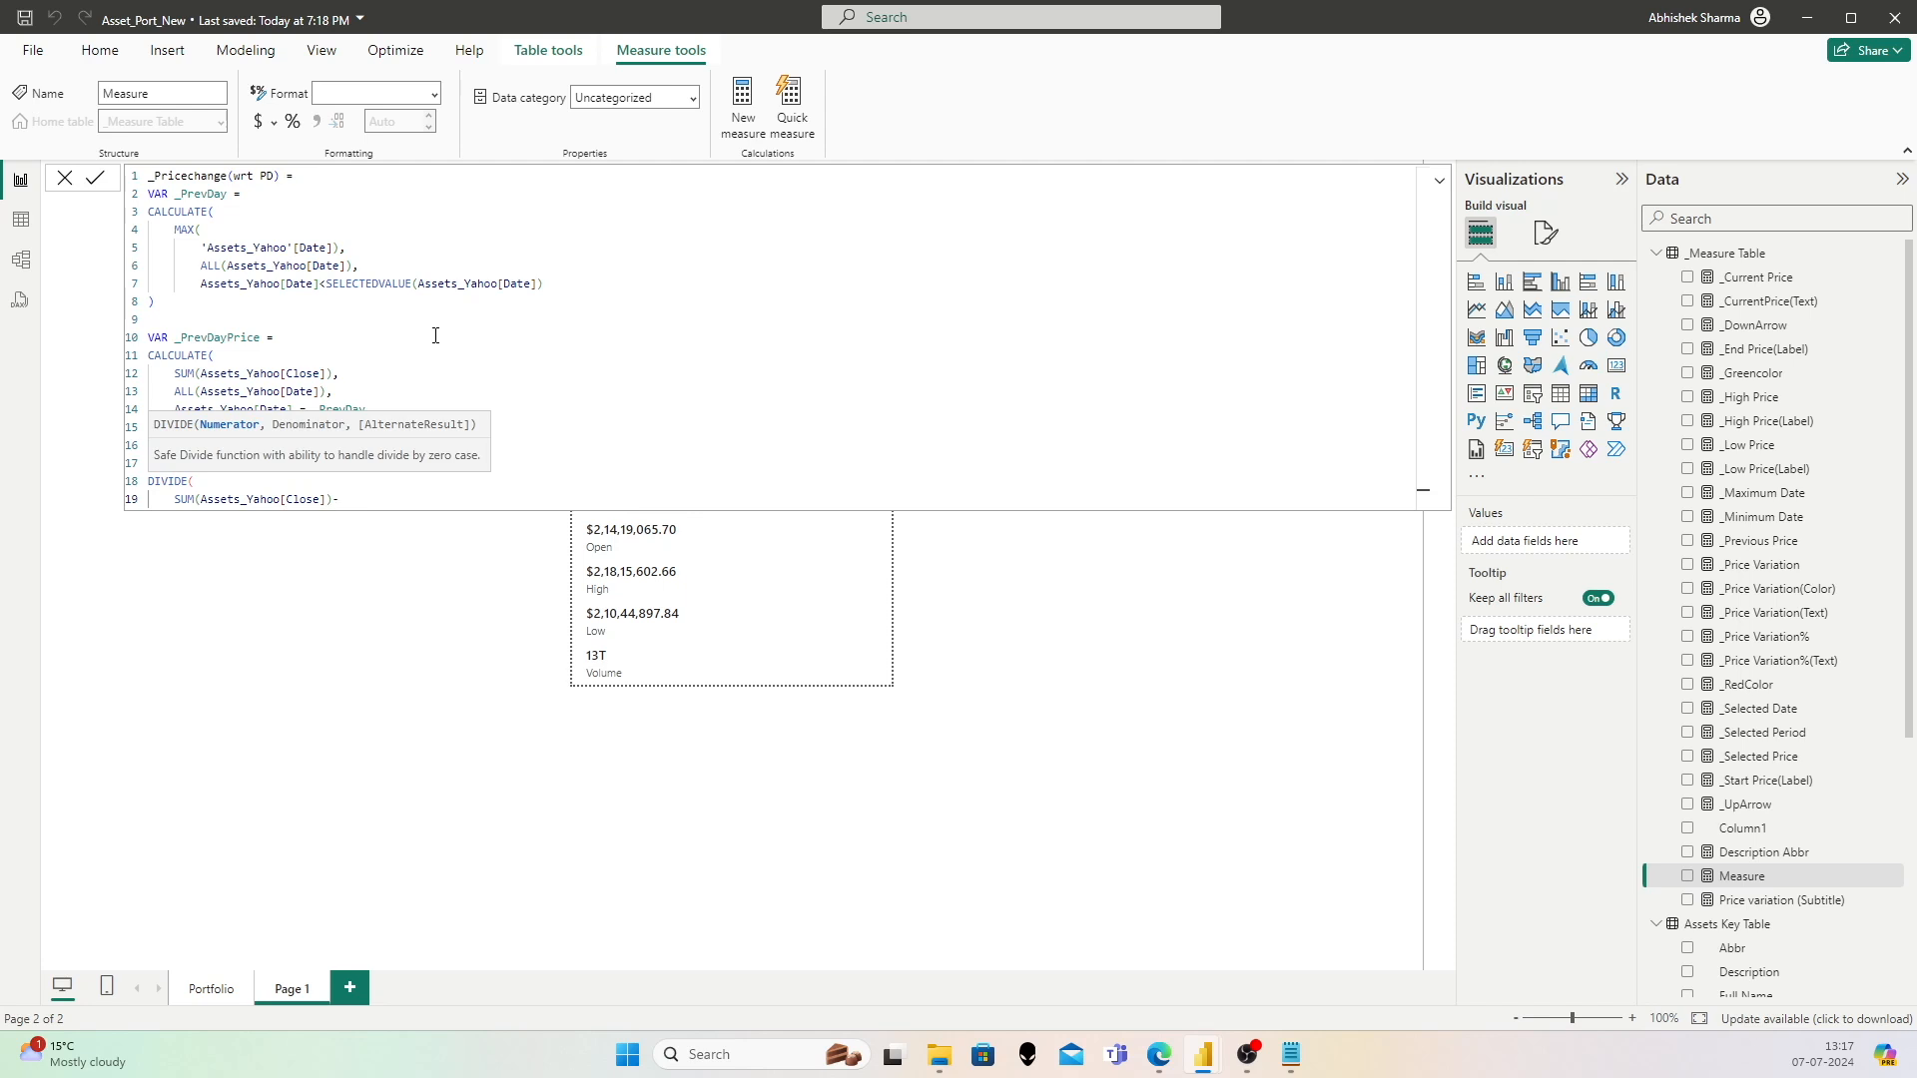
double_click(260, 337)
key(ctrl+c)
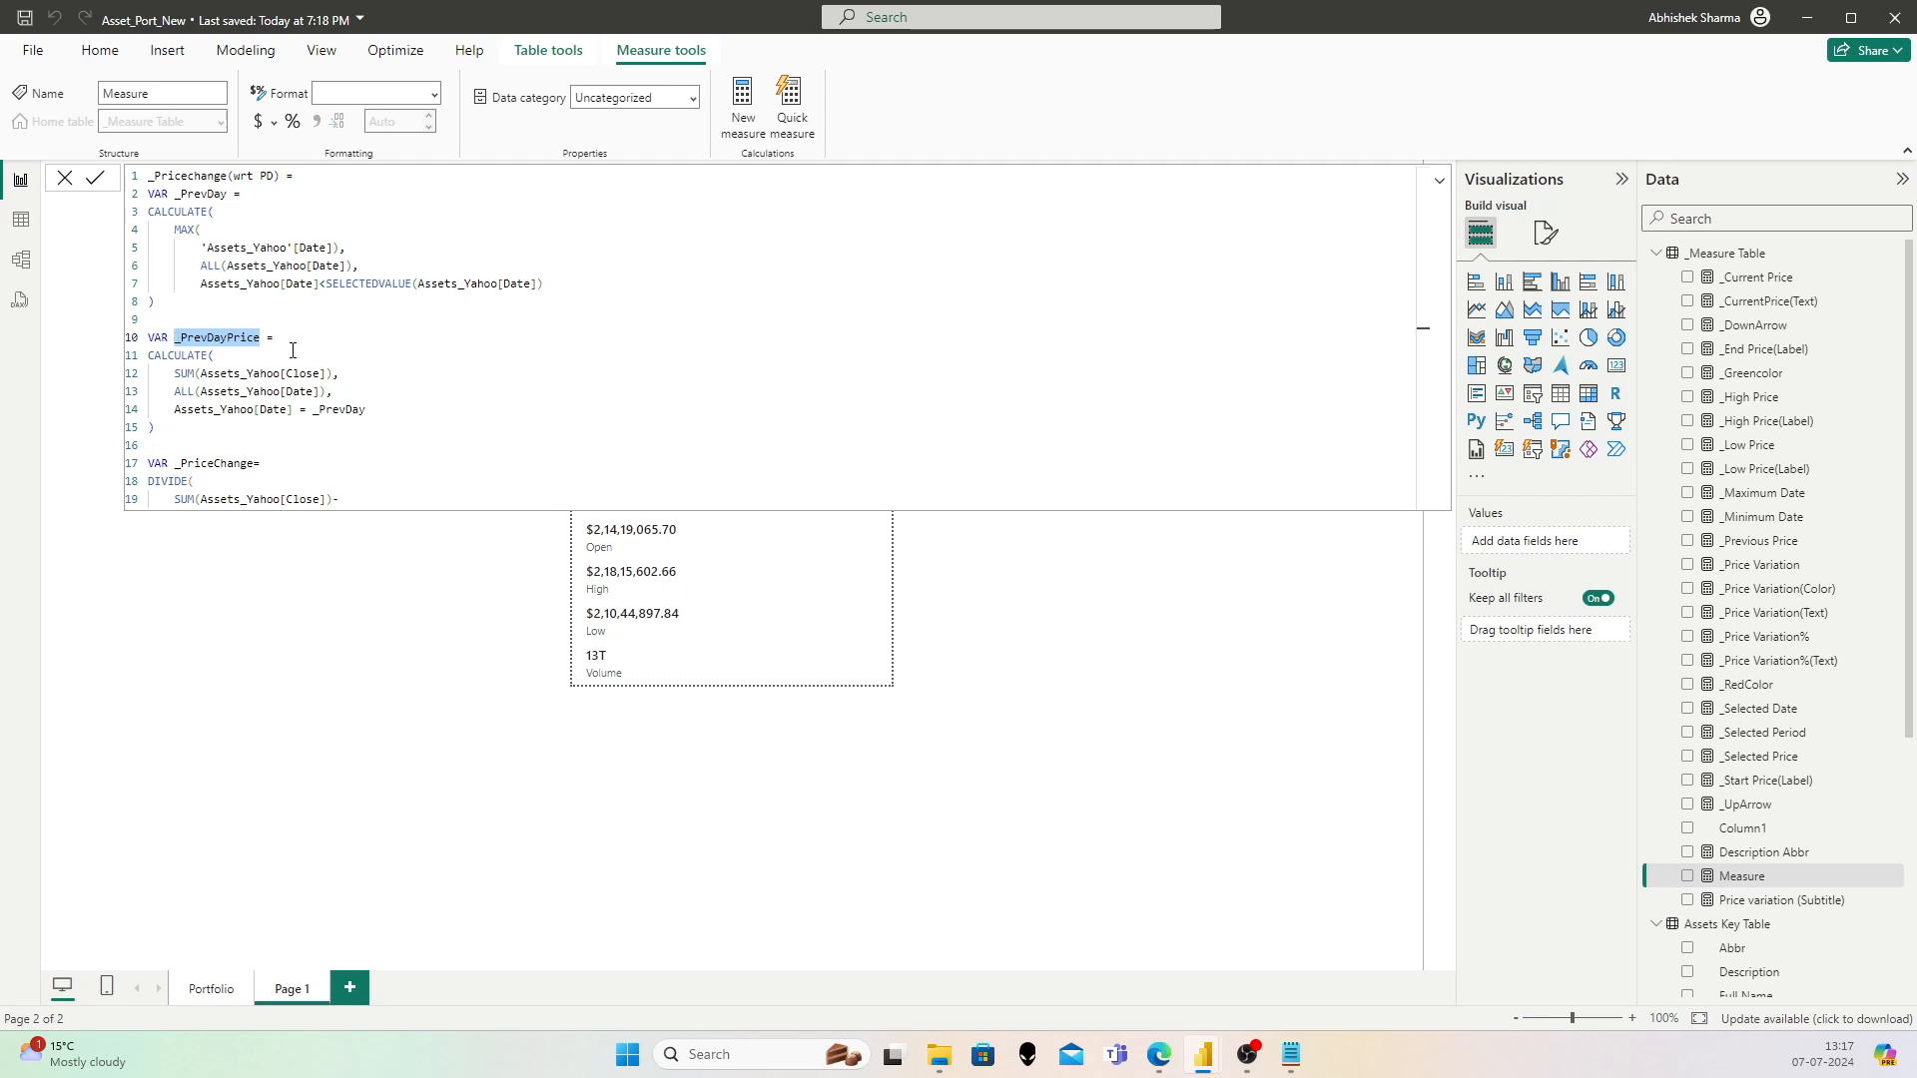
click(355, 501)
key(ctrl+v)
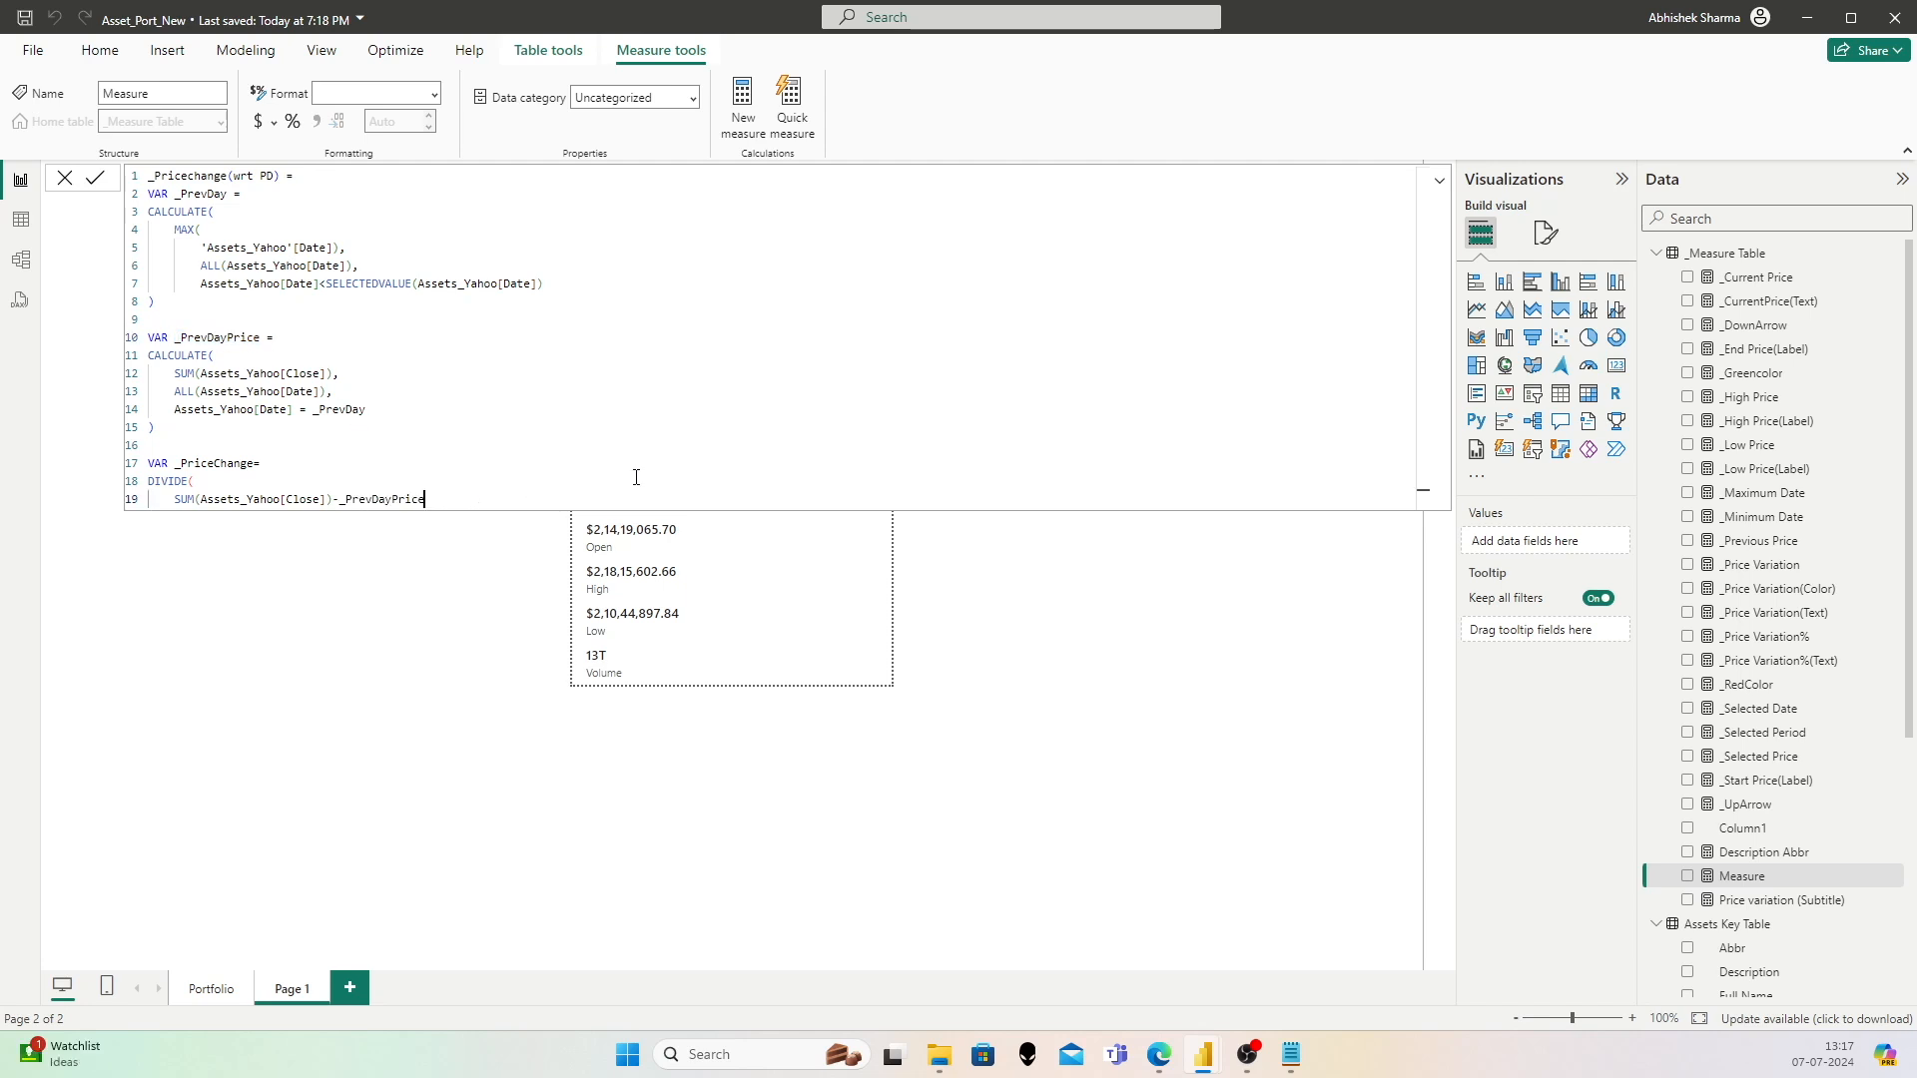
Step: Wrap the DIVIDE numerator in parentheses and end it with a comma and a new line
key(Home)
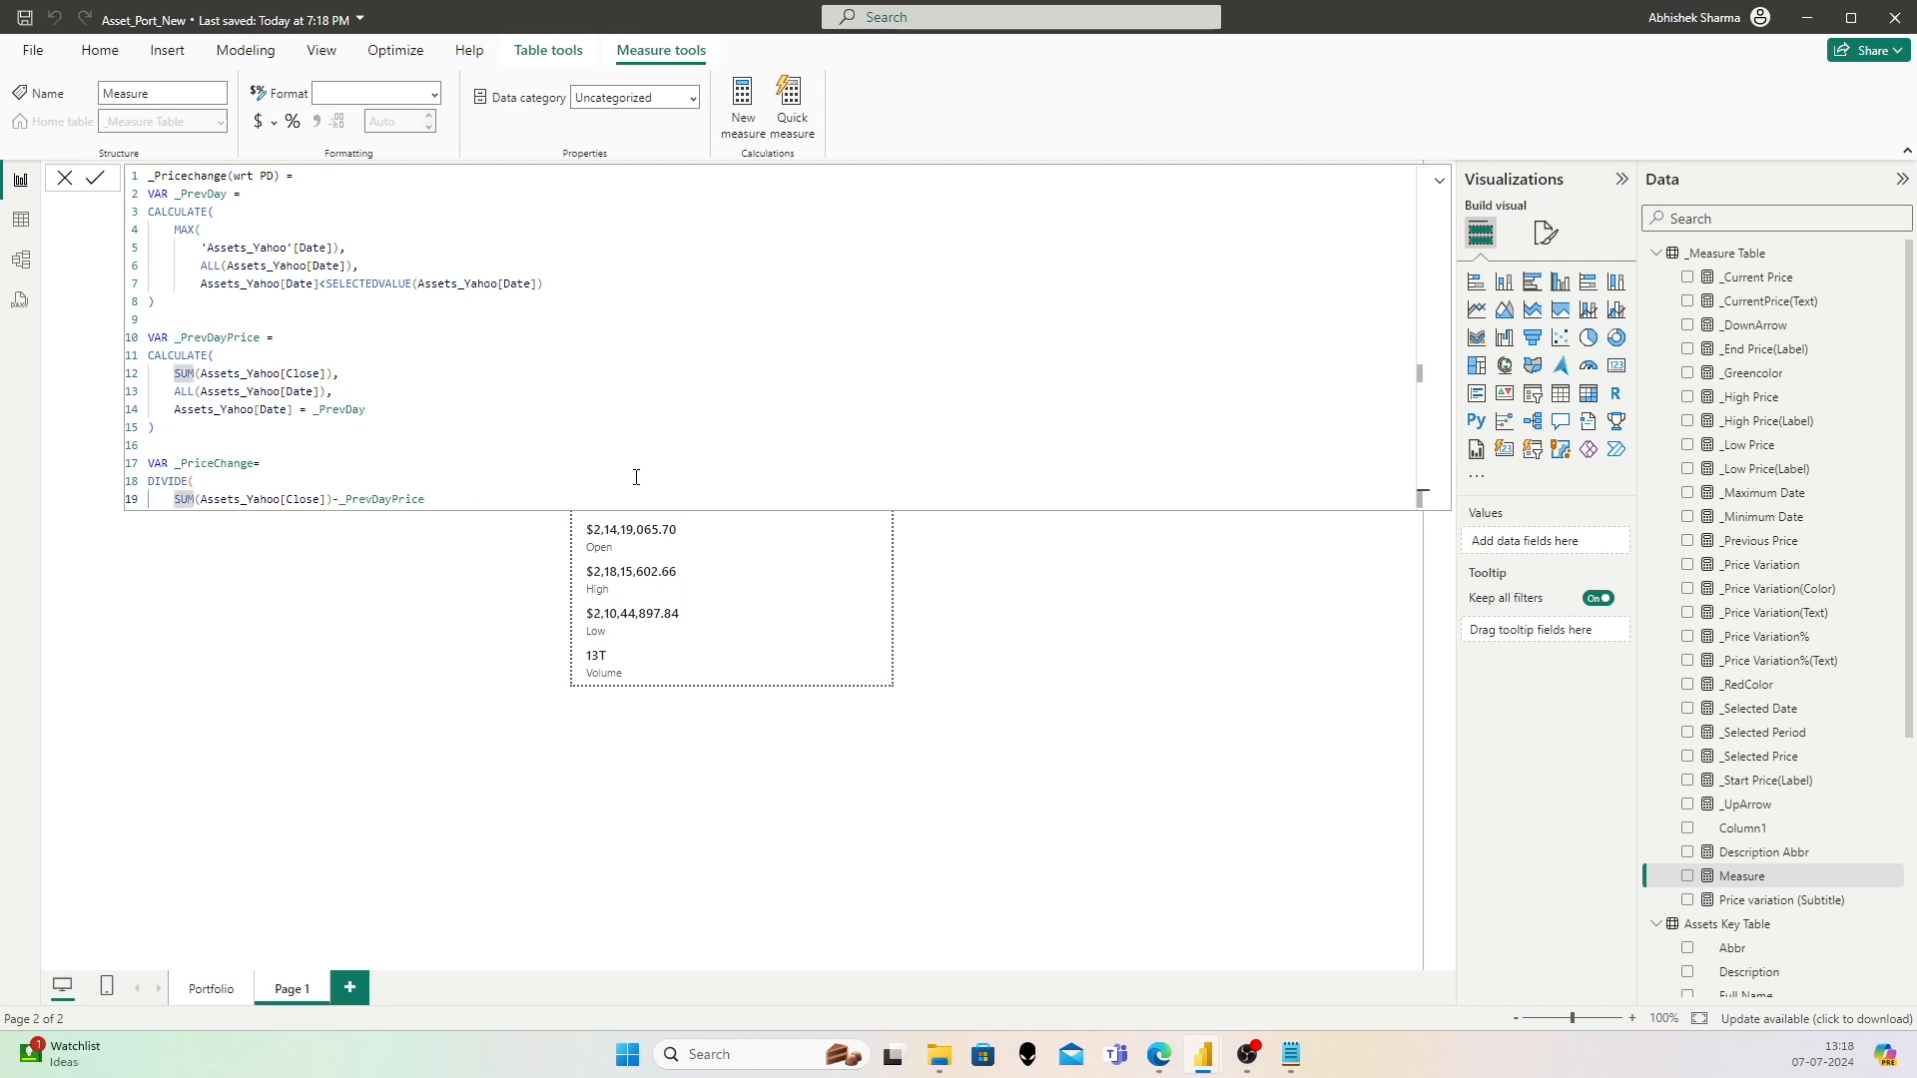
text(()
key(End)
text(),)
key(shift+Return)
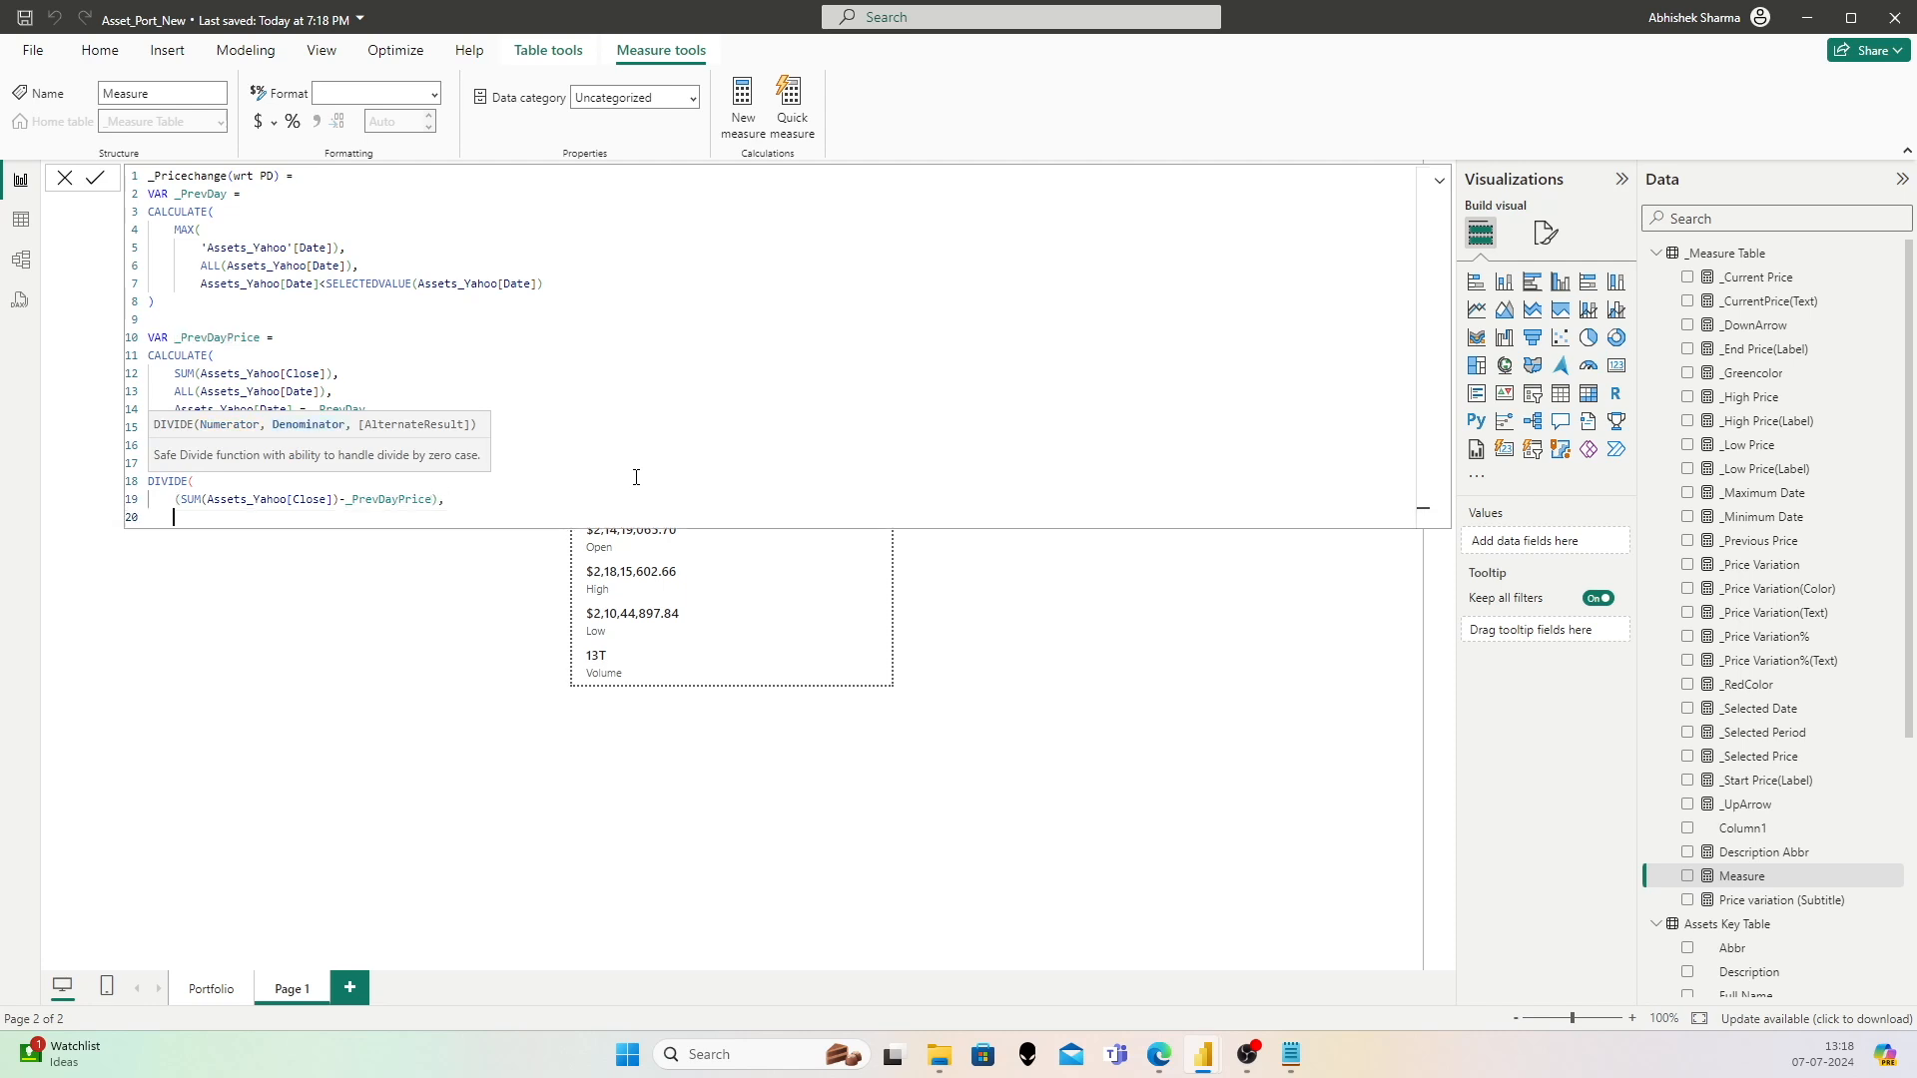
Step: Enter _PrevDayPrice as the DIVIDE denominator and close the function on its own line
text(_pre)
key(Down)
key(Tab)
key(shift+Return)
text())
key(shift+Return)
key(shift+Return)
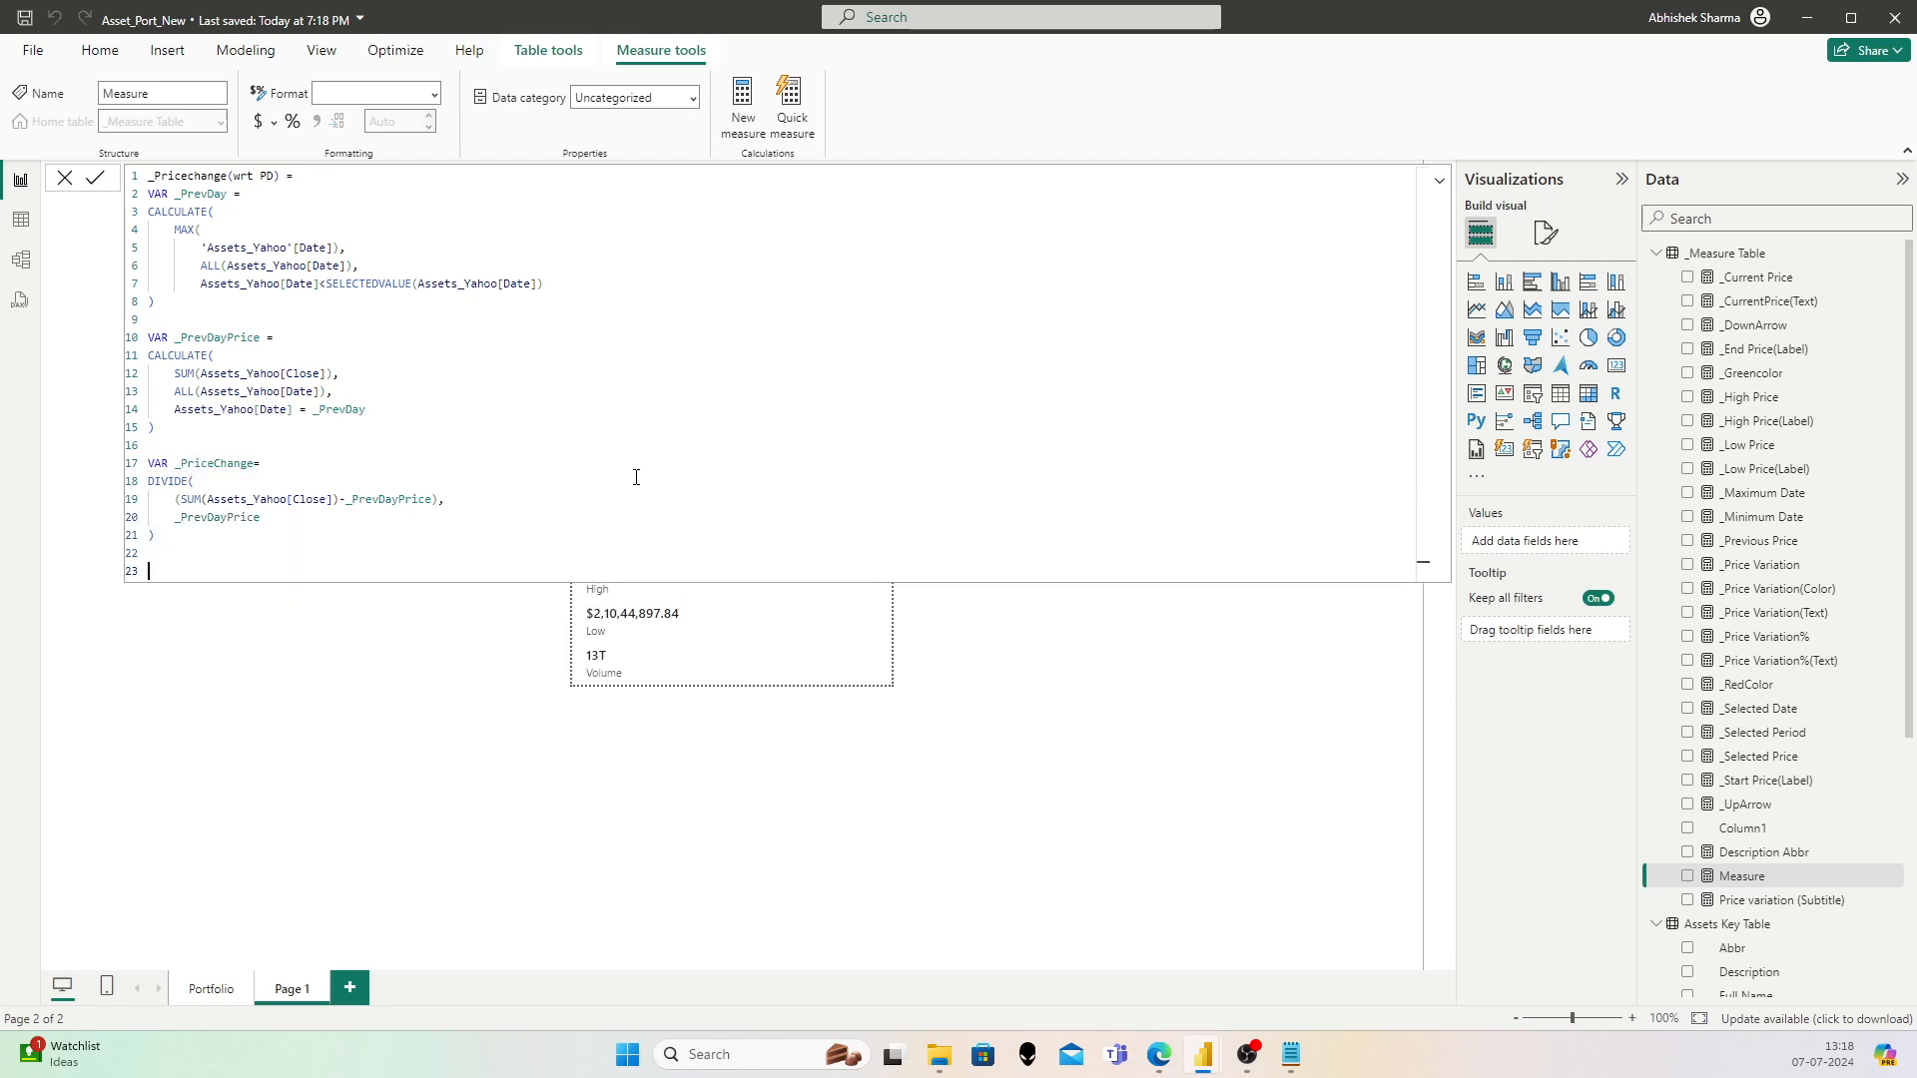
Step: End the measure formula with RETURN _PriceChange
text(RETURN _Pric)
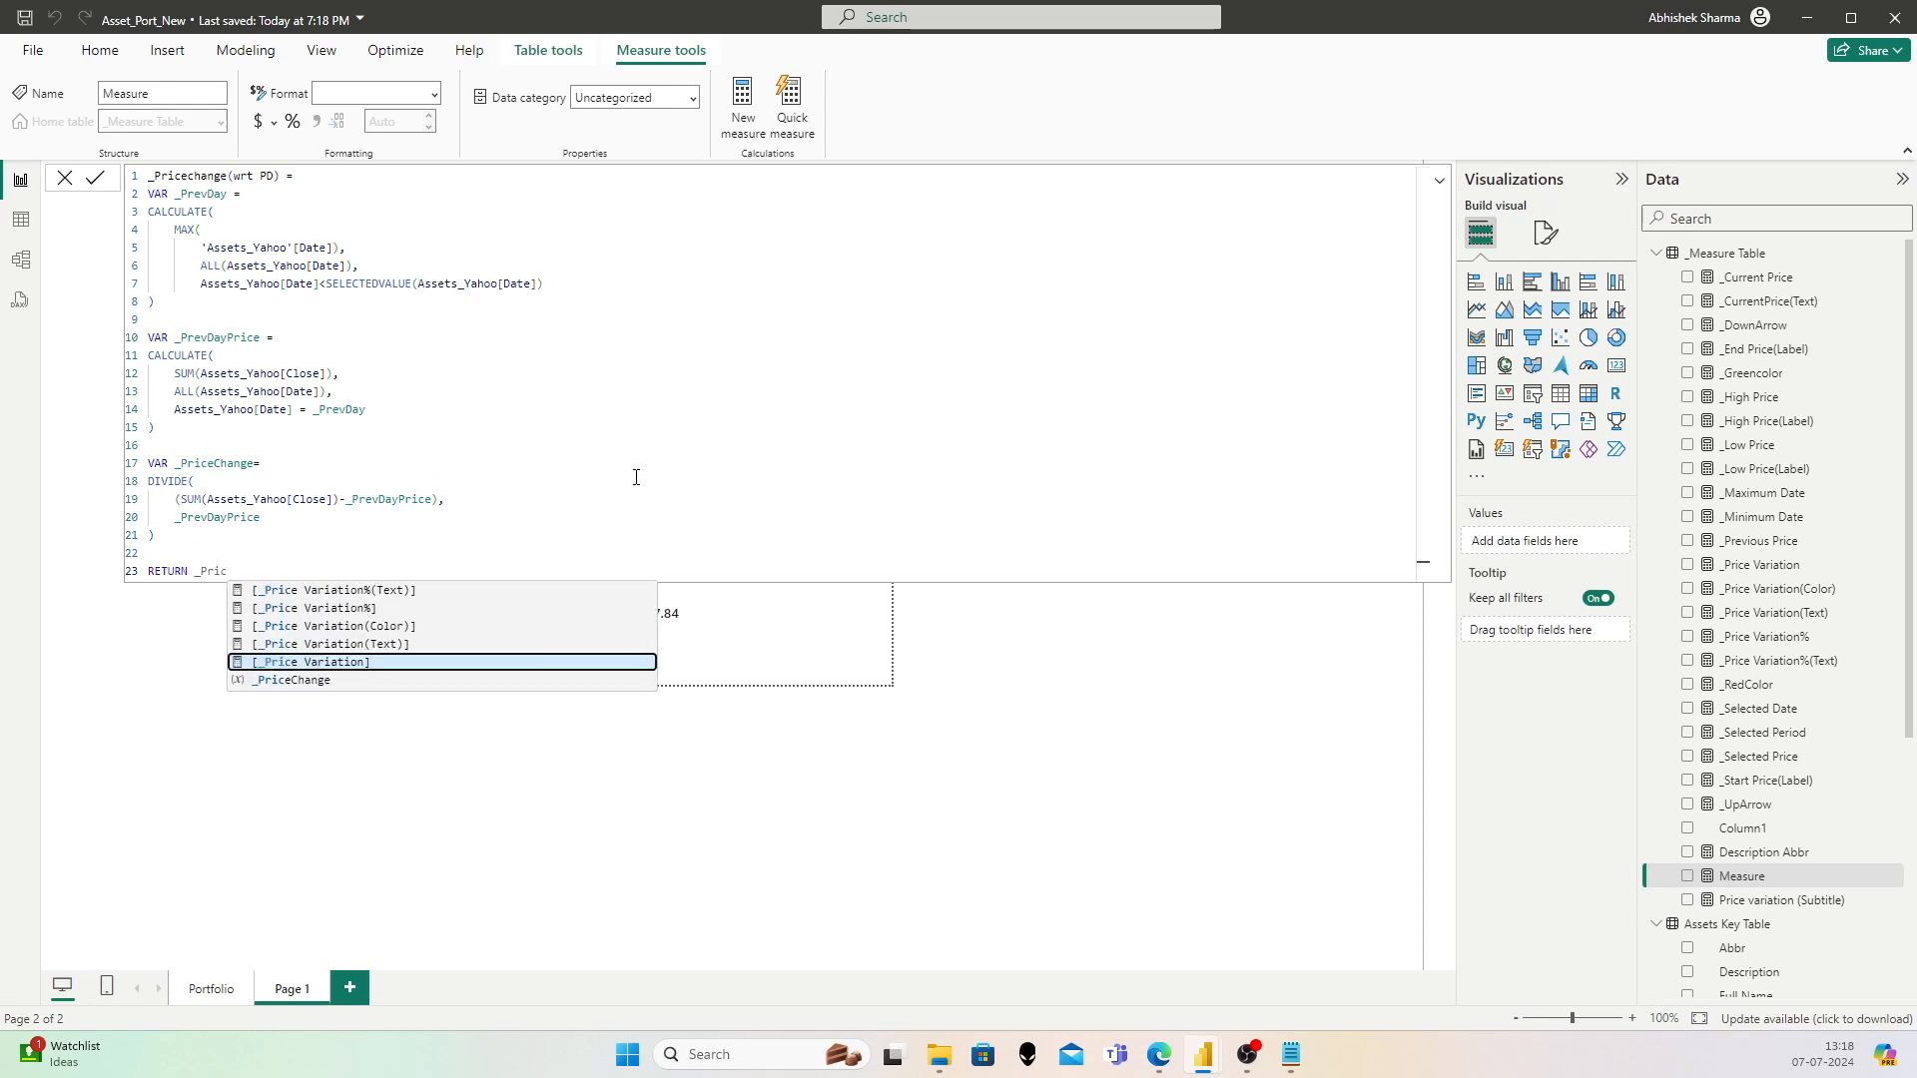
key(Down)
key(Tab)
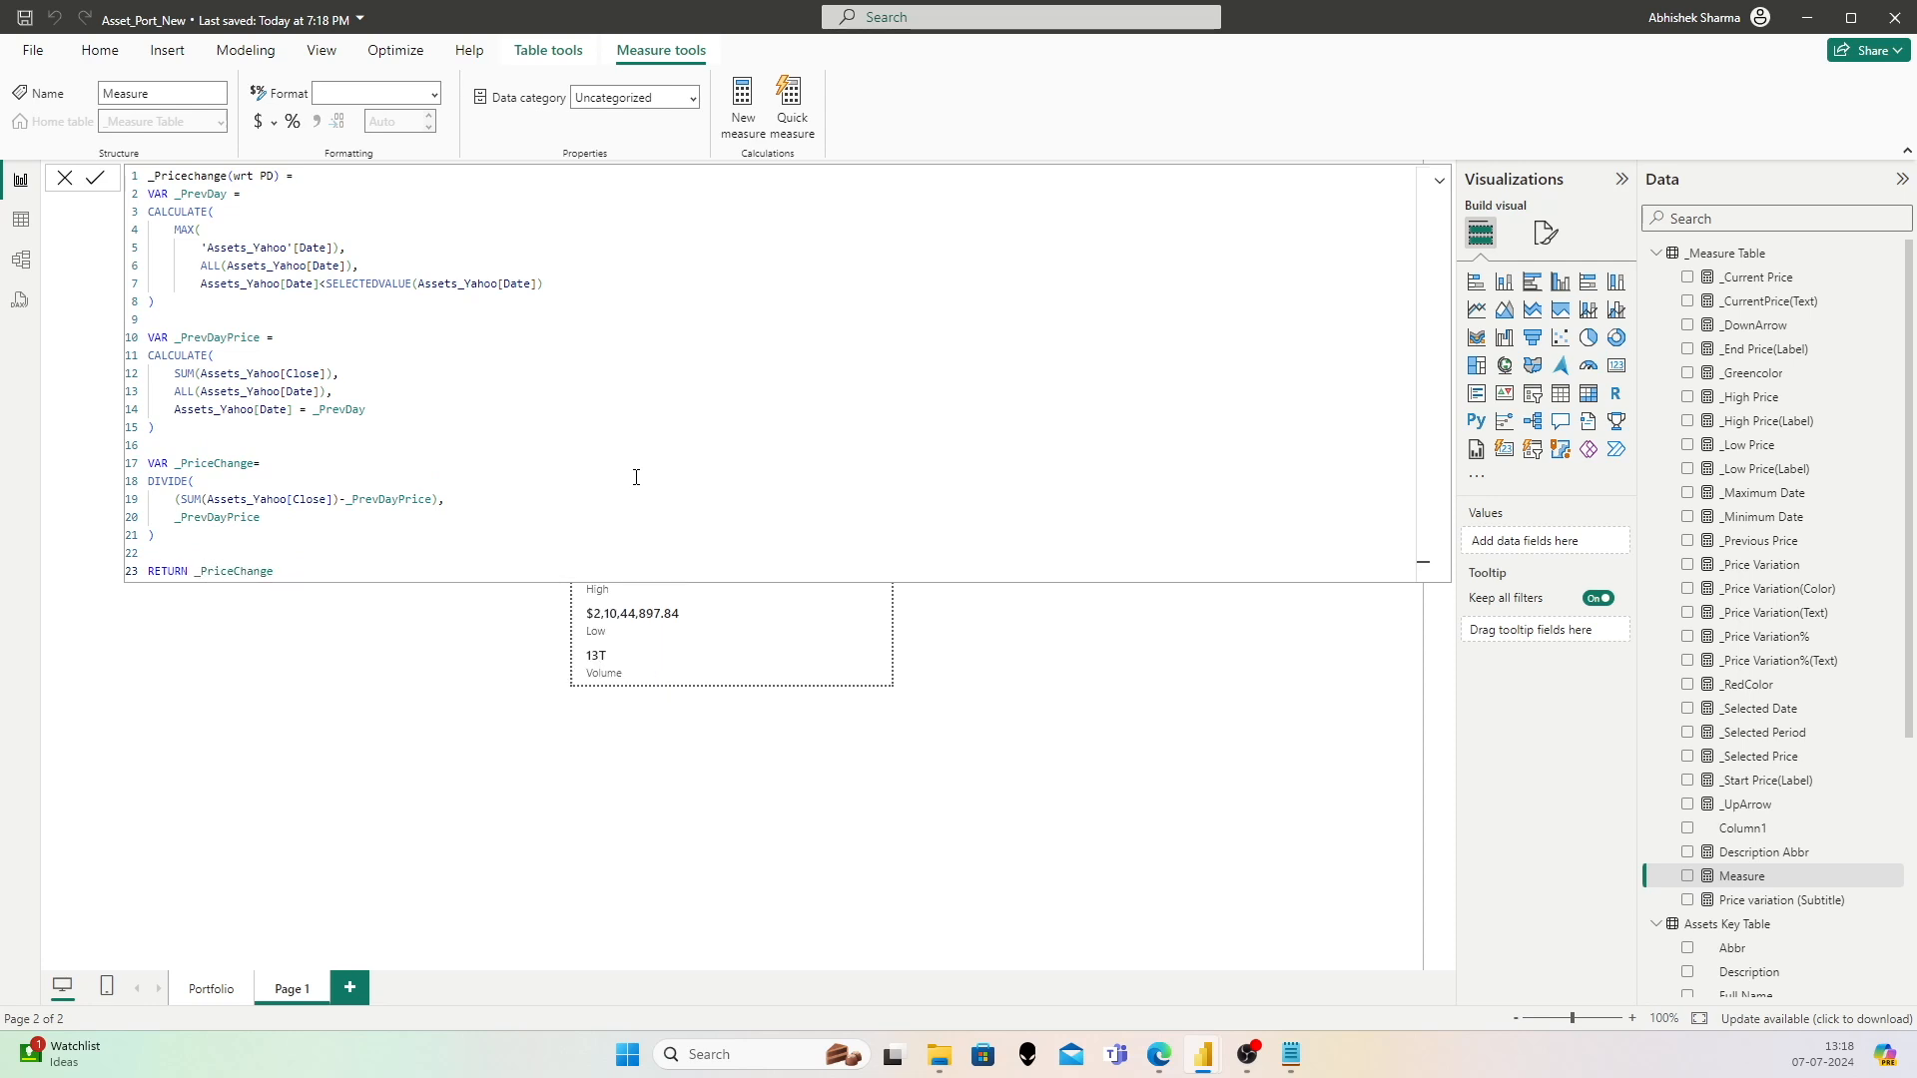
Step: Commit the _Pricechange(wrt PD) measure and format it as a percentage
click(95, 178)
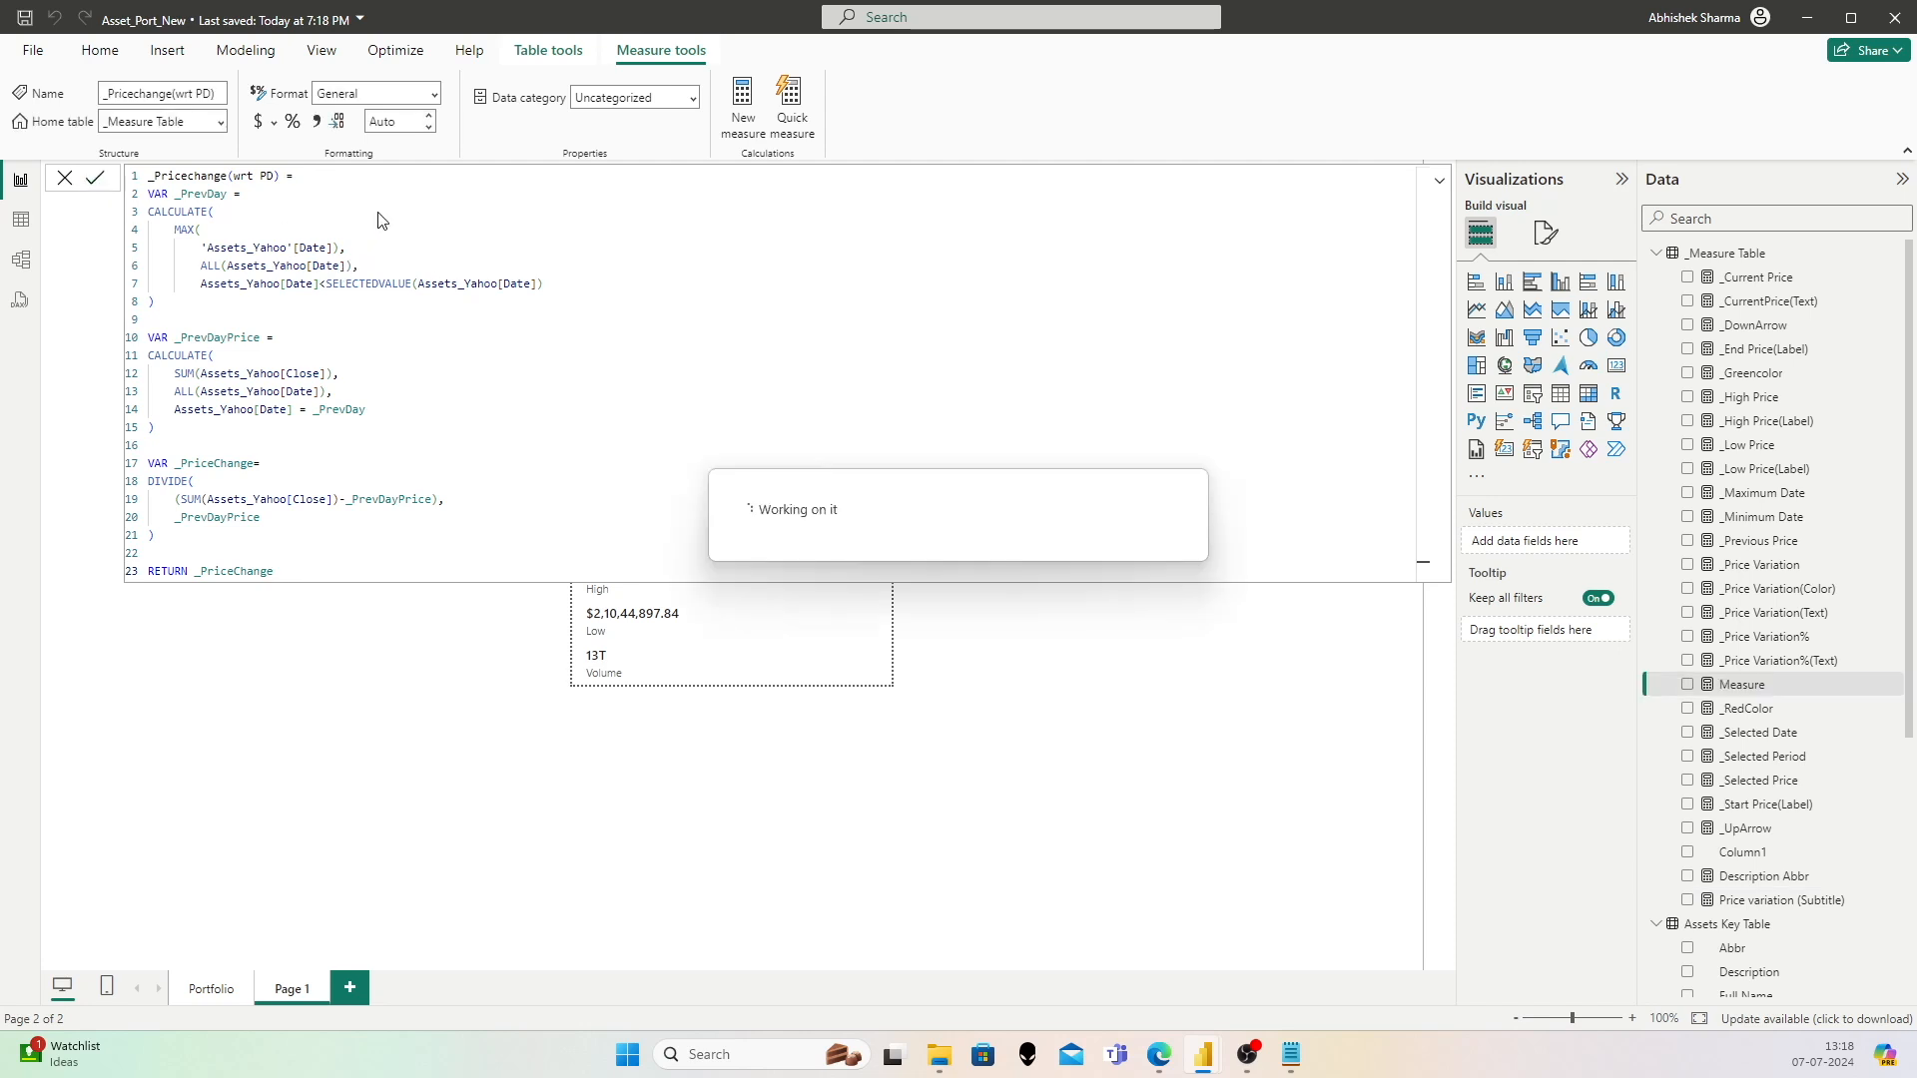
click(297, 122)
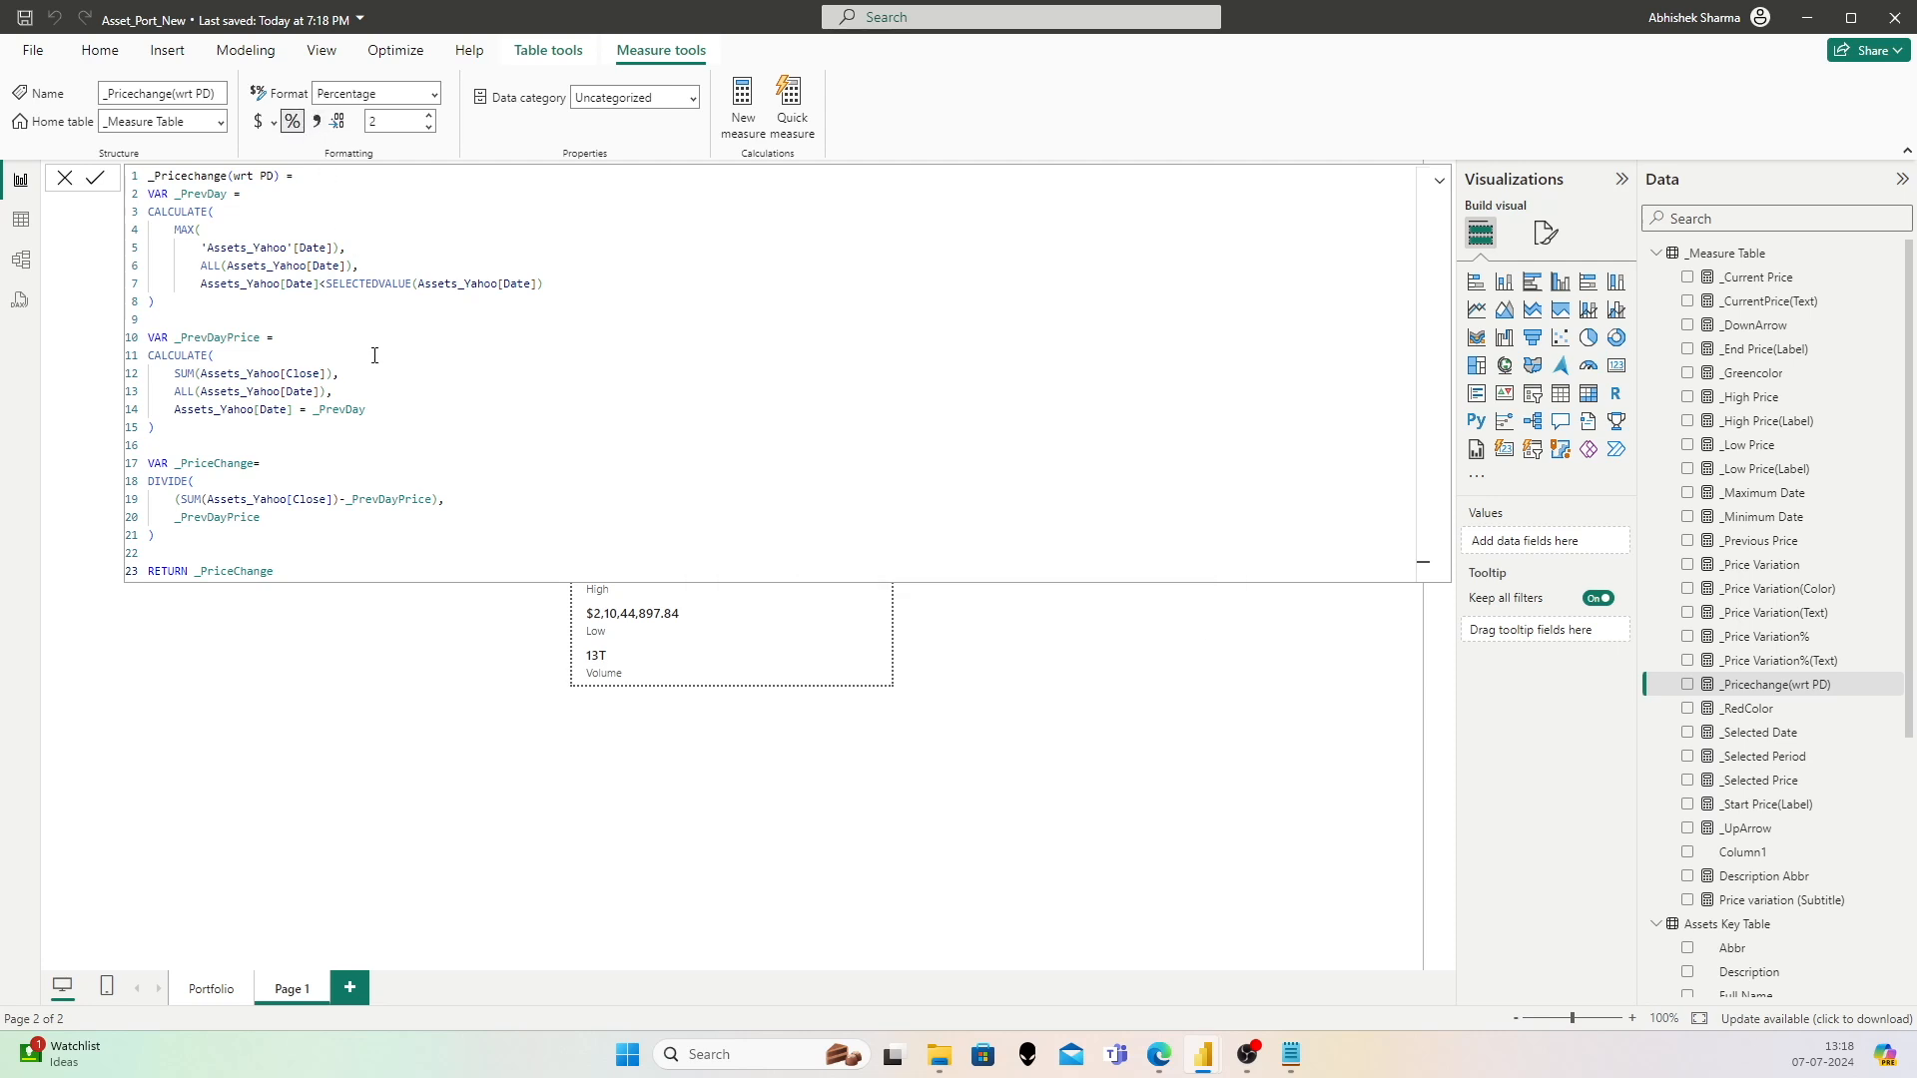
click(430, 647)
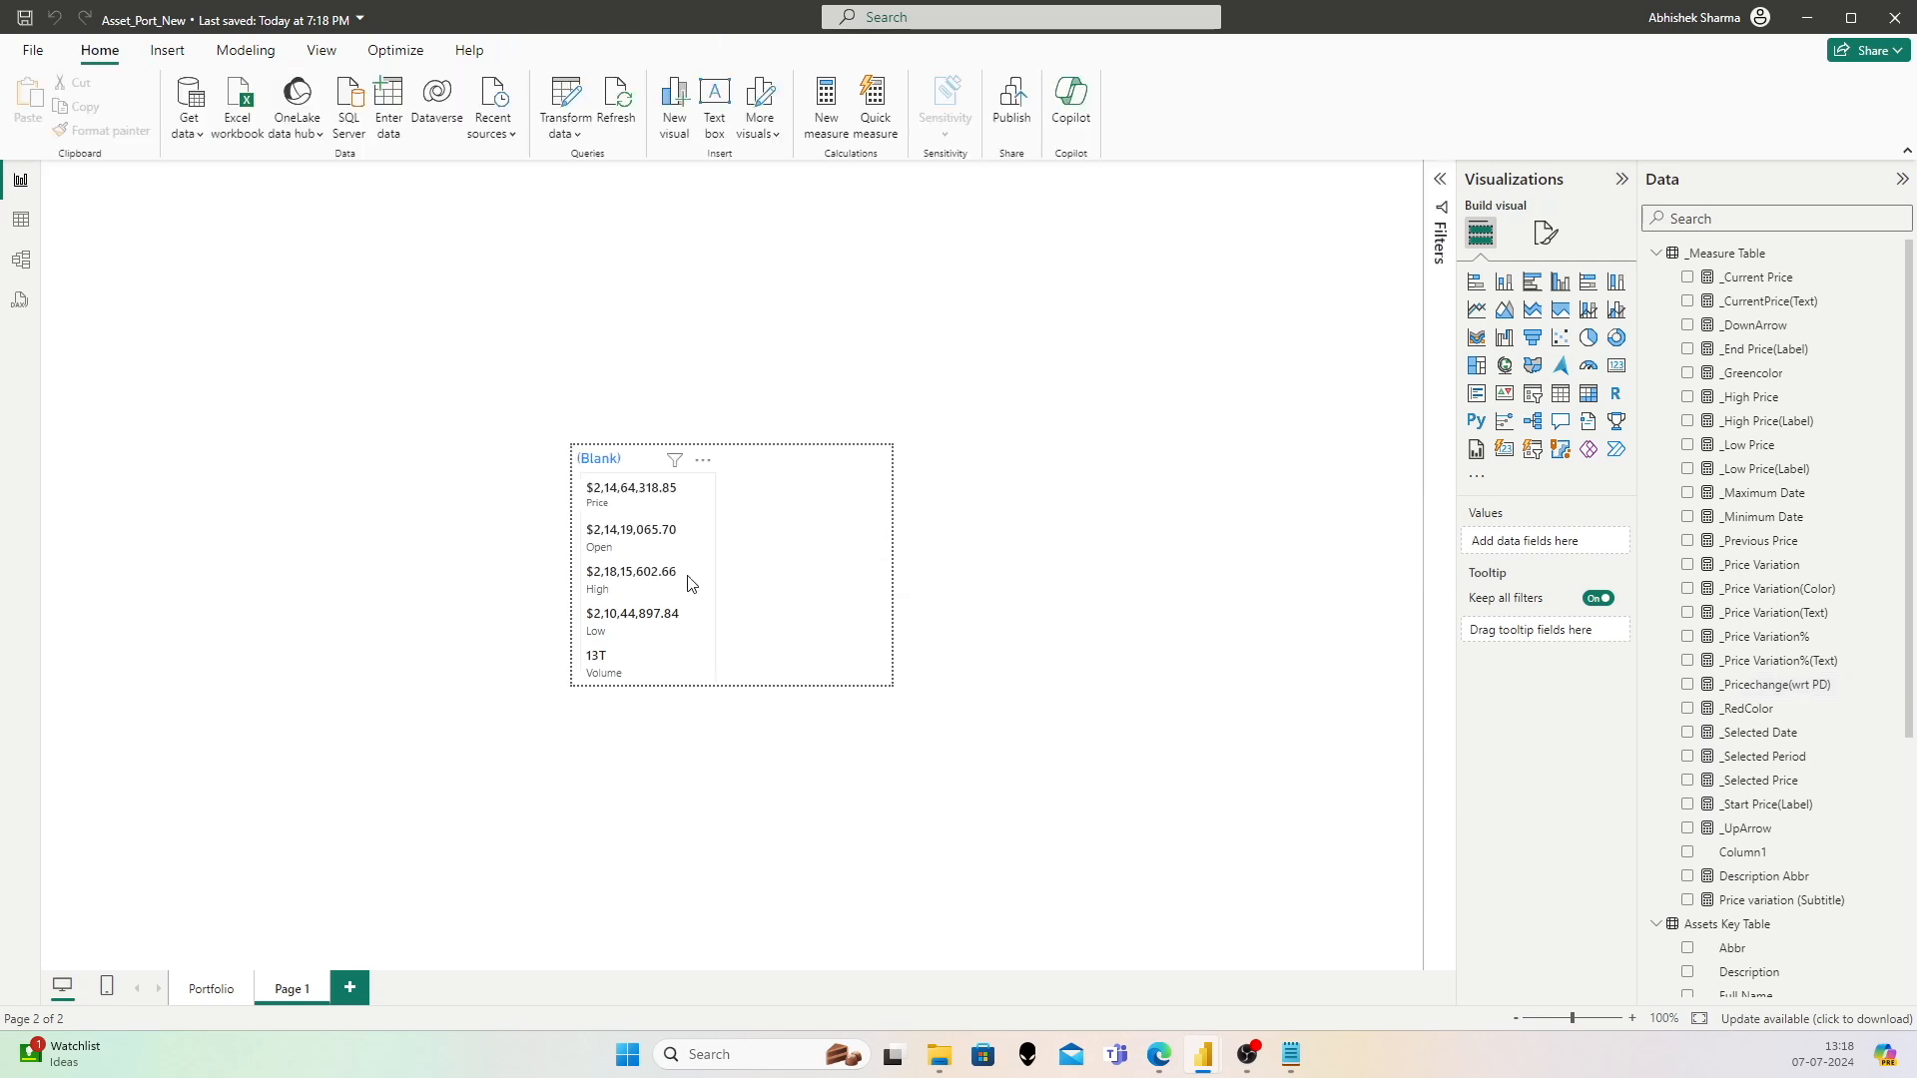
Step: Place a new card visual beside the price list on the tooltip page and fill it with the _Pricechange(wrt PD) measure
mouse_move(689, 517)
drag(1507, 457, 881, 543)
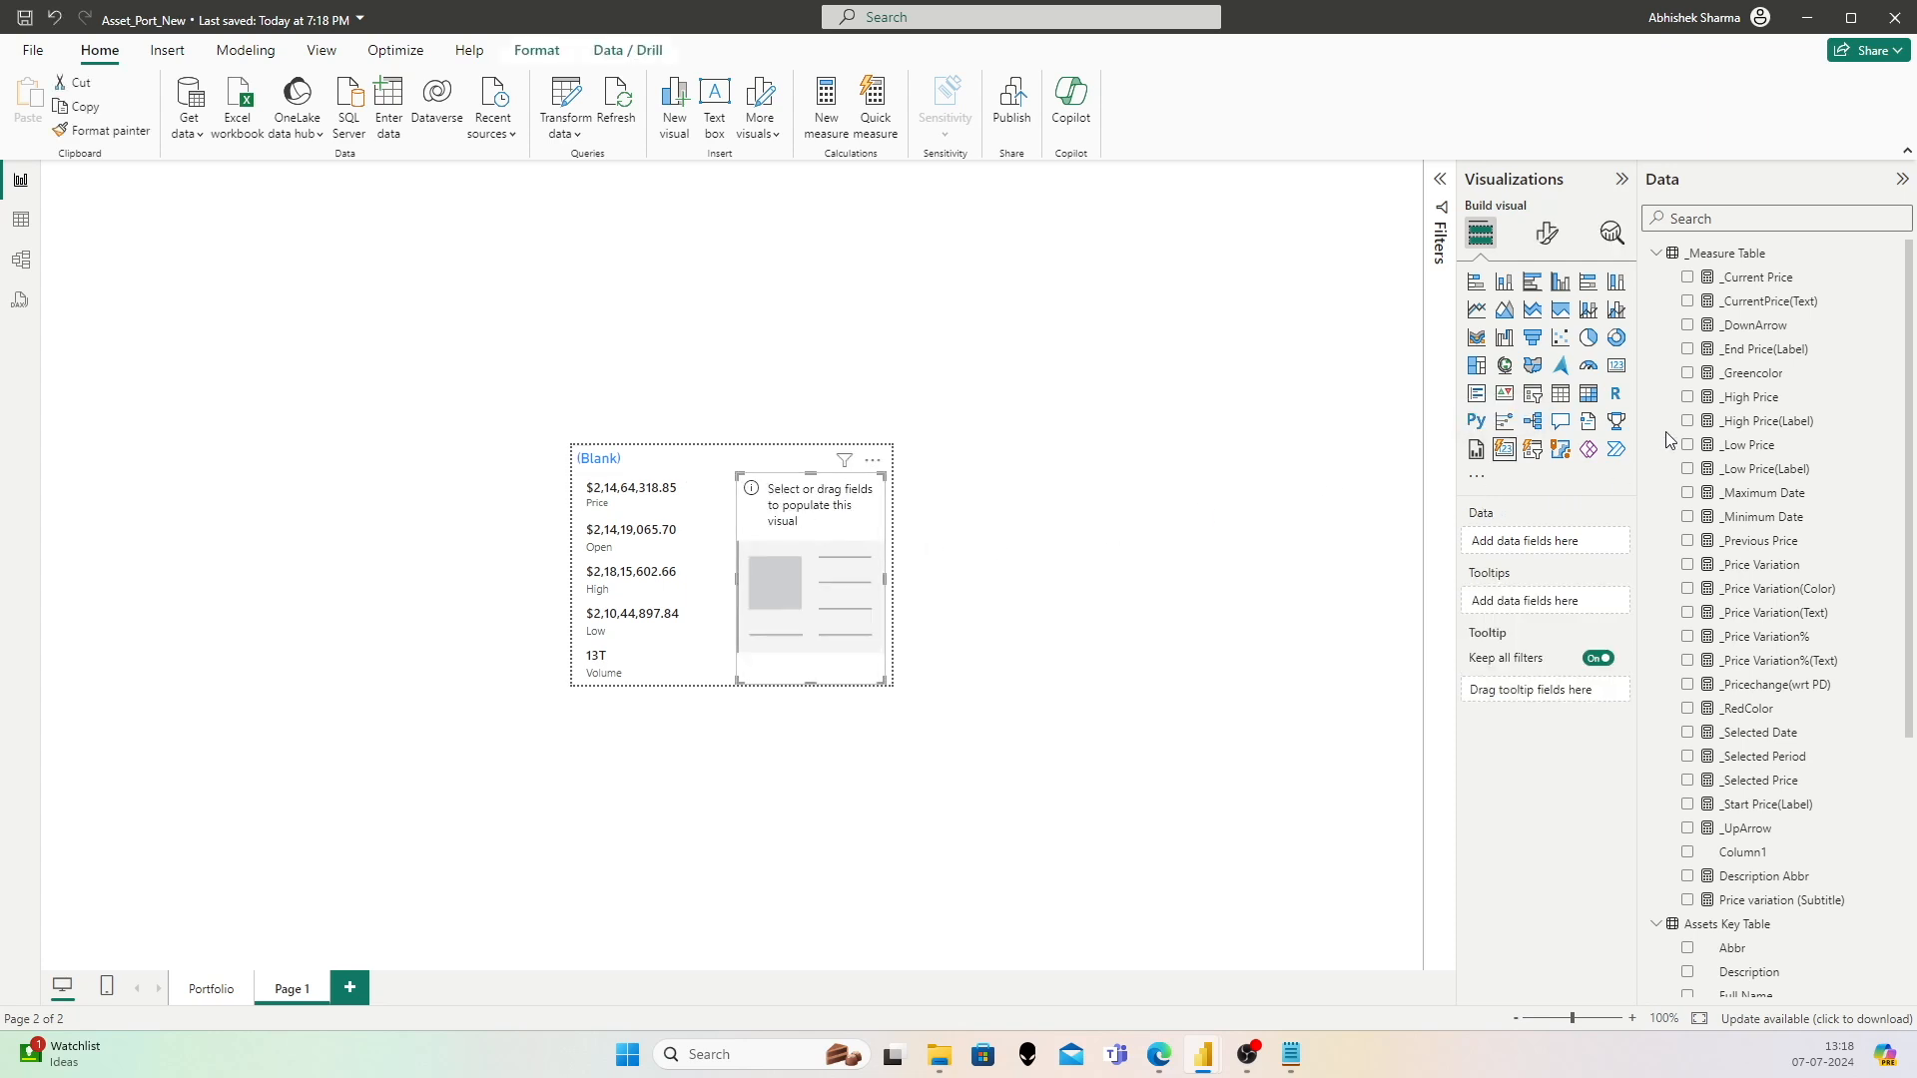
click(1747, 214)
text(_price cha)
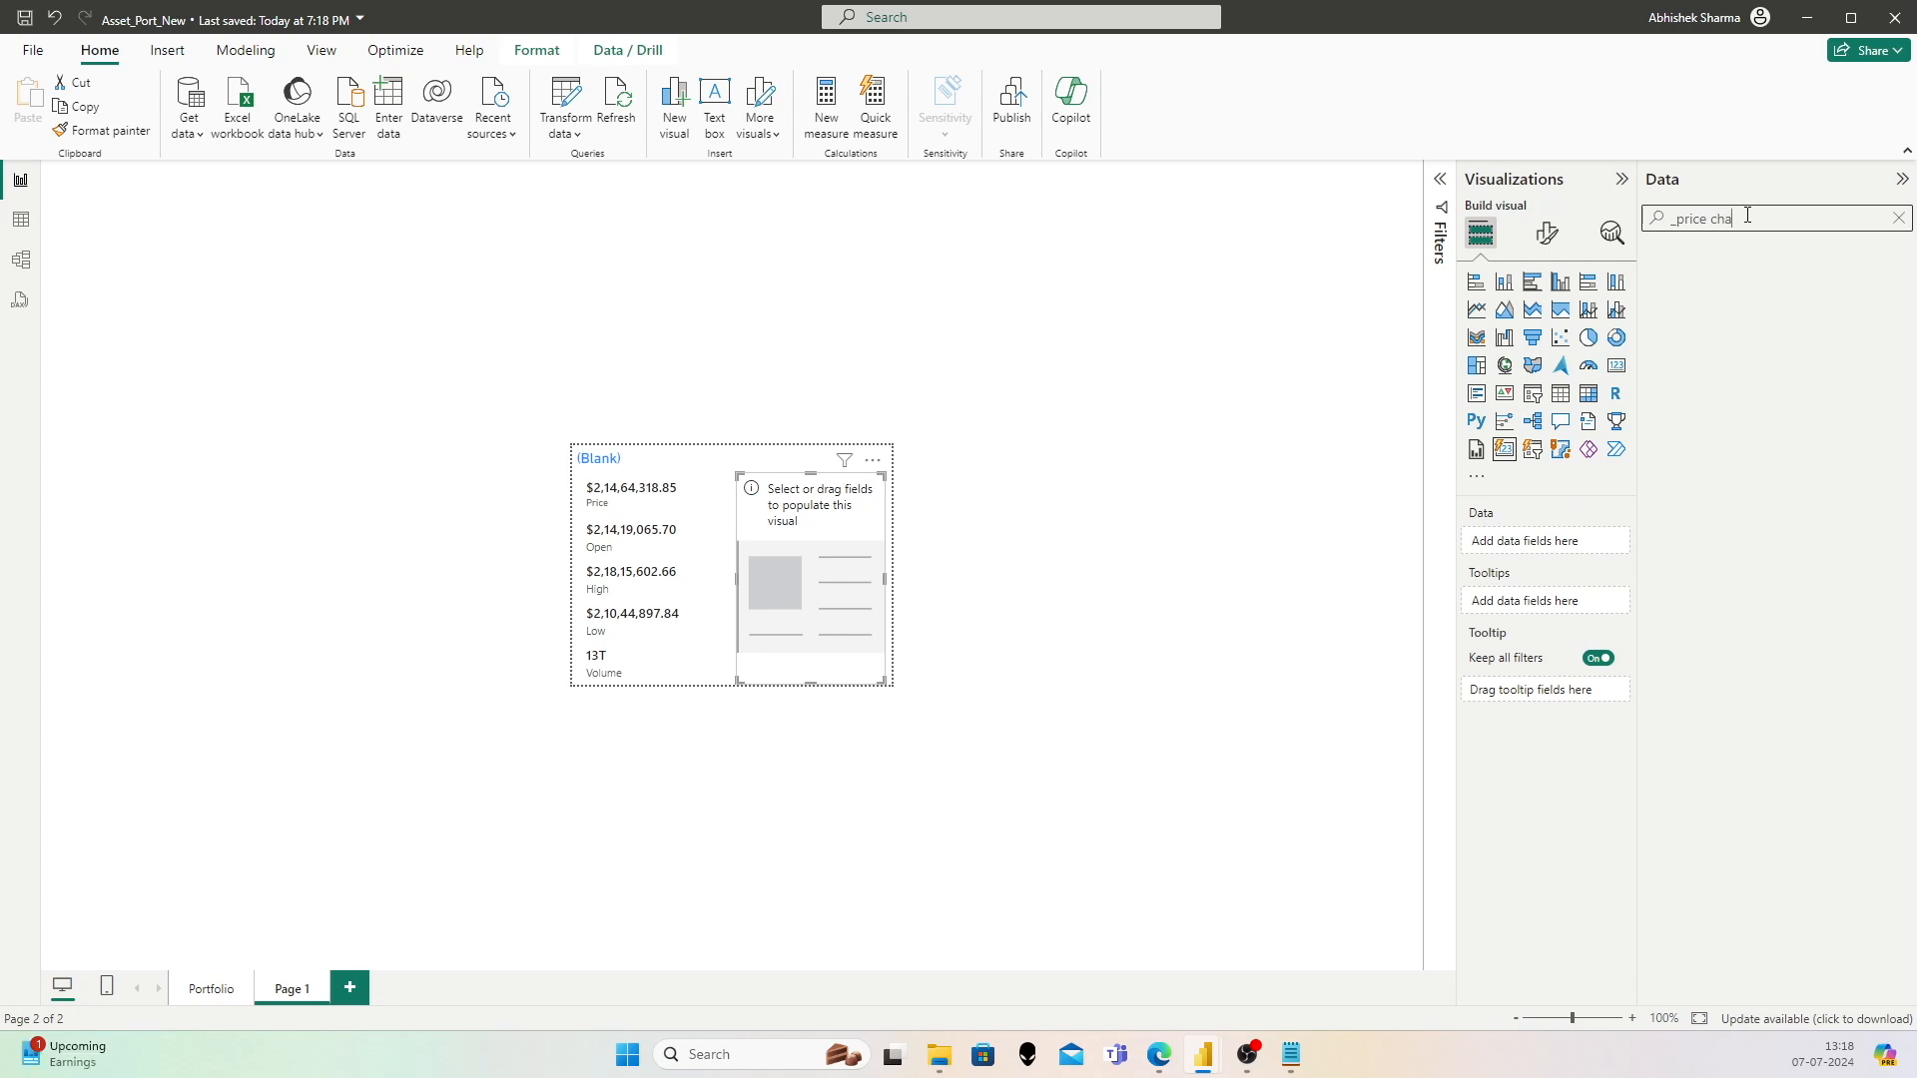
key(Left)
key(Left)
key(Left)
key(BackSpace)
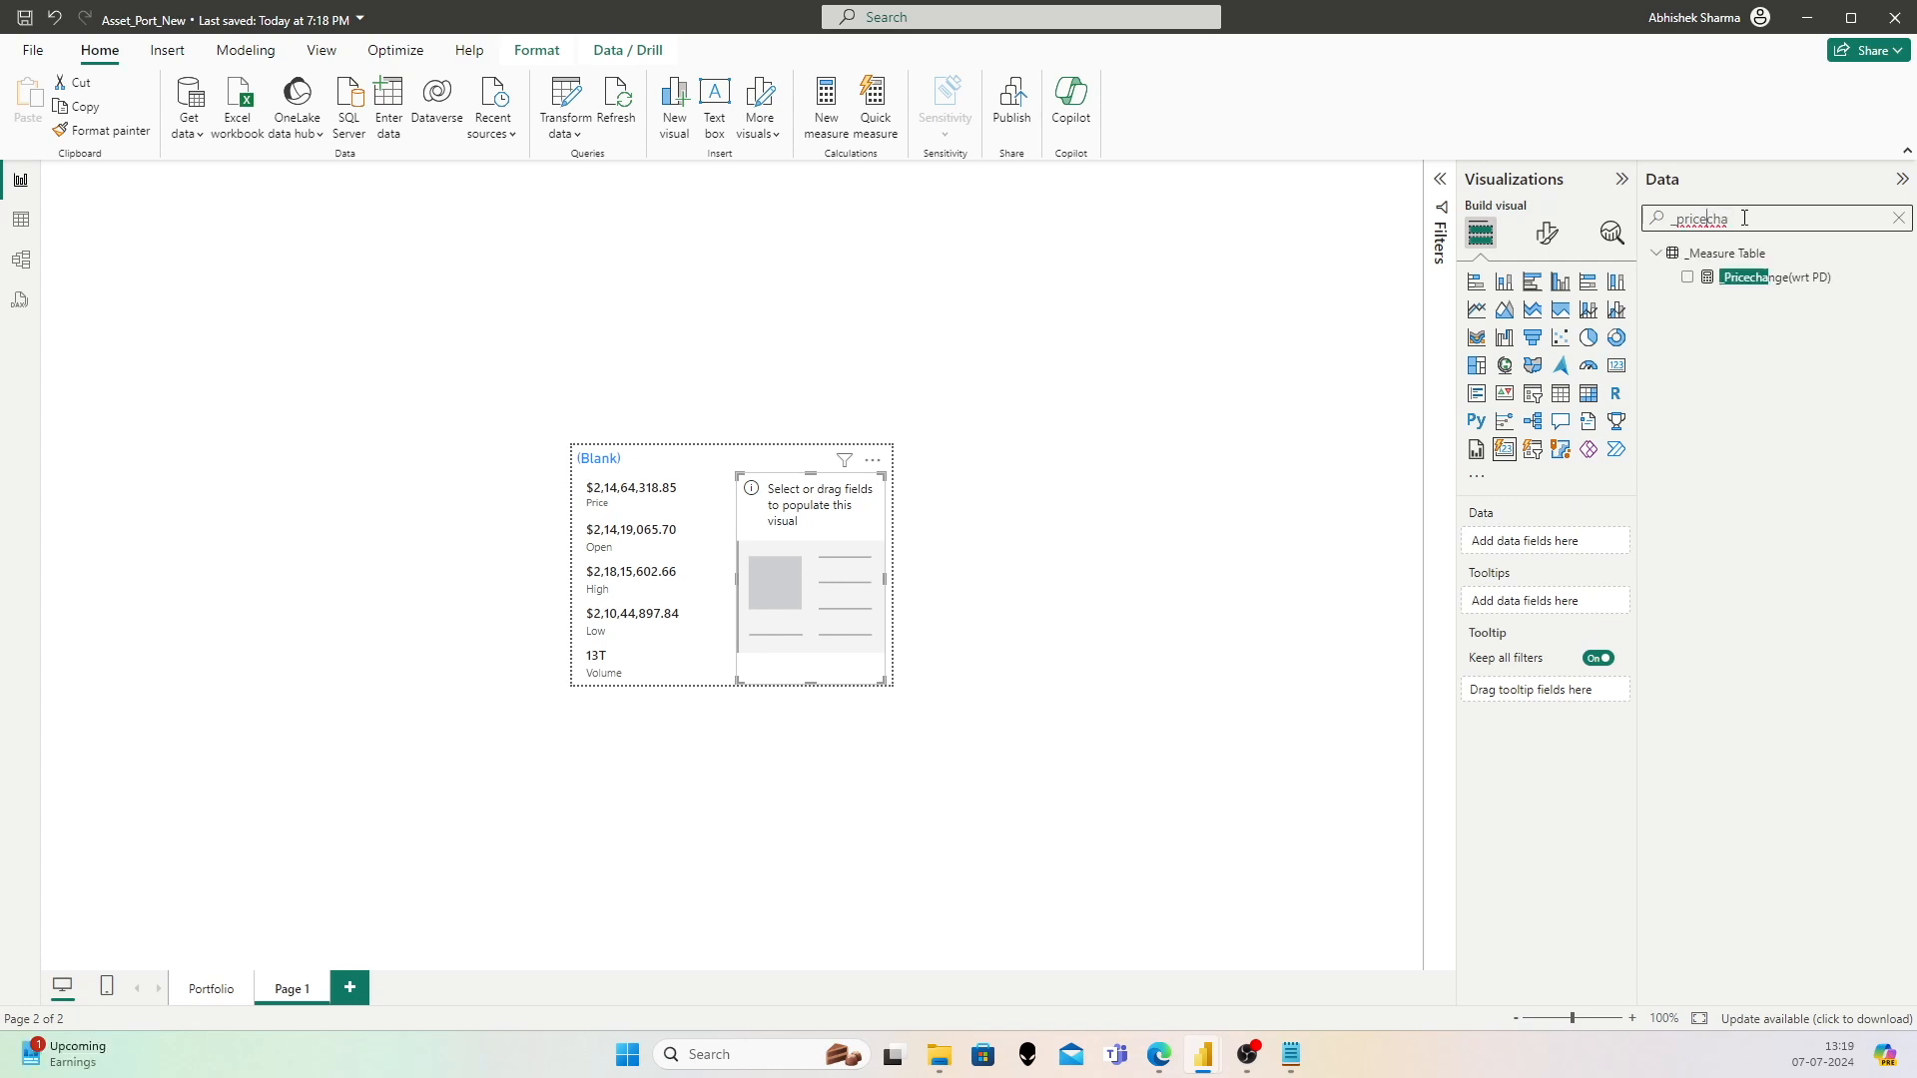
click(1773, 282)
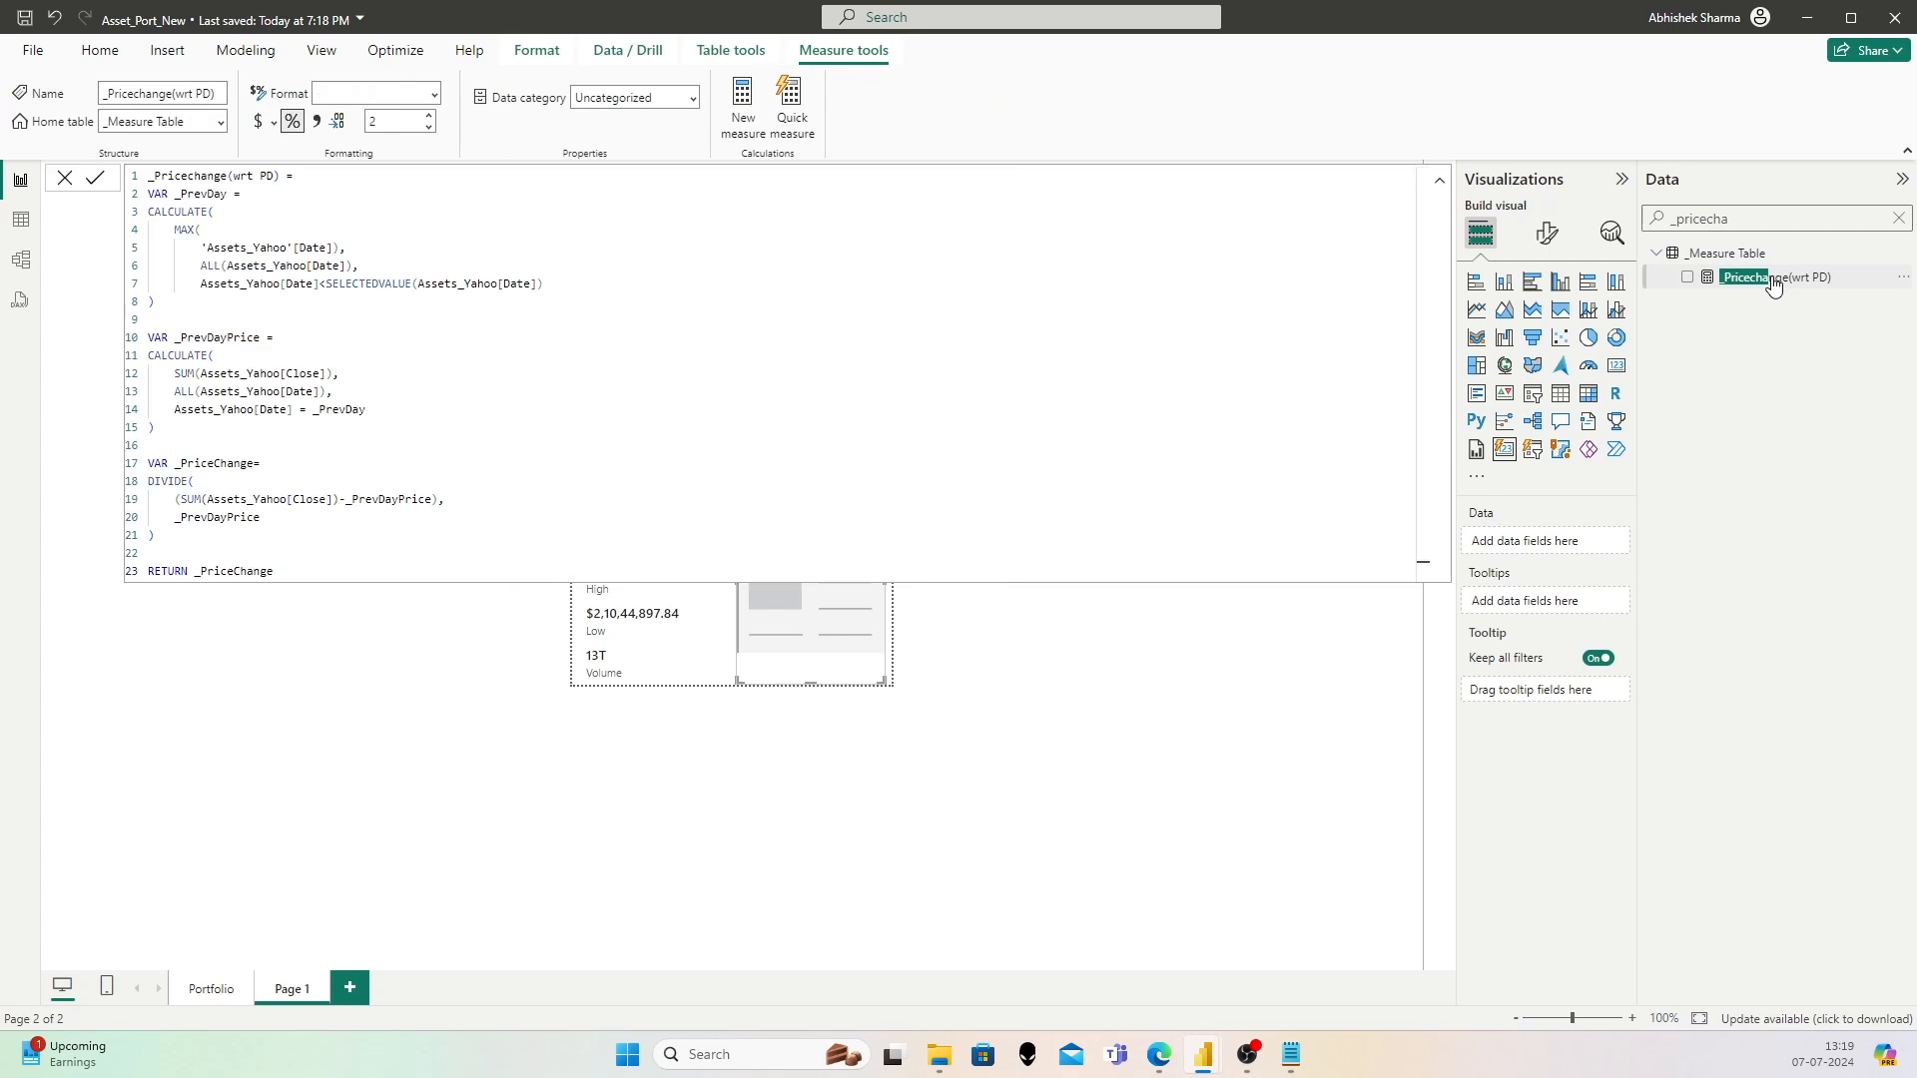
drag(1774, 283, 853, 636)
click(975, 626)
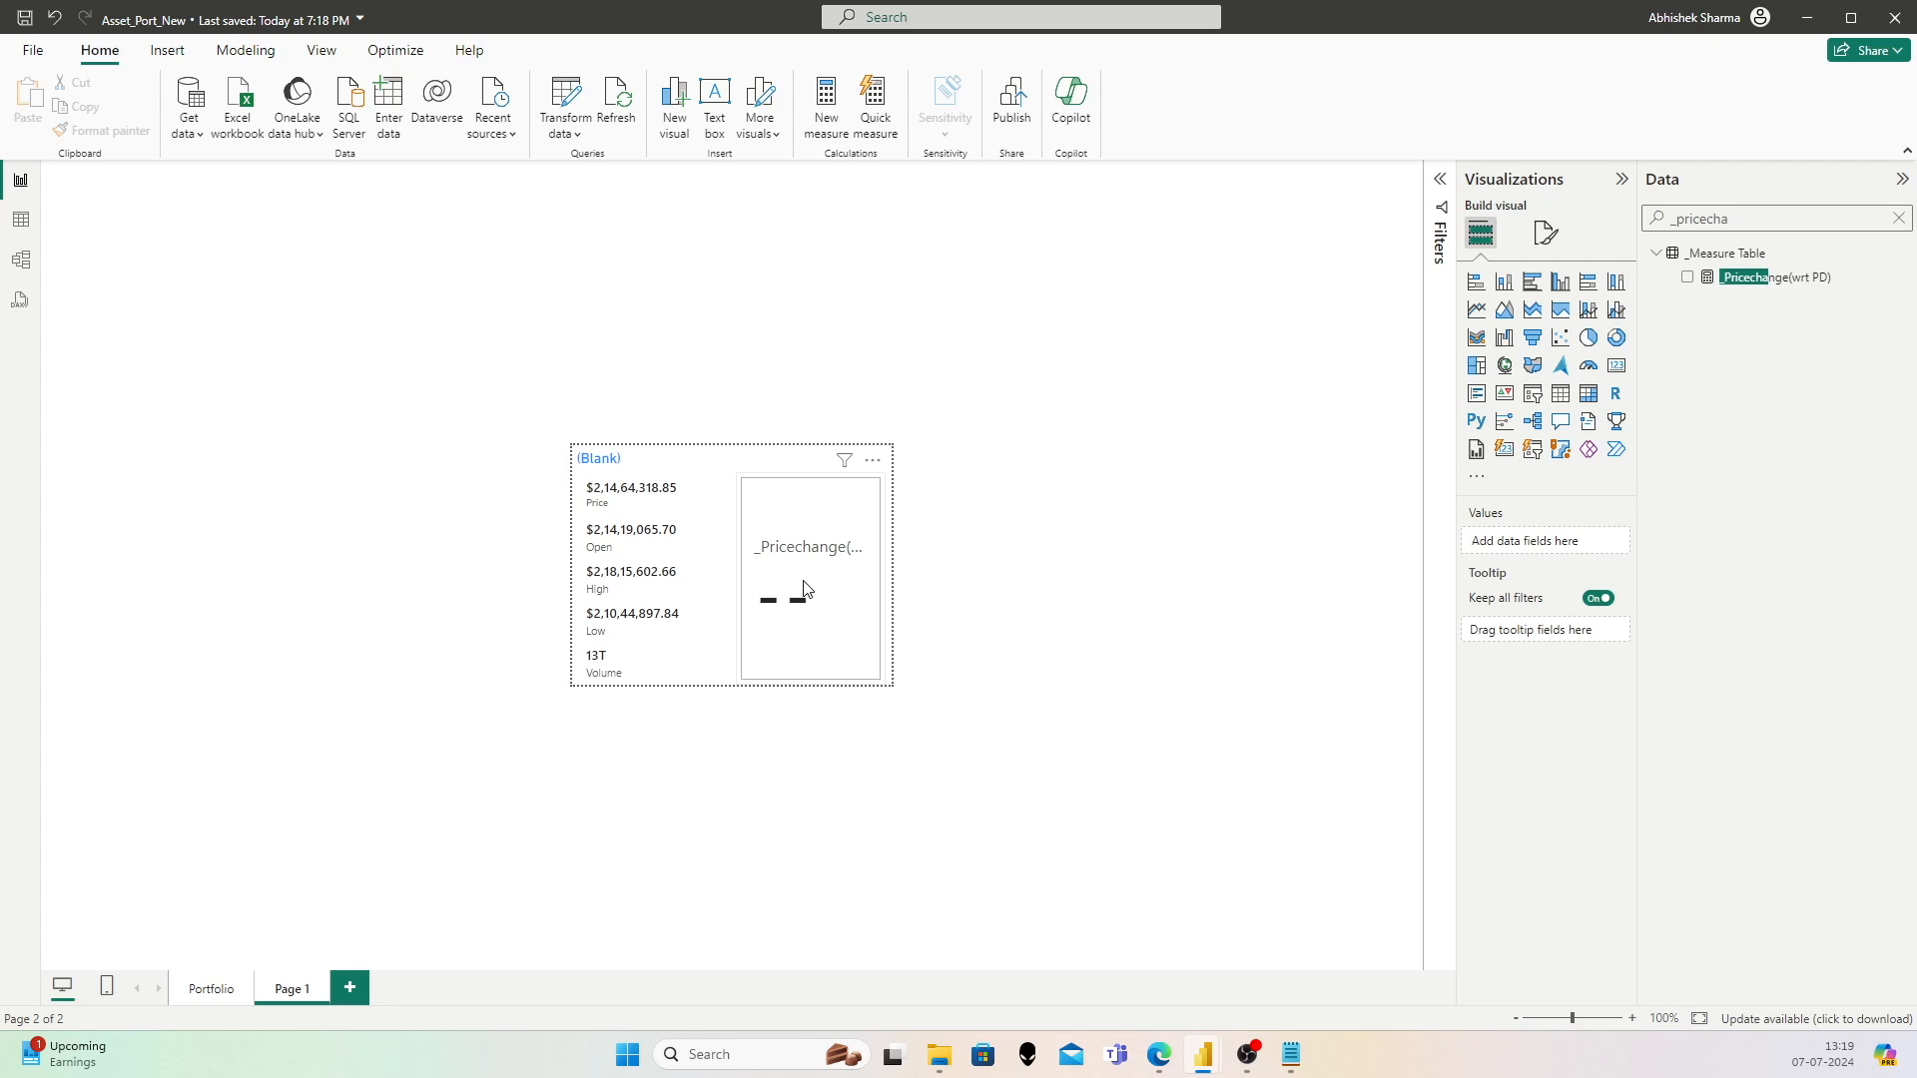
Step: Set the tooltip of the Portfolio page's price chart to use the report page Page 1
click(212, 995)
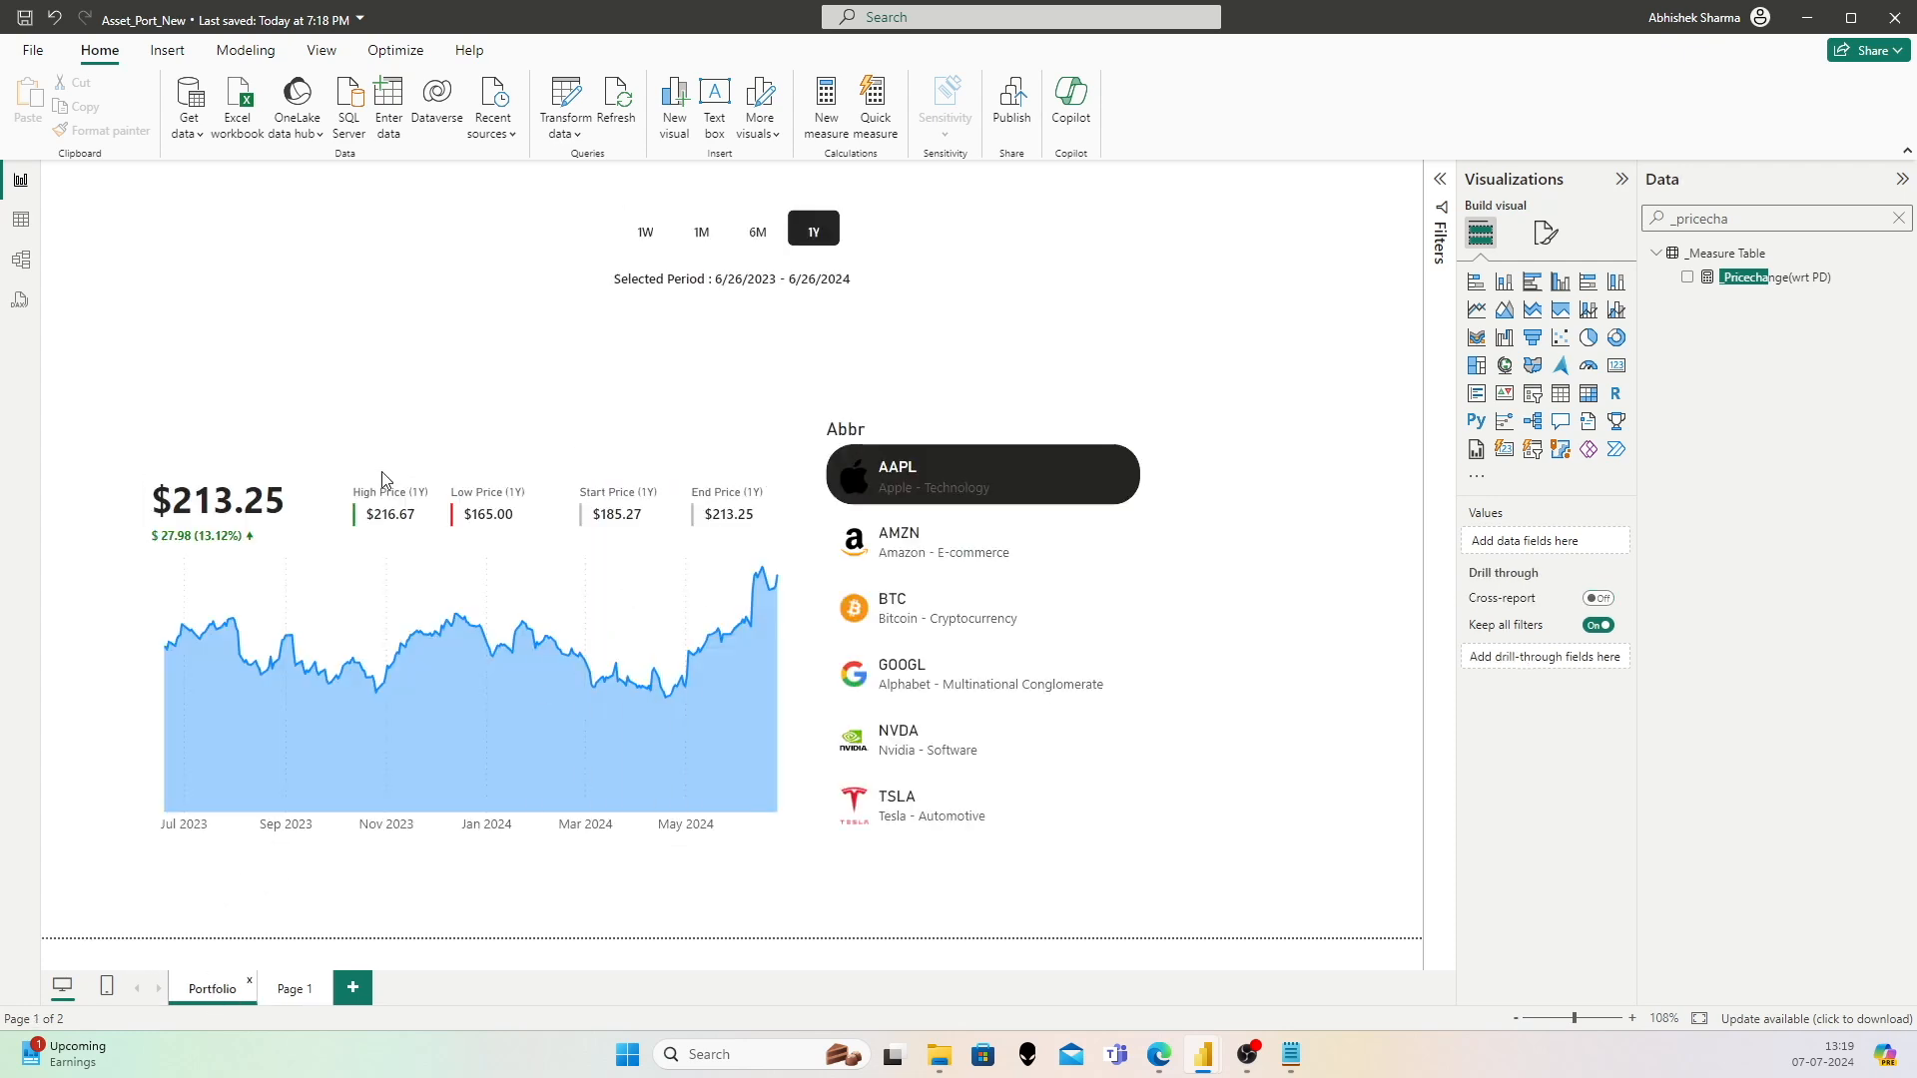
click(302, 499)
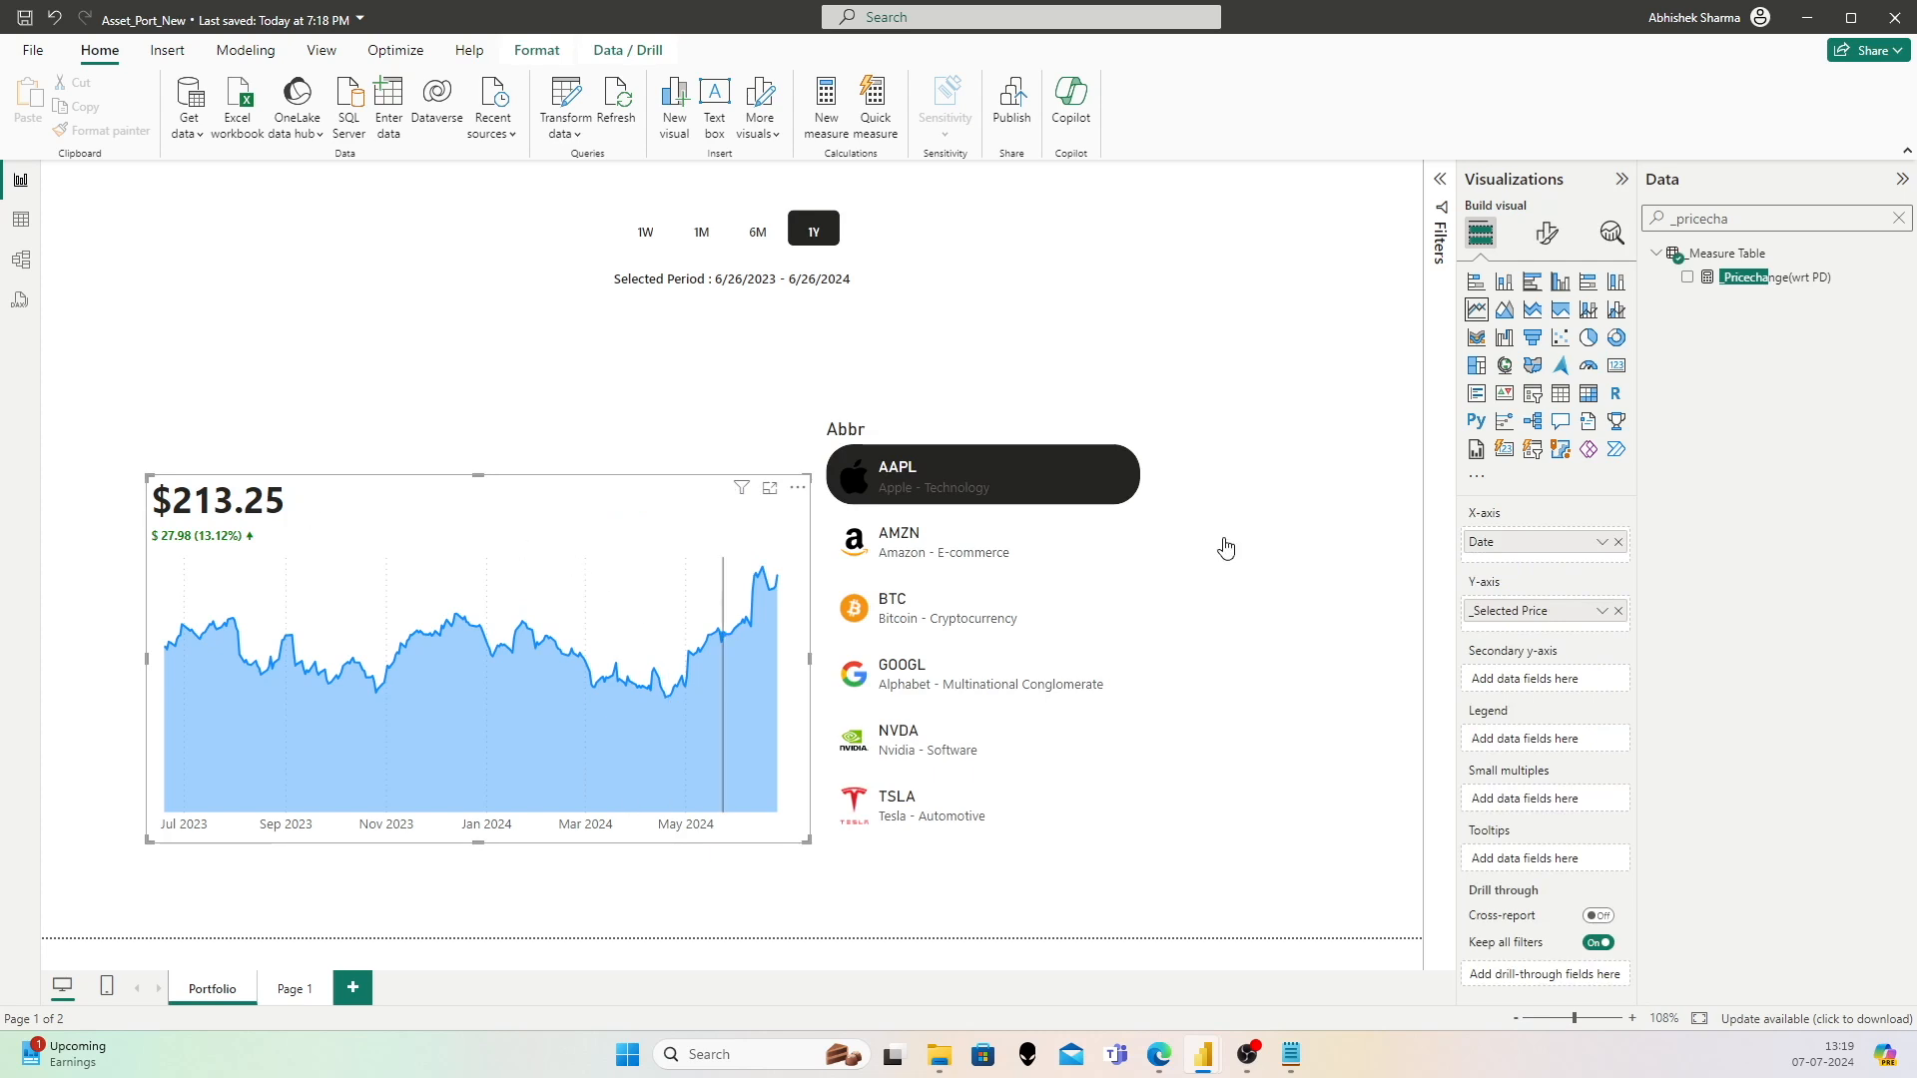
click(1544, 235)
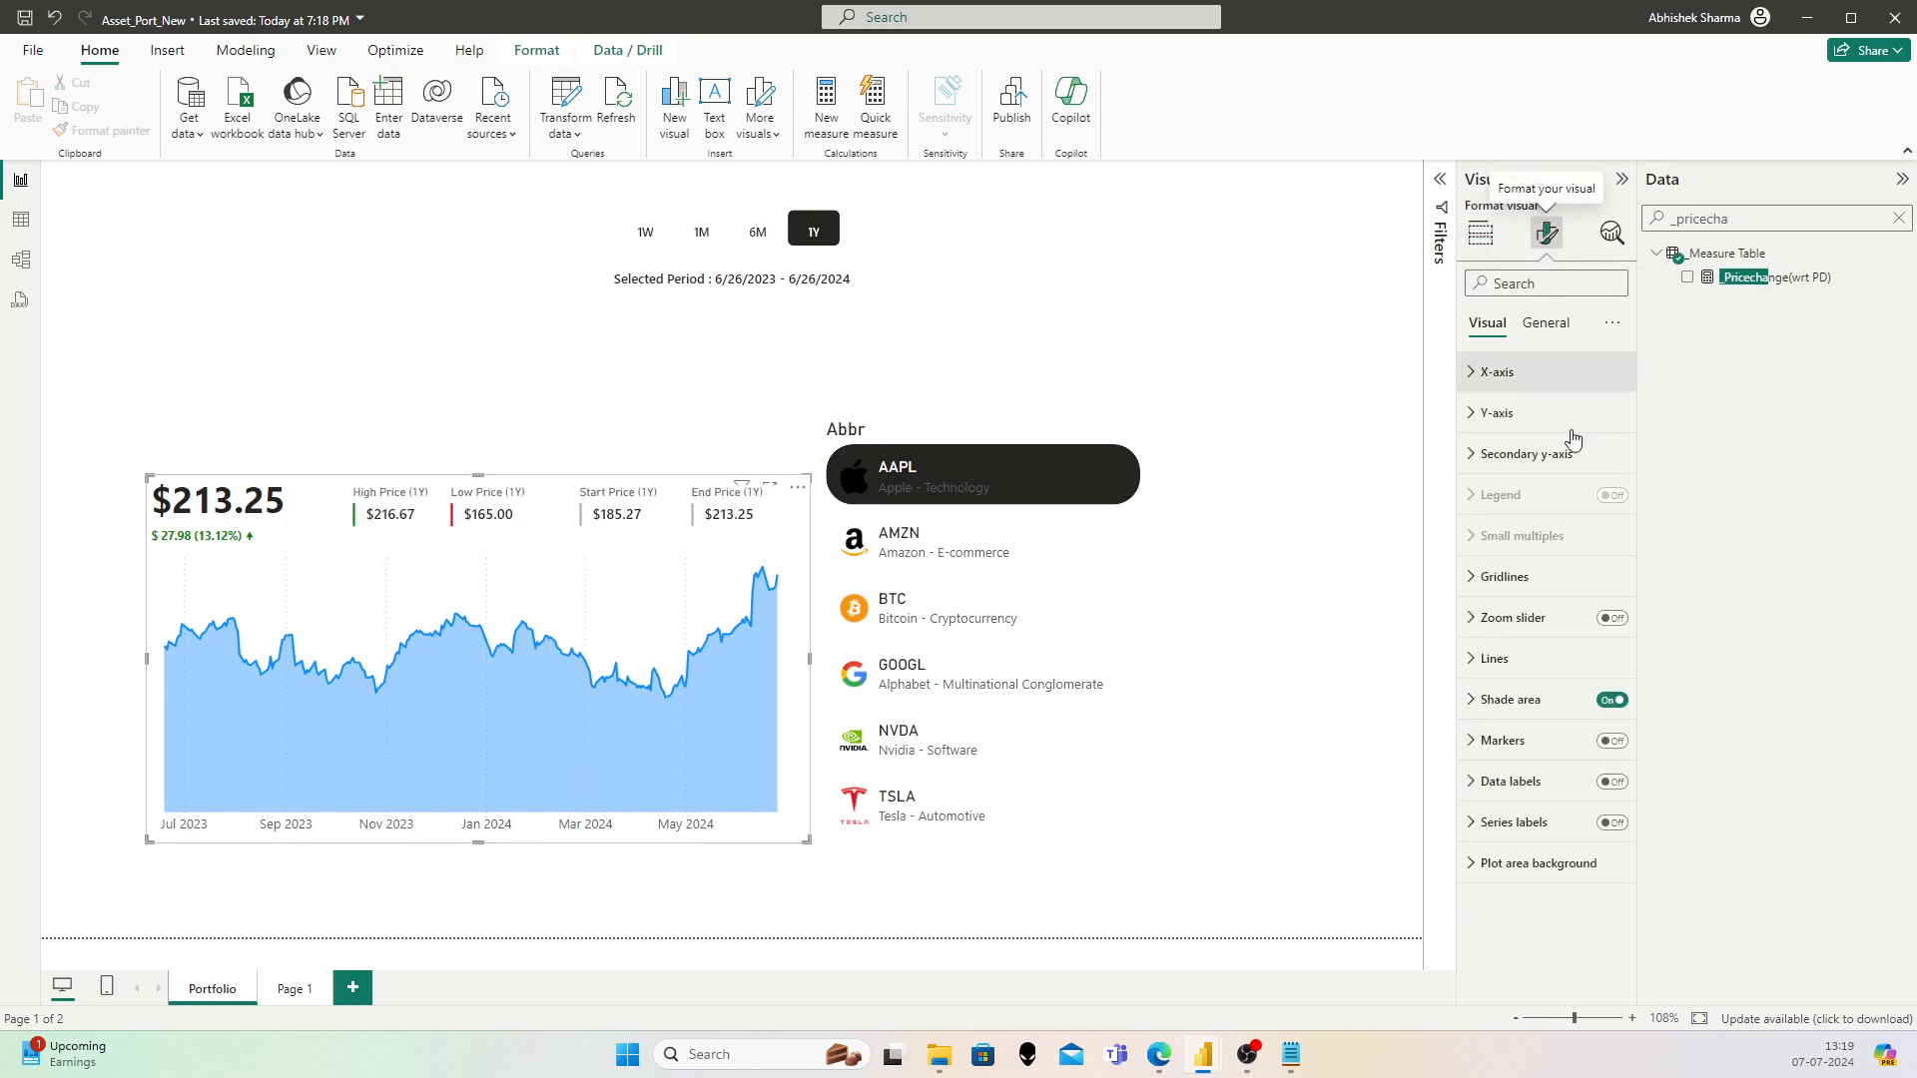
click(1554, 324)
click(1506, 538)
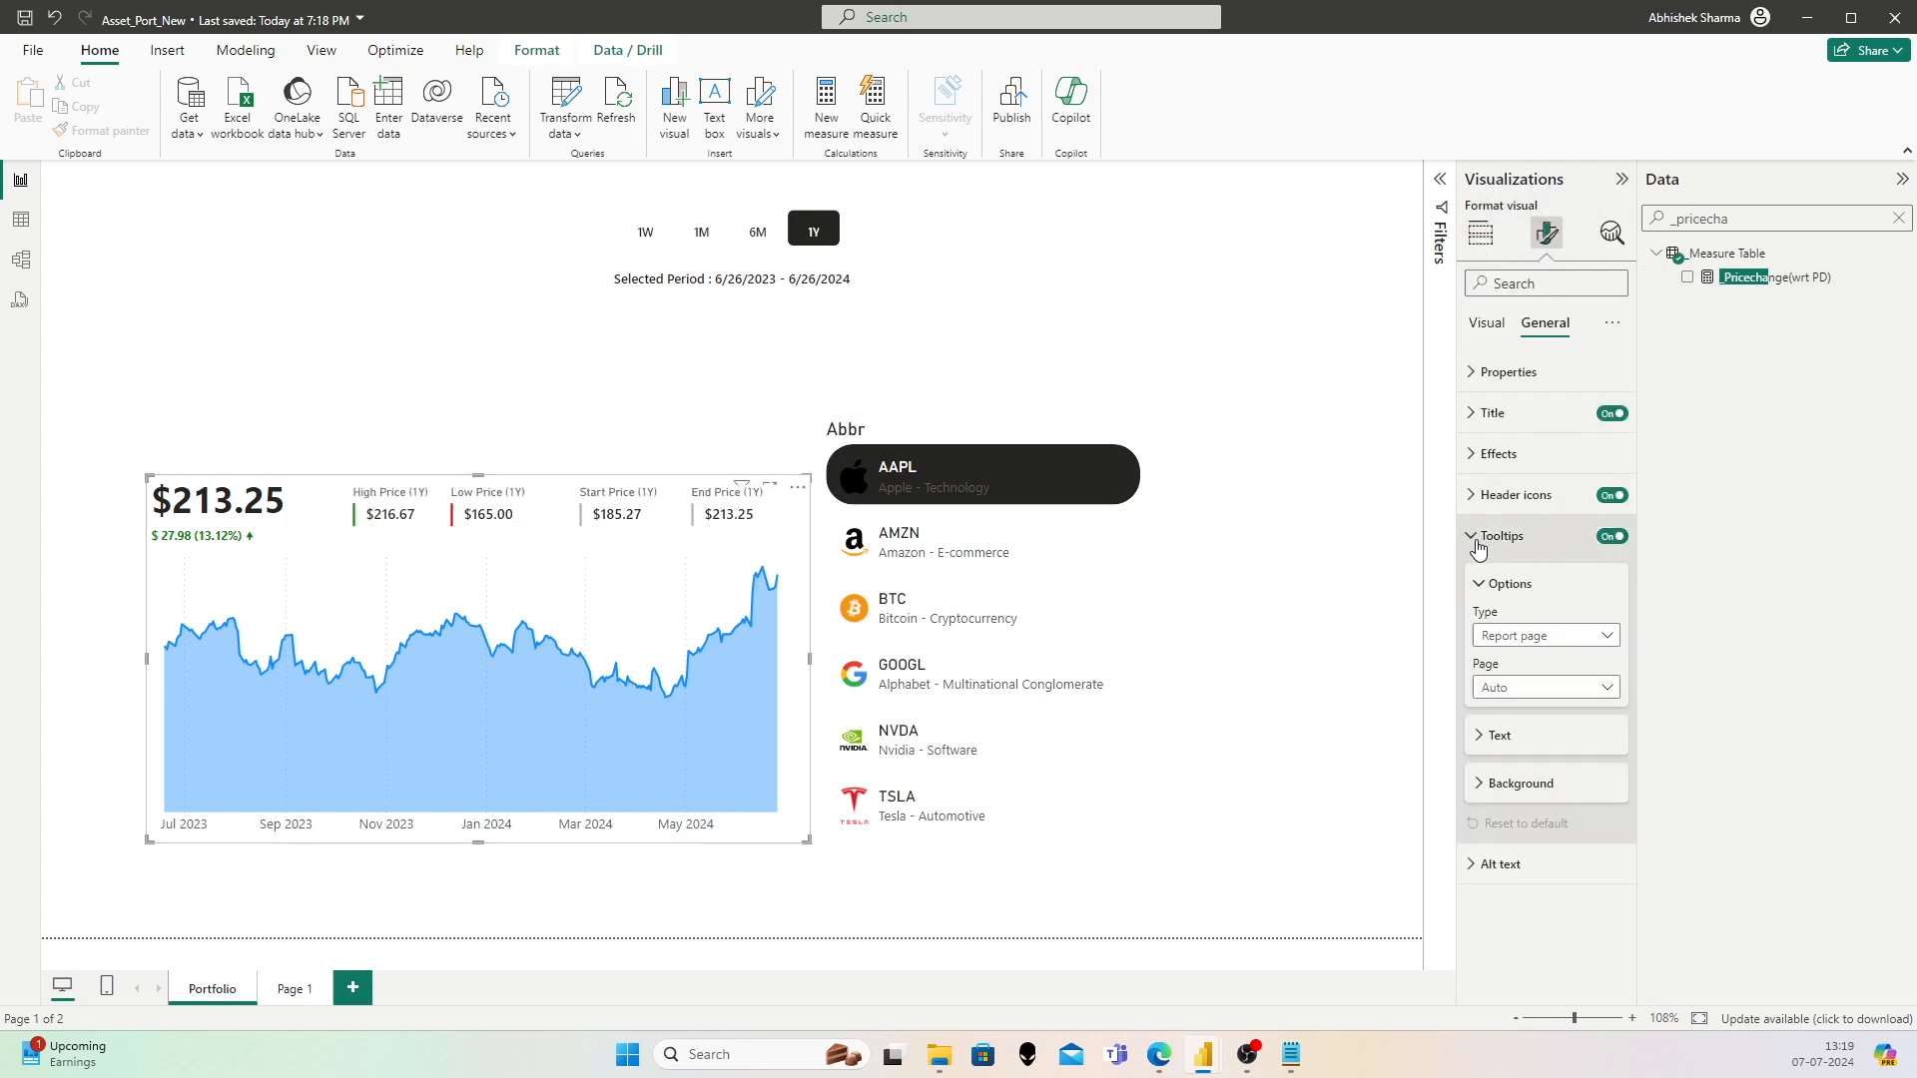
click(1534, 638)
click(1518, 684)
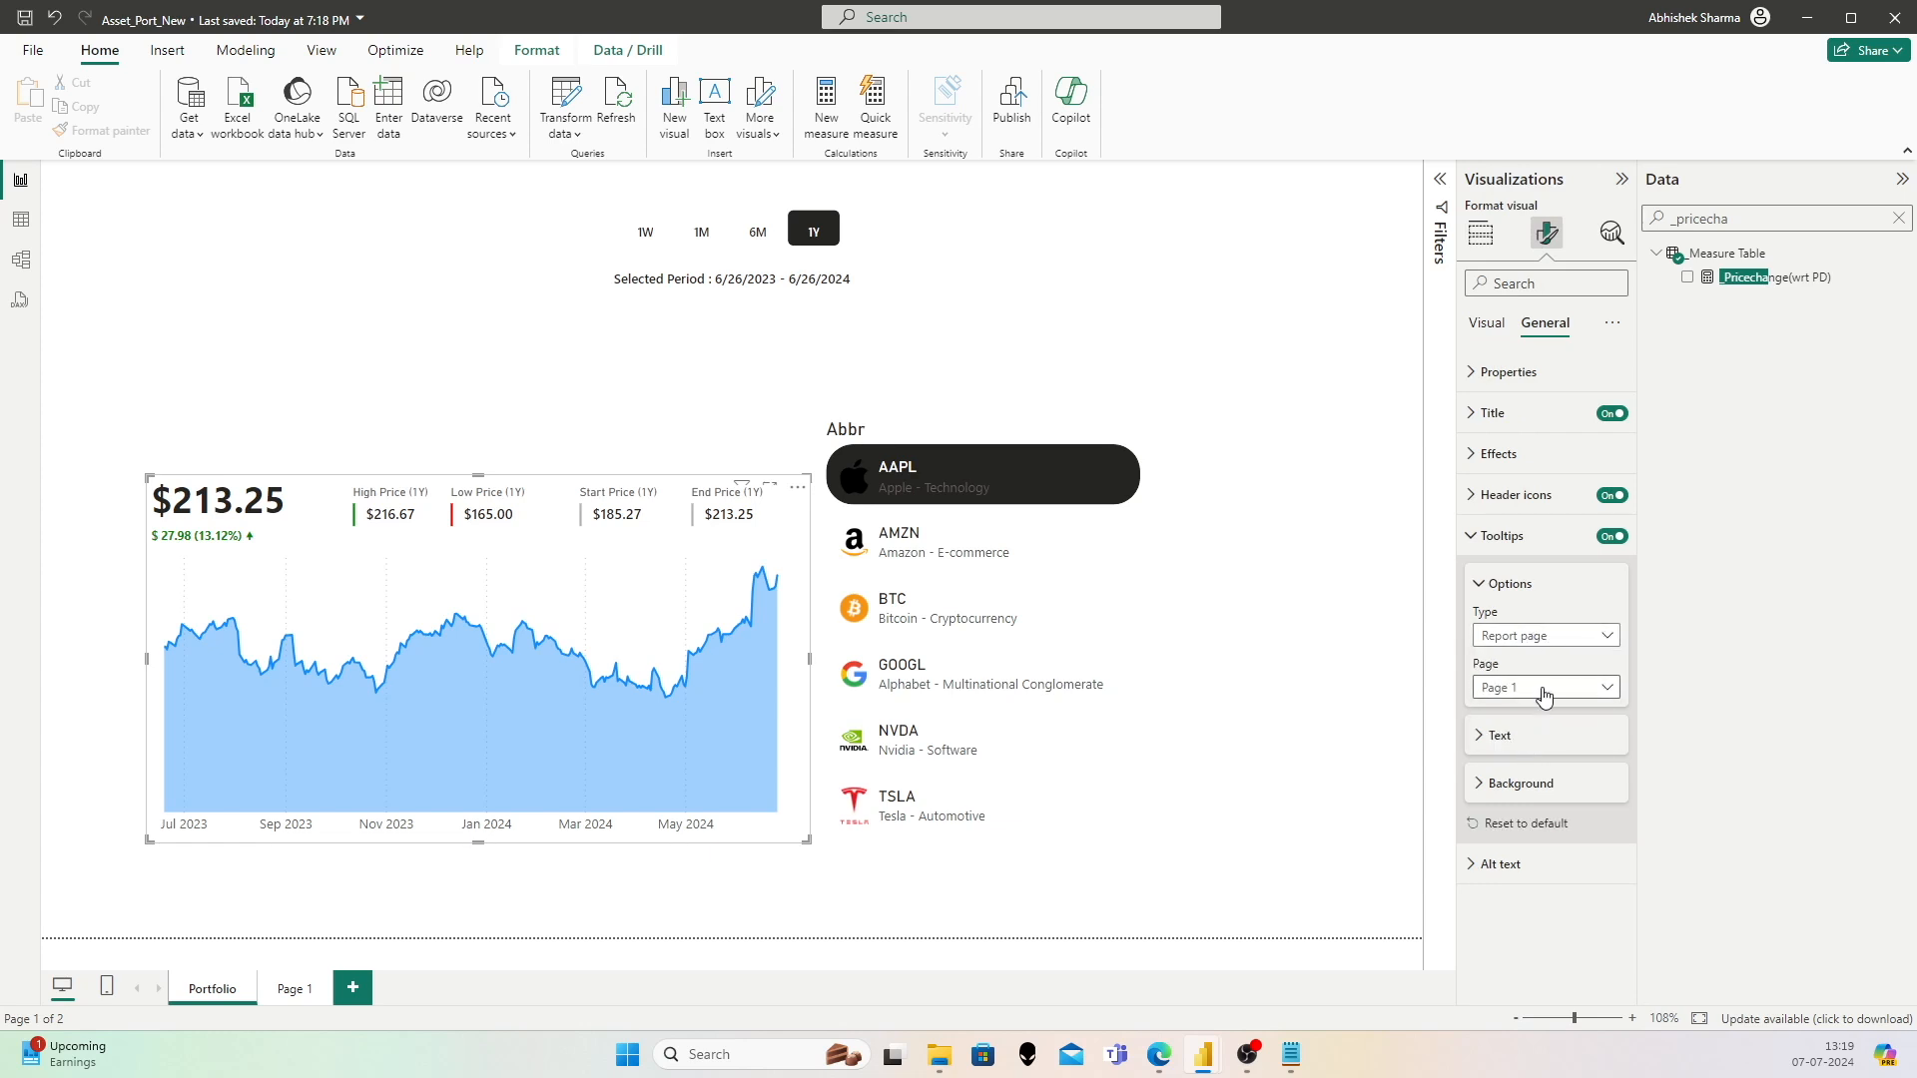
mouse_move(458, 687)
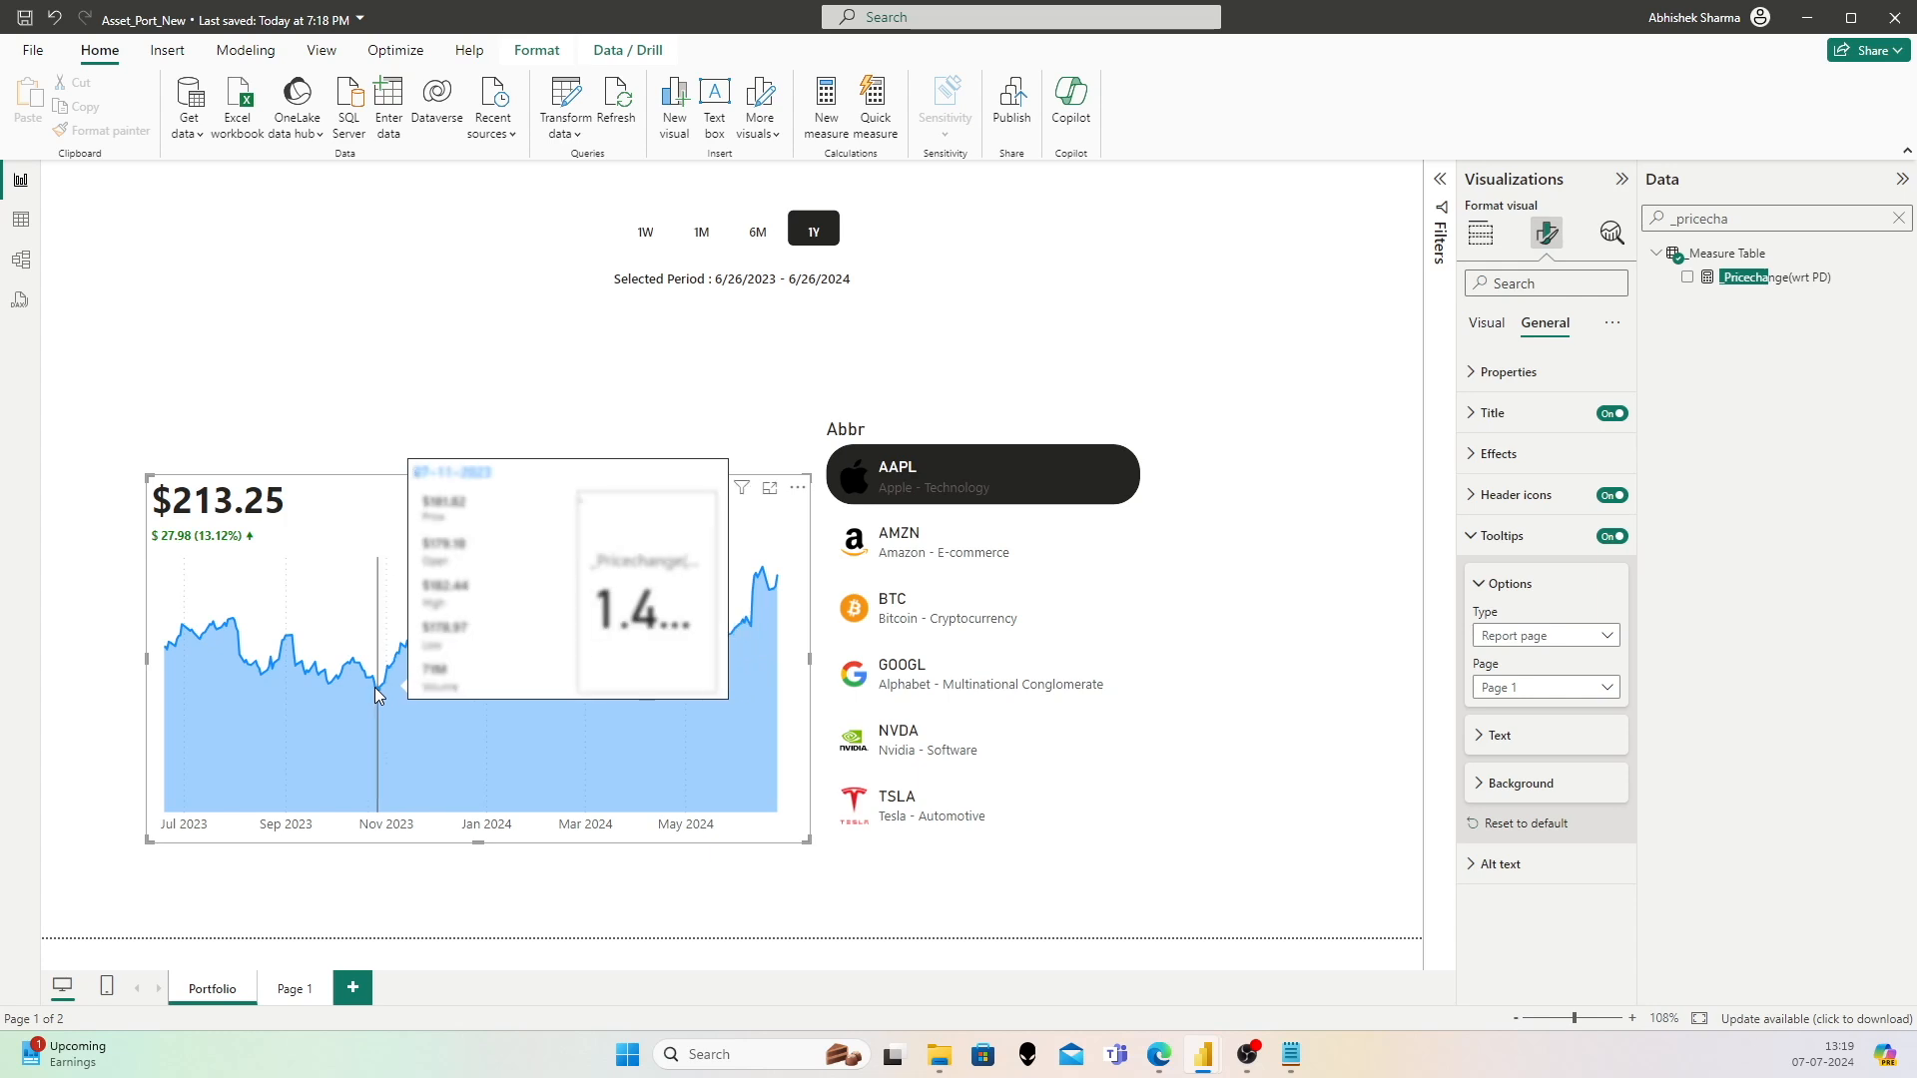
Step: Turn off the callout label of the price change card on Page 1
click(295, 999)
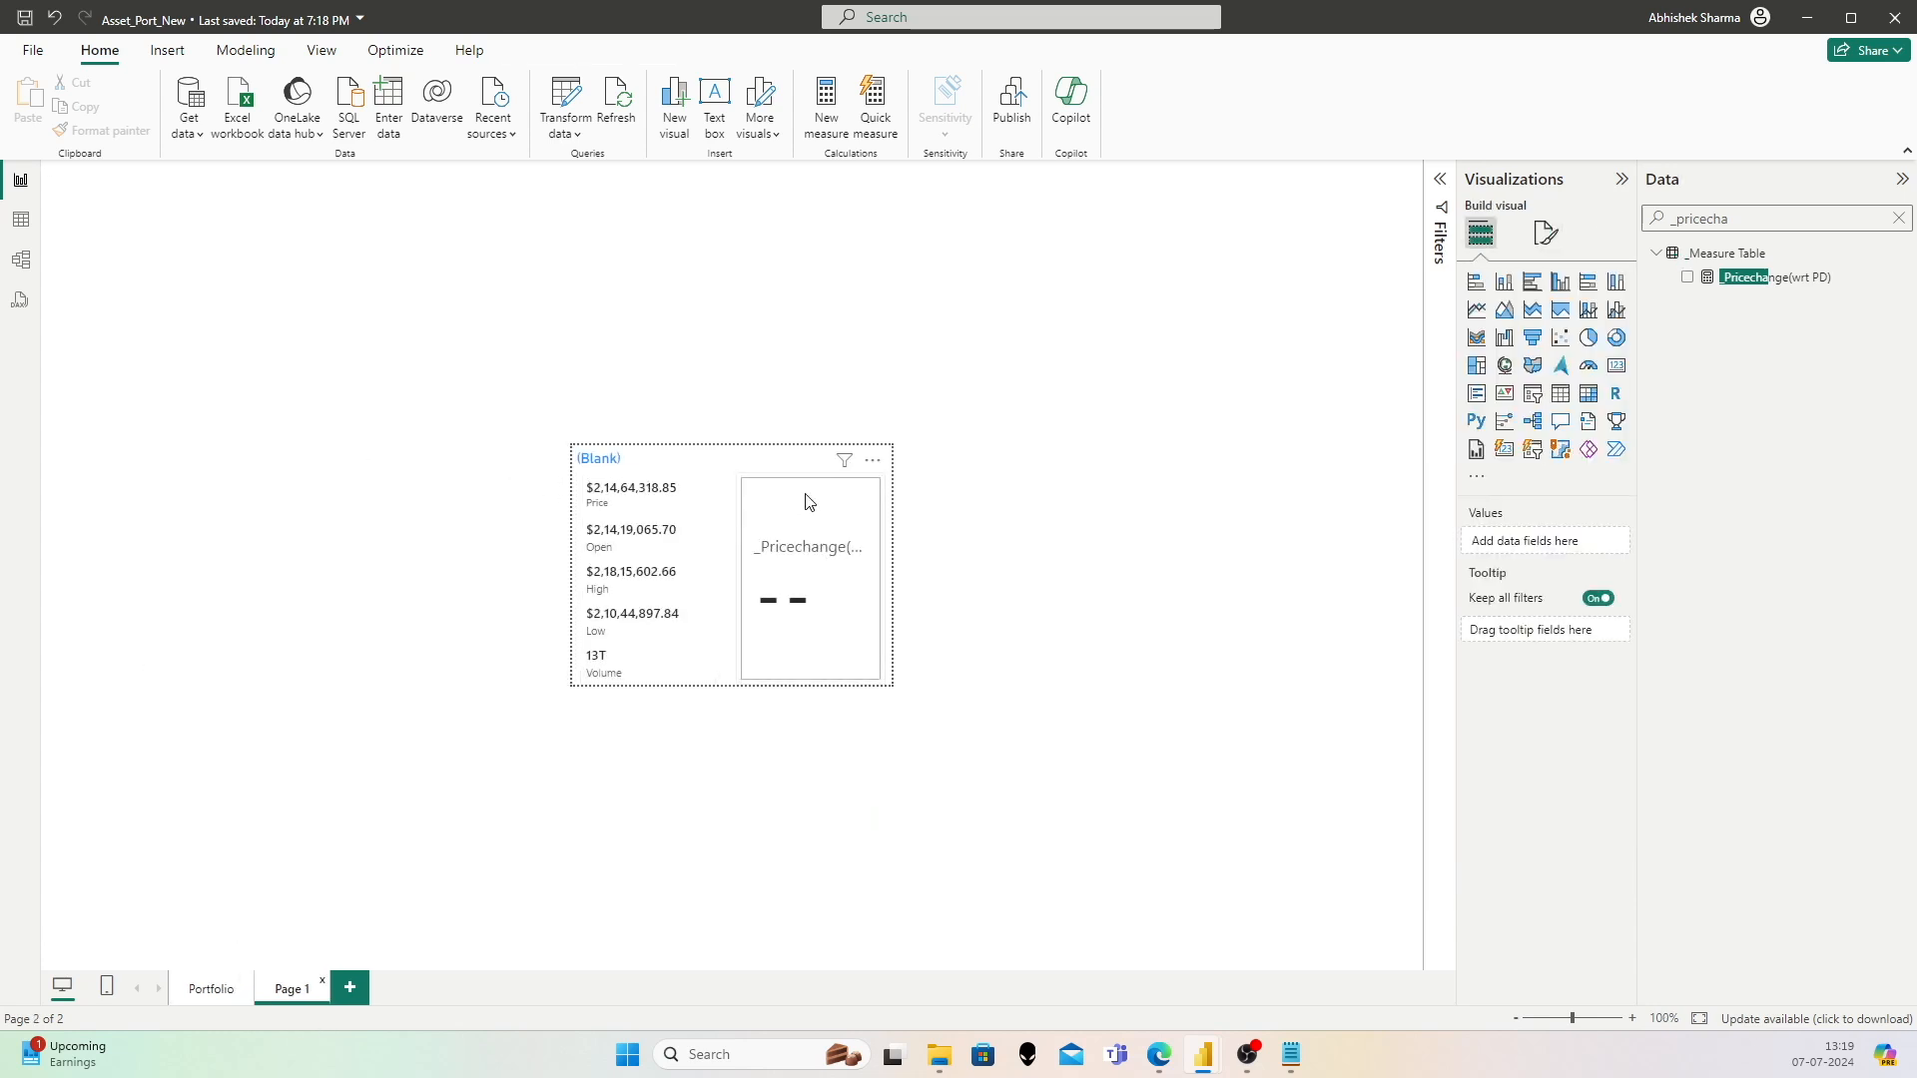
click(807, 501)
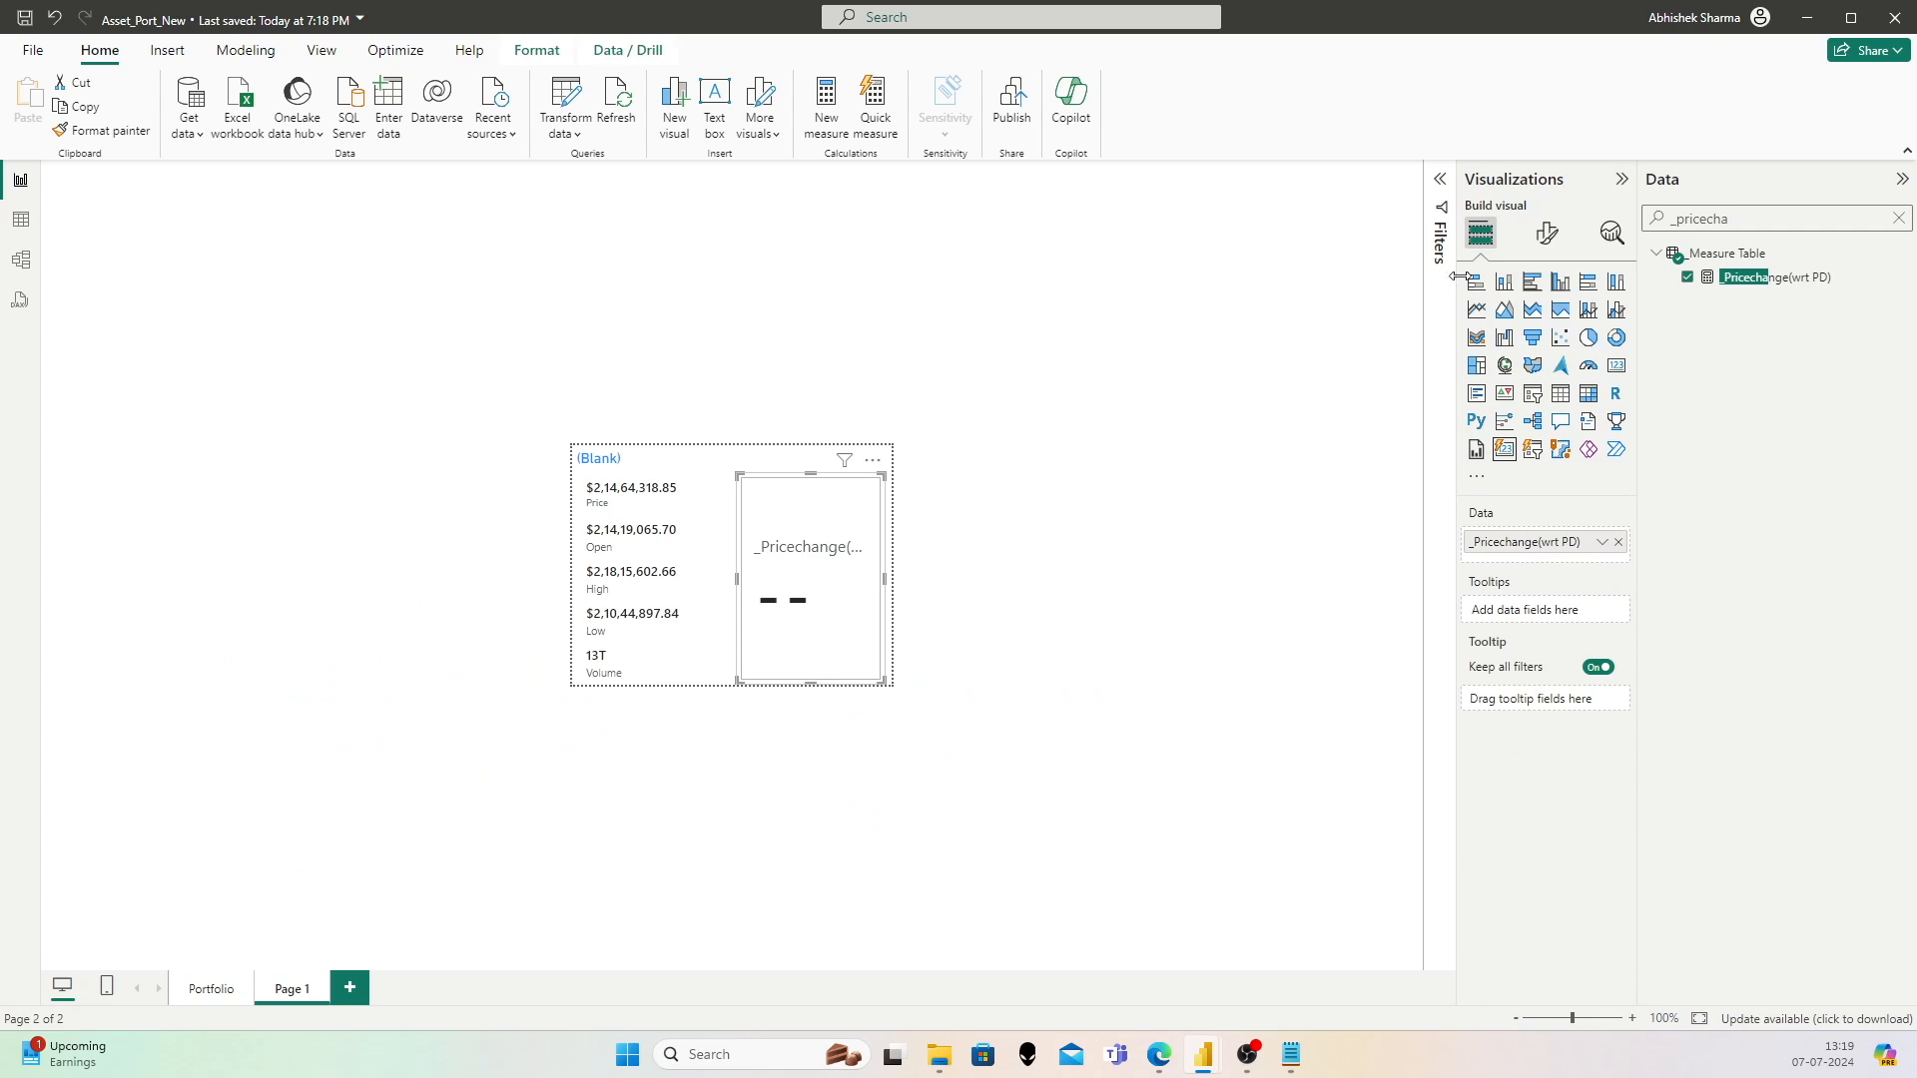
click(1558, 241)
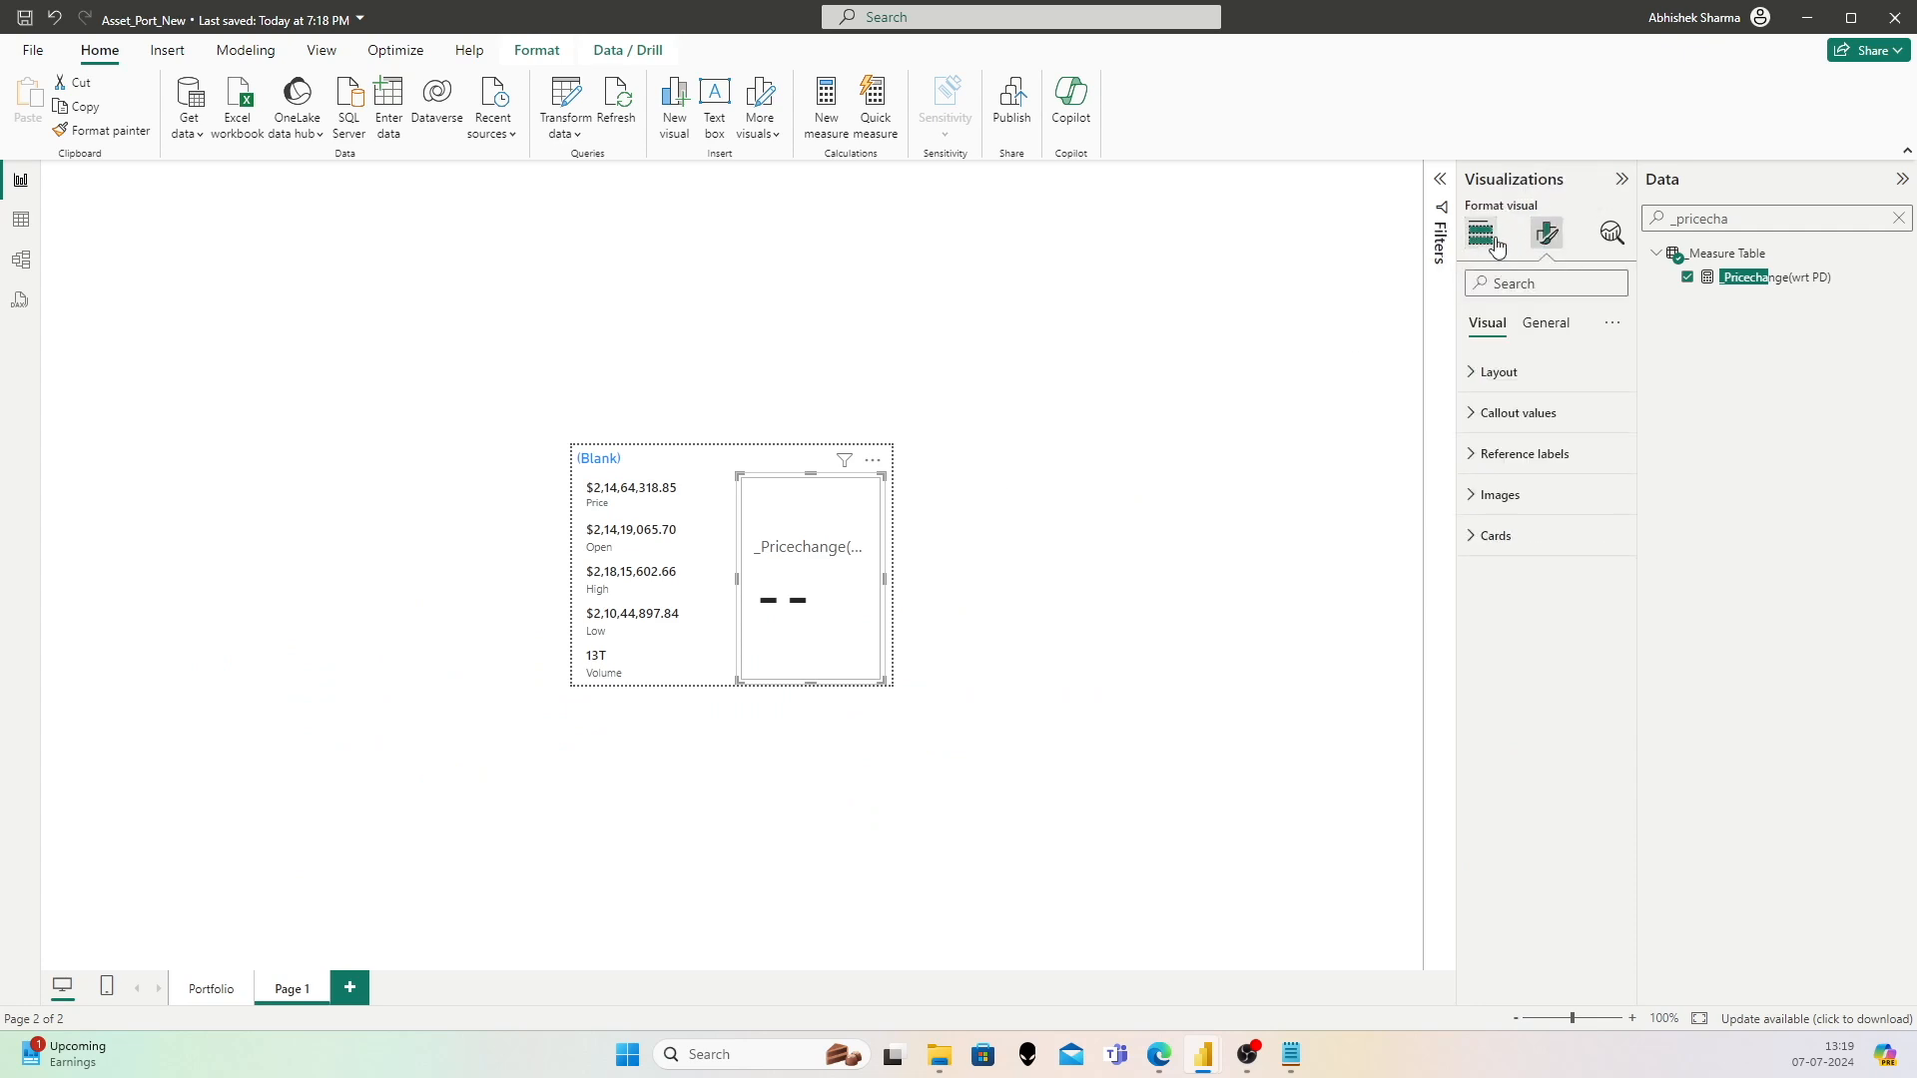
click(1544, 321)
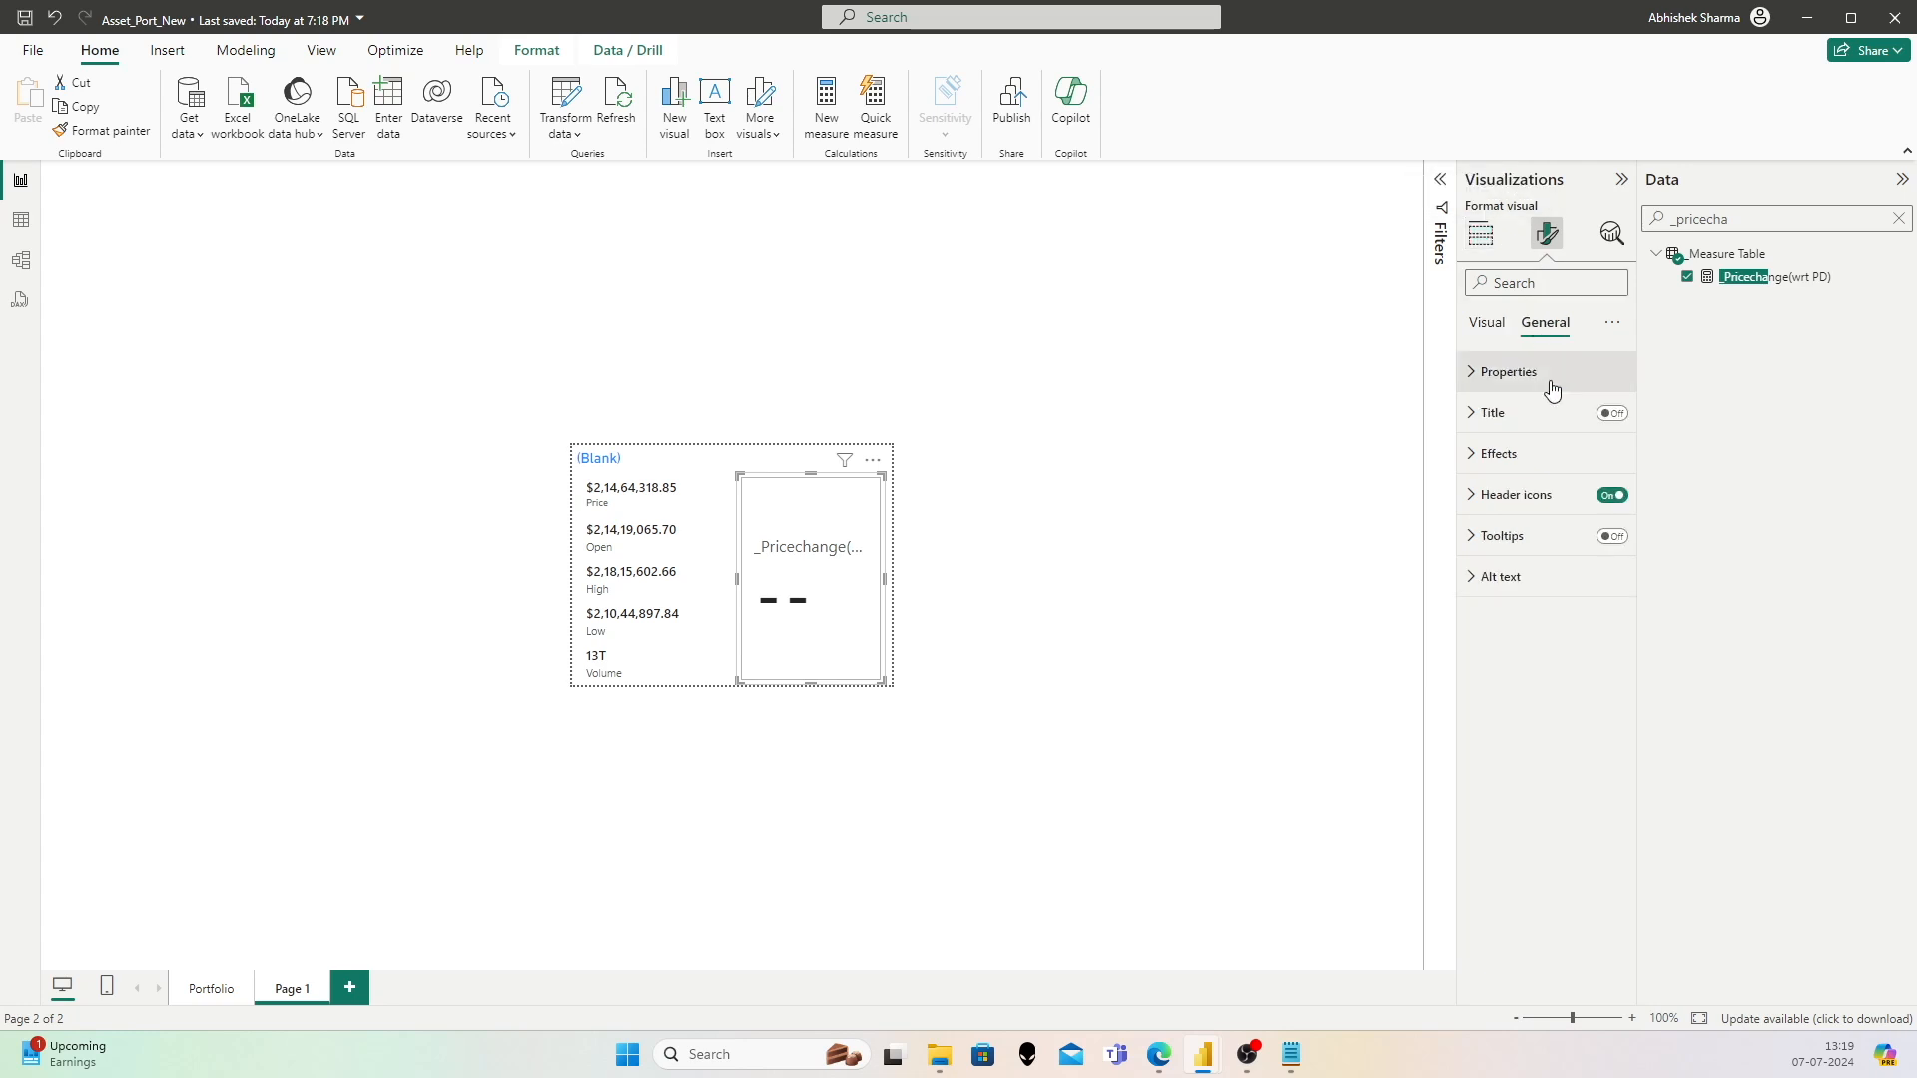
click(1484, 329)
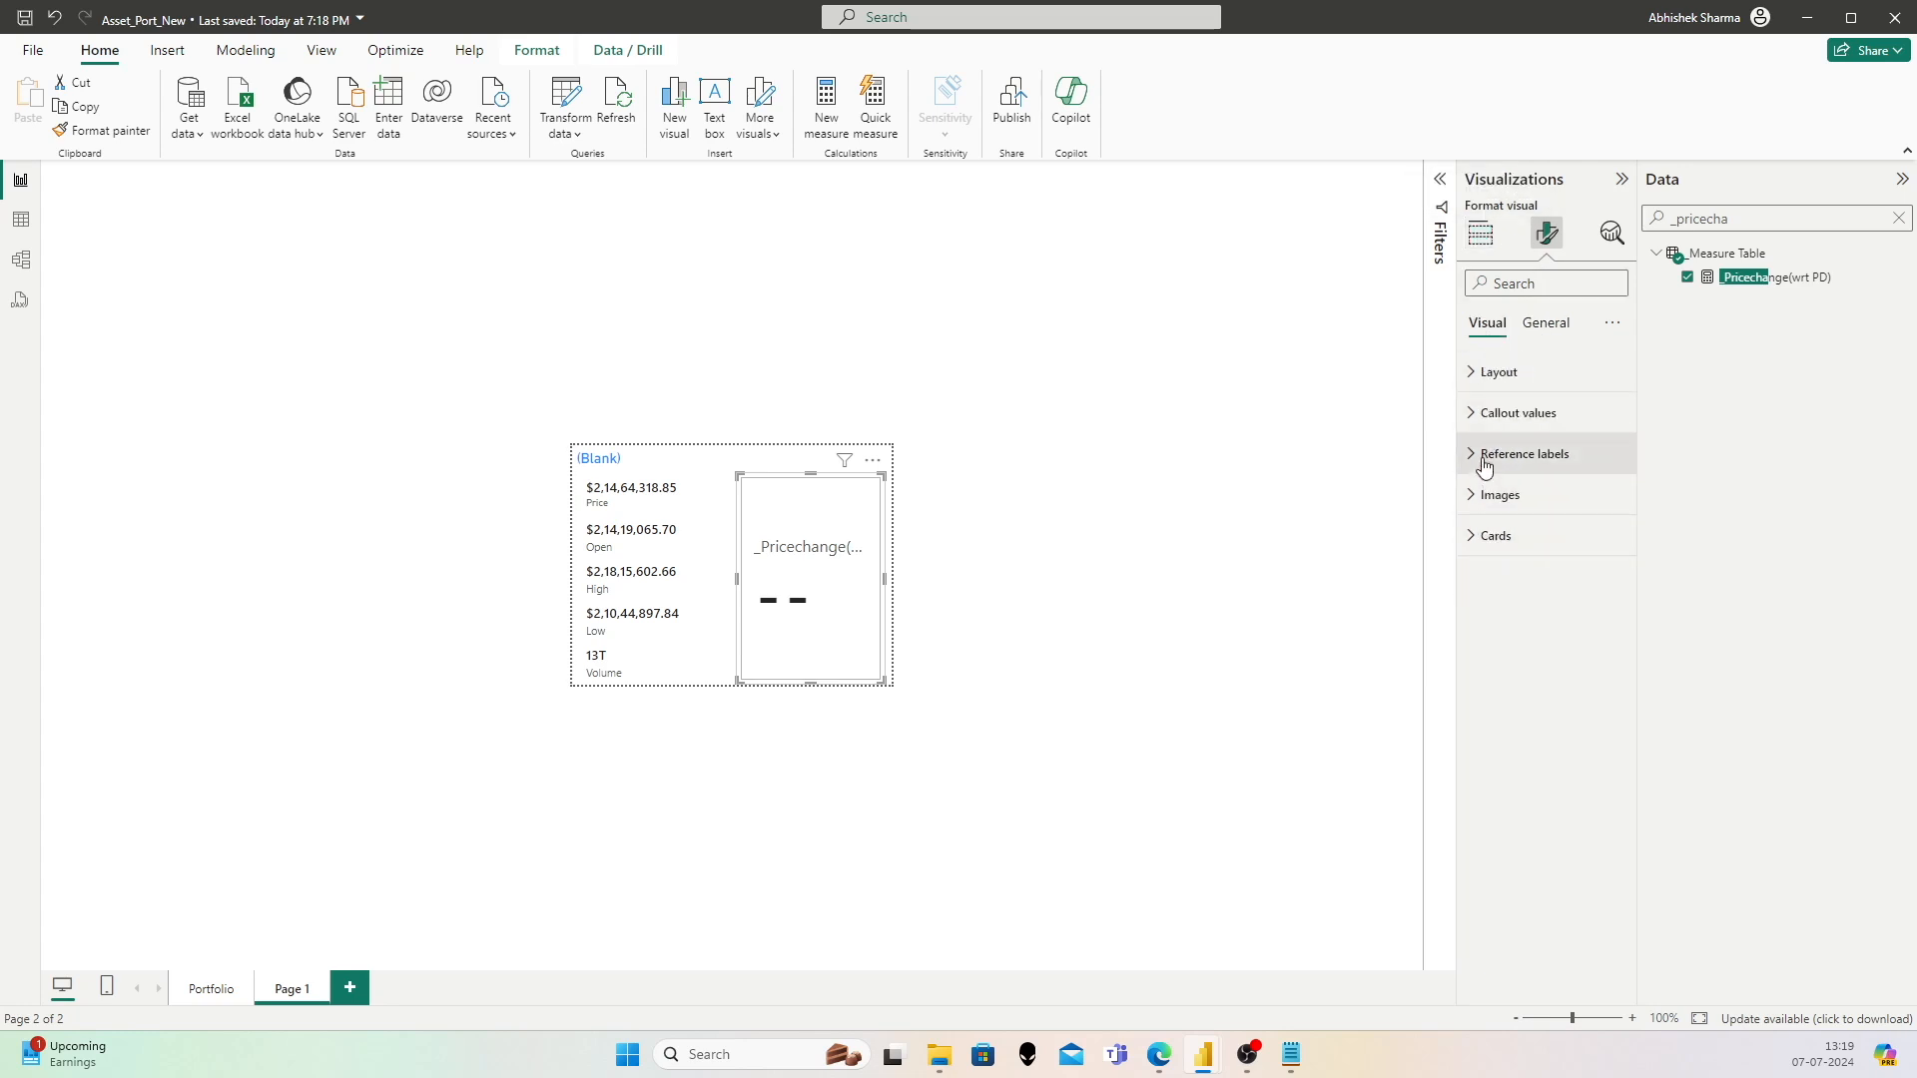
click(1477, 413)
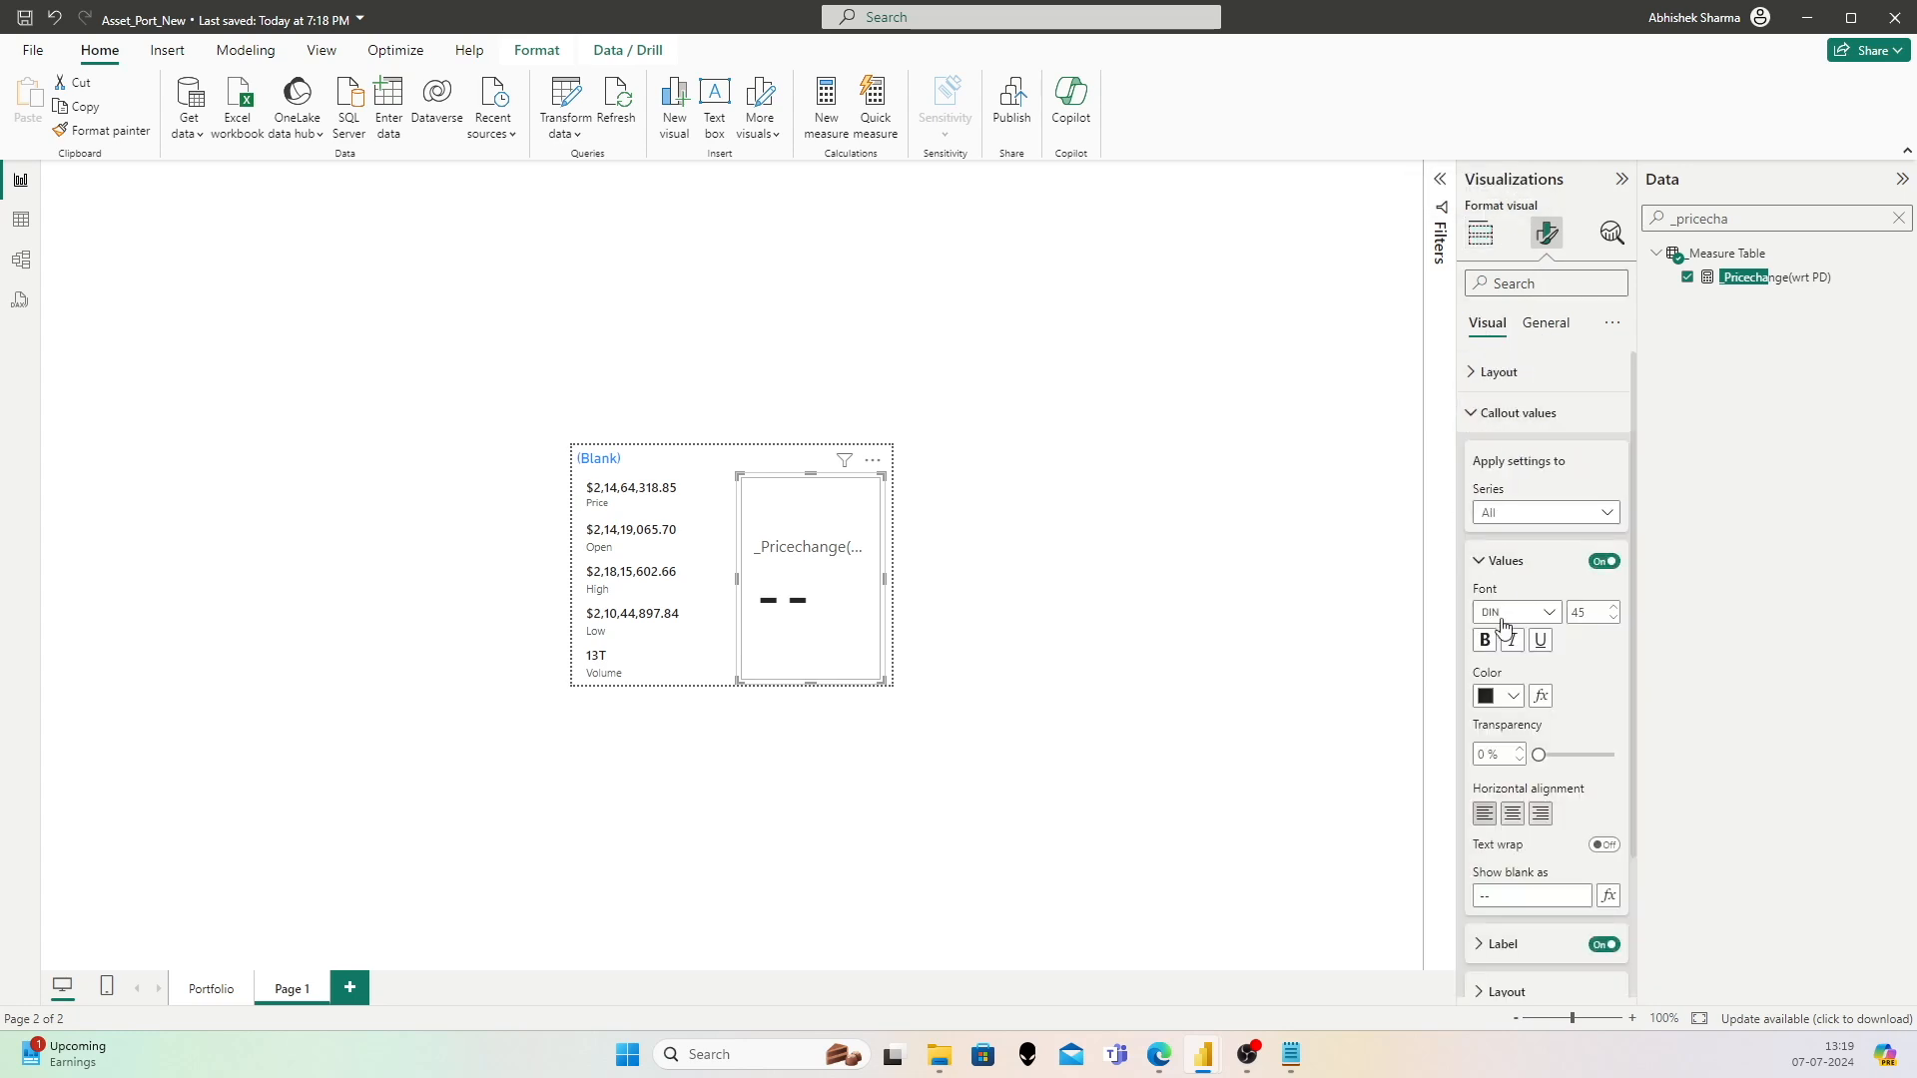
click(1603, 944)
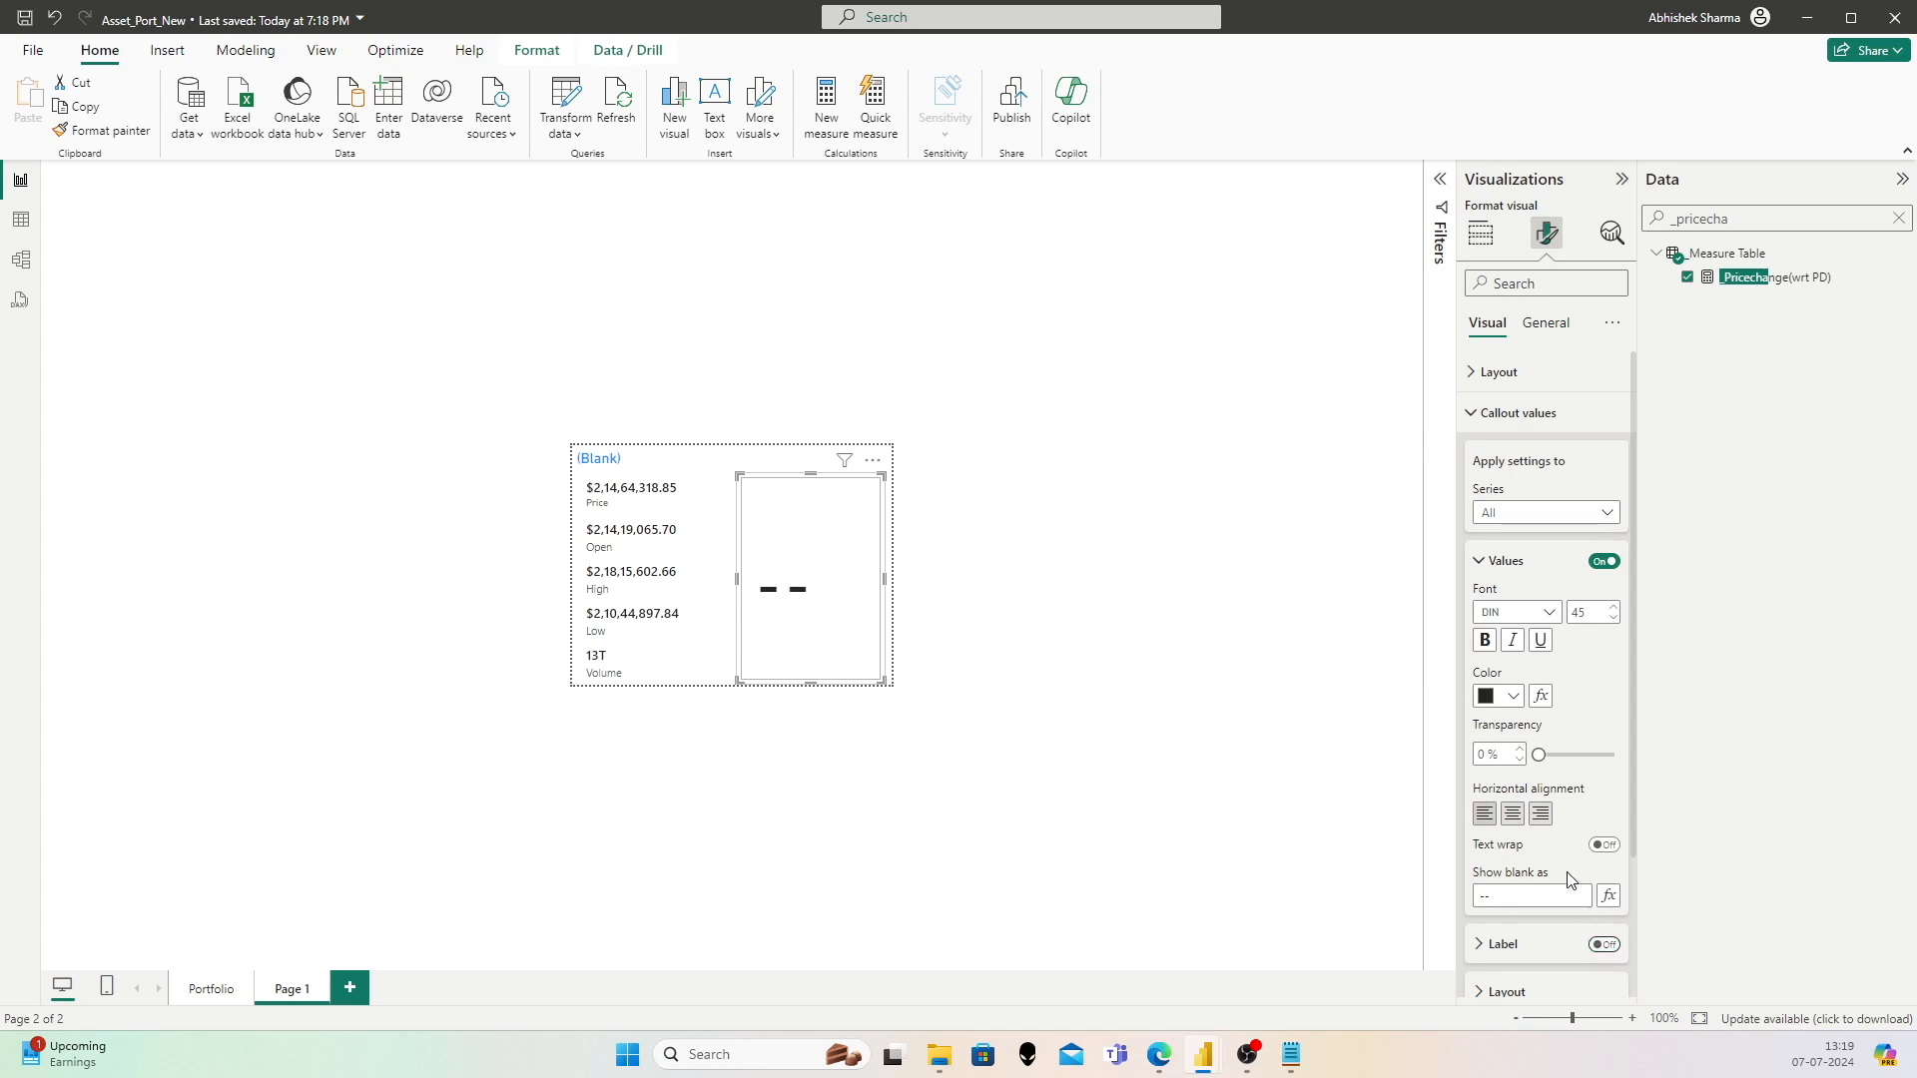
Step: Set the price change card's callout values to a Segoe UI font at size 10
click(1528, 616)
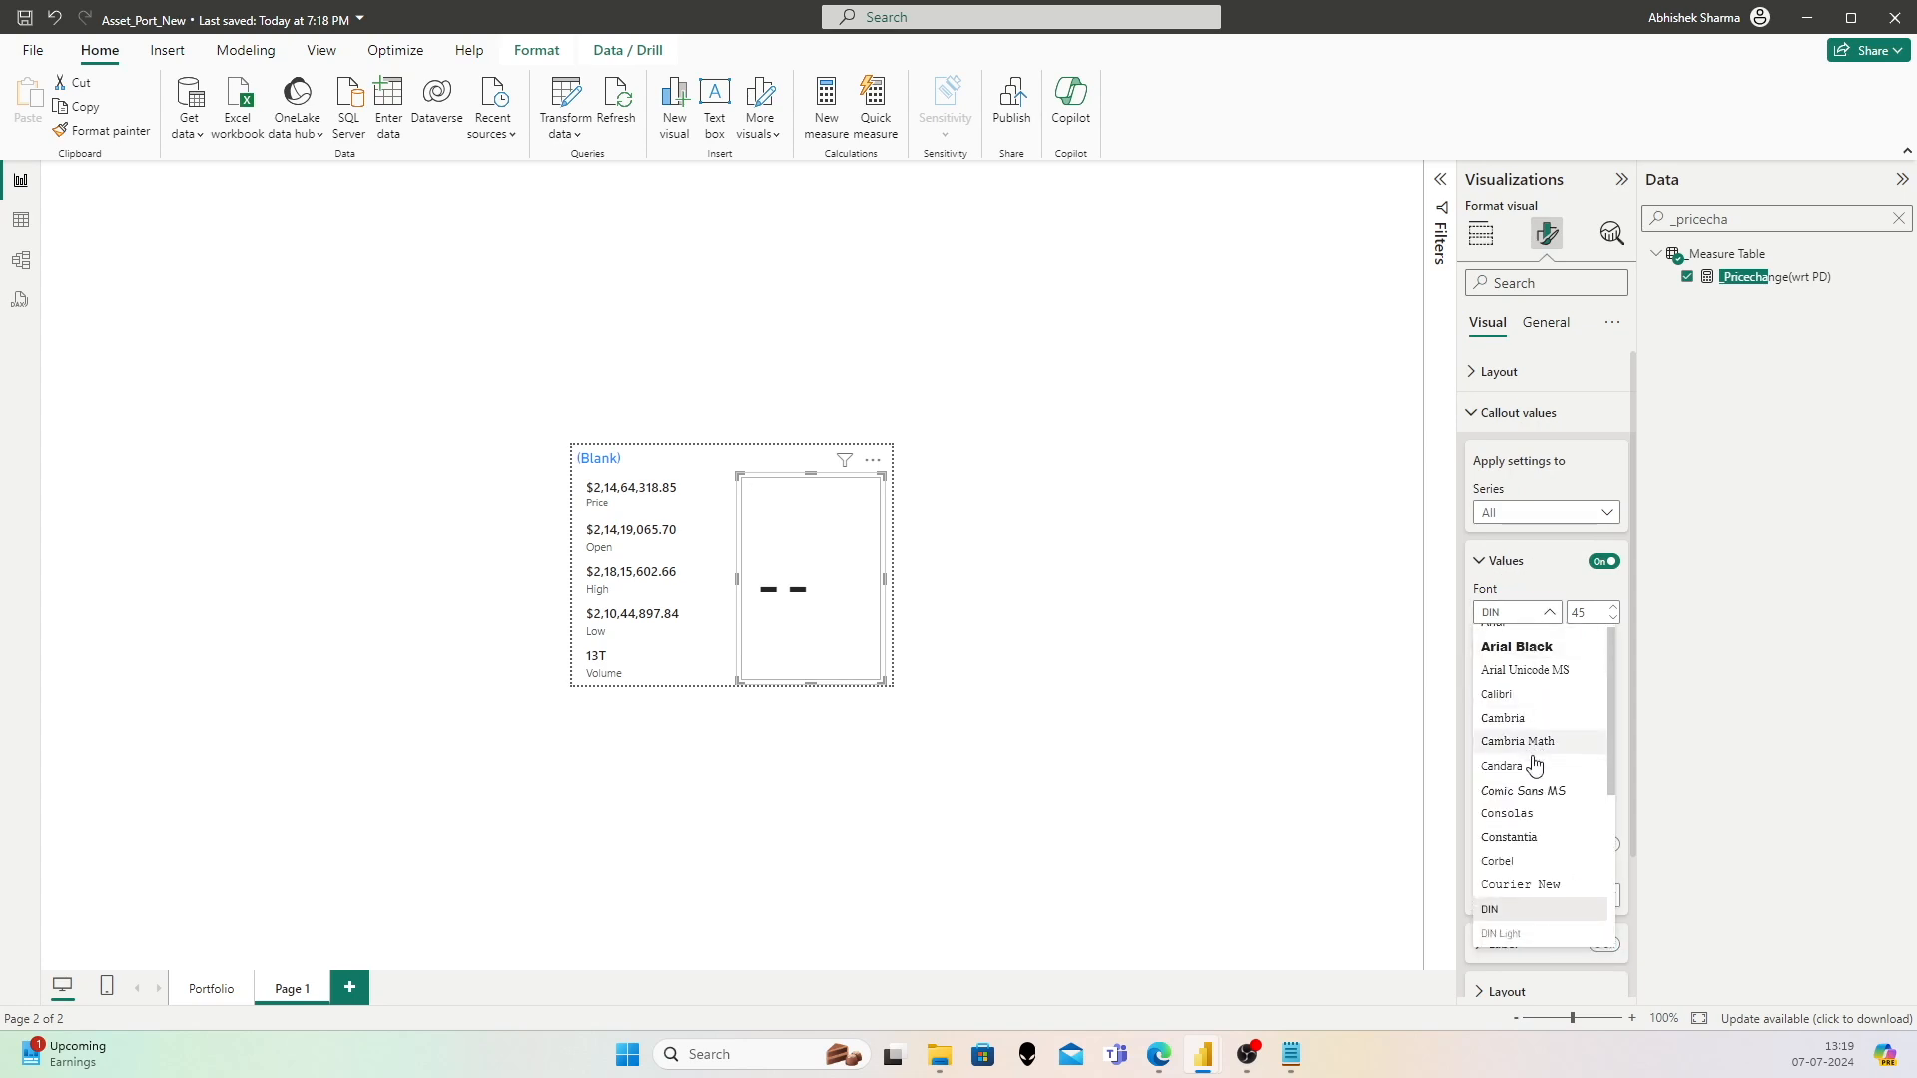
scroll(1535, 764, down, 2)
click(1525, 871)
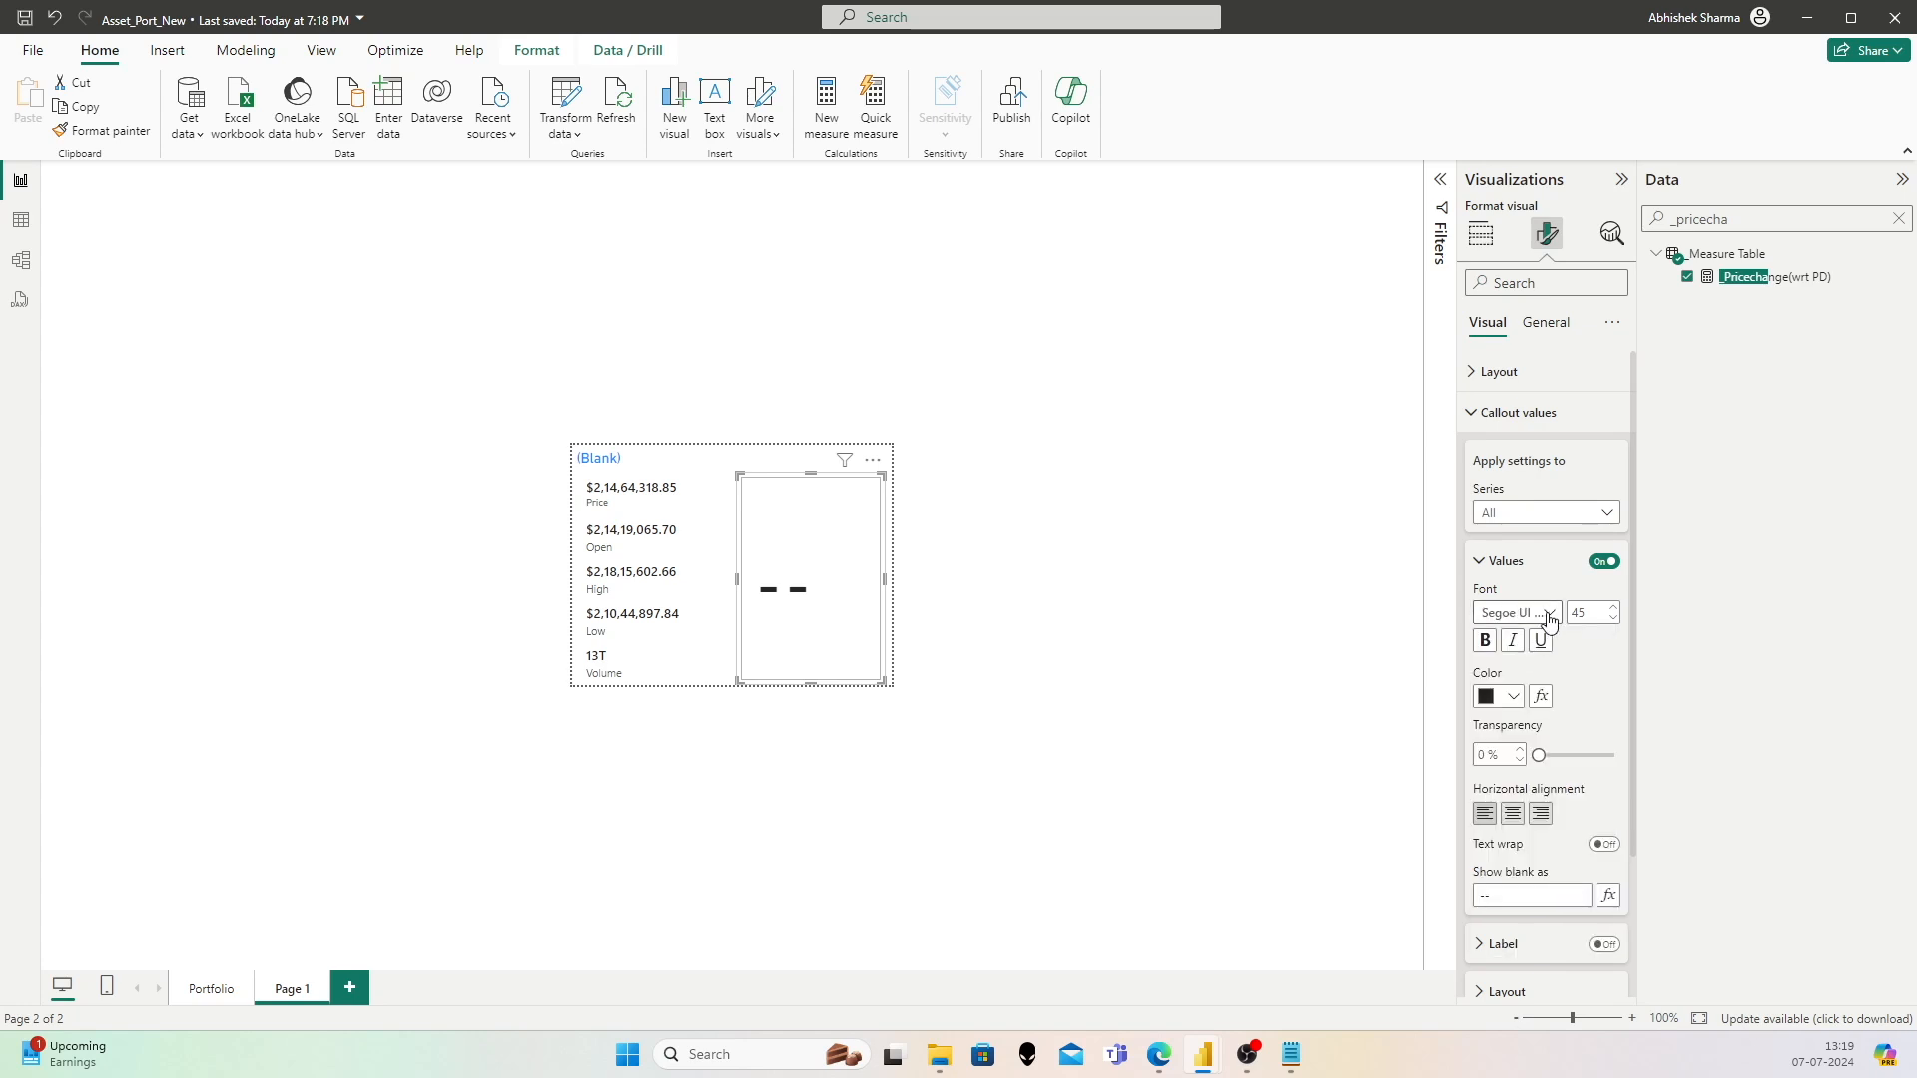
double_click(1598, 608)
text(10)
key(Return)
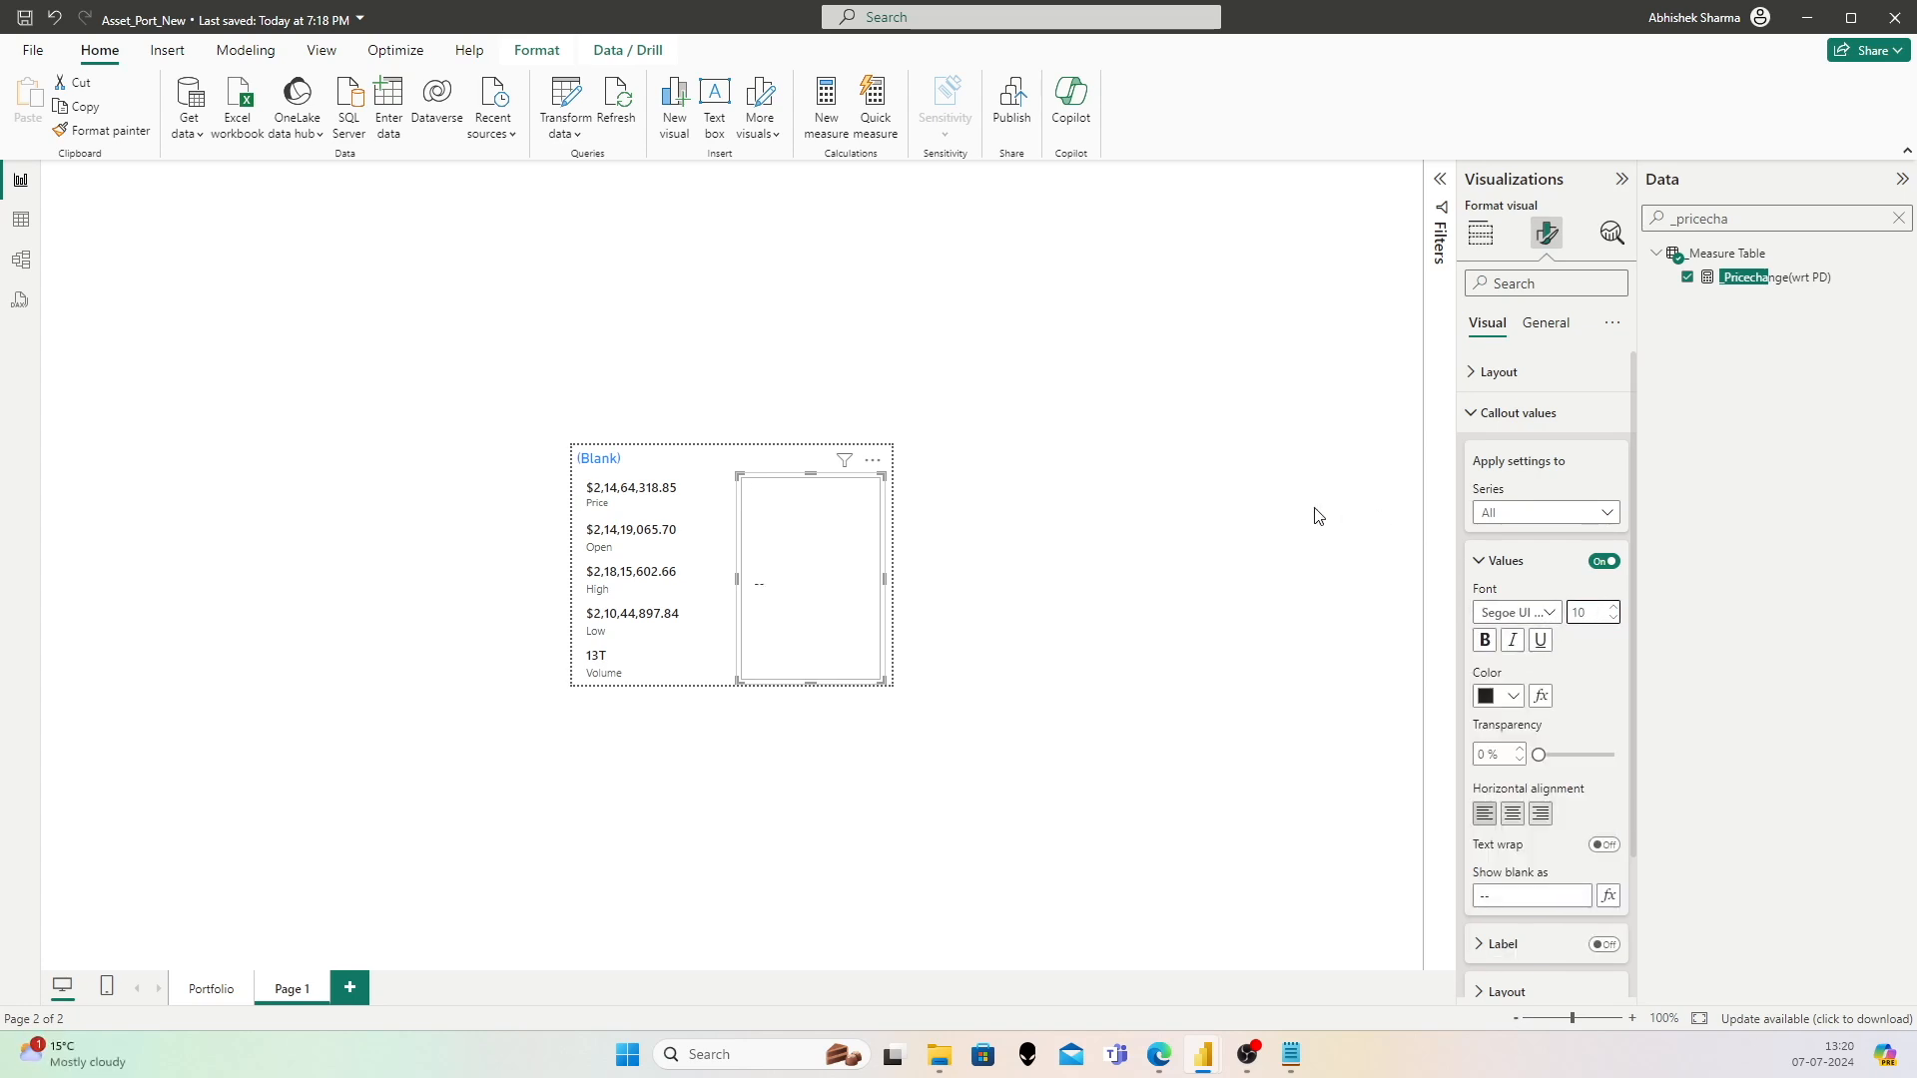
click(1065, 552)
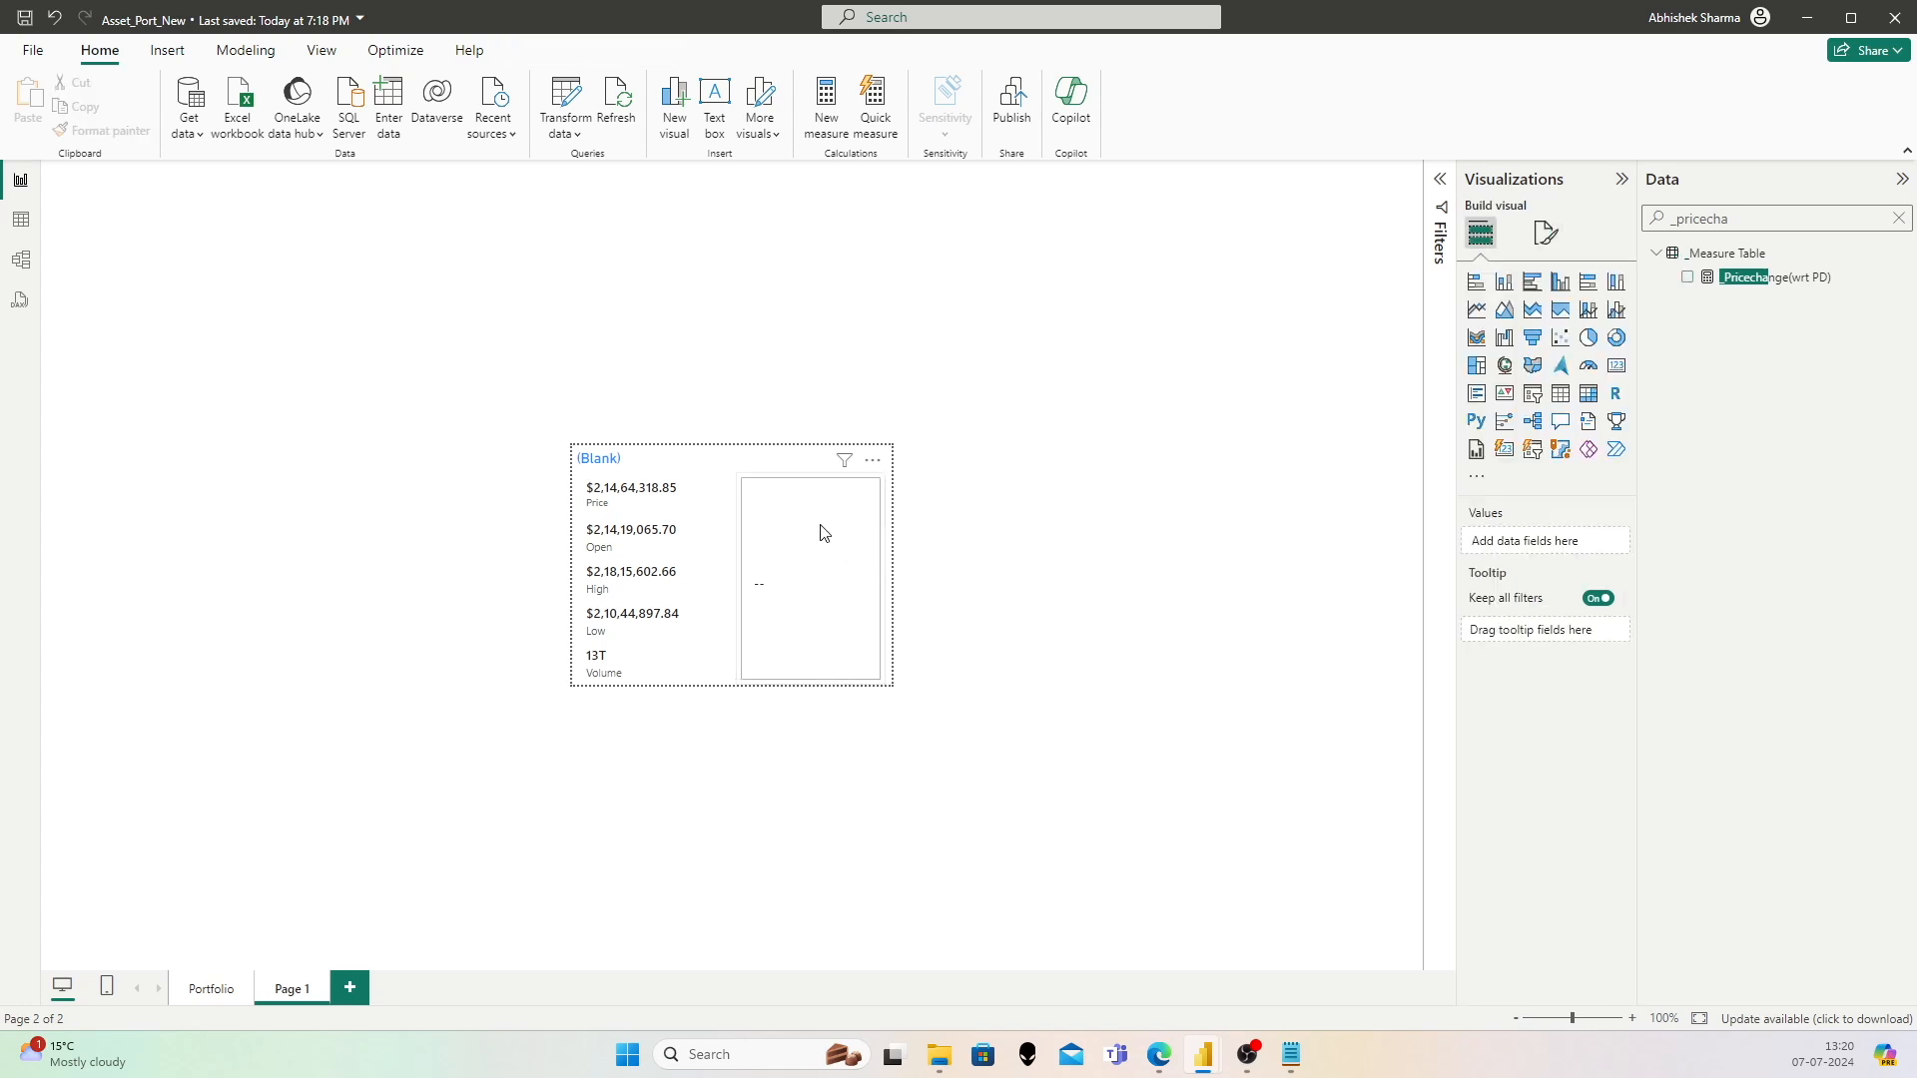
Step: Check the price change shown in the Portfolio chart's tooltip and collapse the measure's formula
click(1765, 277)
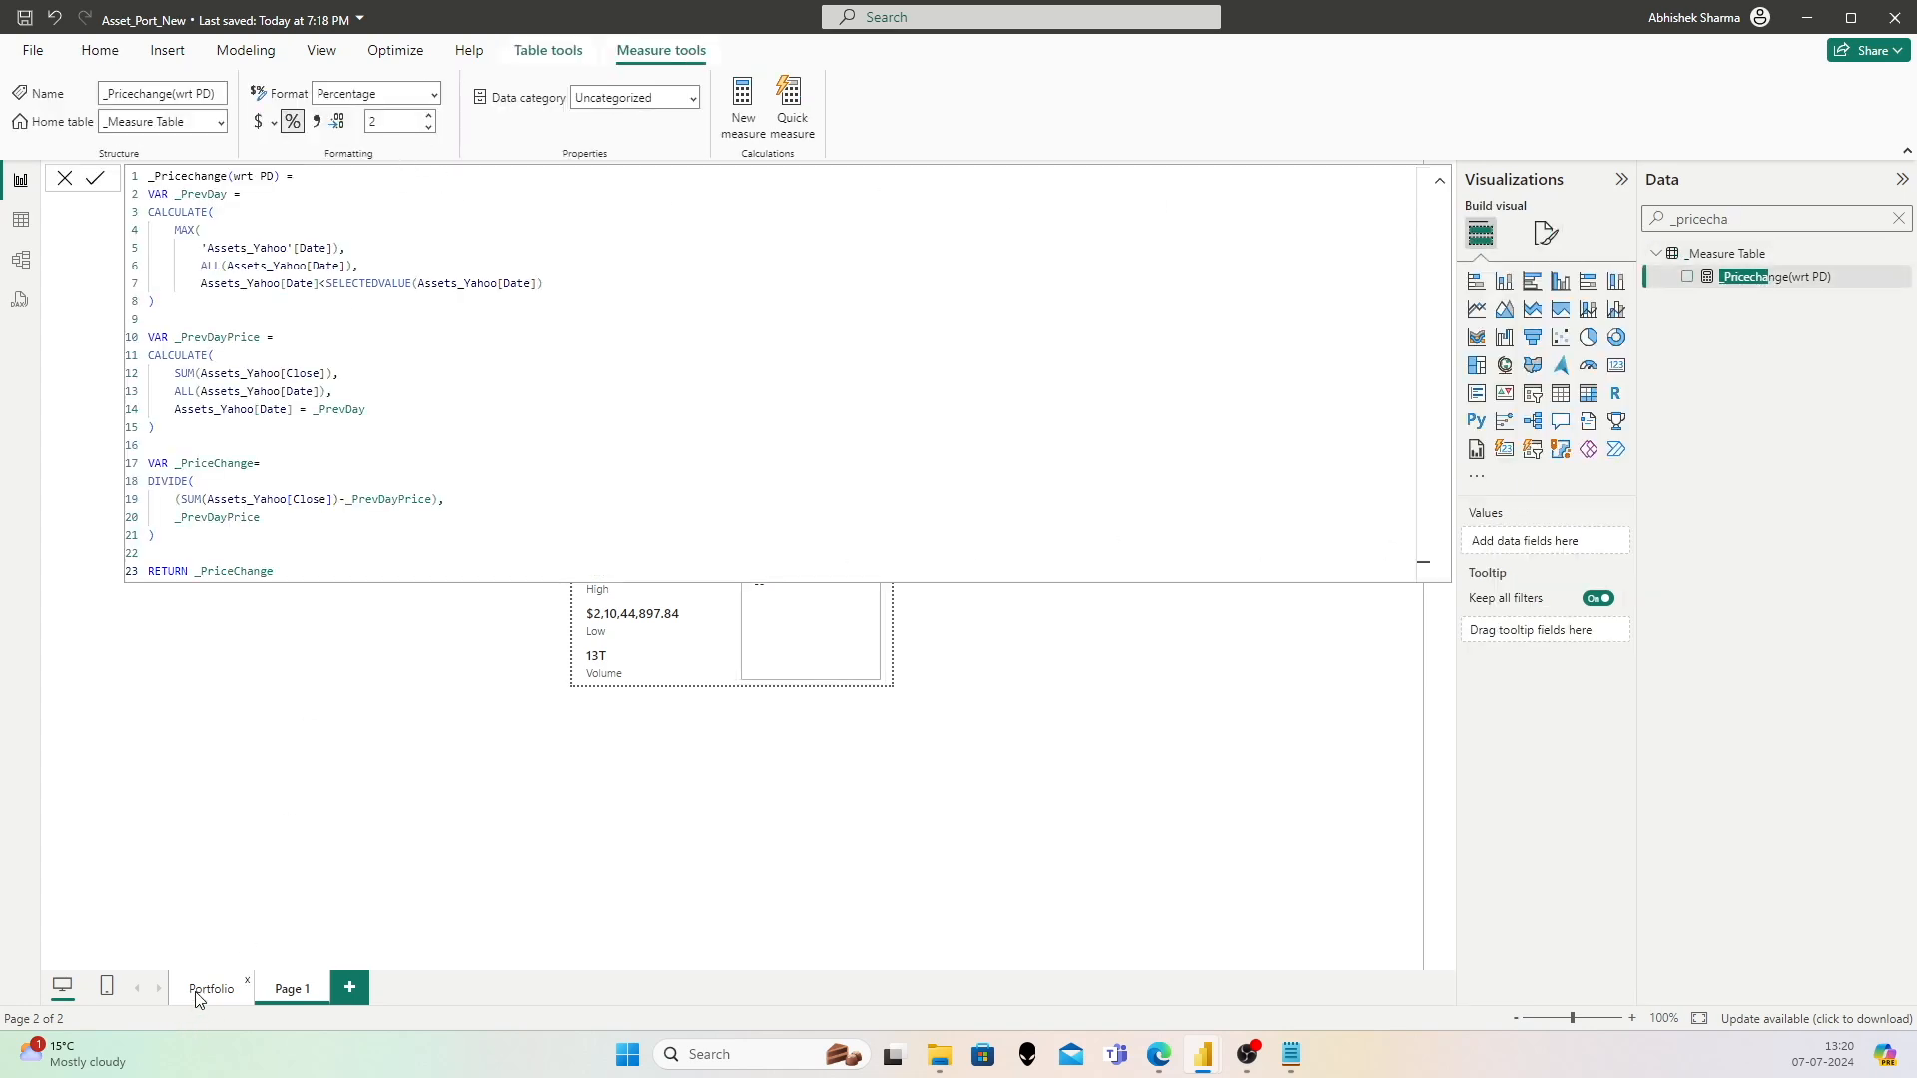
click(198, 994)
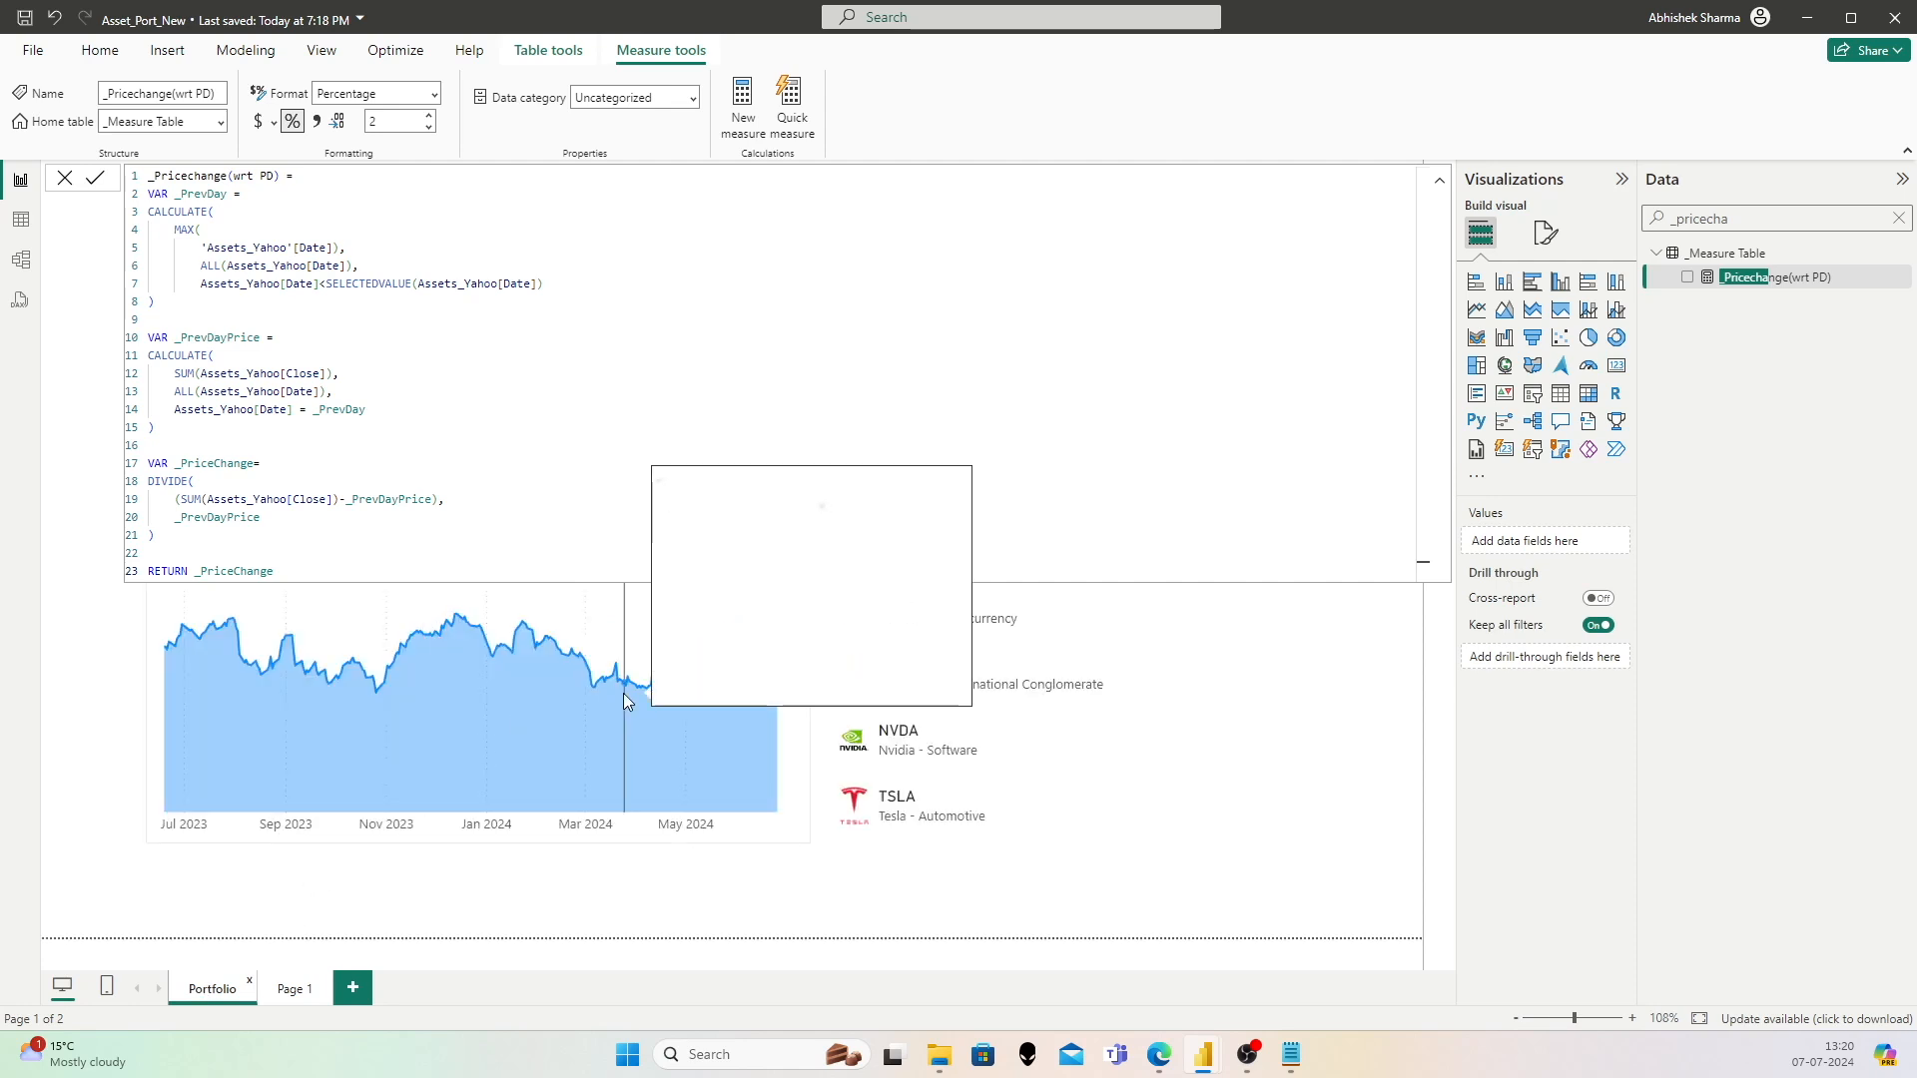
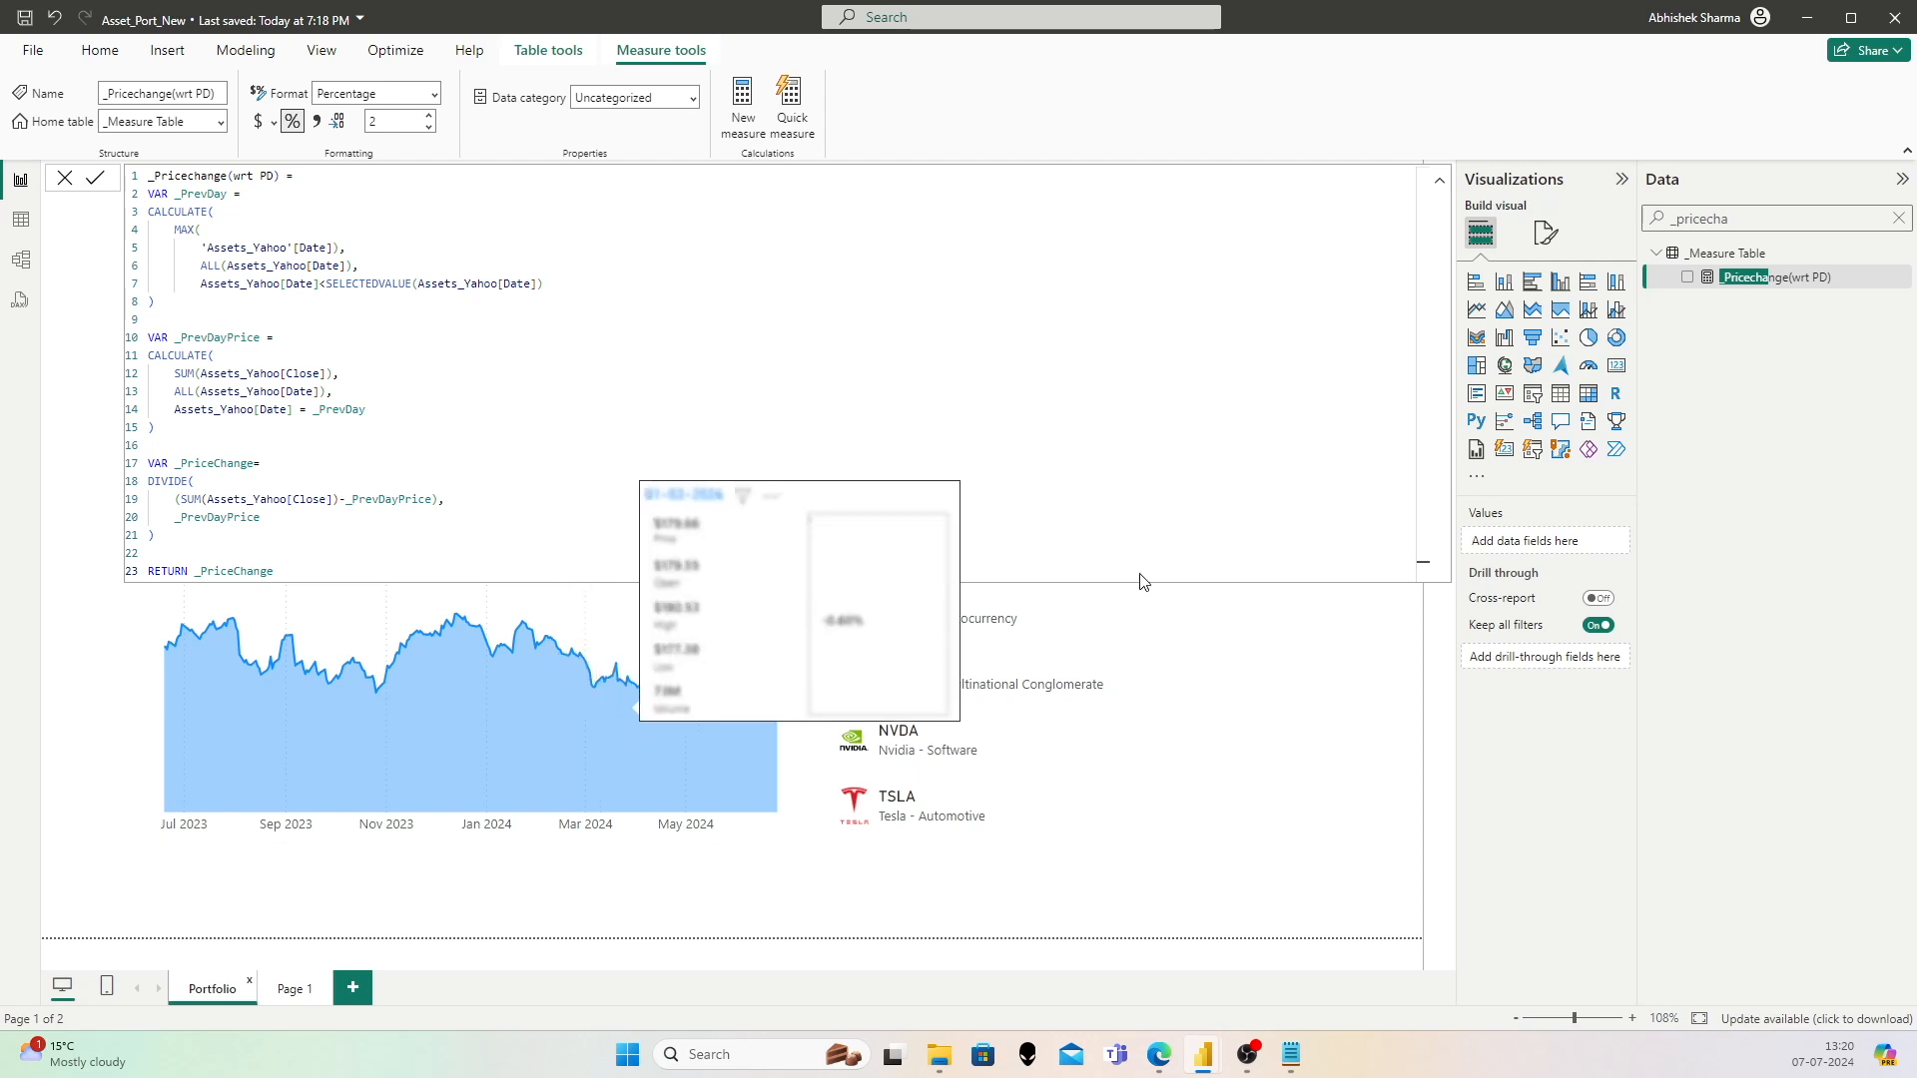
click(1438, 182)
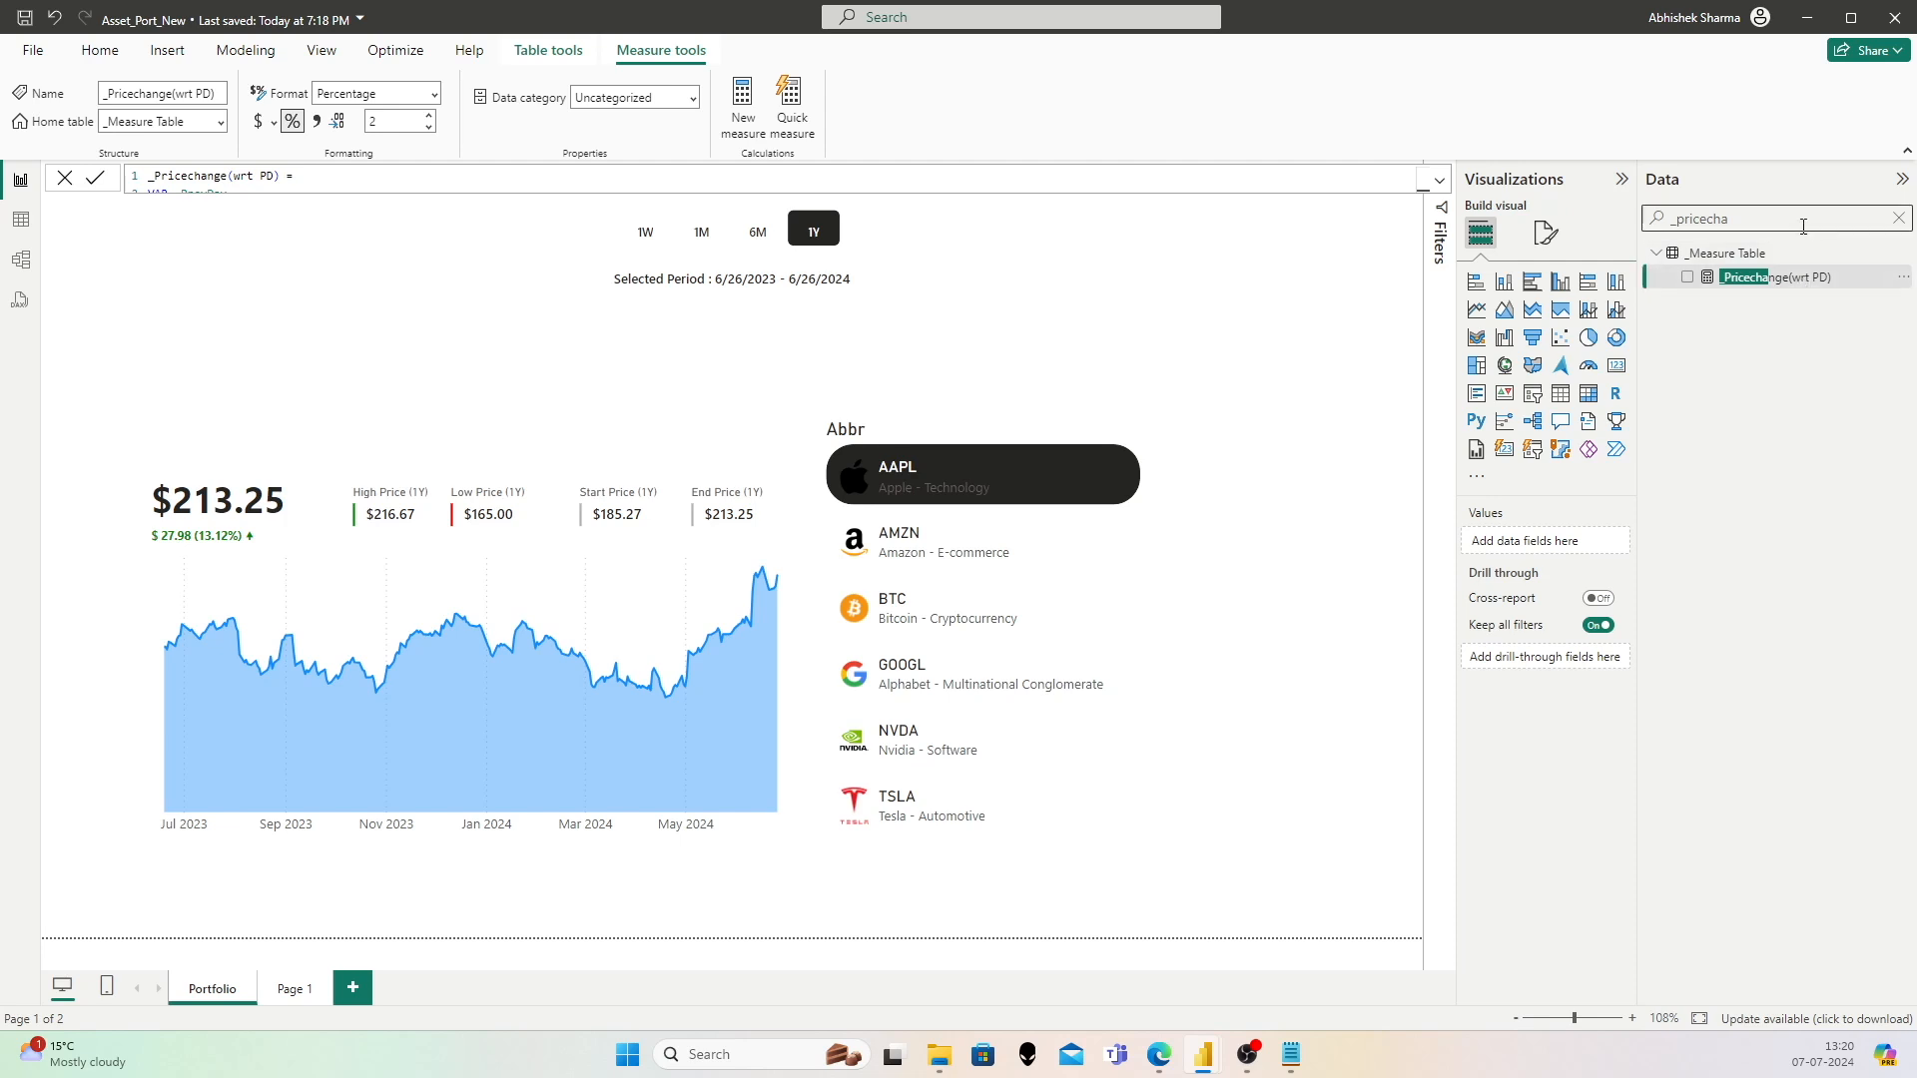
Step: Create a new measure named _Pricechange(text wrtPD) in the _Measure Table and start a second formula line
right_click(1799, 283)
click(1711, 336)
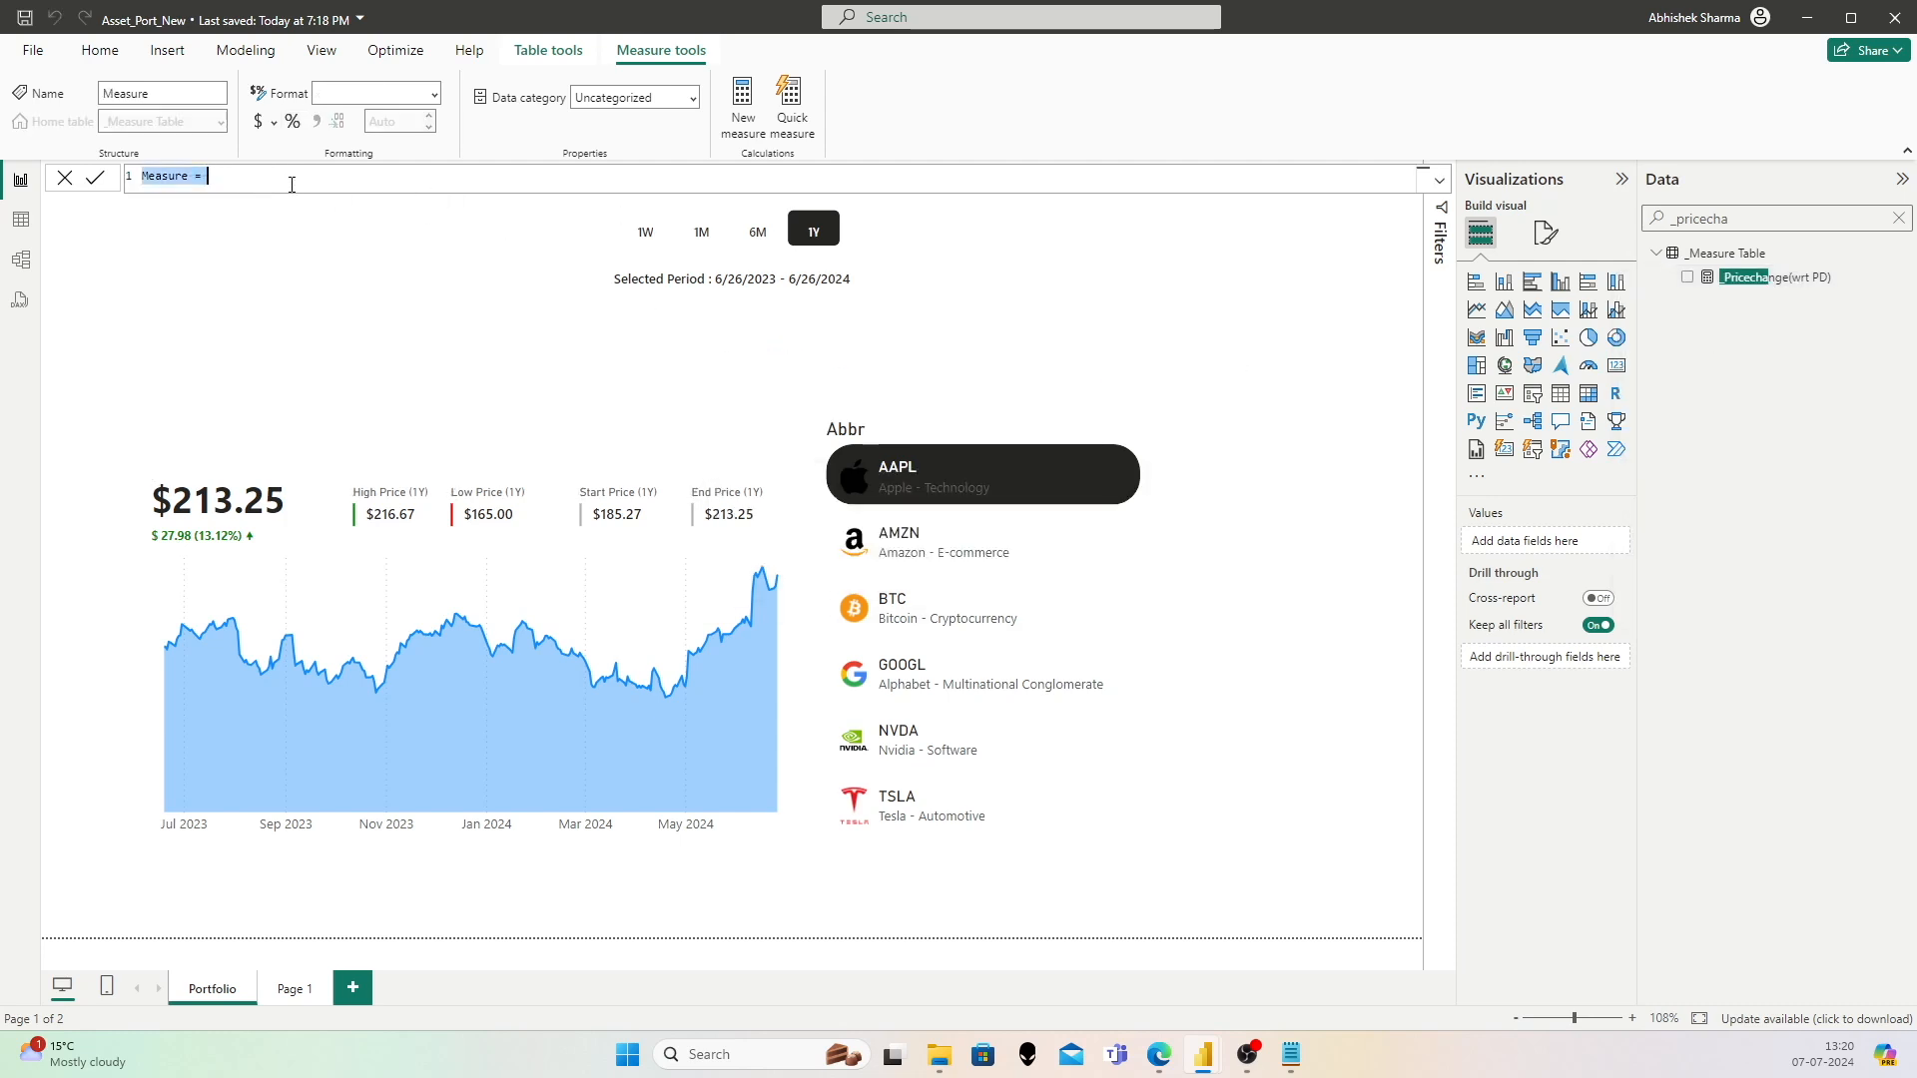
text(_Pr)
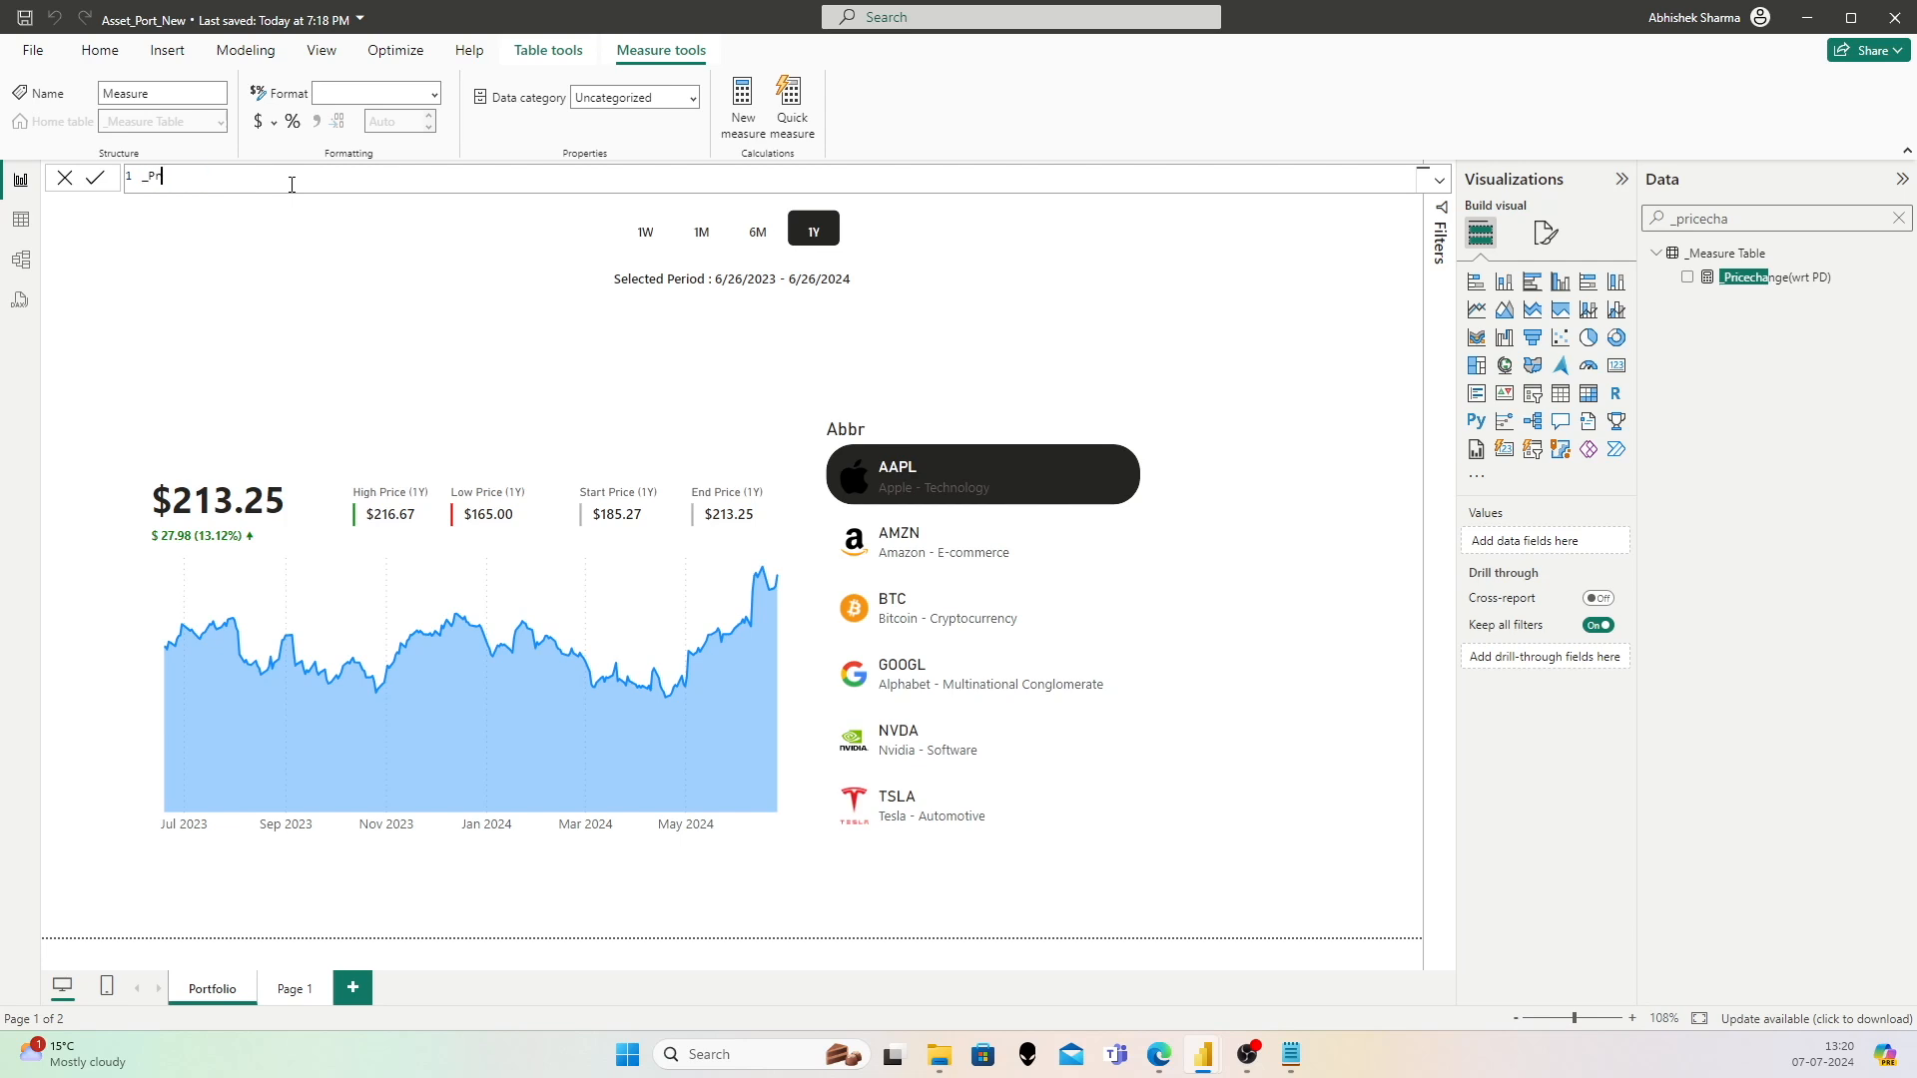
text(icechange(text wrtPD) =)
key(shift+Return)
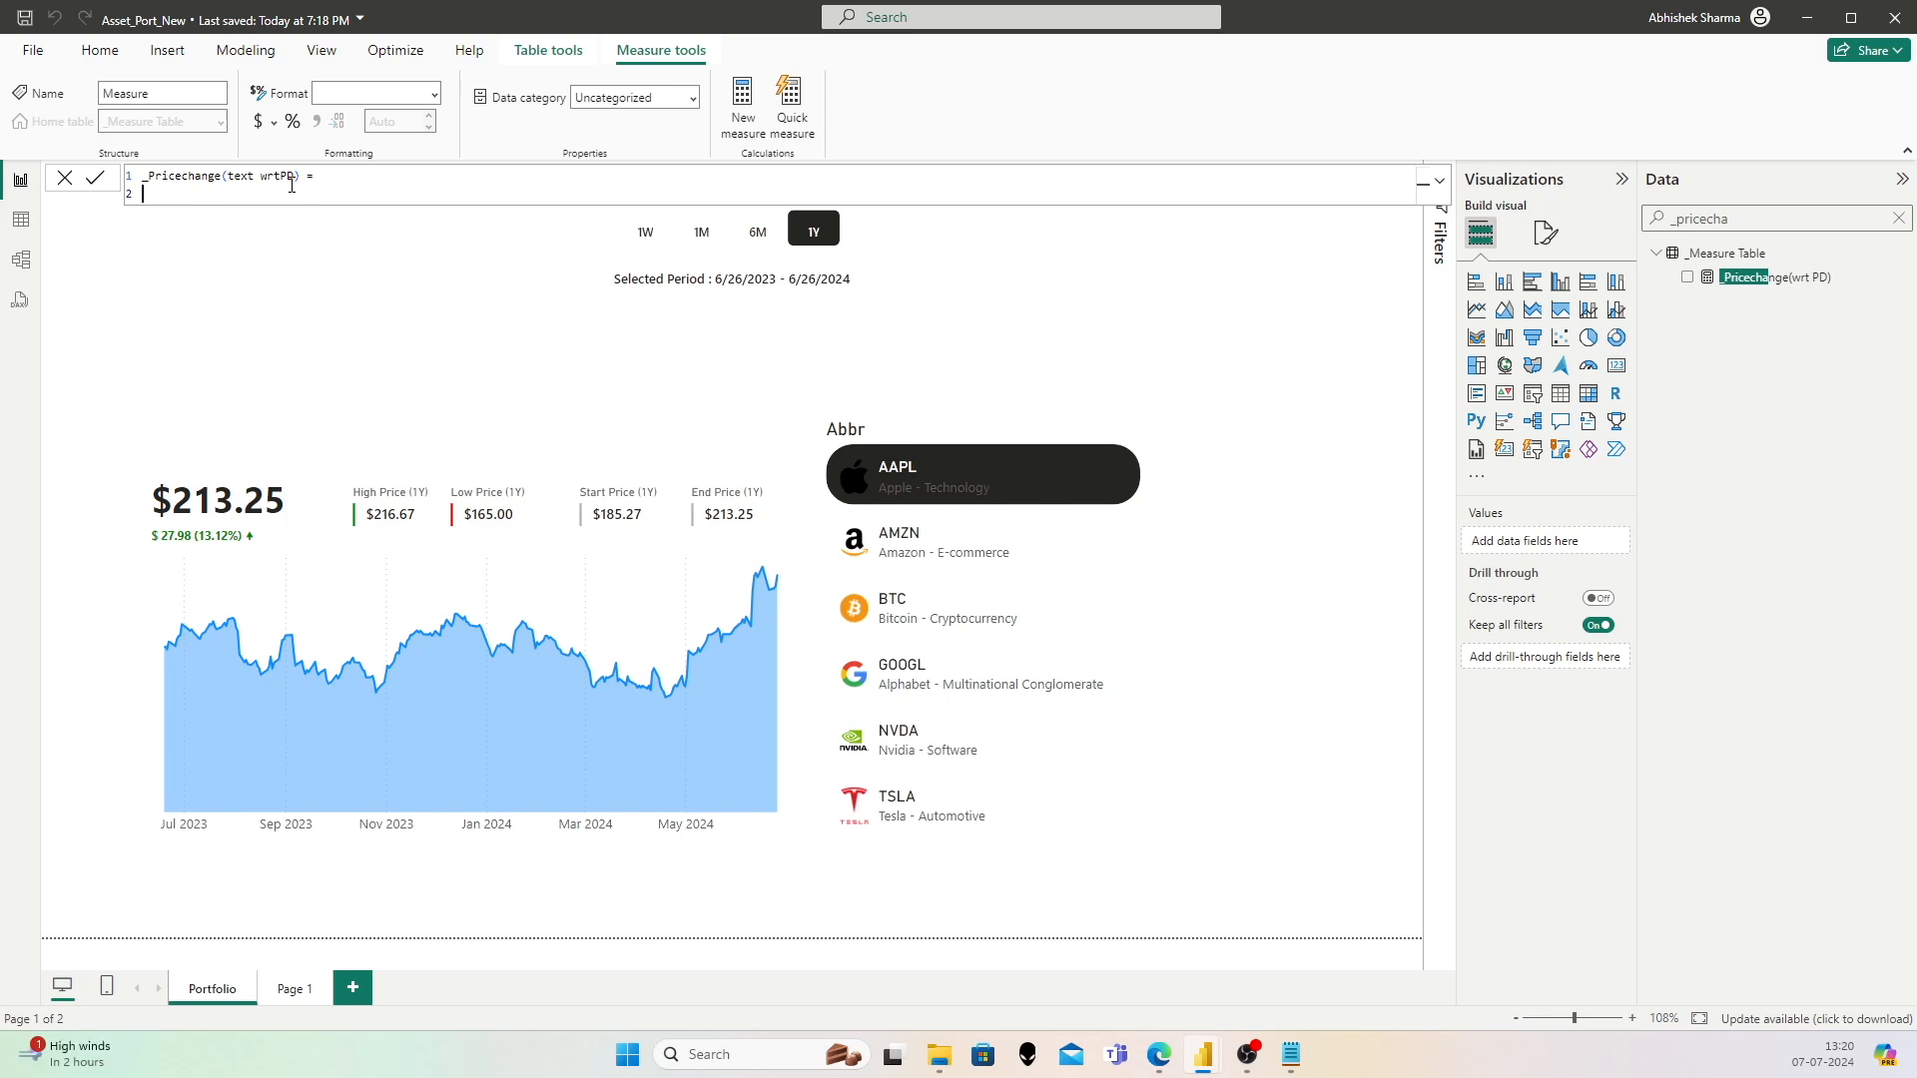
Step: Declare the variable Pricechange_Pos on the second formula line and start a third line for its expression
text(VAR)
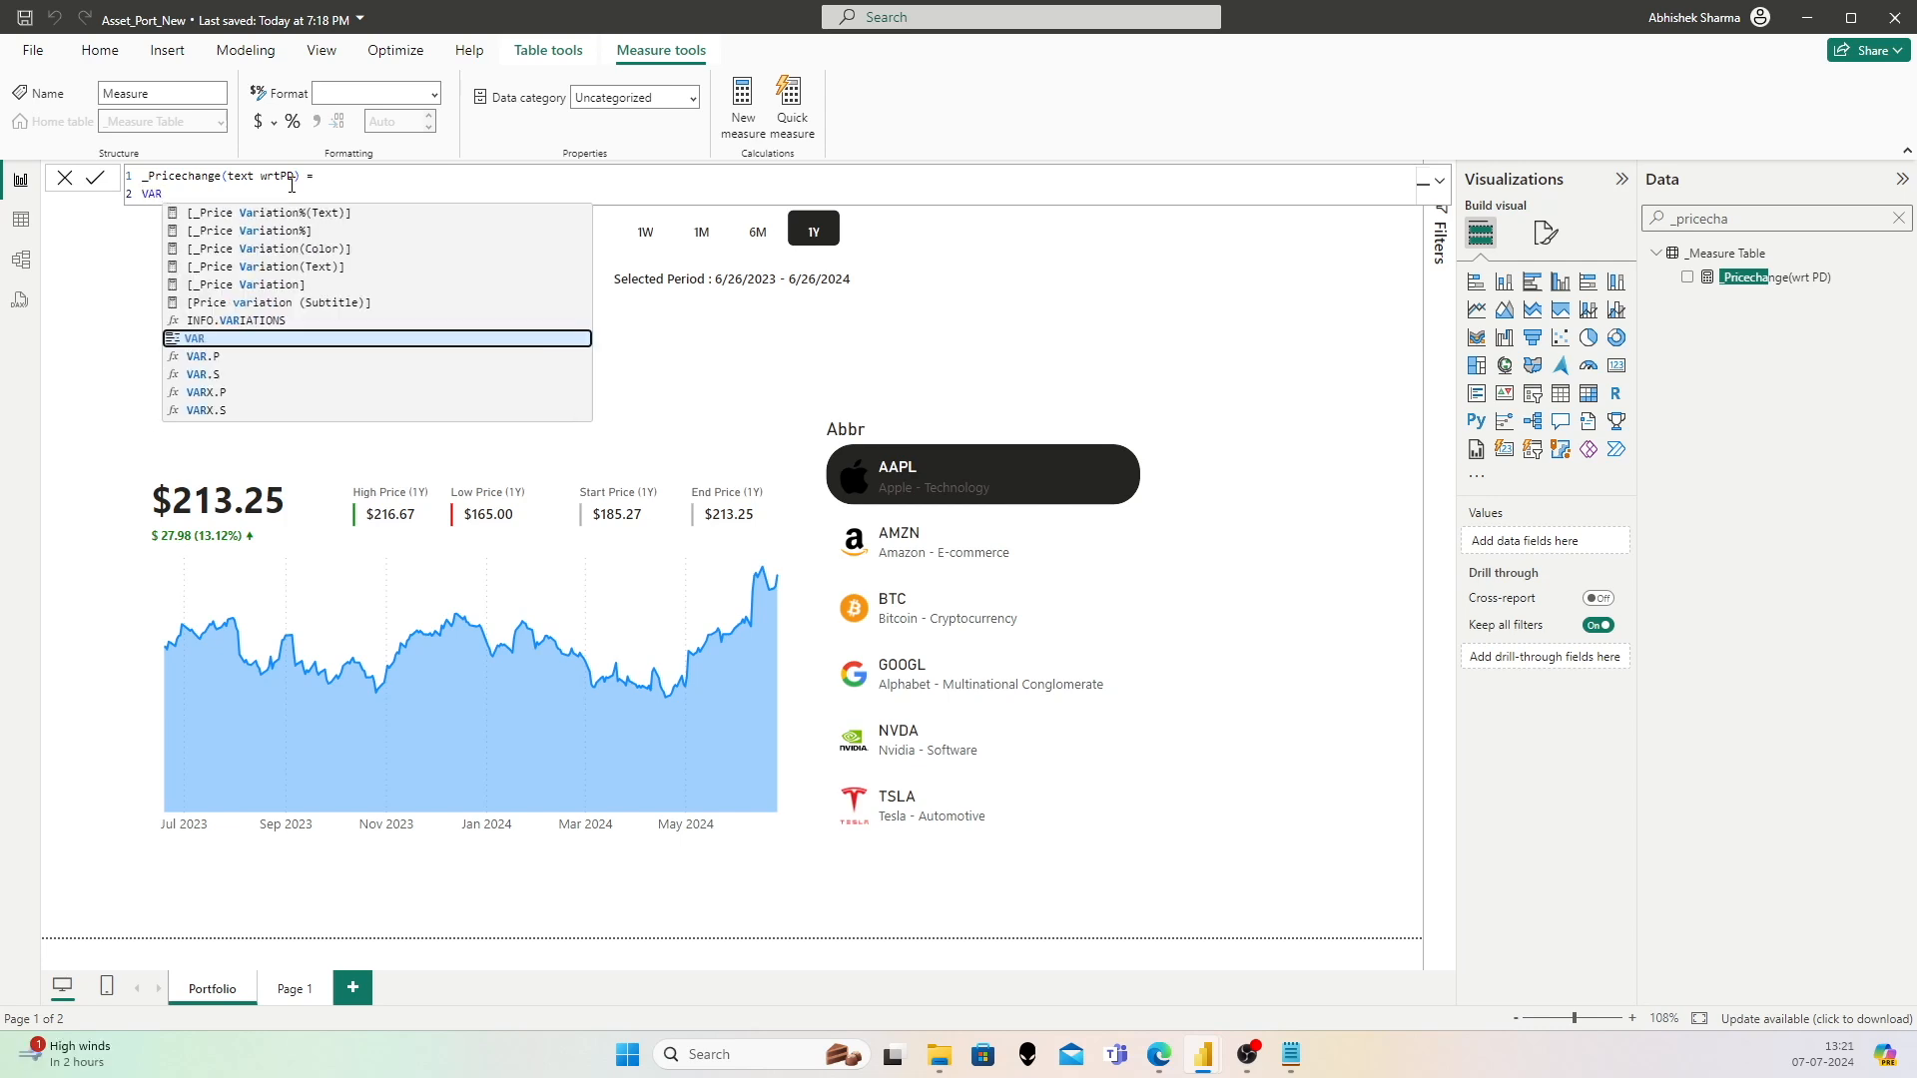
text( P)
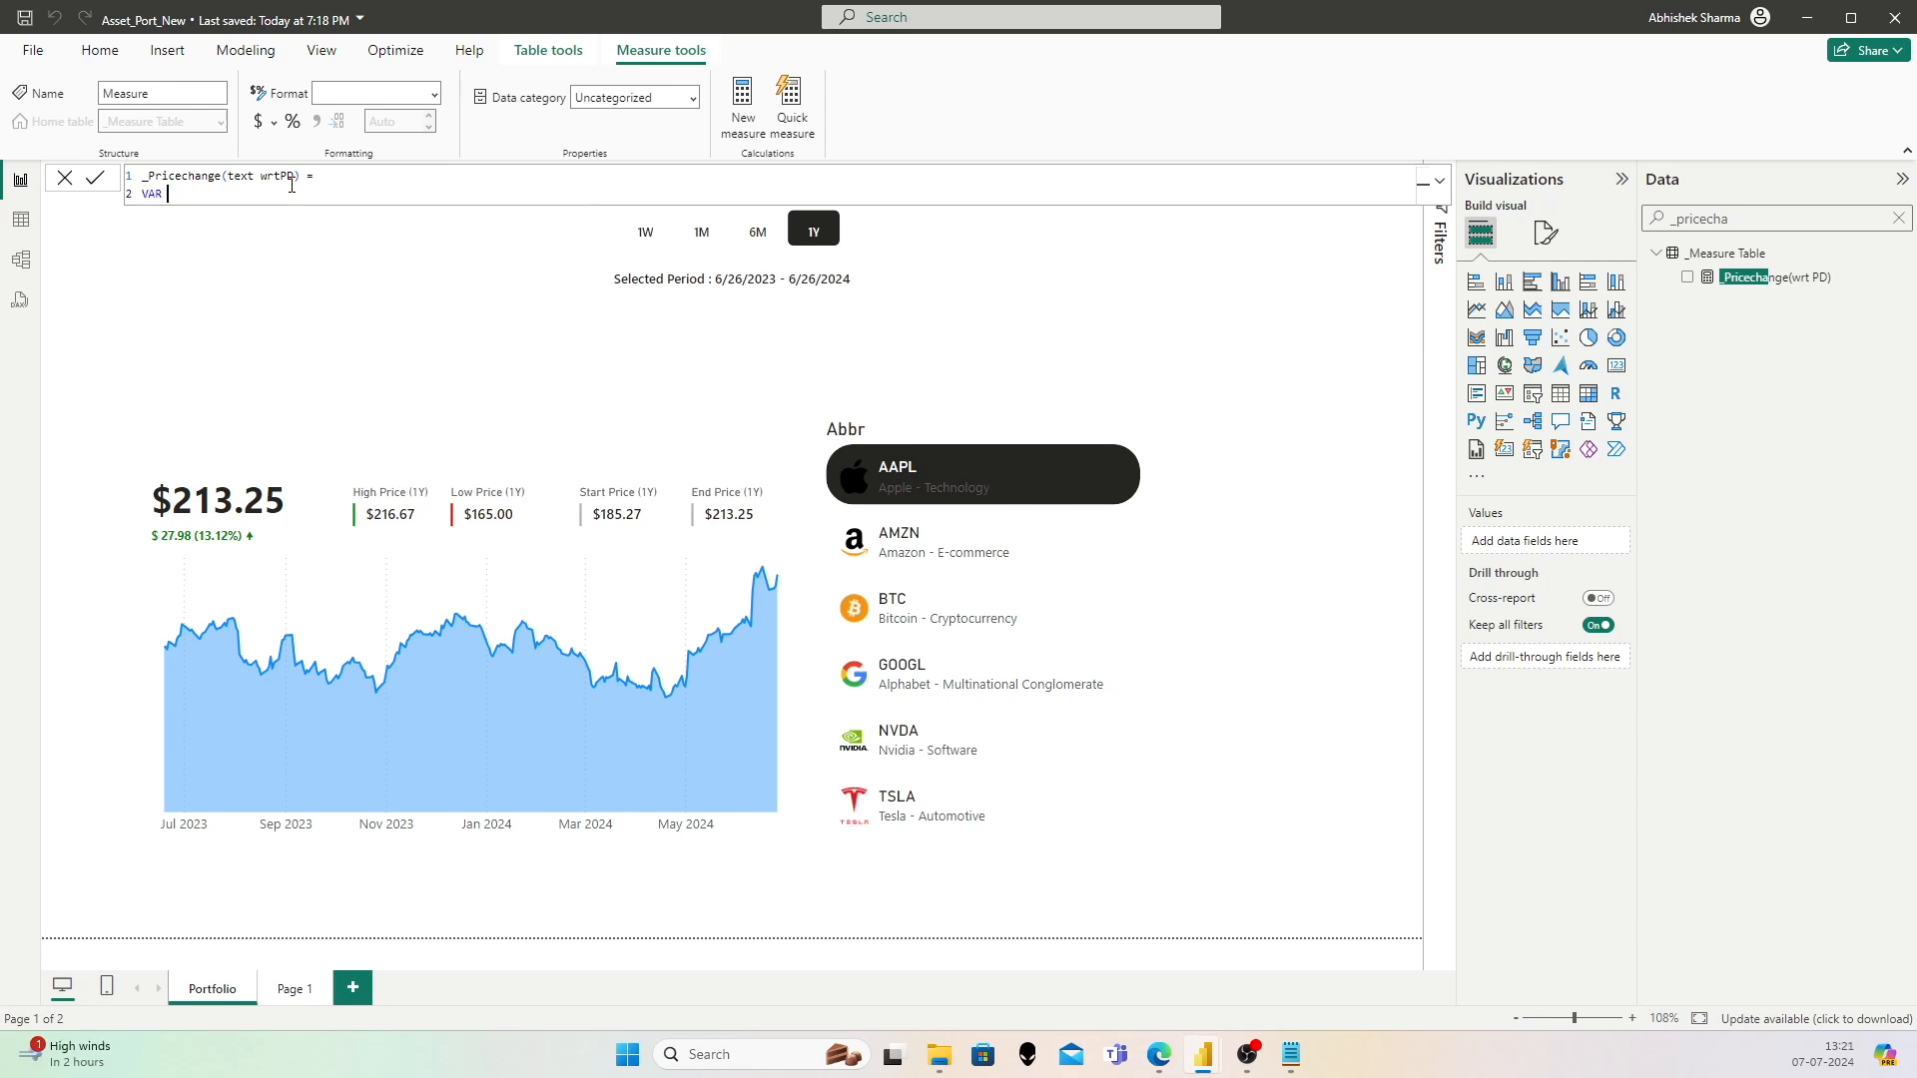
text(riced)
text(hange =)
key(ctrl+Left)
key(ctrl+Left)
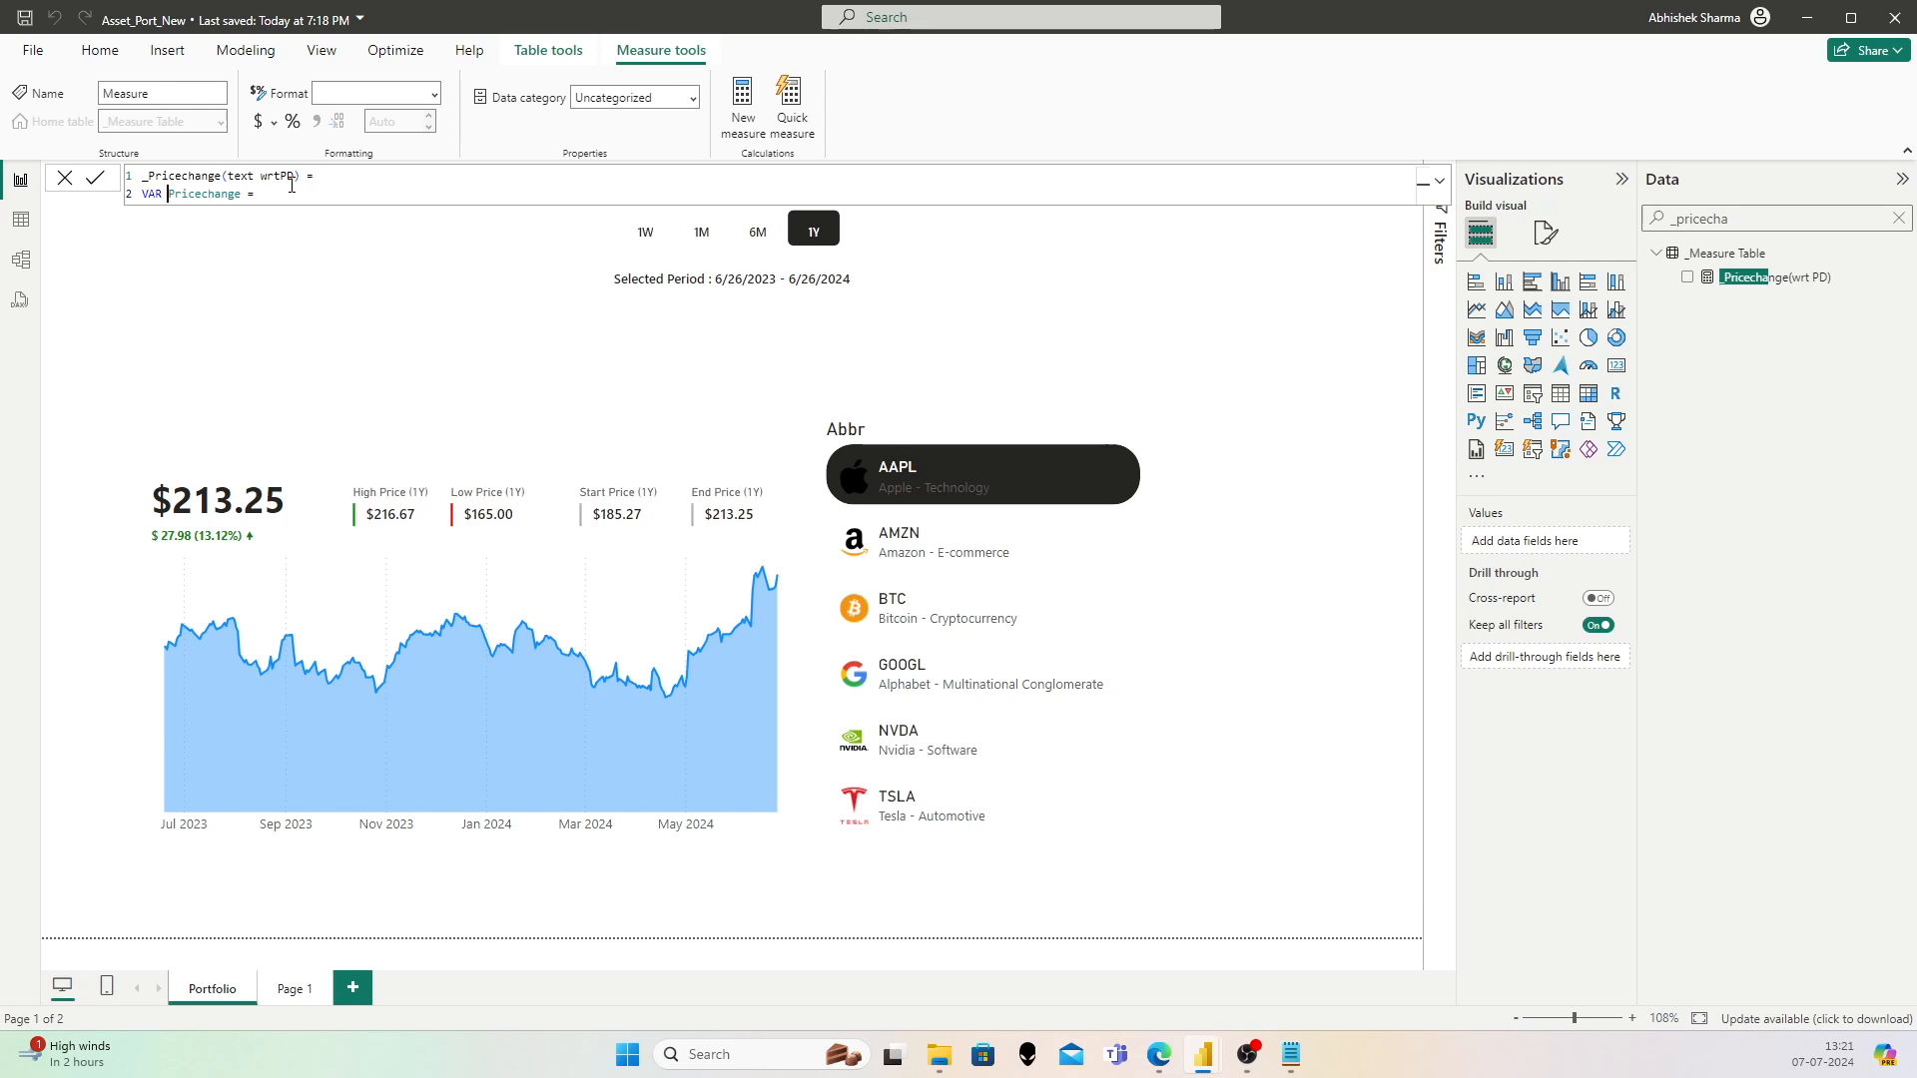
key(End)
text(_Pos)
key(End)
key(shift+Return)
text(IF()
key(shift+Return)
text(_Pric)
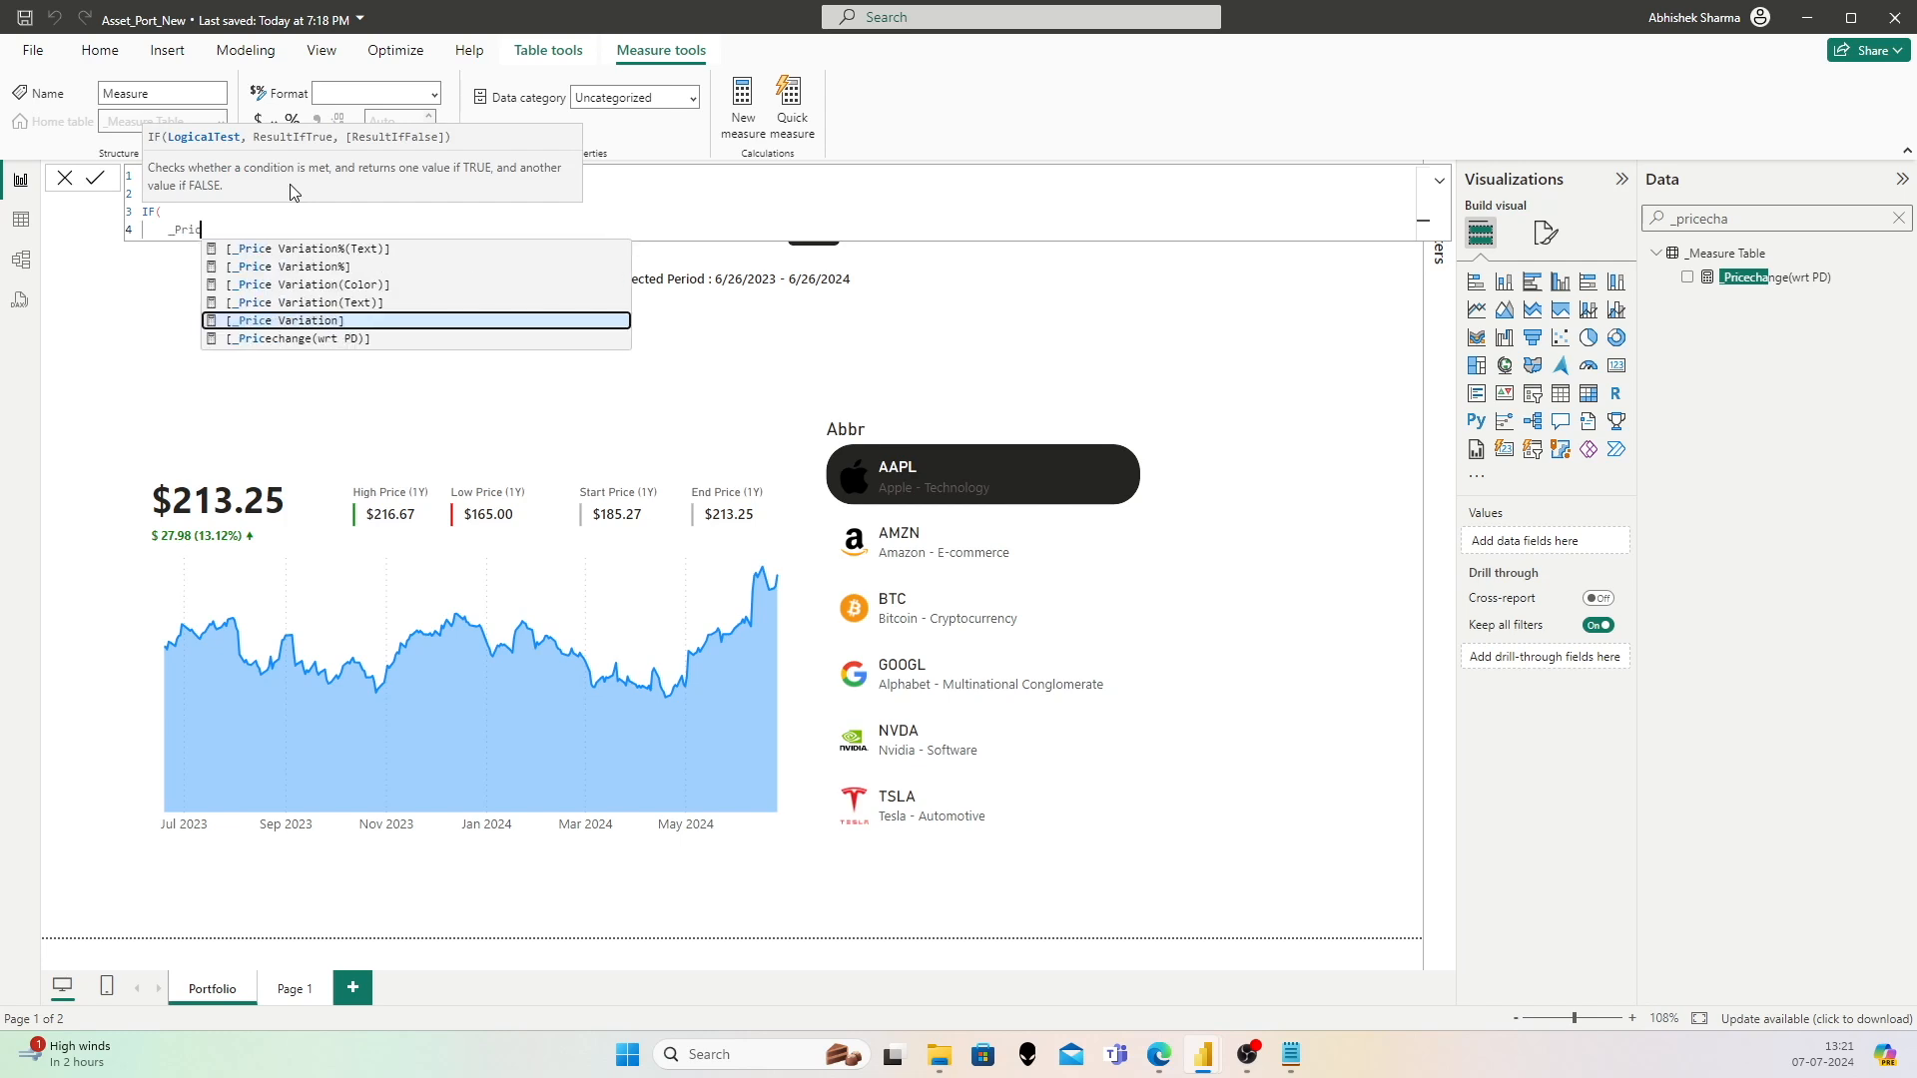
key(Down)
key(Tab)
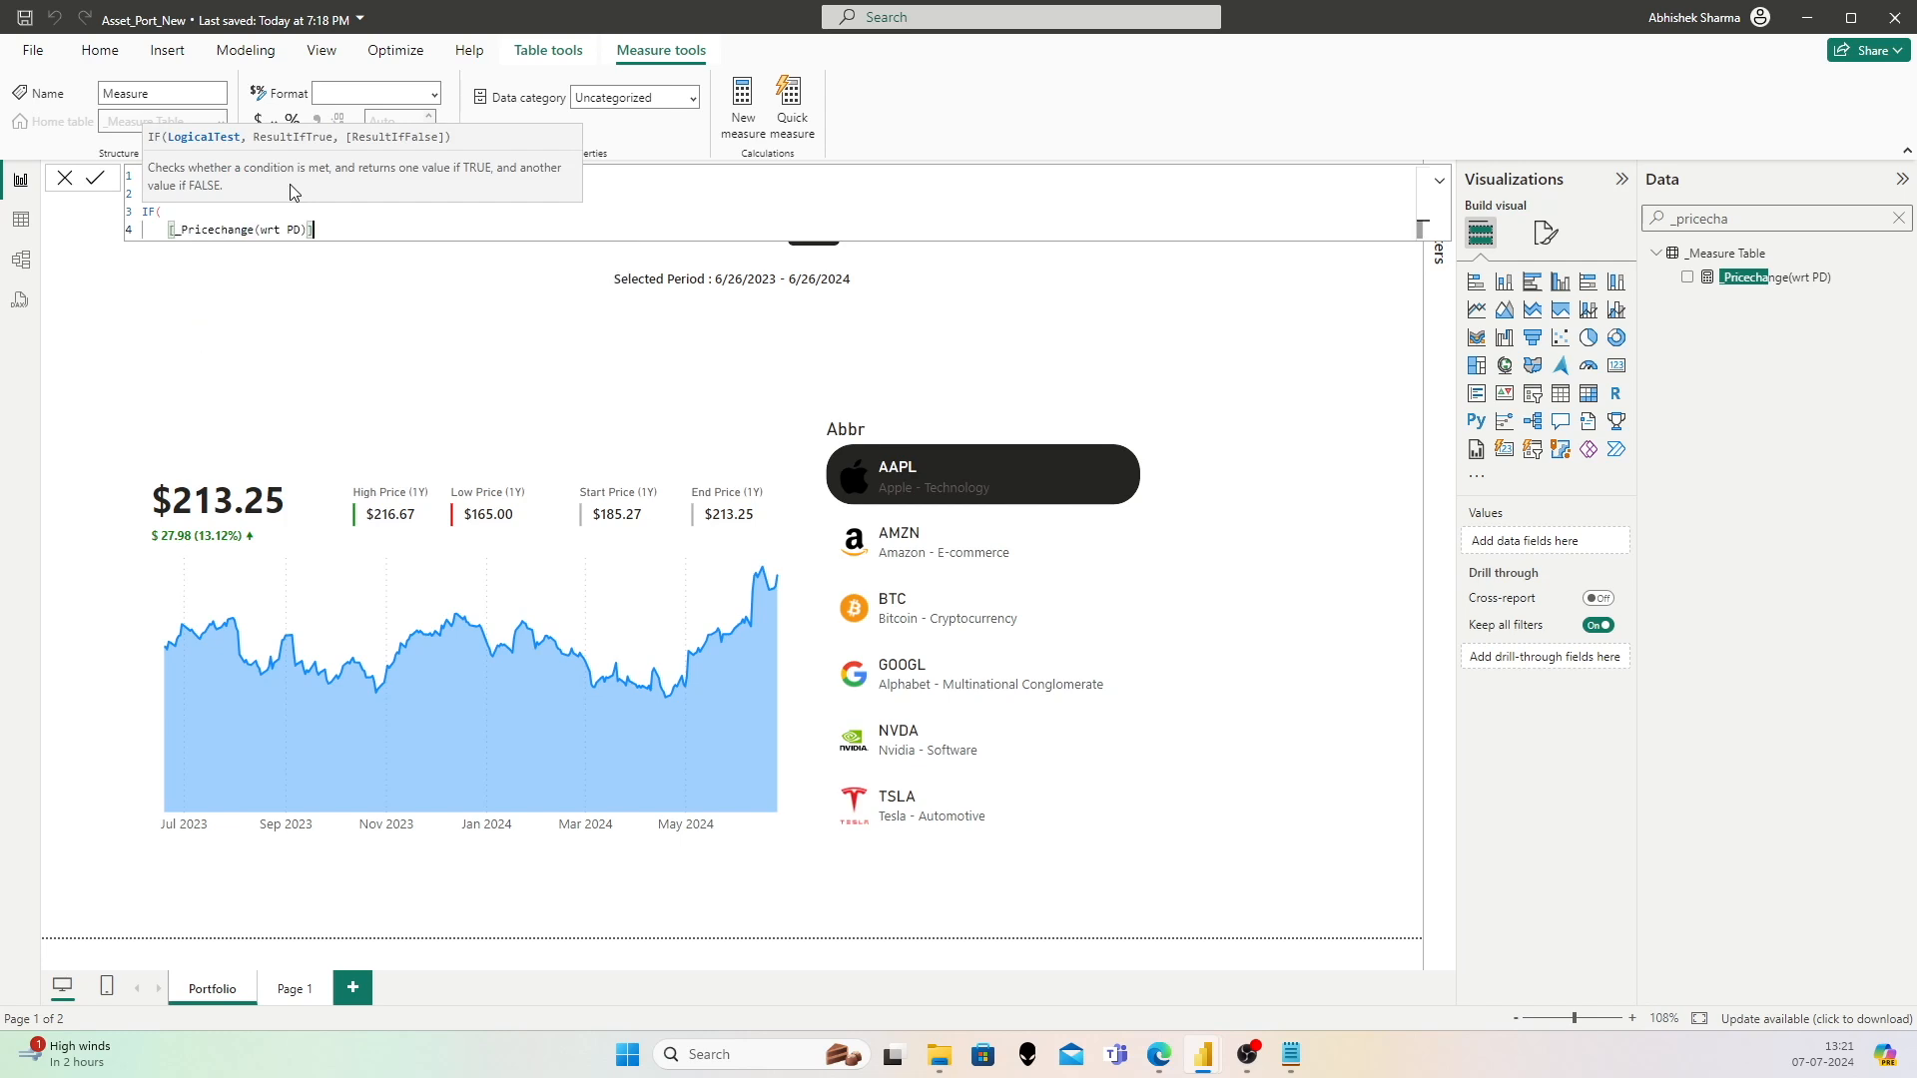
text(> 0,)
key(shift+Return)
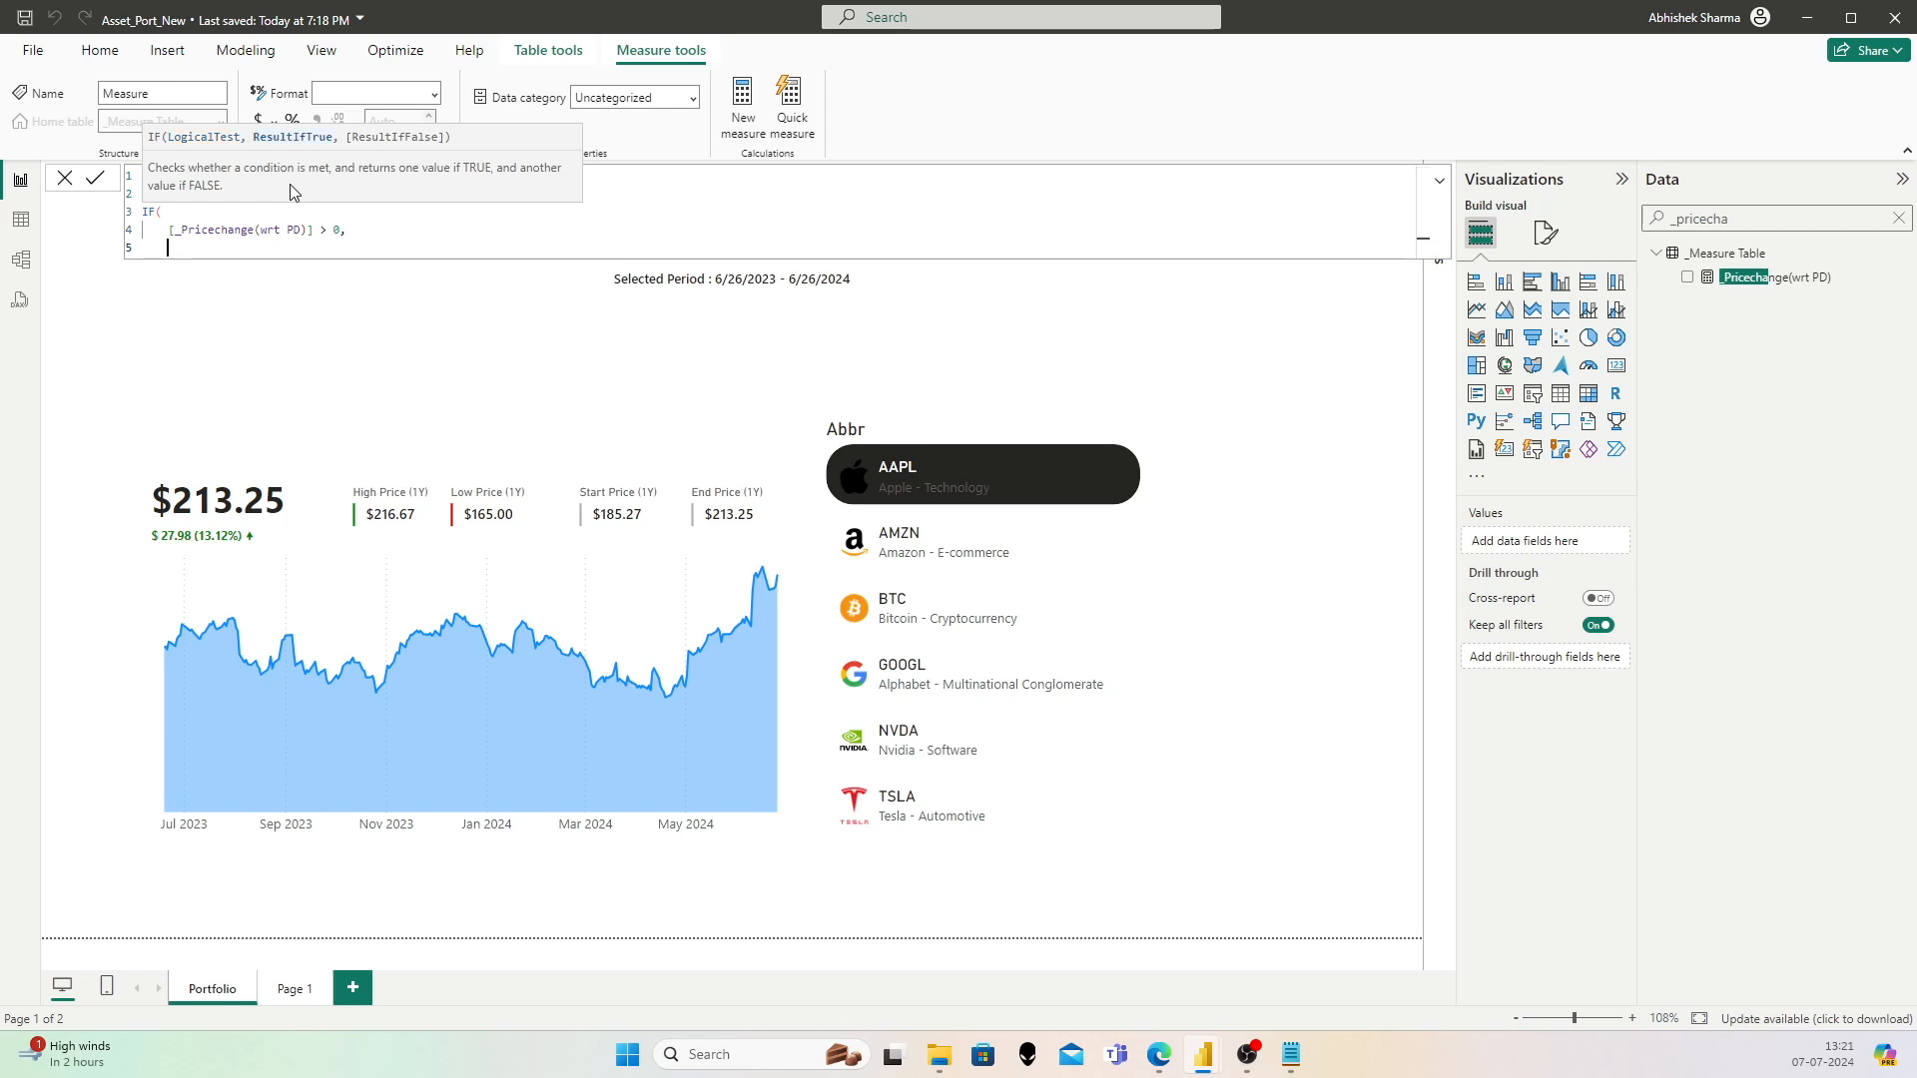
key(Up)
key(Up)
key(Left)
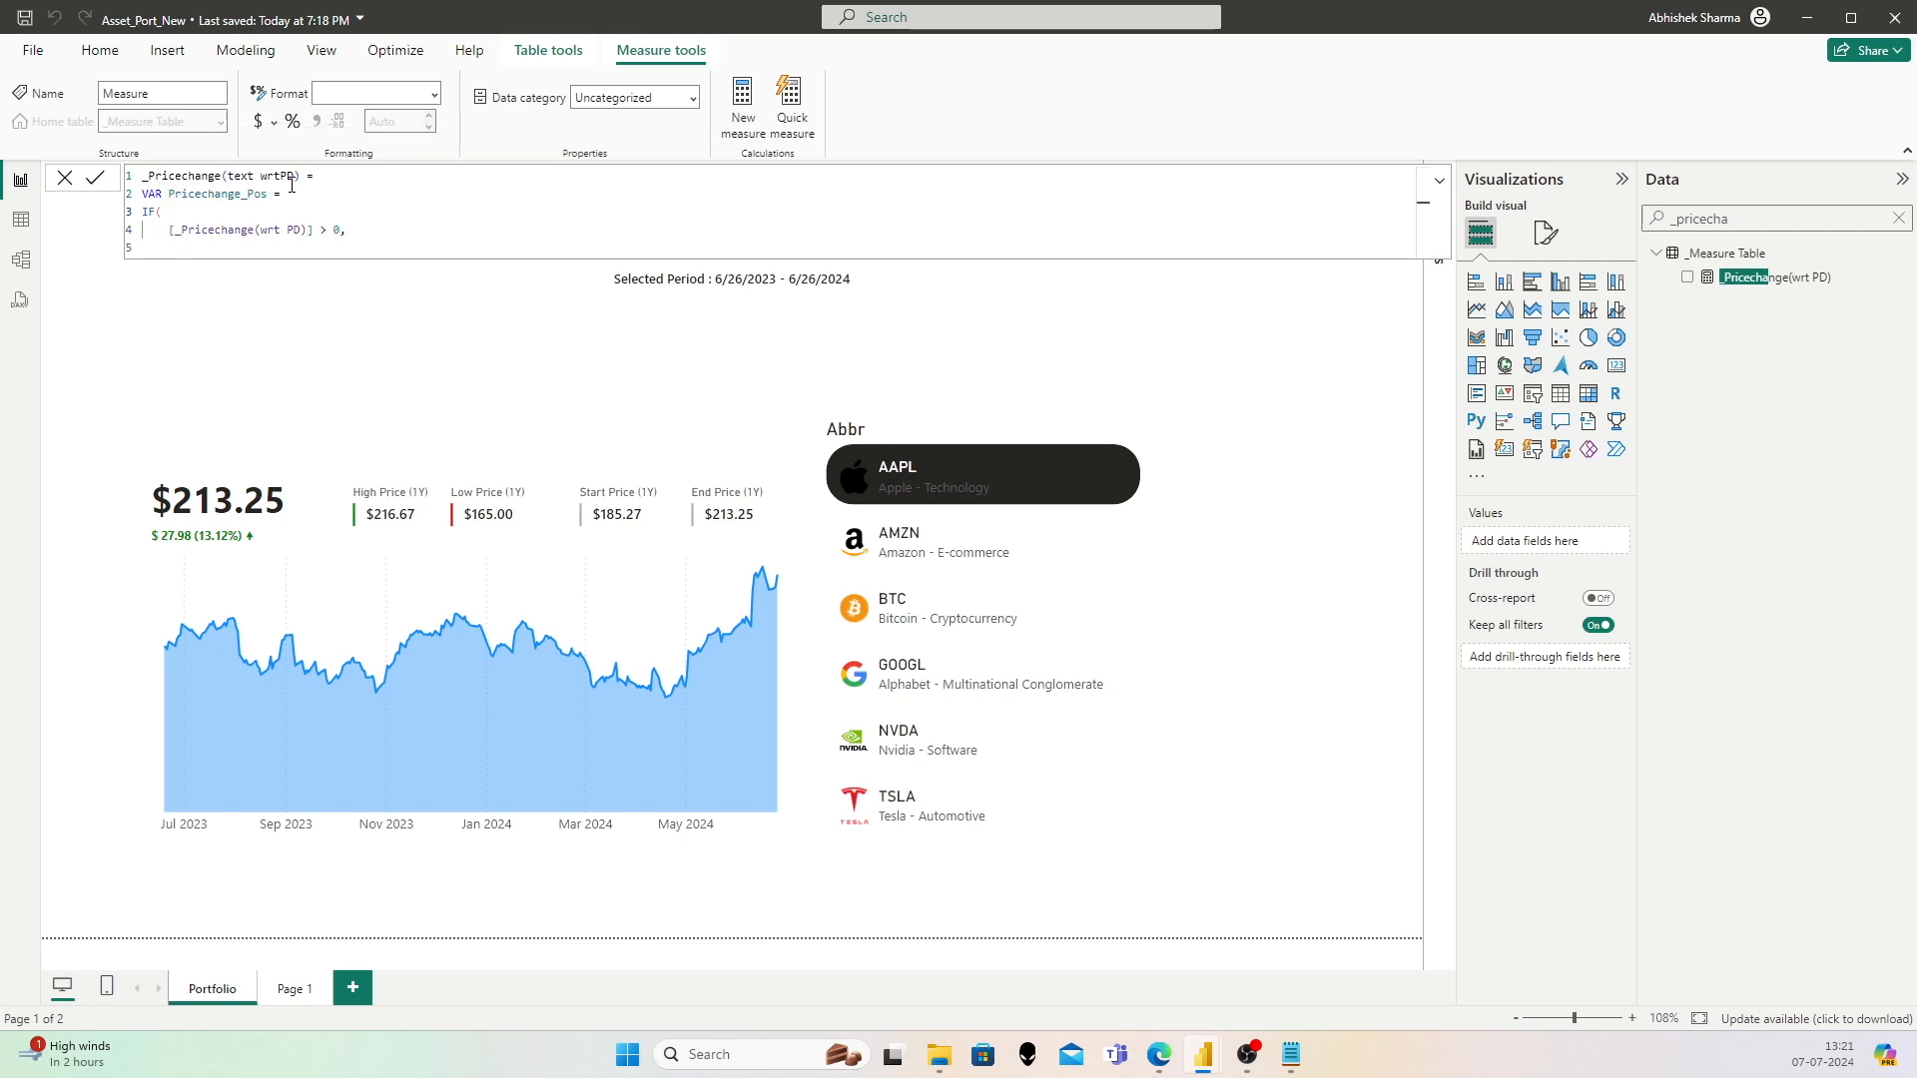
key(Home)
key(shift+End)
key(shift+Down)
key(shift+End)
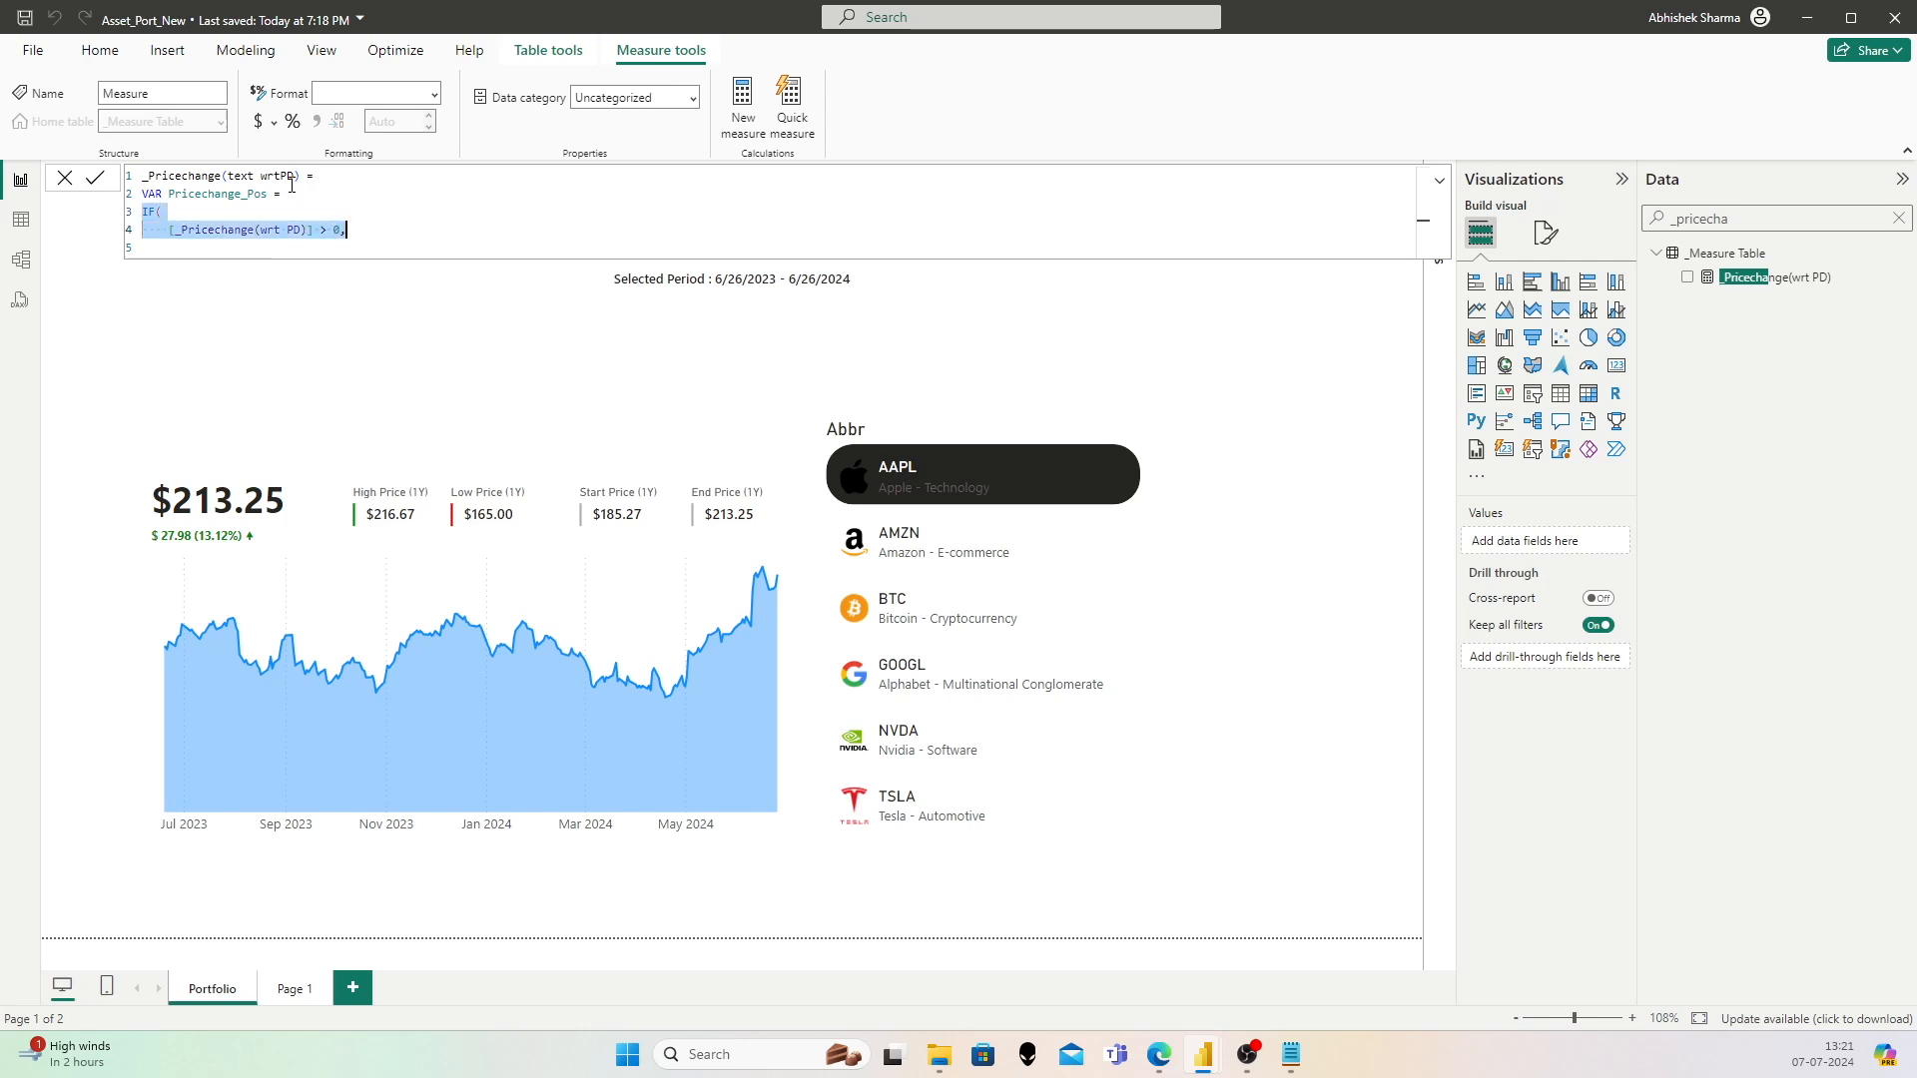
text(V)
key(BackSpace)
Step: Start a SWITCH function for the Pricechange_Pos variable and begin its expression on the following line
text(SWITCH()
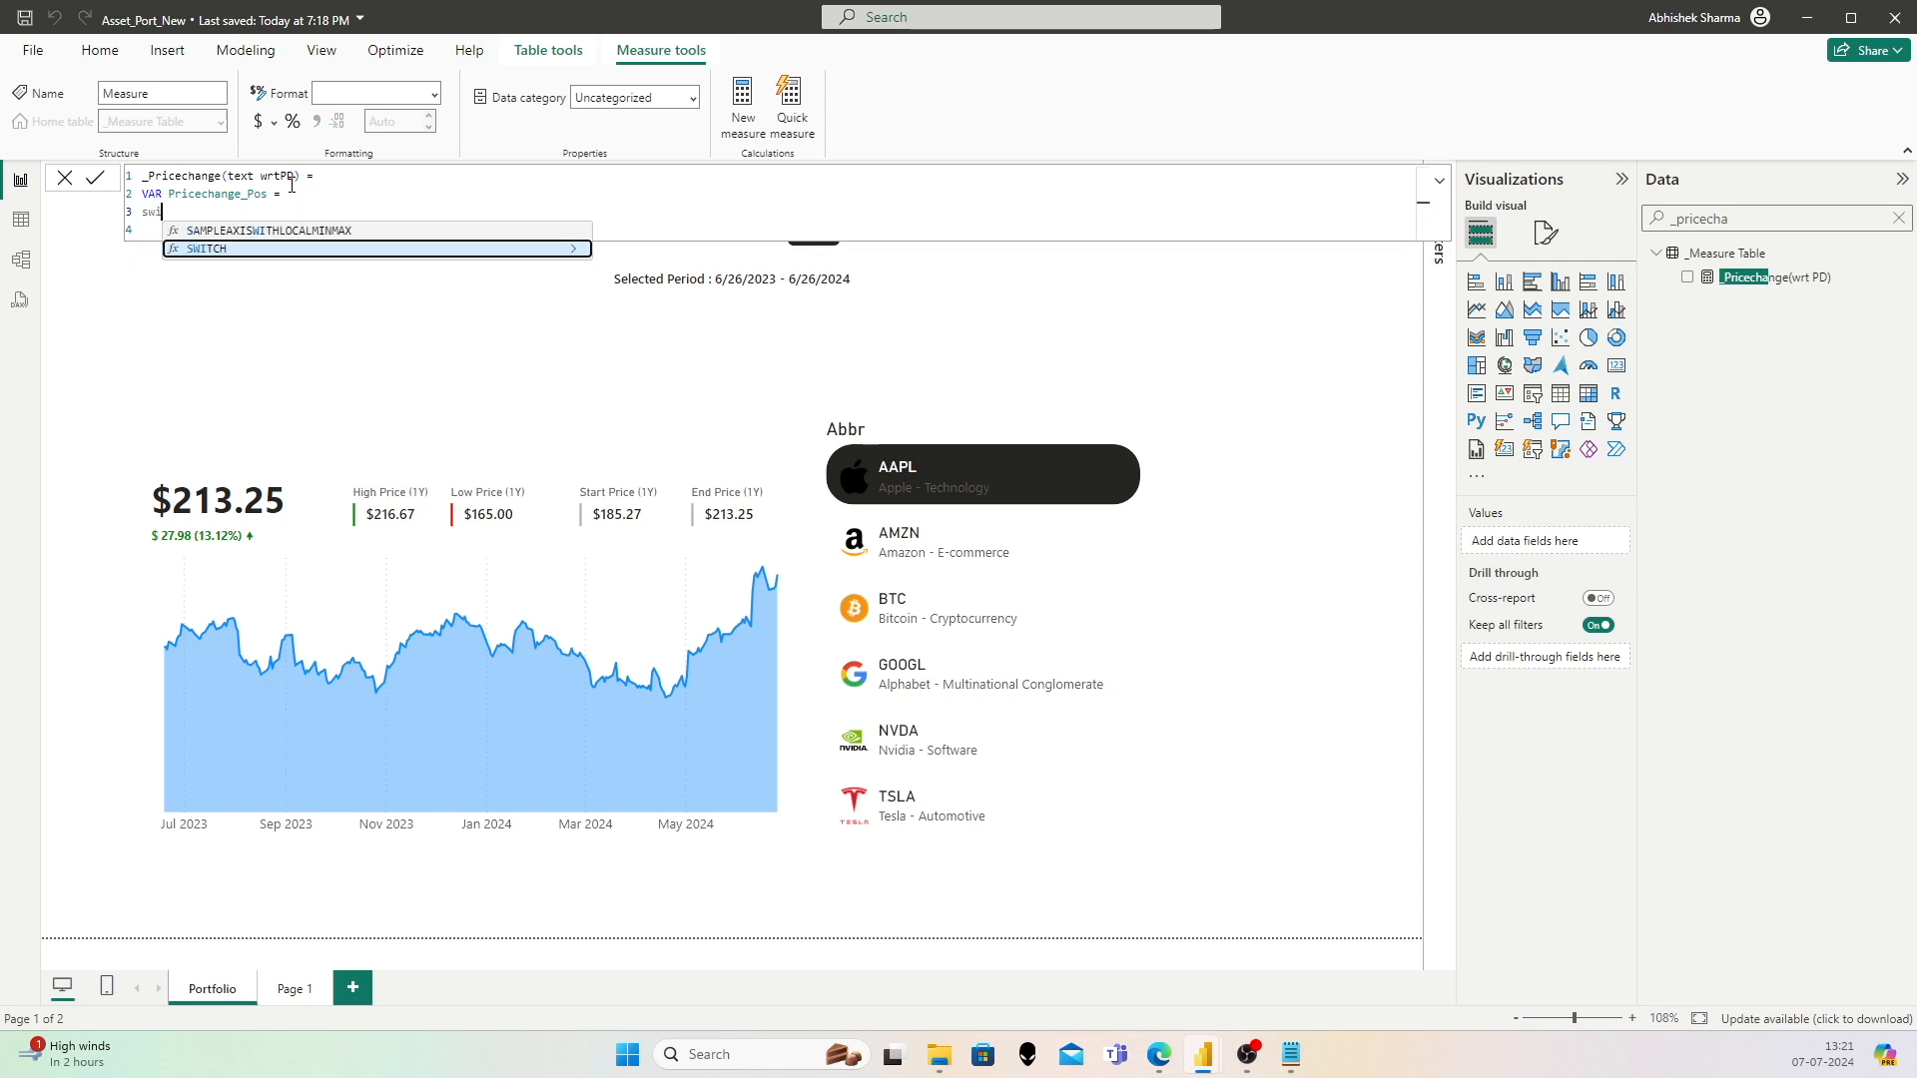
key(shift+Return)
text(T)
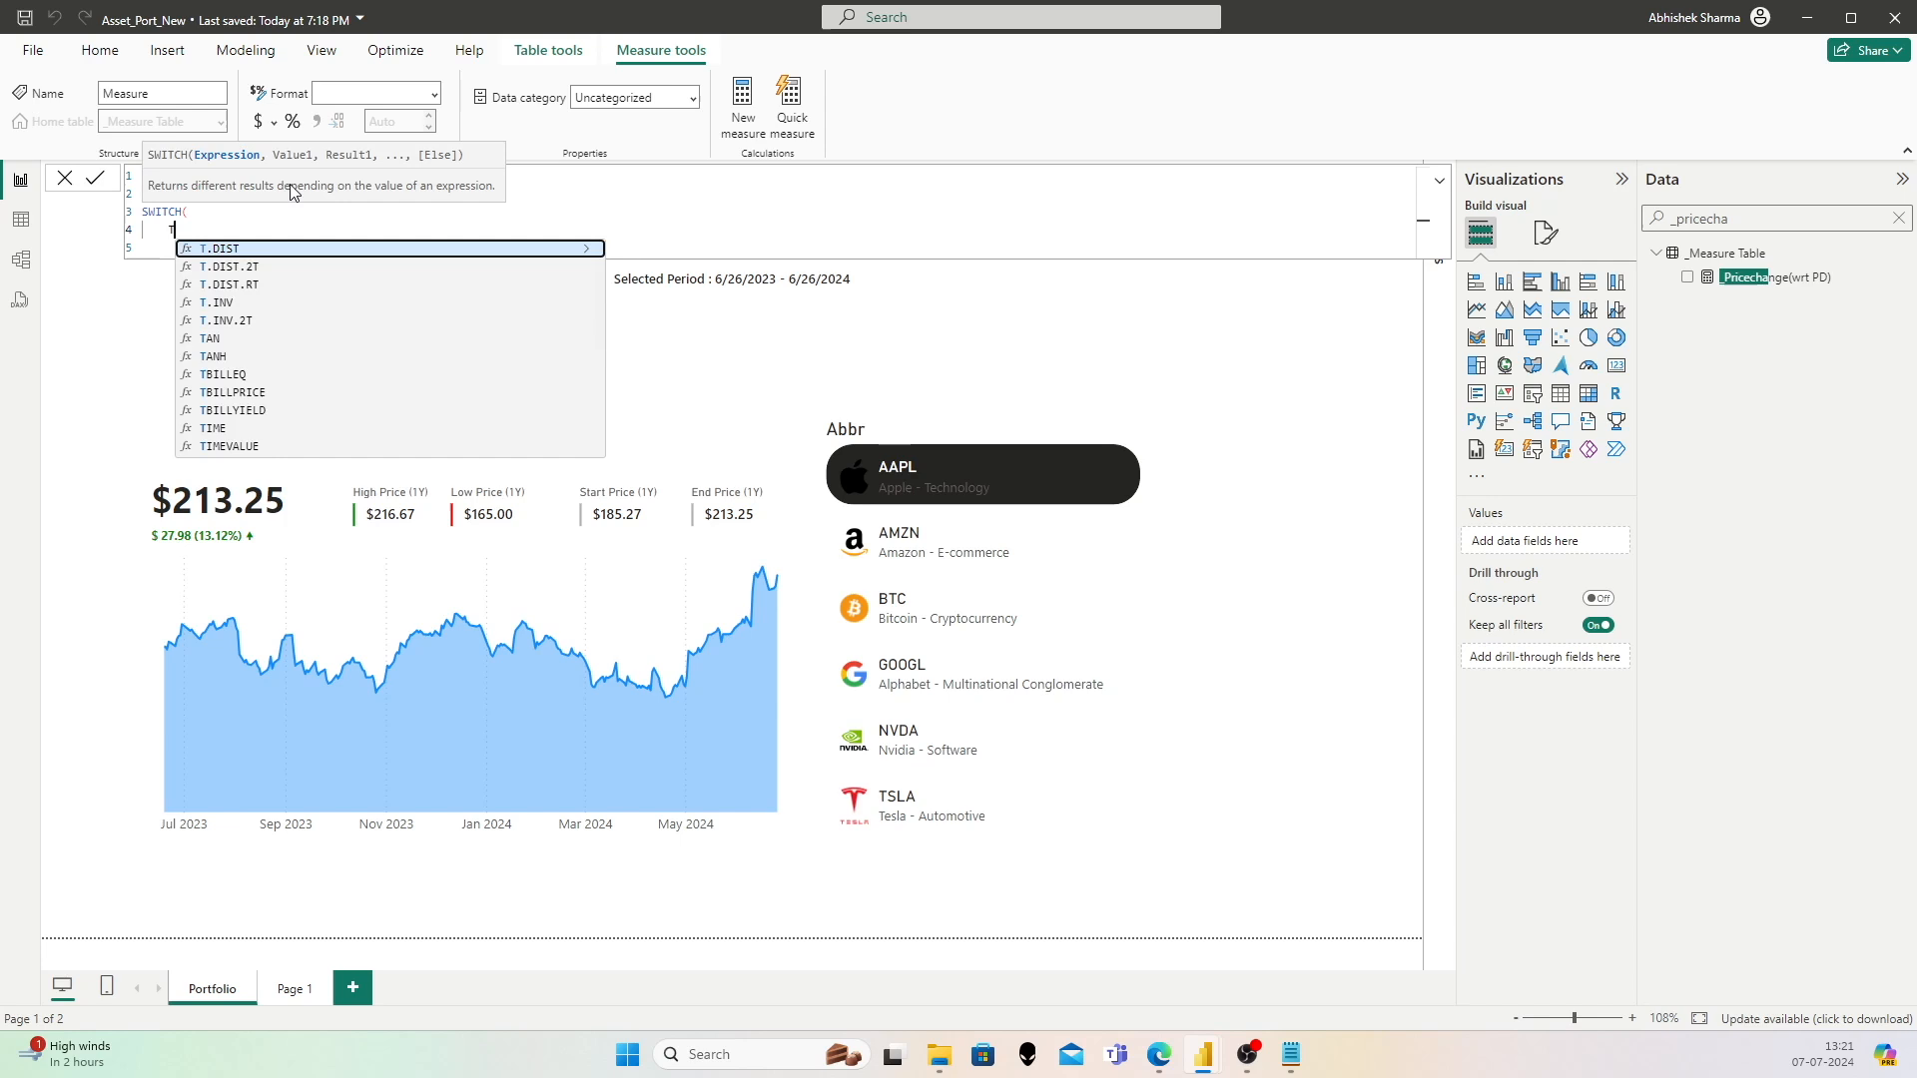
Step: Give the SWITCH a TRUE() expression and a first condition of [_Pricechange(wrt PD)]>0
text(RUE(),)
key(shift+Return)
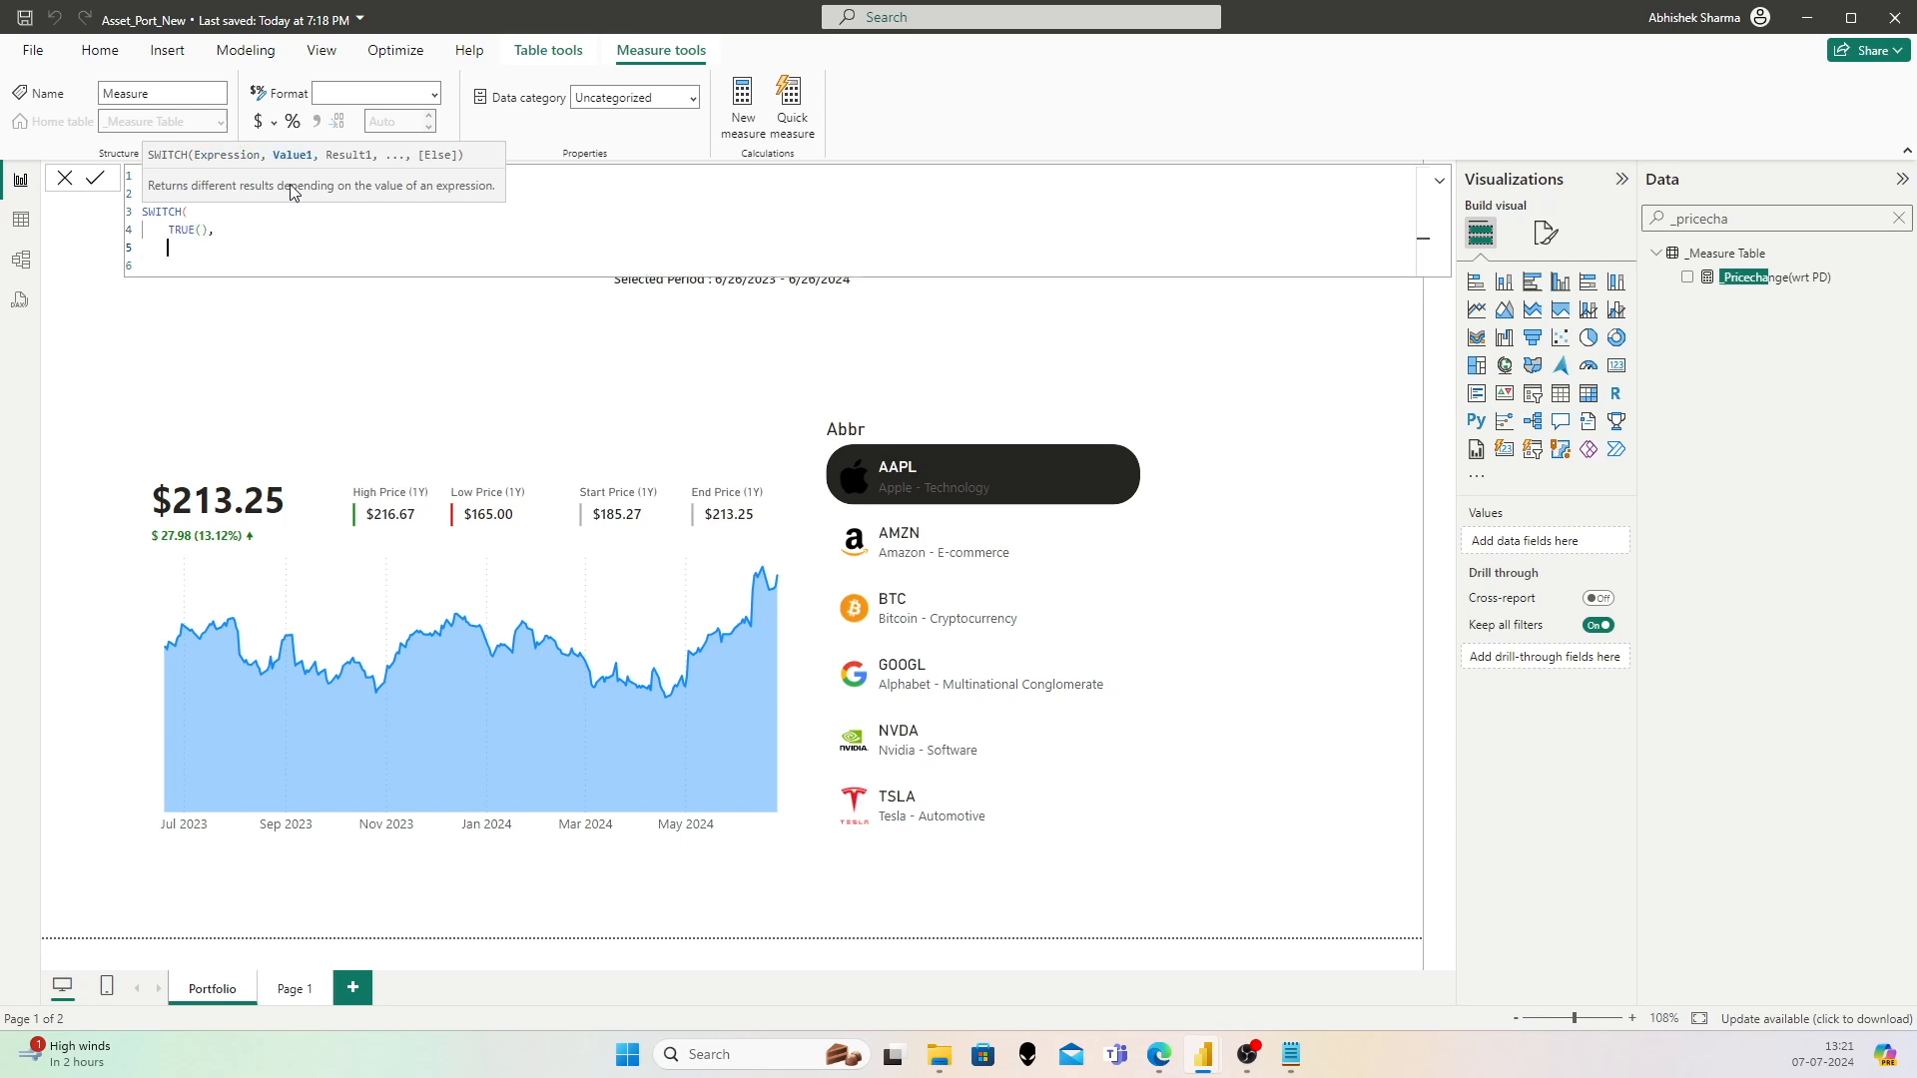
text(_Price)
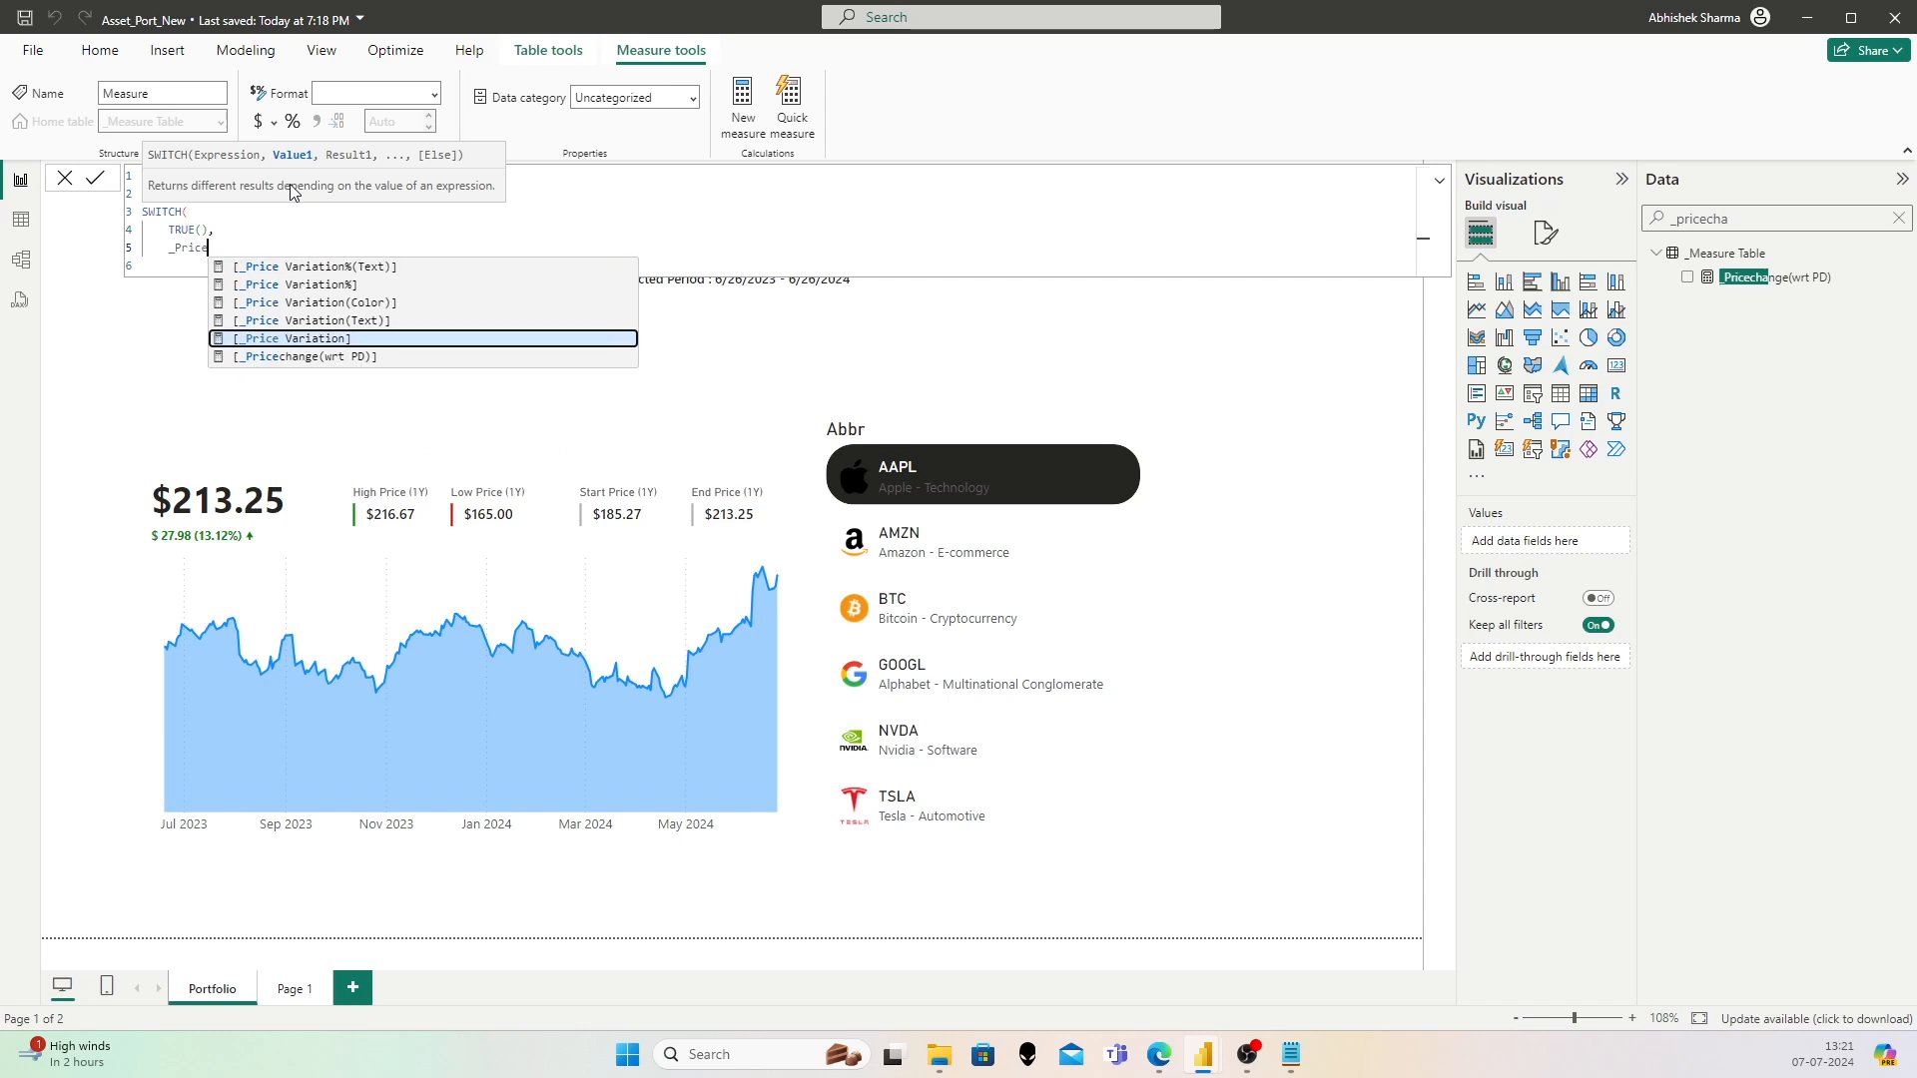
key(Down)
key(Tab)
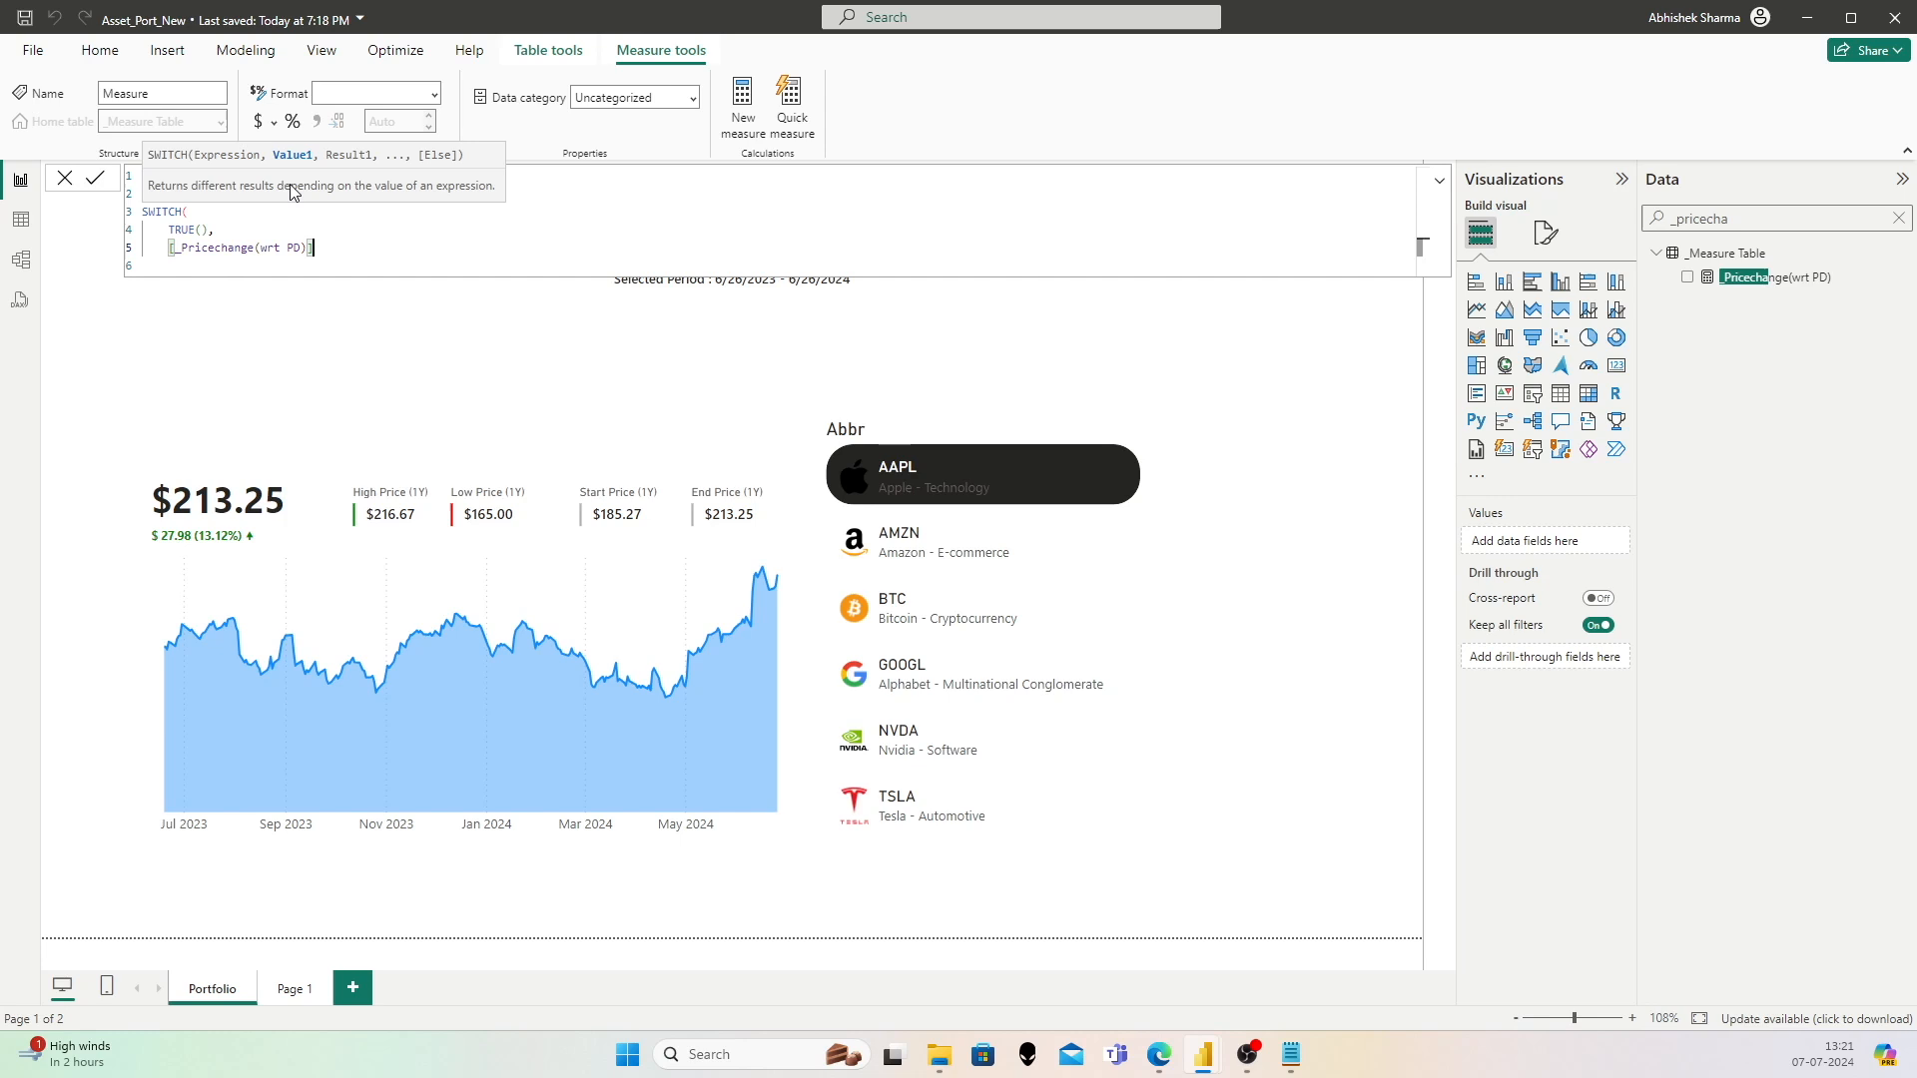
text(>0)
text(,)
Step: Make the positive condition return [_UpArrow] & " " & [_Pricechange(wrt PD)] & " Vs PD"
text( [_Up)
key(Tab)
text(& " ")
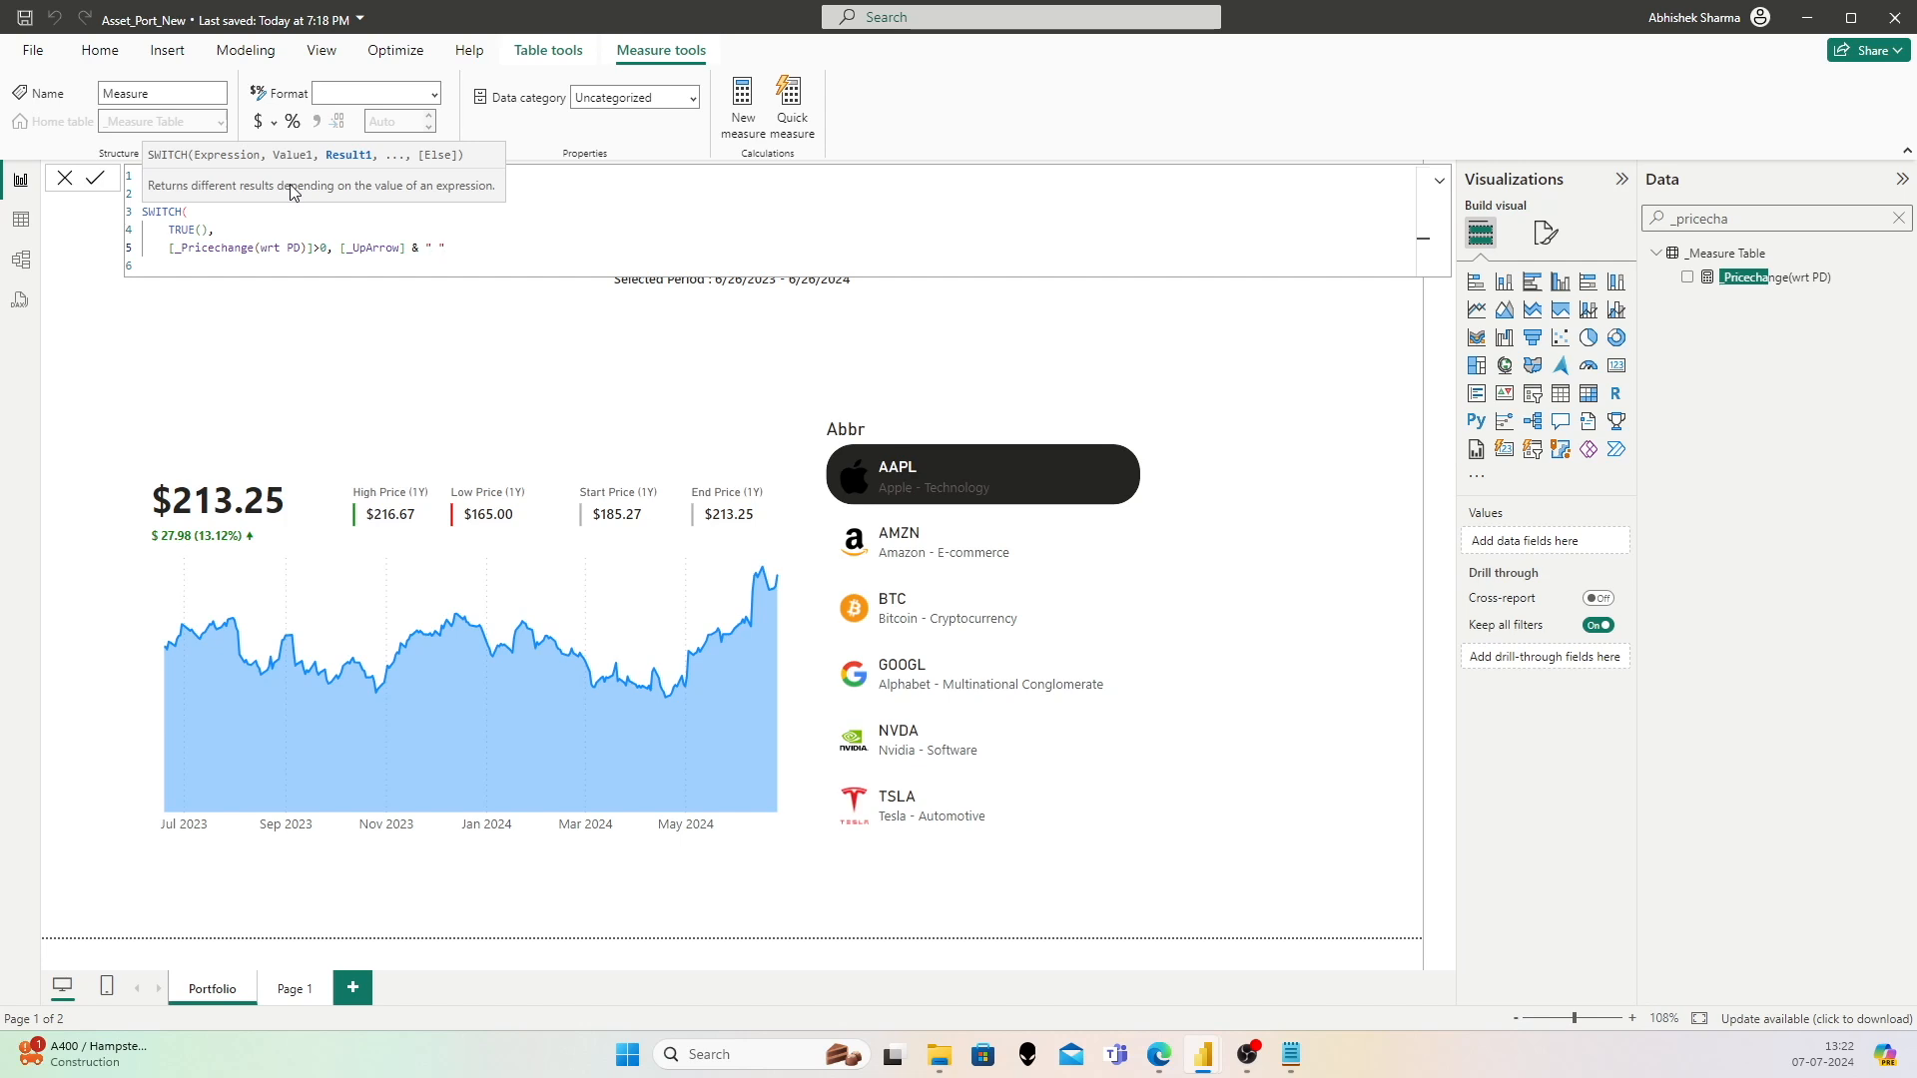
text( & _Pric)
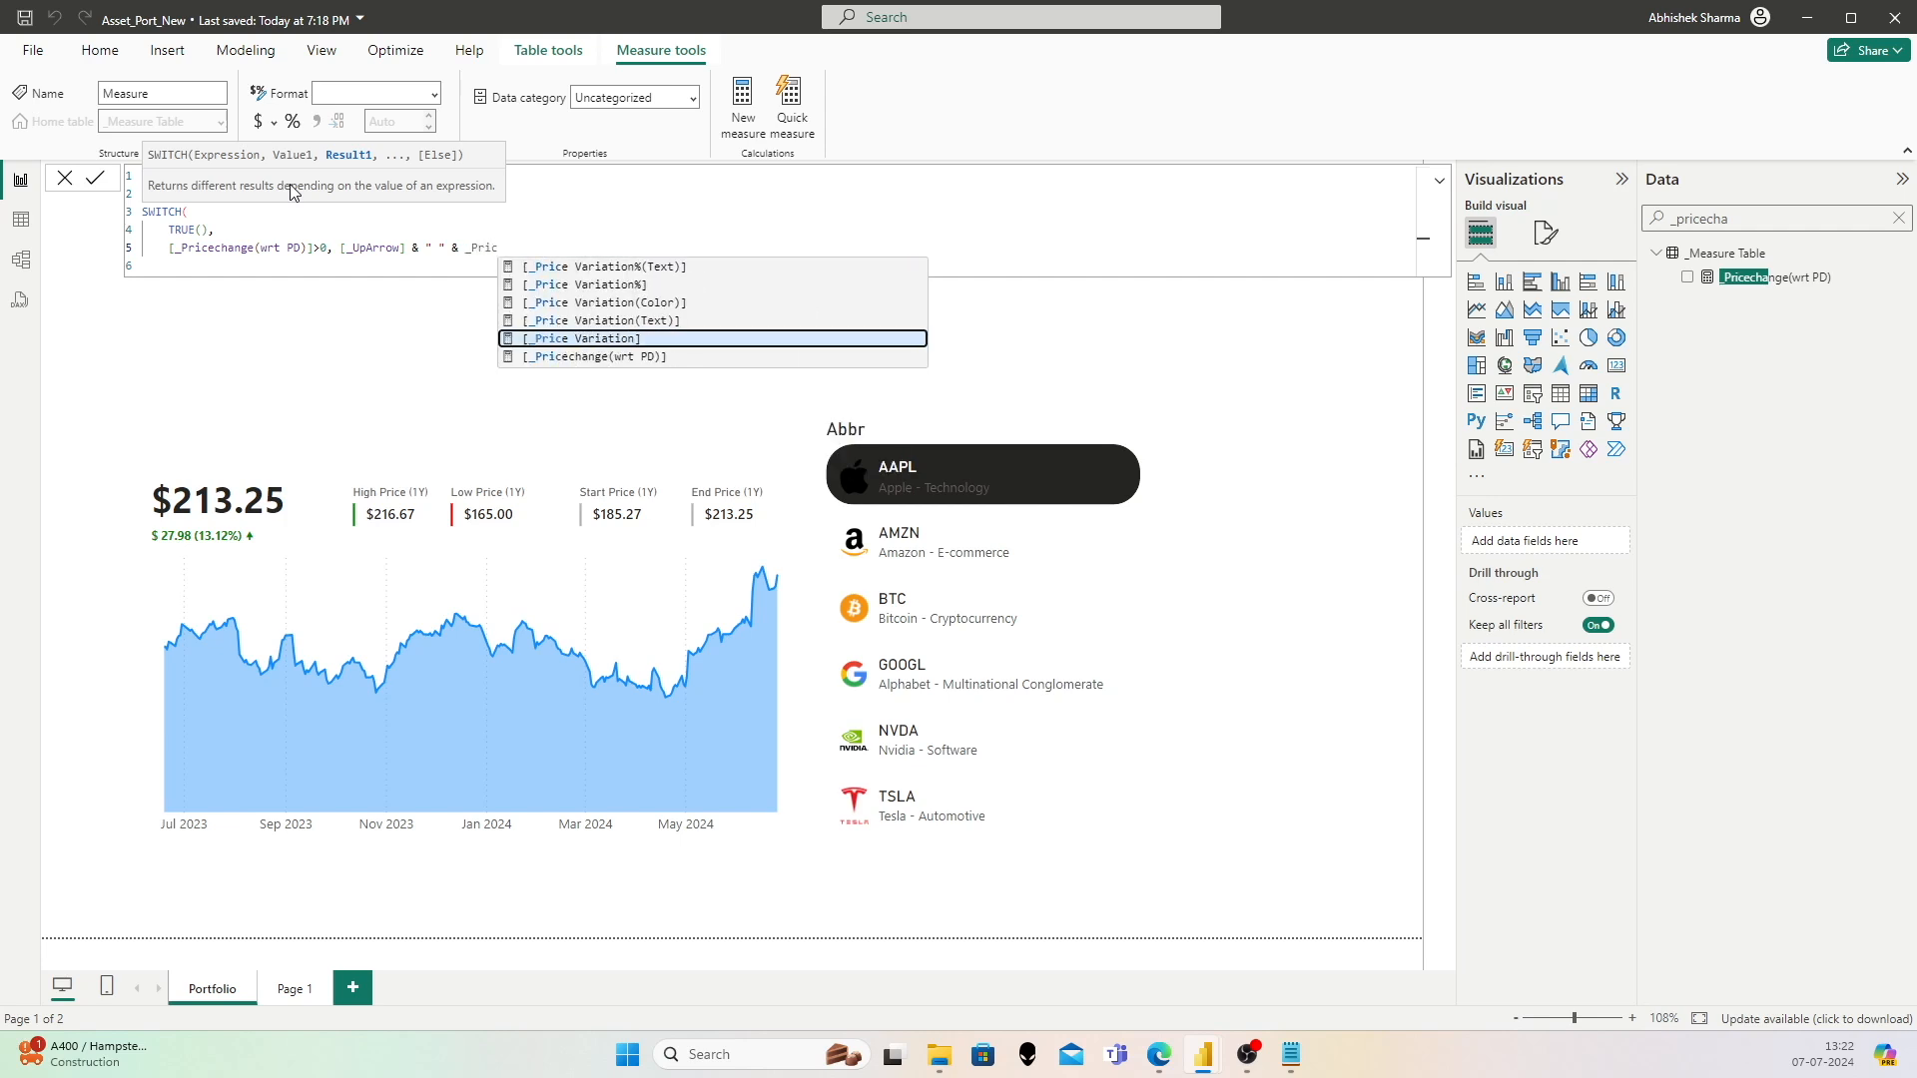
key(Down)
key(Tab)
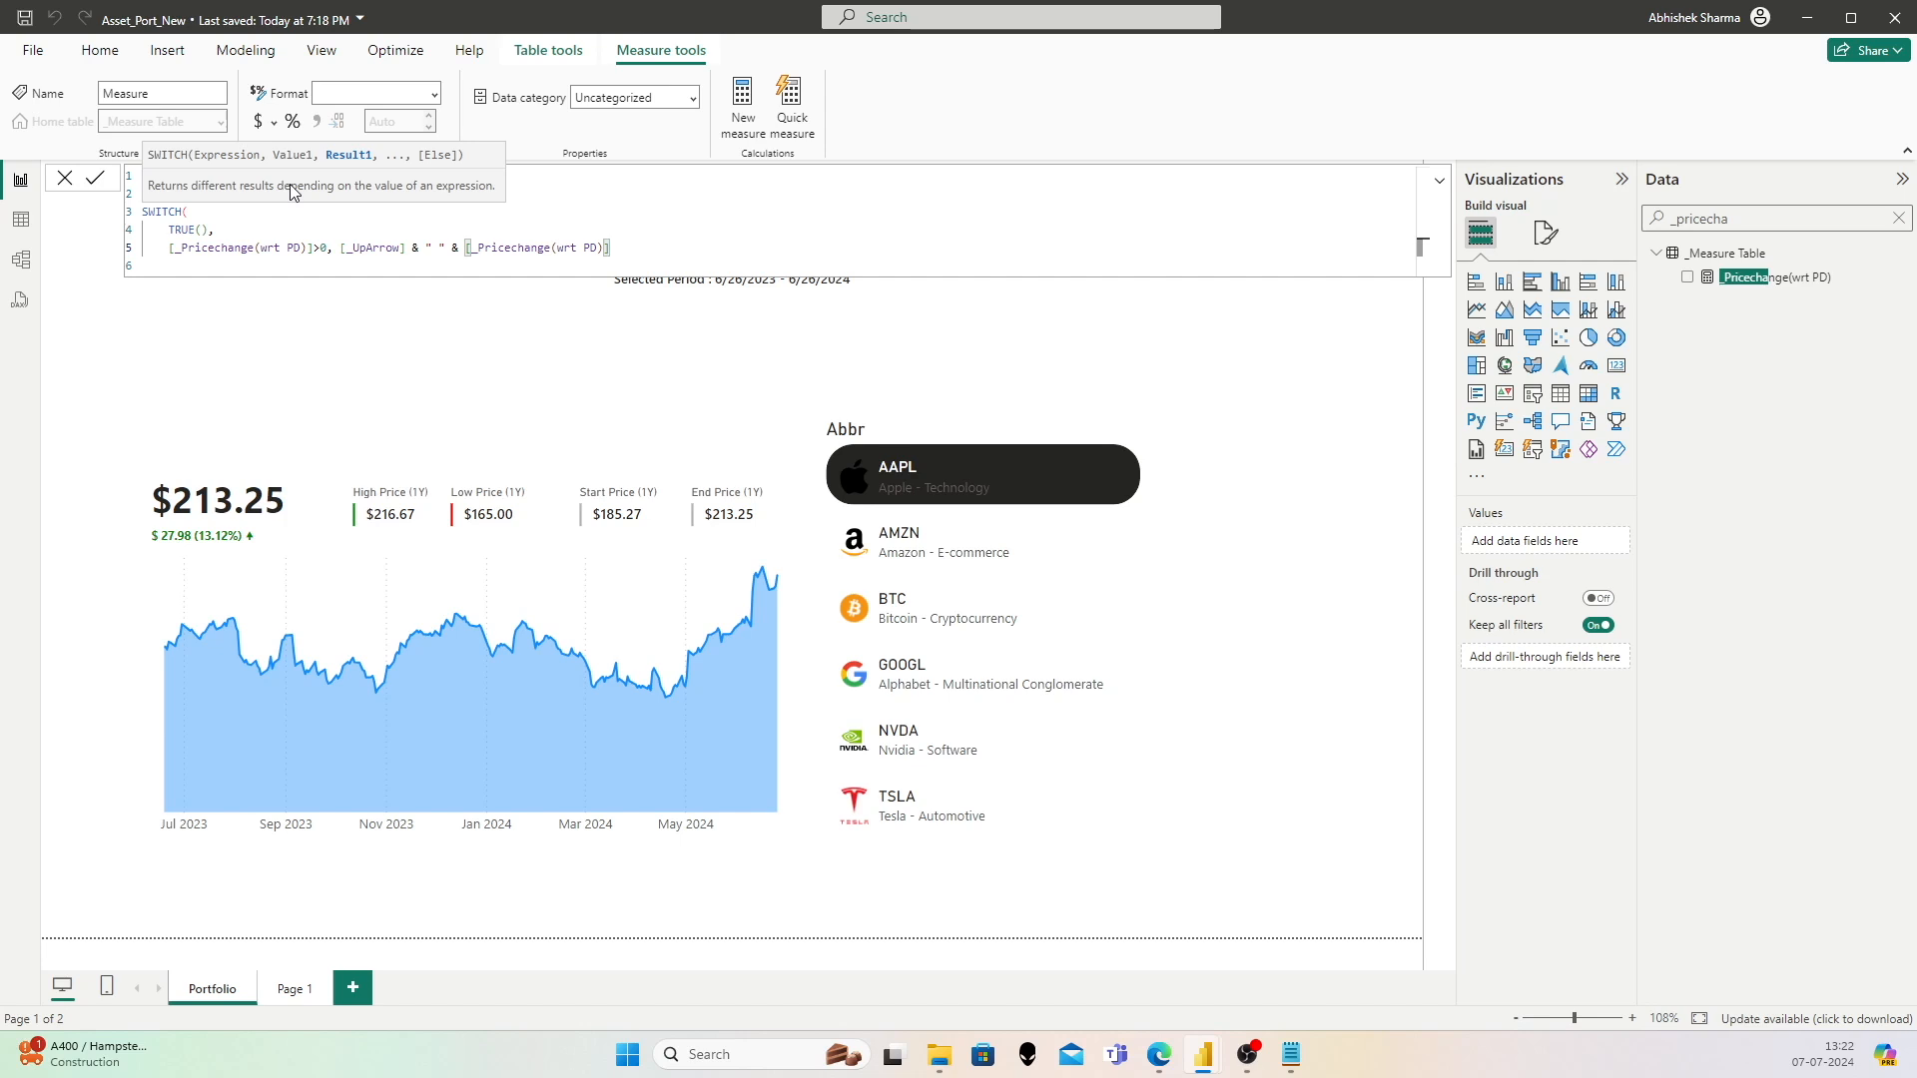
text(& " Vs PD")
text(,)
key(shift+Return)
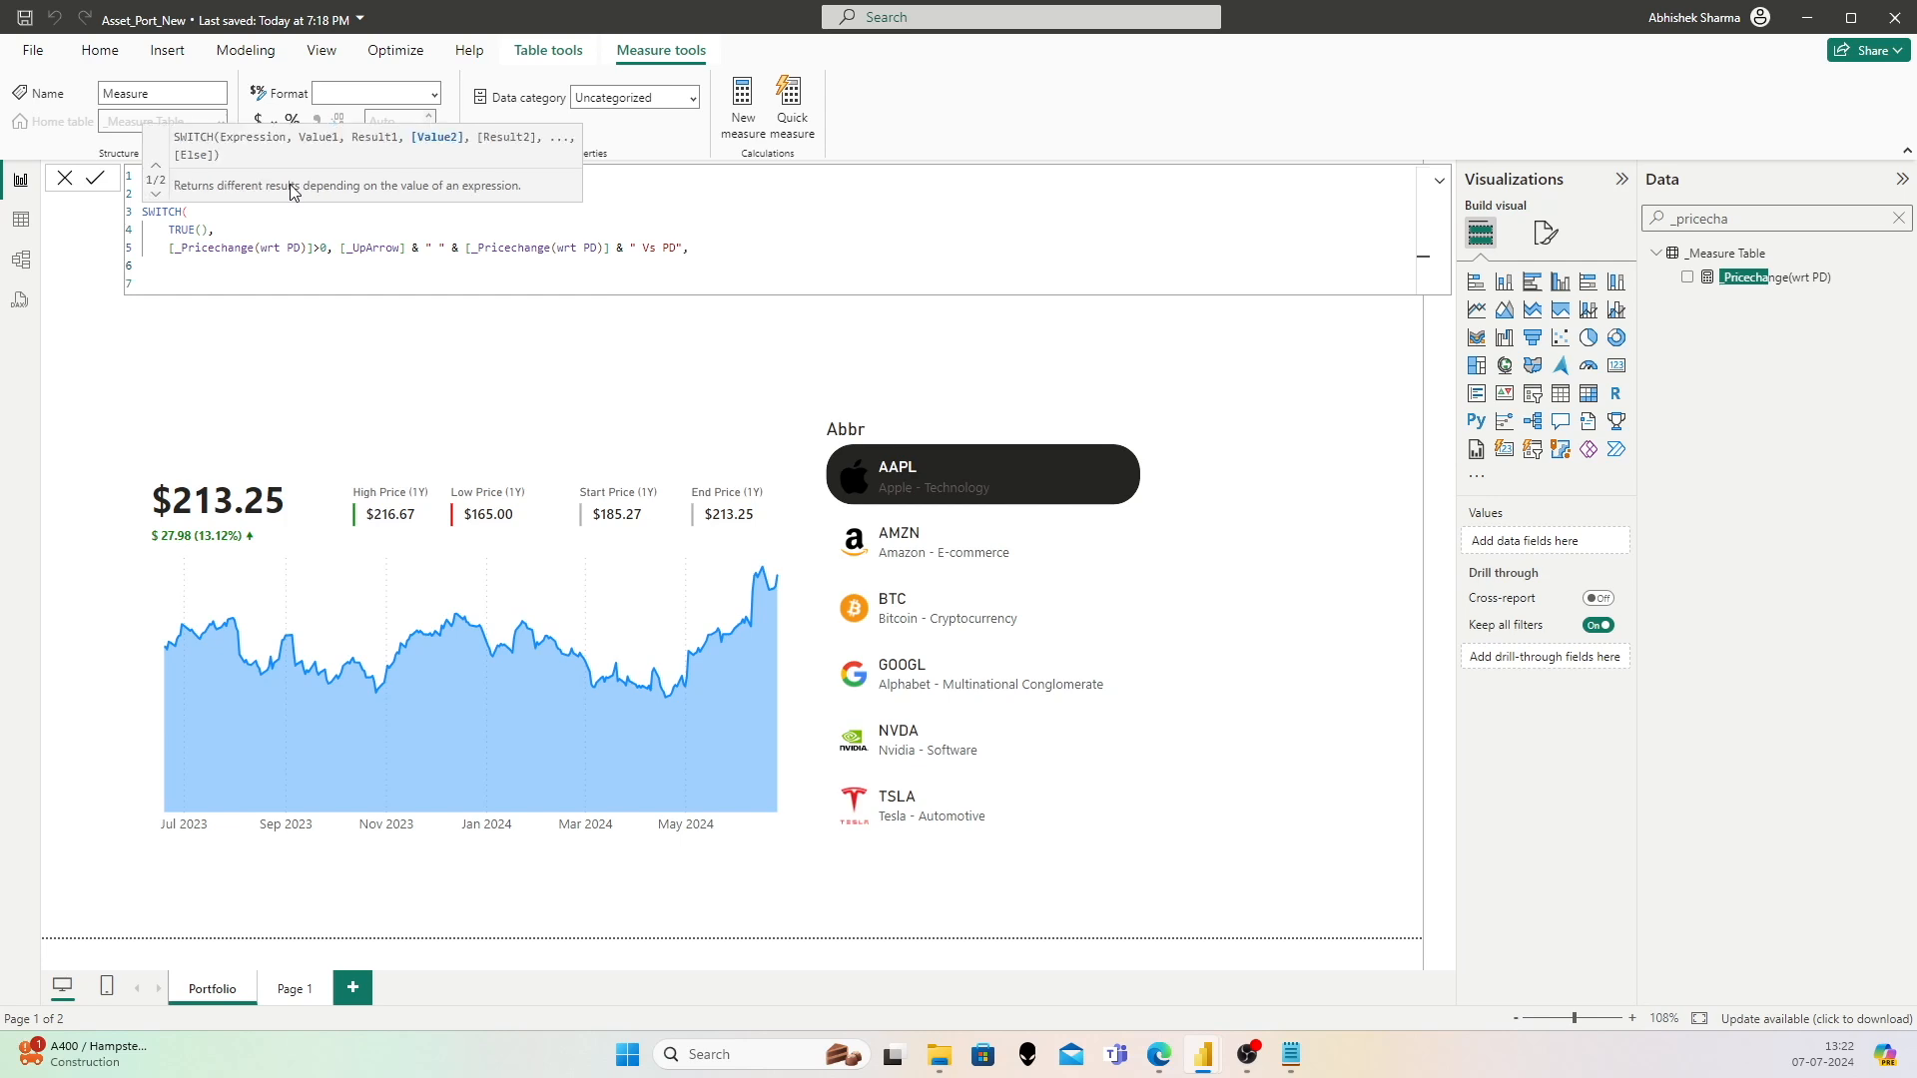
Step: Add a second SWITCH condition for [_Pricechange(wrt PD)]<0
text(_)
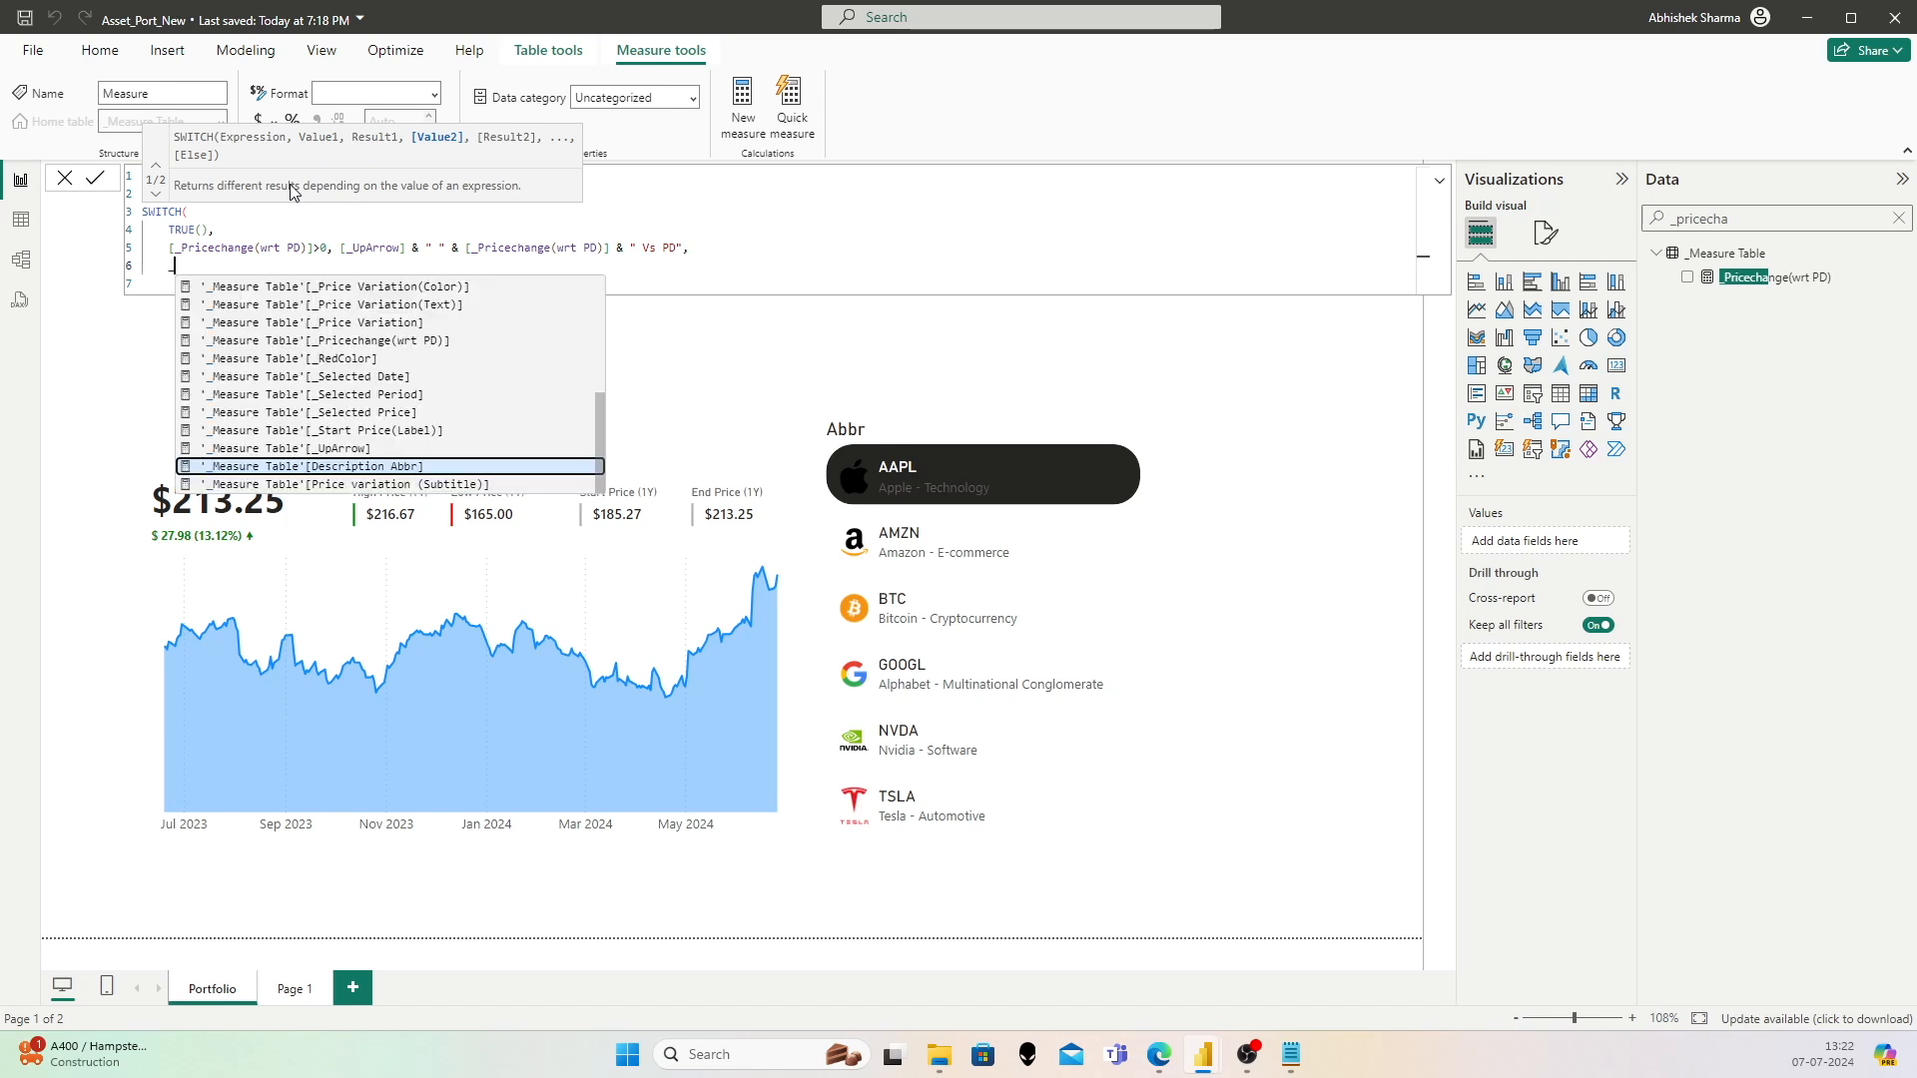
text(price)
key(Down)
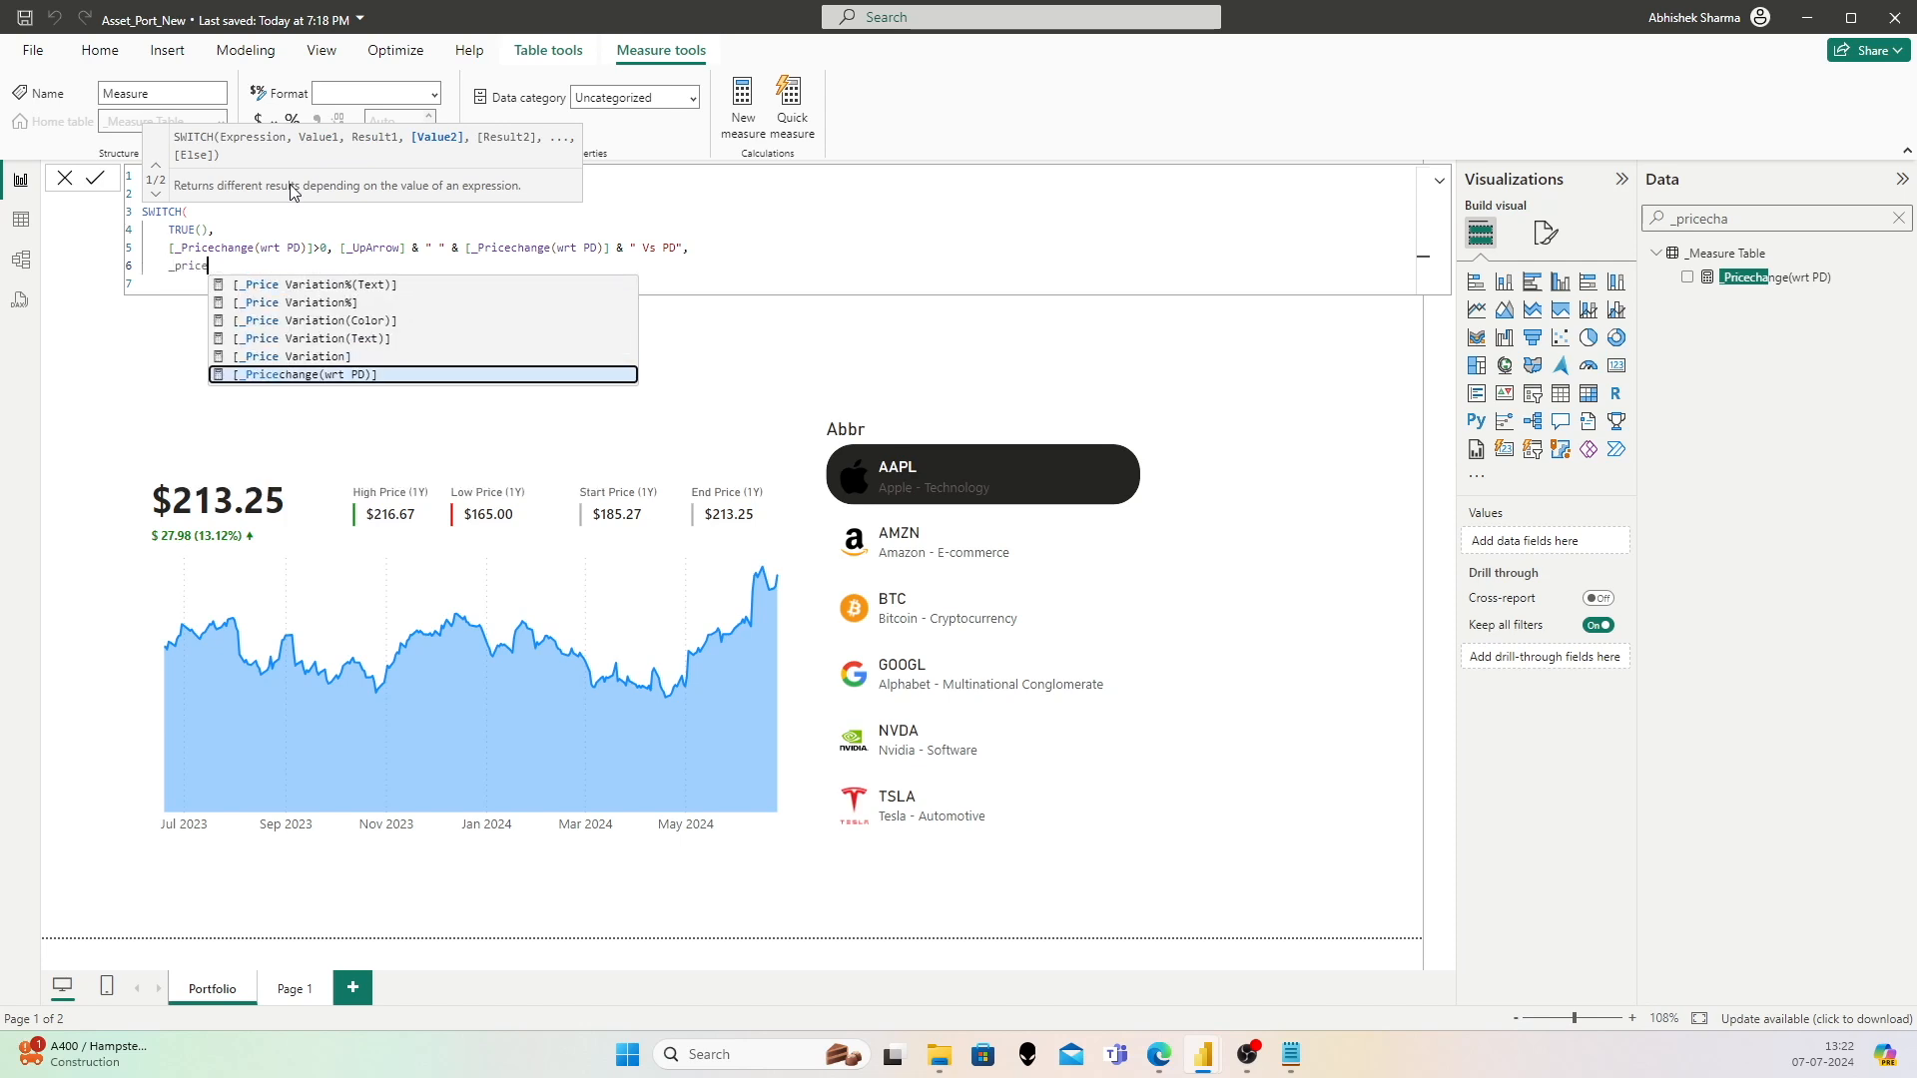
key(Tab)
text(<0,)
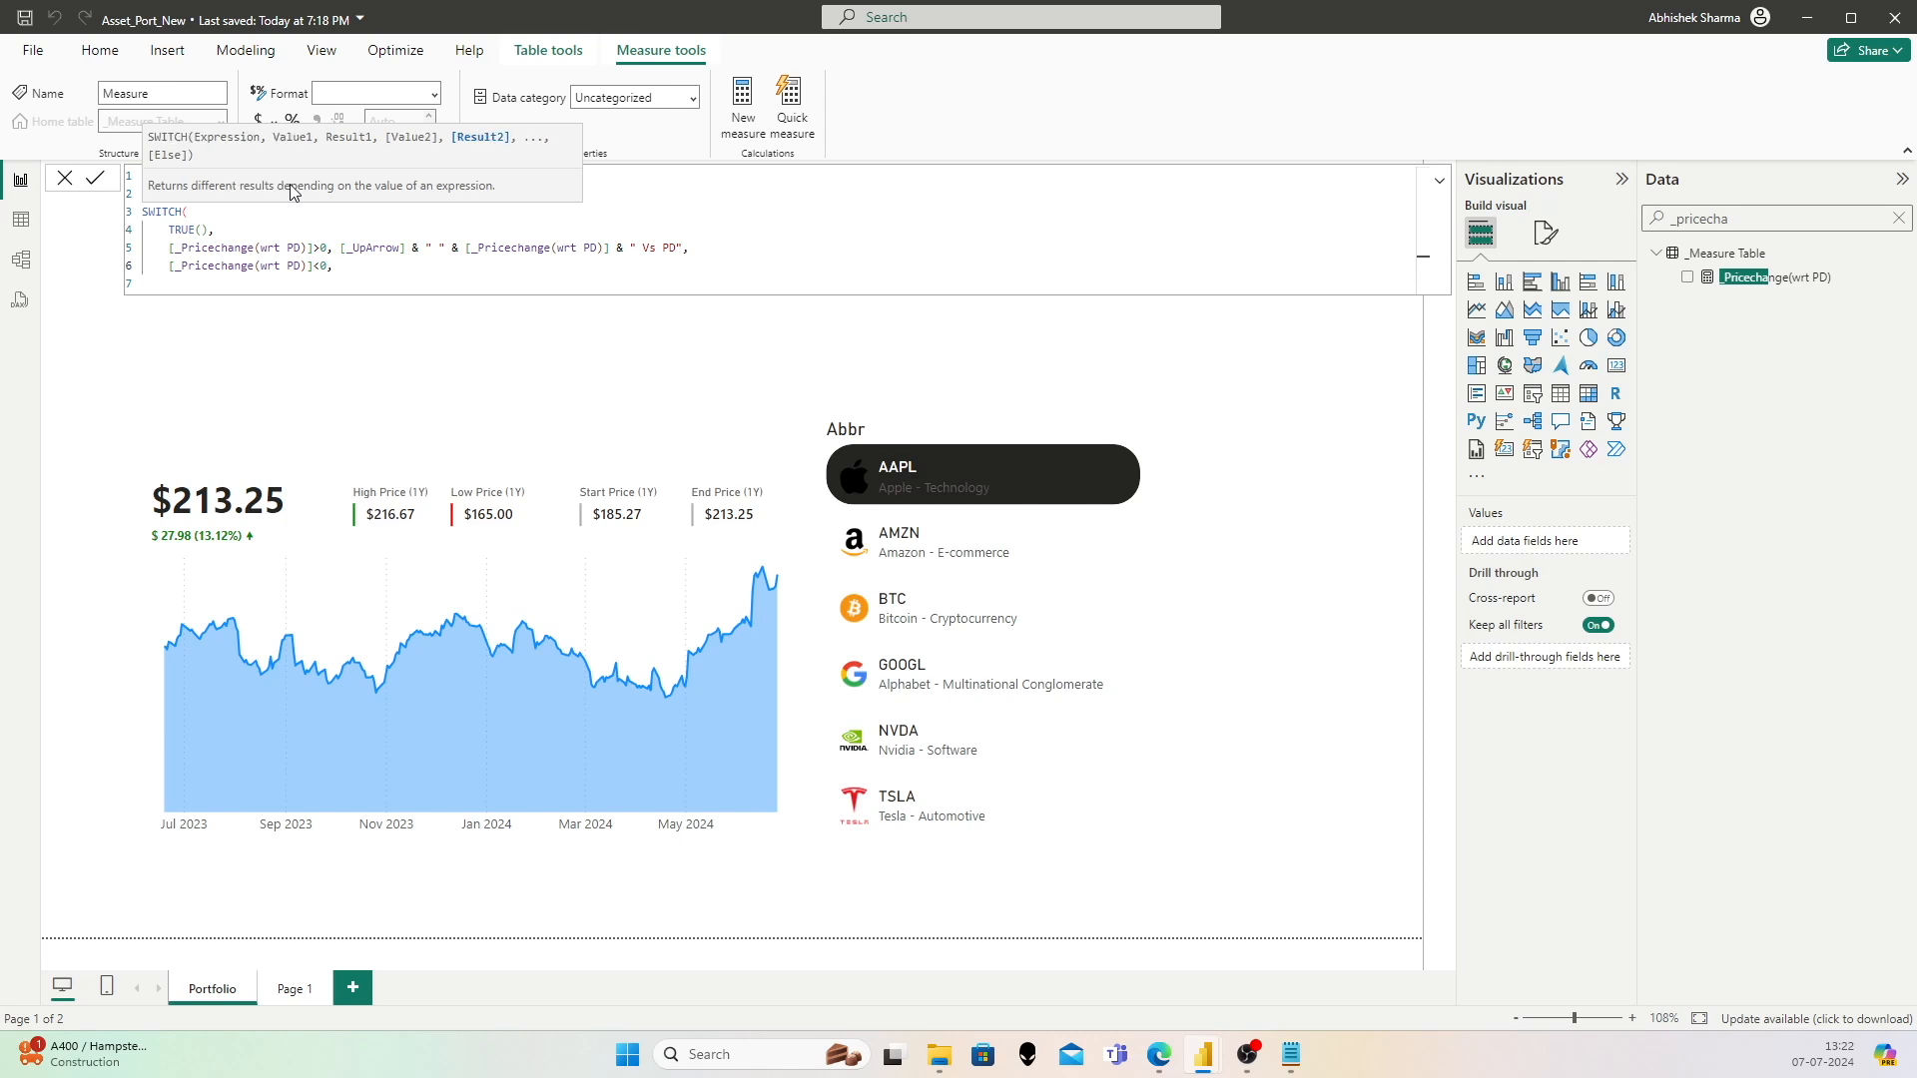
Step: Copy the positive branch's result expression to the negative condition, replacing [_UpArrow] with [_DownArrow]
key(Up)
key(shift+End)
key(ctrl+c)
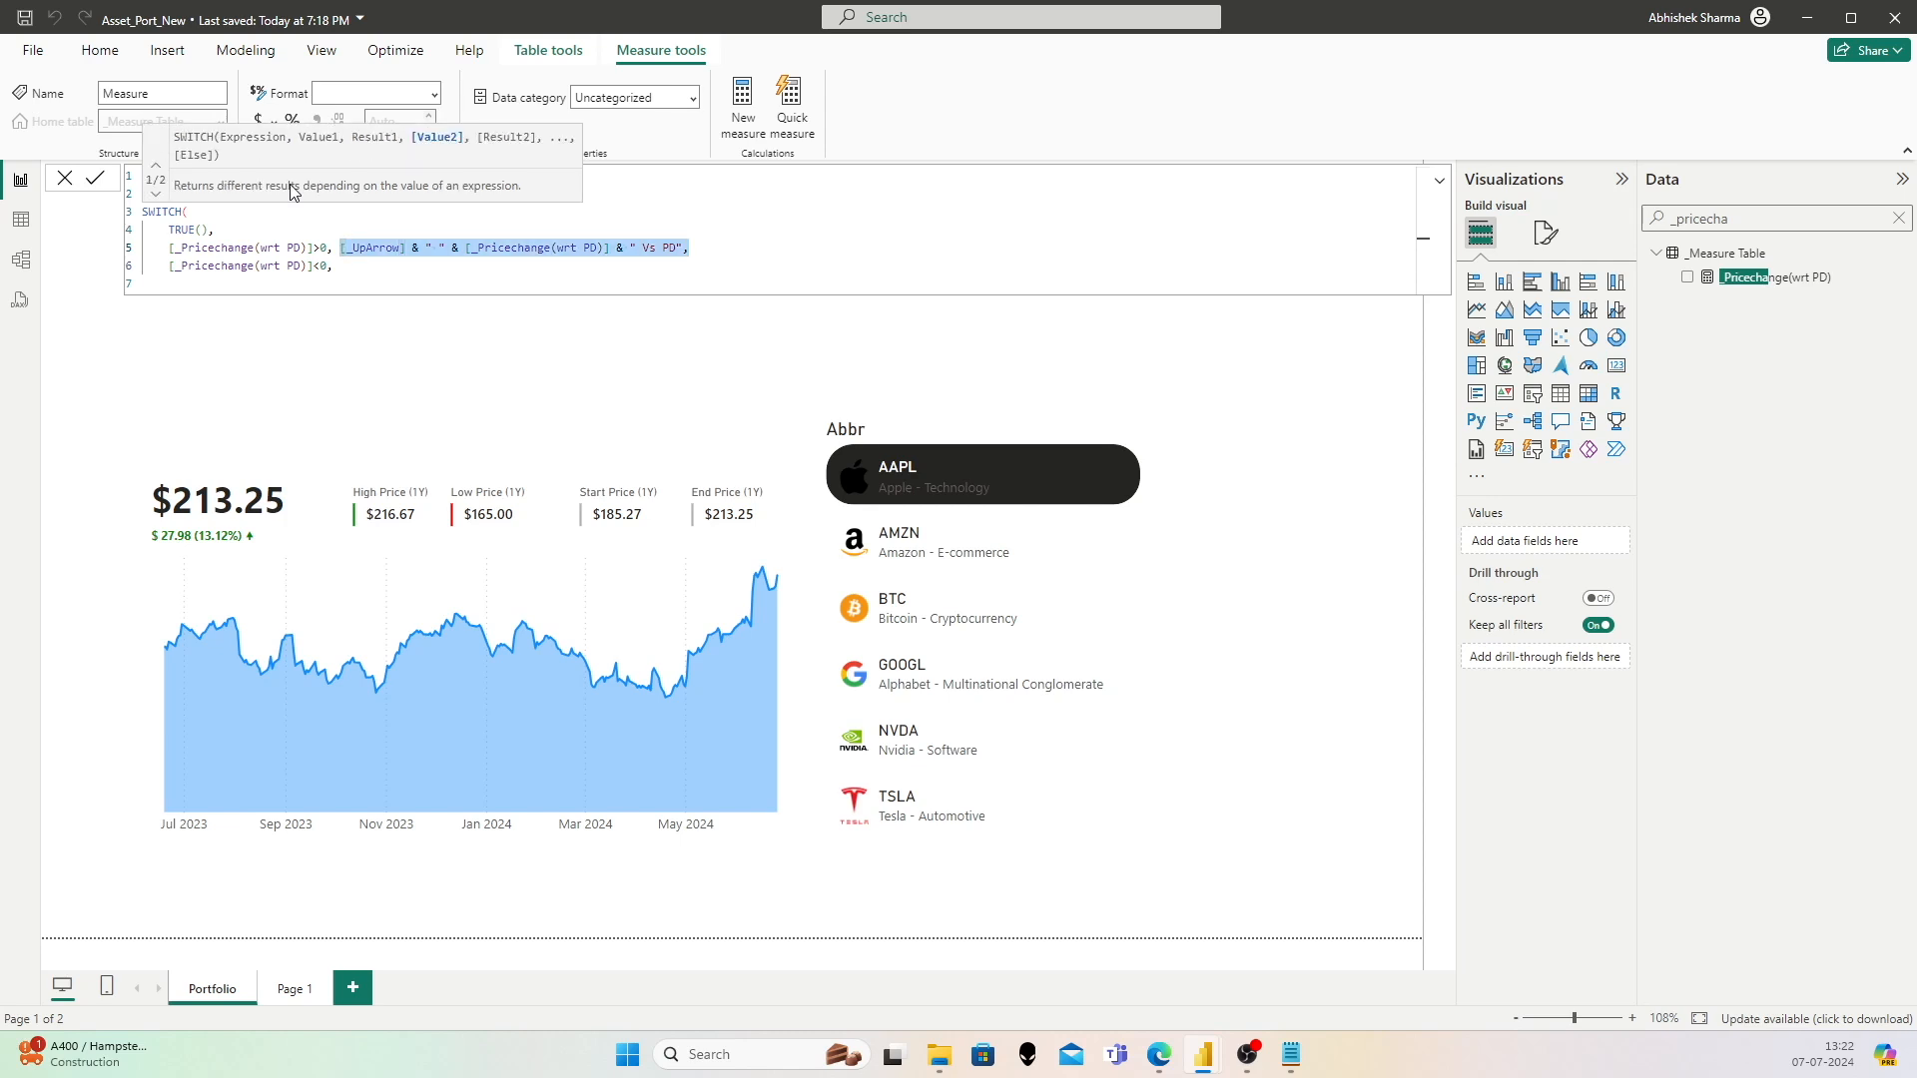
click(384, 266)
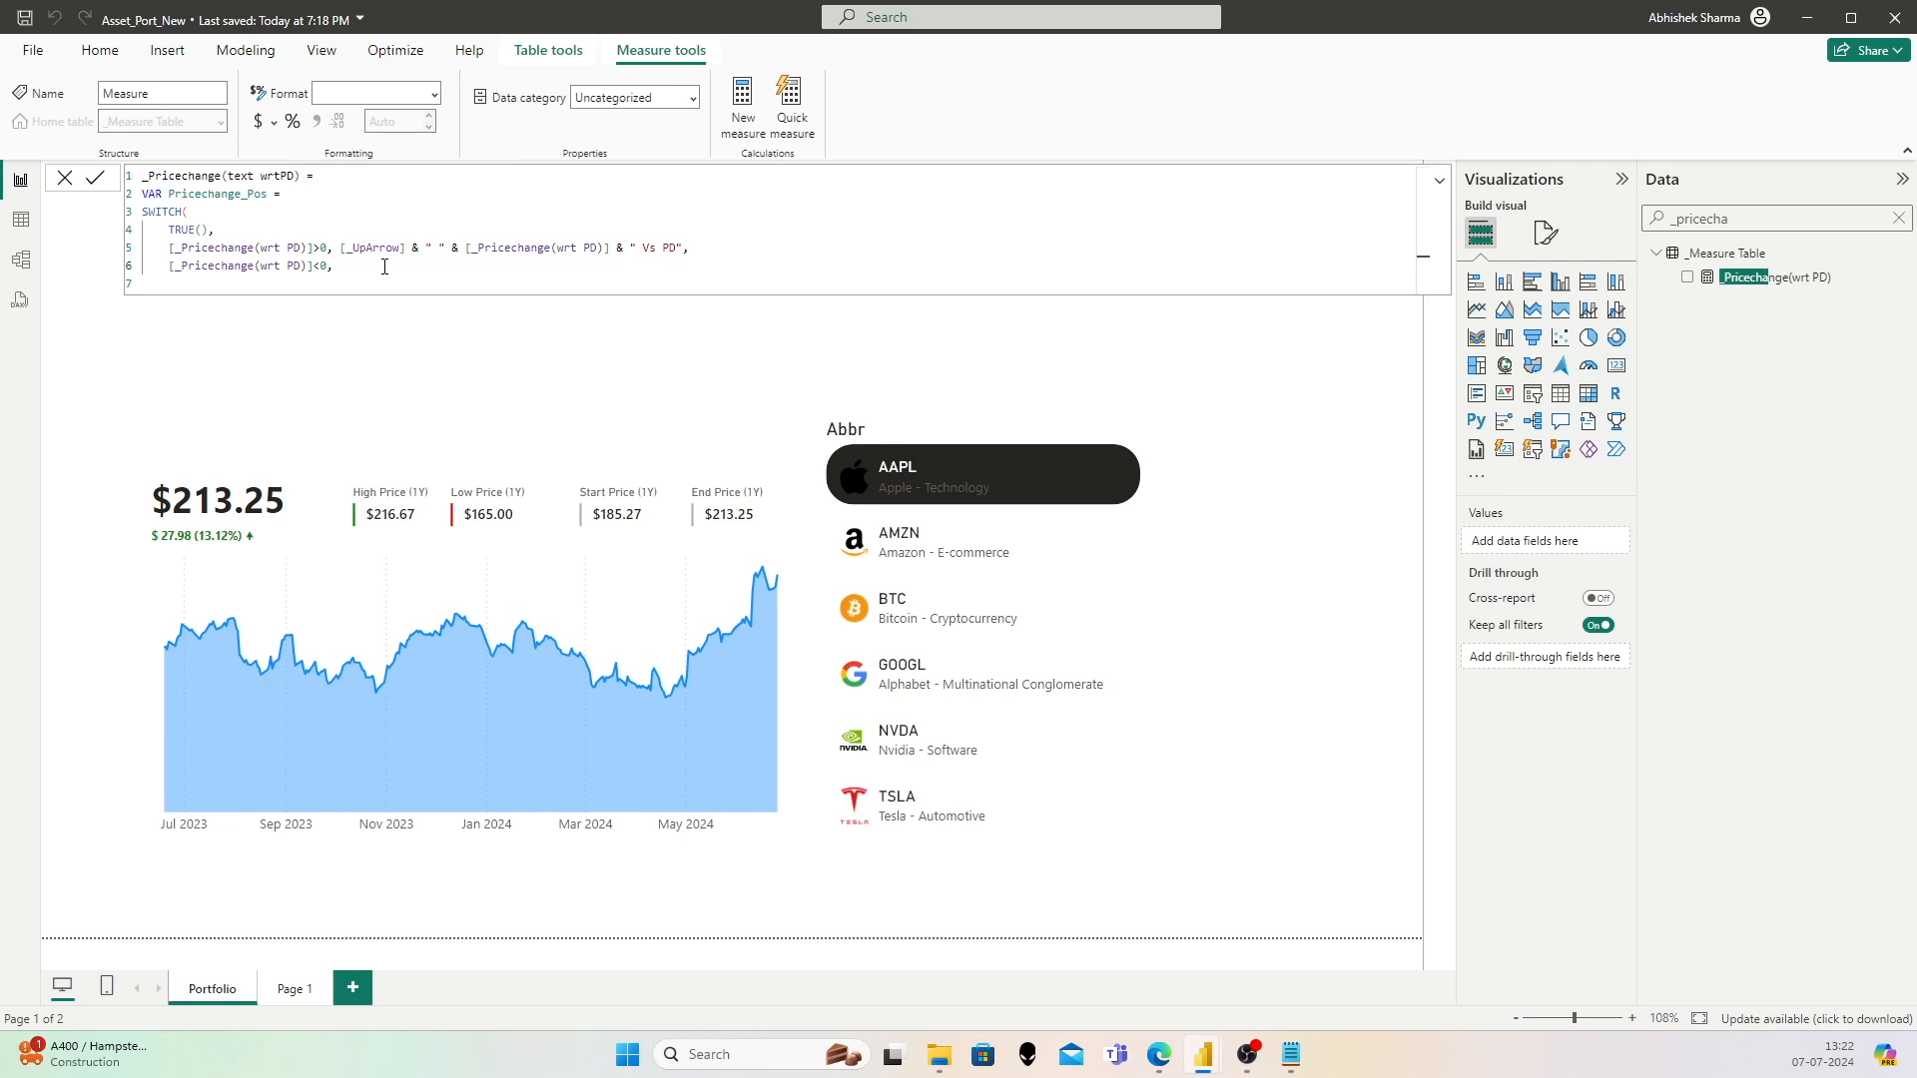
key(ctrl+v)
drag(401, 267, 353, 267)
text(down)
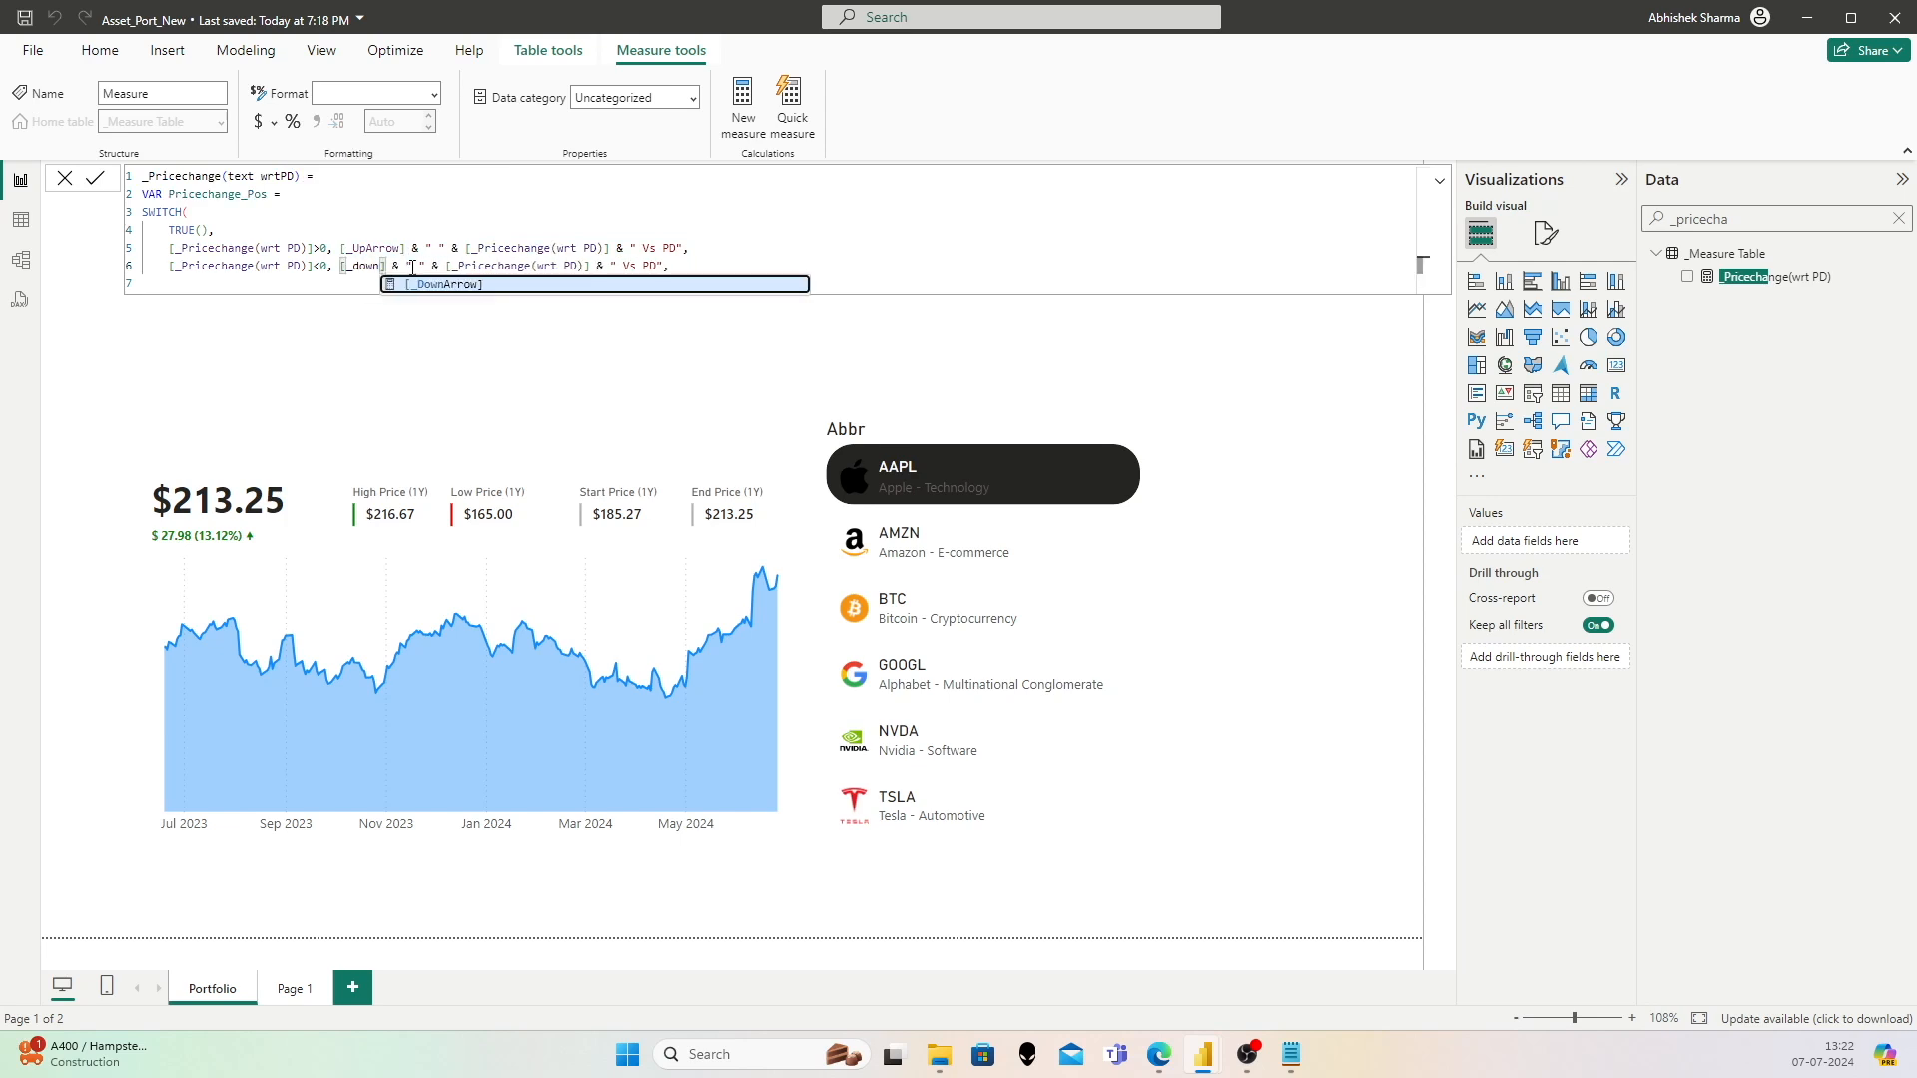
key(Tab)
key(Right)
key(Right)
key(Right)
key(Right)
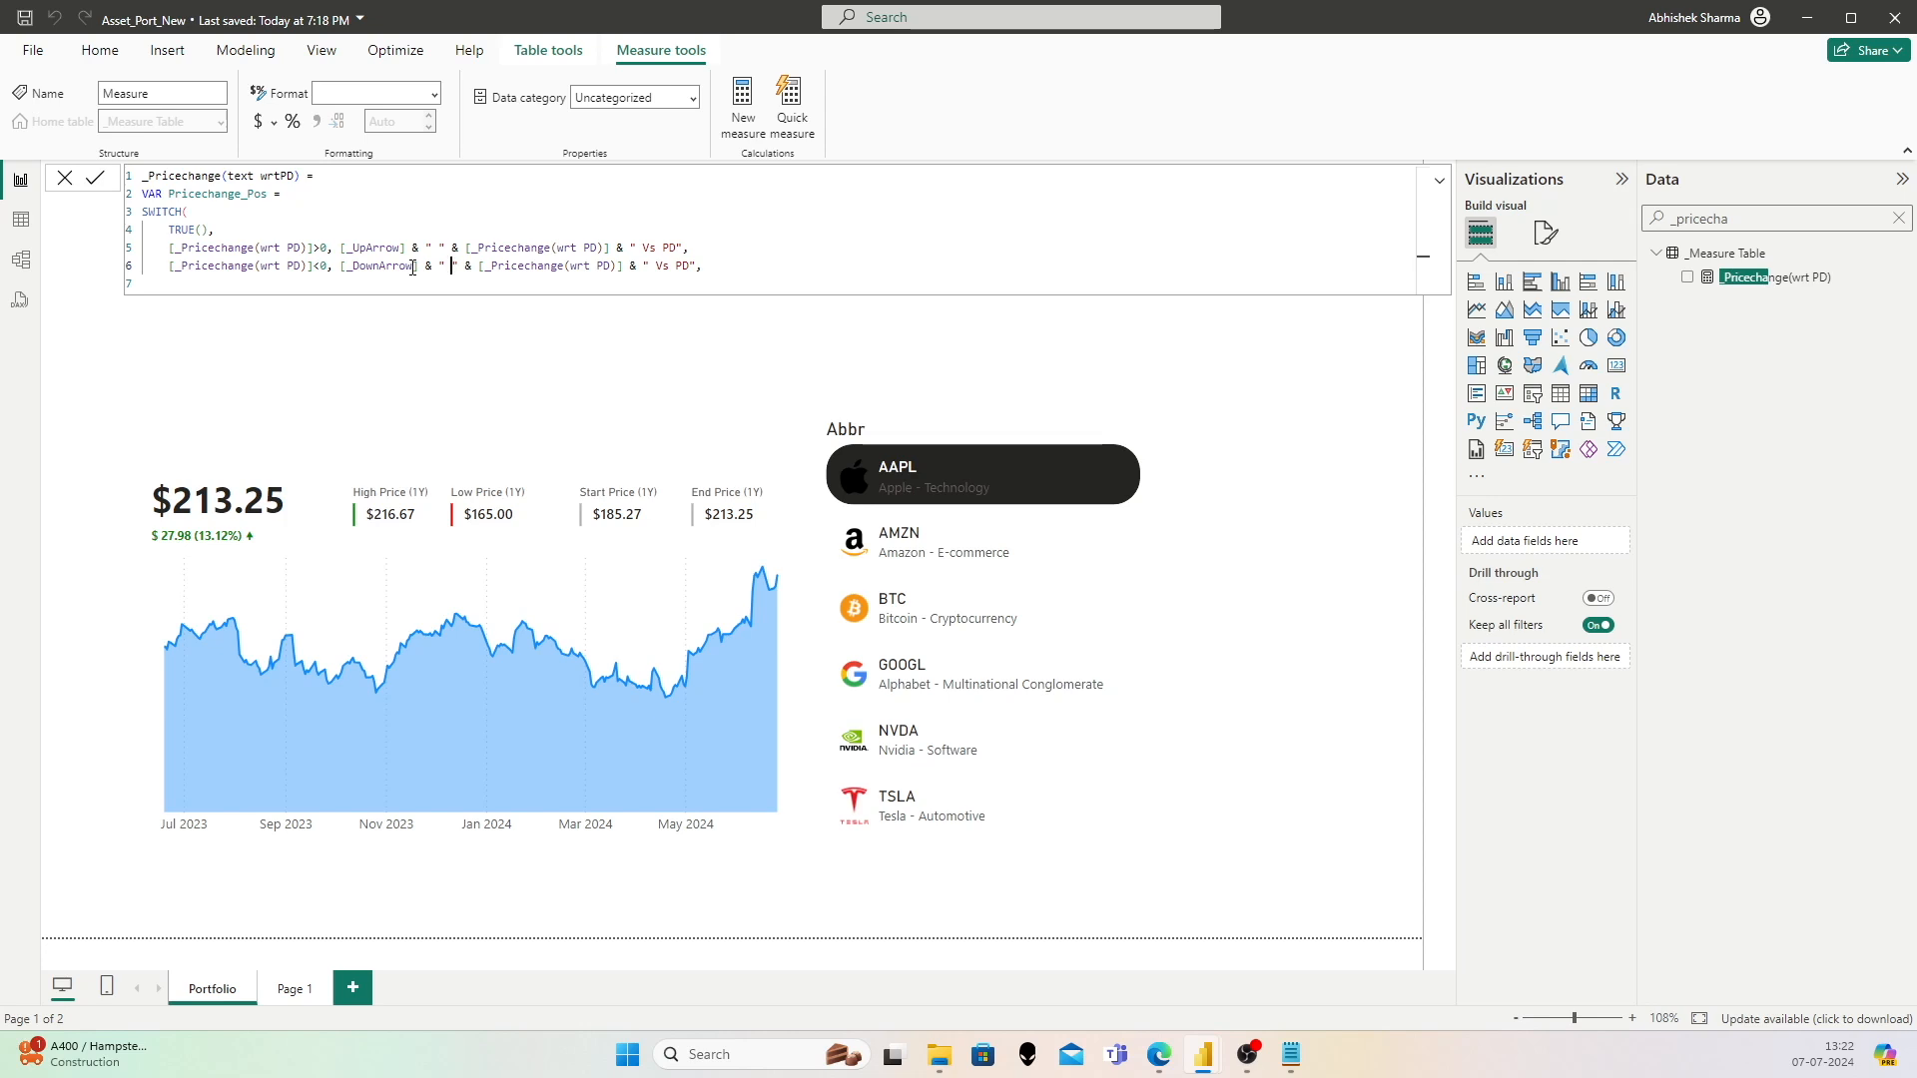
key(Right)
key(Right)
key(Right)
key(Right)
key(Right)
key(Right)
key(Right)
key(Right)
key(Right)
key(Right)
key(Right)
key(Right)
key(Right)
key(Right)
key(Right)
key(Right)
key(Right)
key(Right)
key(Right)
key(Right)
key(Right)
key(Right)
key(Right)
key(Right)
key(Right)
key(Right)
key(Right)
key(Right)
key(Right)
key(Right)
key(Right)
key(Right)
key(Right)
key(Right)
key(Right)
key(Right)
key(Right)
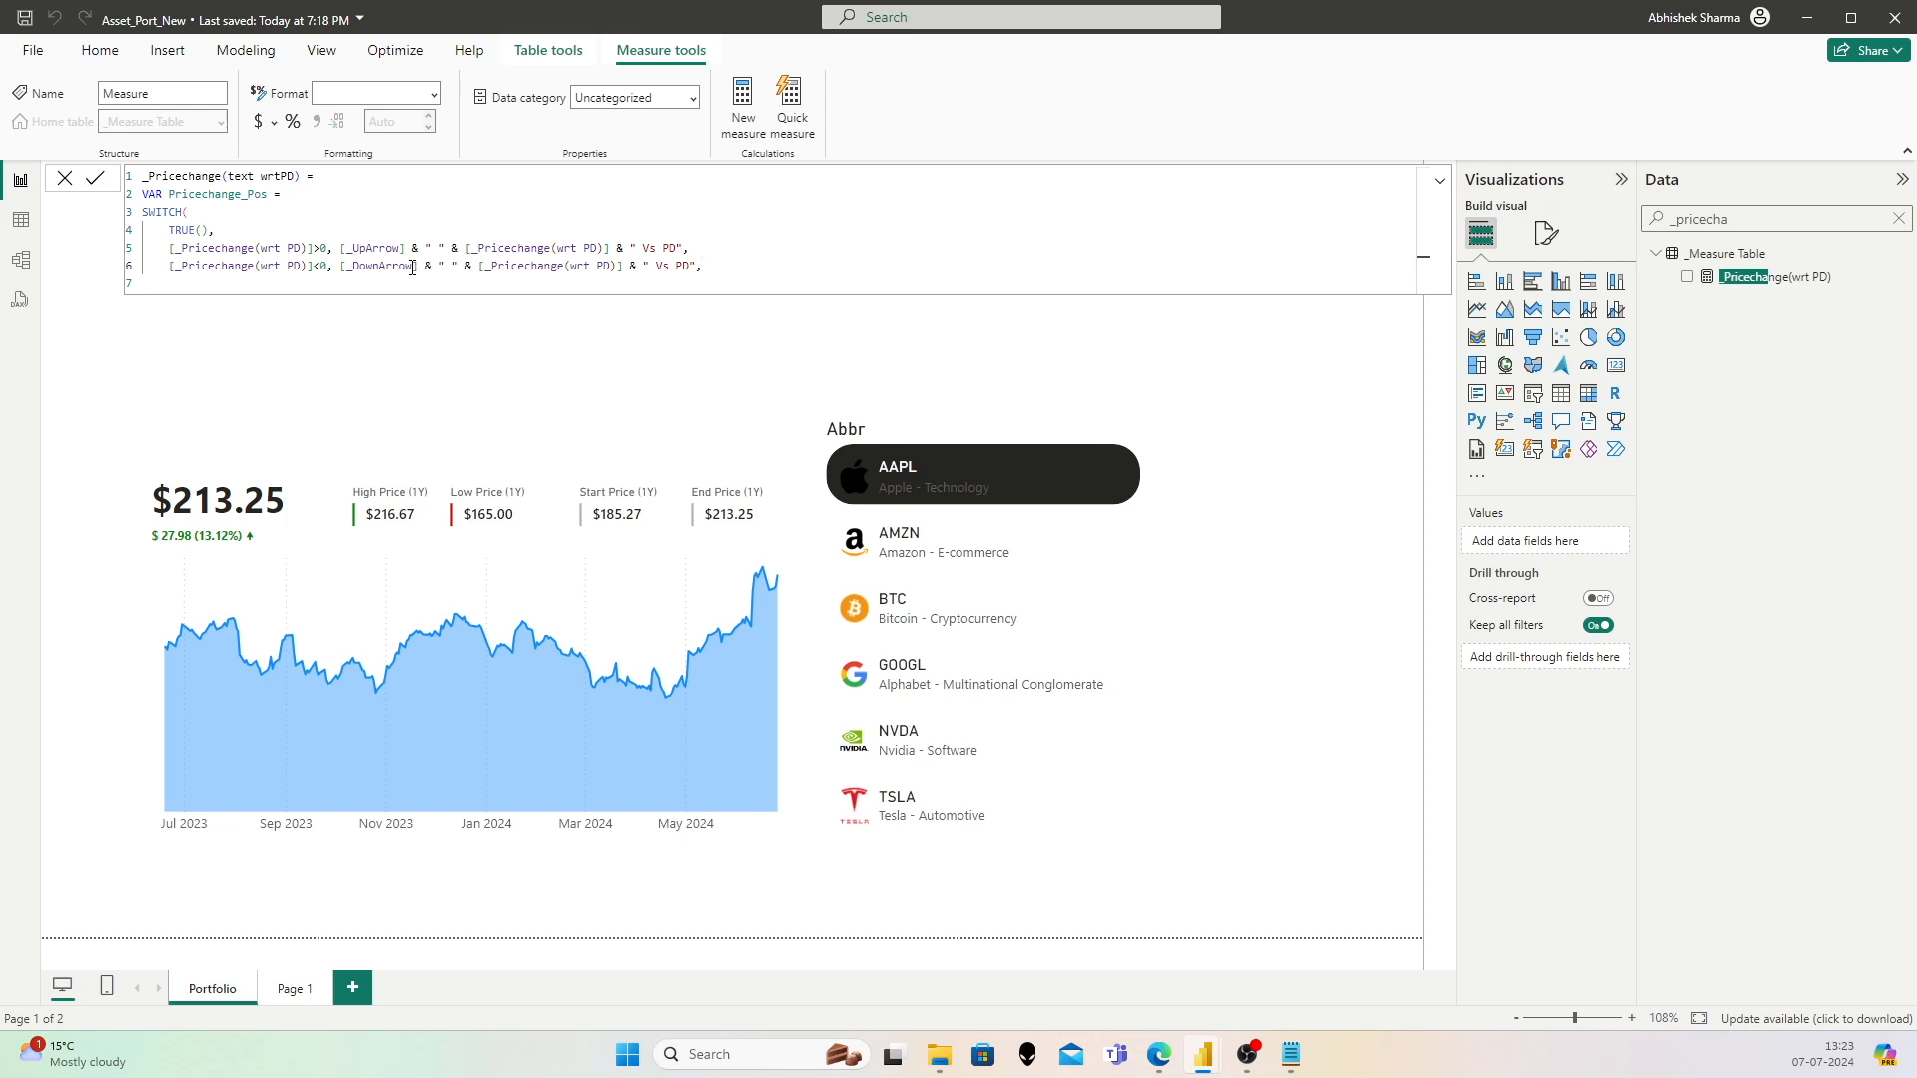
Step: Add [_Price Variation] as the SWITCH fallback result and close the function
key(Return)
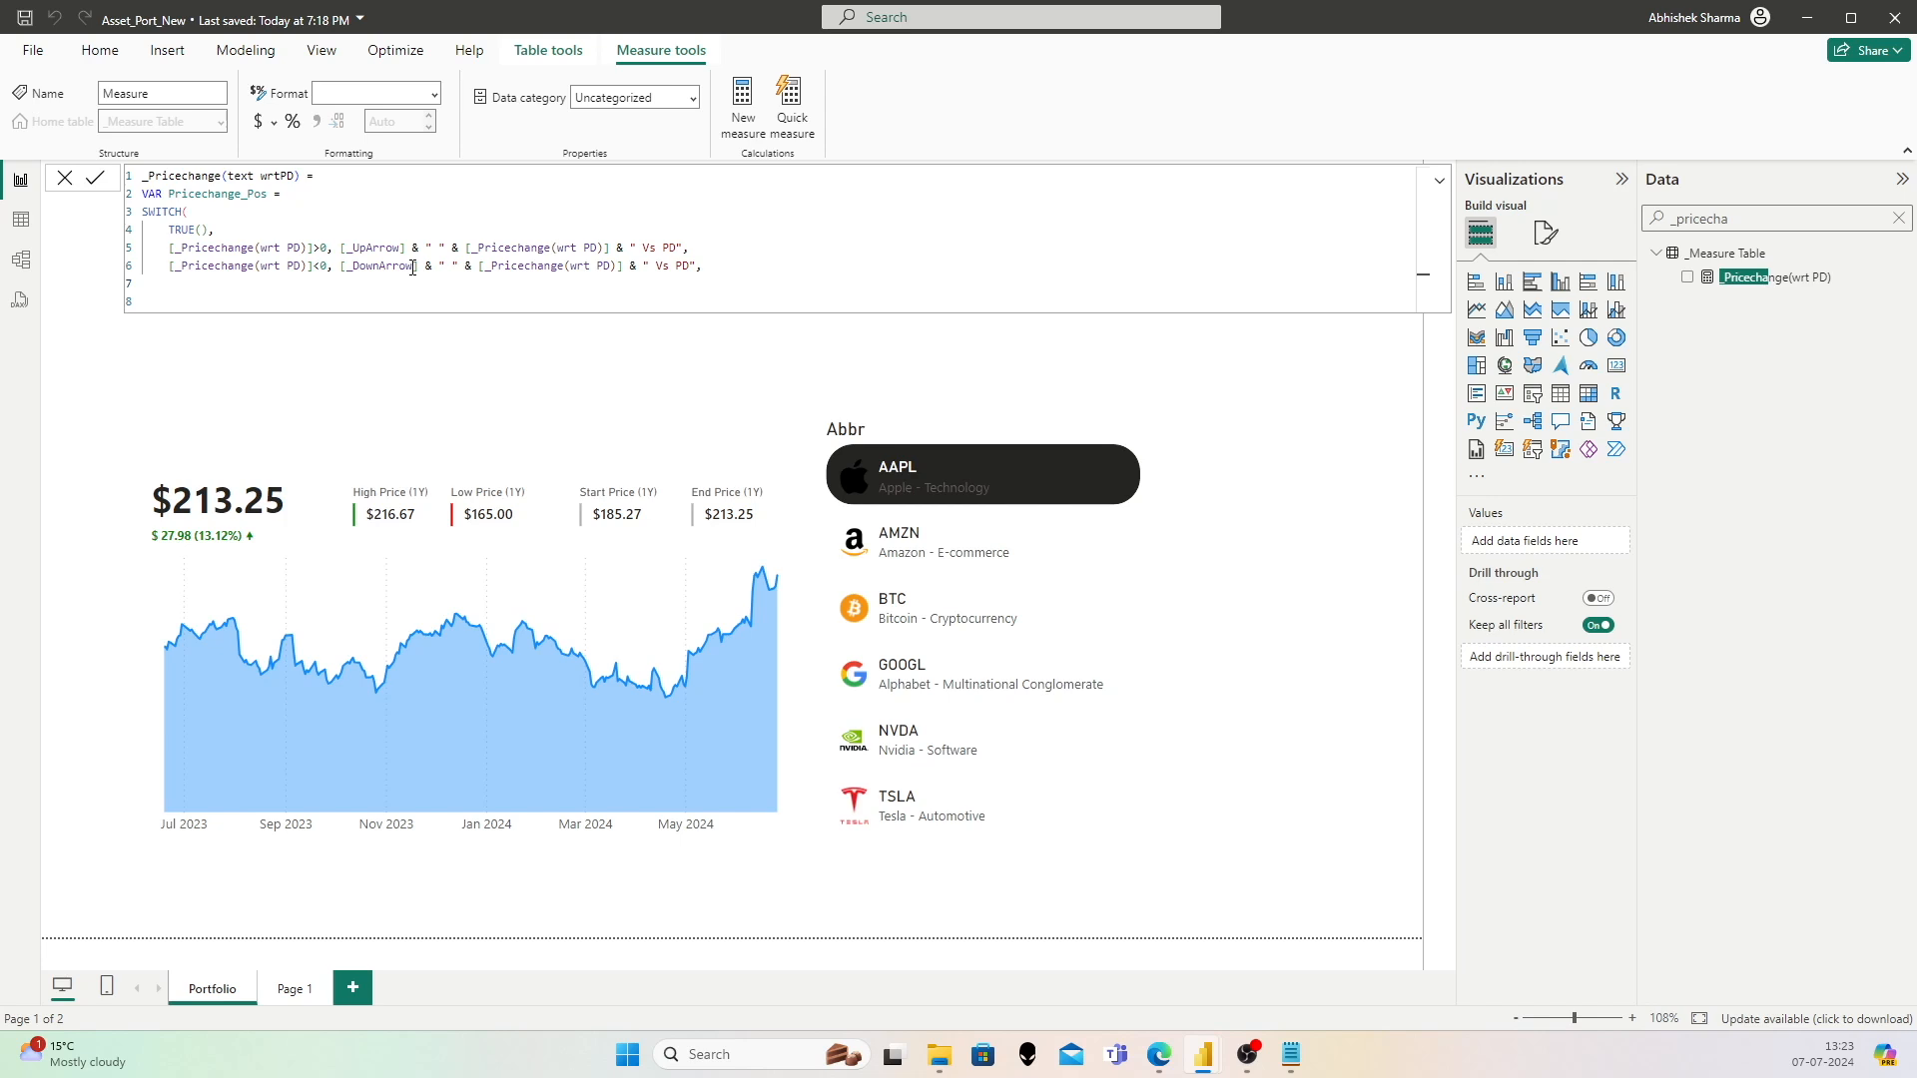
text(_Pric)
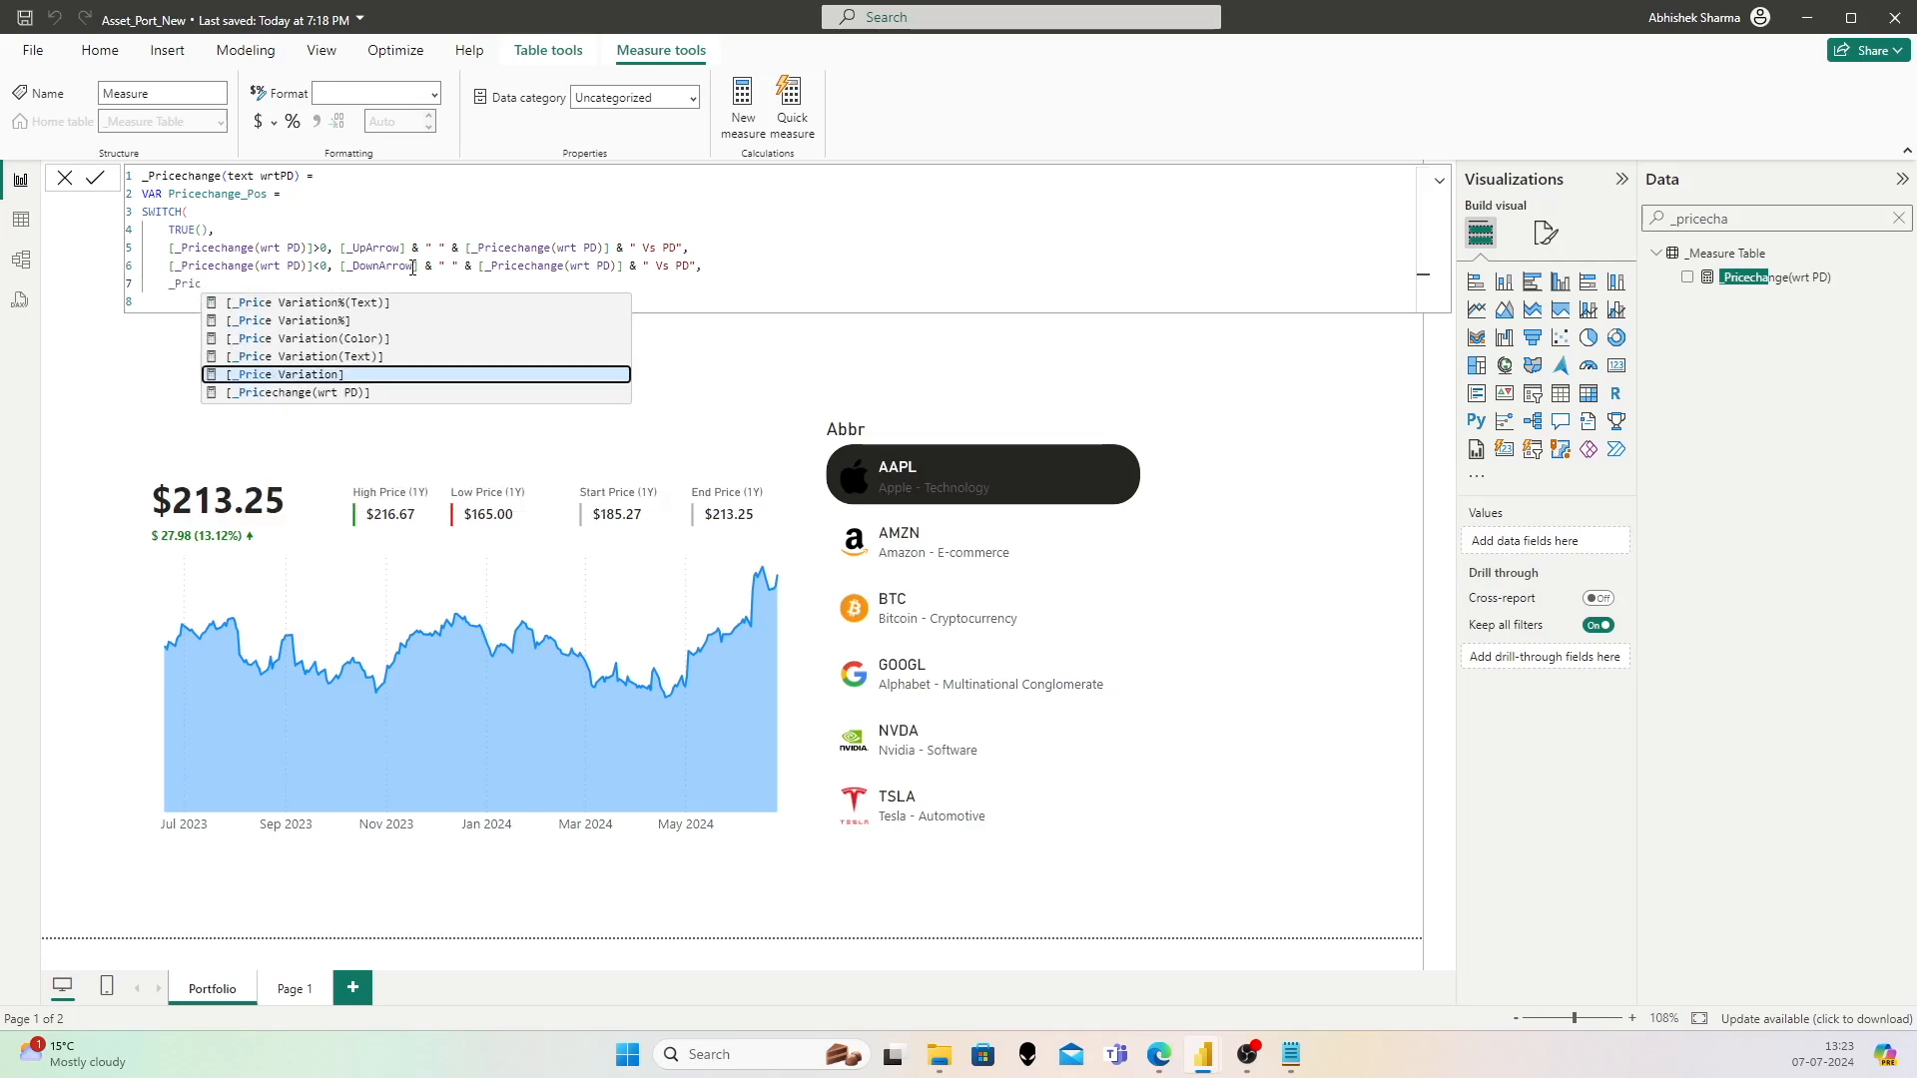
key(Tab)
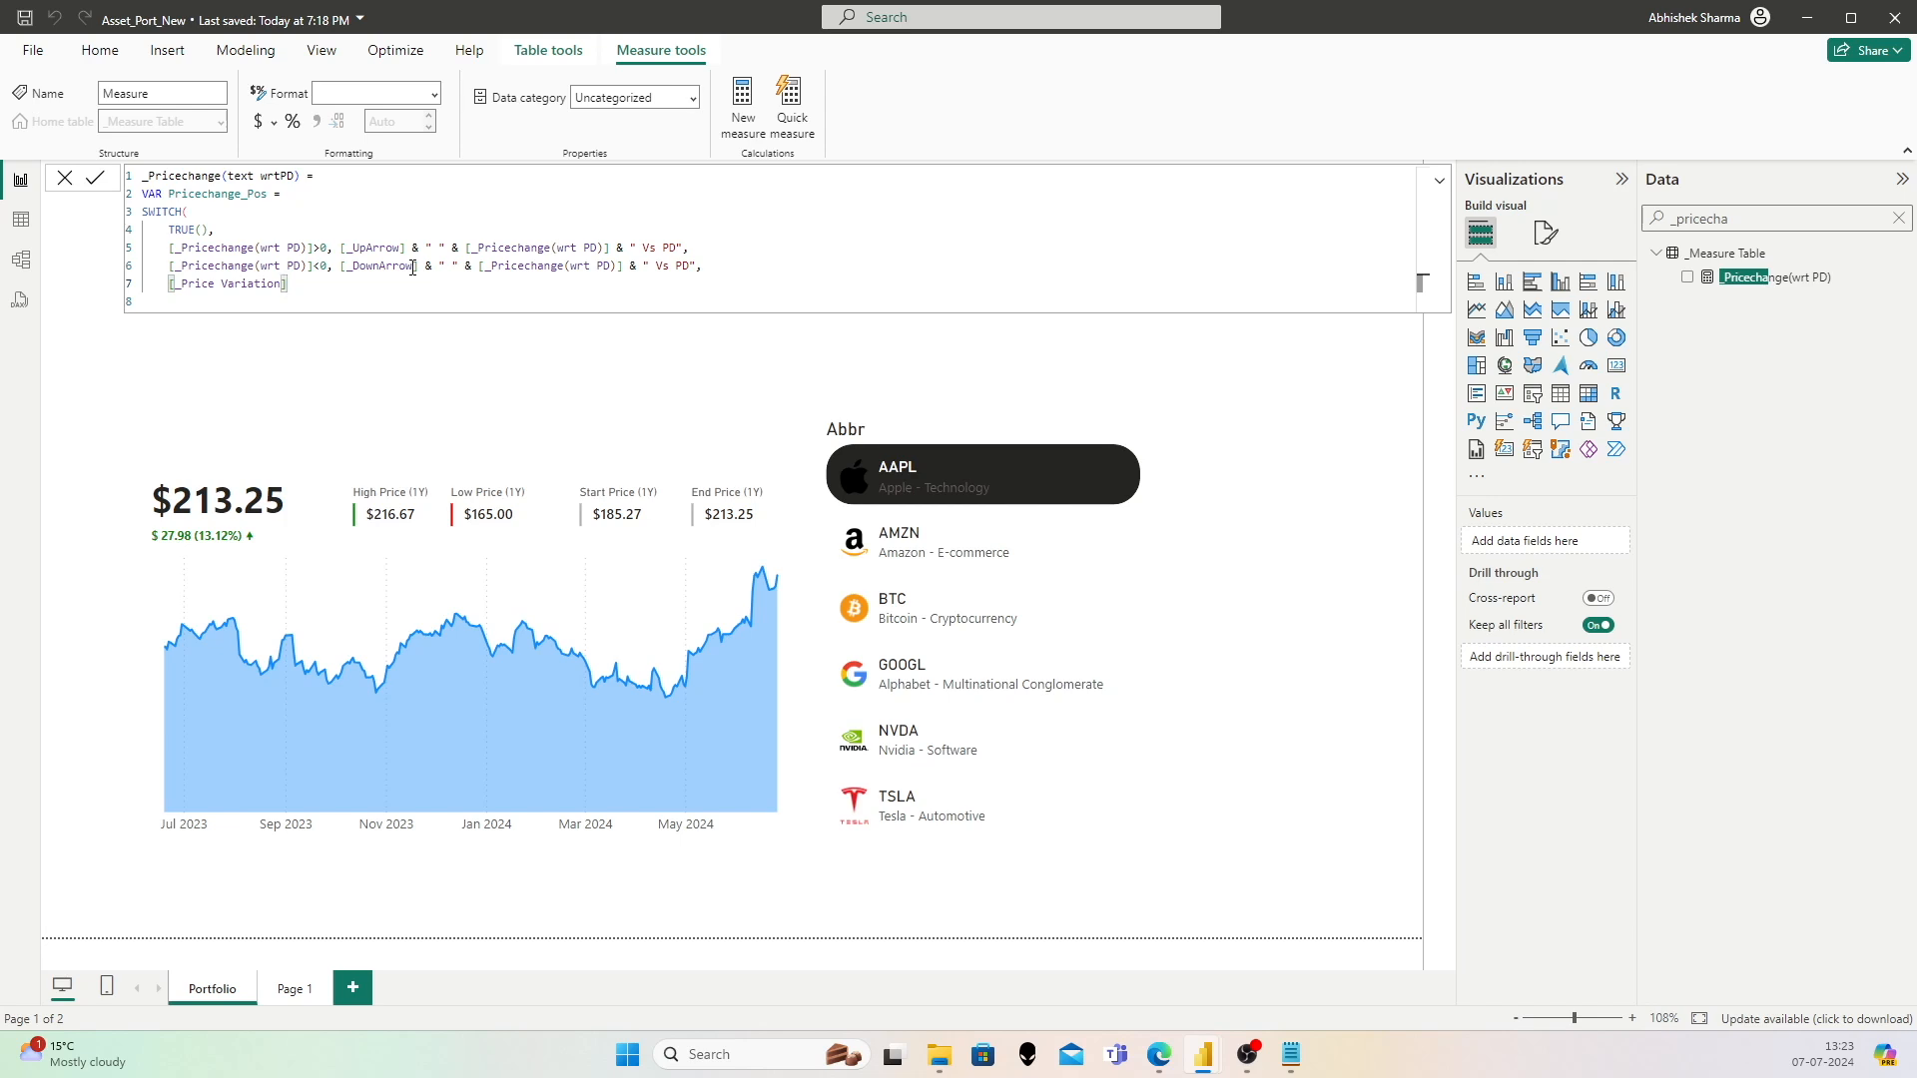
key(Return)
text())
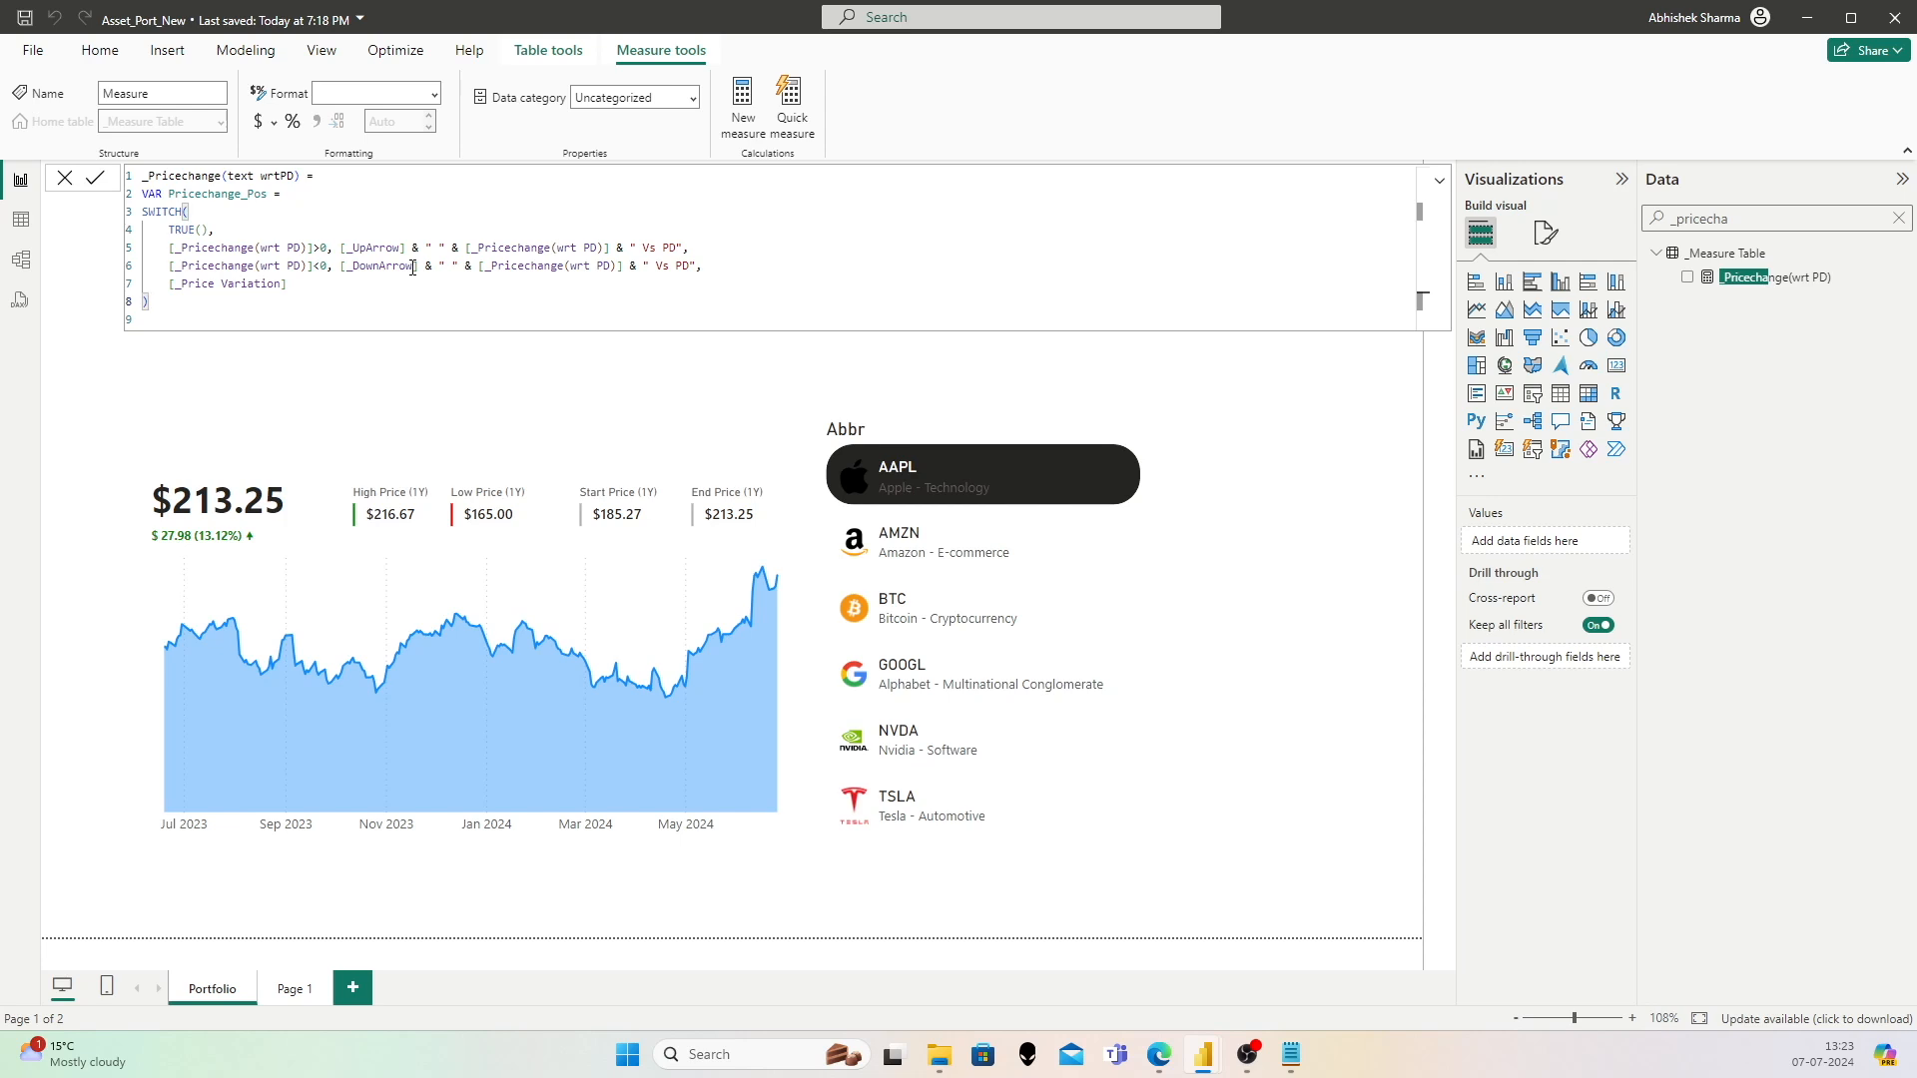
key(Return)
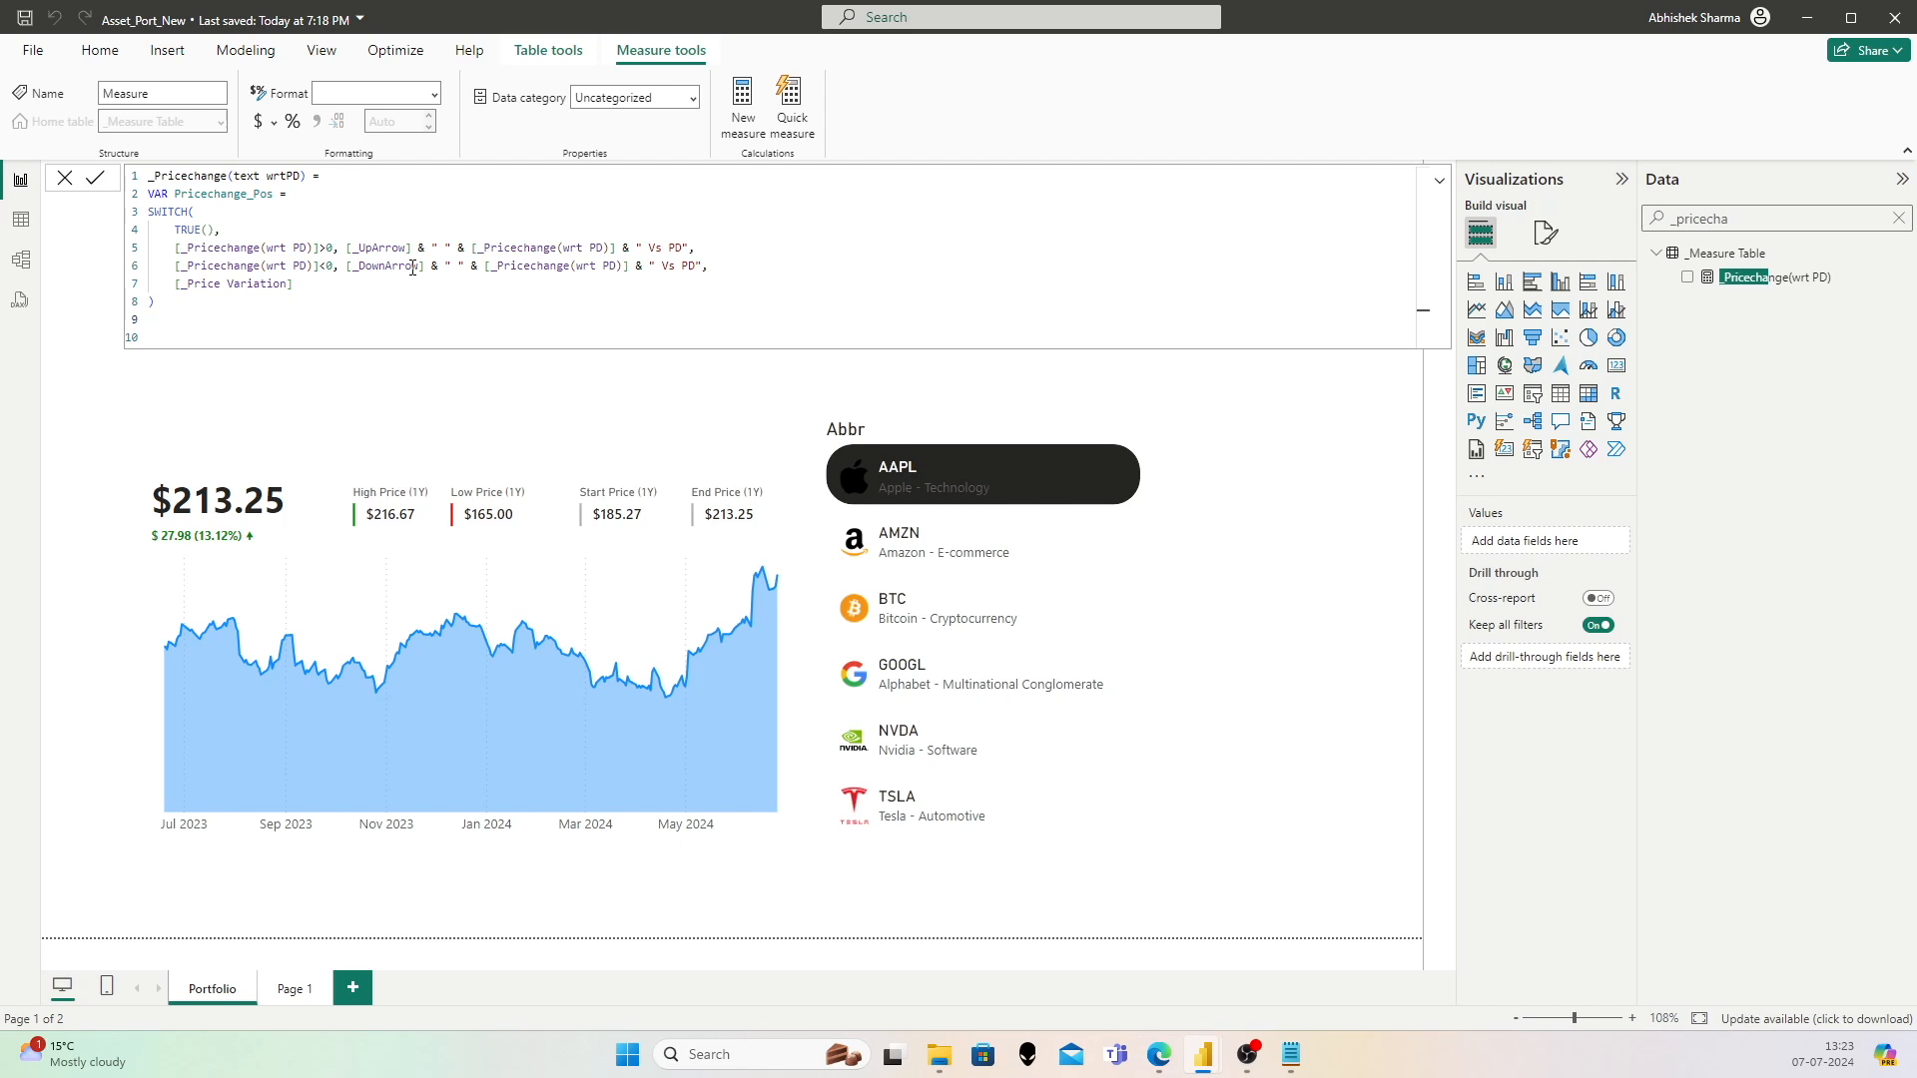
key(Return)
text(R)
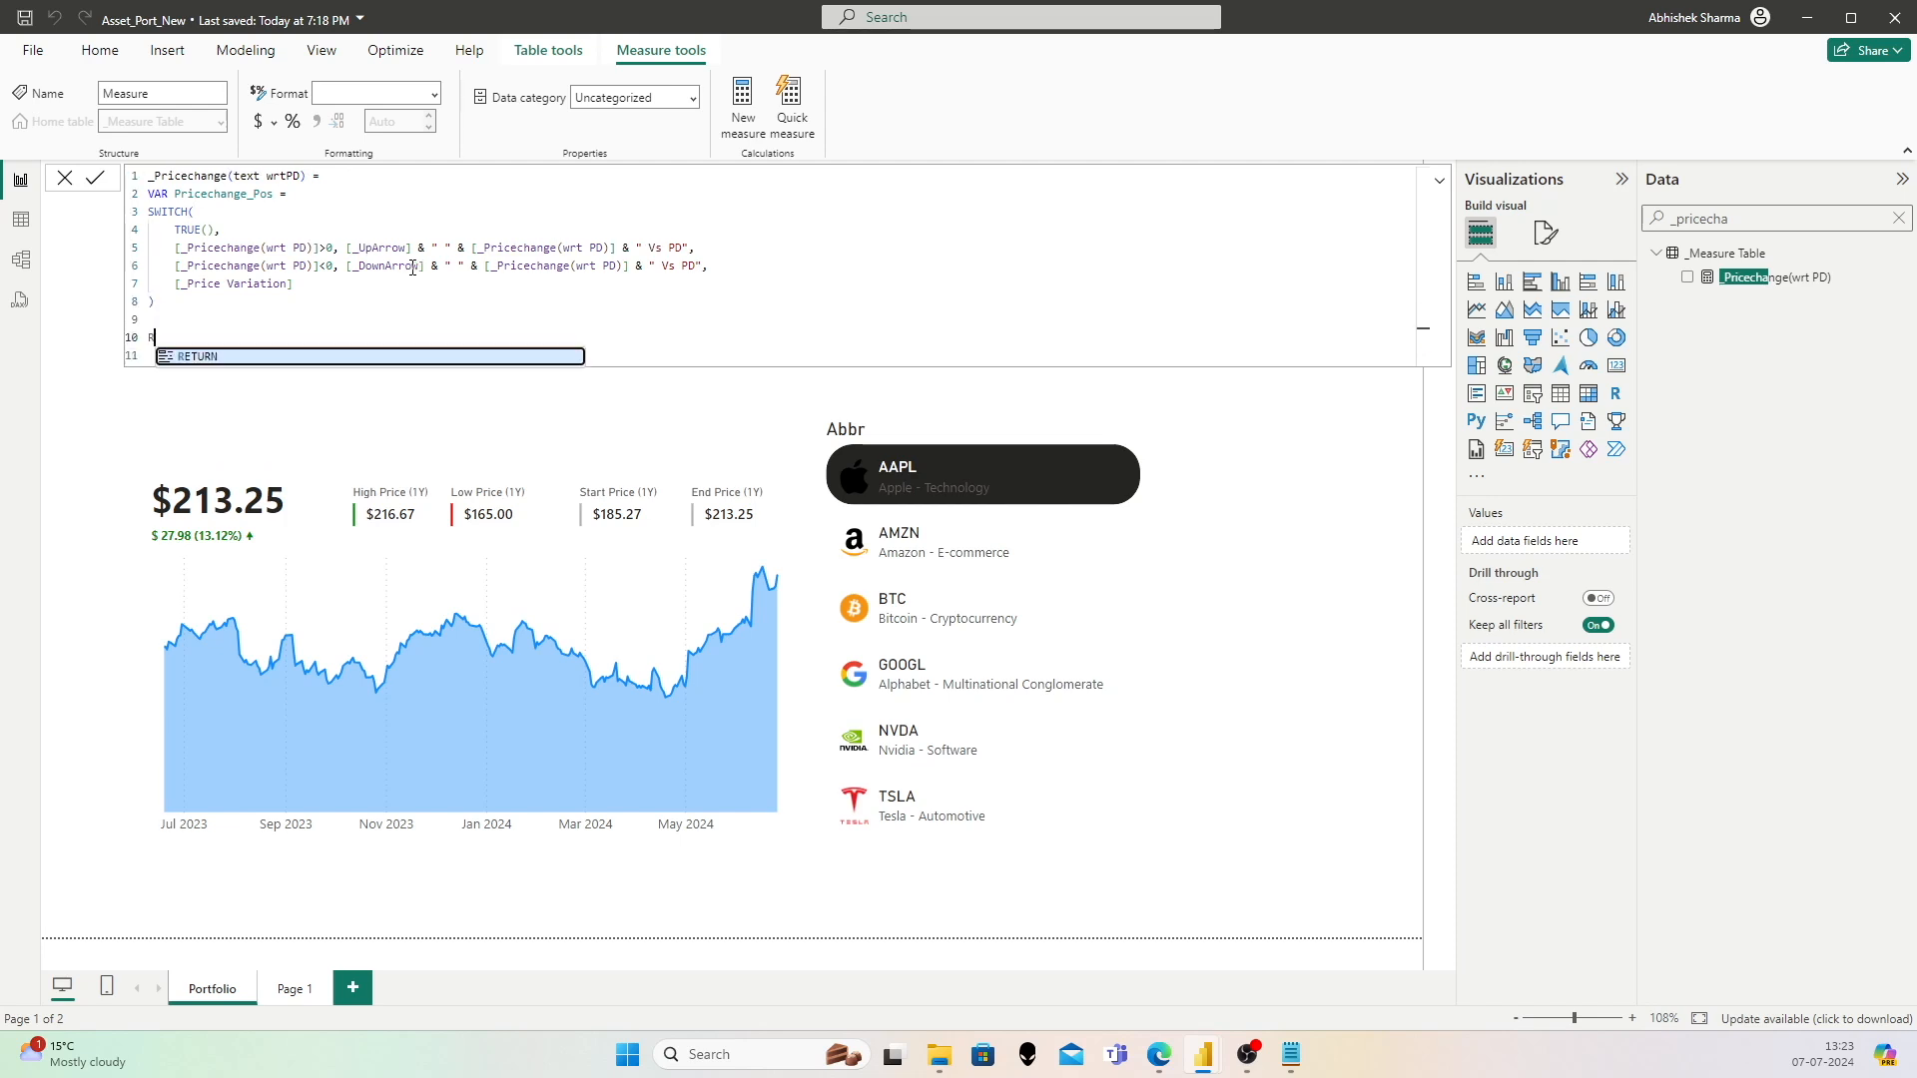
key(Tab)
text(Price)
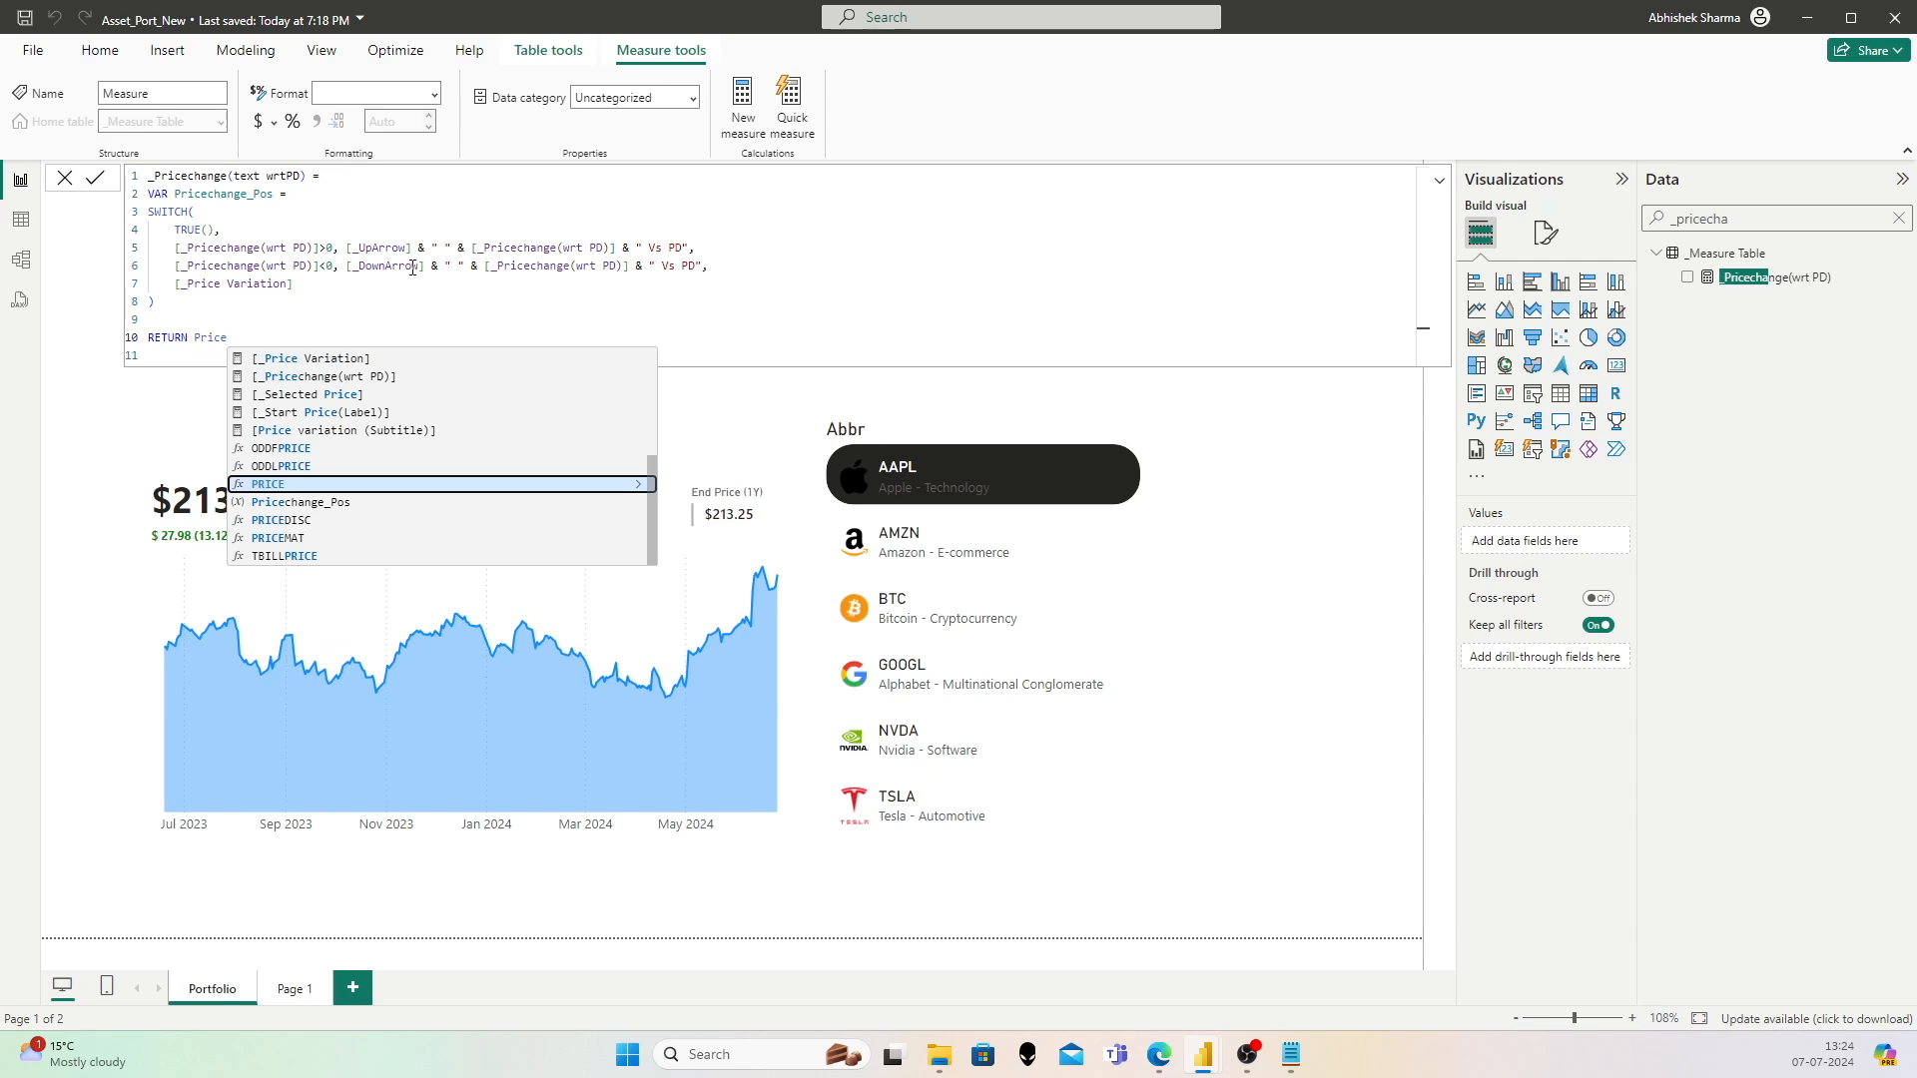
key(Escape)
key(shift+Home)
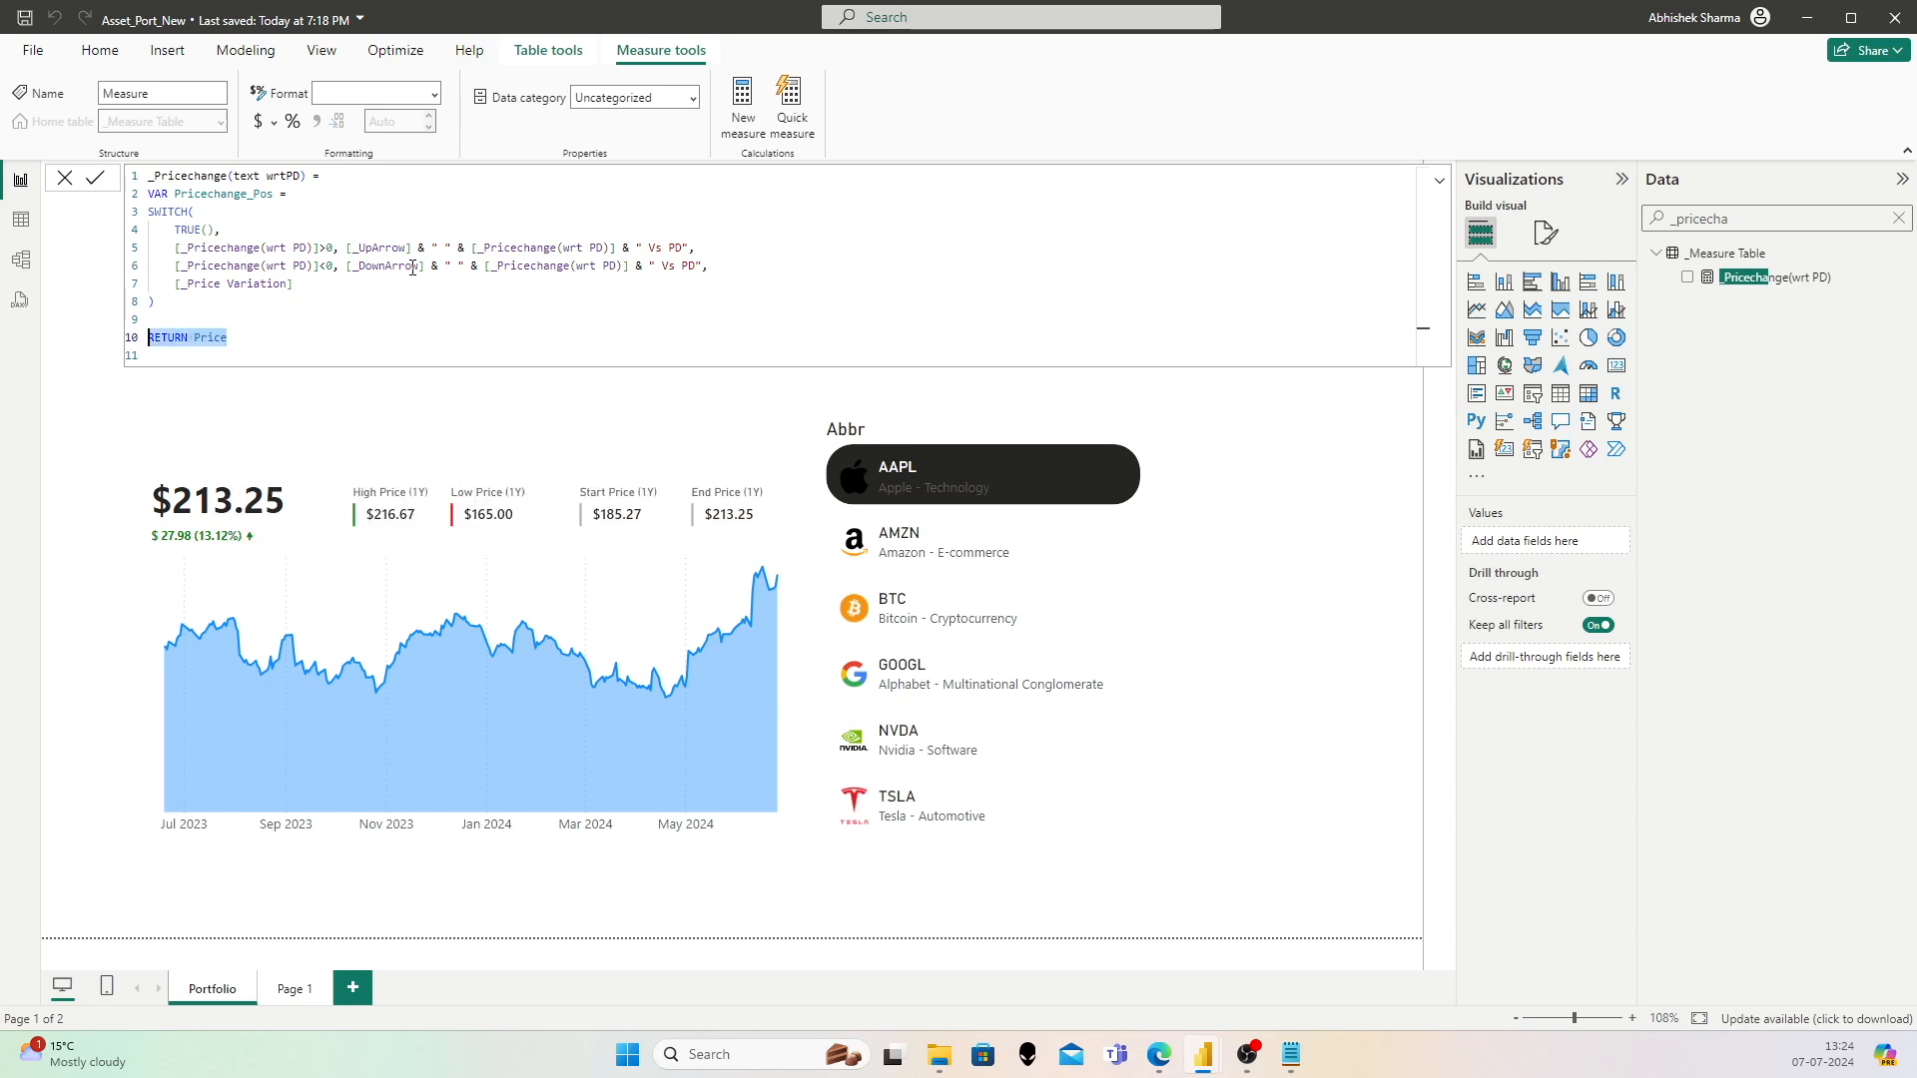
key(BackSpace)
key(BackSpace)
key(BackSpace)
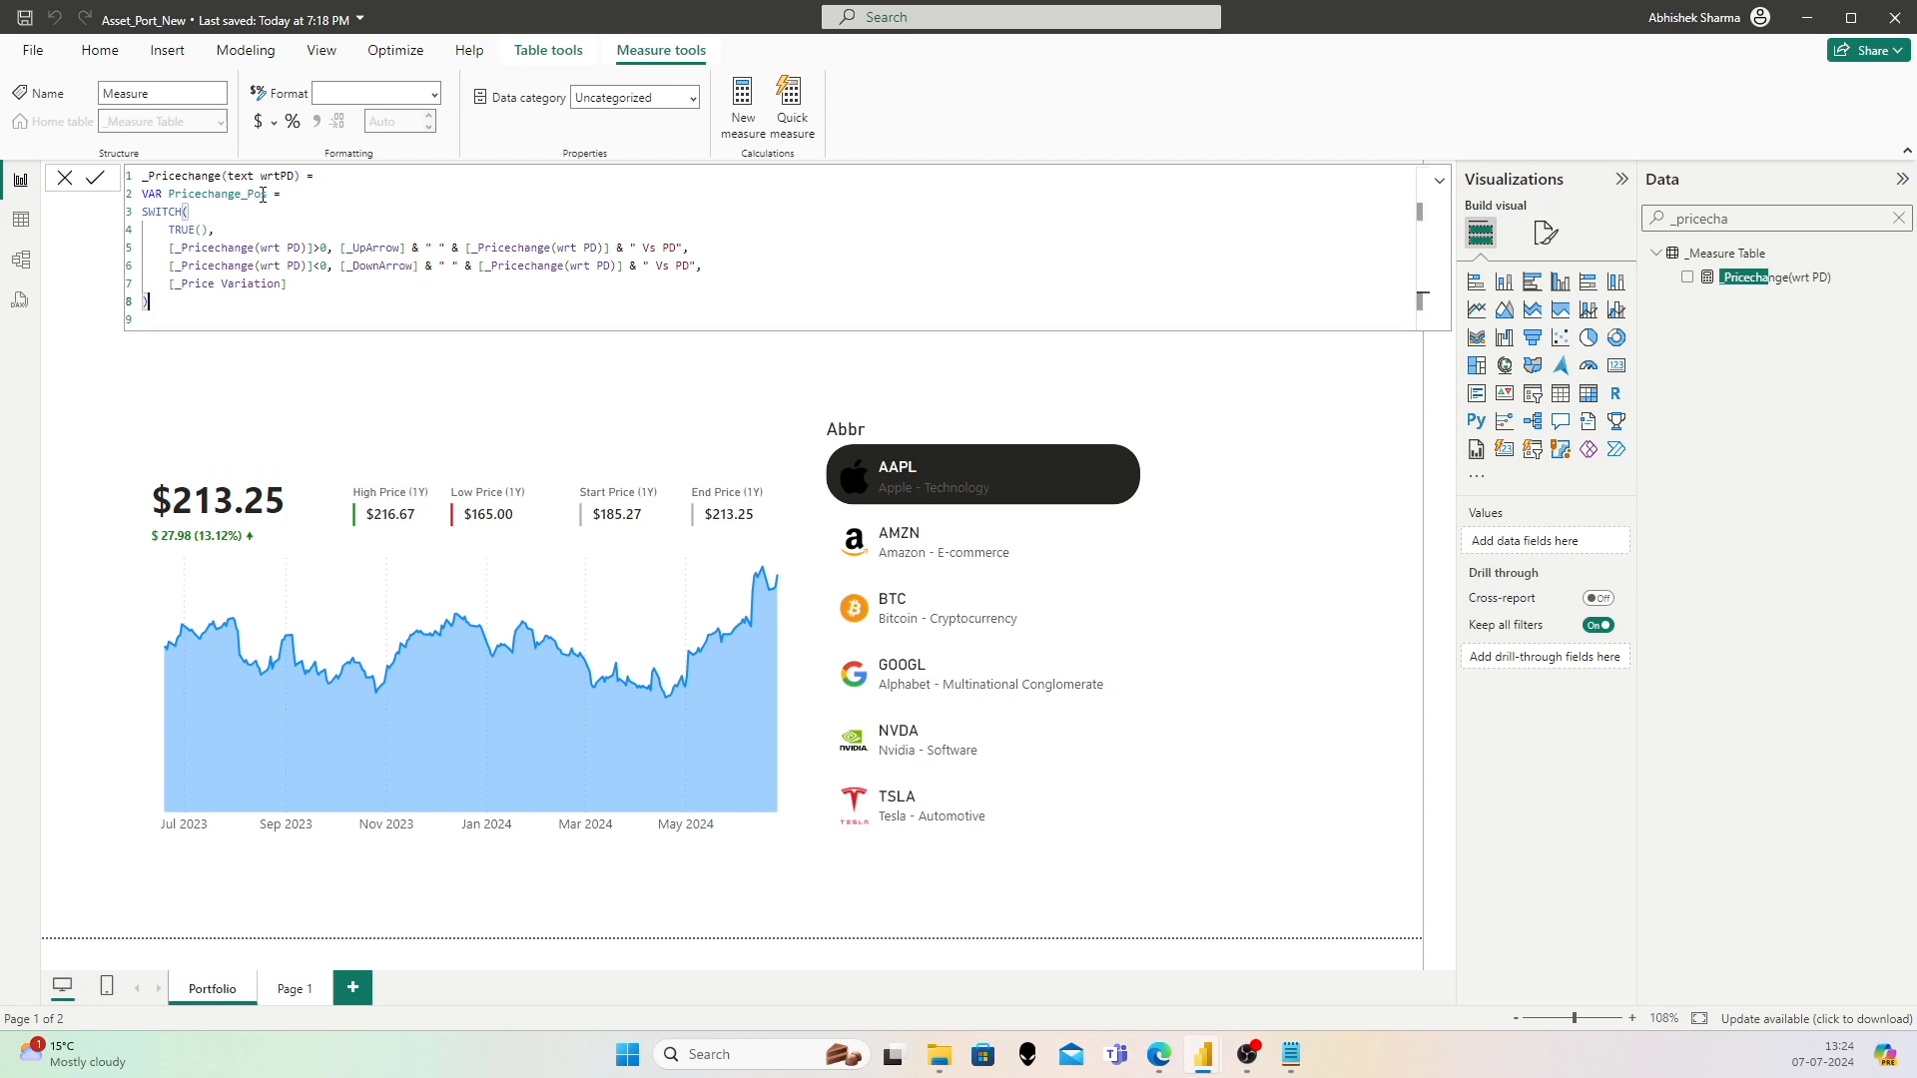
Step: Remove the VAR Pricechange_Pos declaration from the measure and commit the formula
drag(277, 196, 144, 190)
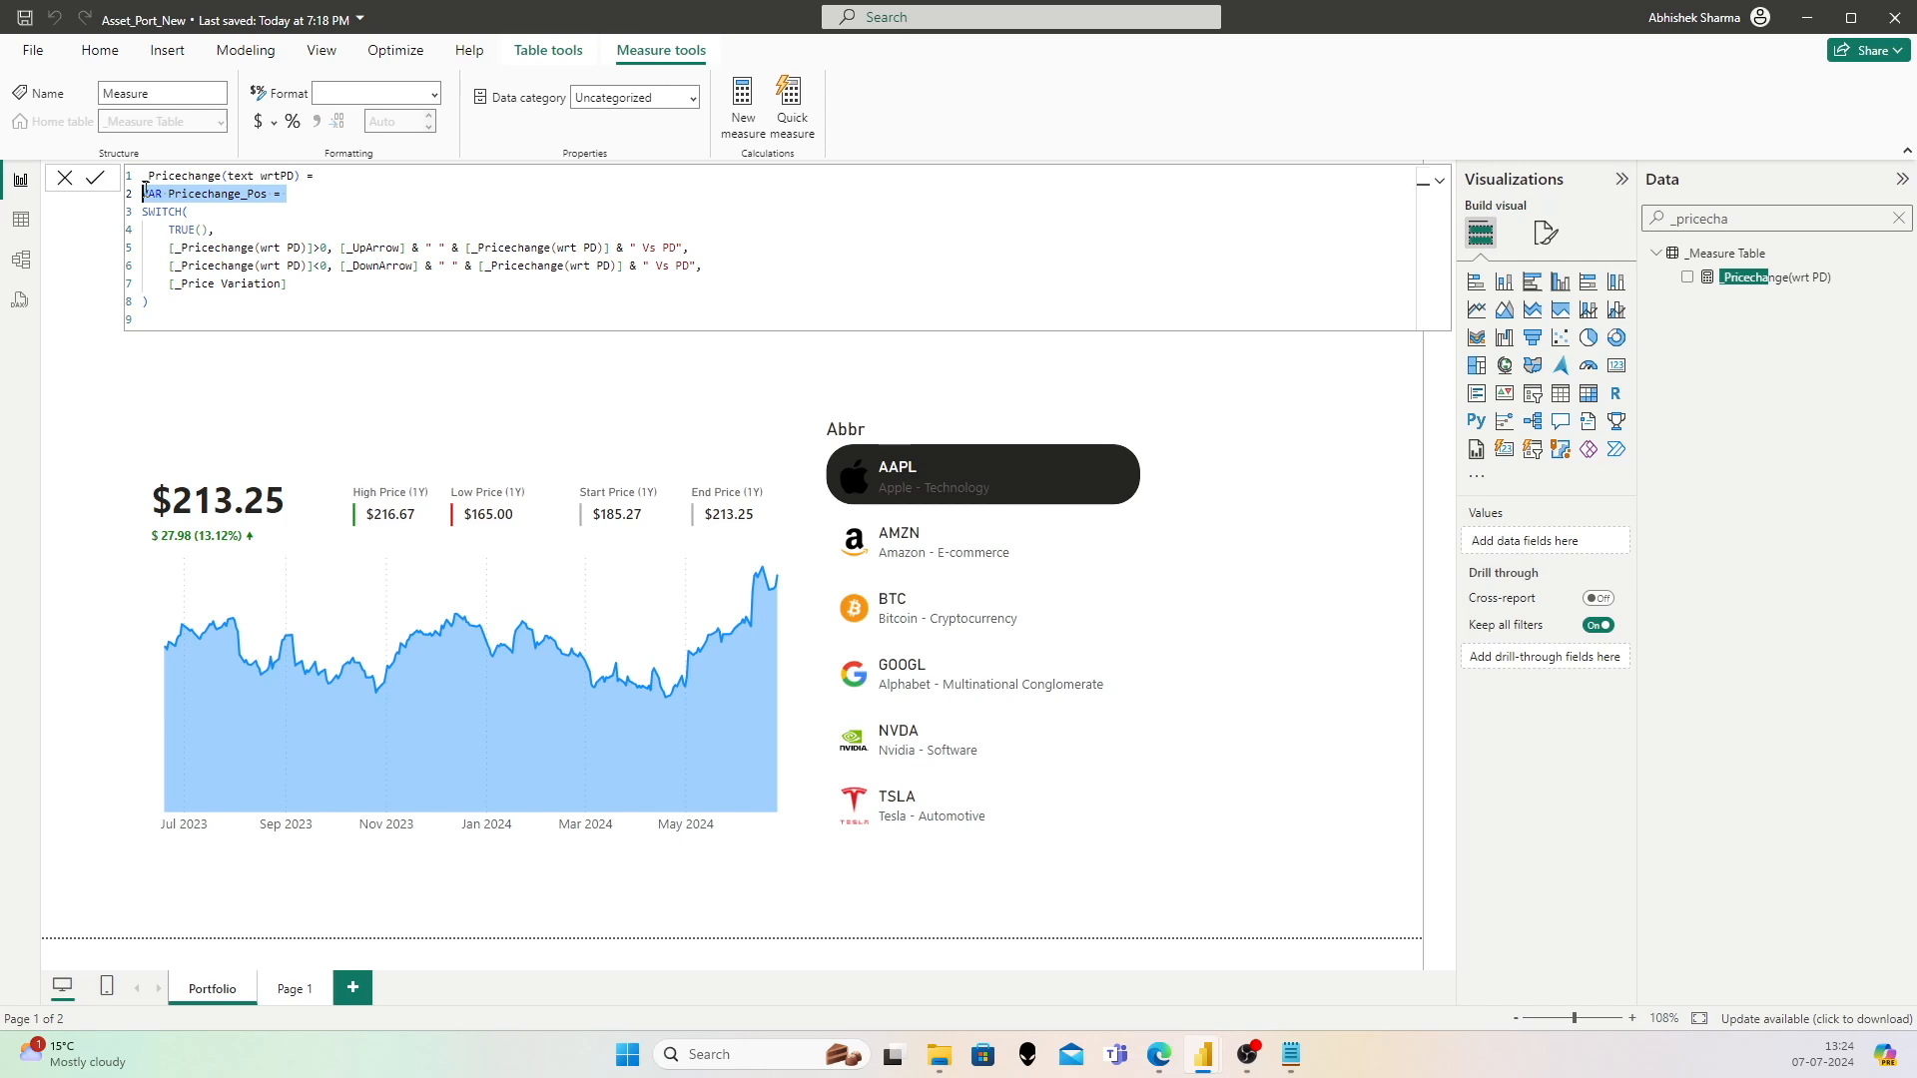
key(BackSpace)
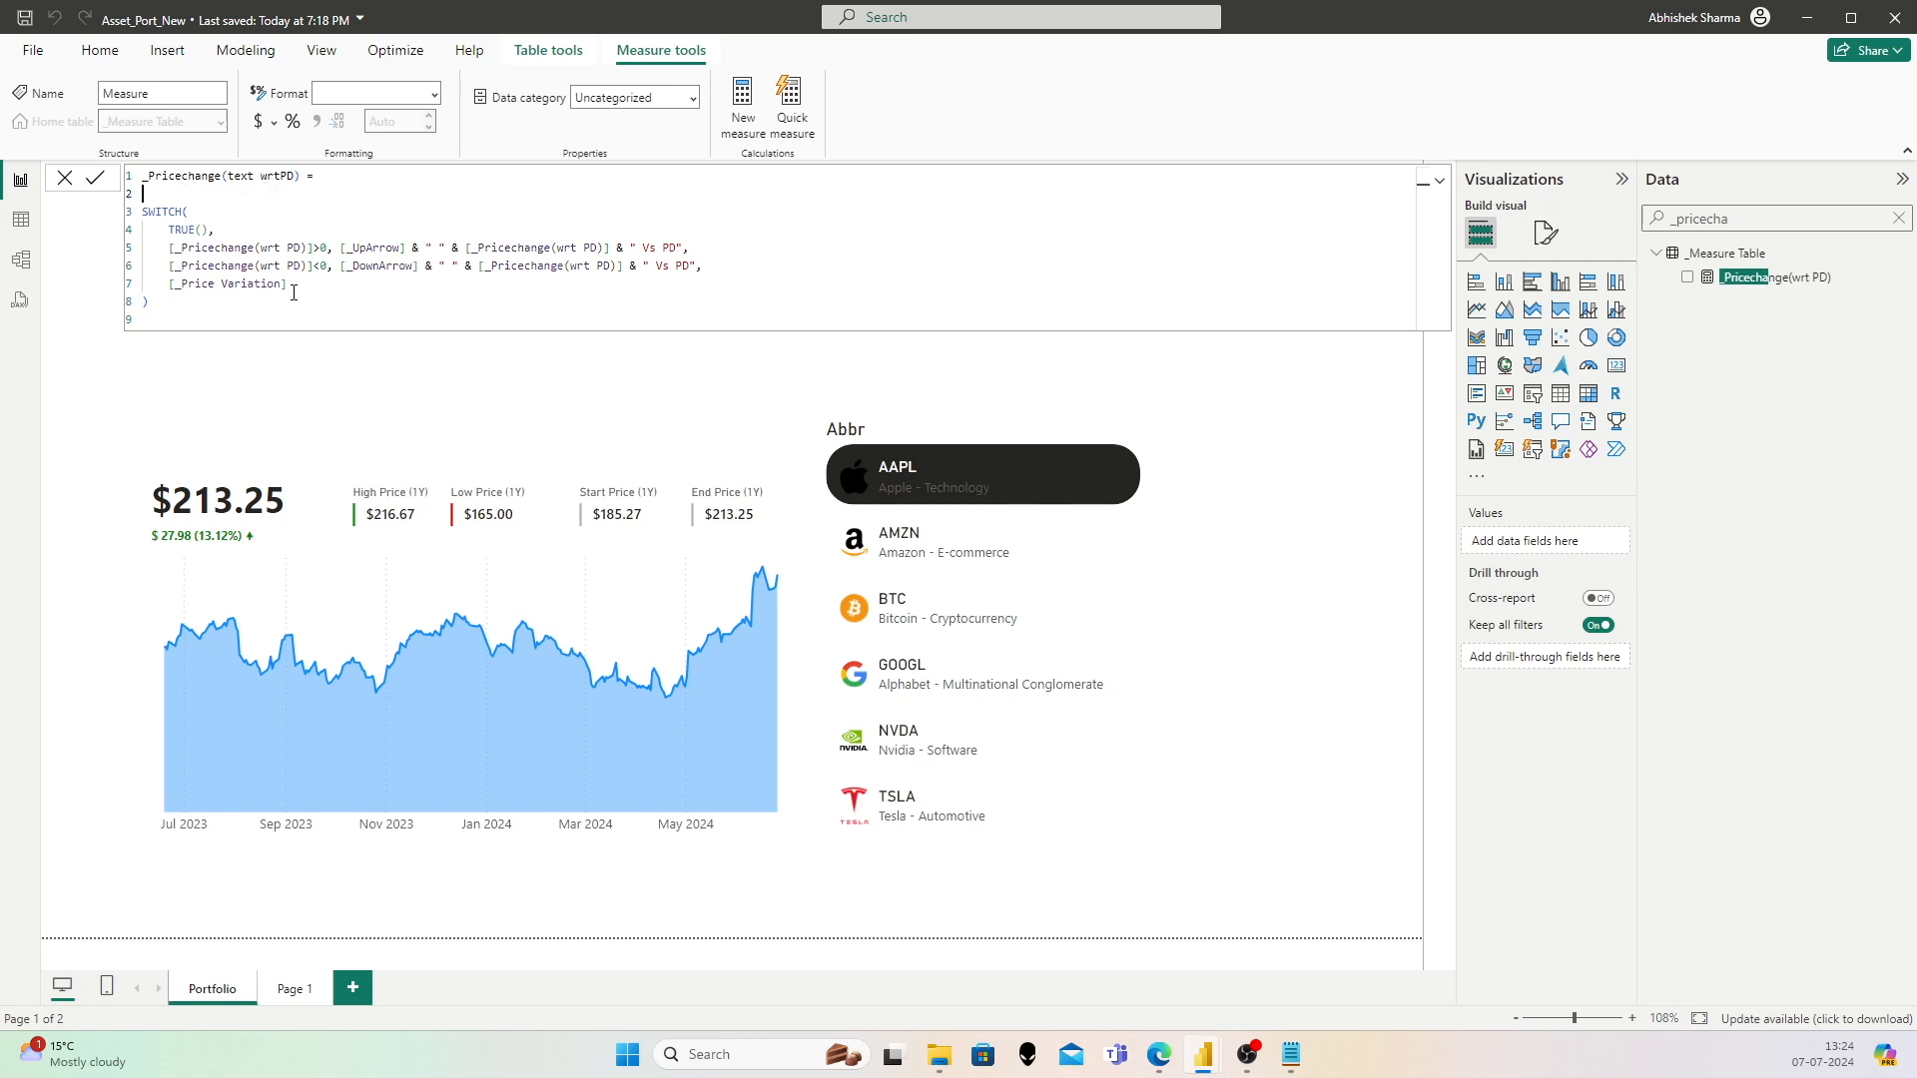
click(207, 310)
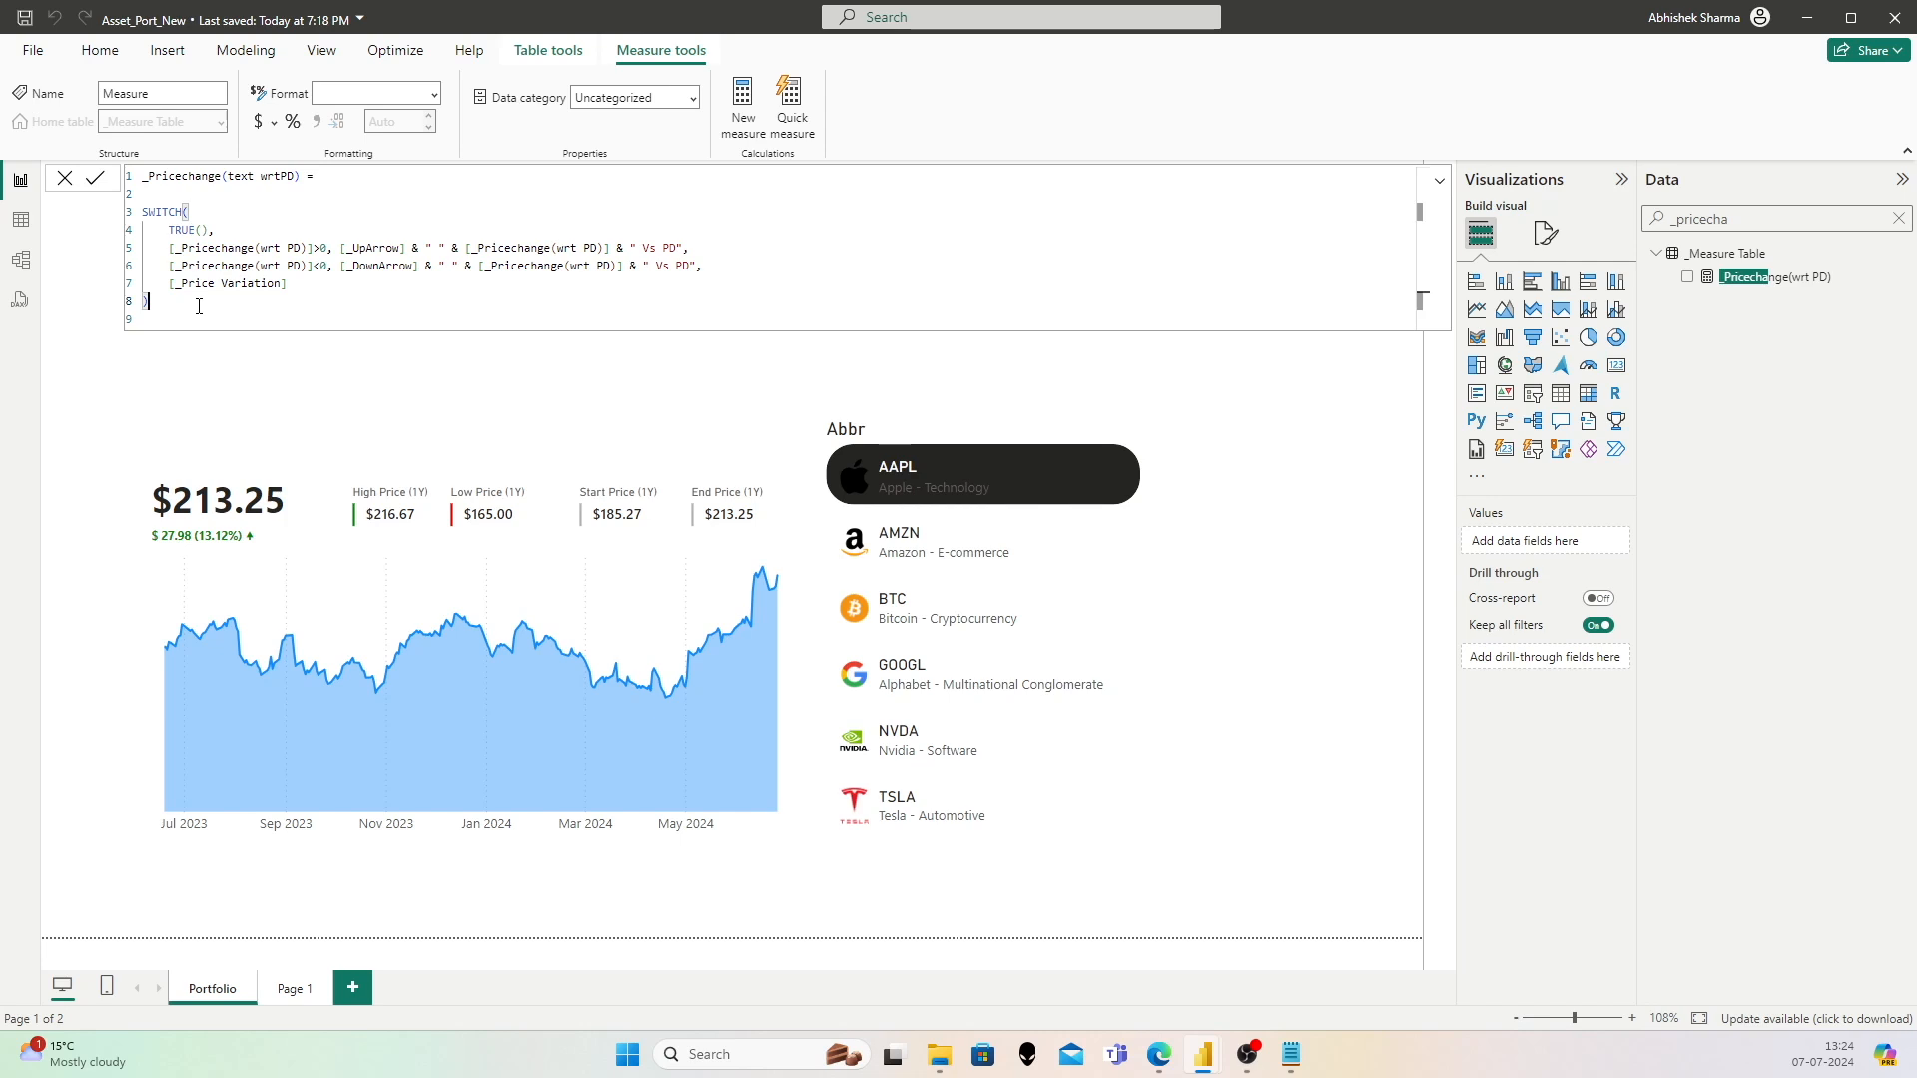
click(96, 179)
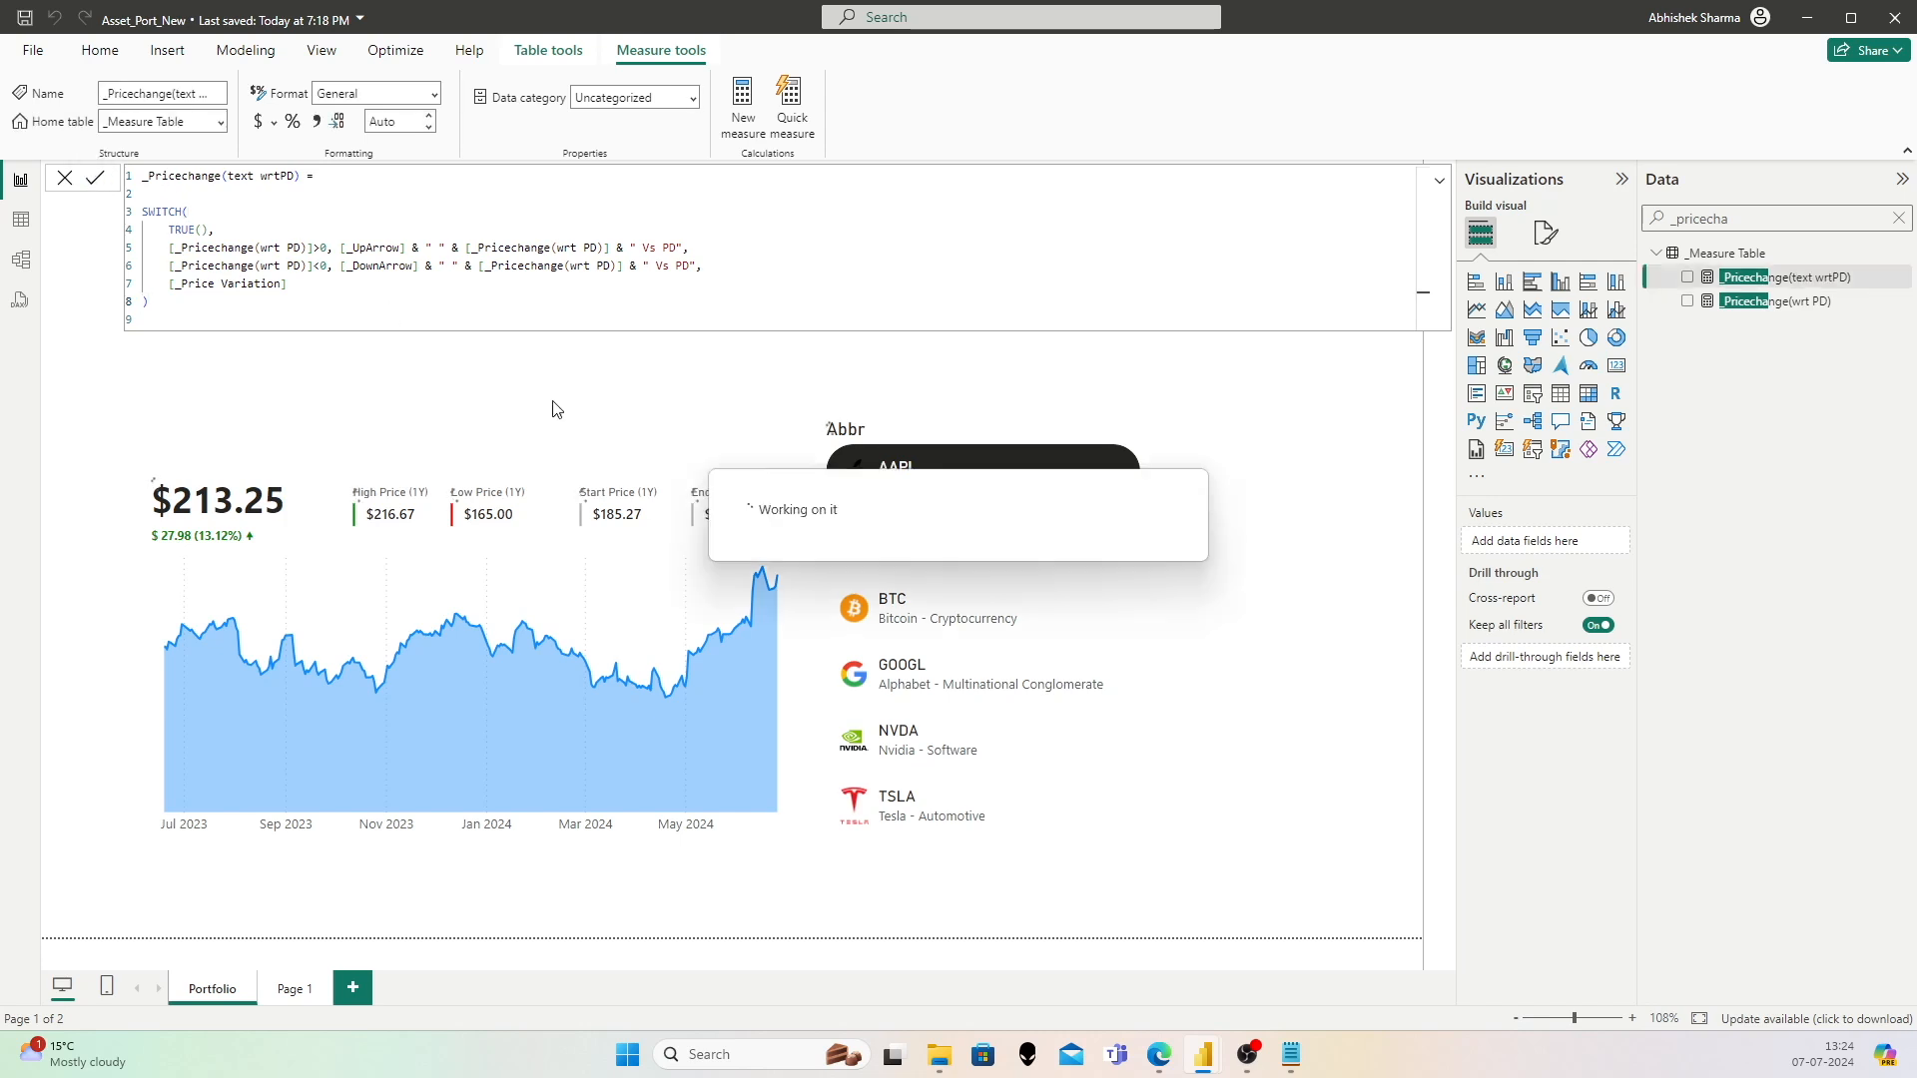
Step: On Page 1, assign the _Pricechange(text wrtPD) measure to the card beside the price and volume figures
click(288, 990)
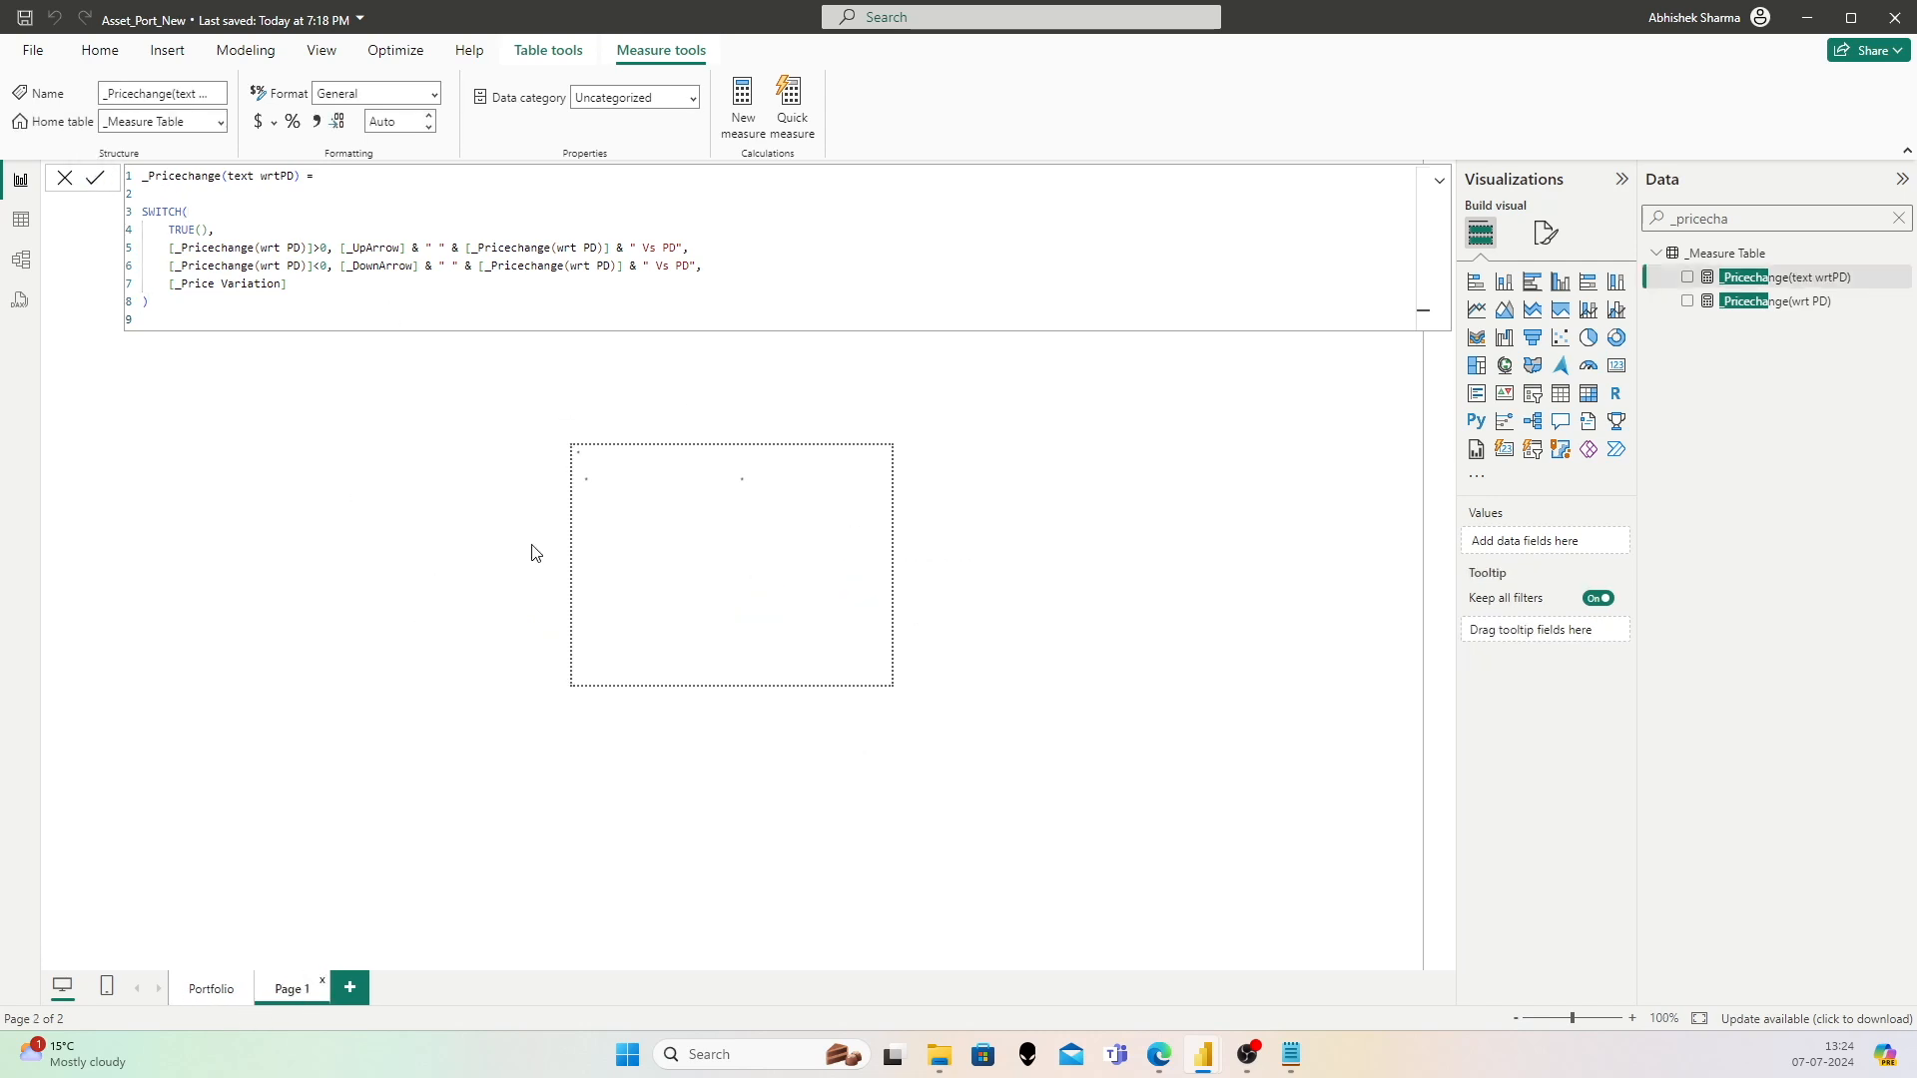
click(814, 502)
click(1747, 301)
drag(1777, 284, 1615, 544)
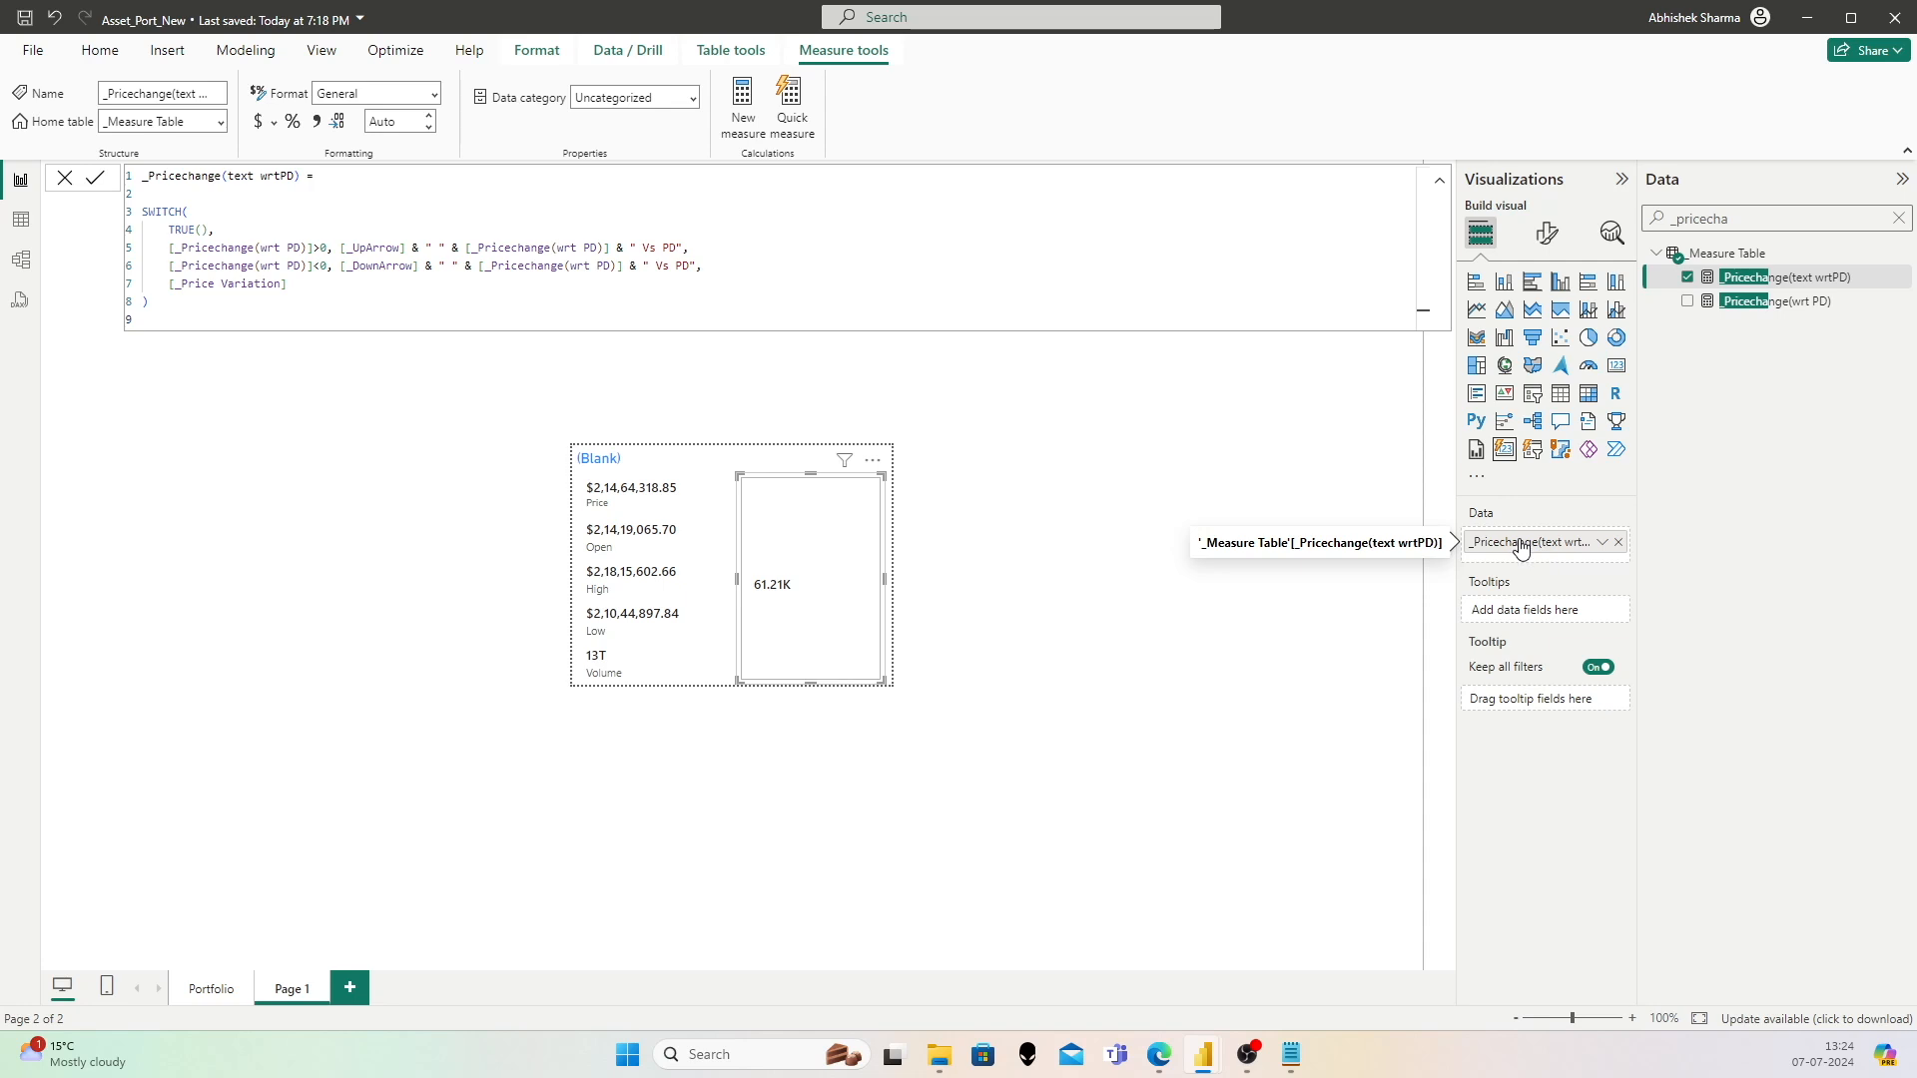
Step: Change the SWITCH fallback result to [_Pricechange(wrt PD)], commit the measure, and return to the Portfolio page
click(285, 283)
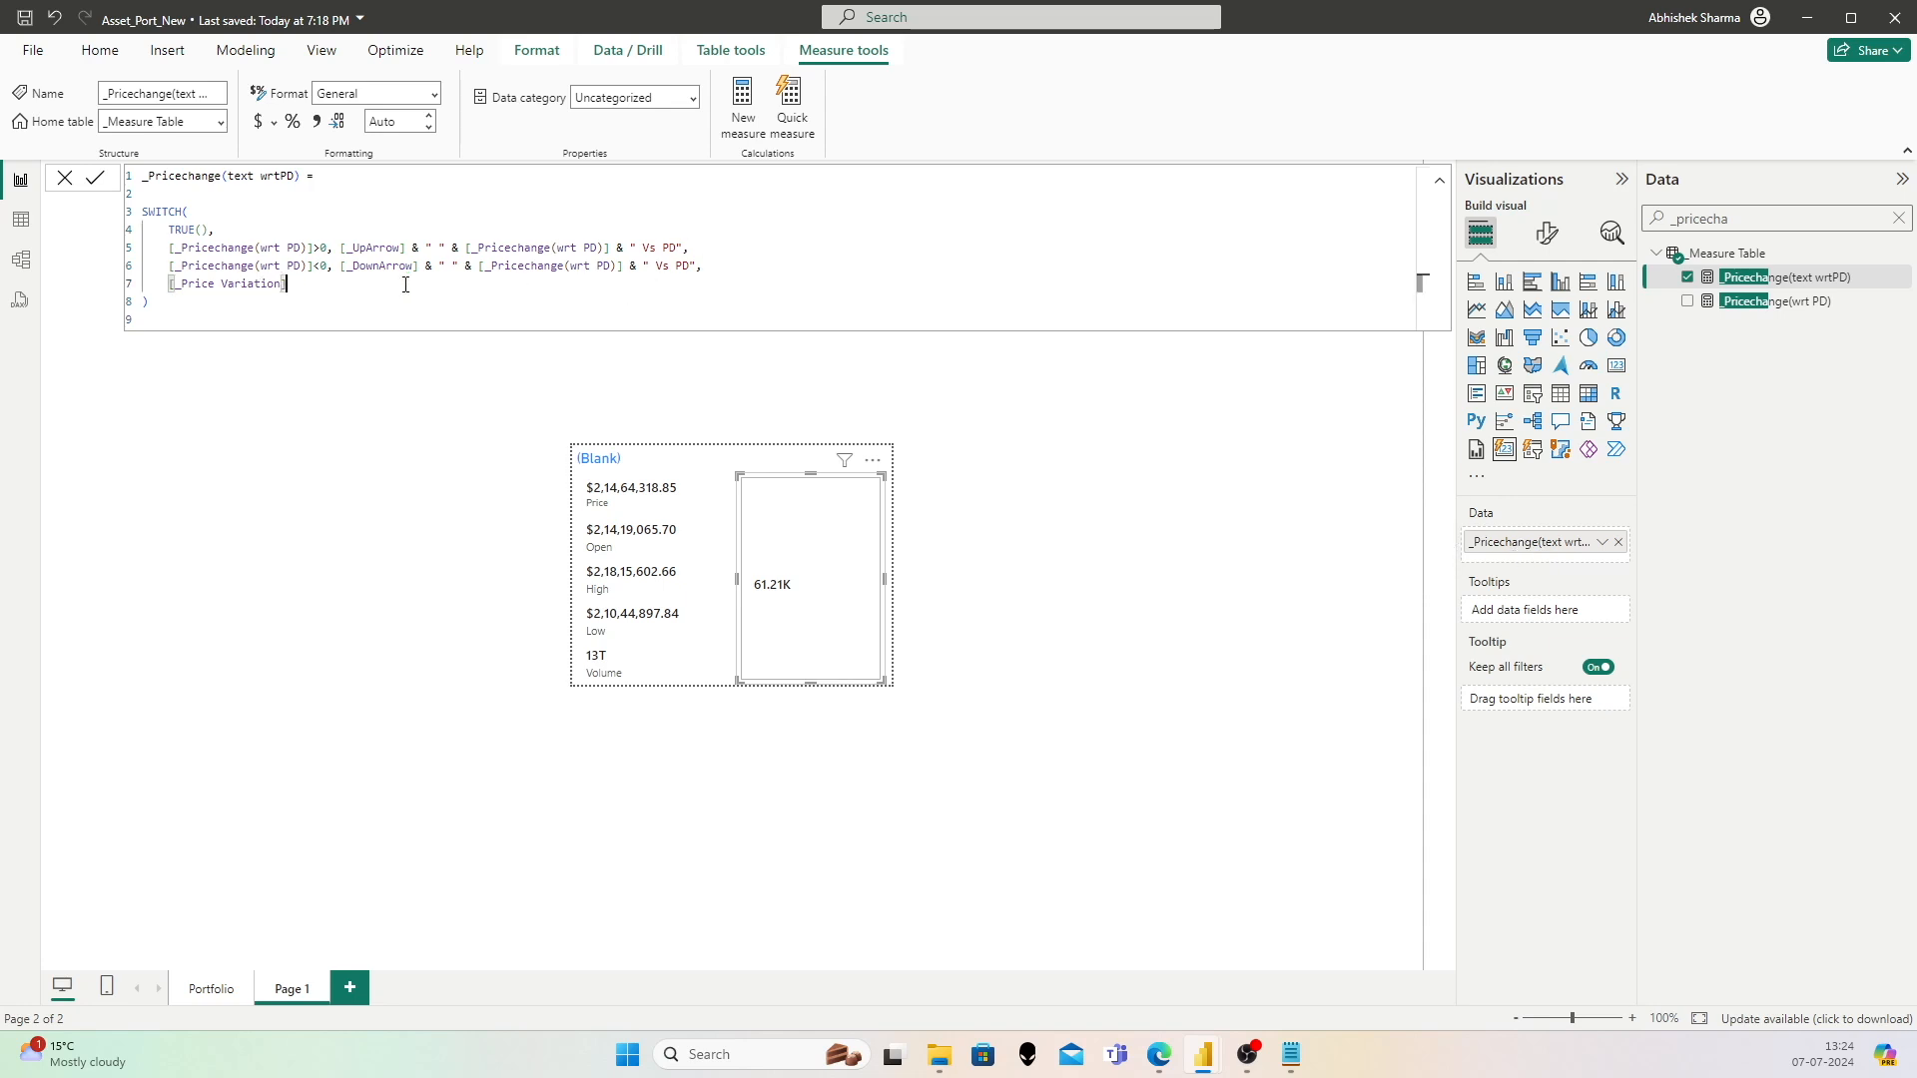
key(shift+Left)
key(shift+Left)
key(shift+Left)
key(shift+Left)
key(shift+Left)
key(shift+Left)
key(shift+Left)
key(shift+Left)
key(shift+Left)
key(shift+Left)
key(BackSpace)
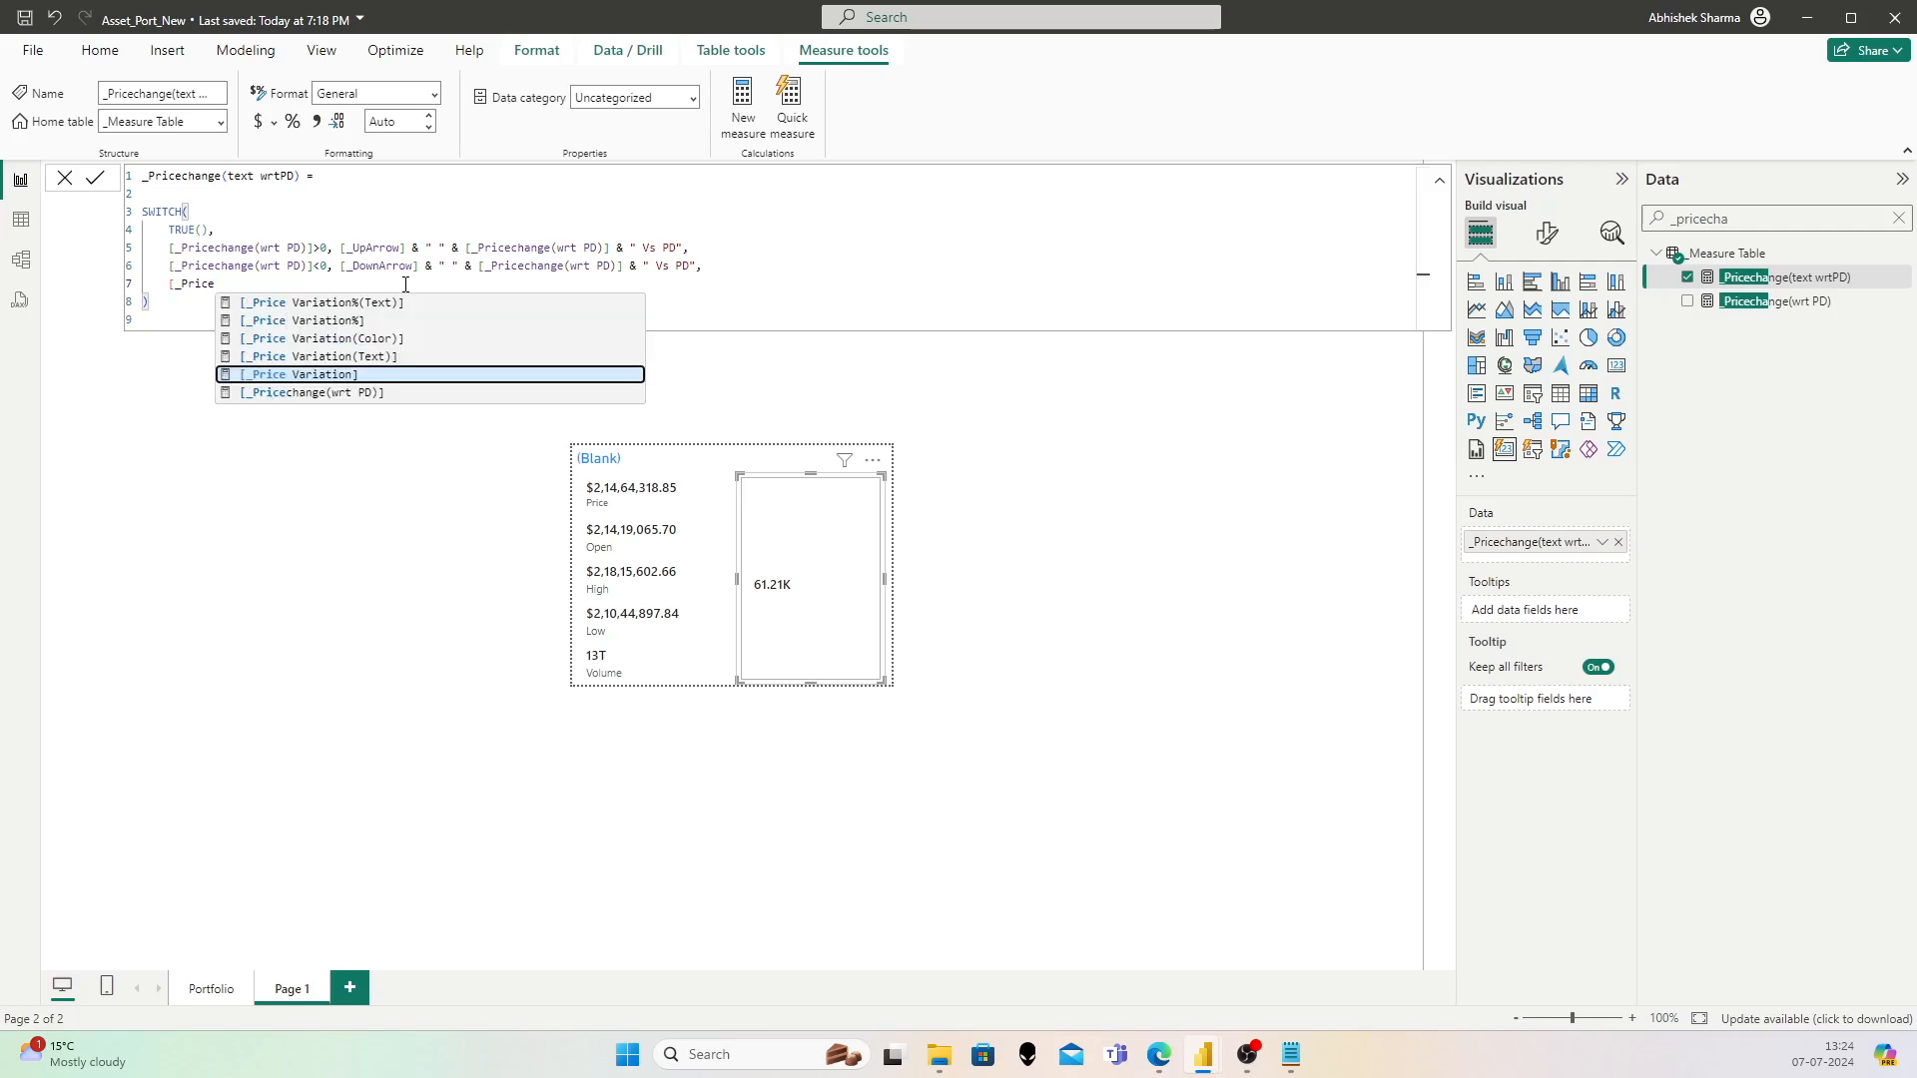
key(Down)
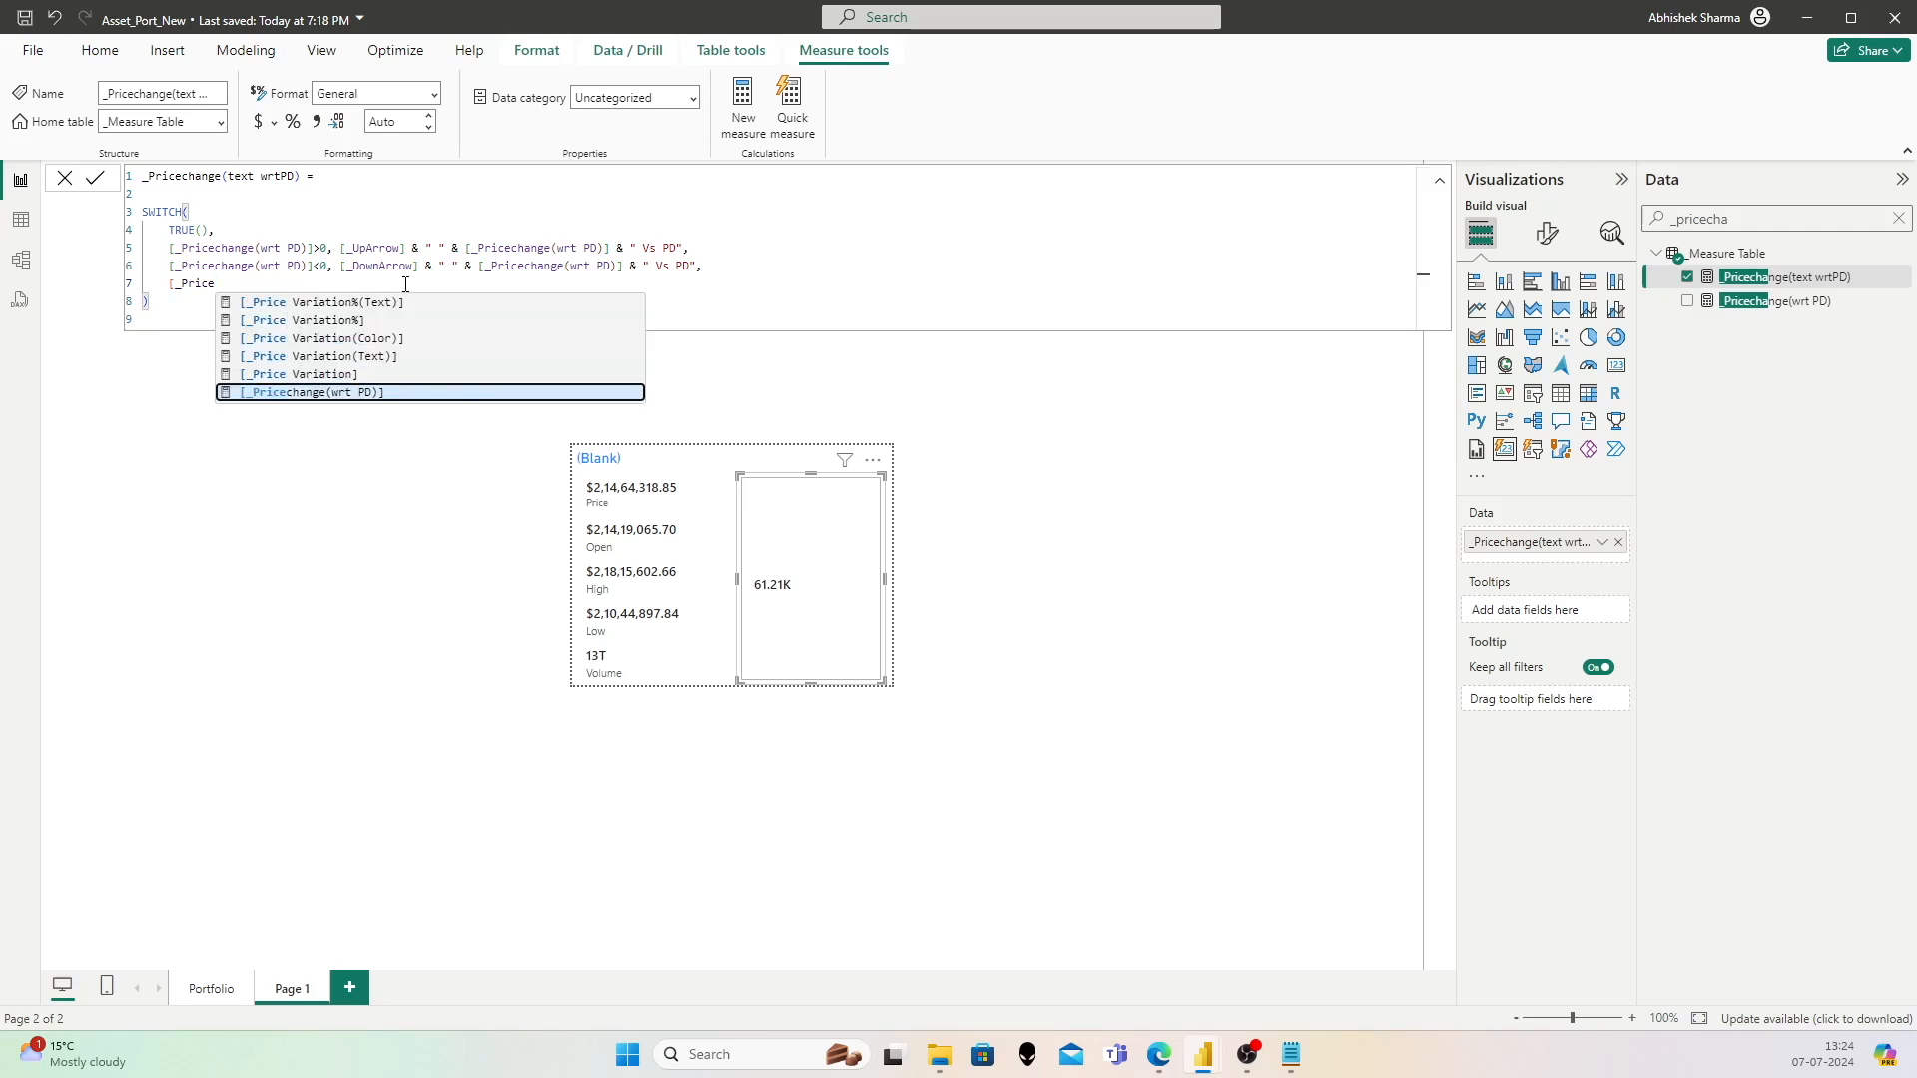
key(Tab)
click(94, 177)
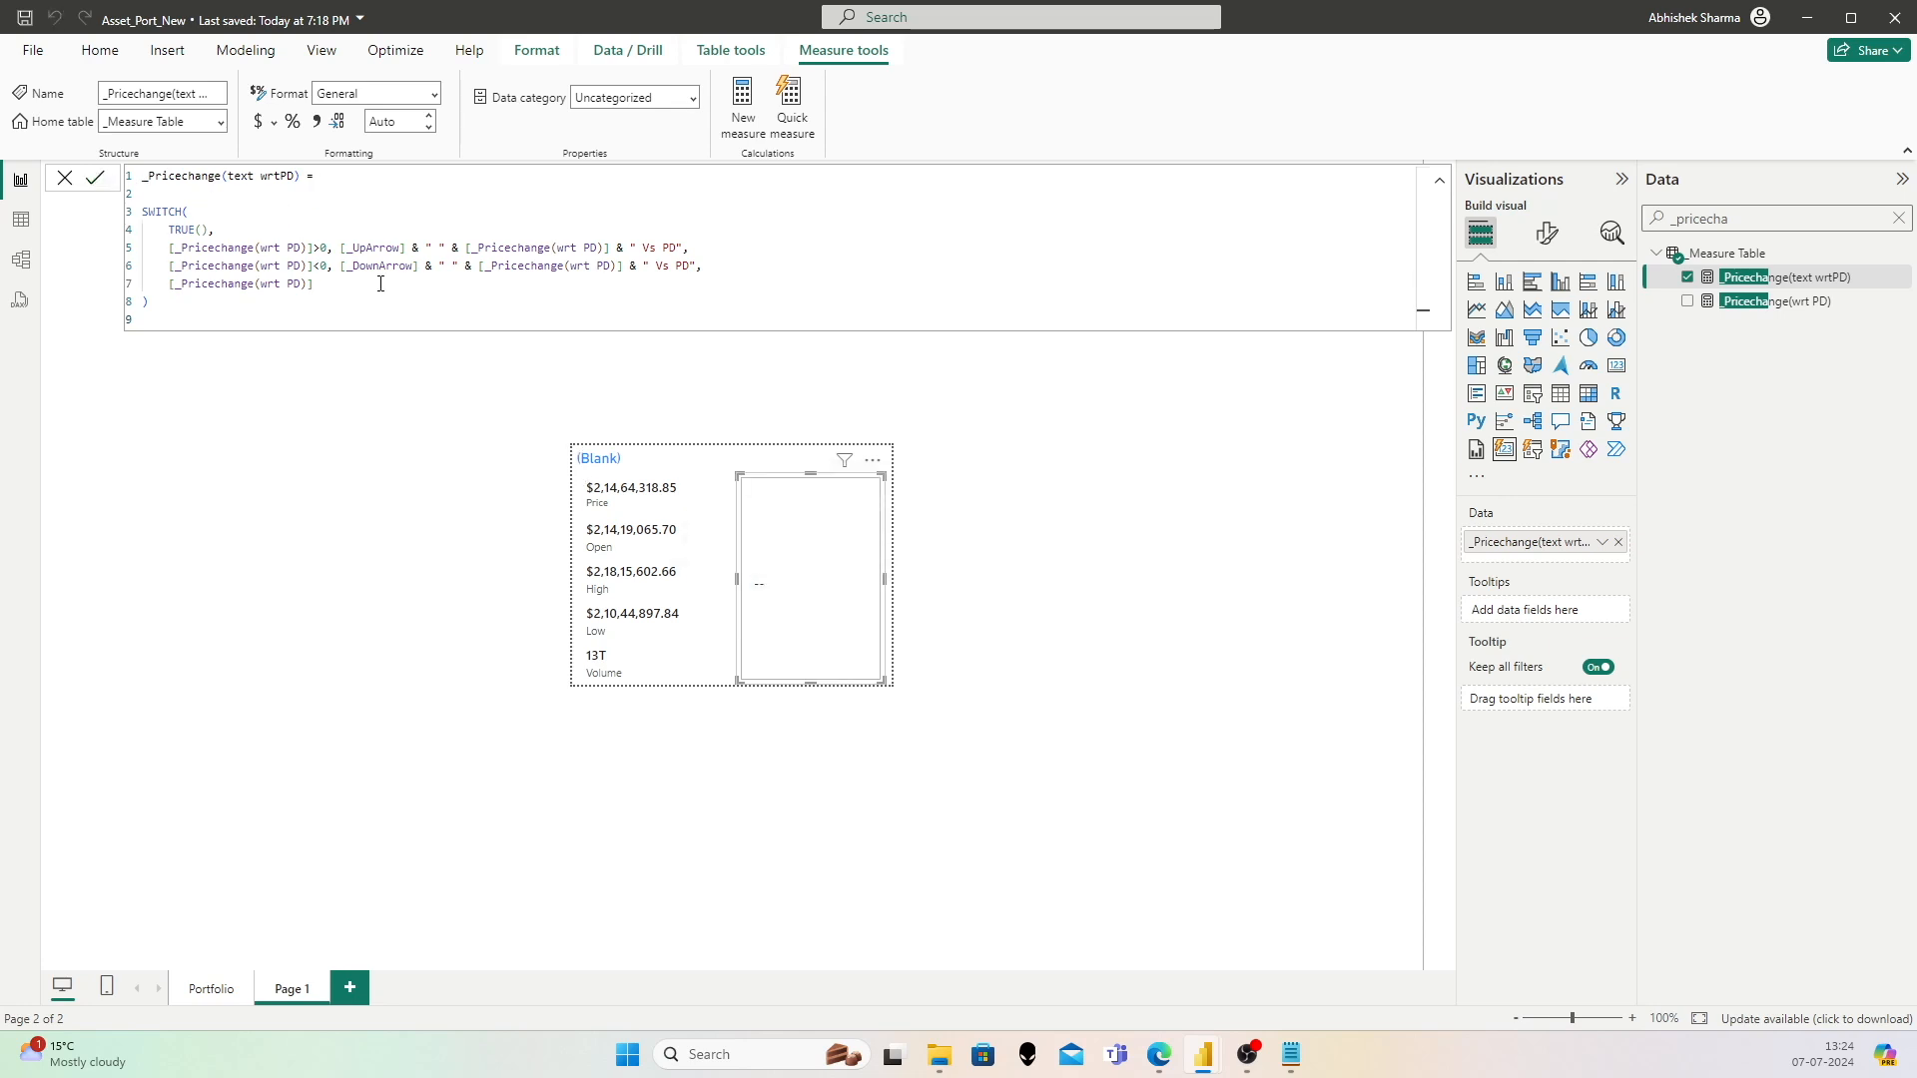
click(237, 994)
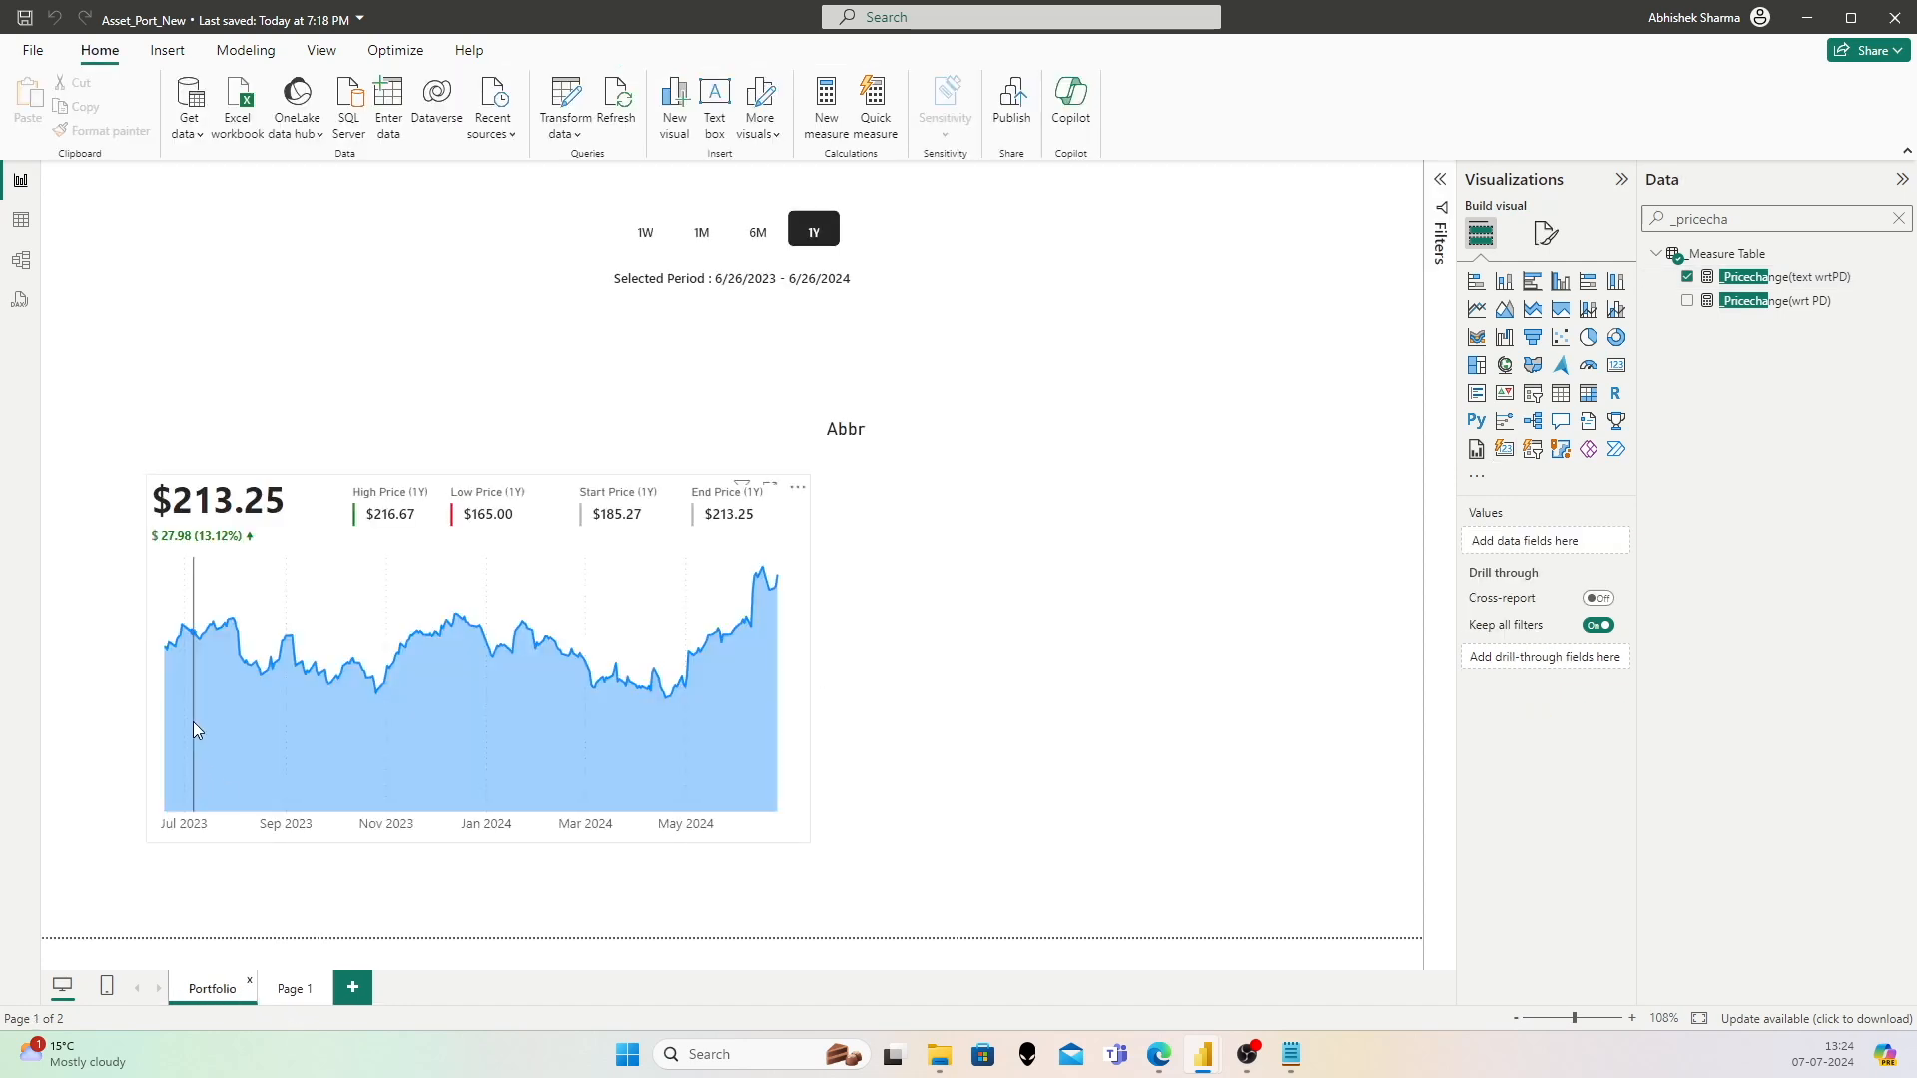
Step: Widen the price change card on Page 1 toward the price figures and check the tooltip on the Portfolio price chart
mouse_move(480, 643)
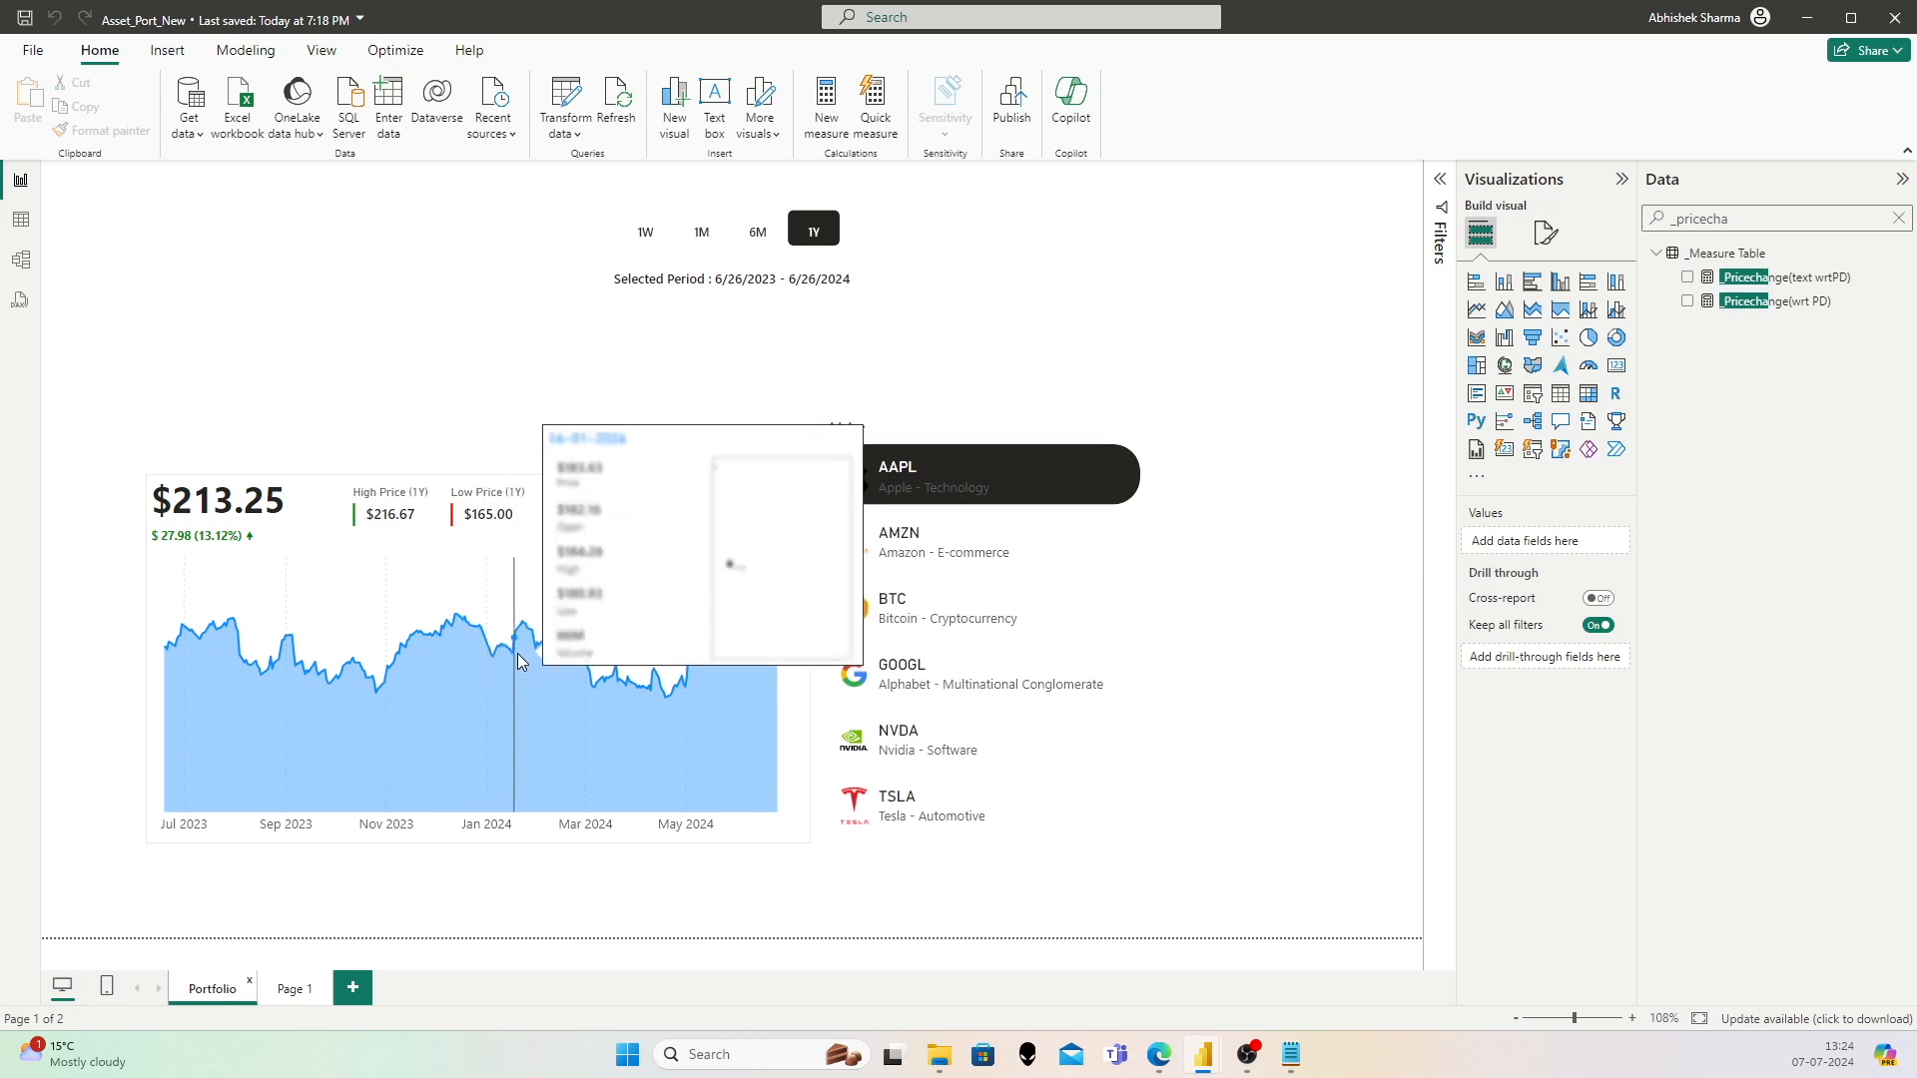
click(296, 989)
click(795, 582)
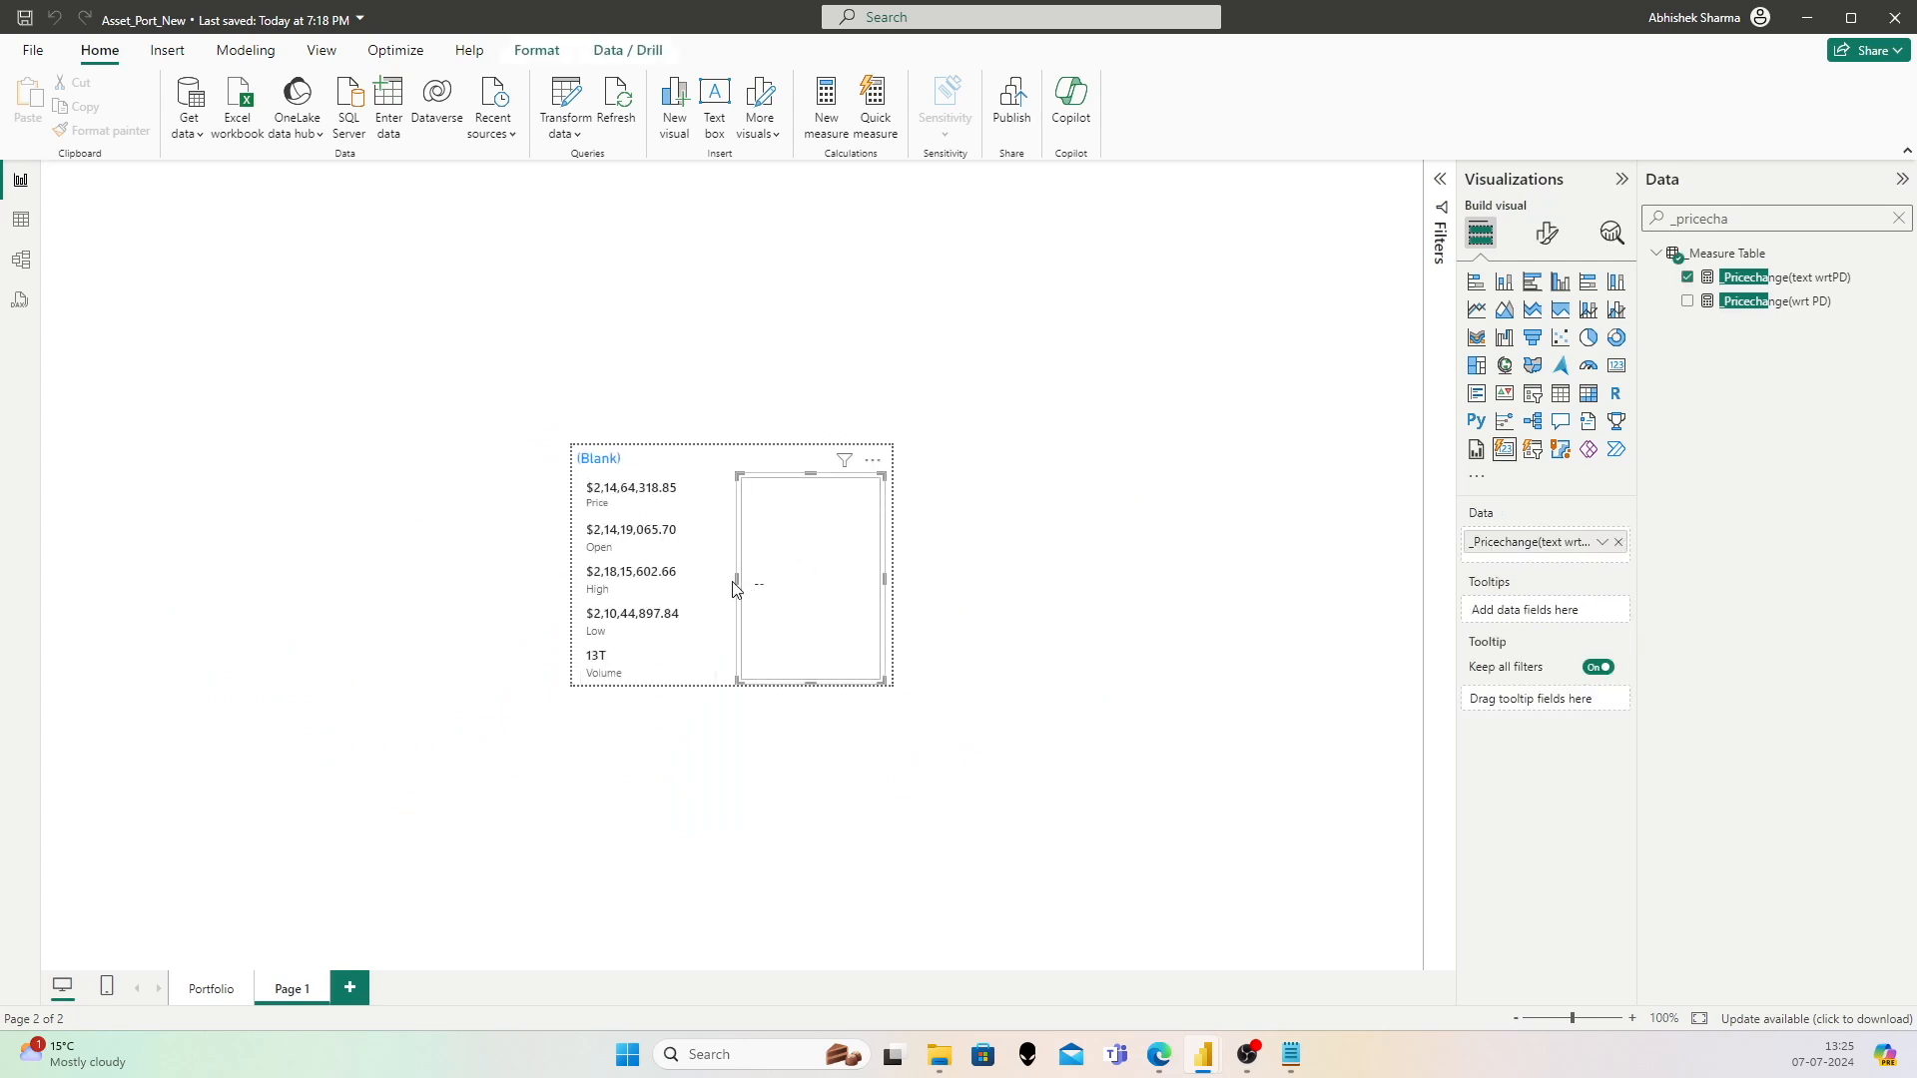
drag(737, 582, 710, 586)
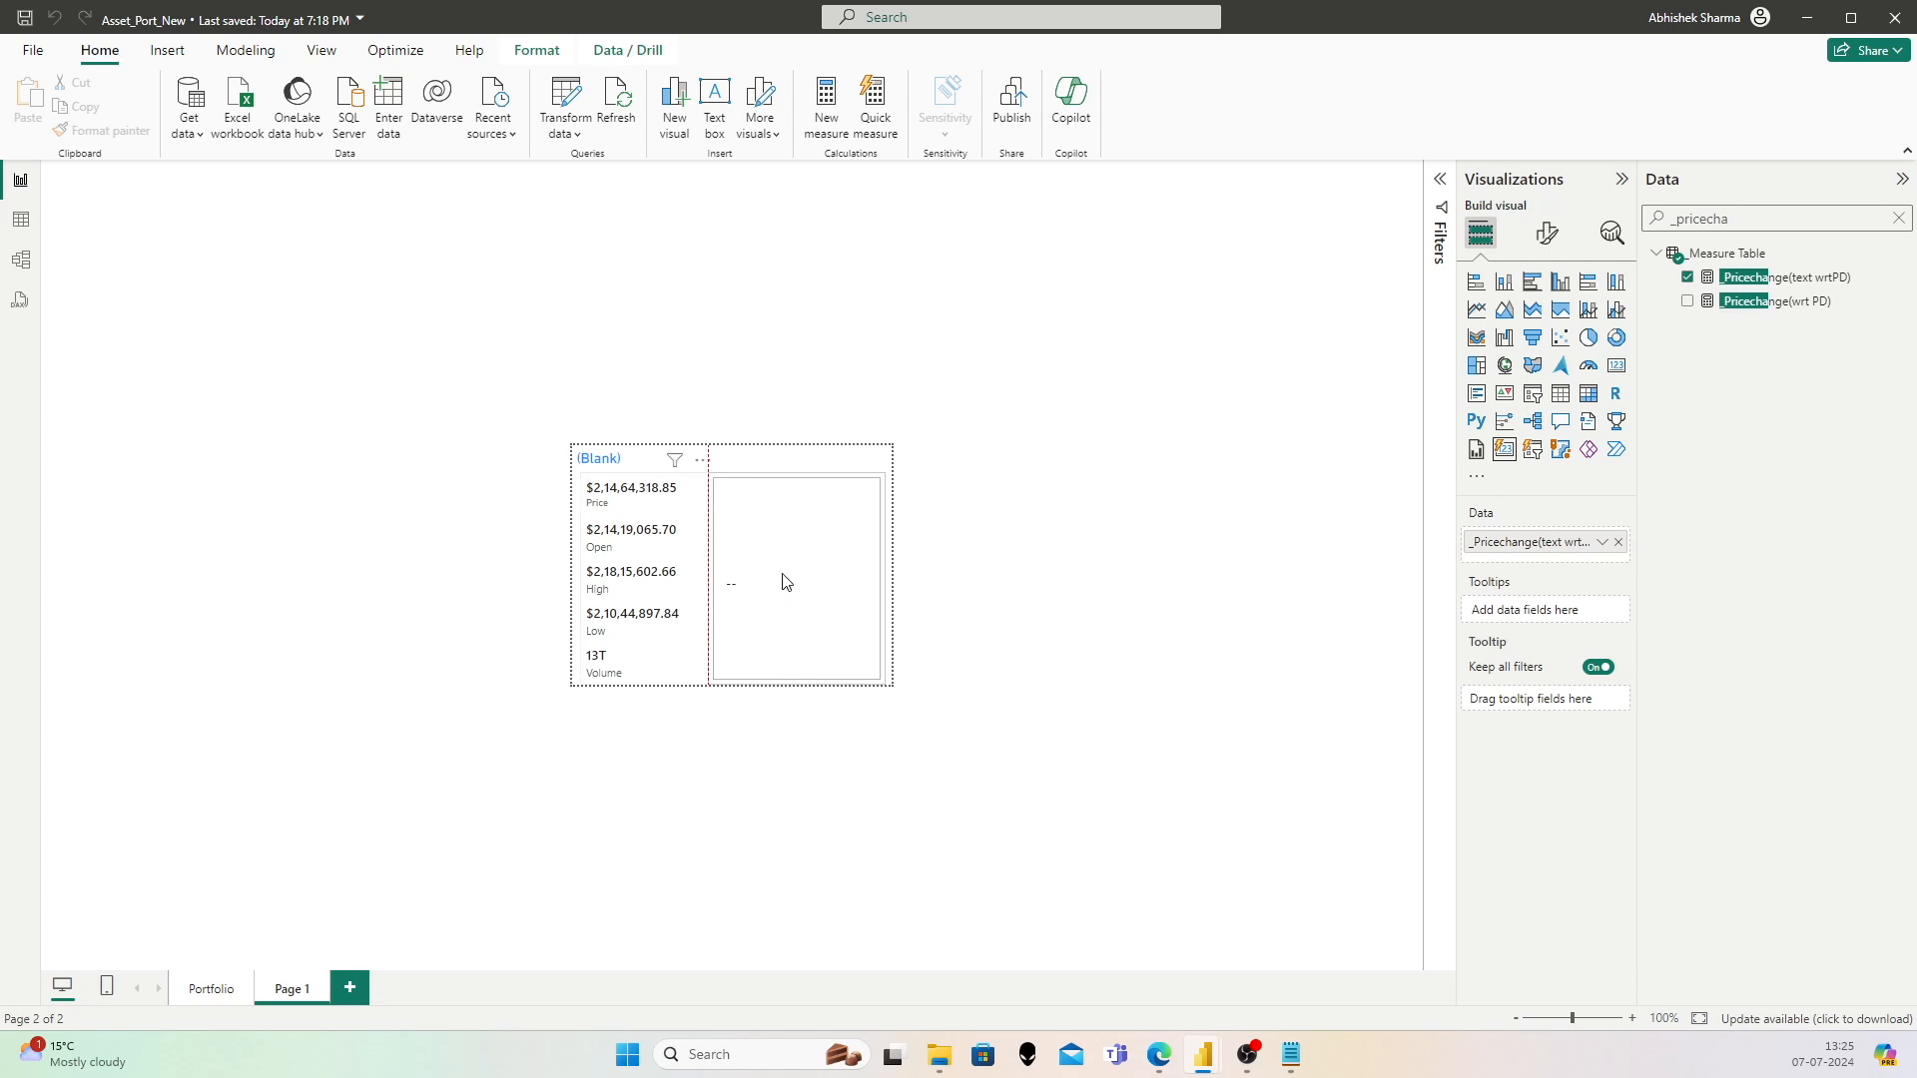
click(204, 989)
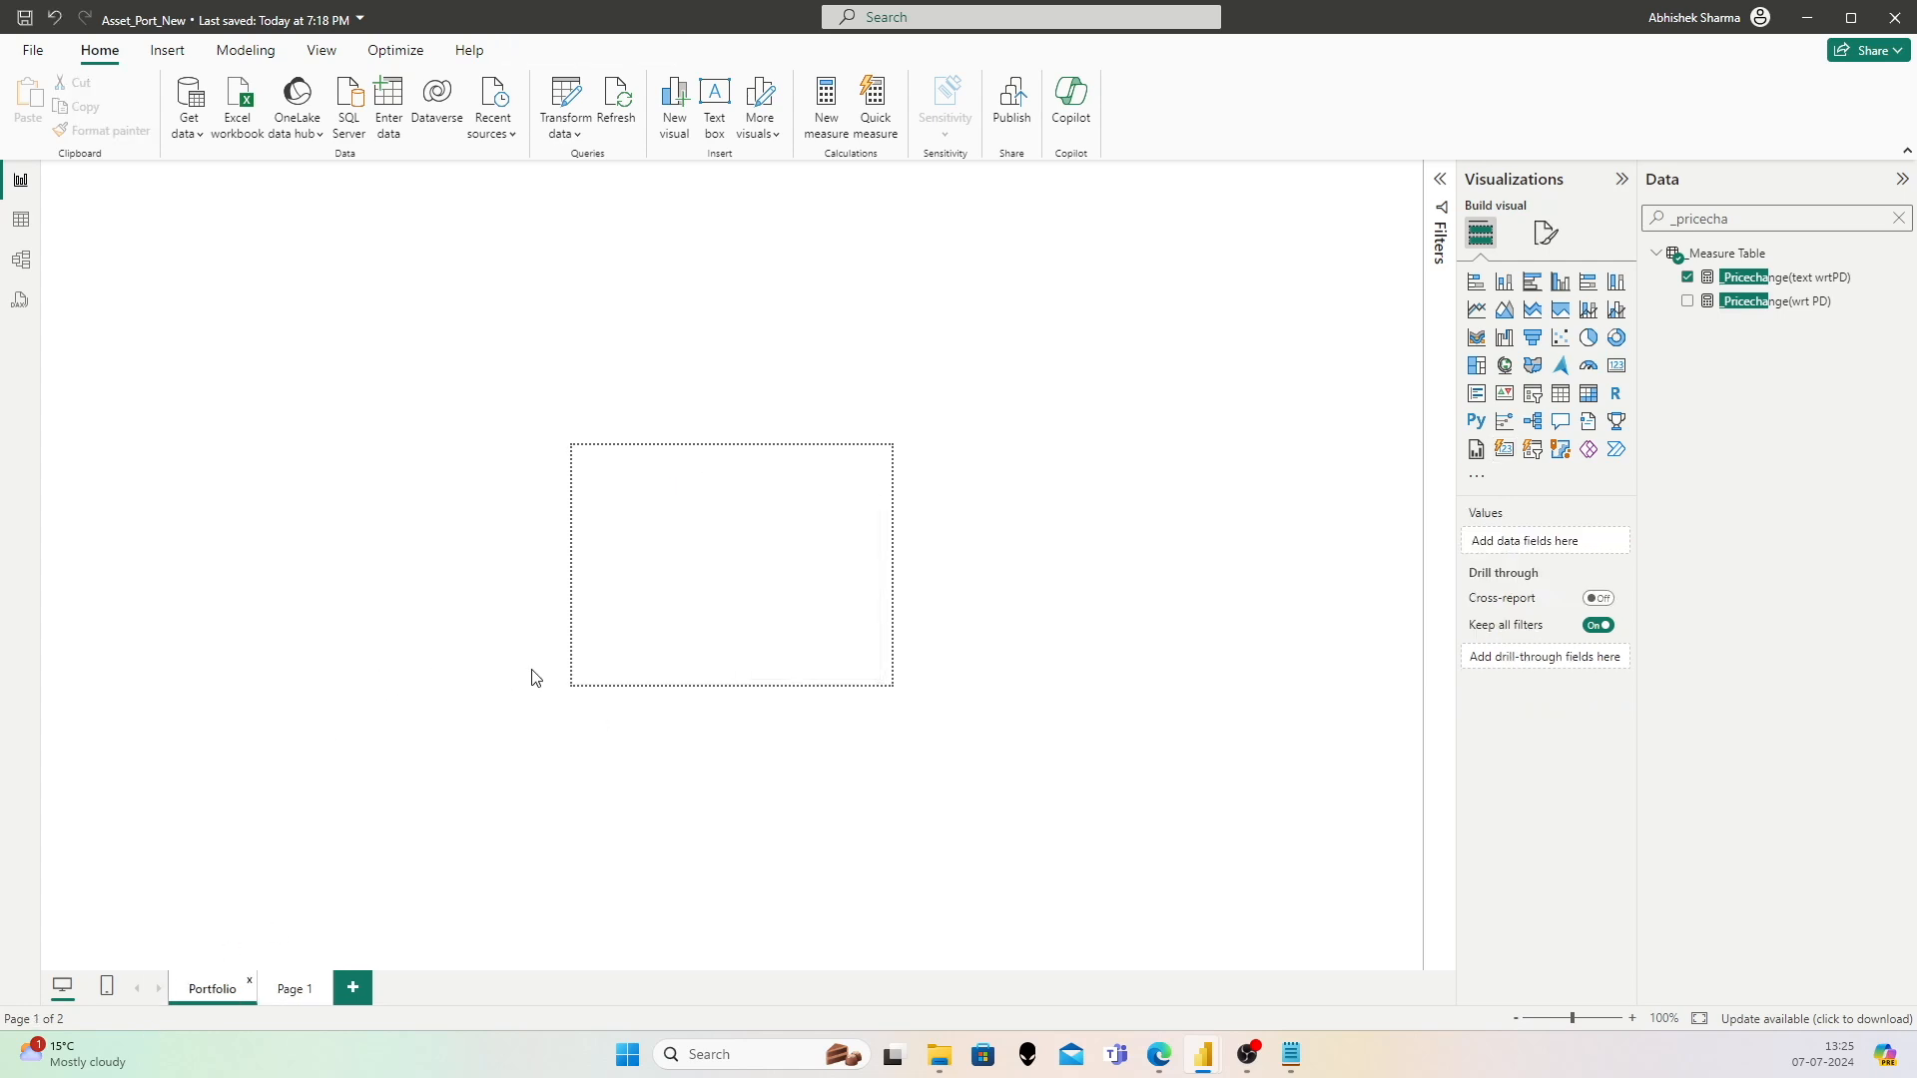
mouse_move(571, 678)
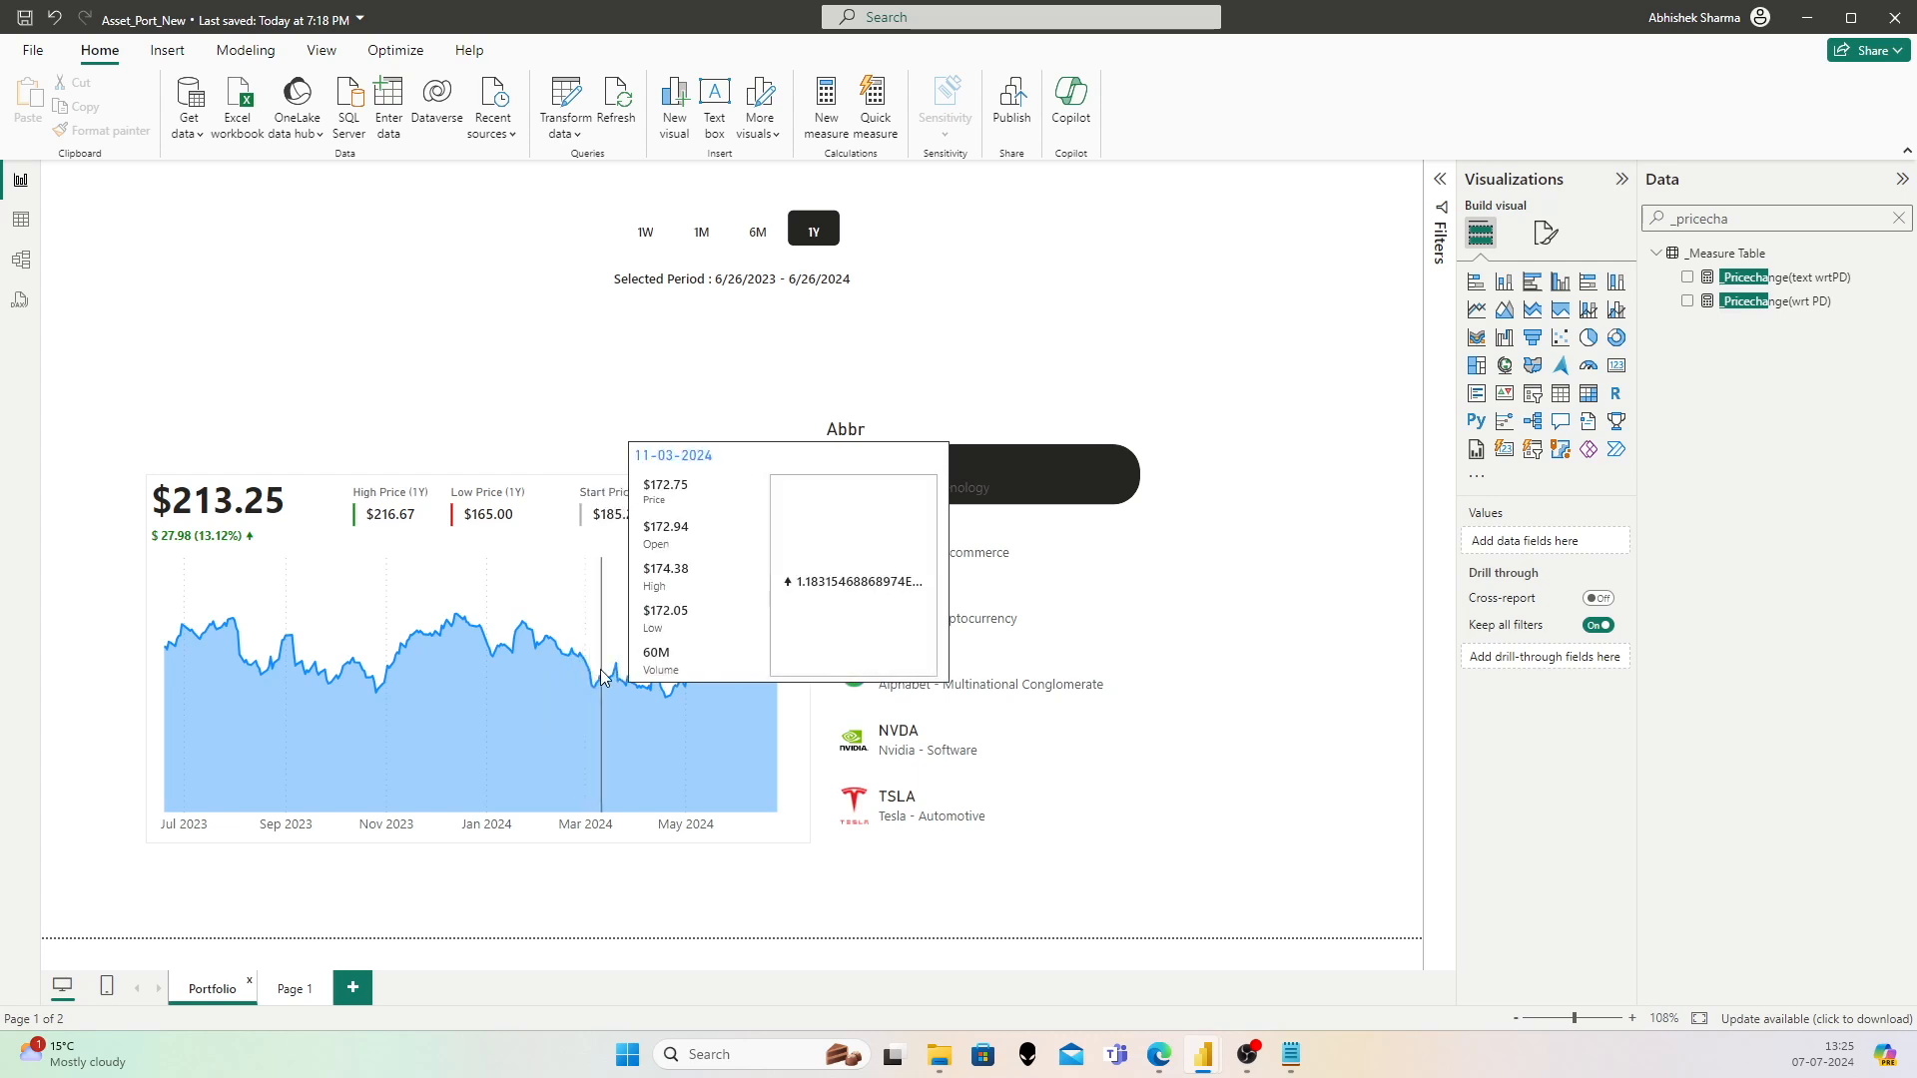
Step: In the _Pricechange(text wrtPD) measure, declare VAR _pricechange_text = FORMAT([_Pricechange(wrt PD)], "0.00%") above the SWITCH function
click(1822, 279)
click(338, 210)
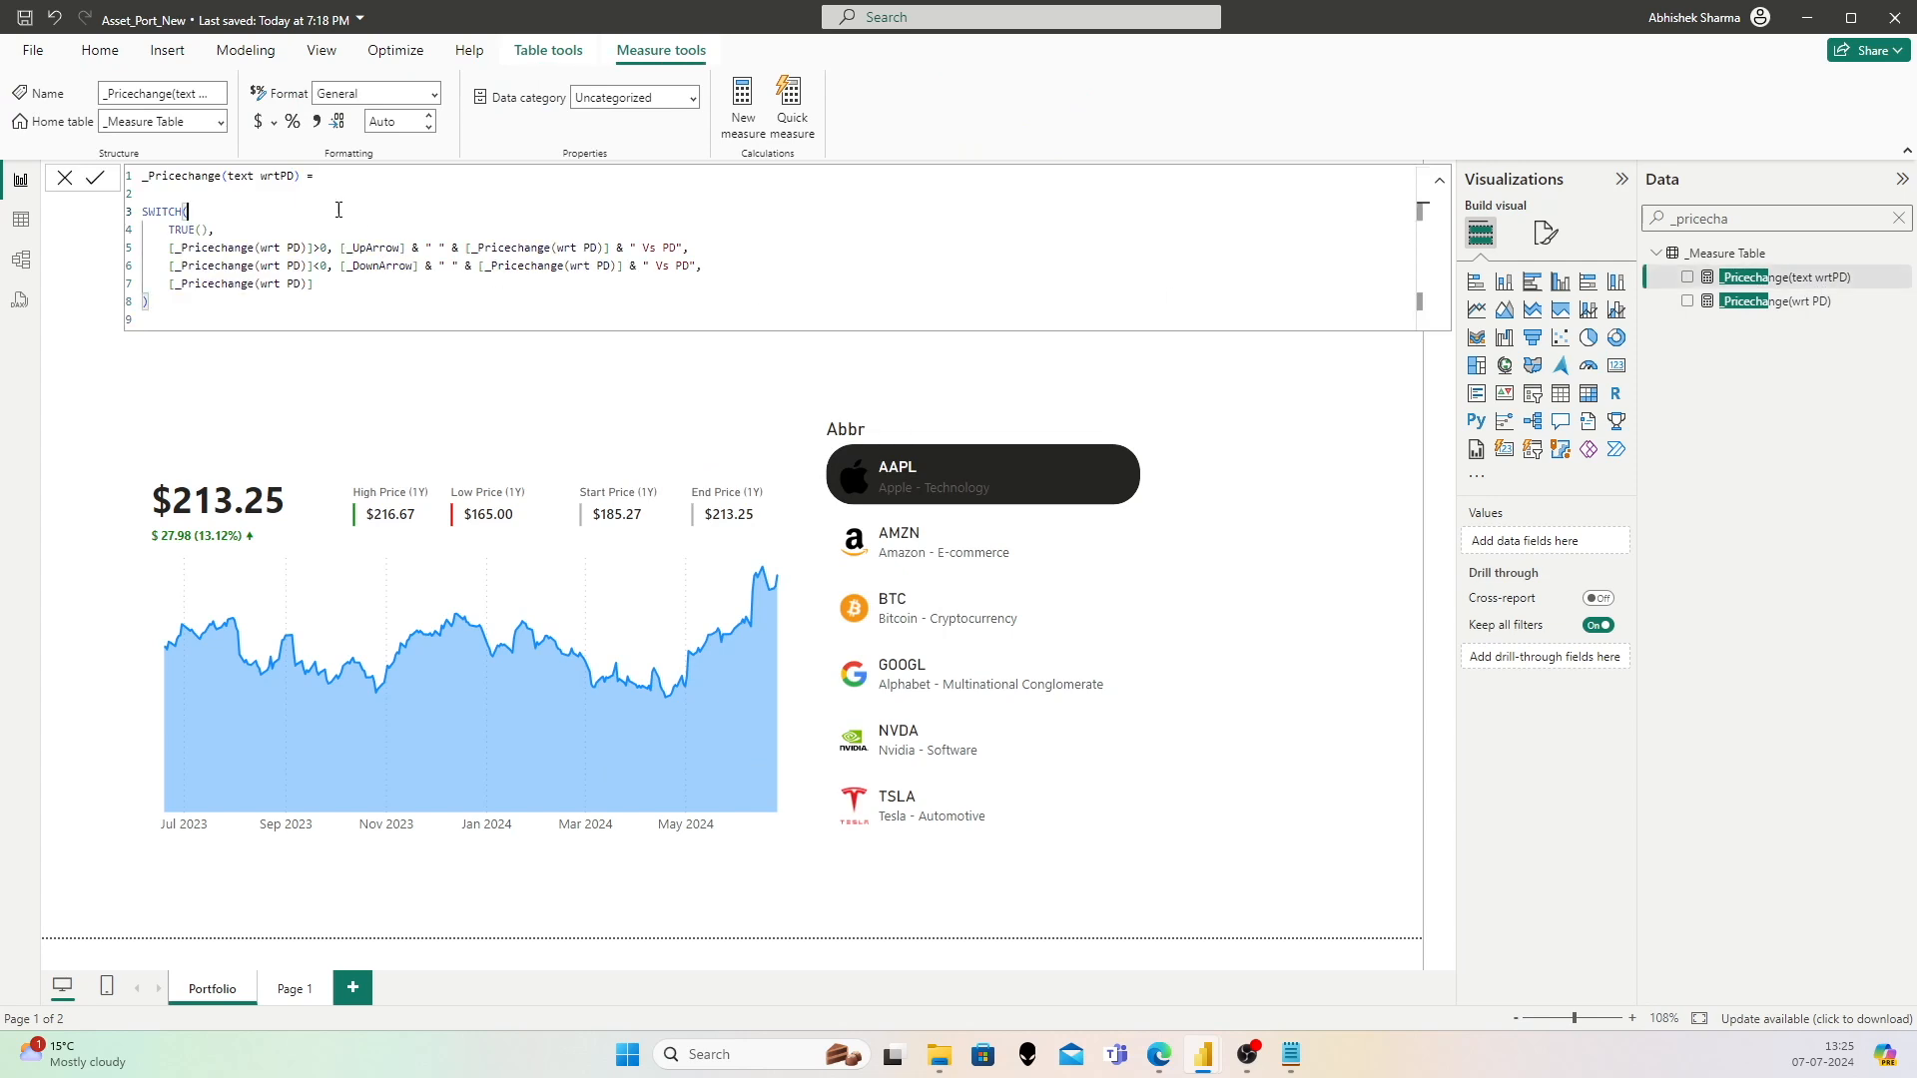
click(407, 198)
key(Return)
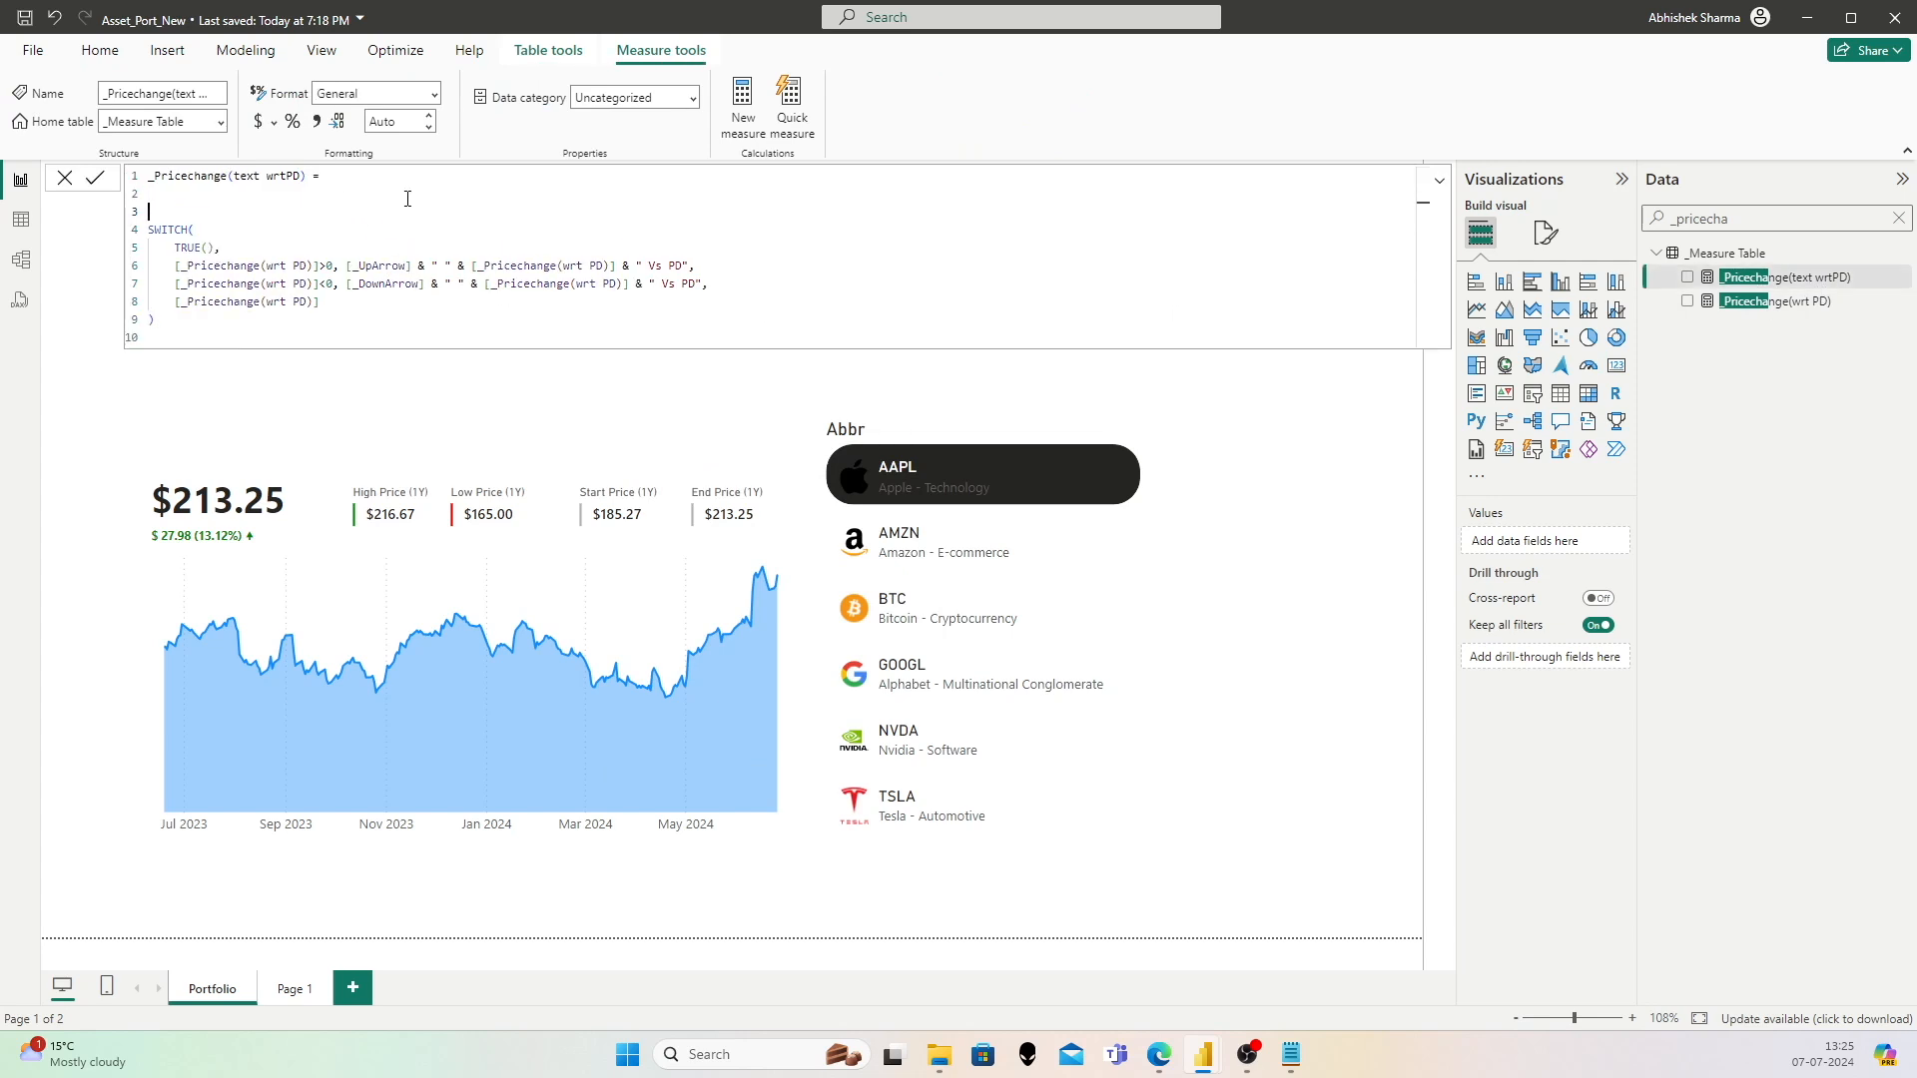
text(VAR _pricechange_text = )
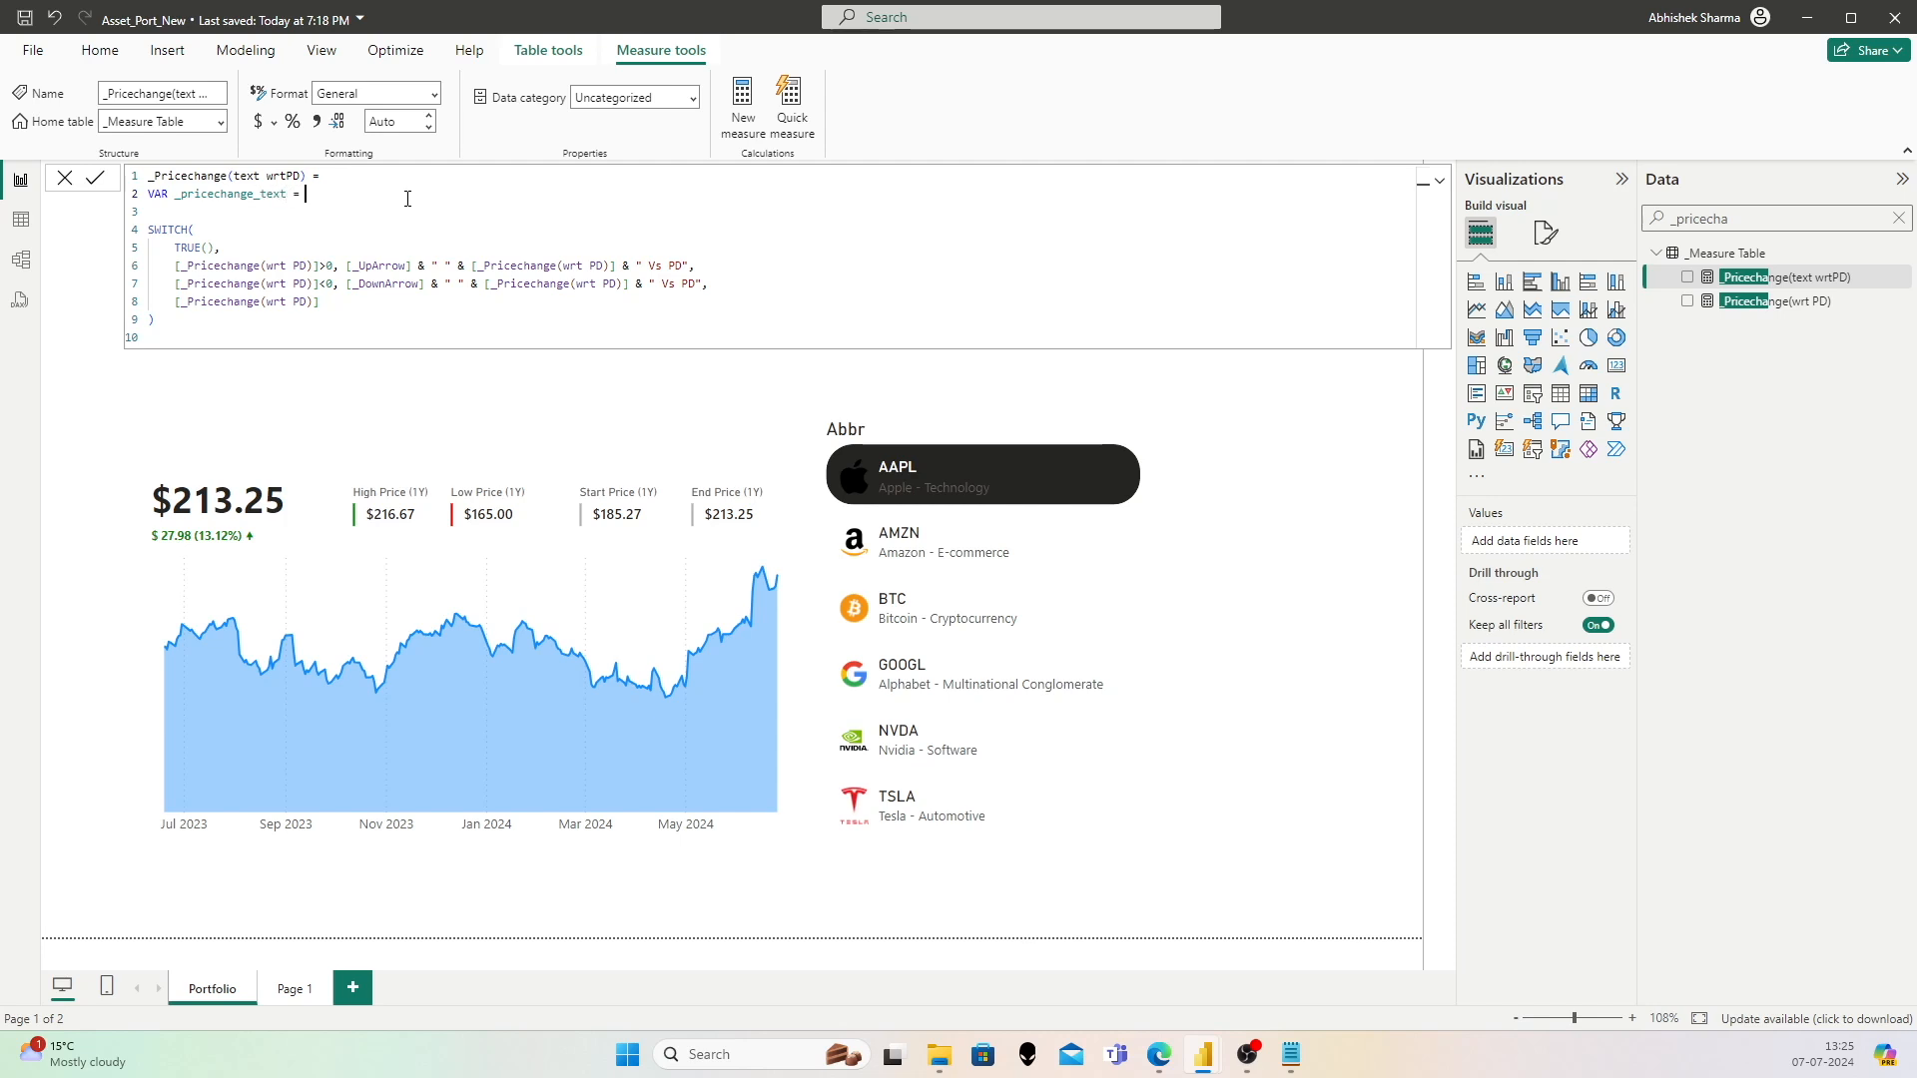
text(FORMAT()
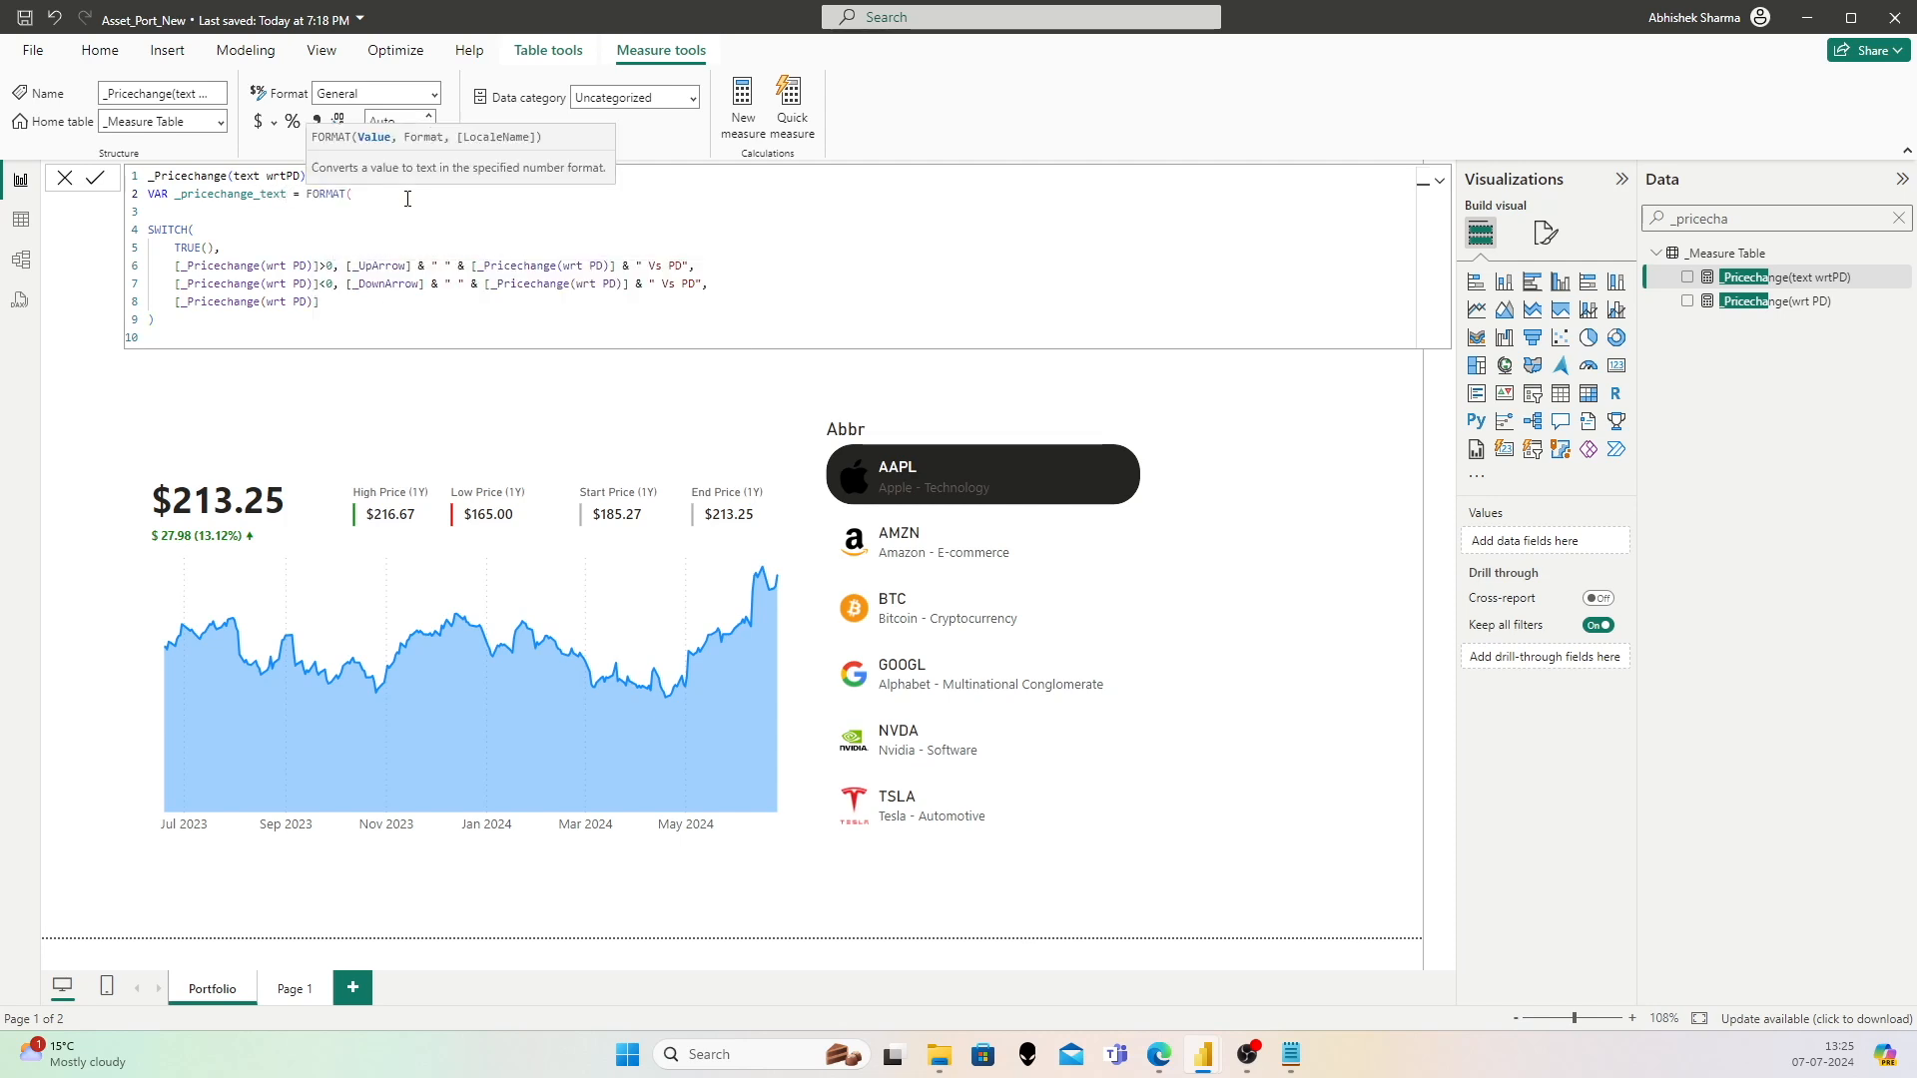
text(_price)
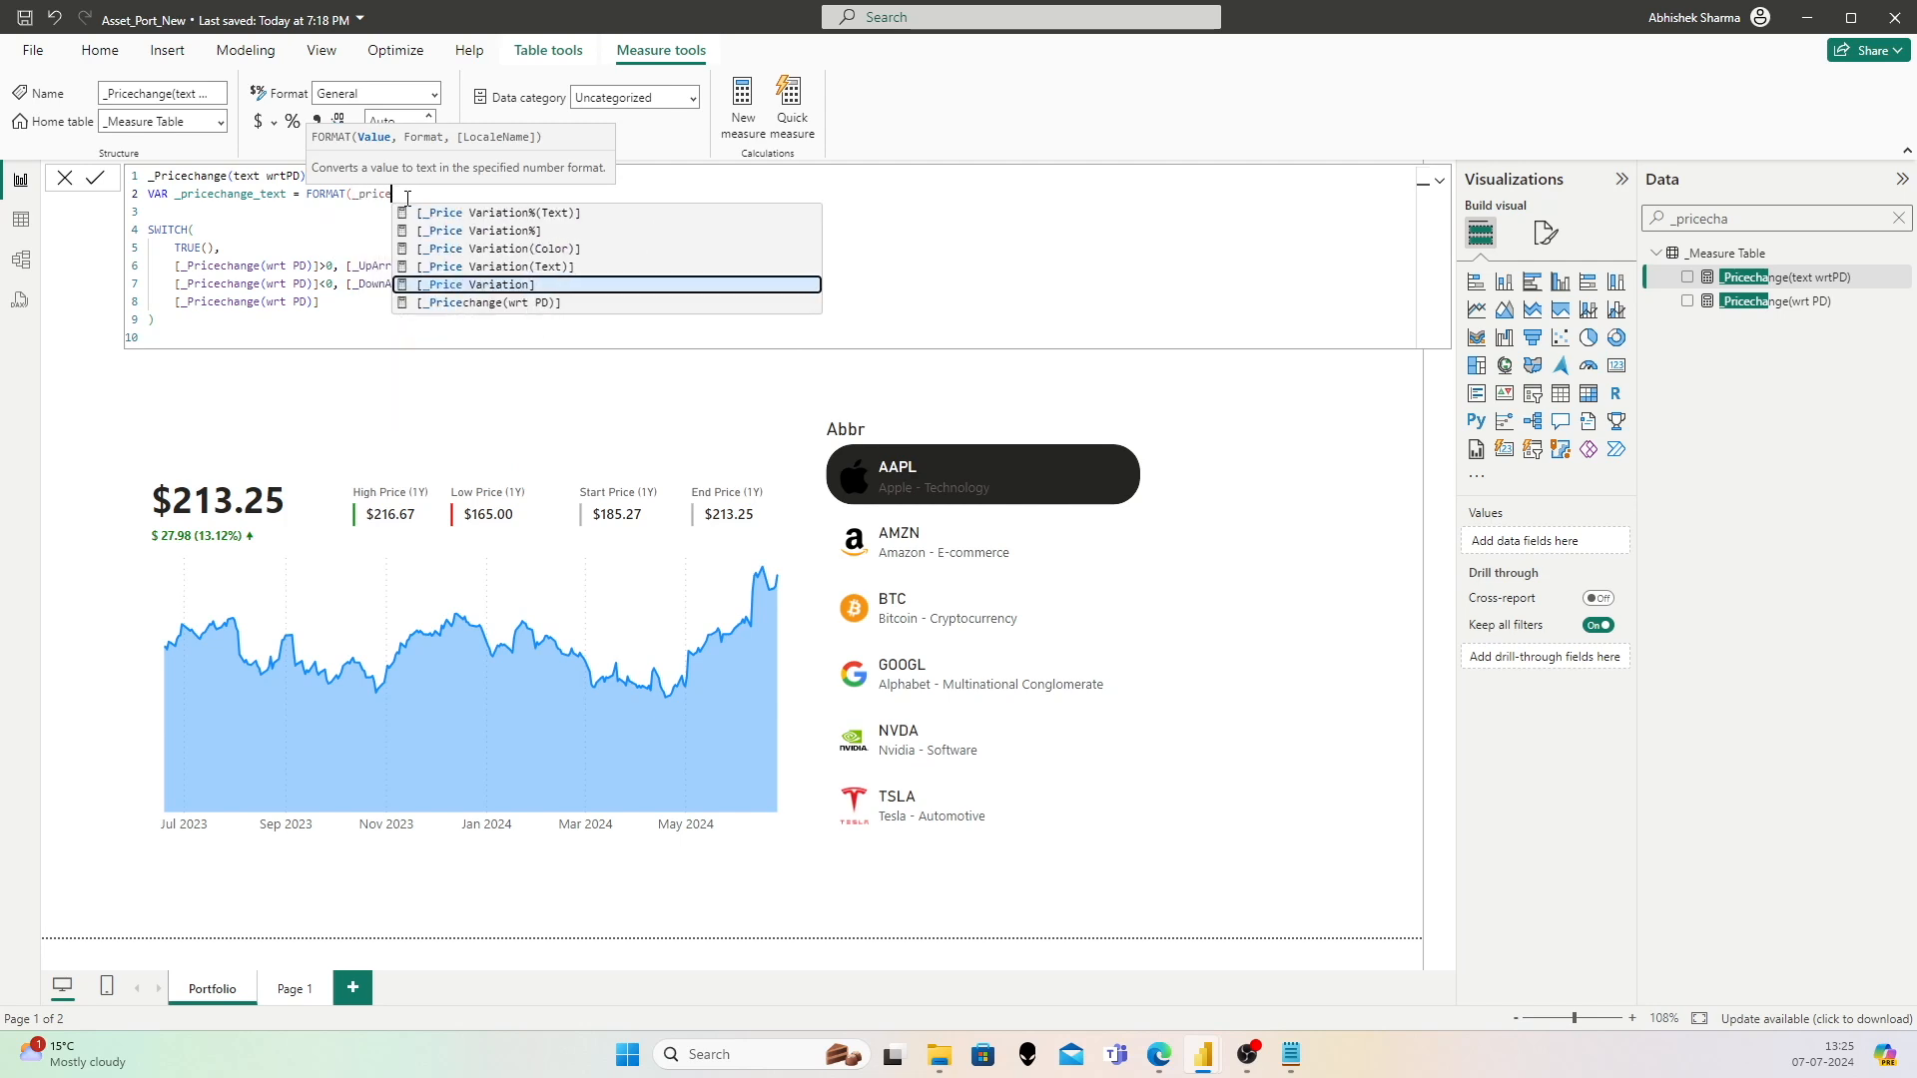
key(Down)
key(Tab)
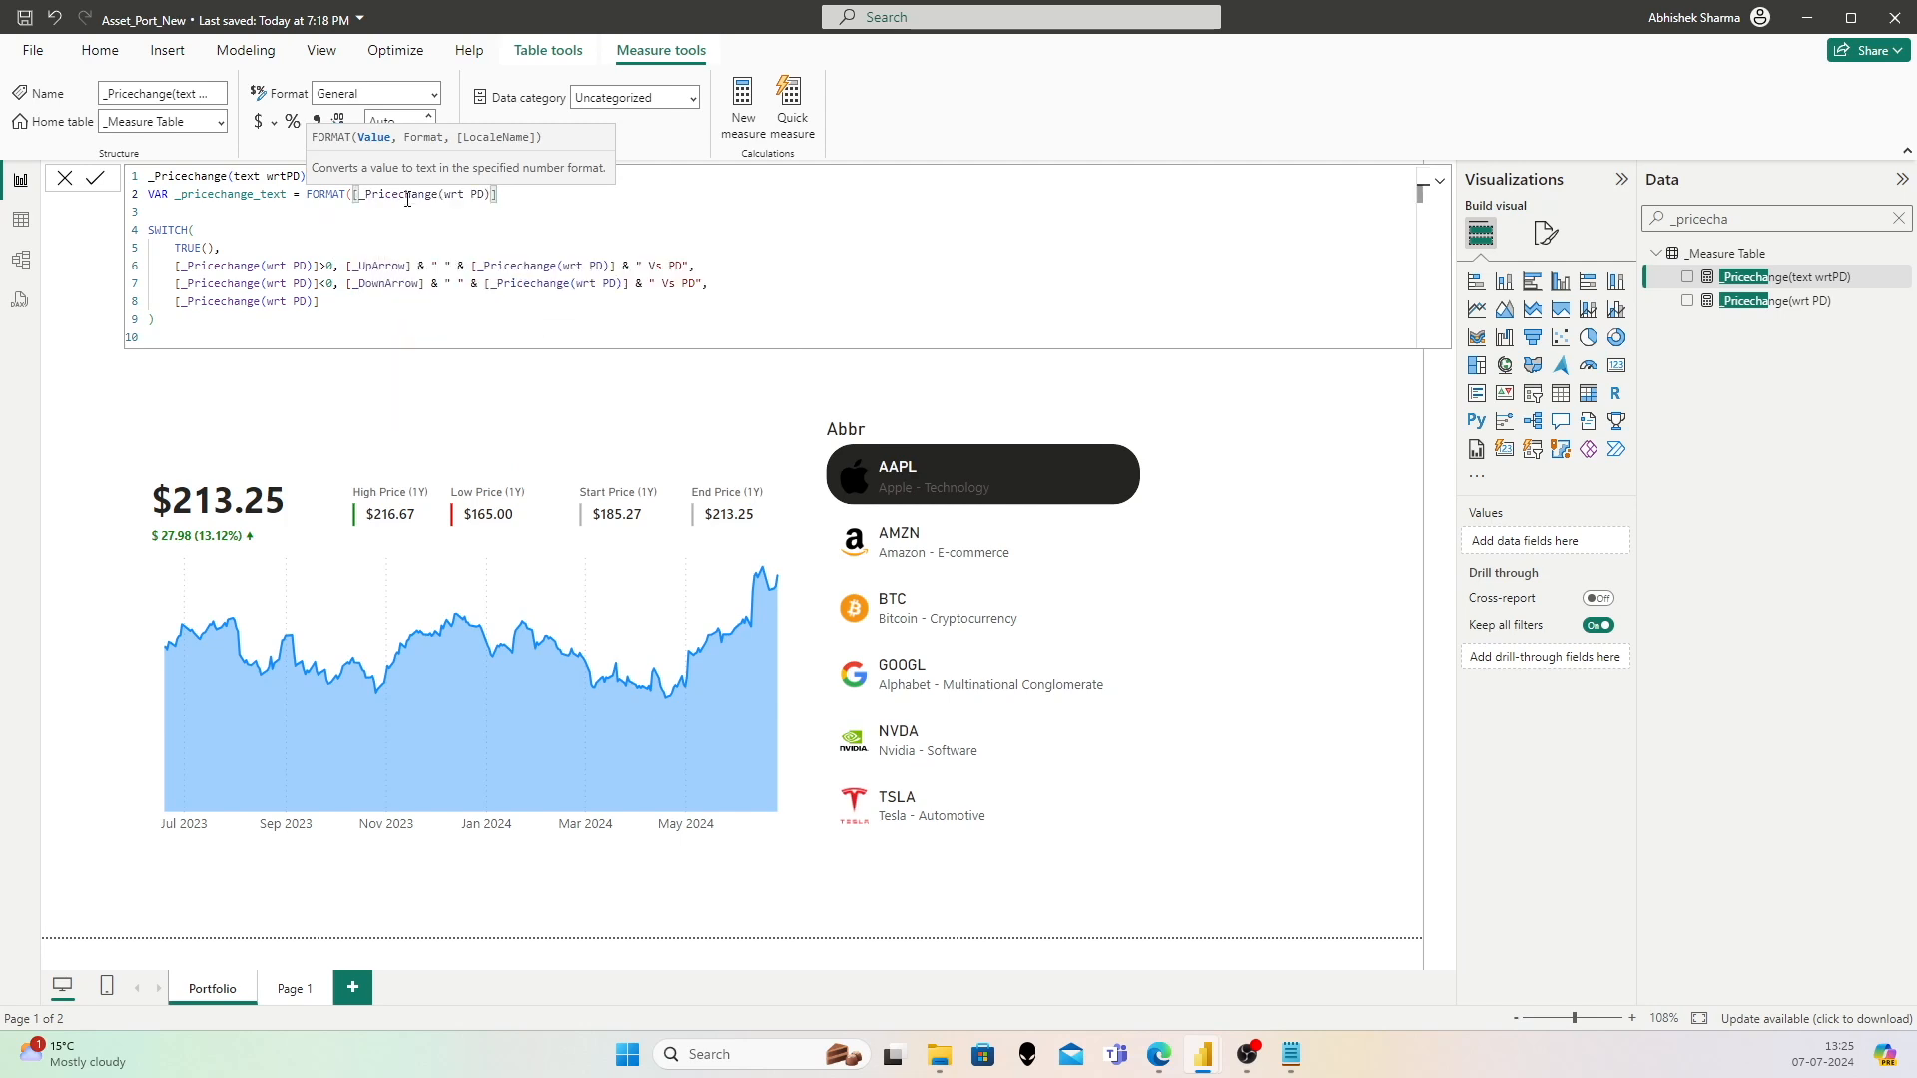
text(, "0.00)
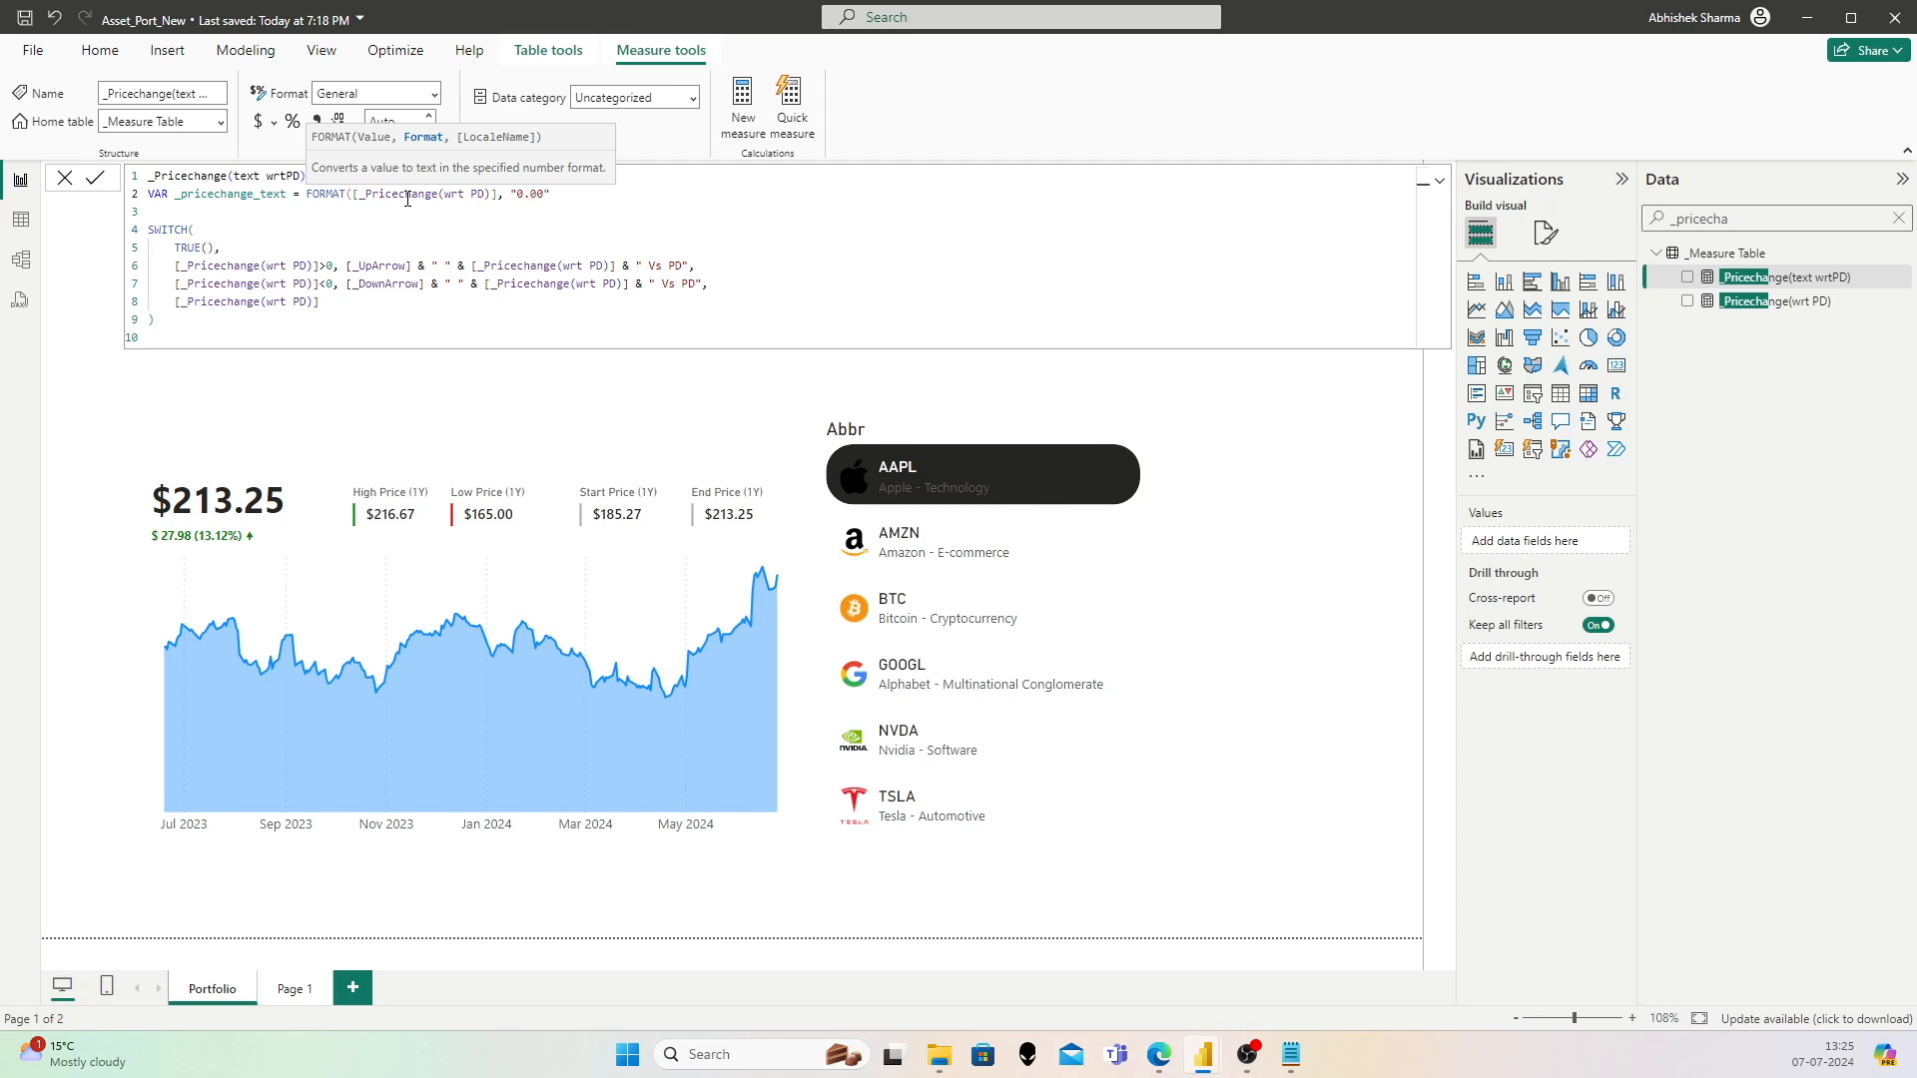
text(%")
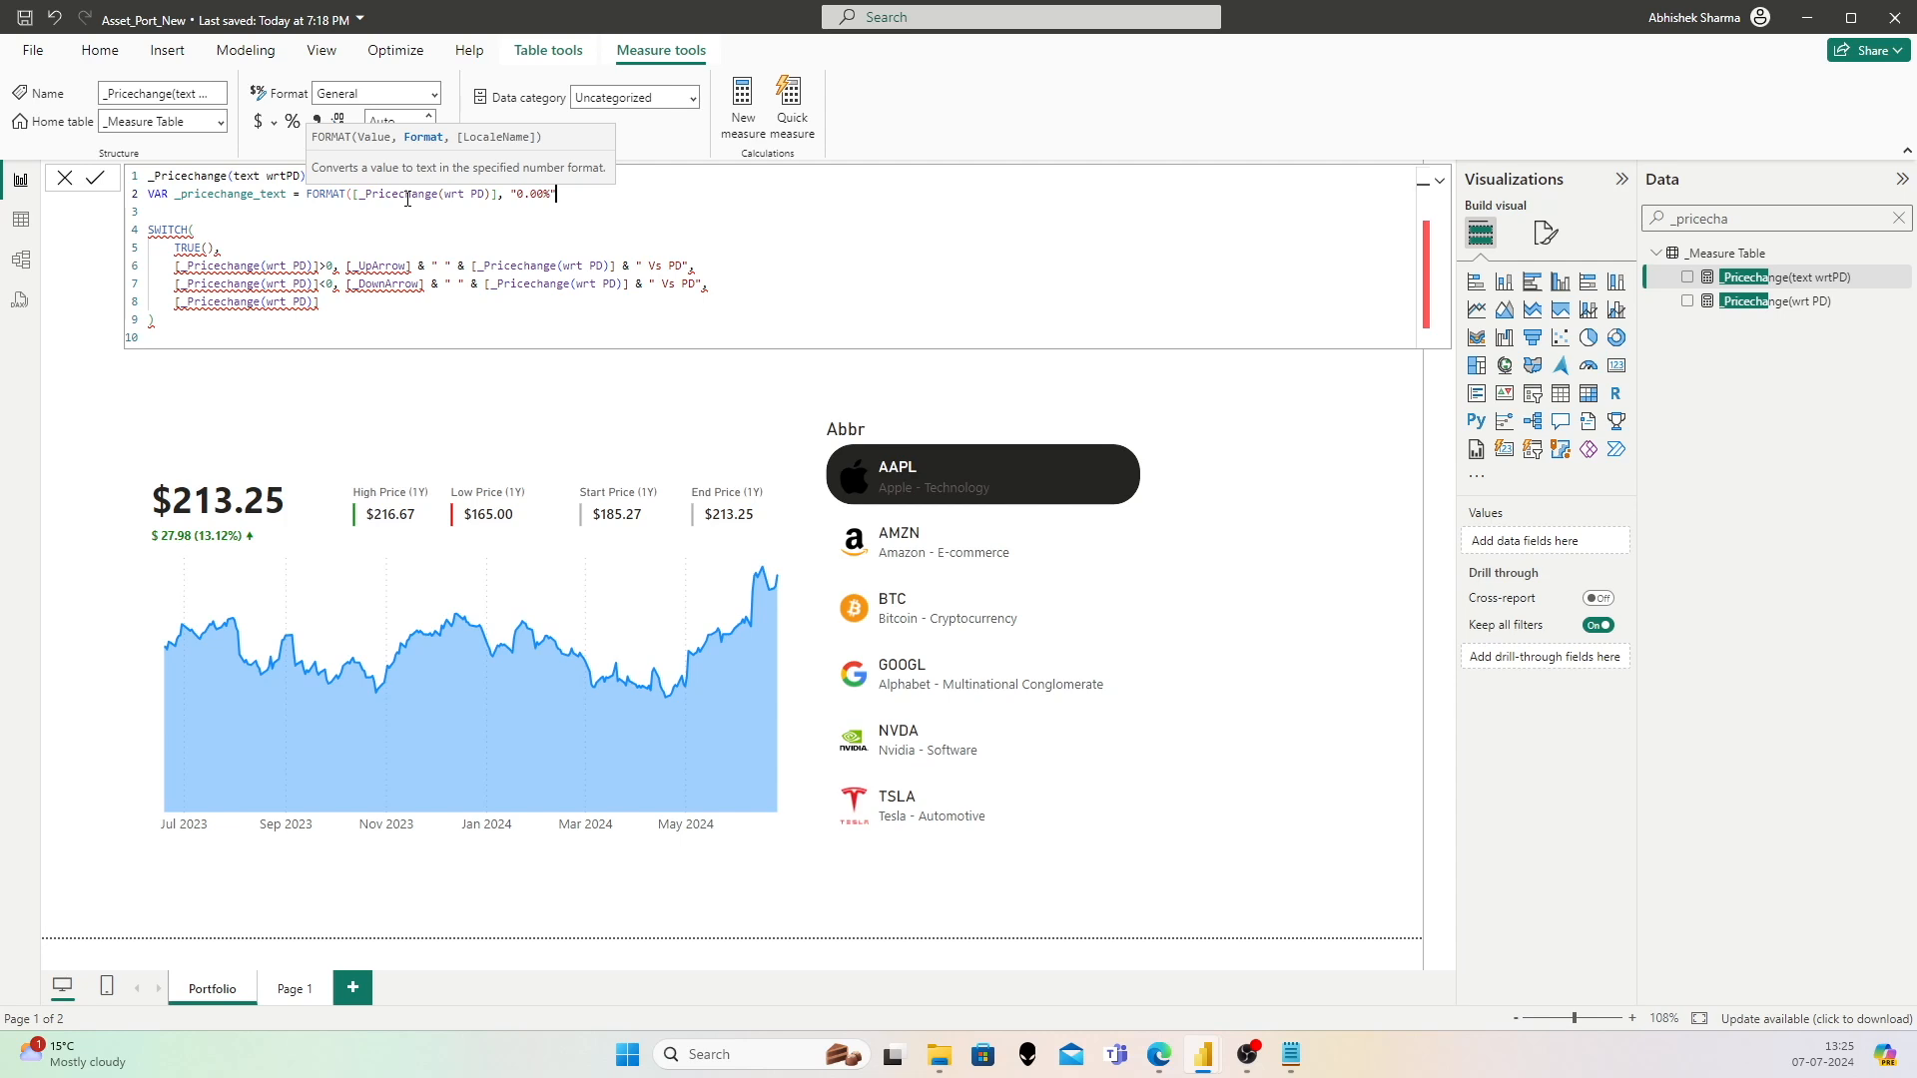
text())
Step: Store the SWITCH function in a variable with VAR RESULT = and add blank lines below its closing parenthesis
key(Down)
key(Down)
key(Down)
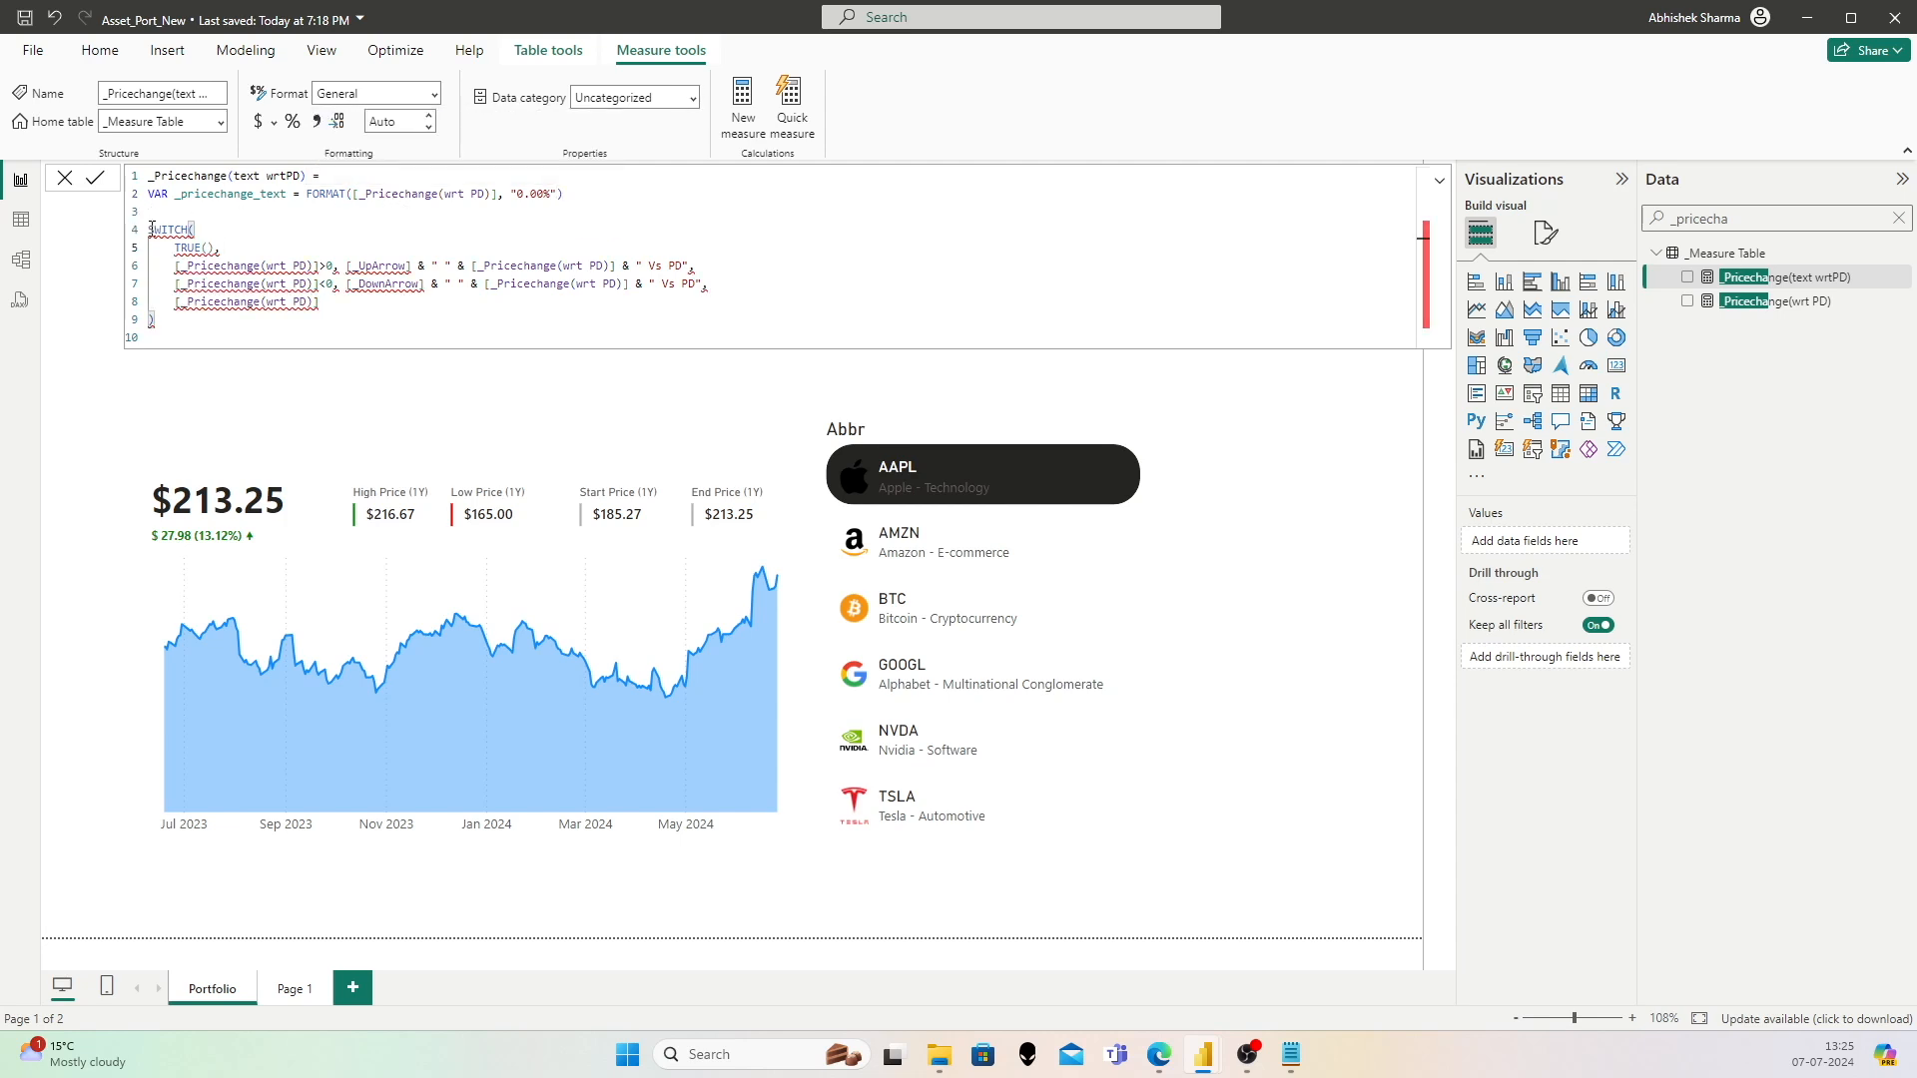
click(152, 228)
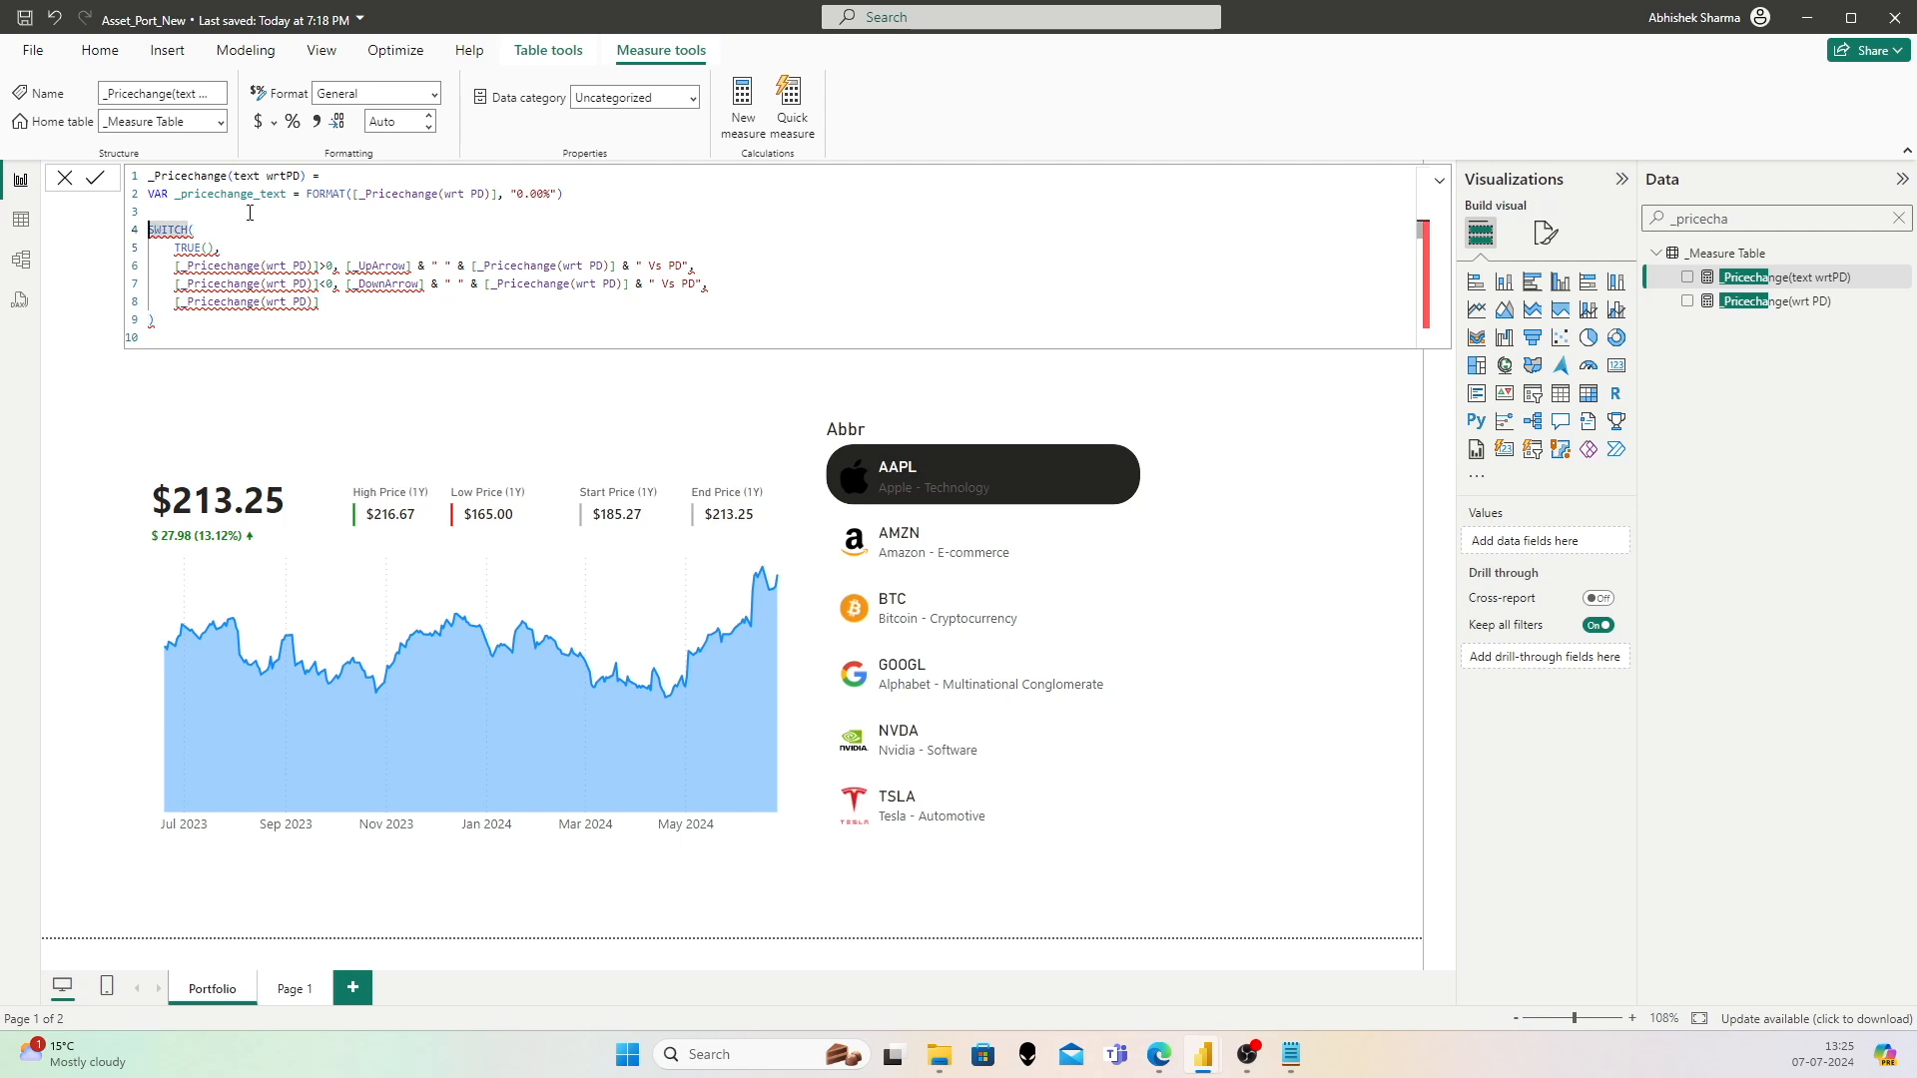
text(VAR RESULT )
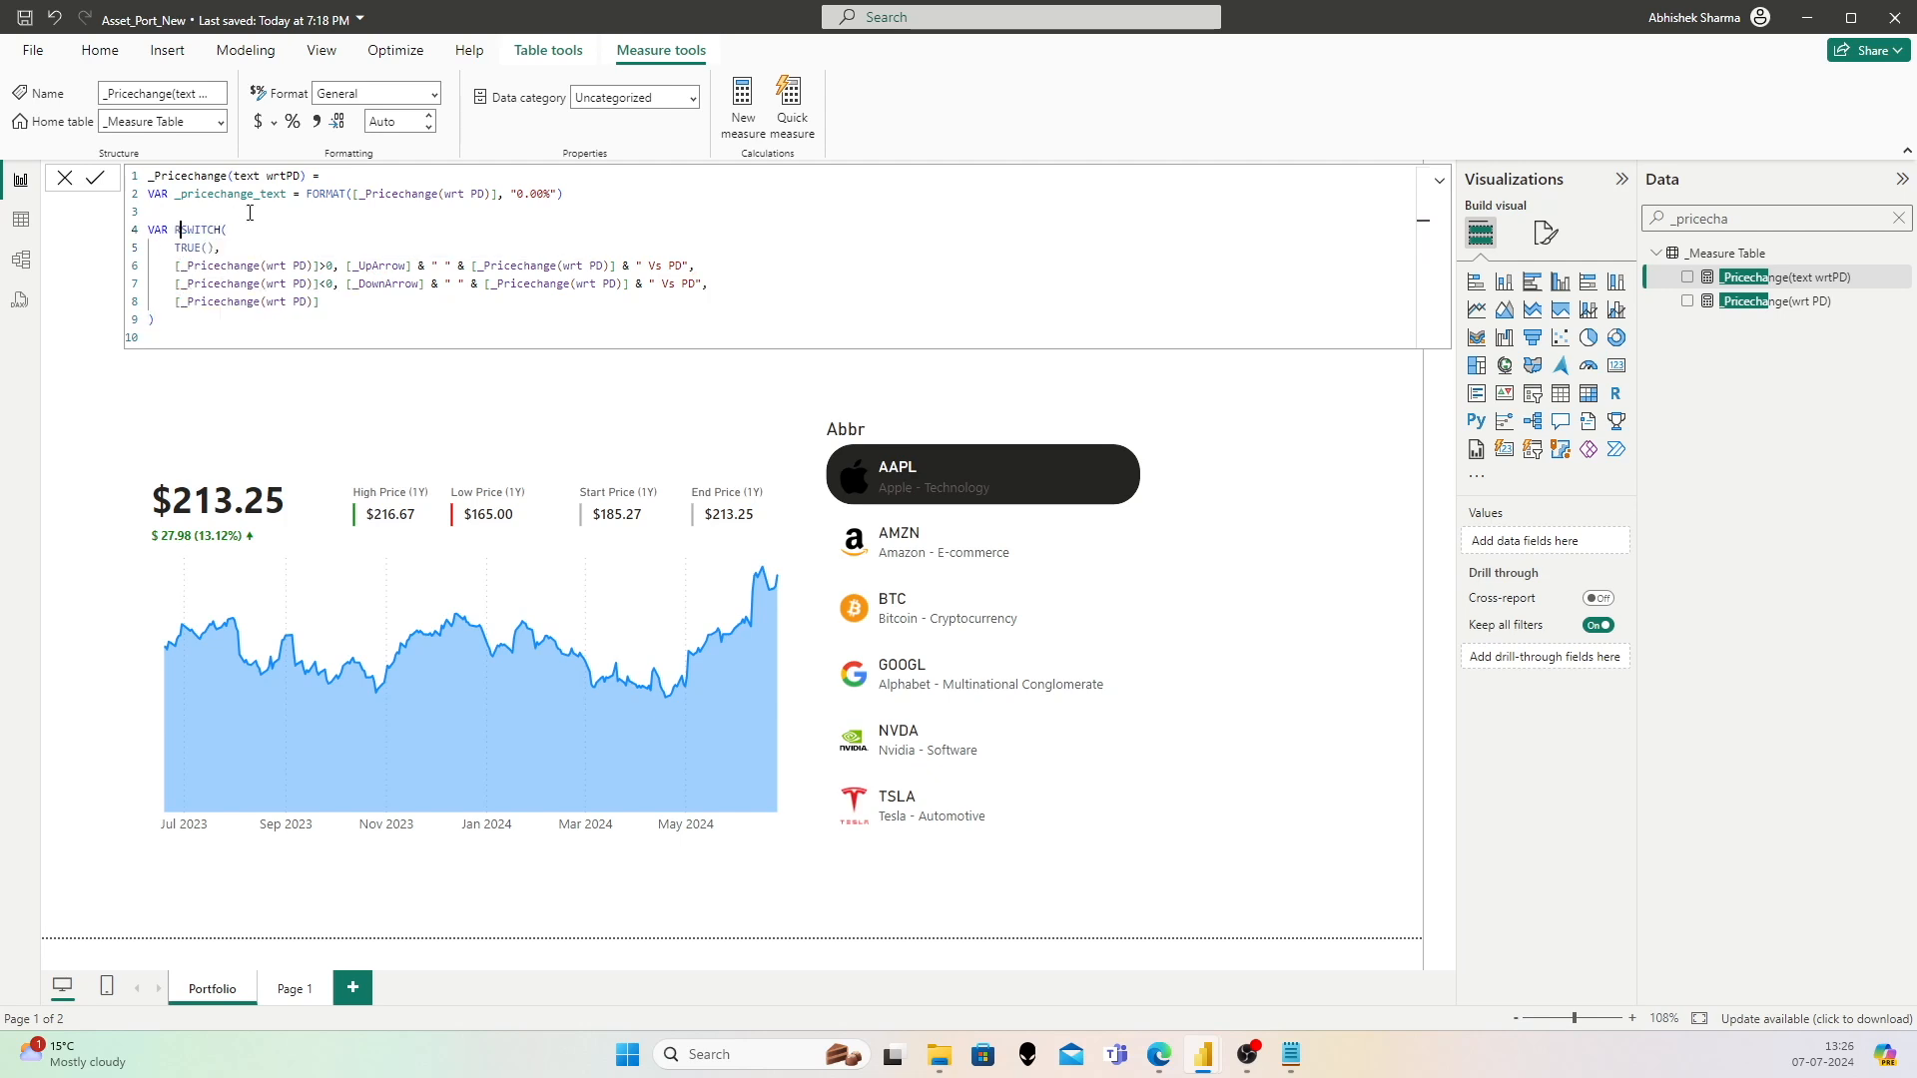
text(=)
key(Return)
key(Down)
key(Down)
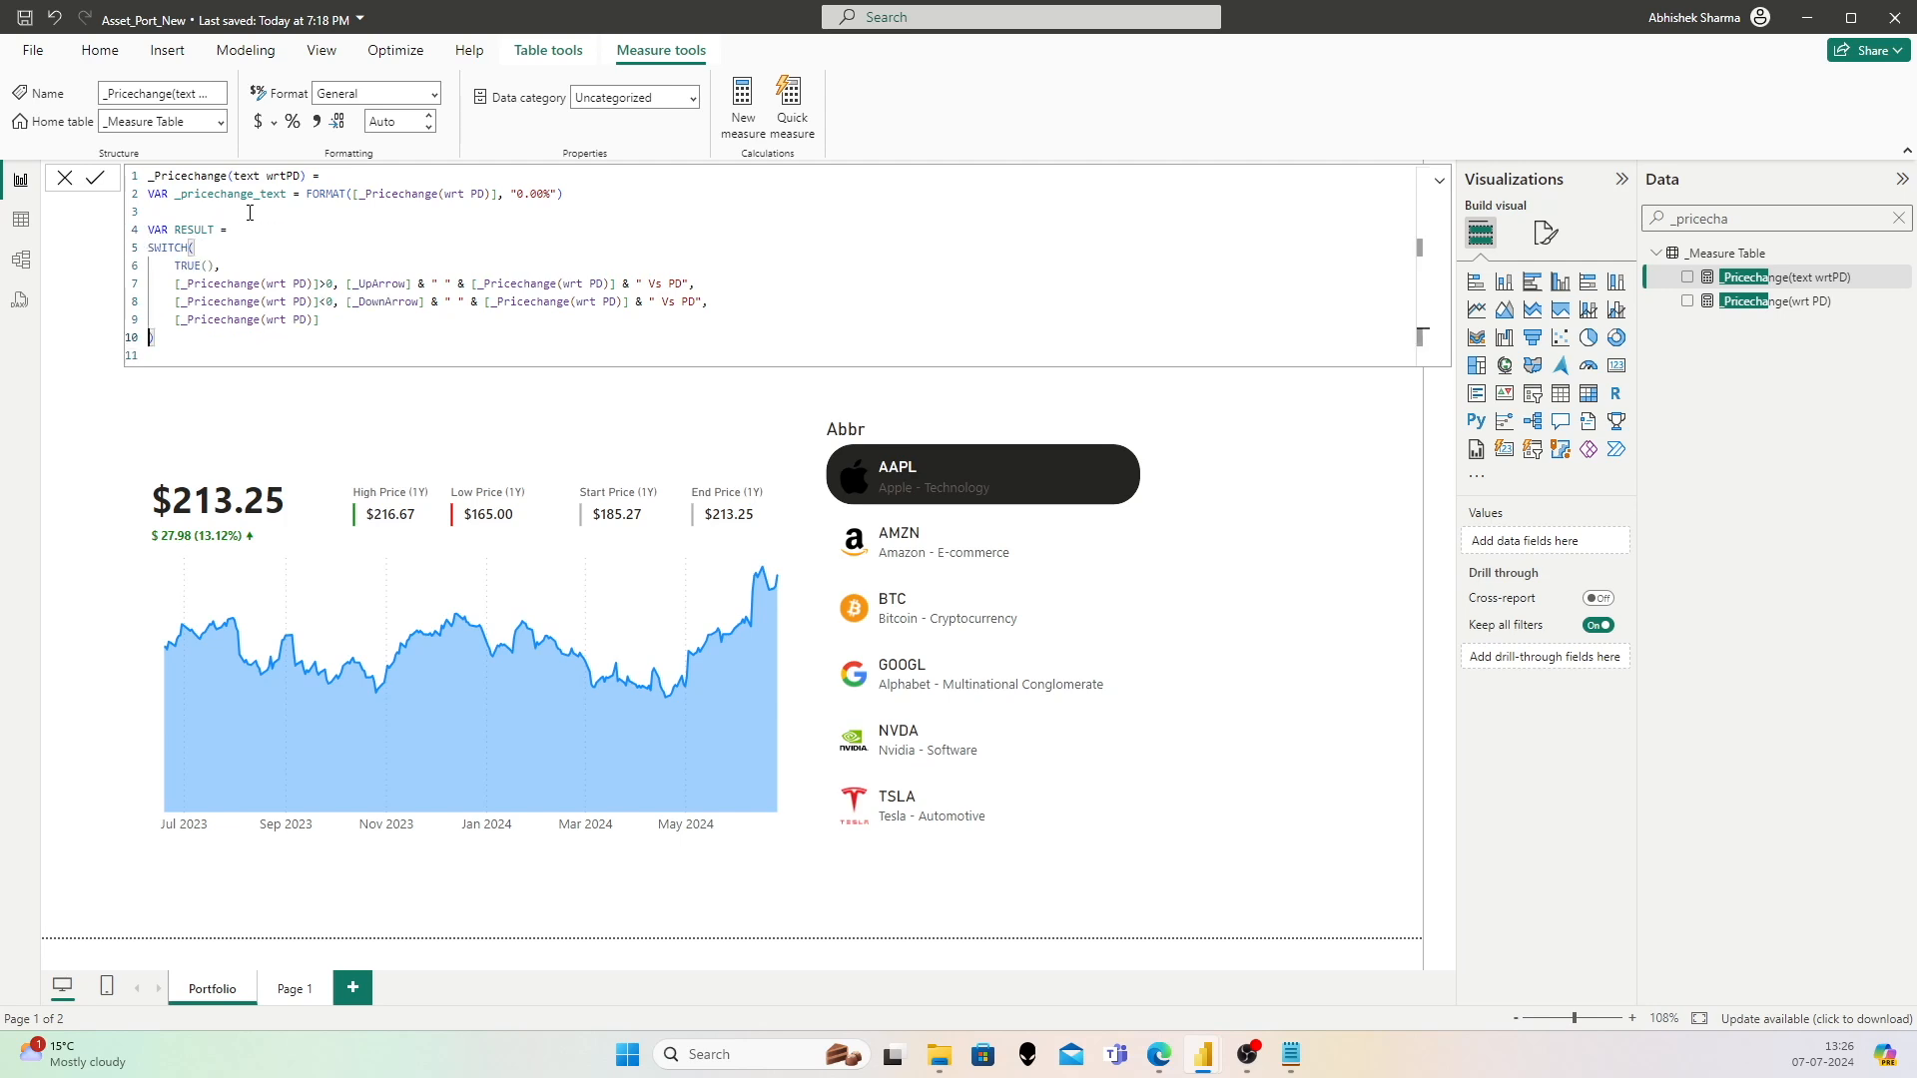
key(End)
key(Return)
key(Return)
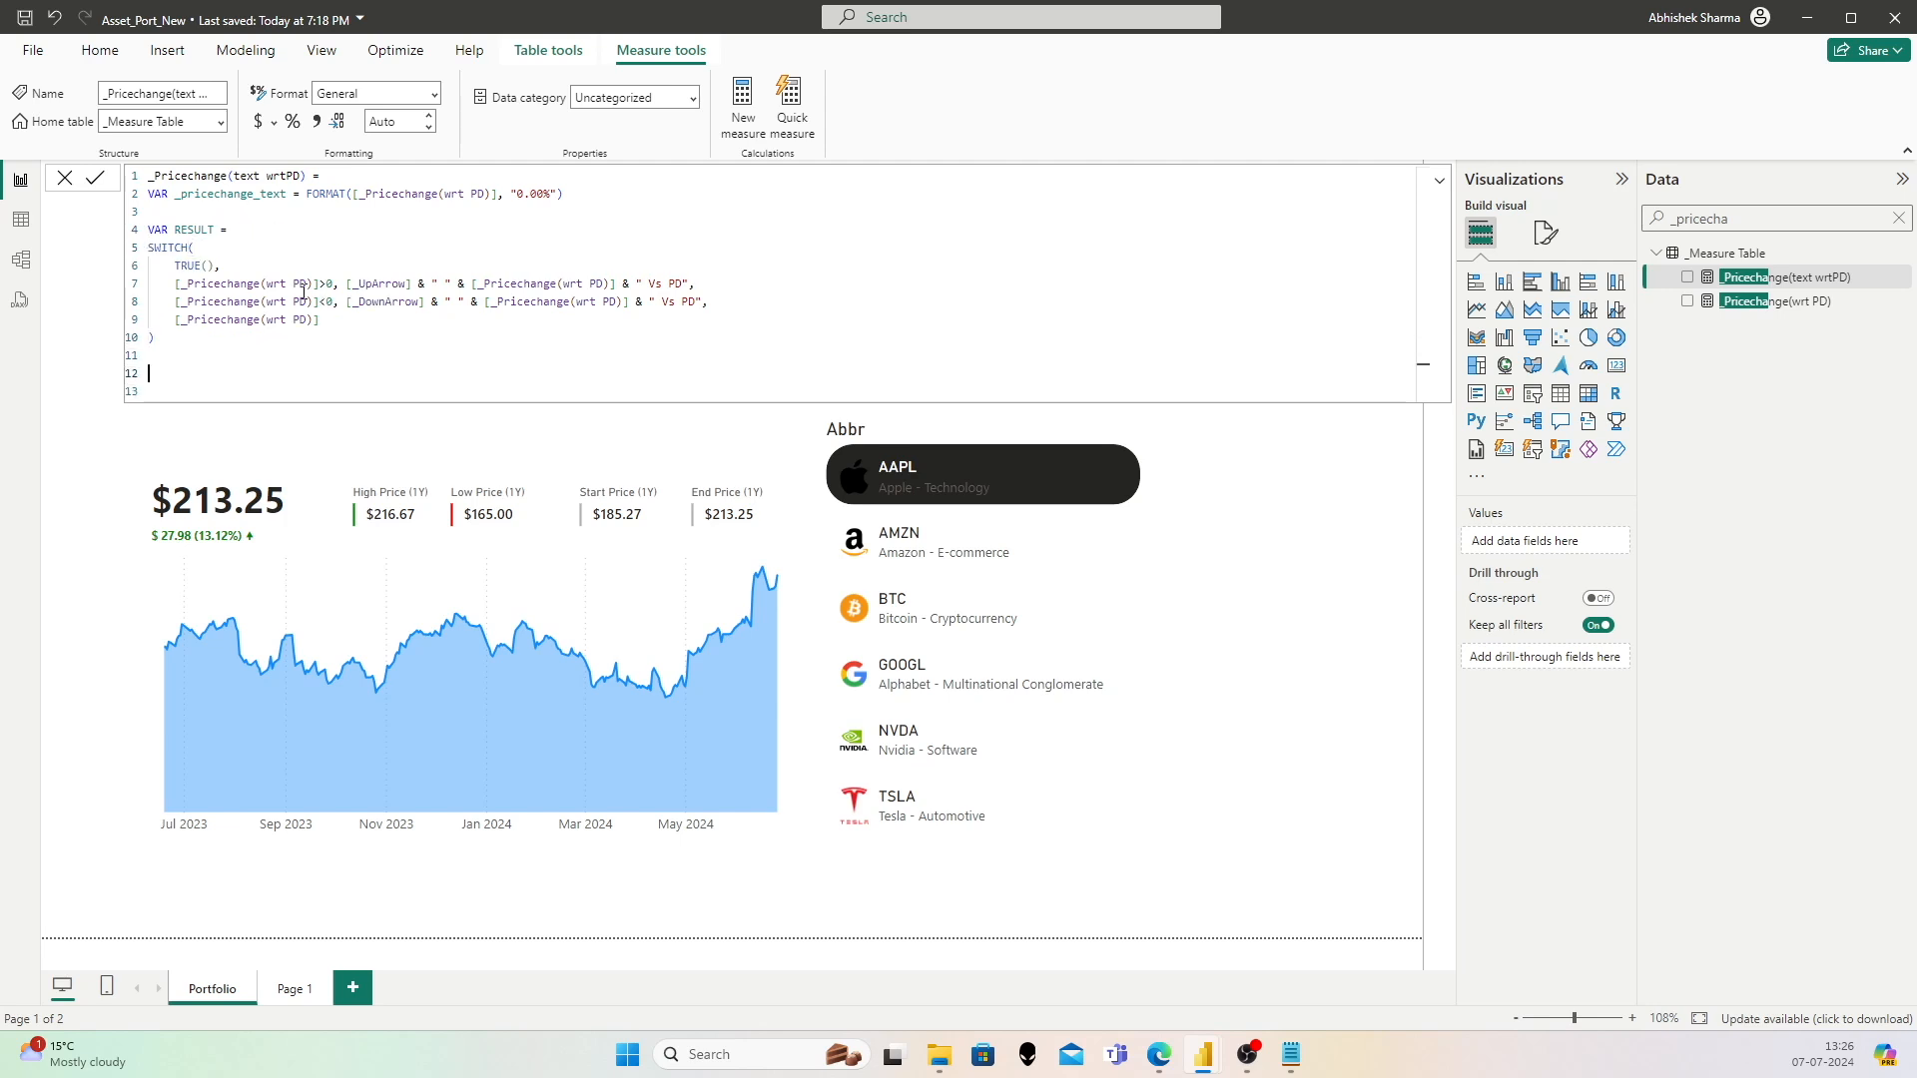
Step: Replace [_Pricechange(wrt PD)] with _pricechange_text in both arrow results and the fallback result of the SWITCH function
double_click(287, 195)
key(ctrl+c)
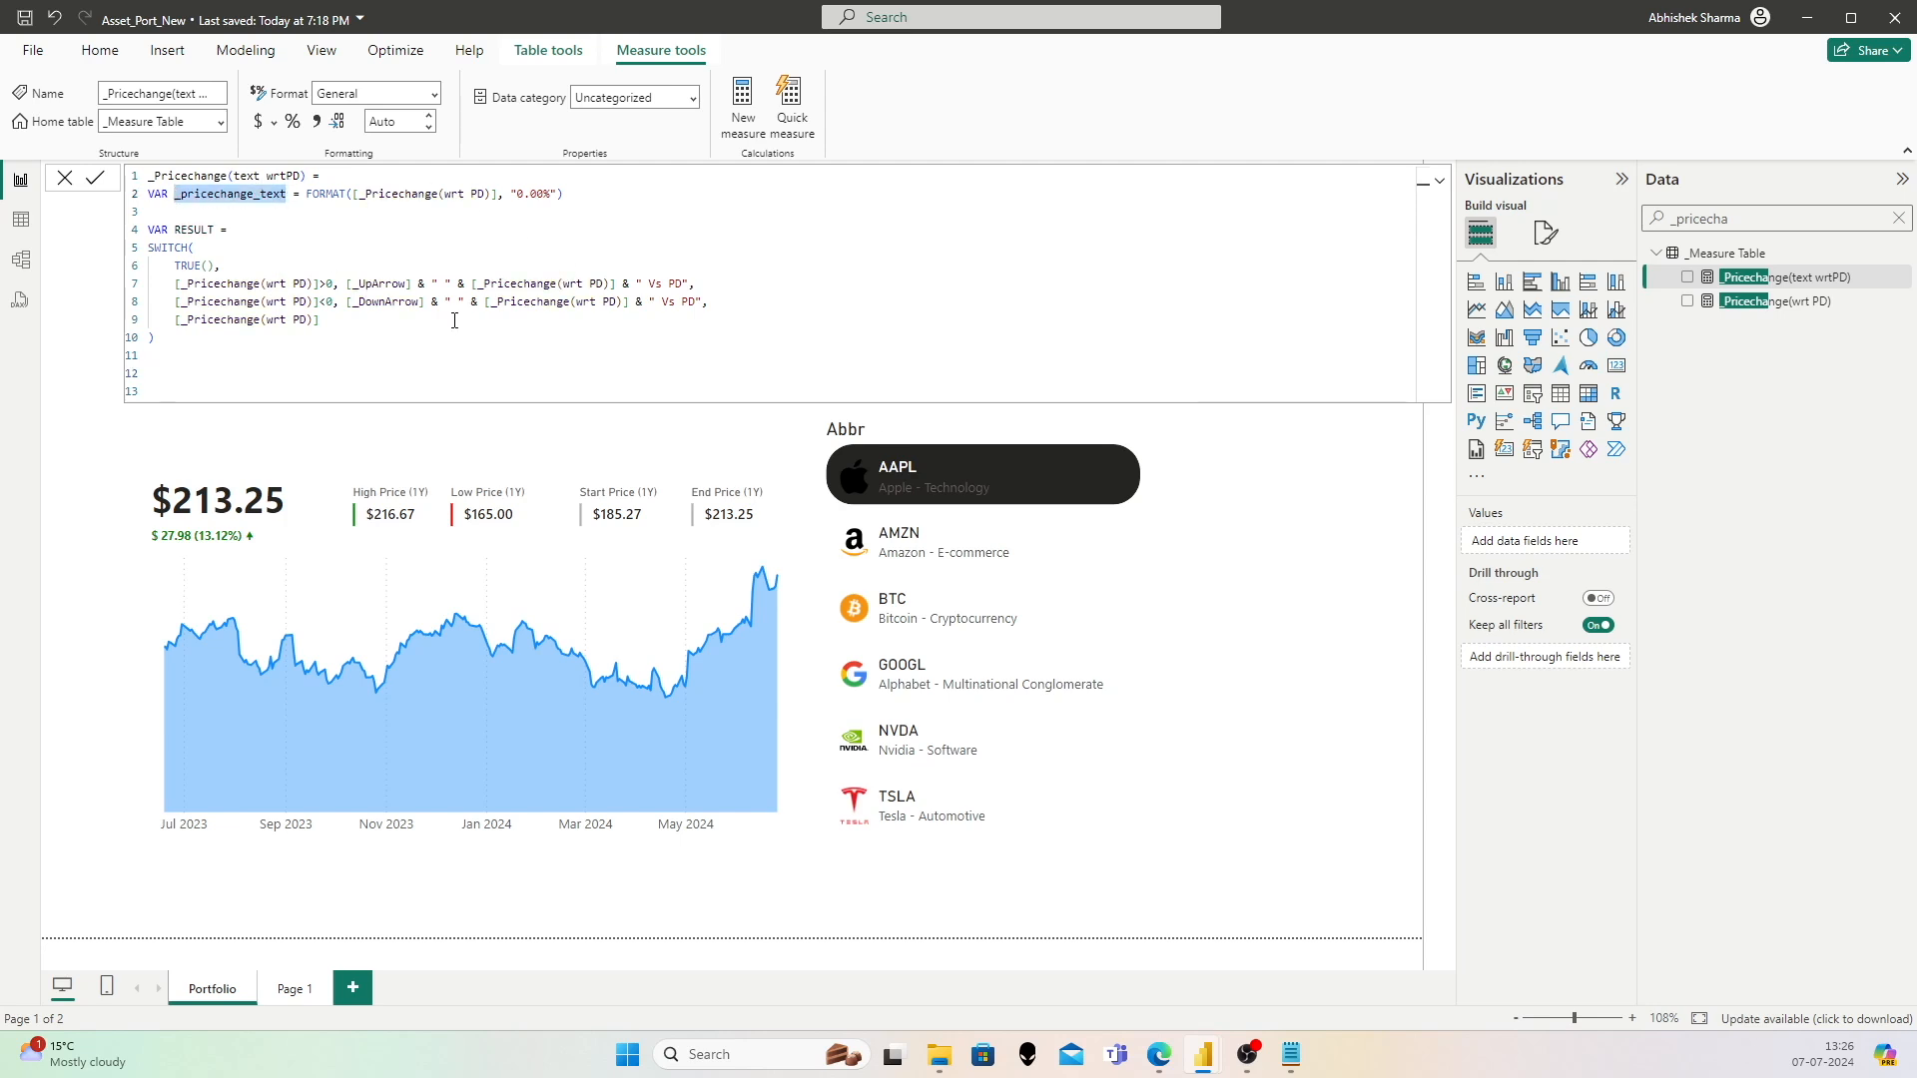
drag(613, 283, 471, 283)
key(ctrl+v)
drag(629, 301, 486, 304)
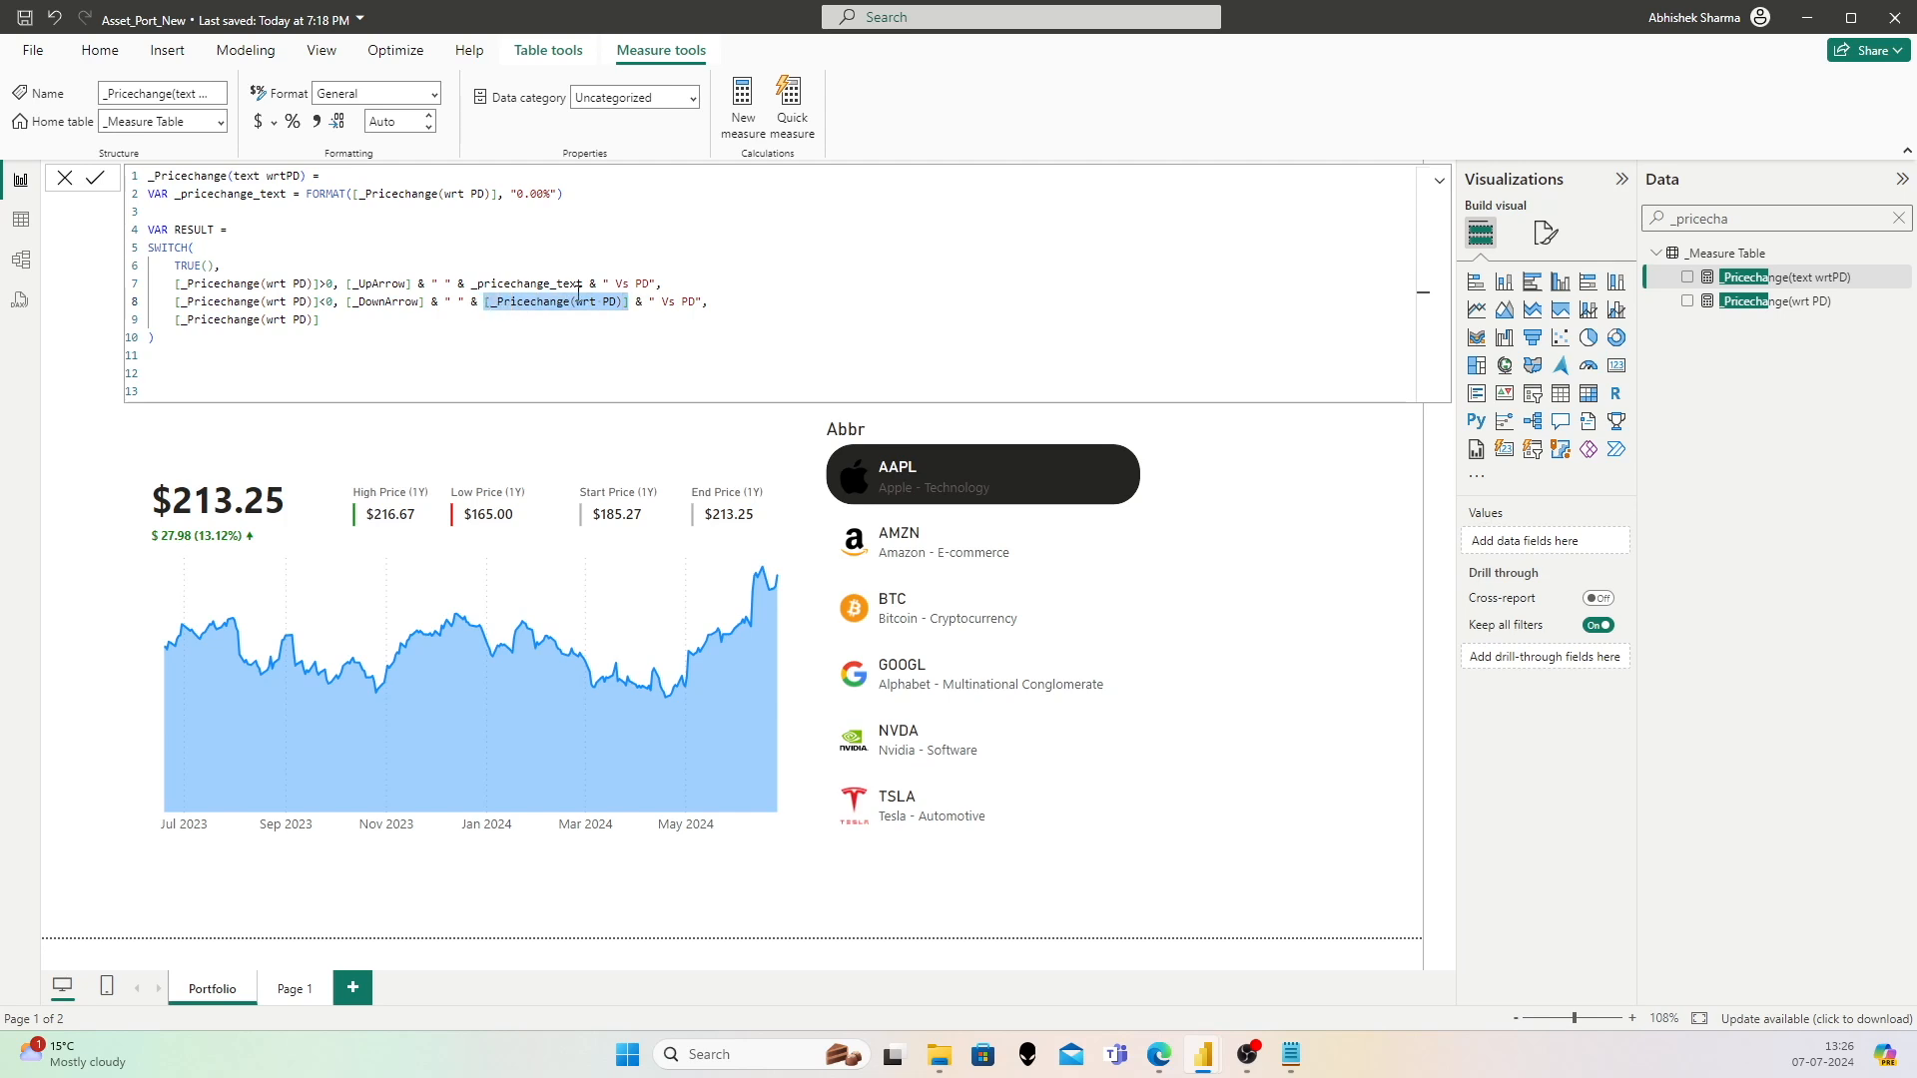
key(ctrl+v)
drag(323, 322, 178, 324)
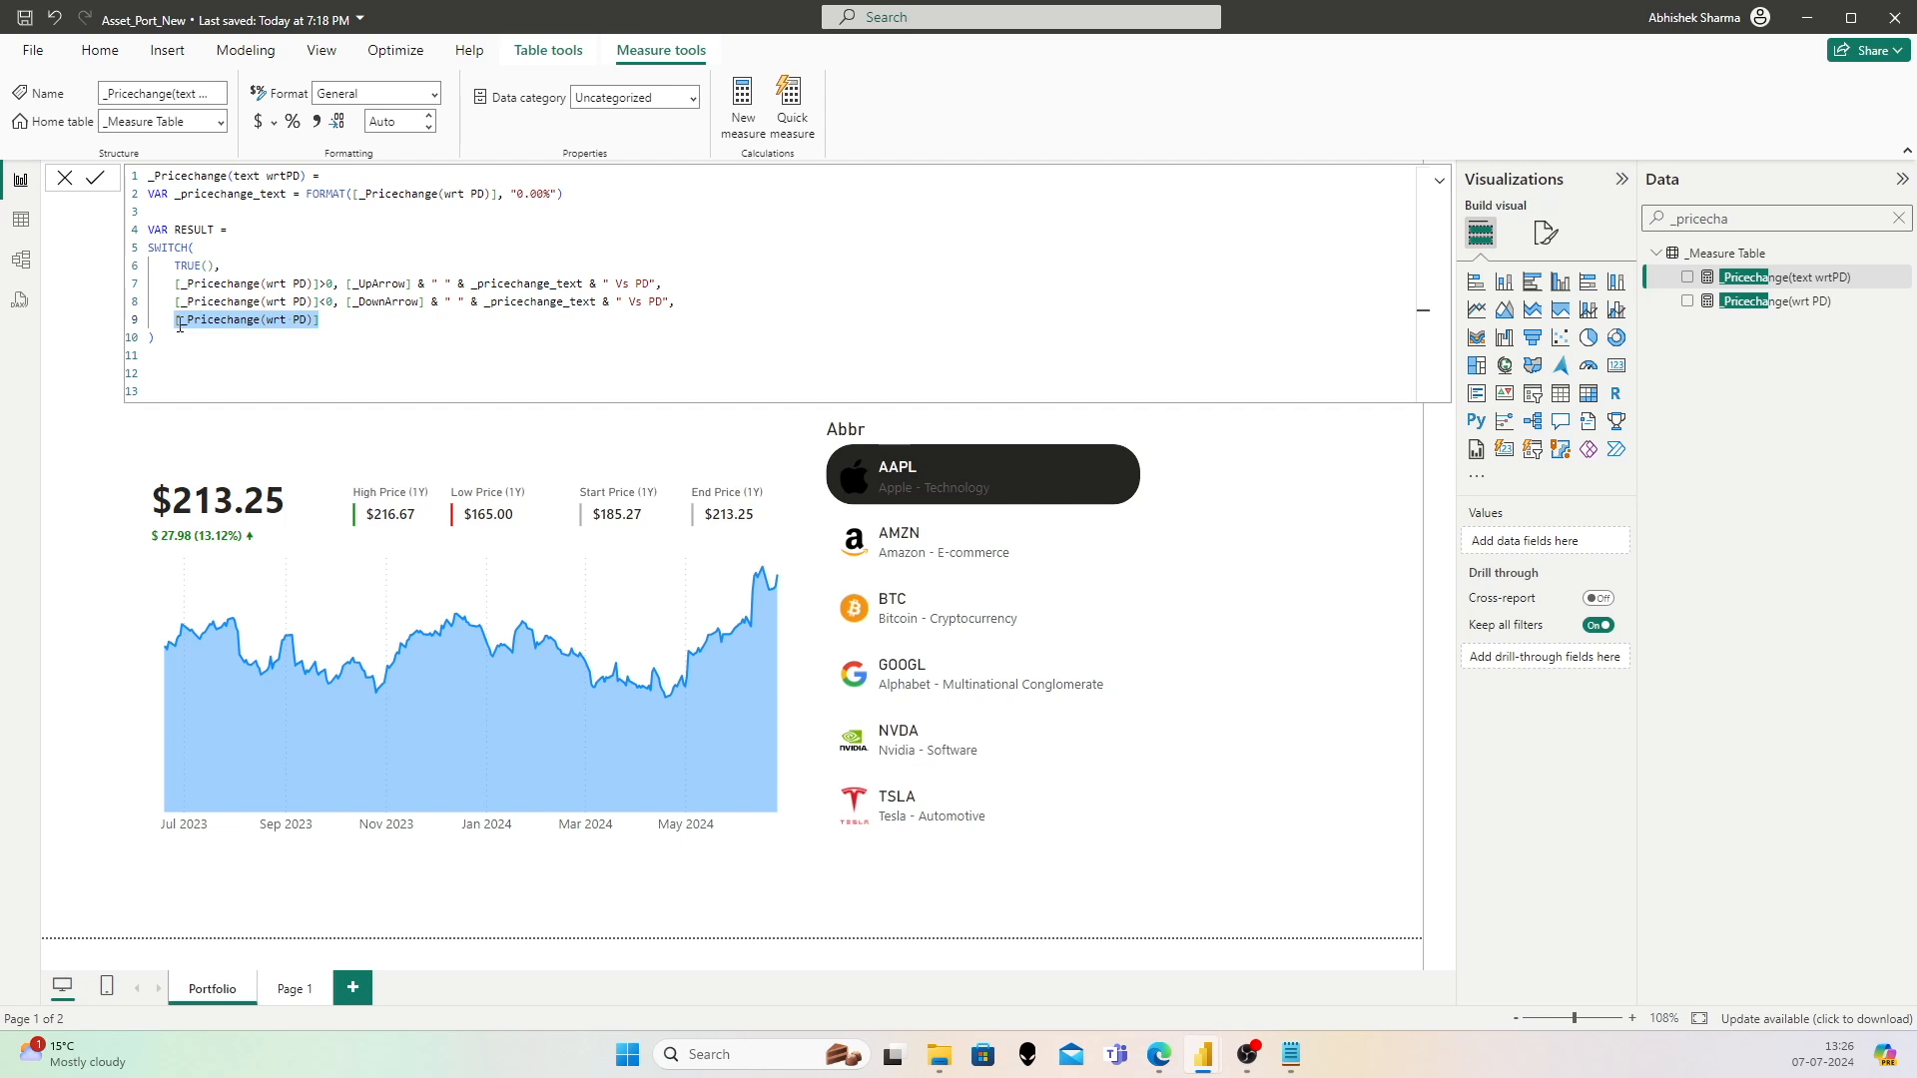
key(ctrl+v)
Step: Finish the measure with Return RESULT, commit it, and check the tooltip on the Portfolio price chart
click(176, 371)
text(Return)
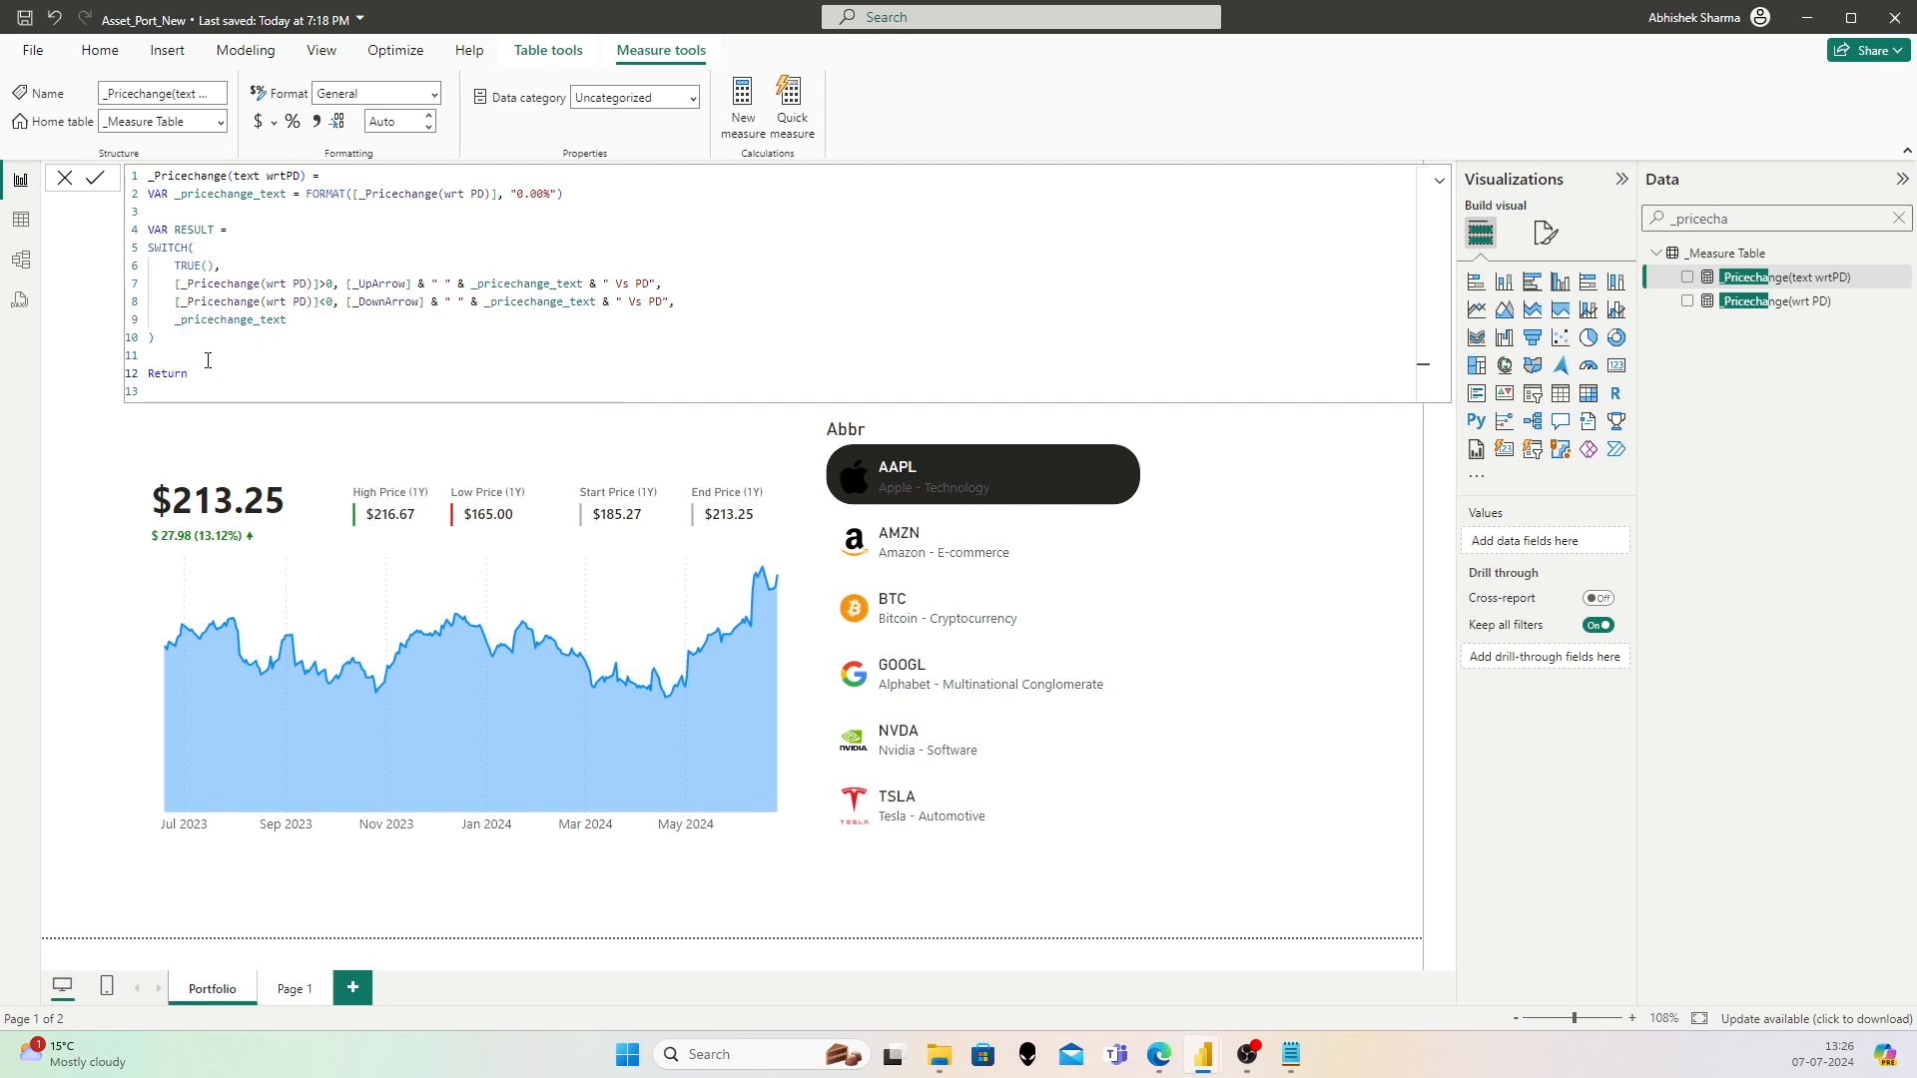
text( RESULT)
click(96, 180)
click(298, 989)
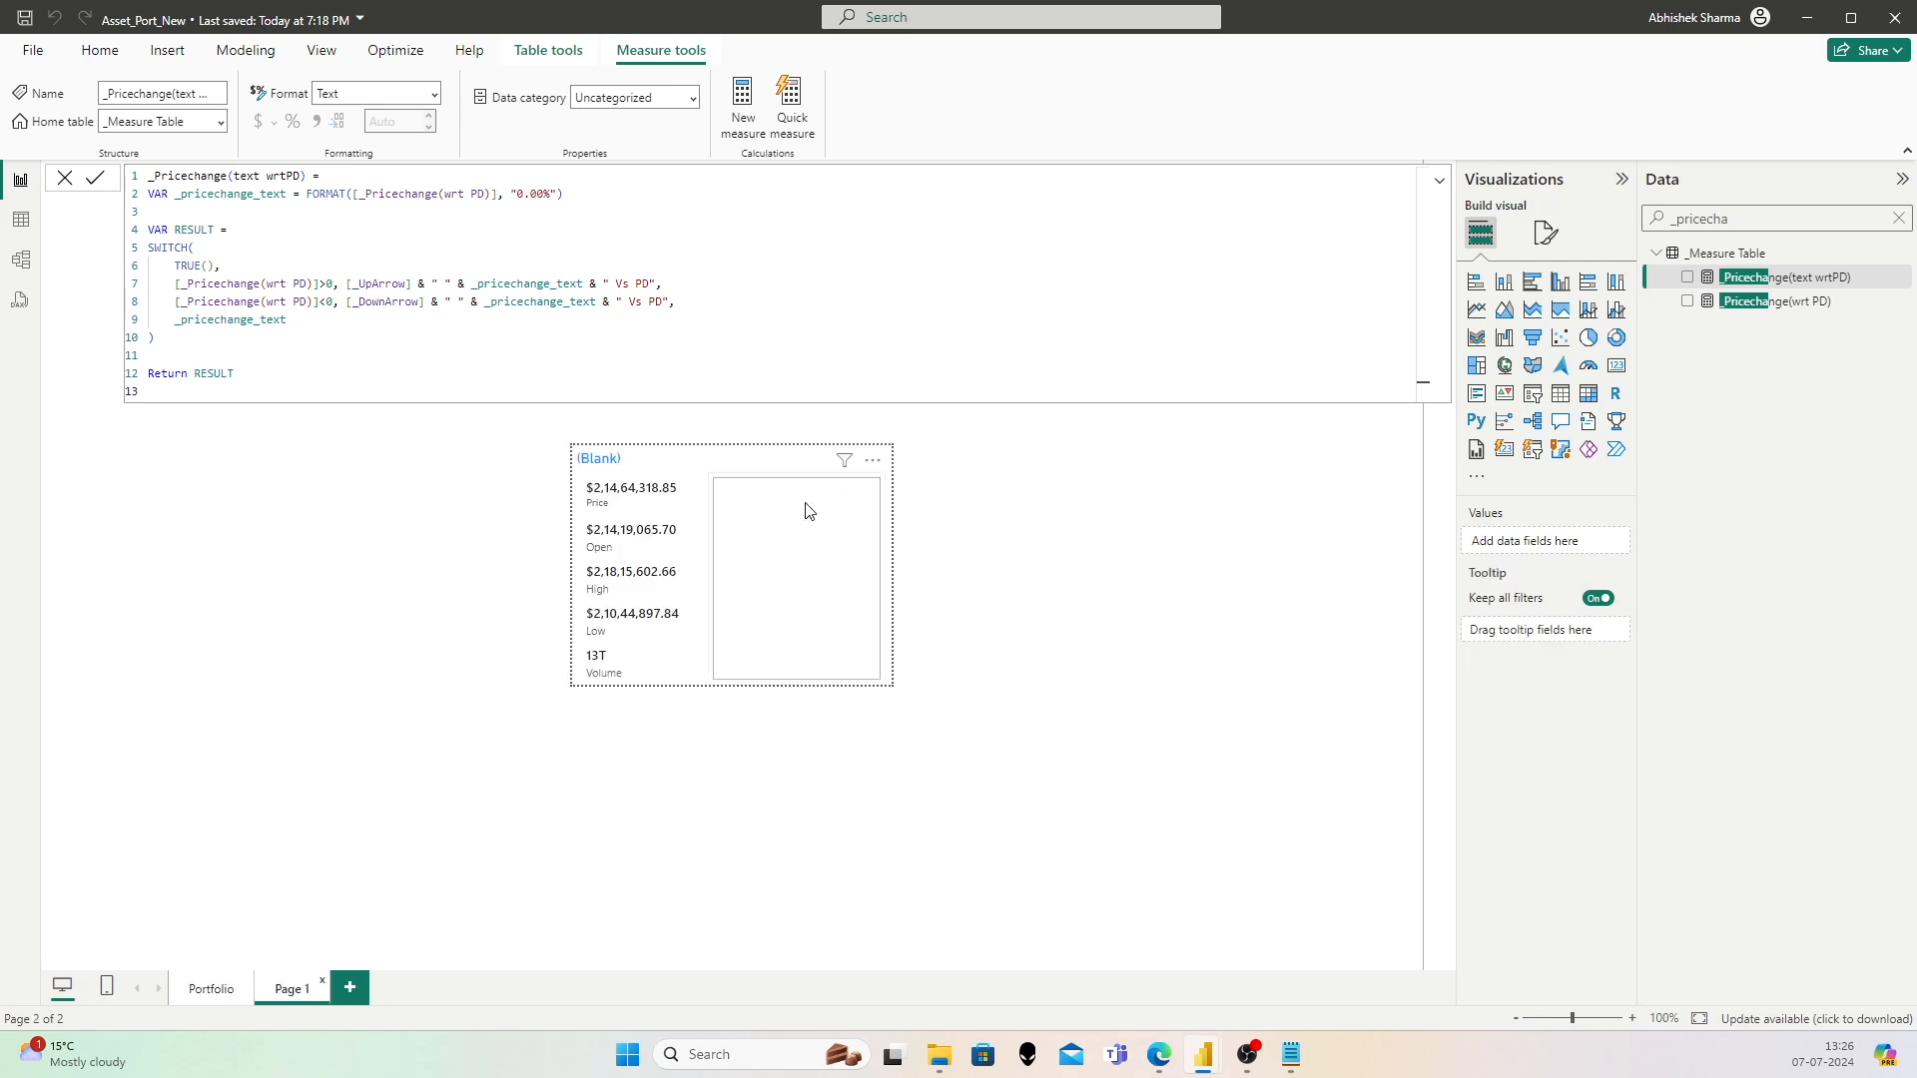
click(809, 511)
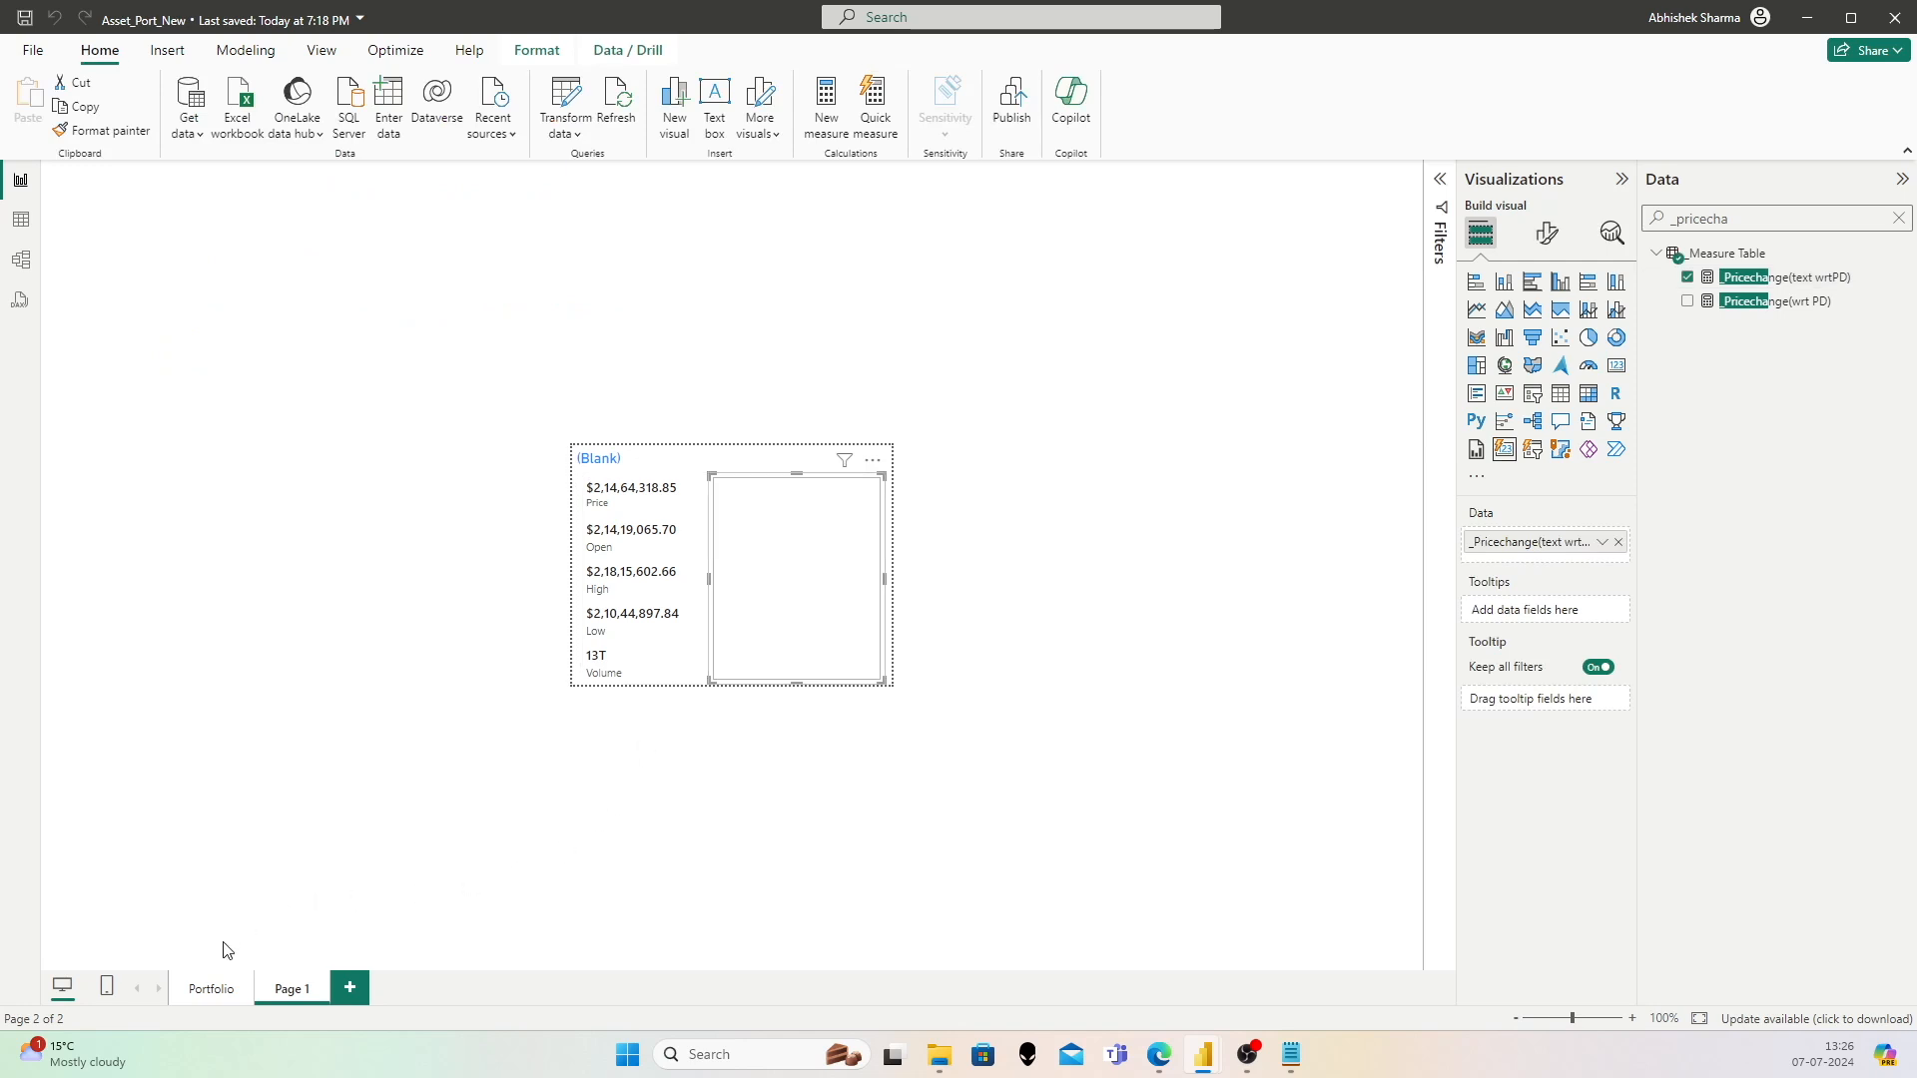
click(217, 970)
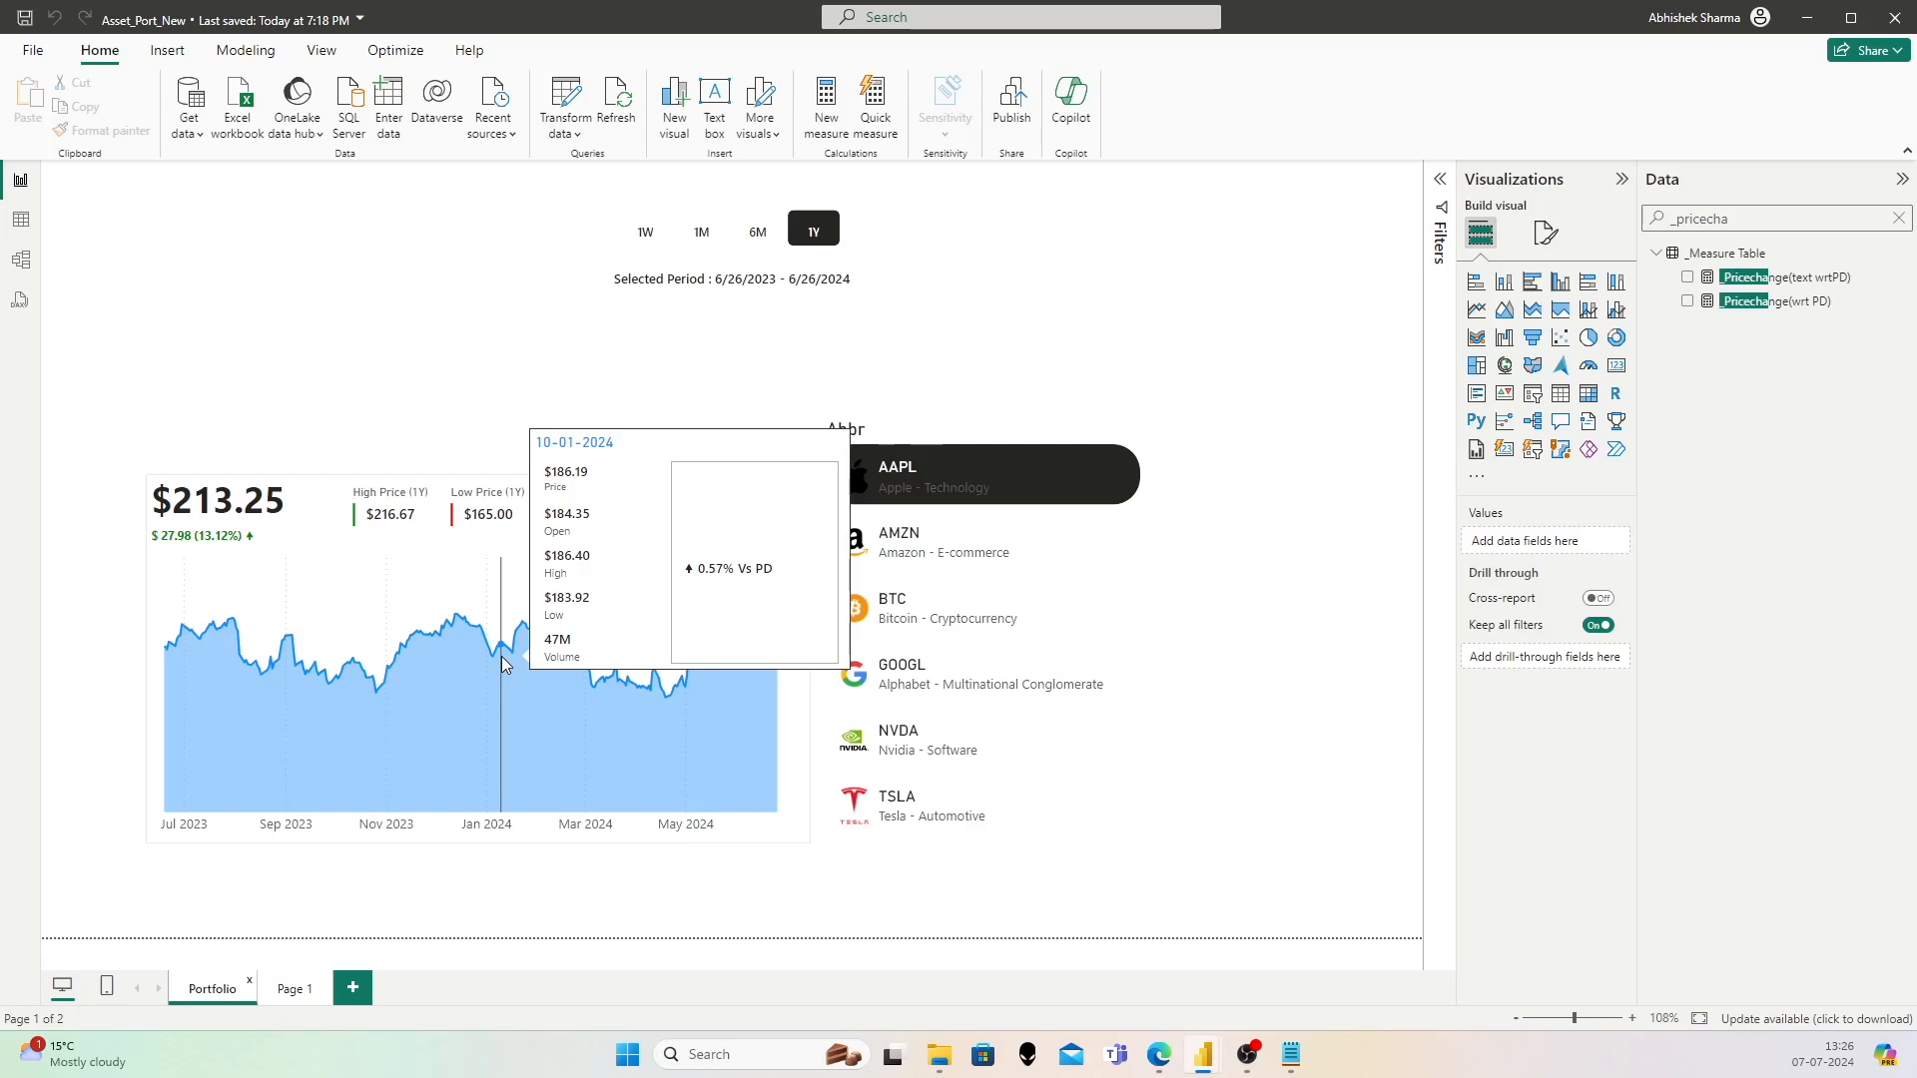
Step: Select the price change card on Page 1 and start a new measure named _Price Change(Color) in _Measure Table
click(289, 988)
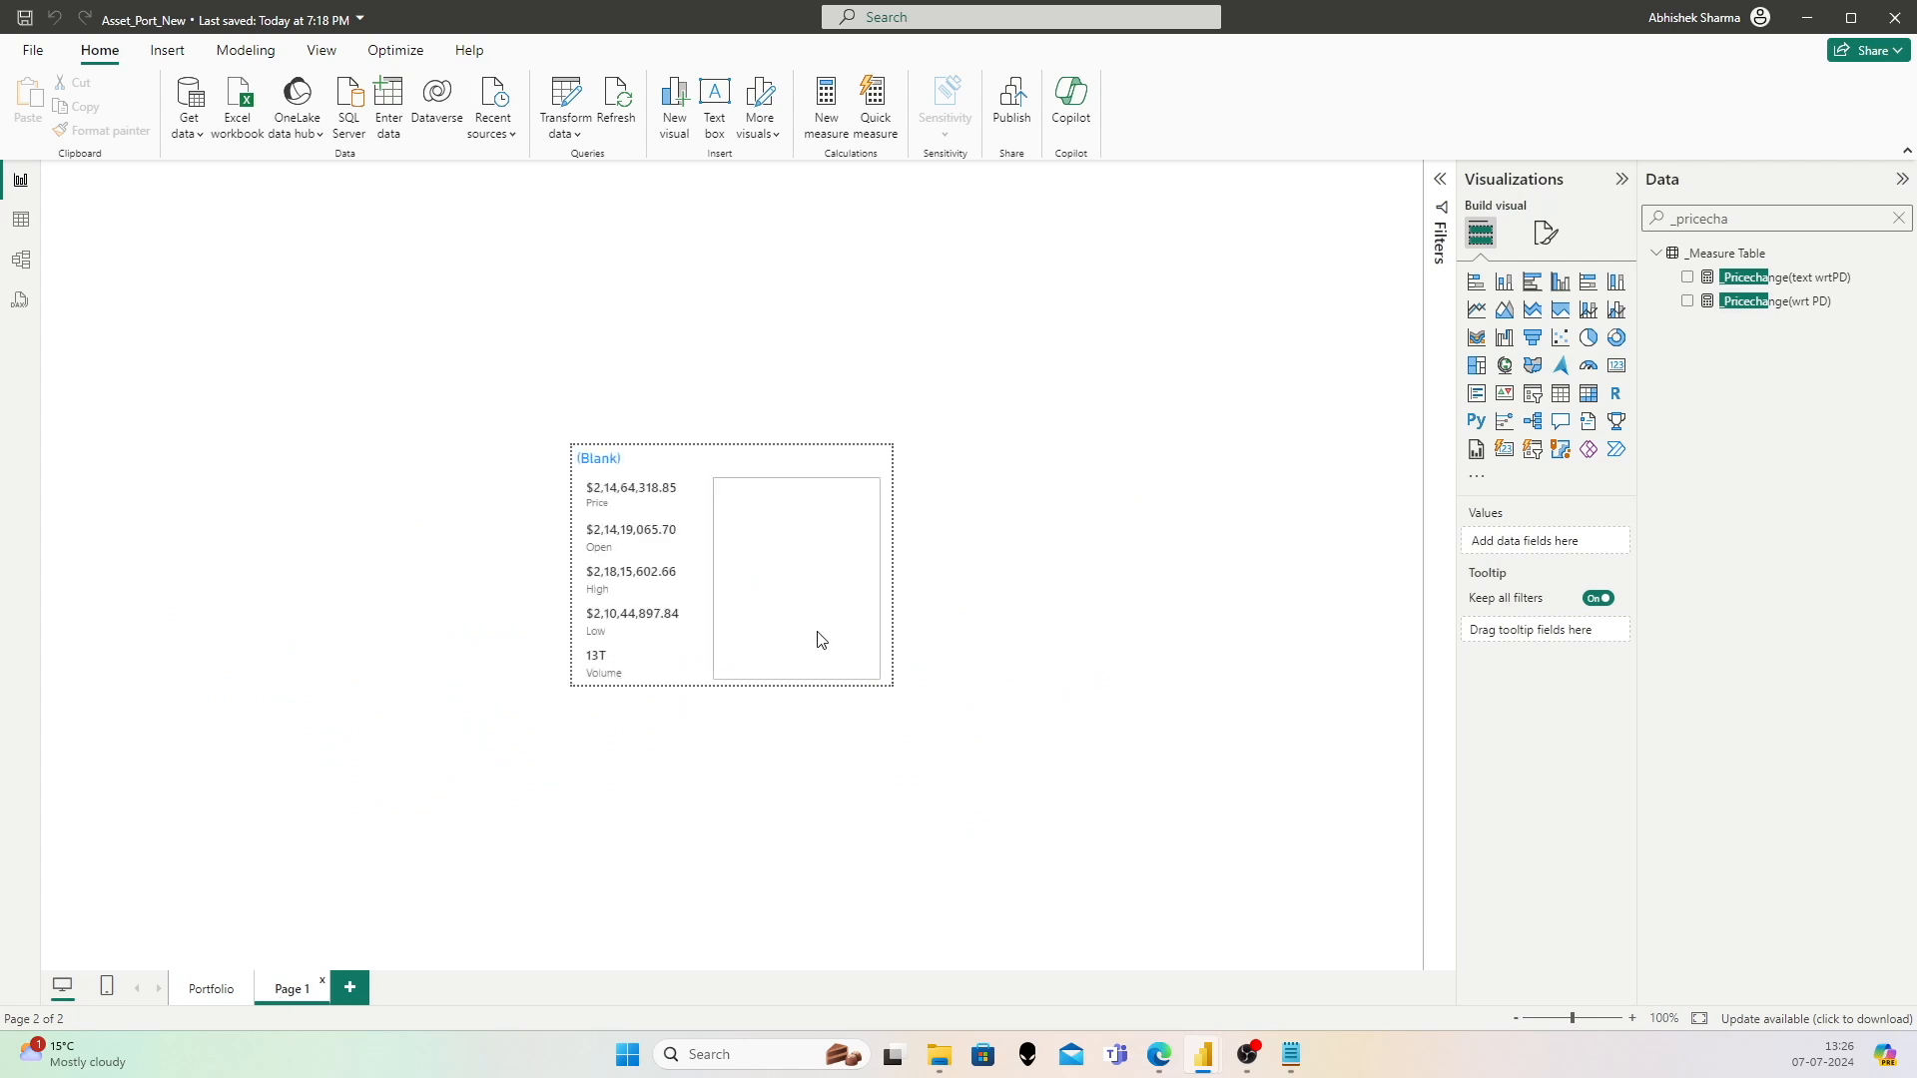
click(788, 494)
click(1556, 242)
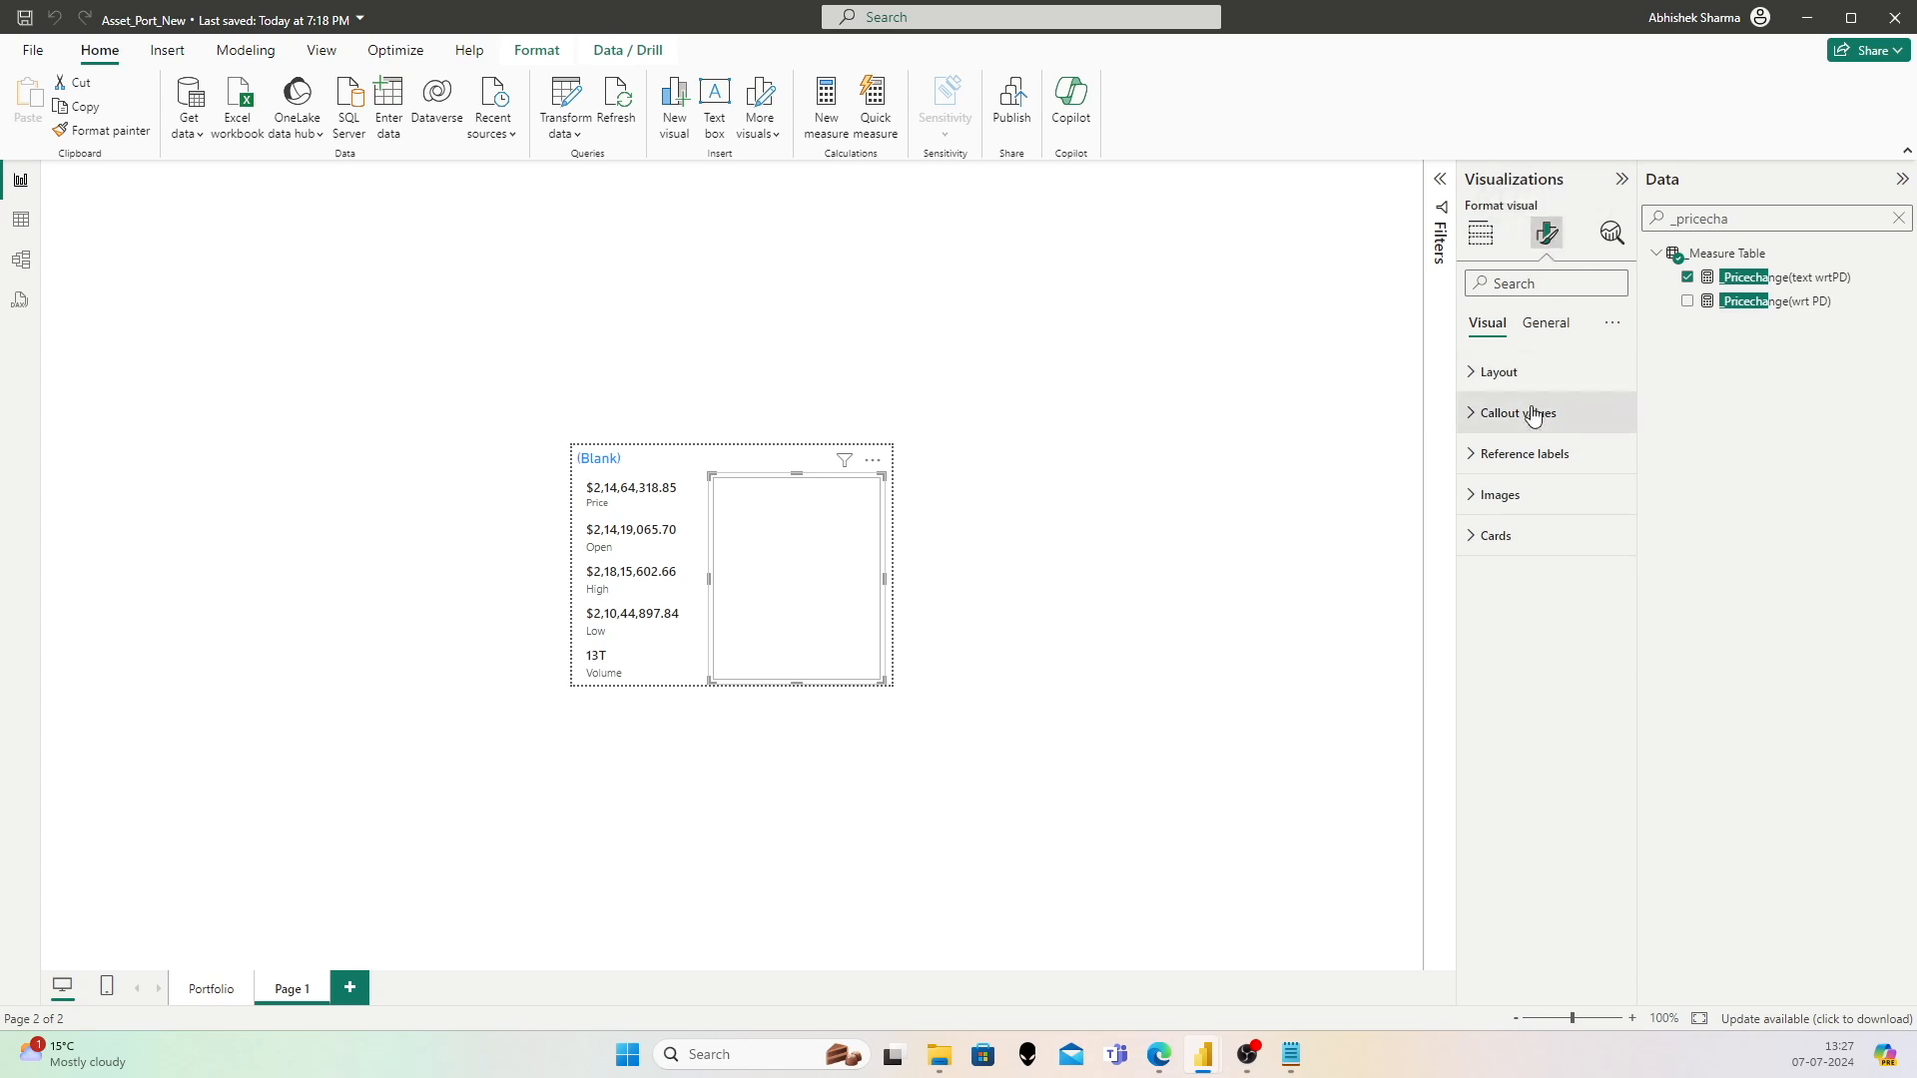
click(1778, 217)
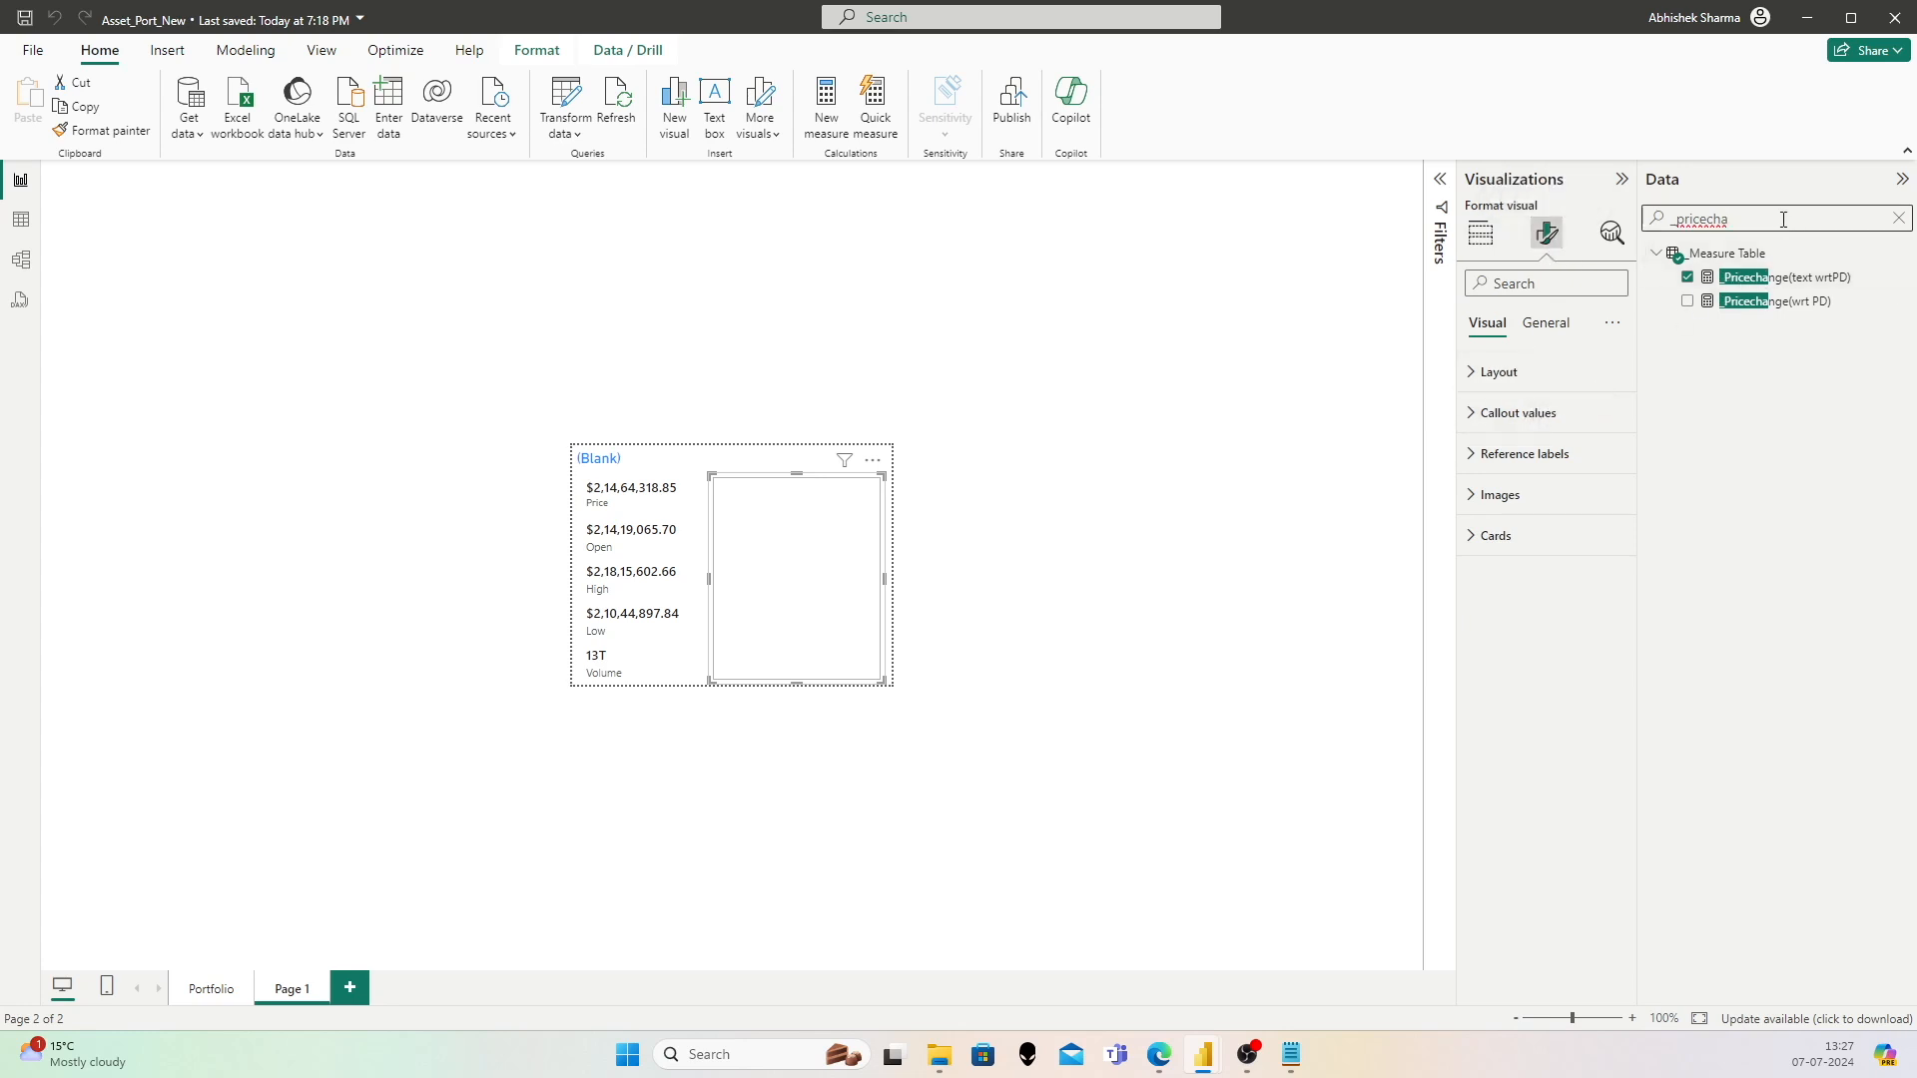
click(1777, 278)
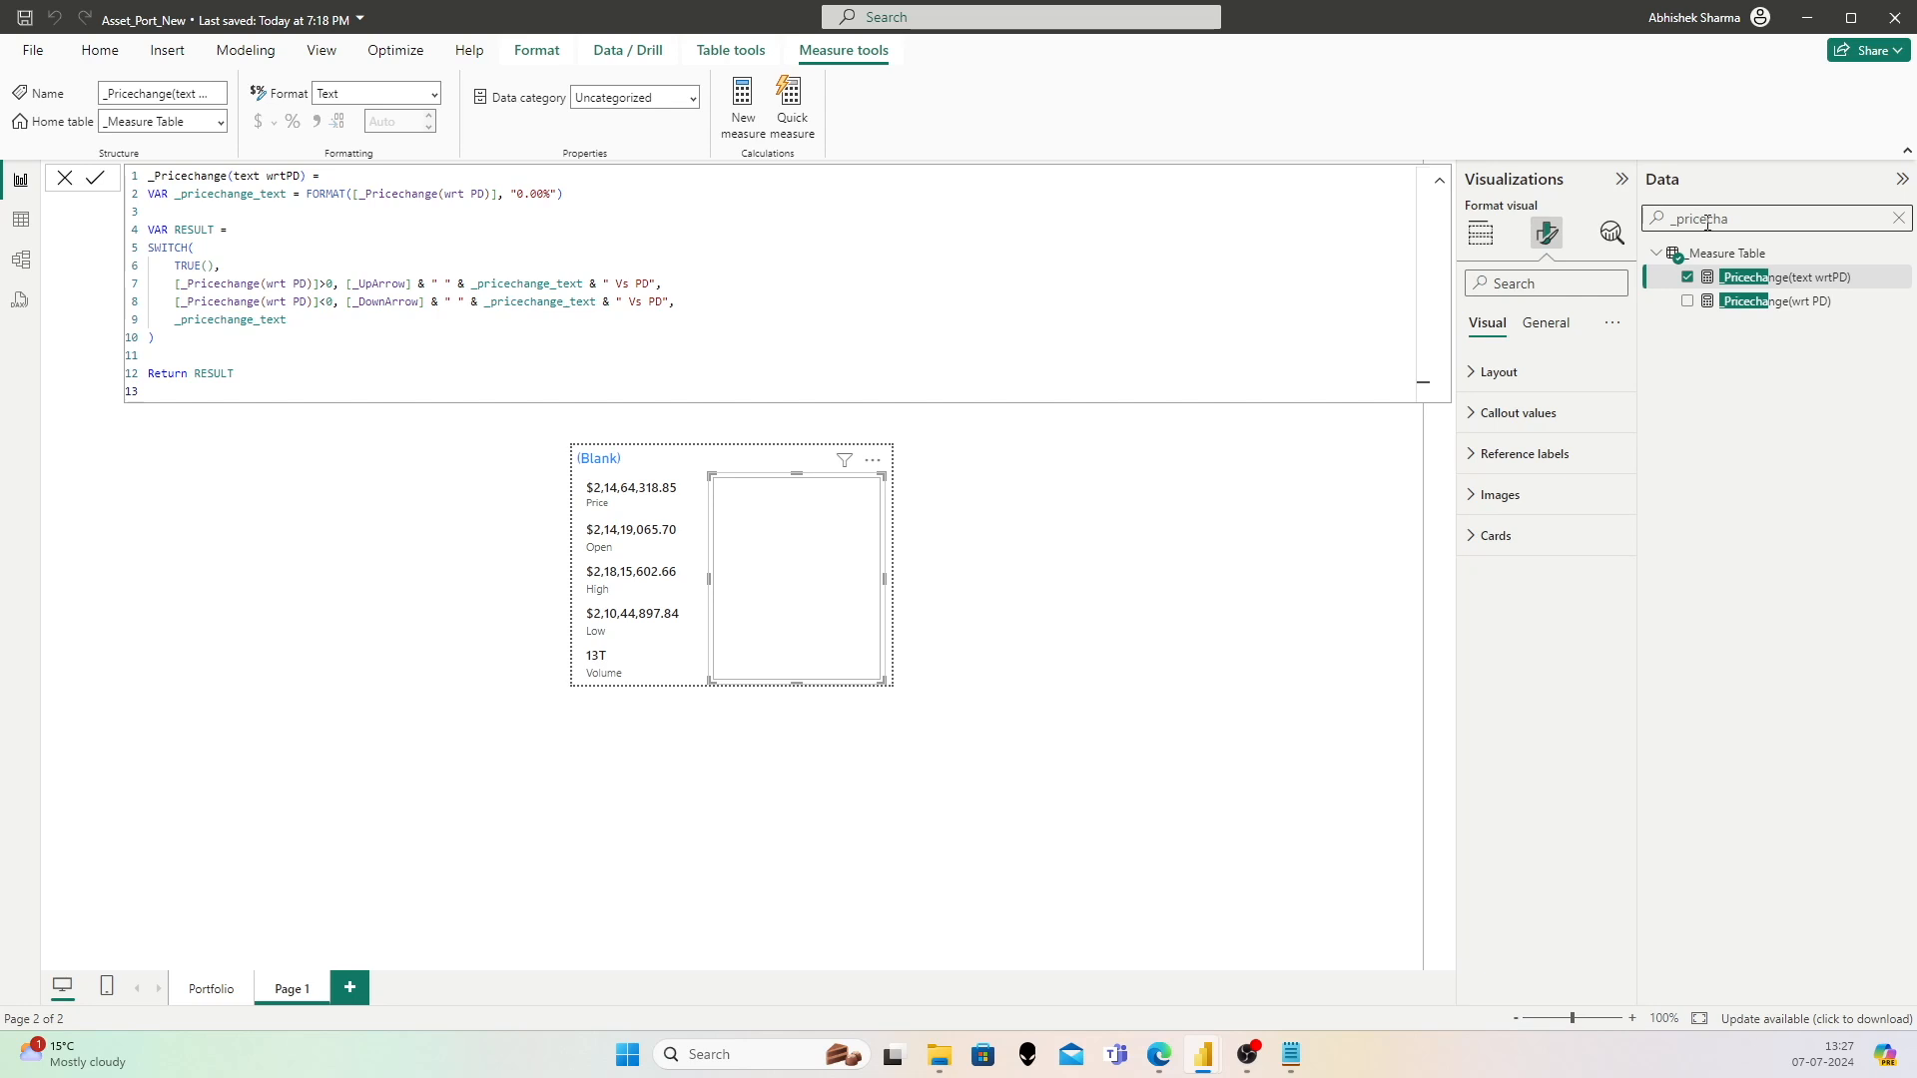
right_click(1751, 249)
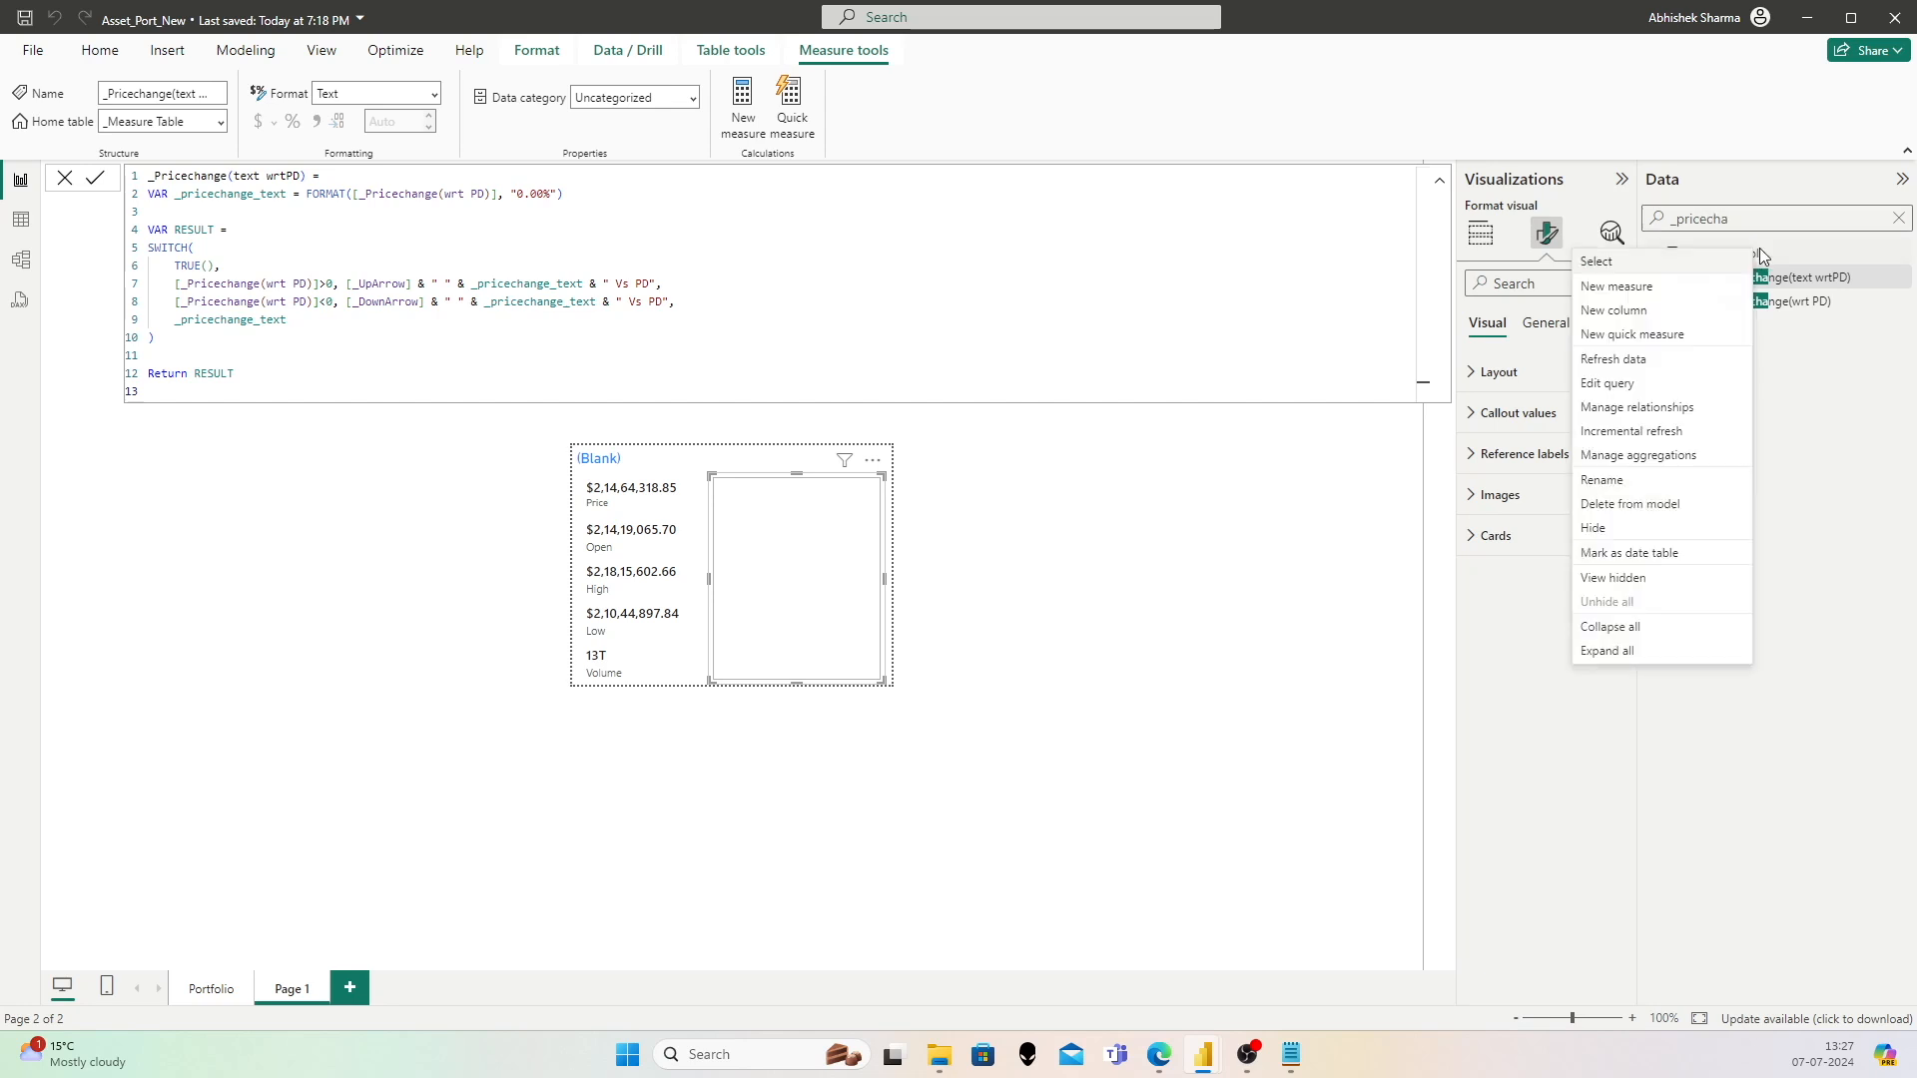
click(1666, 288)
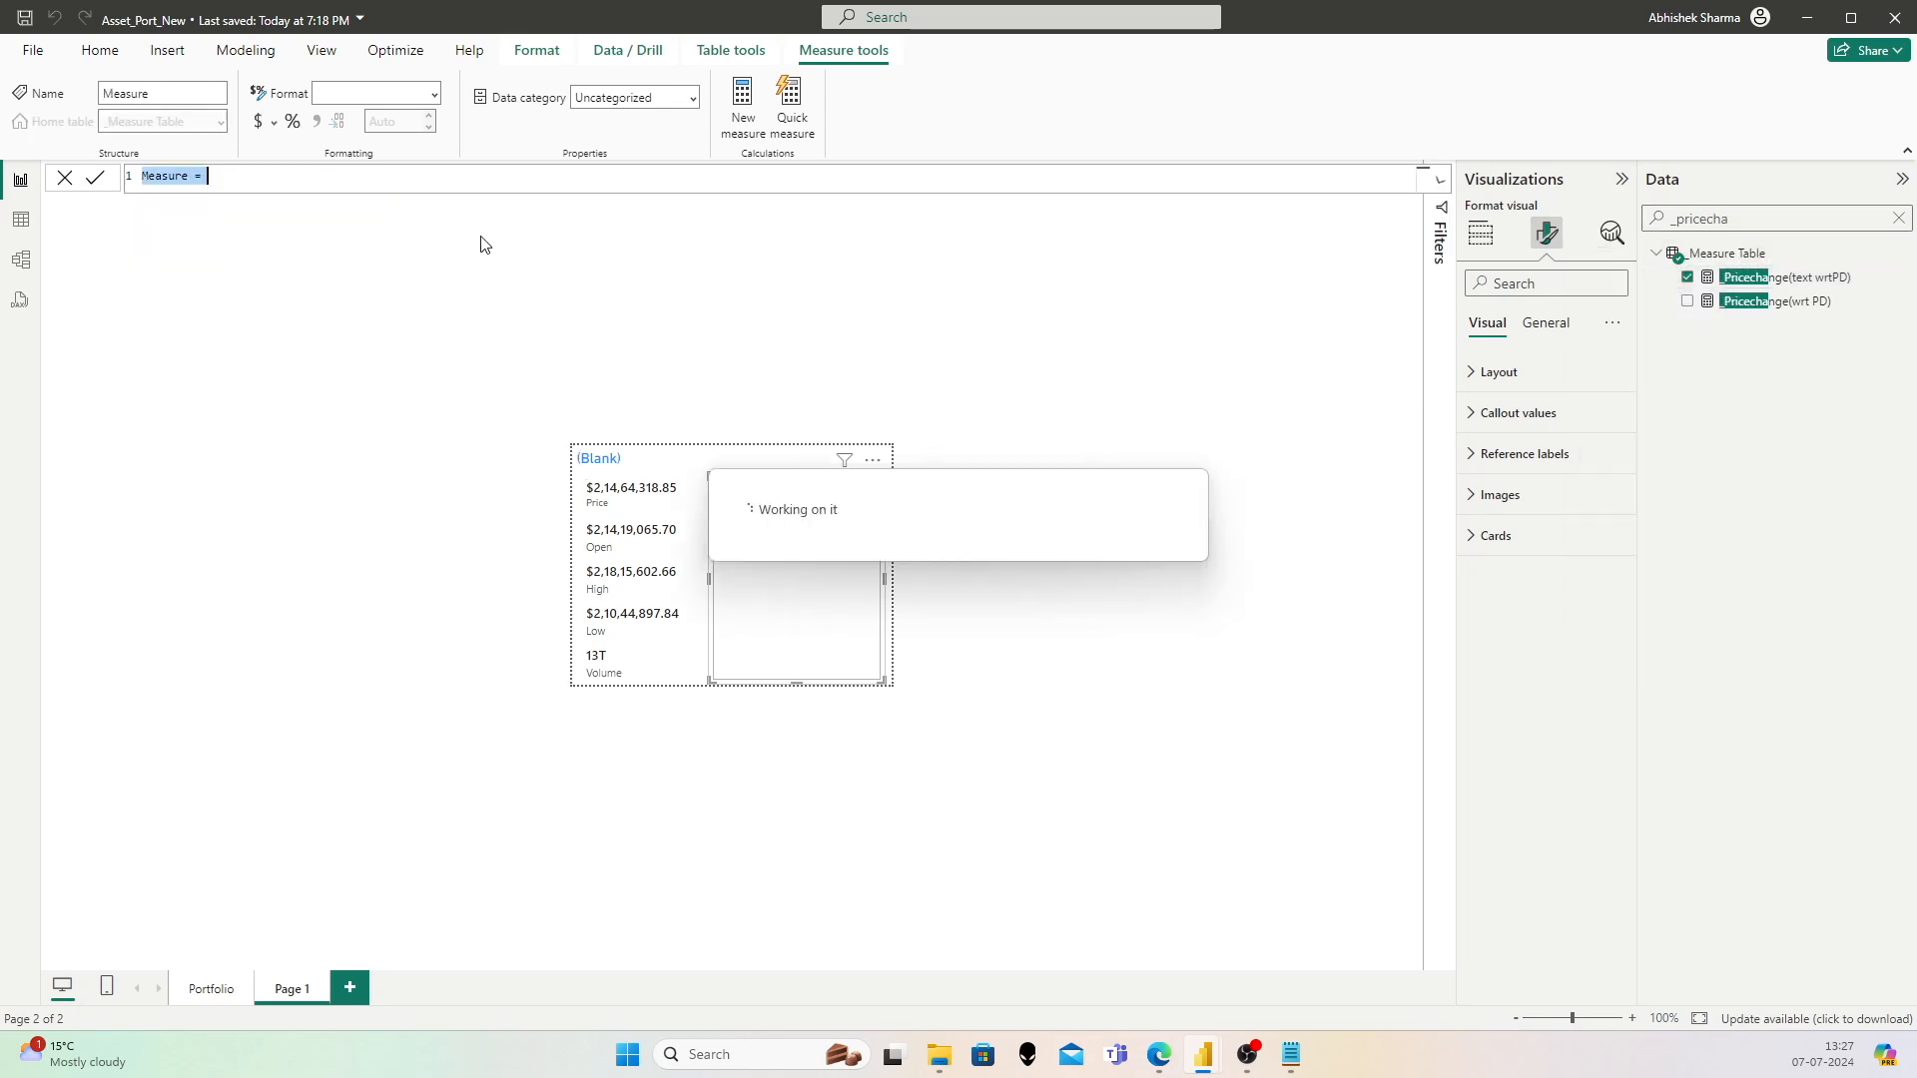
text(_Pric)
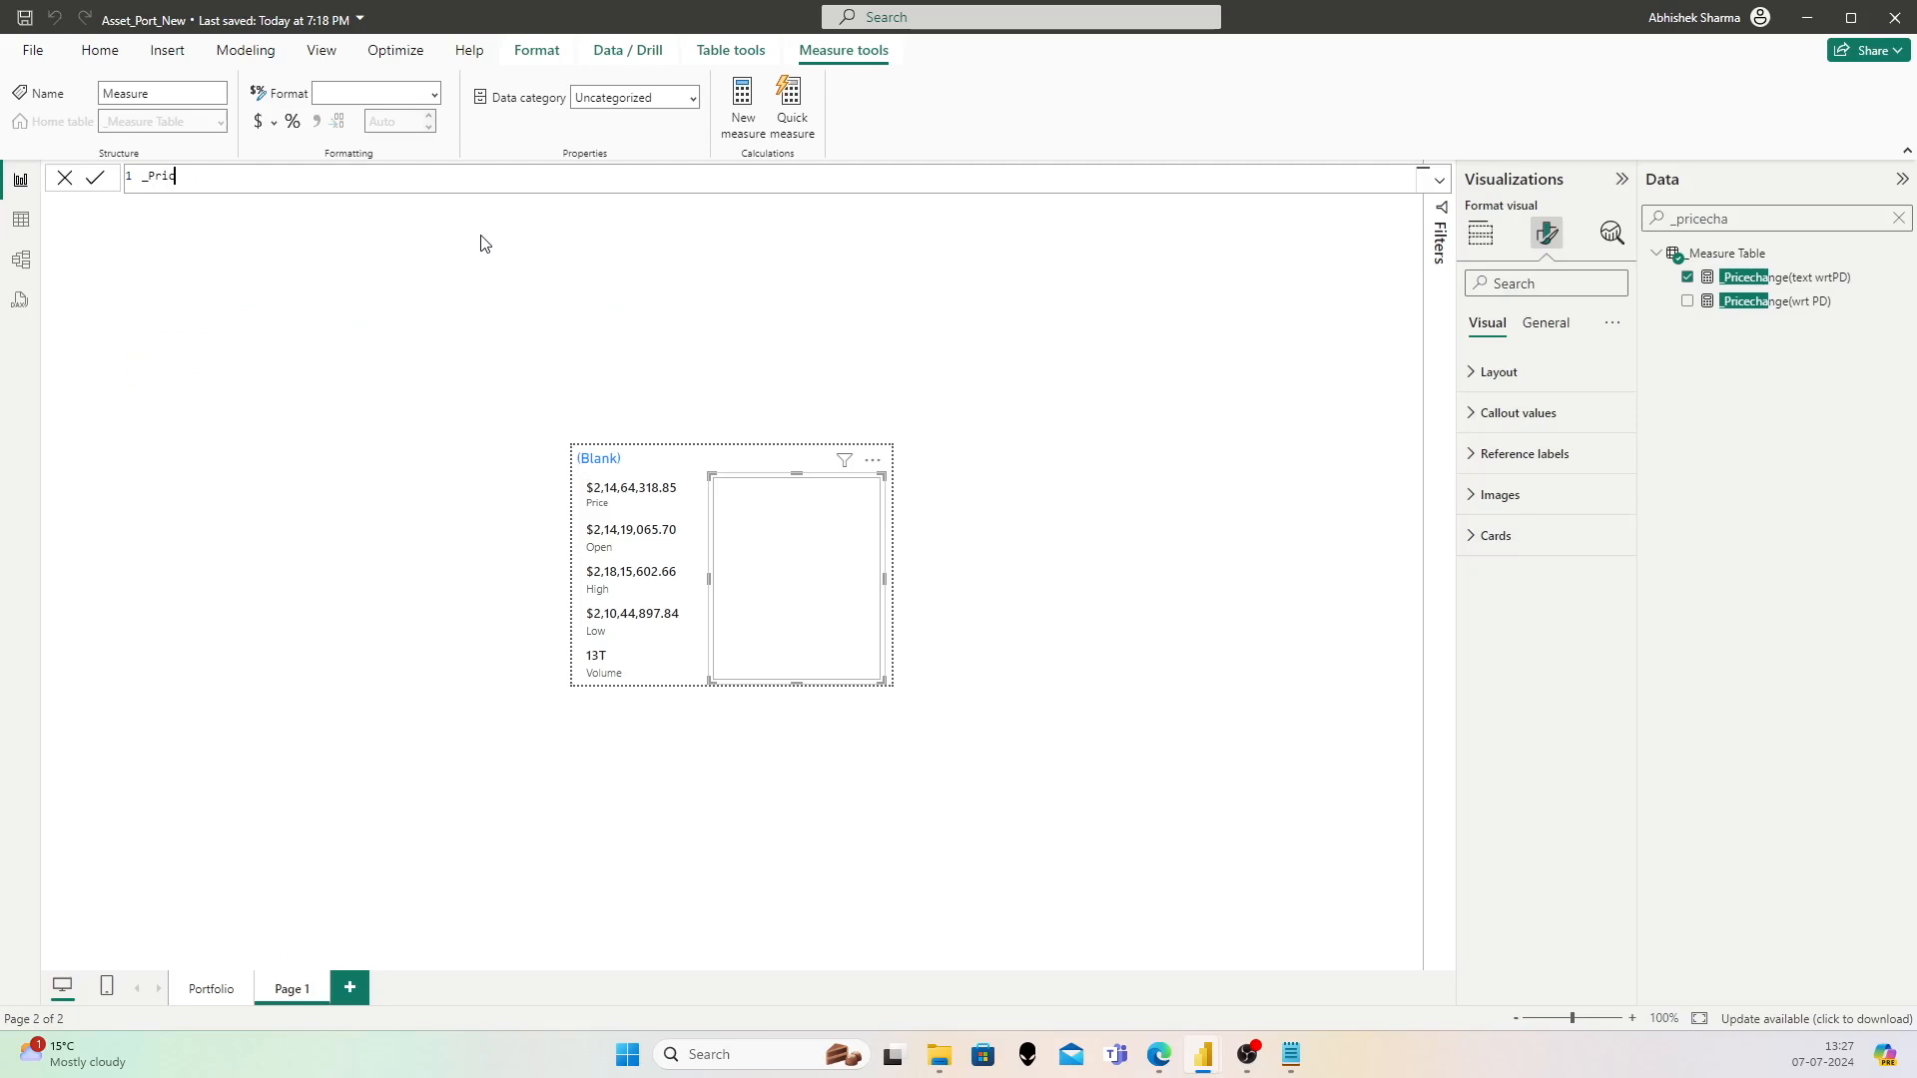
text(e Change(Color) =)
key(shift+Return)
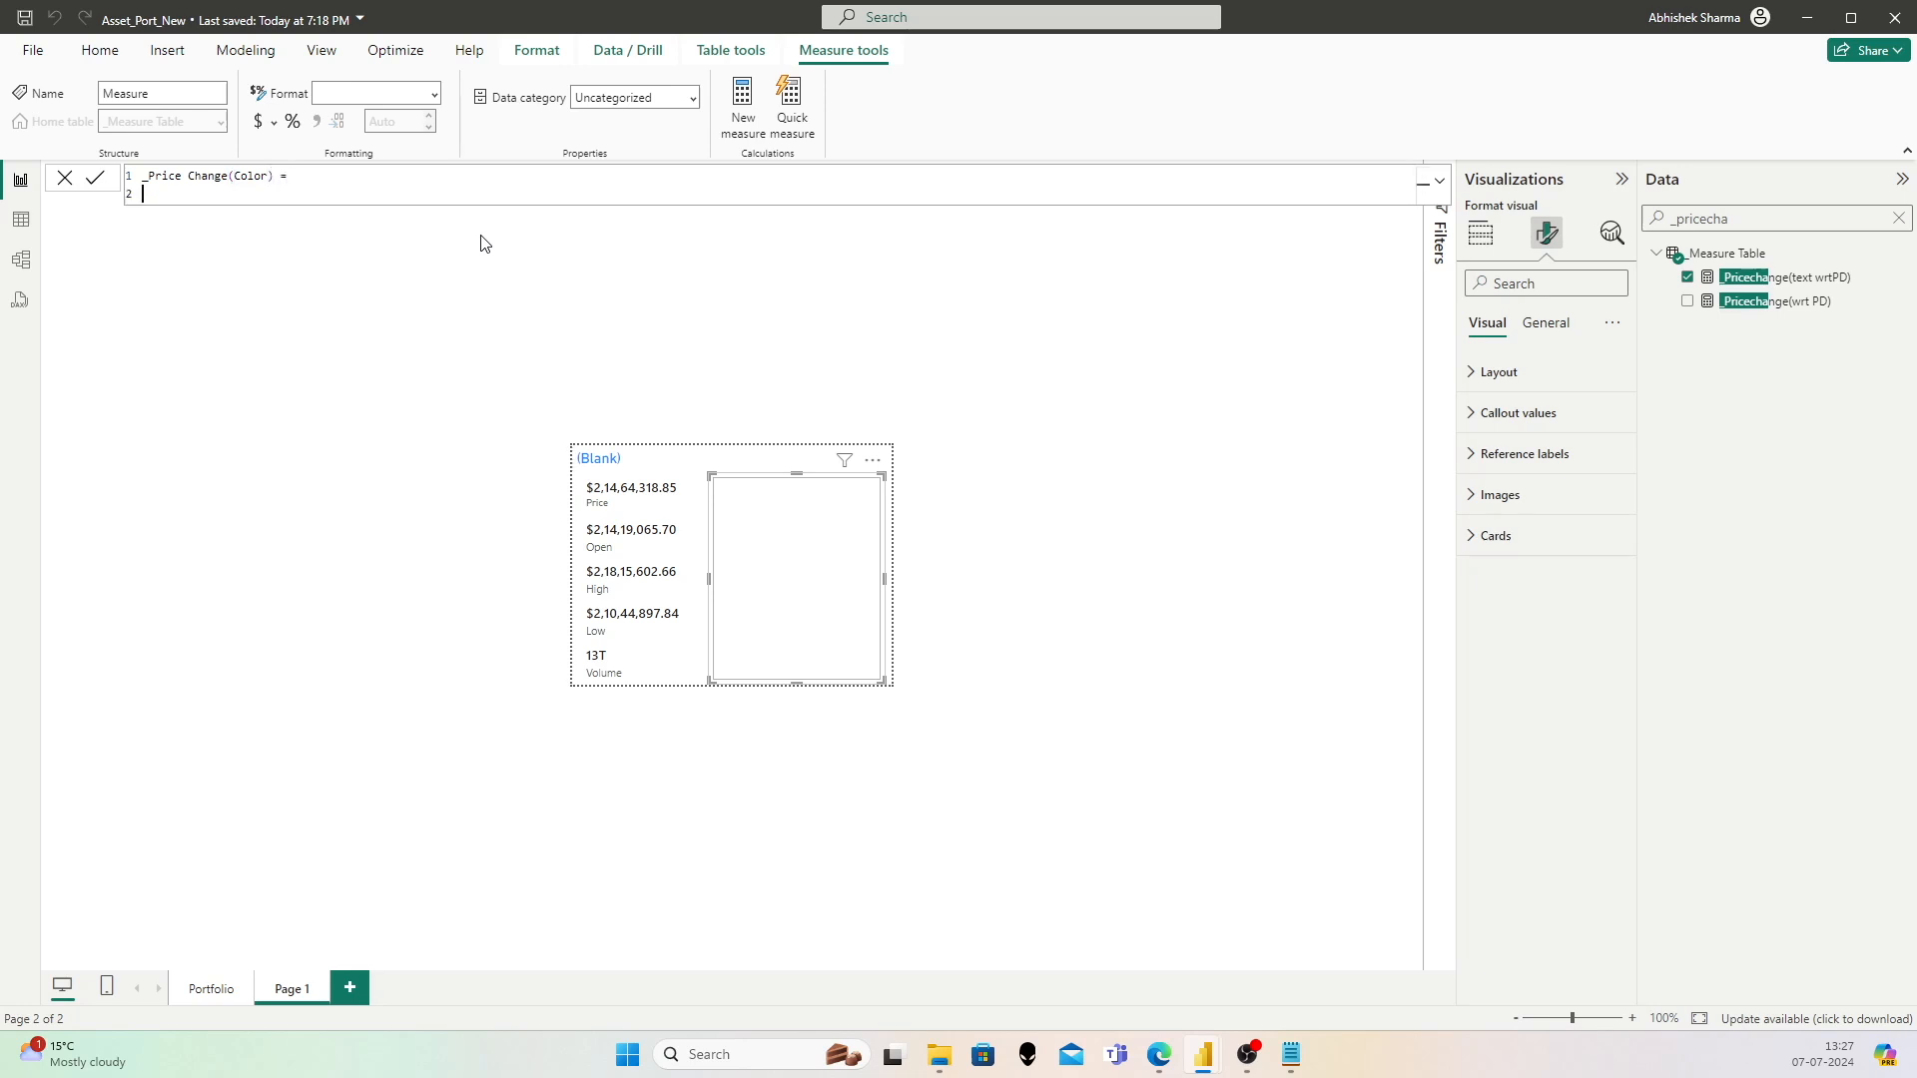
Step: Begin the _Price Change(Color) formula with an IF function testing [_Pricechange(wrt PD)] > 0
text(IF()
key(shift+Return)
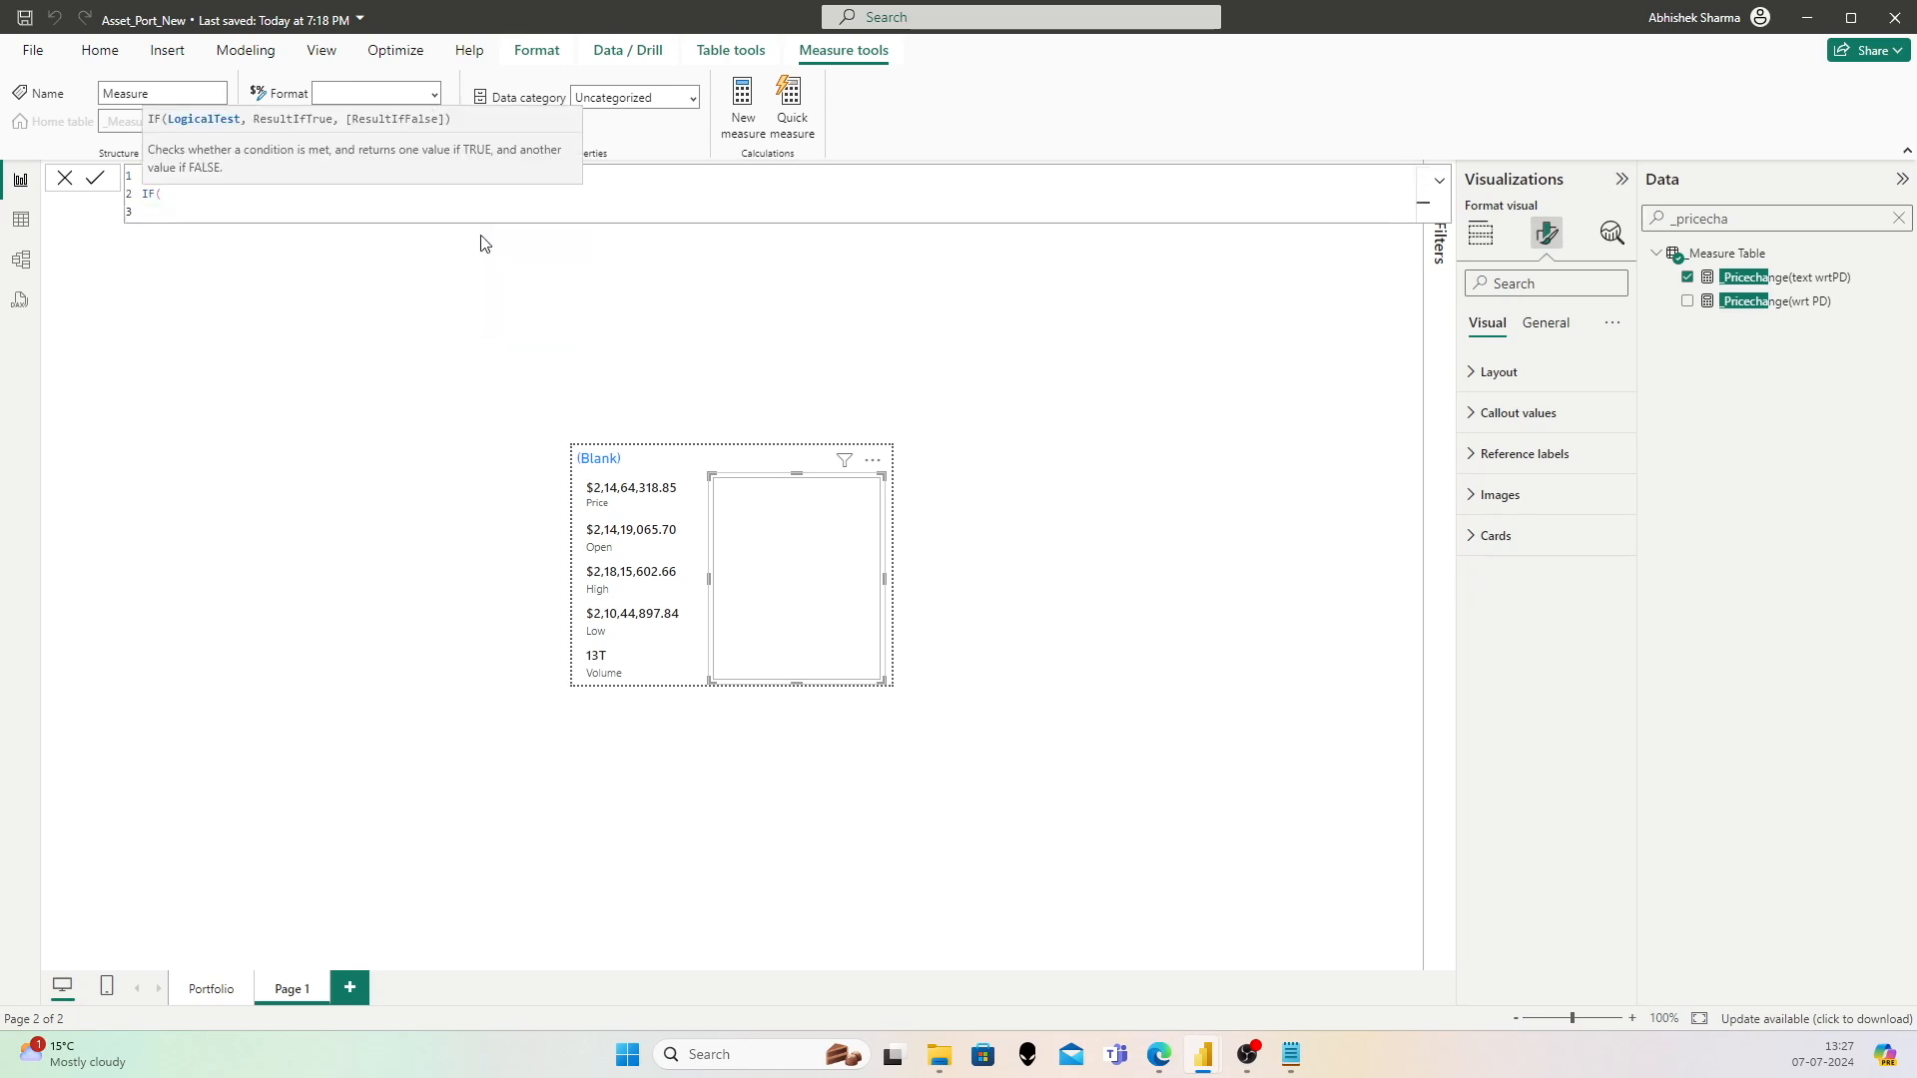
text(_Price)
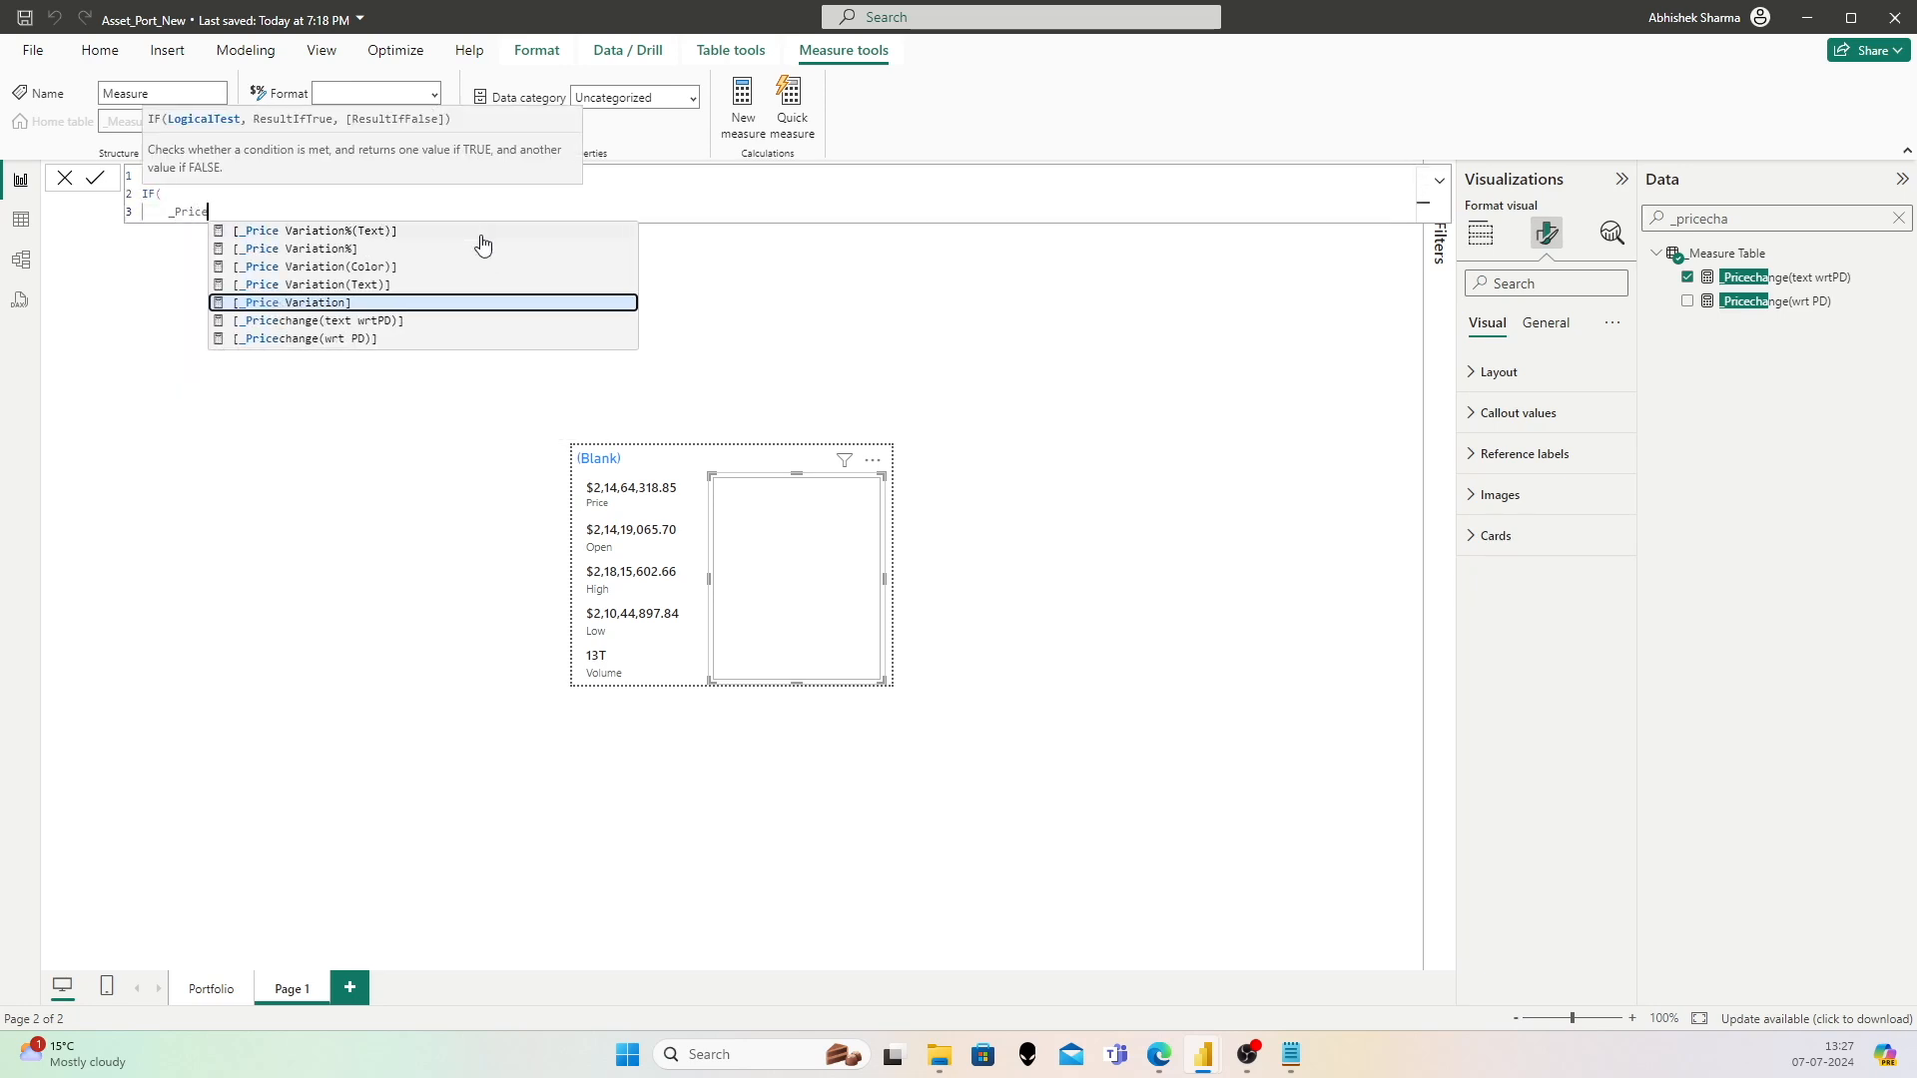
key(Down)
key(Down)
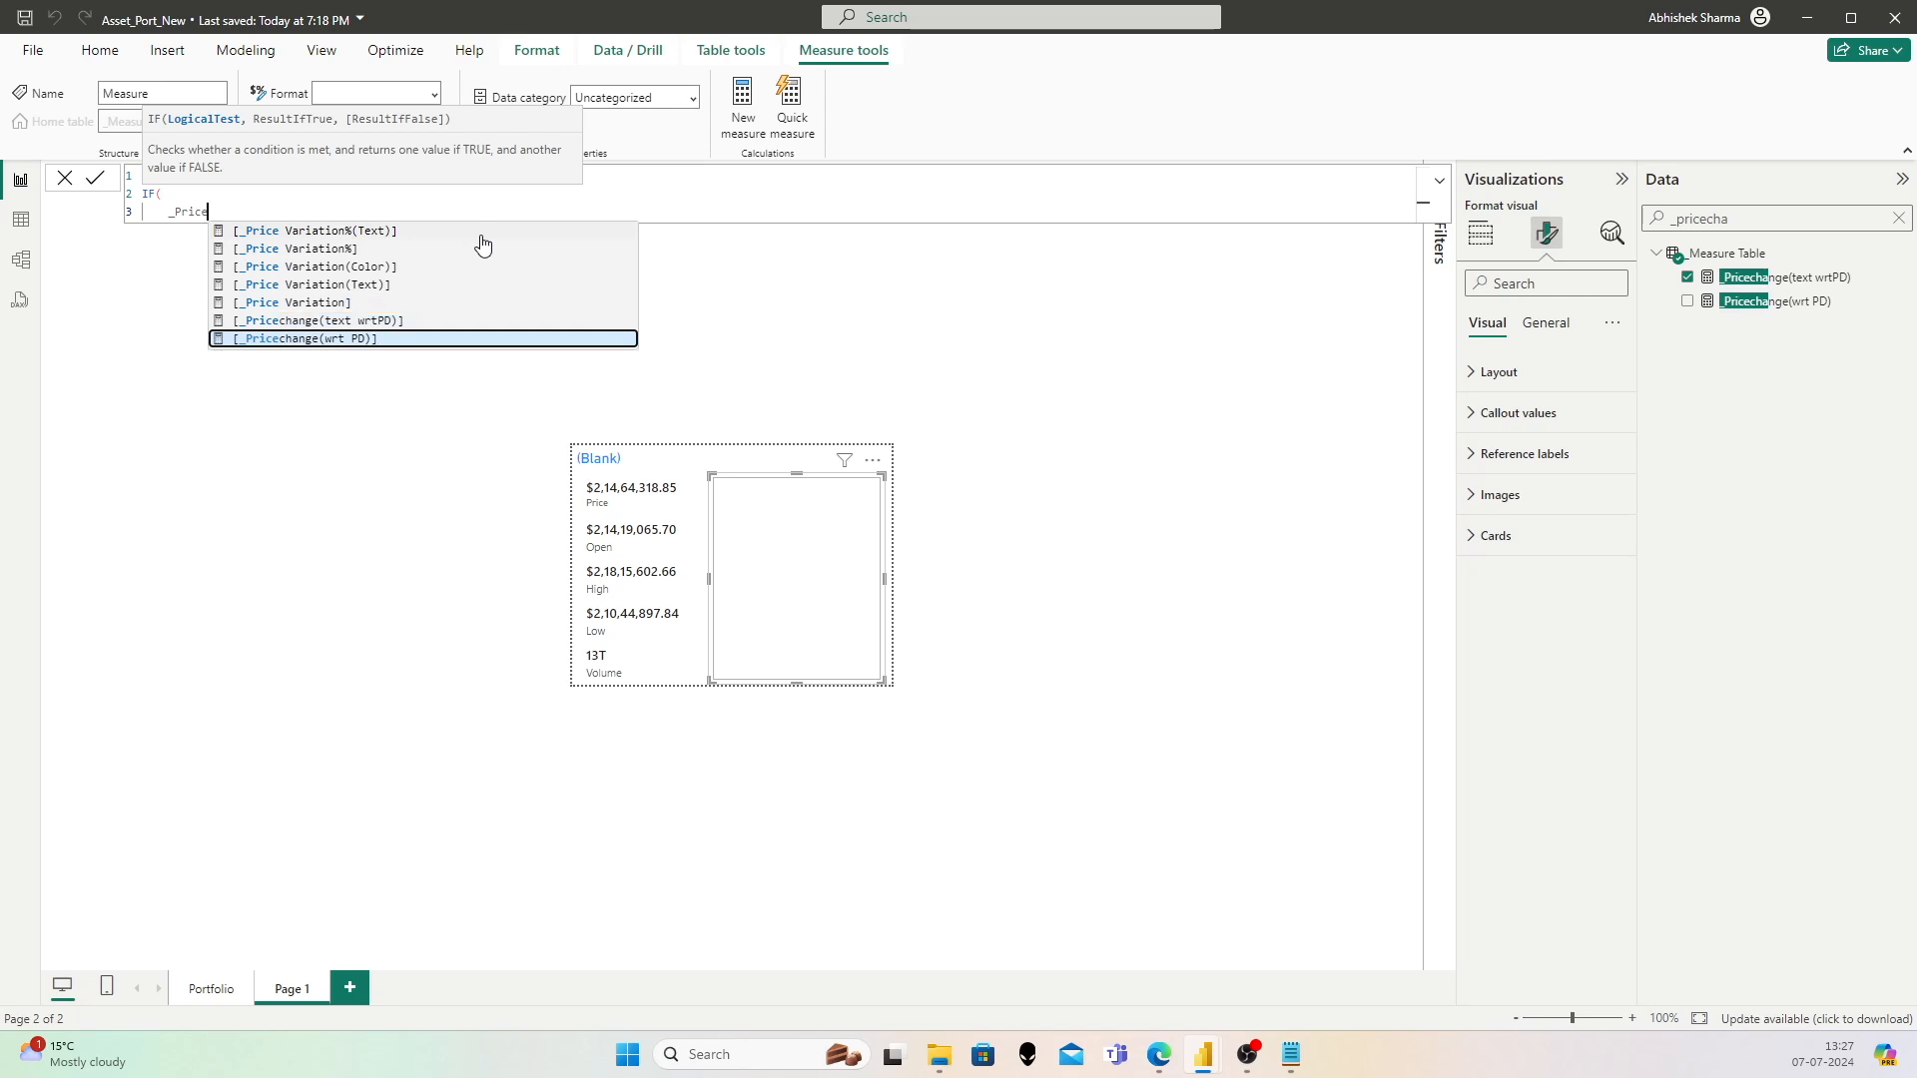
key(Tab)
text(> 0,))
key(Return)
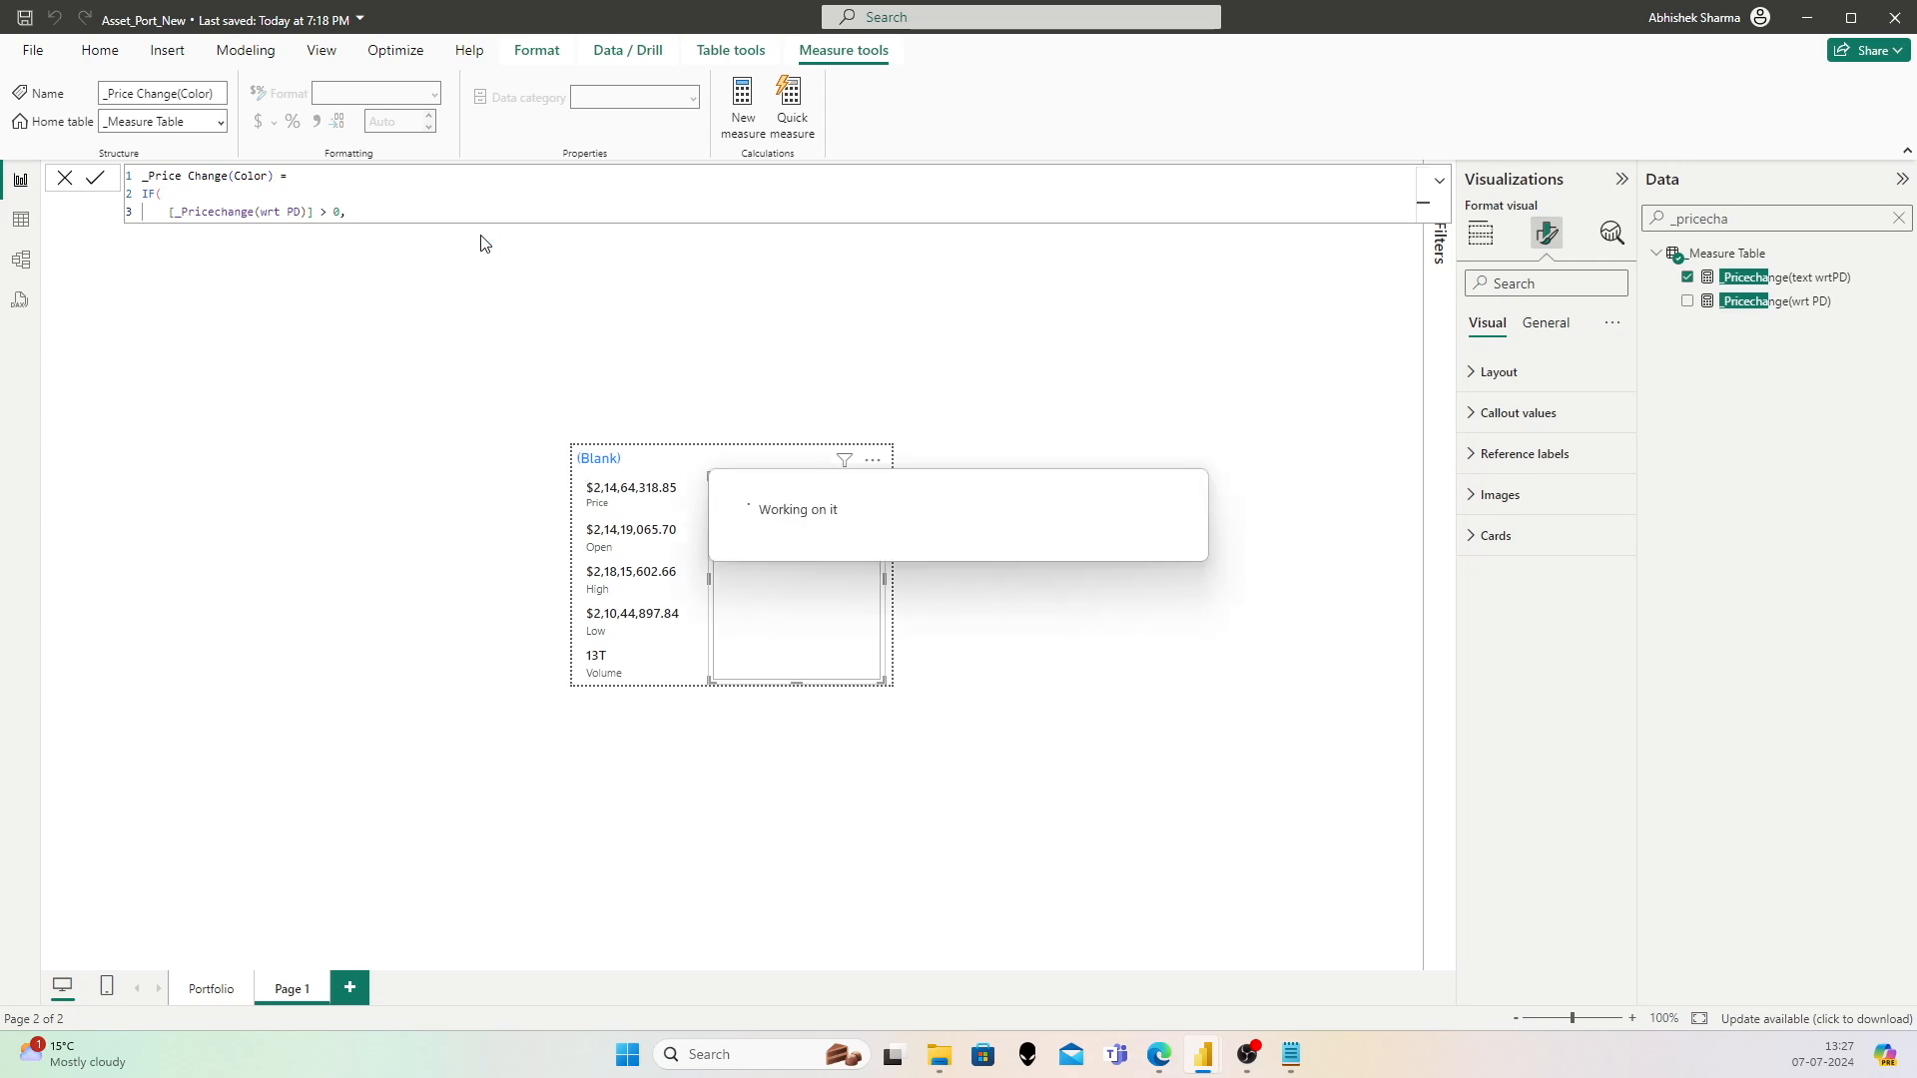
key(BackSpace)
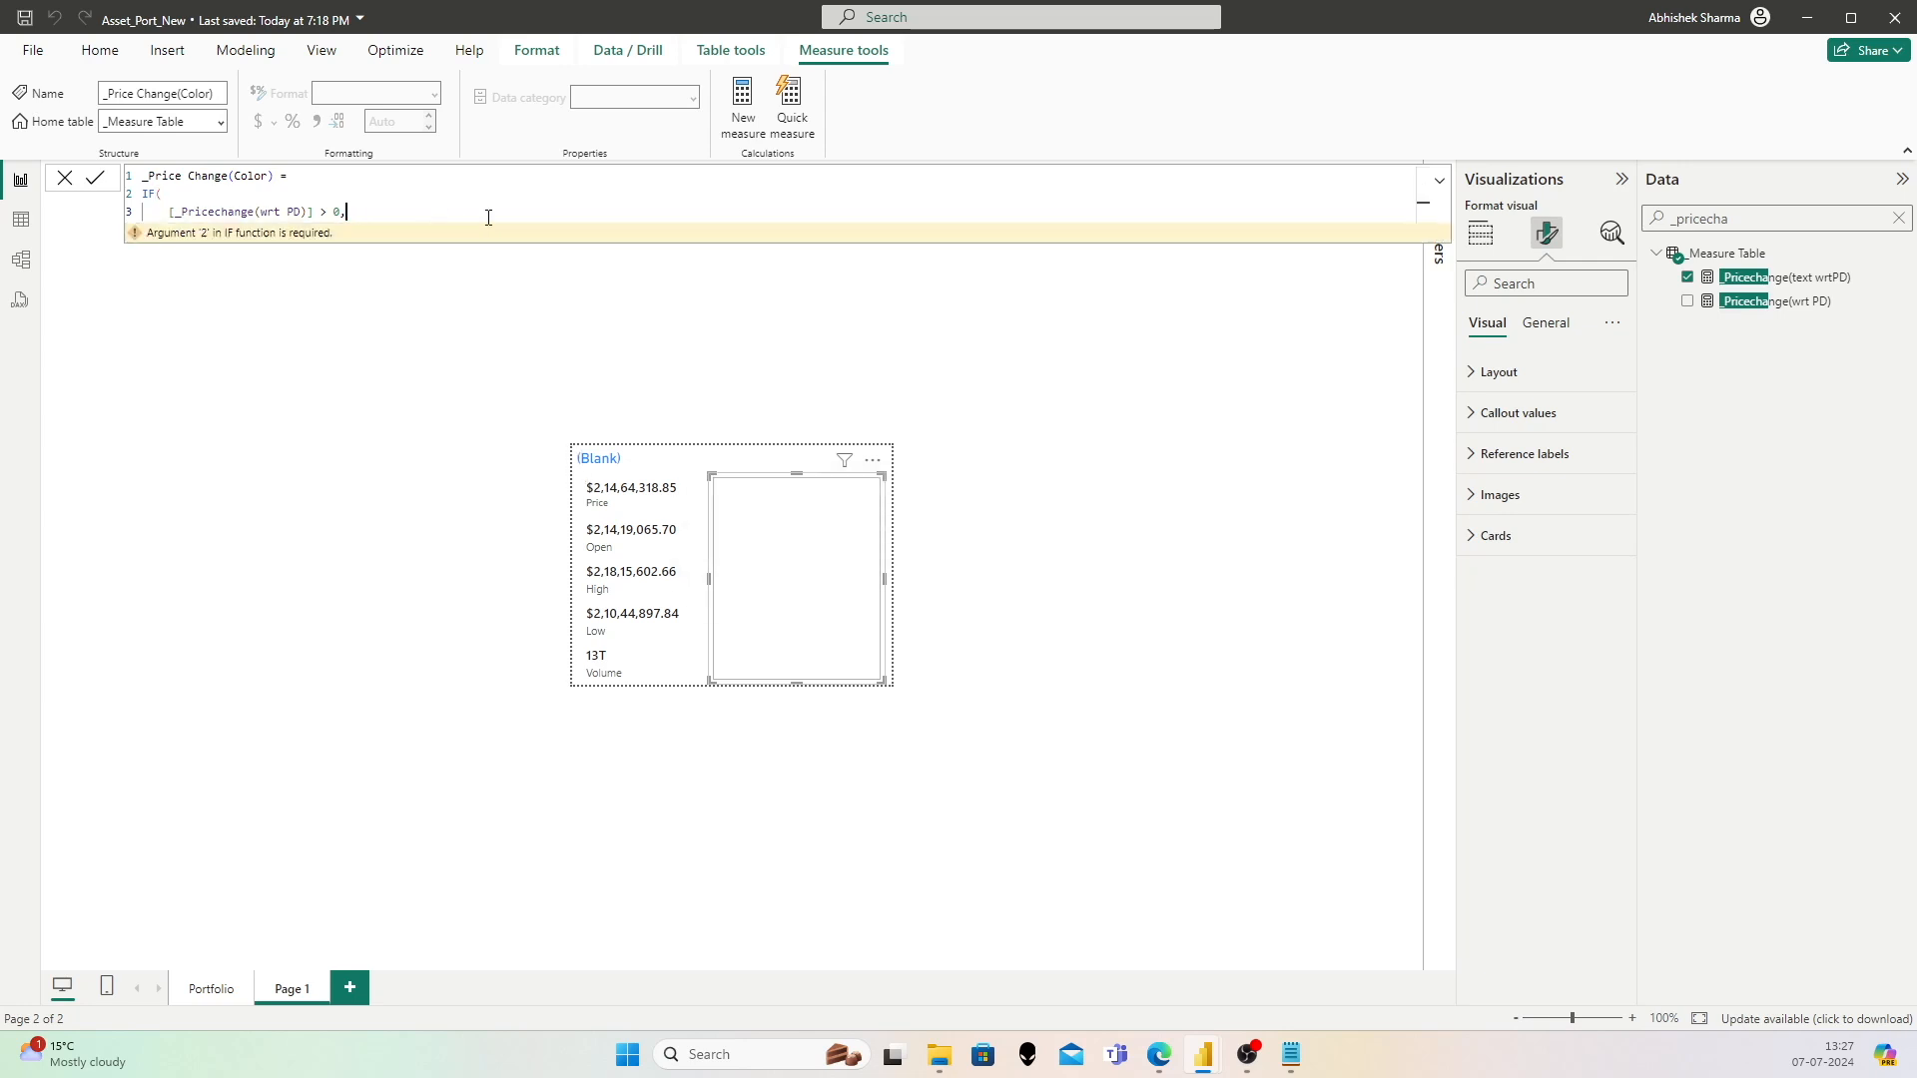
key(shift+Return)
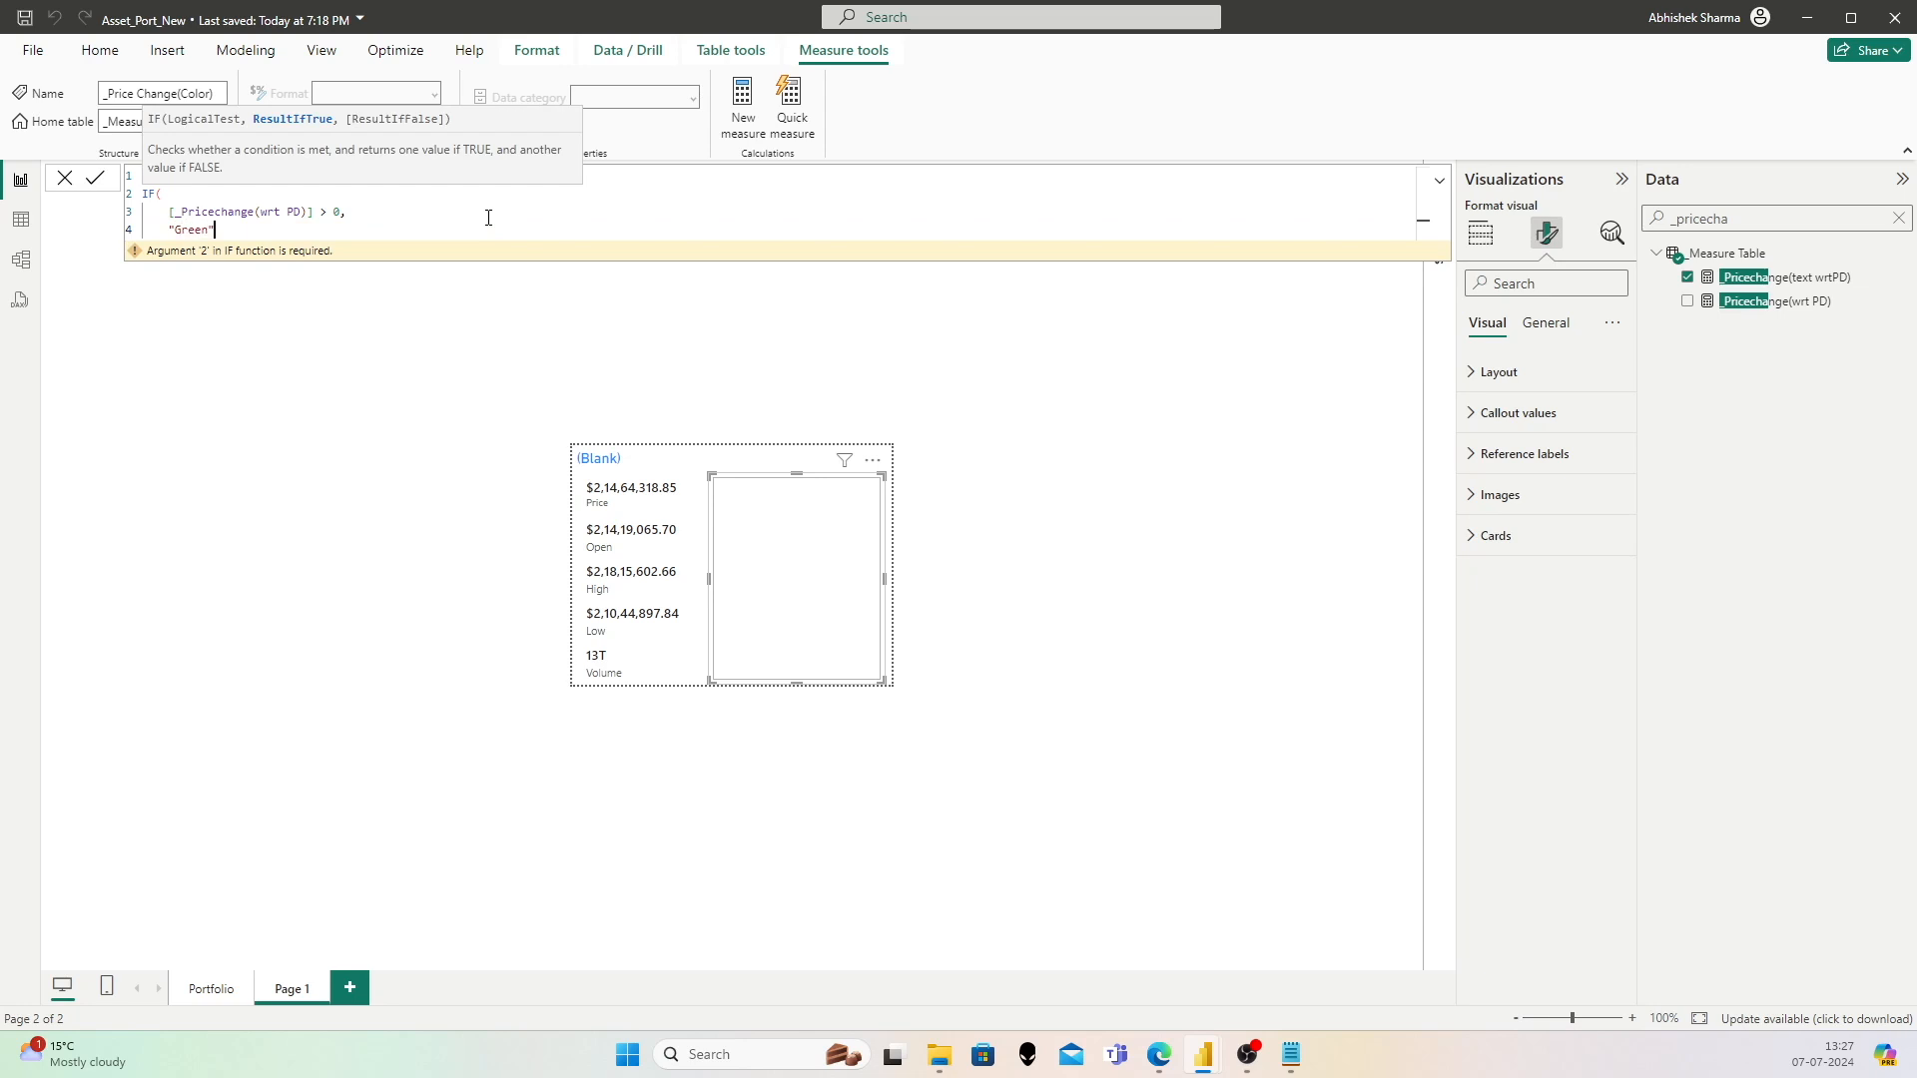
Step: Return "Green" when the condition is true and open a nested IF function as the false result
text("Green",)
key(shift+Return)
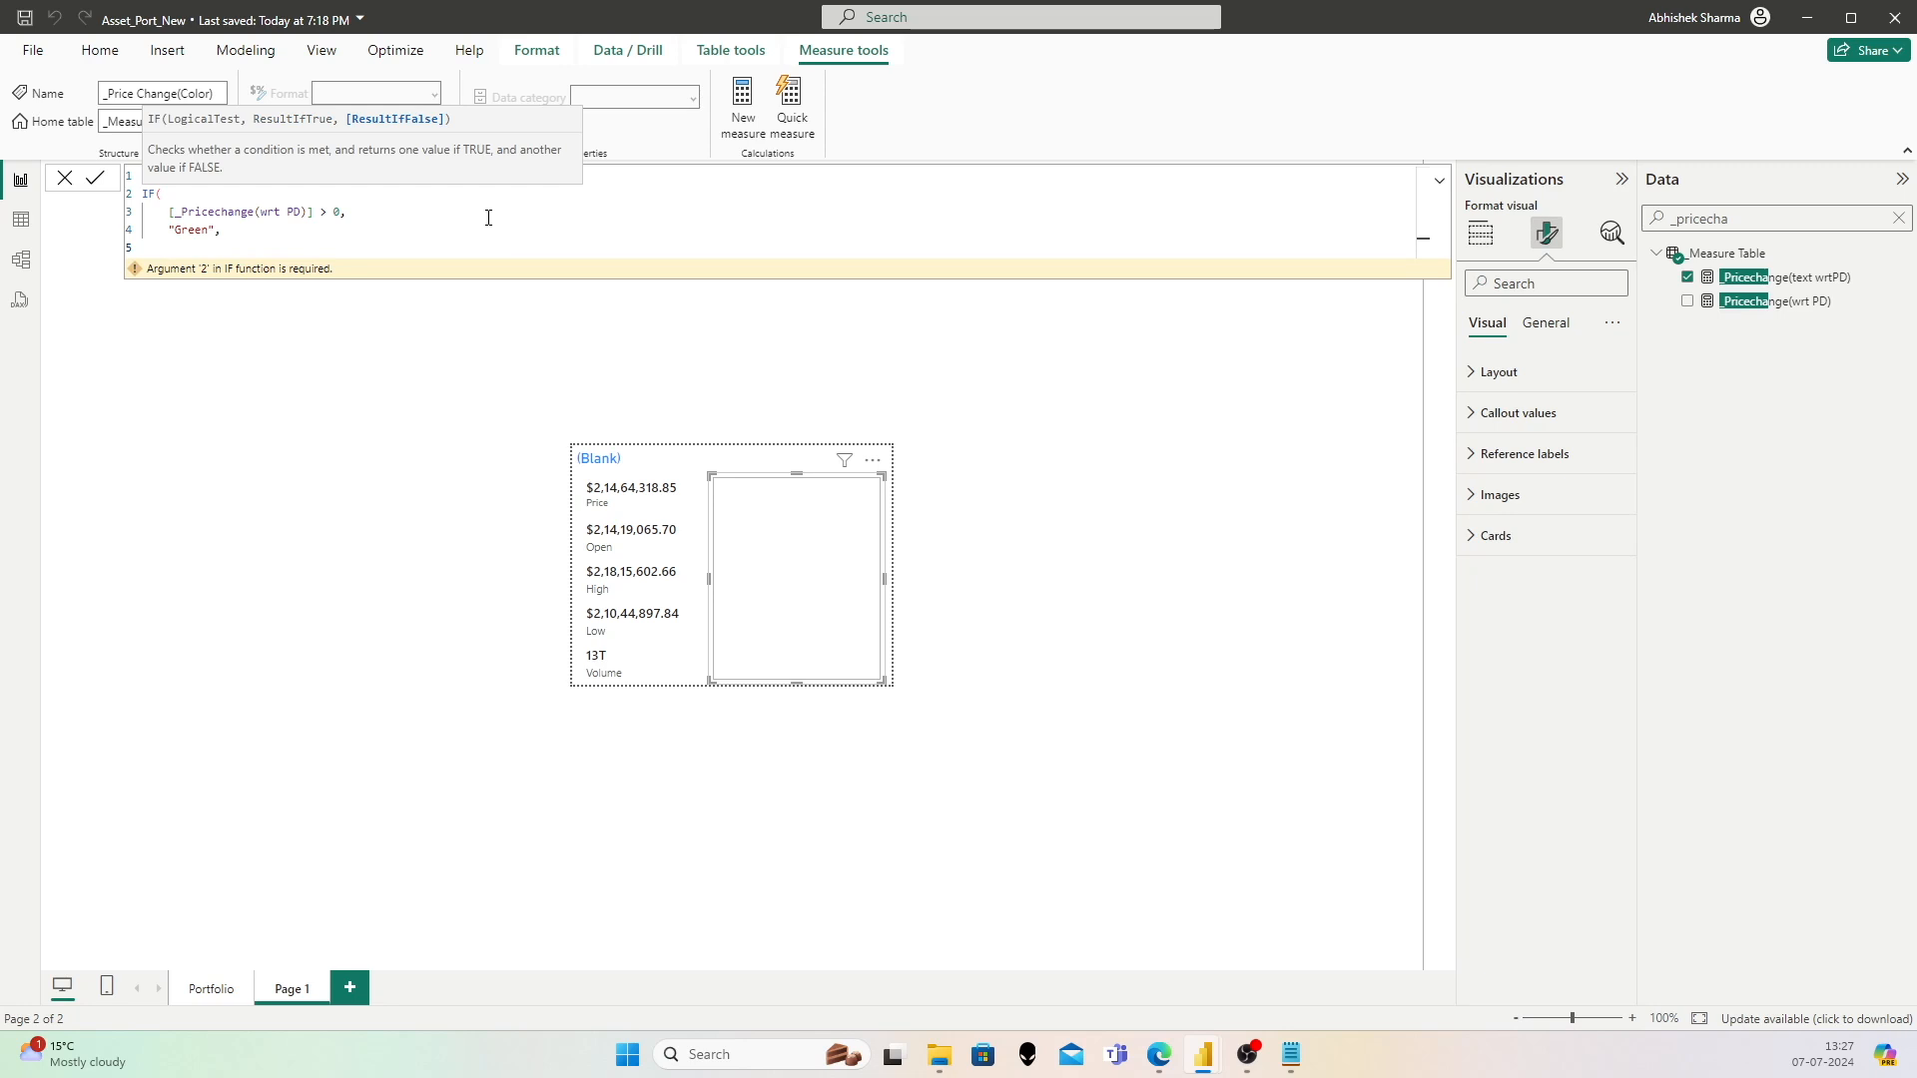
text(IF()
key(shift+Return)
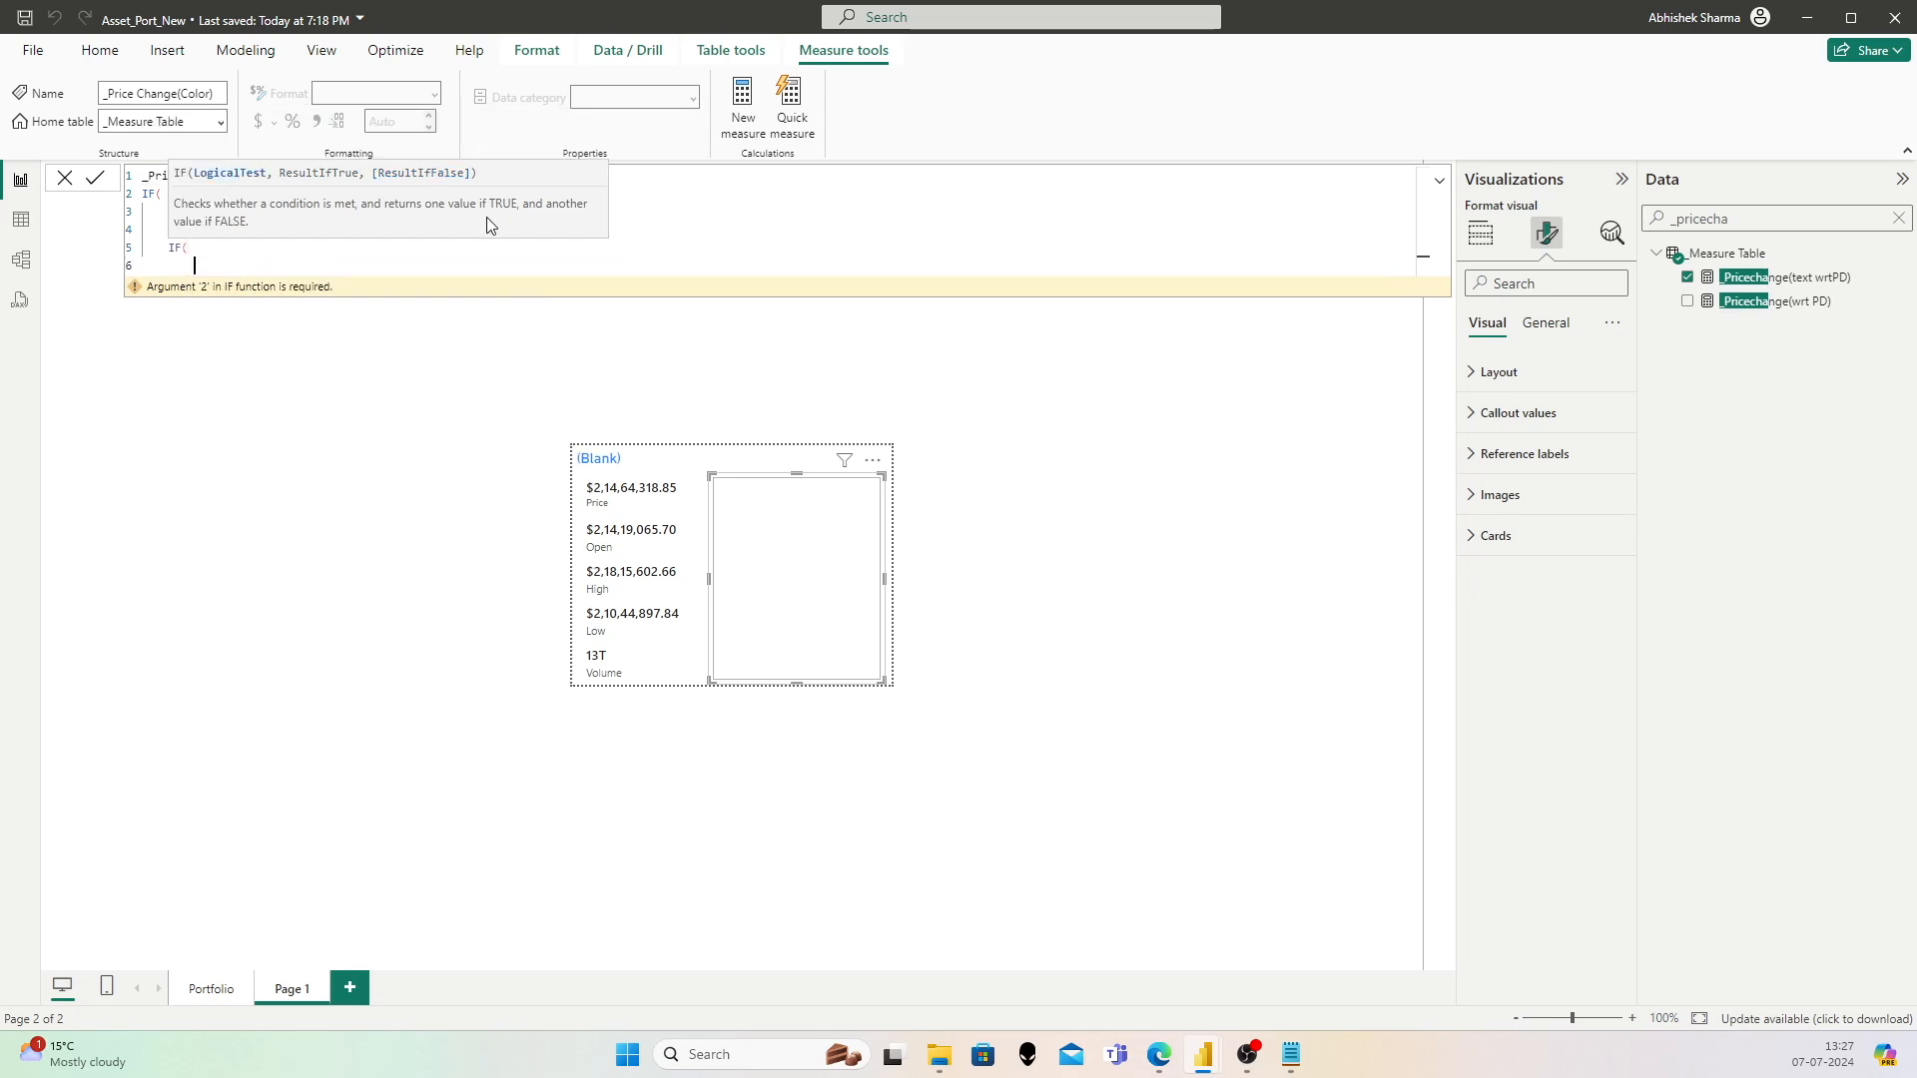
text(Price)
key(Up)
key(Up)
key(Up)
key(BackSpace)
key(BackSpace)
key(BackSpace)
key(BackSpace)
key(BackSpace)
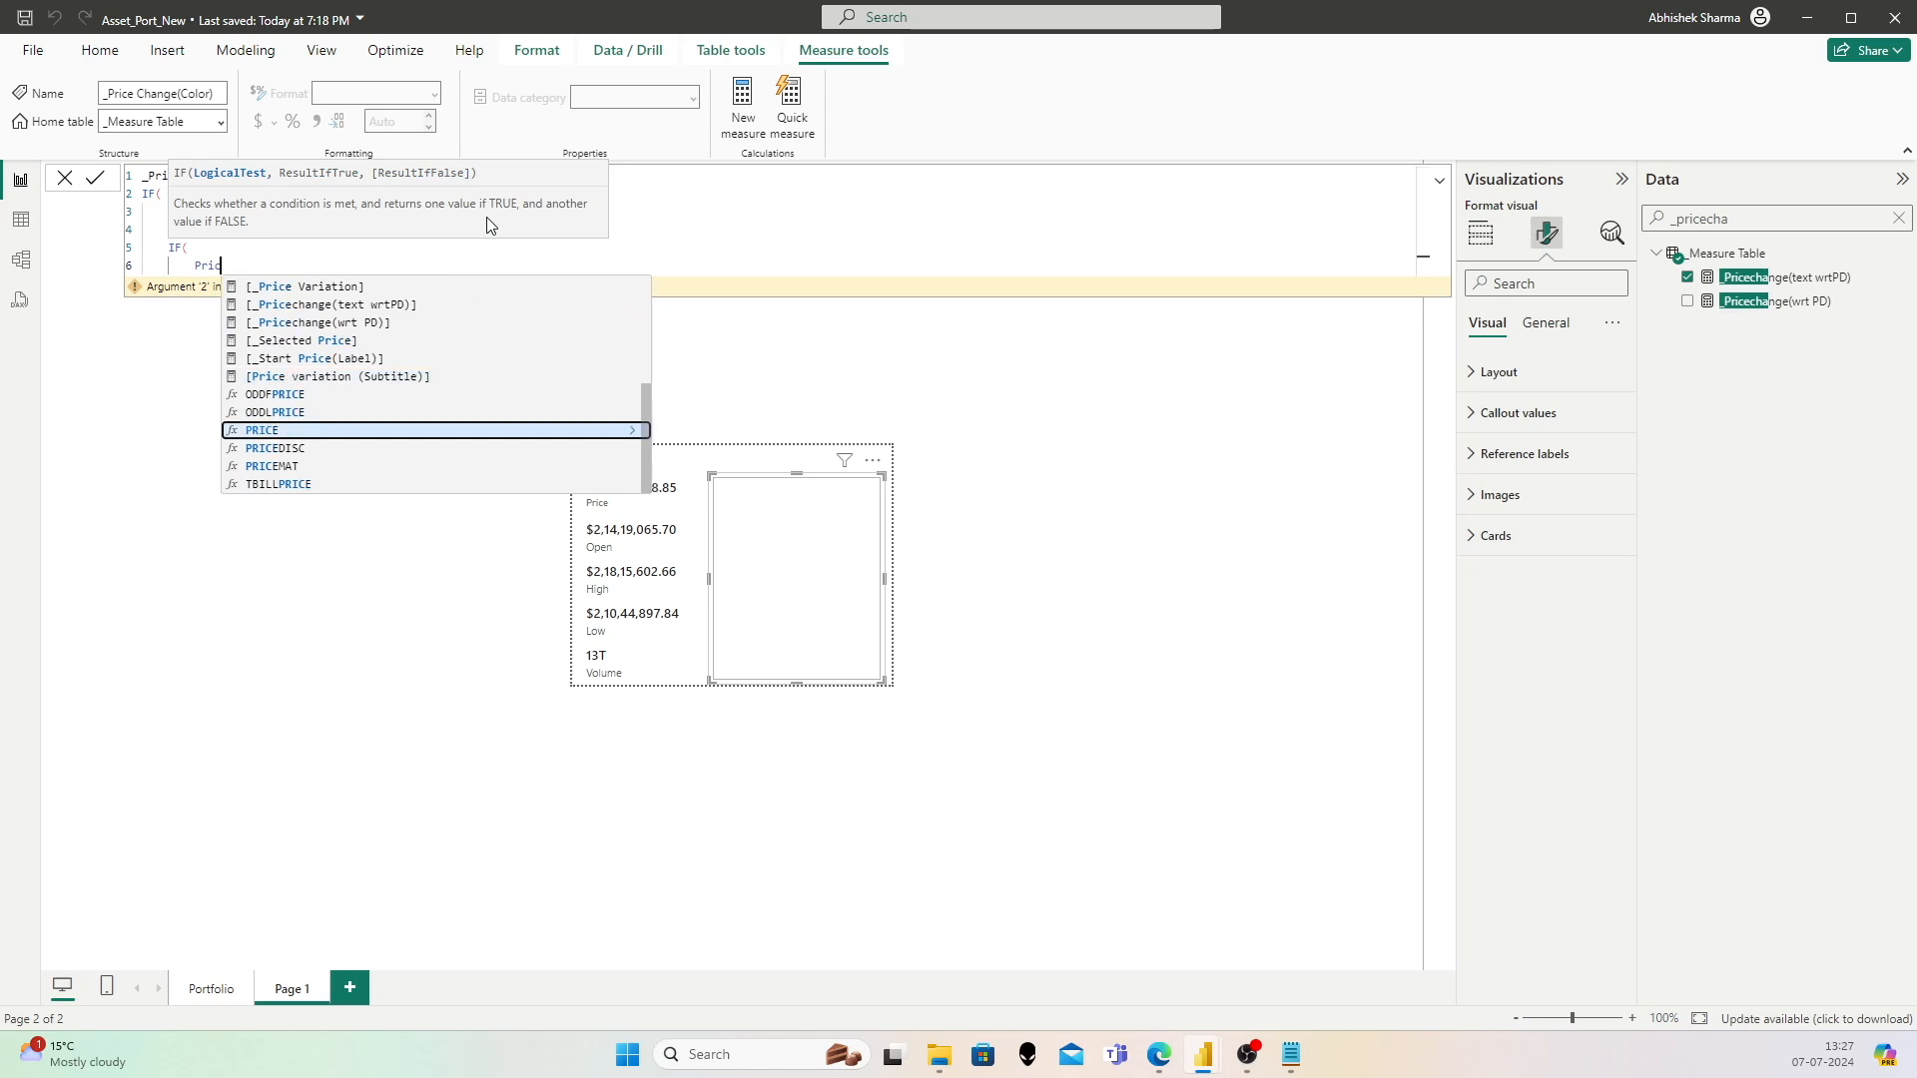
Step: Set the nested IF condition to [_Pricechange(wrt PD)]<0
text(_price ch)
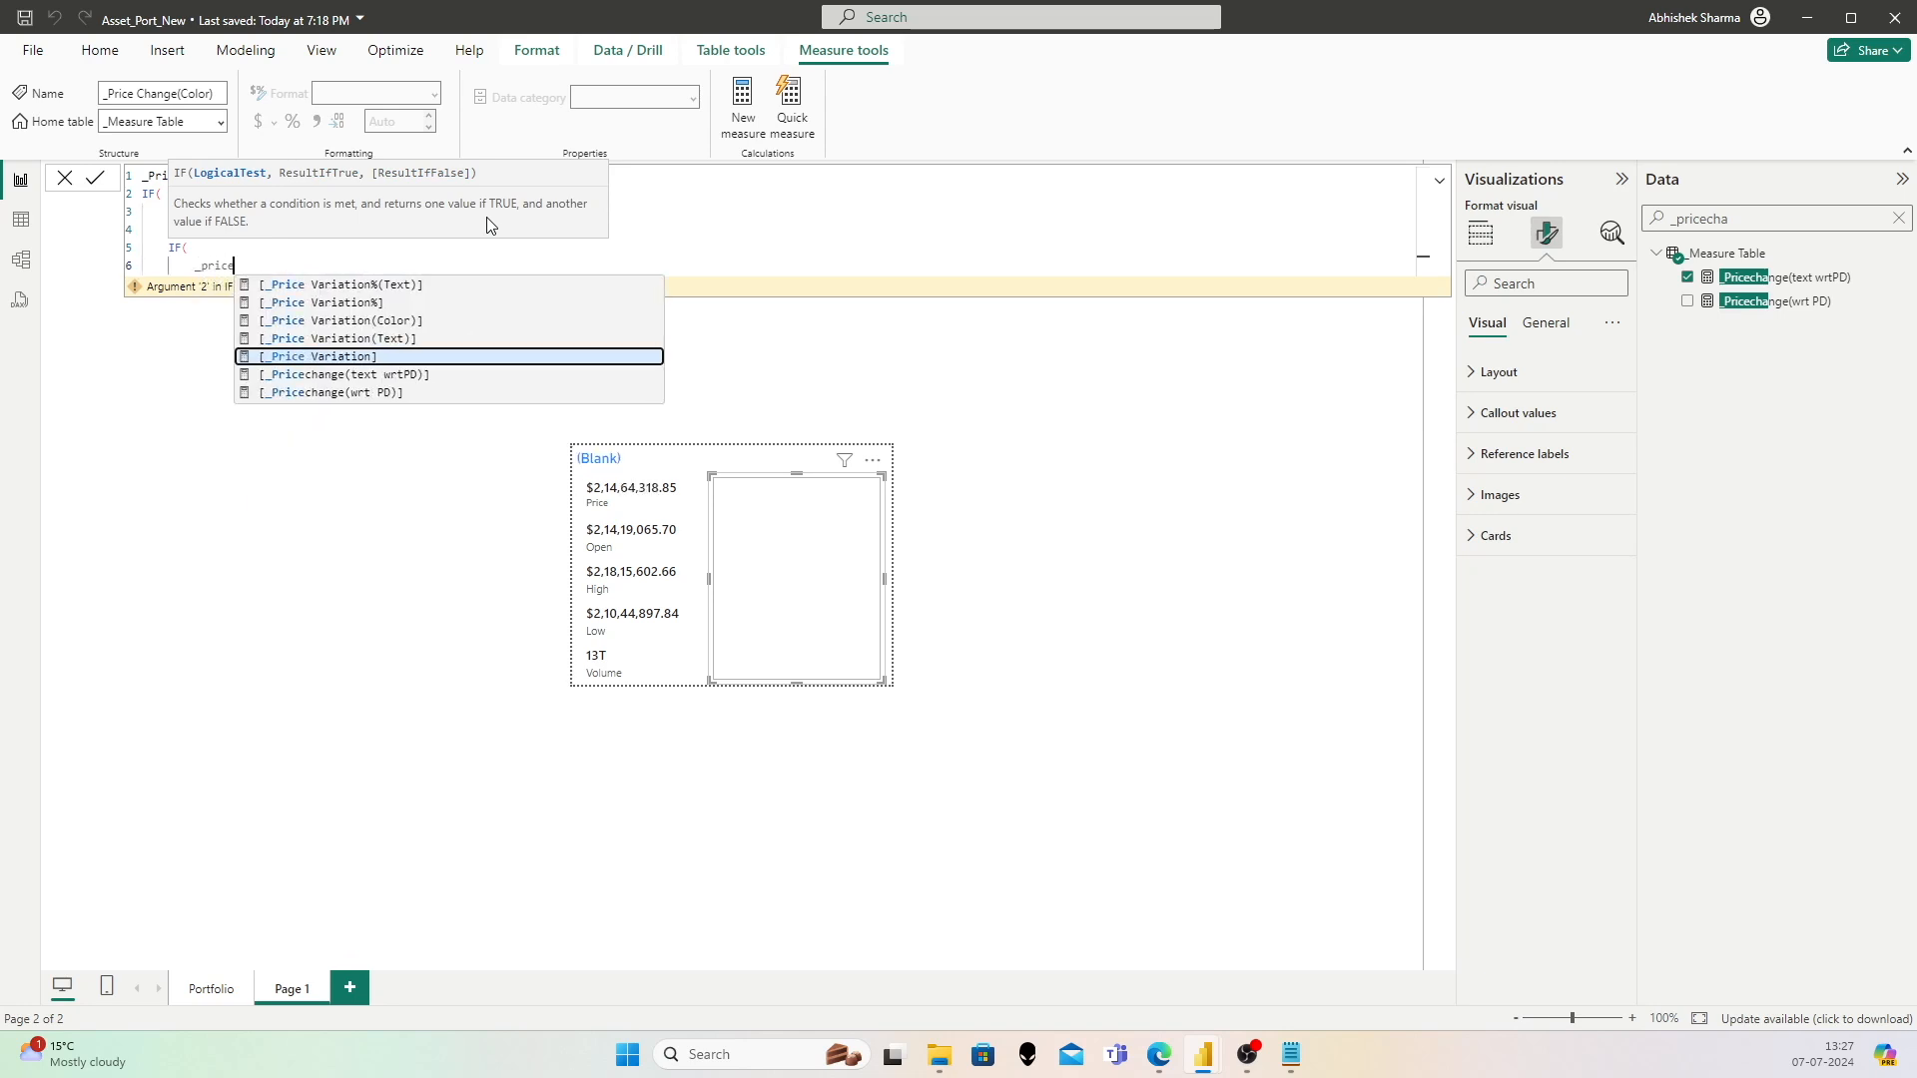
key(BackSpace)
key(BackSpace)
key(BackSpace)
key(Down)
key(Down)
key(Tab)
text(<0,)
key(Return)
Step: Return "Red" or otherwise "Grey" in the nested IF, close both functions and commit the measure
text(")
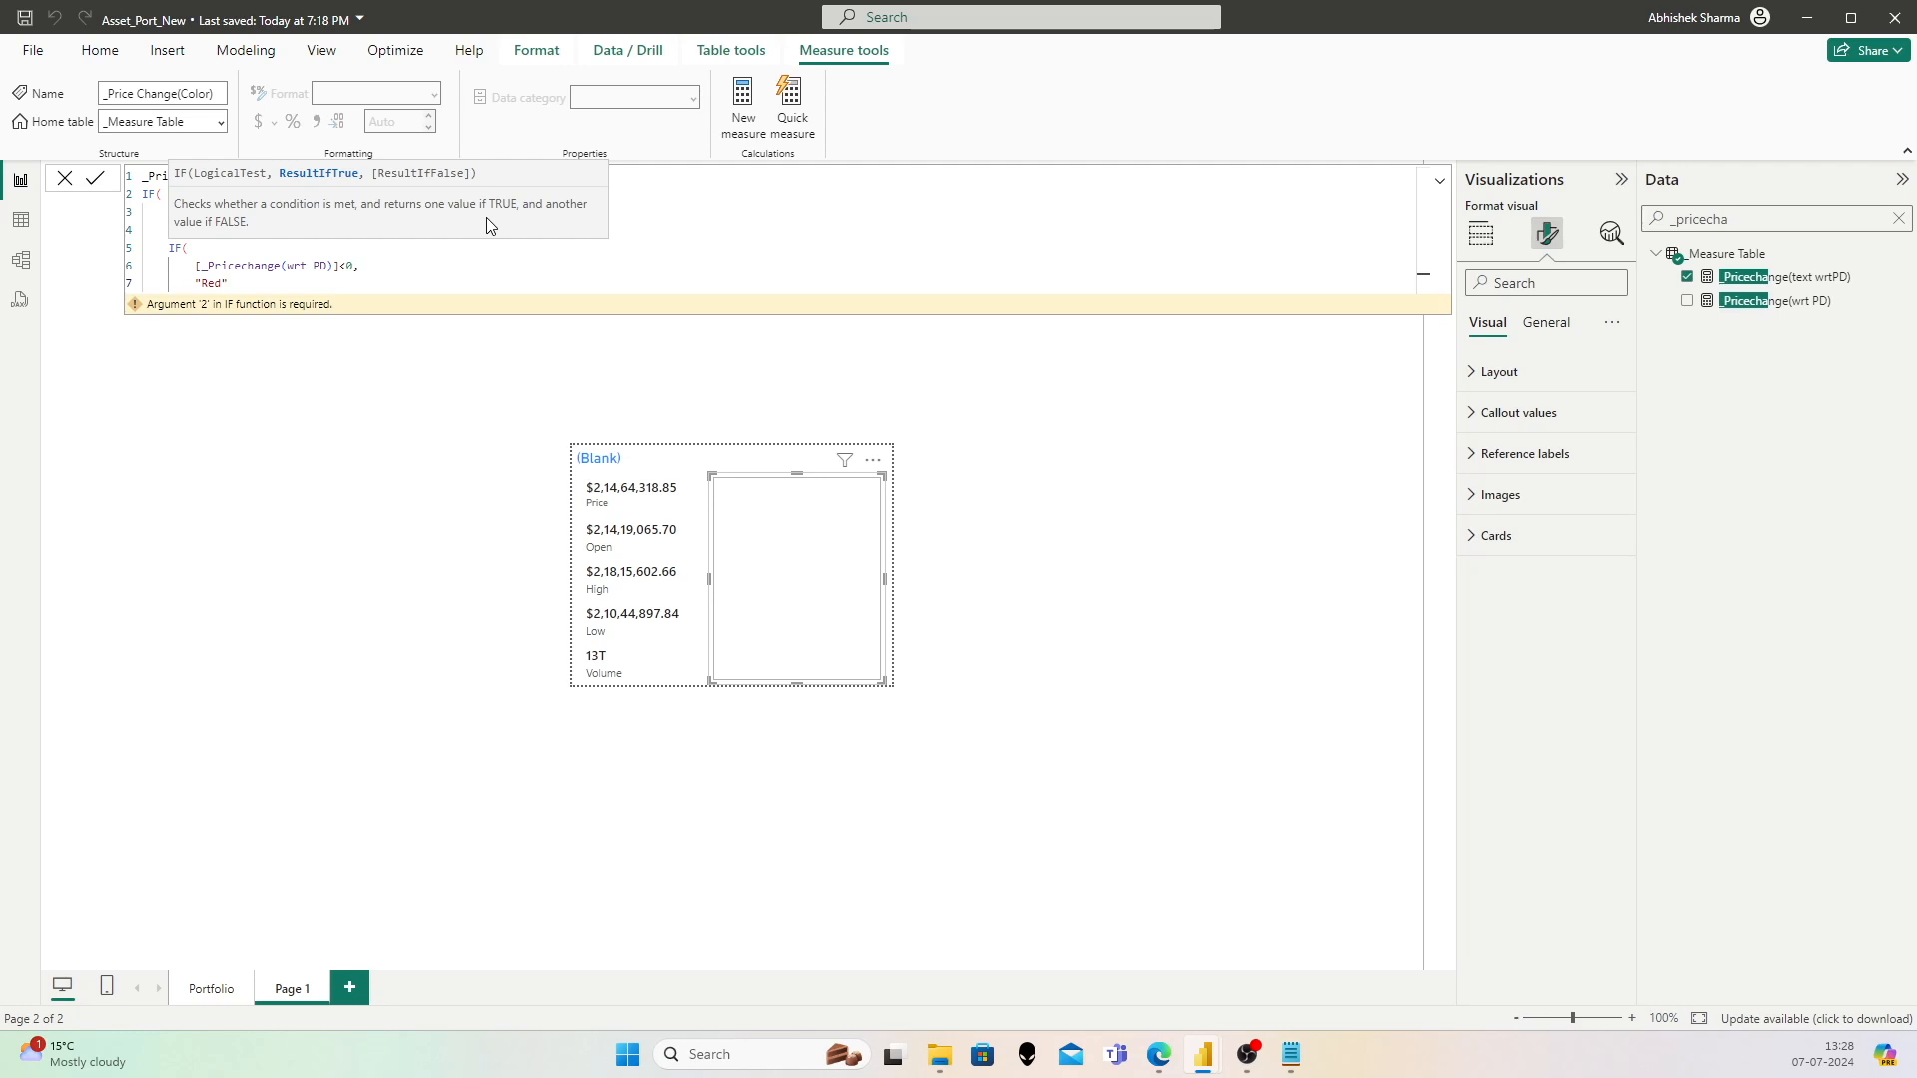
text(Red",)
key(Return)
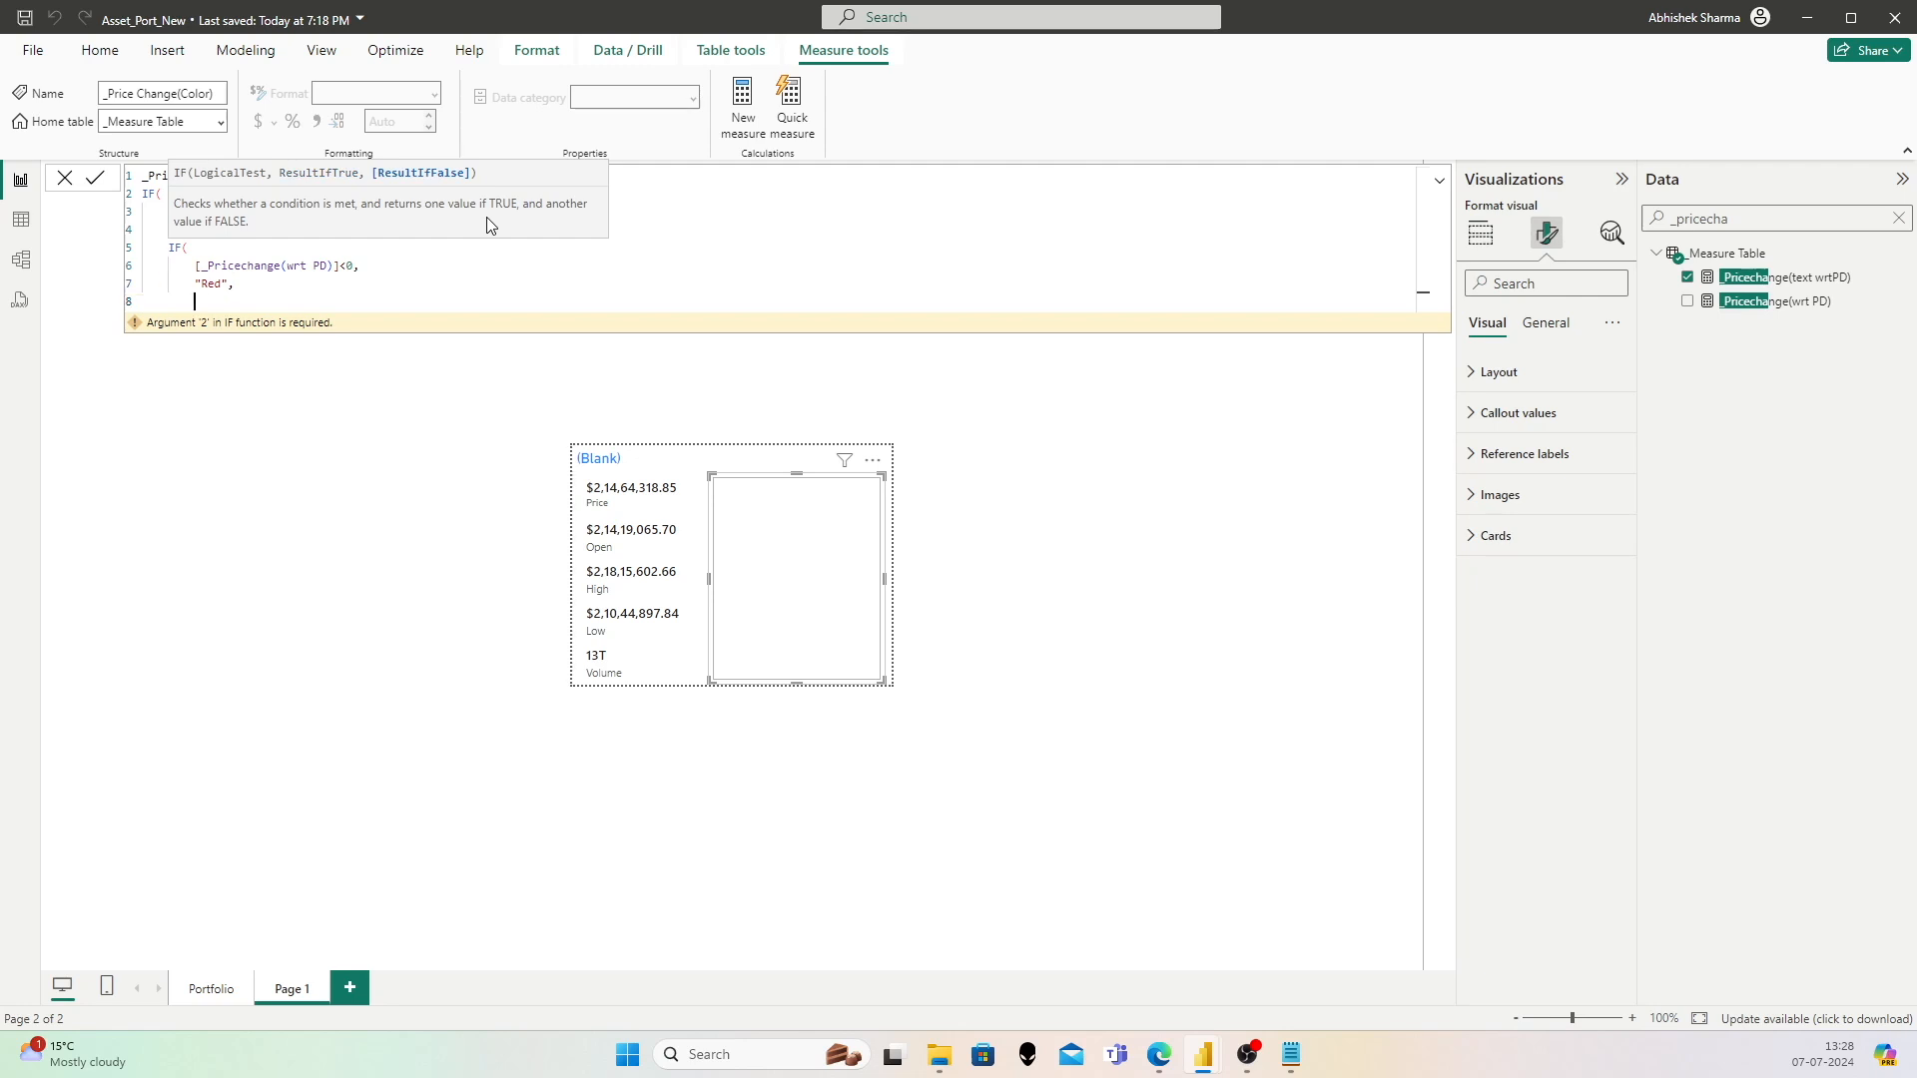
text("Grey")
key(Return)
text())
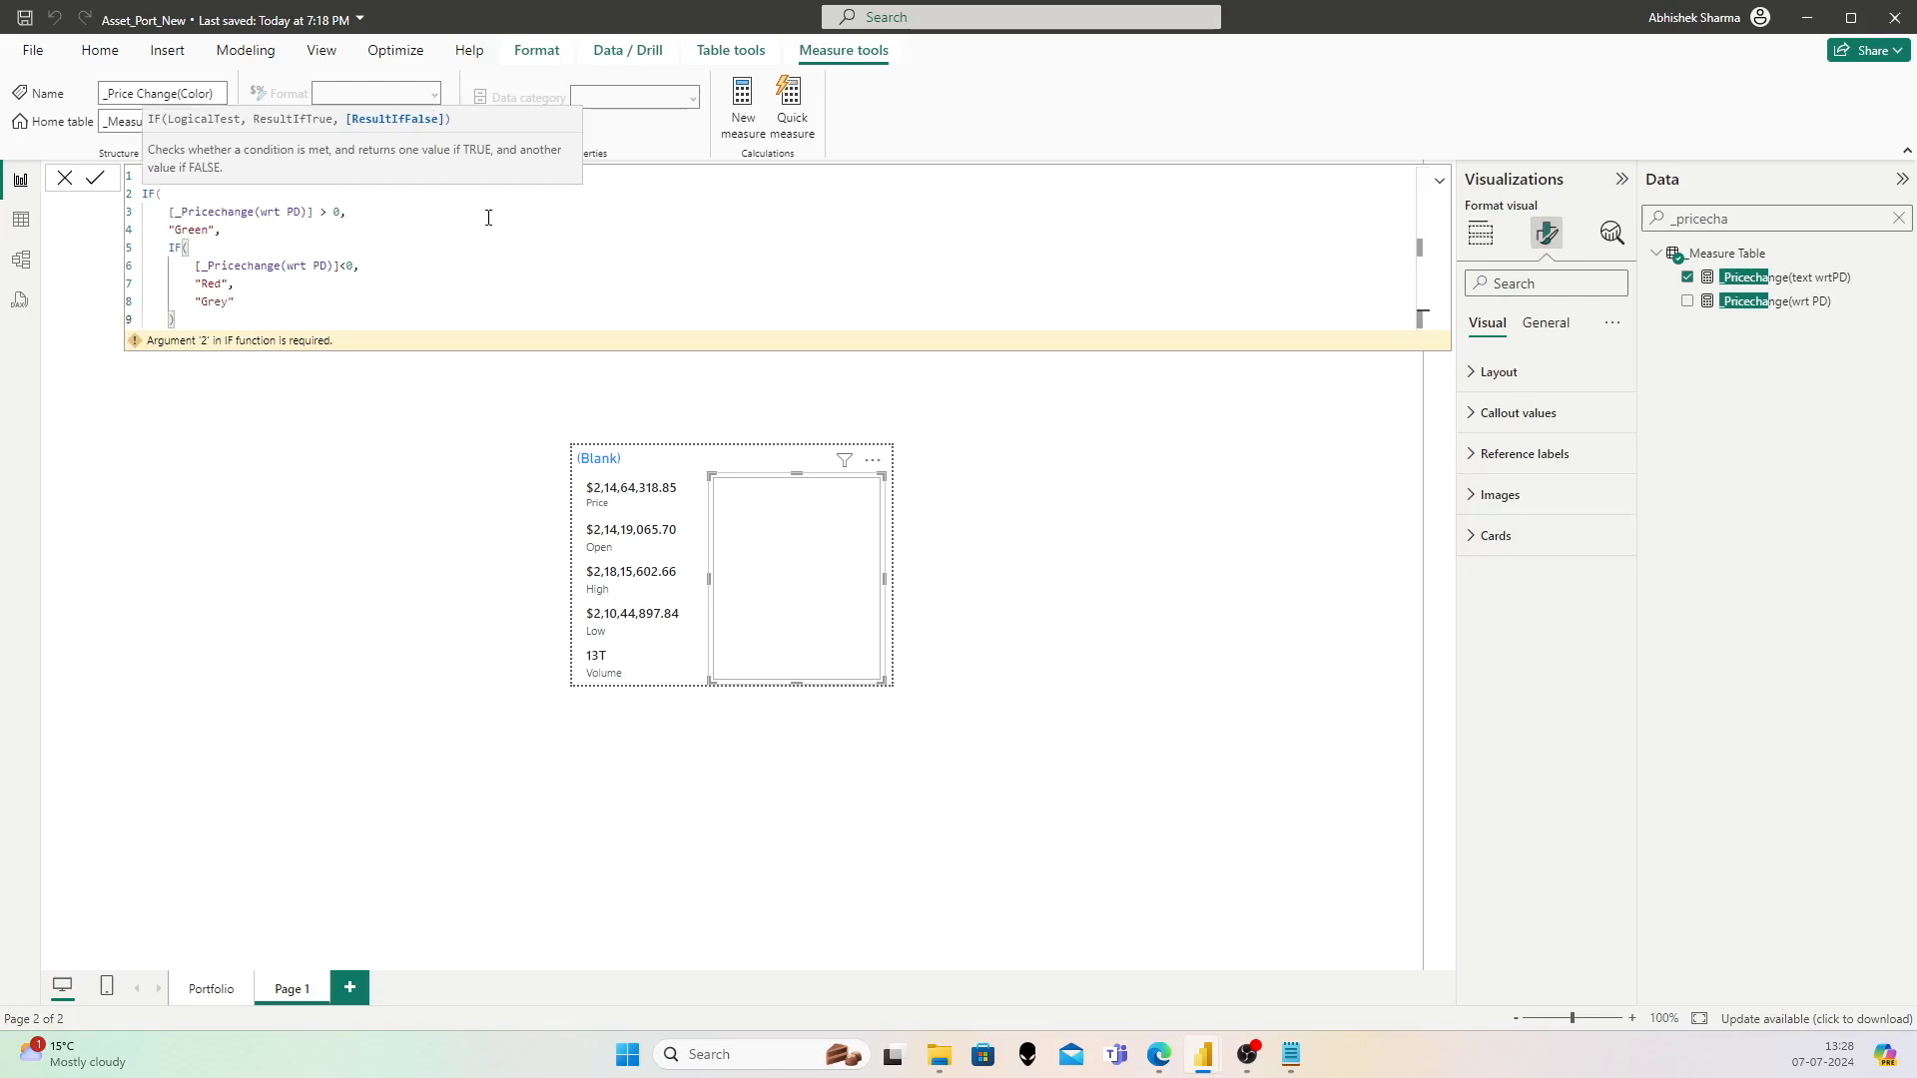
key(shift+Return)
text())
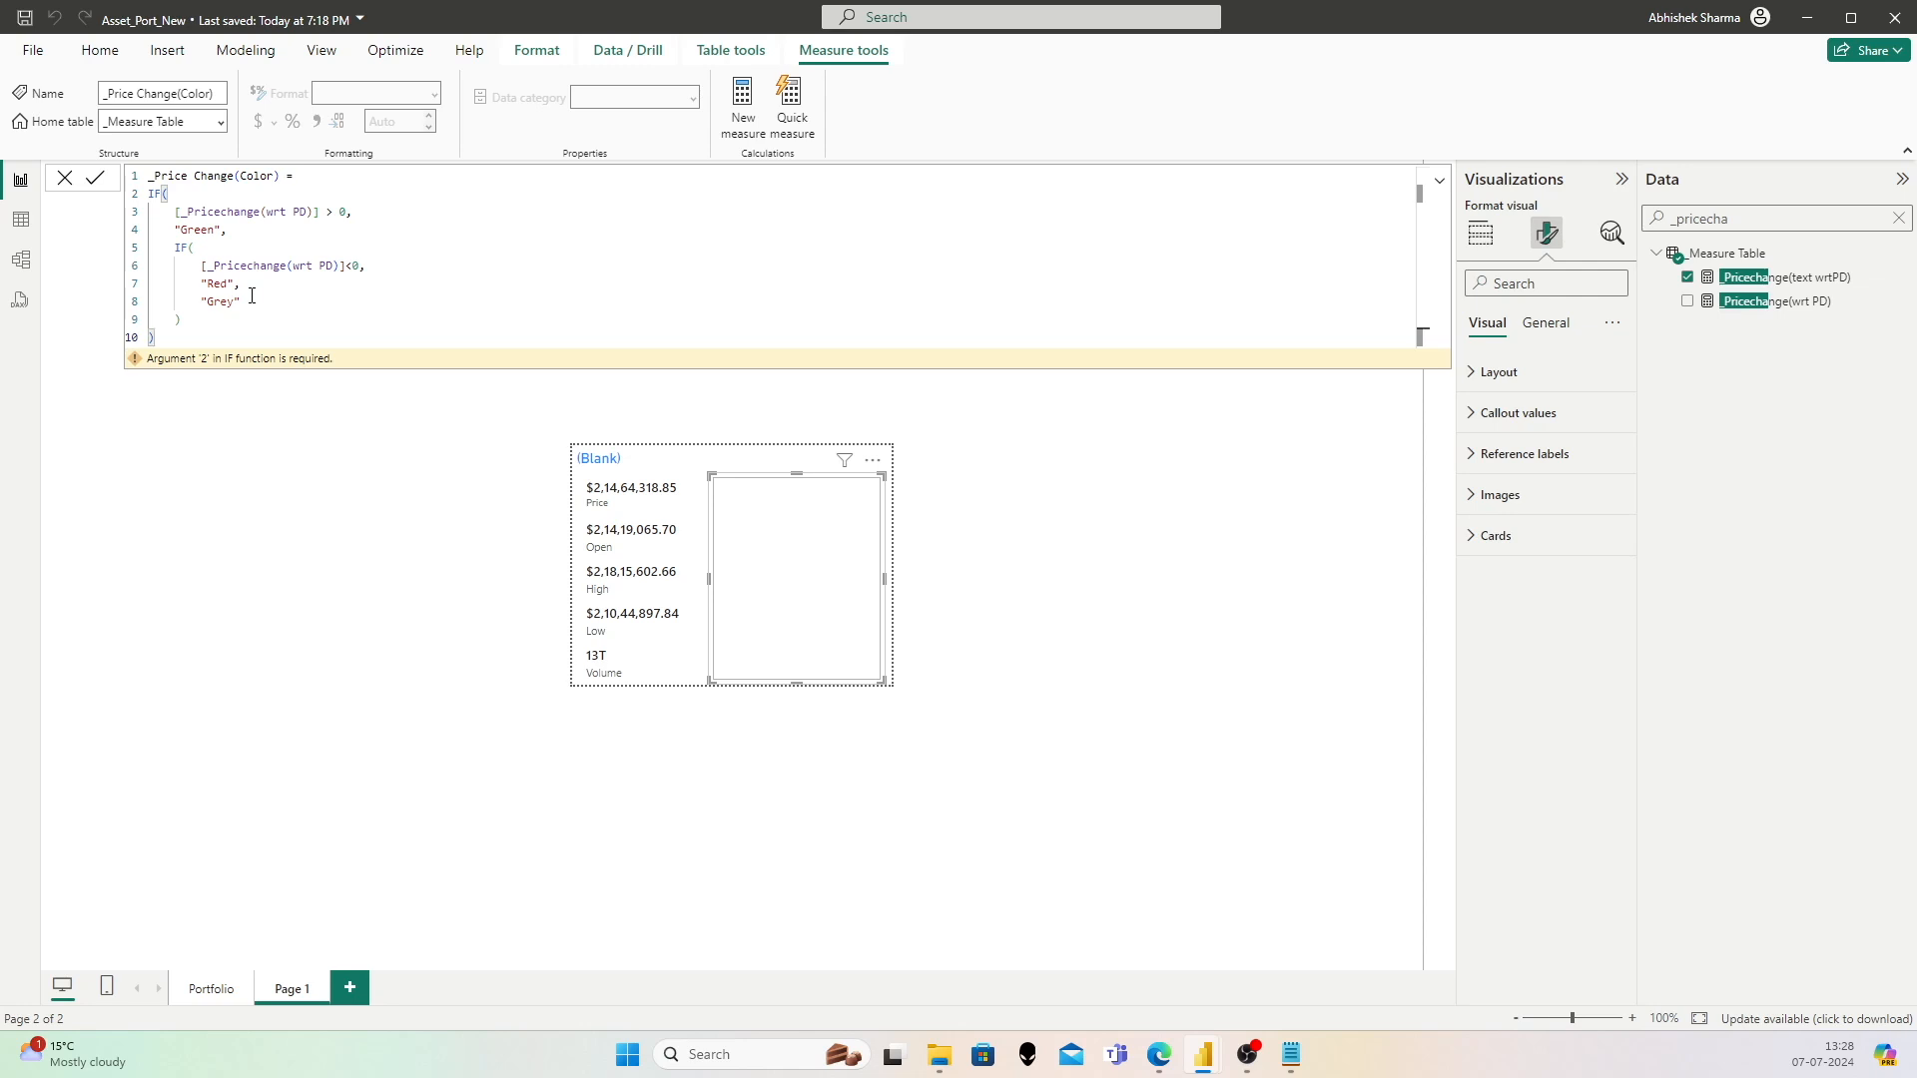
click(98, 187)
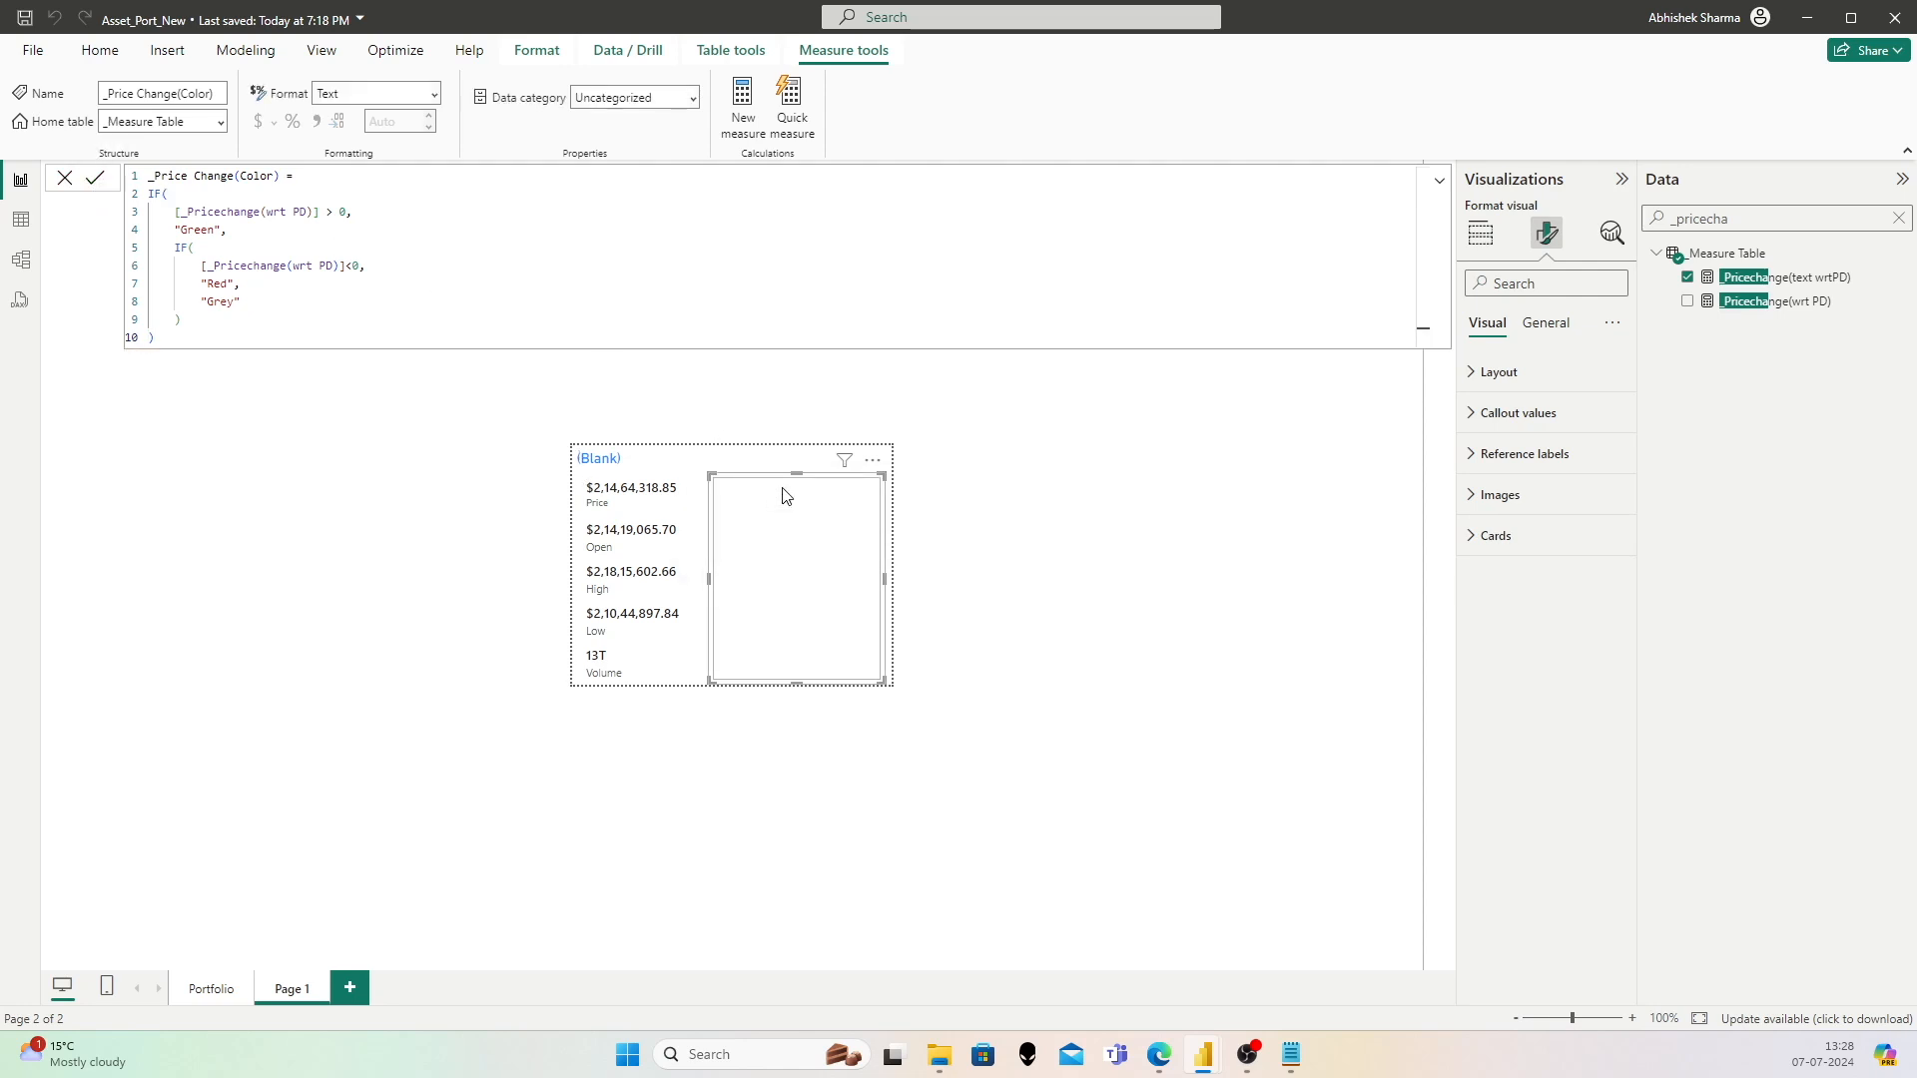
Step: Color the price change card's callout values conditionally with format style Field value based on _Price Change(Color)
click(1553, 327)
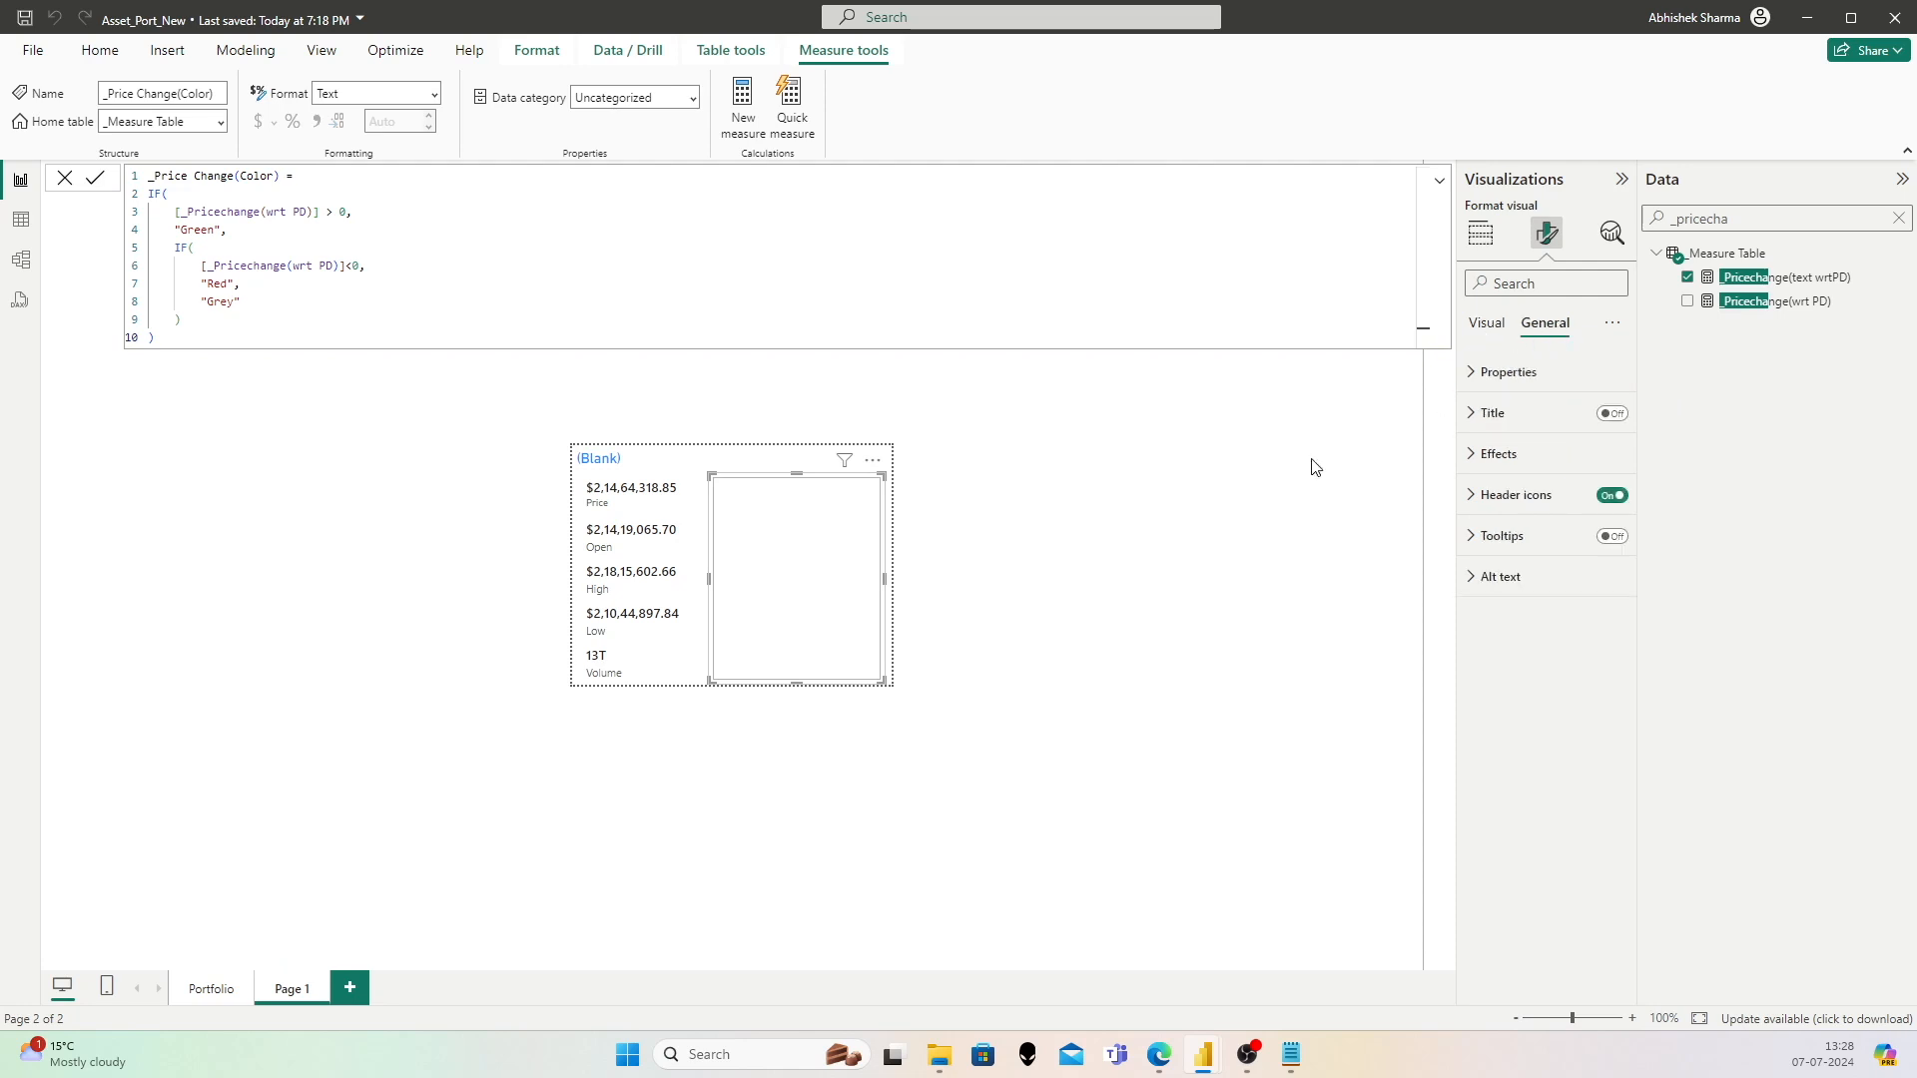
click(1486, 322)
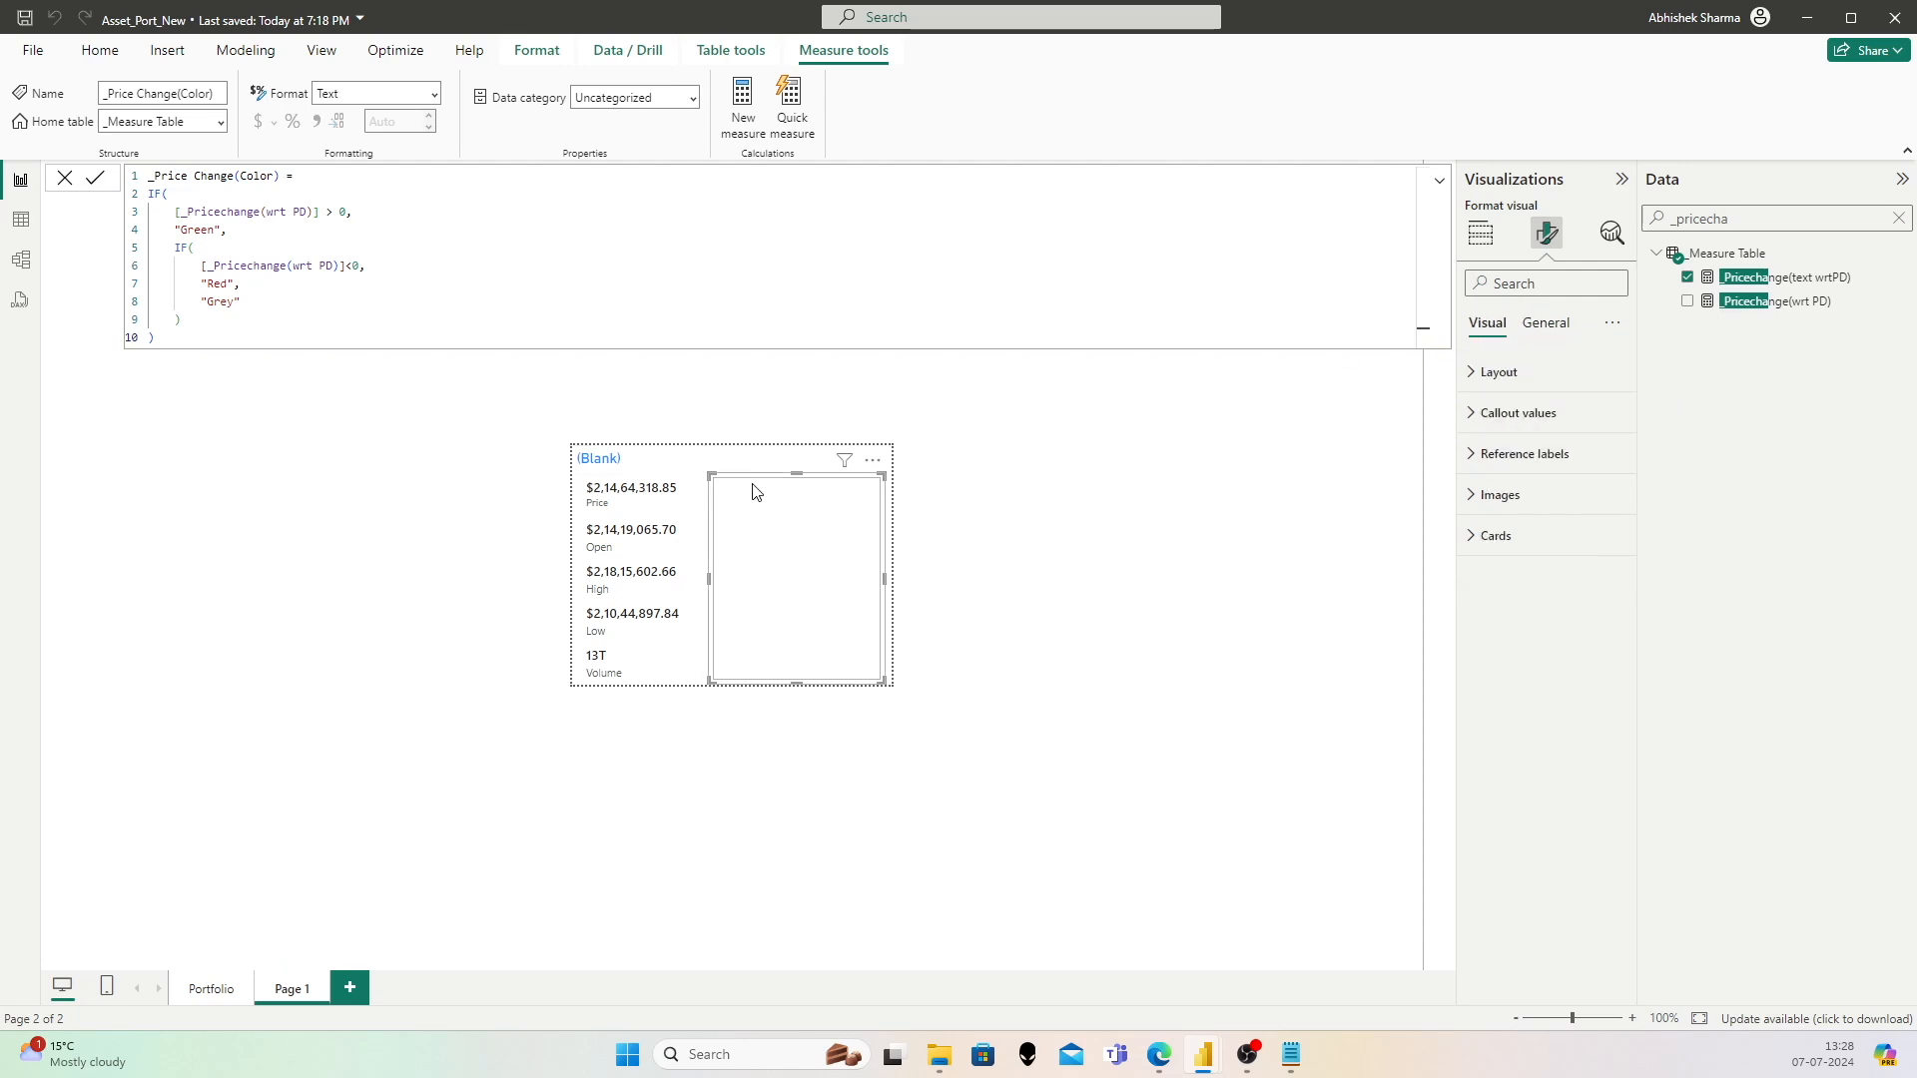
click(1518, 414)
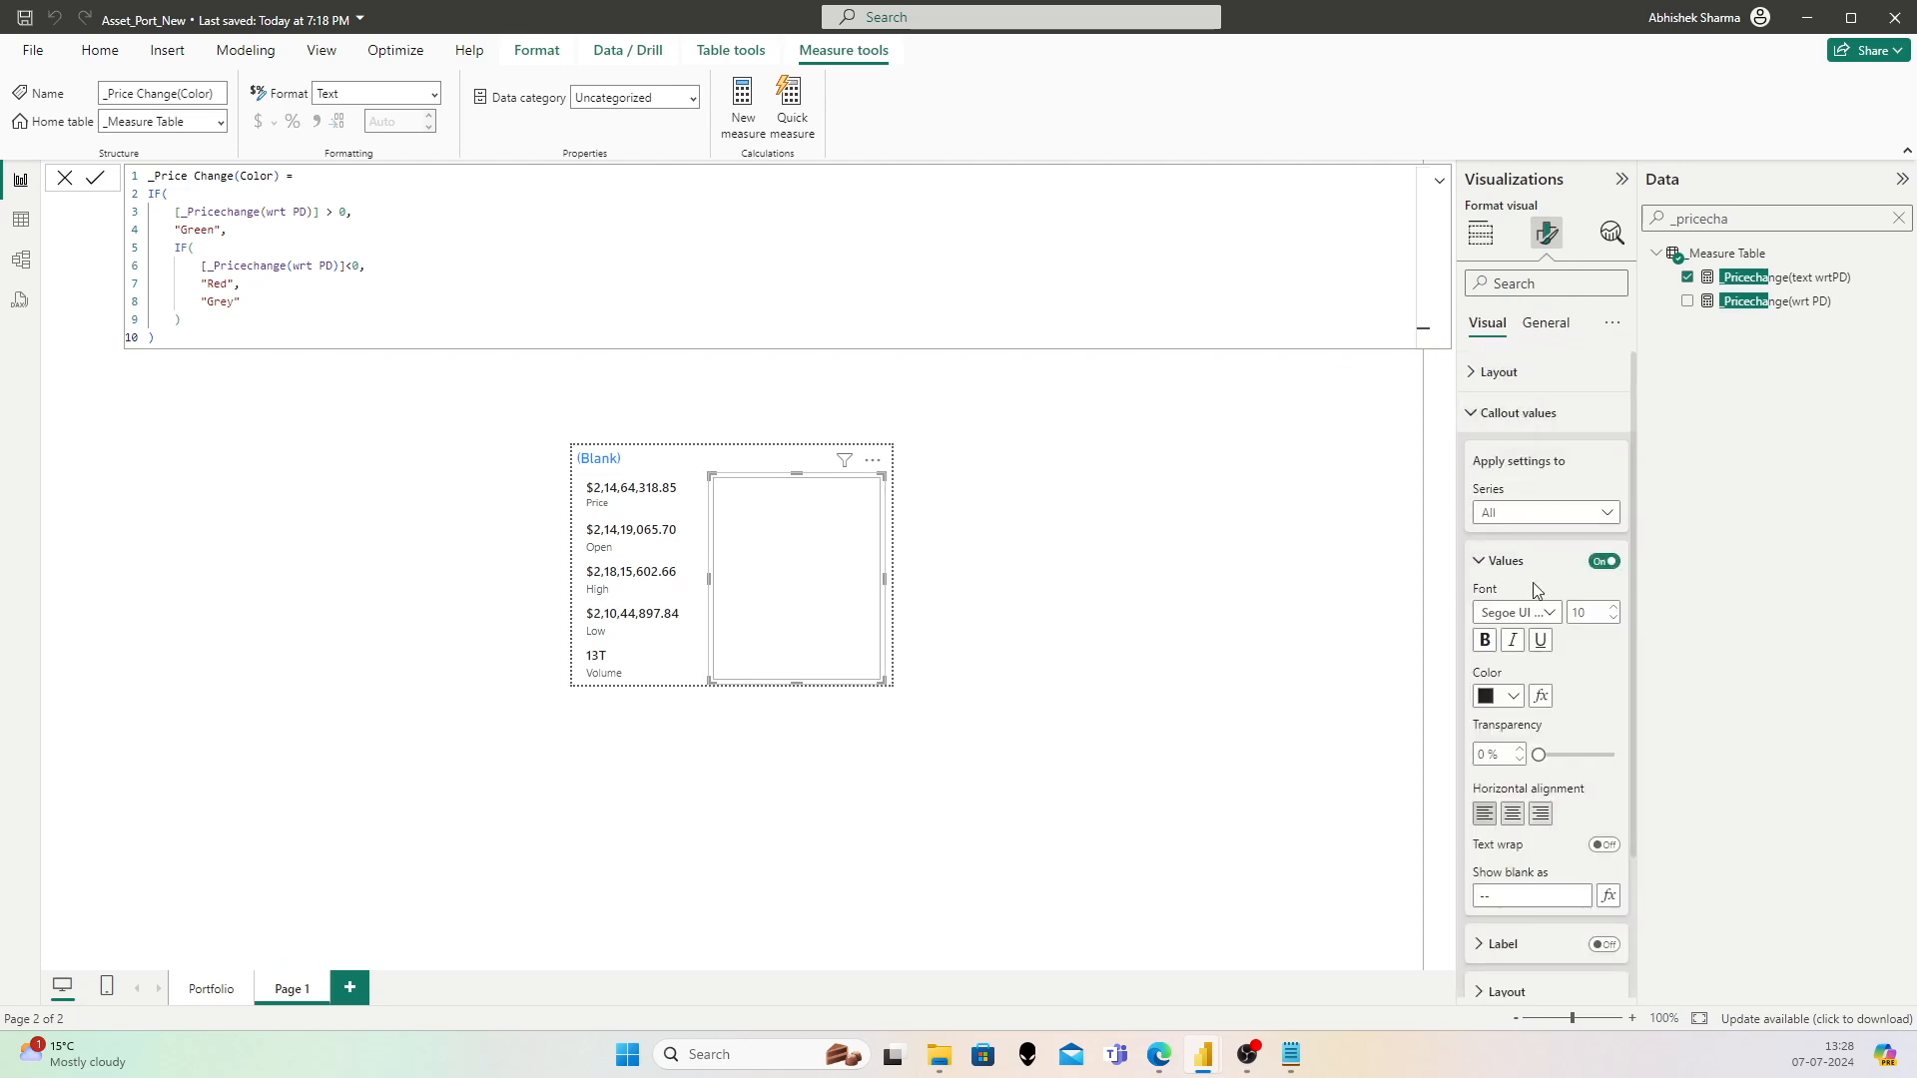
scroll(1542, 624, down, 3)
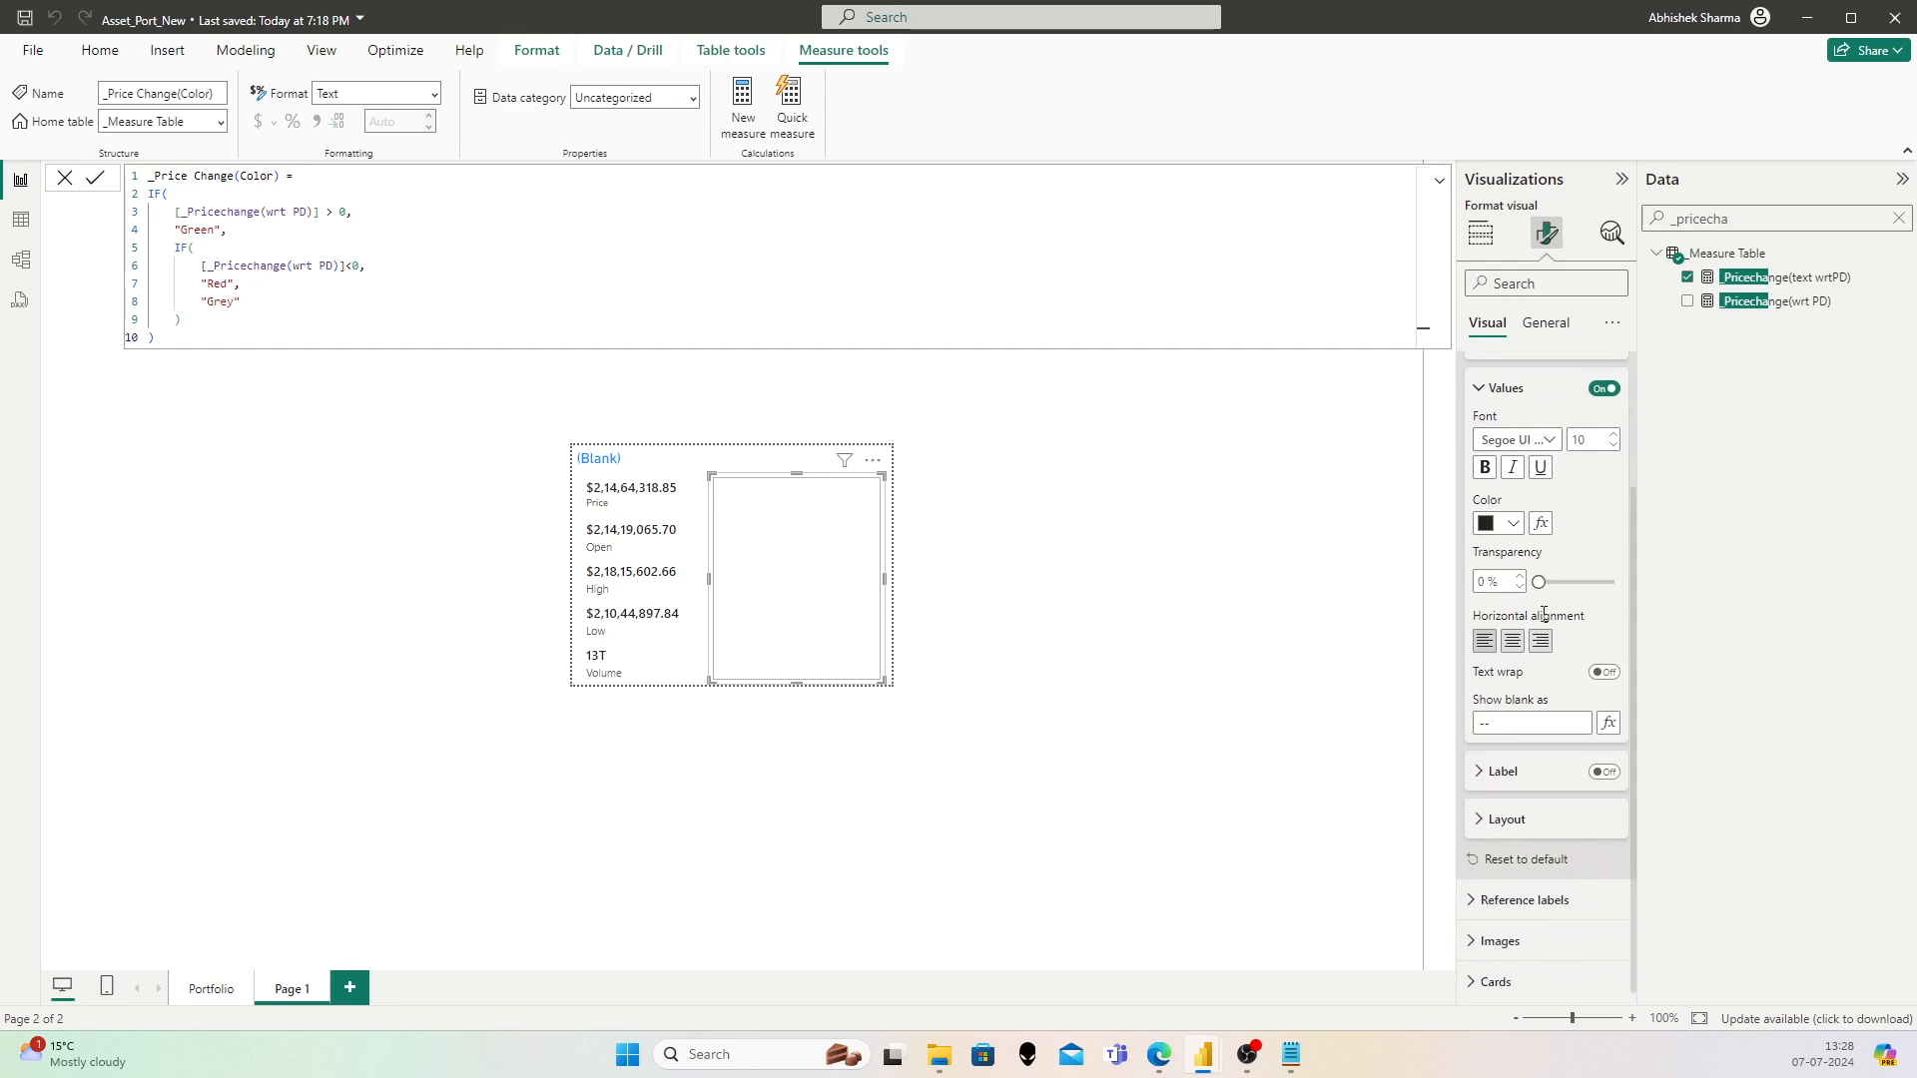
click(1540, 519)
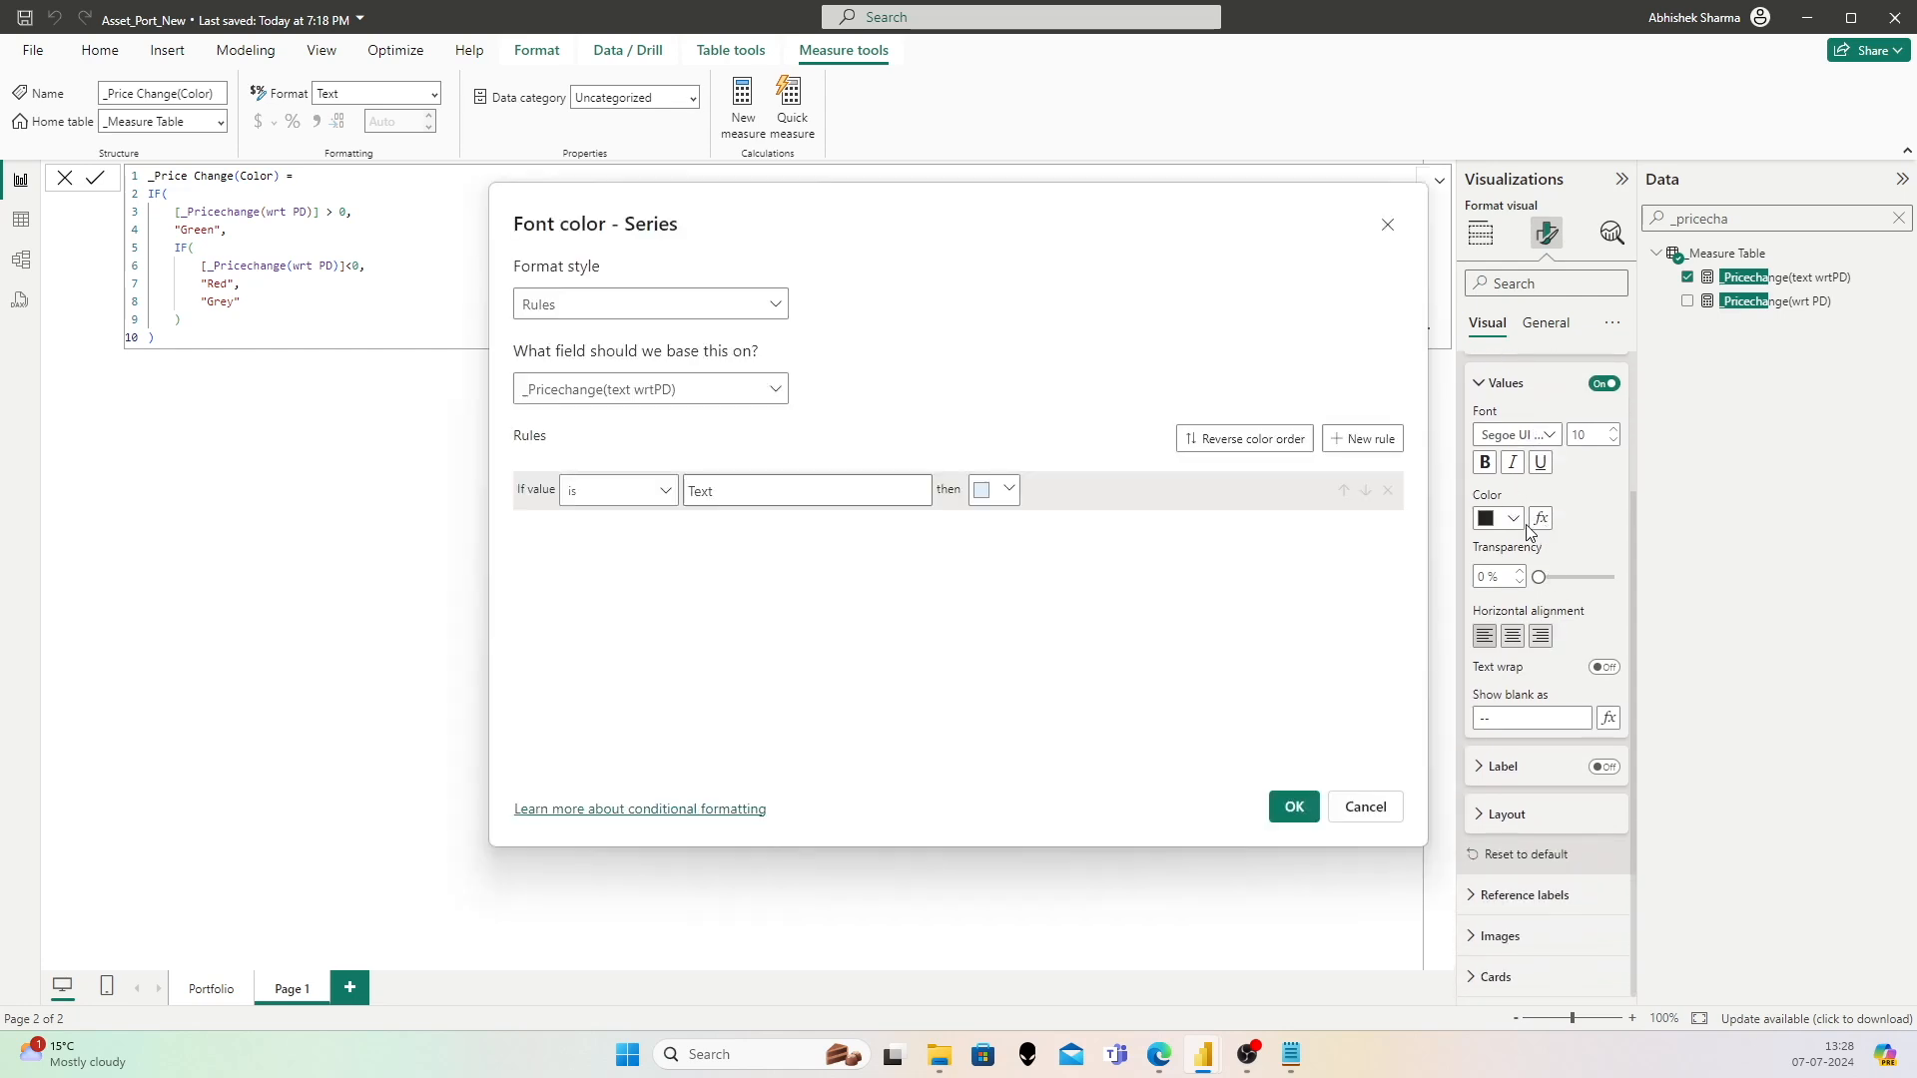
click(659, 303)
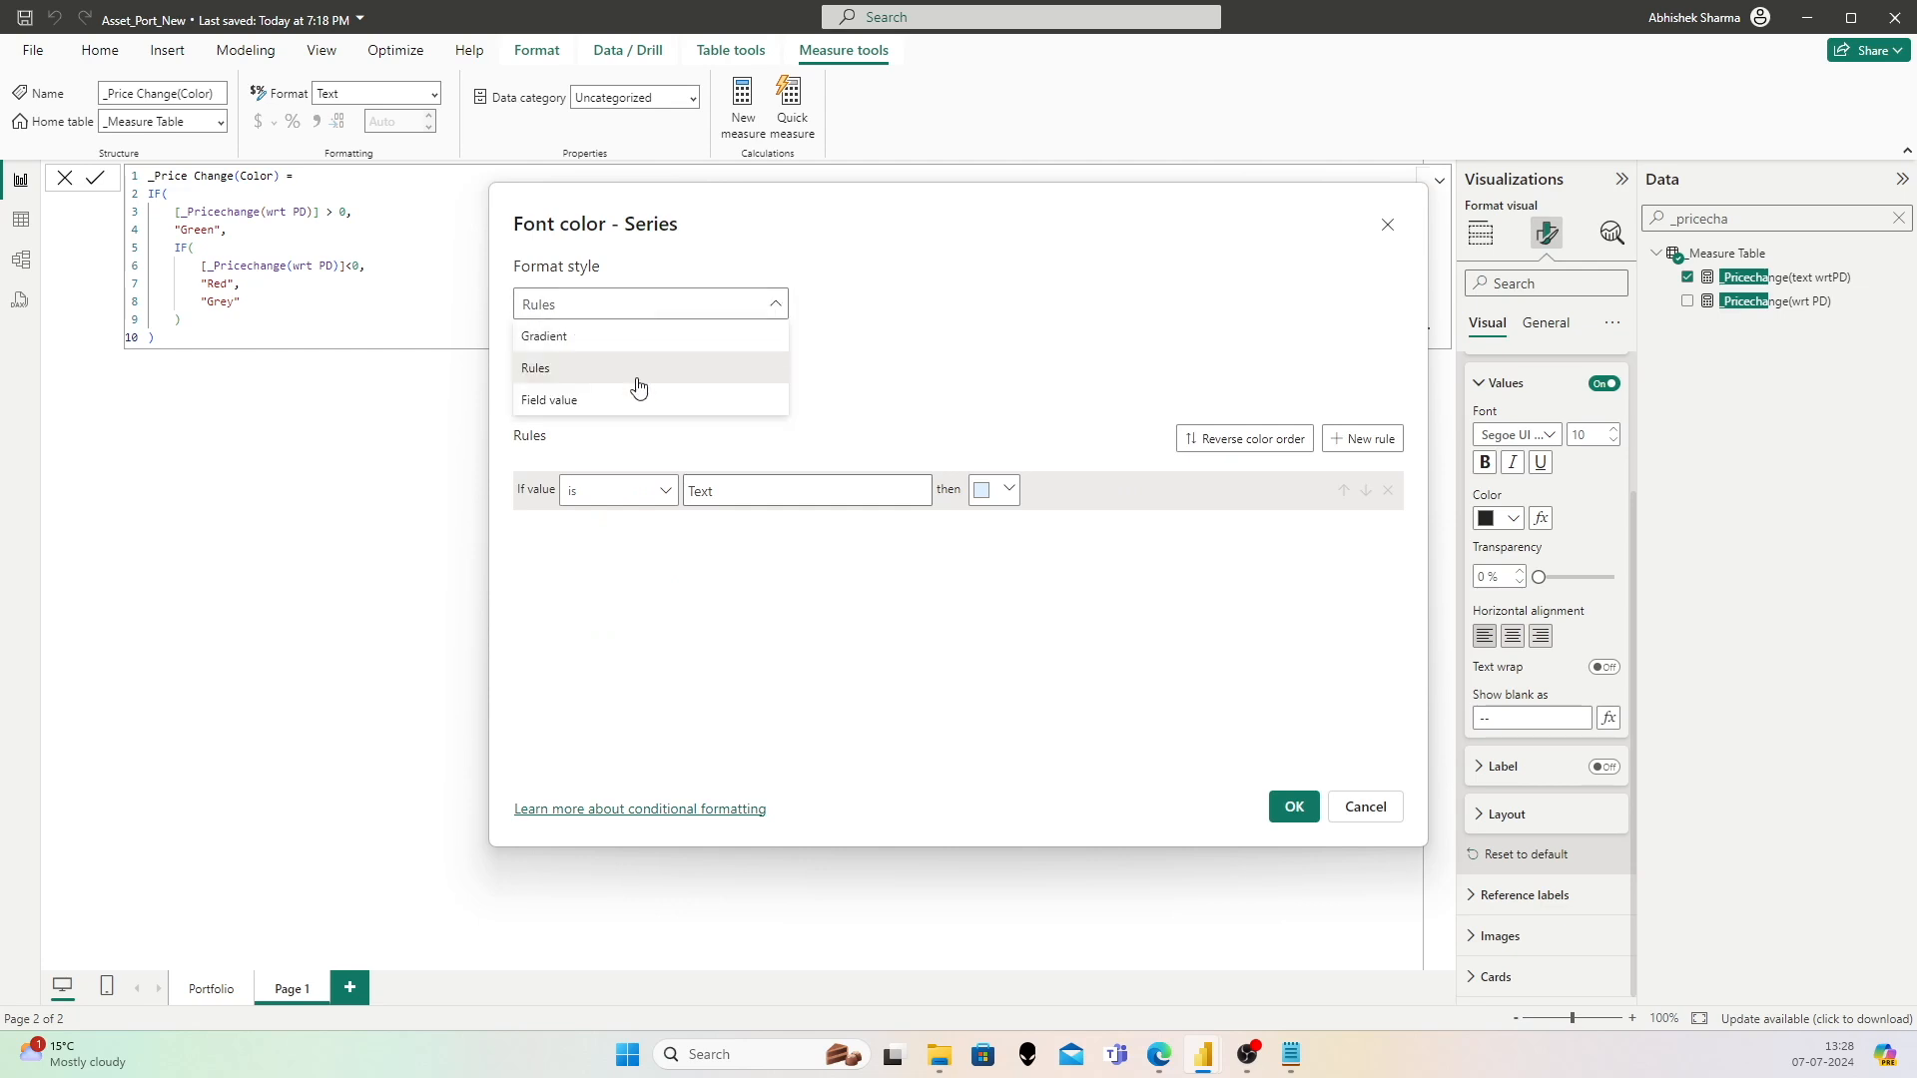
click(669, 390)
click(676, 390)
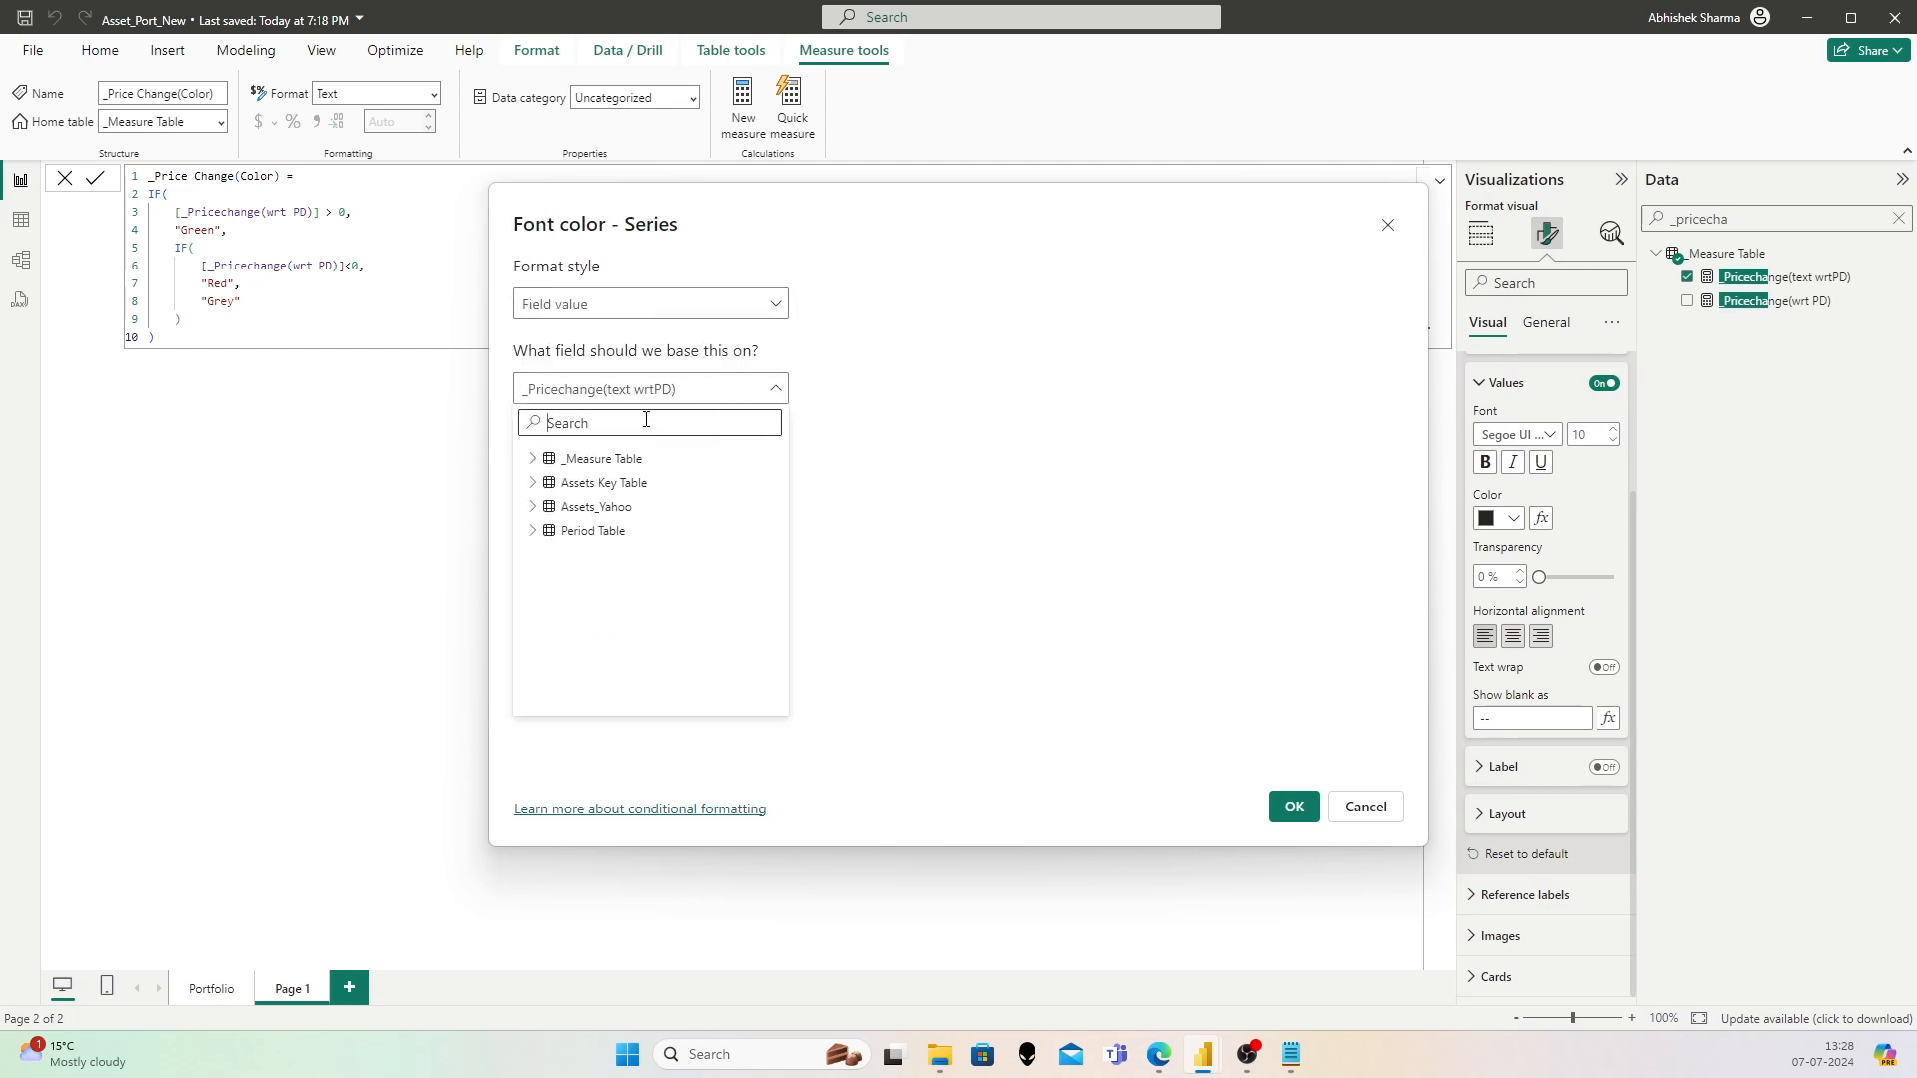
text(price change)
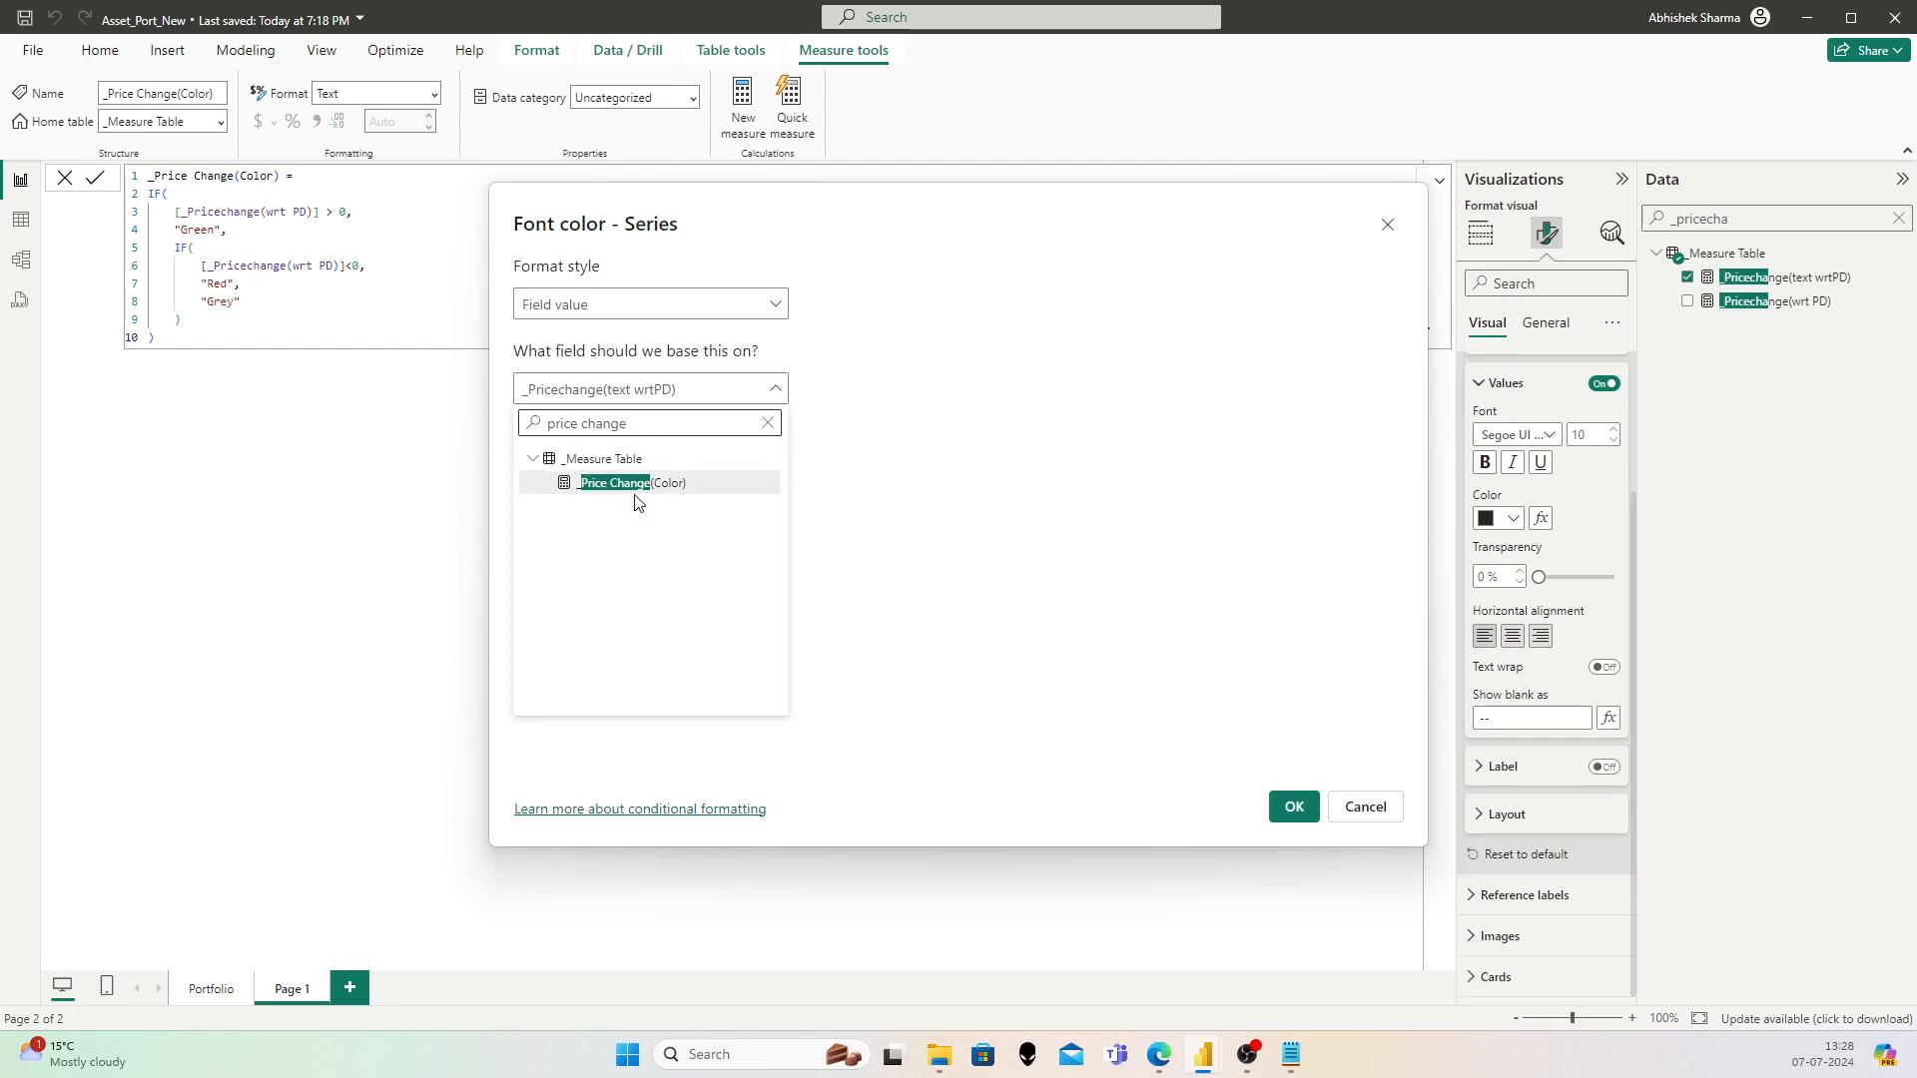
click(637, 486)
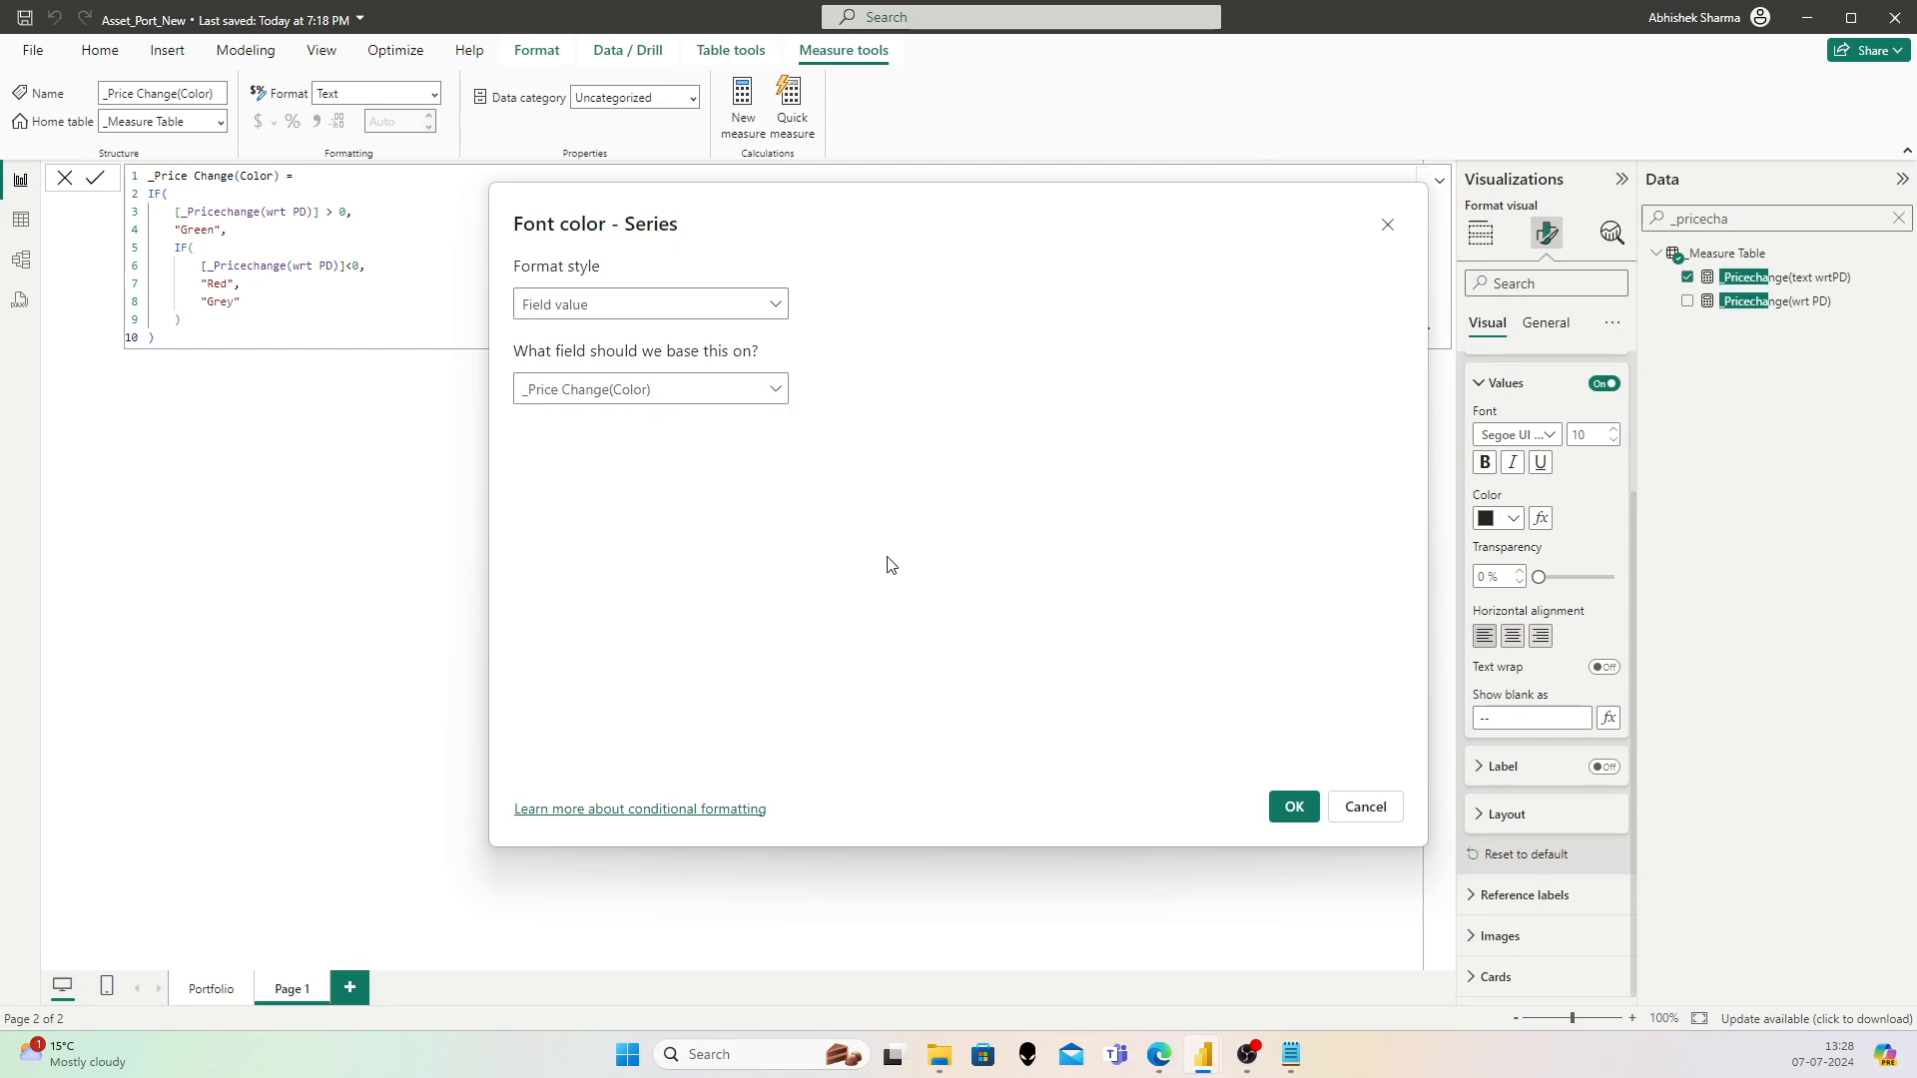
click(1290, 808)
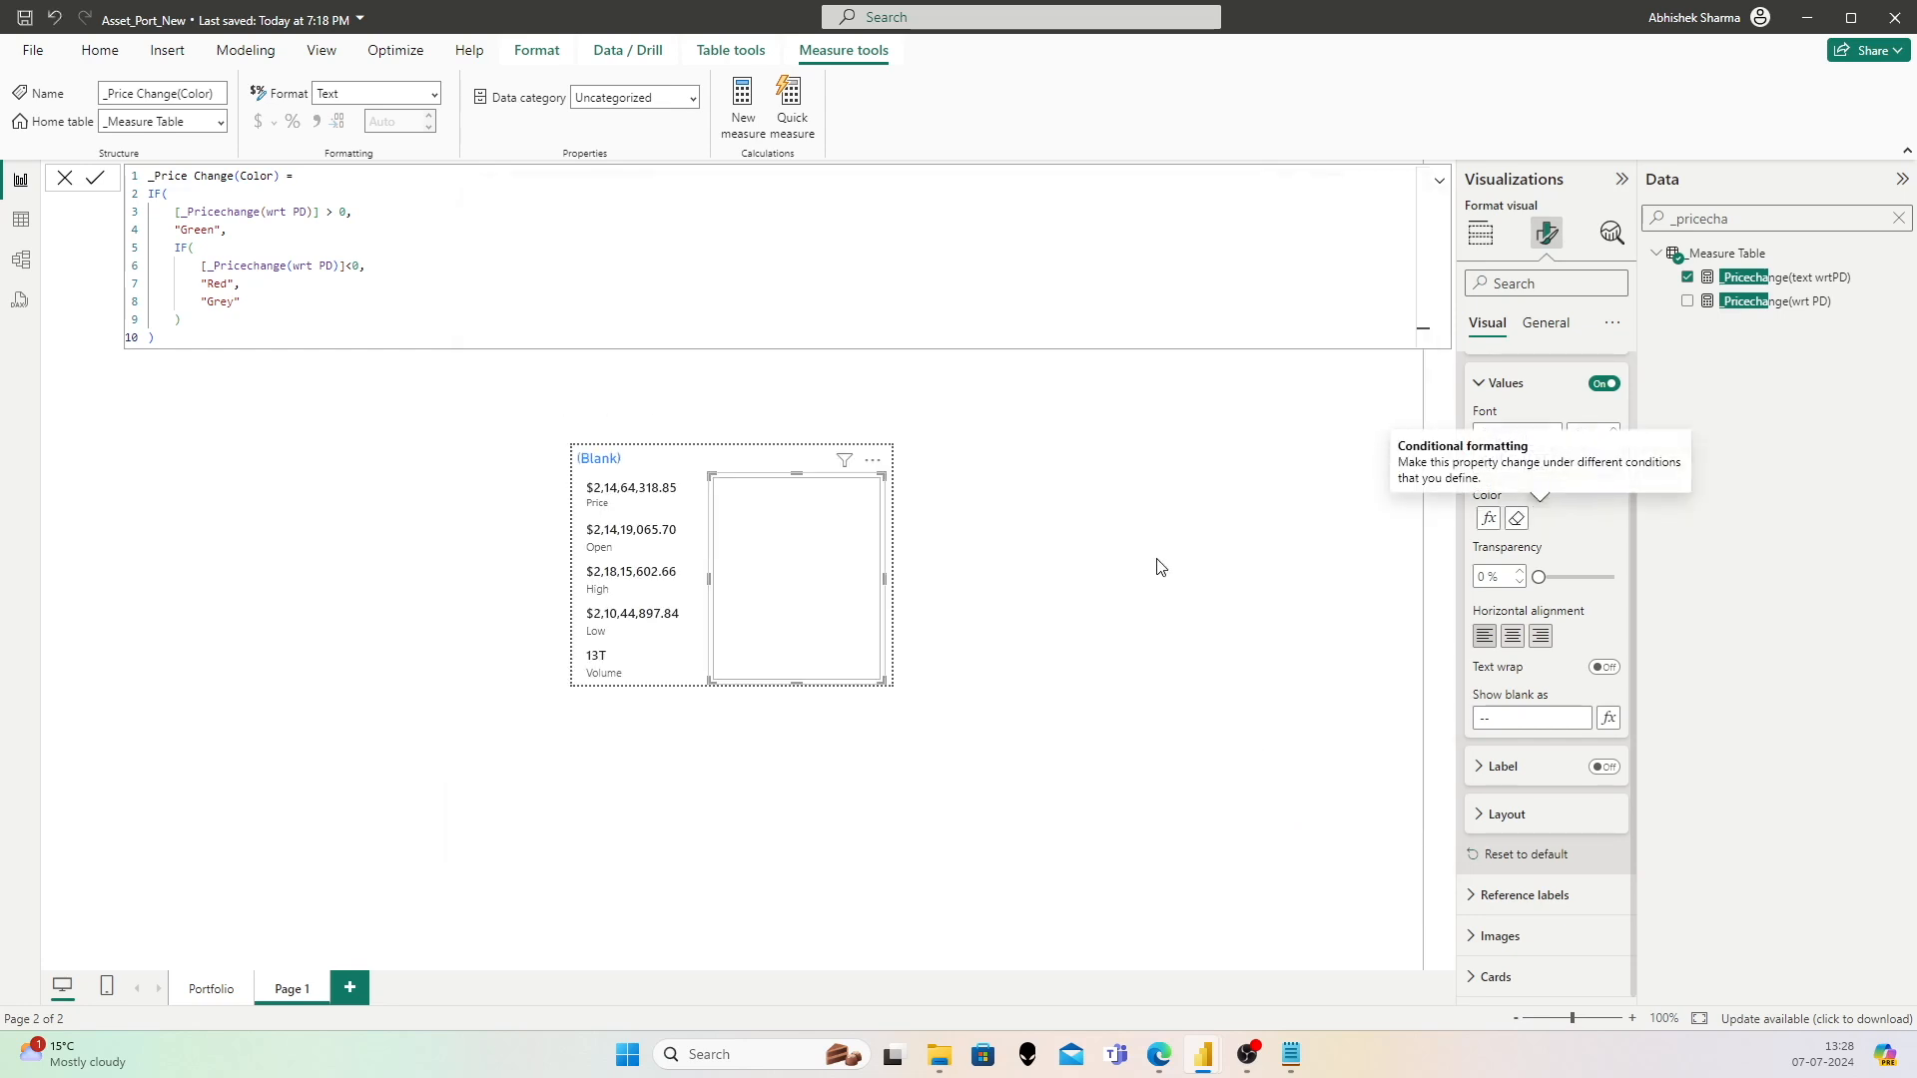
Step: Check the color of the price change in the Portfolio chart tooltip for AAPL and for AMZN
click(194, 988)
mouse_move(489, 715)
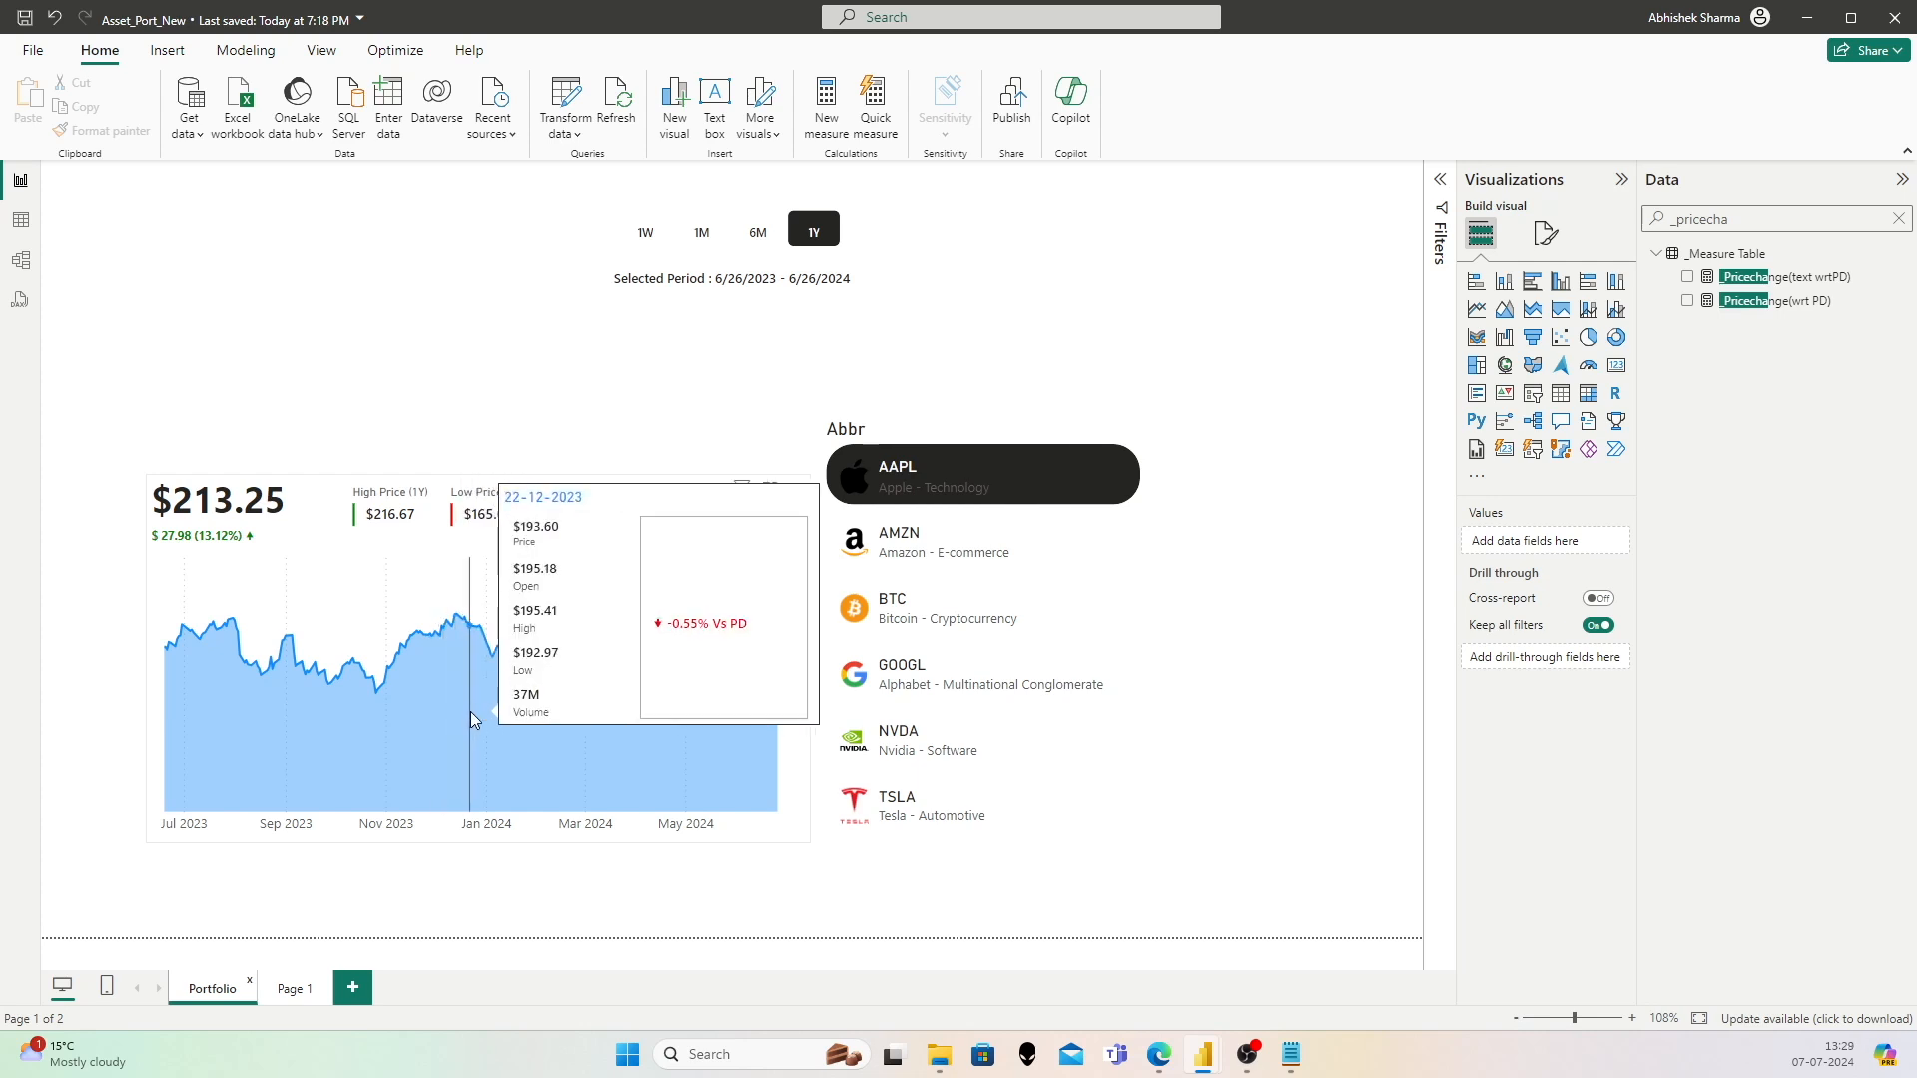
click(961, 552)
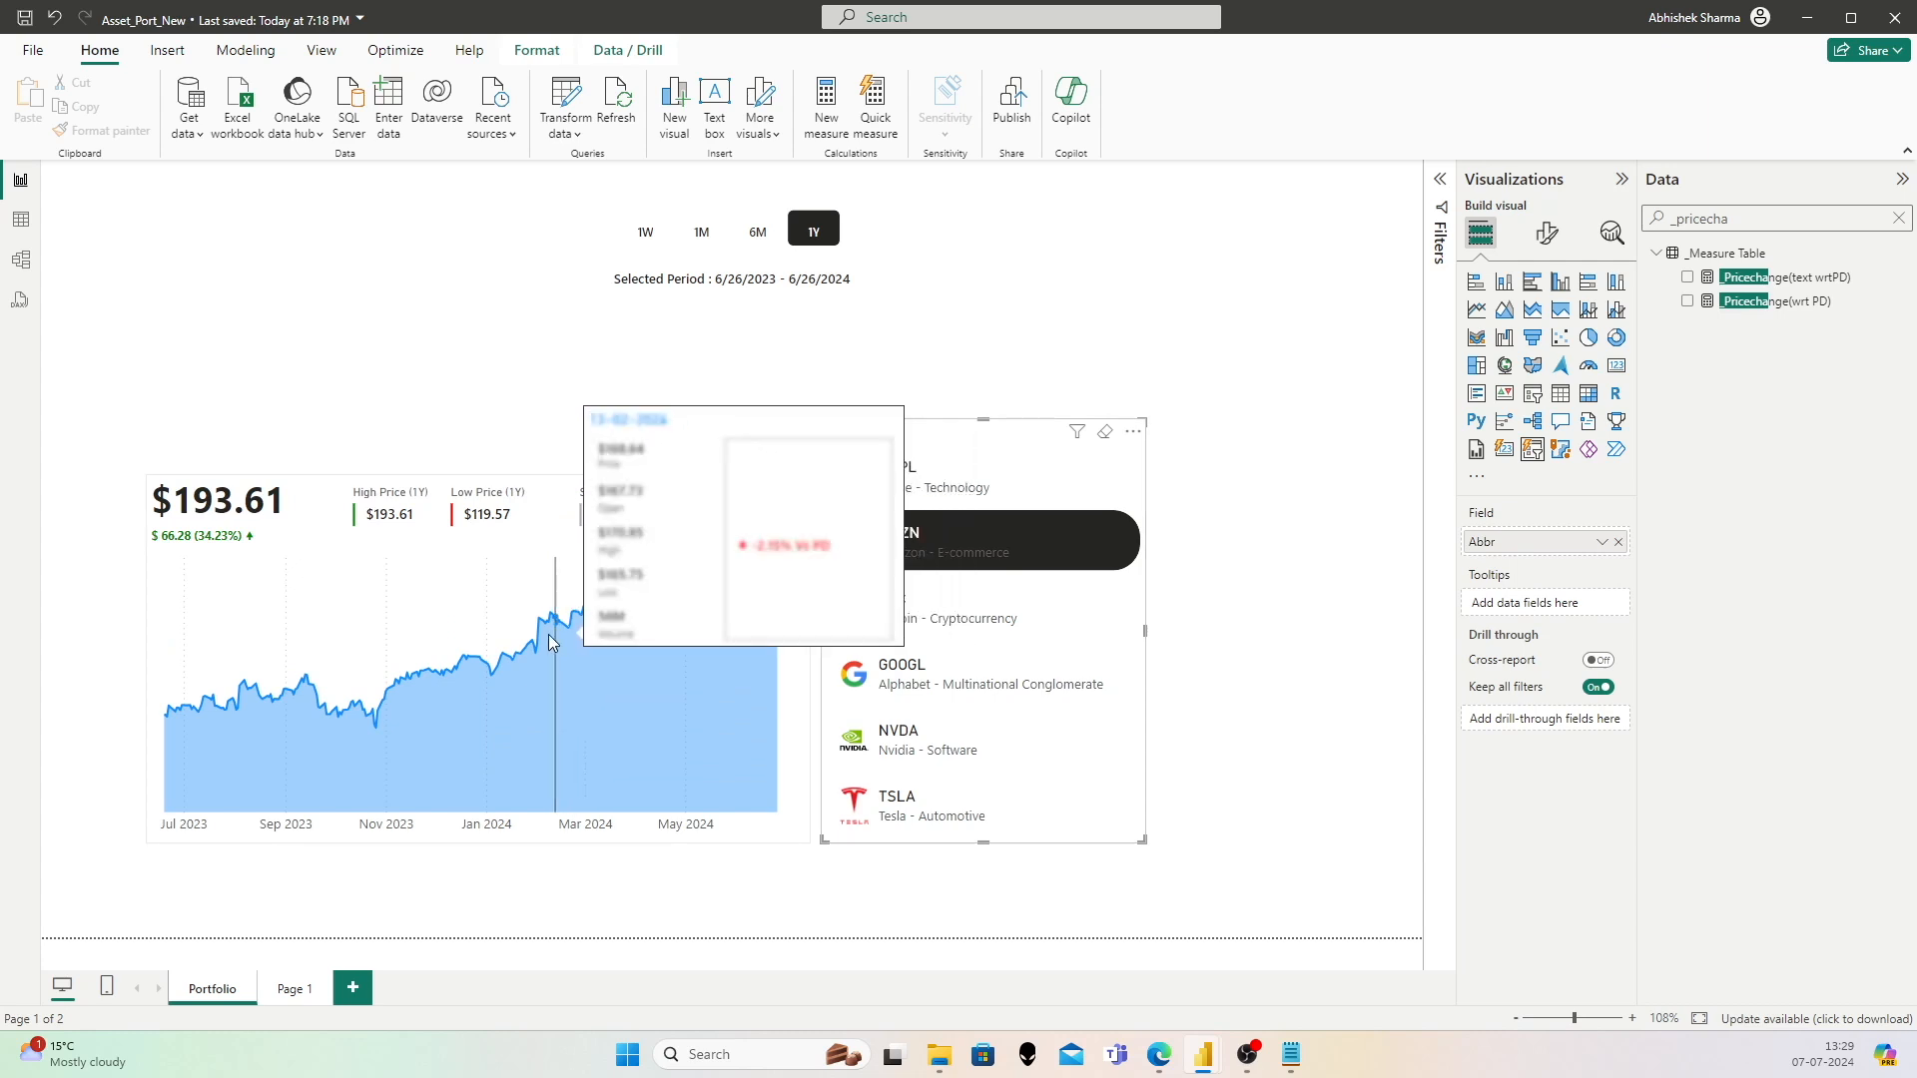
Step: Select the price change card on Page 1 and copy the full formula of the _Pricechange(wrt PD) measure
click(293, 988)
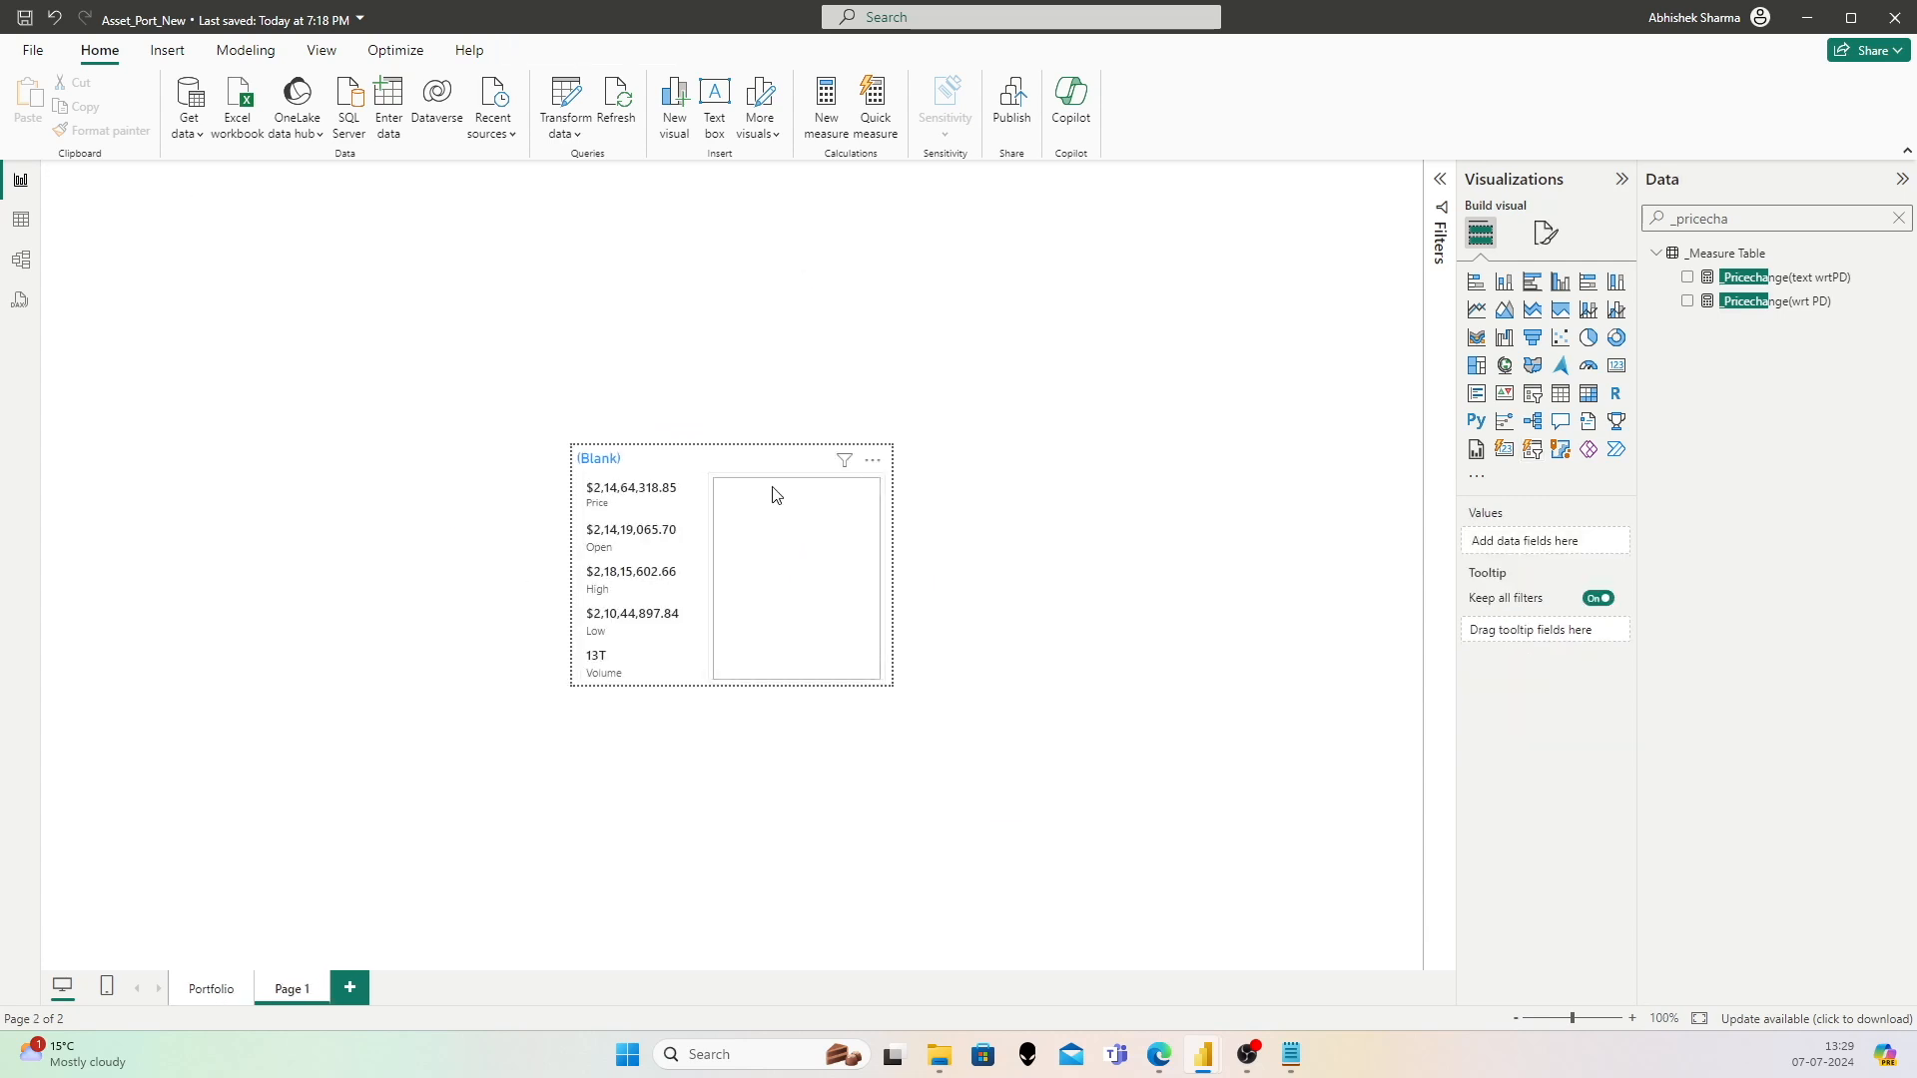
click(777, 494)
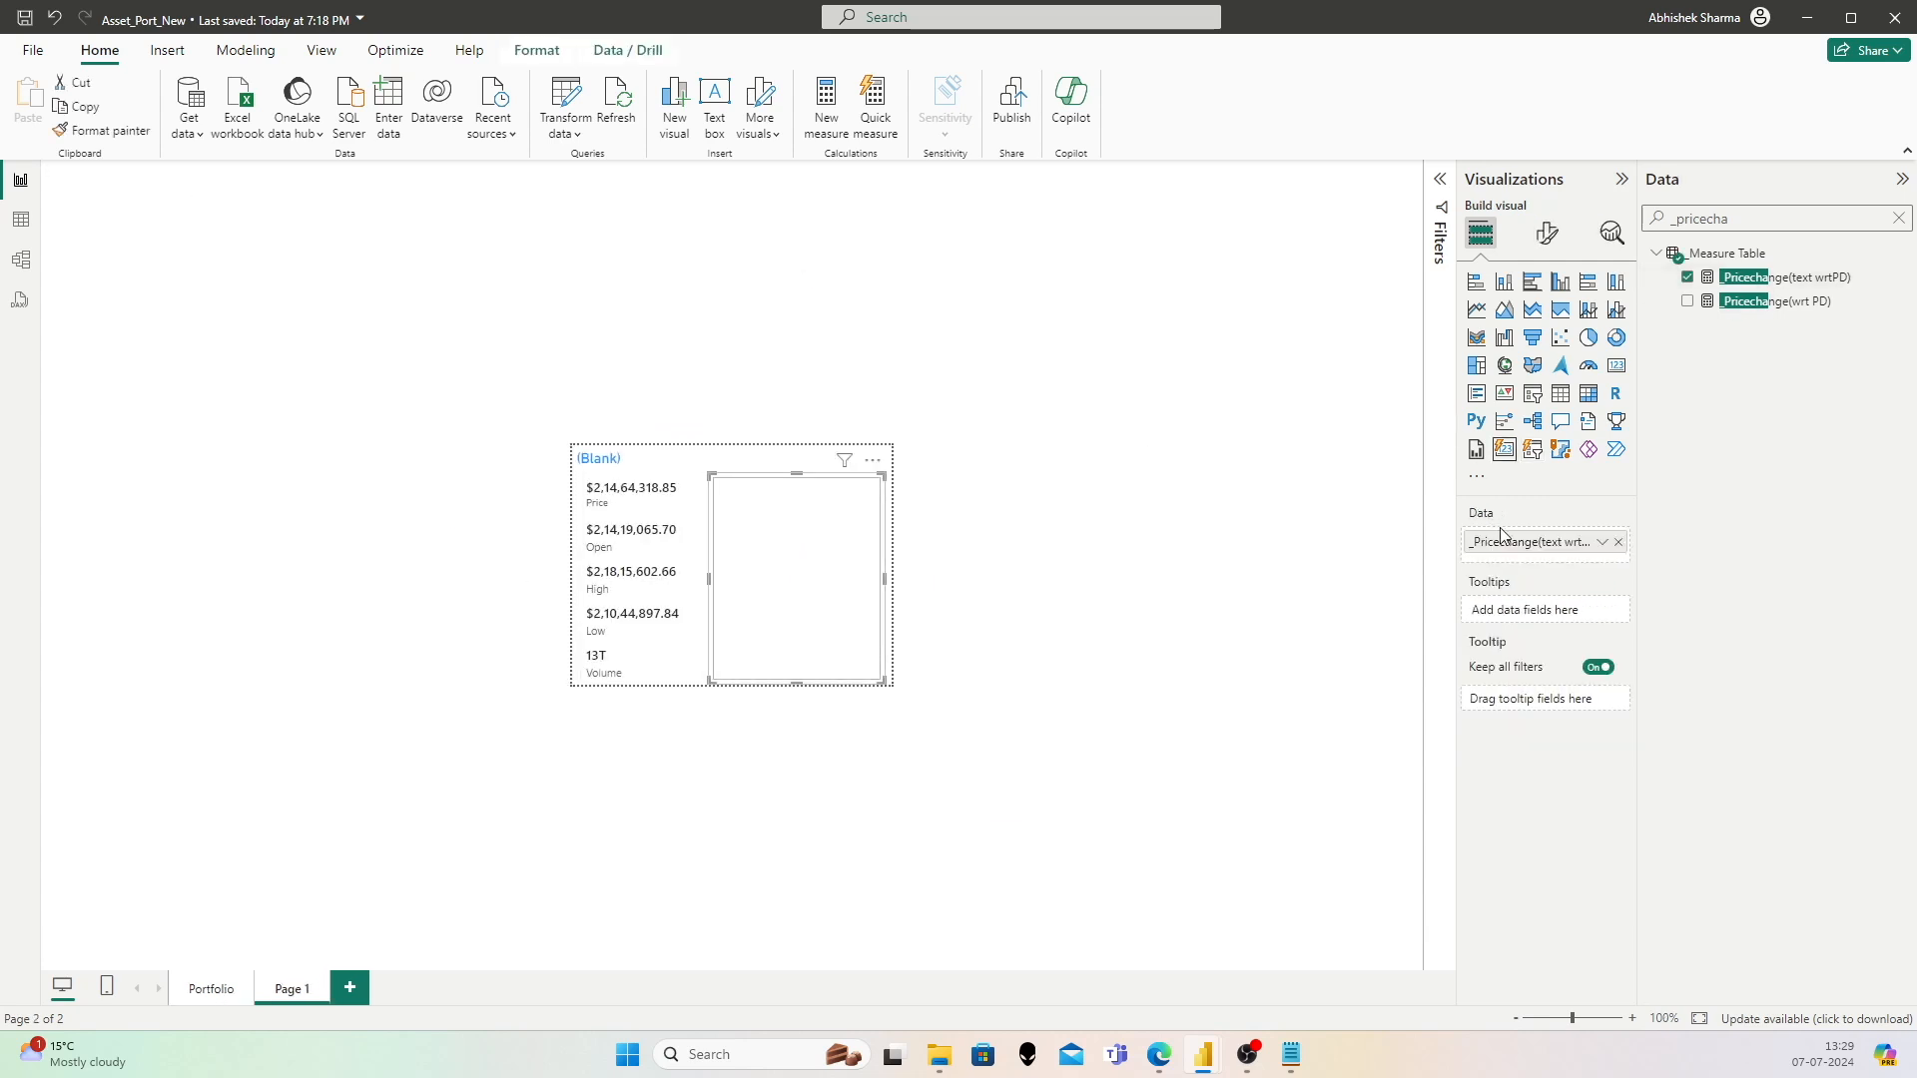
click(1770, 303)
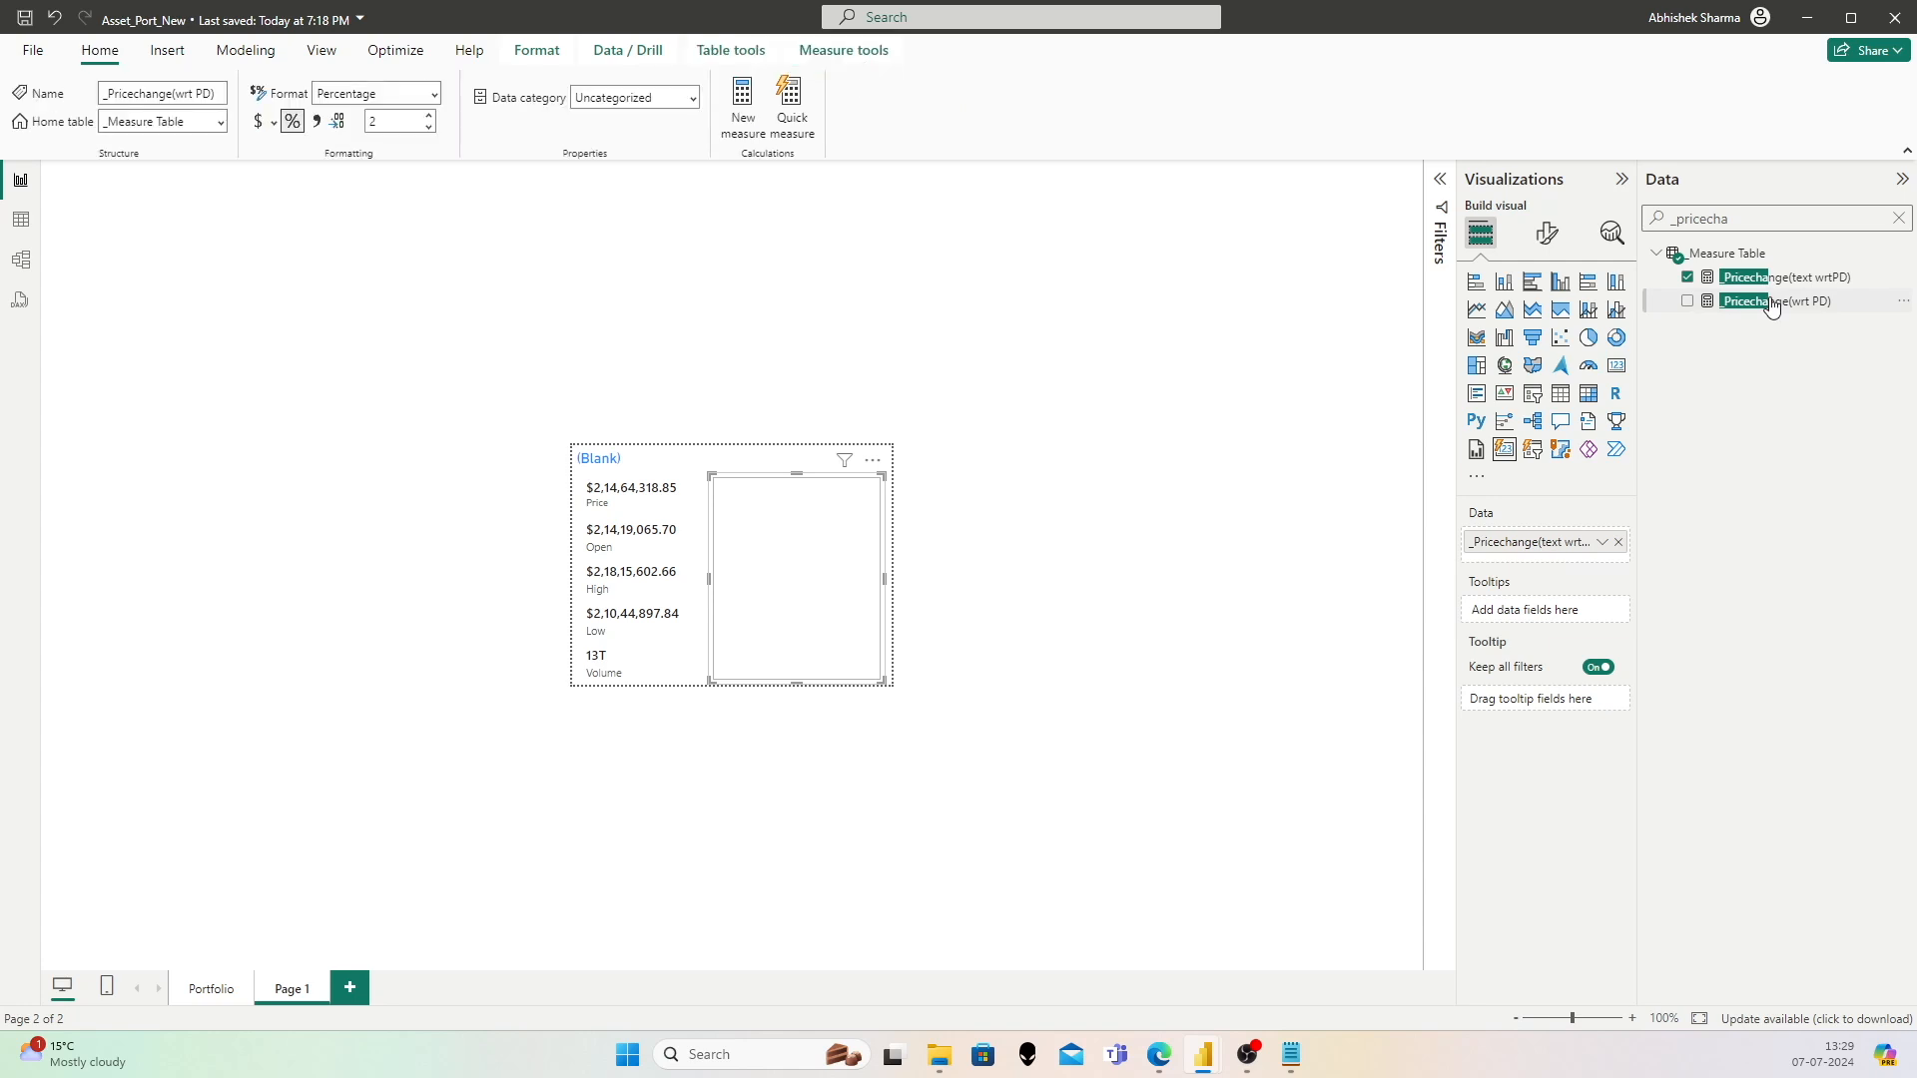
click(493, 411)
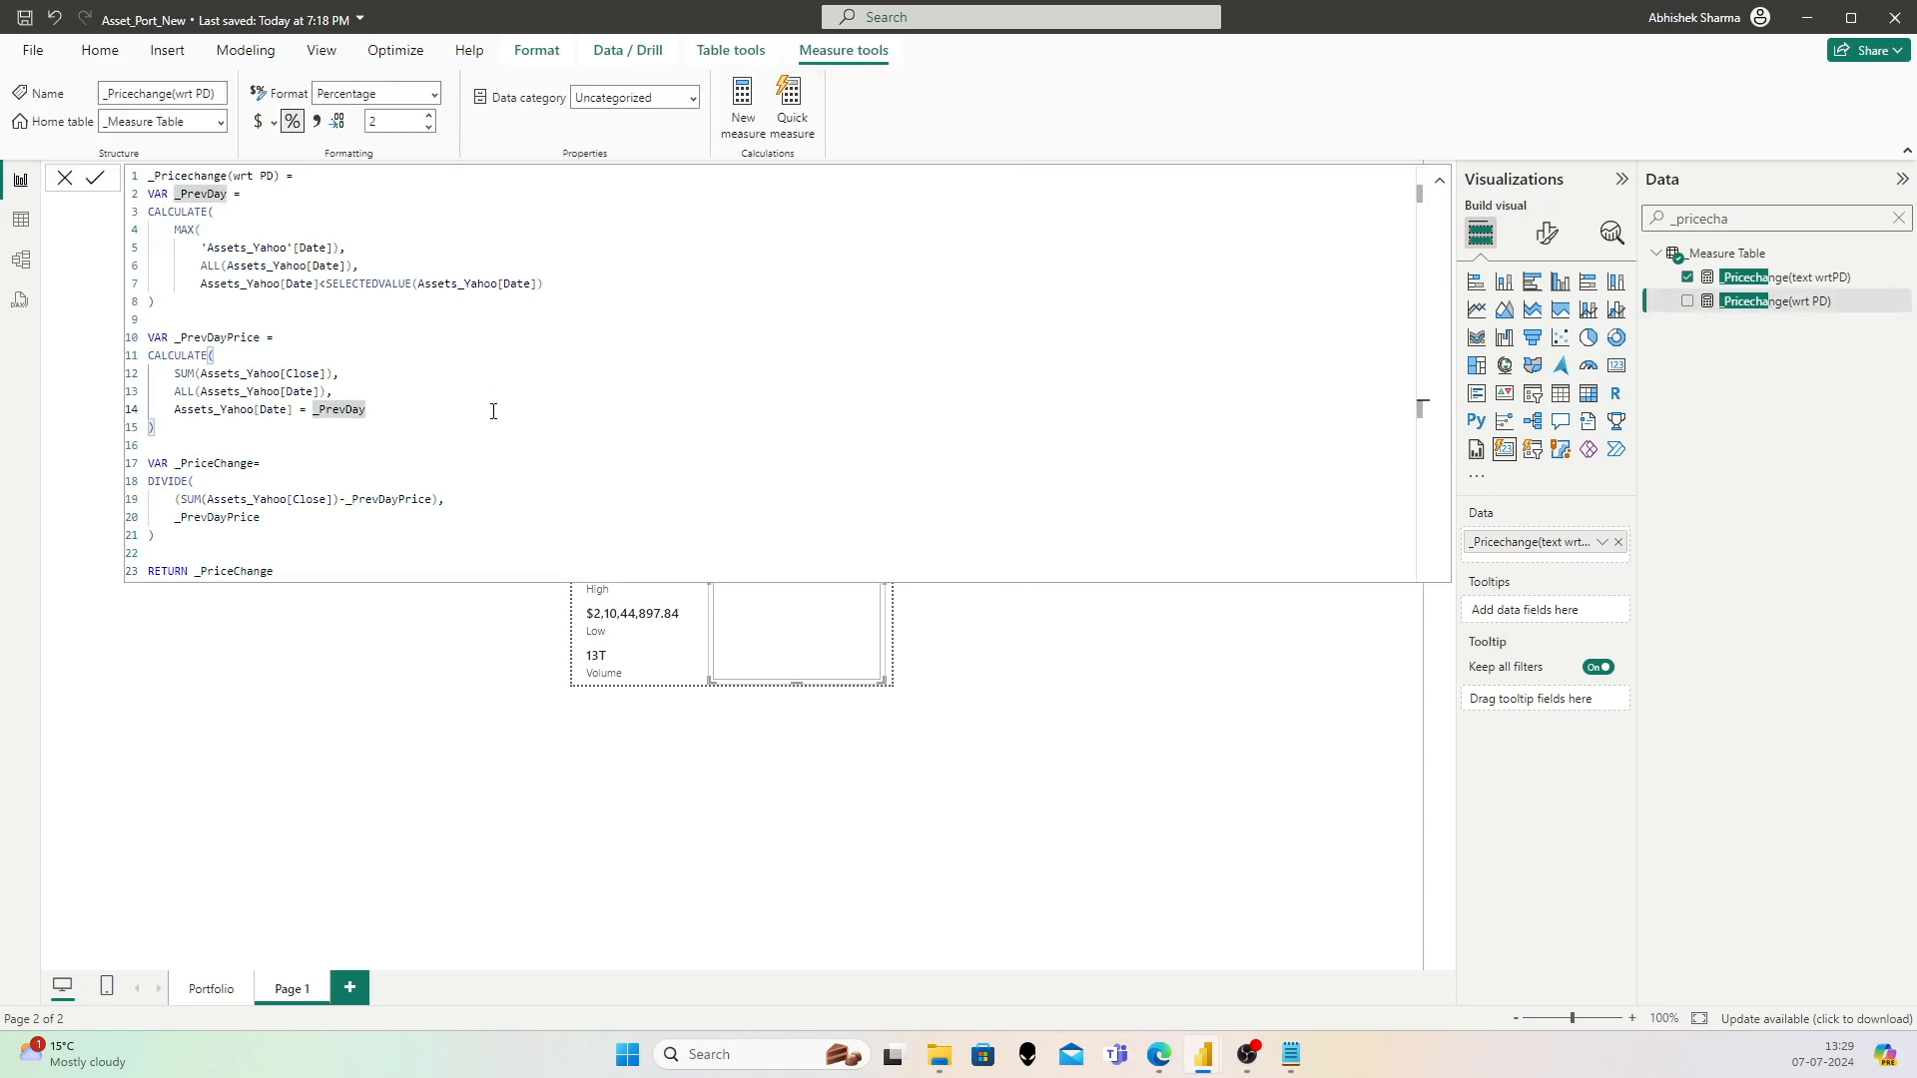
key(ctrl+a)
key(ctrl+c)
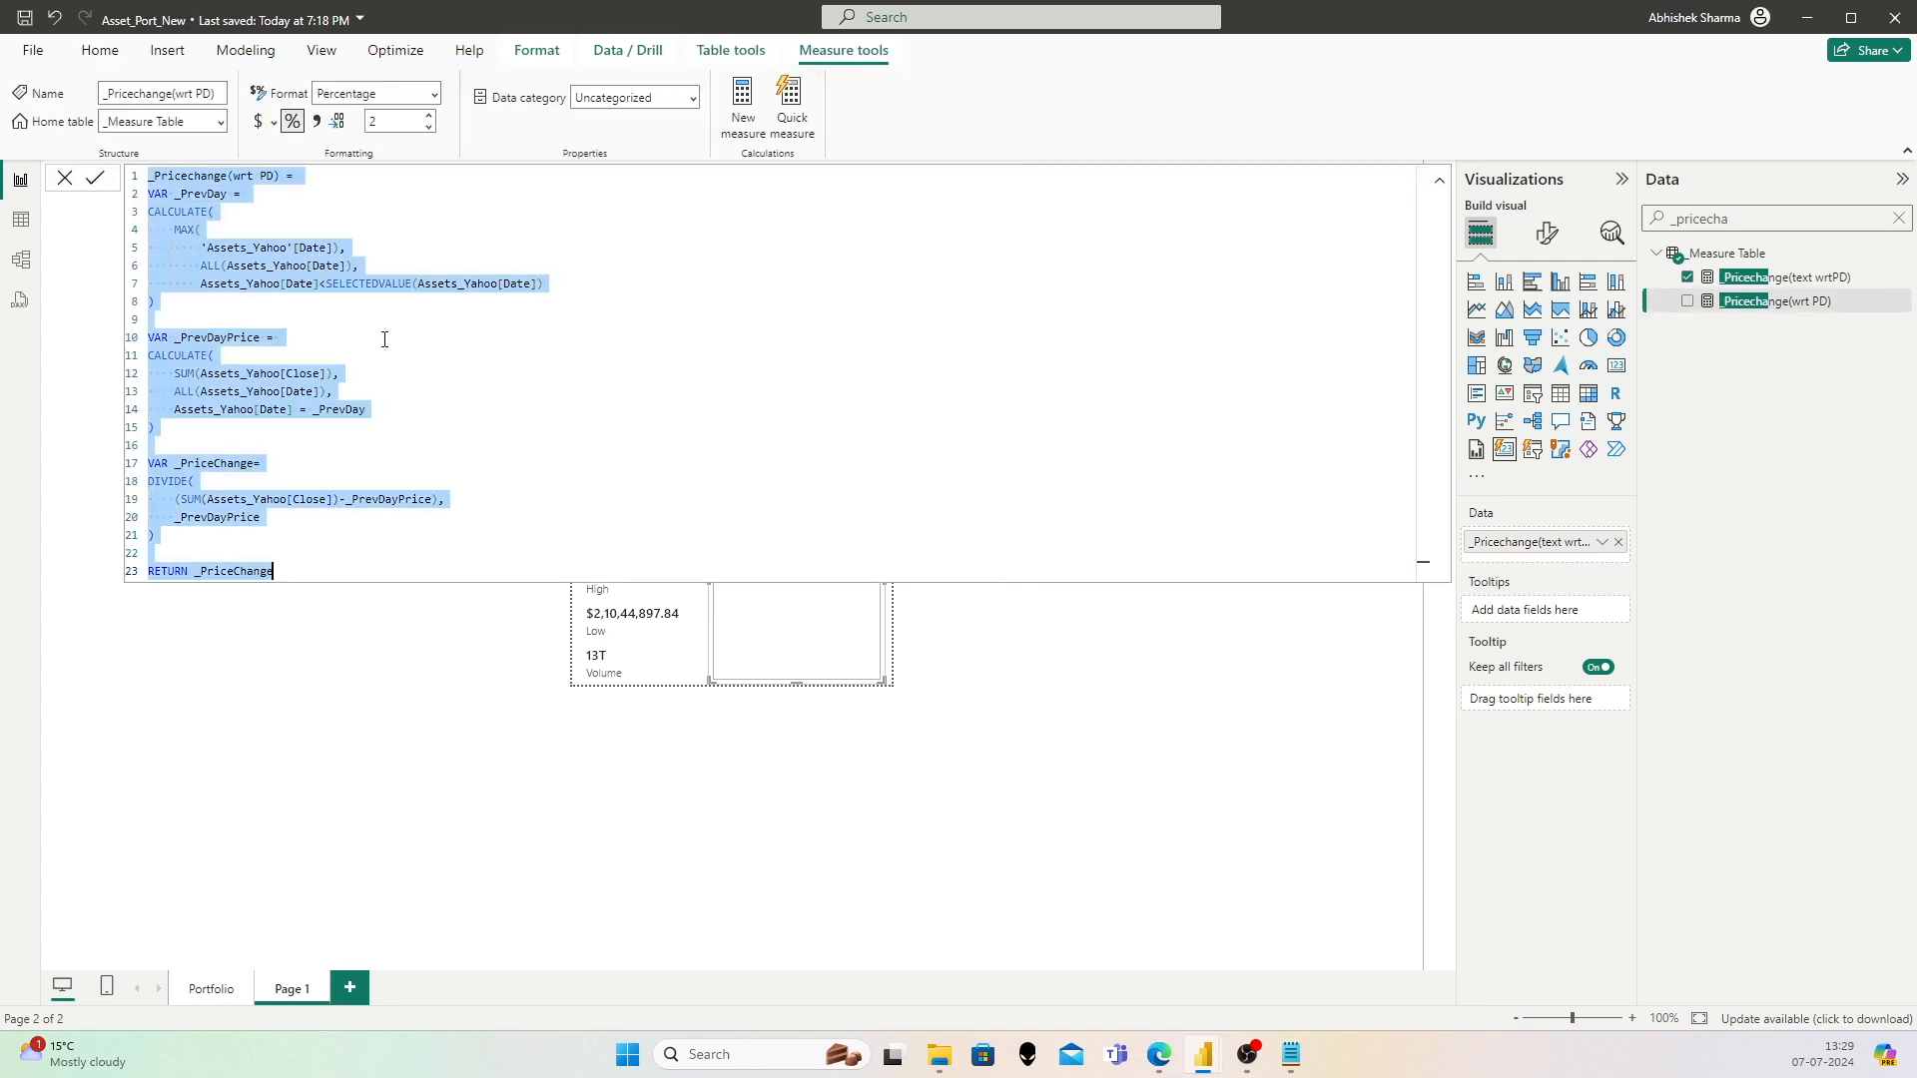
Step: Create a new measure in _Measure Table from the copied formula and name it _Openchange(wrt PD)
click(100, 50)
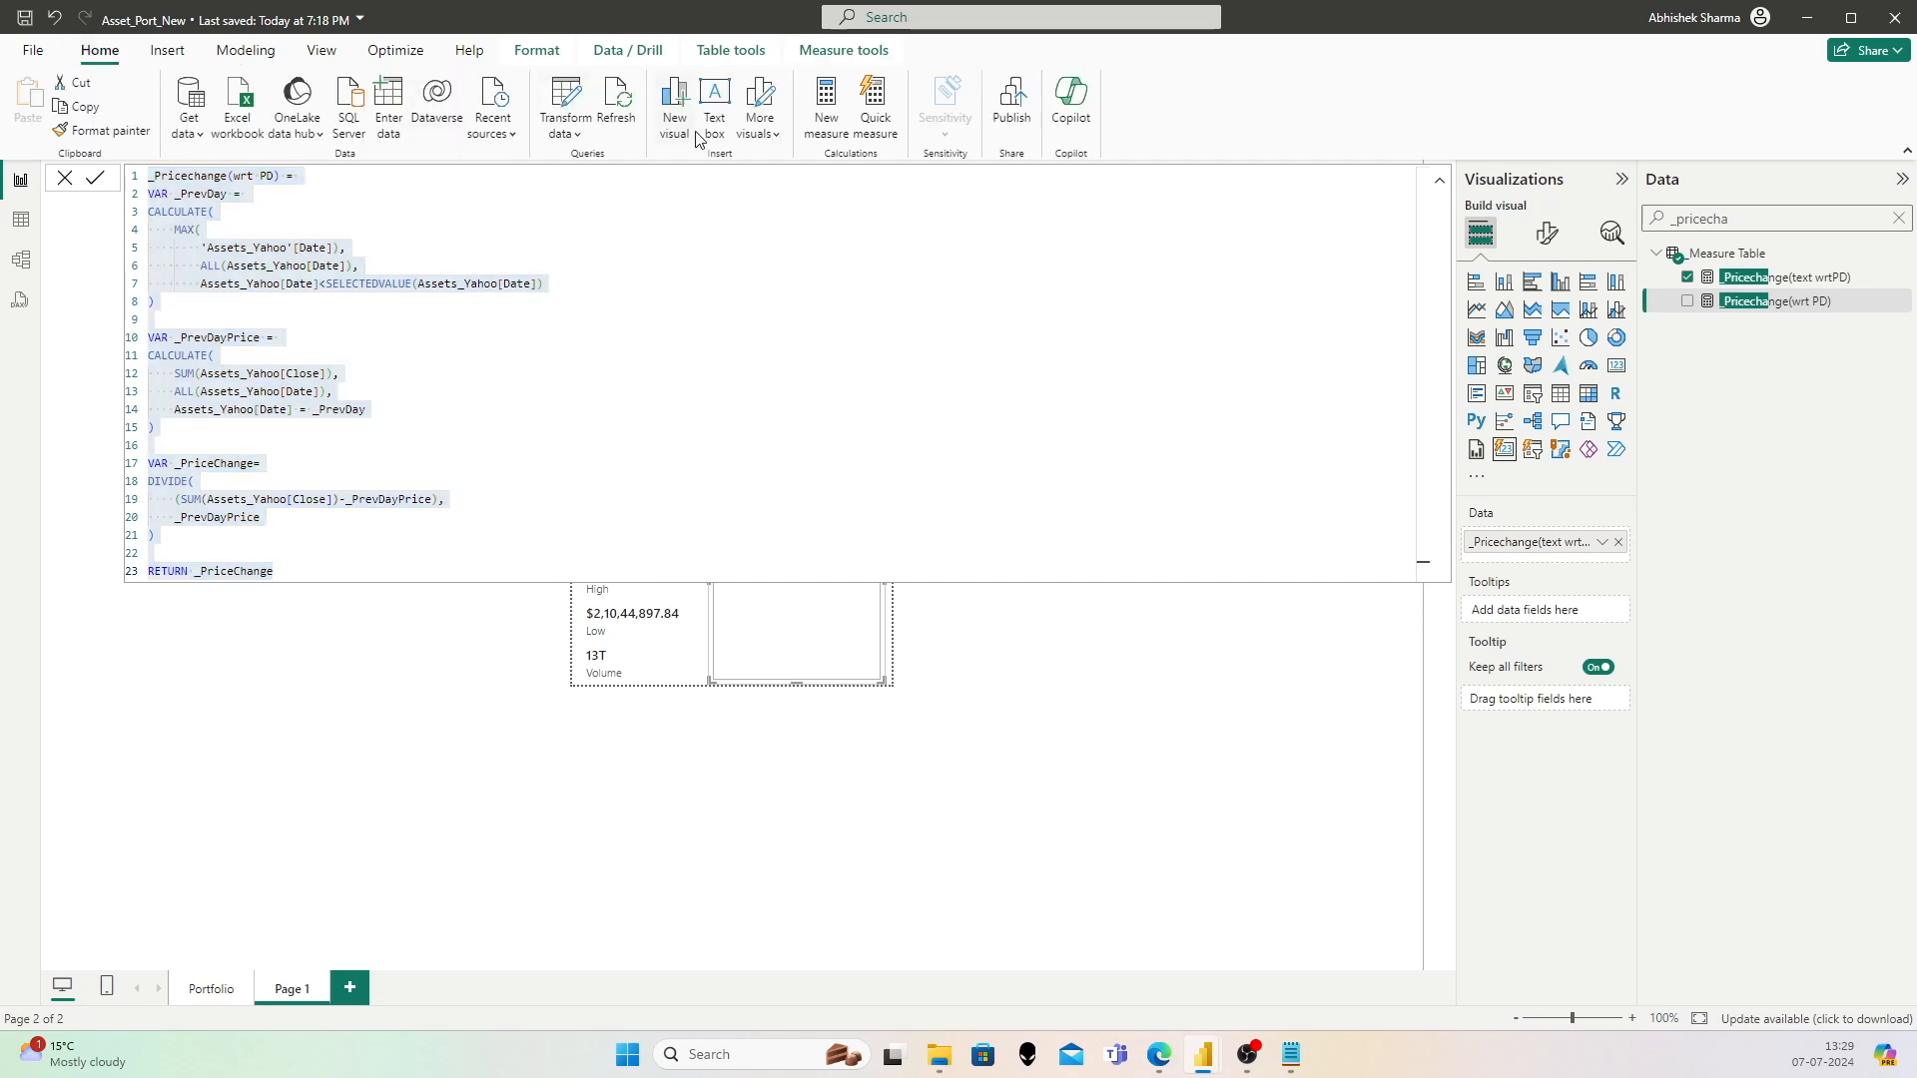
right_click(1750, 254)
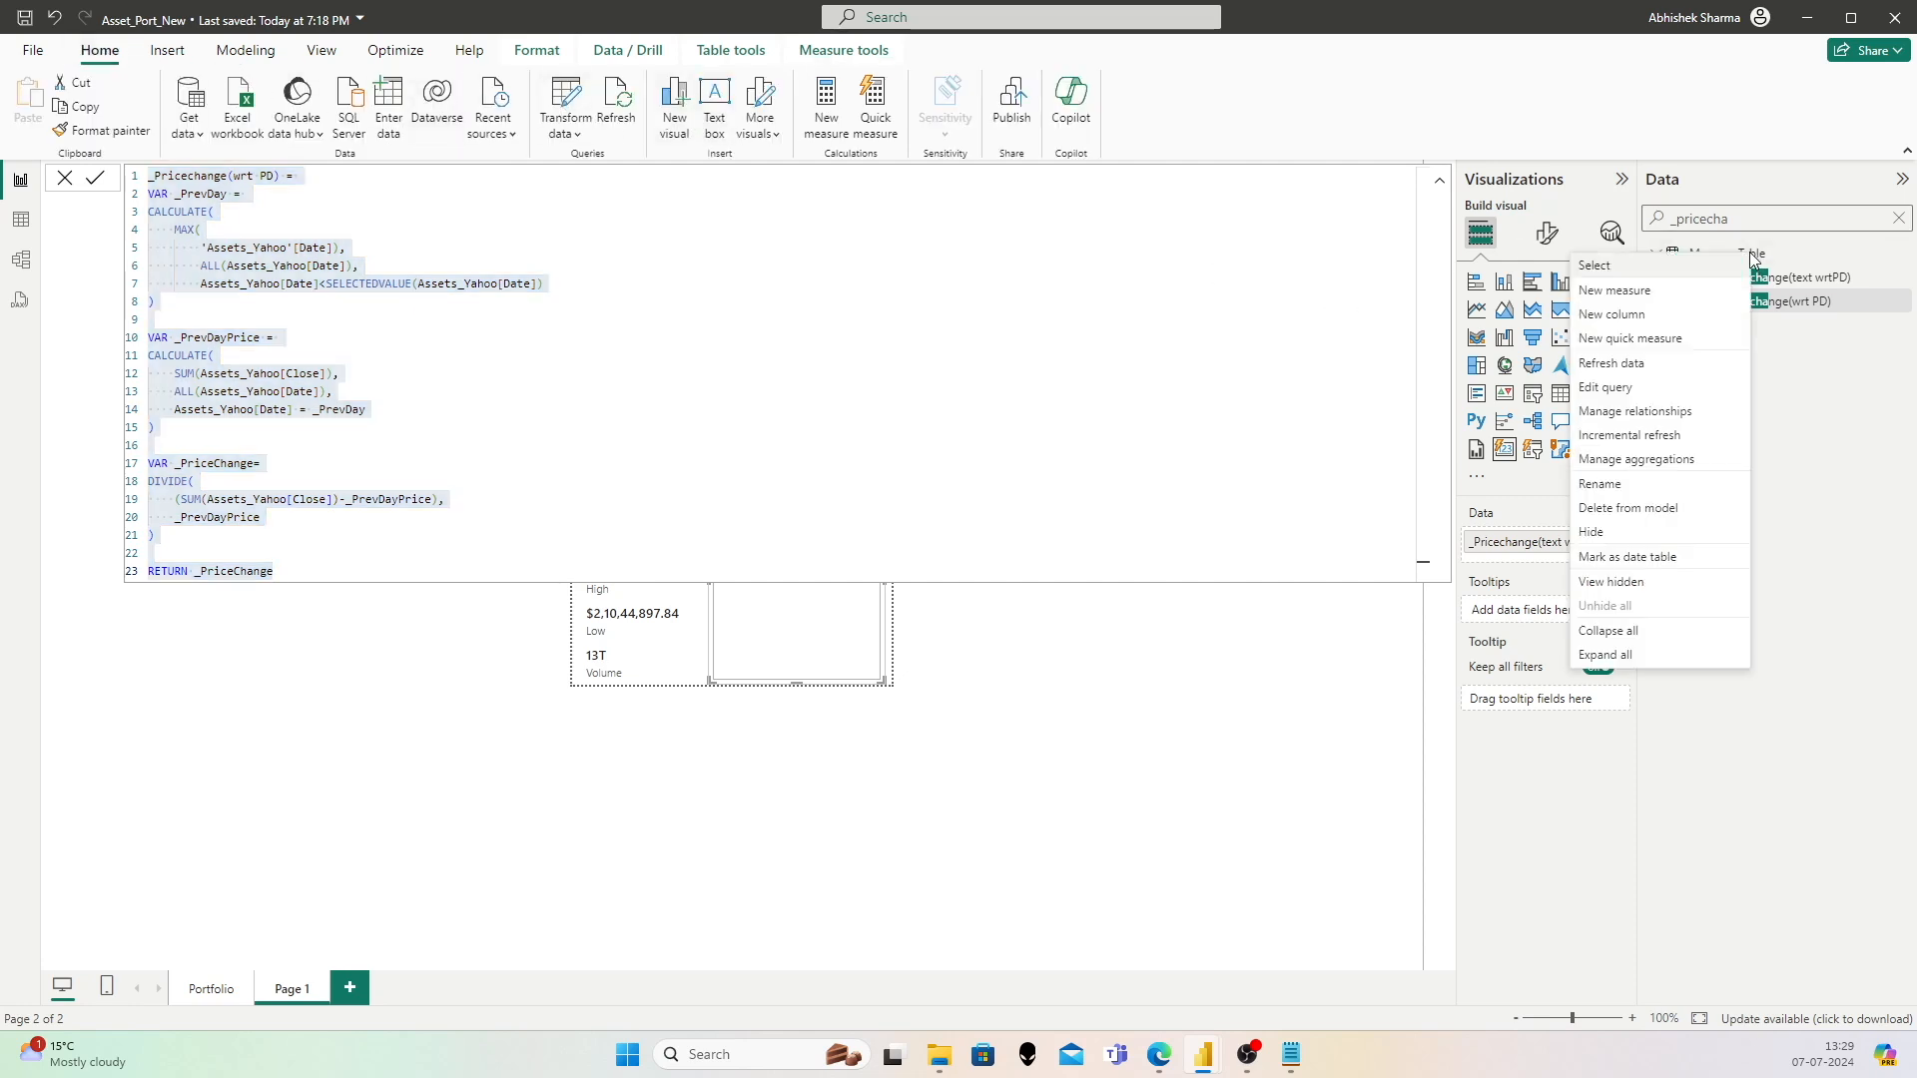
click(1665, 290)
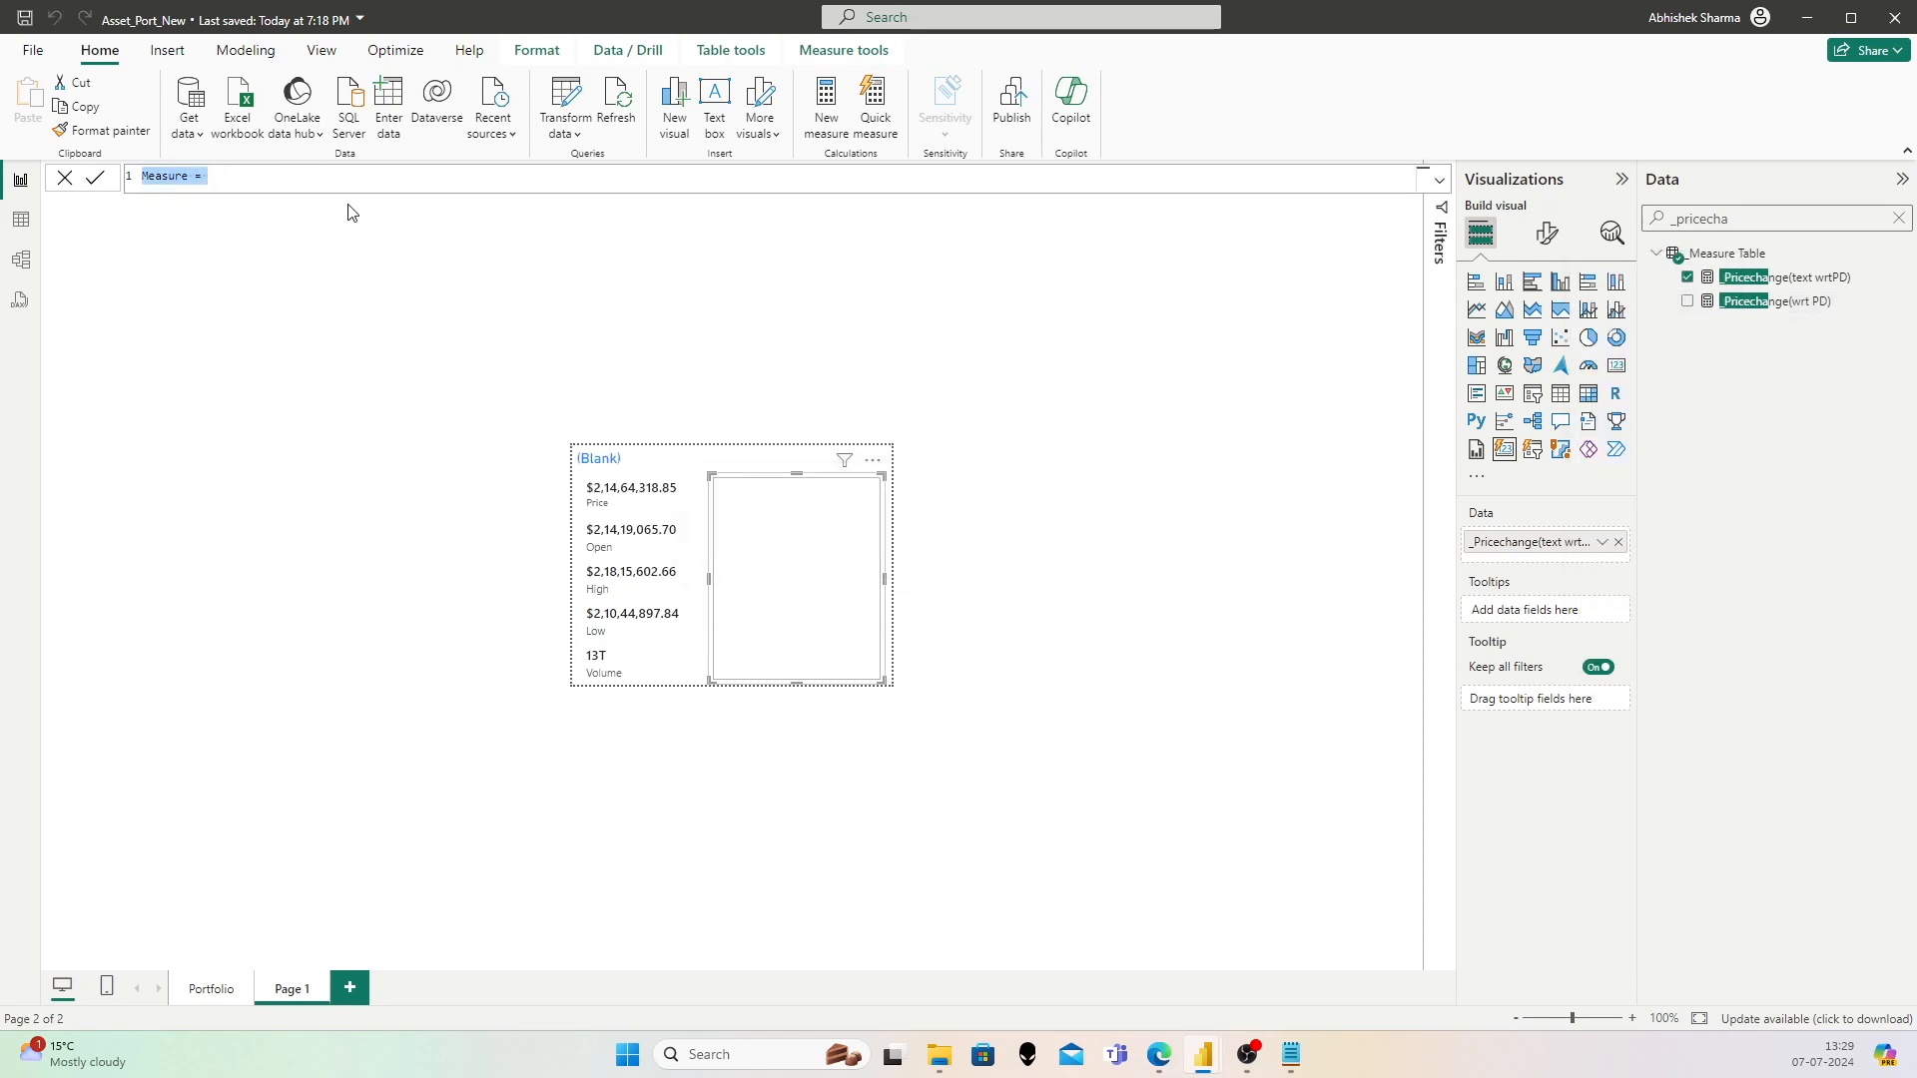
key(ctrl+v)
click(184, 177)
key(BackSpace)
key(BackSpace)
key(BackSpace)
key(BackSpace)
key(BackSpace)
text(Open)
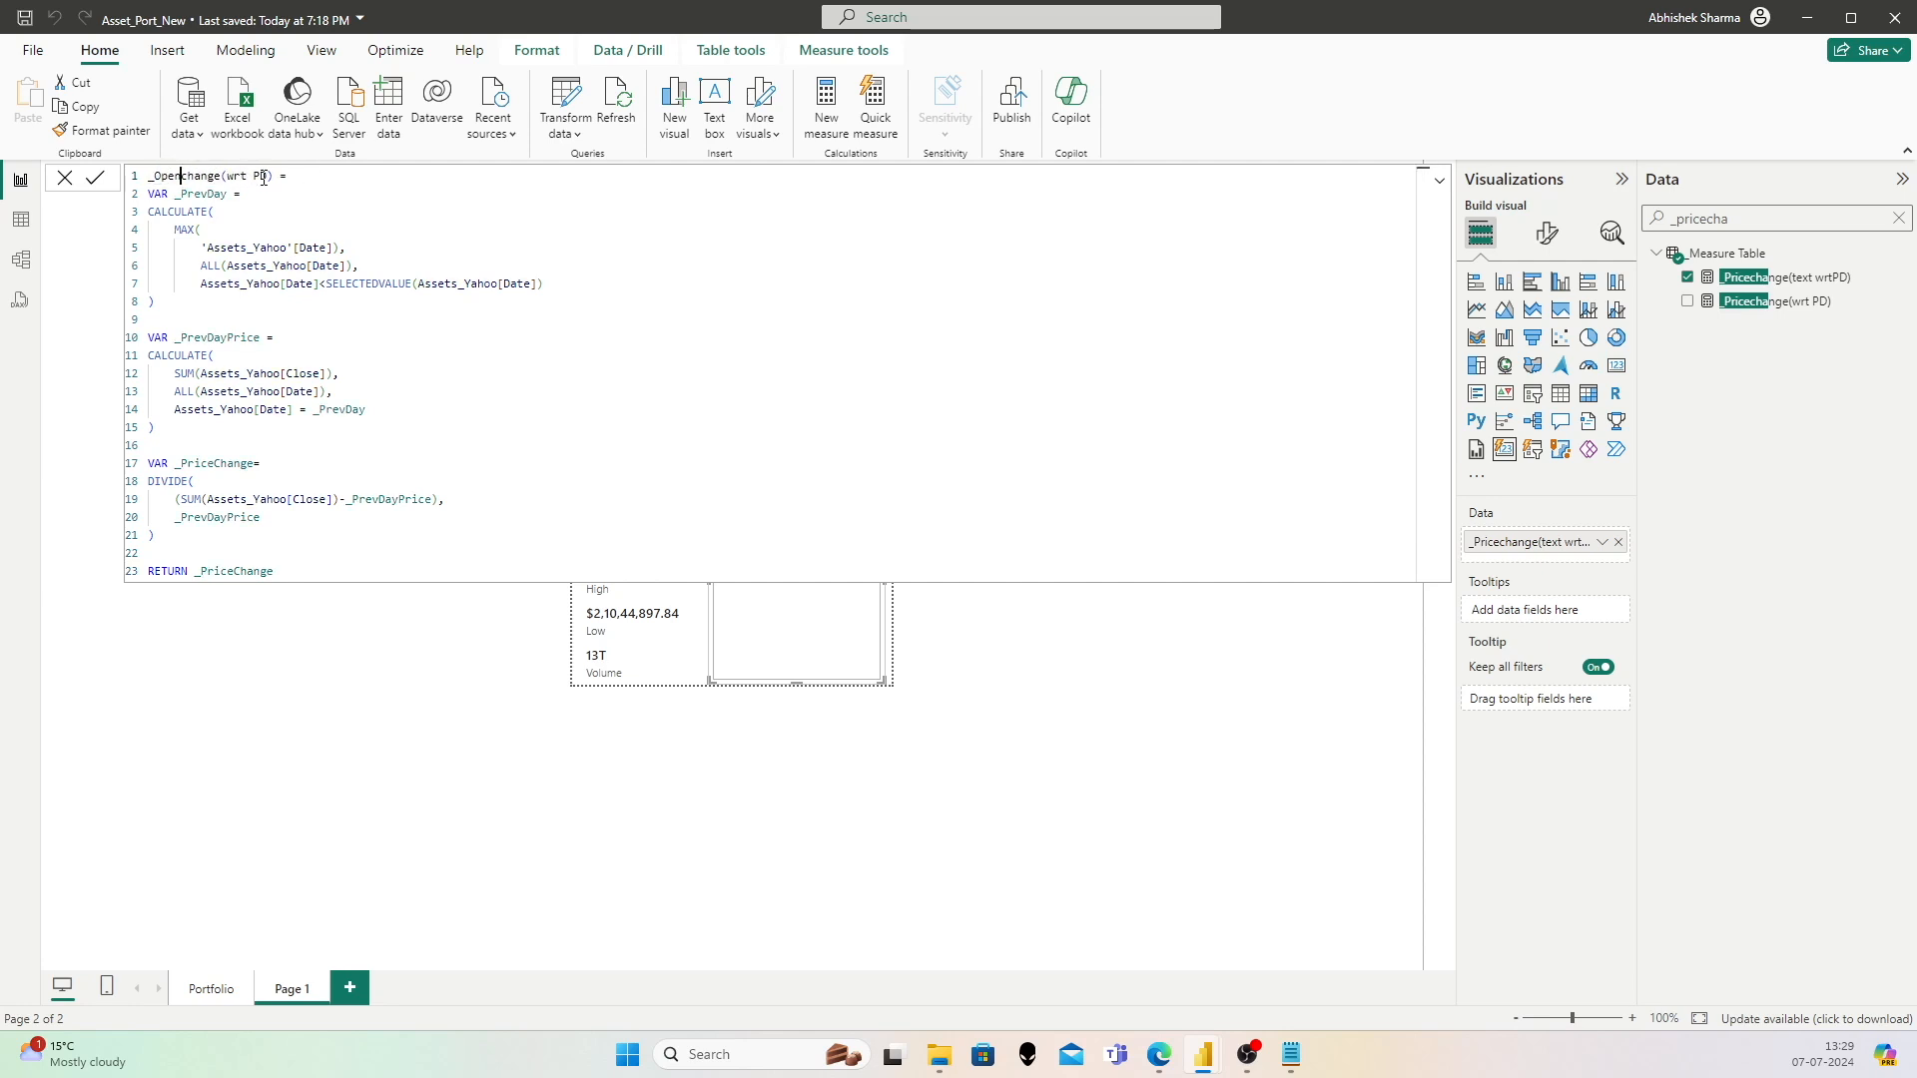
Step: Rename the declared previous-day price variable in the formula to _PrevDayOpen
click(358, 263)
click(390, 320)
click(260, 337)
key(shift+Left)
key(shift+Left)
key(shift+Left)
key(shift+Left)
key(shift+Left)
text(Open)
Step: Make the _PrevDayOpen calculation sum Assets_Yahoo[Open] instead of the Close column
click(322, 373)
key(shift+Left)
key(shift+Left)
key(shift+Left)
text(Open)
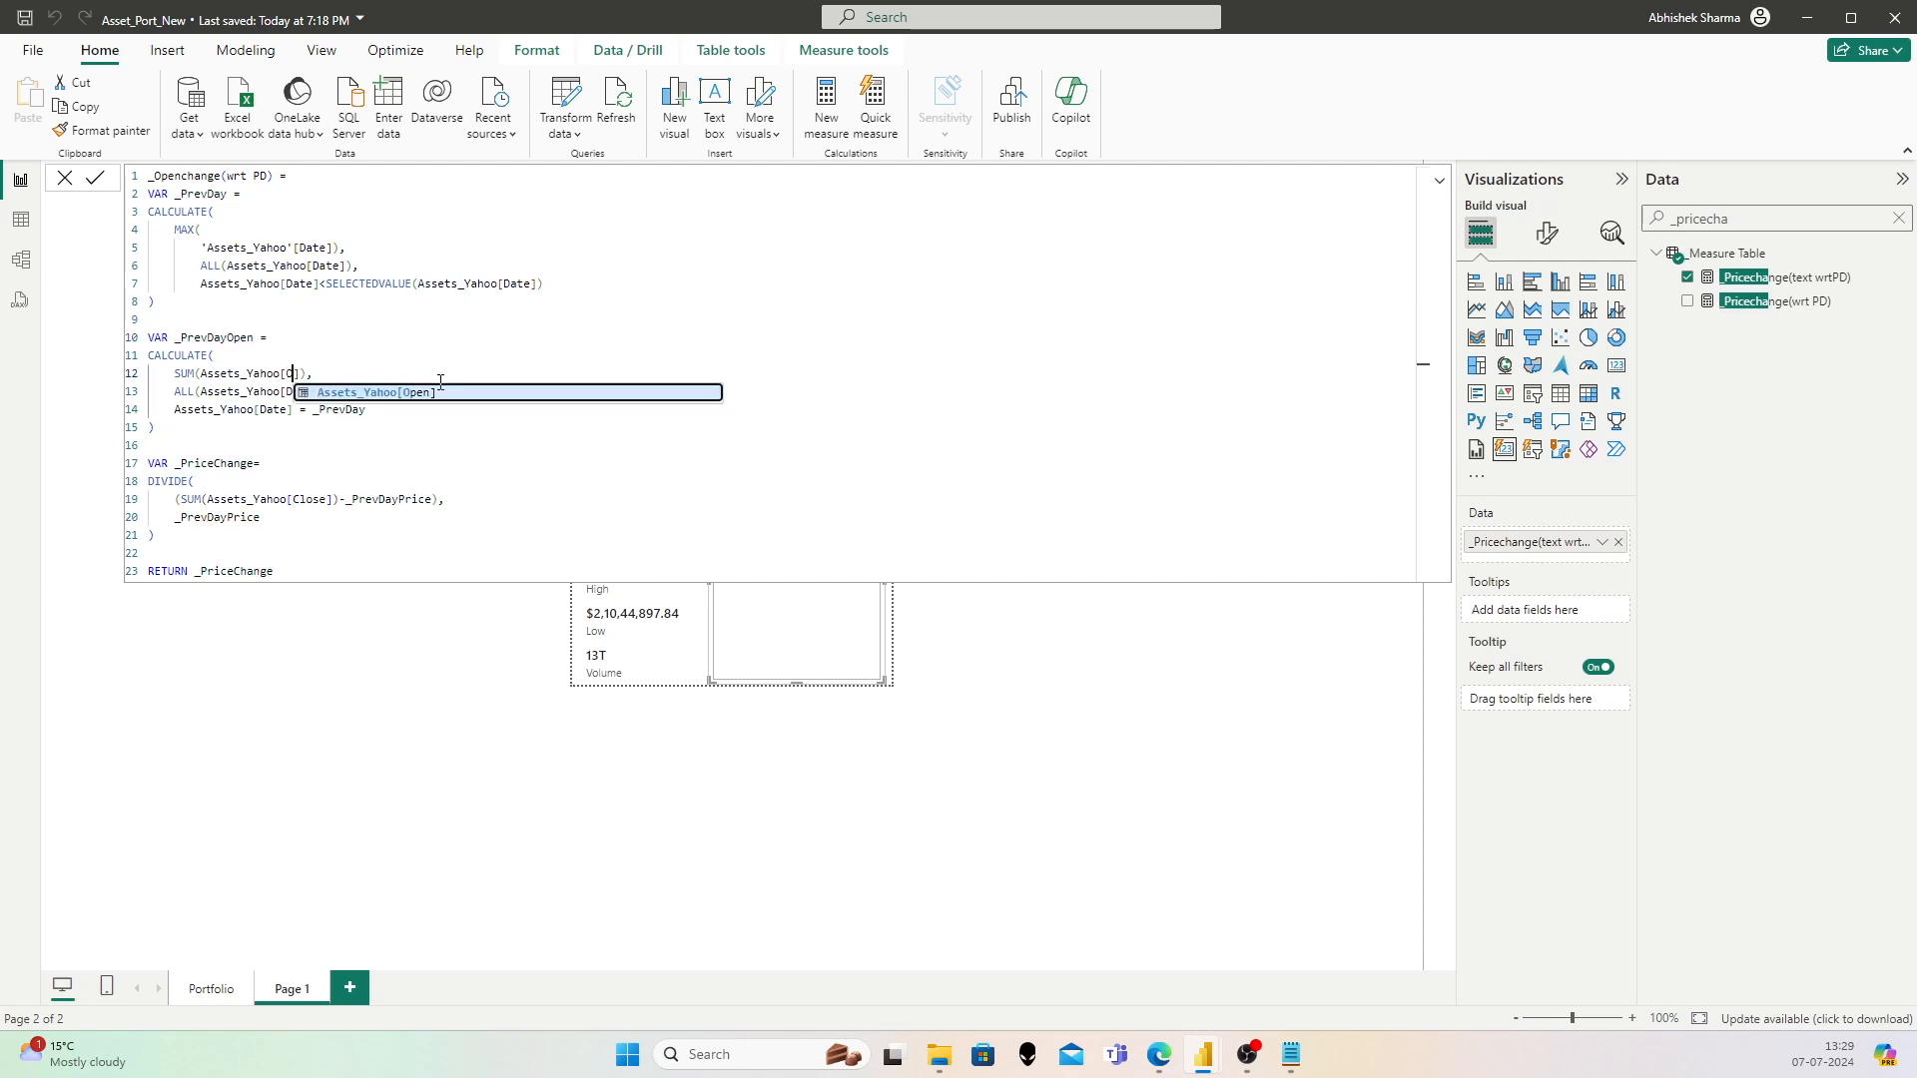
click(355, 374)
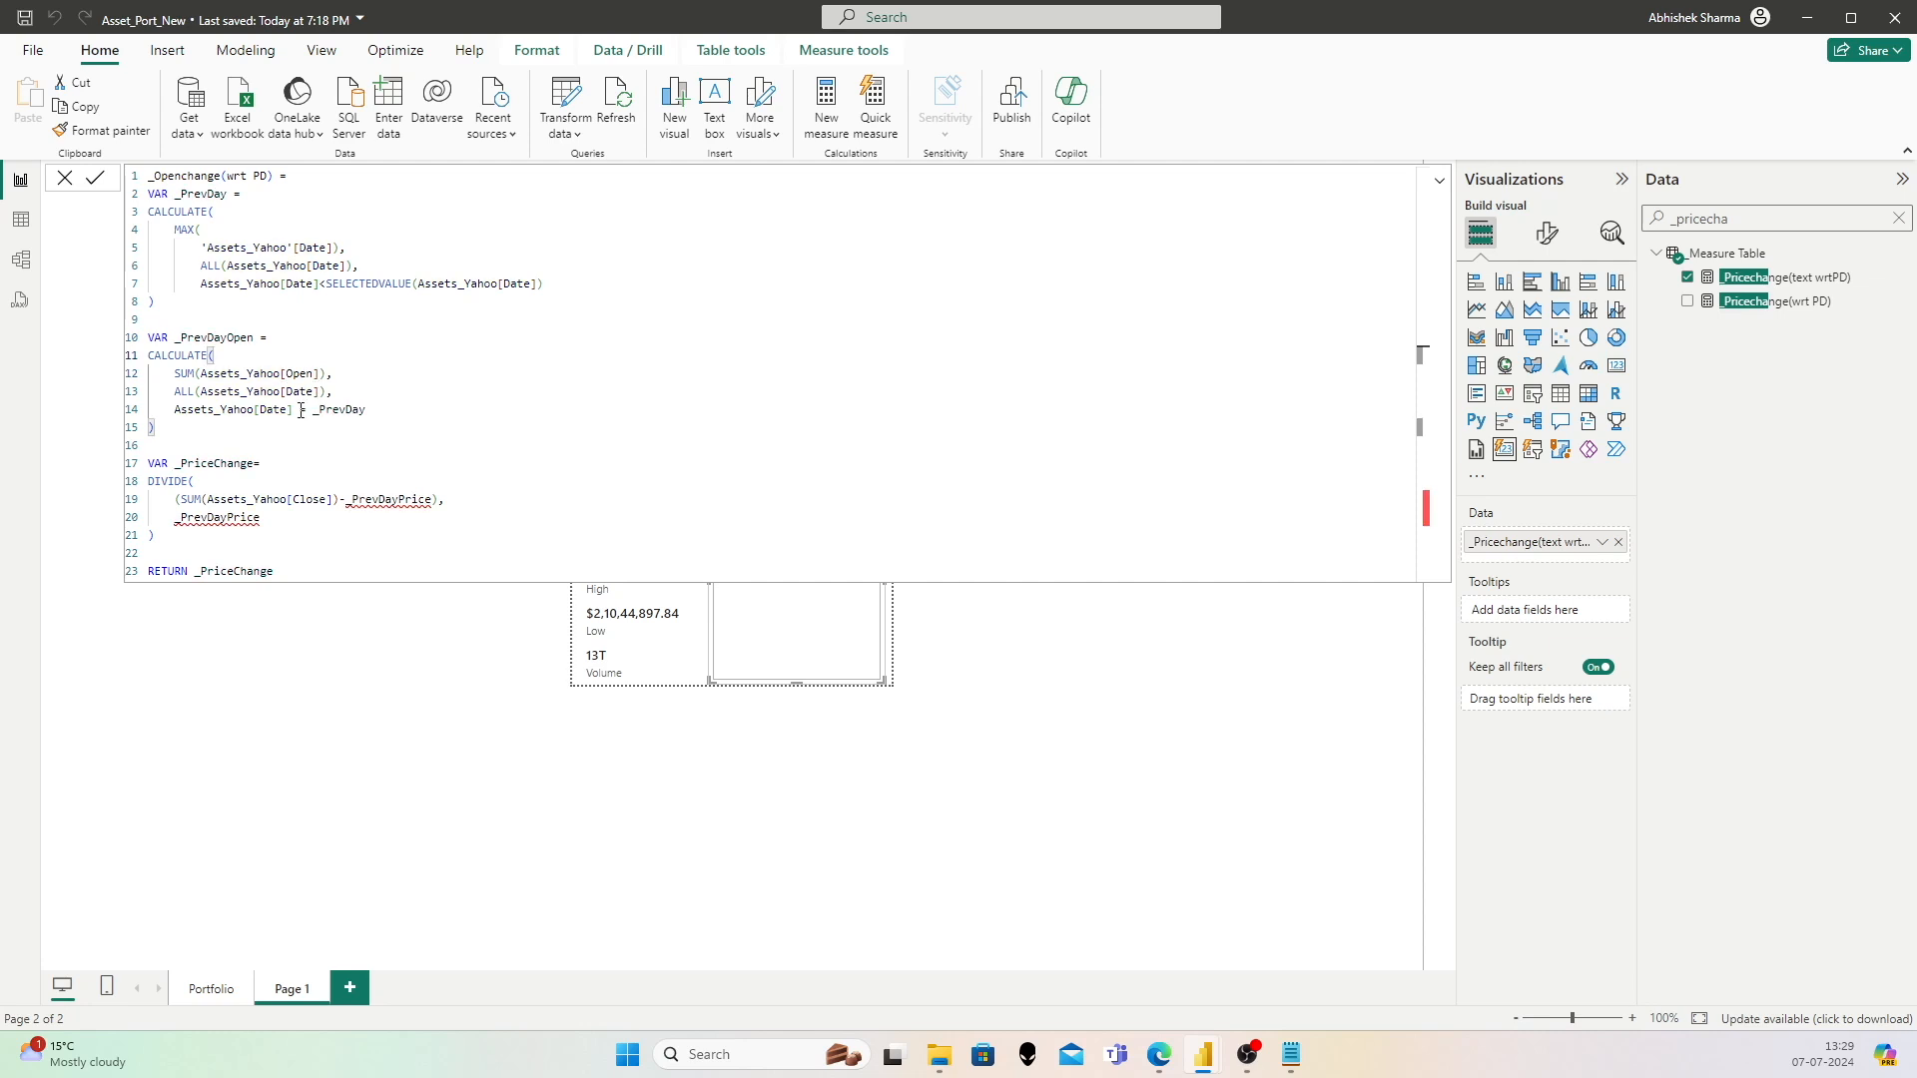
Step: Rename the declared change variable above the DIVIDE function to _OpenChange
click(209, 464)
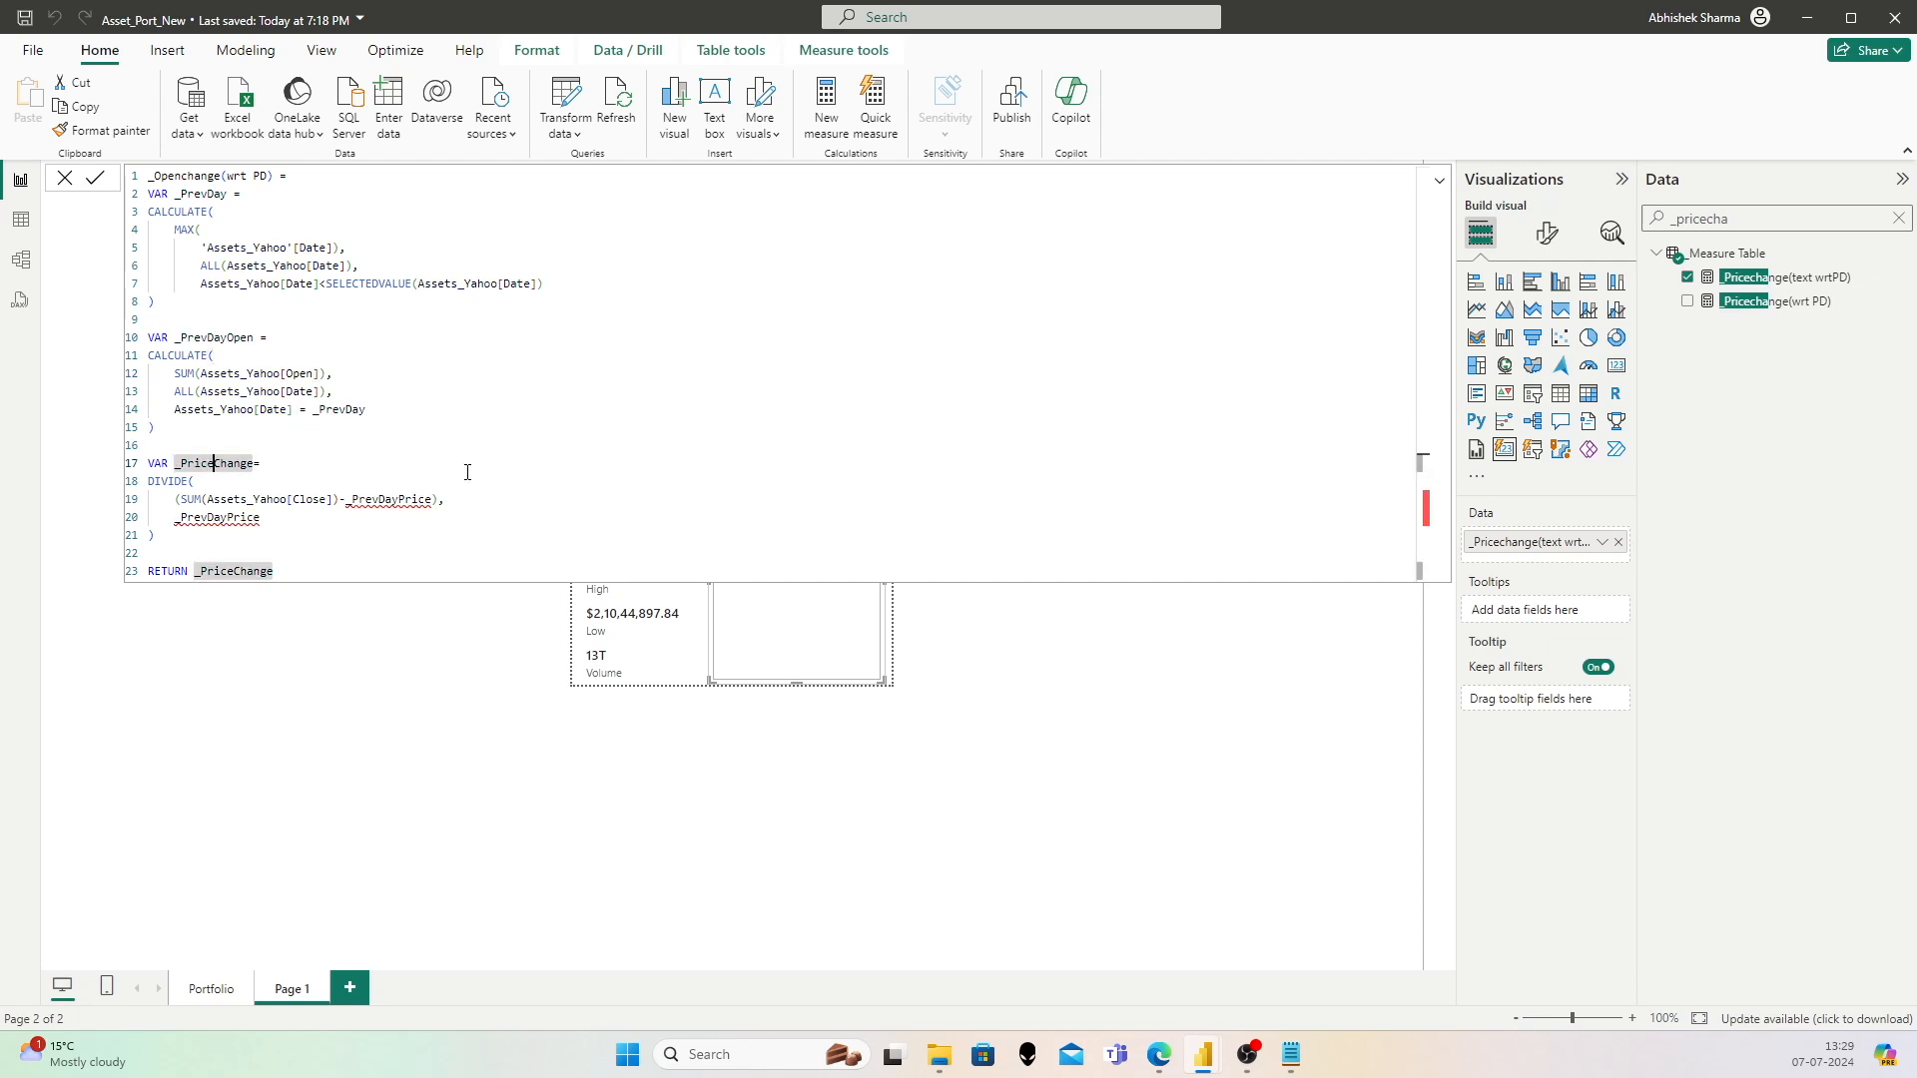
key(shift+Left)
key(shift+Left)
key(shift+Left)
key(shift+Left)
key(shift+Left)
key(BackSpace)
text(Open)
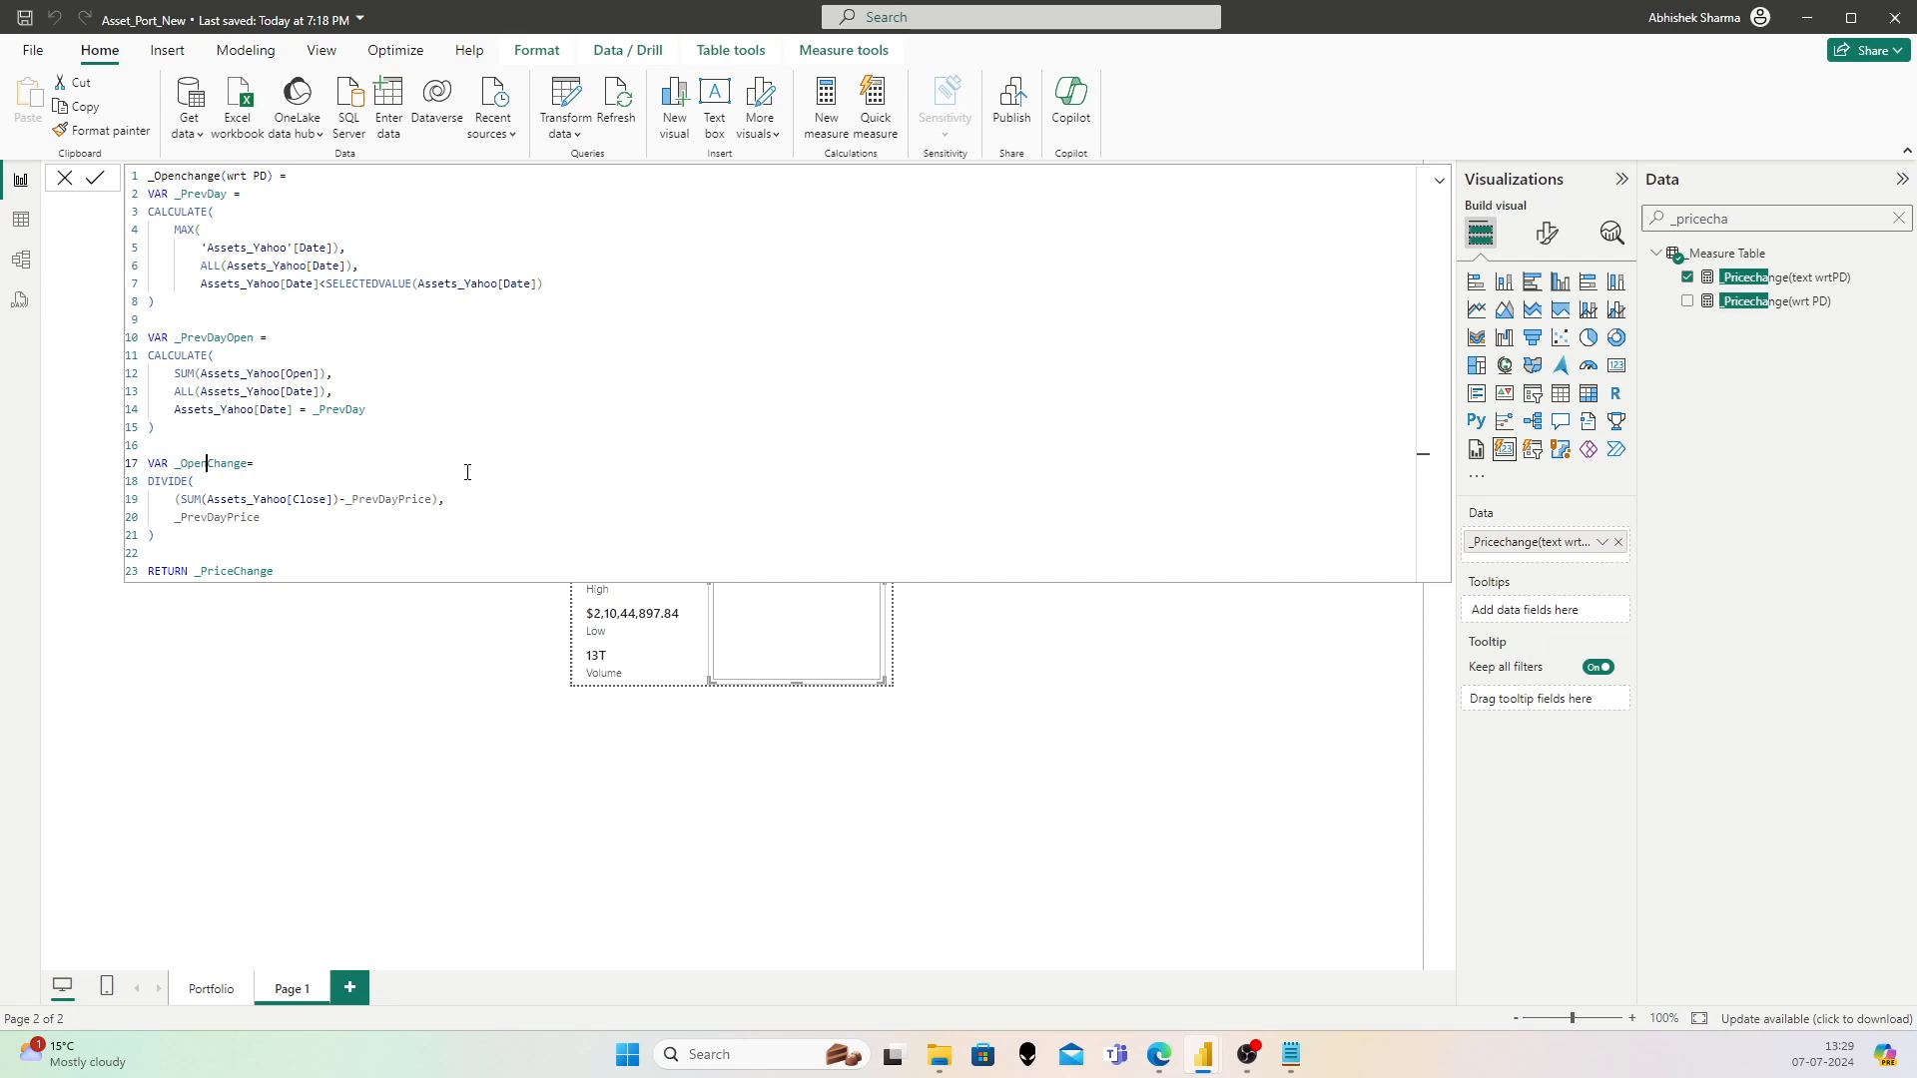
Step: Replace the Close column in the DIVIDE numerator's sum with Assets_Yahoo[Open]
click(329, 499)
key(Left)
key(shift+Left)
key(shift+Left)
key(shift+Left)
key(shift+Left)
key(shift+Left)
text(Open)
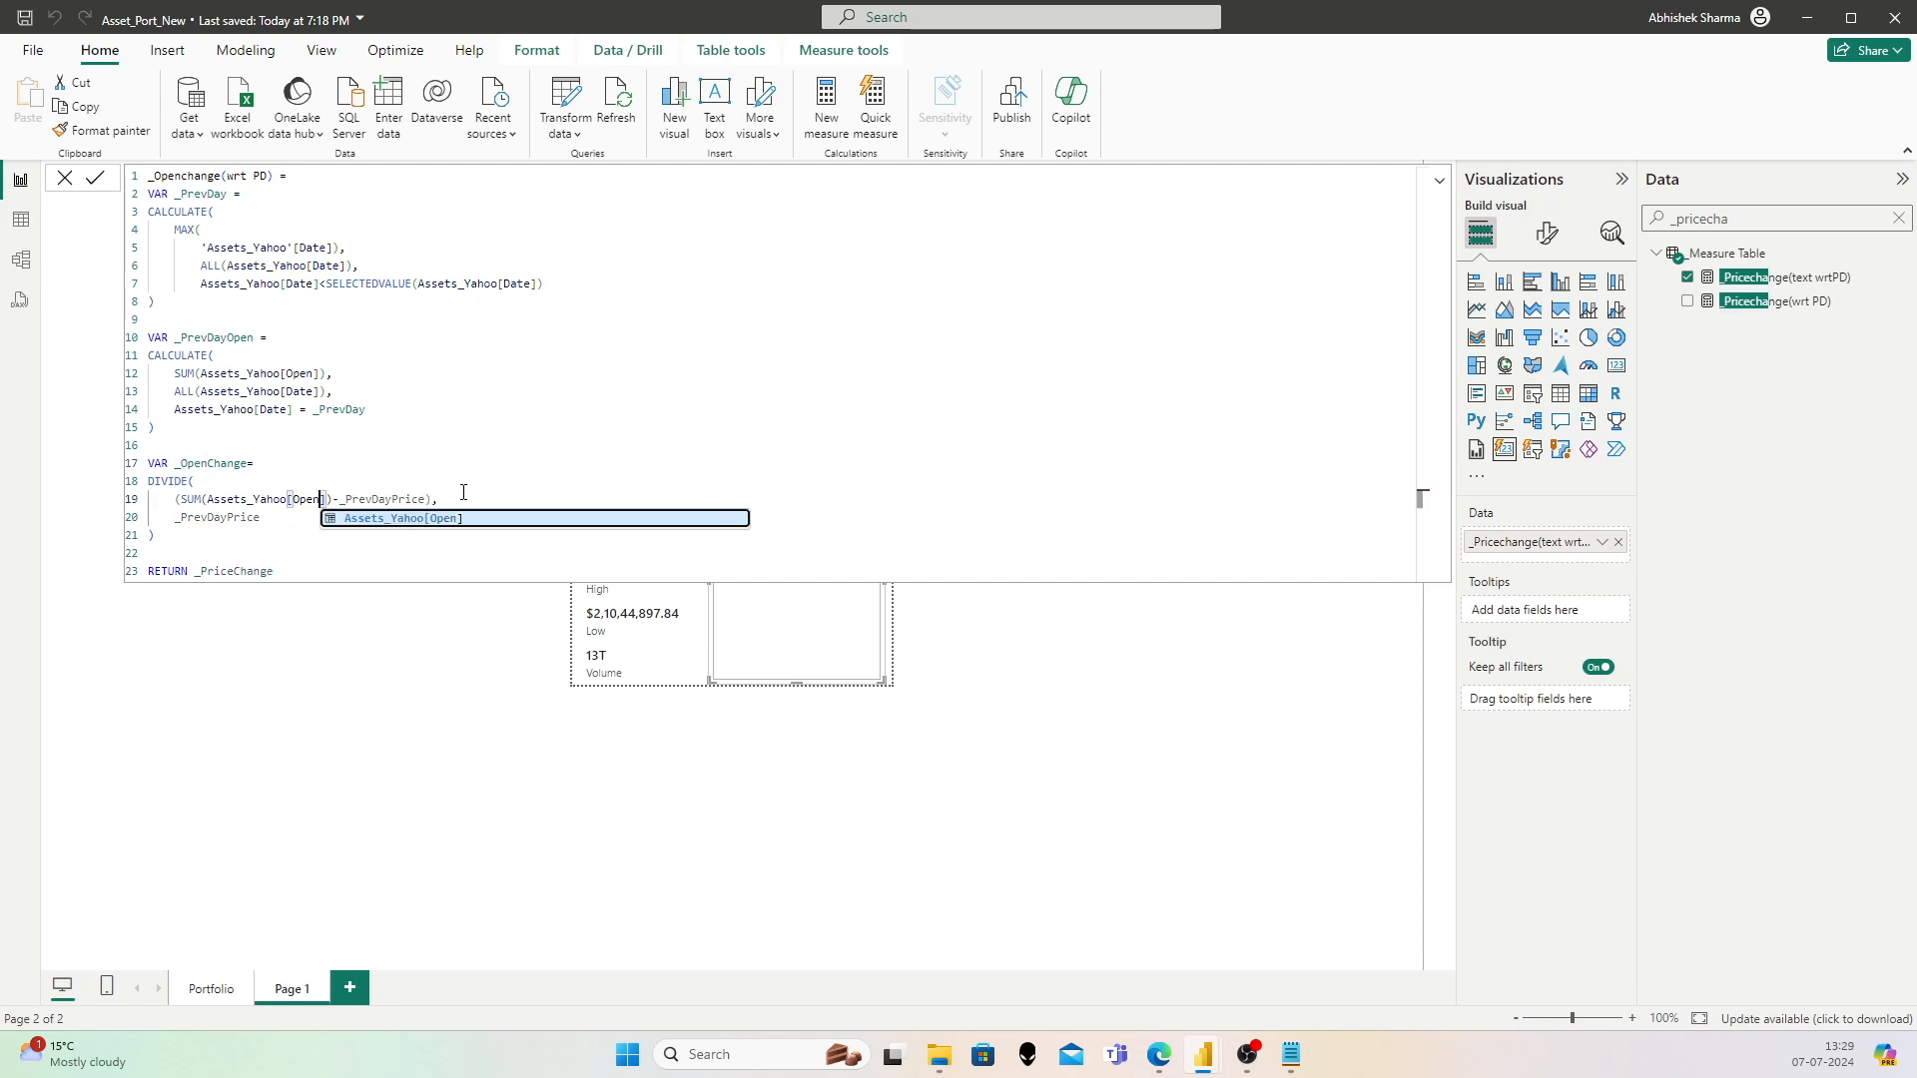
Step: Use _PrevDayOpen as both the subtracted value and the denominator in the DIVIDE function
click(429, 500)
key(shift+Left)
key(shift+Left)
key(shift+Left)
key(shift+Left)
key(shift+Left)
text(Open)
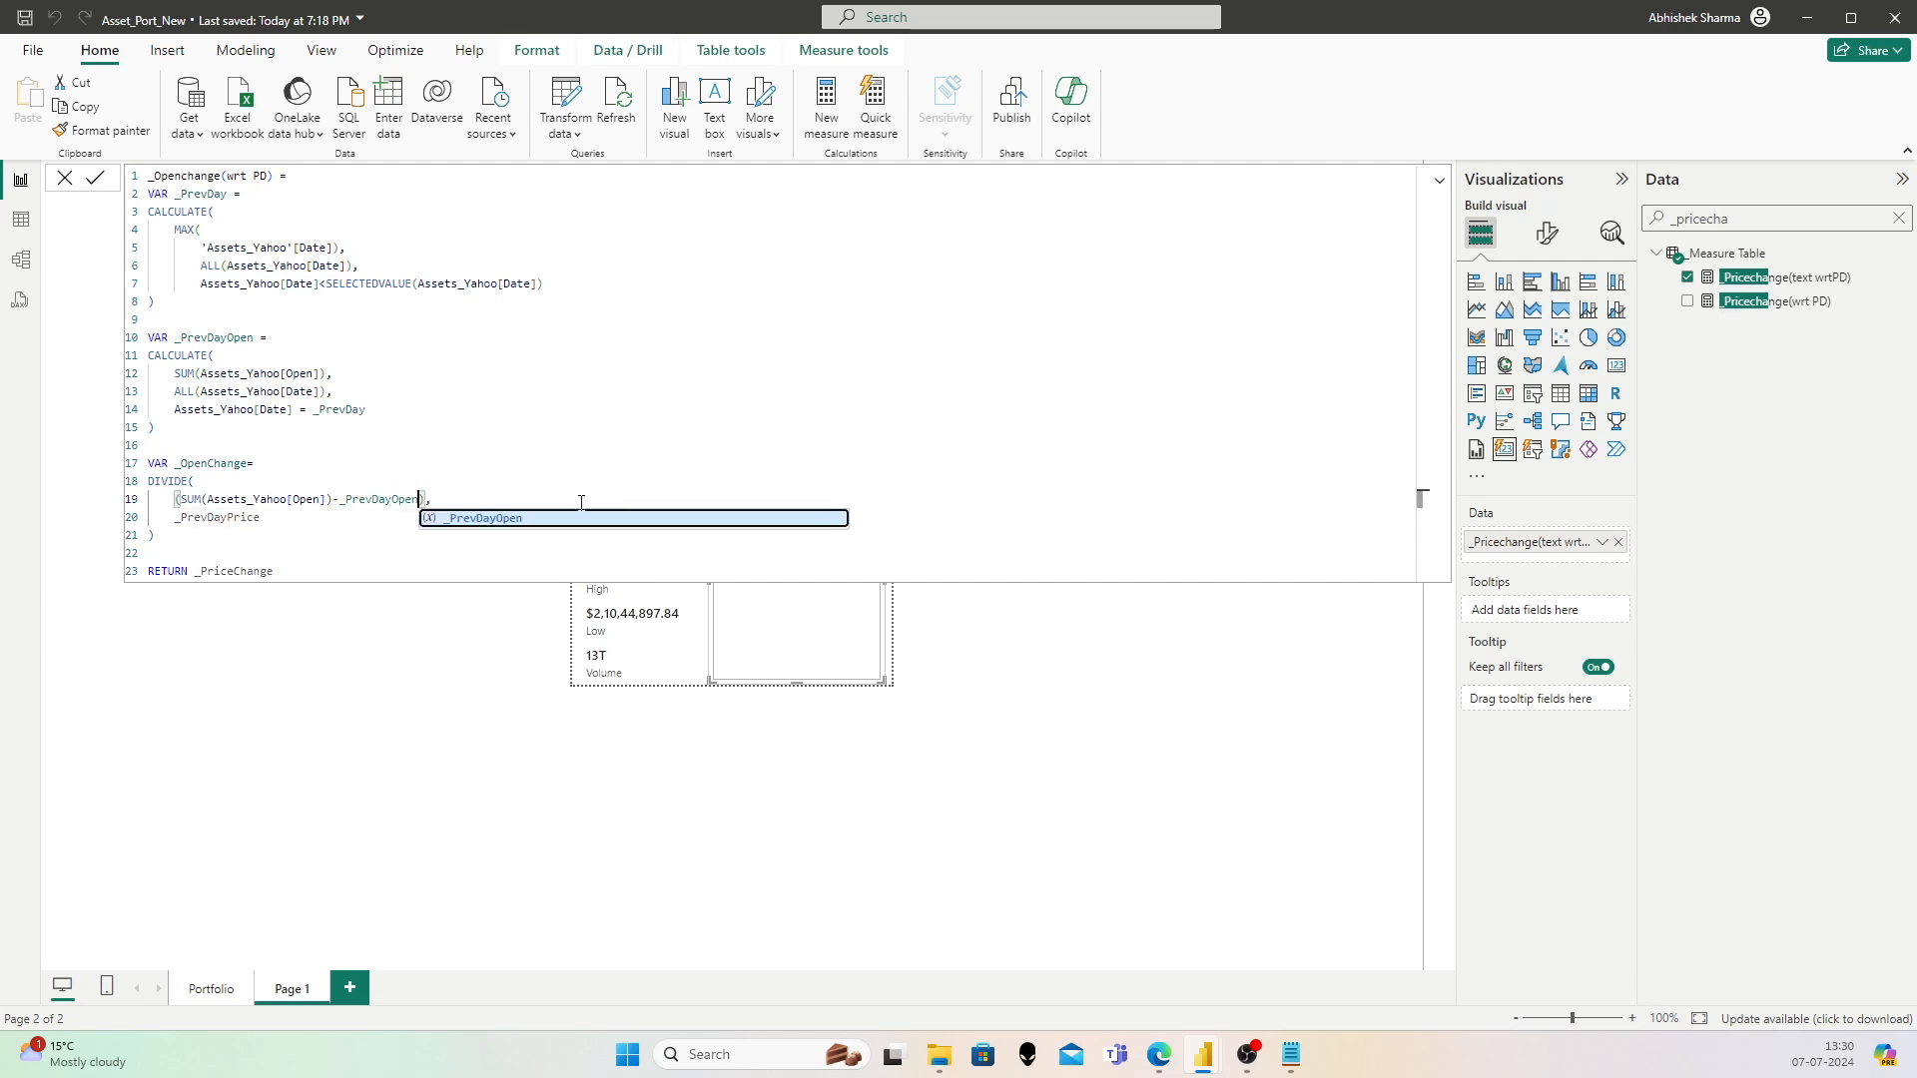
click(267, 516)
key(shift+Left)
key(shift+Left)
key(shift+Left)
key(shift+Left)
key(shift+Left)
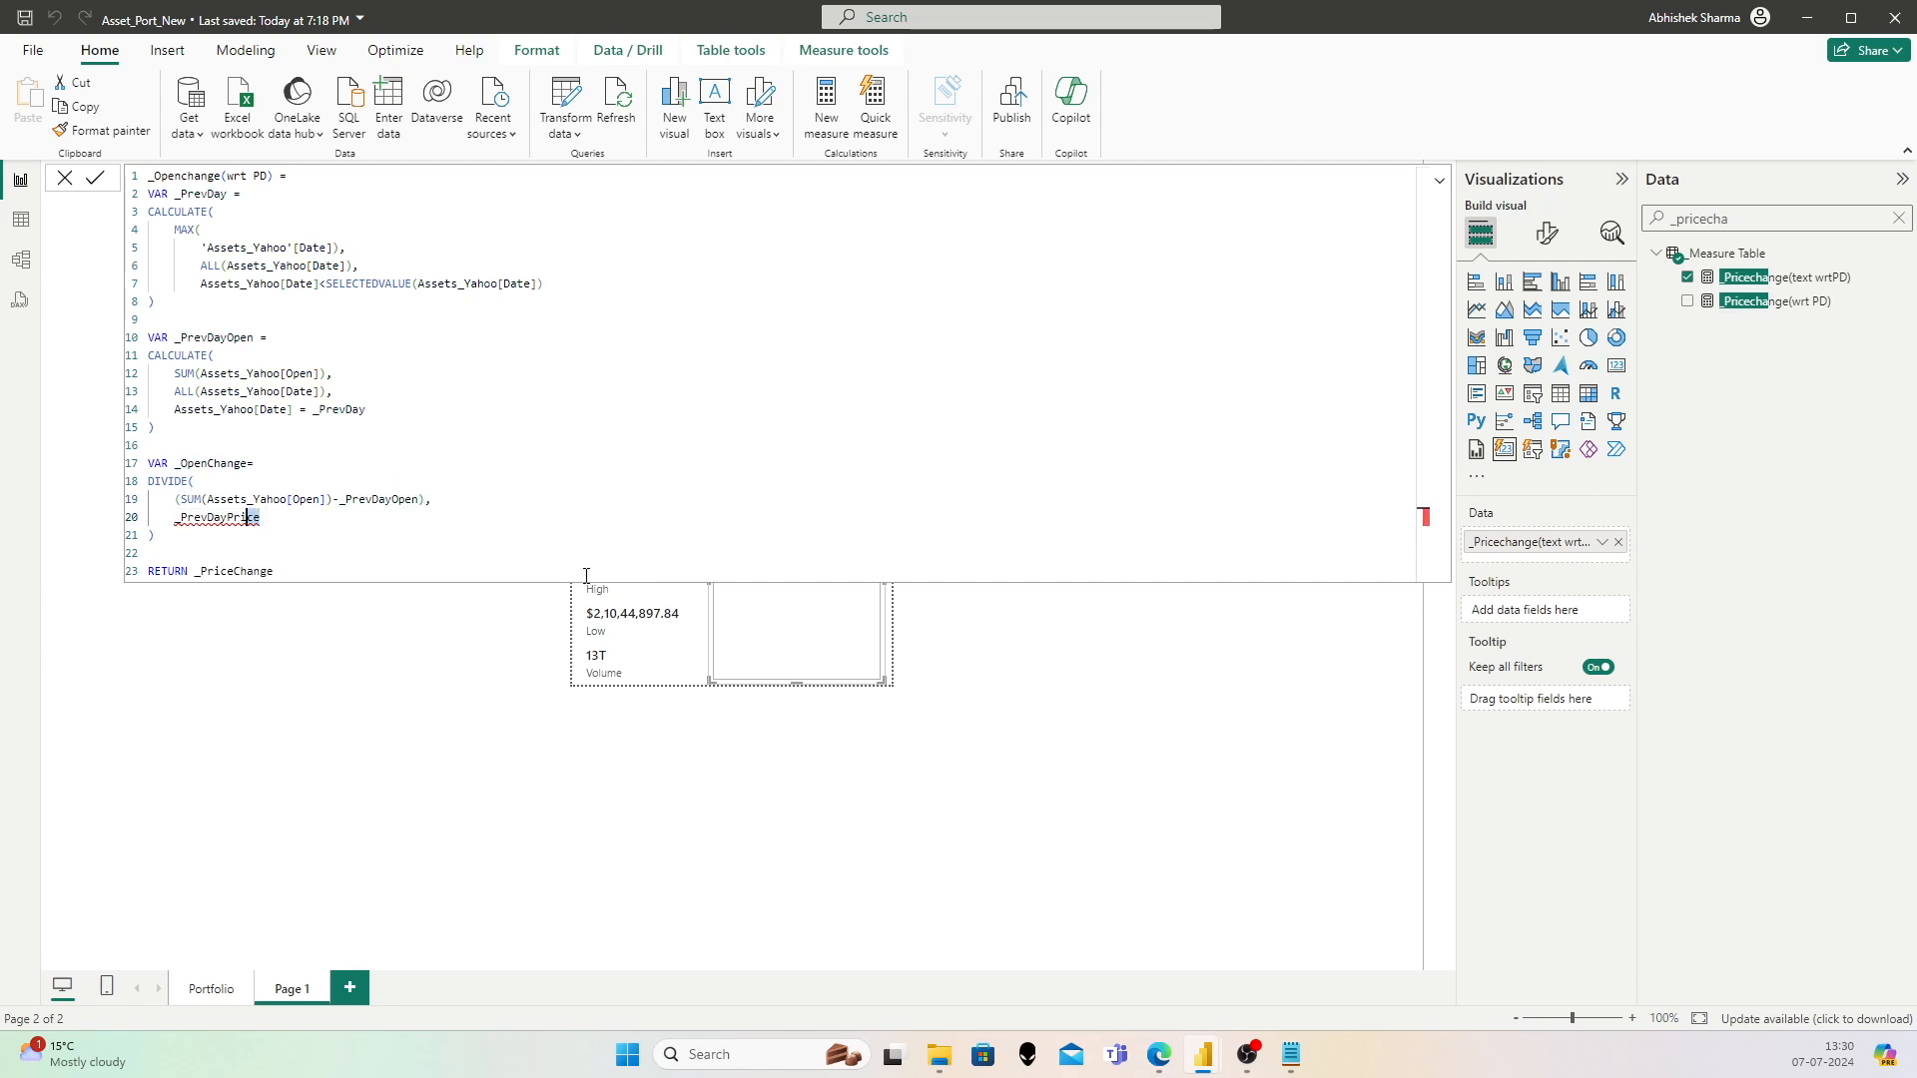
text(Open)
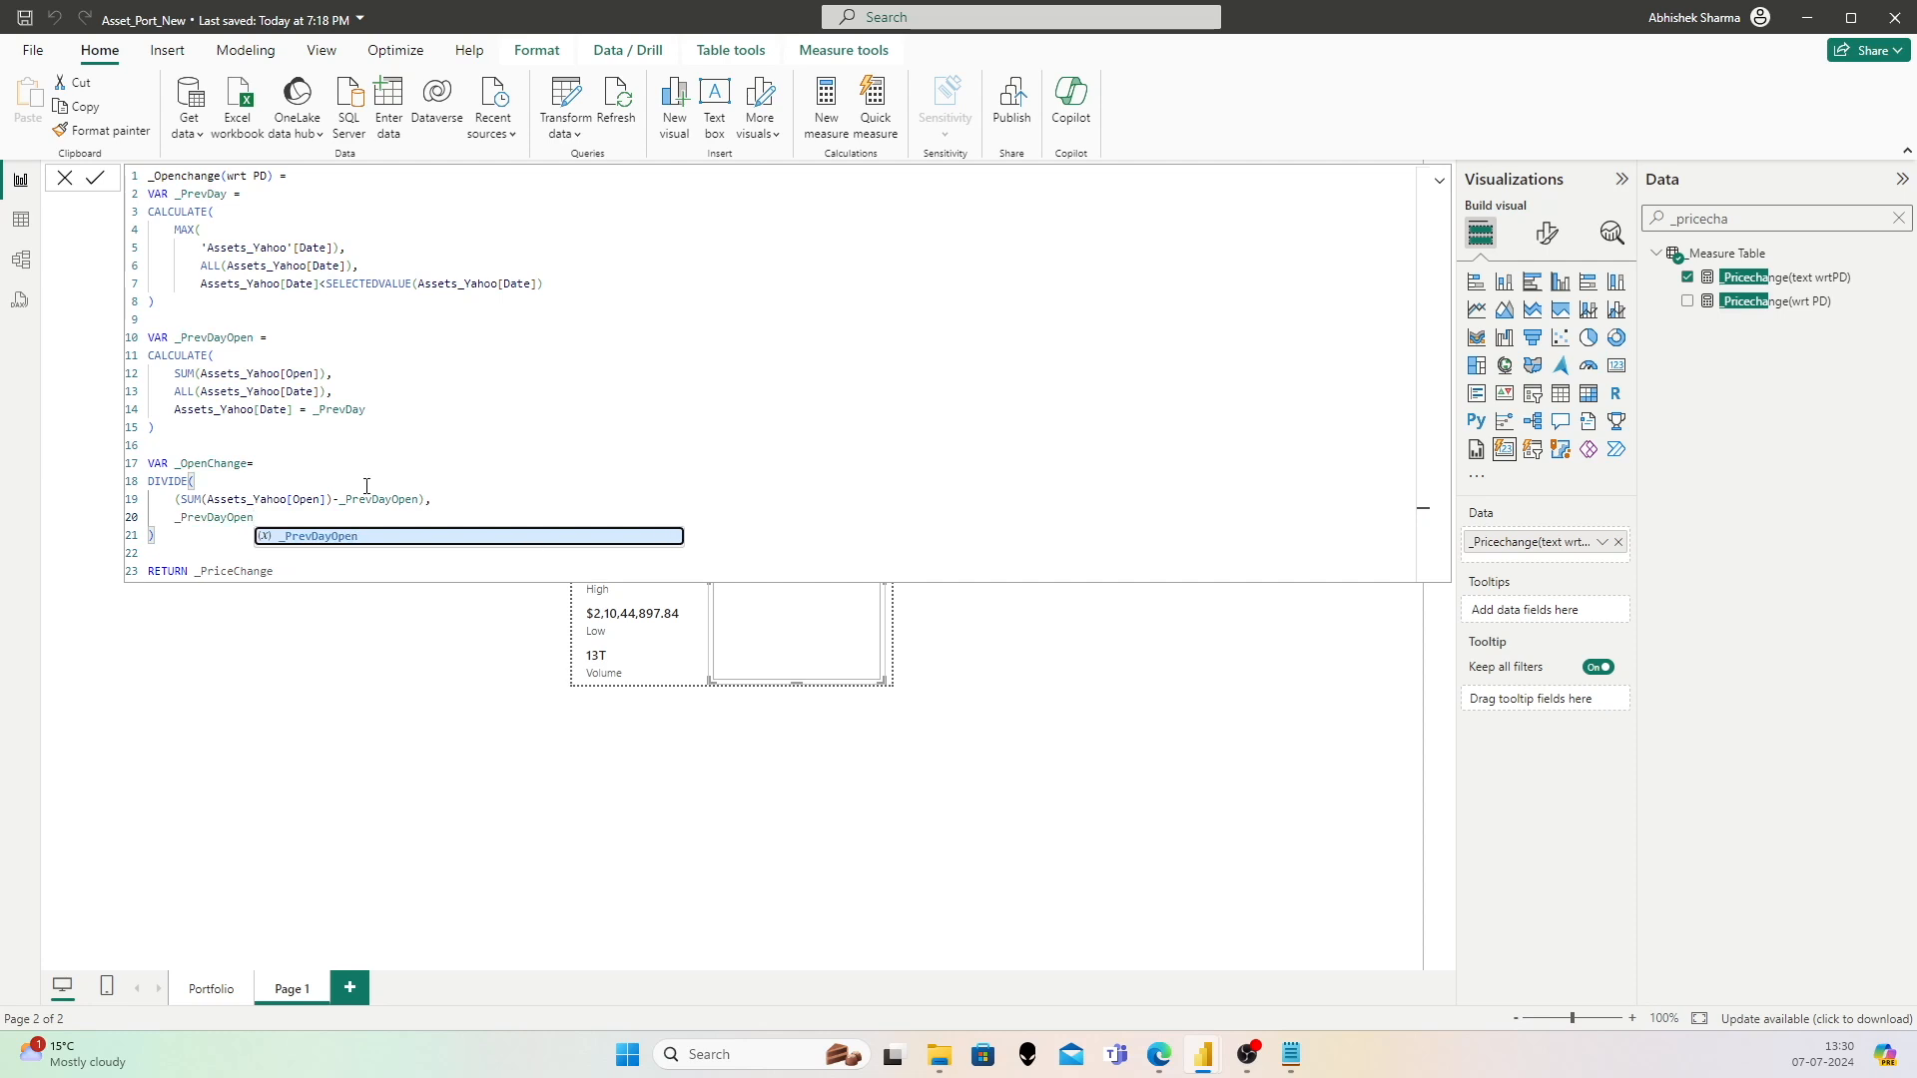
click(179, 542)
Step: Return _OpenChange from the measure and commit the formula
click(233, 570)
key(shift+Left)
key(shift+Left)
key(shift+Left)
key(shift+Left)
key(shift+Left)
text(Open)
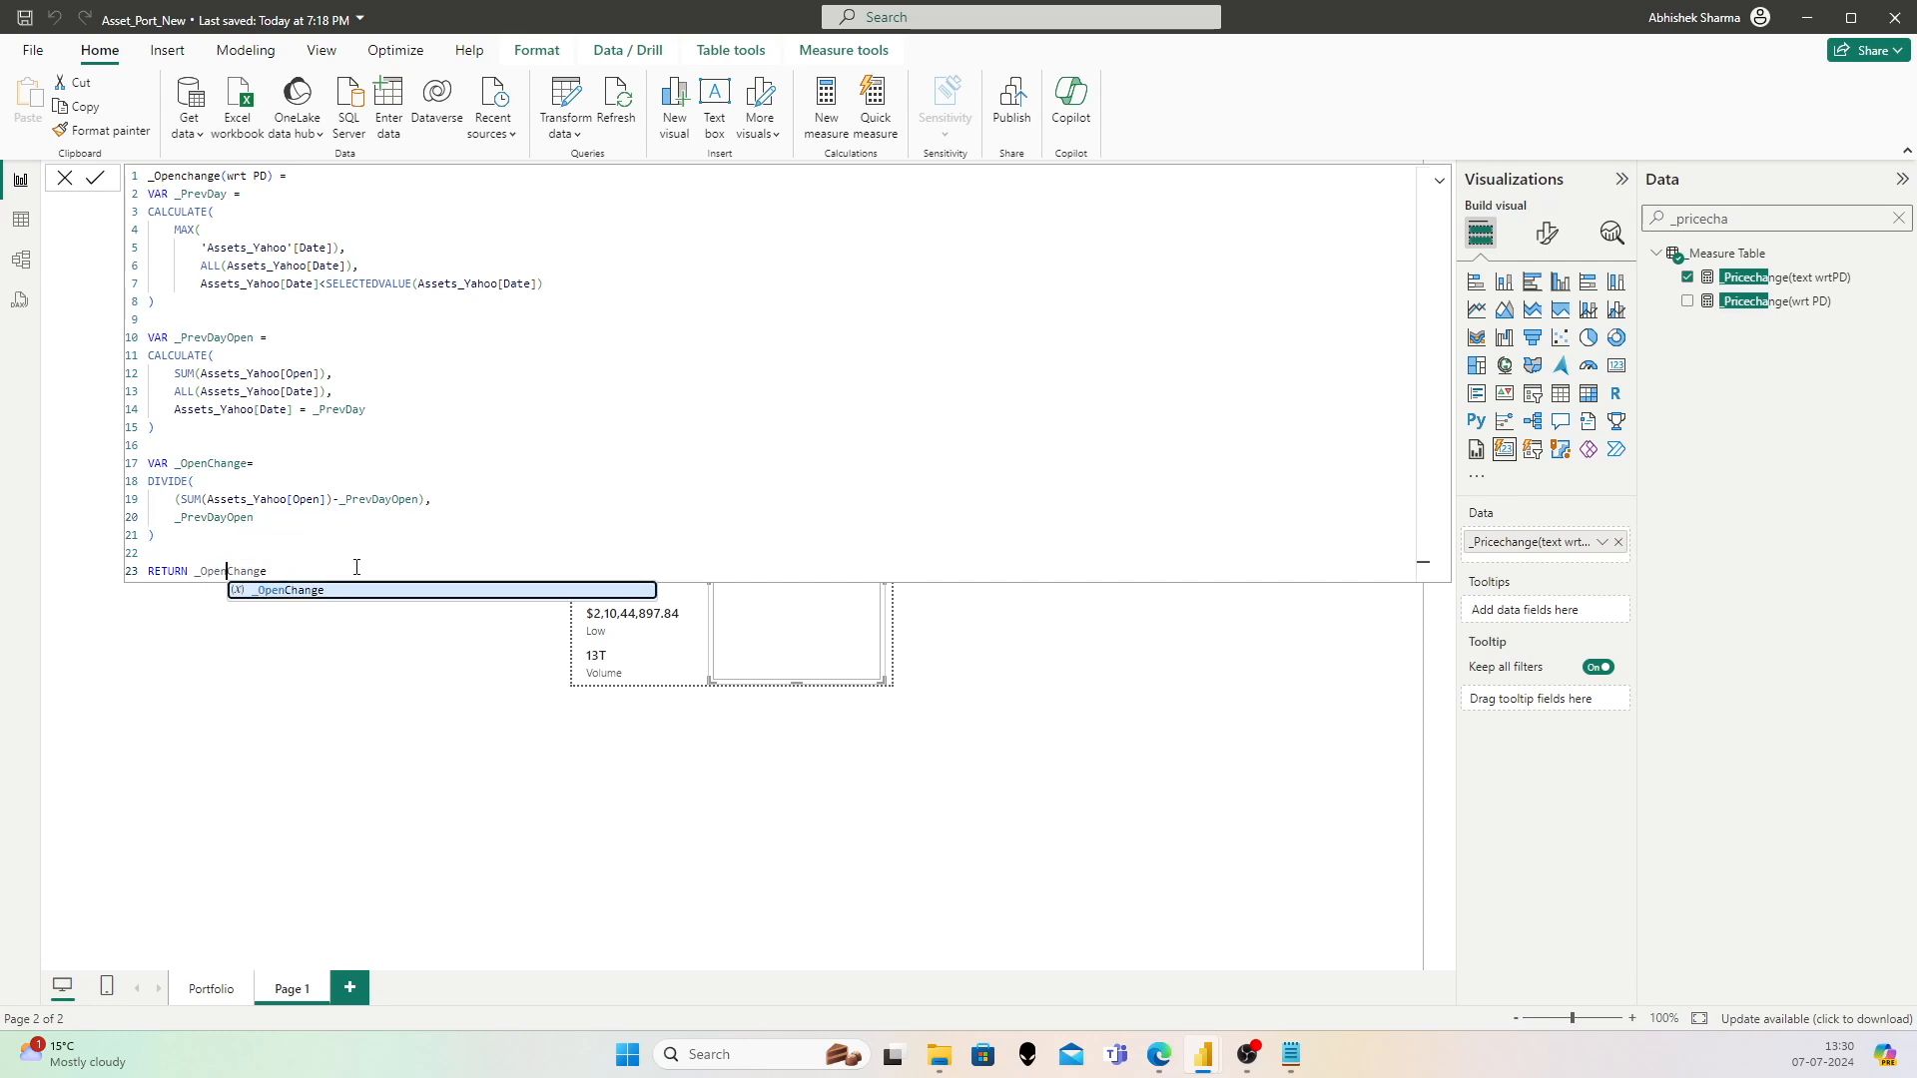
click(371, 555)
click(95, 177)
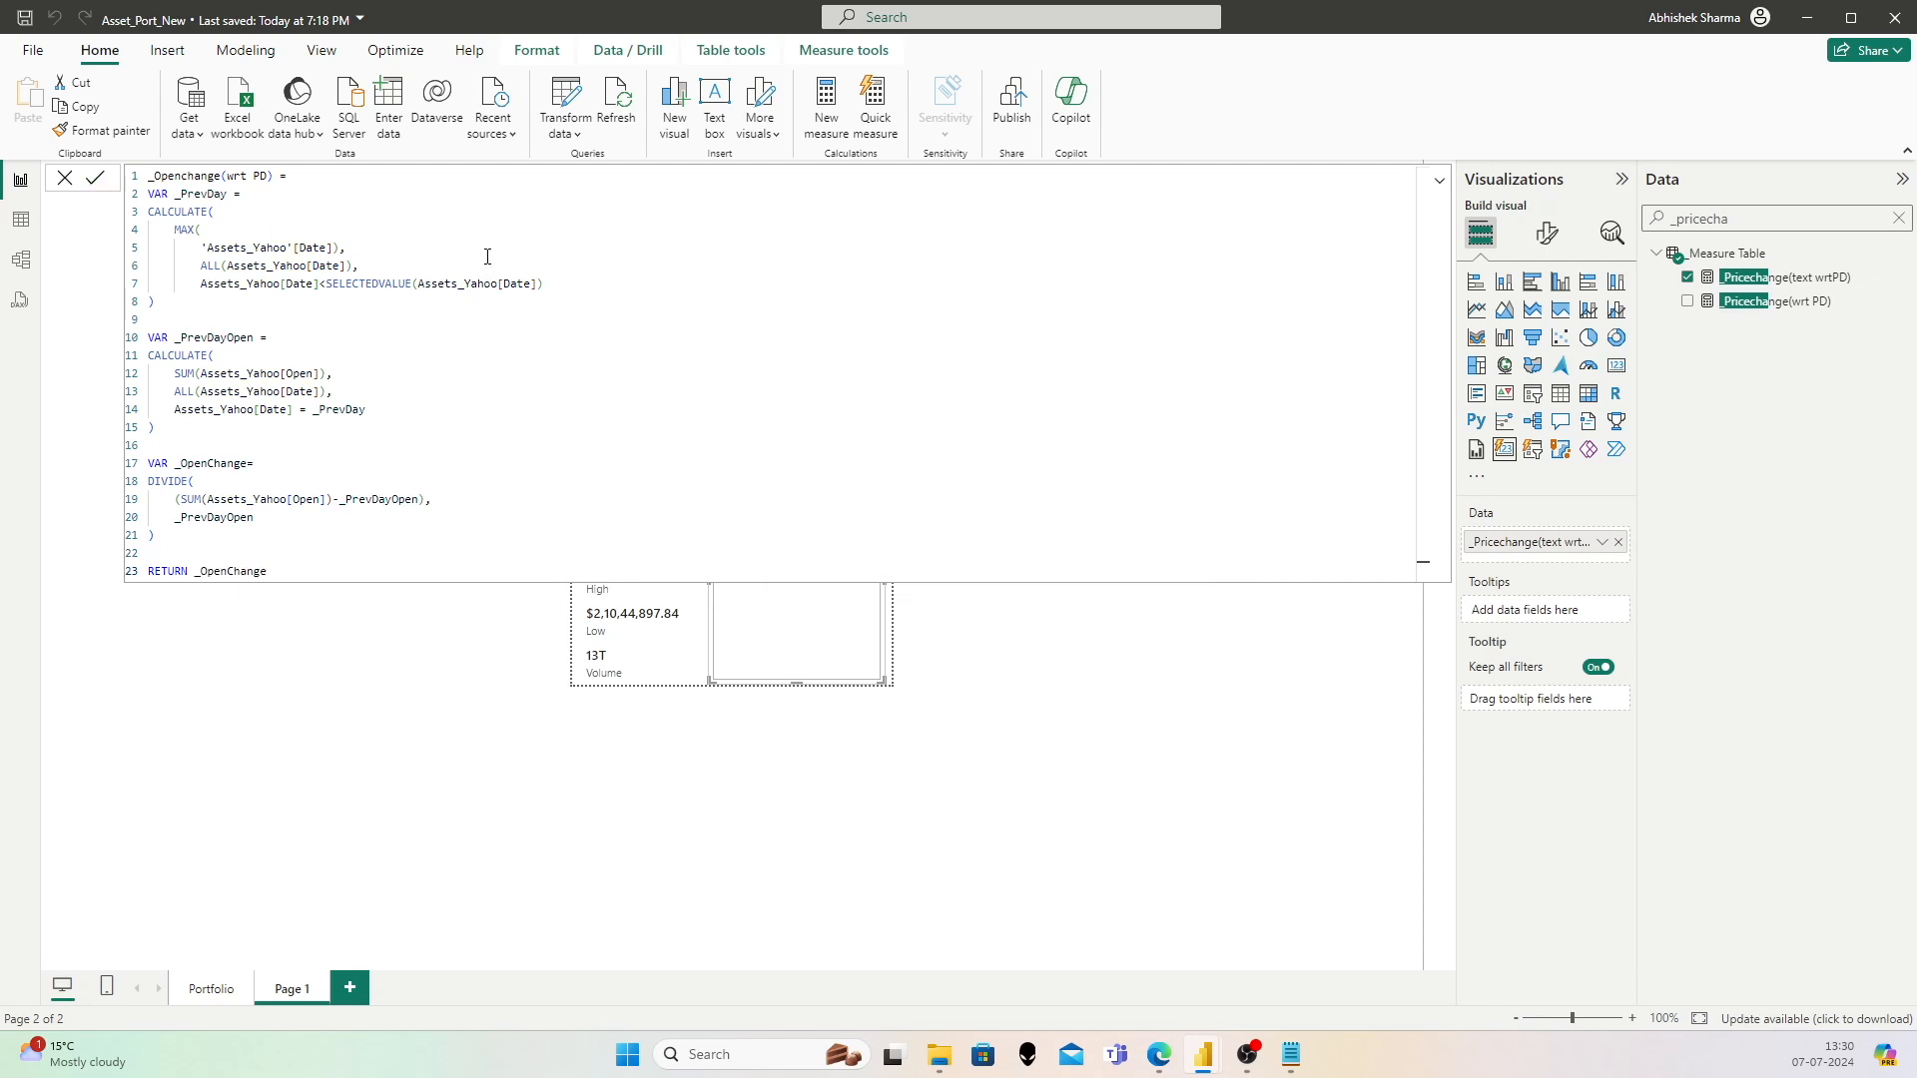
Step: Format the _Openchange(wrt PD) measure as a percentage
click(555, 58)
click(246, 51)
click(321, 50)
click(395, 50)
click(469, 50)
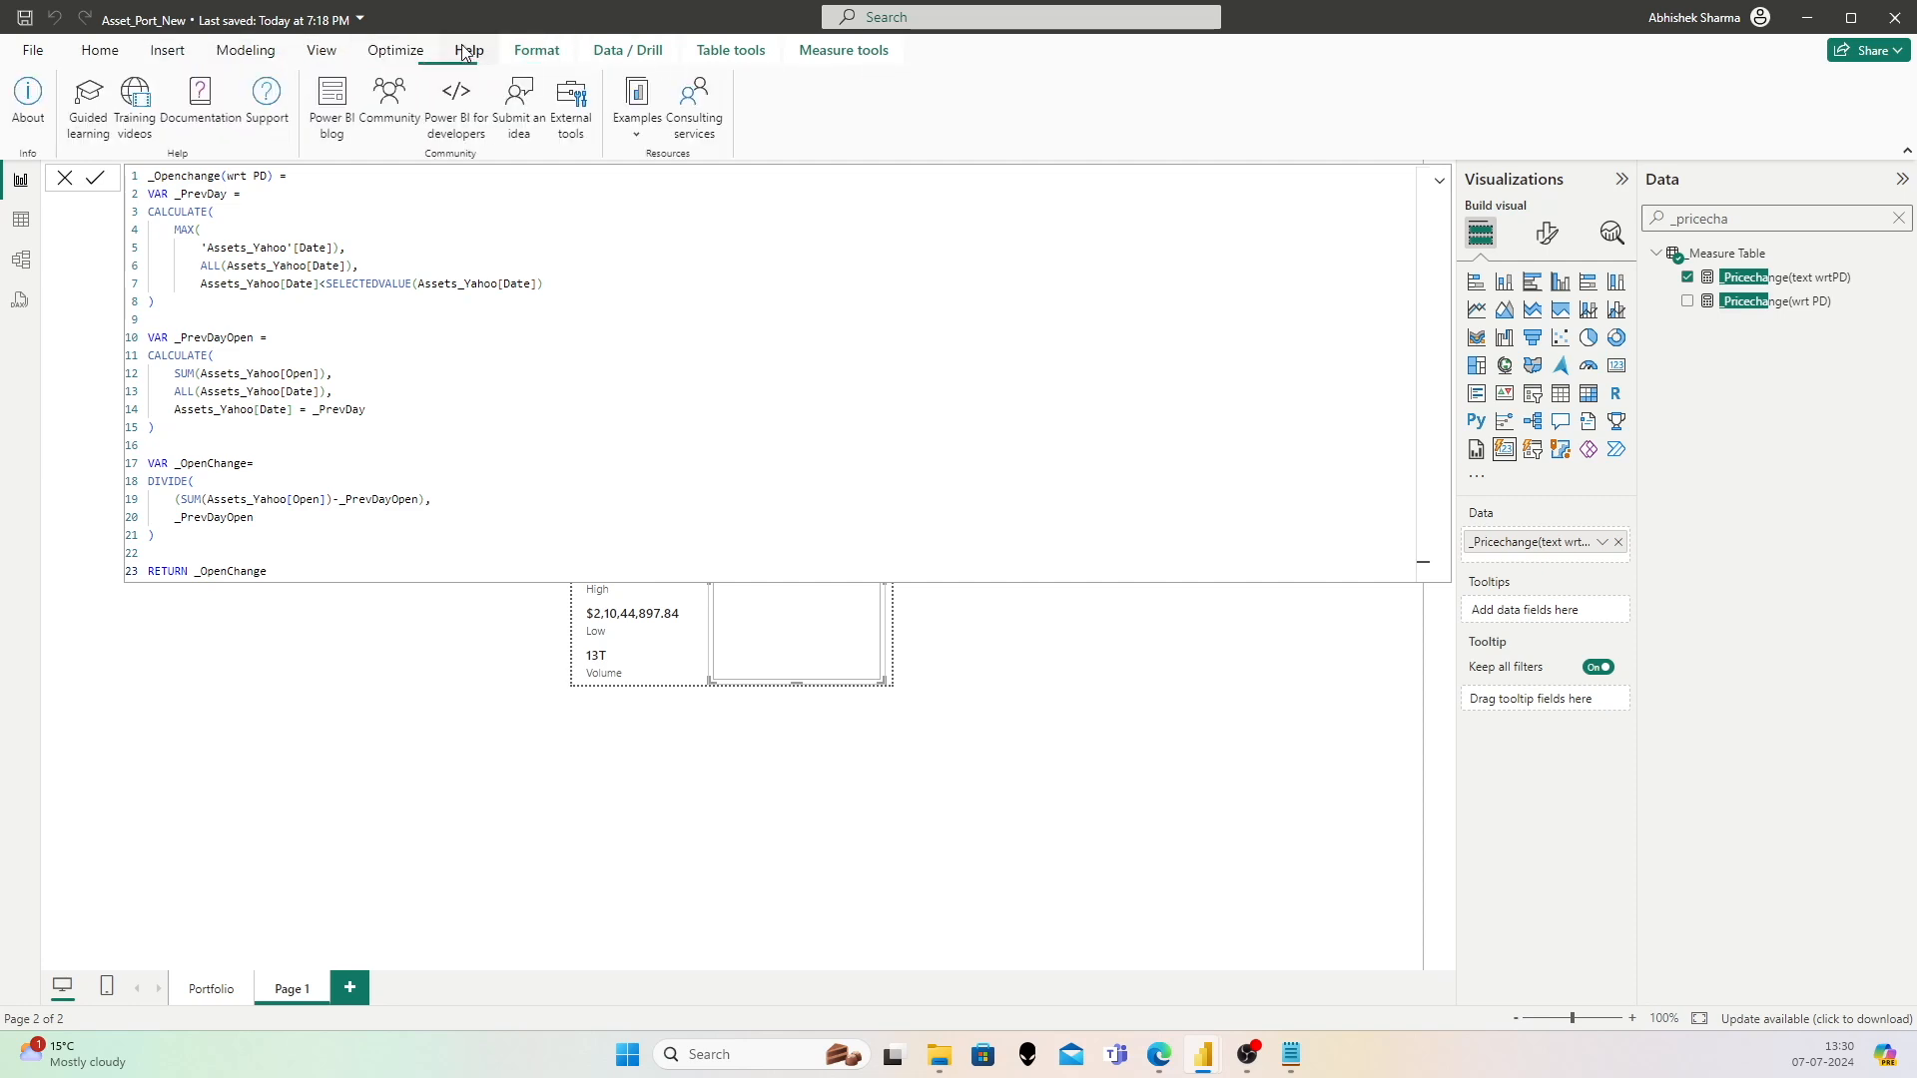
click(577, 52)
click(628, 49)
click(730, 50)
click(848, 52)
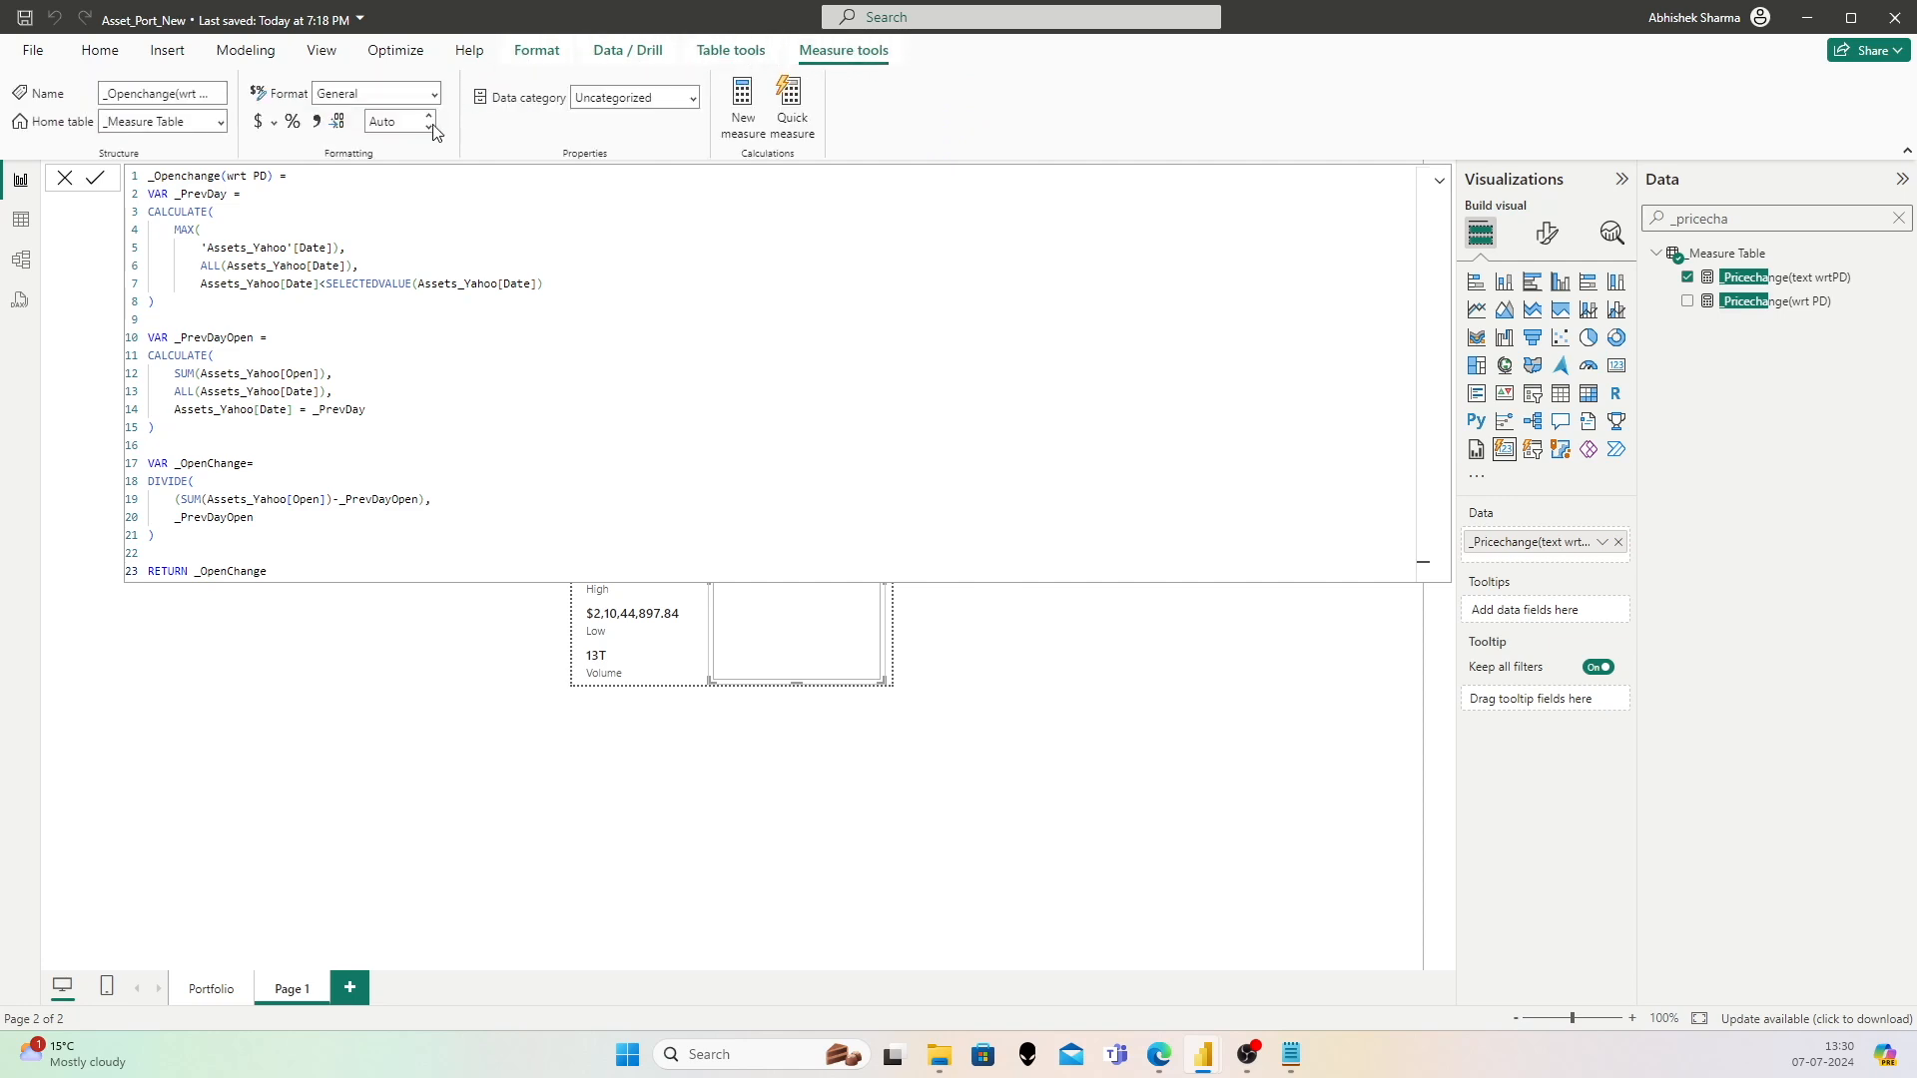
click(294, 123)
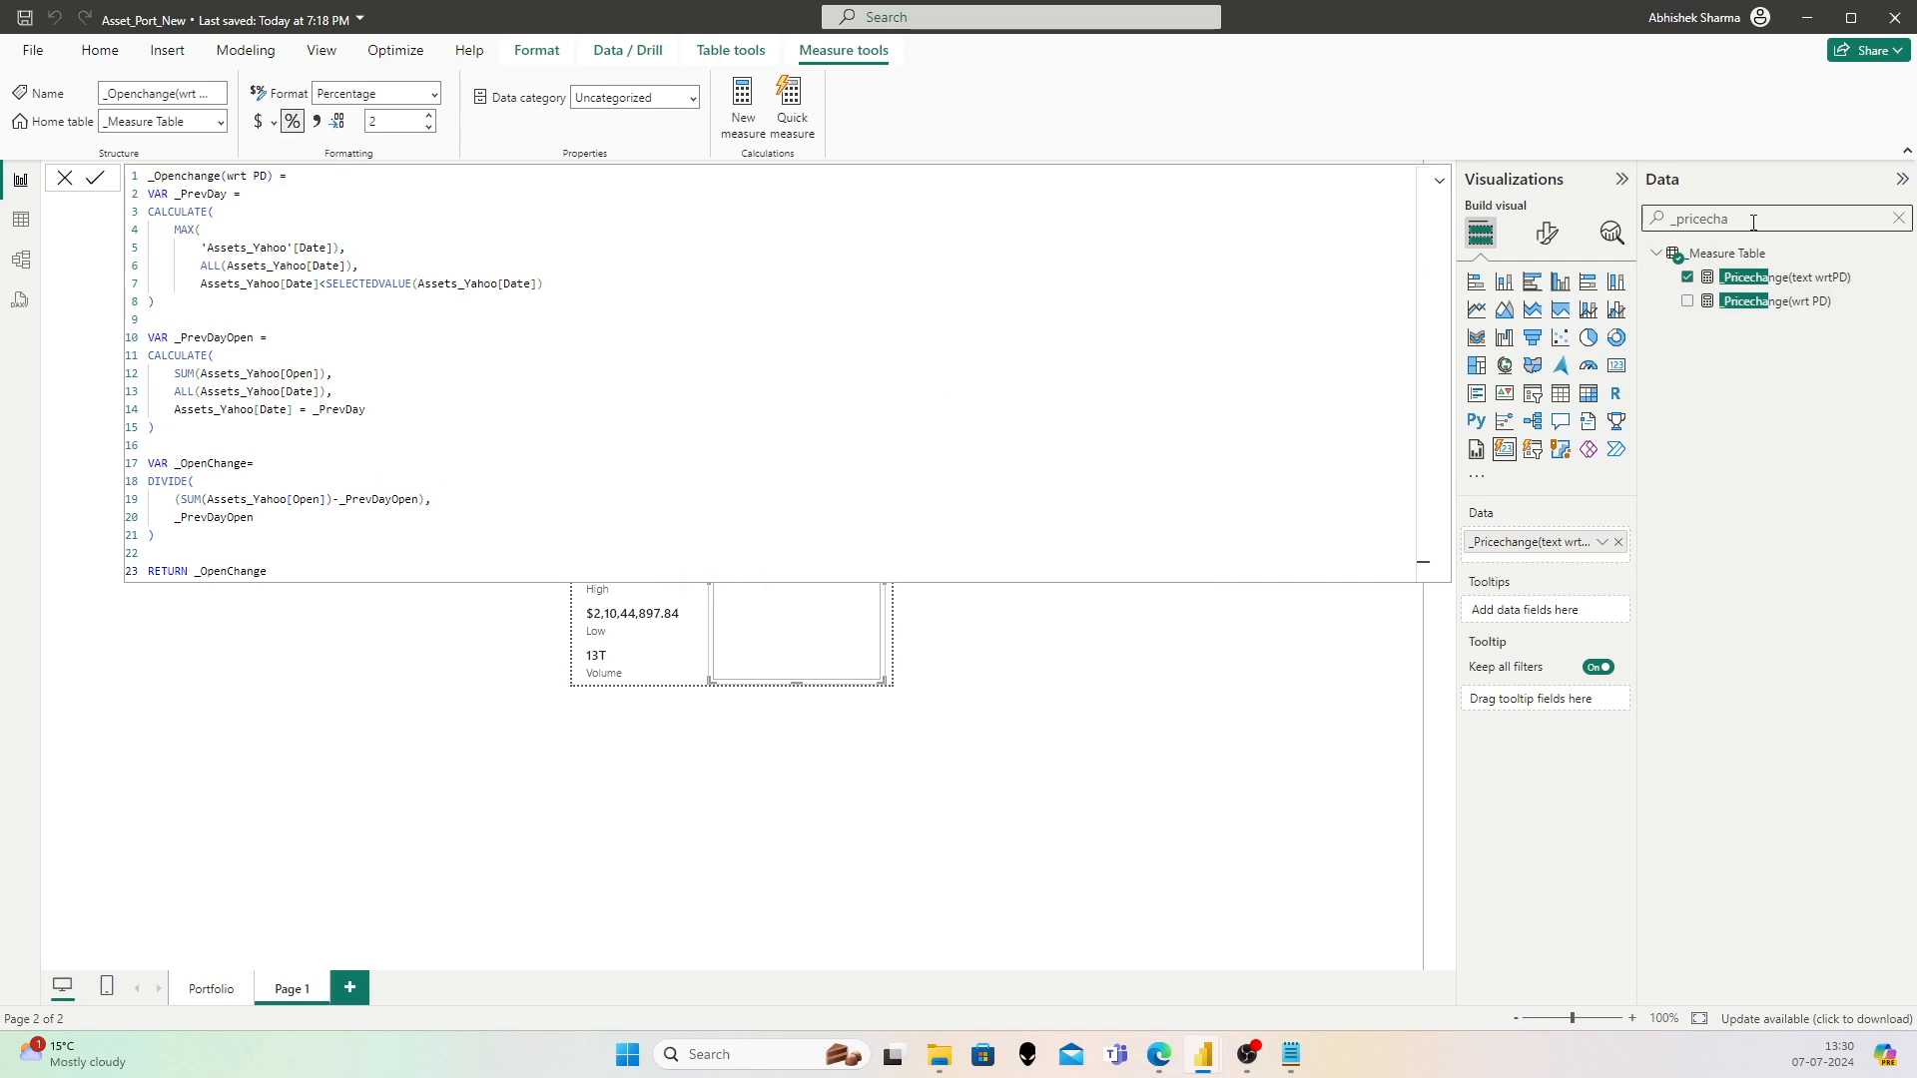
Step: Copy the full formula of the _Pricechange(text wrtPD) measure
click(1783, 285)
click(612, 249)
key(ctrl+a)
key(ctrl+c)
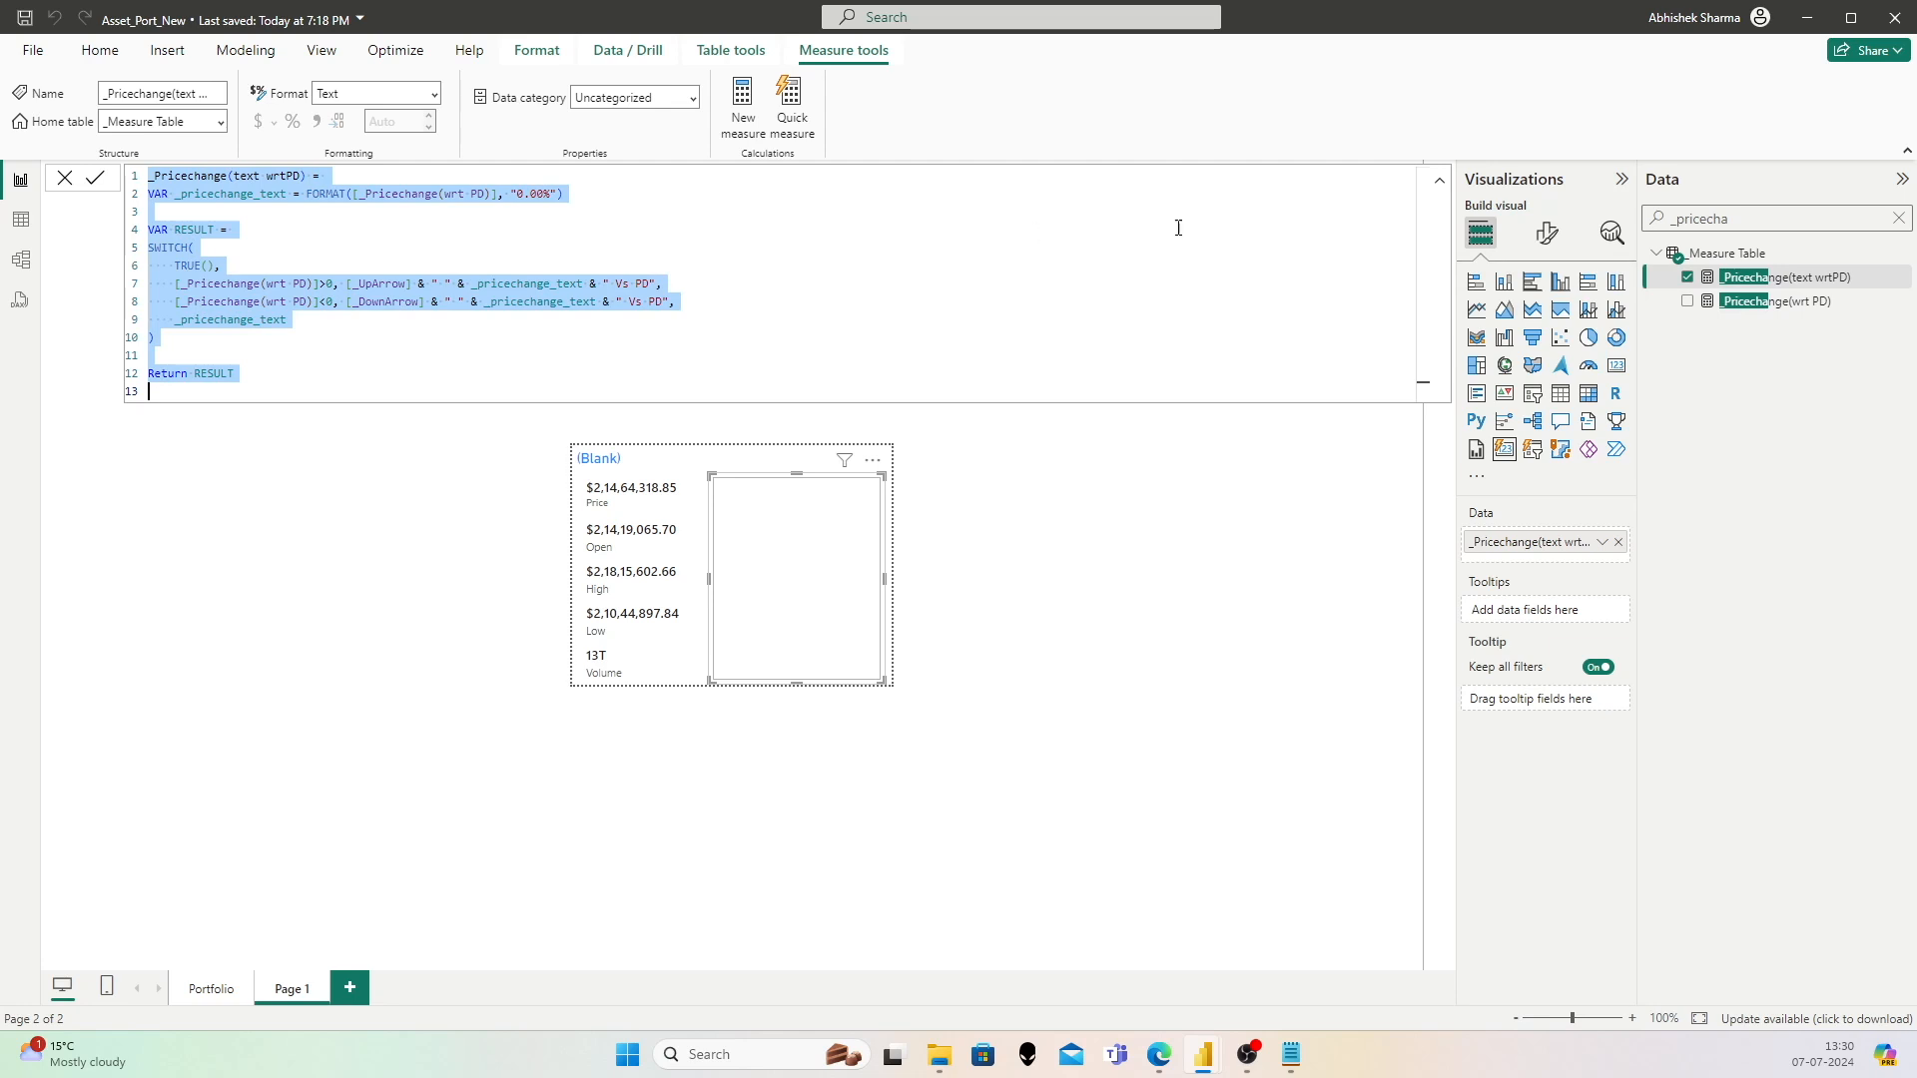
Step: Create another measure in _Measure Table from the copied text formula and name it _Openchange(text wrtPD)
right_click(1747, 254)
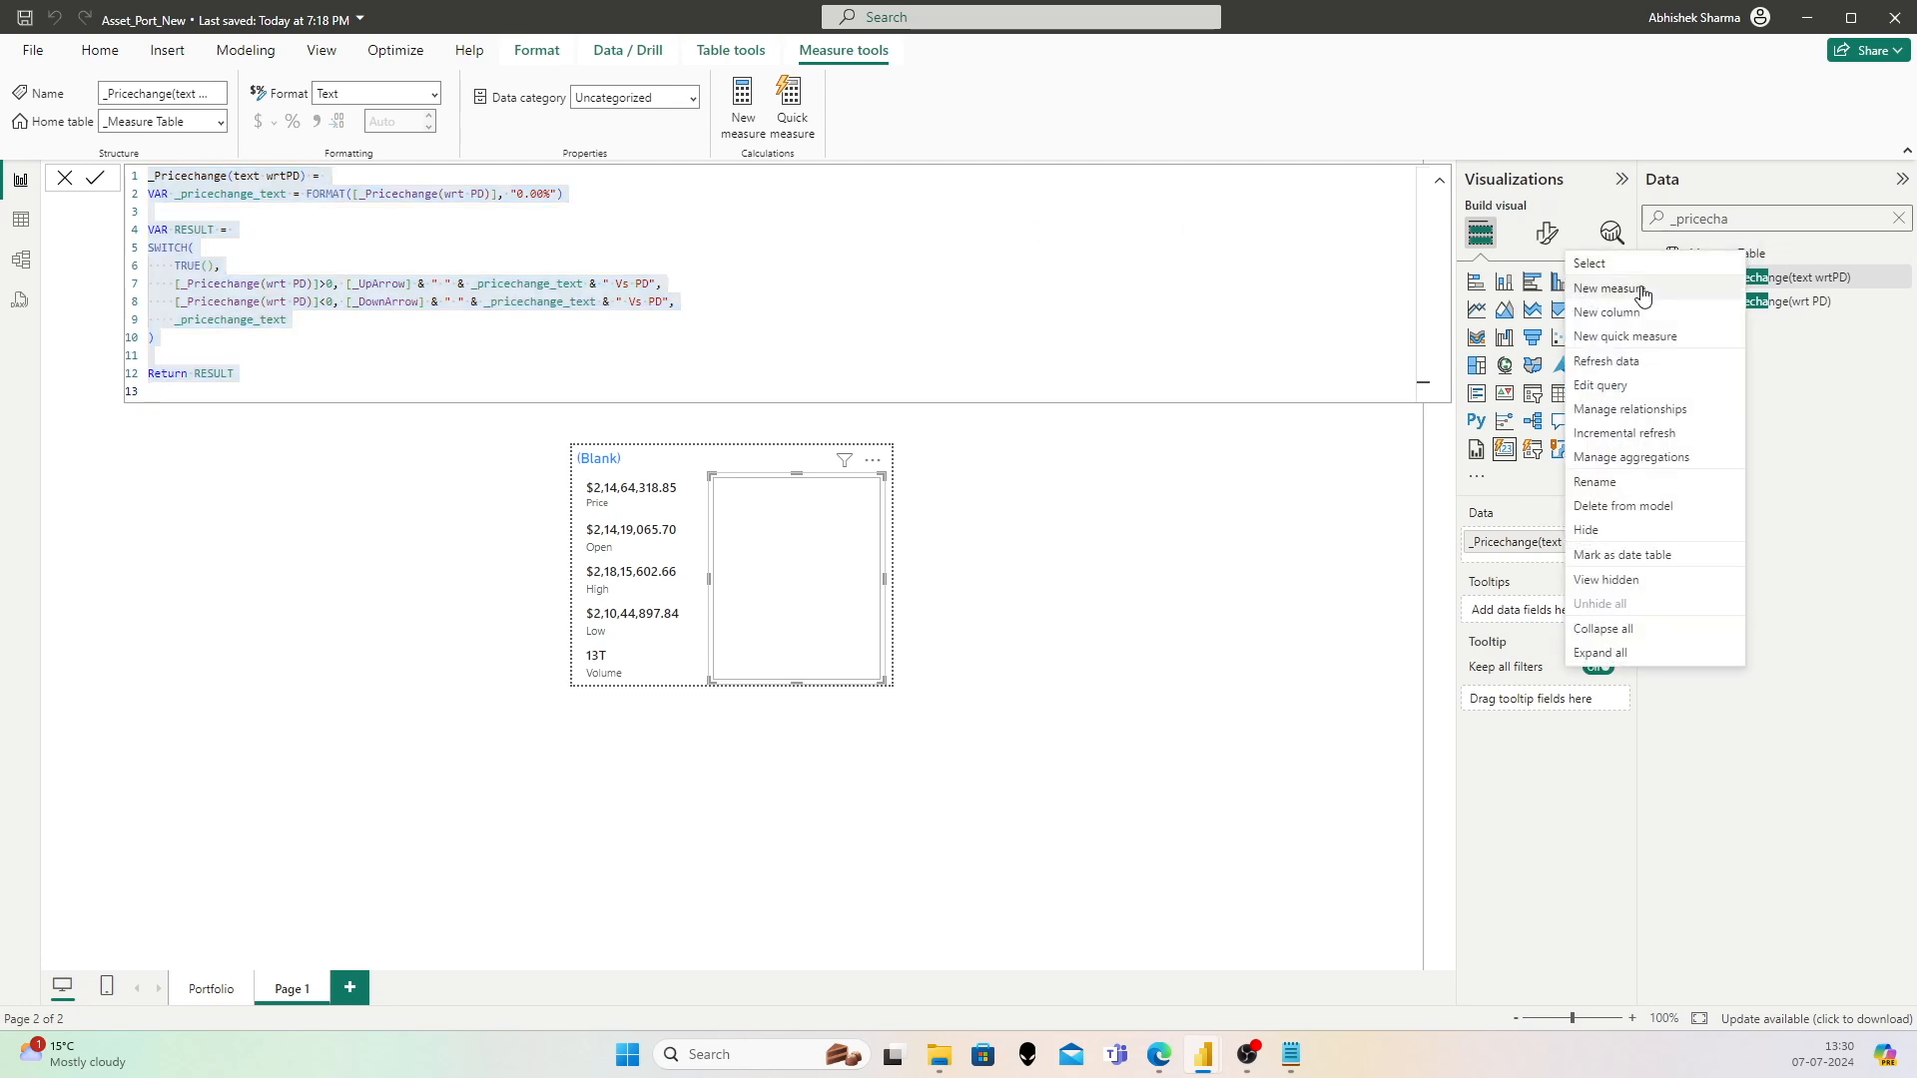
click(1642, 290)
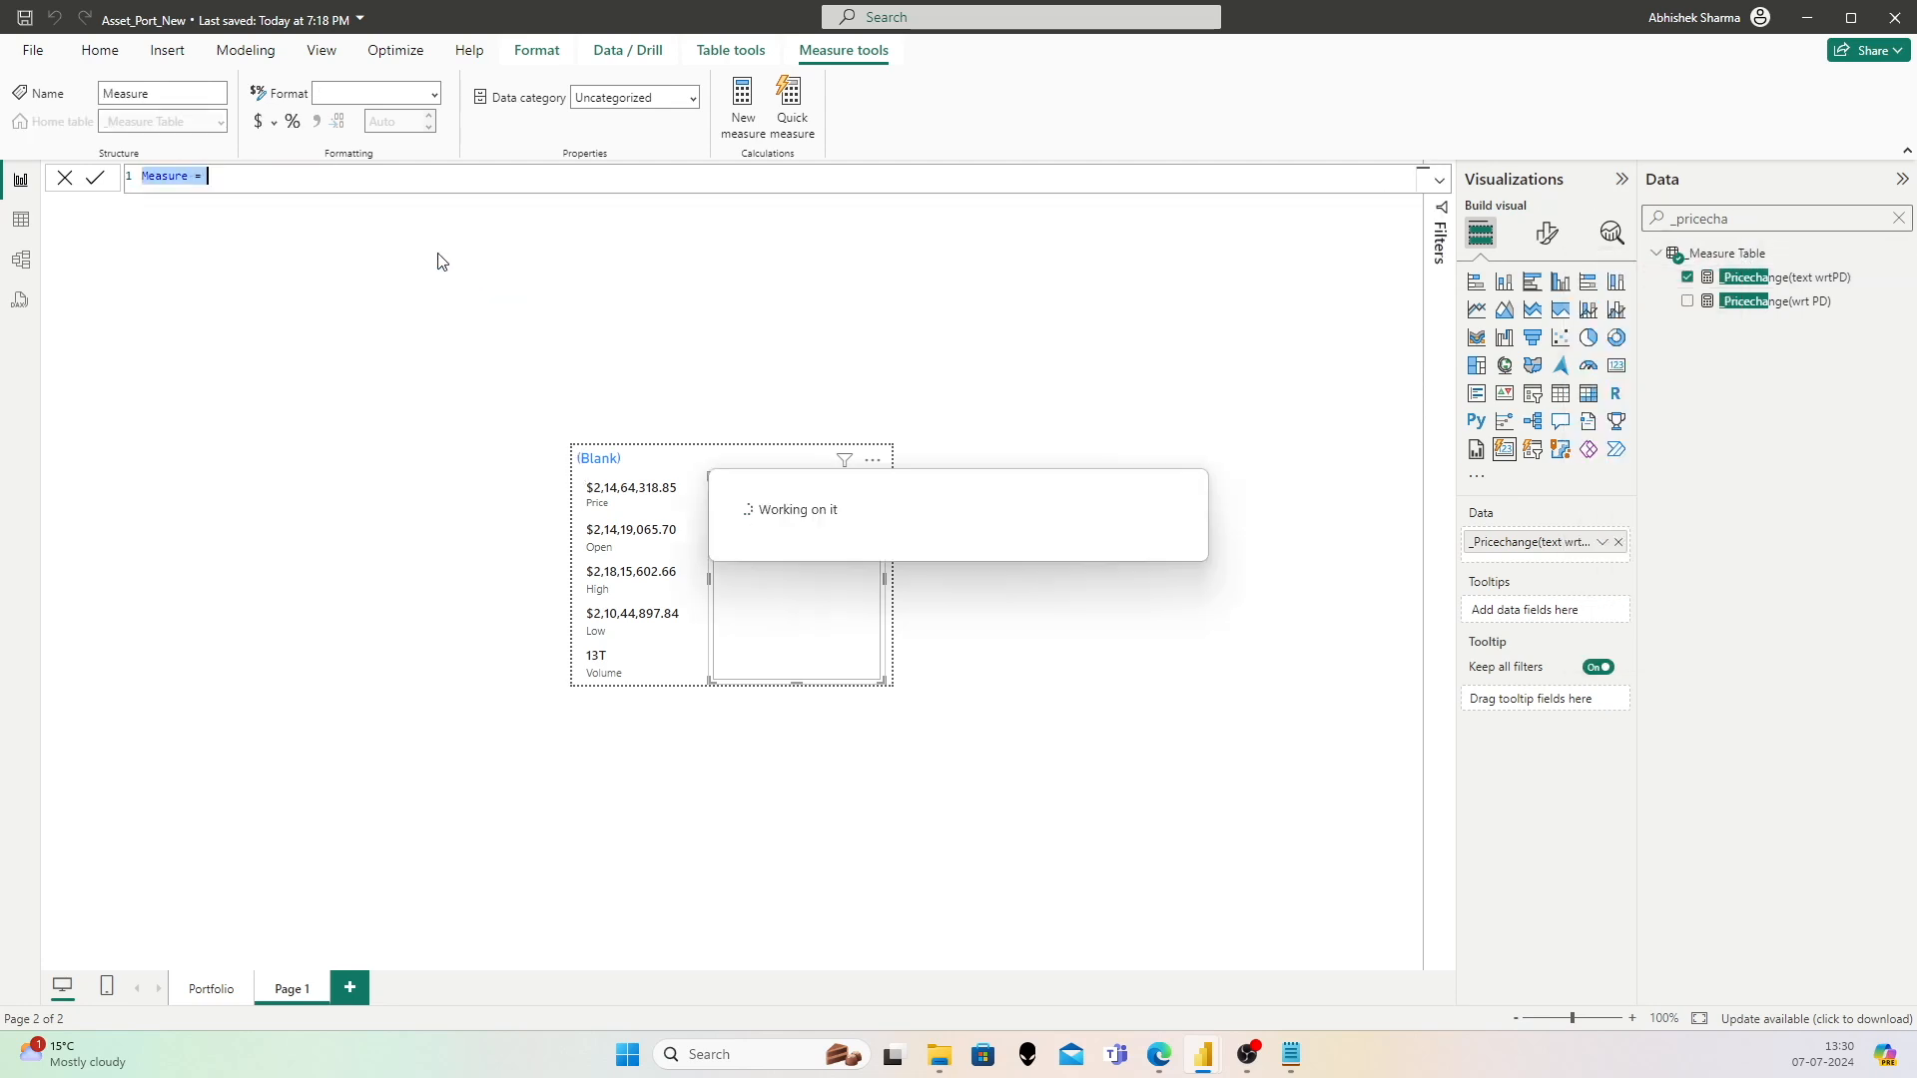
key(ctrl+v)
click(201, 178)
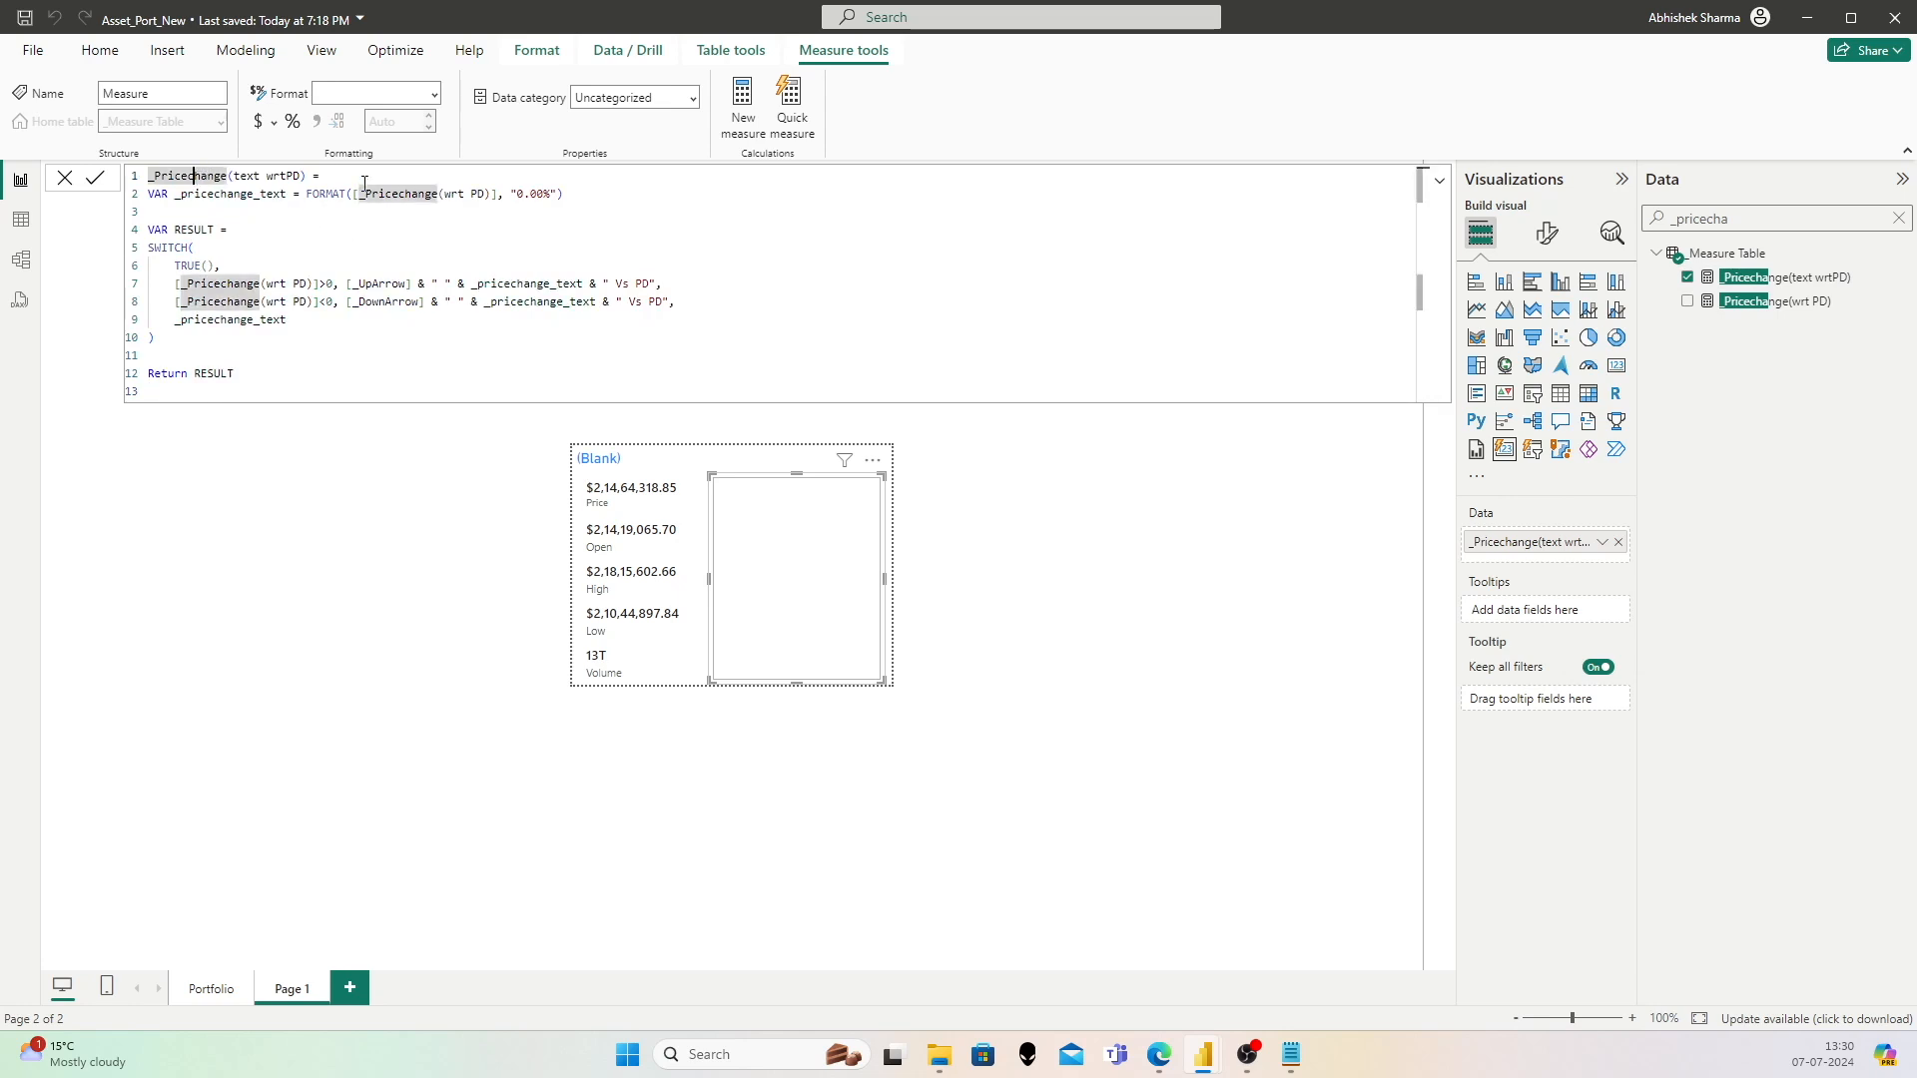
key(shift+Left)
key(shift+Left)
key(shift+Left)
key(shift+Left)
key(shift+Left)
text(Open)
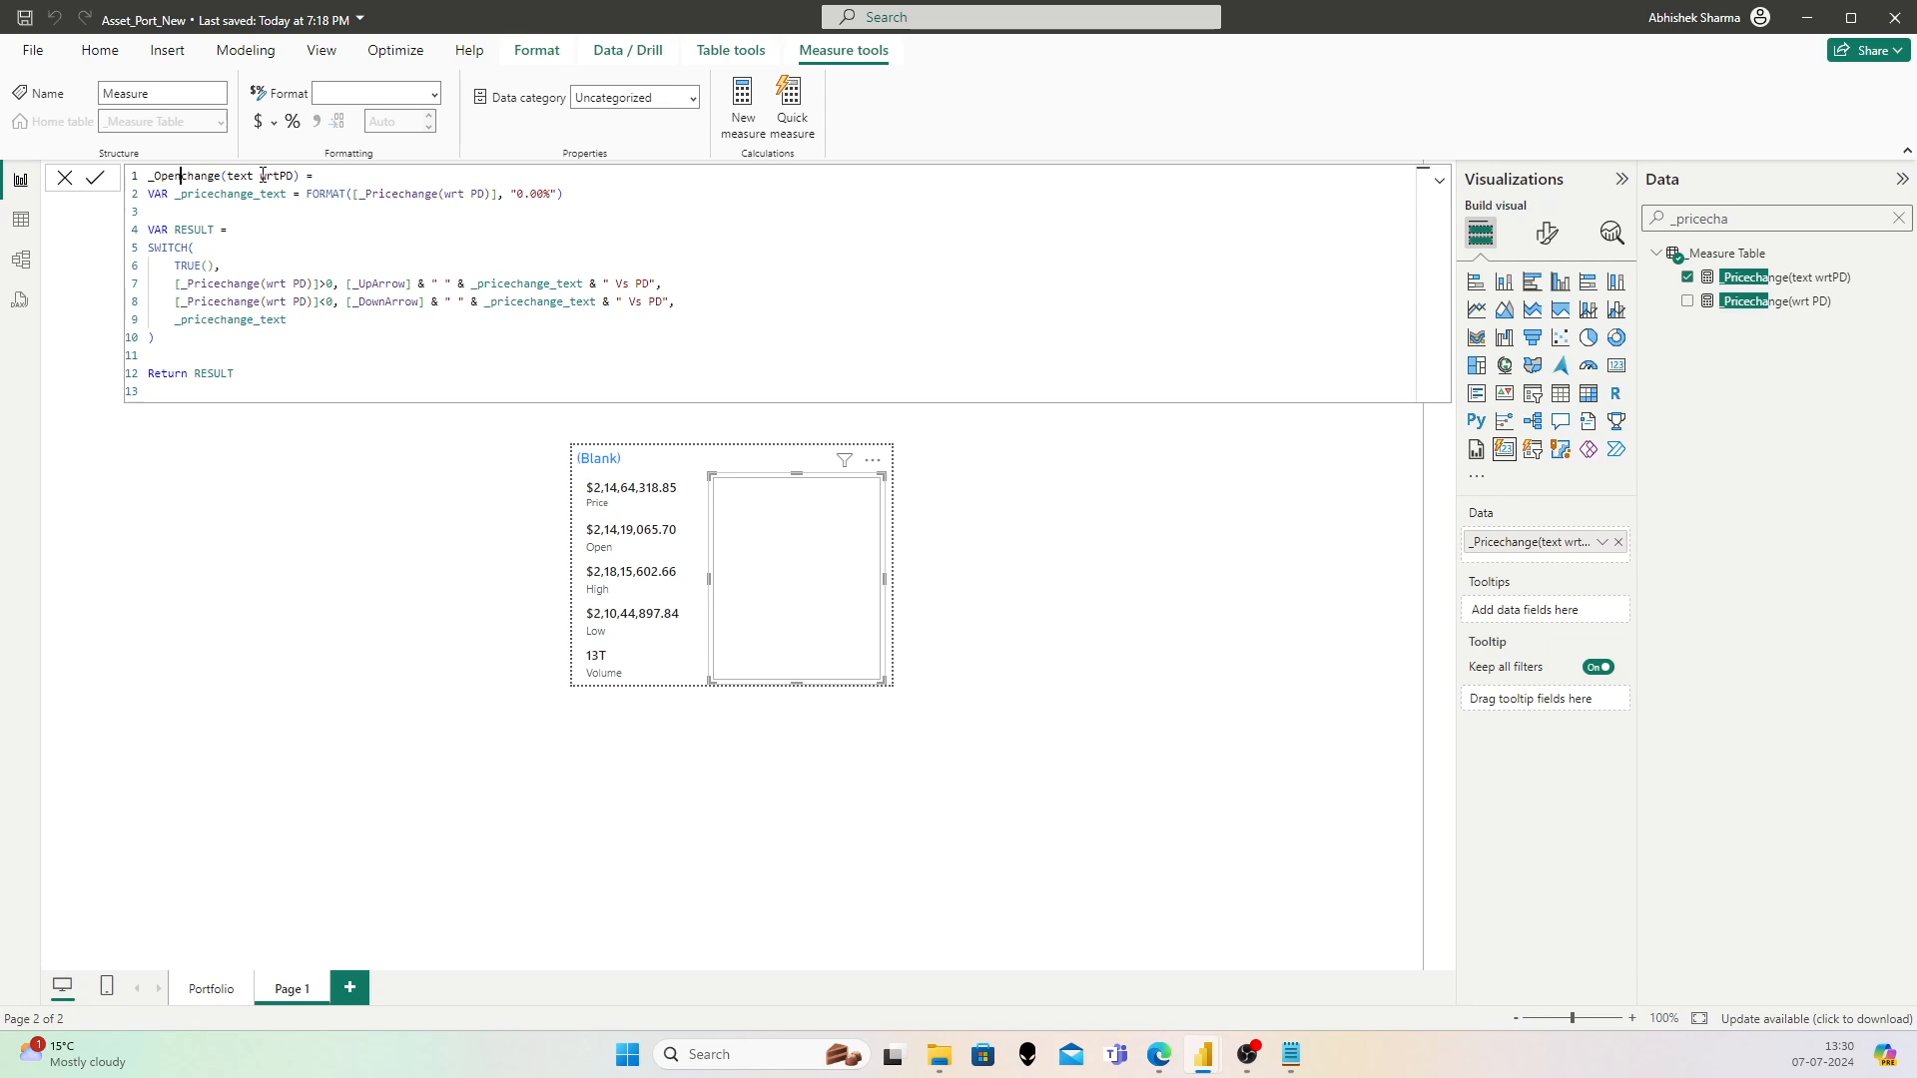
Step: Rename the text variable declared in the new measure to _Openchange_text
click(210, 192)
key(shift+Left)
key(shift+Left)
key(shift+Left)
key(shift+Left)
text(Open)
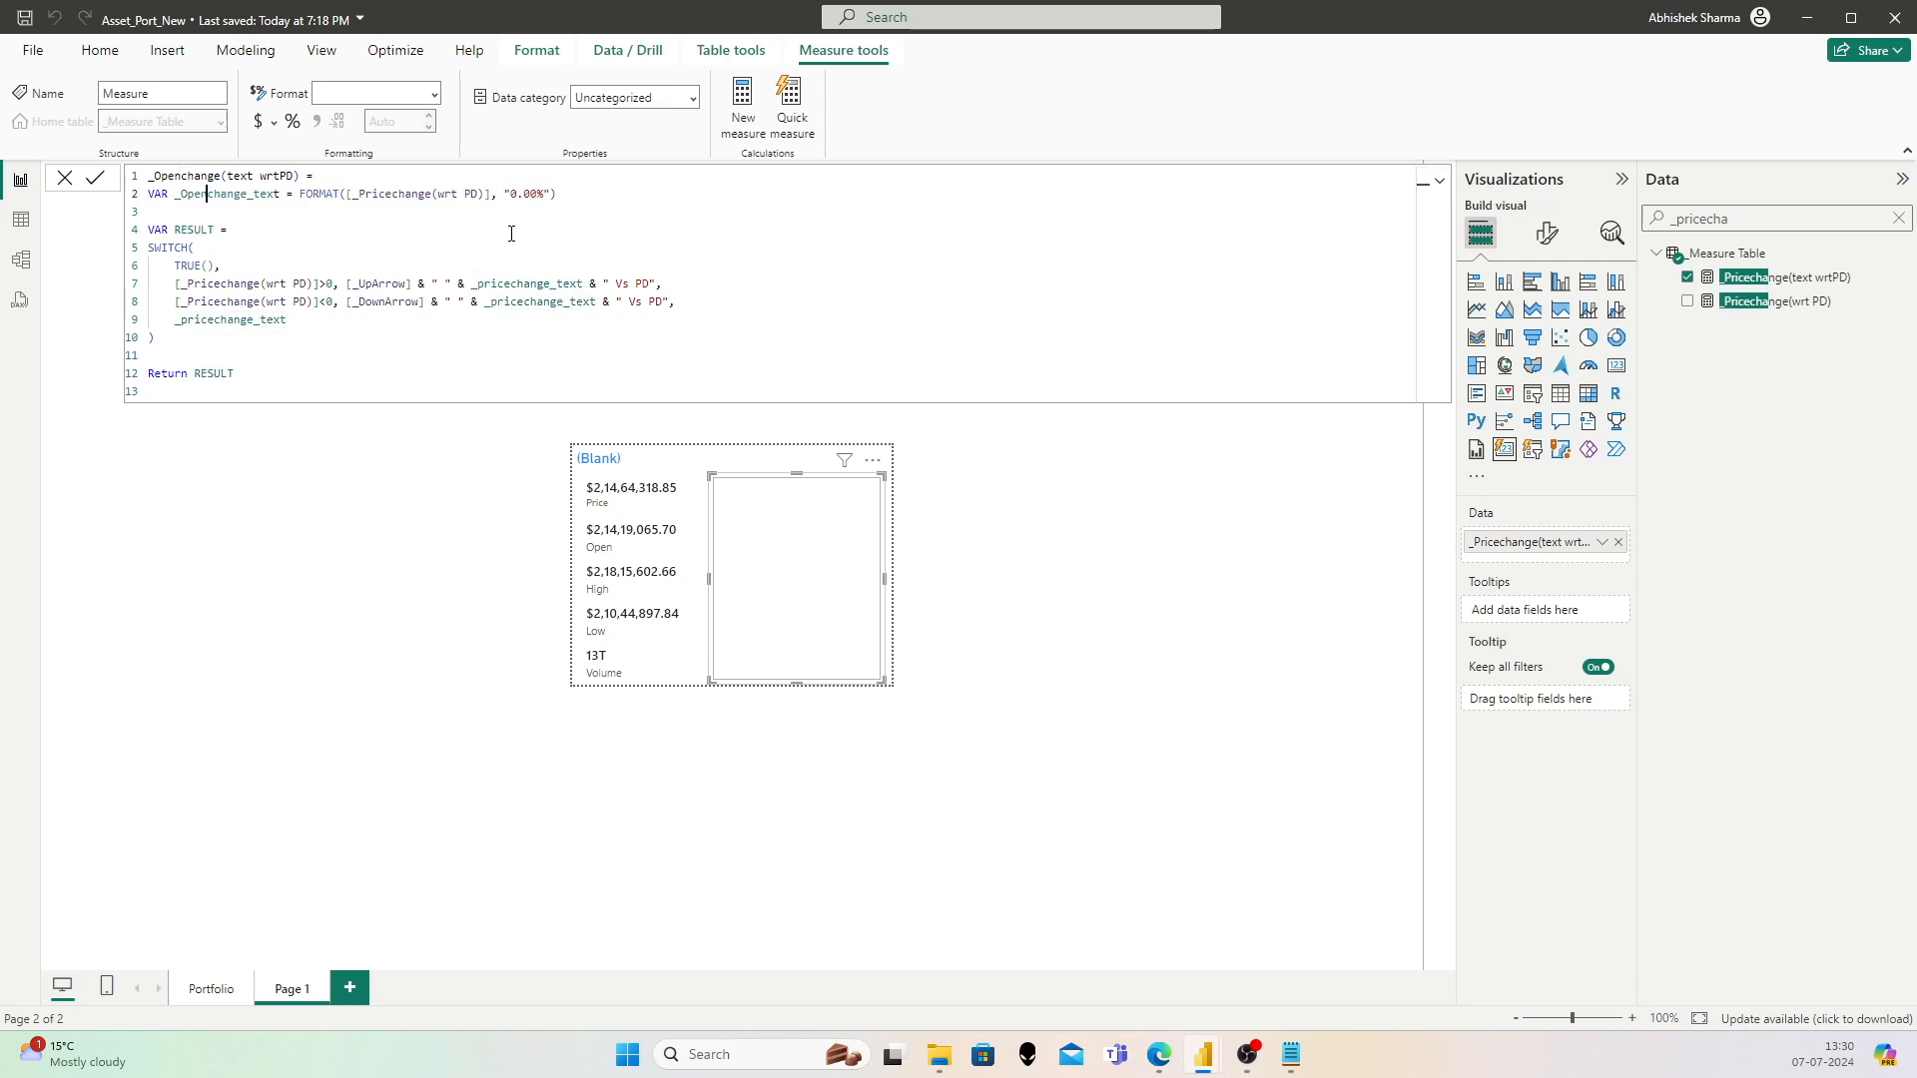
Step: Make the FORMAT function refer to the [_Openchange(wrt PD)] measure
click(391, 195)
key(shift+Left)
key(shift+Left)
key(shift+Left)
key(shift+Left)
key(shift+Left)
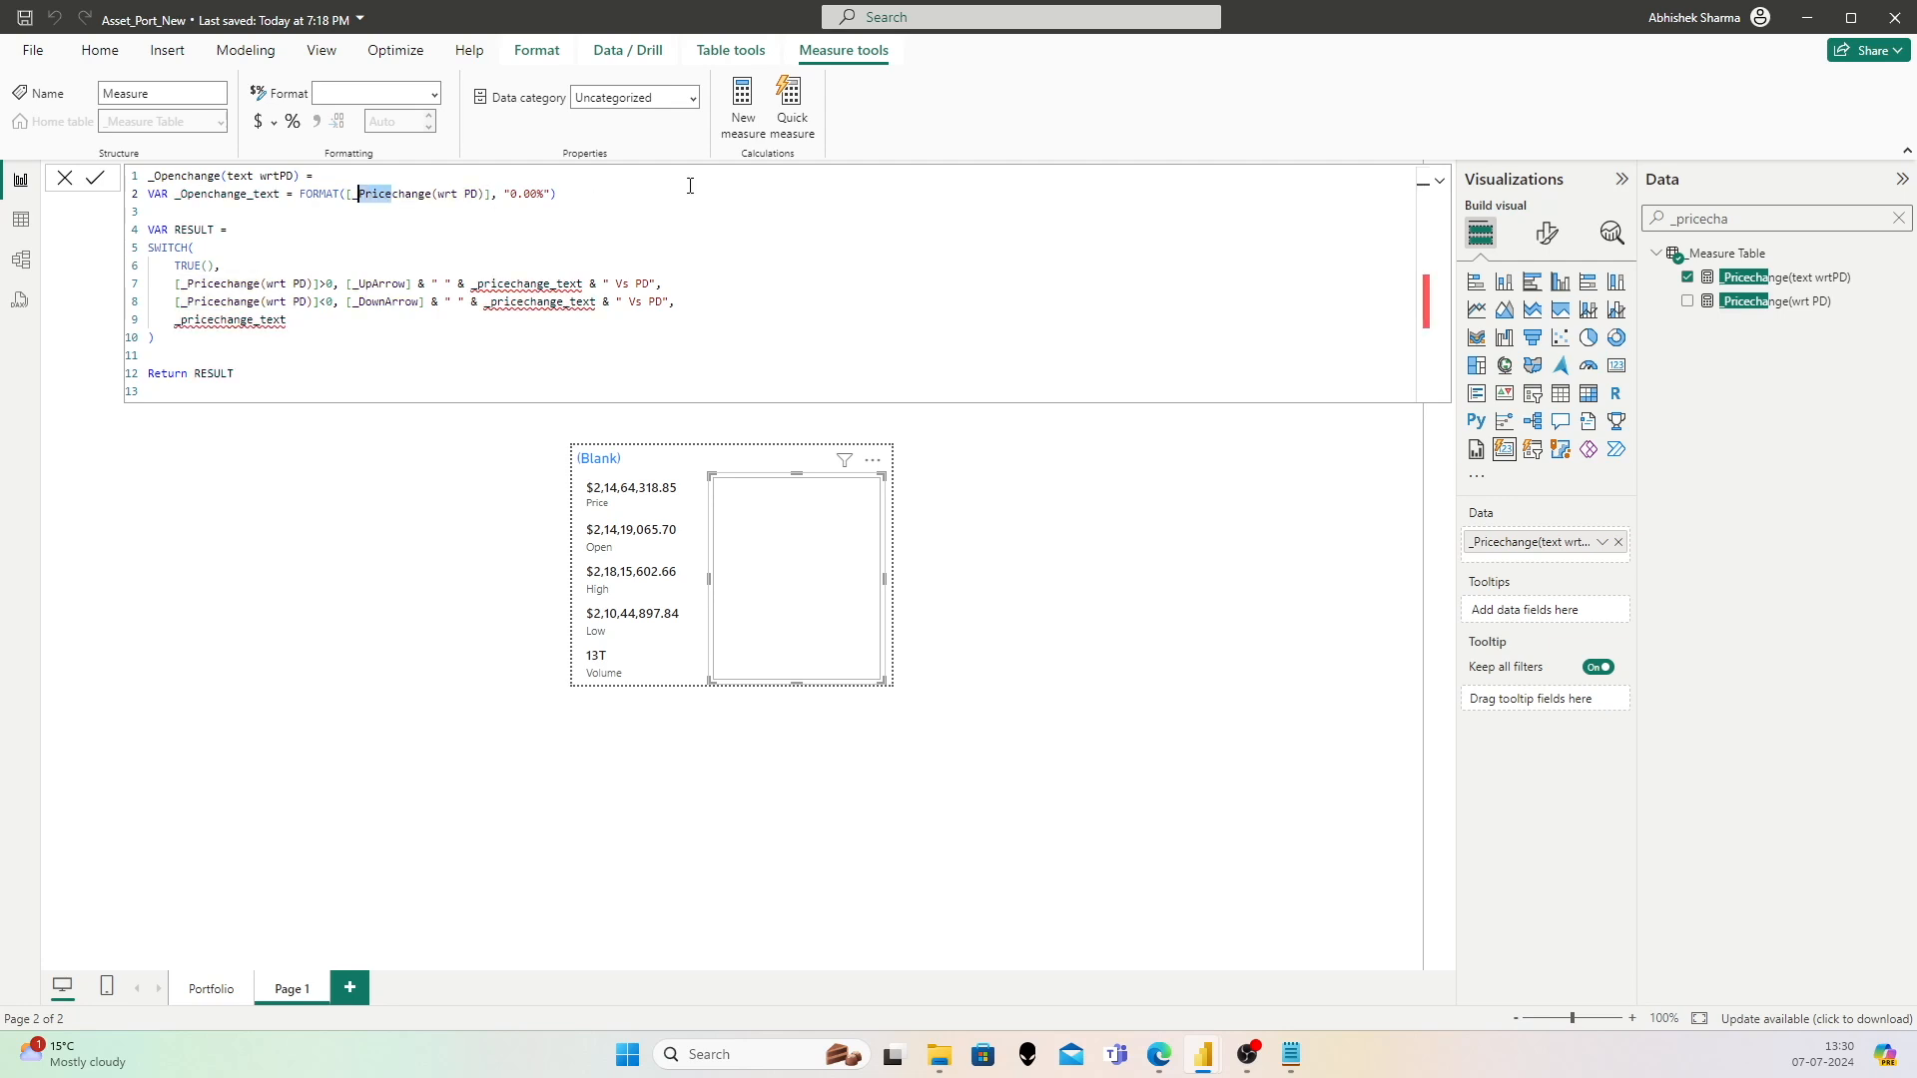
text(Open)
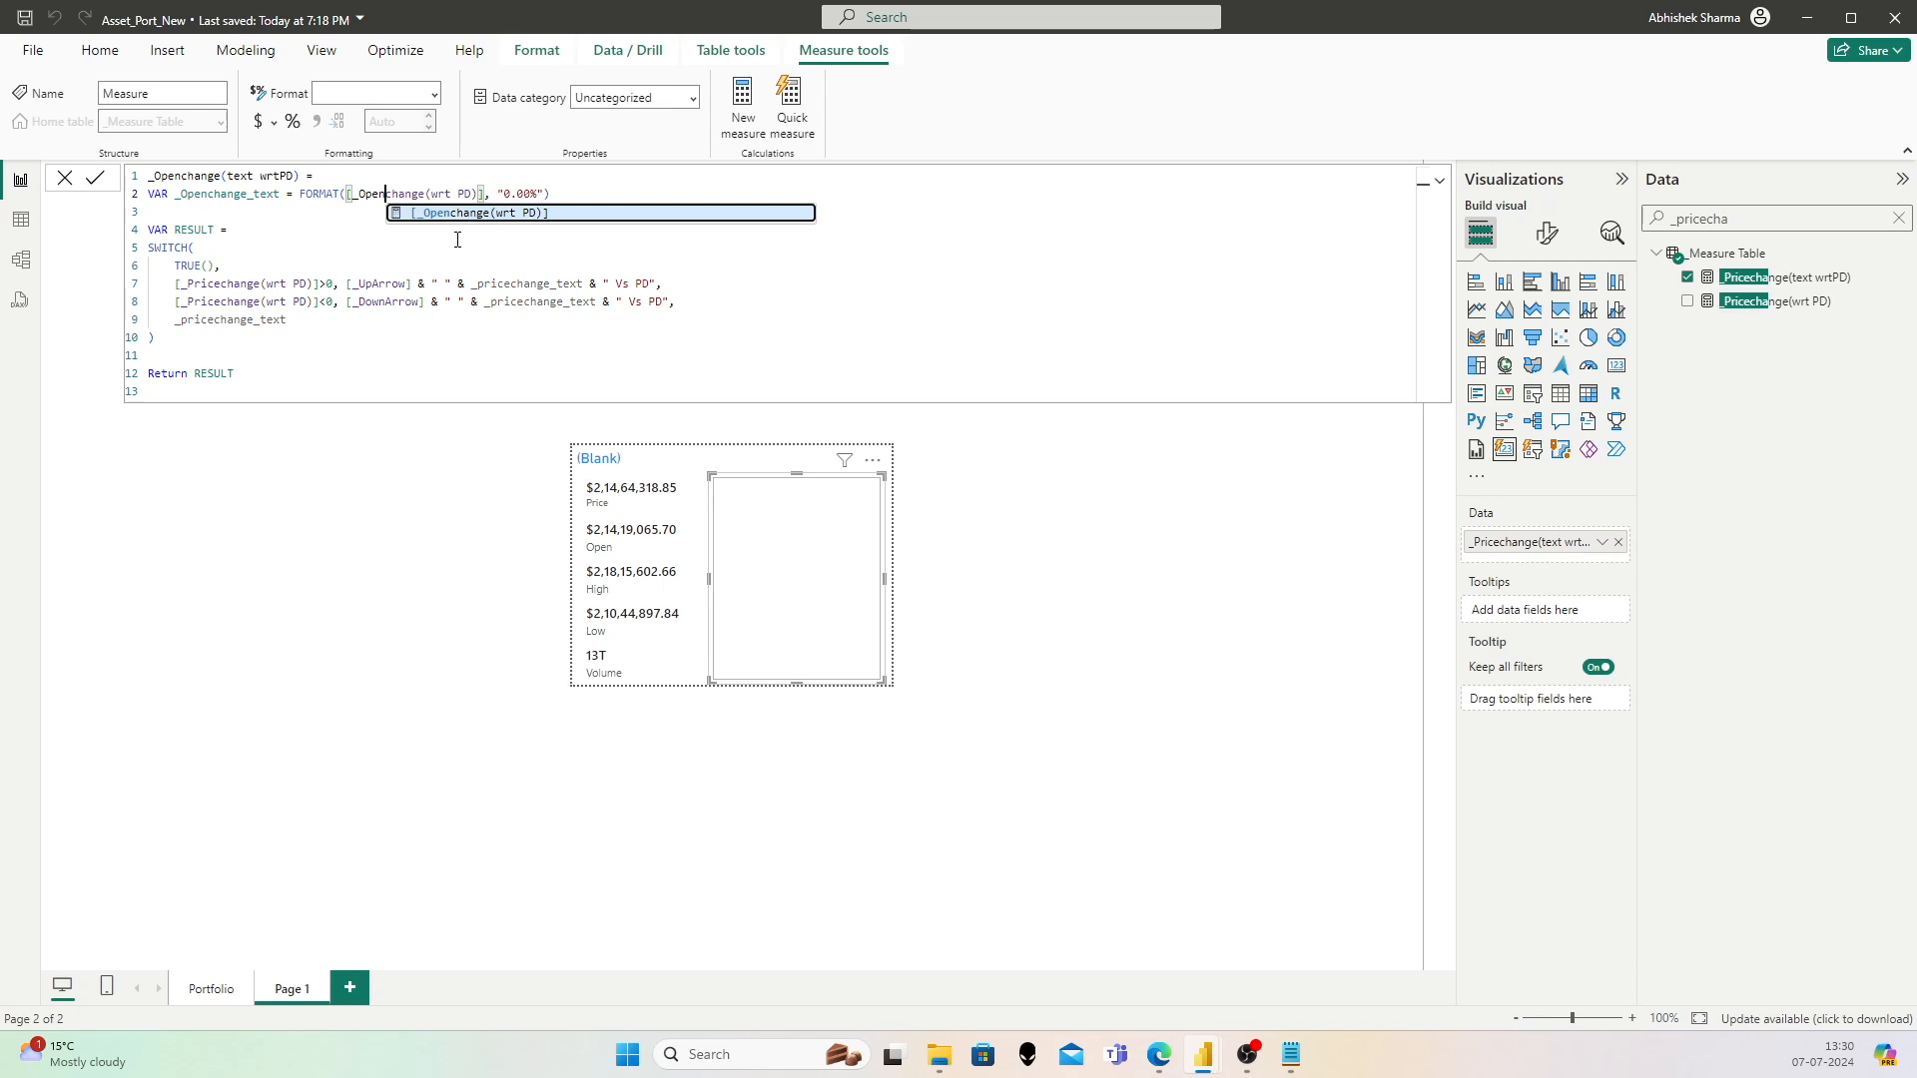
click(419, 244)
click(445, 212)
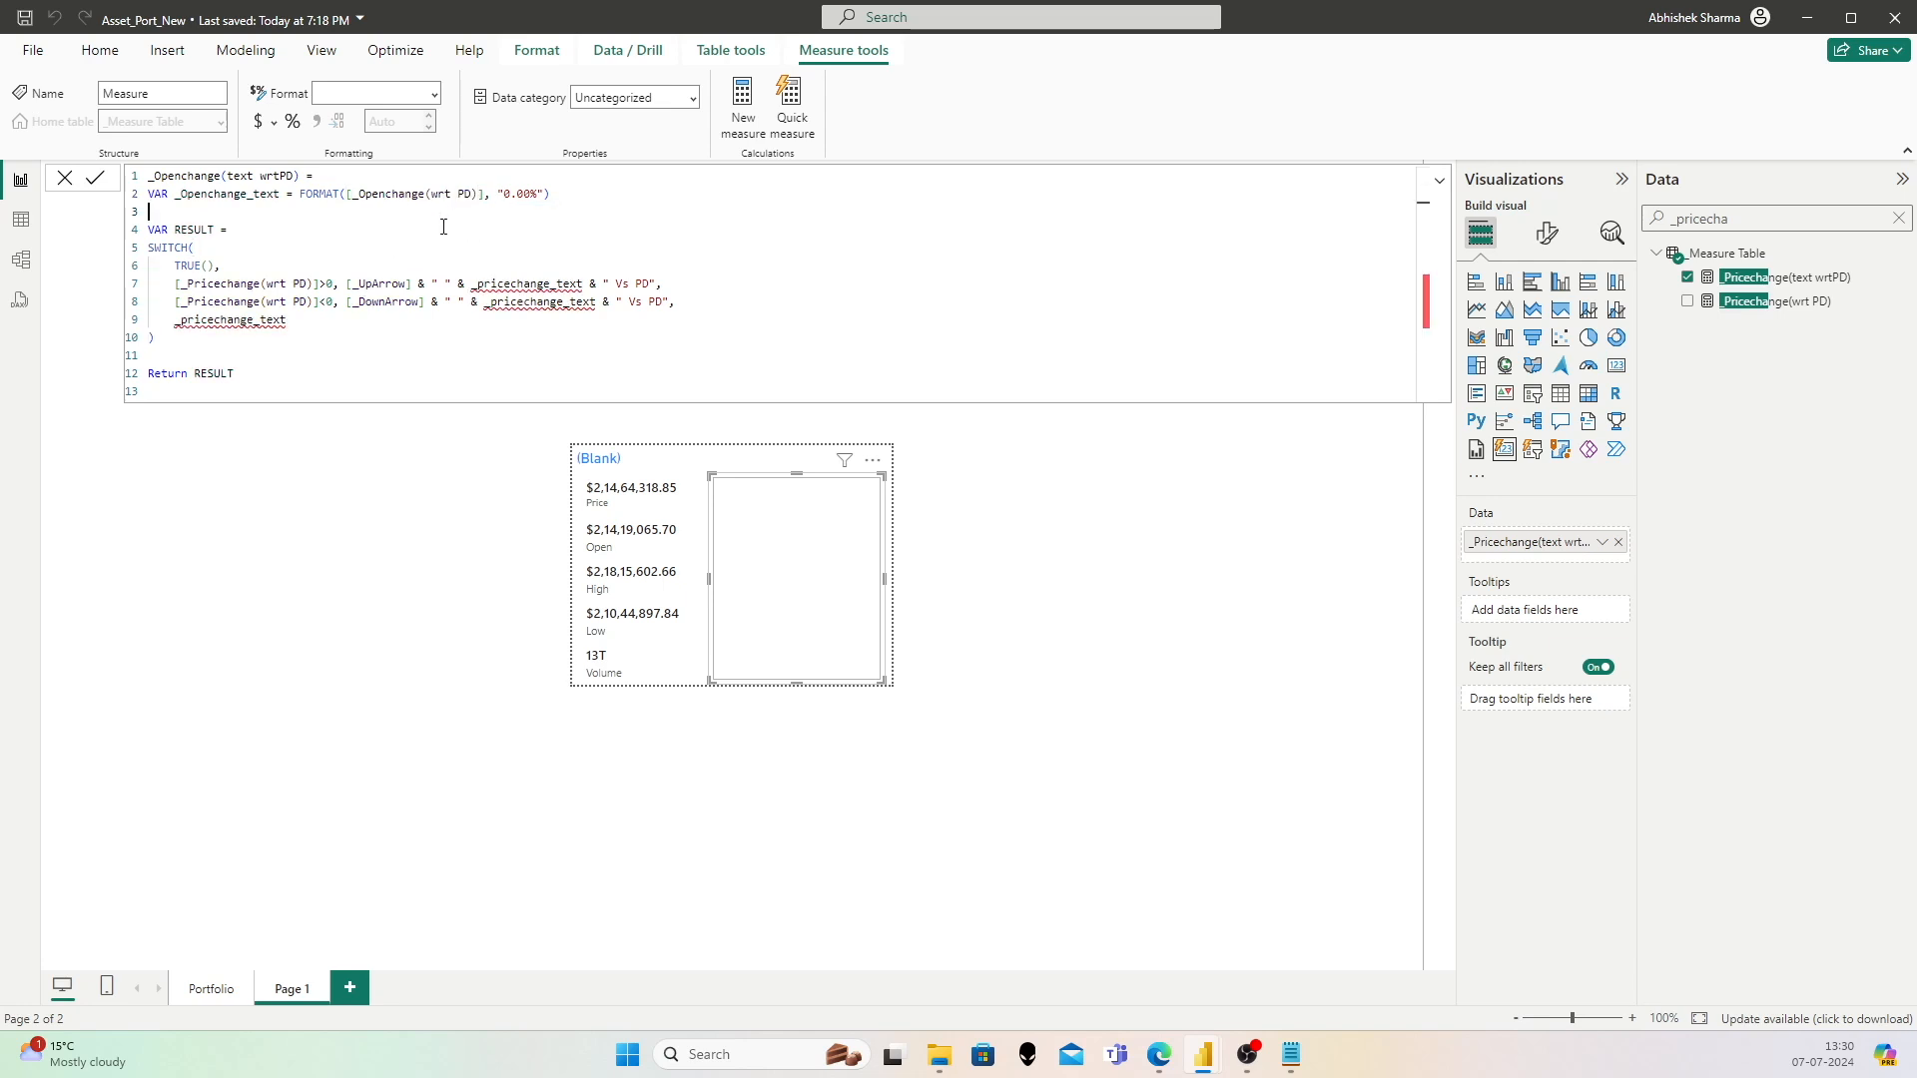
click(488, 193)
text(,)
Step: Change the first SWITCH condition to test [_Openchange(wrt PD)]>0
click(227, 283)
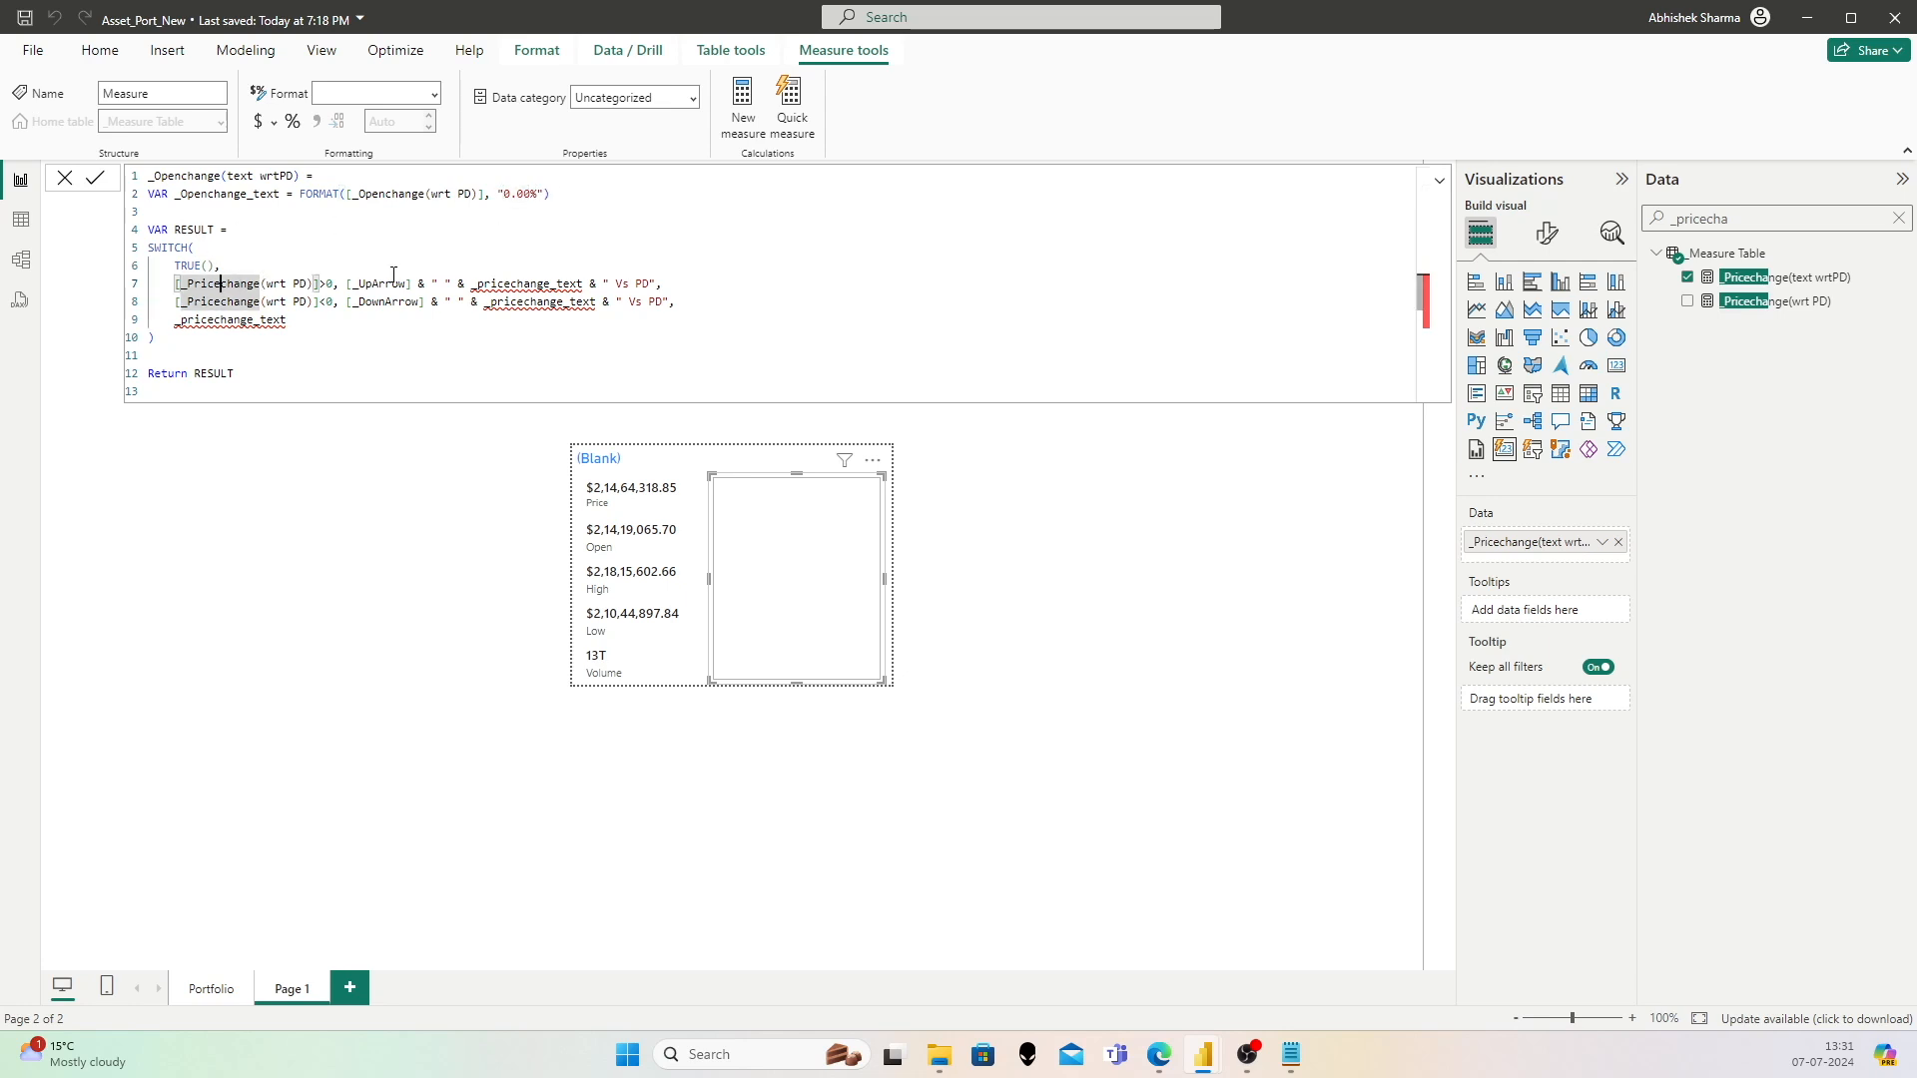
key(shift+Left)
key(shift+Left)
key(shift+Left)
text(Open)
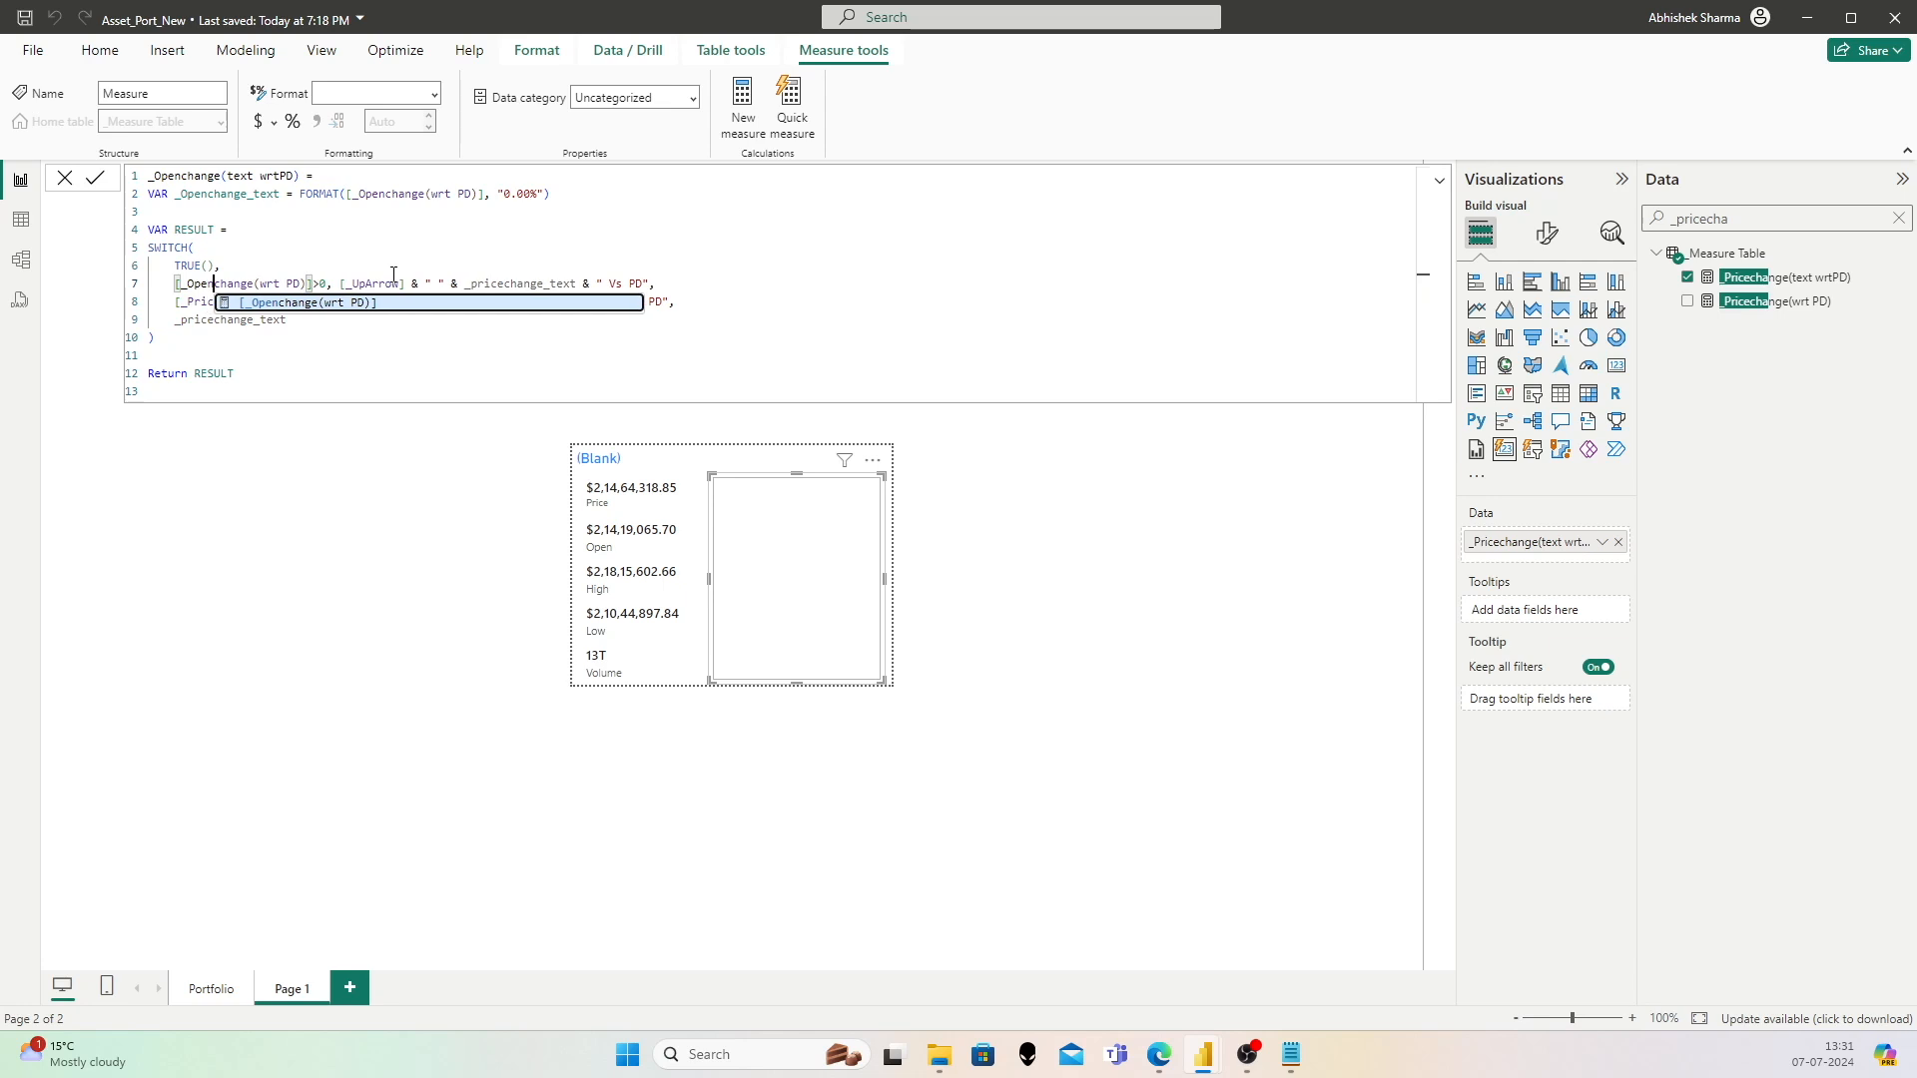
key(Escape)
key(Up)
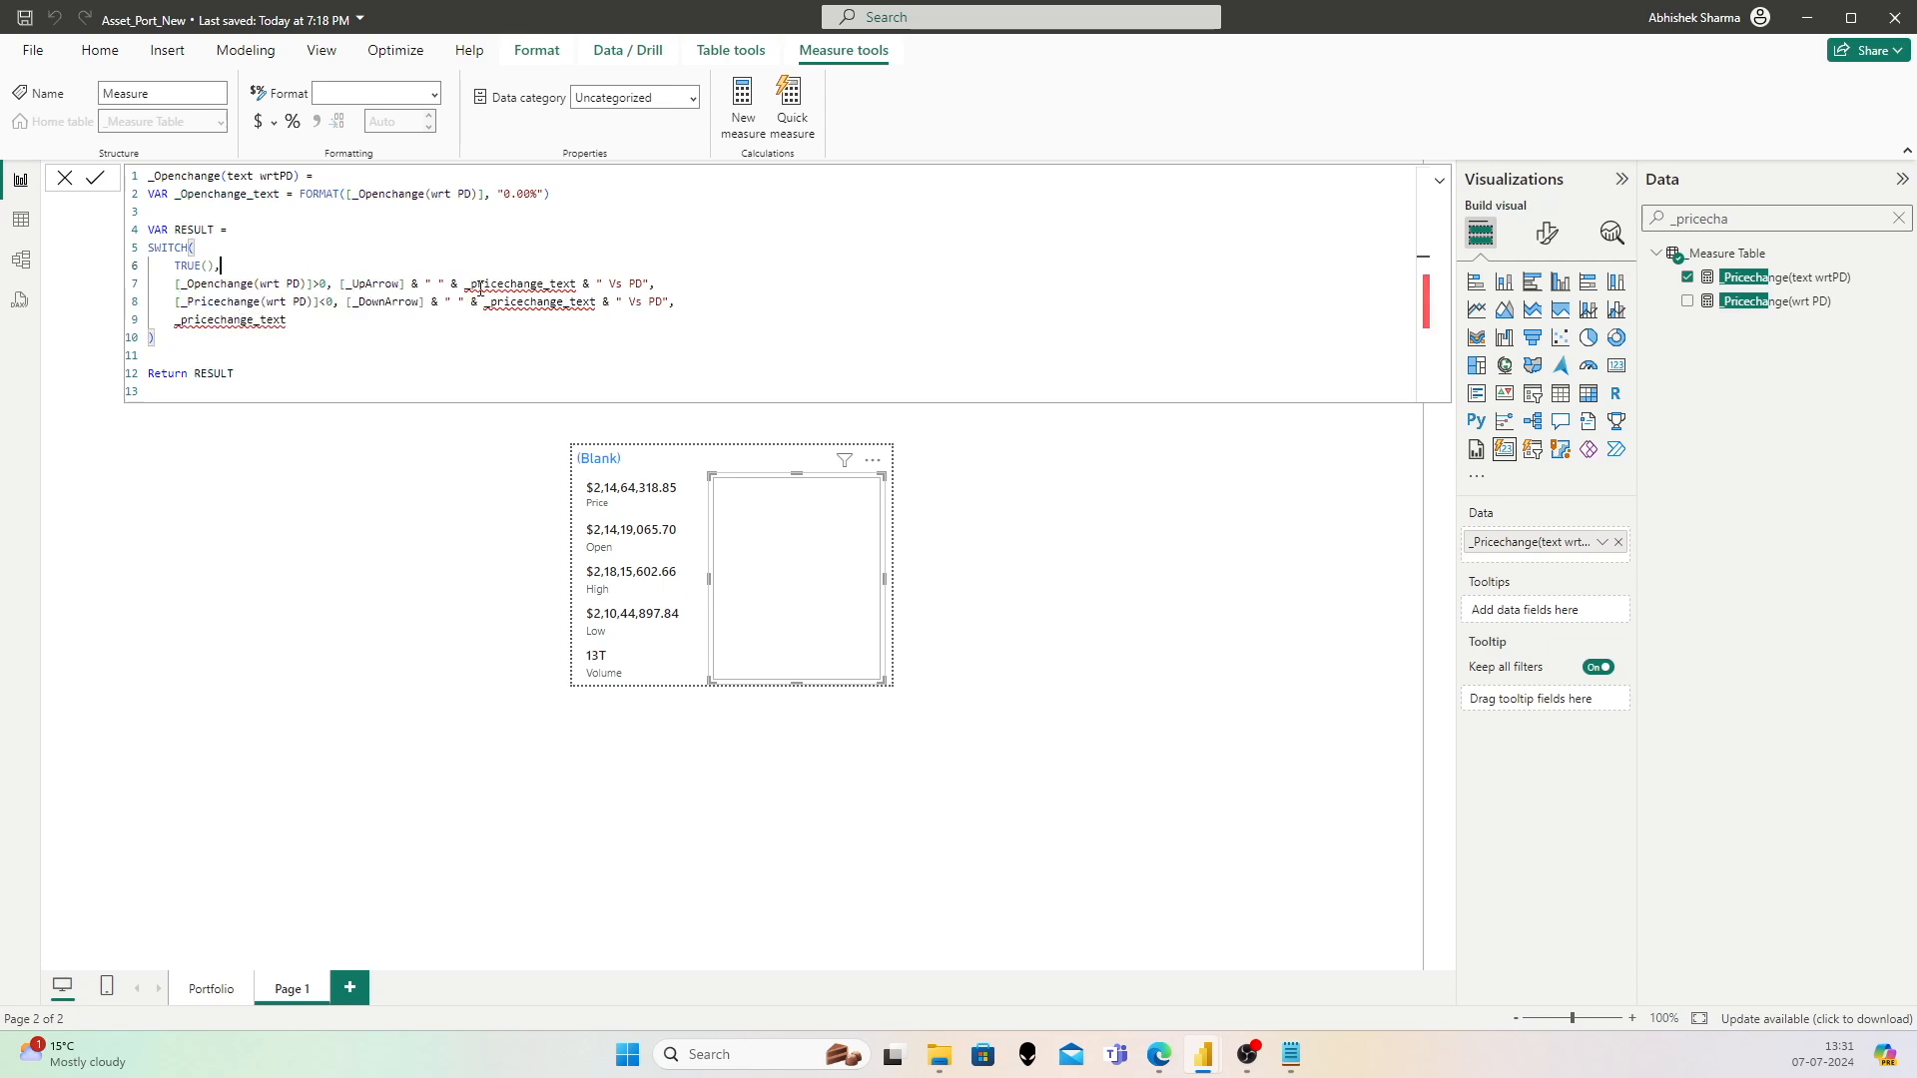
Step: Use _Openchange_text in the up-arrow result of the SWITCH
click(504, 285)
key(shift+Left)
key(shift+Left)
key(shift+Left)
key(shift+Left)
text(Open)
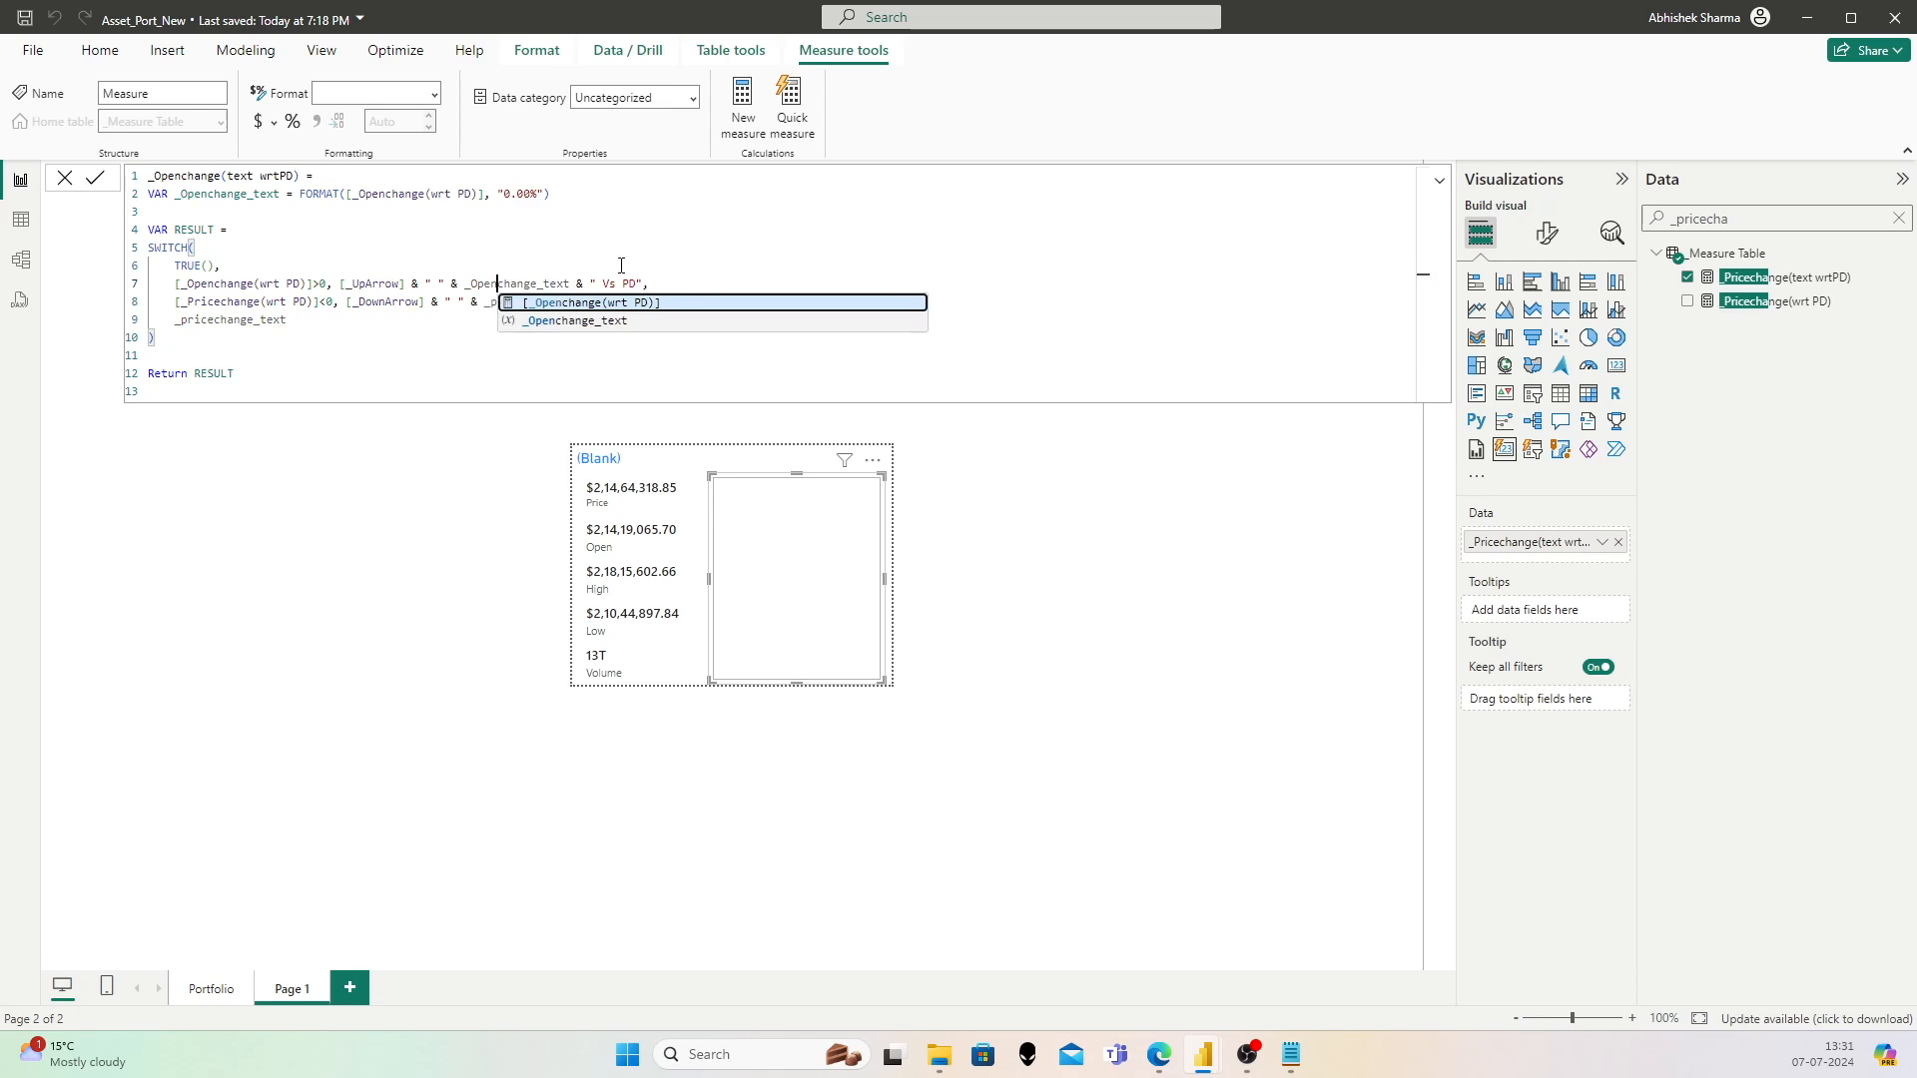
key(Escape)
key(Up)
Step: Change the second SWITCH condition to test [_Openchange(wrt PD)]<0
click(220, 301)
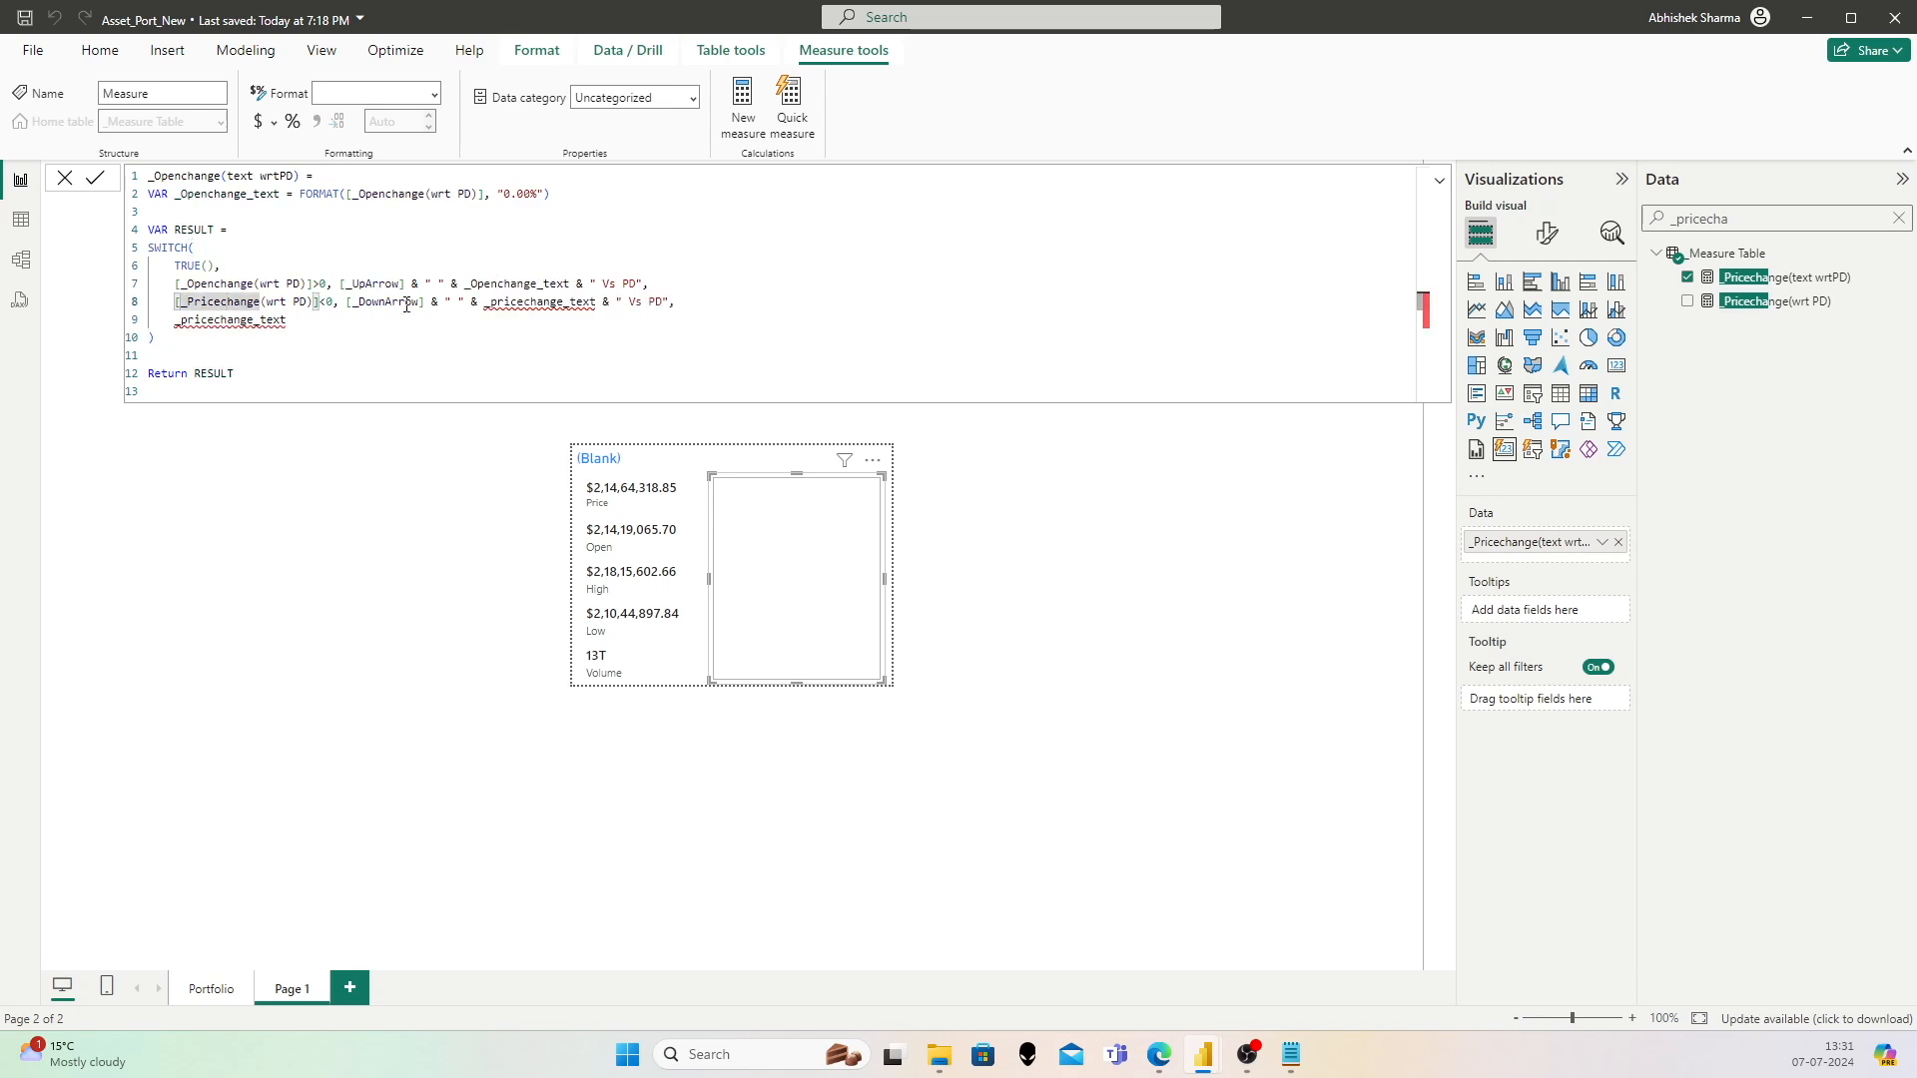
key(shift+Left)
key(shift+Left)
key(shift+Left)
key(shift+Left)
text(Open)
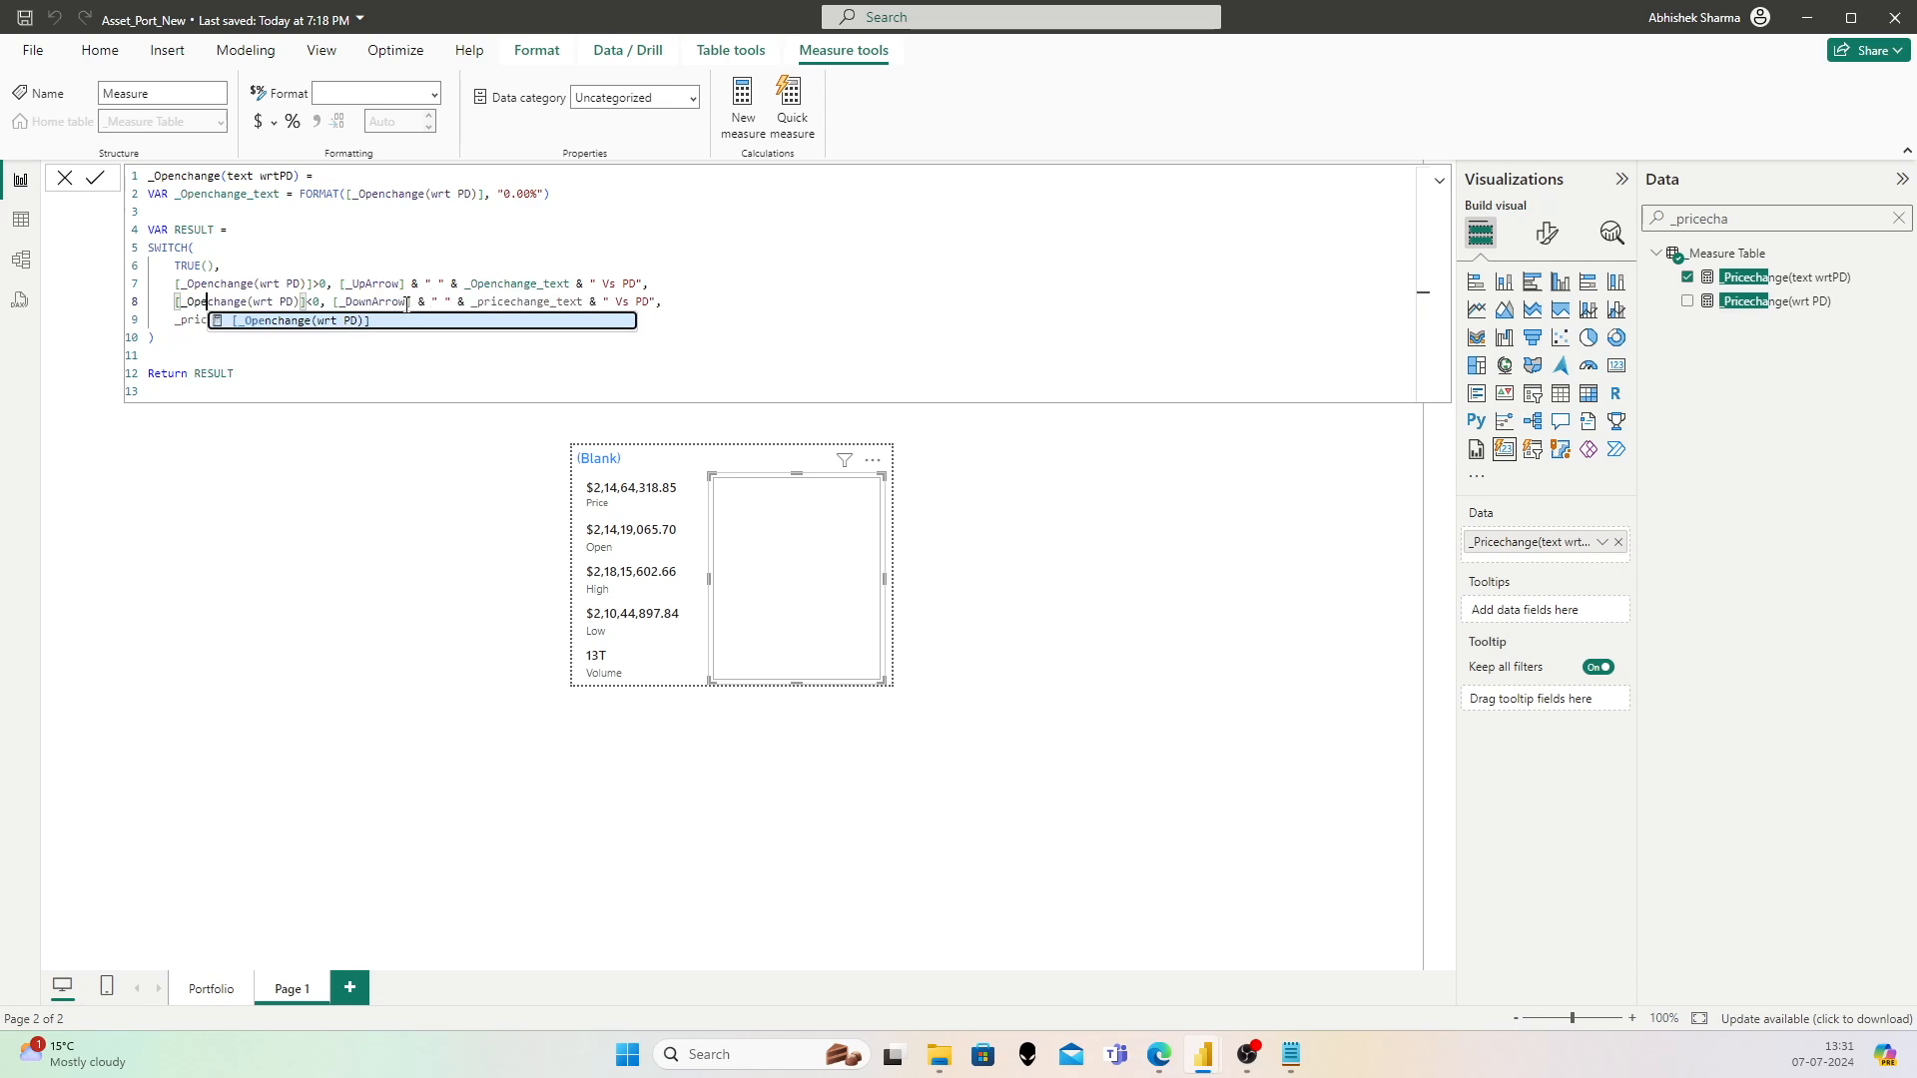
key(Escape)
key(Up)
key(Up)
key(Up)
key(Up)
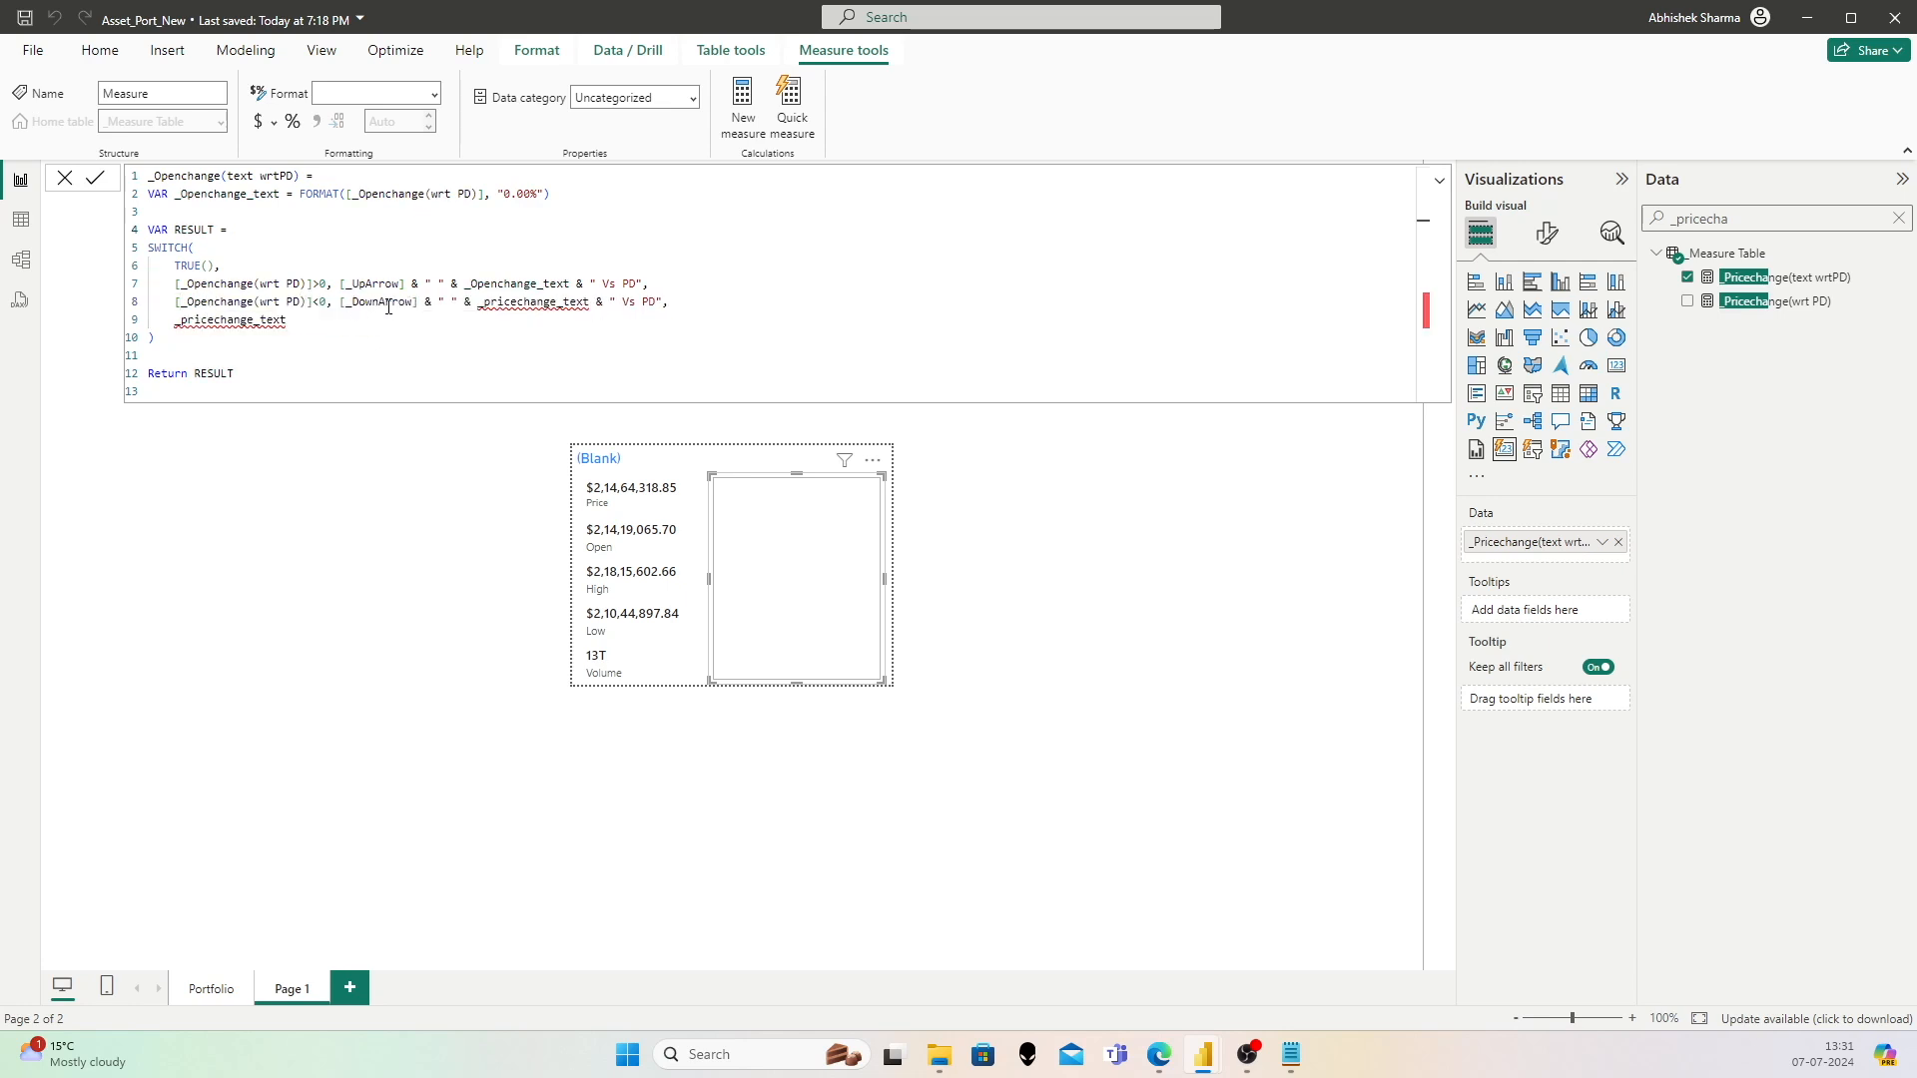
Step: Use _Openchange_text in the down-arrow result of the SWITCH
click(516, 301)
key(shift+Left)
key(shift+Left)
key(shift+Left)
key(shift+Left)
text(Open)
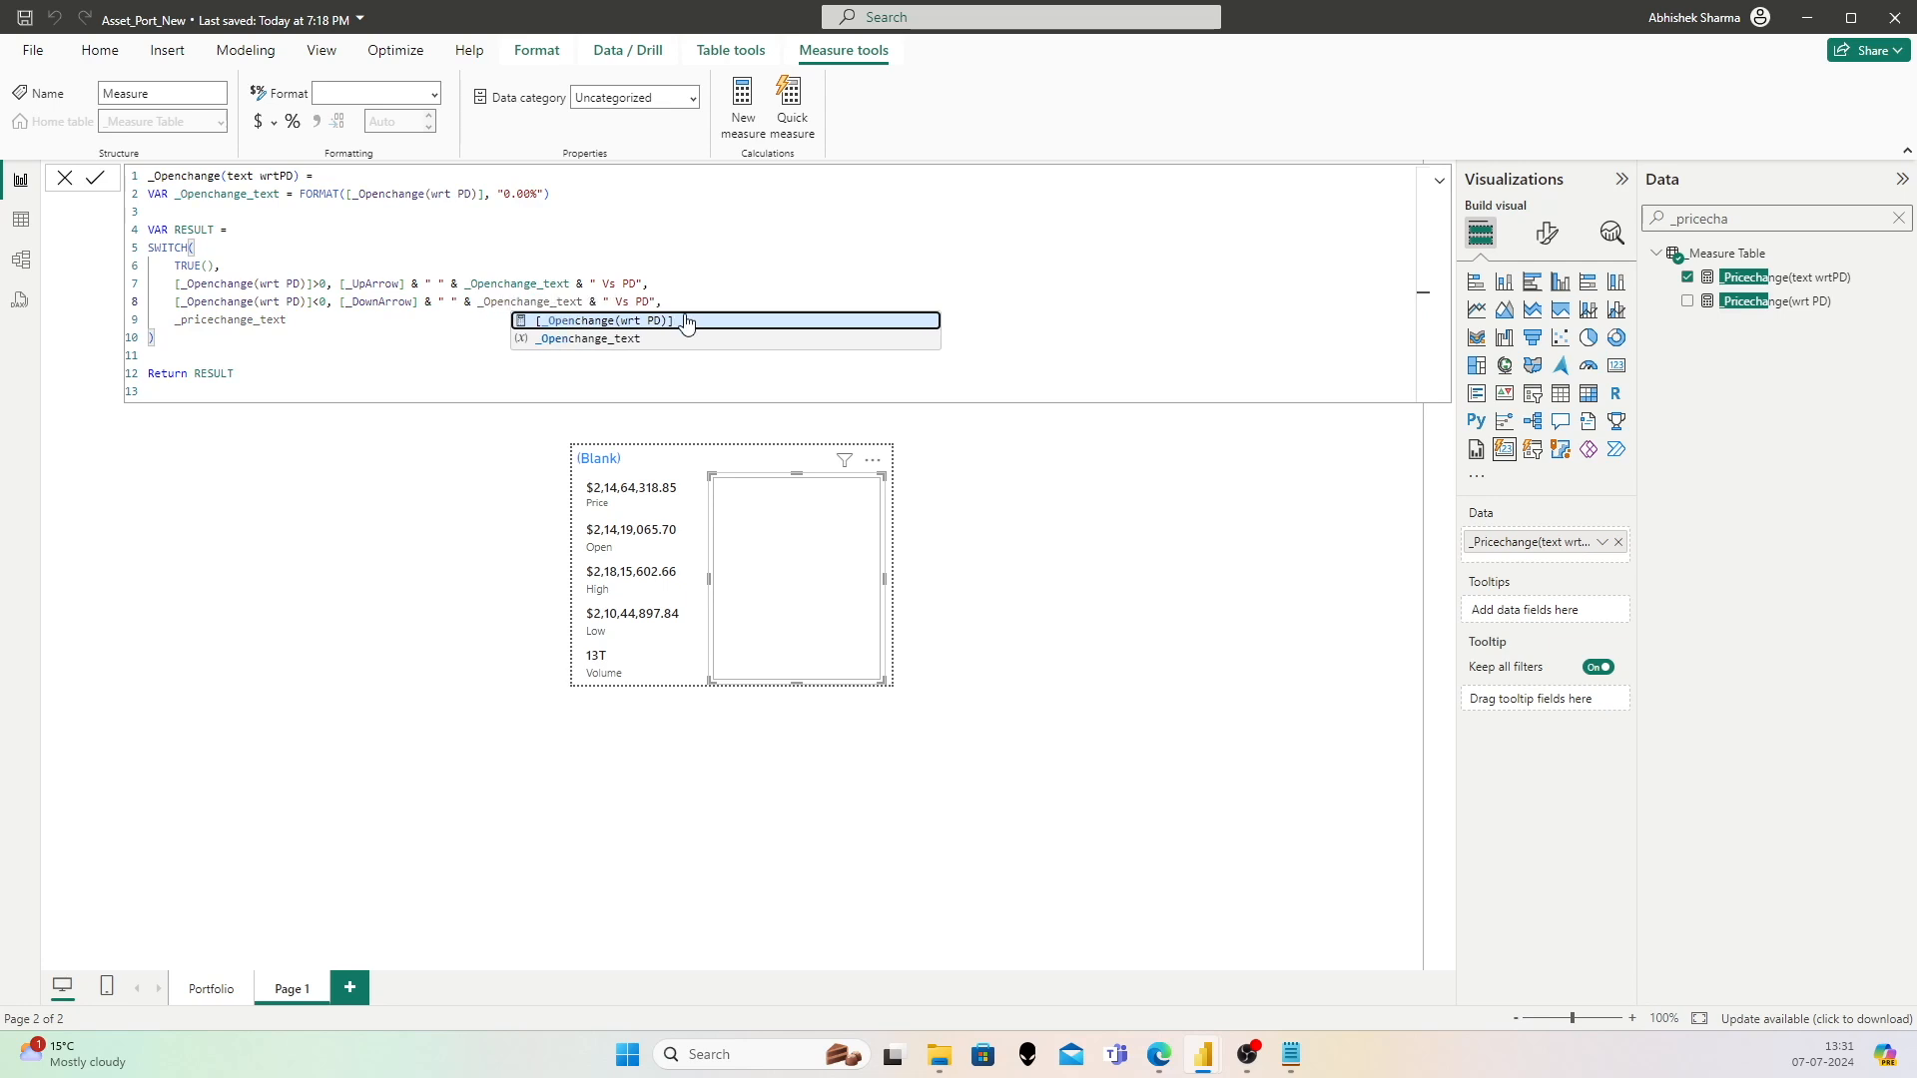
key(Escape)
key(Up)
key(Up)
key(Up)
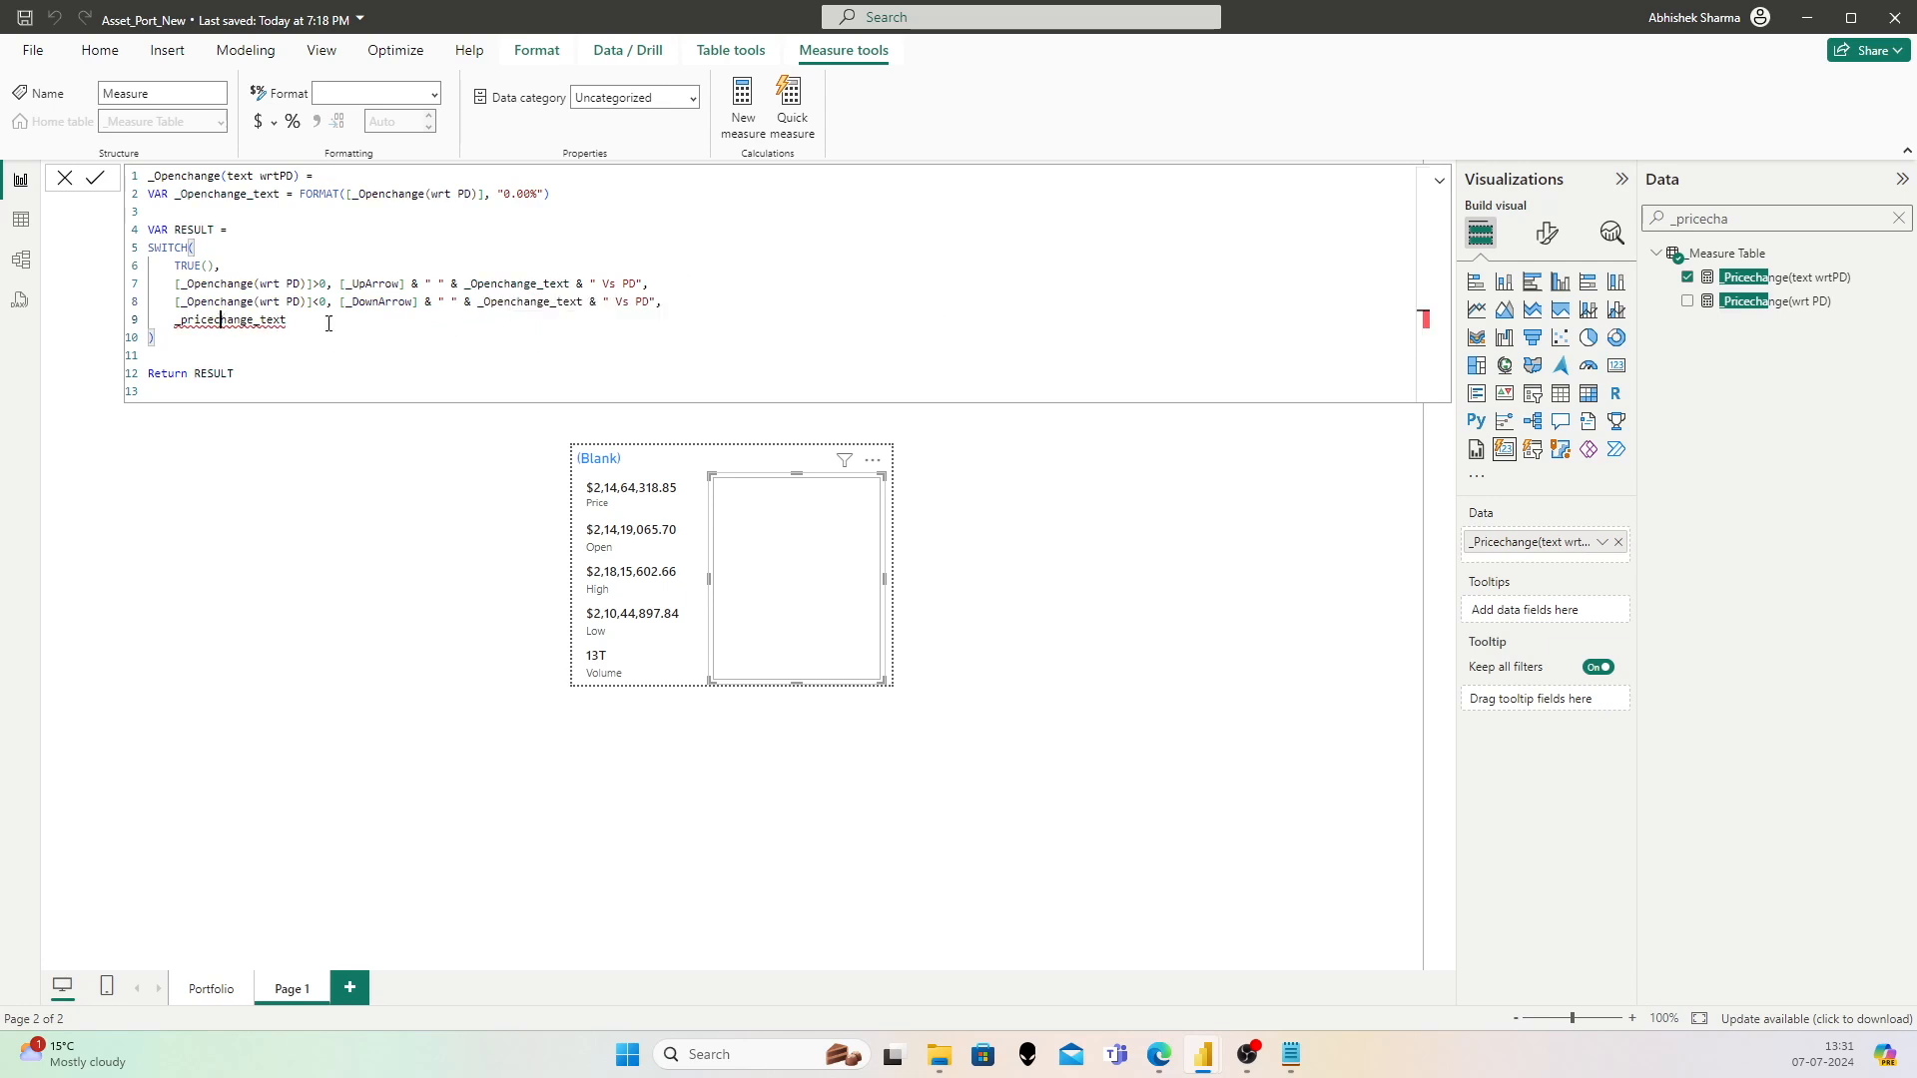
Step: Use _Openchange_text as the SWITCH default result and commit the _Openchange(text wrtPD) measure
key(shift+Left)
key(shift+Left)
key(shift+Left)
key(shift+Left)
key(shift+Left)
text(Open)
click(460, 249)
click(291, 320)
click(222, 337)
click(95, 178)
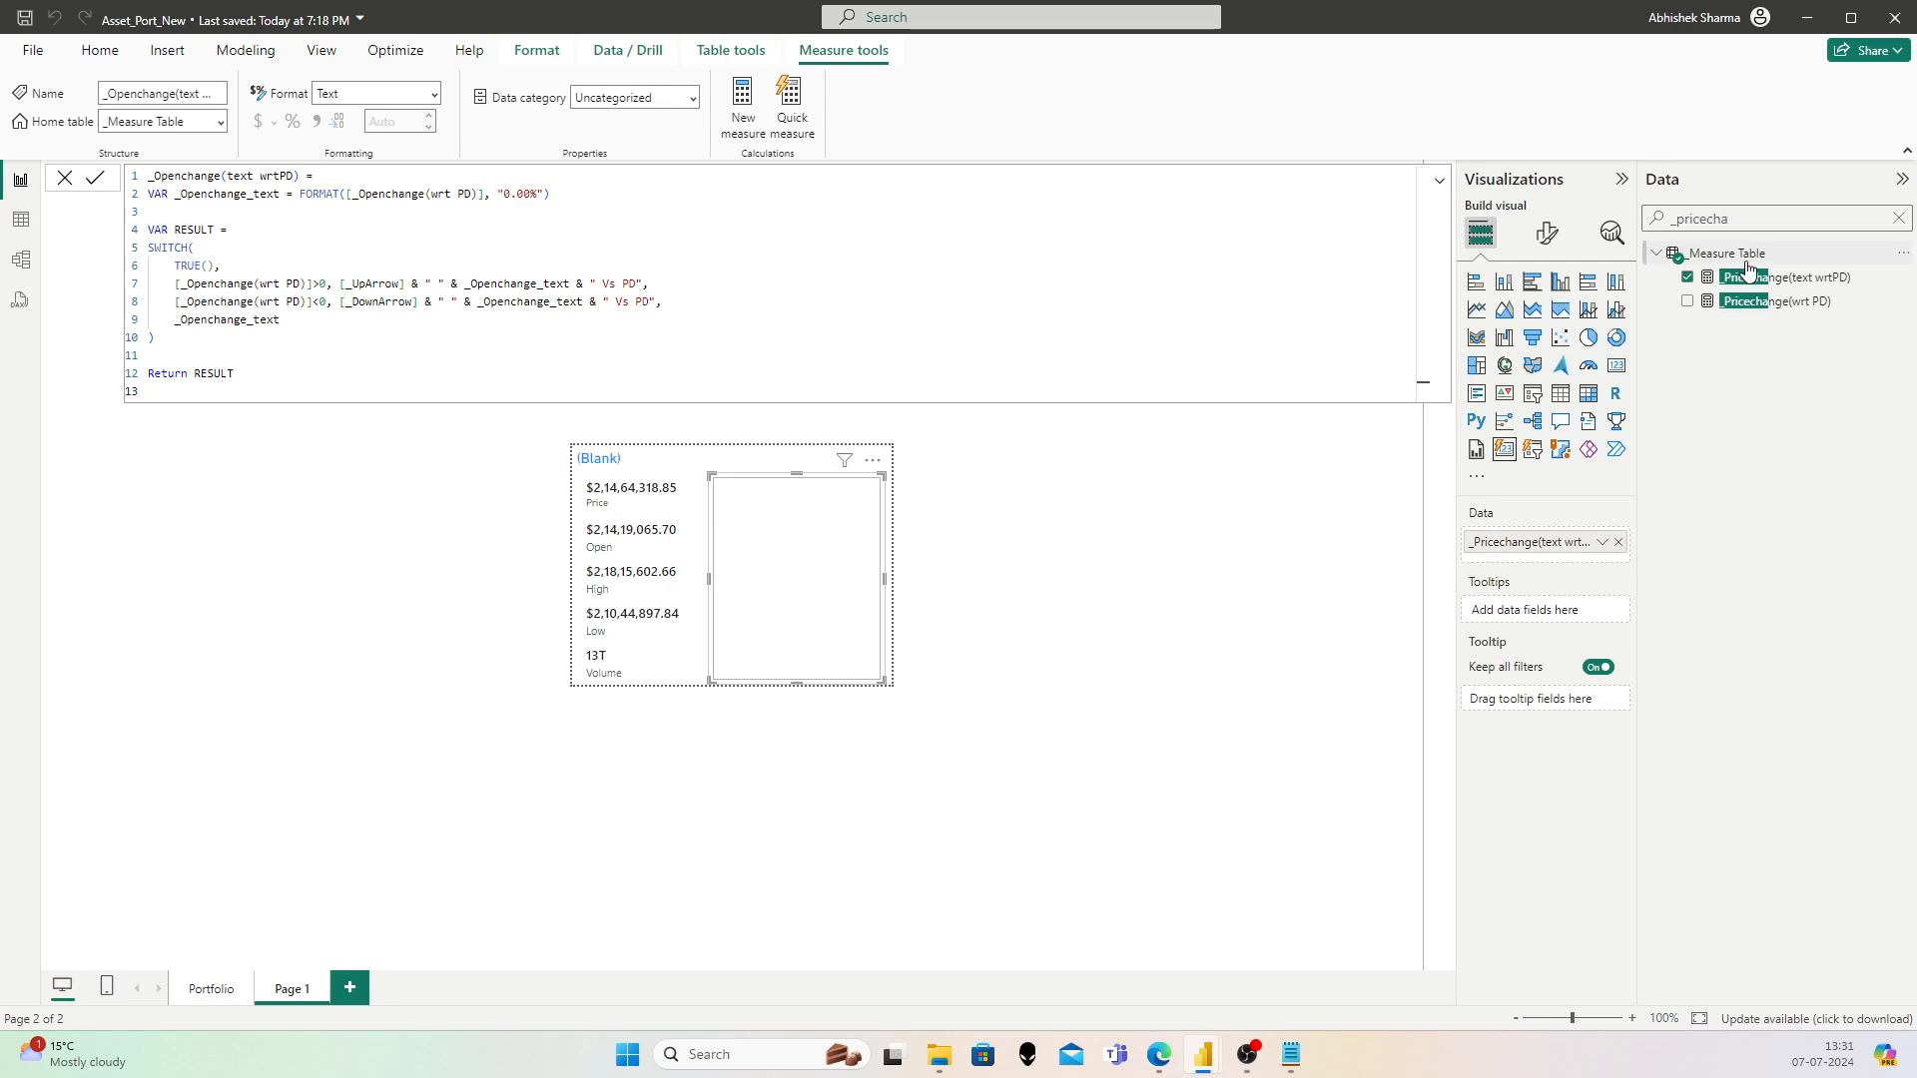
Step: Search the fields for "change" and add _Openchange(text wrtPD) to the selected card's data
click(1755, 222)
double_click(1755, 221)
text(change)
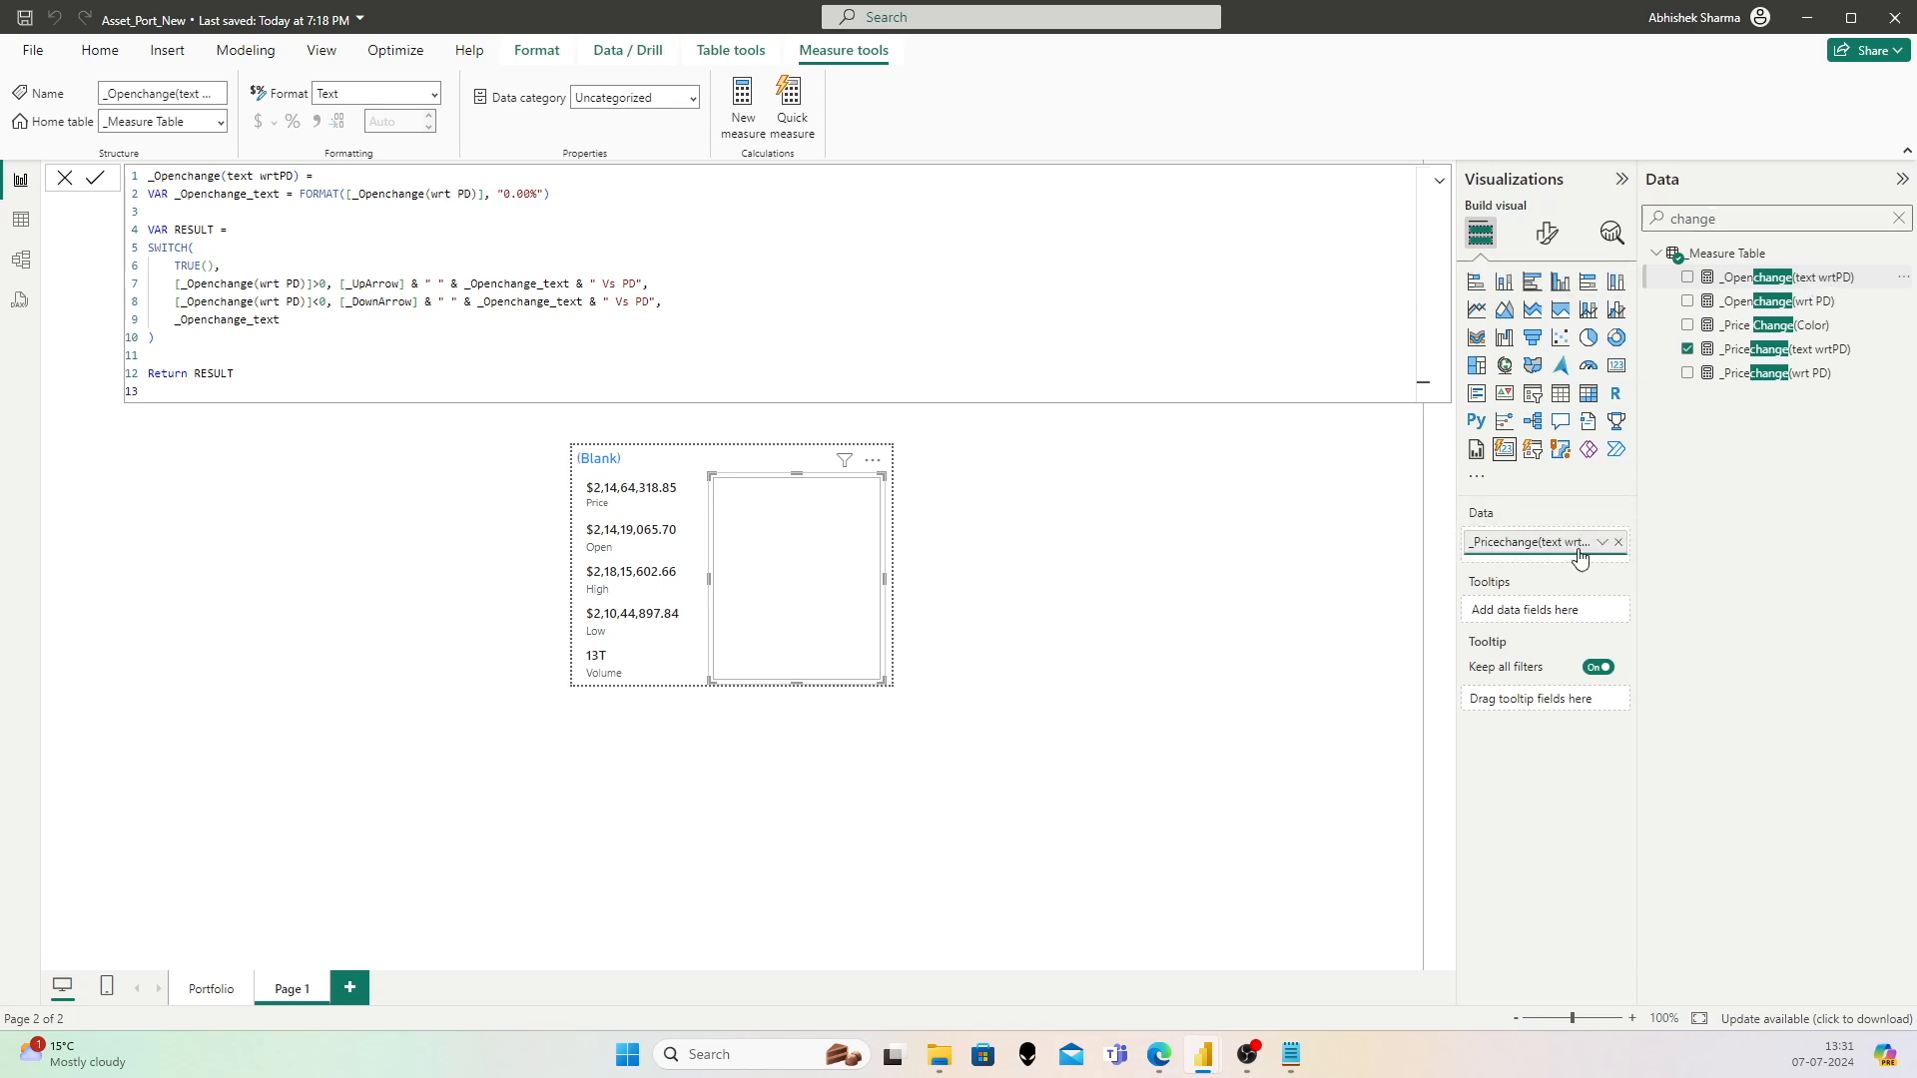
drag(1579, 557, 1579, 557)
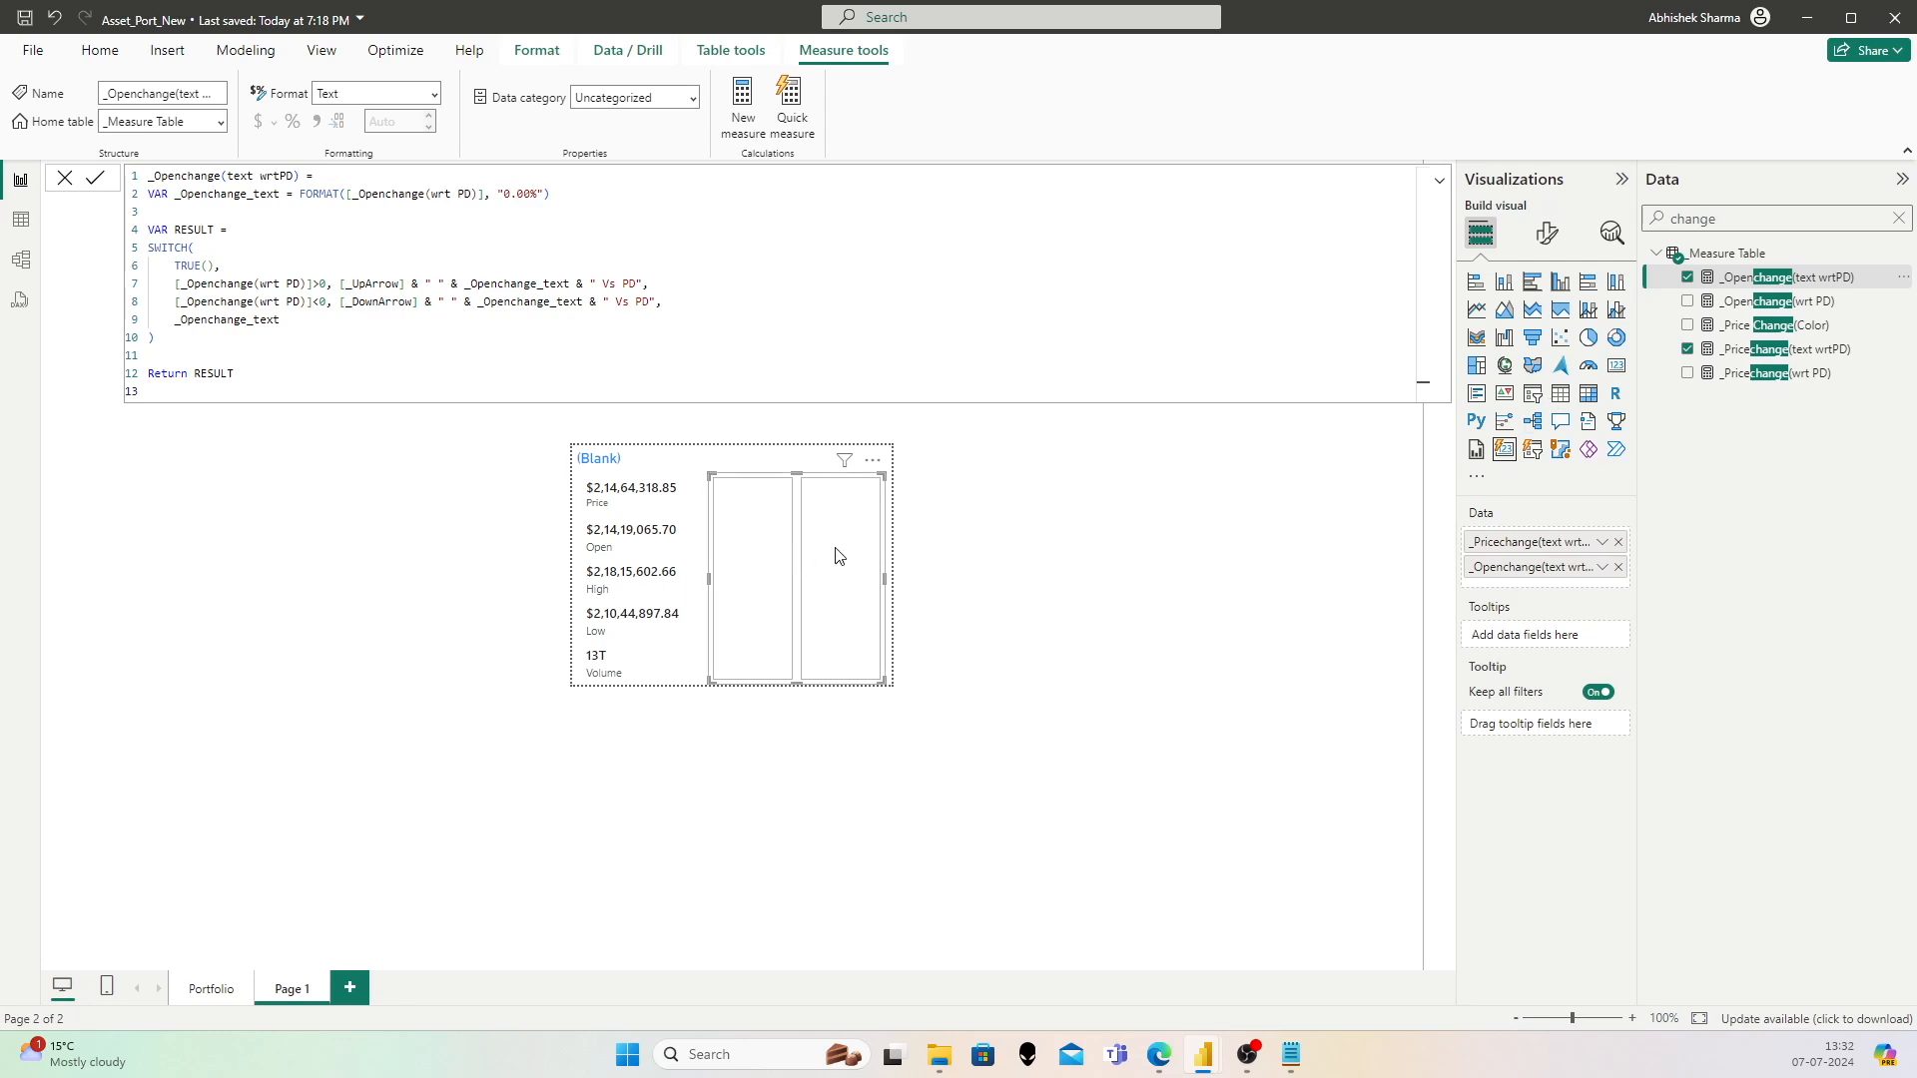
Step: Arrange the card visual's cards in a single column and set the maximum cards shown to 5
click(1546, 233)
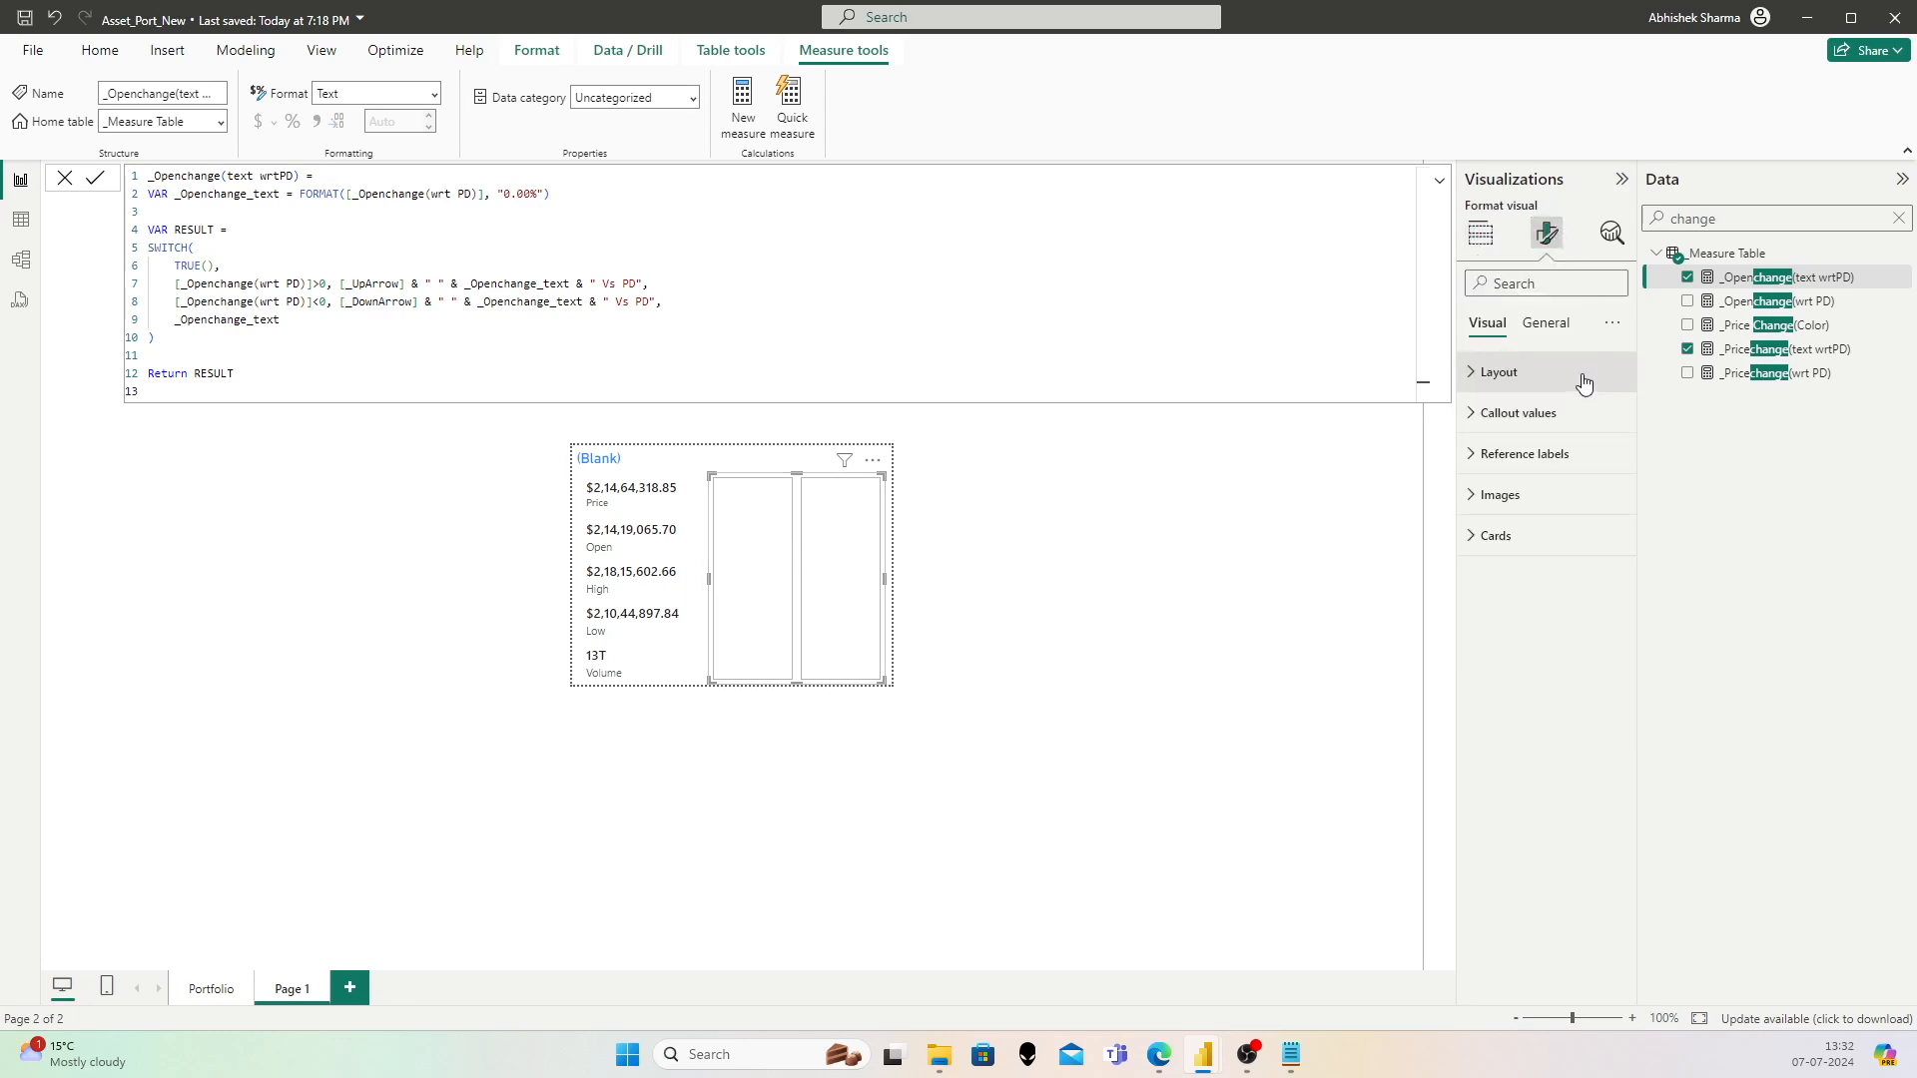
click(1504, 414)
click(1504, 417)
click(1497, 372)
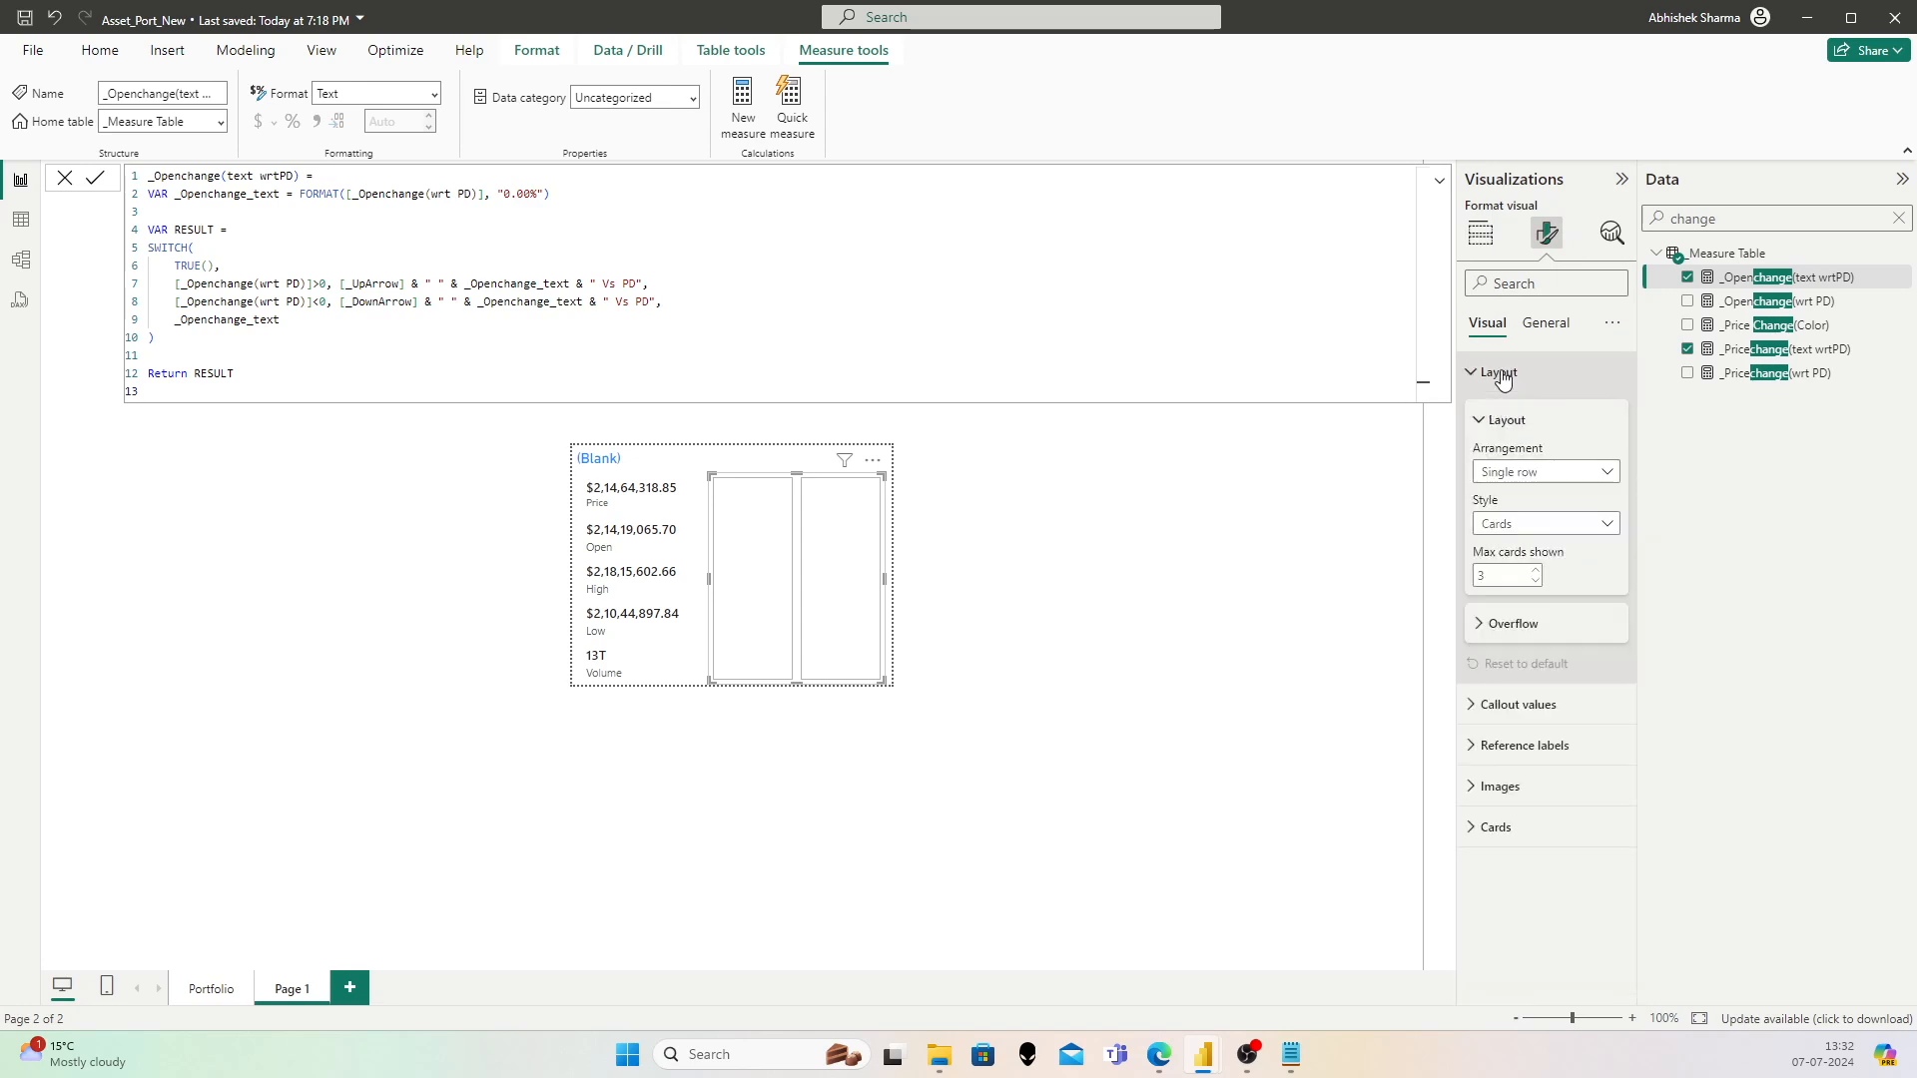
click(1521, 473)
click(1527, 496)
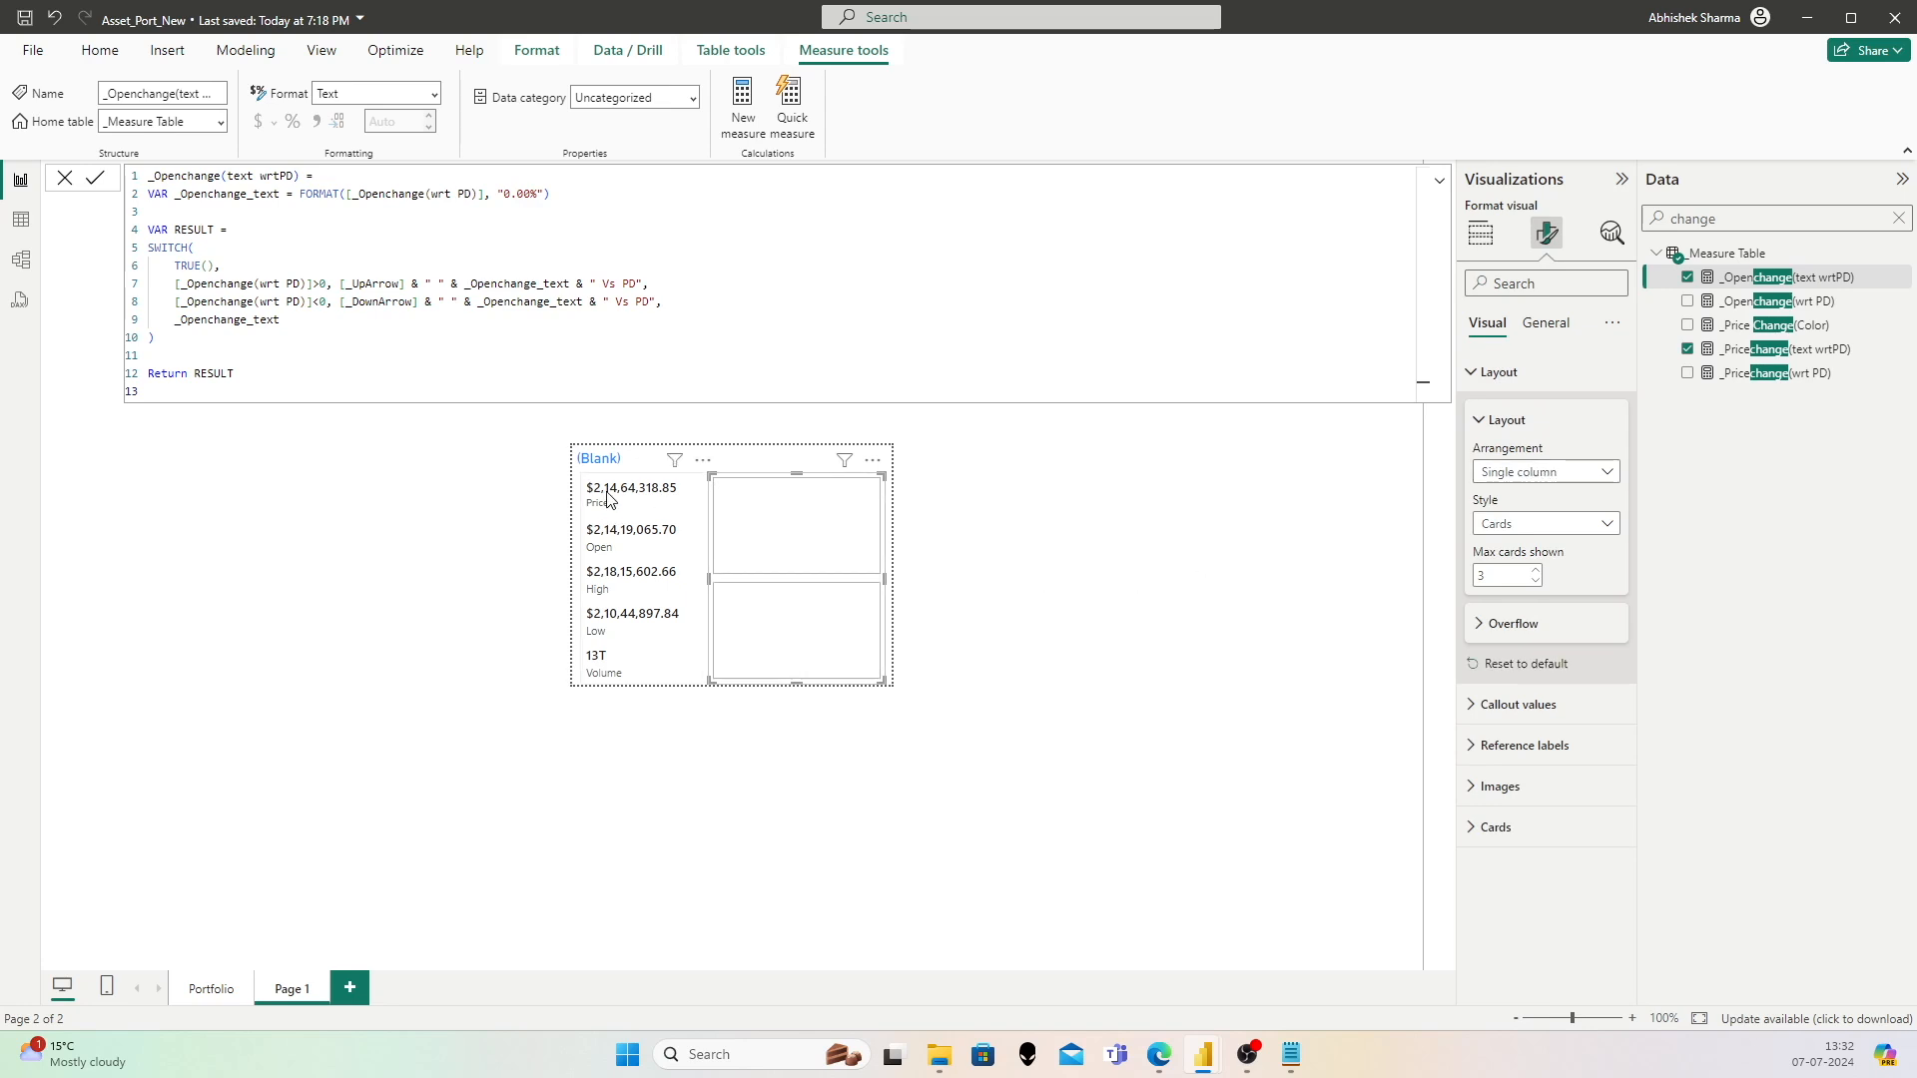
click(1512, 577)
text(5)
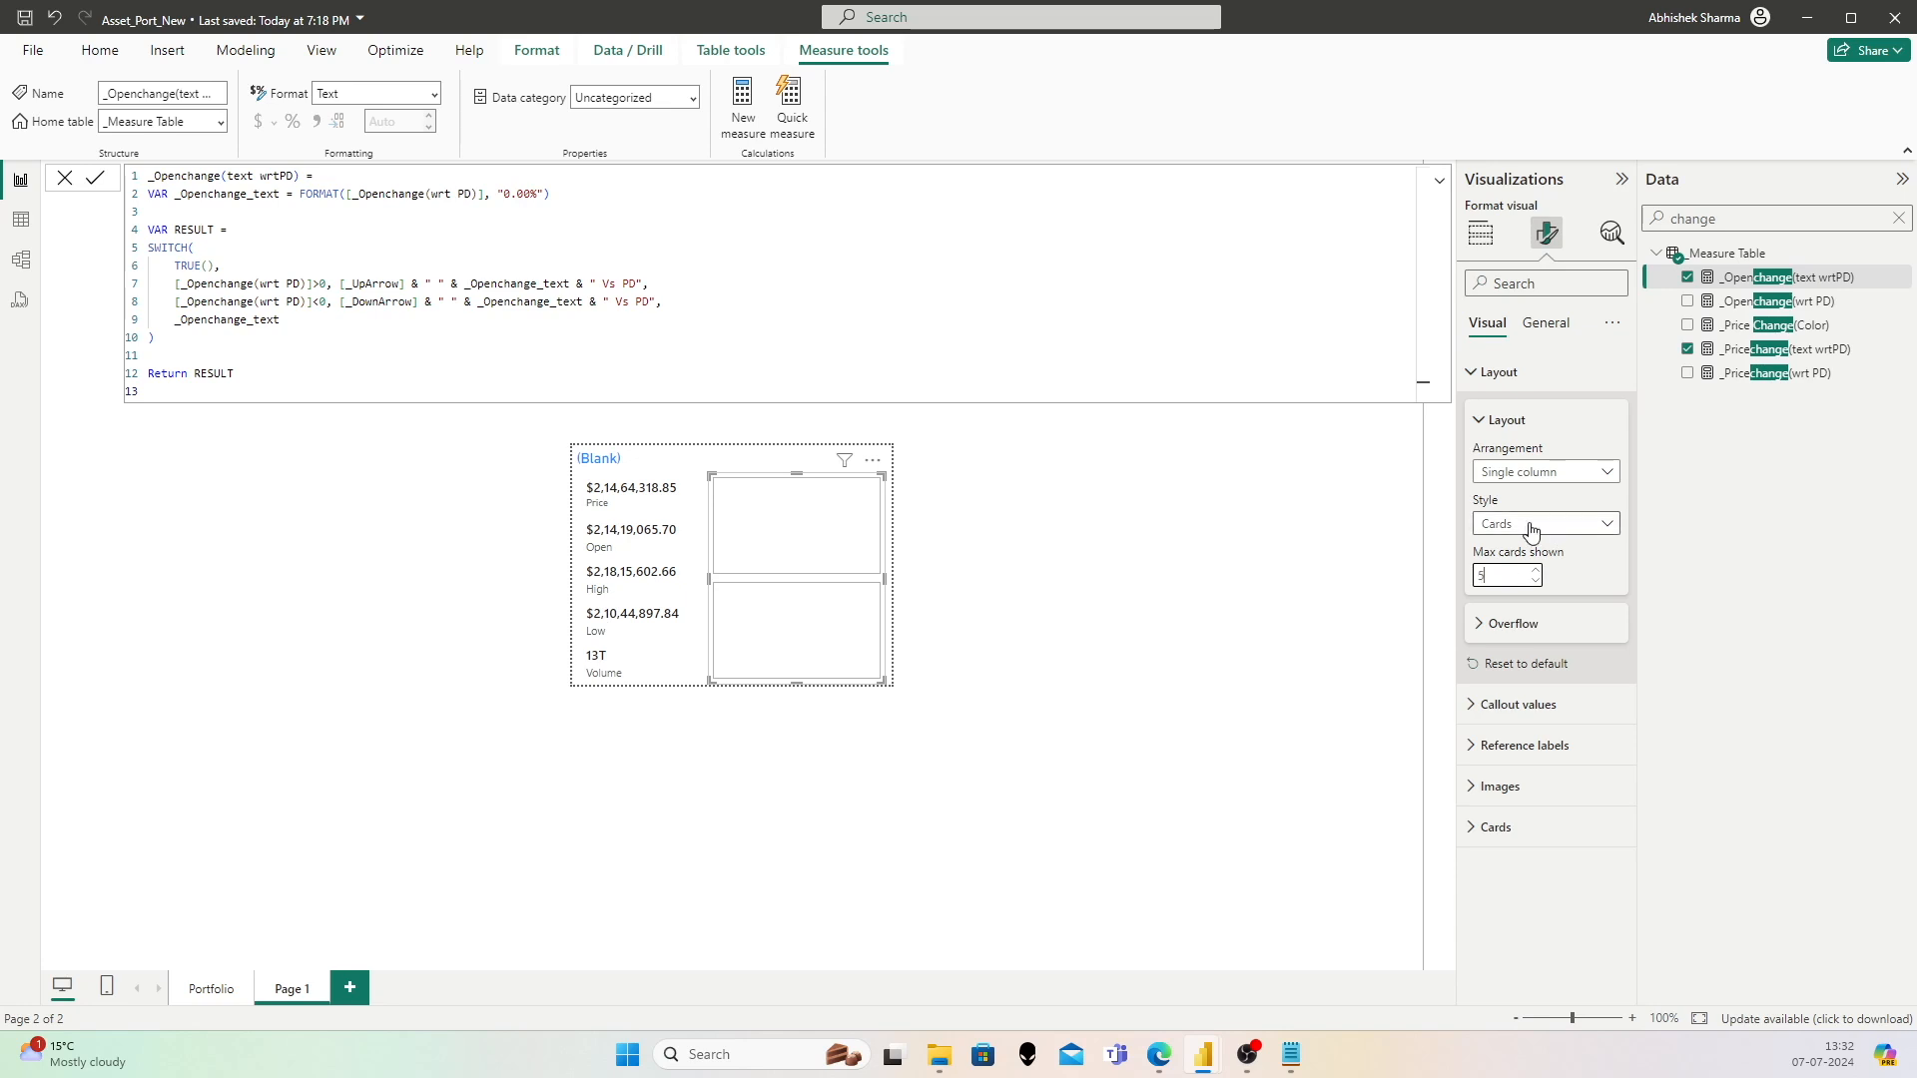
click(1581, 567)
Step: Apply the card's callout value settings to the _Openchange(text wrtPD) series
click(1516, 711)
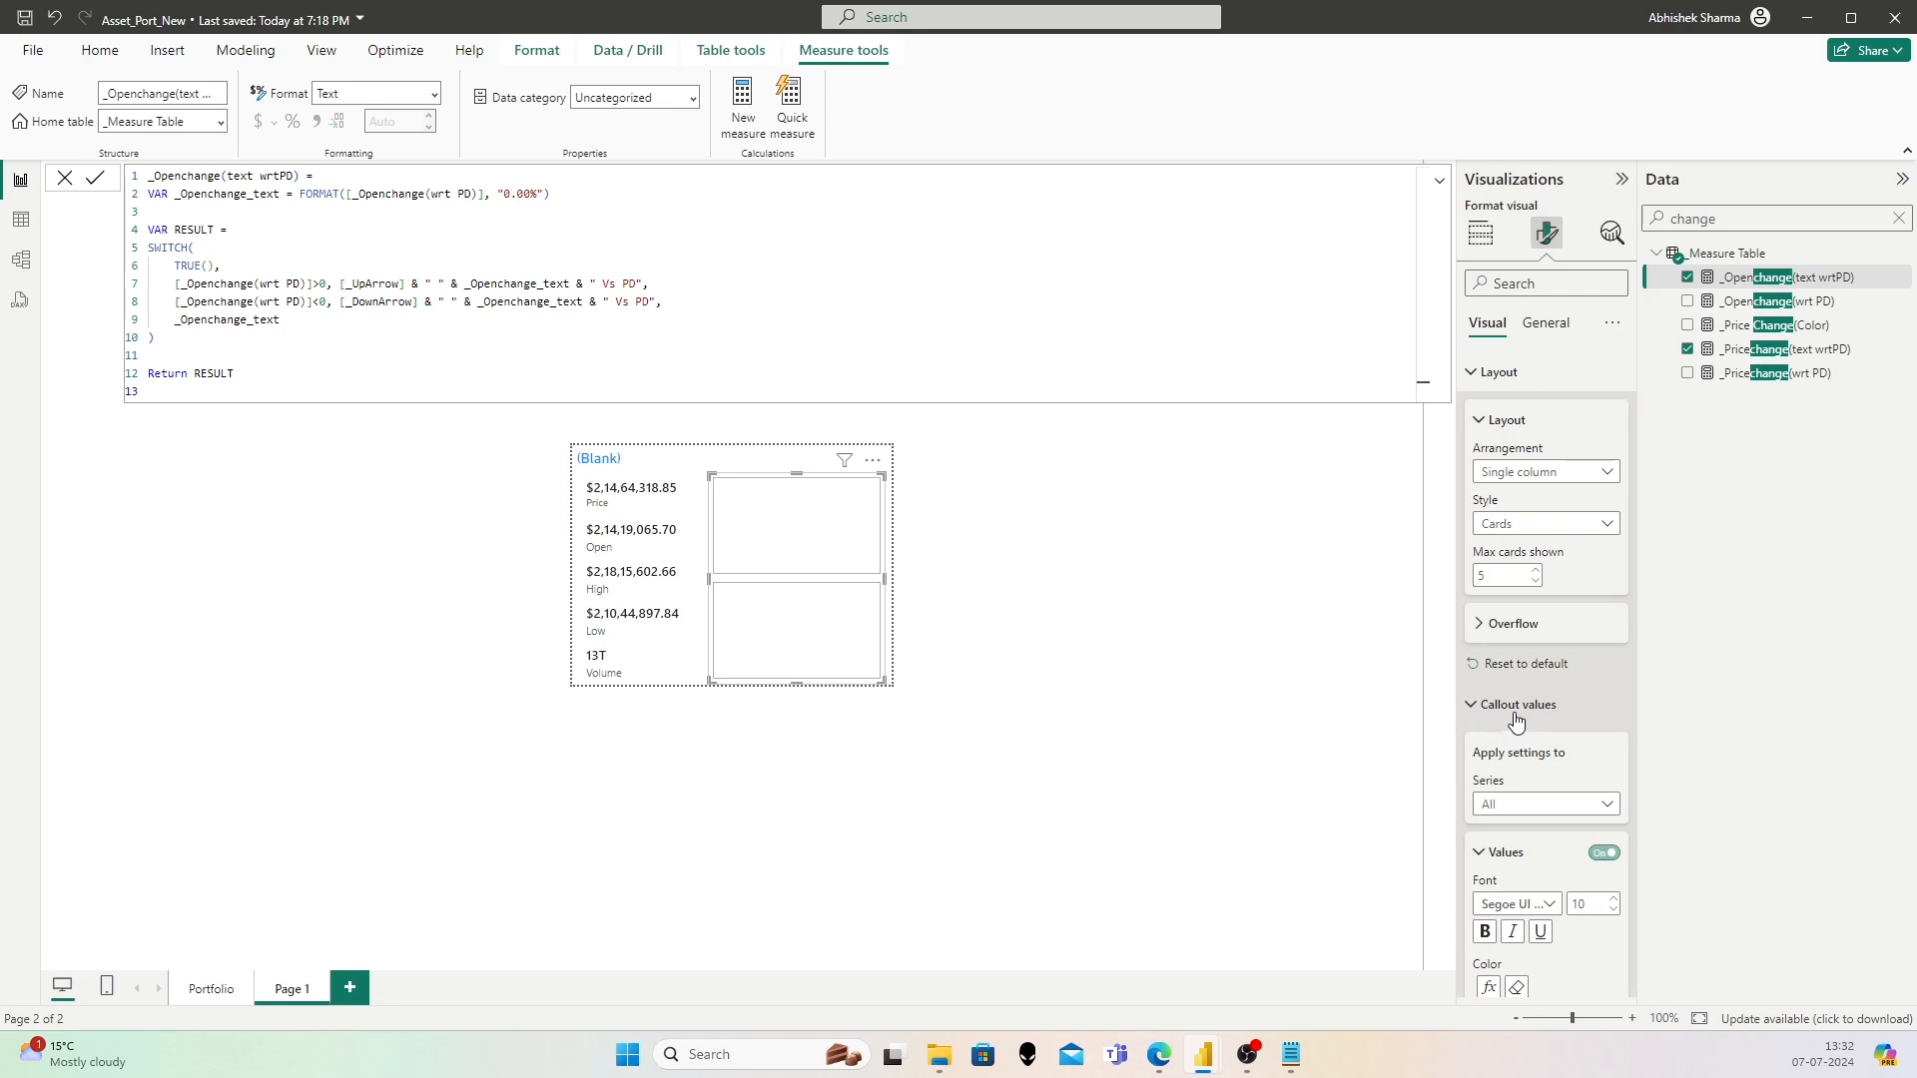
scroll(1561, 749, down, 2)
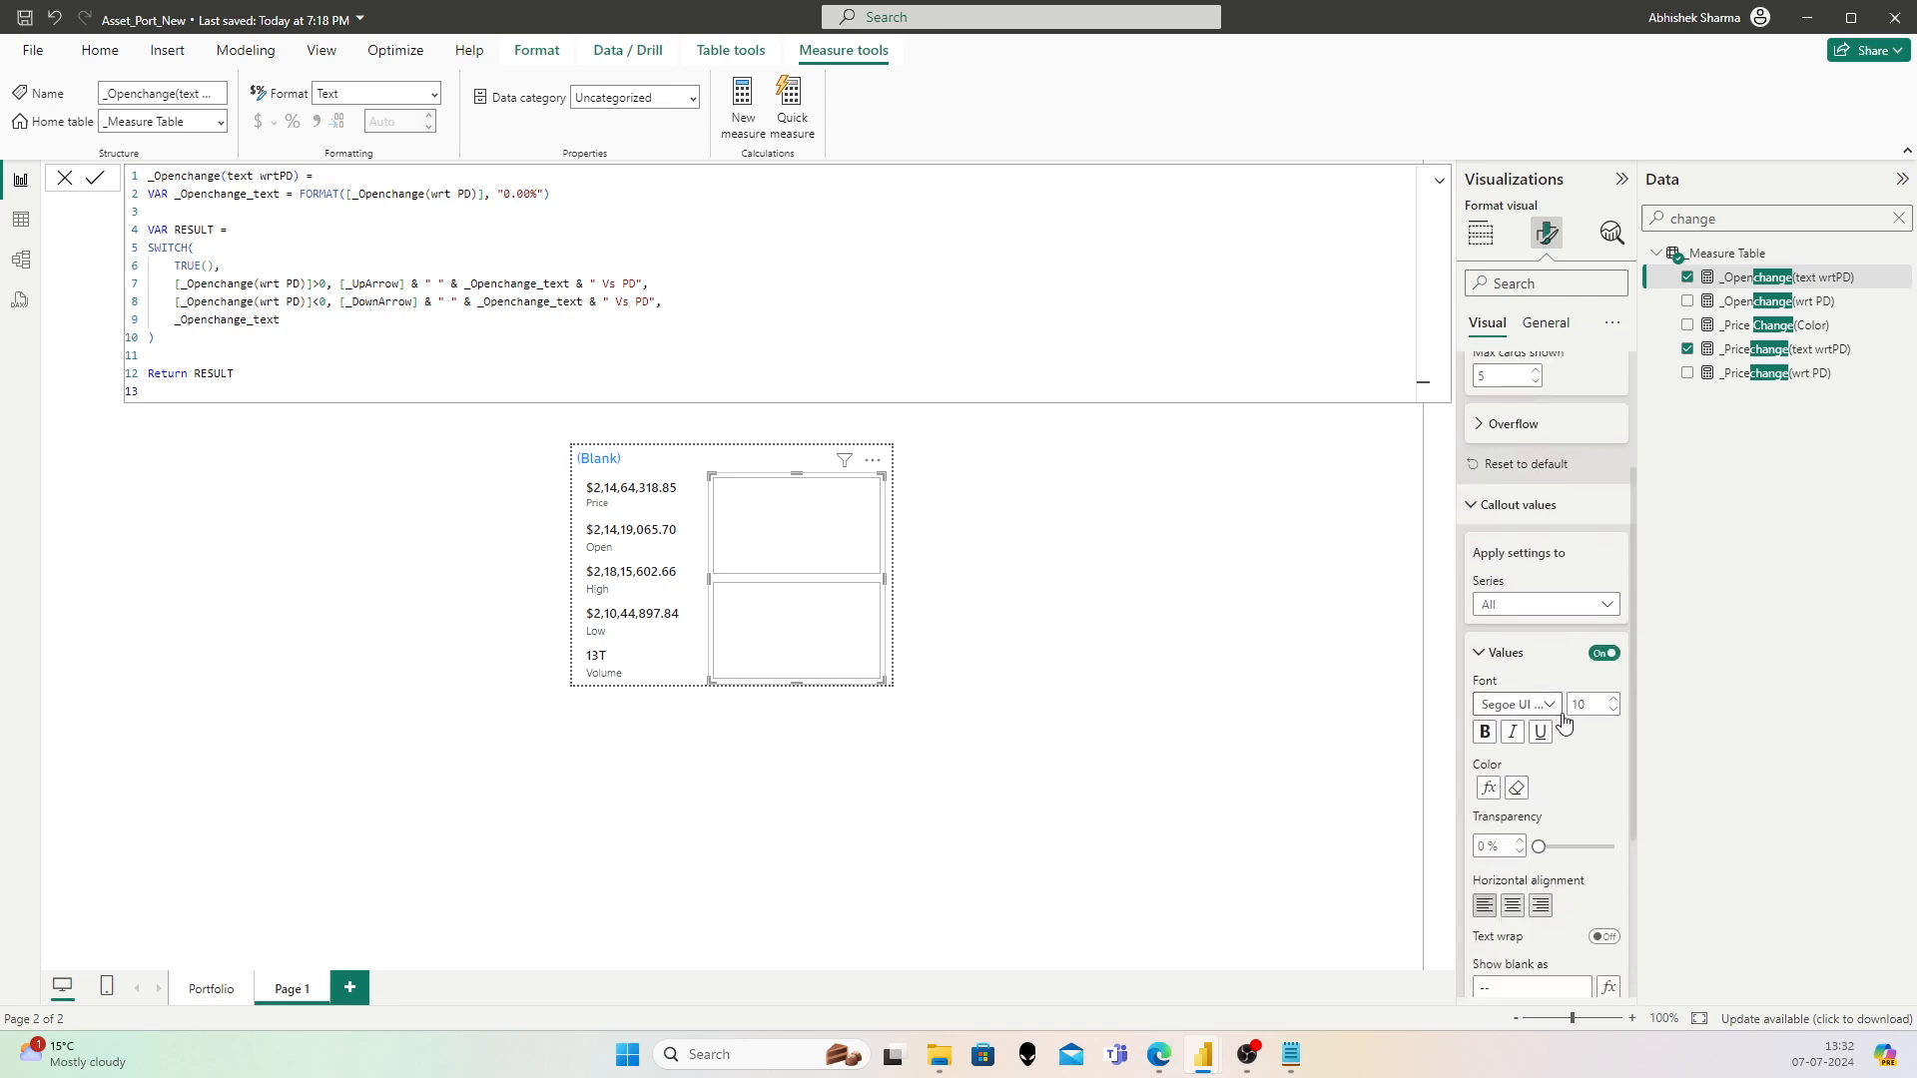
scroll(1571, 744, down, 1)
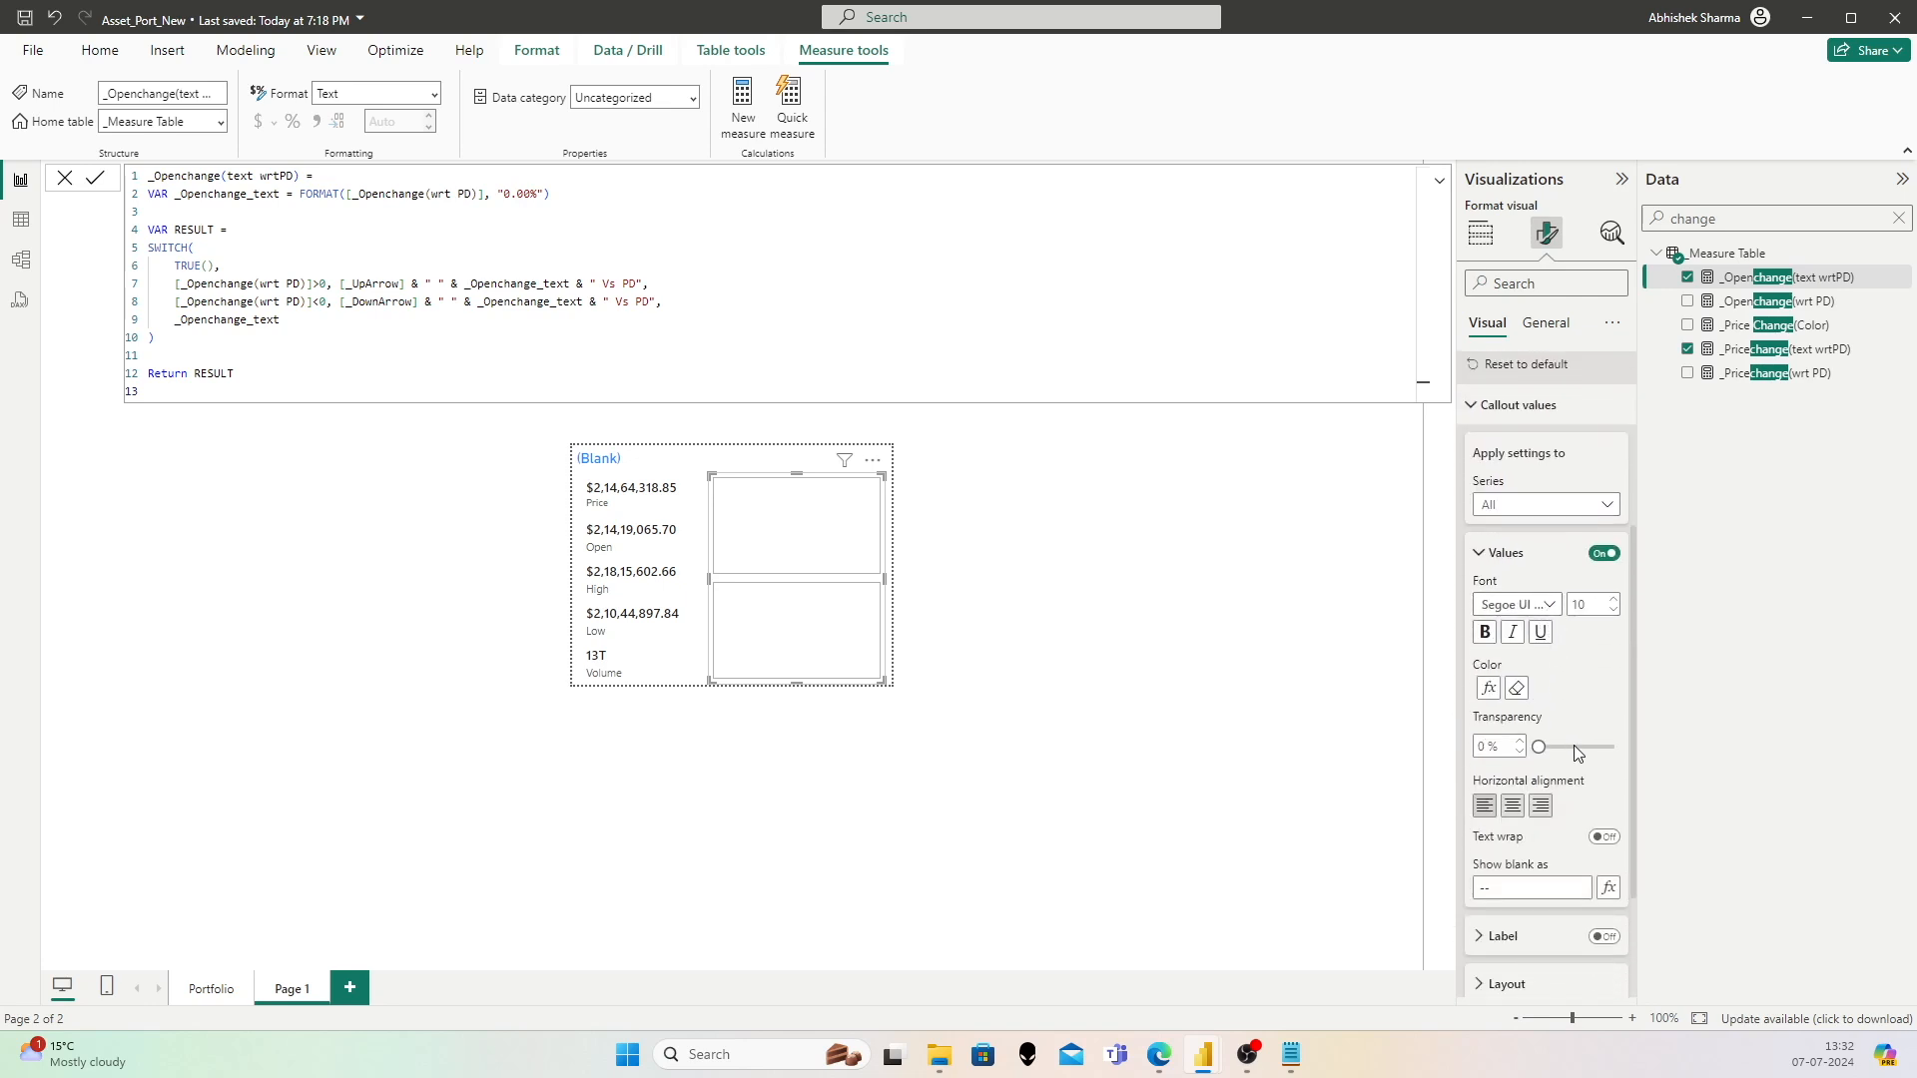
click(1545, 504)
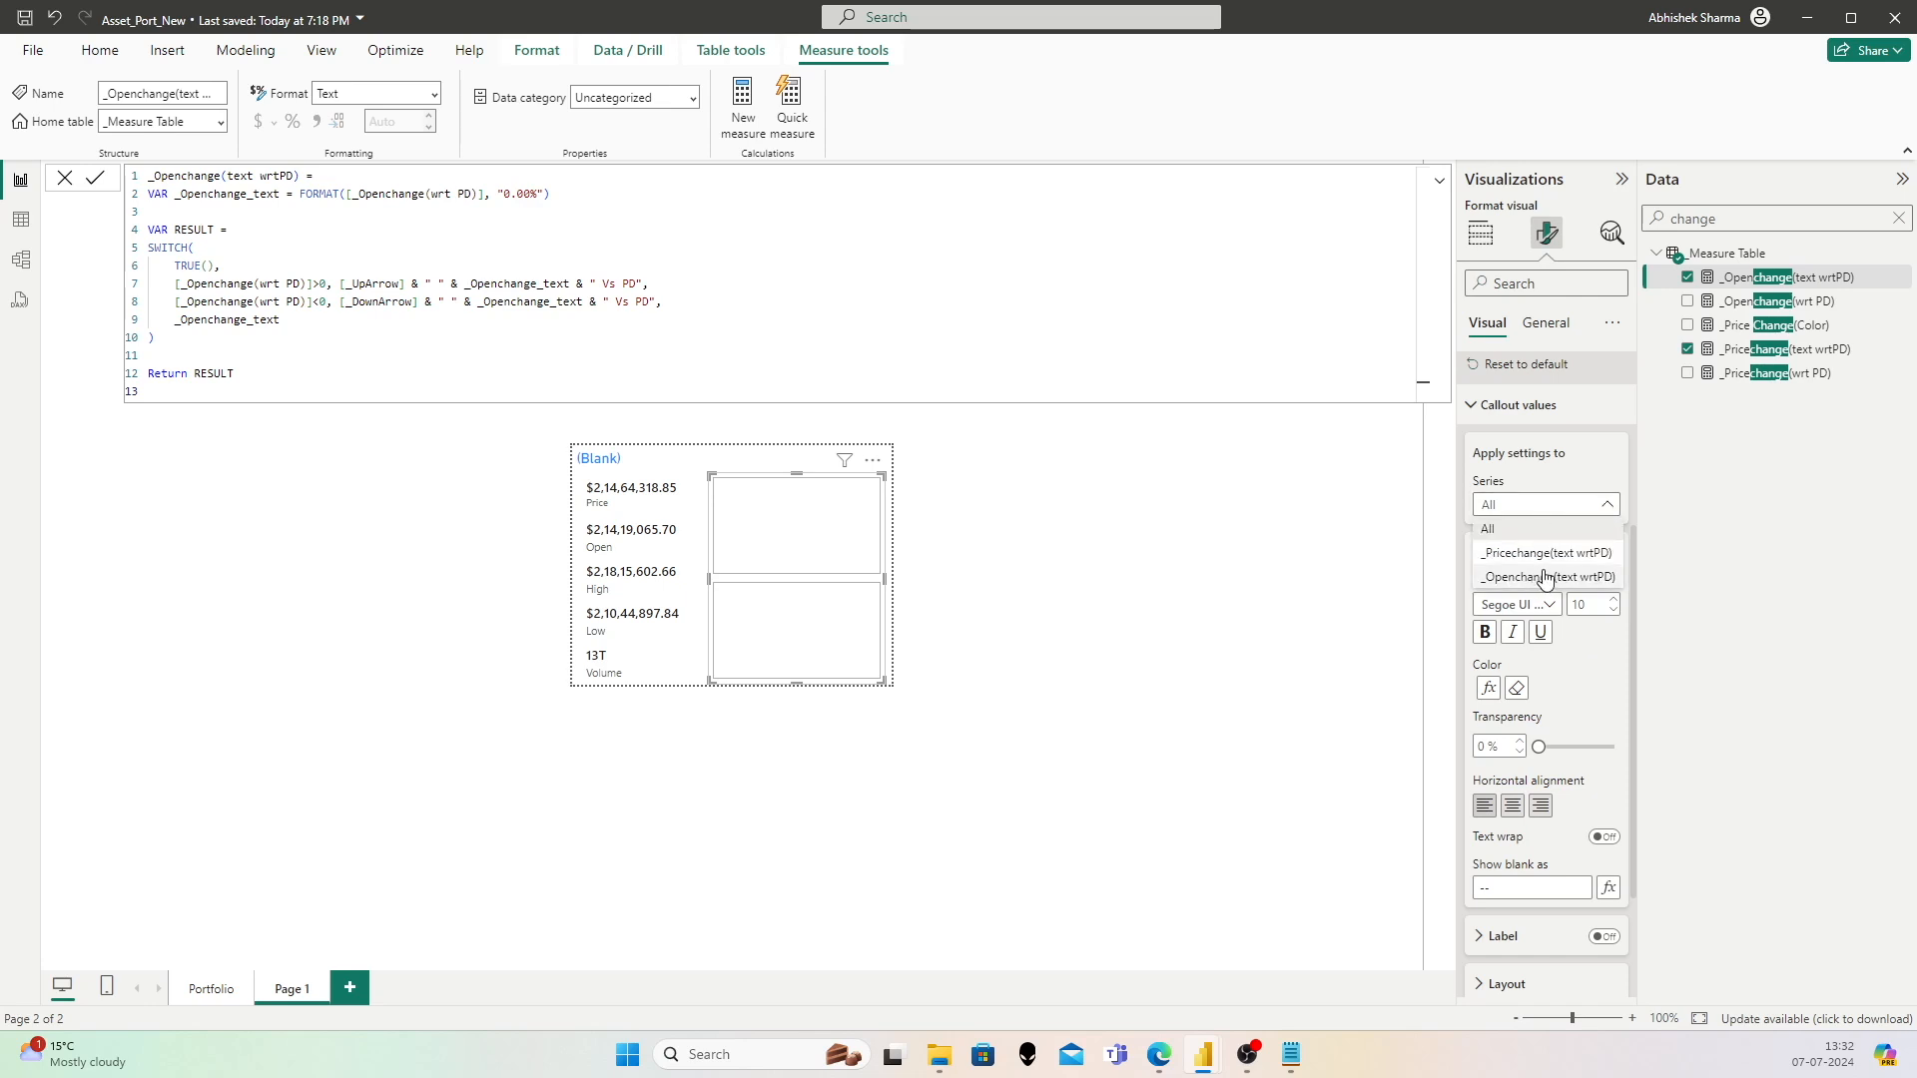
click(1545, 554)
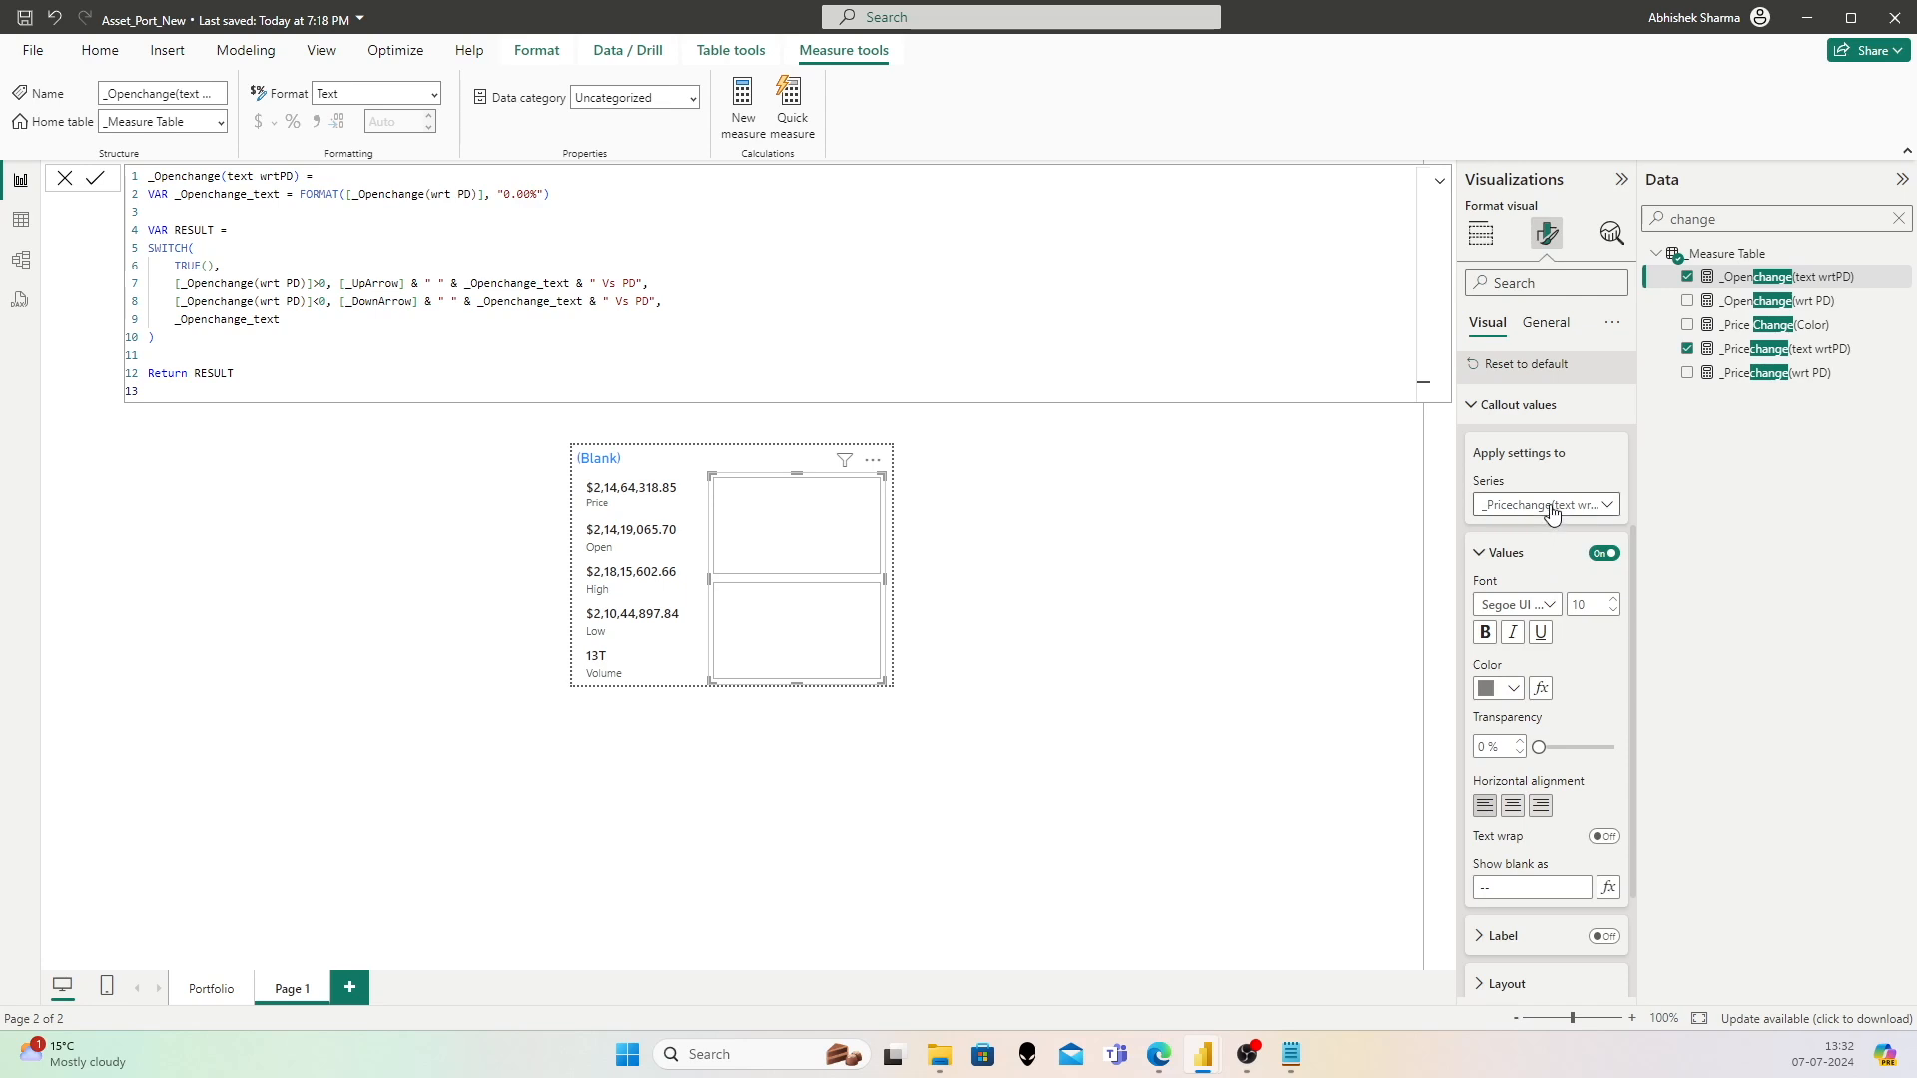
click(1550, 511)
click(1534, 414)
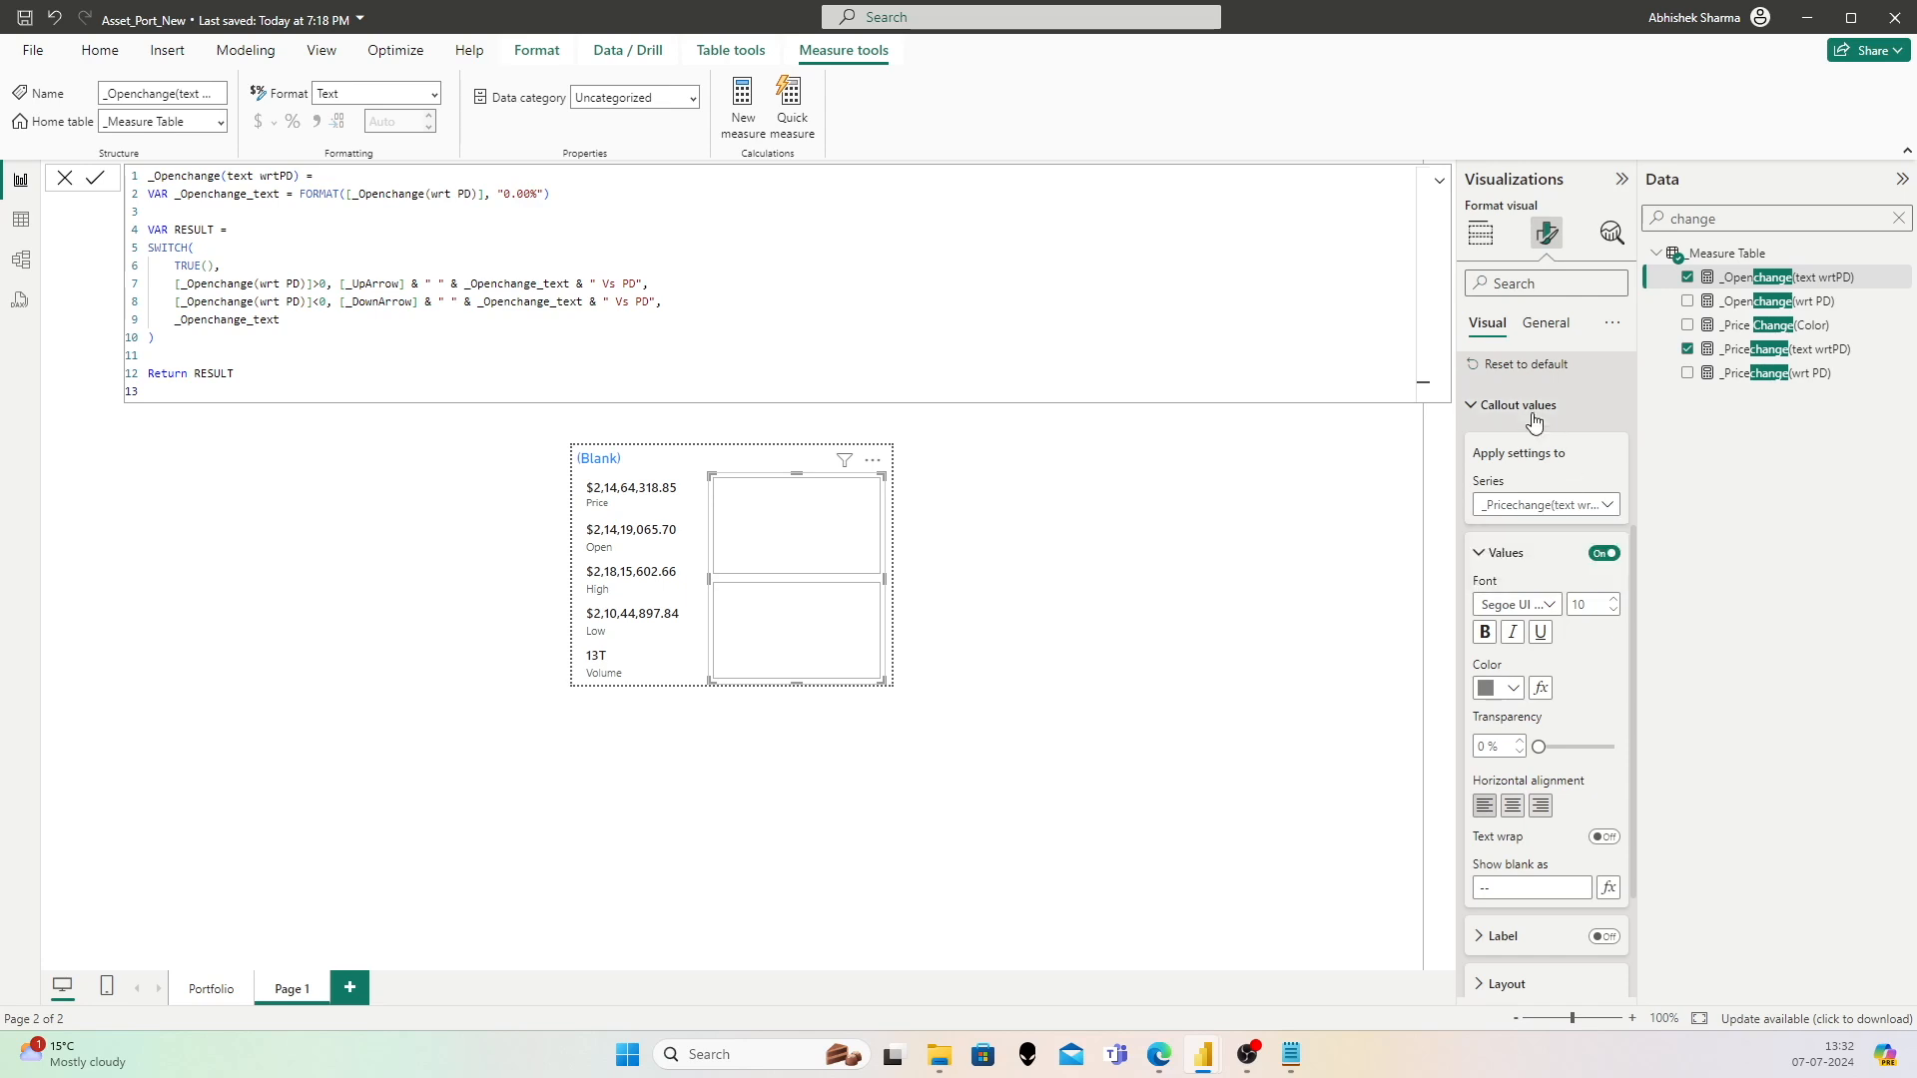
click(1546, 511)
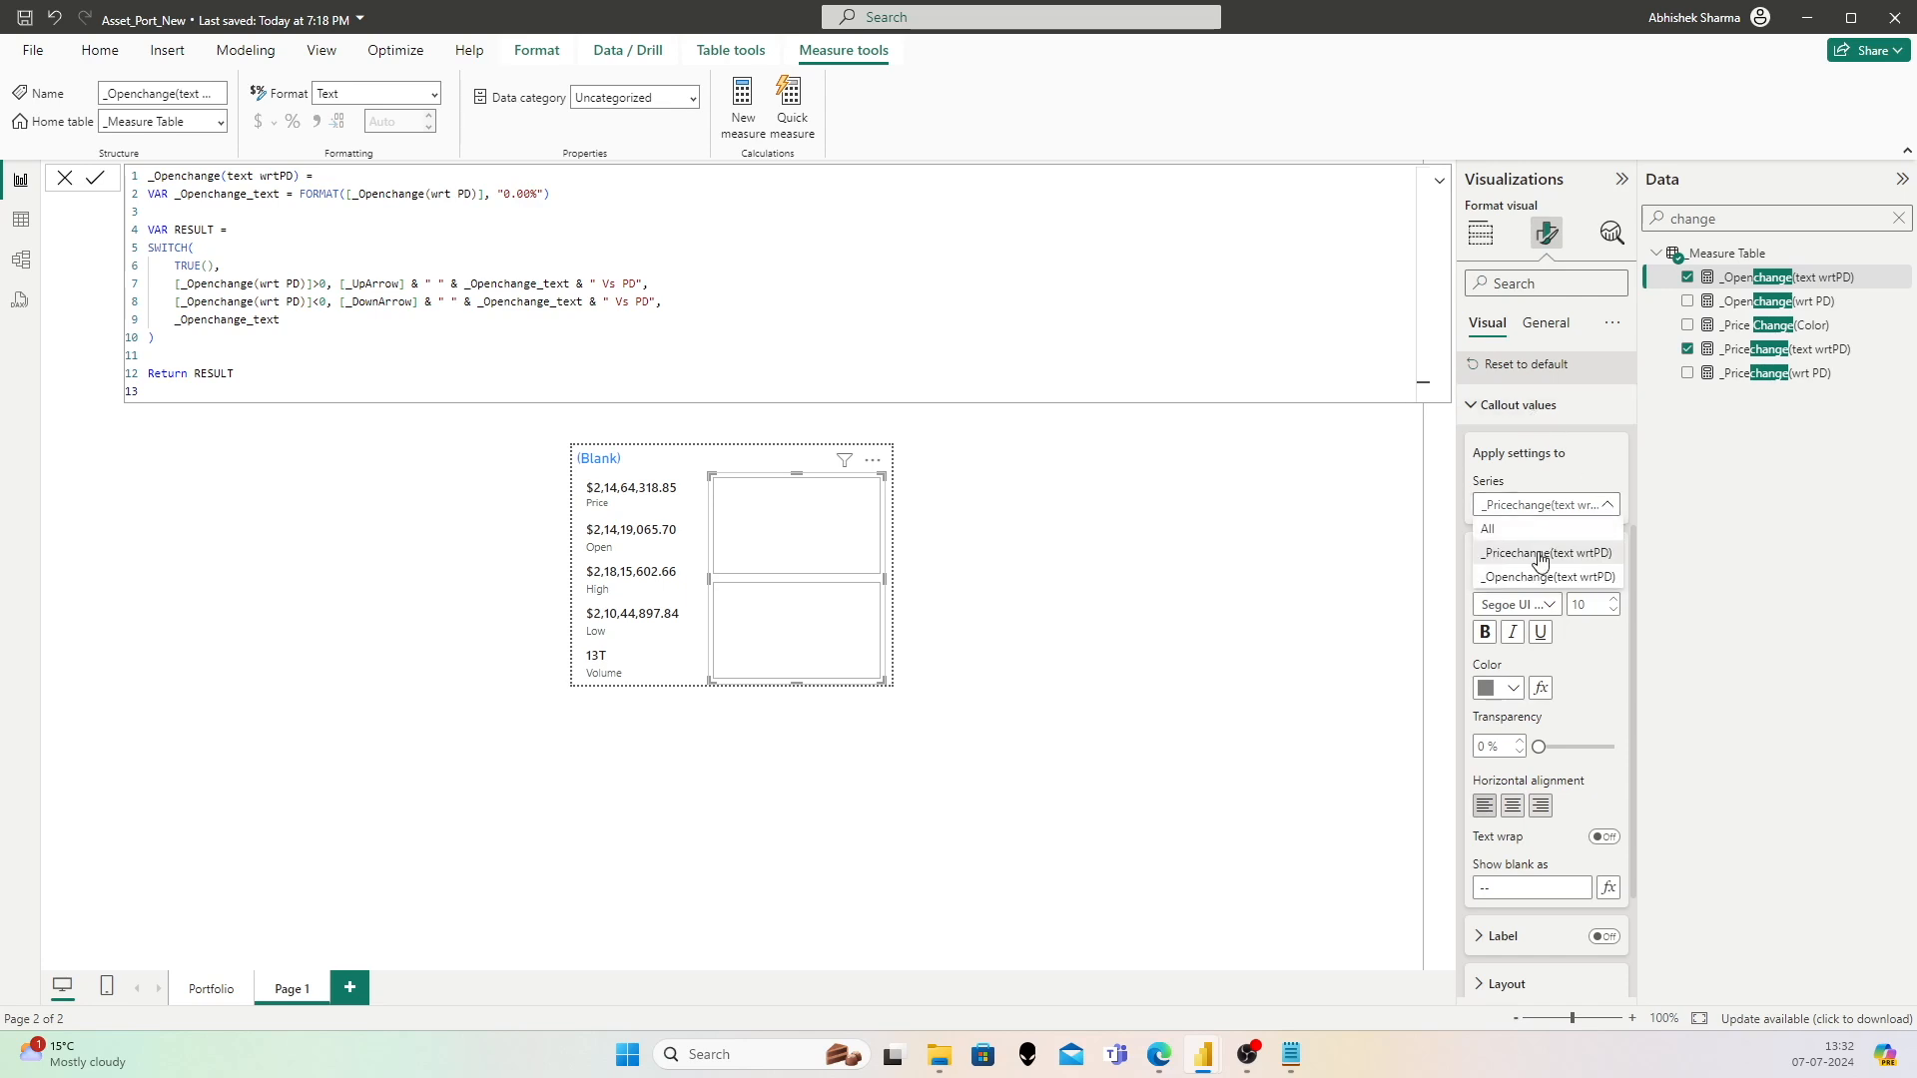
click(1547, 577)
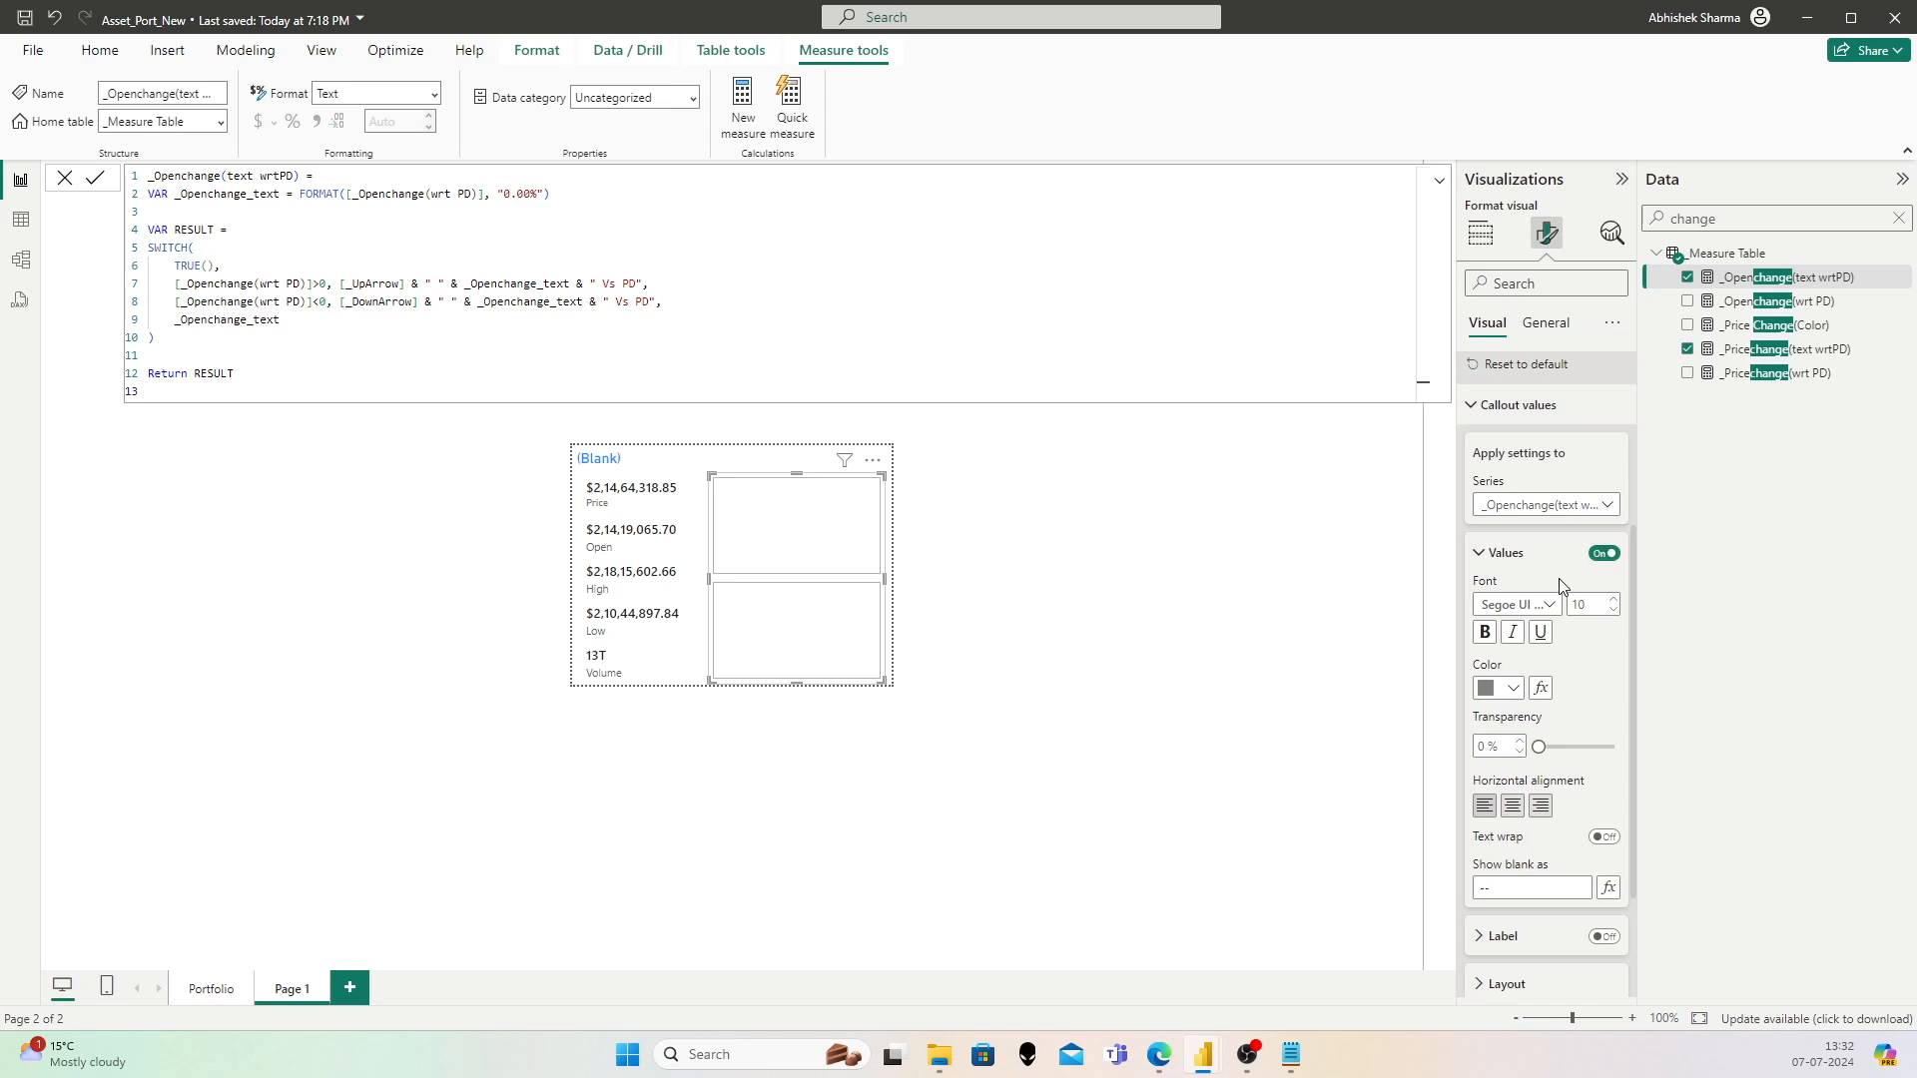
click(1544, 691)
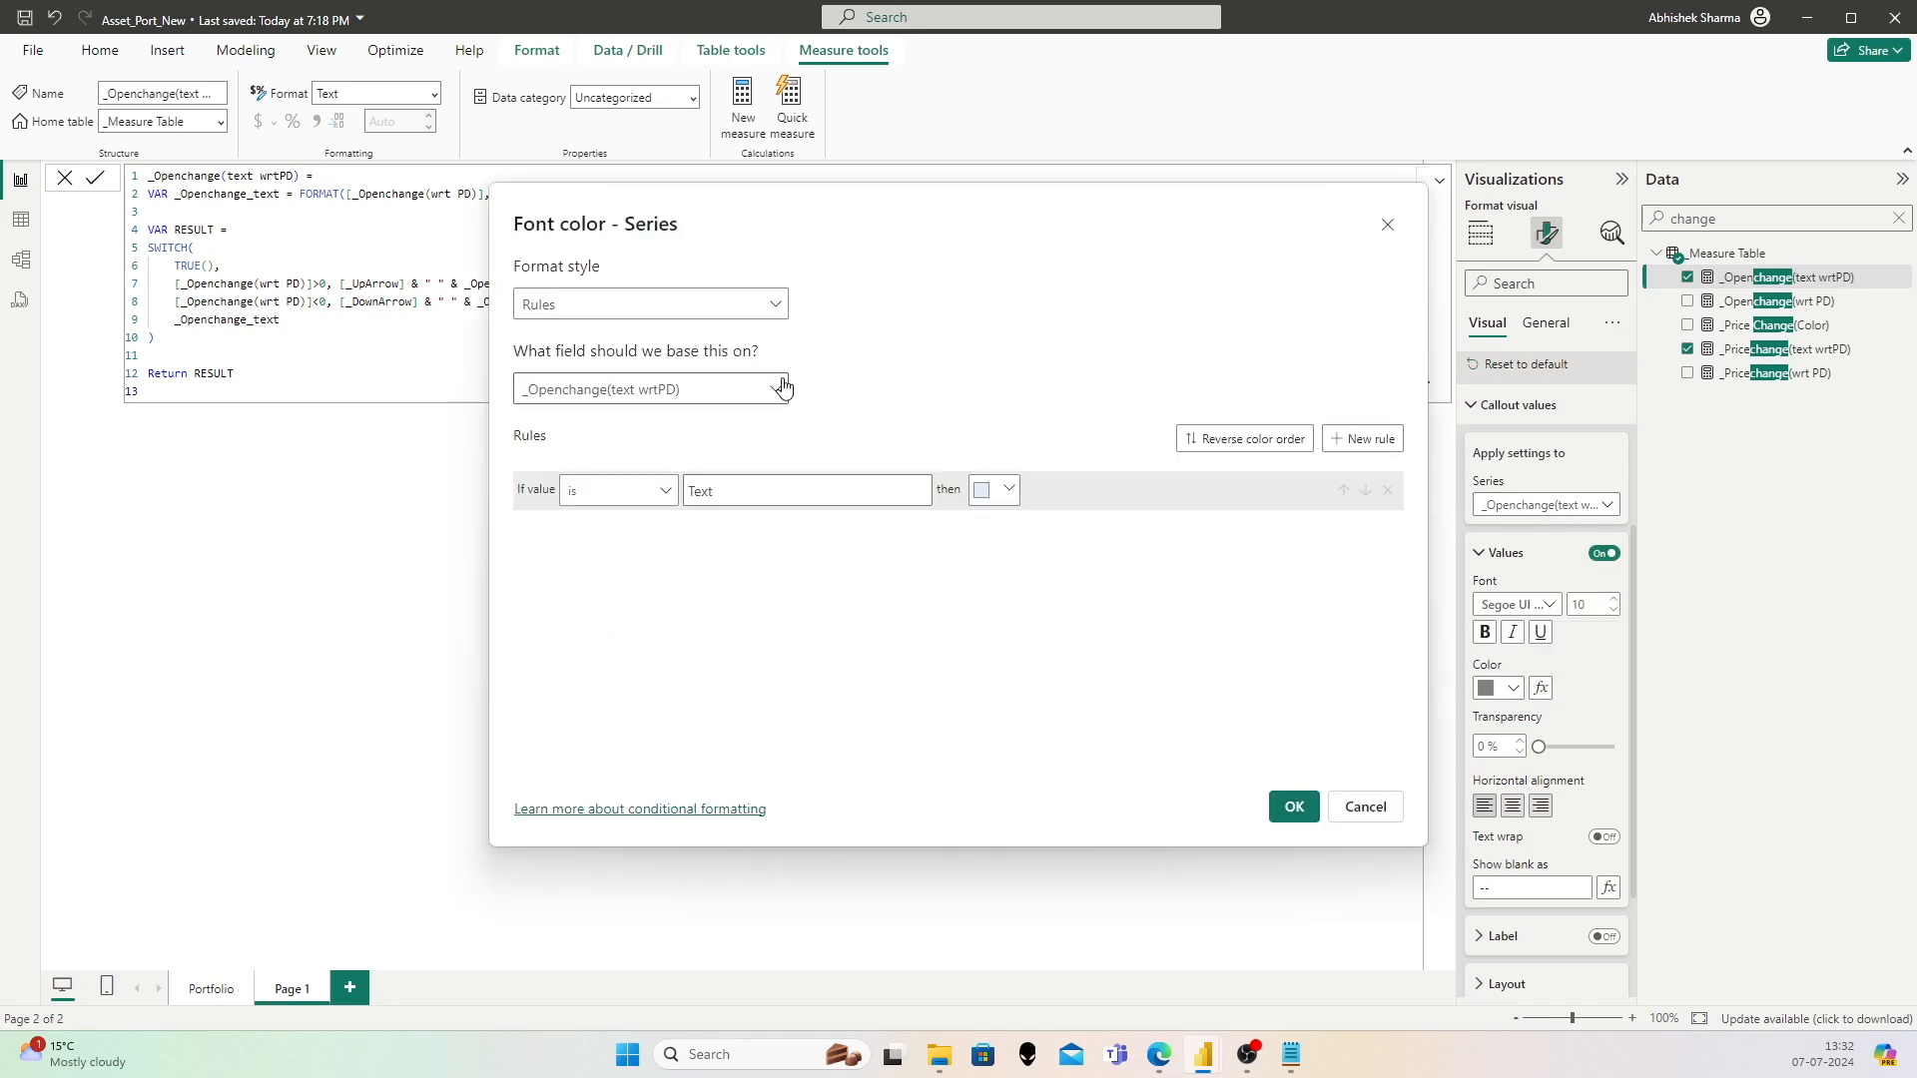
click(729, 306)
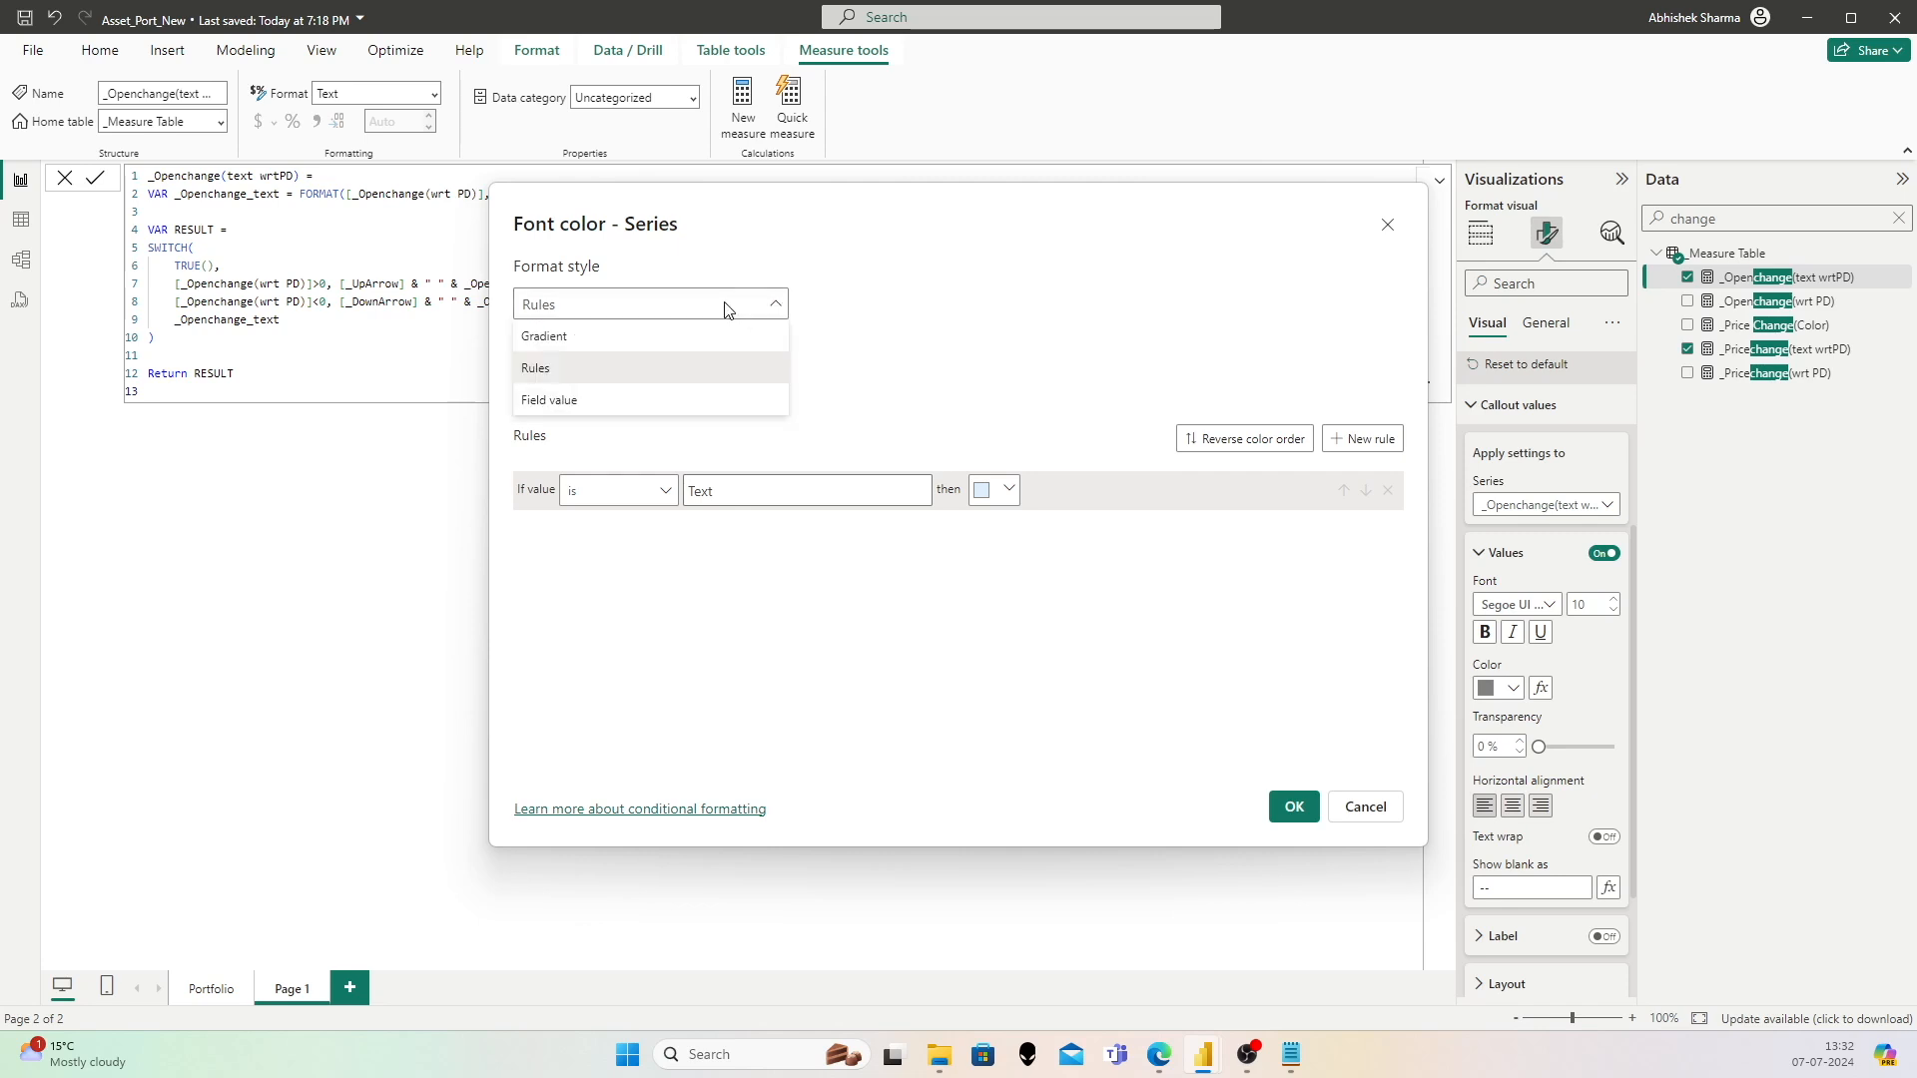
click(620, 400)
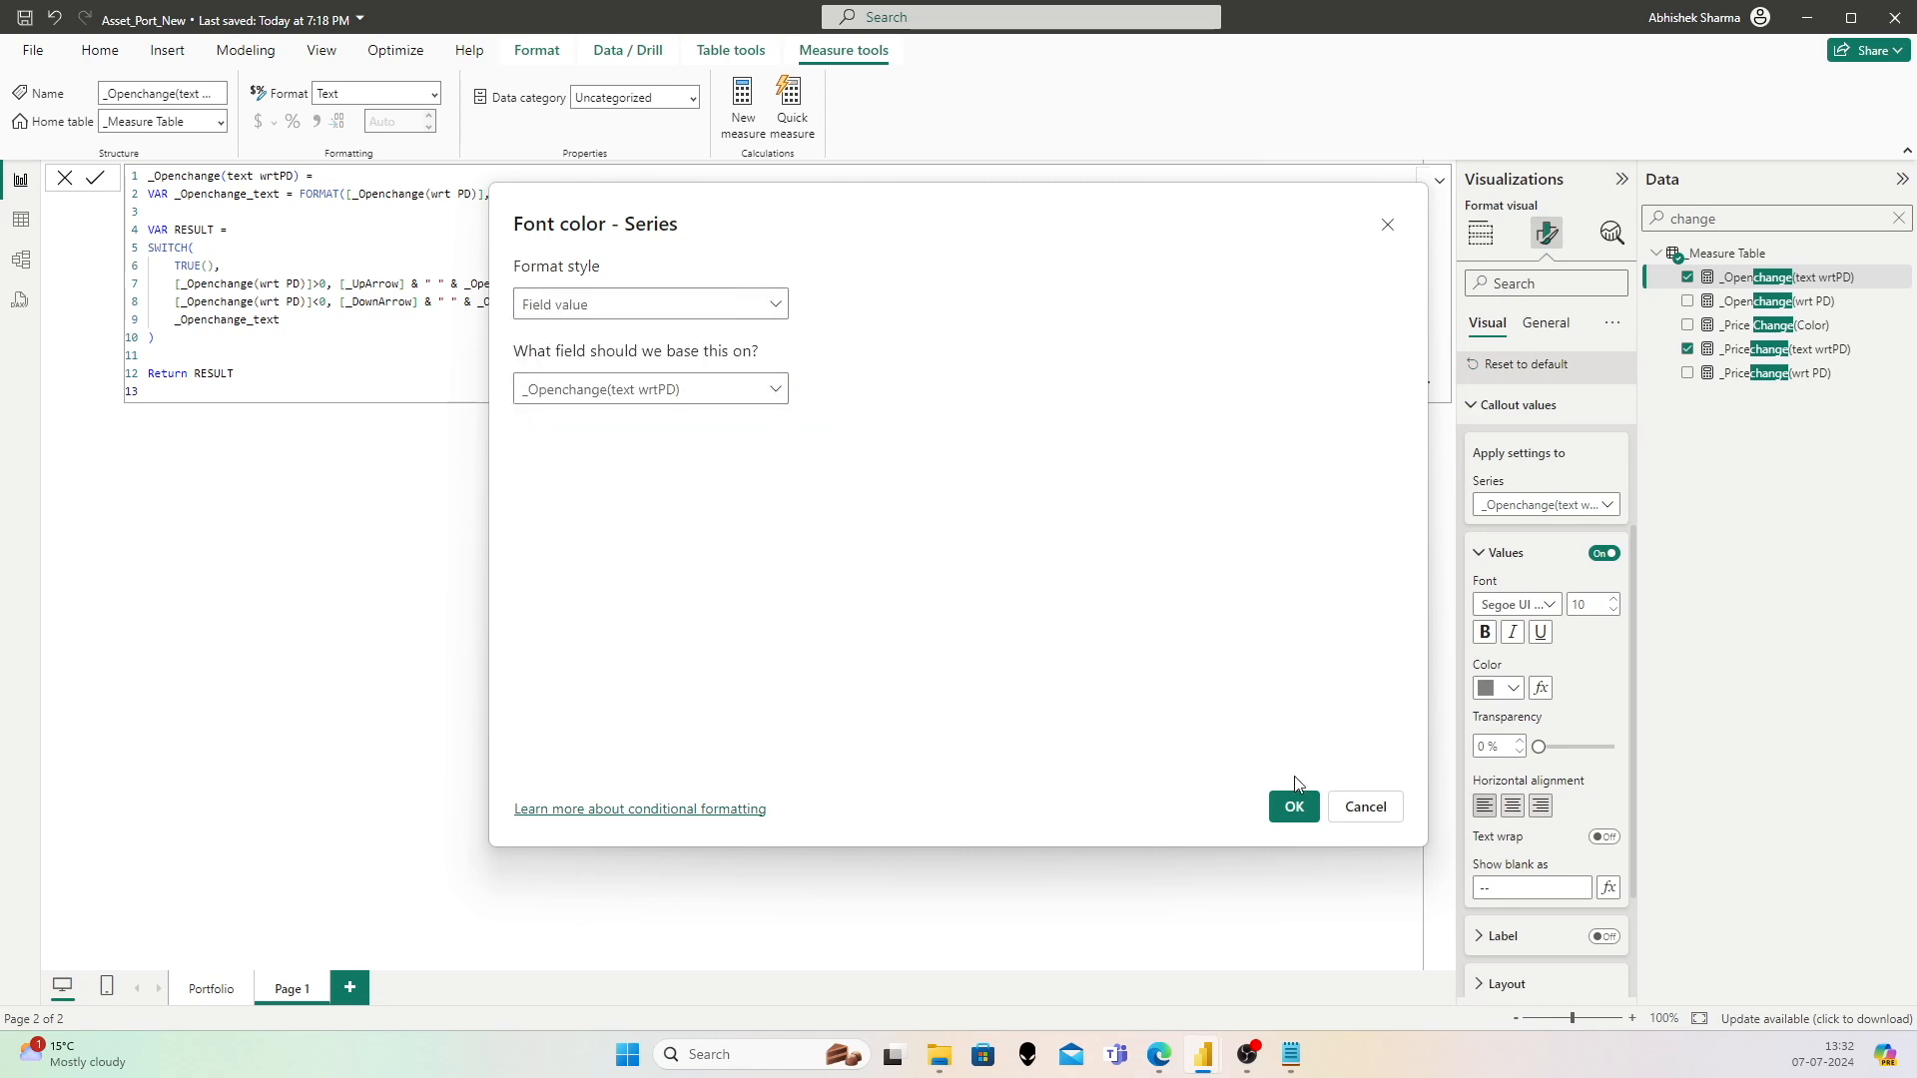
click(1376, 808)
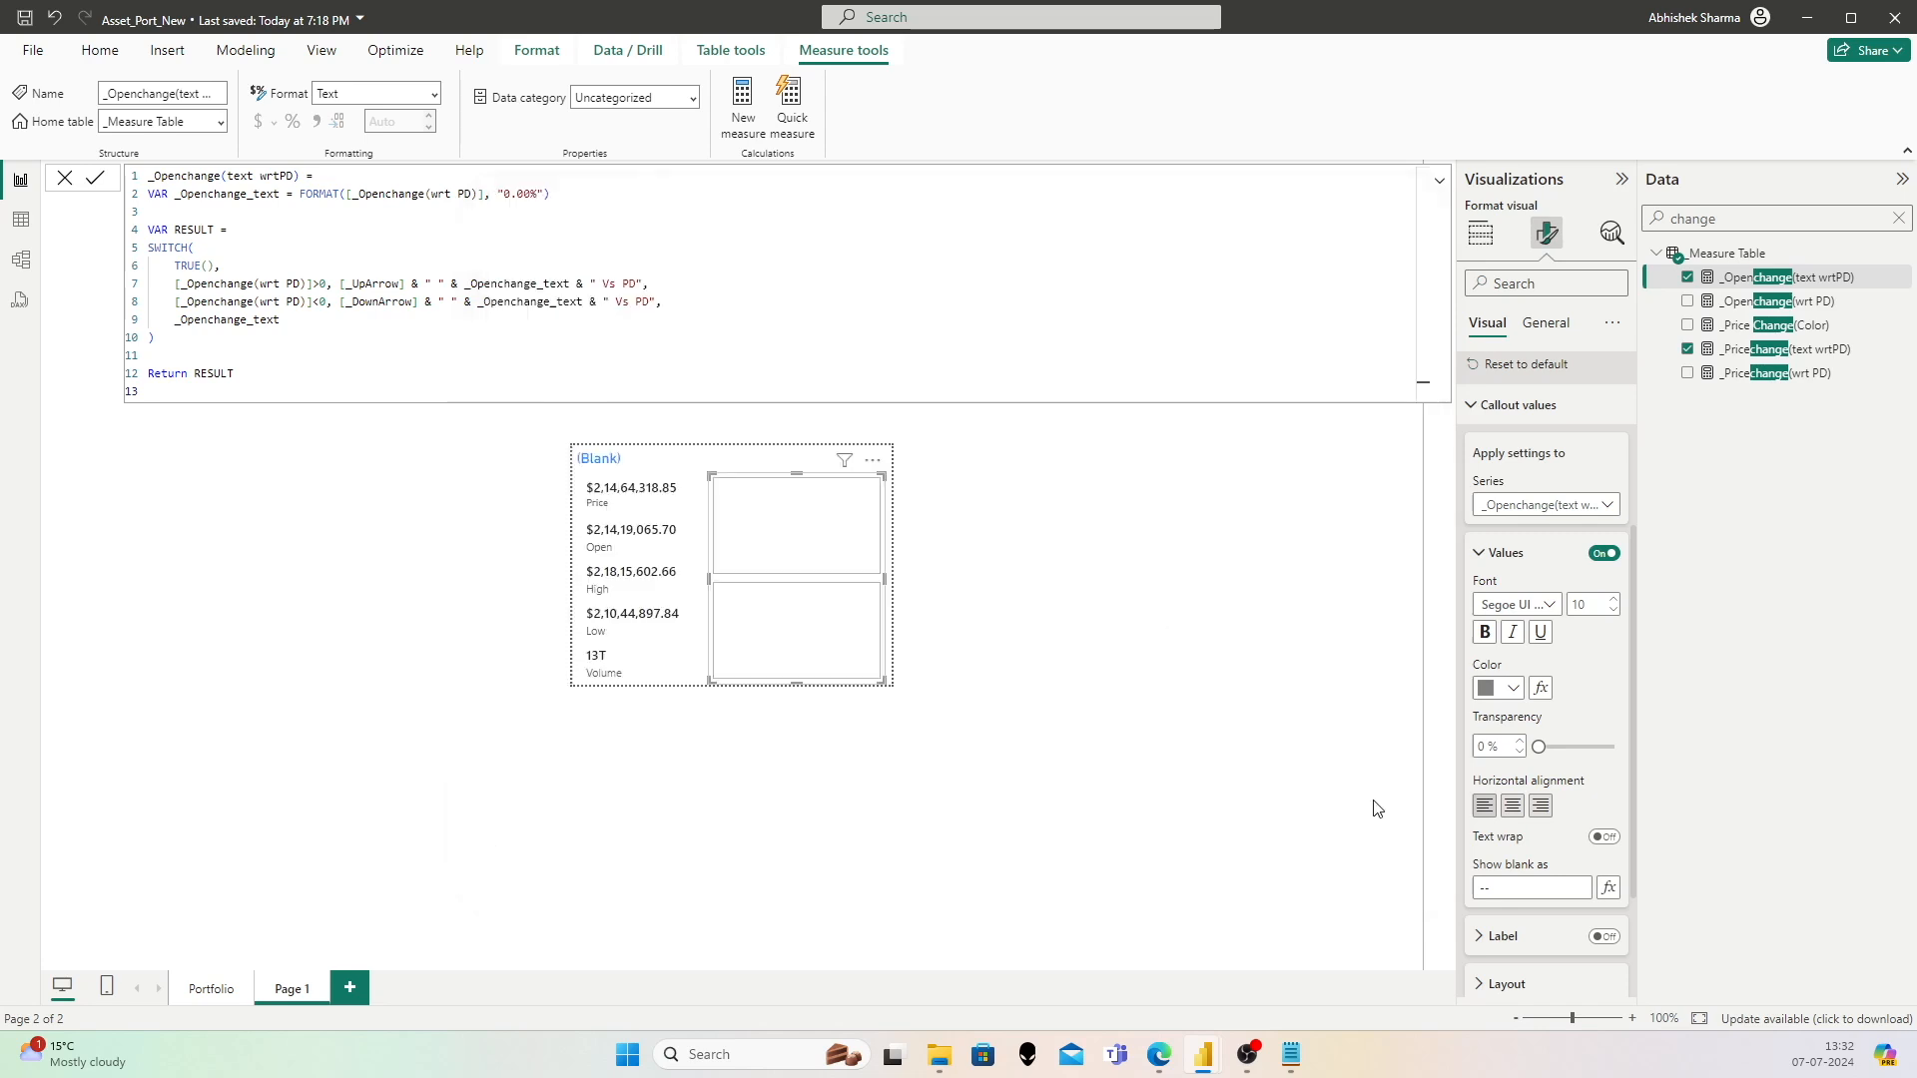
Step: Copy the _Price Change(Color) formula into a new measure in _Measure Table
click(1814, 330)
click(503, 300)
key(ctrl+a)
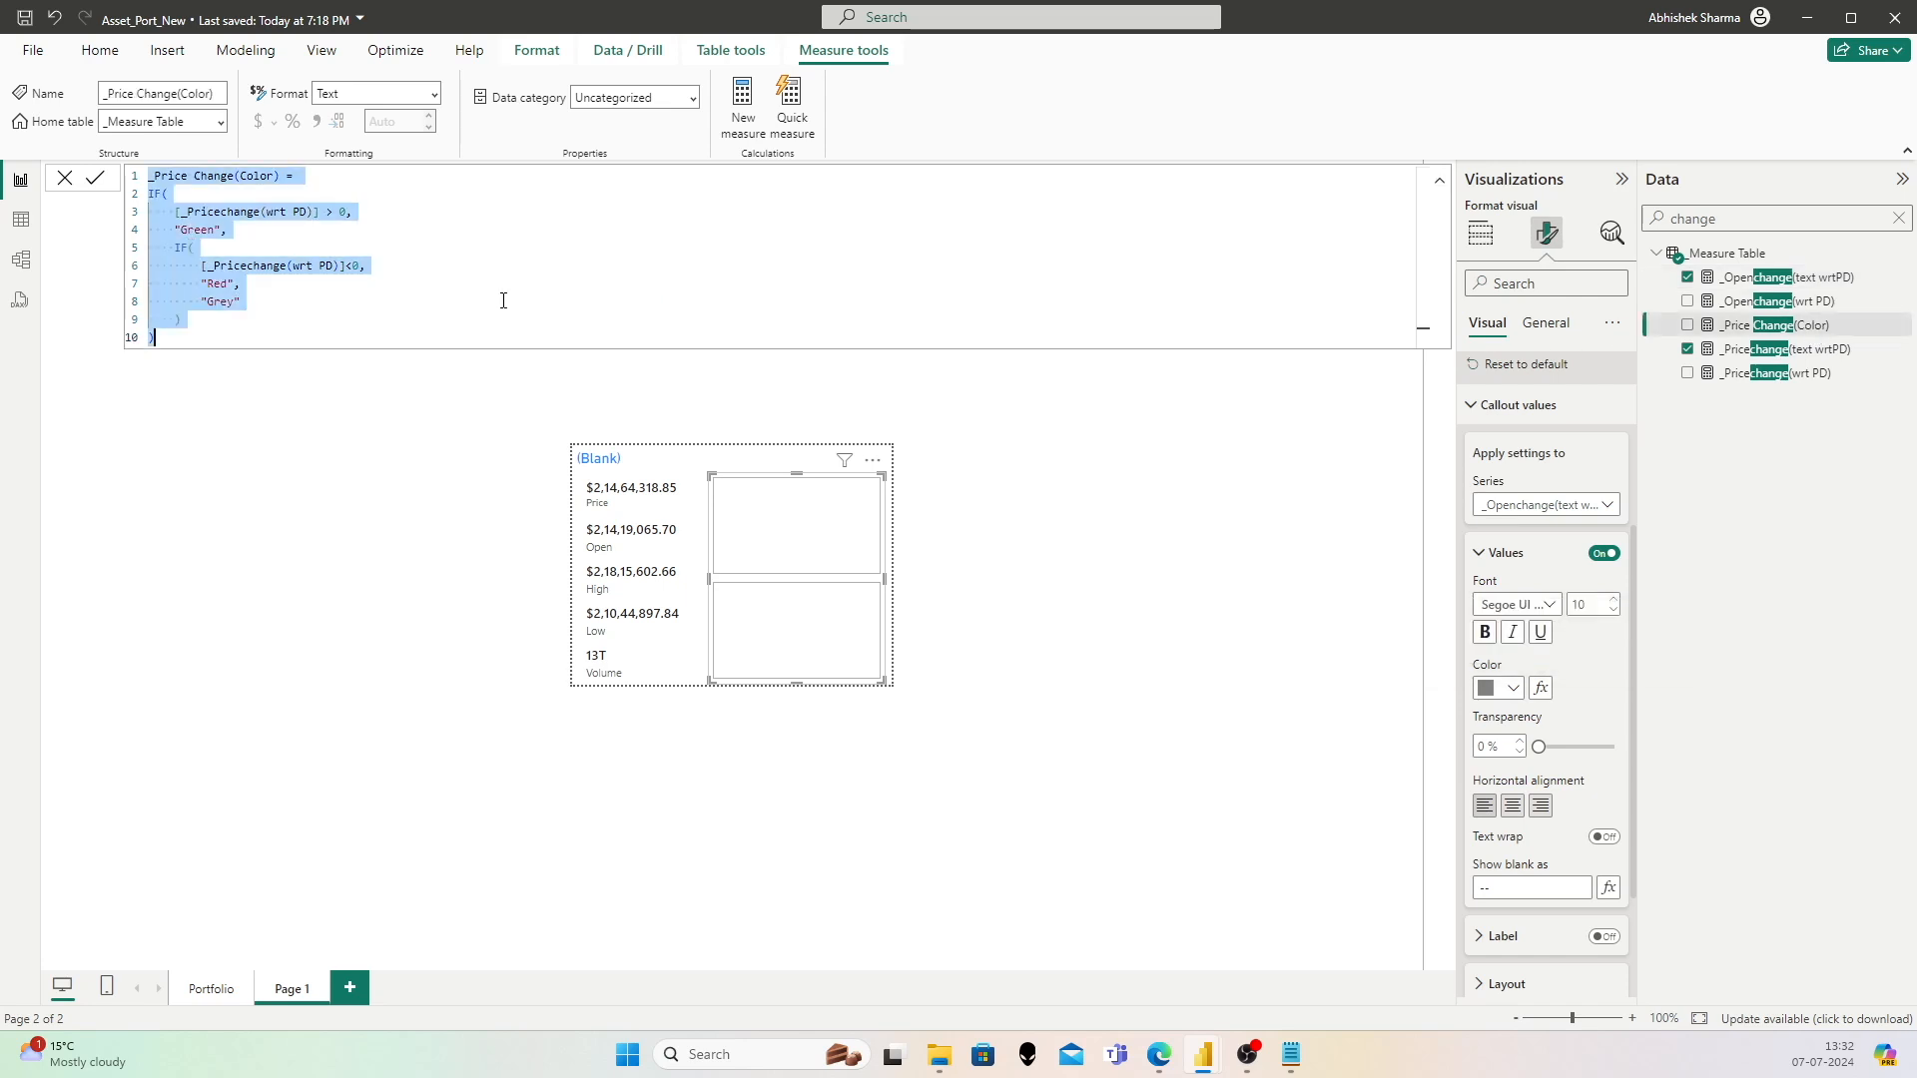
right_click(1745, 254)
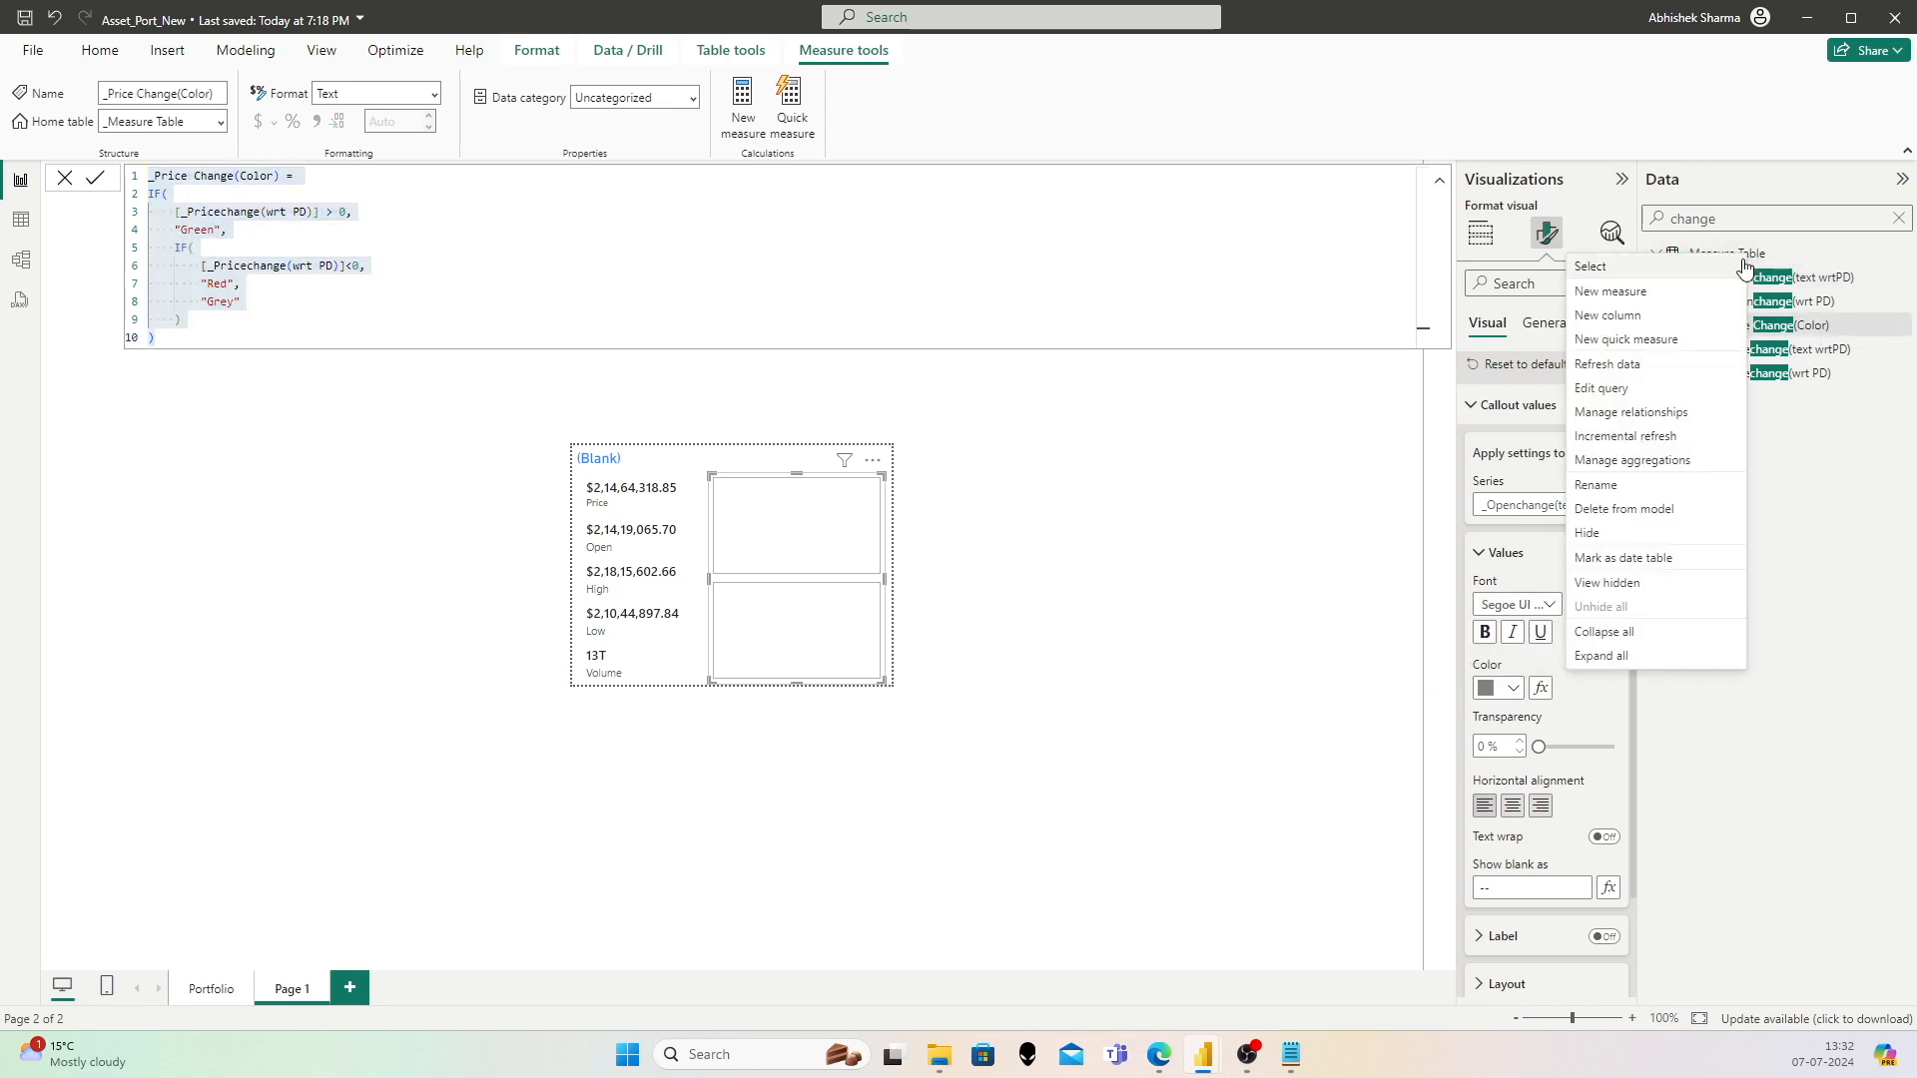
click(1687, 296)
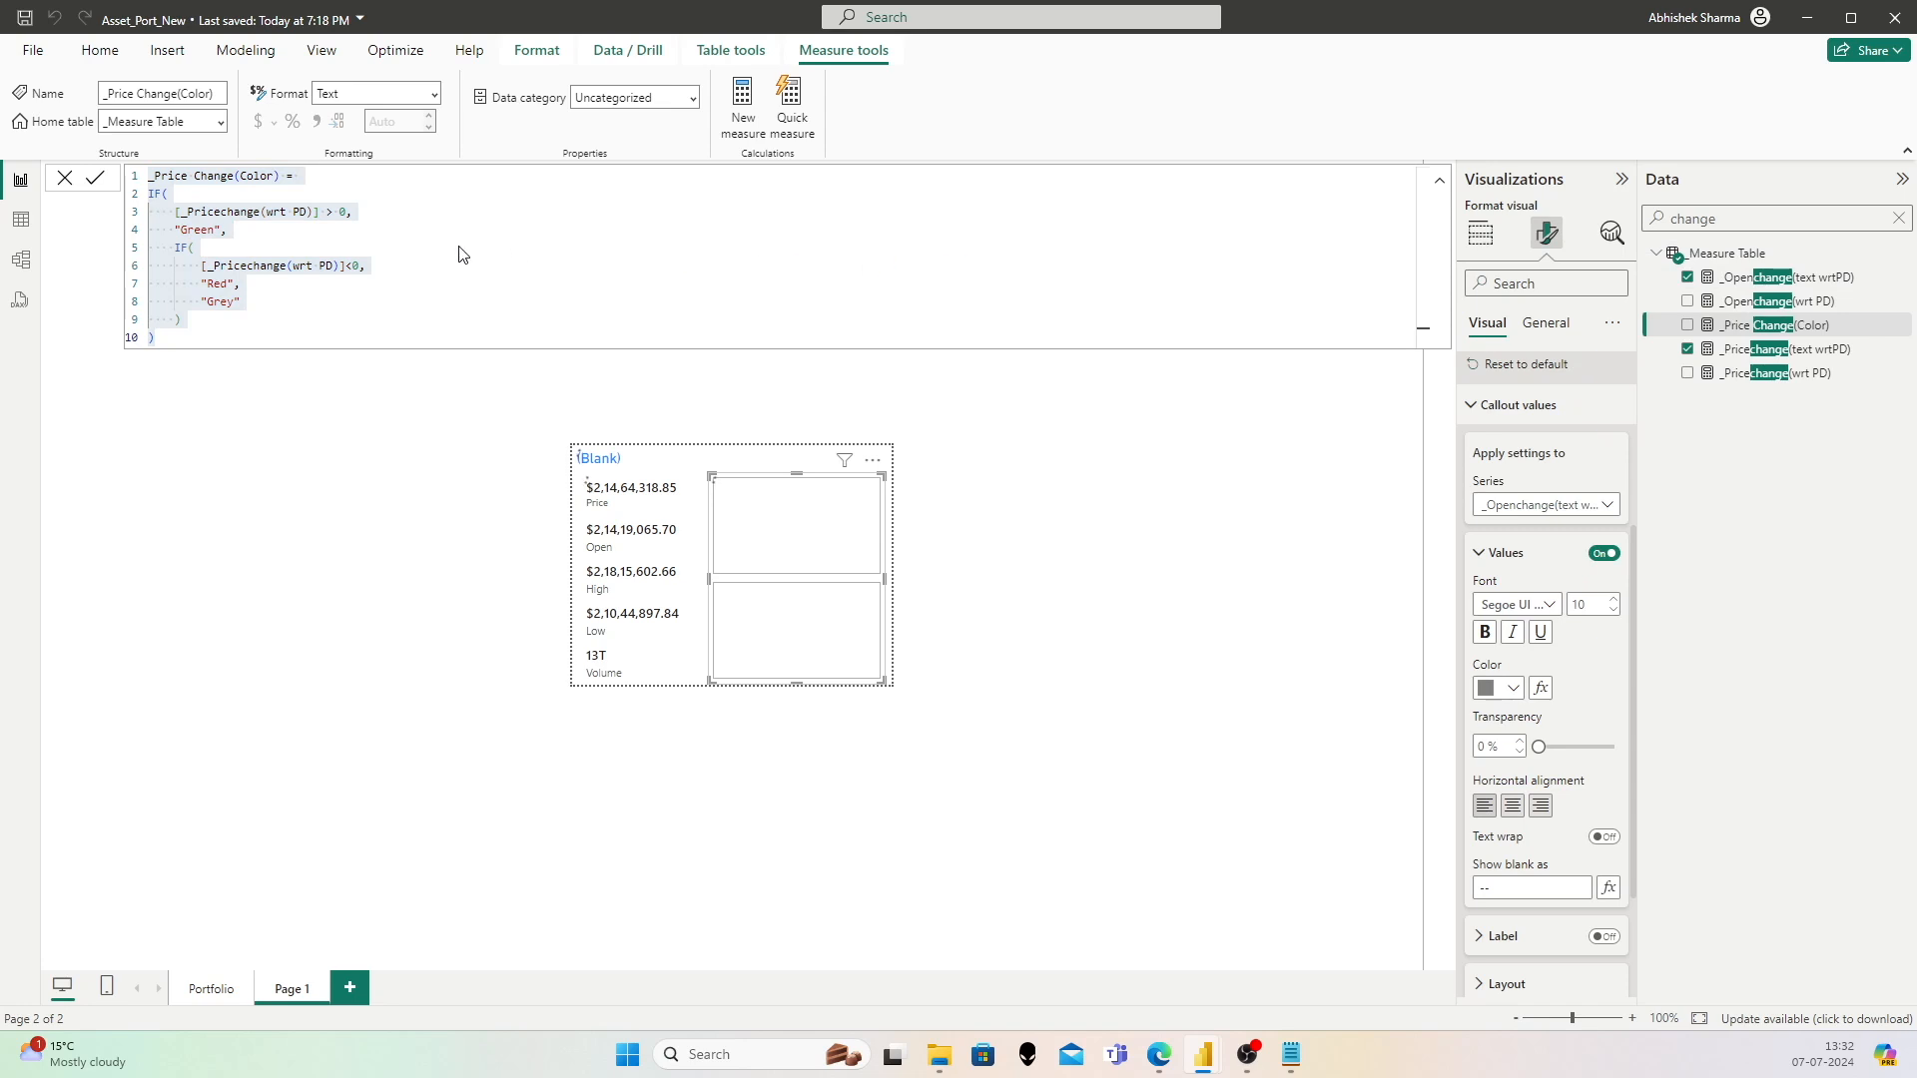
key(ctrl+v)
Step: Rename the copied measure to _Open Change(Color) in its formula
click(181, 177)
key(Right)
key(shift+Left)
key(shift+Left)
key(shift+Left)
key(shift+Left)
key(shift+Left)
text(Open)
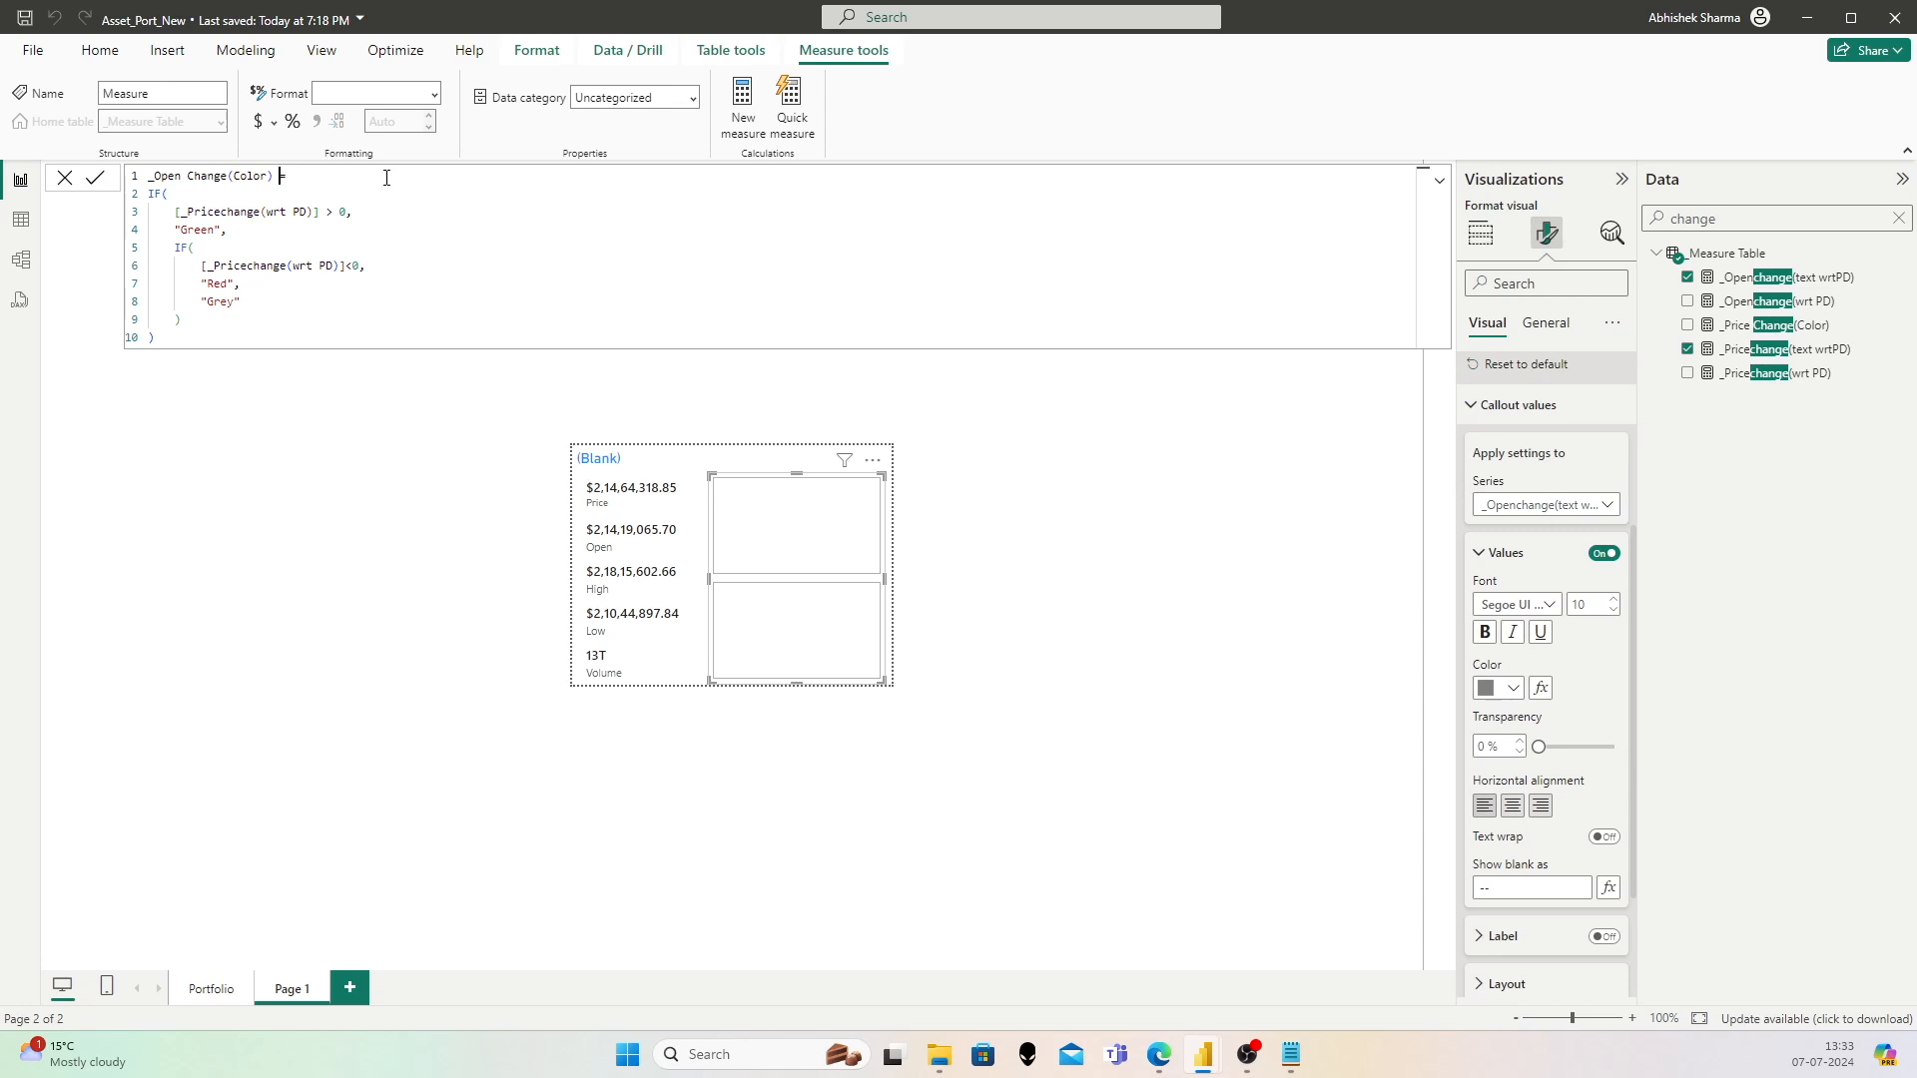
Step: Change the outer IF condition to test [_Openchange(wrt PD)] > 0
click(222, 213)
key(shift+Left)
key(shift+Left)
key(shift+Left)
text(Open)
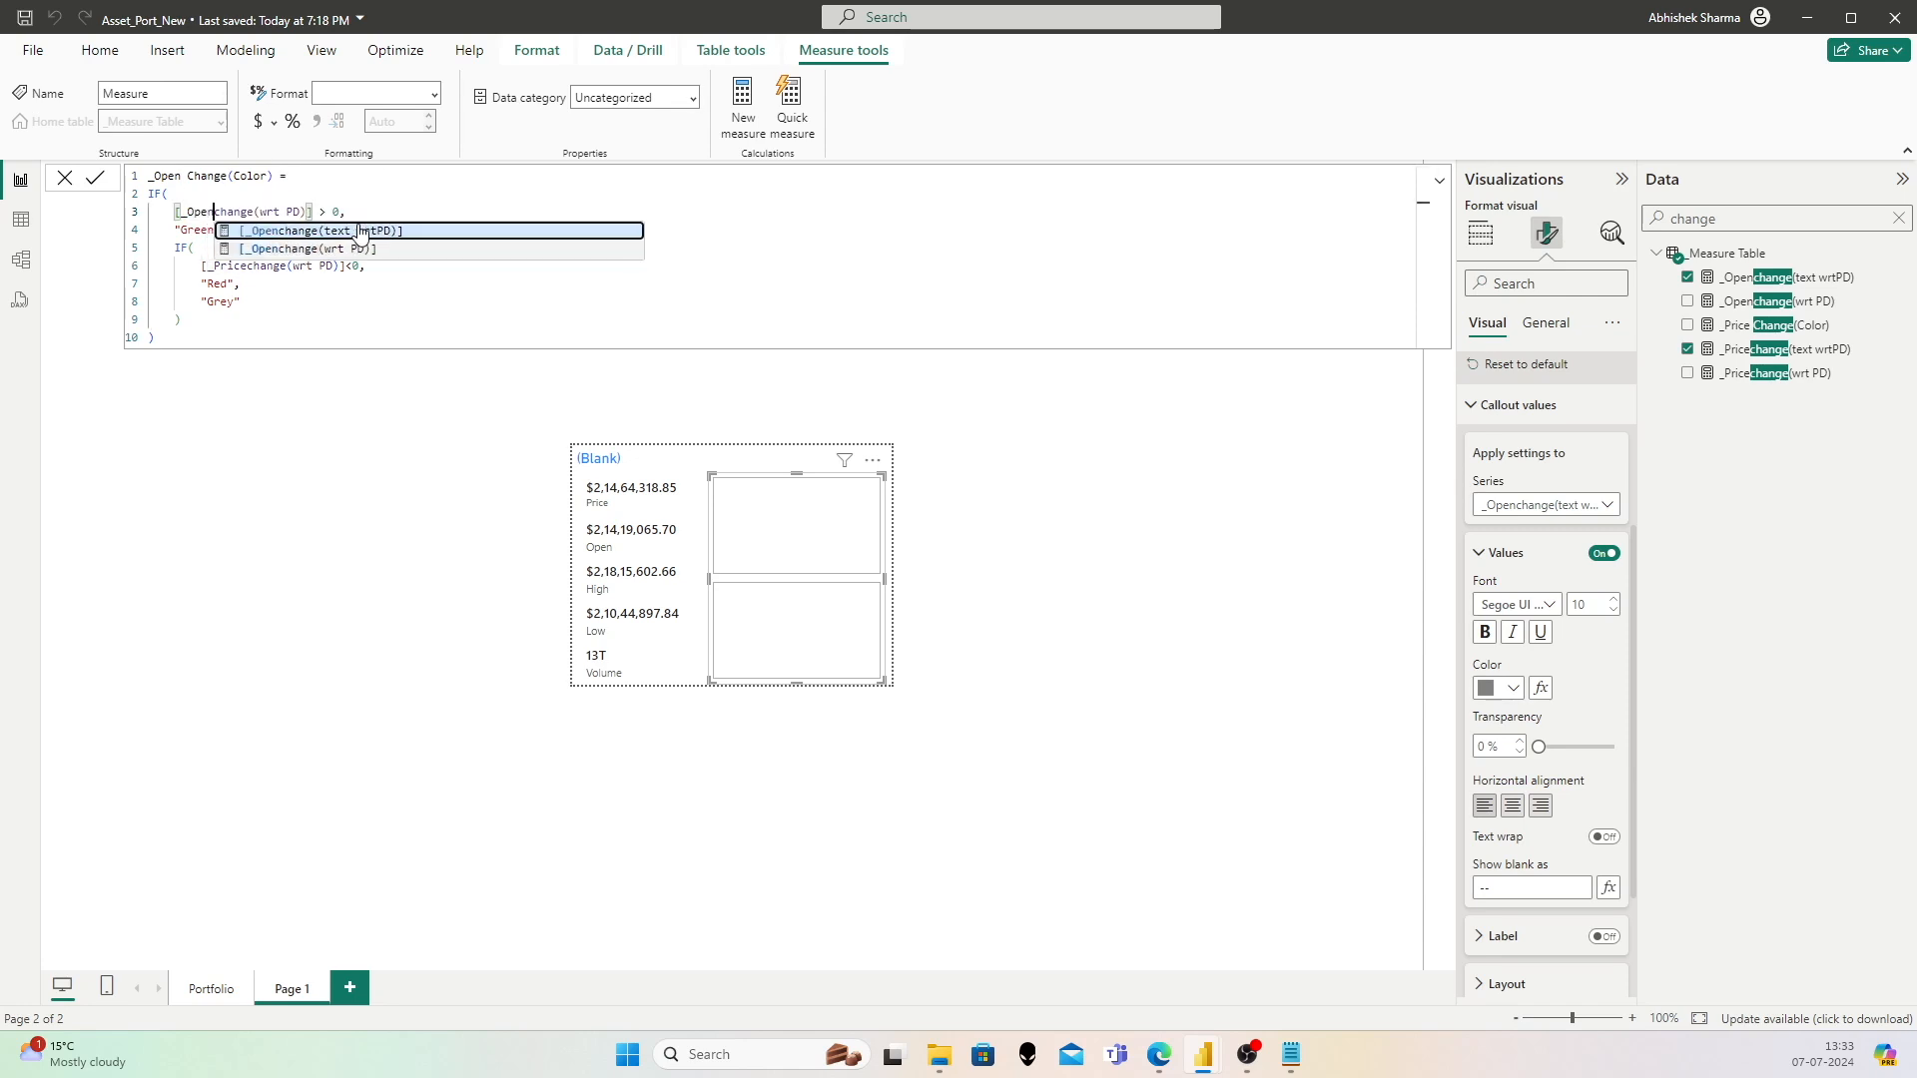
click(339, 183)
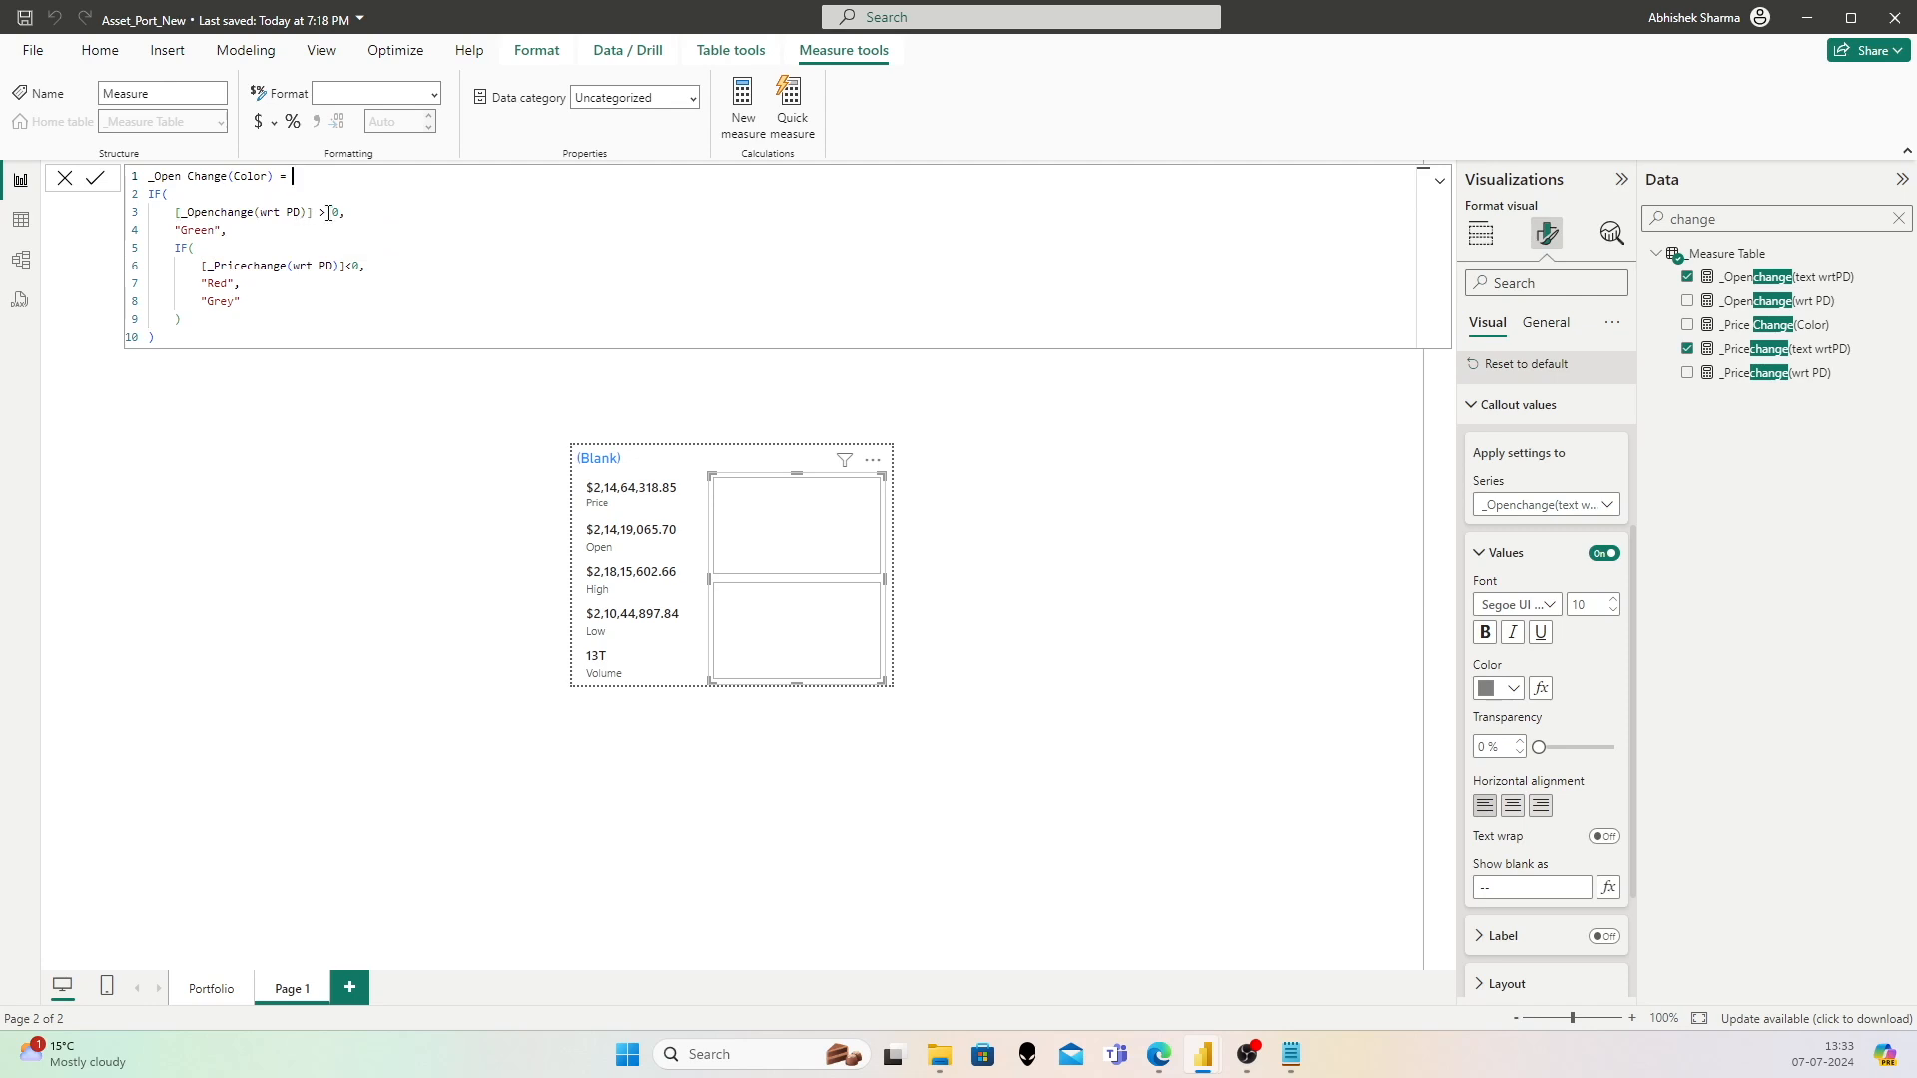
Step: Change the nested IF condition to test [_Openchange(wrt PD)]<0 and commit the _Open Change(Color) measure
click(247, 266)
key(shift+Left)
key(shift+Left)
key(shift+Left)
key(shift+Left)
key(shift+Left)
text(Open)
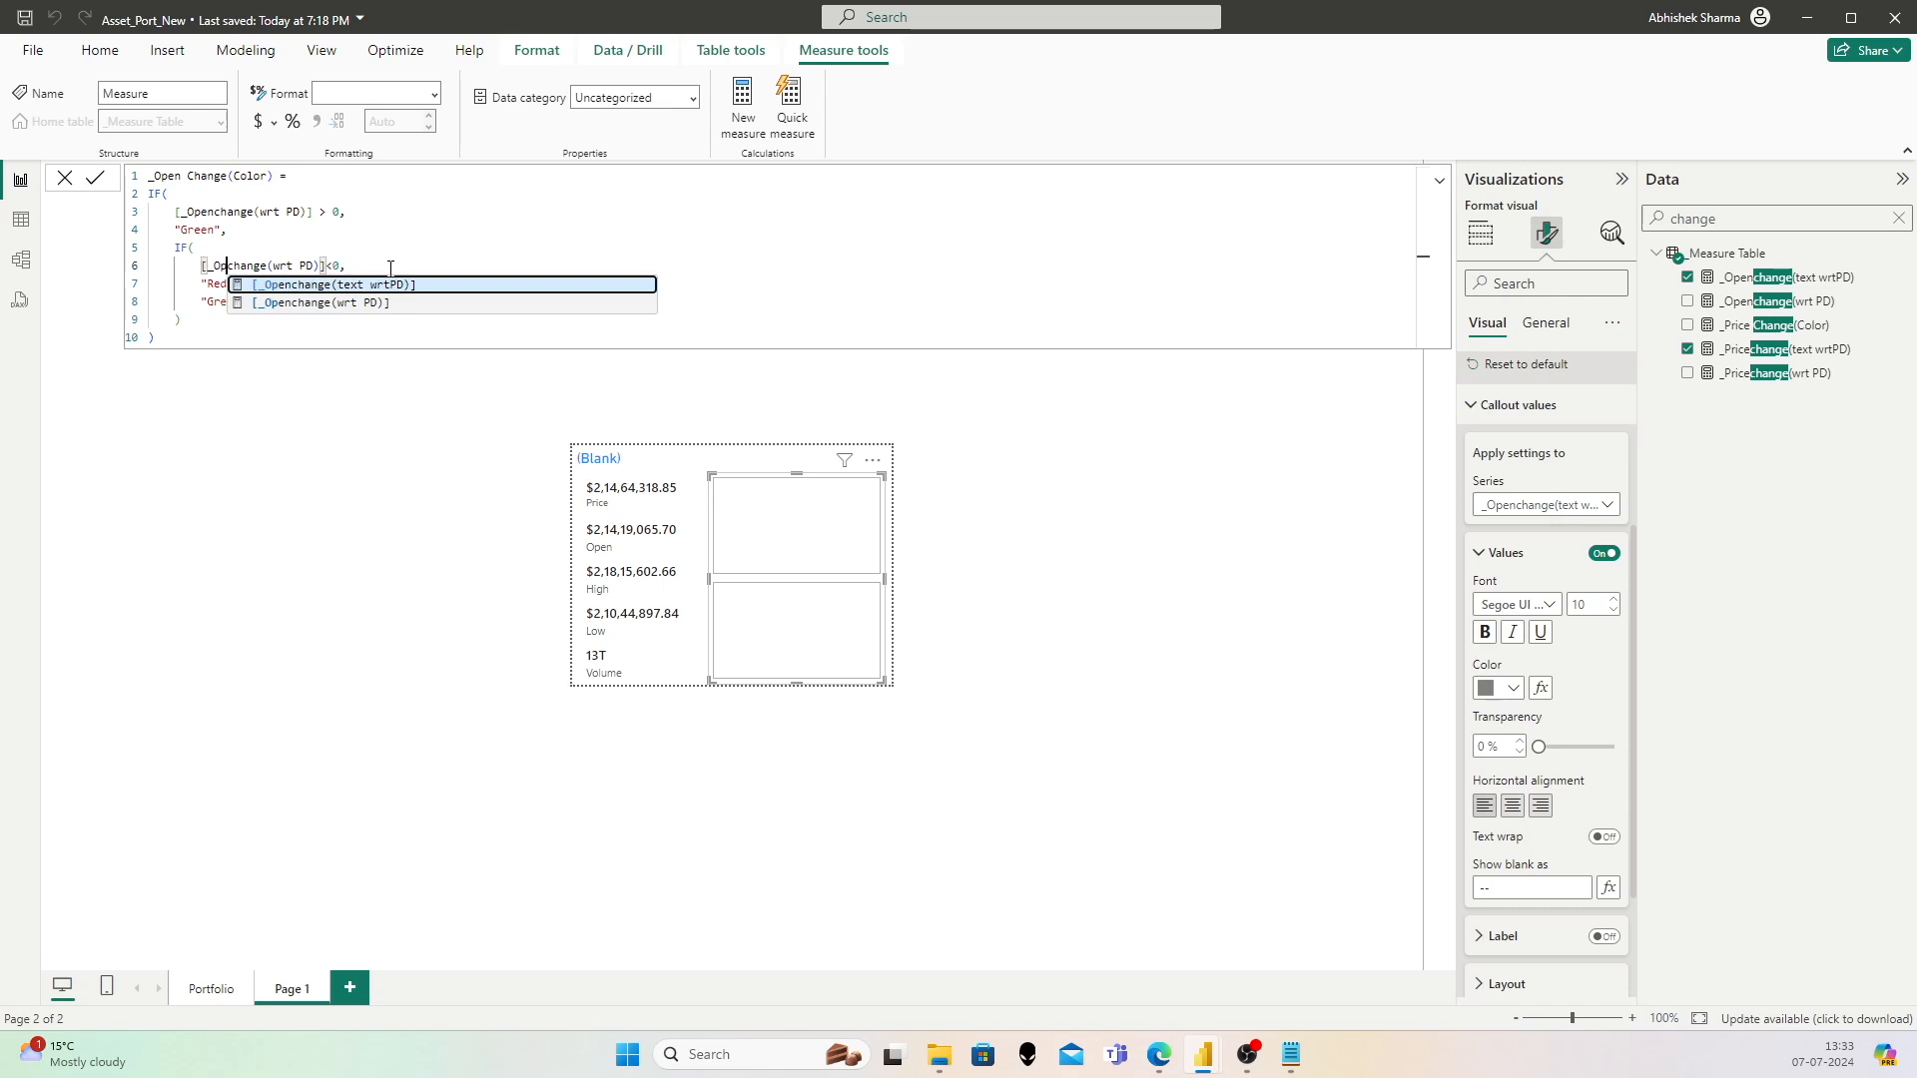
click(379, 233)
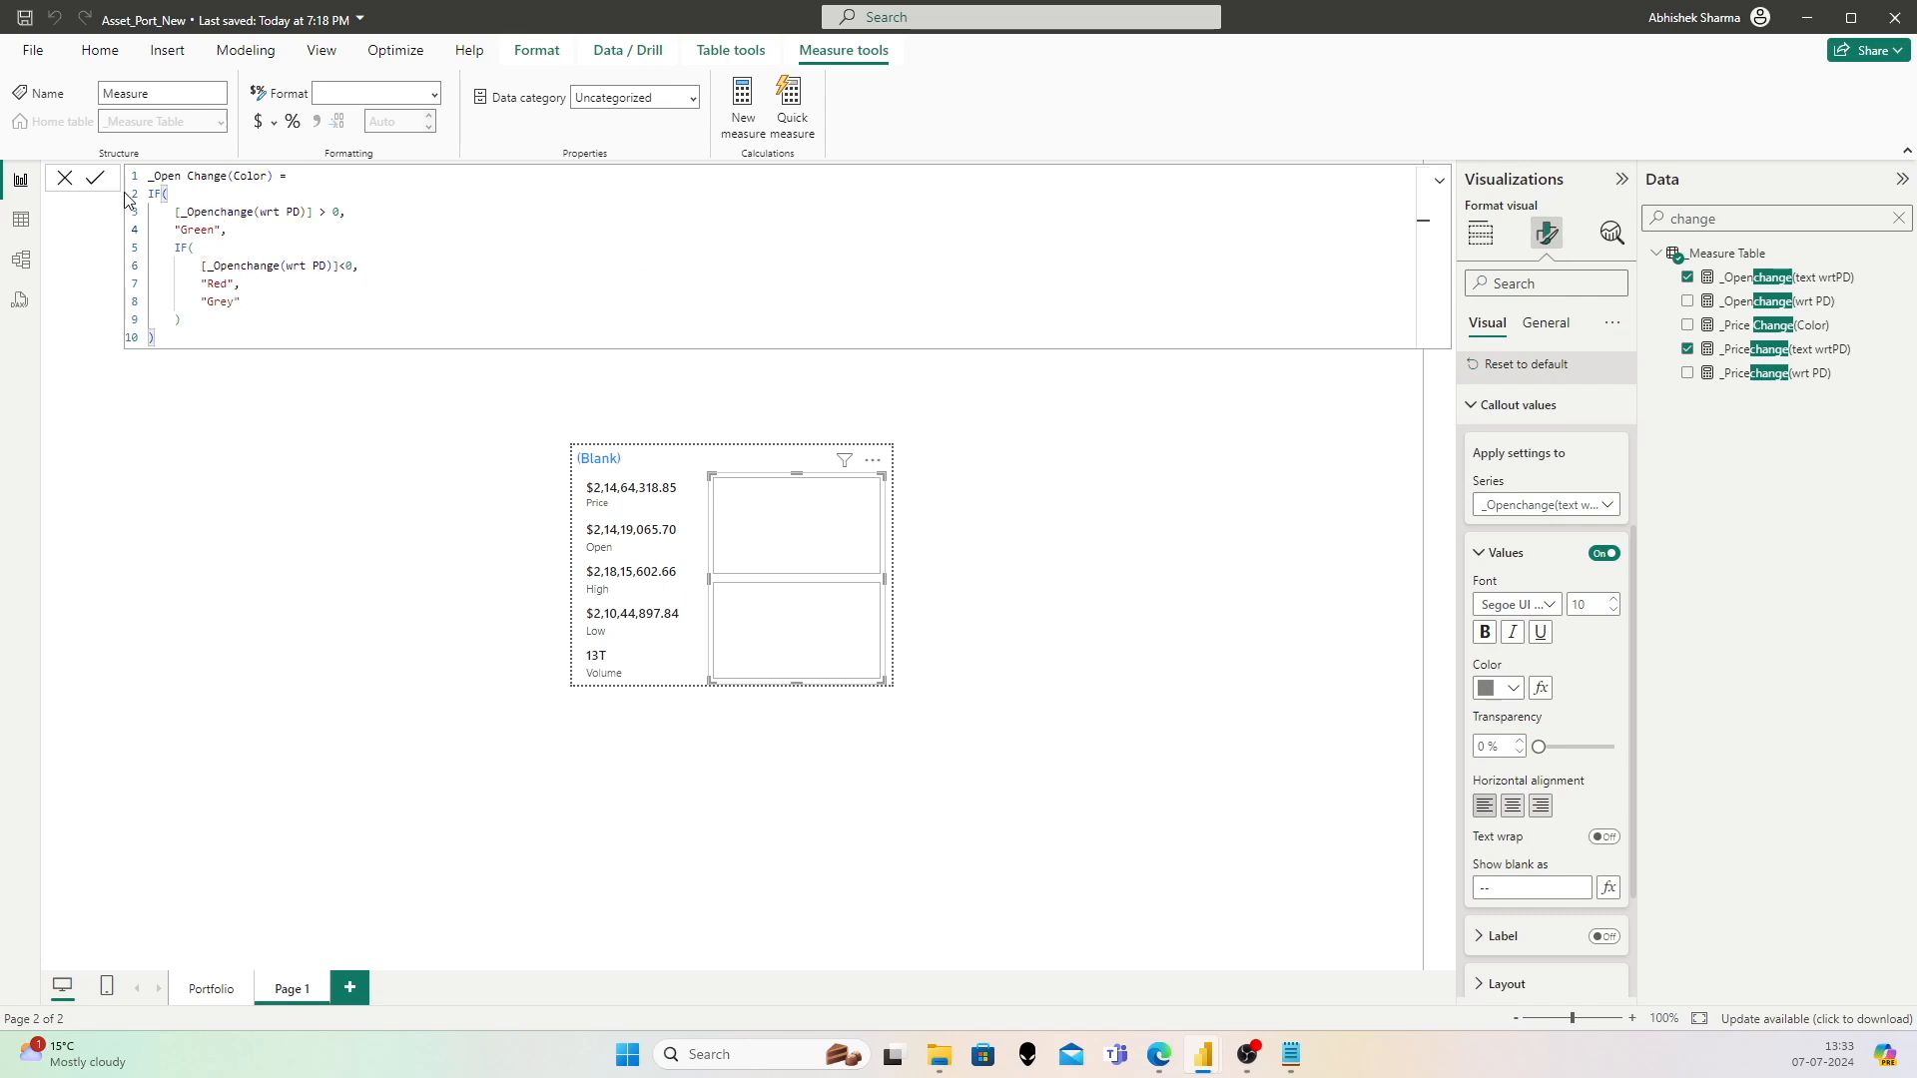
click(97, 180)
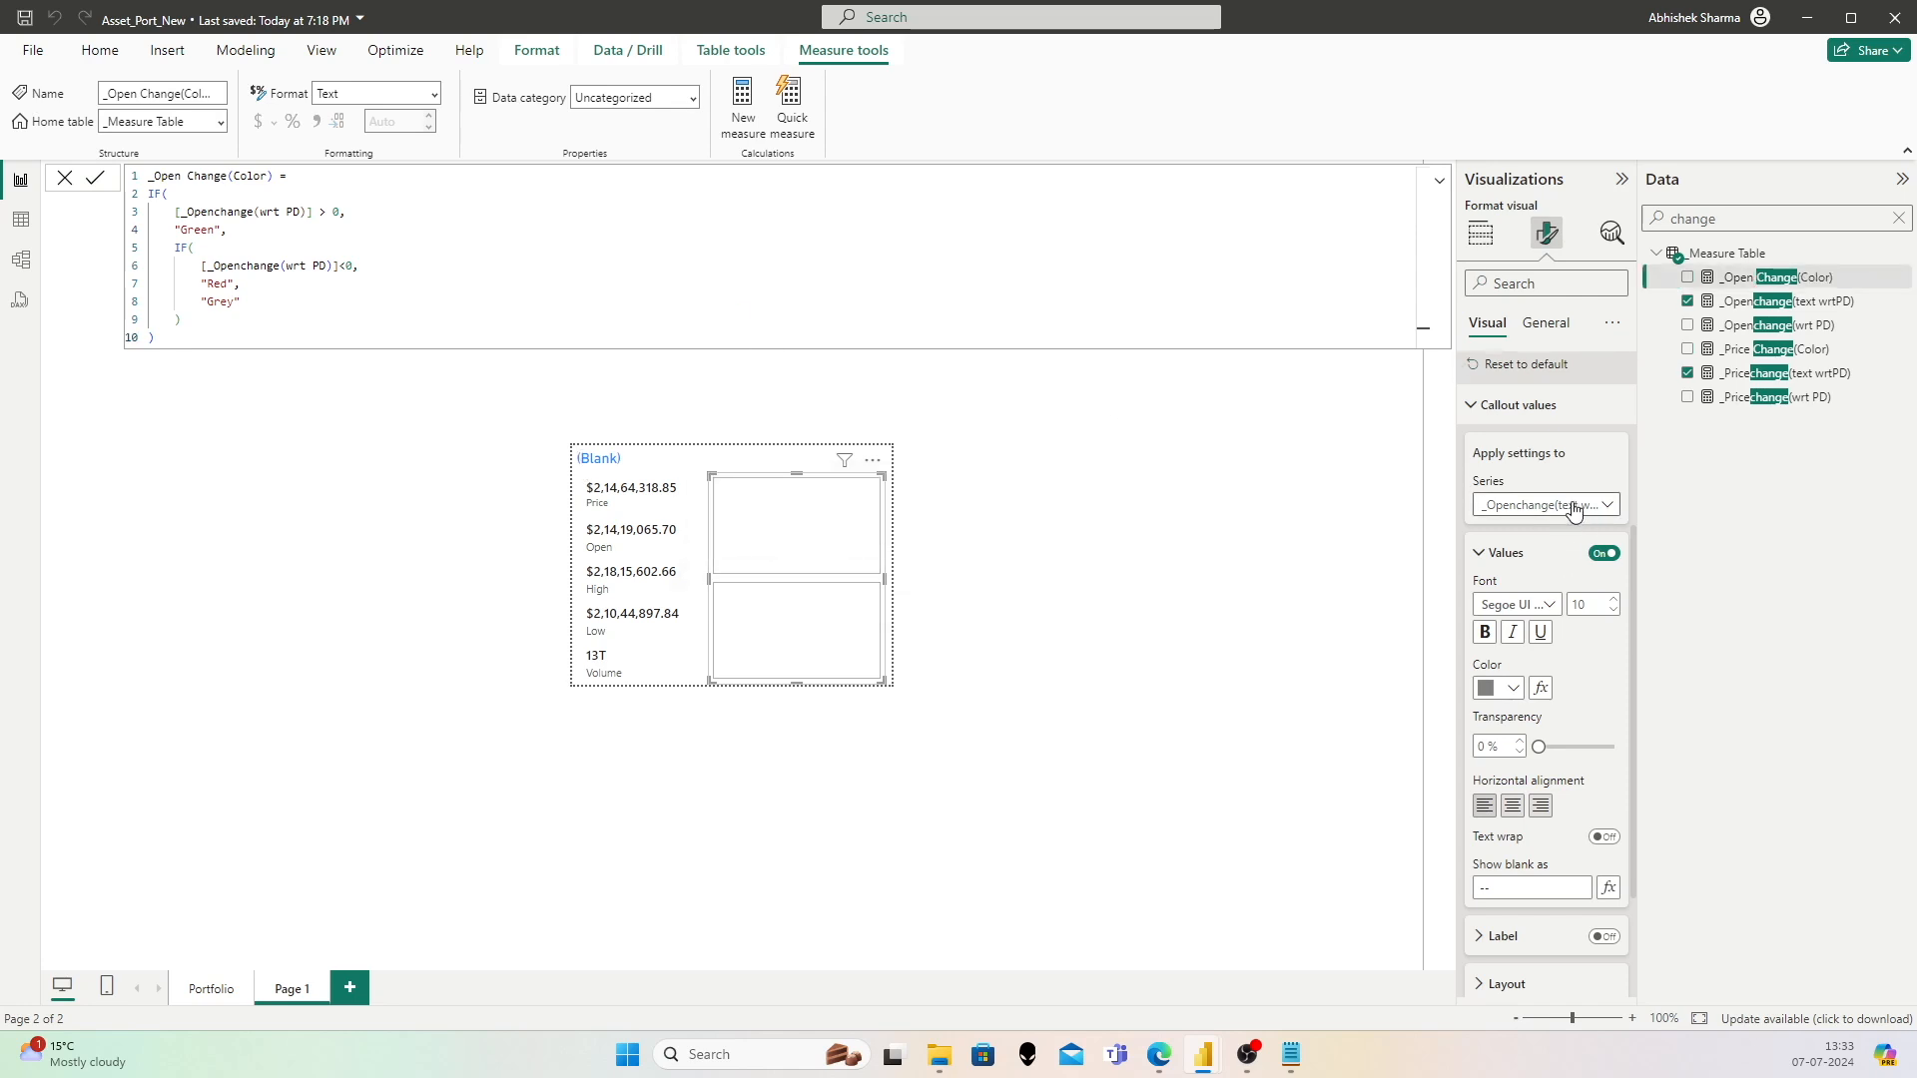
Step: Set the _Openchange(text wrtPD) callout's font color conditionally by field value, based on _Open Change(Color)
click(1544, 688)
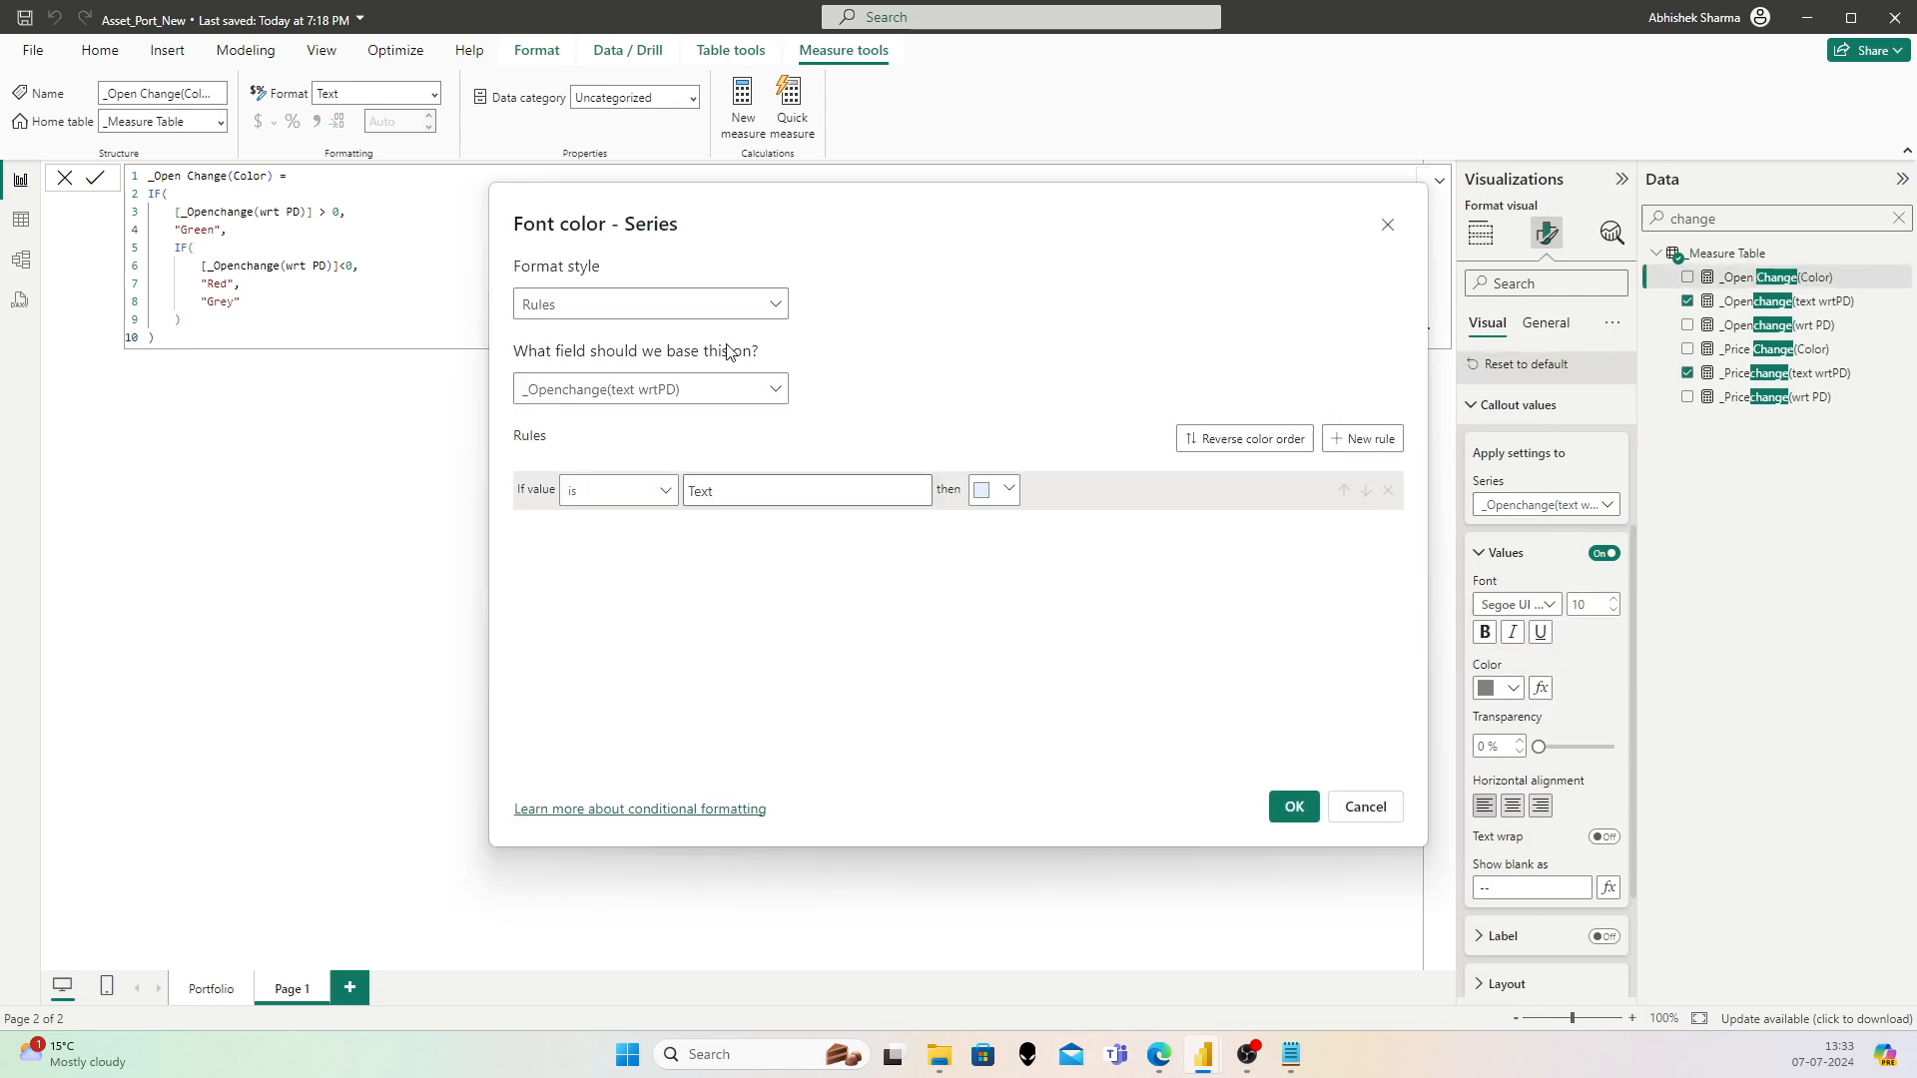
click(649, 304)
click(579, 403)
click(660, 391)
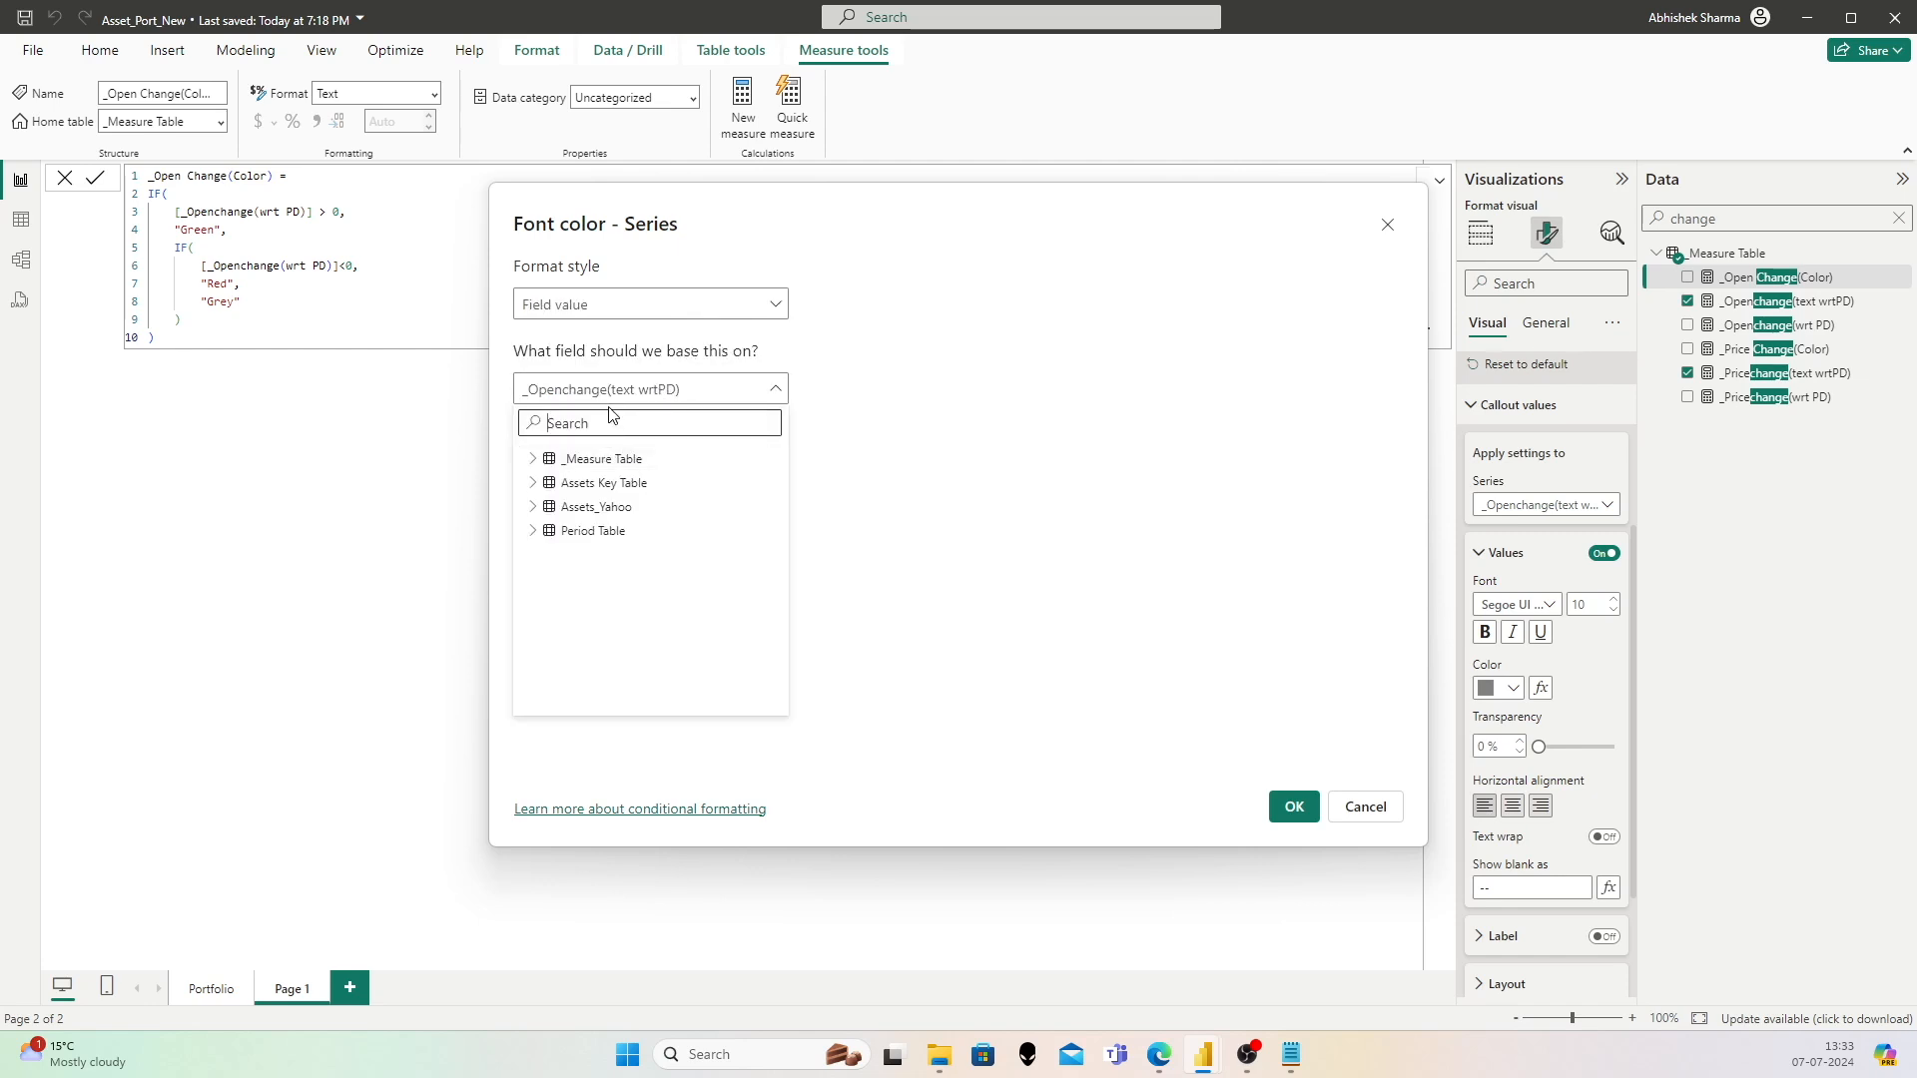
text(color)
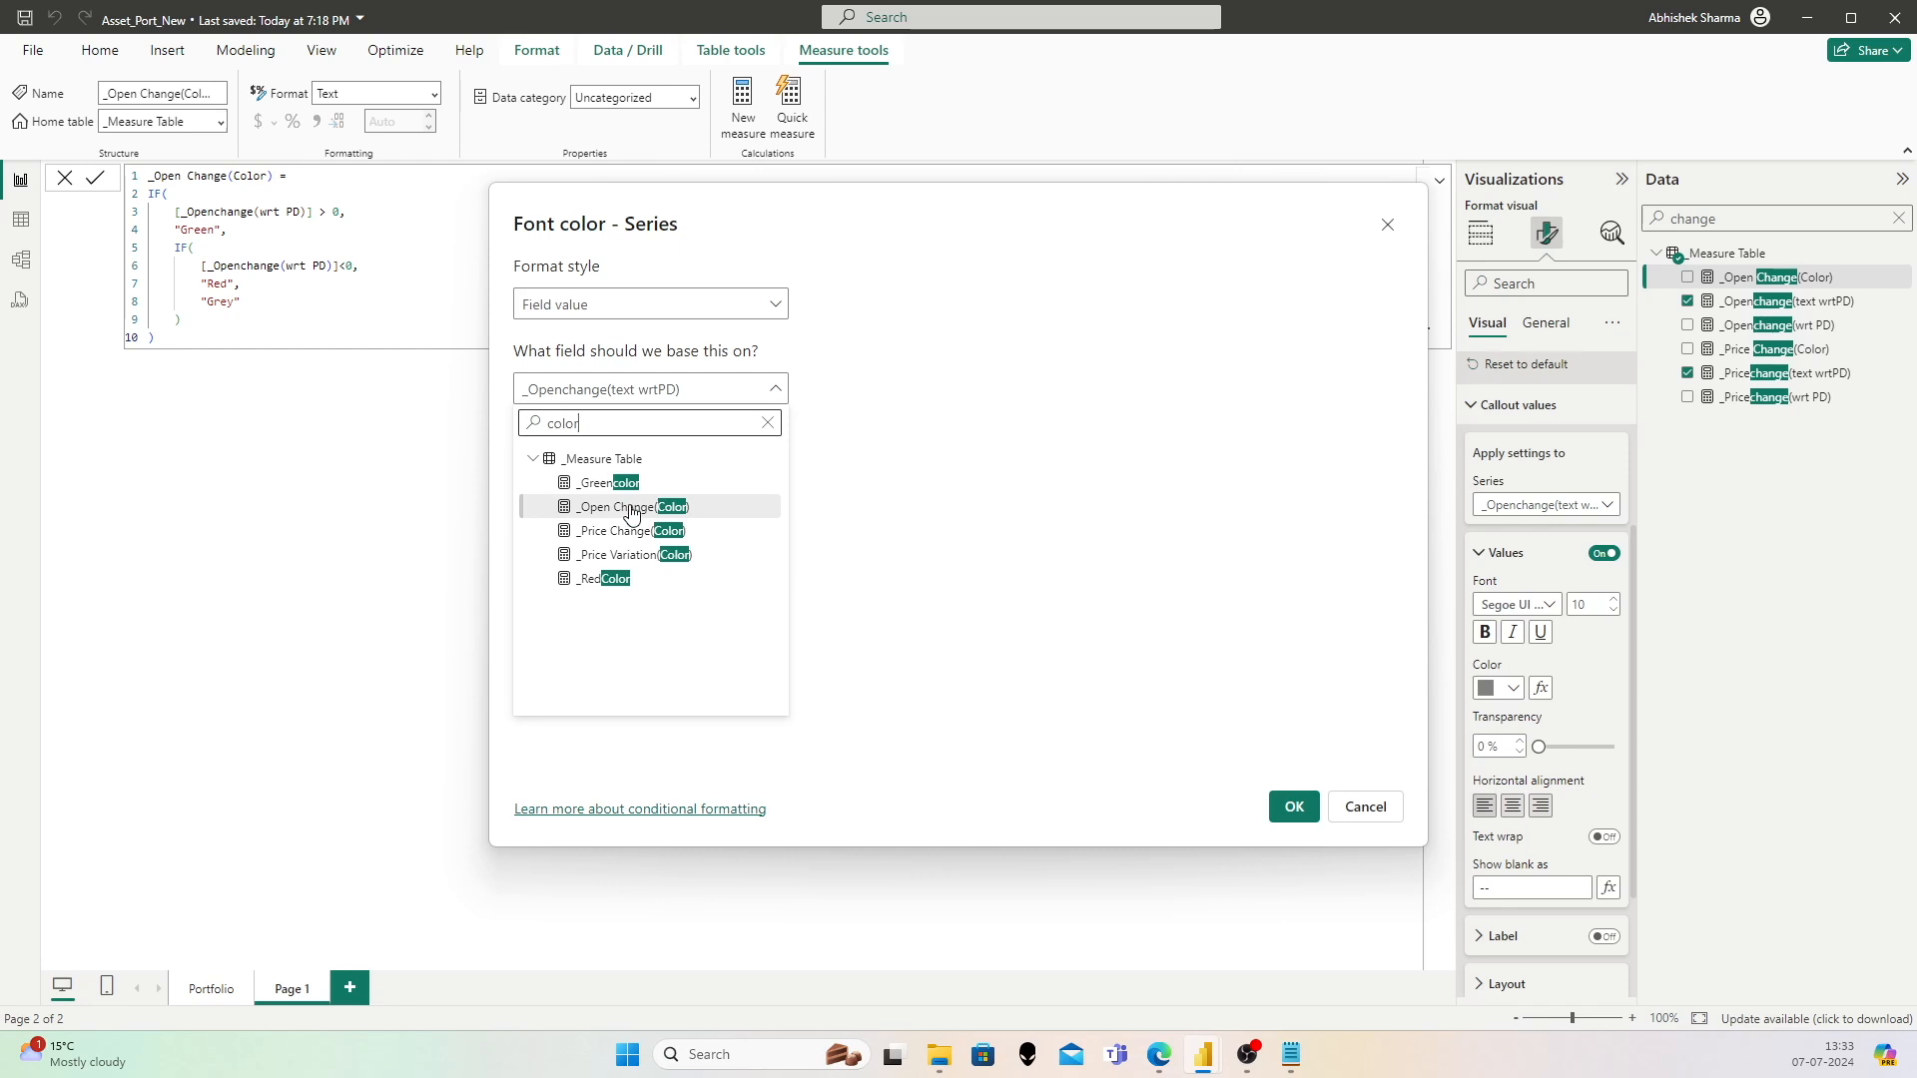
click(614, 509)
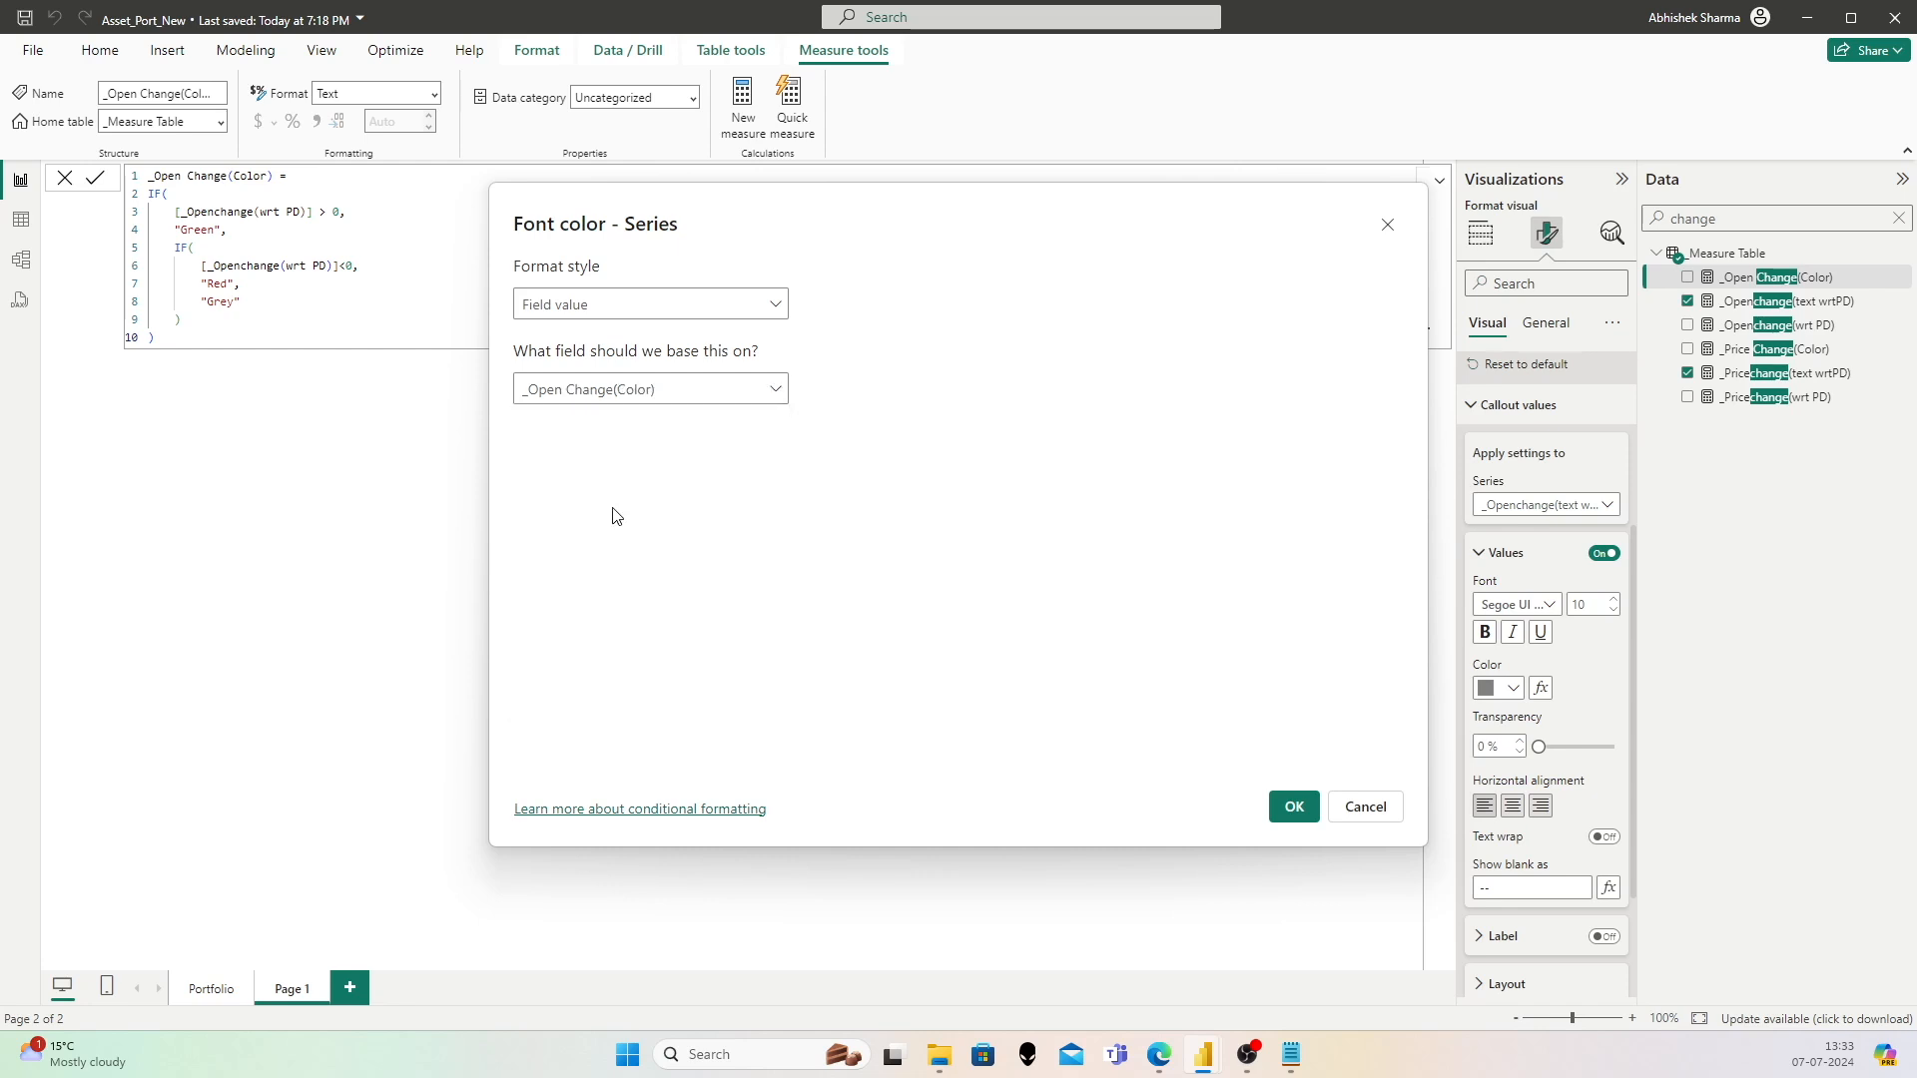
click(1276, 811)
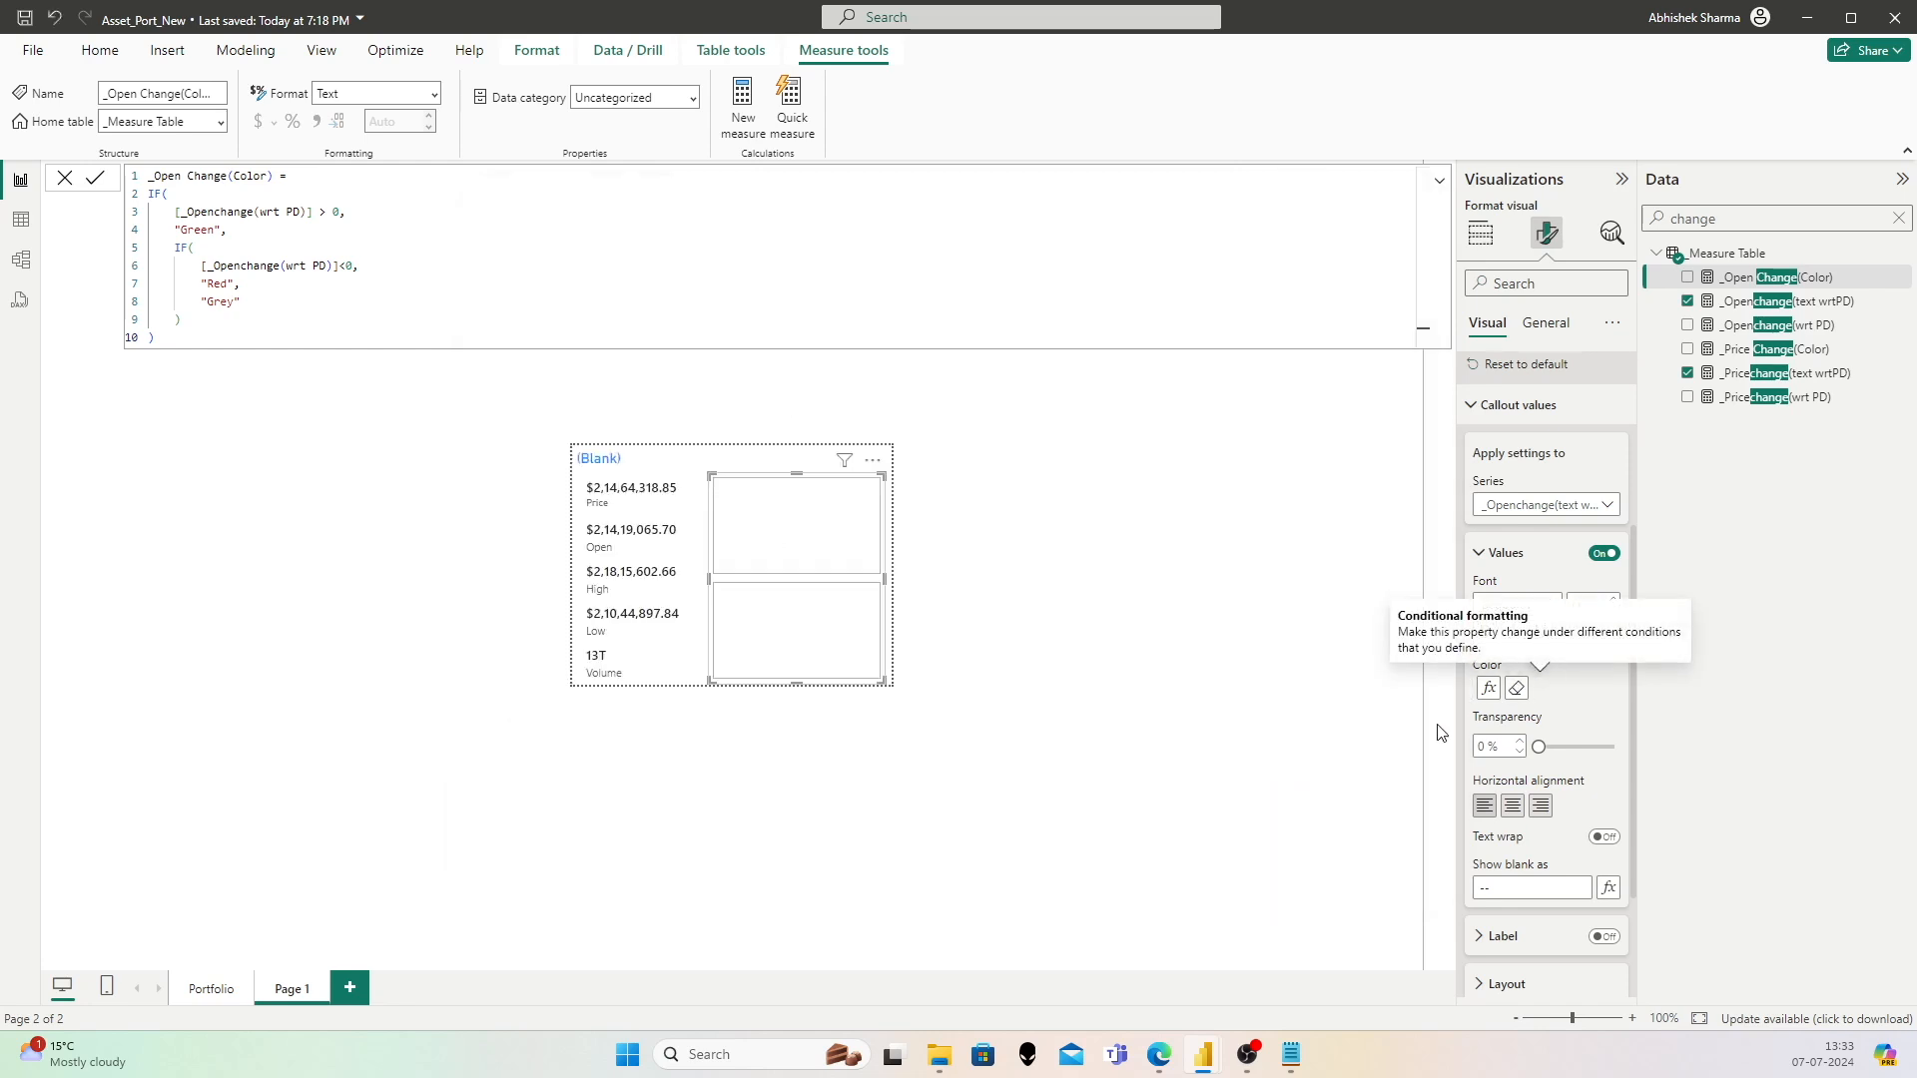
Step: Set the _Pricechange(text wrtPD) callout's font color conditionally by field value, based on _Price Change(Color)
click(1585, 504)
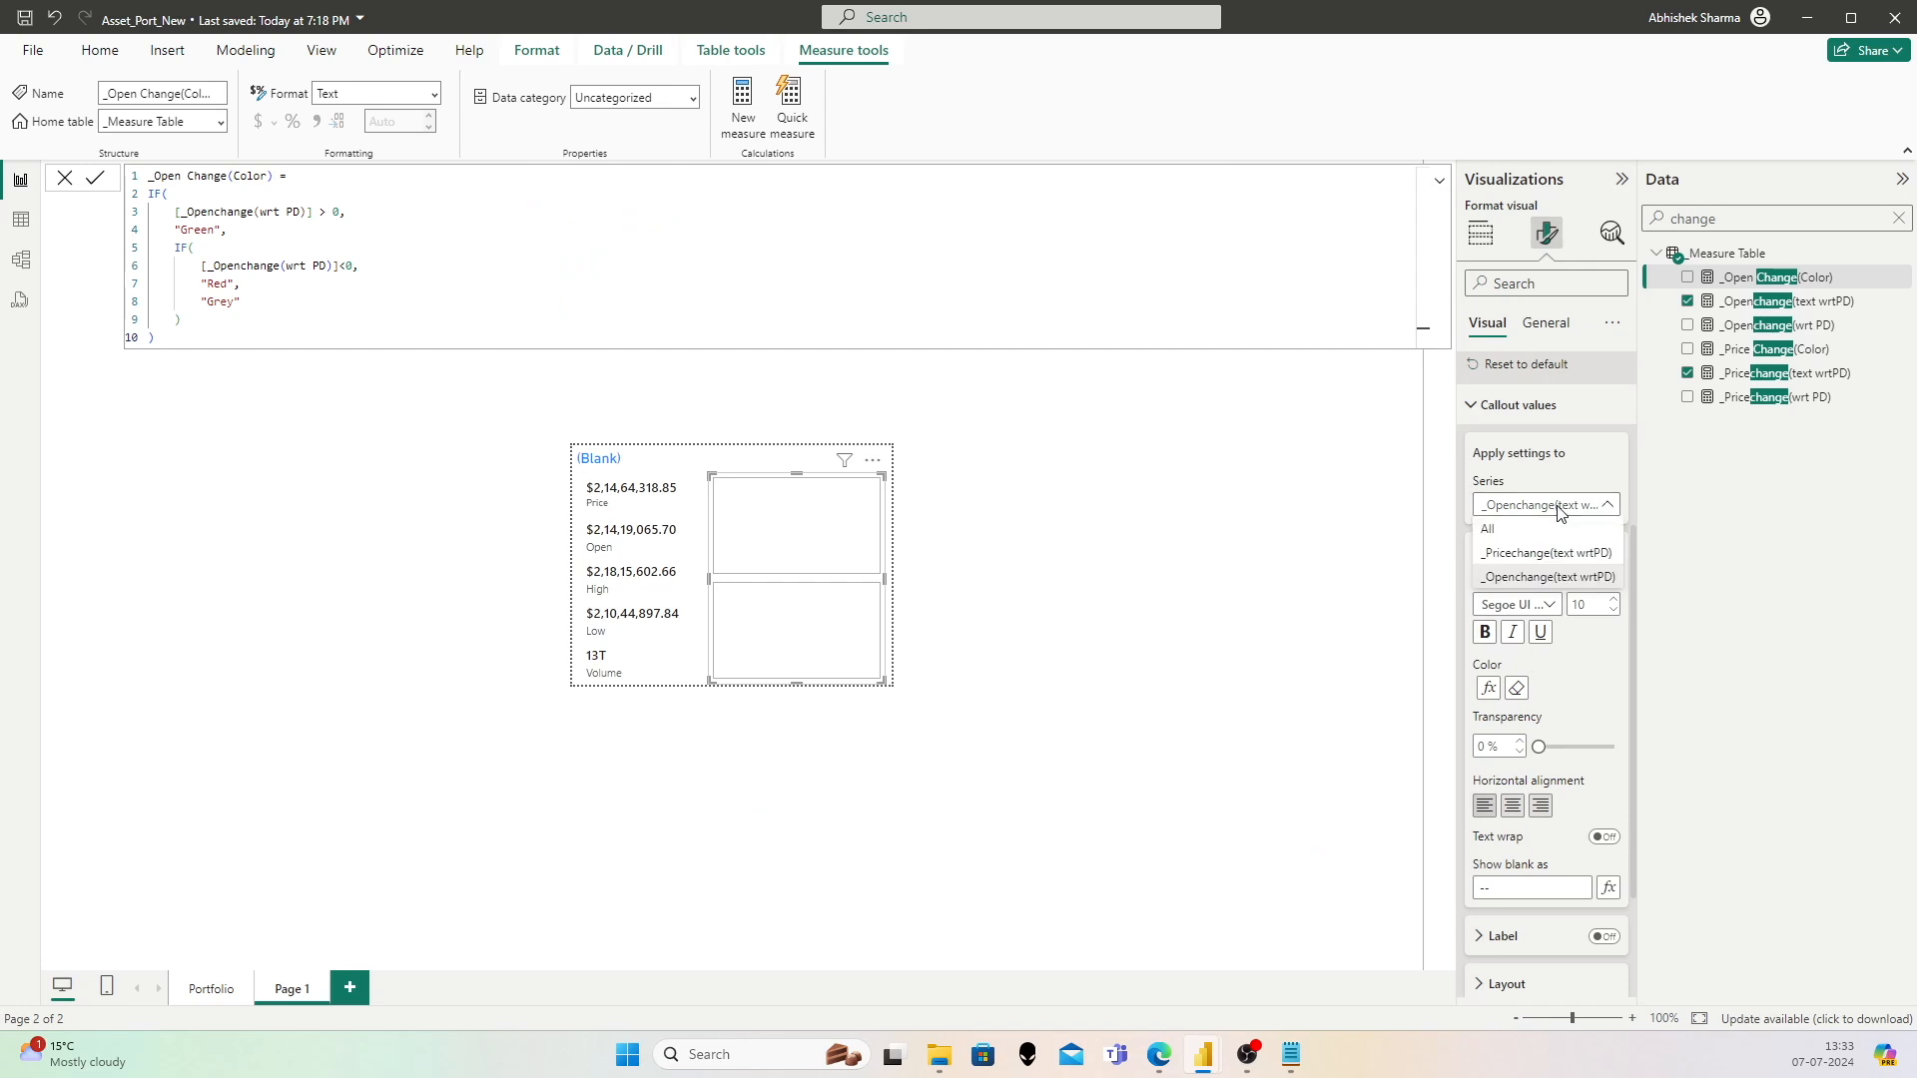
click(1528, 569)
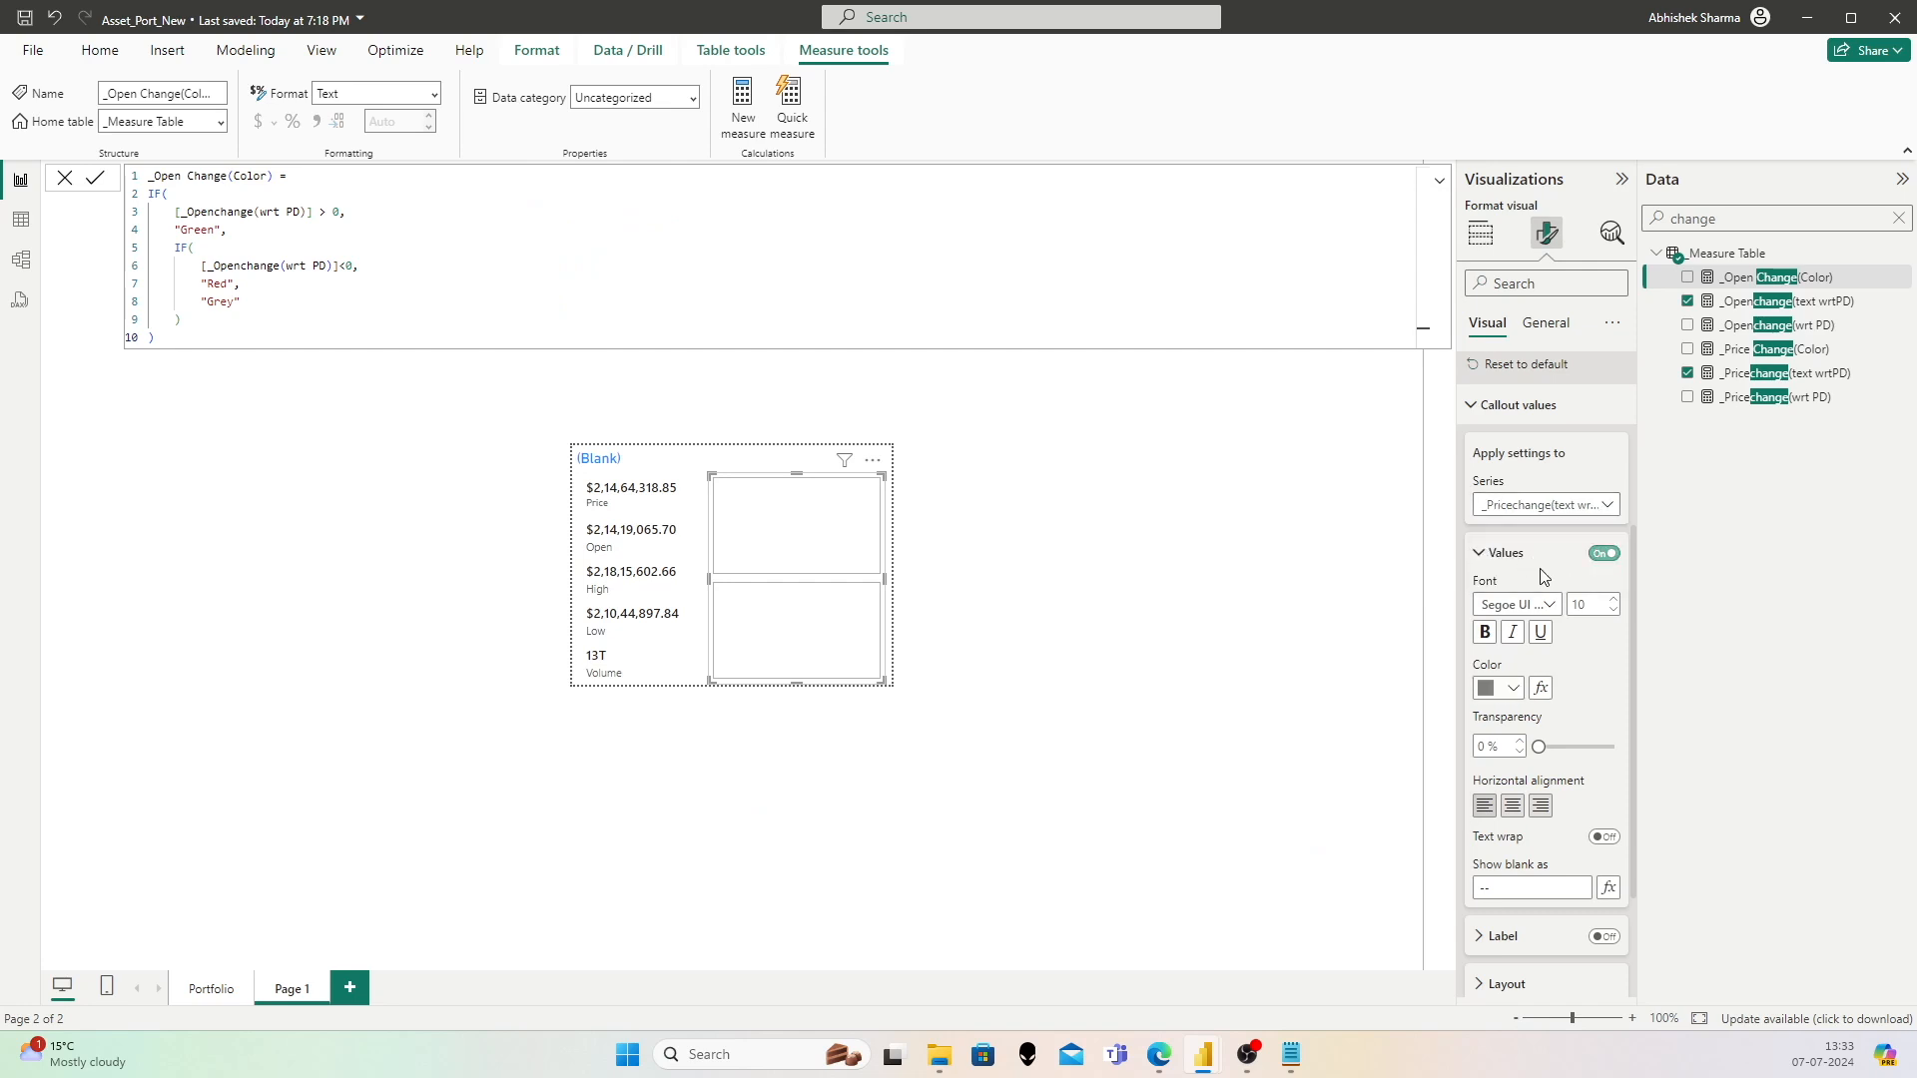
click(1540, 688)
click(635, 306)
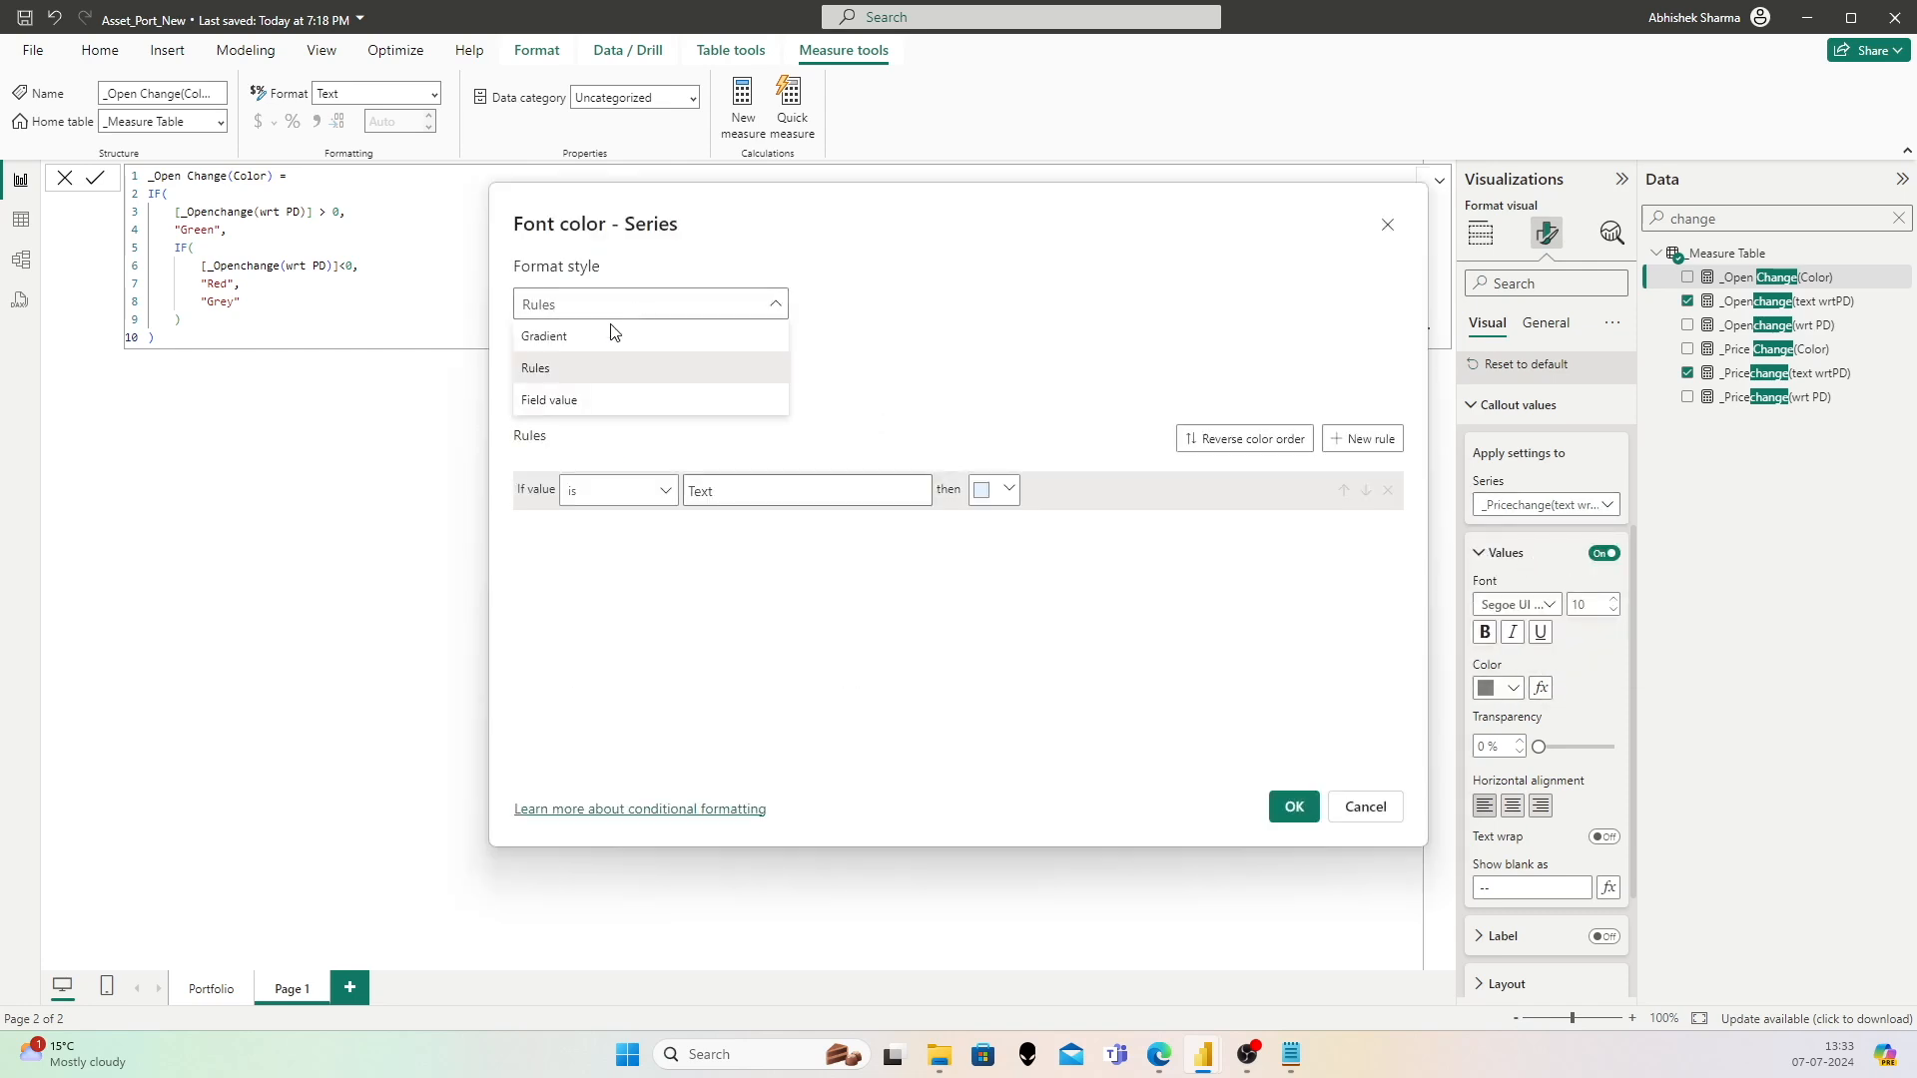
click(566, 402)
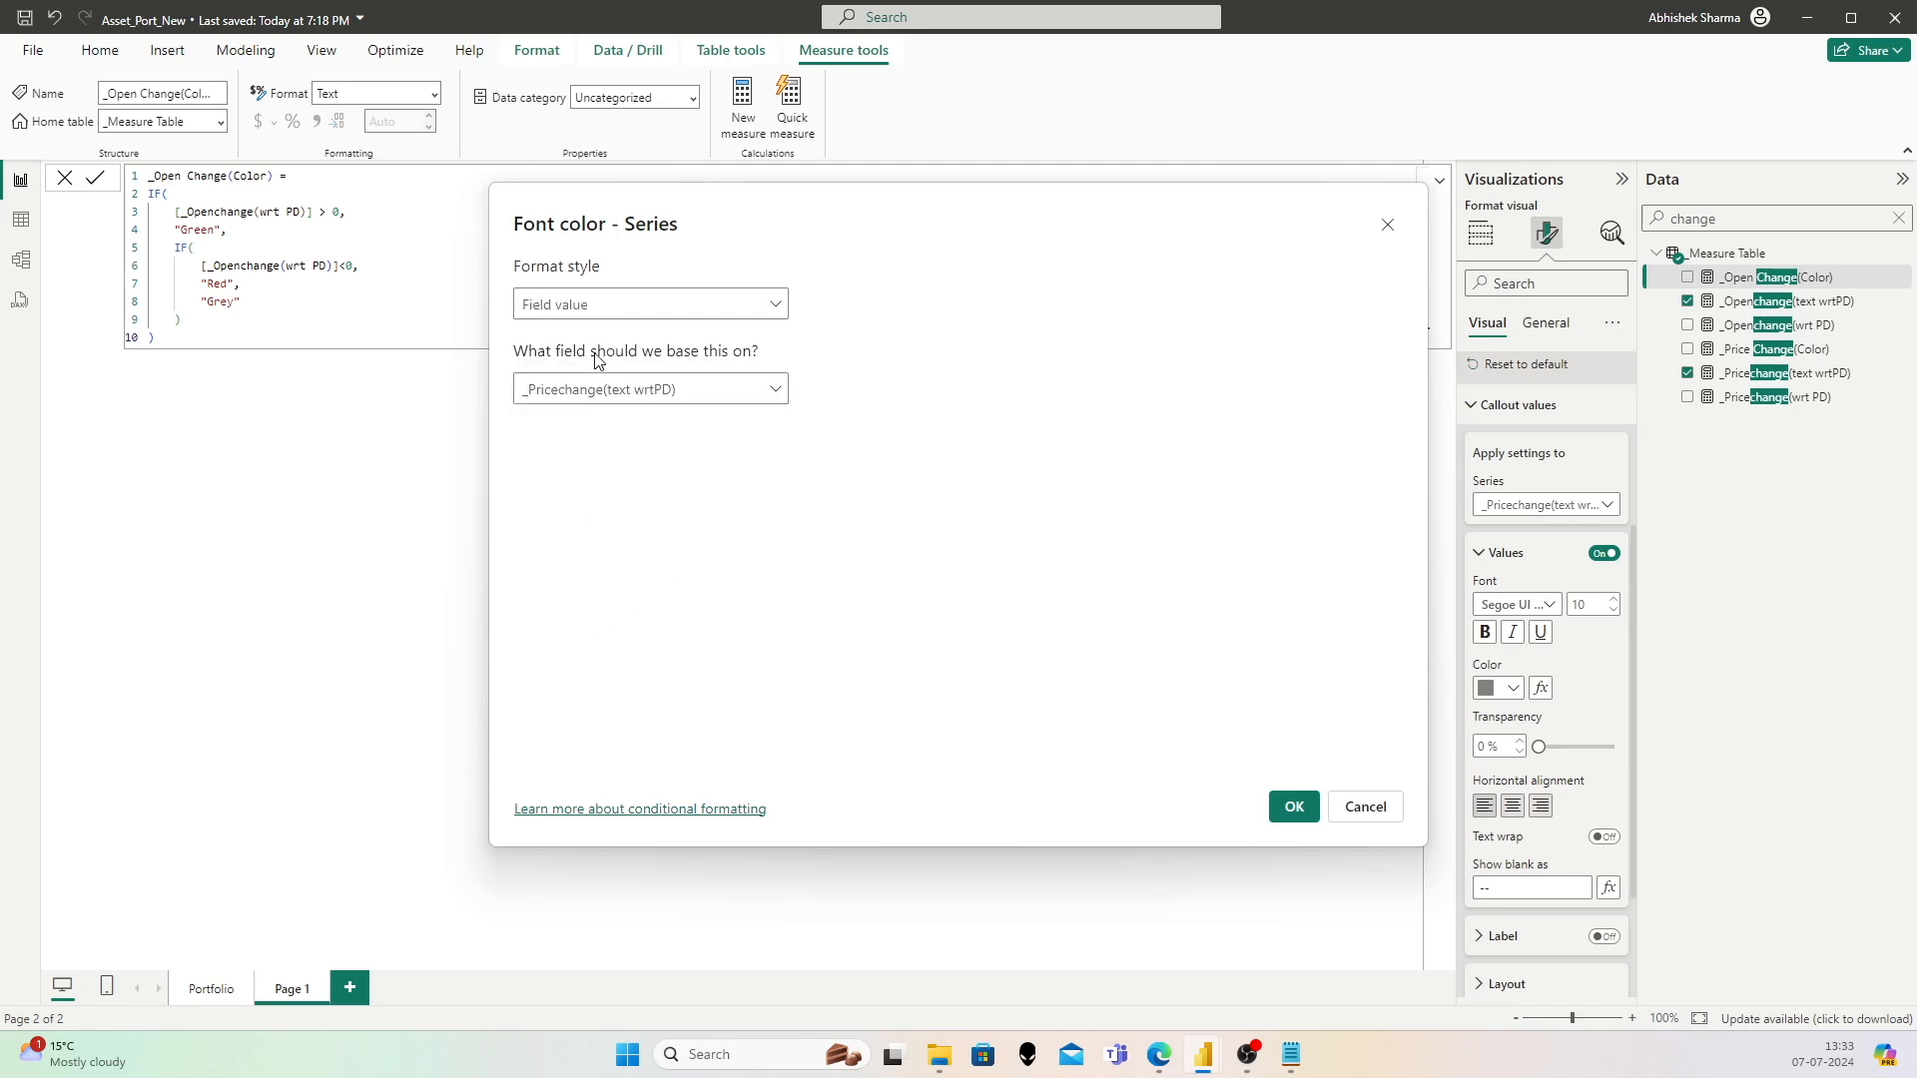
click(579, 388)
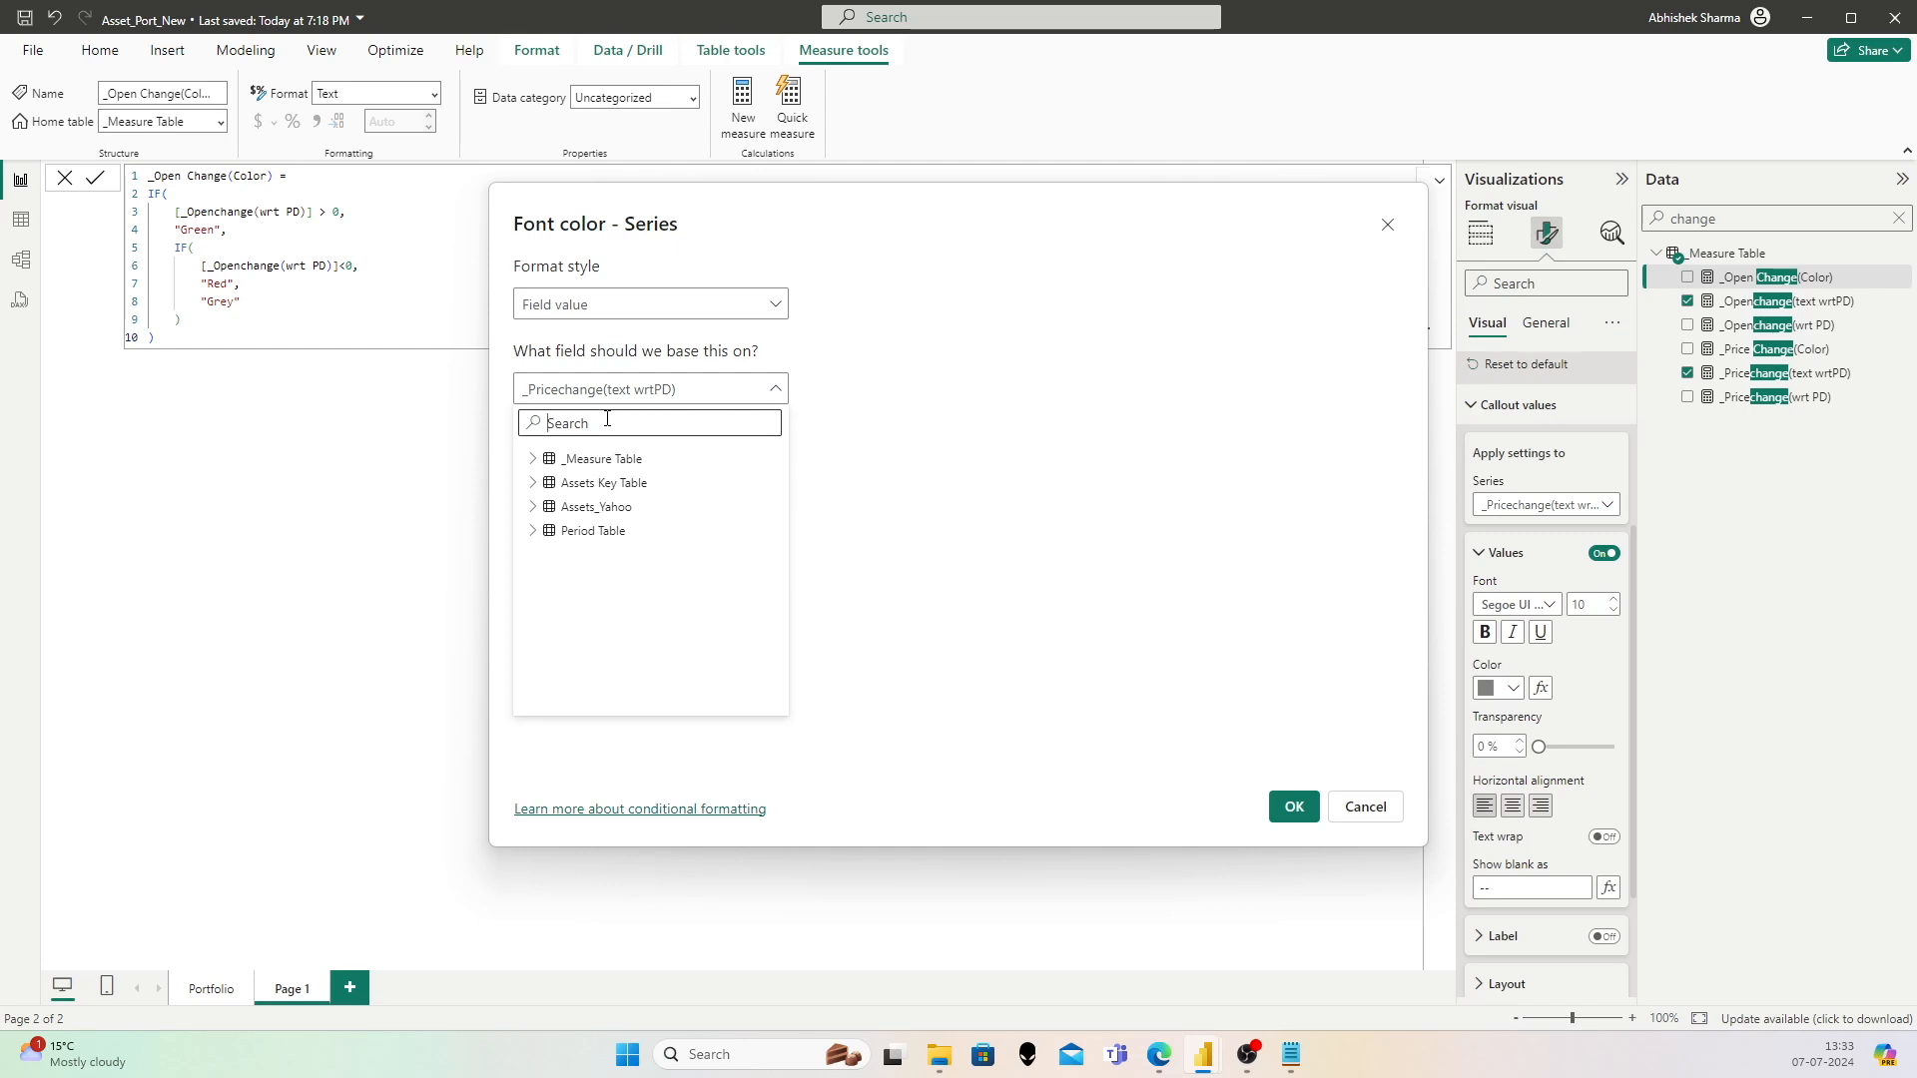
text(color)
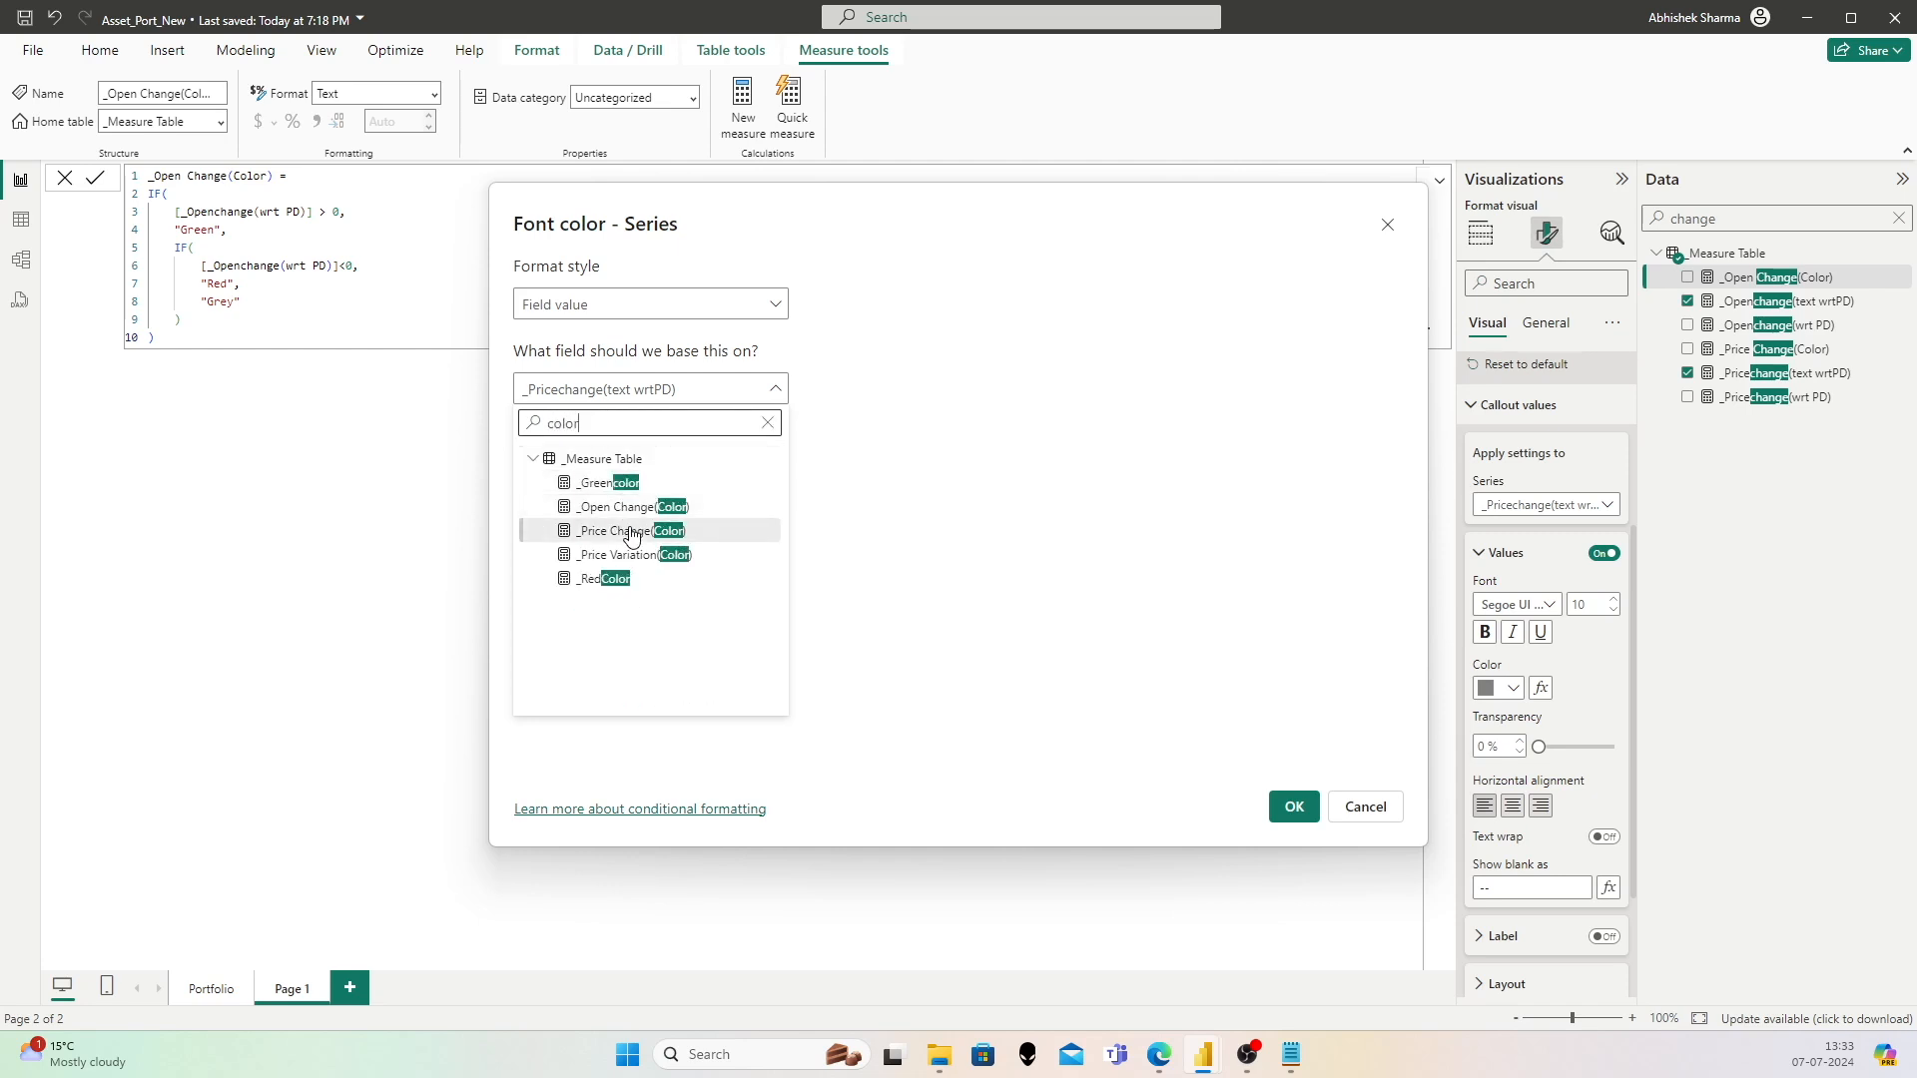
click(631, 532)
click(1293, 809)
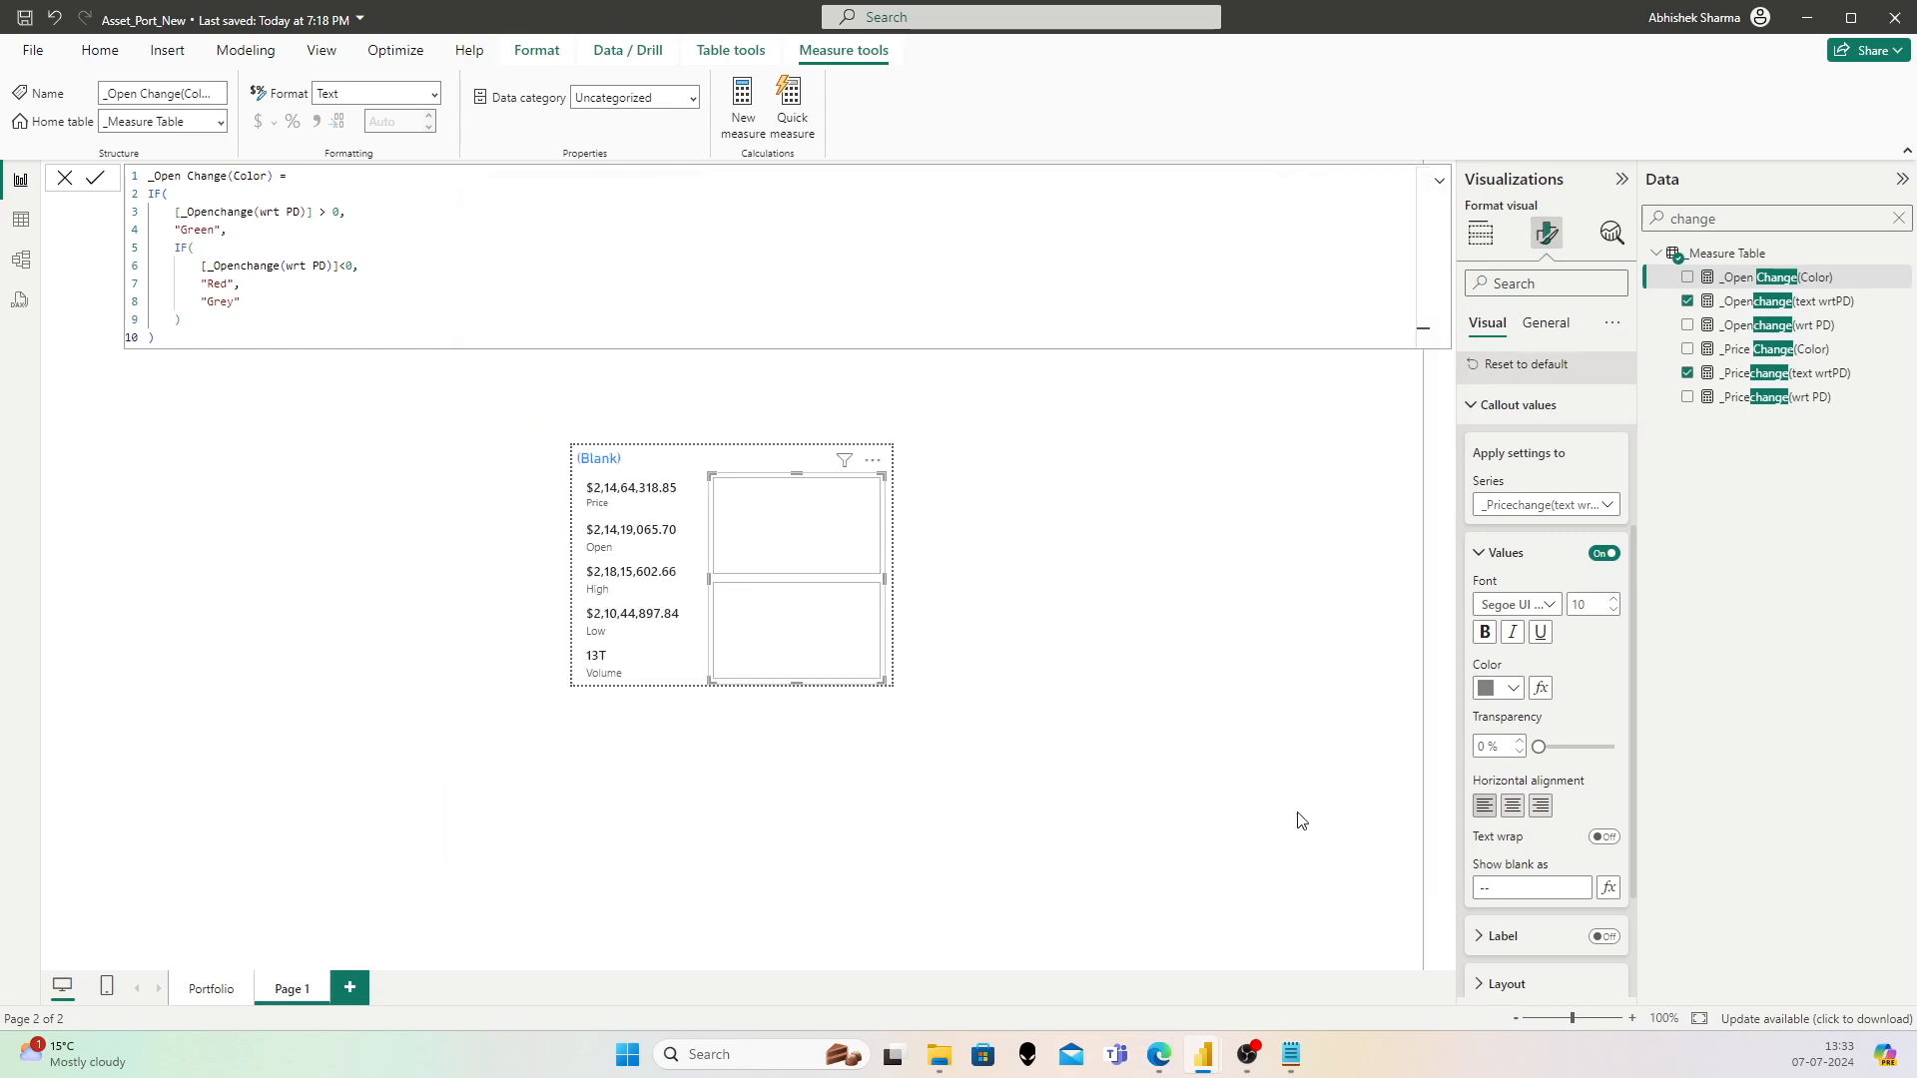
Step: Check the change text colors in the Portfolio area chart's tooltip, and return to the change card on Page 1
click(198, 990)
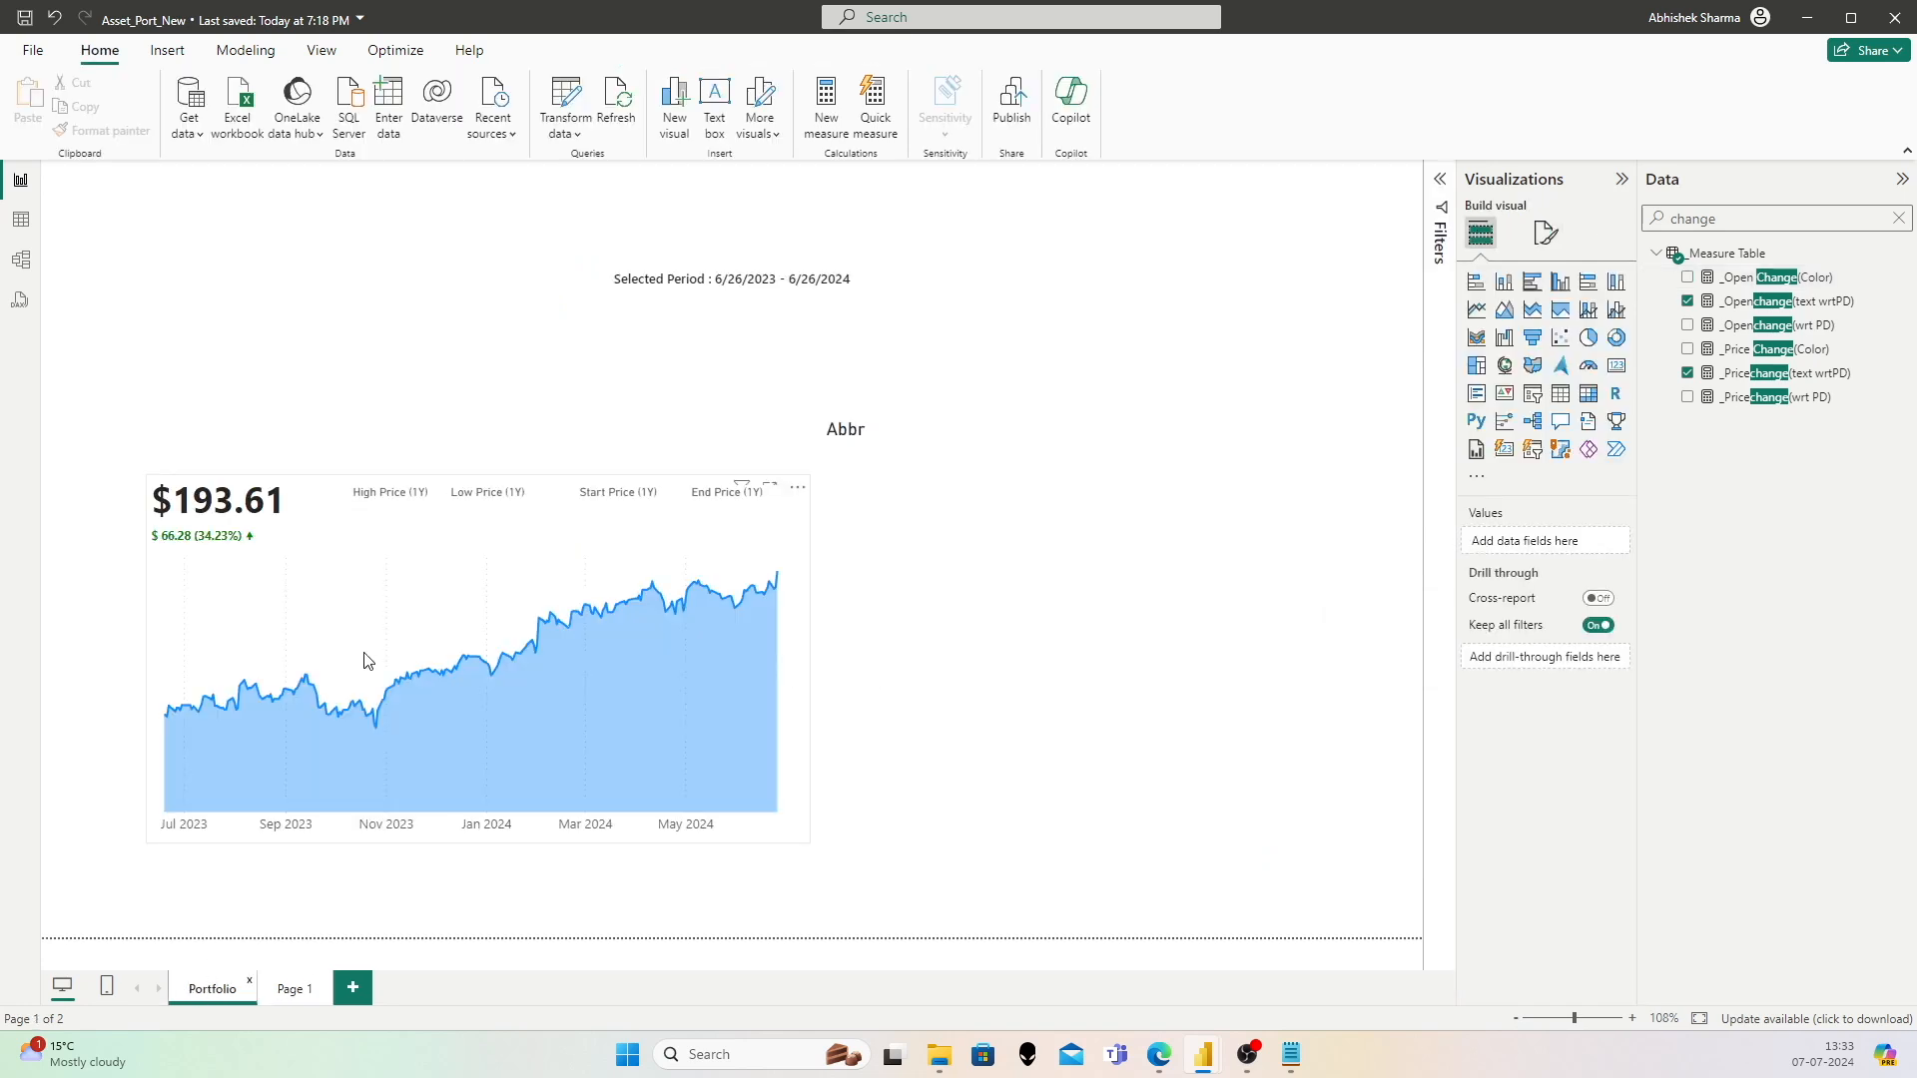
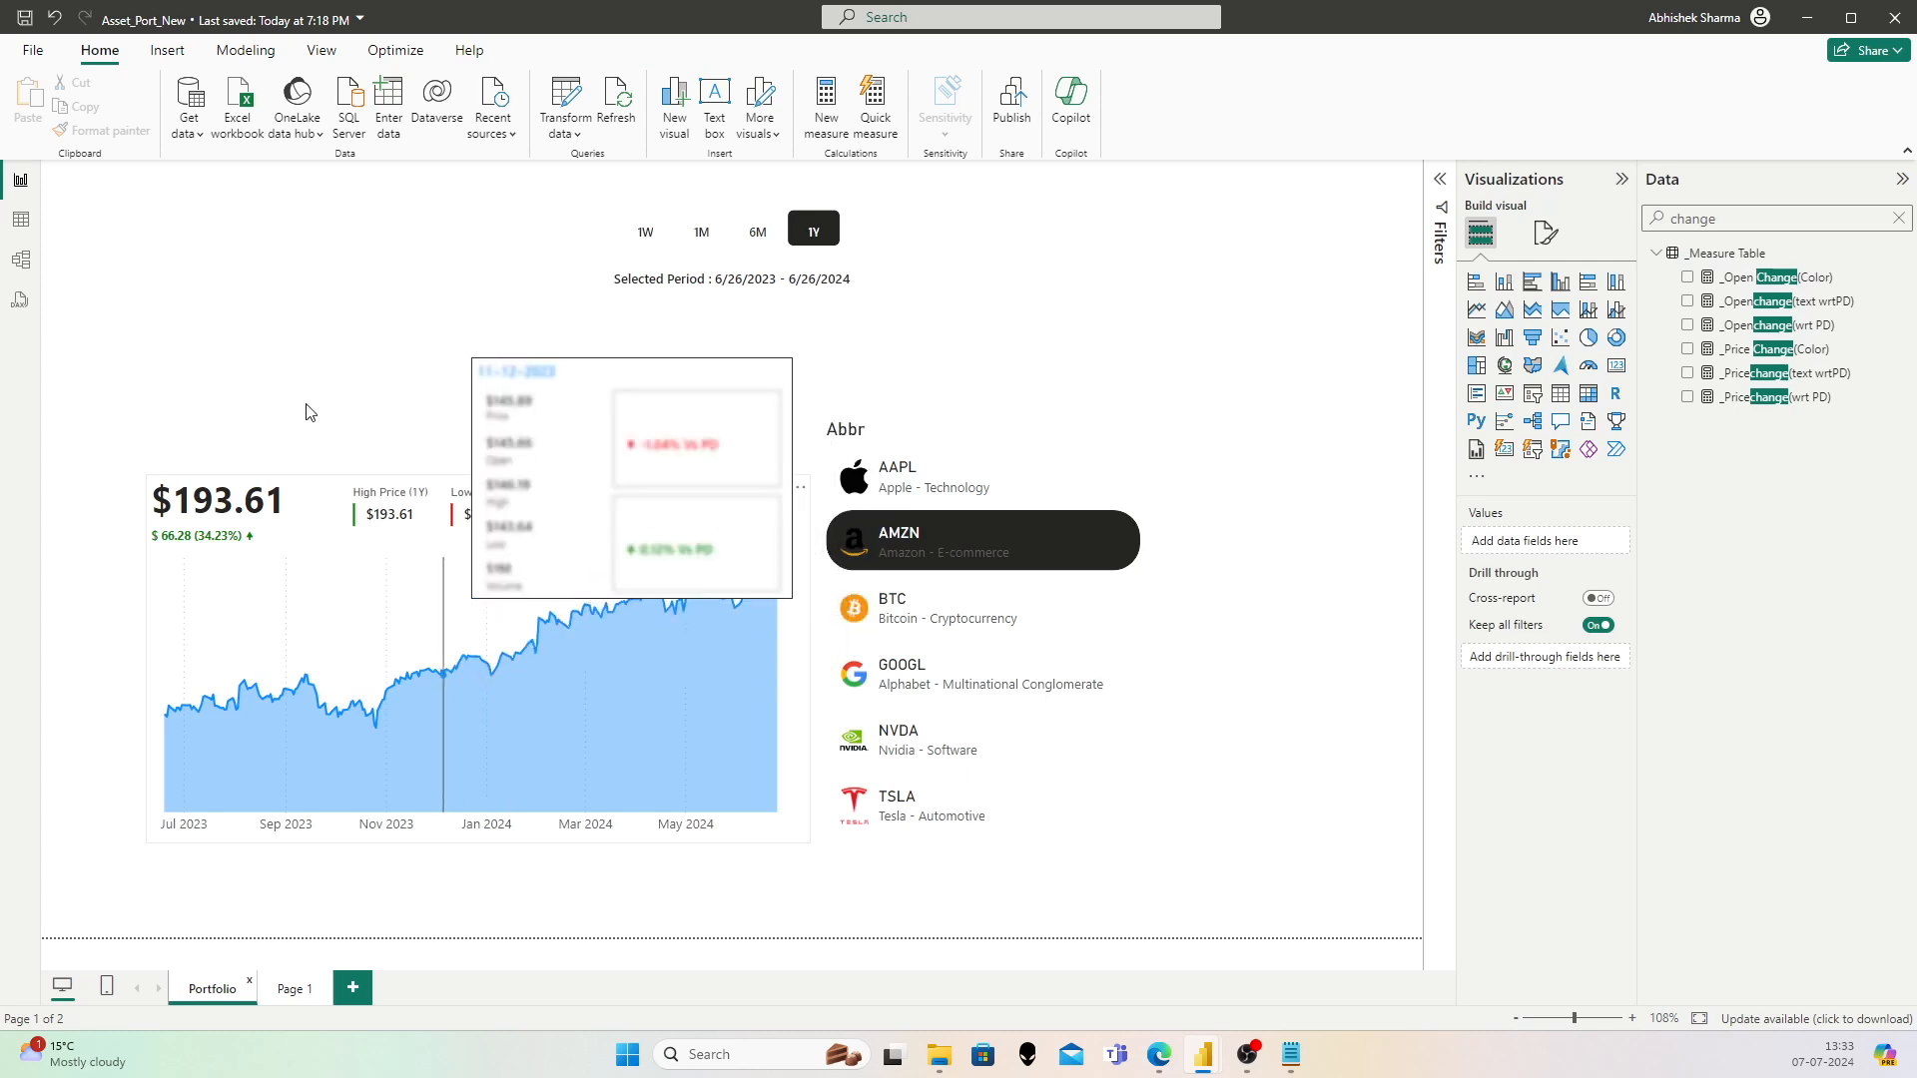
click(292, 988)
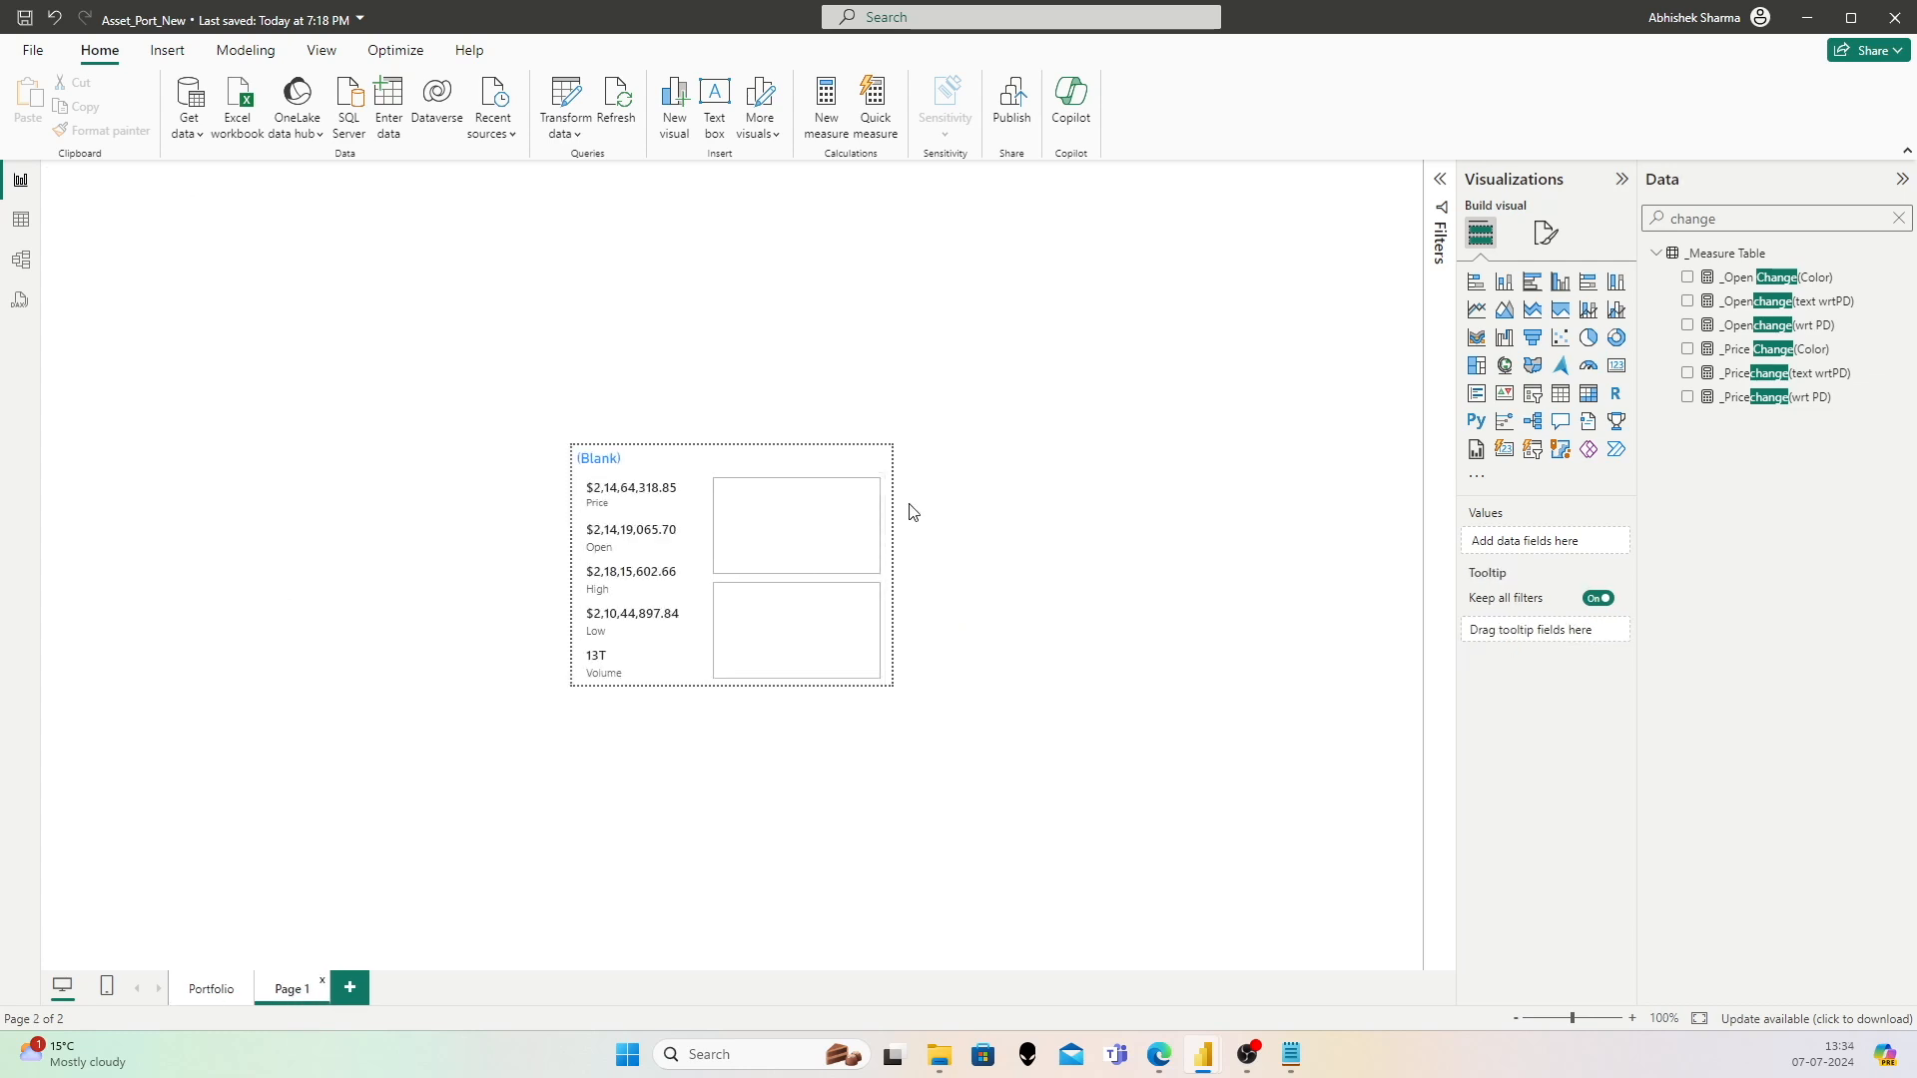
click(806, 495)
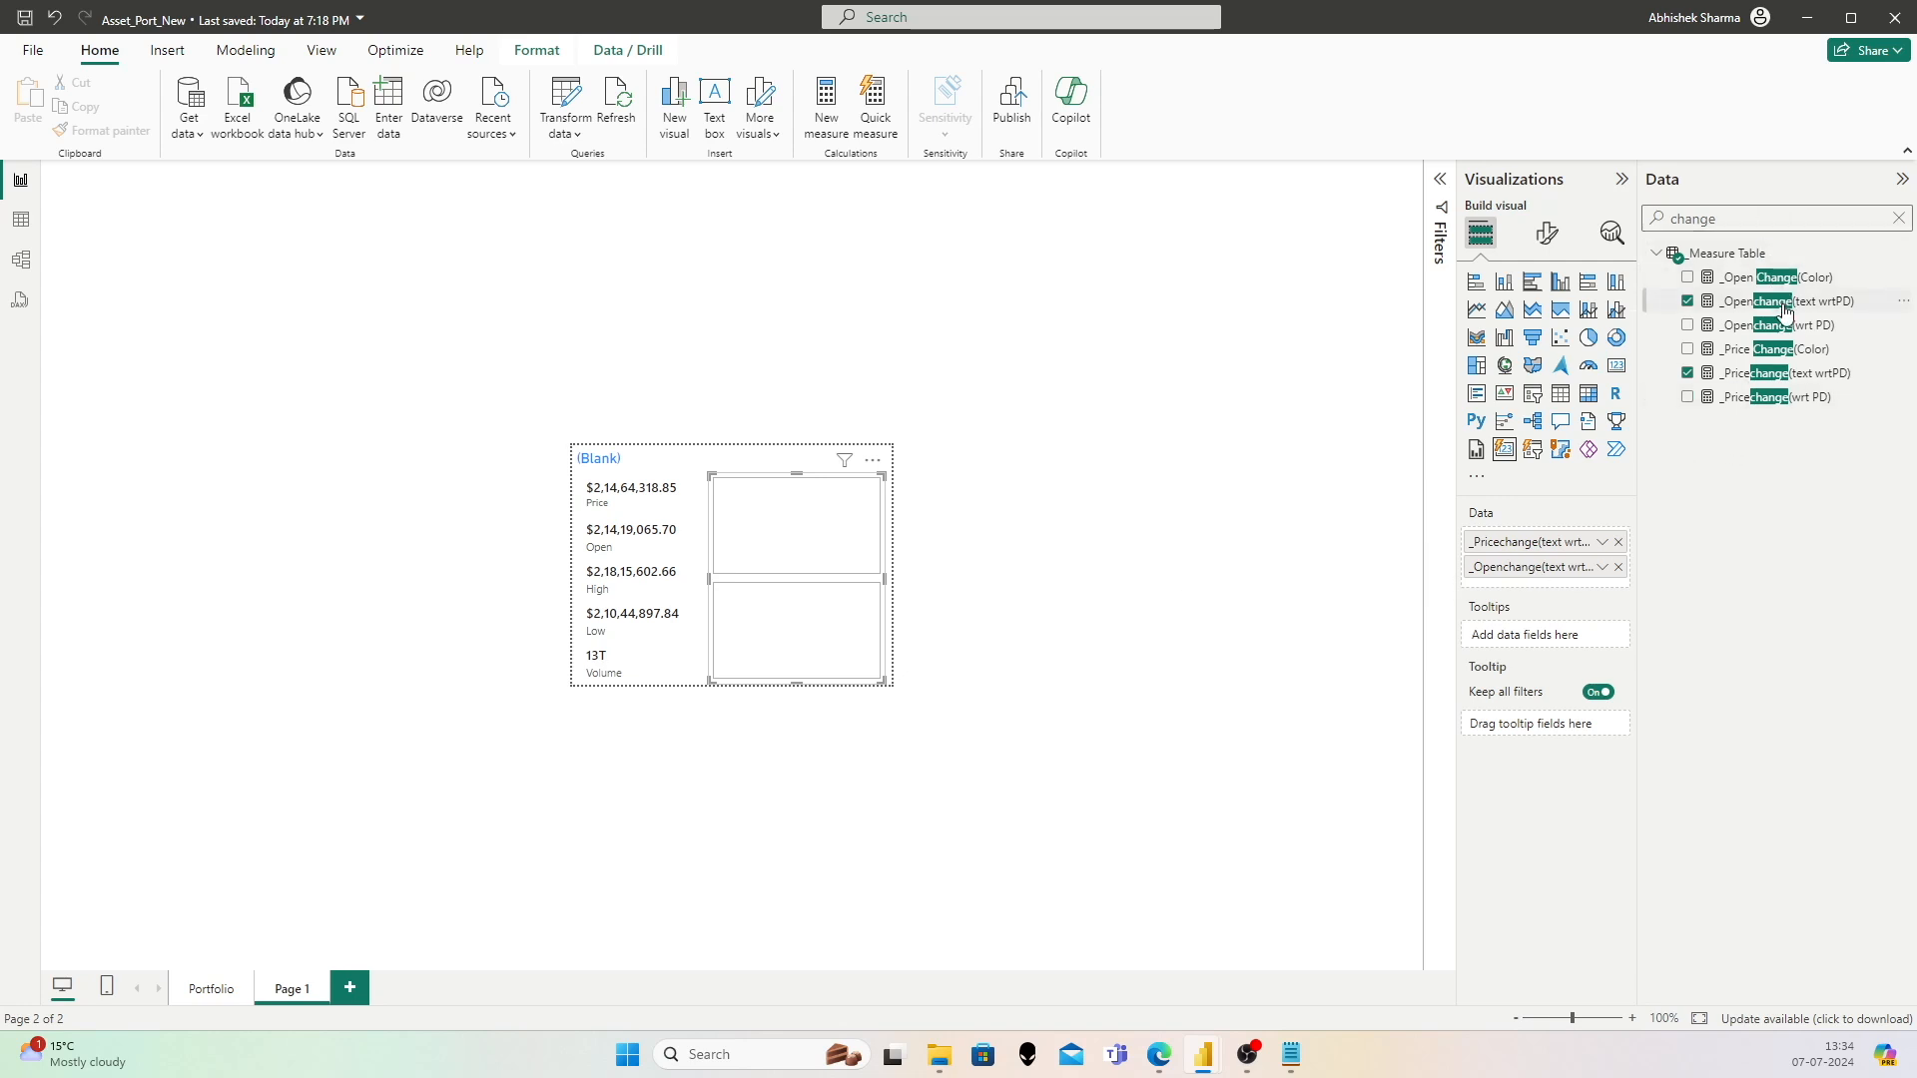
Step: Create a new measure in _Measure Table from a copy of the _Pricechange(wrt PD) formula
click(1775, 397)
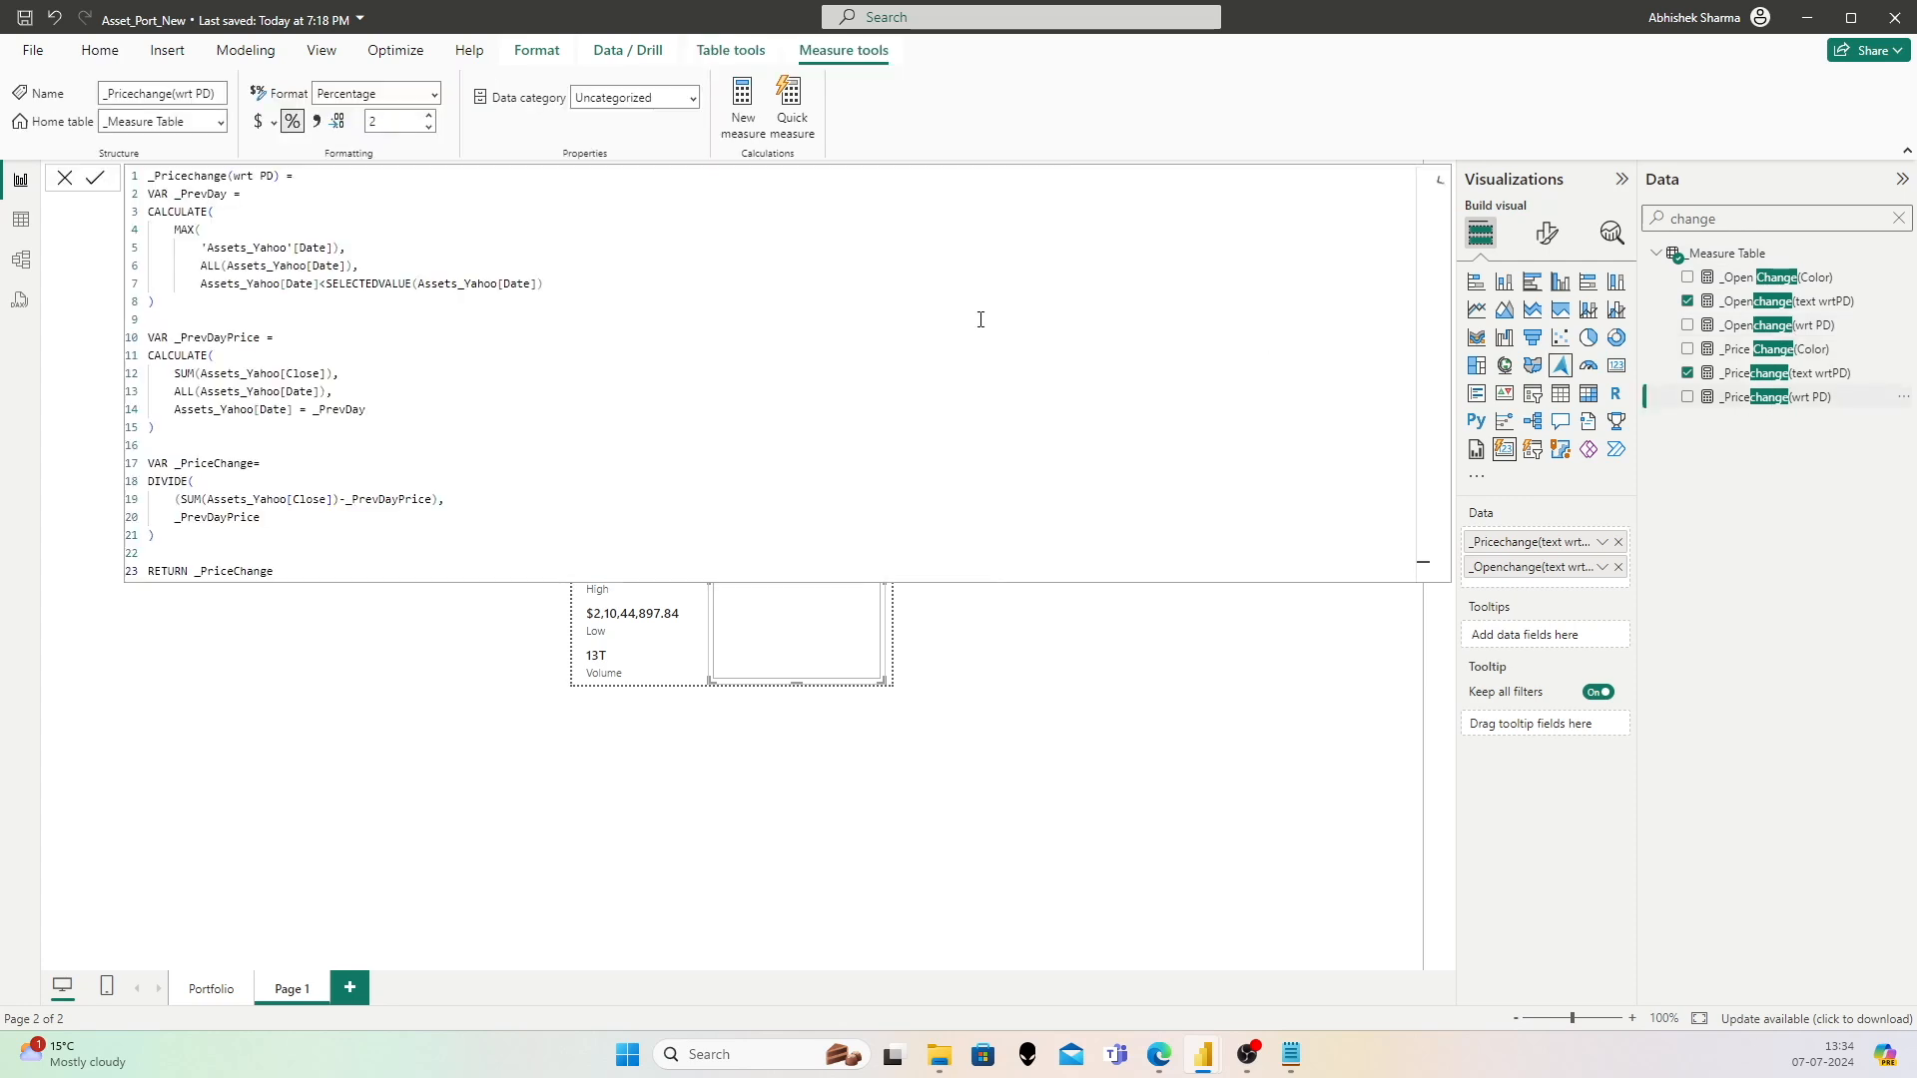
key(ctrl+a)
key(ctrl+c)
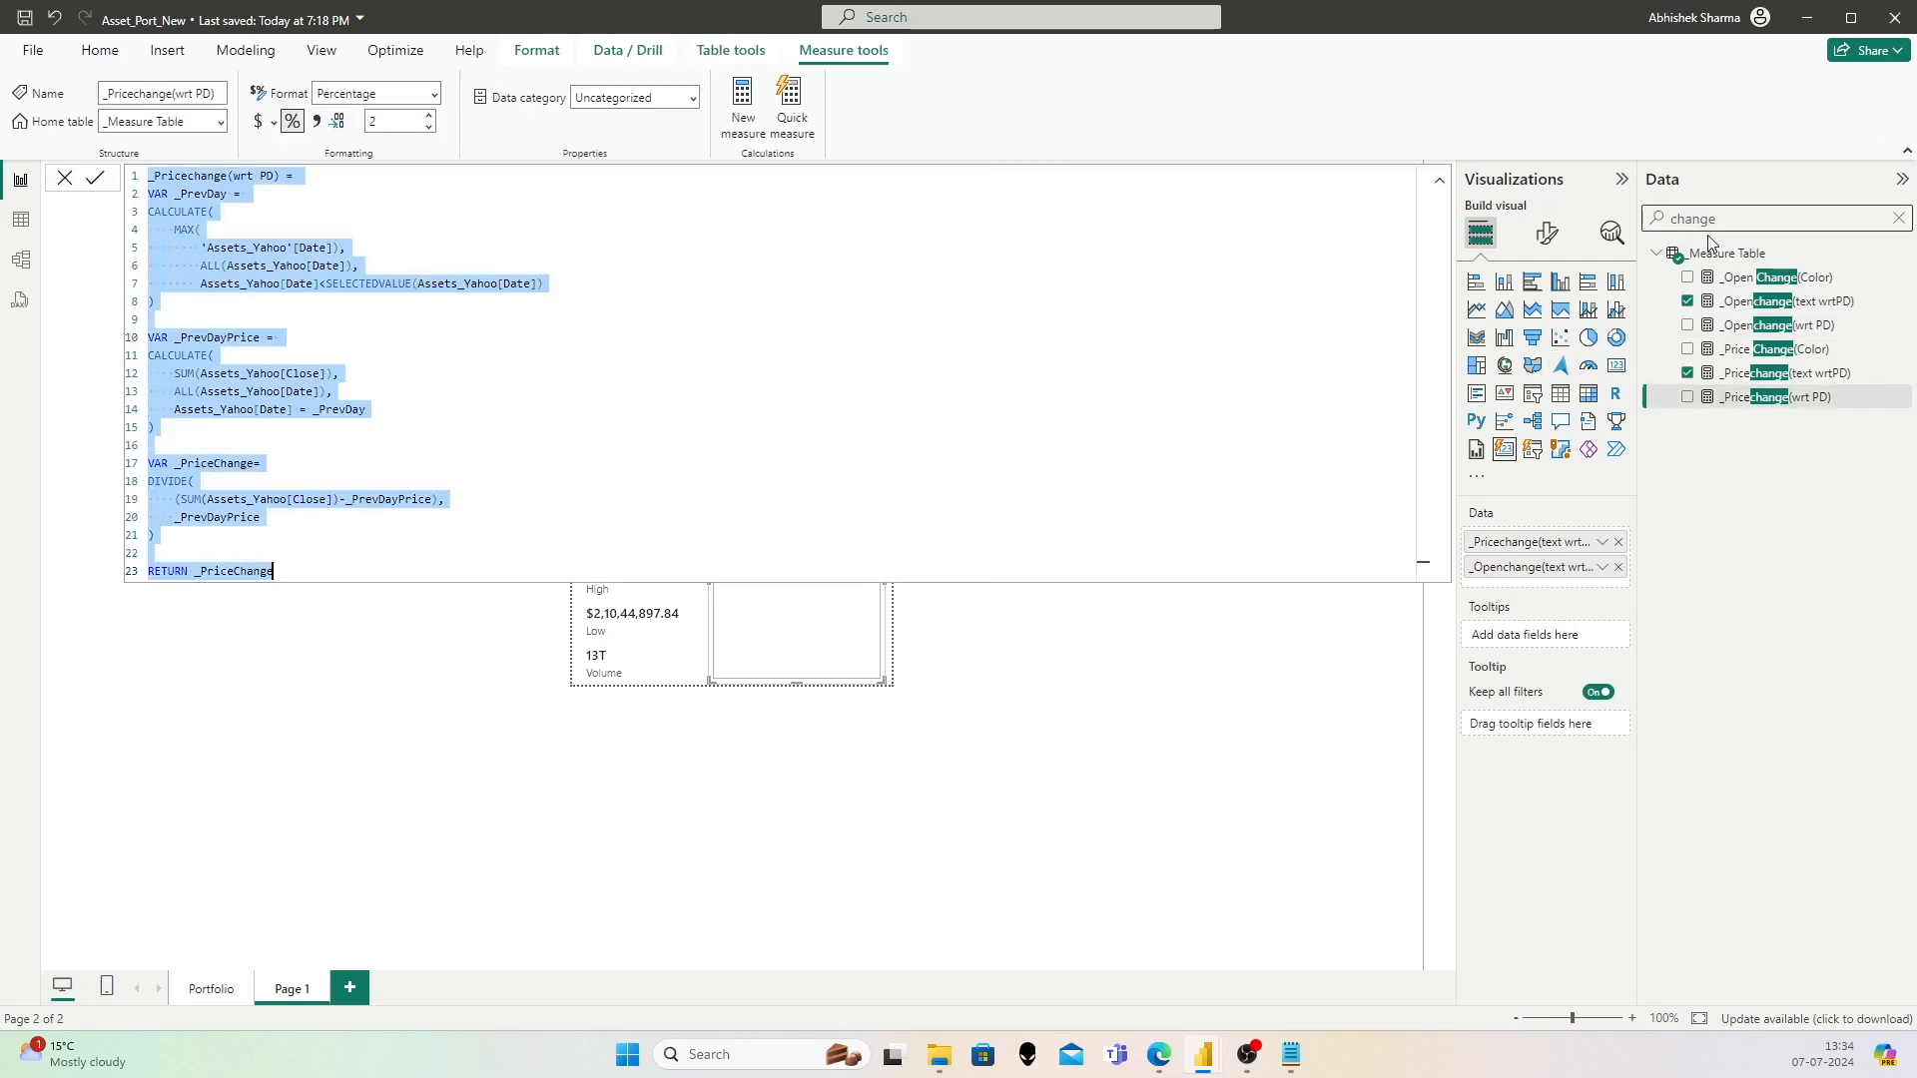
right_click(1742, 254)
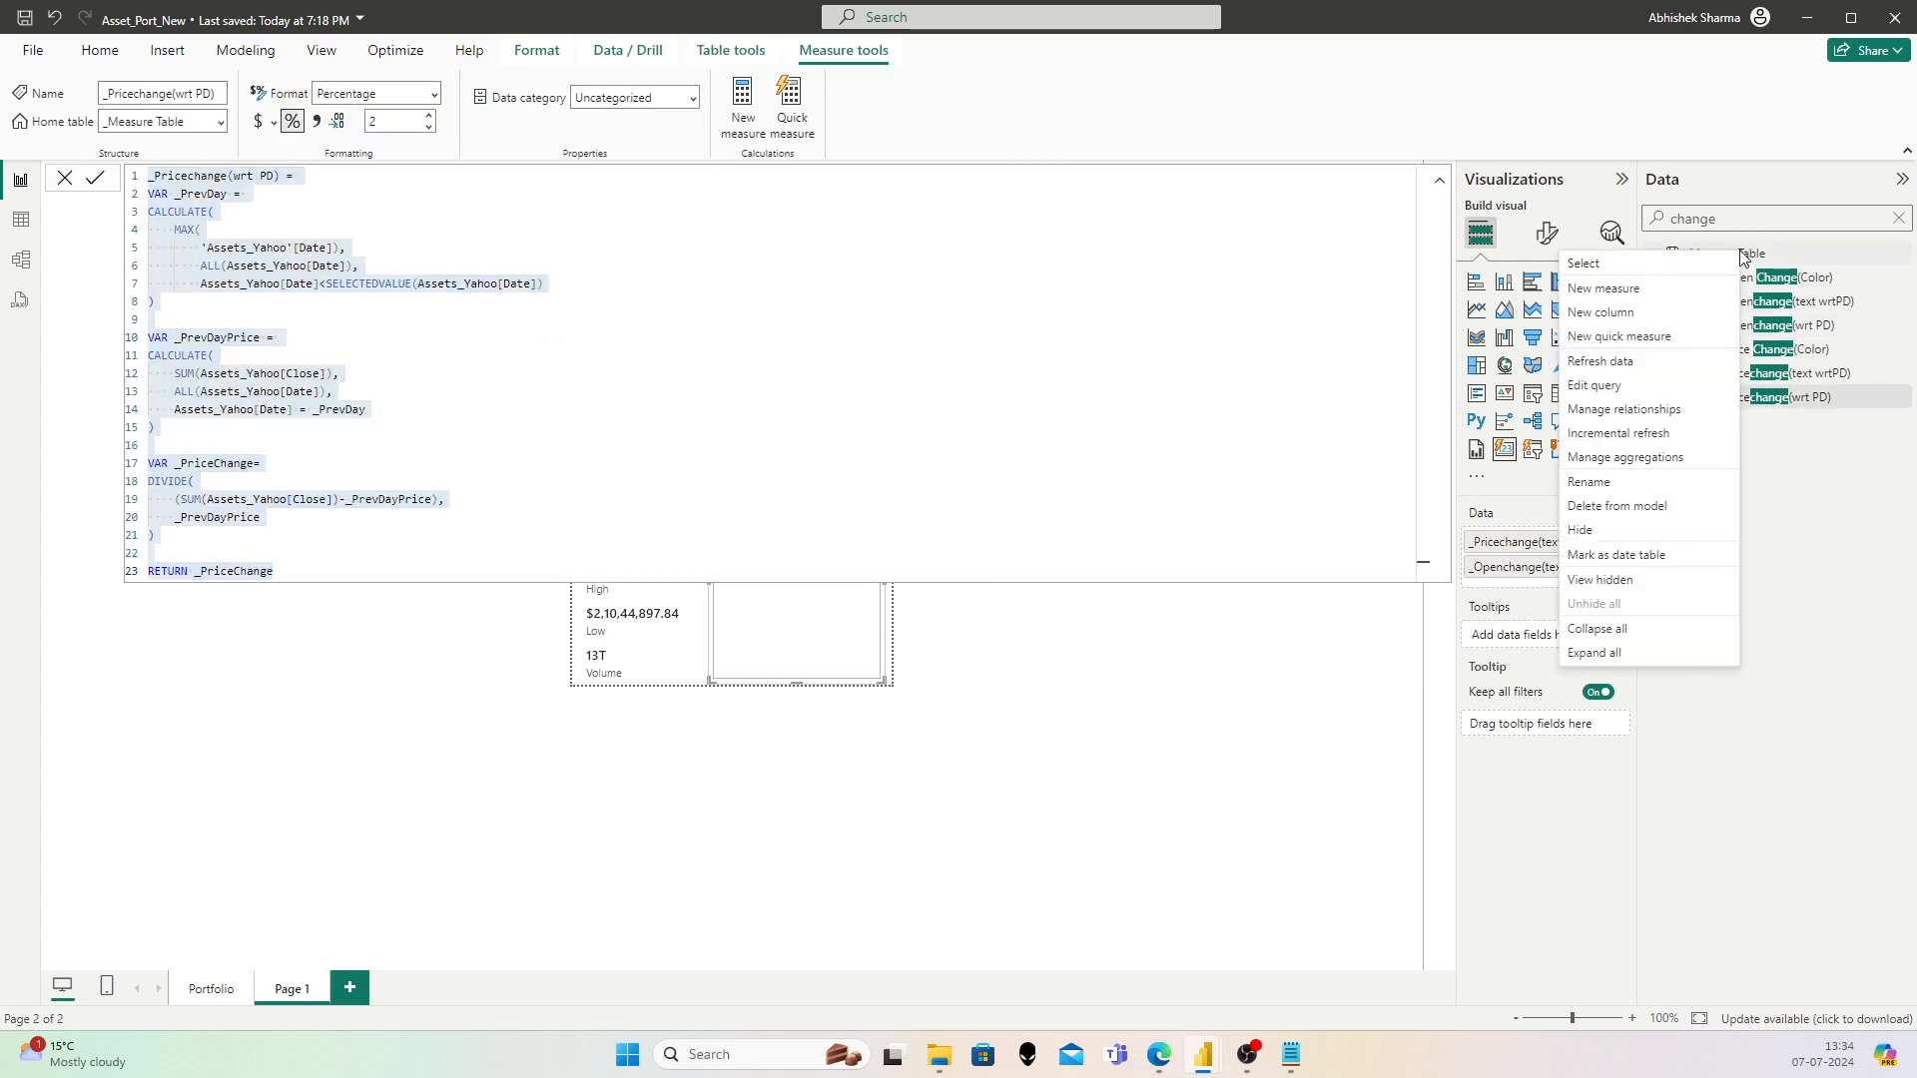
click(1642, 289)
key(ctrl+a)
key(ctrl+v)
Step: Rename the copied measure to _Highchange(wrt PD) in its formula
double_click(181, 177)
click(191, 190)
drag(188, 178, 182, 177)
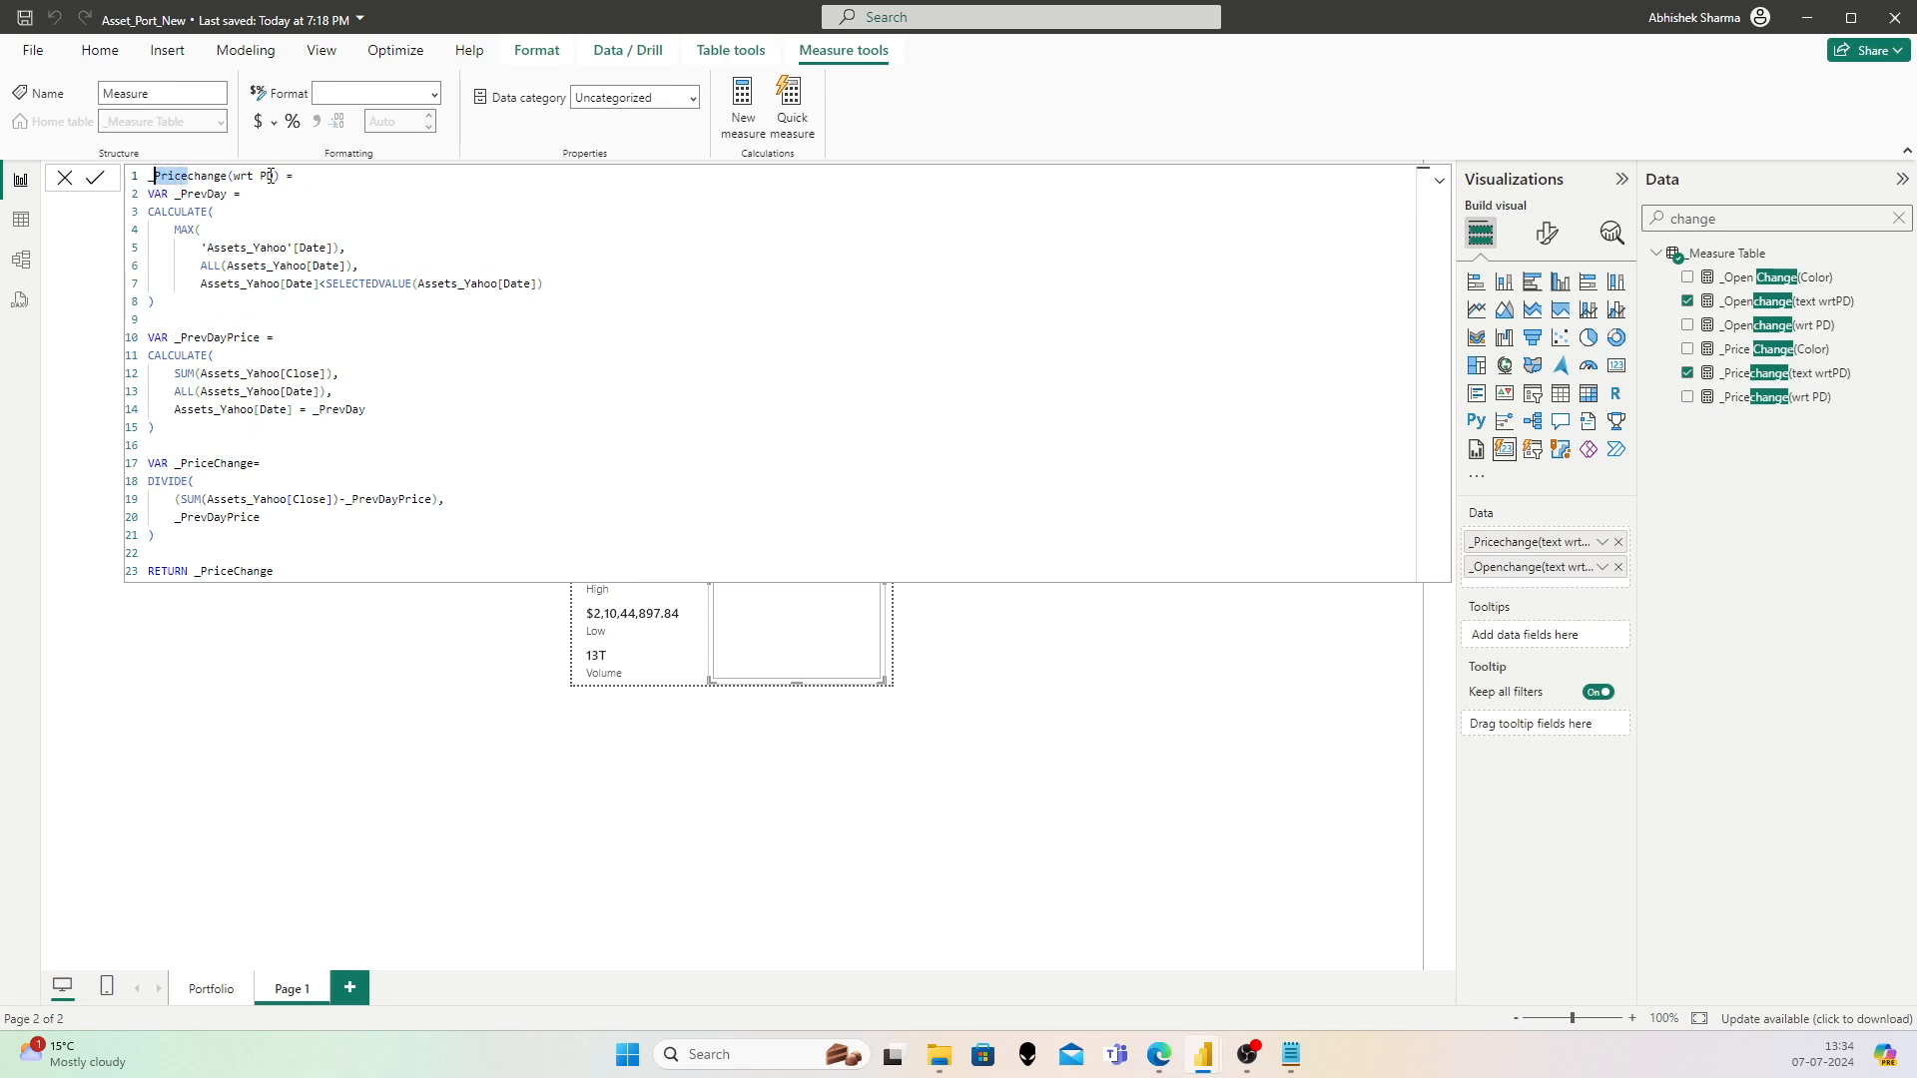
text(High)
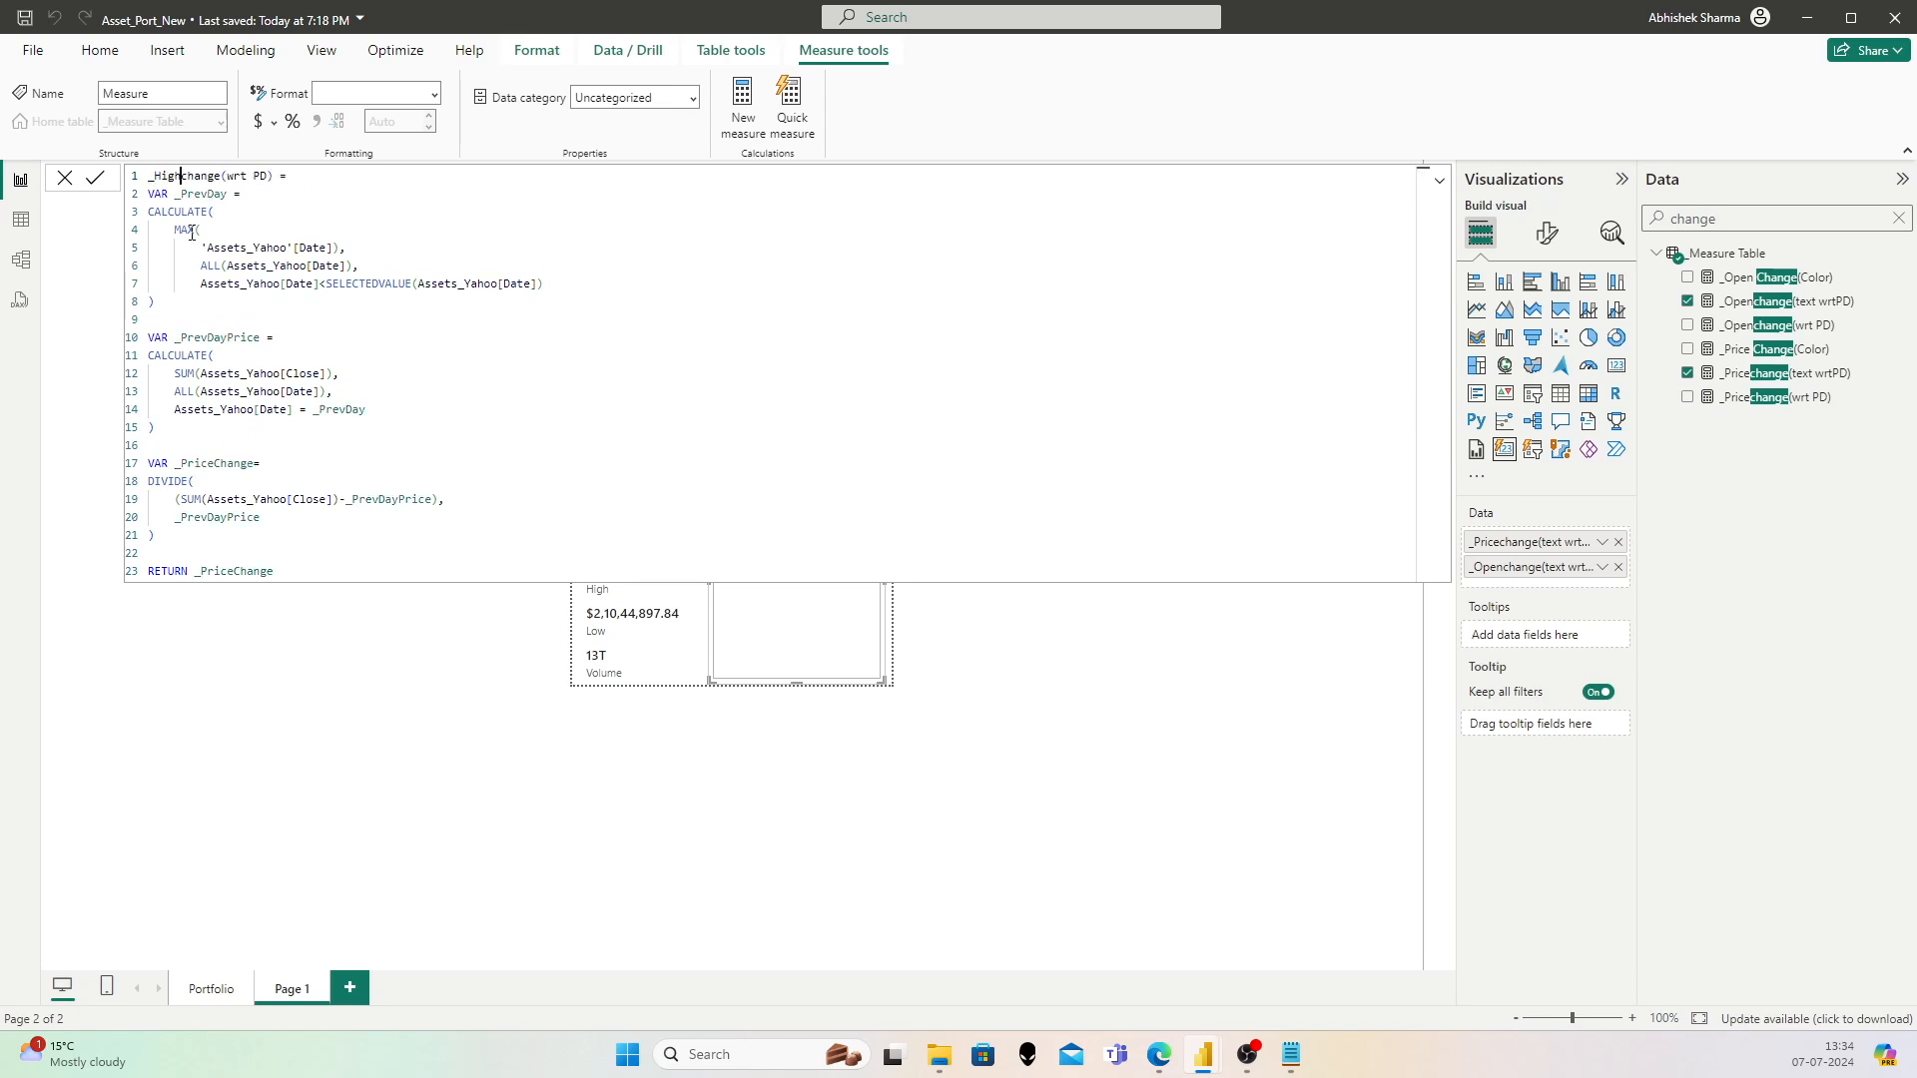
Step: Rename the previous-day price variable to _PrevDayHigh and make it sum Assets_Yahoo[High]
click(228, 337)
key(shift+Right)
key(shift+Right)
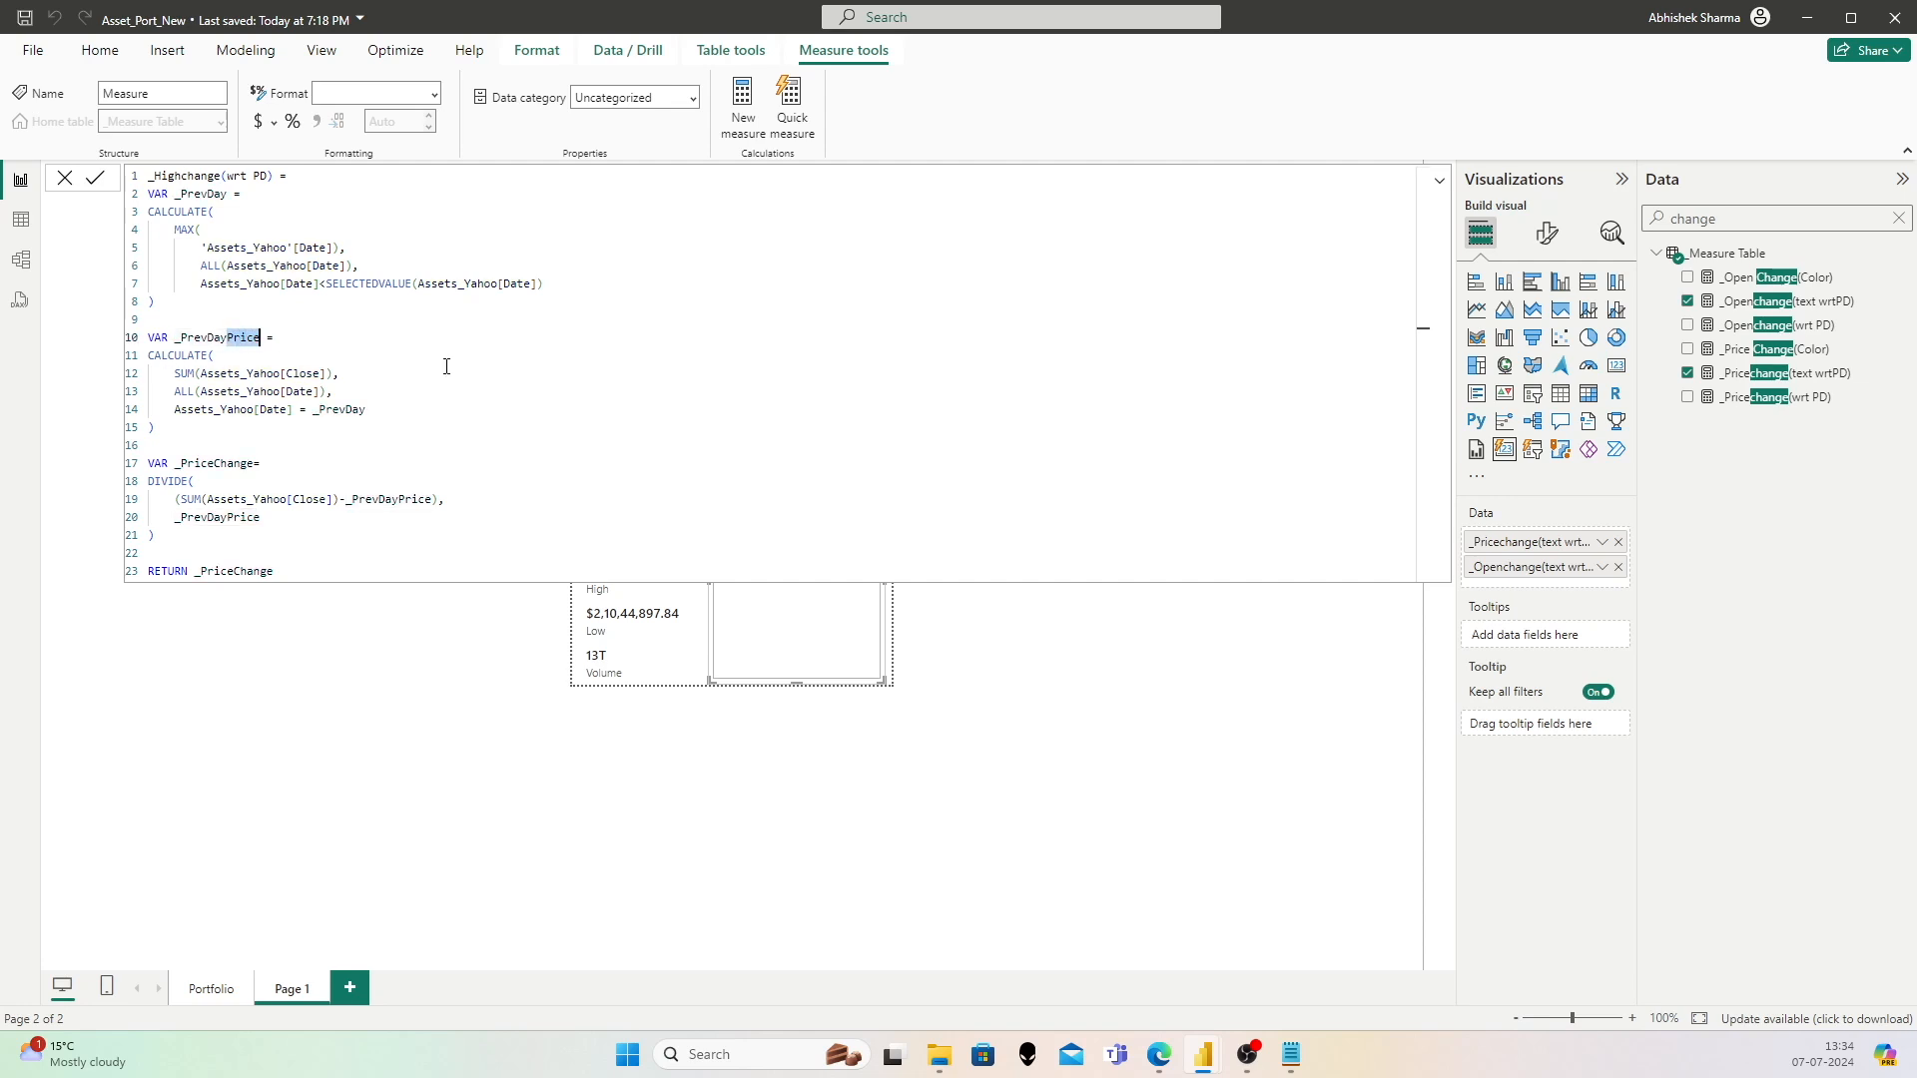
text(High)
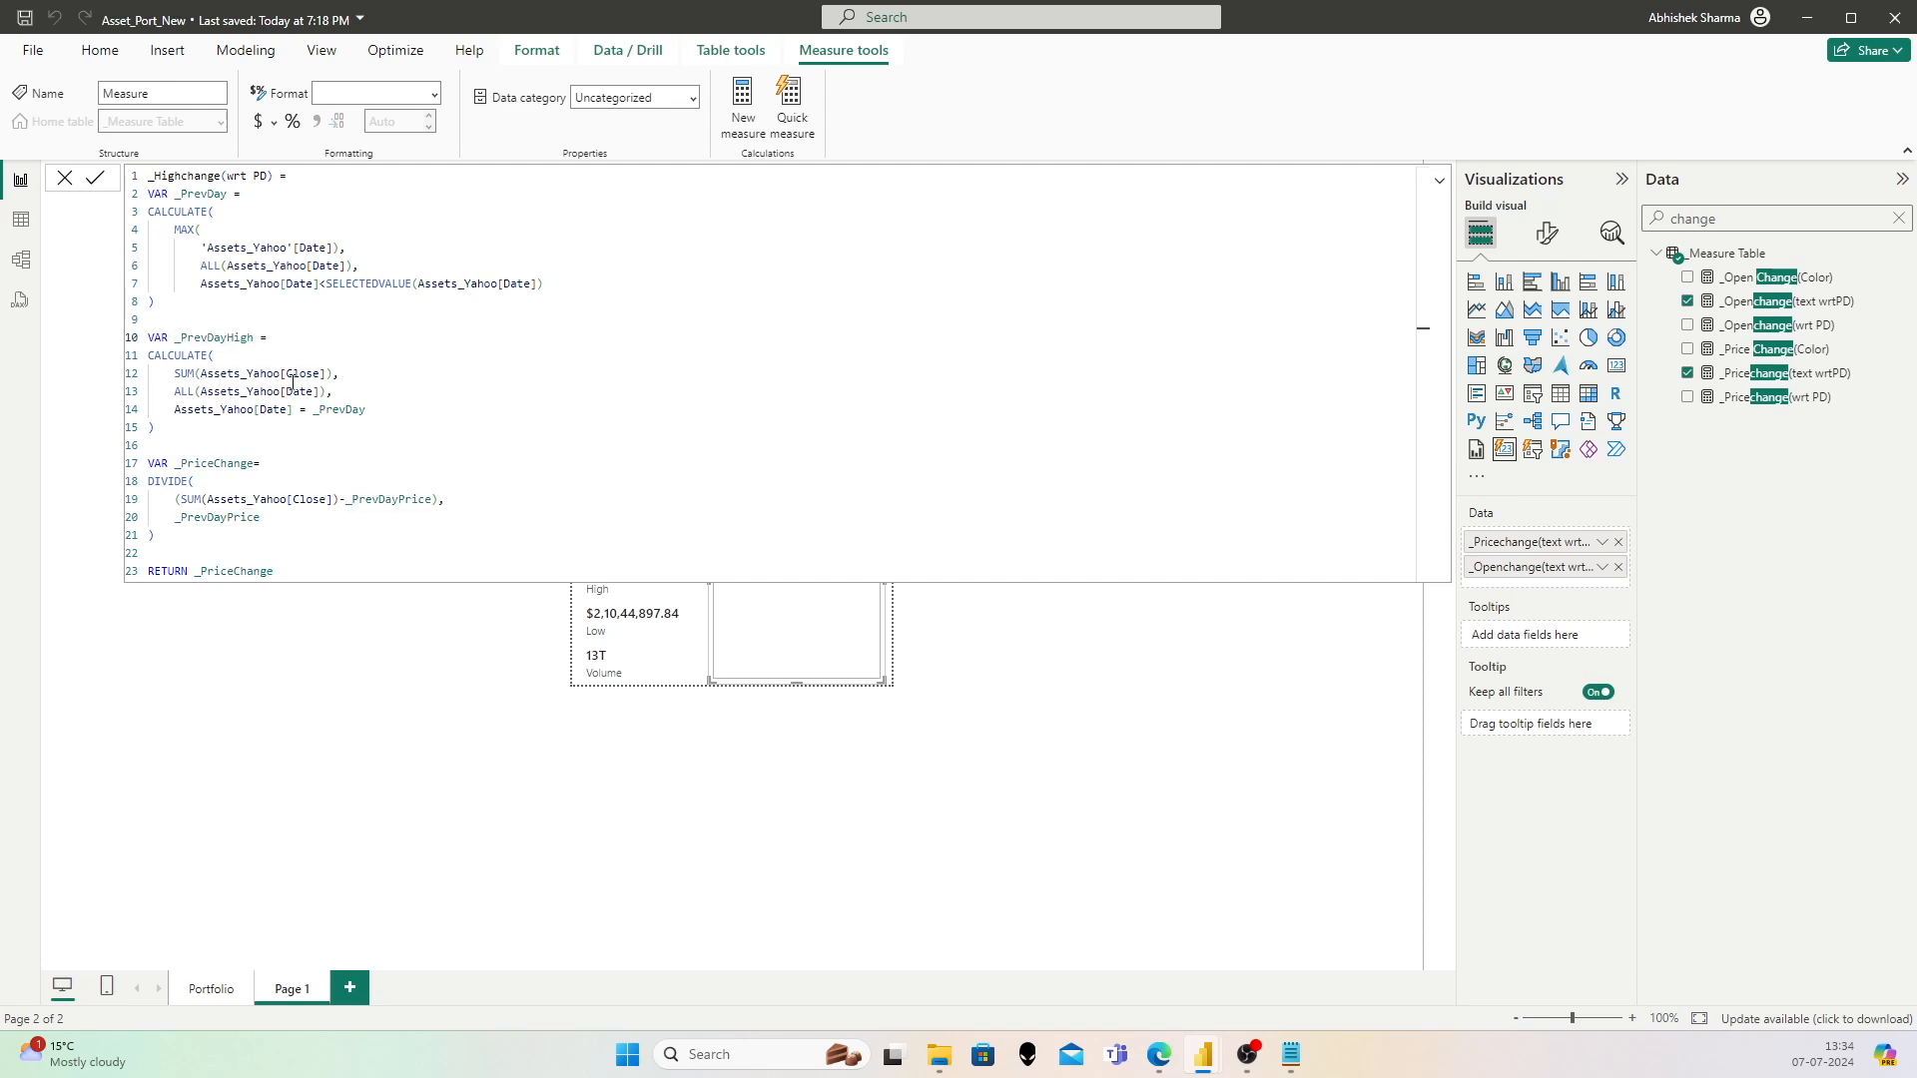
double_click(317, 373)
click(319, 373)
key(shift+Left)
key(shift+Left)
key(shift+Left)
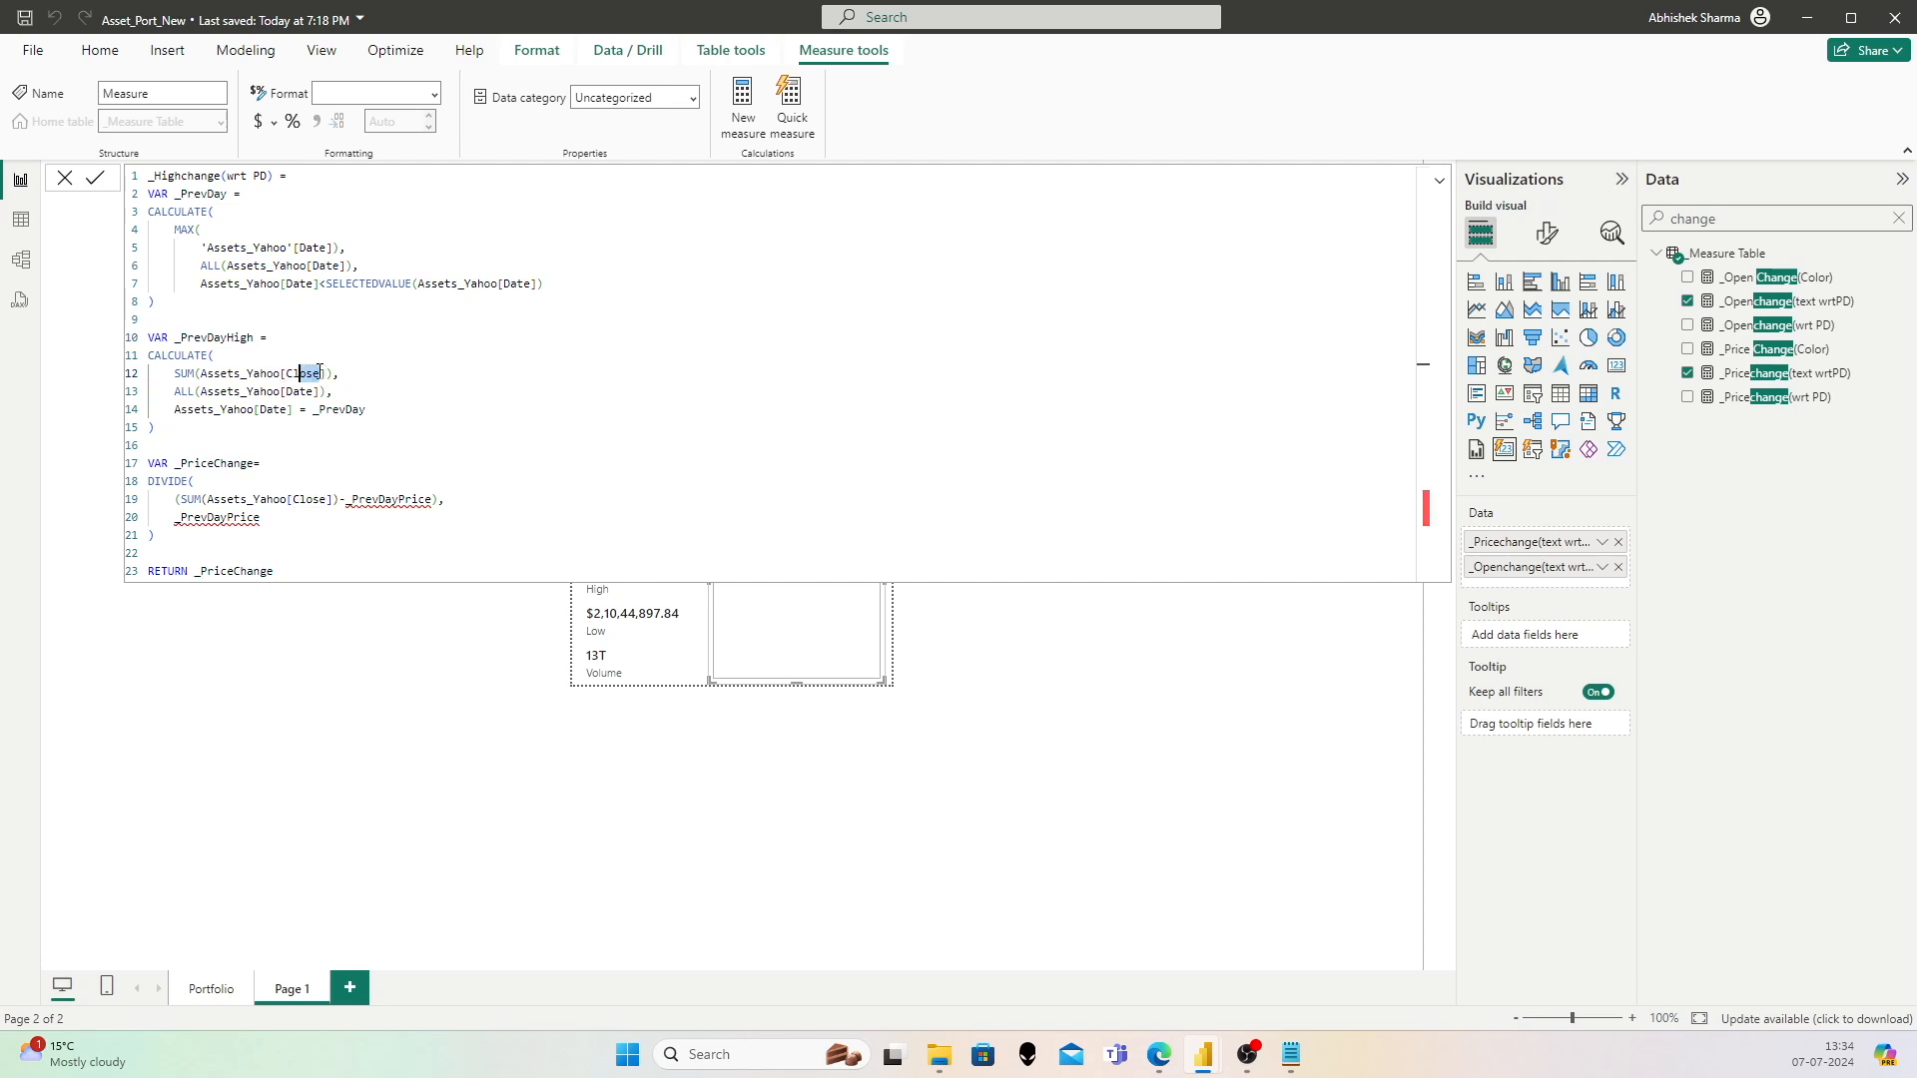
text(High)
Step: Rename the _PriceChange variable declaration to _HighChange
click(282, 341)
key(shift+Left)
key(shift+Left)
key(shift+Left)
text(High)
Step: Change the DIVIDE numerator to SUM(Assets_Yahoo[High])-_PrevDayHigh
click(325, 499)
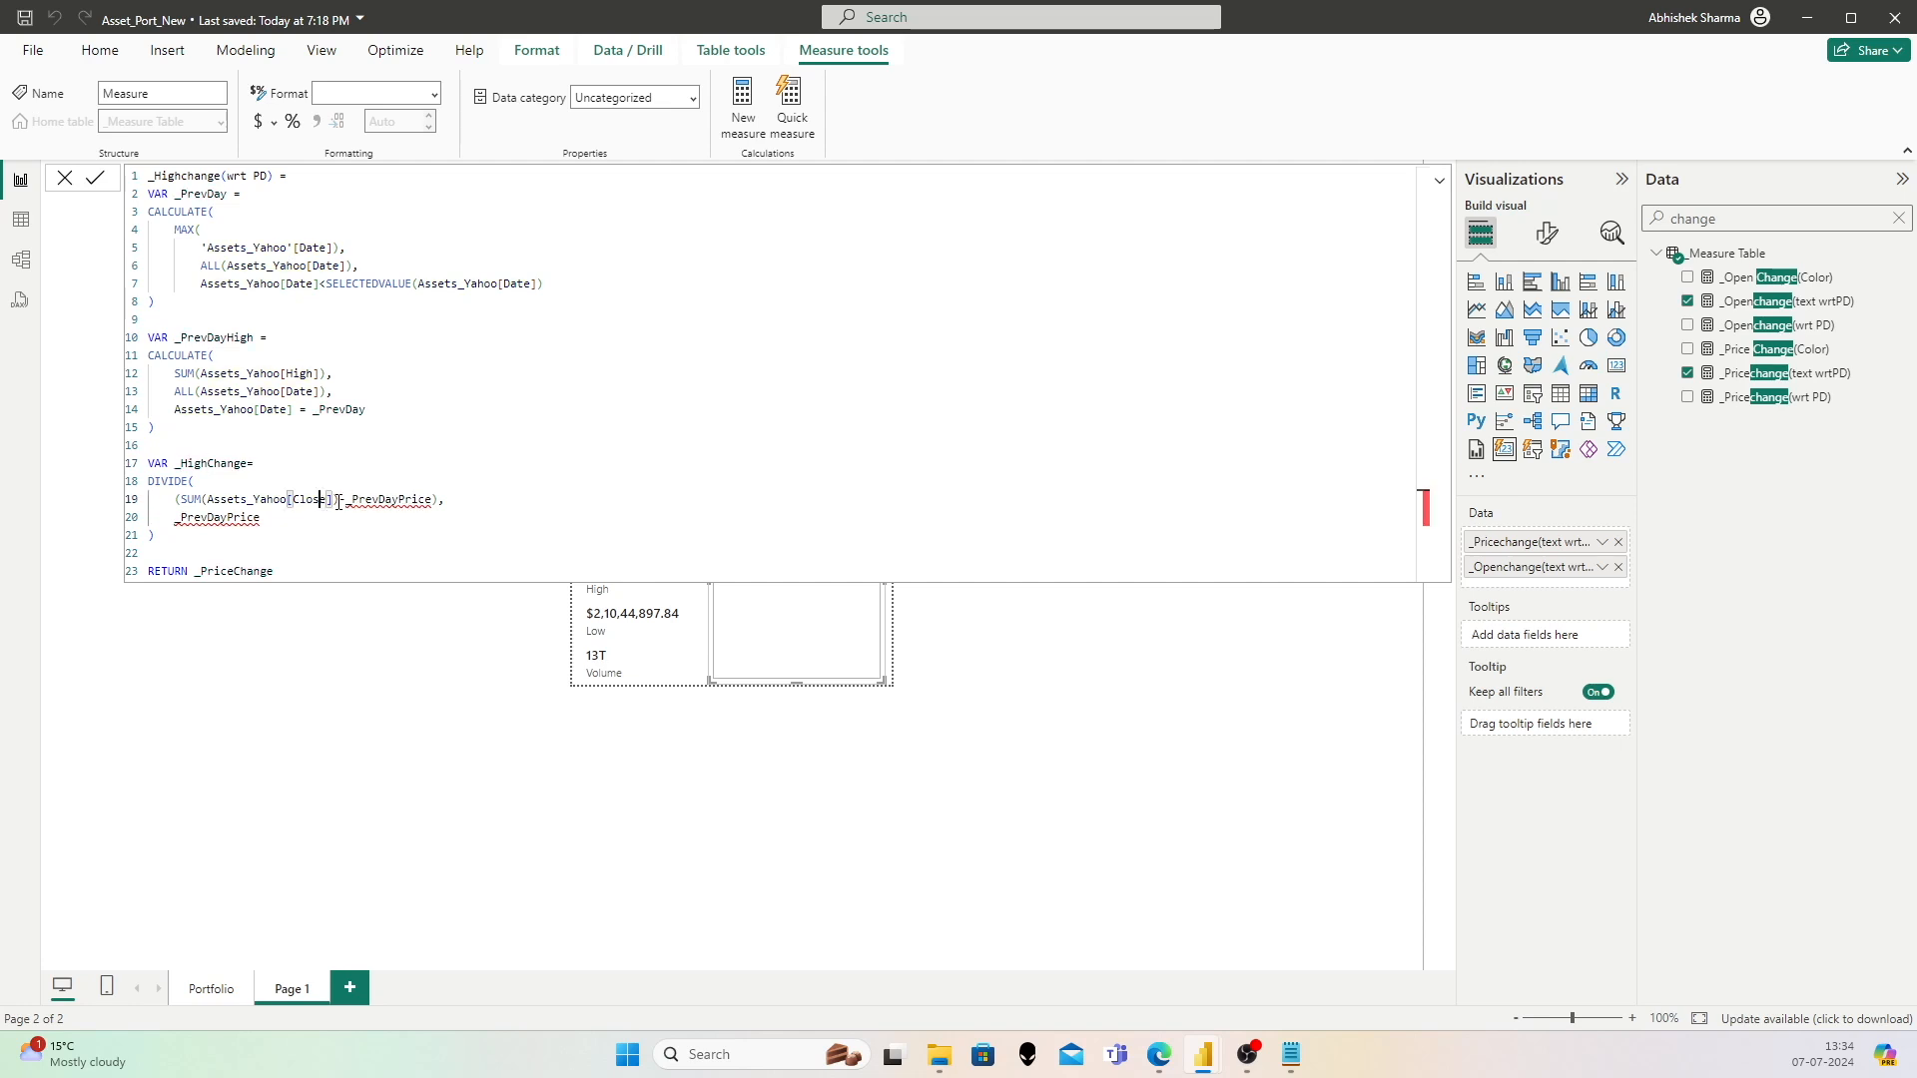
key(shift+Left)
key(shift+Left)
key(shift+Left)
key(shift+Left)
text(High)
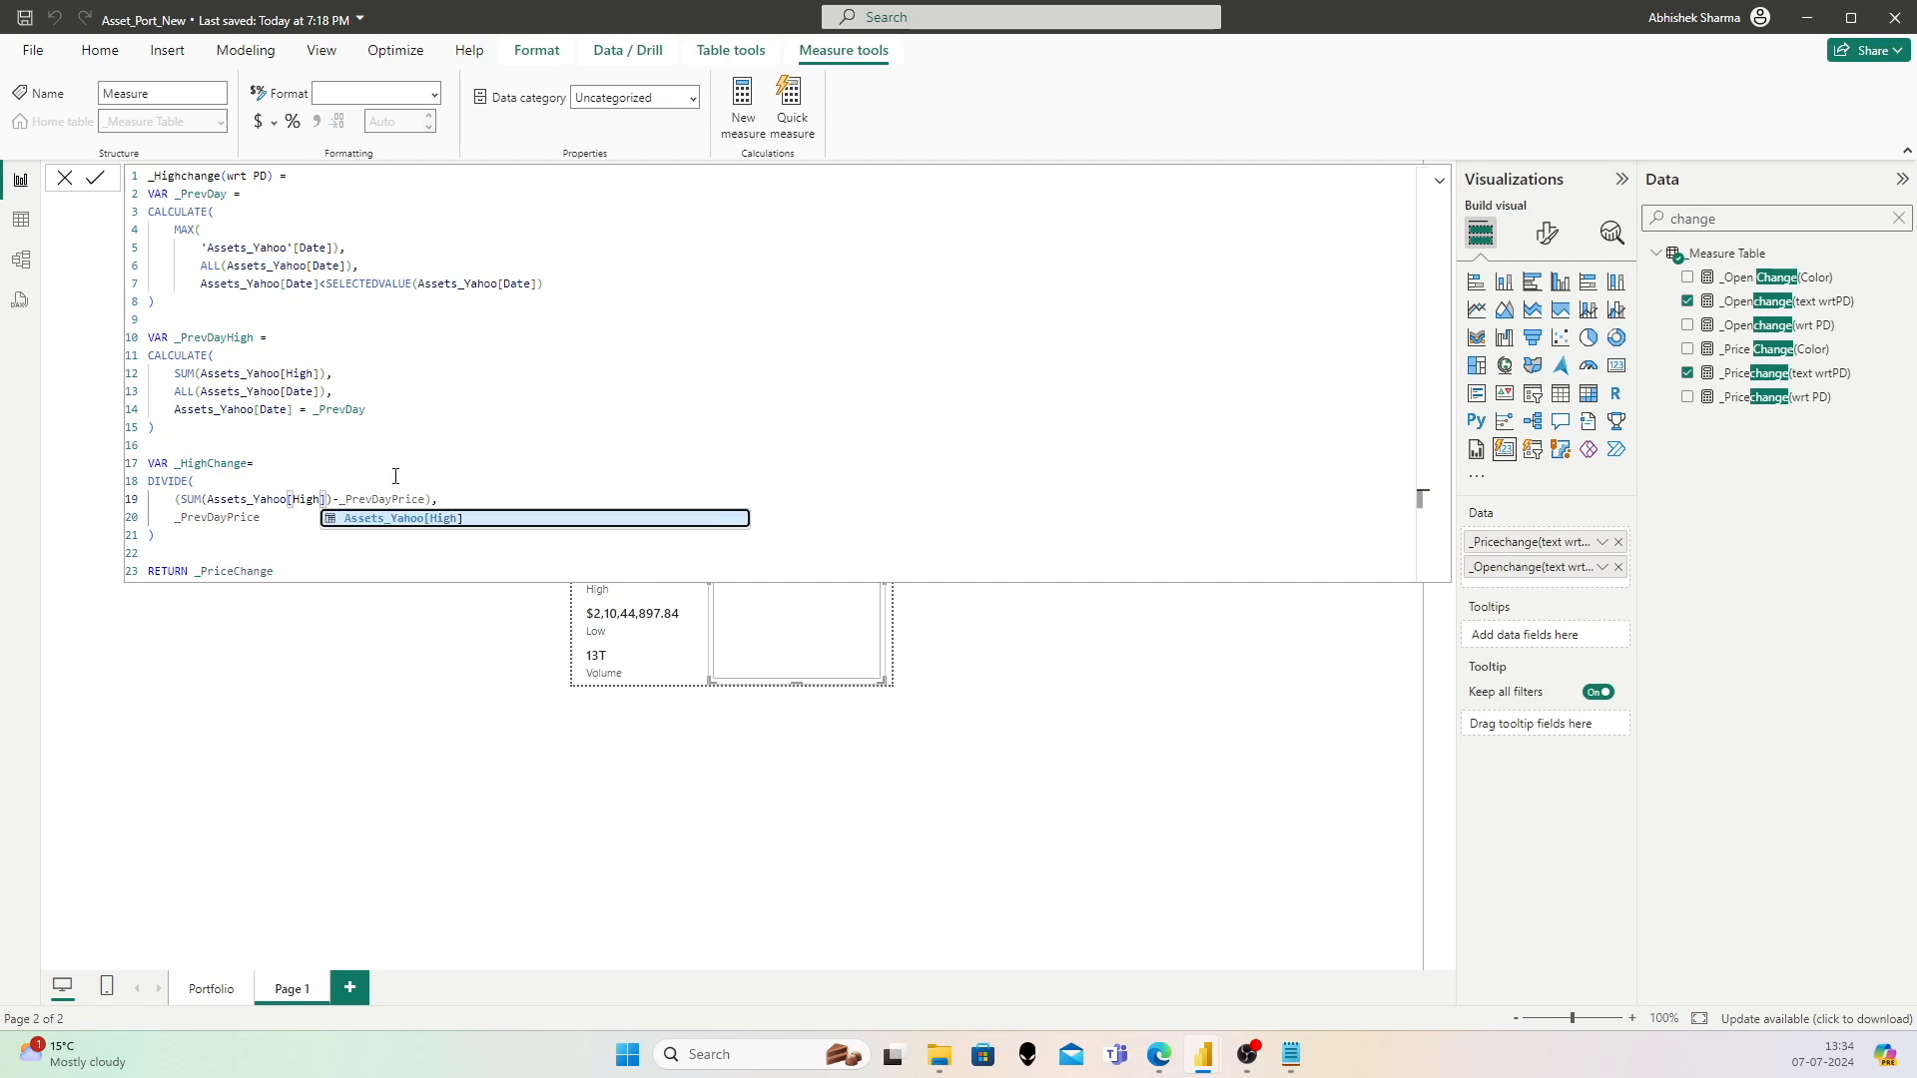
click(396, 499)
key(Left)
key(shift+Right)
key(shift+Right)
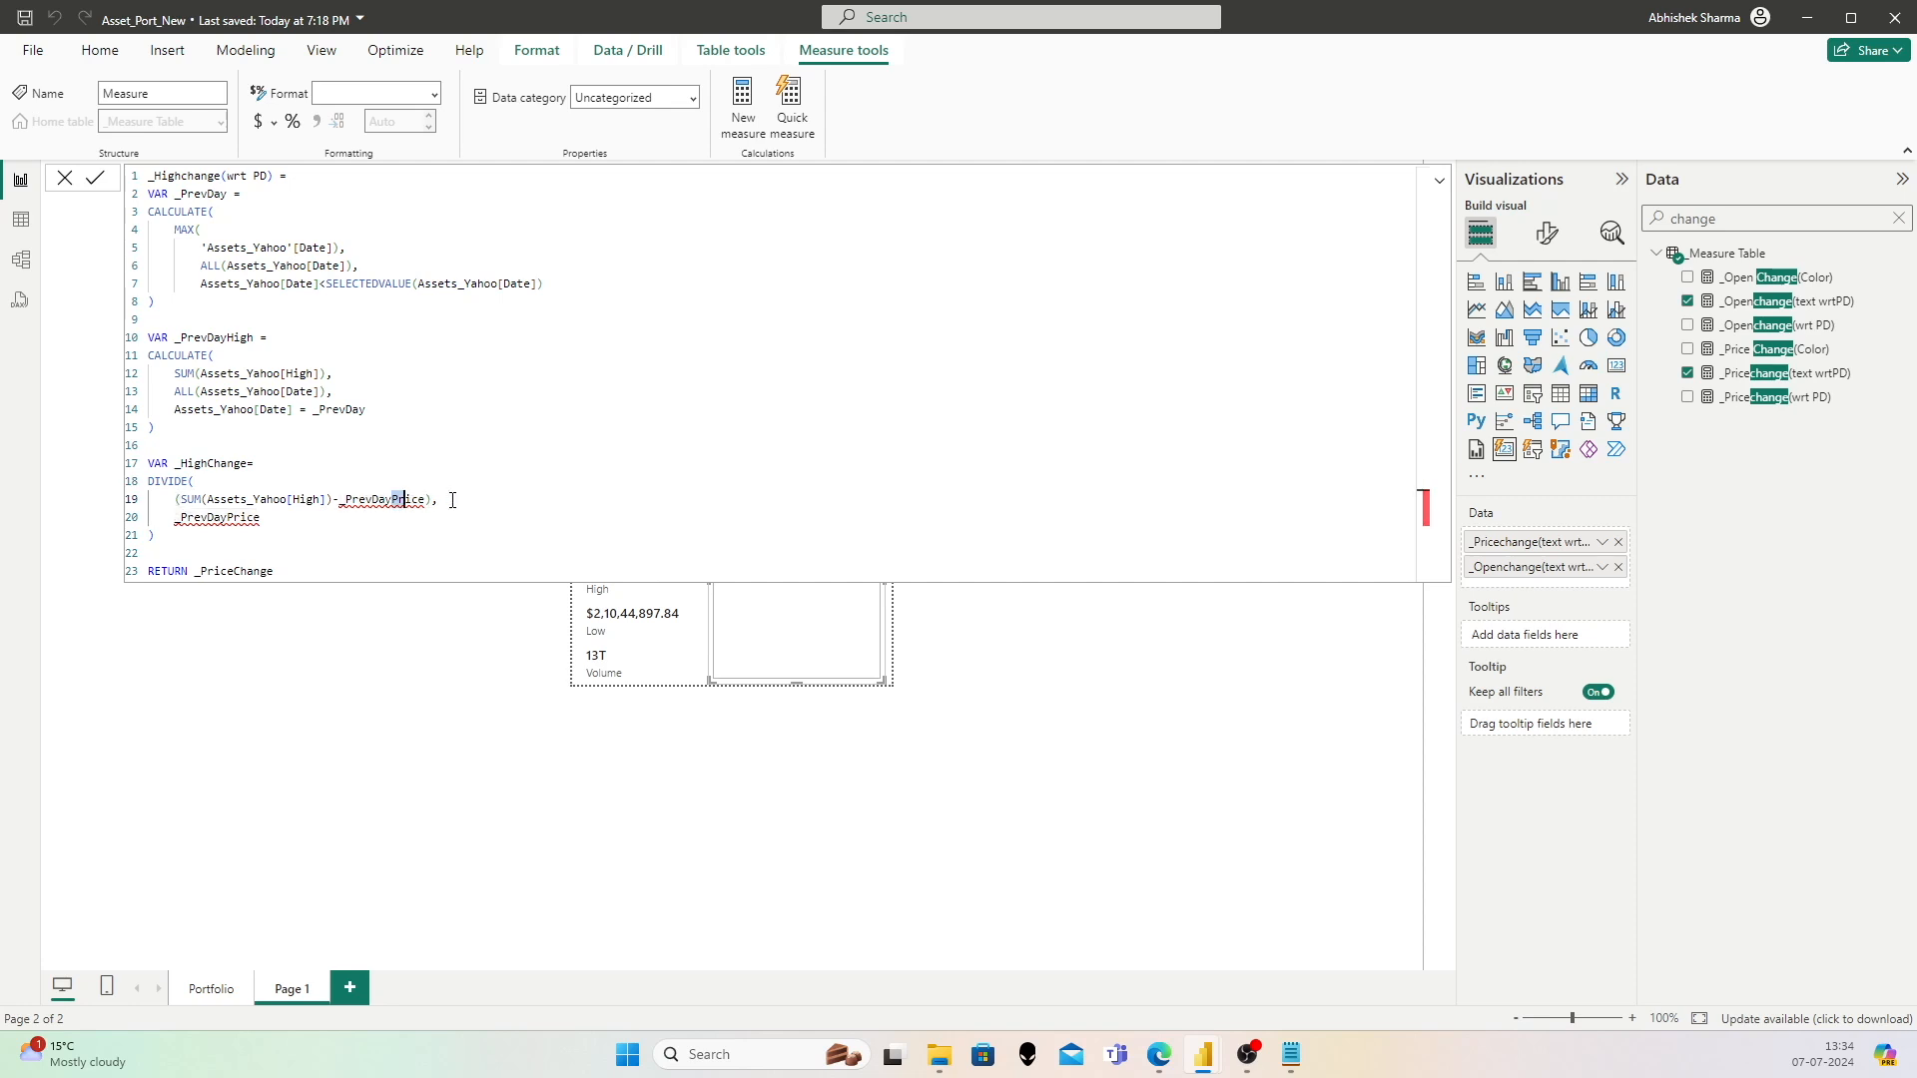
text(High)
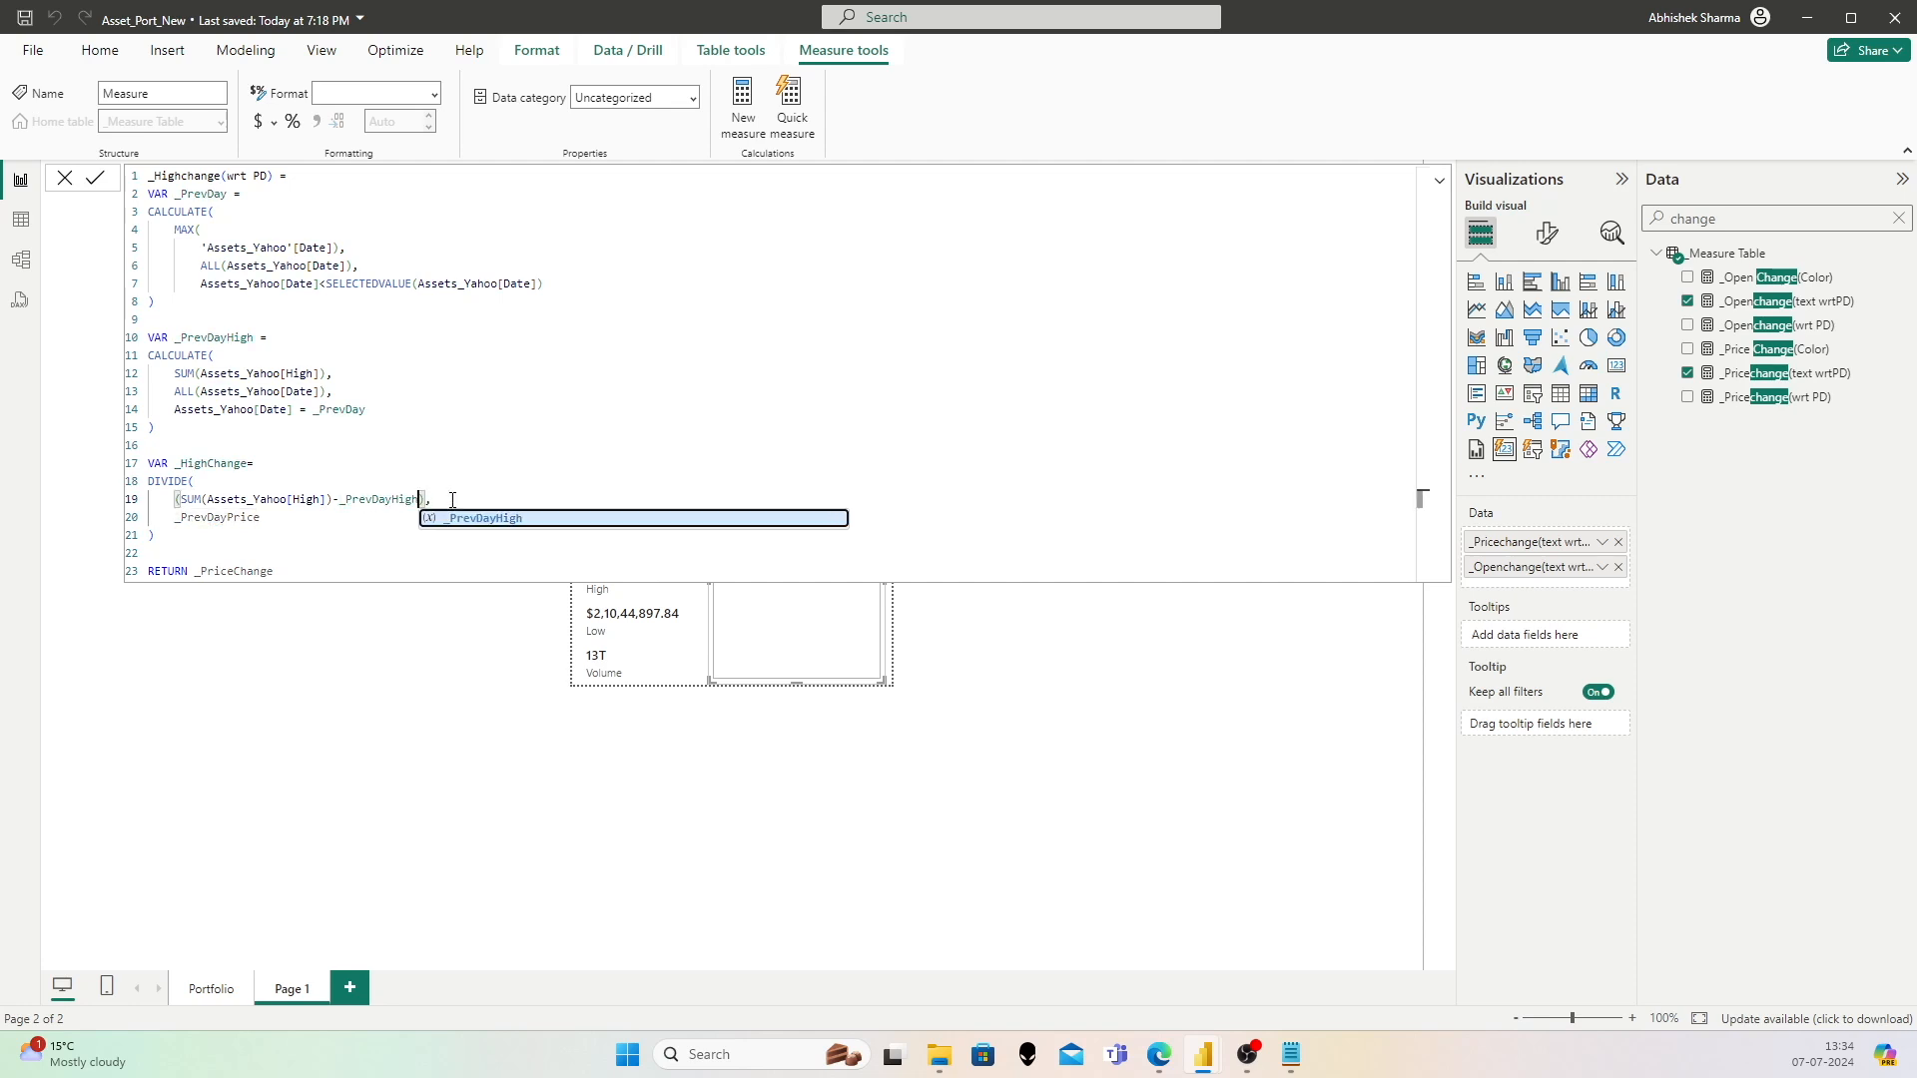
Step: Change the DIVIDE denominator to _PrevDayHigh
click(348, 519)
key(shift+Left)
key(shift+Left)
key(shift+Left)
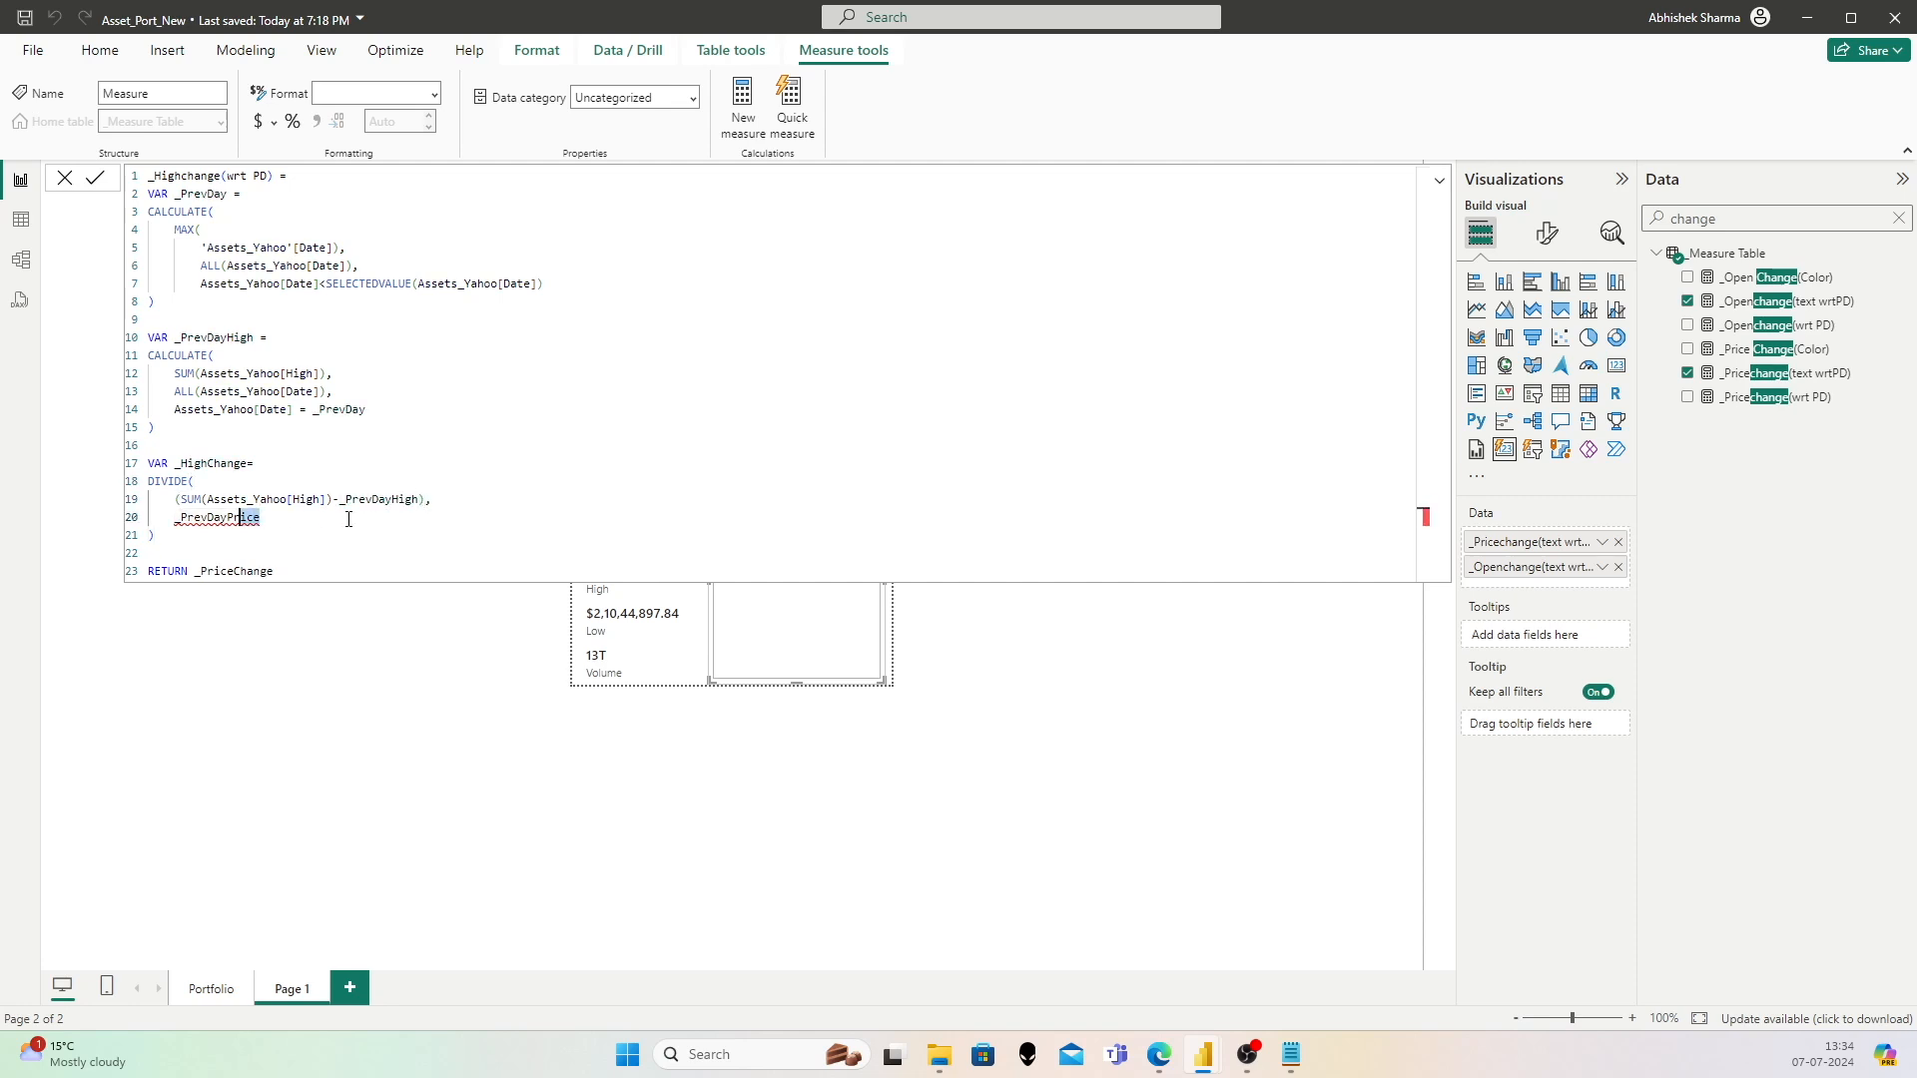
text(High)
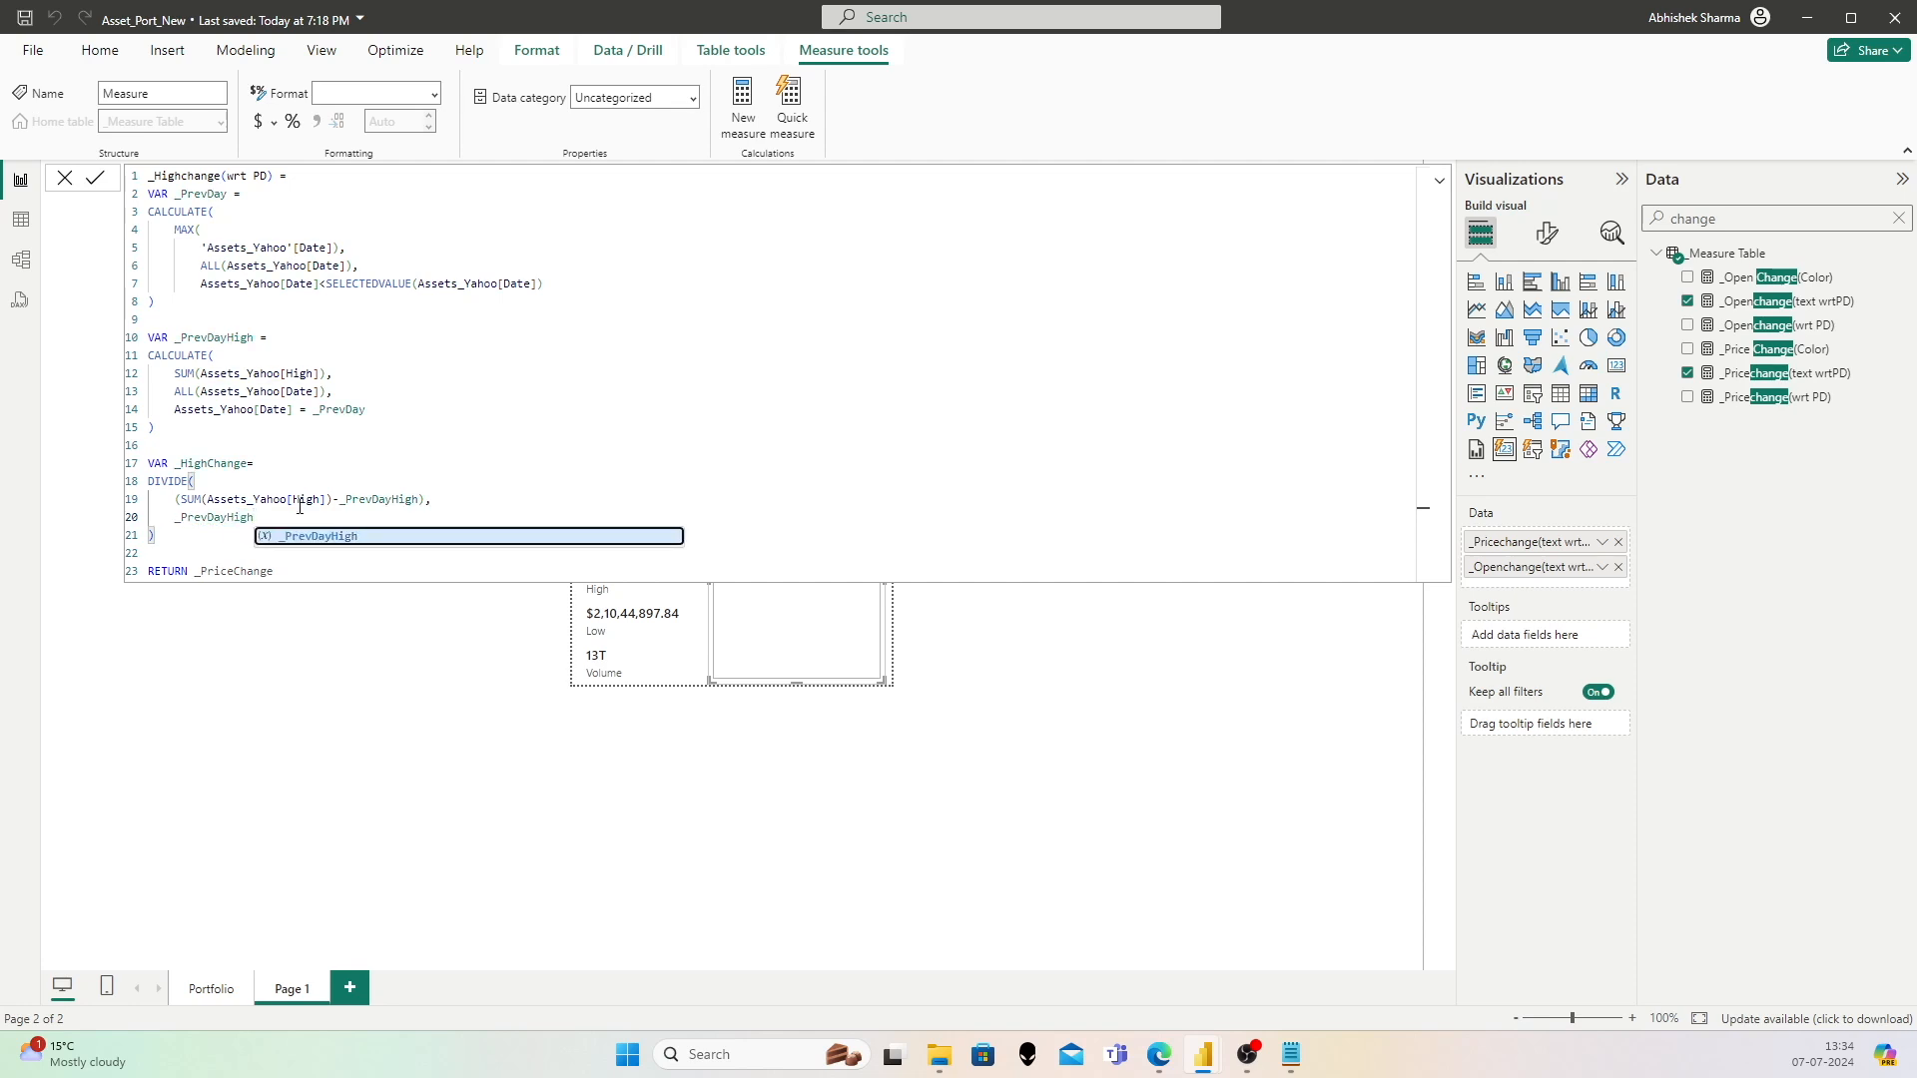
key(Escape)
Step: Make the formula return _HighChange and commit the _Highchange(wrt PD) measure
click(309, 571)
key(Left)
key(Left)
key(Left)
key(Left)
key(Left)
key(Left)
key(shift+Left)
key(shift+Left)
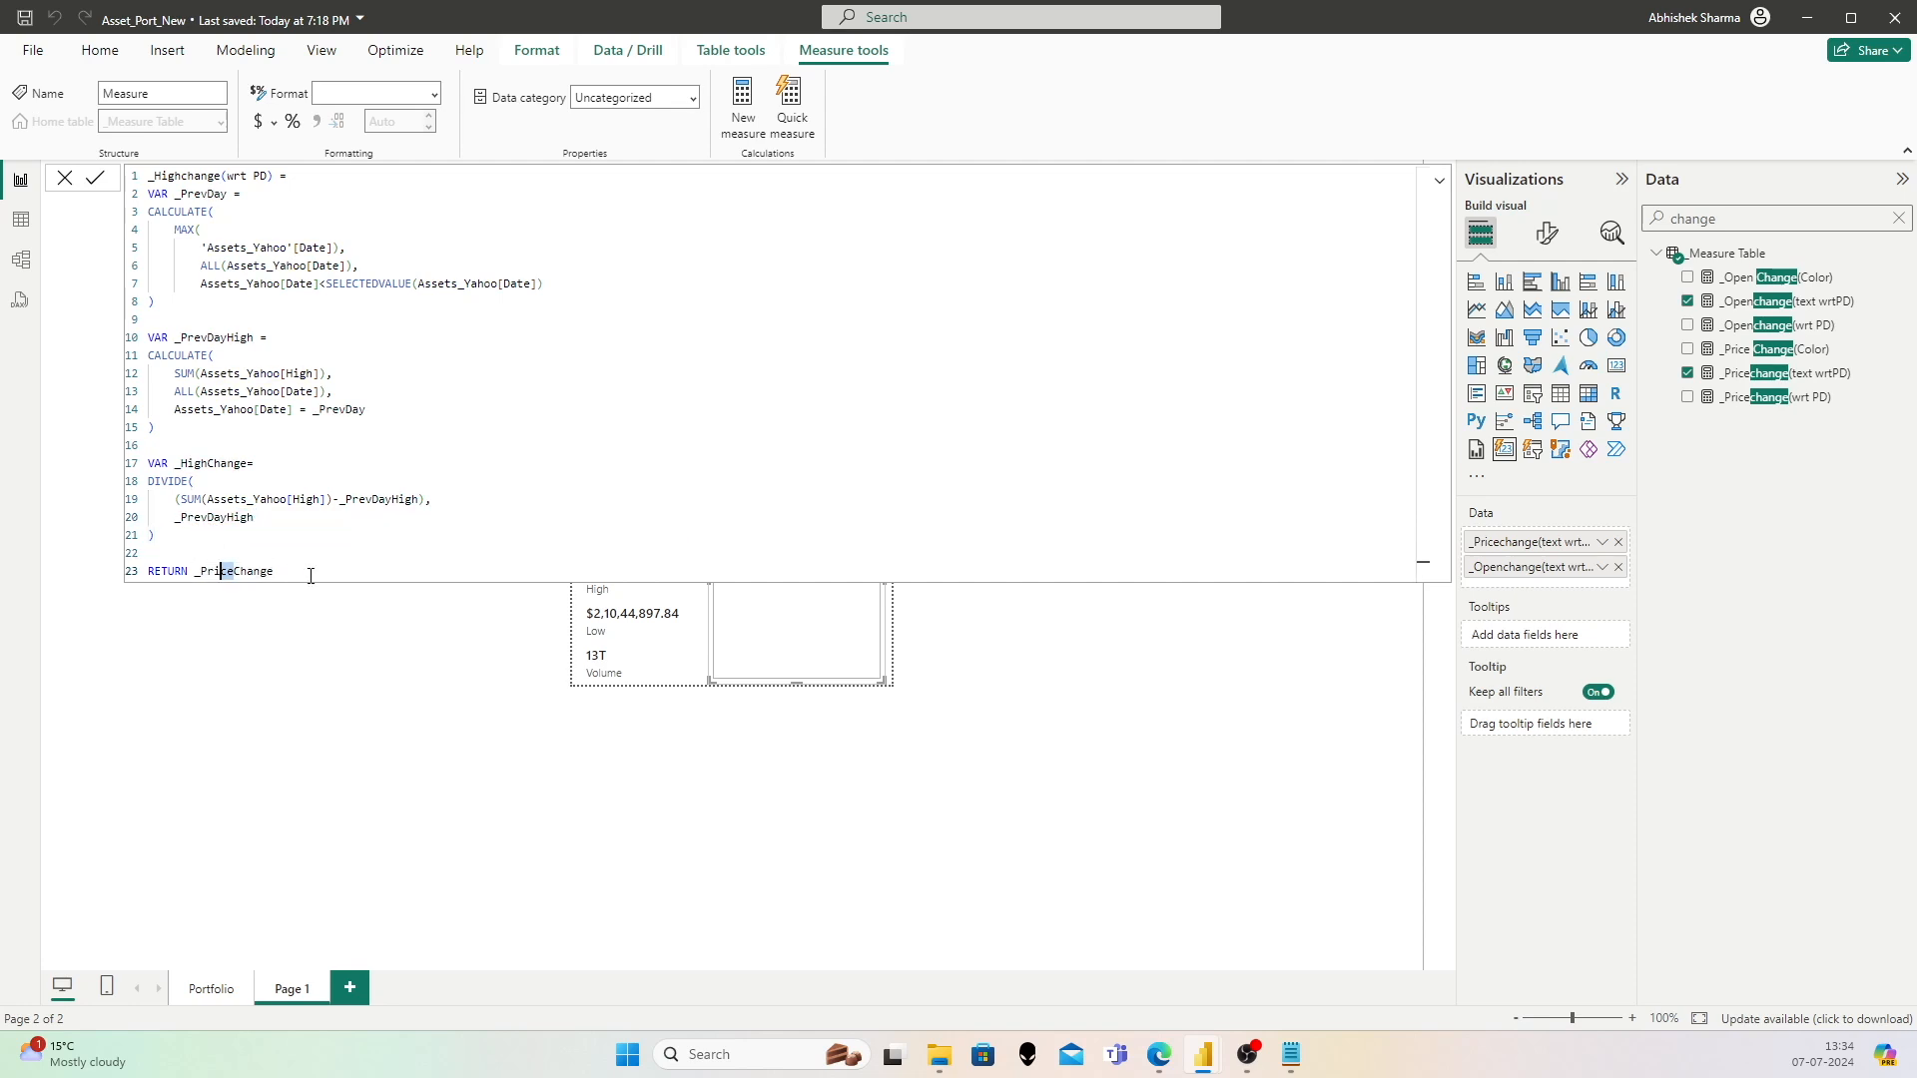
text(High)
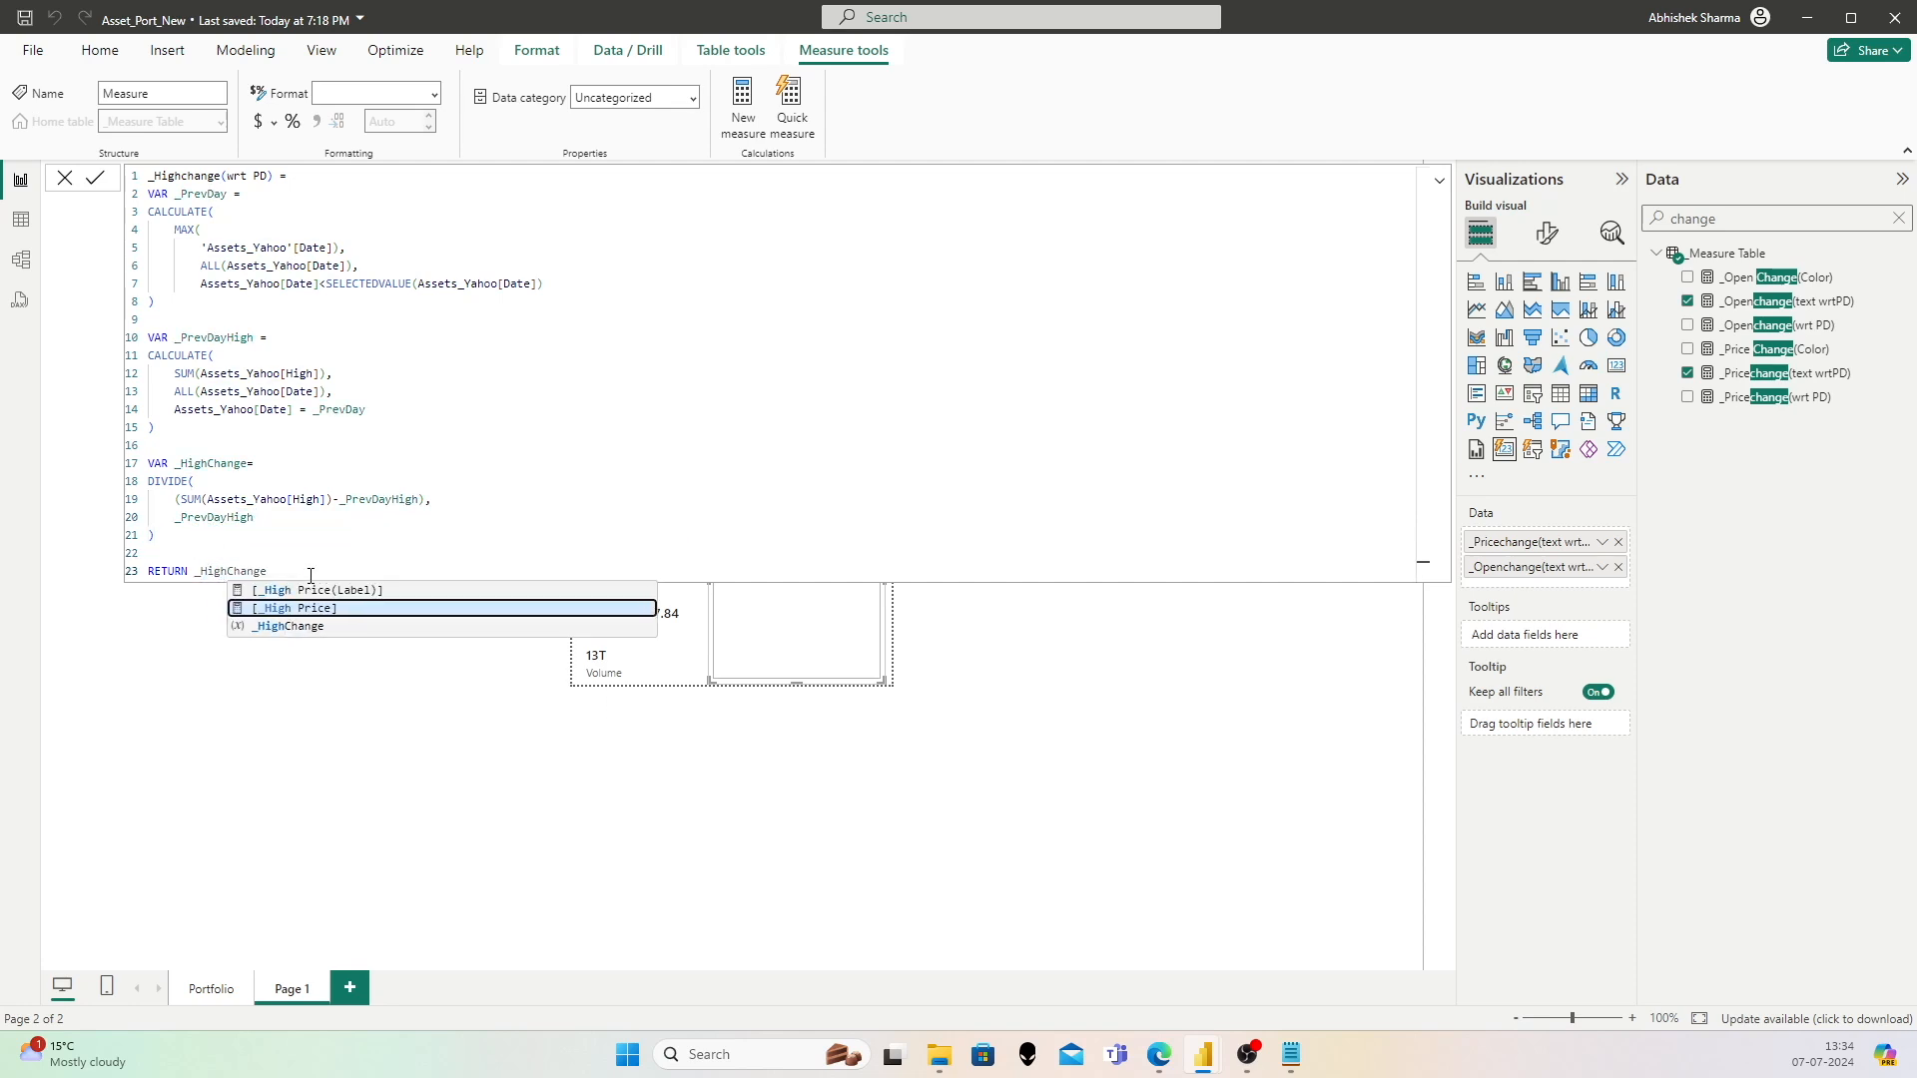
click(306, 549)
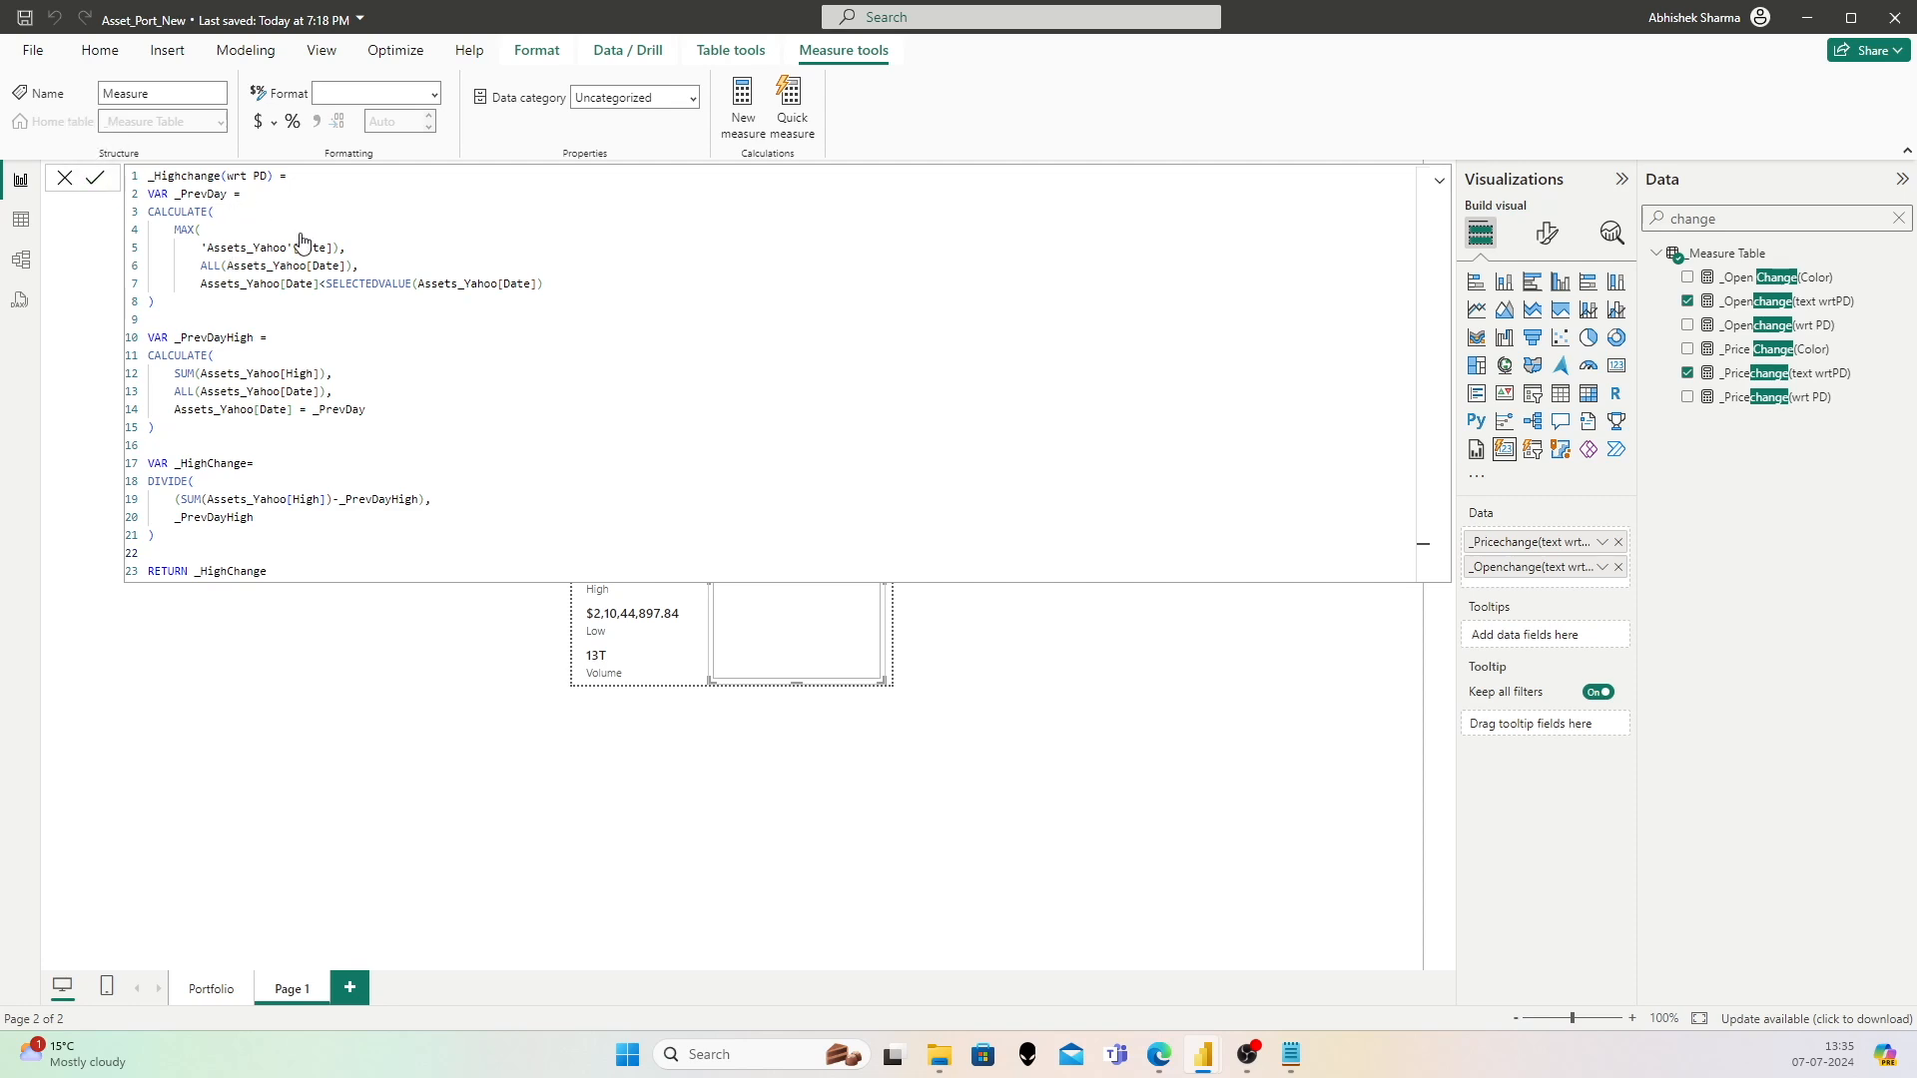
key(Return)
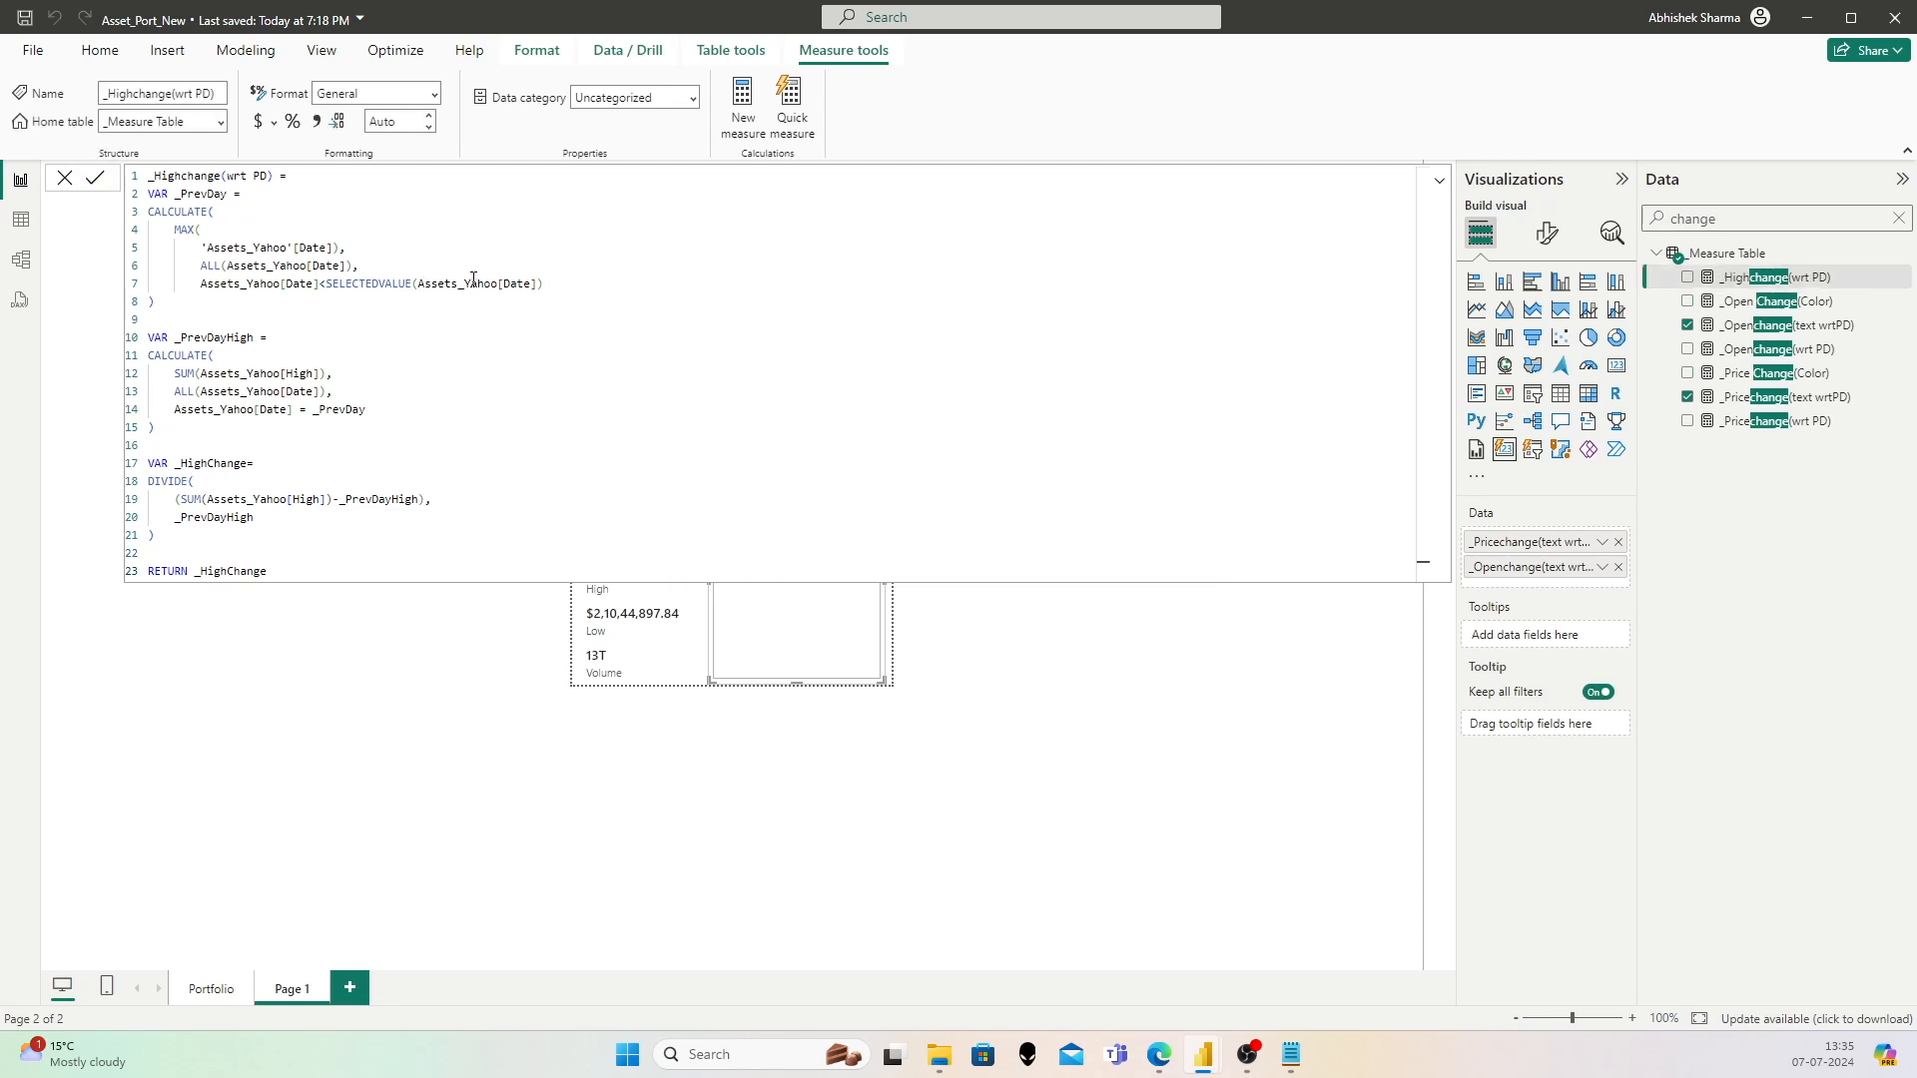
Step: Create a new measure in _Measure Table from a copy of the _Openchange(text wrtPD) formula
click(1774, 330)
click(275, 267)
key(ctrl+a)
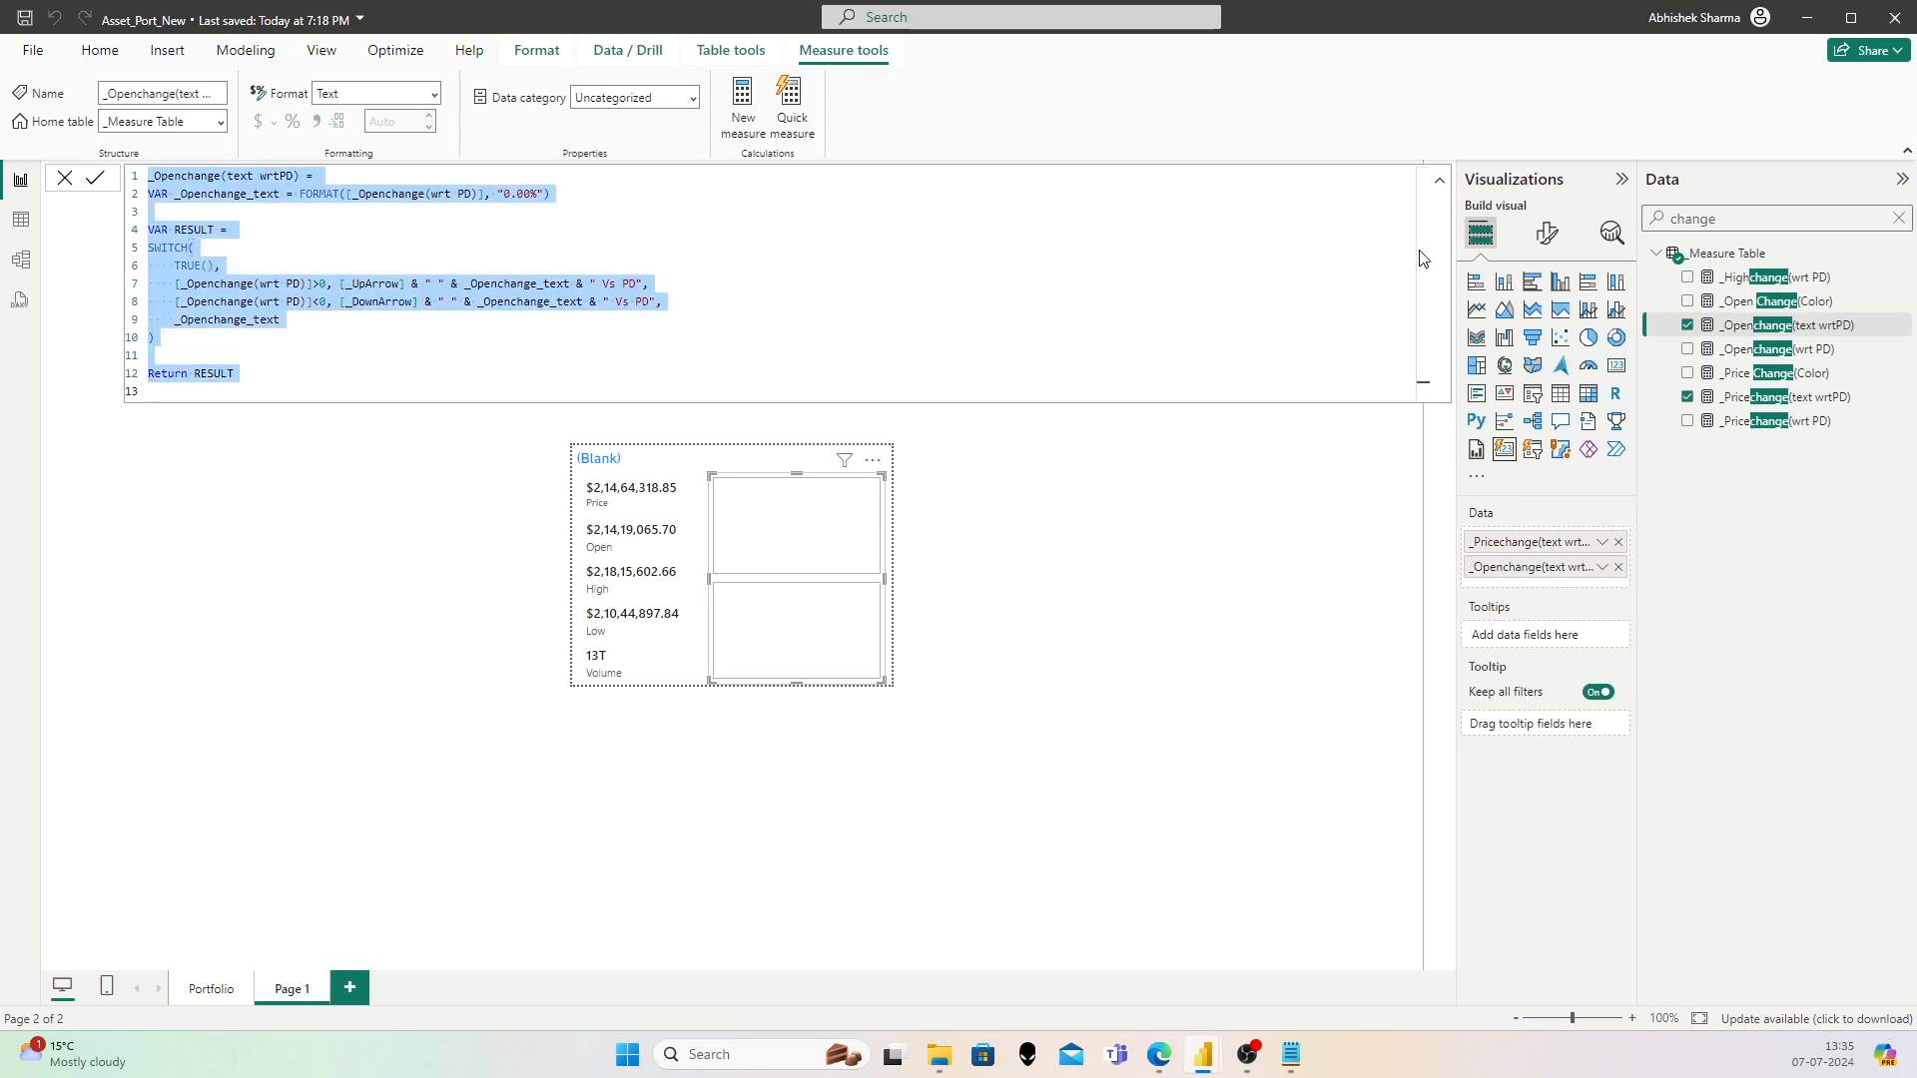
right_click(1710, 253)
click(1741, 291)
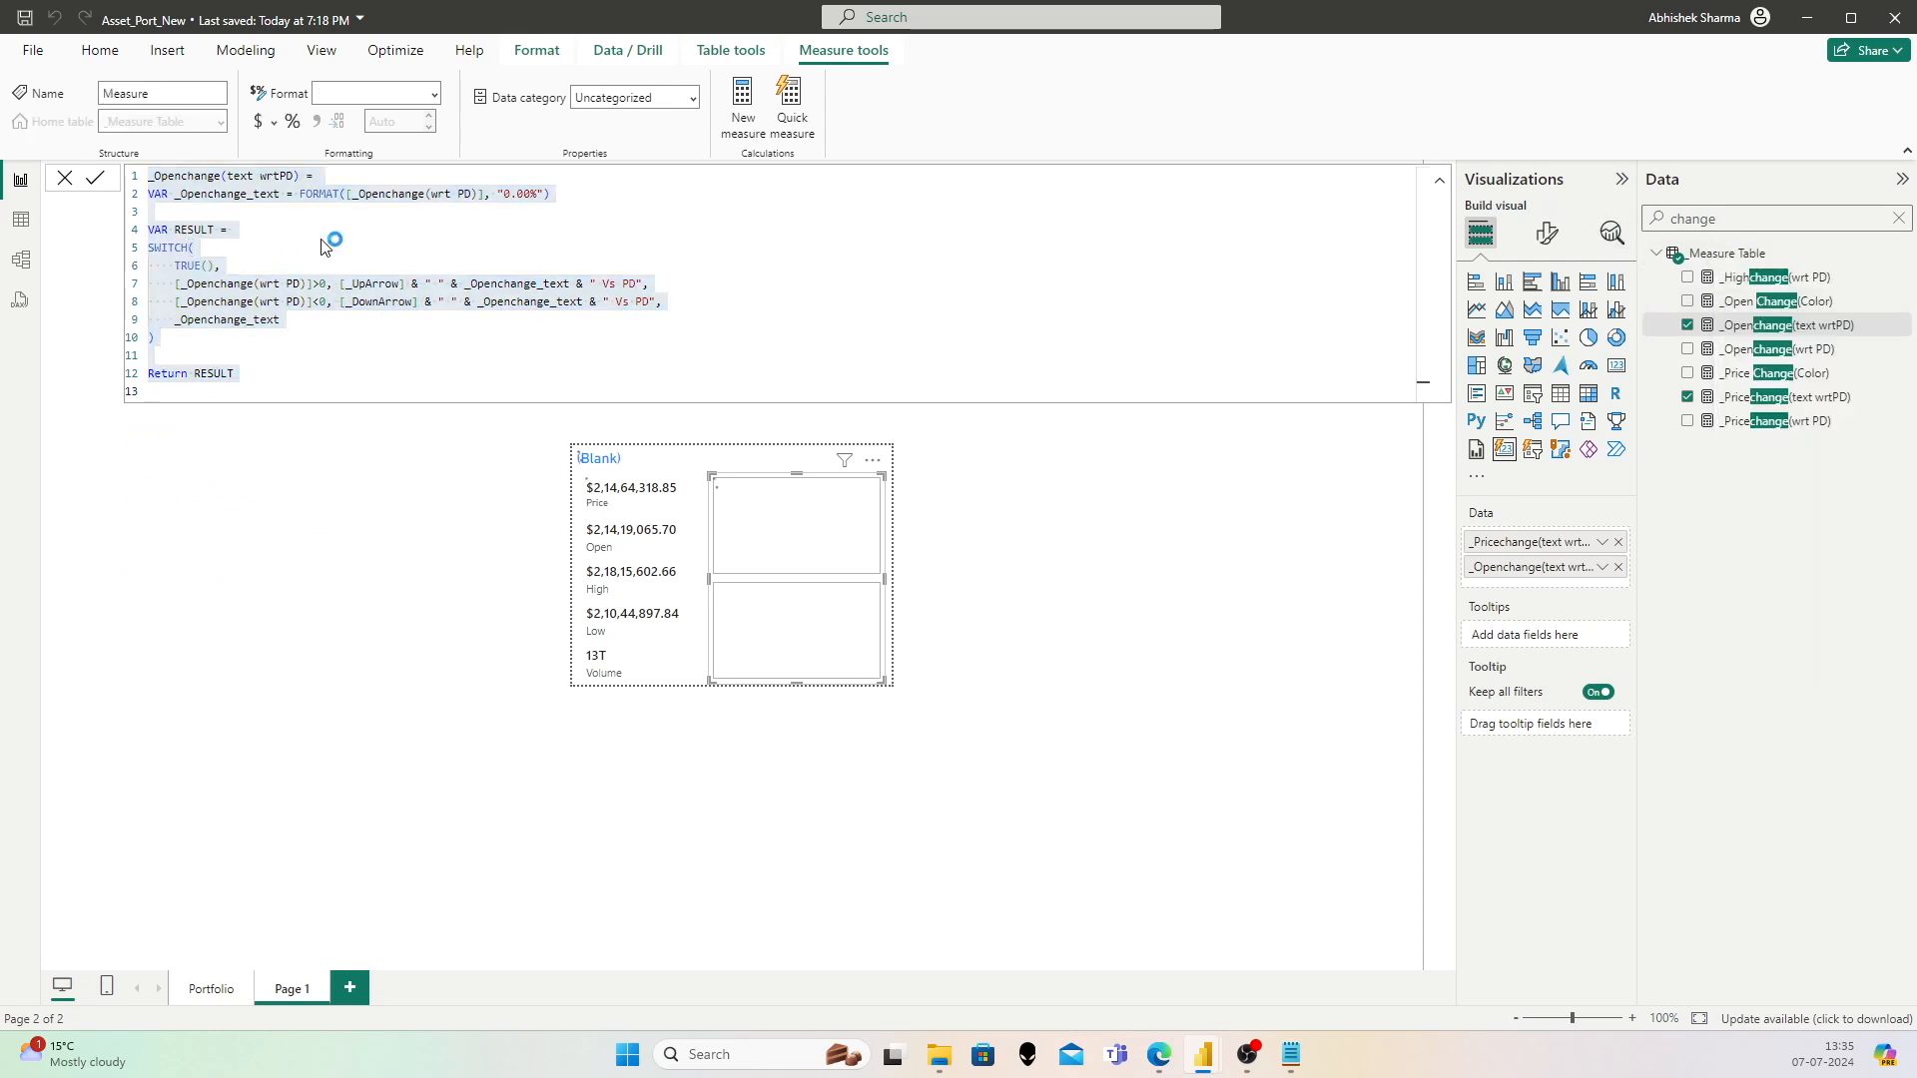
key(ctrl+v)
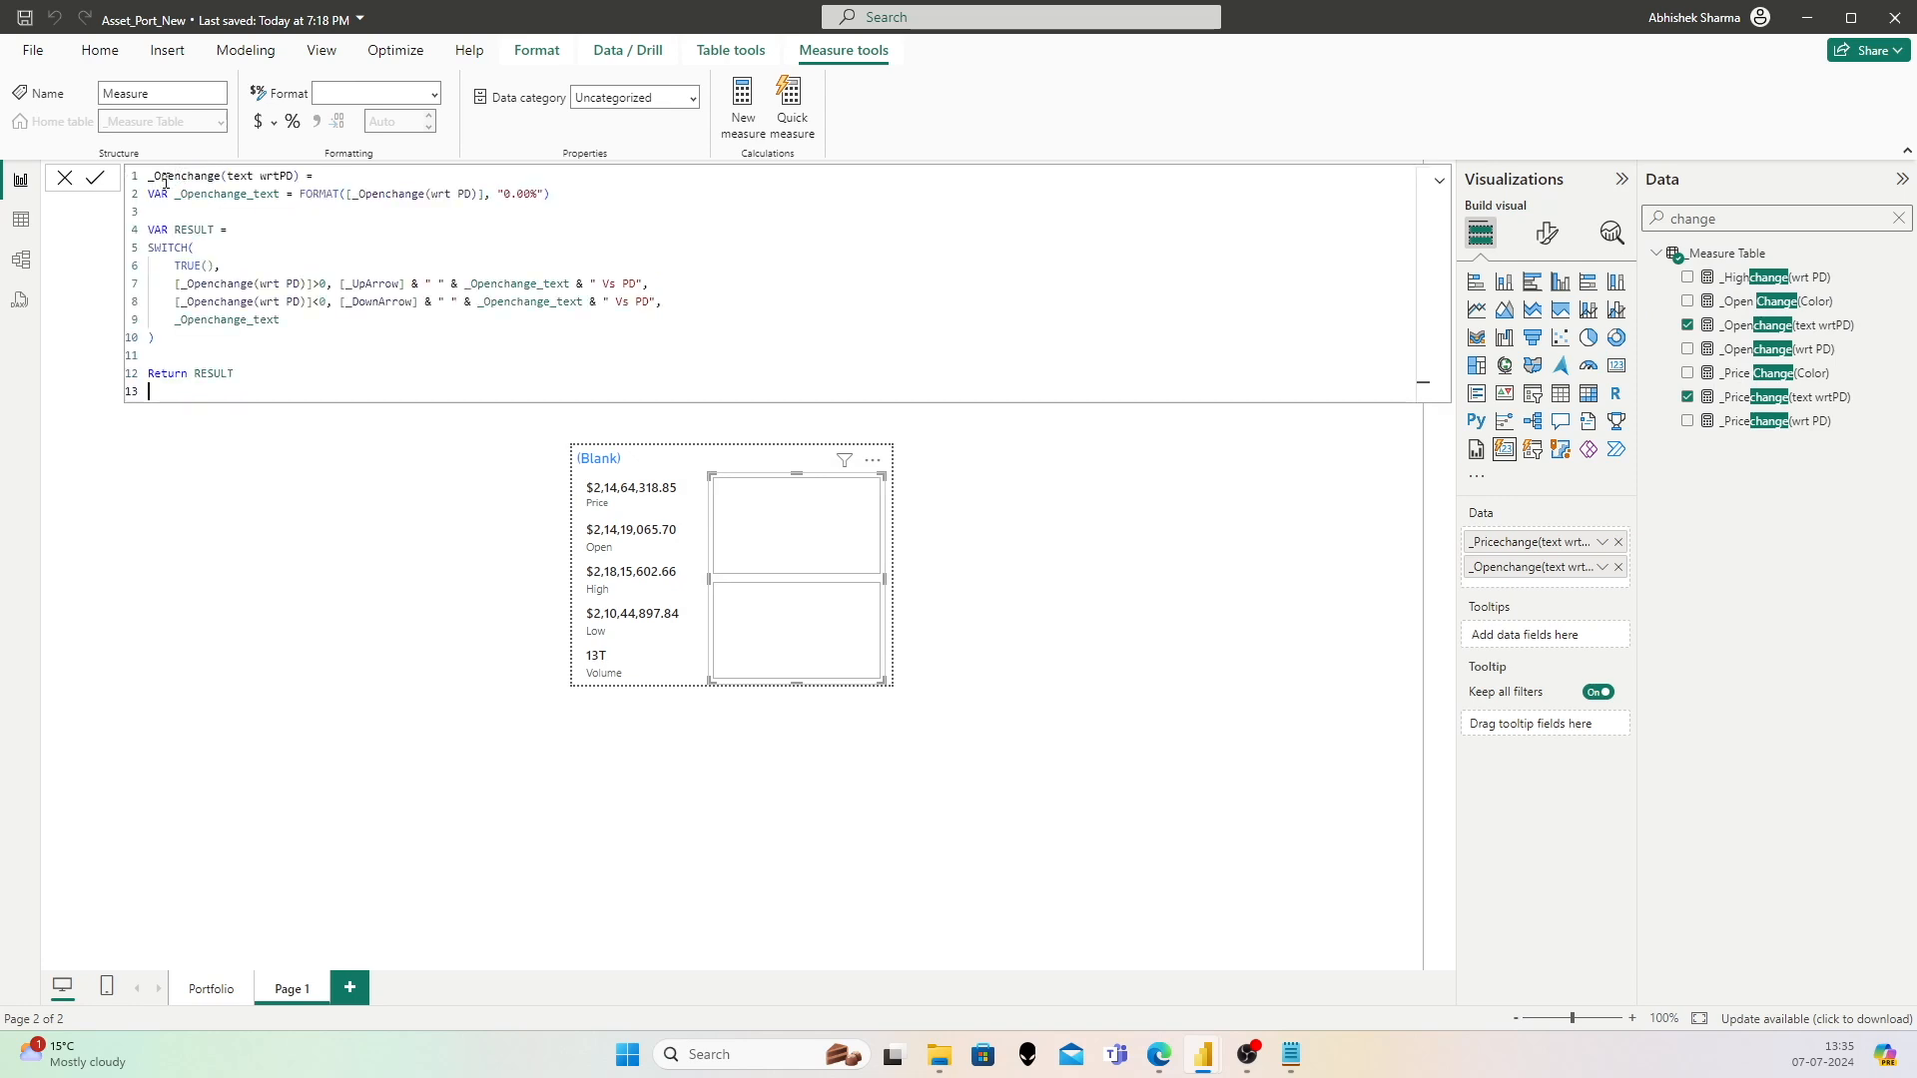
Step: Rename the copied measure to _Highchange(text wrtPD) and its text variable declaration to _Highchange_text
text(High)
key(Down)
text(High)
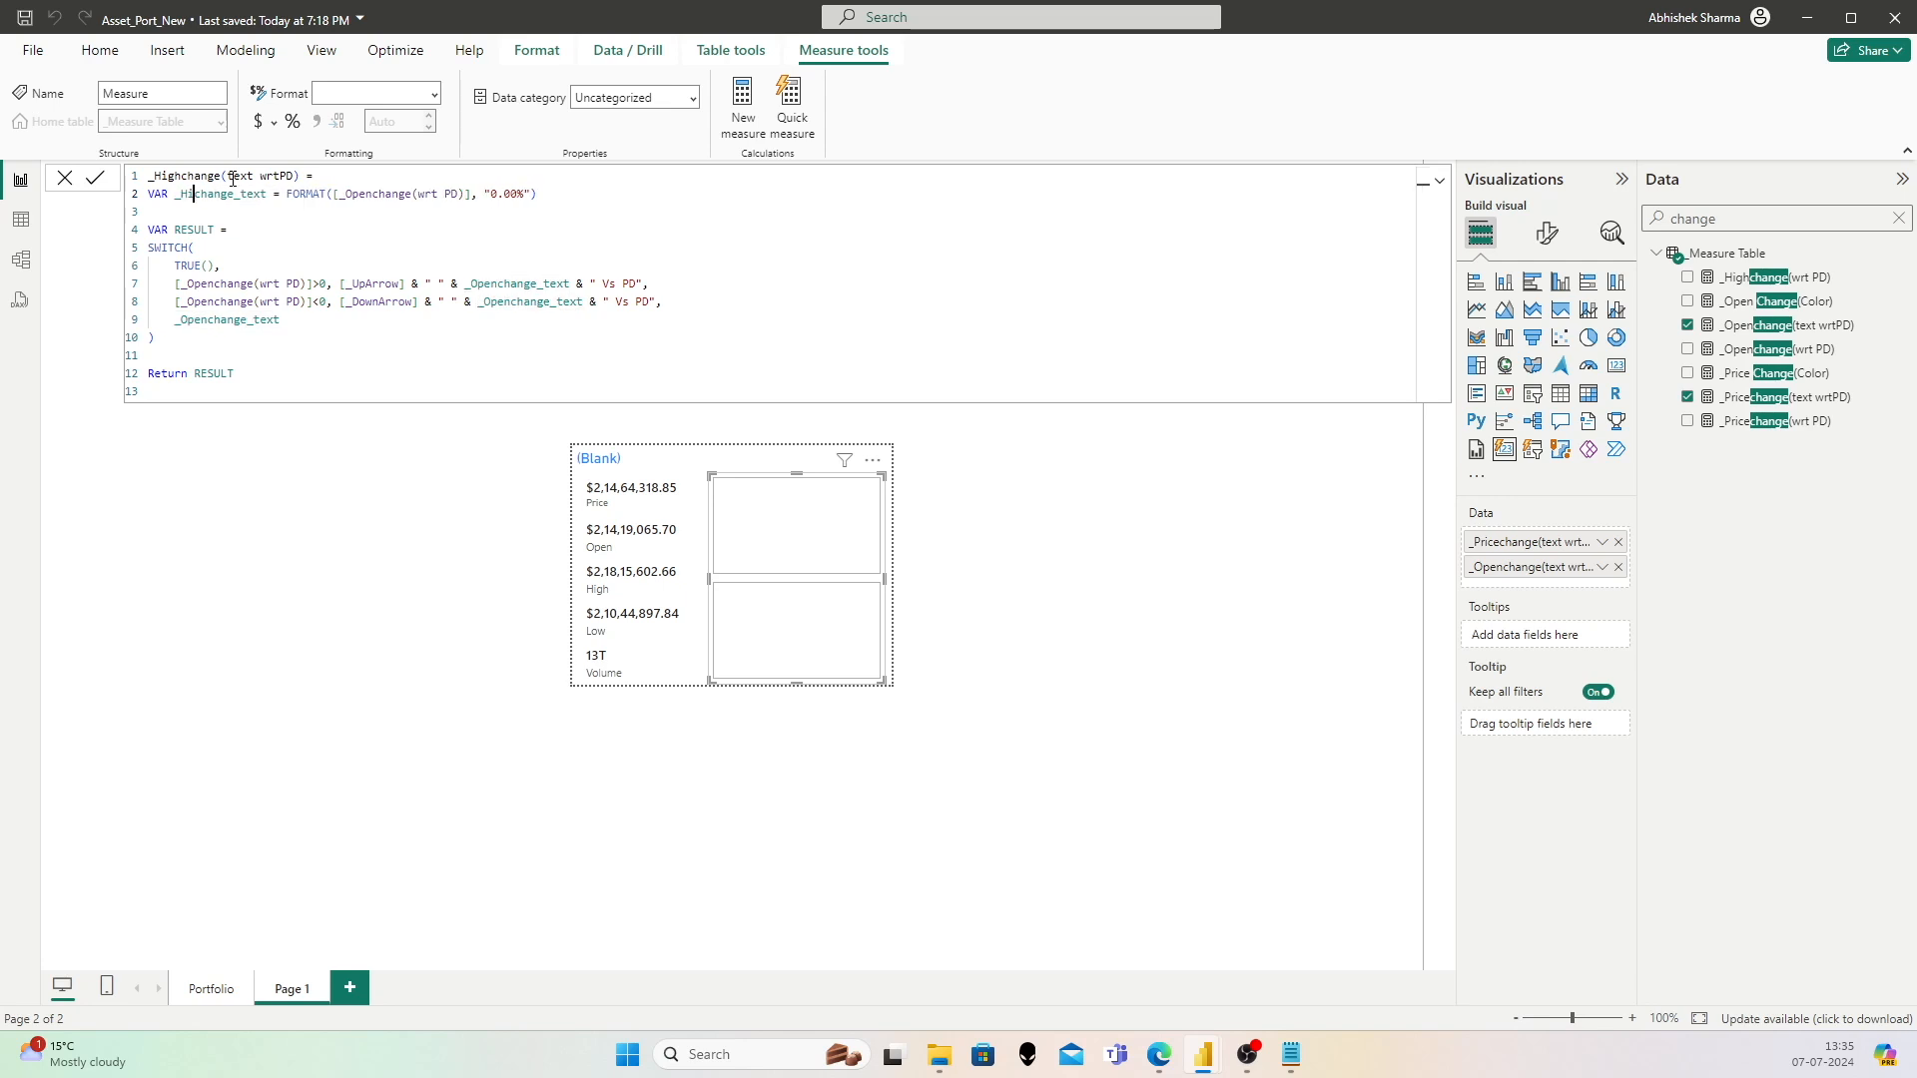
Step: Change the measure inside the FORMAT function of the _Highchange_text variable to _Highchange(wrt PD)
key(Right)
key(Right)
key(Right)
key(Right)
key(Right)
key(Right)
key(Right)
key(Right)
key(Right)
key(Right)
key(Right)
key(Right)
key(Right)
key(Right)
key(Right)
key(Right)
key(Right)
key(Right)
key(Right)
key(Right)
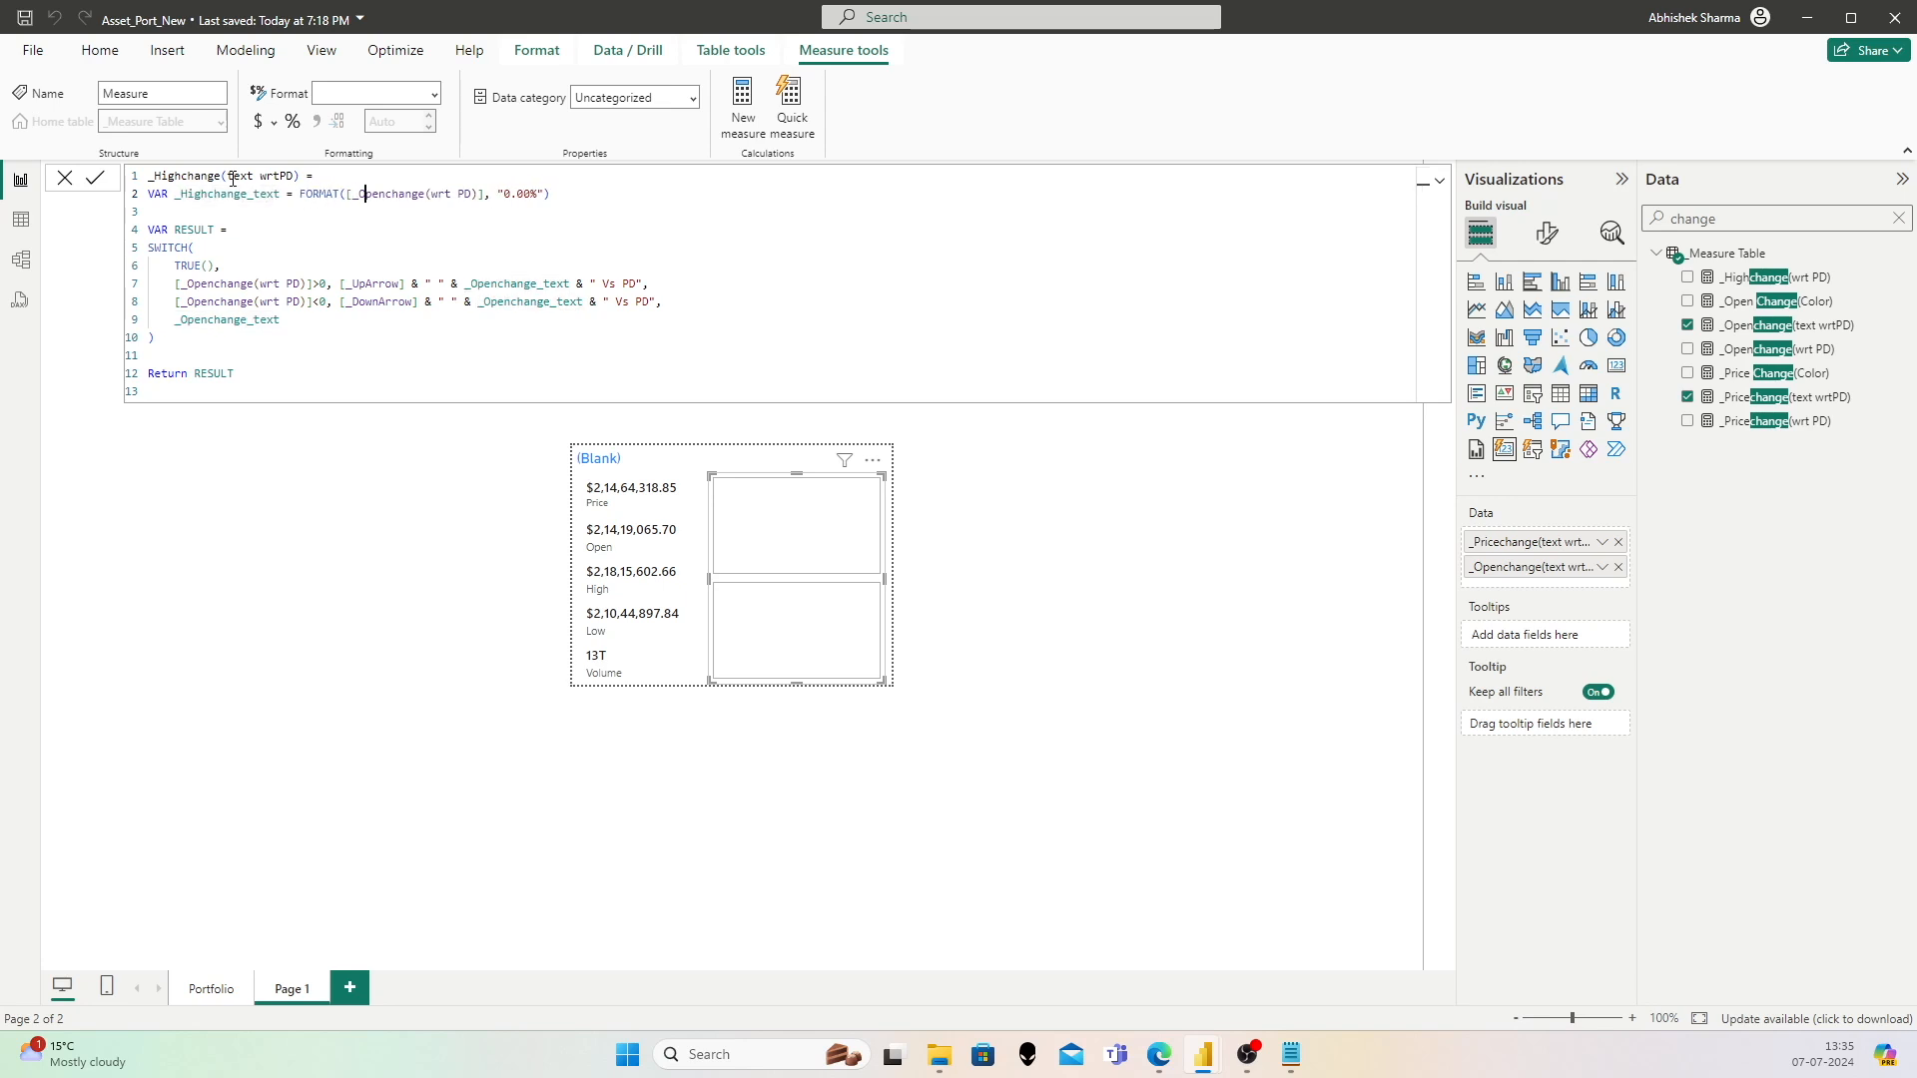
key(shift+Left)
key(shift+Left)
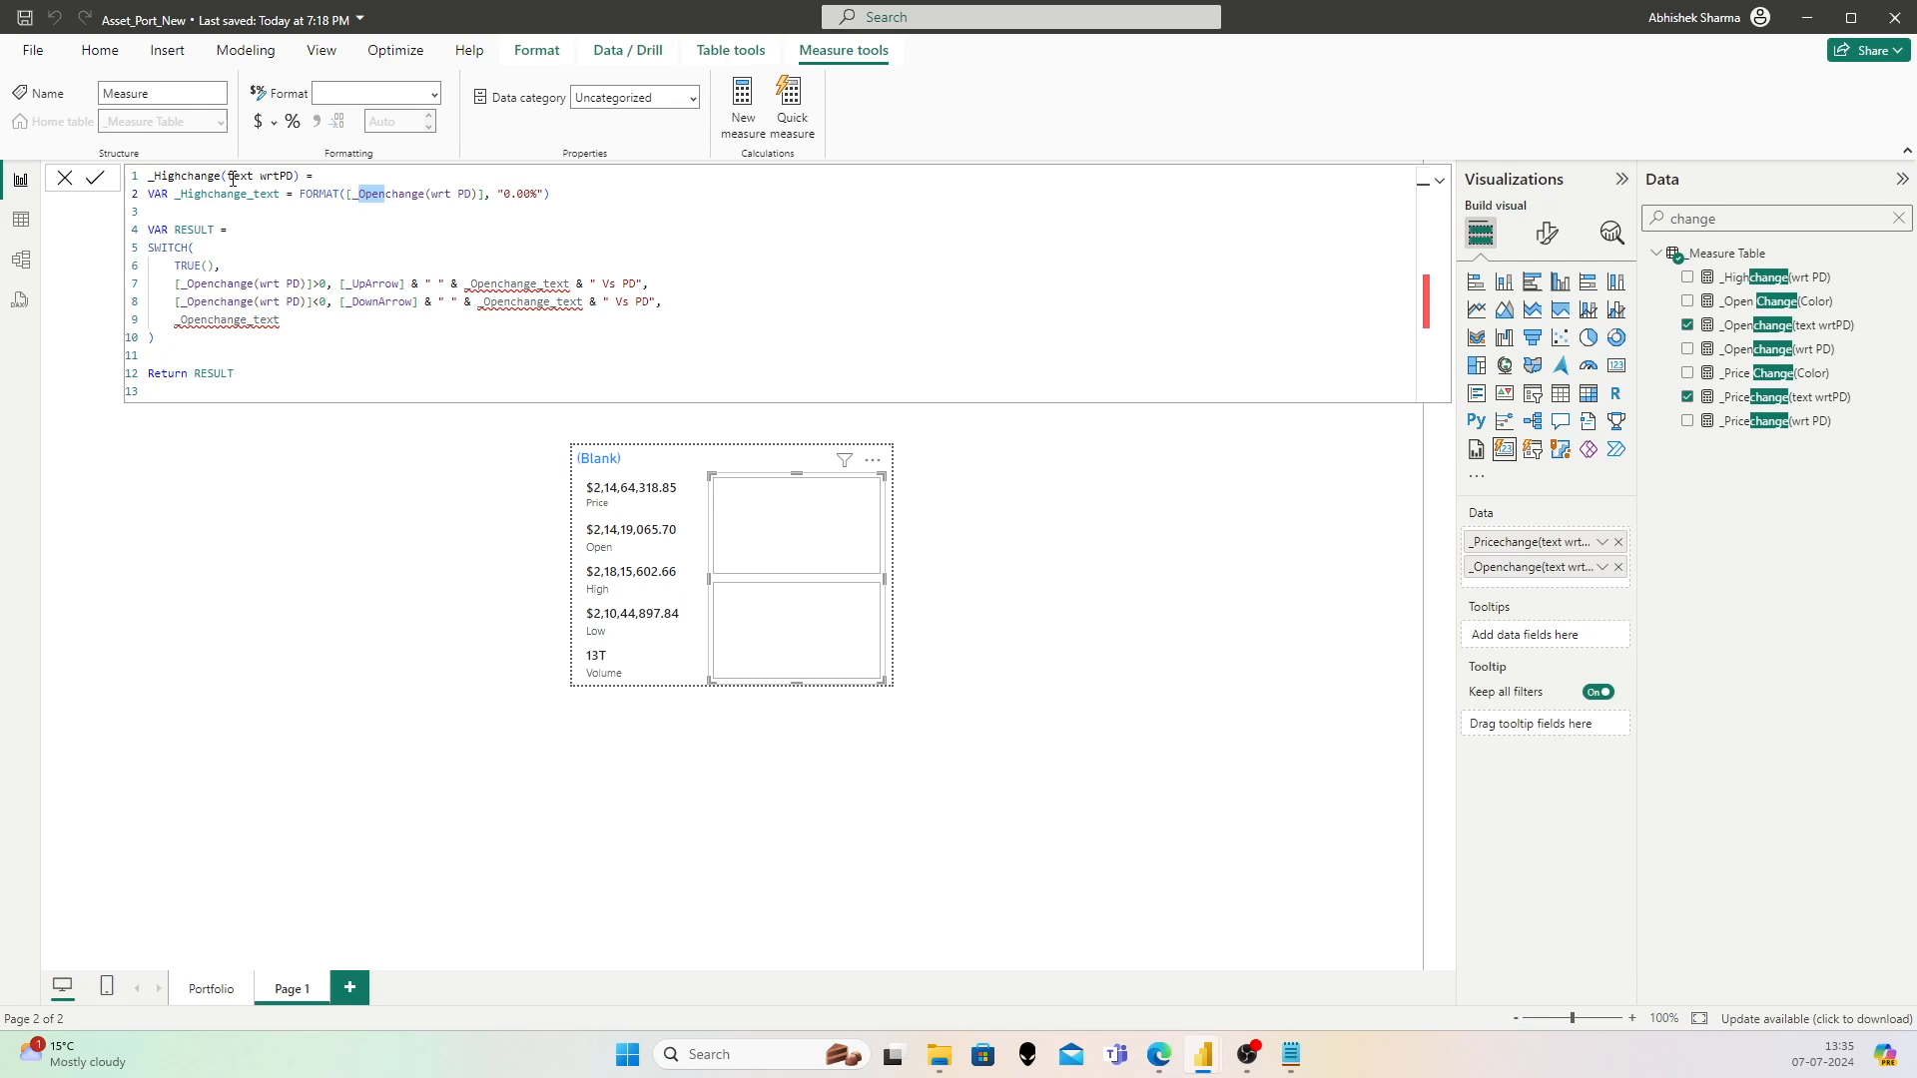
text(High)
key(Escape)
Step: Change the measure in the SWITCH condition for values above zero to _Highchange(wrt PD)
key(Left)
key(Left)
key(Left)
key(Left)
key(Left)
key(Left)
key(Left)
key(Left)
key(Down)
key(Down)
key(Down)
key(Left)
key(Left)
key(Left)
key(Left)
key(Left)
key(Left)
key(Left)
key(Left)
key(Left)
key(Left)
key(Left)
key(Left)
key(Left)
key(Left)
key(Left)
key(Left)
key(Left)
key(Left)
key(Right)
key(shift+Left)
key(shift+Left)
key(shift+Left)
key(shift+Left)
text(High)
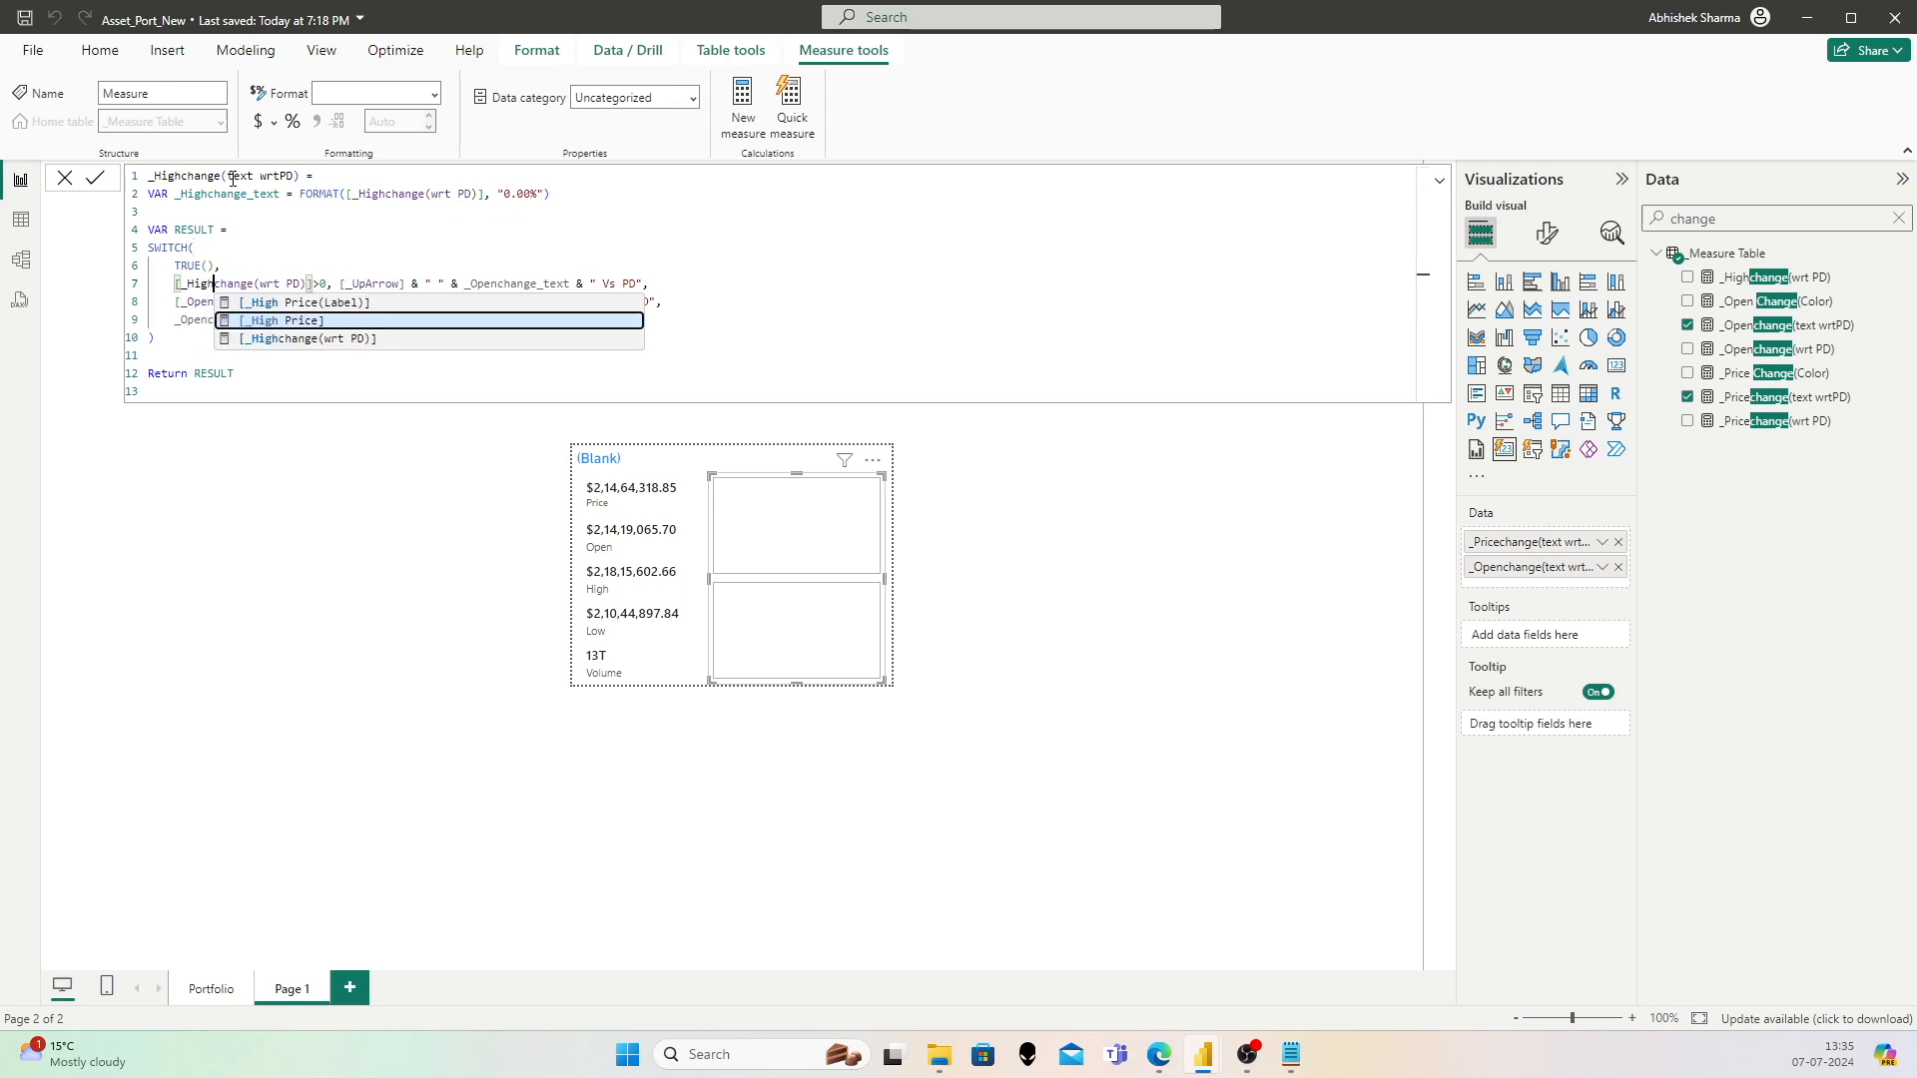
Step: Change the text variable in the up-arrow result of the SWITCH to _Highchange_text
key(Right)
key(Right)
key(Right)
key(Right)
key(Right)
key(Right)
key(Right)
key(Right)
key(Right)
key(Right)
key(Right)
key(Right)
key(Right)
key(Right)
key(Right)
key(Right)
key(Right)
key(Right)
key(Right)
key(Right)
key(shift+Left)
key(shift+Left)
key(shift+Left)
key(shift+Left)
text(High)
key(Escape)
Step: Change the measure in the SWITCH condition for values below zero to _Highchange(wrt PD)
key(Left)
key(Left)
key(Left)
key(Left)
key(Left)
key(Left)
key(Left)
key(Left)
key(Left)
key(Left)
key(Left)
key(Left)
key(Left)
key(Left)
key(Left)
key(Left)
key(Left)
key(Left)
key(Left)
key(Left)
key(Down)
key(Left)
key(Left)
key(Left)
key(Left)
key(Left)
key(Left)
key(Left)
key(Left)
key(Left)
key(shift+Left)
key(shift+Left)
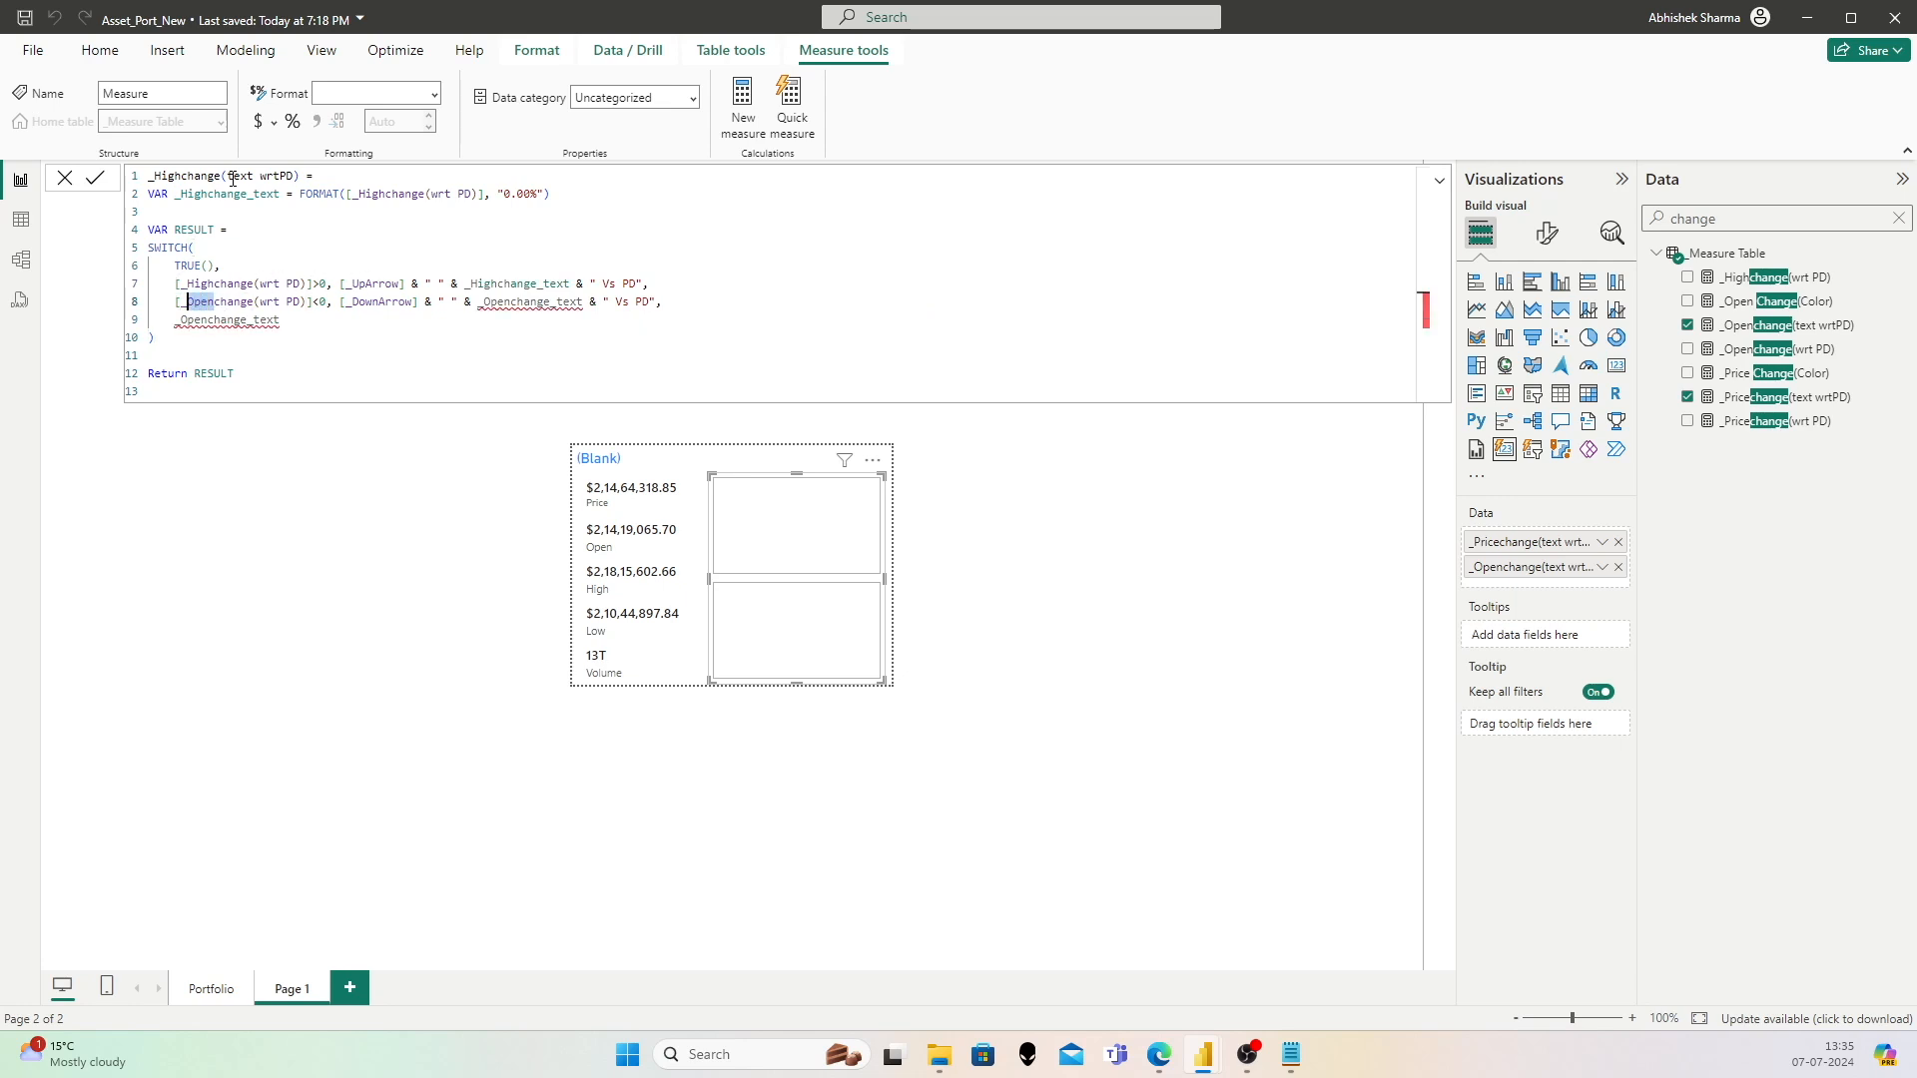
text(High)
Step: Change the text variable in the down-arrow result of the SWITCH to _Highchange_text
key(Right)
key(Right)
key(Right)
key(Right)
key(Right)
key(Right)
key(Right)
key(Right)
key(Right)
key(Right)
key(Right)
key(Right)
key(Right)
key(Right)
key(Right)
key(Right)
key(Right)
key(Right)
key(Right)
key(Right)
key(Right)
key(Right)
key(Right)
key(Right)
key(Right)
key(Right)
key(Right)
key(Right)
key(Right)
key(Right)
key(shift+Left)
key(shift+Left)
key(shift+Left)
text(High)
Step: Change the default result of the SWITCH to _Highchange_text and commit the _Highchange(text wrtPD) measure
key(Left)
key(Left)
key(Left)
key(Left)
key(Left)
key(Left)
key(Left)
key(Left)
key(Left)
key(Left)
key(Left)
key(Left)
key(Left)
key(Left)
key(Left)
key(Left)
key(Left)
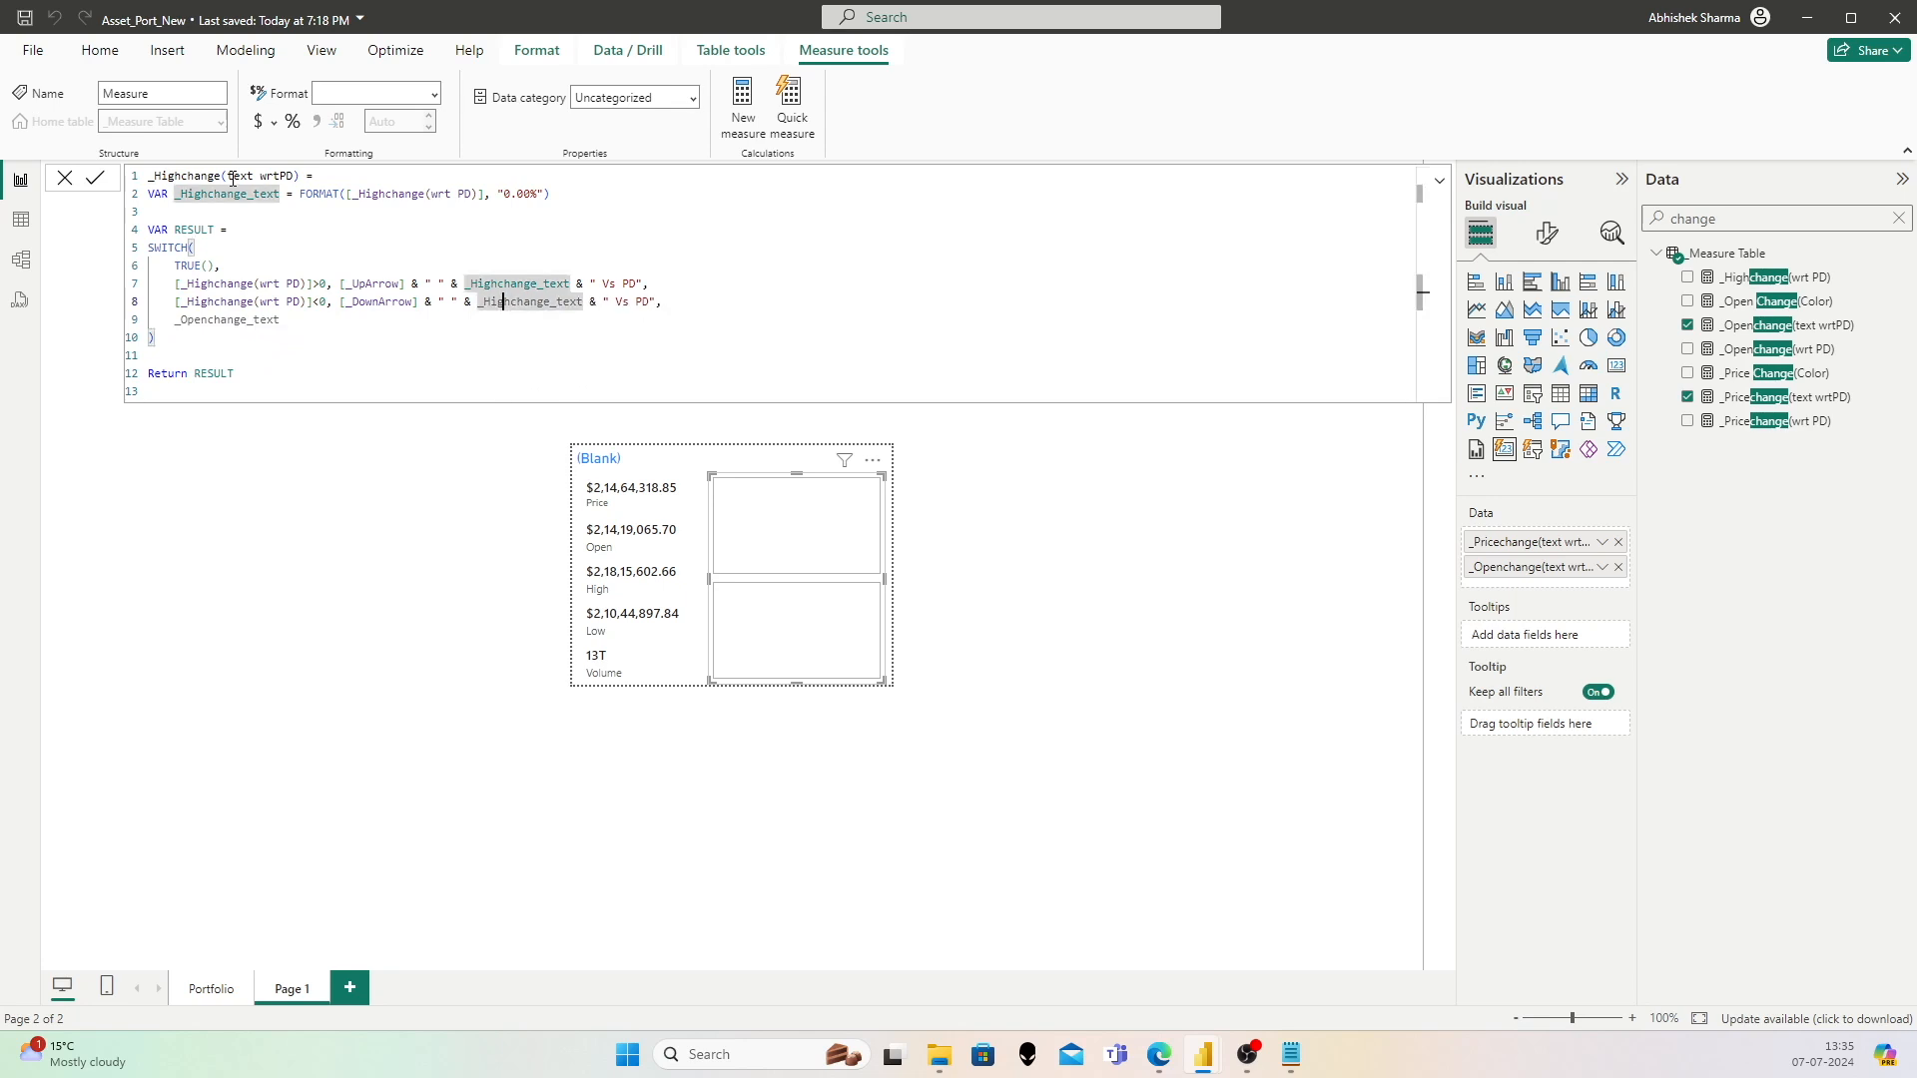
key(Left)
key(Left)
key(Left)
key(Left)
key(Left)
key(Left)
key(Left)
key(Left)
key(Left)
key(Left)
key(Left)
key(Left)
key(Left)
key(Left)
key(Down)
key(shift+Left)
key(shift+Left)
key(shift+Left)
text(High)
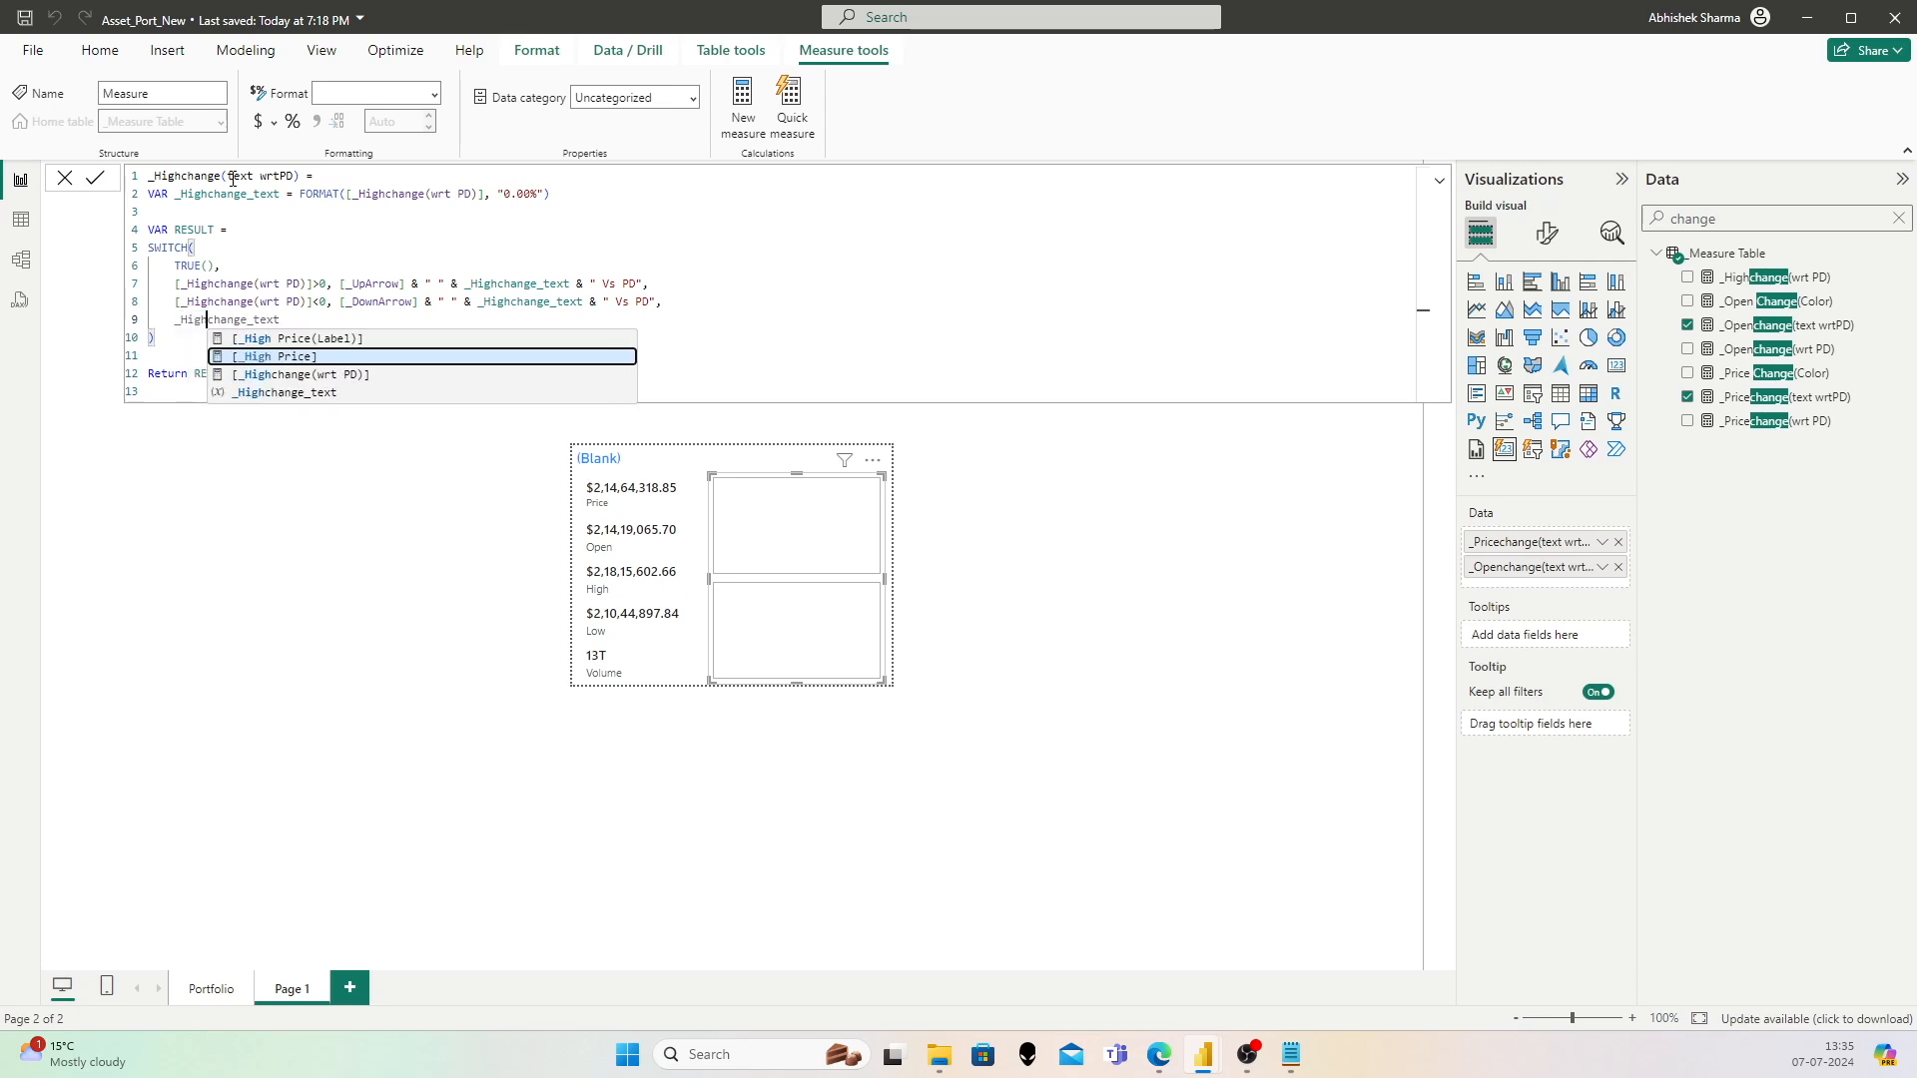
click(504, 249)
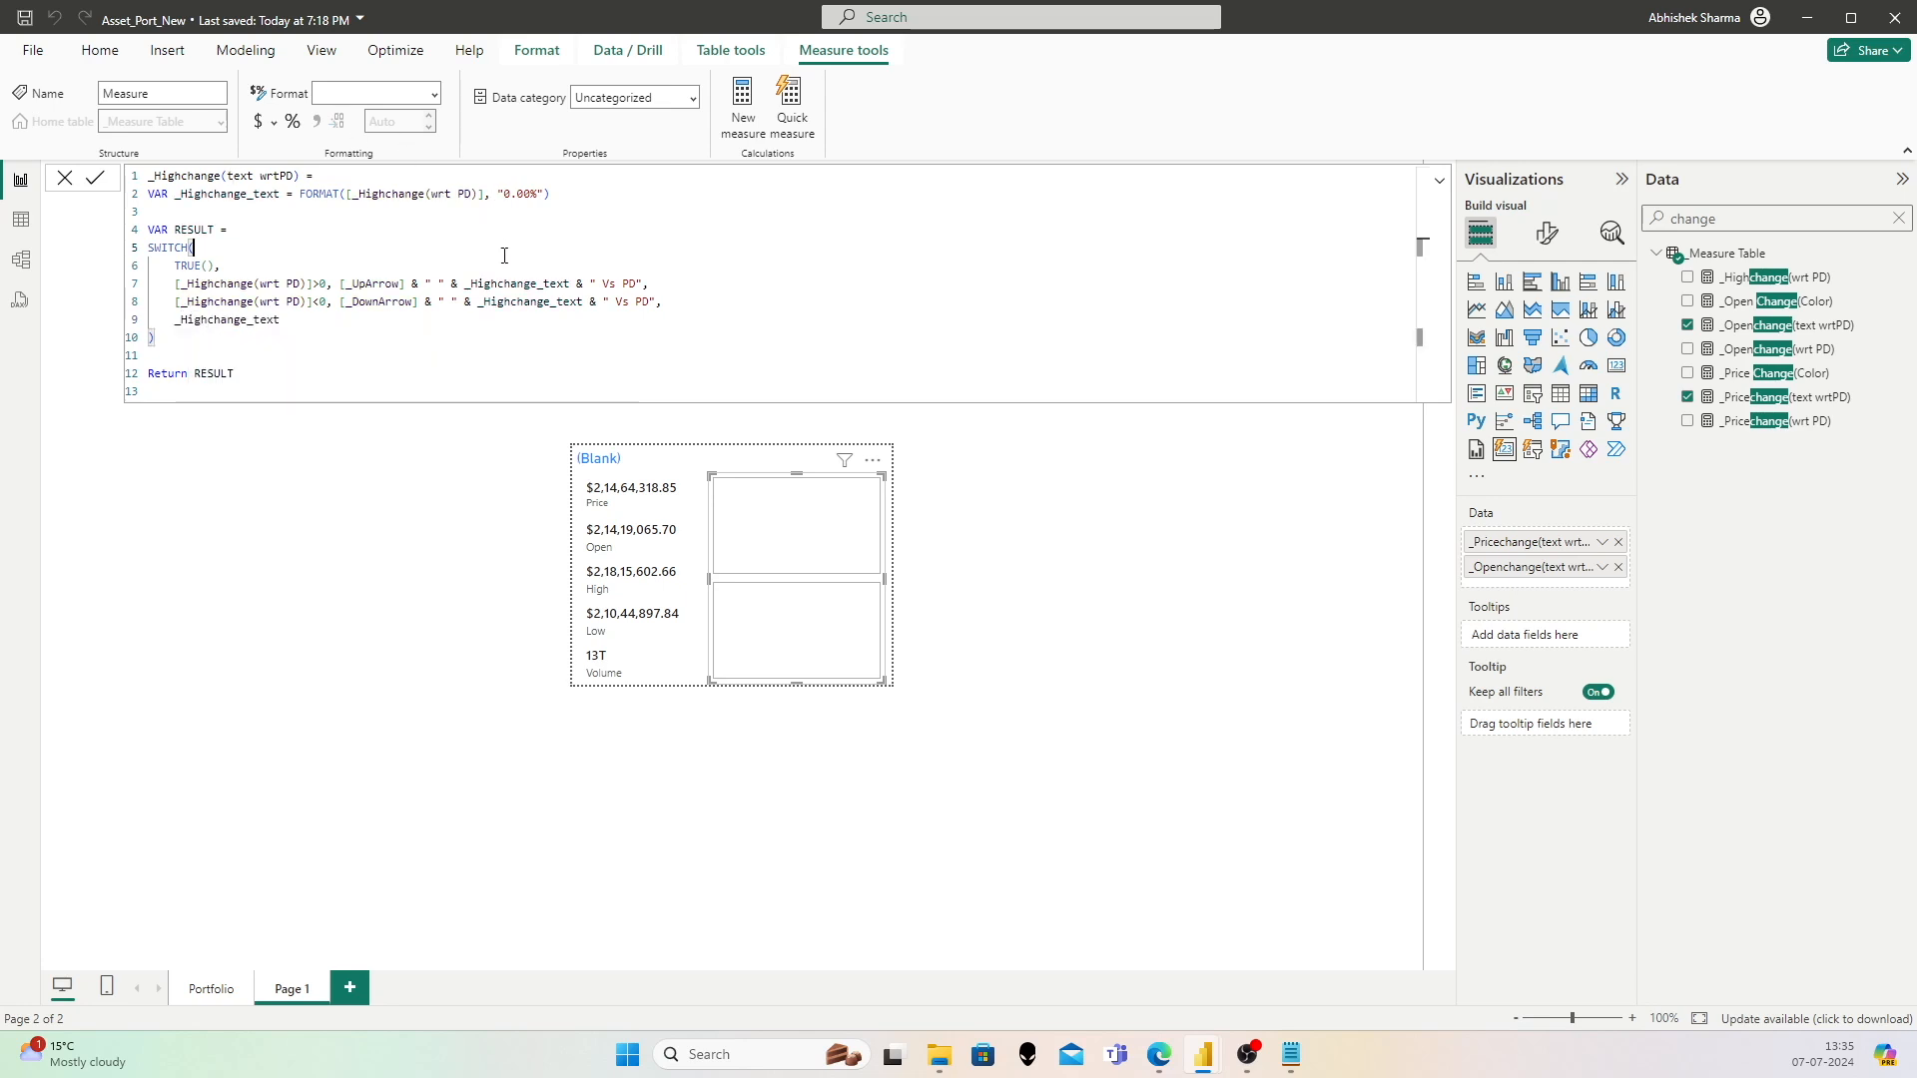
click(95, 177)
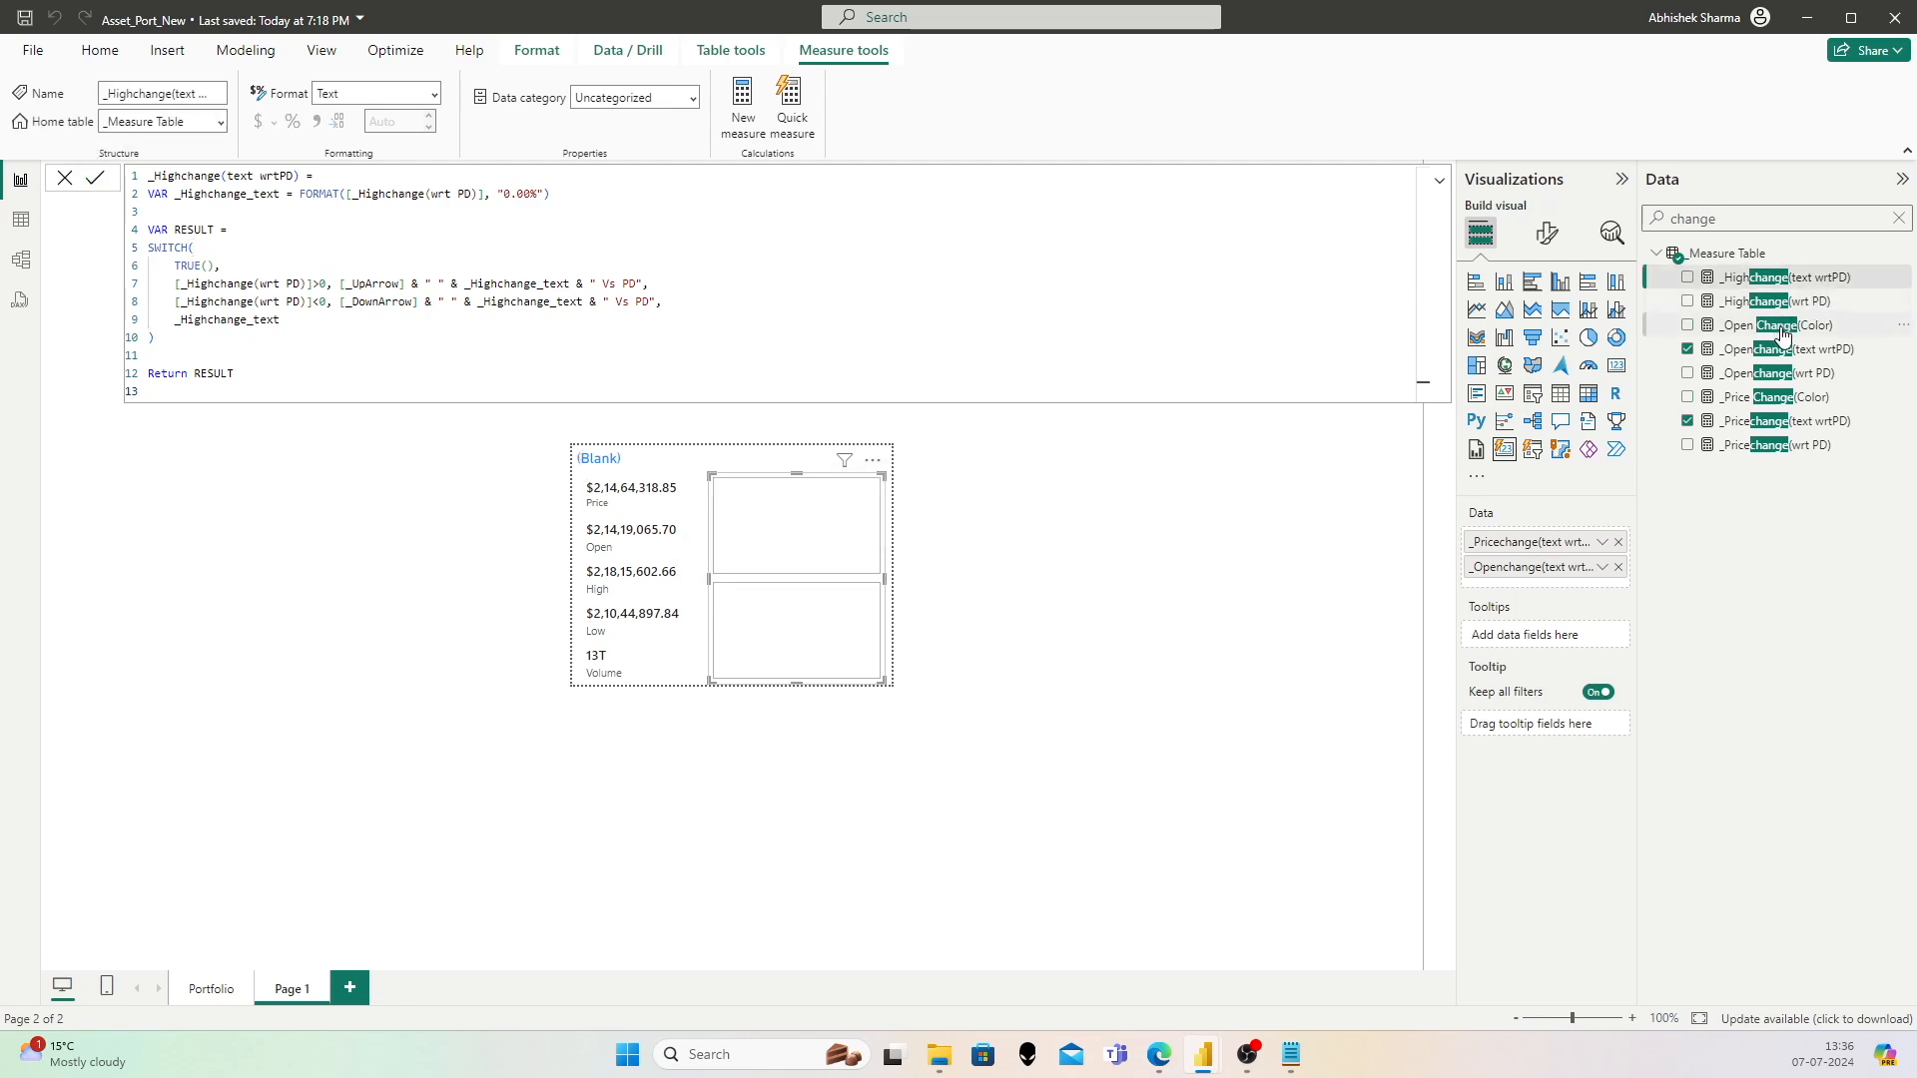
Step: Copy the whole _Open Change(Color) formula into a new measure in the measure table
click(1782, 335)
click(531, 275)
key(ctrl+a)
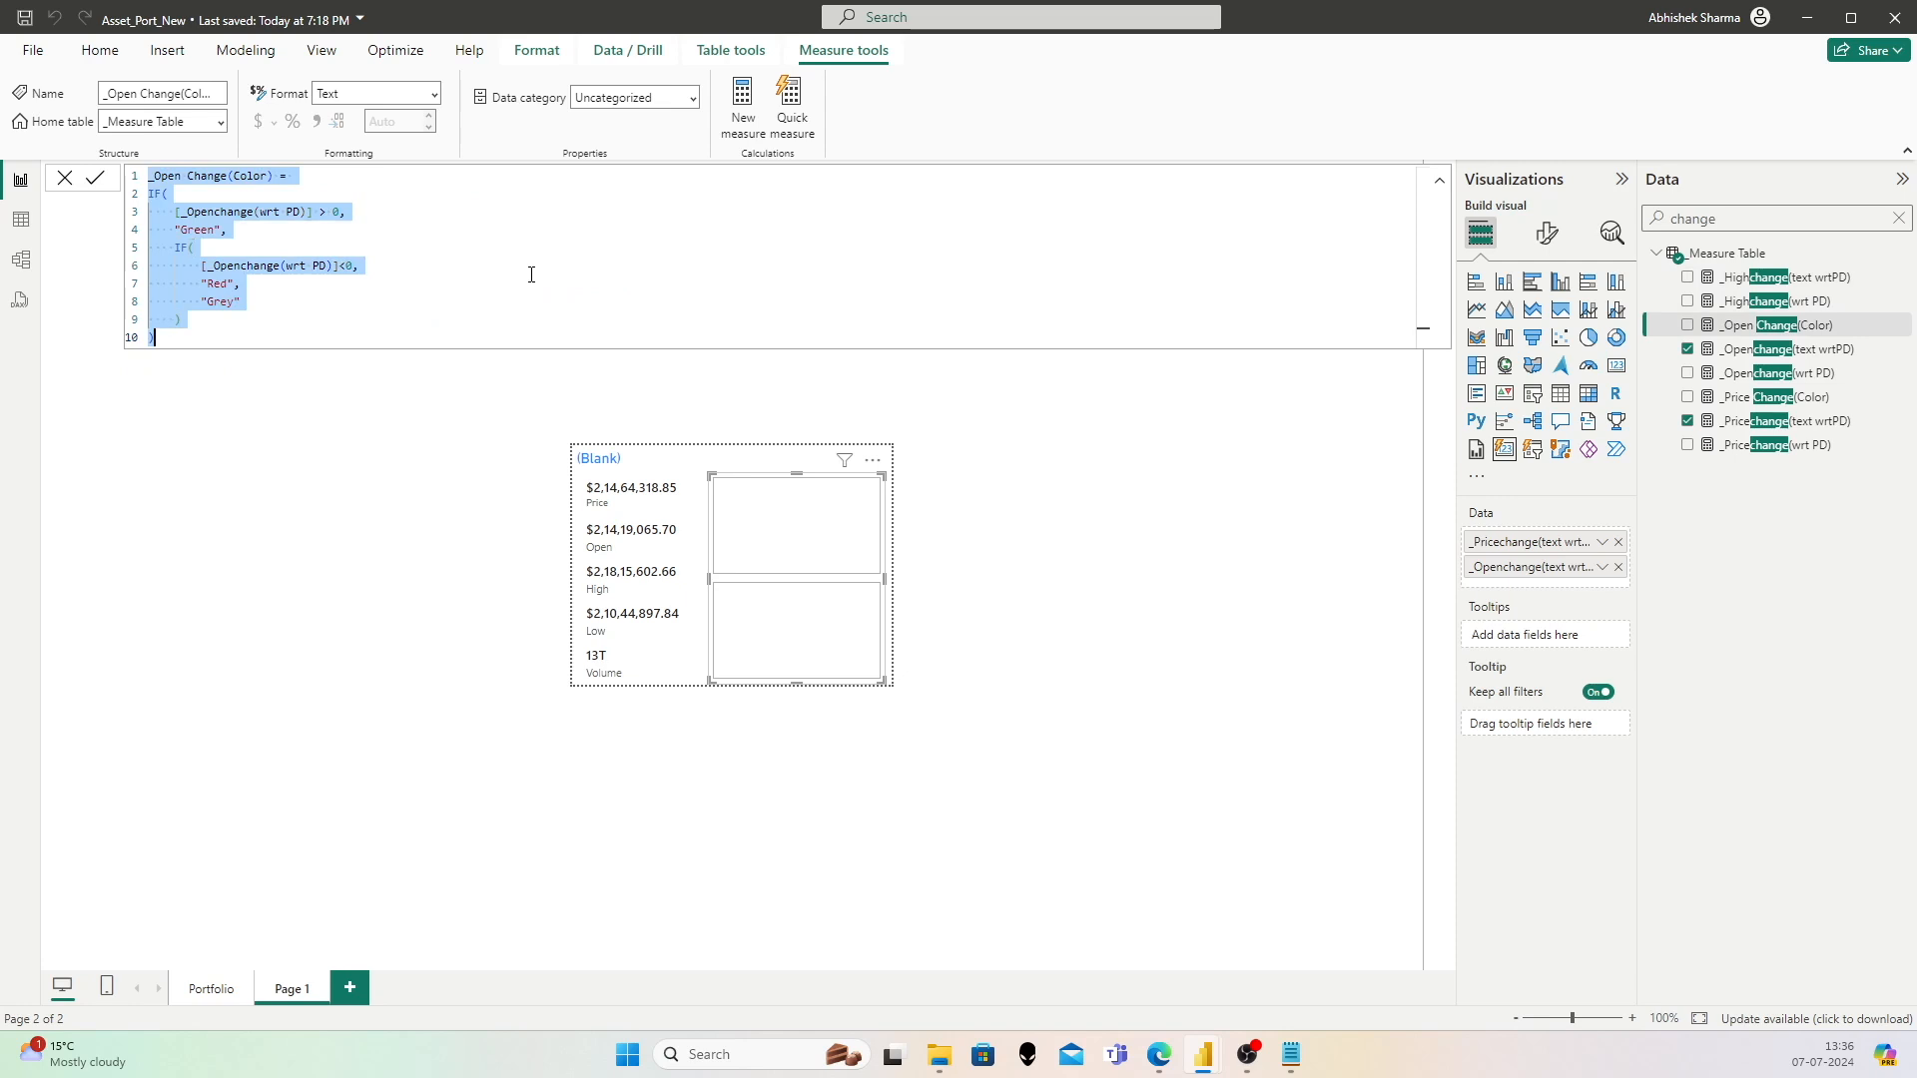
right_click(1759, 255)
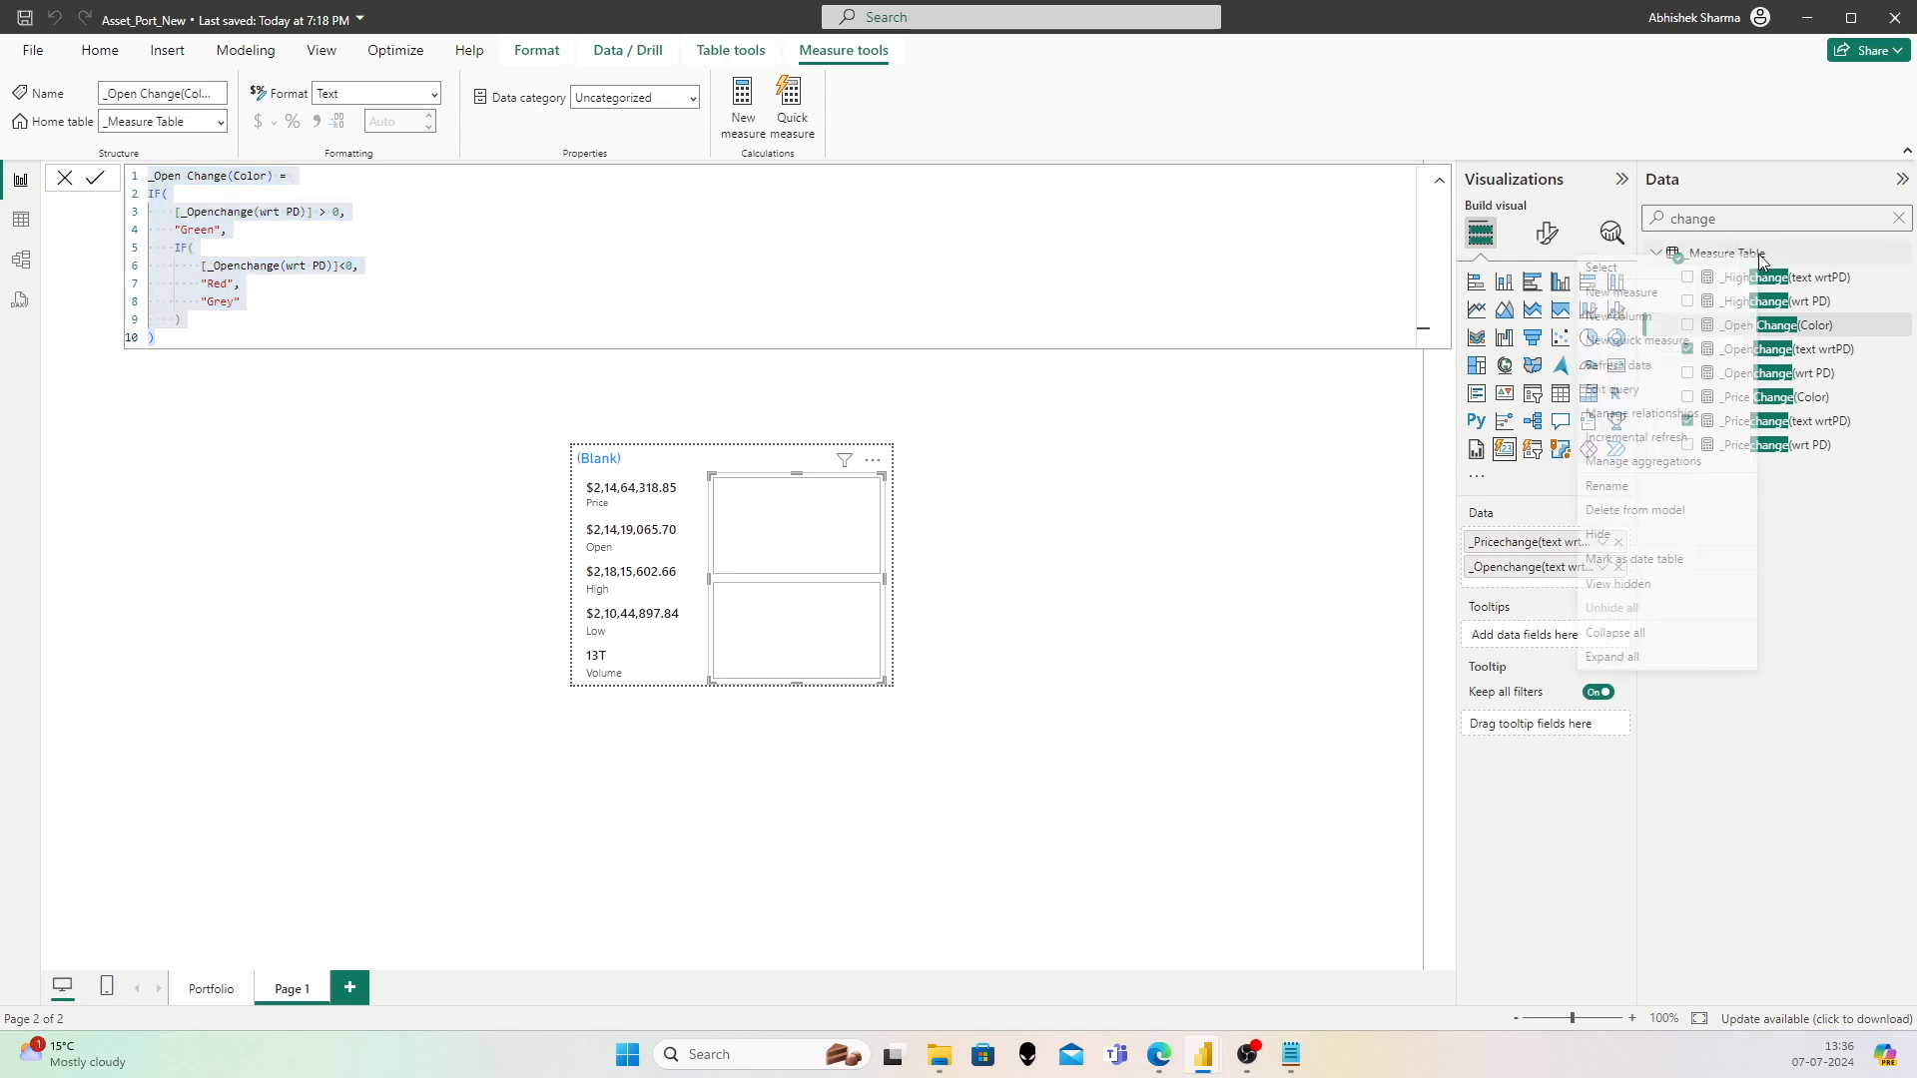
click(1650, 297)
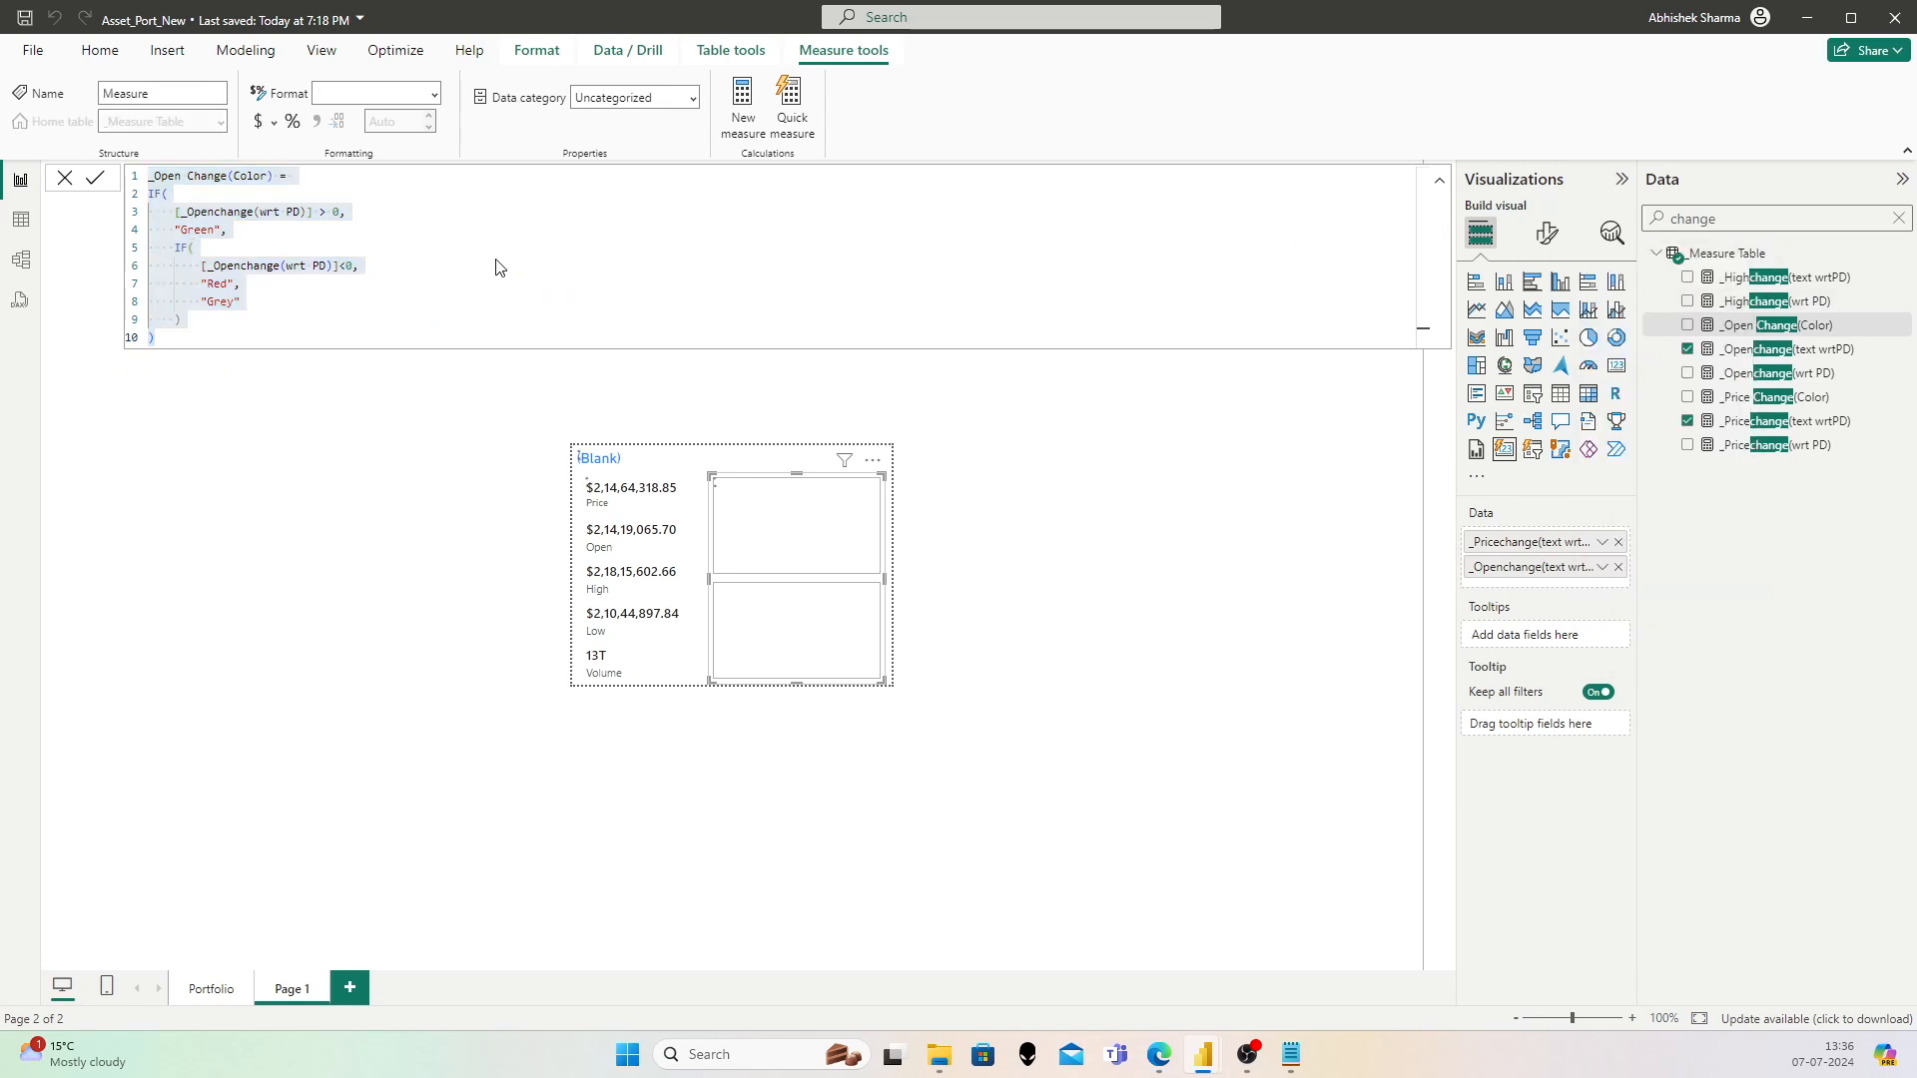
key(ctrl+v)
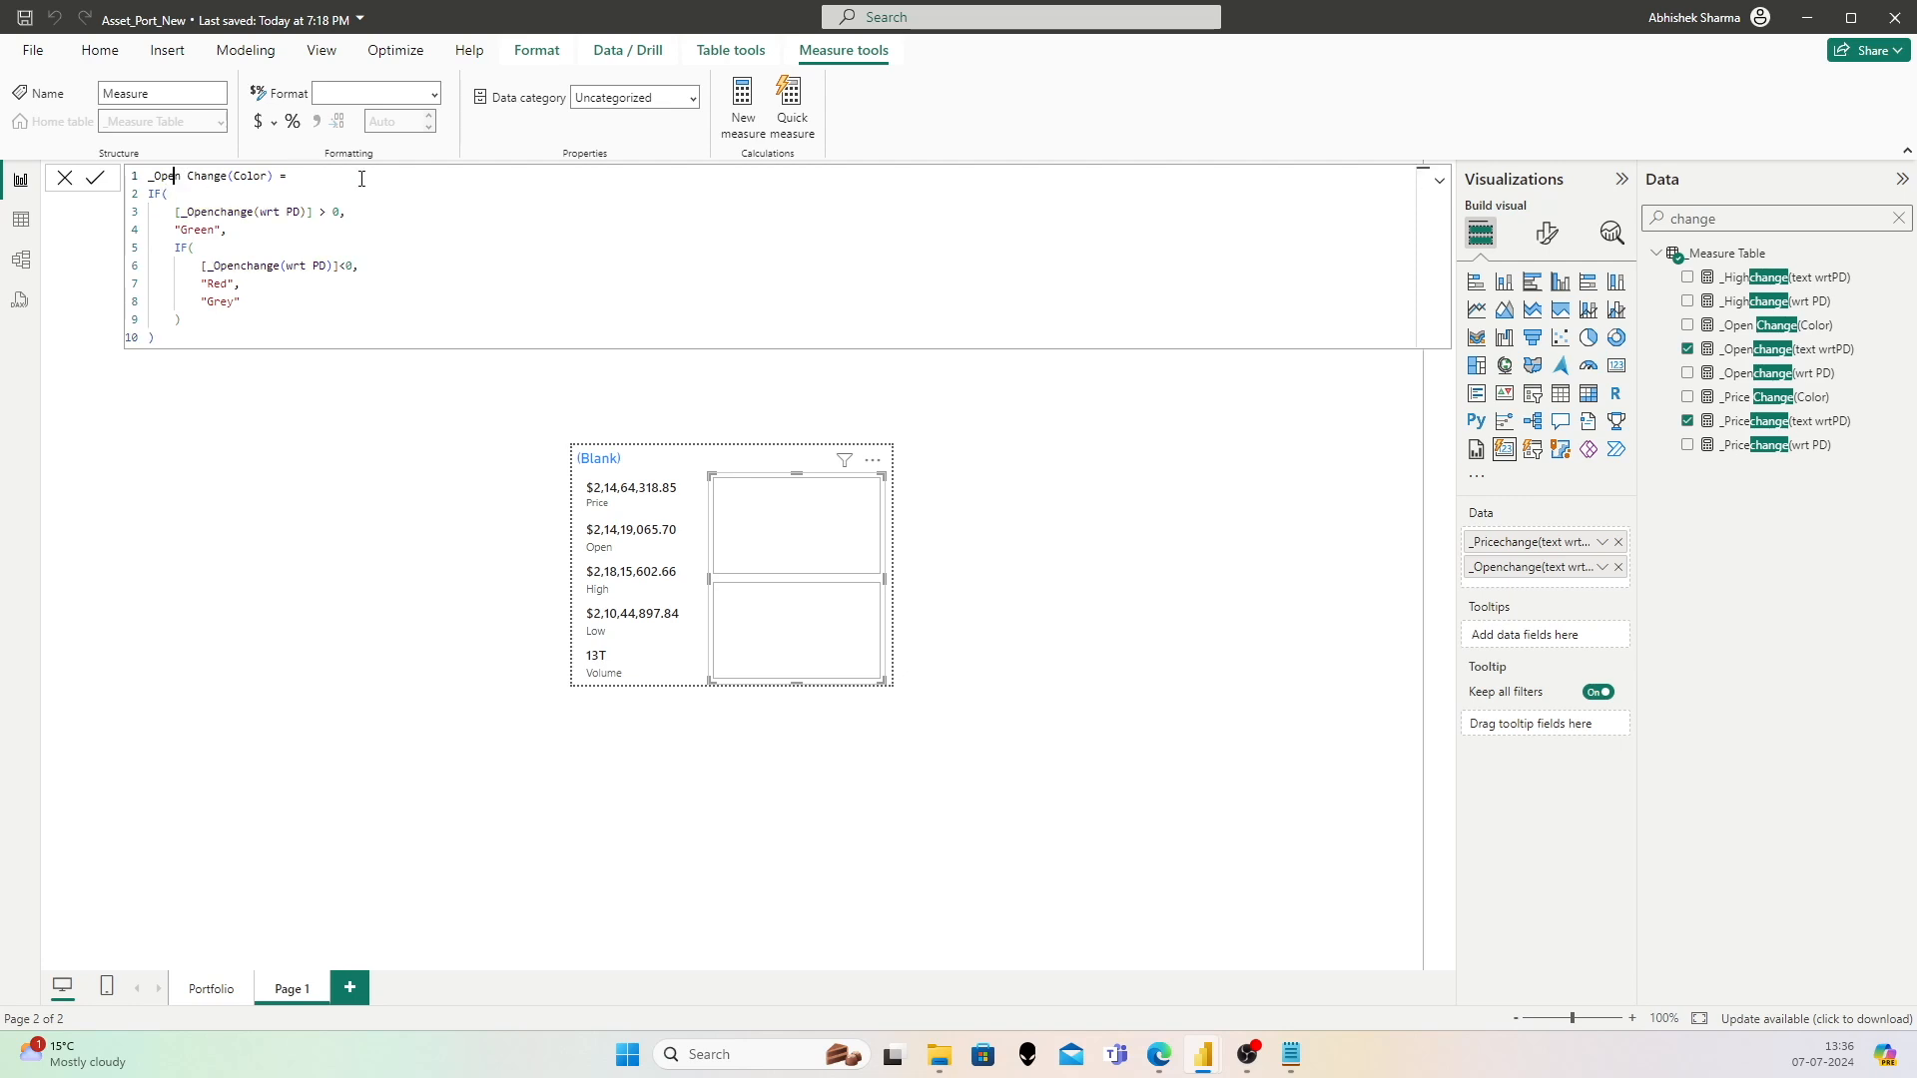
Step: Rename the copied measure to _High Change(Color), point both IF conditions to _Highchange(wrt PD), and commit it
text(High)
key(Down)
key(Down)
key(Right)
text(High)
key(Down)
key(Down)
key(Right)
key(shift+Right)
key(shift+Right)
key(shift+Right)
text(High)
key(Escape)
key(Down)
key(Down)
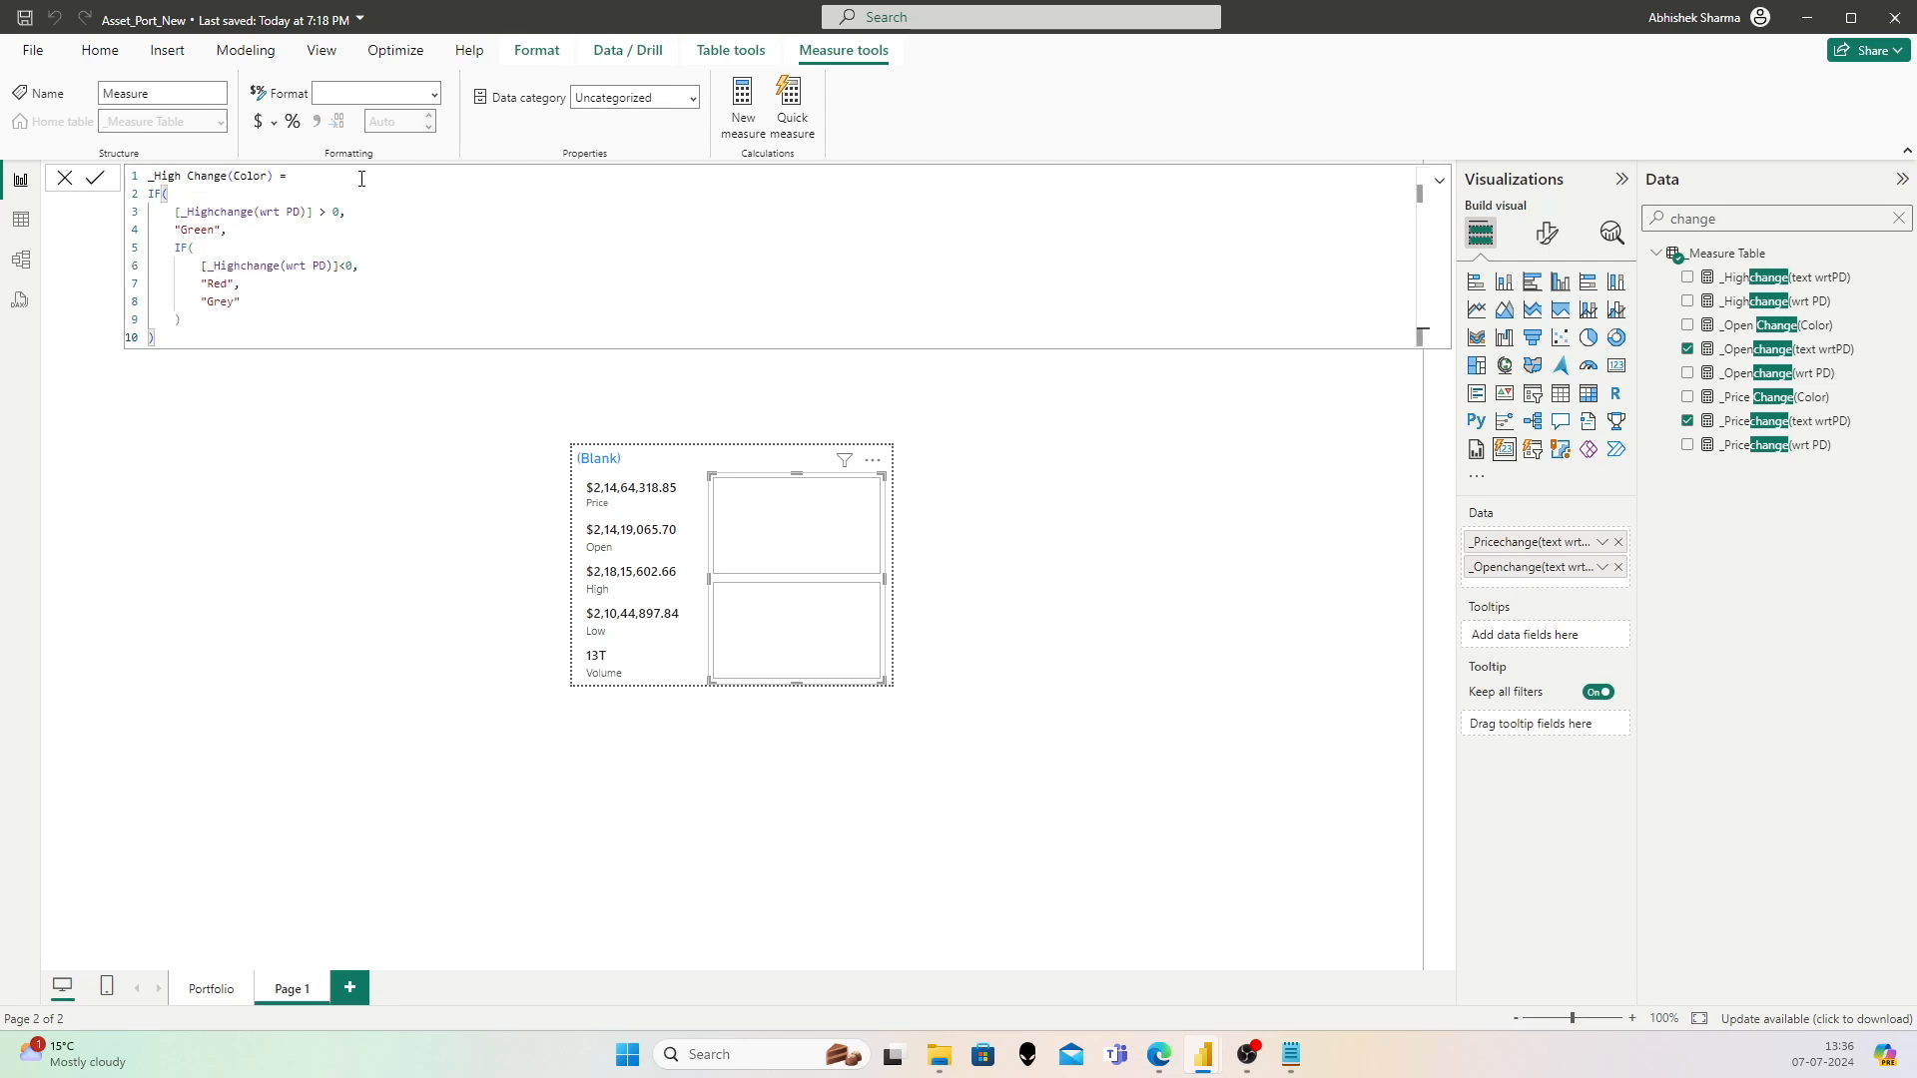
click(94, 178)
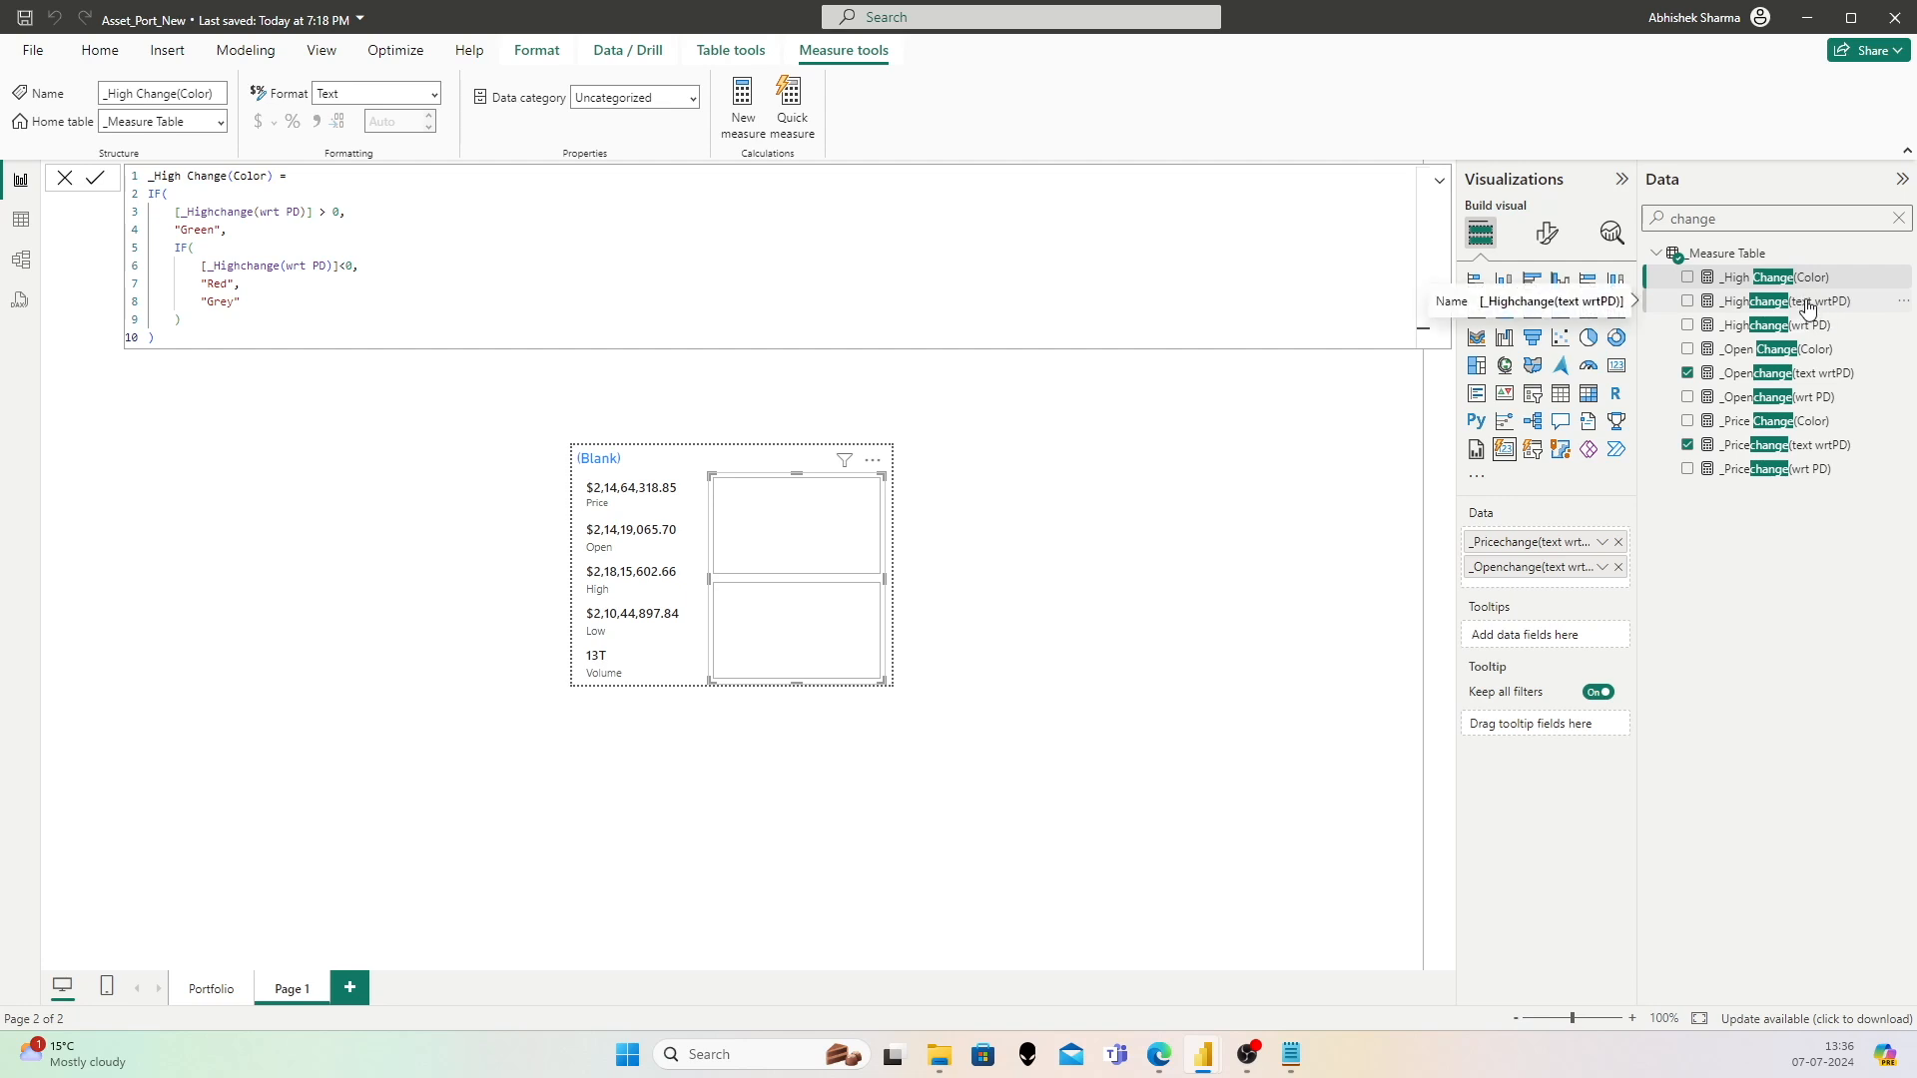
Step: Add _Highchange(text wrtPD) to the tooltip card and base its callout value color on the _High Change(Color) field
drag(1808, 306, 1593, 589)
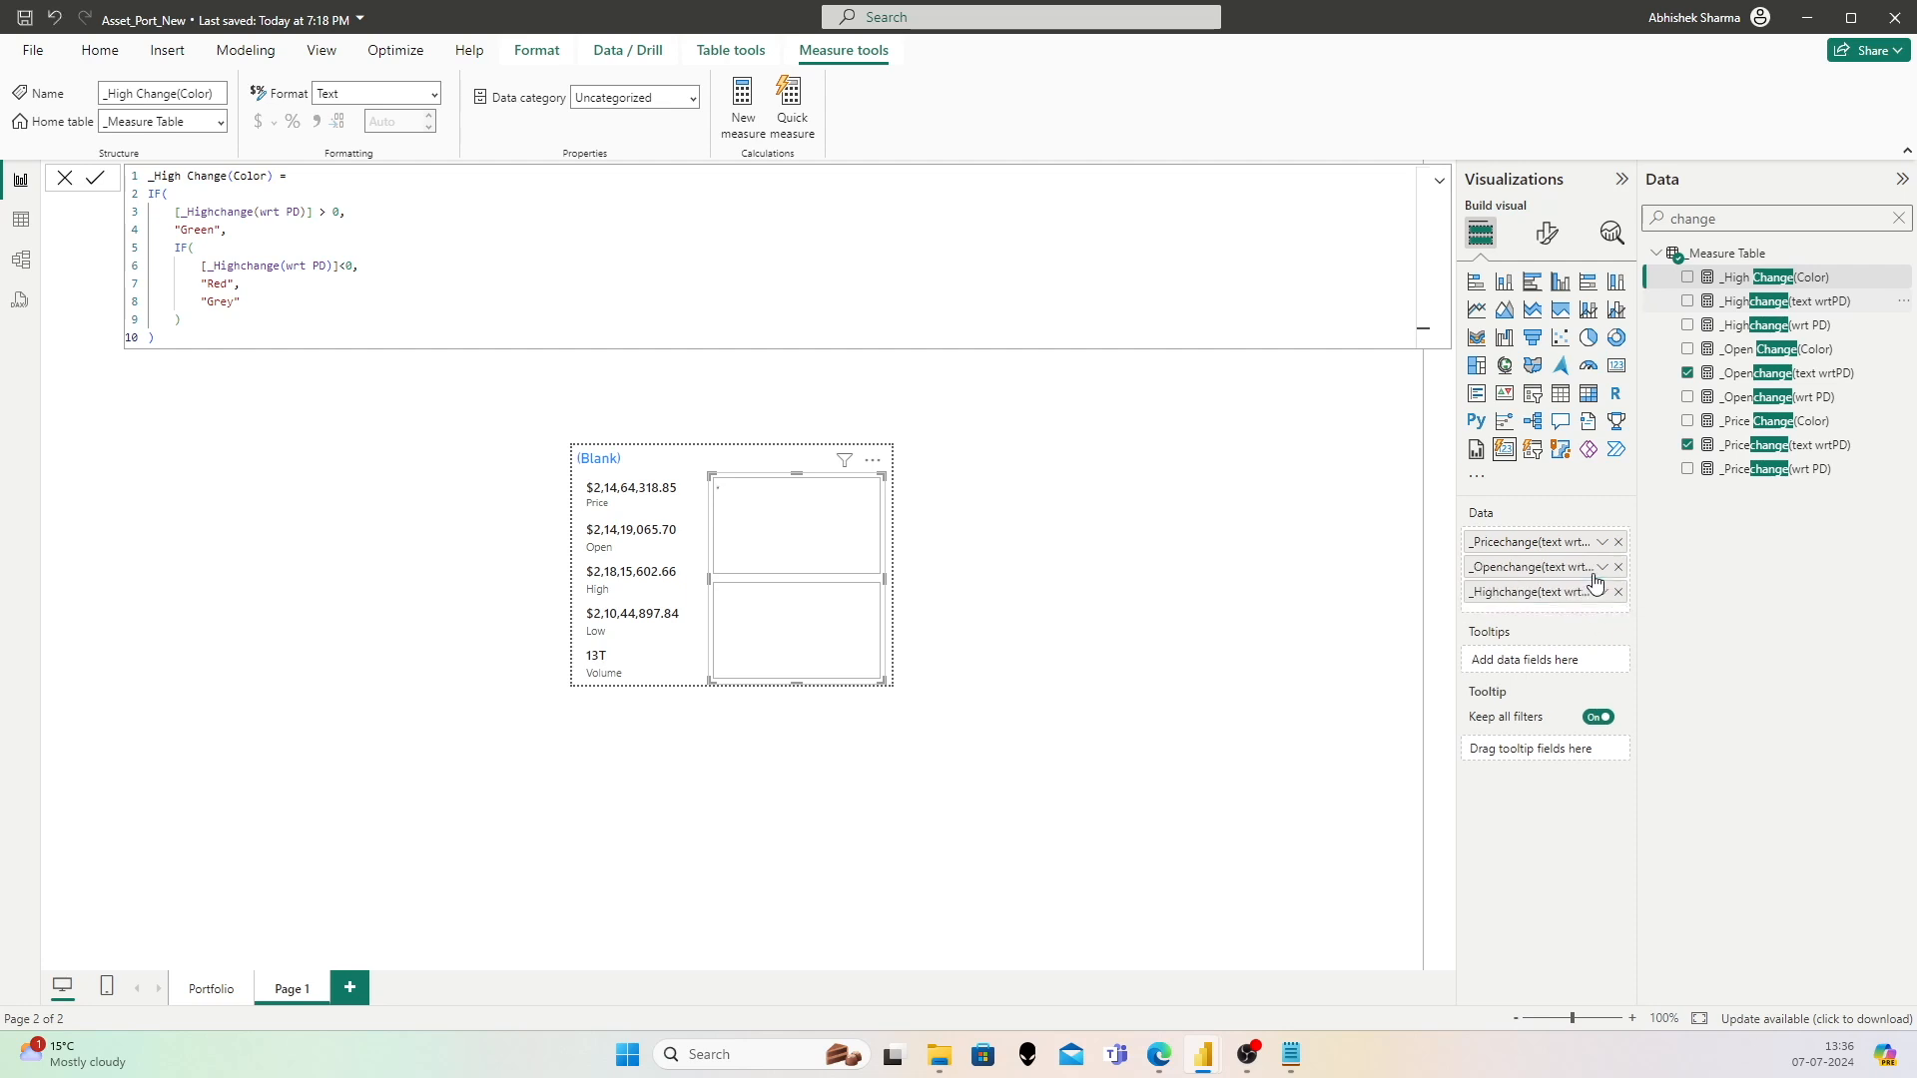
click(1547, 232)
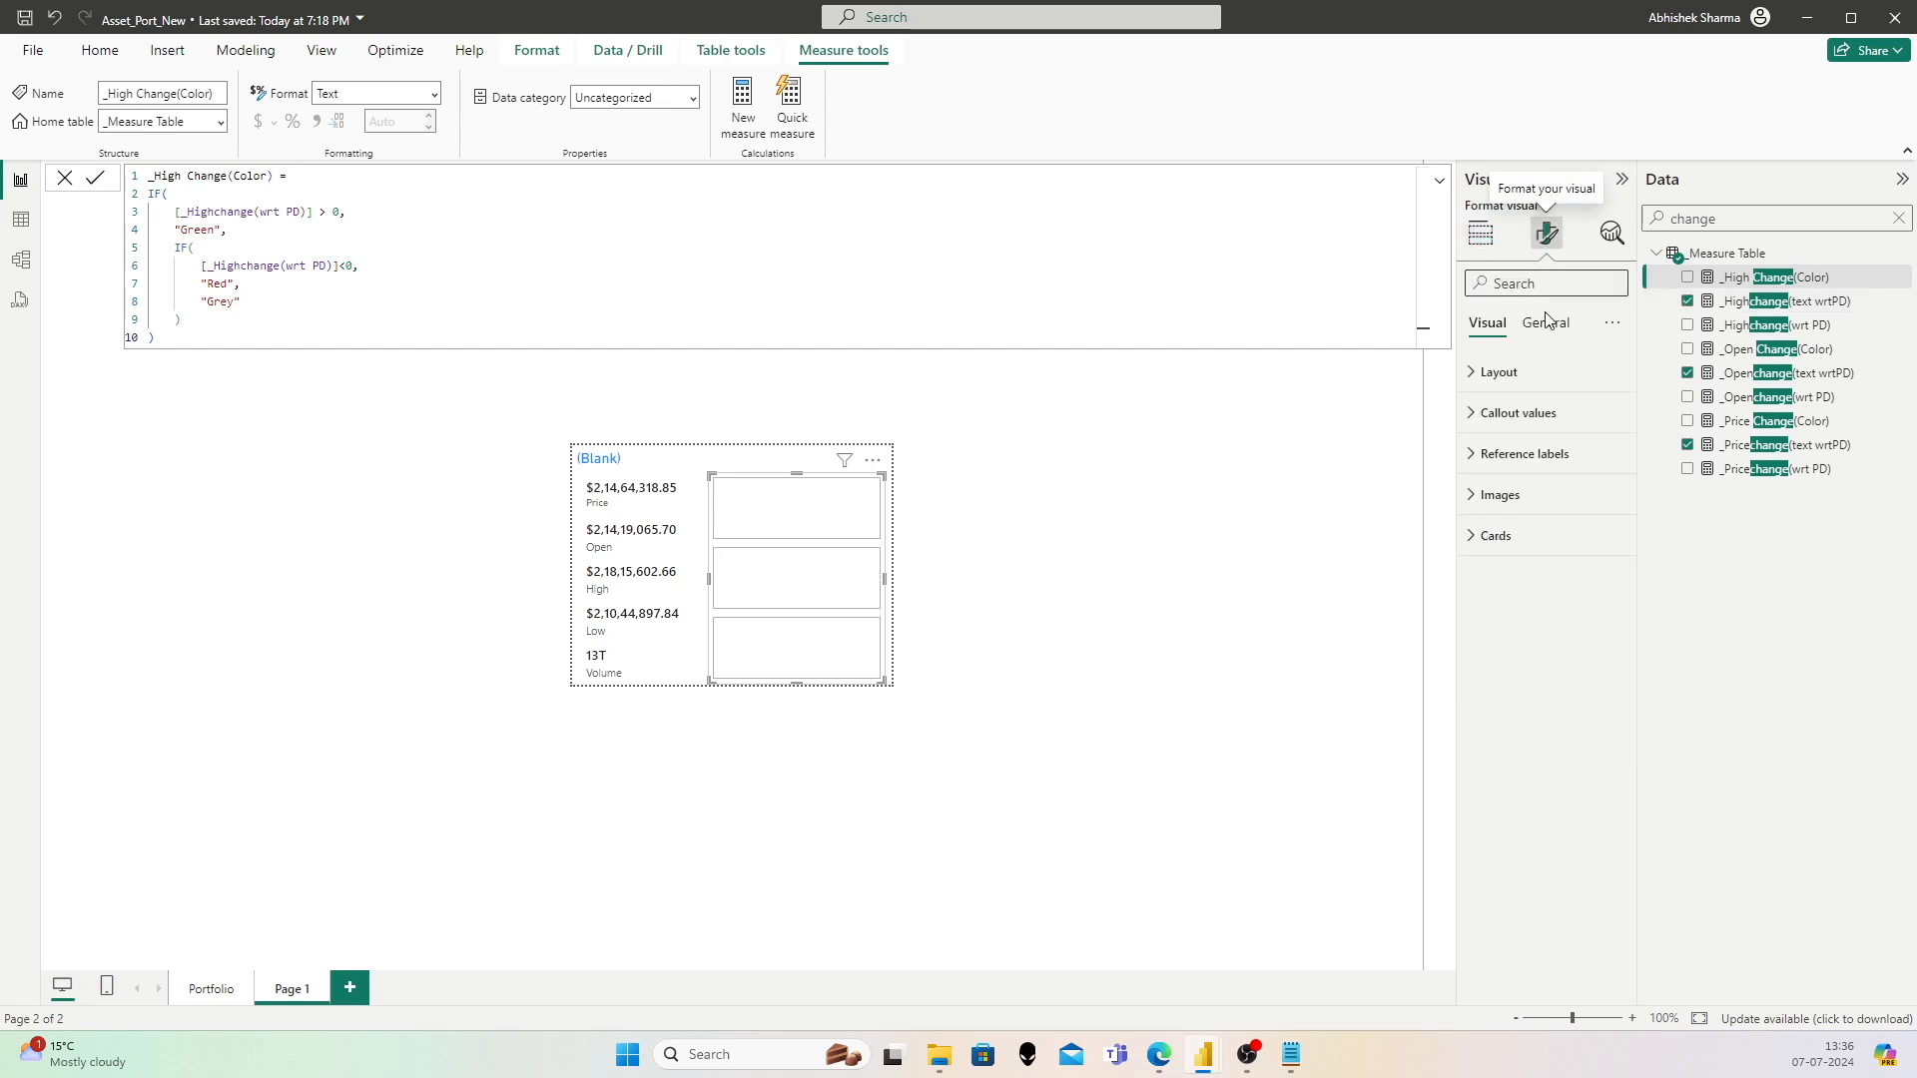
click(1507, 414)
click(1550, 518)
click(1545, 608)
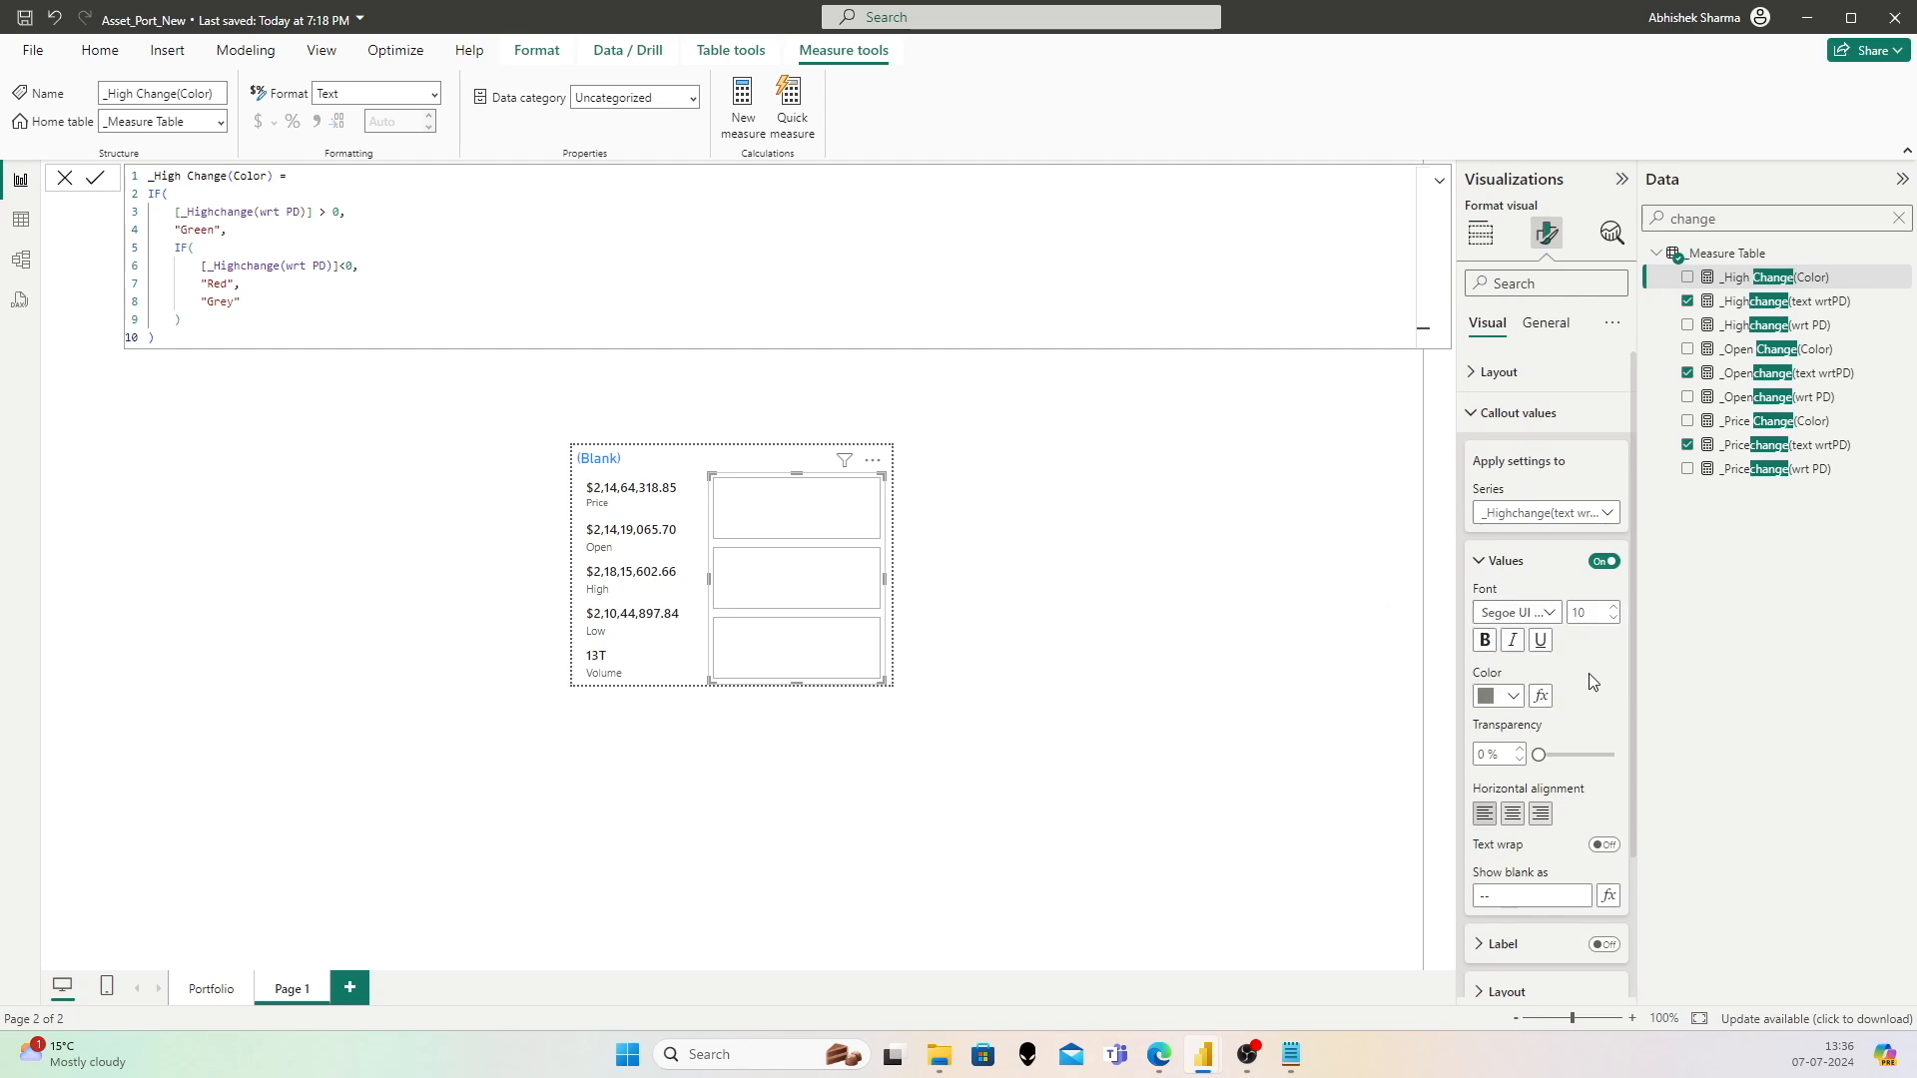
click(1541, 697)
click(744, 304)
click(649, 399)
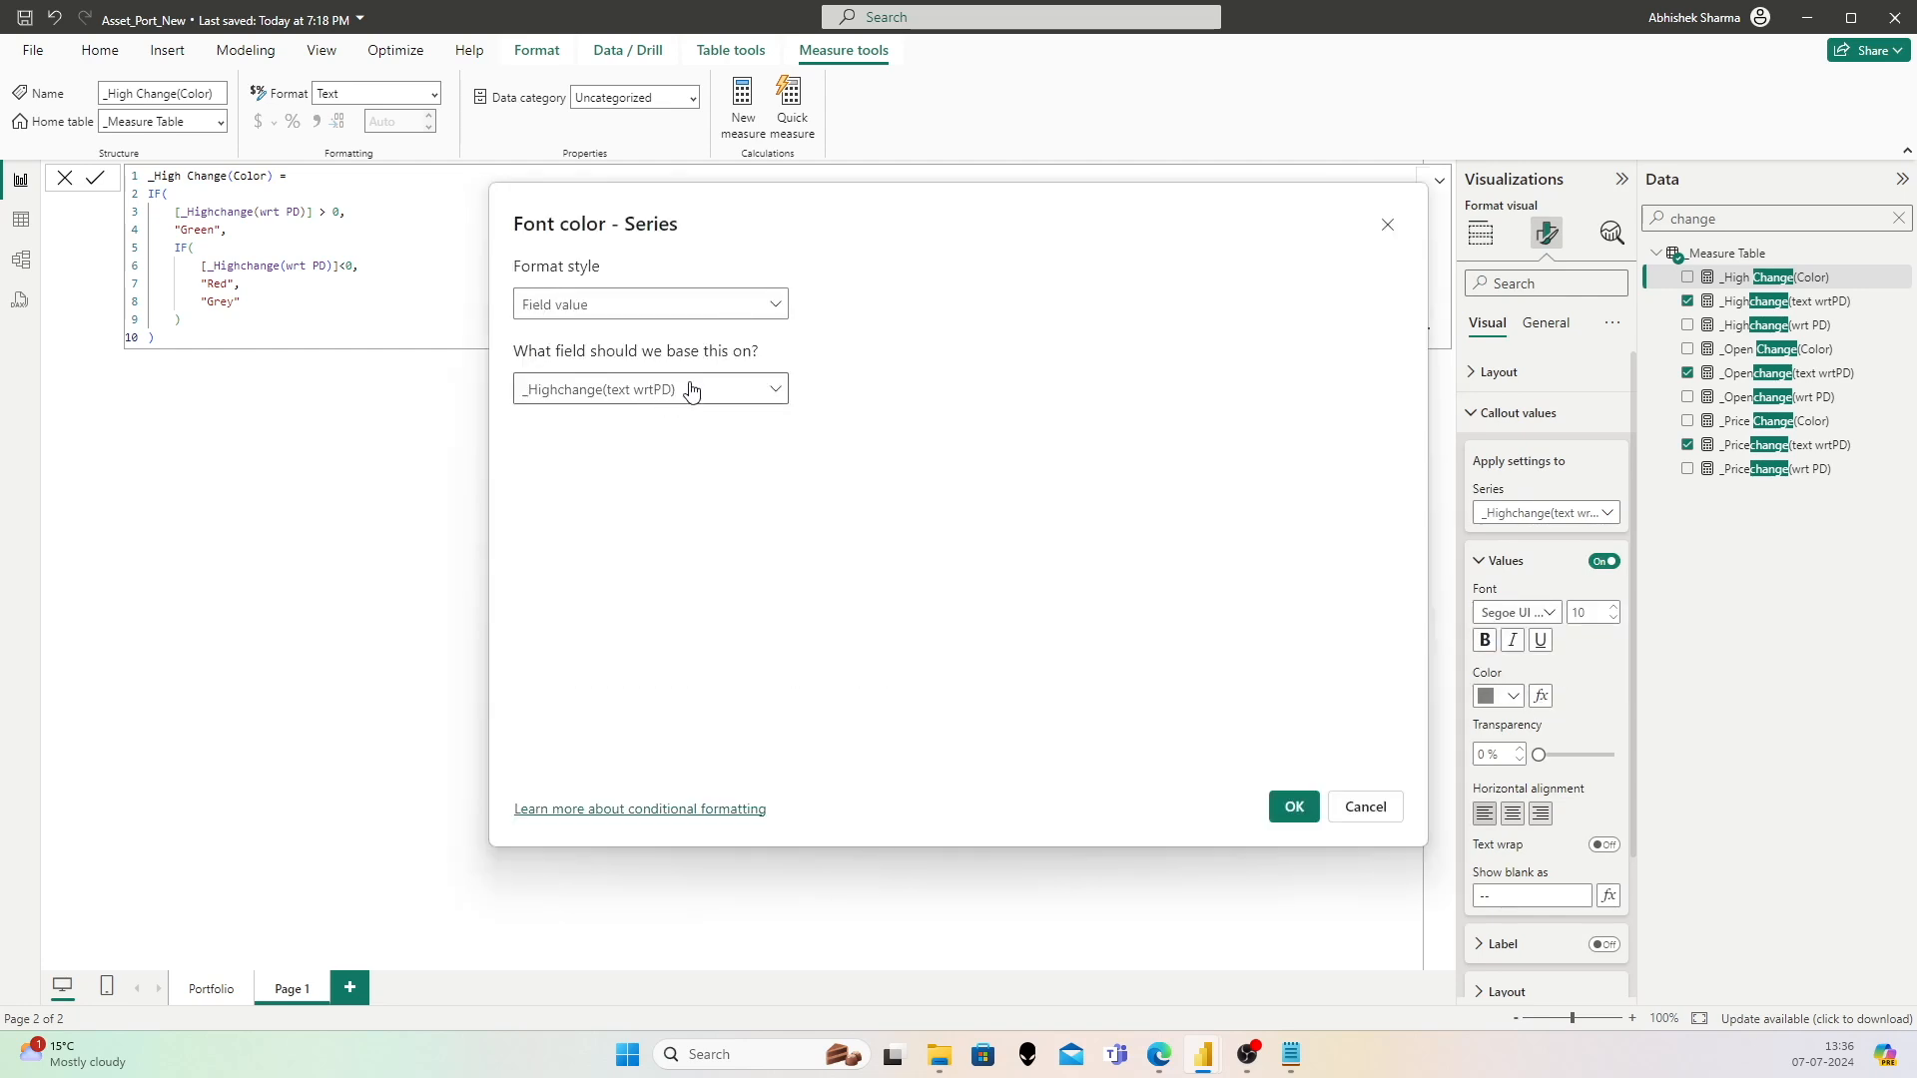
click(658, 389)
text(color)
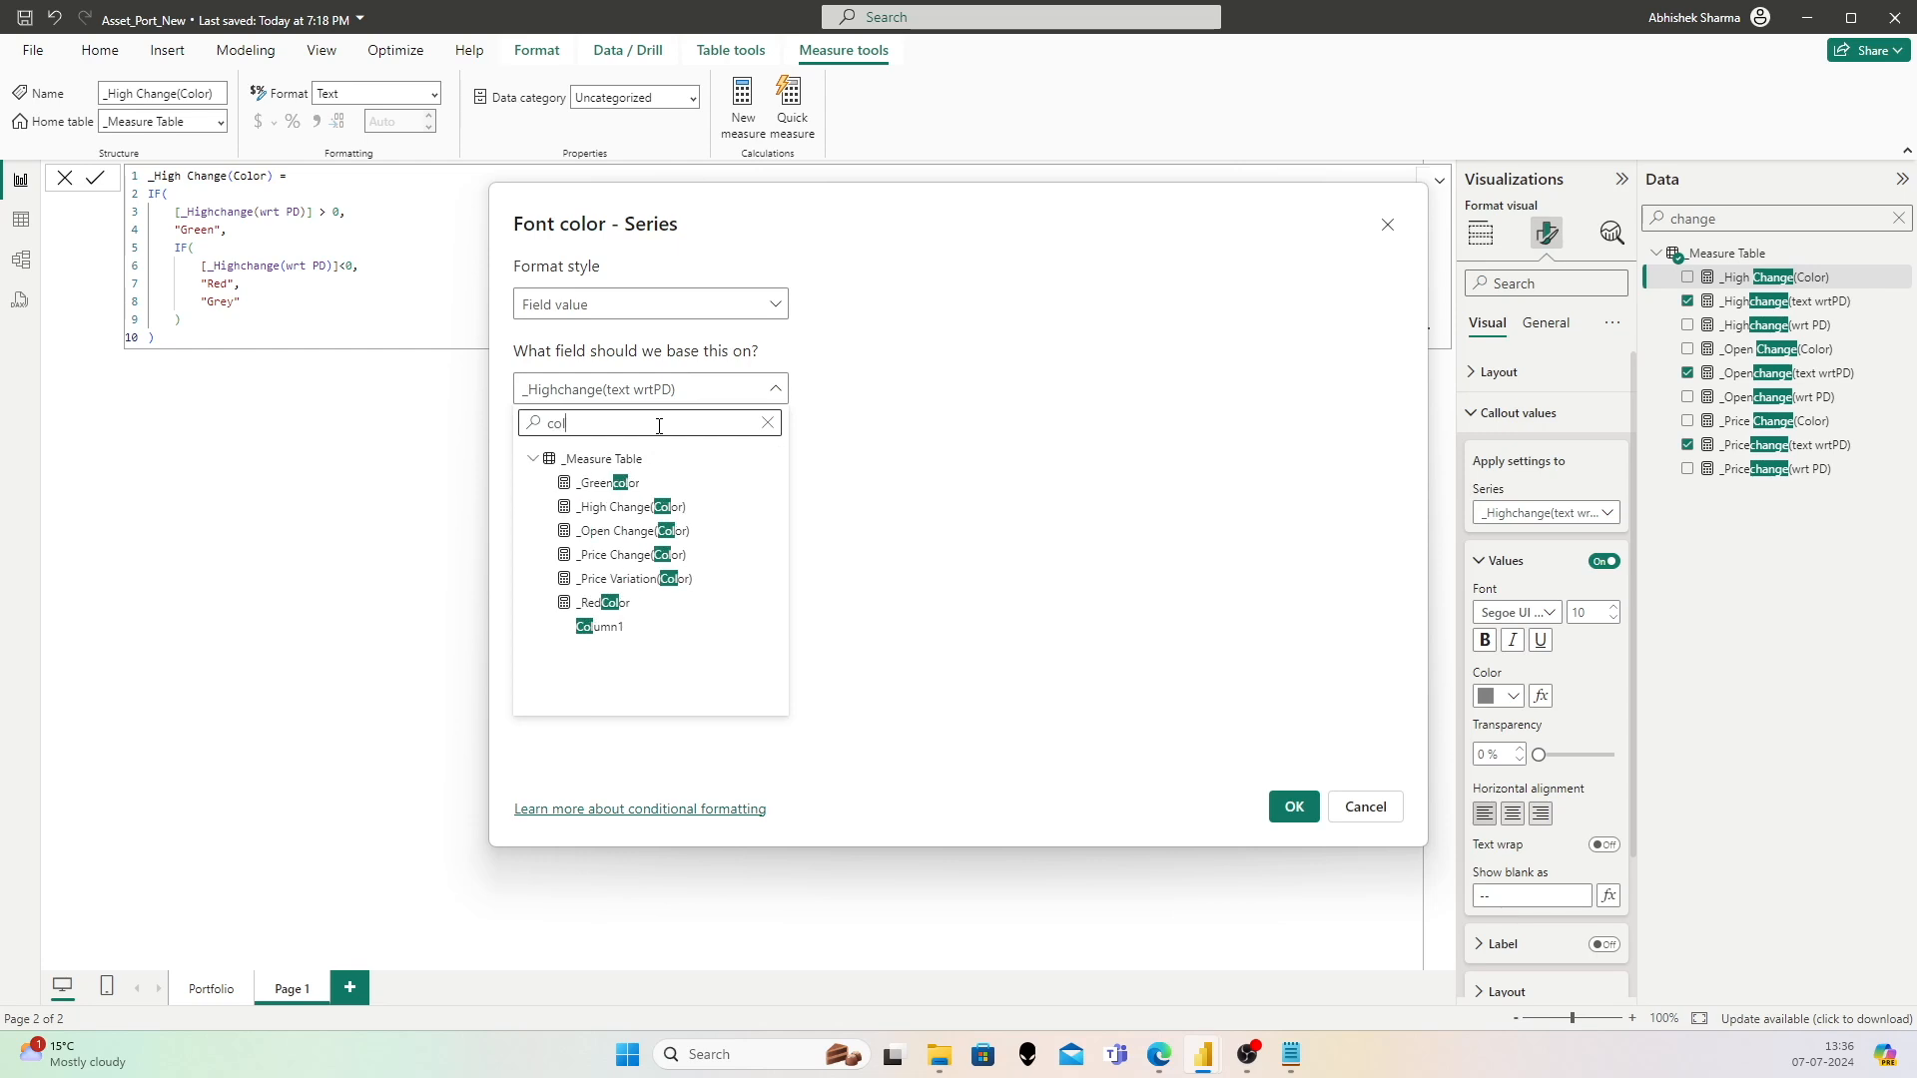
click(629, 507)
click(1290, 807)
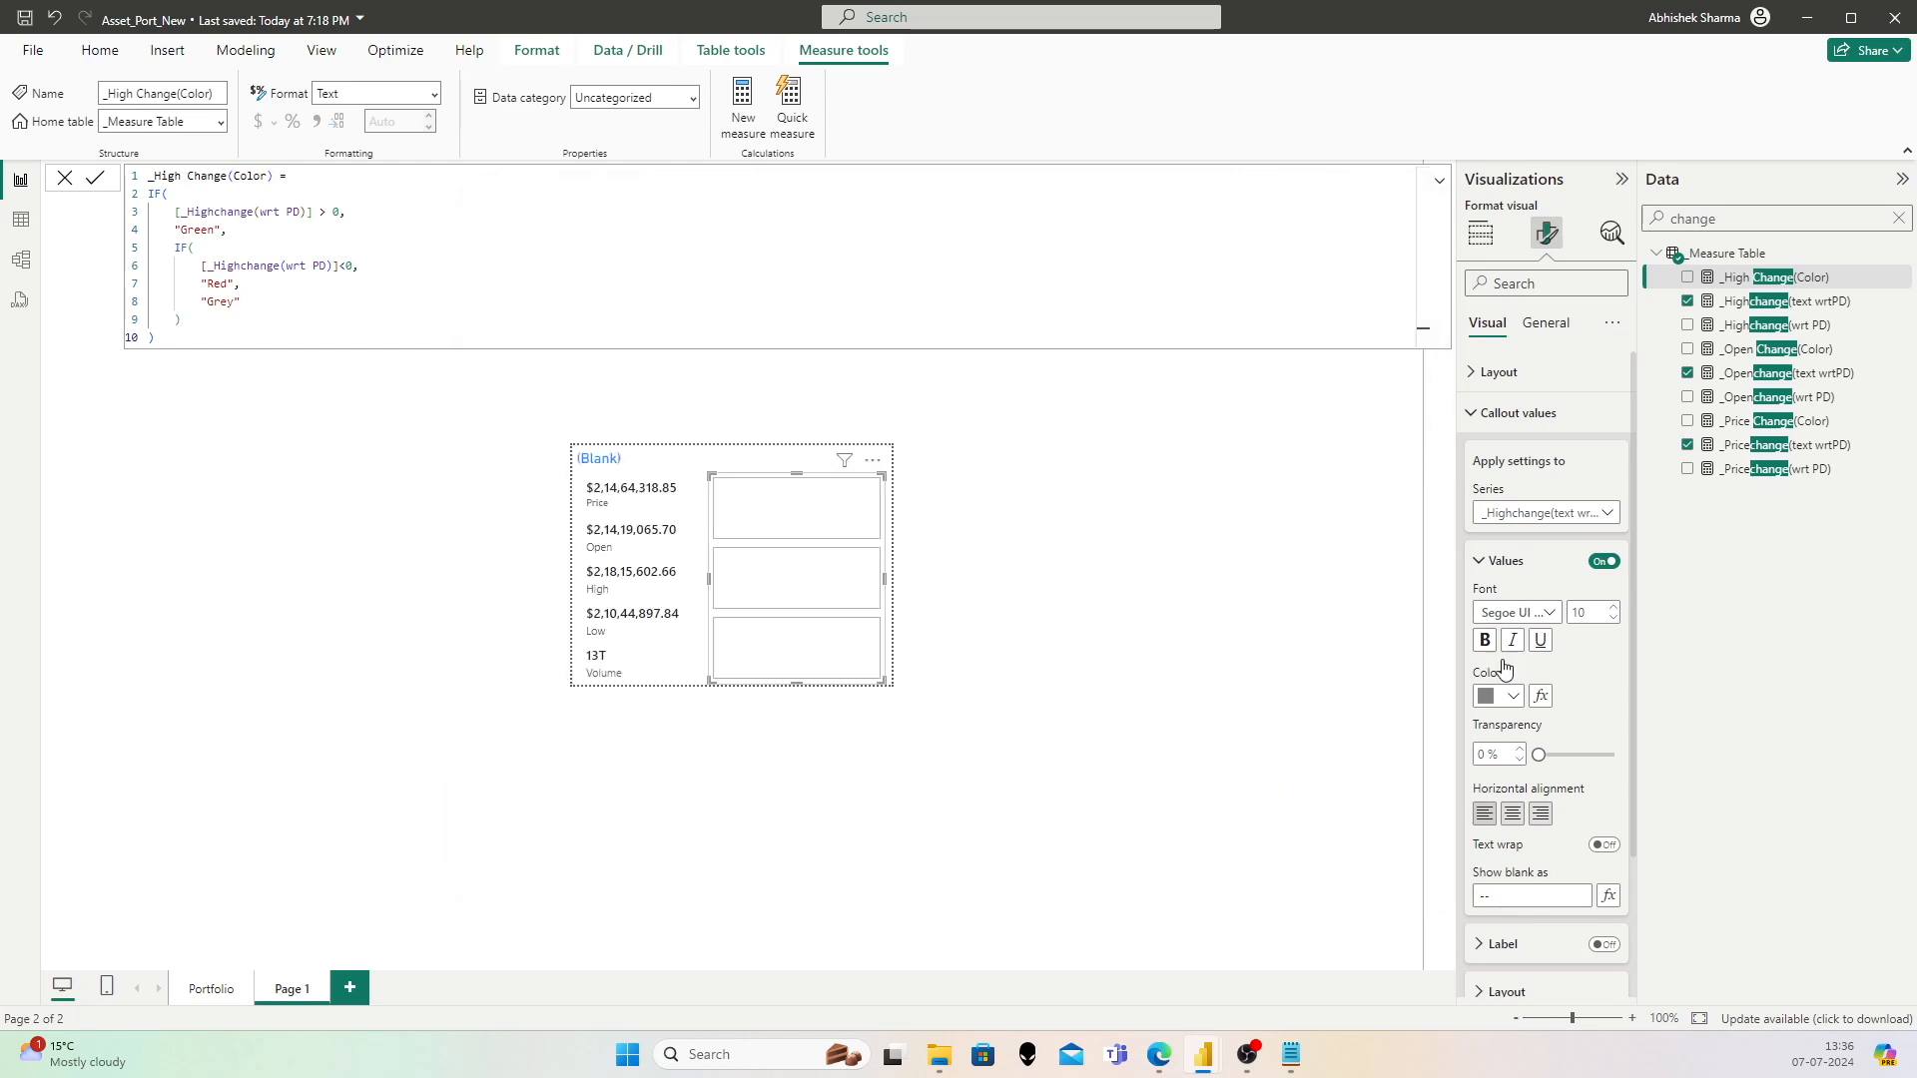
Step: Check the callout color settings of the open and price change series and the chart tooltip on the Portfolio page
click(1573, 515)
click(1554, 583)
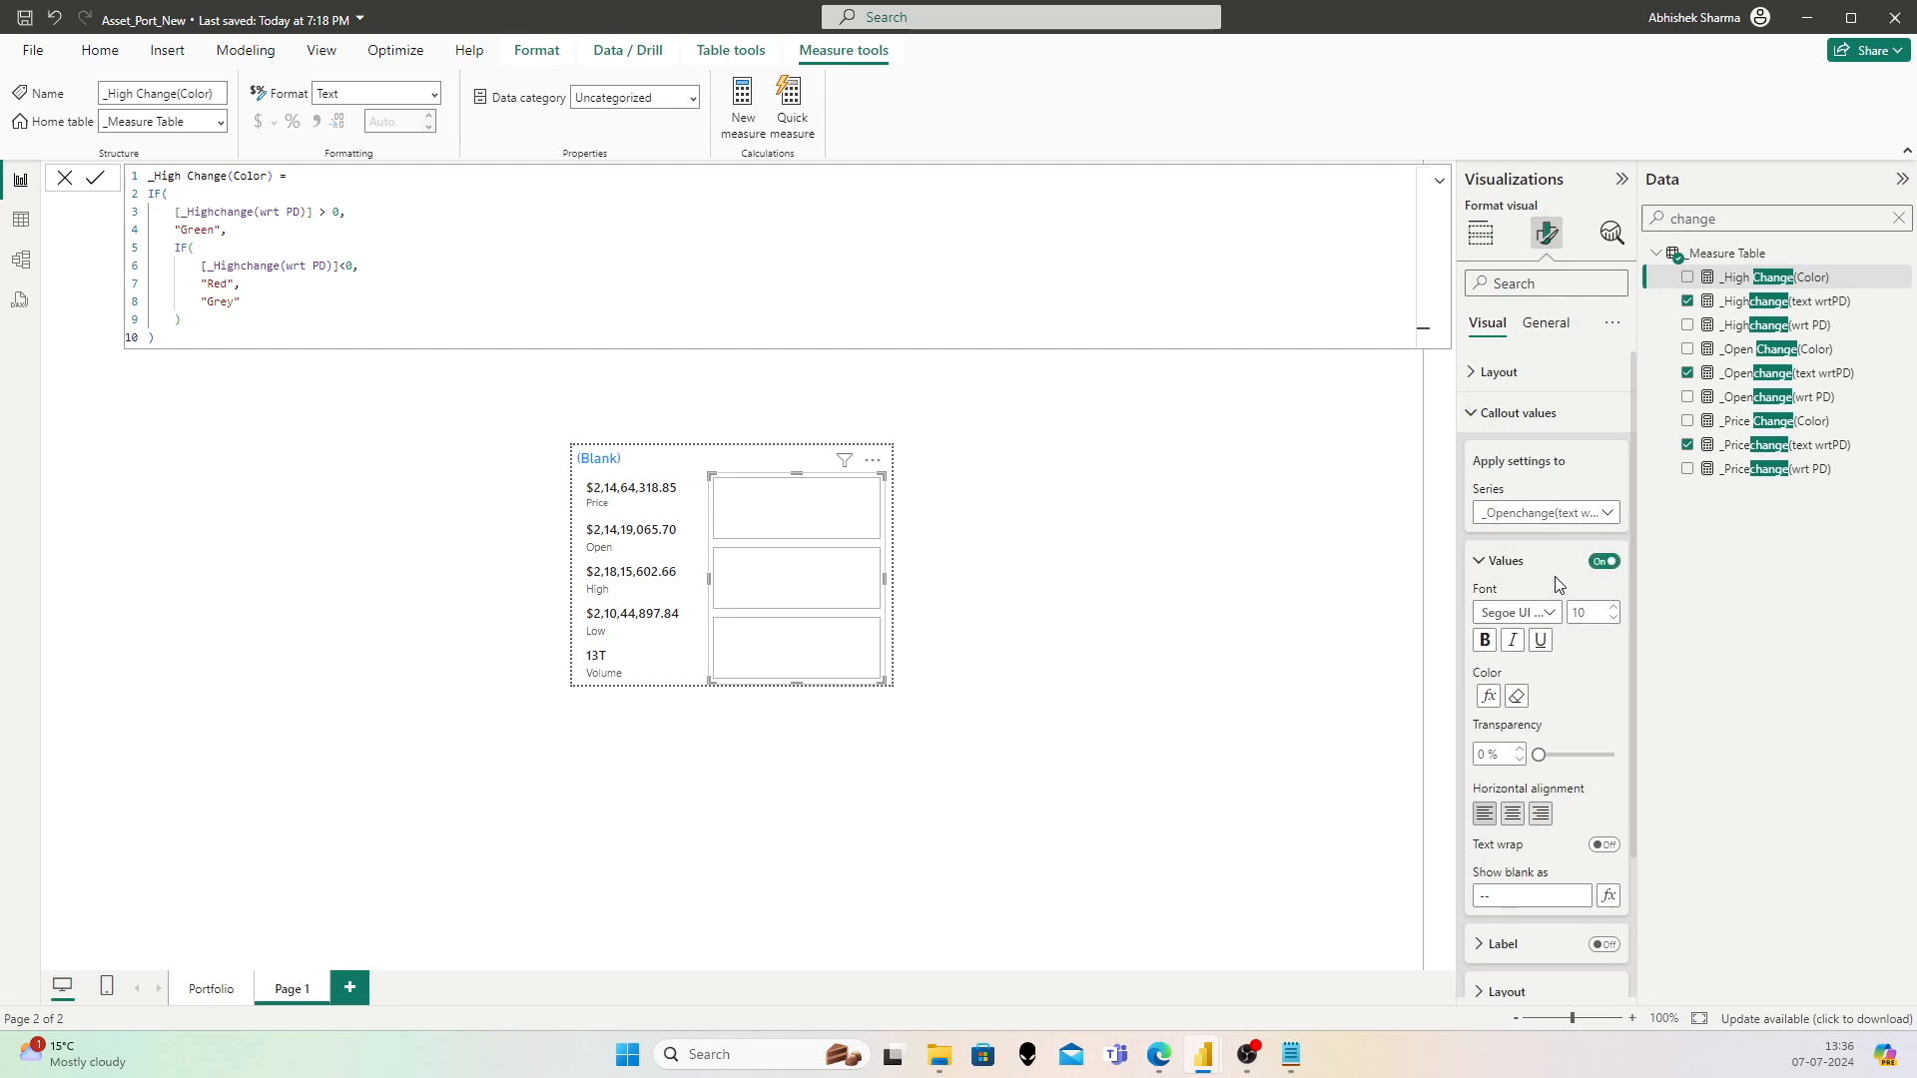
click(1553, 516)
click(1535, 611)
click(204, 989)
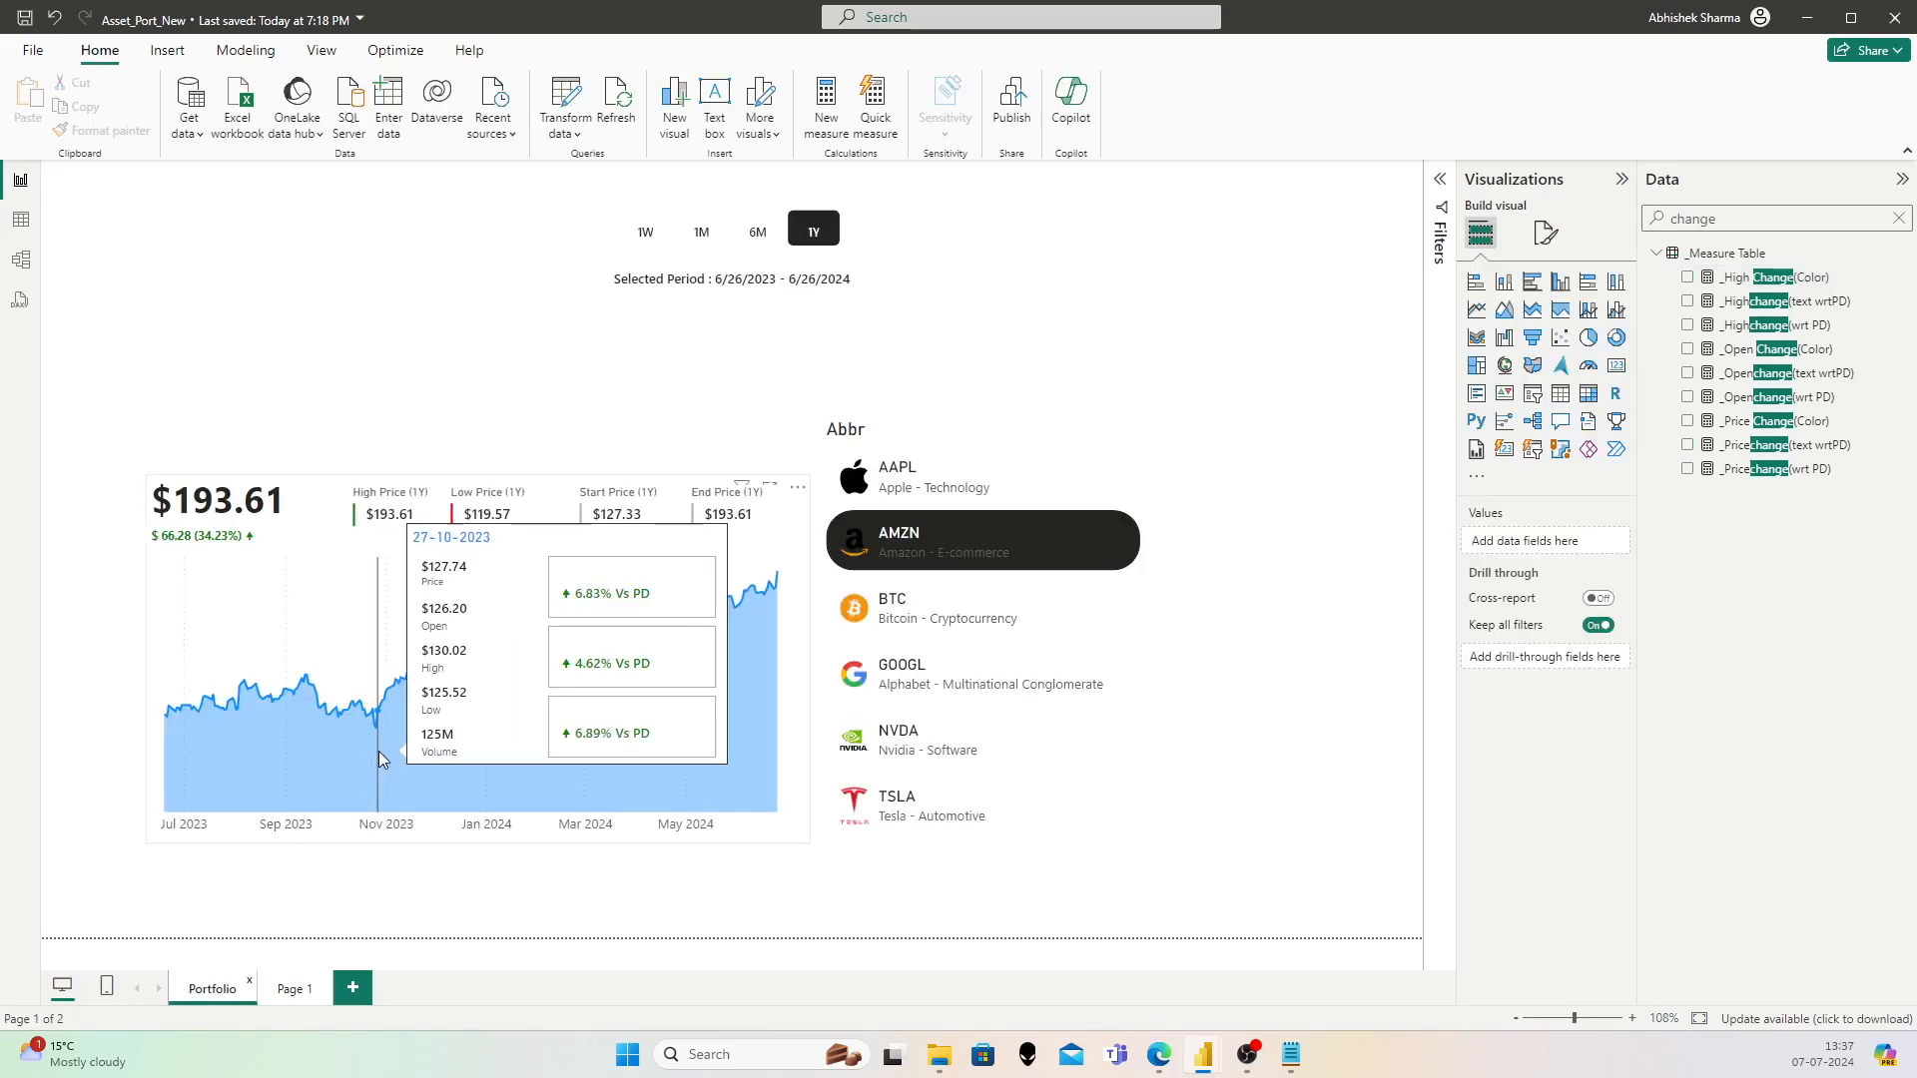
Step: Return to Page 1 and copy the whole _Pricechange(wrt PD) formula into a new measure in the measure table
click(293, 989)
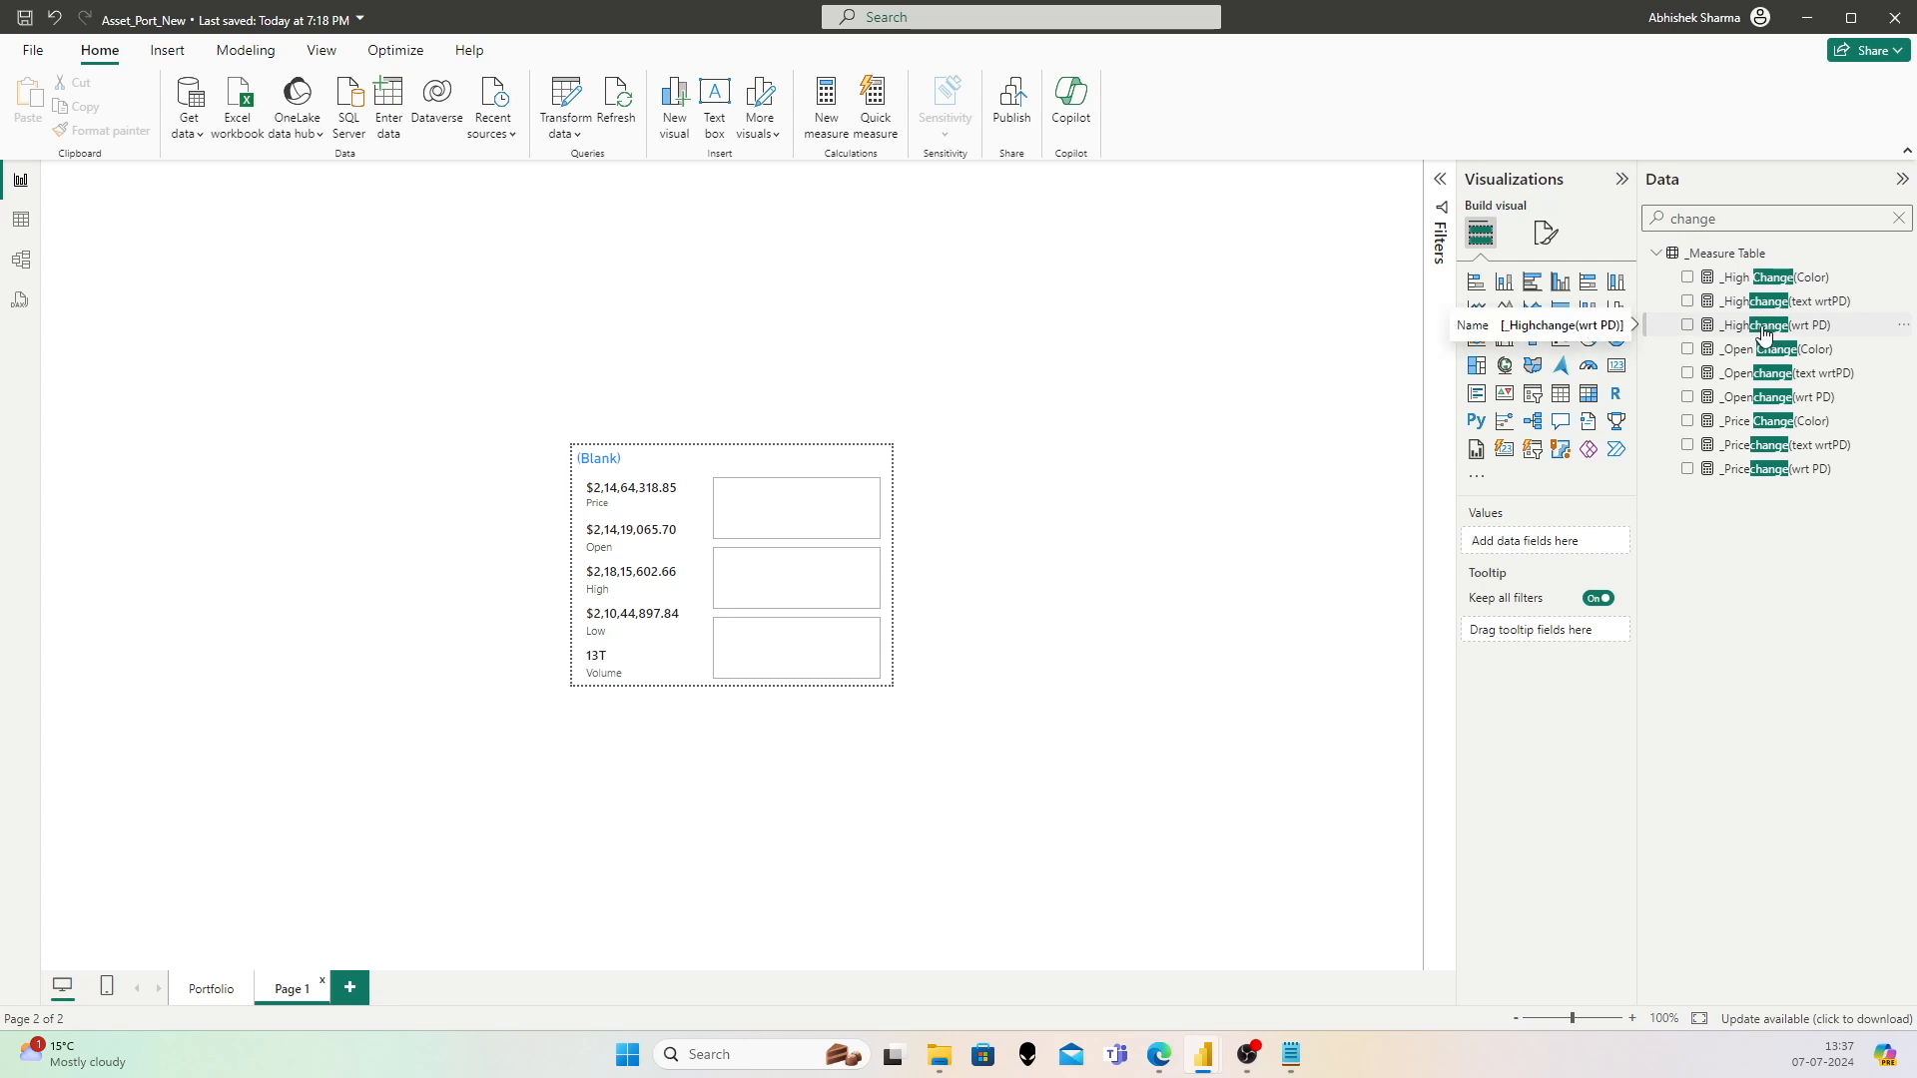
right_click(1769, 470)
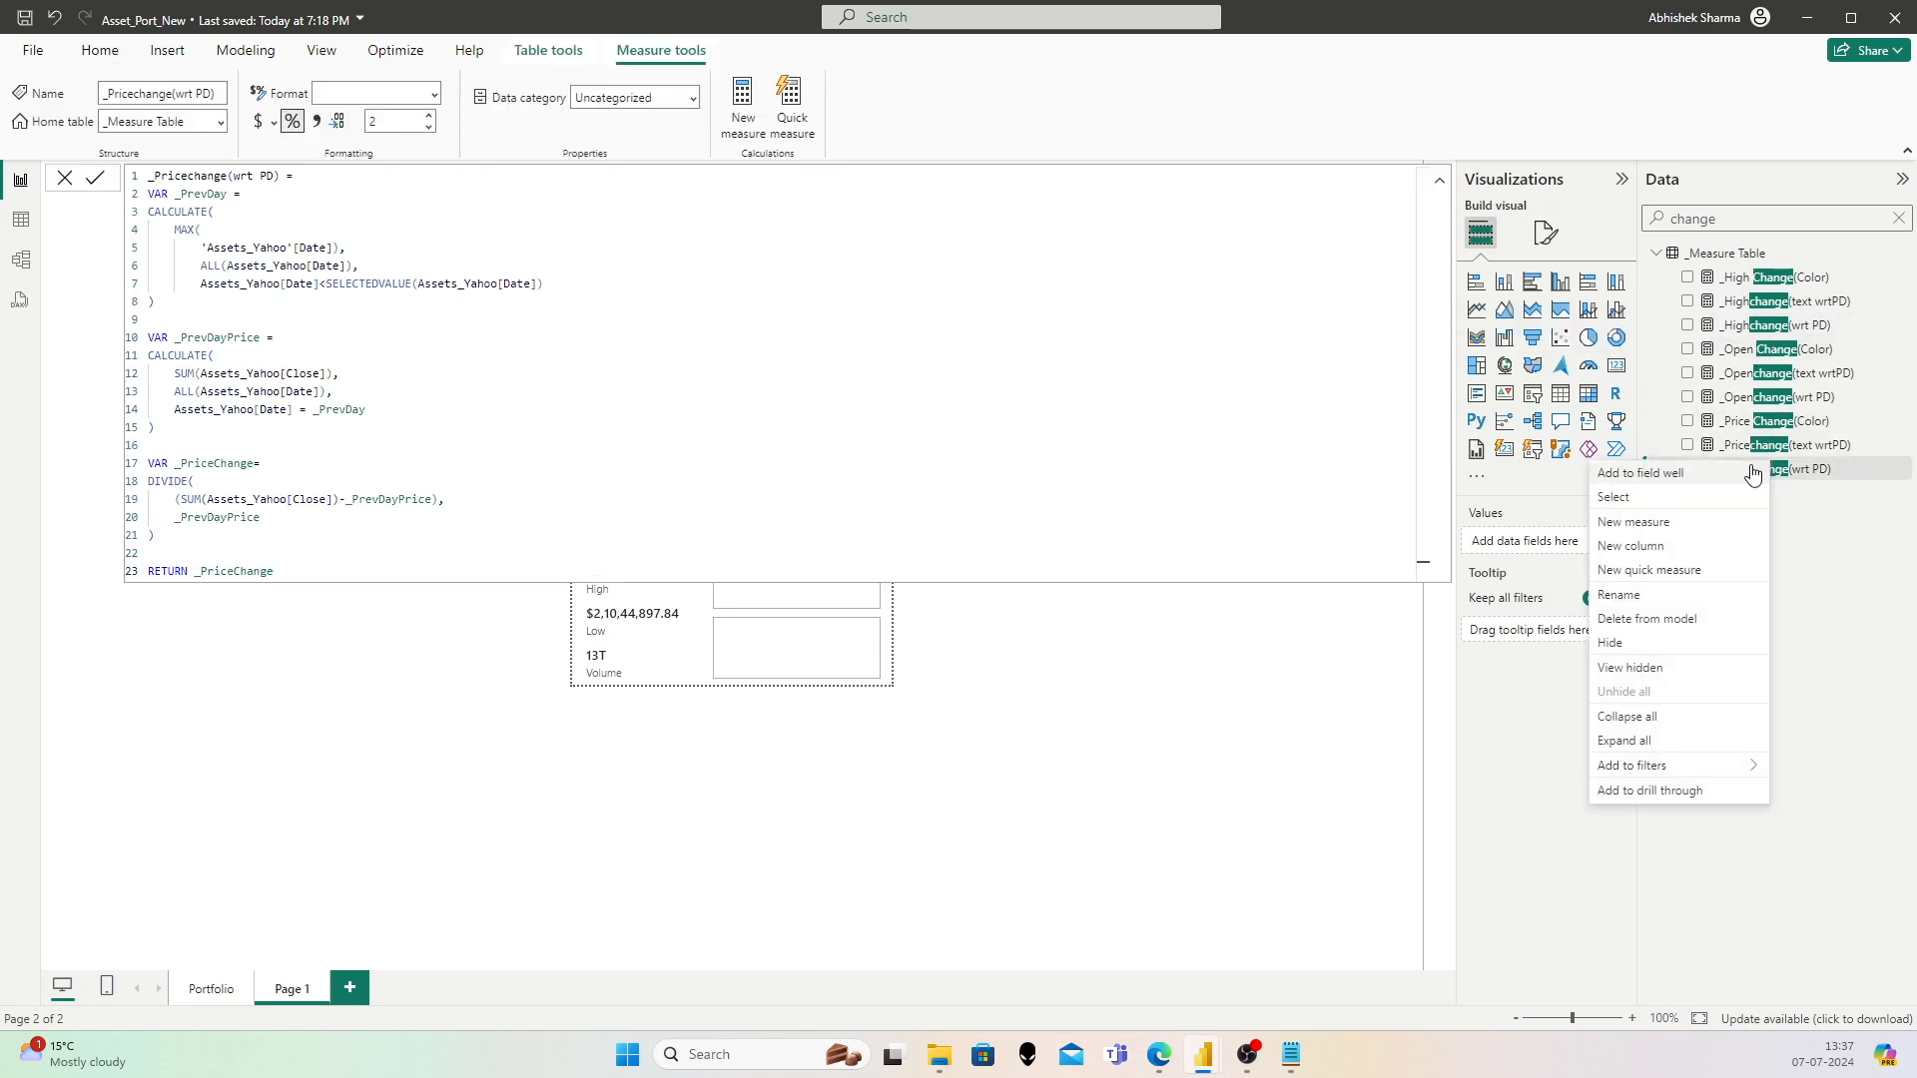
click(522, 274)
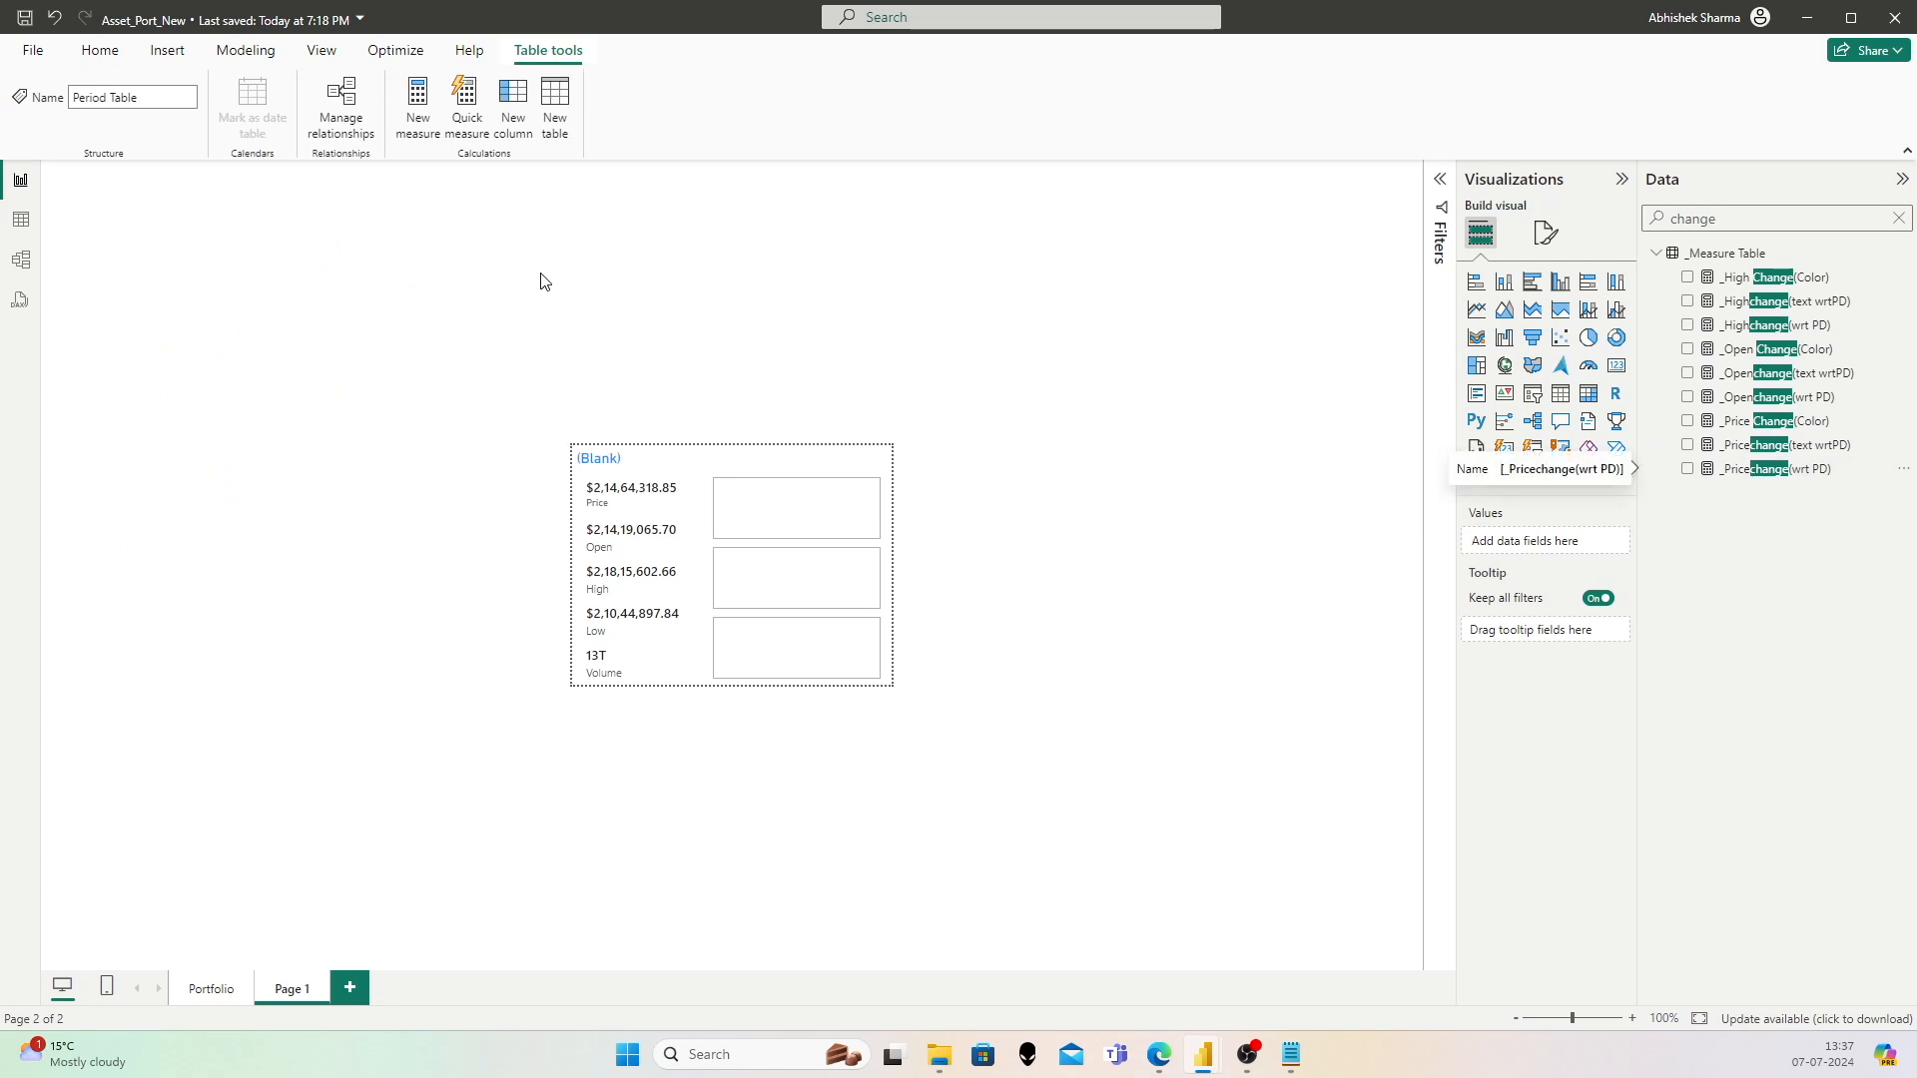
click(1804, 476)
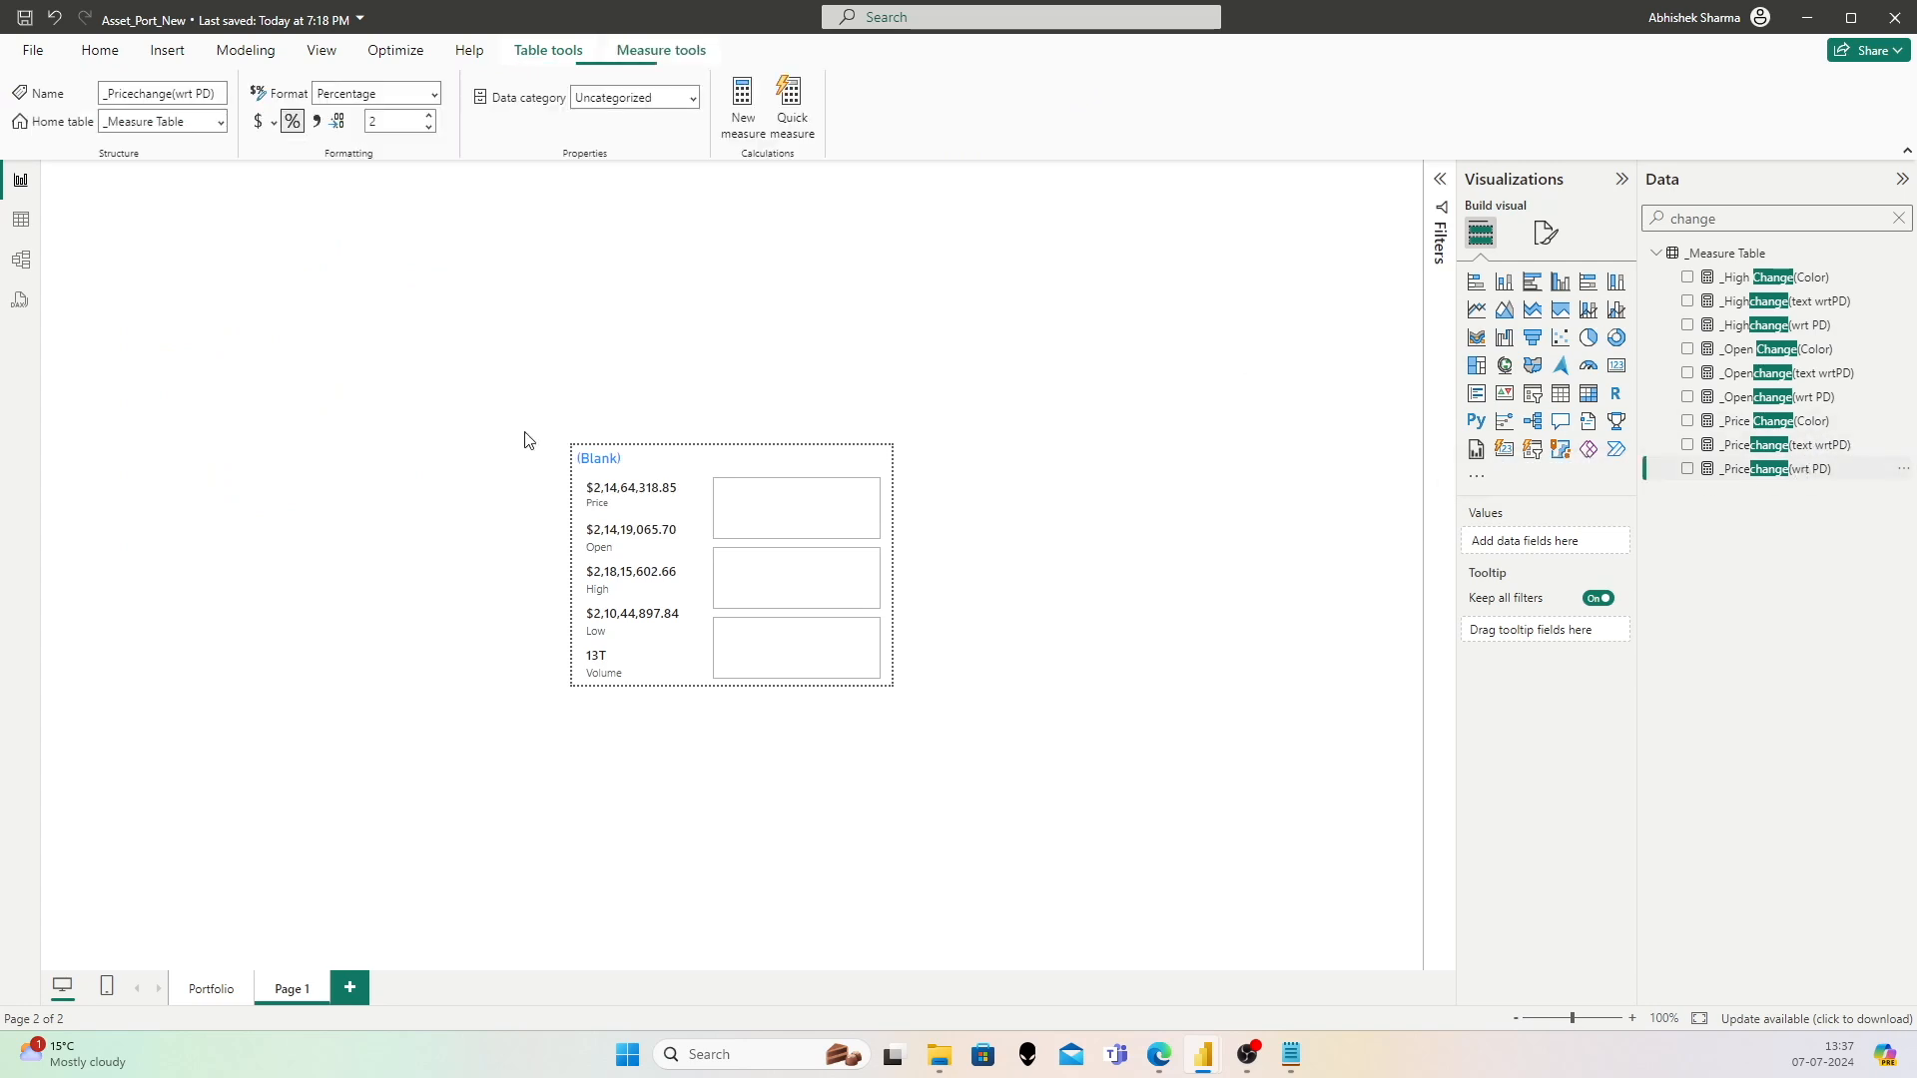
key(ctrl+a)
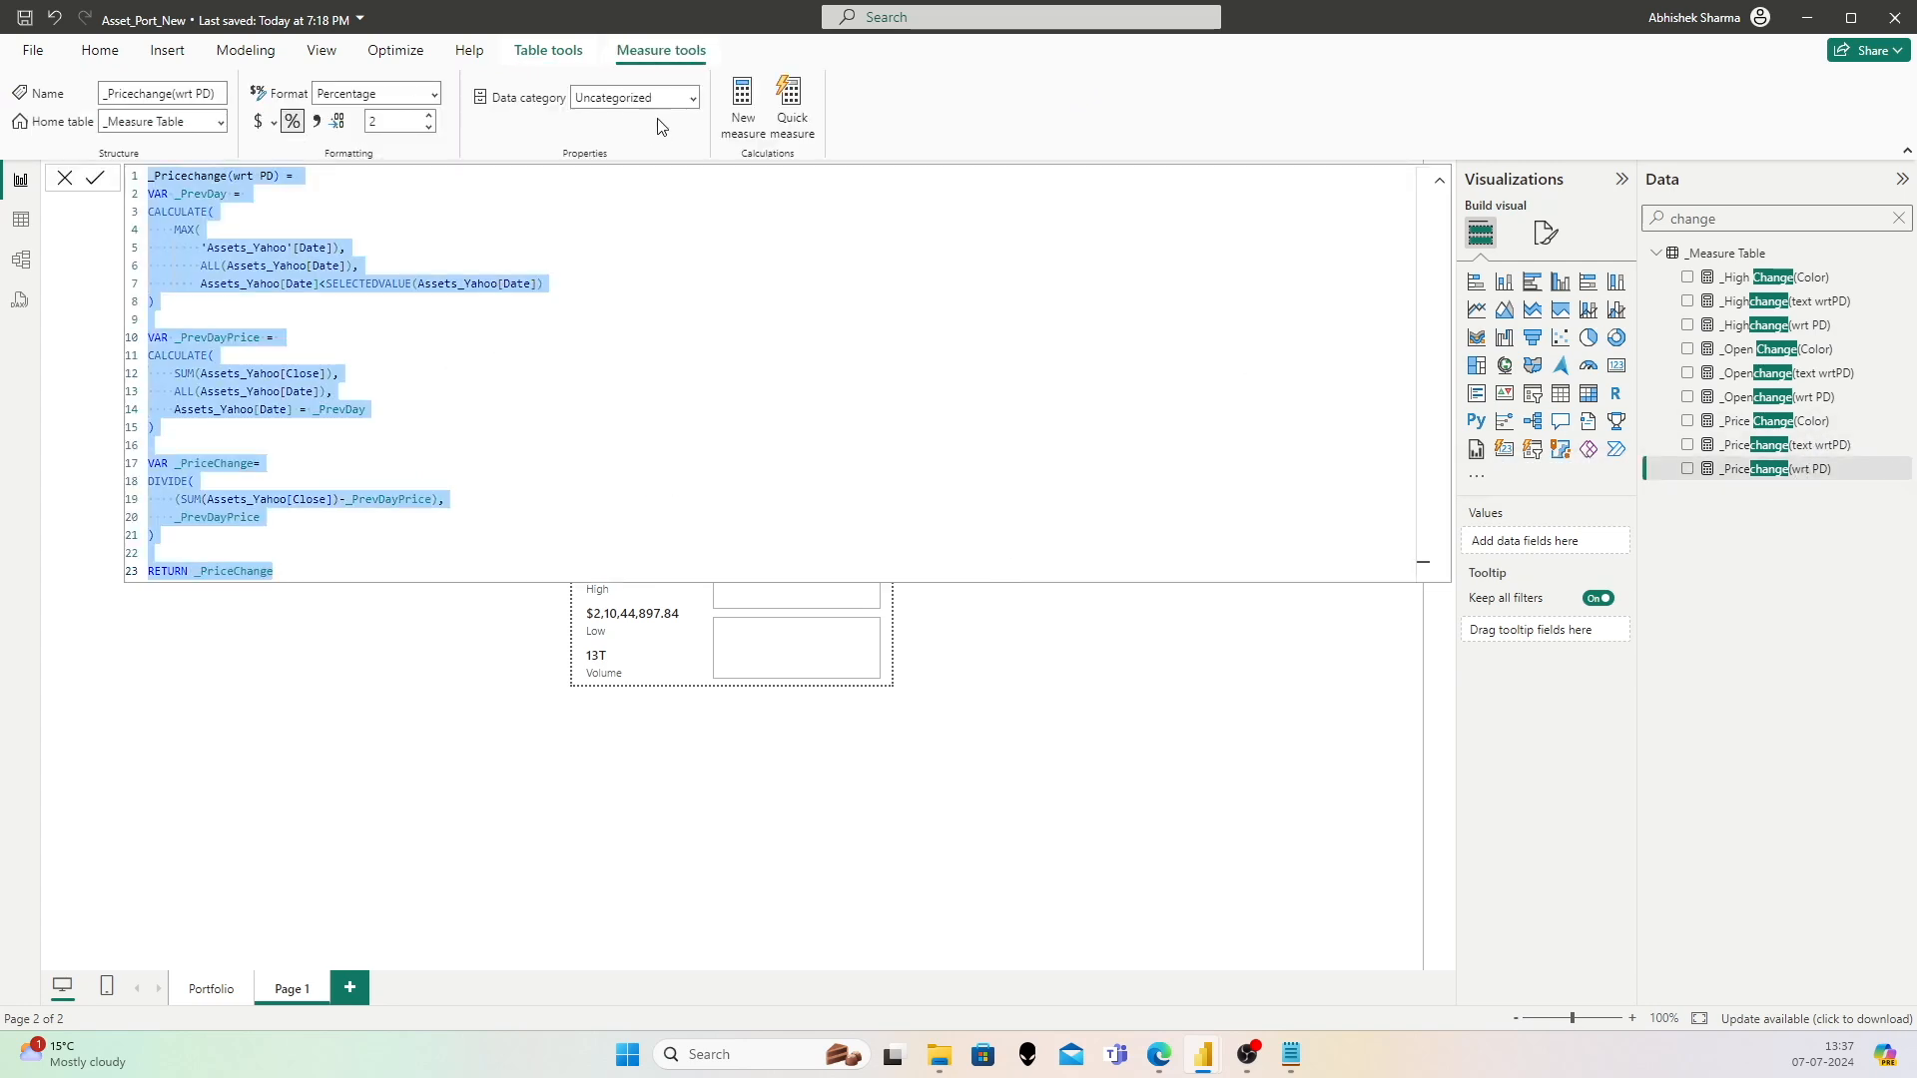
right_click(1725, 258)
click(1764, 302)
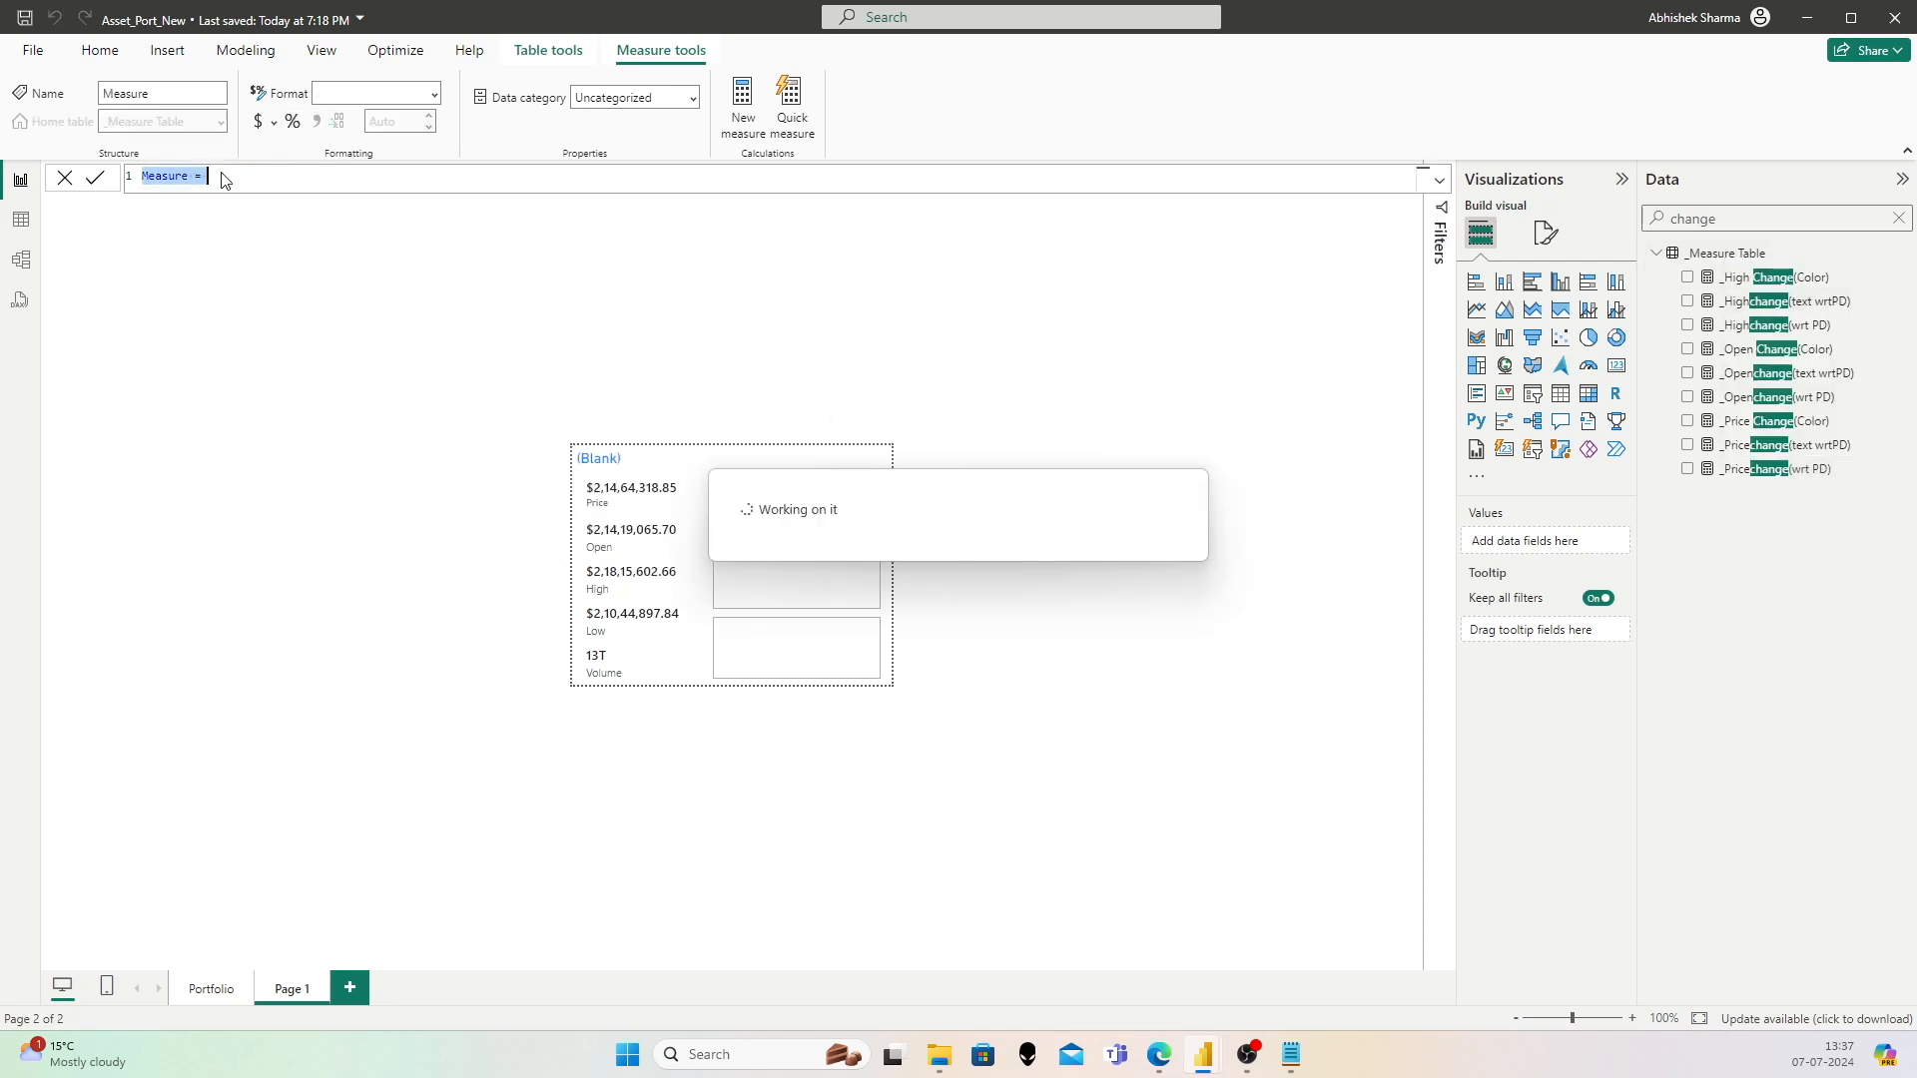
key(ctrl+v)
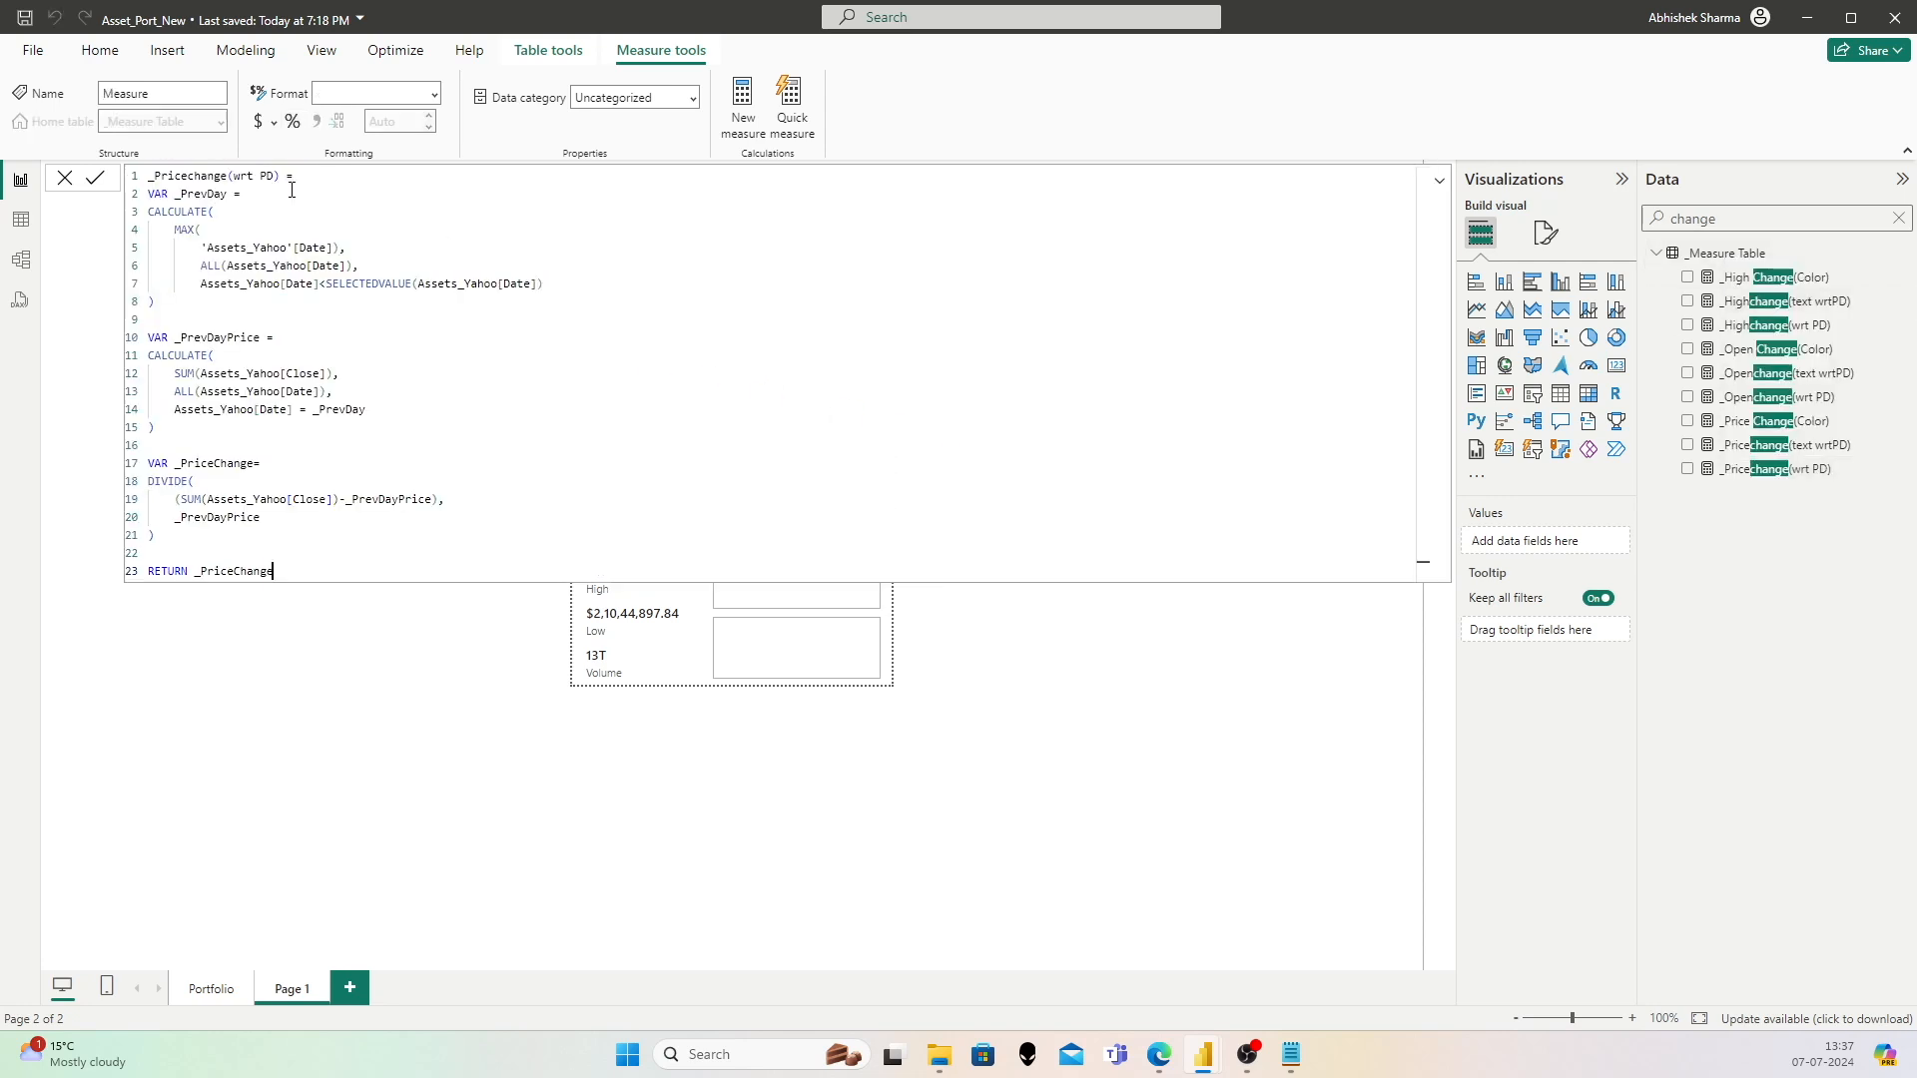
Step: Rename the copied measure to _Lowchange(wrt PD) and its previous-day price variable to _PrevDayLow
click(205, 175)
key(shift+Left)
key(shift+Left)
text(Low)
key(Down)
key(Down)
key(Down)
key(shift+Right)
key(shift+Right)
text(Low)
Step: Make the previous-day calculation sum Assets_Yahoo[Low] and rename the change variable to _LowChange
click(315, 375)
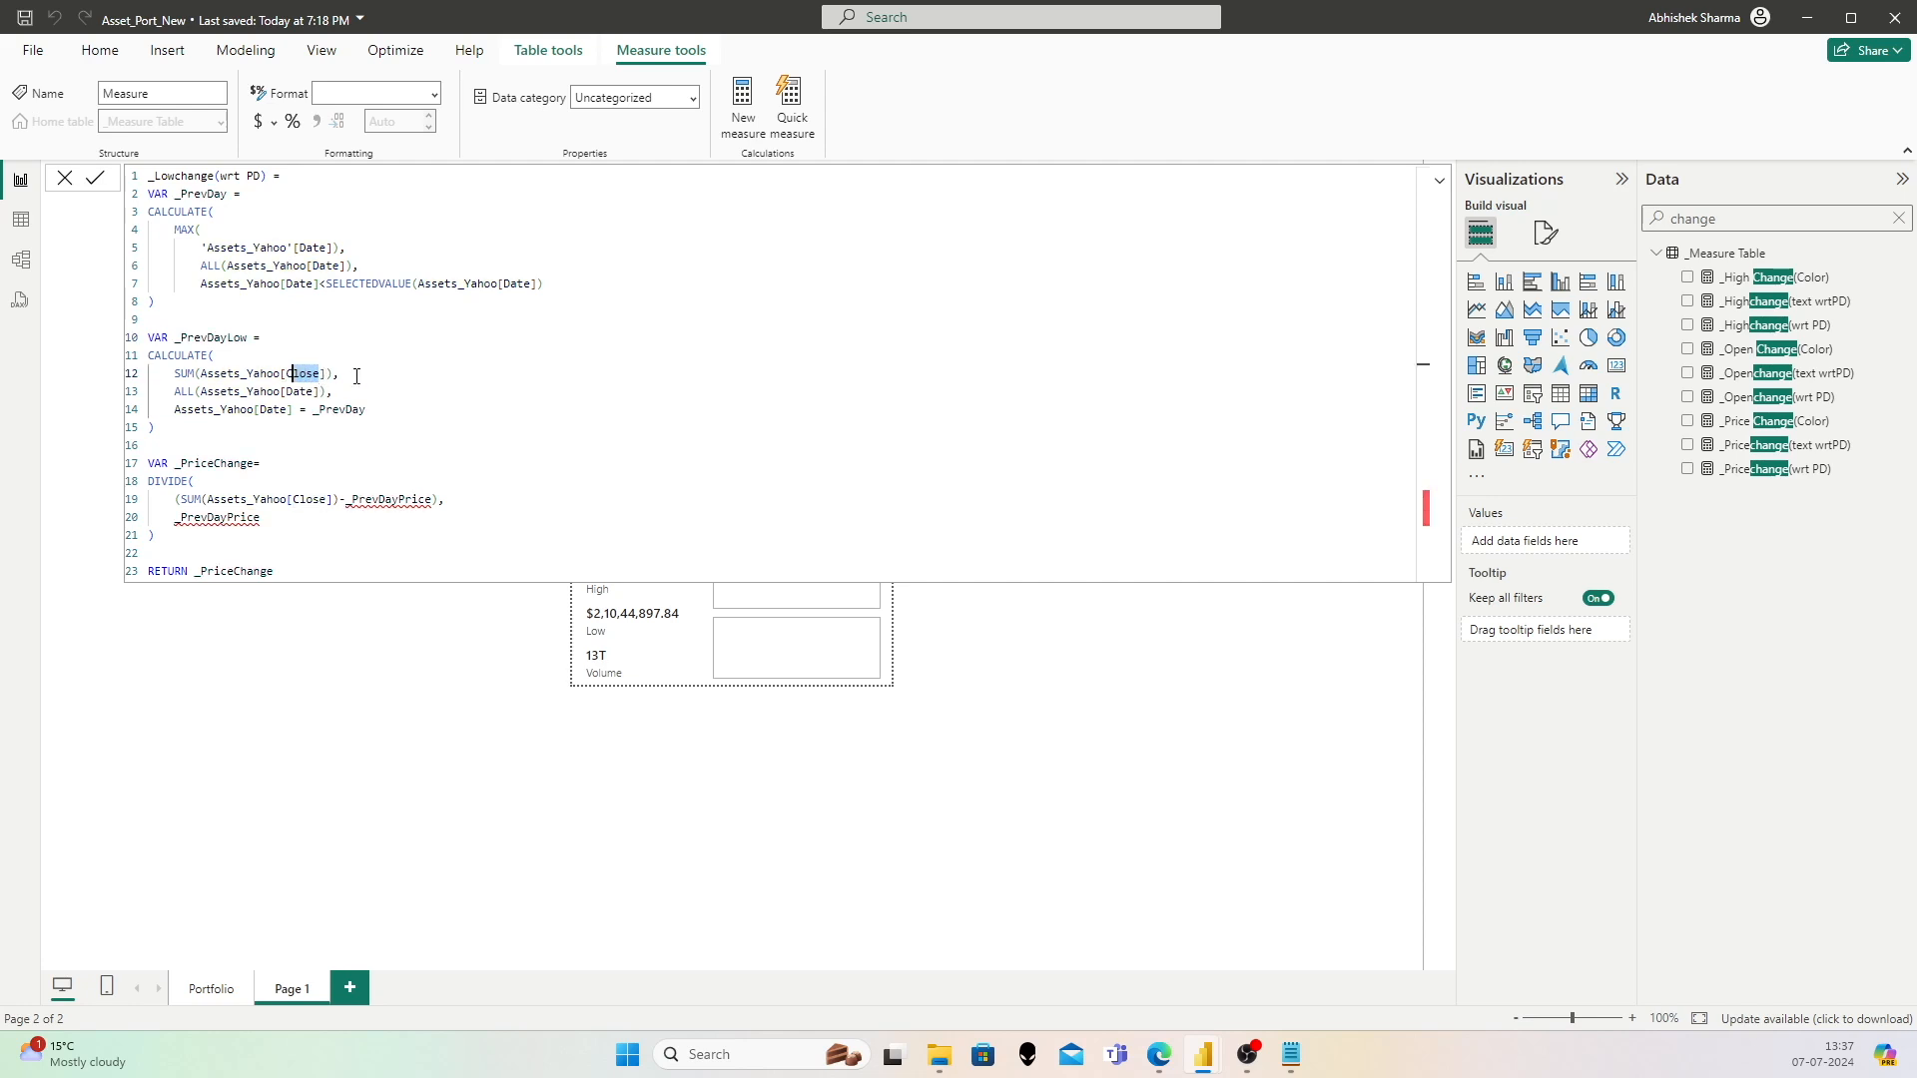
text(Low)
click(308, 358)
click(212, 462)
text(Low)
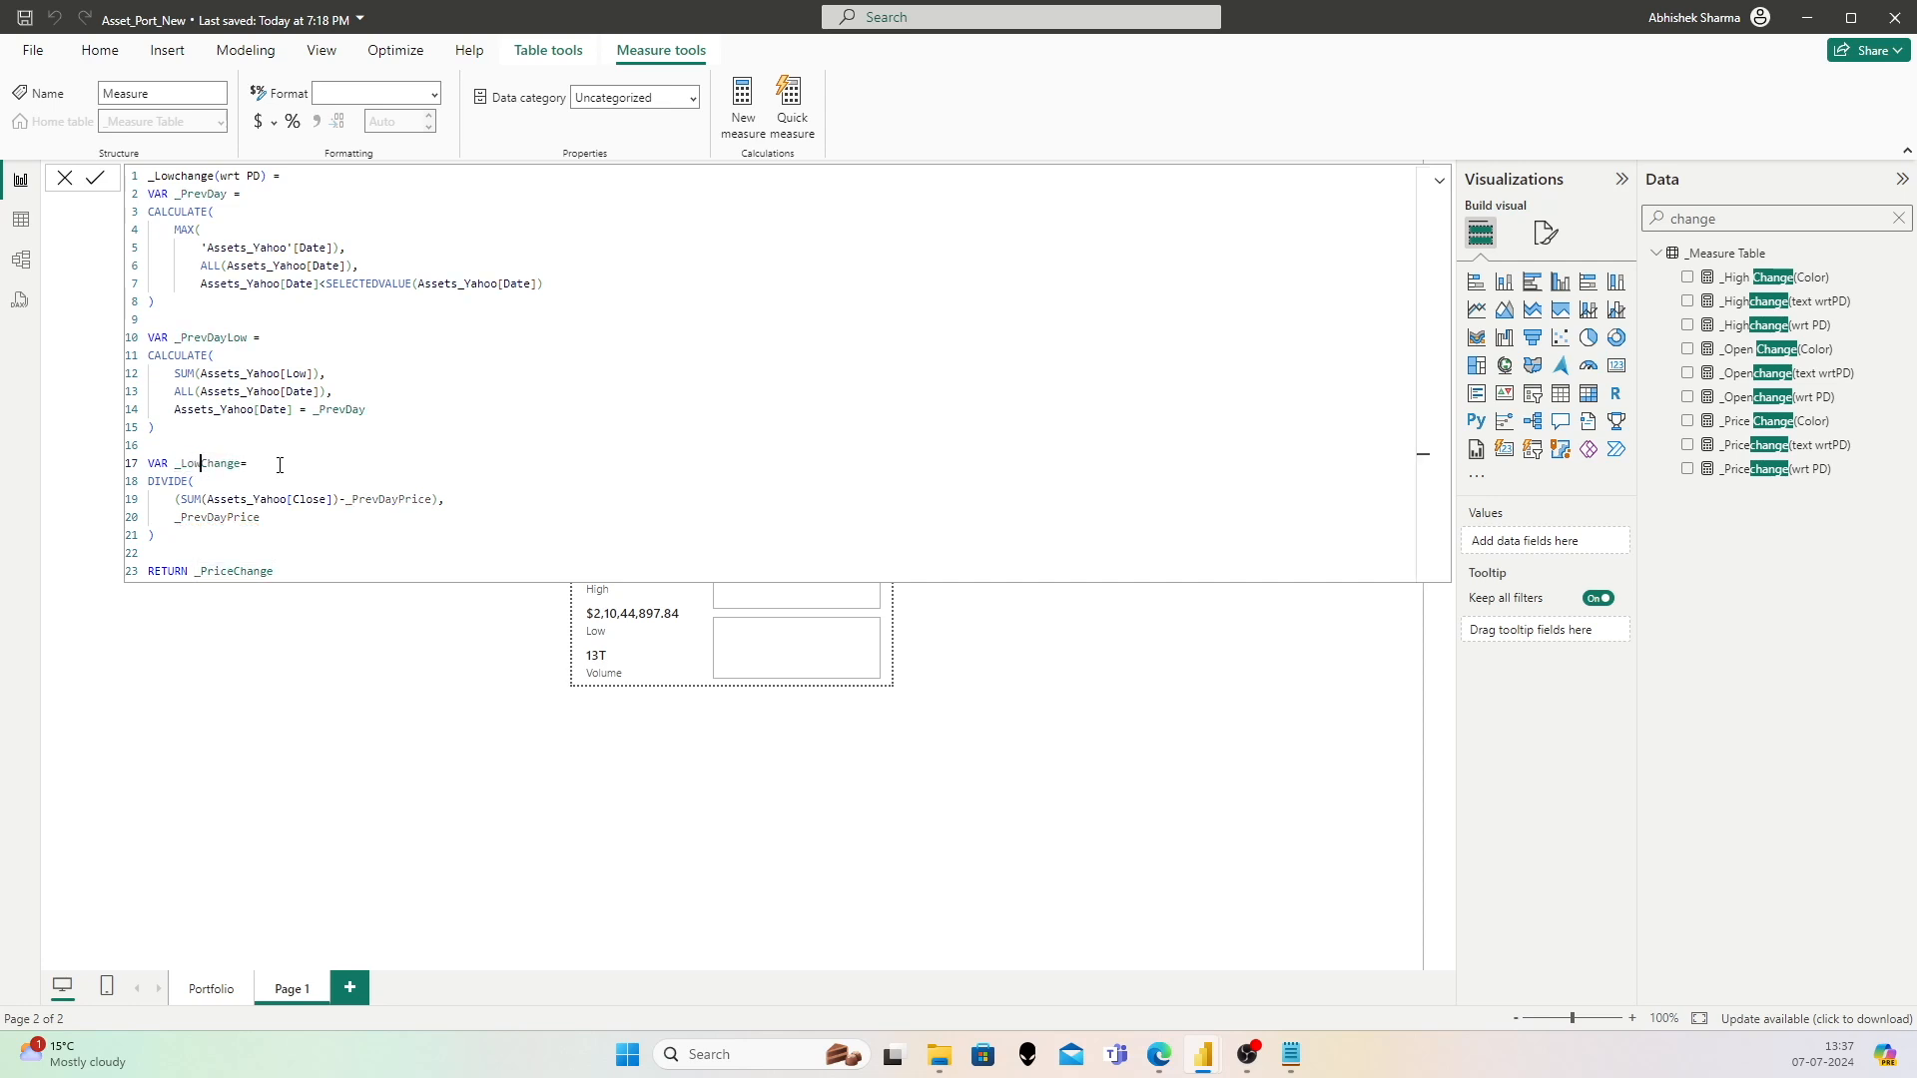
Step: Change the column summed in the DIVIDE numerator to Assets_Yahoo[Low]
click(334, 502)
key(Left)
key(shift+Left)
key(shift+Left)
key(shift+Left)
key(shift+Left)
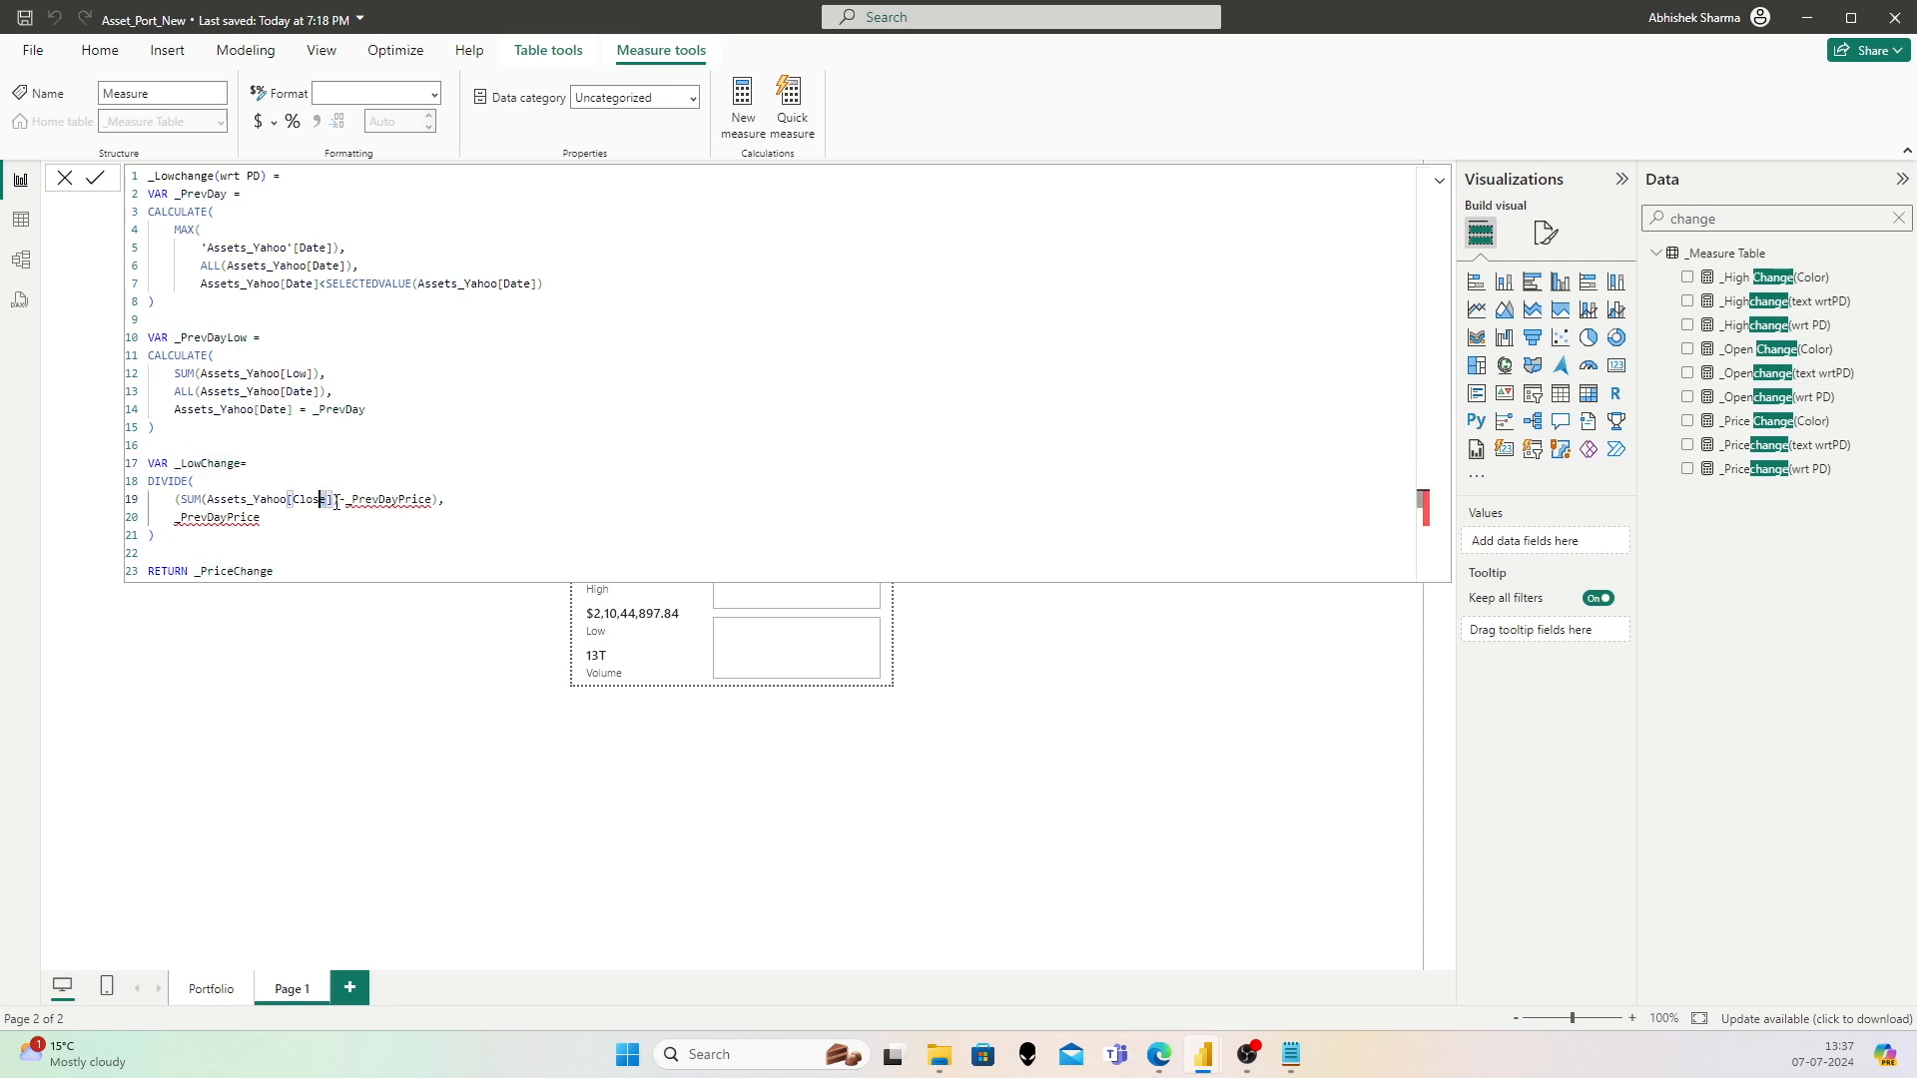
text(Low)
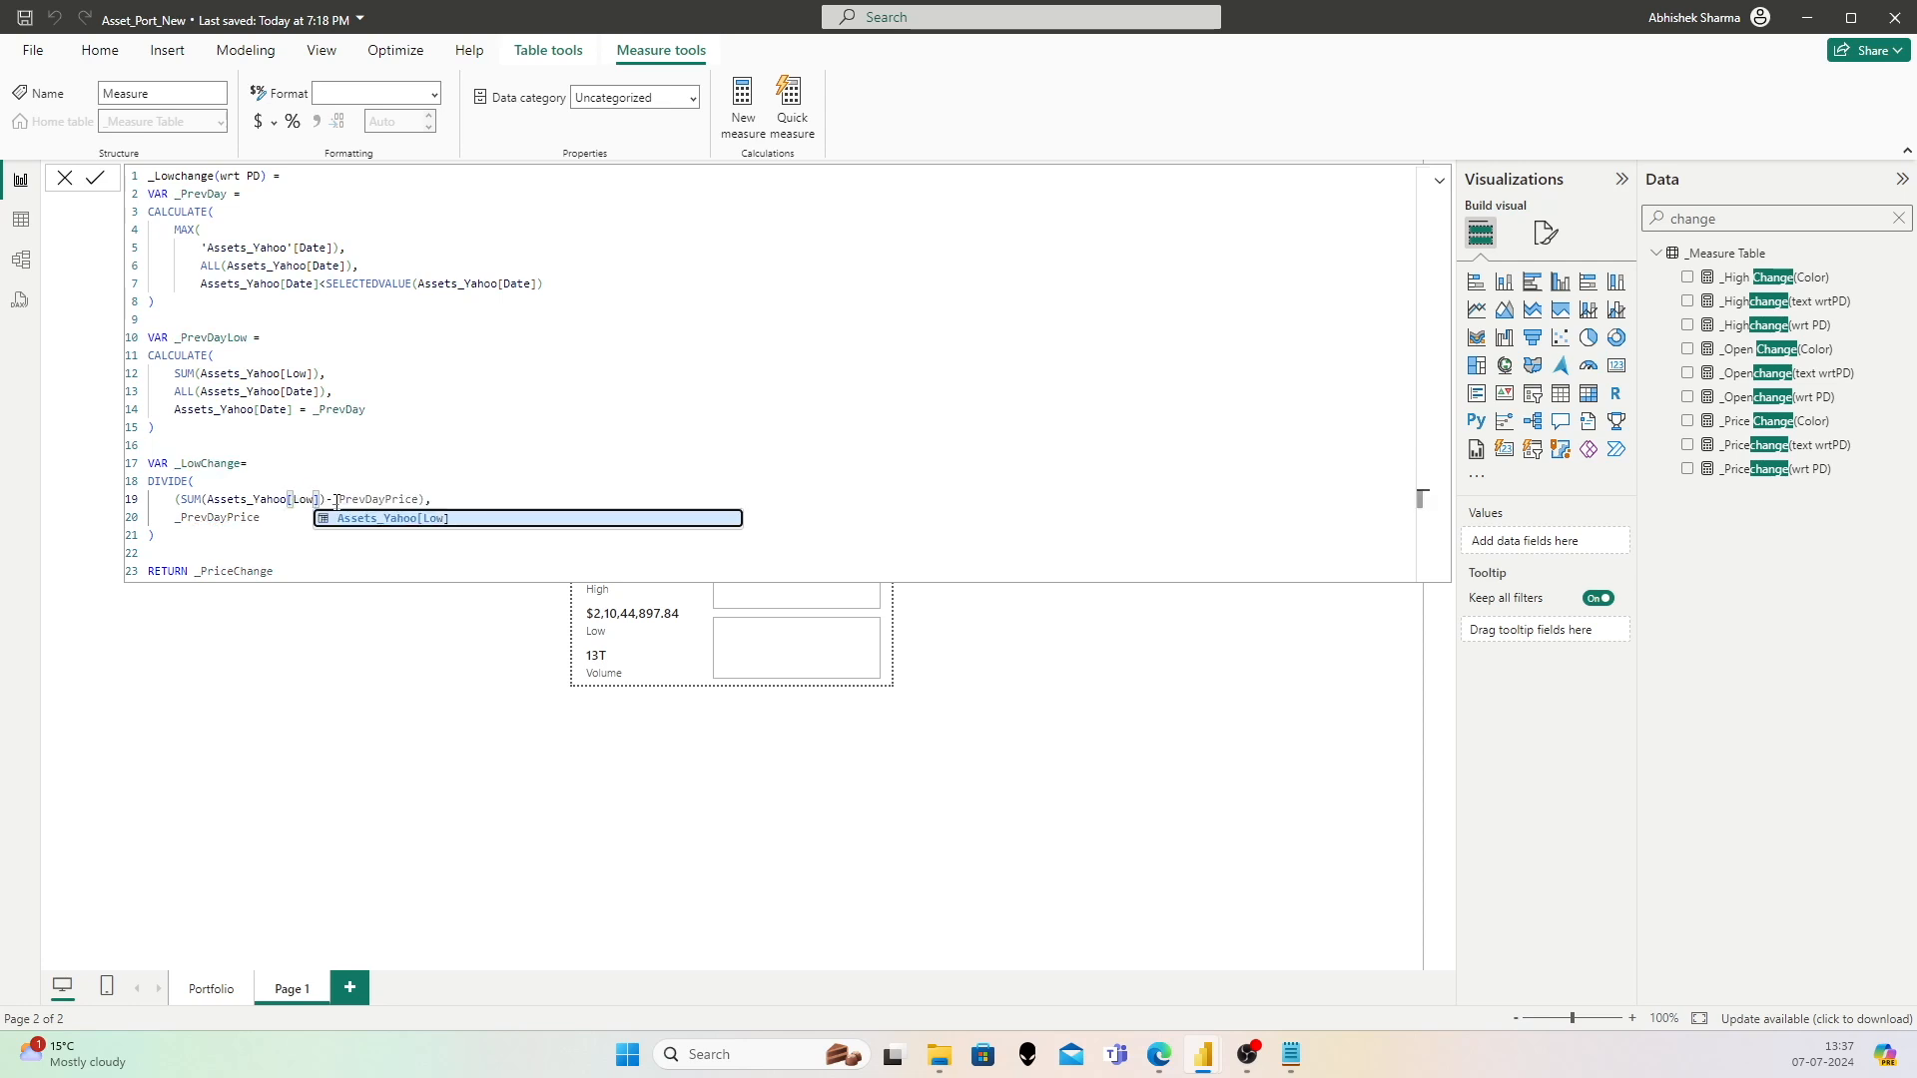
click(327, 463)
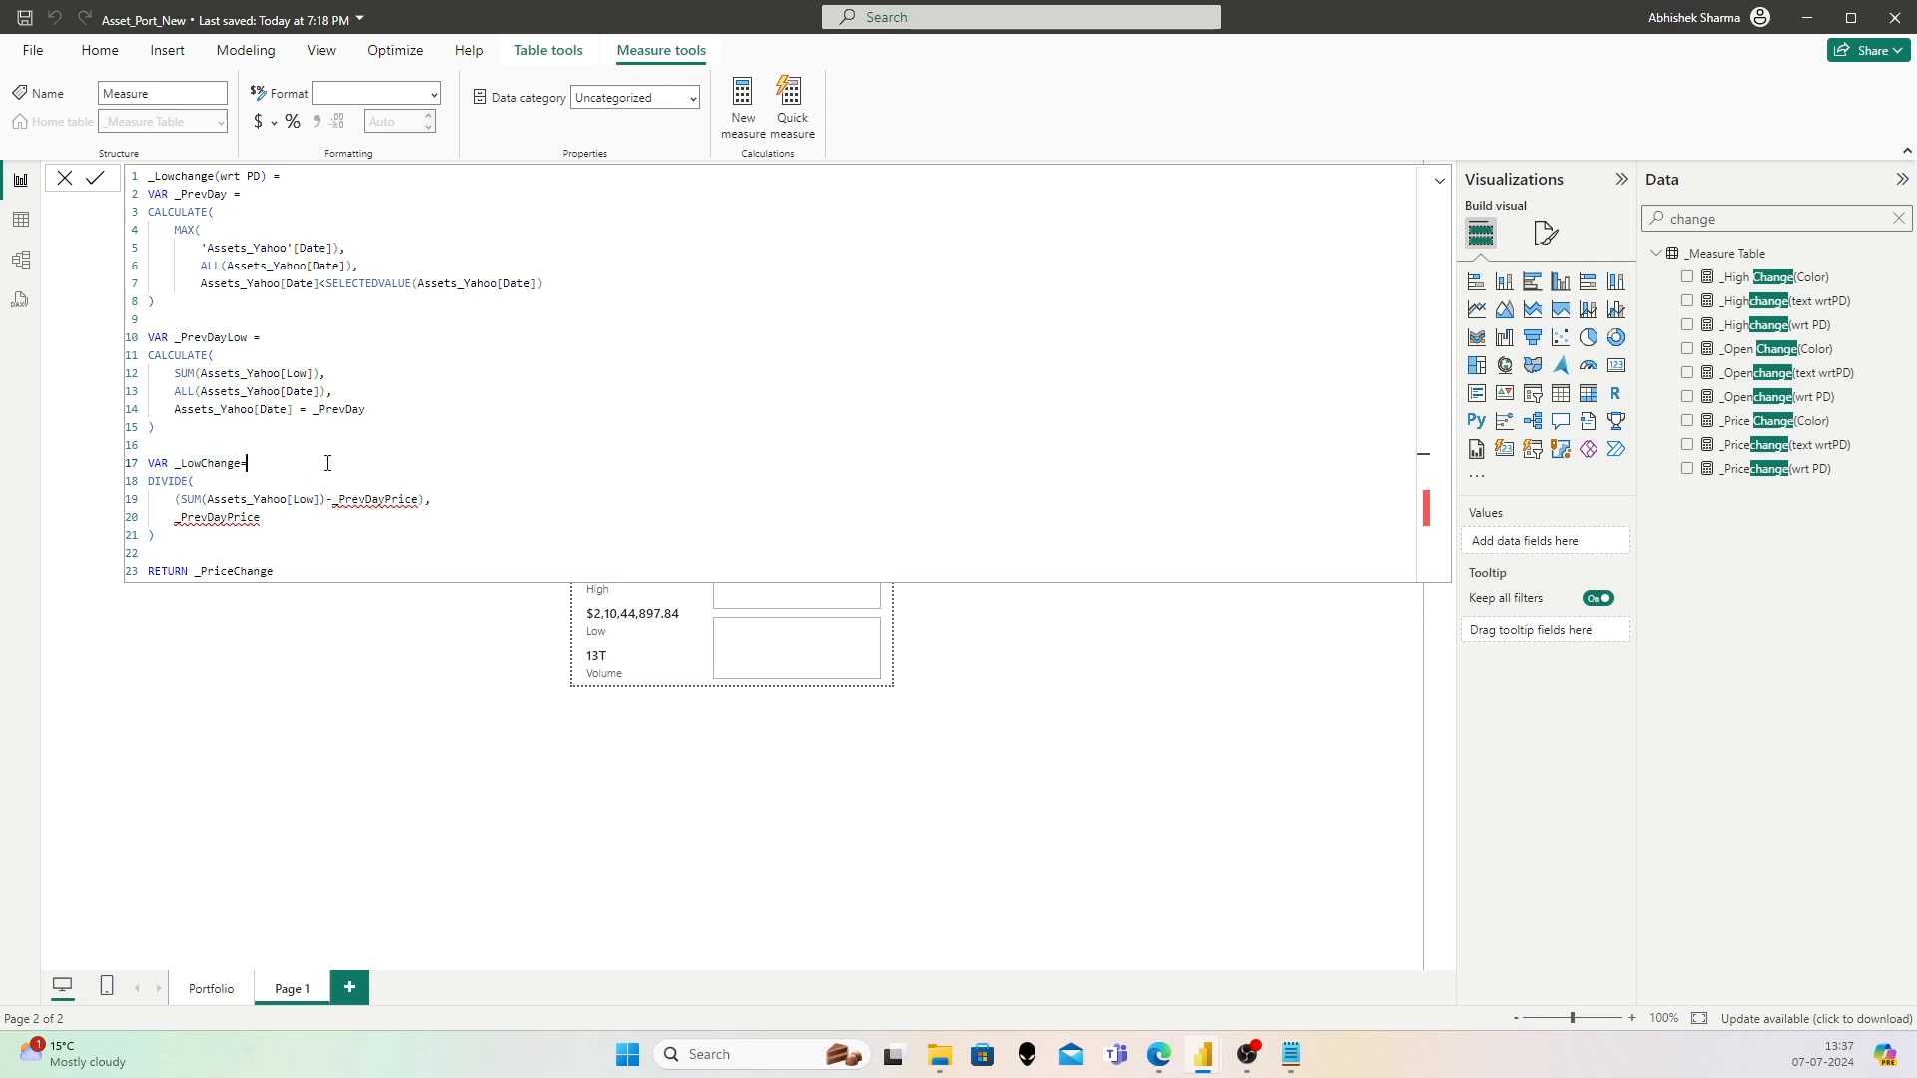
Step: Replace both _PrevDayPrice references inside the DIVIDE with _PrevDayLow
click(418, 499)
key(shift+Left)
key(shift+Left)
key(shift+Left)
key(shift+Left)
key(shift+Left)
text(Low)
click(291, 515)
key(shift+Left)
key(shift+Left)
text(Low)
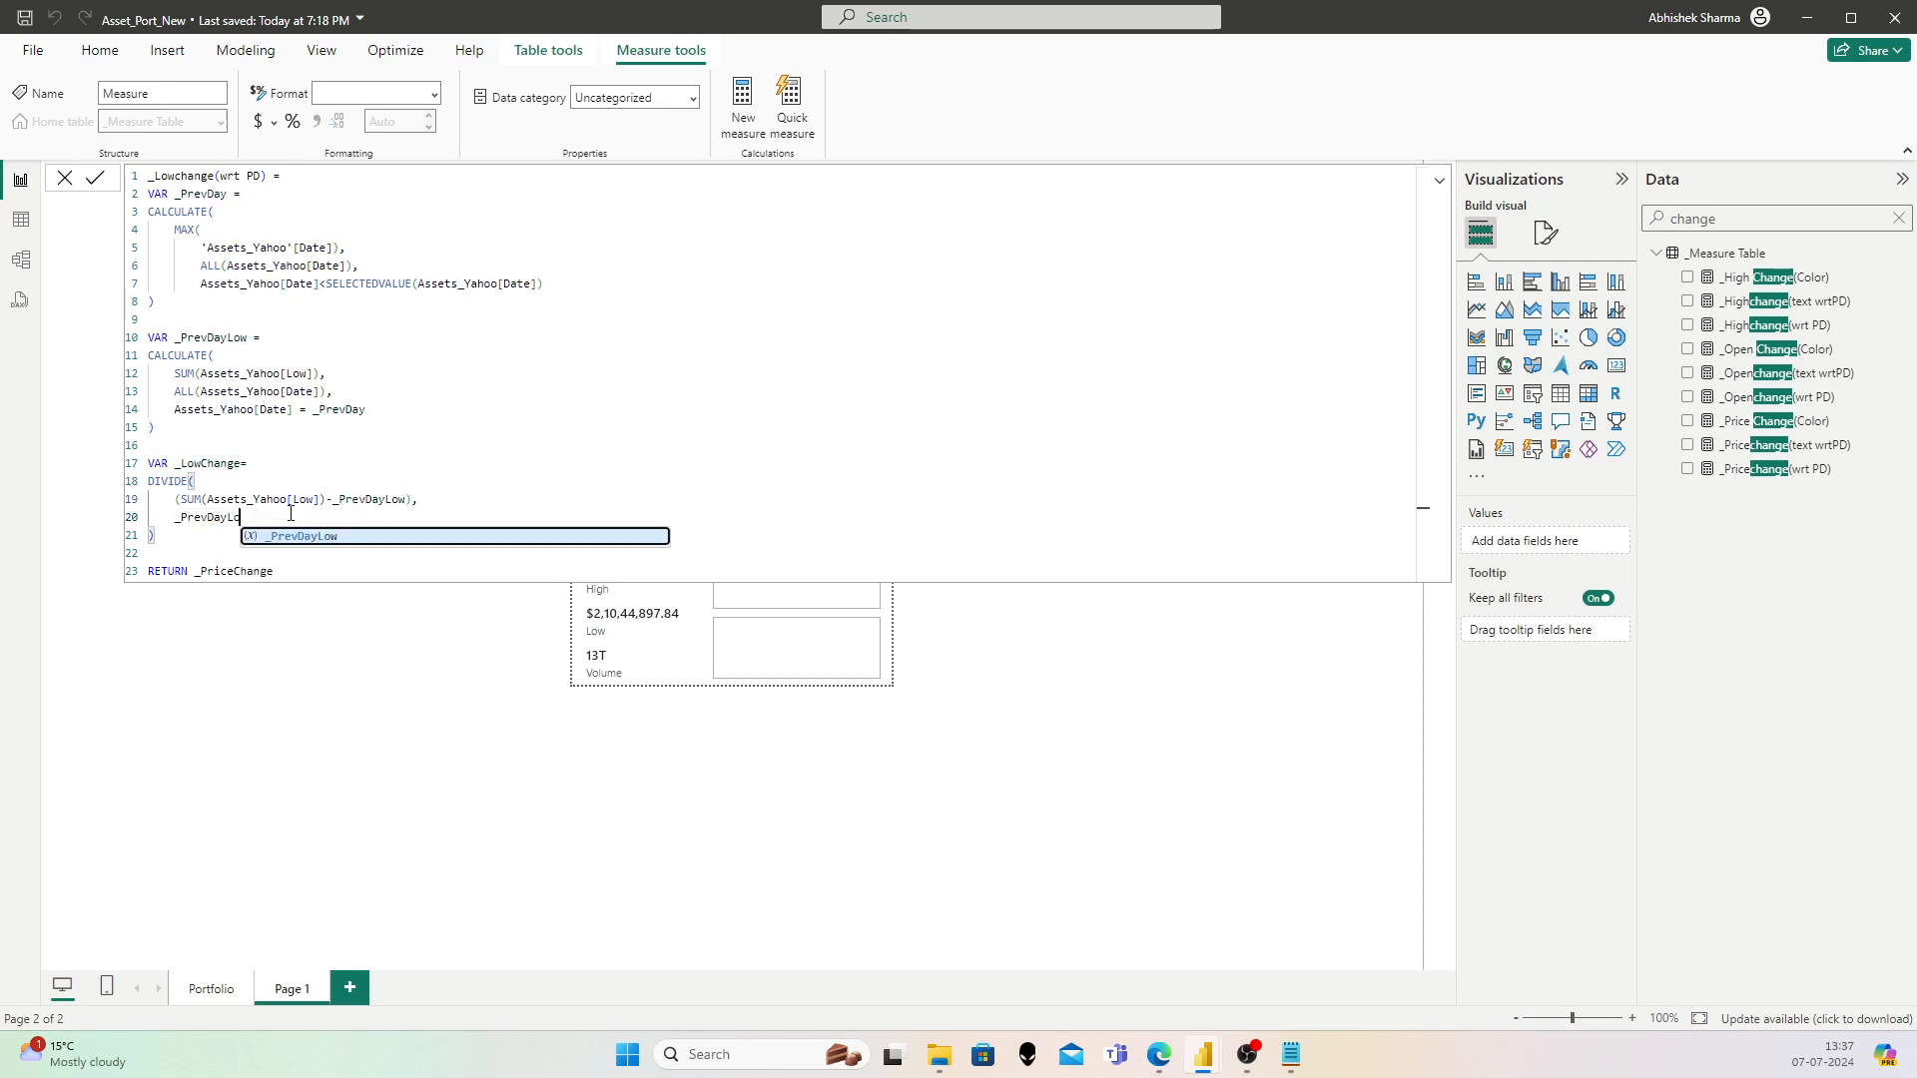
Step: Make the formula return _LowChange and commit the _Lowchange(wrt PD) measure
click(235, 571)
key(shift+Left)
key(shift+Left)
text(Low)
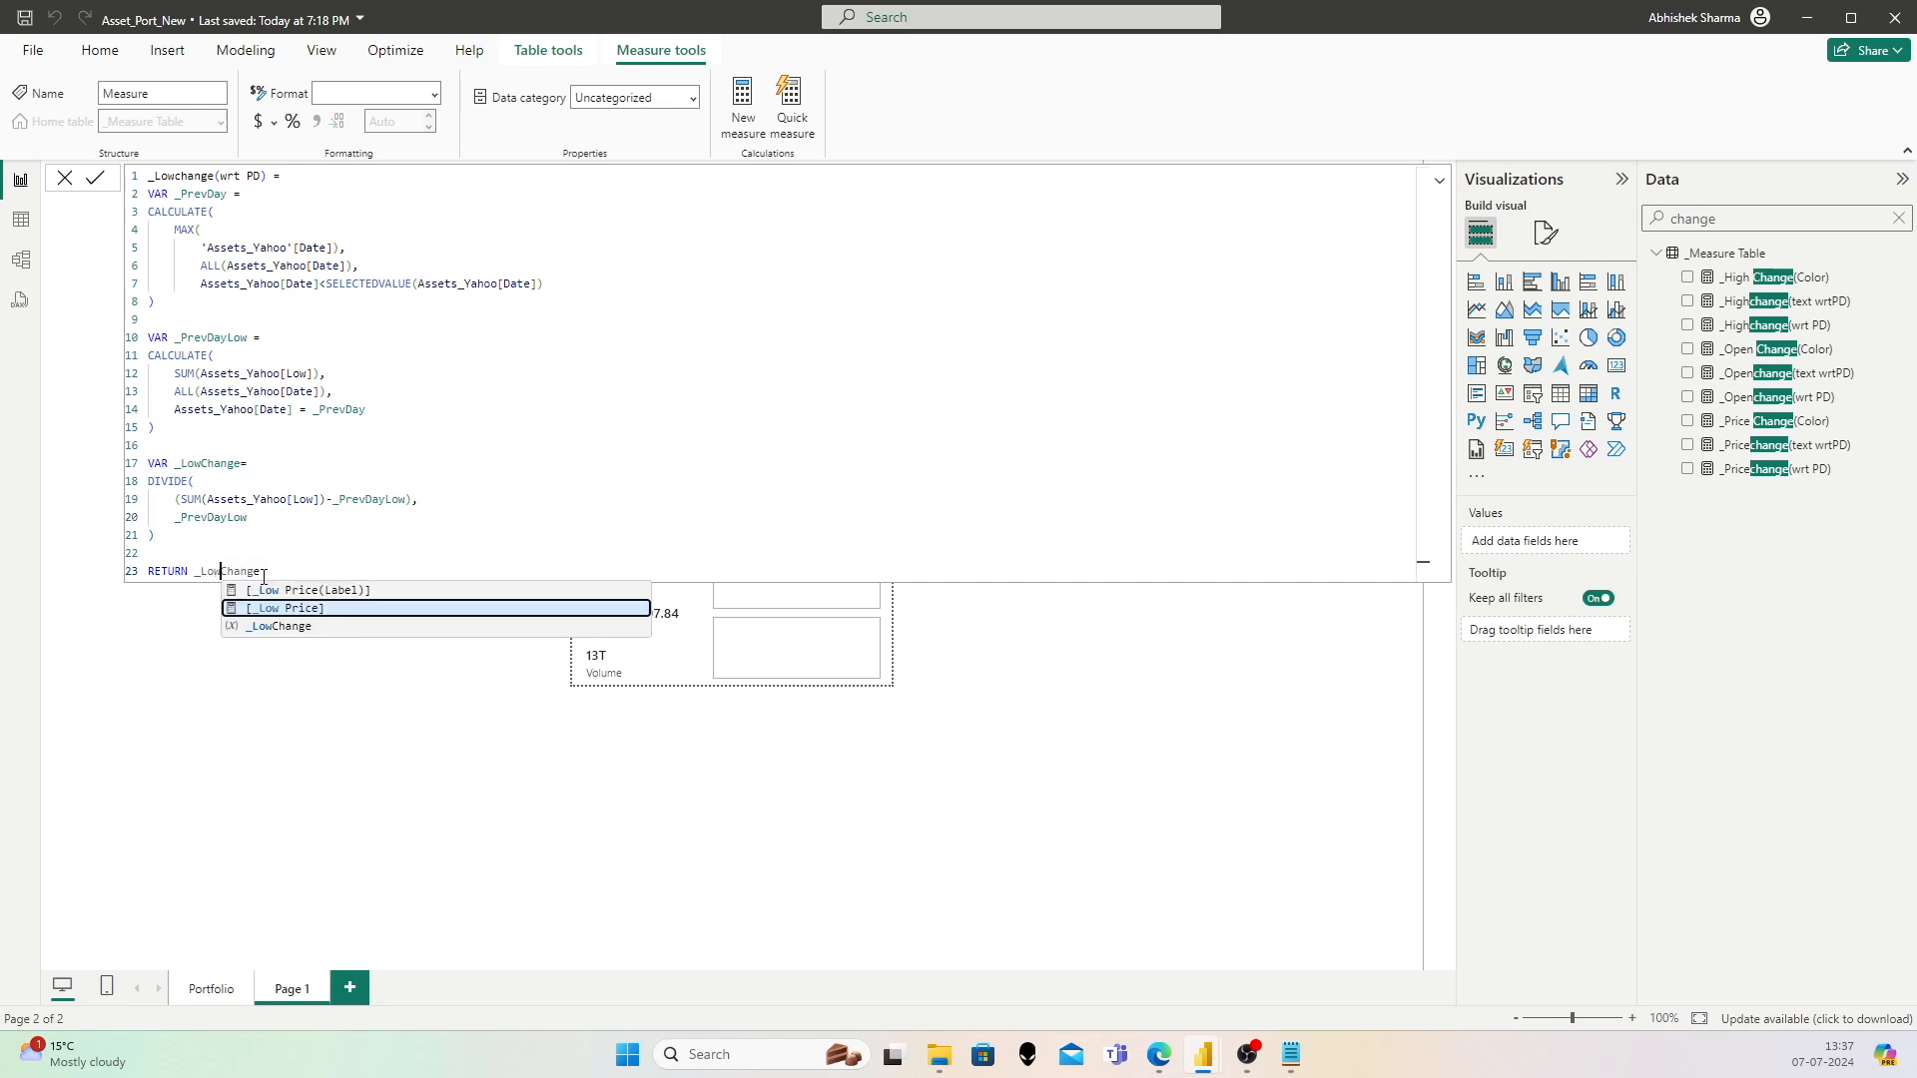
click(299, 544)
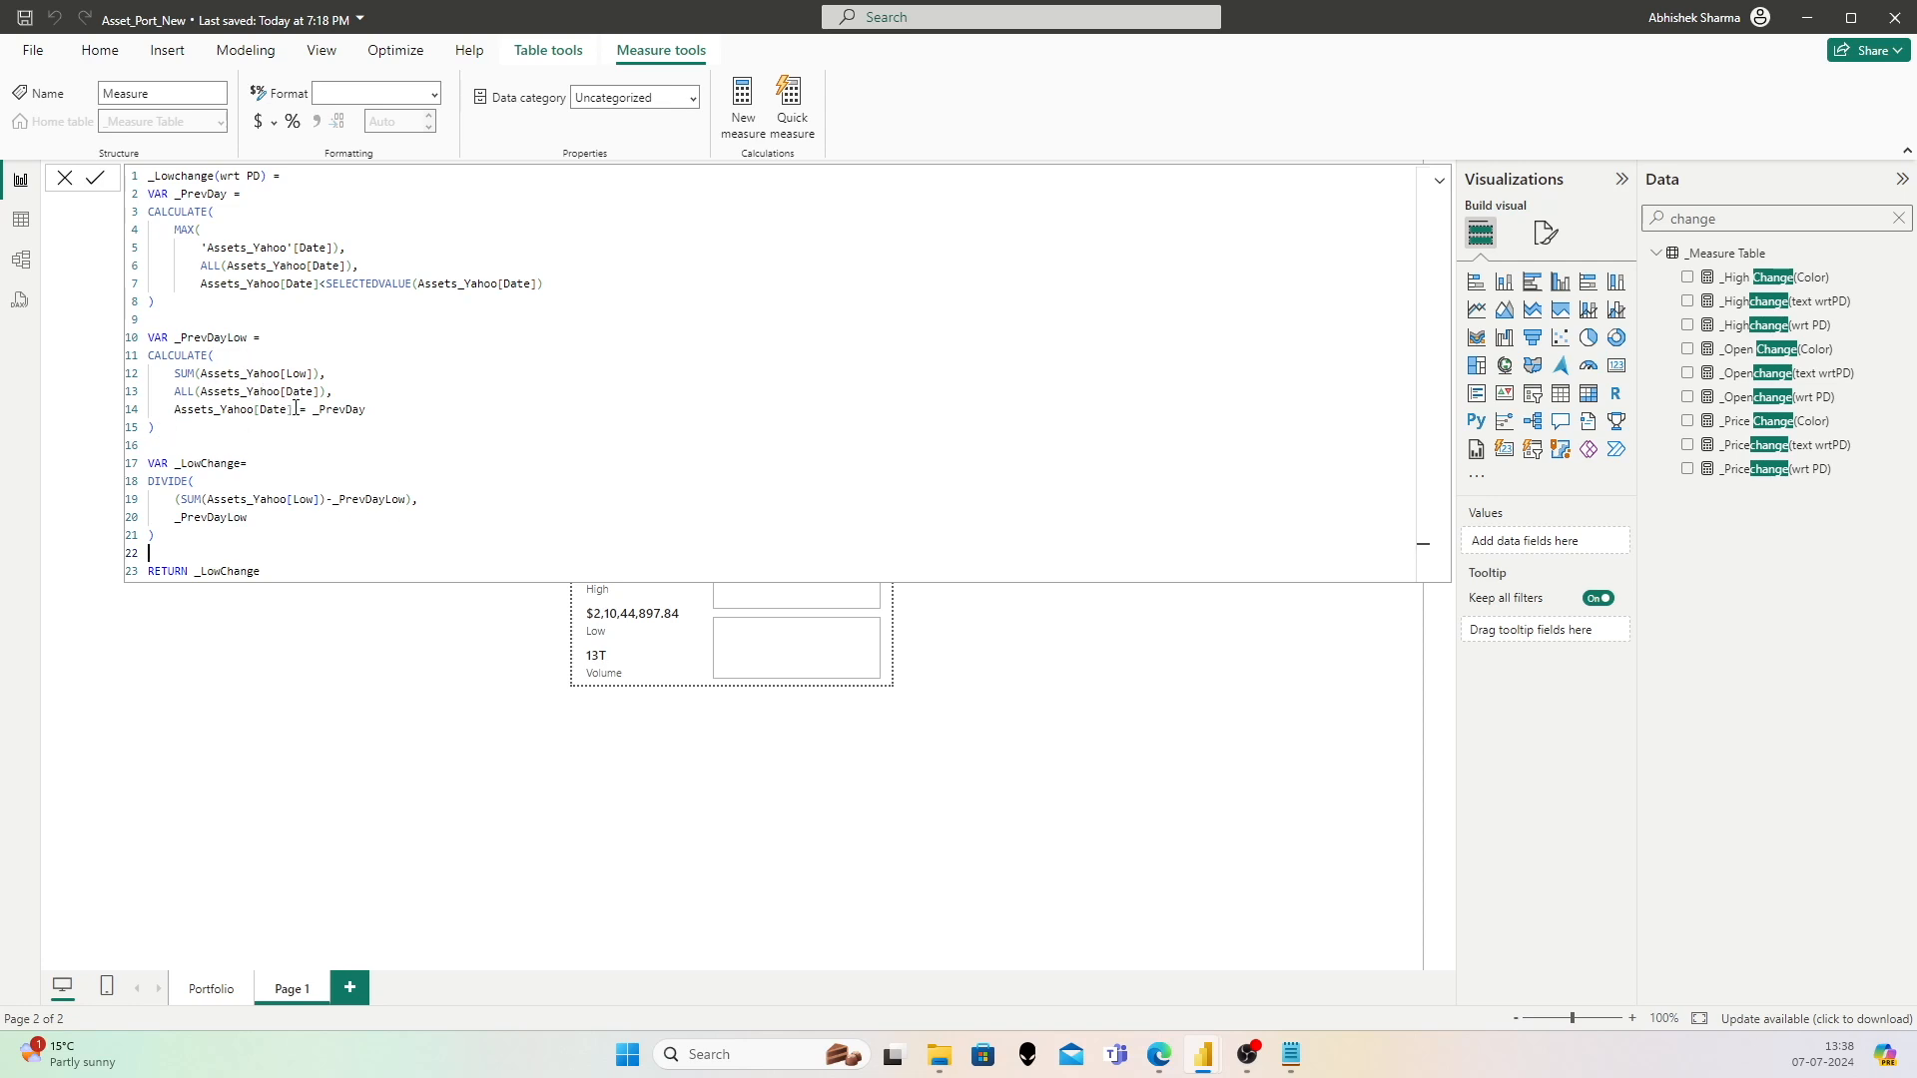
click(95, 177)
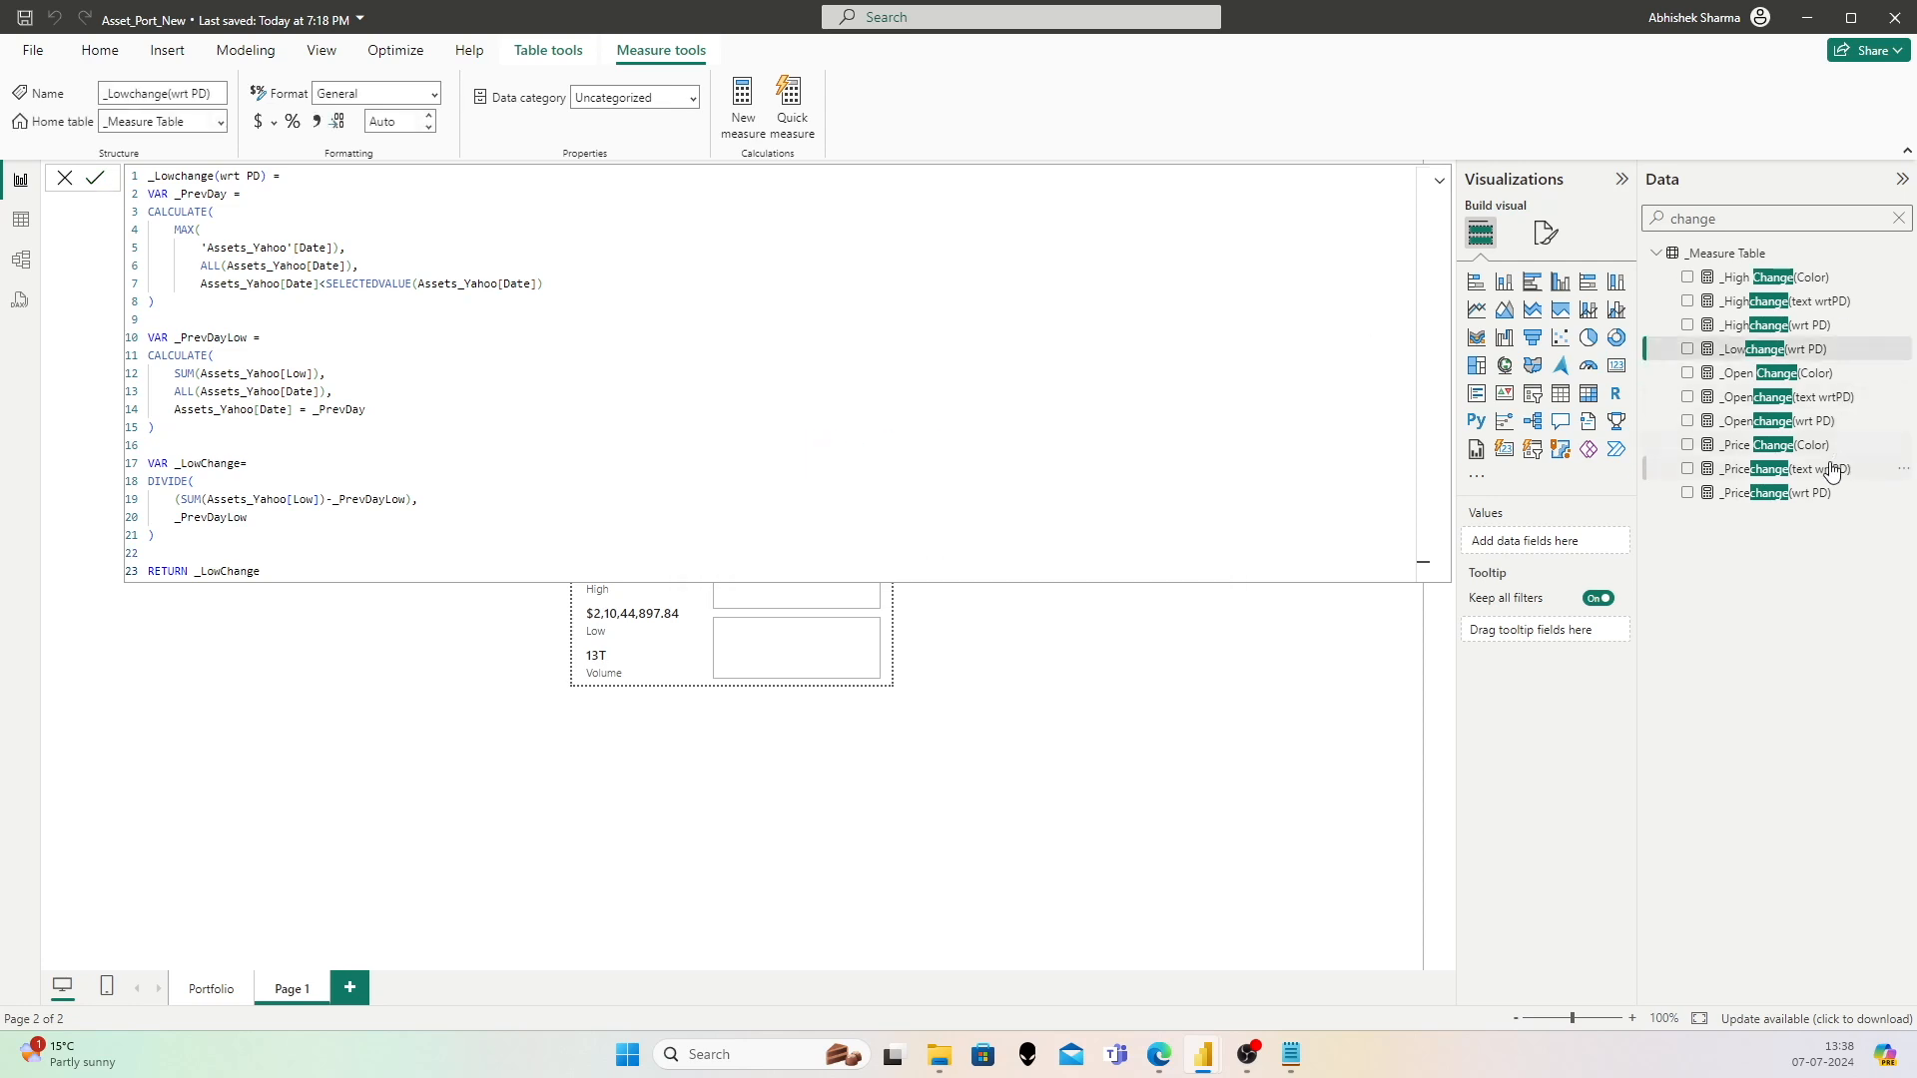
Step: Copy the whole _Pricechange(text wrtPD) formula into a new measure in the measure table
click(1827, 468)
key(ctrl+a)
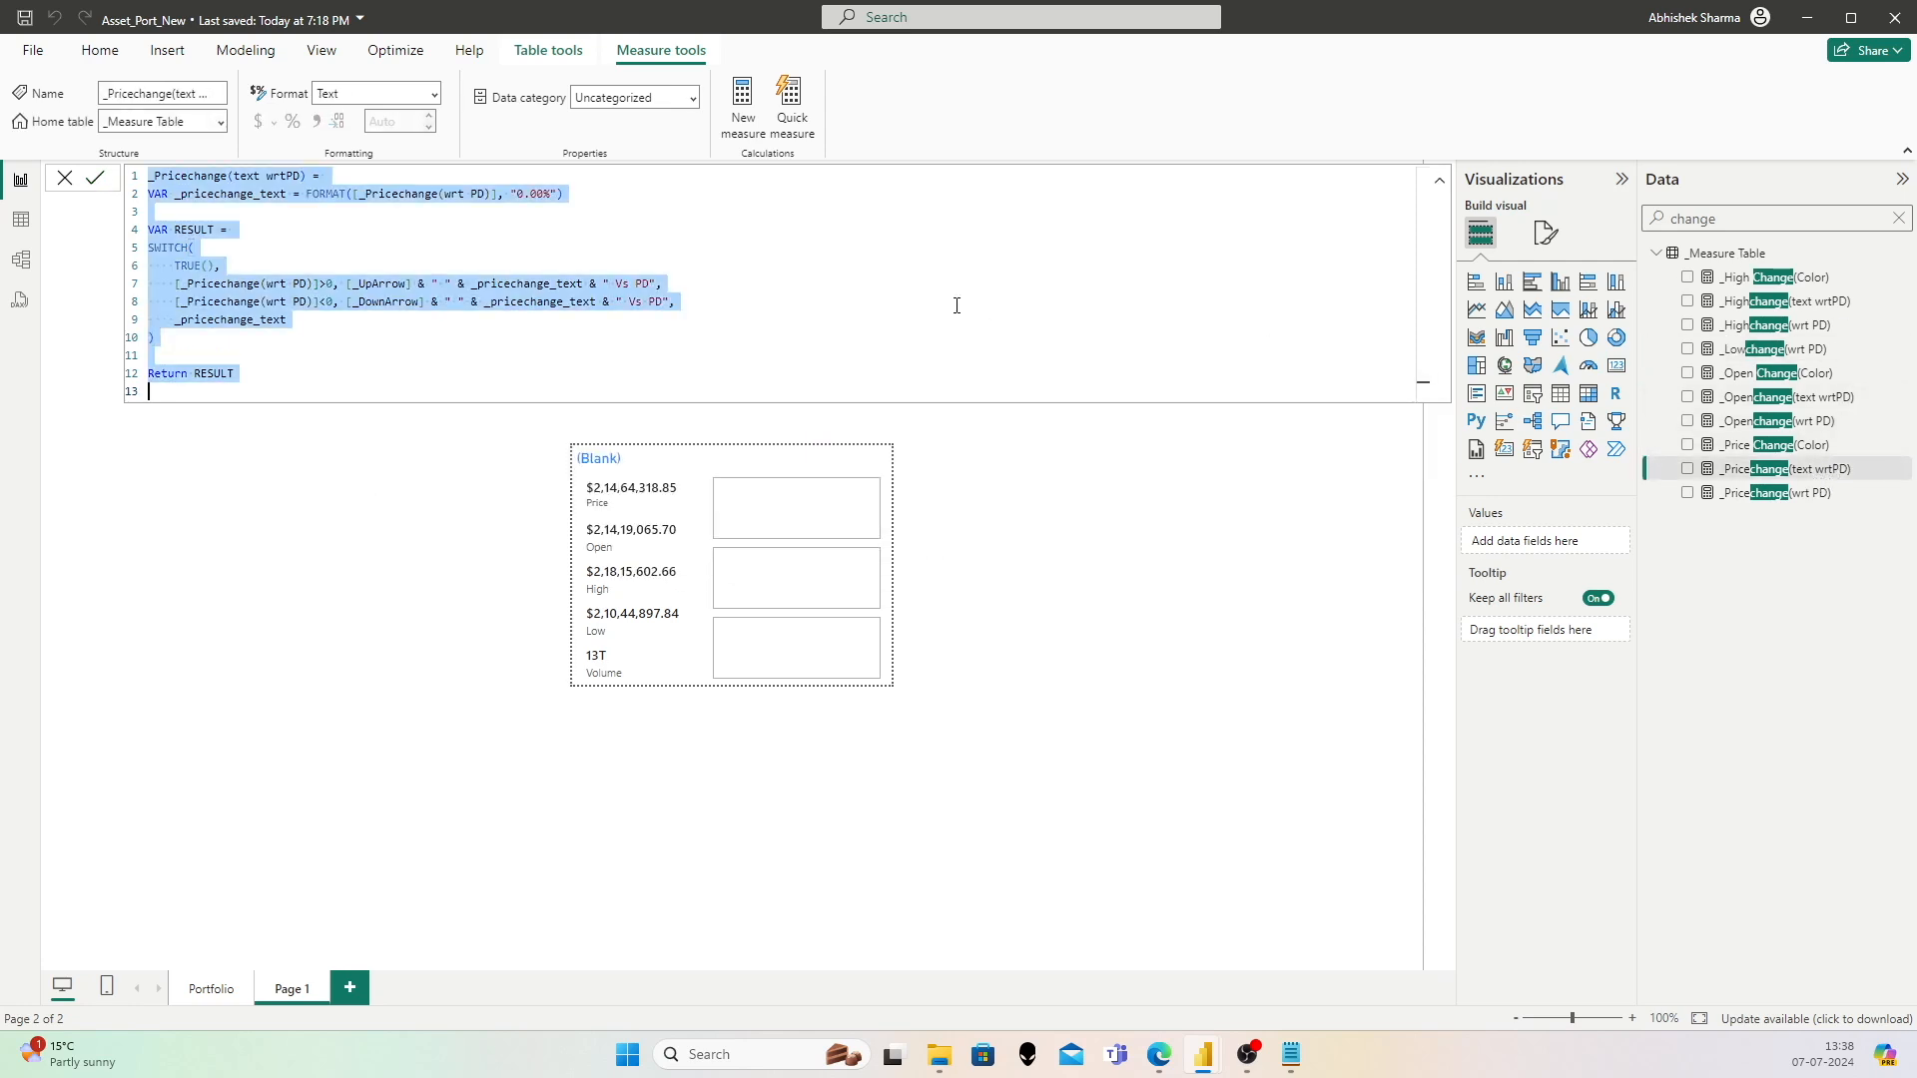
right_click(1739, 252)
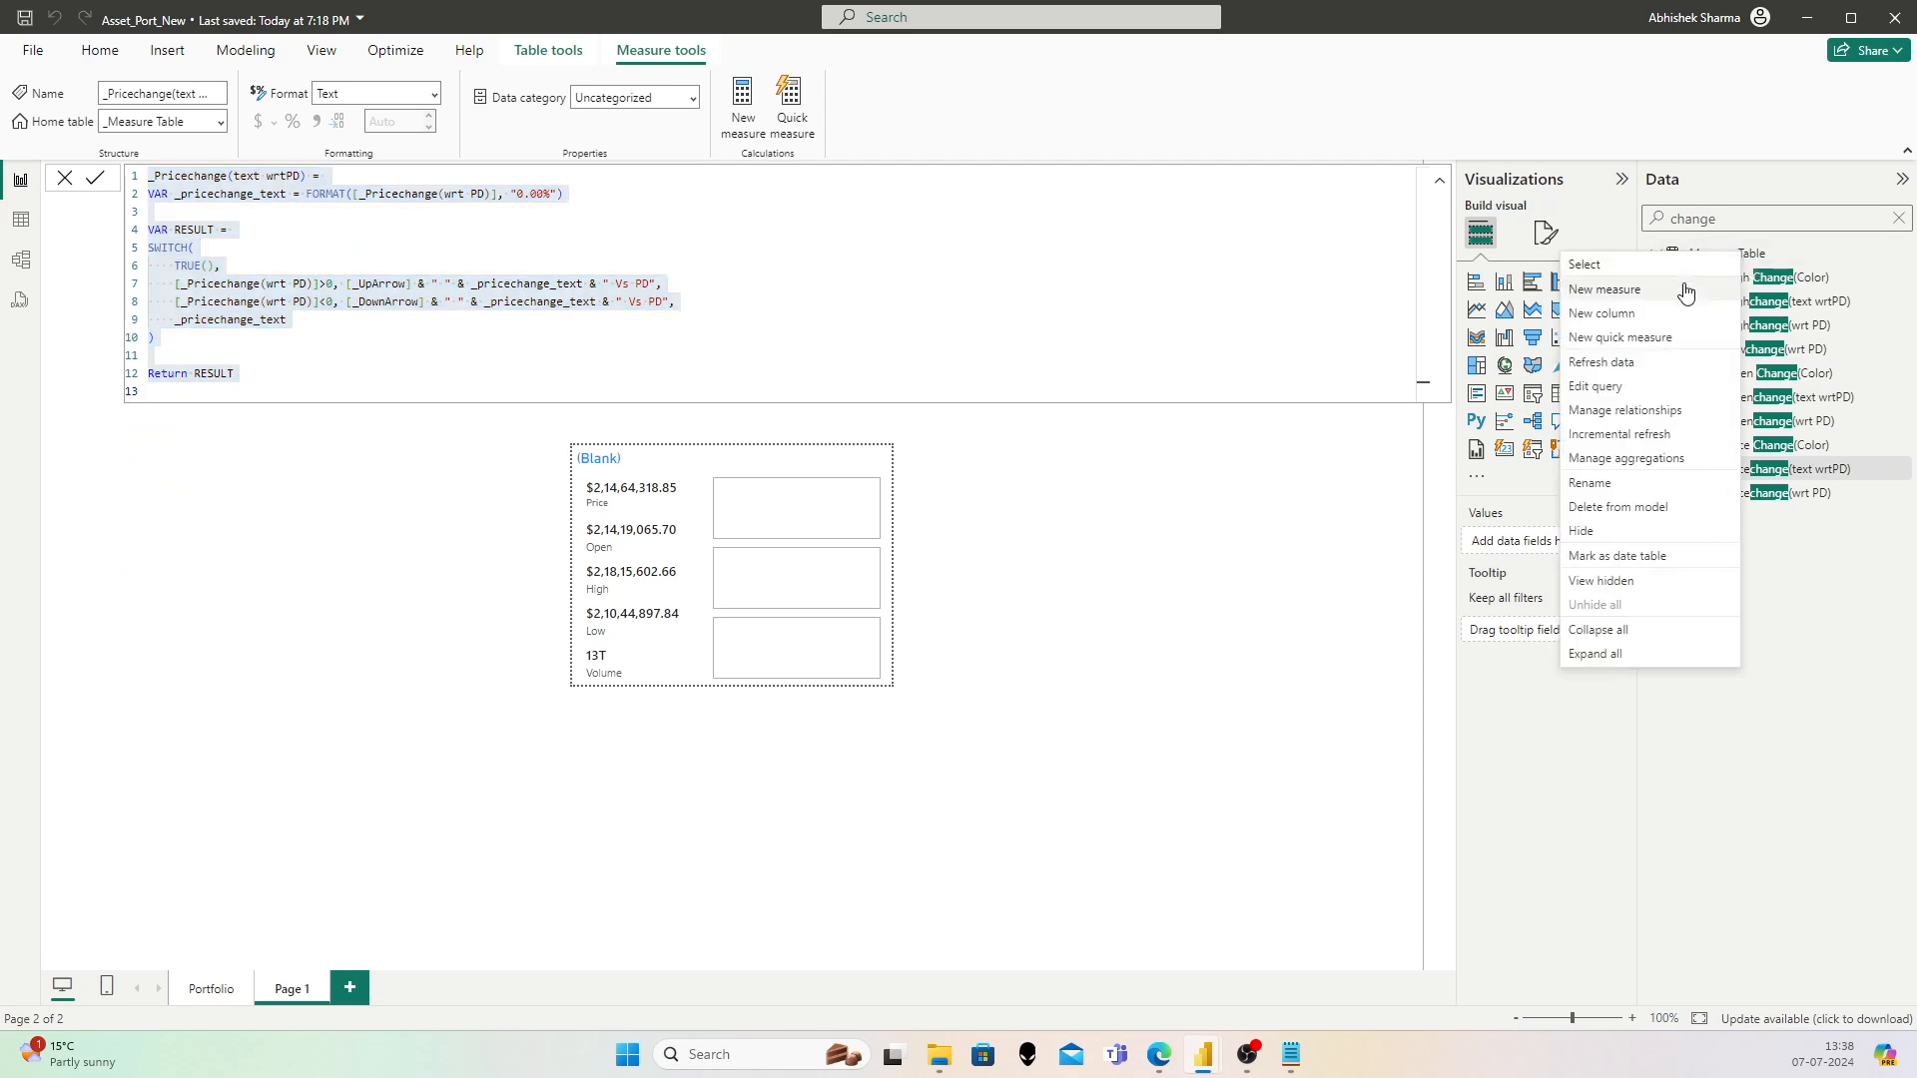
click(1685, 290)
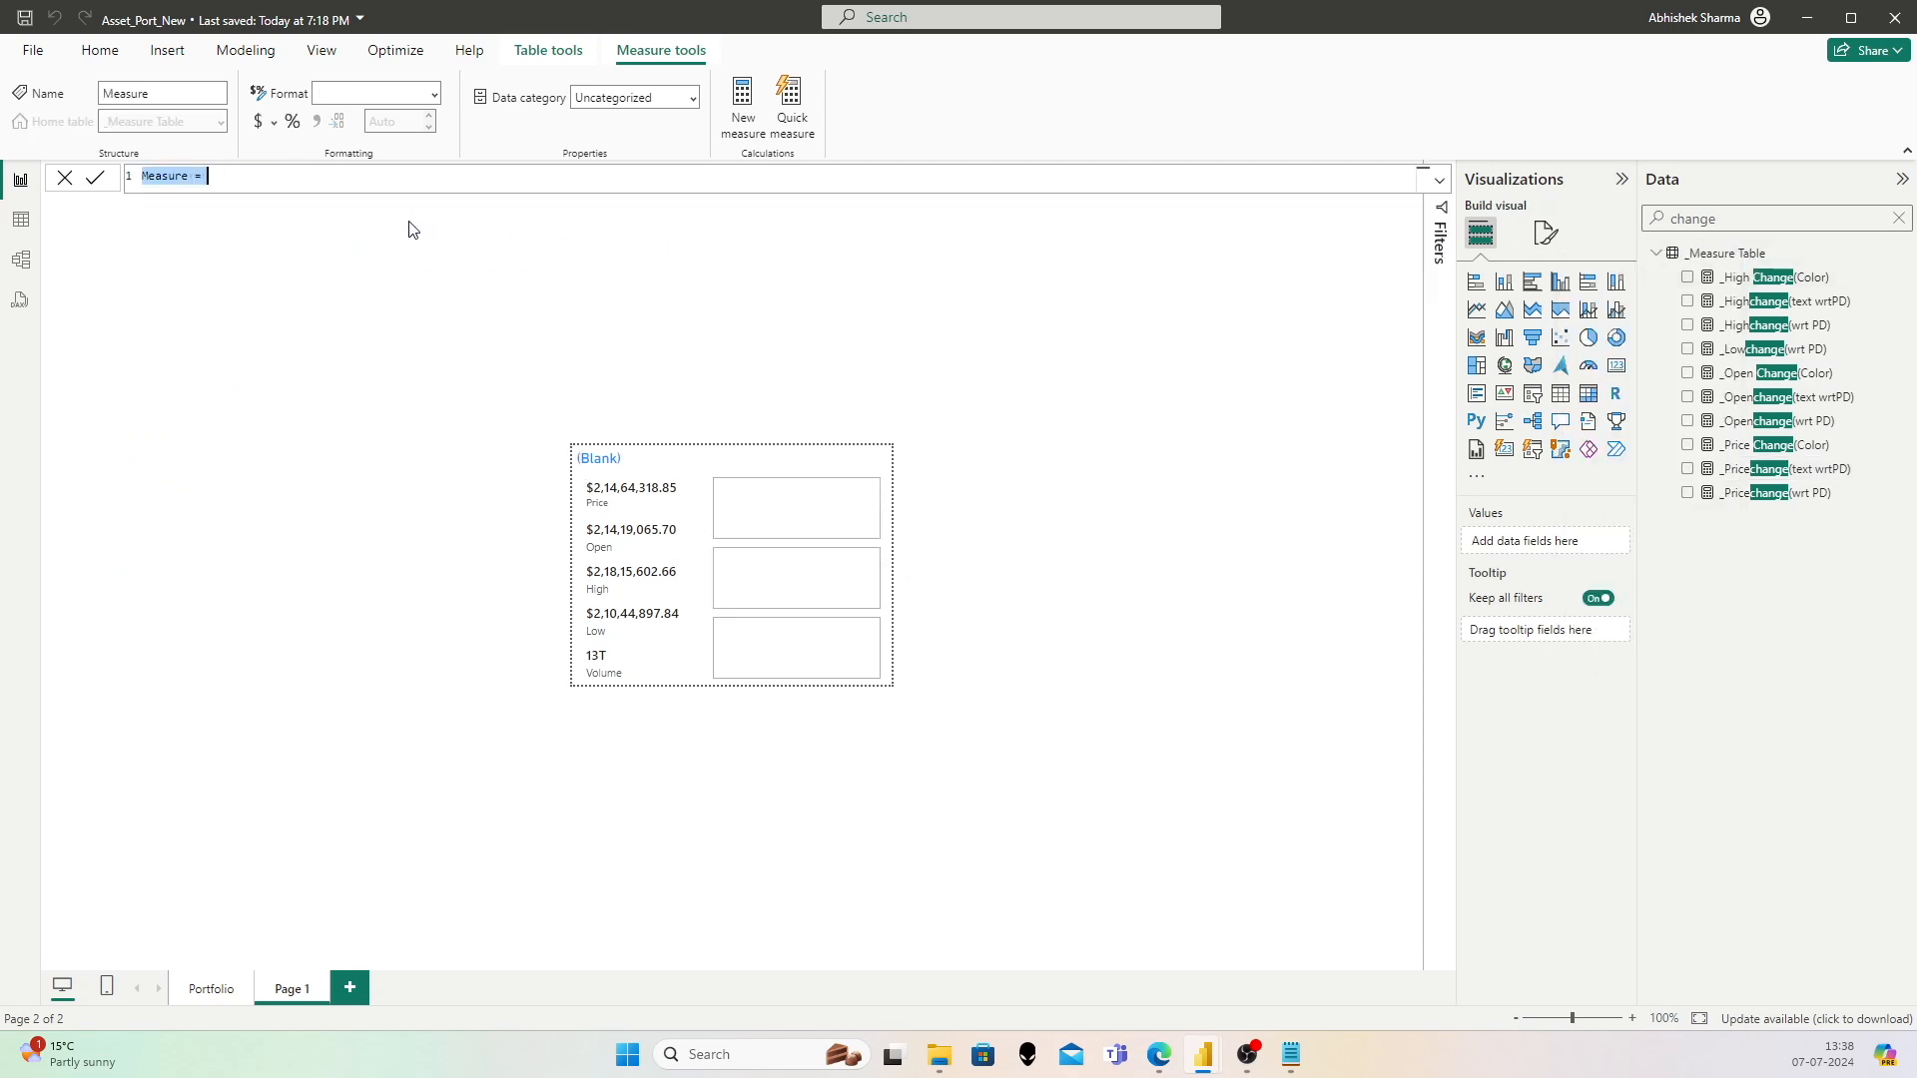
key(ctrl+v)
Step: Rename the copied text measure to _Lowchange(text wrtPD)
click(183, 176)
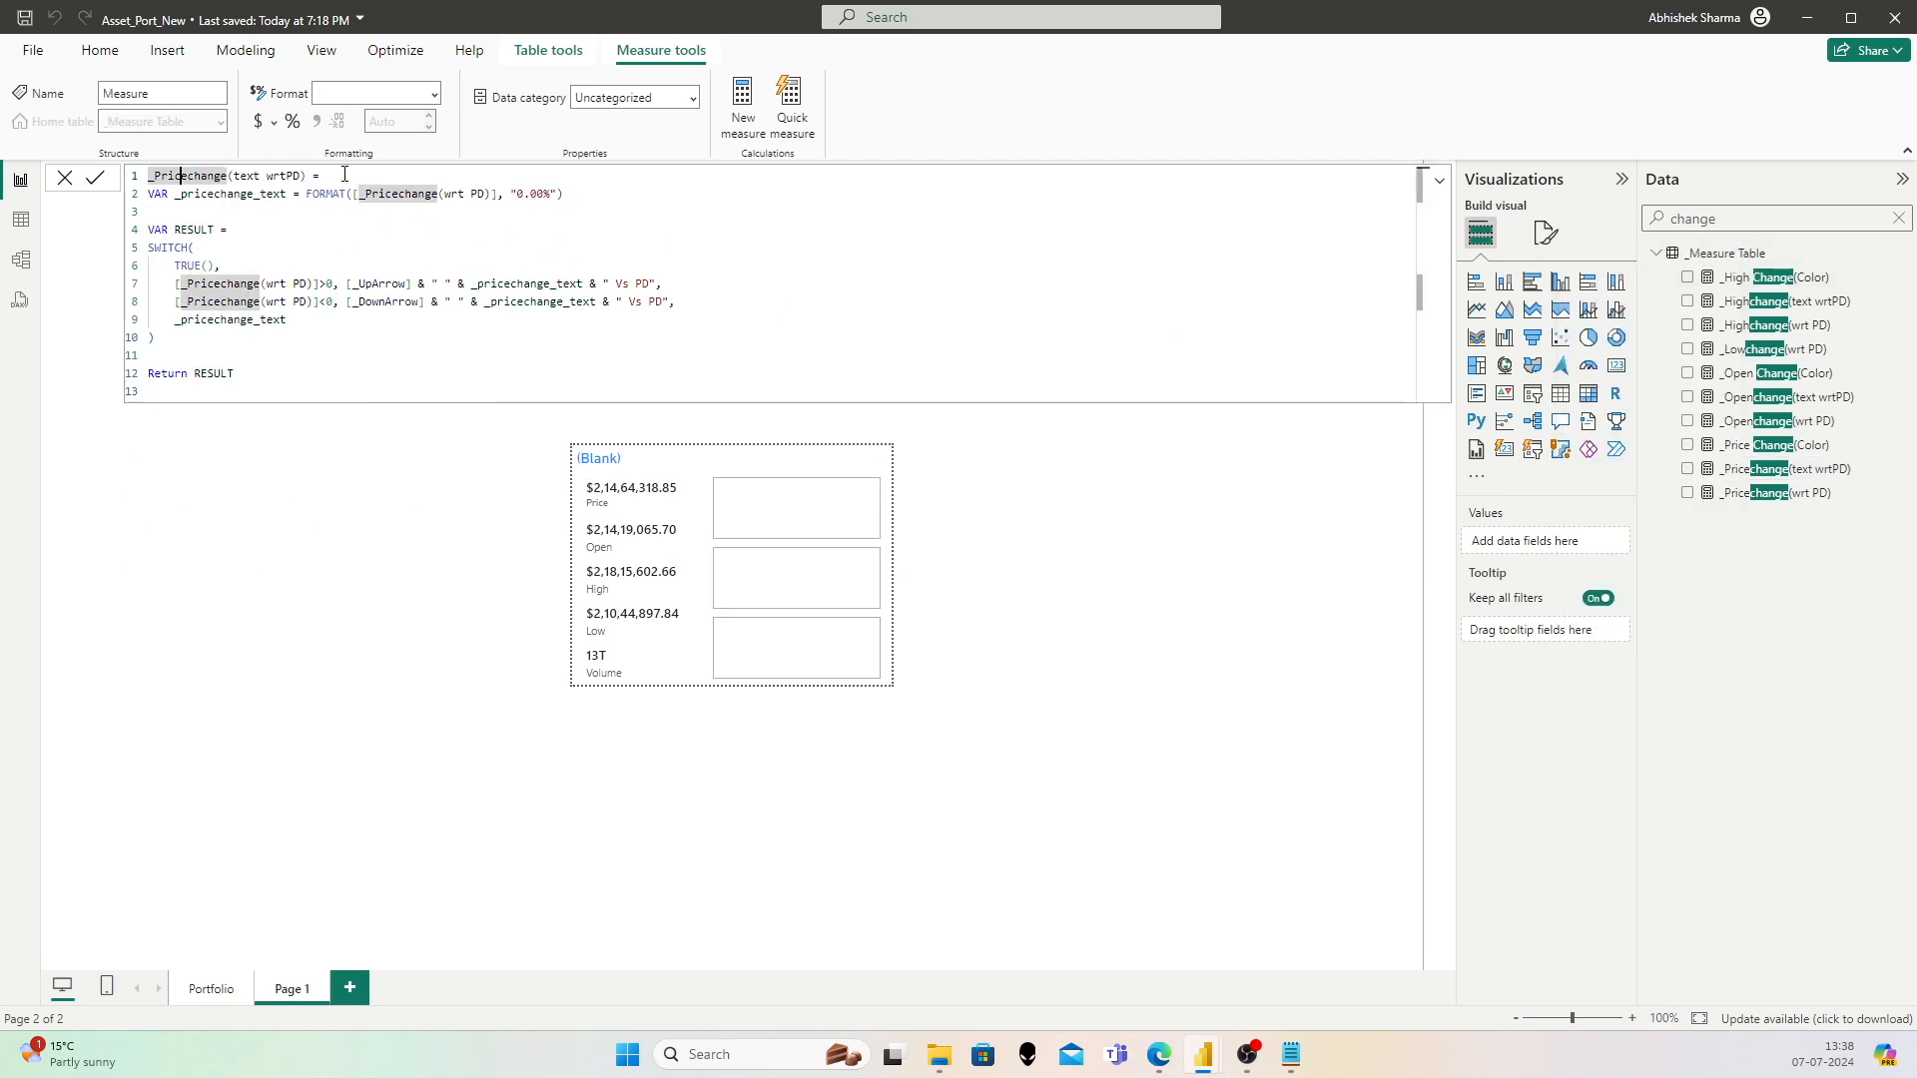
key(shift+Left)
key(shift+Left)
key(shift+Left)
text(Low)
Step: Rename the text variable declared on the second line to _Lowchange_text
key(Right)
key(Right)
key(Right)
key(Right)
key(Right)
key(Right)
key(Right)
key(Right)
key(Right)
key(Right)
key(Right)
key(Right)
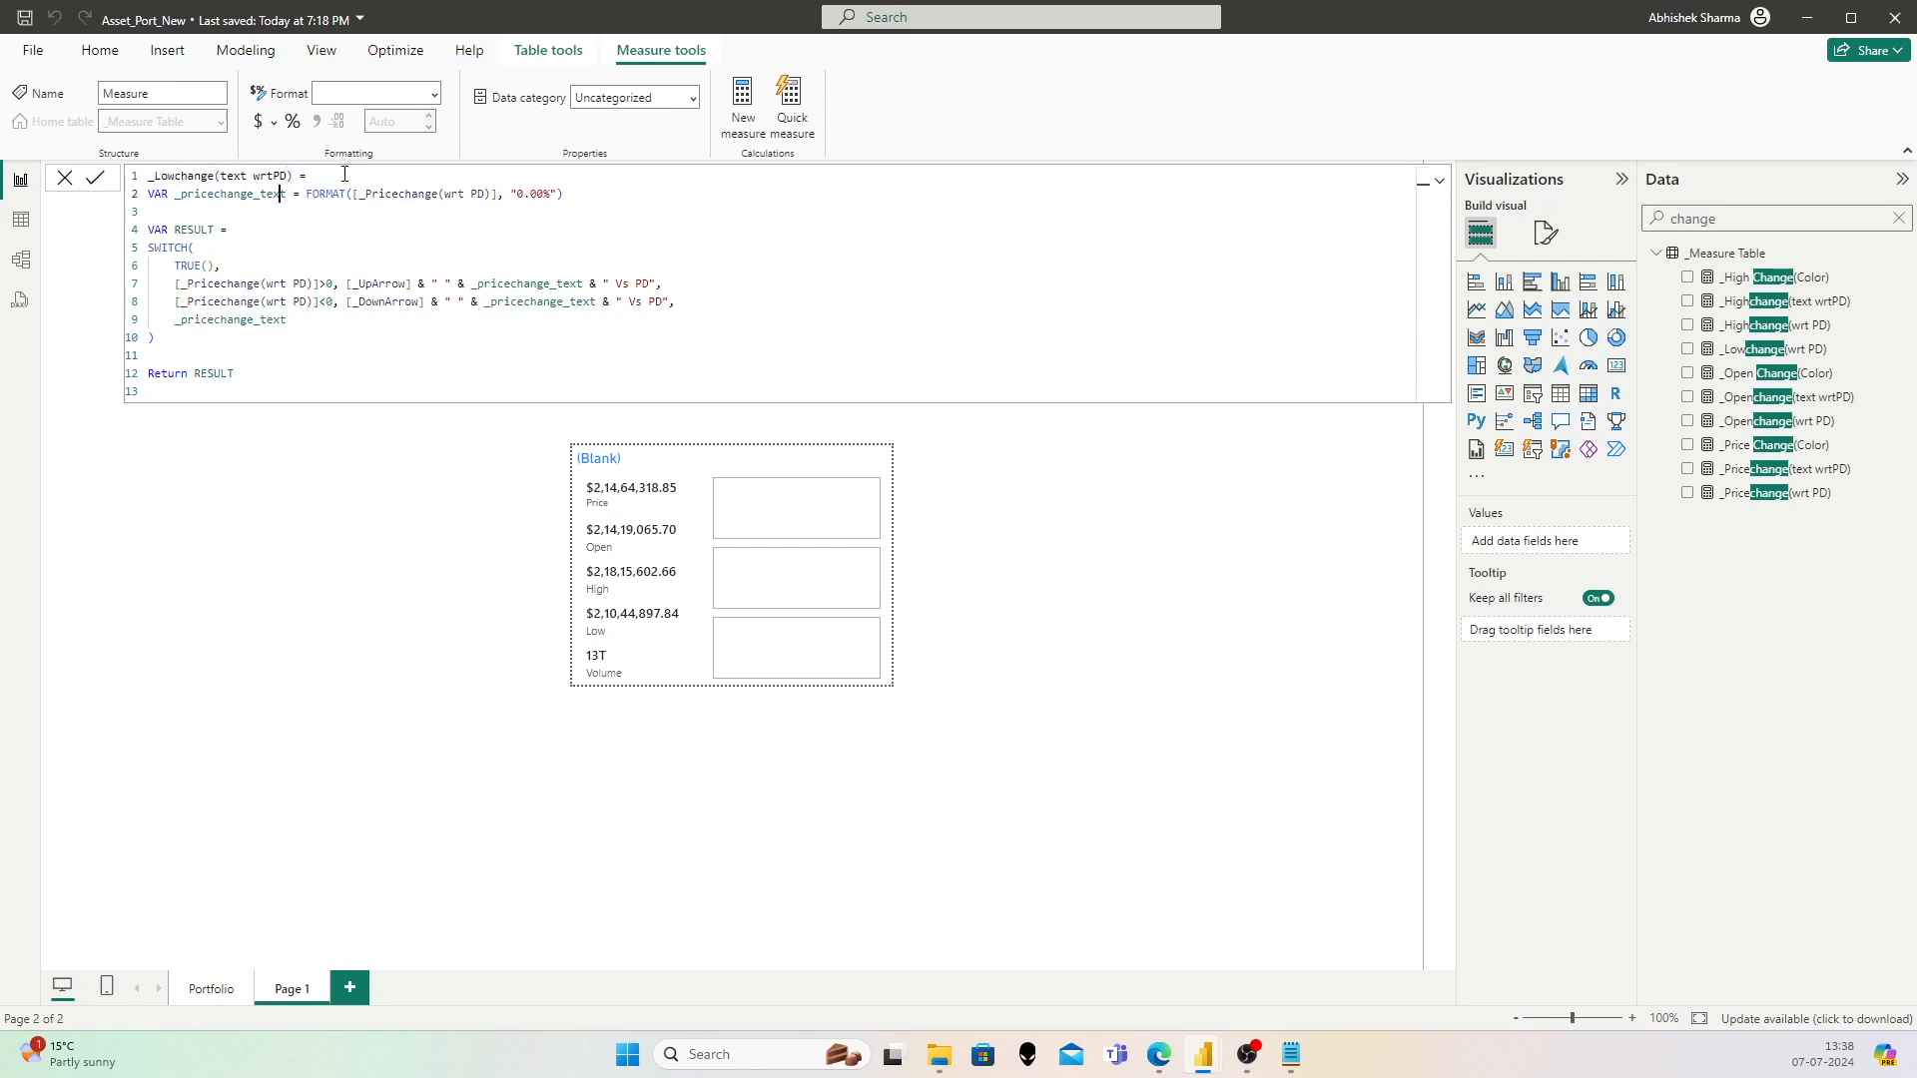
key(Down)
key(shift+Left)
key(shift+Left)
text(Low)
Step: Point the FORMAT function of the text variable to [_Lowchange(wrt PD)]
key(Right)
key(Right)
key(Right)
key(Right)
key(Right)
key(Right)
key(Right)
key(Right)
key(Right)
key(Right)
key(Right)
key(Right)
key(Right)
key(Right)
key(Right)
key(Right)
key(Right)
key(Right)
key(Right)
key(Right)
key(Right)
key(Right)
key(shift+Left)
key(shift+Left)
key(shift+Left)
key(shift+Left)
key(shift+Left)
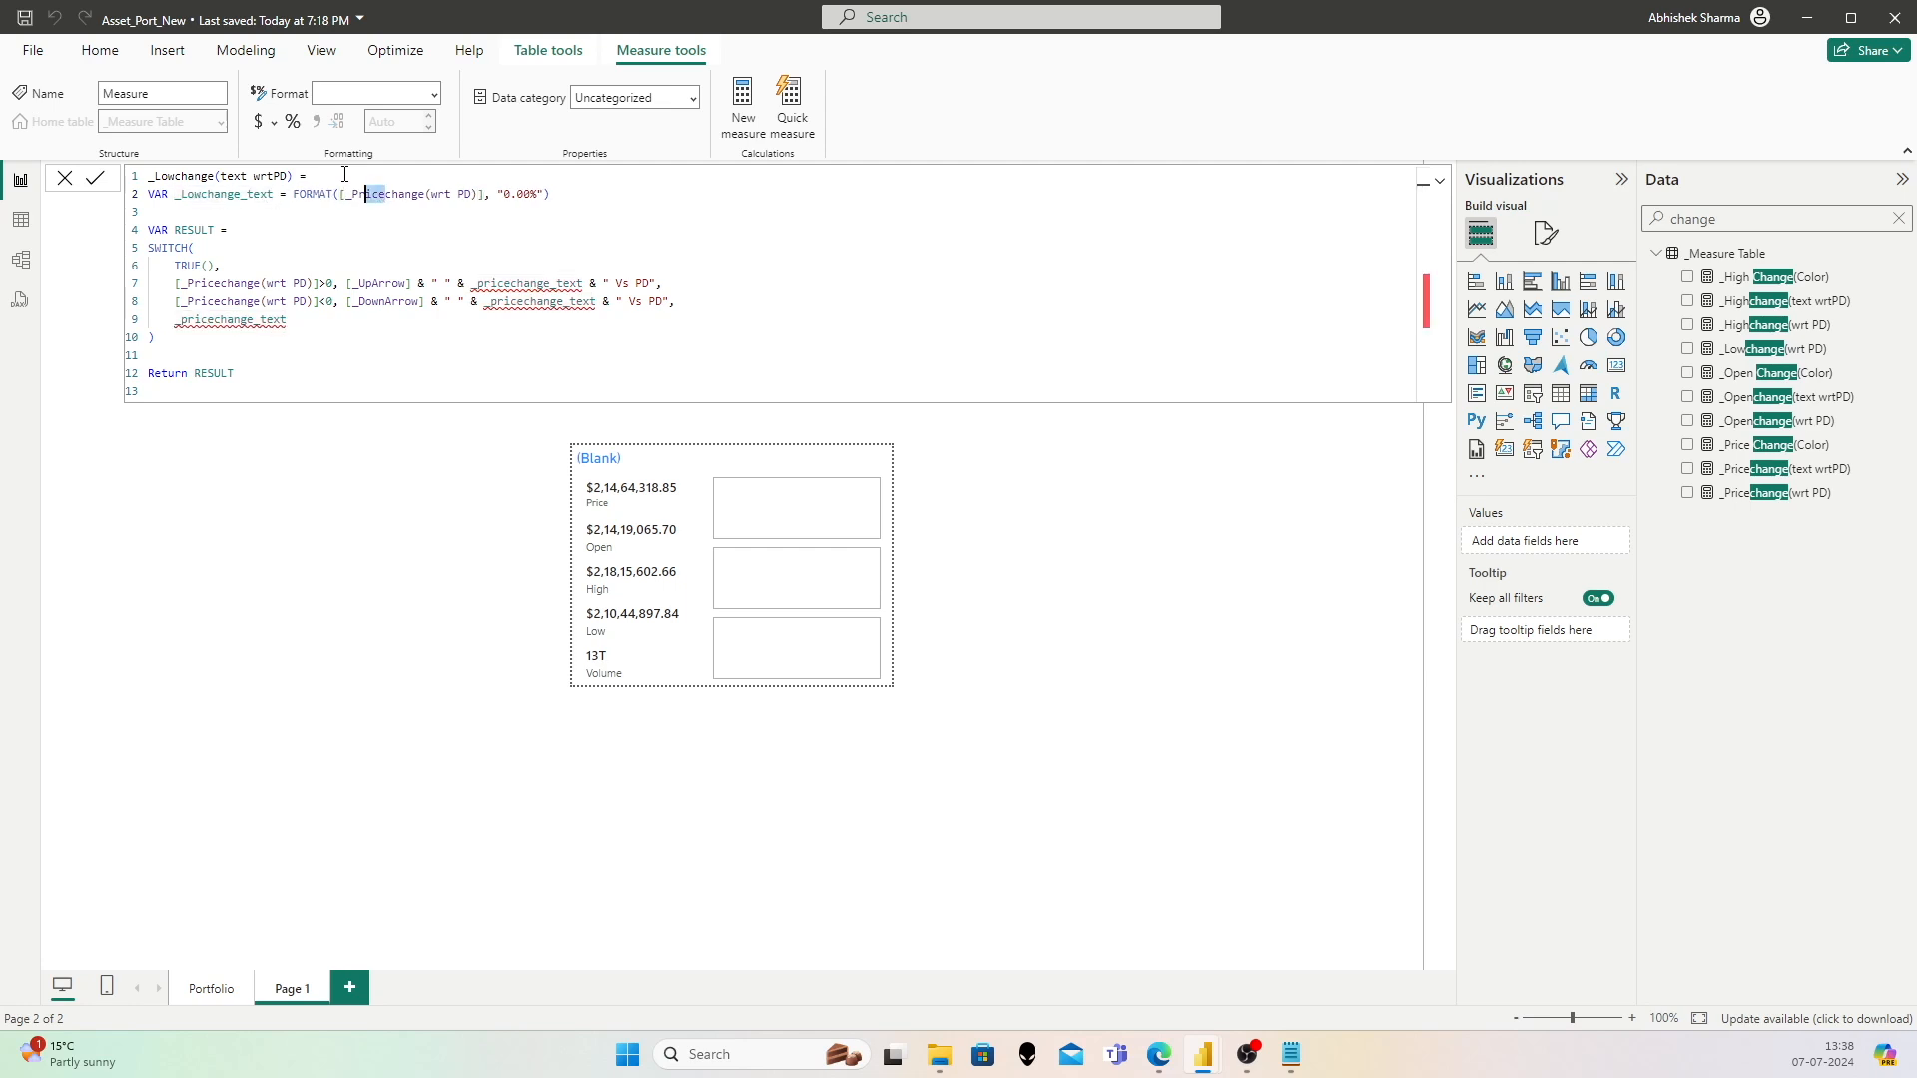
text(Low)
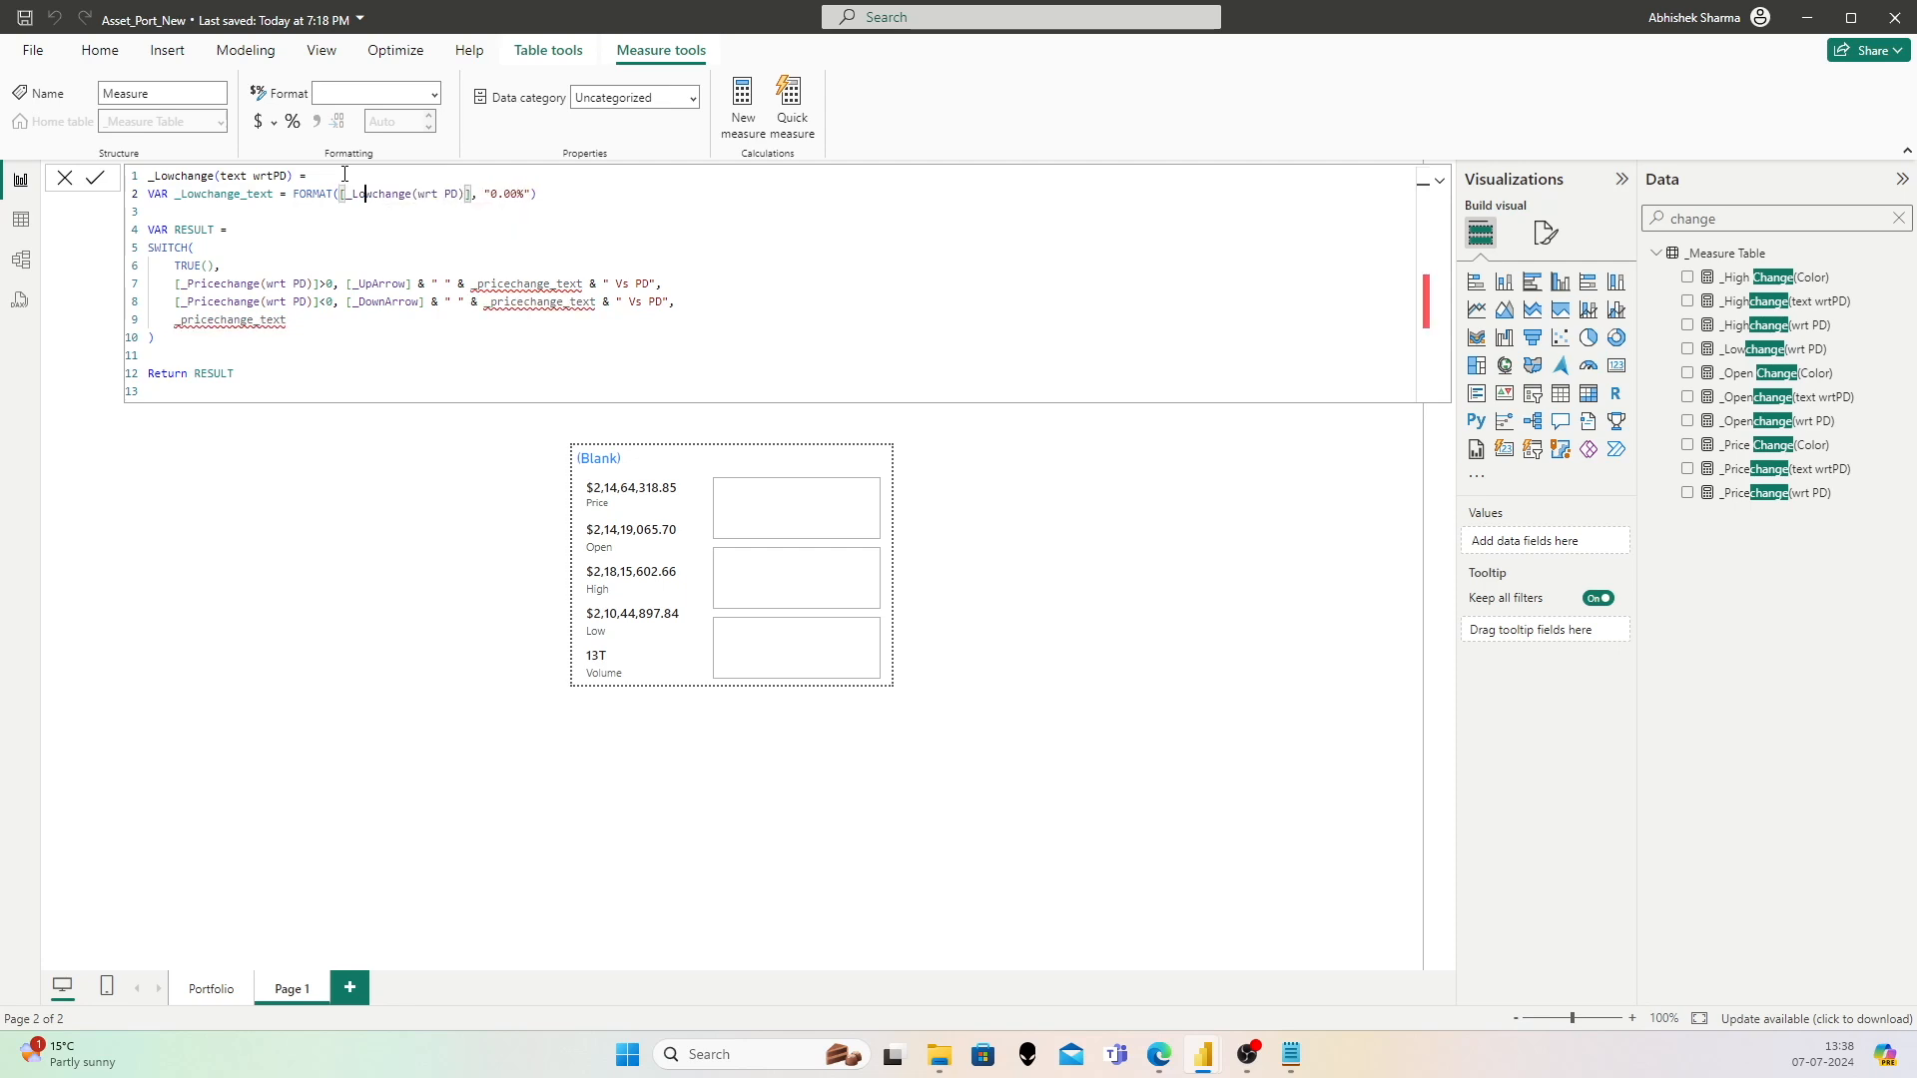
Step: Change the measure in the greater-than-zero condition of the SWITCH to [_Lowchange(wrt PD)]
key(Down)
key(Down)
key(Down)
key(Down)
key(Down)
key(Left)
key(Left)
key(Left)
key(shift+Left)
key(shift+Left)
key(shift+Left)
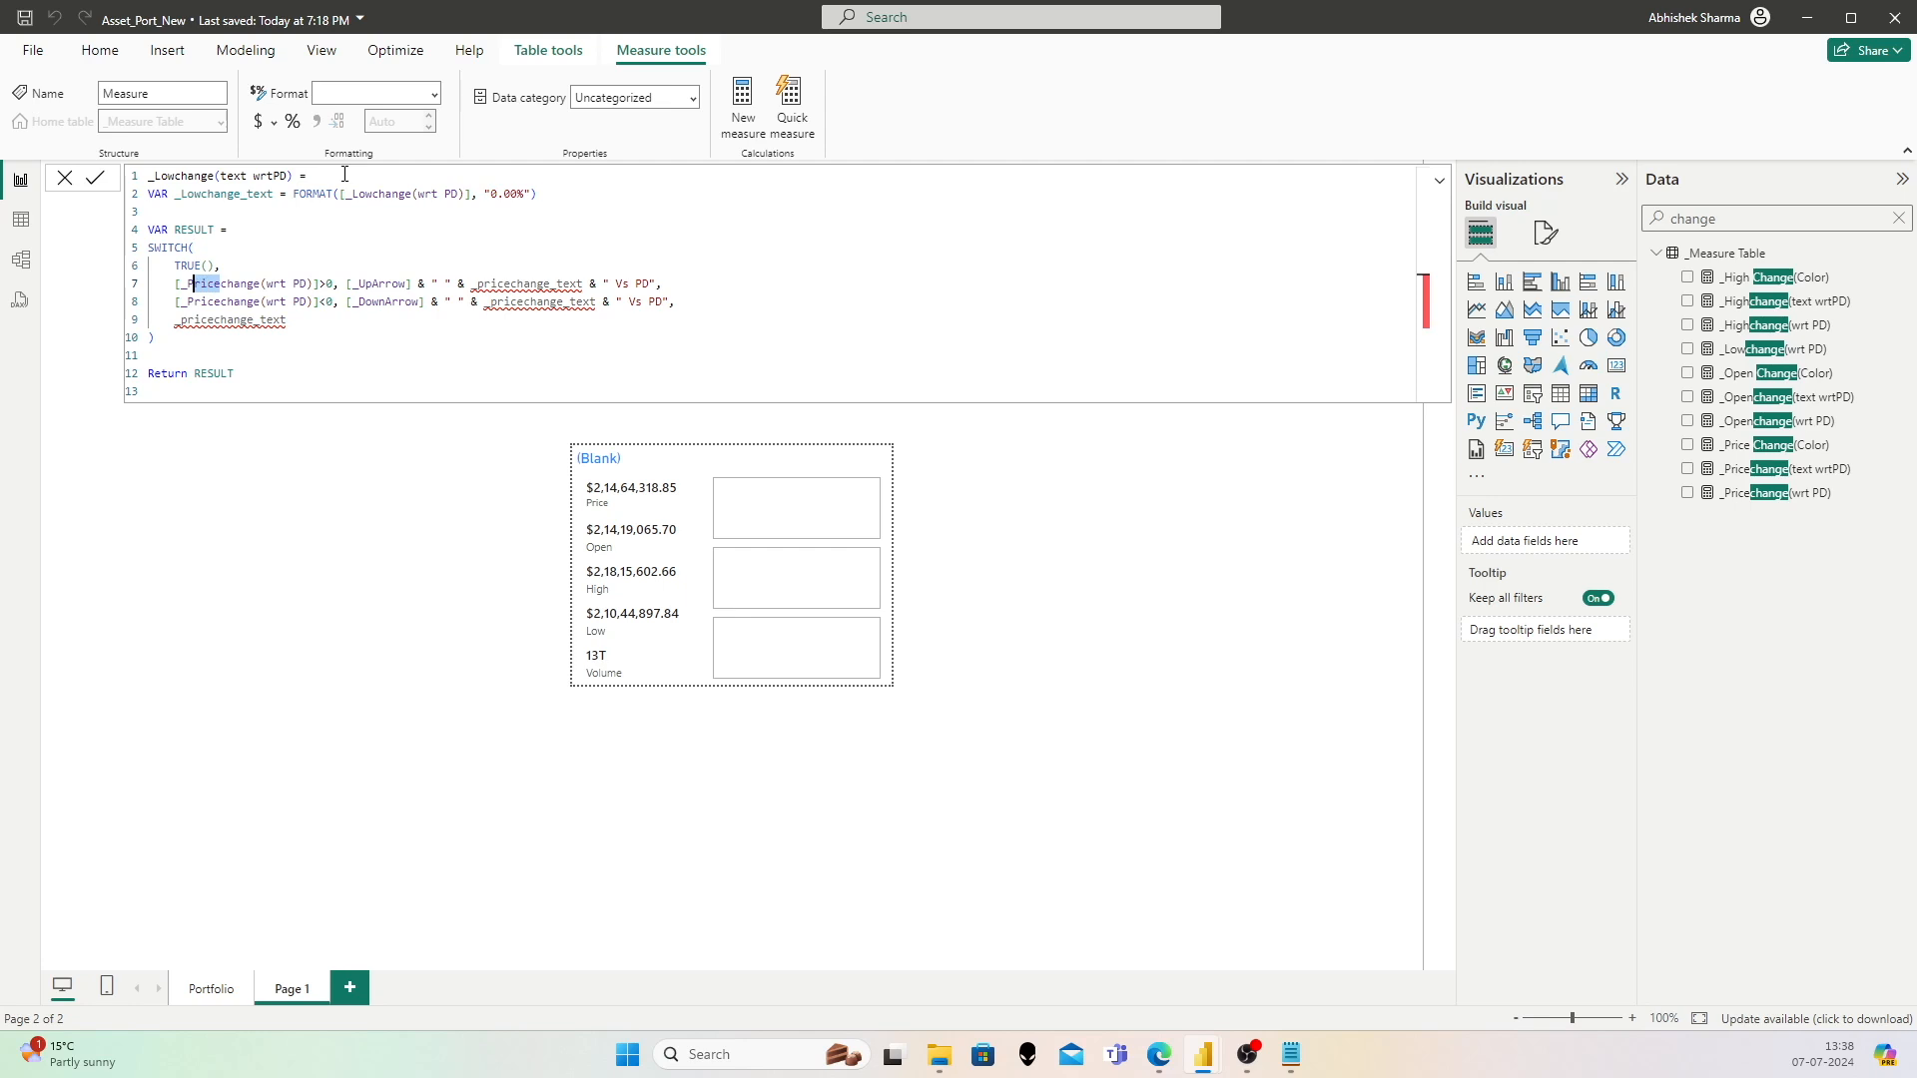
text(Low)
Step: Change the text variable in the greater-than-zero result of the SWITCH to _Lowchange_text
key(Right)
key(Right)
key(Right)
key(Right)
key(Right)
key(Right)
key(Right)
key(Right)
key(Right)
key(Right)
key(Right)
key(Right)
key(Right)
key(Right)
key(Right)
key(Right)
key(Right)
key(Right)
key(Right)
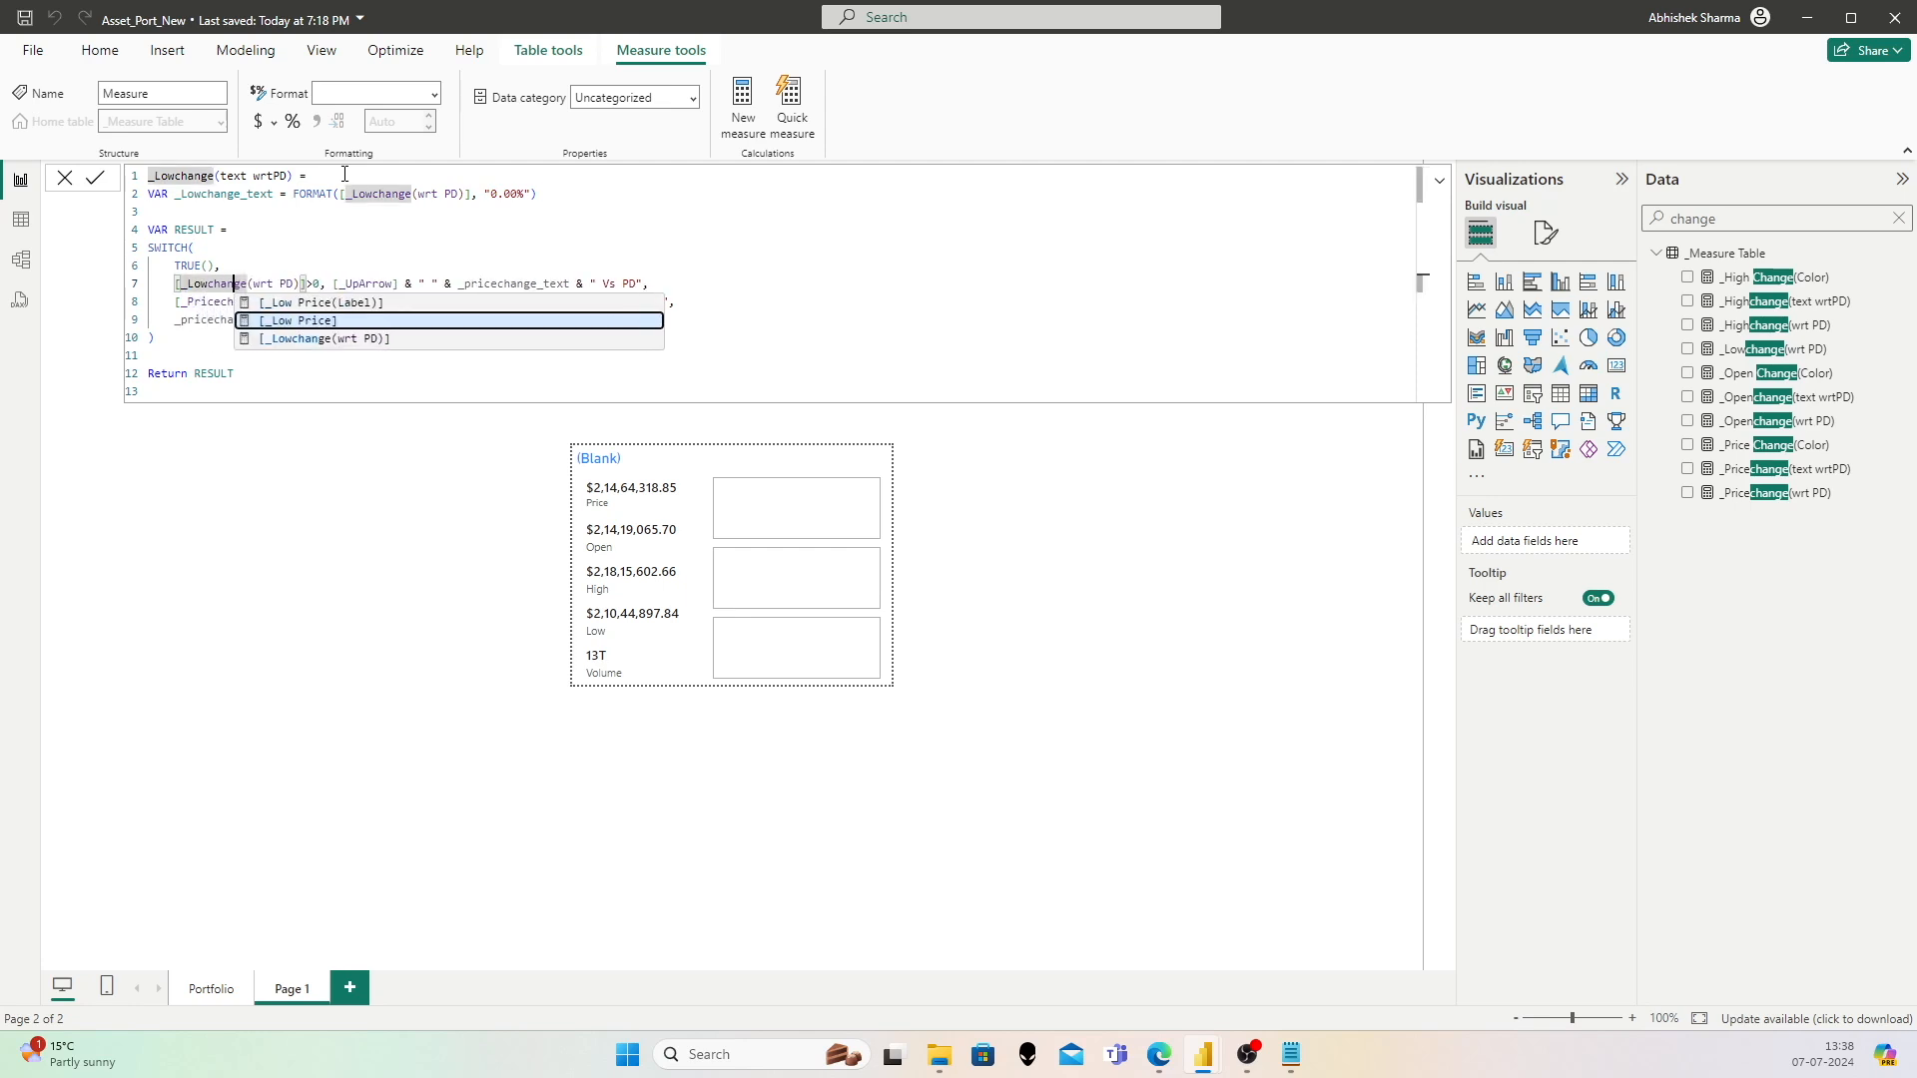
key(Right)
key(Right)
key(Right)
key(Right)
key(Right)
key(Right)
key(Right)
key(Right)
key(Right)
key(Right)
key(shift+Left)
key(shift+Left)
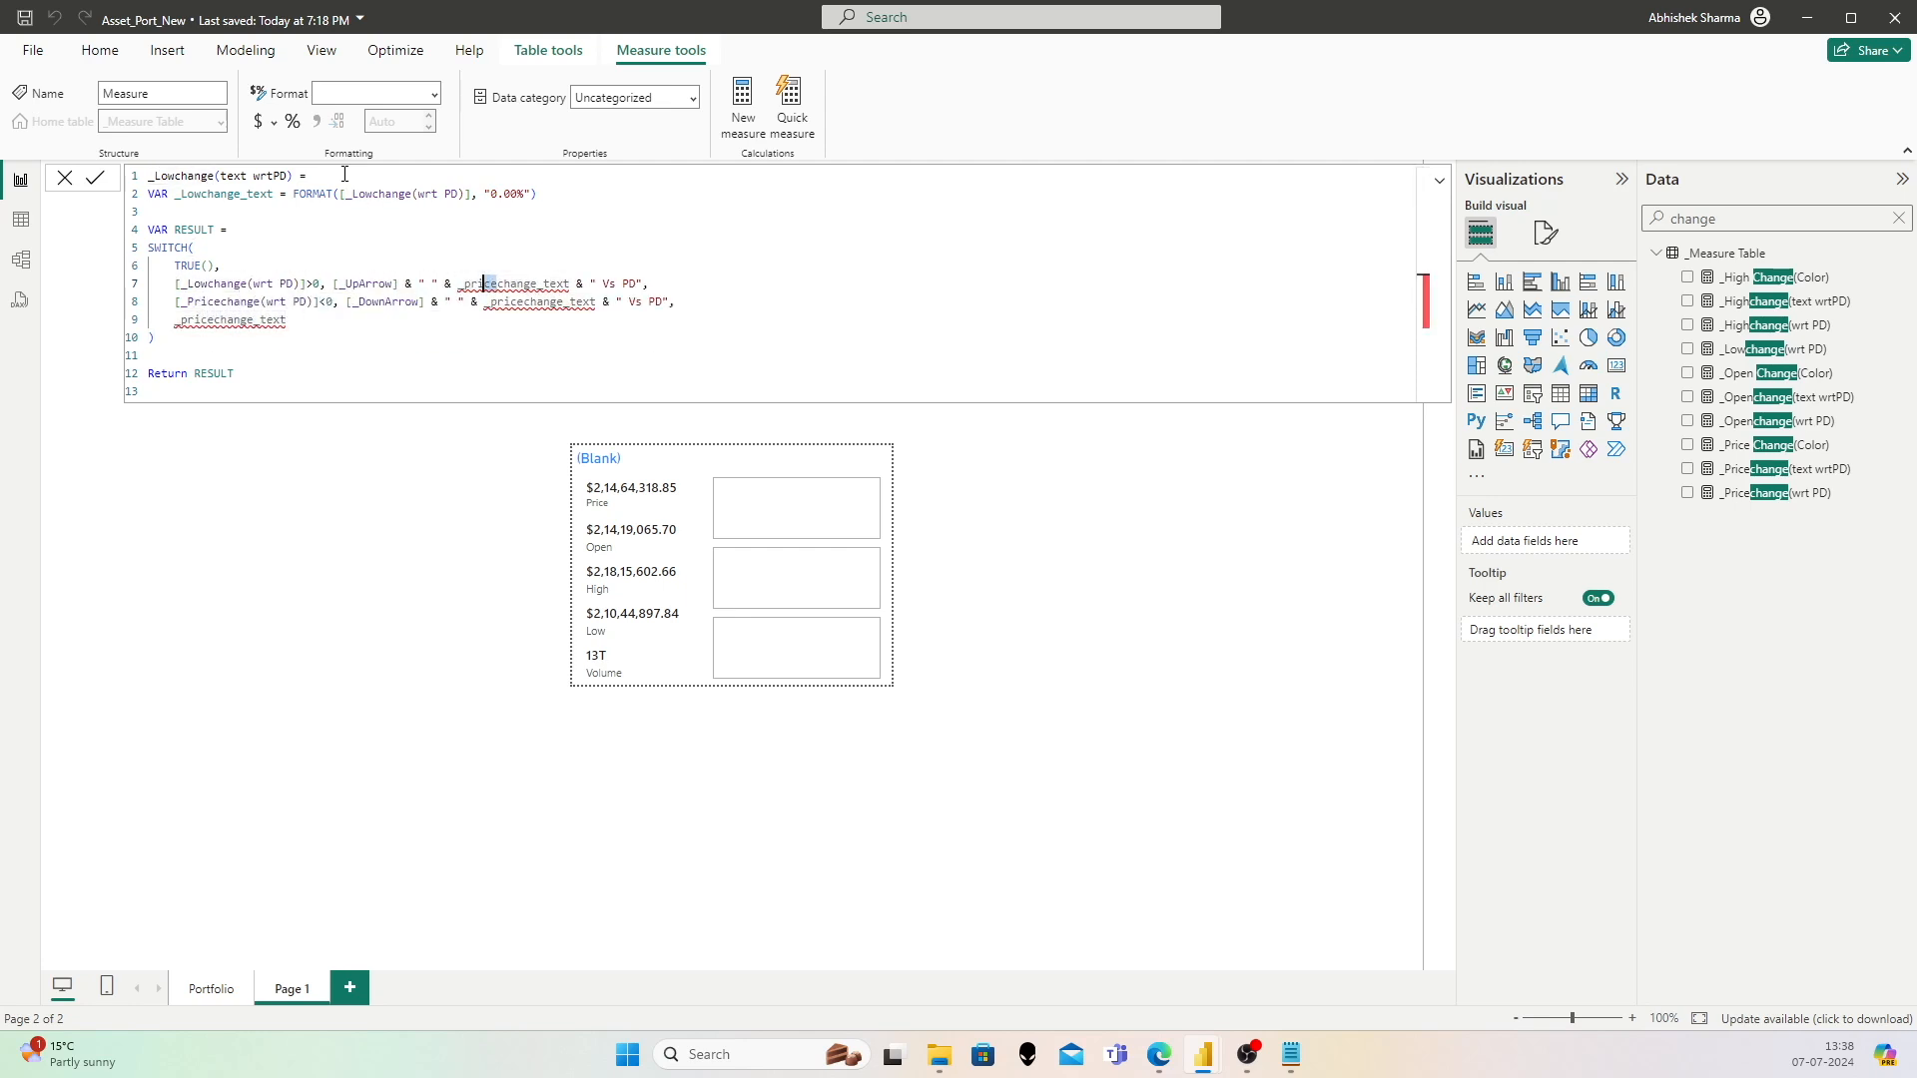
text(Low)
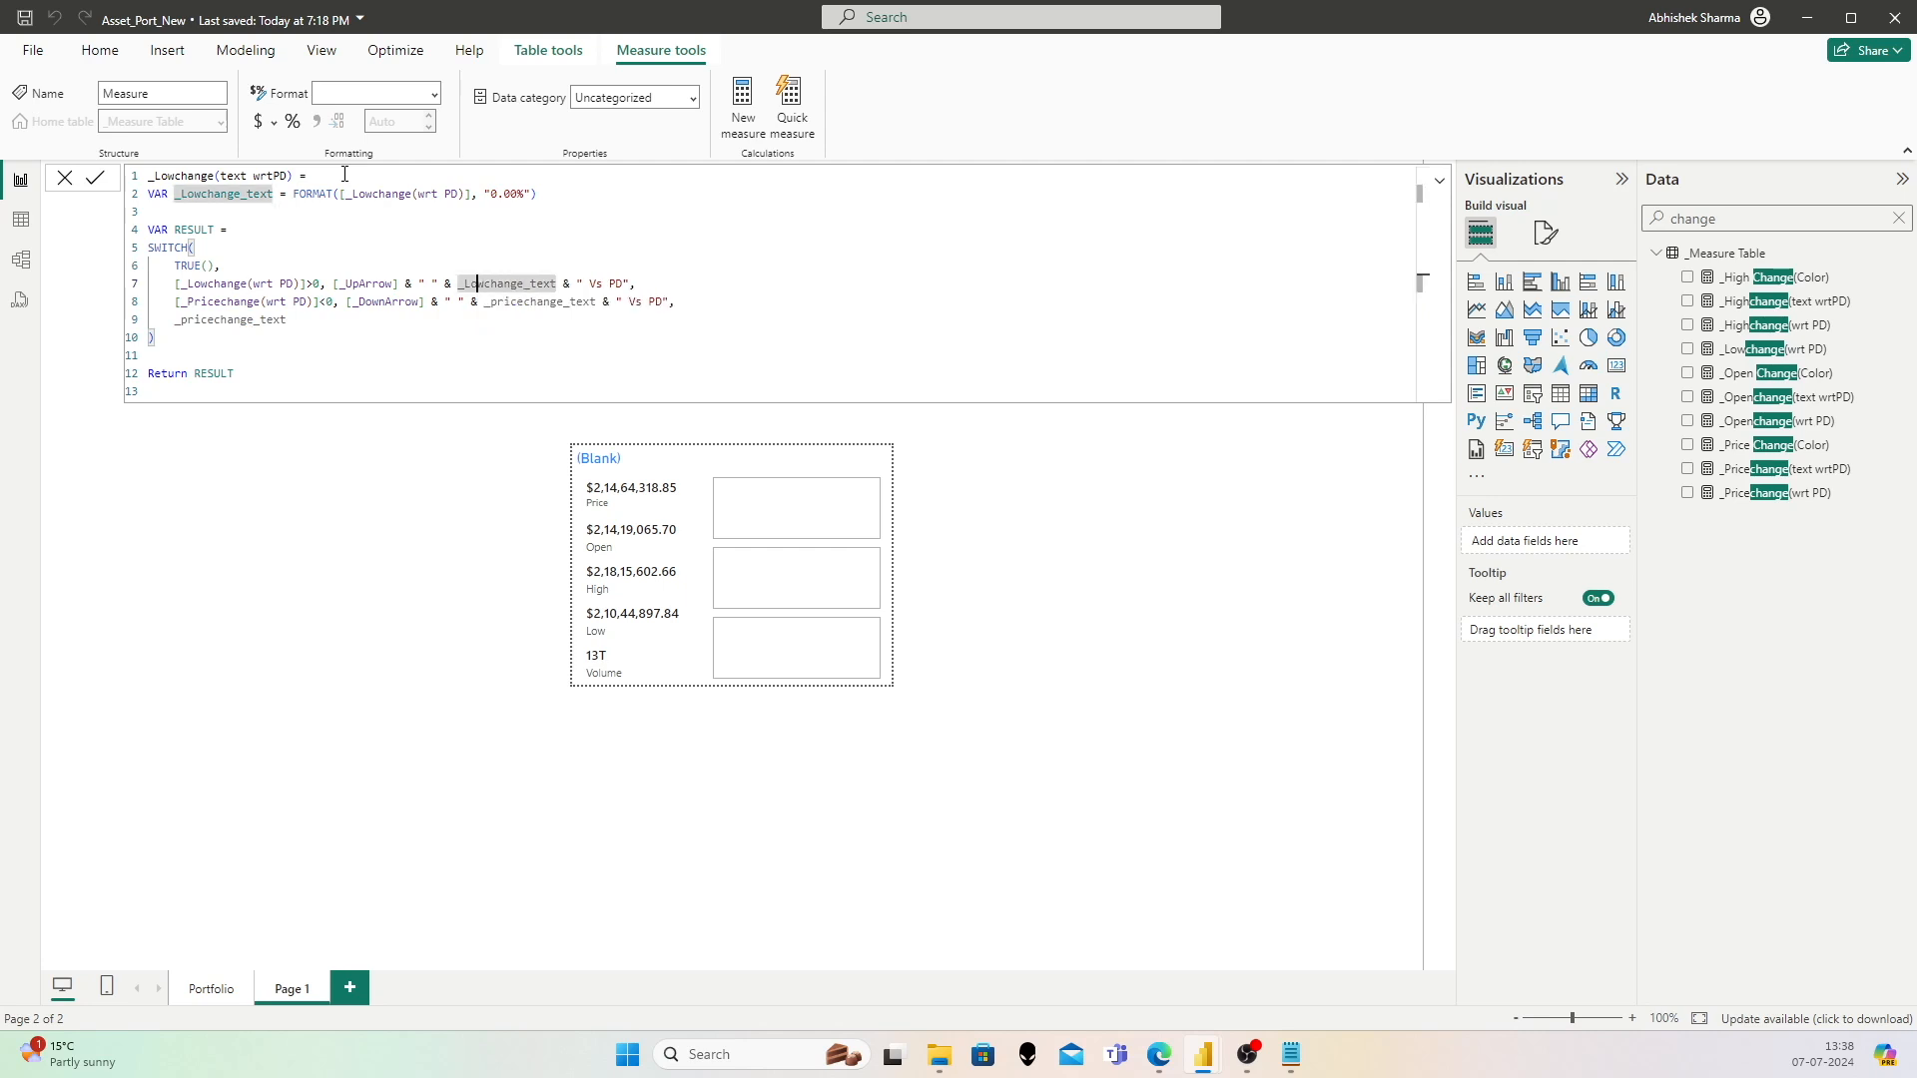
Step: Change the measure in the less-than-zero condition of the SWITCH to [_Lowchange(wrt PD)]
key(Down)
key(Left)
key(Left)
key(Left)
key(Left)
key(Left)
key(Left)
key(Left)
key(Left)
key(Left)
key(Left)
key(Left)
key(Left)
key(Left)
key(shift+Left)
key(shift+Left)
key(shift+Left)
text(Low)
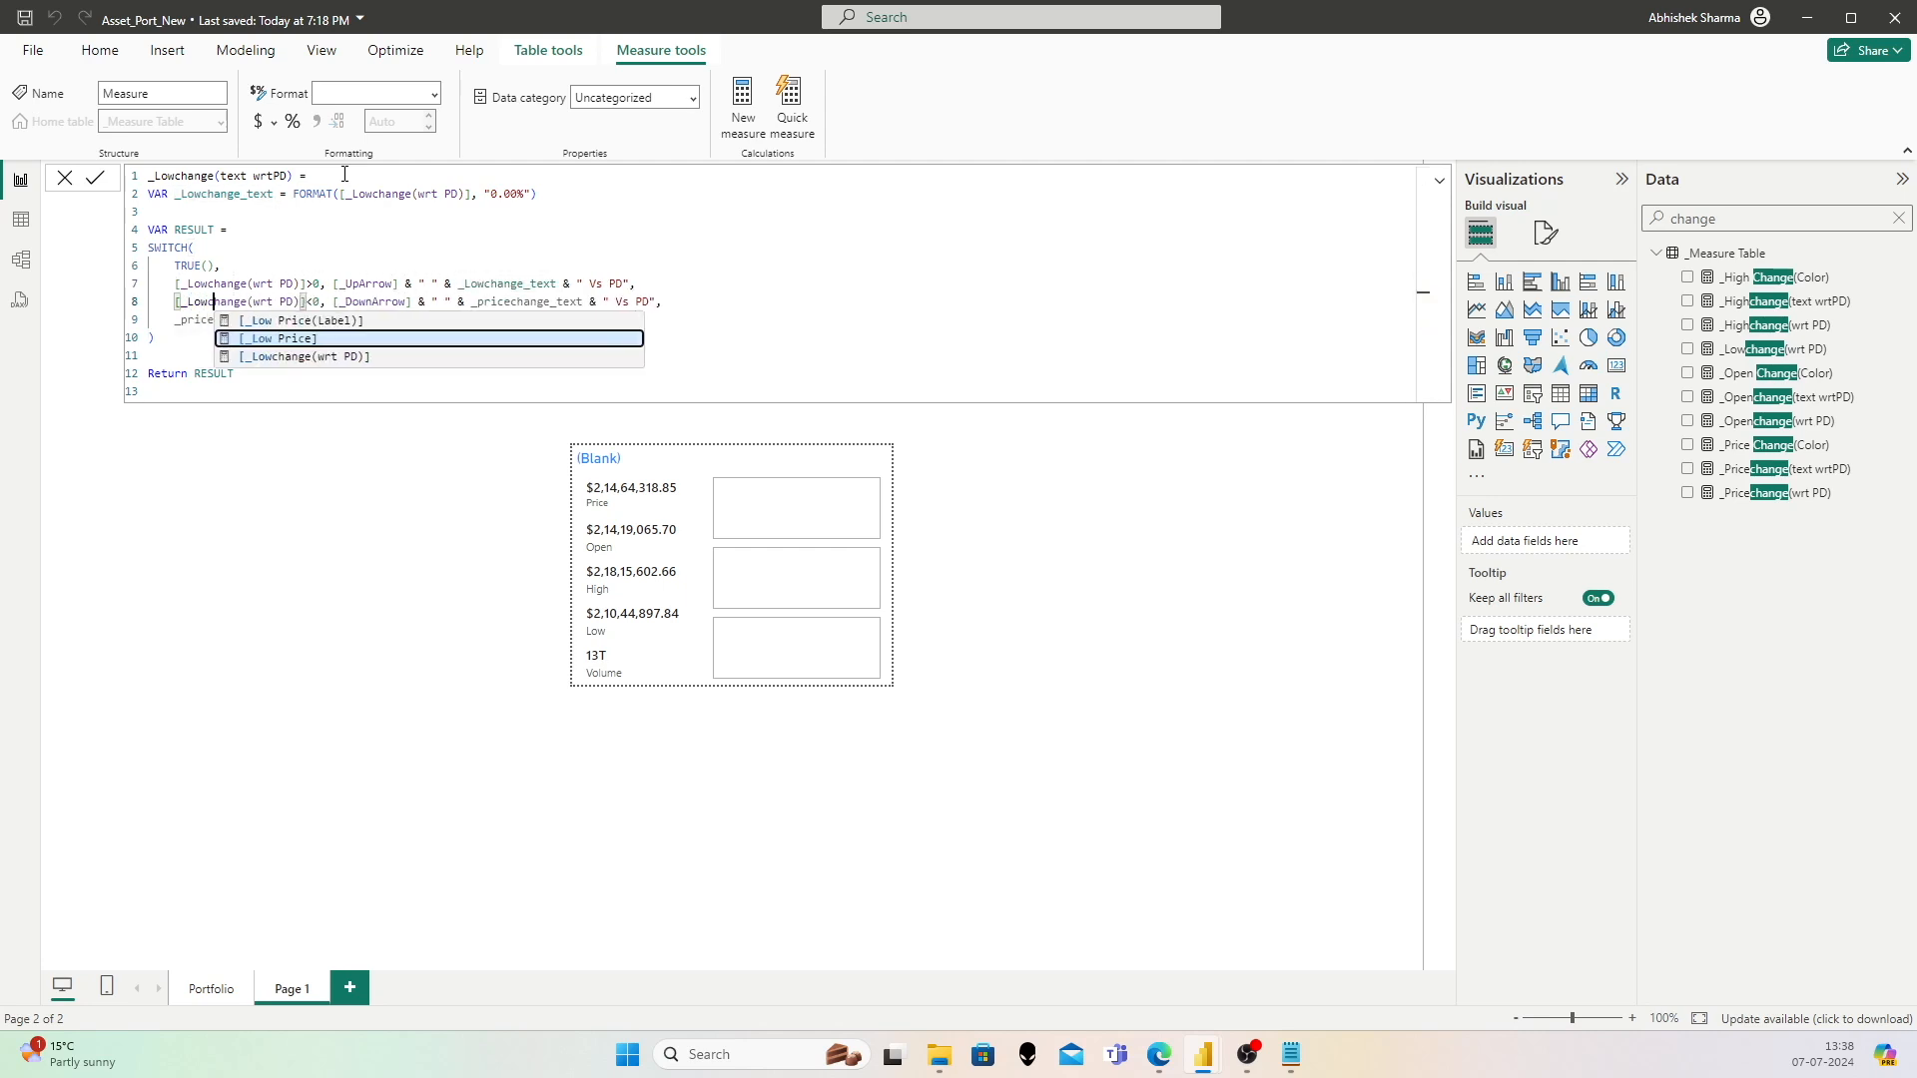
Step: Change the text variable in the less-than-zero result of the SWITCH to _Lowchange_text
key(Right)
key(Right)
key(Right)
key(Right)
key(Right)
key(Right)
key(Right)
key(Right)
key(Right)
key(Right)
key(Right)
key(Right)
key(Right)
key(Right)
key(Right)
key(Right)
key(Right)
key(Right)
key(Right)
key(Right)
key(Right)
key(Right)
key(Right)
key(Right)
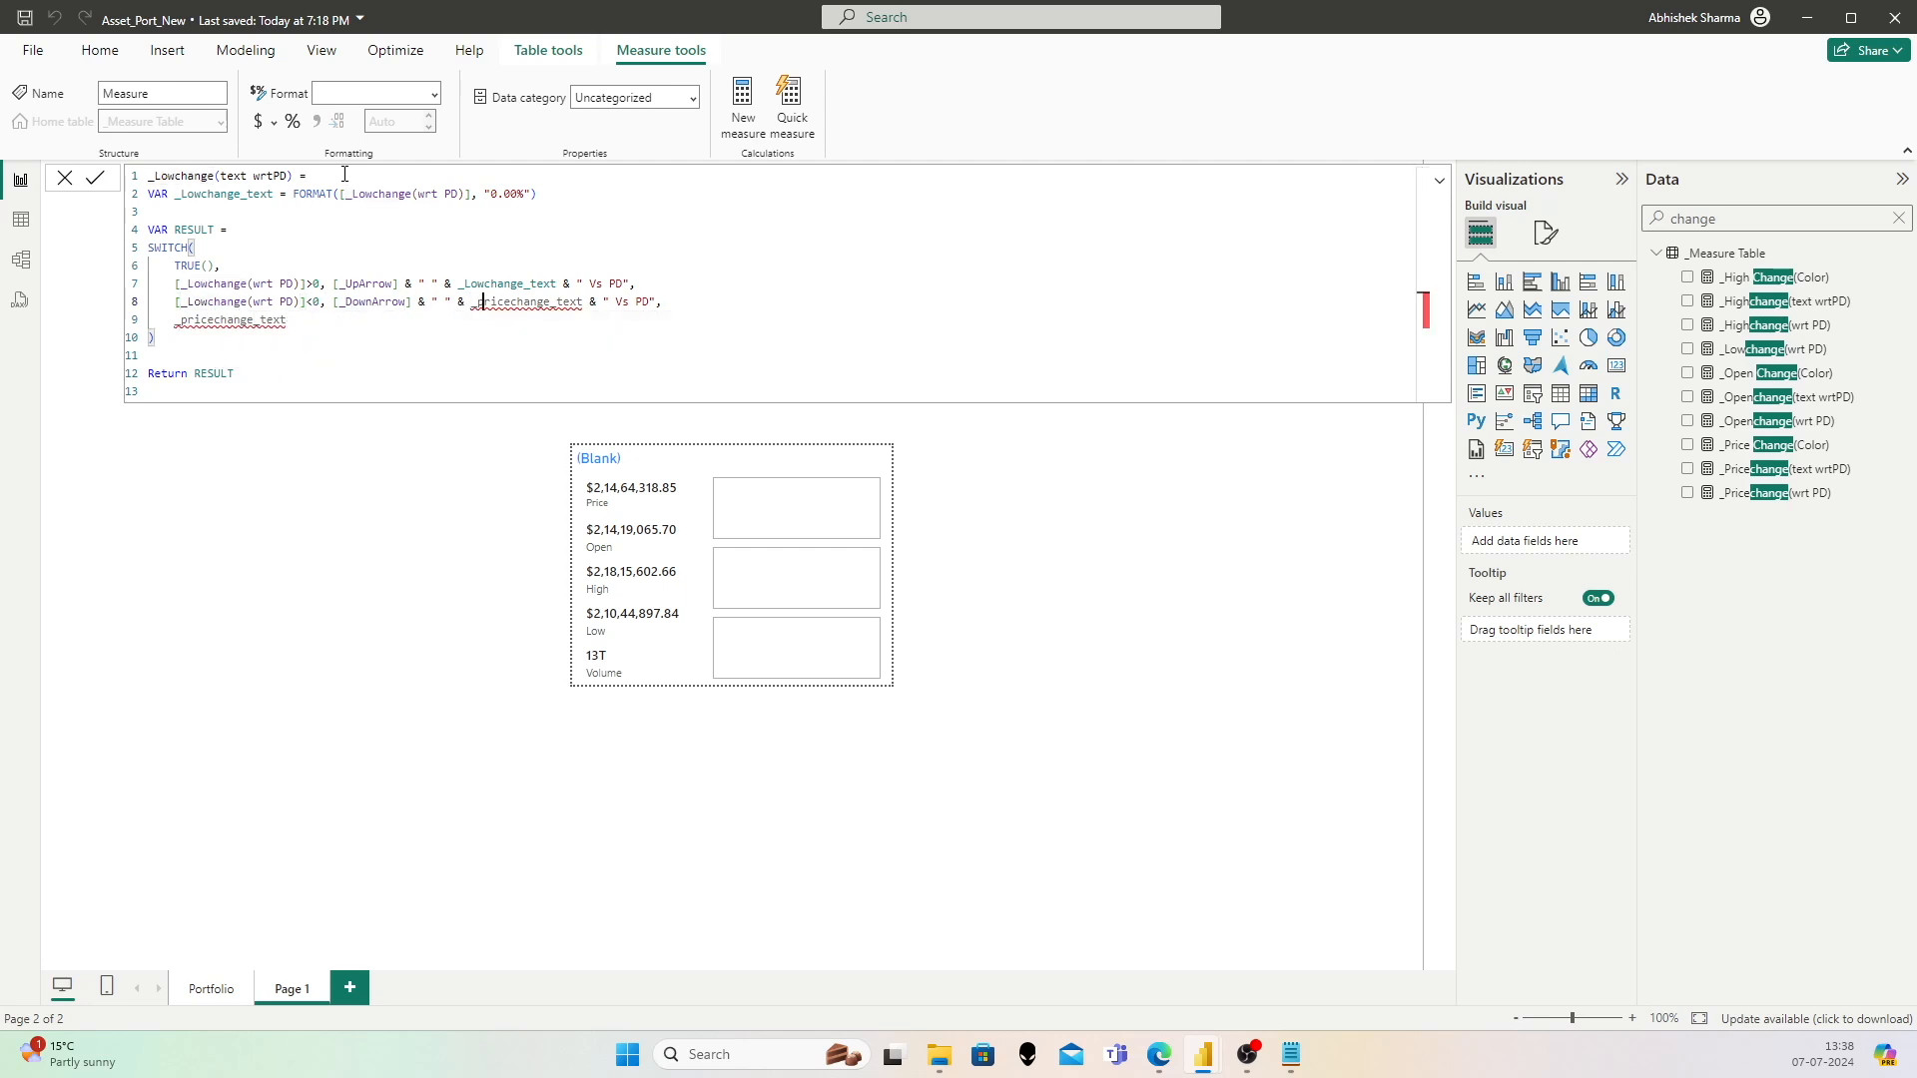
key(shift+Right)
key(shift+Right)
text(Low)
Step: Set the SWITCH fallback value to _Lowchange_text and commit the _Lowchange(text wrtPD) measure
key(Left)
key(Left)
key(Left)
key(Left)
key(Left)
key(Left)
key(Left)
key(Left)
key(Left)
key(Left)
key(Left)
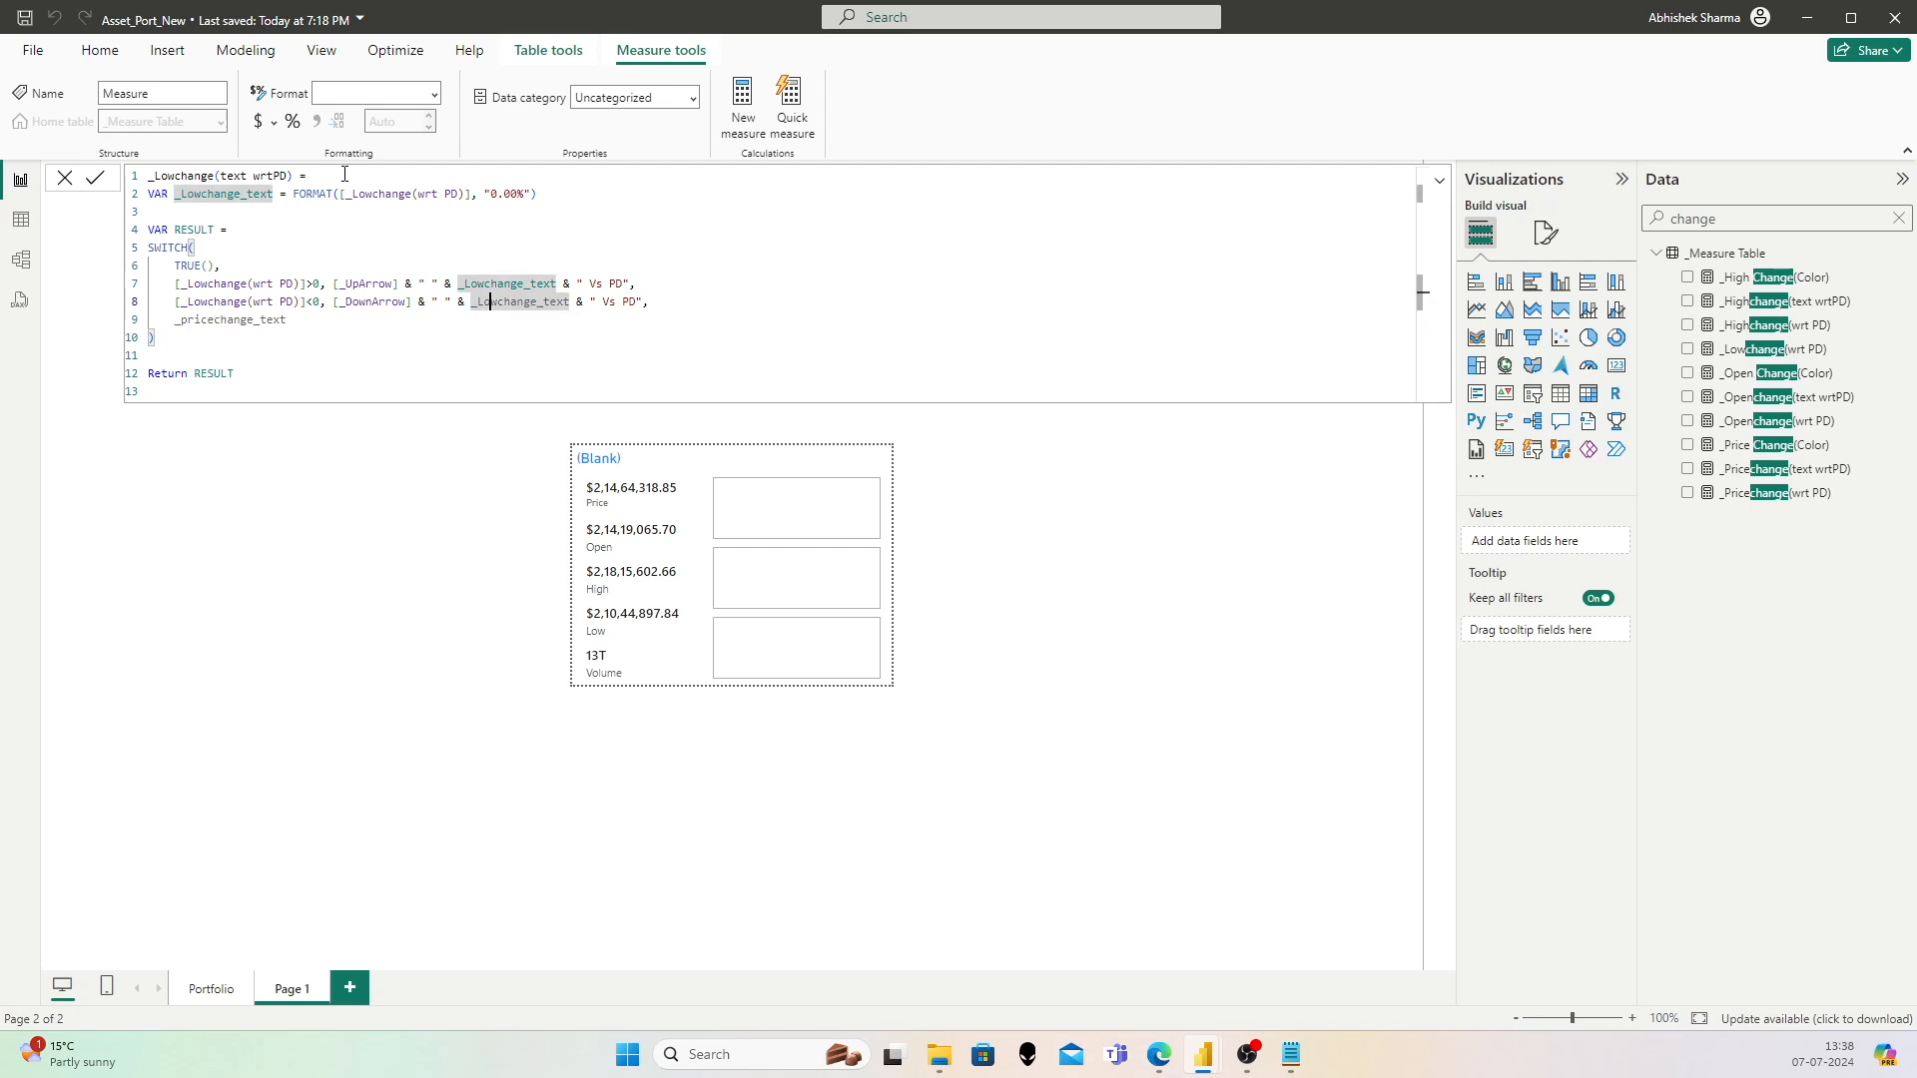
key(Left)
key(Left)
key(Left)
key(Down)
key(Right)
key(shift+Left)
text(Low)
key(Left)
key(Left)
key(Down)
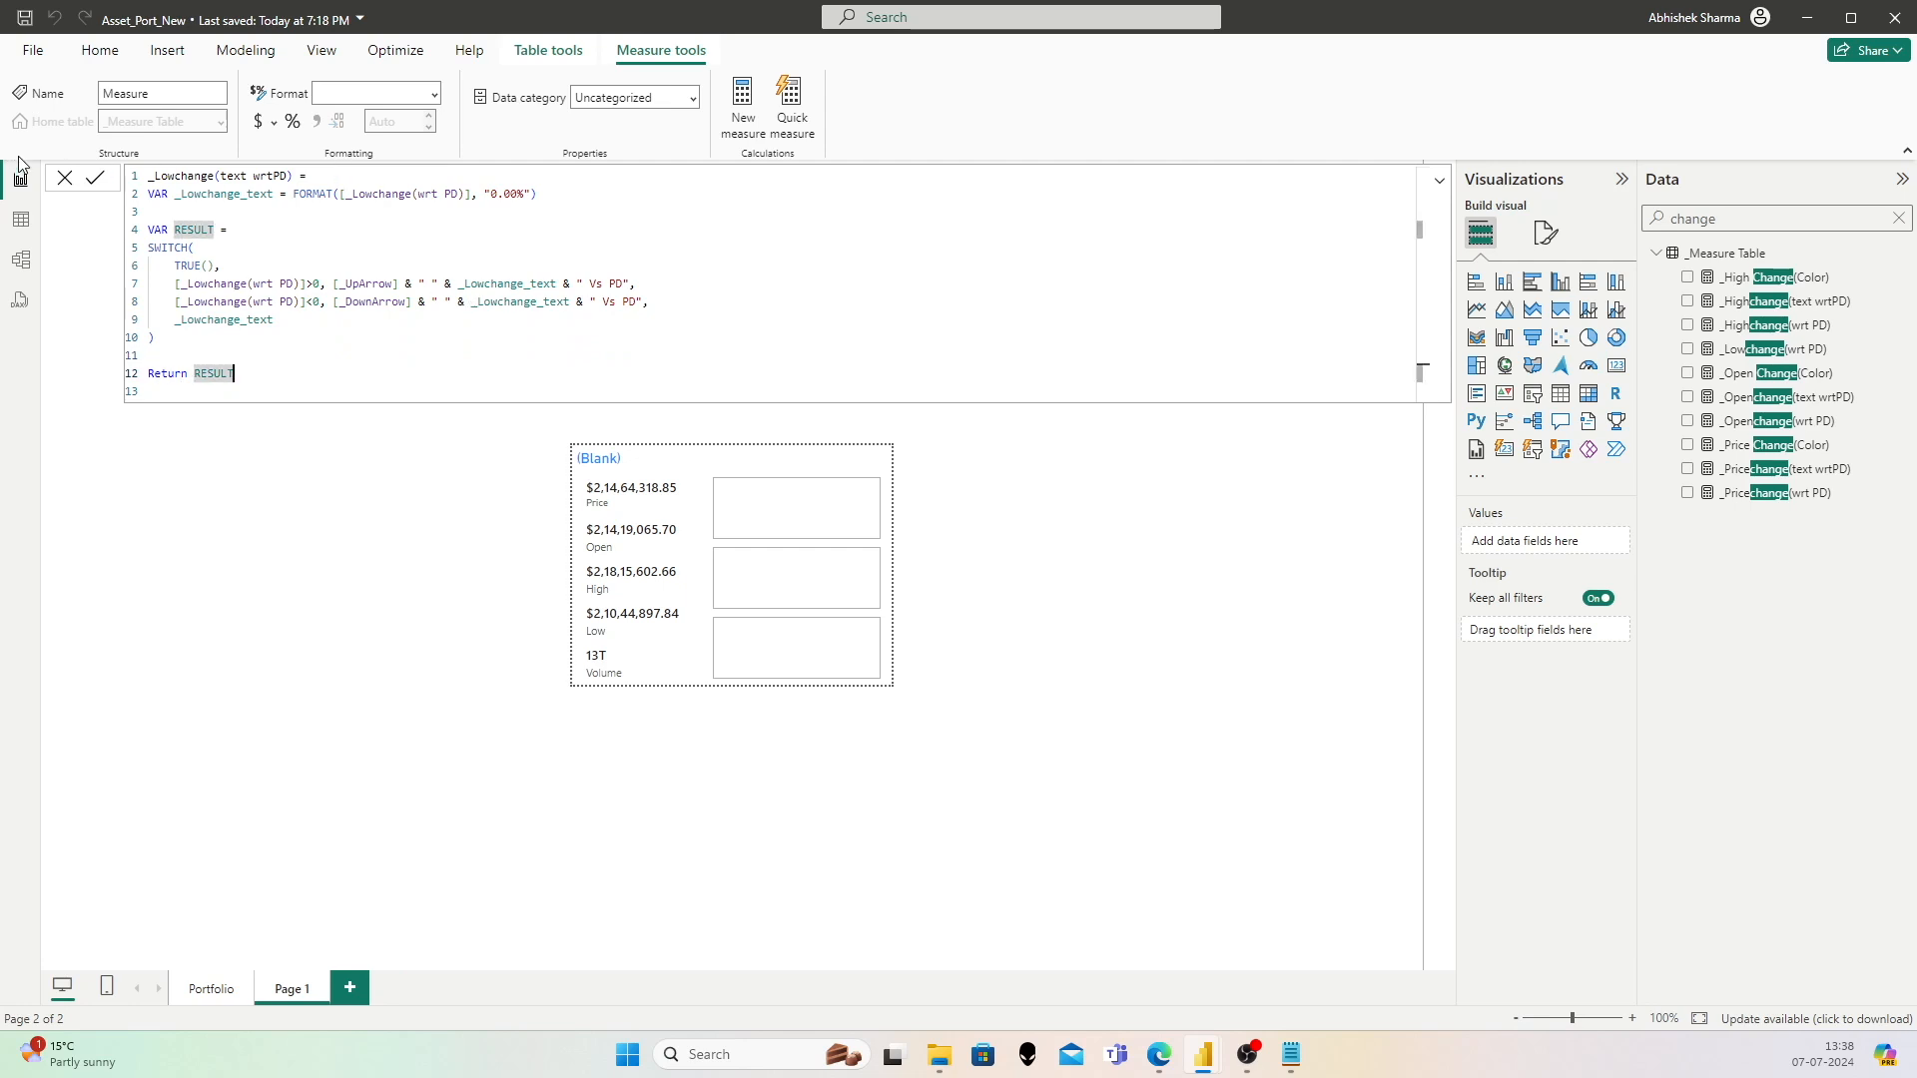
click(95, 177)
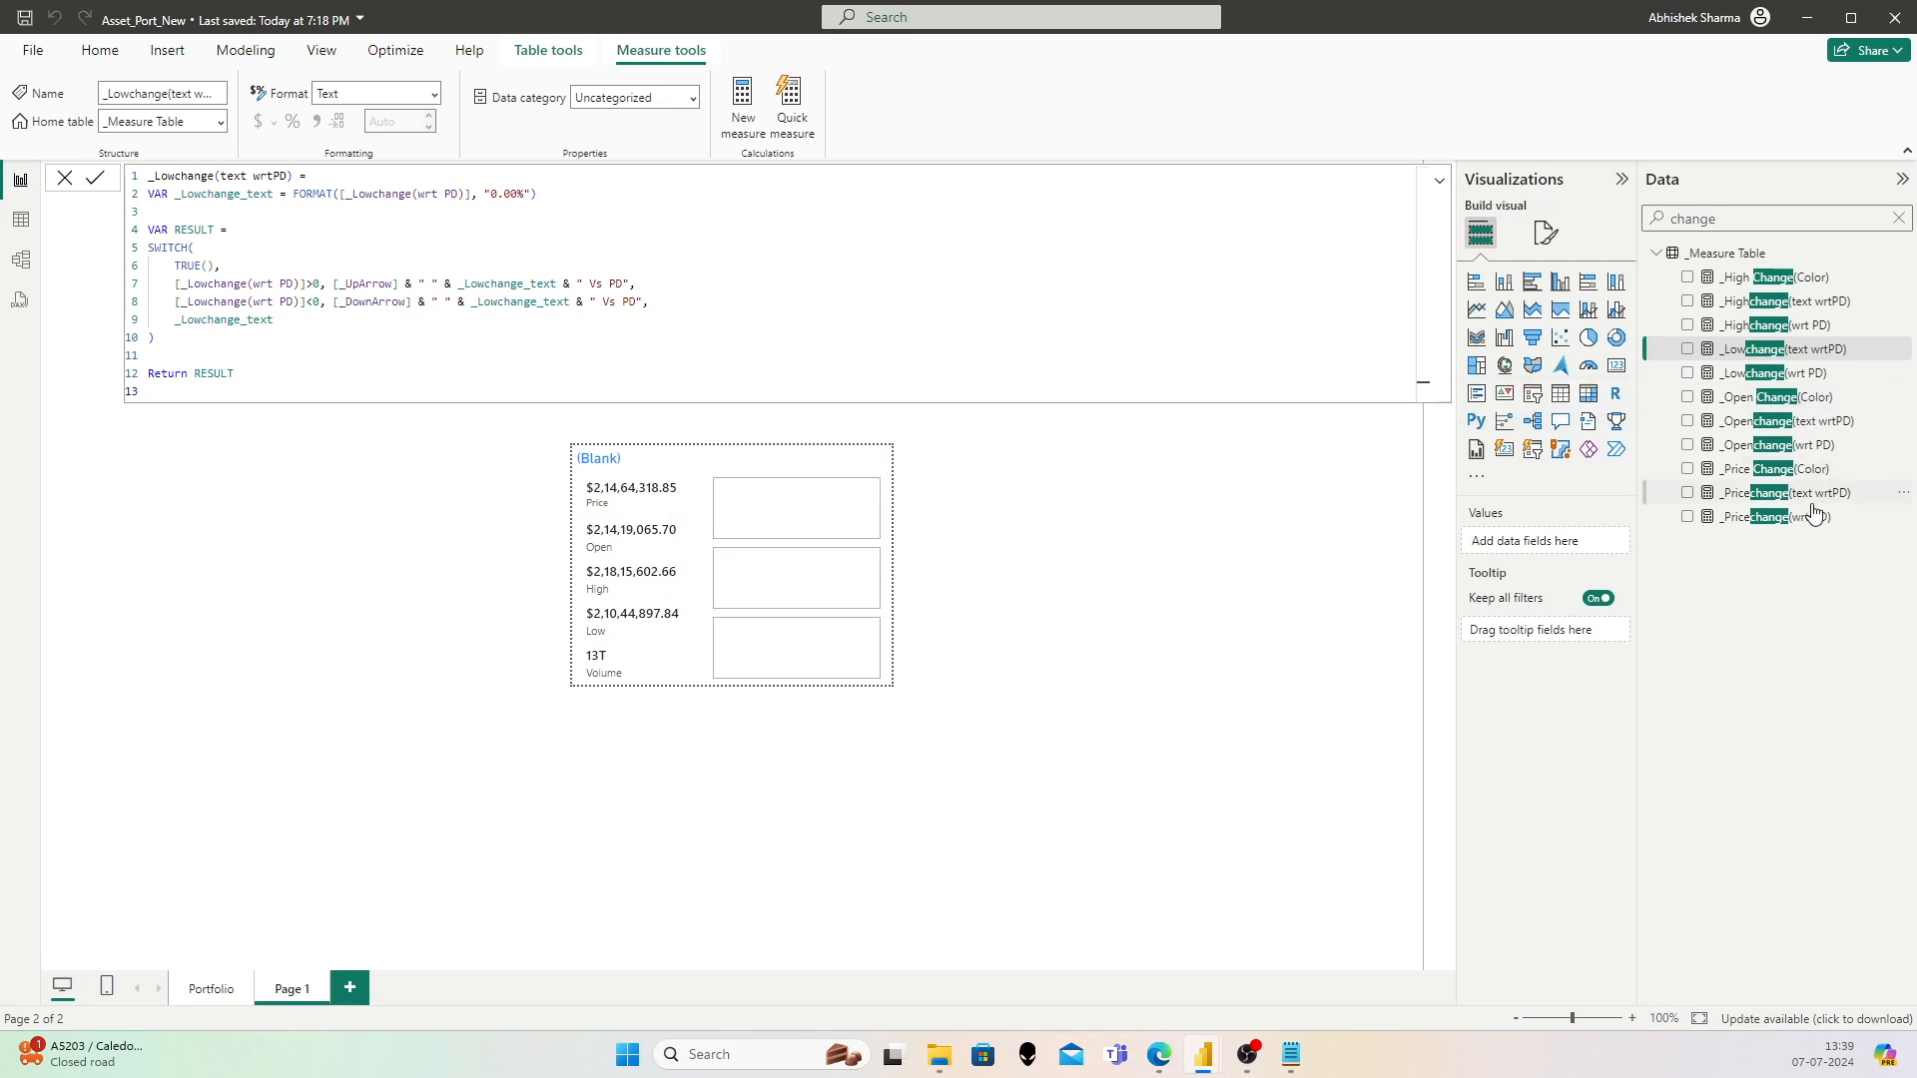
Step: Copy the whole _Price Change(Color) formula into a new measure in _Measure Table
click(1794, 469)
click(847, 303)
key(ctrl+a)
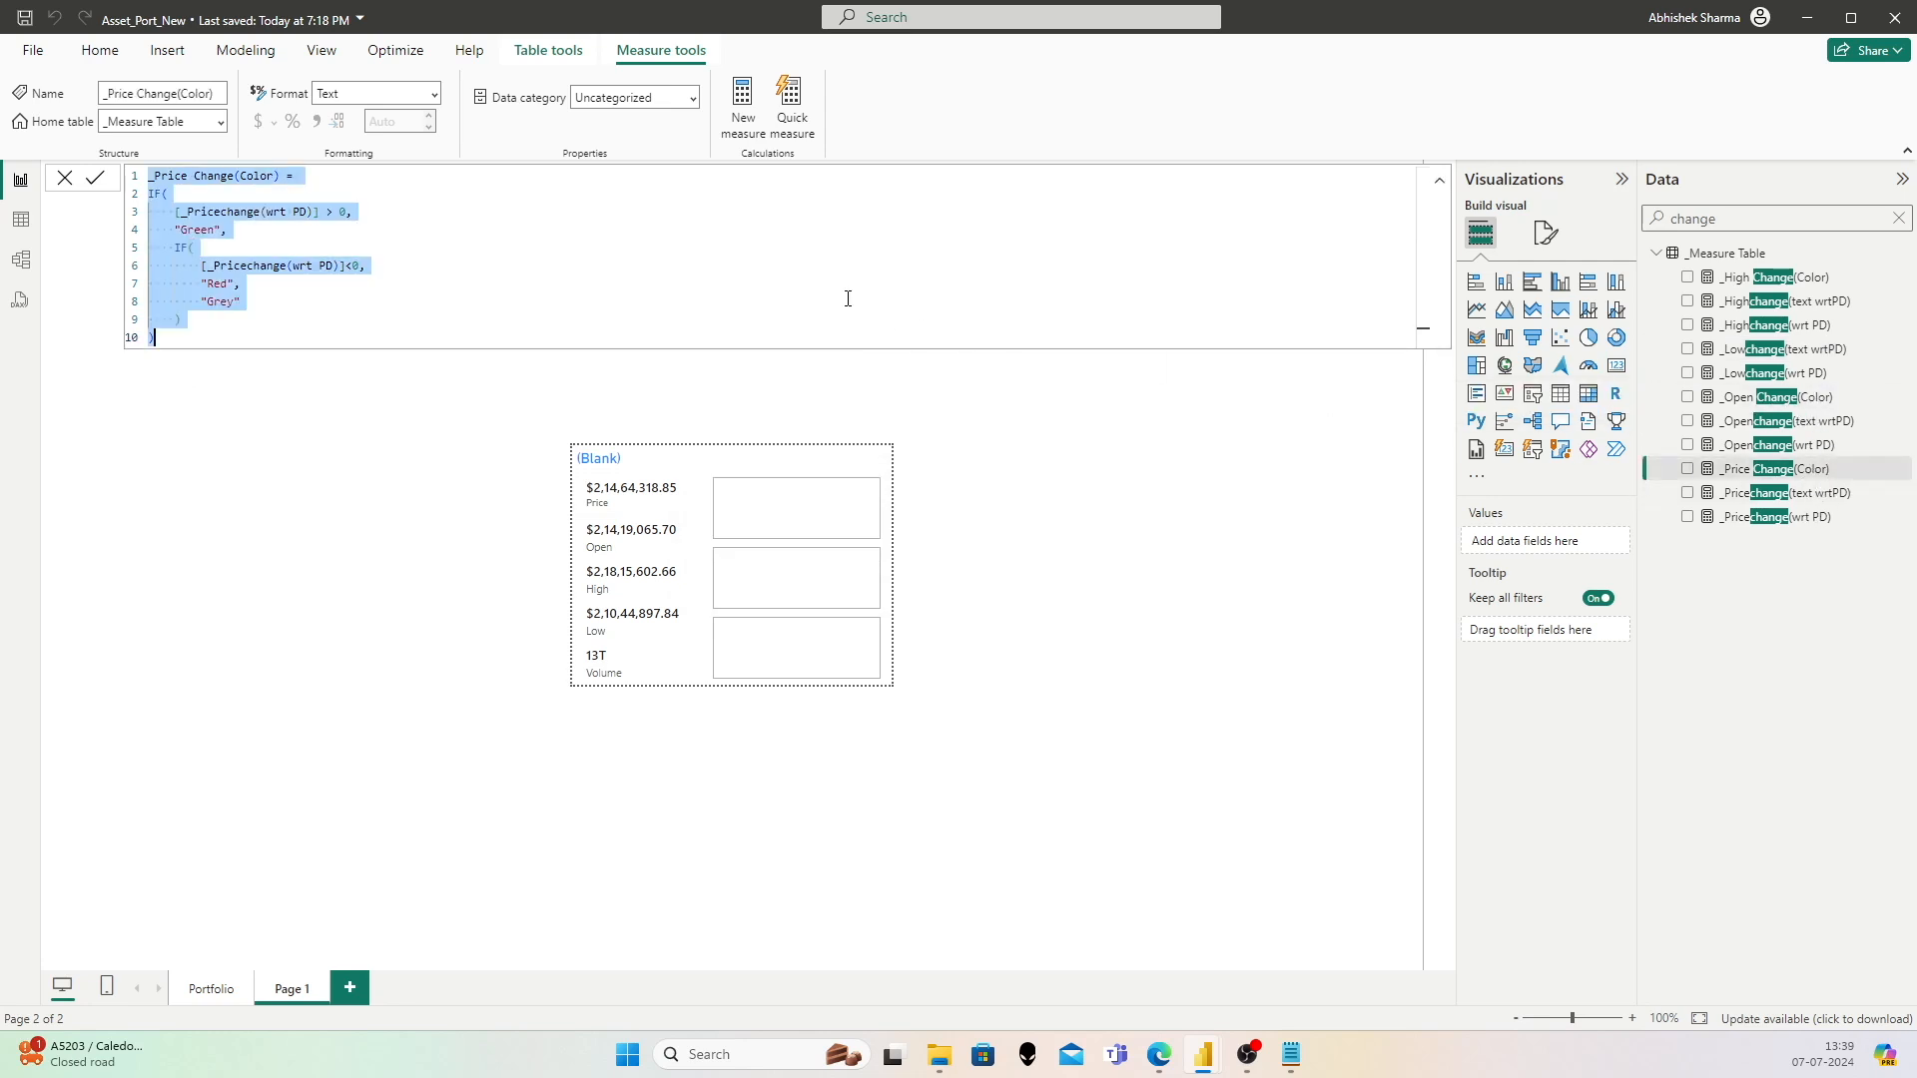
right_click(1730, 255)
click(1759, 289)
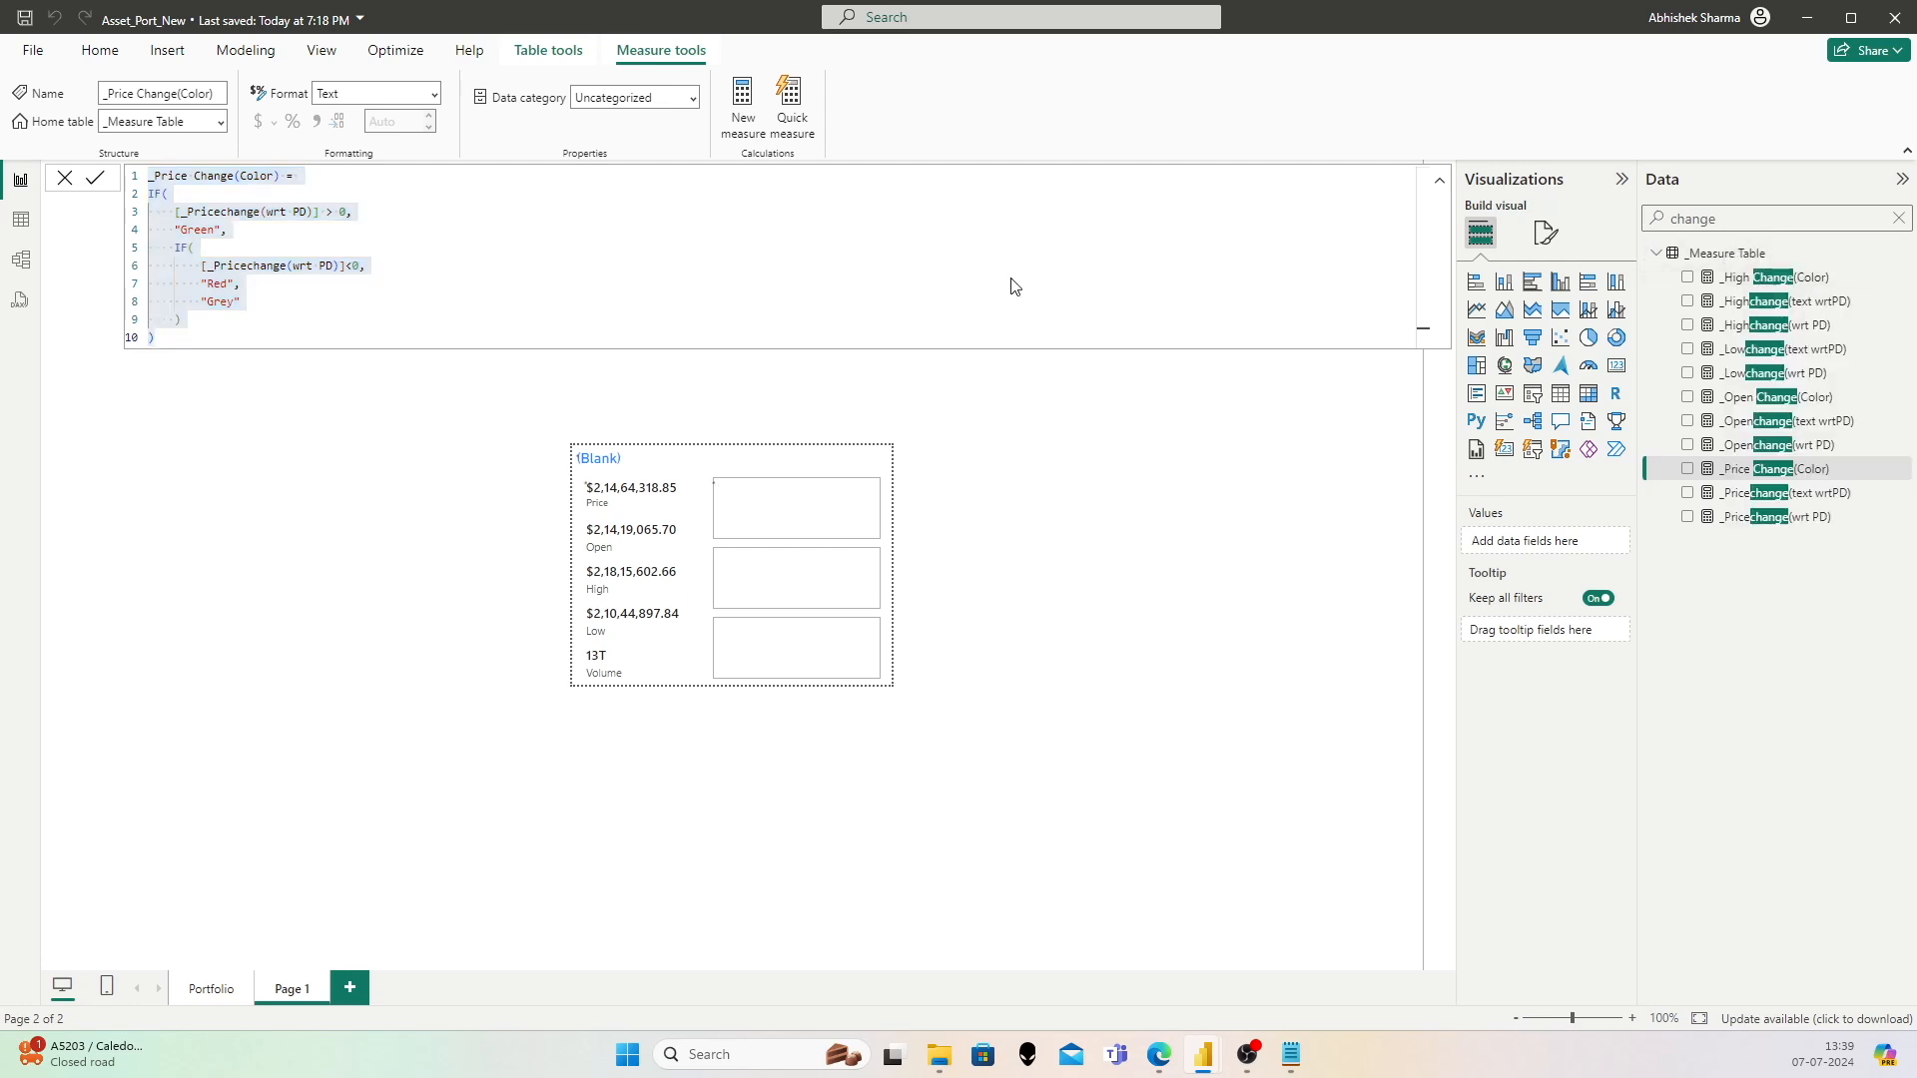
key(ctrl+v)
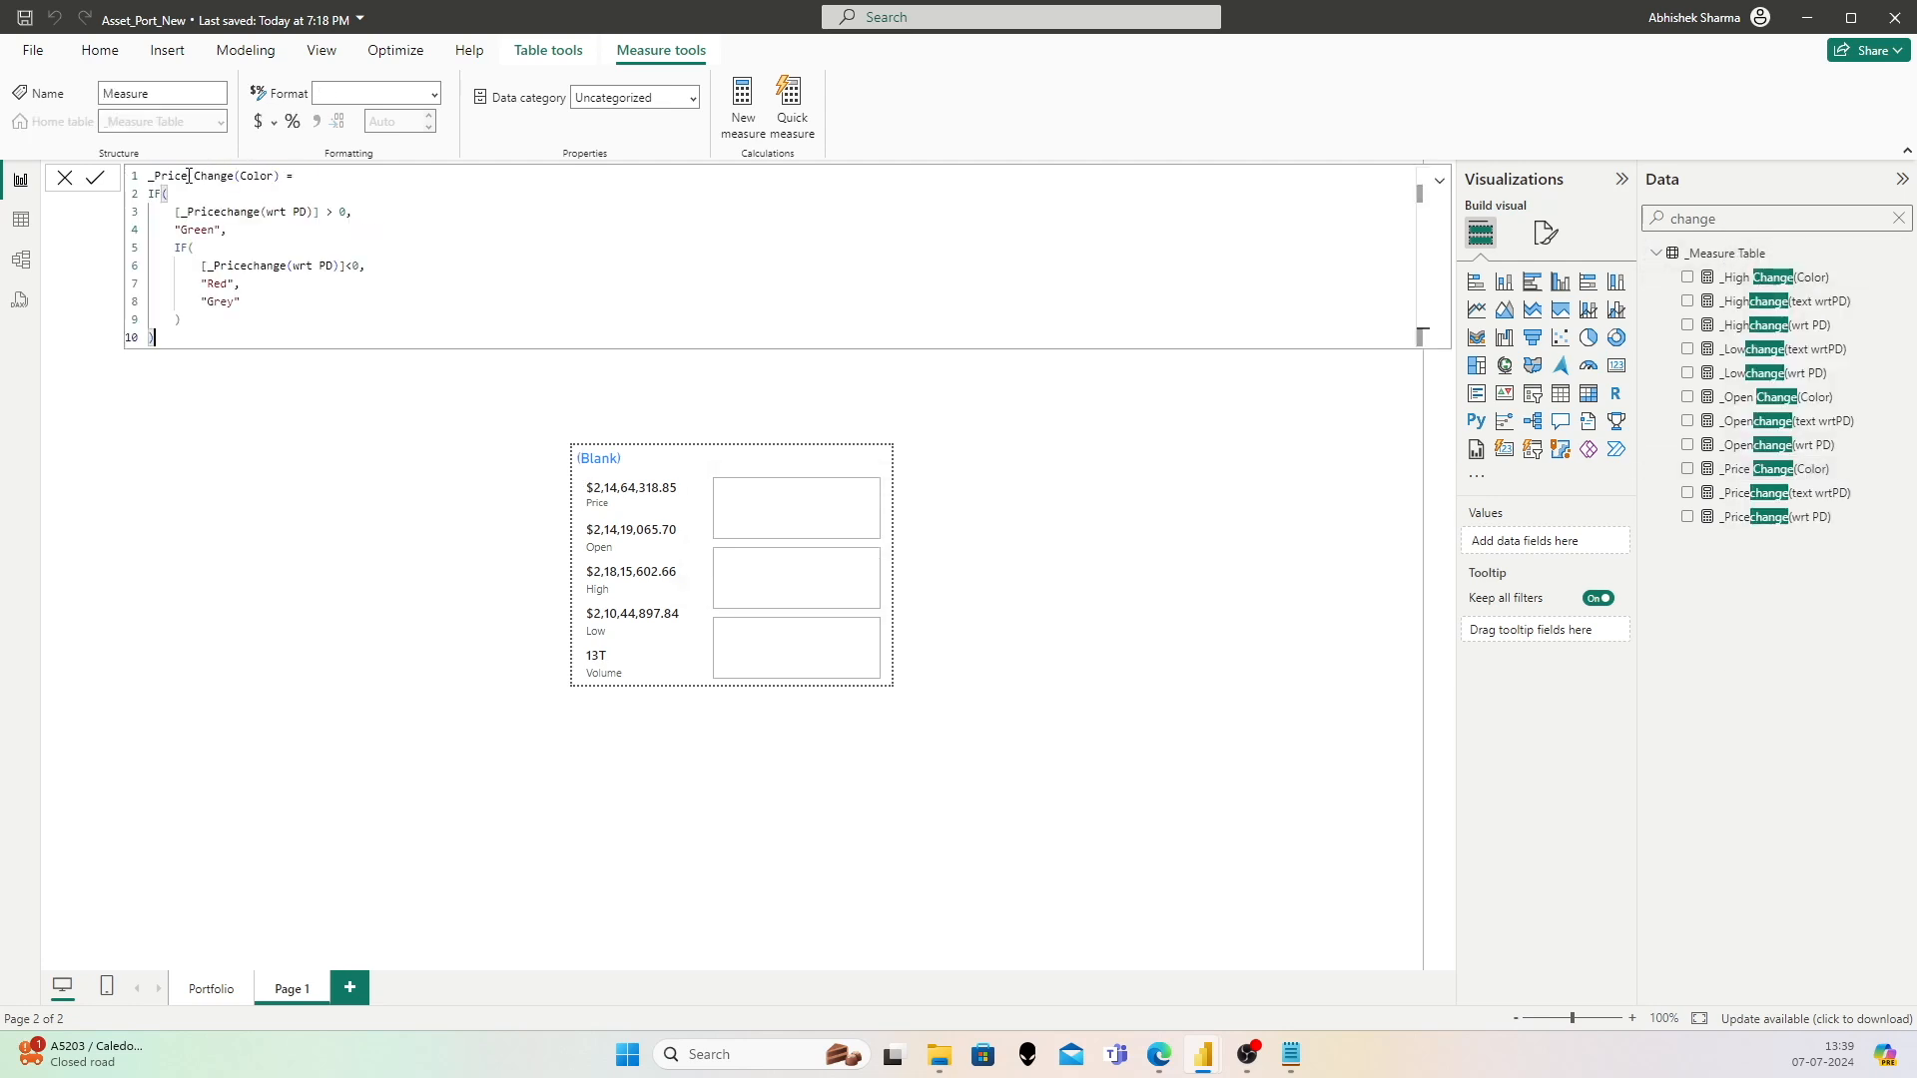
Step: Rename the copied color measure to _Low Change(Color)
double_click(175, 176)
key(shift+Right)
key(shift+Right)
key(shift+Right)
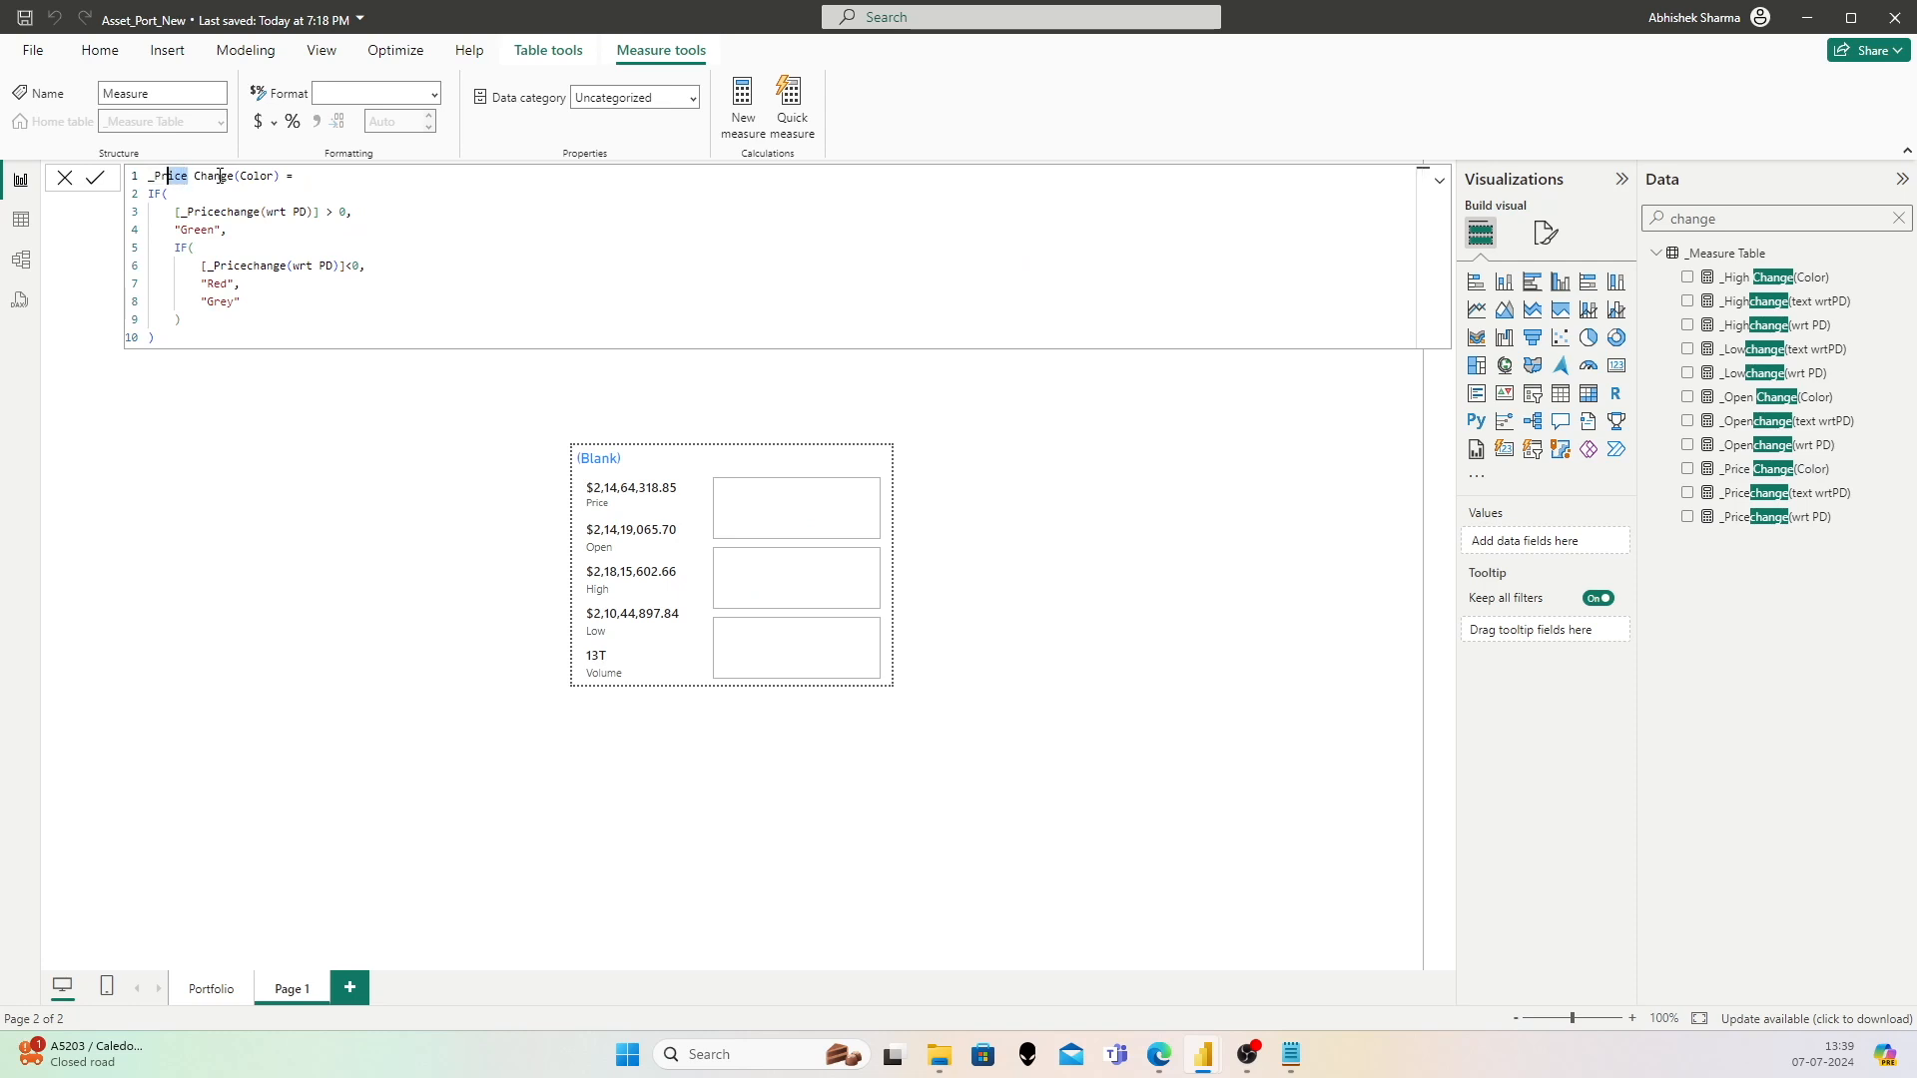
text(Low)
Step: Point the greater-than-zero condition of the color measure to [_Lowchange(wrt PD)]
key(Down)
key(Down)
key(Right)
key(Right)
key(shift+Right)
key(shift+Right)
key(shift+Right)
text(Low)
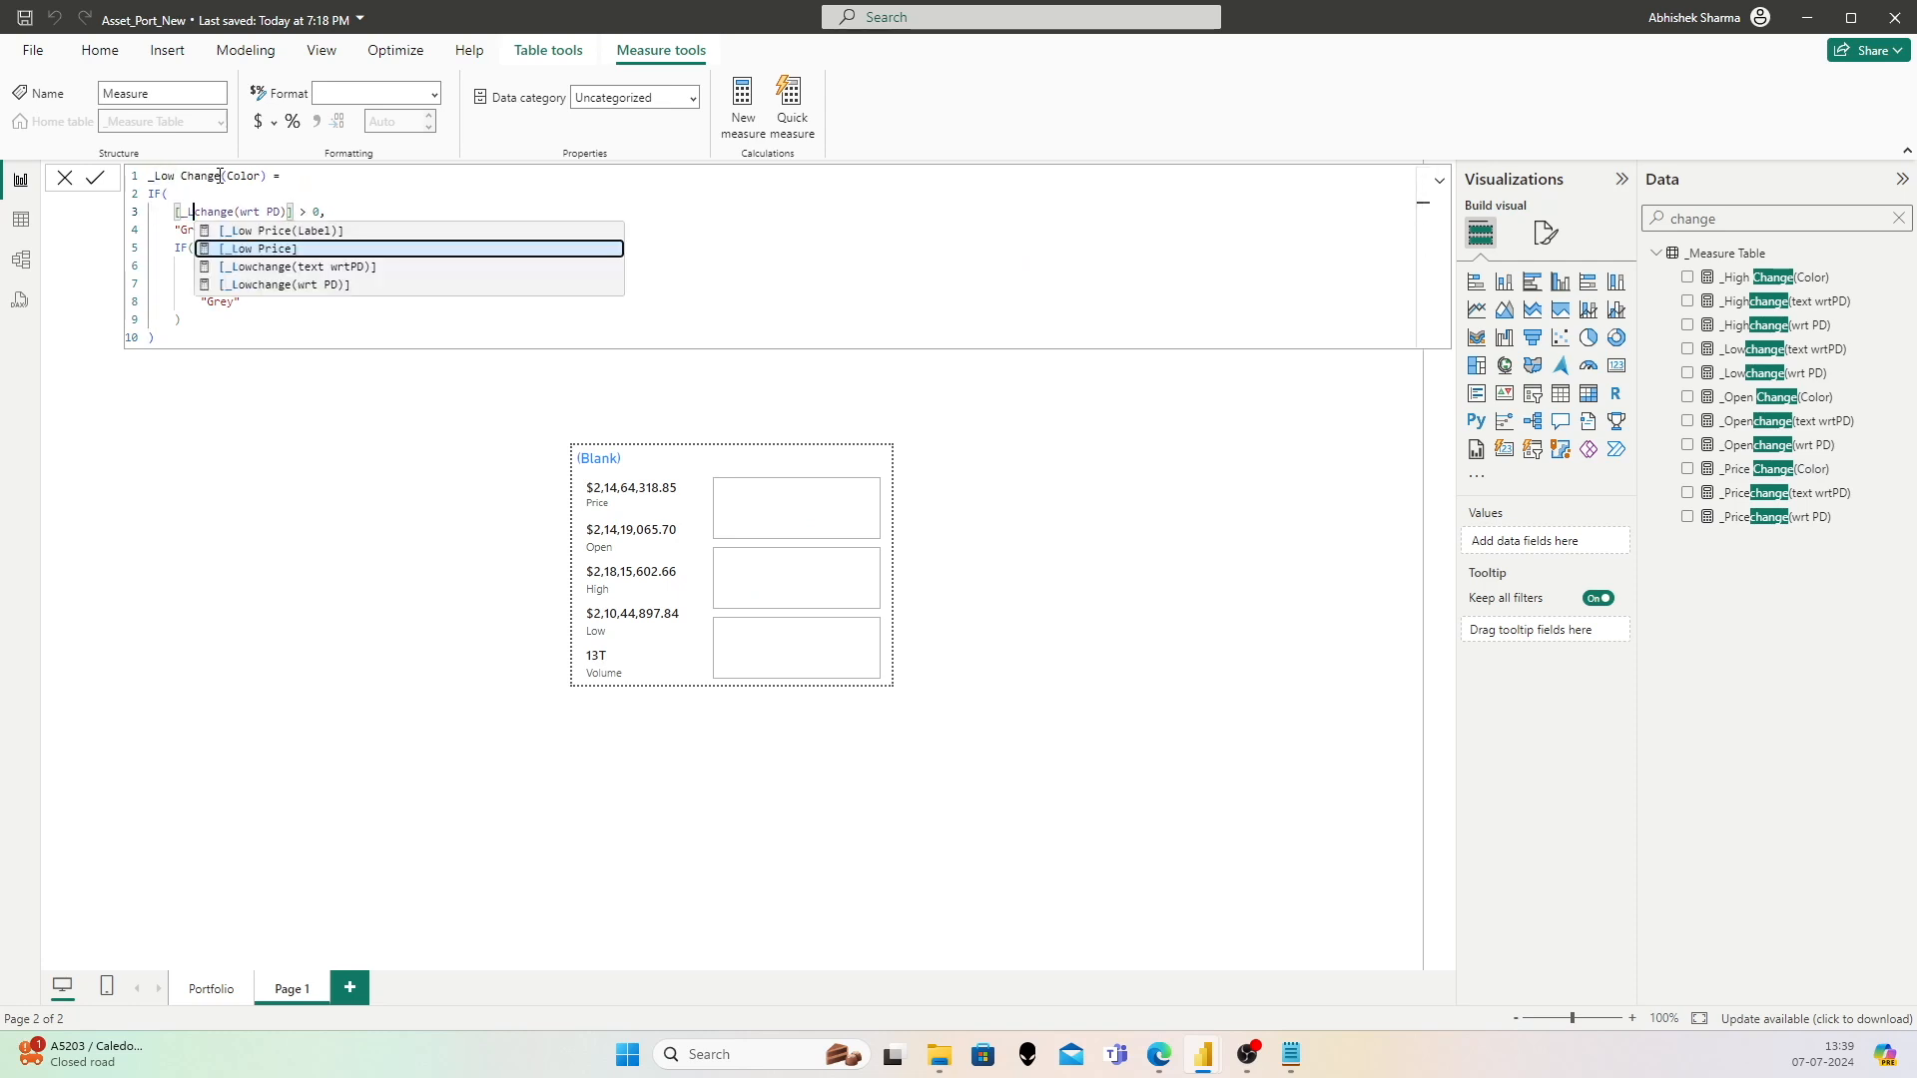
key(Escape)
Step: Point the less-than-zero condition of the nested IF to [_Lowchange(wrt PD)] and commit the color measure
key(Down)
key(Down)
key(Right)
key(Right)
key(Right)
key(shift+Right)
key(shift+Right)
text(Low)
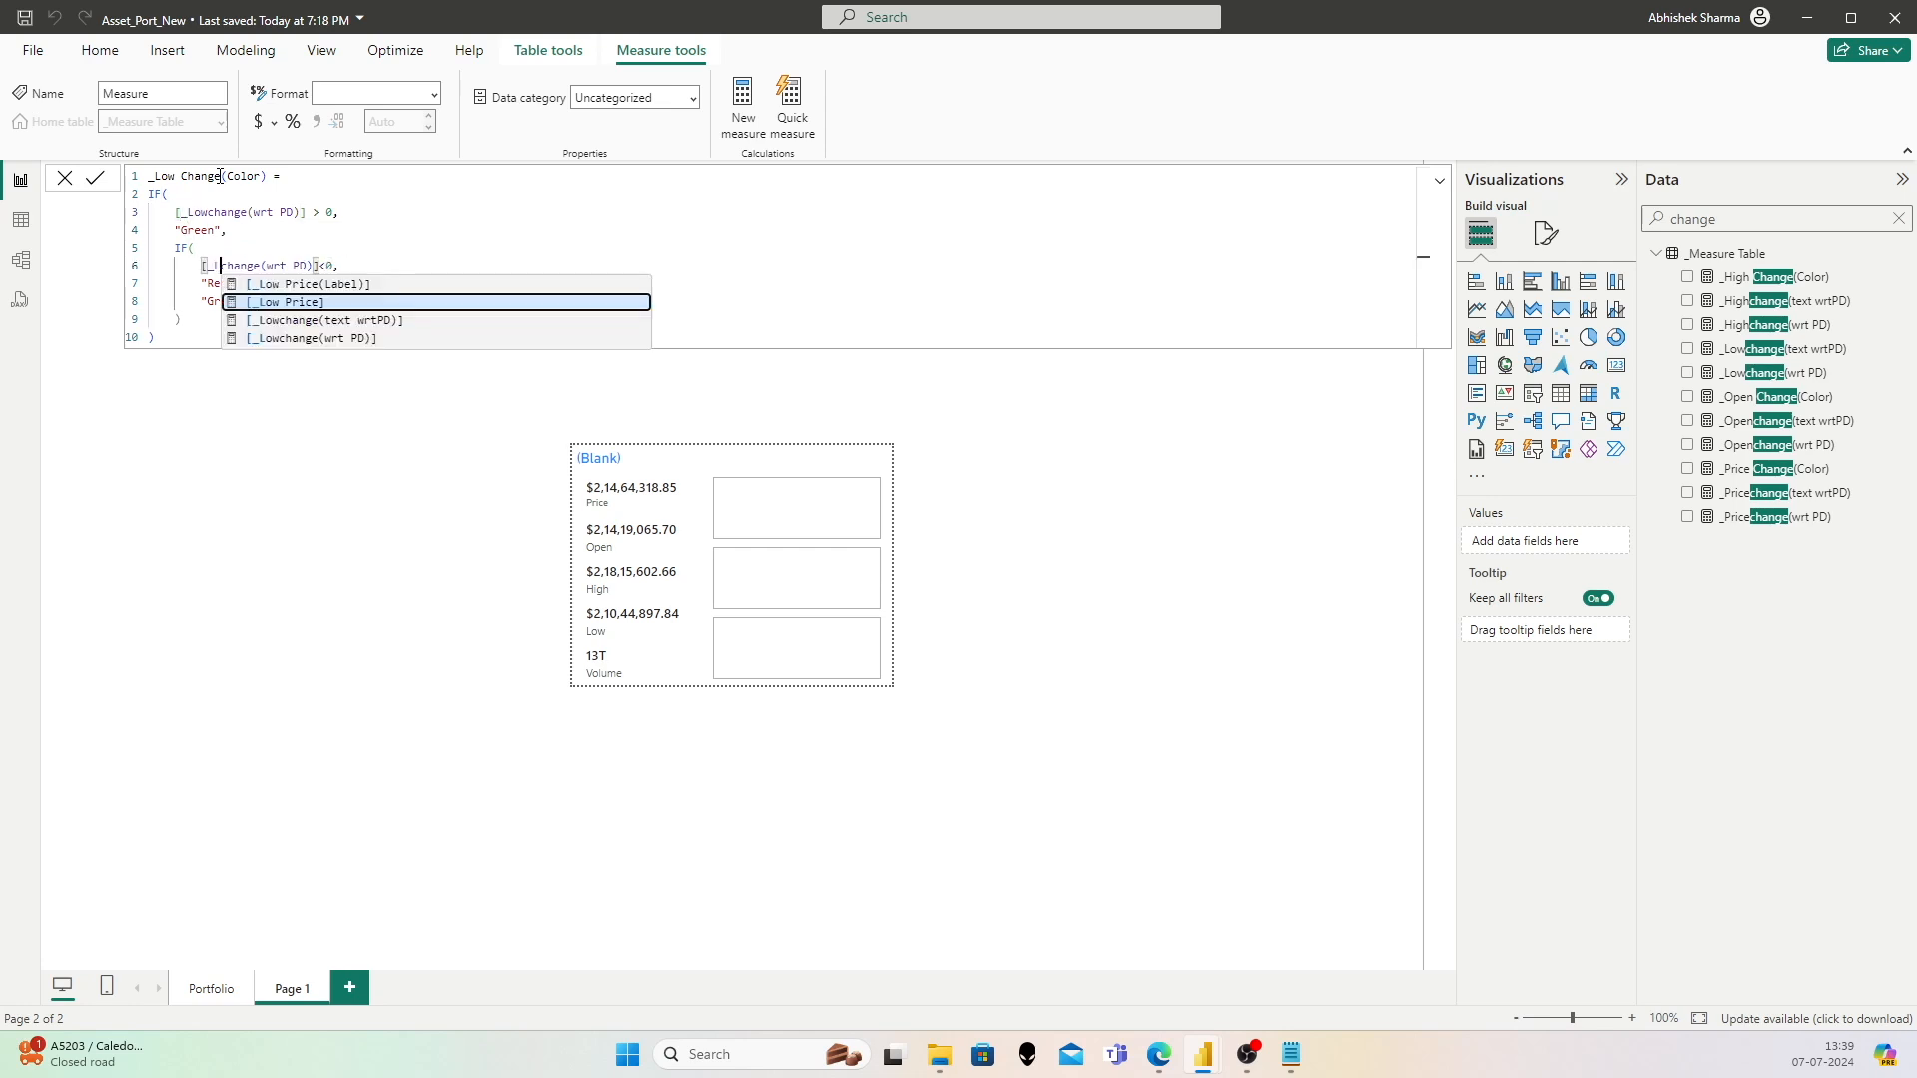
key(Escape)
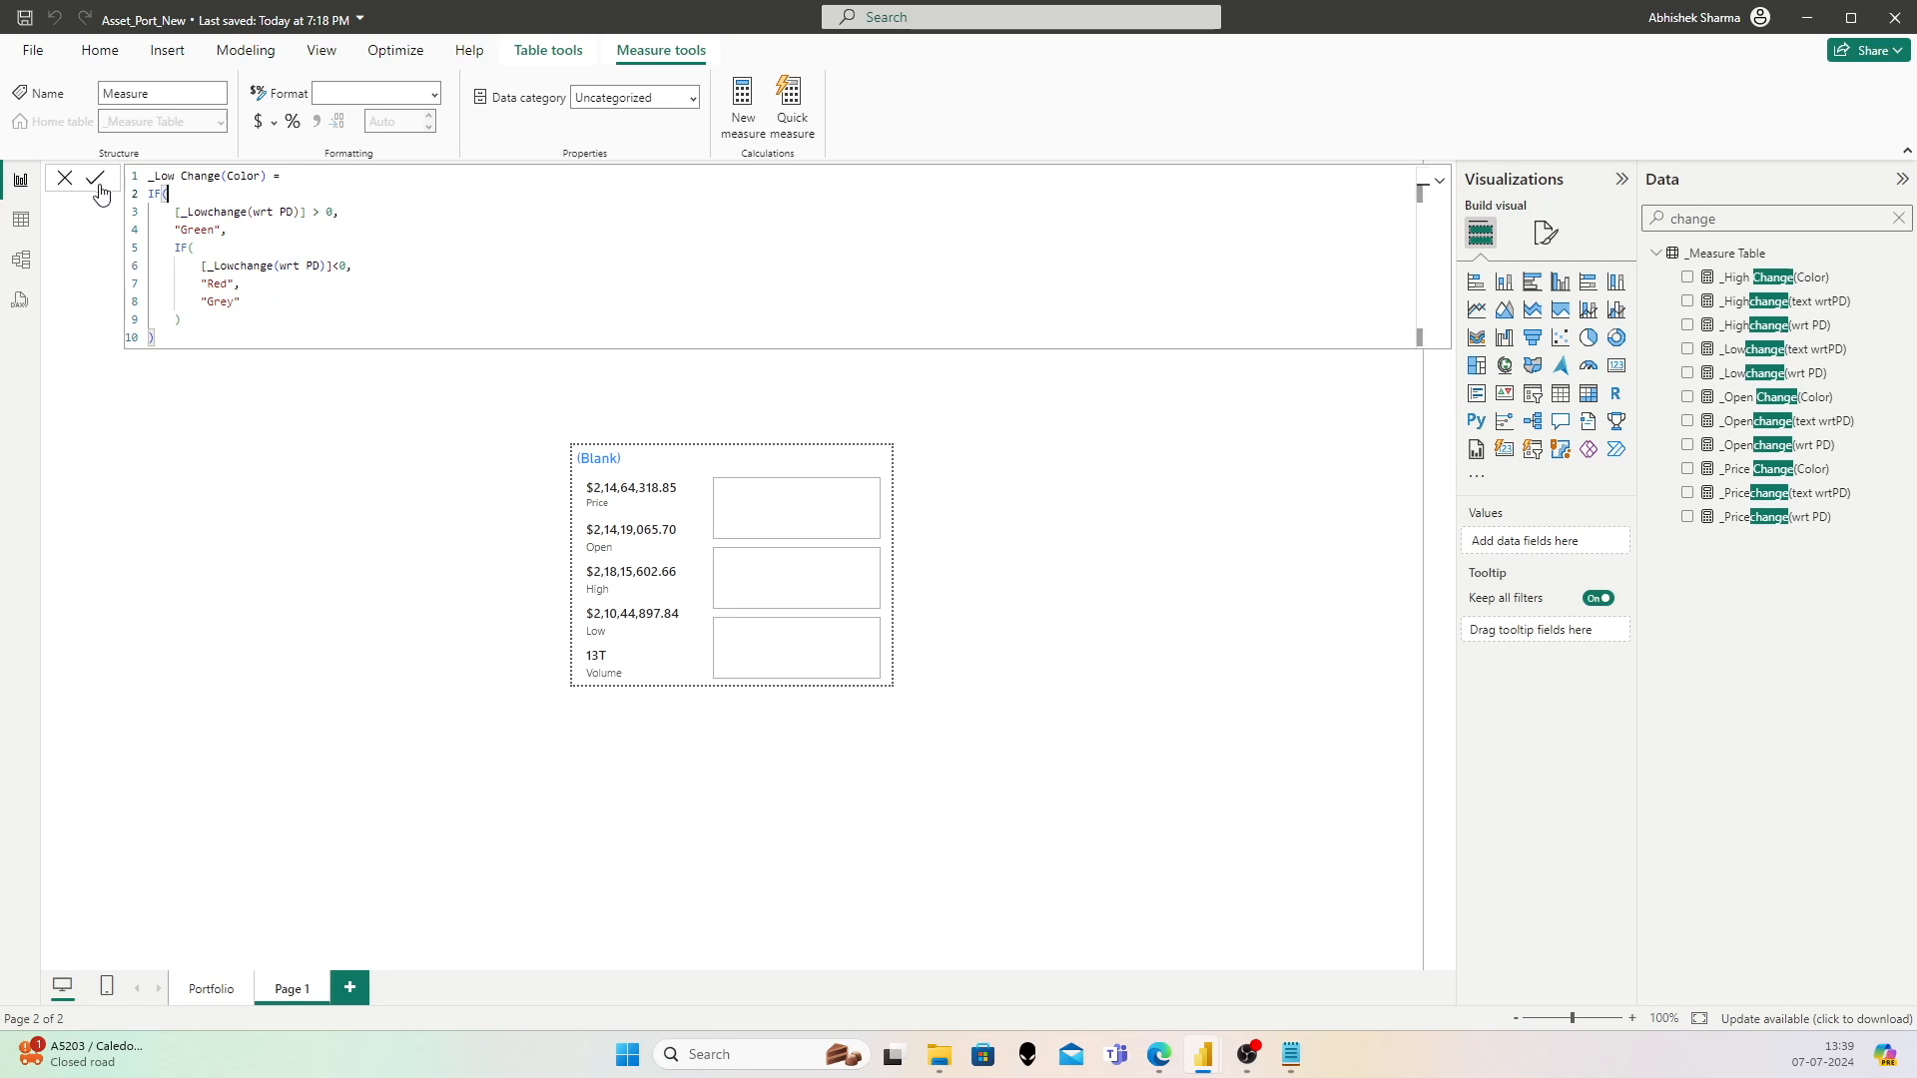
key(Return)
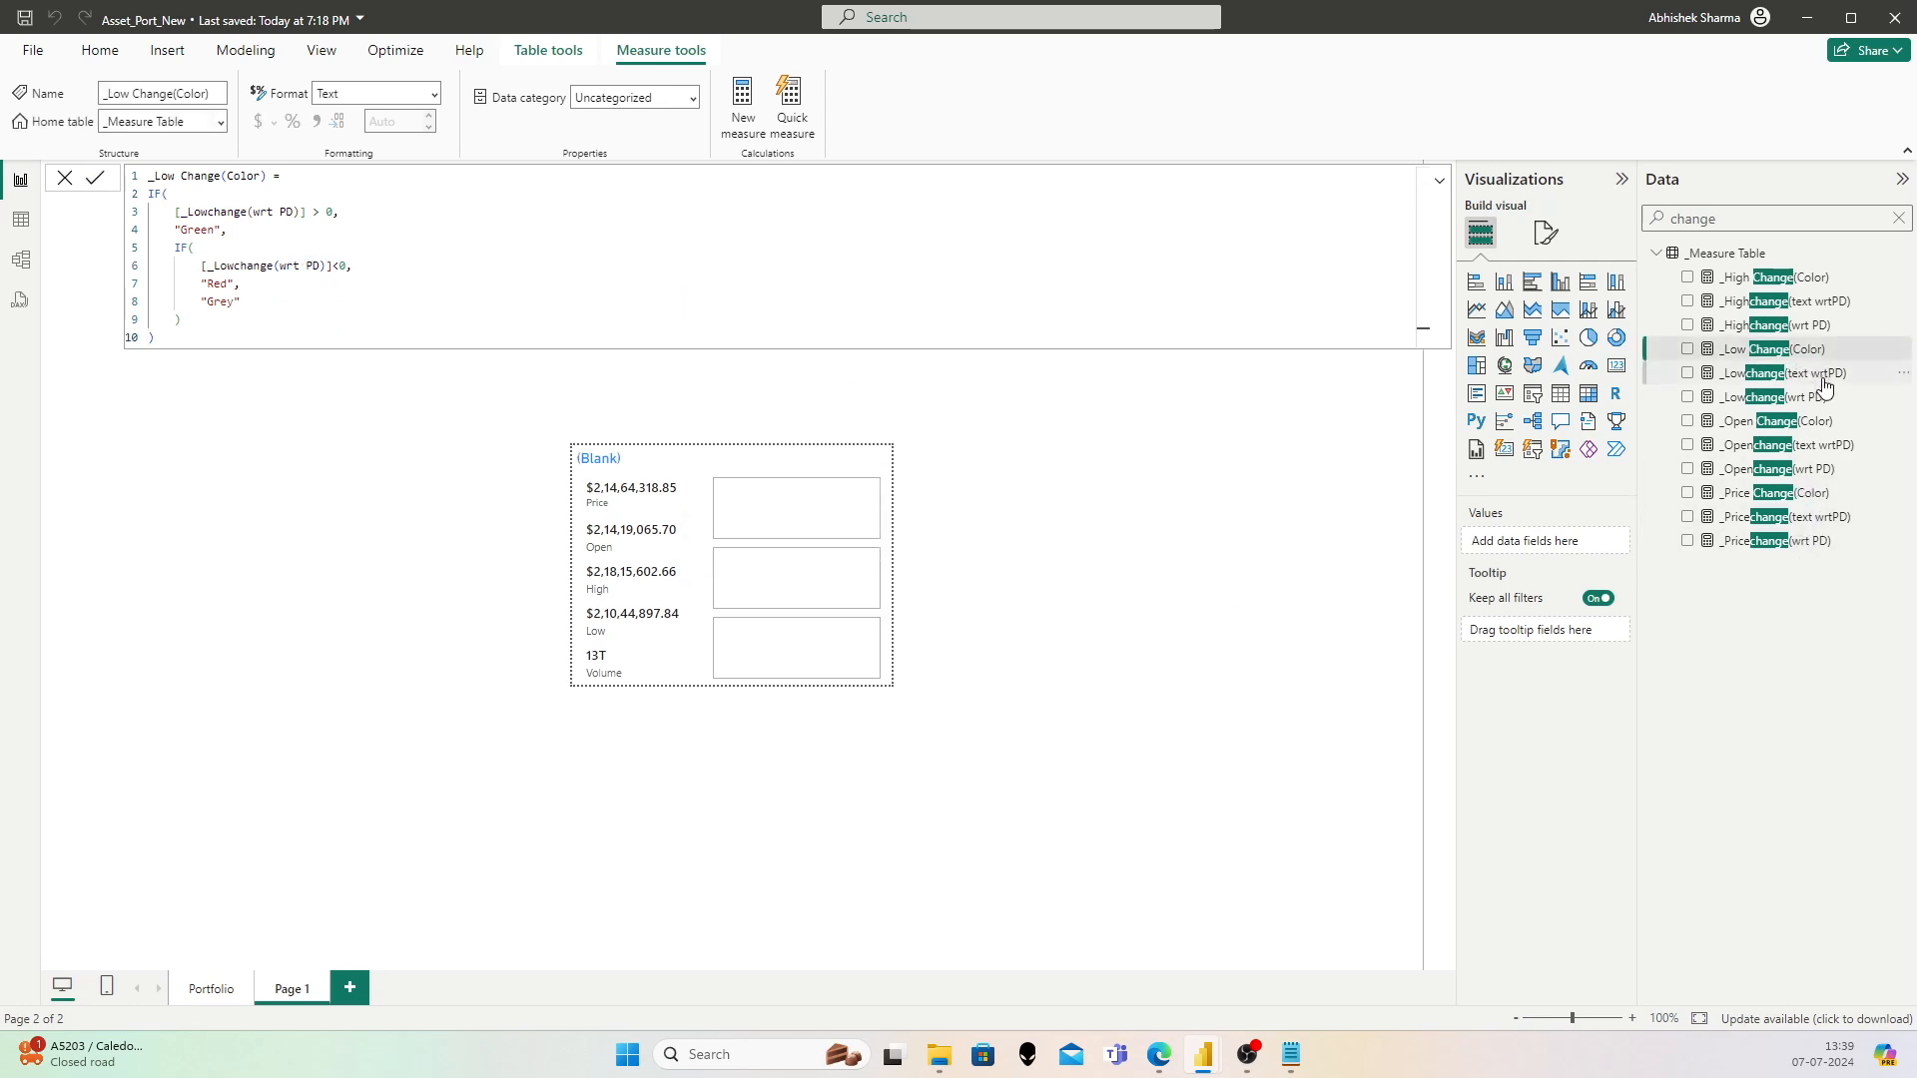
Step: Add _Lowchange(text wrtPD) as the fourth data field of the change card on Page 1
click(807, 483)
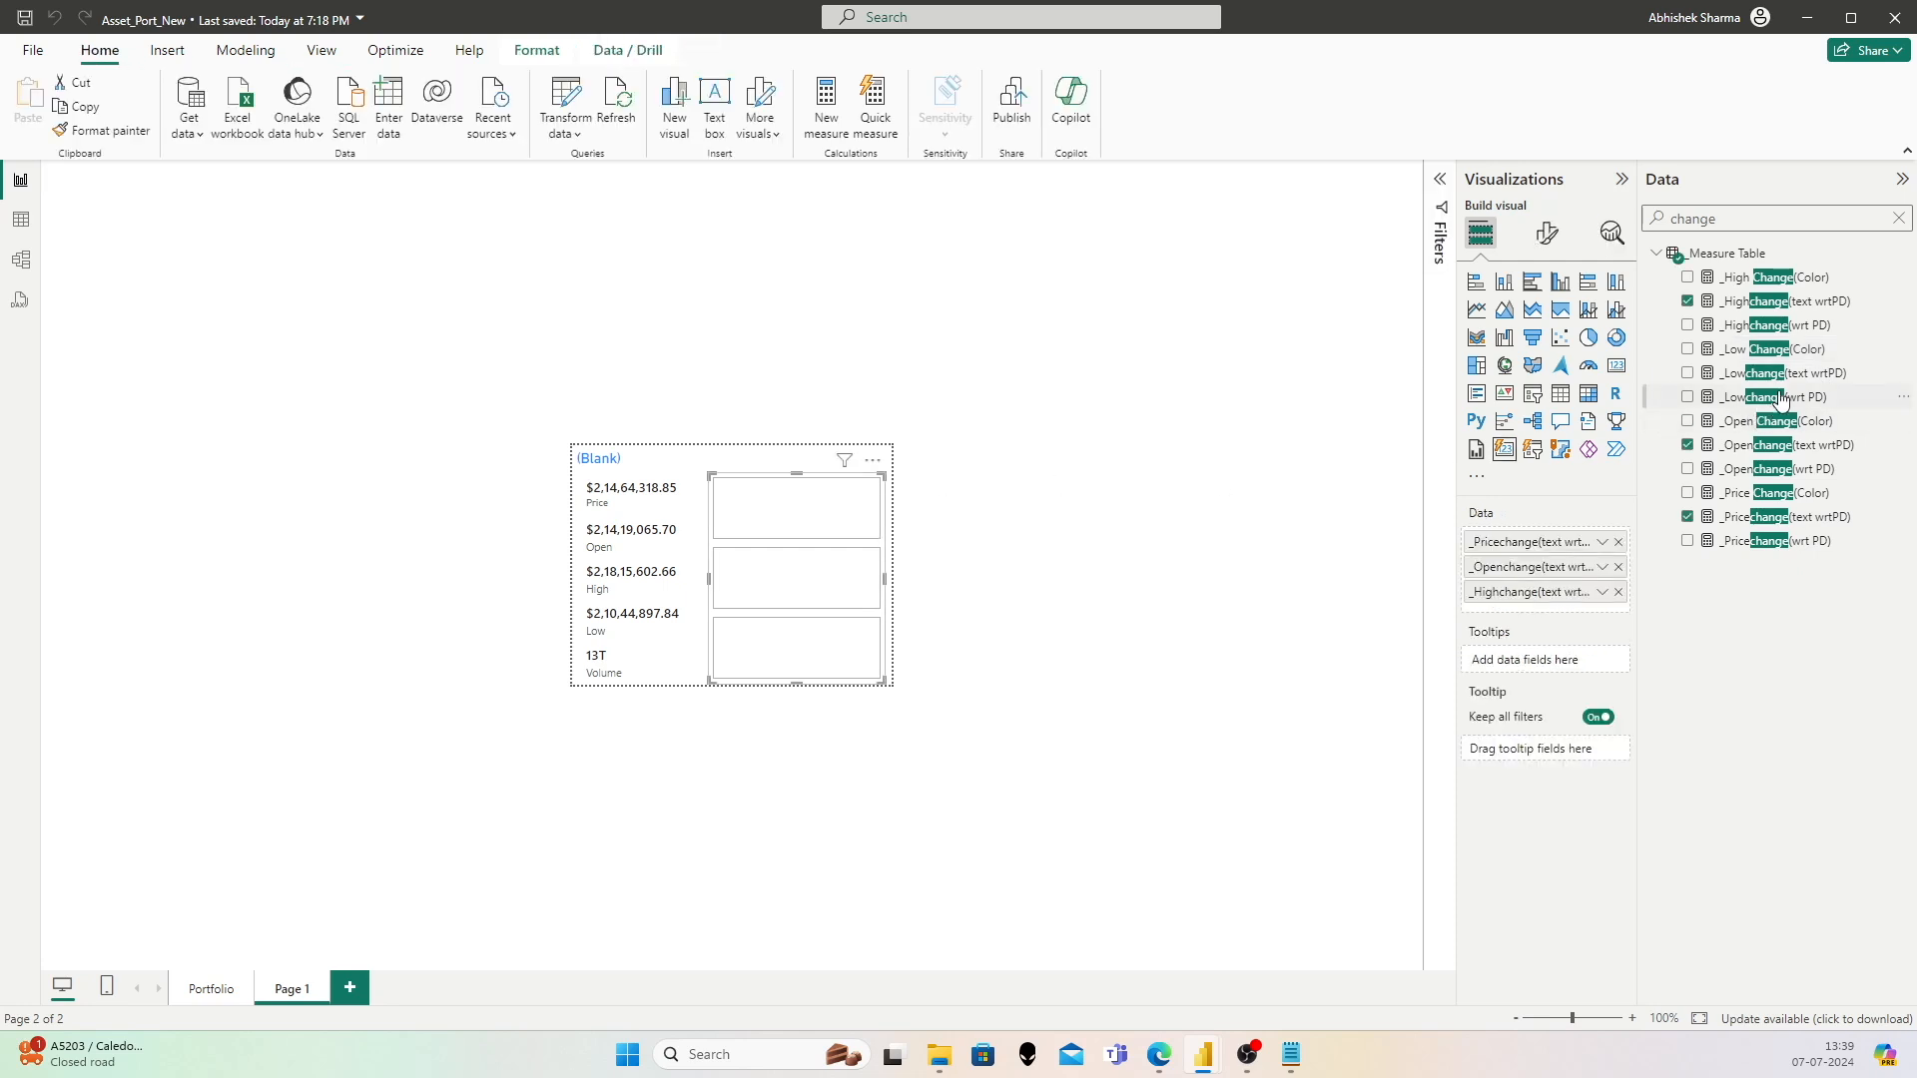
drag(1785, 379, 1605, 606)
Step: Color the callout value of the _Lowchange(text wrtPD) series by field value, based on _Low Change(Color)
click(1546, 233)
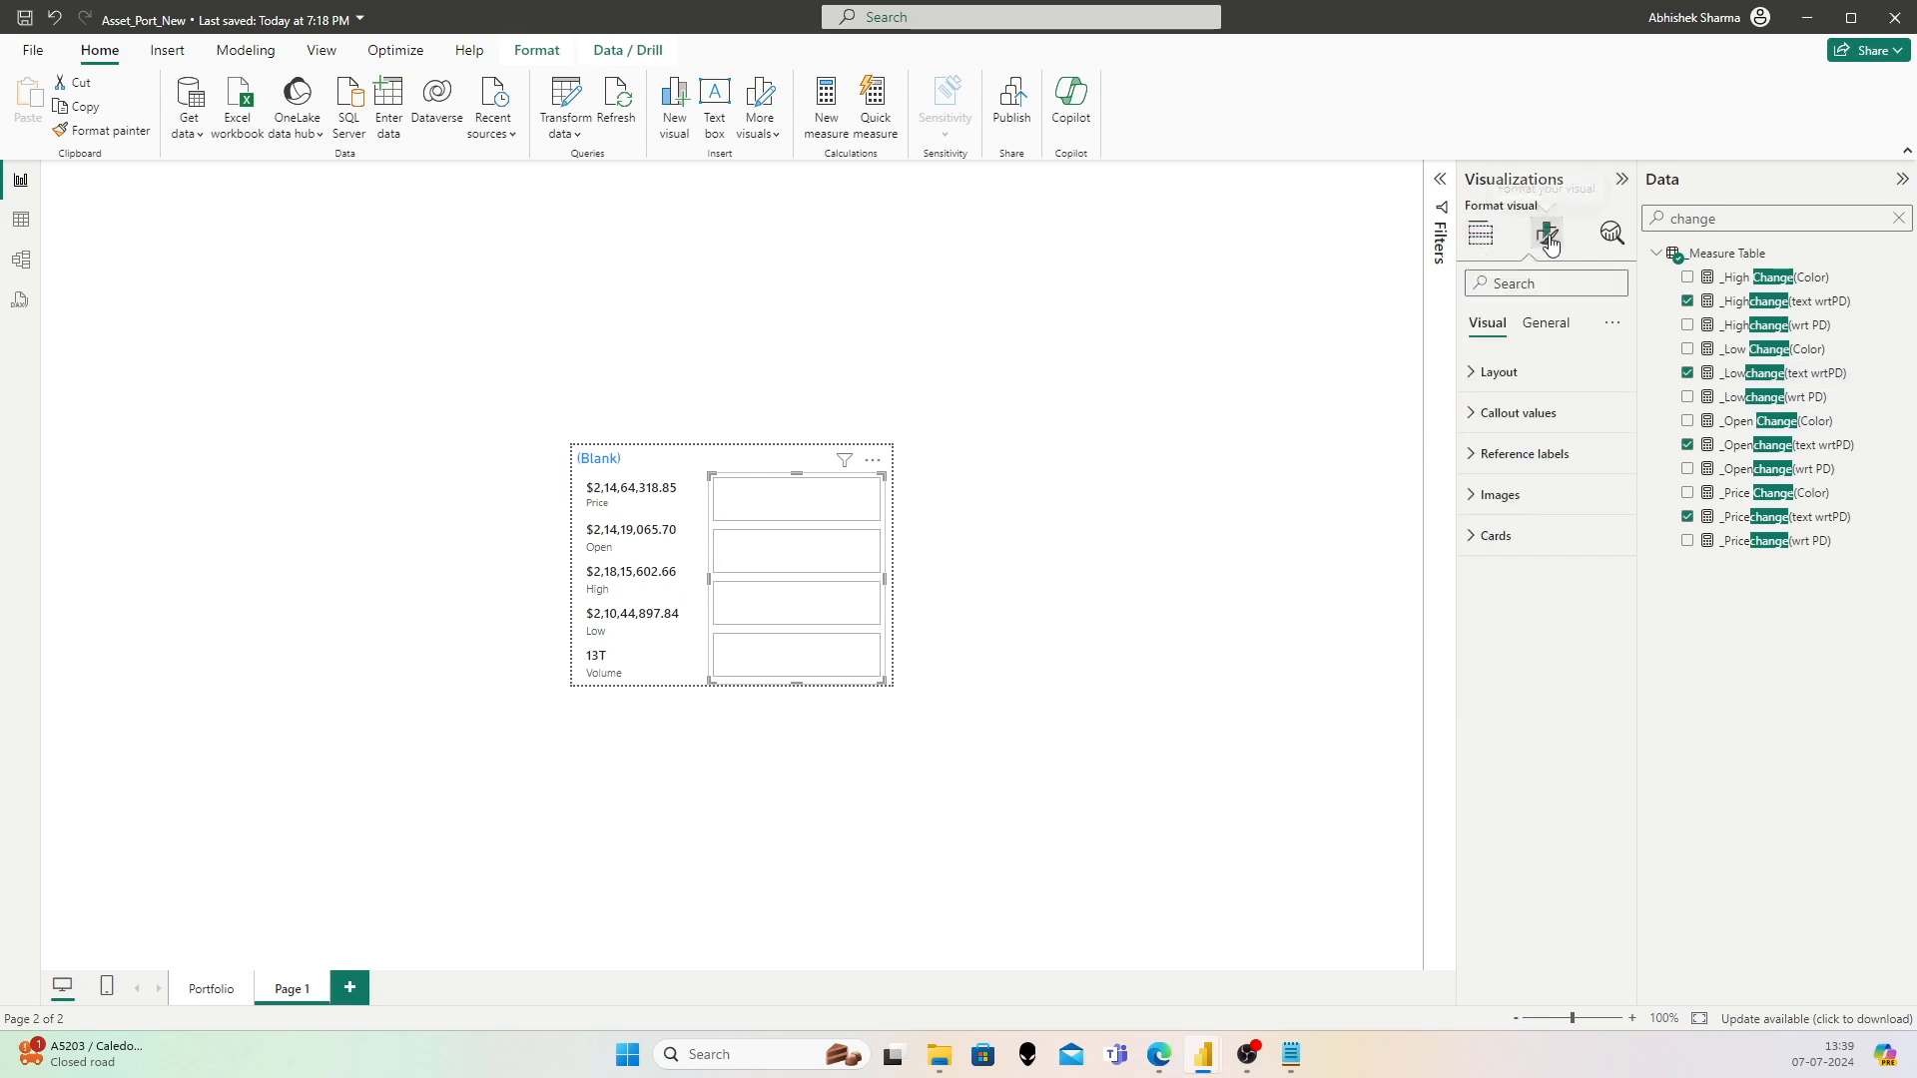
click(1532, 421)
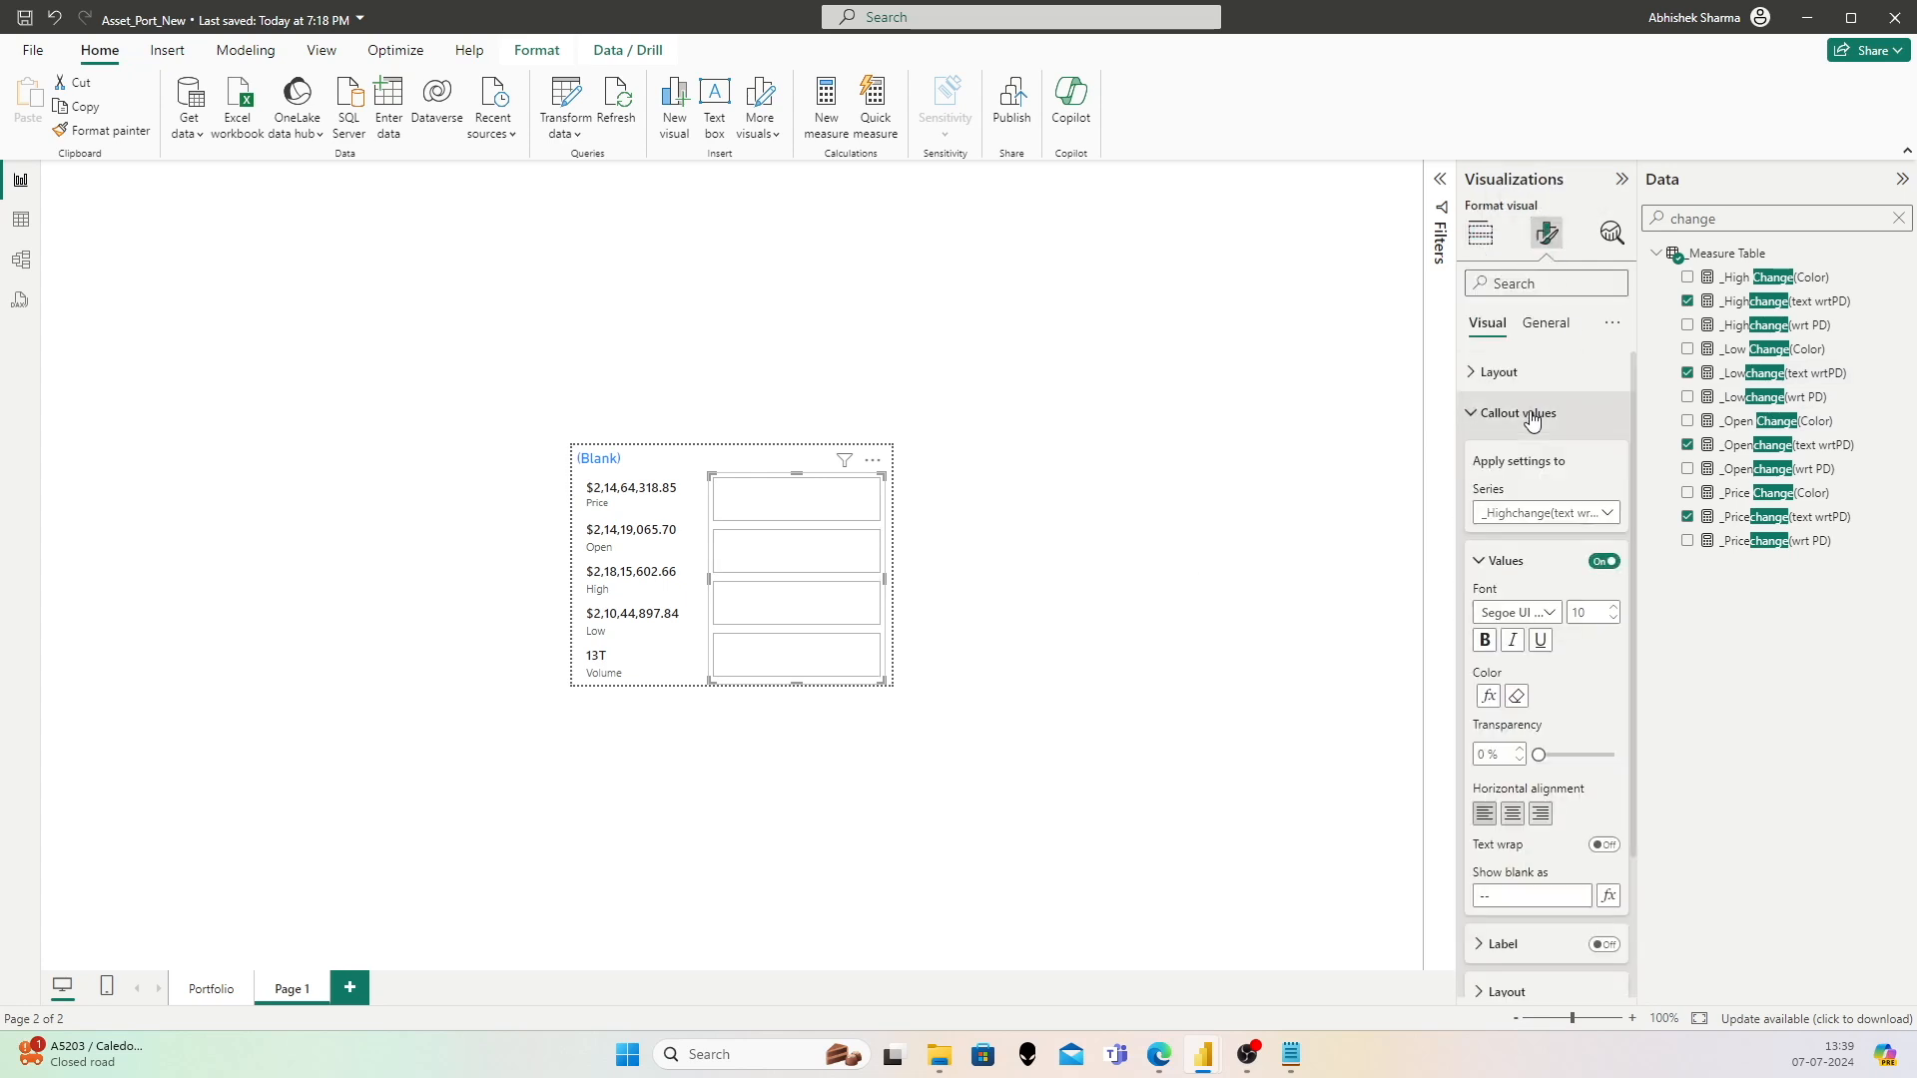
click(1557, 514)
click(1534, 632)
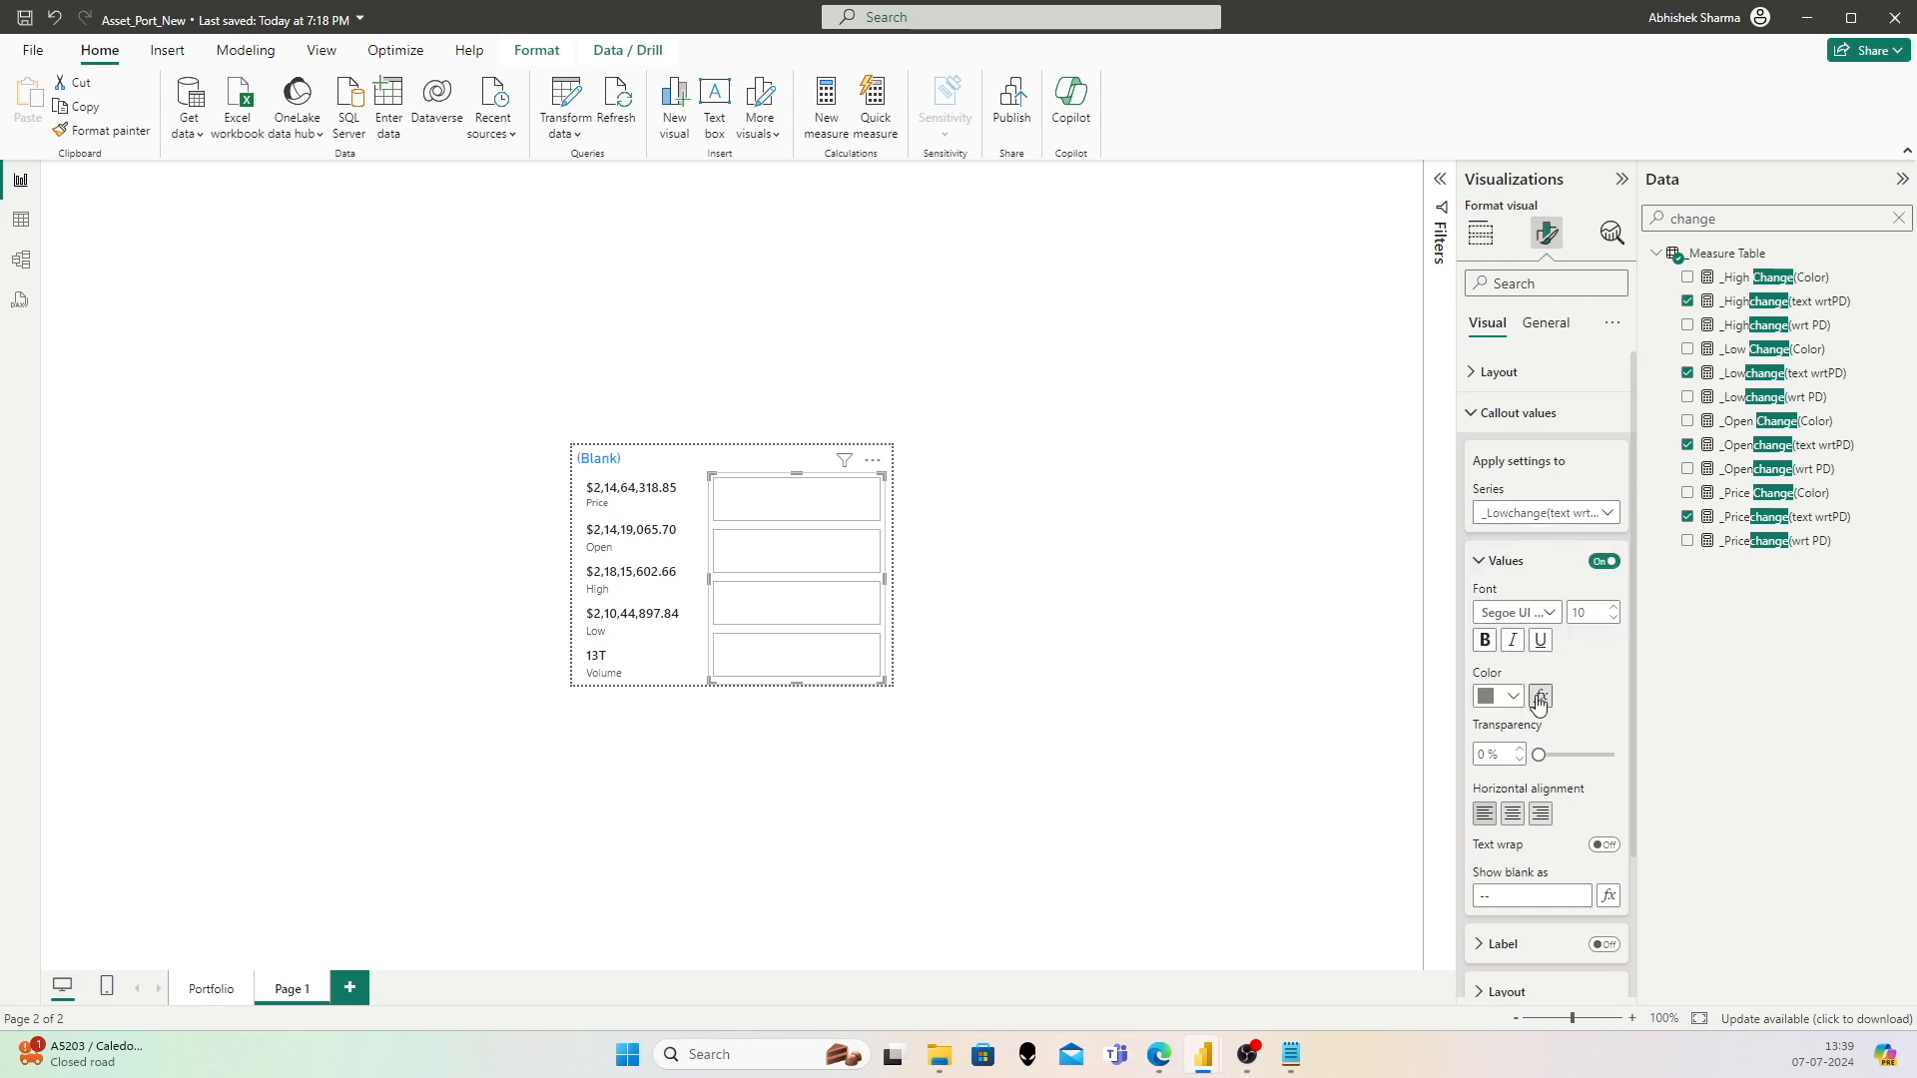
click(1540, 696)
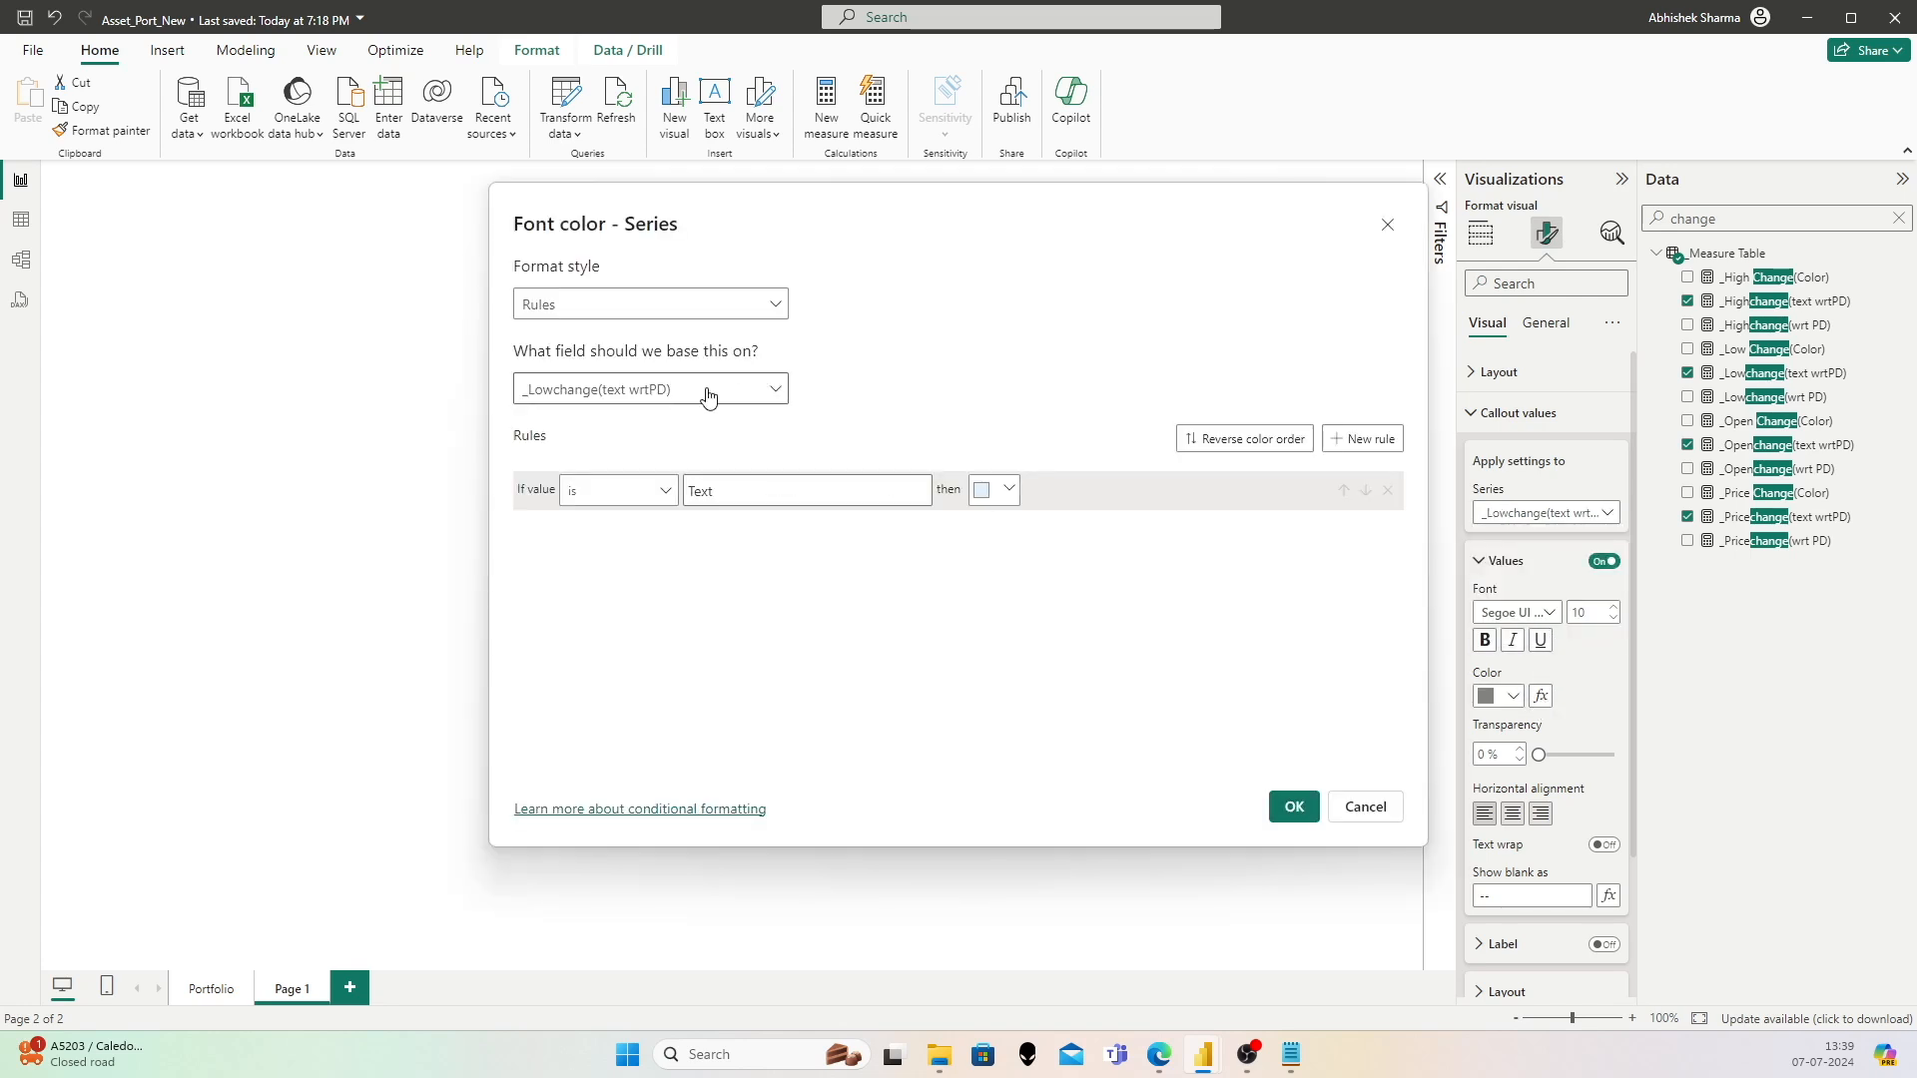
click(701, 311)
click(673, 399)
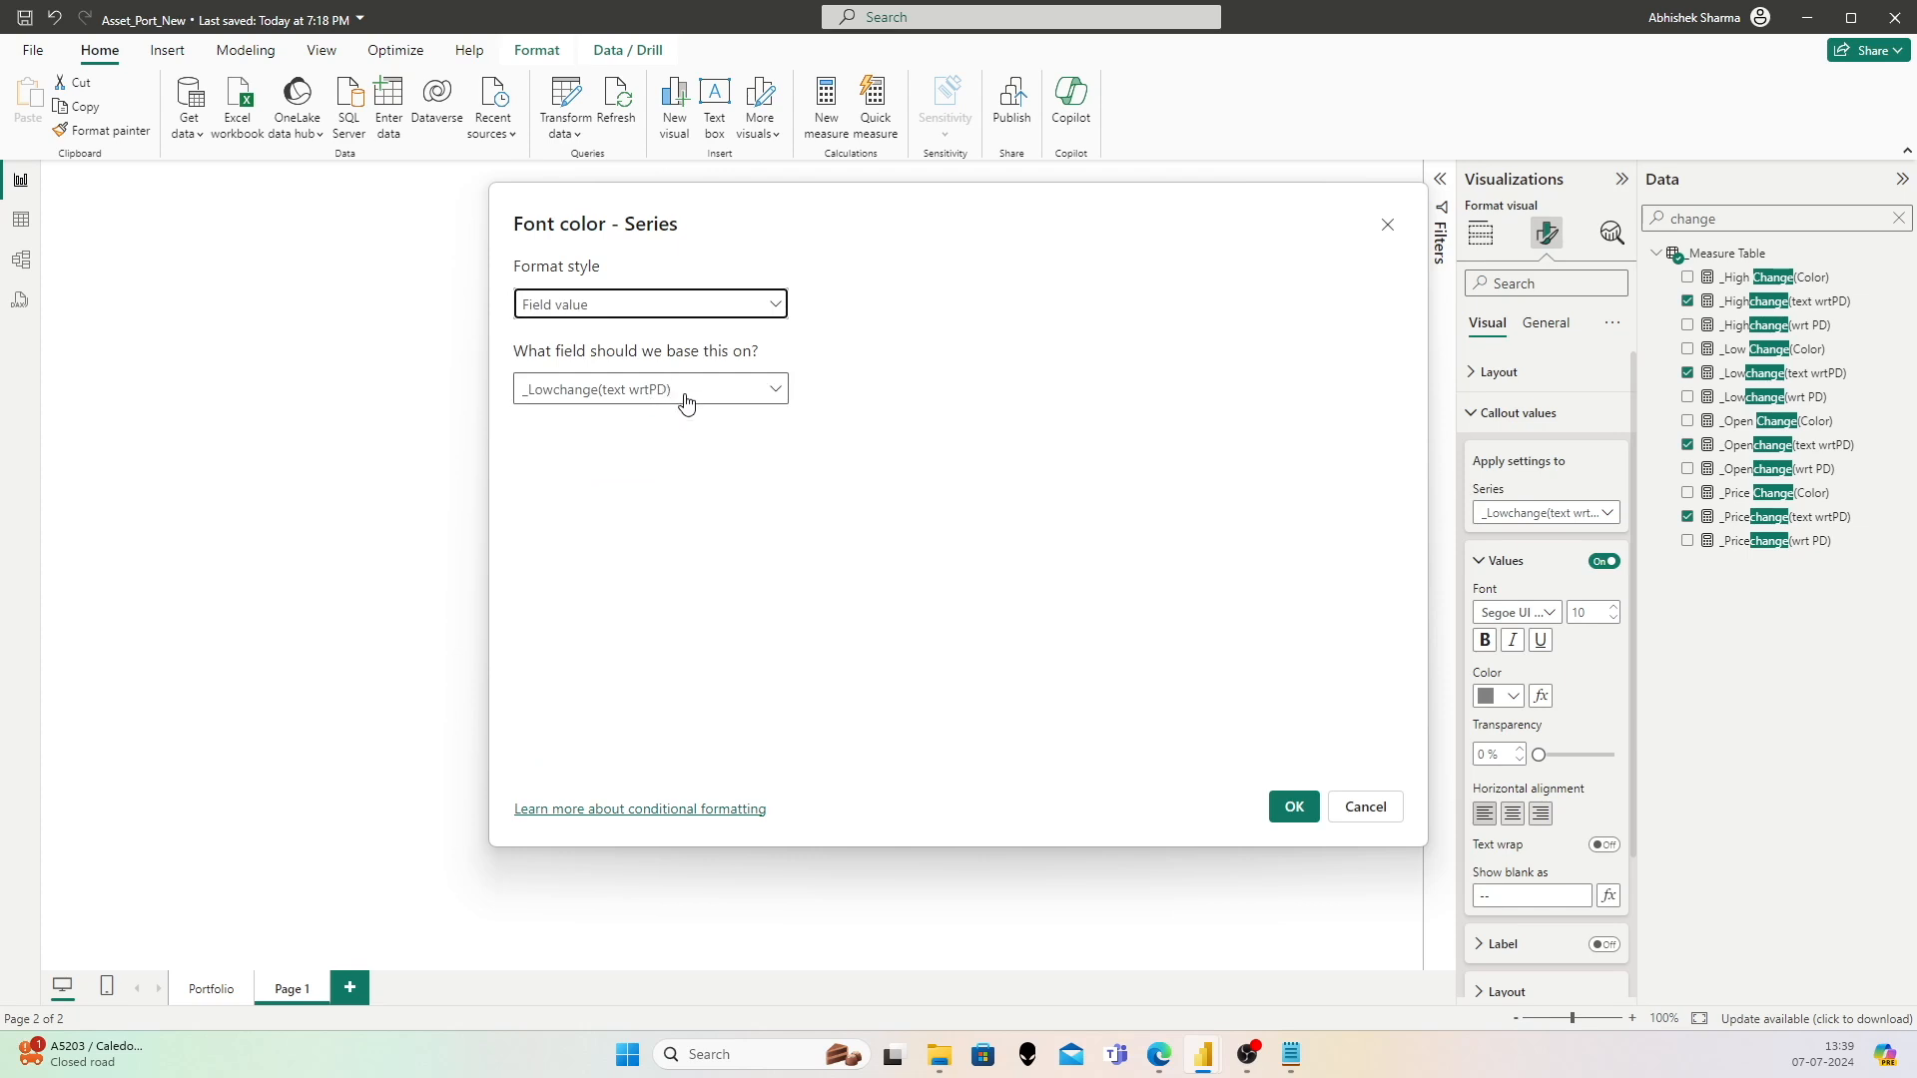
click(686, 402)
text(color)
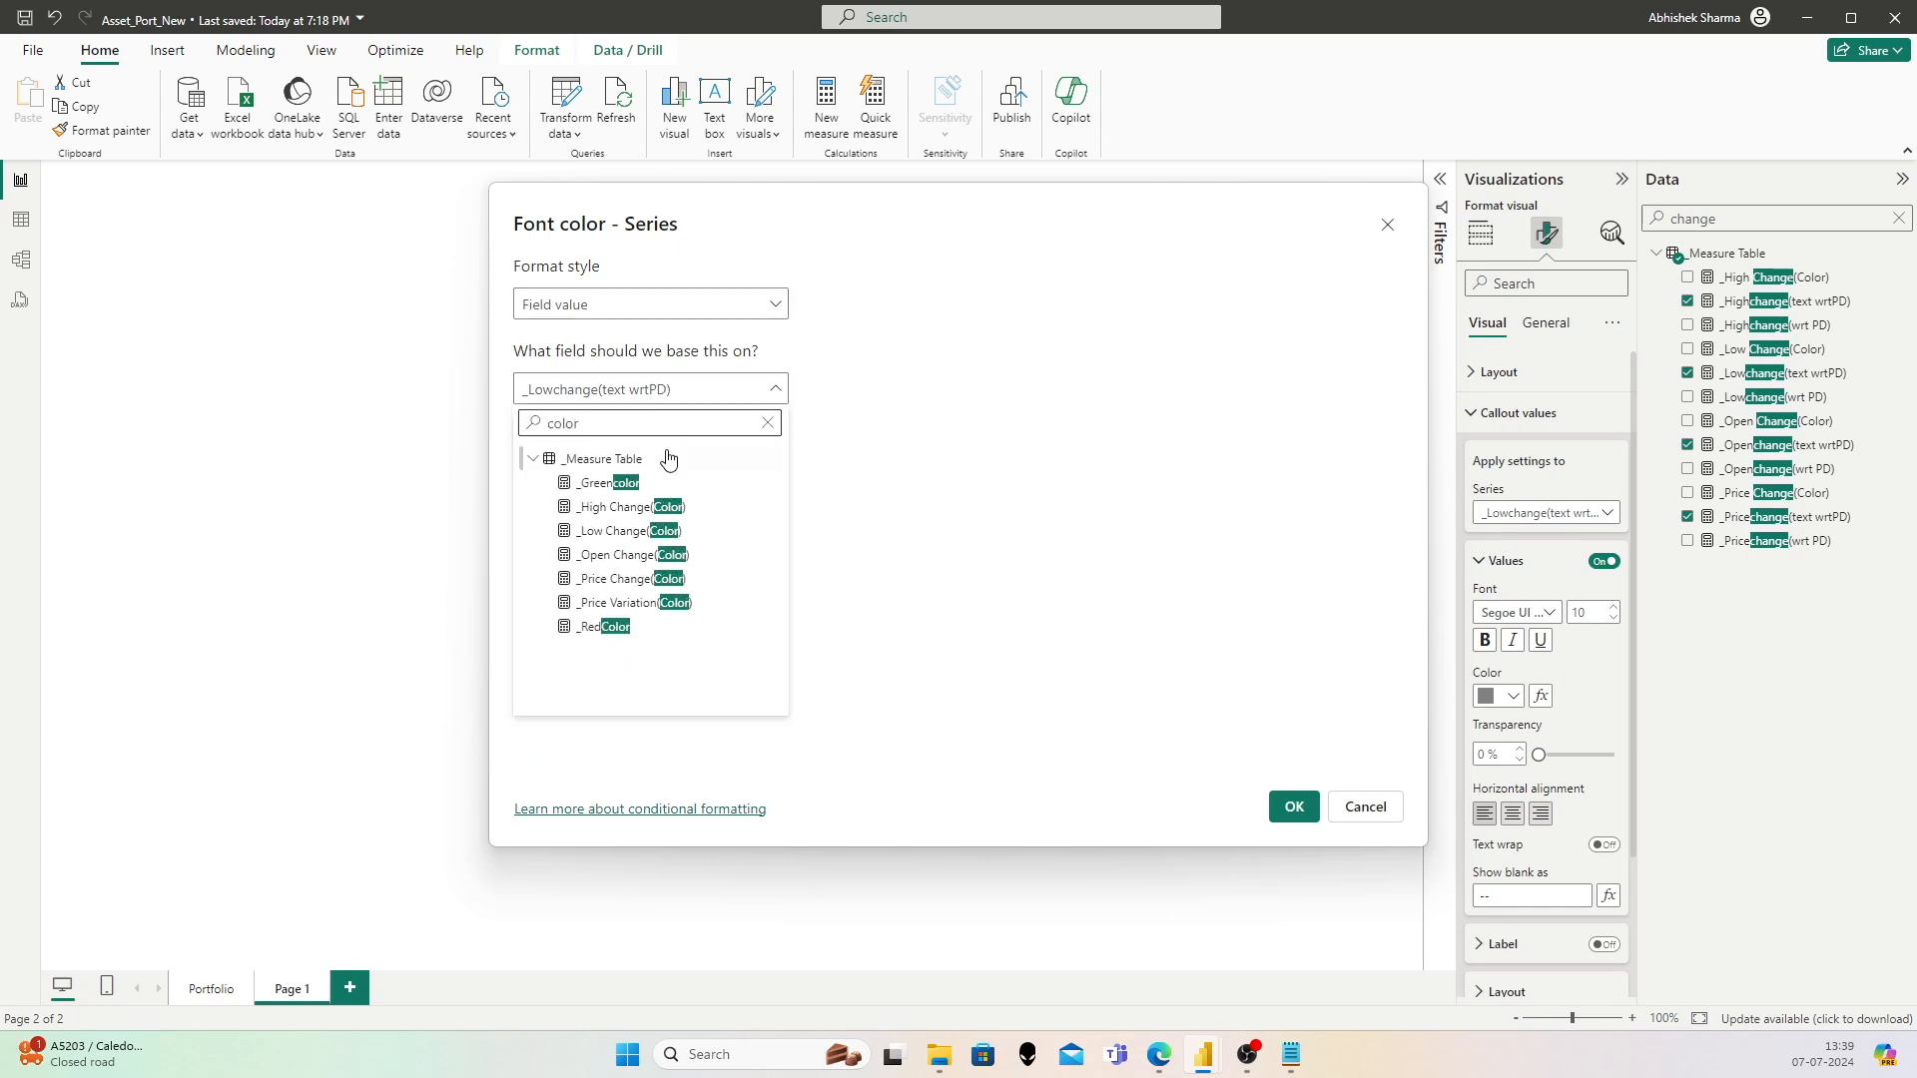
click(627, 531)
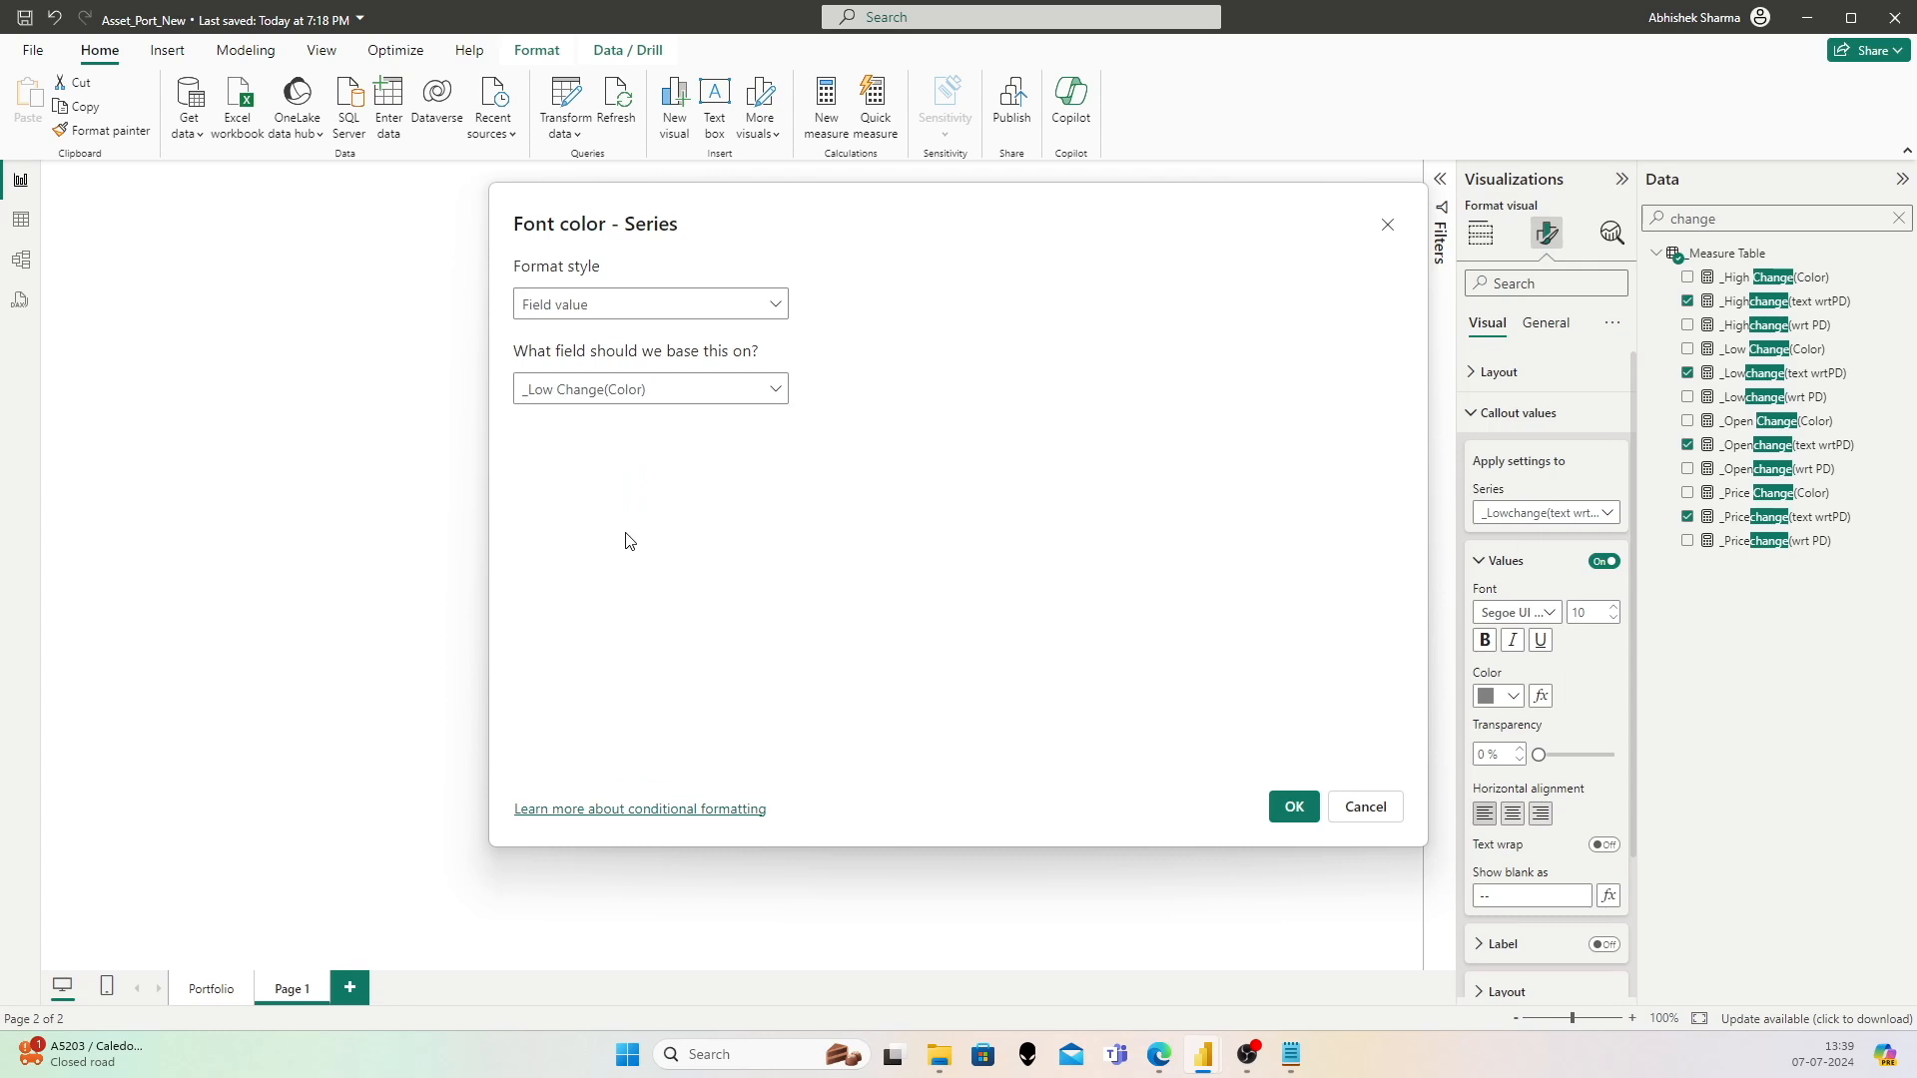
click(1282, 808)
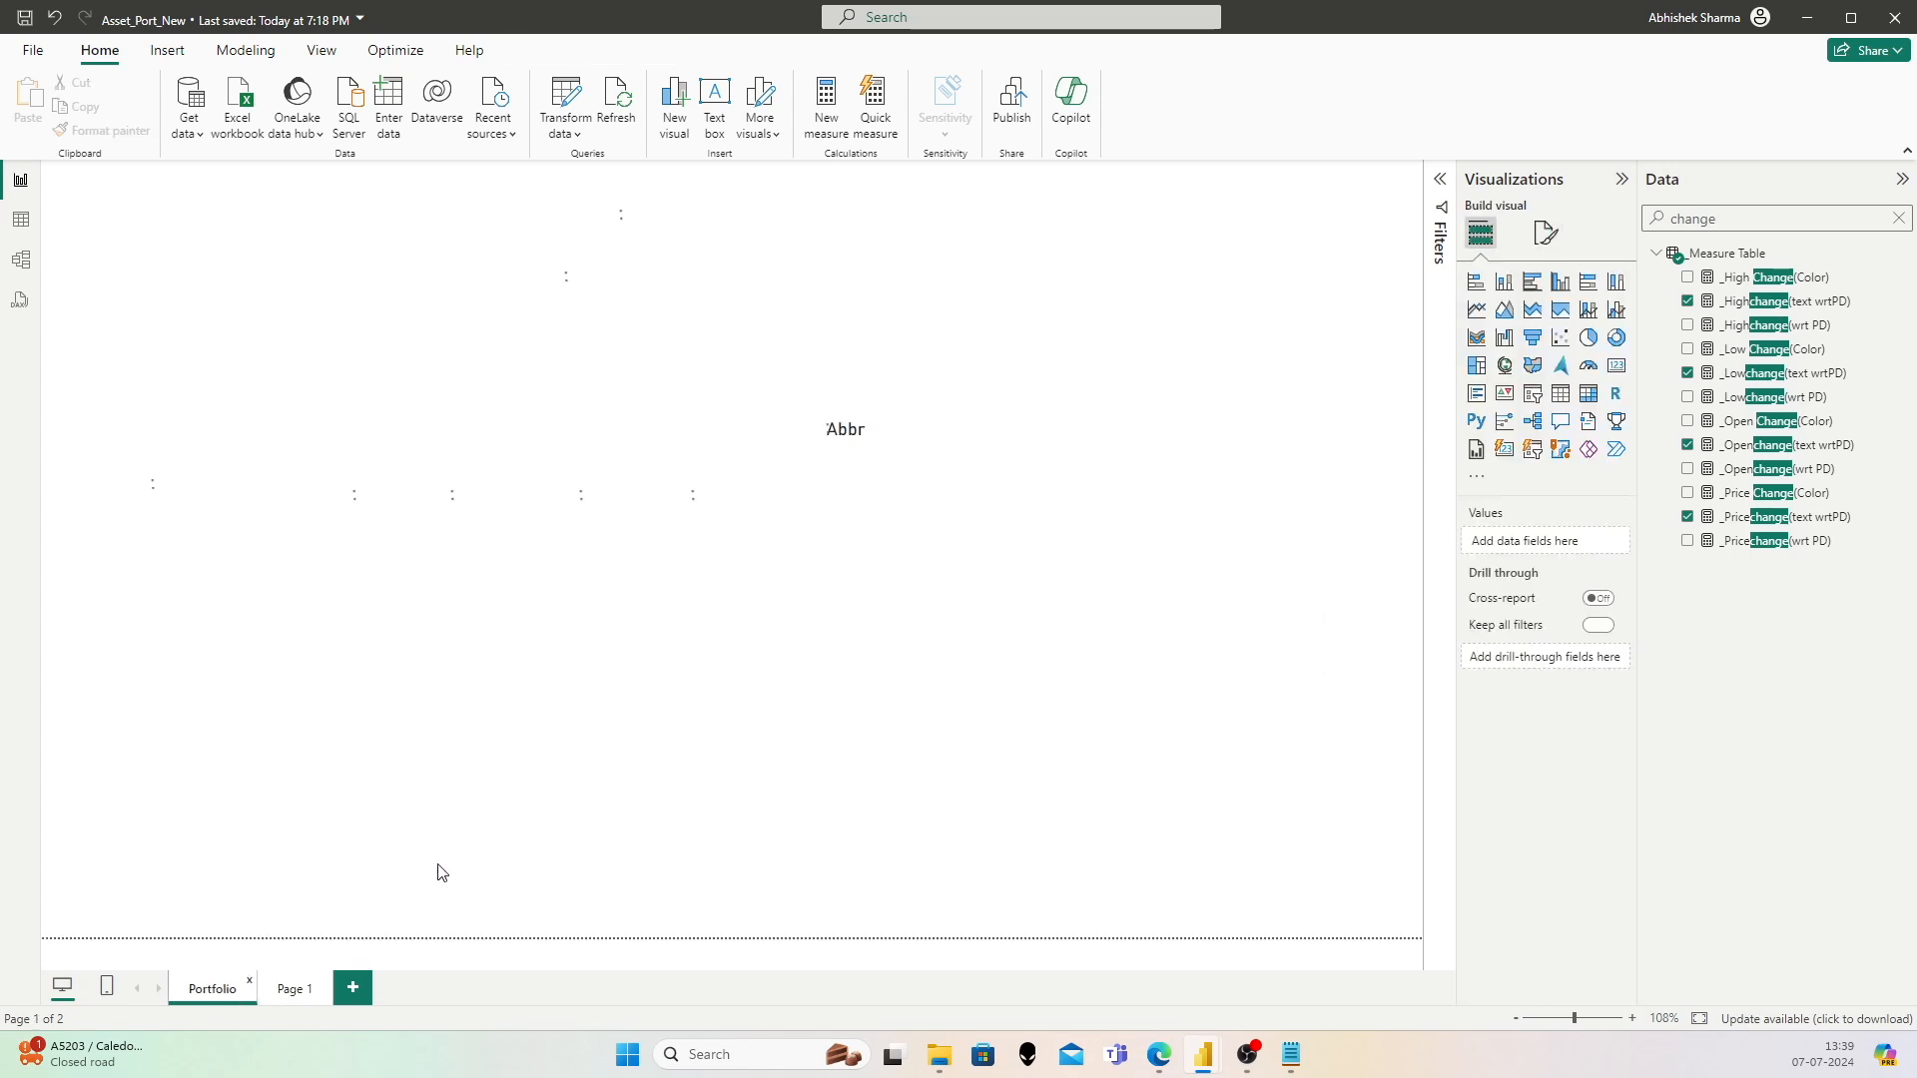
Step: Preview the tooltip card on the Portfolio page's price area chart and return to Page 1
mouse_move(661, 769)
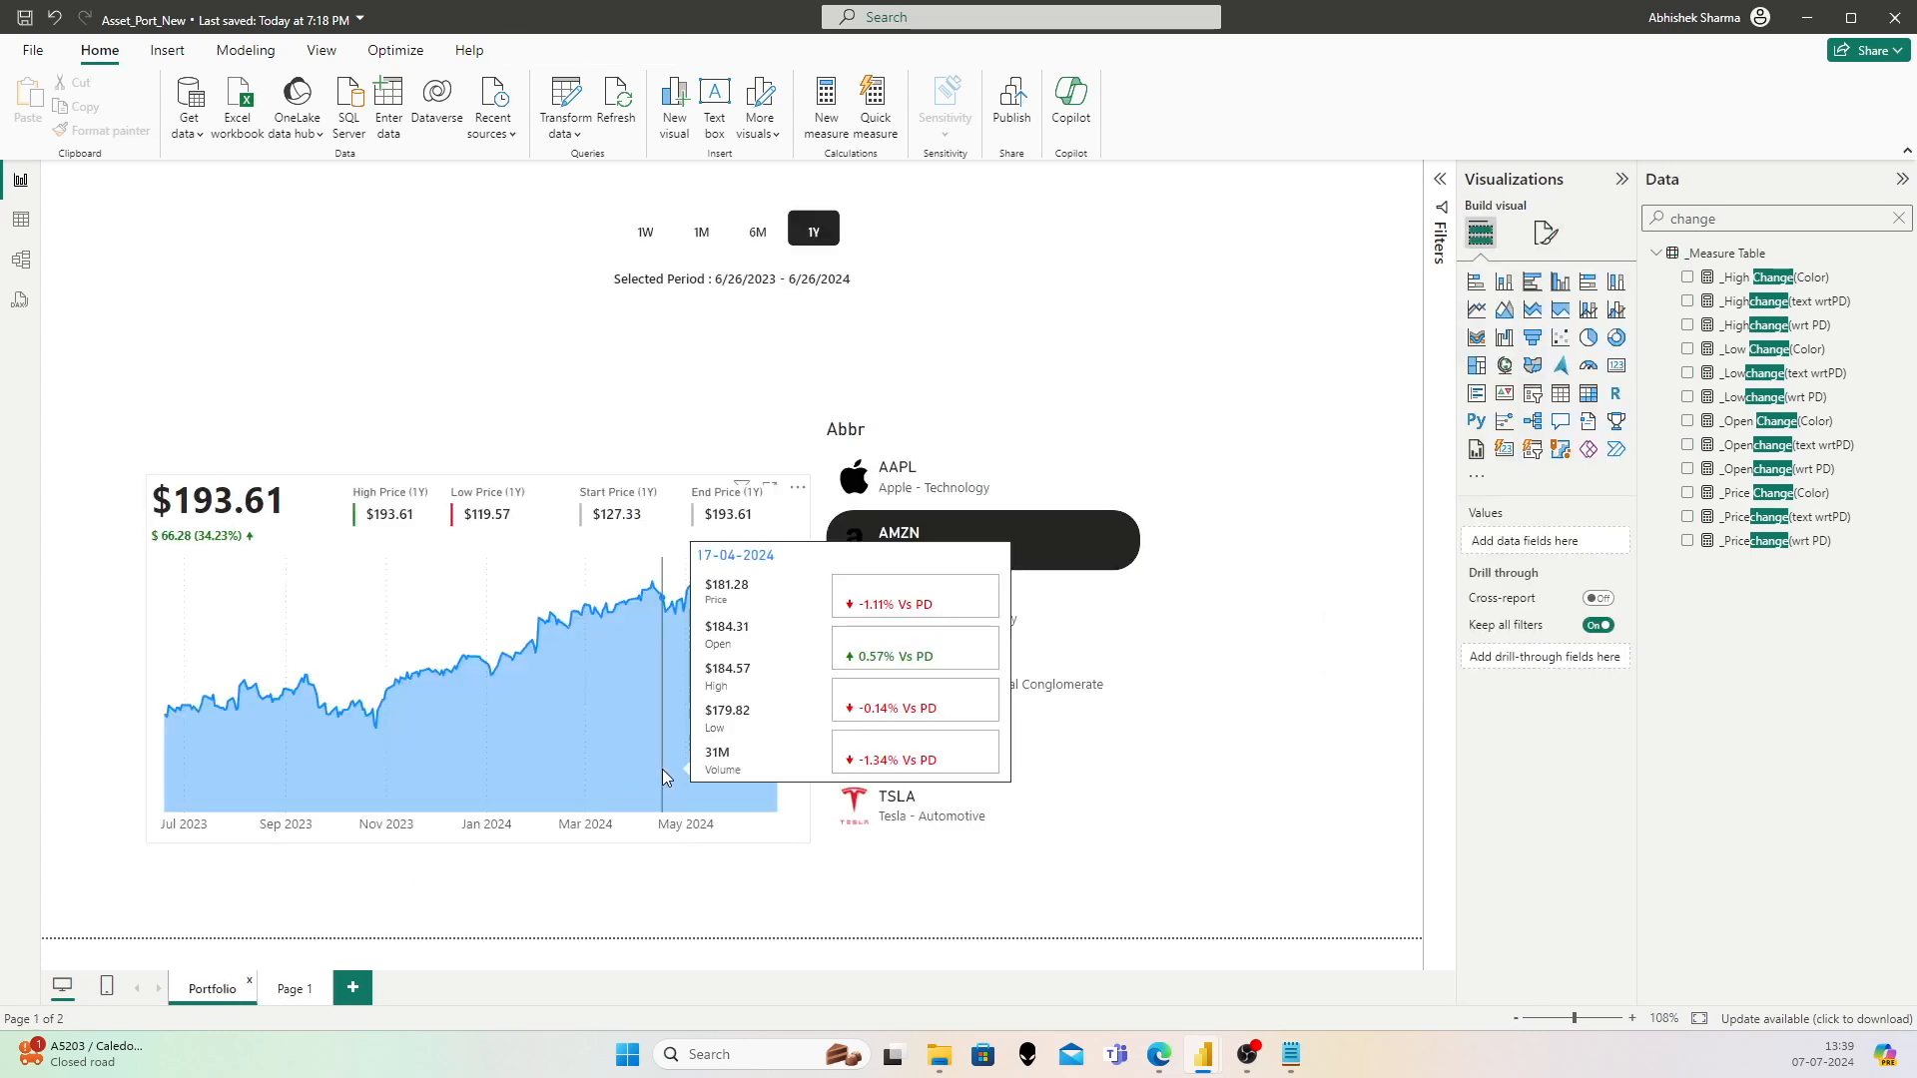
click(289, 990)
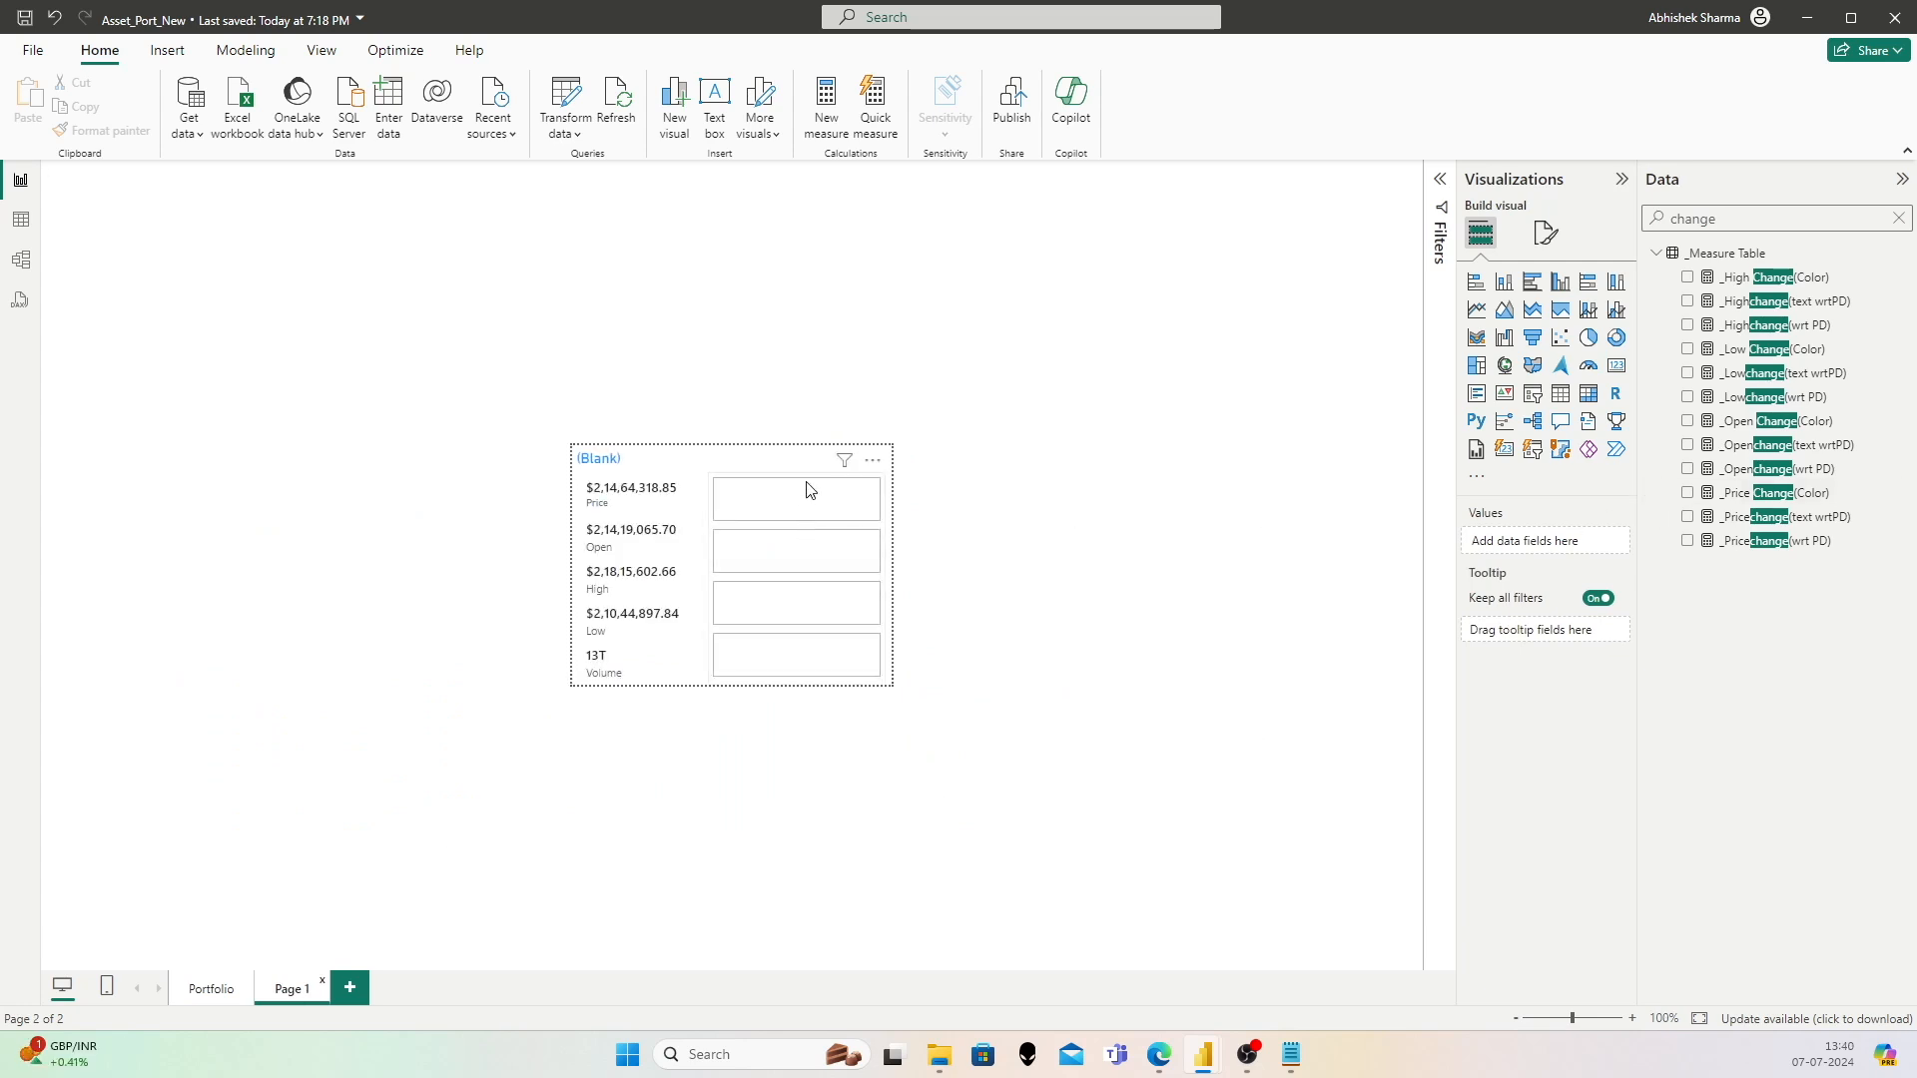
Step: Copy the whole _Pricechange(wrt PD) formula into a new measure in _Measure Table
click(809, 490)
click(1762, 218)
click(1797, 544)
key(ctrl+a)
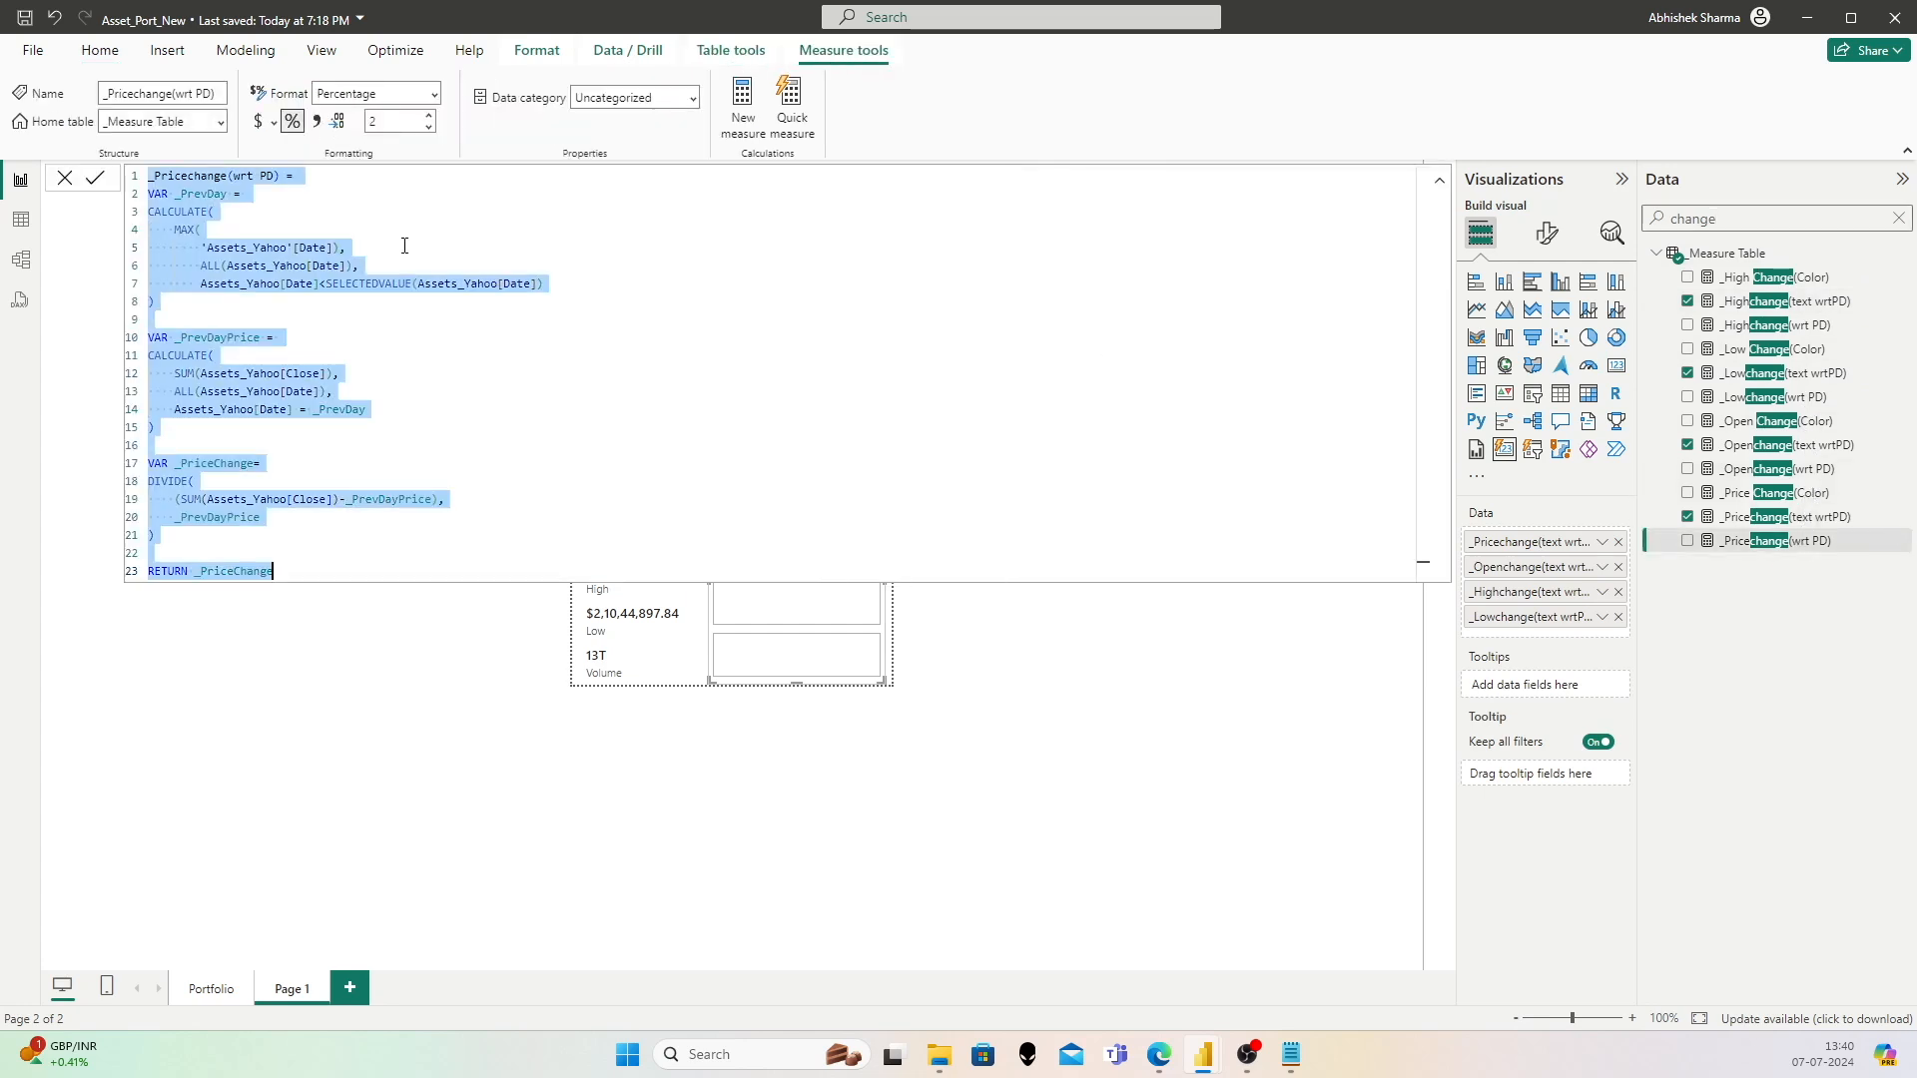
right_click(1754, 256)
click(1690, 290)
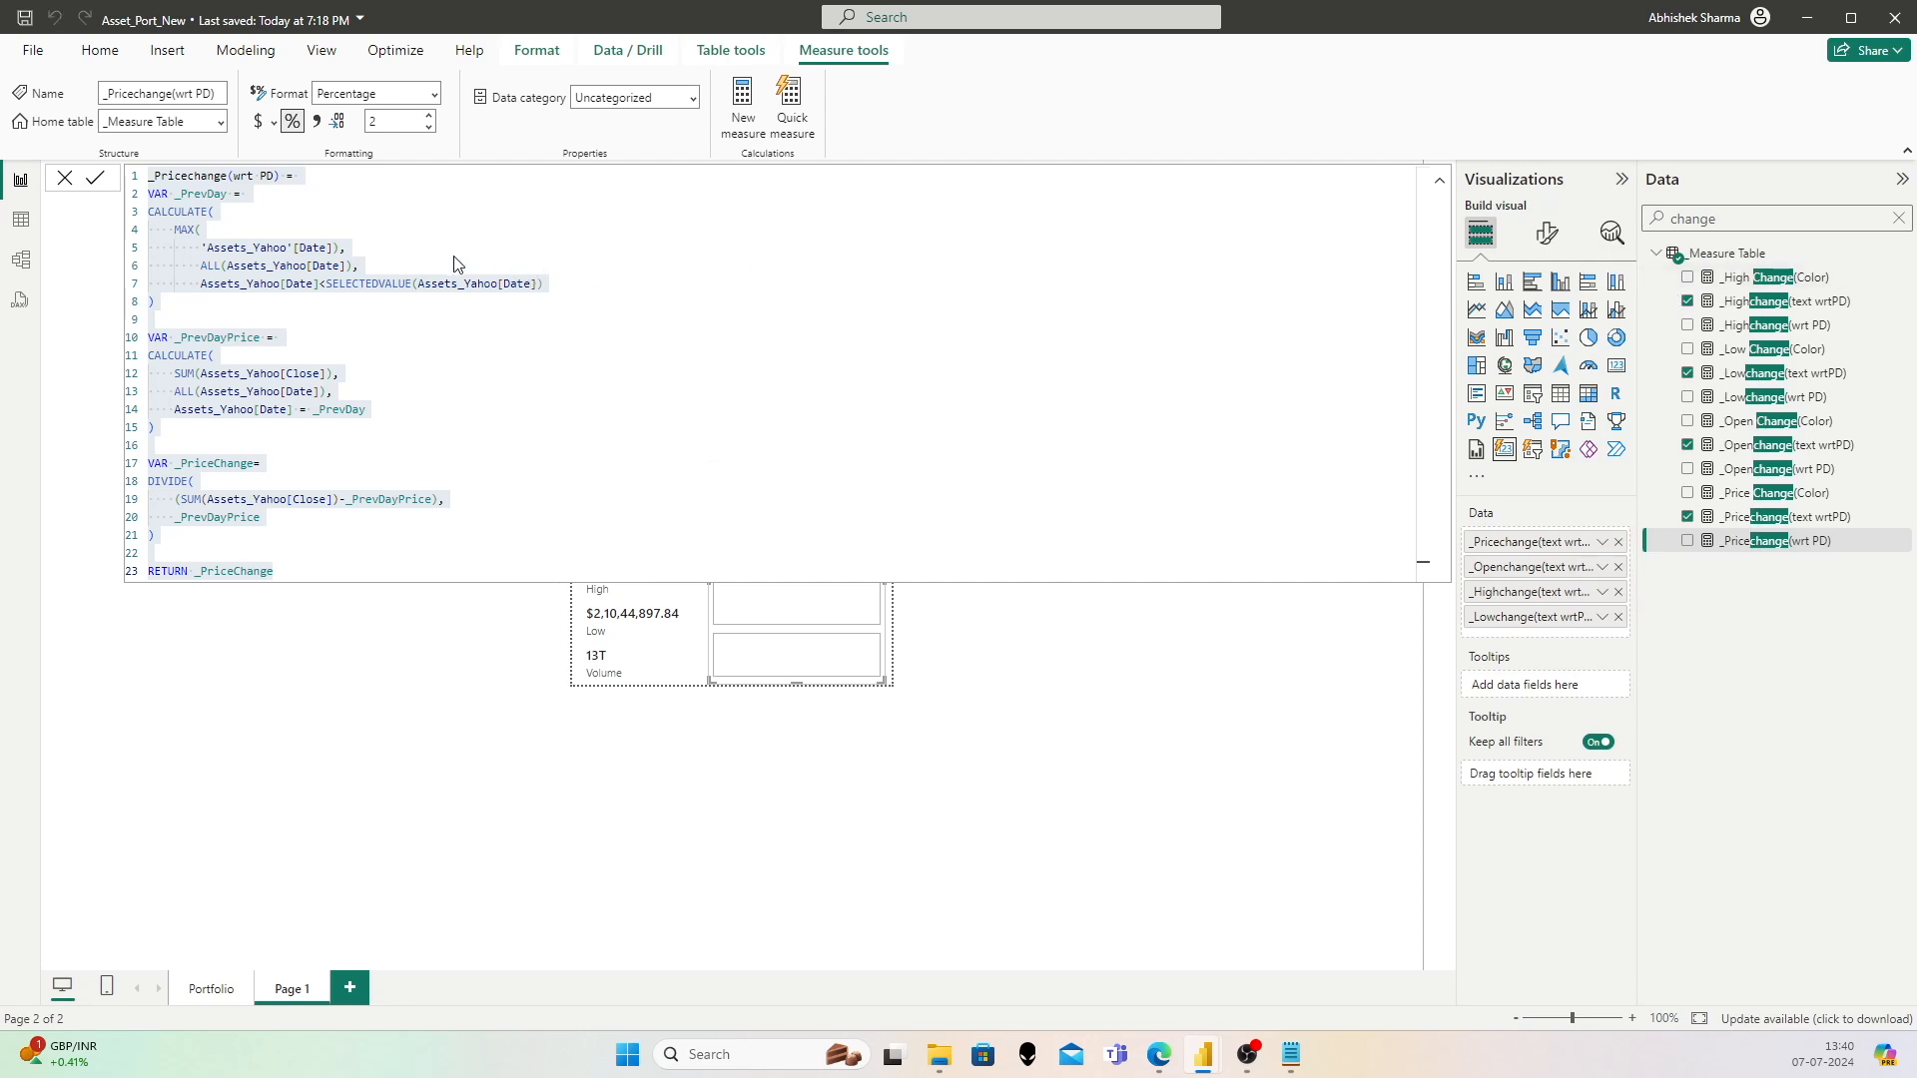
key(ctrl+v)
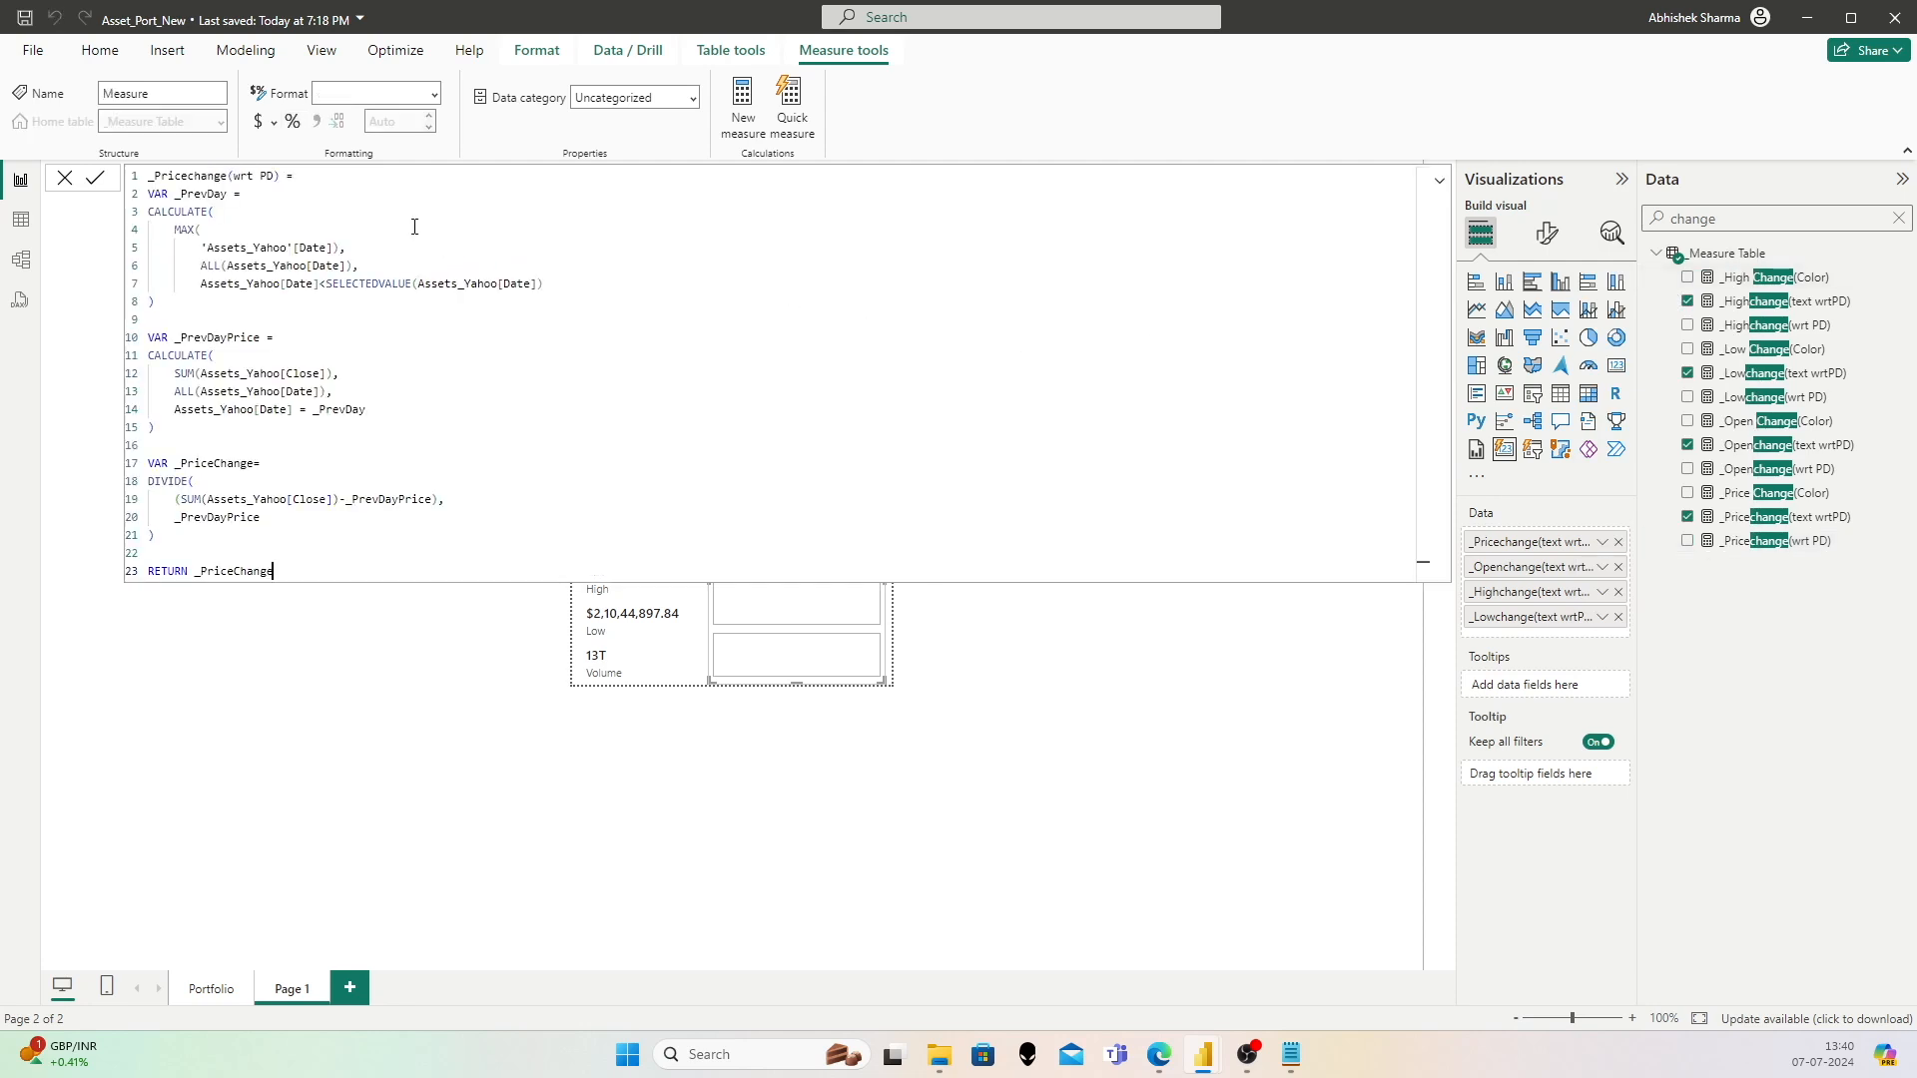
Step: Rename the copied measure as _Volumechange(wrt PD) in the formula's first line
click(188, 176)
key(shift+Left)
key(shift+Left)
key(shift+Left)
text(Volume)
Step: Rename the previous-day price variable as _PrevDayVolume in the new measure
click(271, 175)
key(Down)
key(Down)
key(Down)
key(Down)
key(Down)
key(Down)
key(Down)
key(Down)
key(Down)
key(shift+Left)
text(Vo)
Step: Make the previous-day calculation sum Assets_Yahoo[Volume] instead of the Close column
key(Left)
key(Left)
key(Down)
key(Down)
key(Down)
key(Up)
key(Right)
key(Right)
key(Right)
key(Right)
key(Right)
key(shift+Right)
key(shift+Right)
key(shift+Right)
key(shift+Right)
key(shift+Right)
text(Volume)
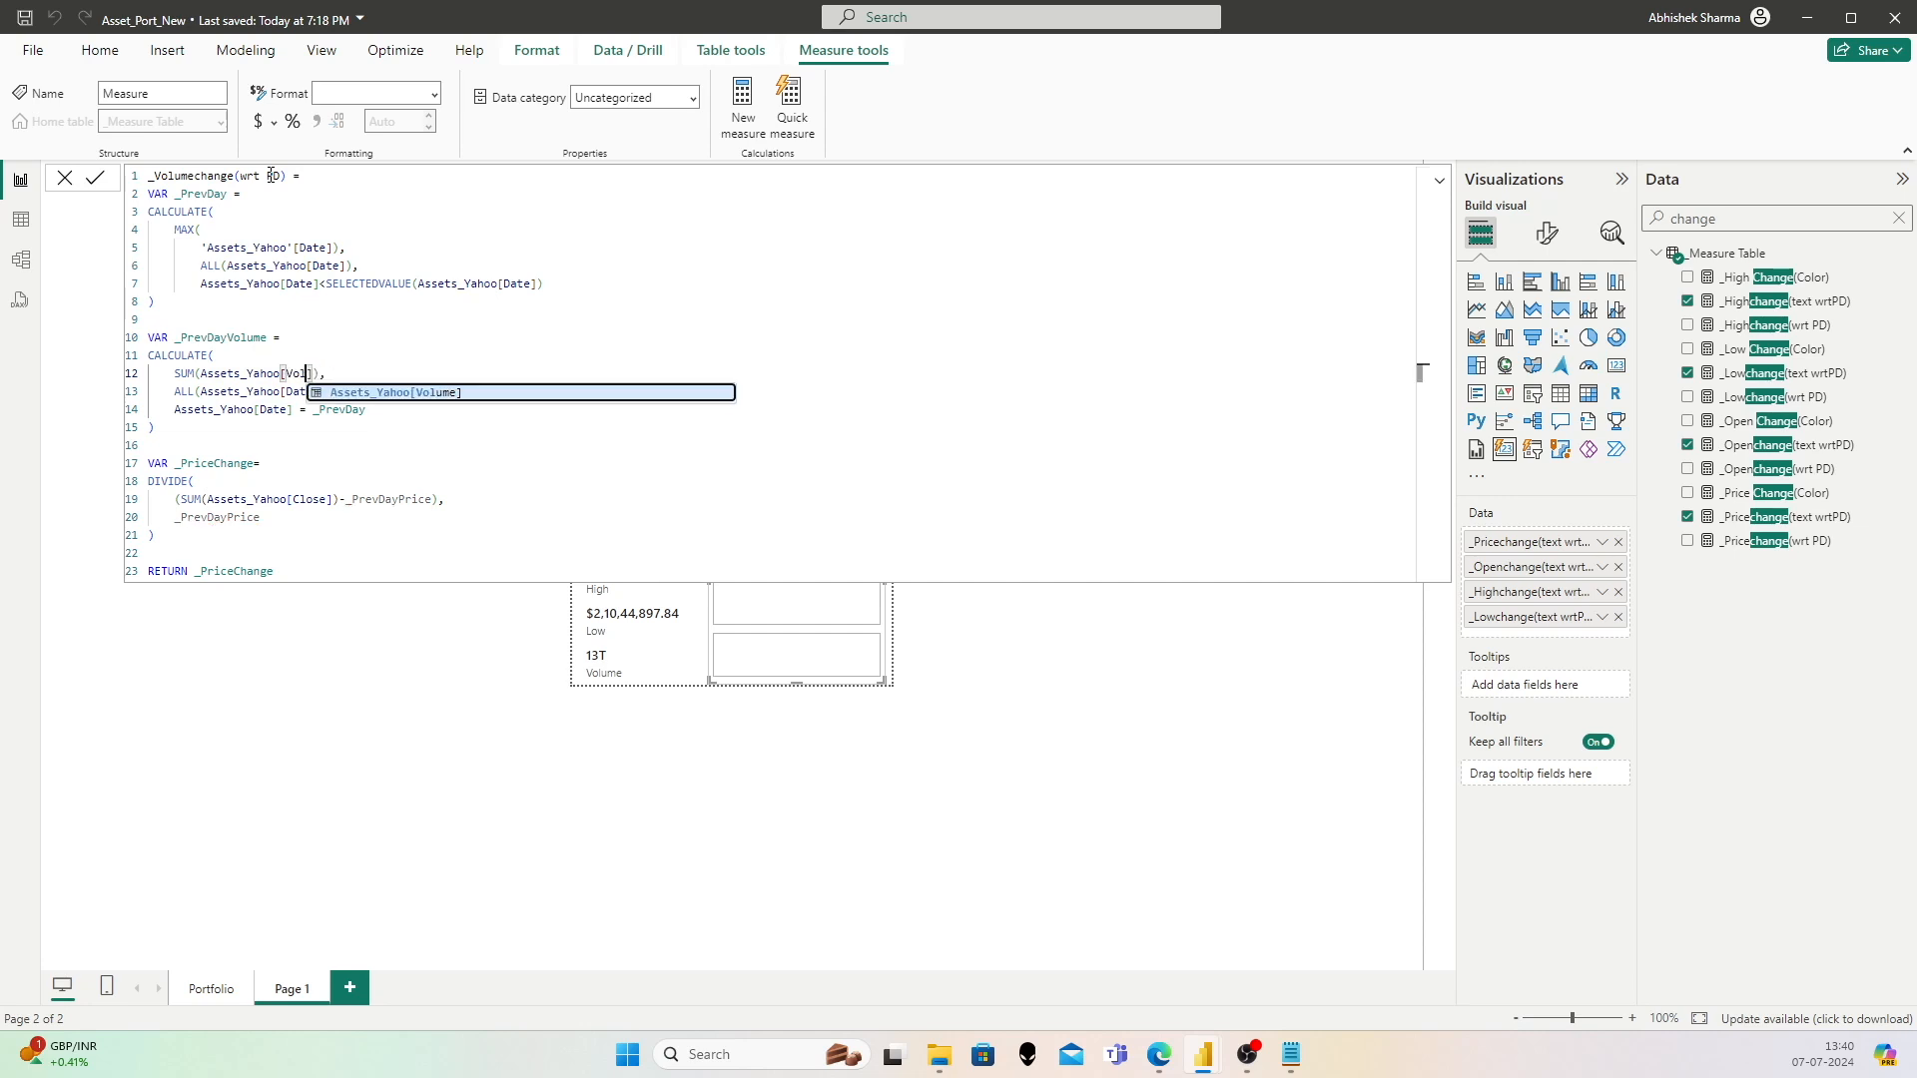
key(Left)
key(Left)
Step: Rename the variable that holds the DIVIDE calculation as _VolumeChange
key(Down)
key(Down)
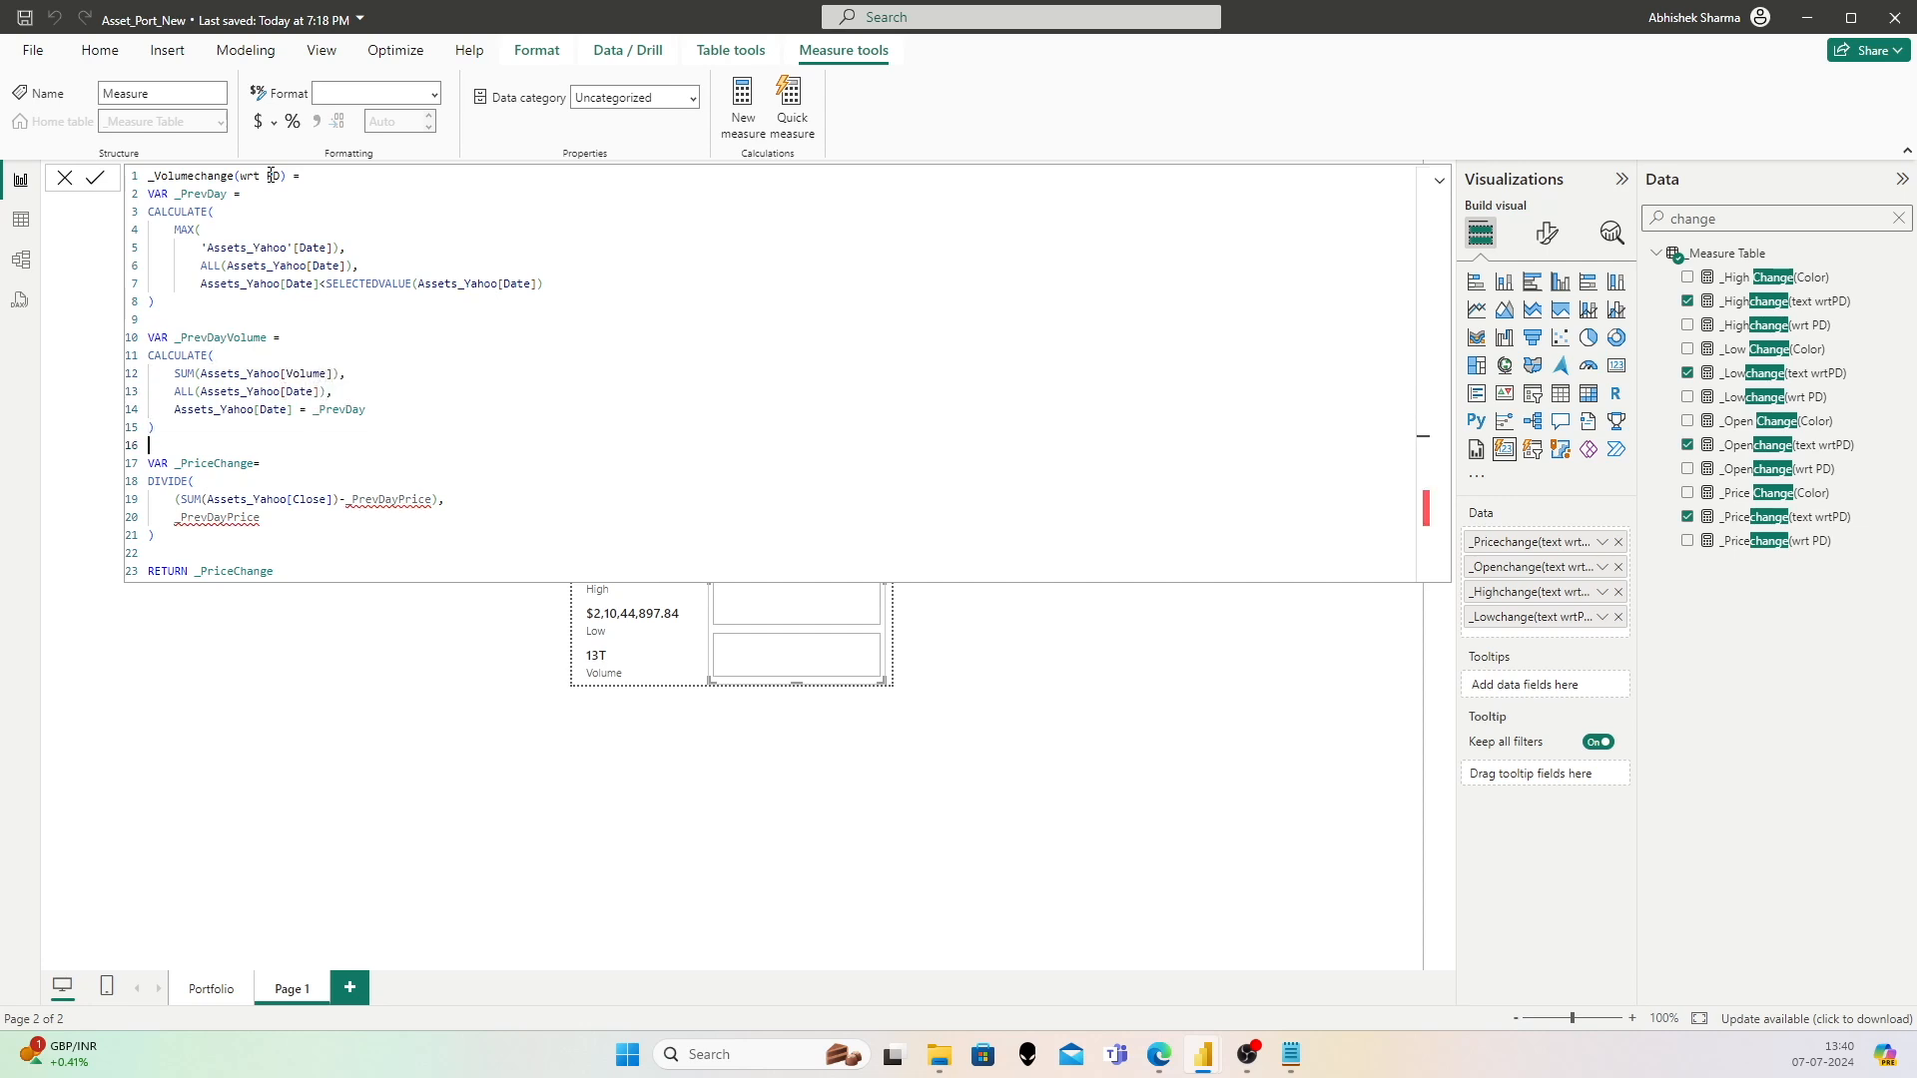
key(Left)
key(Right)
key(shift+Left)
key(shift+Left)
text(Volume)
Step: Change the DIVIDE numerator to SUM(Assets_Yahoo[Volume])-_PrevDayVolume
key(Down)
key(Down)
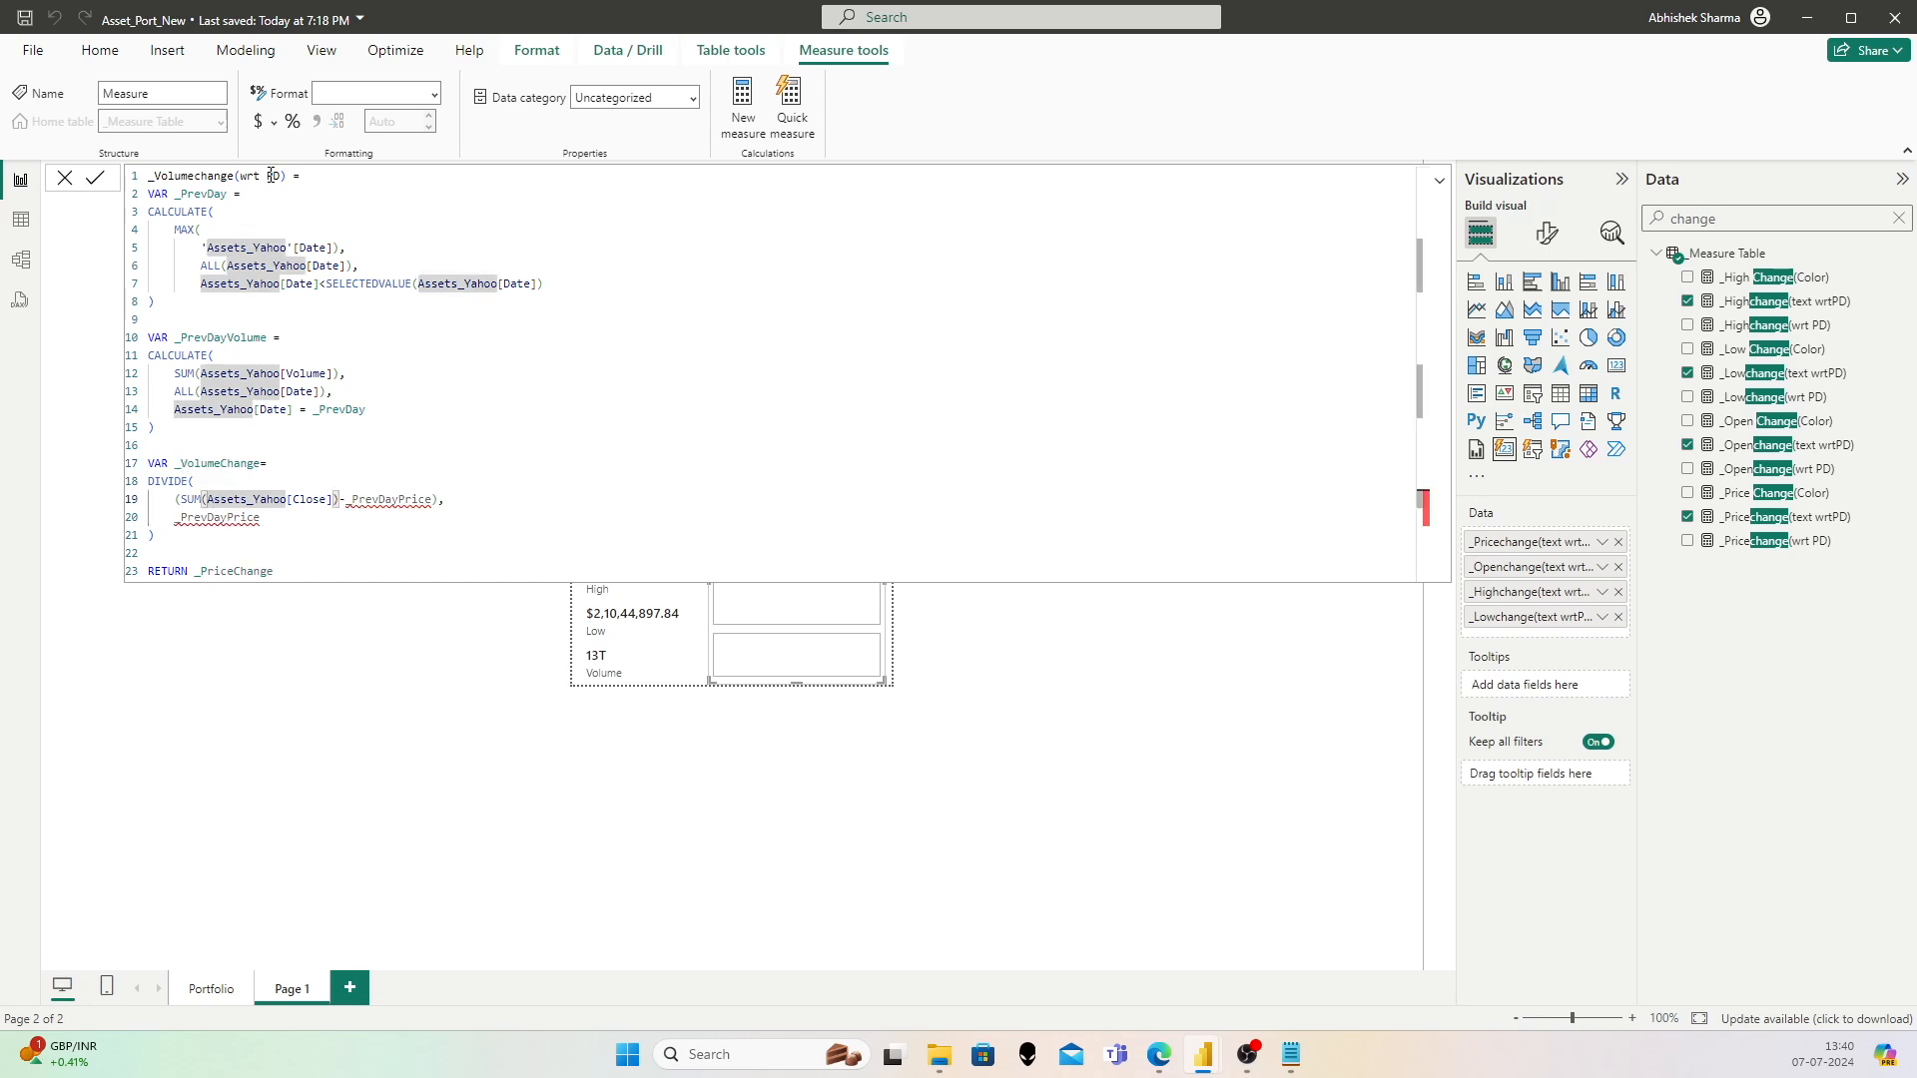
key(Right)
key(Right)
key(Right)
key(Right)
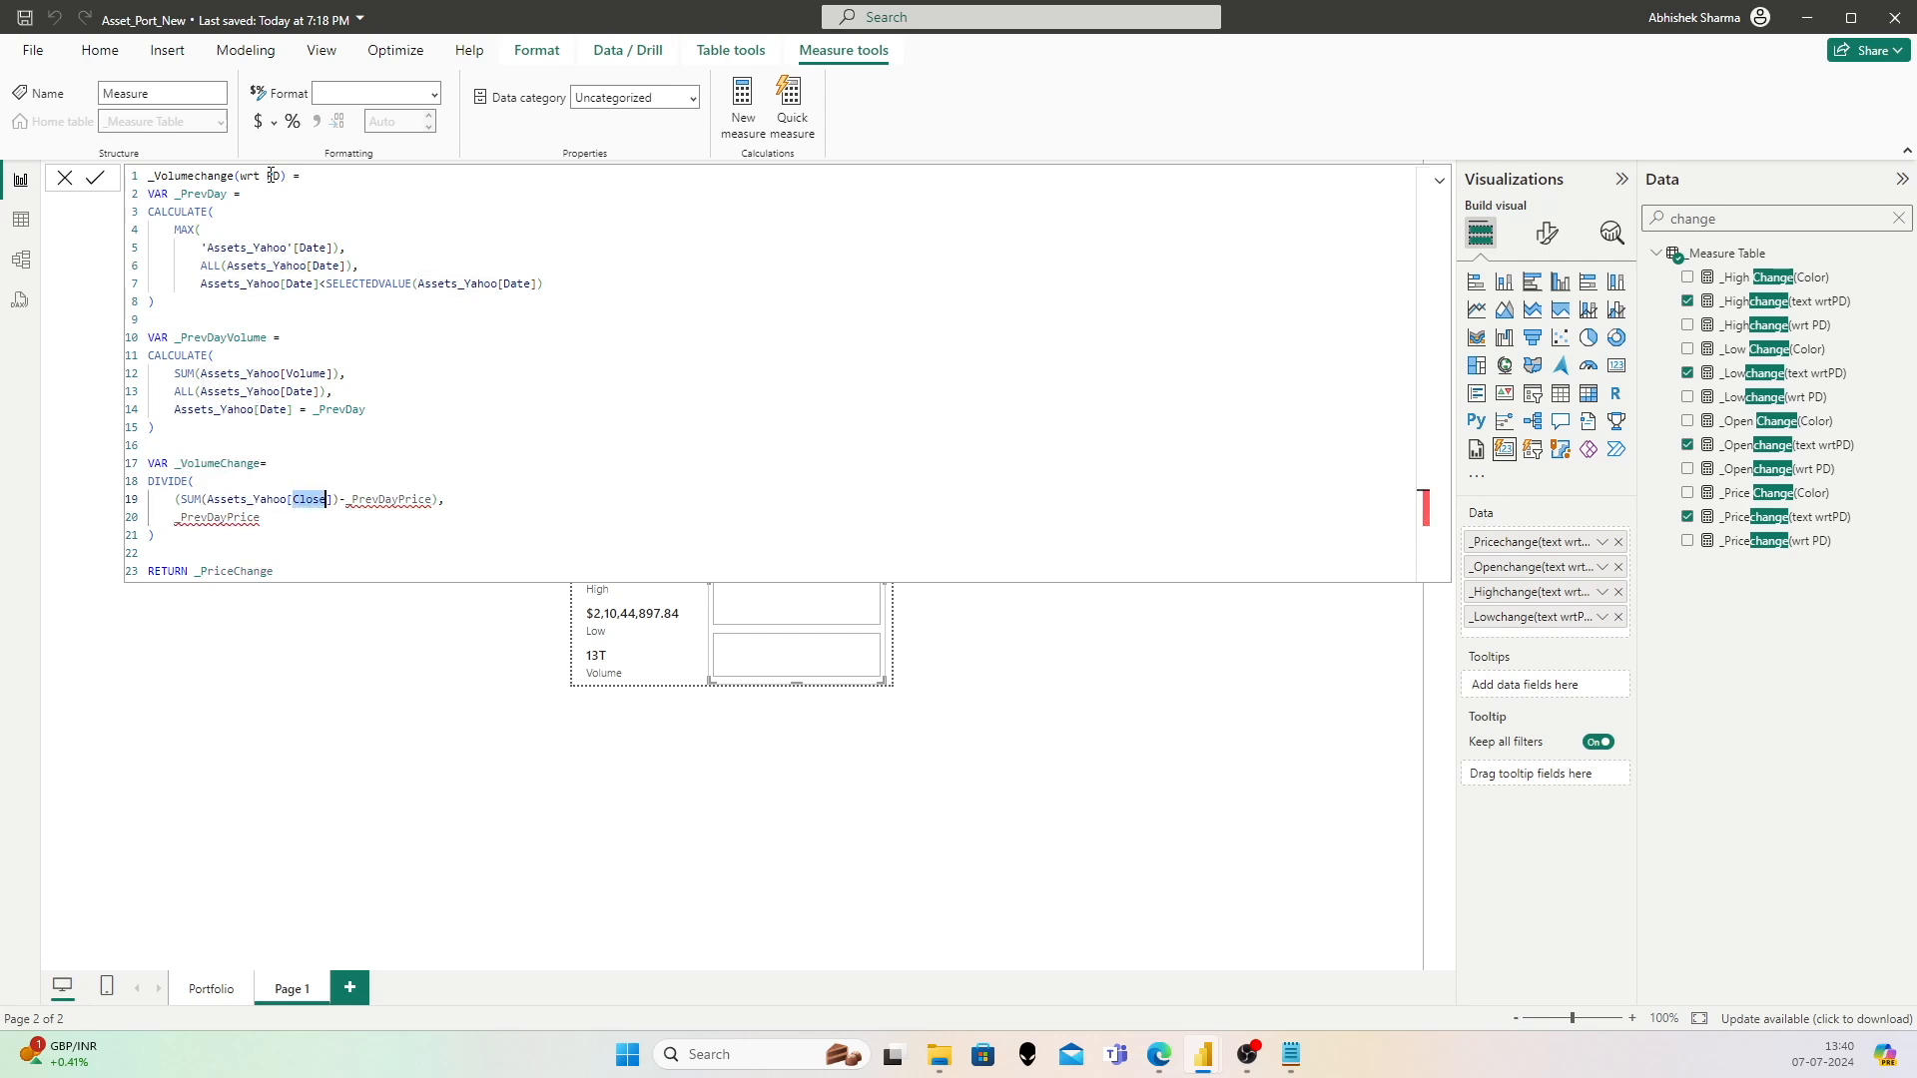
text(Volume)
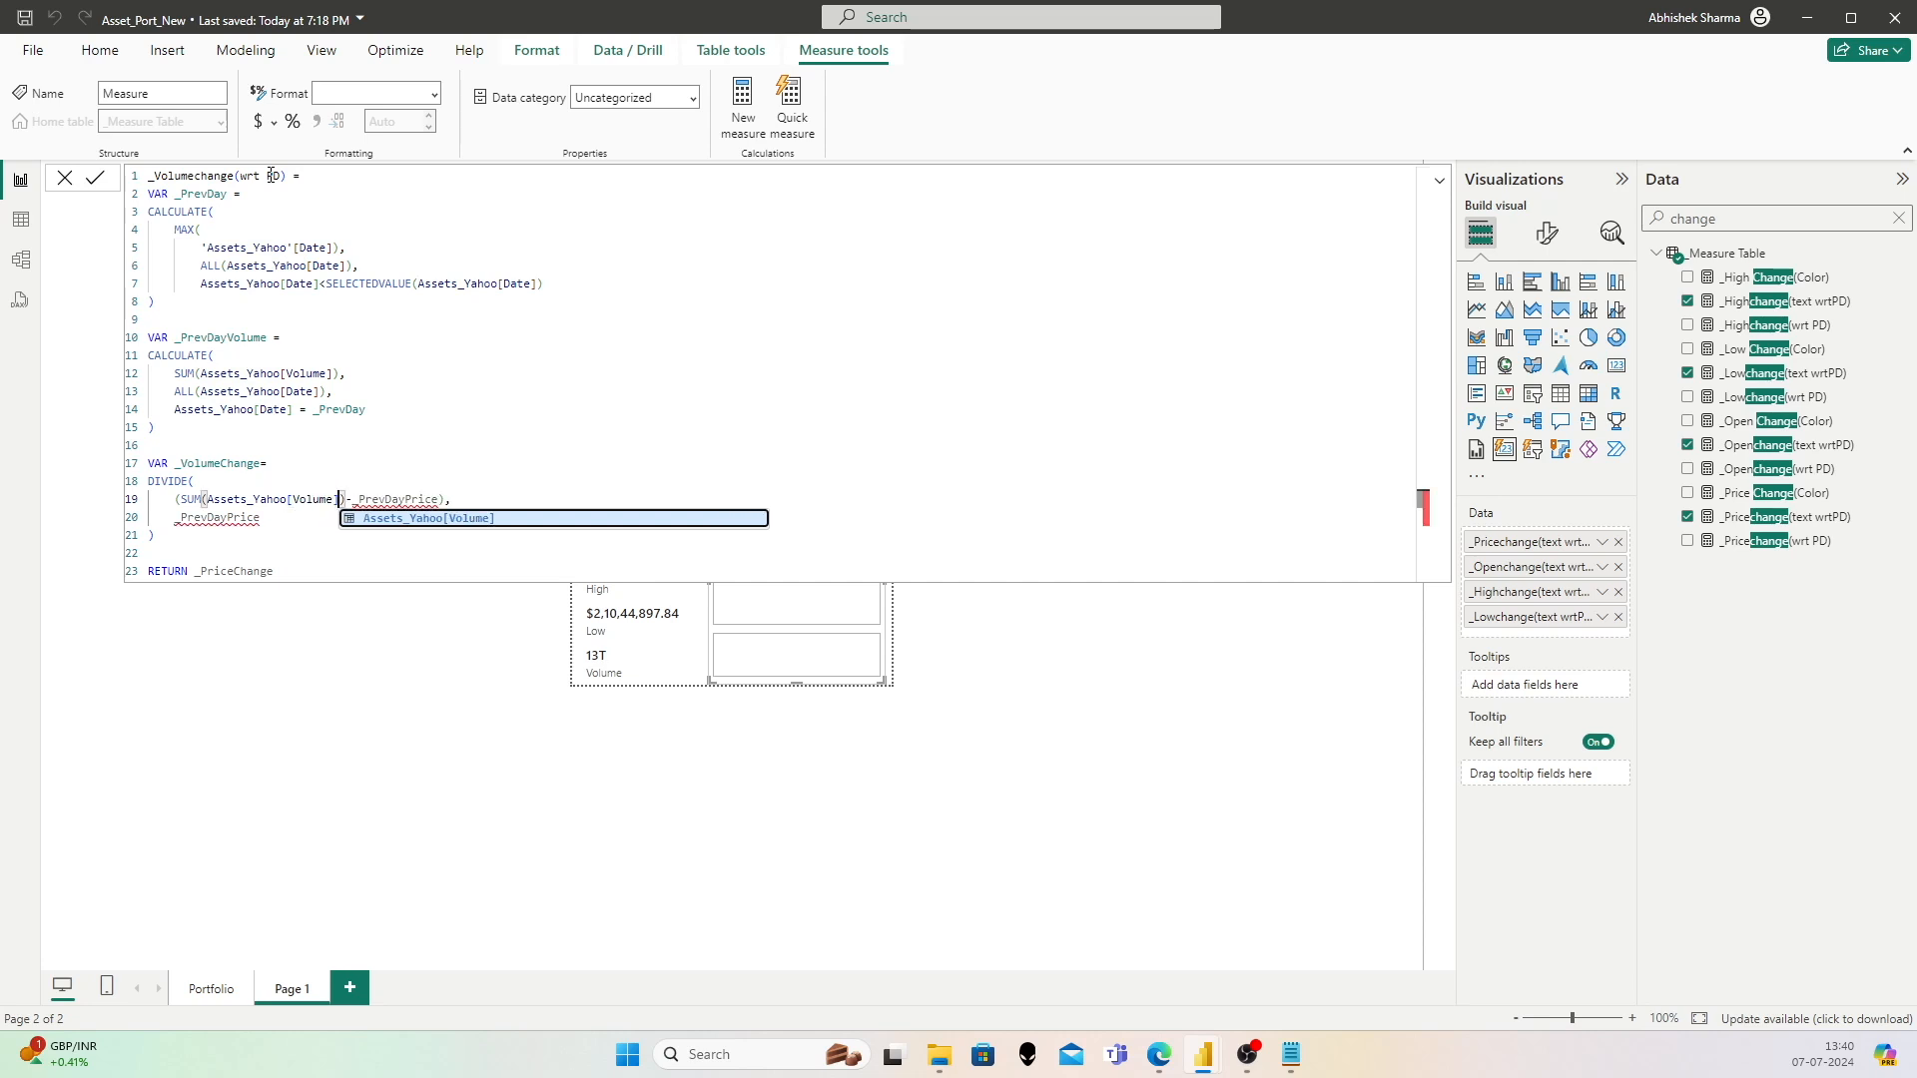
key(Right)
key(Right)
key(Right)
key(Right)
key(shift+Right)
key(shift+Right)
key(shift+Right)
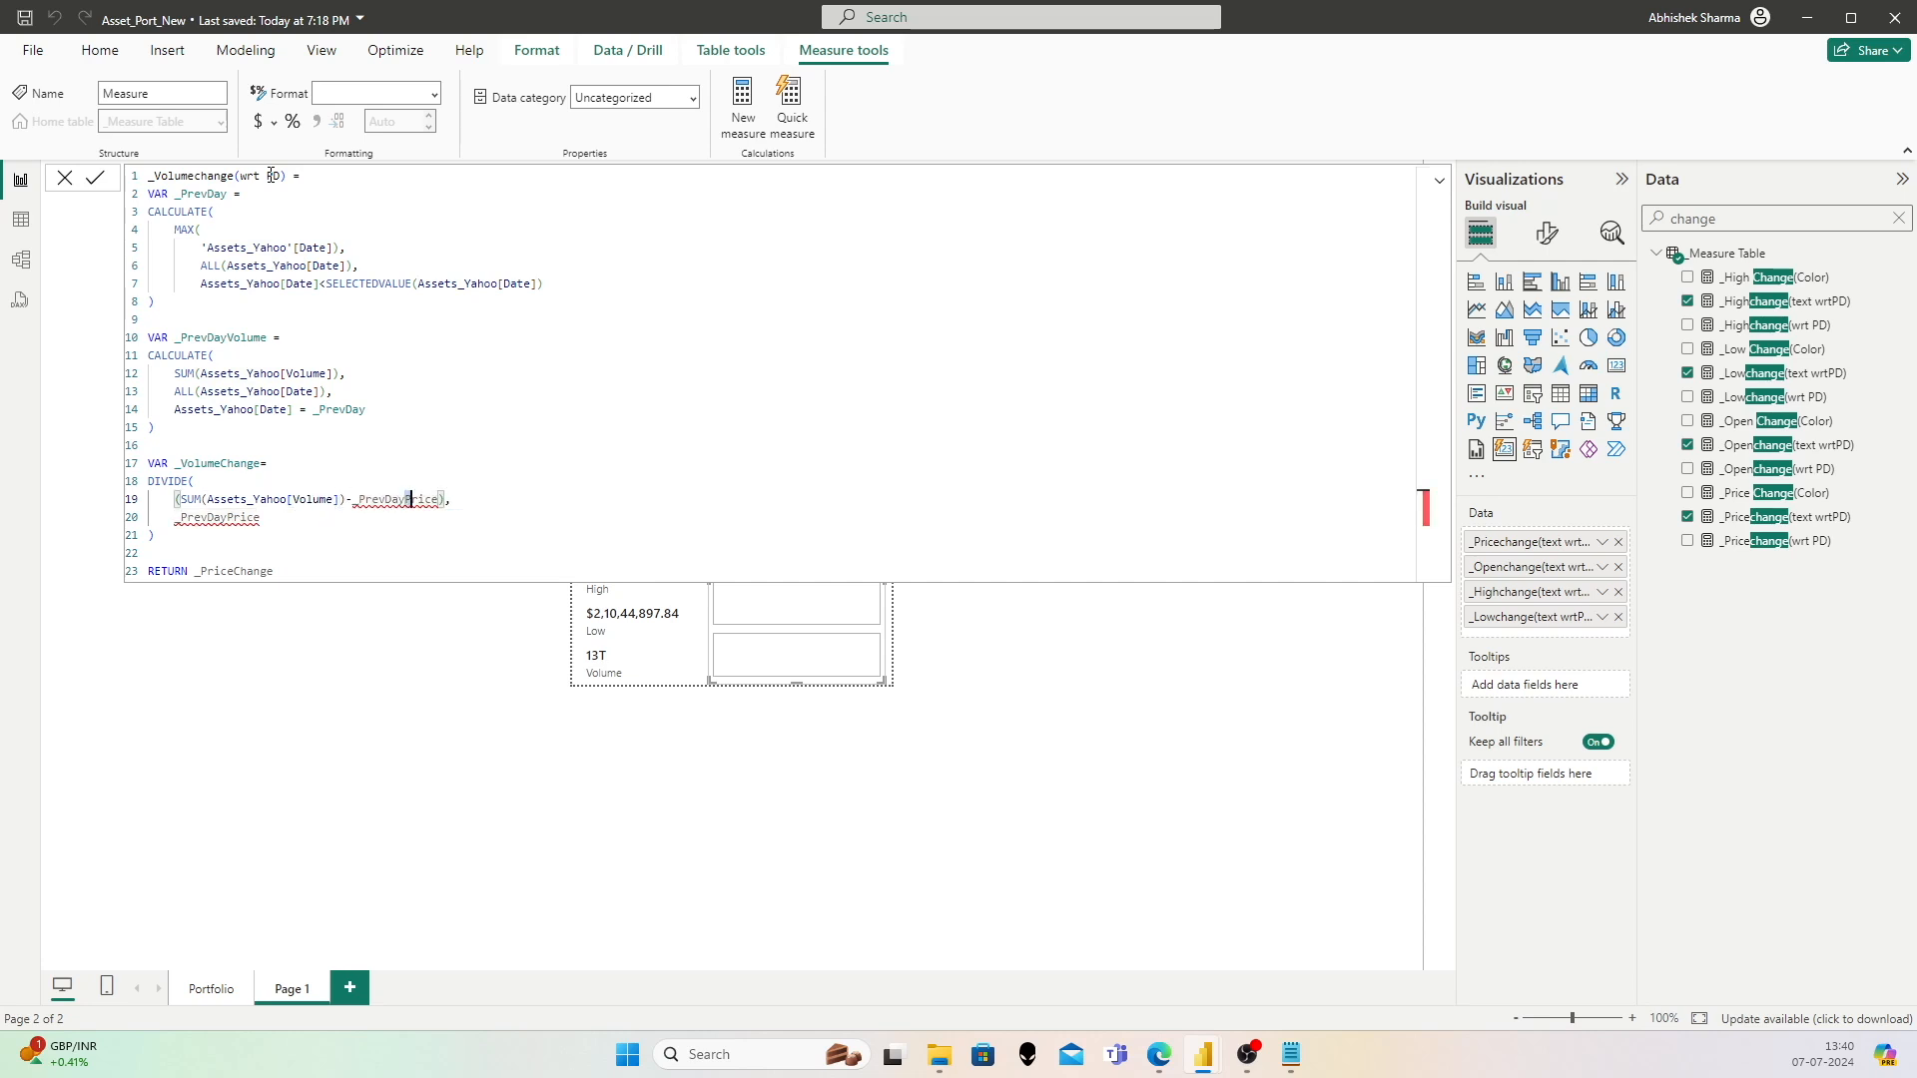
text(Volume)
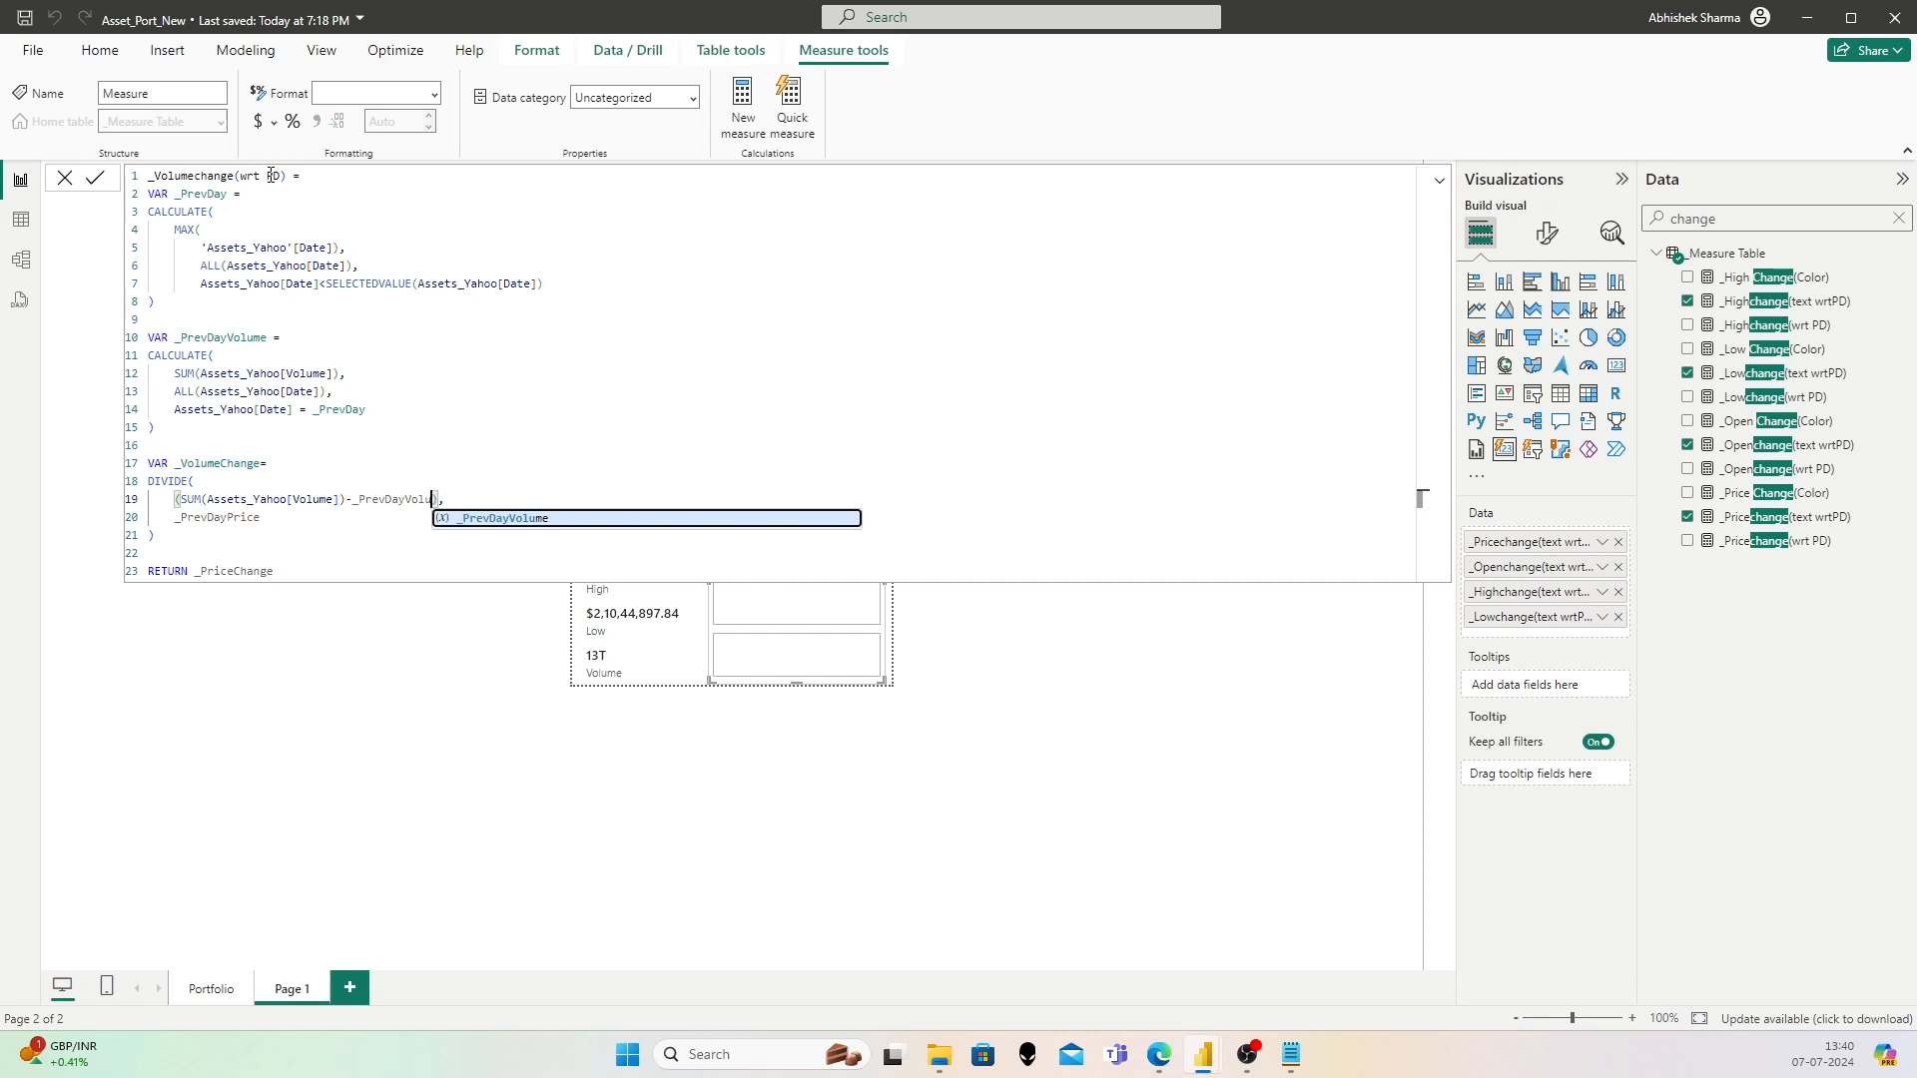
Step: Change the DIVIDE denominator to _PrevDayVolume
key(Down)
key(shift+Left)
key(shift+Left)
key(shift+Left)
text(Vou)
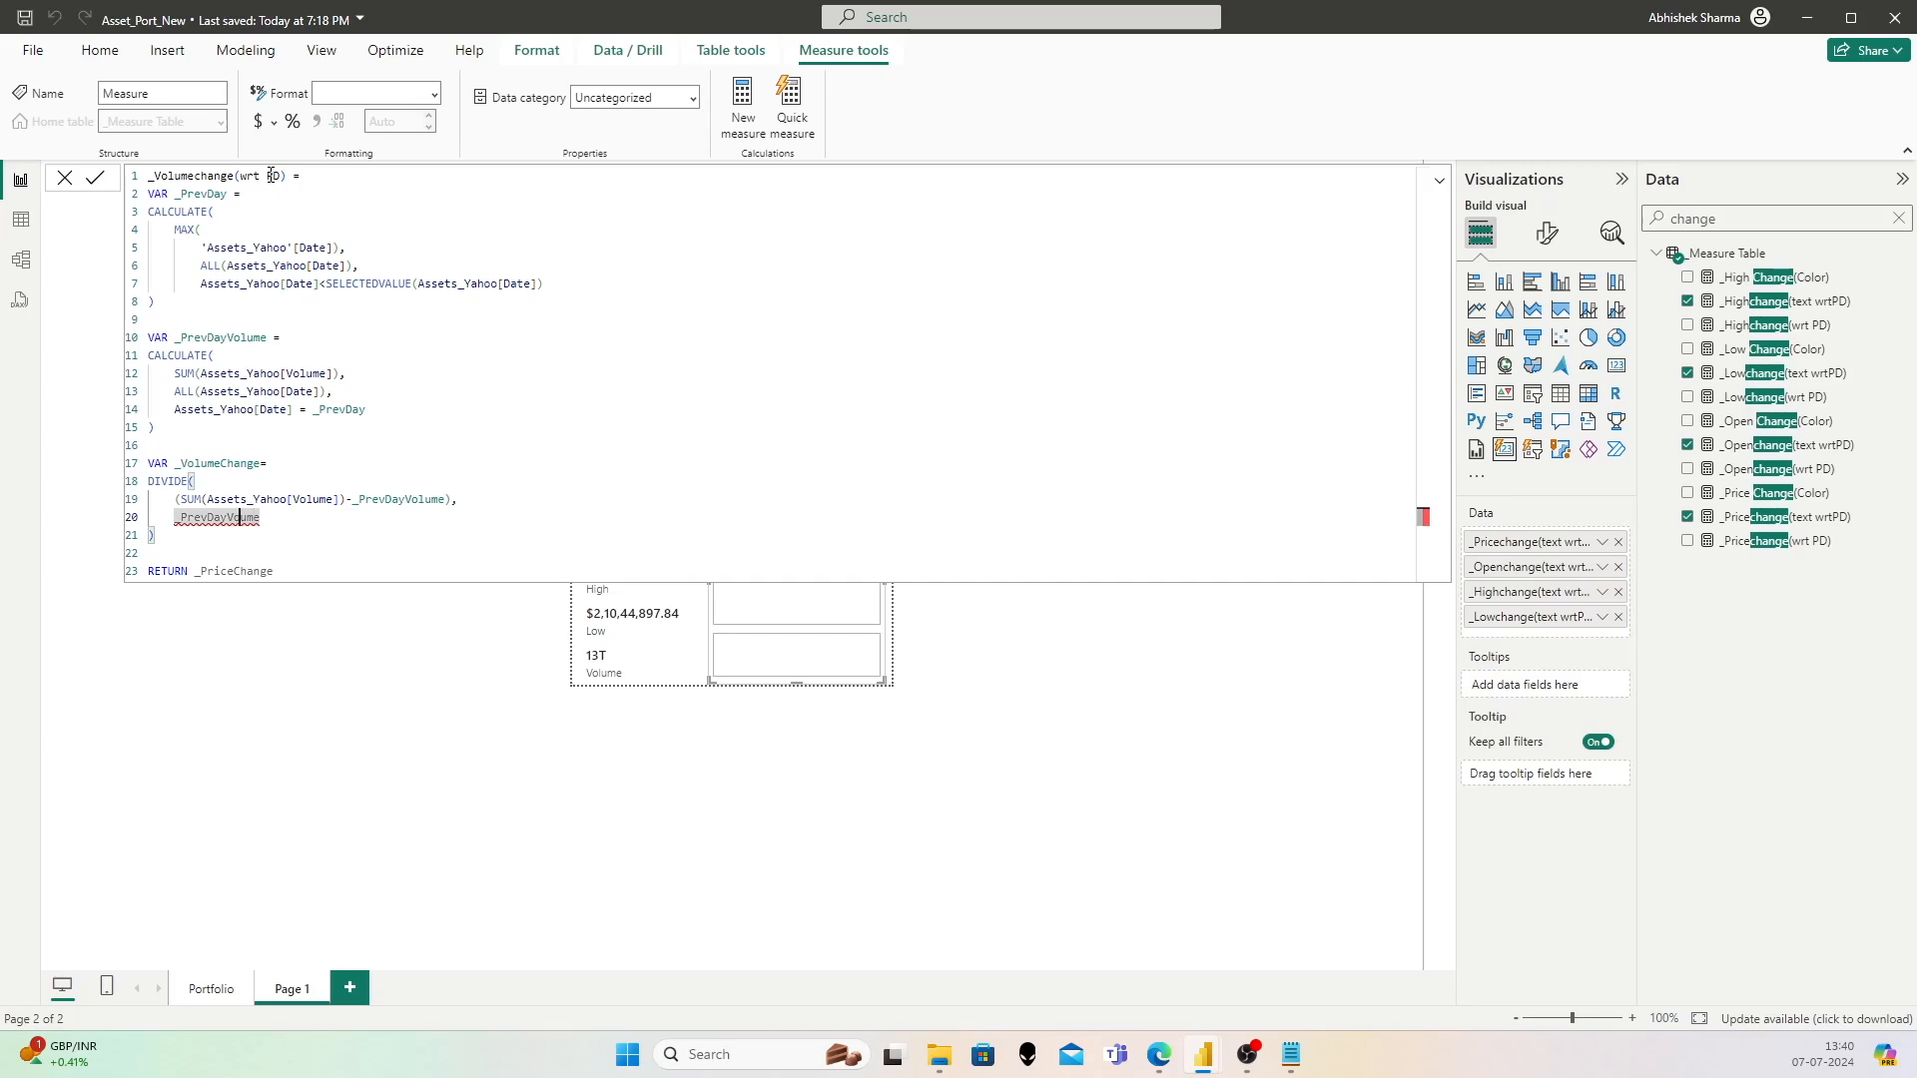
text(l)
Step: Make the measure return _VolumeChange, check the formula and commit it
key(Down)
key(Down)
key(shift+Left)
key(shift+Left)
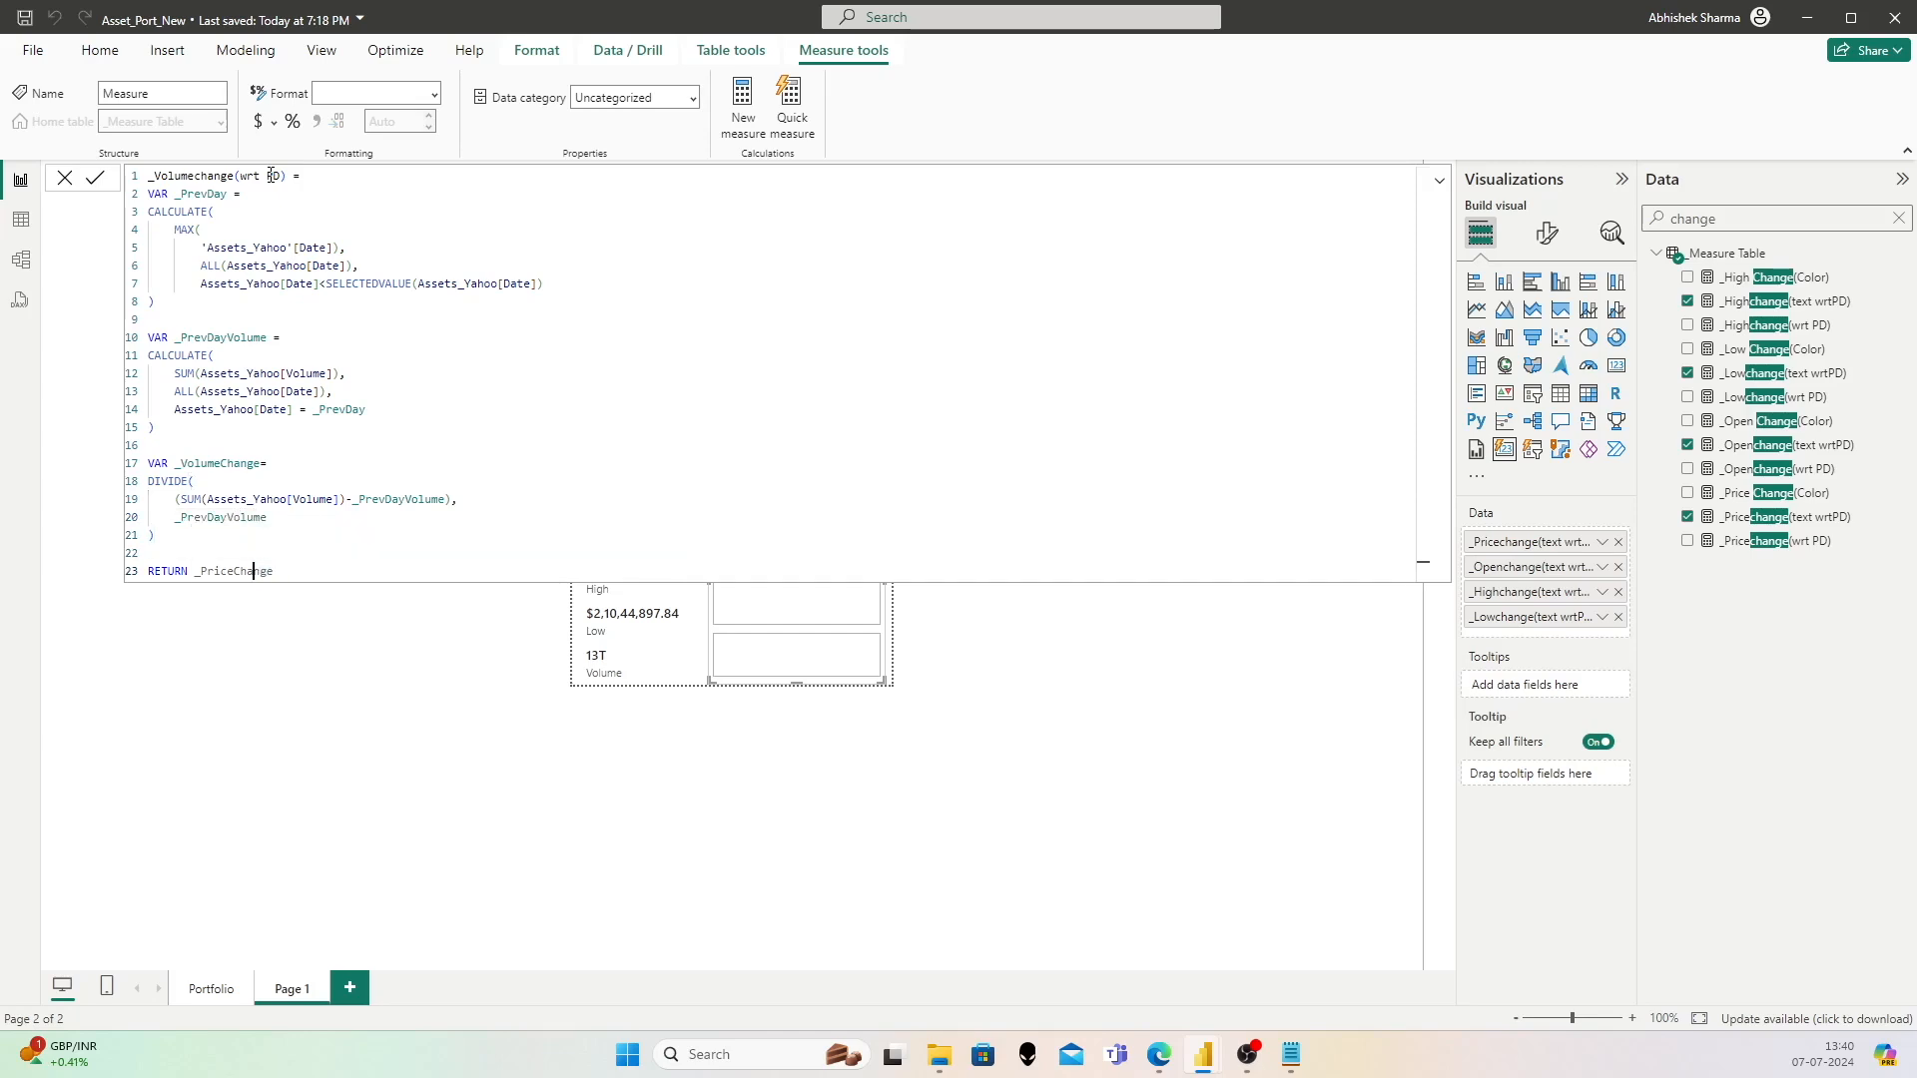
text(Volume)
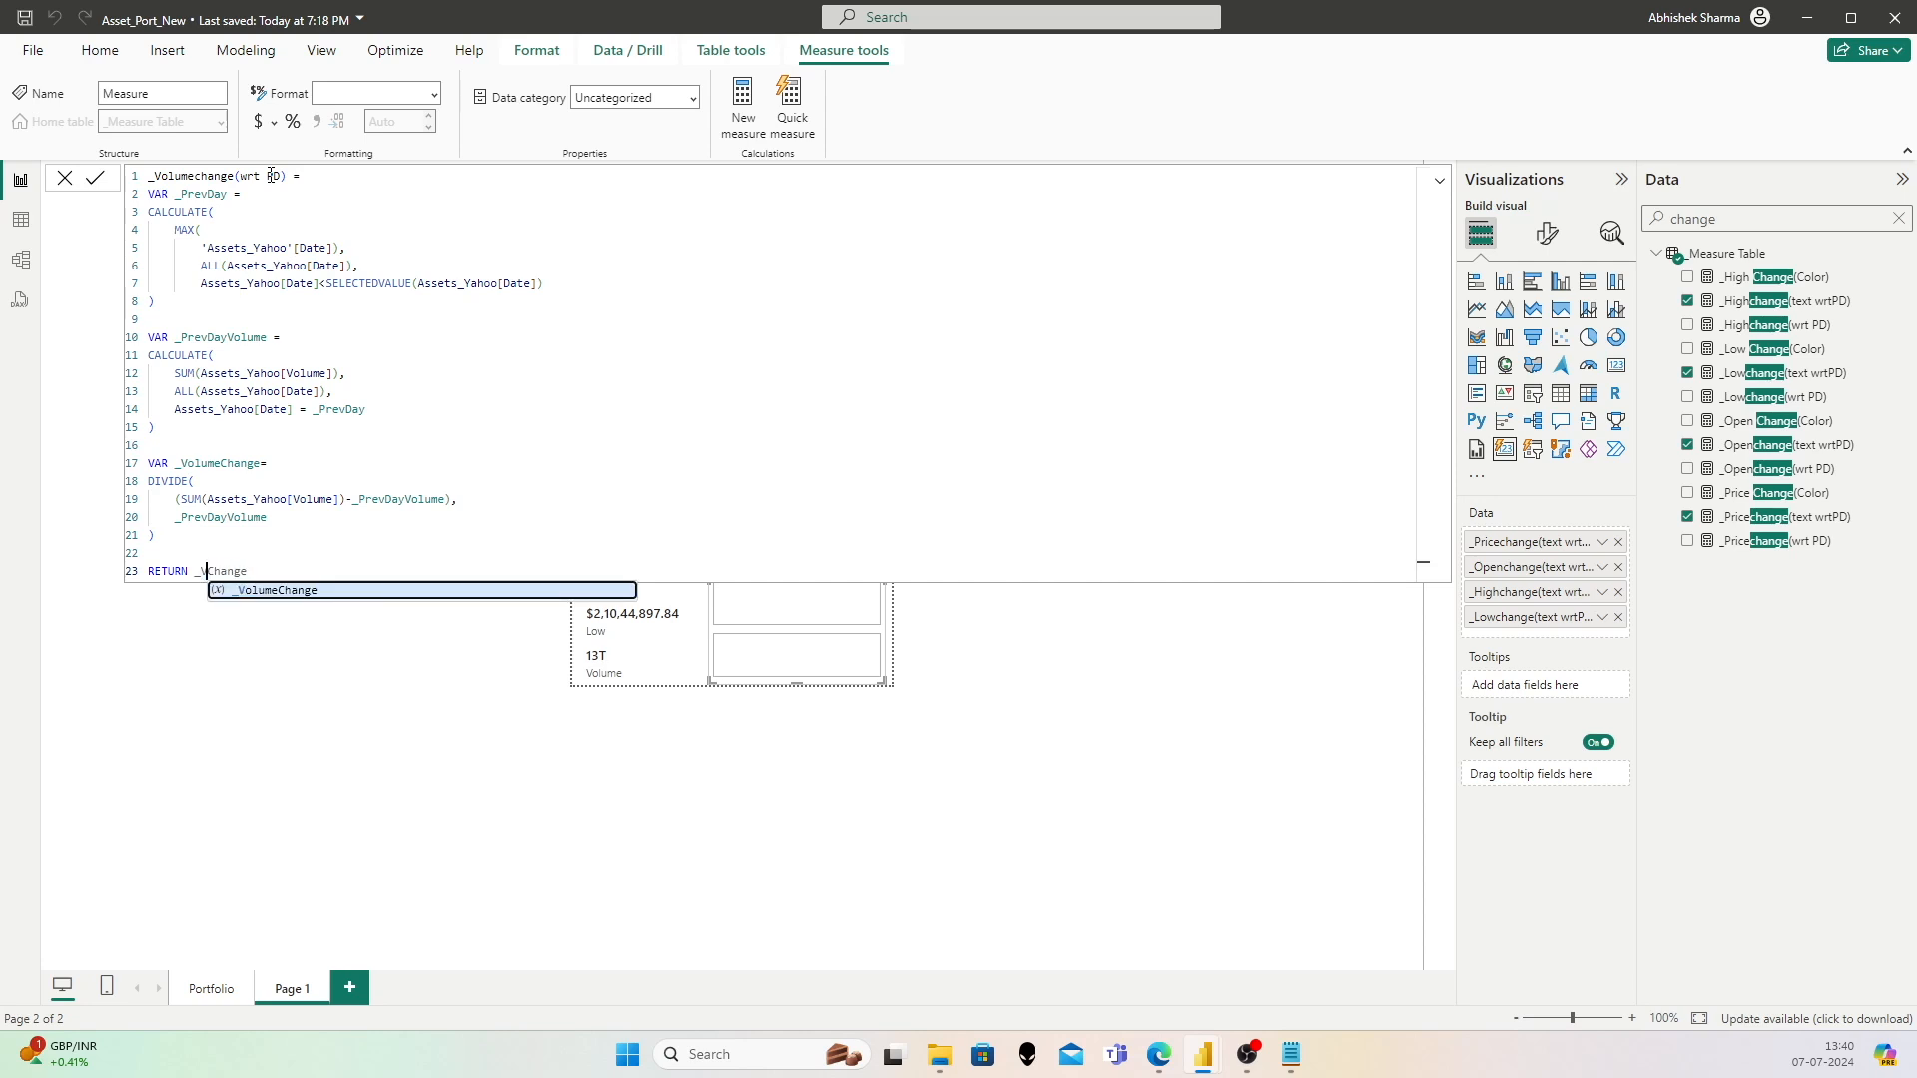
click(370, 449)
click(295, 514)
click(271, 465)
click(270, 428)
click(263, 317)
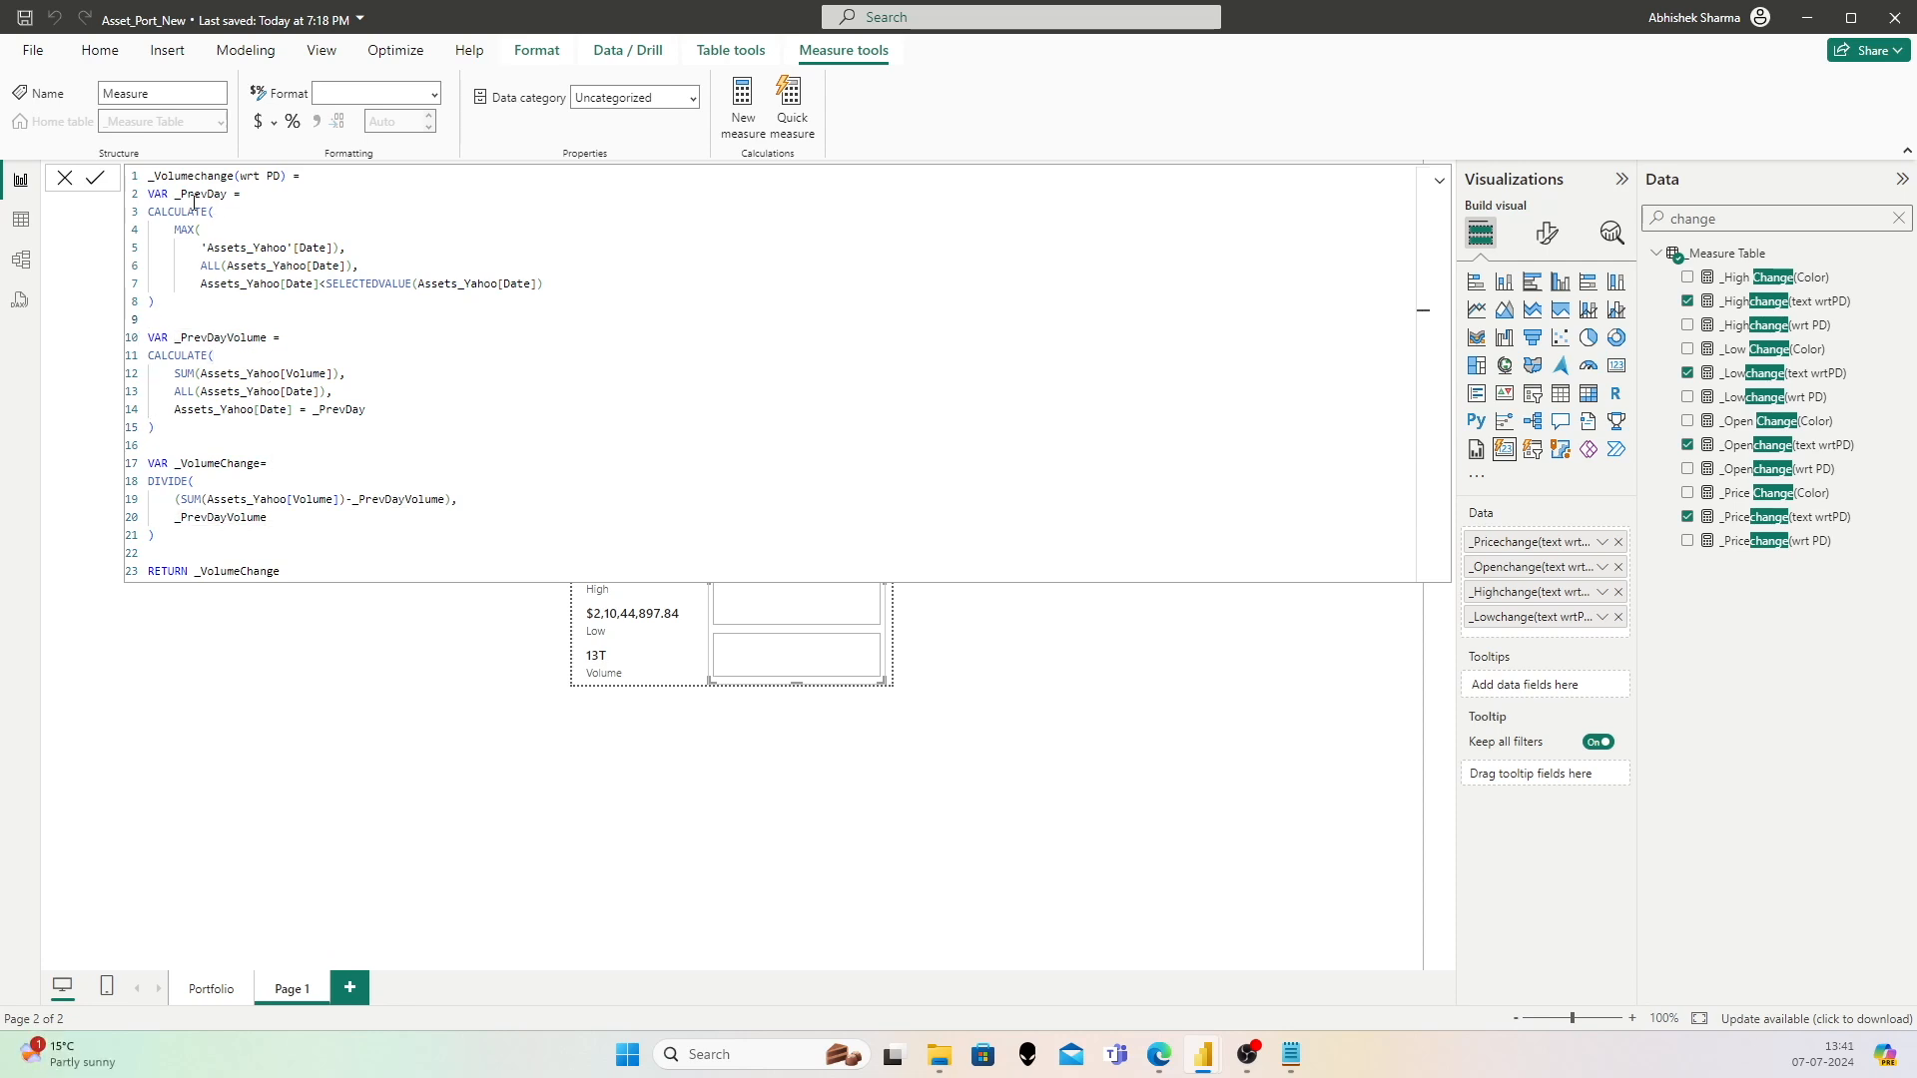
click(96, 182)
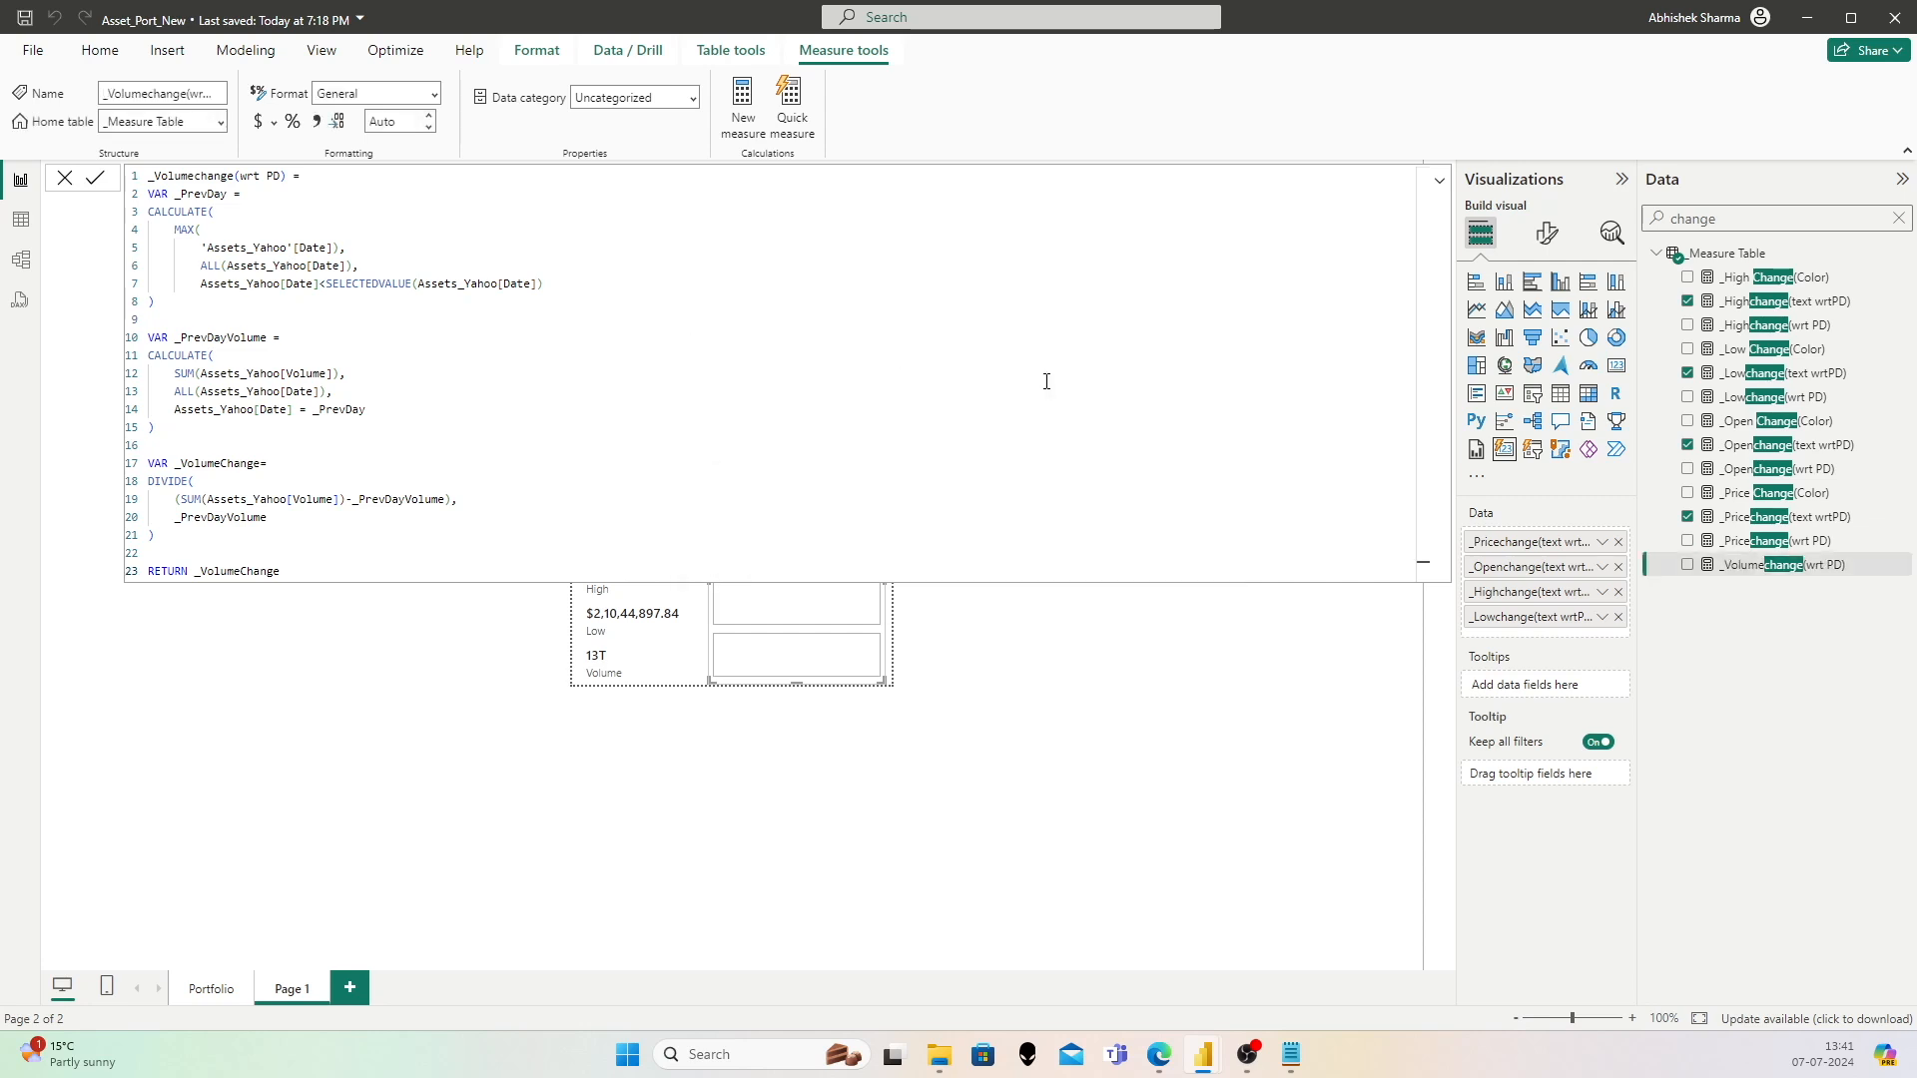
Step: Copy the whole _Pricechange(text wrtPD) formula into a new measure in _Measure Table
click(1794, 518)
click(489, 203)
key(ctrl+a)
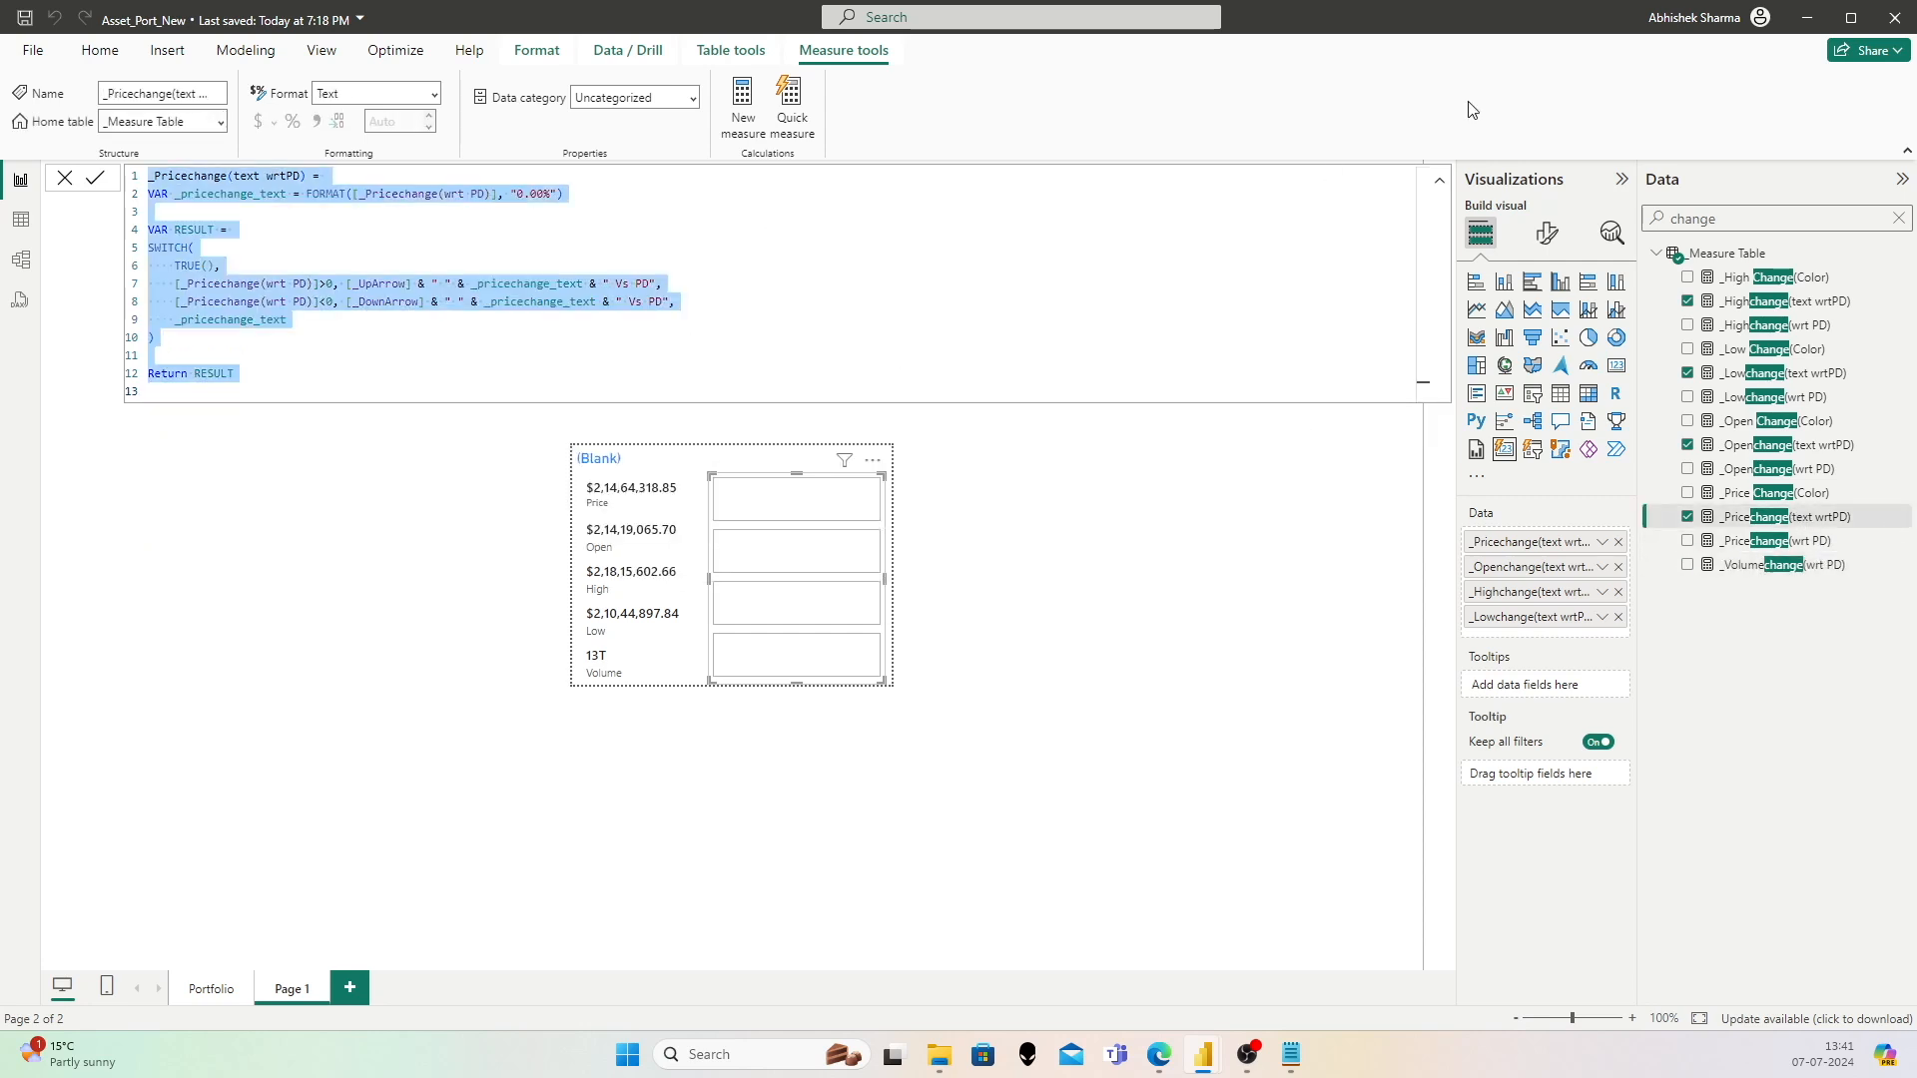
right_click(1737, 256)
click(1669, 295)
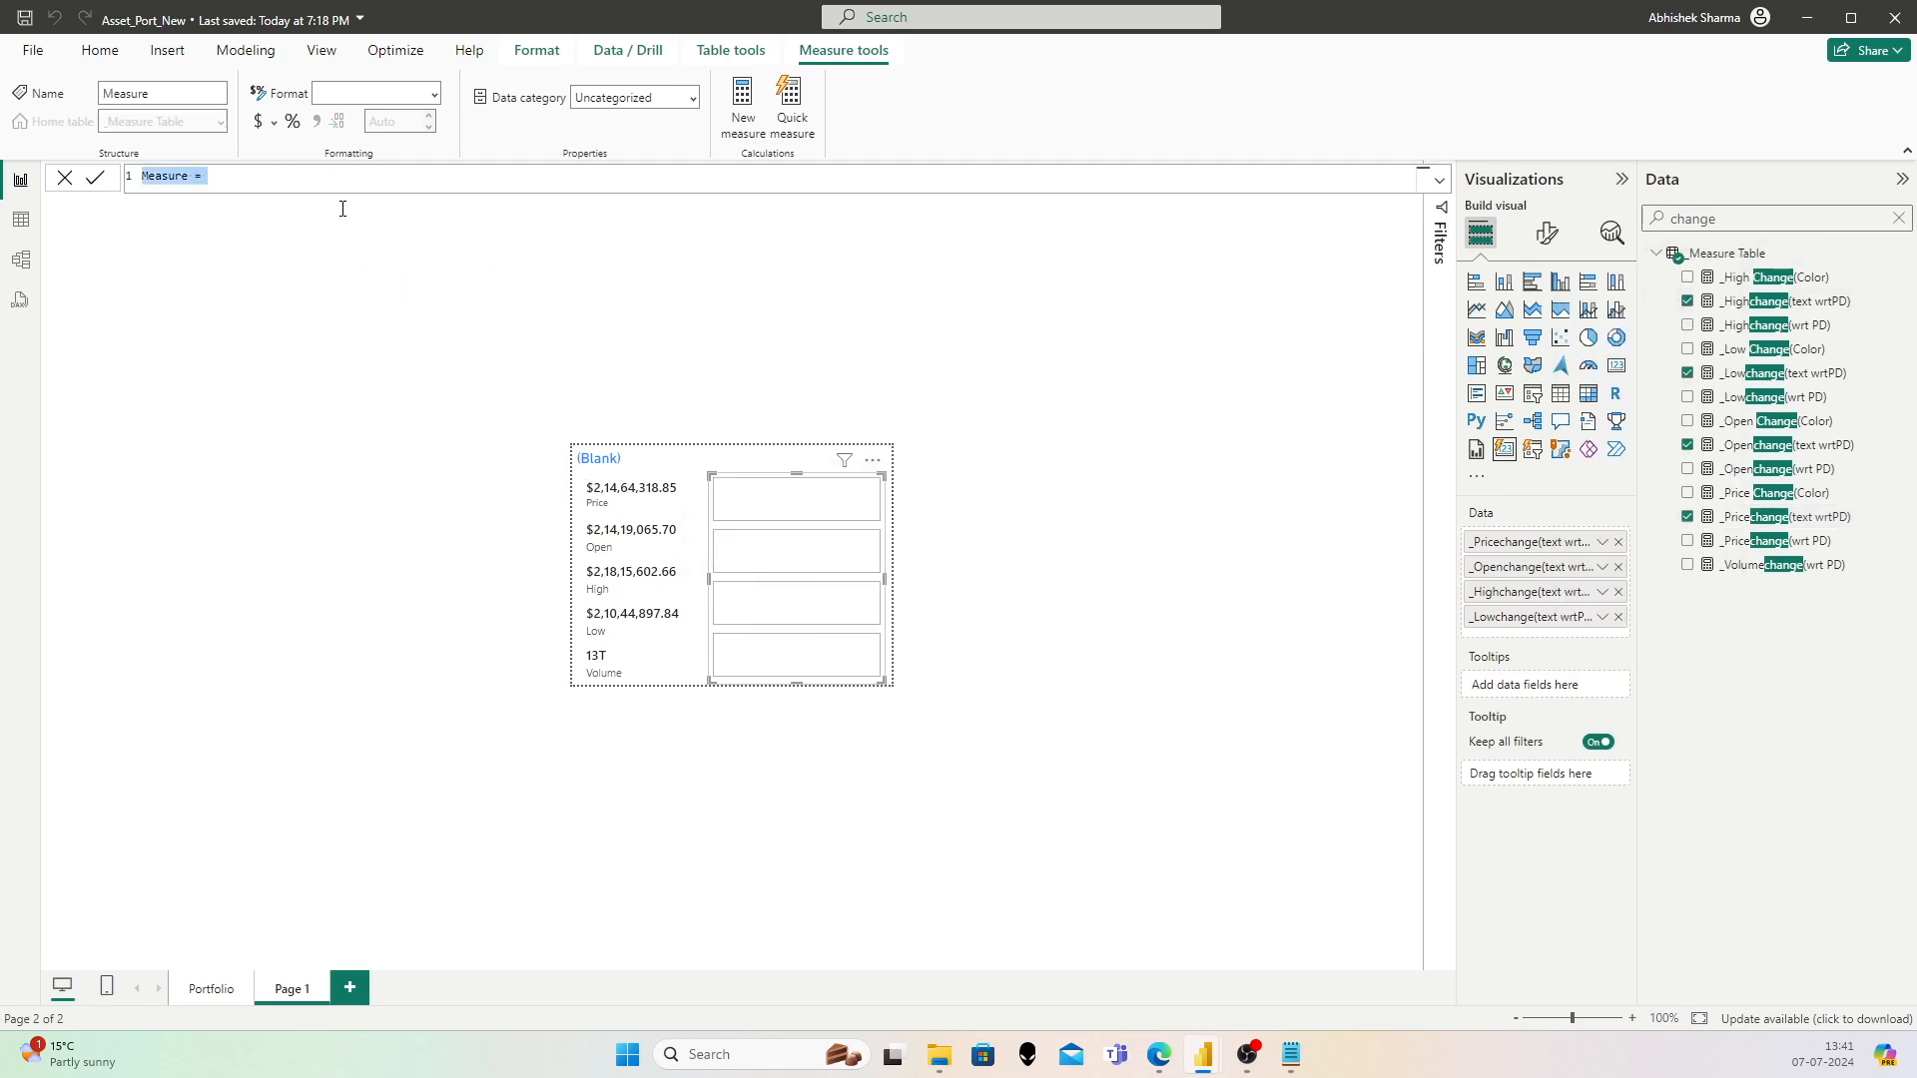
key(ctrl+v)
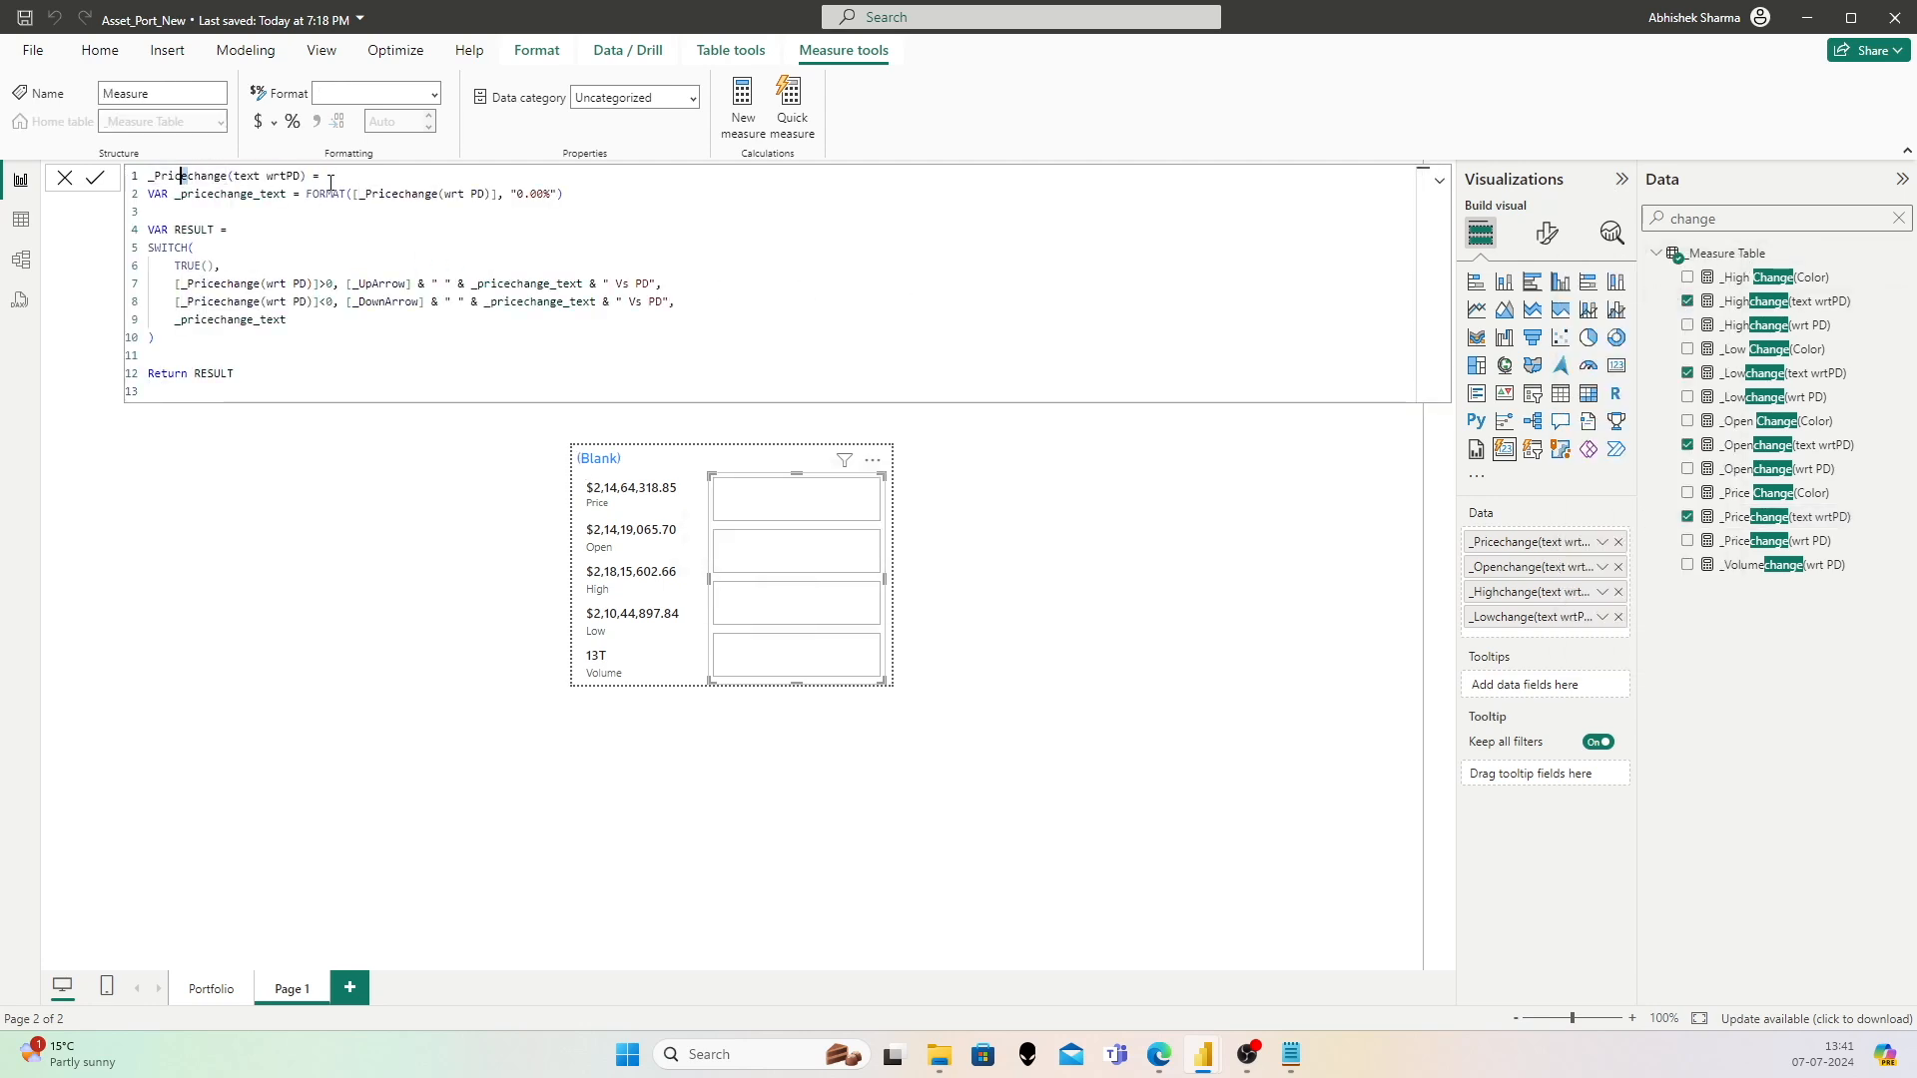
Step: Rename the copied measure as _Volumechange(text wrtPD) and its text variable as _Volumechange_text
text(Volume)
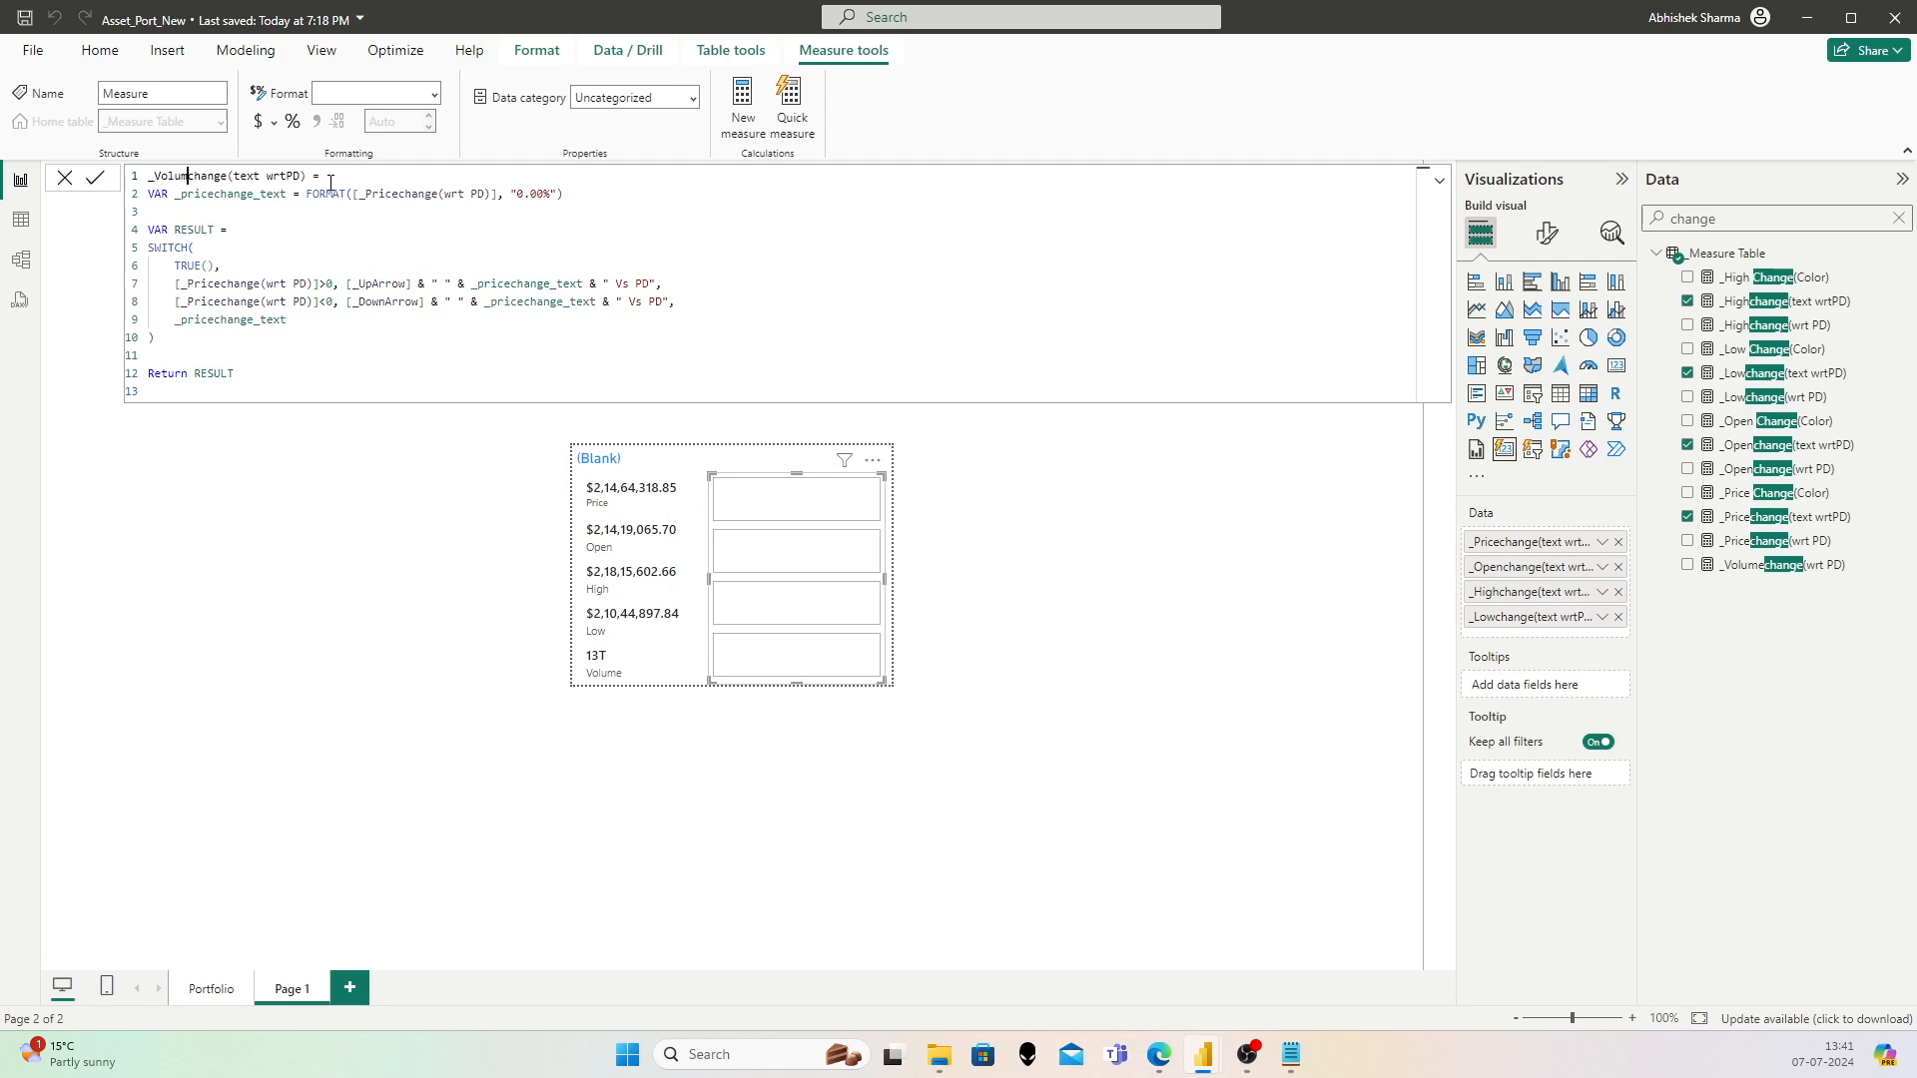
key(Down)
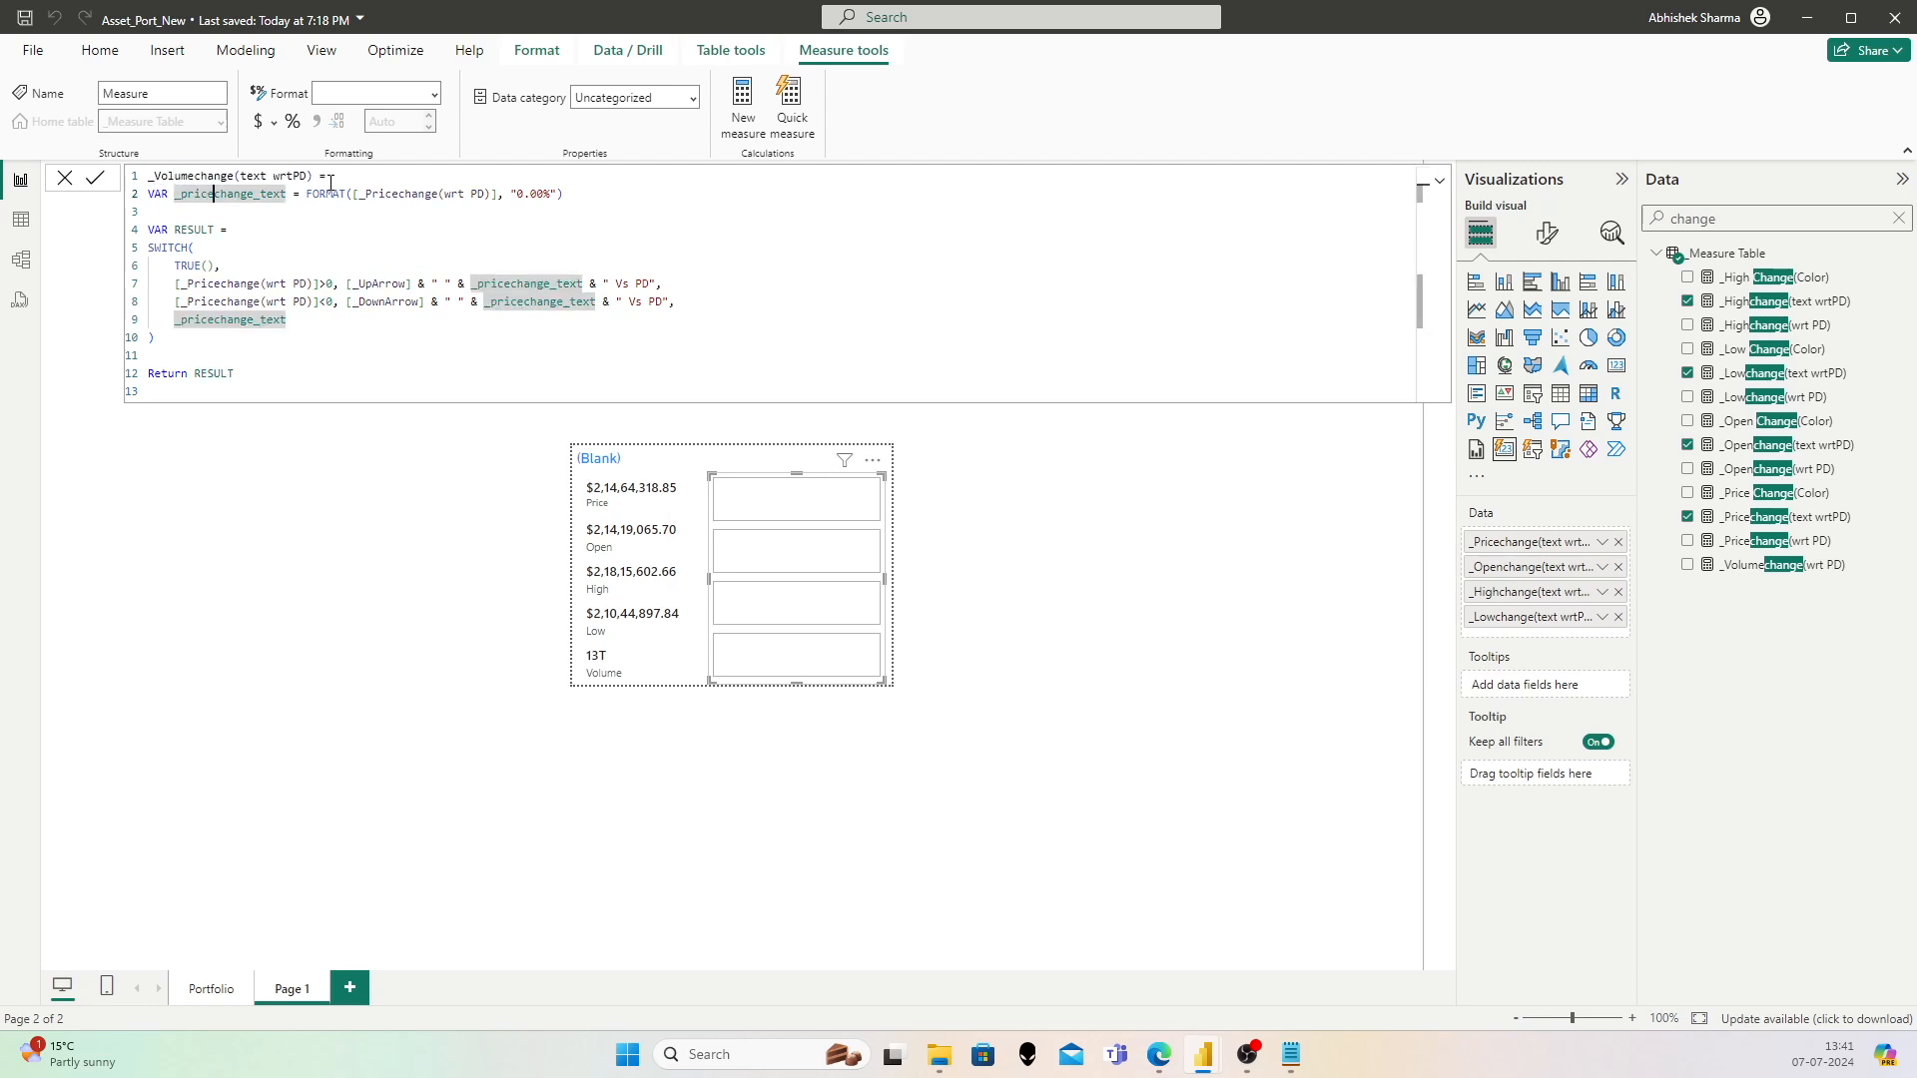
key(shift+Left)
key(shift+Left)
key(shift+Left)
text(Volume)
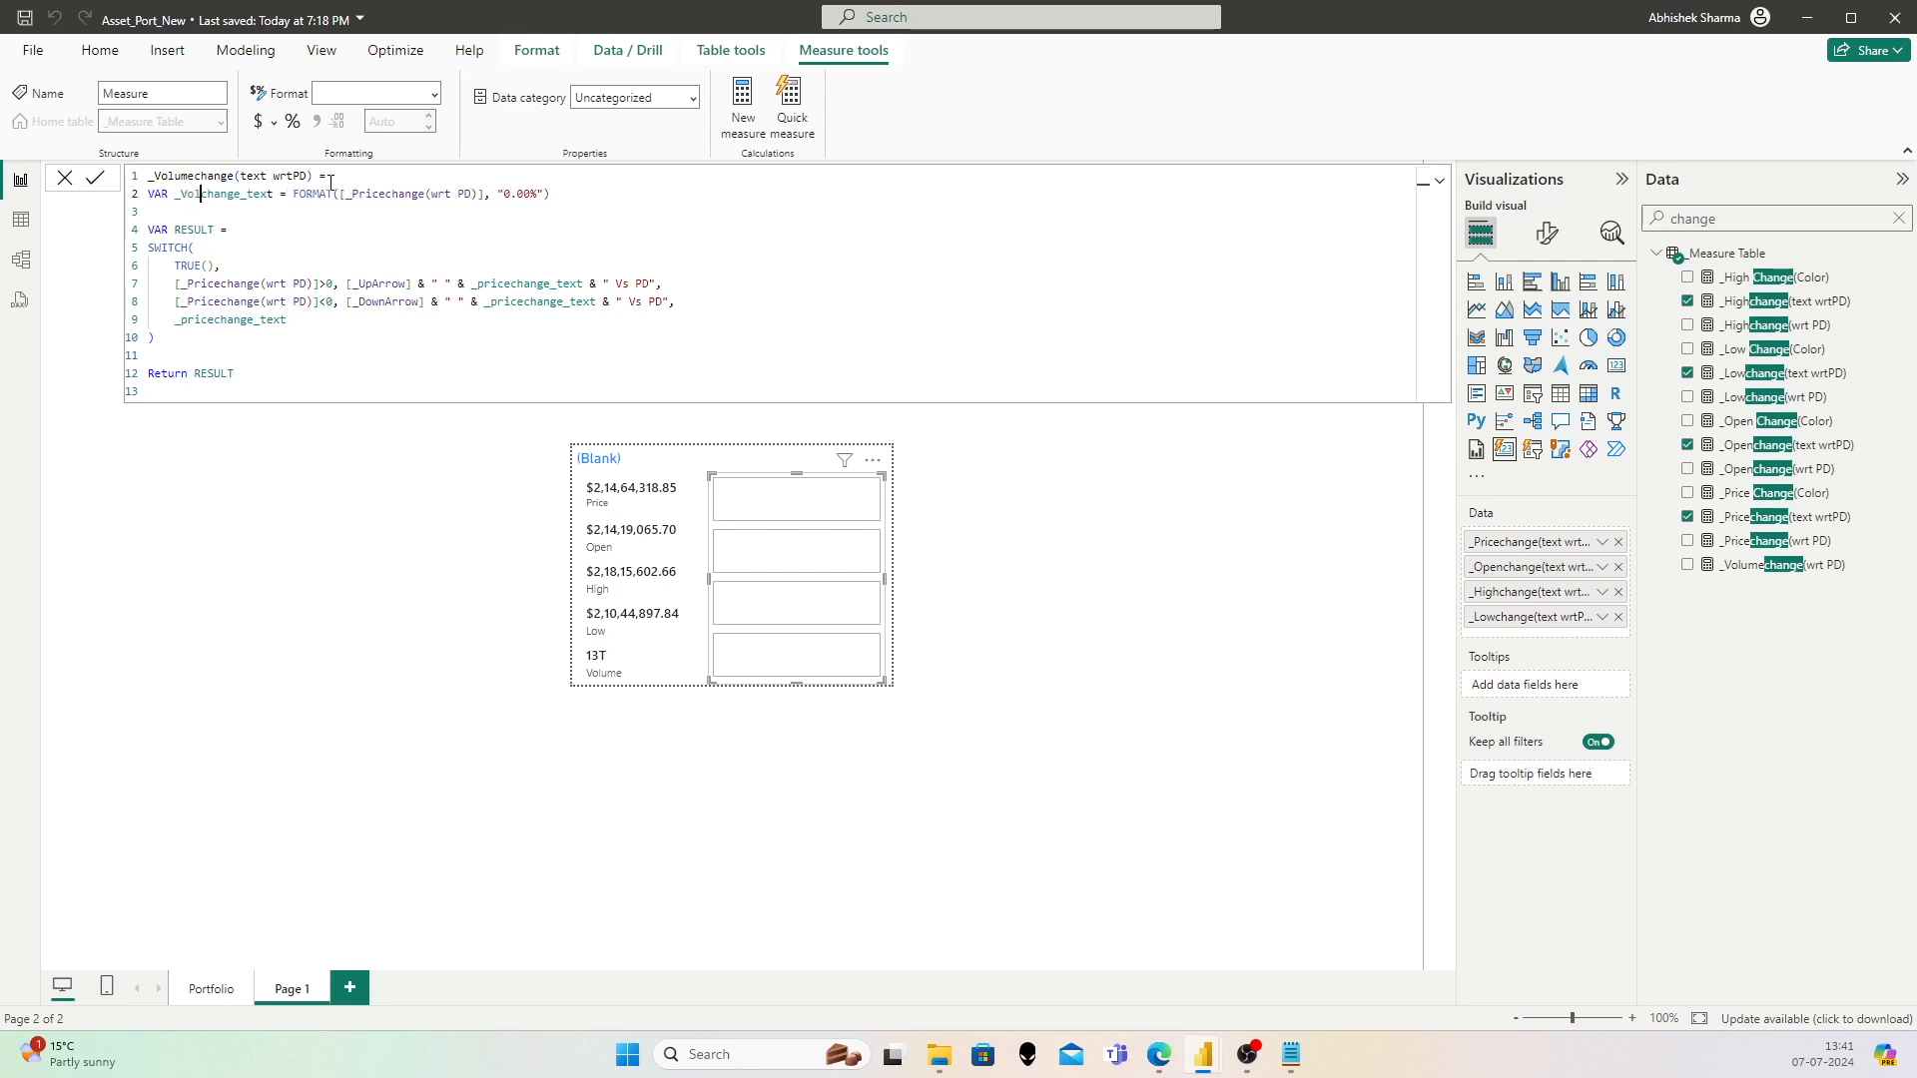
Step: Point the FORMAT function of the text variable to the [_Volumechange(wrt PD)] measure
key(Right)
key(Right)
key(Right)
key(Right)
key(Right)
key(Right)
key(Right)
key(Right)
key(Right)
key(Right)
key(Right)
key(Right)
key(shift+Right)
key(shift+Right)
key(shift+Right)
text(Volume)
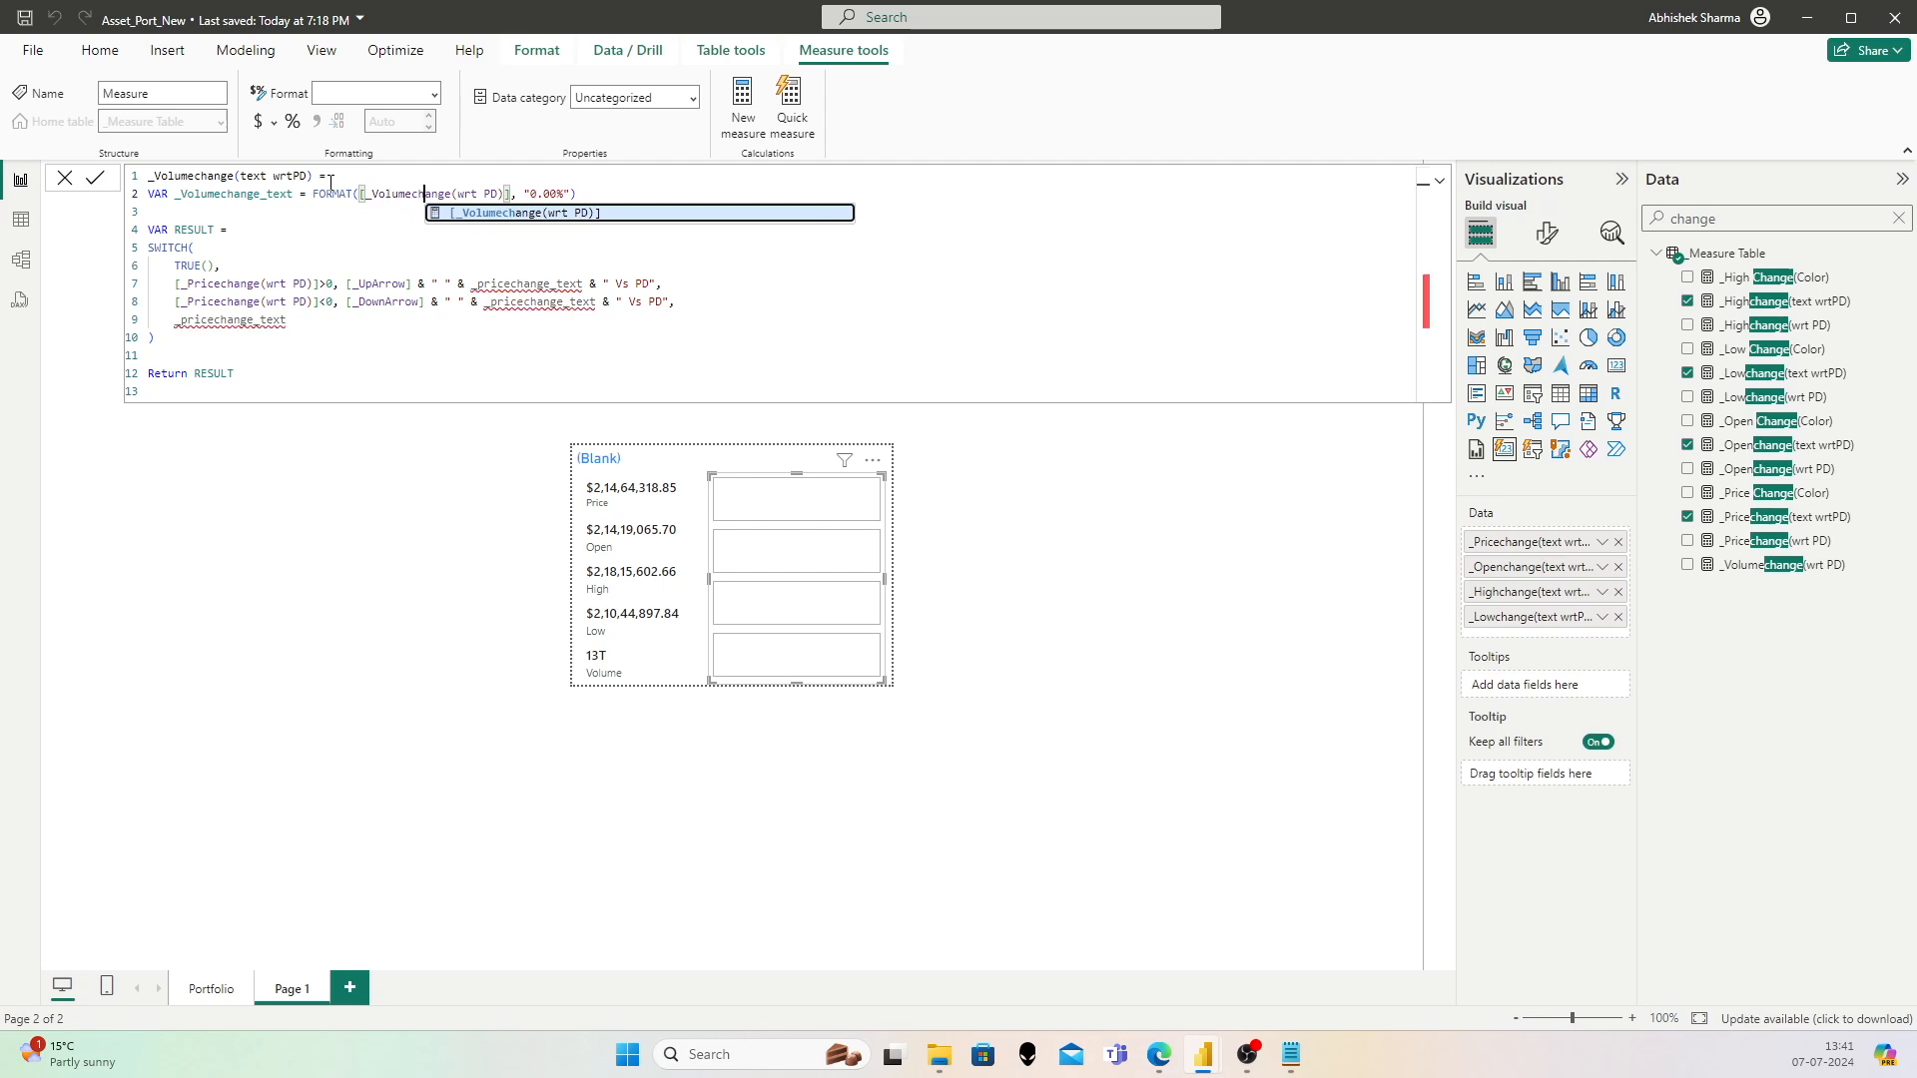
key(Escape)
Step: Change the first SWITCH condition to test whether [_Volumechange(wrt PD)] is greater than 0
key(Down)
key(Down)
key(Down)
key(Down)
key(Left)
key(Left)
key(Left)
key(Left)
key(Left)
key(Left)
key(Left)
key(Left)
key(Left)
key(Left)
key(Left)
key(shift+Left)
key(shift+Left)
key(shift+Left)
text(Volume)
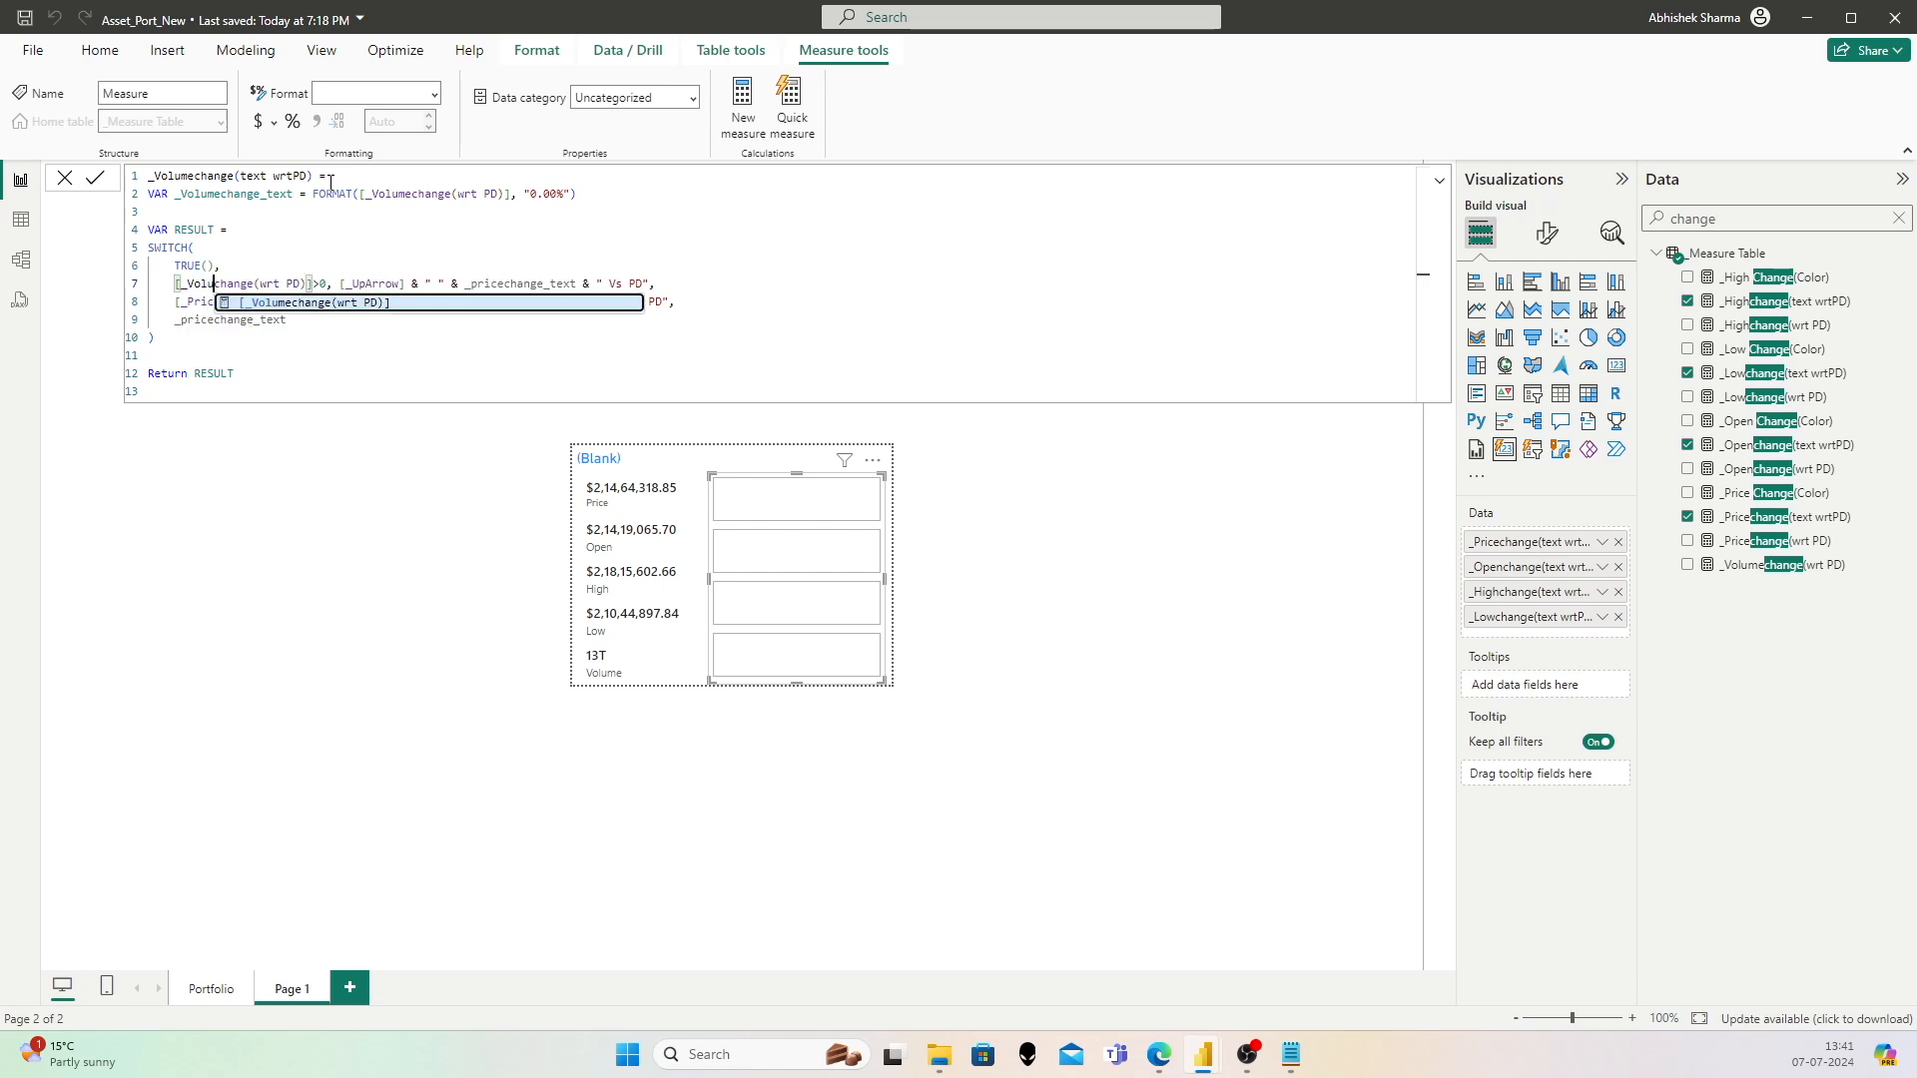
Step: Replace _pricechange_text with _Volumechange_text in the up-arrow result of the first SWITCH condition
key(Right)
key(Right)
key(Right)
key(Right)
key(Right)
key(Right)
key(Right)
key(Right)
key(Right)
key(Right)
key(Right)
key(Right)
key(Right)
key(Right)
key(Right)
key(Right)
key(Right)
key(Right)
key(Right)
key(Right)
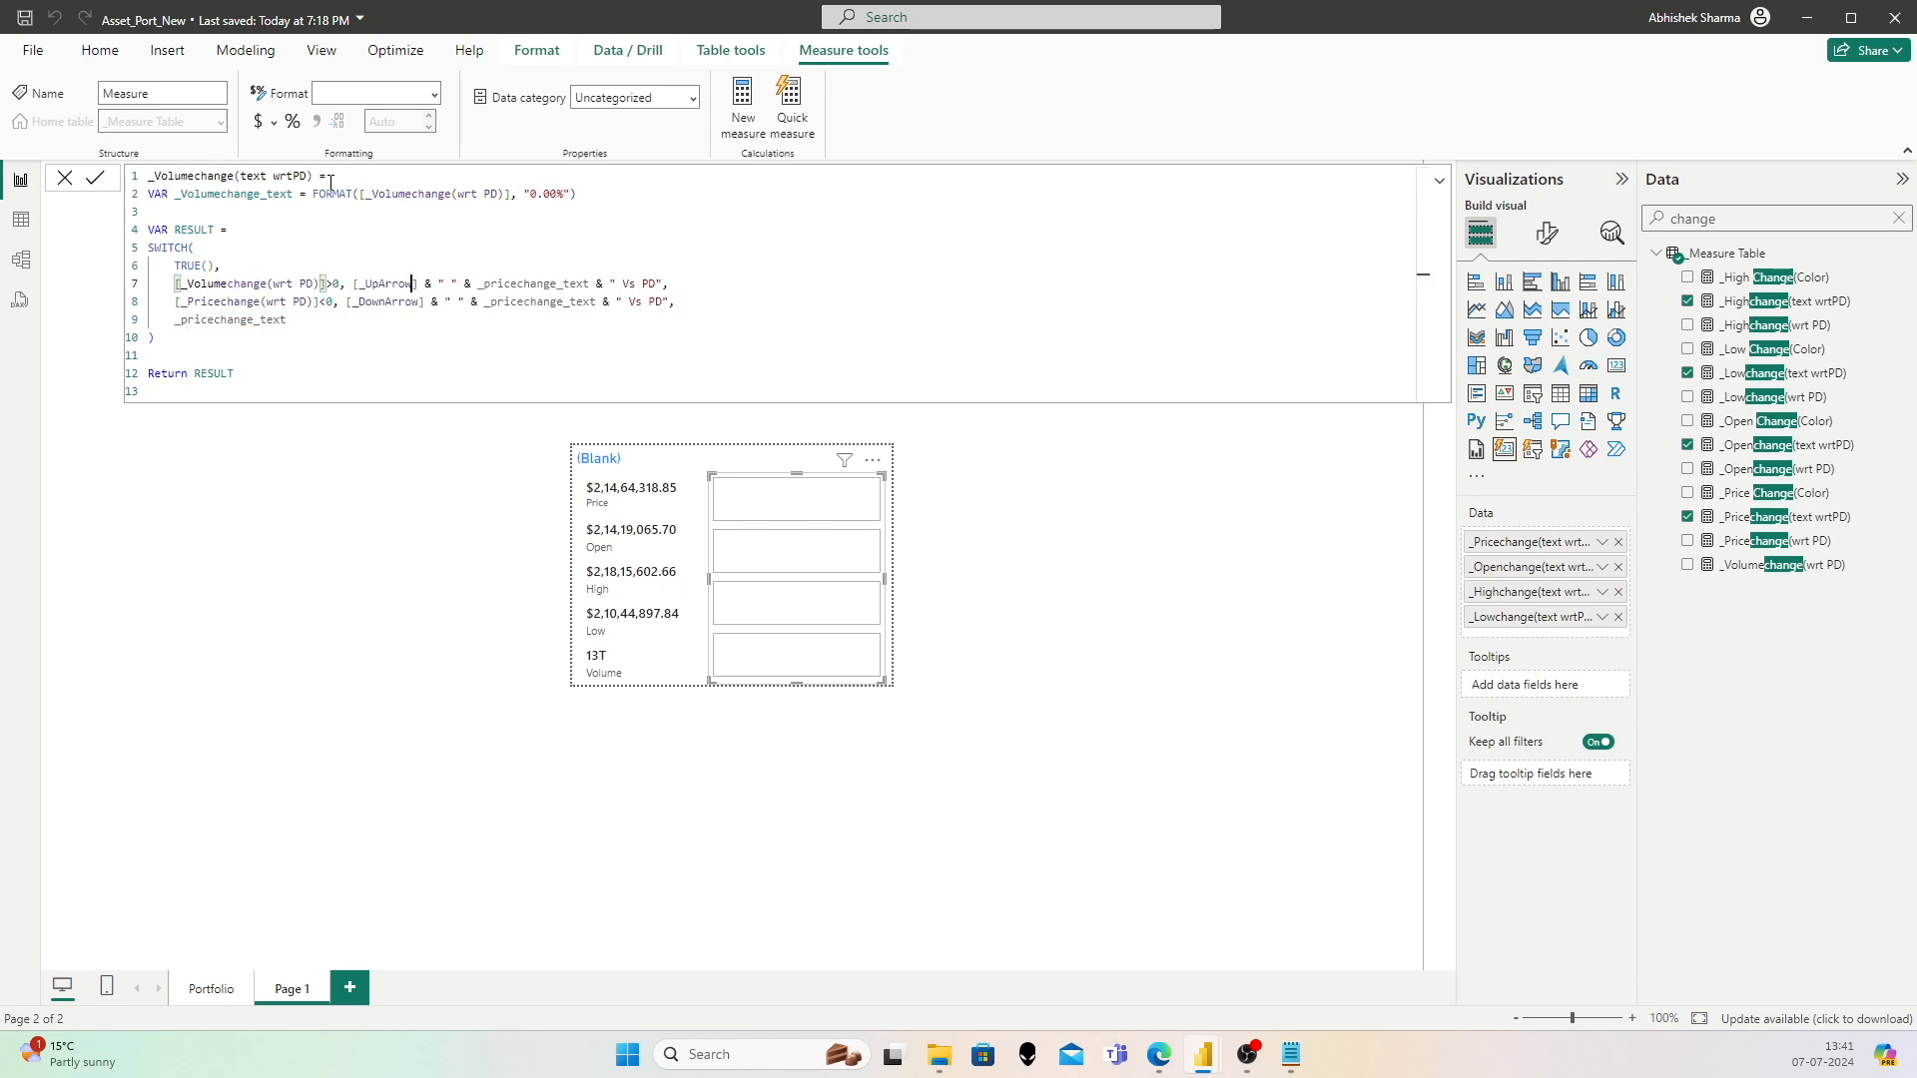
key(shift+Right)
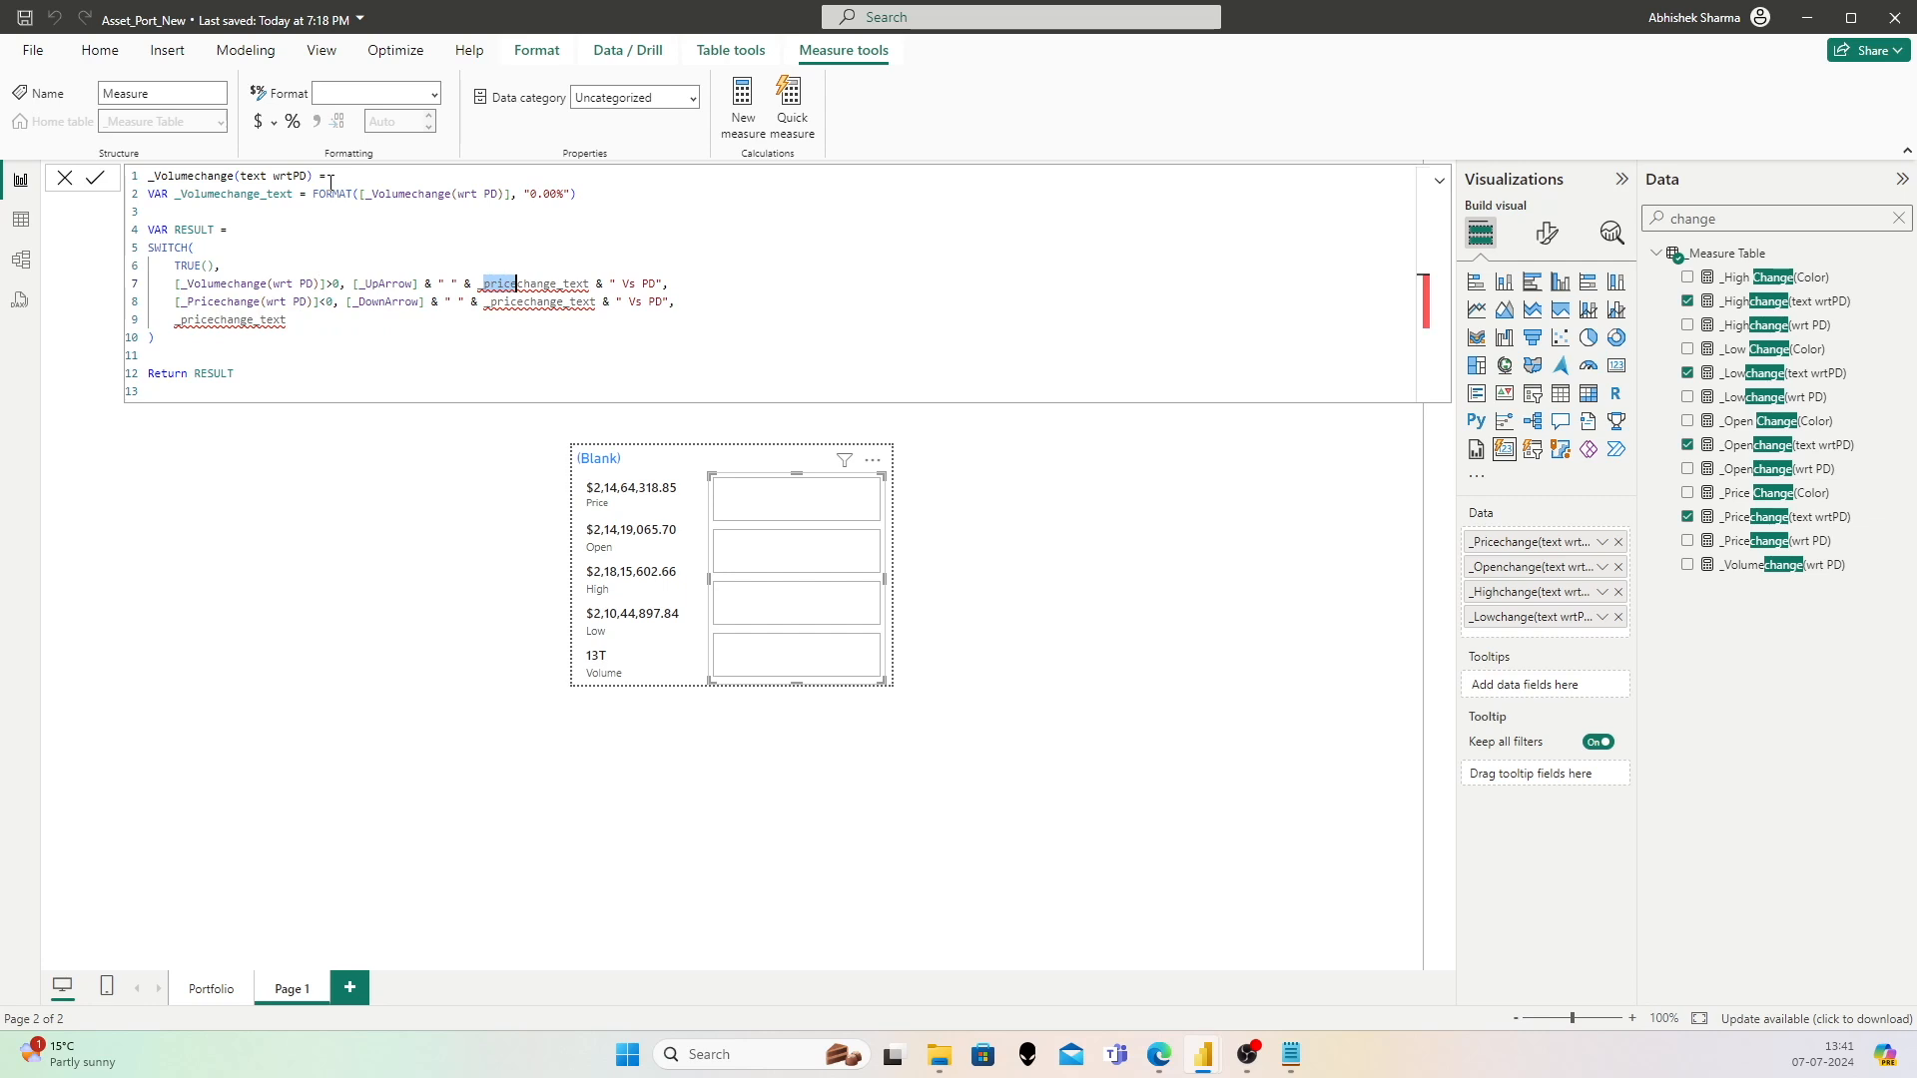
text(Volume)
key(Escape)
Step: Change the second SWITCH condition to test whether [_Volumechange(wrt PD)] is less than 0
key(Left)
key(Left)
key(Left)
key(Left)
key(Left)
key(Left)
key(Left)
key(Left)
key(Left)
key(Left)
key(Left)
key(Left)
key(Left)
key(Left)
key(Left)
key(Down)
key(Left)
key(Left)
key(Left)
key(Left)
key(Left)
key(Left)
key(Left)
key(Left)
key(Left)
key(Left)
key(Left)
key(Left)
key(Left)
key(Left)
key(Left)
text(Volume)
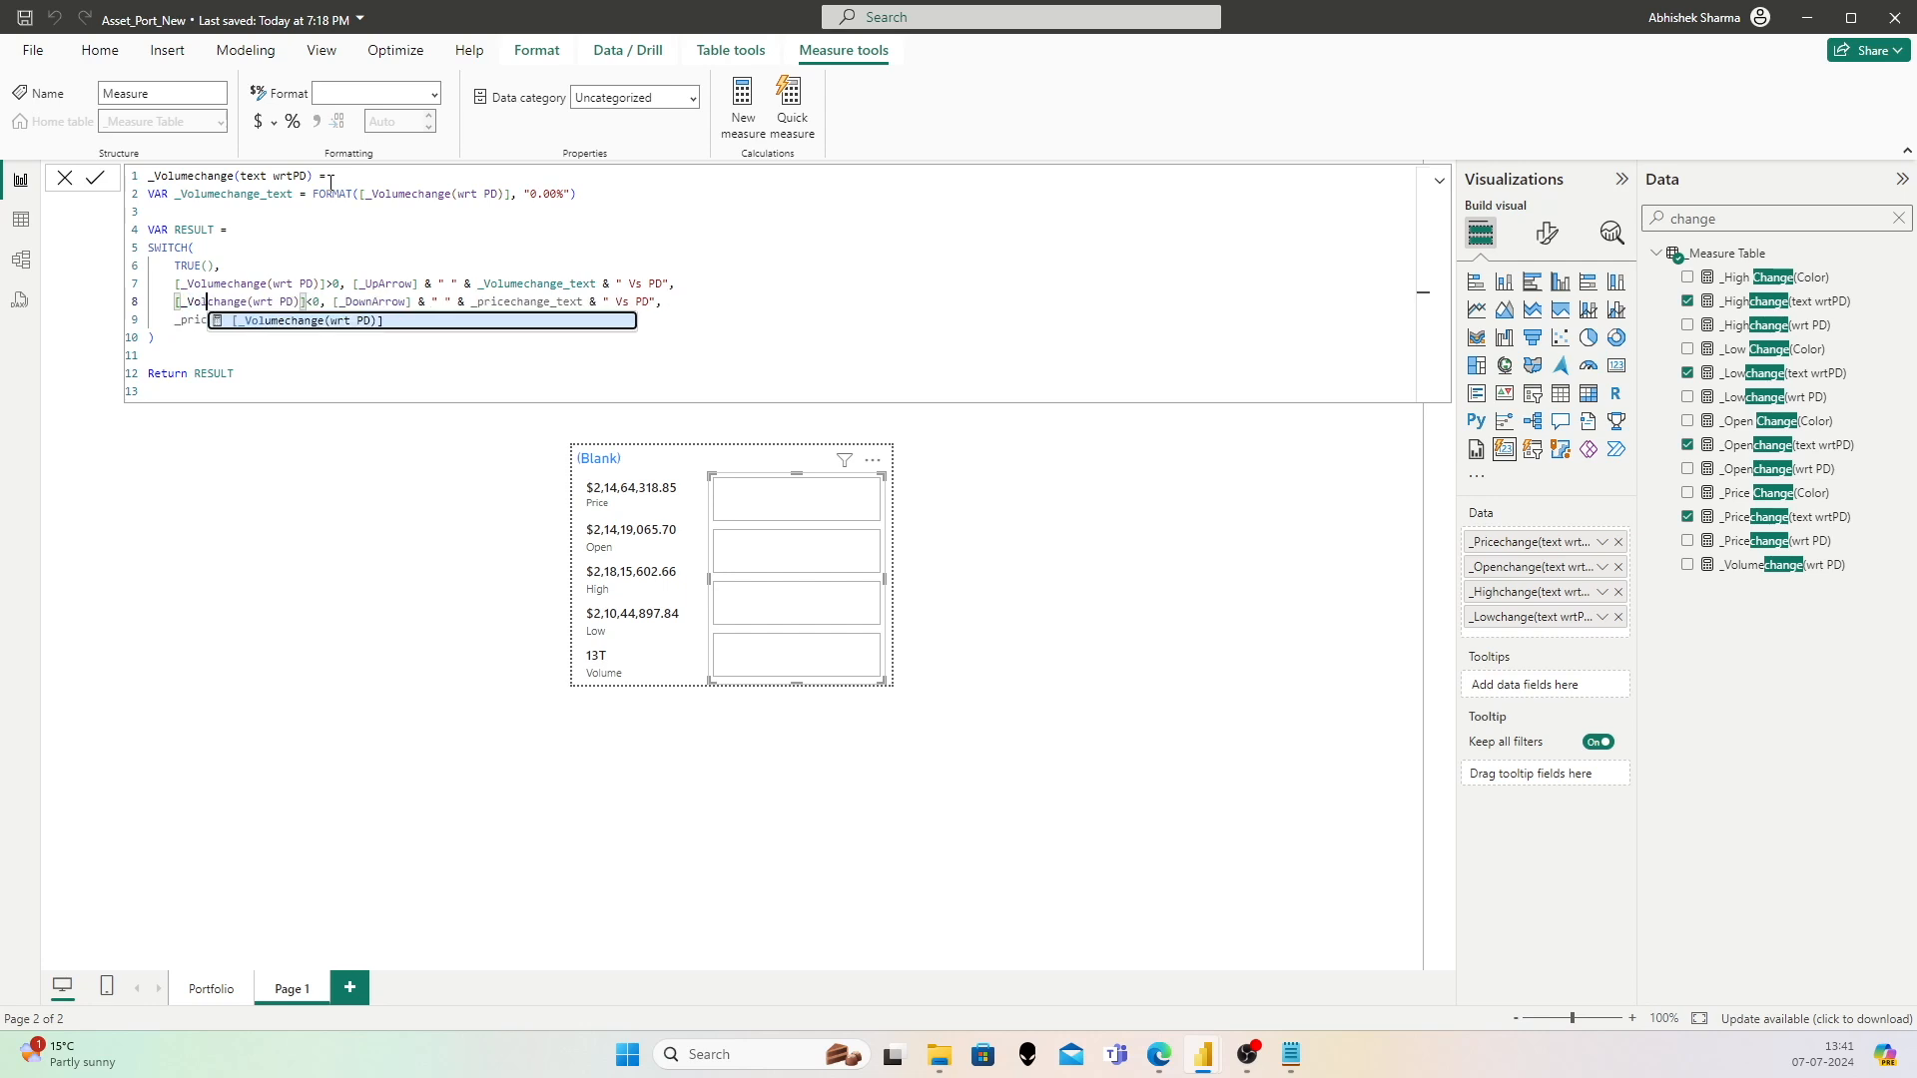
Step: Replace _pricechange_text with _Volumechange_text in the down-arrow result of the second SWITCH condition
key(Right)
key(Right)
key(Right)
key(Right)
key(Right)
key(Right)
key(Right)
key(Right)
key(Right)
key(Right)
key(Right)
key(Right)
key(Right)
key(Right)
key(Right)
key(Right)
key(Right)
key(Right)
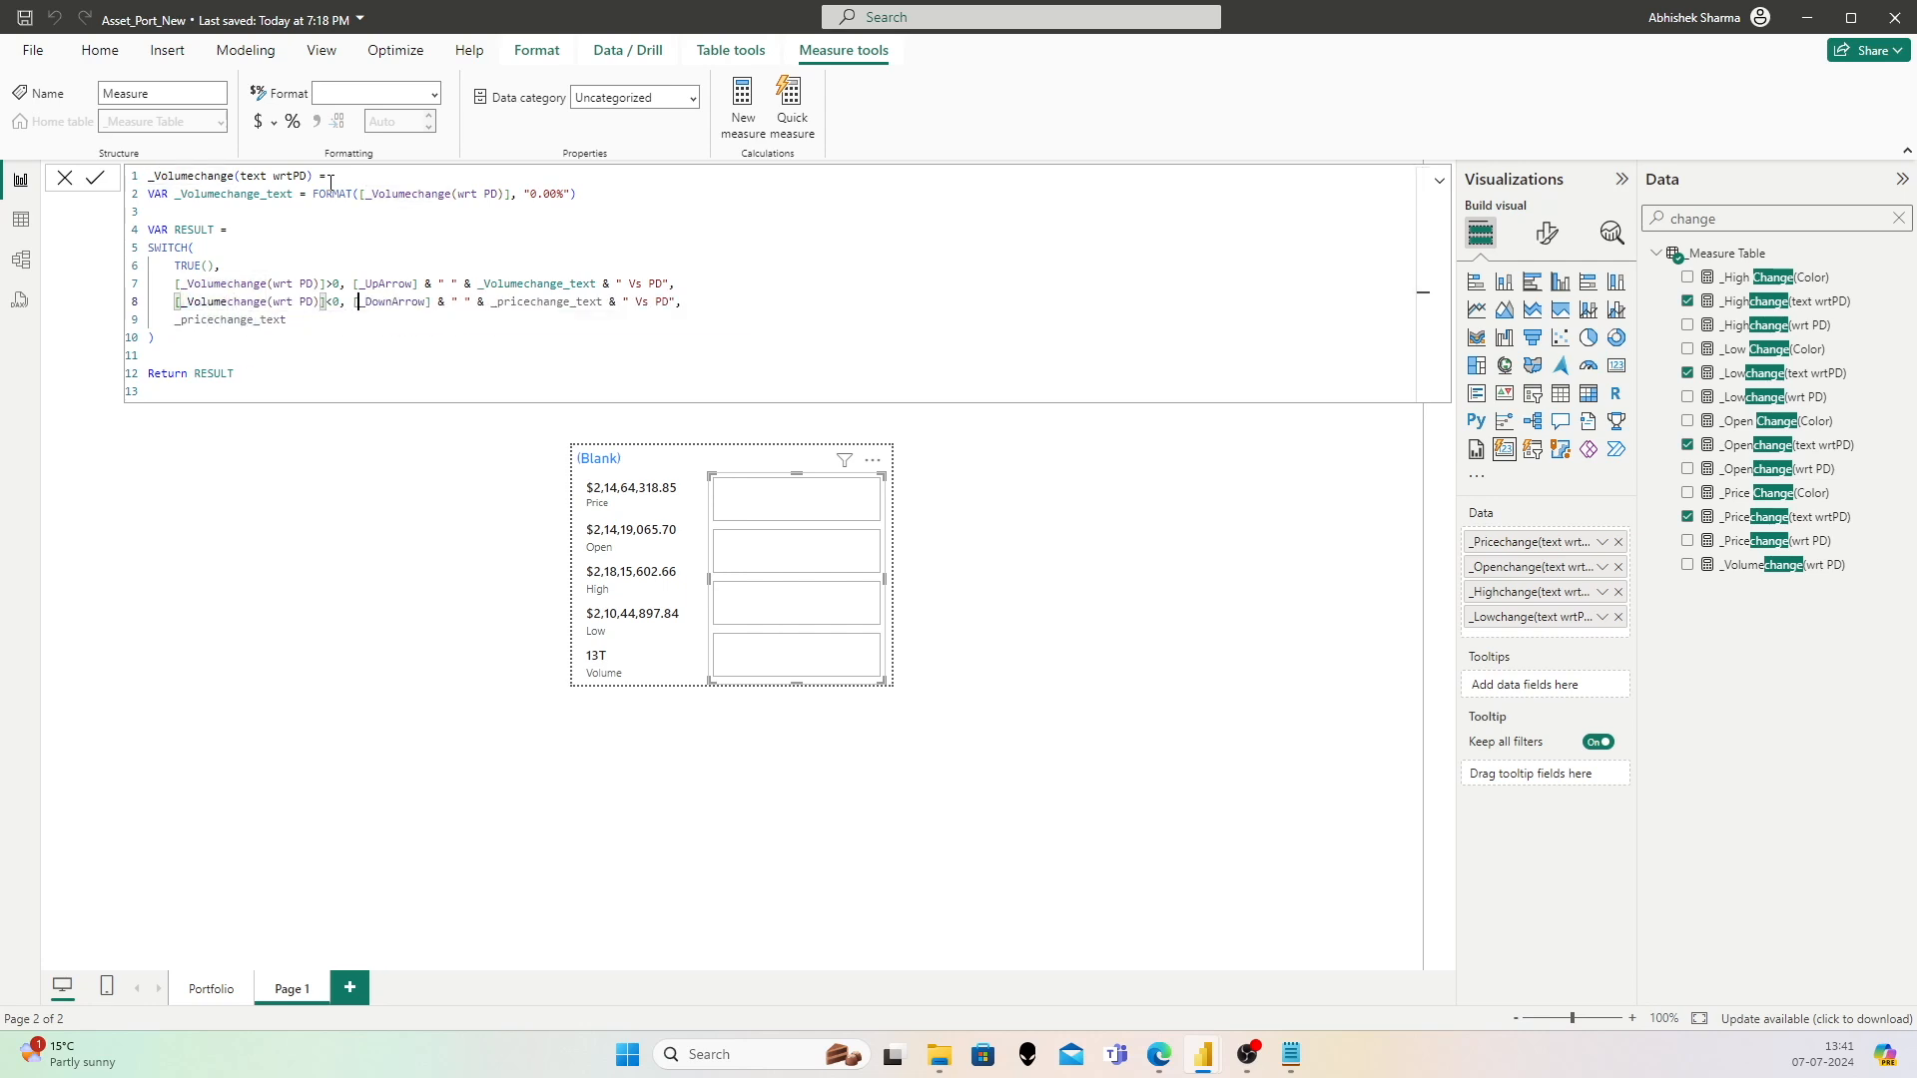
key(Right)
key(Right)
key(Right)
key(Right)
key(Right)
key(Right)
key(Right)
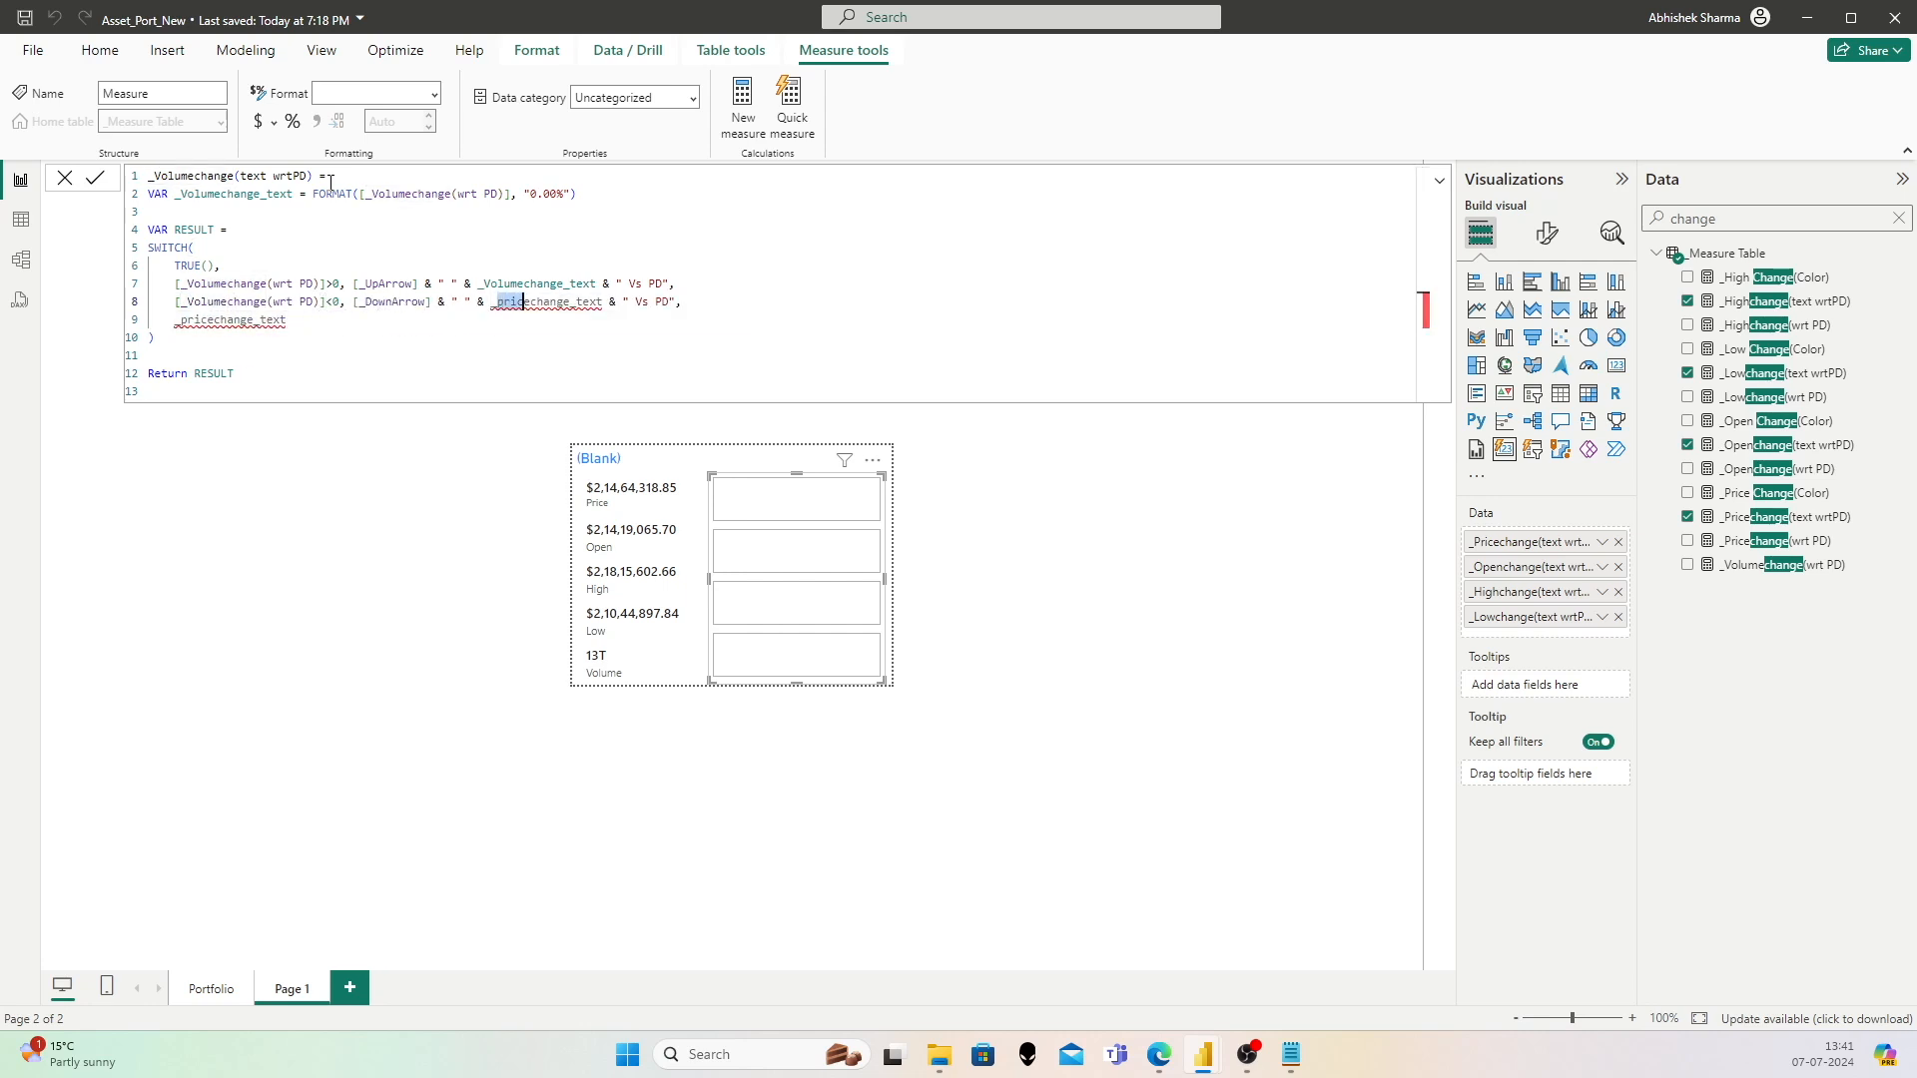
text(Volume)
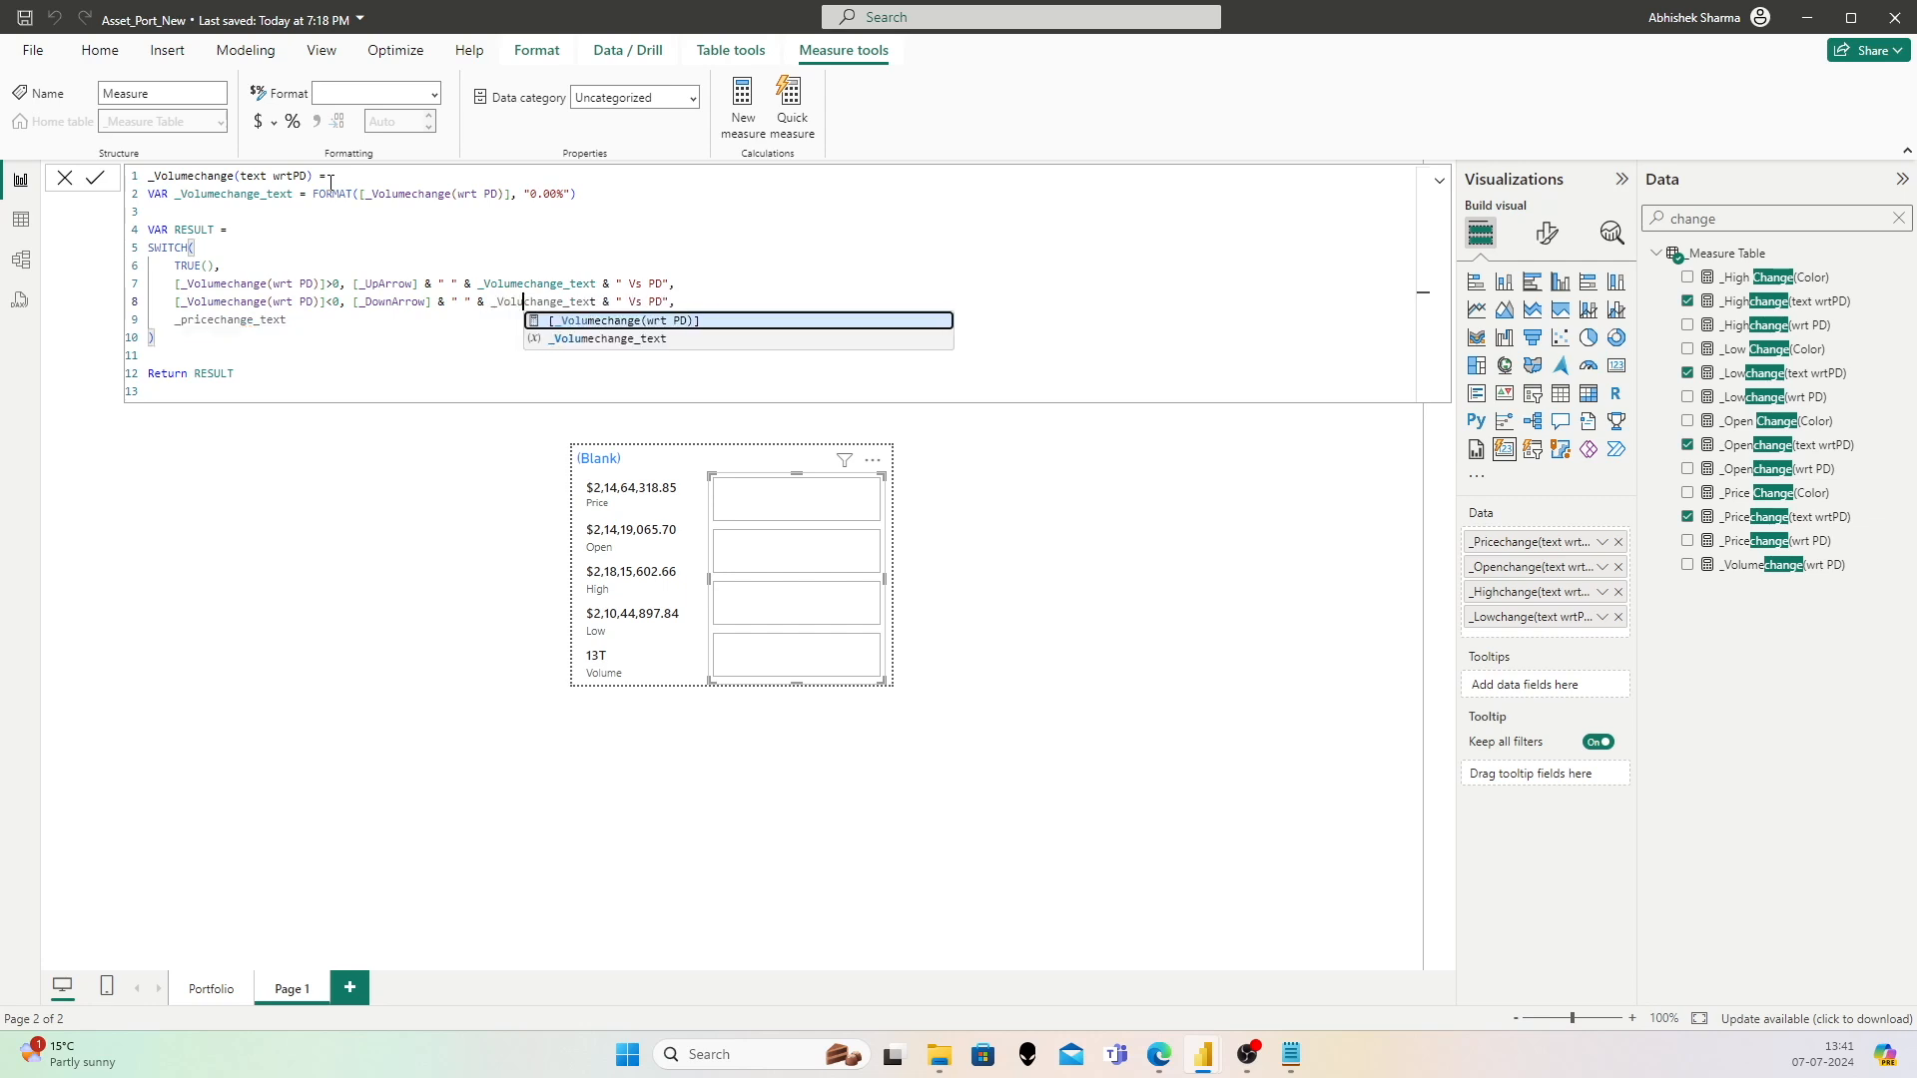
Step: Set the SWITCH fallback result to _Volumechange_text and commit the _Volumechange(text wrtPD) measure
key(Right)
key(Right)
key(Left)
key(Left)
key(Left)
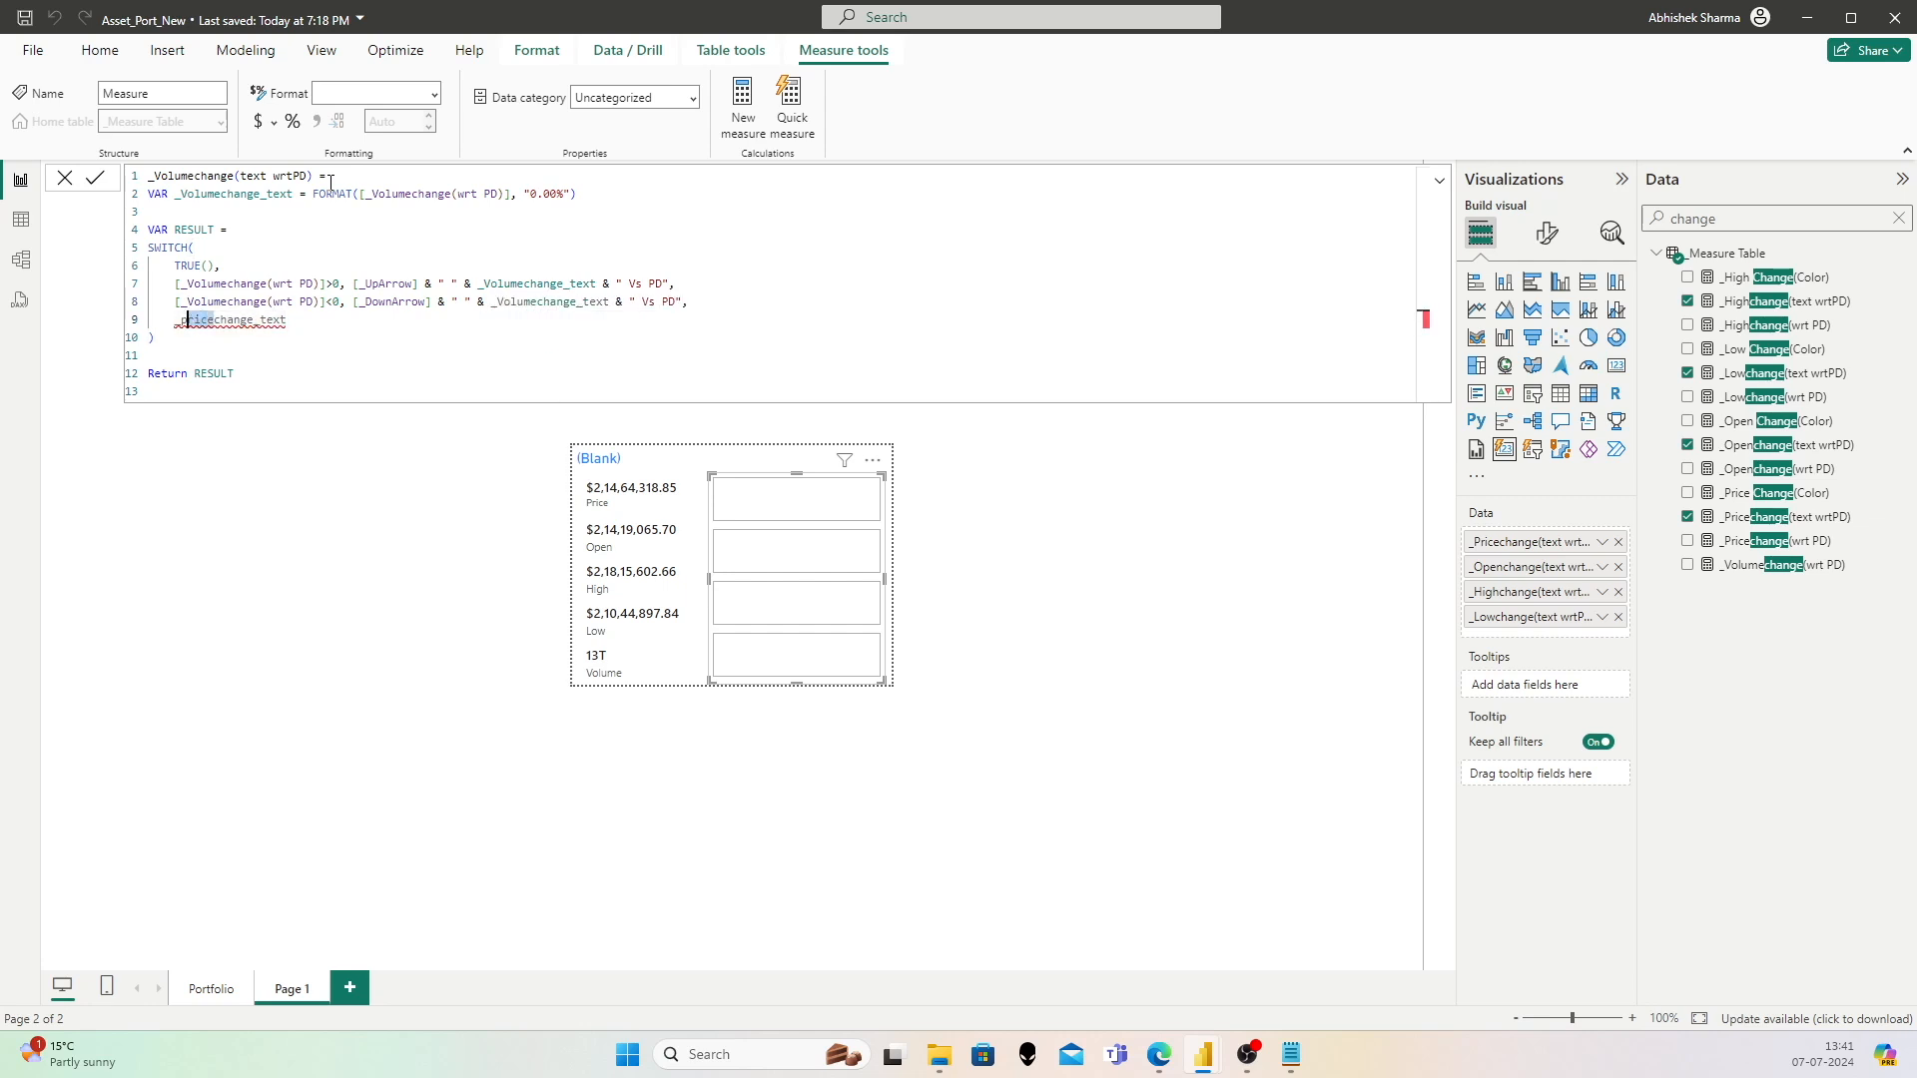
text(Volume)
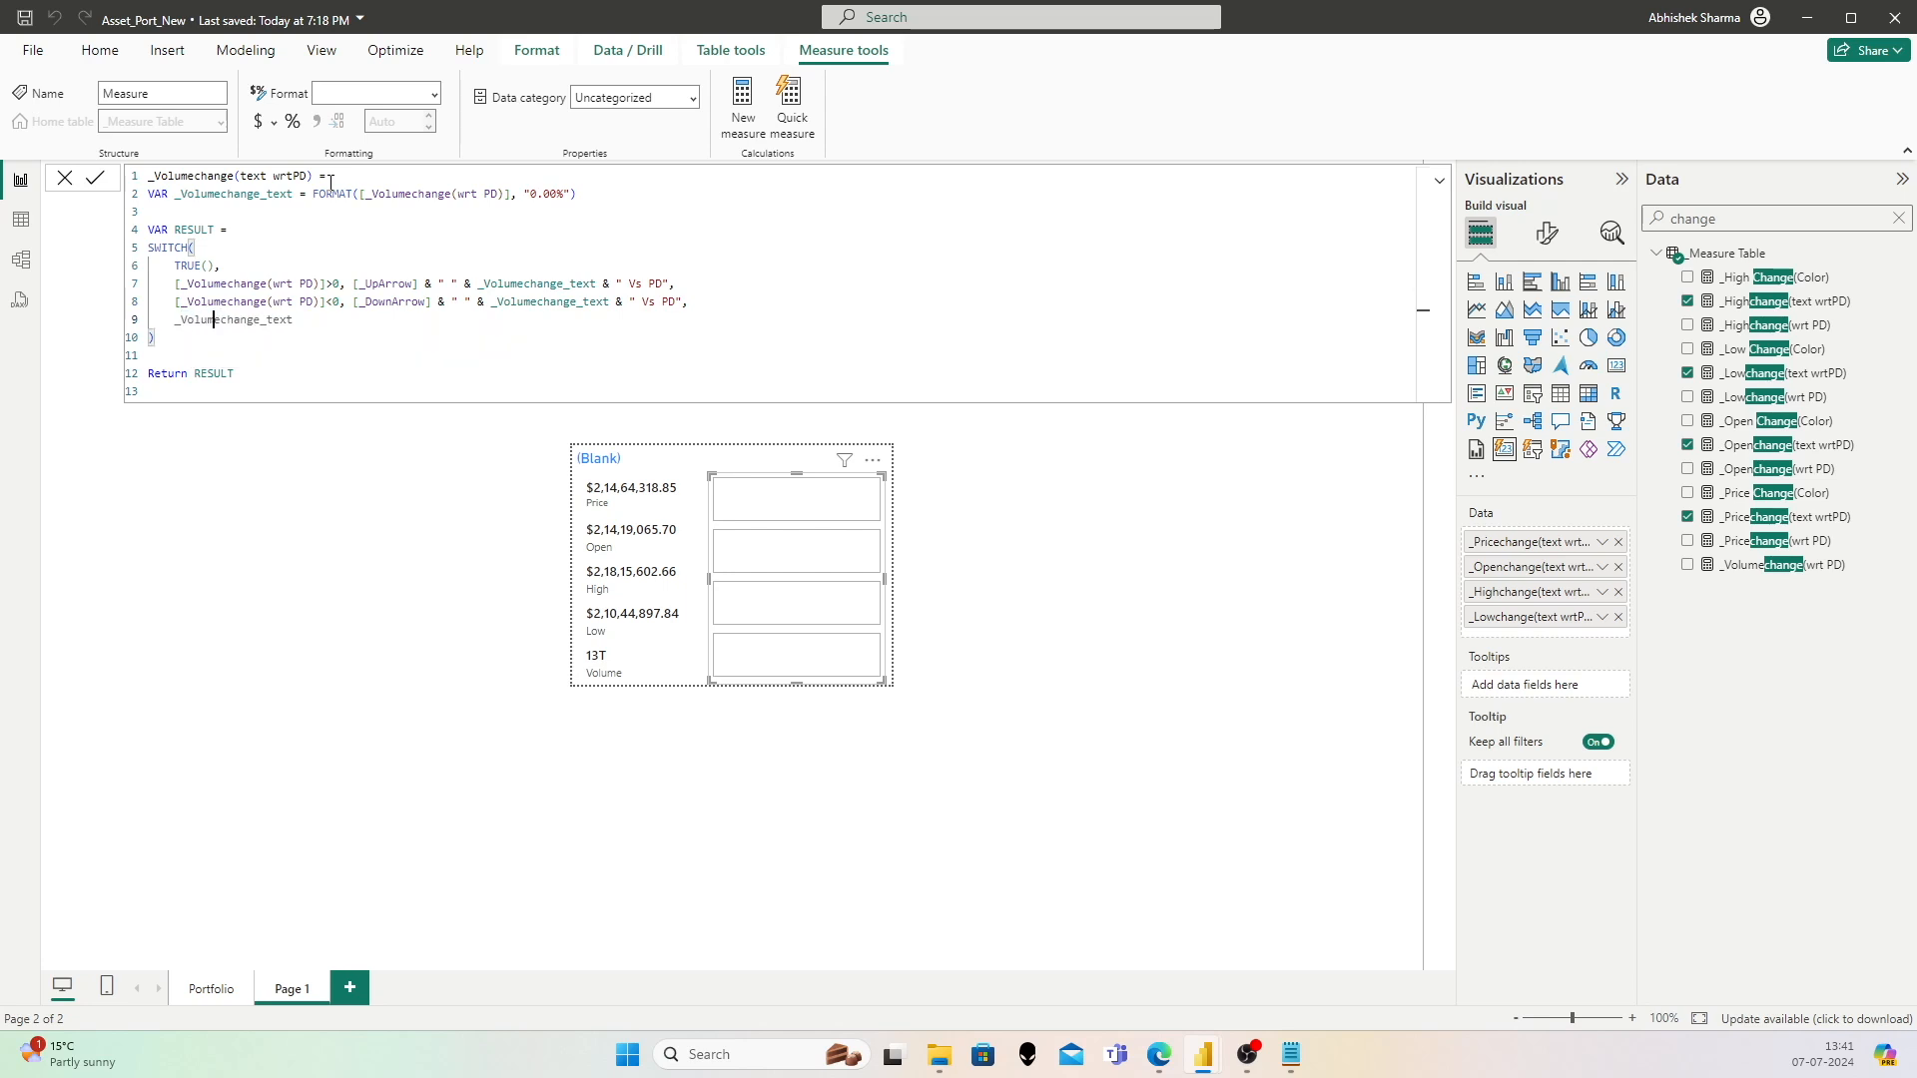
key(Down)
key(Down)
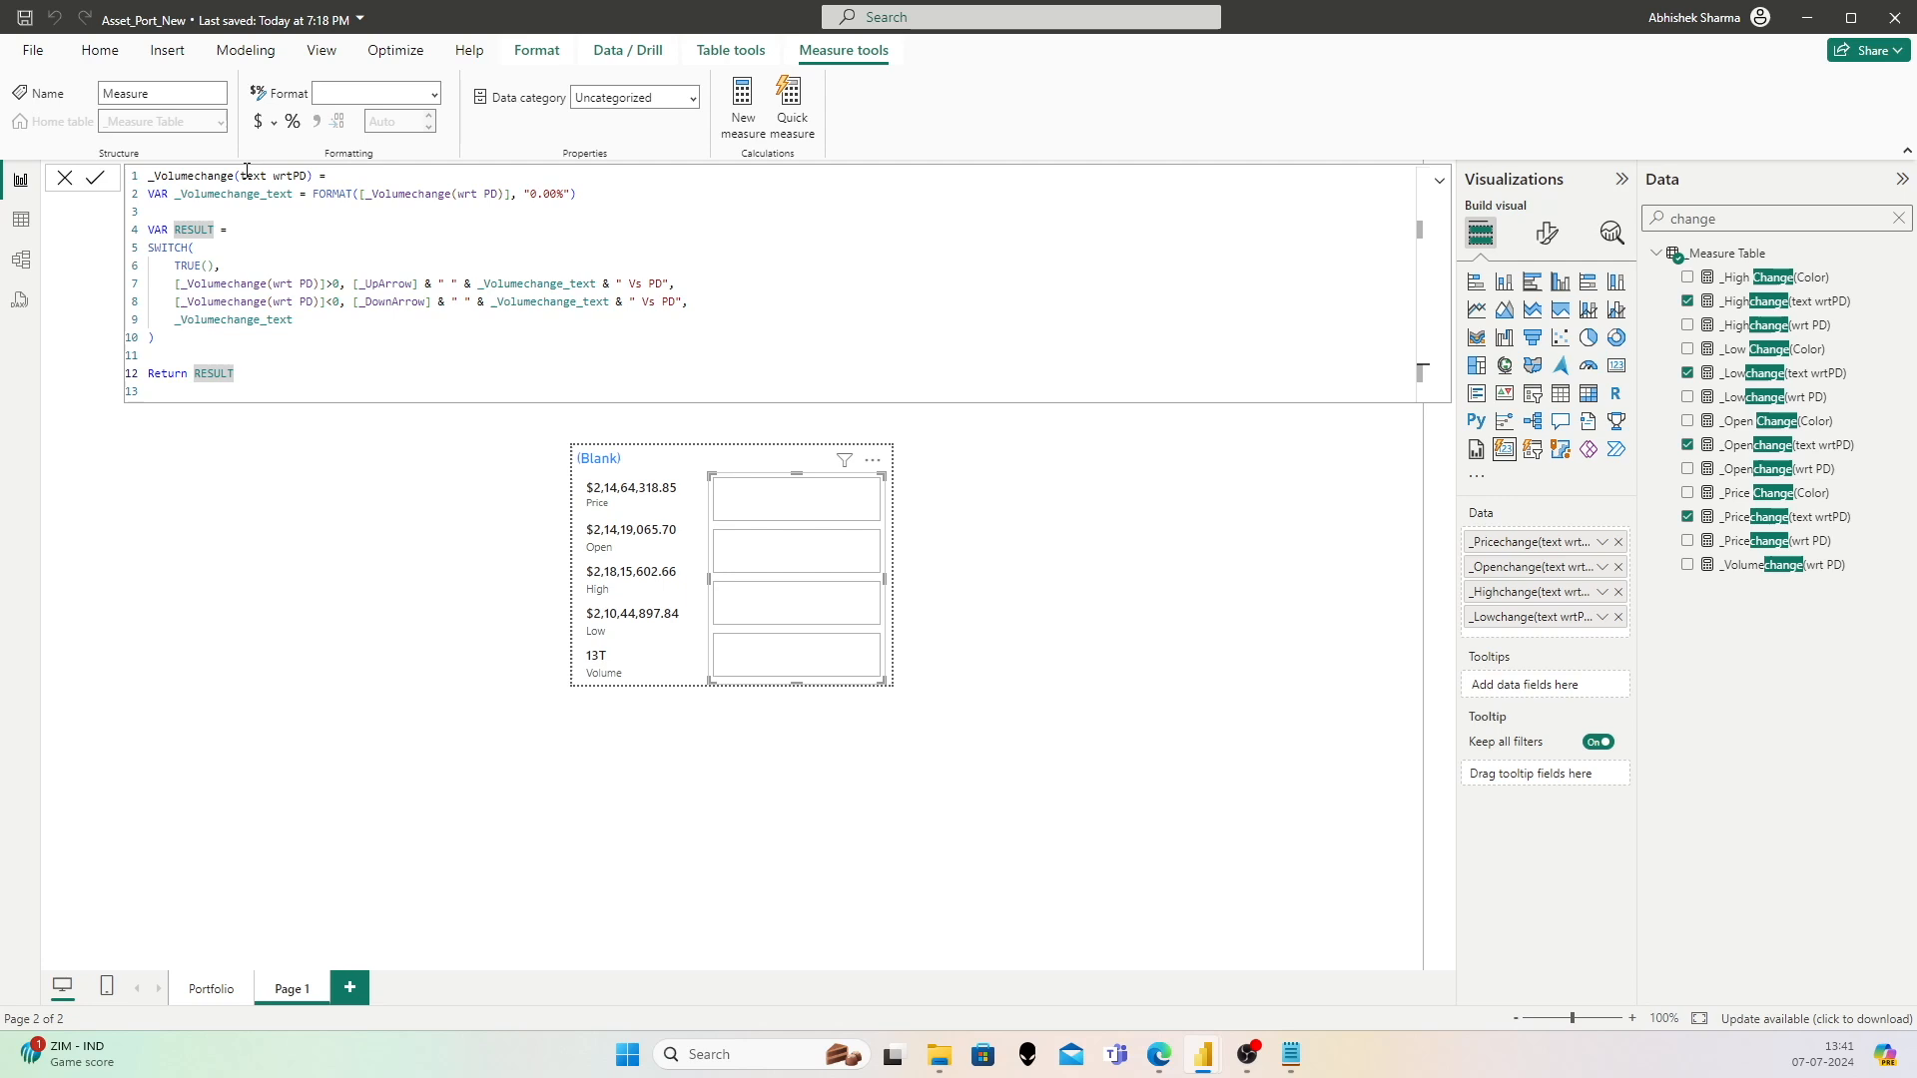
click(101, 183)
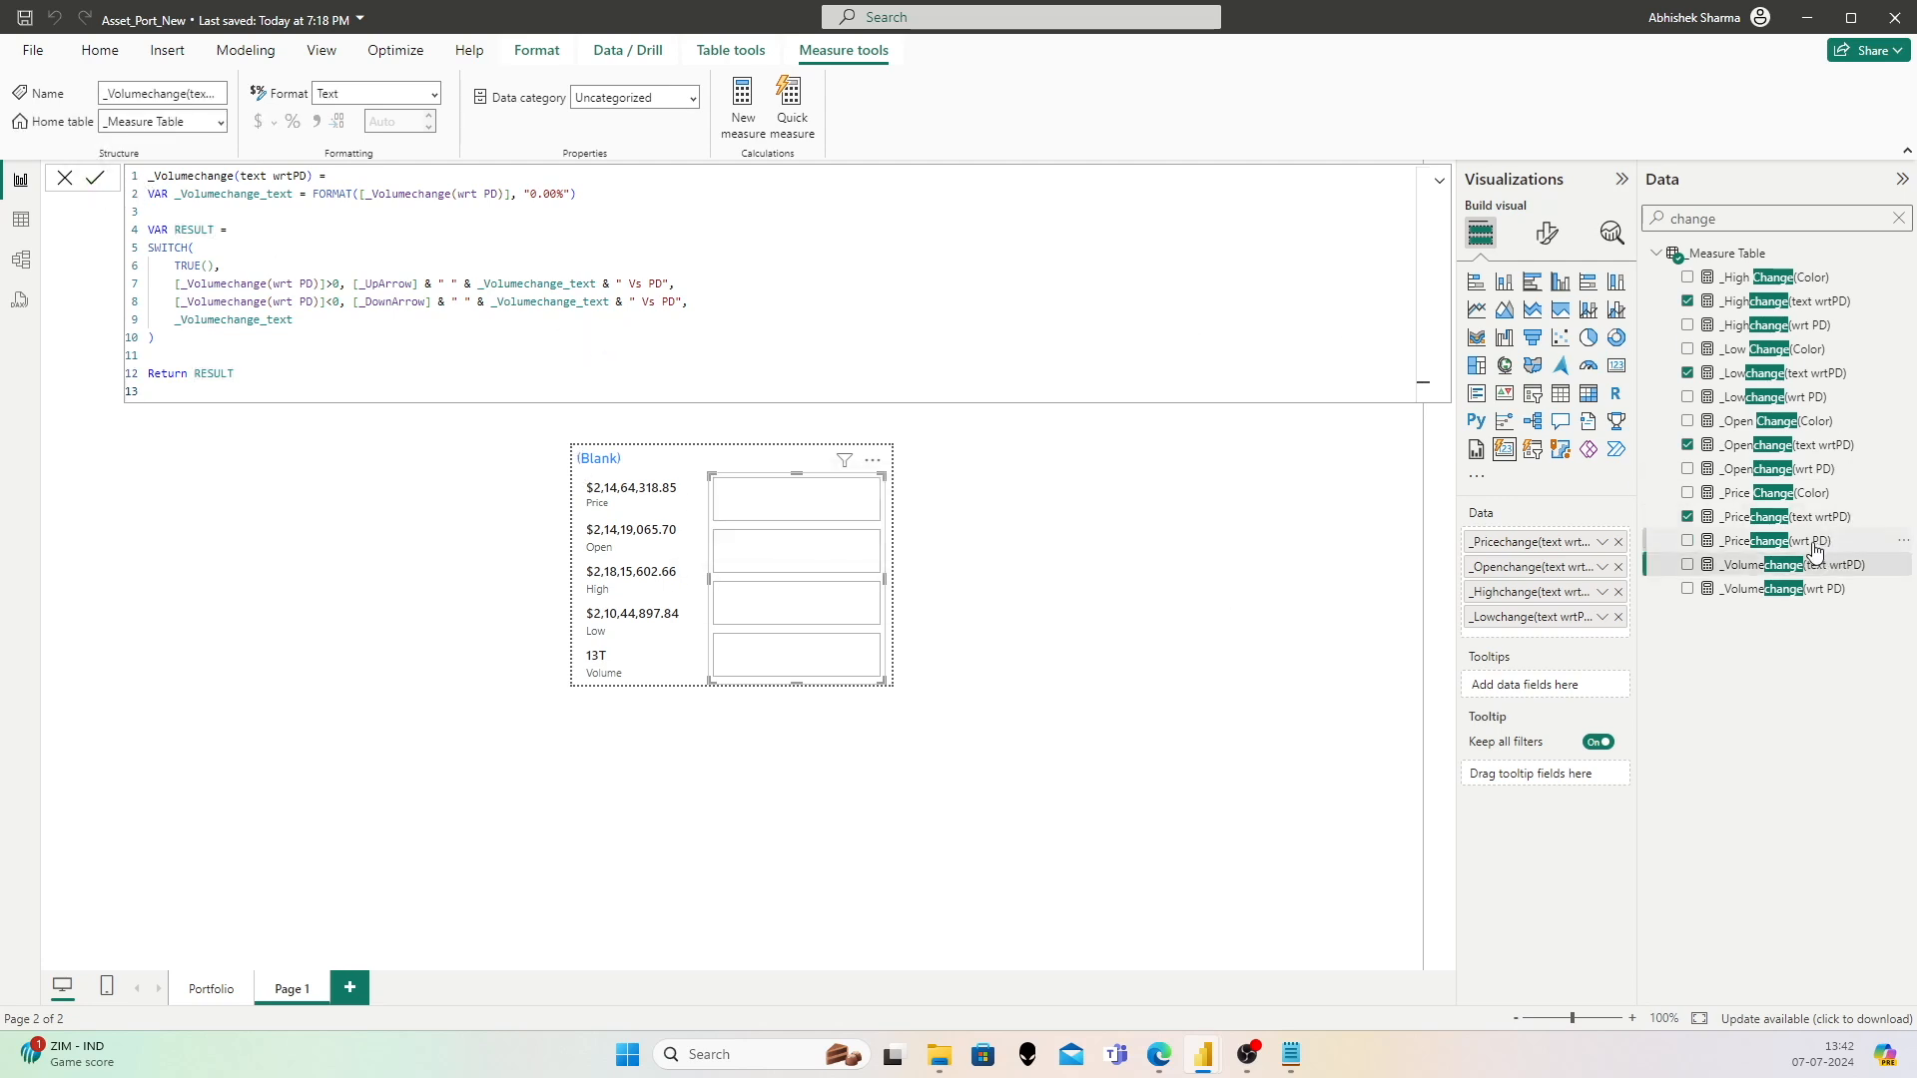
Step: Copy the whole _Price Change(Color) formula into a new measure in _Measure Table
click(1787, 493)
click(564, 221)
key(ctrl+a)
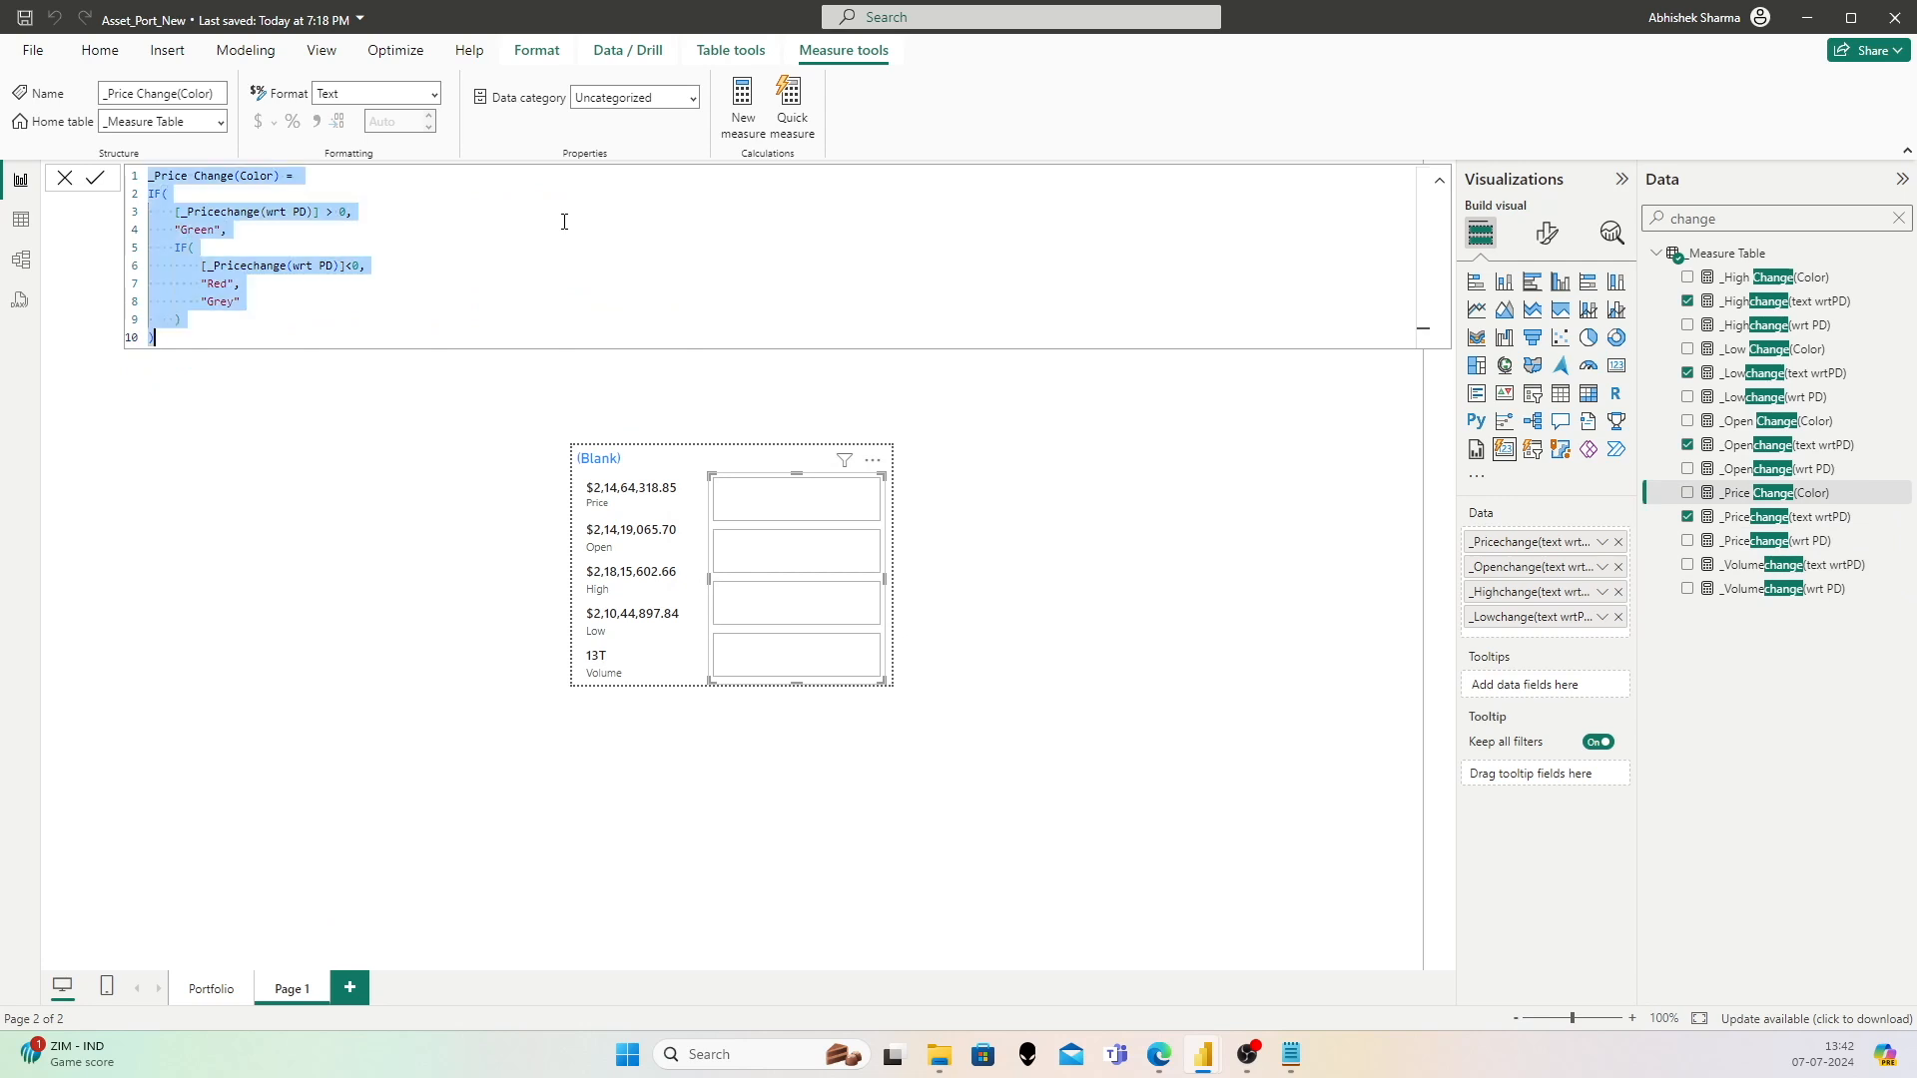
right_click(1712, 254)
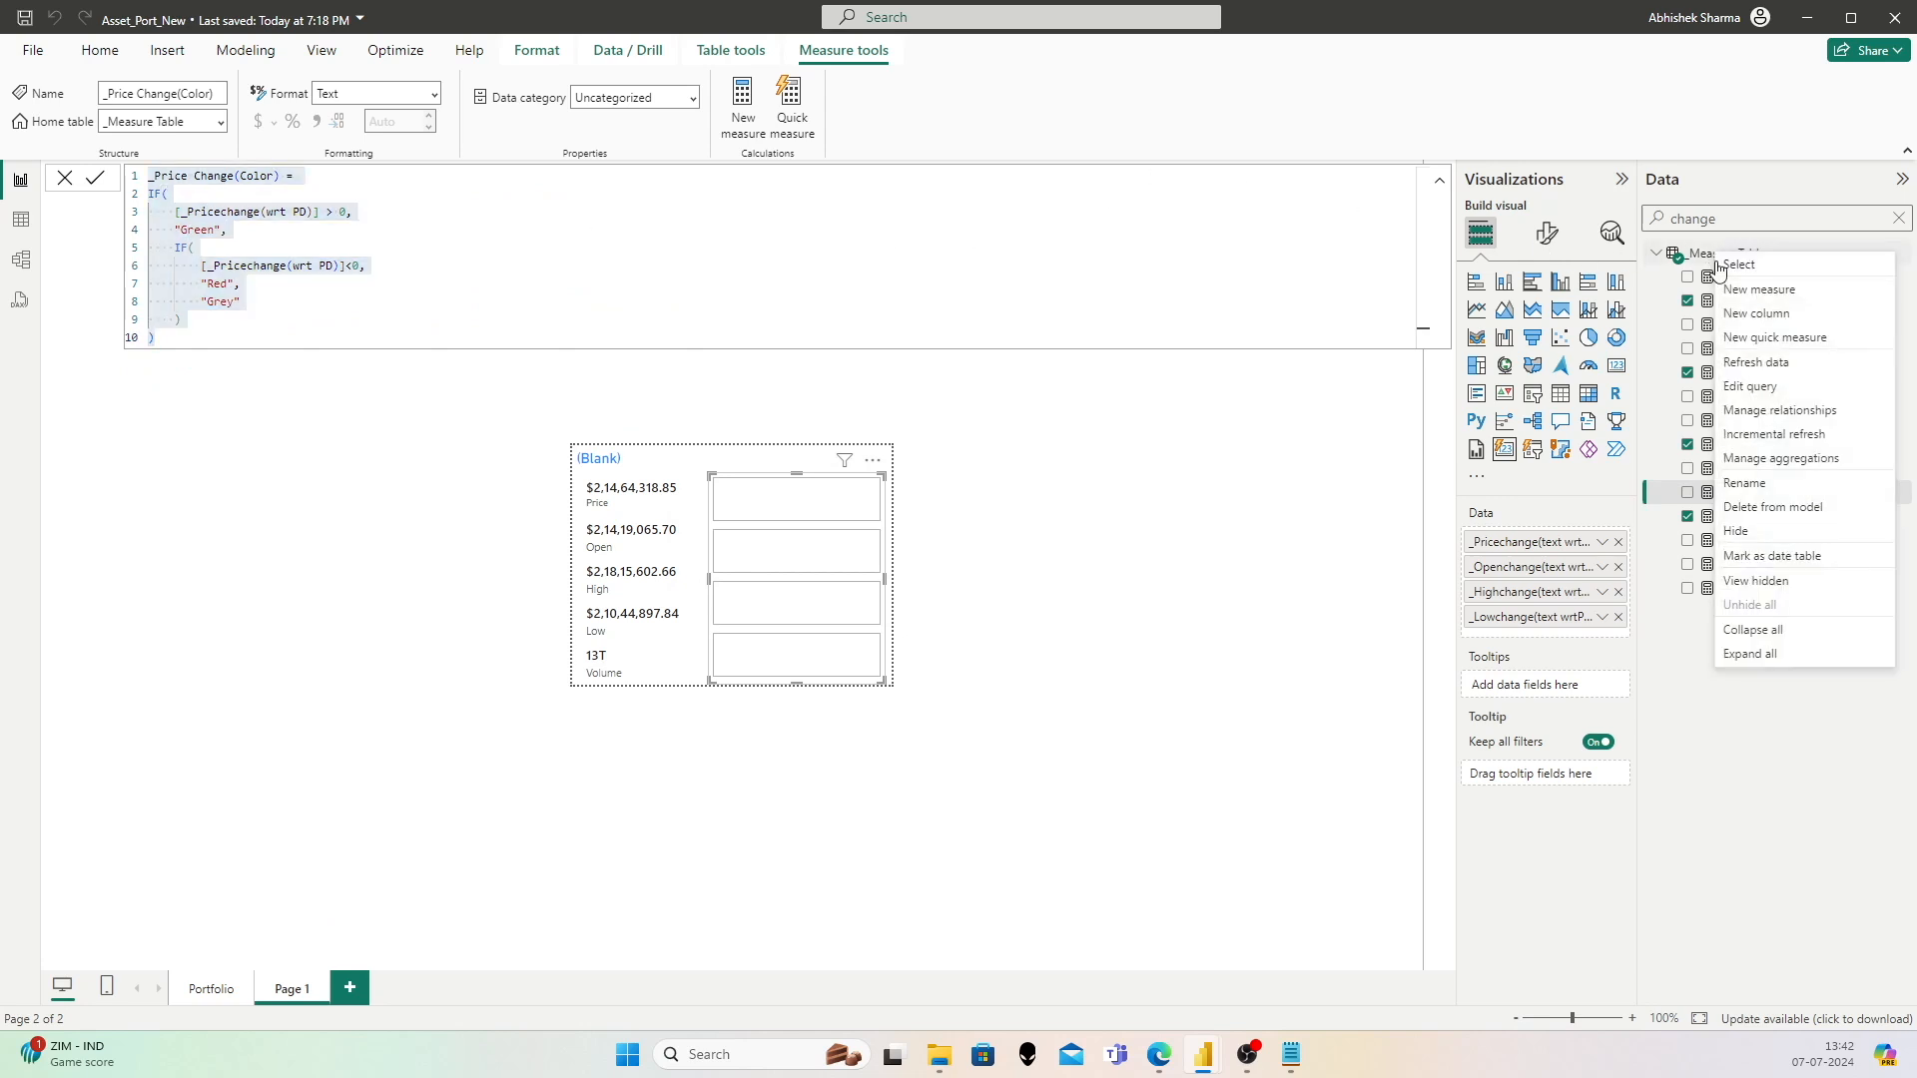
click(1738, 291)
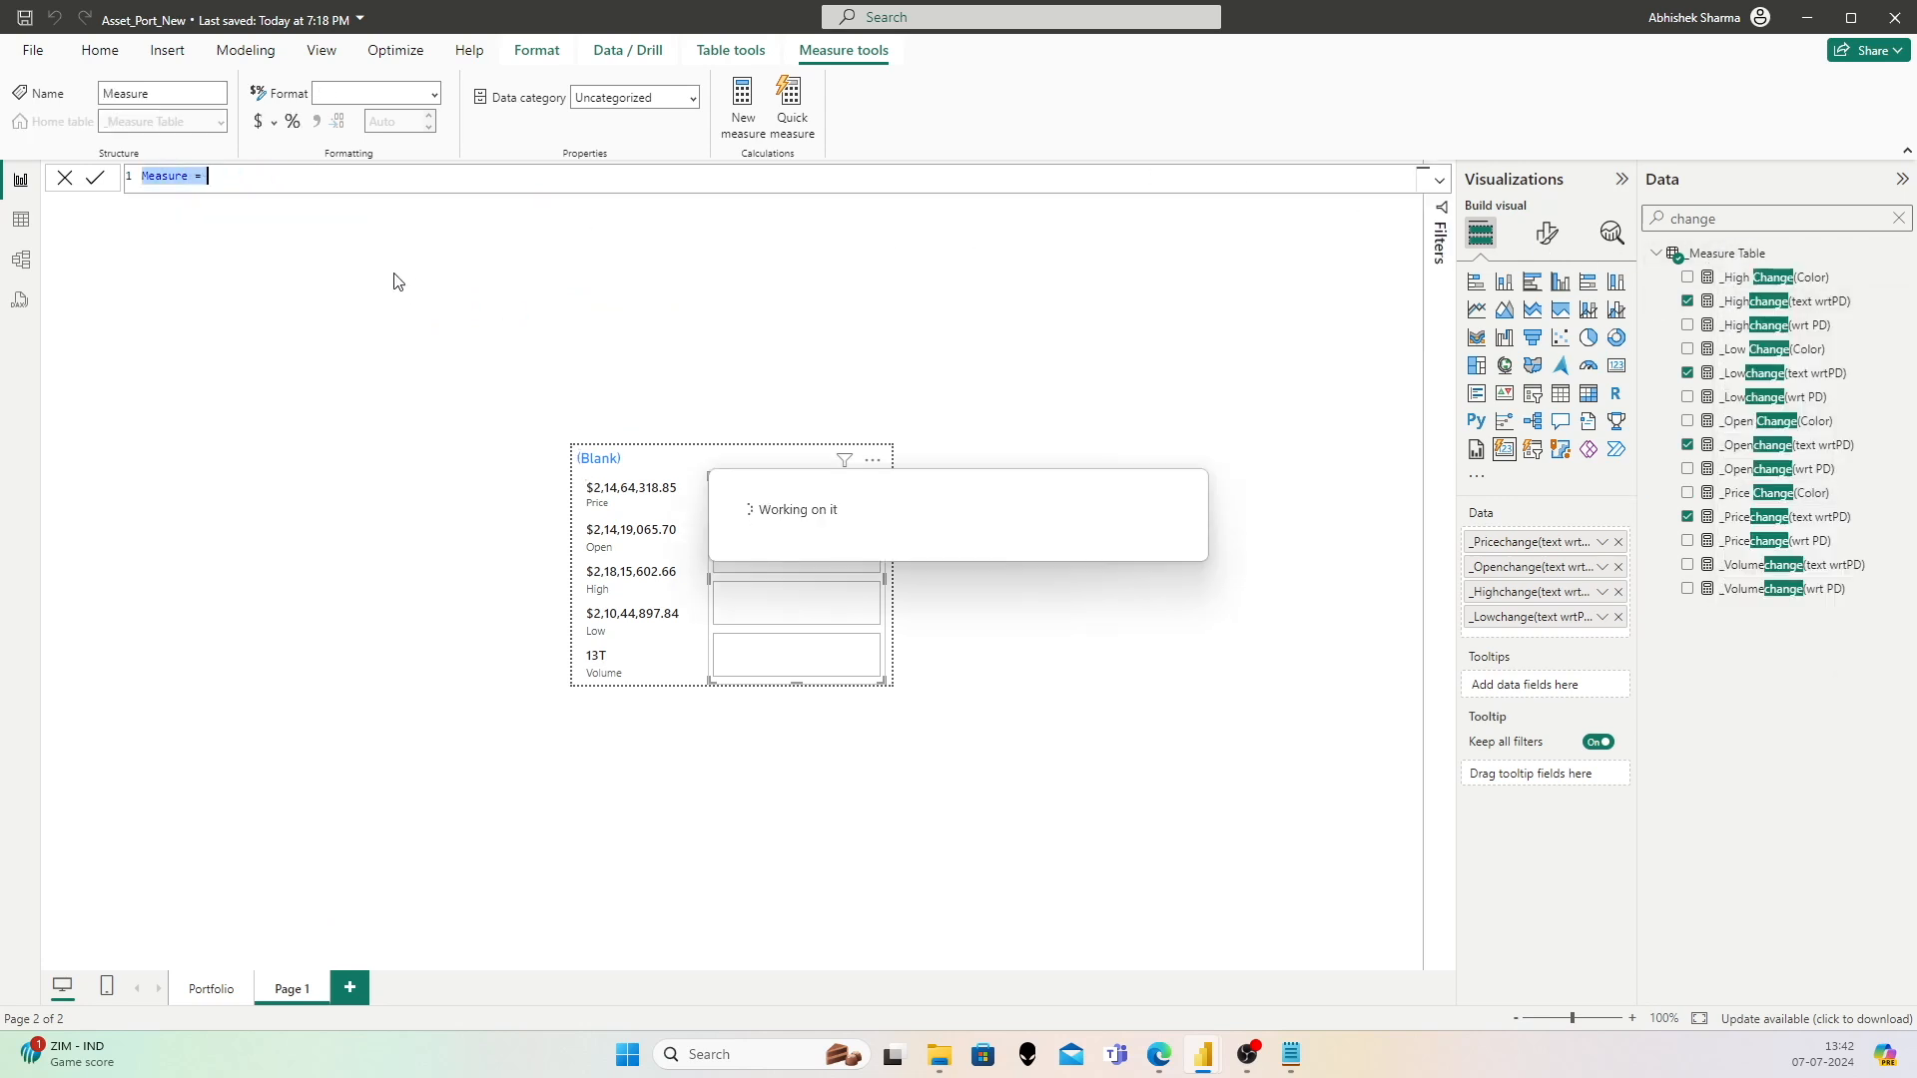
key(ctrl+v)
Step: Rename the copied color measure as _Volume Change(Color)
click(188, 175)
key(shift+Left)
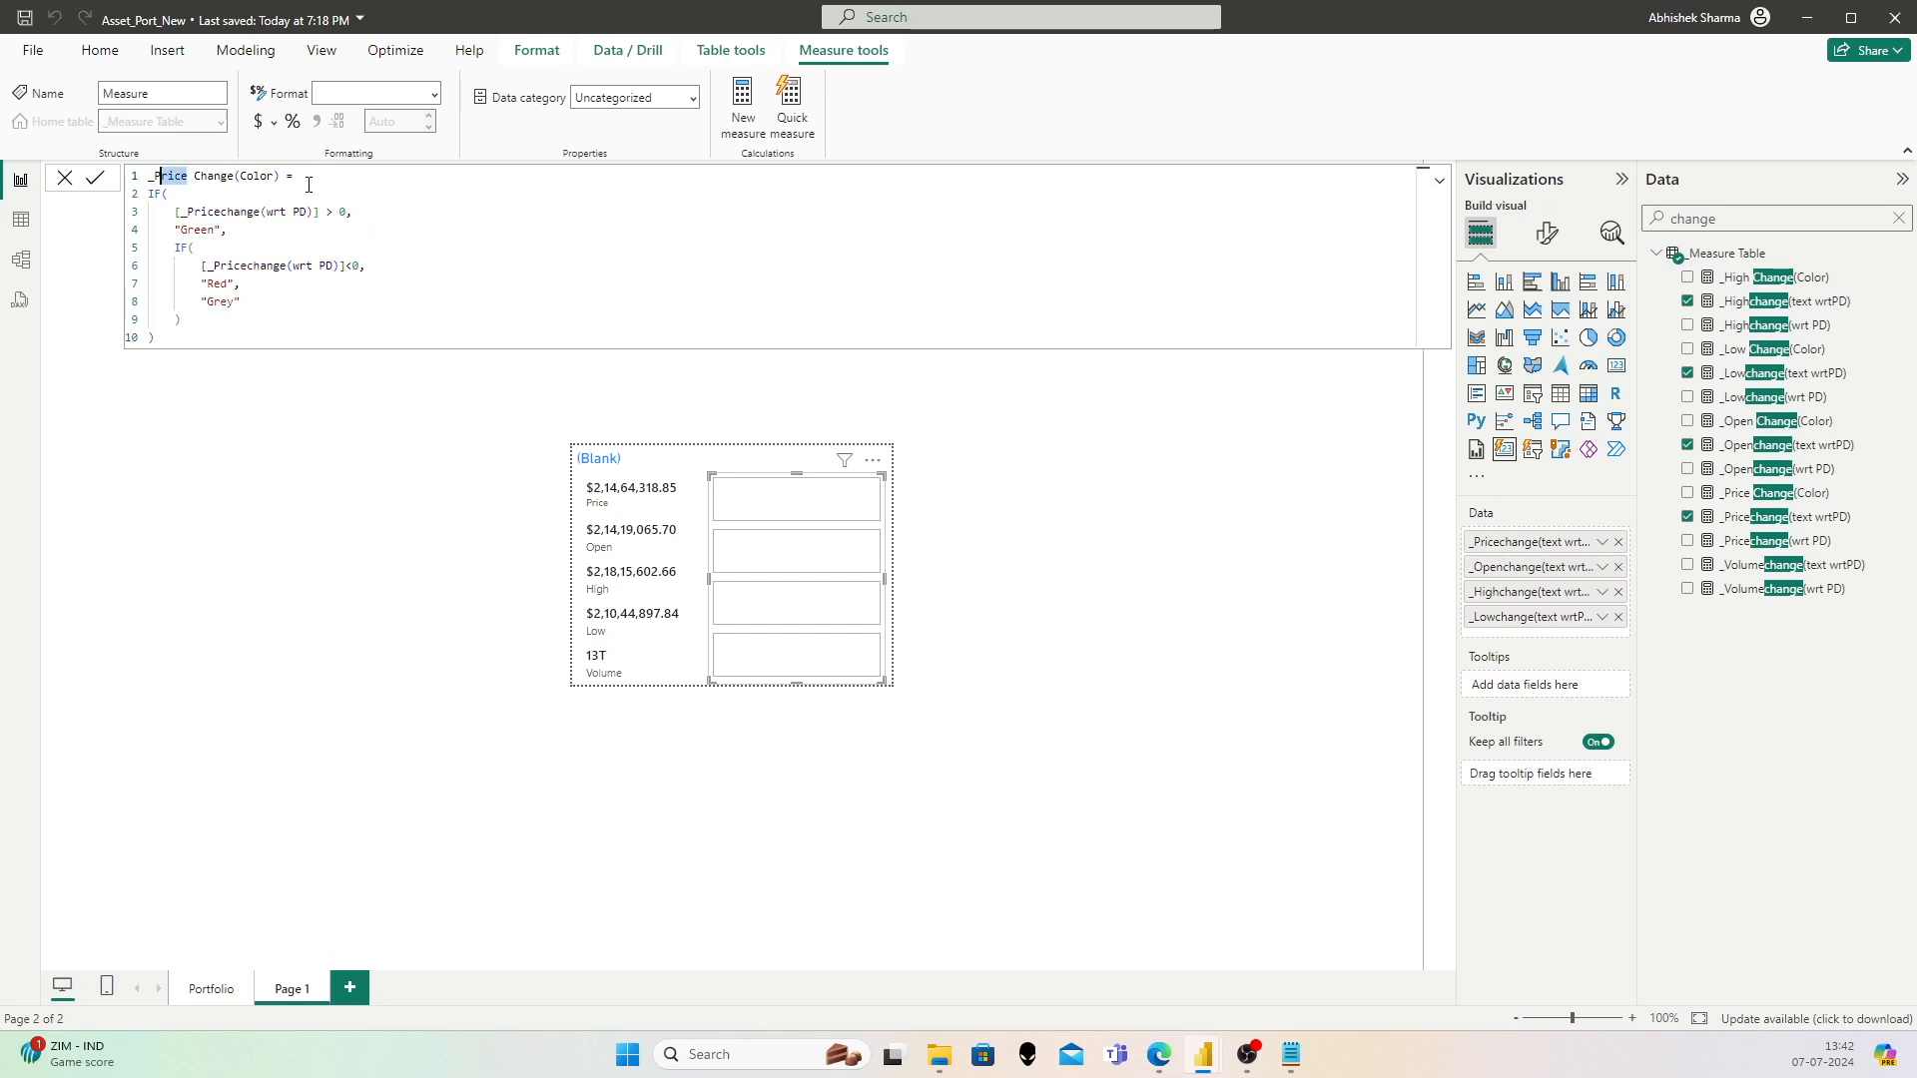
text(Volume)
Step: Point both IF conditions of the color measure to [_Volumechange(wrt PD)] and commit the measure
key(Down)
key(Down)
key(Right)
key(Right)
key(shift+Left)
key(shift+Left)
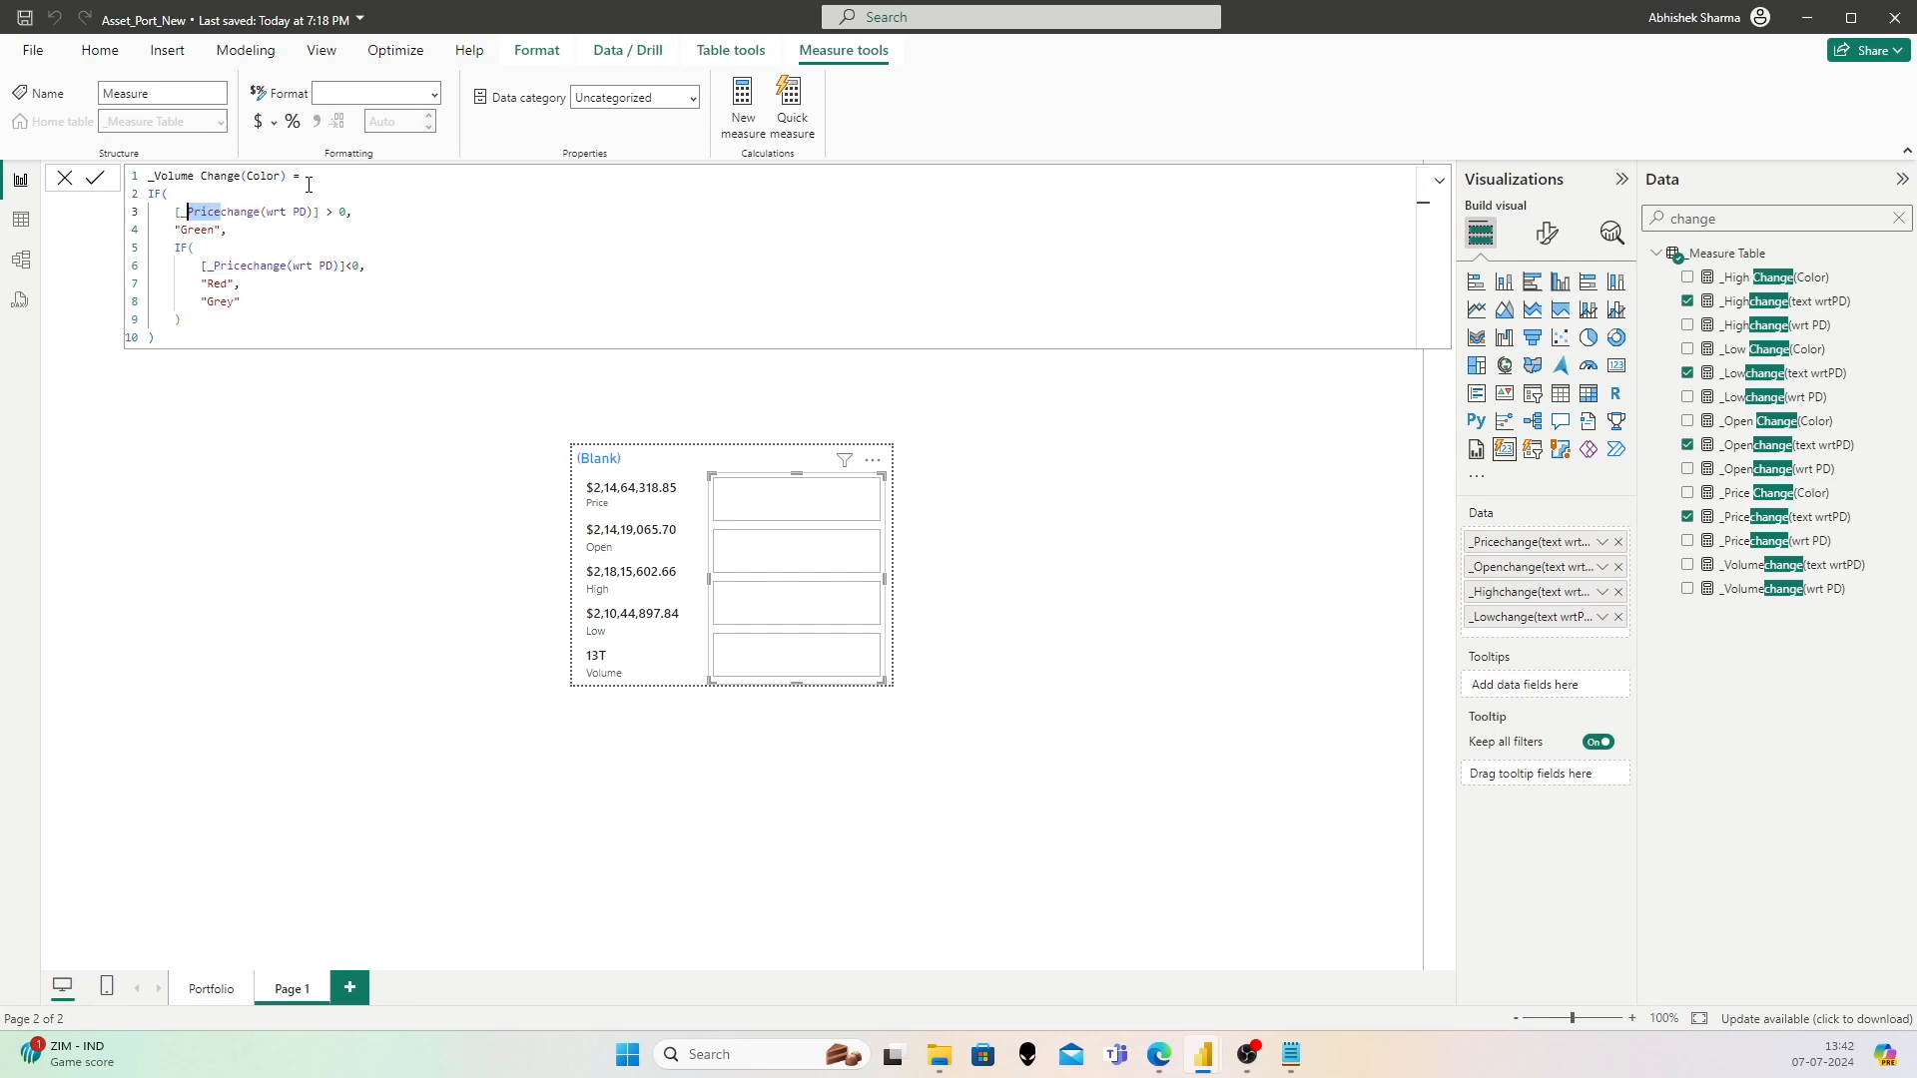
text(Volume)
key(Escape)
key(Down)
key(Down)
key(Down)
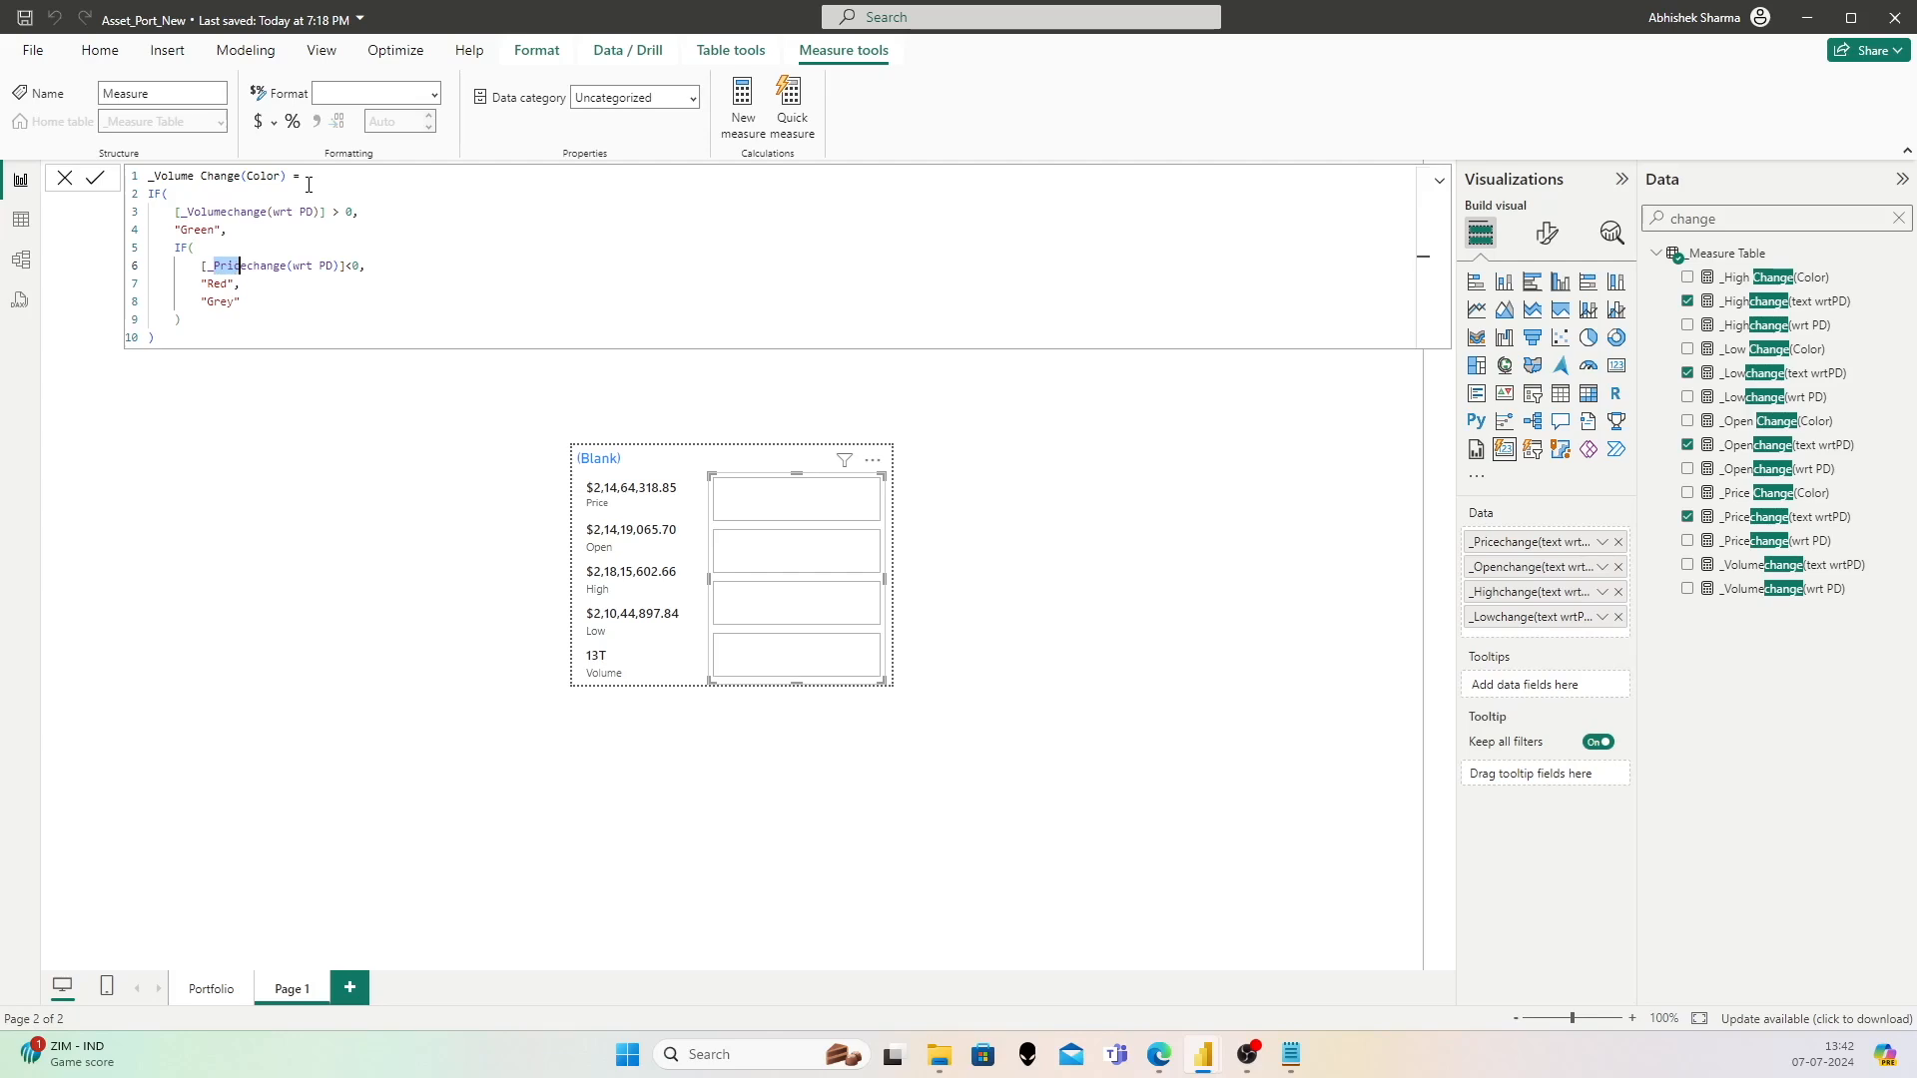
text(Volume)
key(Escape)
key(Down)
key(Down)
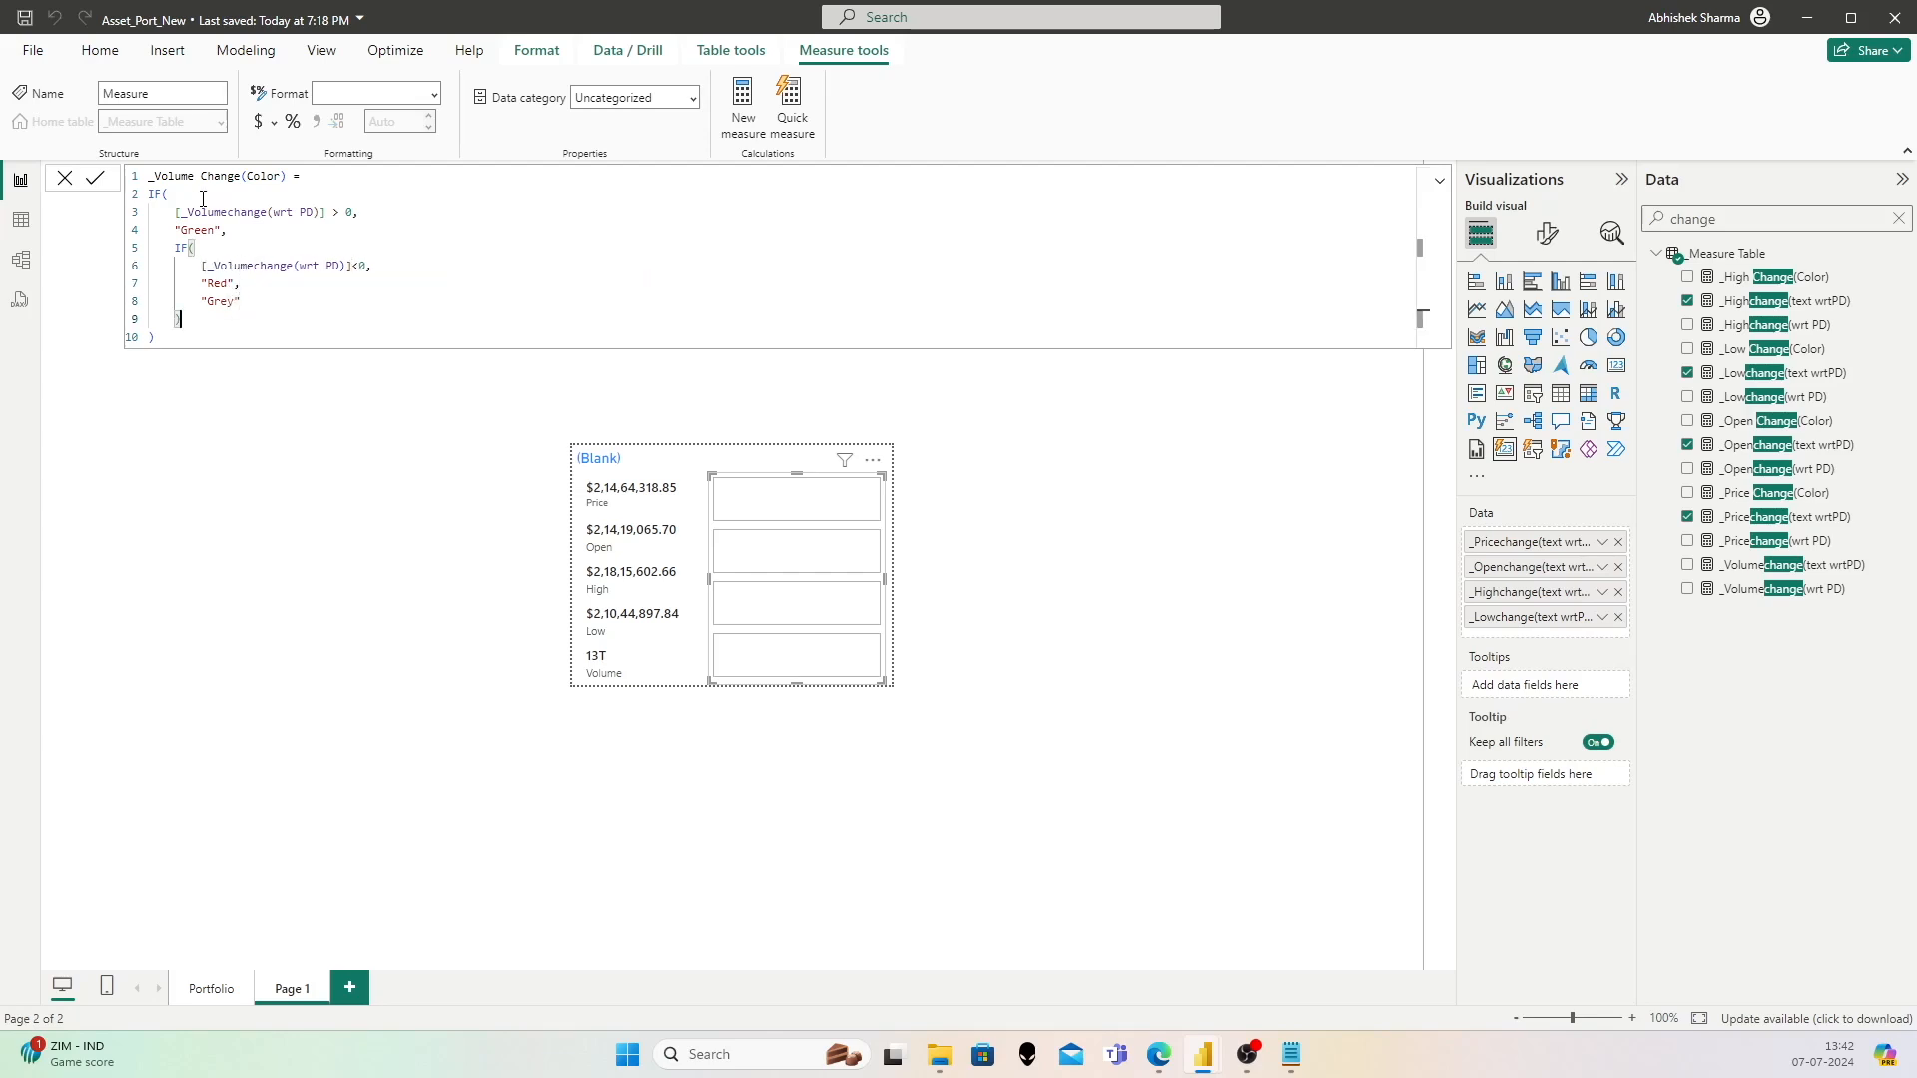
click(96, 179)
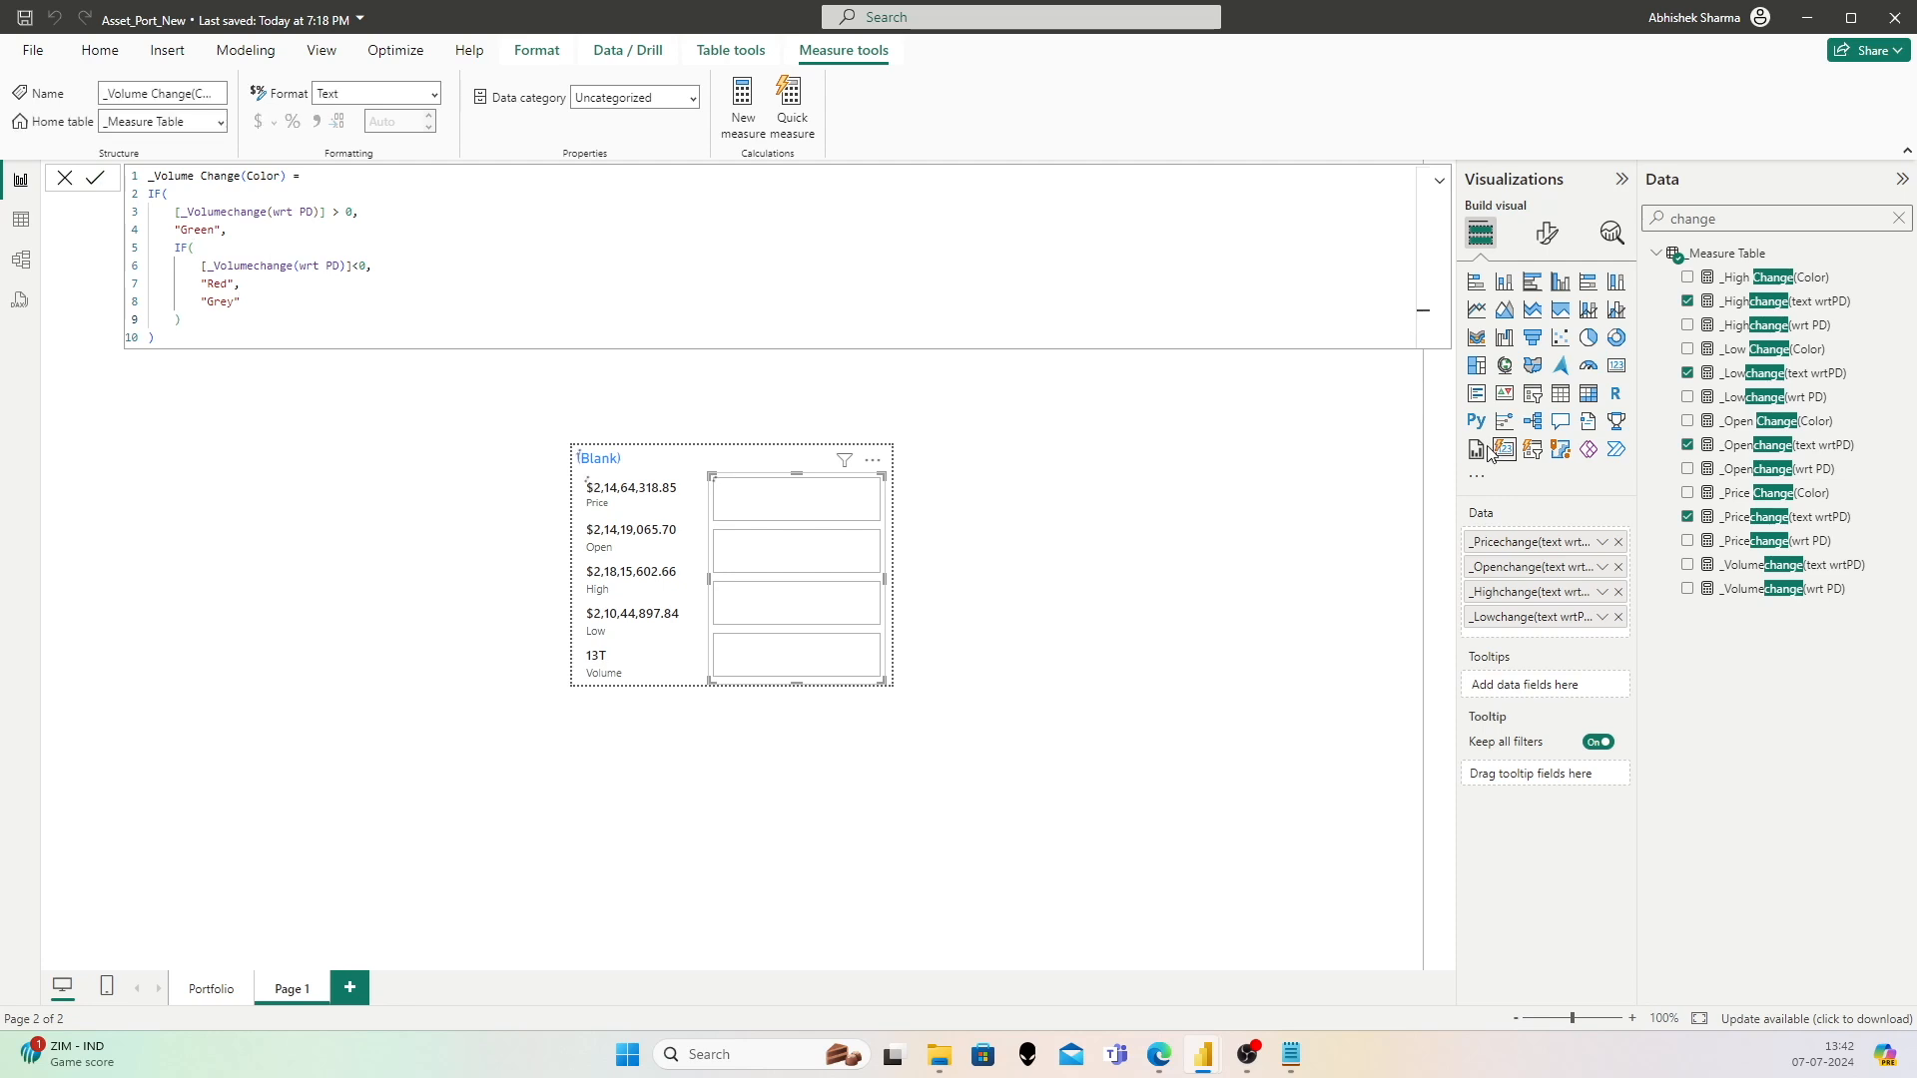
Step: Add _Volumechange(text wrtPD) to the change card and base its callout font color on the field value _Volume Change(Color)
drag(1802, 599, 1588, 635)
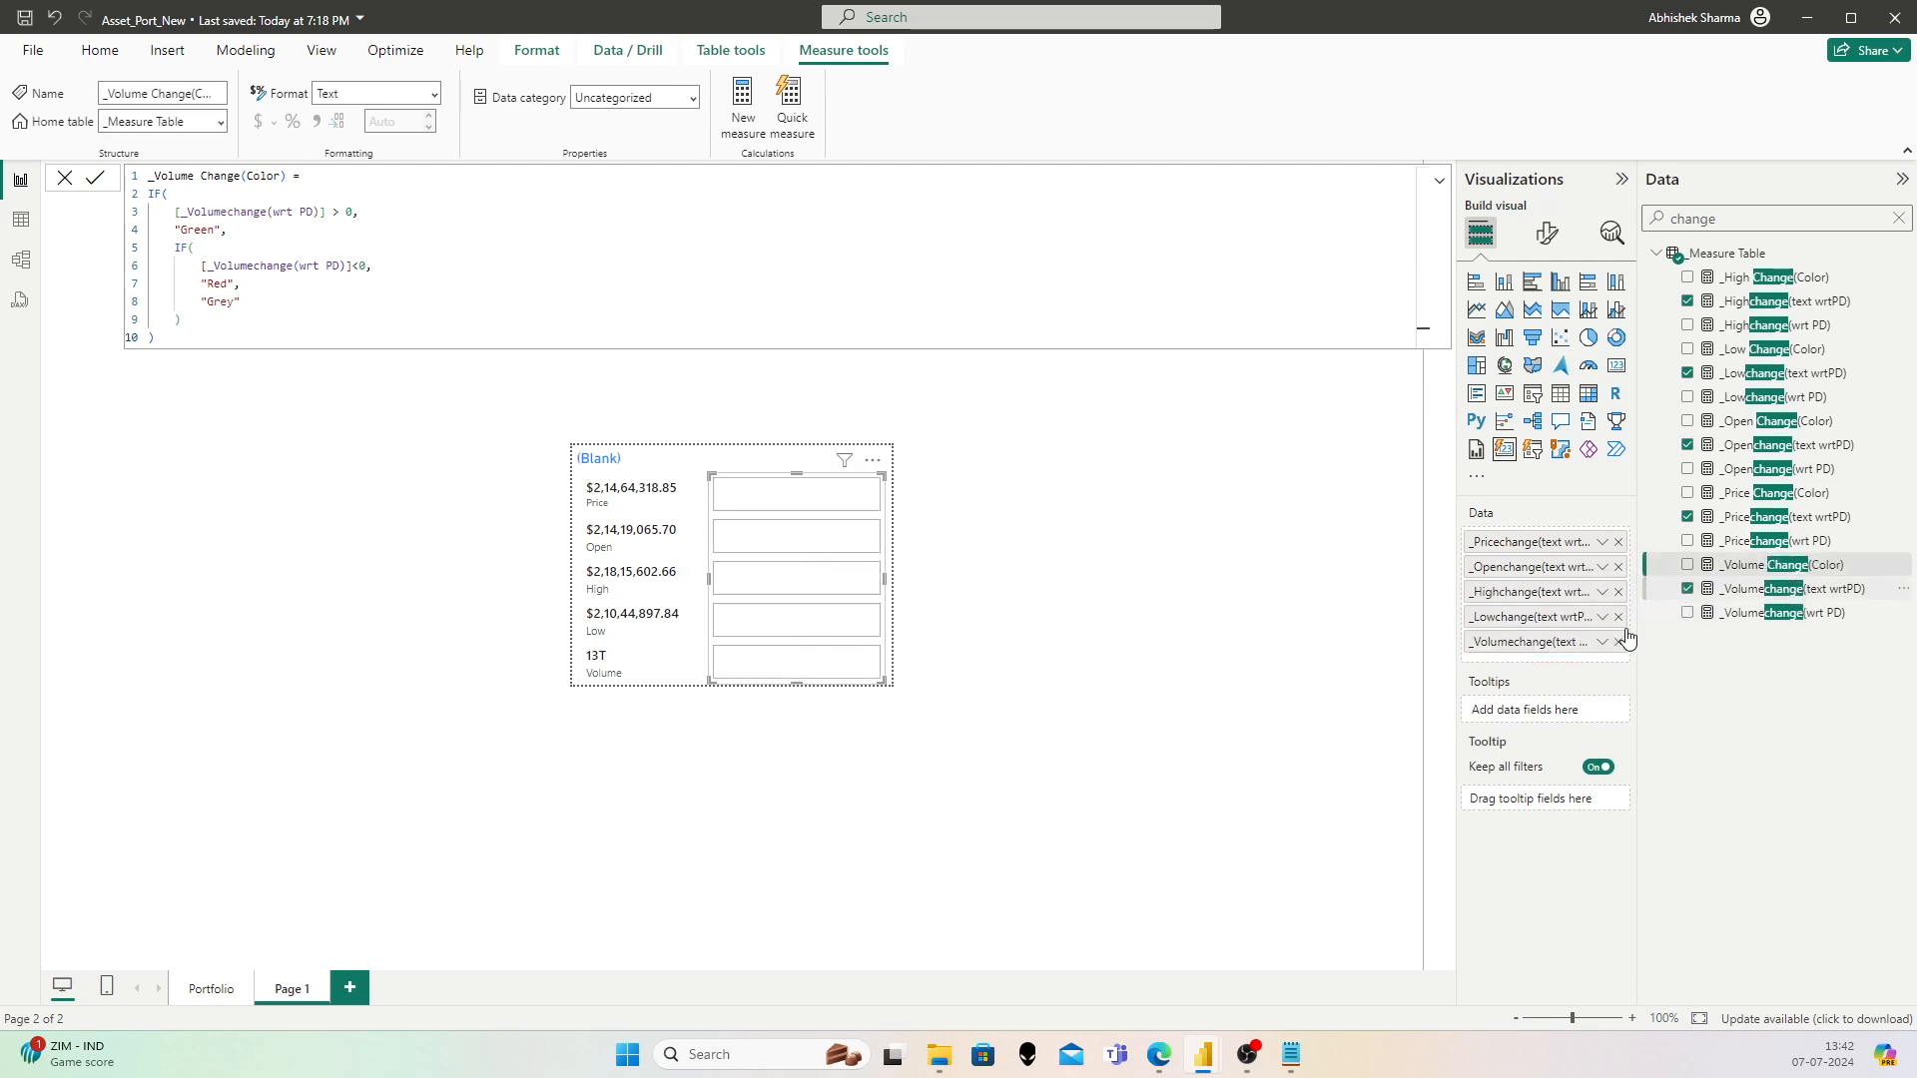
click(1547, 235)
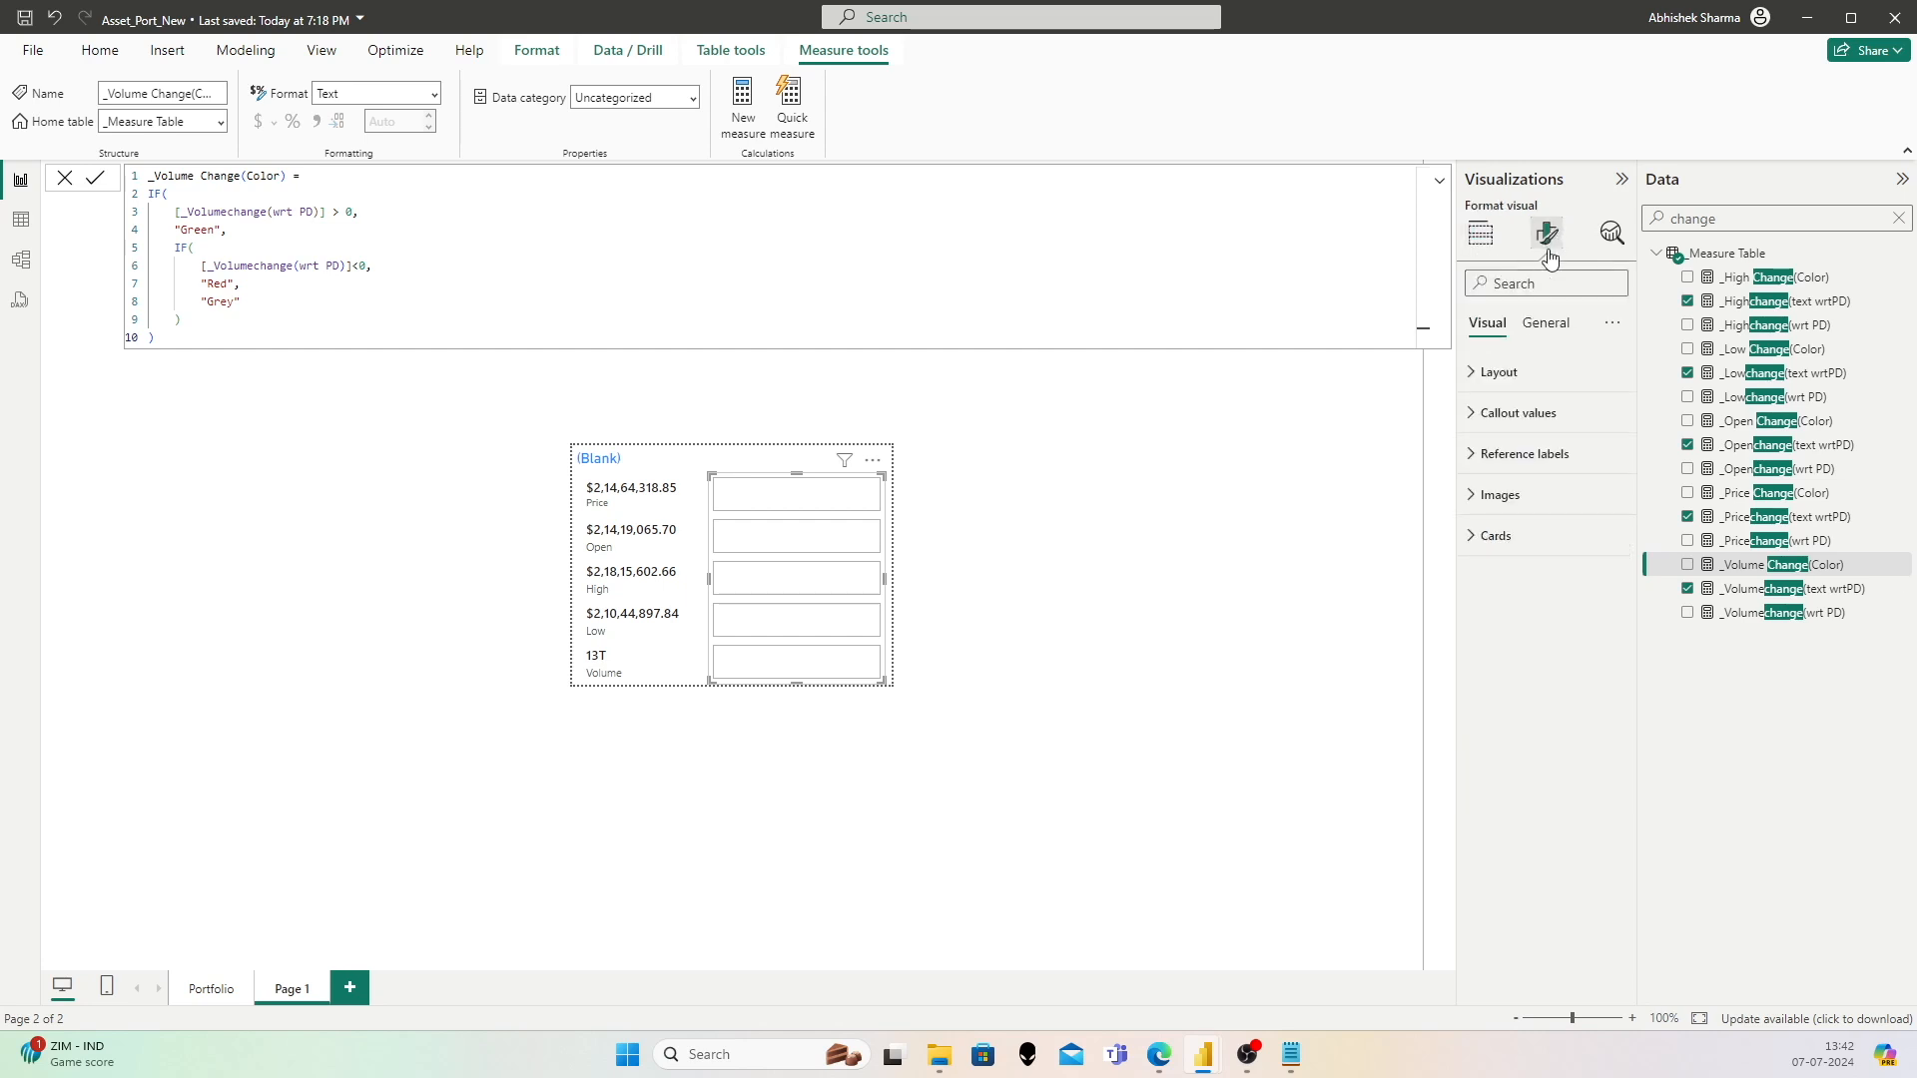
click(1518, 412)
click(1546, 512)
click(1542, 656)
click(1540, 695)
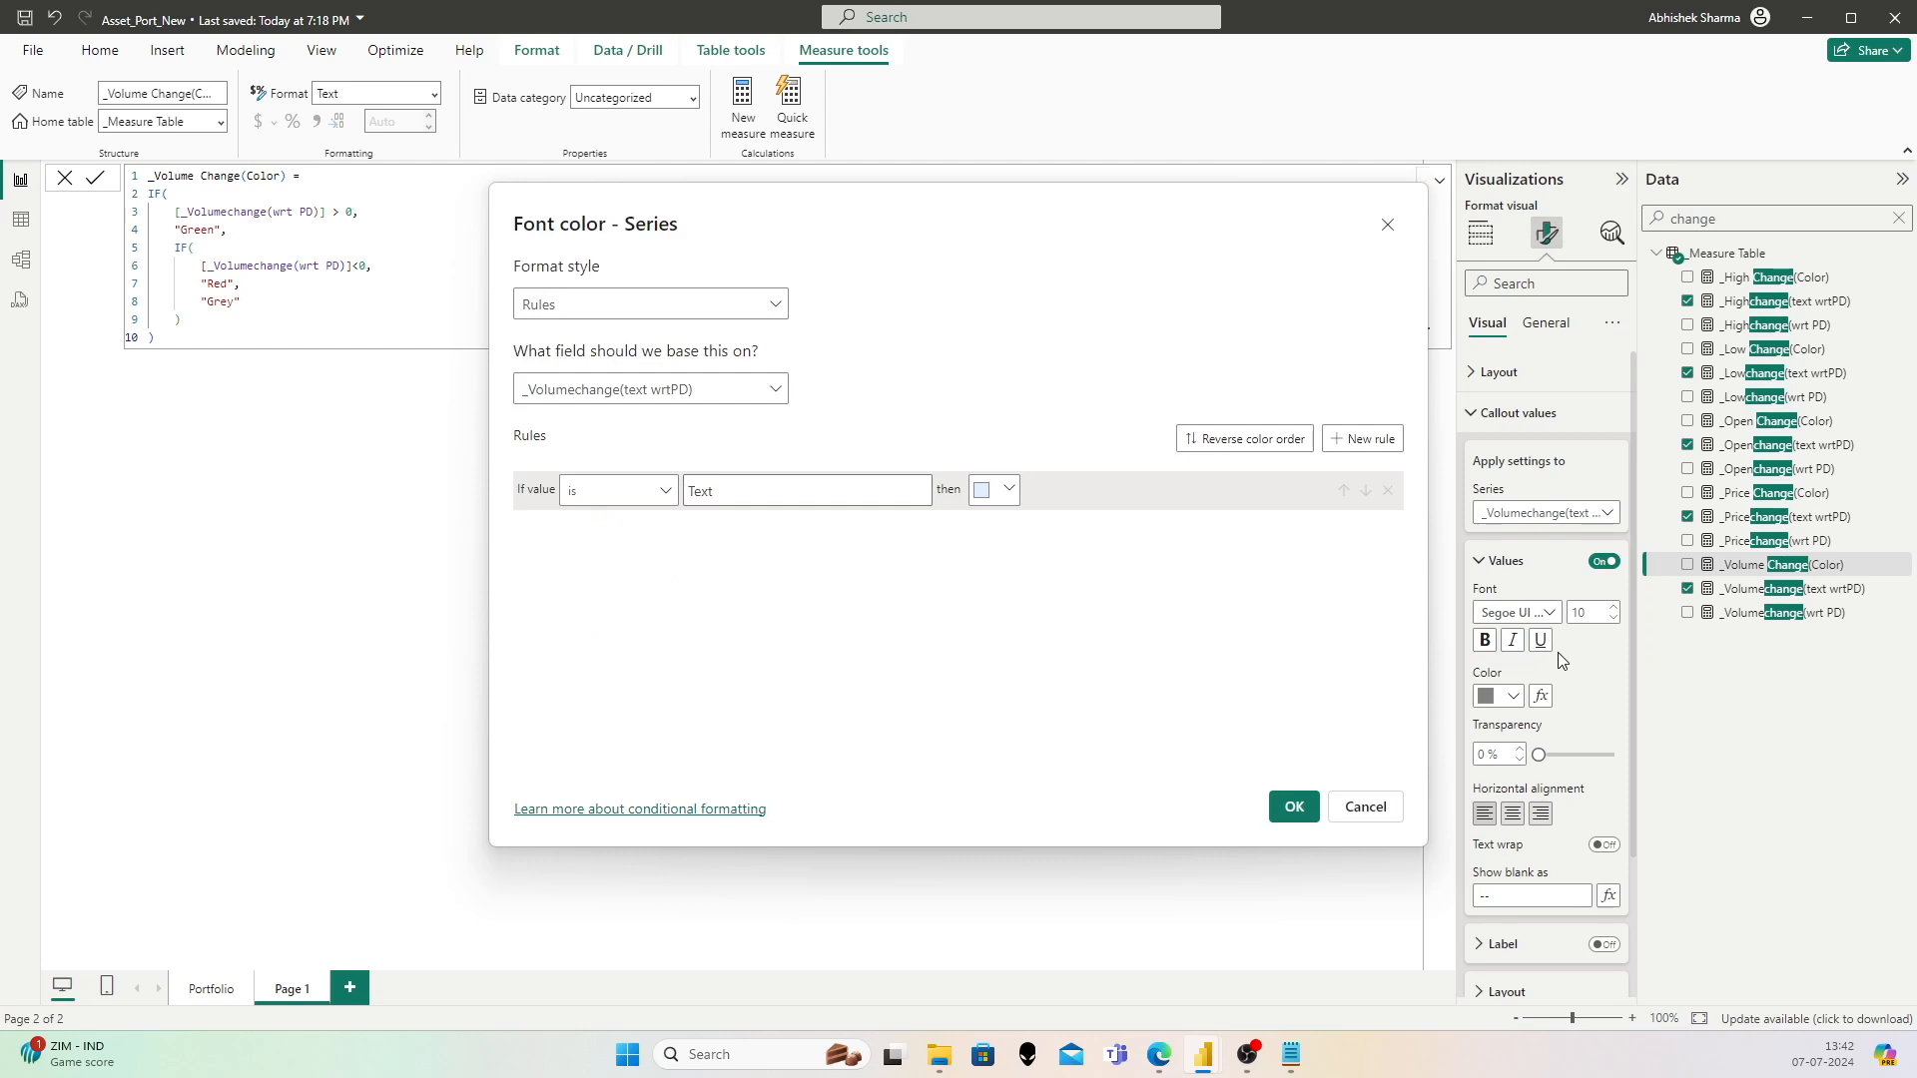
click(663, 303)
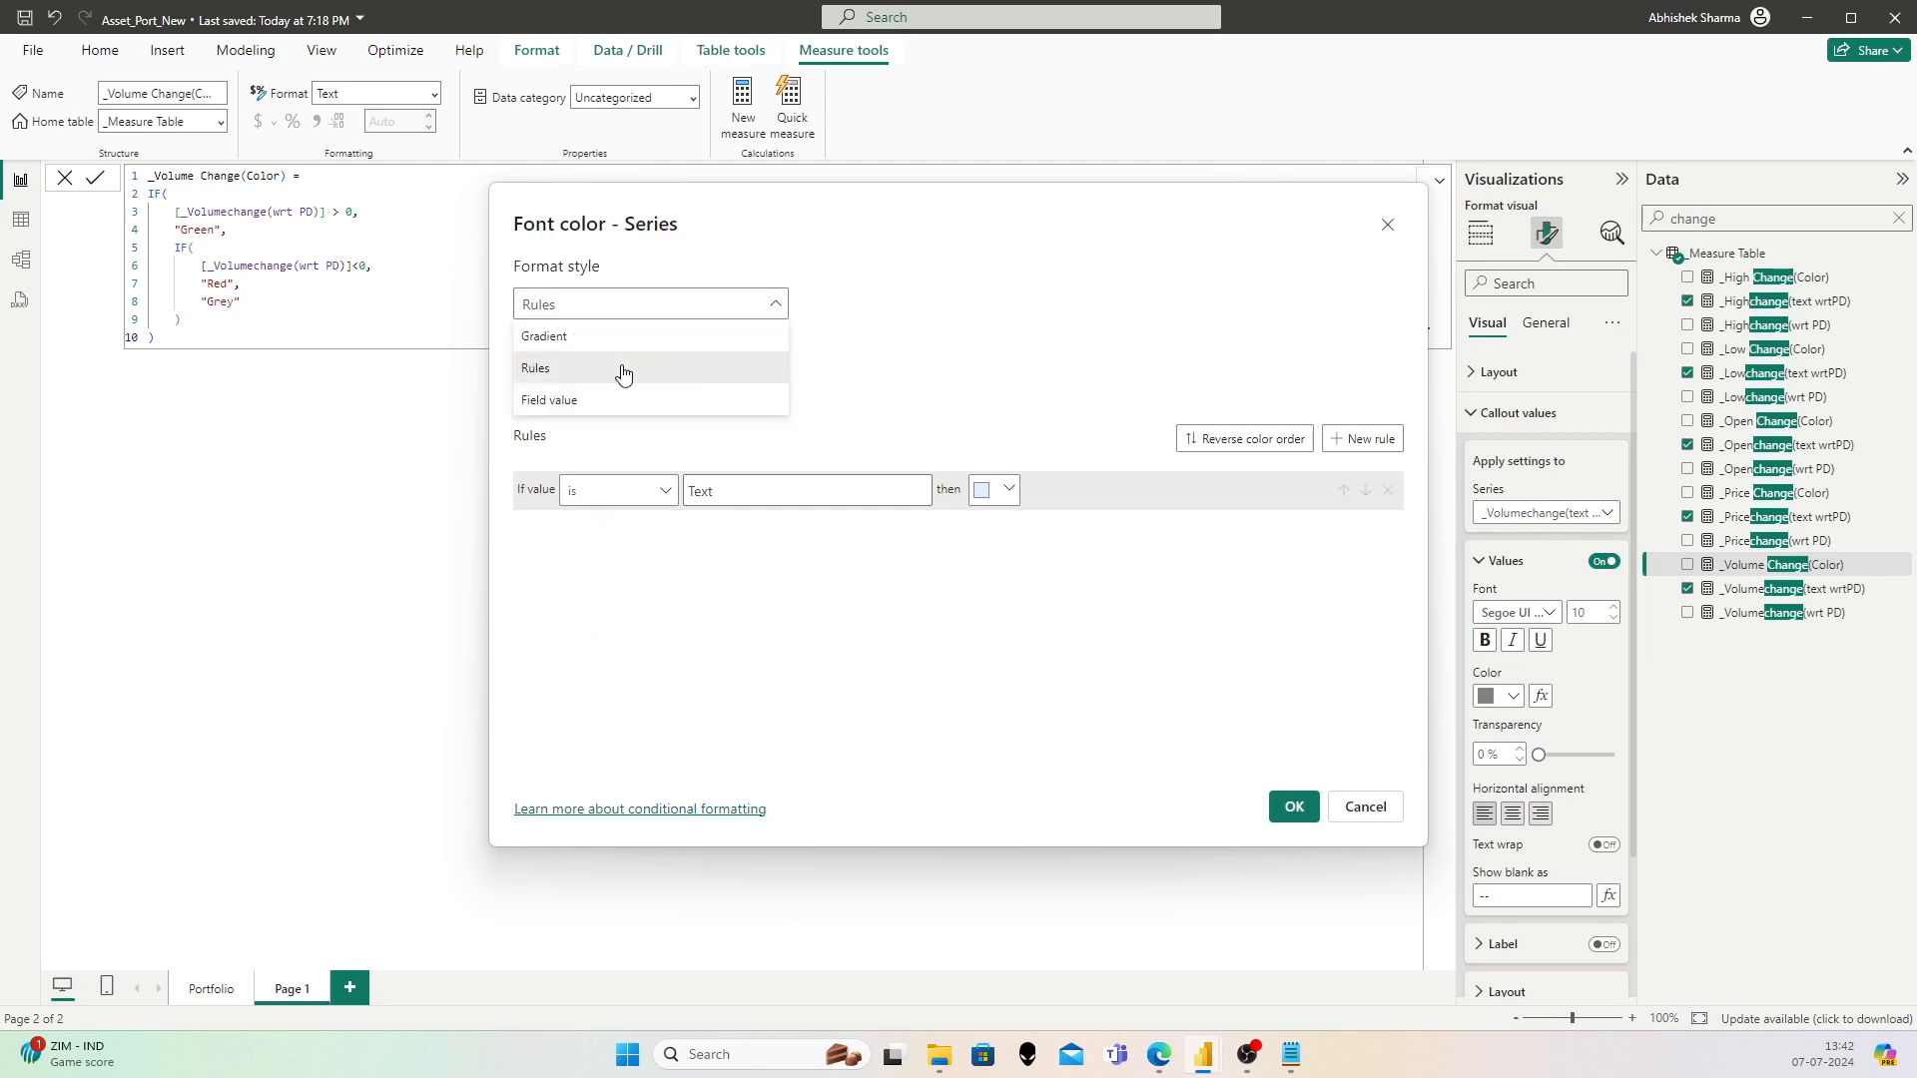
click(629, 396)
click(633, 387)
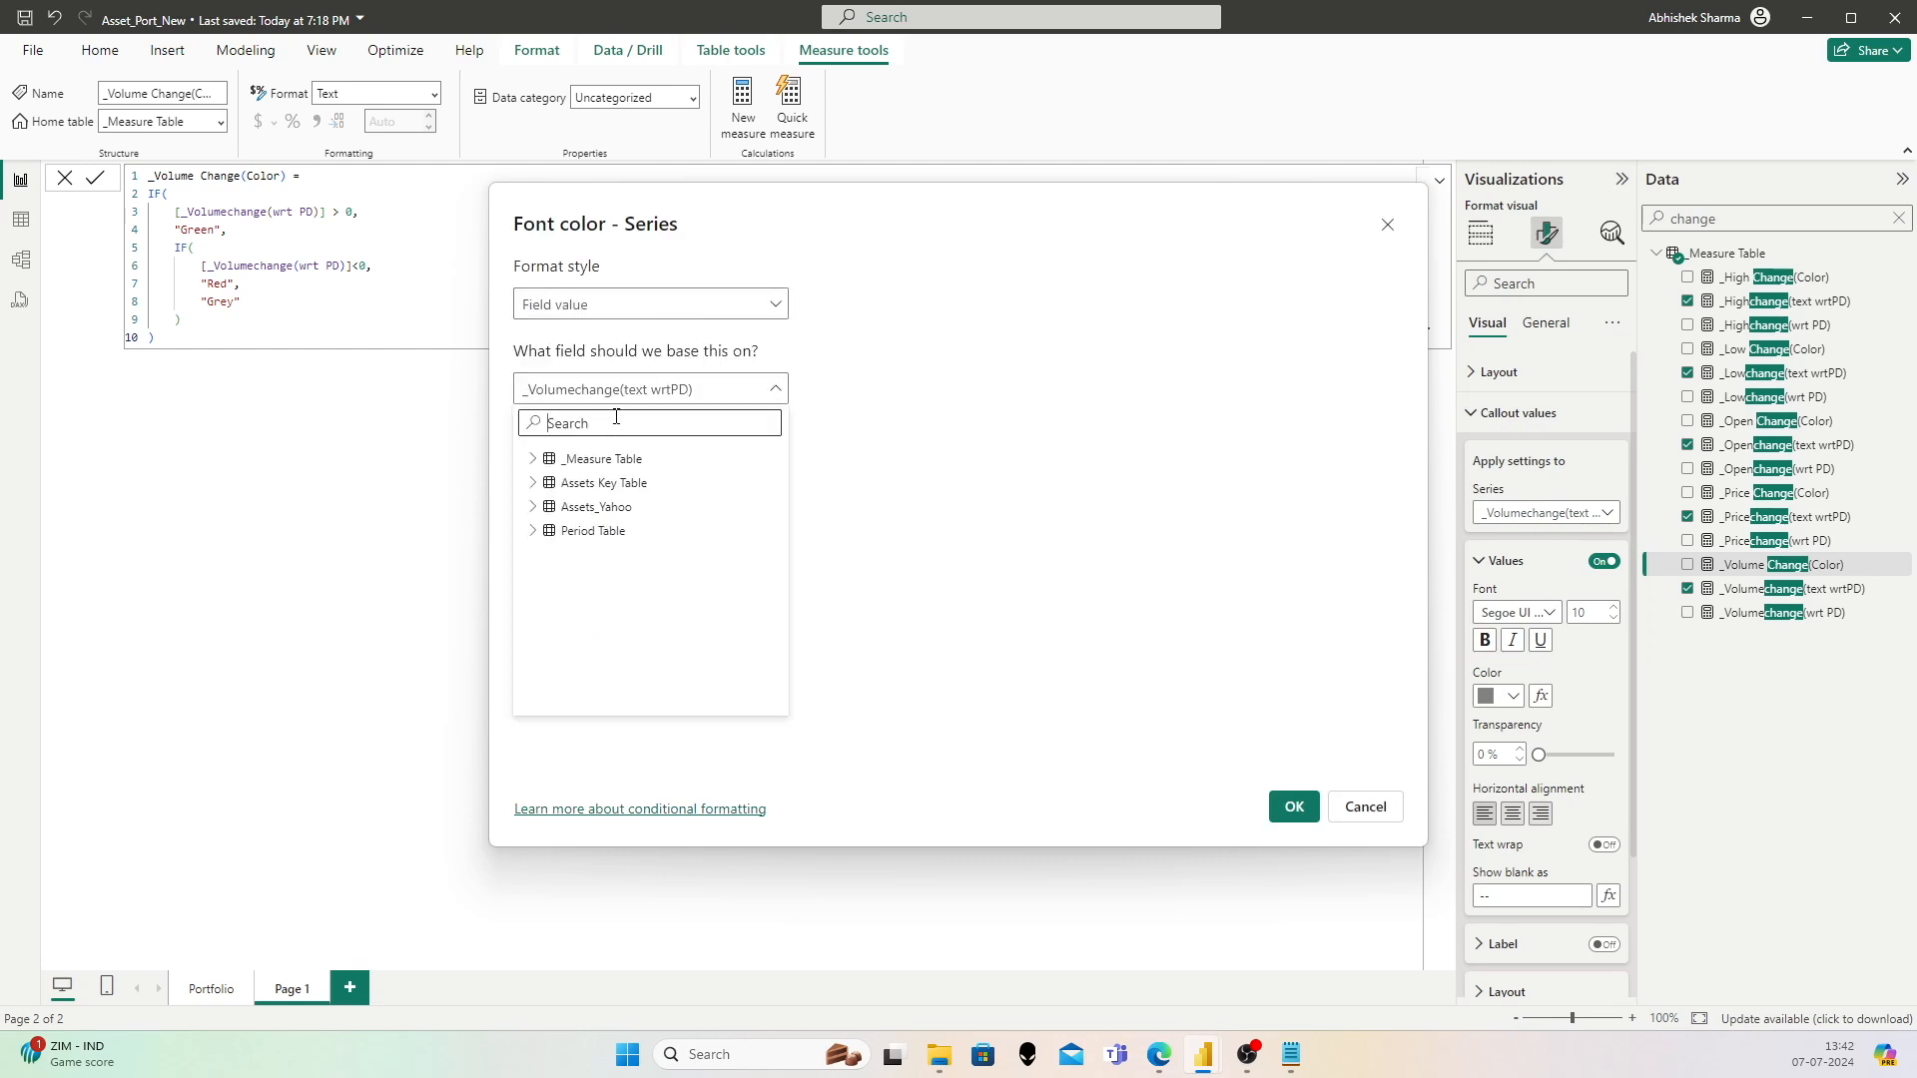
text(color)
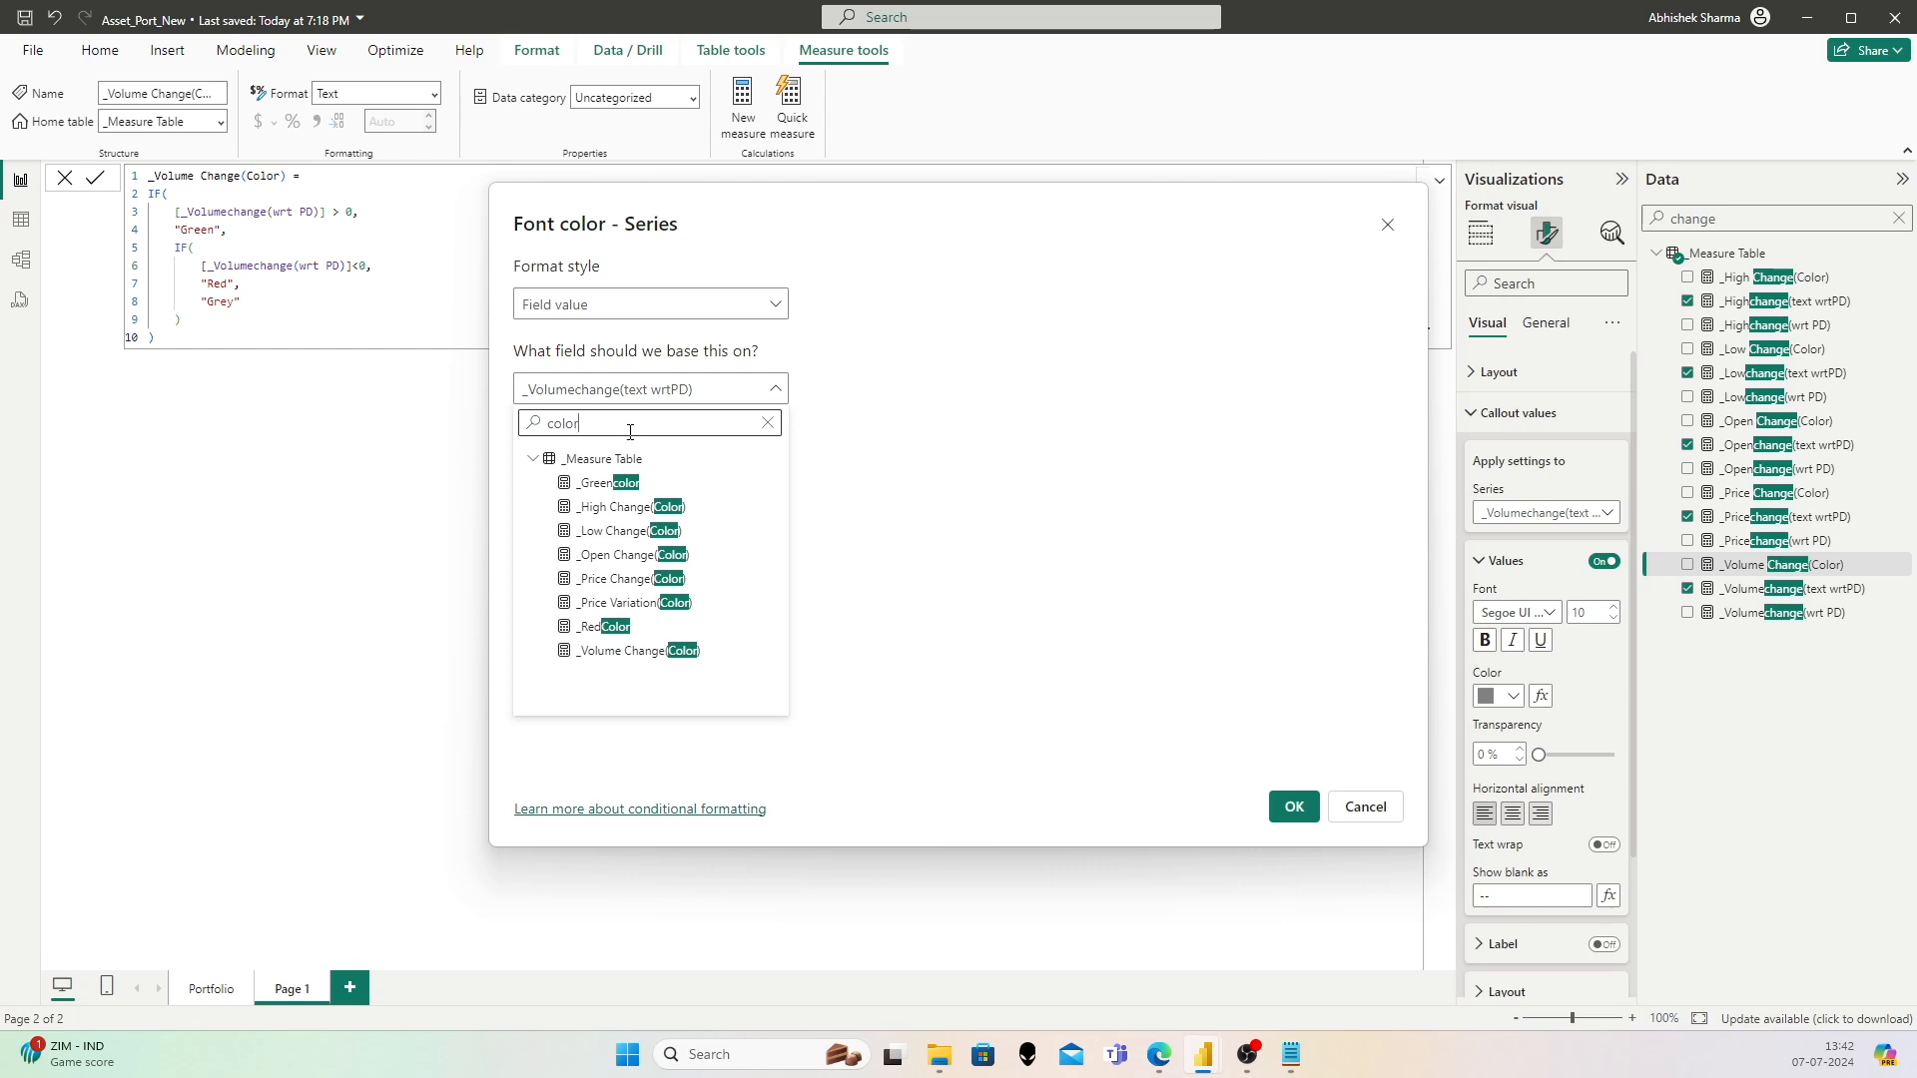
click(638, 651)
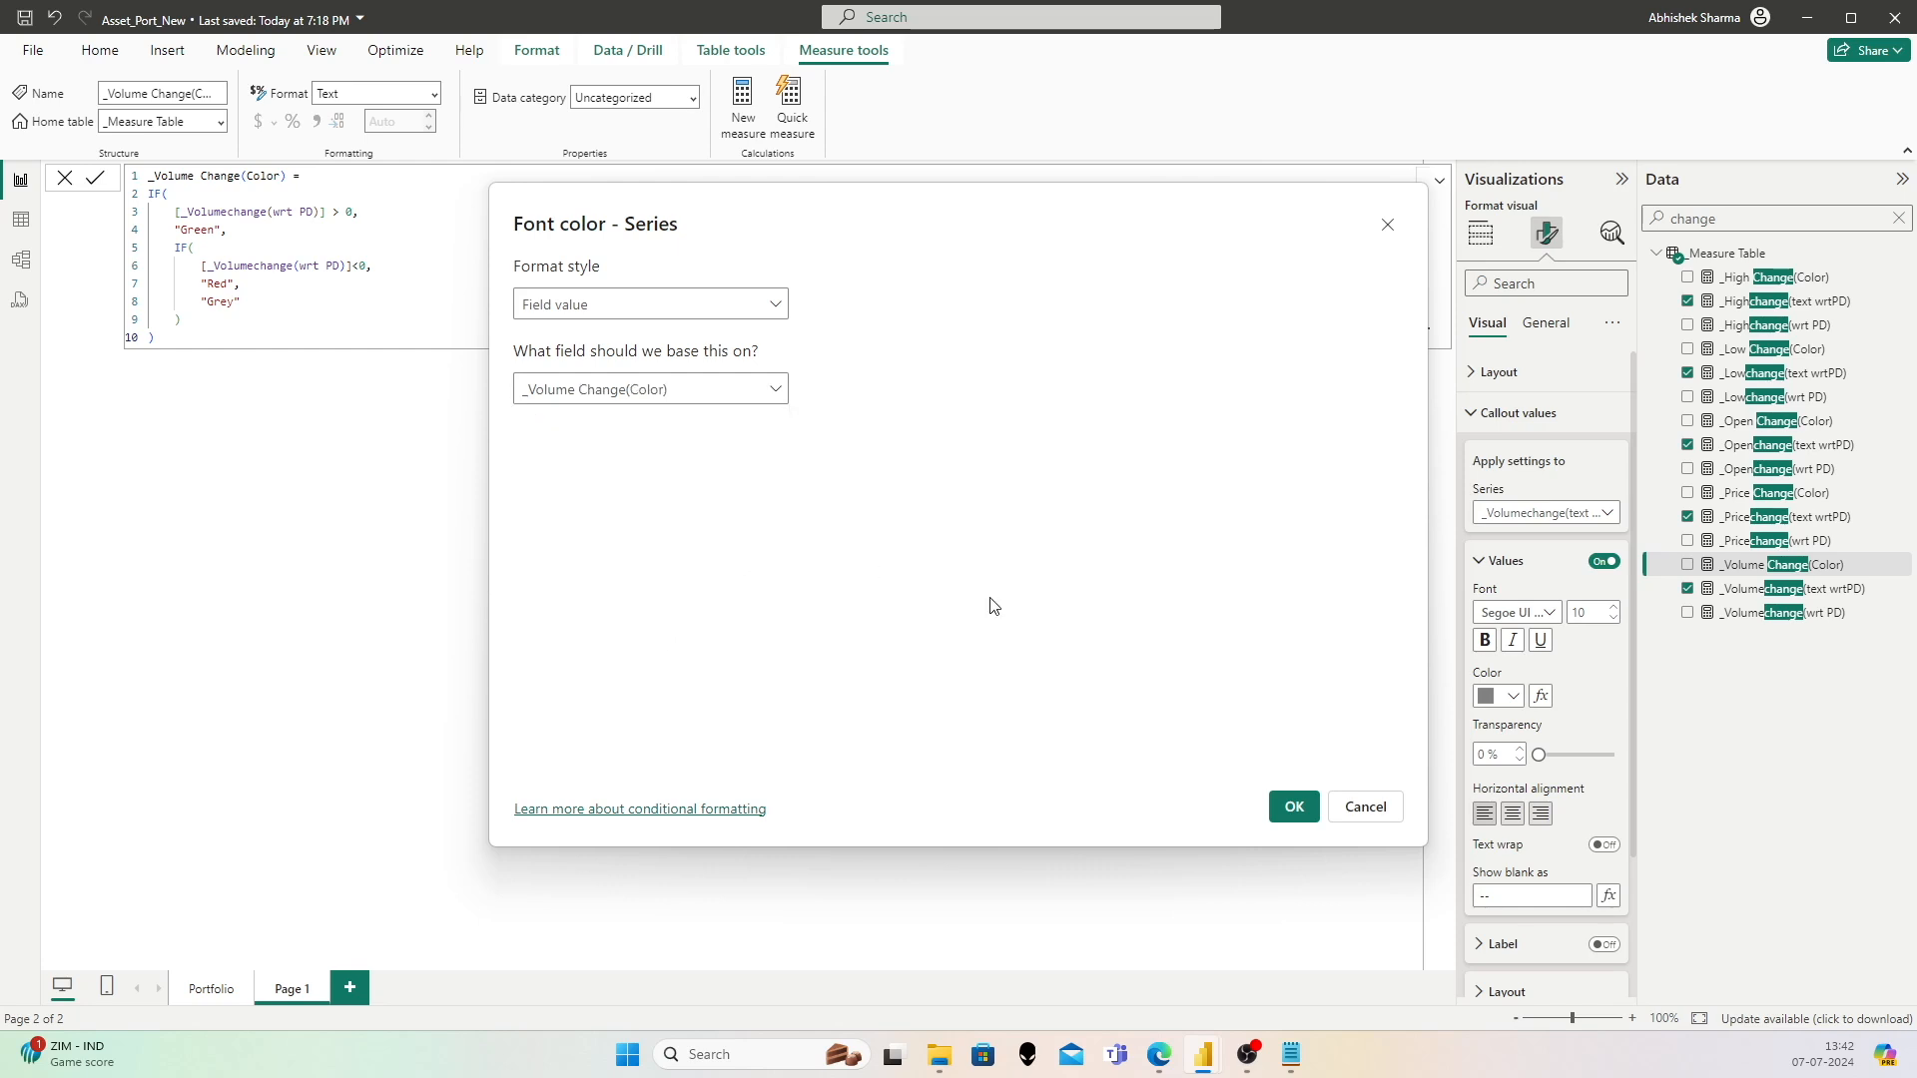
click(1291, 805)
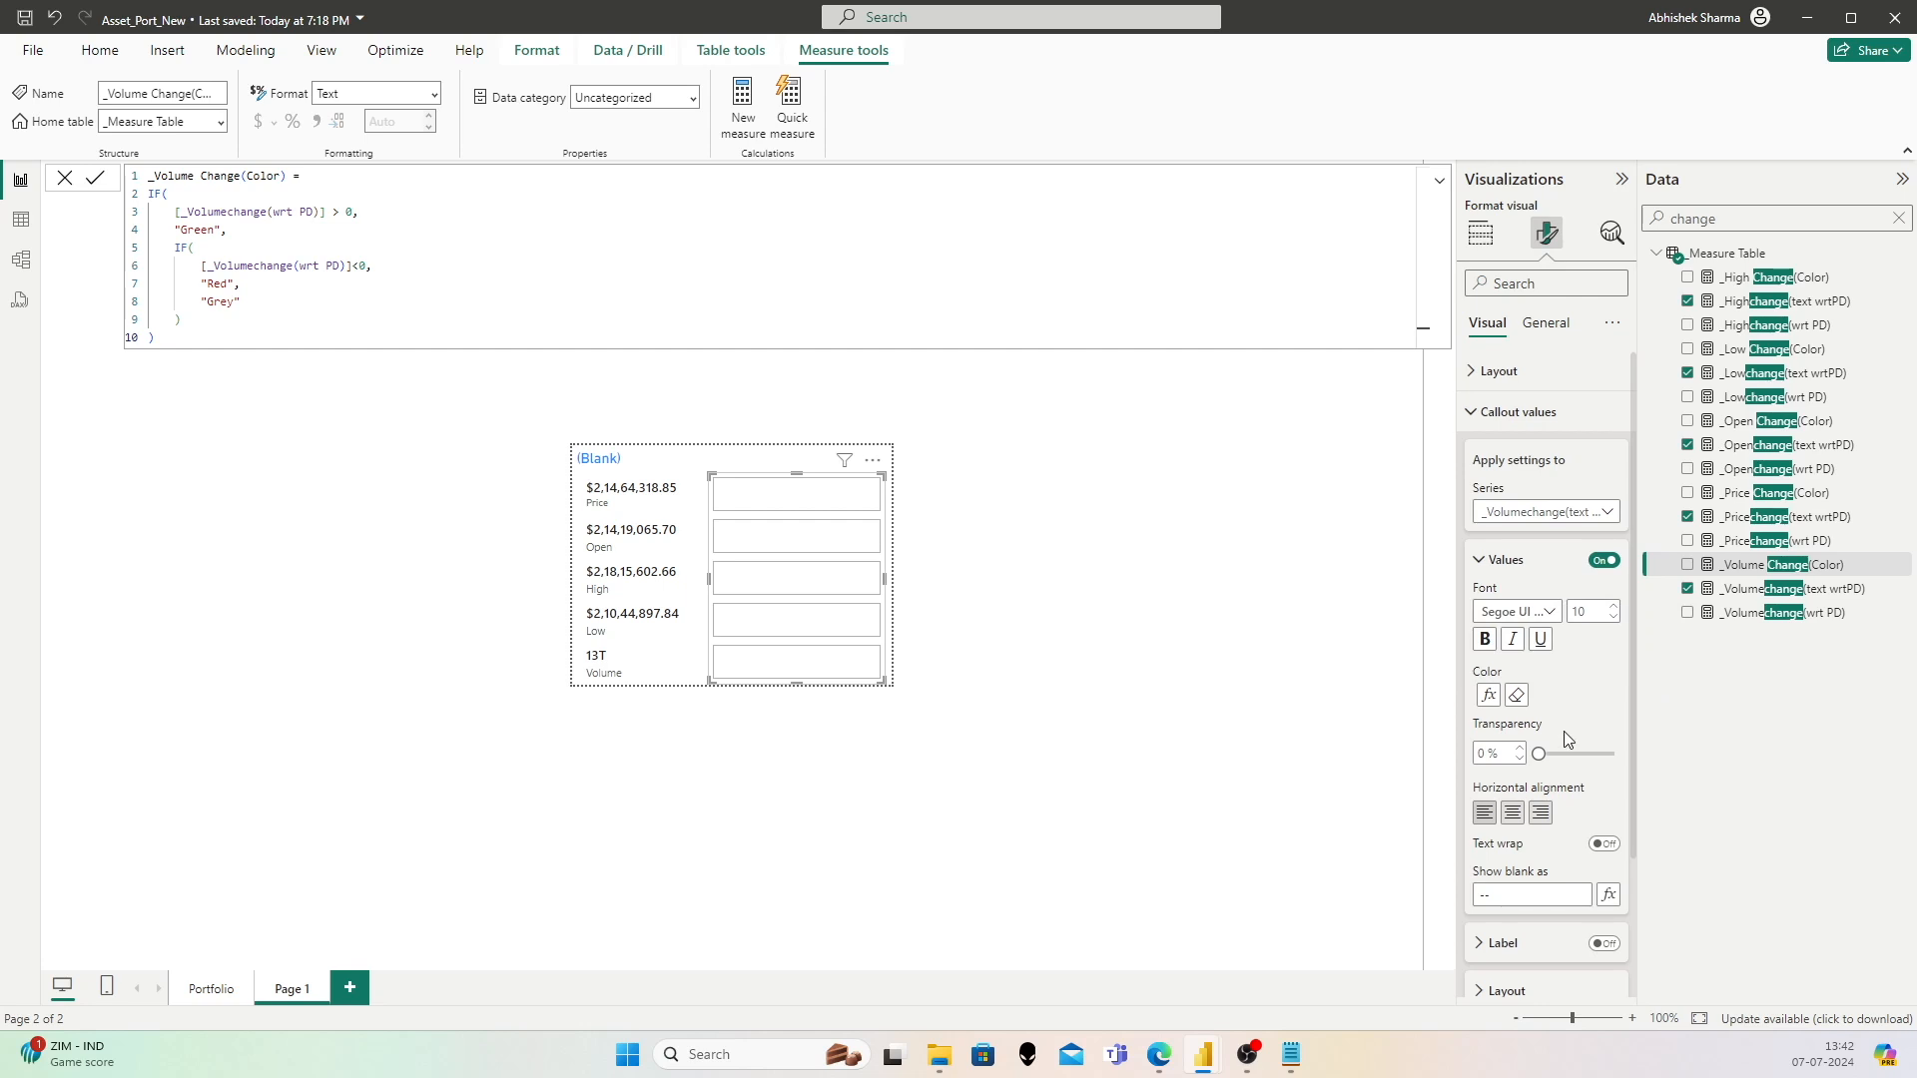
Step: Turn off the background and border of all cards in the change card visual
scroll(1563, 734, down, 3)
click(1497, 973)
scroll(1548, 833, down, 10)
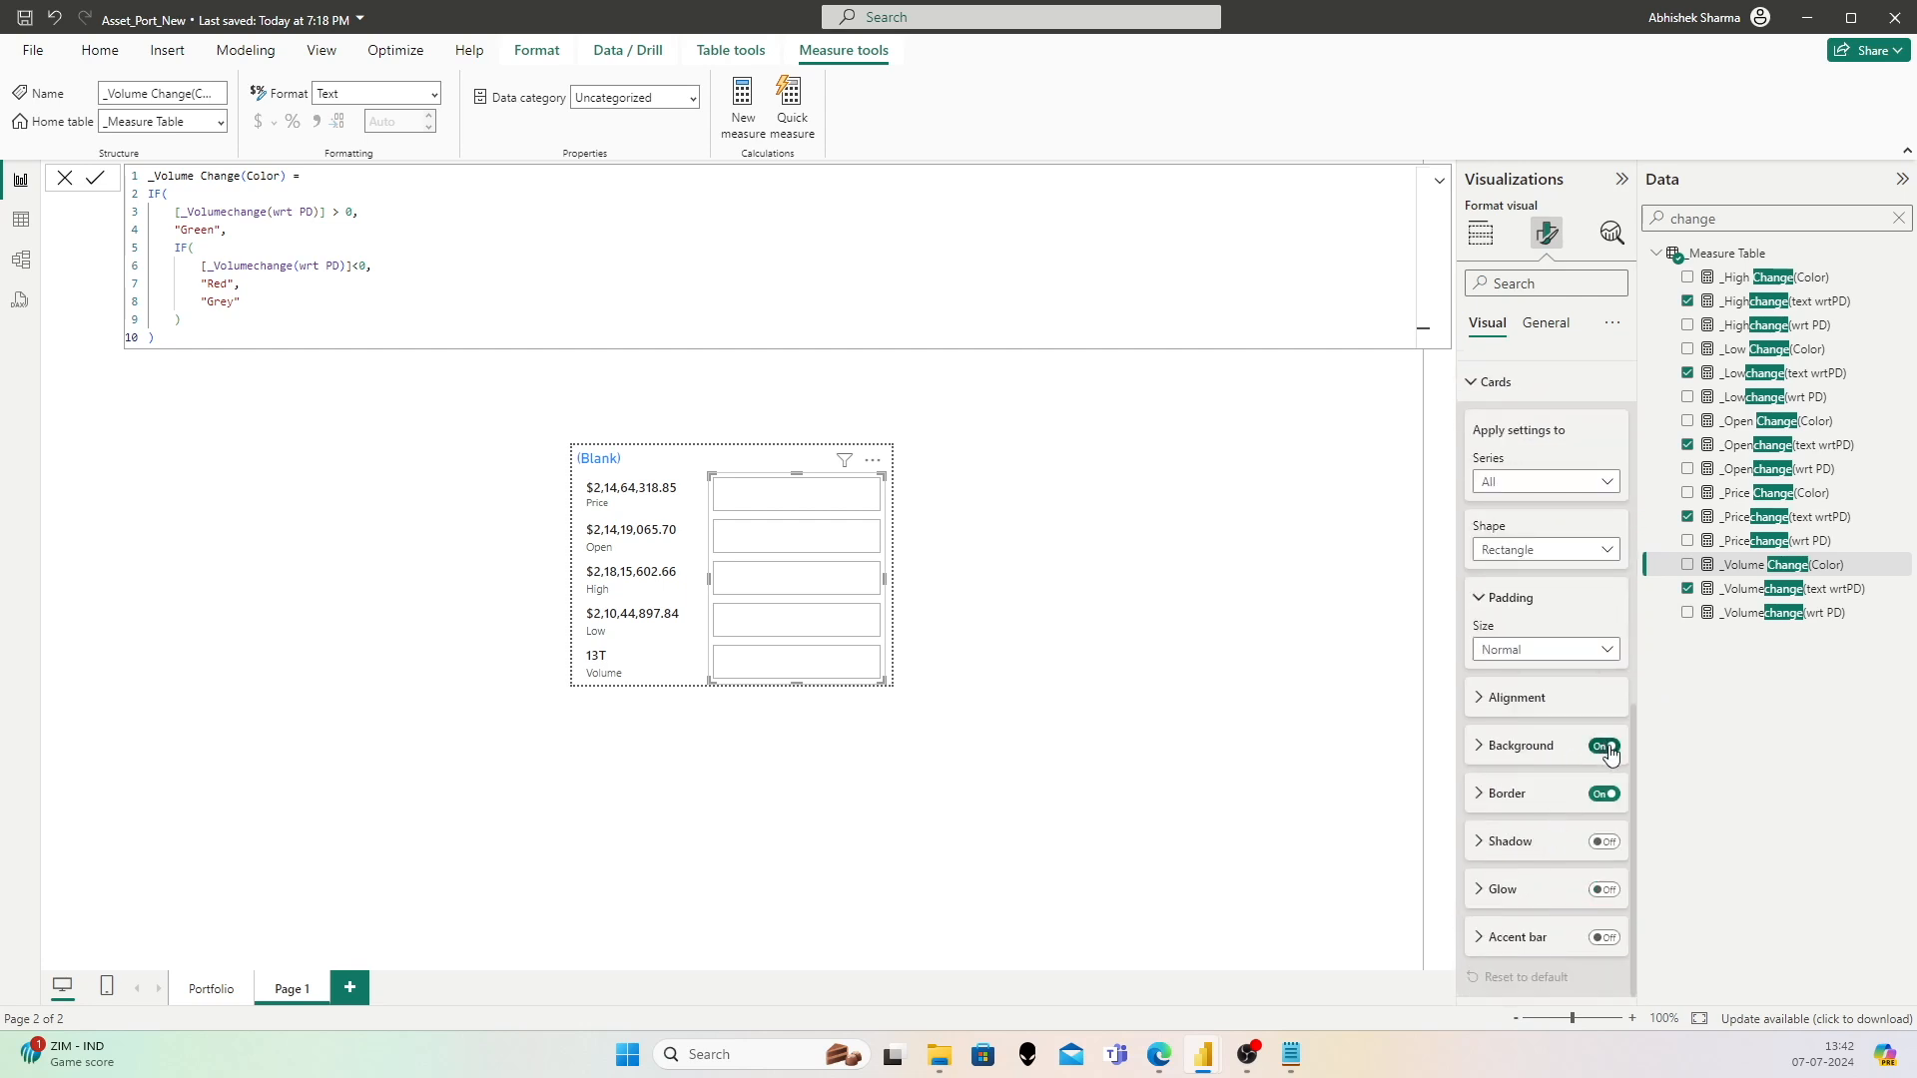
click(1605, 795)
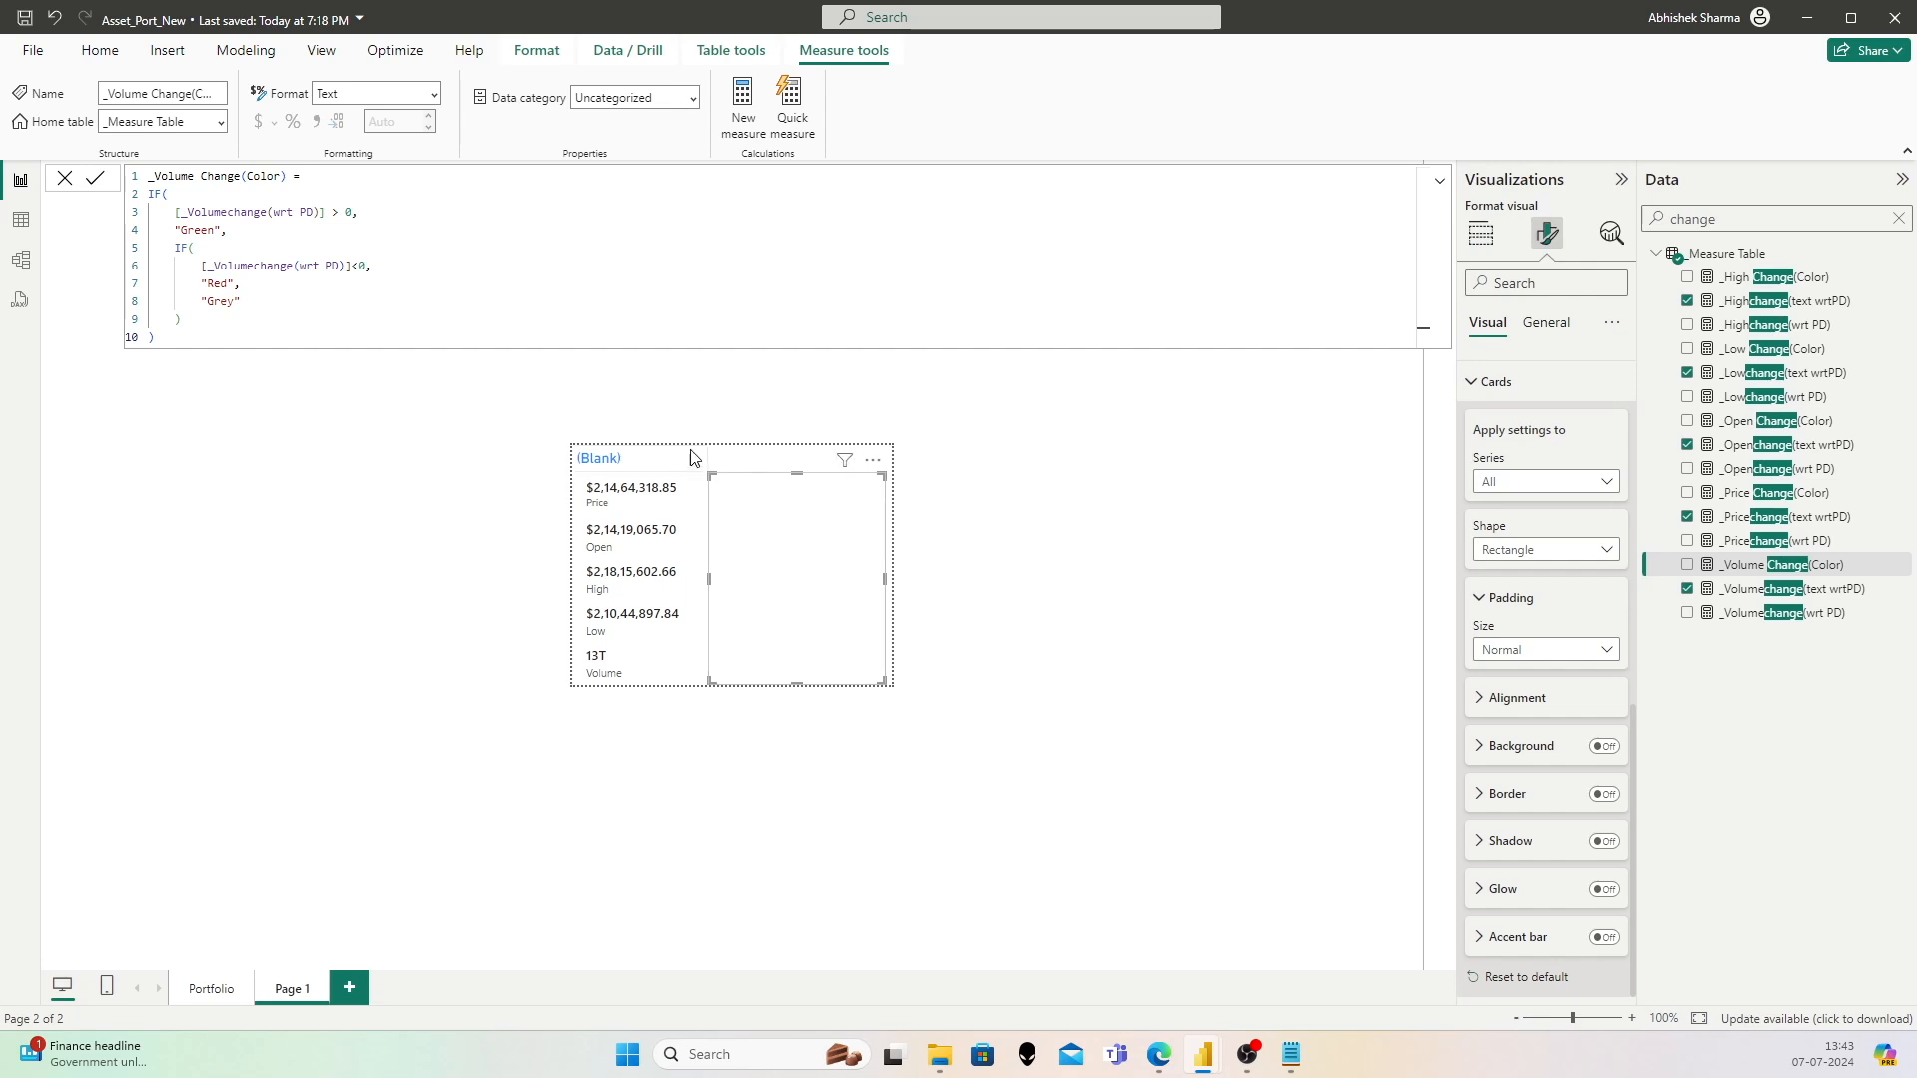
Step: Check the tooltip of the AMZN price chart on the Portfolio page
click(206, 988)
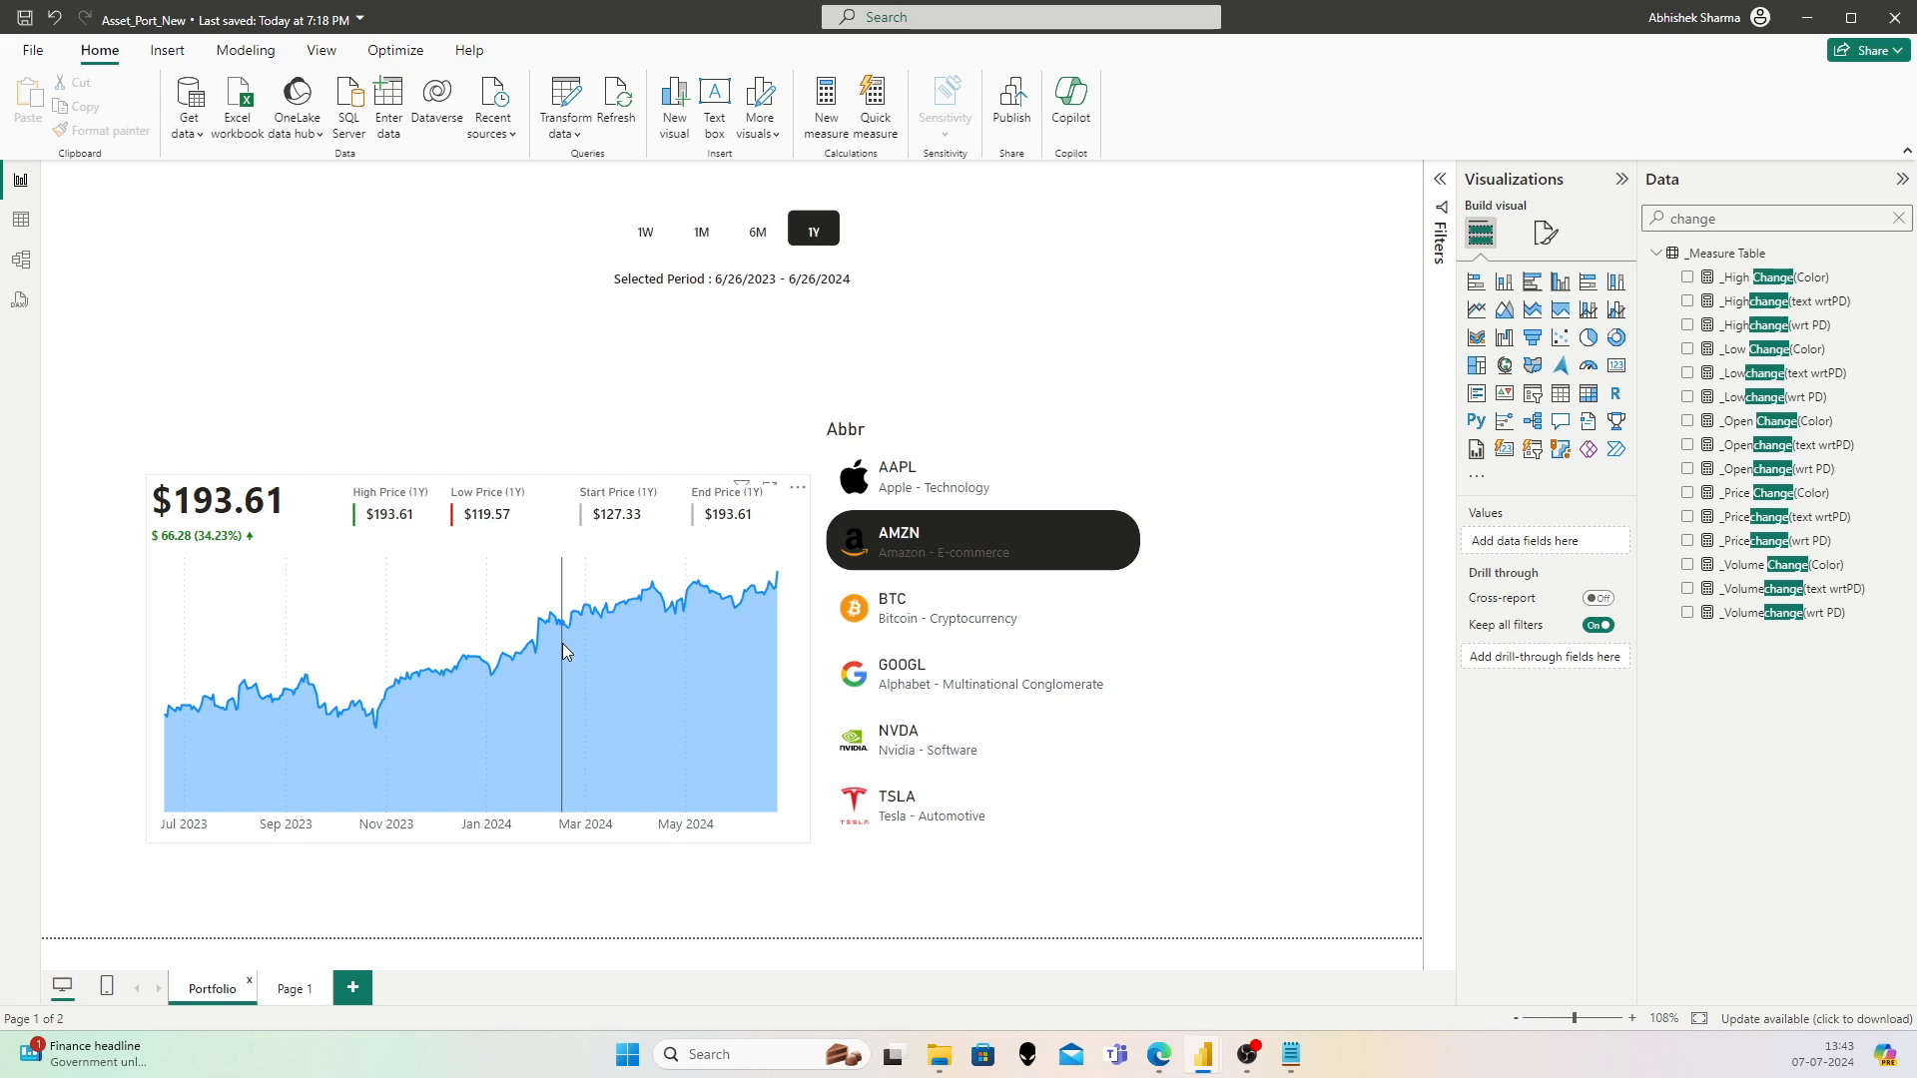
mouse_move(563, 645)
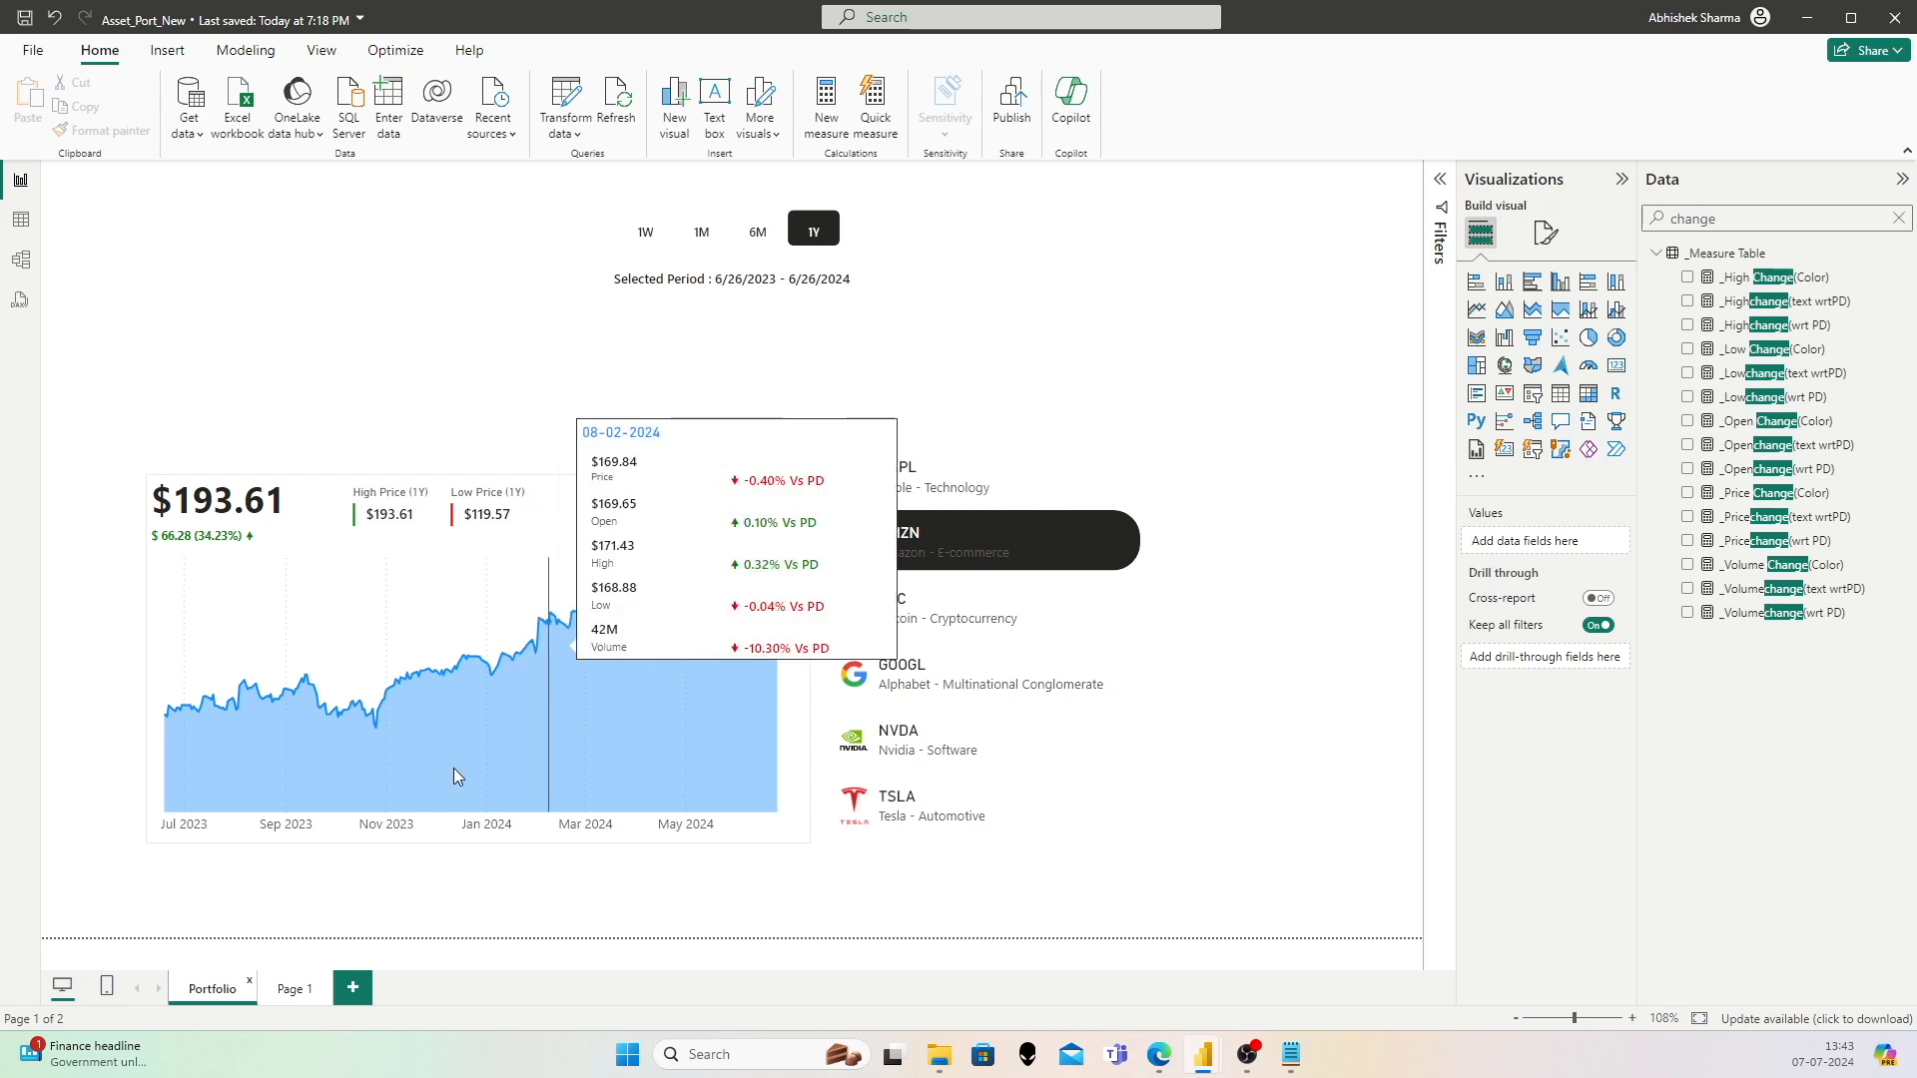
Step: Switch the padding size for all cards of the change card visual on Page 1 to Custom
click(292, 988)
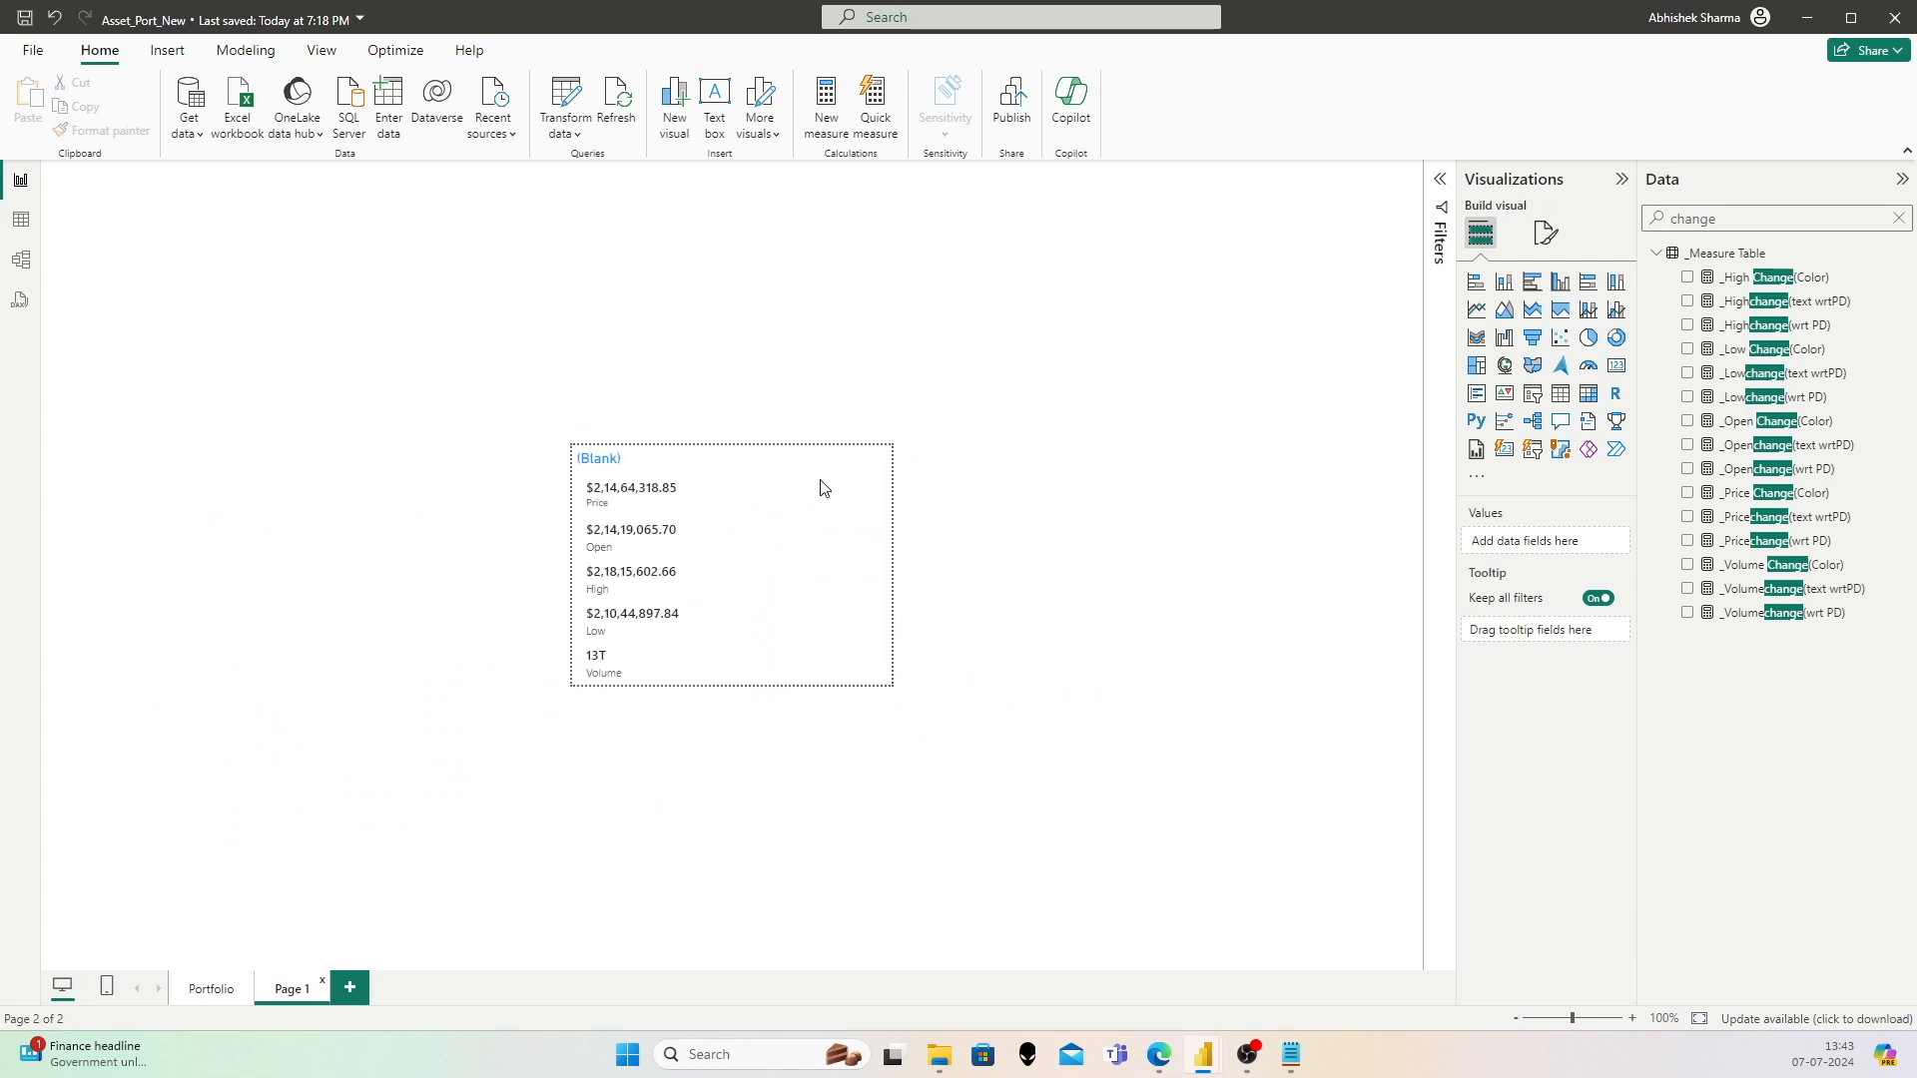
key(ctrl+v)
click(1548, 238)
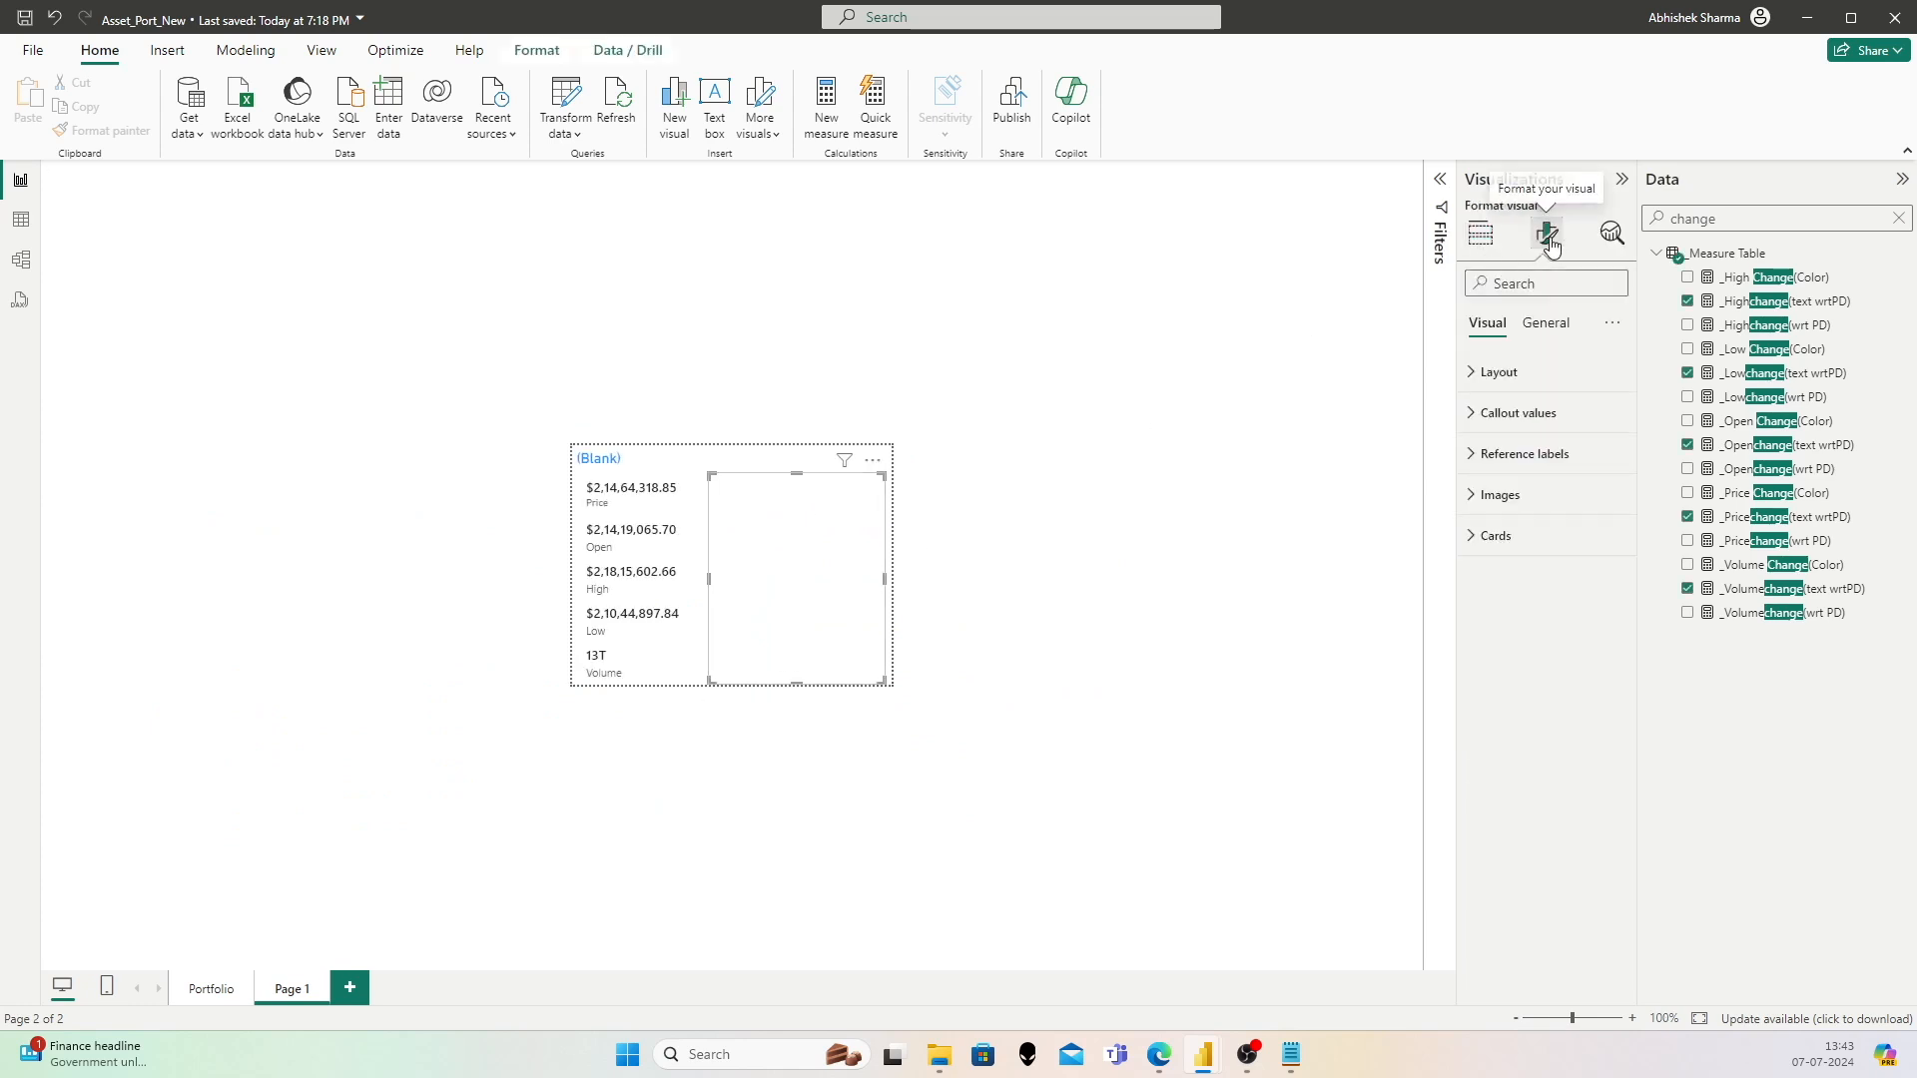
click(1498, 415)
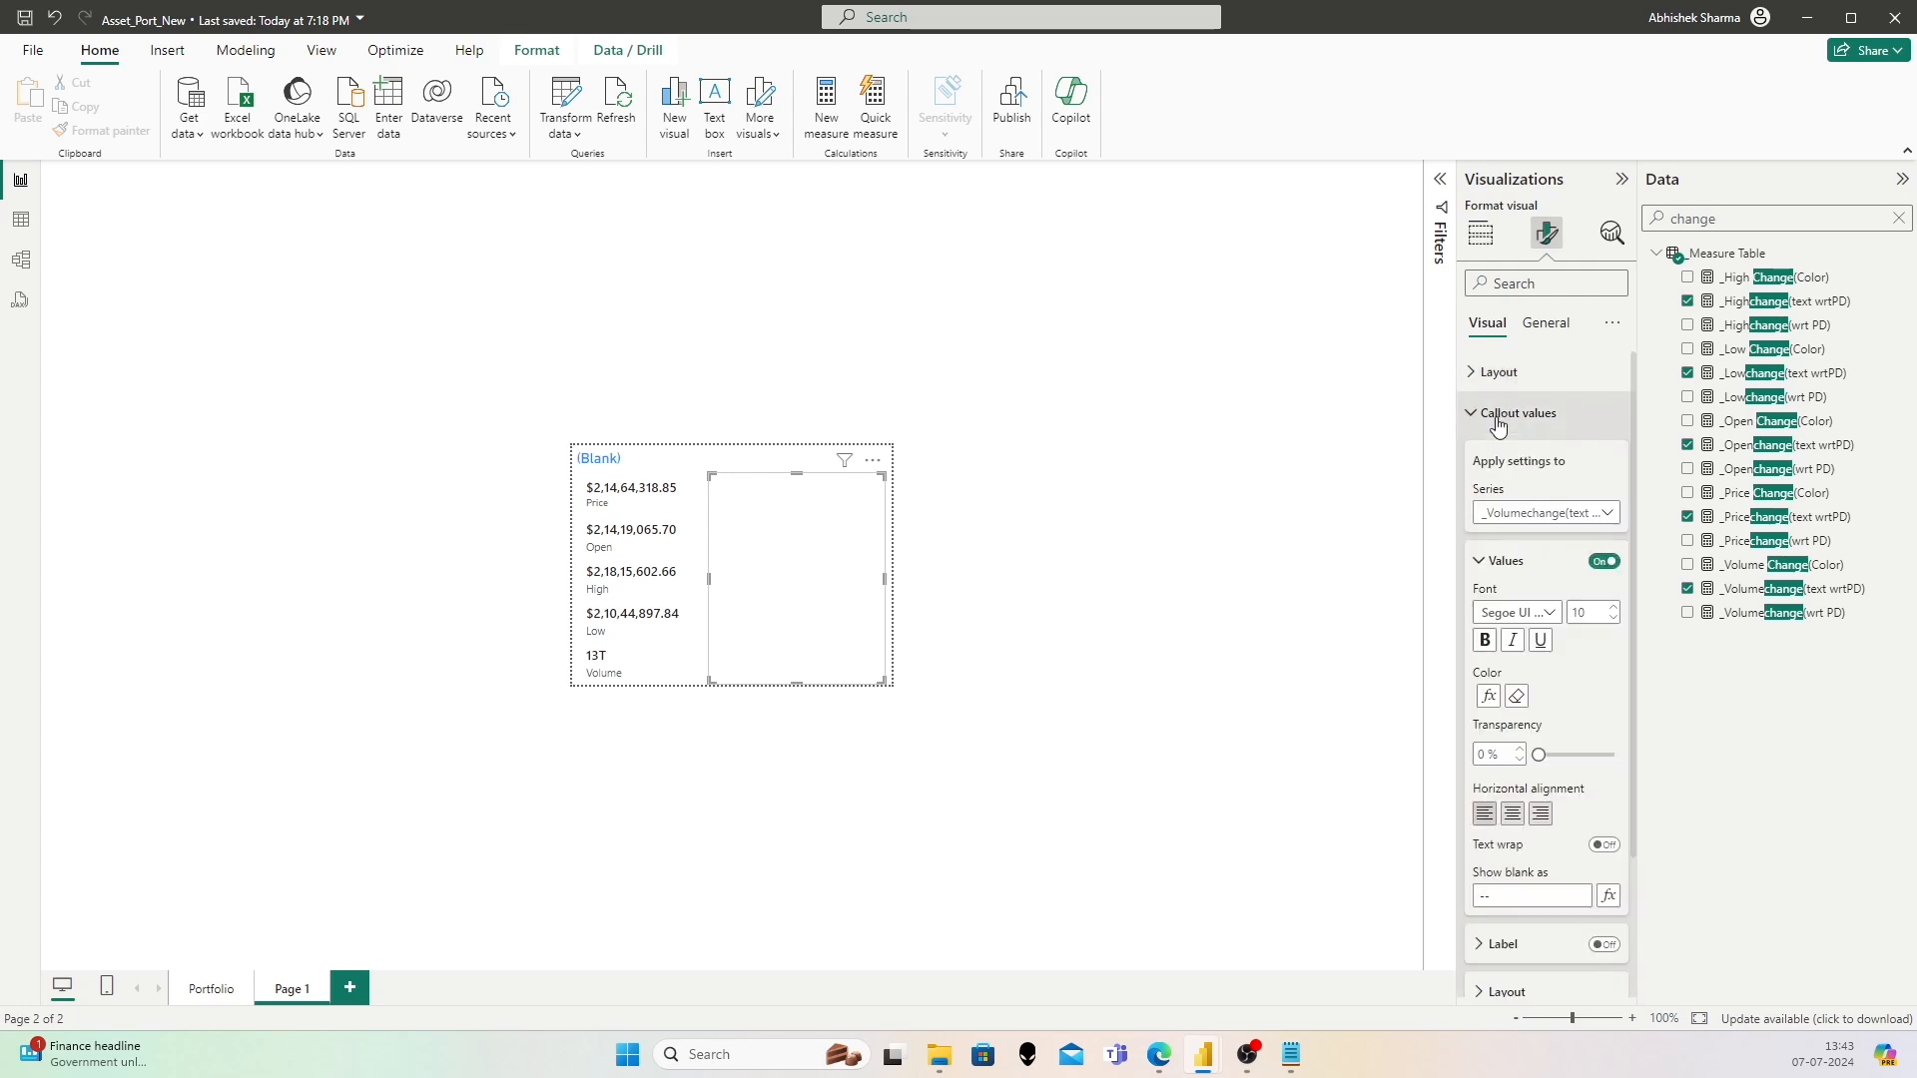
scroll(1548, 770, down, 2)
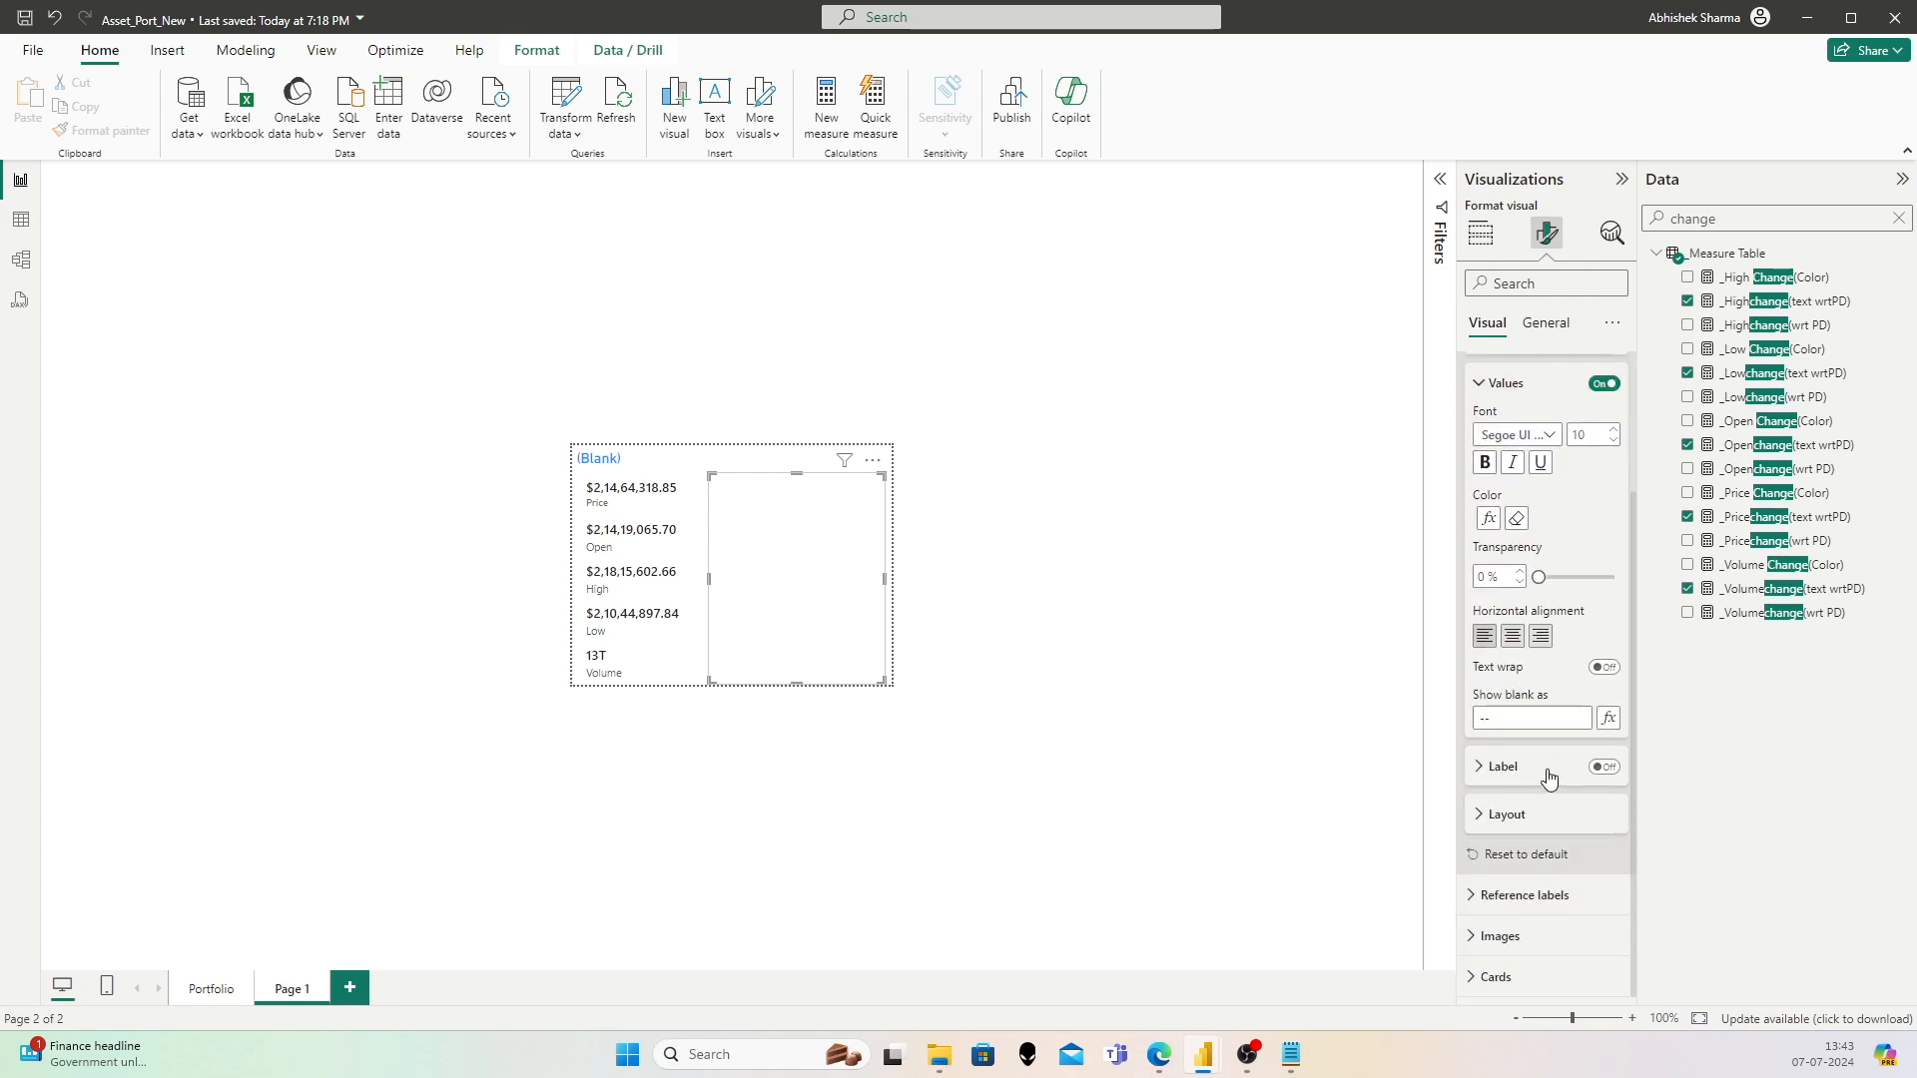
click(1502, 975)
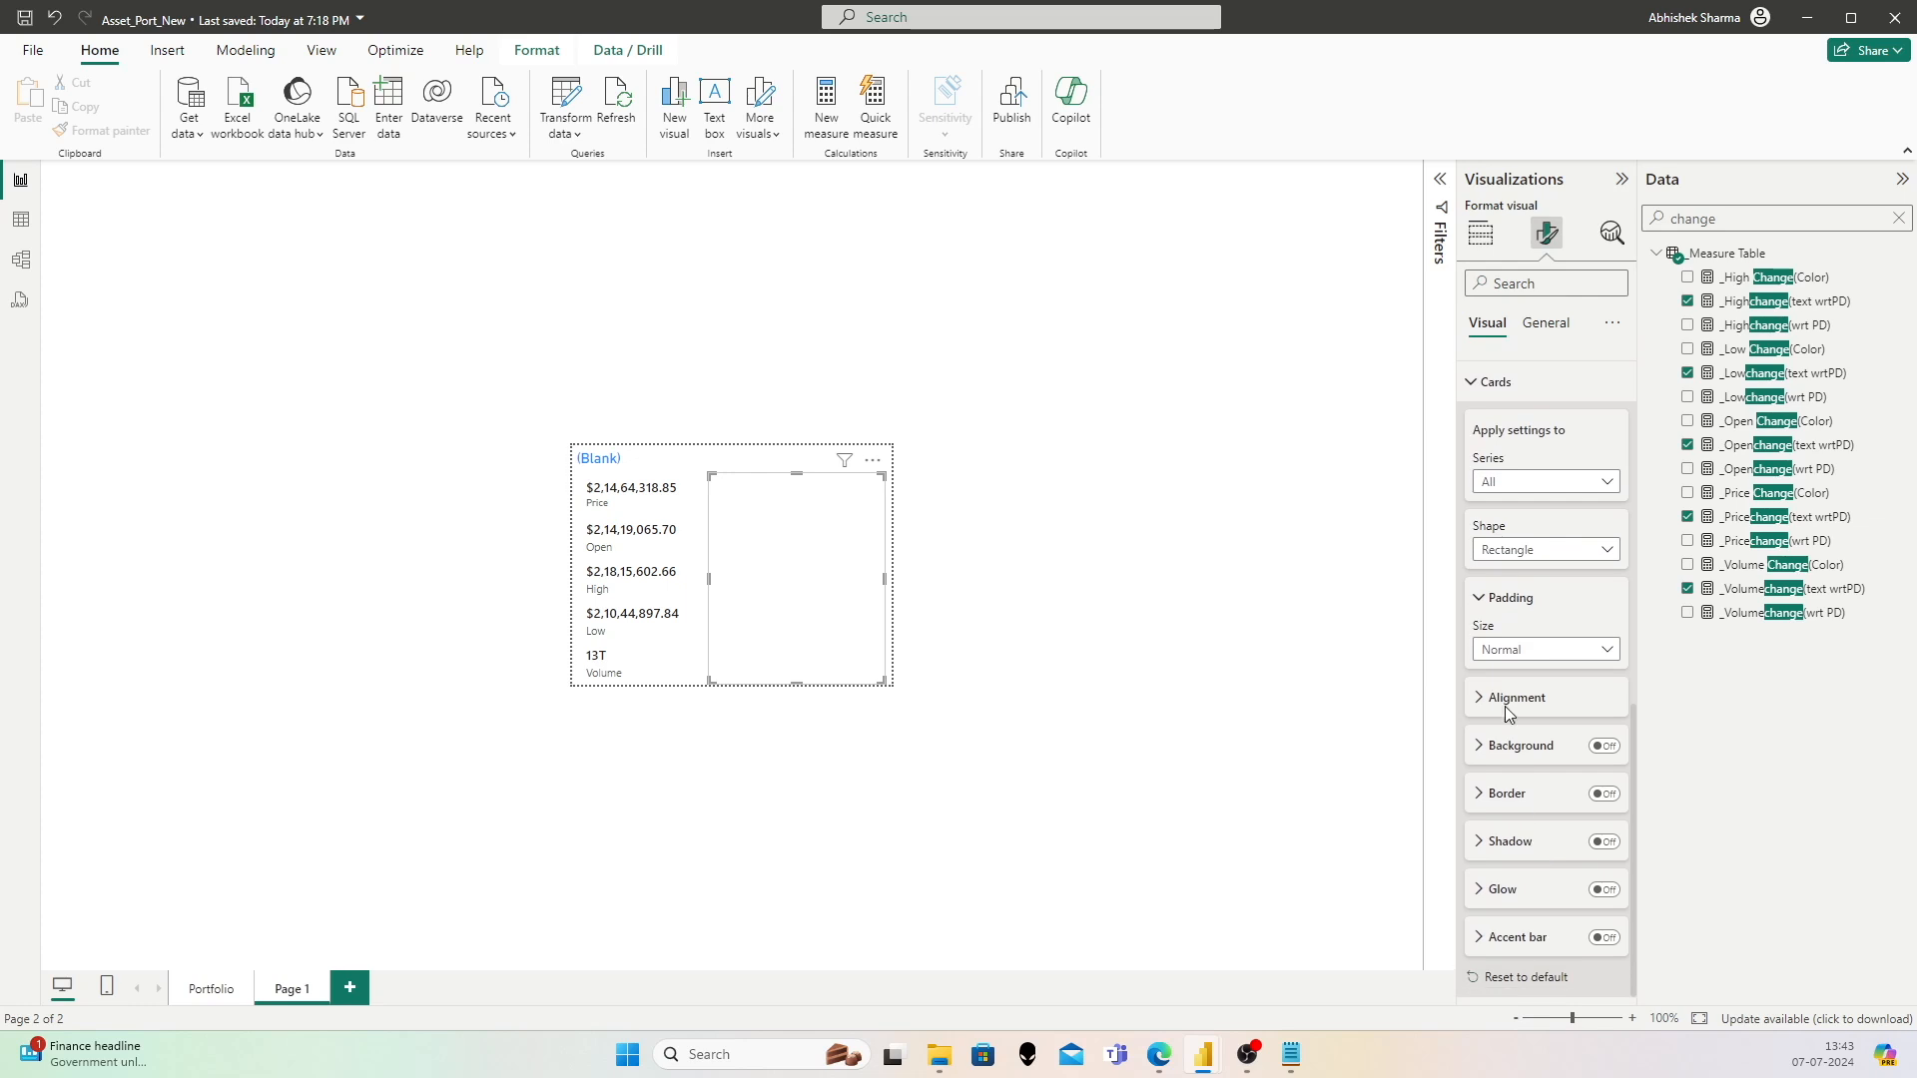
click(1487, 698)
click(1492, 699)
click(1537, 650)
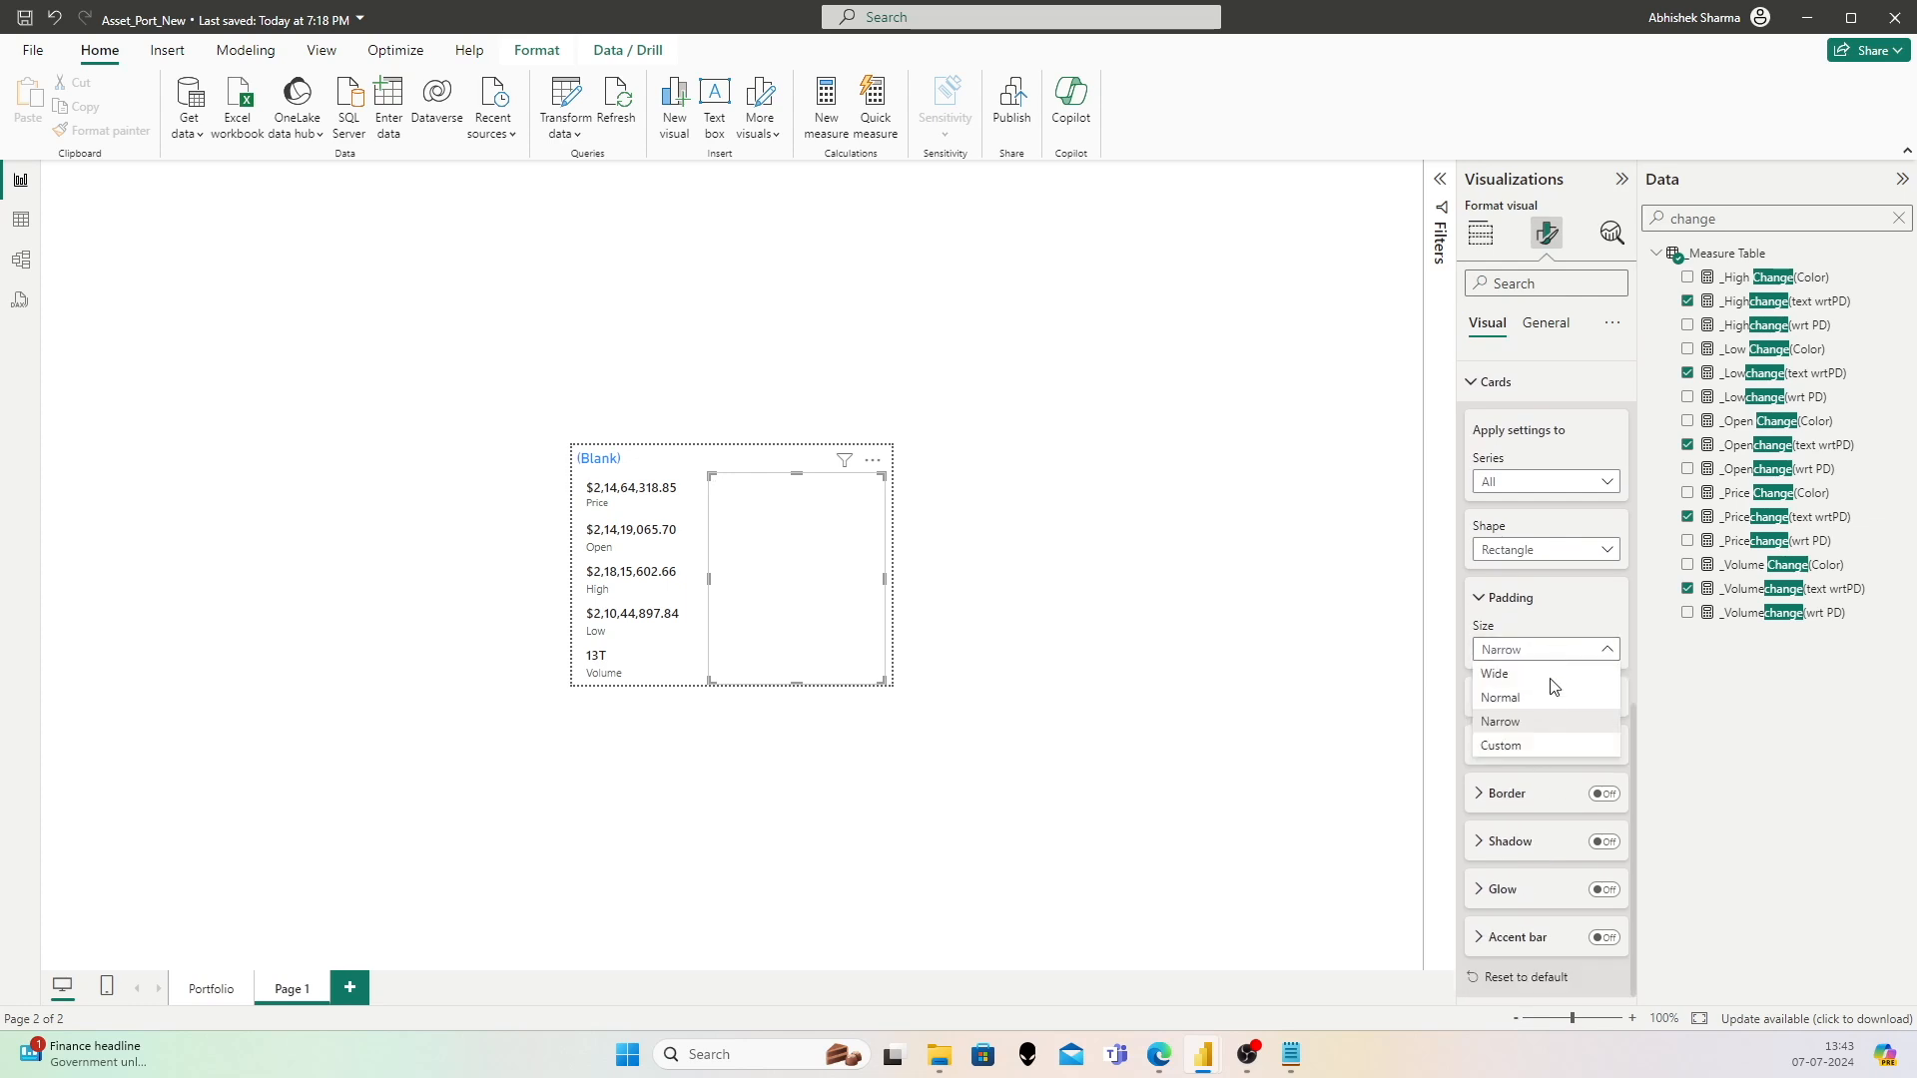
click(1536, 720)
Step: Set the change card's padding to 1 px on all four sides and check the chart tooltip on the Portfolio page
double_click(1540, 704)
text(1)
double_click(1537, 779)
text(1)
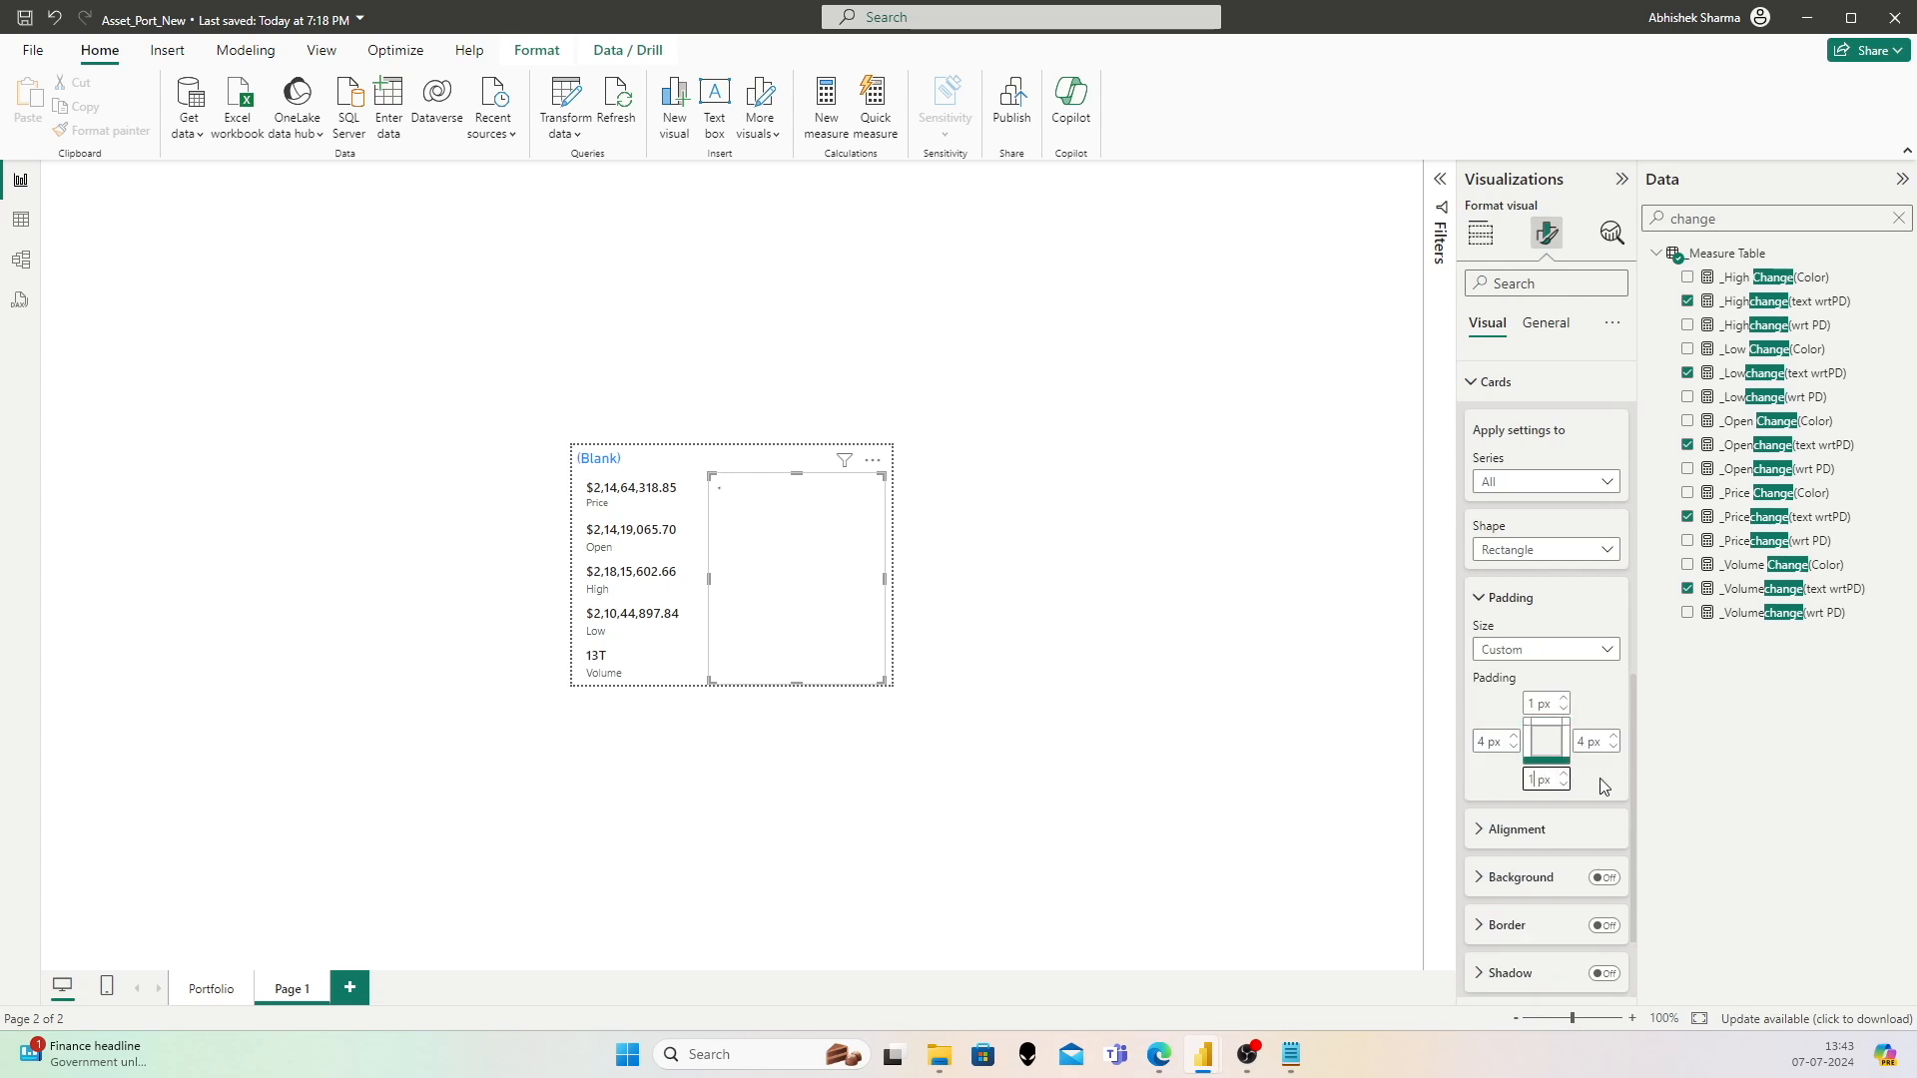
double_click(1487, 740)
text(1)
double_click(1585, 740)
text(1)
mouse_move(643, 643)
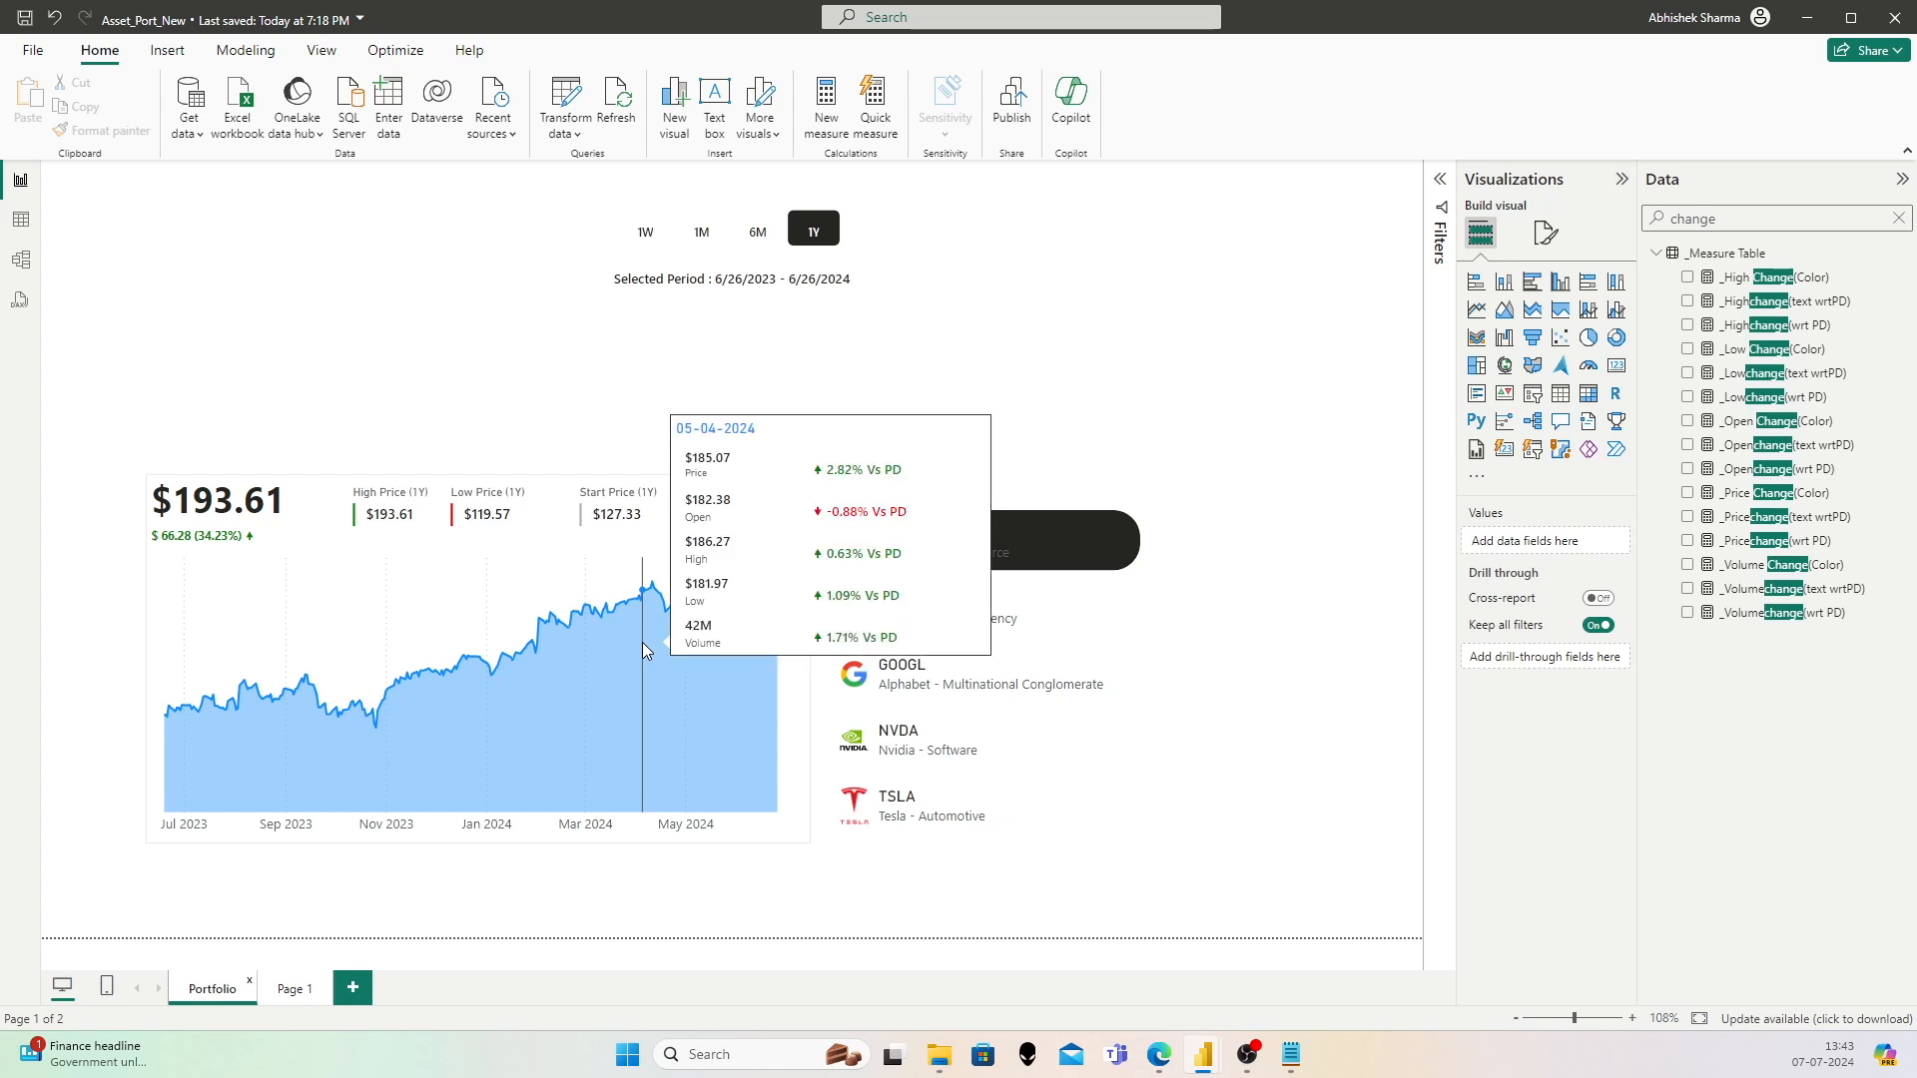
Step: Apply the change card's callout value settings to all series, reviewing their layout alignment, and check the chart tooltip
click(293, 988)
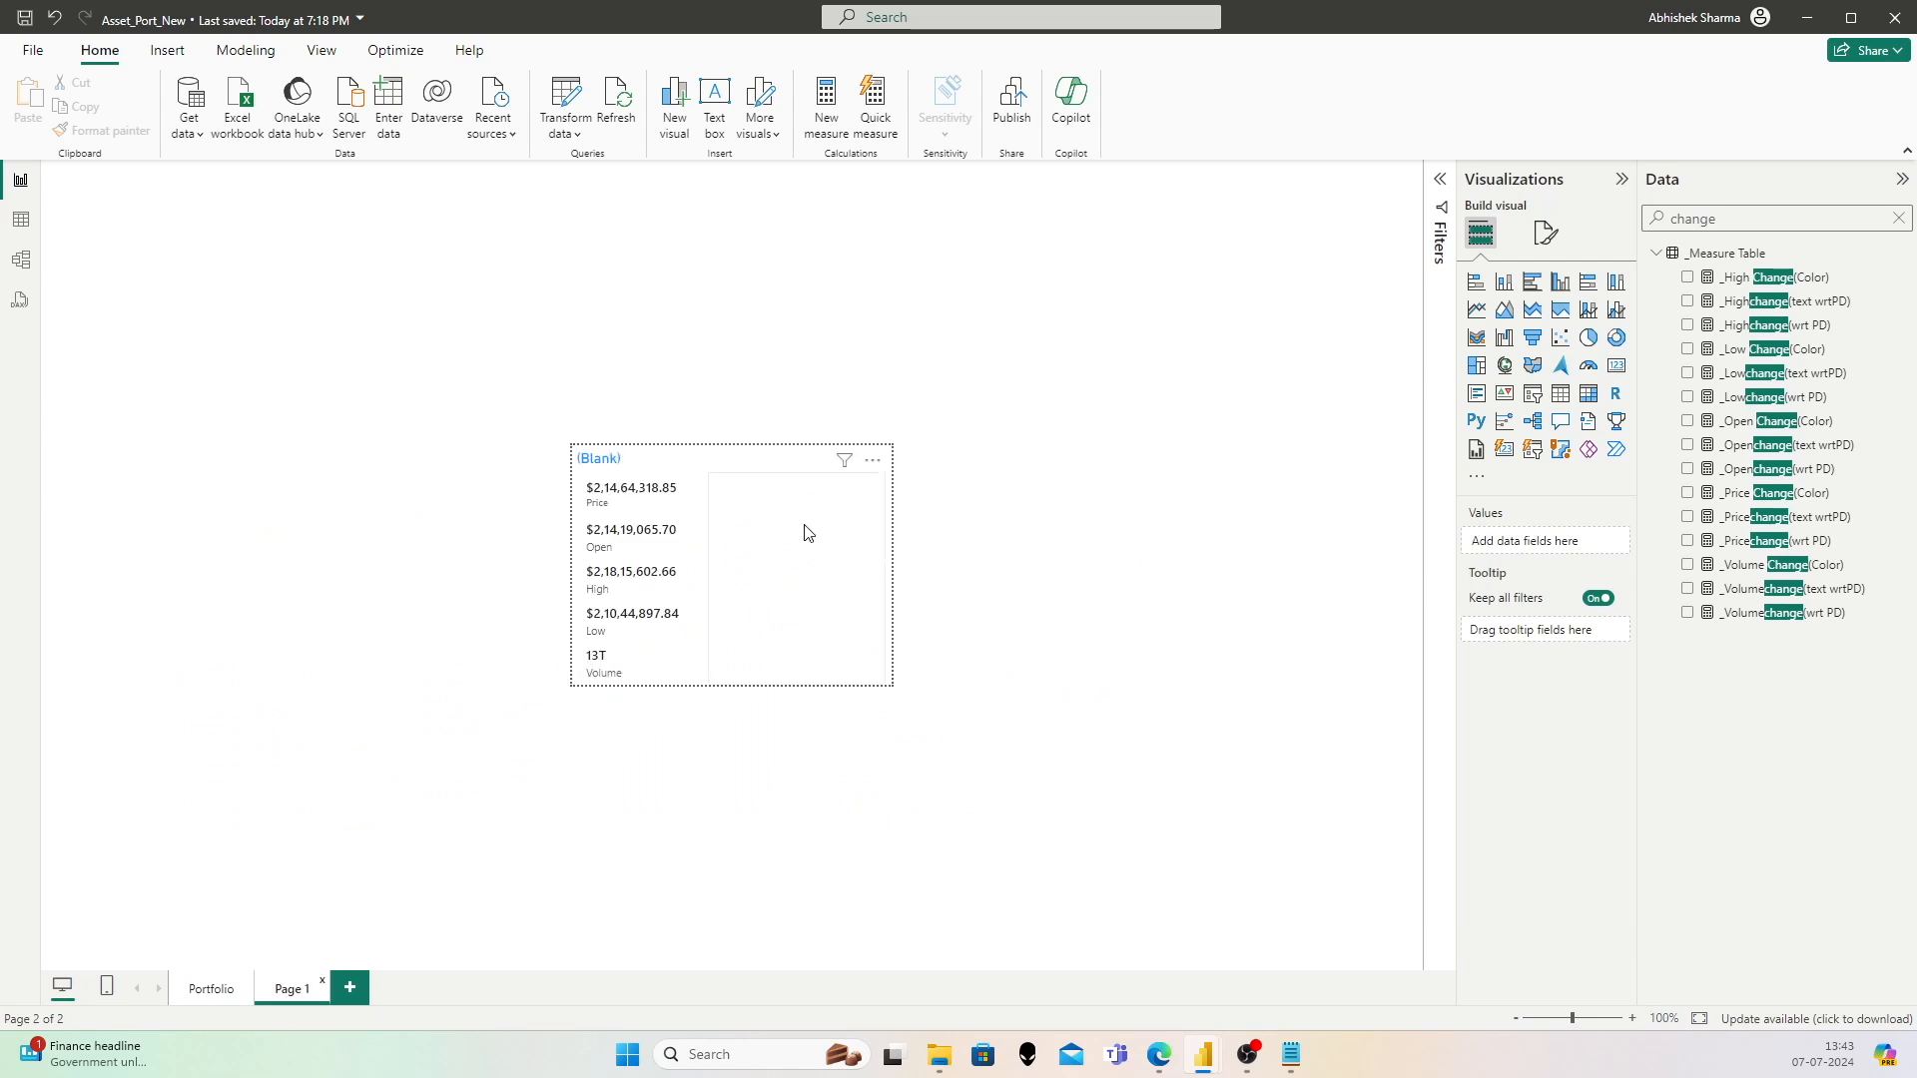
click(825, 481)
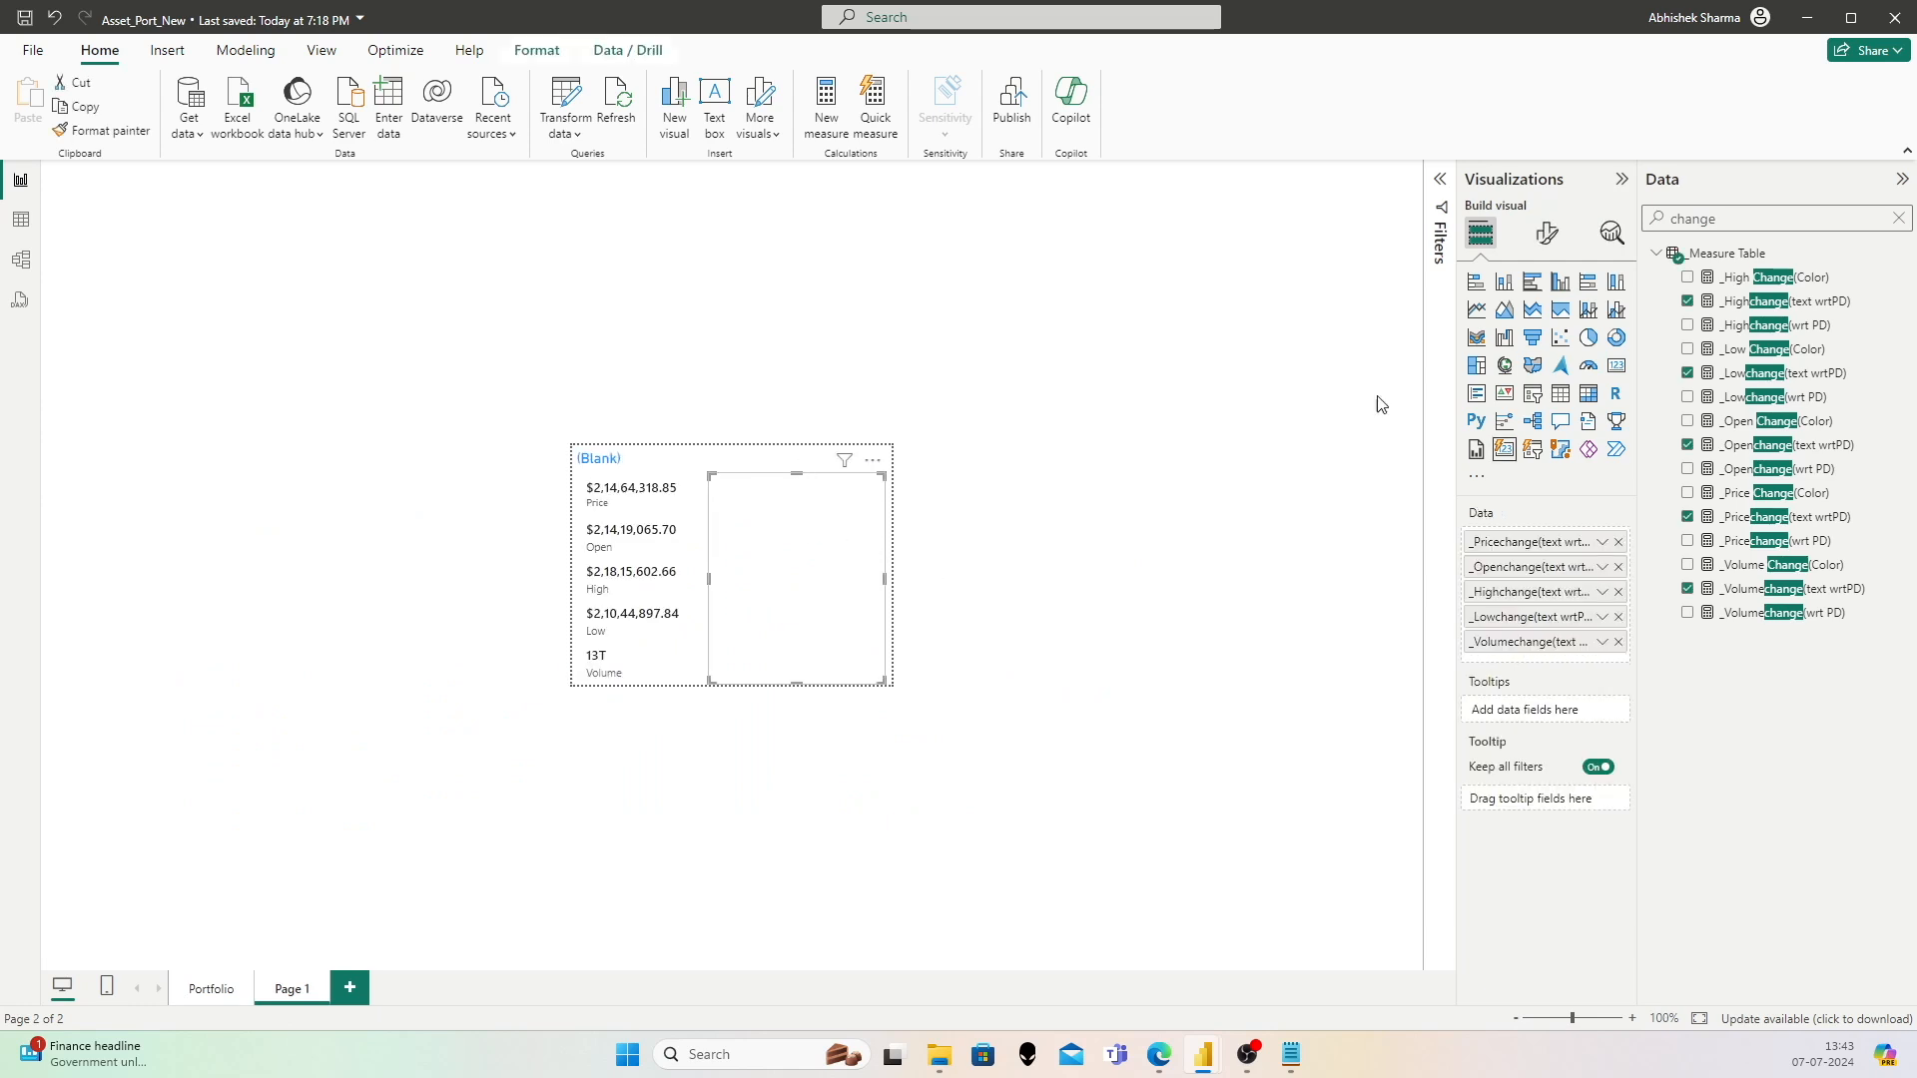
click(1557, 248)
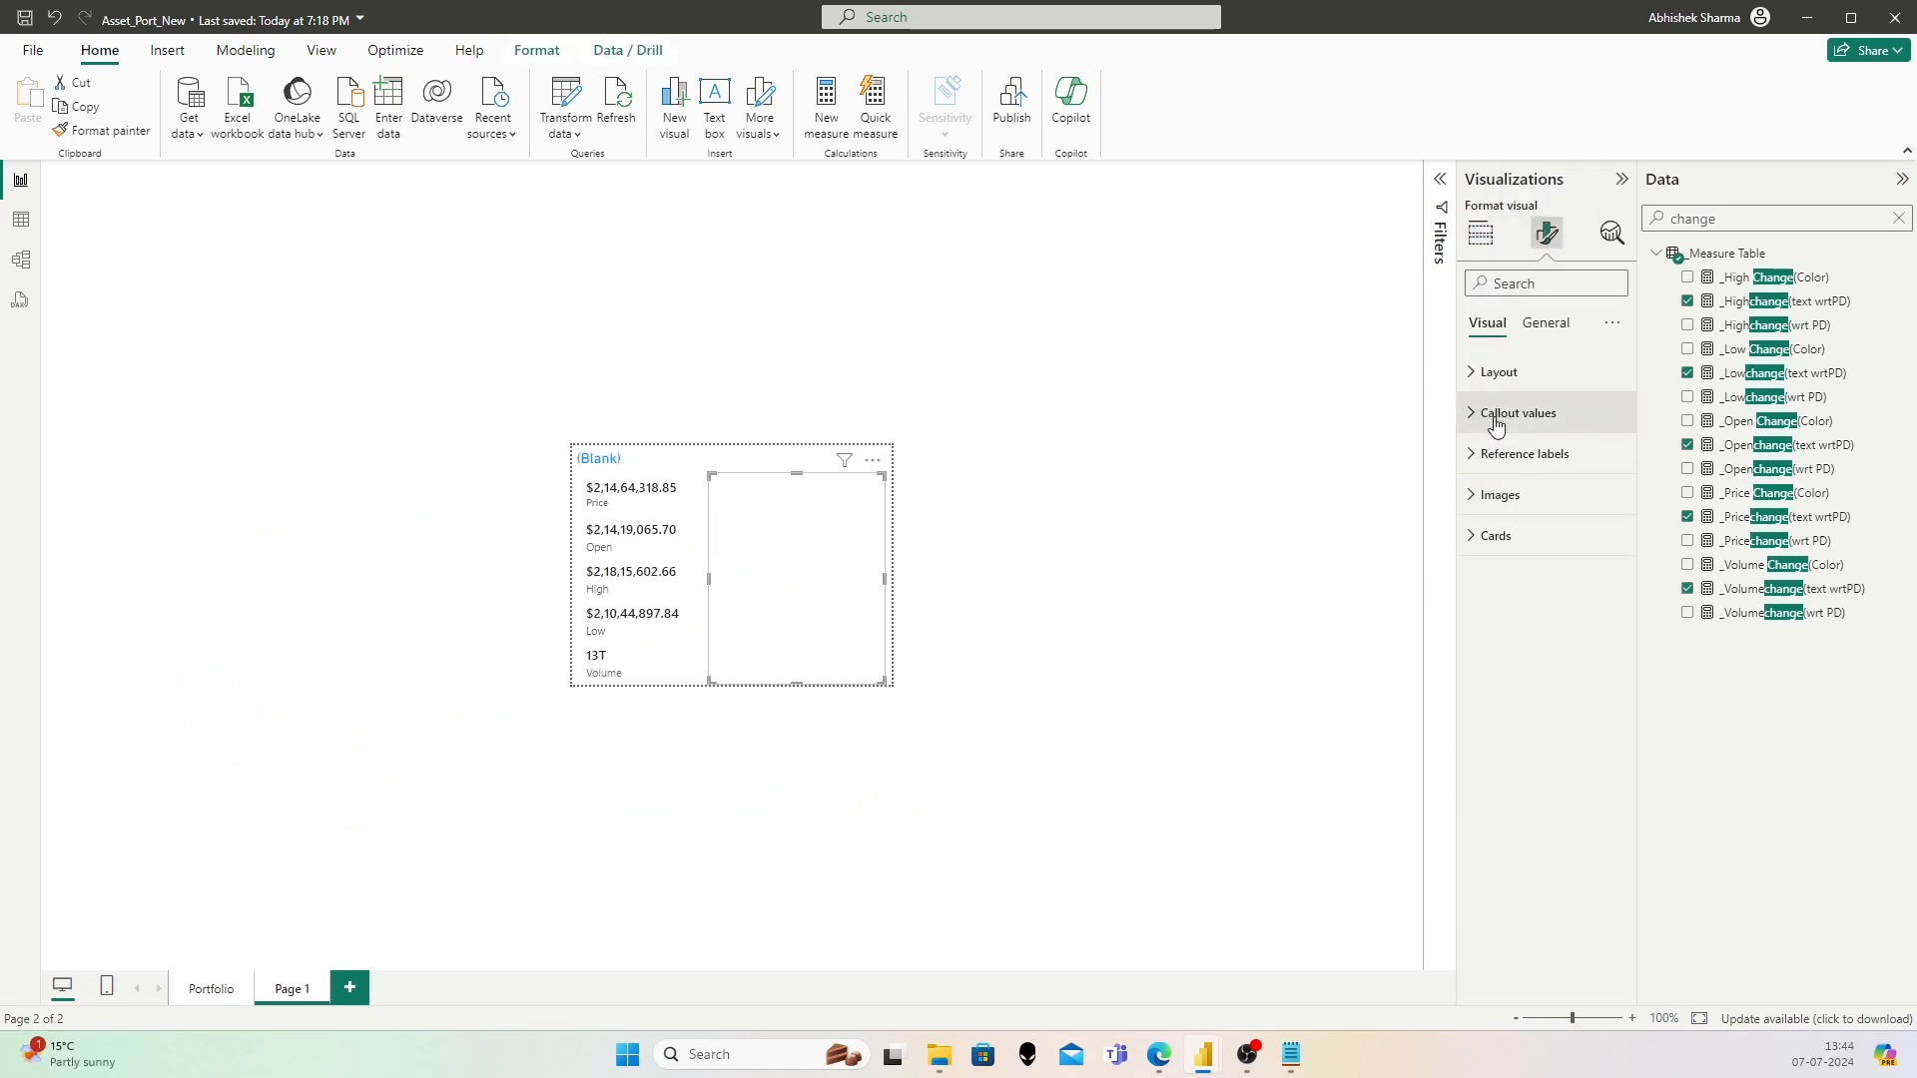
click(1482, 412)
scroll(1549, 747, down, 3)
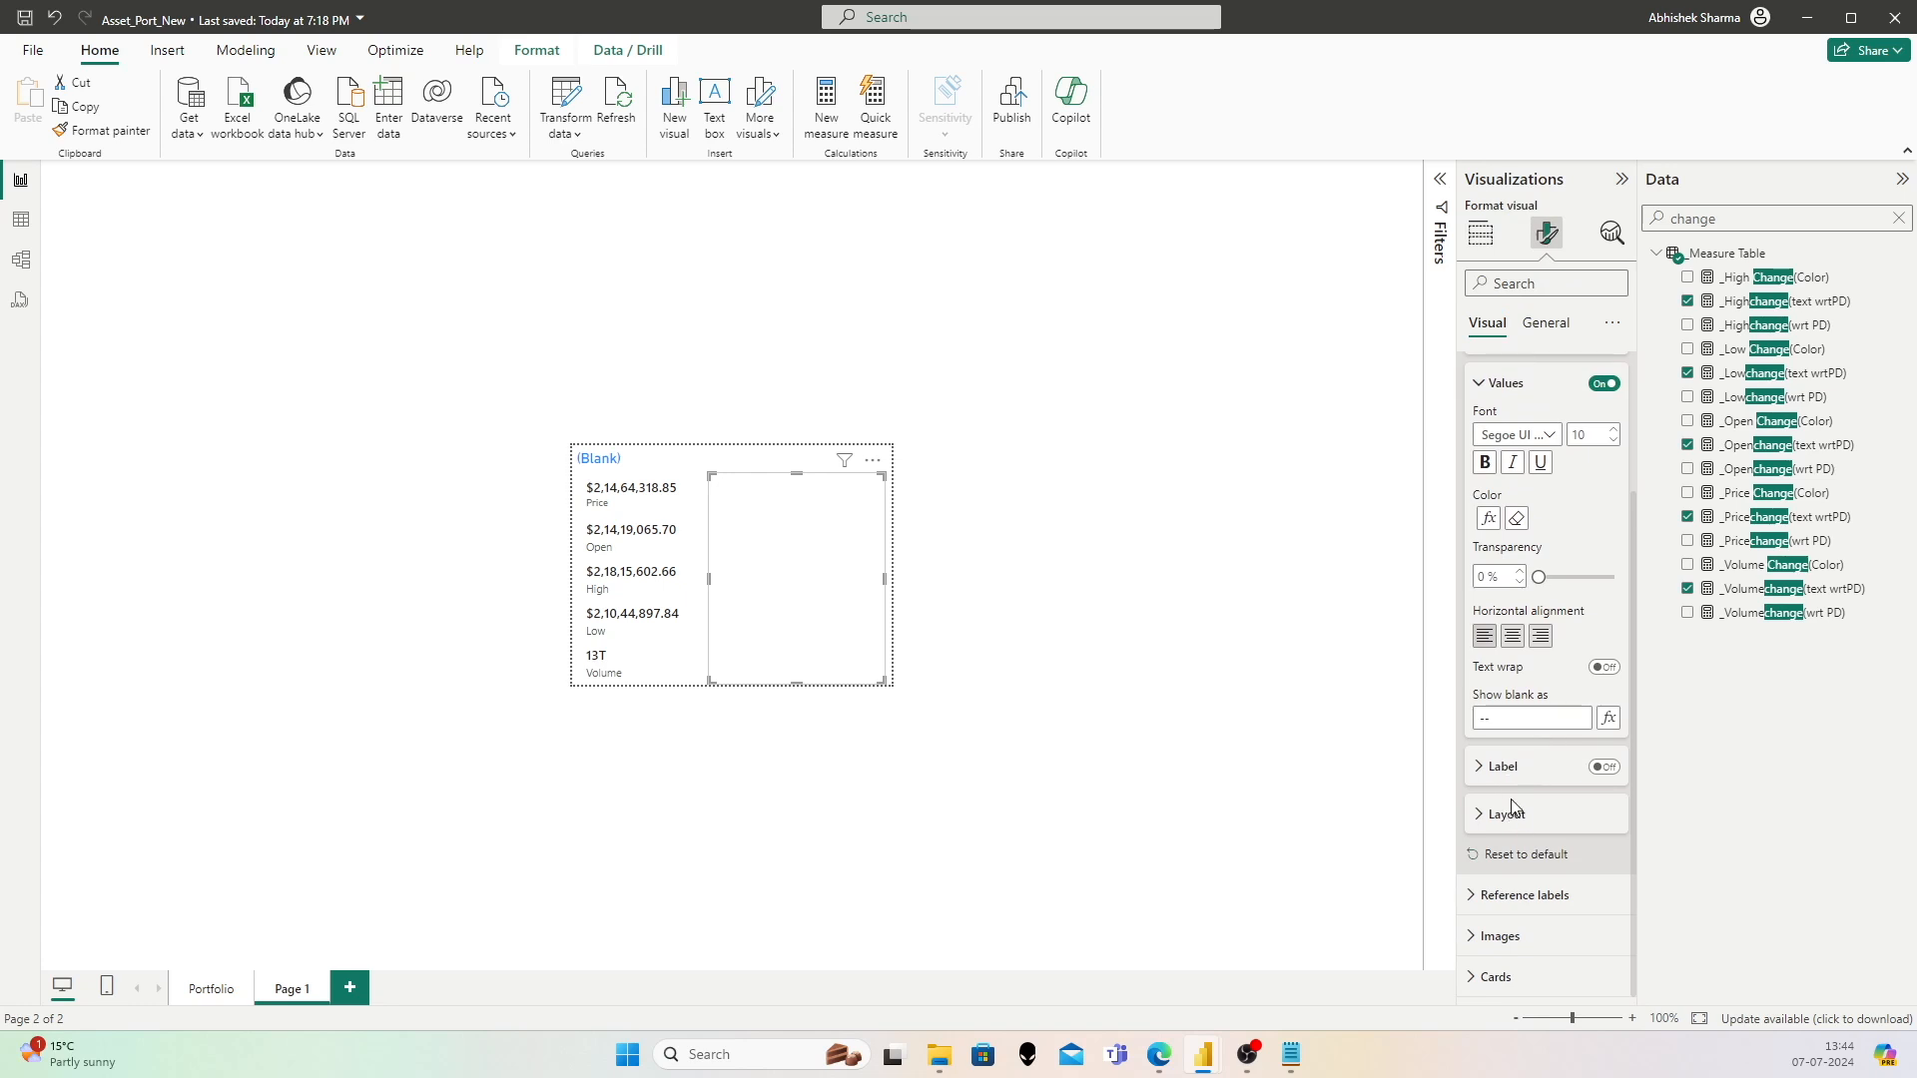
click(1522, 821)
scroll(1512, 789, down, 2)
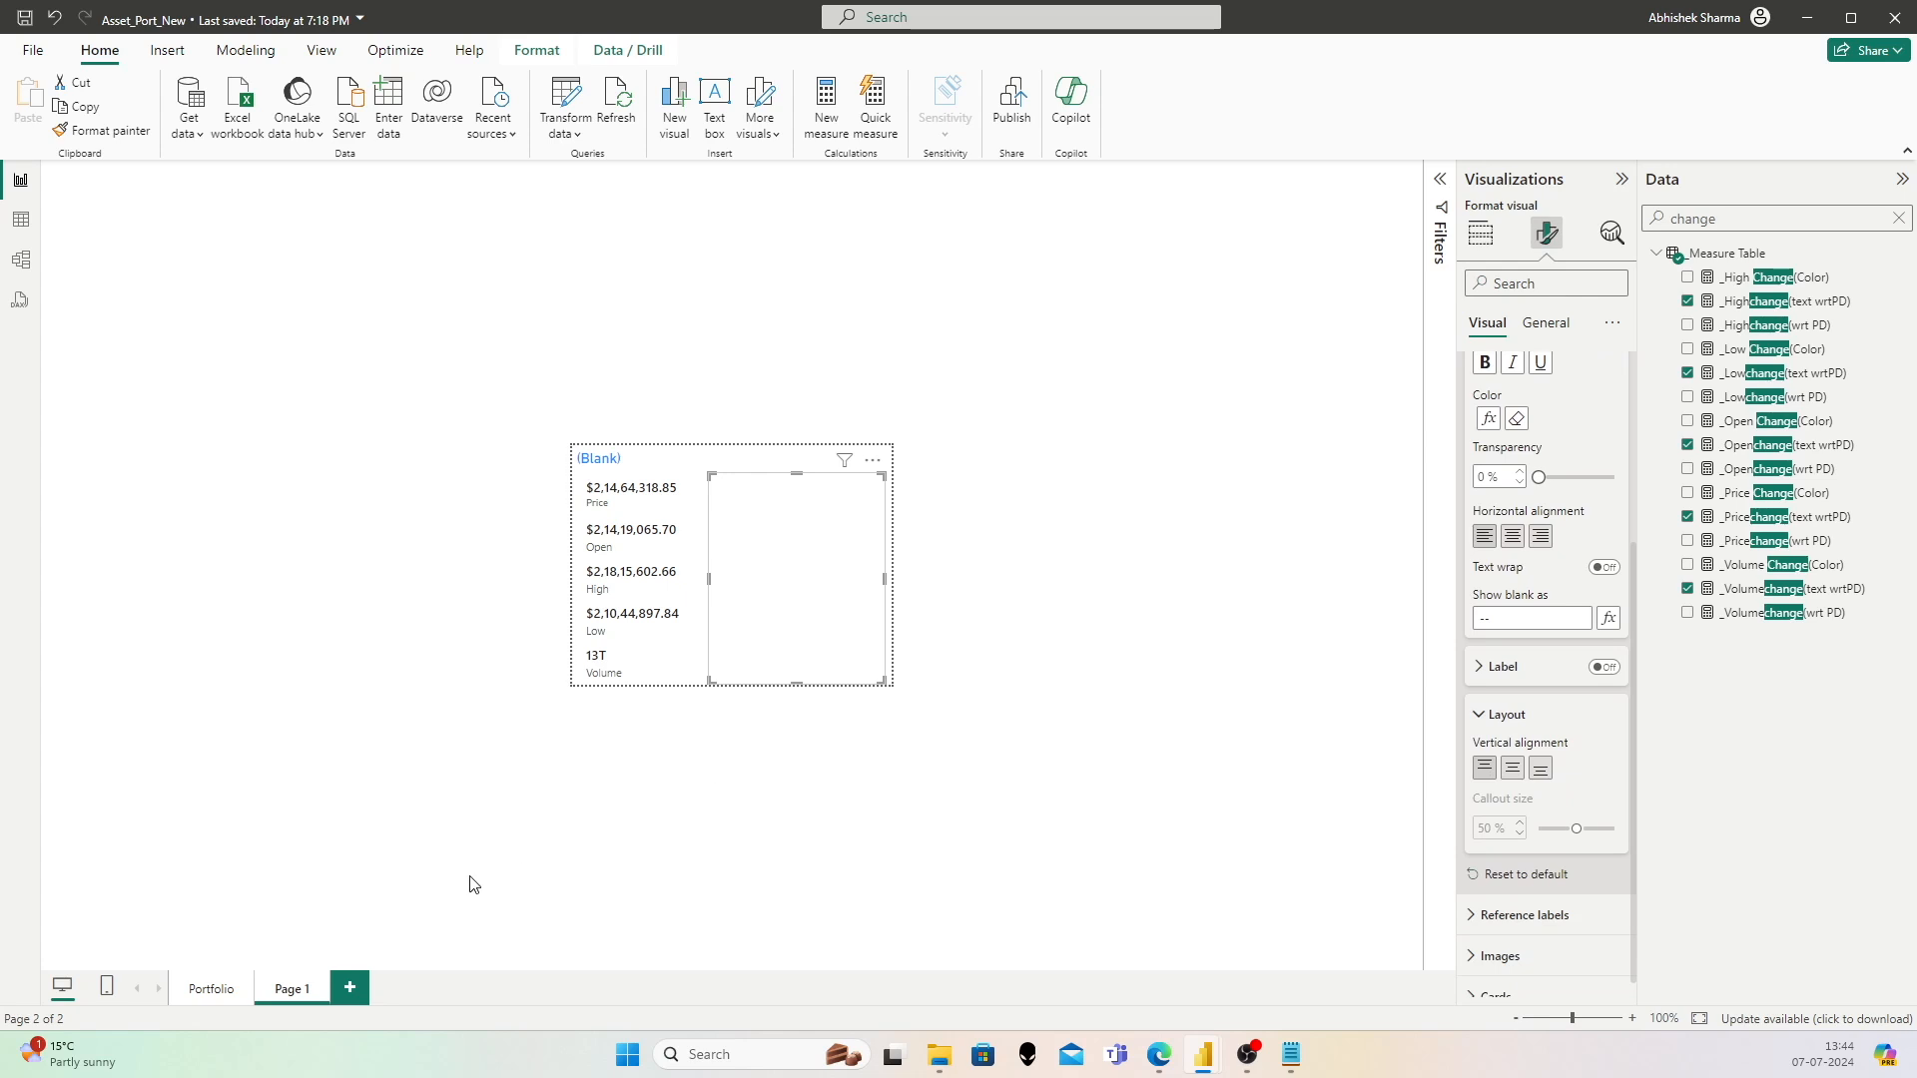
scroll(1549, 562, up, 3)
click(1547, 516)
click(1576, 708)
scroll(1567, 798, down, 2)
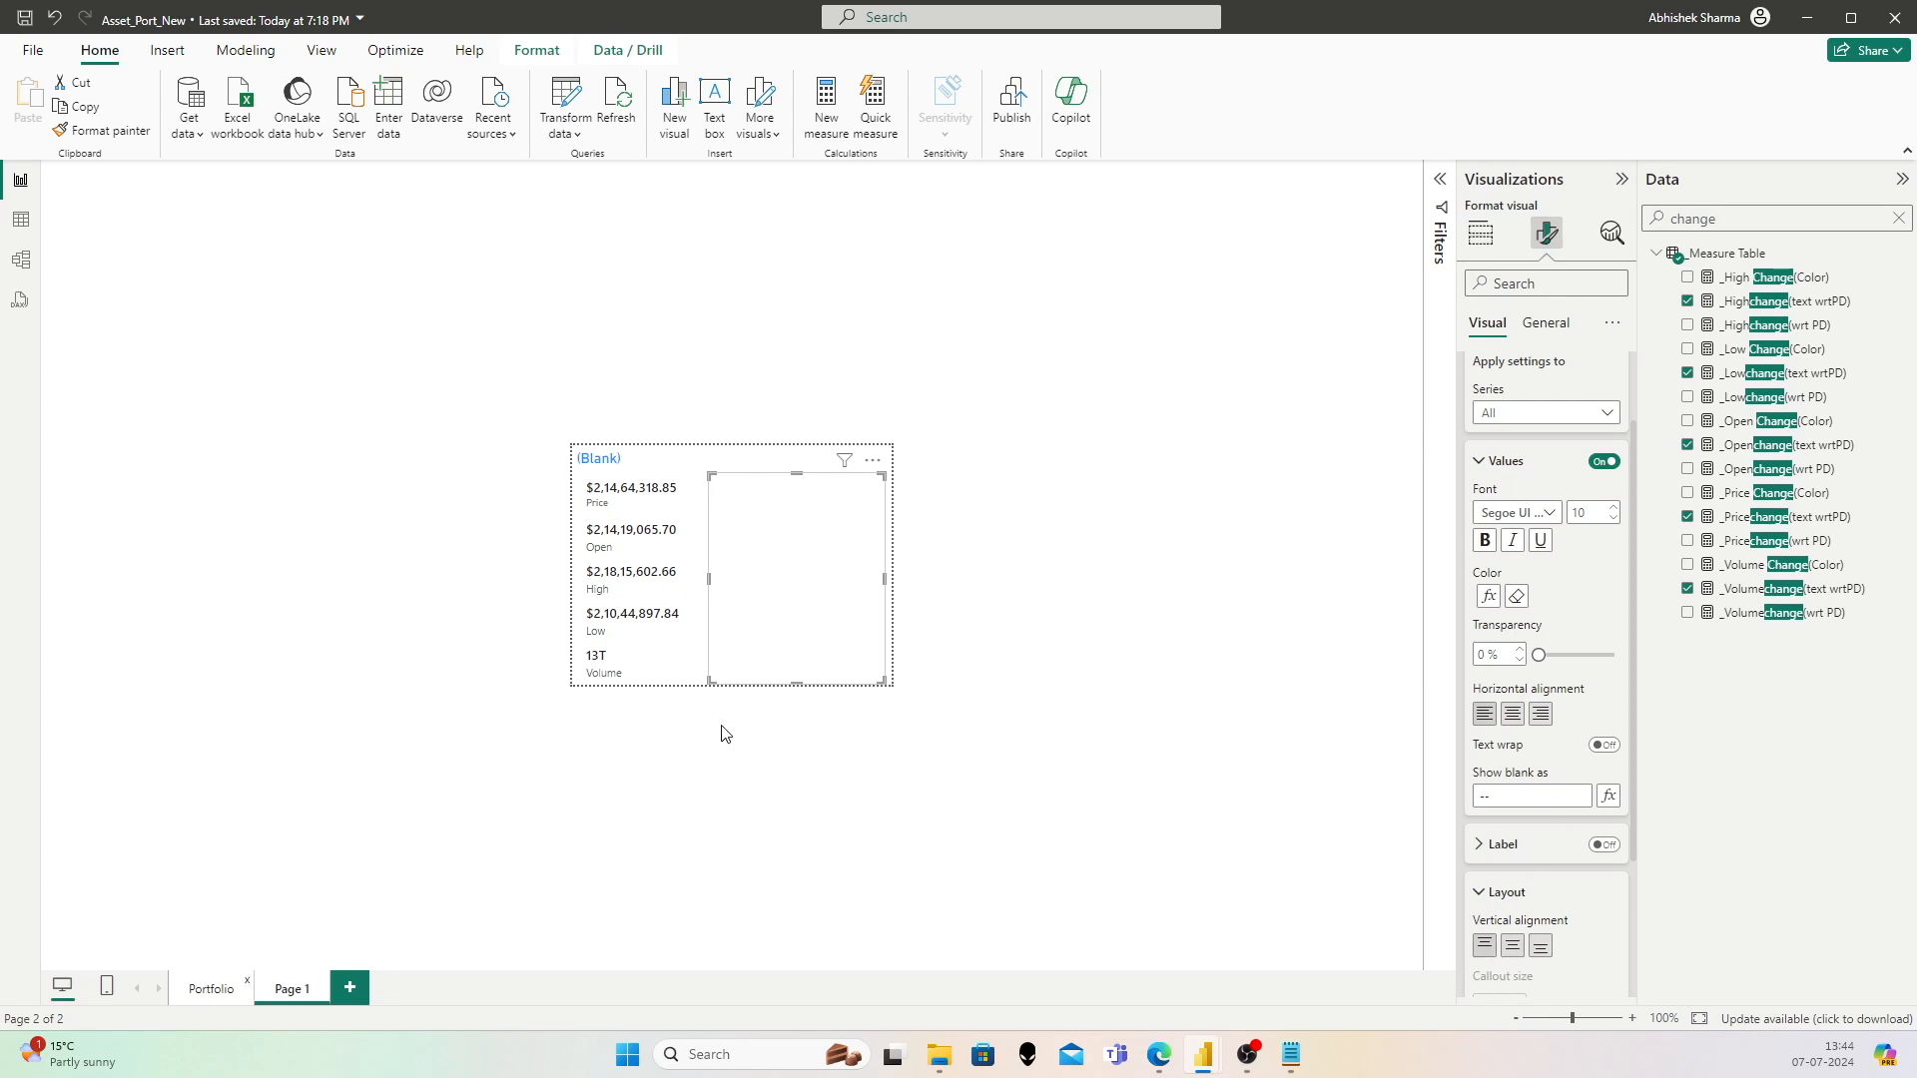
mouse_move(750, 607)
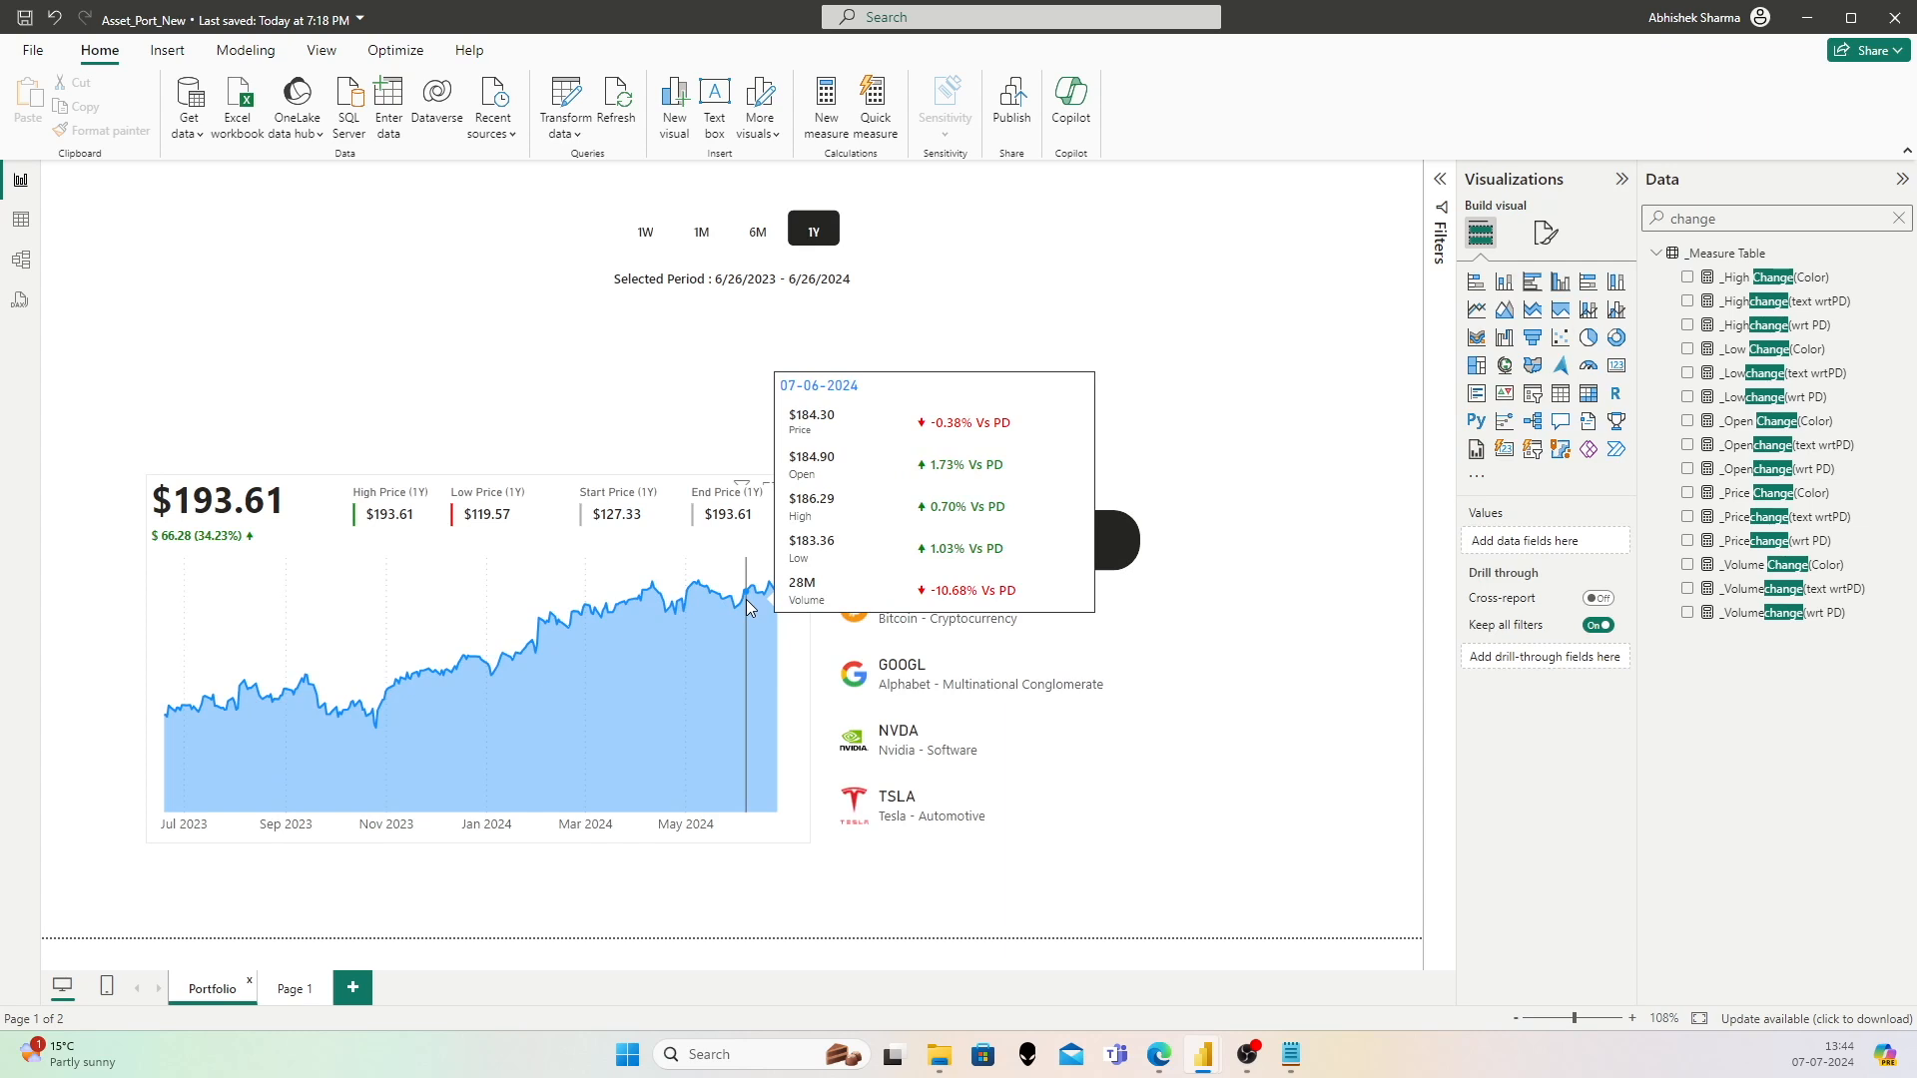
Step: Narrow the change card on Page 1 from its right edge and check the tooltip on the Portfolio chart
click(290, 989)
key(ctrl+v)
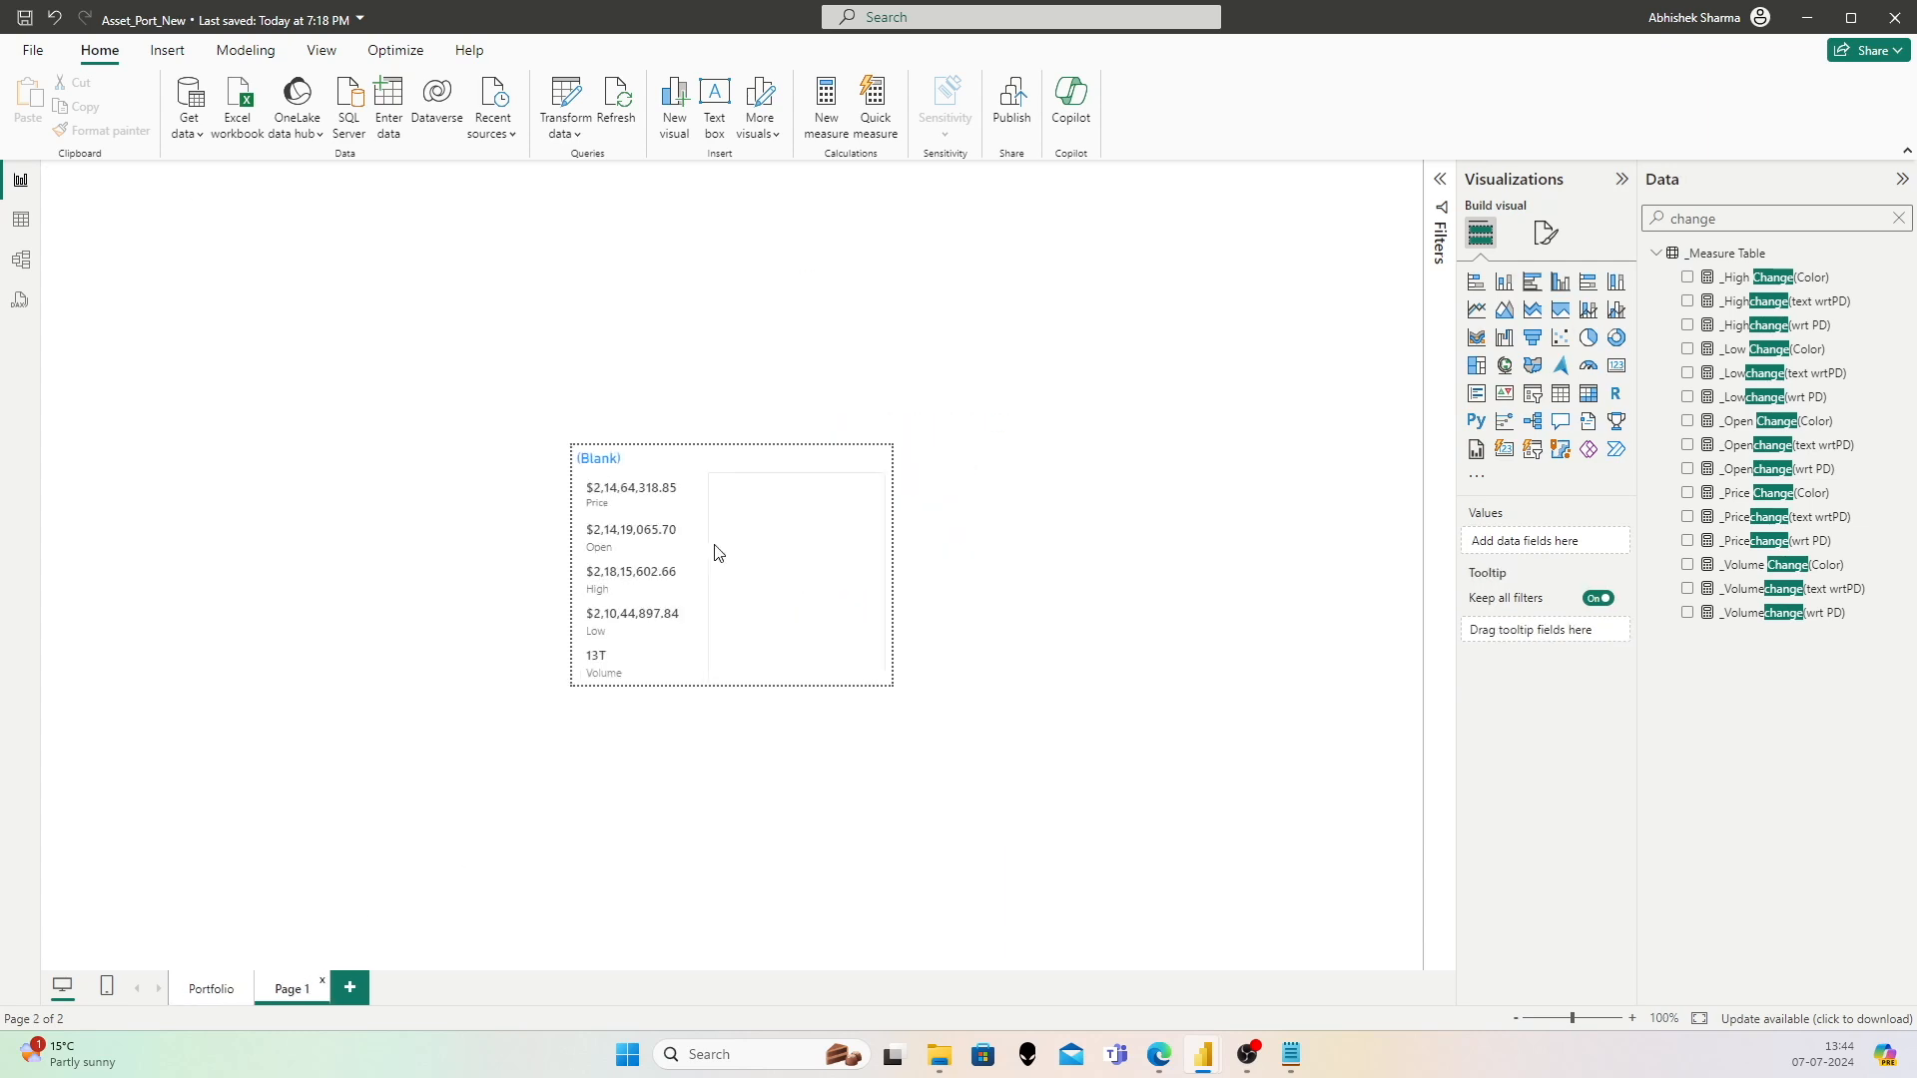
click(878, 585)
drag(885, 578, 845, 577)
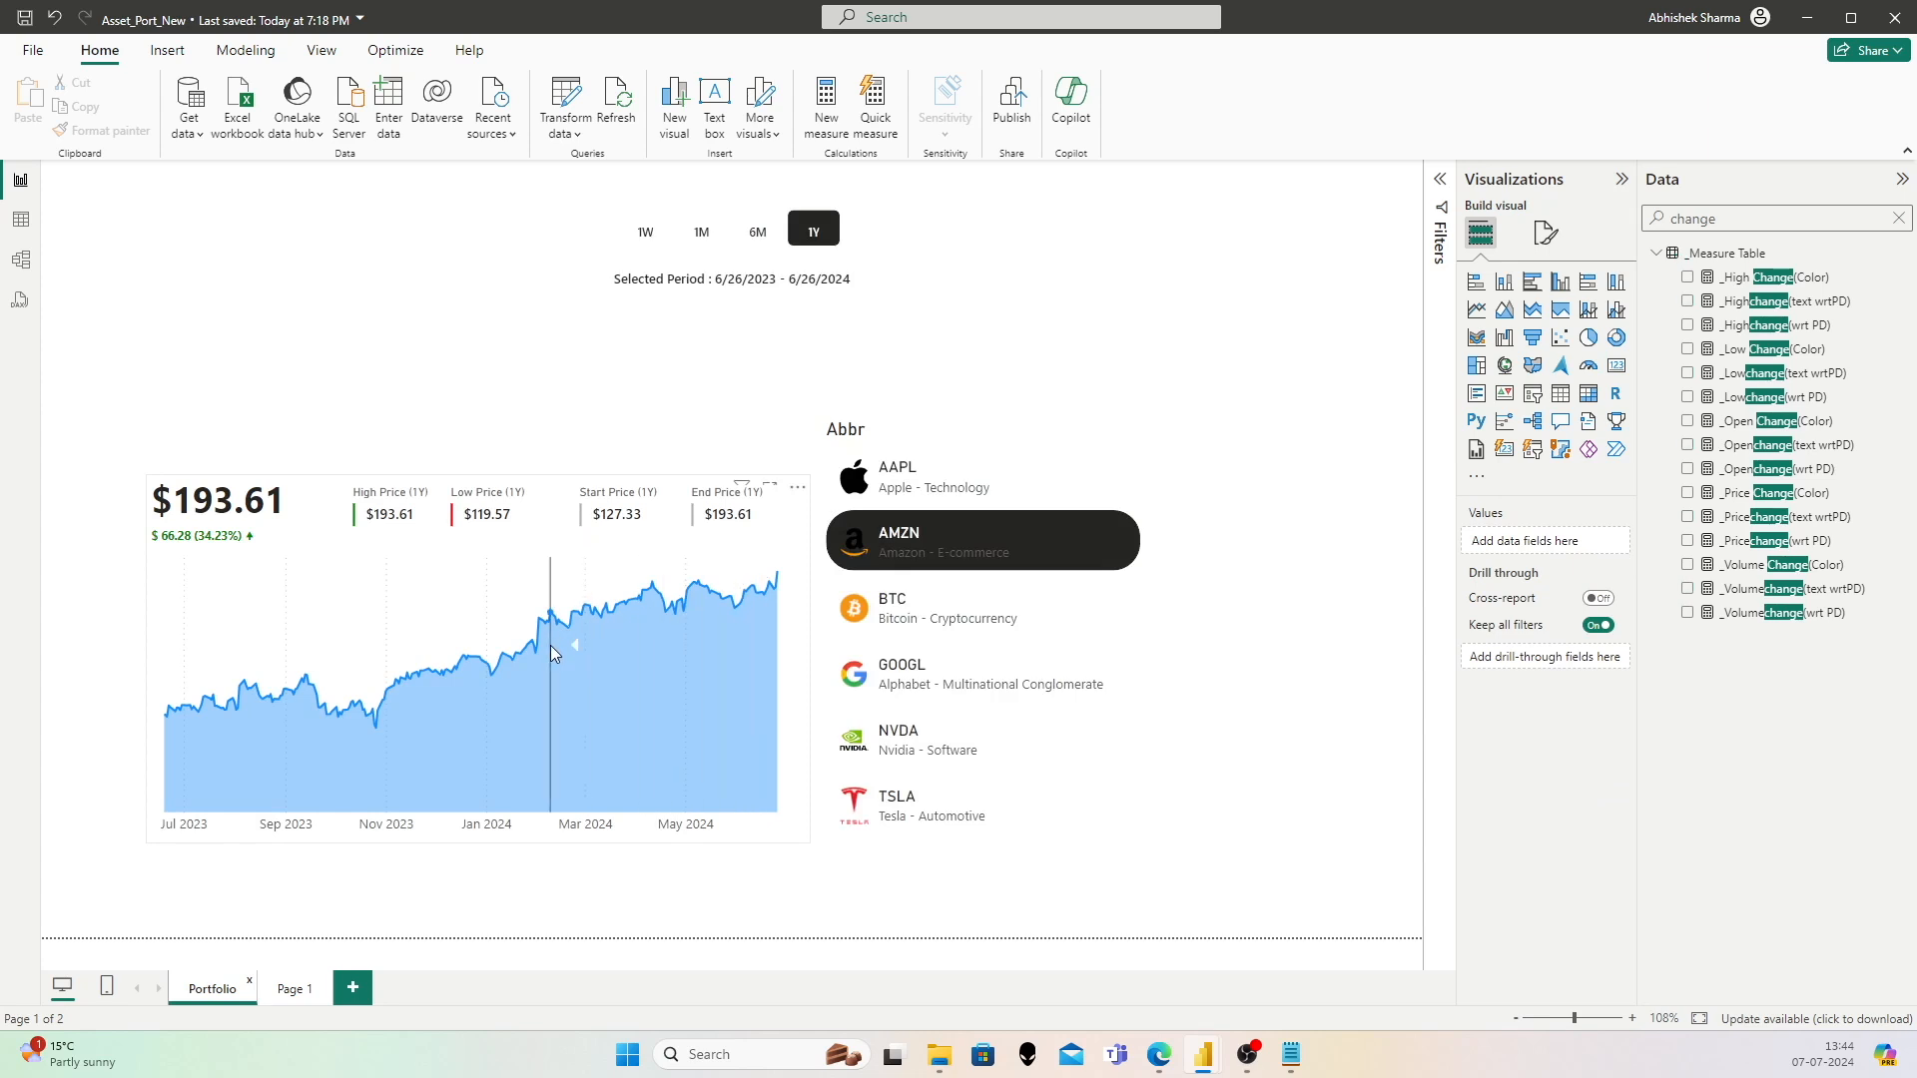
mouse_move(551, 647)
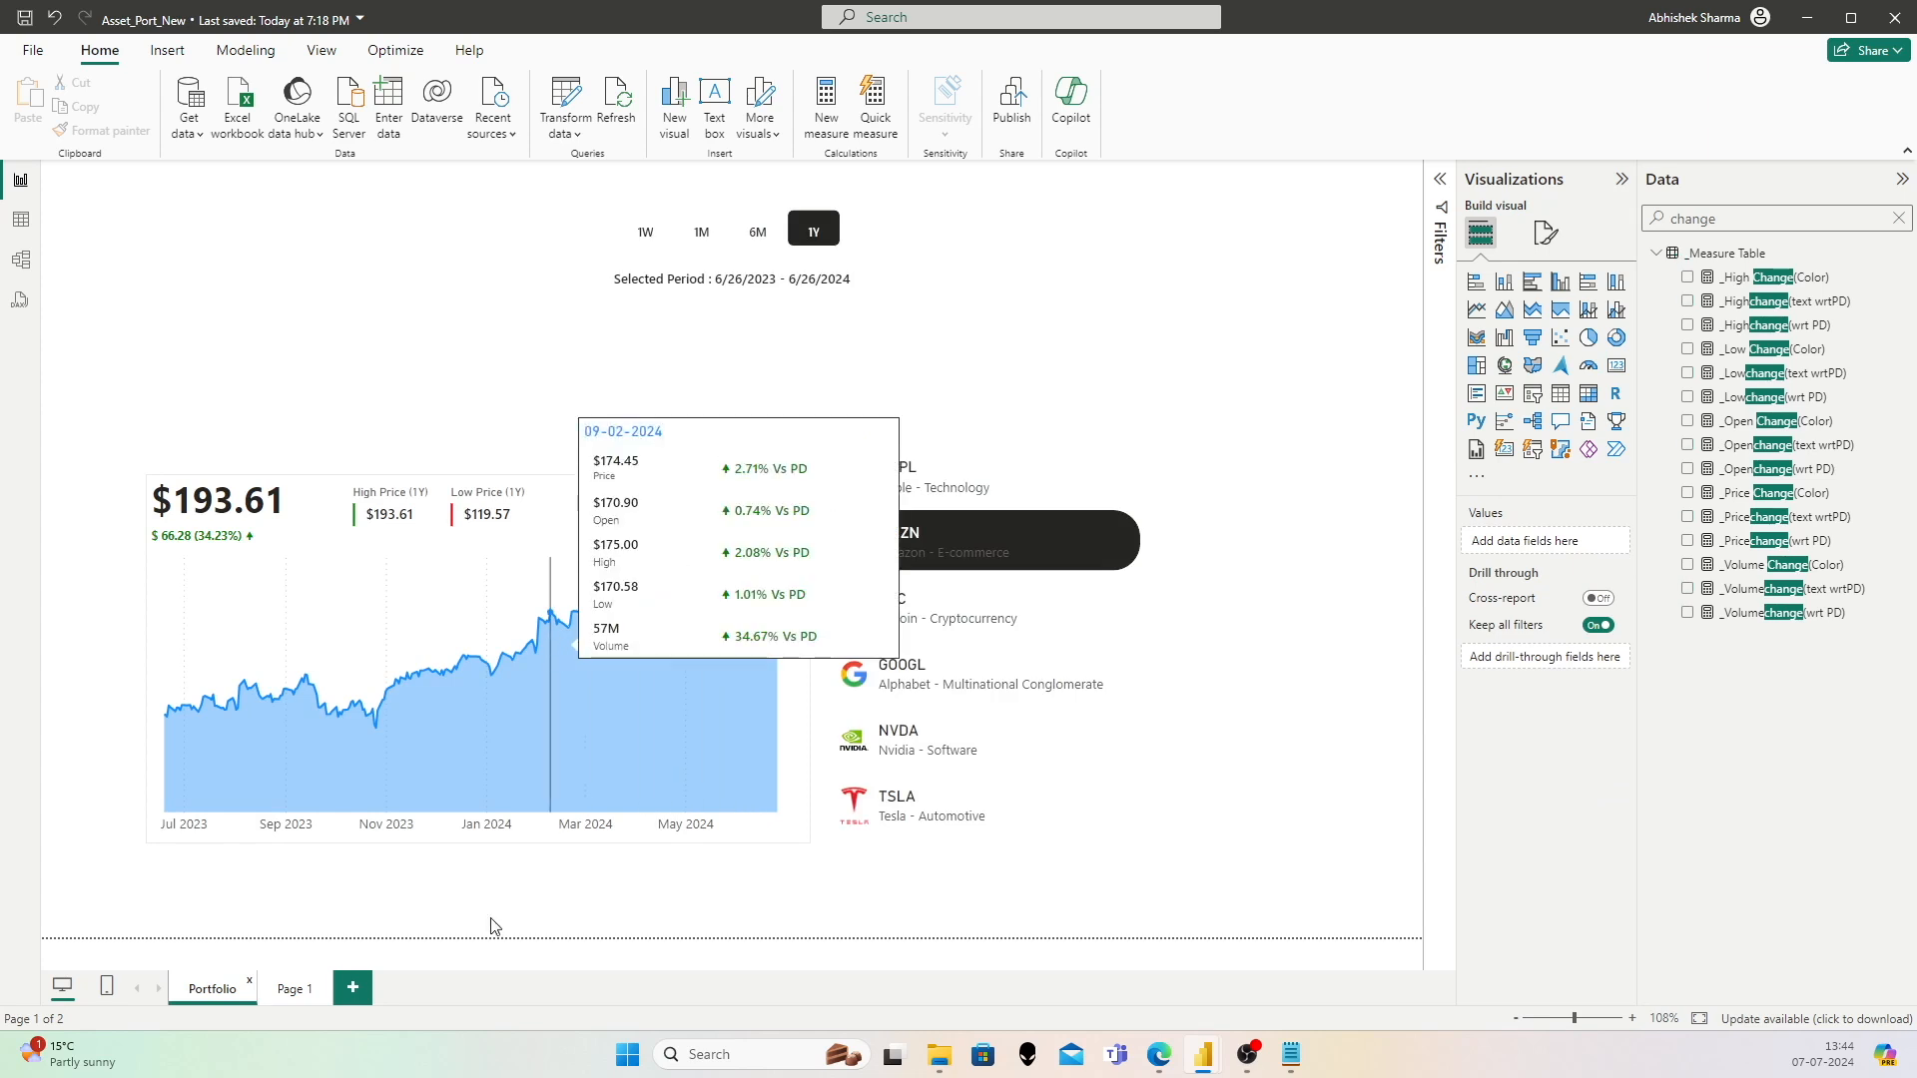
Step: Move the change card on Page 1 slightly left, closer to the price and volume values
click(300, 991)
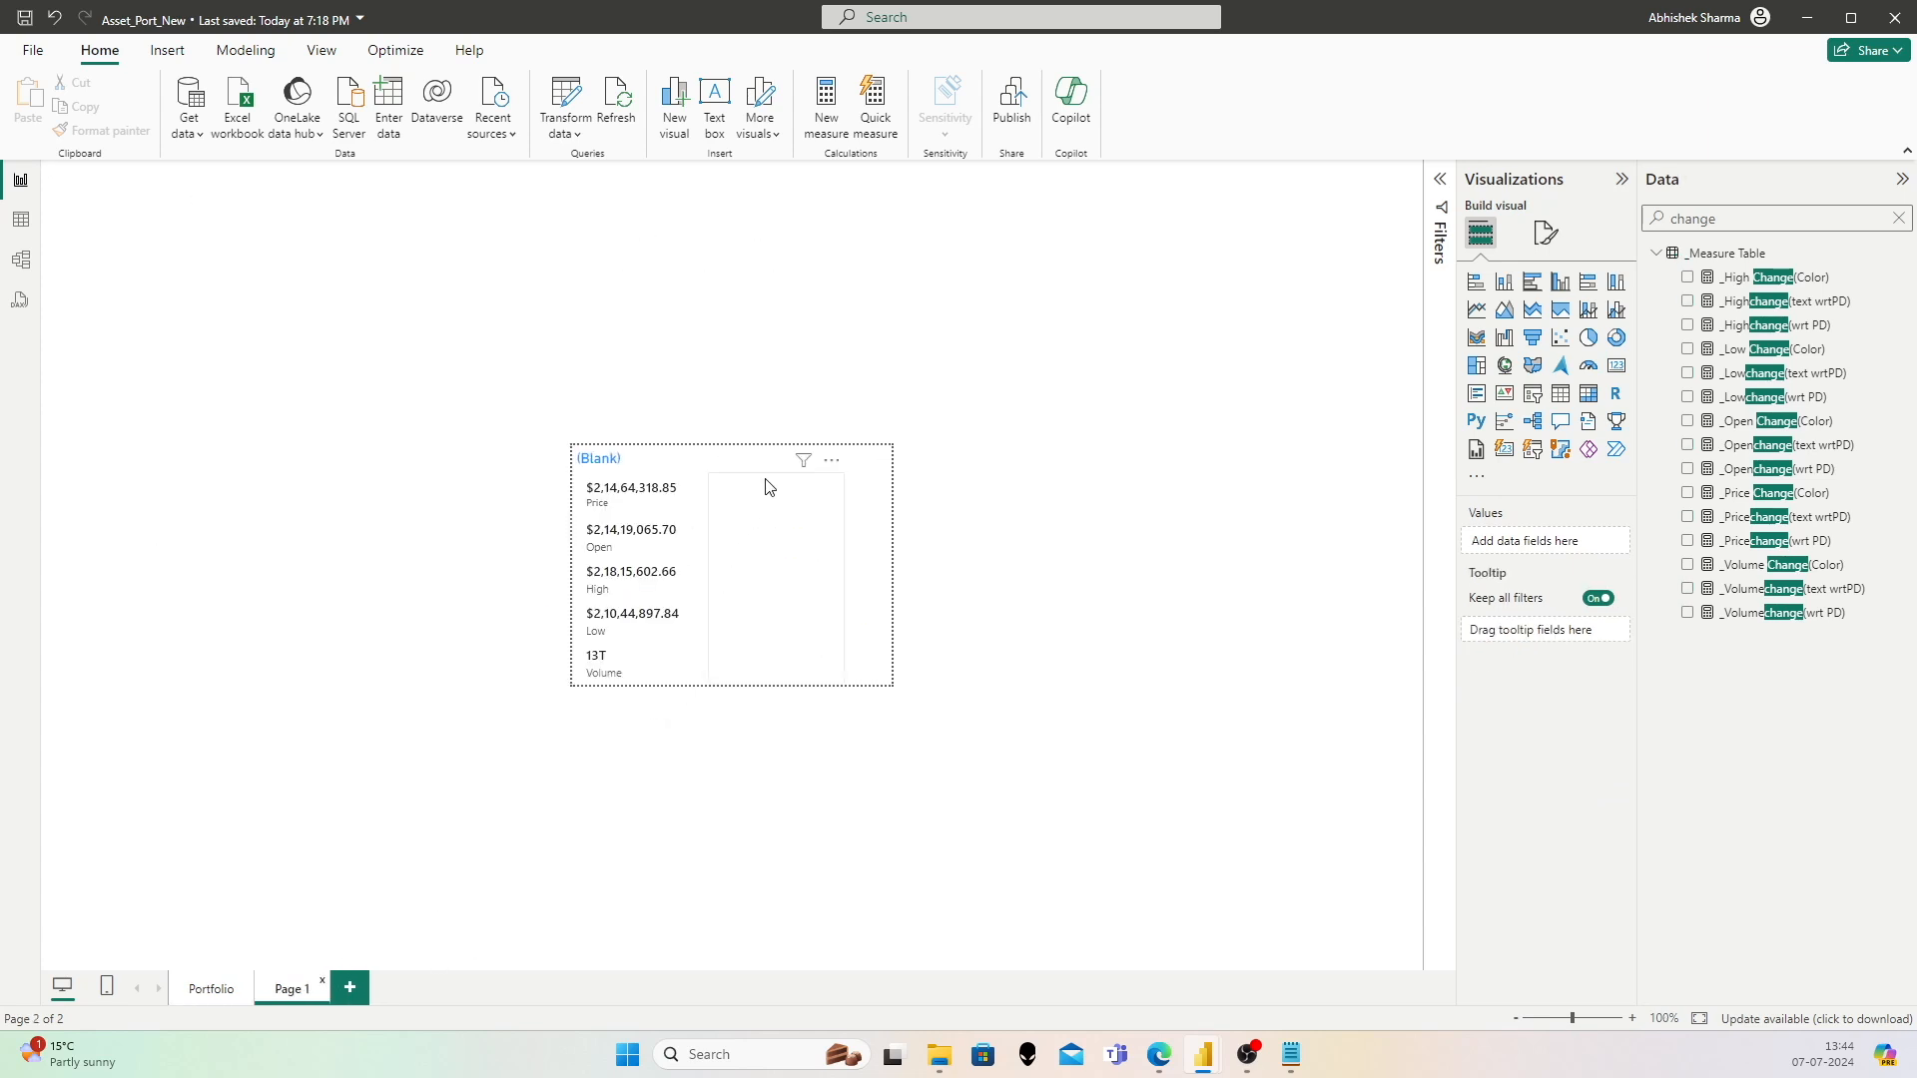
click(778, 489)
drag(772, 489, 747, 489)
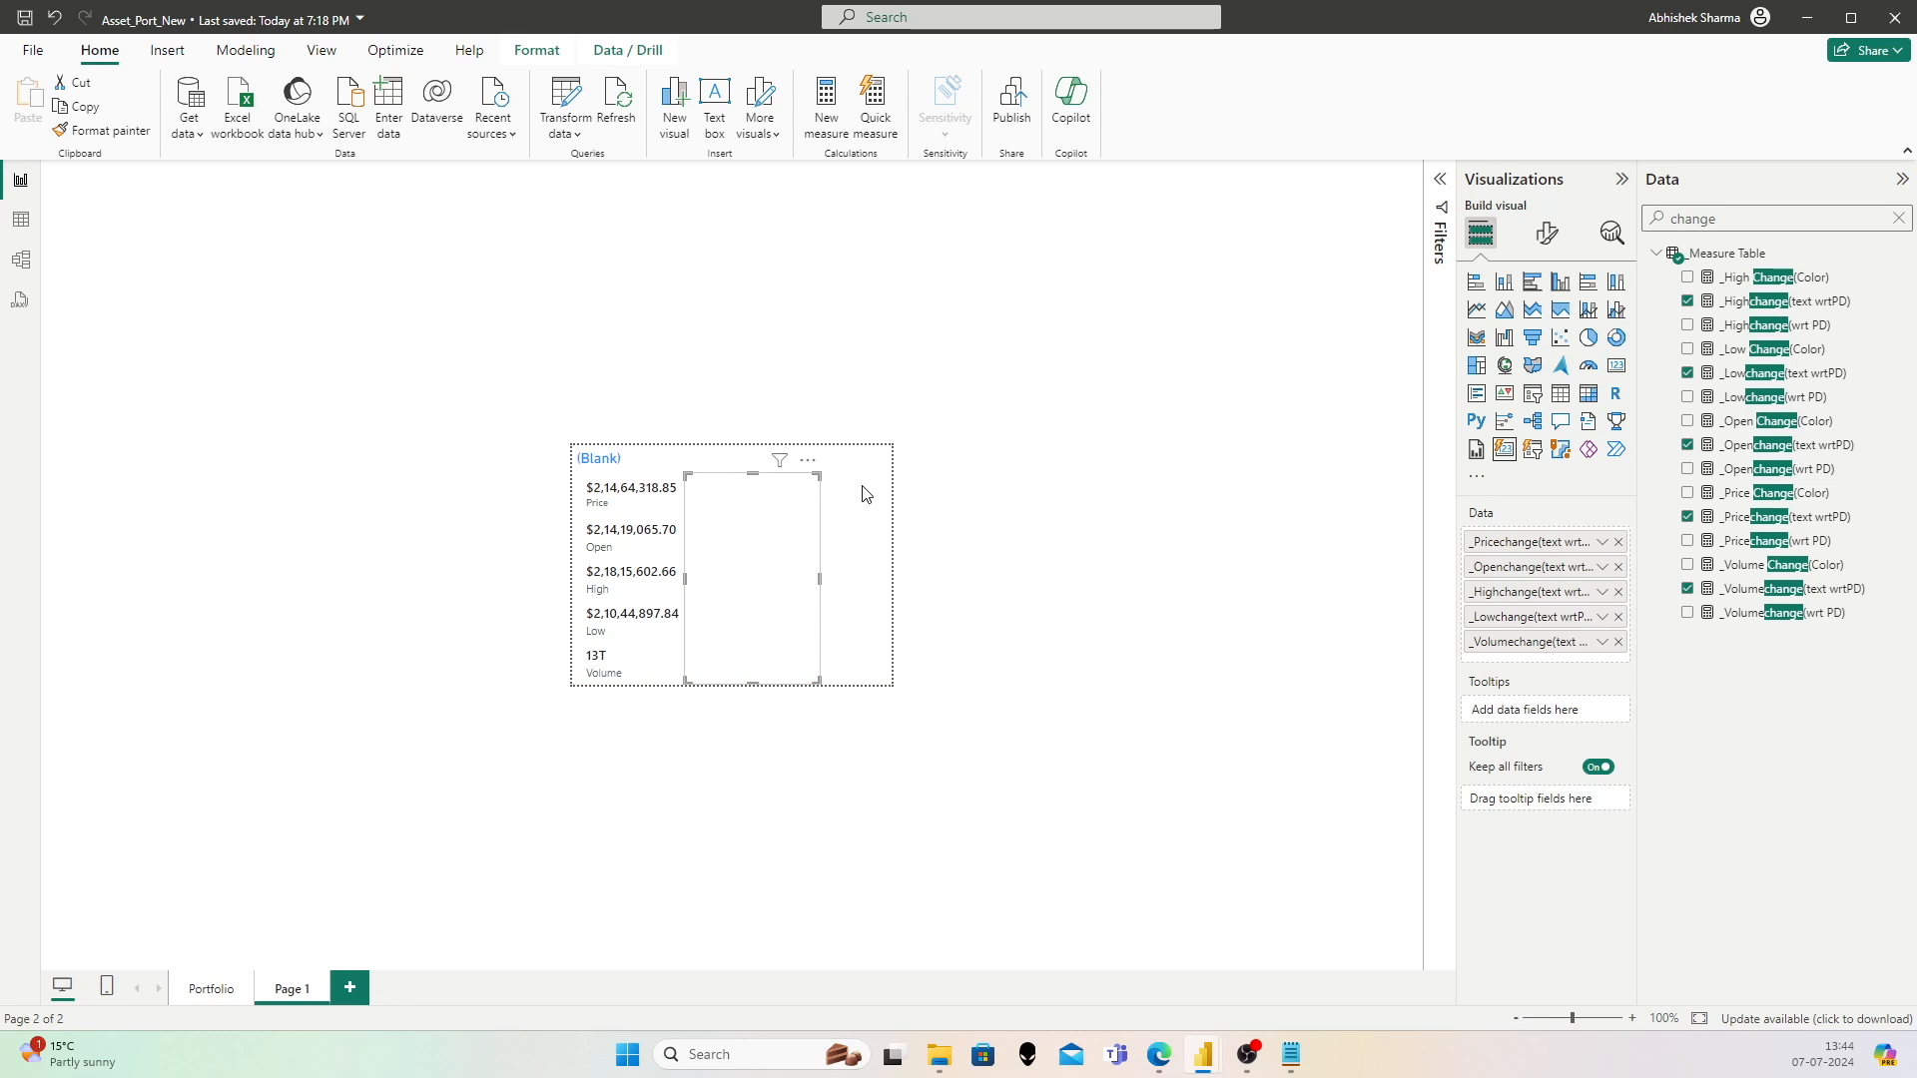
Step: Change the tooltip page's canvas type to Custom and set its width to 260 px
click(938, 471)
click(1546, 232)
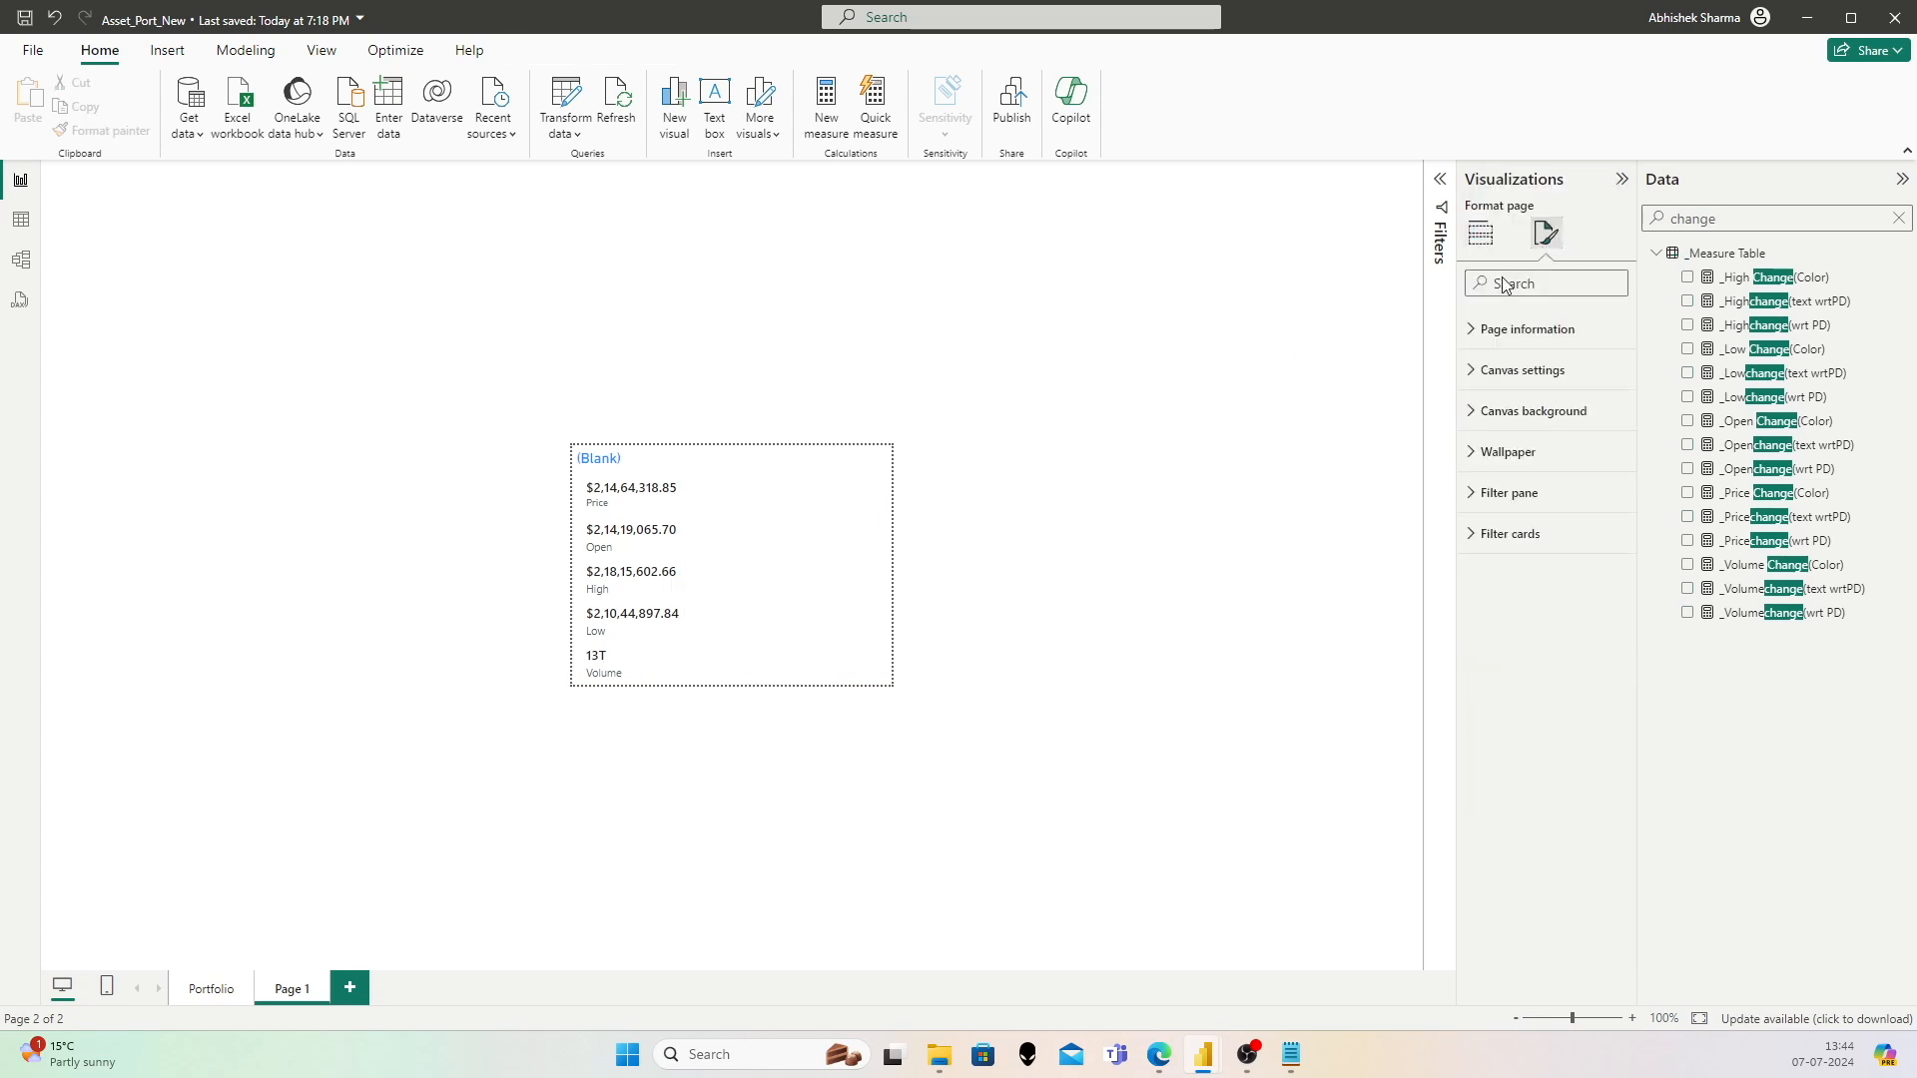
click(1538, 378)
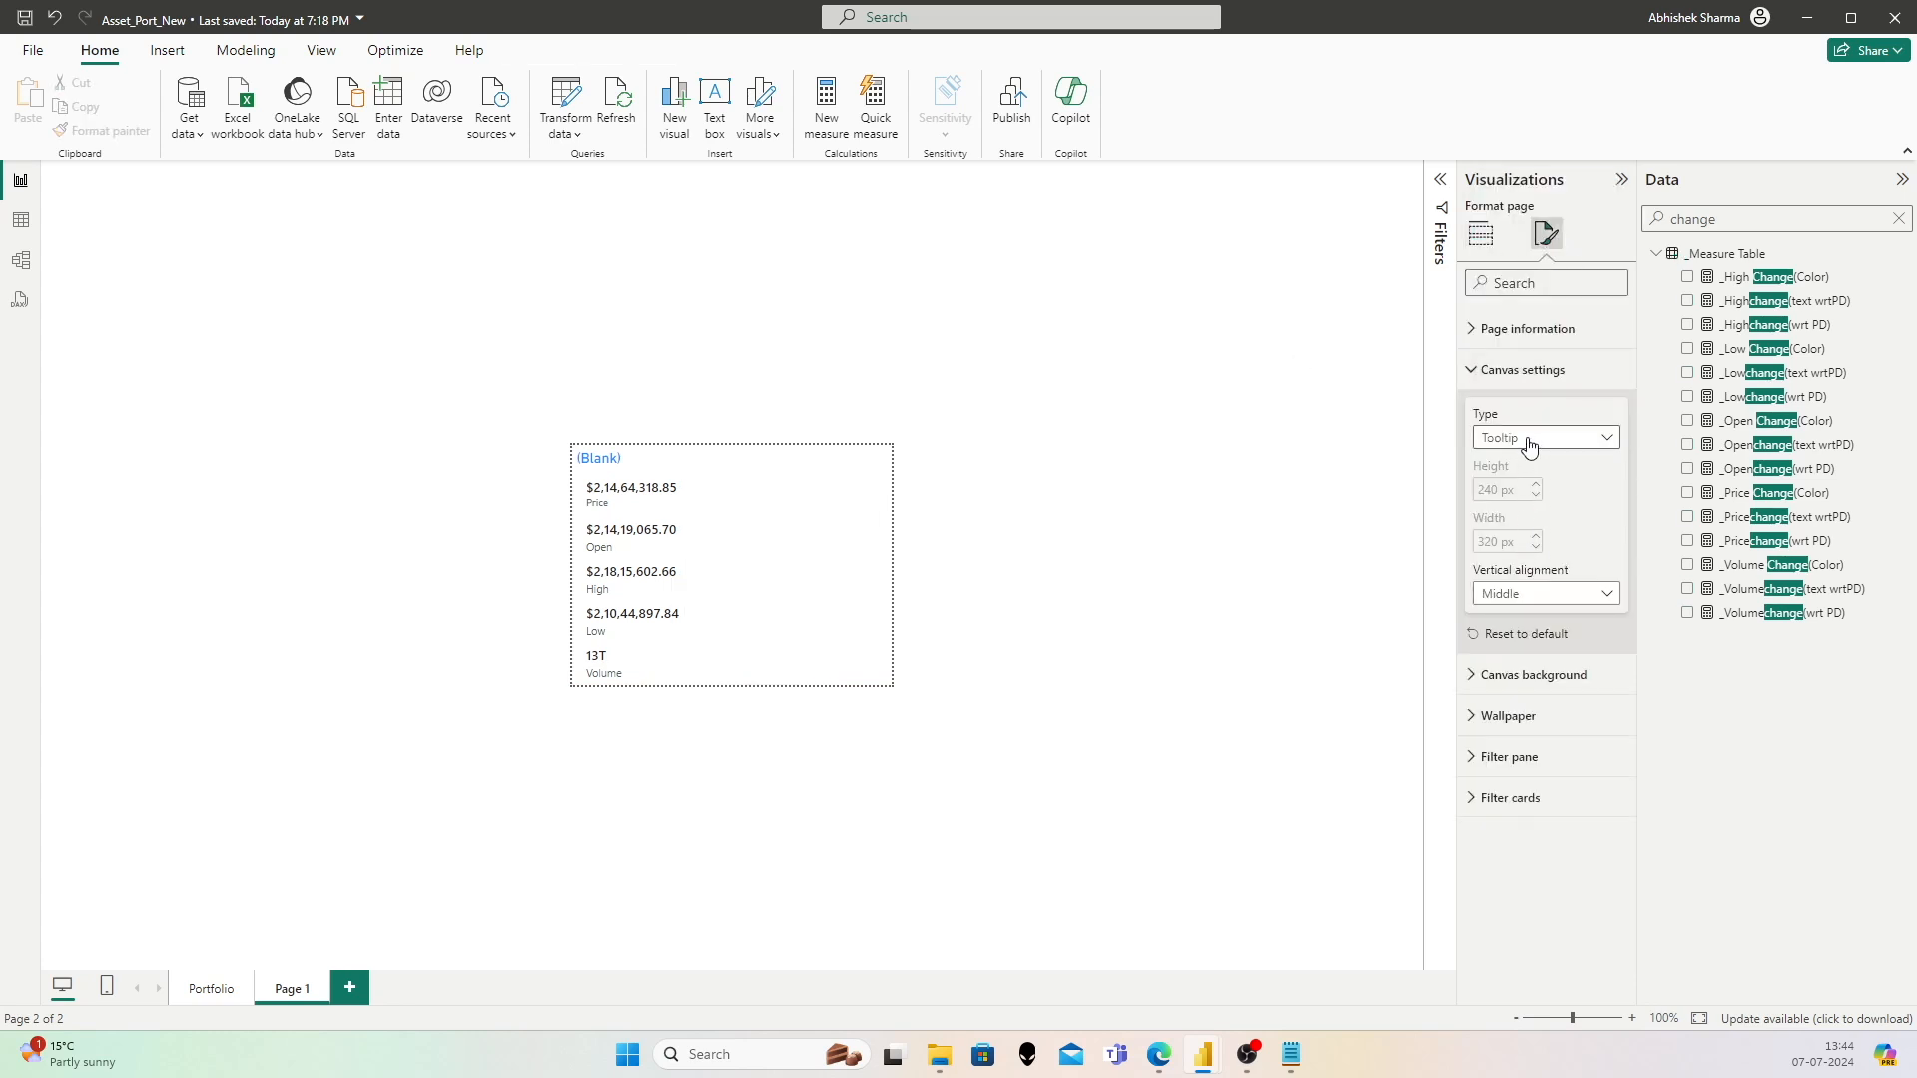
click(1528, 450)
click(1508, 551)
double_click(1493, 544)
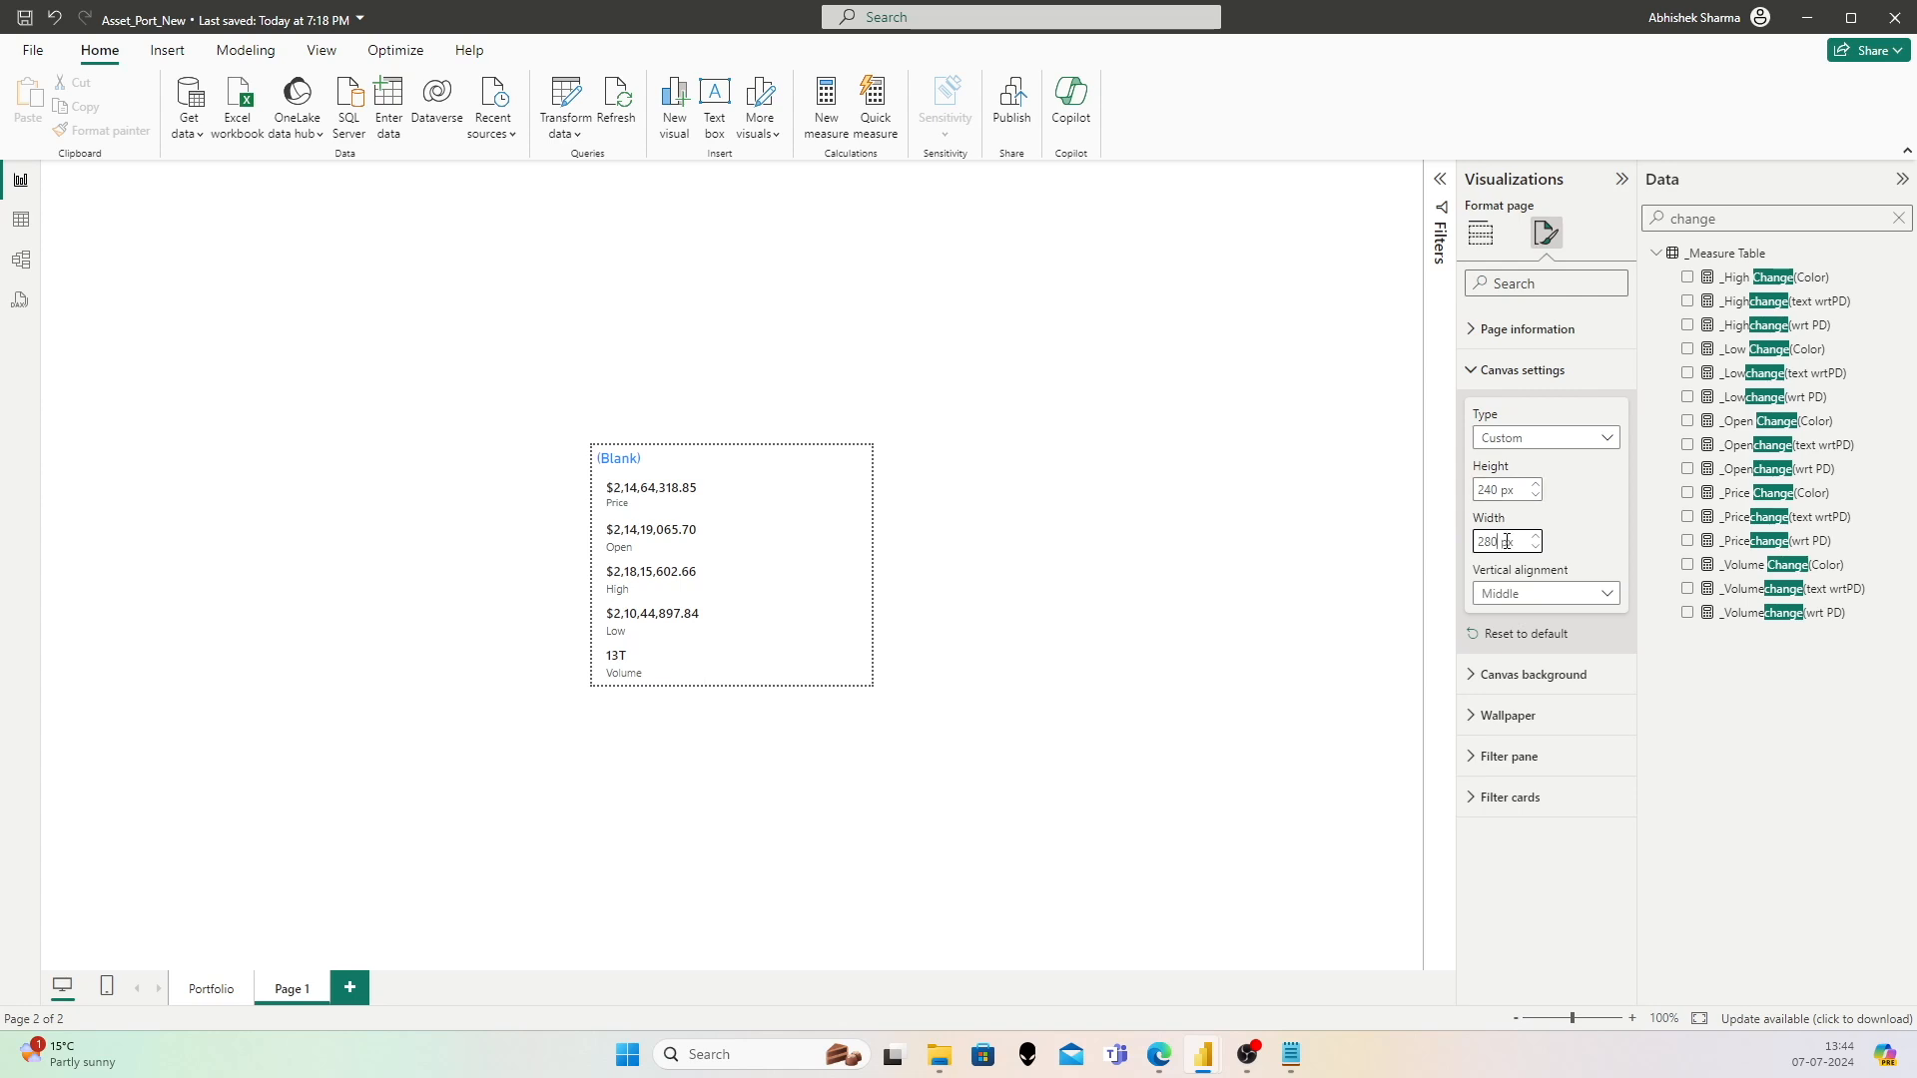
key(BackSpace)
text(60)
key(Return)
Step: Check the narrowed tooltip on the Portfolio price chart, switching the asset to BTC and the period to 6M
click(853, 514)
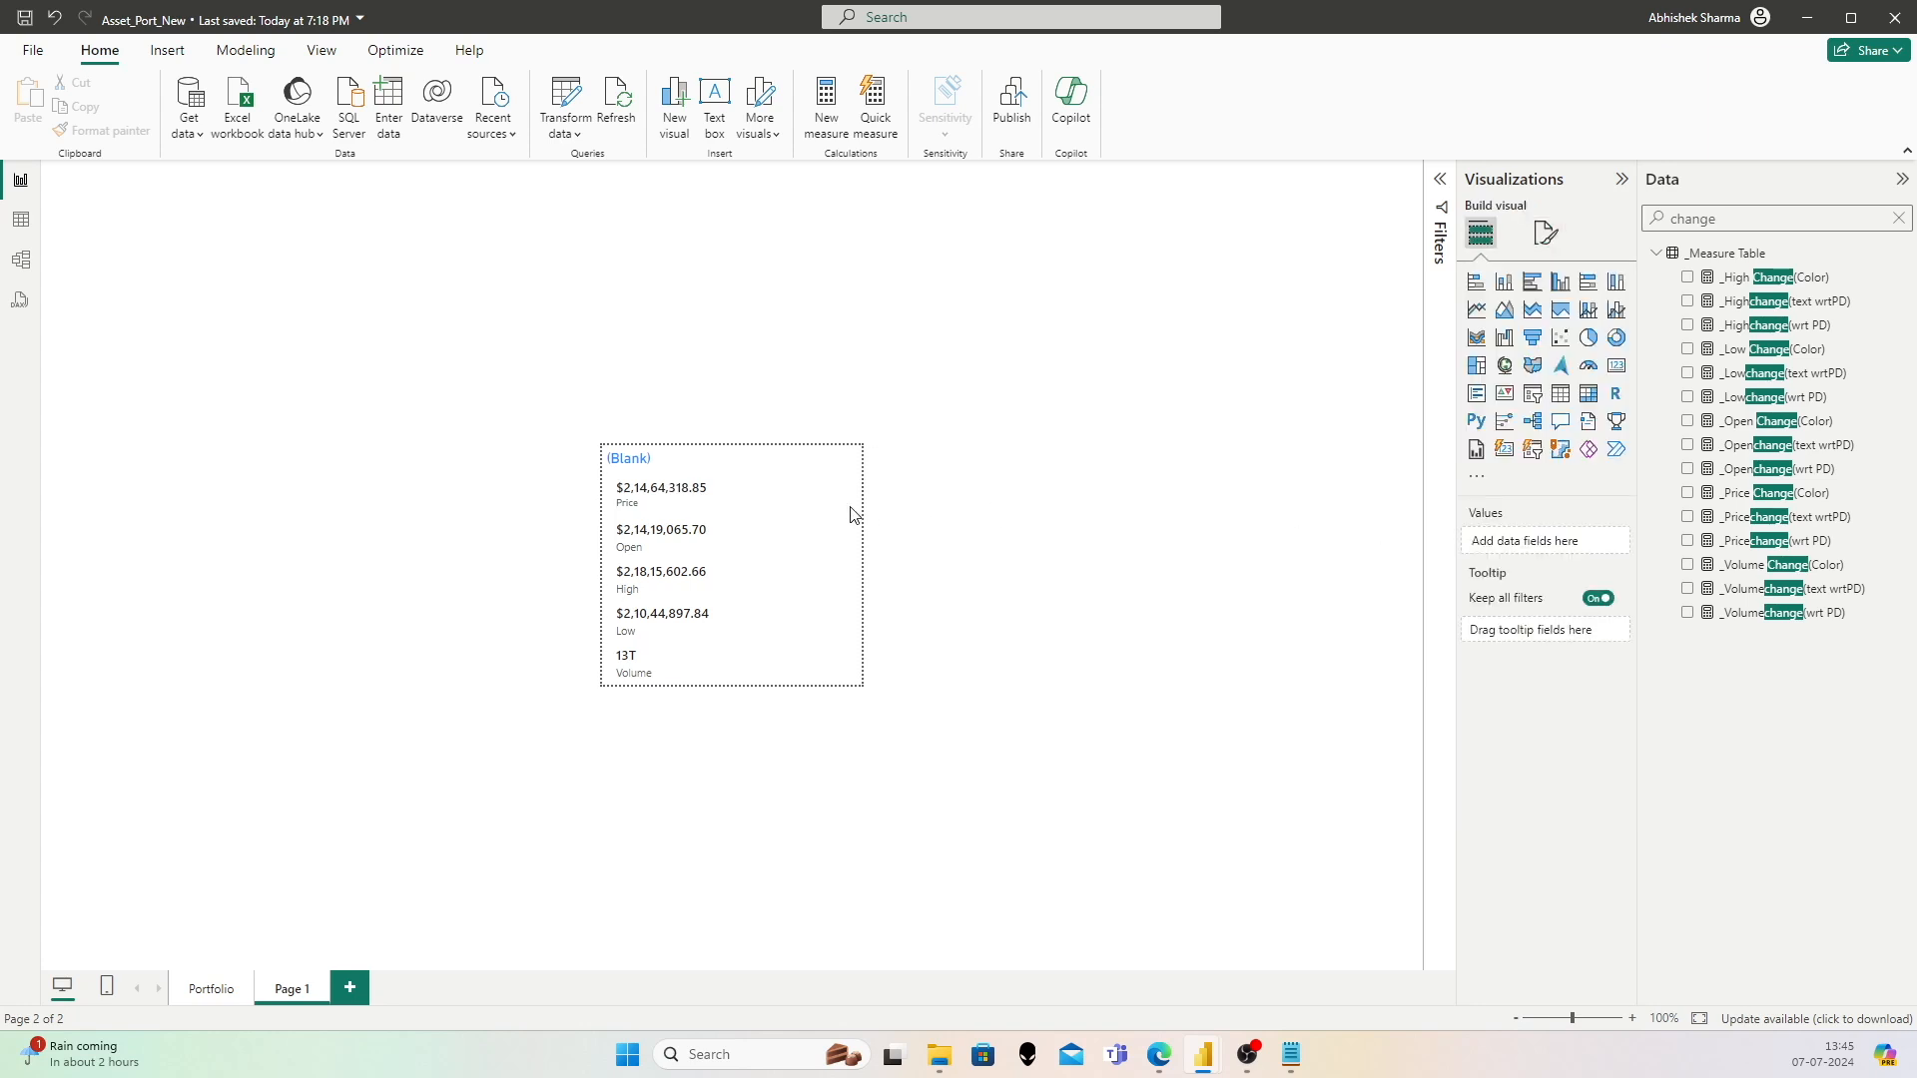
click(203, 991)
mouse_move(314, 762)
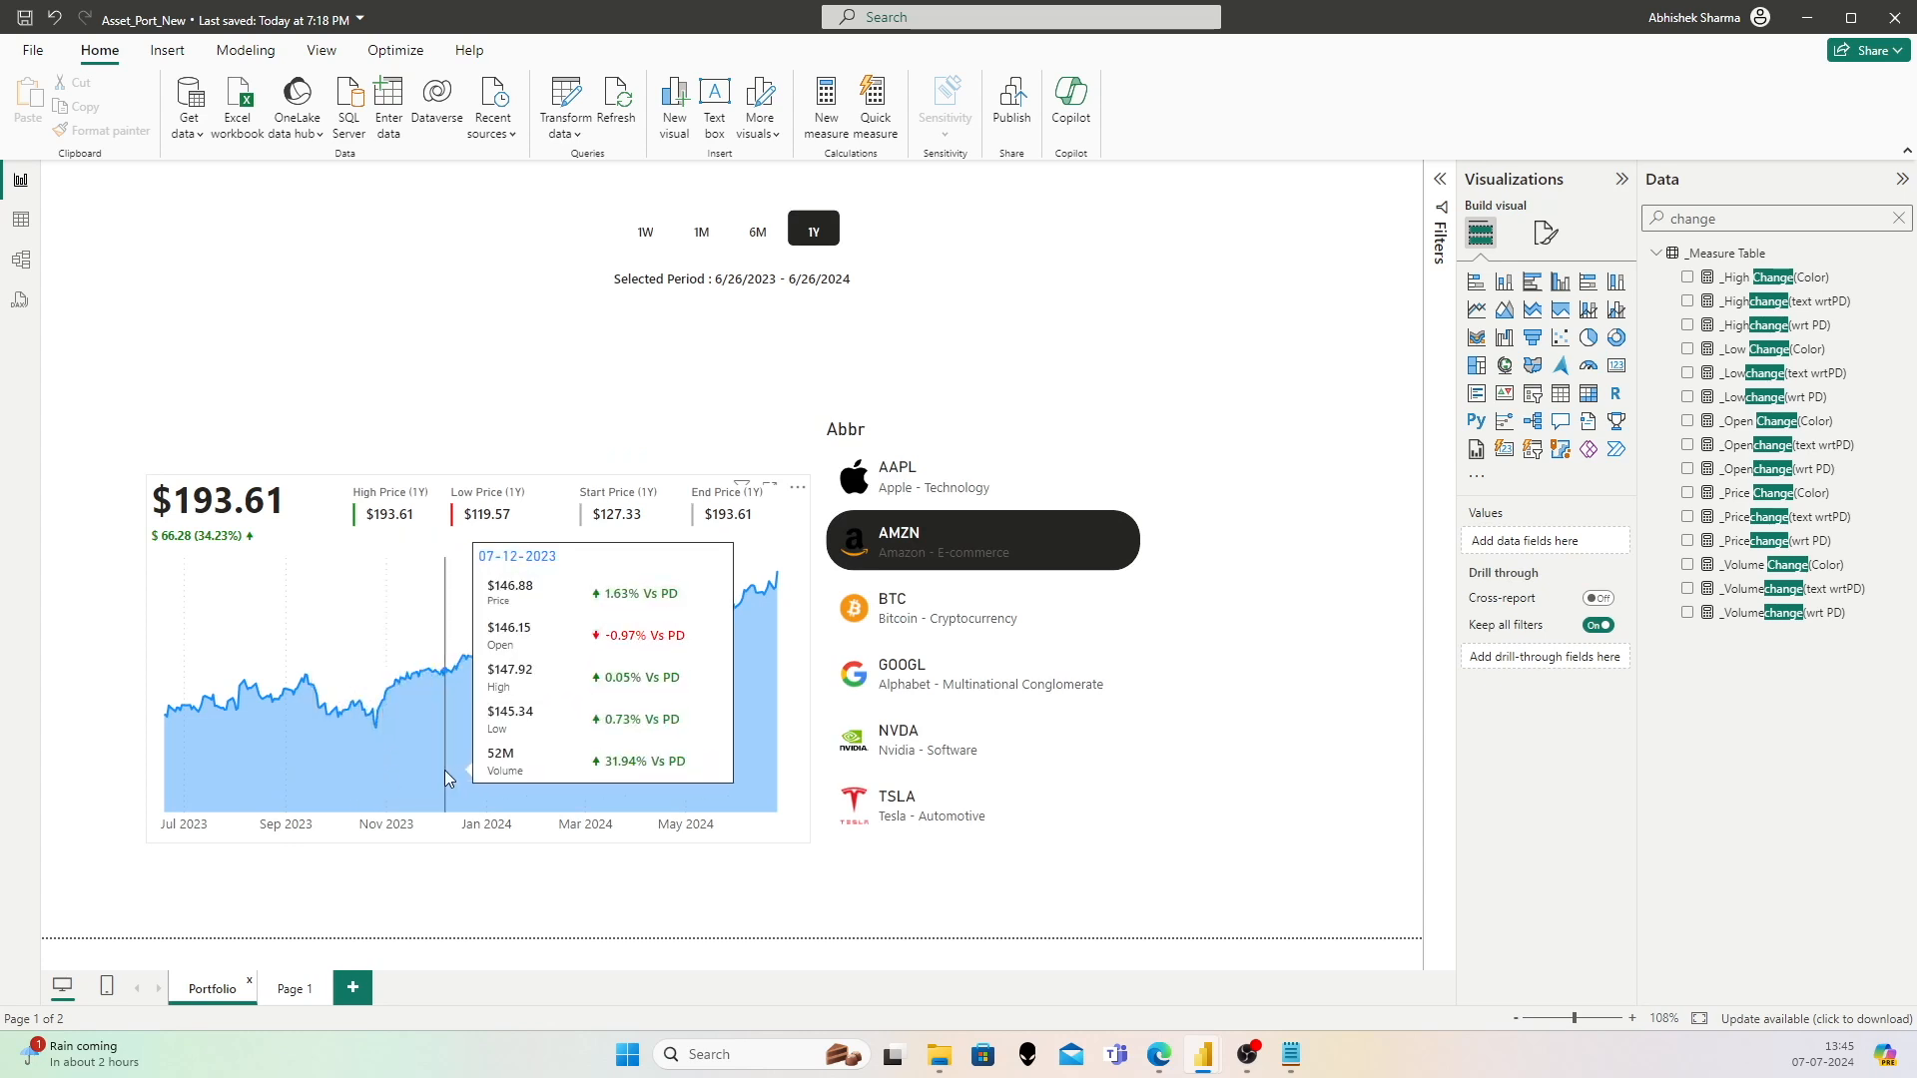
click(1023, 611)
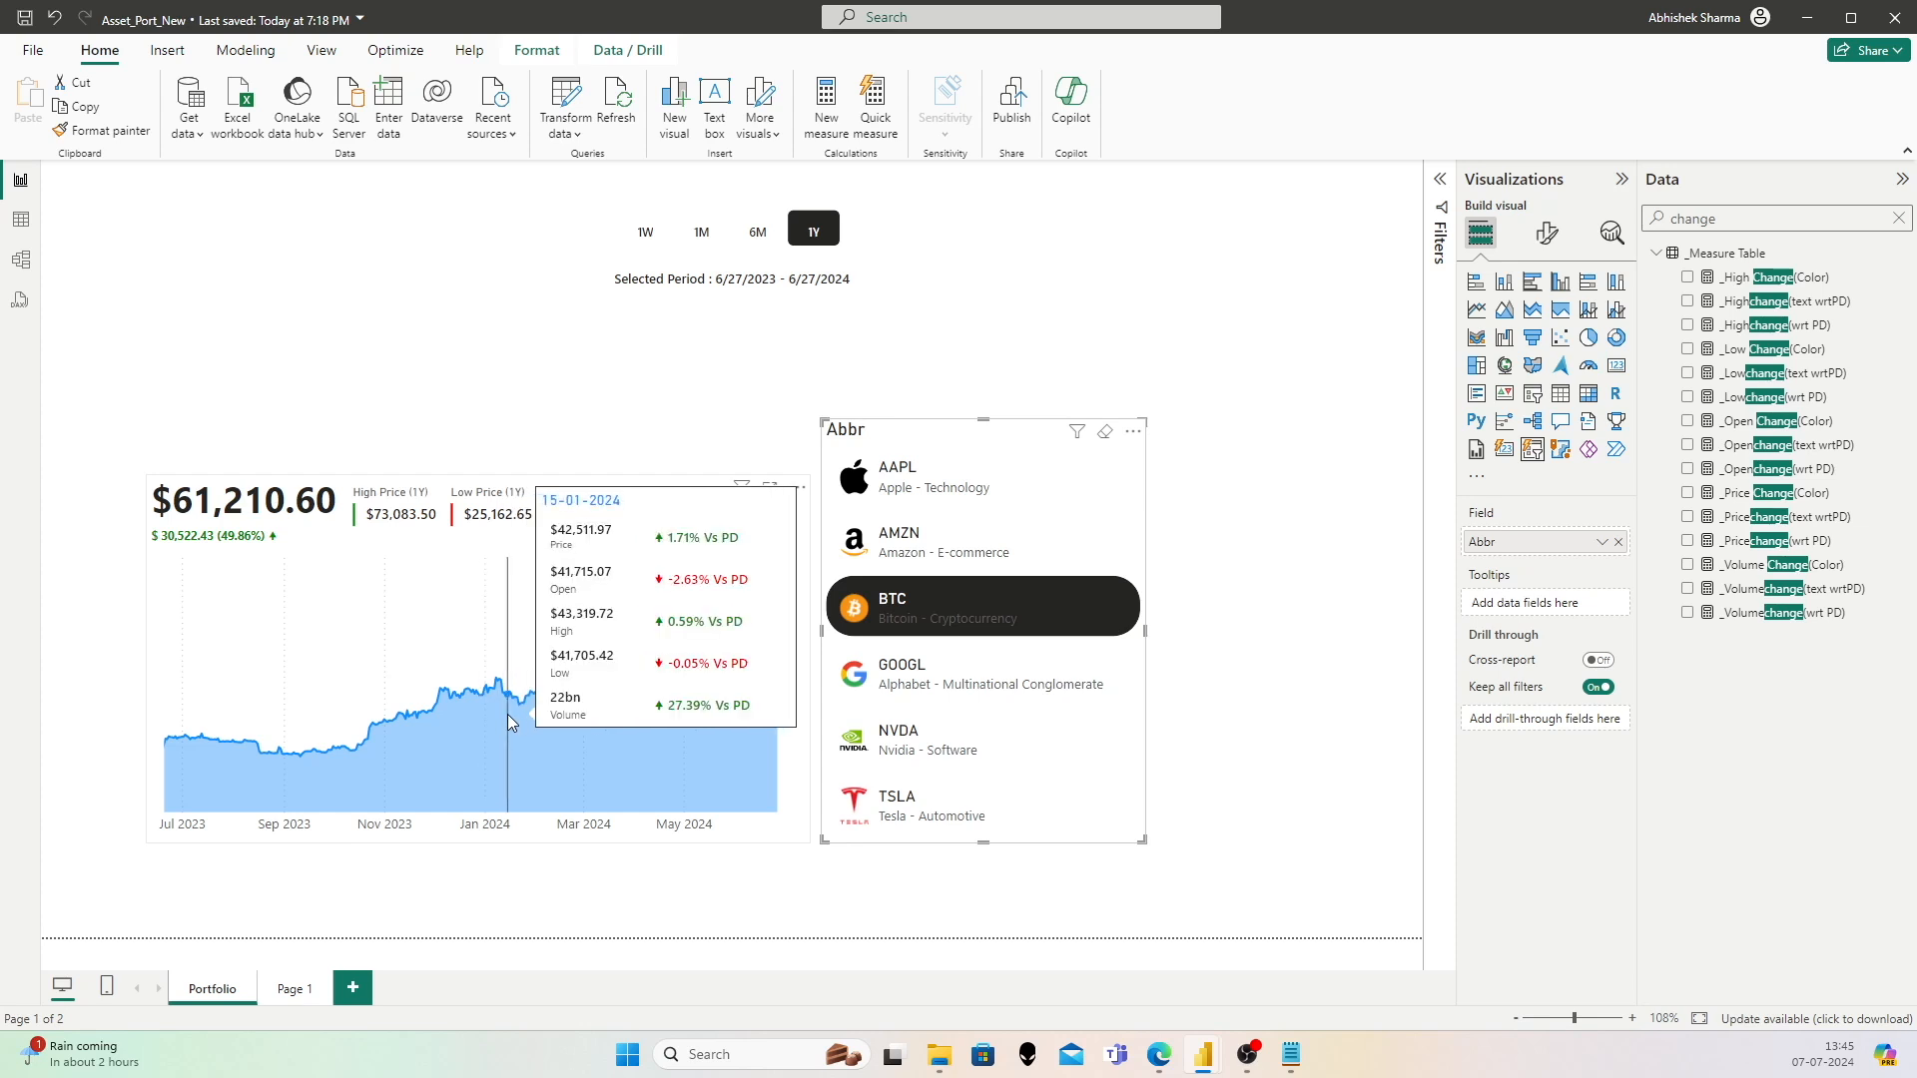
click(758, 232)
mouse_move(496, 730)
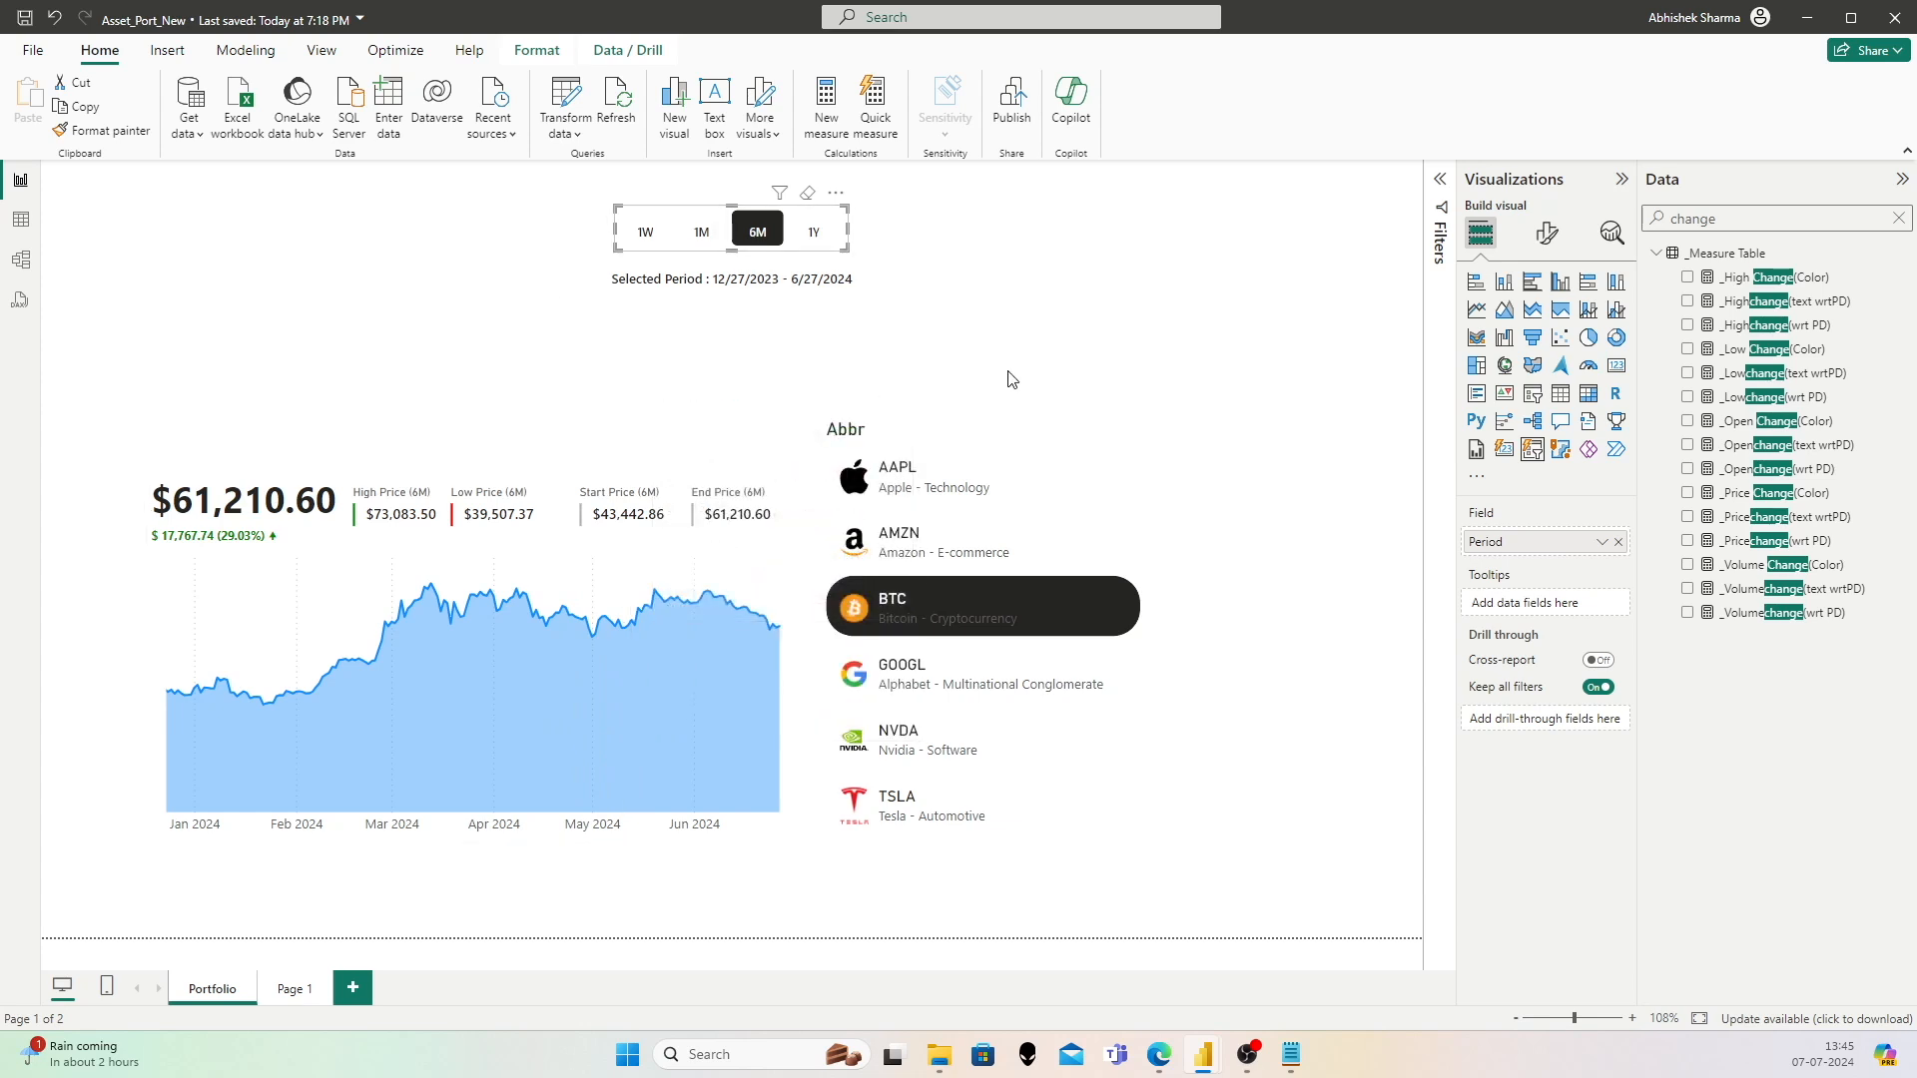
click(988, 326)
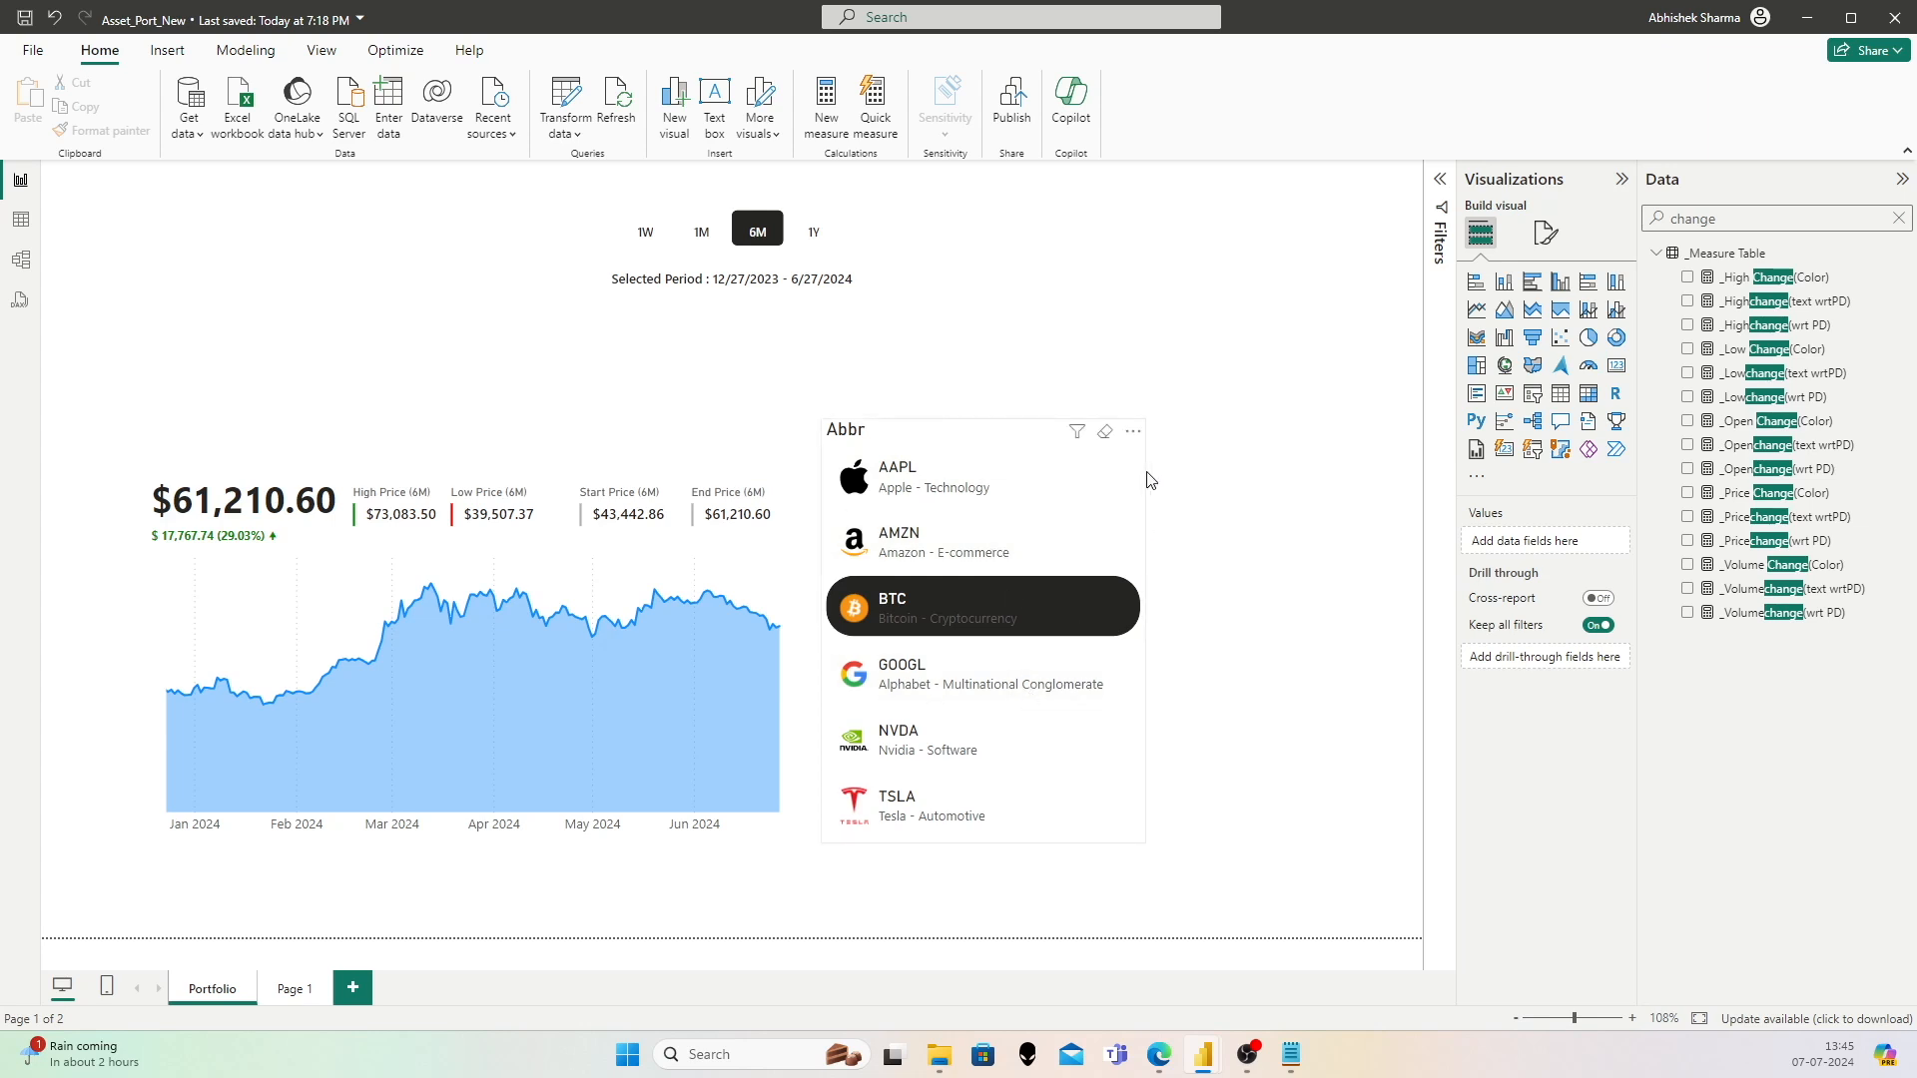
Step: Duplicate the Portfolio price chart, shrink the copy and place it at the upper right of the Abbr slicer
click(1050, 436)
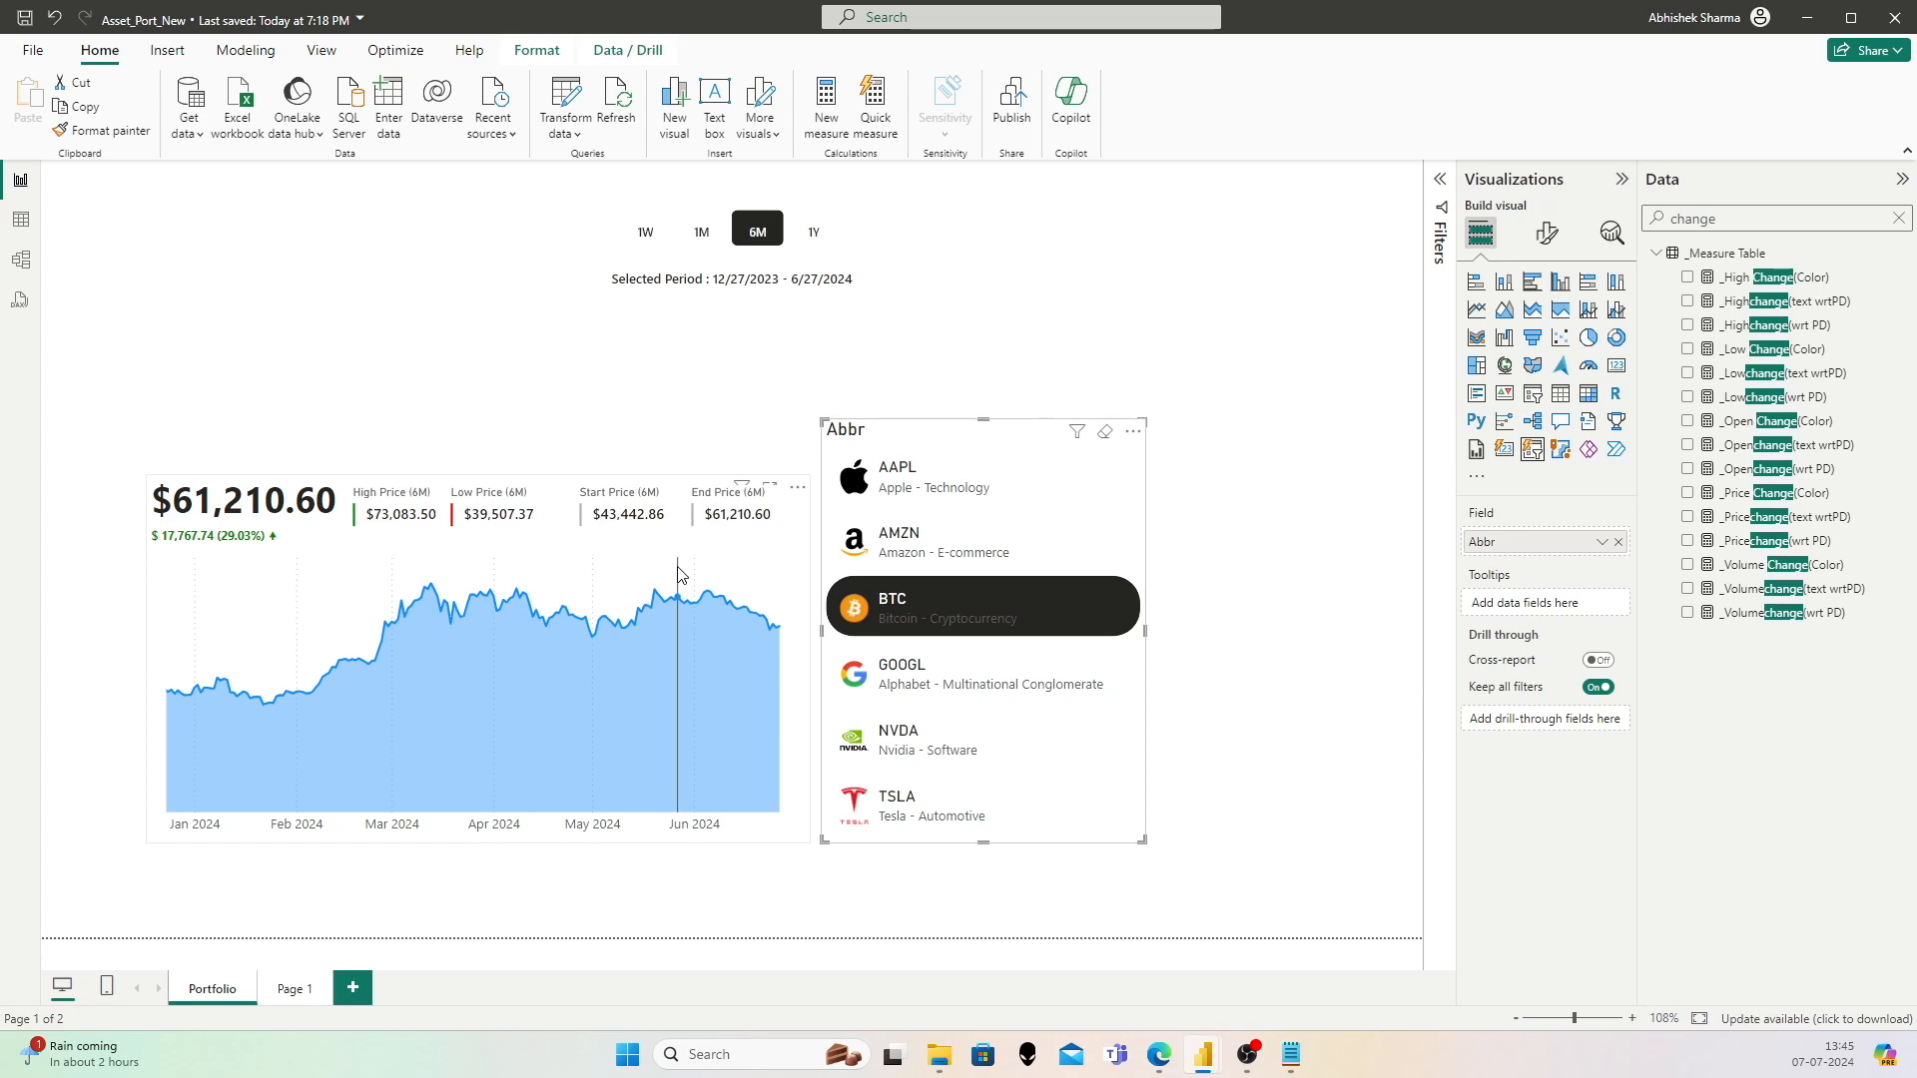
click(172, 577)
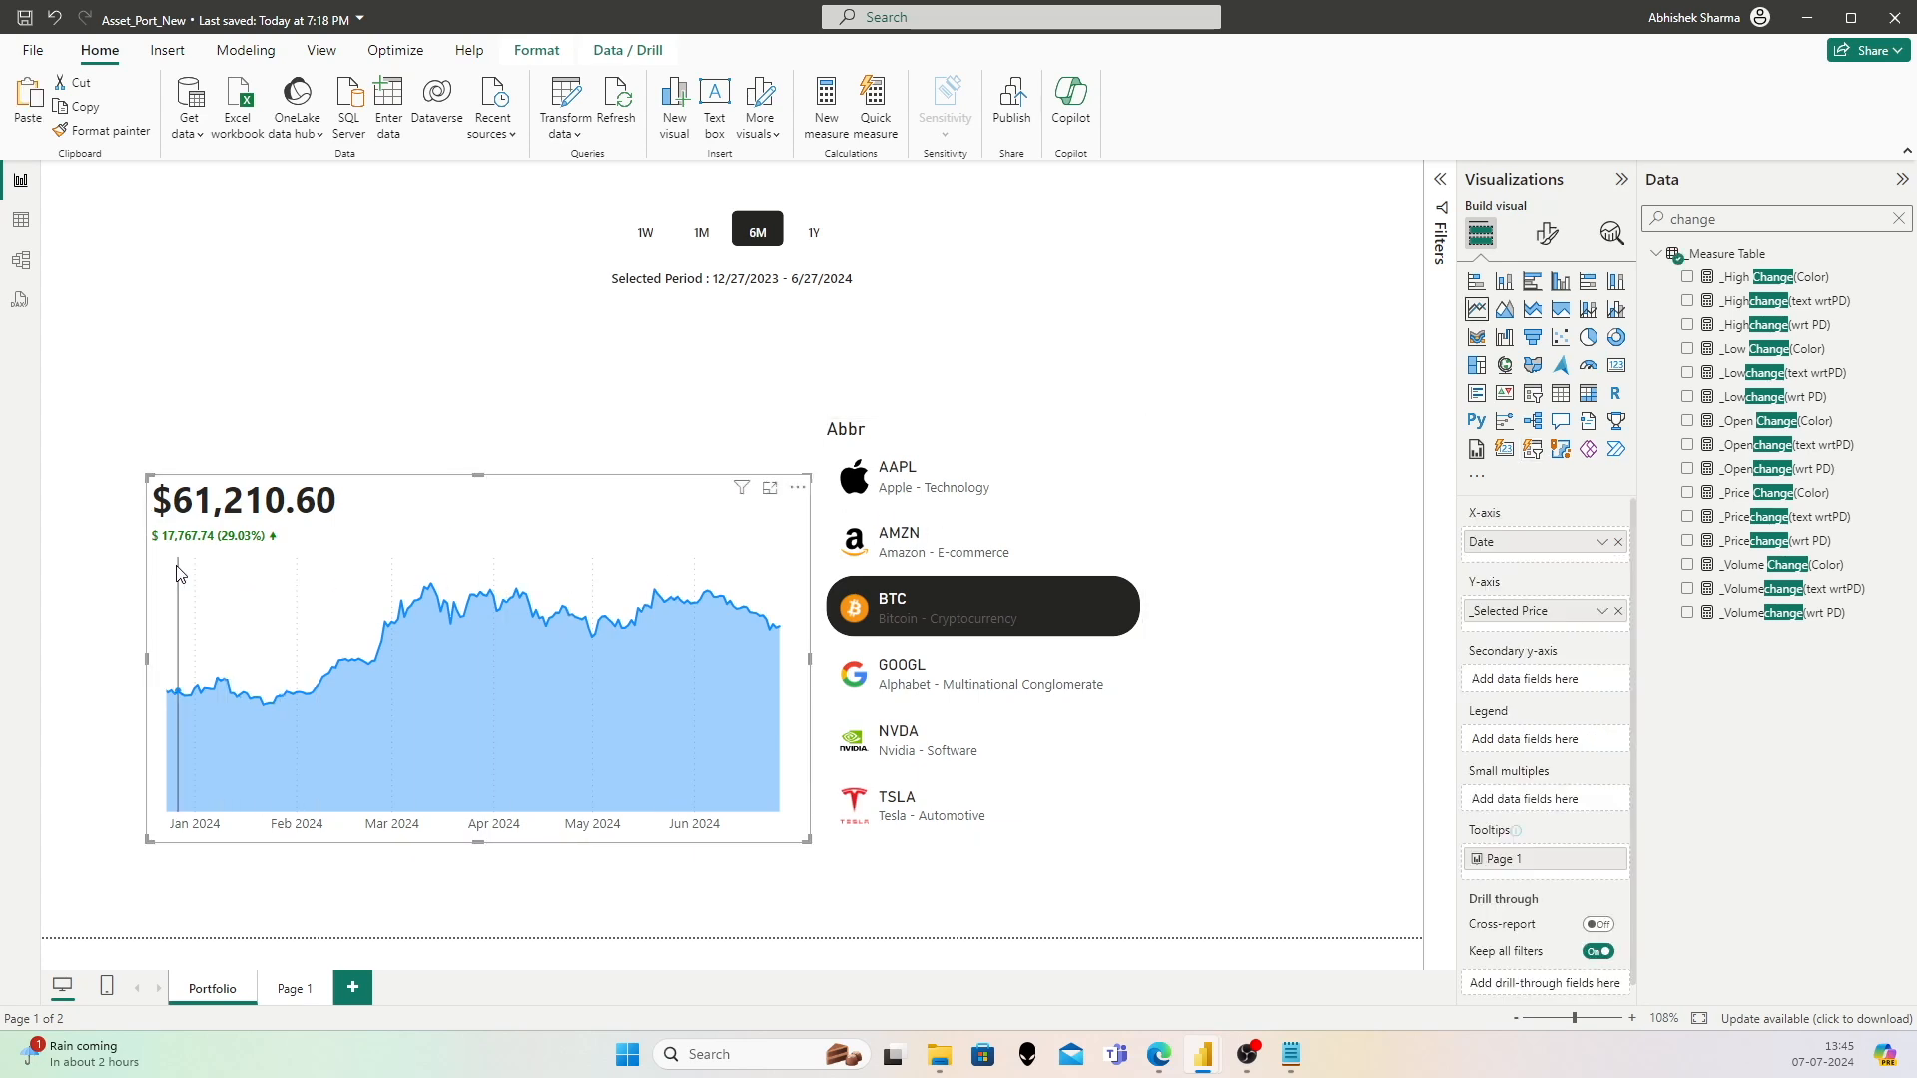
mouse_move(190, 579)
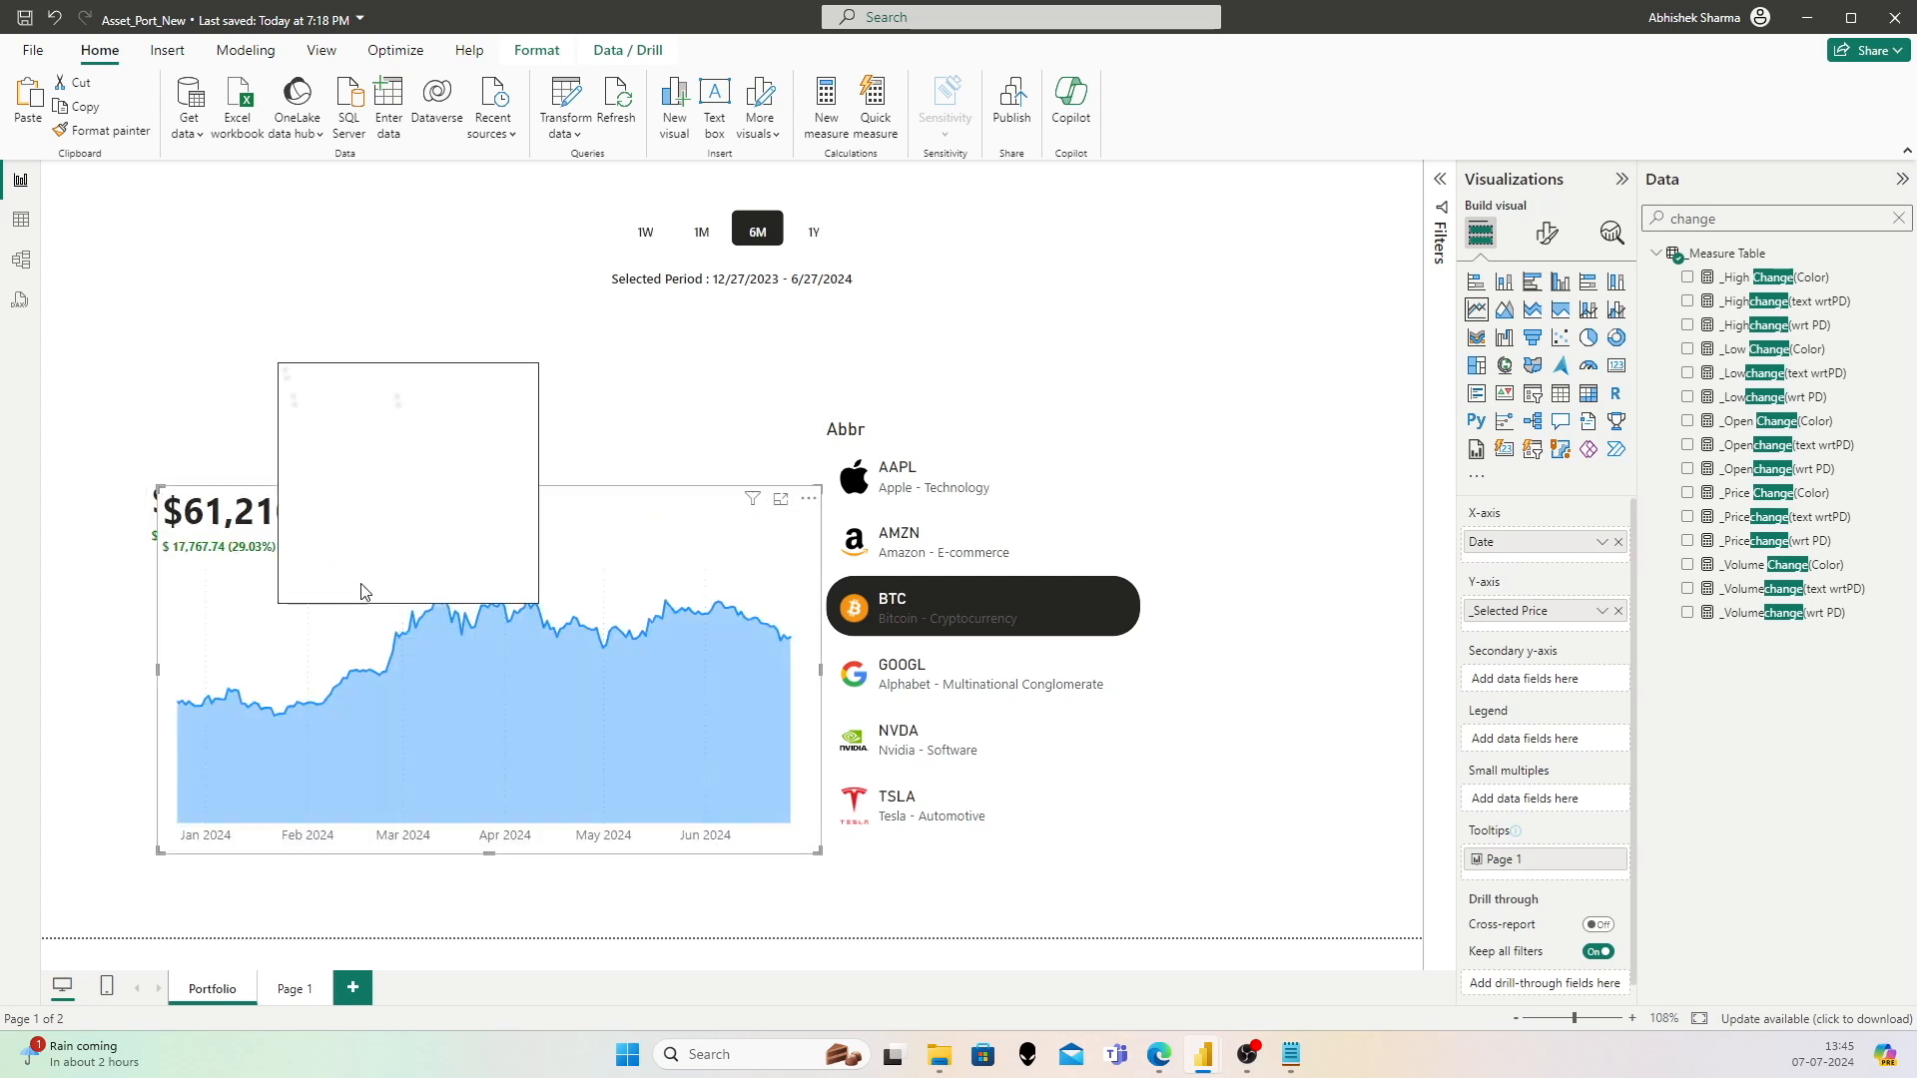
drag(249, 493, 620, 426)
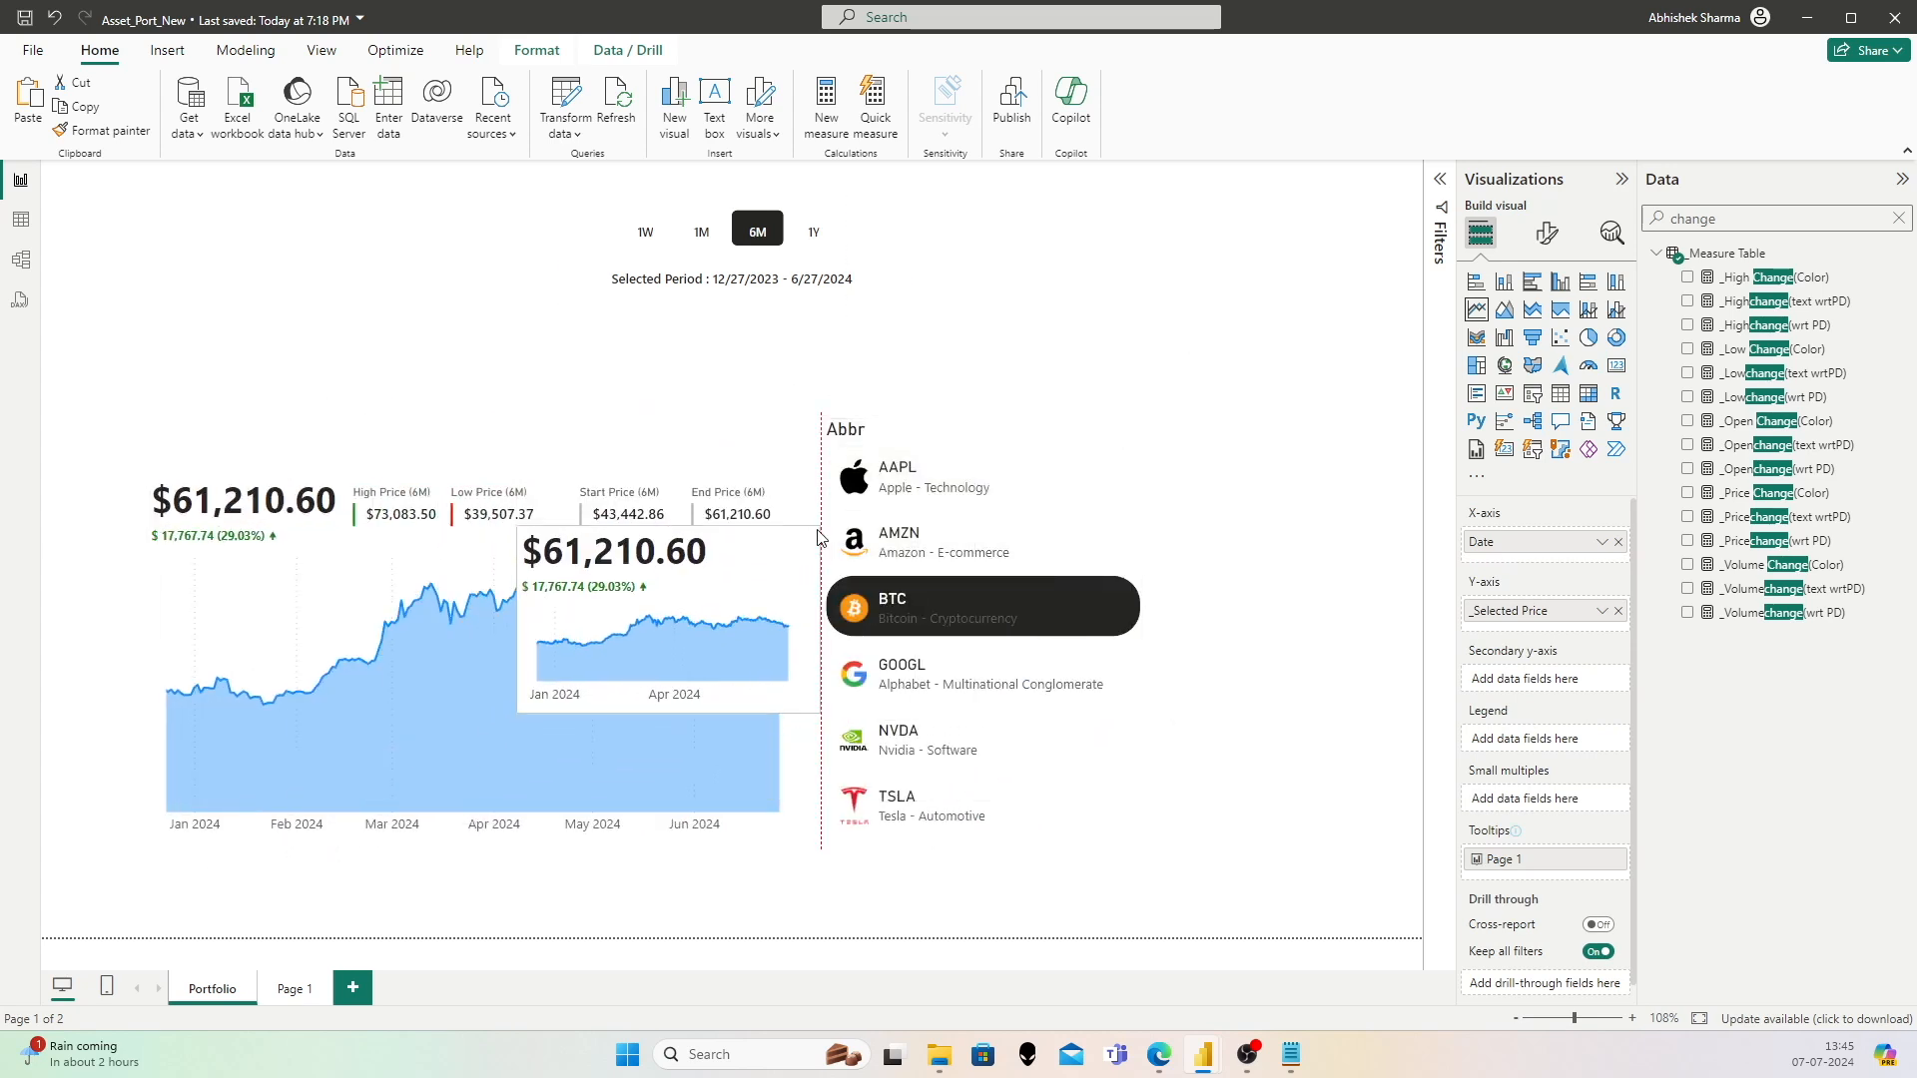
drag(706, 544, 1244, 413)
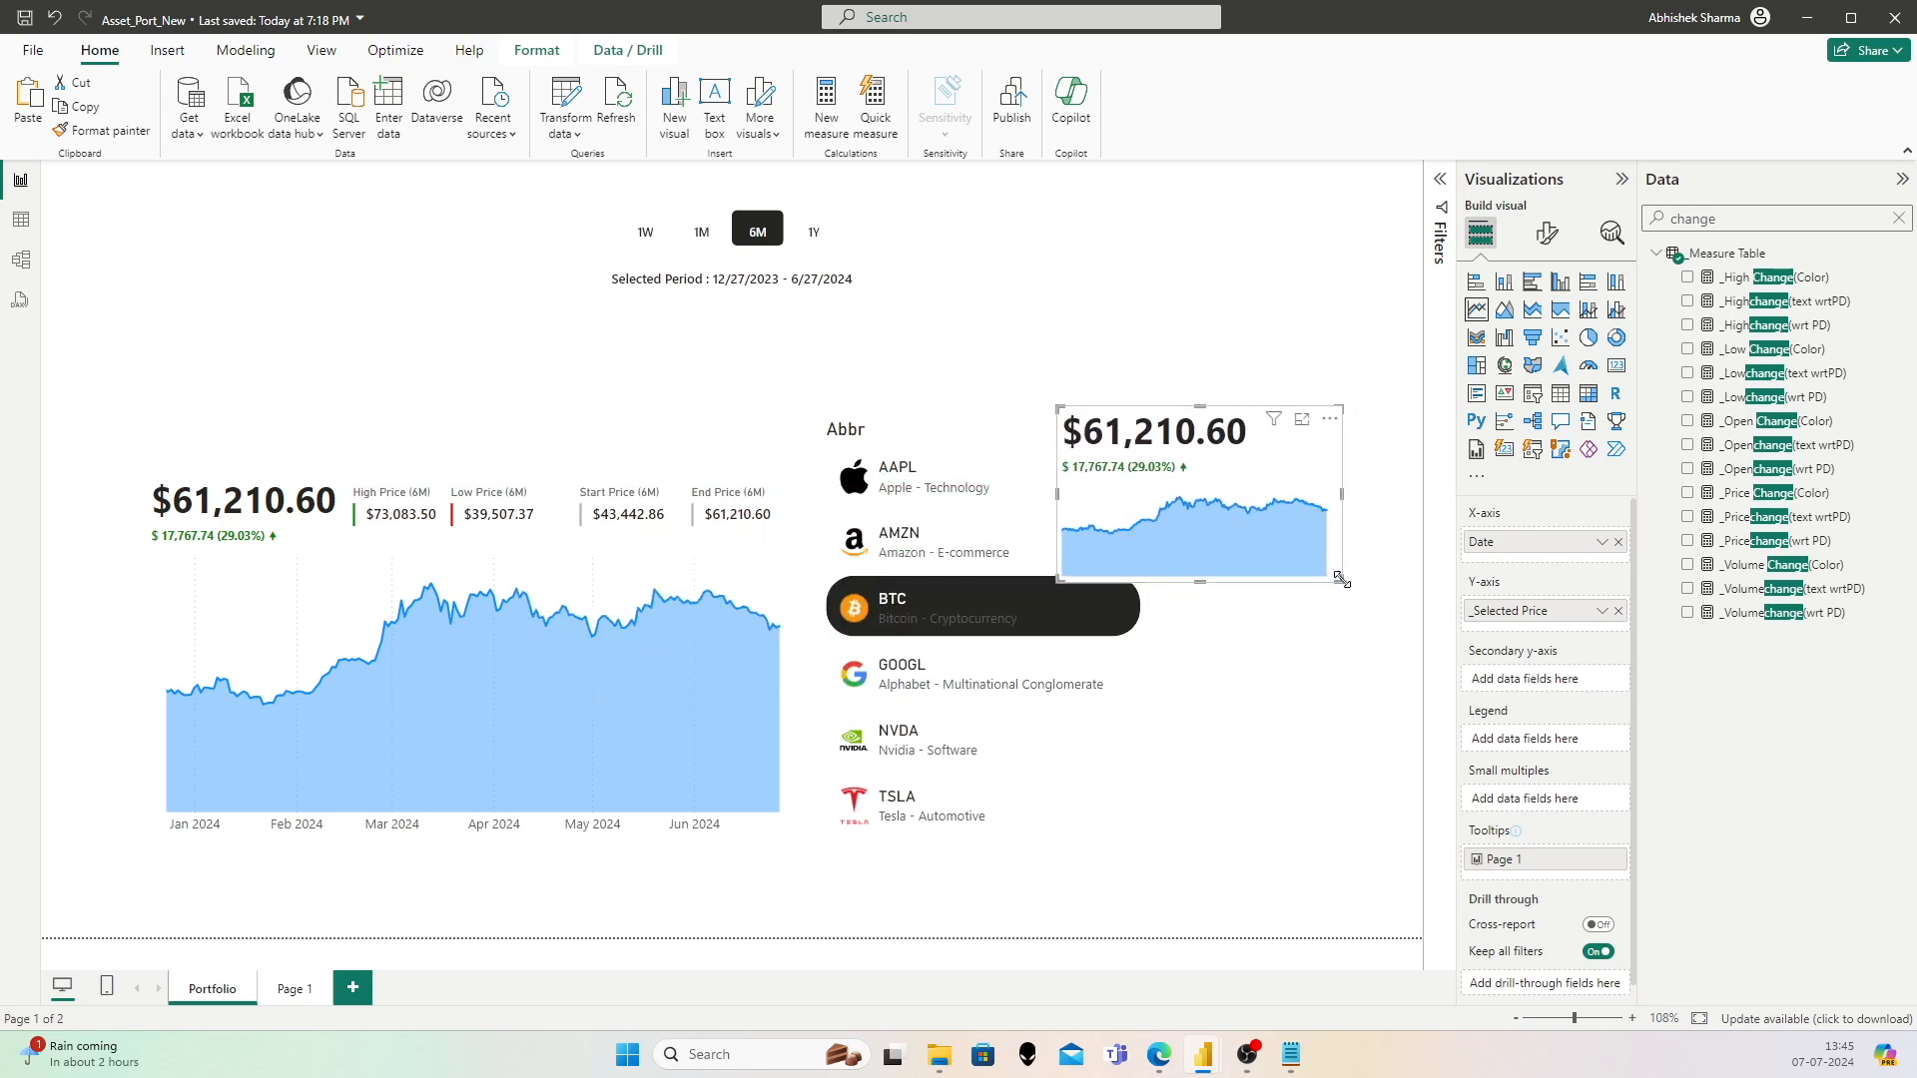
drag(1338, 571, 1335, 560)
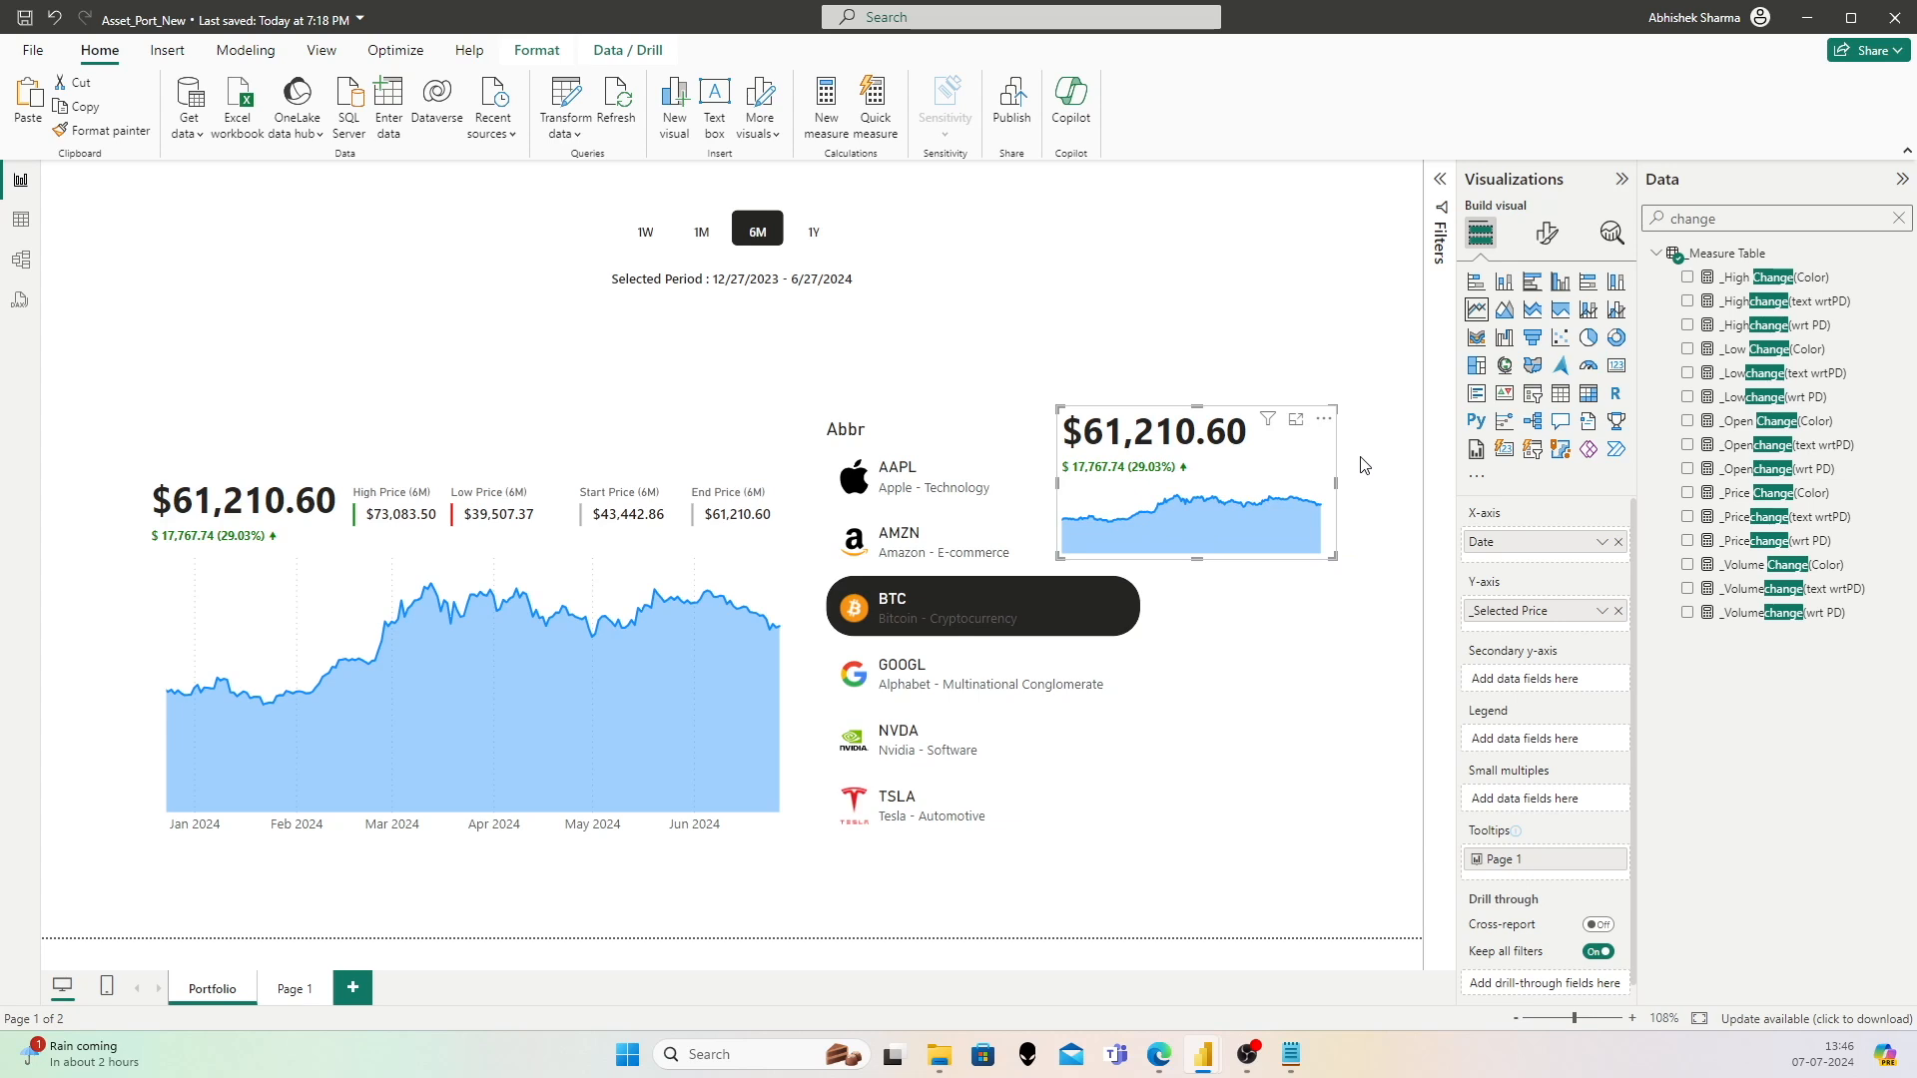
Step: Turn off the shaded area and the title on the small price chart copy
click(1542, 237)
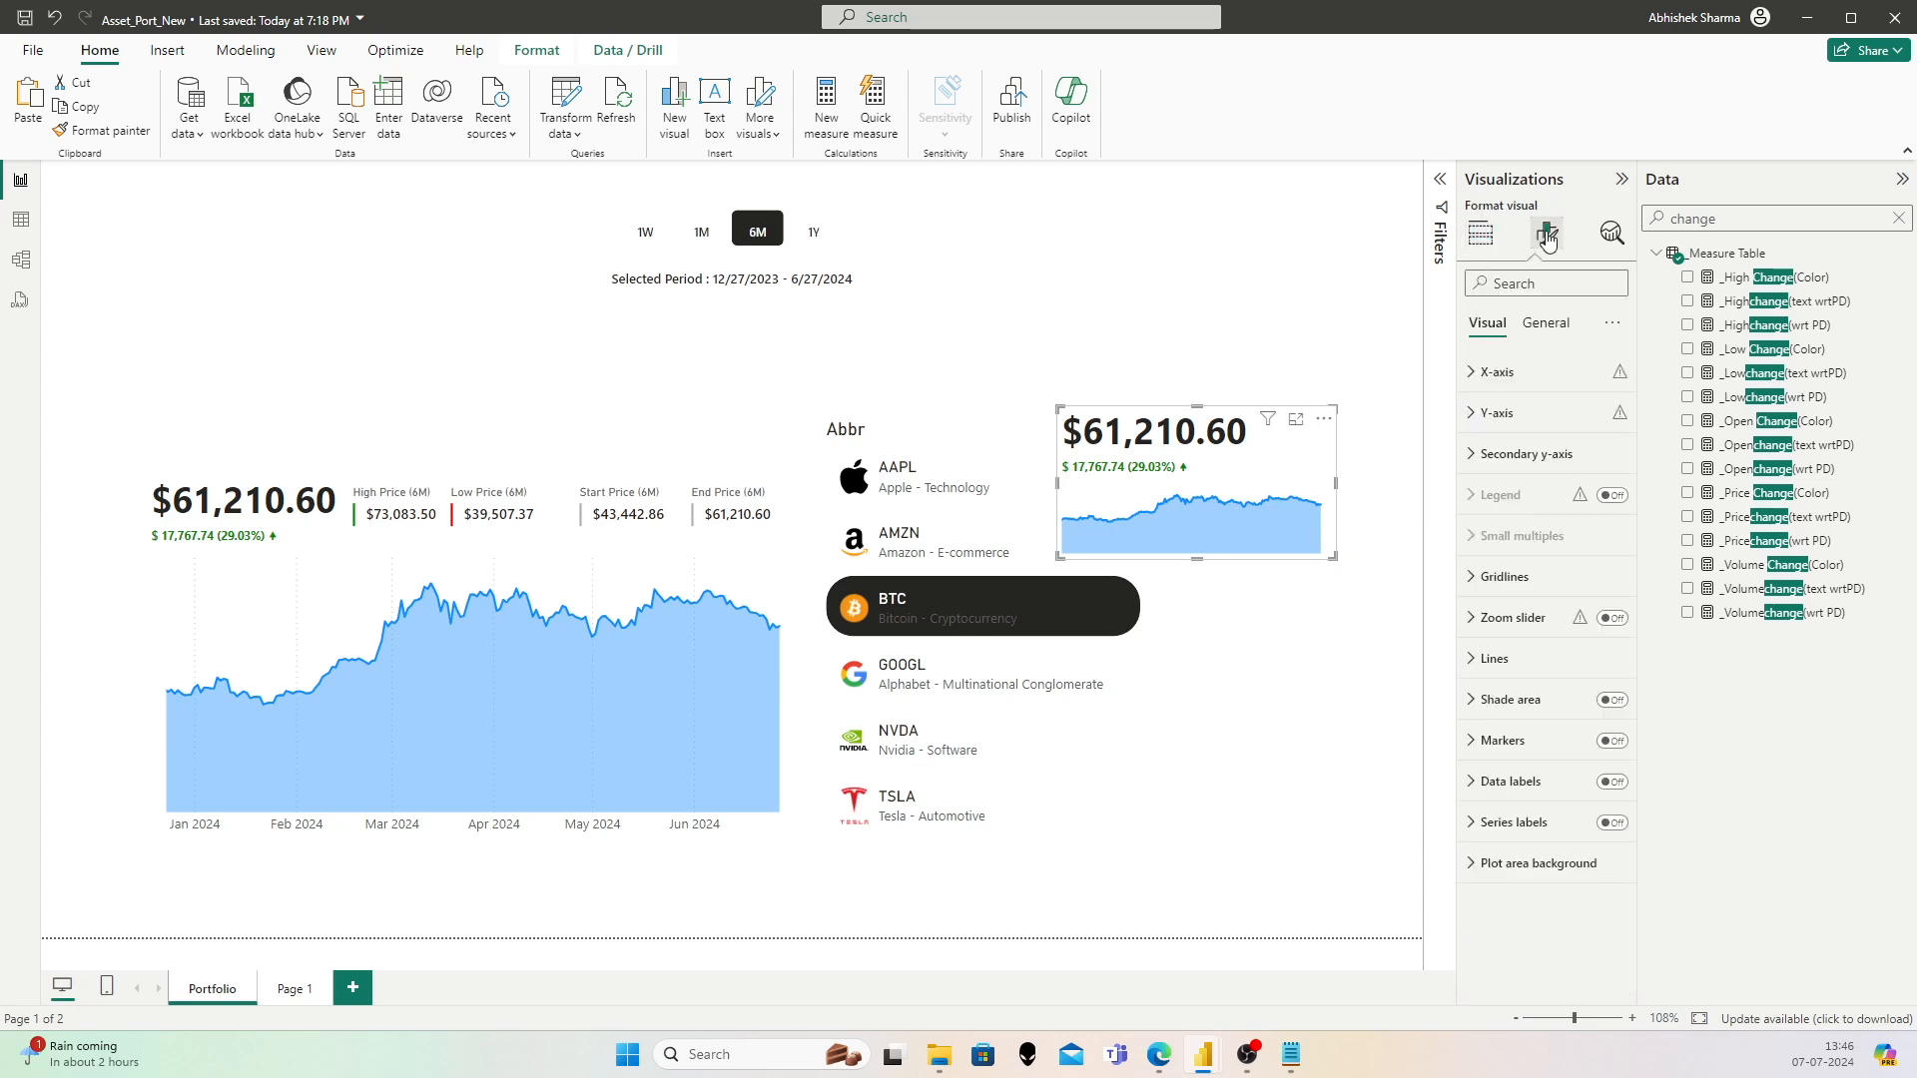
click(1612, 701)
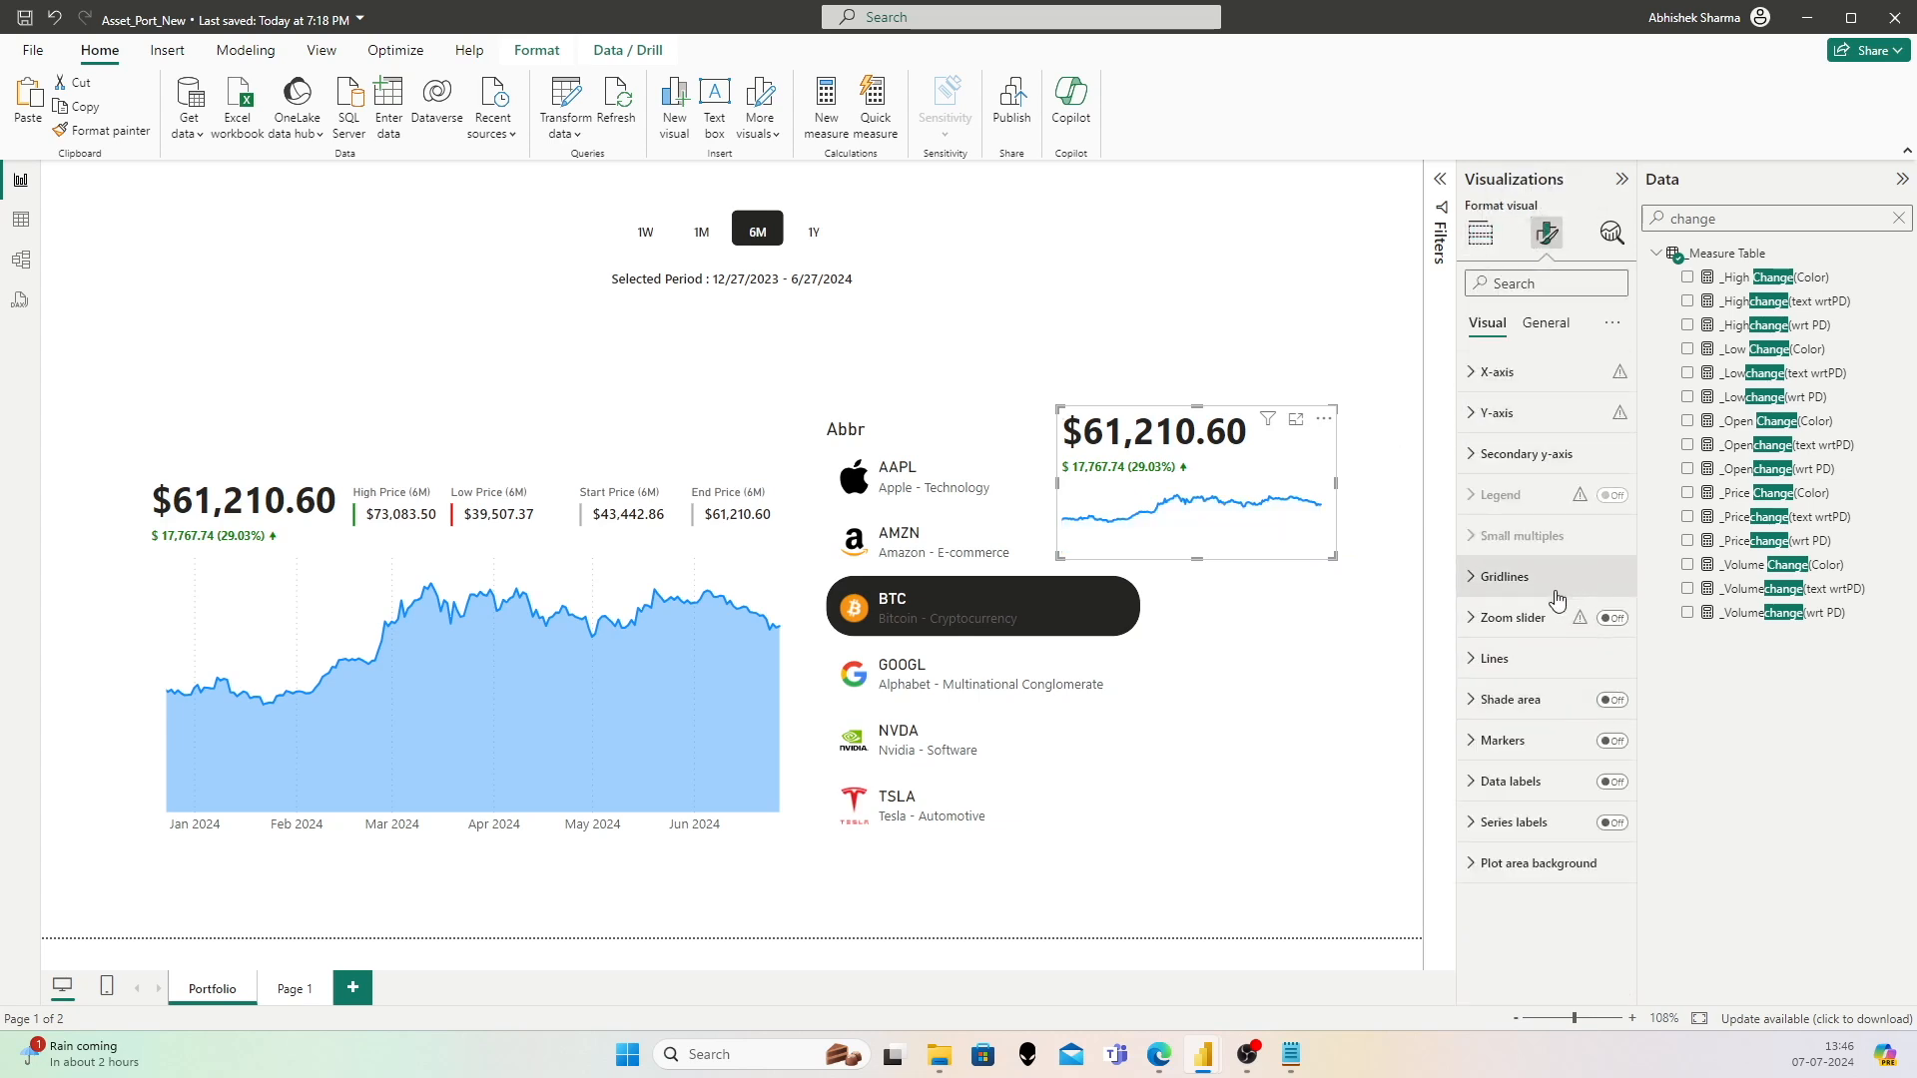
click(1500, 667)
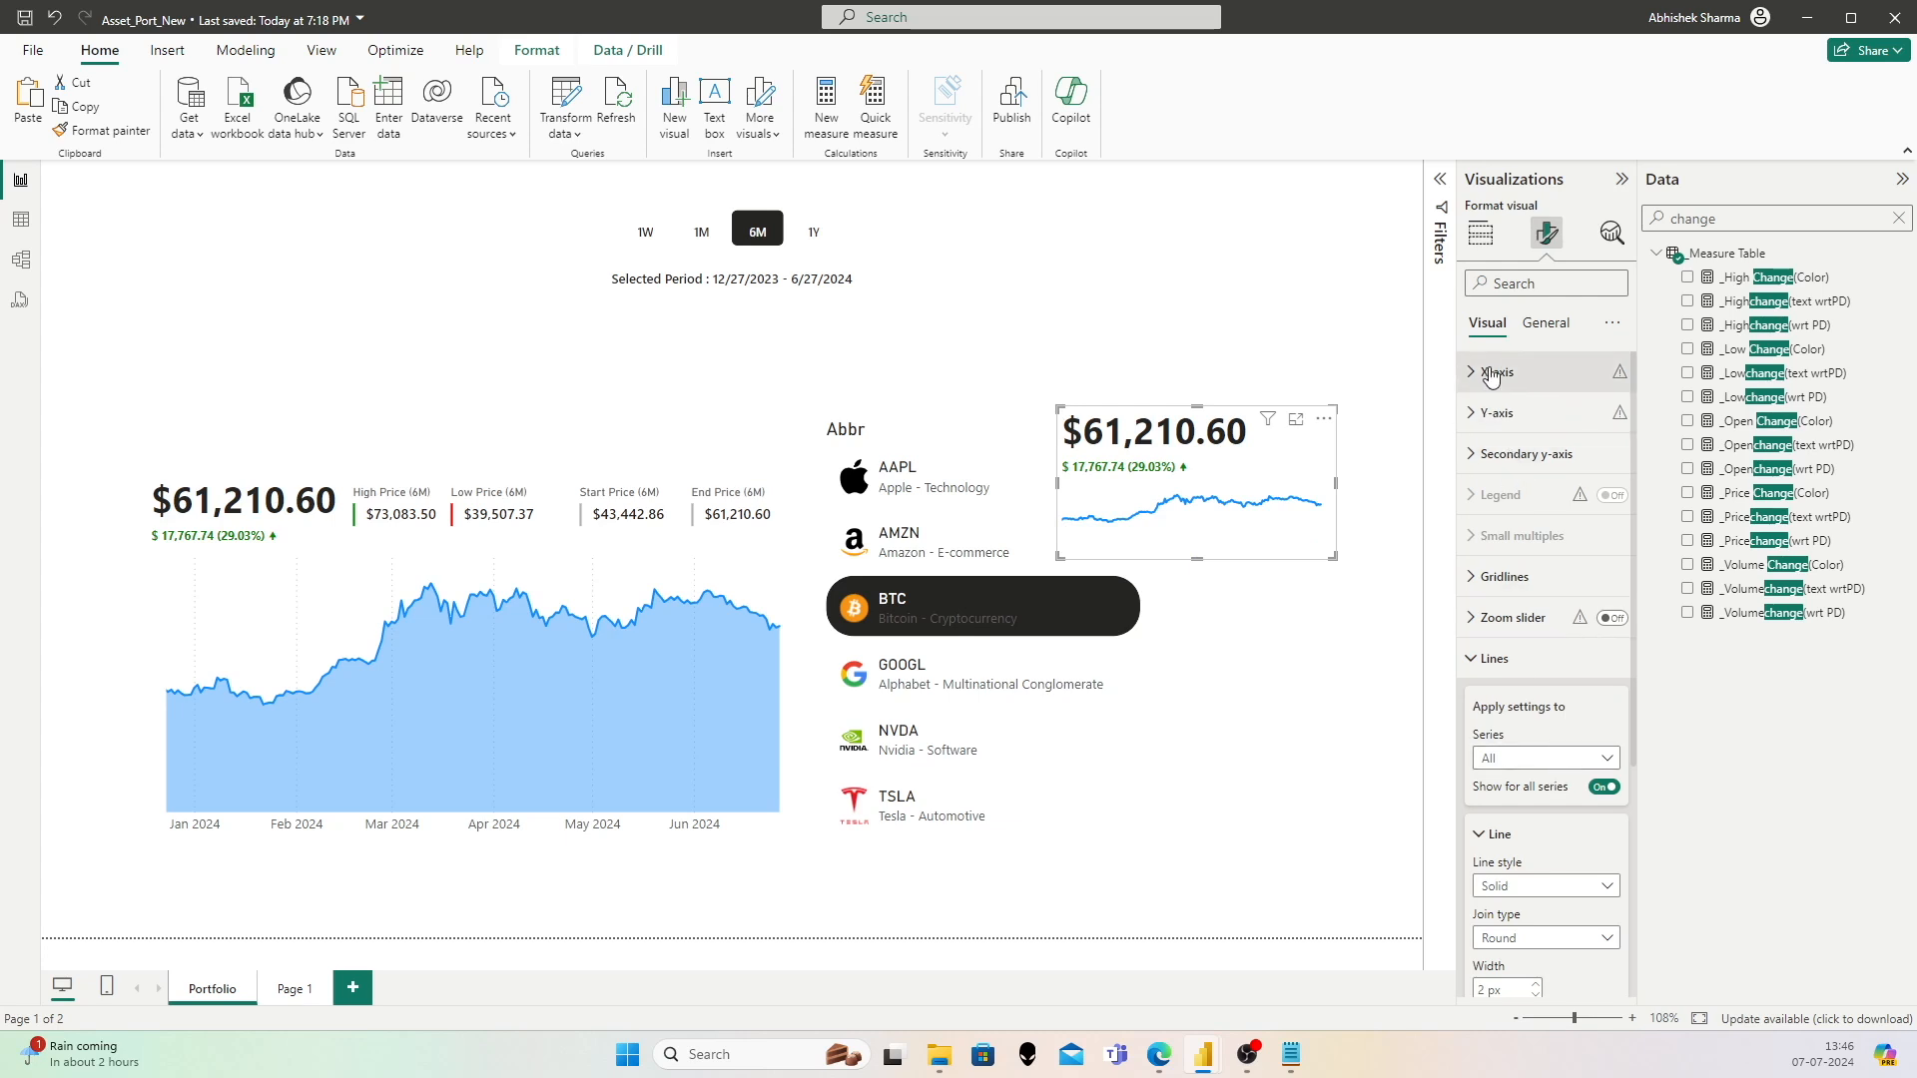
click(1545, 324)
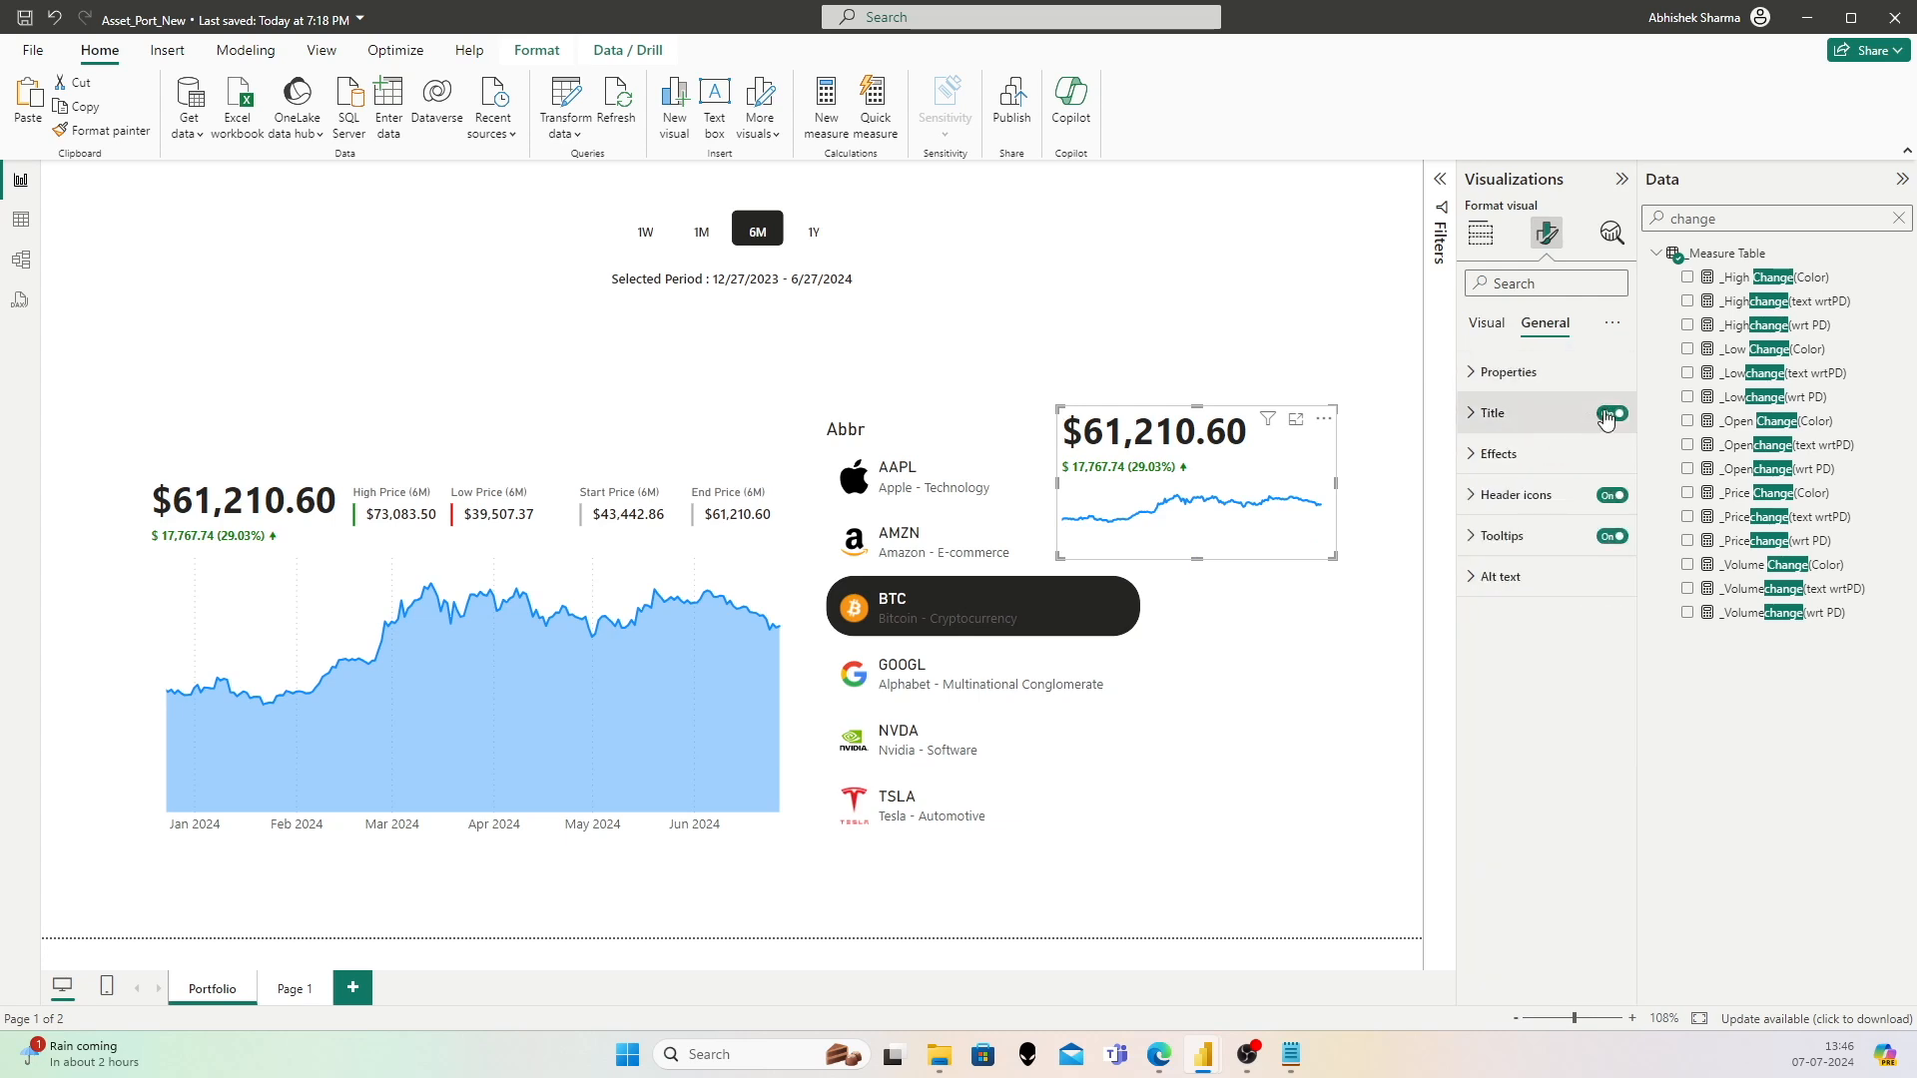
click(1610, 413)
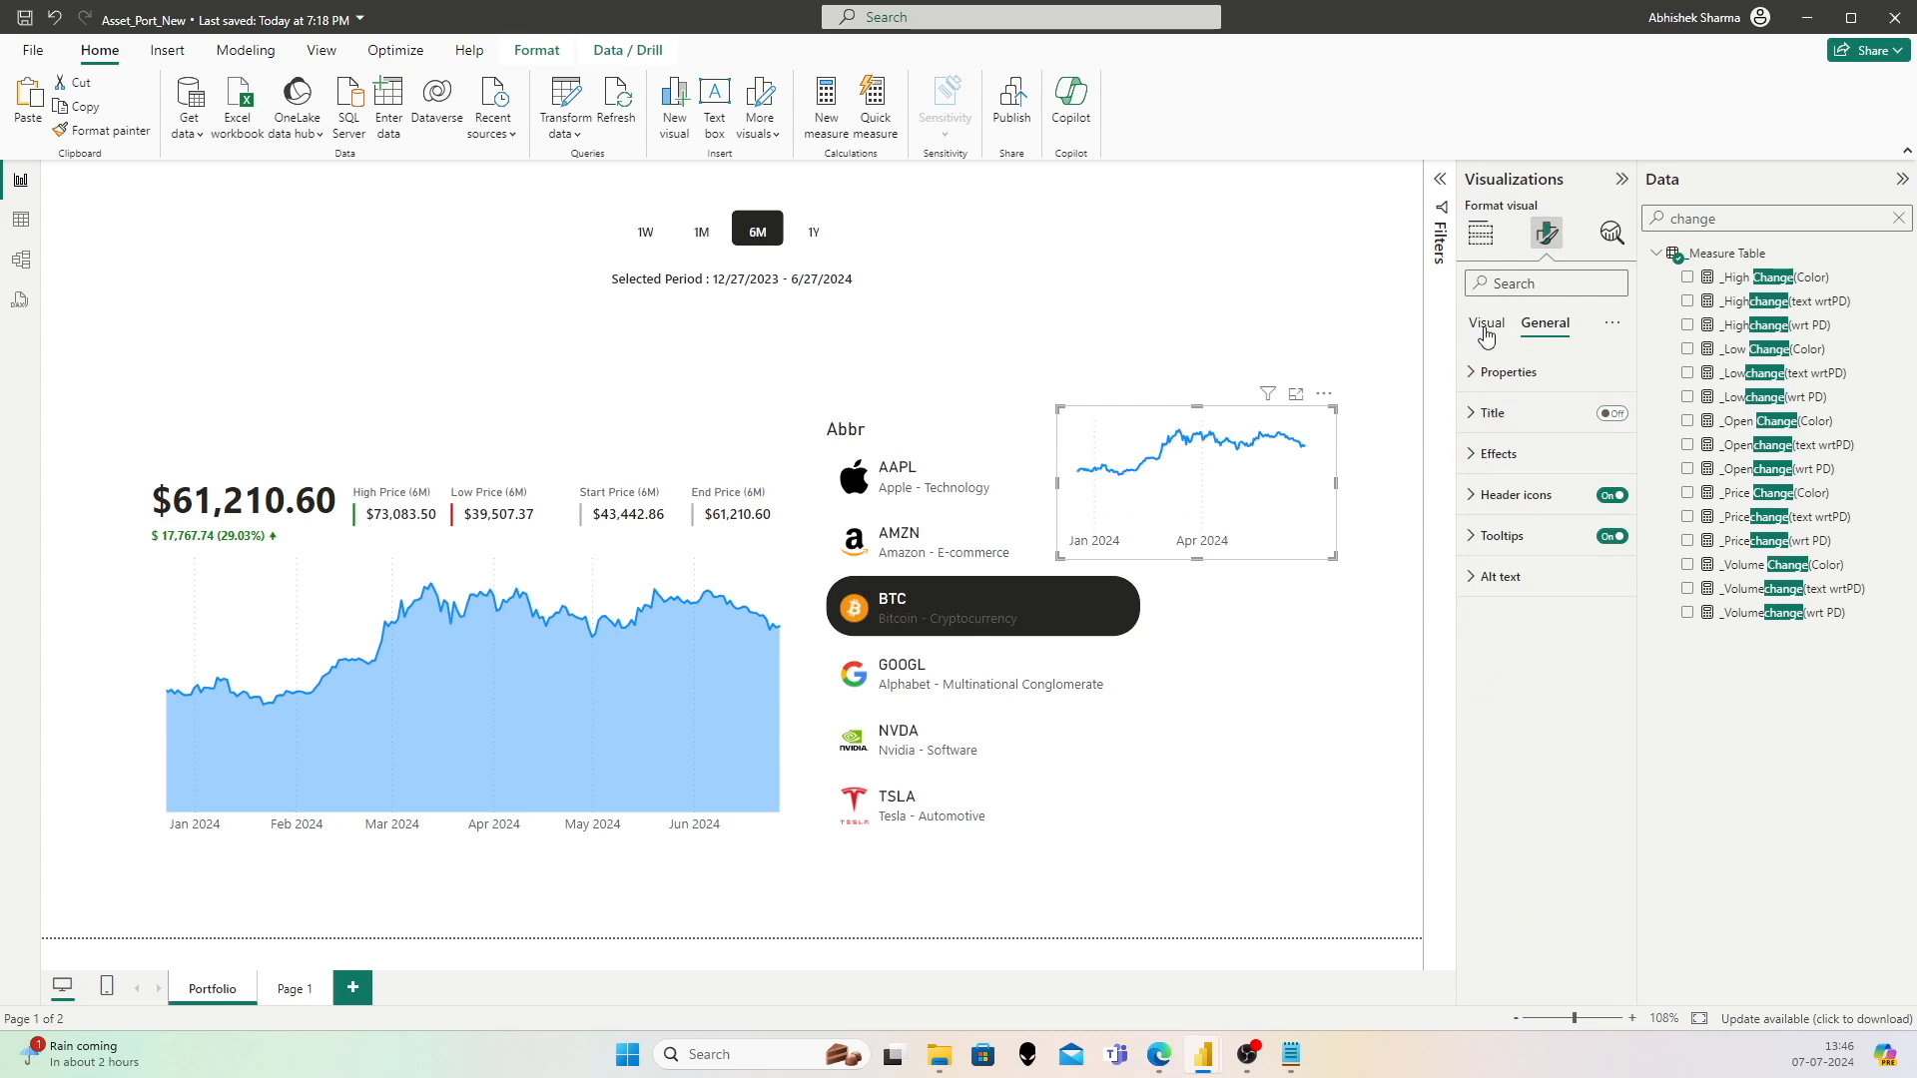
Step: Hide the small chart's X-axis values and shrink the chart to sparkline size
click(1481, 372)
click(1481, 372)
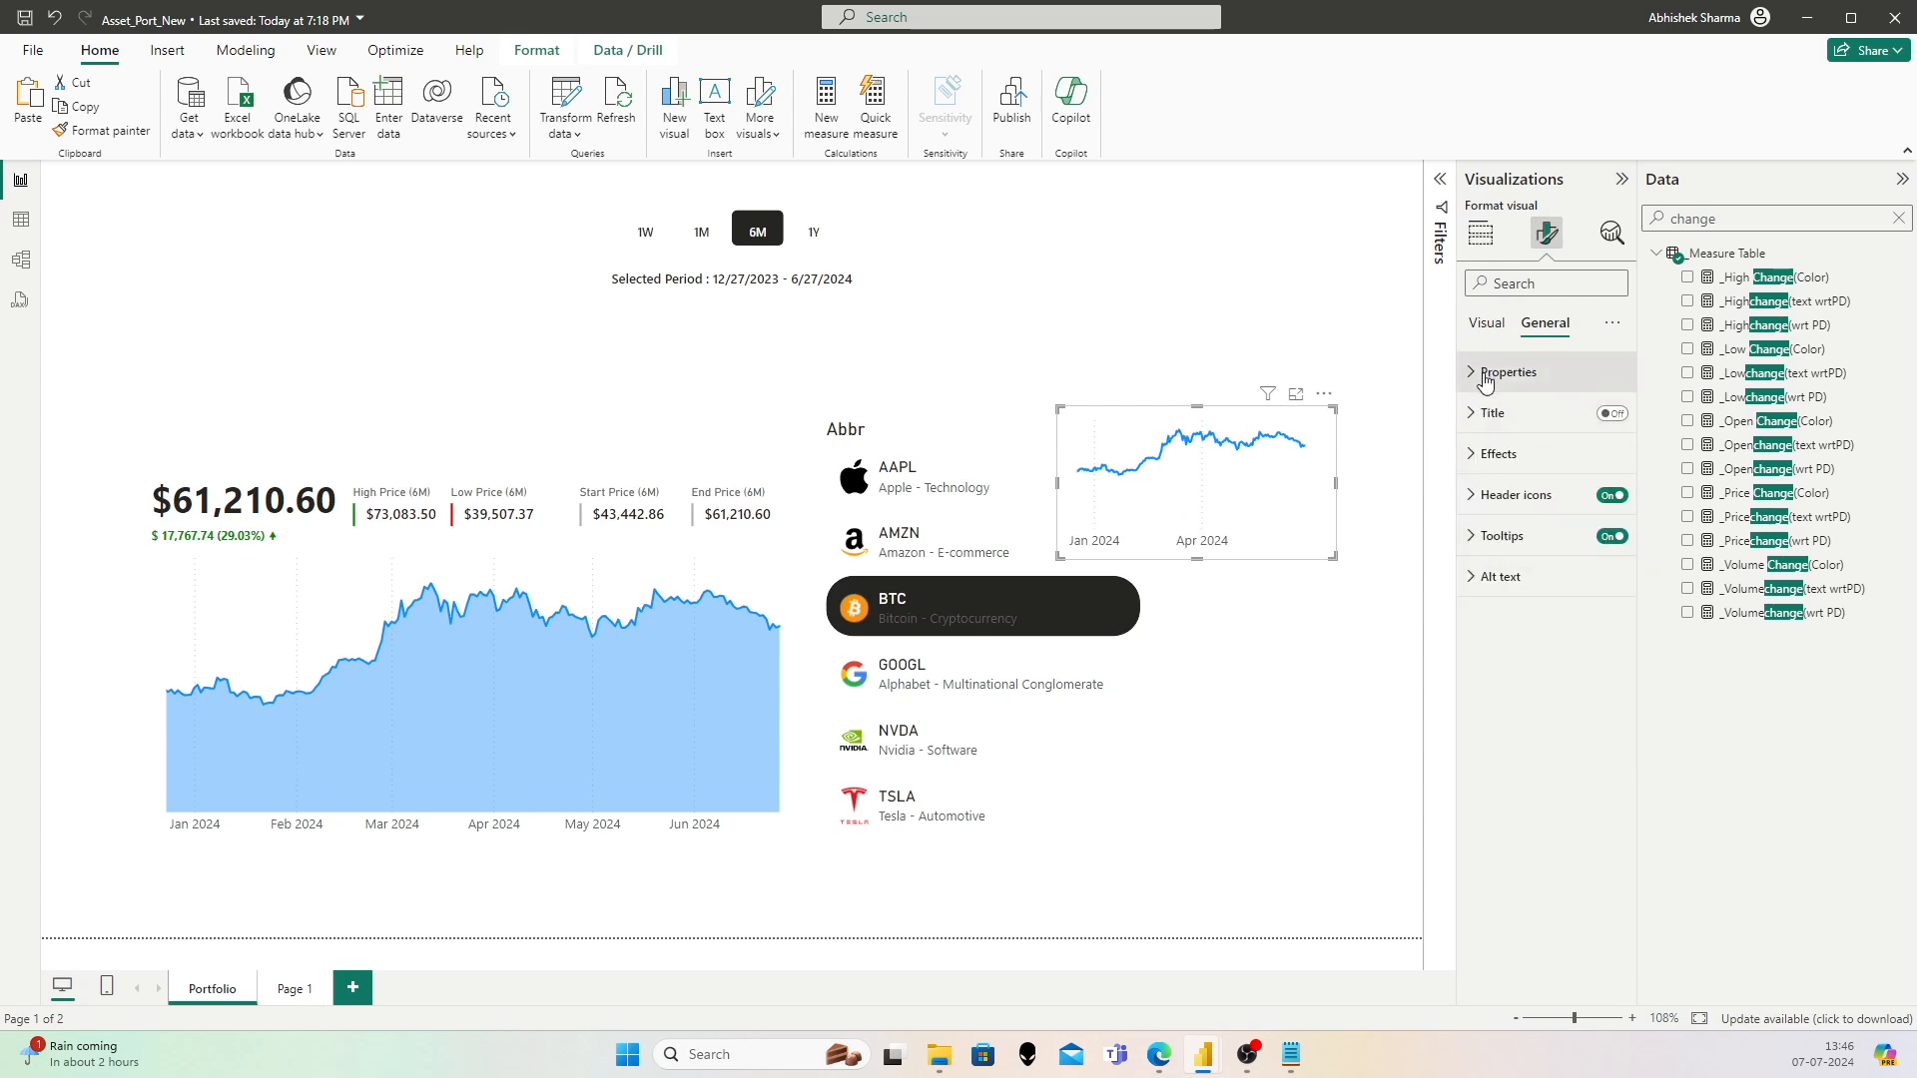
click(1486, 326)
click(1497, 372)
click(1603, 696)
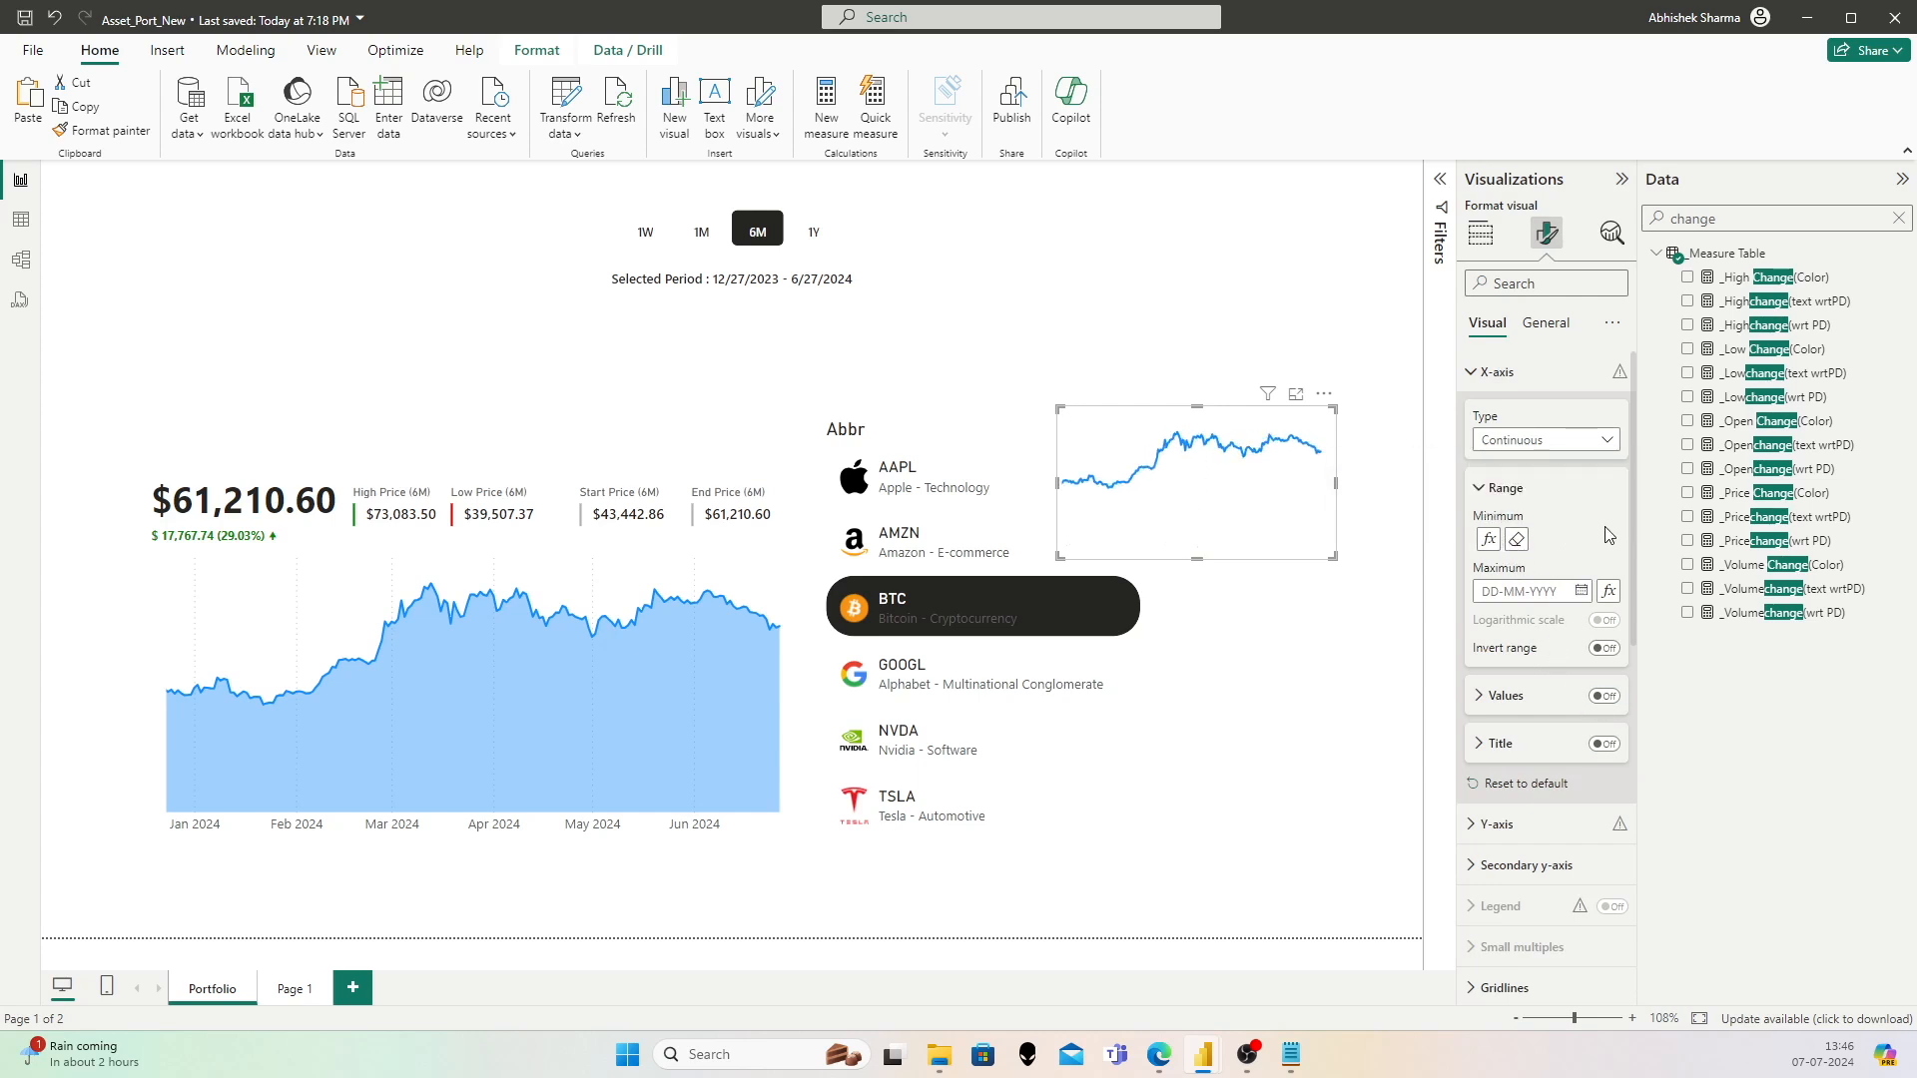
drag(1334, 557, 1247, 481)
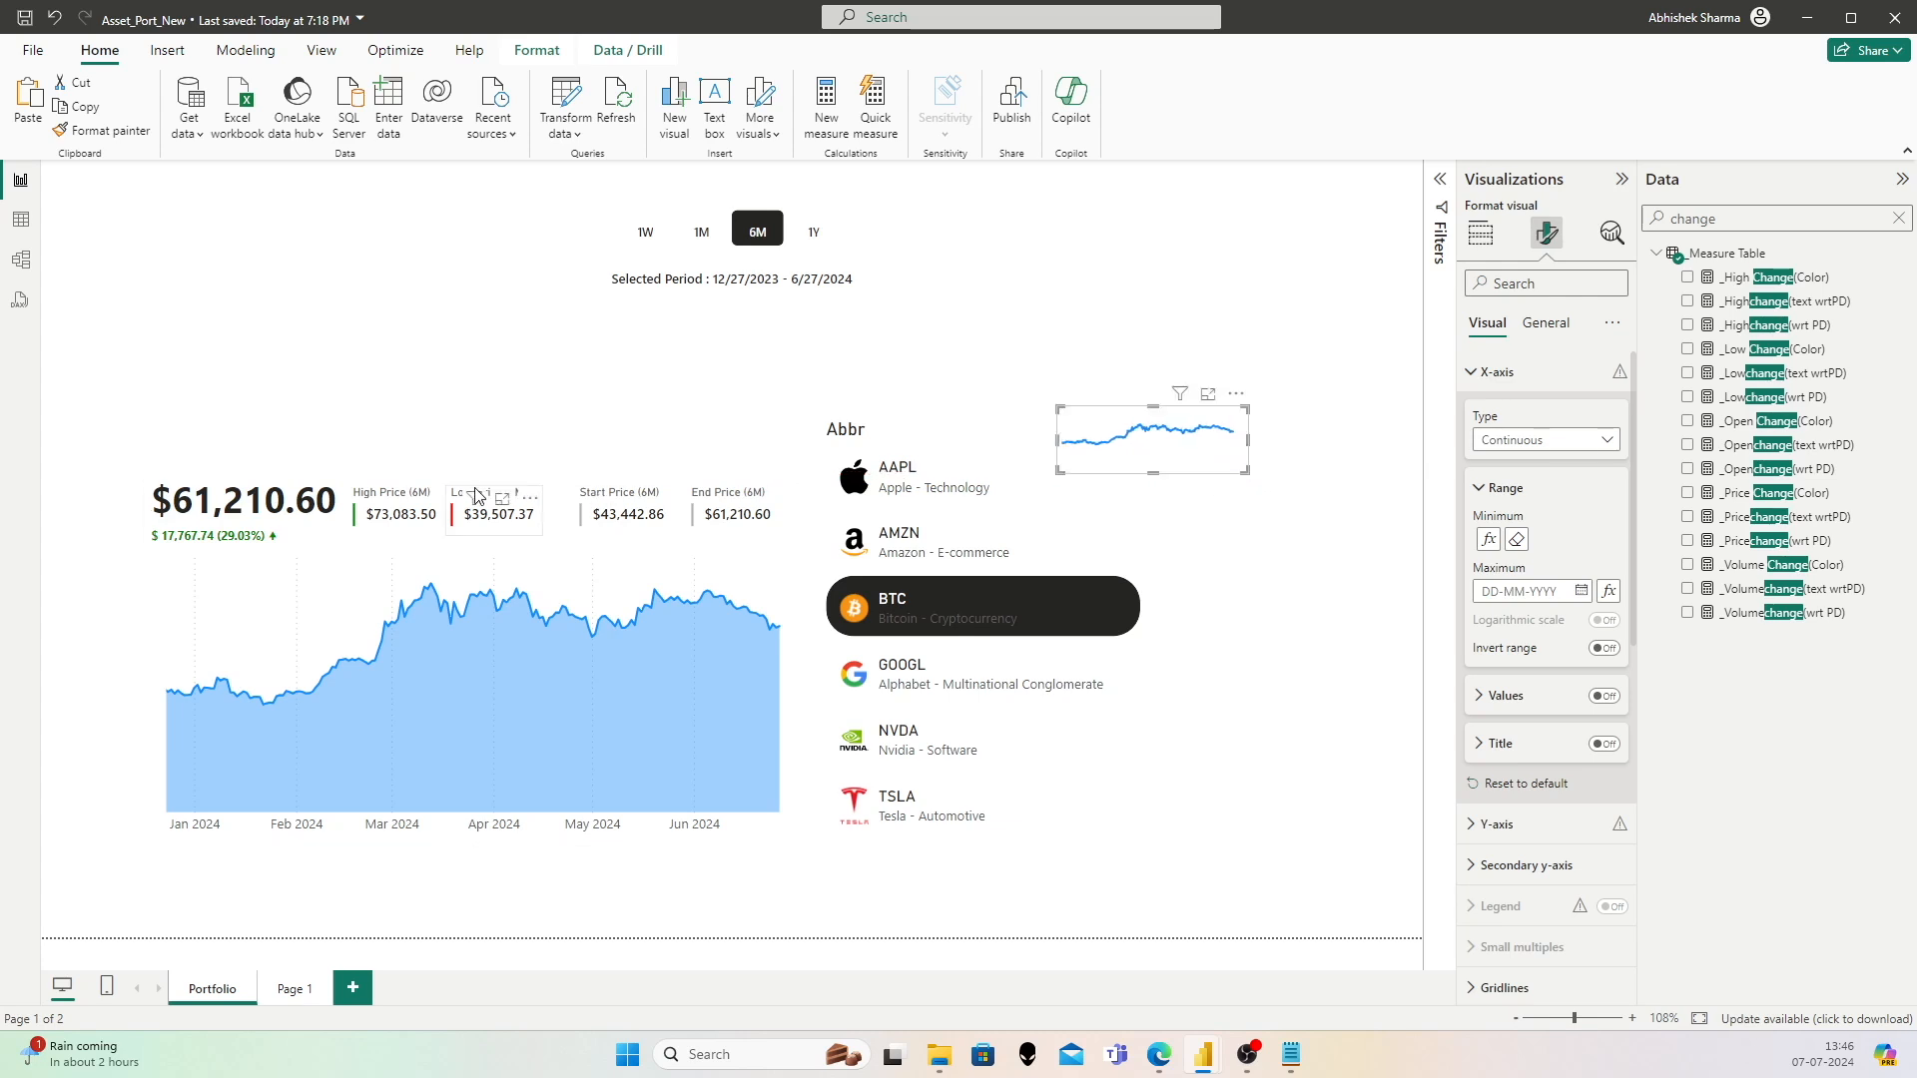
Step: Group the main price chart with its High, Low, Start and End Price cards and move the group left
click(410, 524)
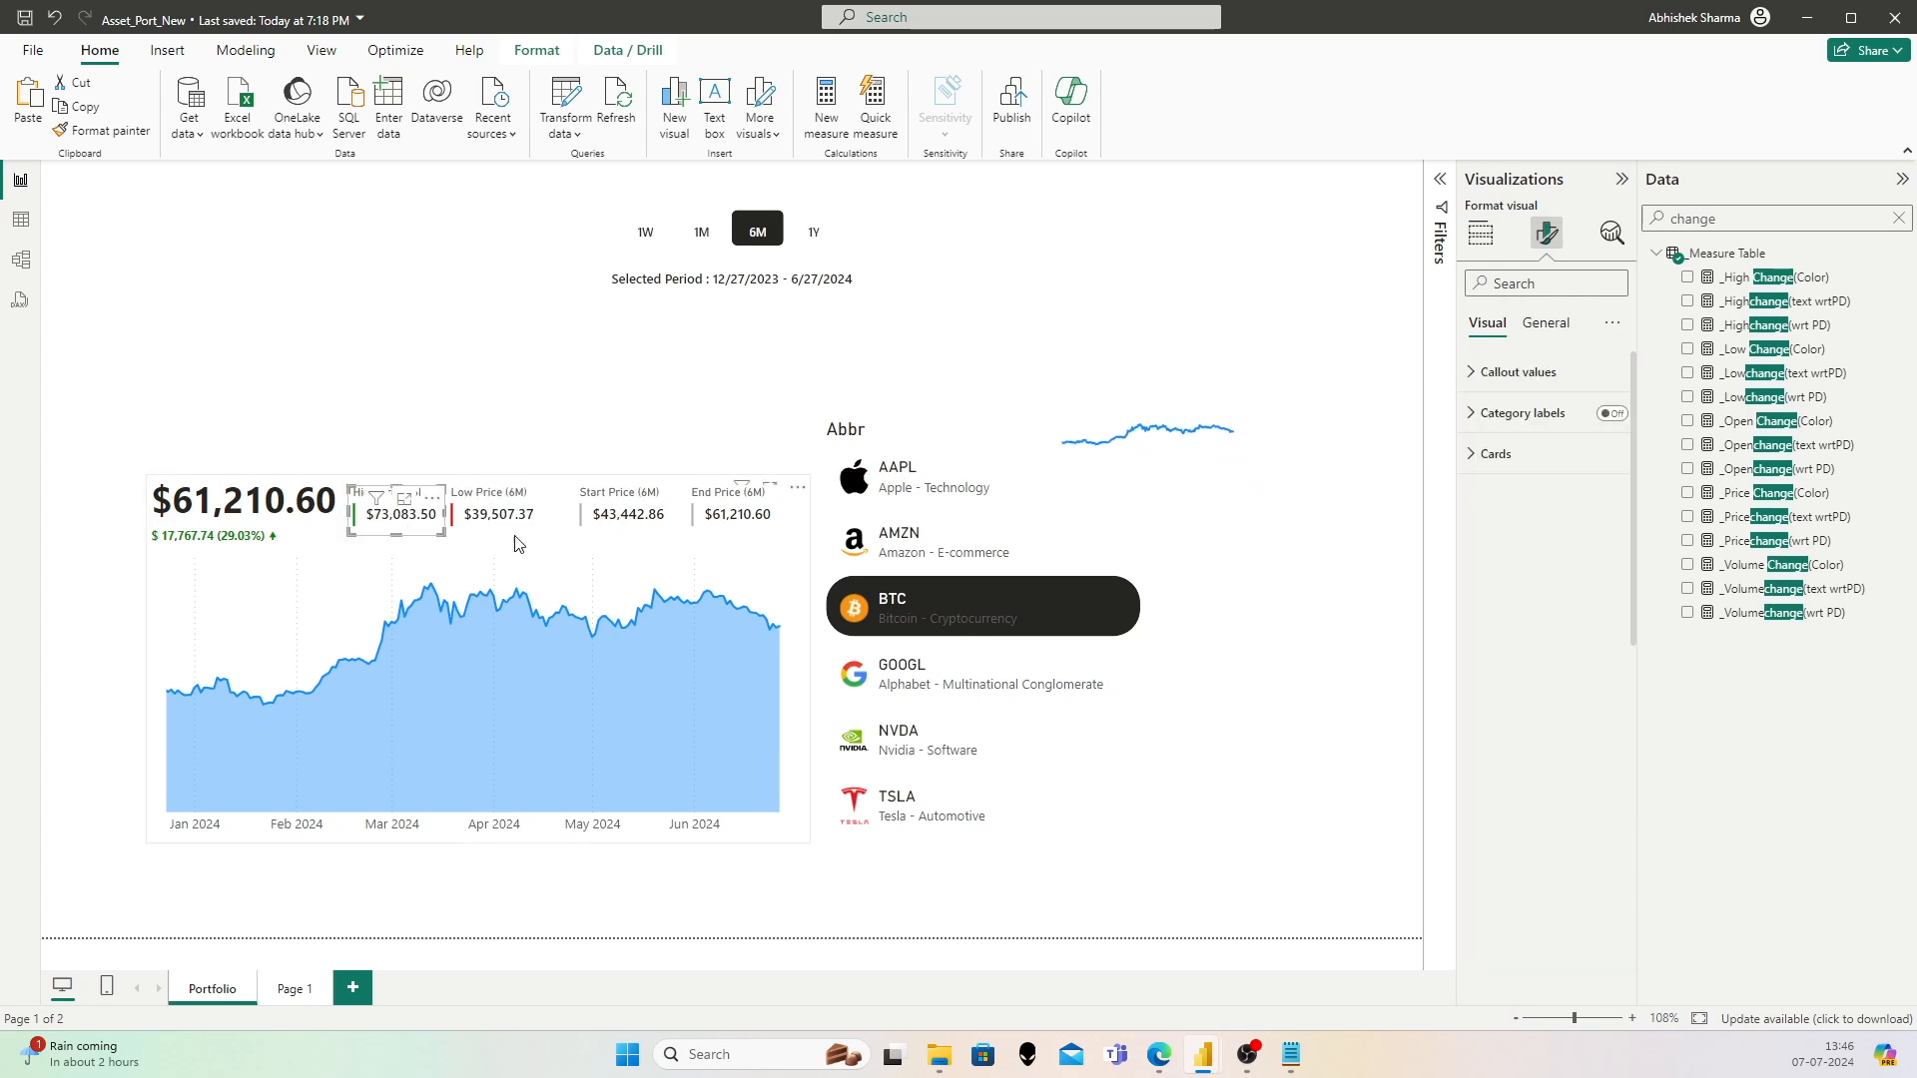
ctrl+click(524, 531)
ctrl+click(649, 536)
ctrl+click(735, 529)
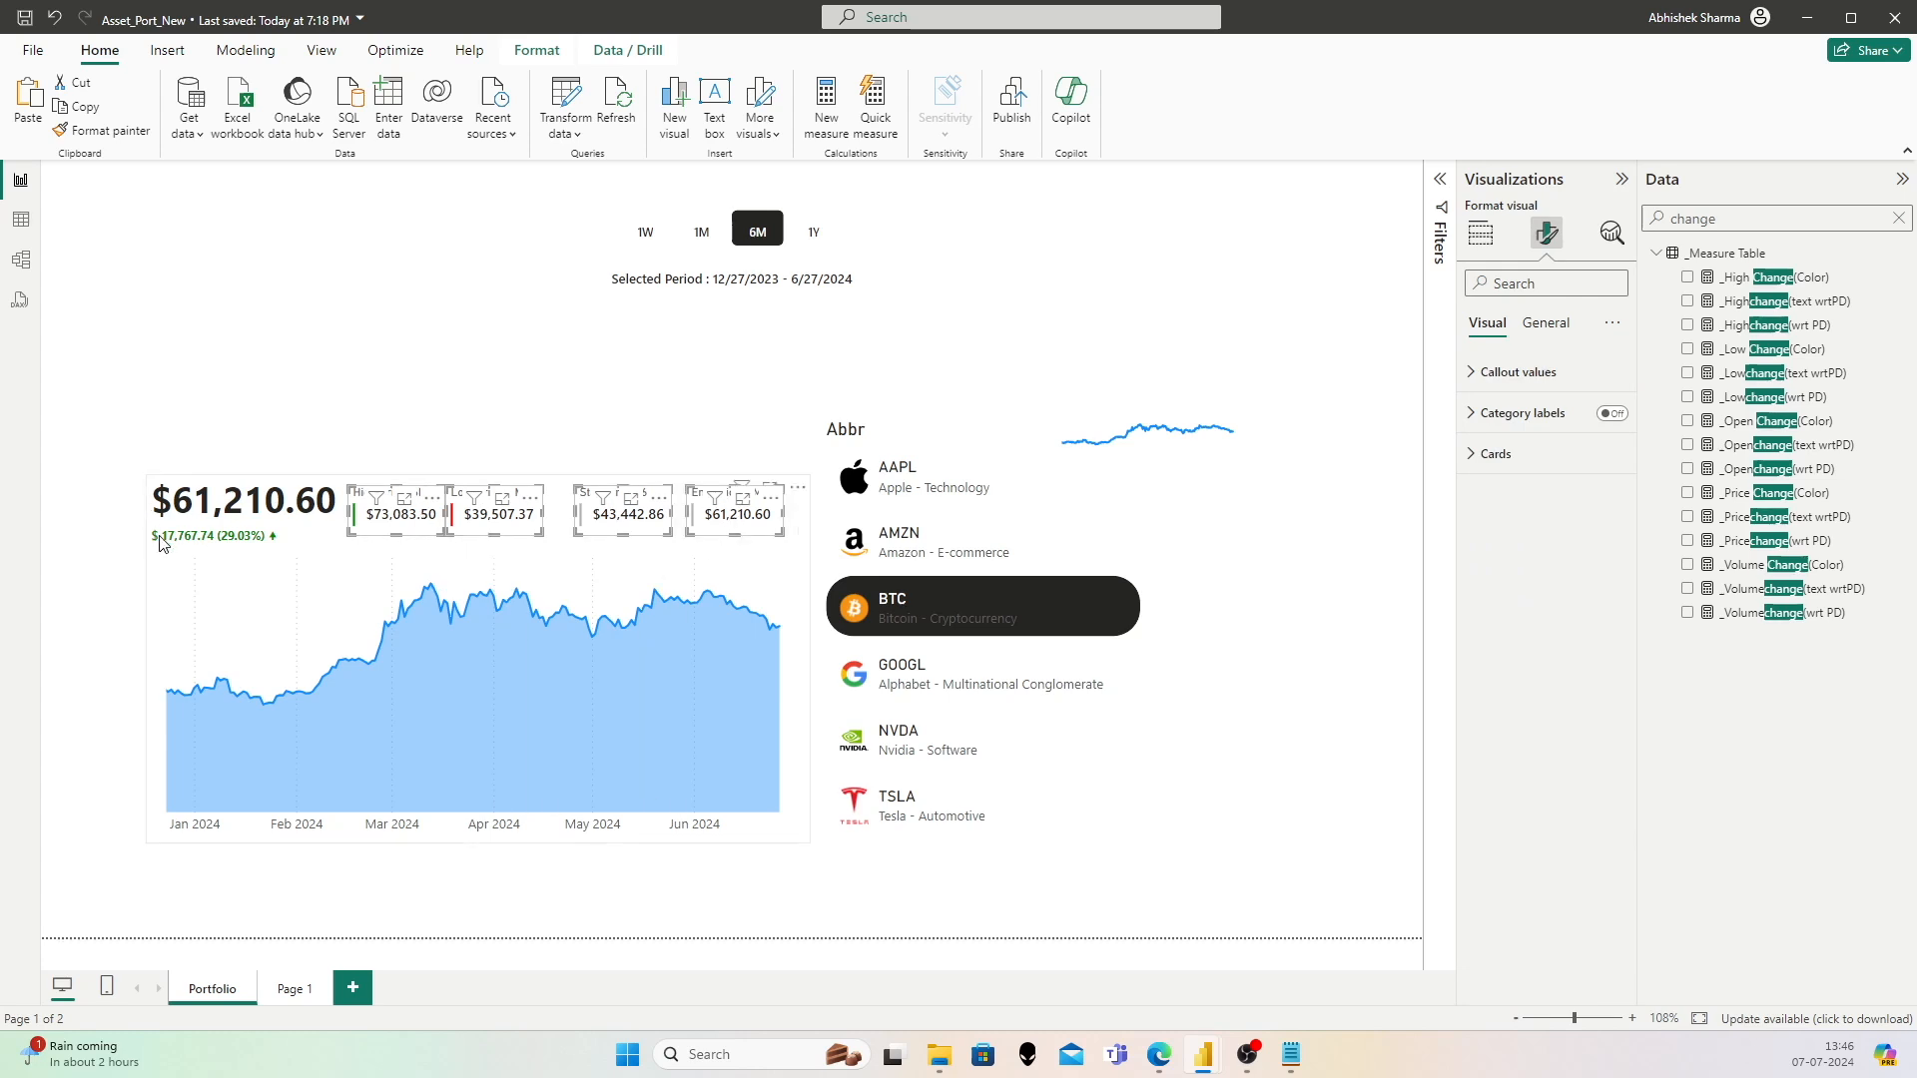
click(152, 571)
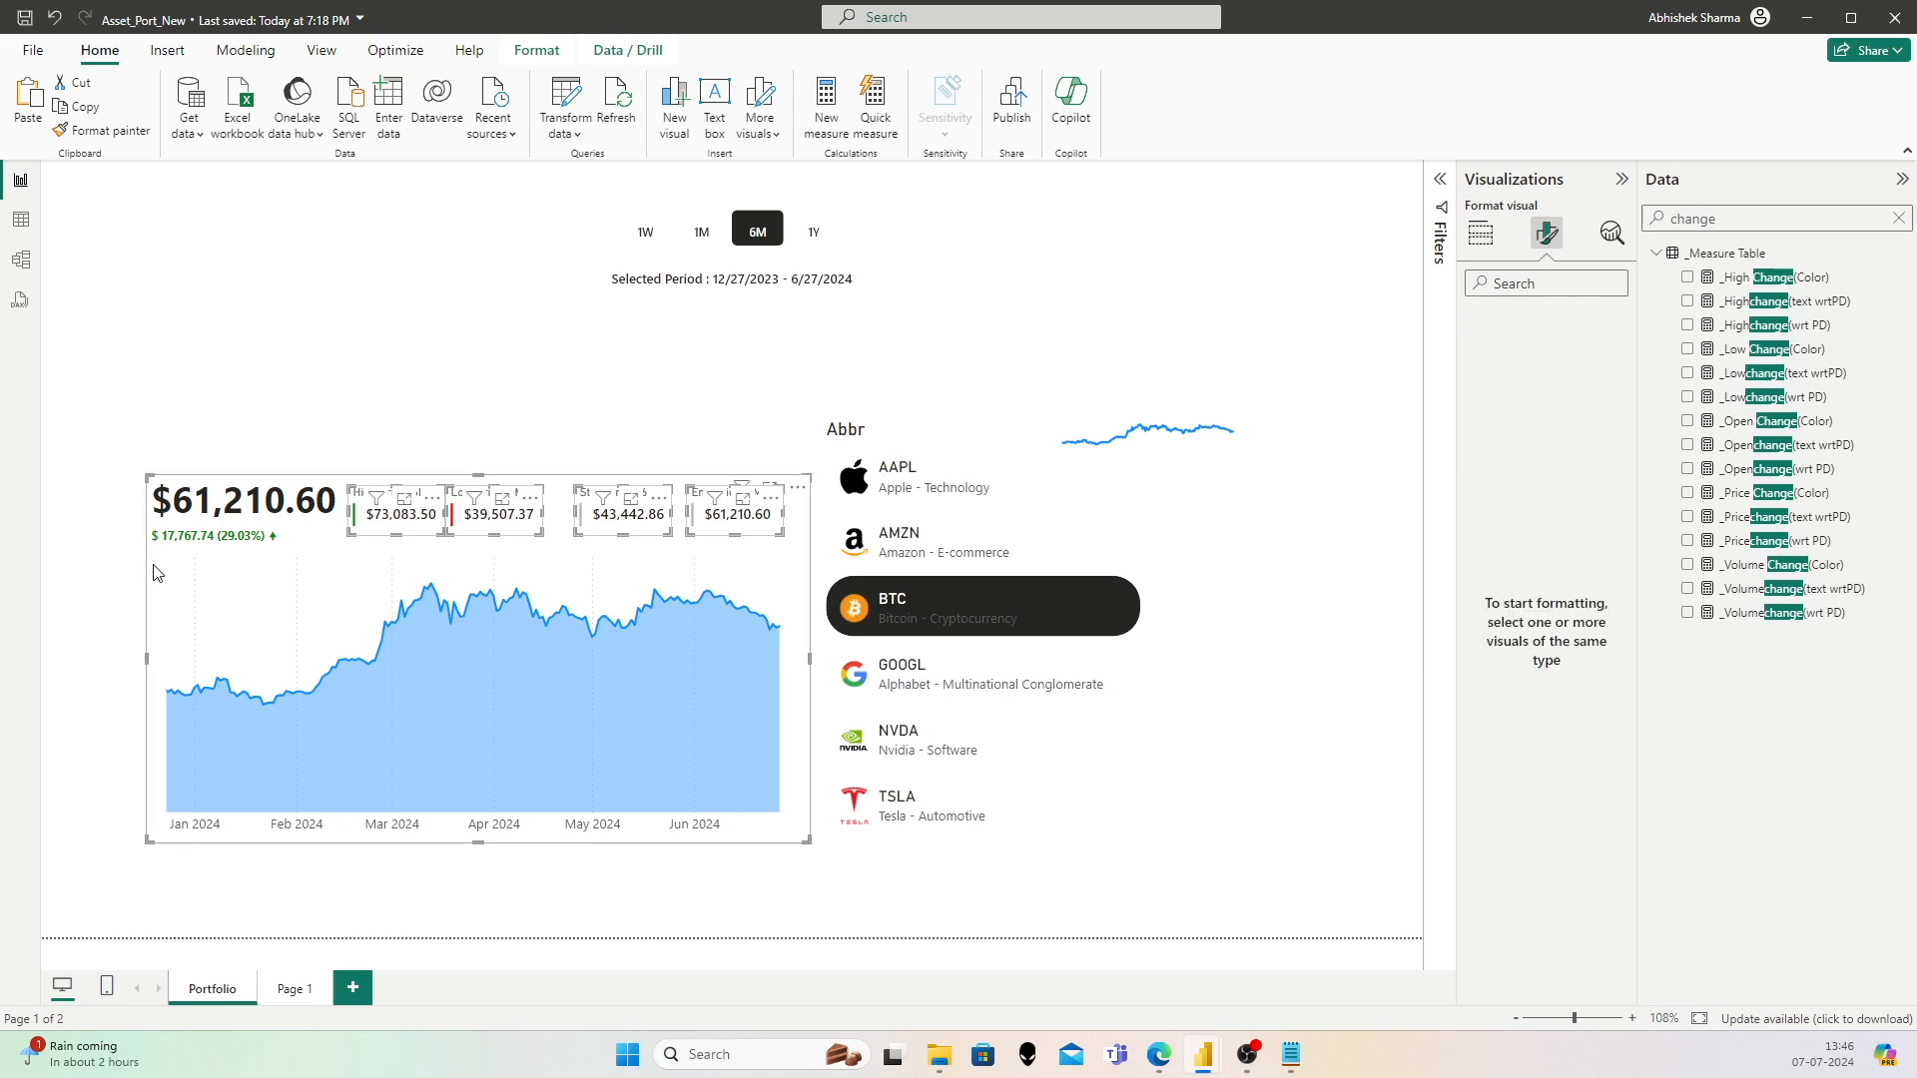
click(627, 50)
click(536, 50)
click(473, 117)
click(489, 159)
drag(570, 490, 490, 490)
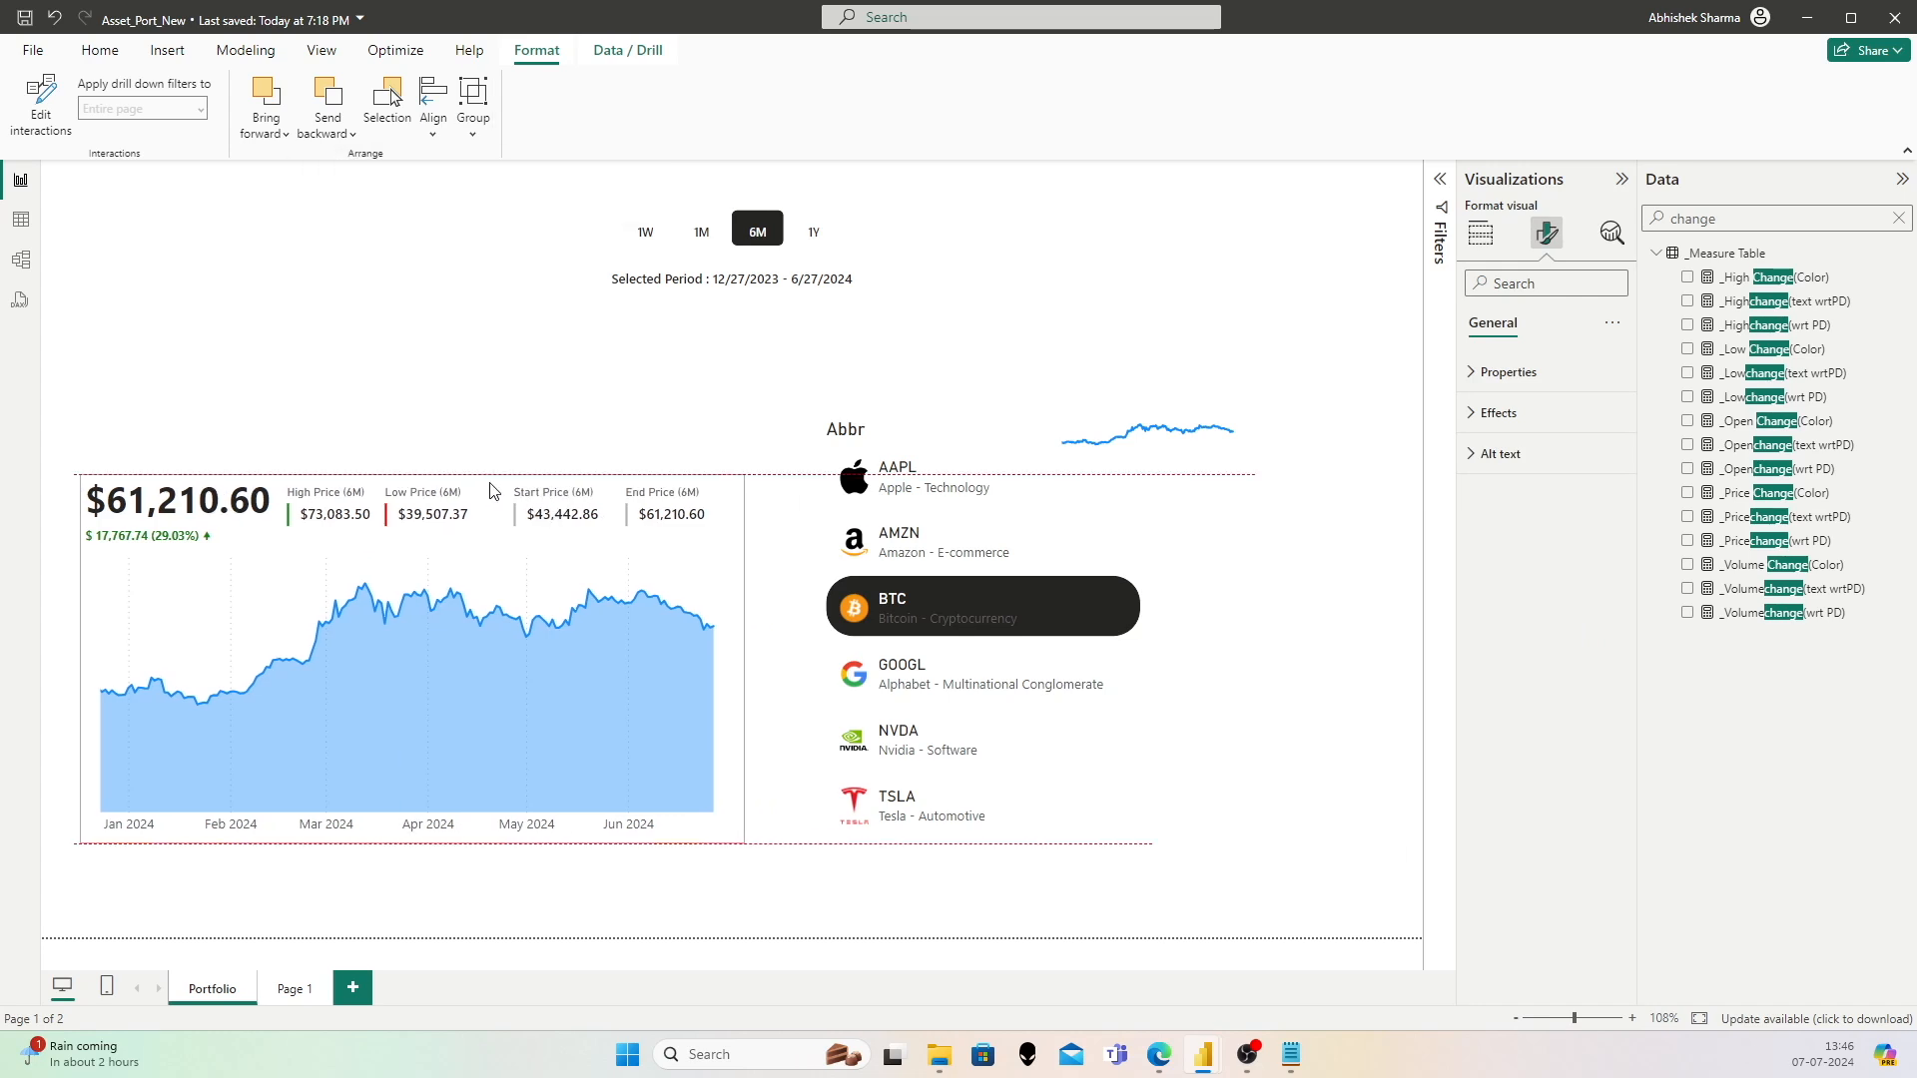
Step: Move the Abbr slicer left beside the grouped price chart and place the sparkline just right of the slicer's AAPL row
click(891, 437)
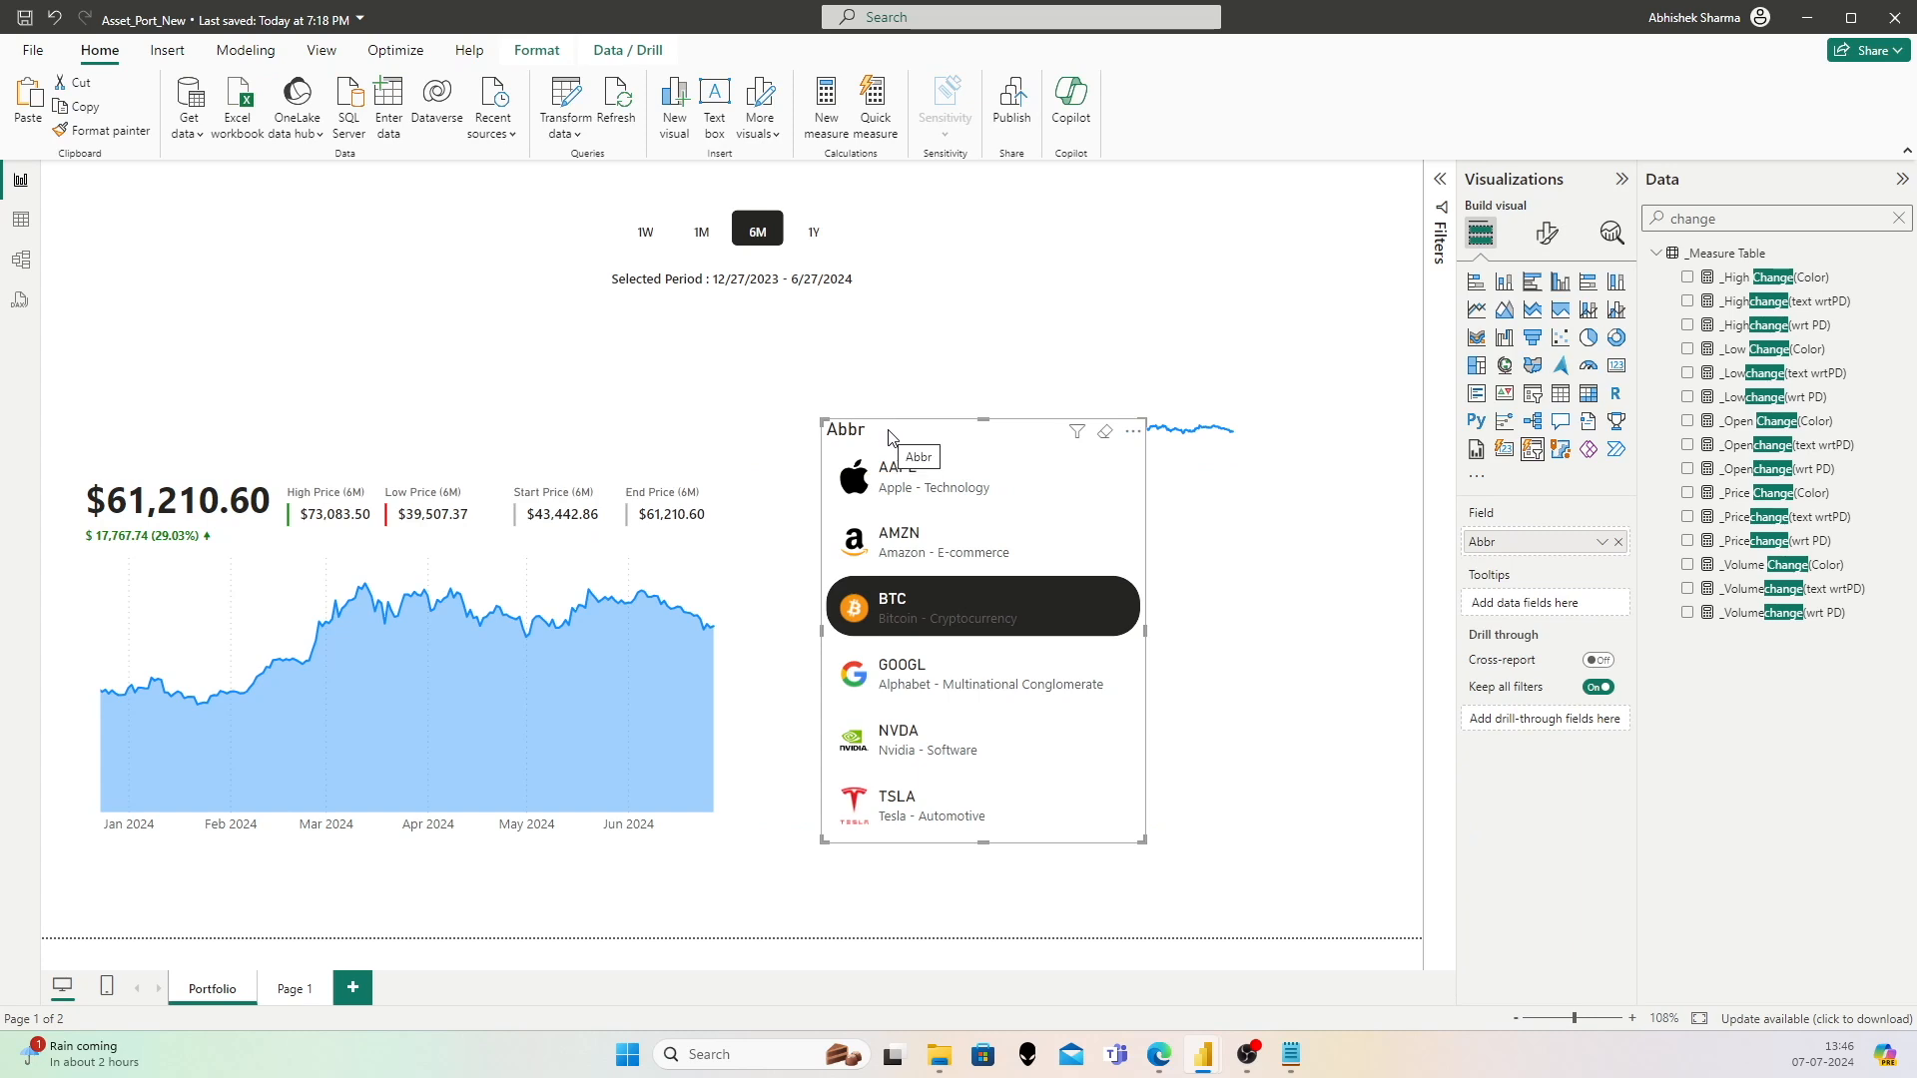
drag(891, 437, 818, 437)
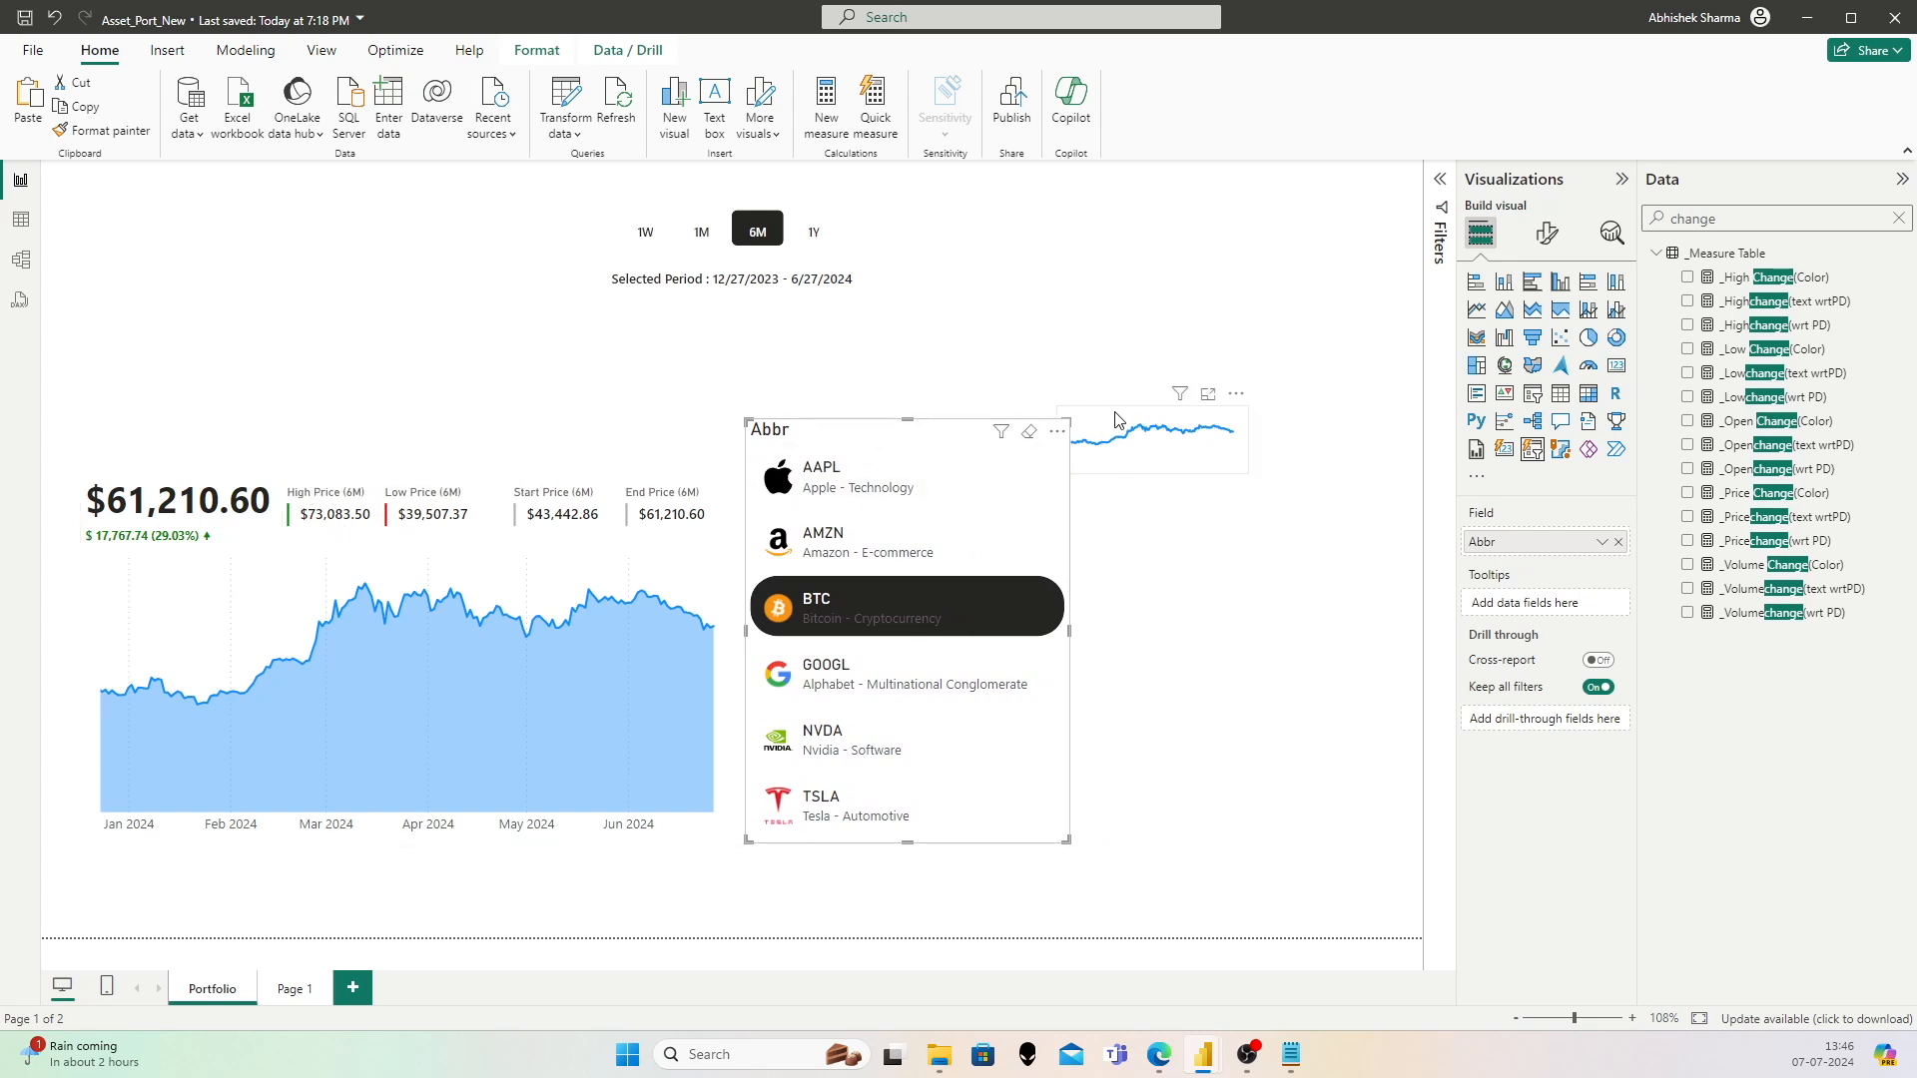
drag(1102, 424, 1122, 450)
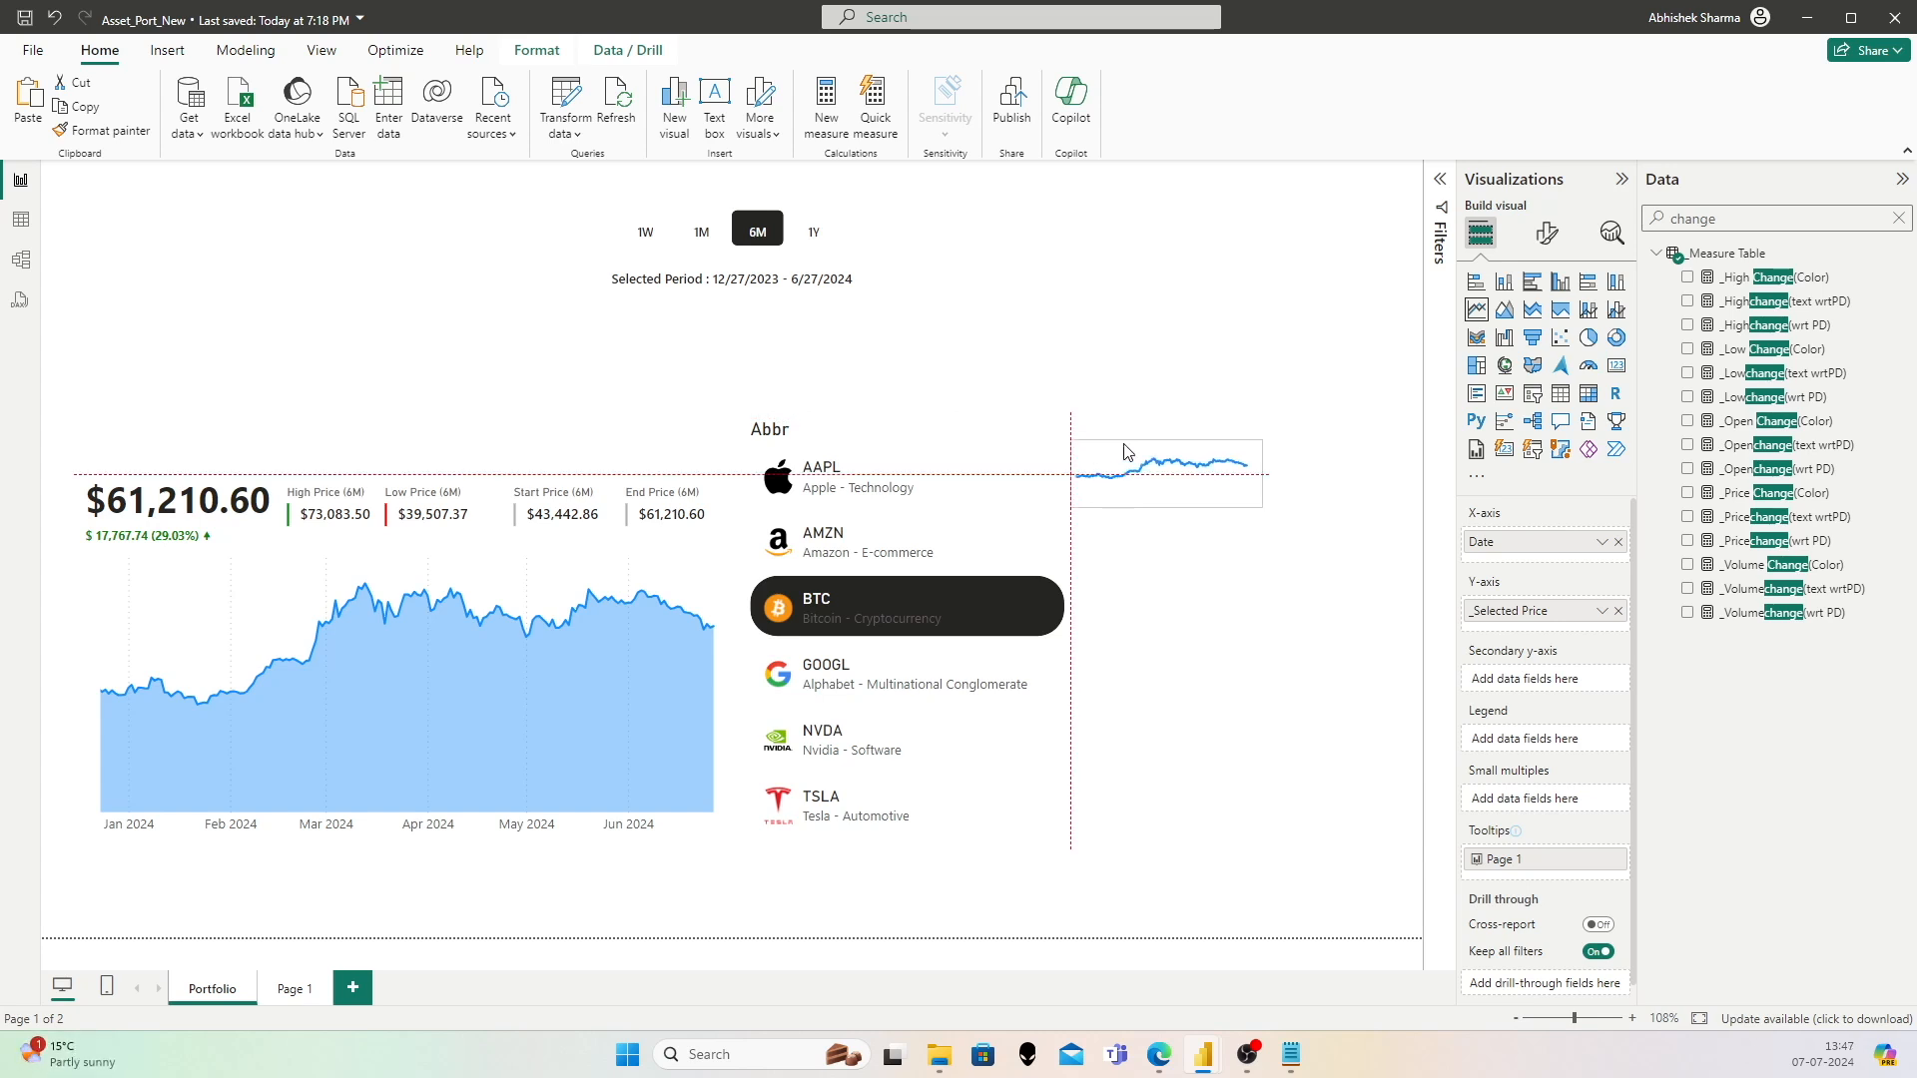
drag(1125, 451, 1126, 451)
Step: Set the sparkline's line width to 1 px and its line color to dark gray
click(1547, 232)
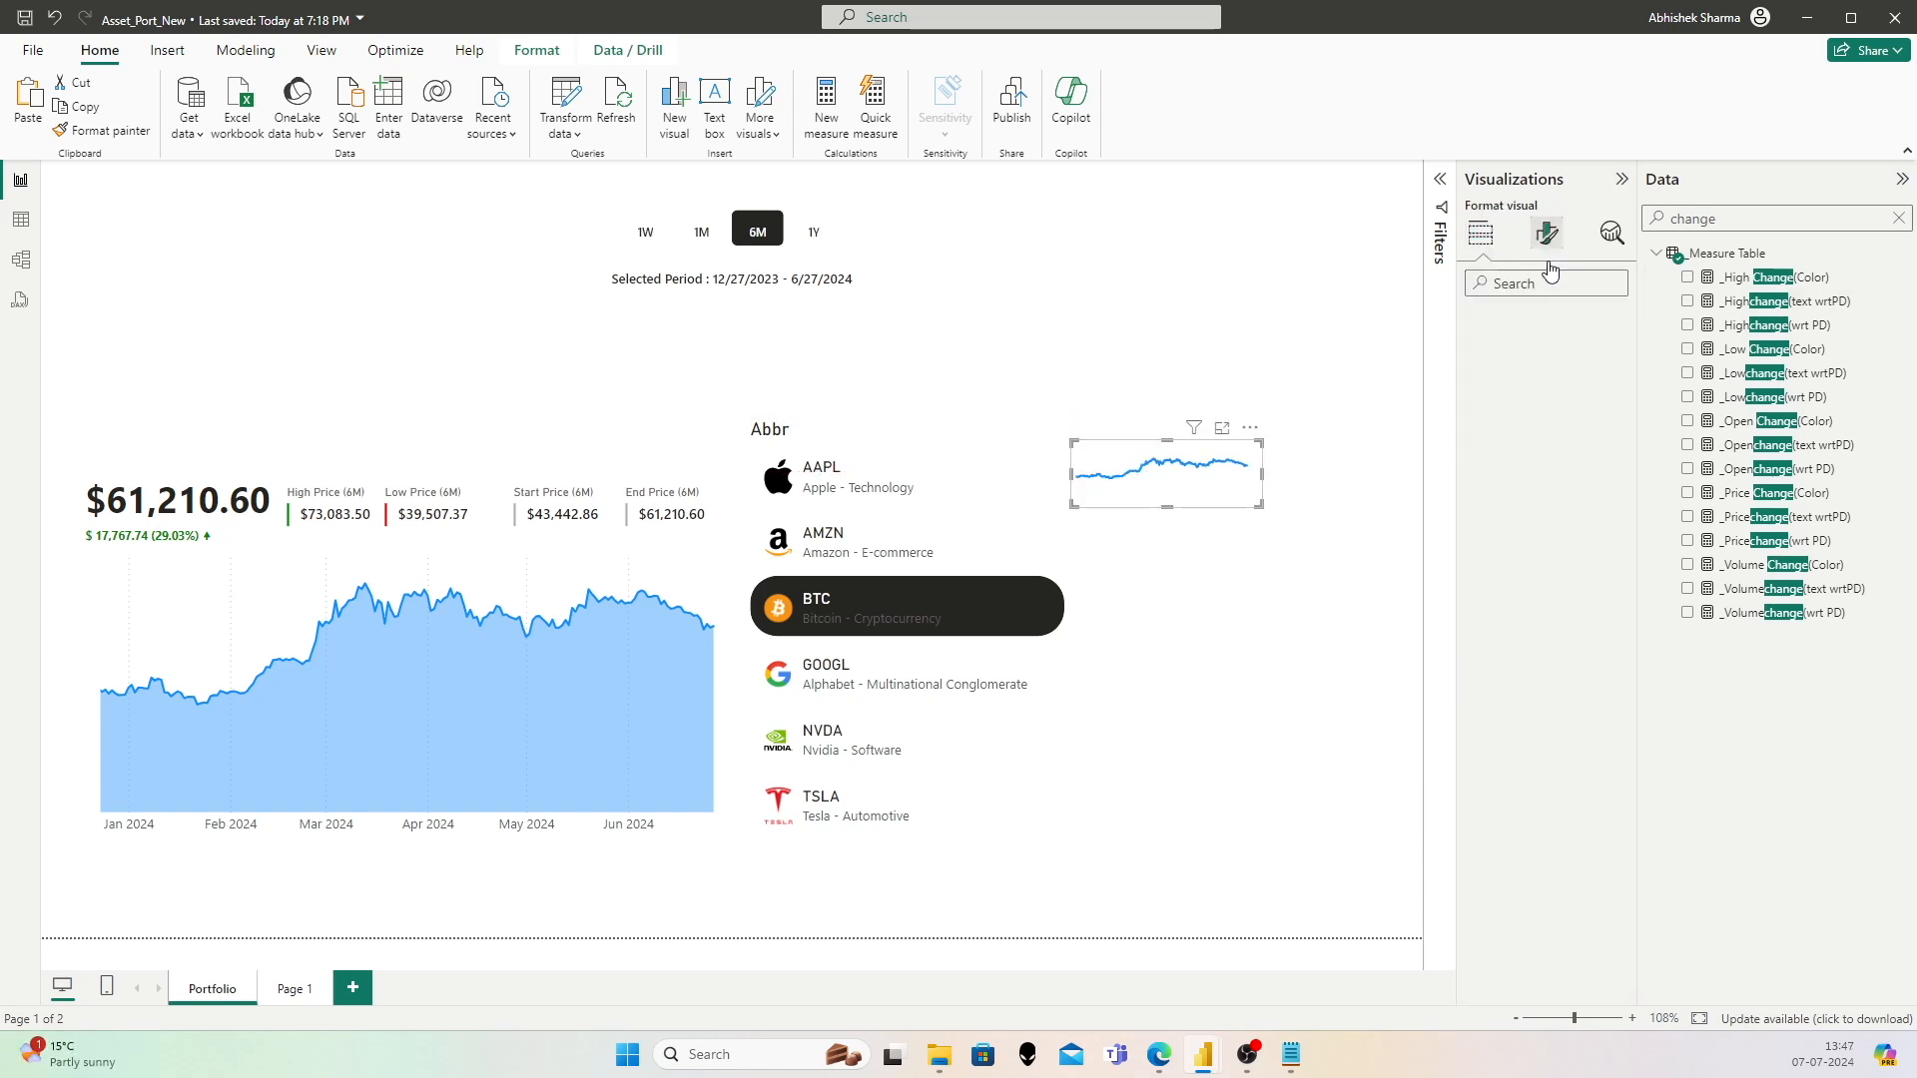
click(1548, 658)
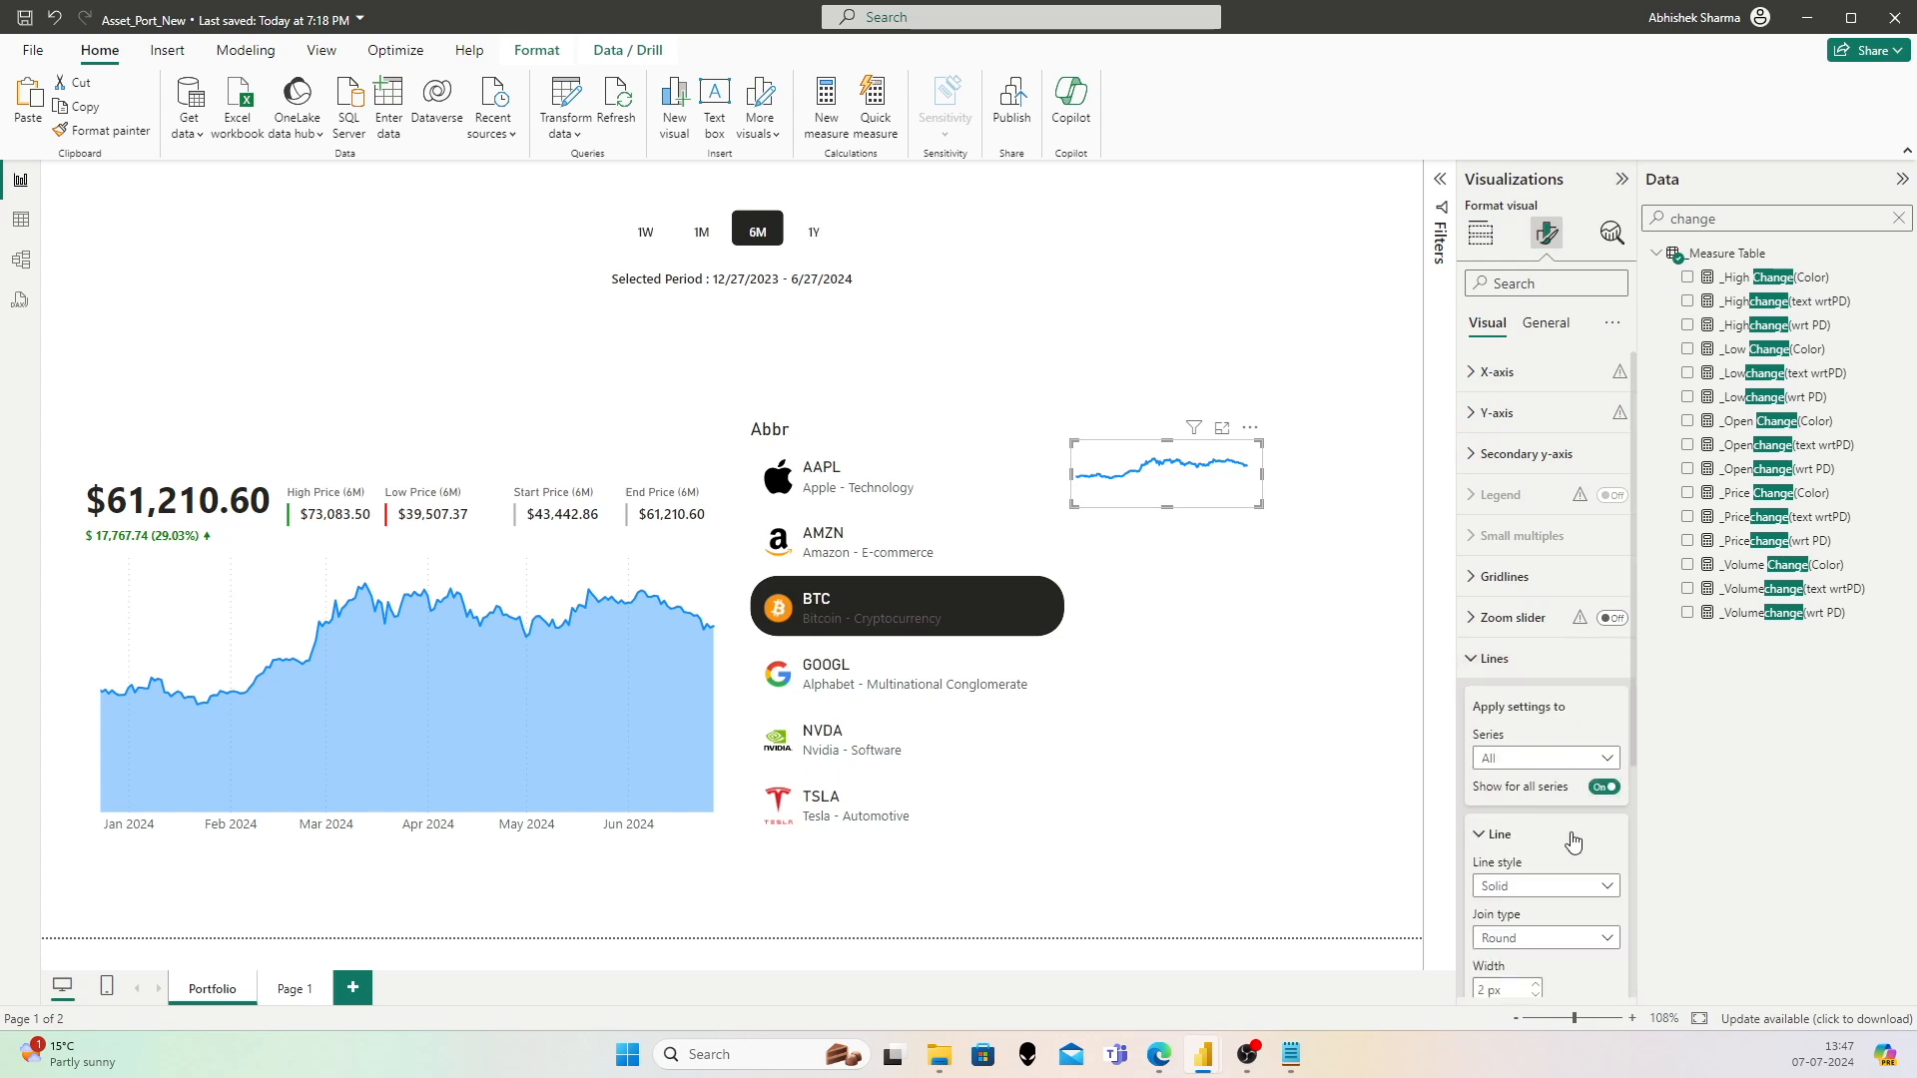
scroll(1573, 842, down, 4)
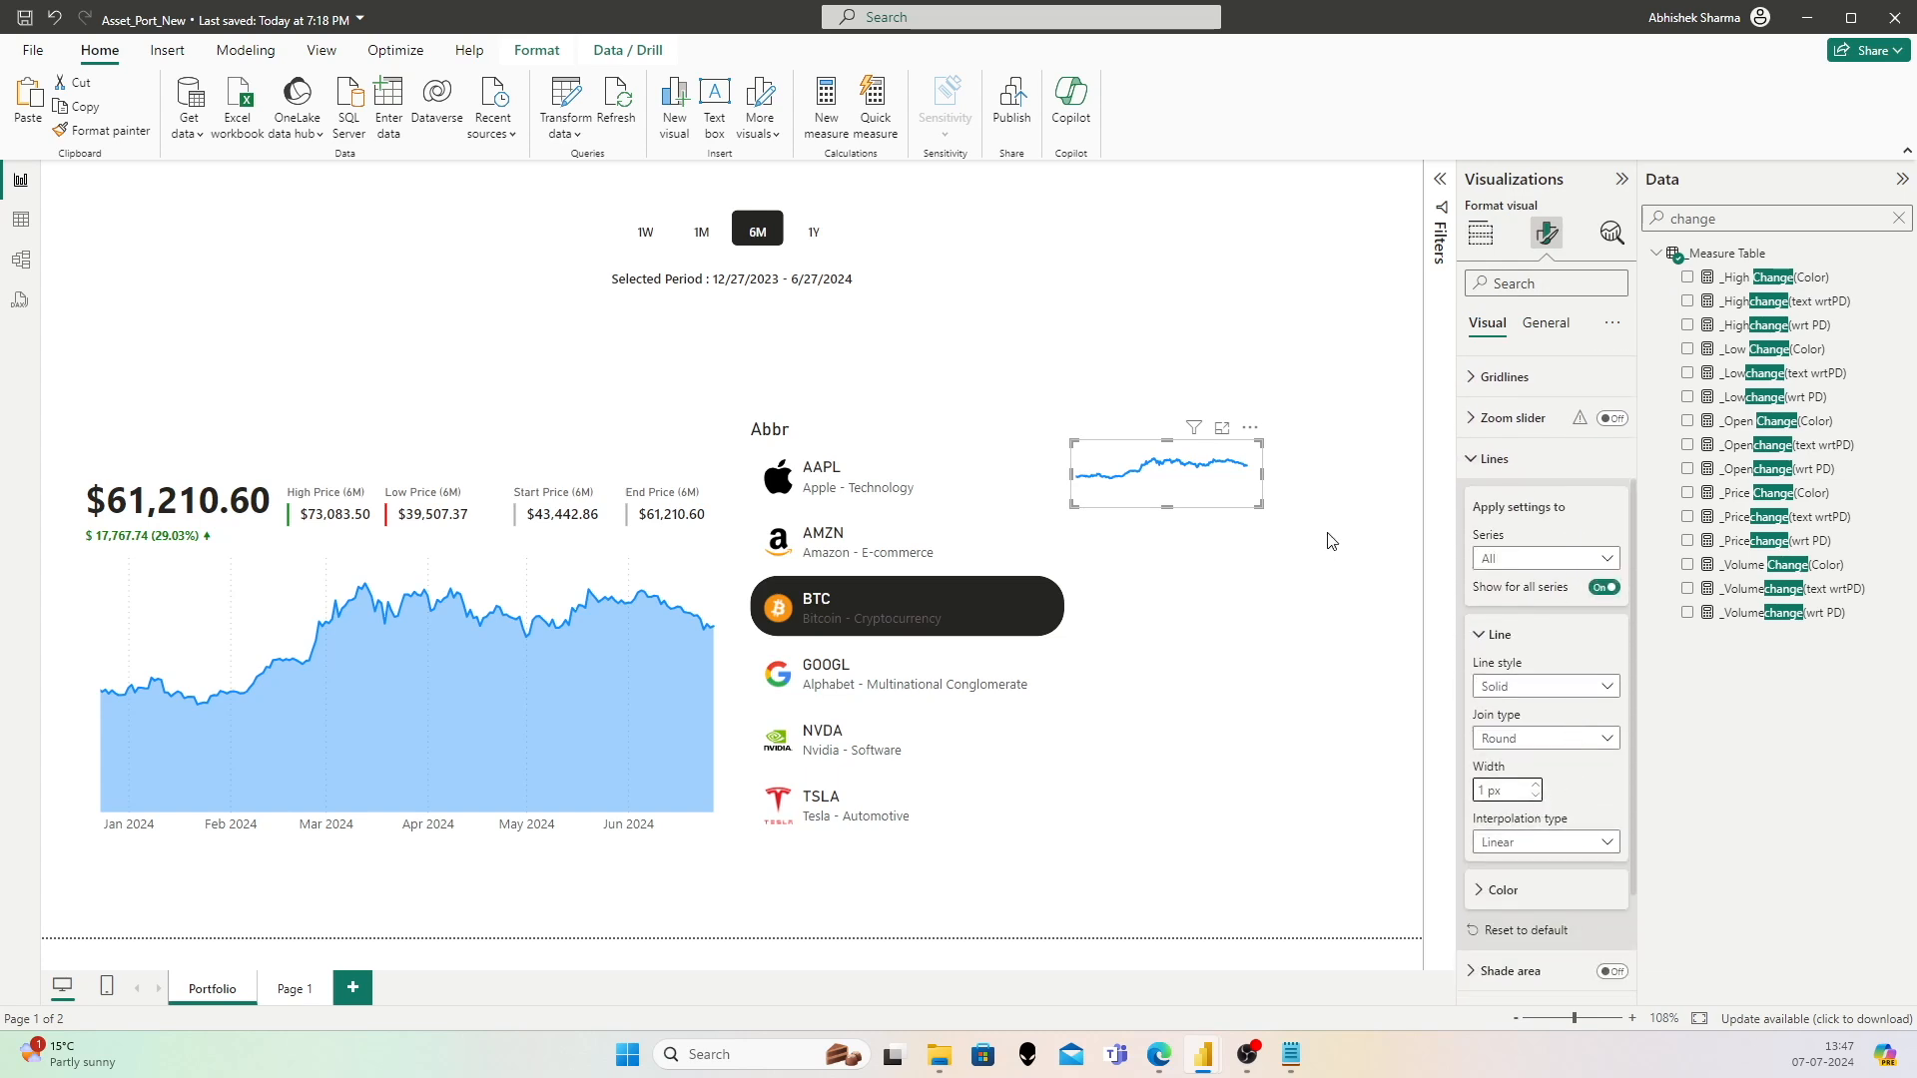
click(1527, 890)
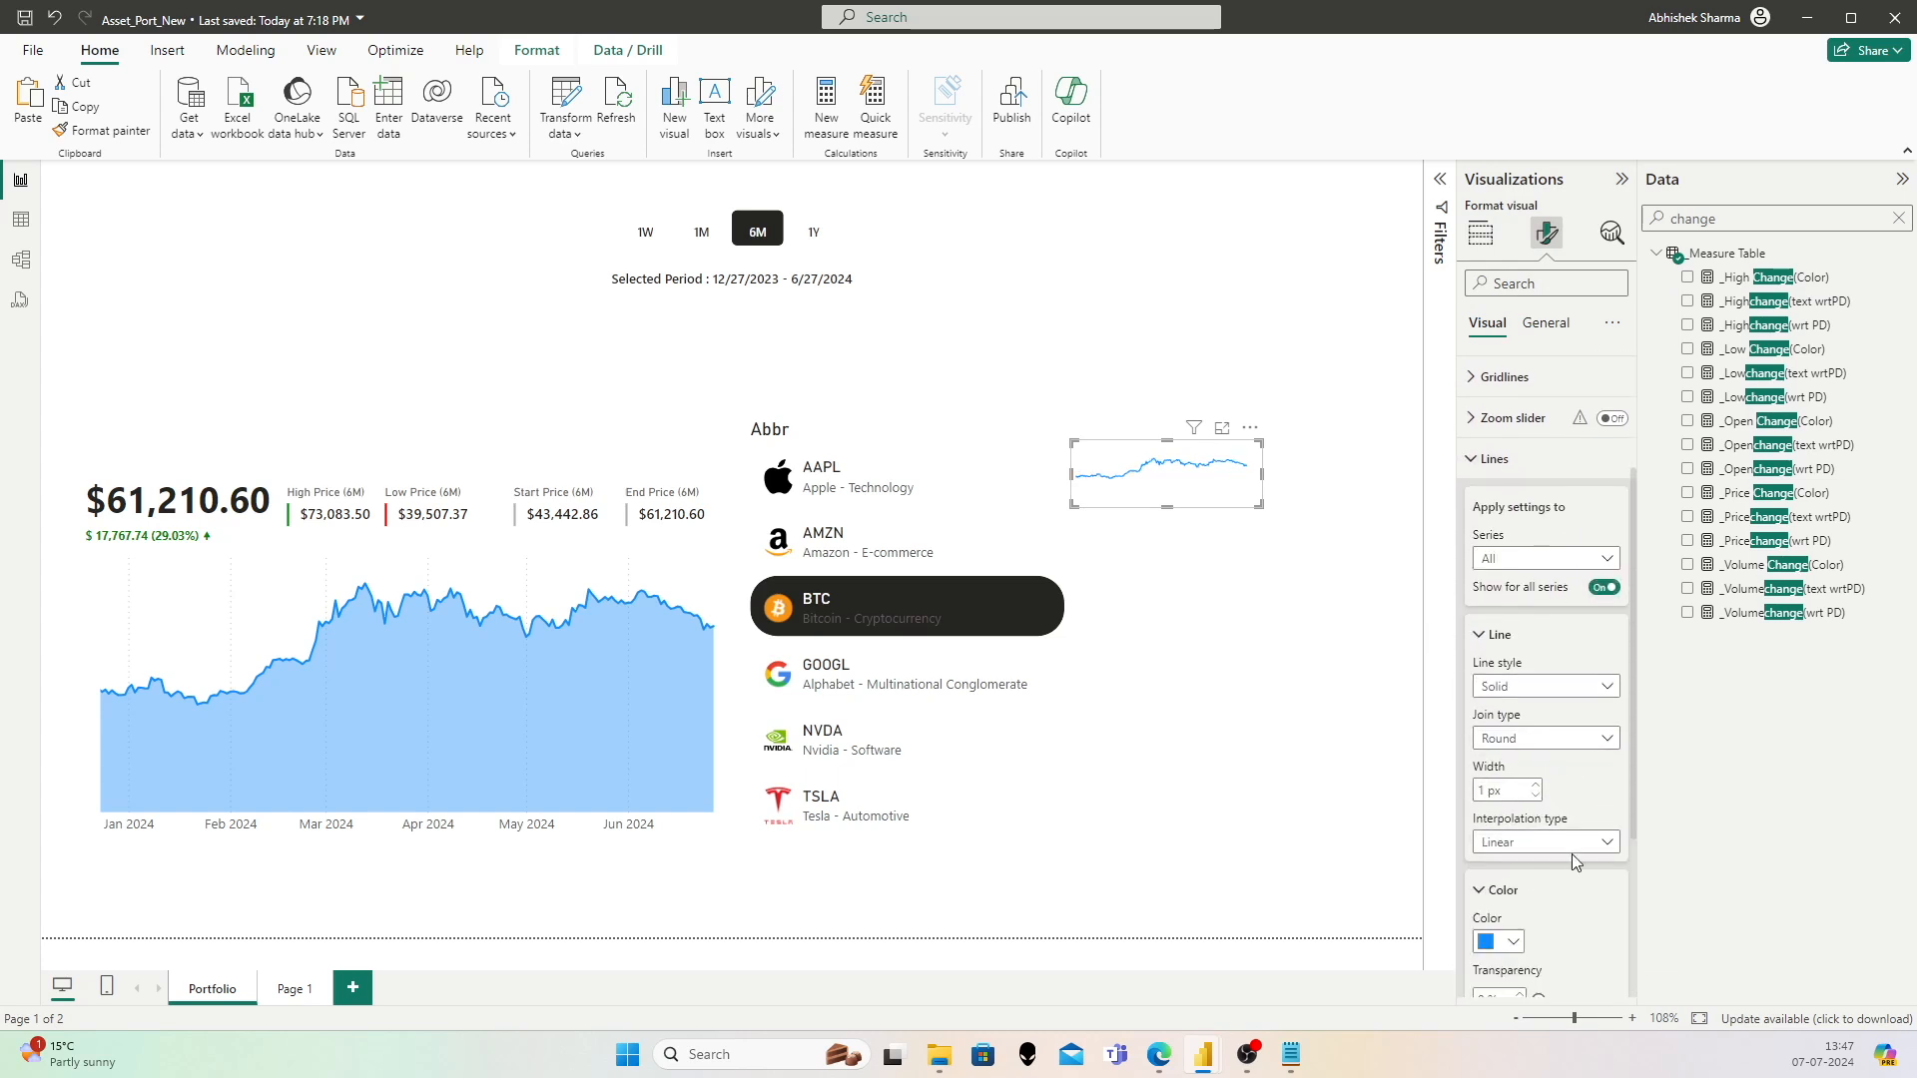
scroll(1527, 848, down, 2)
click(1515, 744)
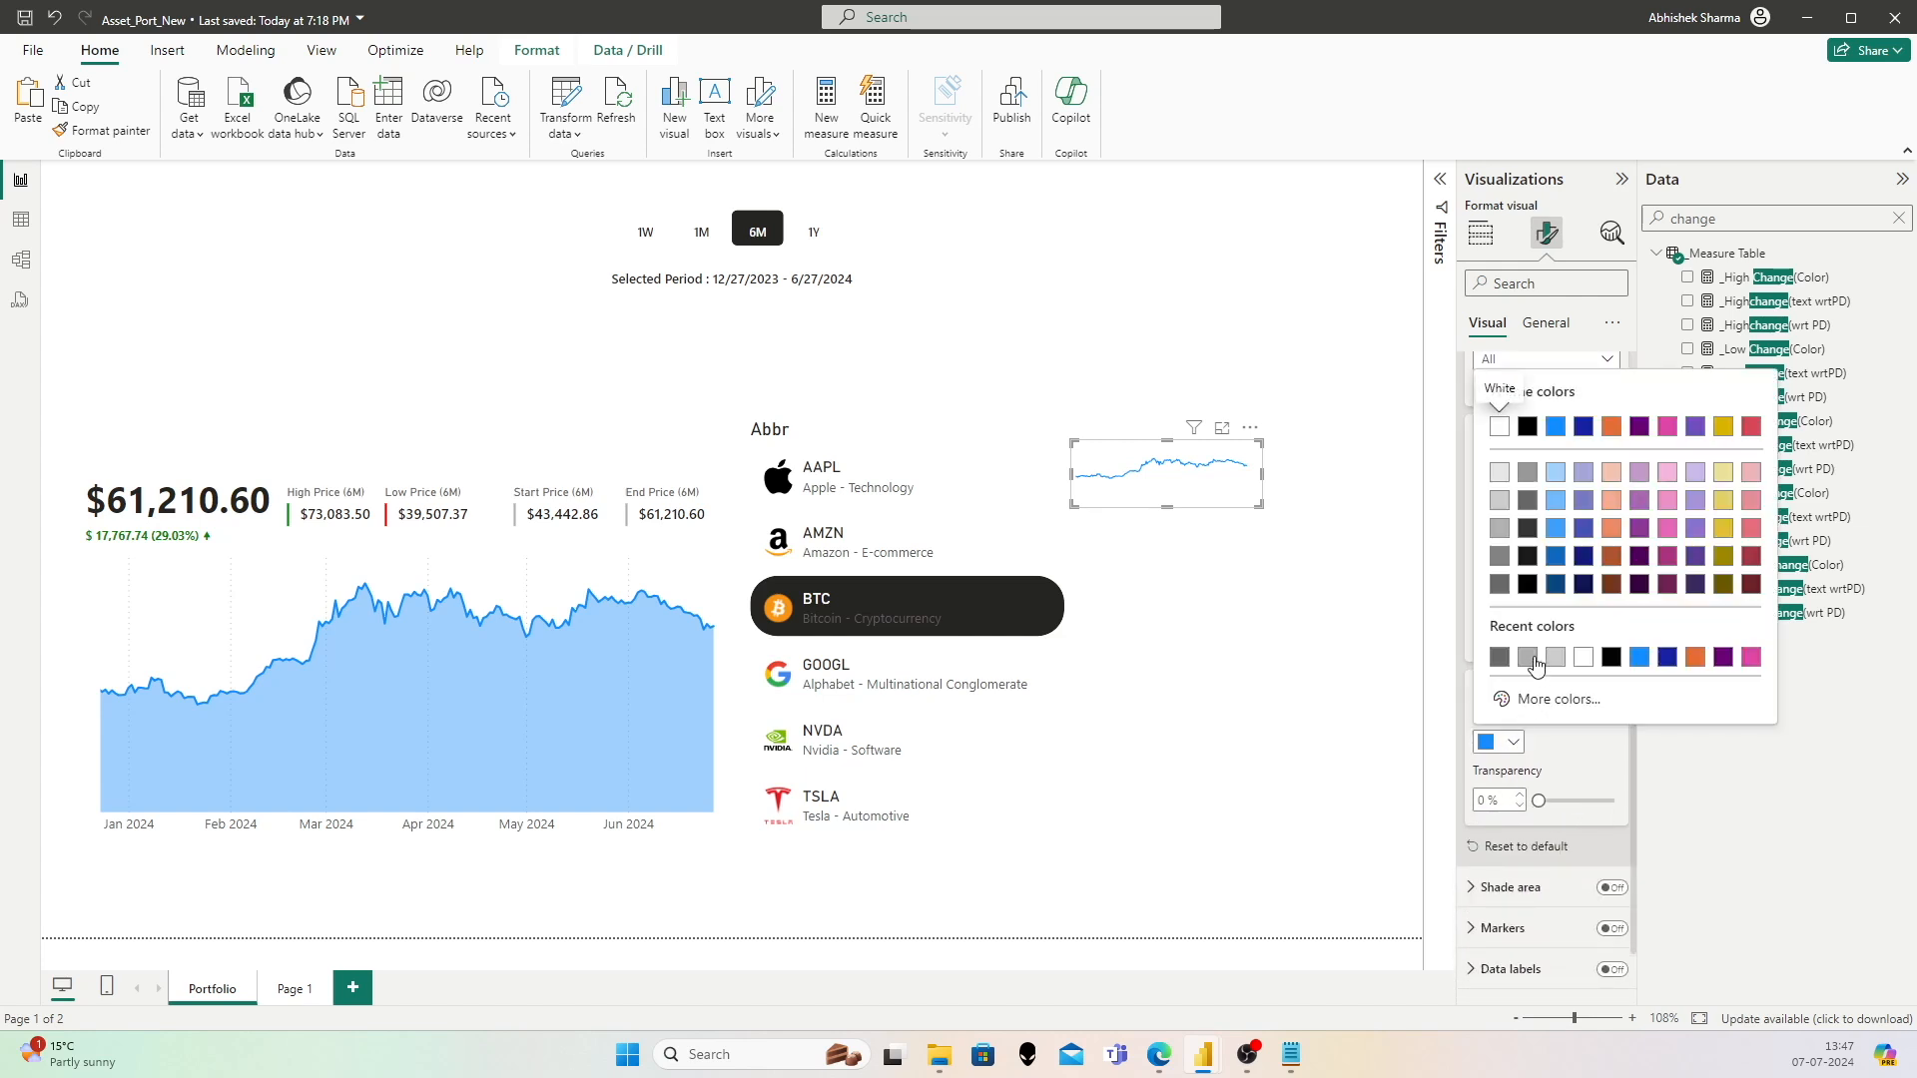
click(1532, 526)
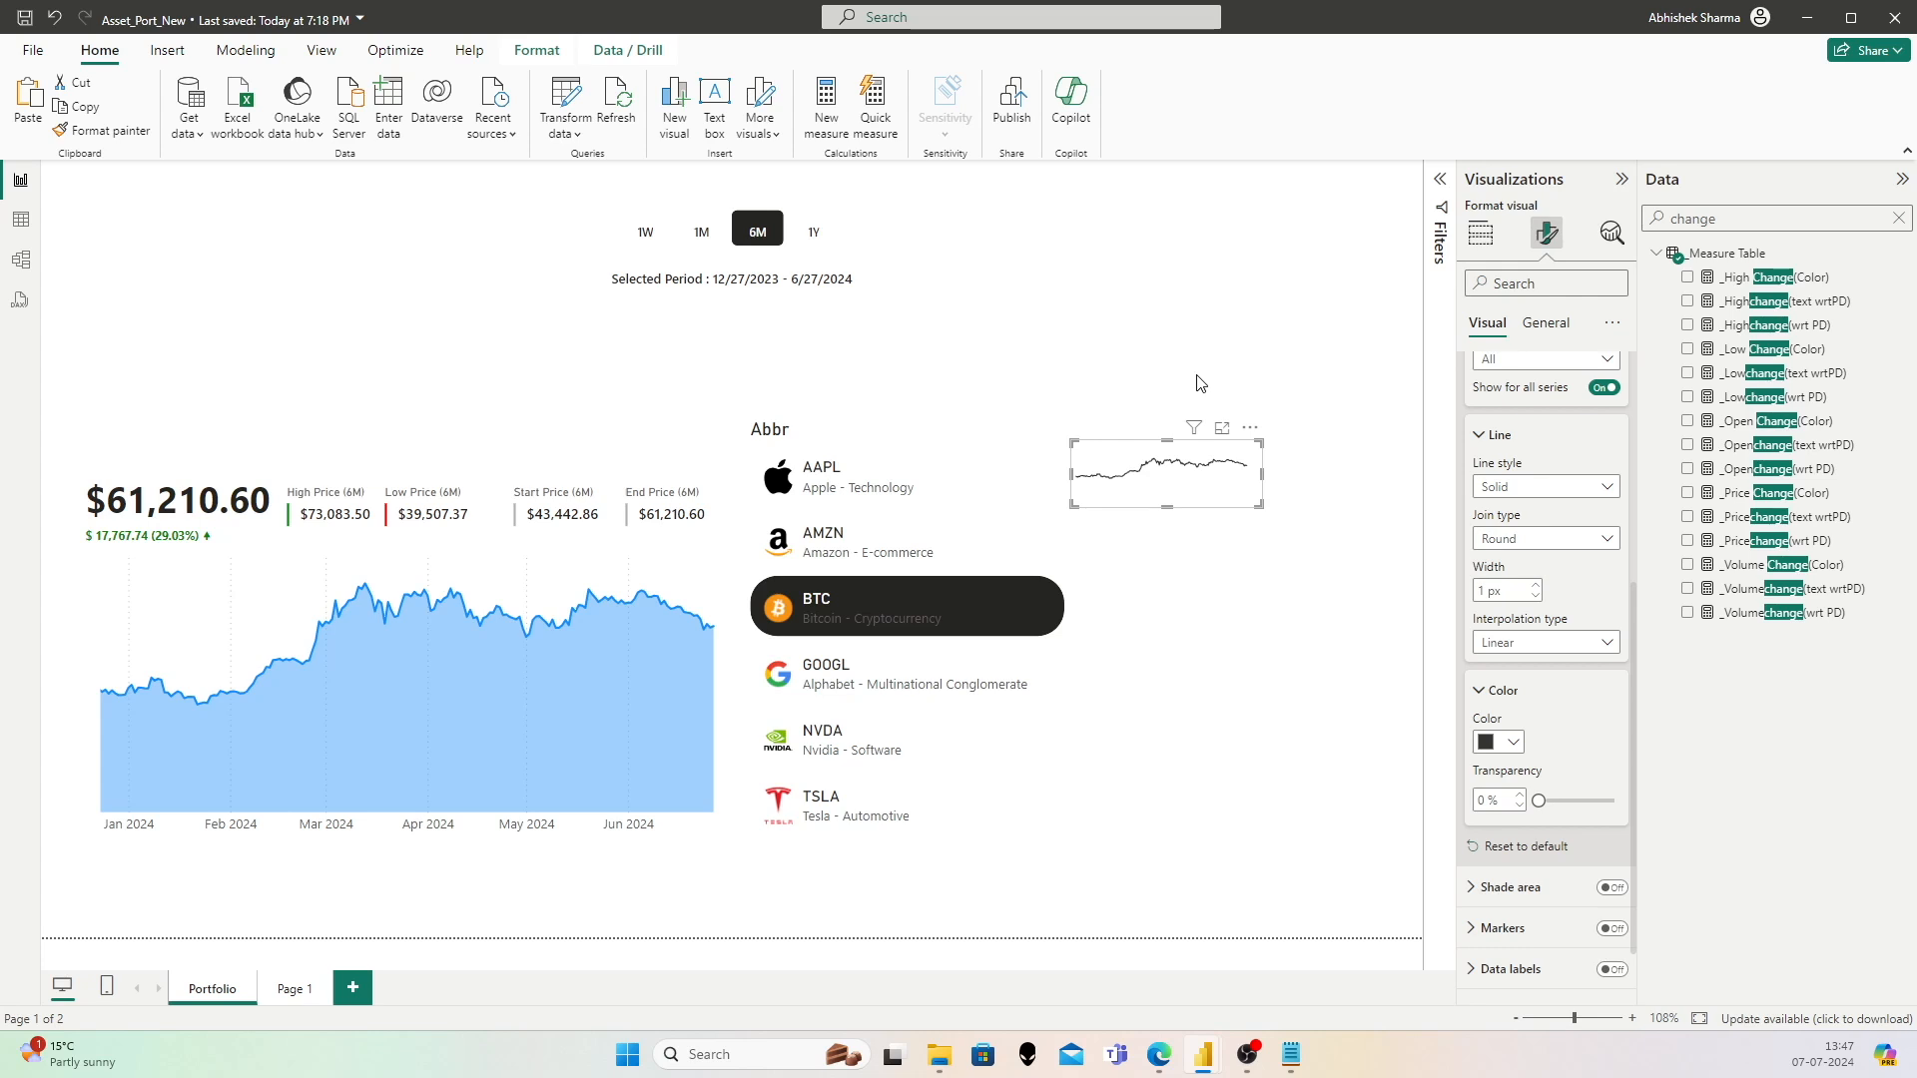
Step: Check how the sparkline responds to the Abbr slicer by switching between AMZN, AAPL and BTC, ending on AAPL
click(937, 539)
click(937, 488)
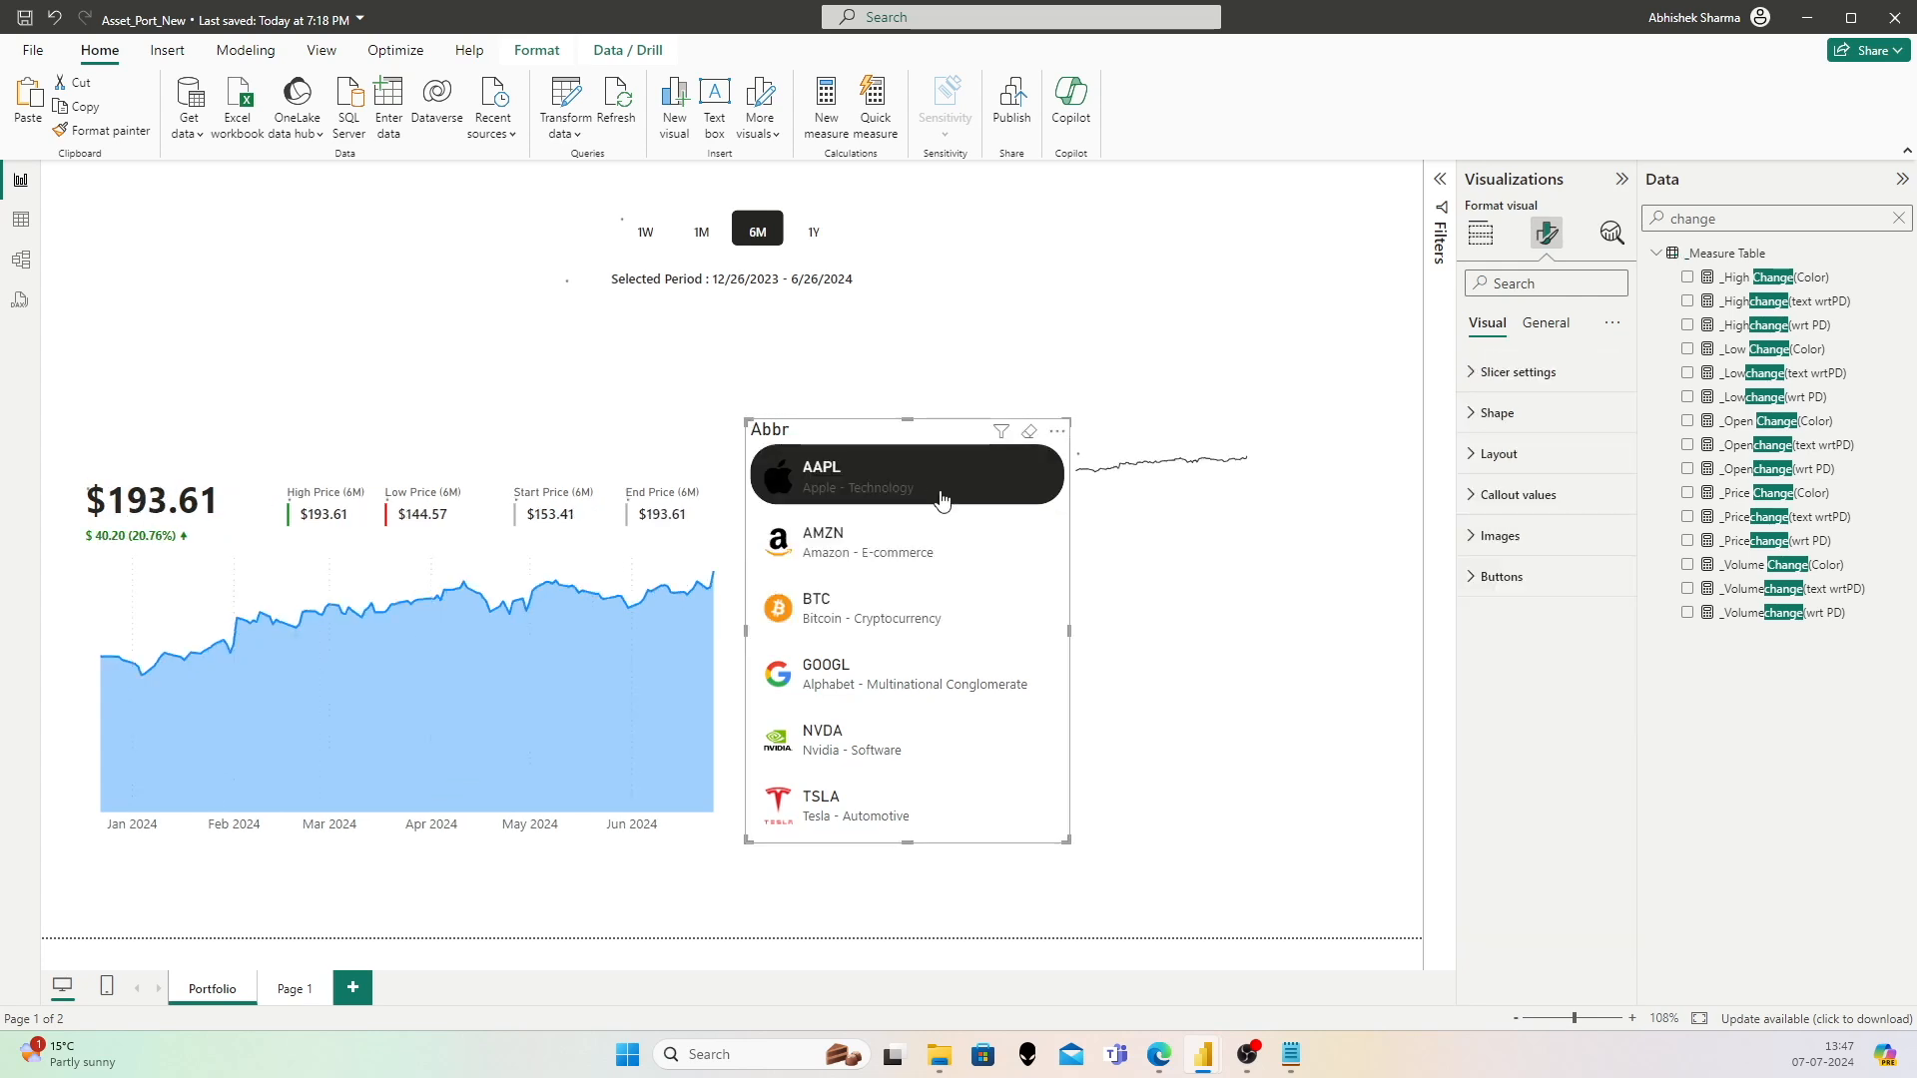
click(946, 544)
click(961, 602)
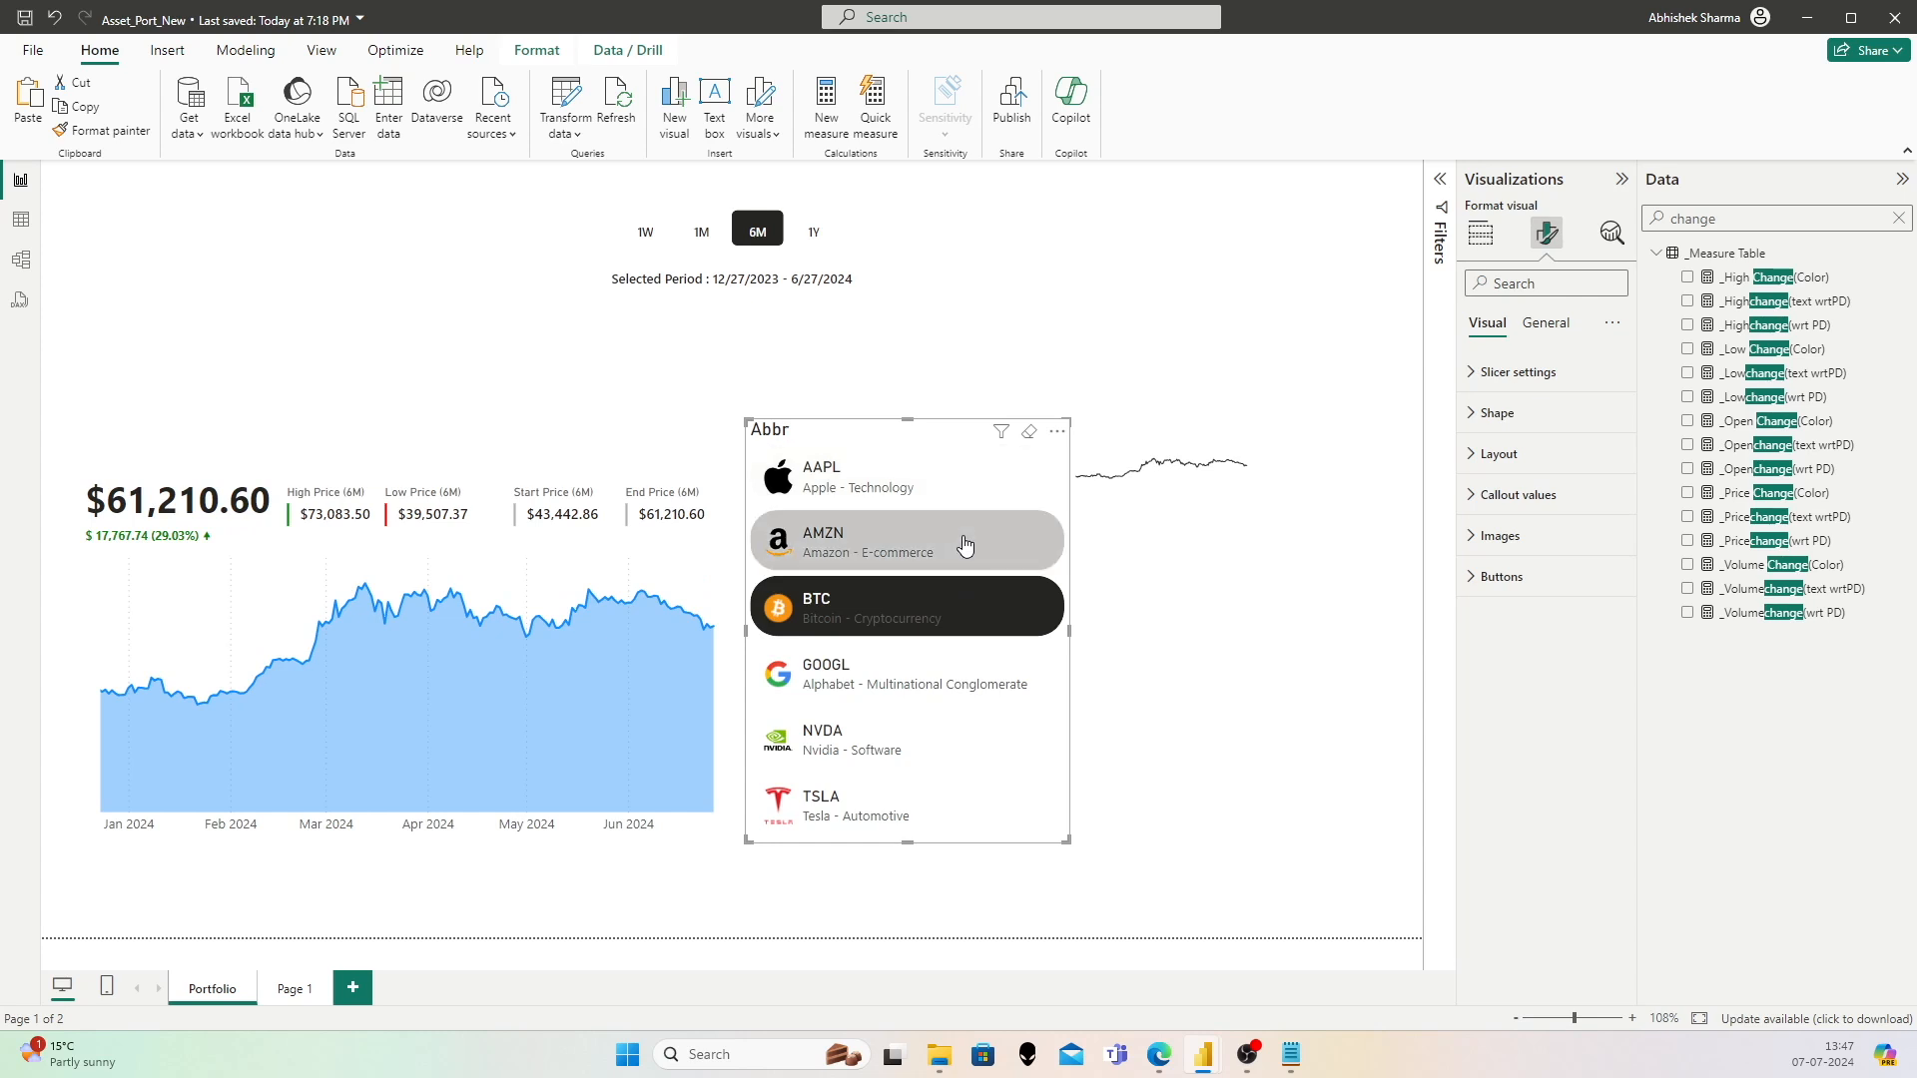
click(964, 544)
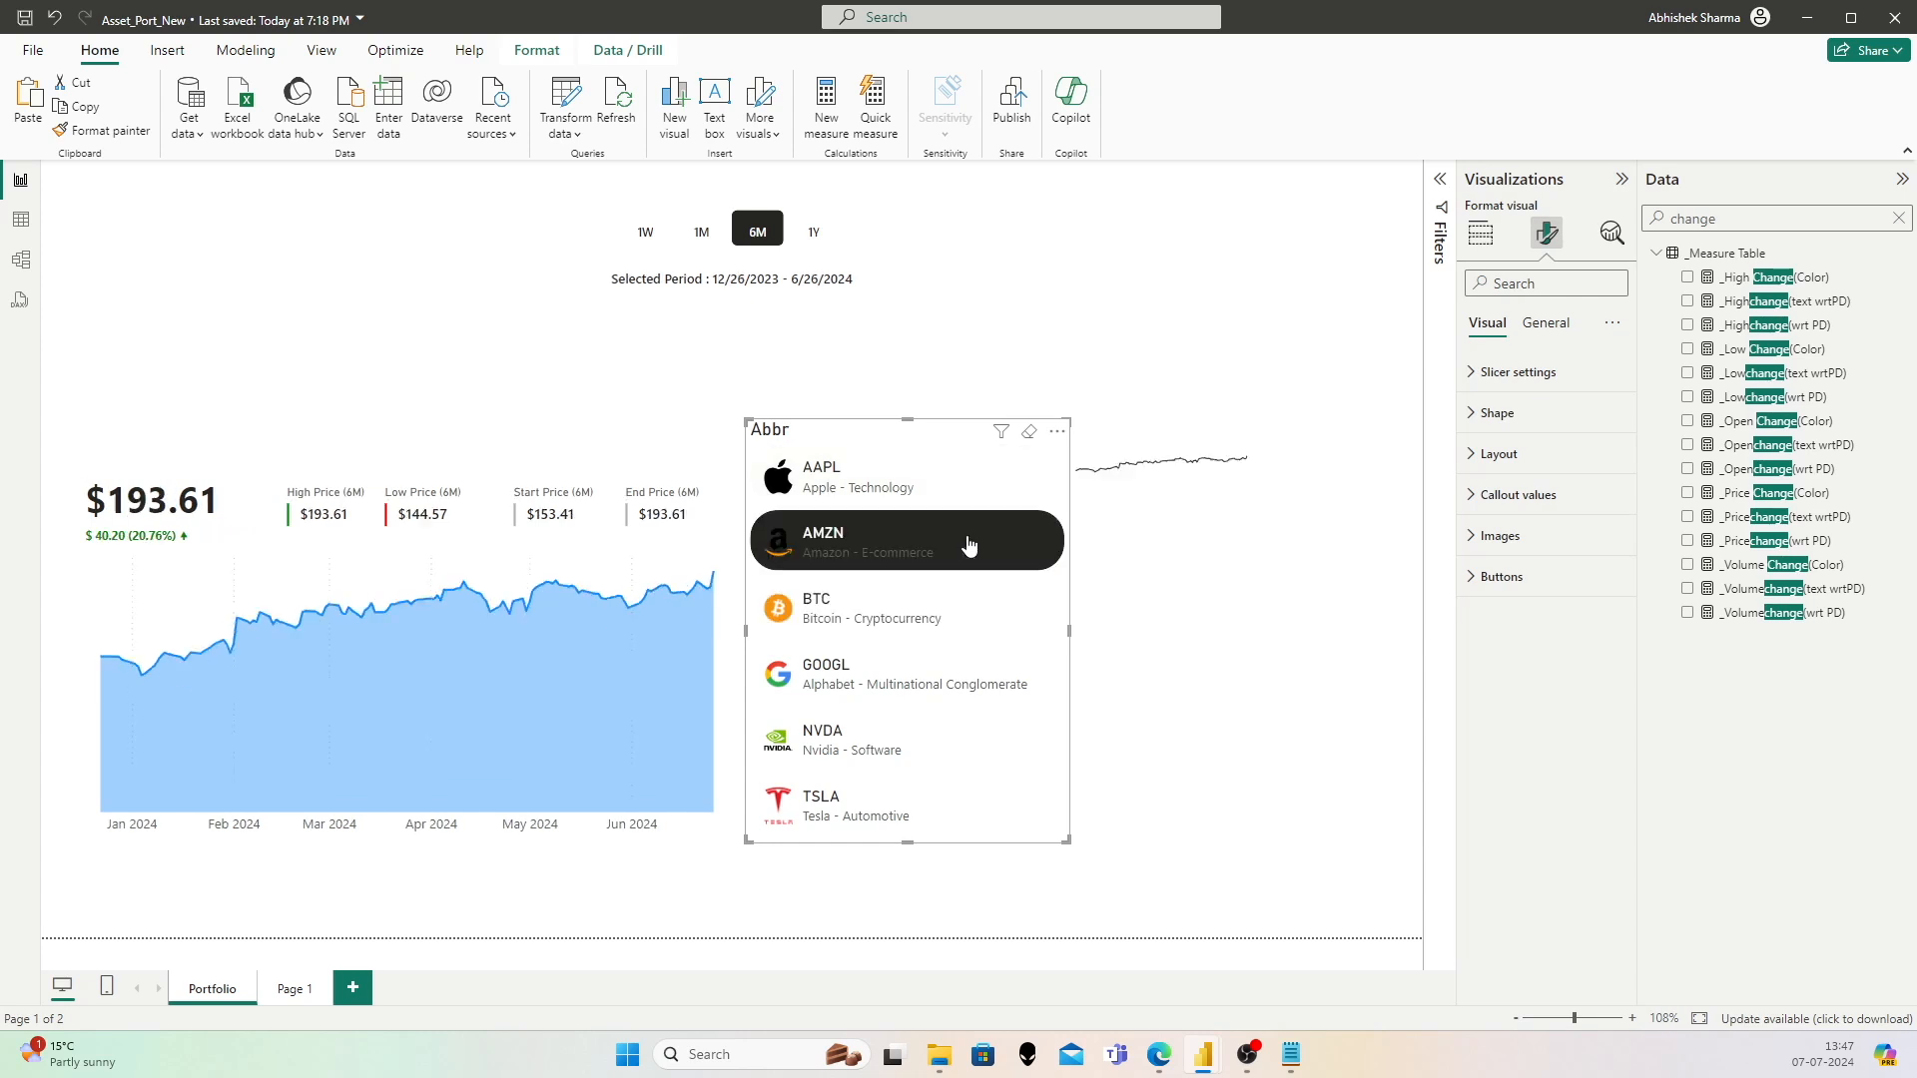
click(998, 469)
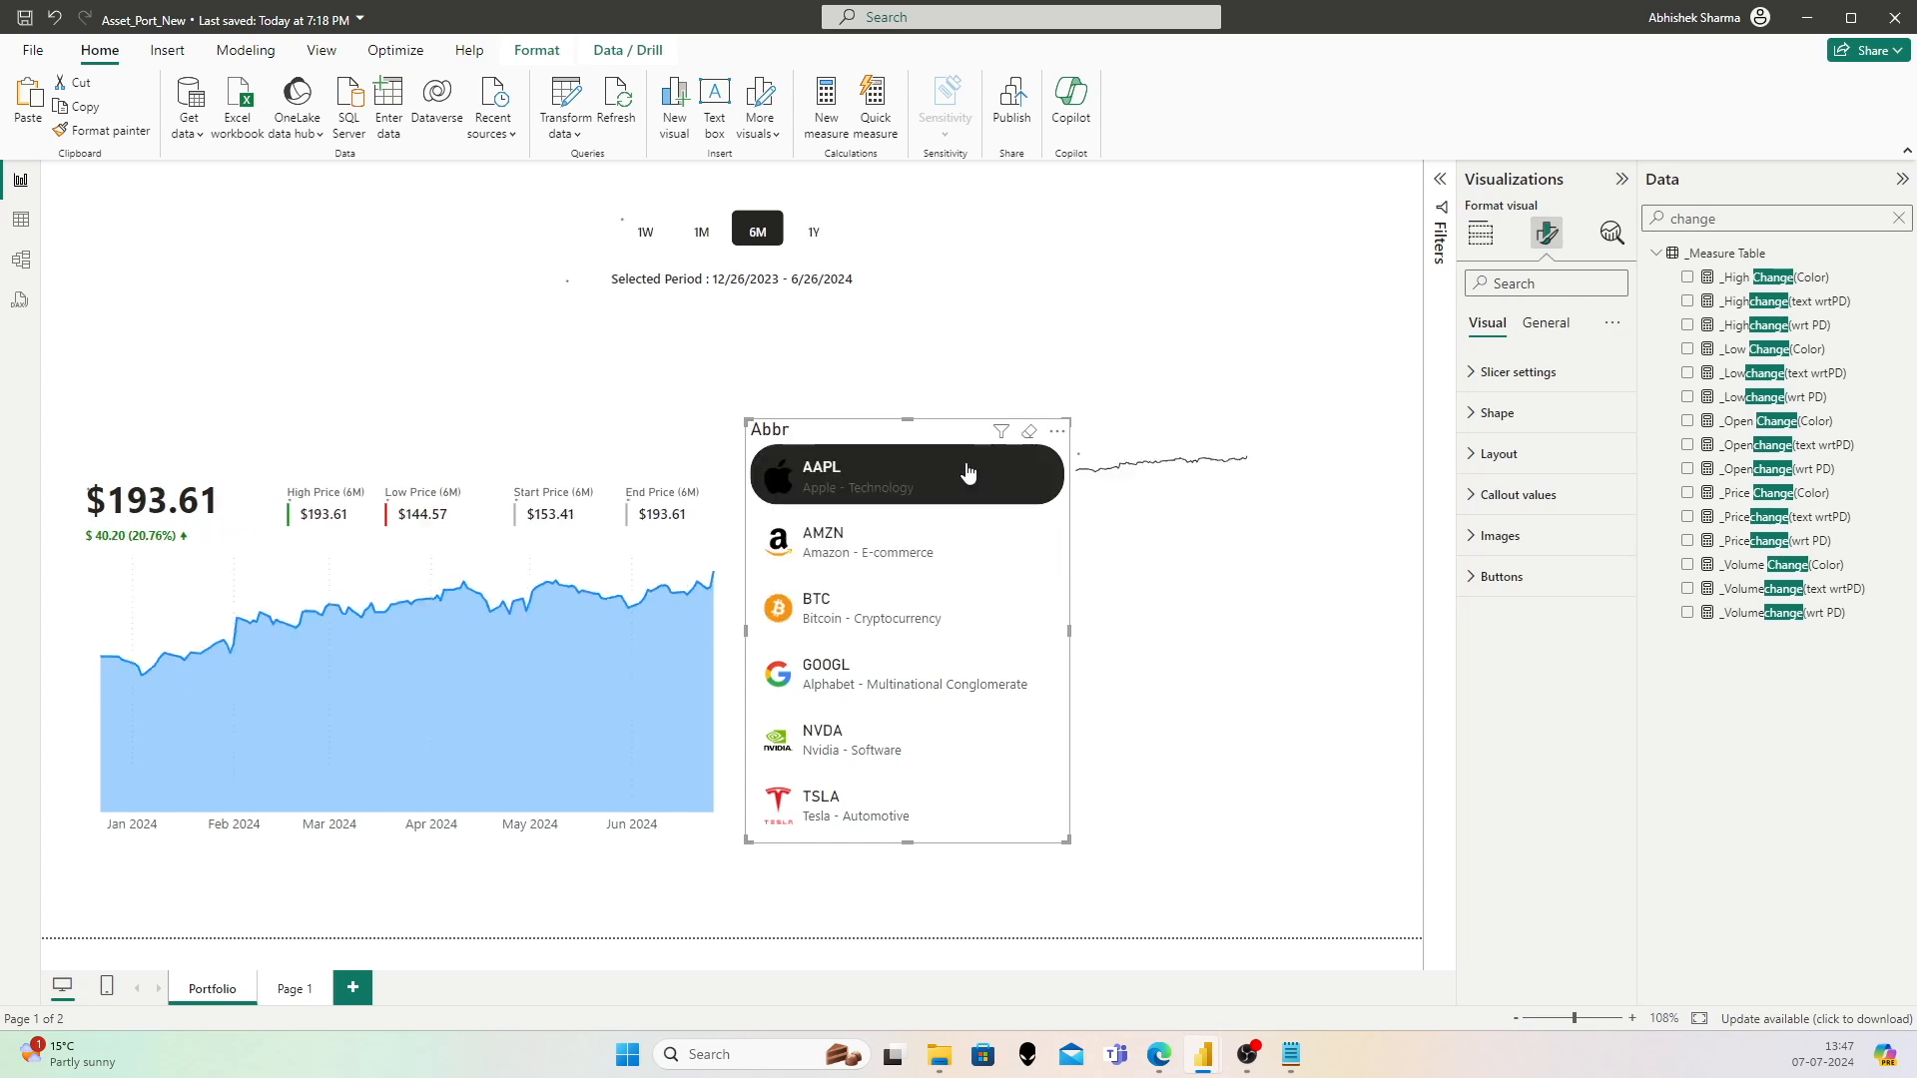
Step: Switch the Abbr slicer repeatedly between AAPL and AMZN to check how the small line chart responds
click(923, 553)
click(915, 491)
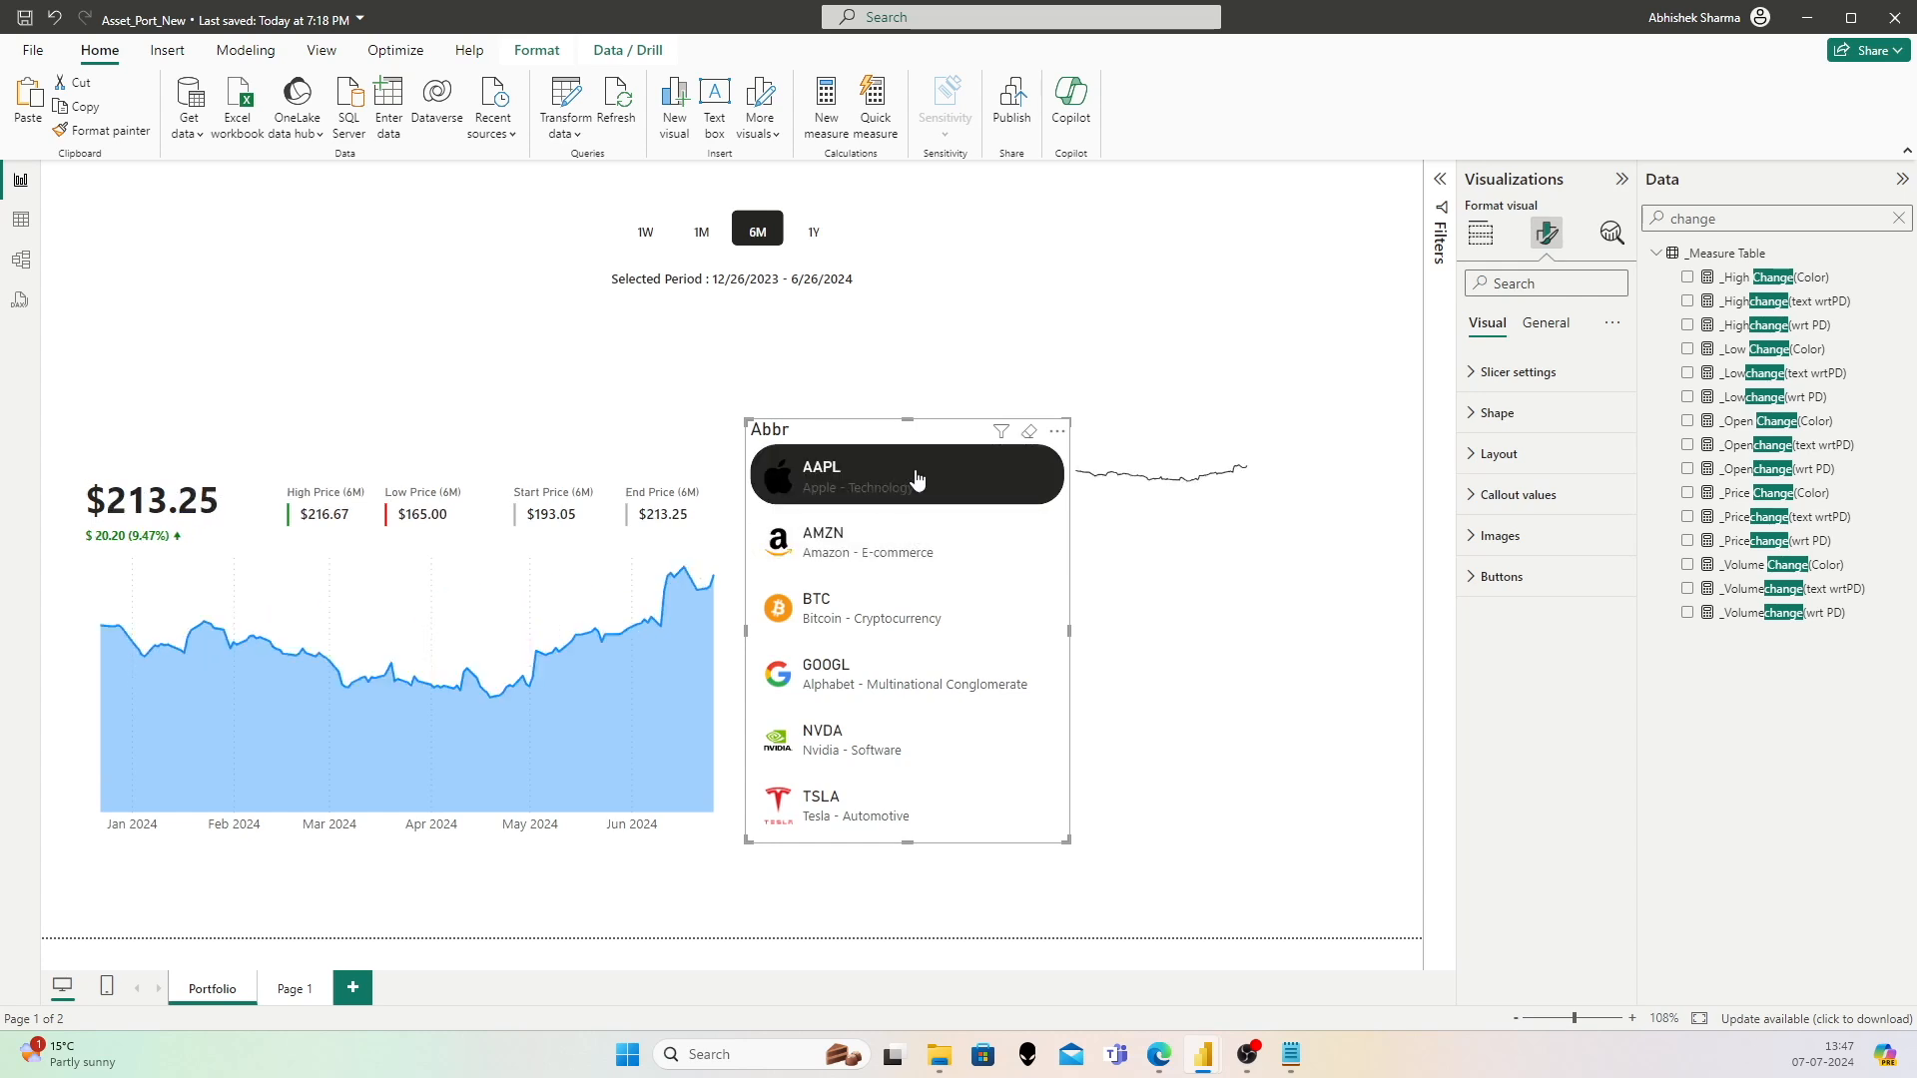
click(908, 543)
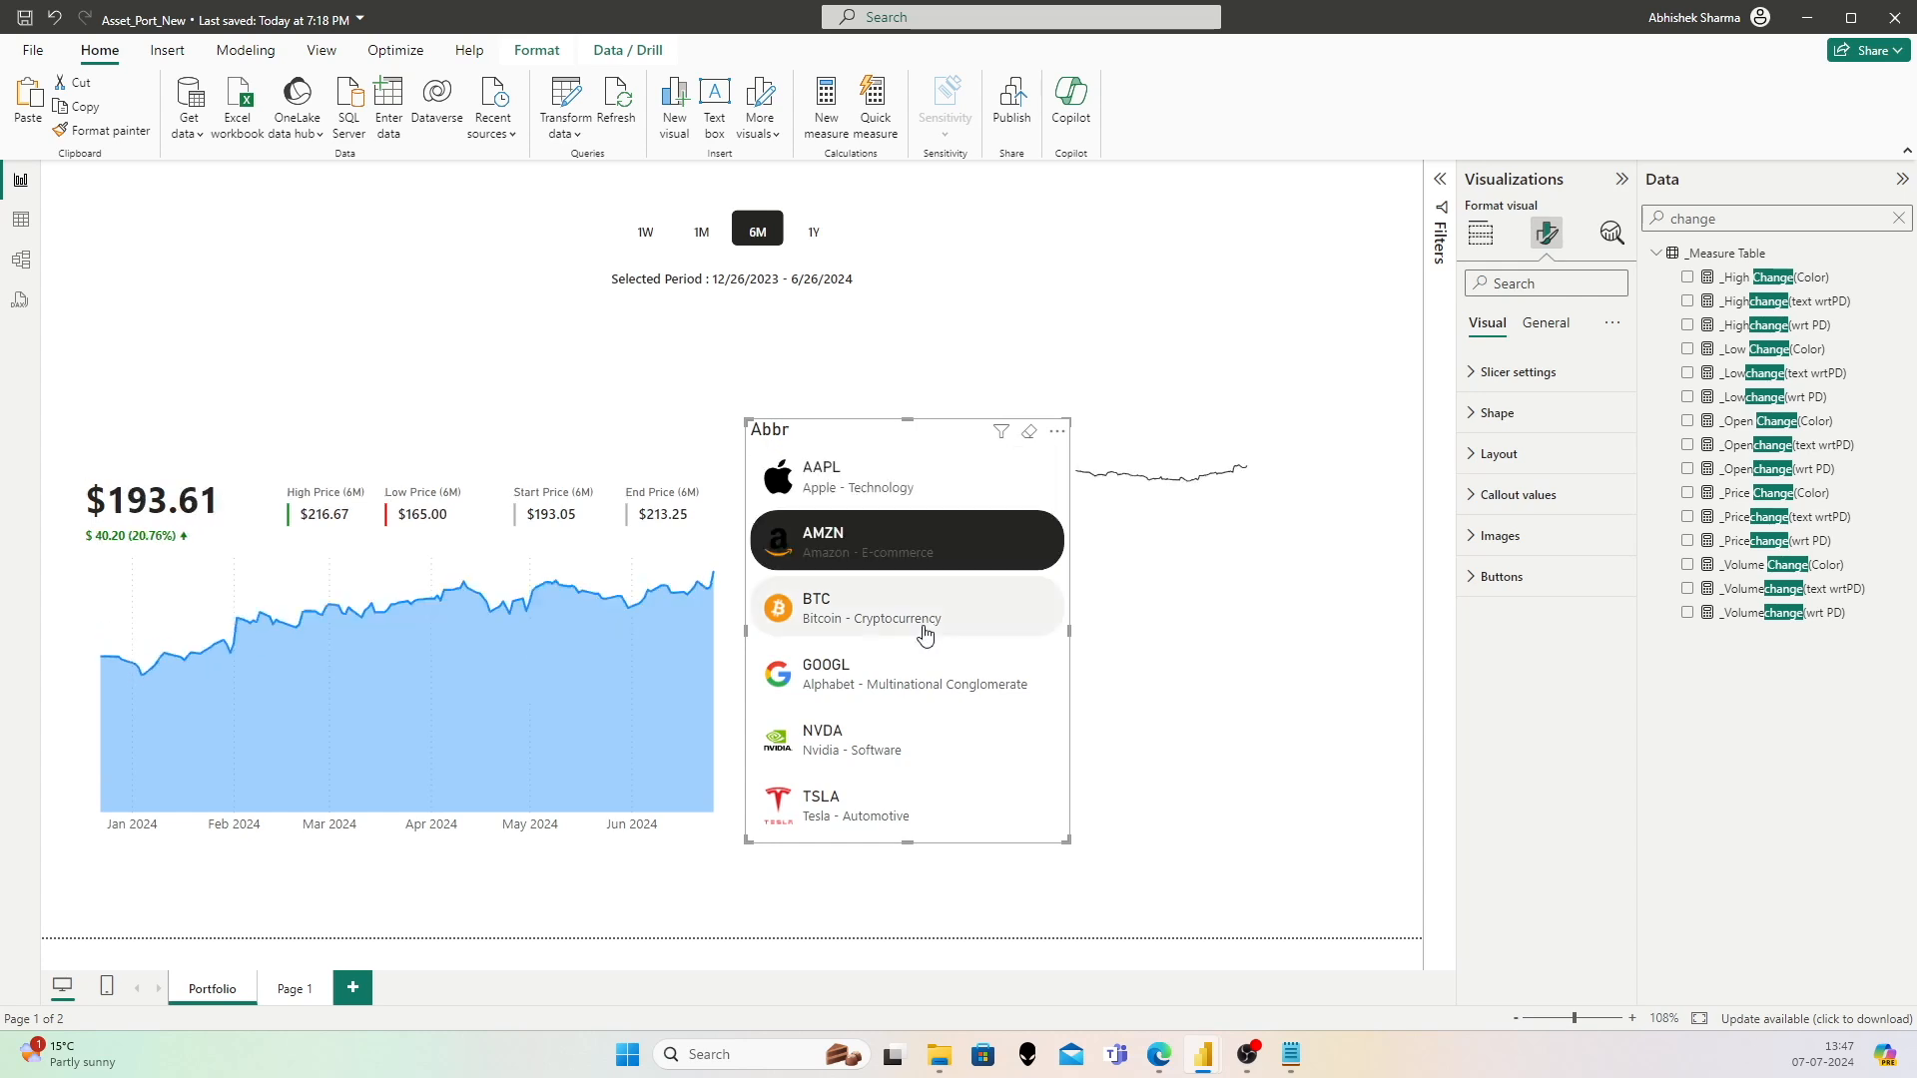
click(939, 471)
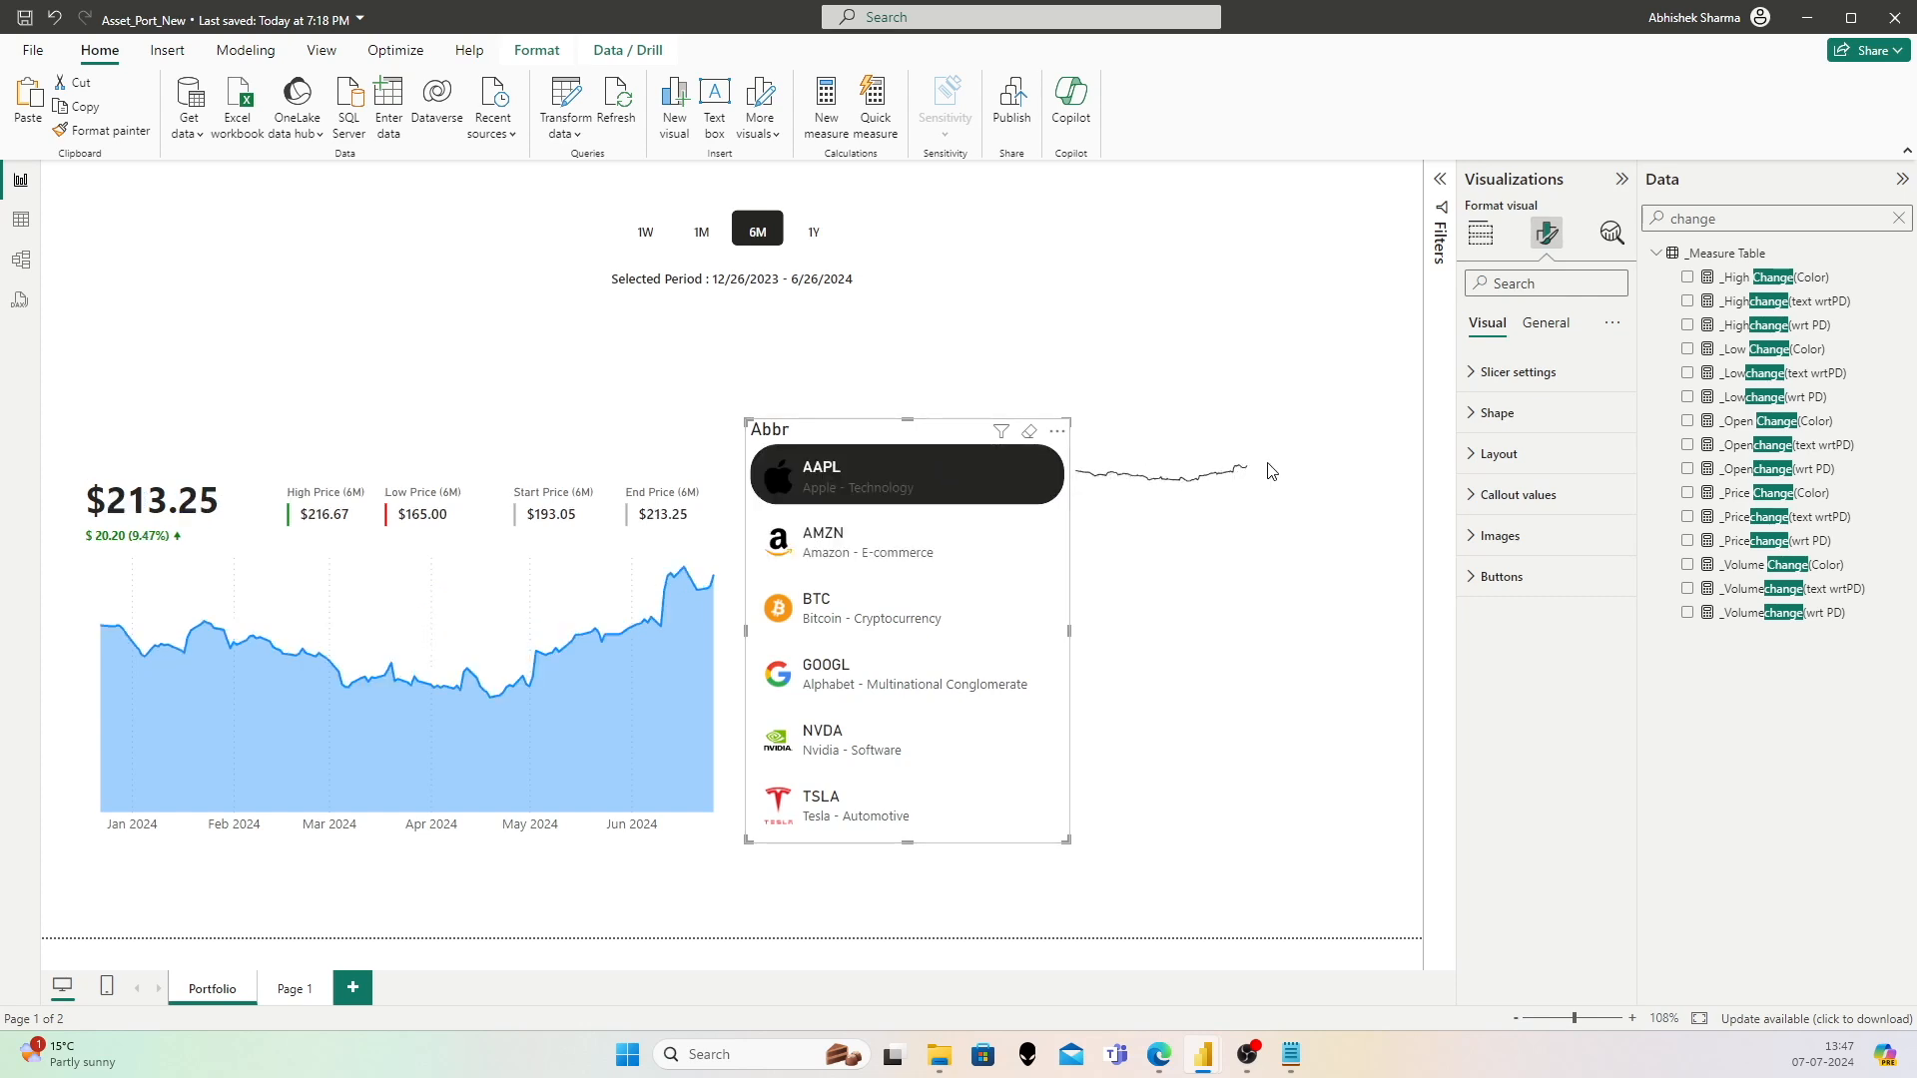
click(968, 546)
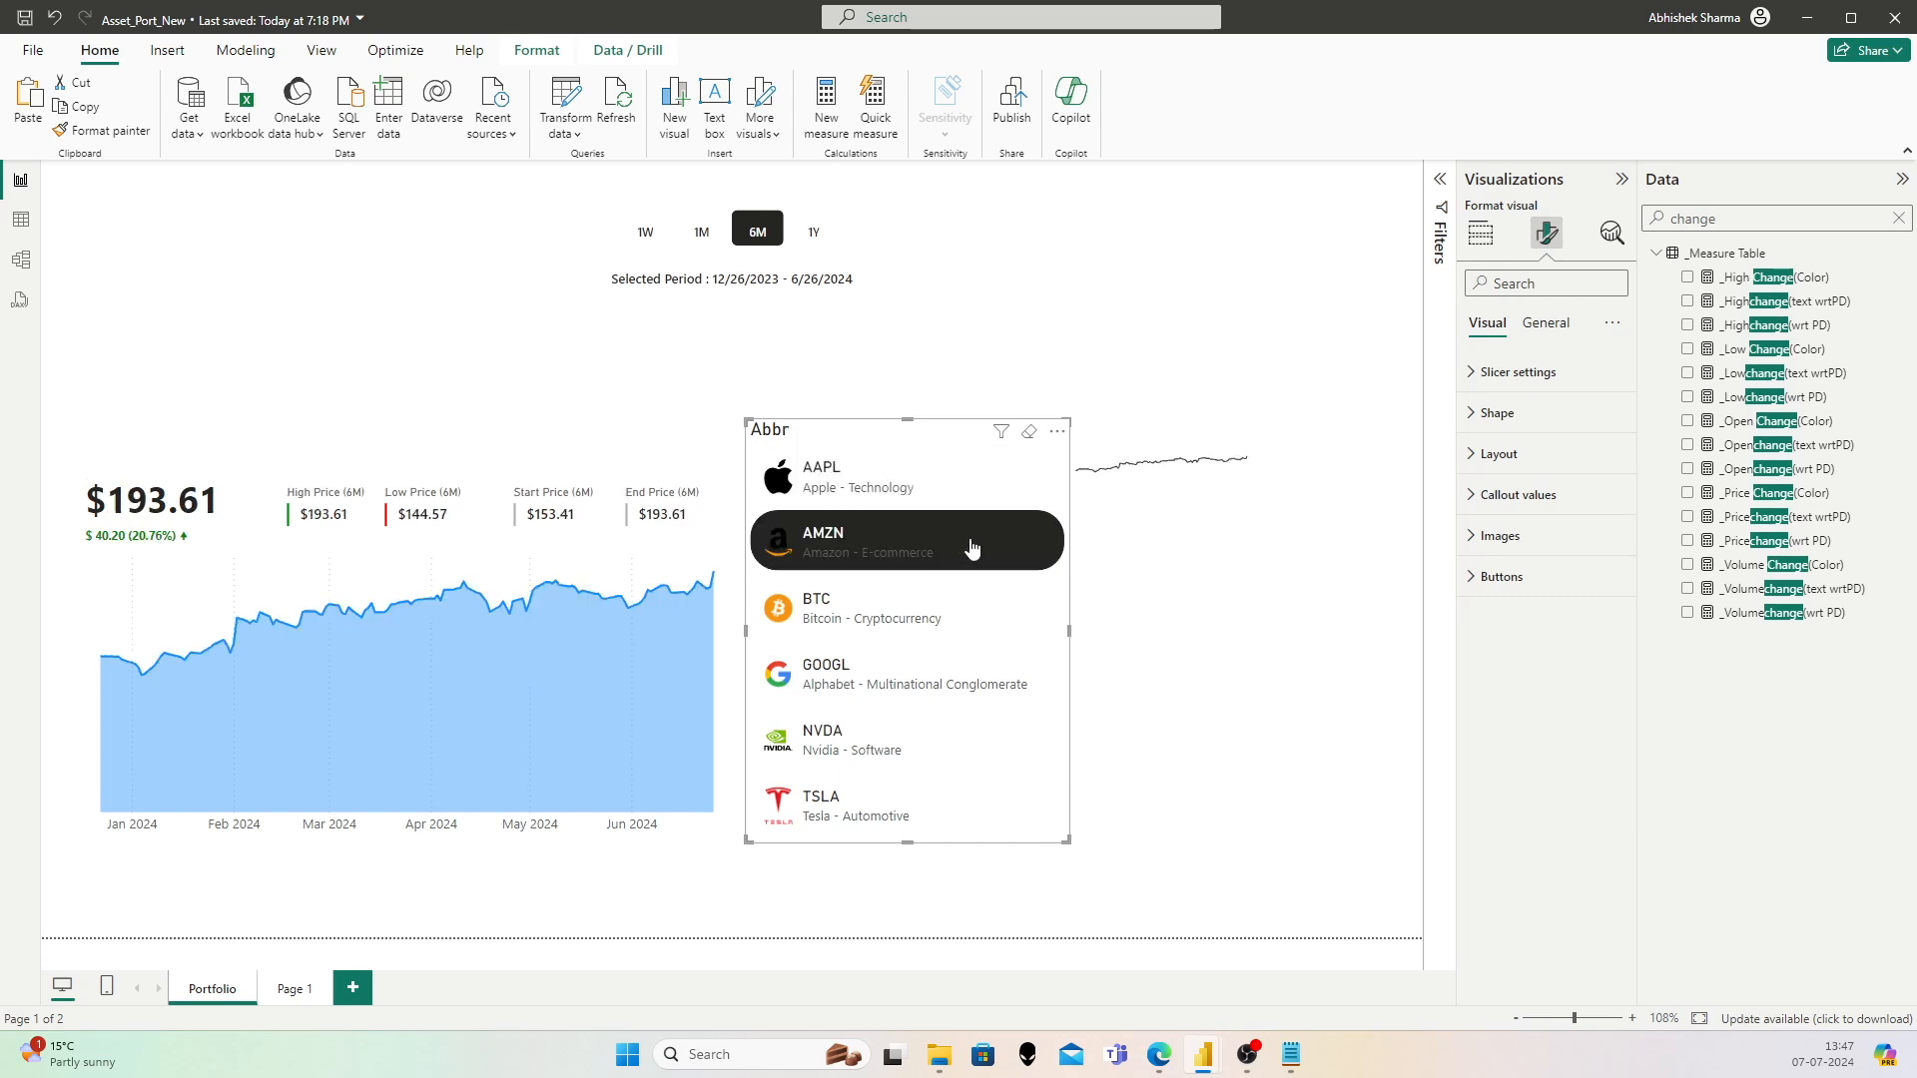
click(947, 475)
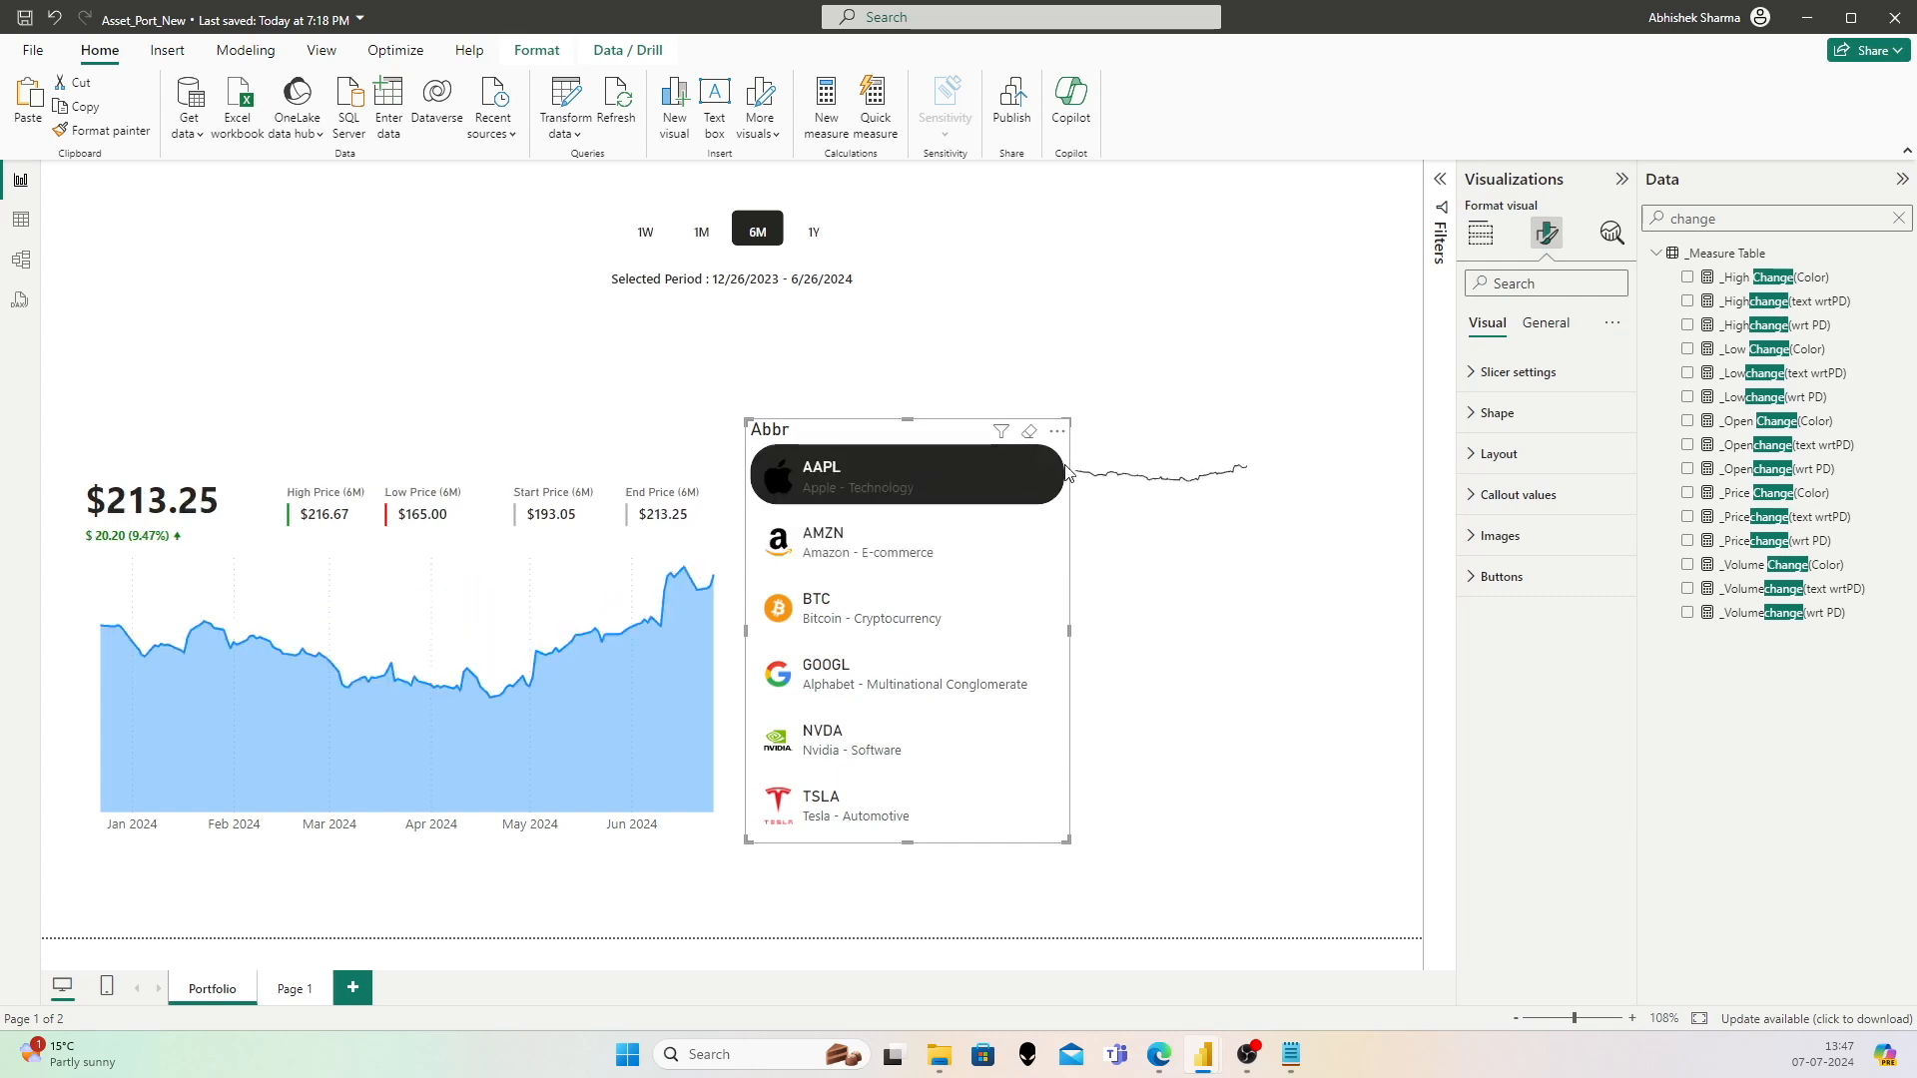
click(913, 536)
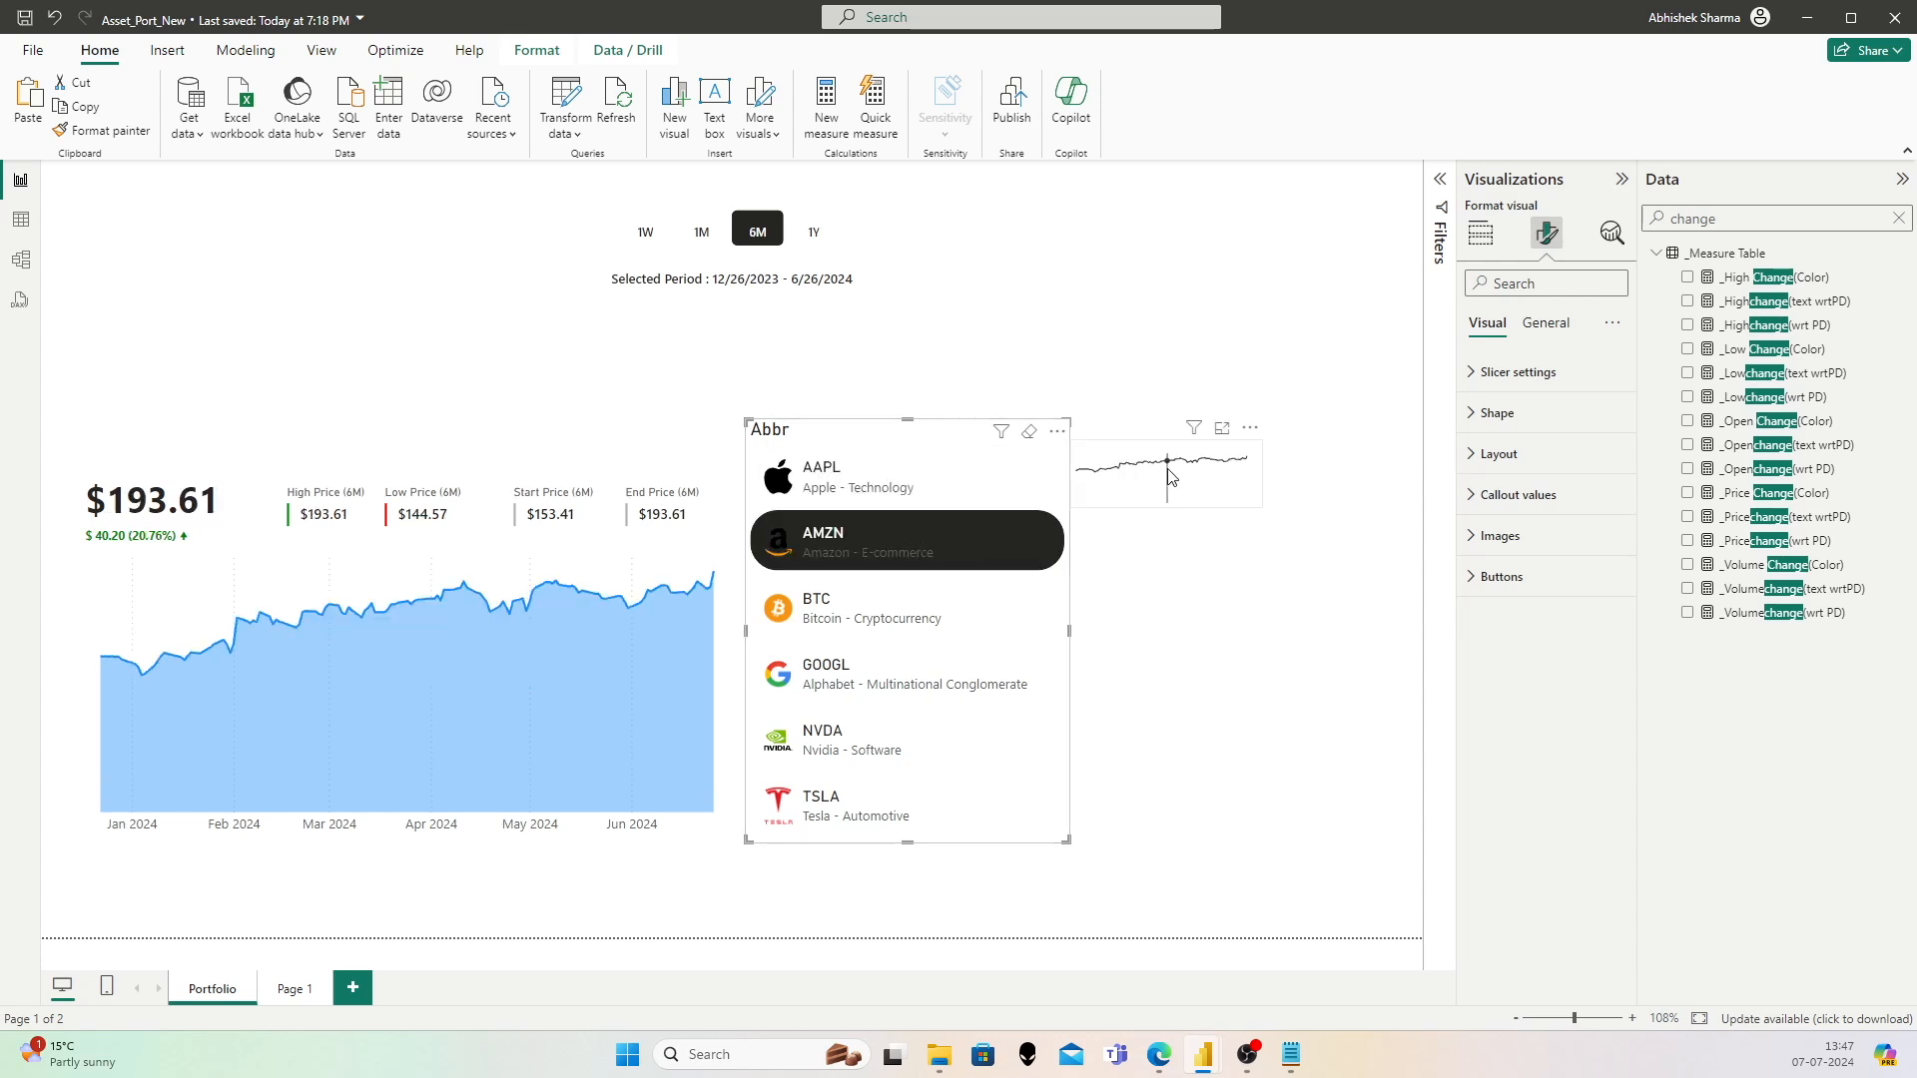
click(865, 485)
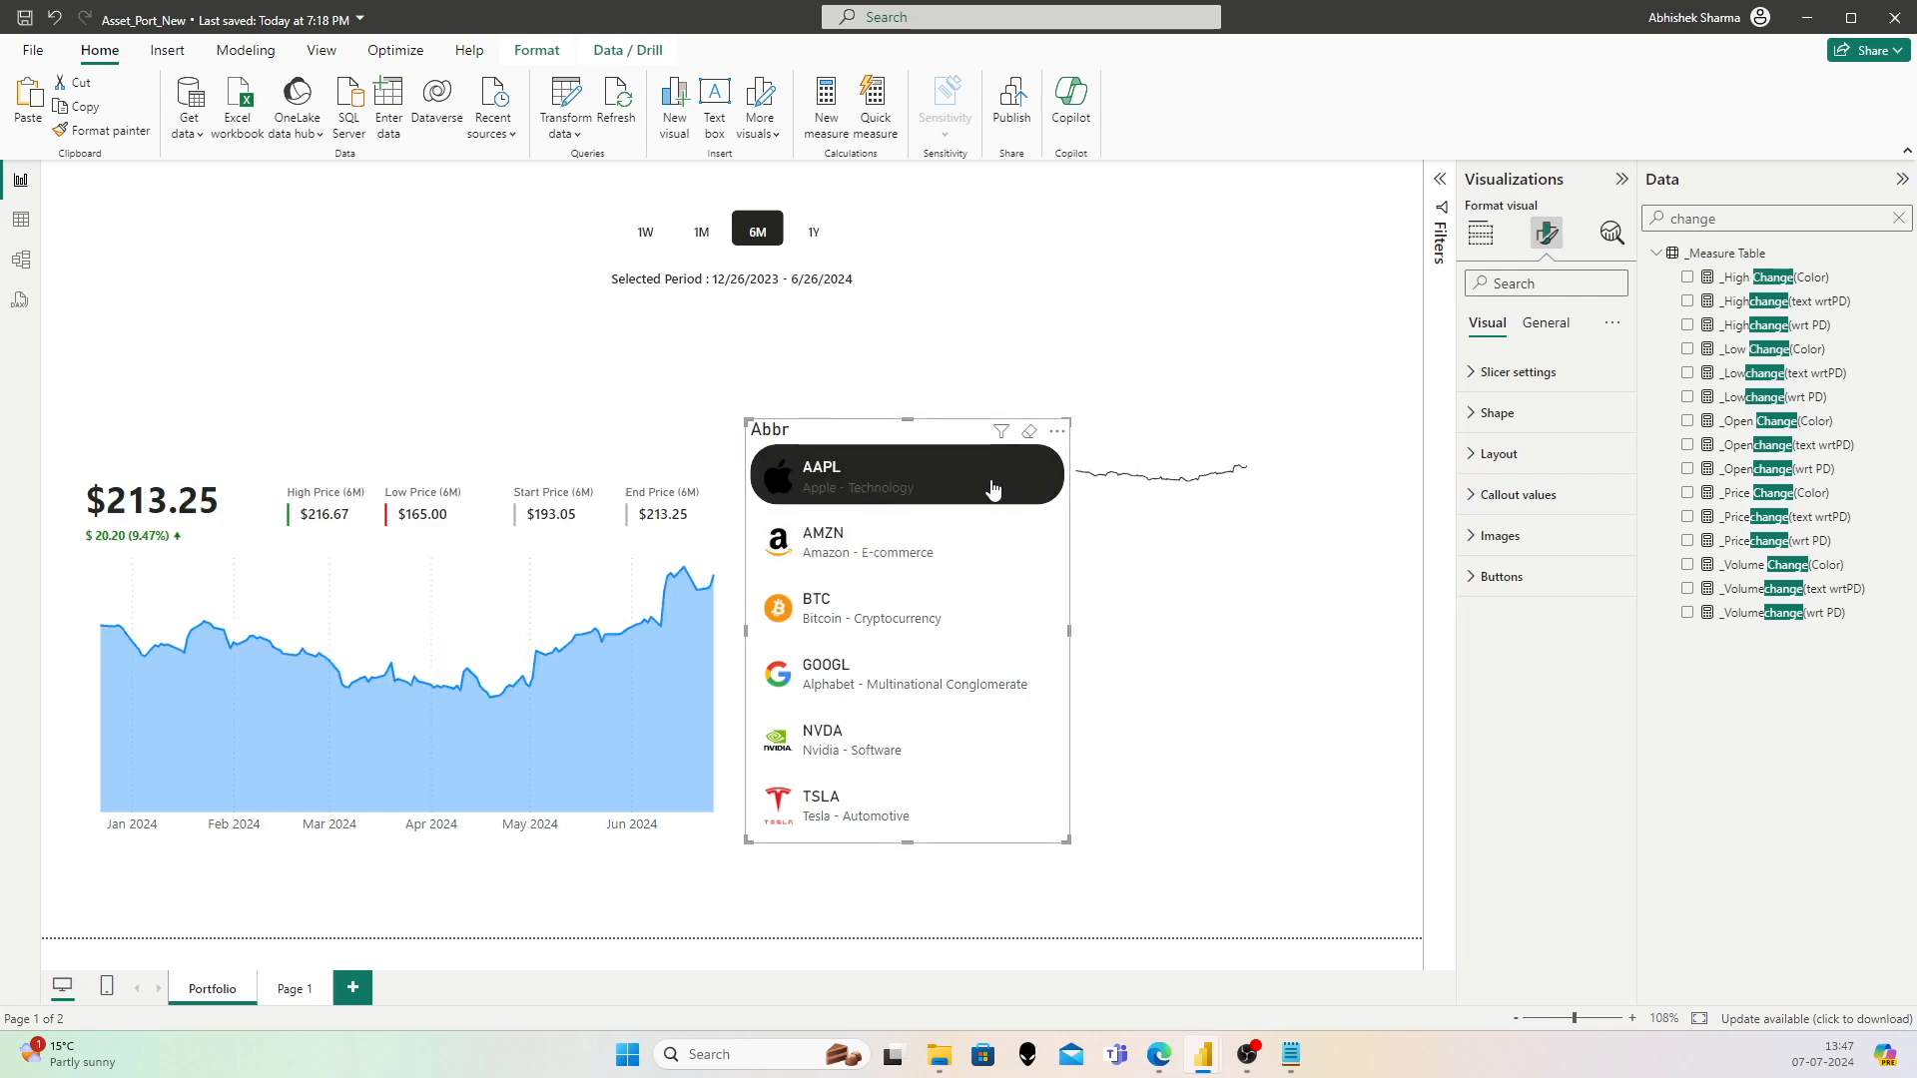
click(933, 543)
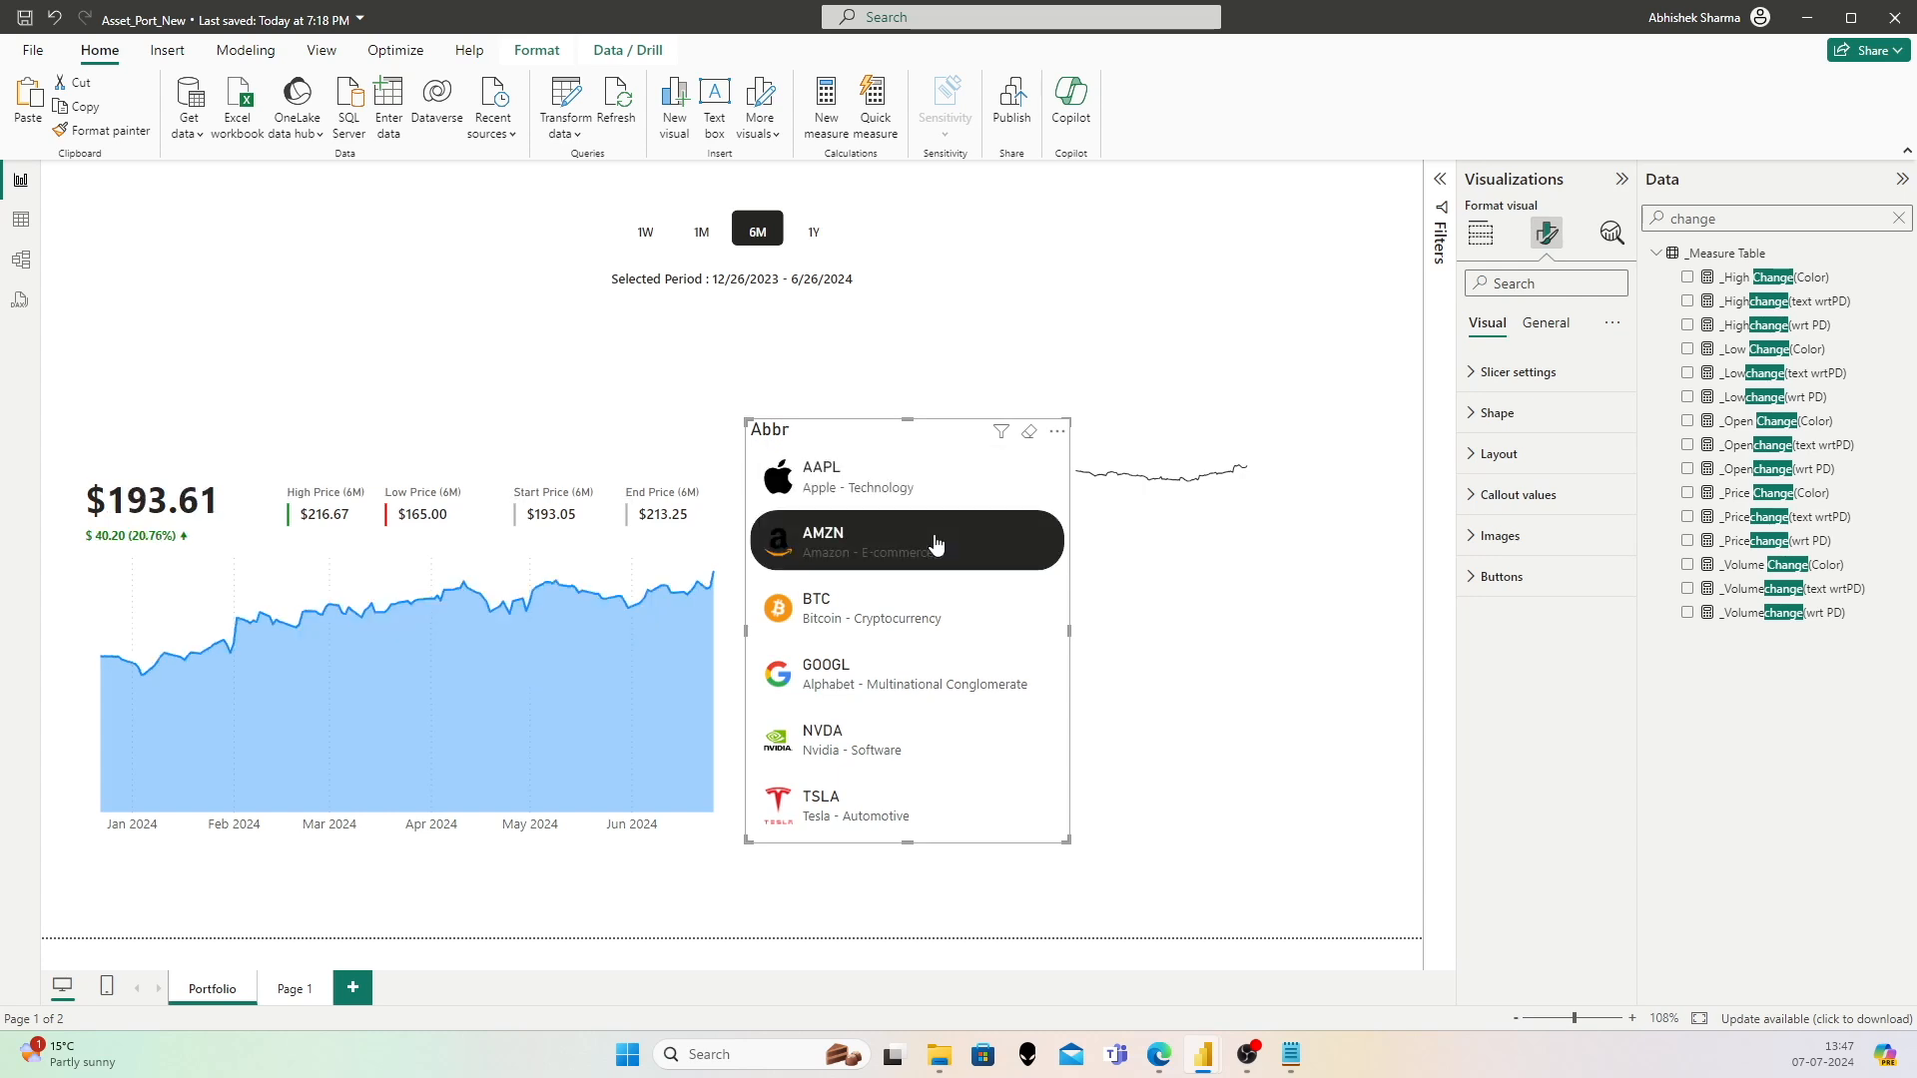
Step: Select the small line chart and start a new measure named _Selected Price(AAPL) in _Measure Table
click(1131, 449)
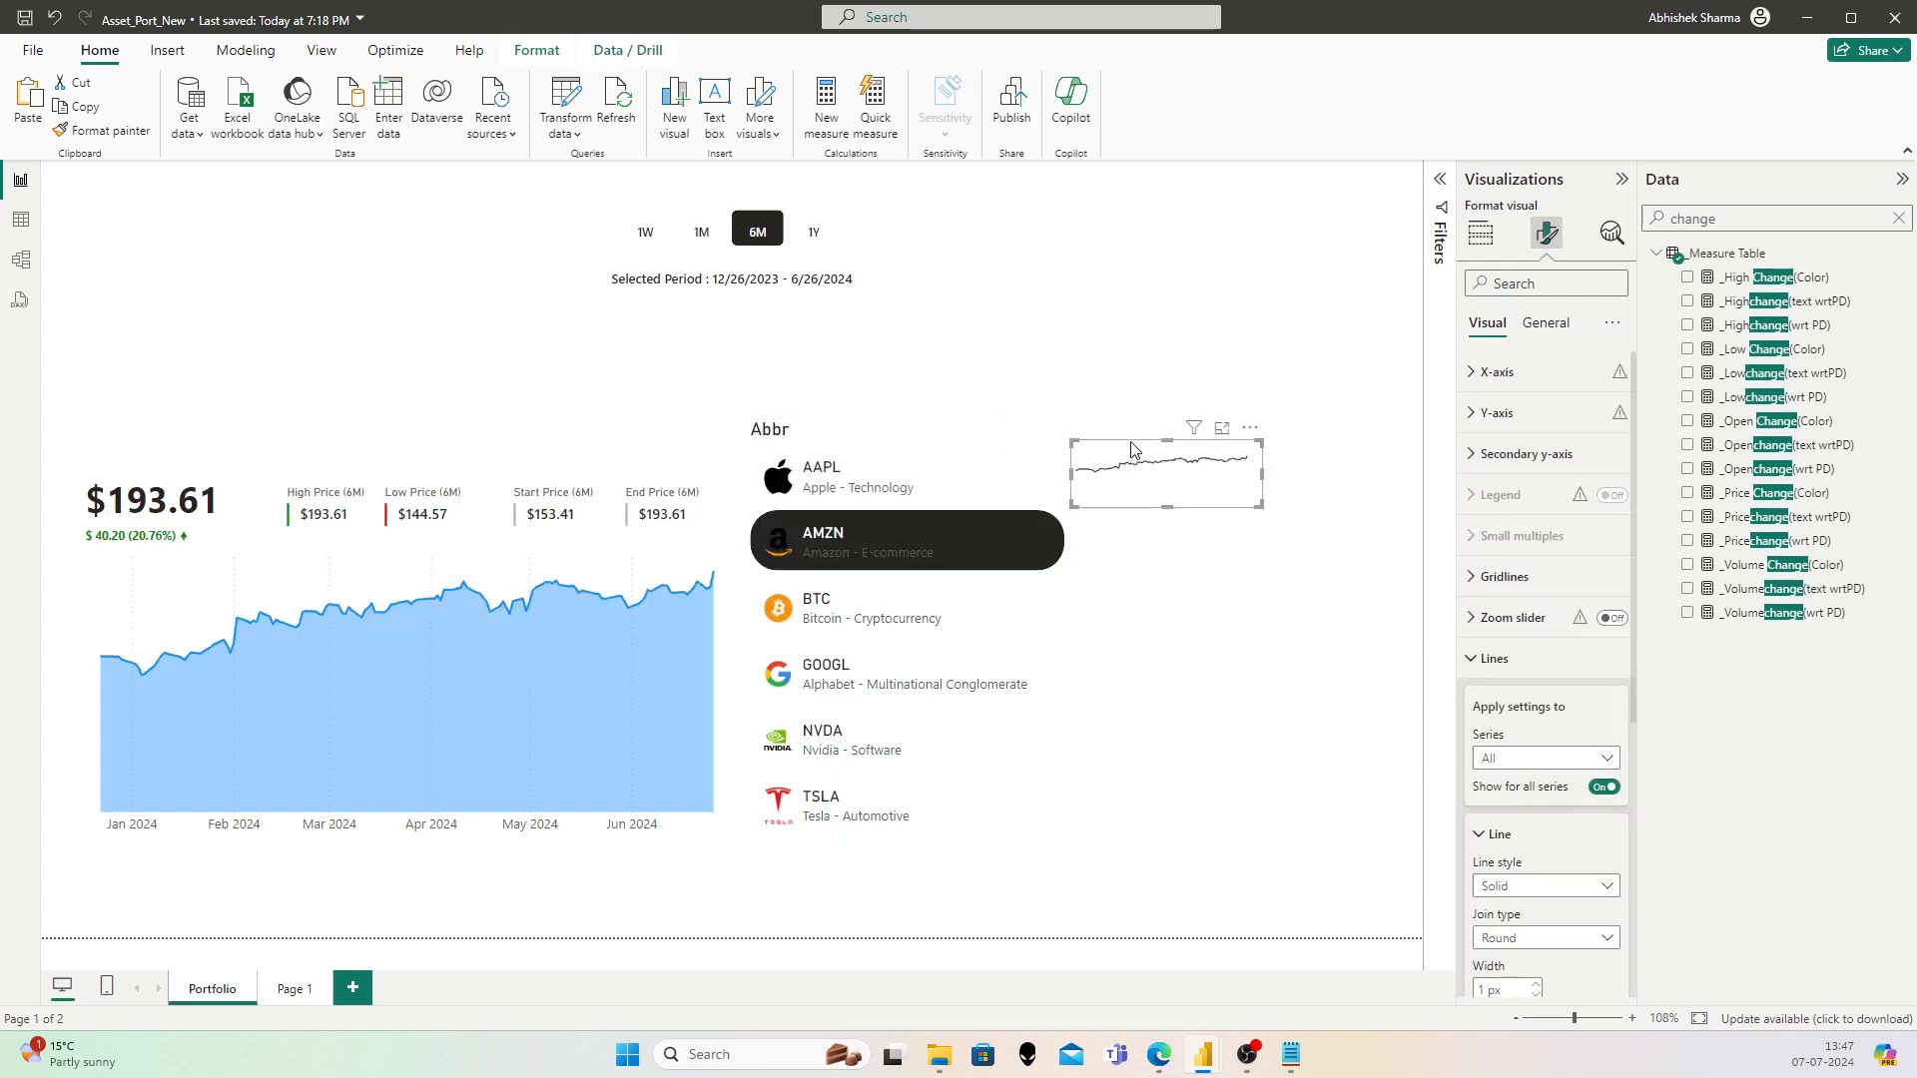
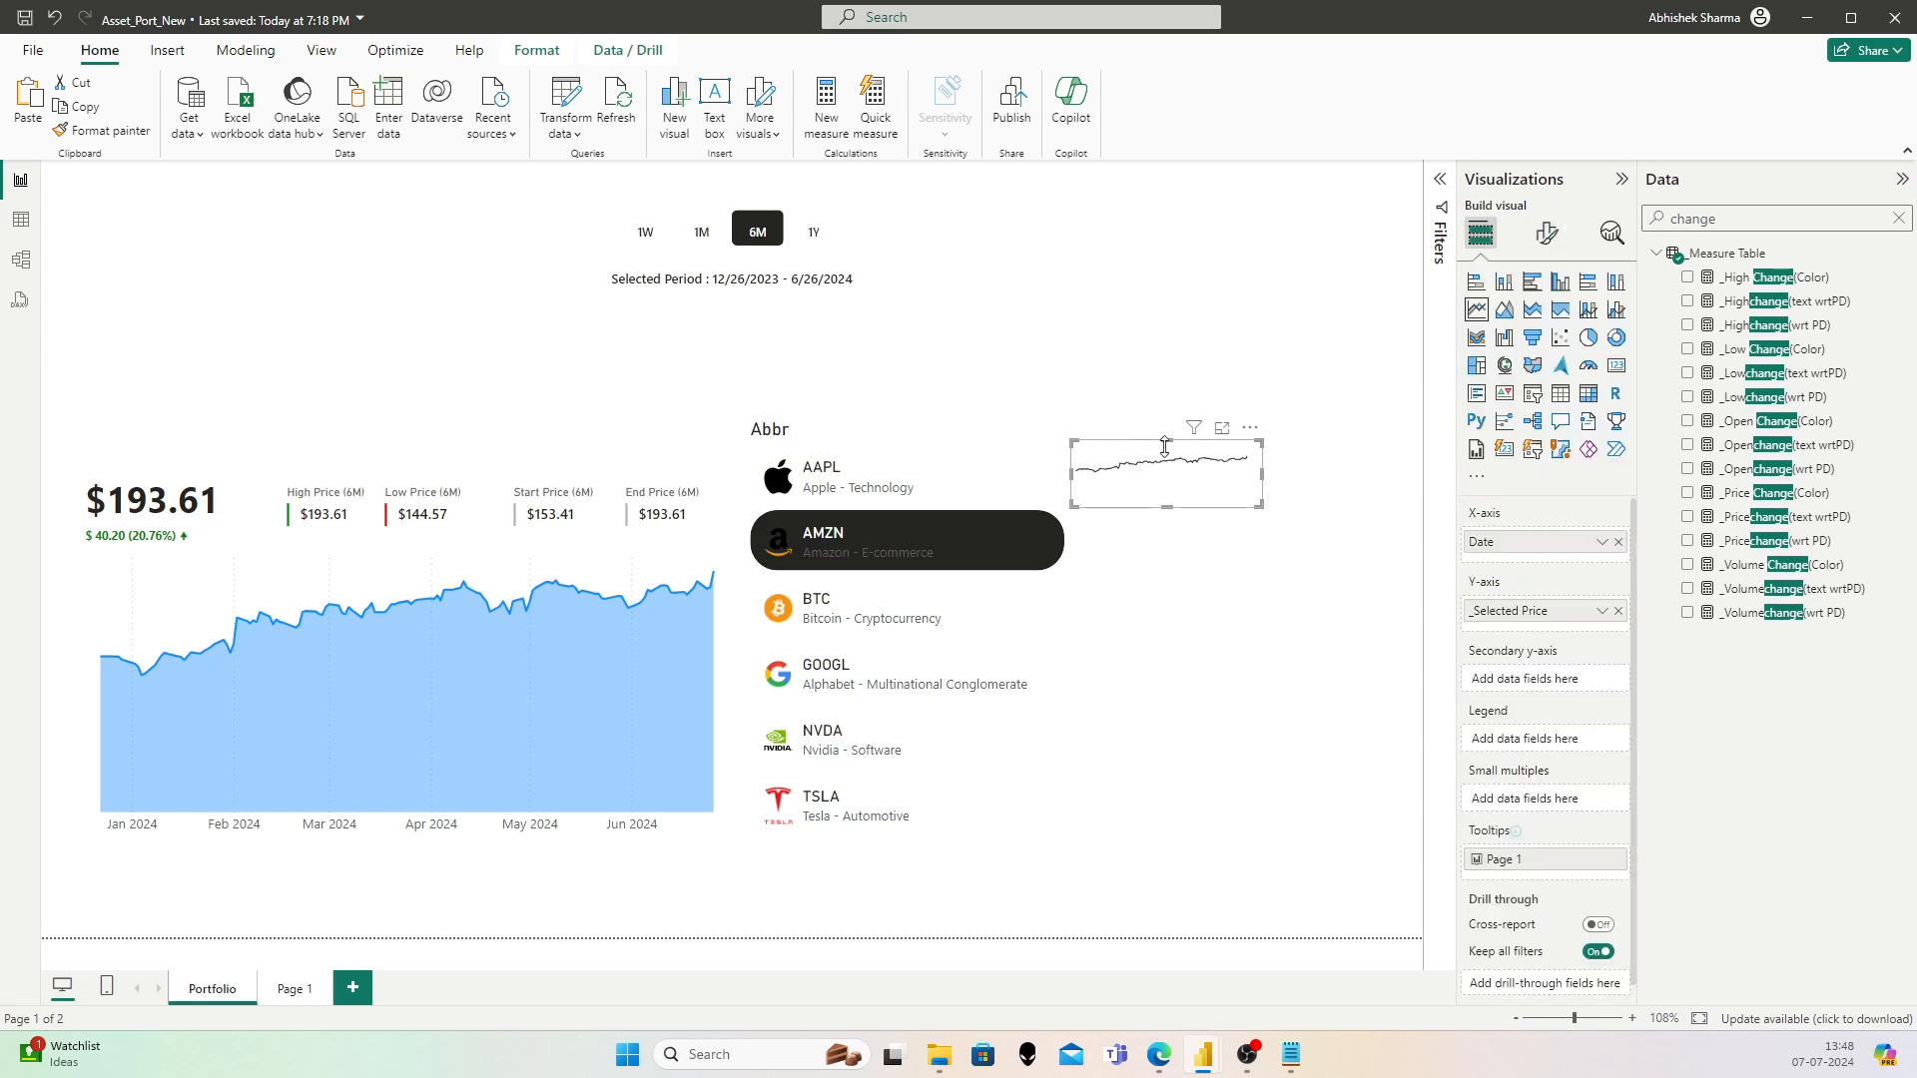
right_click(1731, 254)
click(1745, 286)
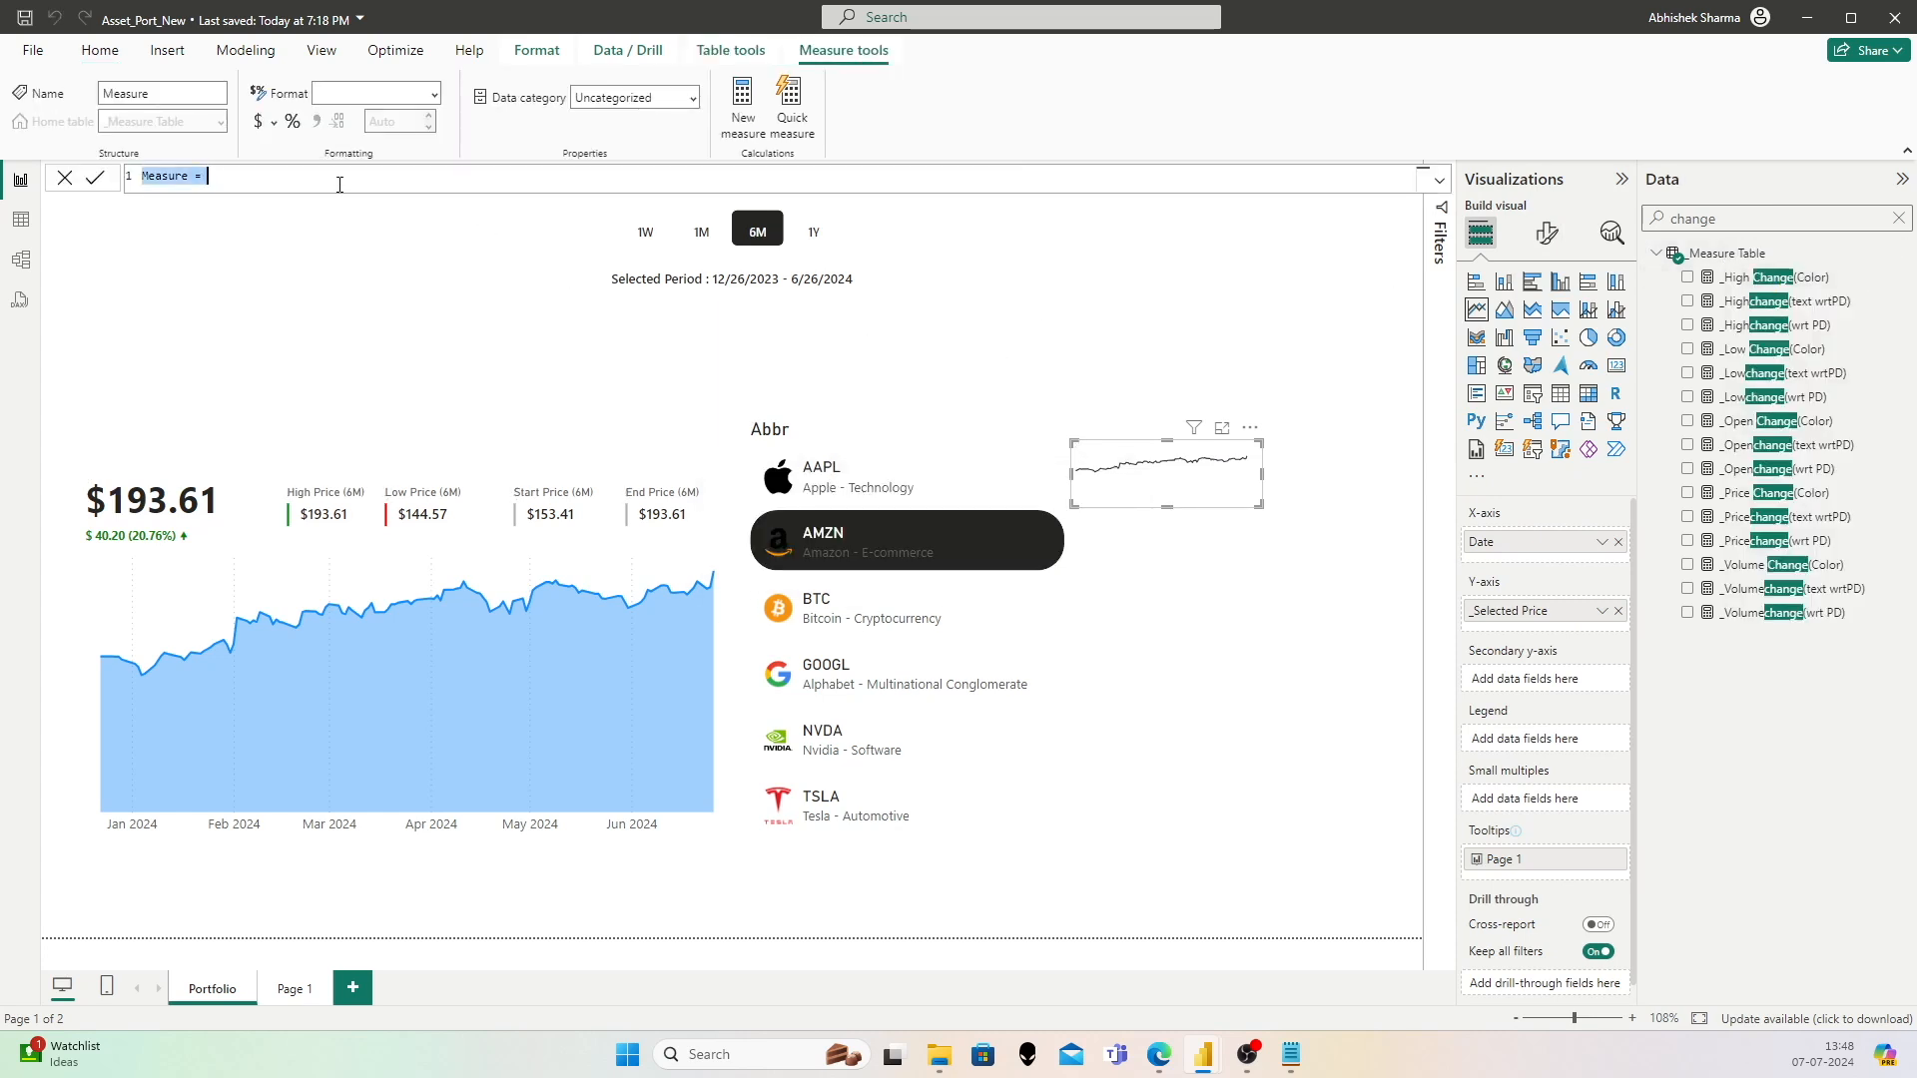
text(_Selected Pric)
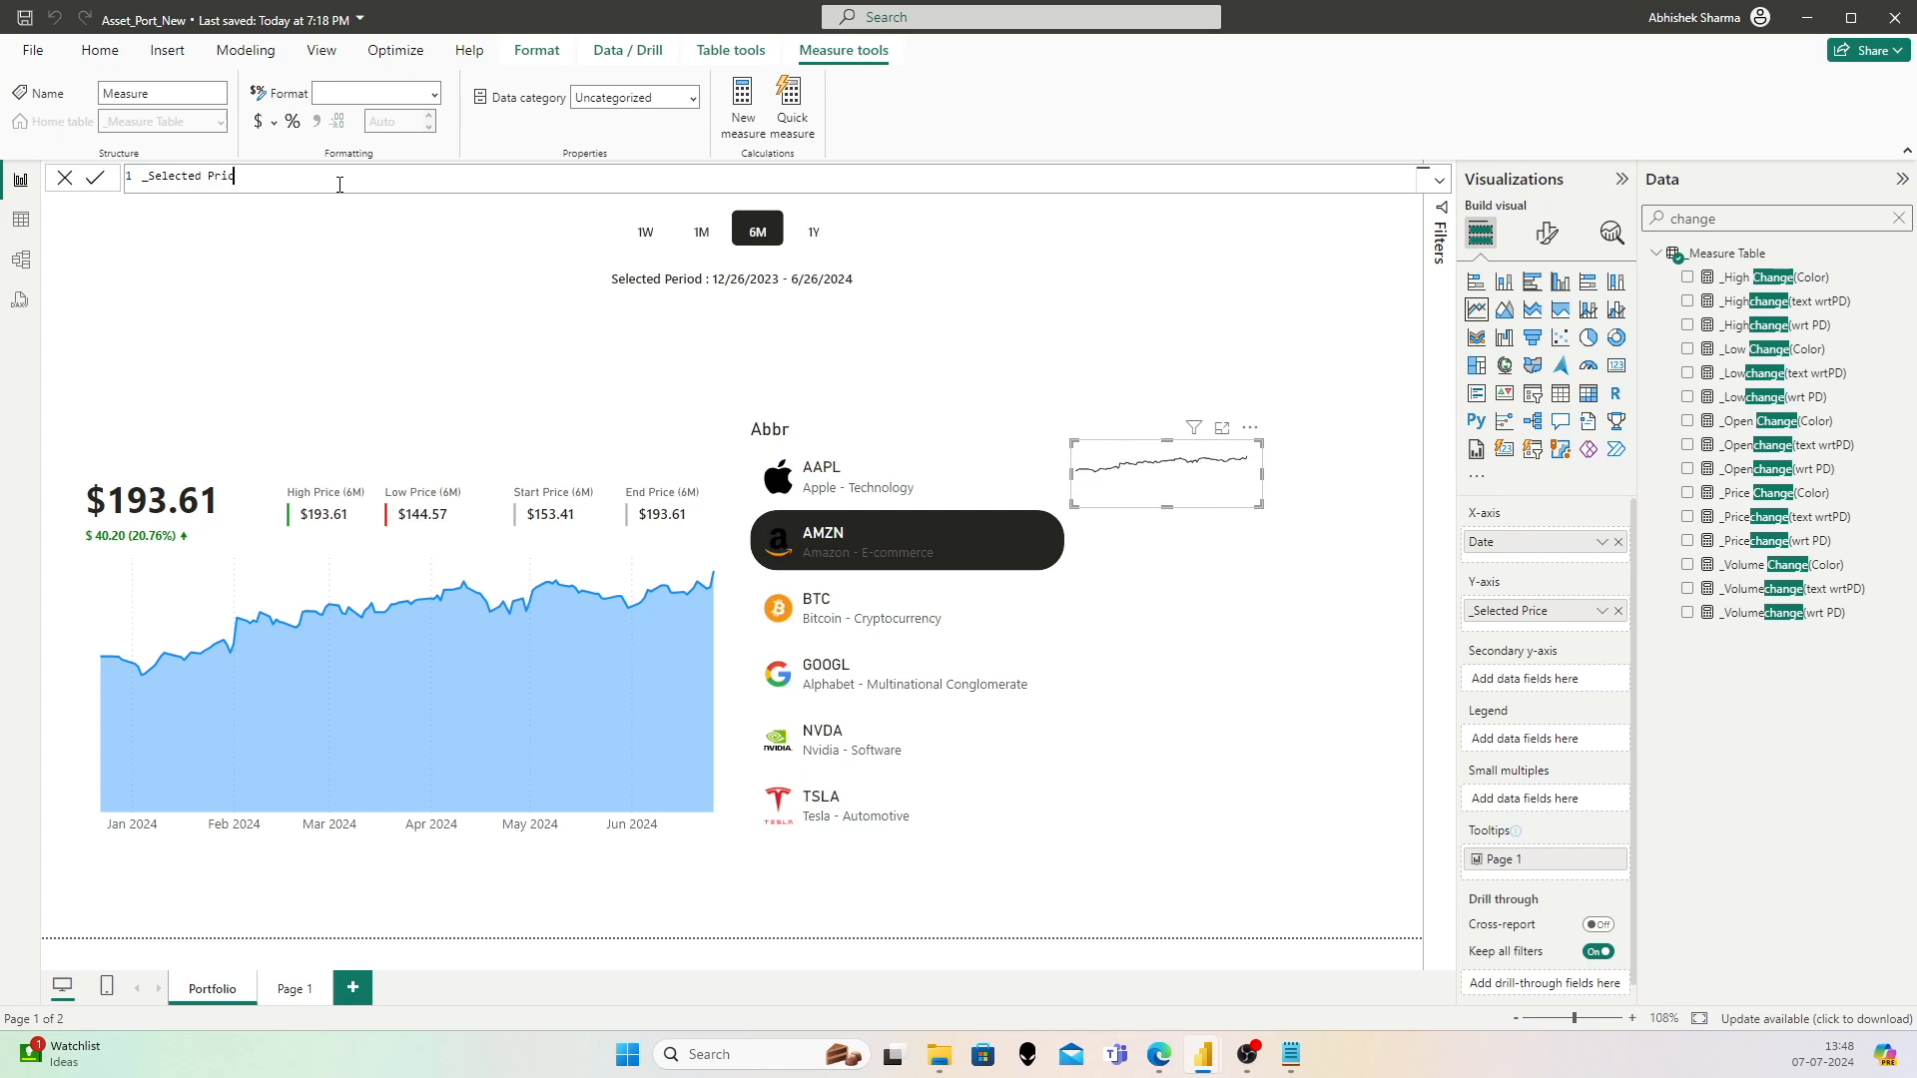
text(e(AAPL) =)
key(shift+Return)
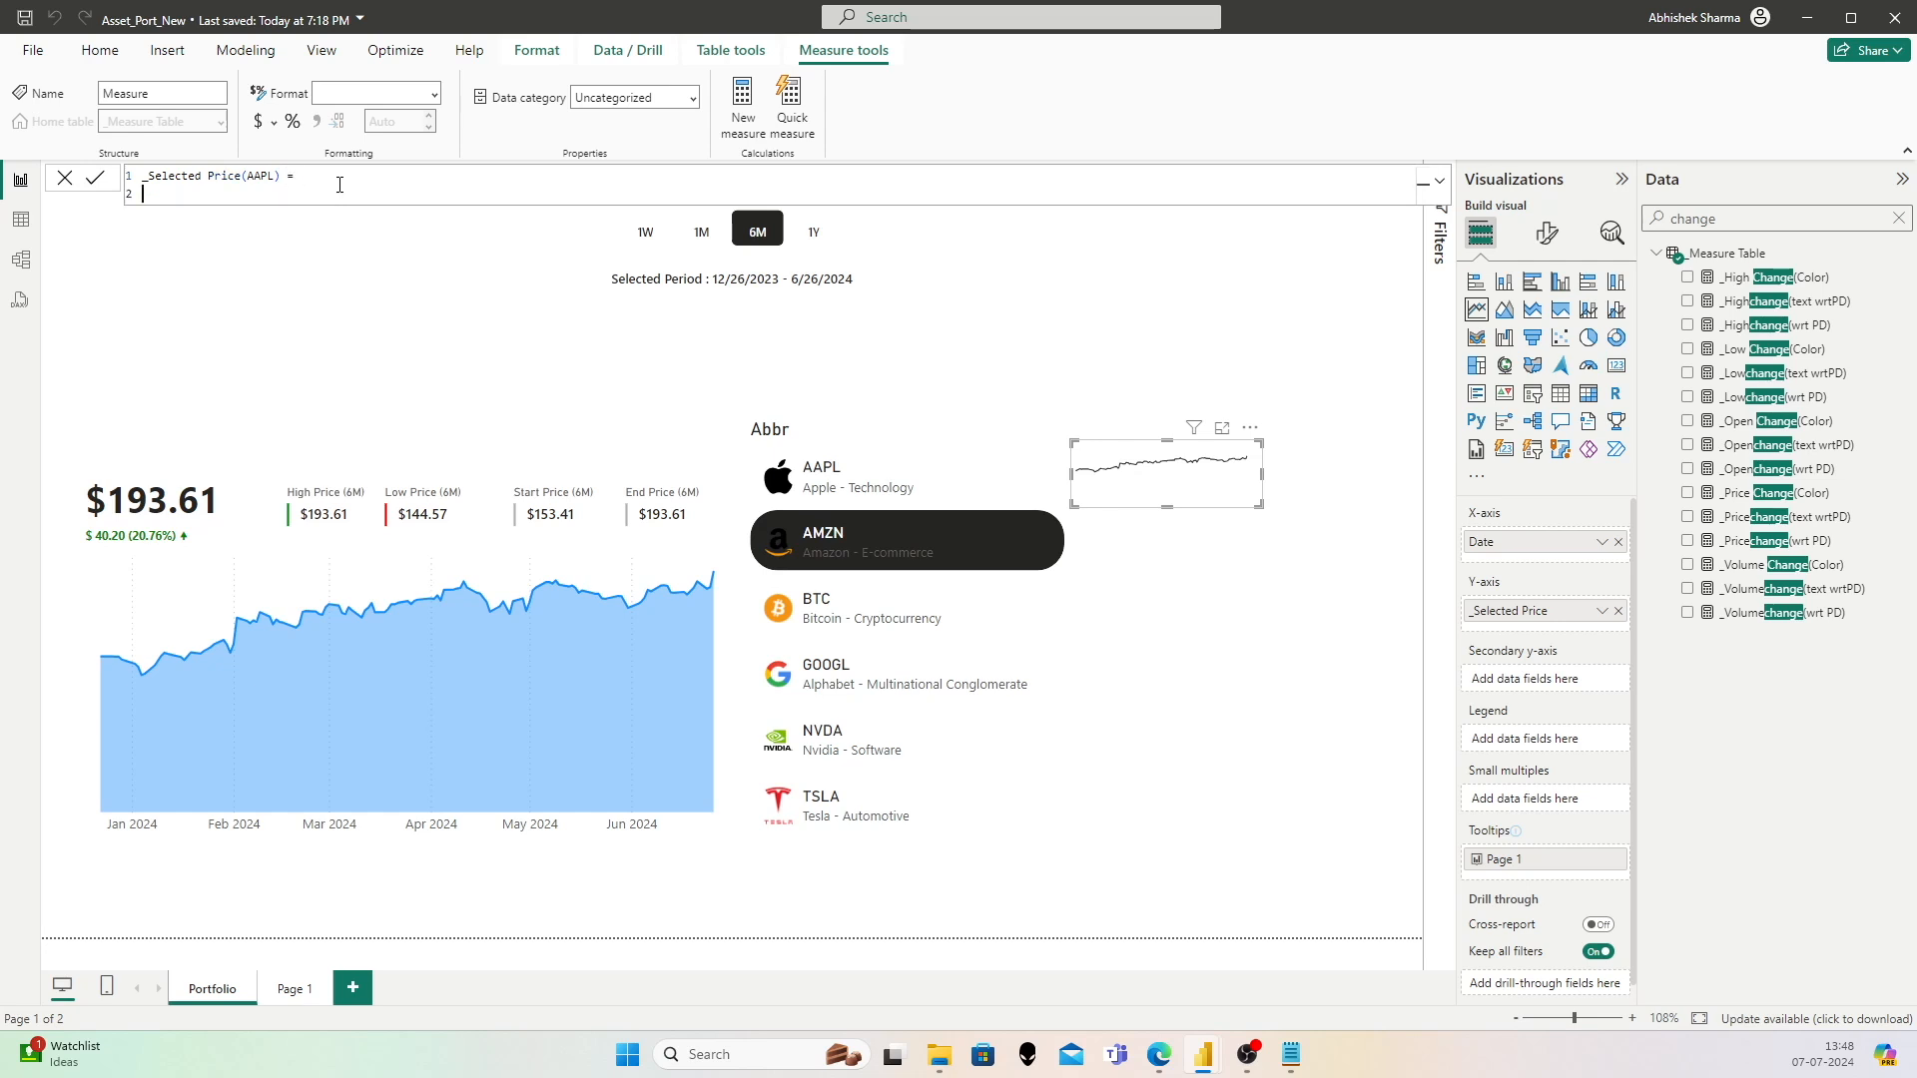
Step: Begin the measure's formula with CALCULATE, using the existing [_Selected Price] measure as its expression
text(Cal)
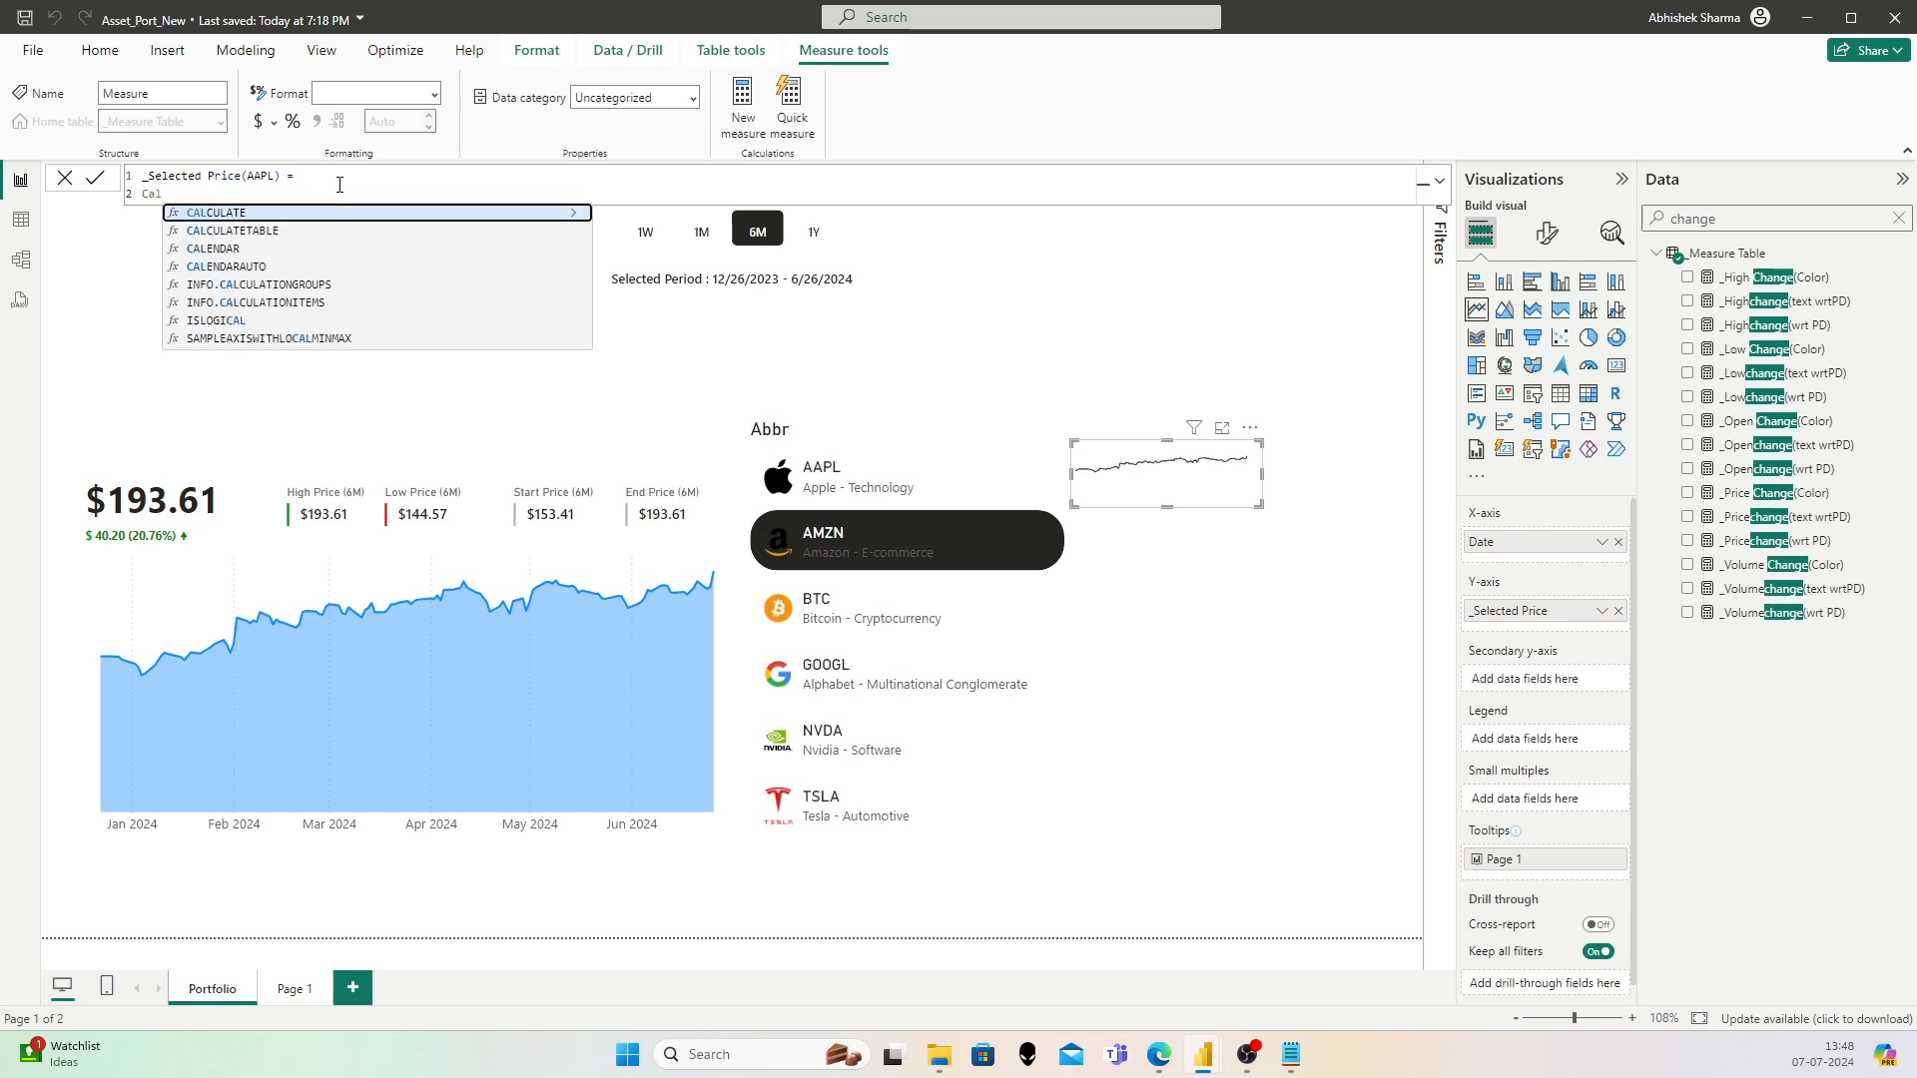
key(Tab)
key(shift+Return)
text(Selected)
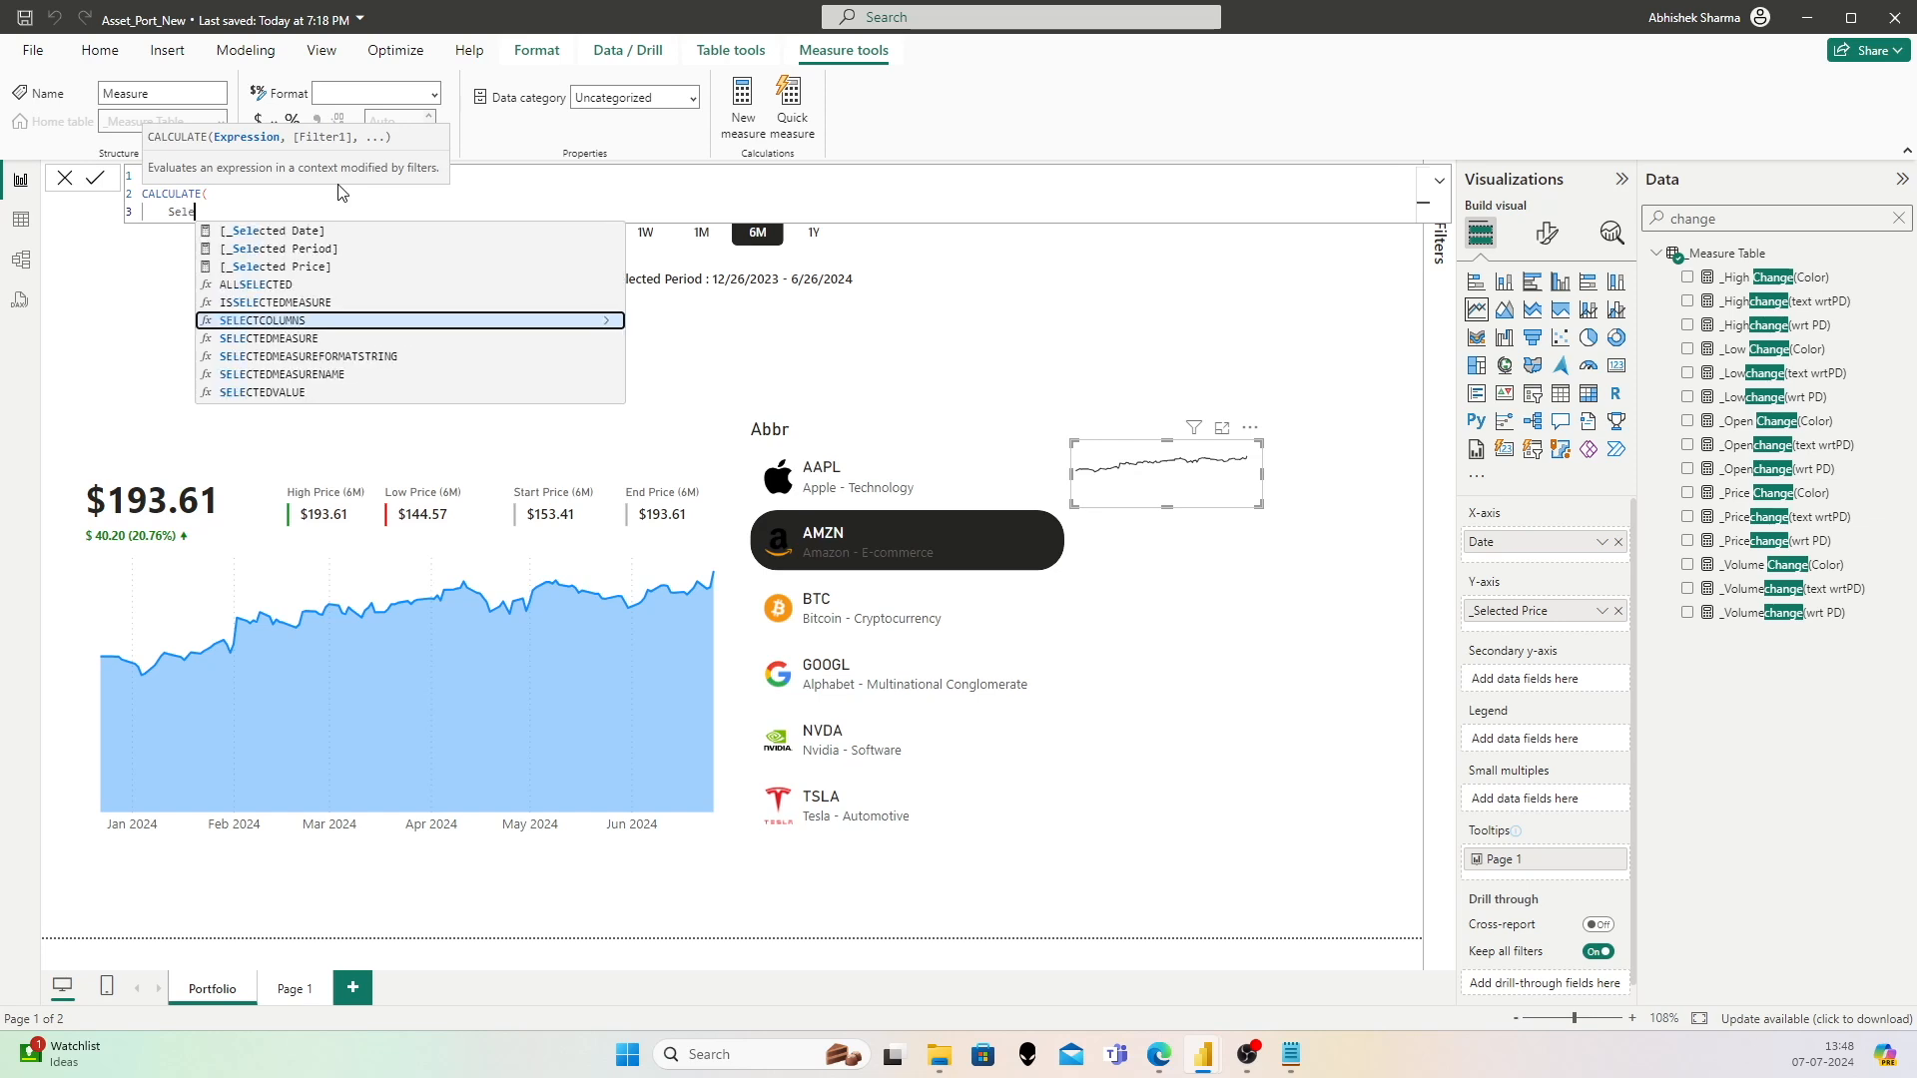
key(Down)
key(Up)
key(Up)
key(Up)
key(Up)
key(Tab)
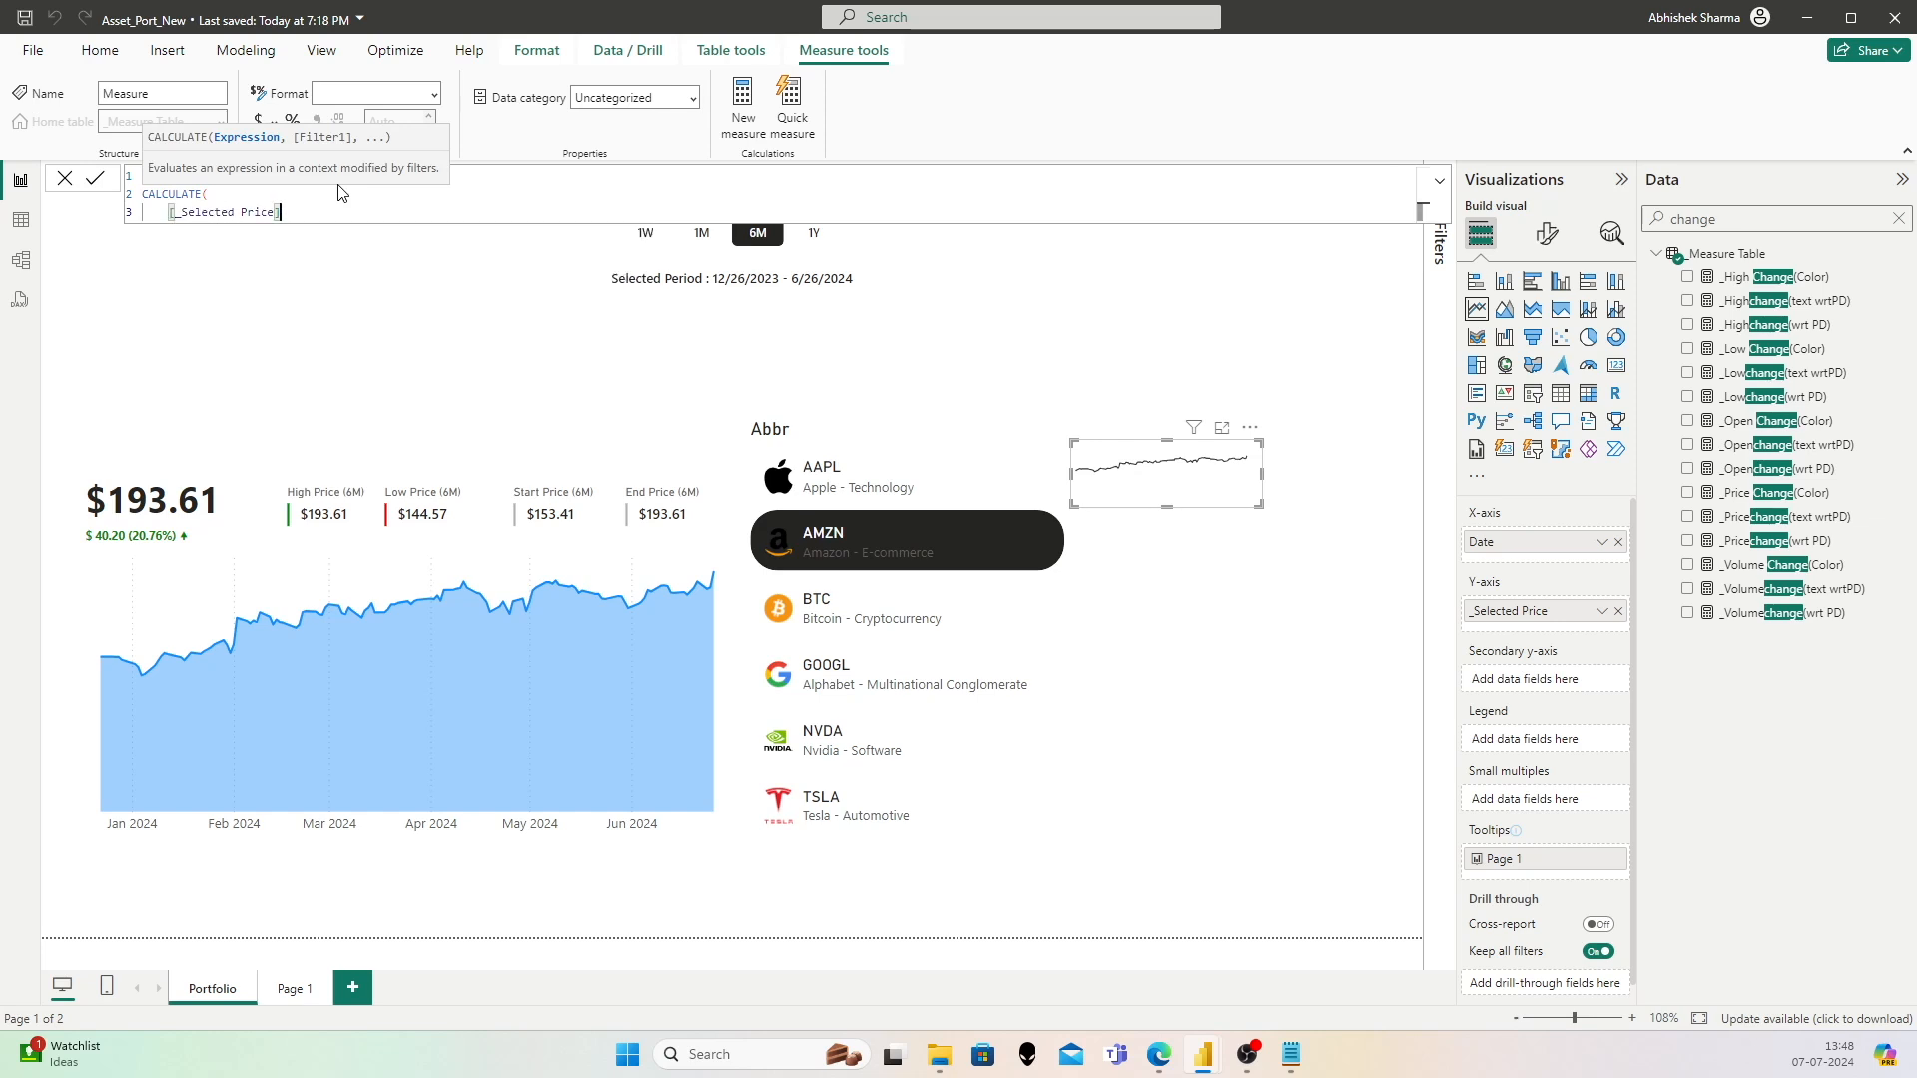
Step: Add a FILTER argument to the CALCULATE formula with ALL('Assets Key Table'[Abbr]) as its table
text(,)
key(shift+Return)
text(FILTER()
key(shift+Return)
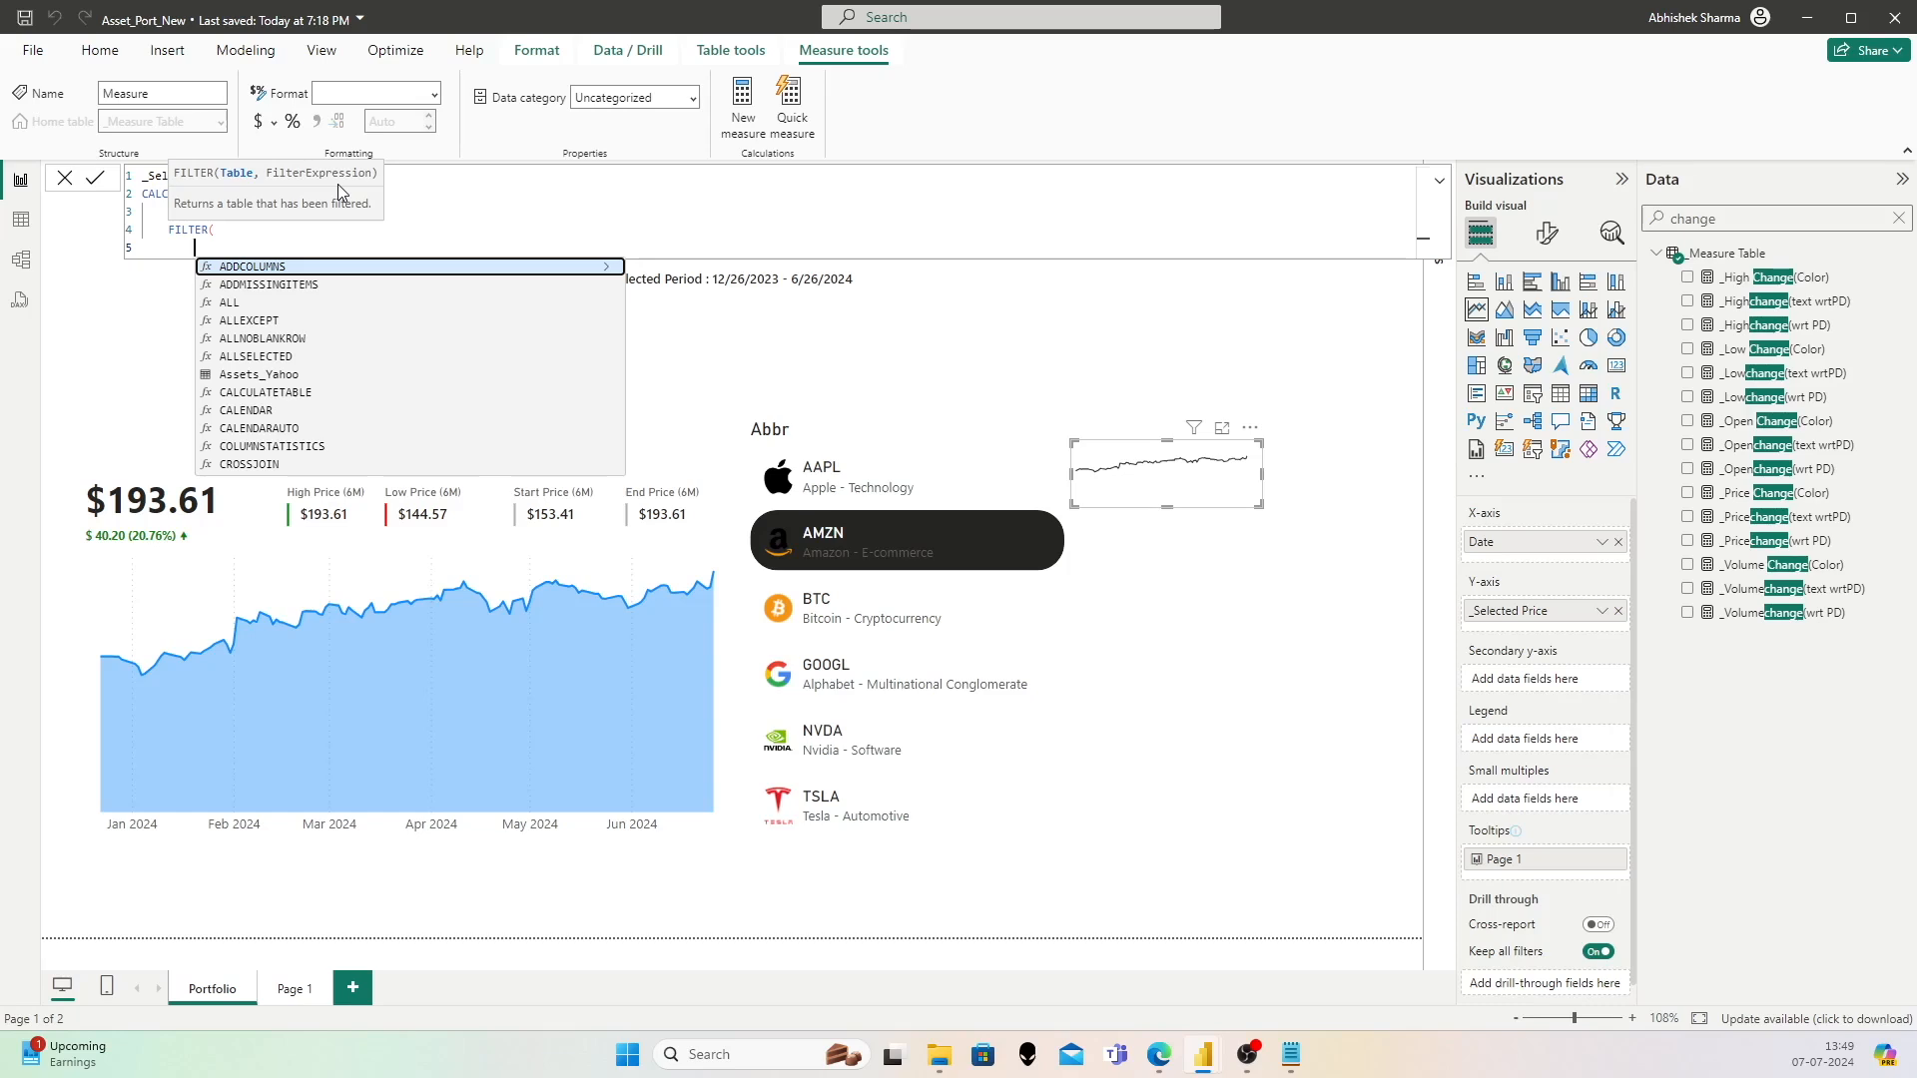
text(ALL()
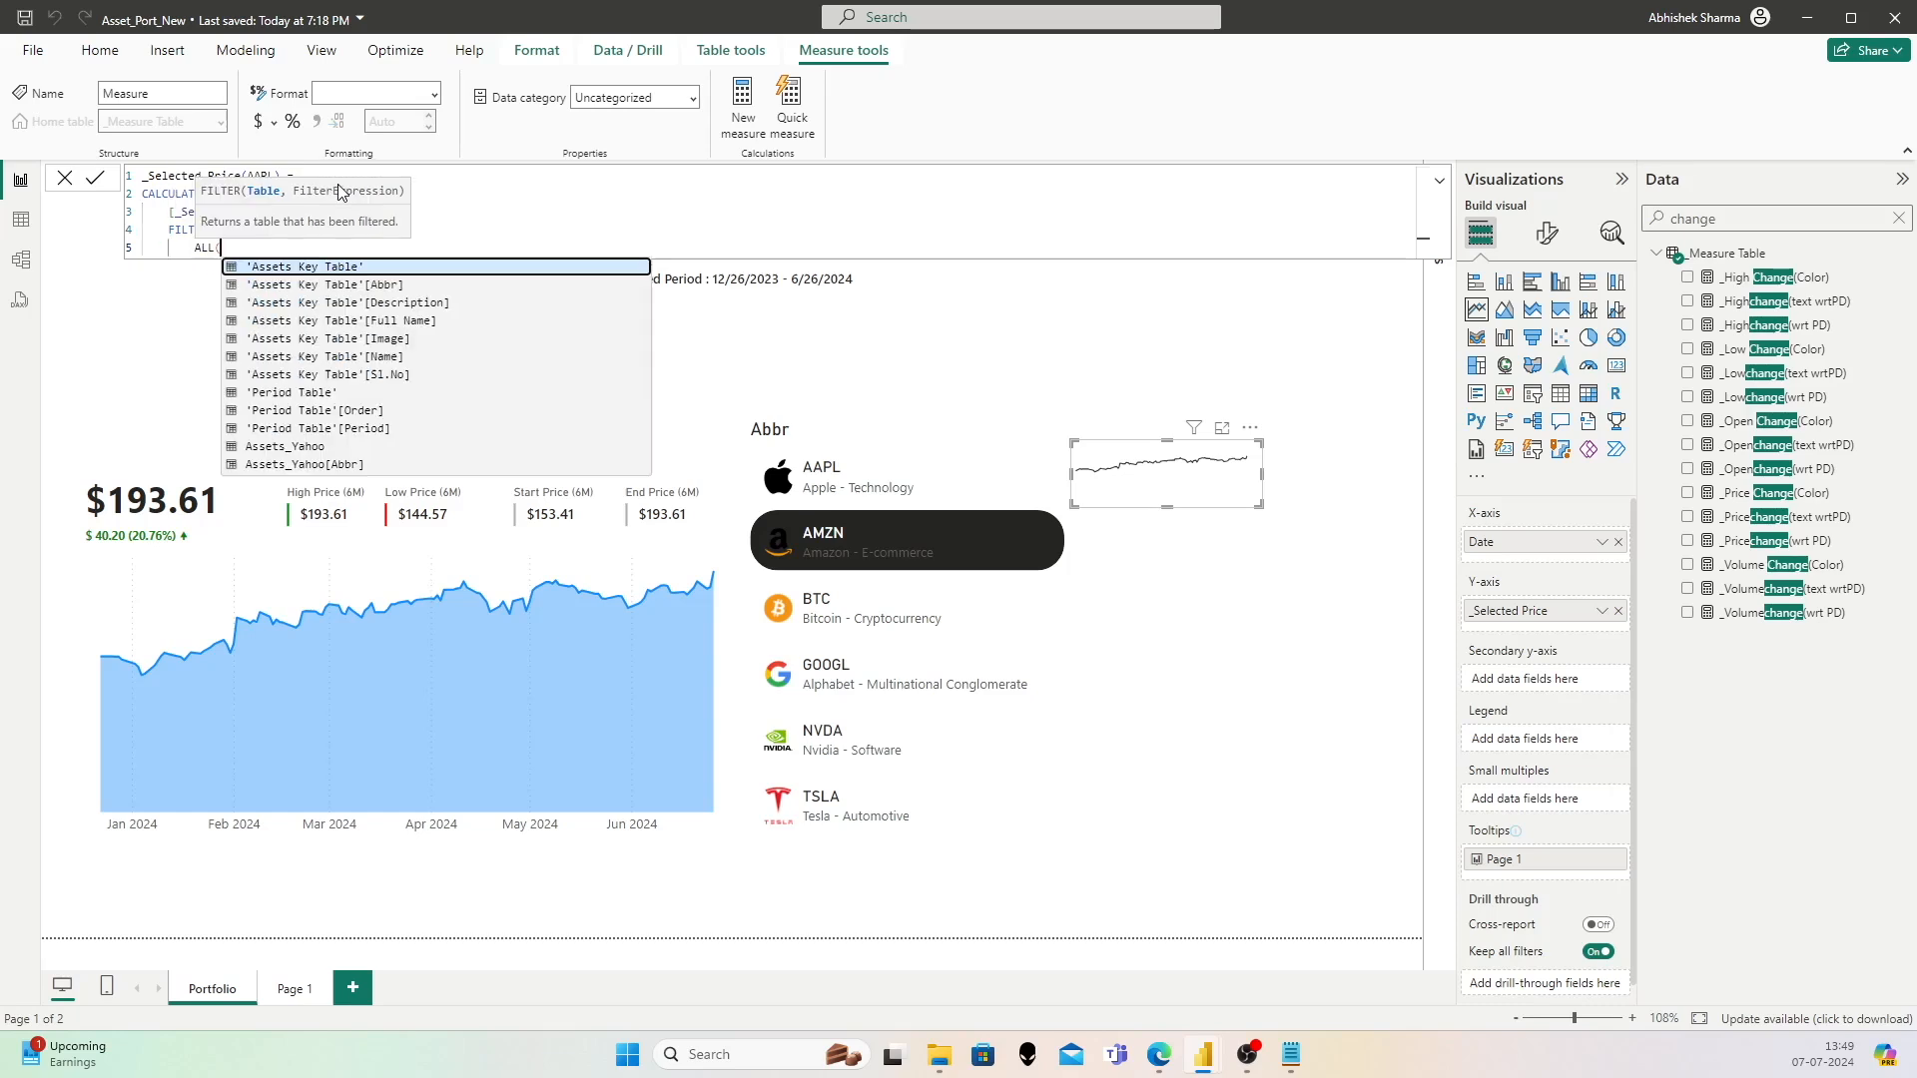
text(Asset)
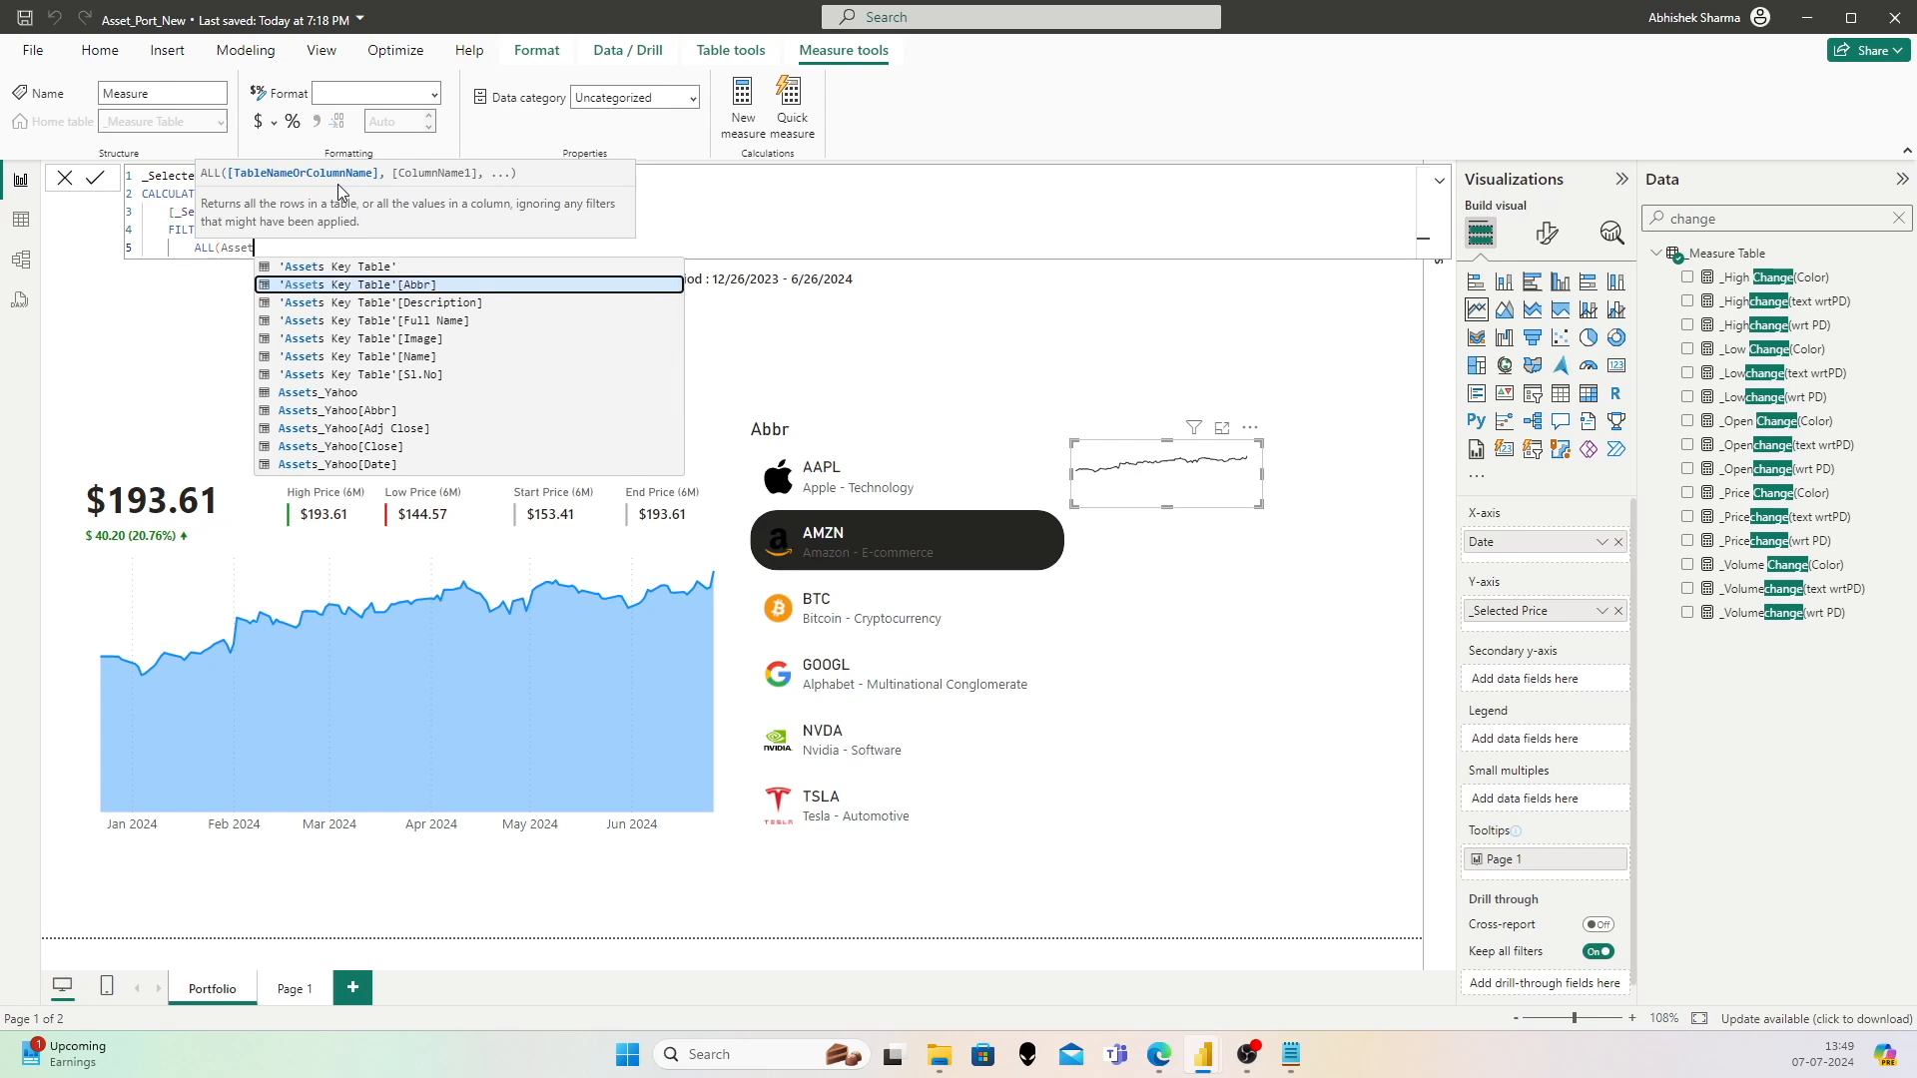
key(Tab)
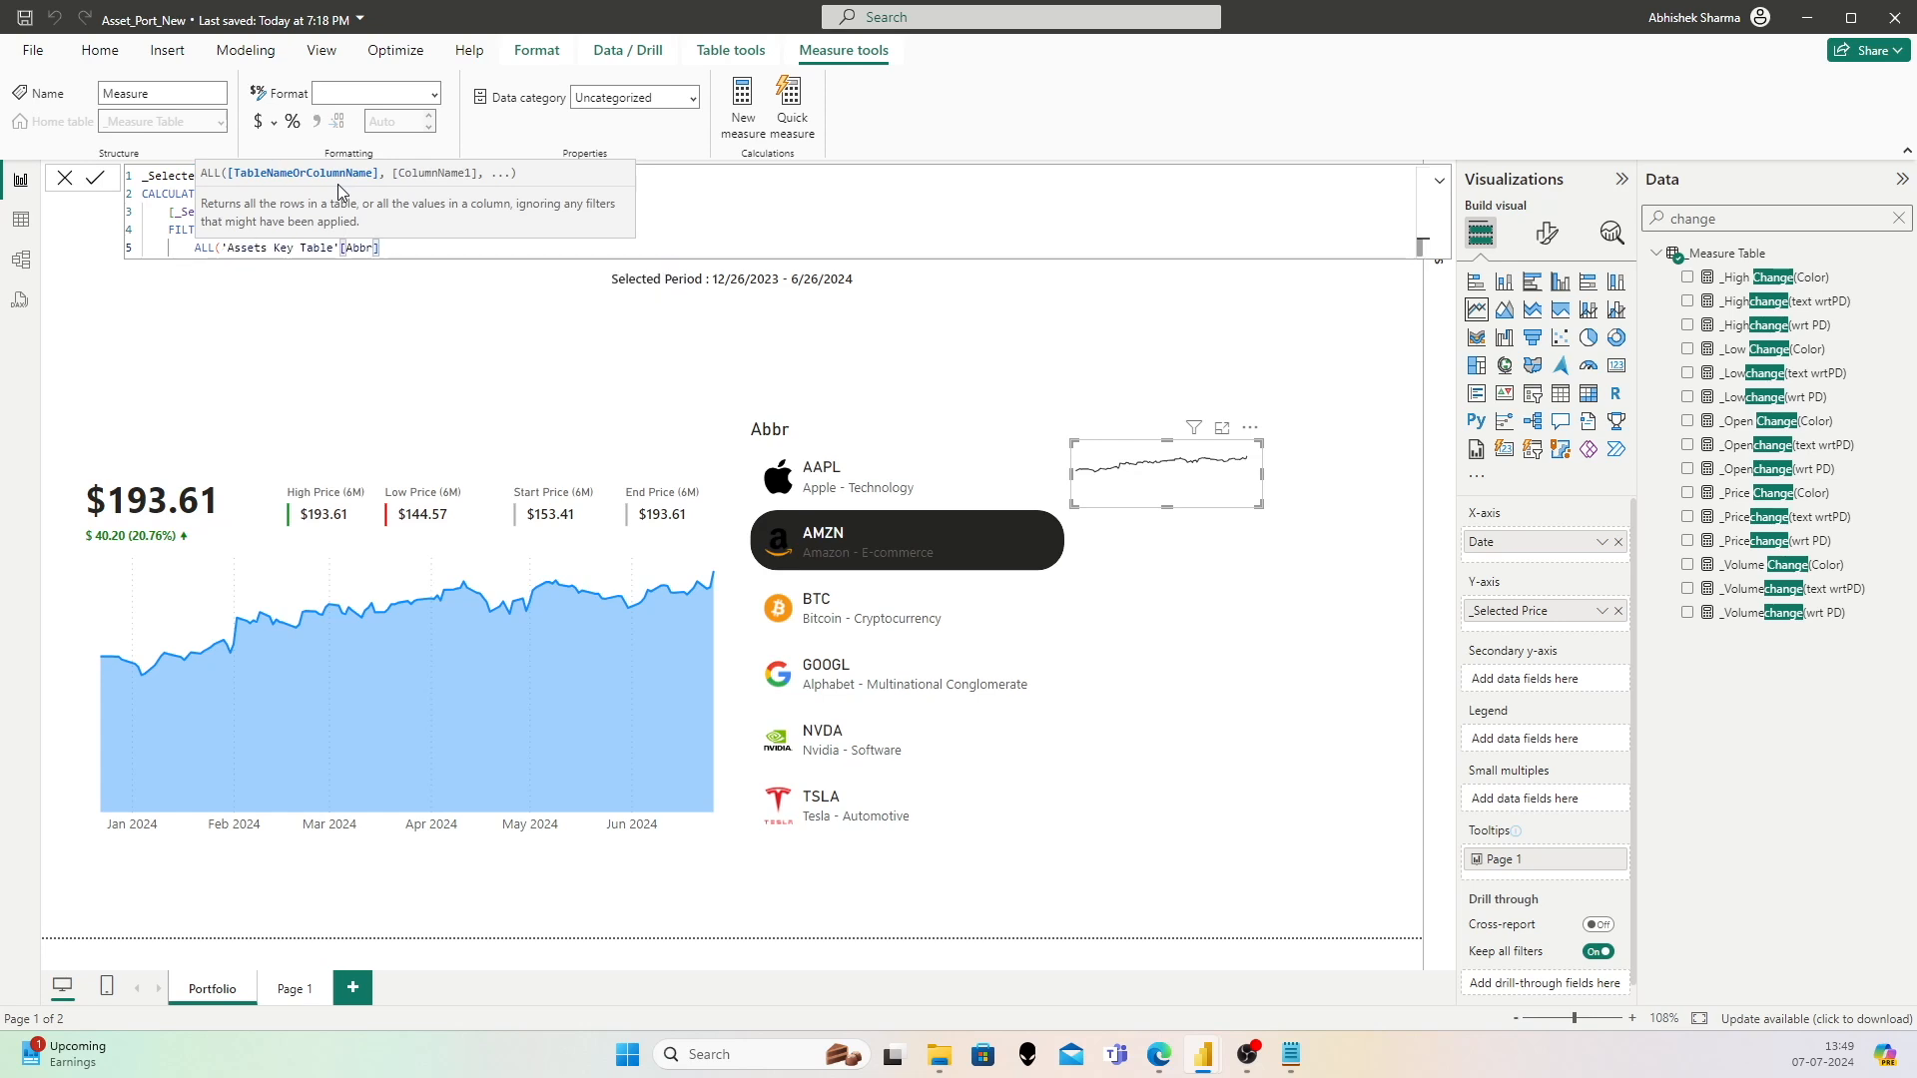
text())
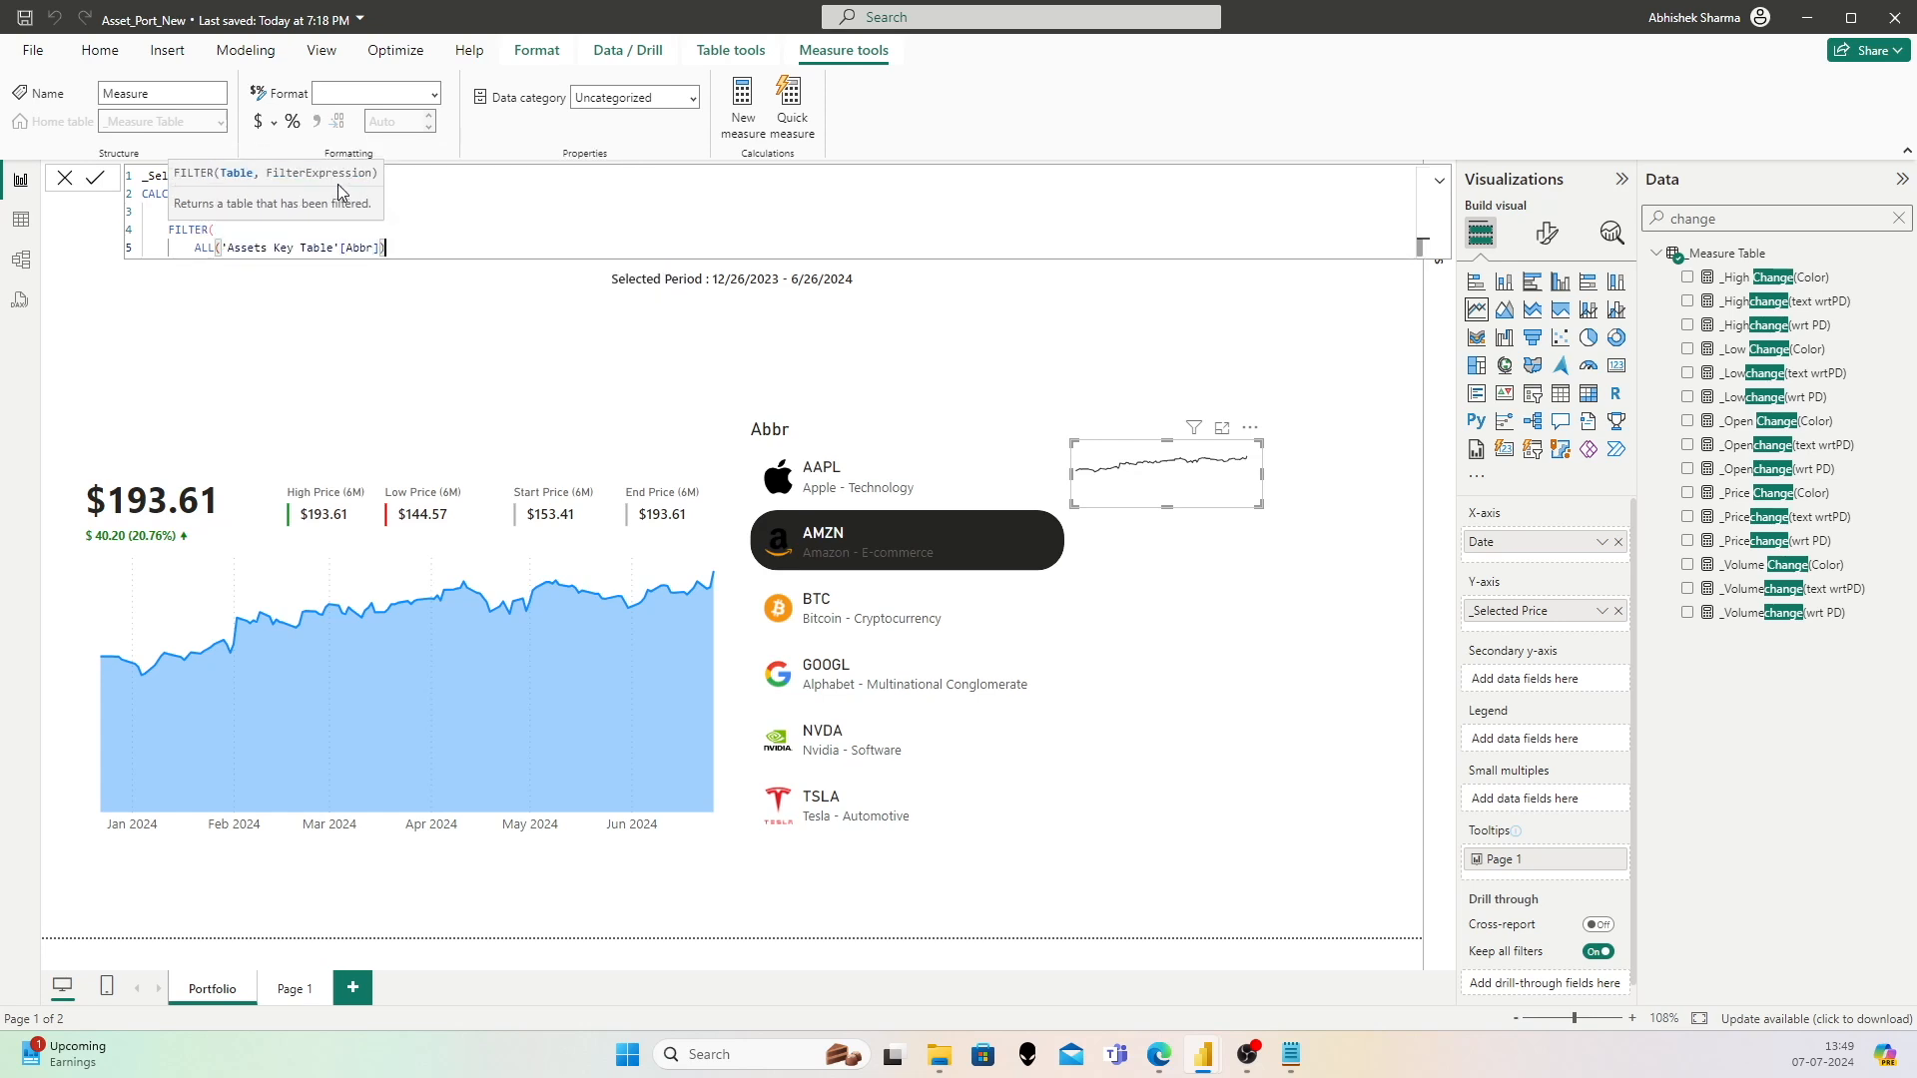
Step: Write the filter condition 'Assets Key Table'[Abbr] = "AAPL" on a new line of the formula
text(,)
key(shift+Return)
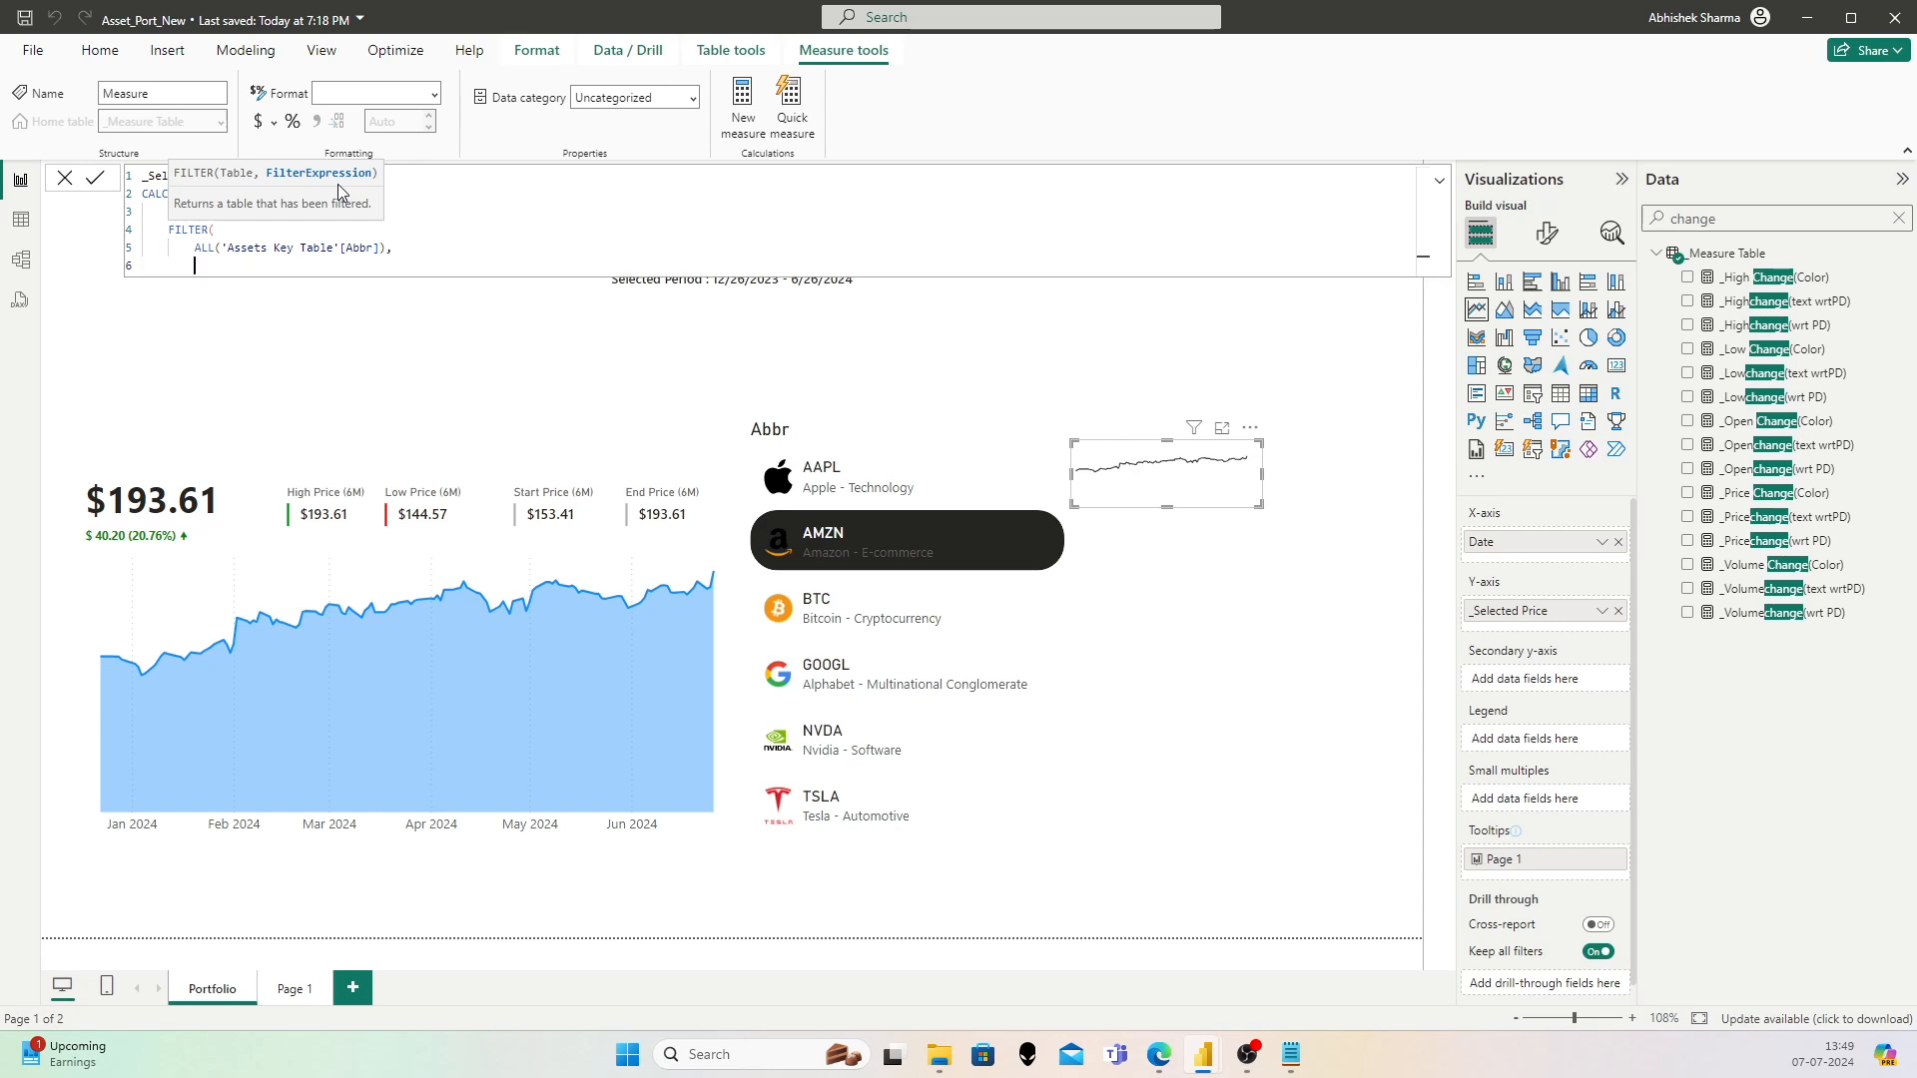
text(Abbr)
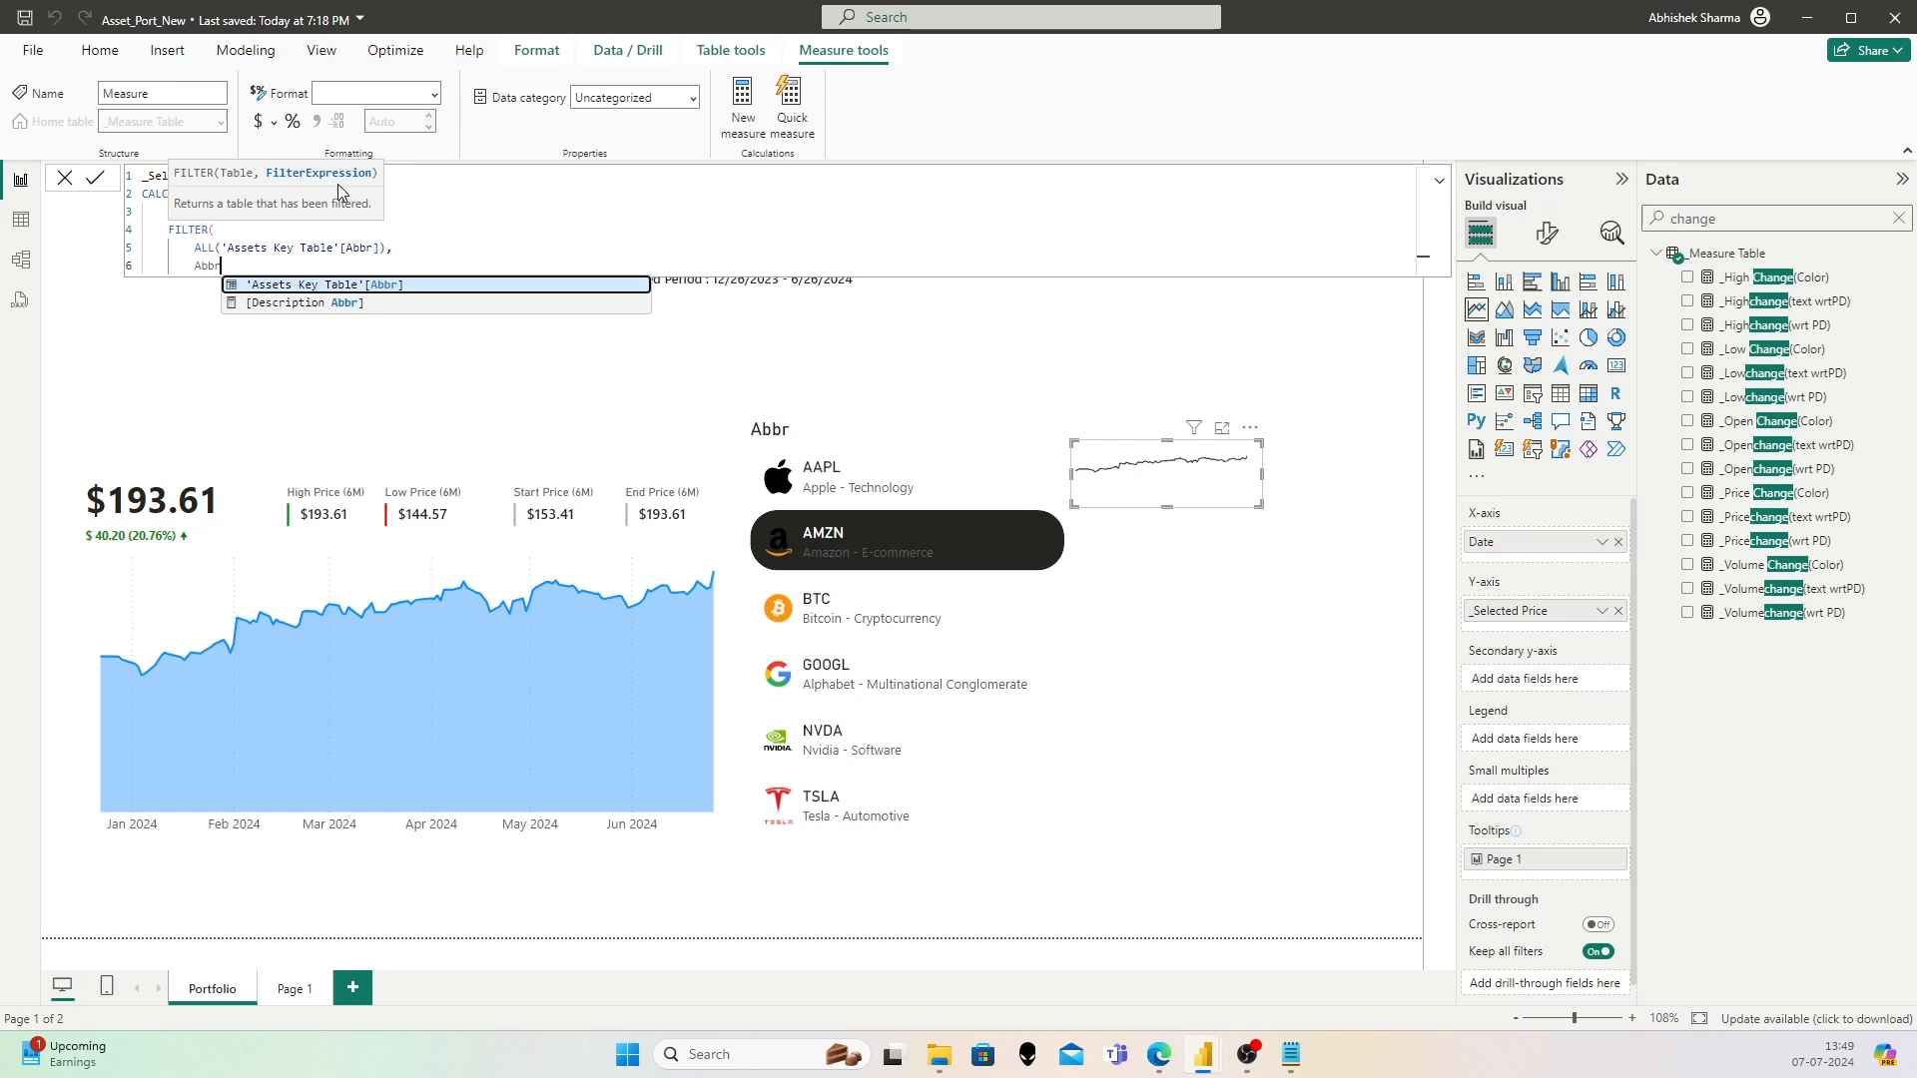
key(Tab)
text(= )
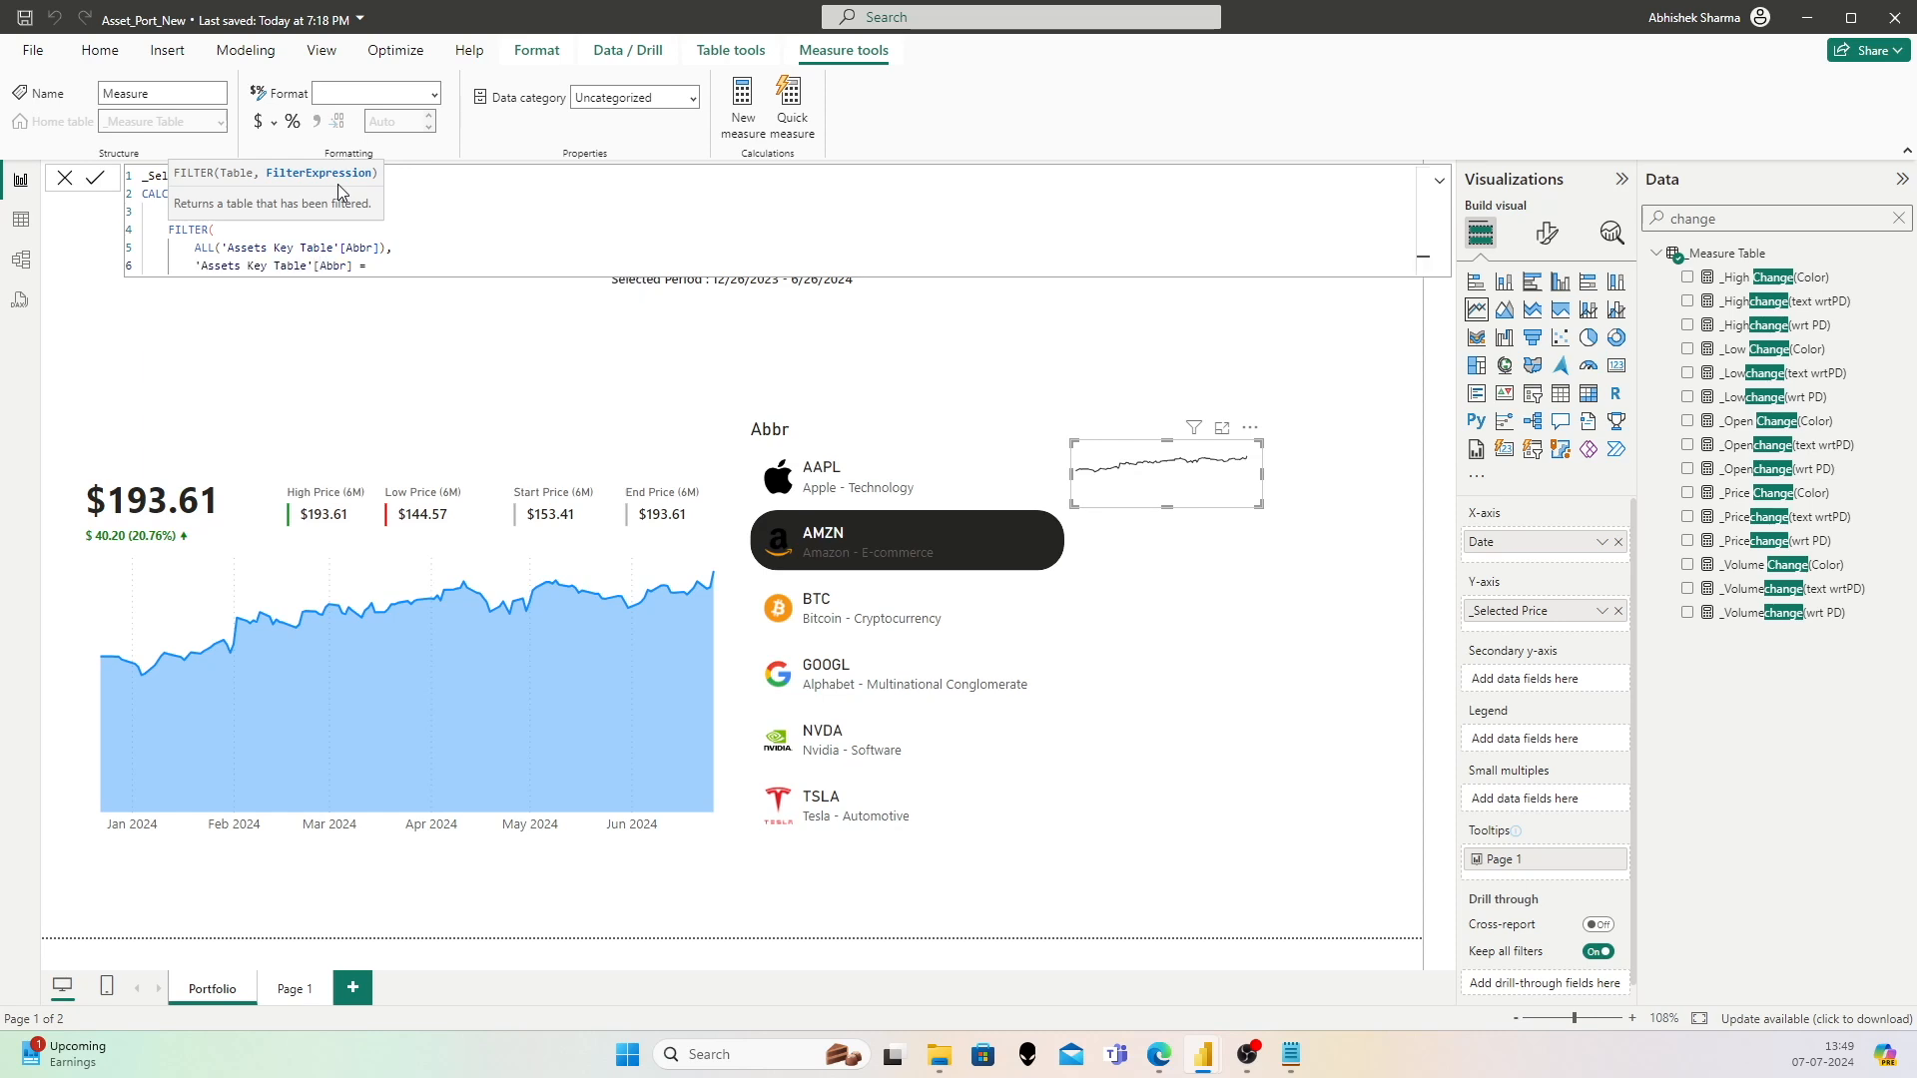
text("AAPL")
Step: Close the FILTER and CALCULATE parentheses, commit the measure and format it as dollar currency
key(shift+Return)
text())
key(shift+Return)
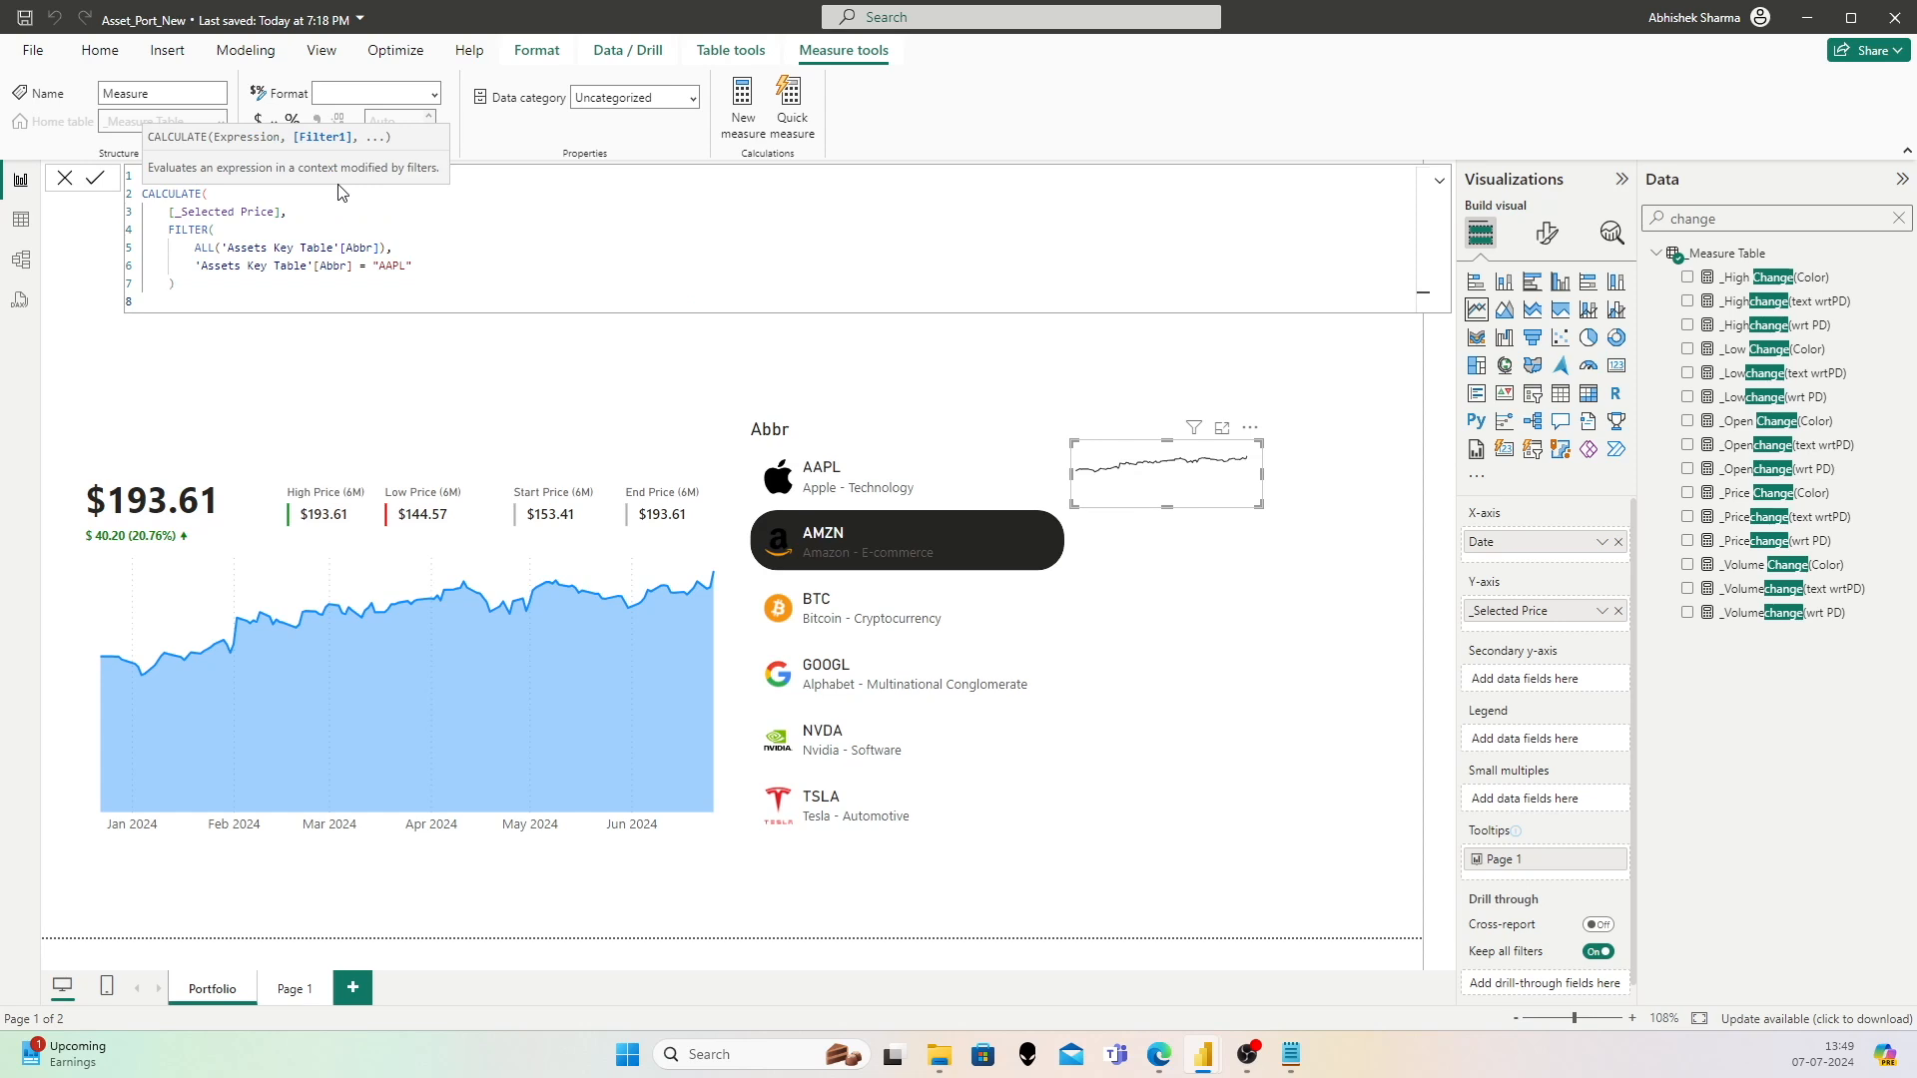
text())
key(Return)
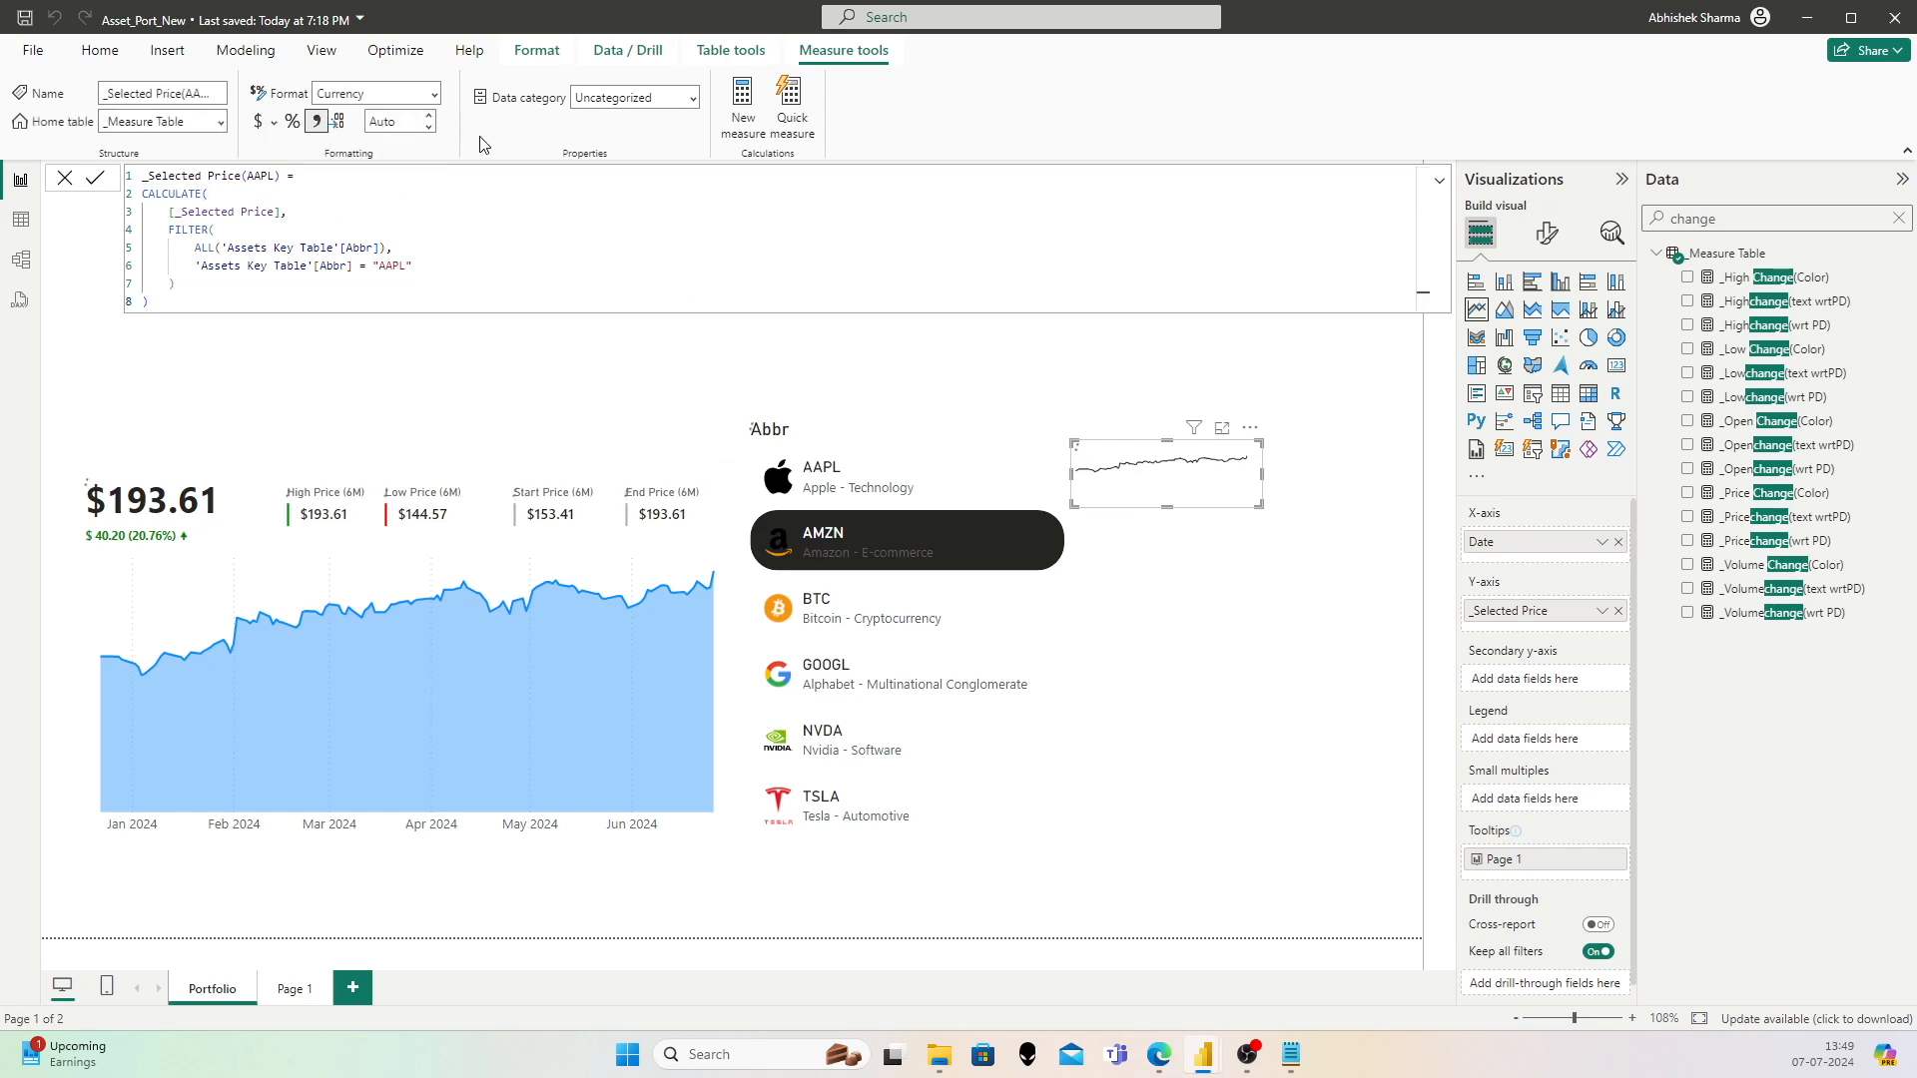
click(276, 124)
click(451, 185)
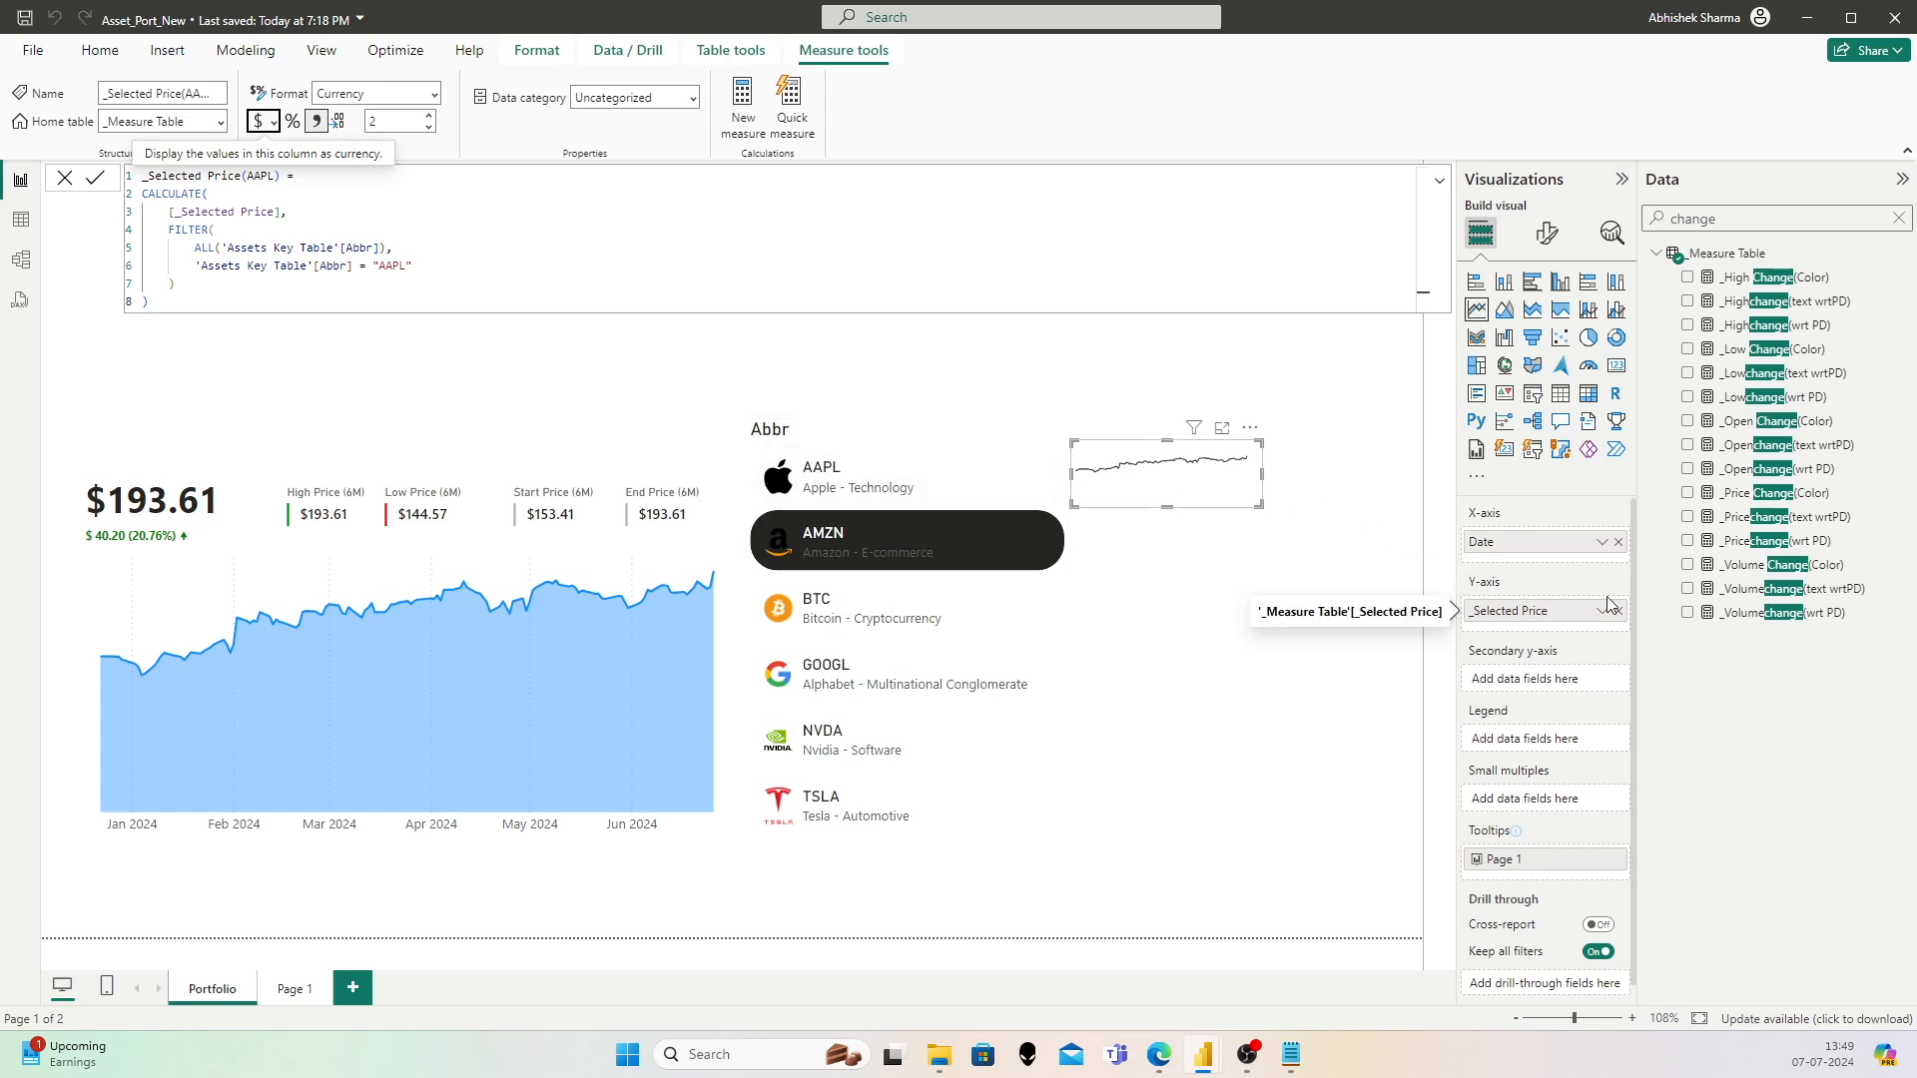
Step: Find the measure by searching the fields for aapl and replace _Selected Price with _Selected Price(AAPL) on the small line chart's Y-axis
drag(1733, 222, 1676, 228)
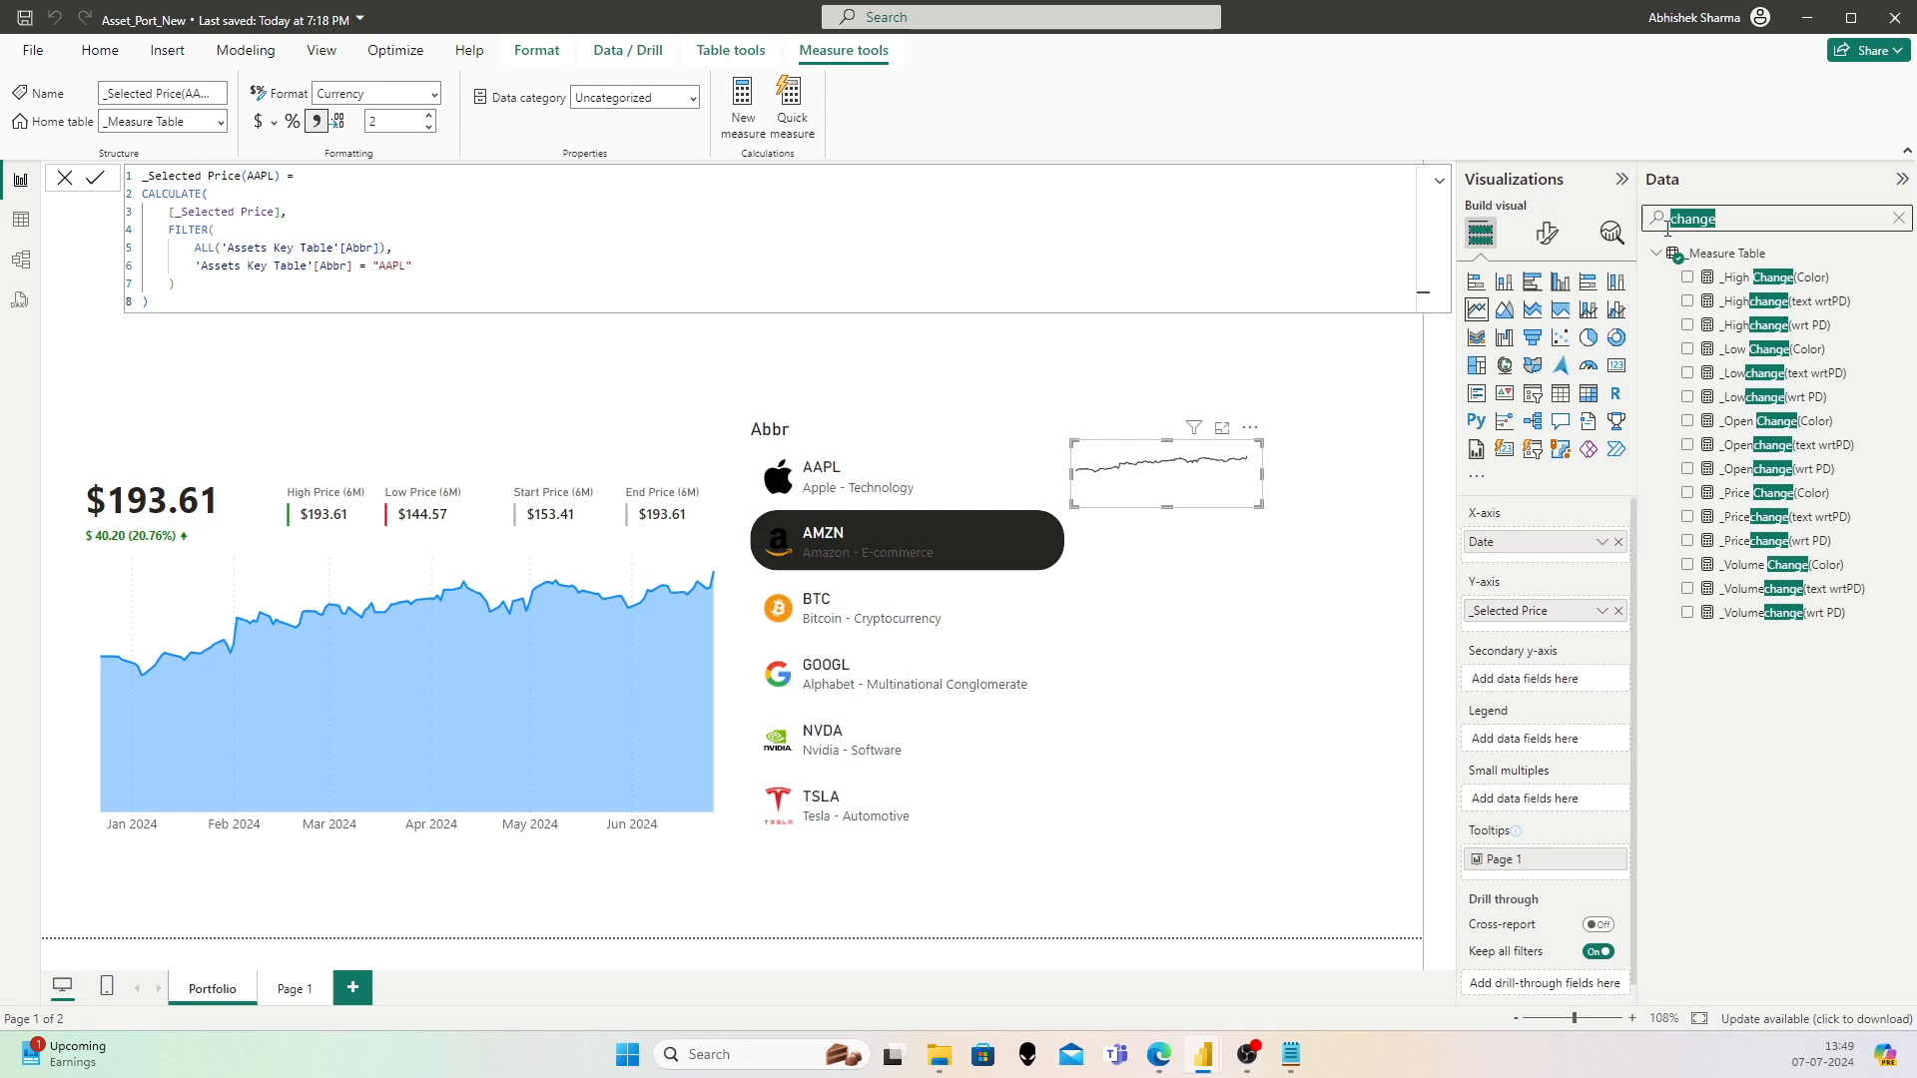
text(aapl)
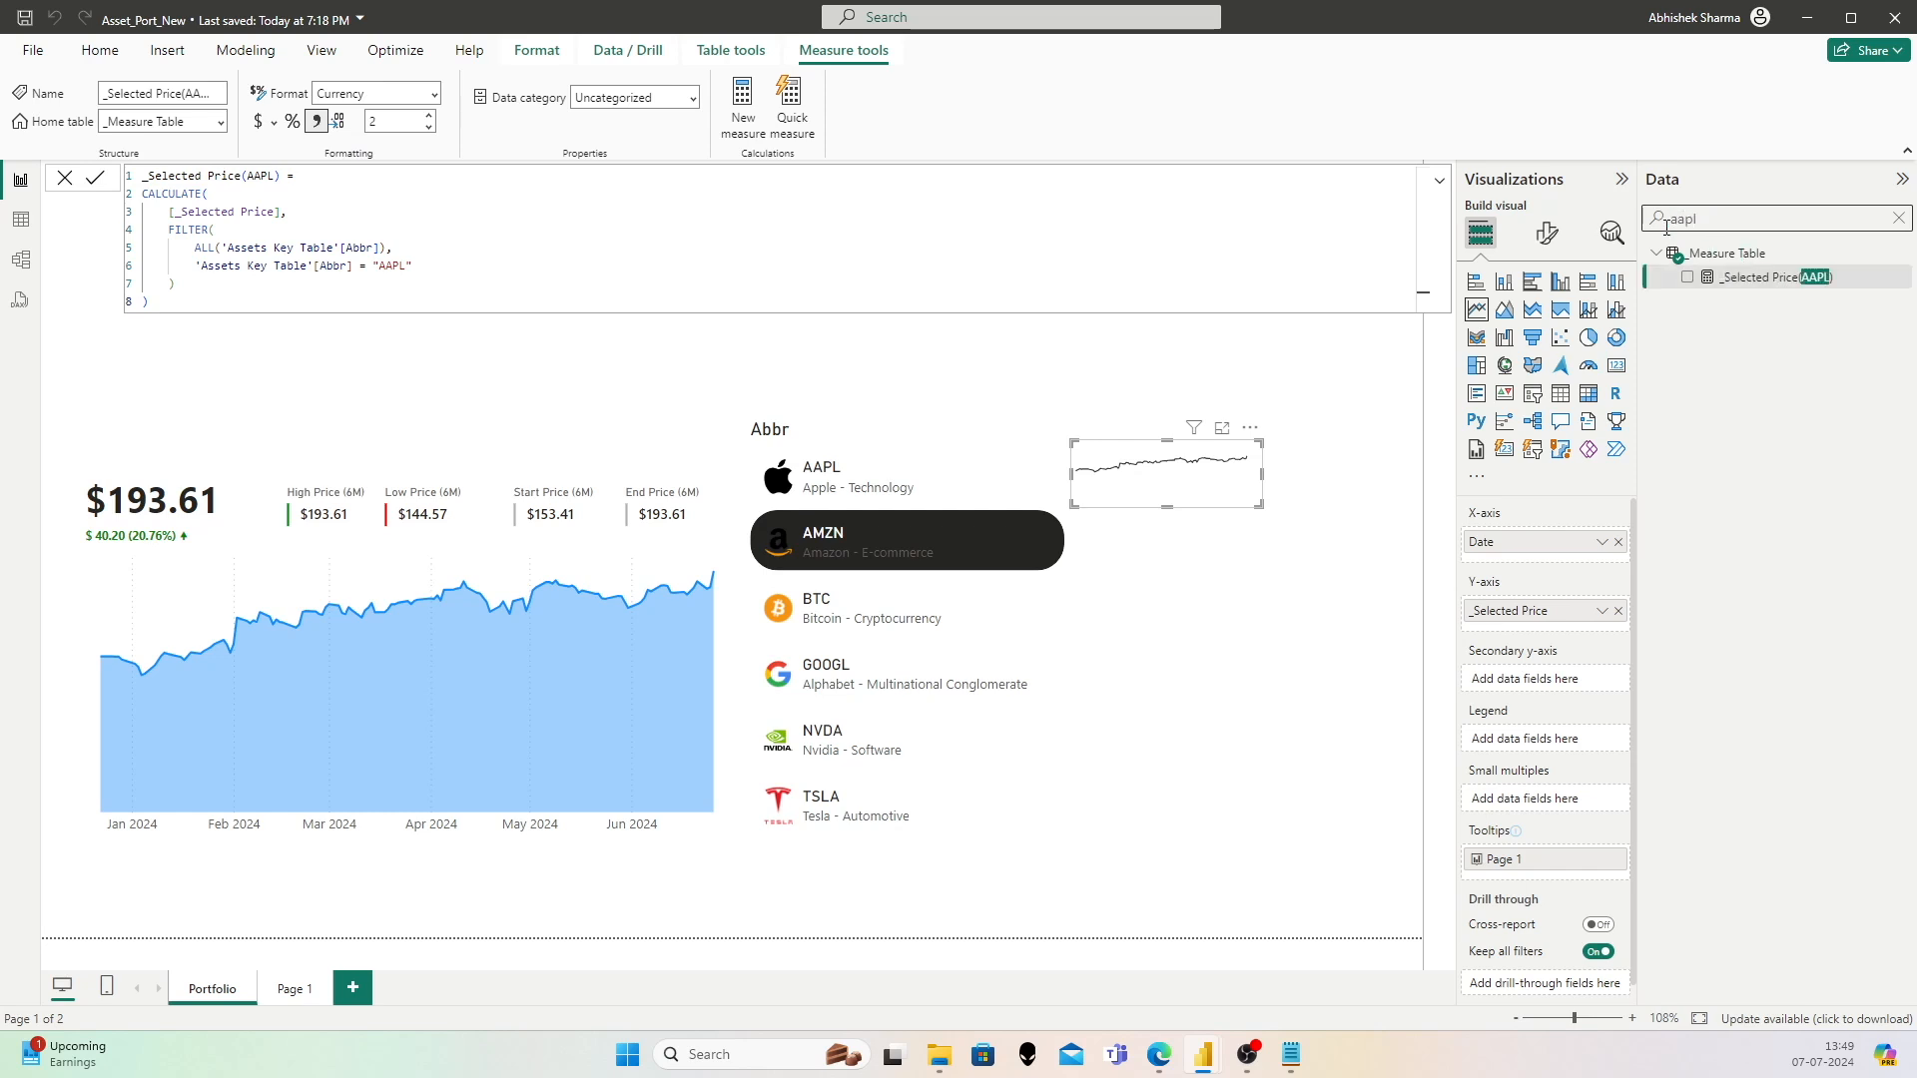
drag(1597, 626, 1602, 624)
click(1619, 609)
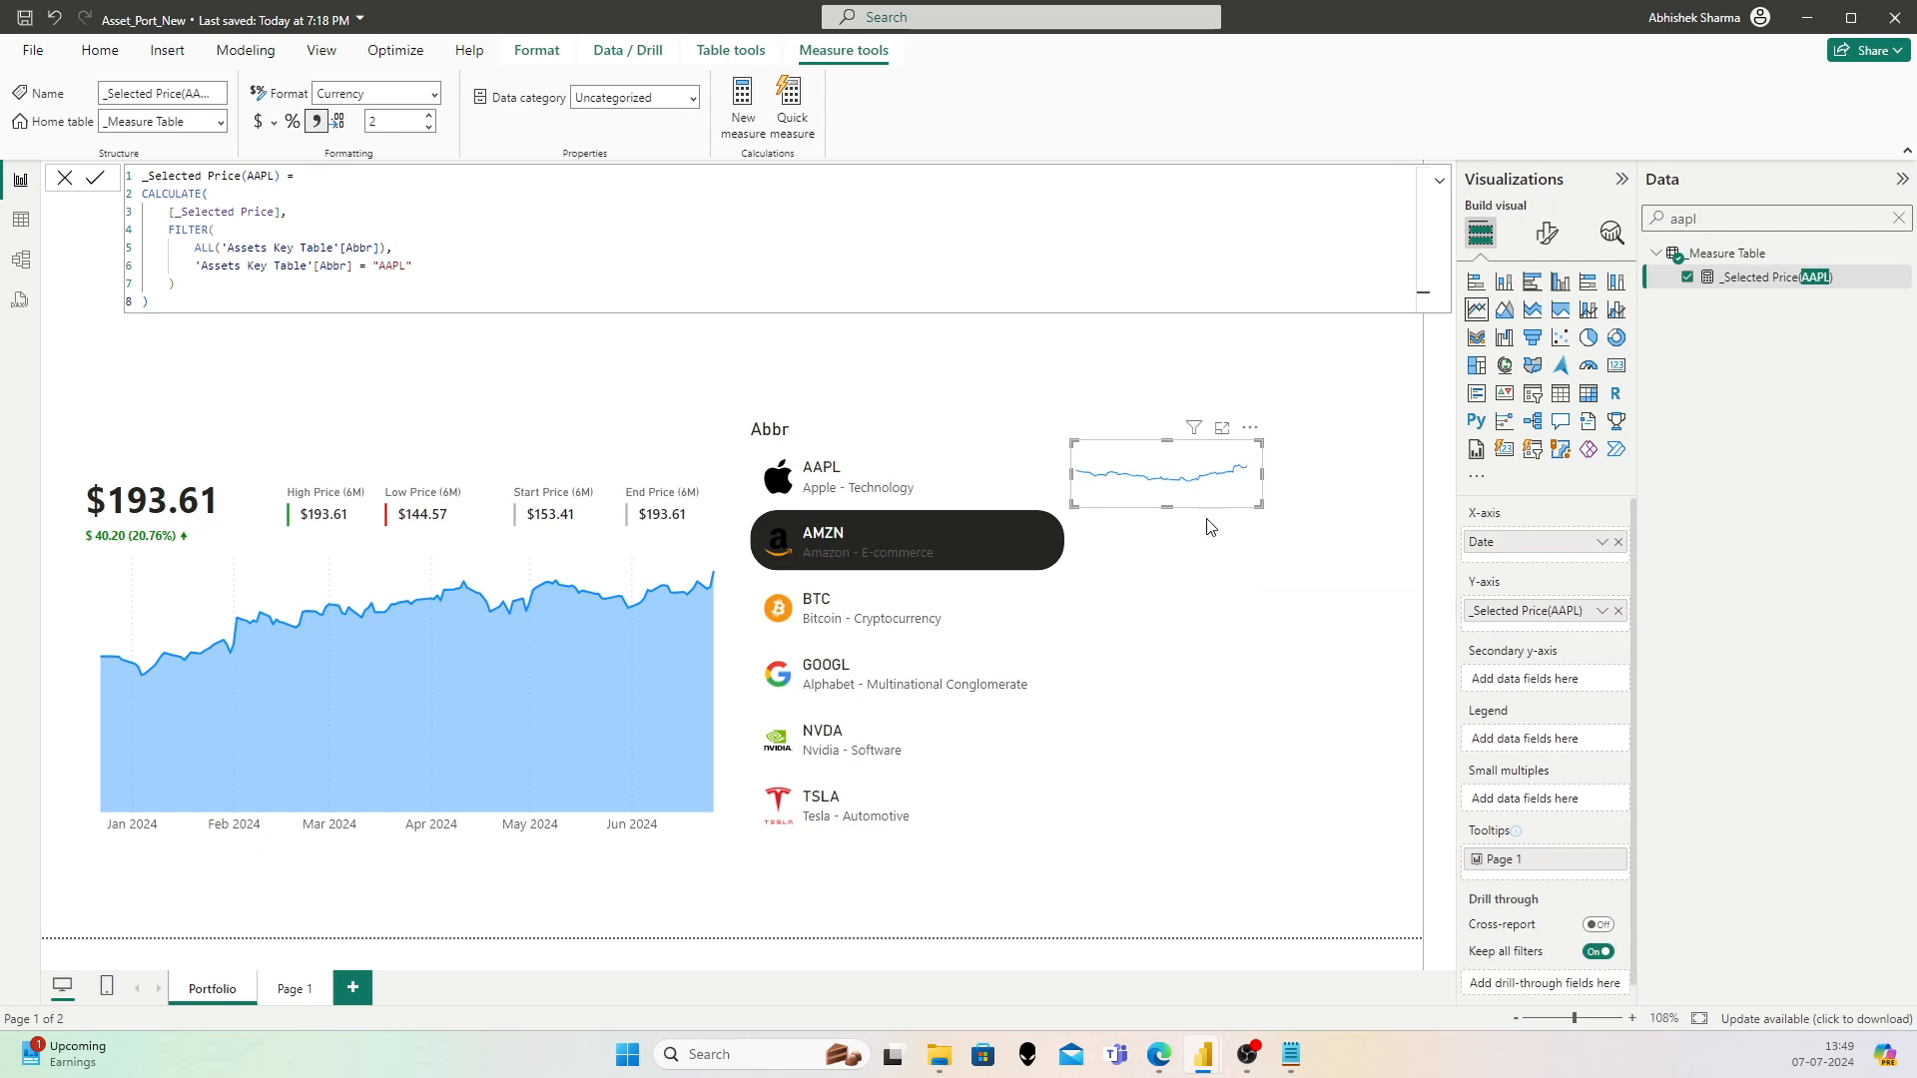
Step: Test the small line chart by selecting AAPL, AMZN and BTC, and switching the period to 1M, 6M and 1Y
click(929, 477)
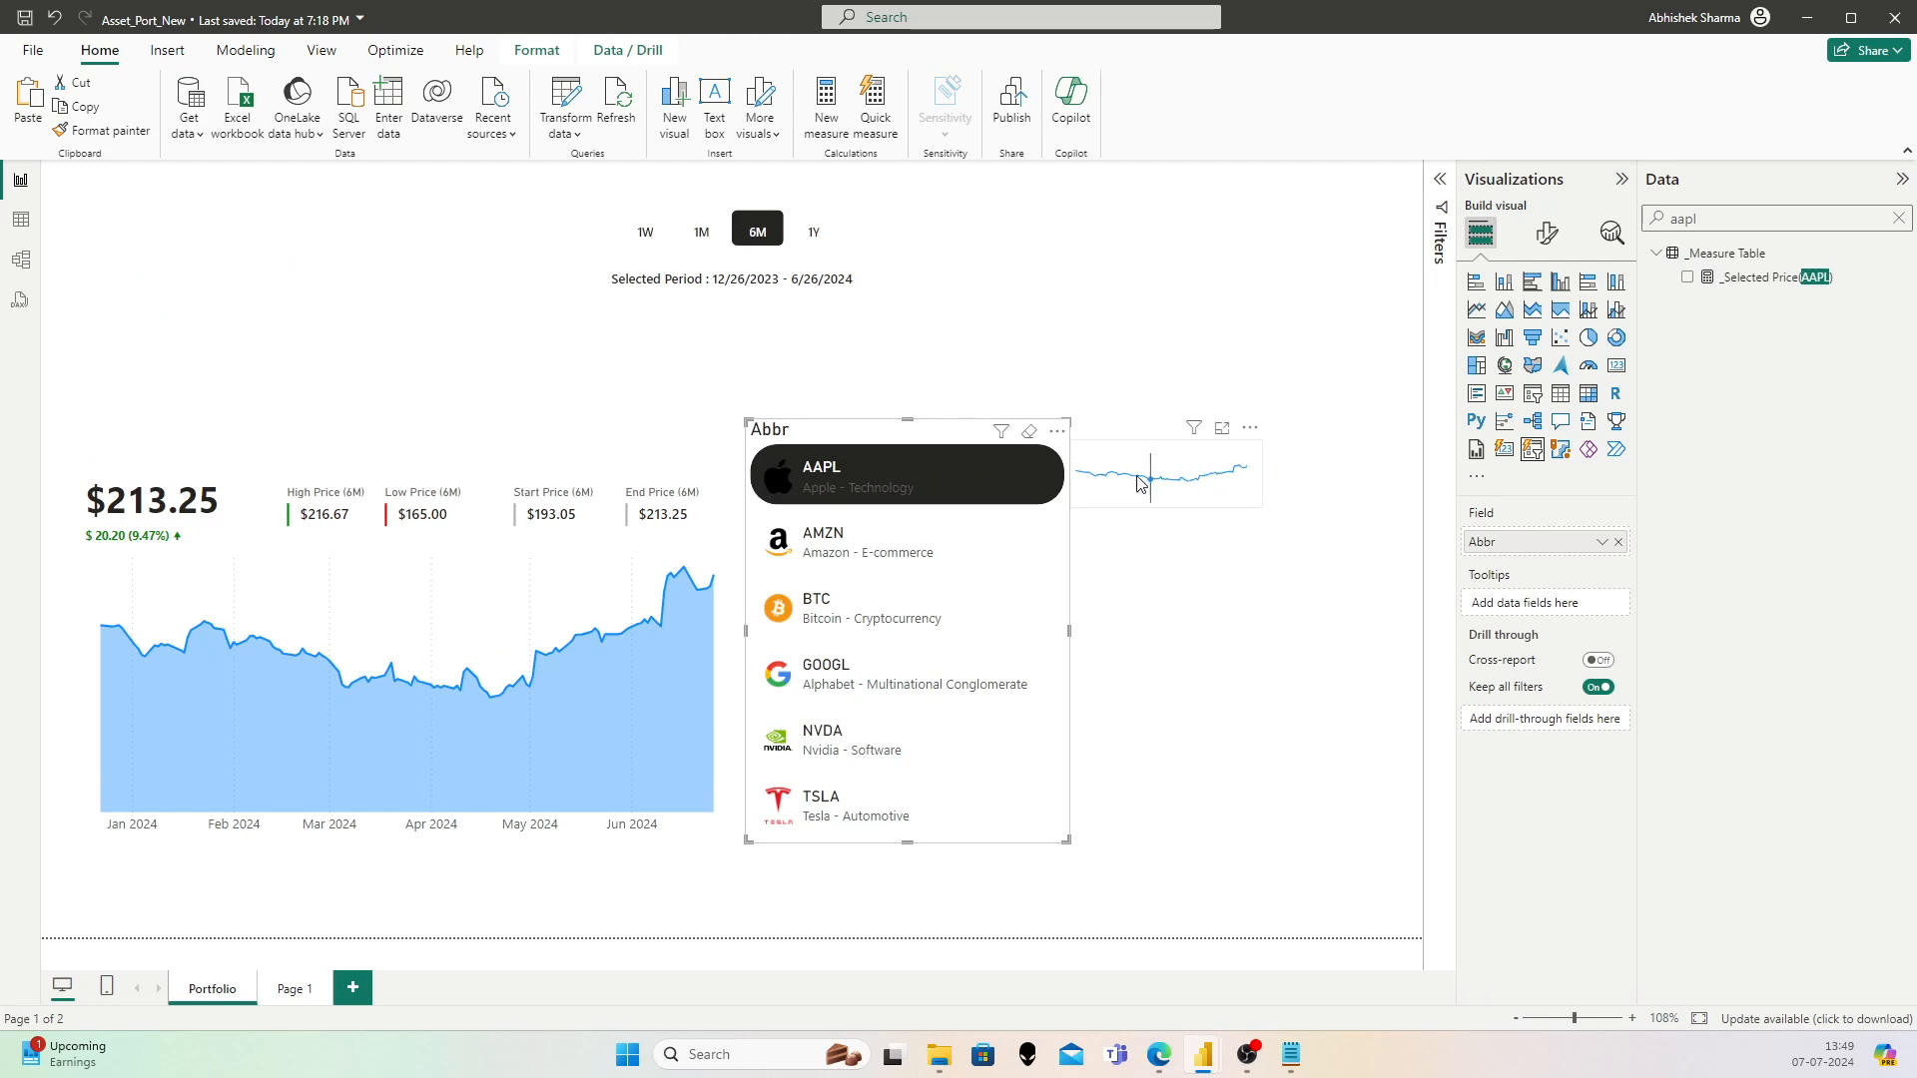
click(879, 544)
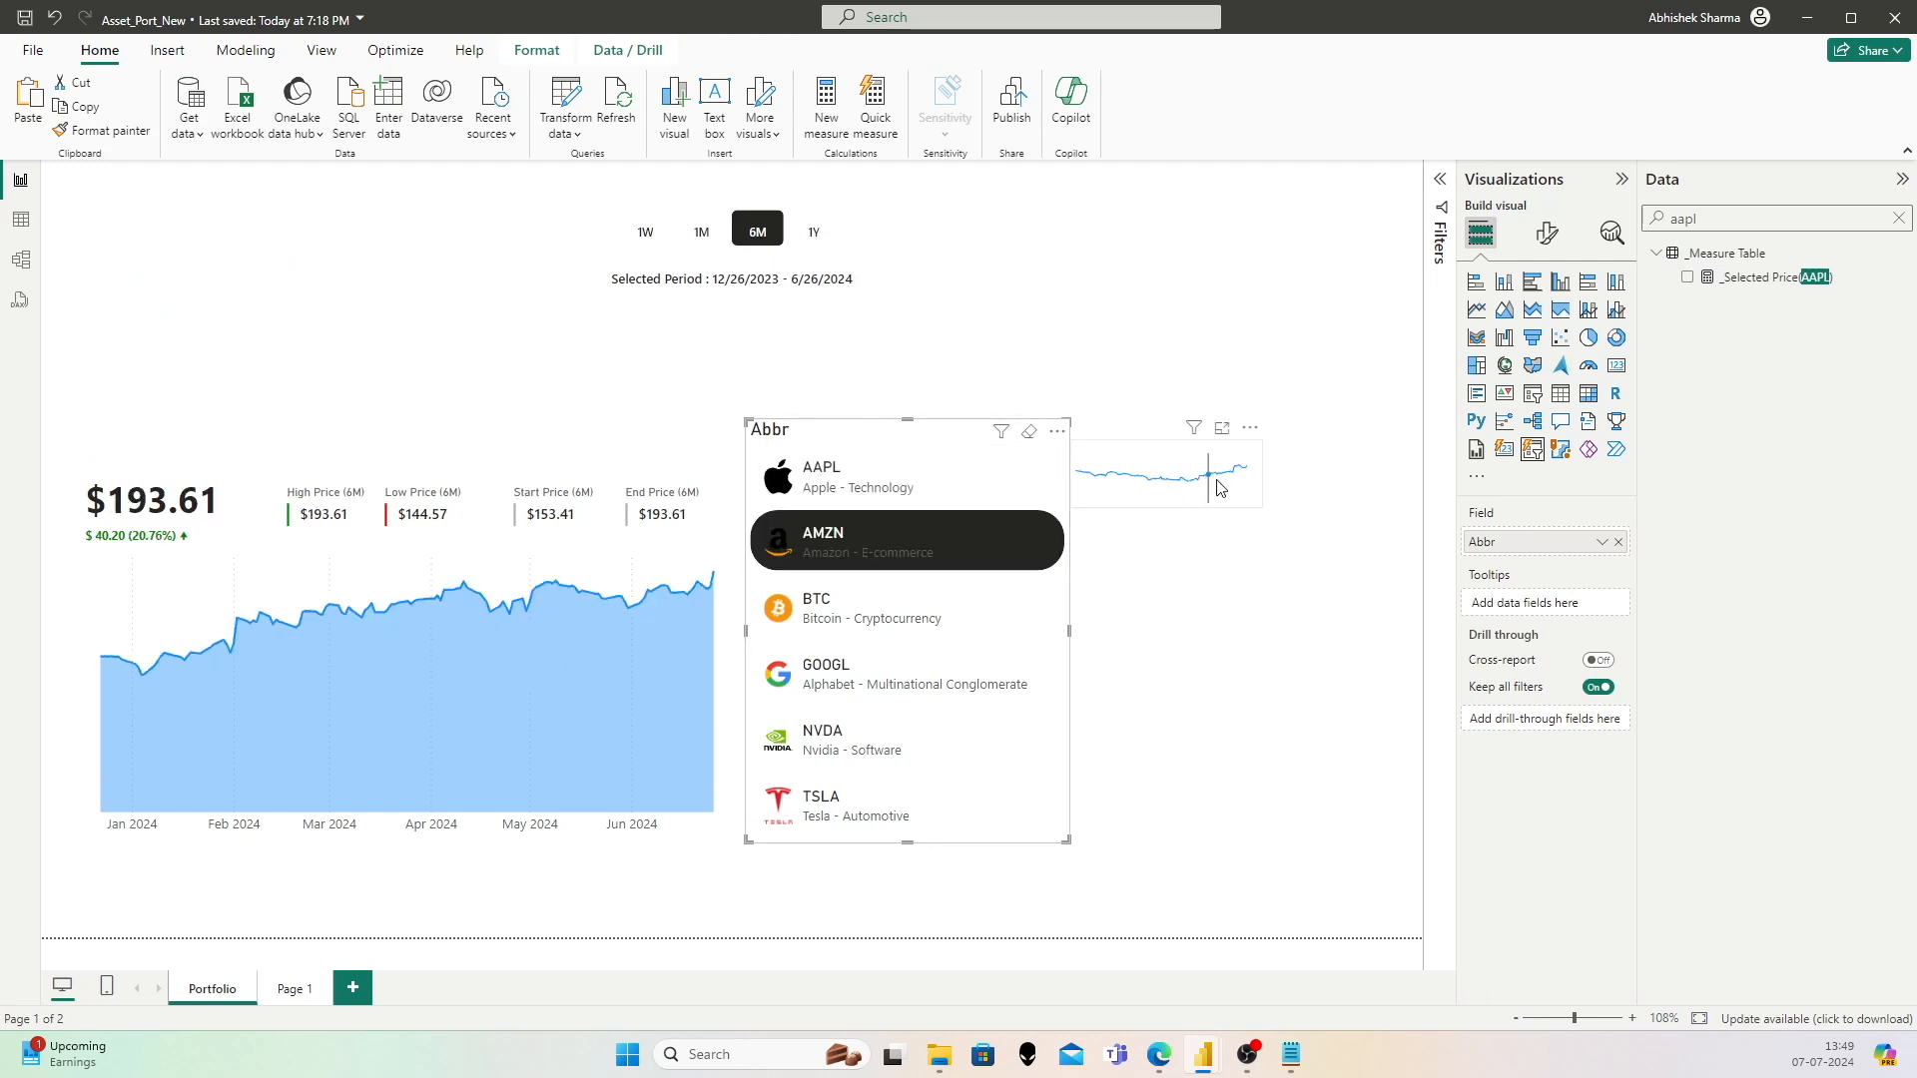
click(924, 604)
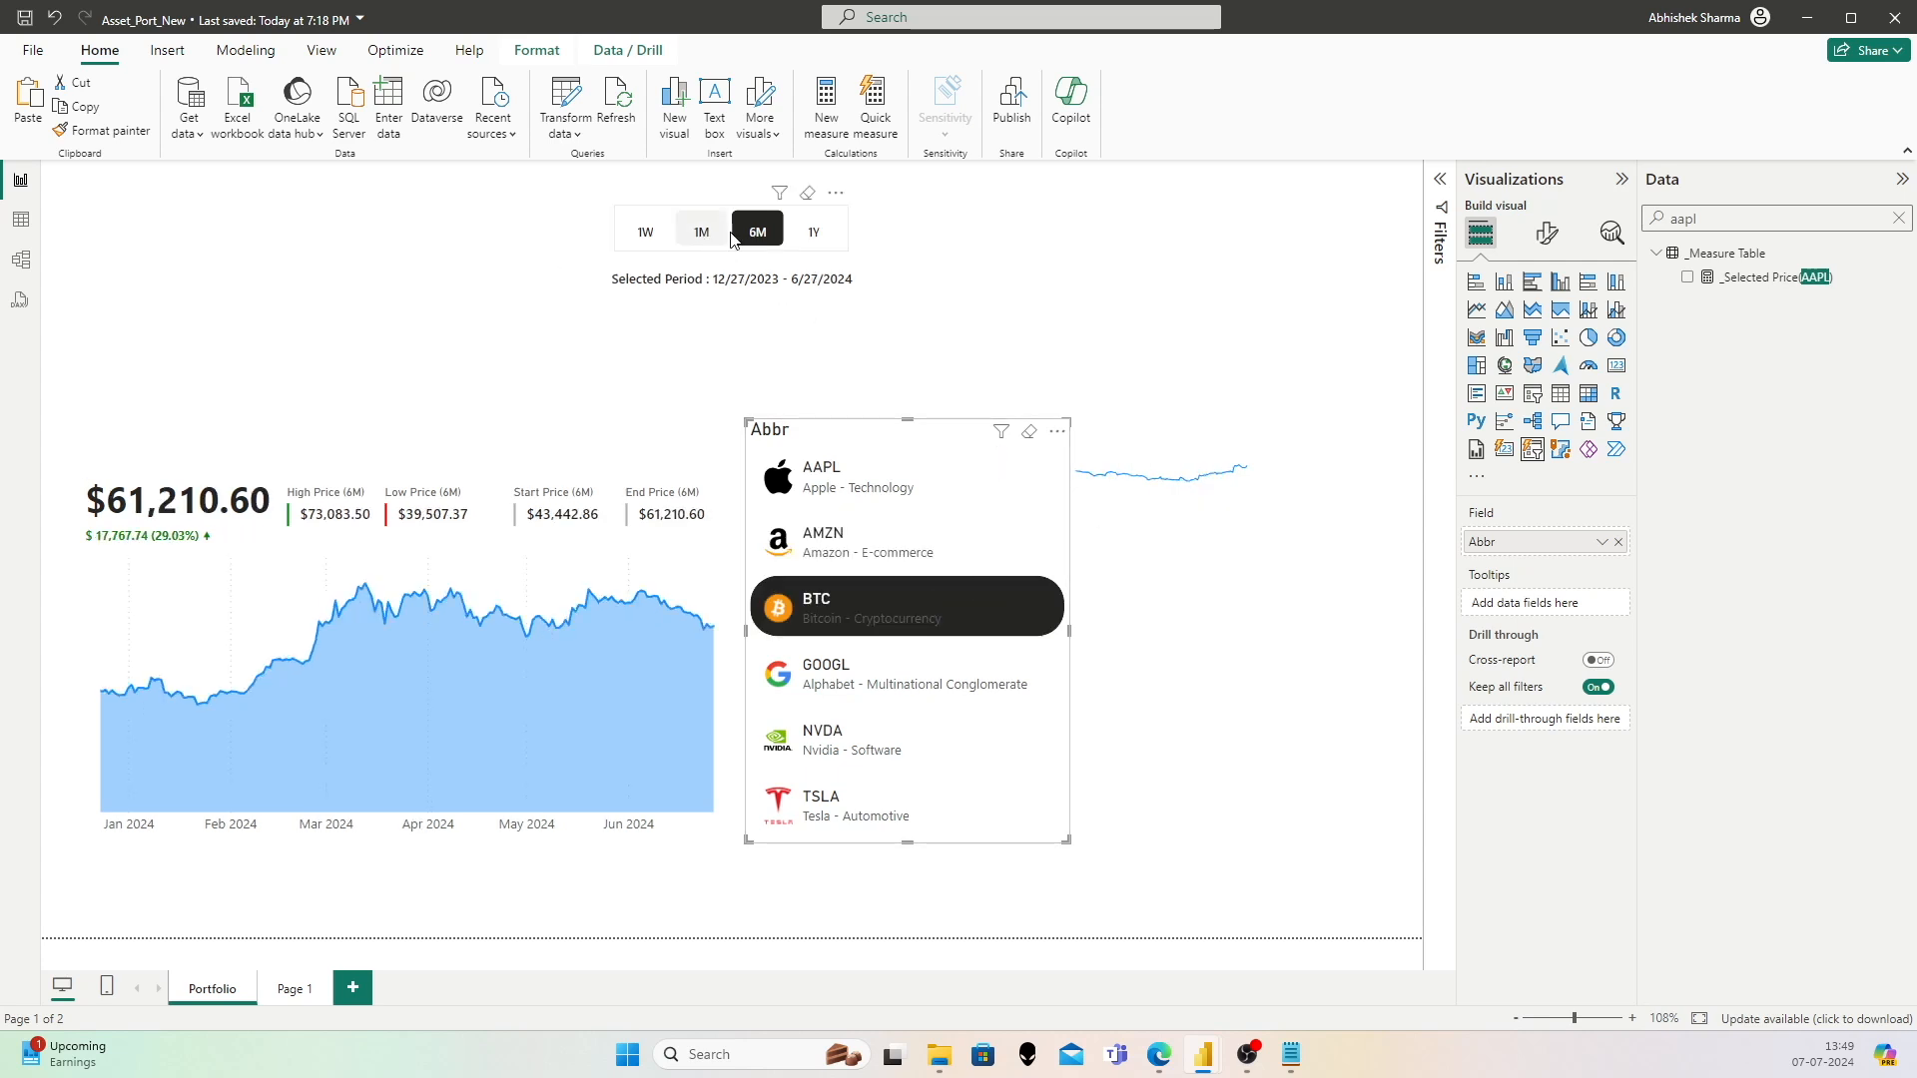
click(688, 239)
click(762, 239)
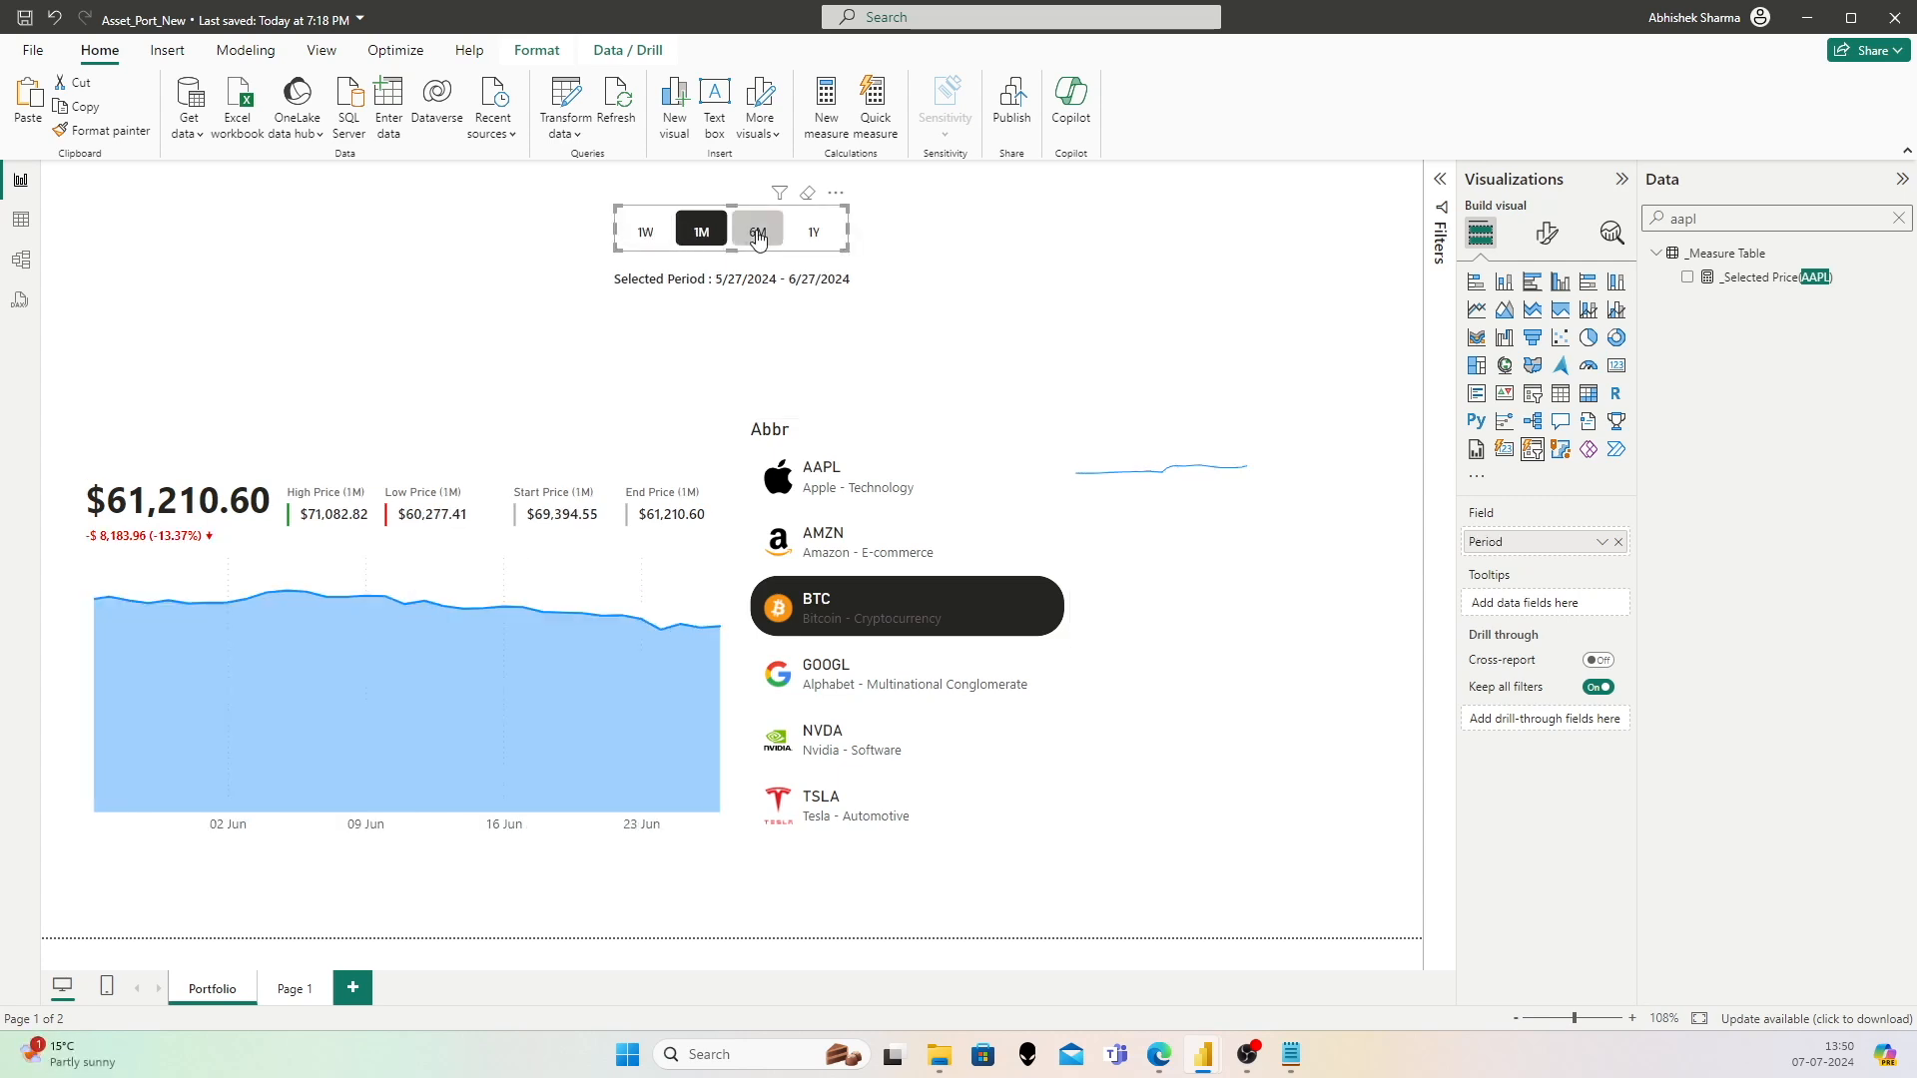
click(817, 235)
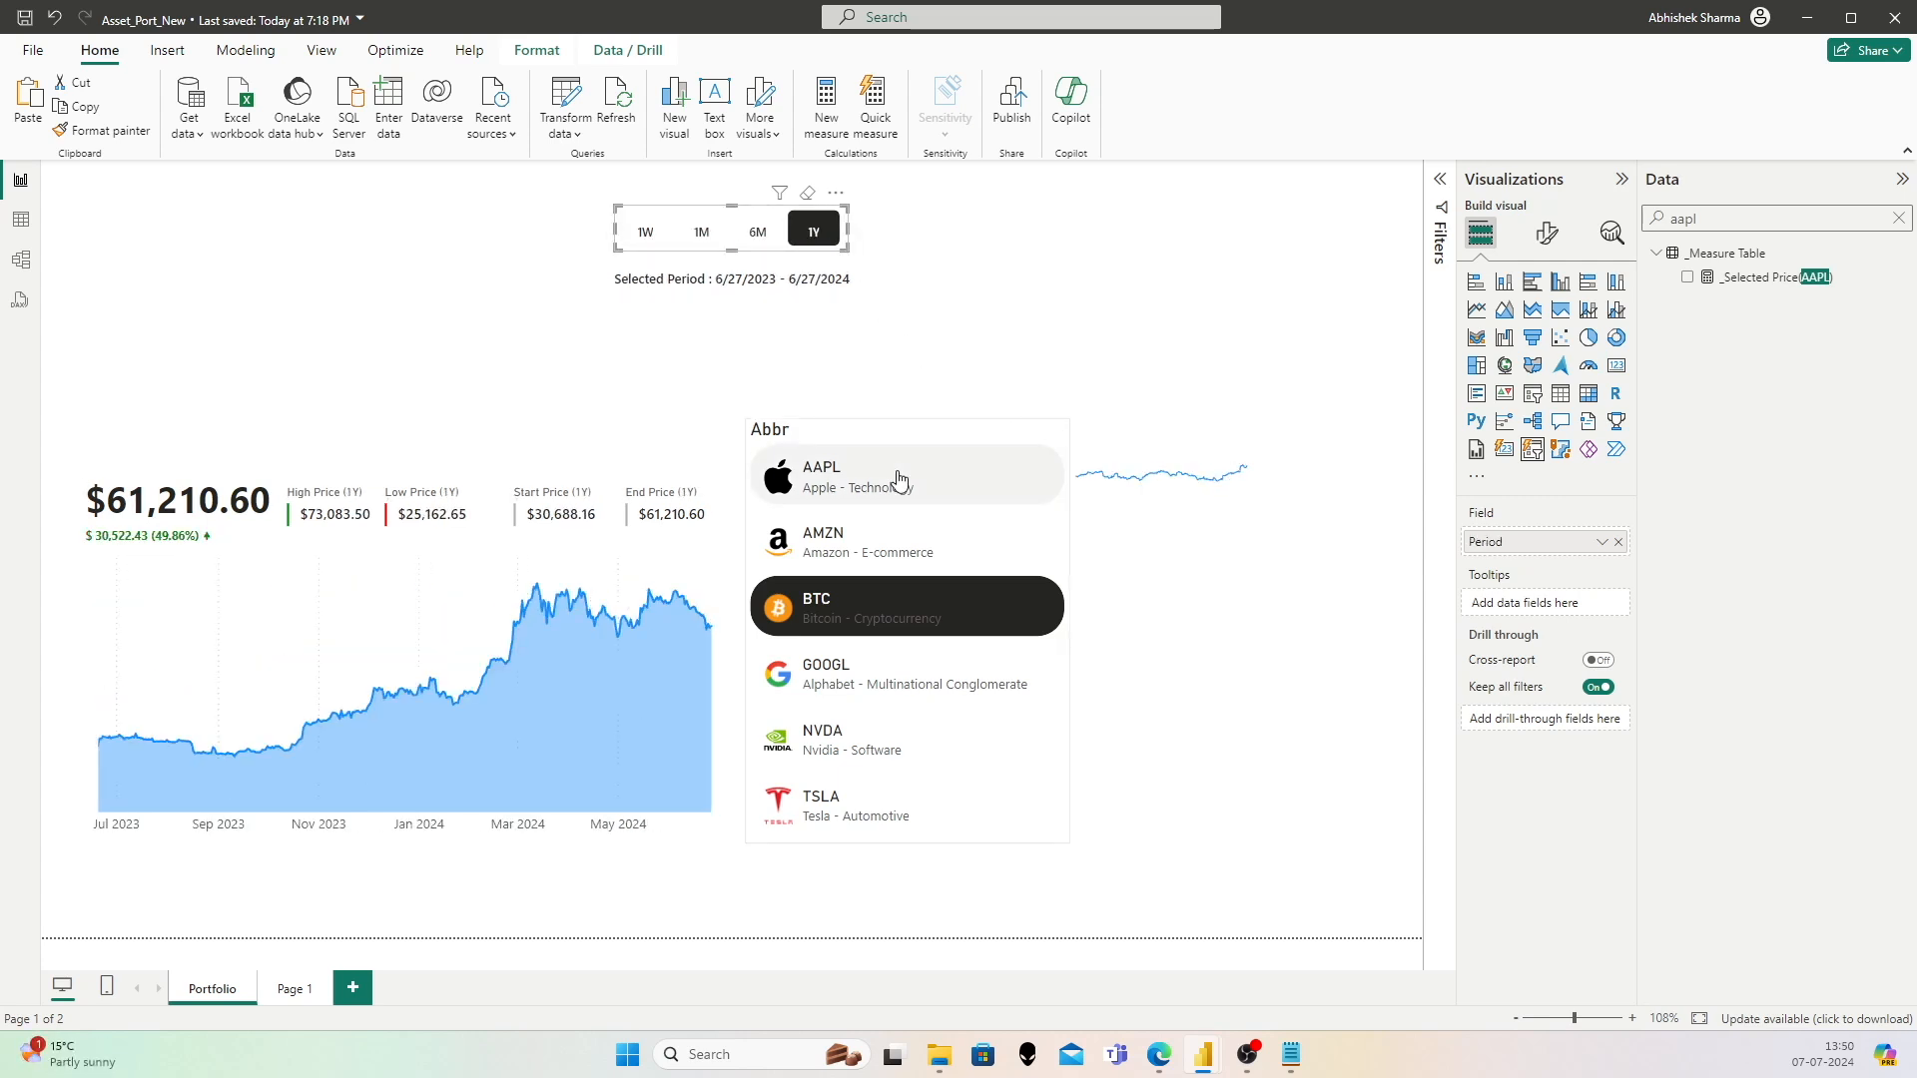
Step: Select AAPL in the asset slicer and make the small line chart beside the AAPL row narrower
click(990, 480)
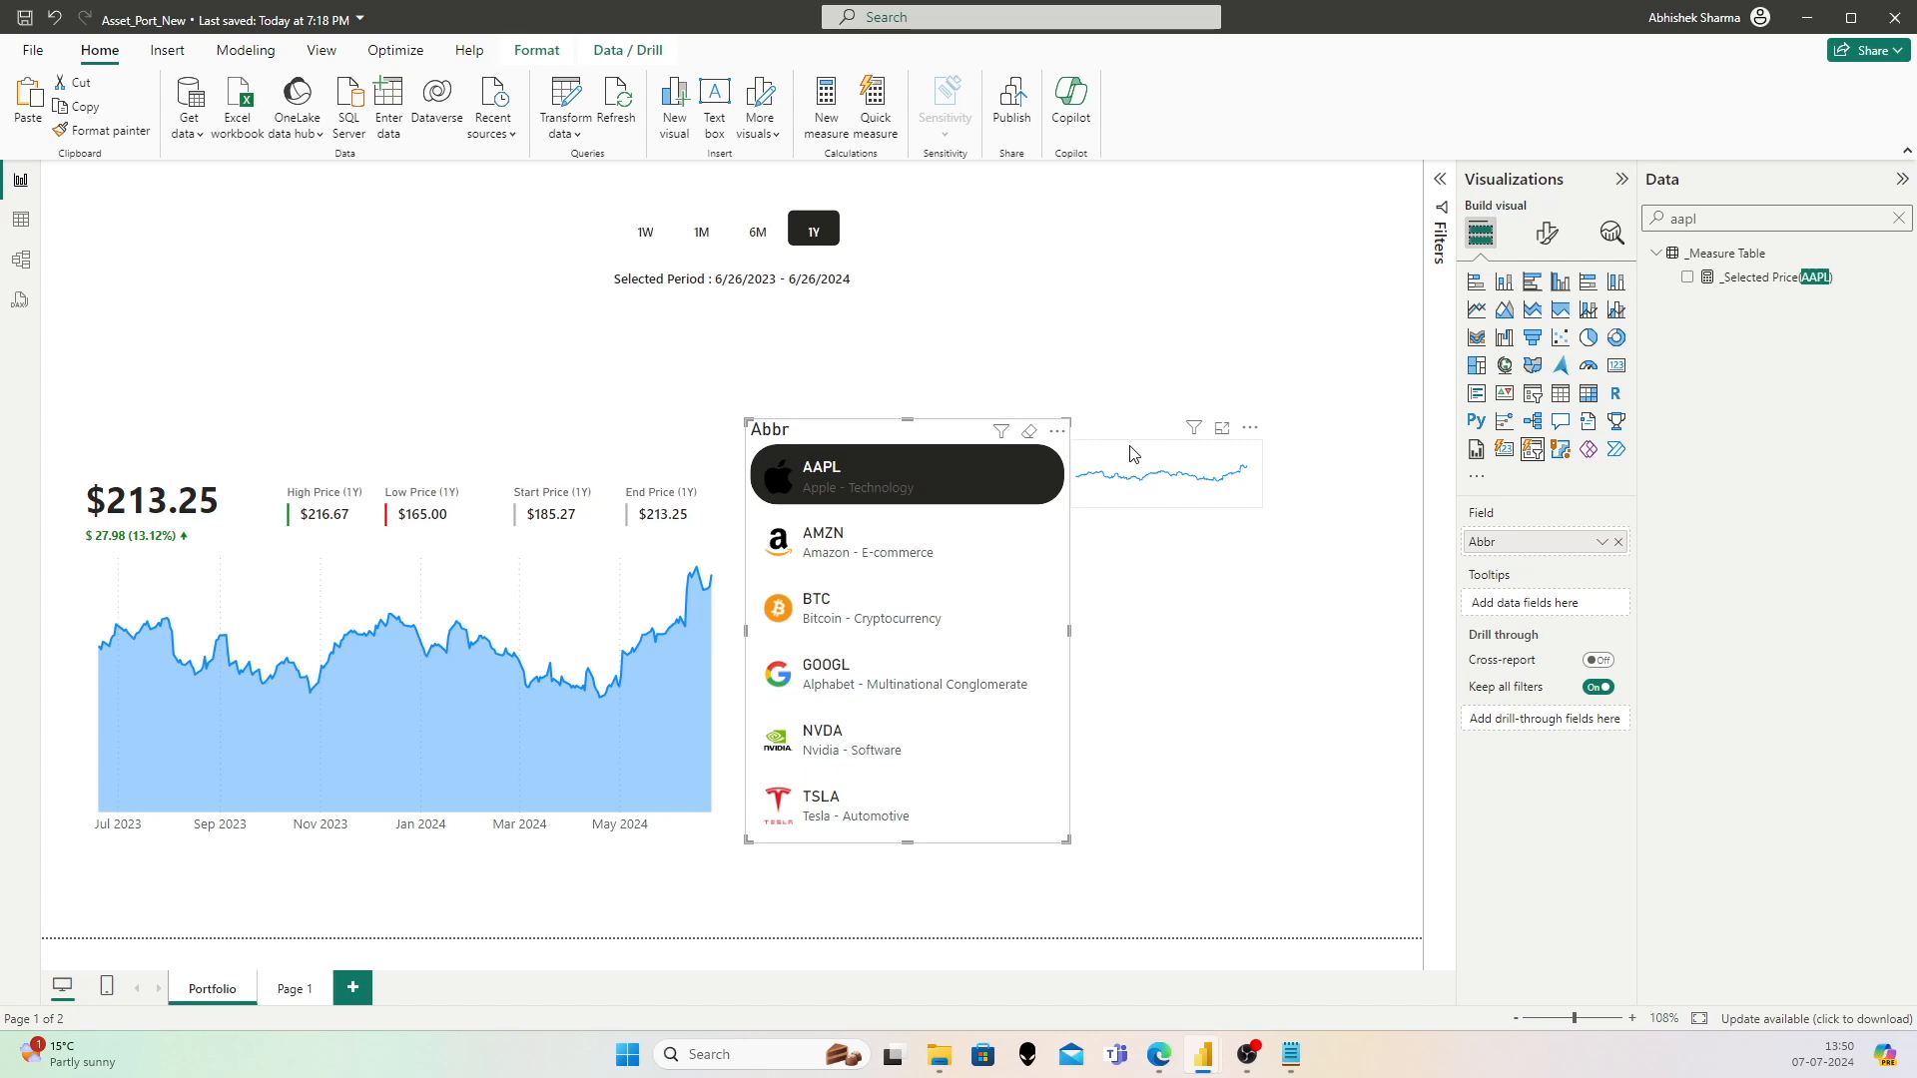
click(1256, 473)
drag(1262, 473, 1181, 456)
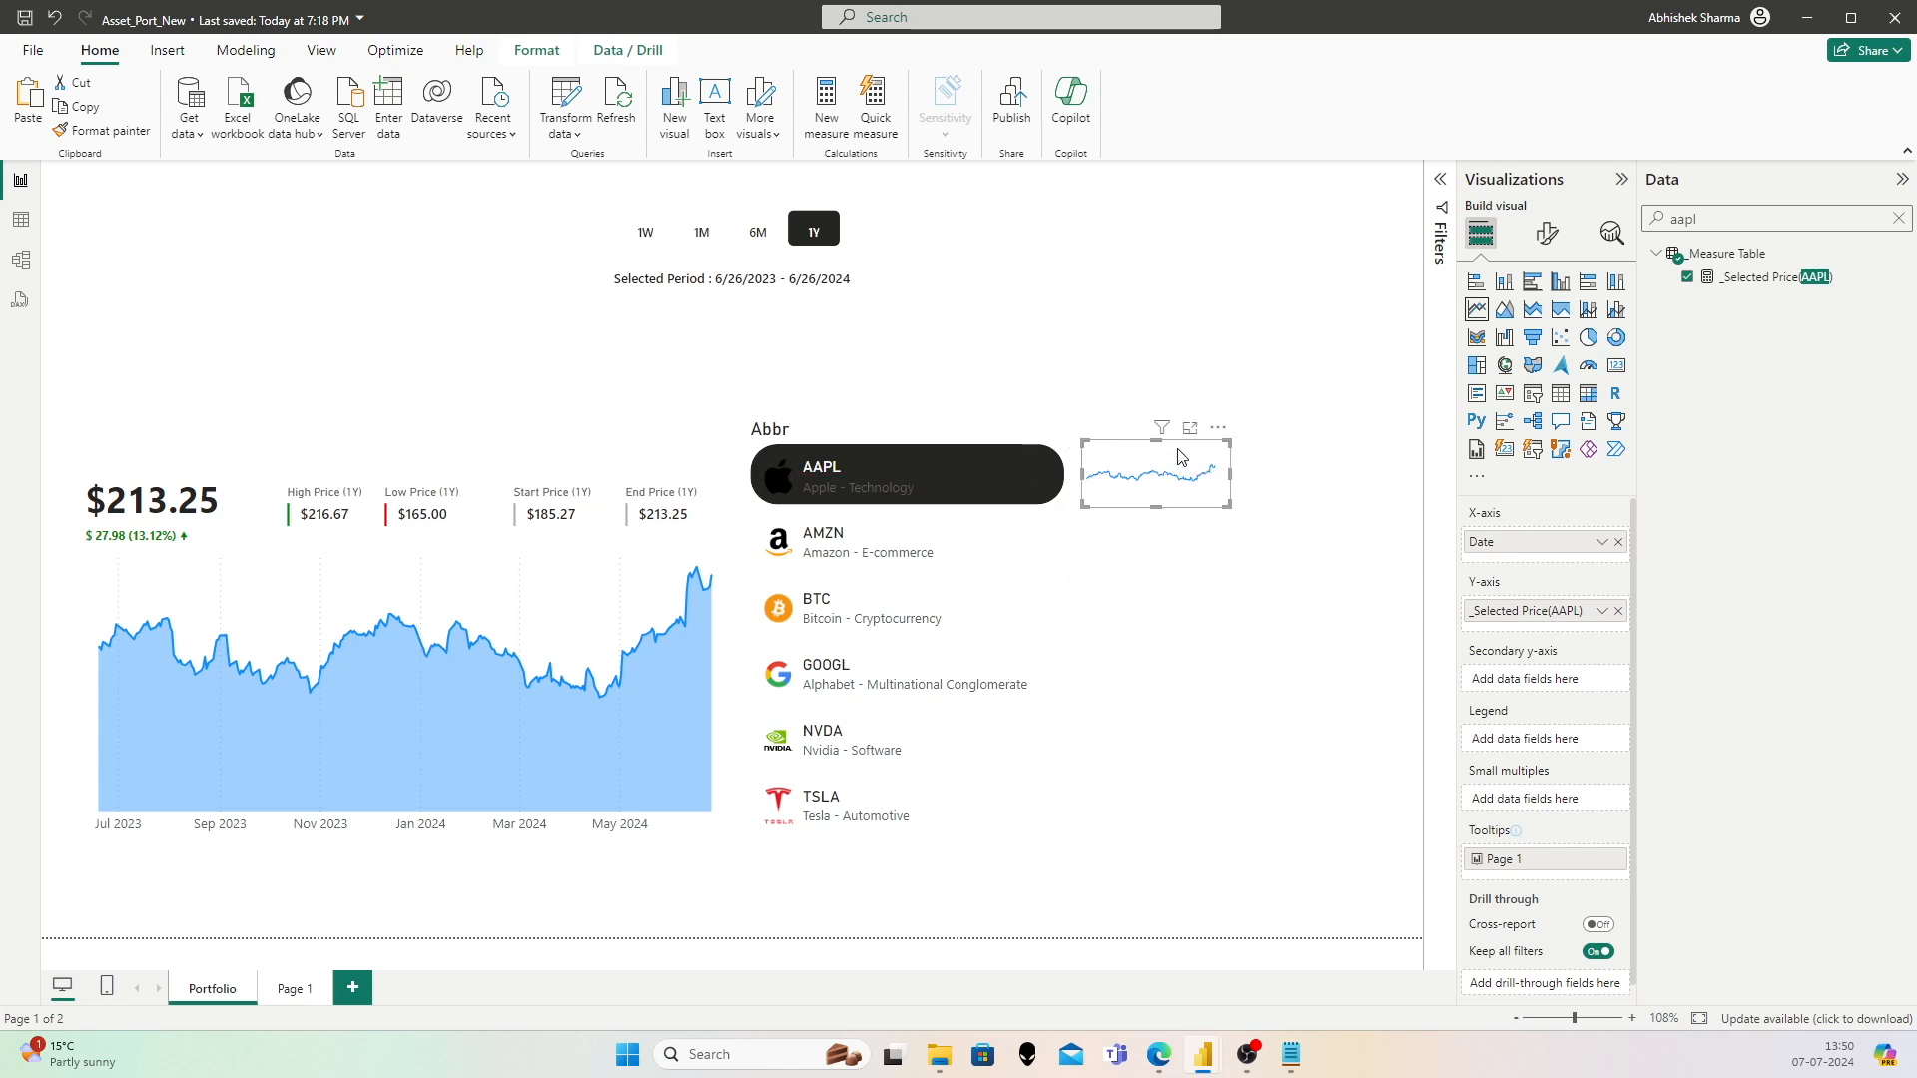
Step: Copy the full formula of _Selected Price(AAPL) into a new measure in the _Measure Table
click(1765, 280)
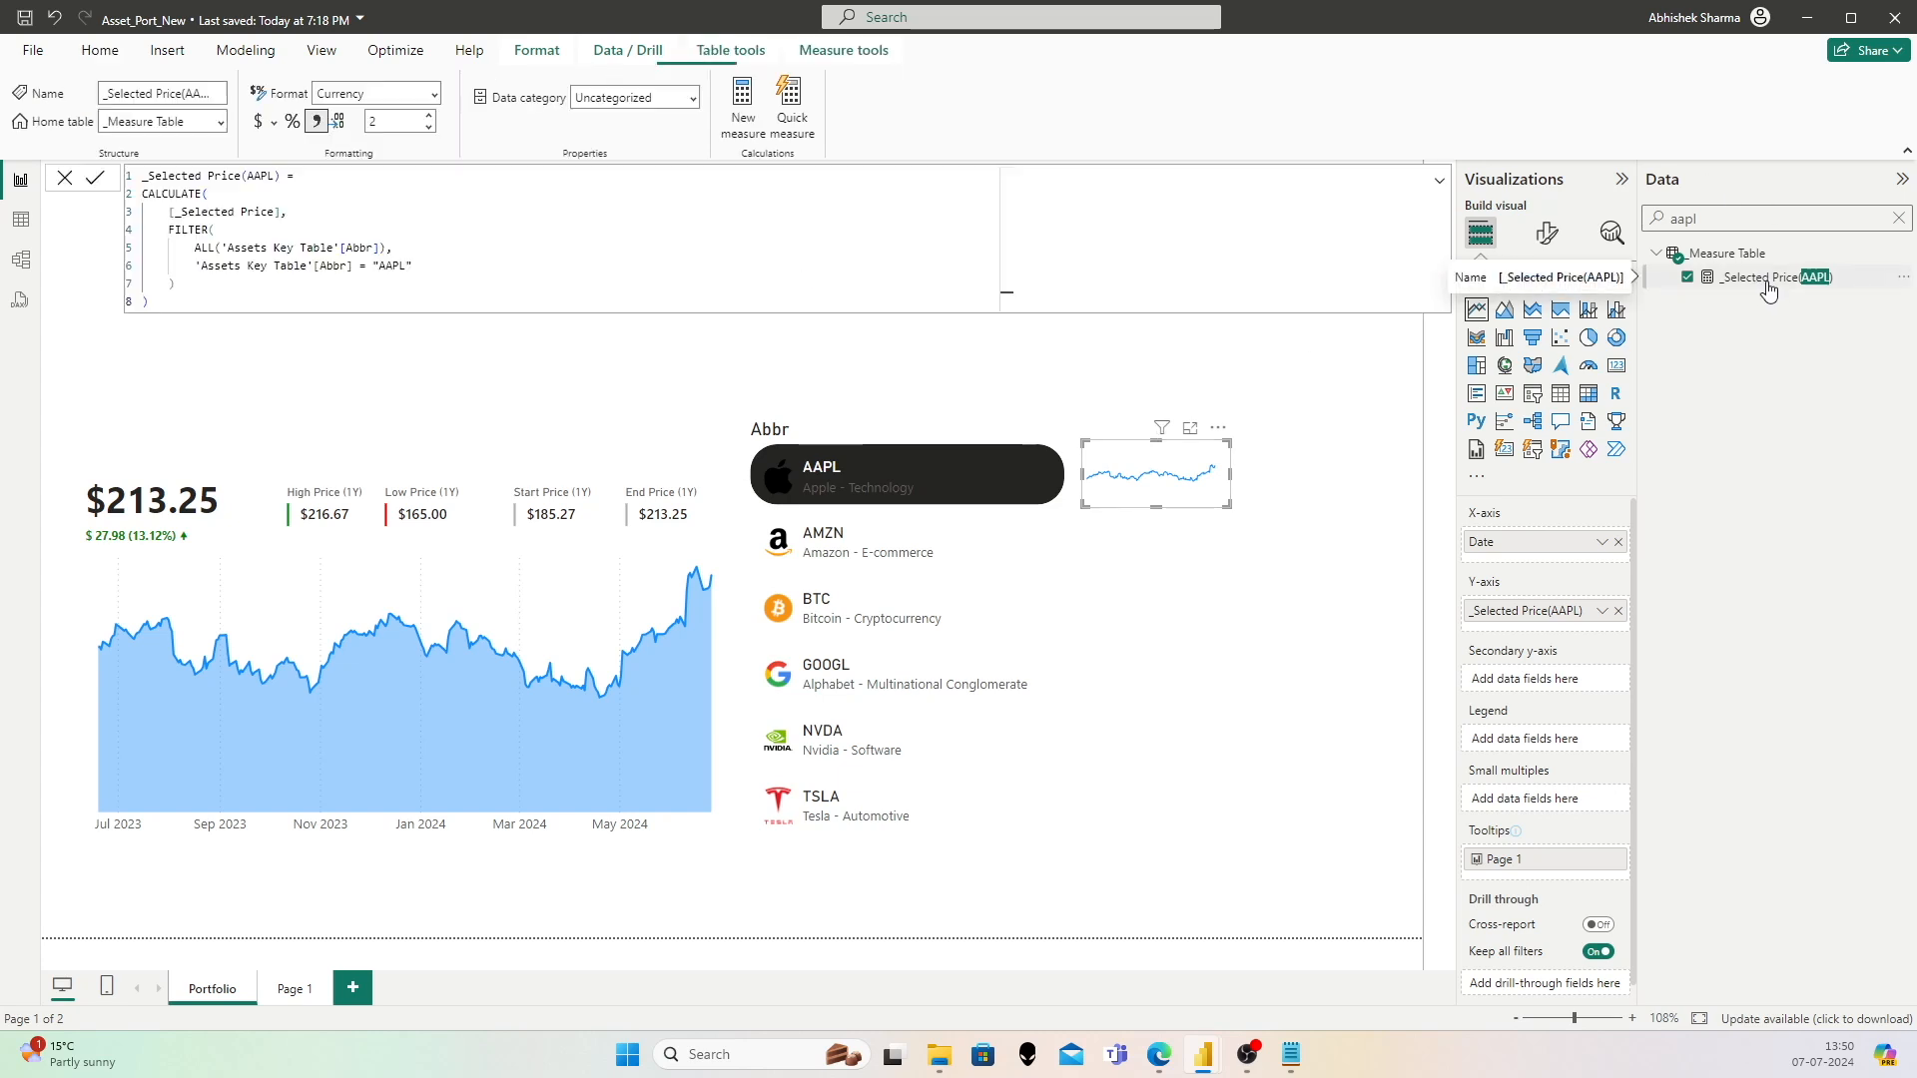
click(469, 266)
key(ctrl+a)
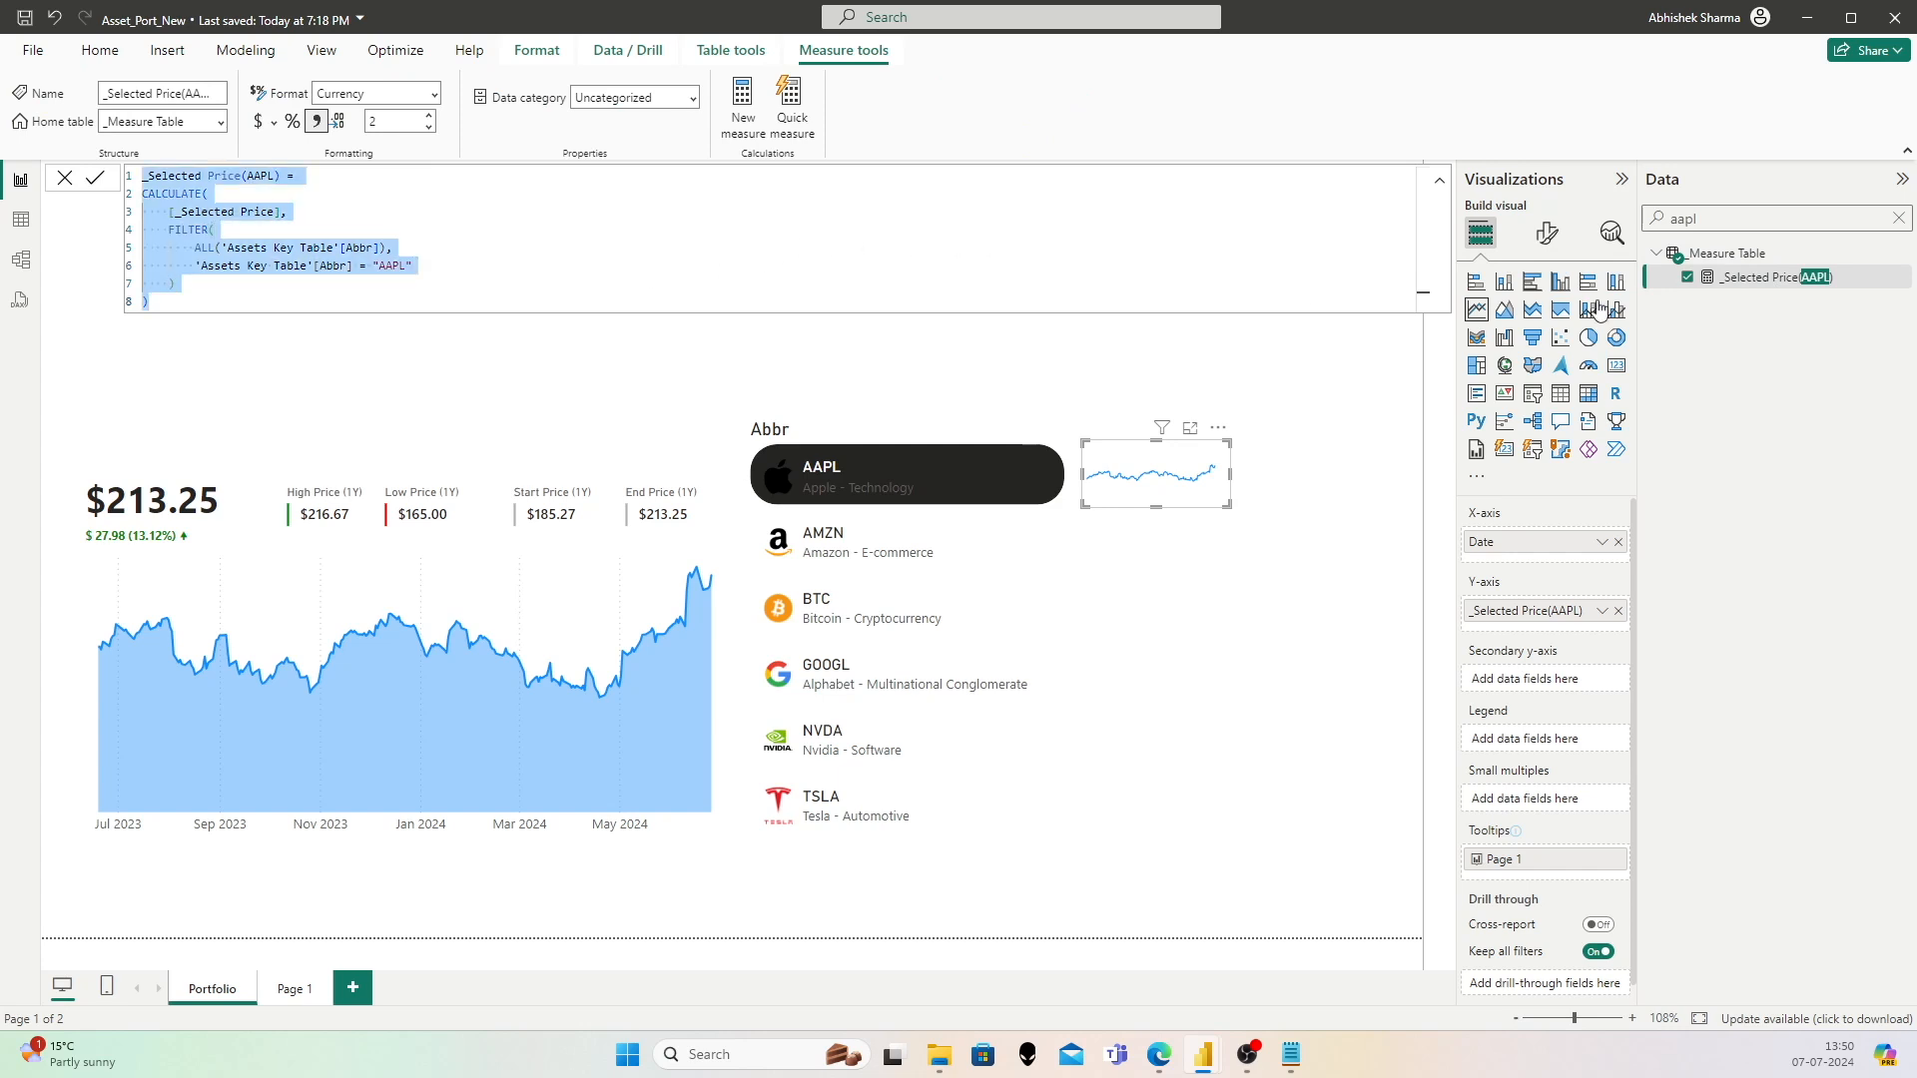
right_click(1753, 256)
click(1687, 298)
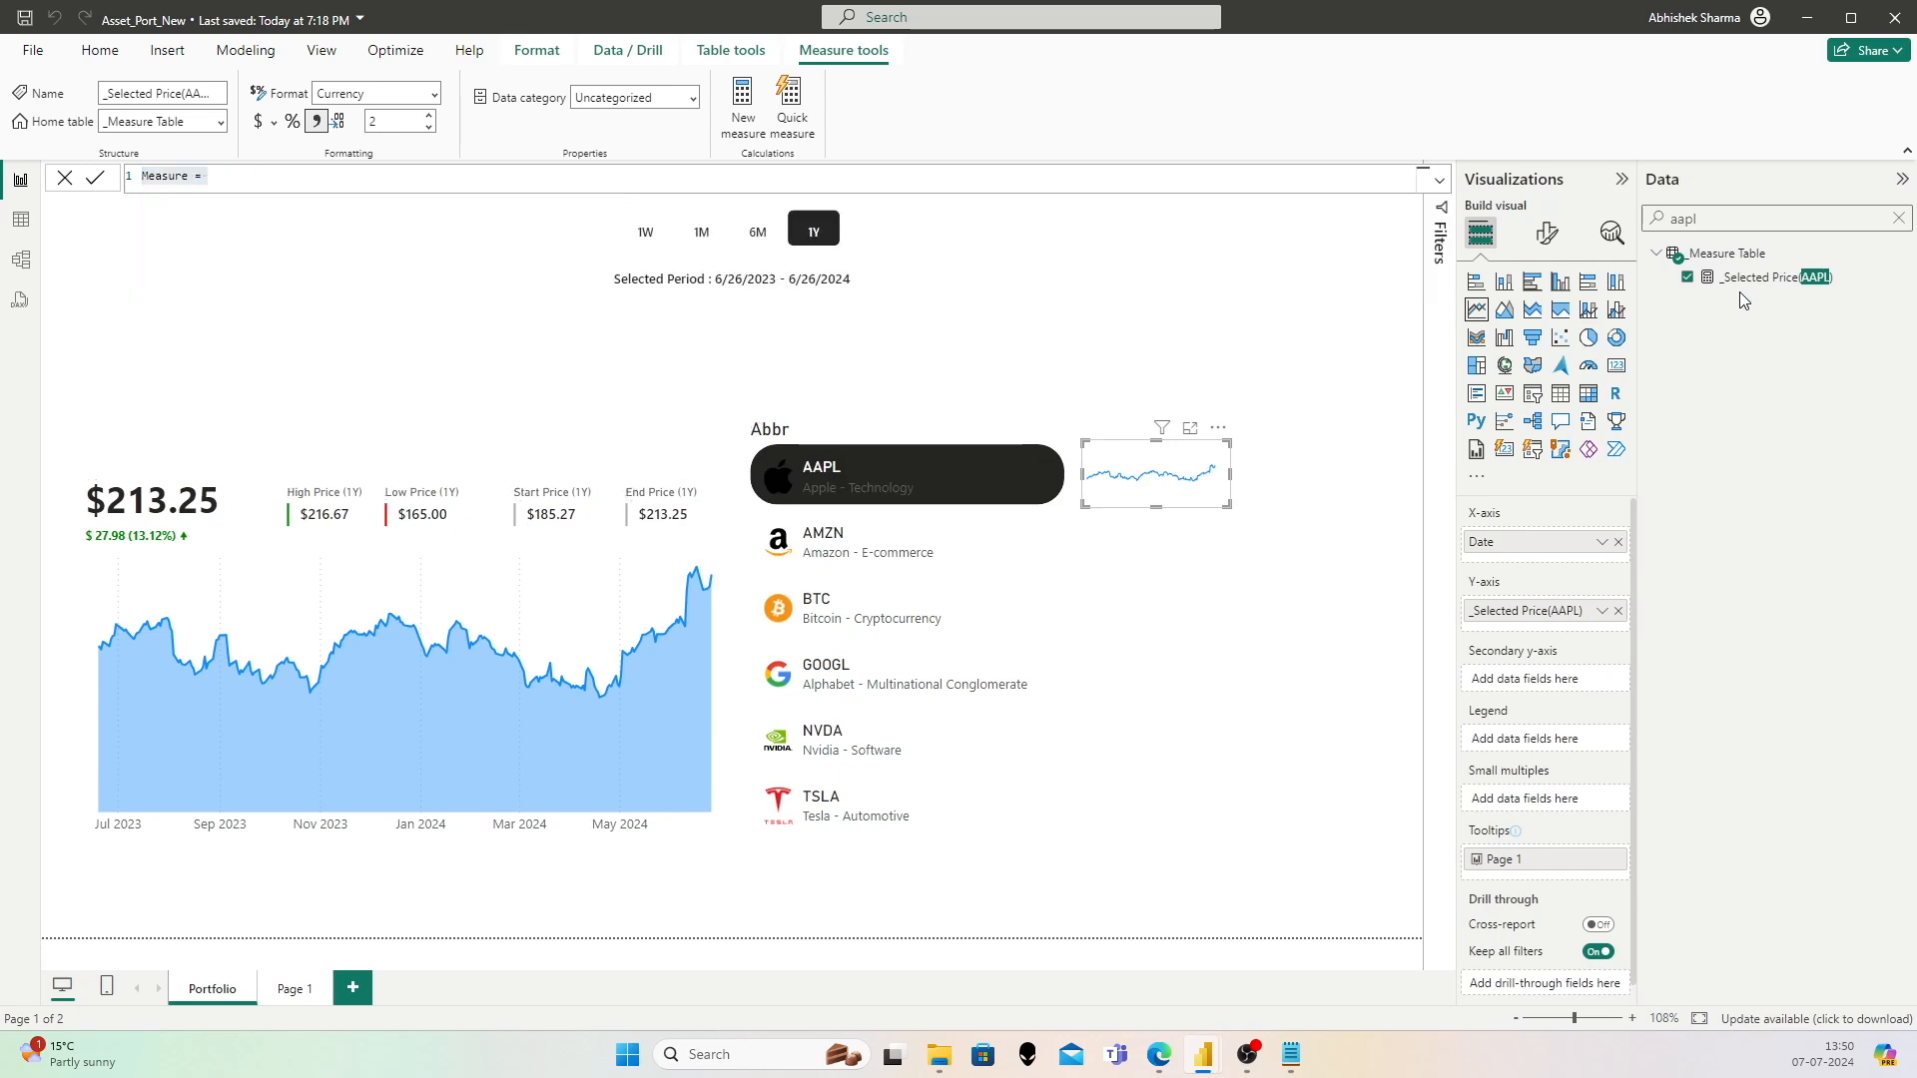
key(ctrl+v)
Step: Change the copied measure's name to _Selected Price(AMZN) and its filter value to "AMZN", and commit it
click(253, 175)
key(Right)
text(AMZN)
key(Down)
key(Down)
click(400, 266)
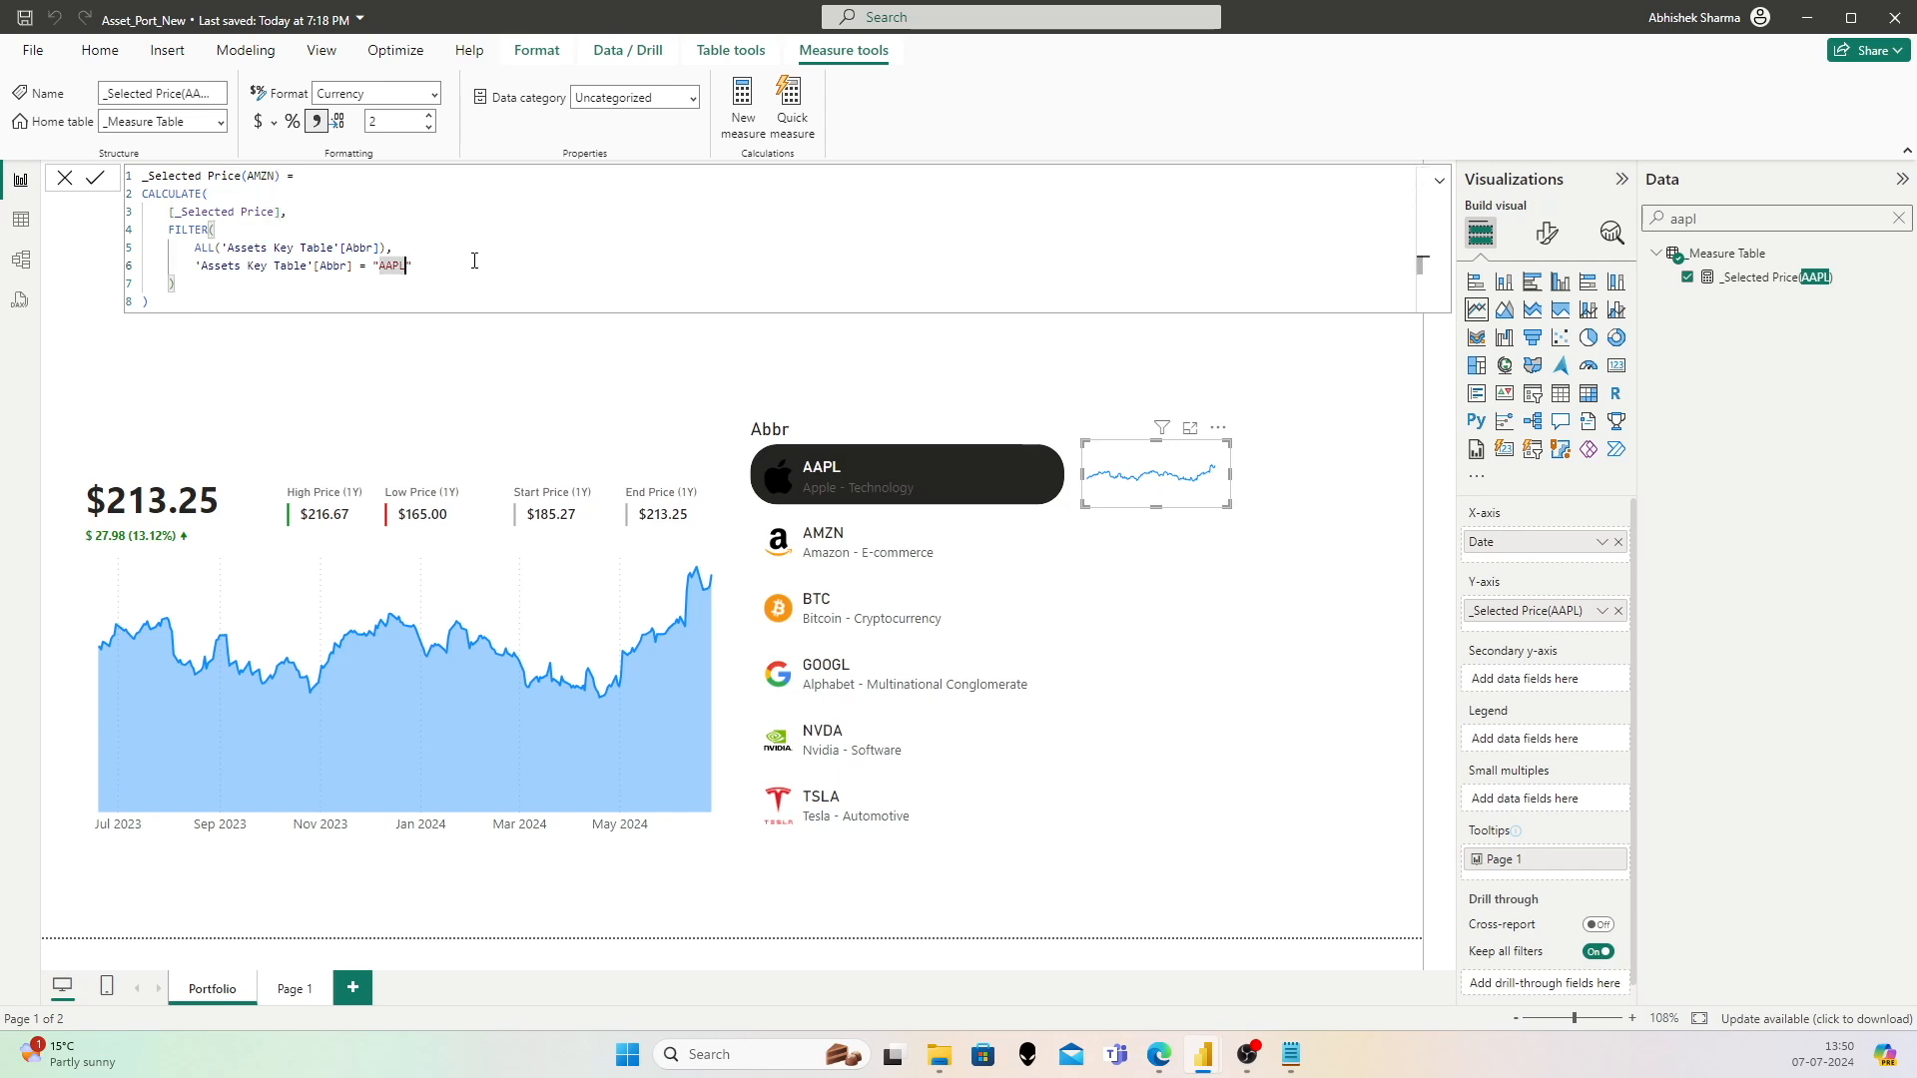
text(AMZN)
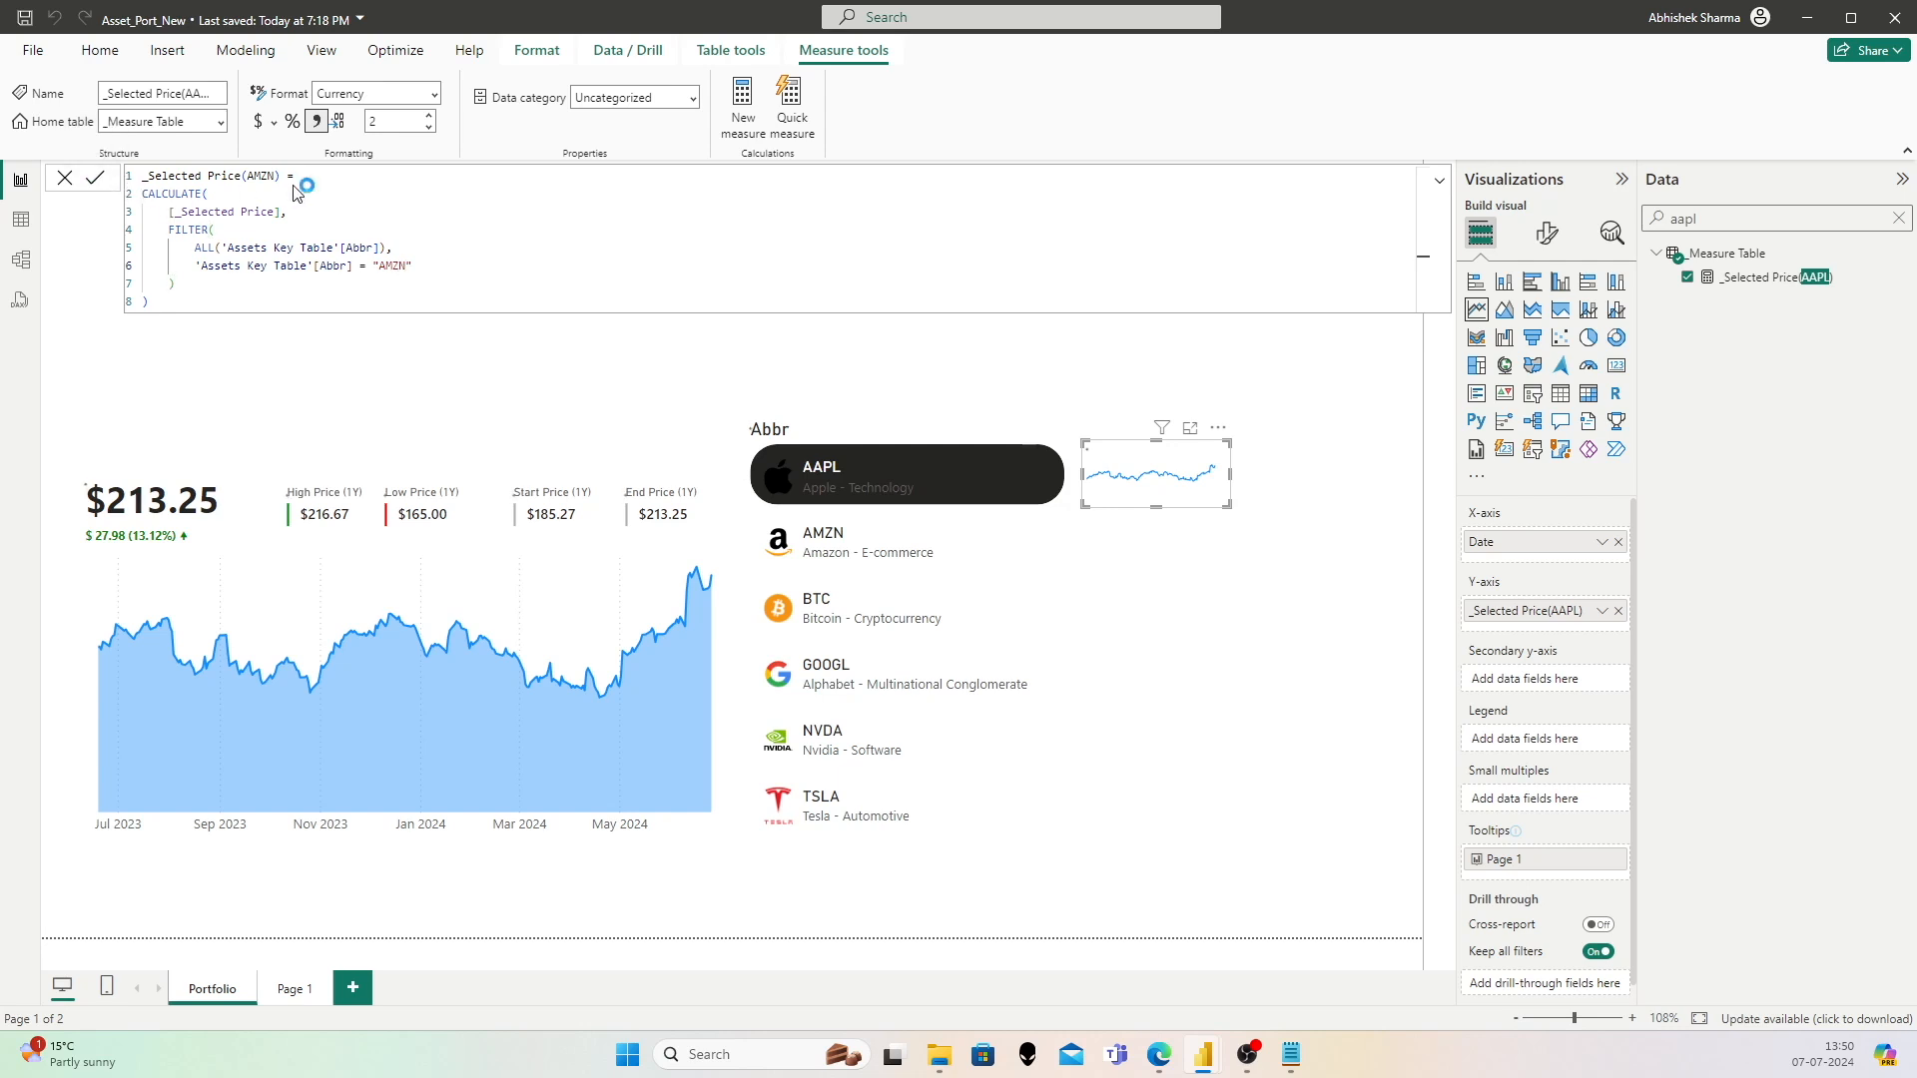
Step: Search the fields for _Selected and format the _Selected Price(AMZN) measure as dollar currency
double_click(1730, 219)
text(_Selected)
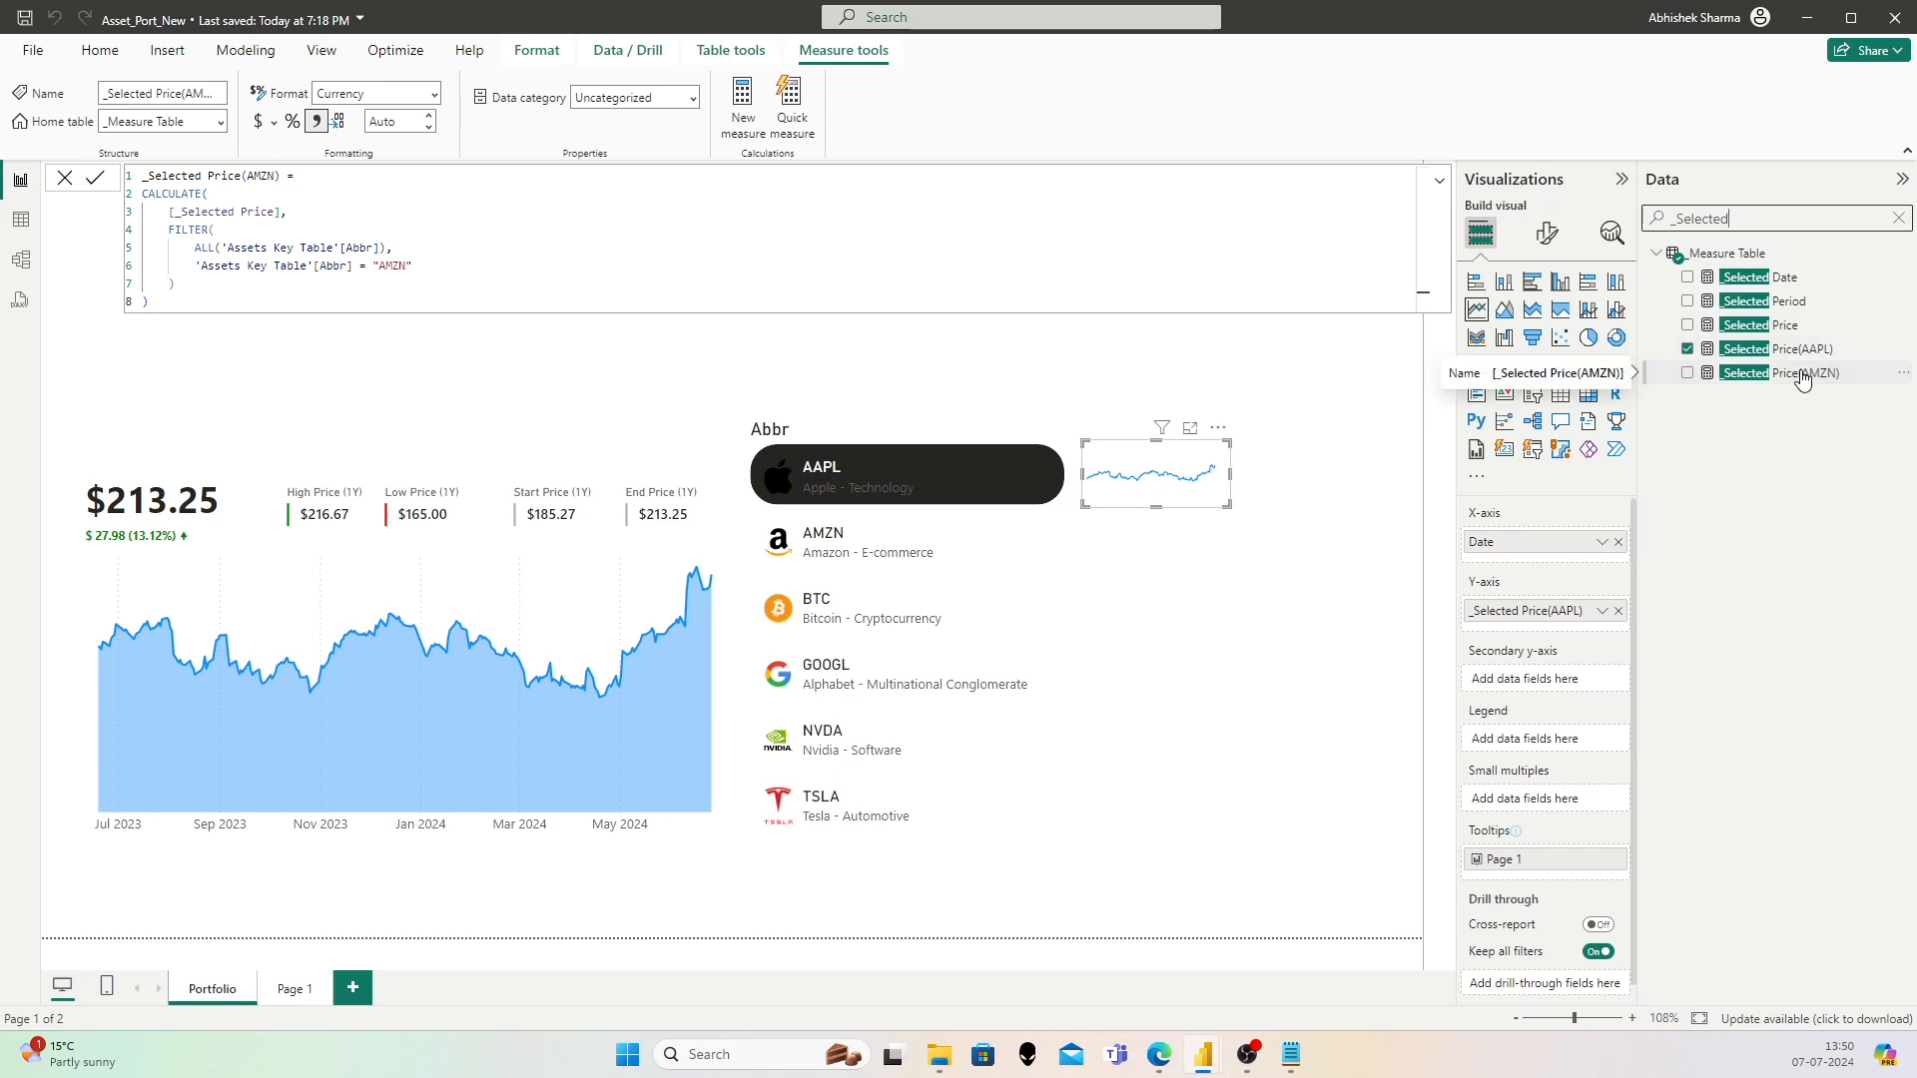
click(390, 200)
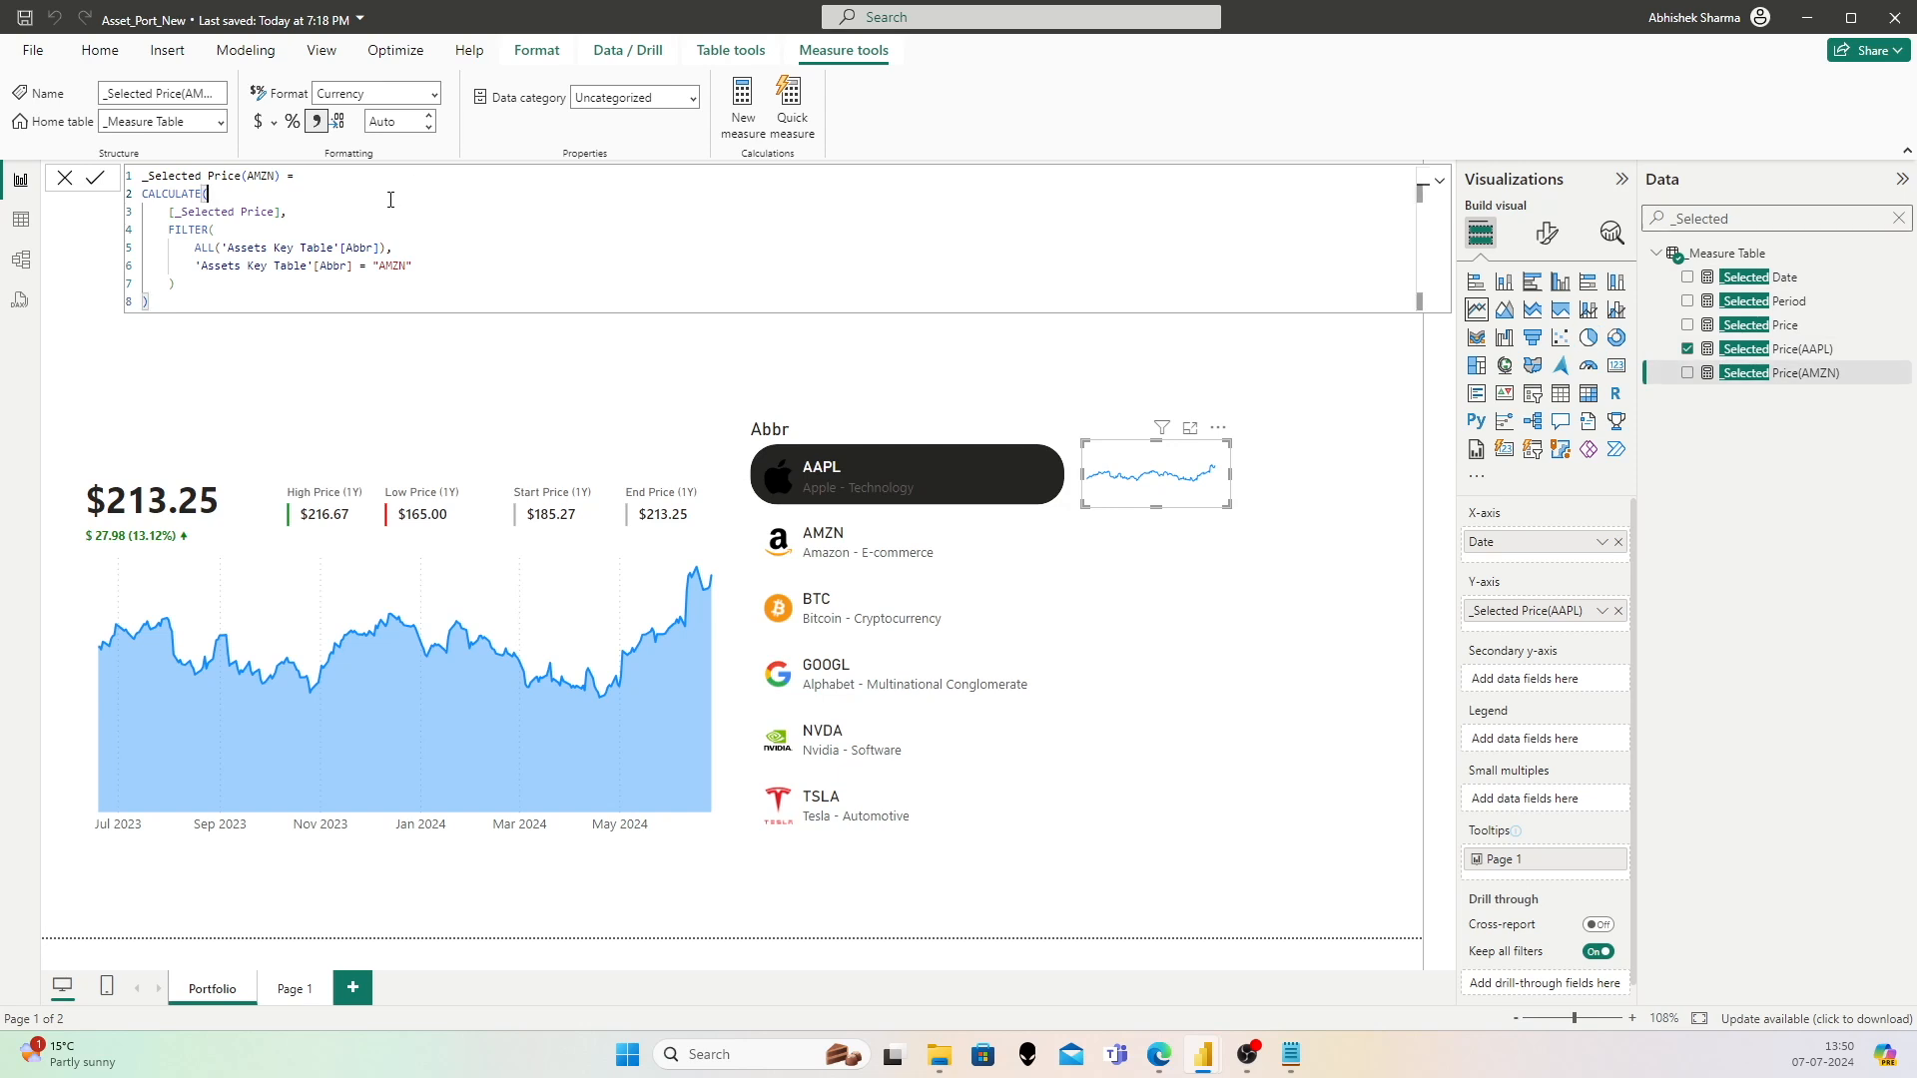
key(ctrl+a)
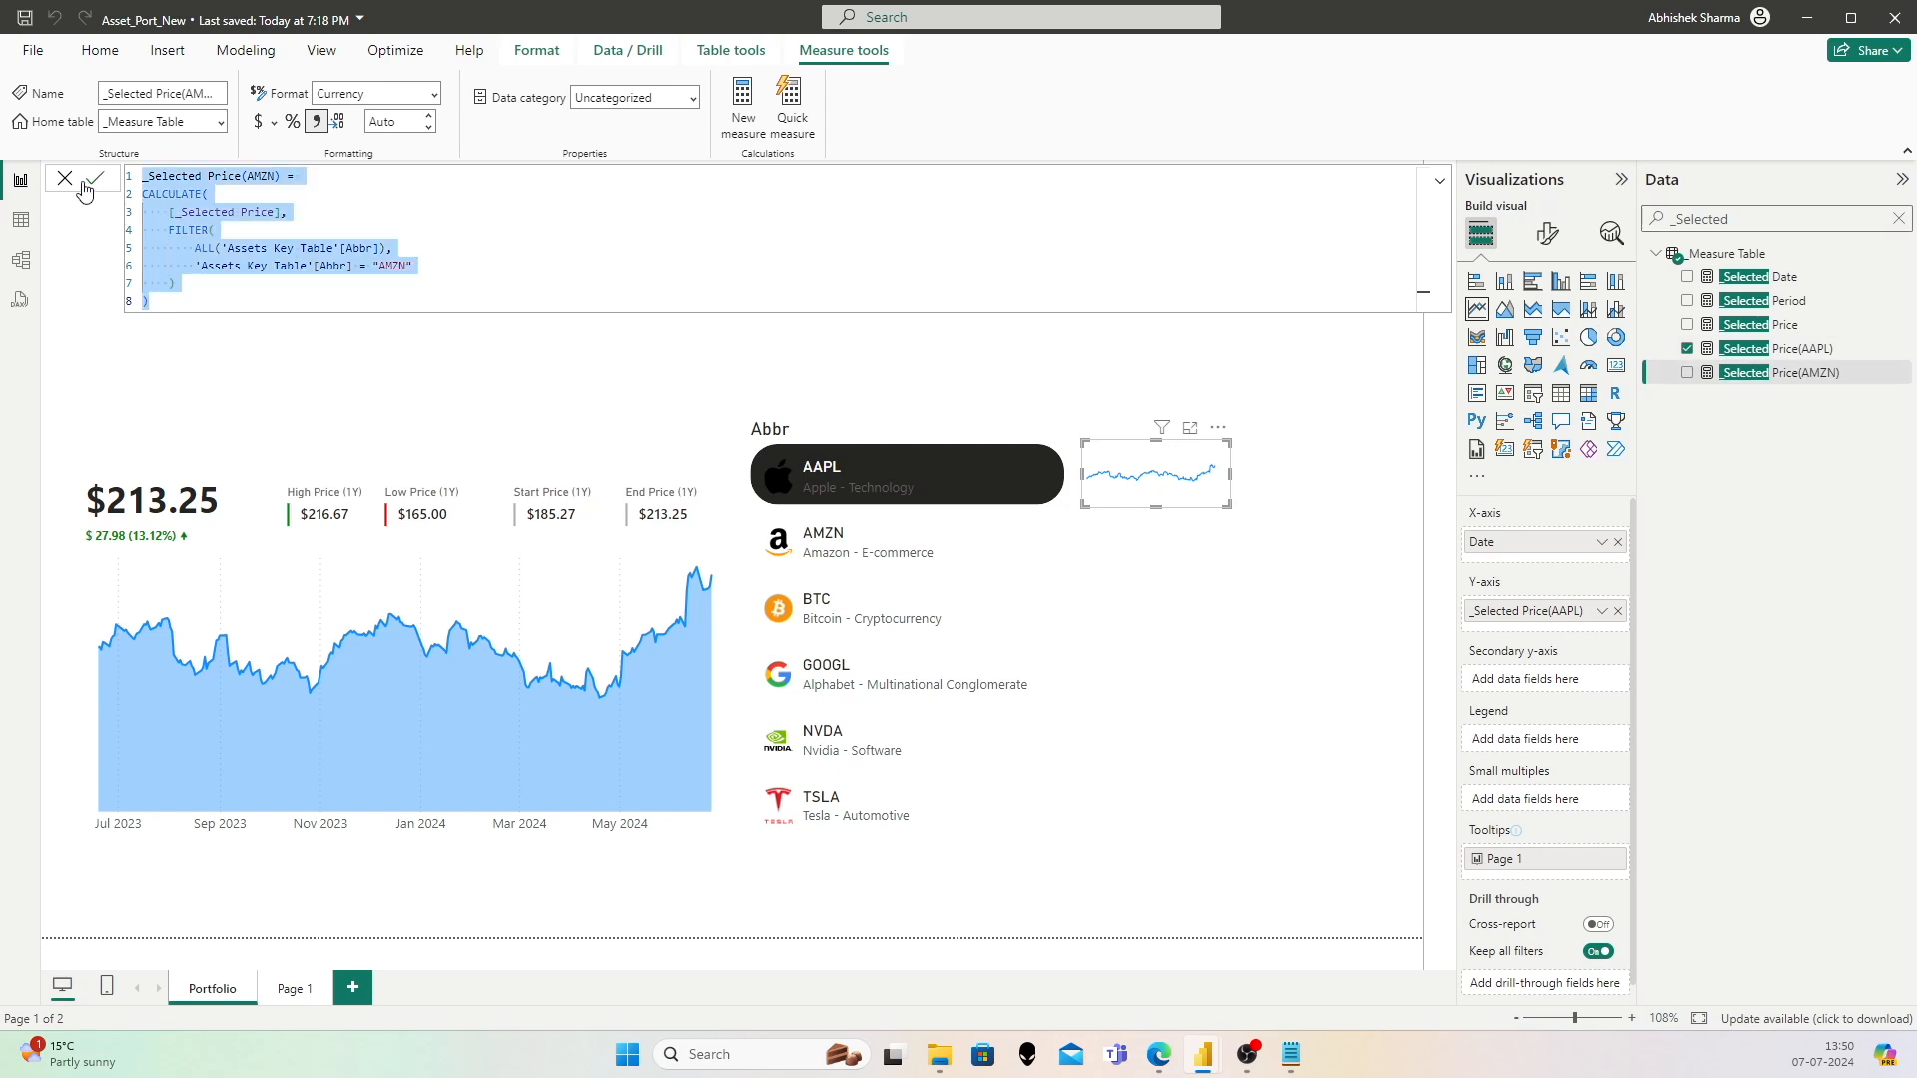
click(274, 124)
click(283, 186)
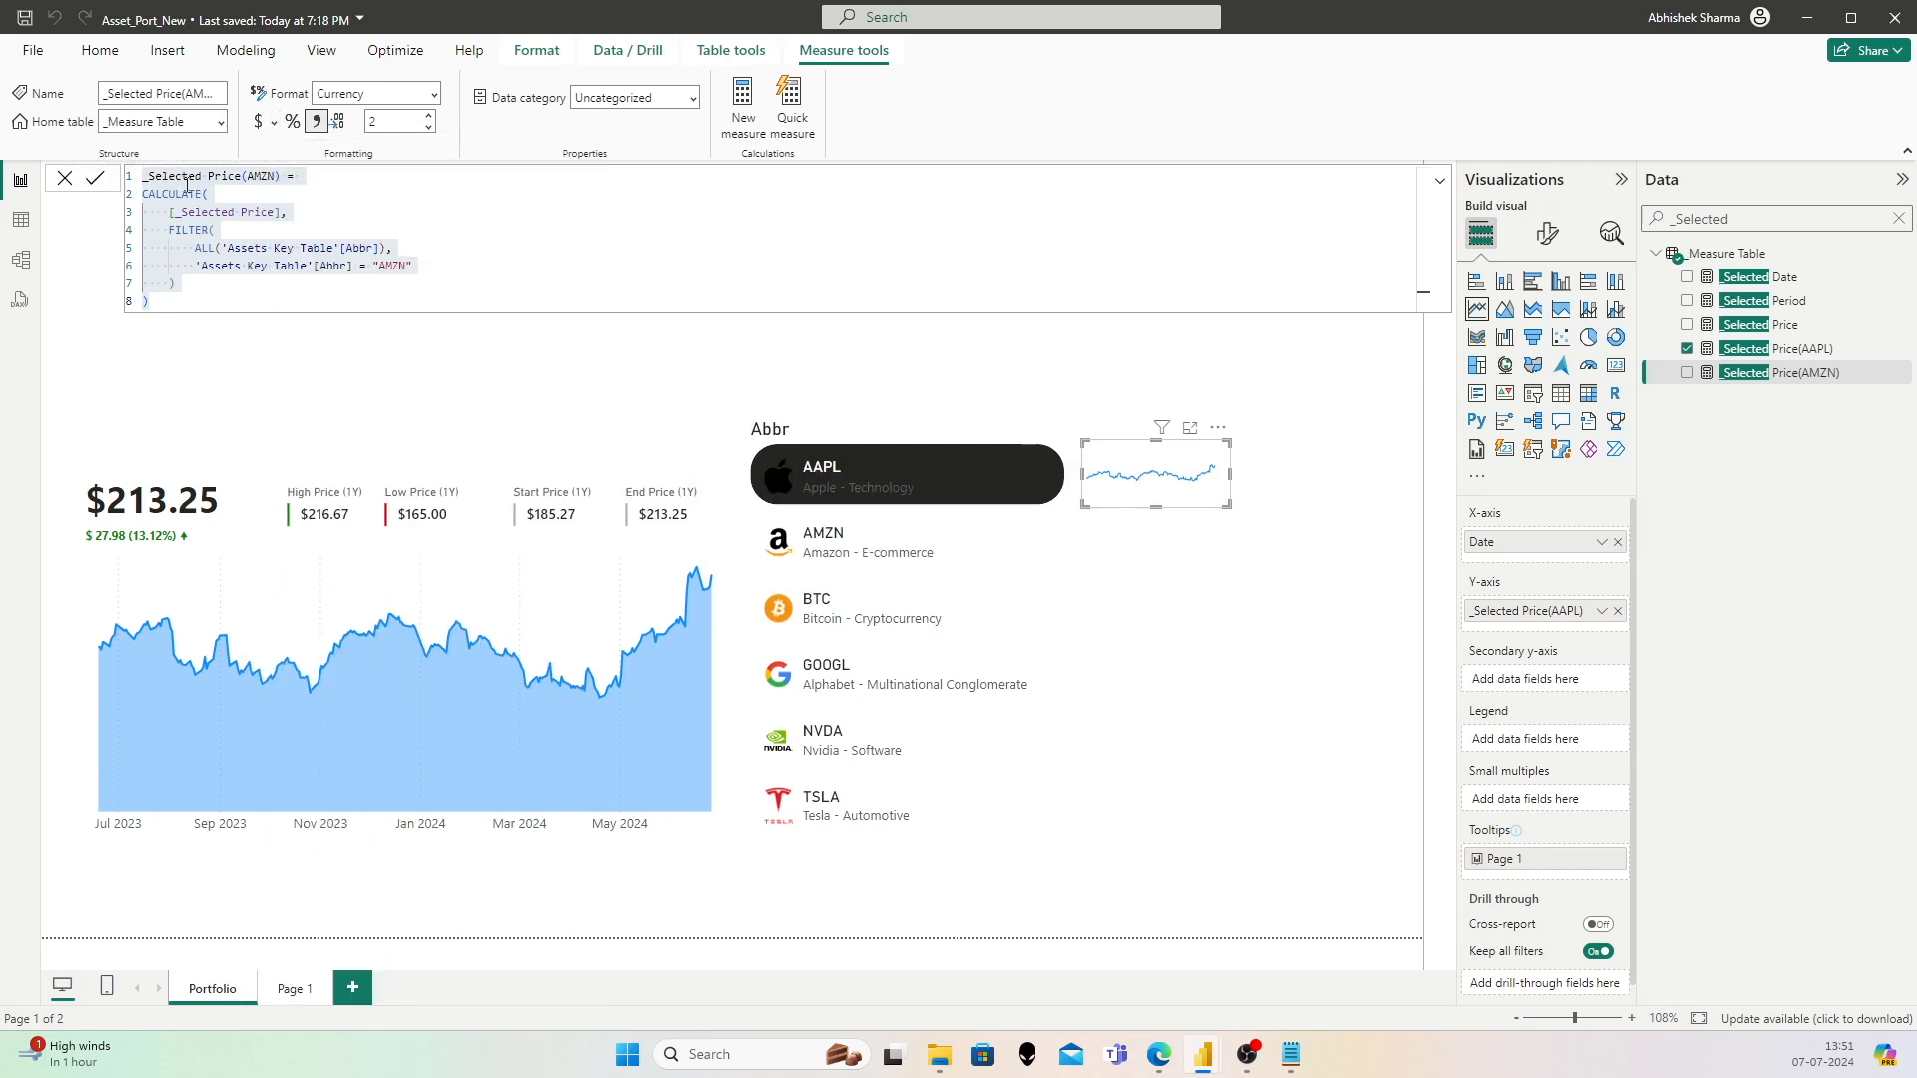
Step: Copy the full formula of _Selected Price(AMZN) into a new measure in the _Measure Table
click(271, 194)
key(ctrl+a)
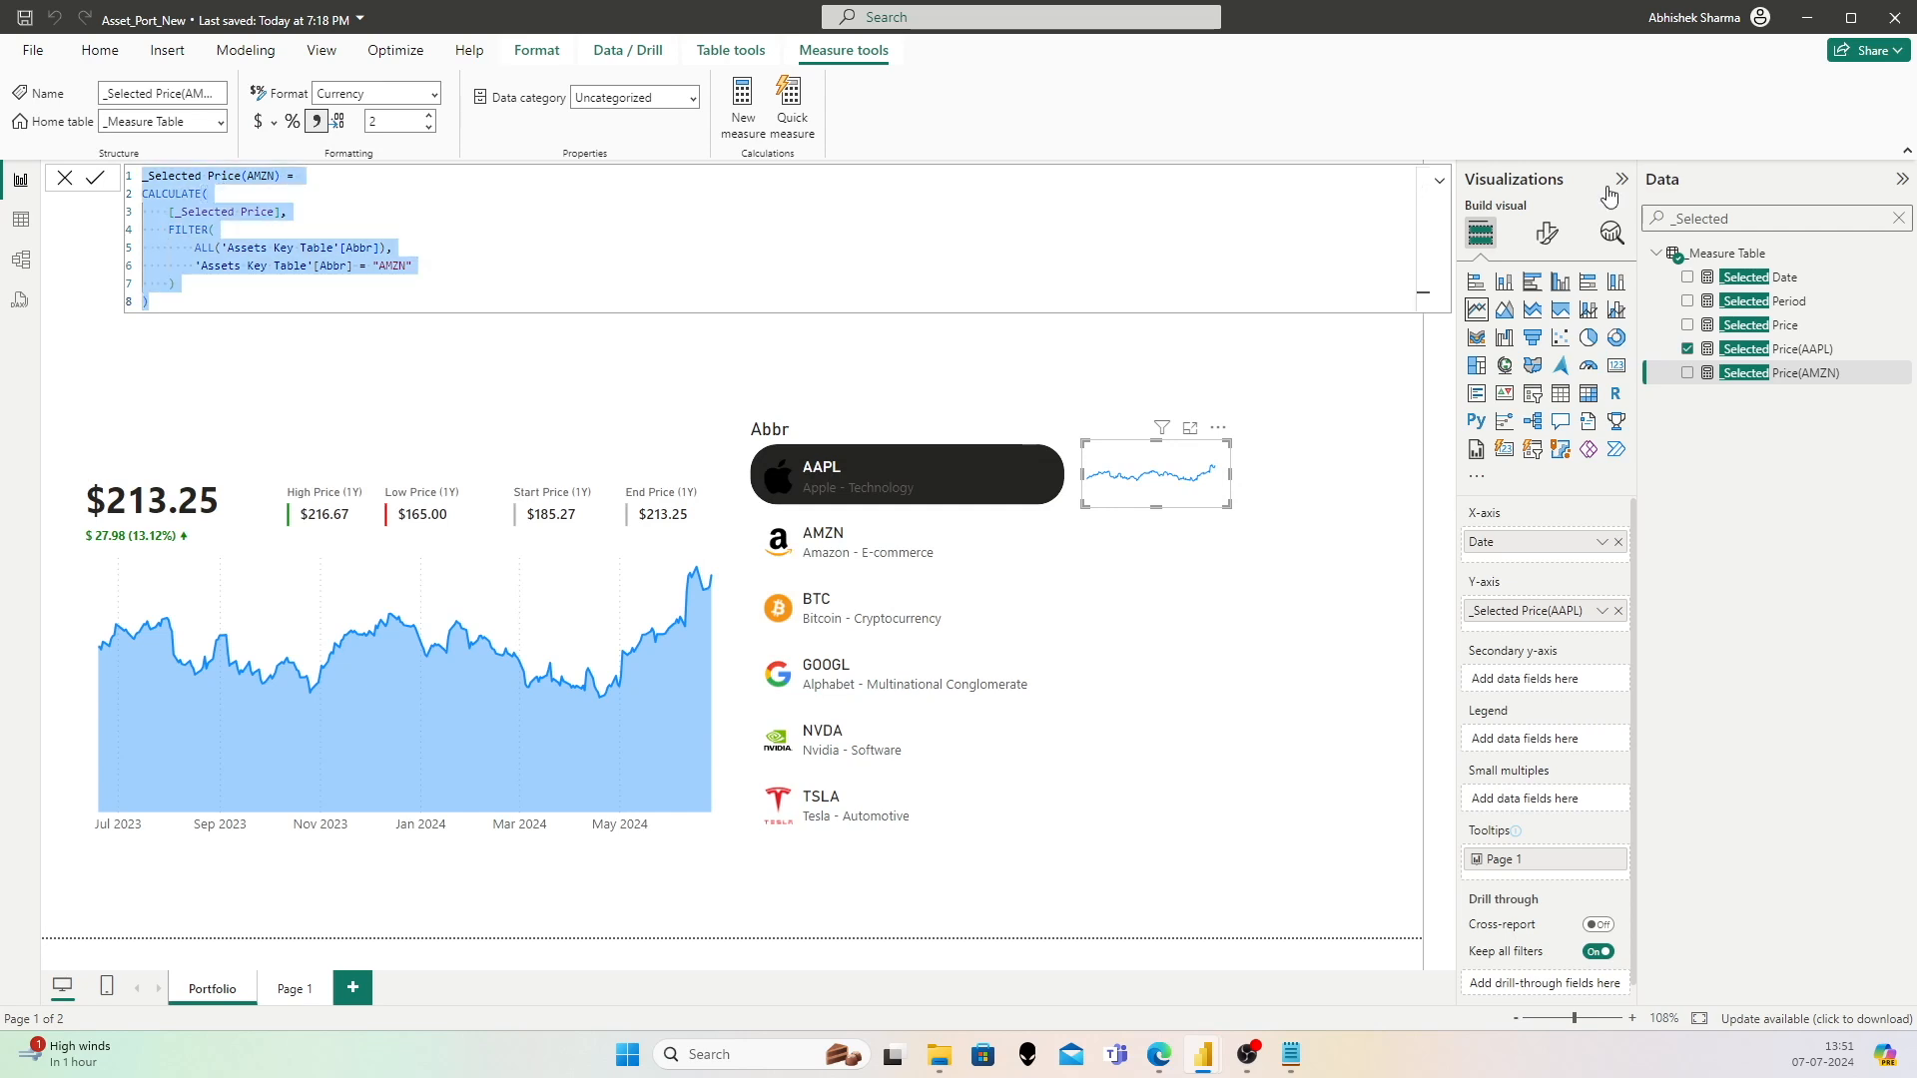
right_click(1717, 253)
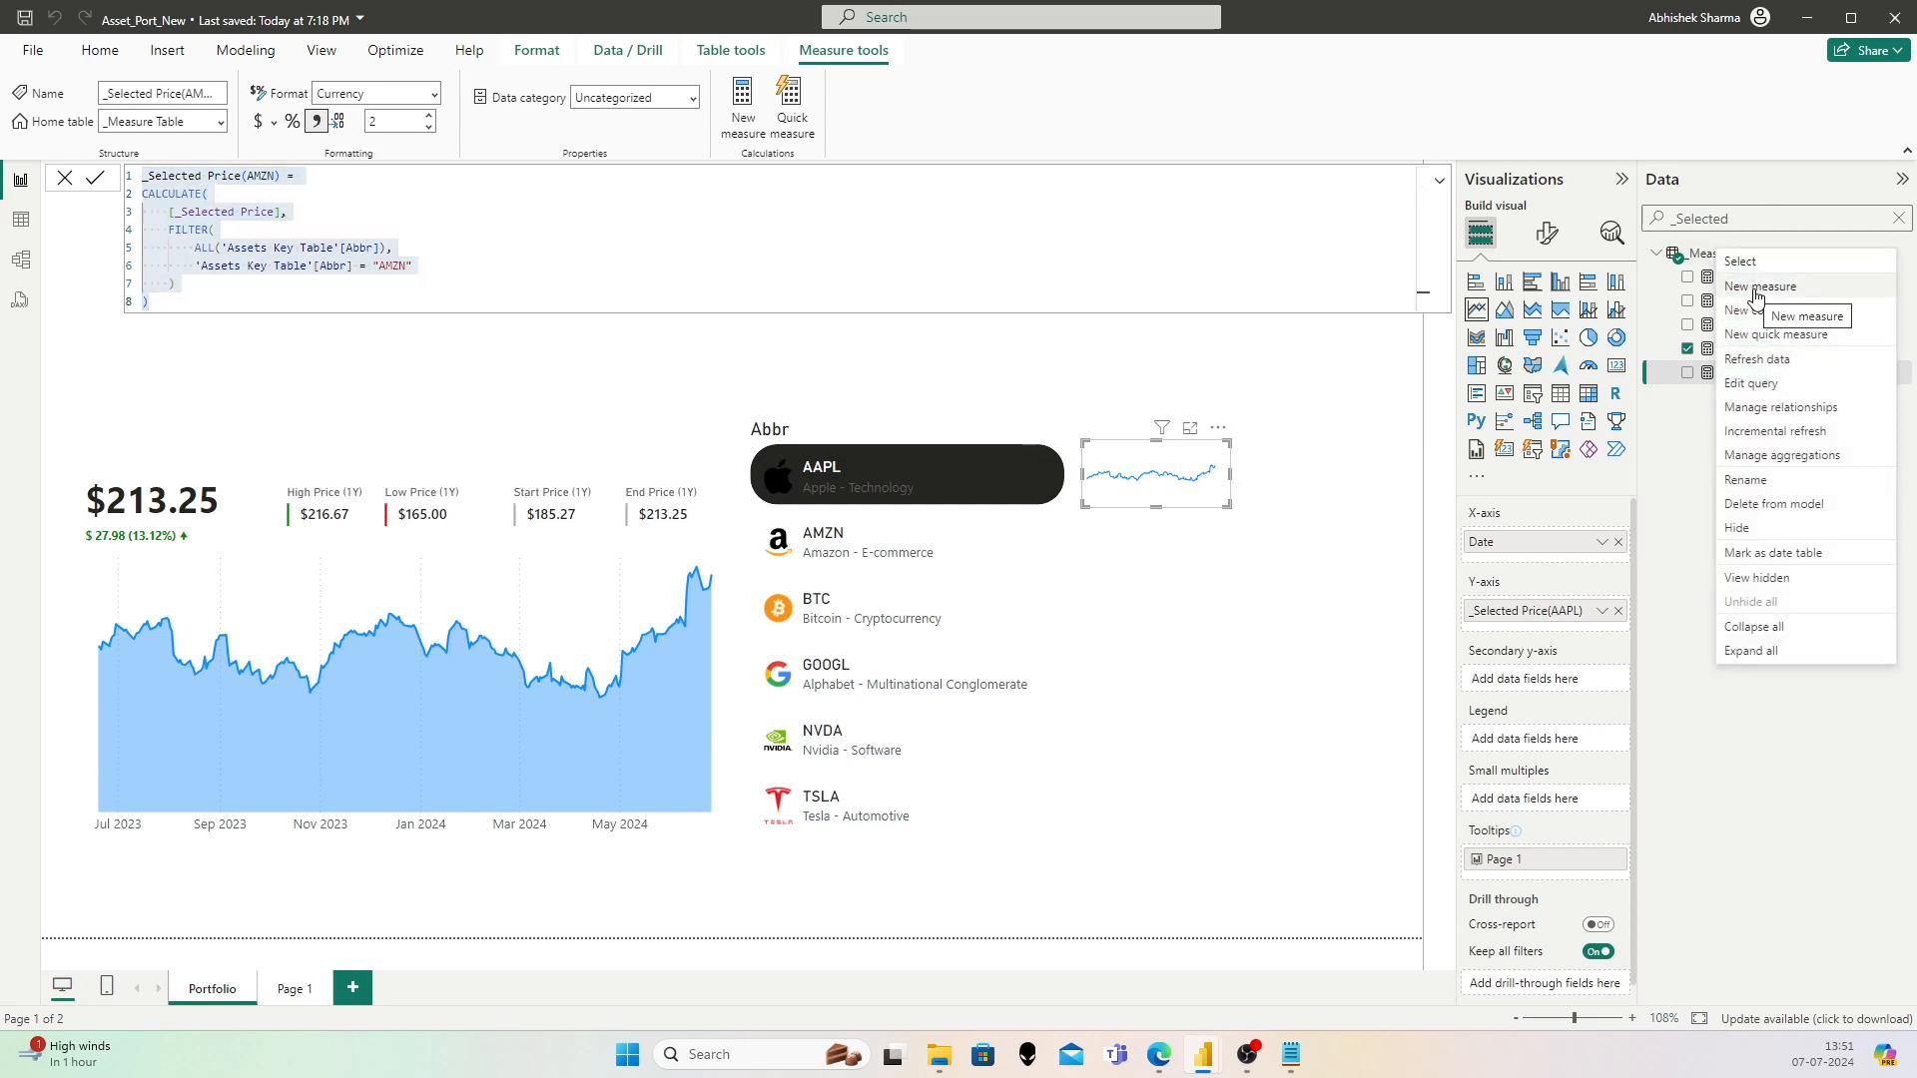
click(1755, 289)
key(ctrl+a)
key(ctrl+v)
Step: Change the copied measure to _Selected Price(BTC) with filter value "BTC", commit it and format it as dollar currency
click(247, 177)
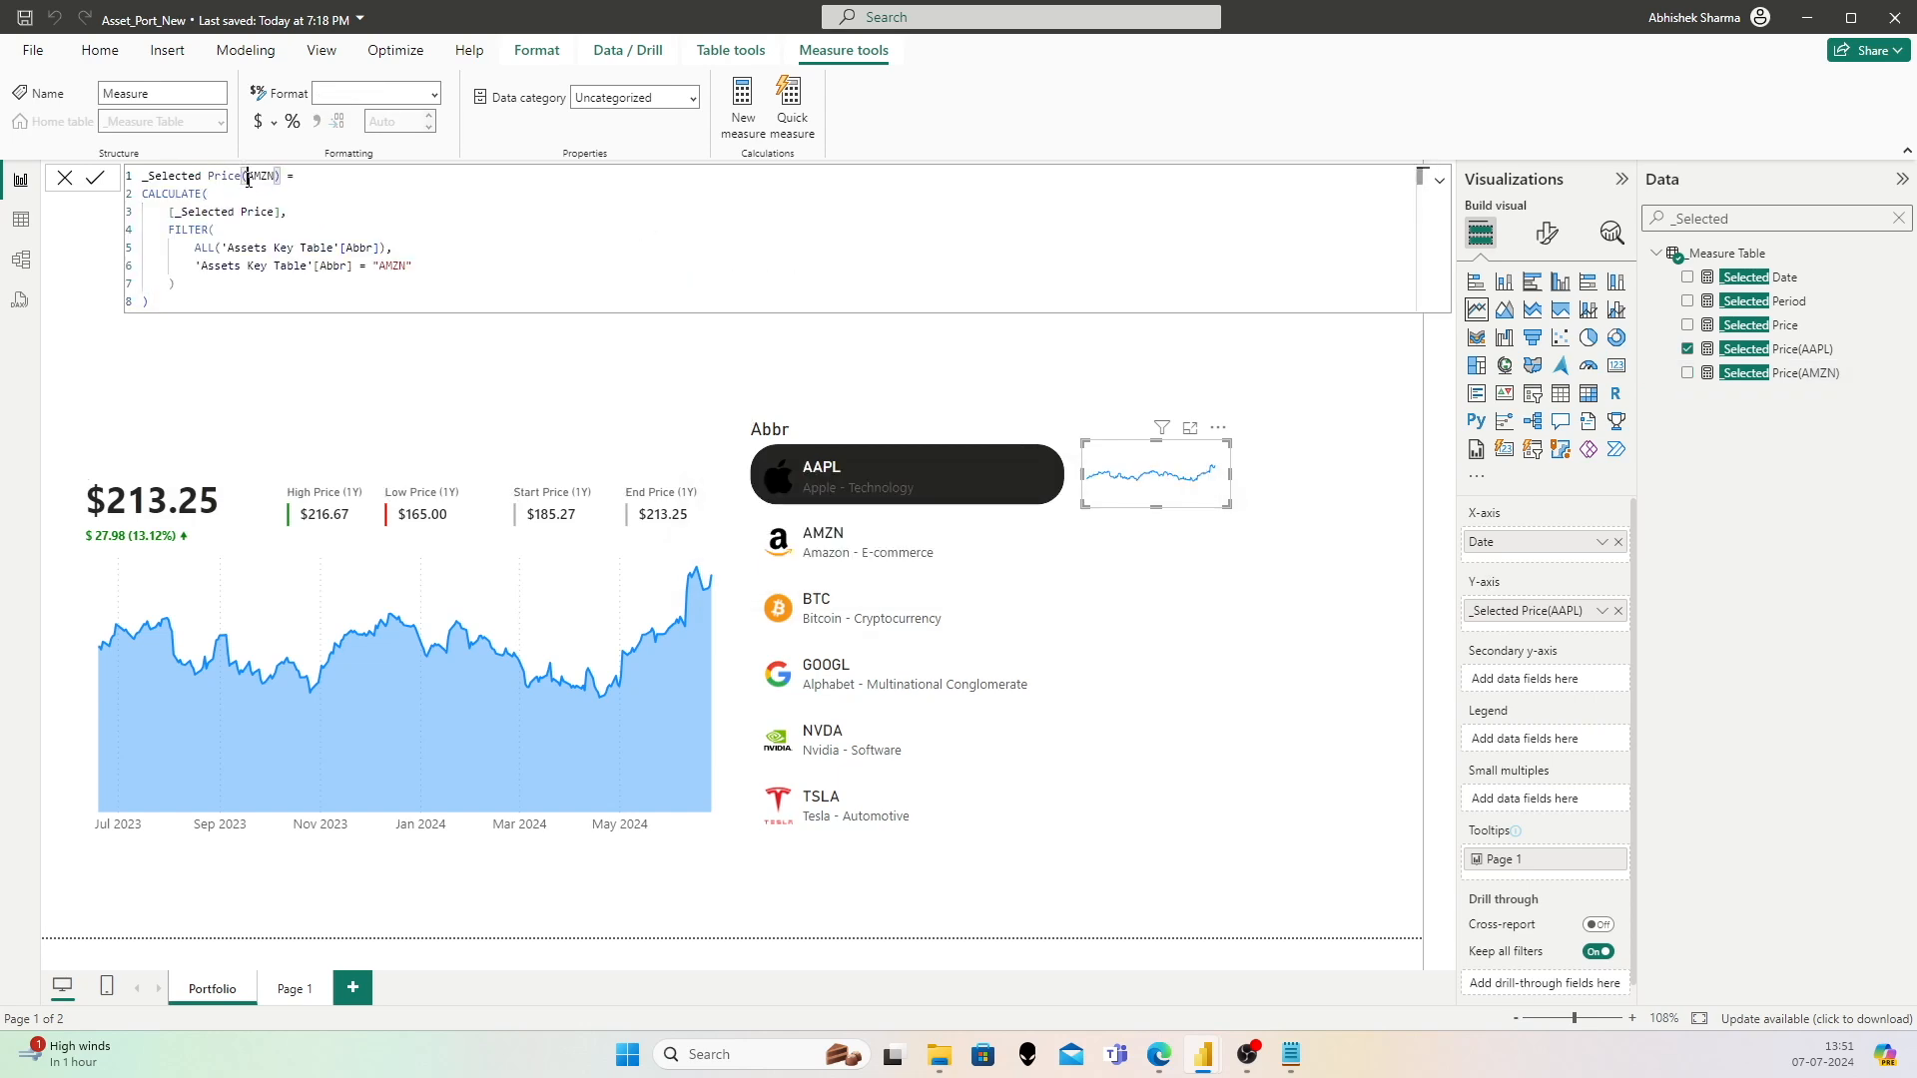
key(shift+Right)
key(shift+Right)
text(BTC)
click(432, 268)
key(shift+Left)
key(shift+Left)
key(shift+Left)
key(shift+Left)
text(BTC)
click(97, 179)
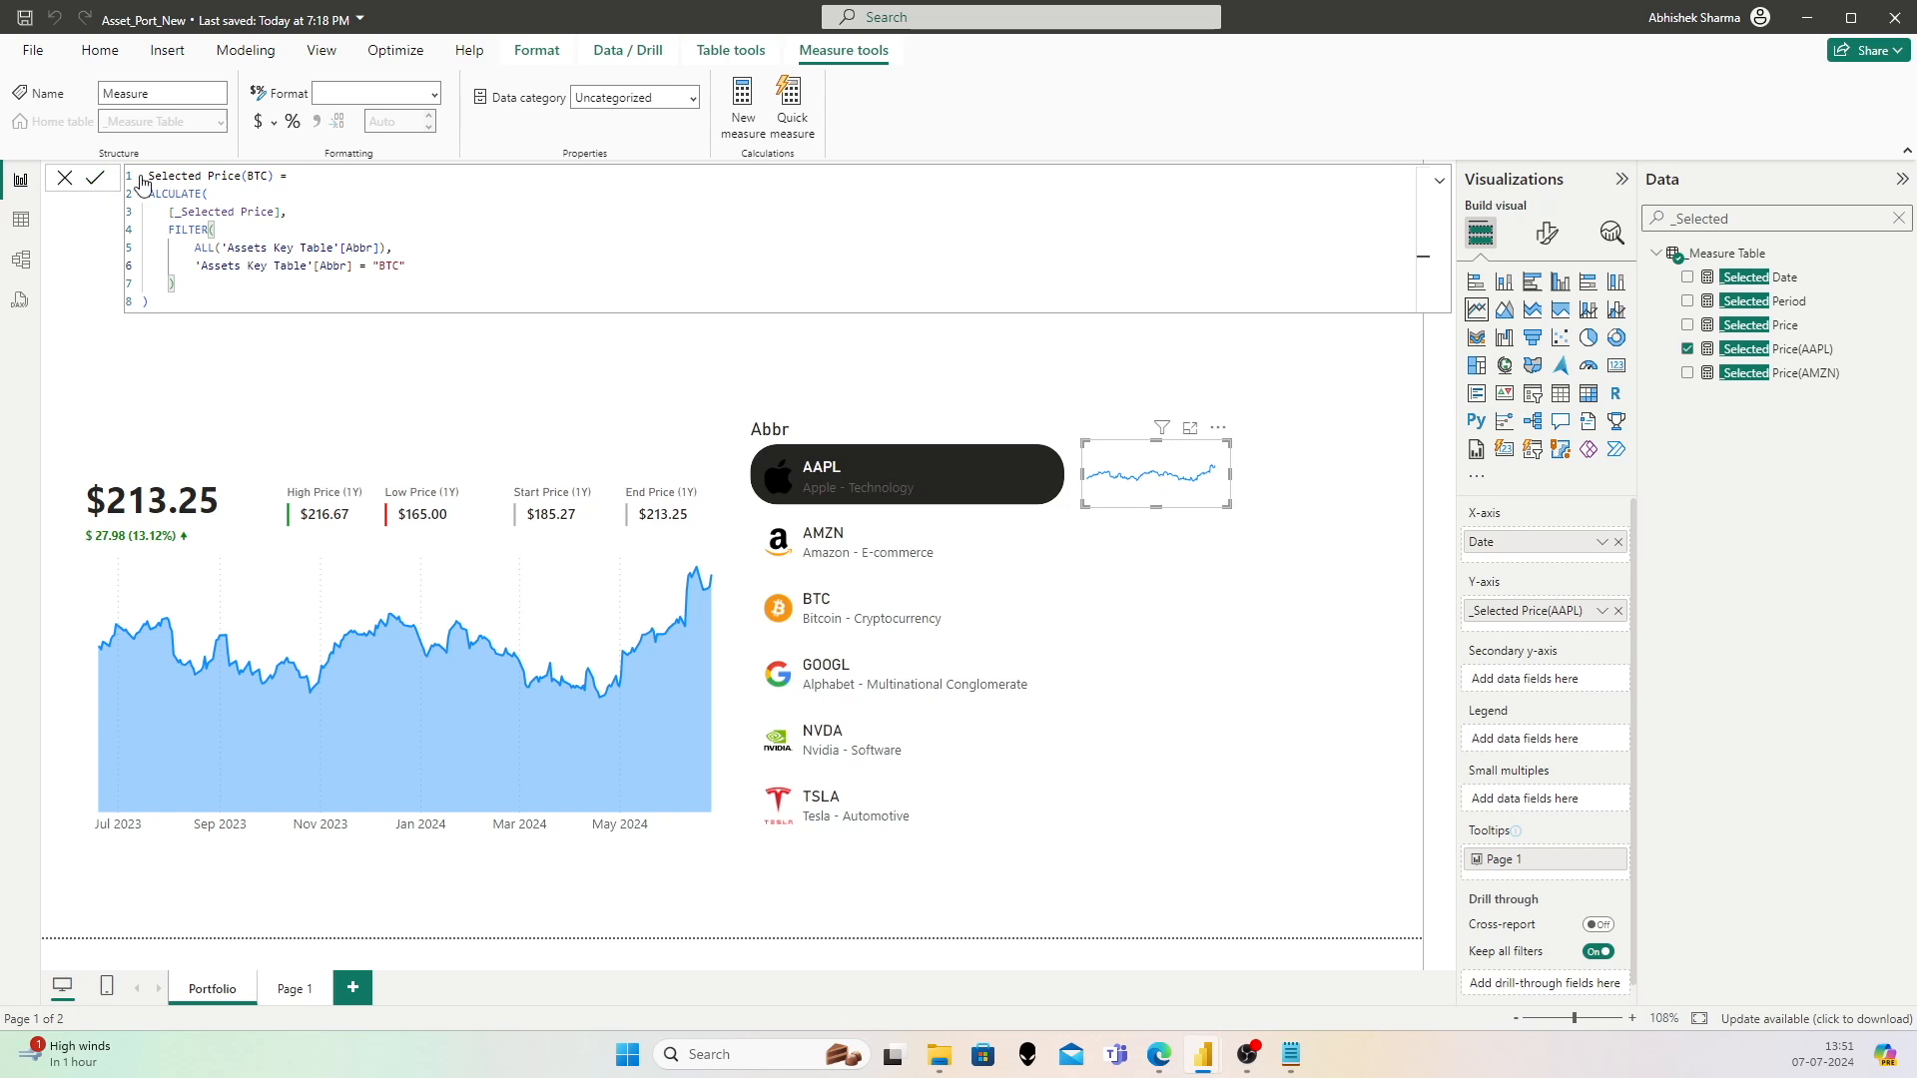
click(274, 124)
click(290, 187)
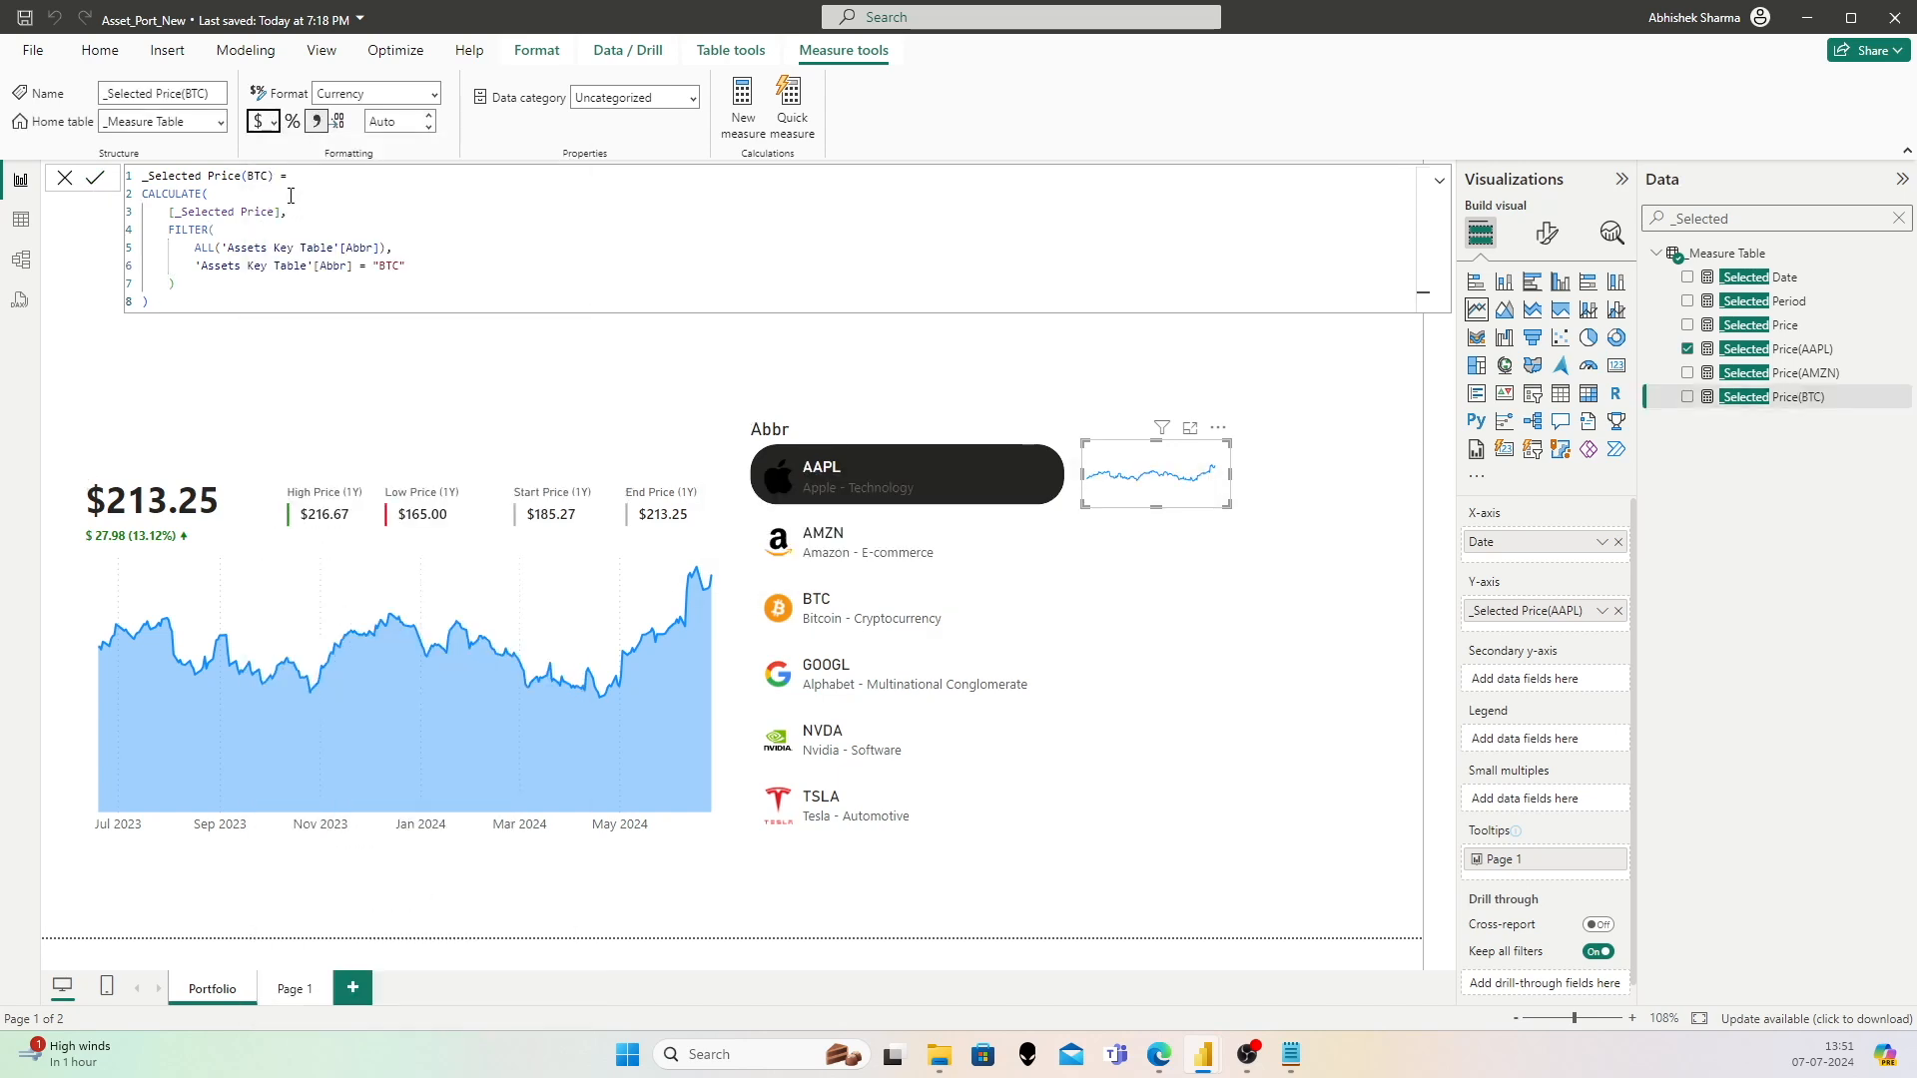
Step: Copy the full formula of _Selected Price(BTC) into a new measure in the _Measure Table
click(365, 219)
key(ctrl+a)
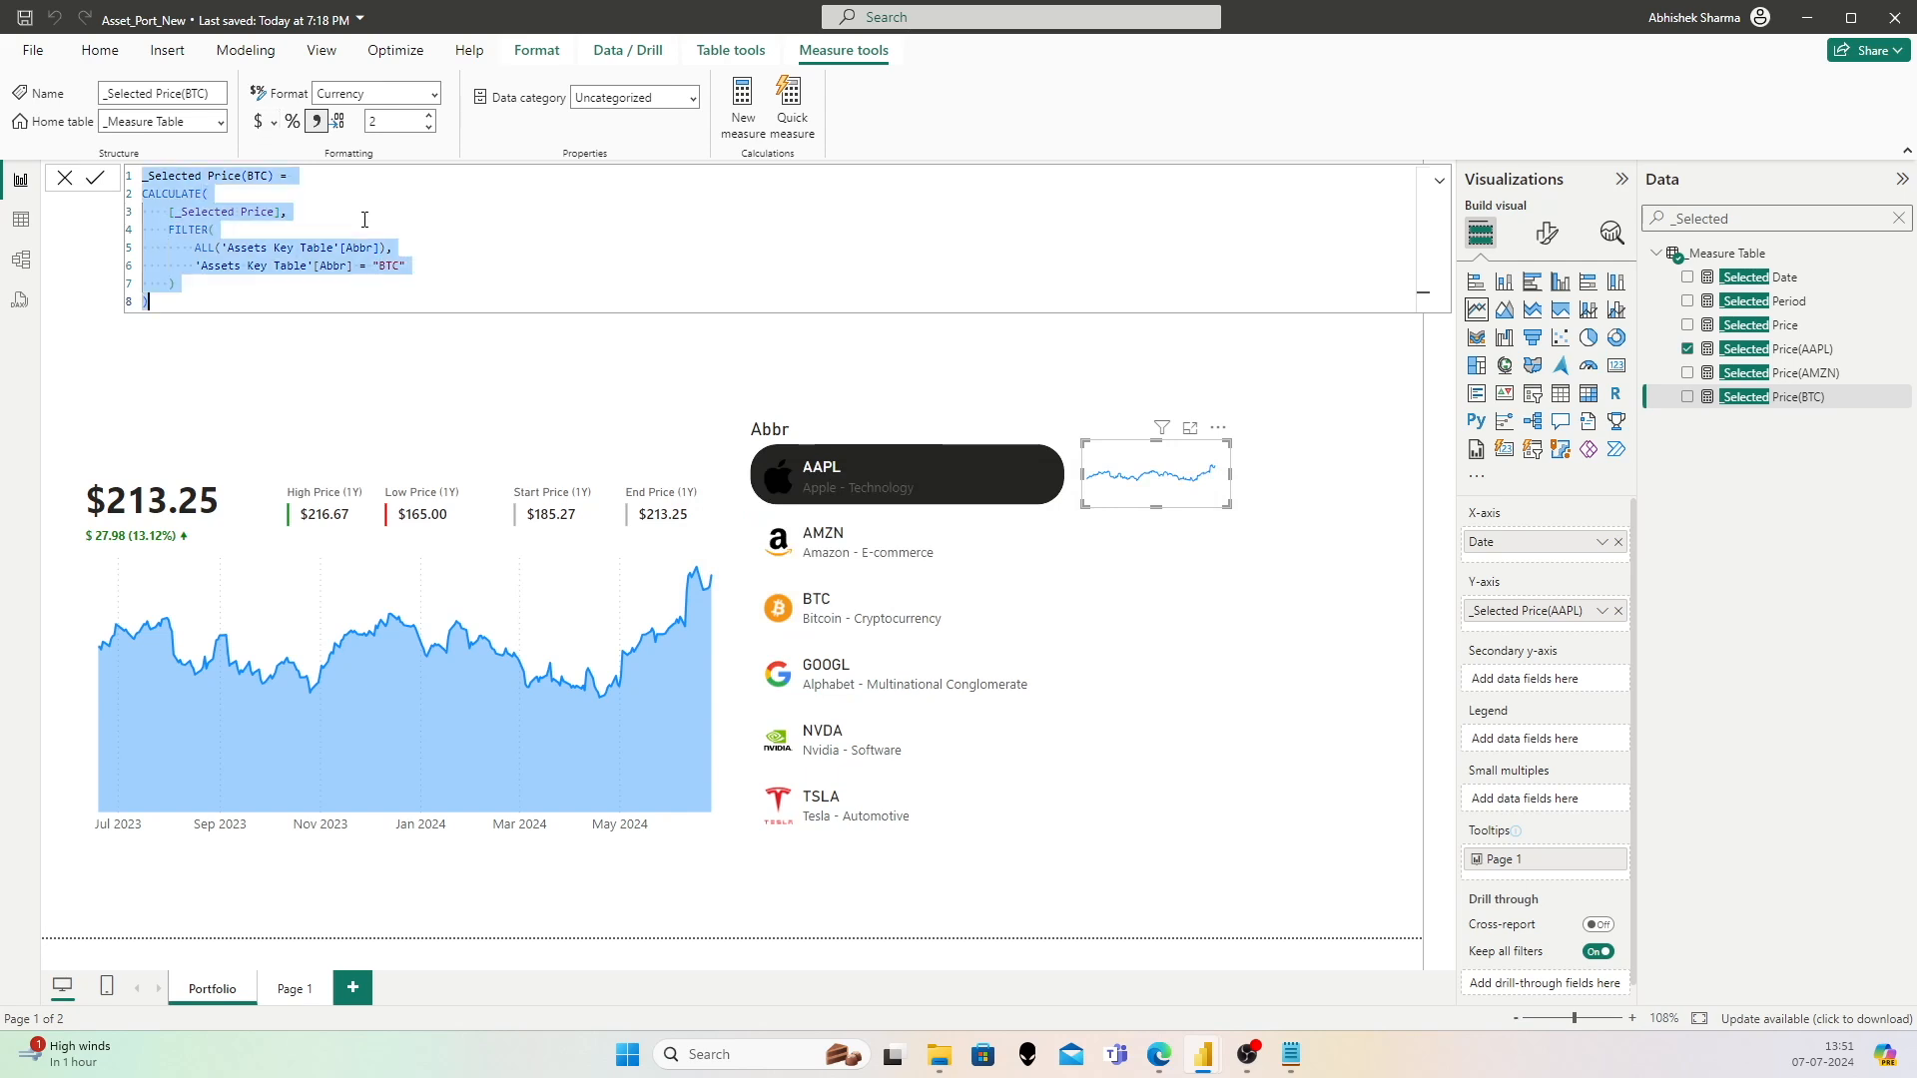
click(103, 178)
right_click(1727, 256)
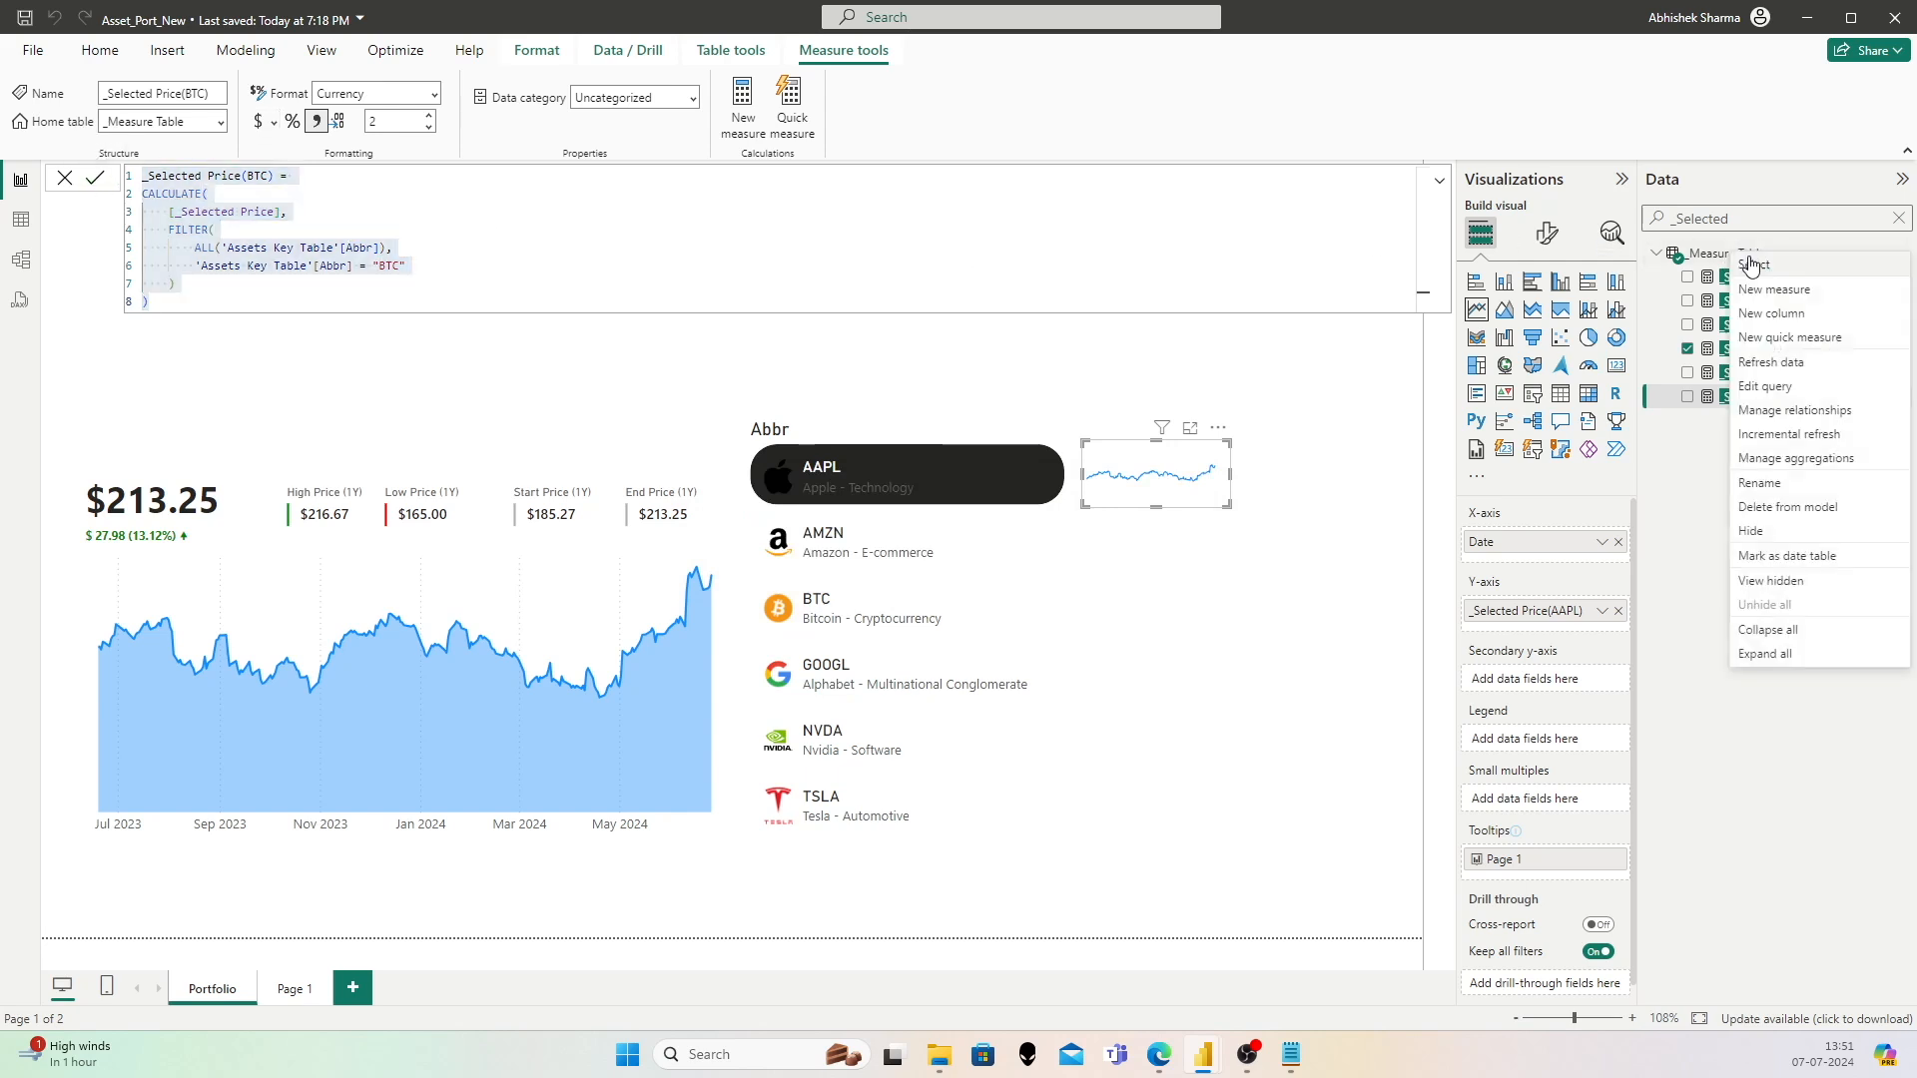
click(1769, 292)
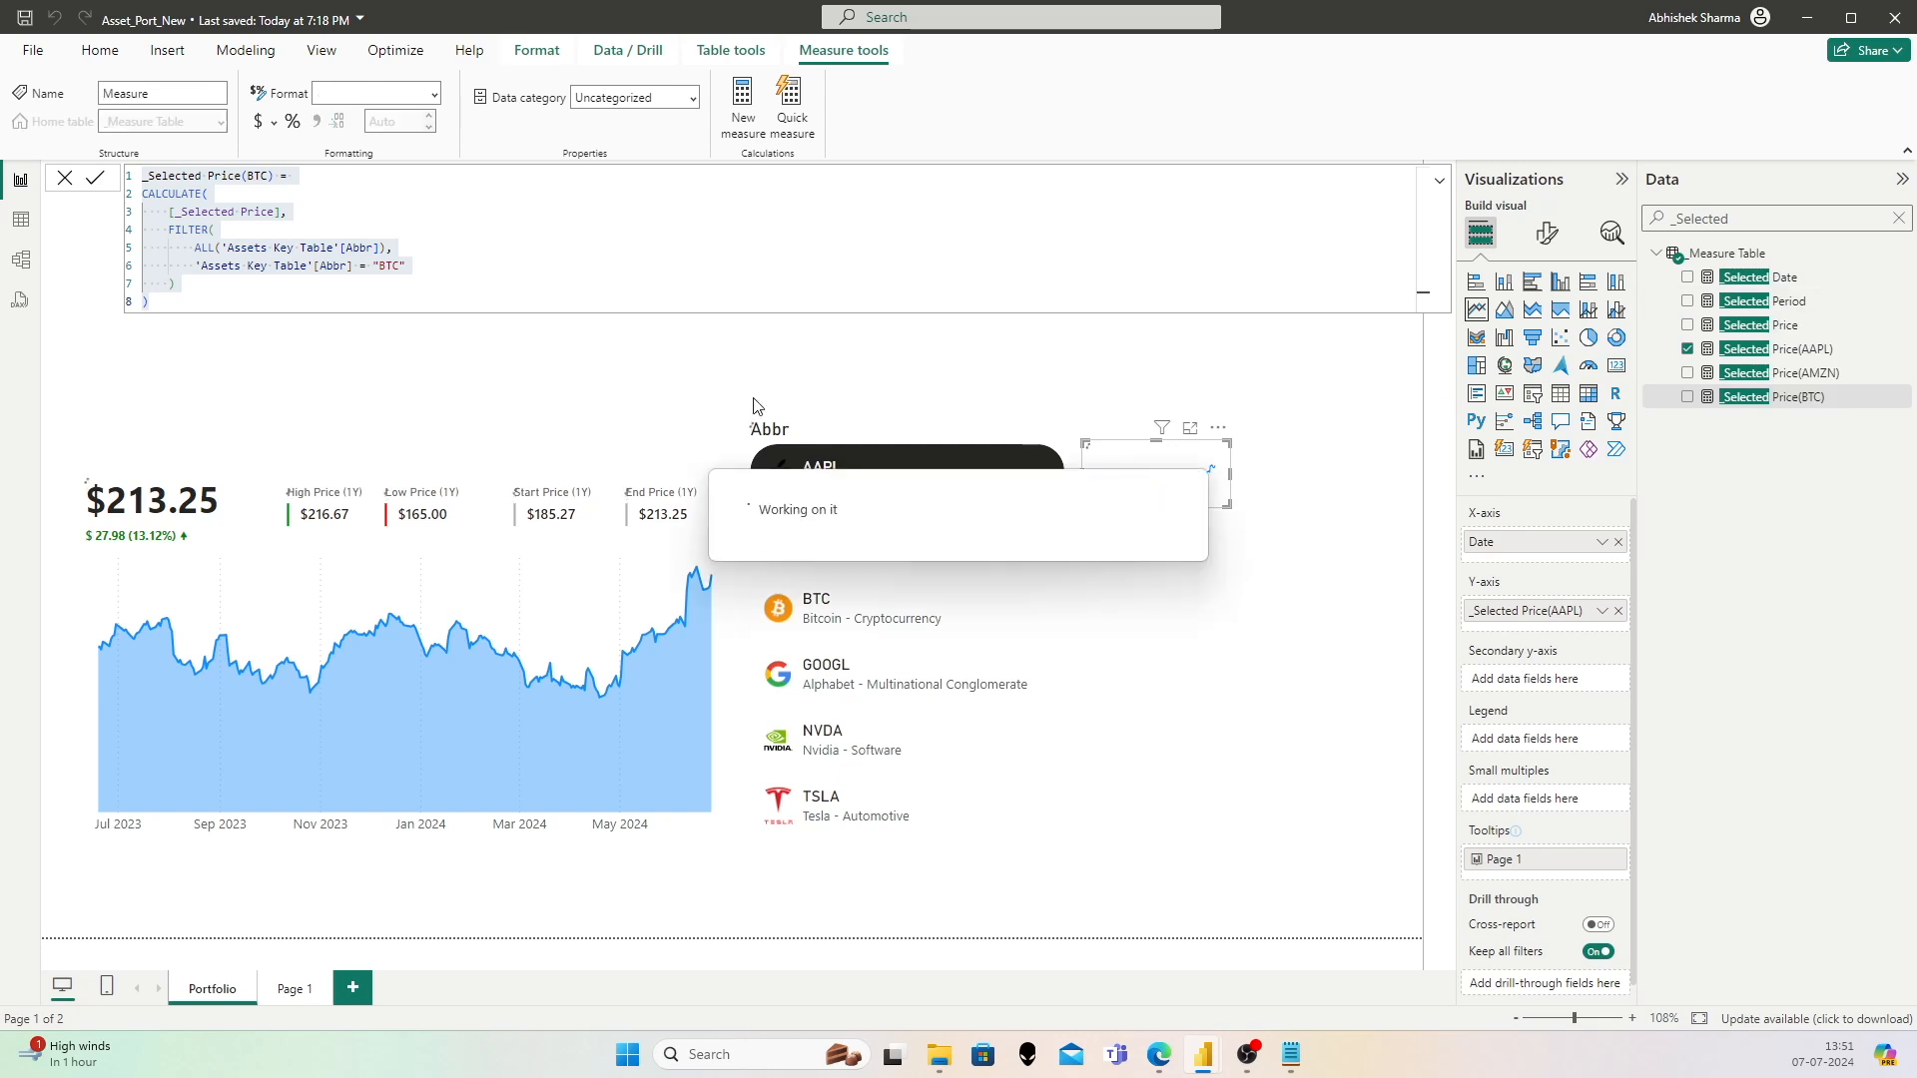
key(ctrl+v)
Step: Change the copied measure to _Selected Price(GOOGL) with filter value "GOOGL", commit it and format it as dollar currency
double_click(265, 181)
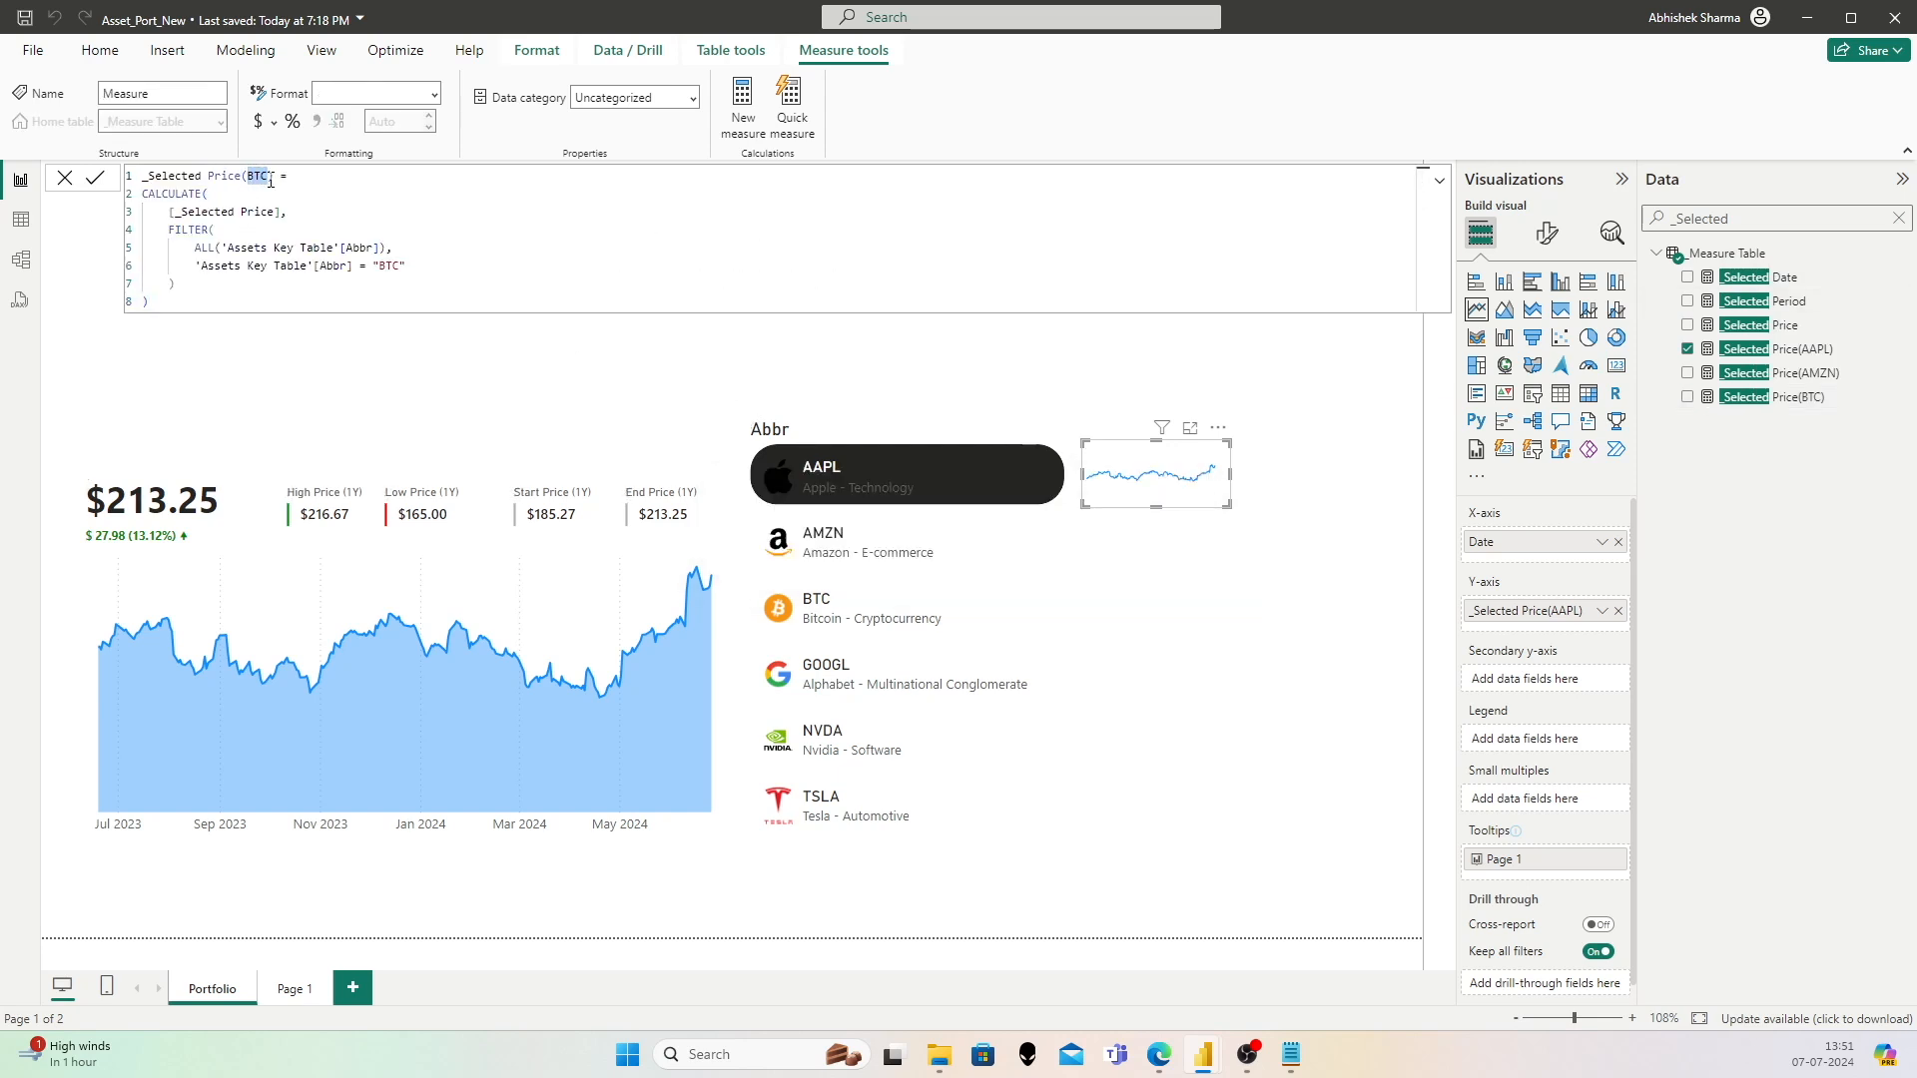
text(GOOGL)
click(410, 267)
text(GOOGL)
click(97, 178)
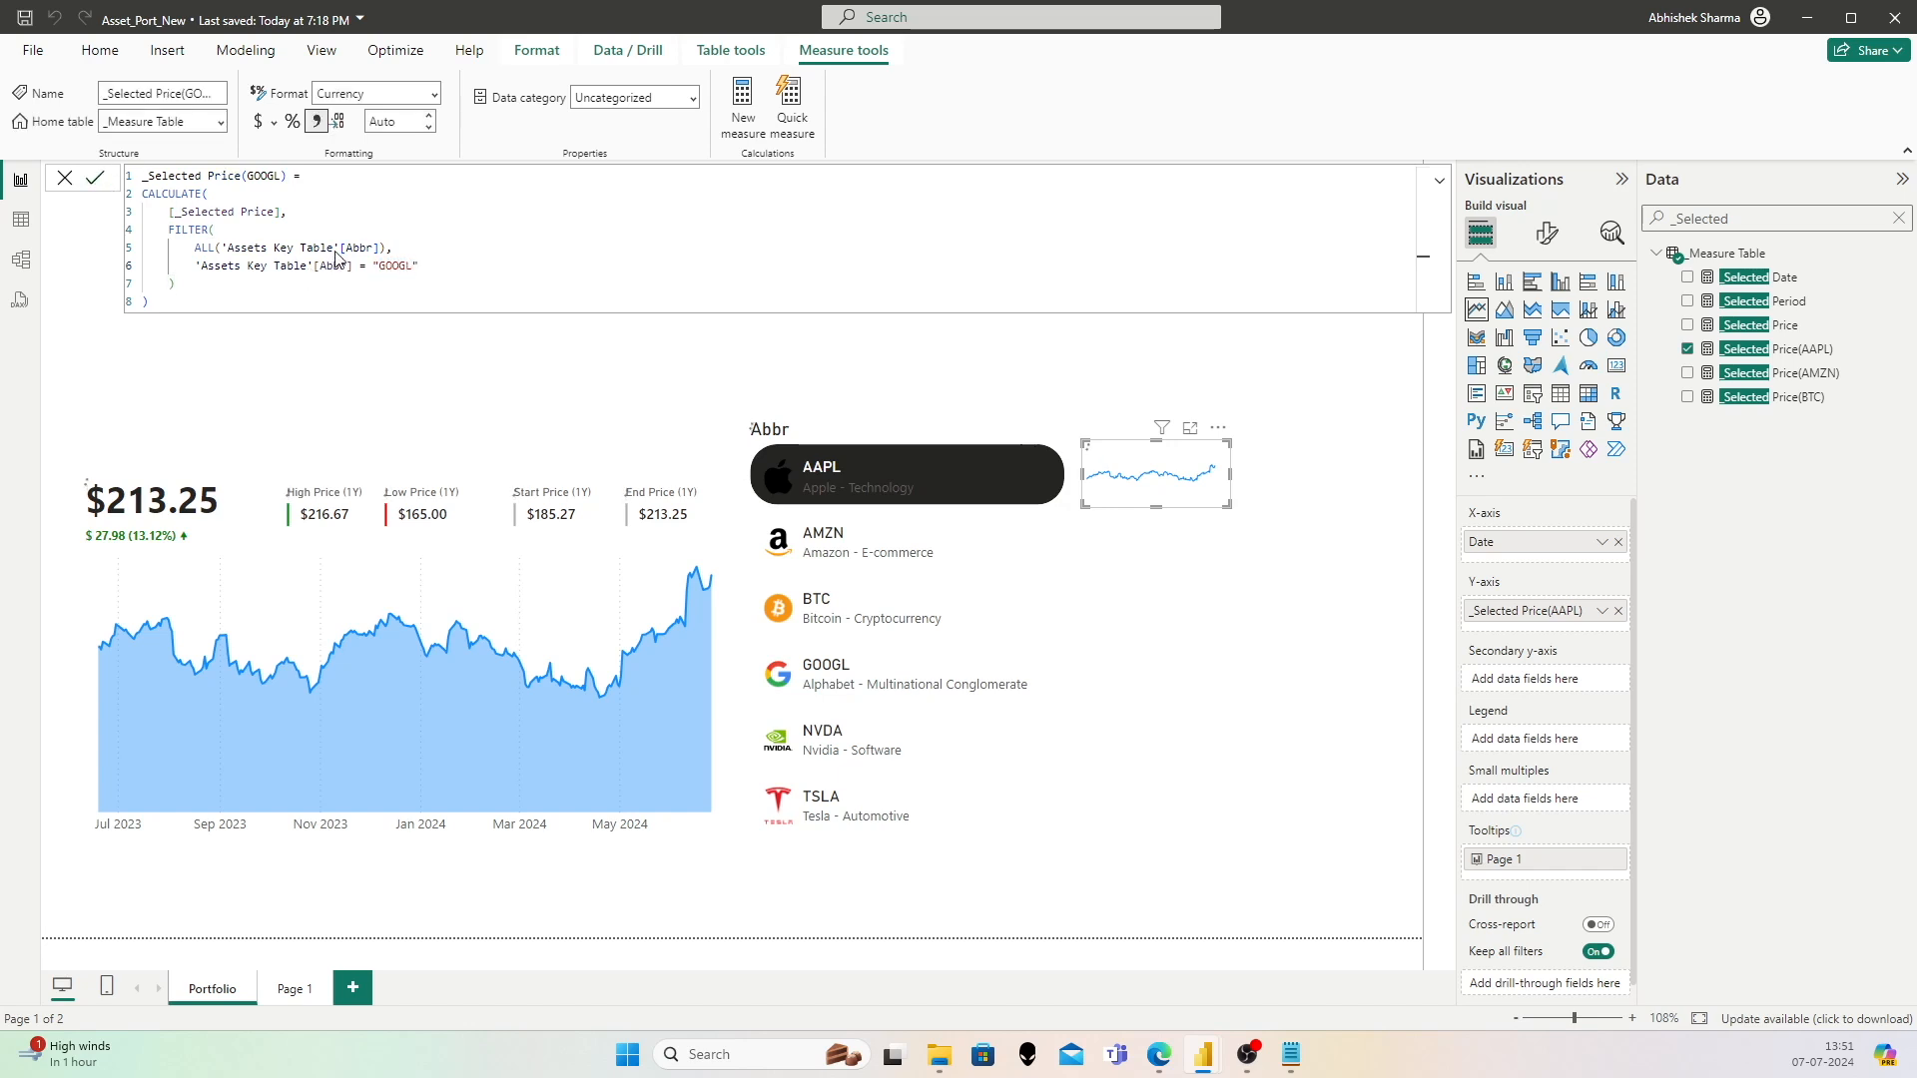
click(274, 121)
click(384, 196)
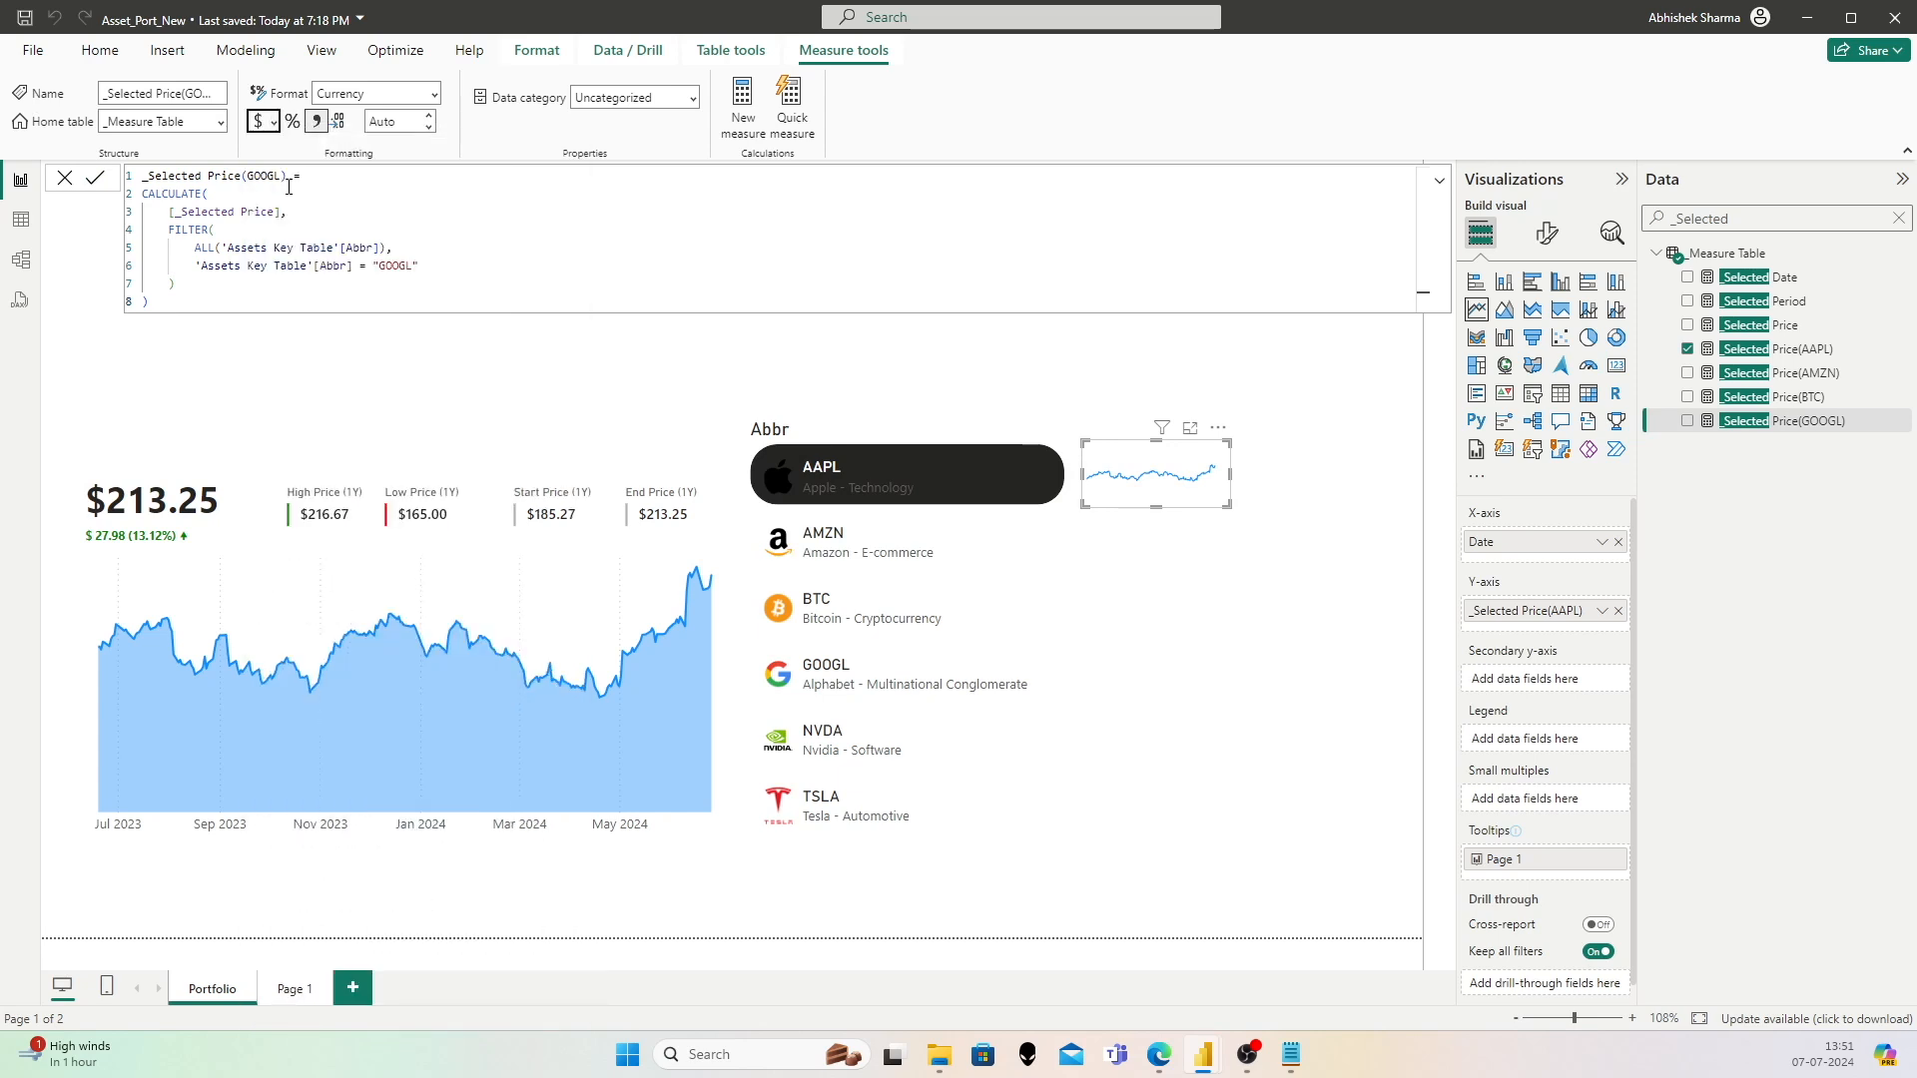
Step: Copy the full formula of _Selected Price(GOOGL) into a new measure in the _Measure Table
click(213, 195)
key(ctrl+a)
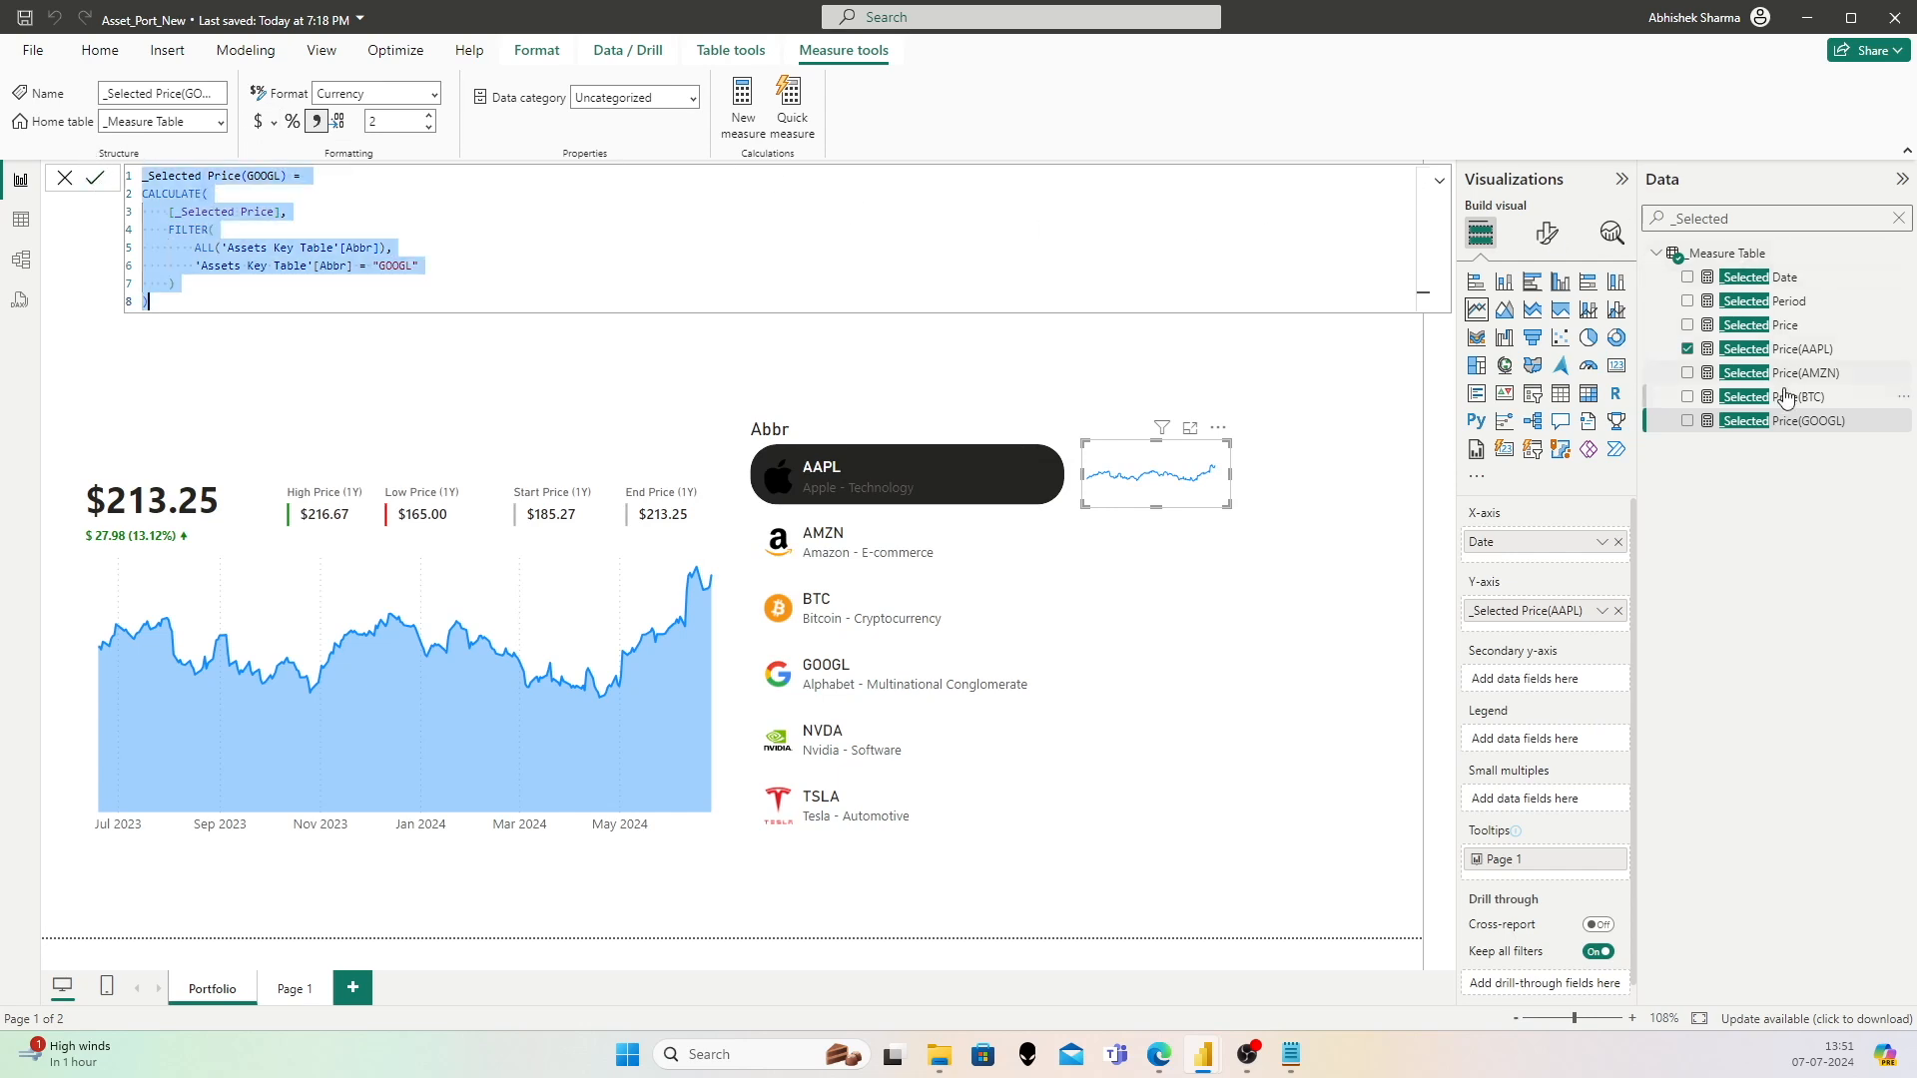
right_click(1748, 255)
click(1689, 298)
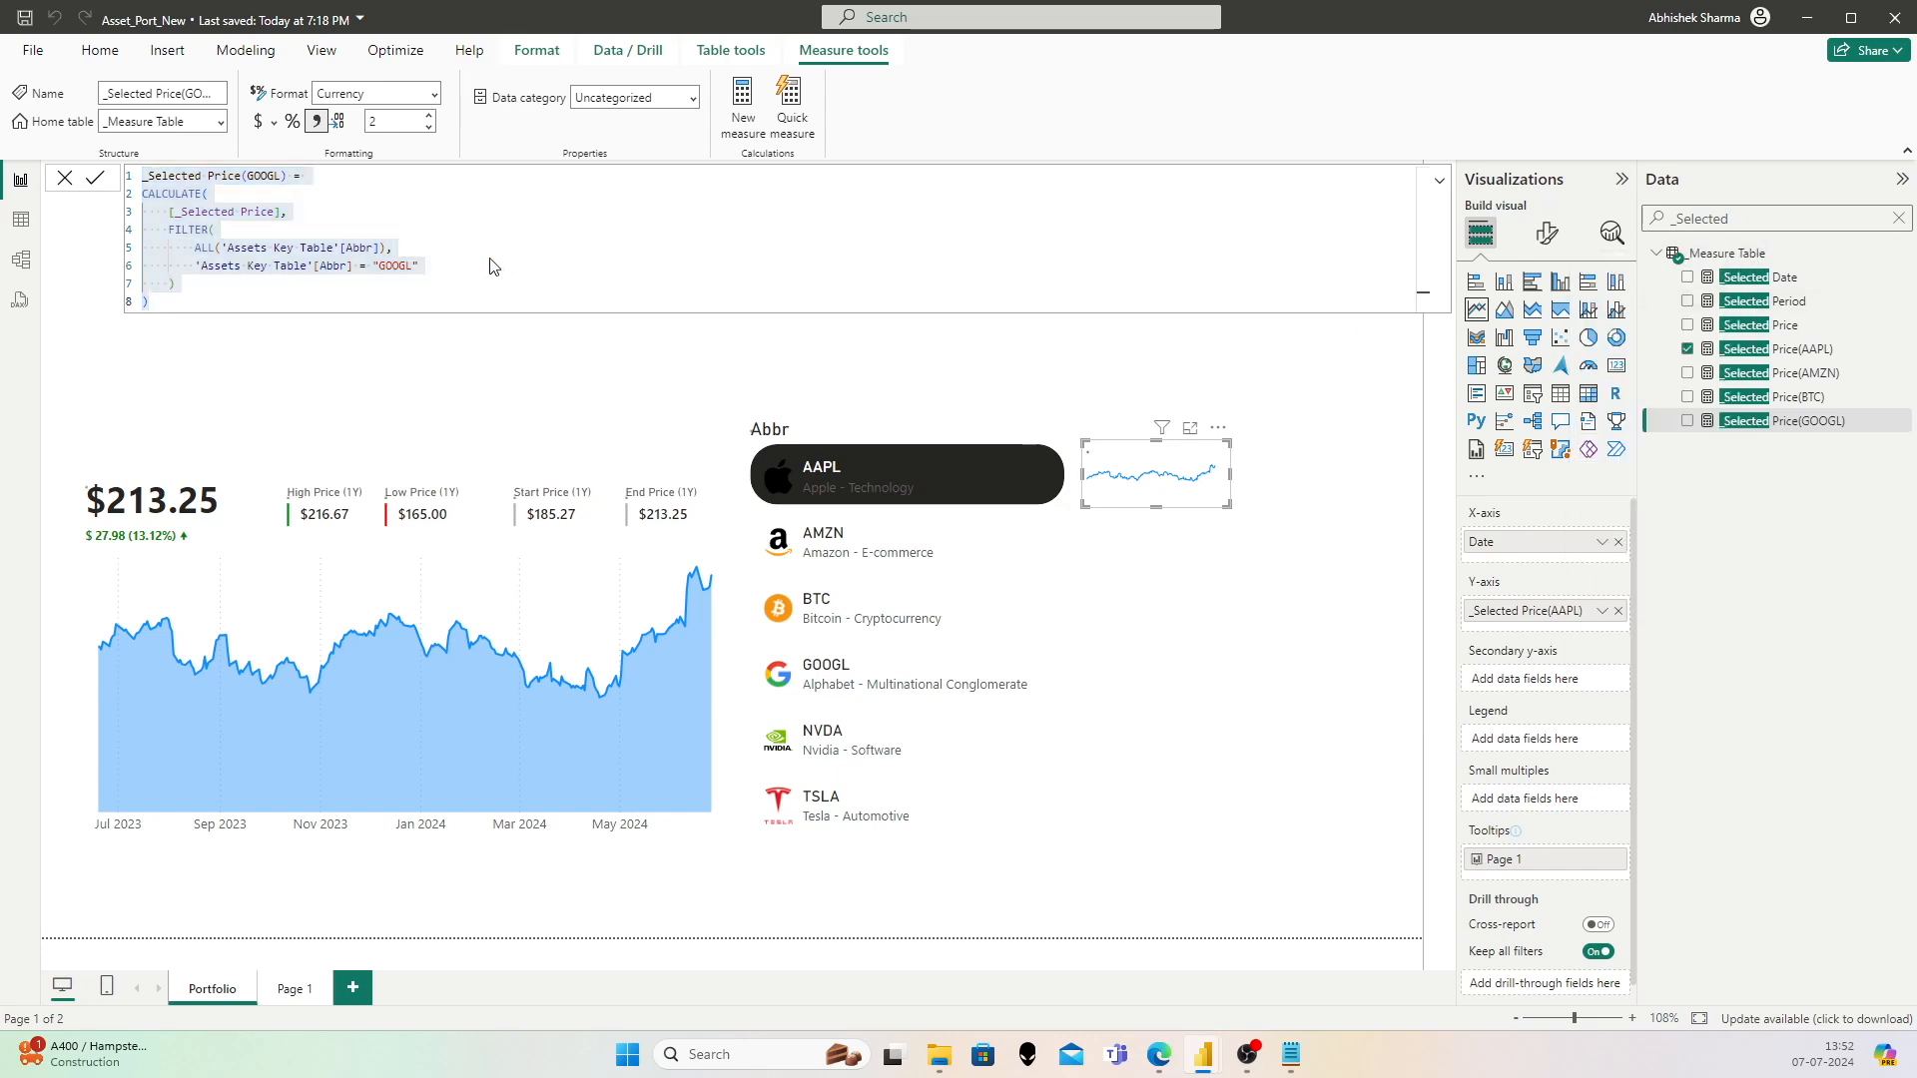
key(ctrl+v)
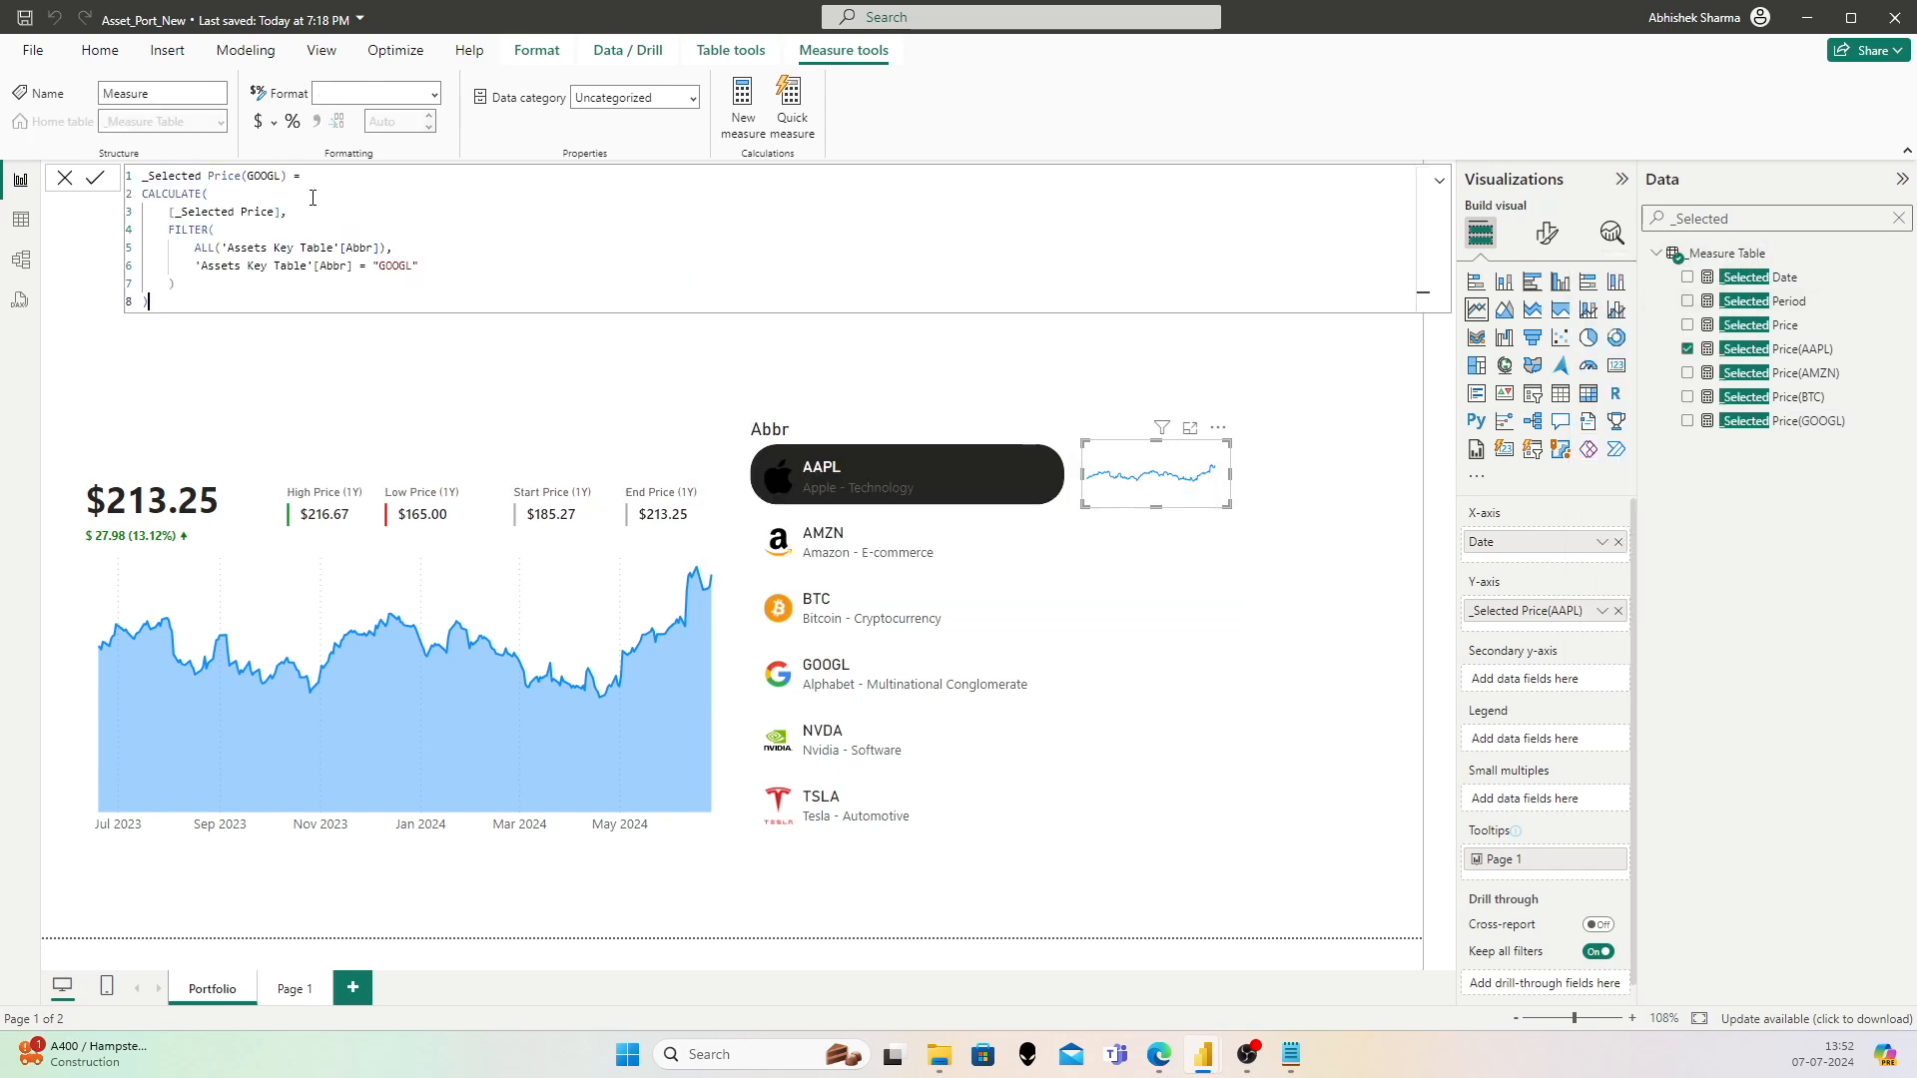
Step: Change the measure name in the copied formula to _Selected Price(NVDA)
double_click(264, 176)
key(Right)
key(shift+Left)
key(shift+Left)
key(shift+Left)
key(shift+Left)
text(NV)
Step: Set the formula's filter value to "NVDA", commit the measure and format it as dollar currency
click(484, 271)
key(Left)
key(shift+Left)
key(shift+Left)
key(shift+Left)
key(shift+Left)
text(NVD)
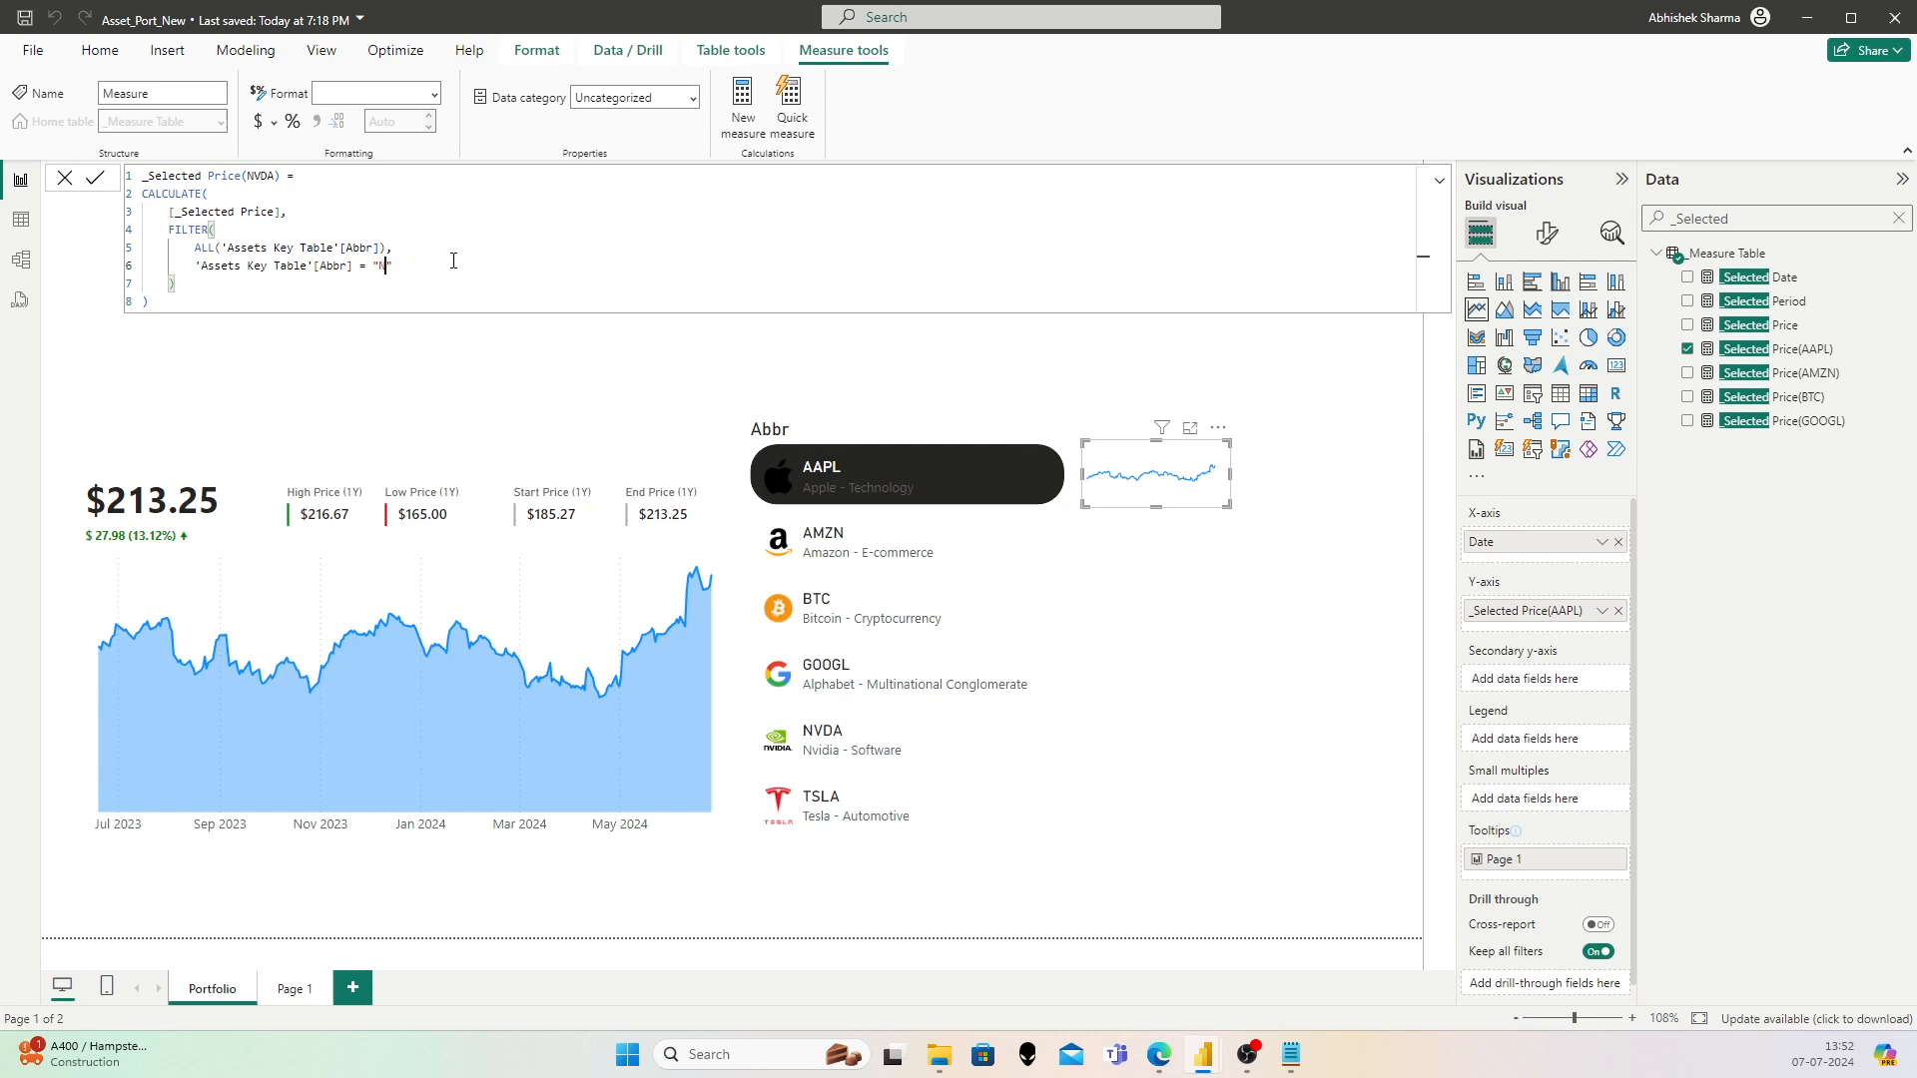
click(96, 179)
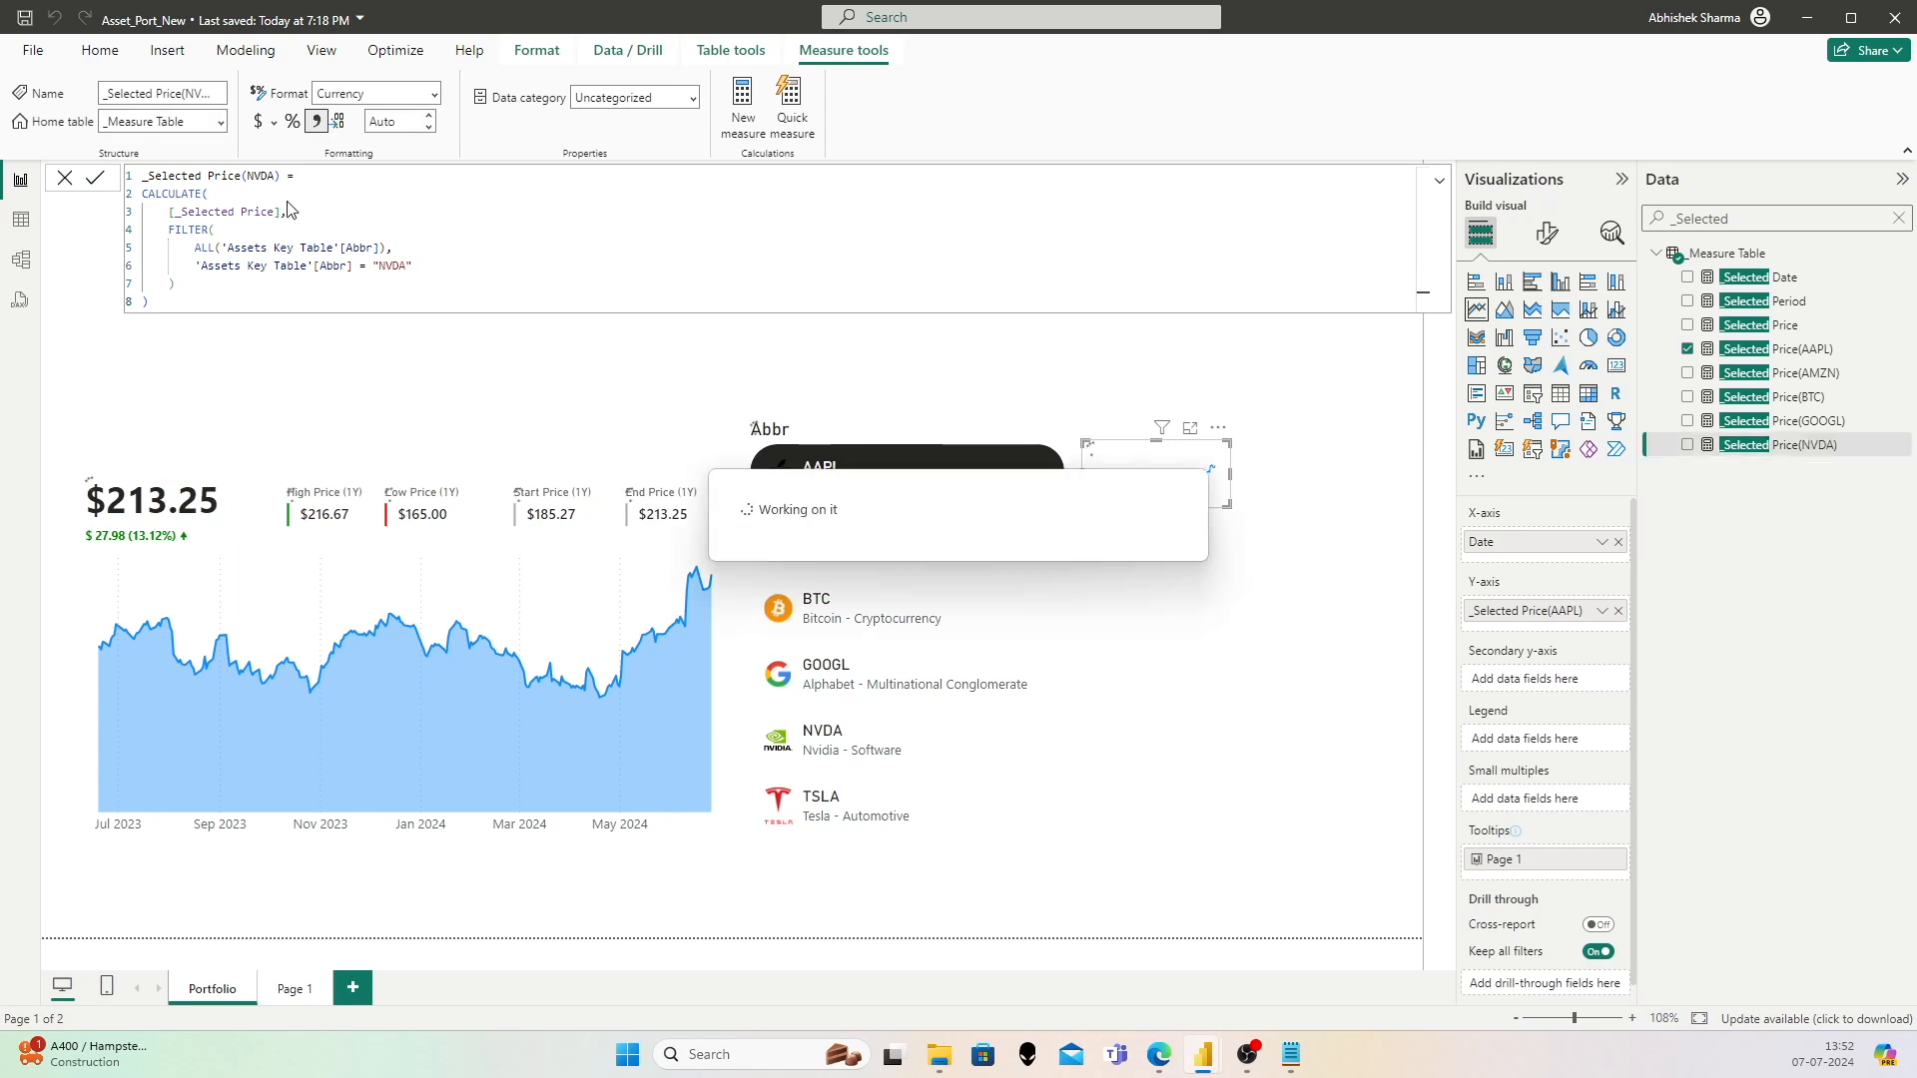
click(258, 199)
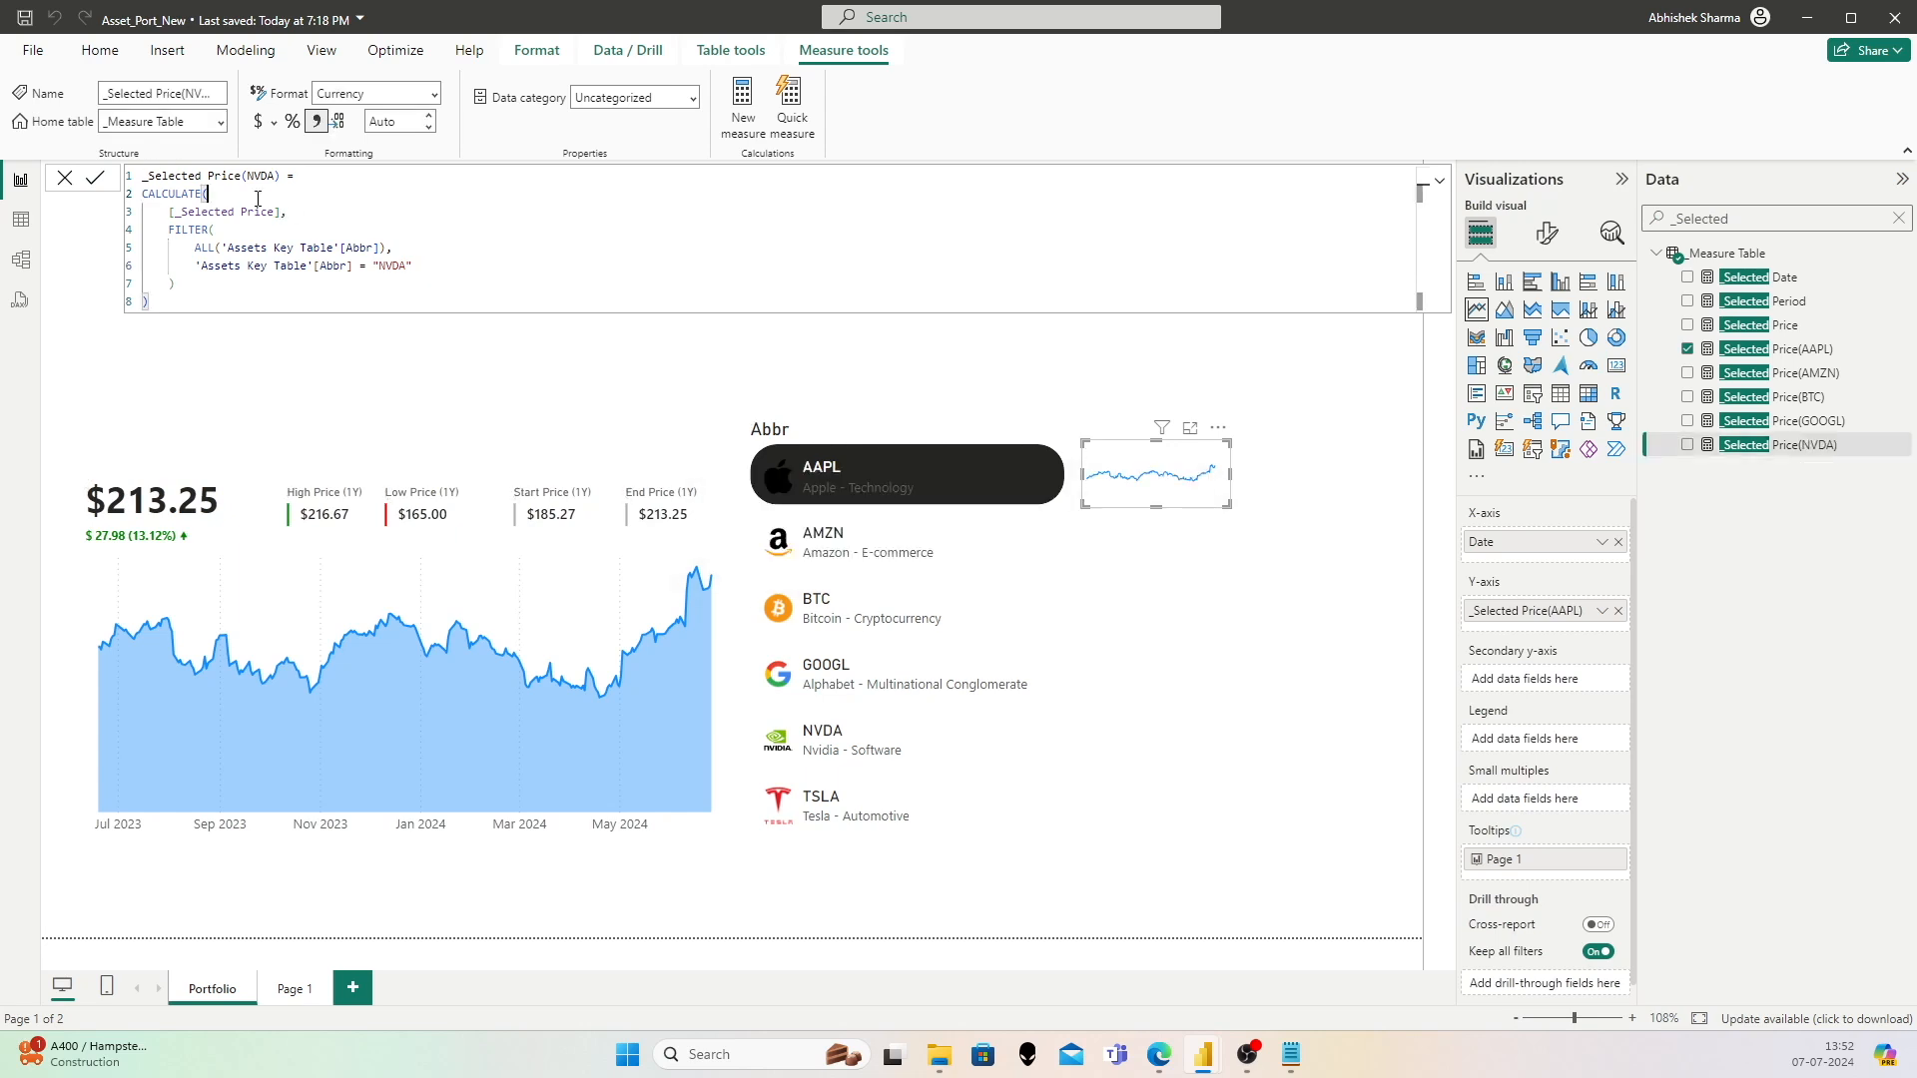
click(275, 122)
click(330, 189)
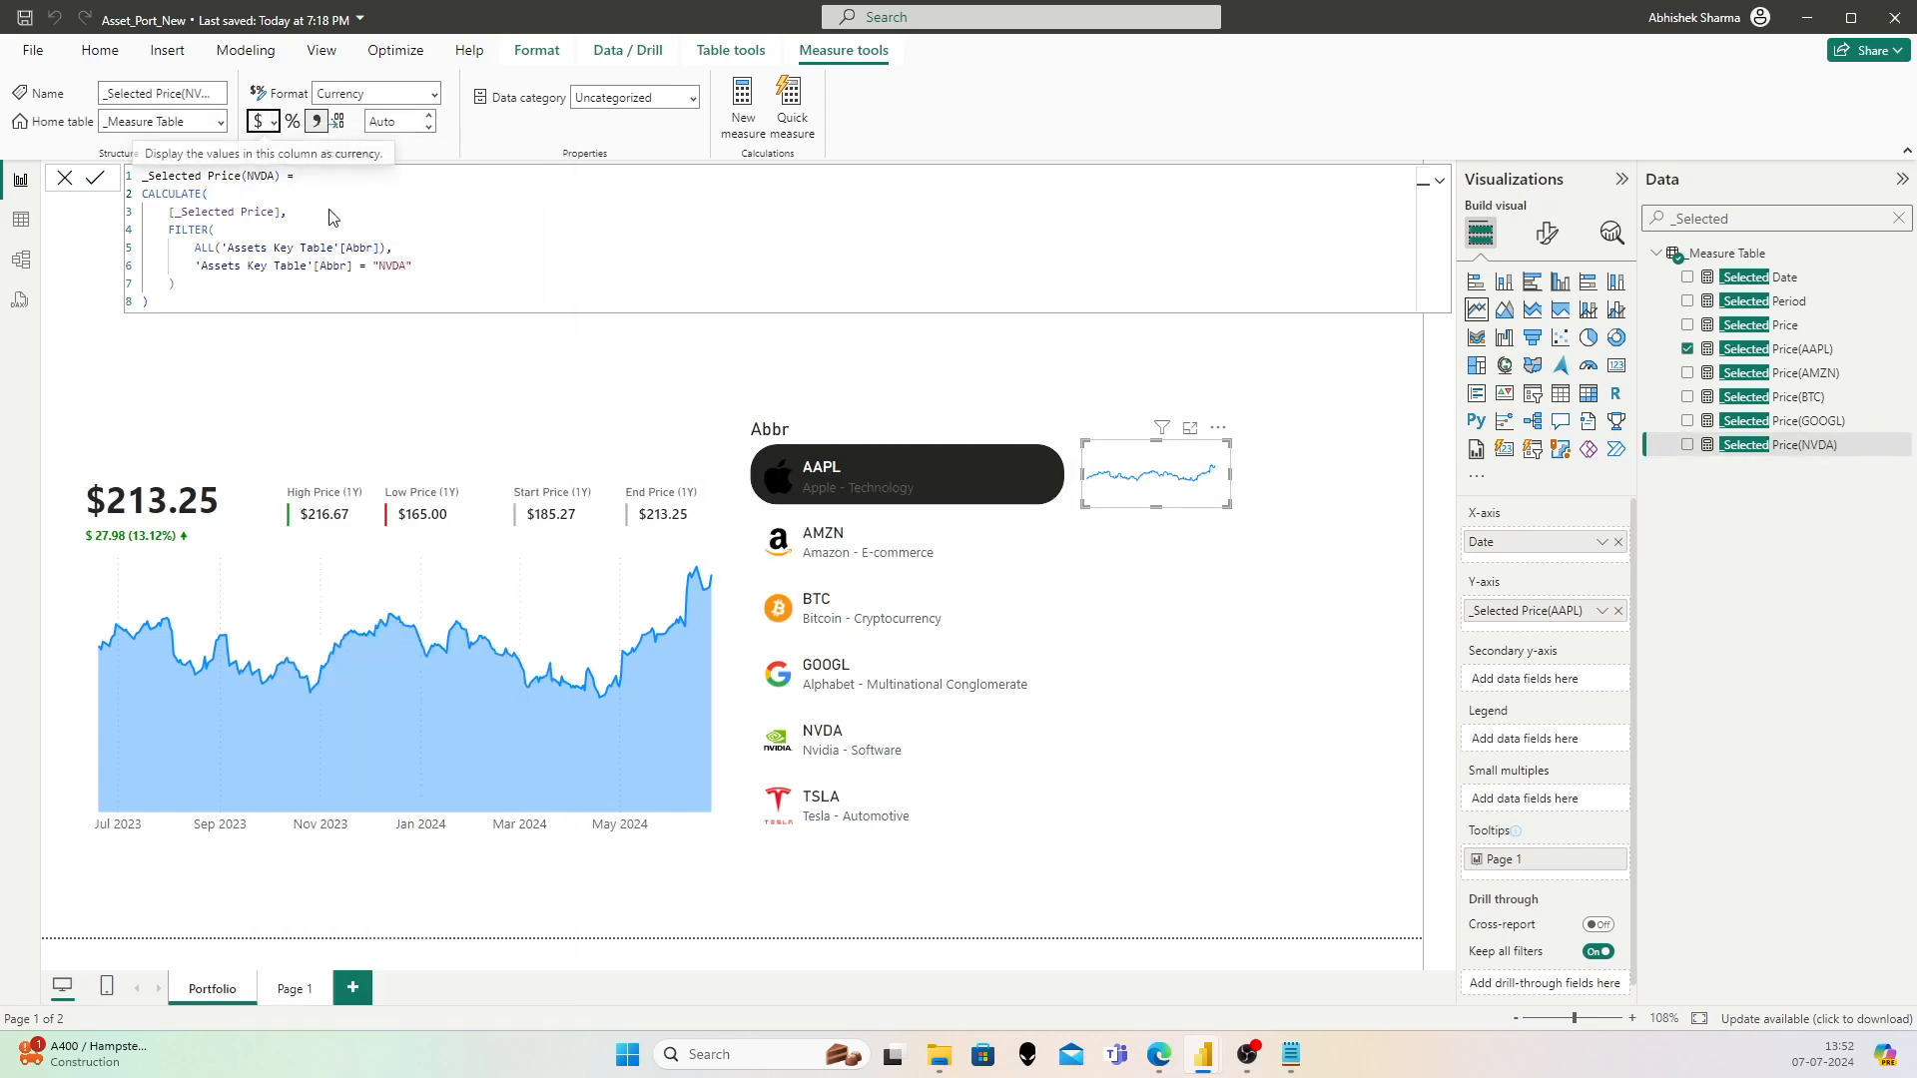
Step: Copy the full formula of _Selected Price(NVDA) into a new measure in the _Measure Table
click(235, 198)
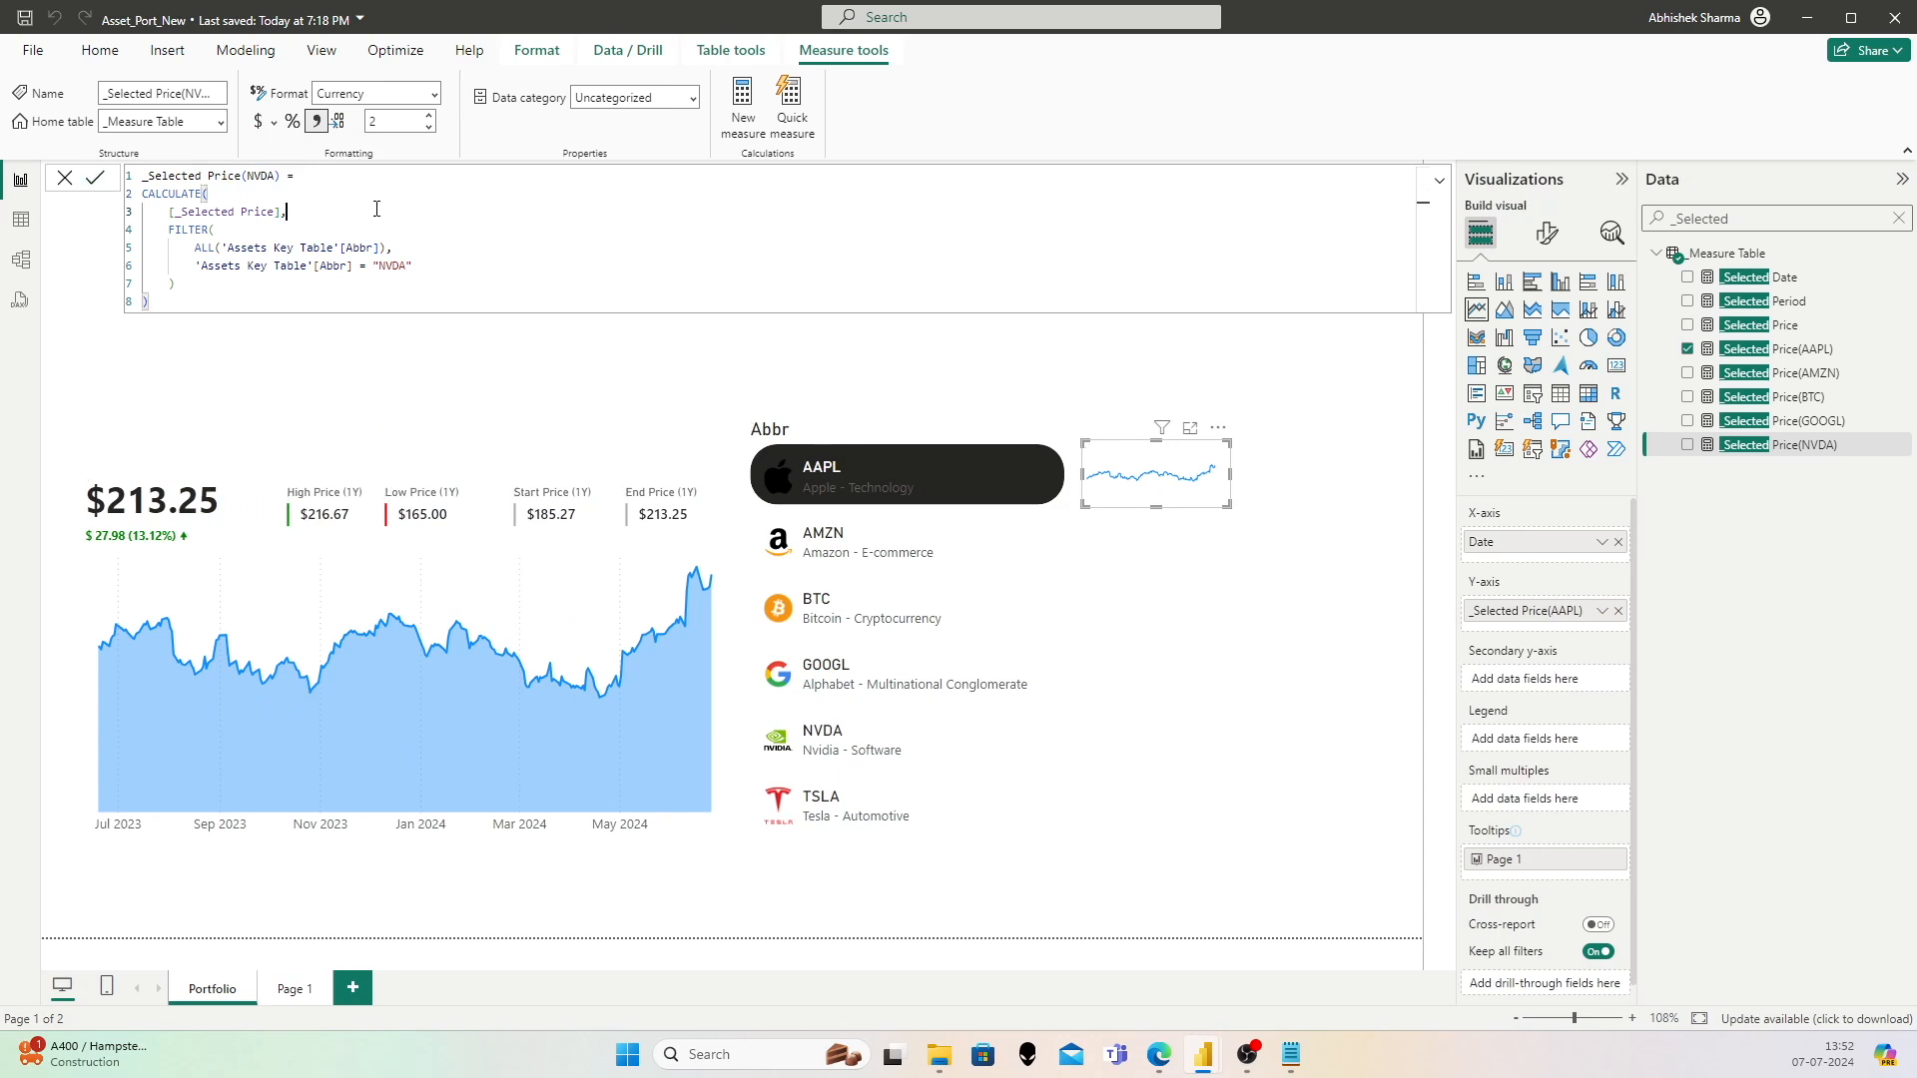
key(ctrl+a)
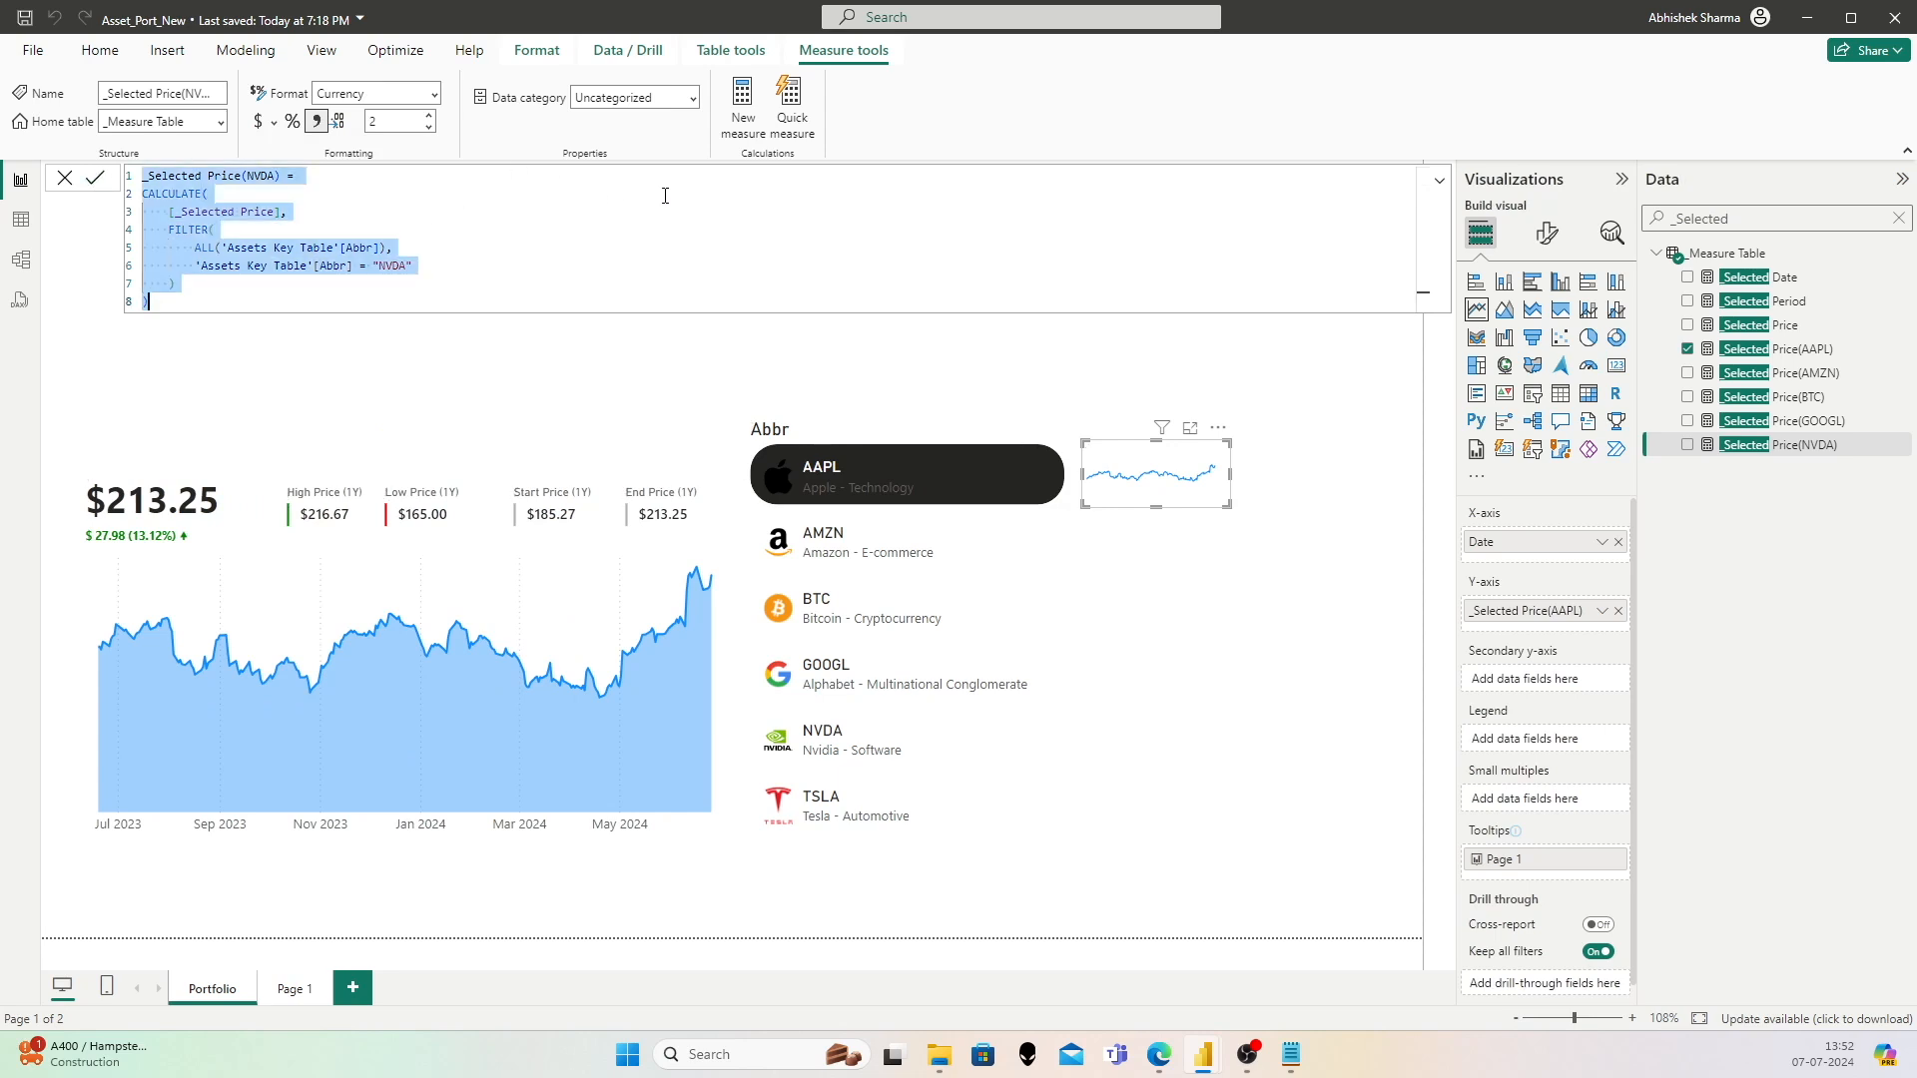
right_click(1764, 254)
click(1708, 296)
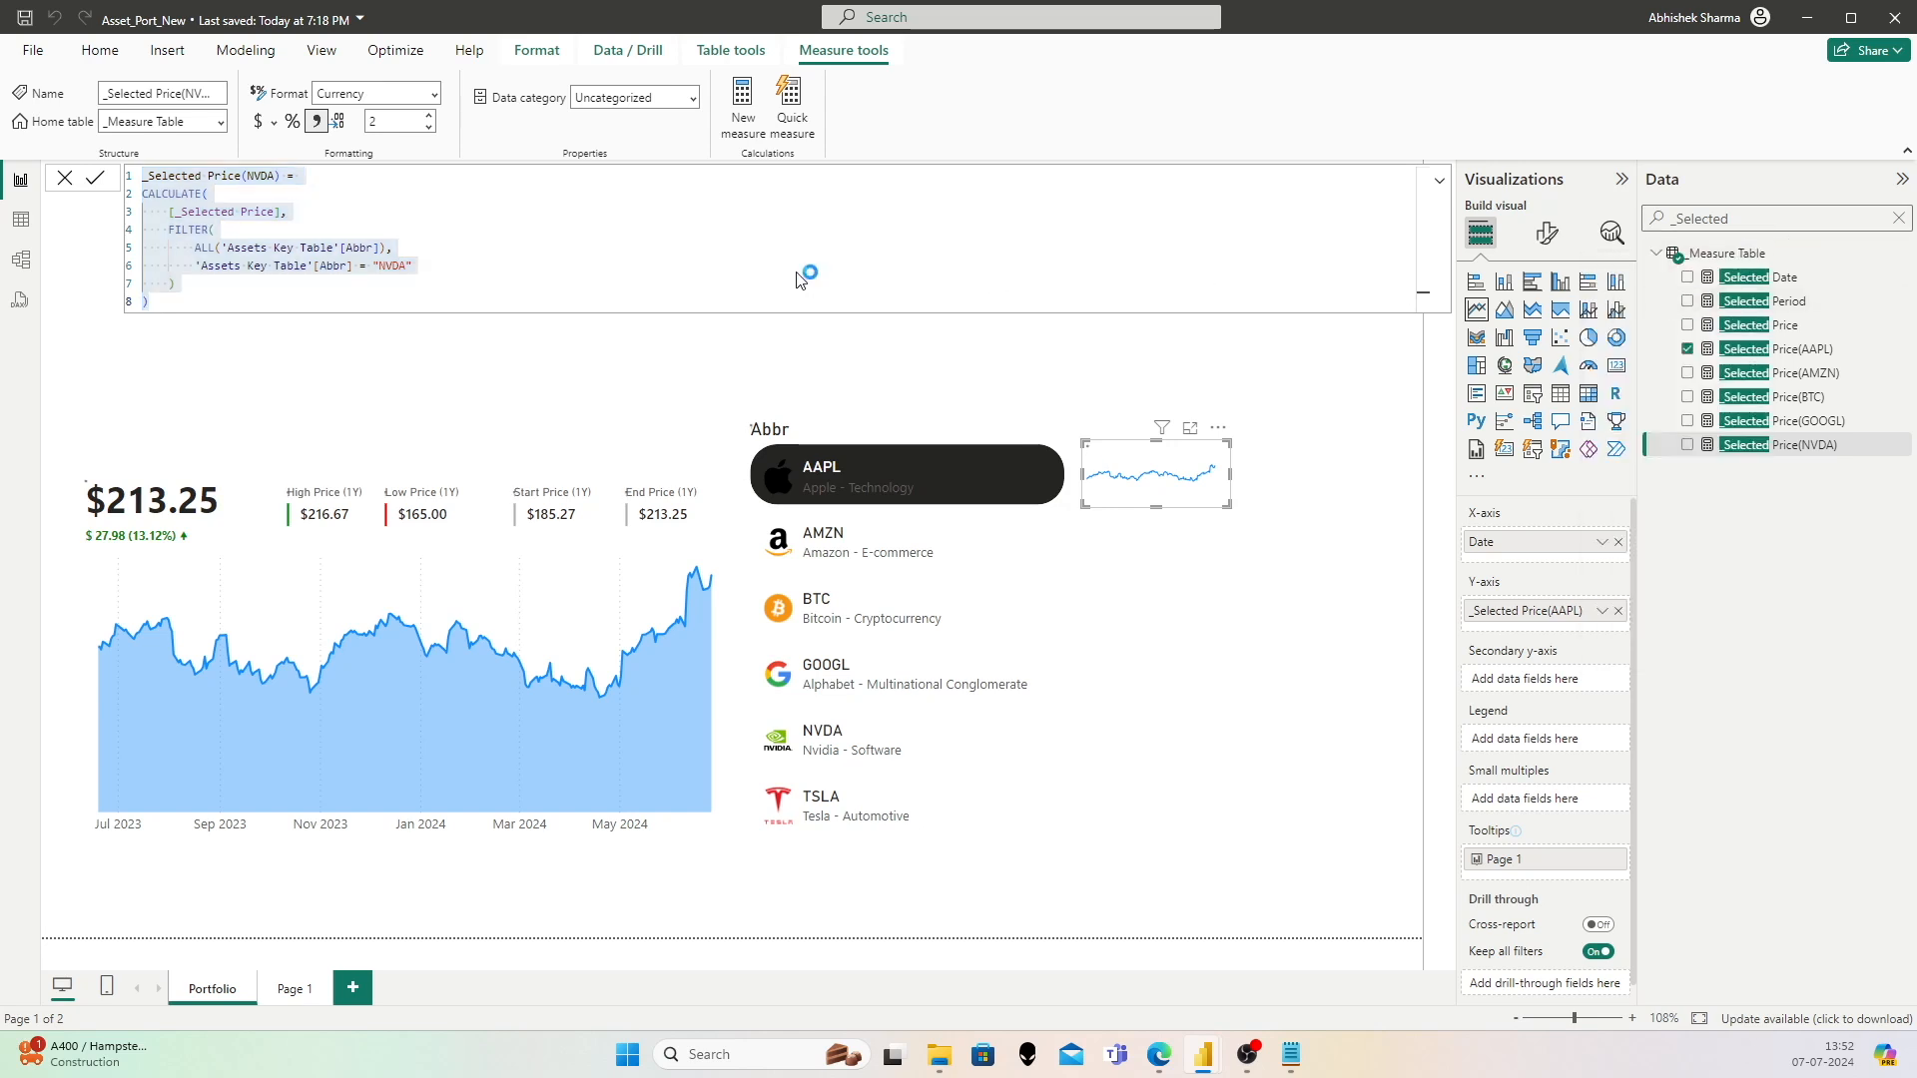
key(ctrl+v)
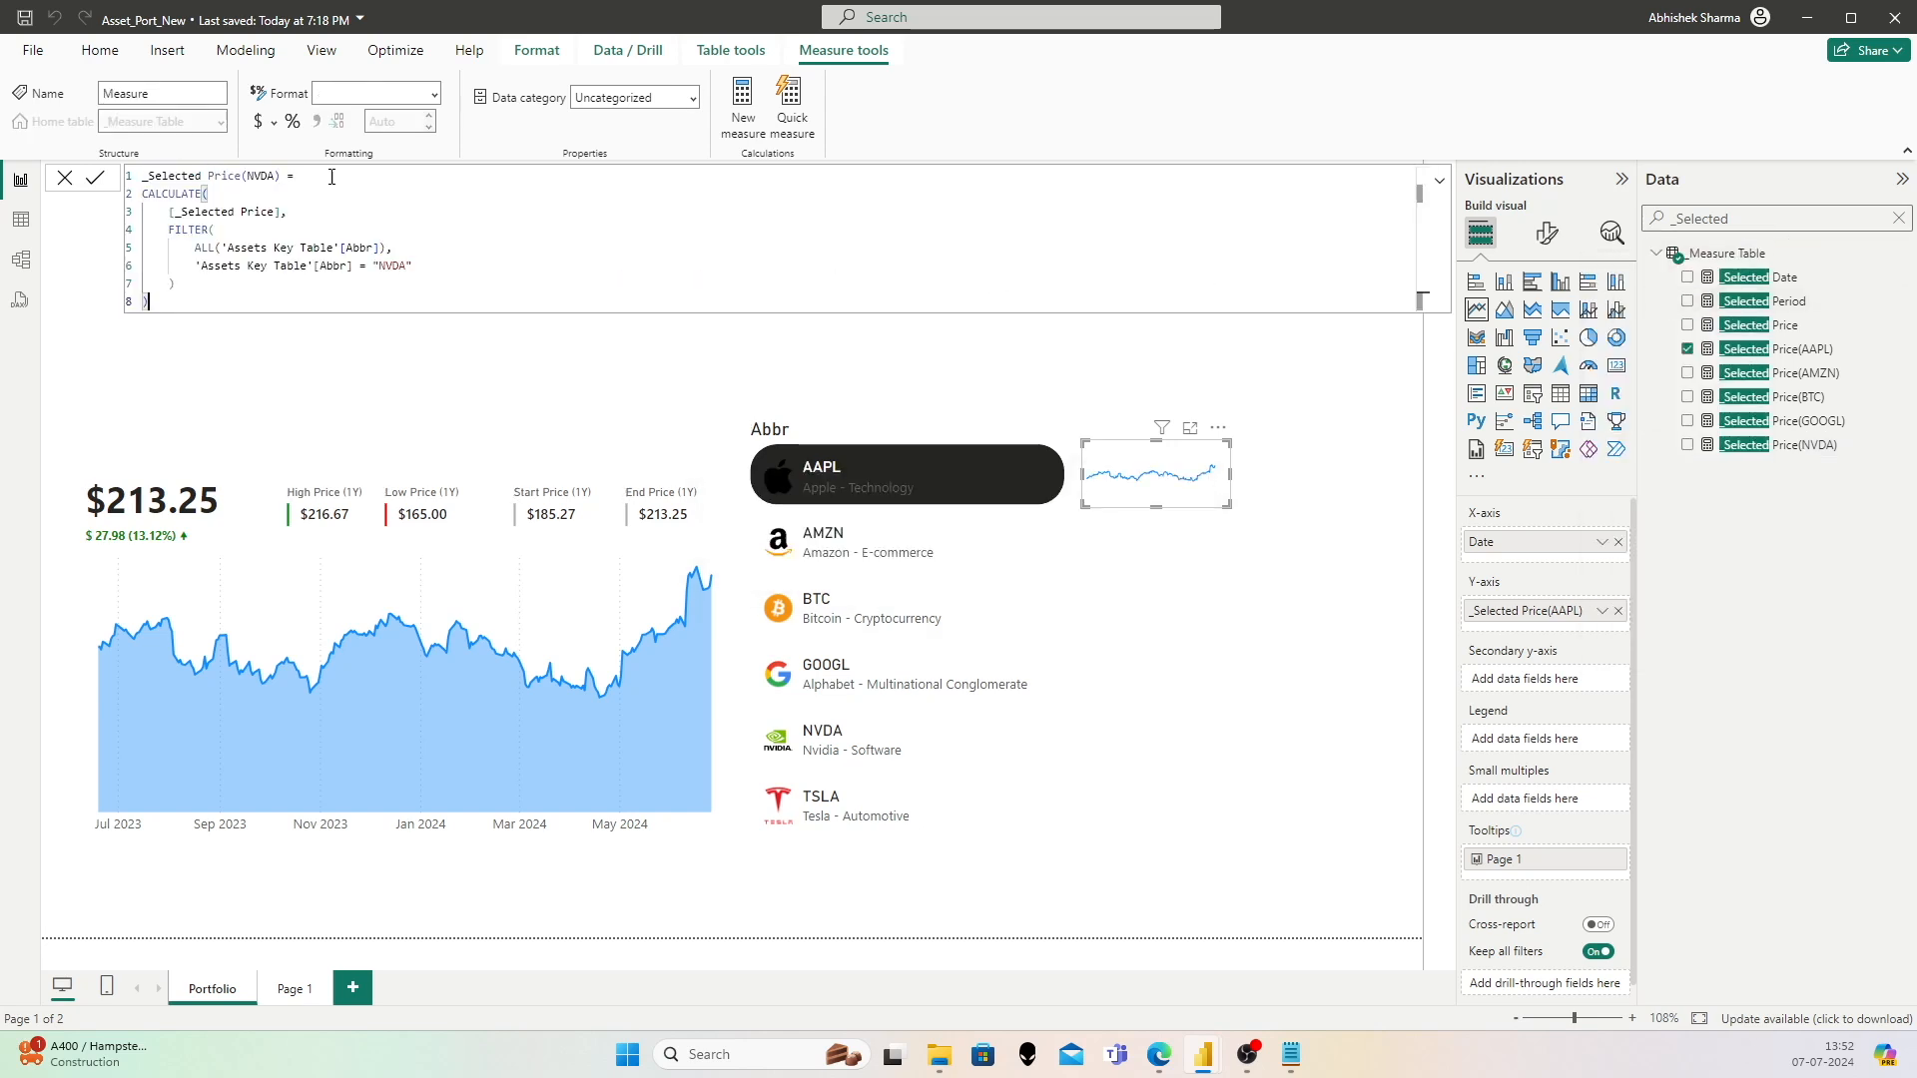
Step: Change the measure name in the copied formula to _Selected Price(TSLA)
click(269, 178)
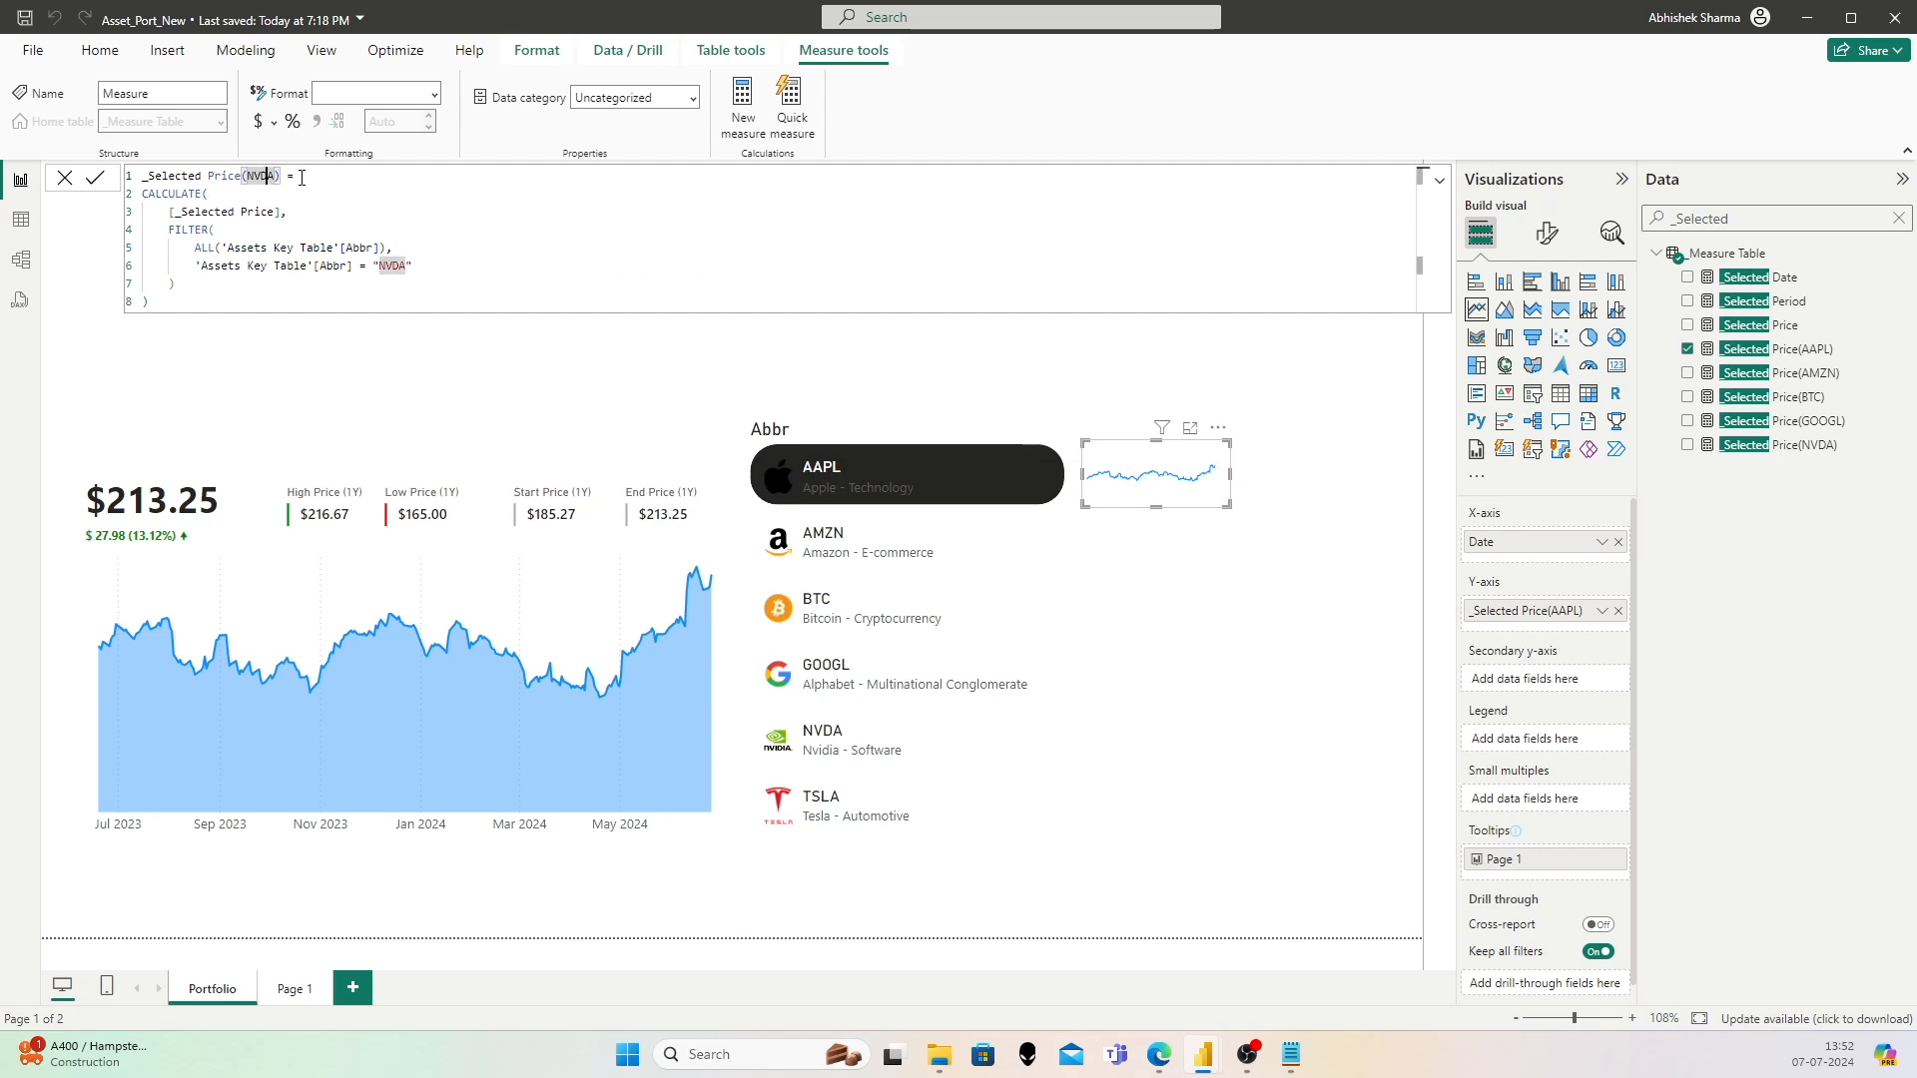
key(shift+Left)
key(shift+Left)
text(TS)
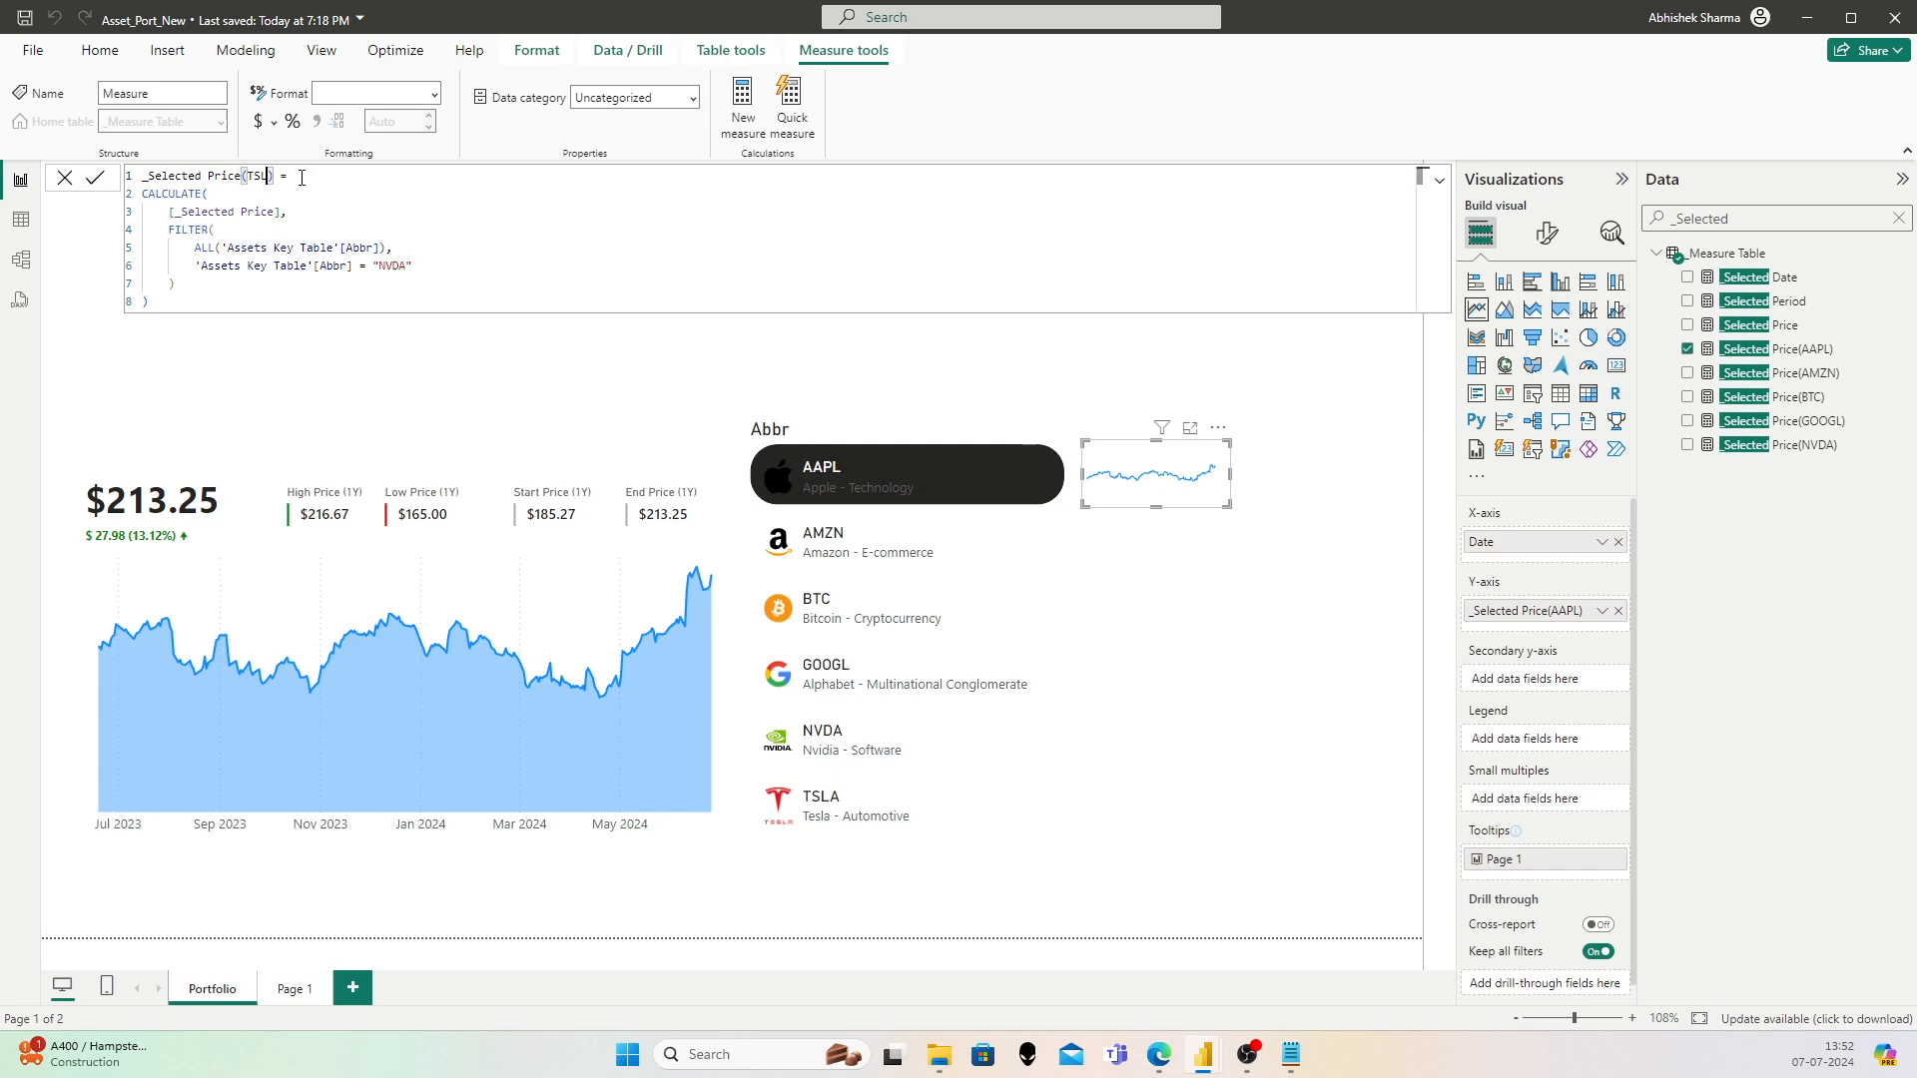
Step: Set the formula's filter value to "TSLA" and commit the measure
key(Down)
key(Down)
key(Down)
key(Down)
key(Down)
key(Left)
key(shift+Left)
key(shift+Left)
text(TSLA)
click(95, 178)
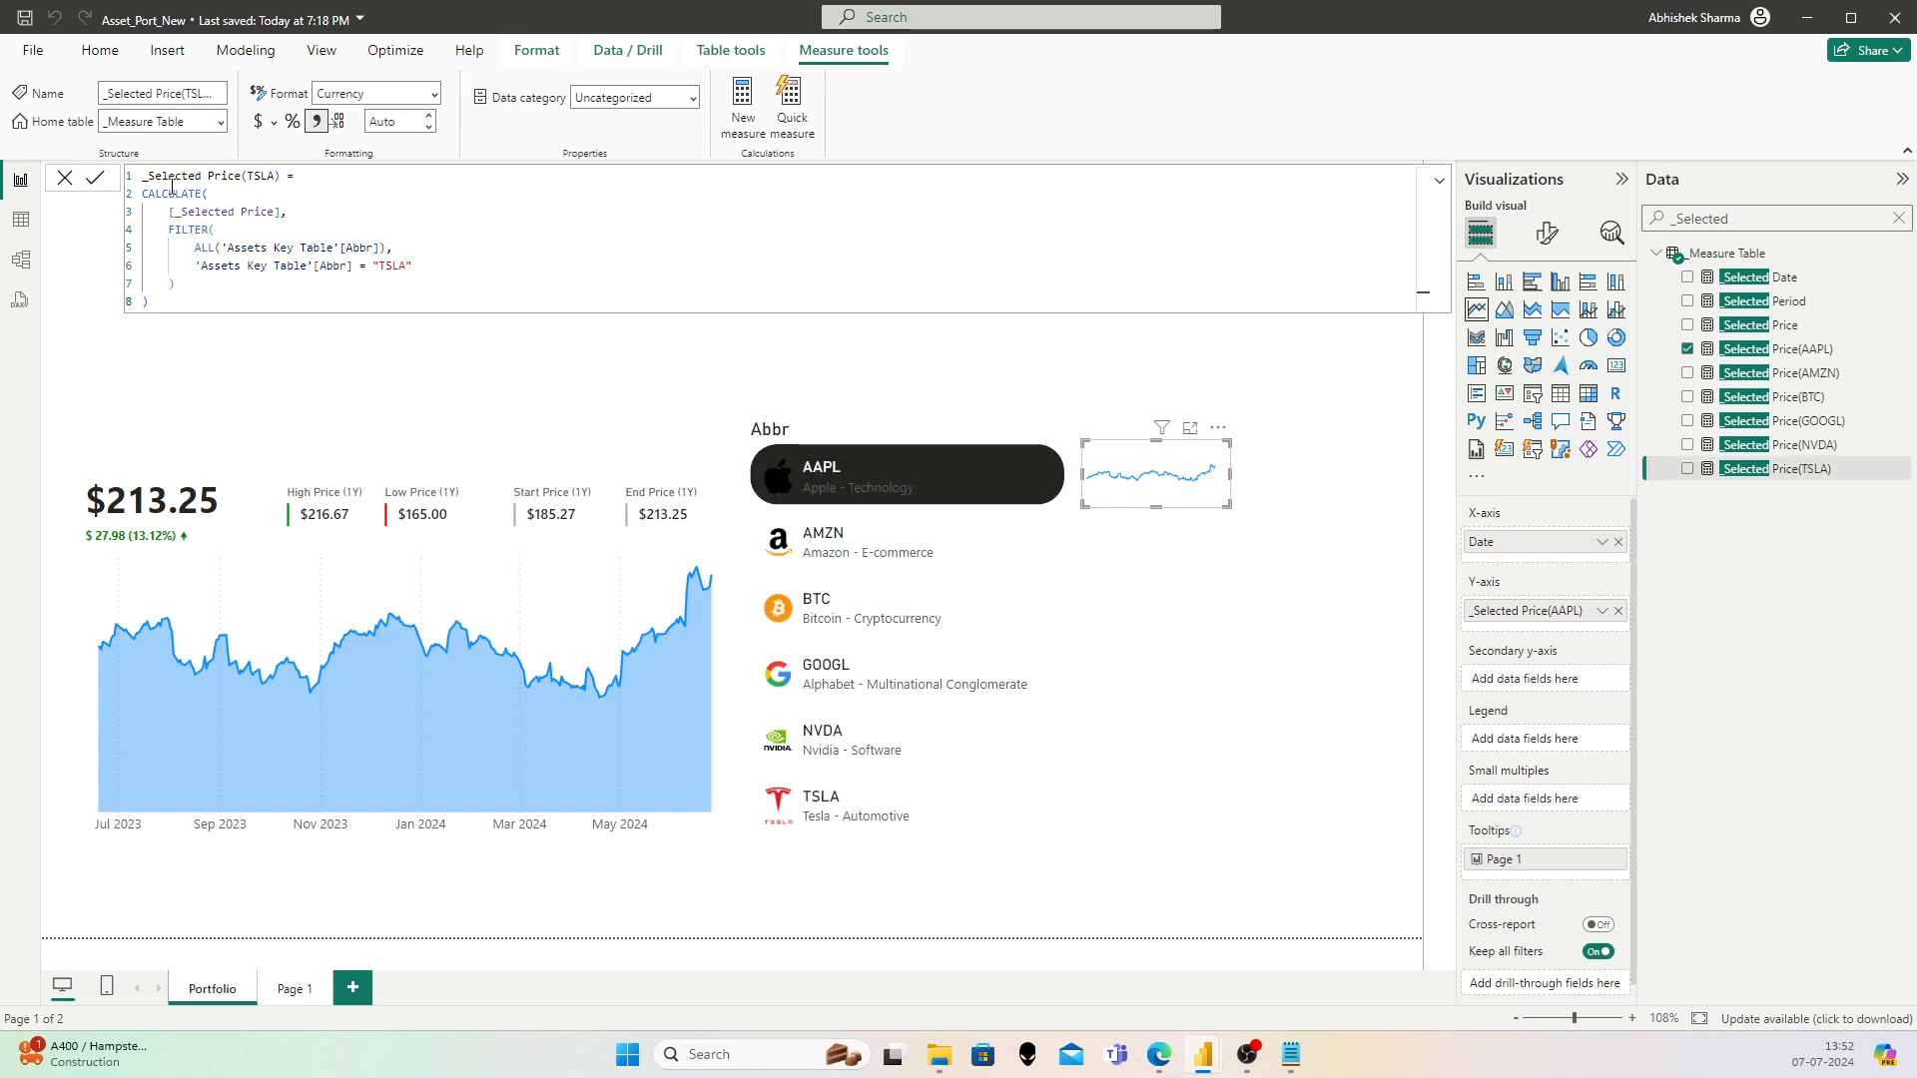
Step: Format the _Selected Price(TSLA) measure as $ English (United States) currency
click(275, 122)
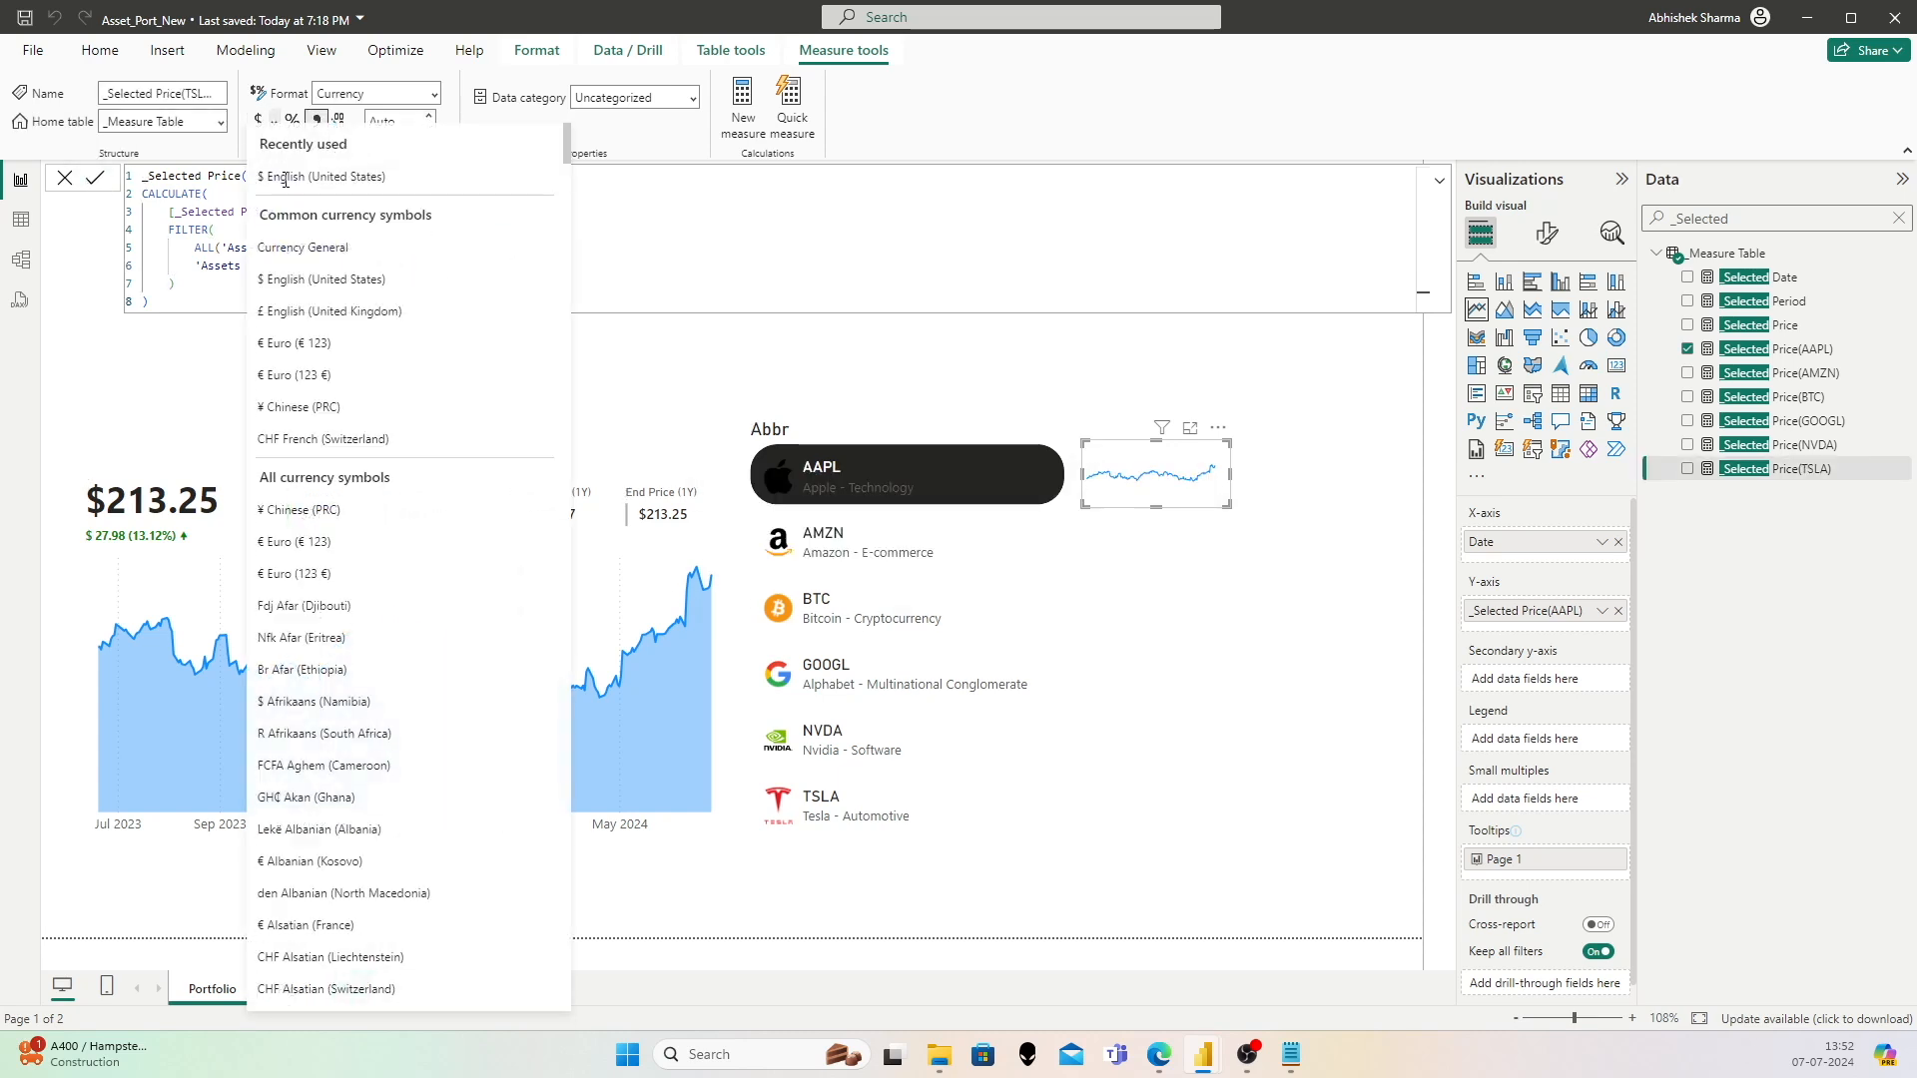
click(296, 186)
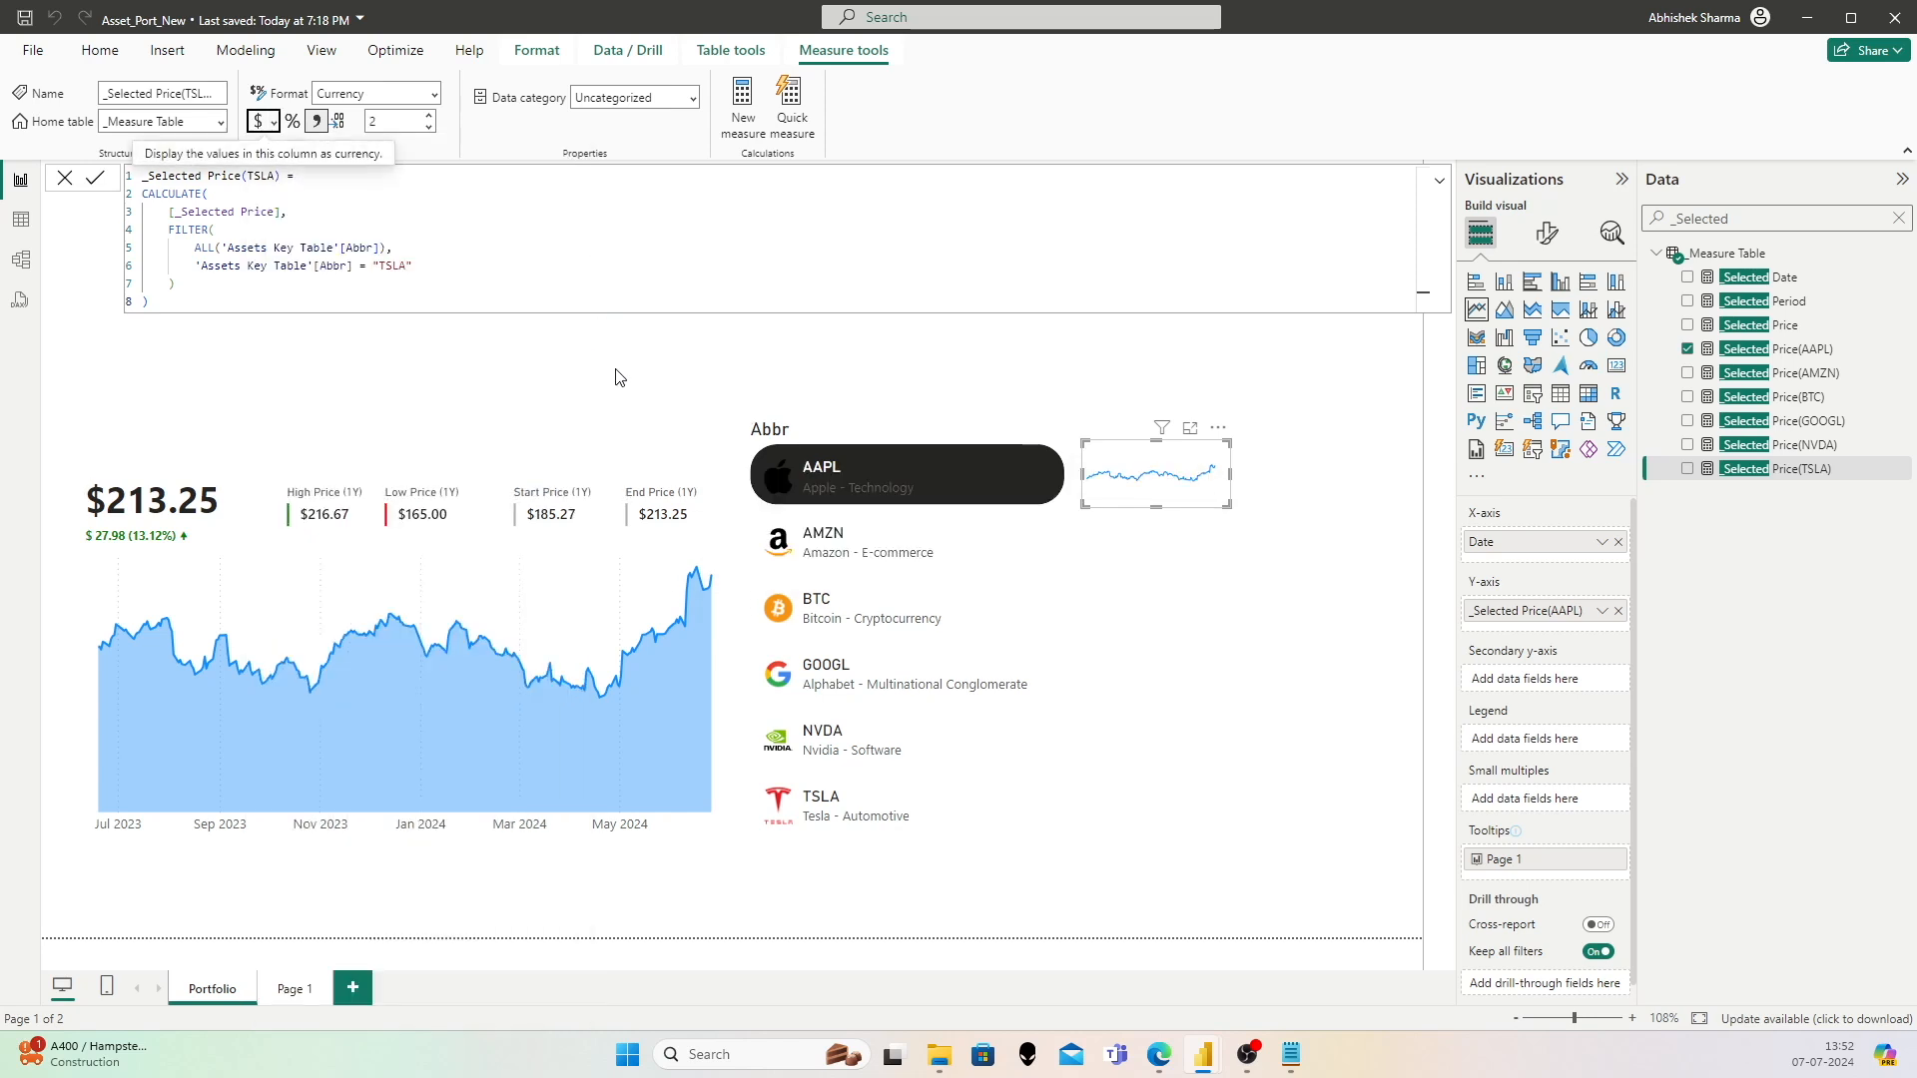
click(853, 391)
Step: Duplicate the AAPL line chart beside the AMZN row and replace its Y-axis measure with _Selected Price(AMZN)
click(1148, 459)
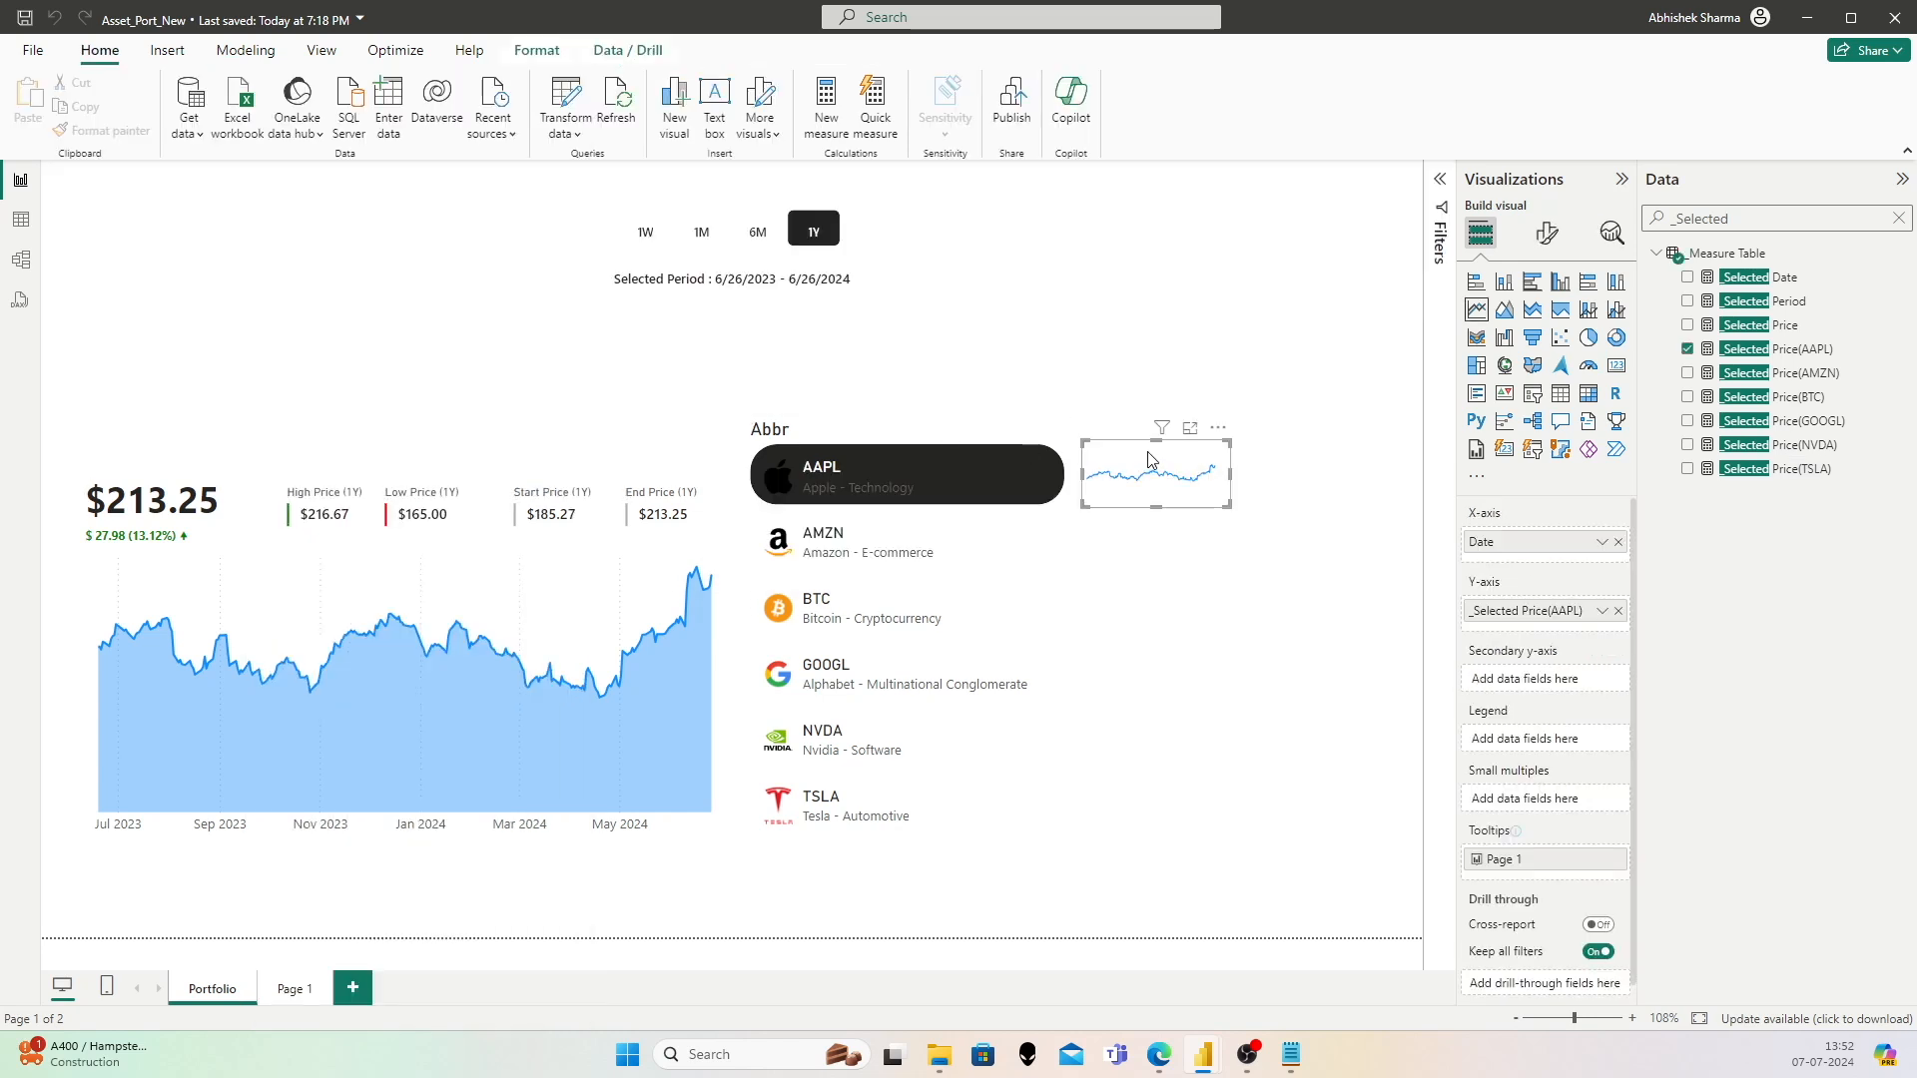
key(ctrl+v)
drag(1153, 474, 1140, 531)
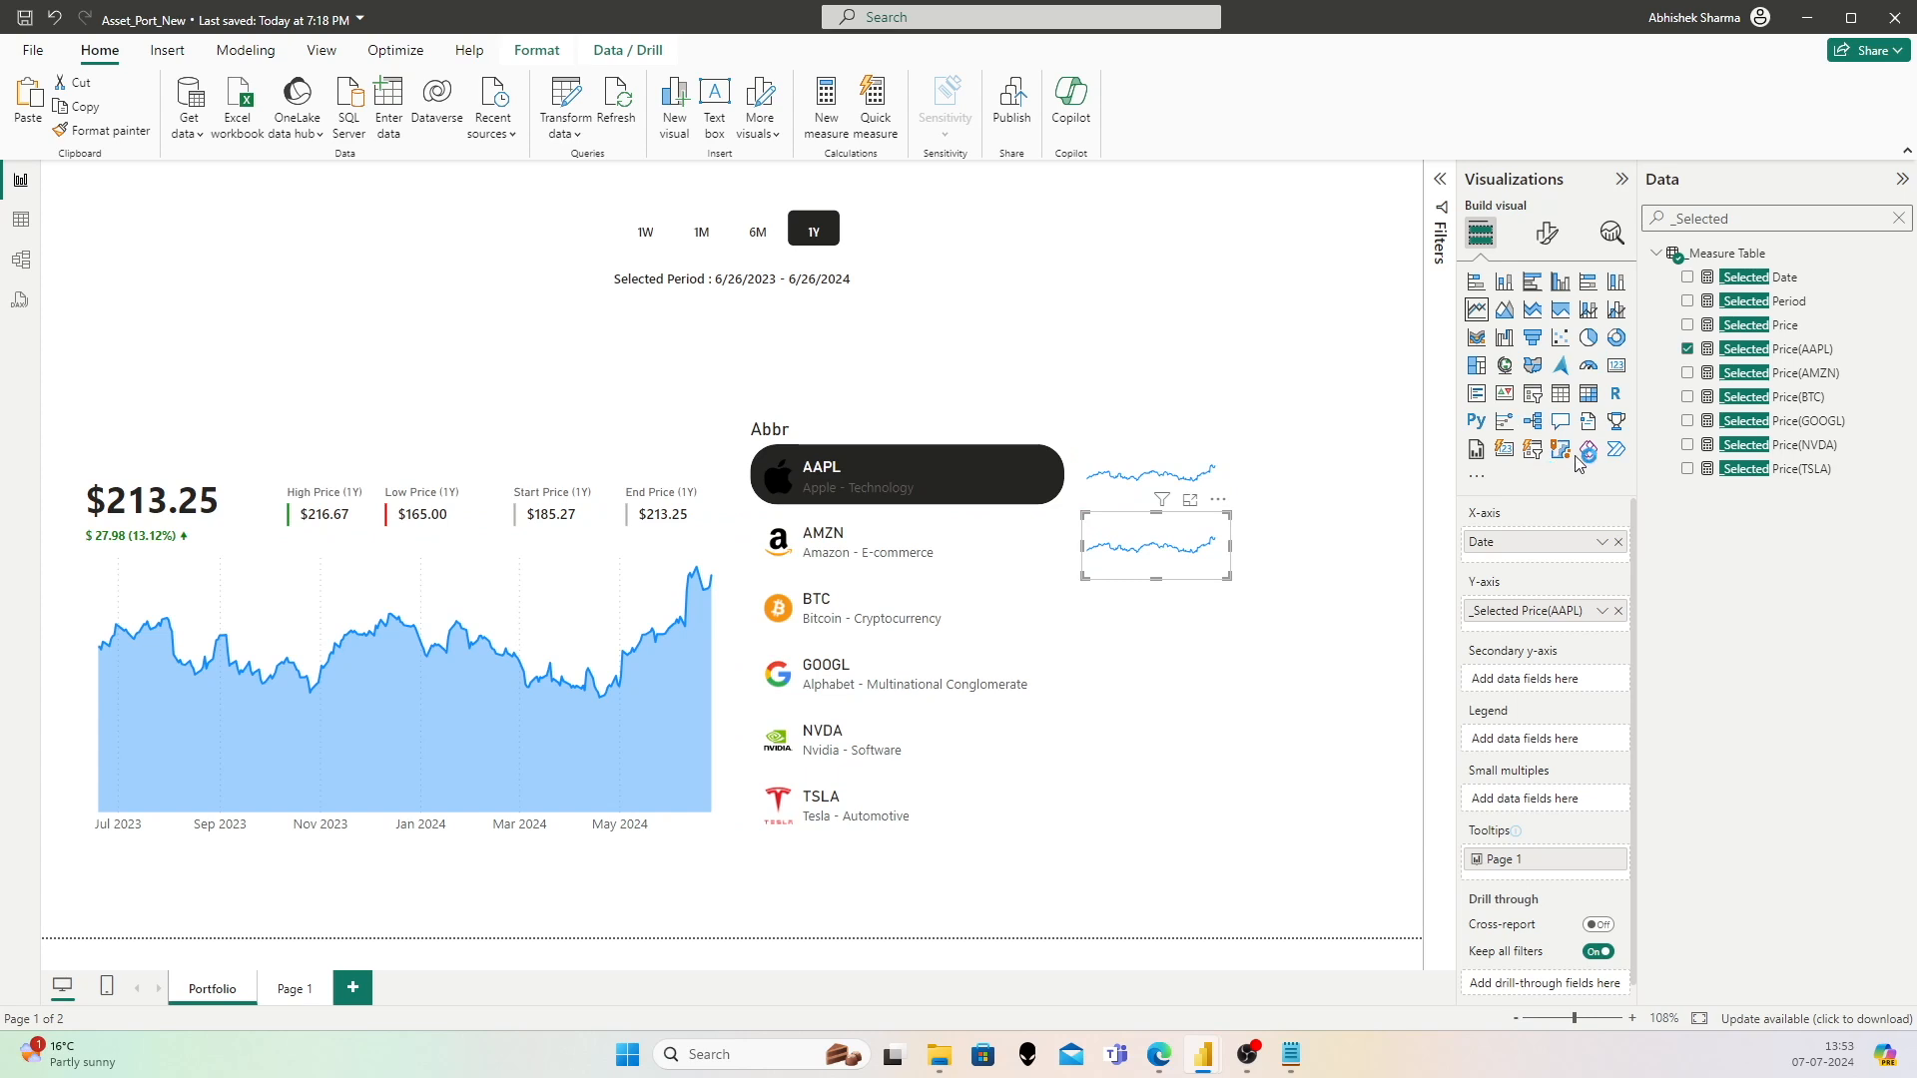
drag(1791, 375, 1612, 604)
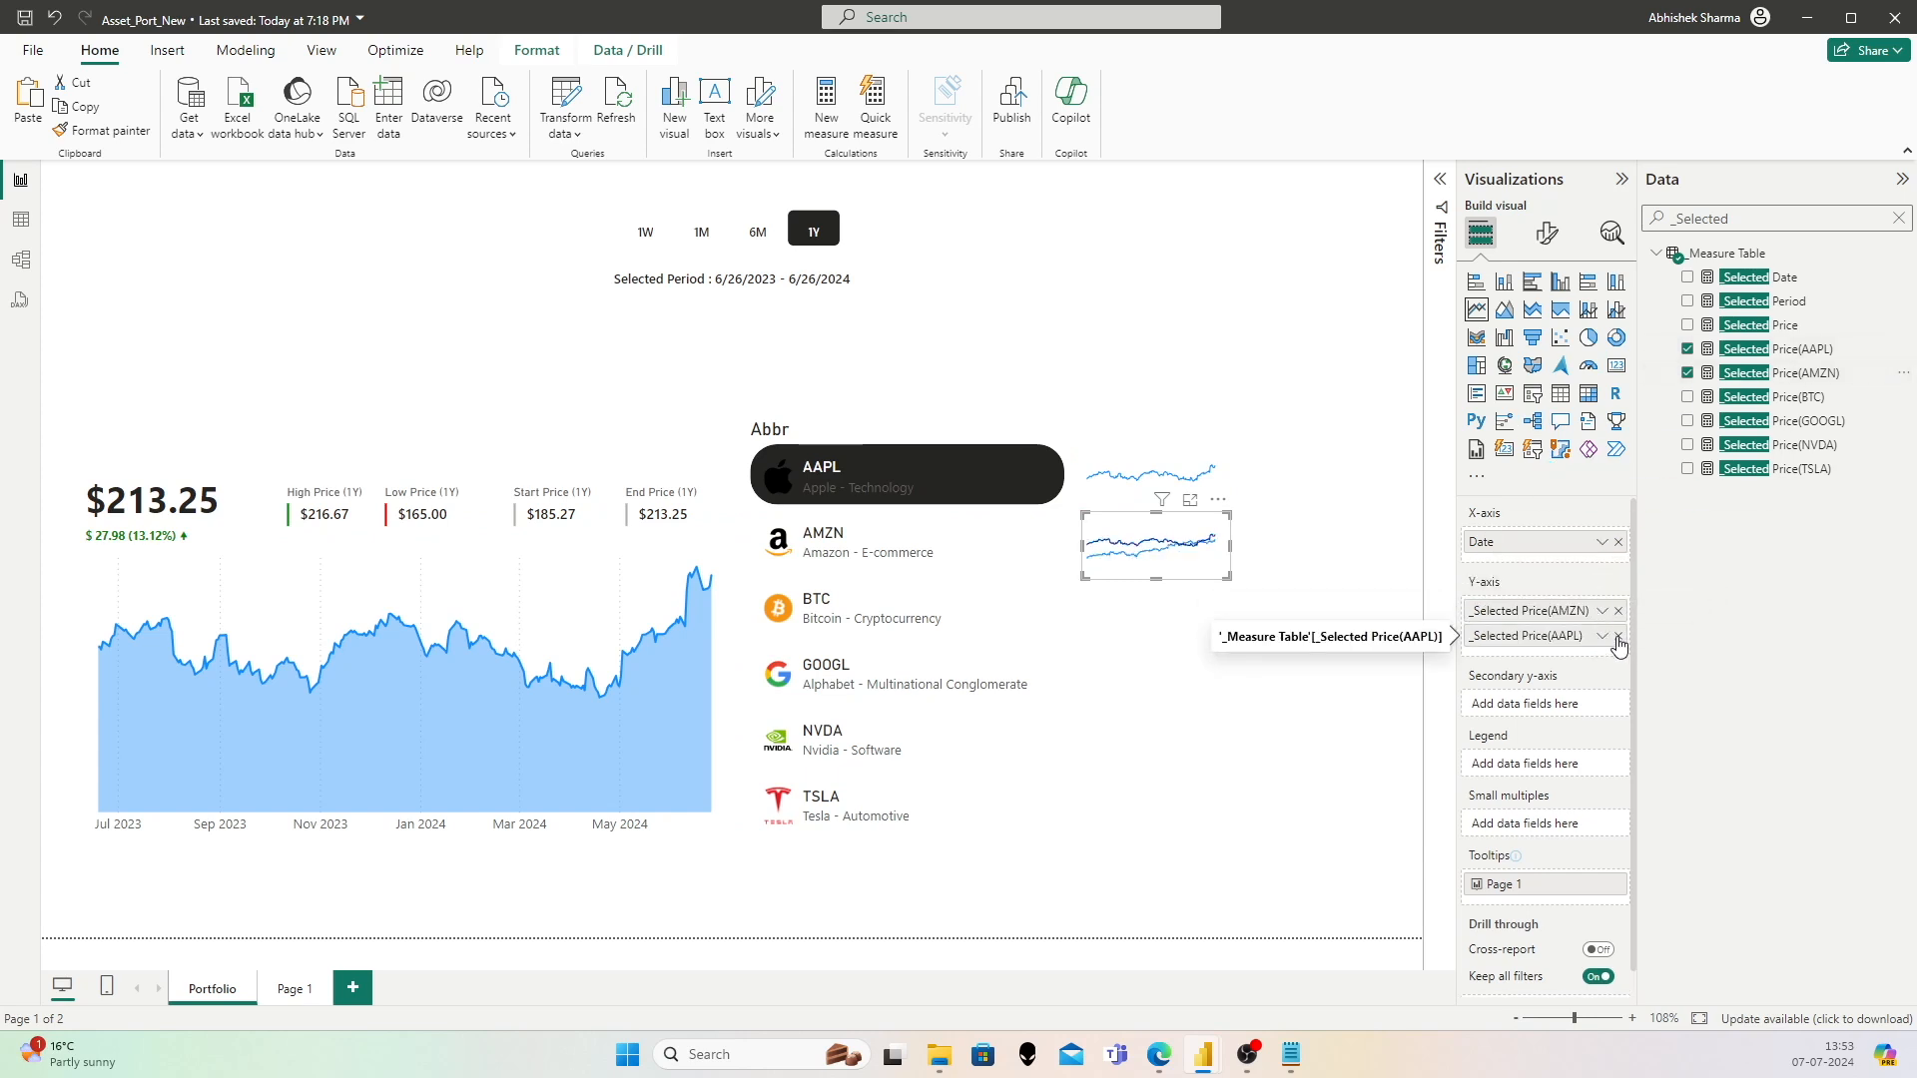
click(1618, 637)
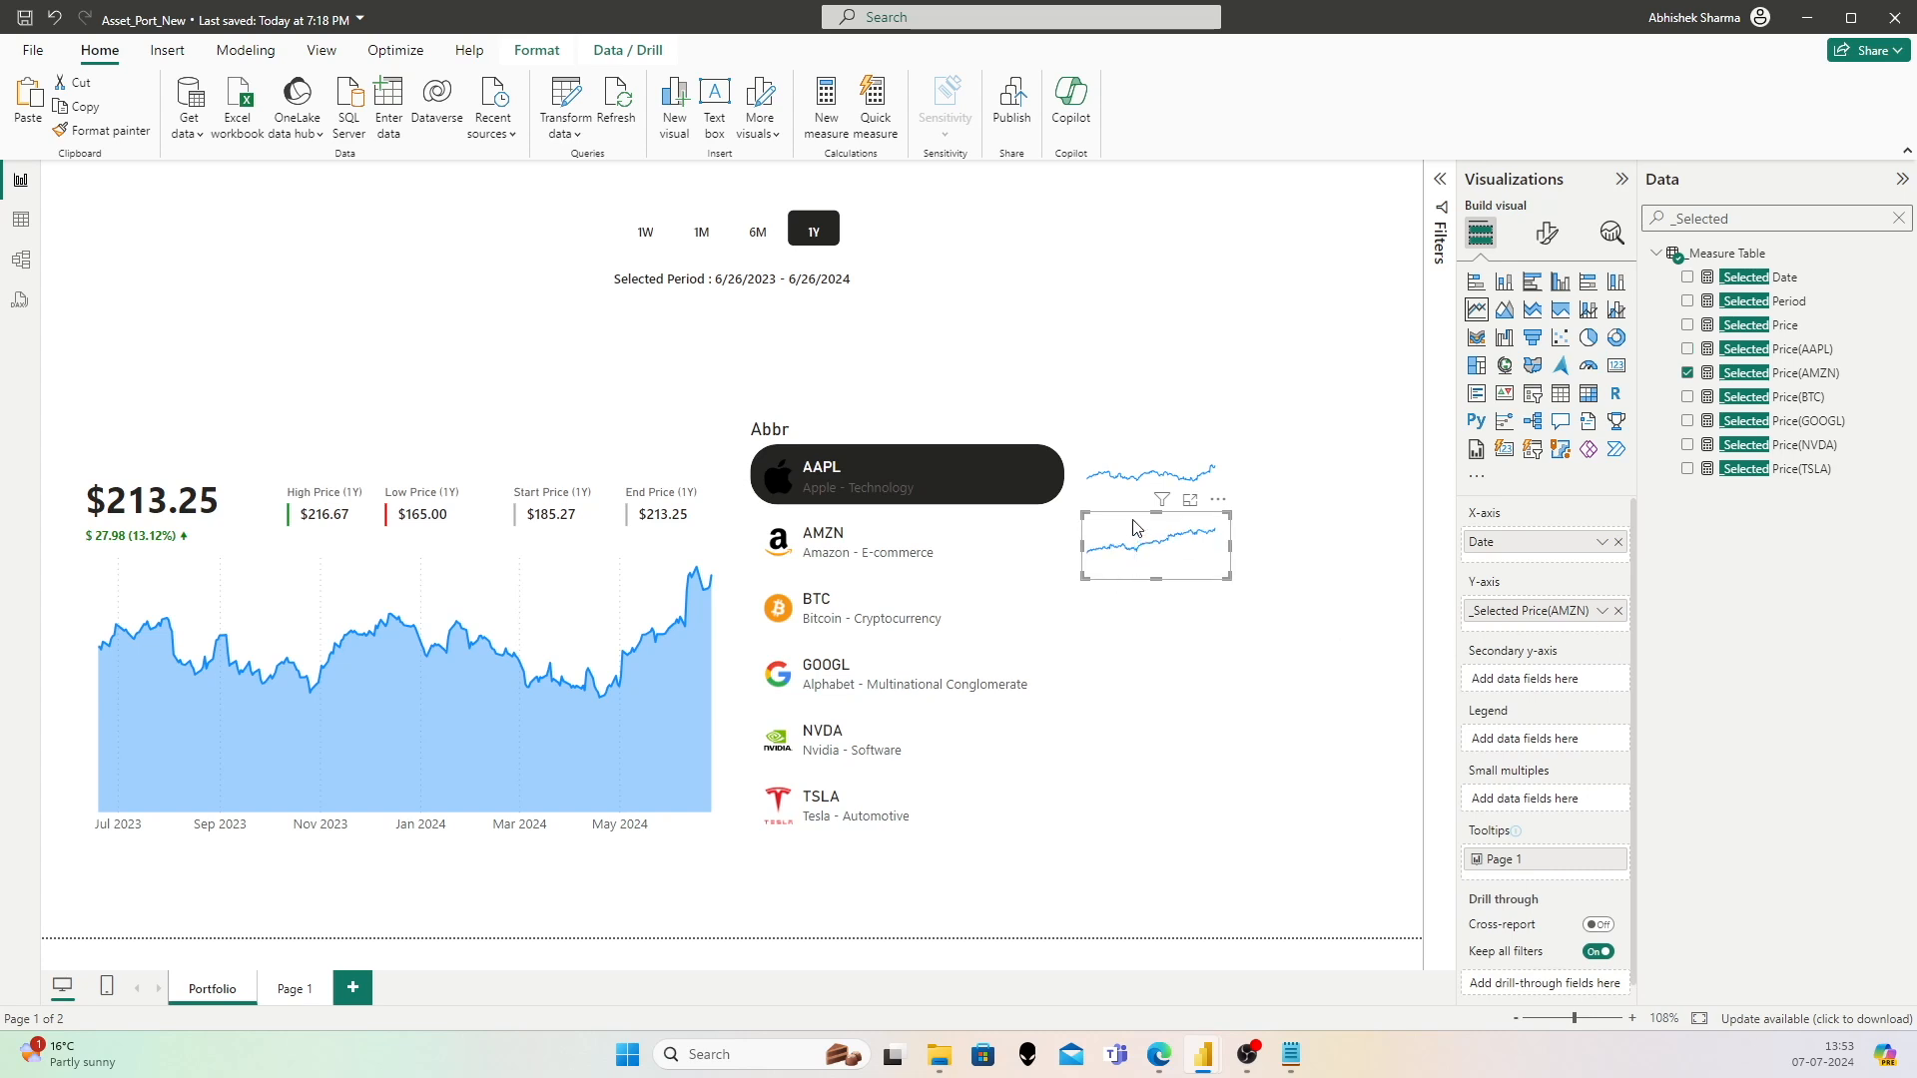
Step: Place a copy of the AMZN line chart beside the BTC row and replace its Y-axis measure with _Selected Price(BTC)
drag(1138, 527, 1118, 607)
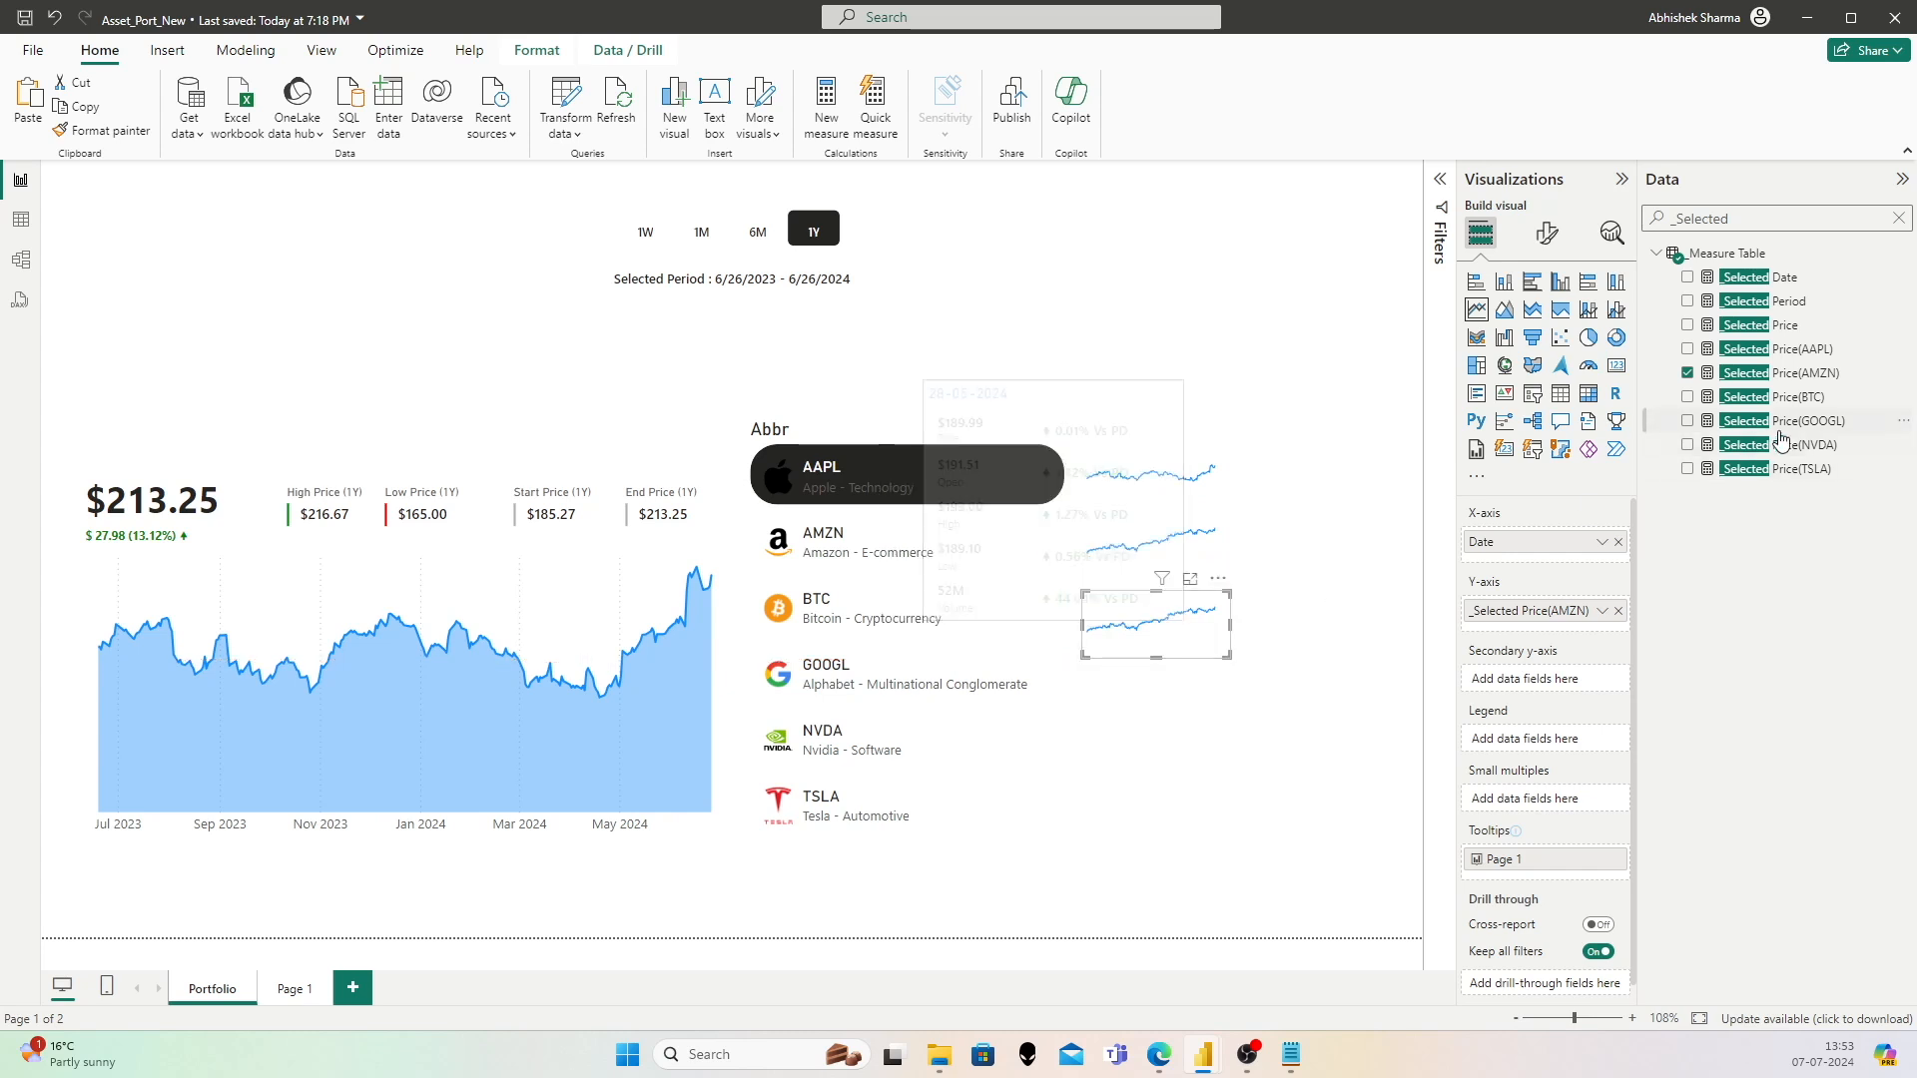
drag(1794, 402, 1562, 634)
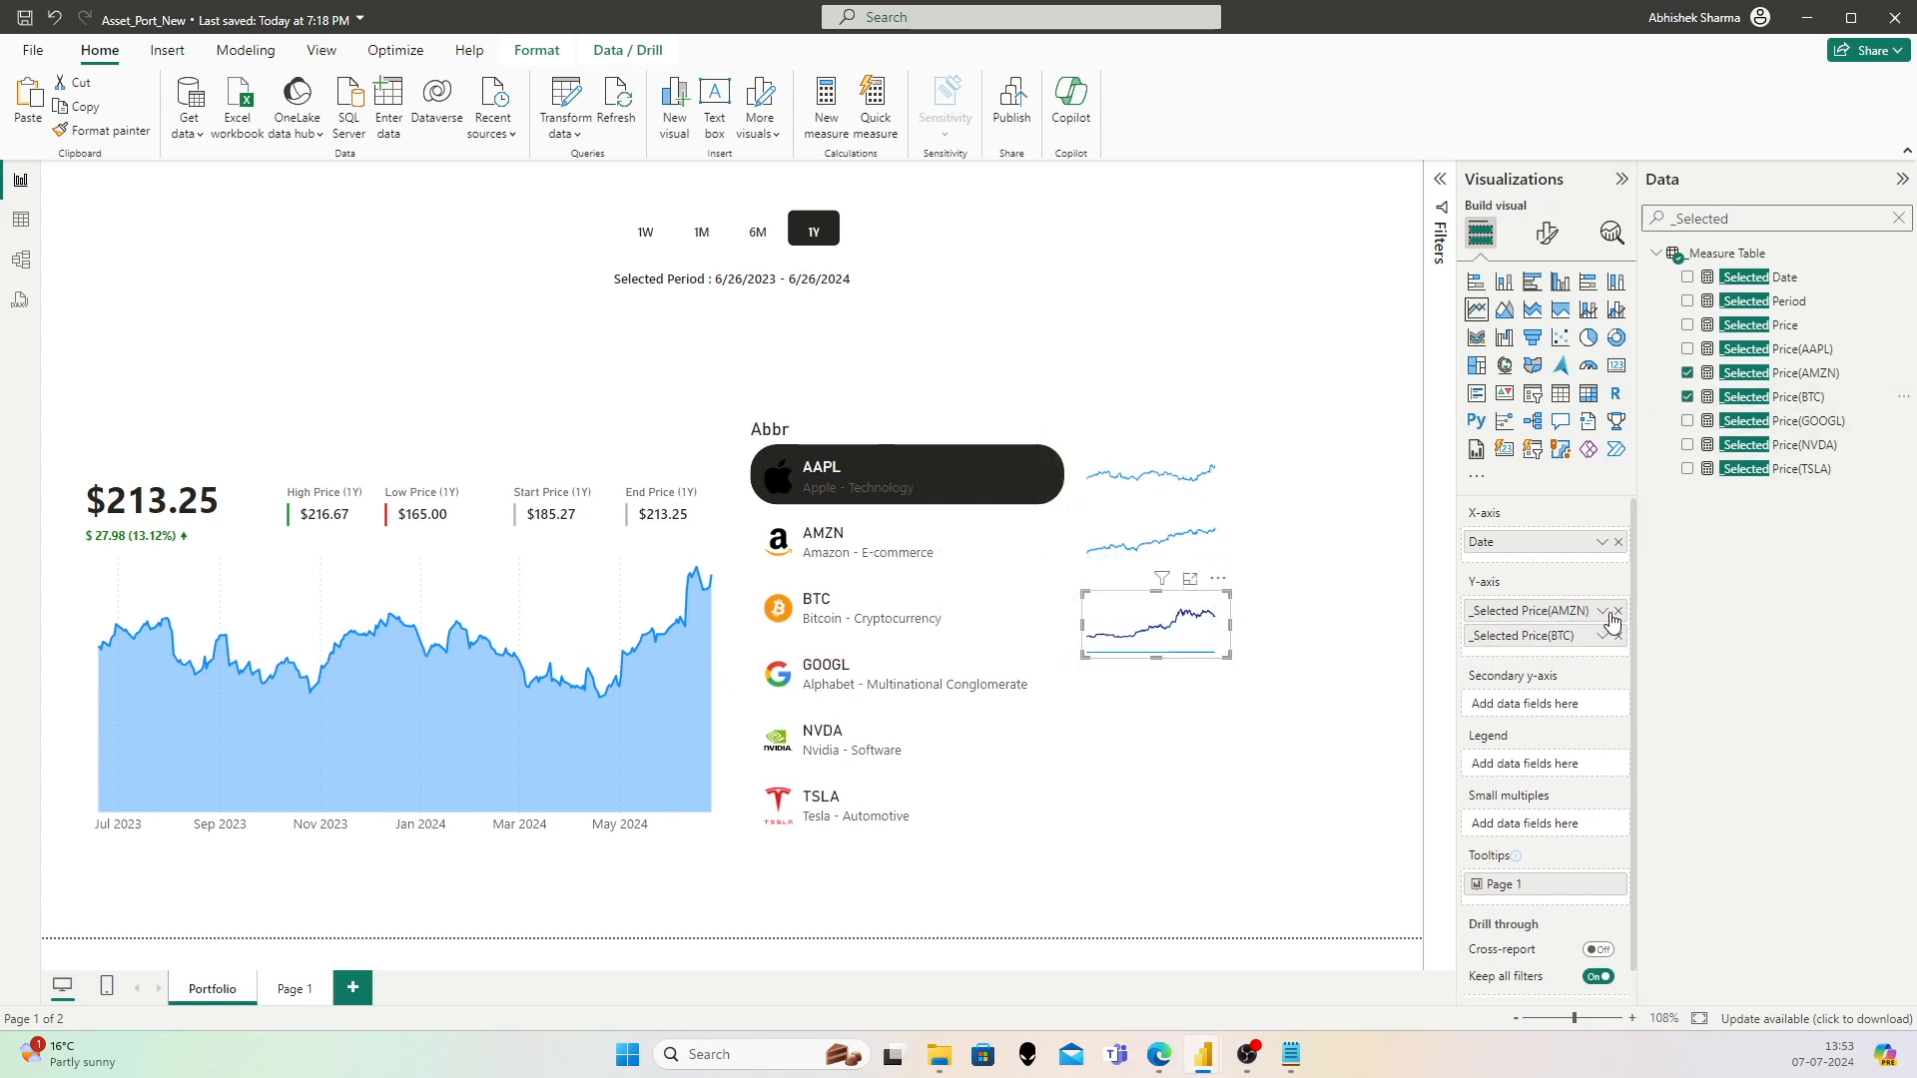
click(1617, 611)
Step: Place a copy of the BTC line chart beside the GOOGL row and replace its Y-axis measure with _Selected Price(GOOGL)
mouse_move(1124, 613)
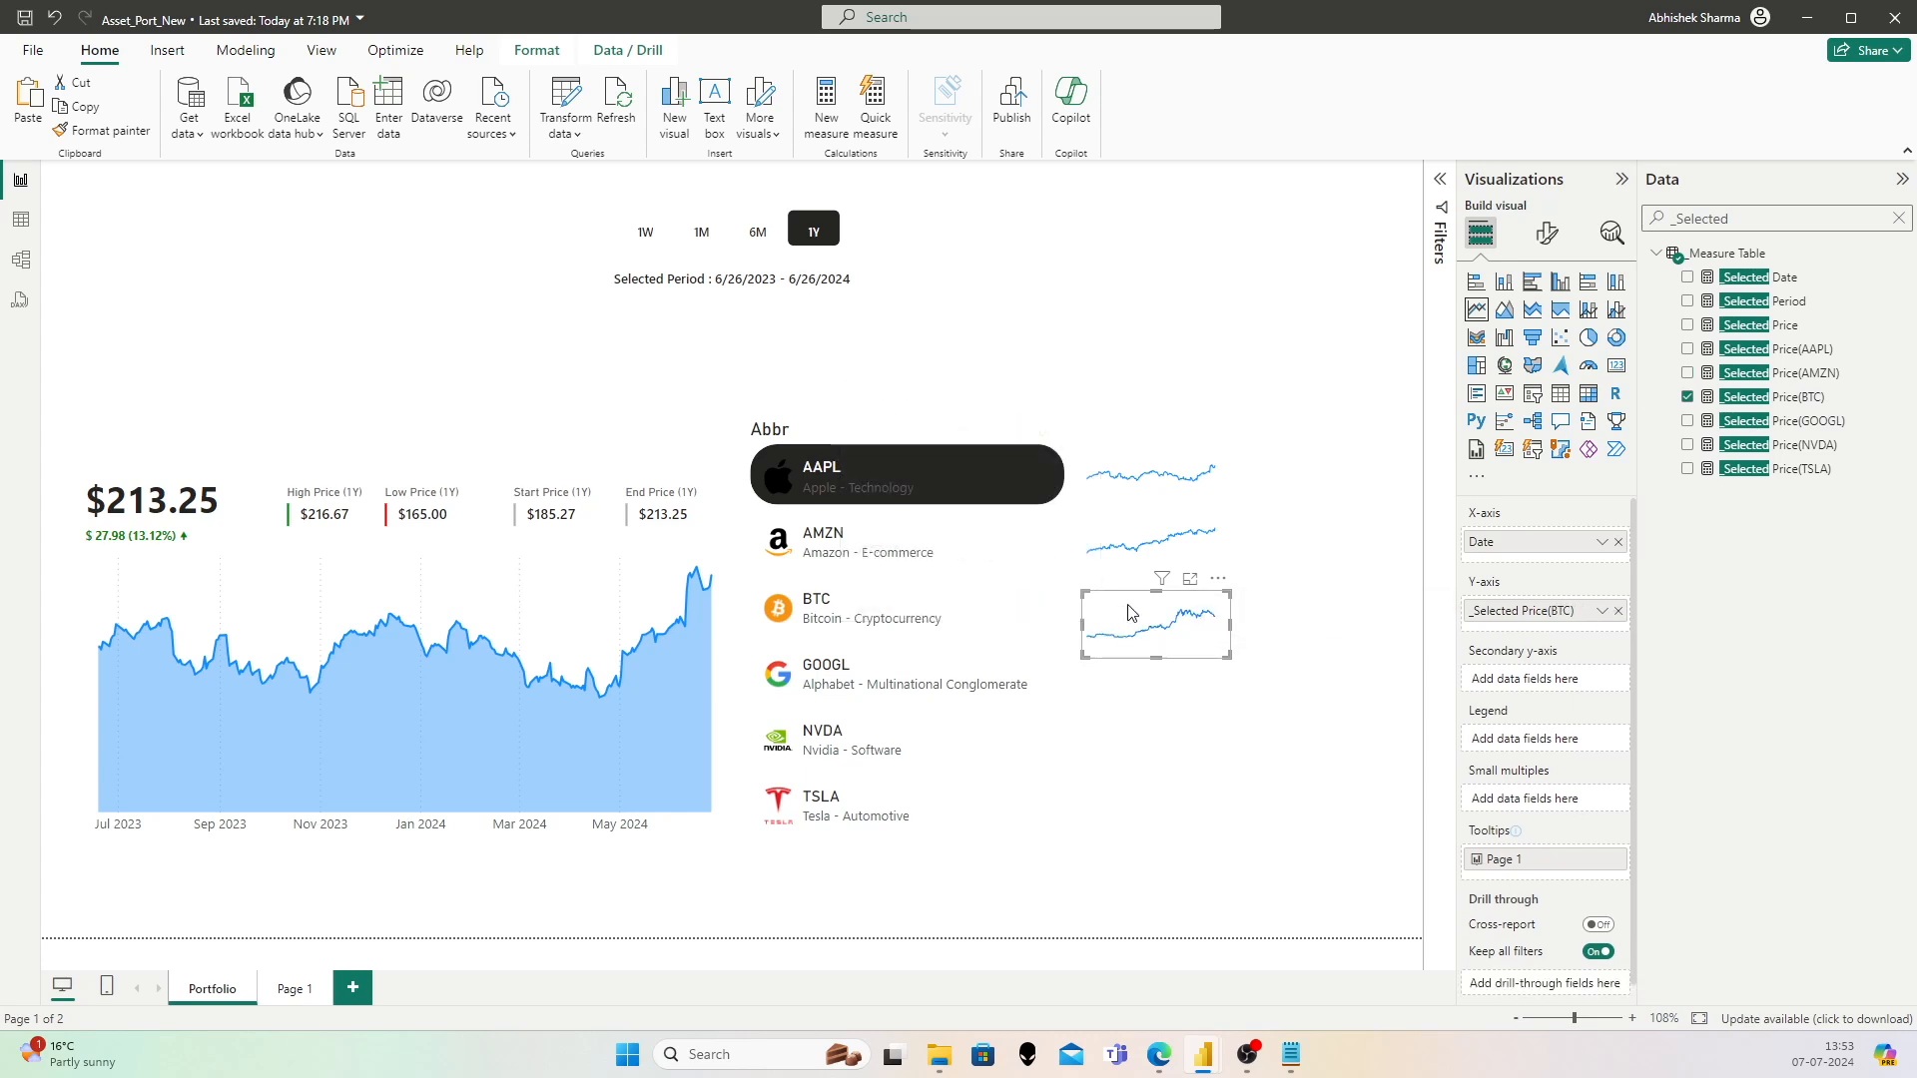
drag(1125, 613, 1119, 673)
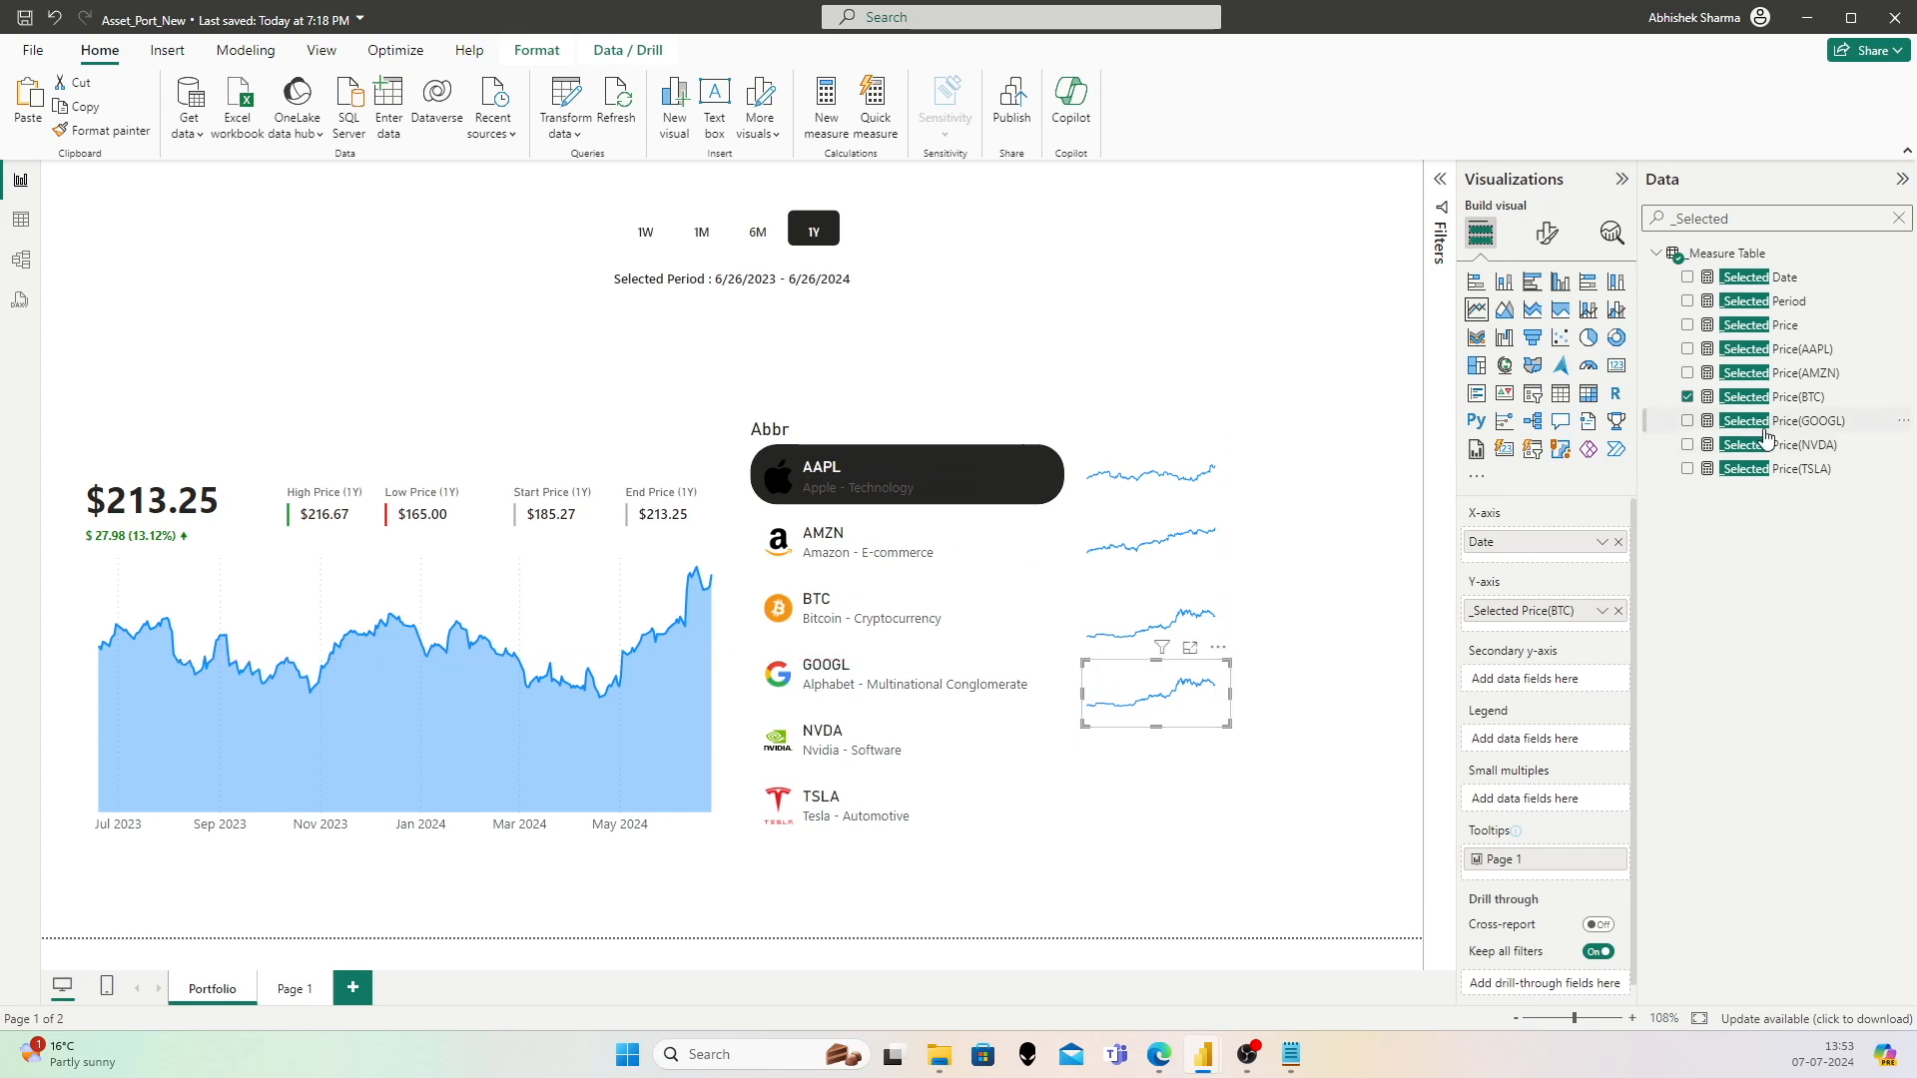
drag(1774, 420, 1618, 611)
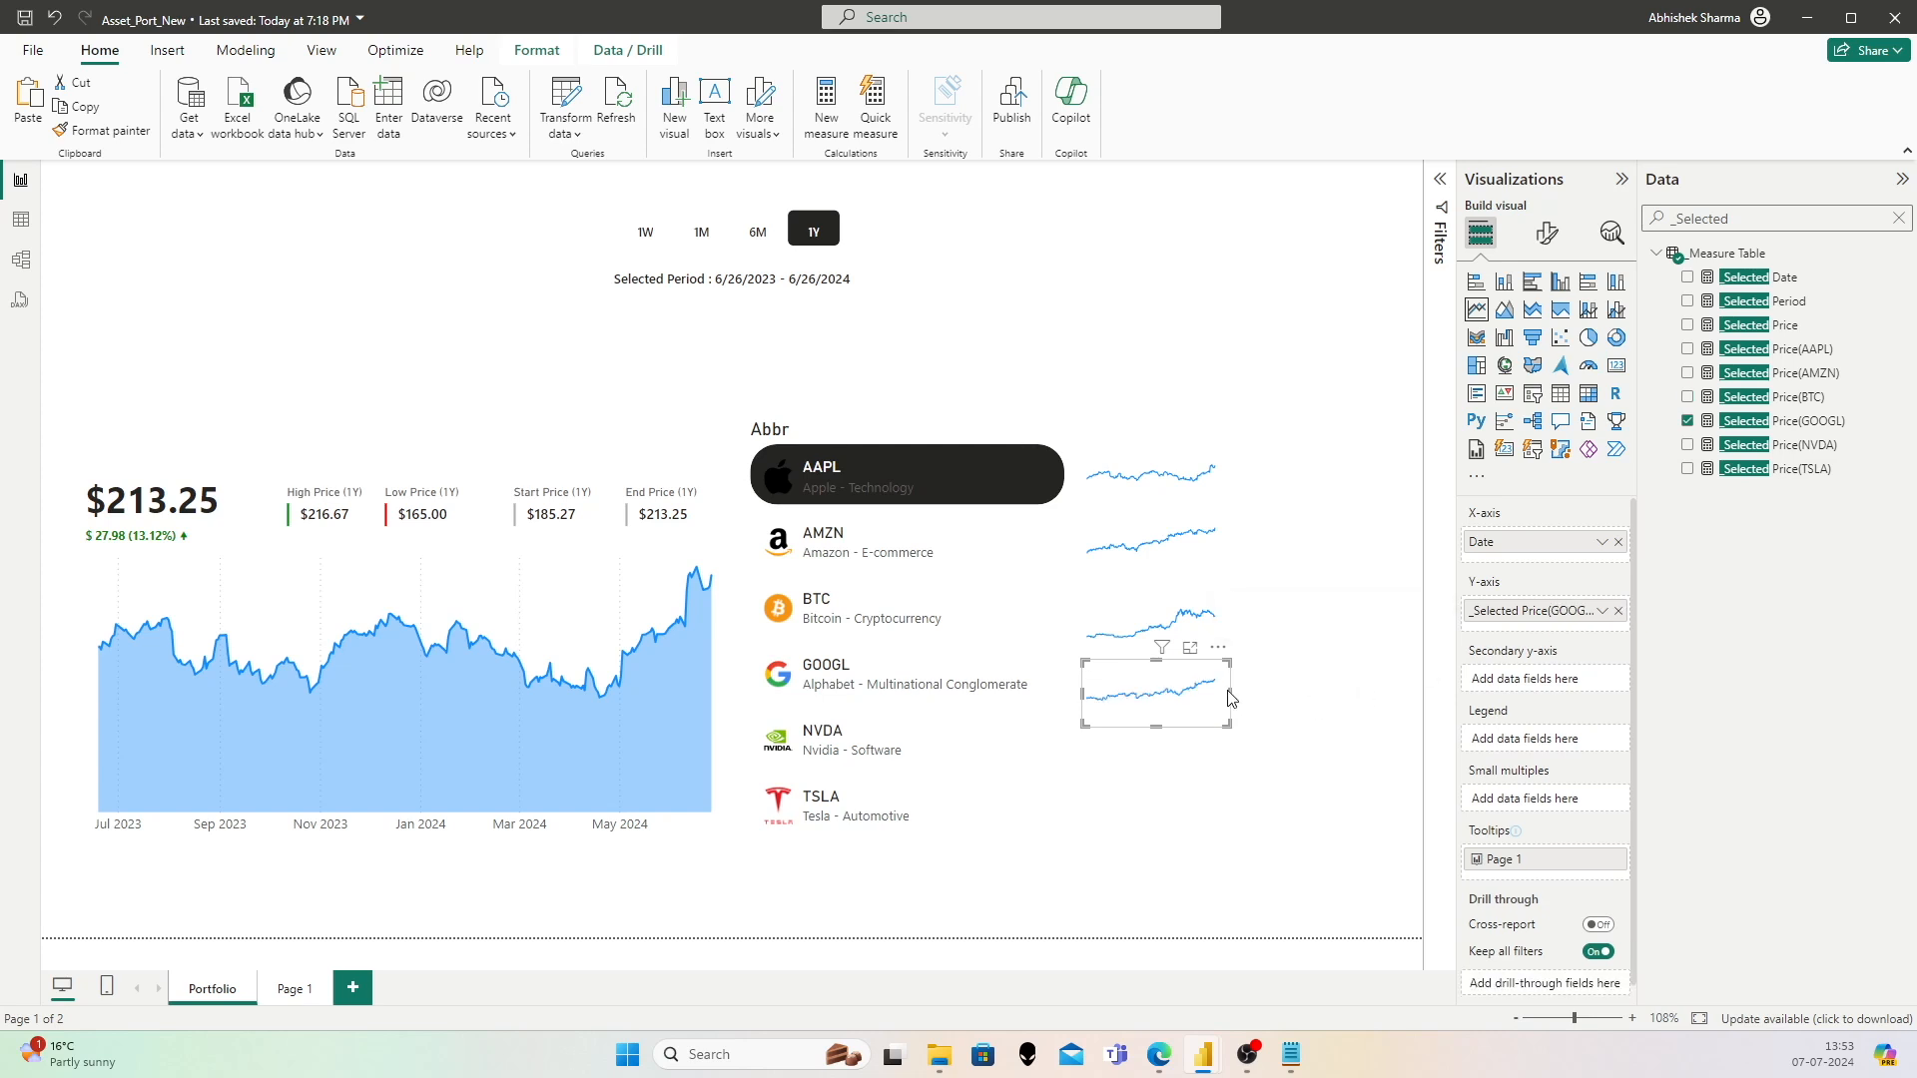
Step: Place a copy of the GOOGL line chart beside the NVDA row and replace its Y-axis measure with _Selected Price(NVDA)
drag(1174, 674, 1183, 753)
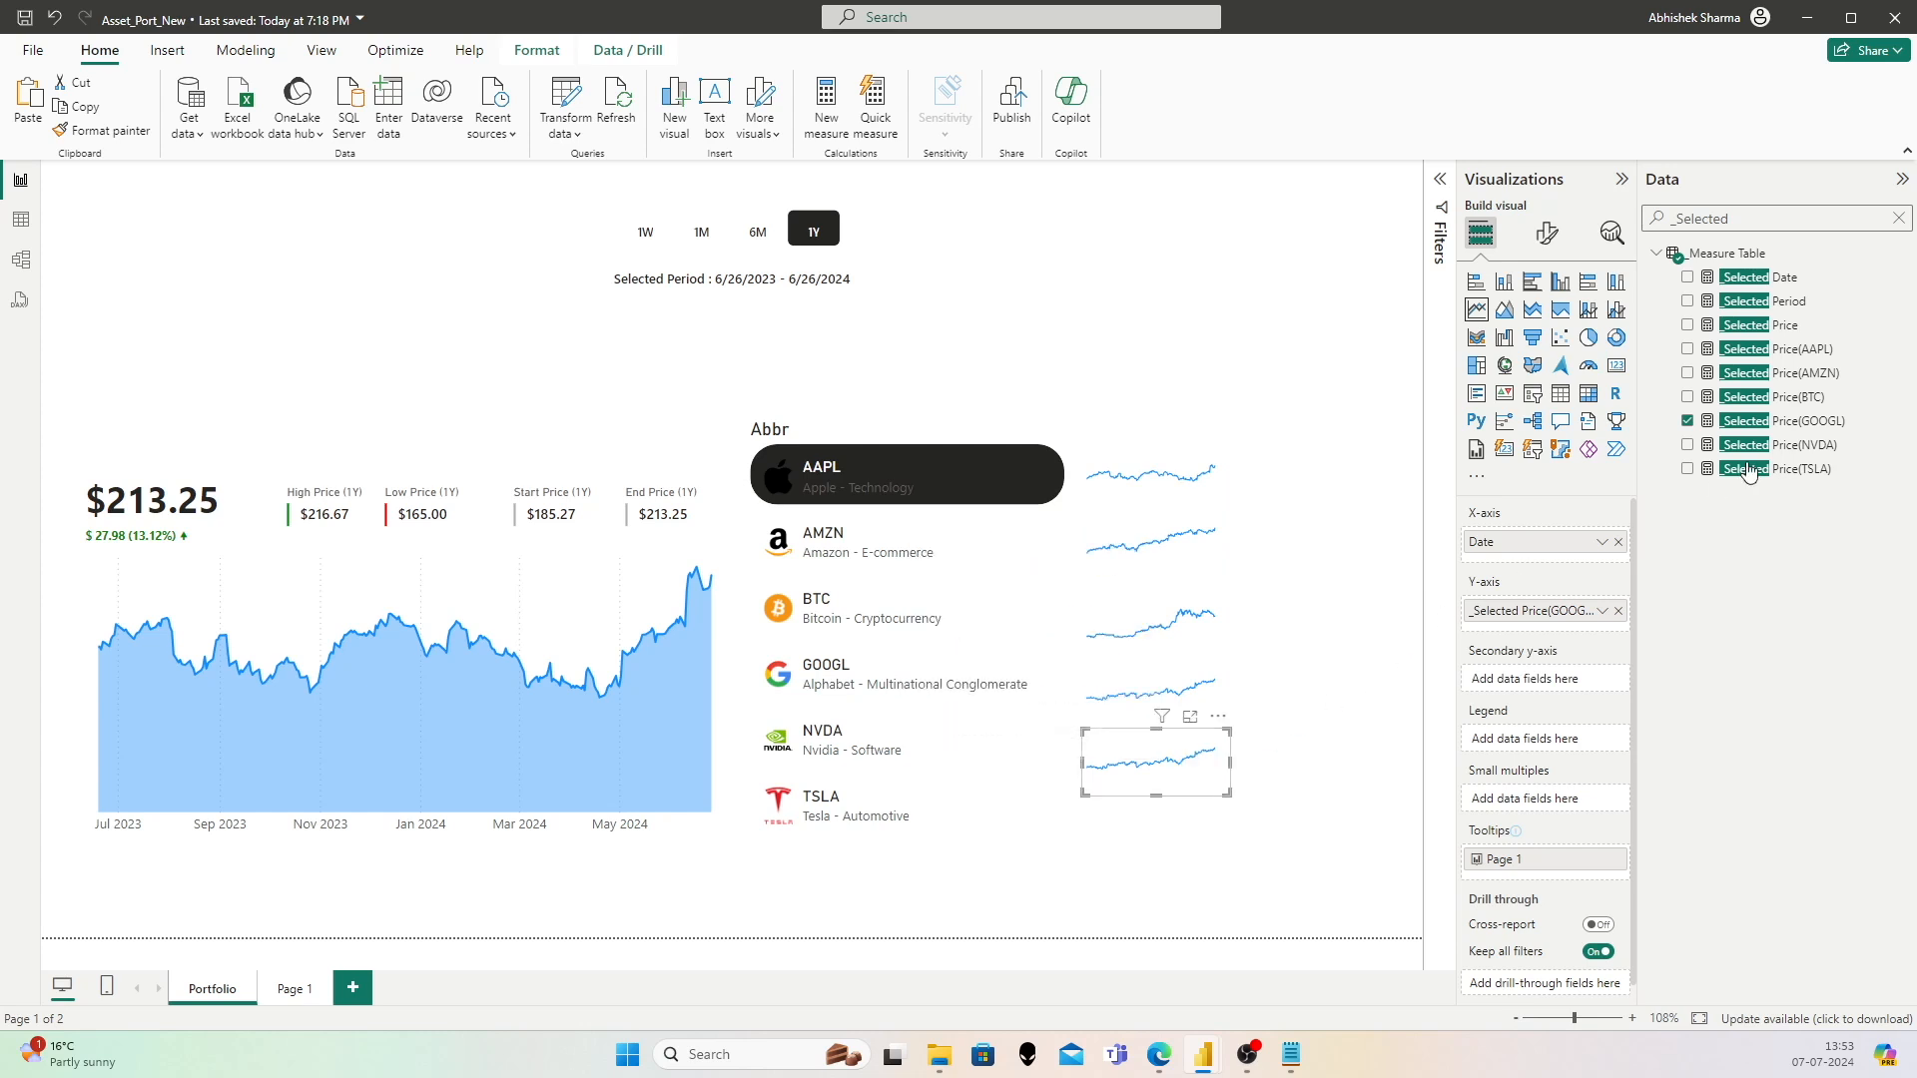
drag(1730, 455, 1562, 629)
click(1618, 611)
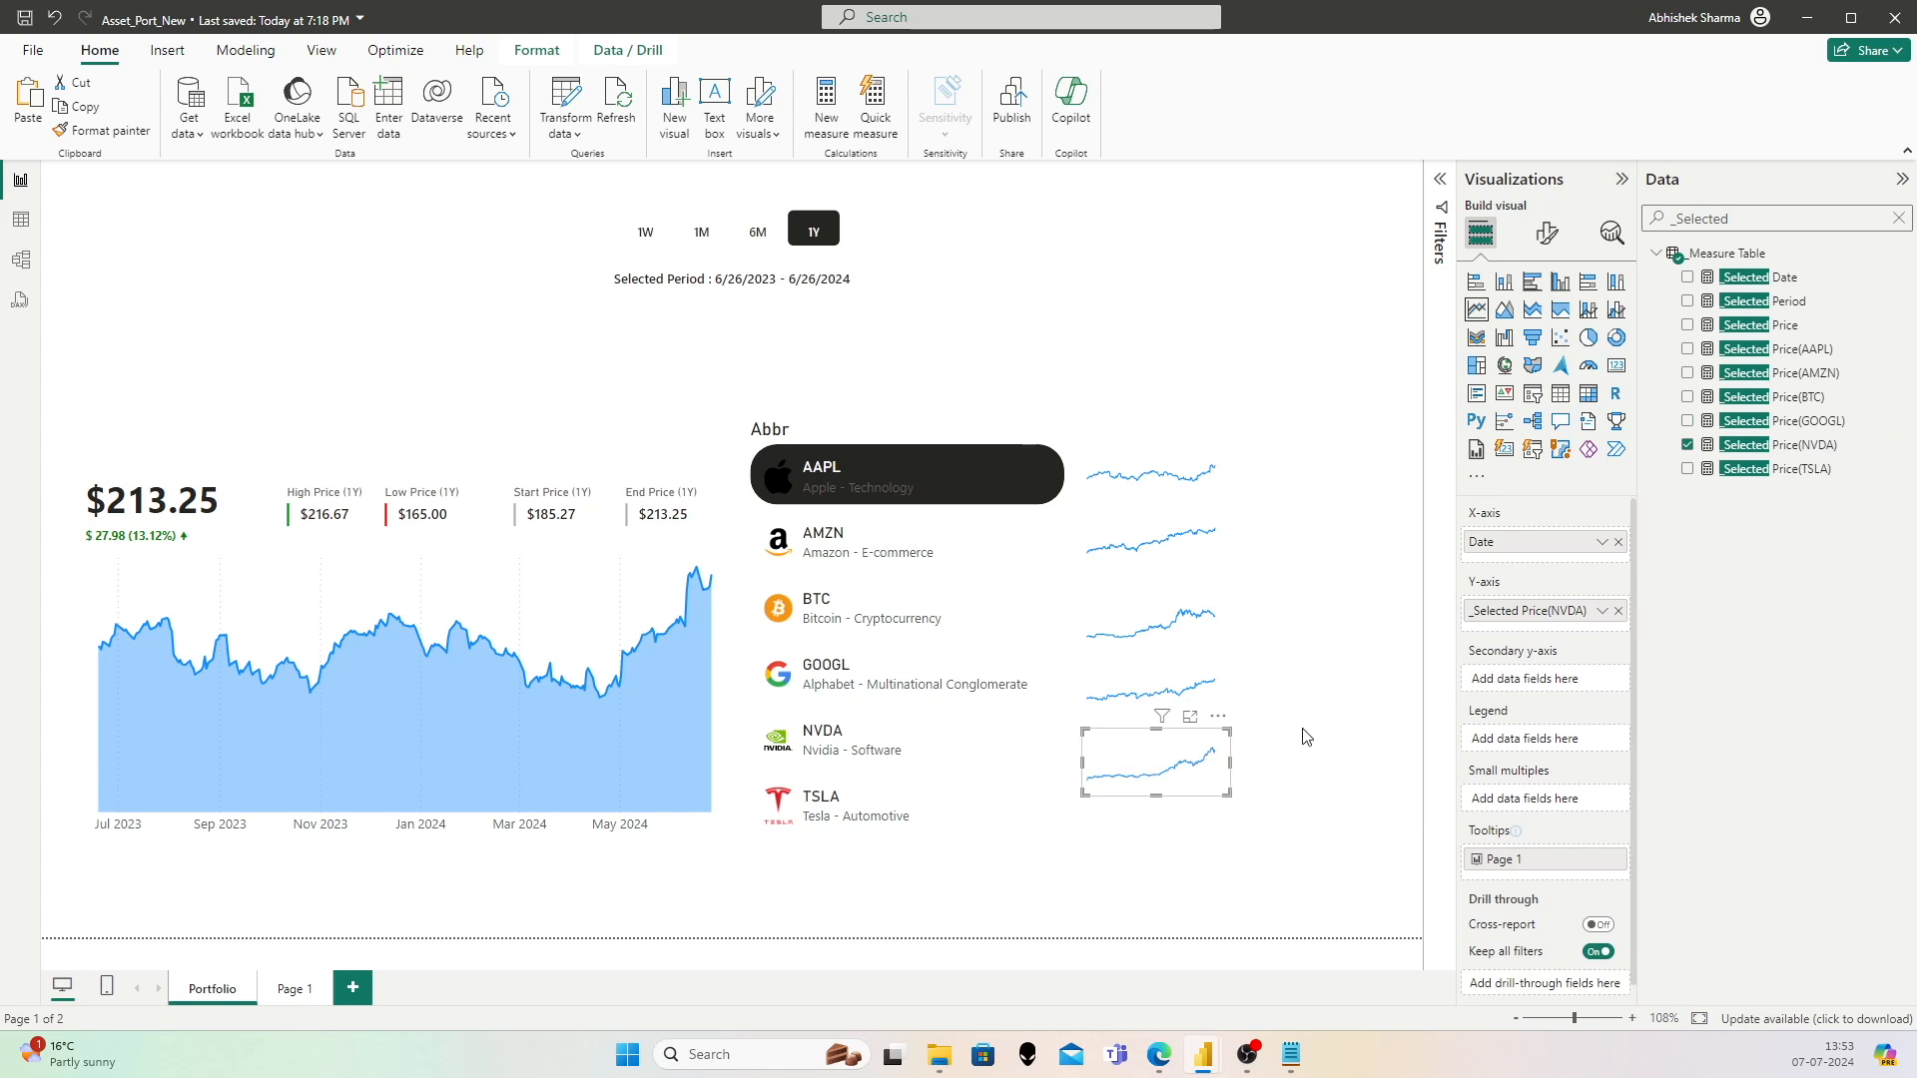
Step: Duplicate the NVDA line chart beside the TSLA row and replace its Y-axis measure with _Selected Price(TSLA)
key(ctrl+c)
key(ctrl+v)
drag(1136, 754, 1129, 819)
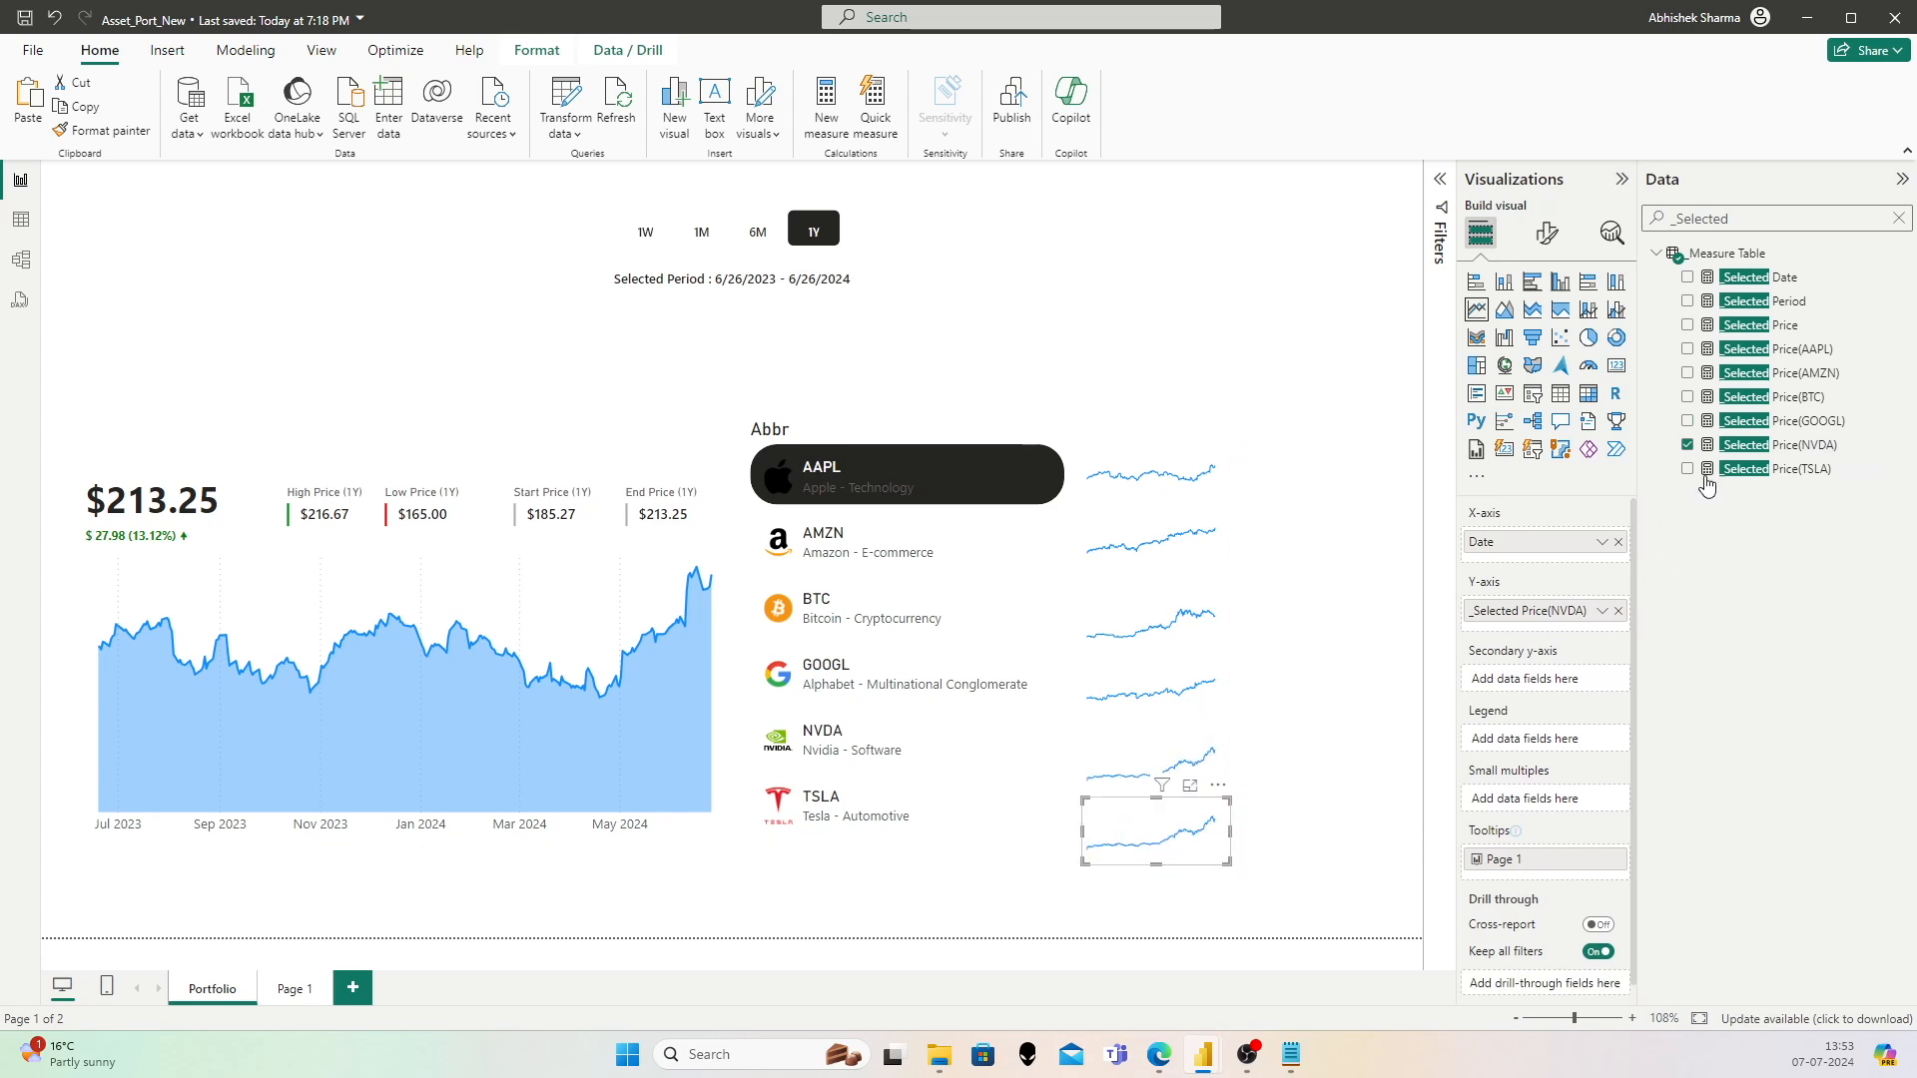
drag(1730, 470, 1527, 634)
click(1618, 610)
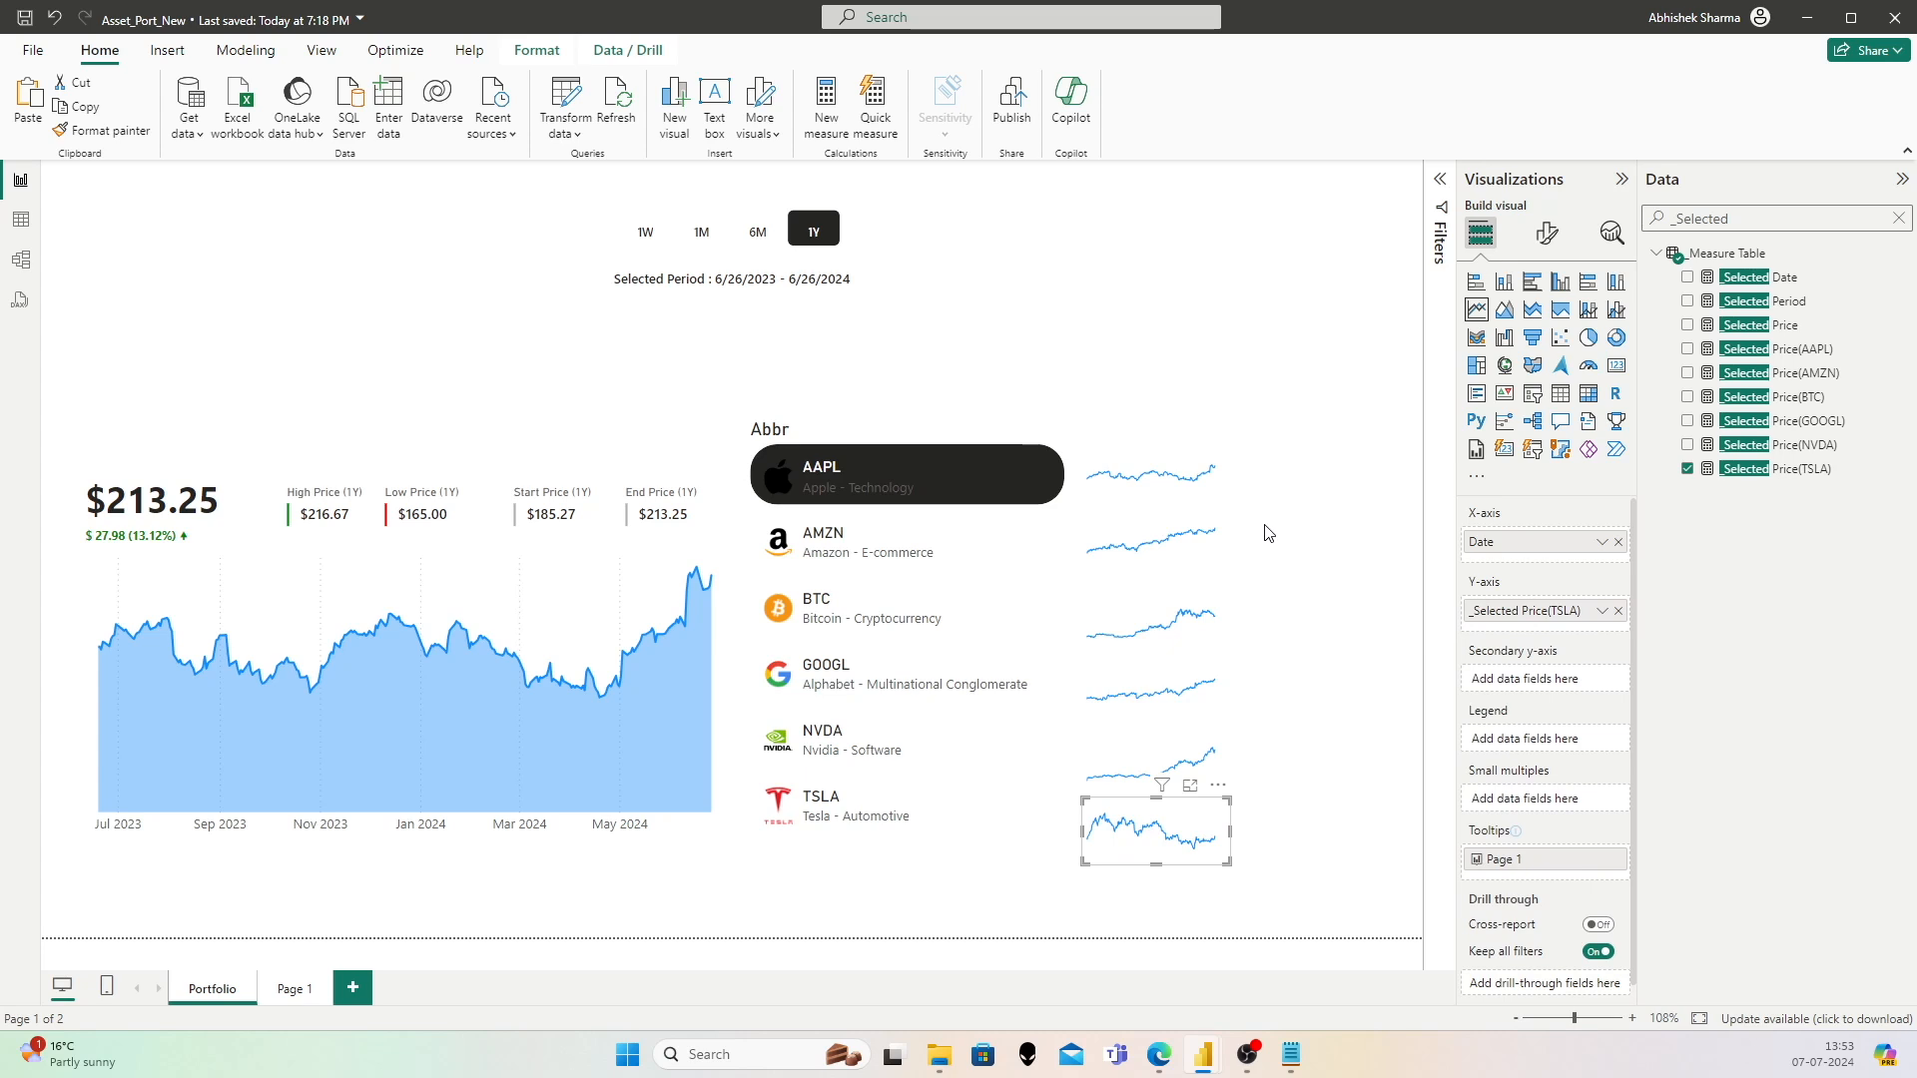
click(1102, 454)
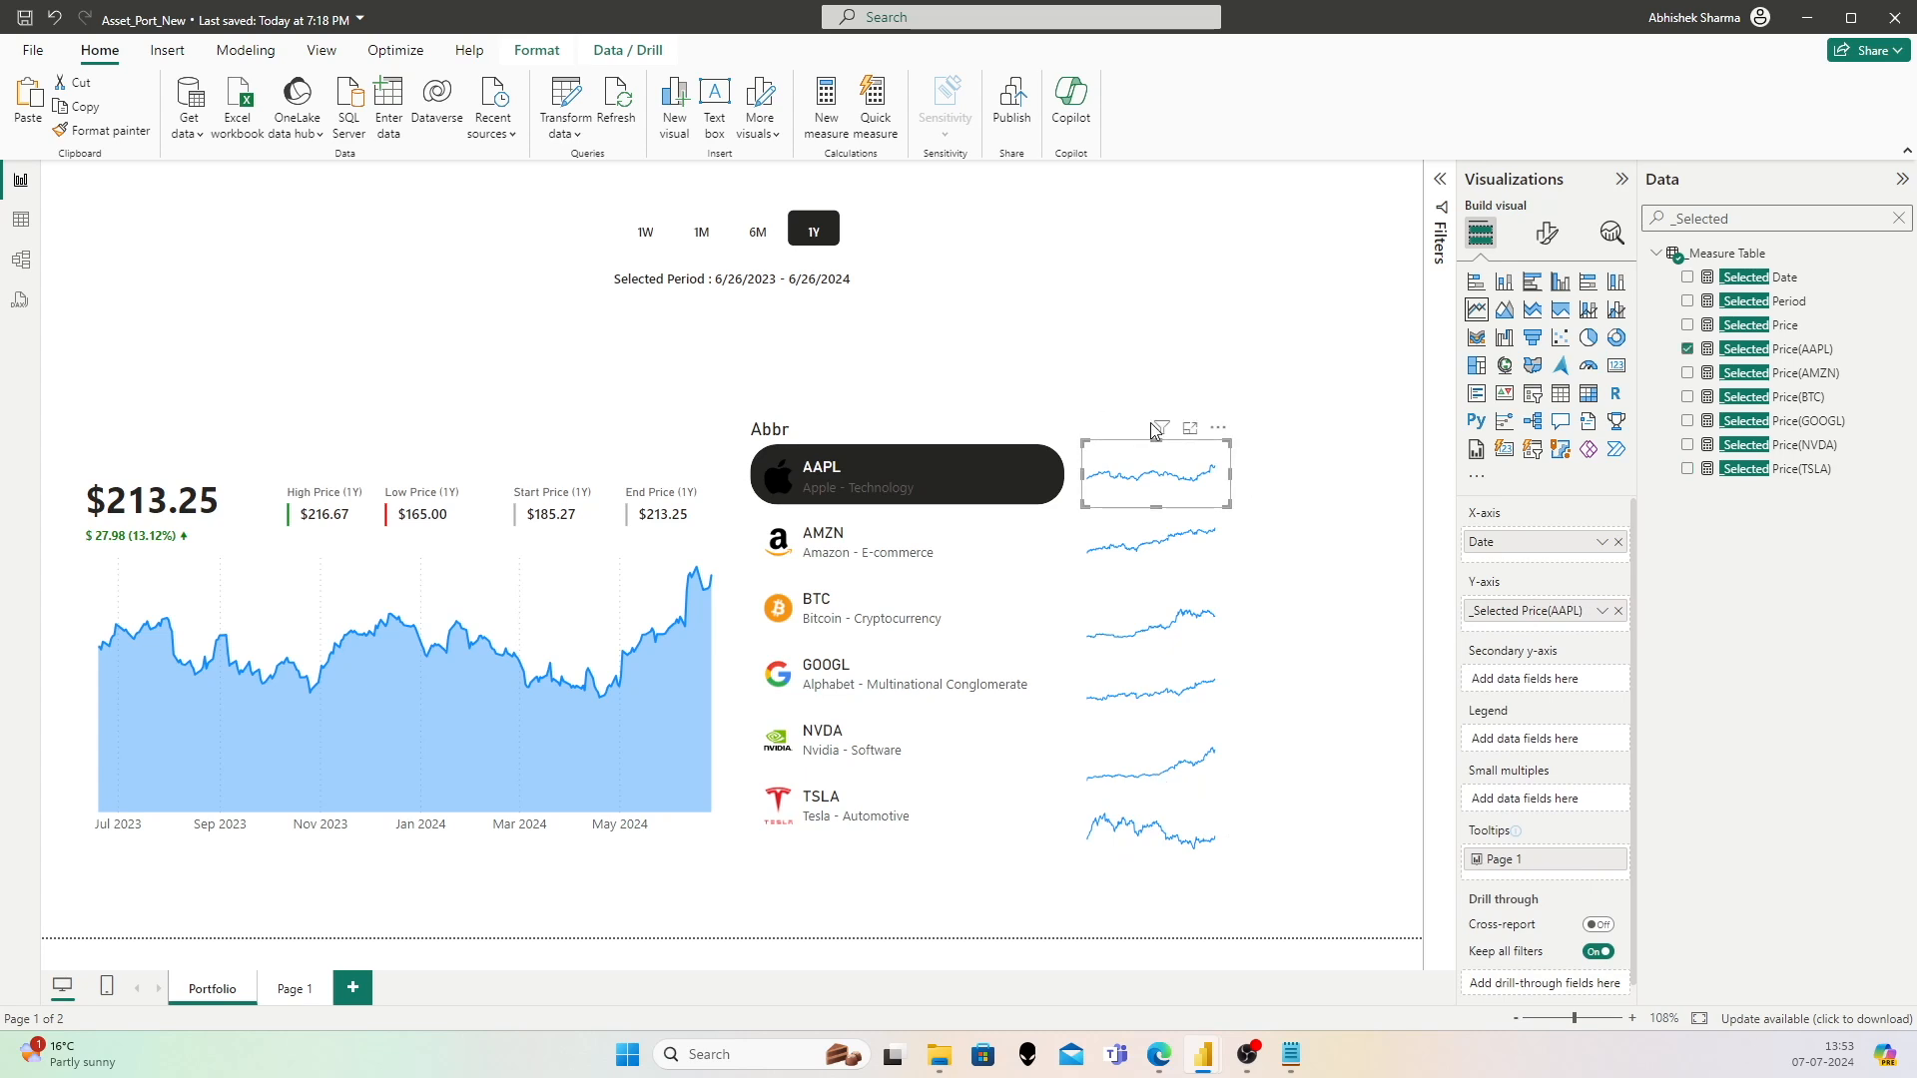
ctrl+click(1124, 534)
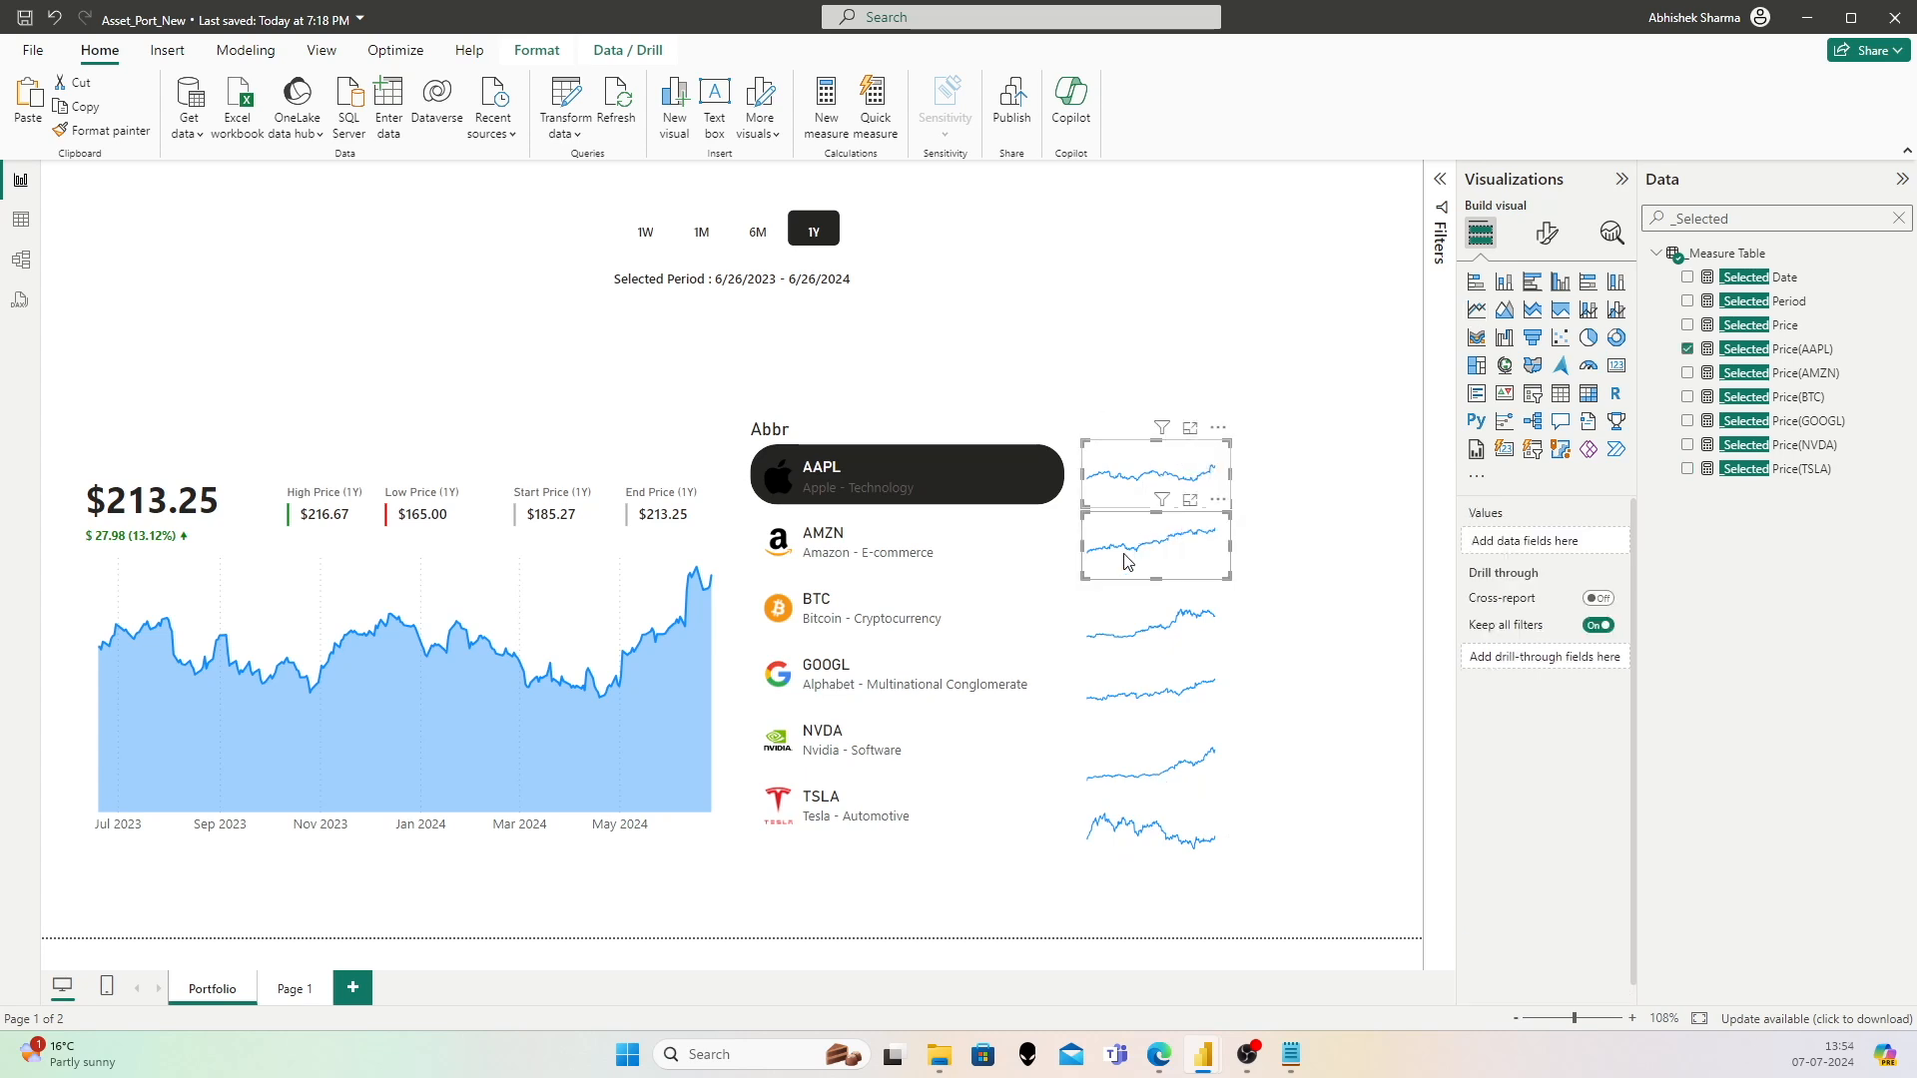
ctrl+click(1121, 602)
ctrl+click(1123, 689)
ctrl+click(1123, 768)
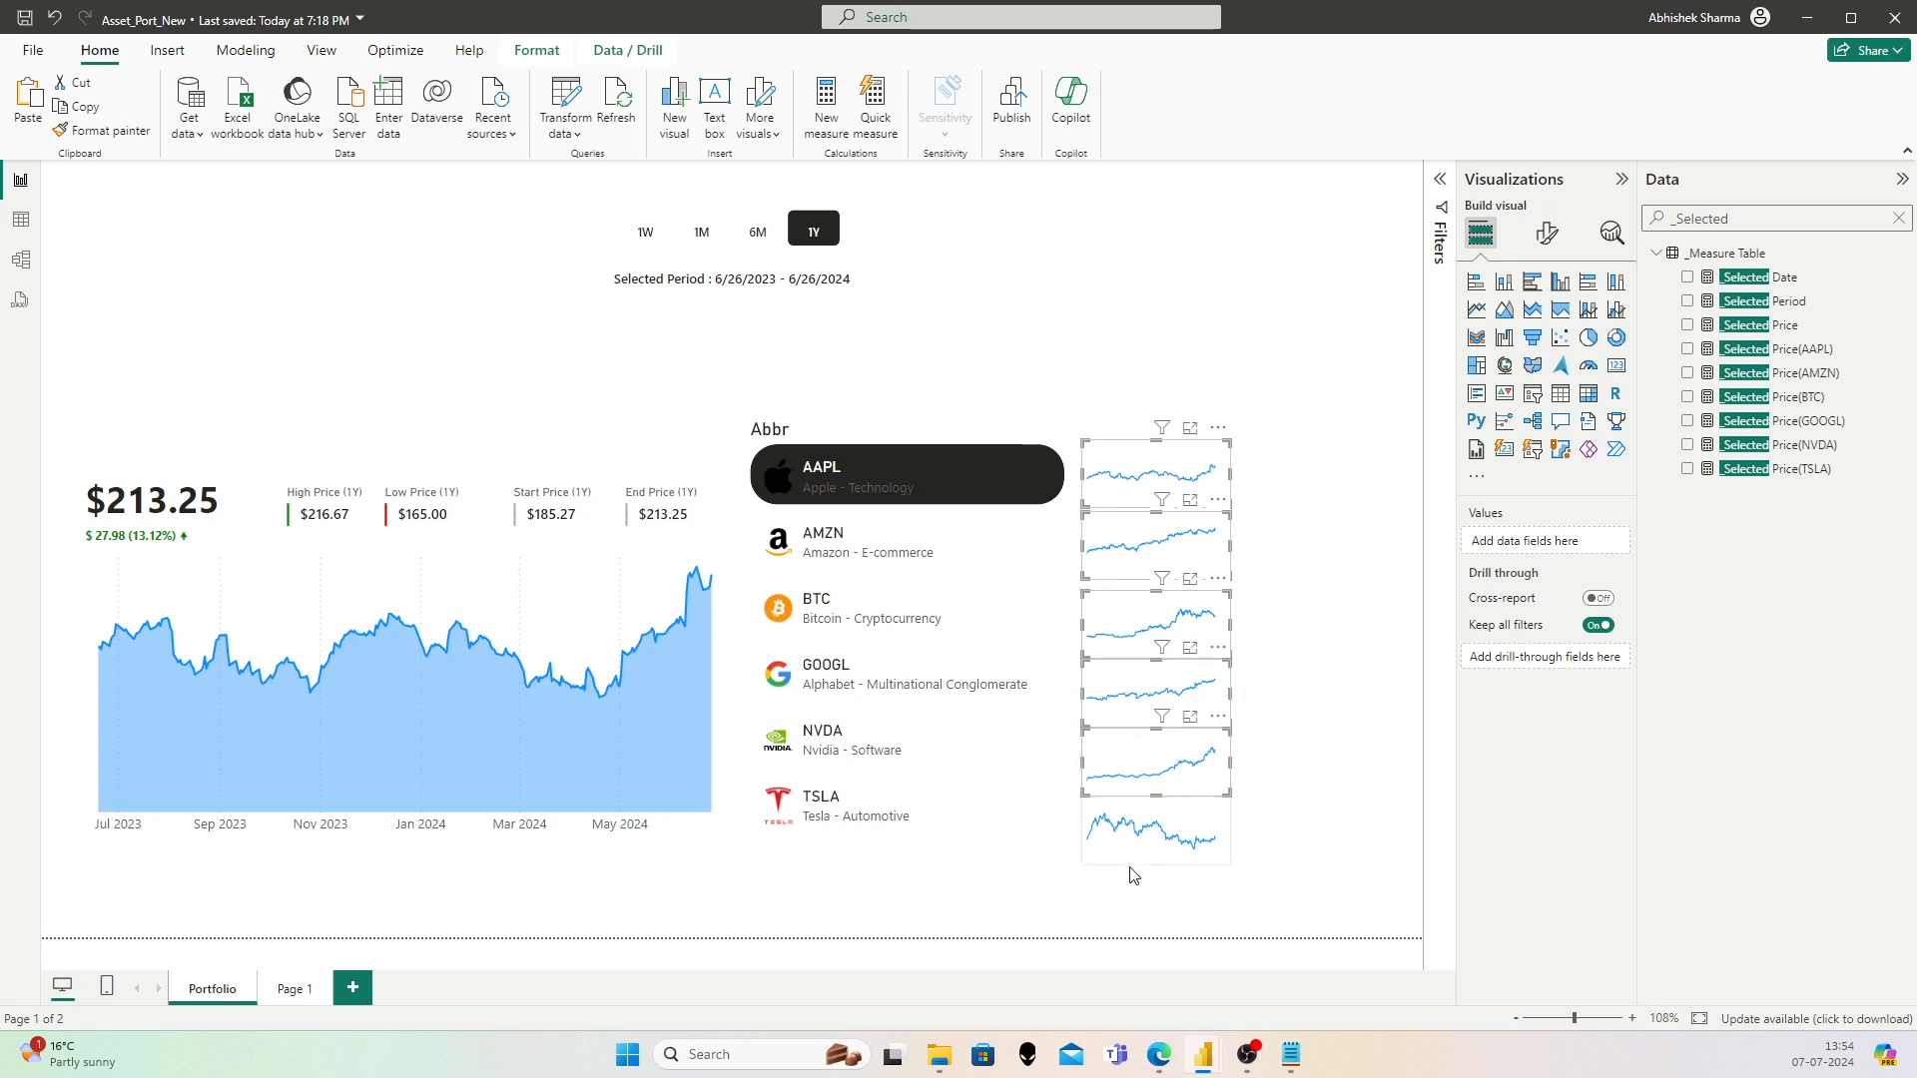
ctrl+click(1123, 854)
Step: Slightly reduce the height of the AAPL line chart from its upper edge, keeping its width in line with the other charts
drag(1157, 441, 1158, 462)
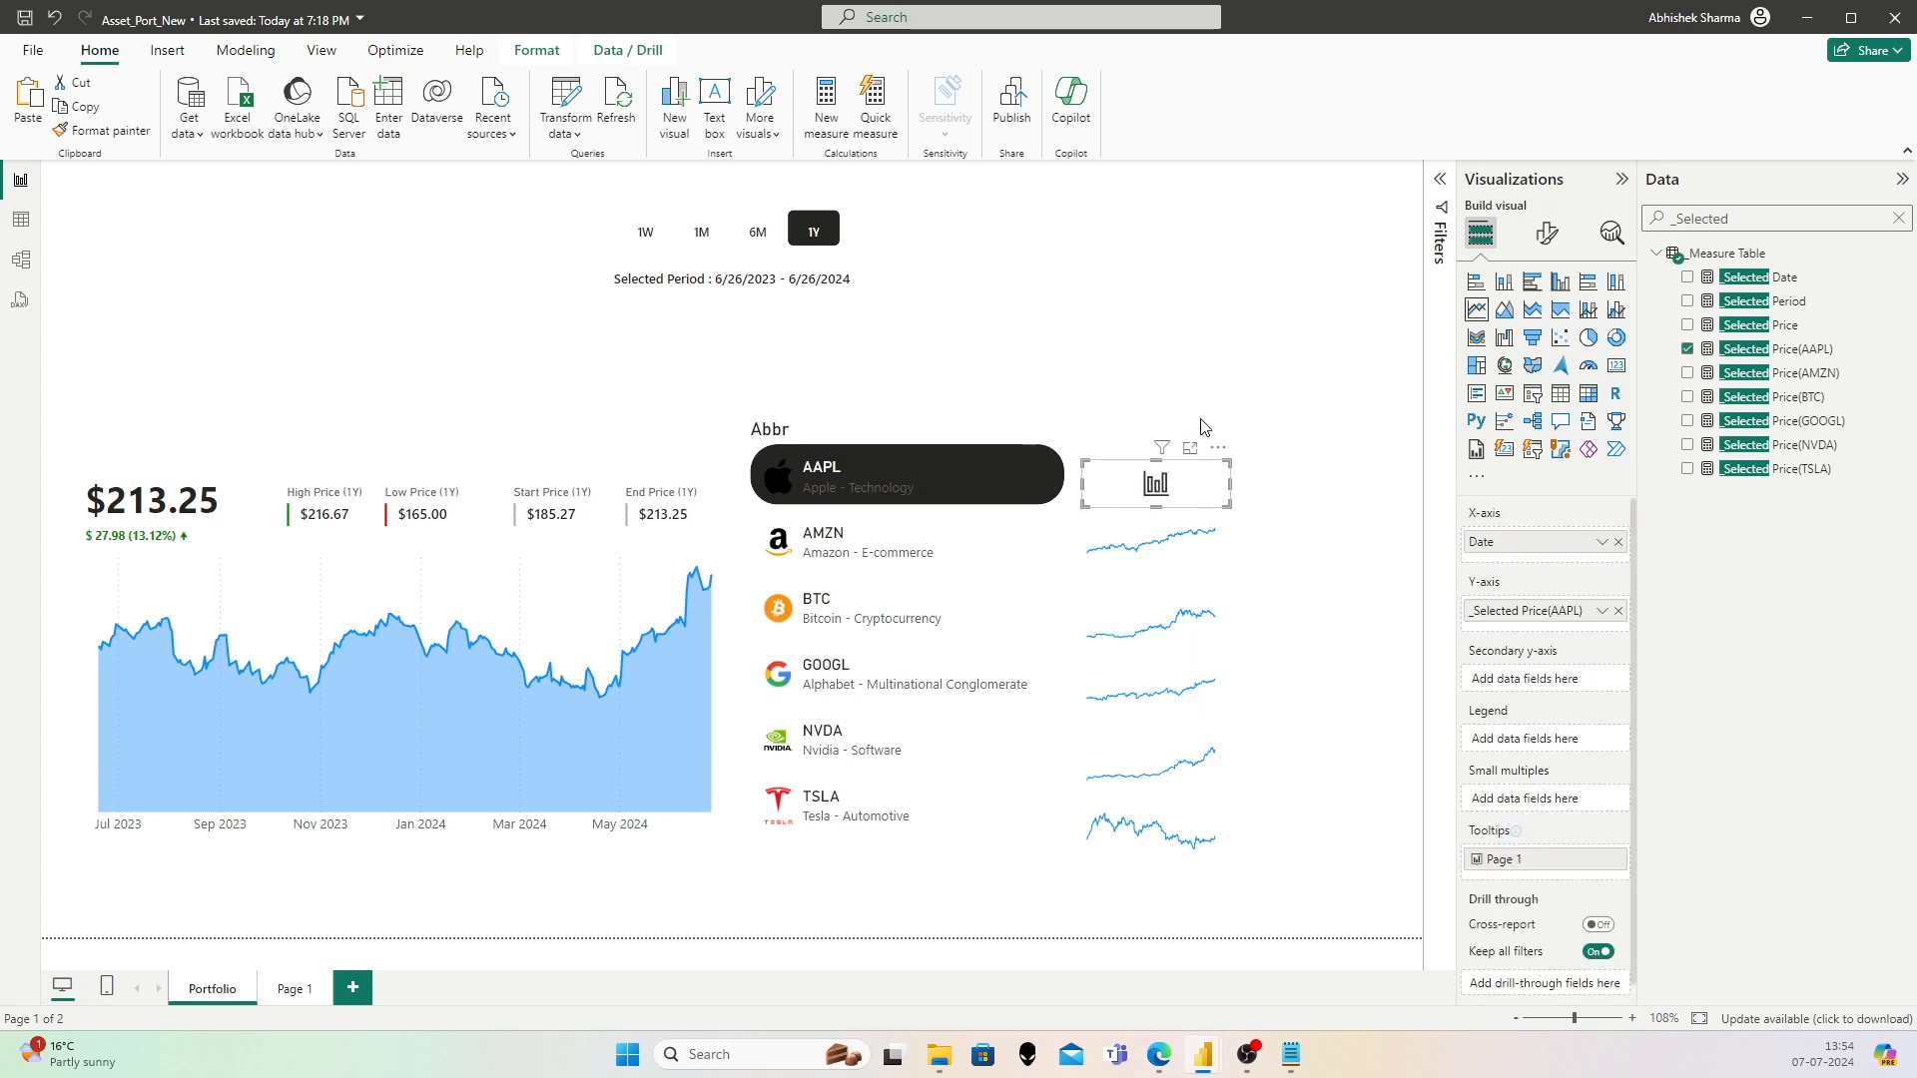
click(1201, 420)
click(1162, 473)
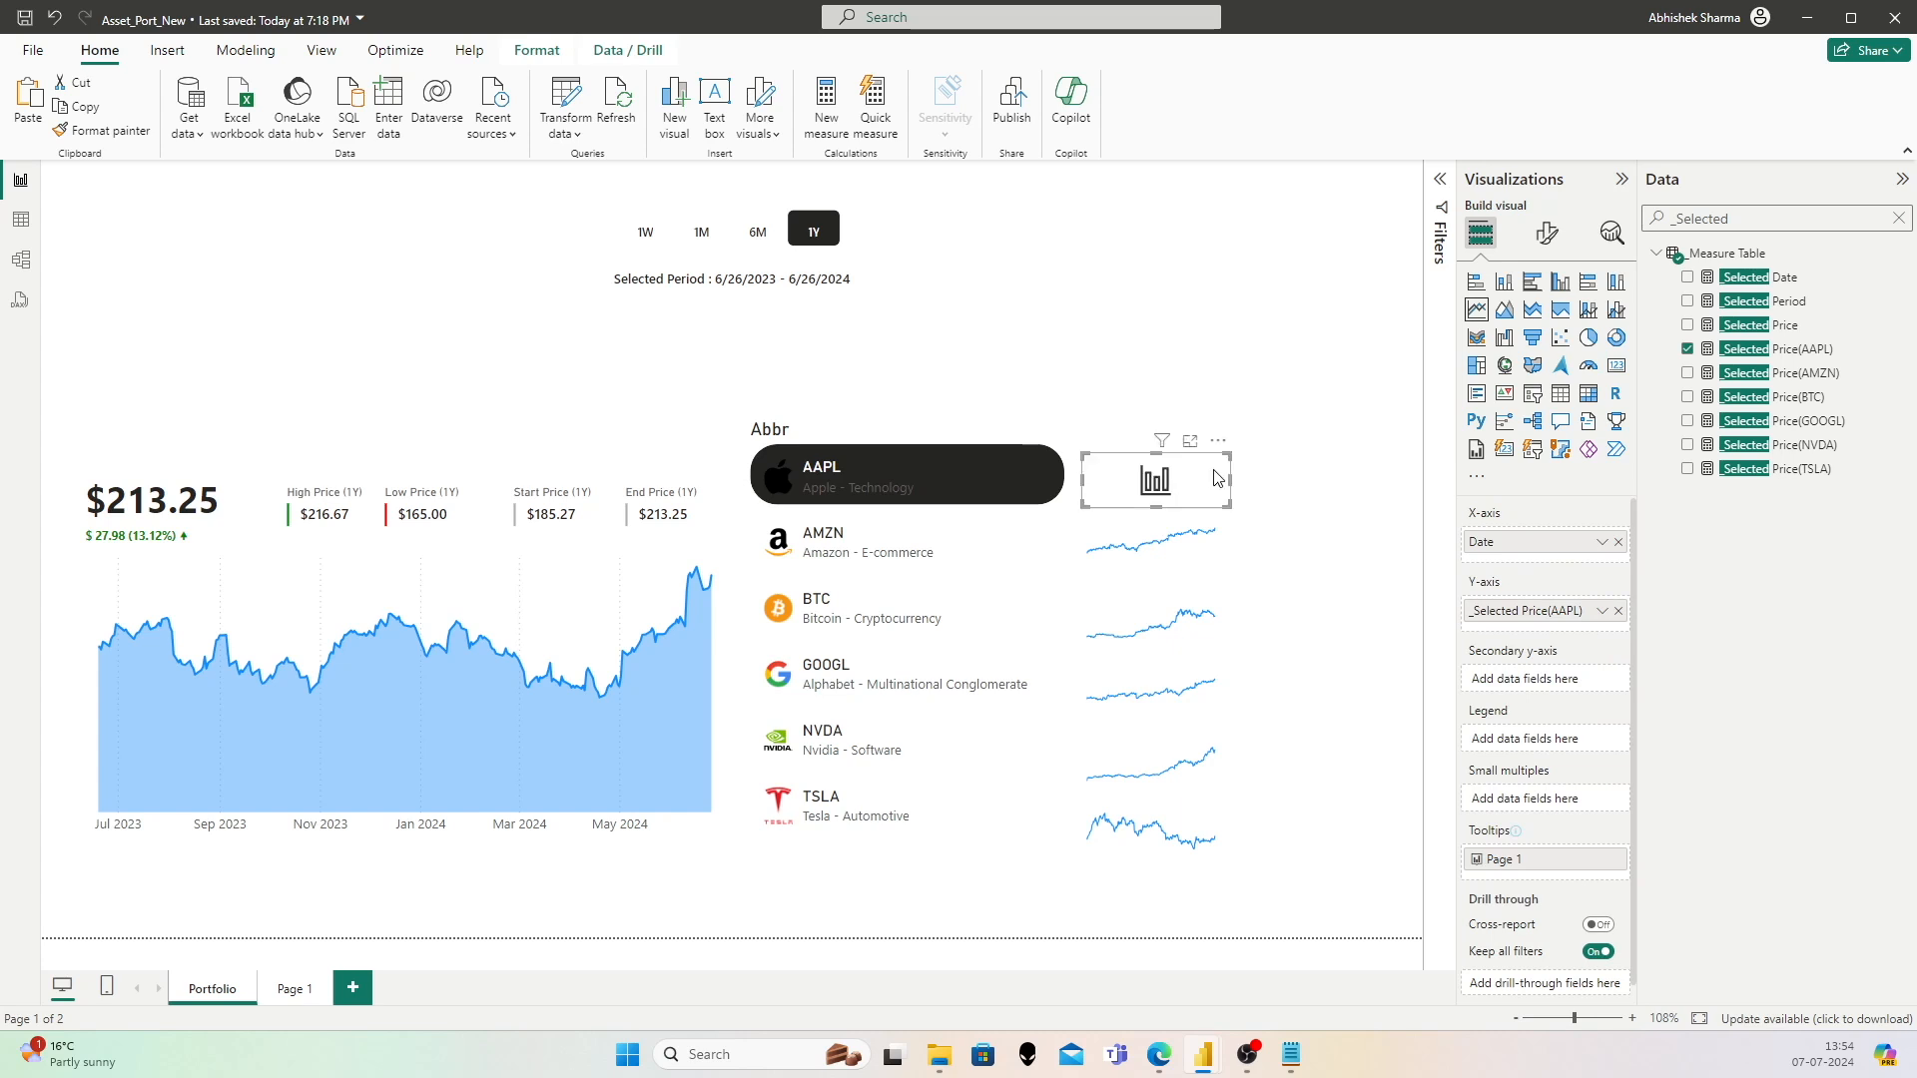
drag(1231, 478, 1300, 432)
drag(1287, 455, 1235, 451)
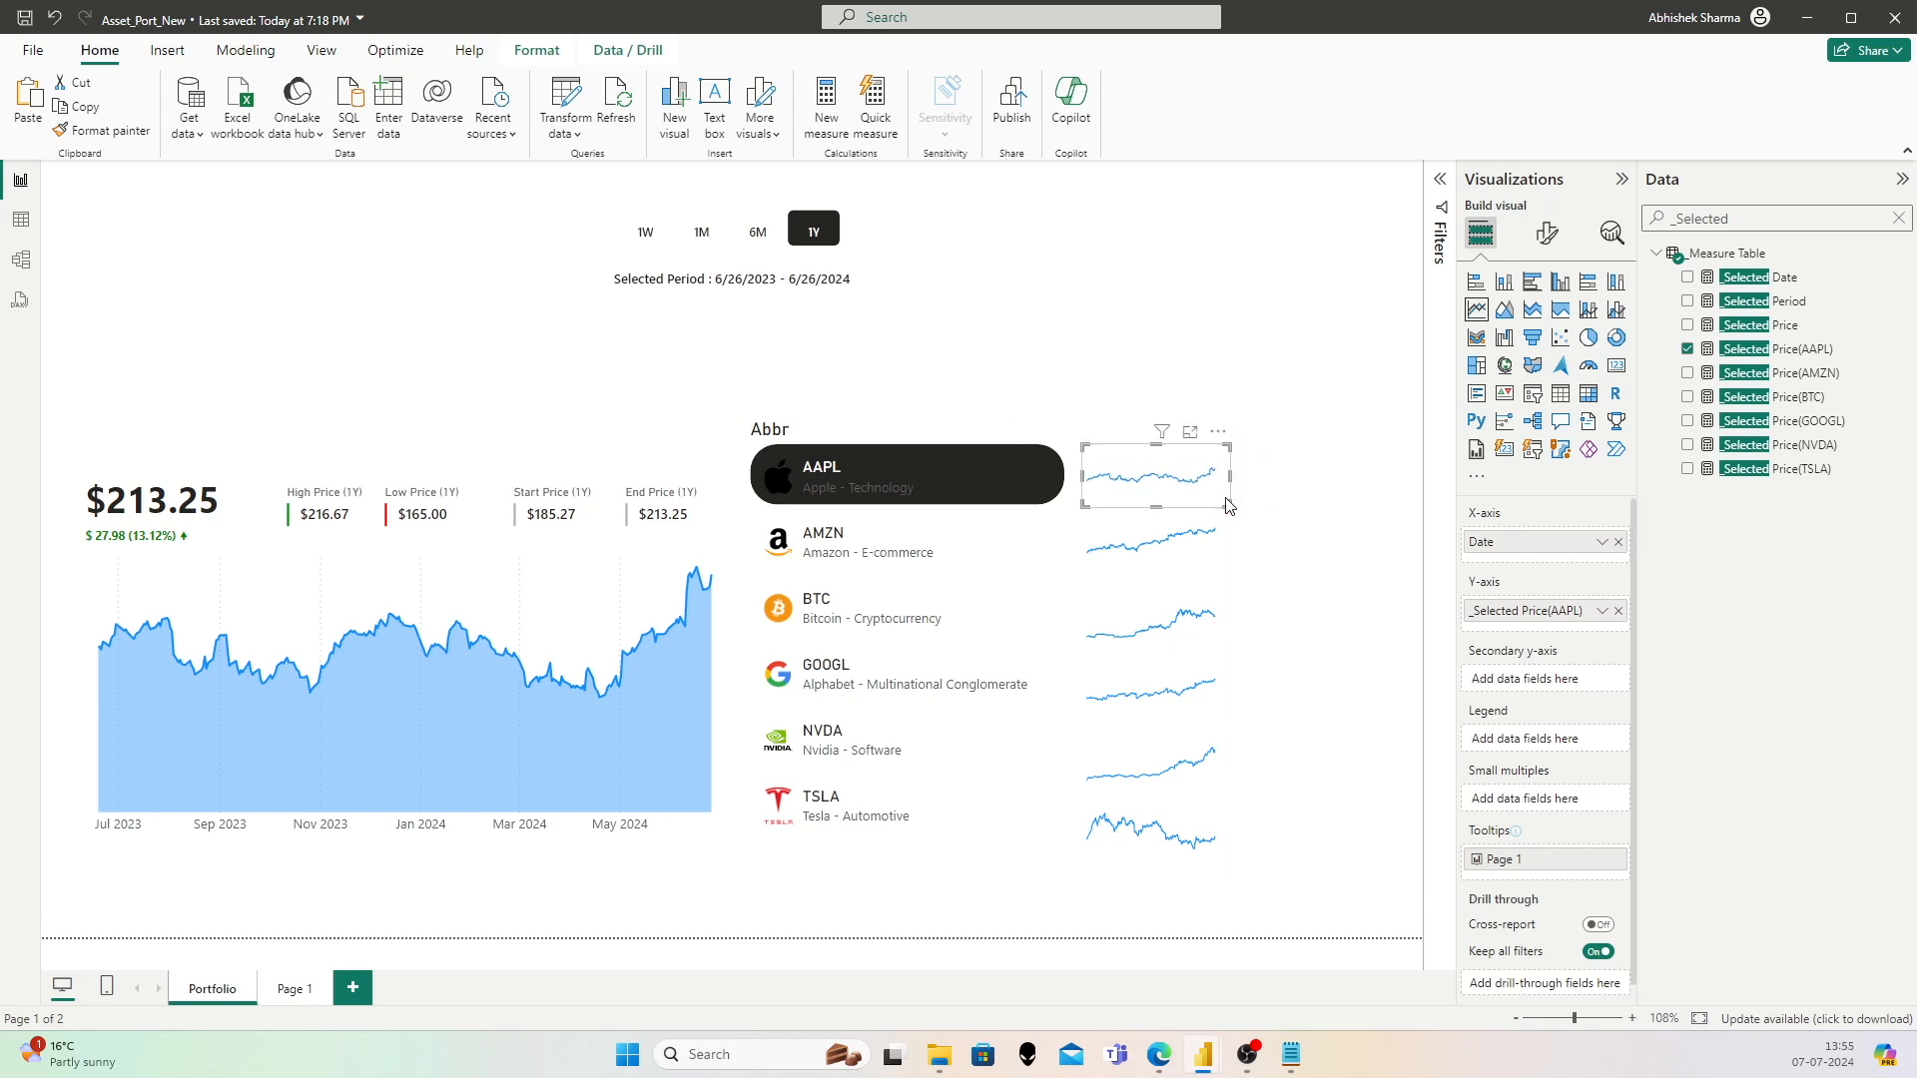
Step: Align the six small line charts to their centers and distribute them vertically
ctrl+click(1129, 529)
ctrl+click(1118, 614)
ctrl+click(1112, 694)
ctrl+click(1115, 748)
ctrl+click(1120, 834)
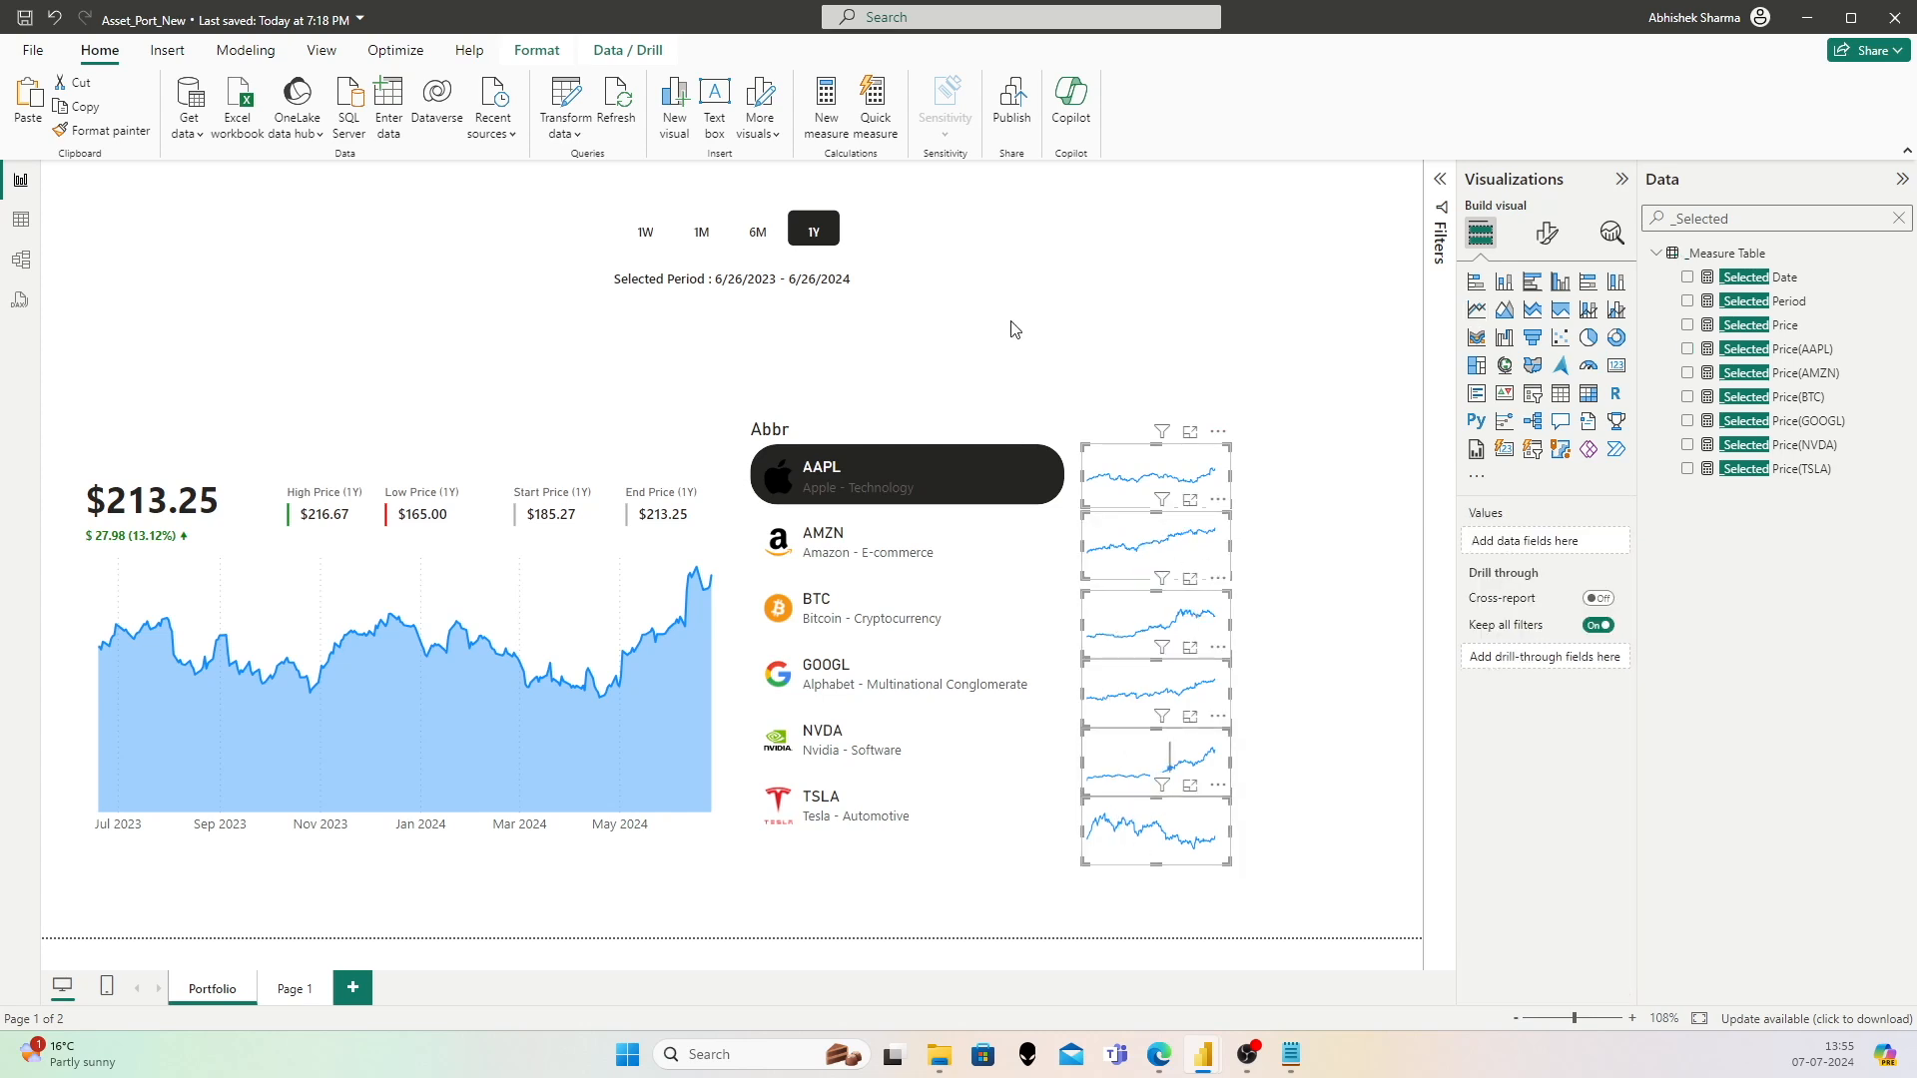
click(536, 49)
click(433, 109)
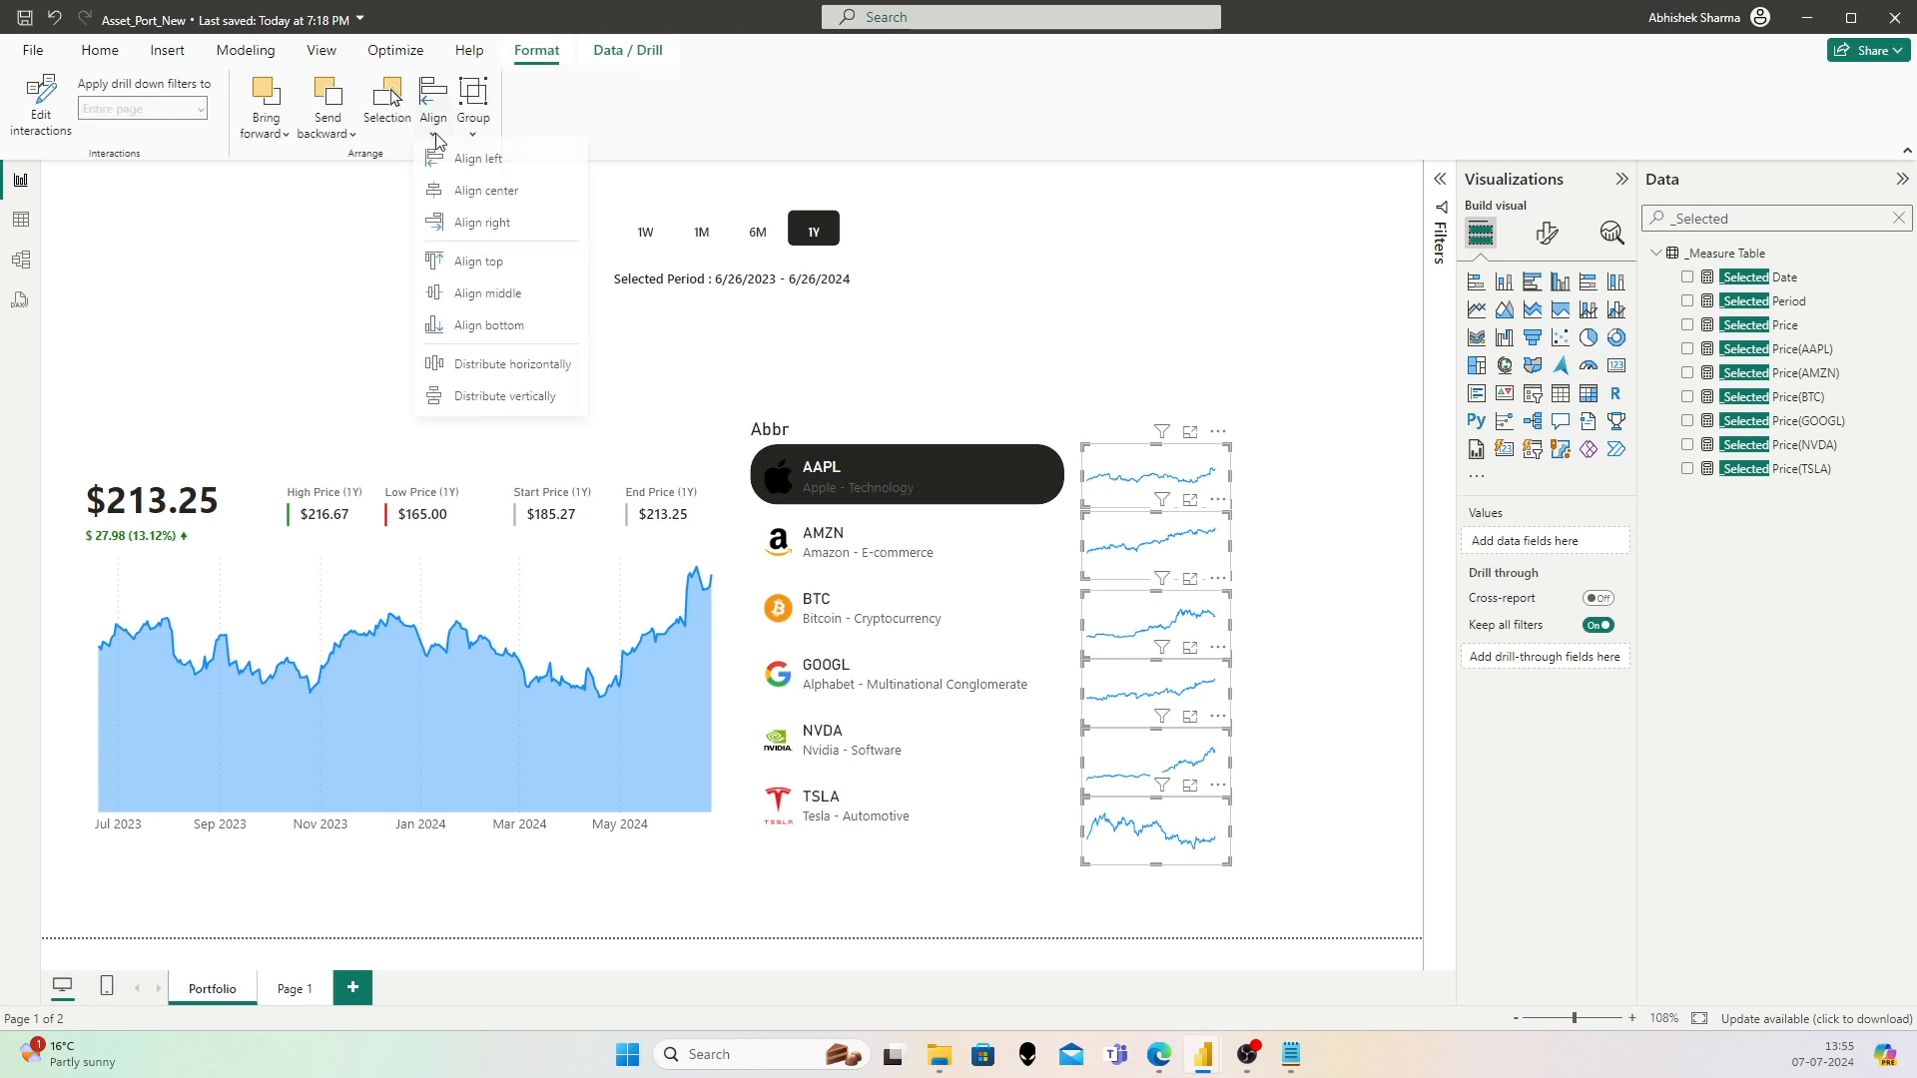
click(469, 199)
click(435, 135)
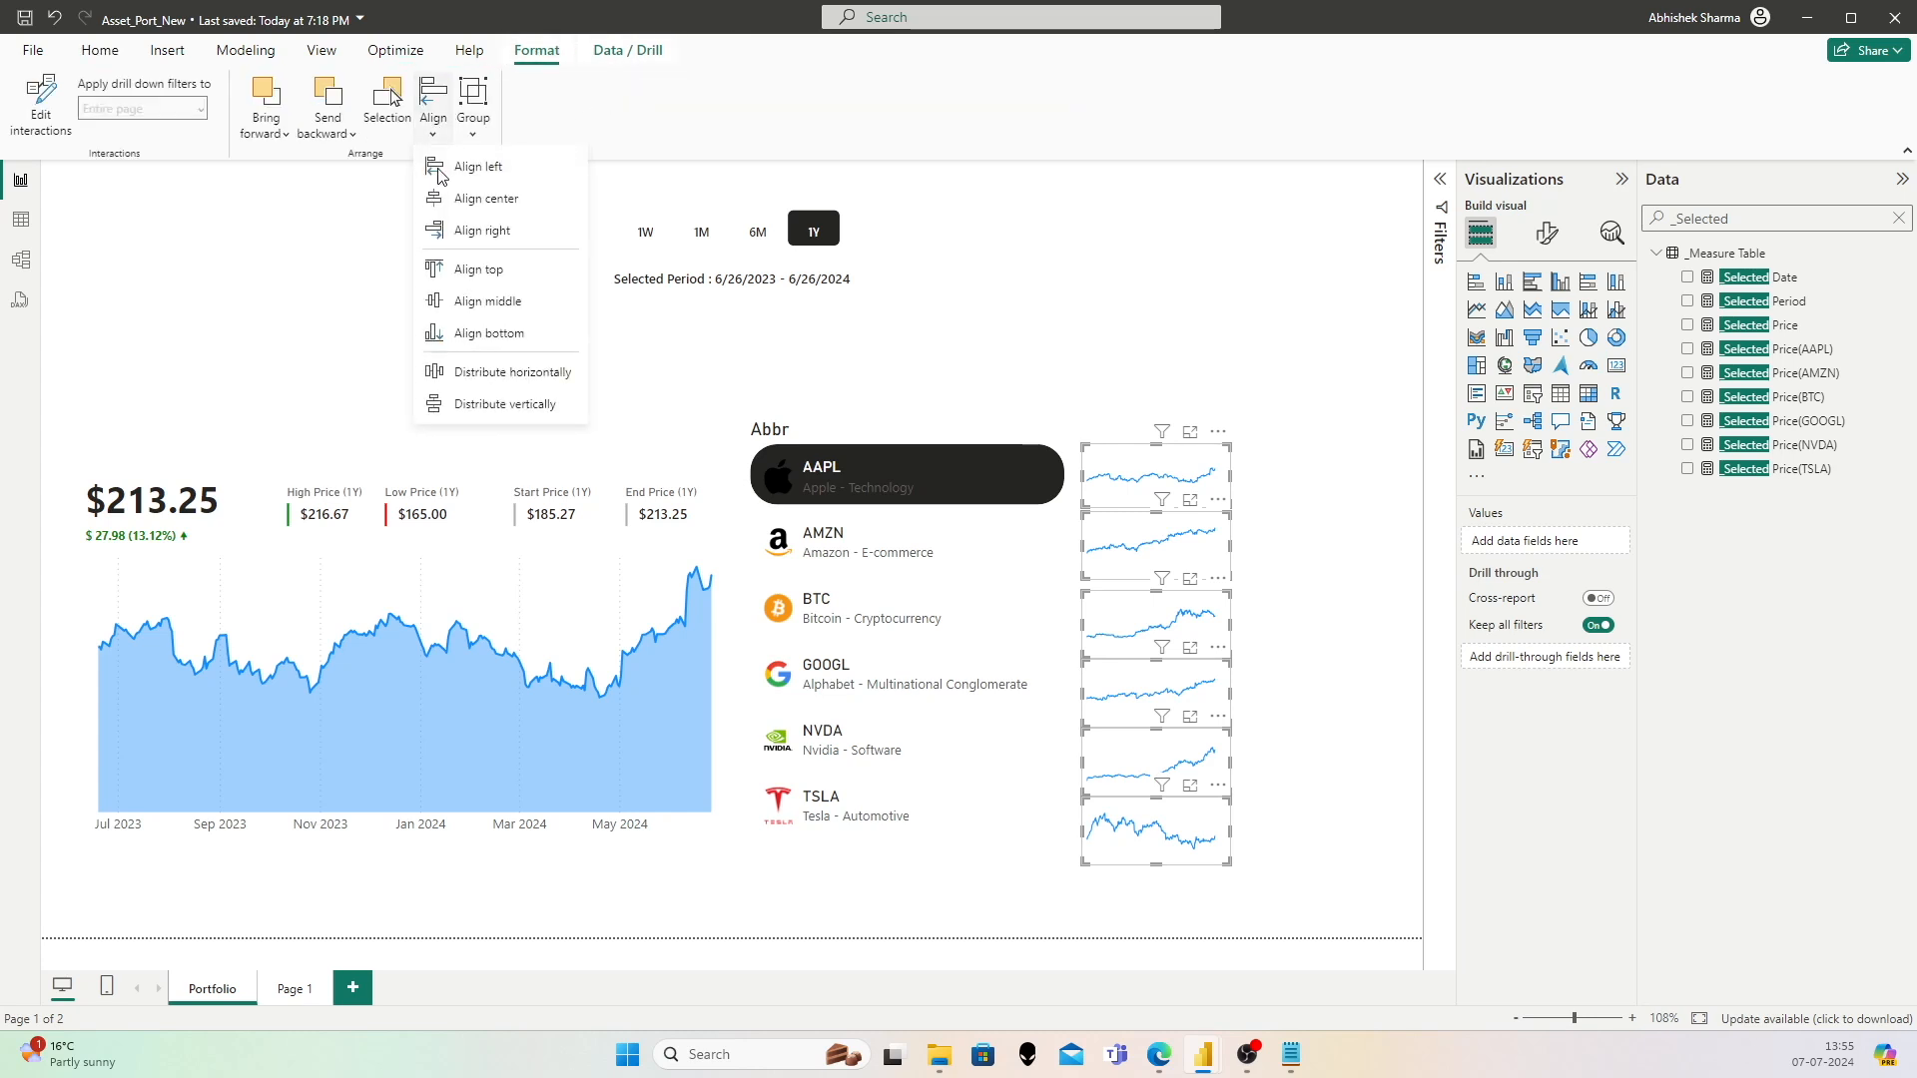
click(487, 404)
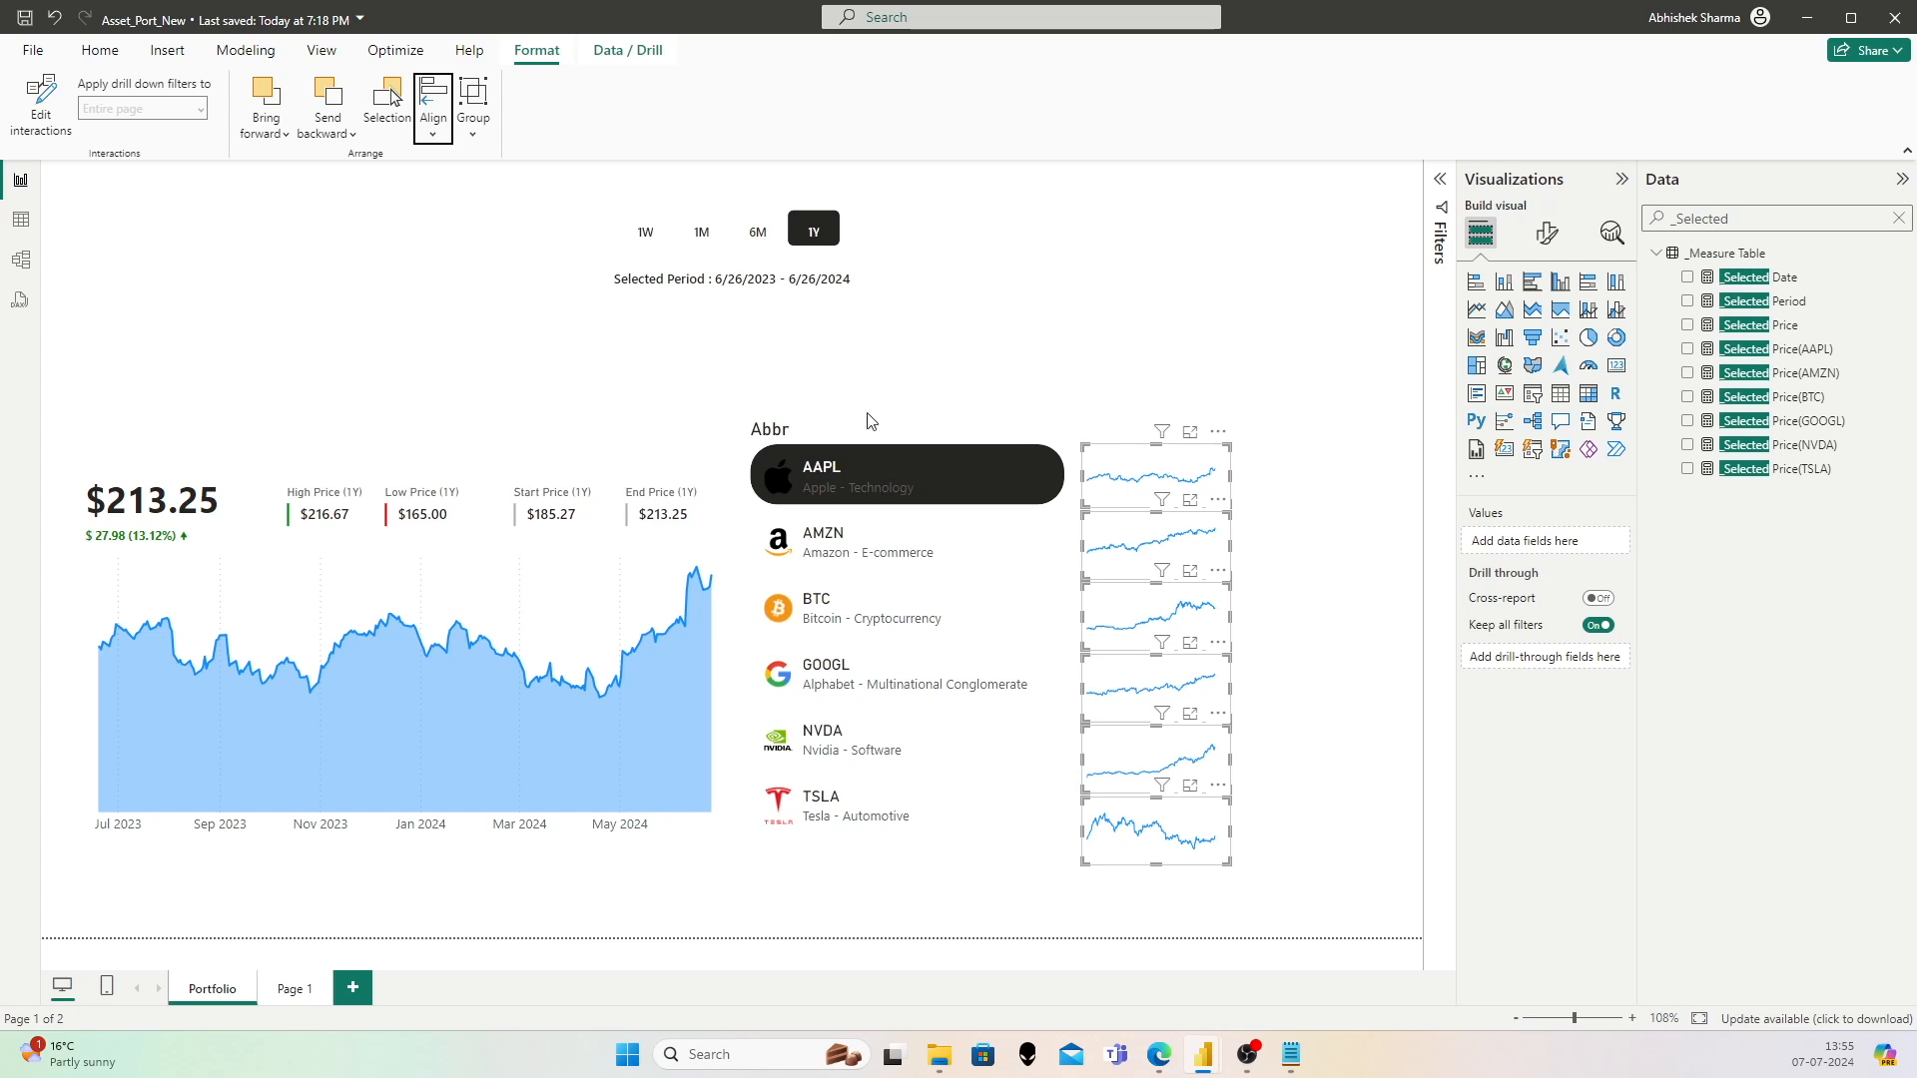
Step: Move the six line charts up slightly as one block and clear the selection
drag(1128, 456, 1126, 440)
click(1256, 395)
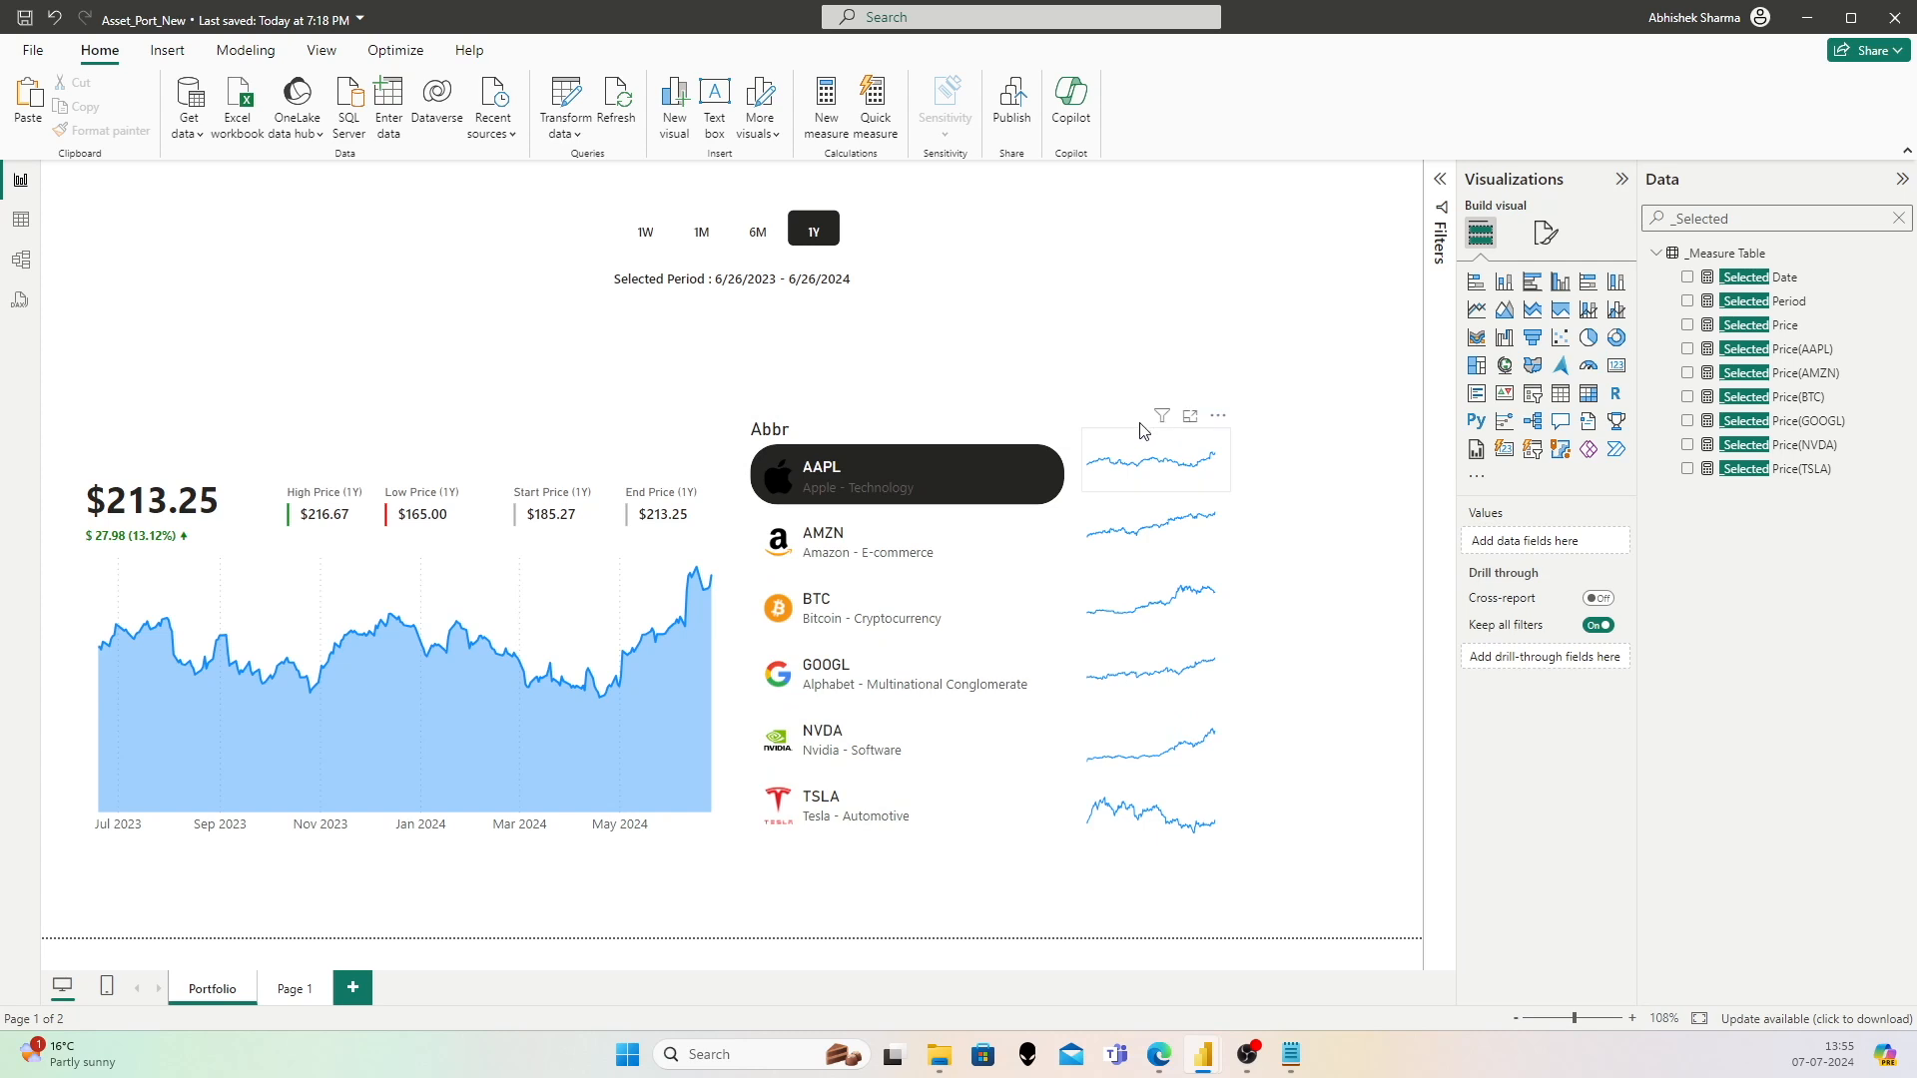
click(1153, 459)
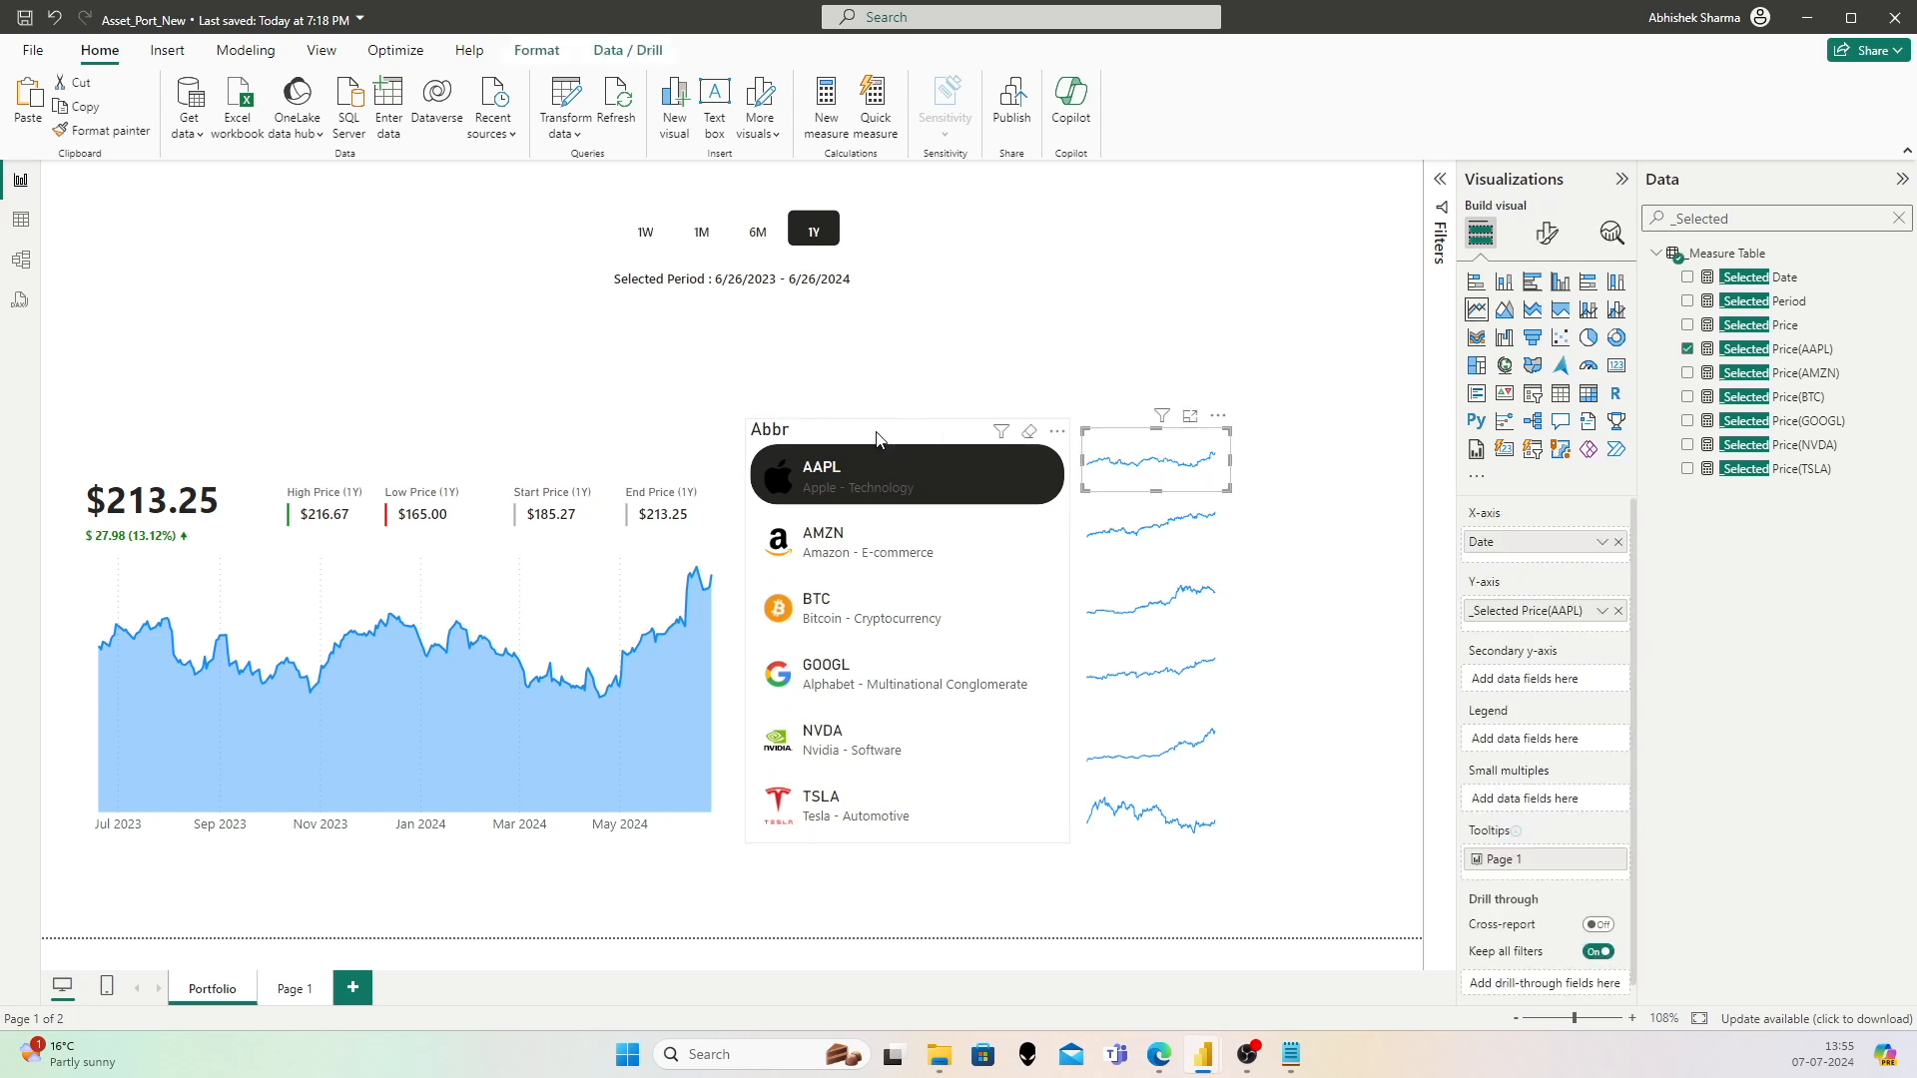
click(1056, 371)
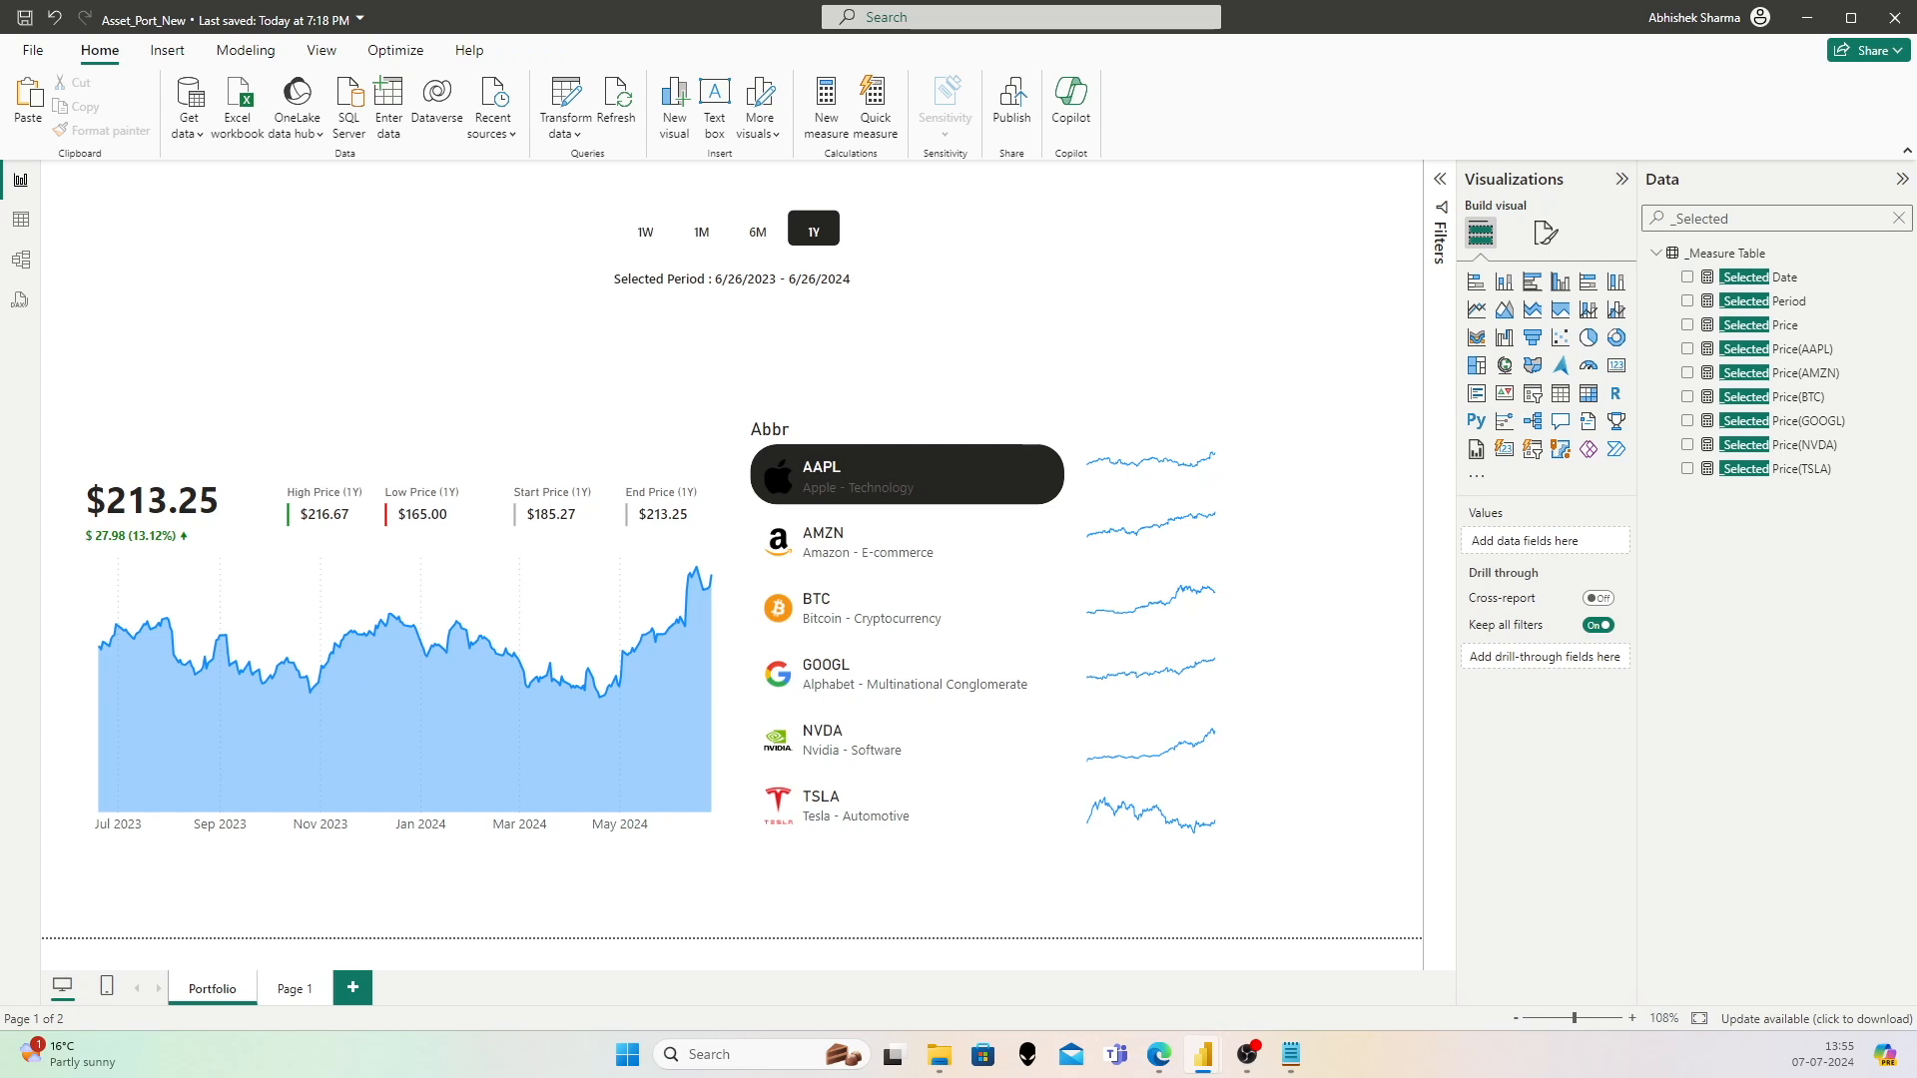
Step: Turn off the title of the Abbr slicer
click(837, 430)
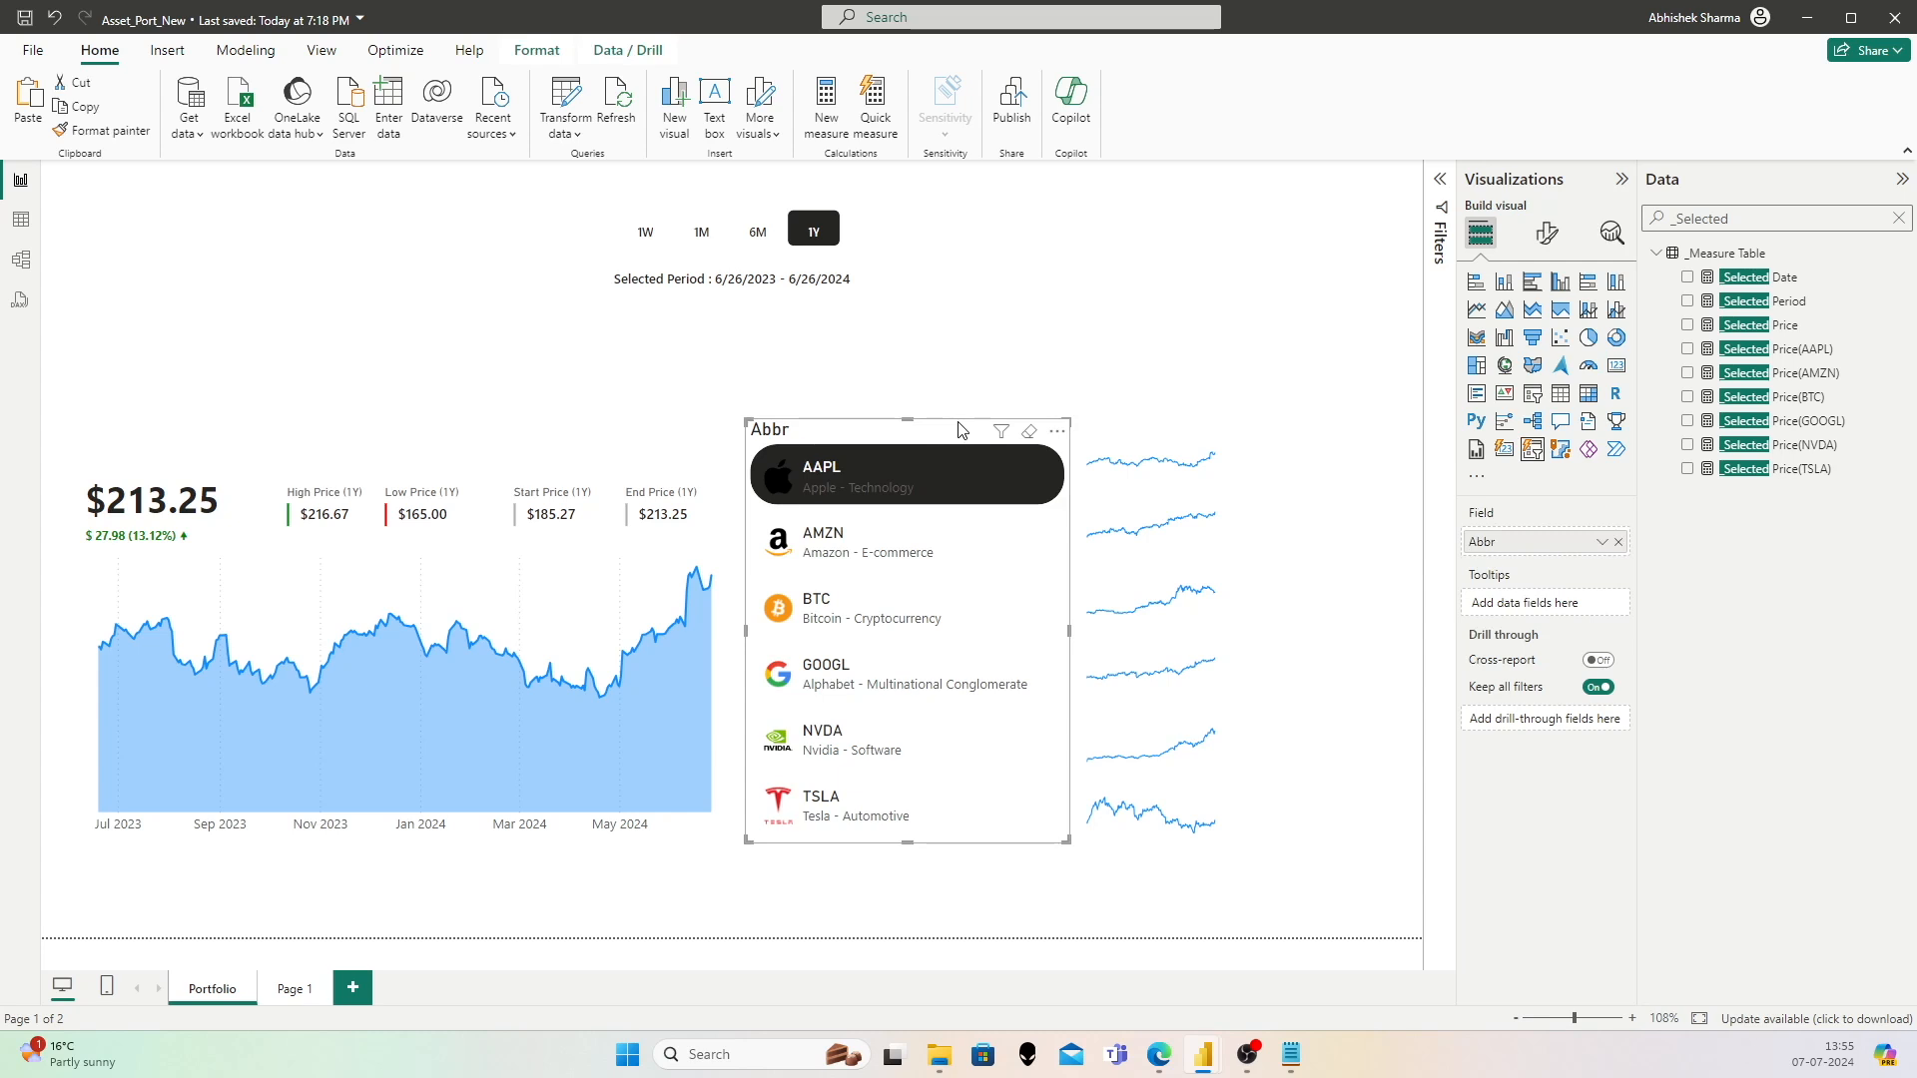
click(1546, 233)
click(1545, 322)
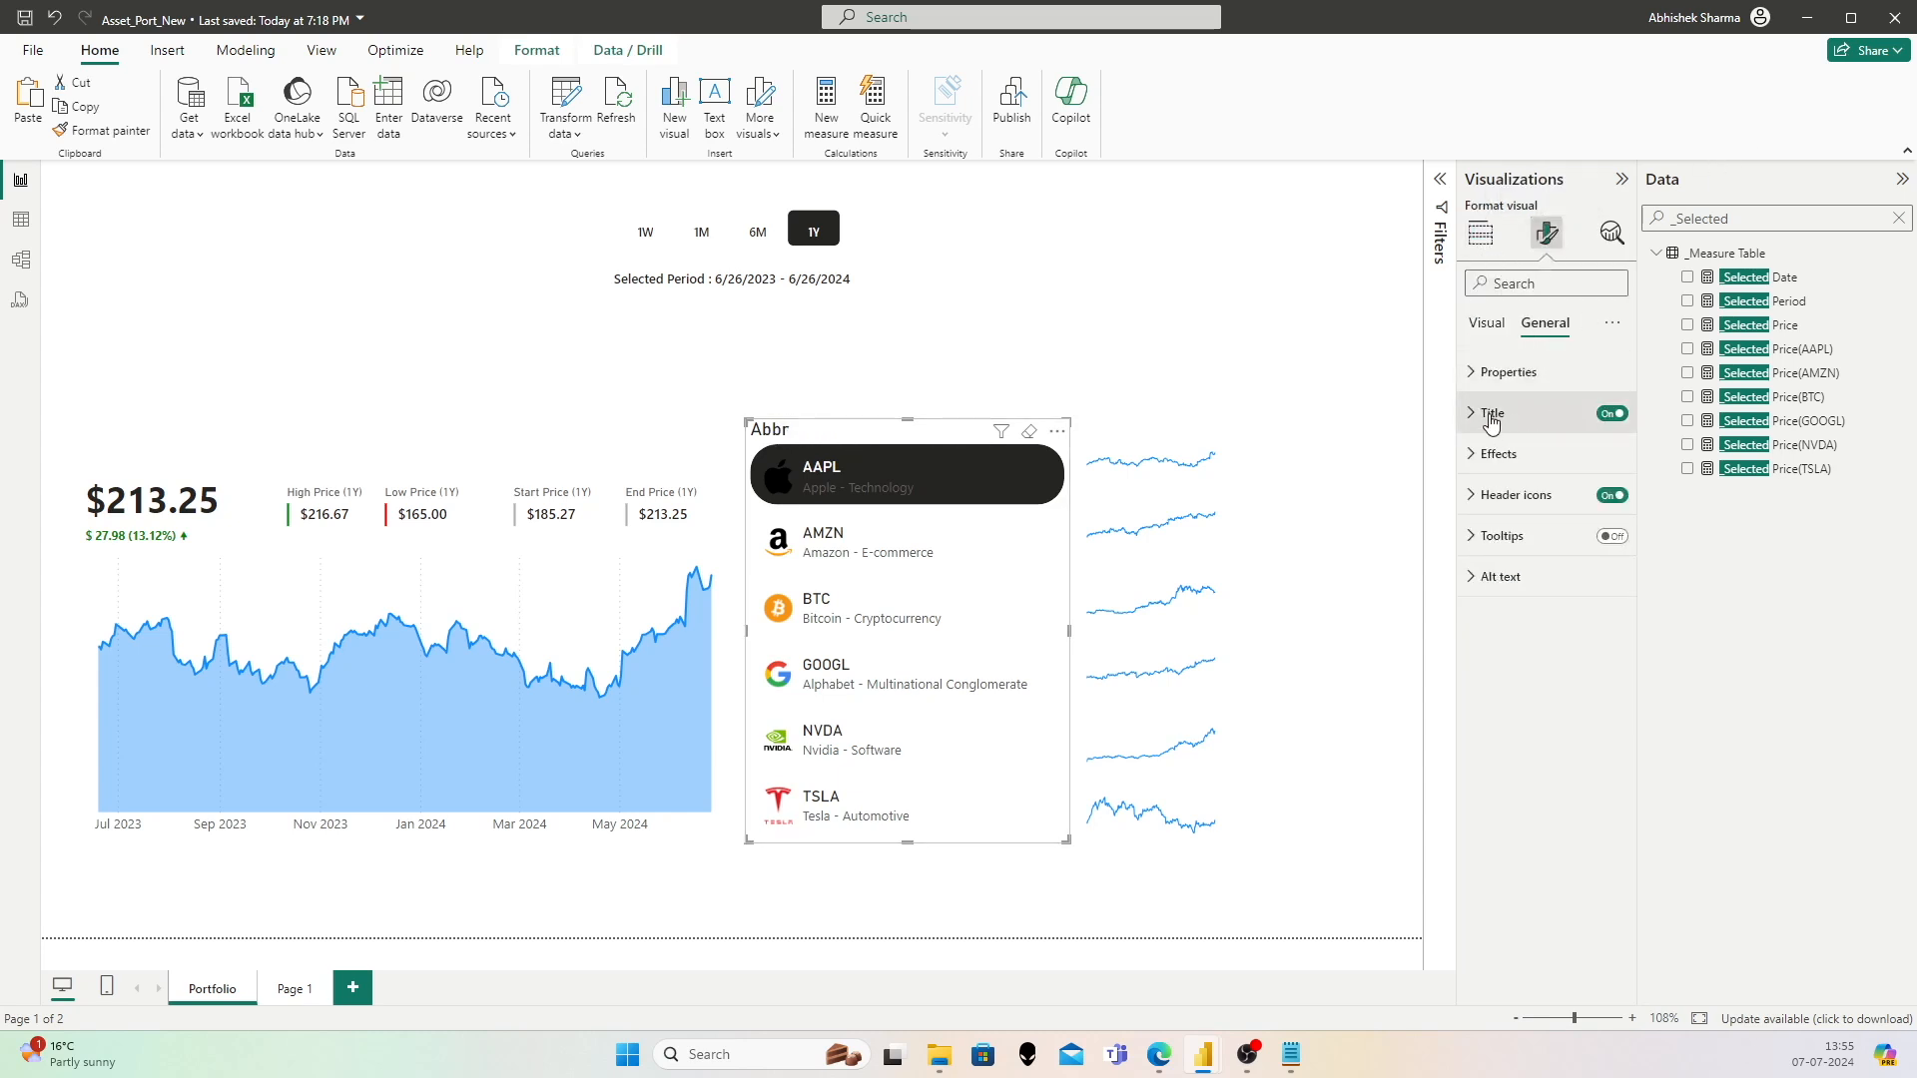
click(1611, 413)
Step: Move the six small line charts up slightly together so each lines up with its asset row in the slicer
click(1125, 441)
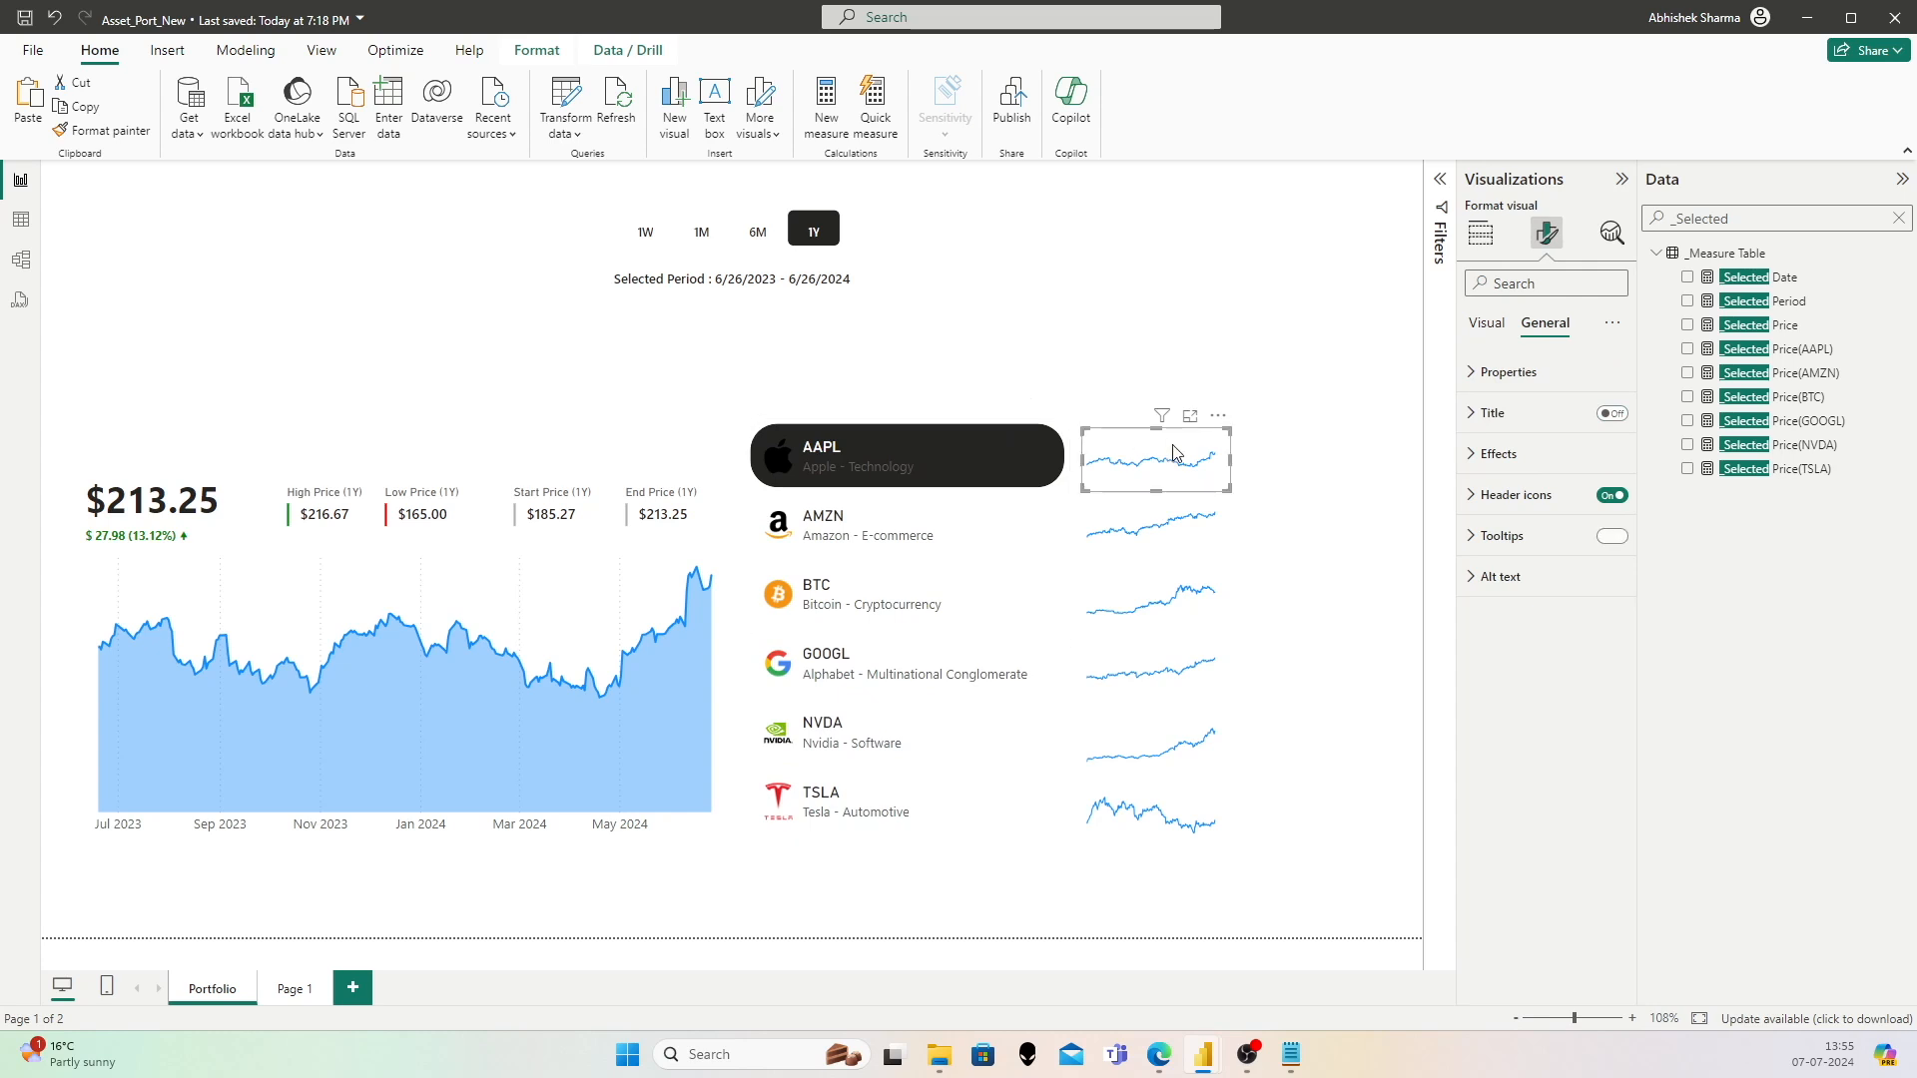
ctrl+click(1124, 506)
ctrl+click(1124, 589)
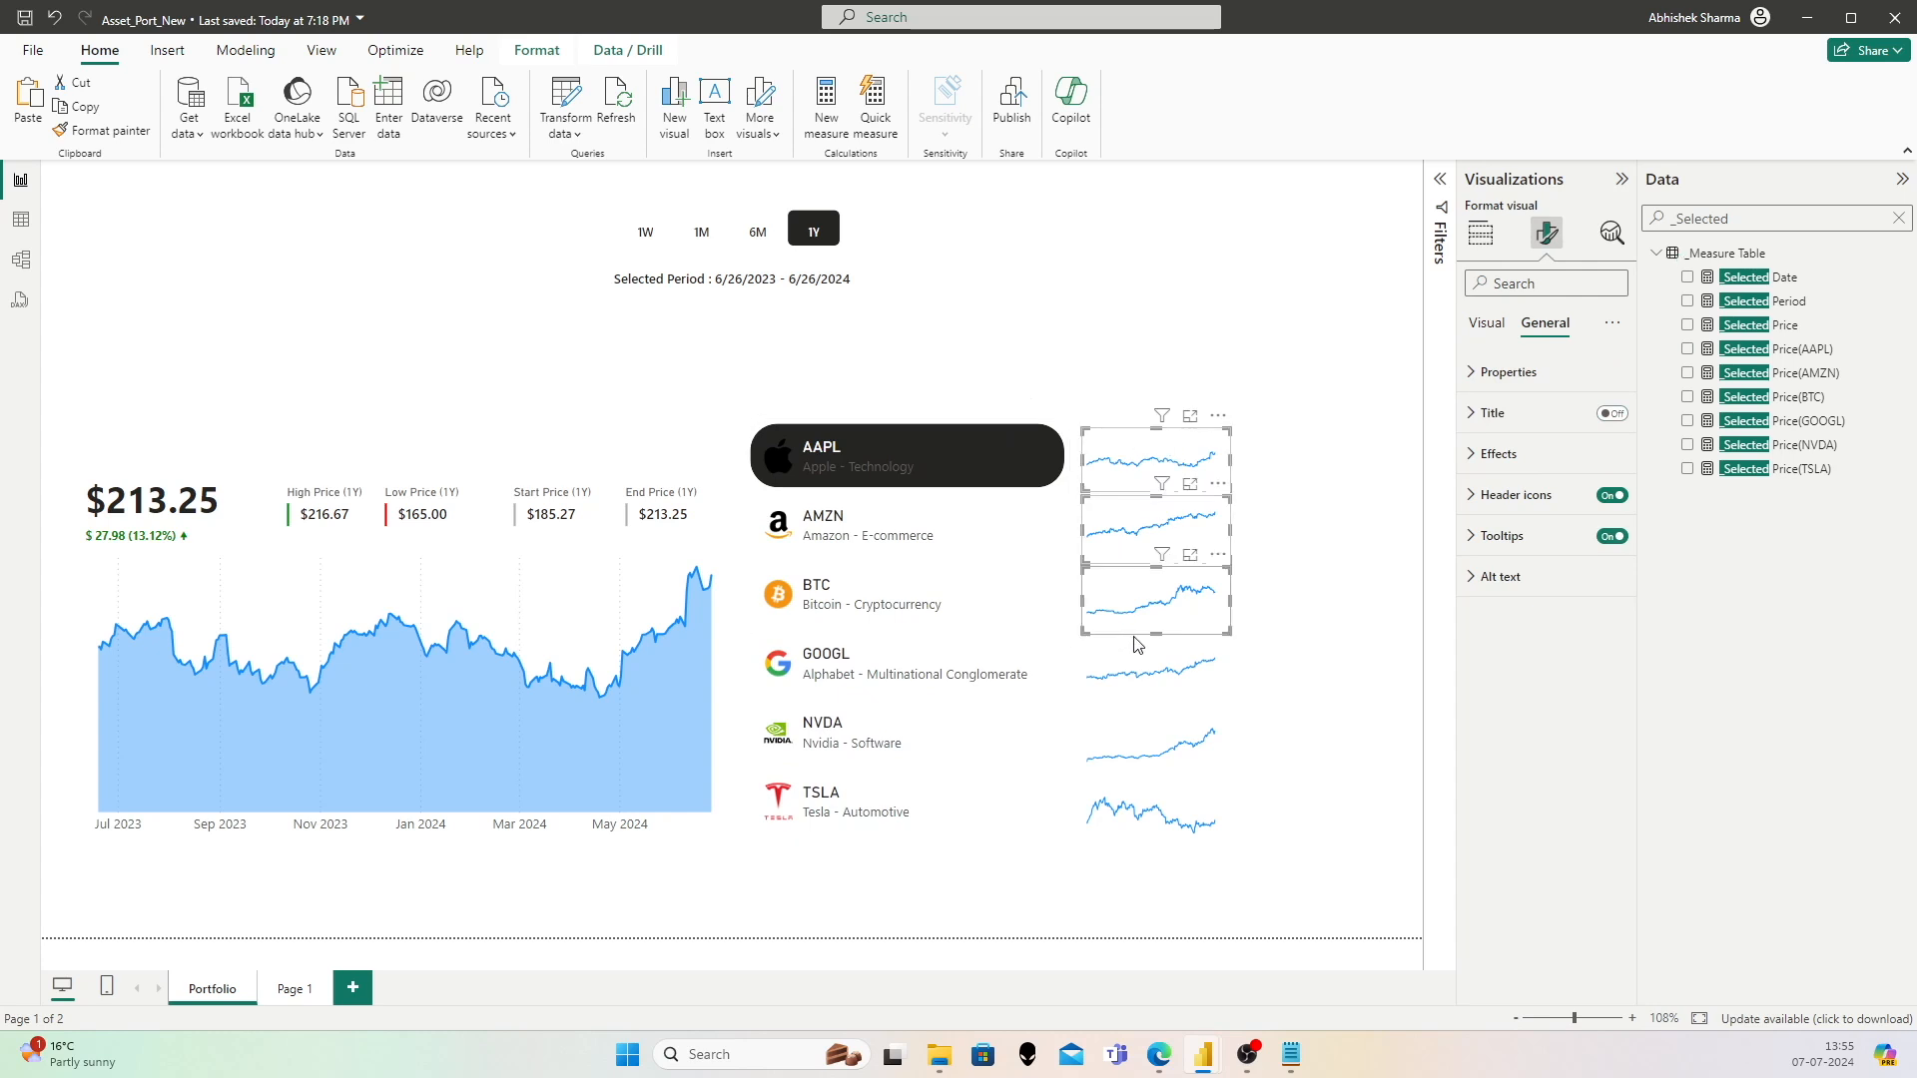
ctrl+click(1124, 655)
ctrl+click(1128, 727)
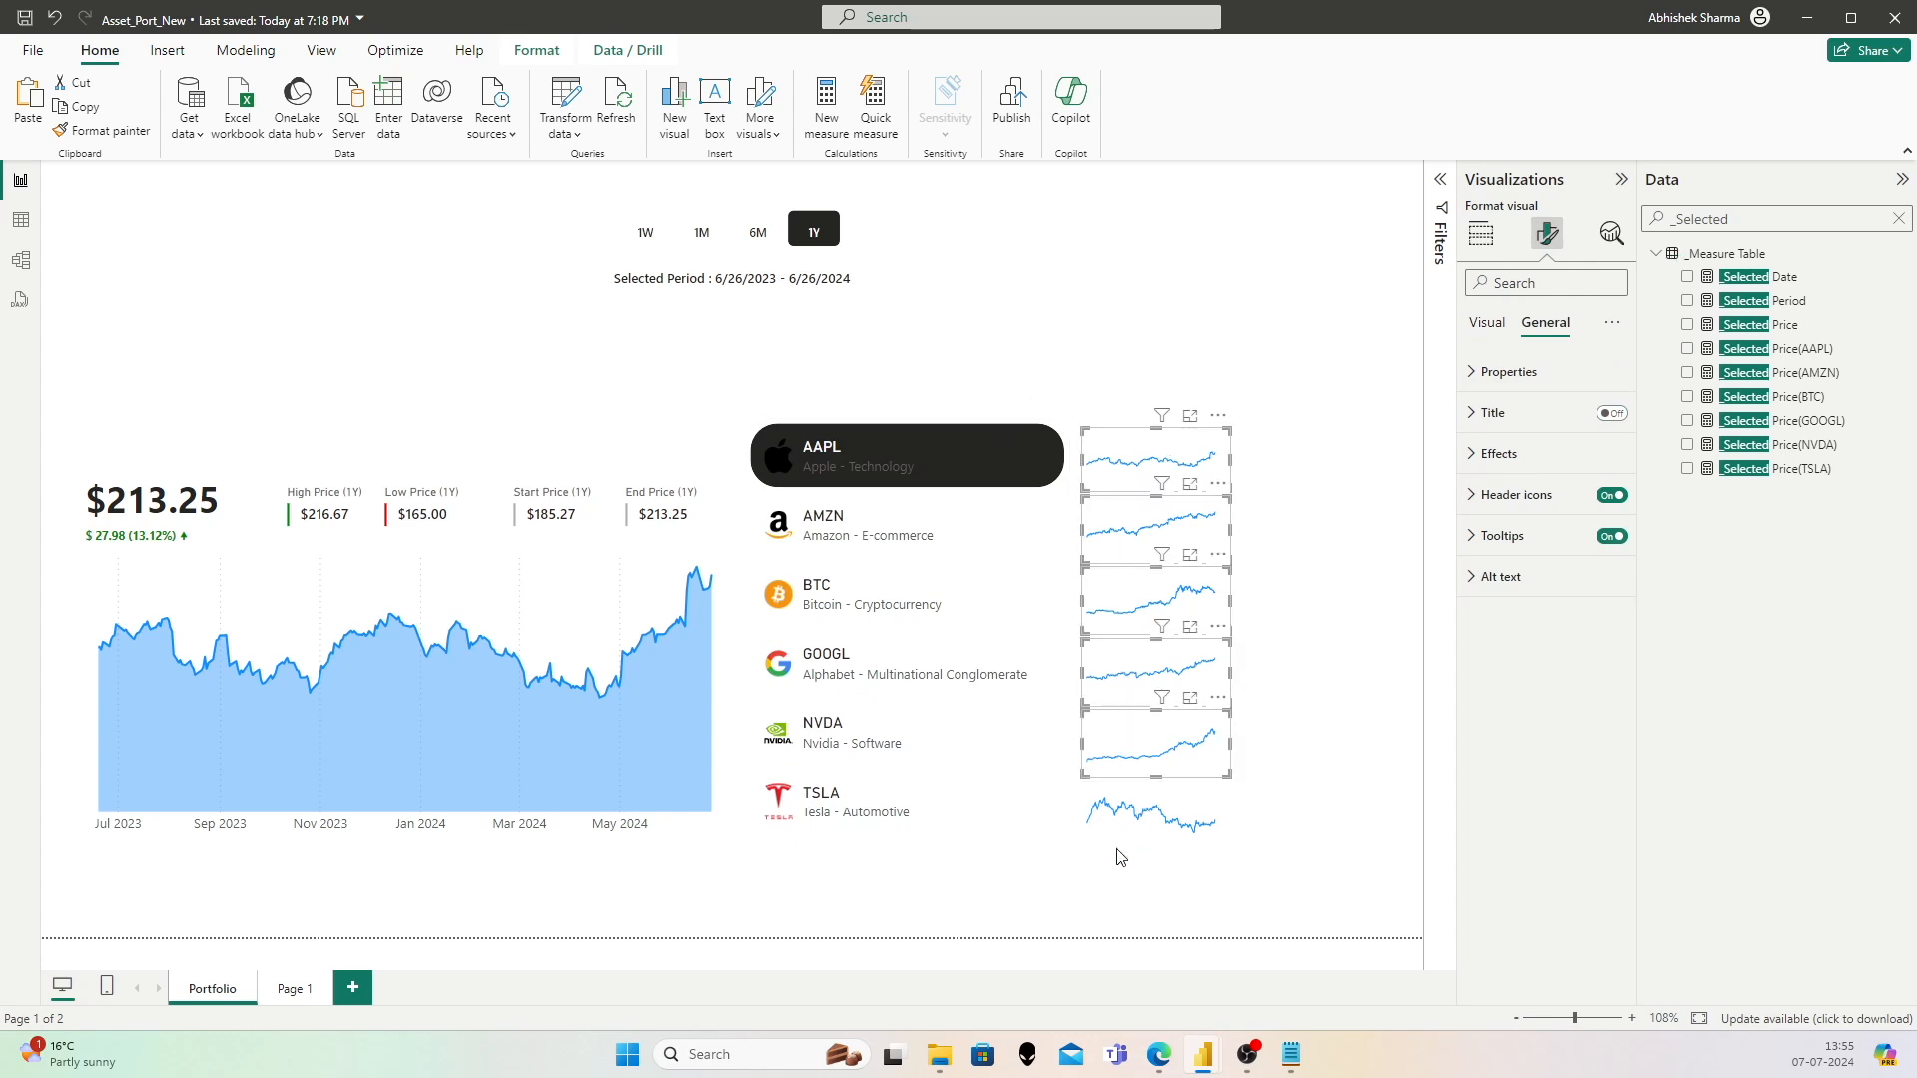
ctrl+click(1128, 818)
mouse_move(1130, 430)
mouse_down()
mouse_move(1130, 406)
mouse_move(1134, 430)
mouse_up()
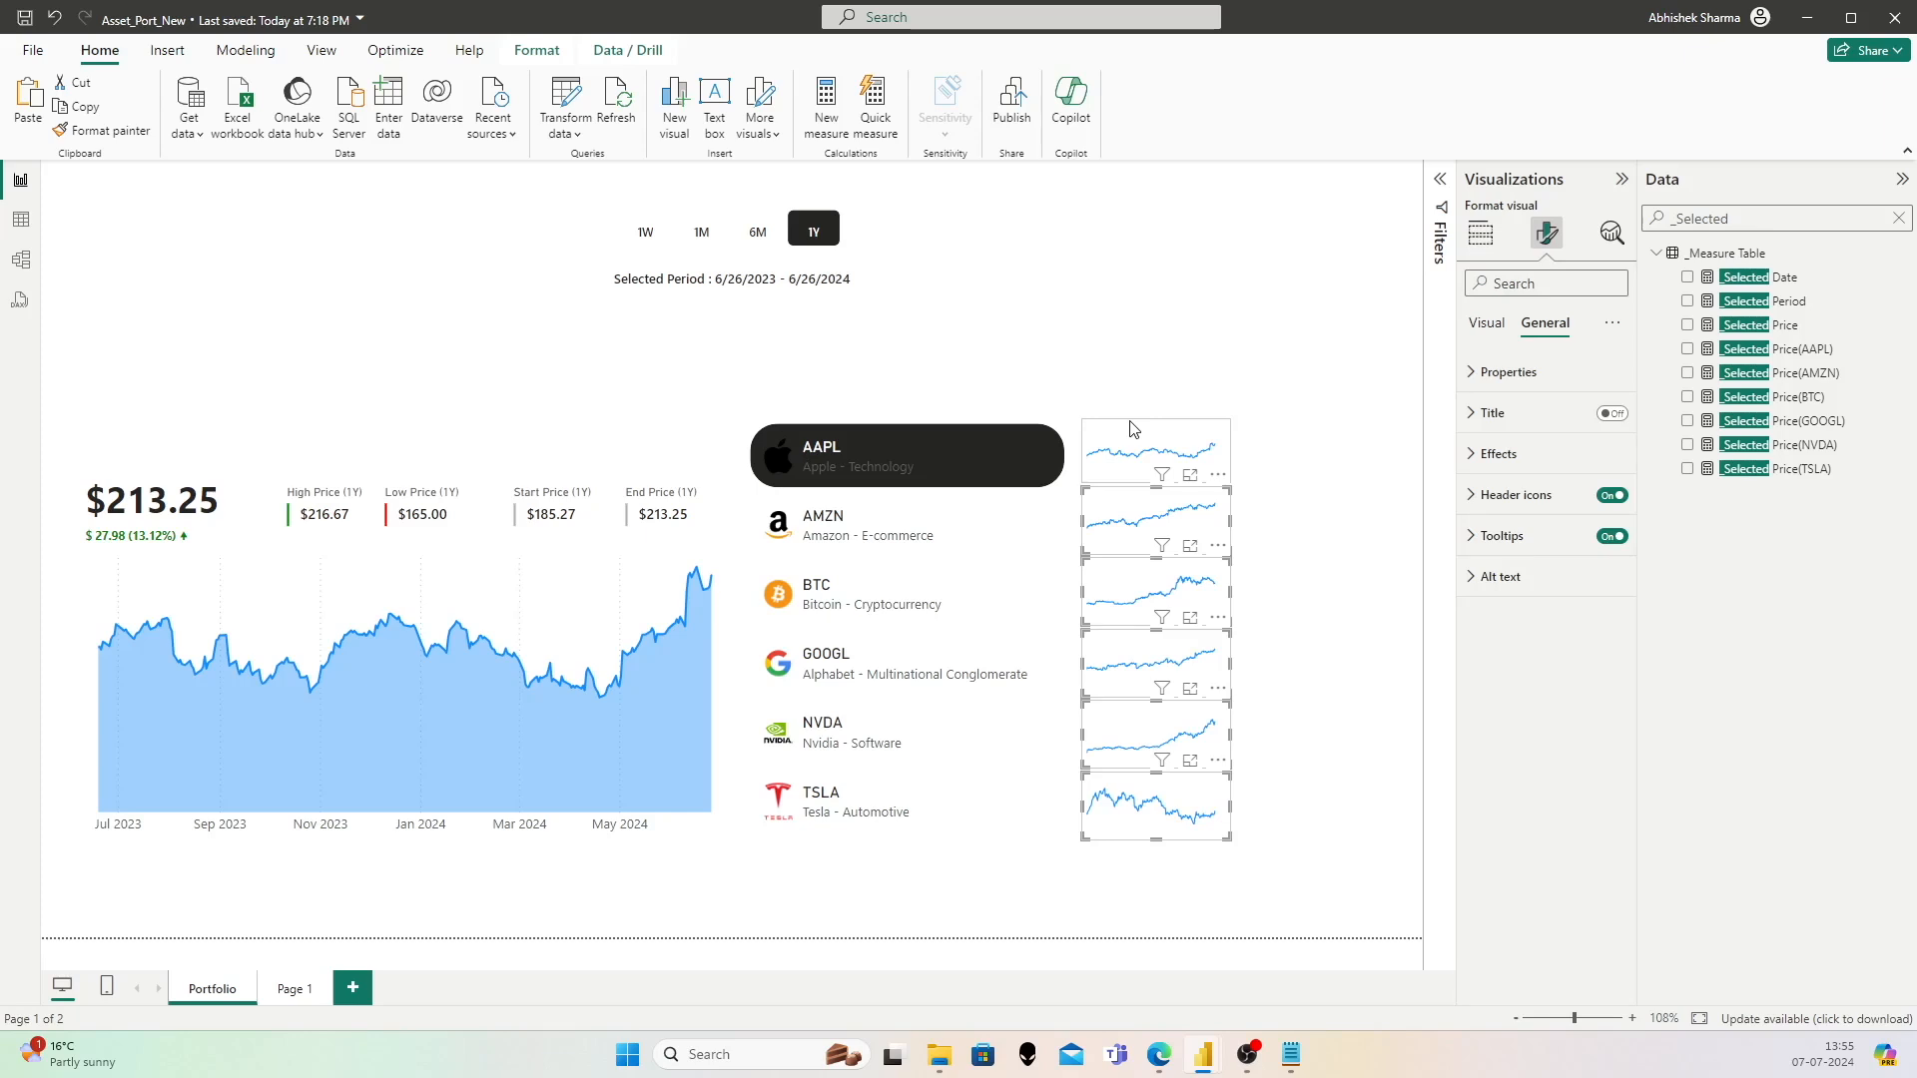
Step: Group the six small line charts and move the group slightly closer to the asset slicer
click(1122, 431)
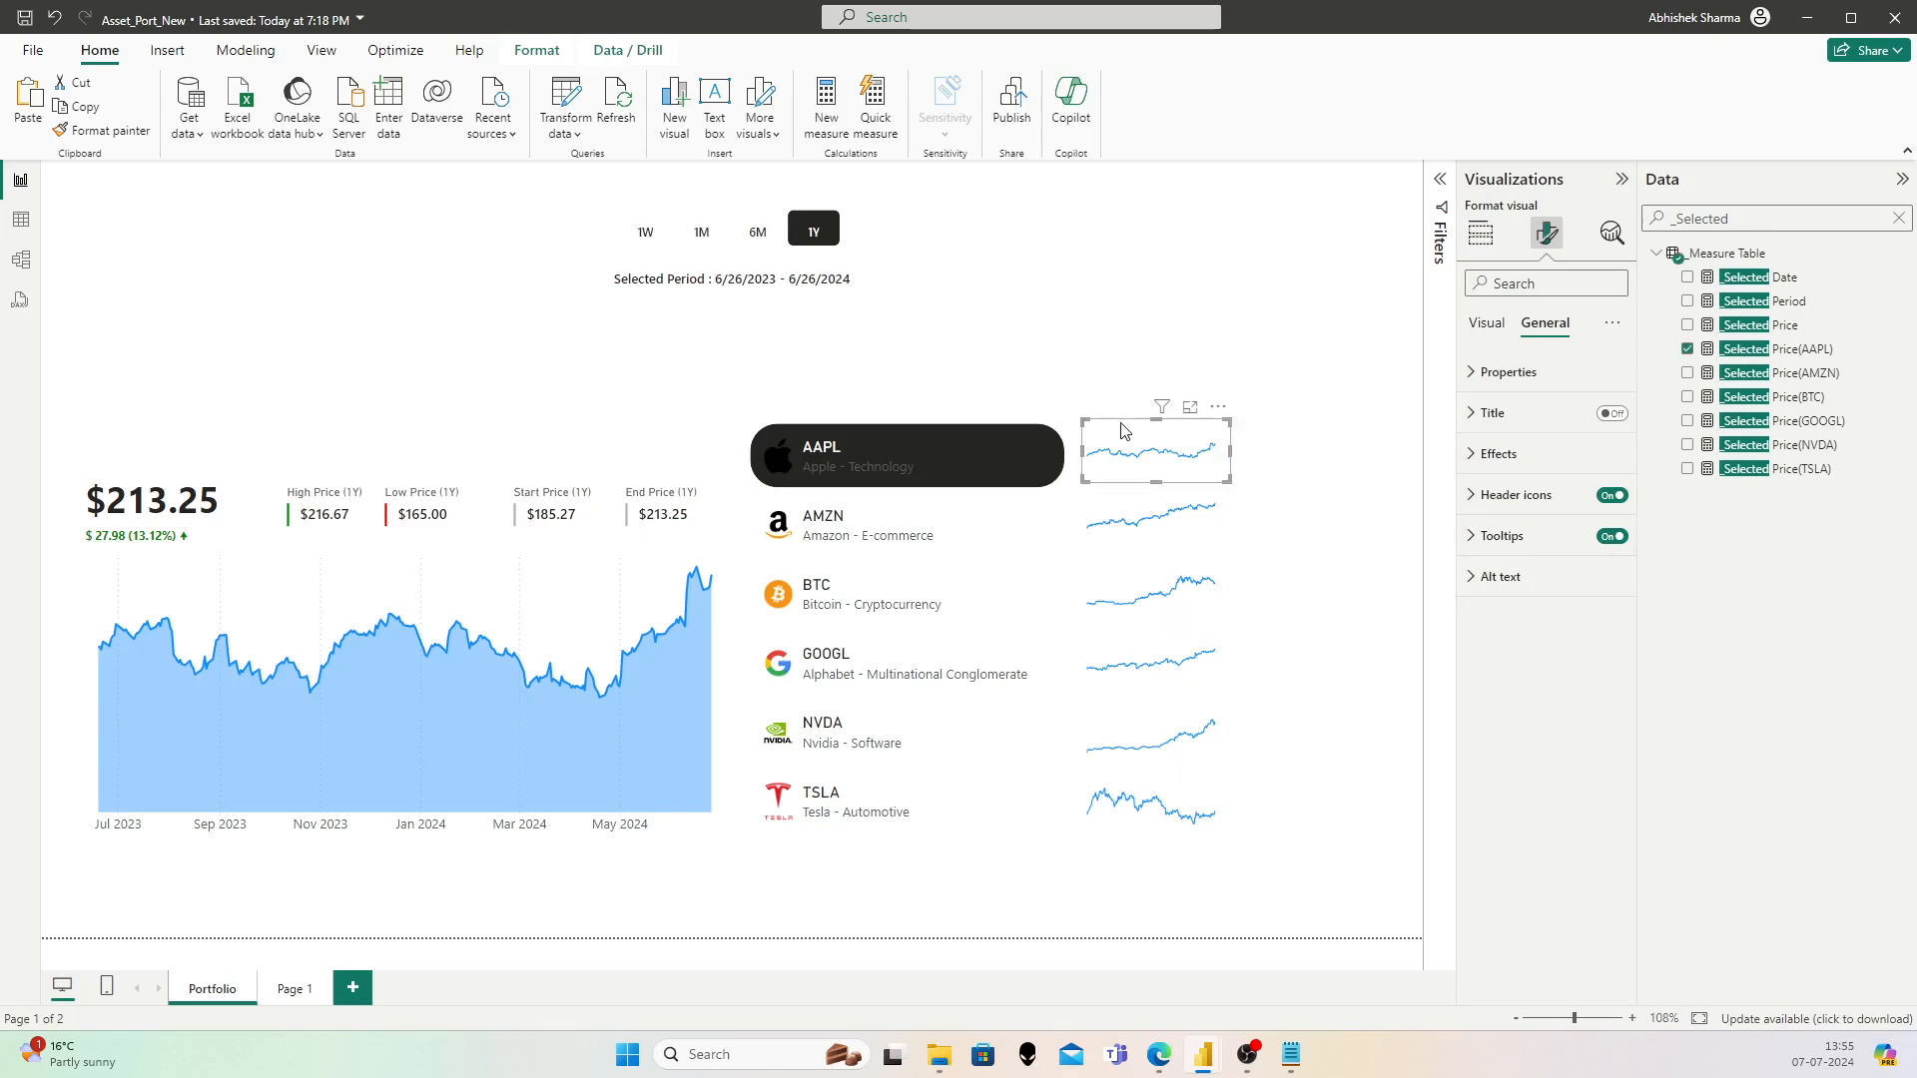
ctrl+click(1098, 509)
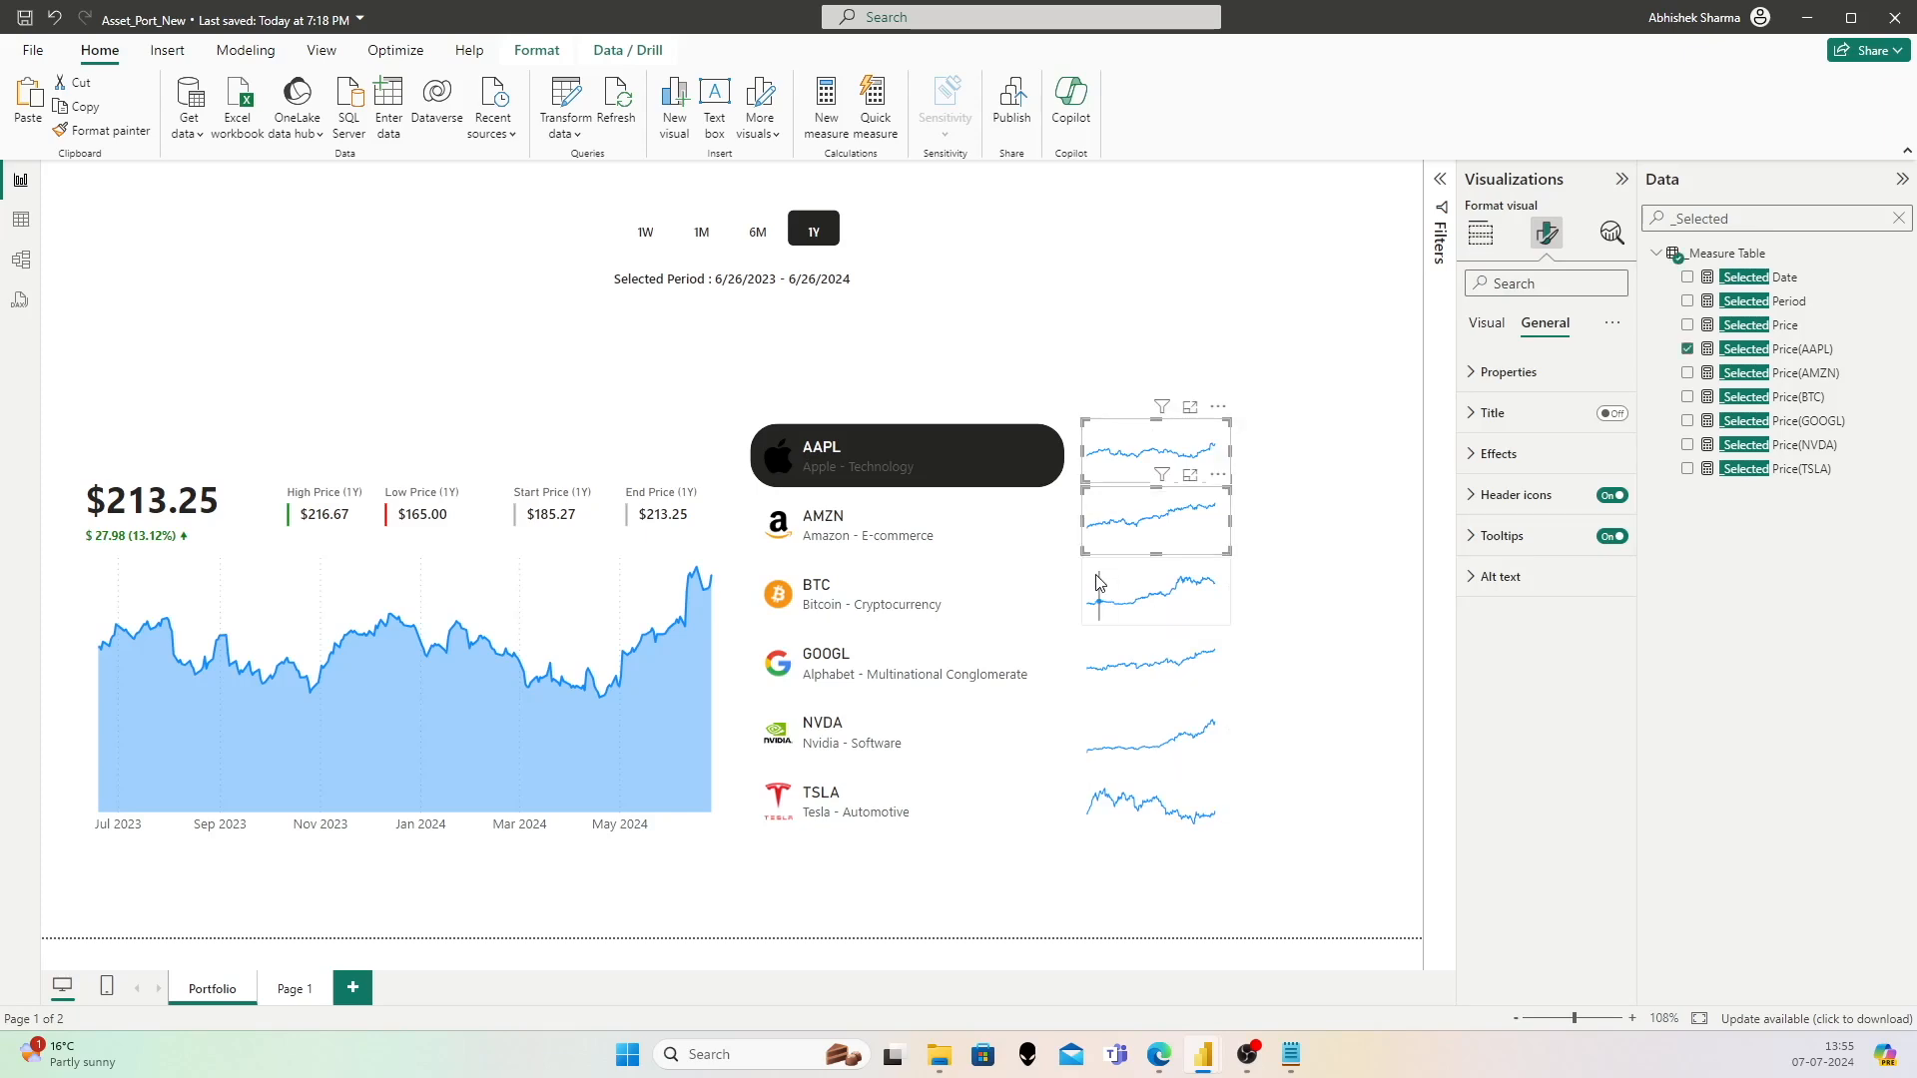
ctrl+click(1104, 594)
ctrl+click(1110, 646)
ctrl+click(1106, 728)
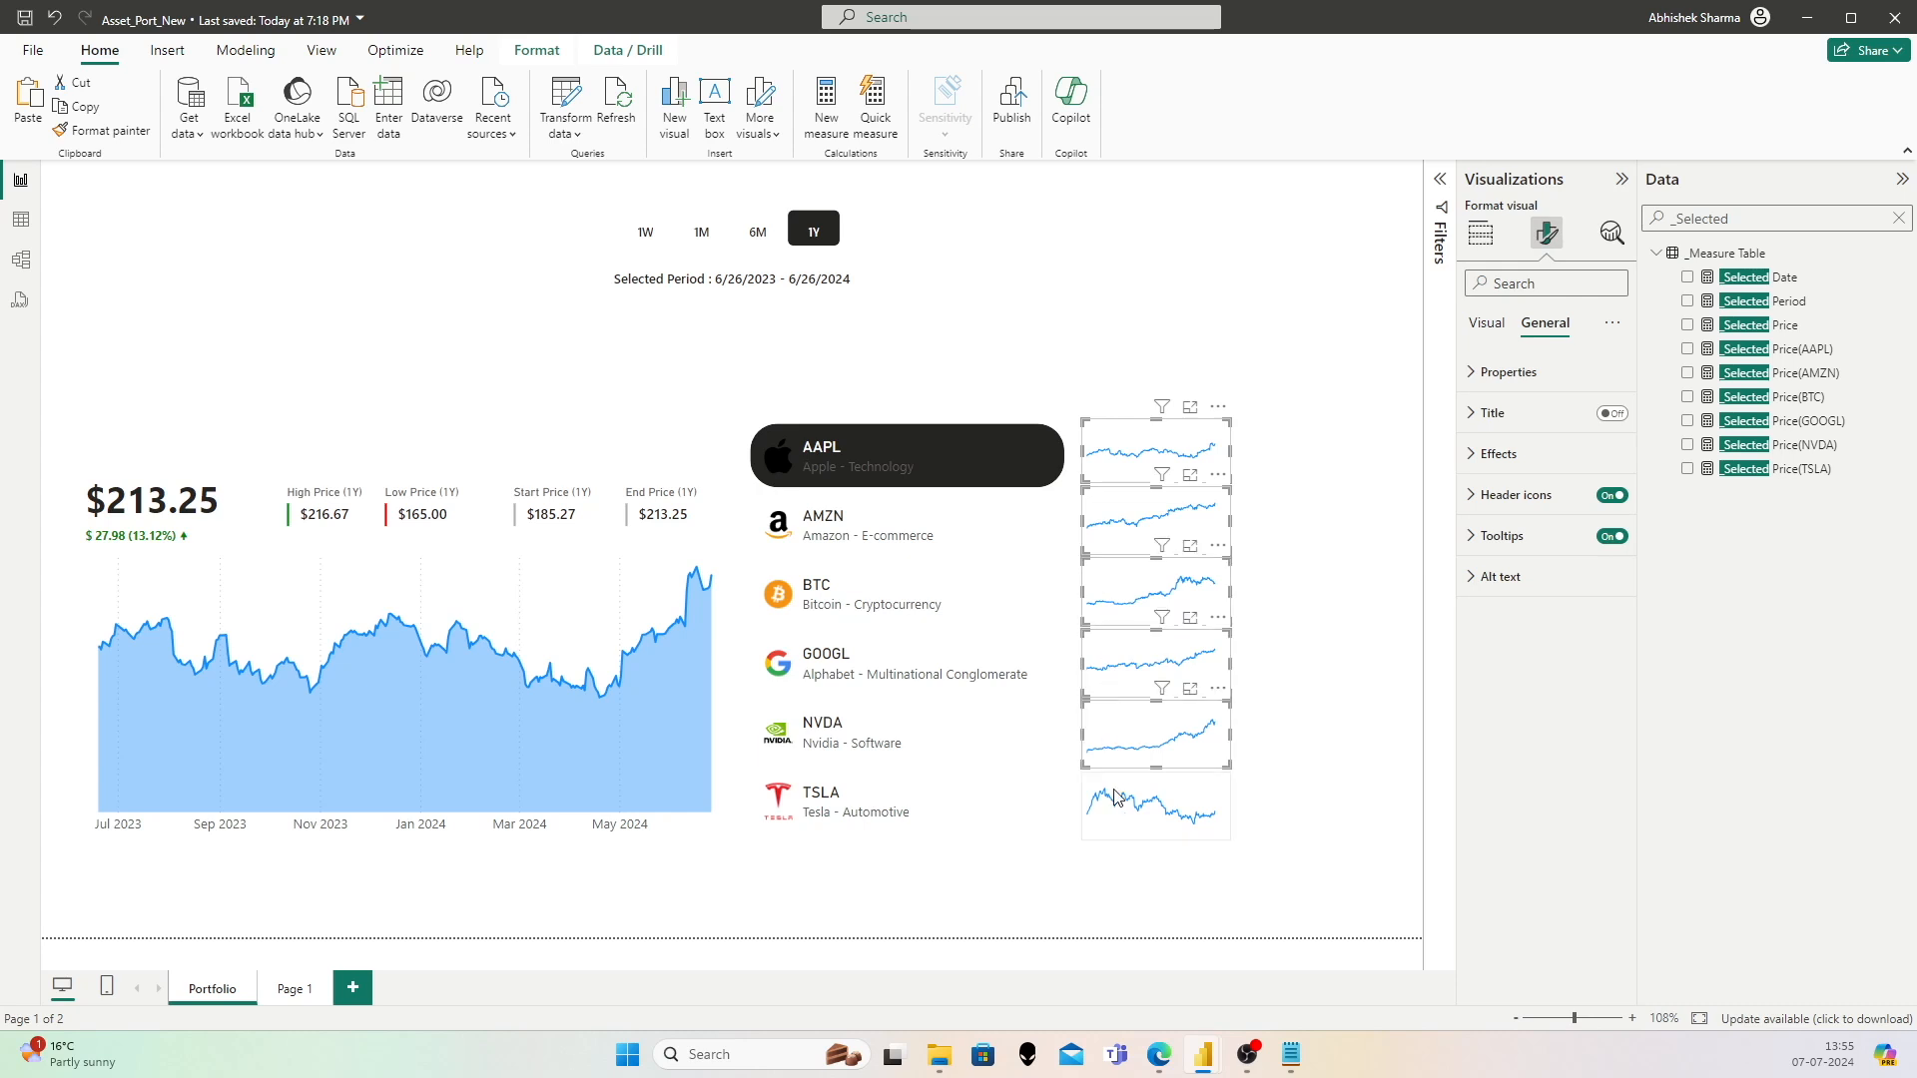
ctrl+click(1113, 832)
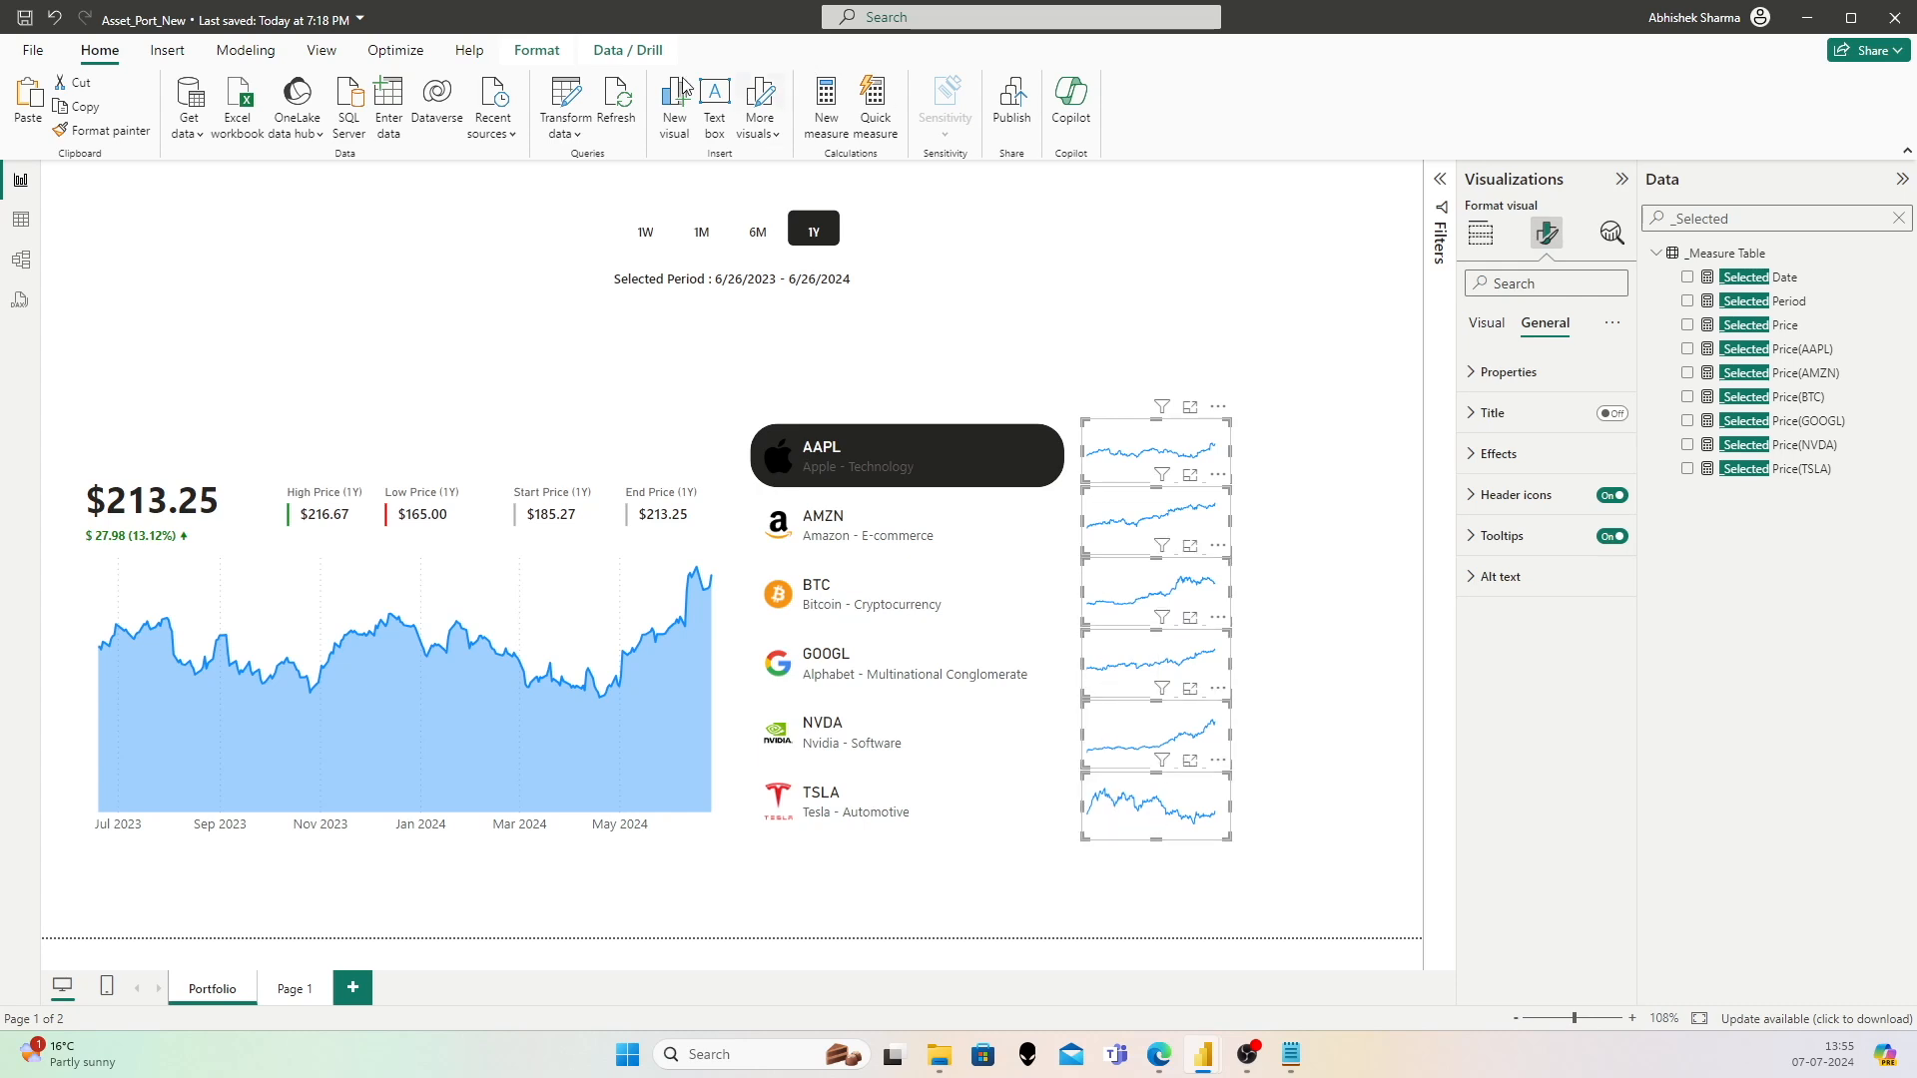
click(536, 50)
click(473, 117)
click(524, 178)
drag(1116, 431, 1101, 430)
click(1170, 318)
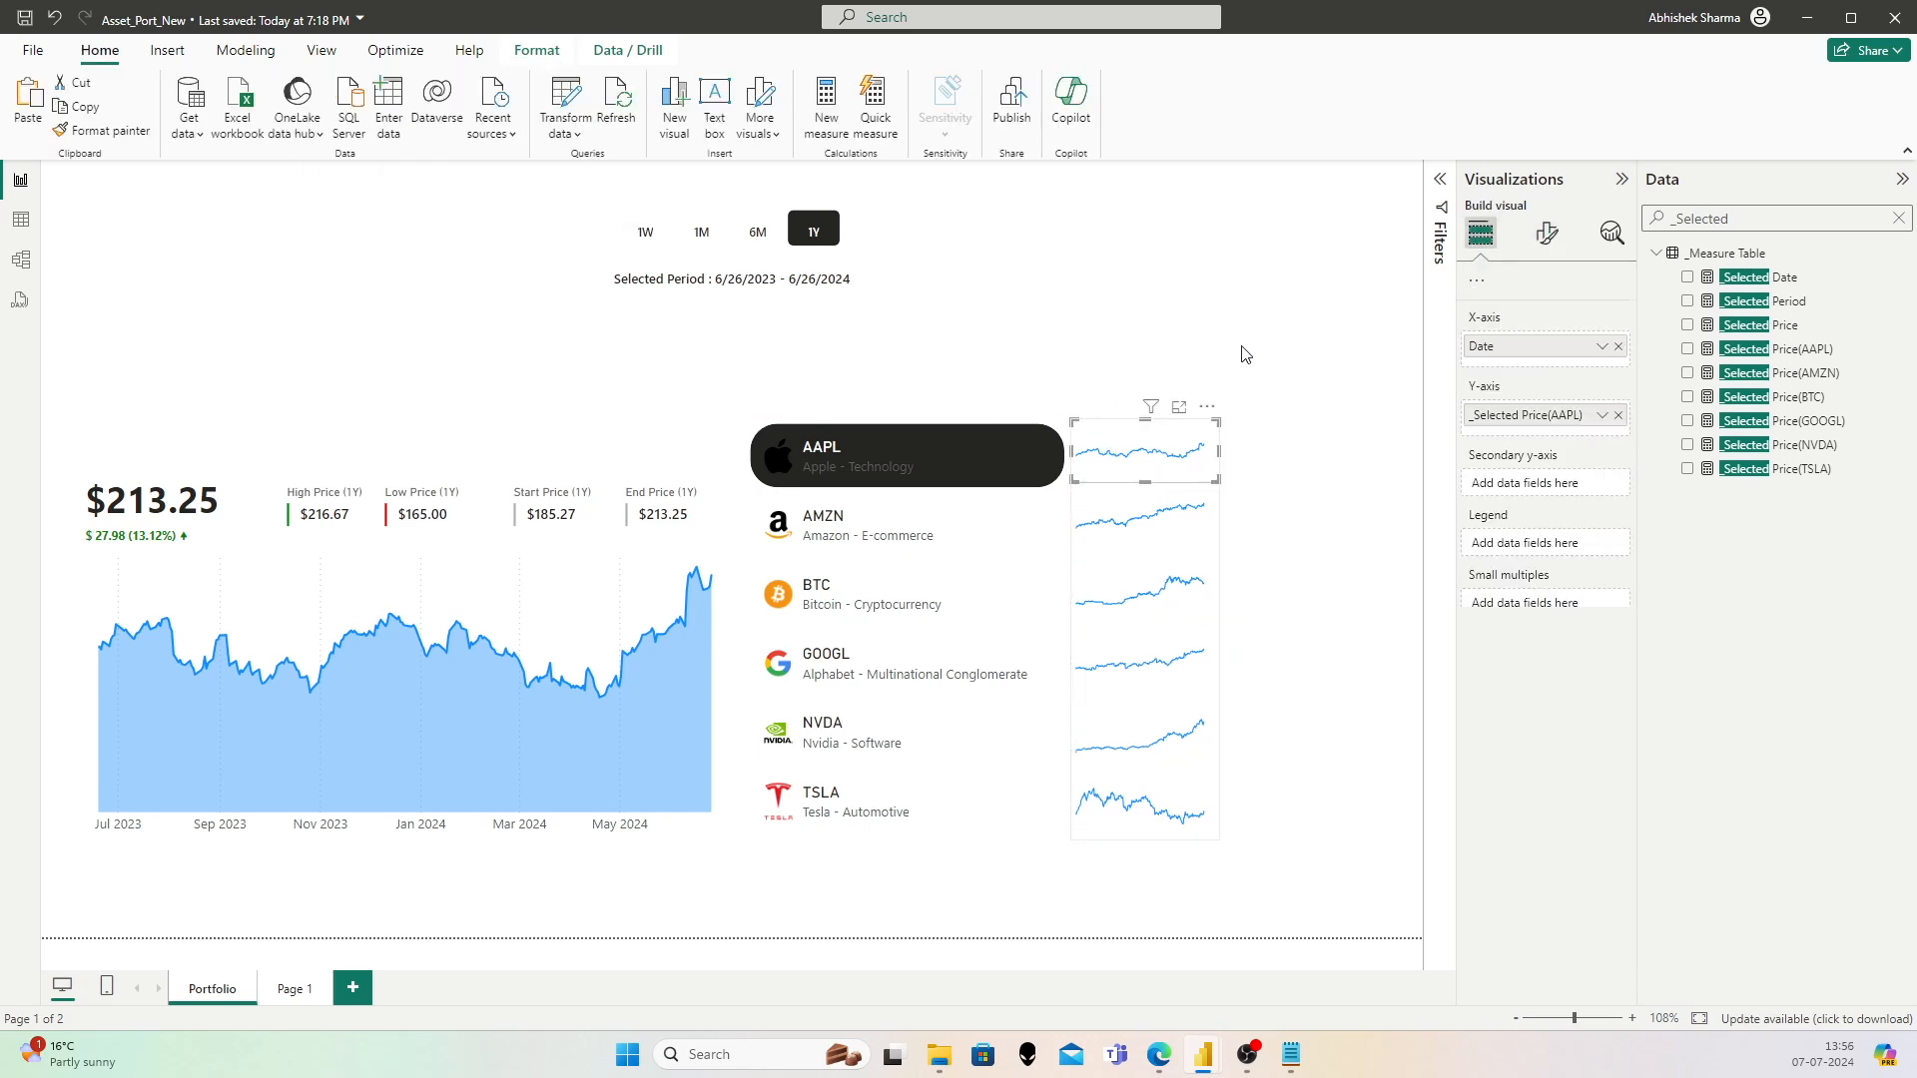
Step: Check the small line charts while switching the slicer through the assets from AMZN to TSLA, the 1M period and NVDA
click(868, 530)
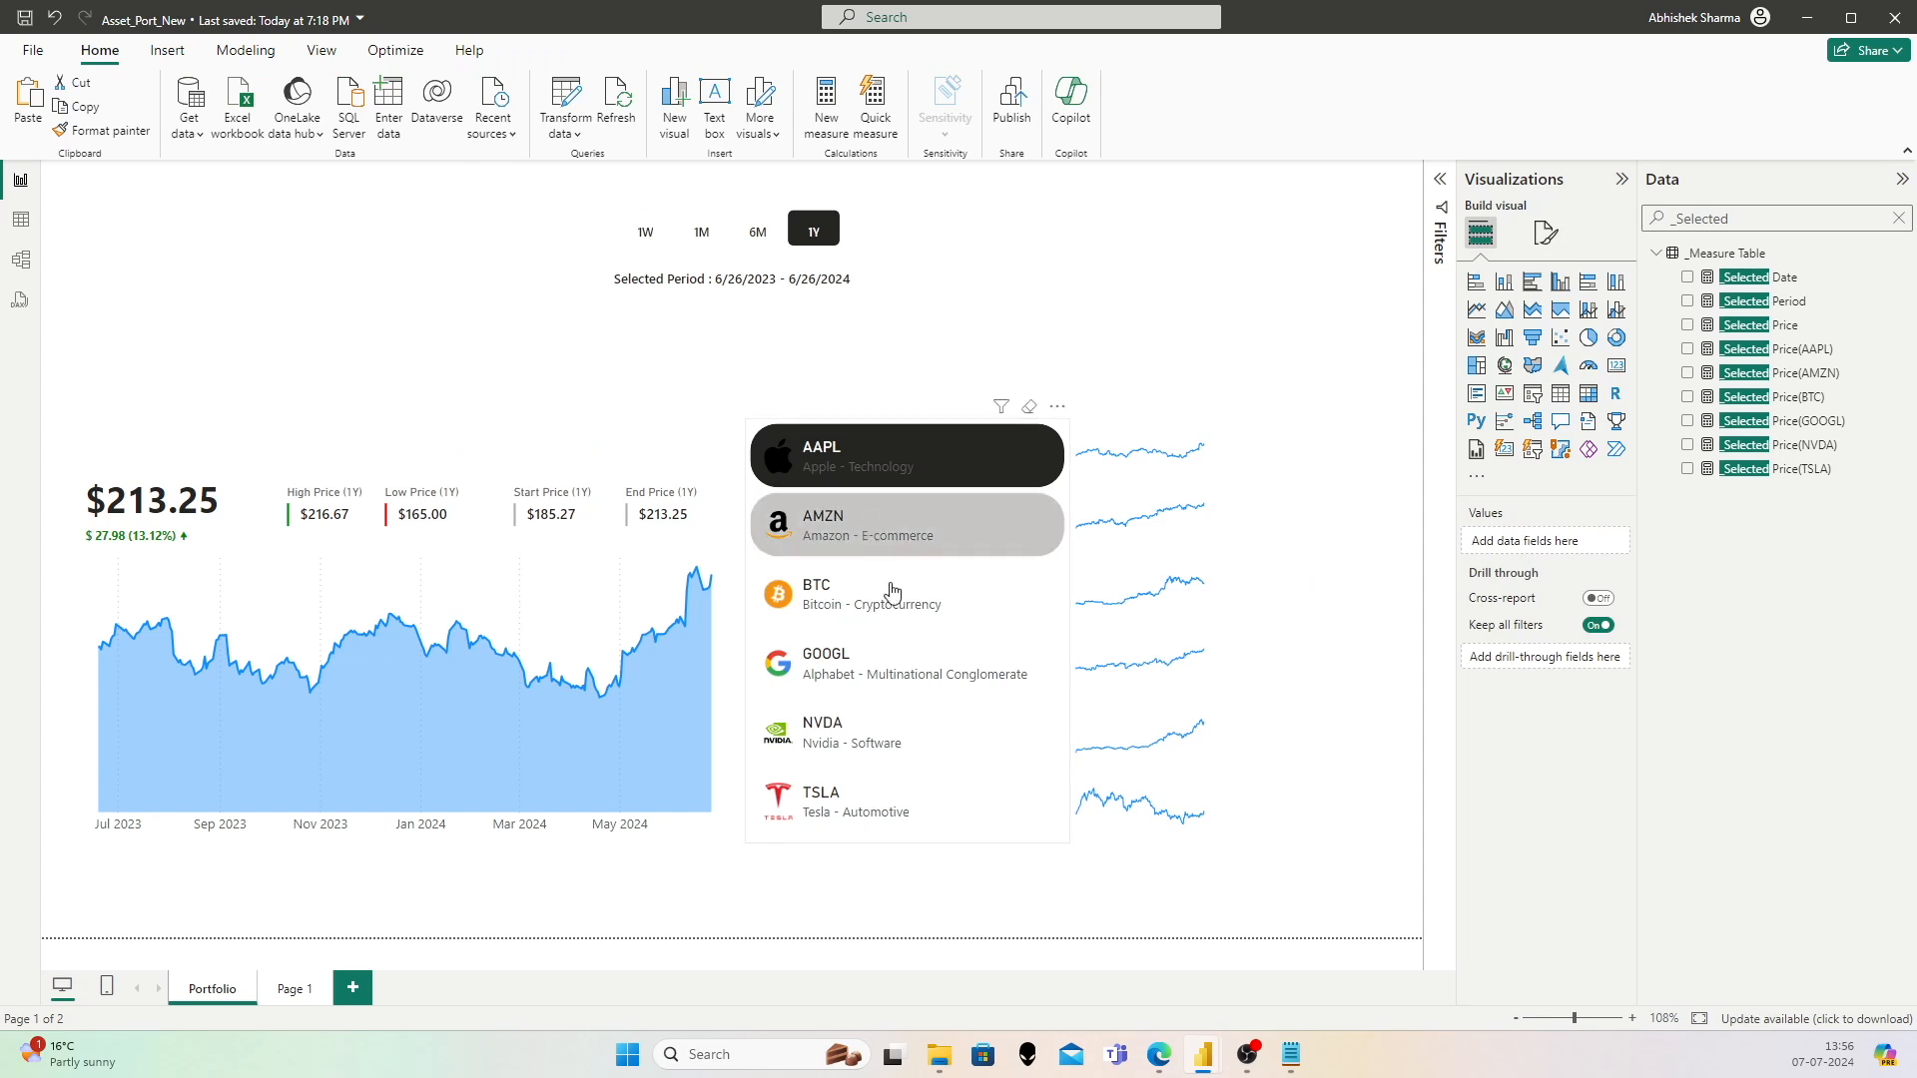
click(885, 601)
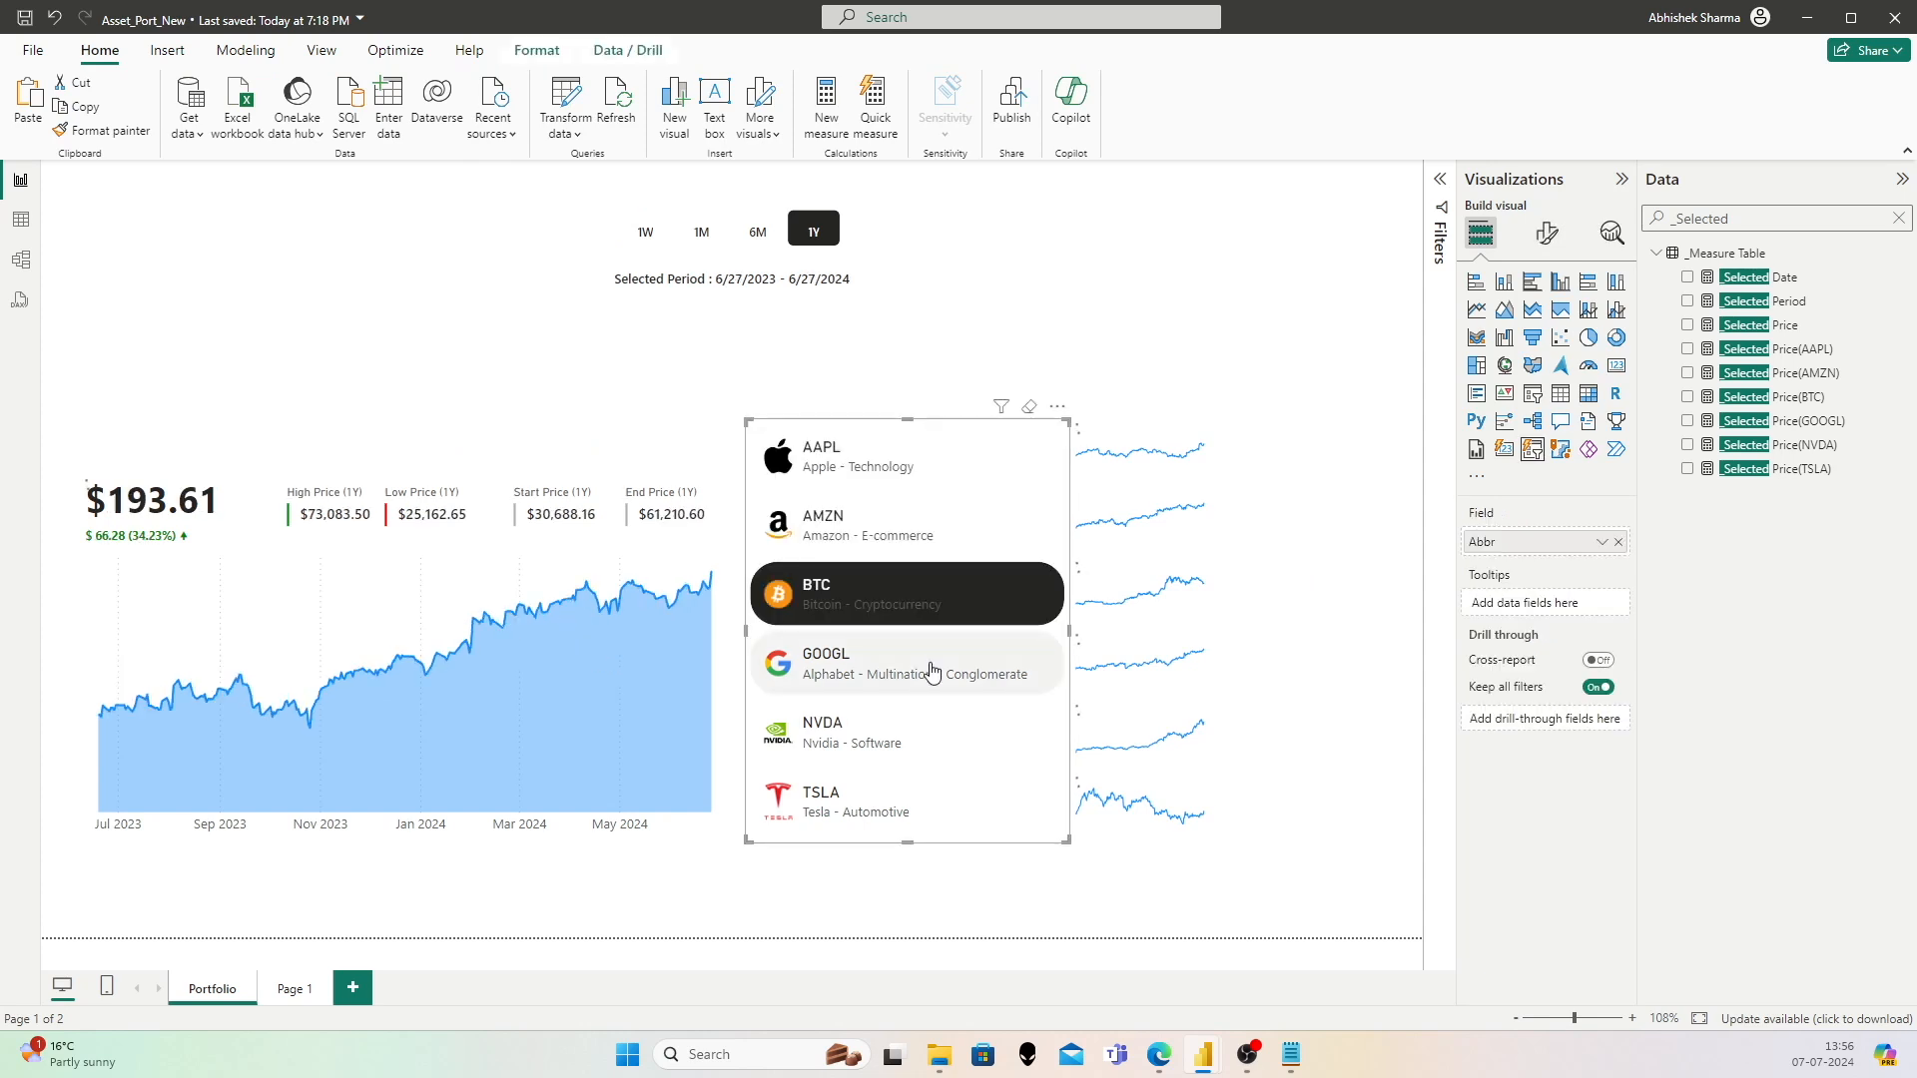
click(929, 668)
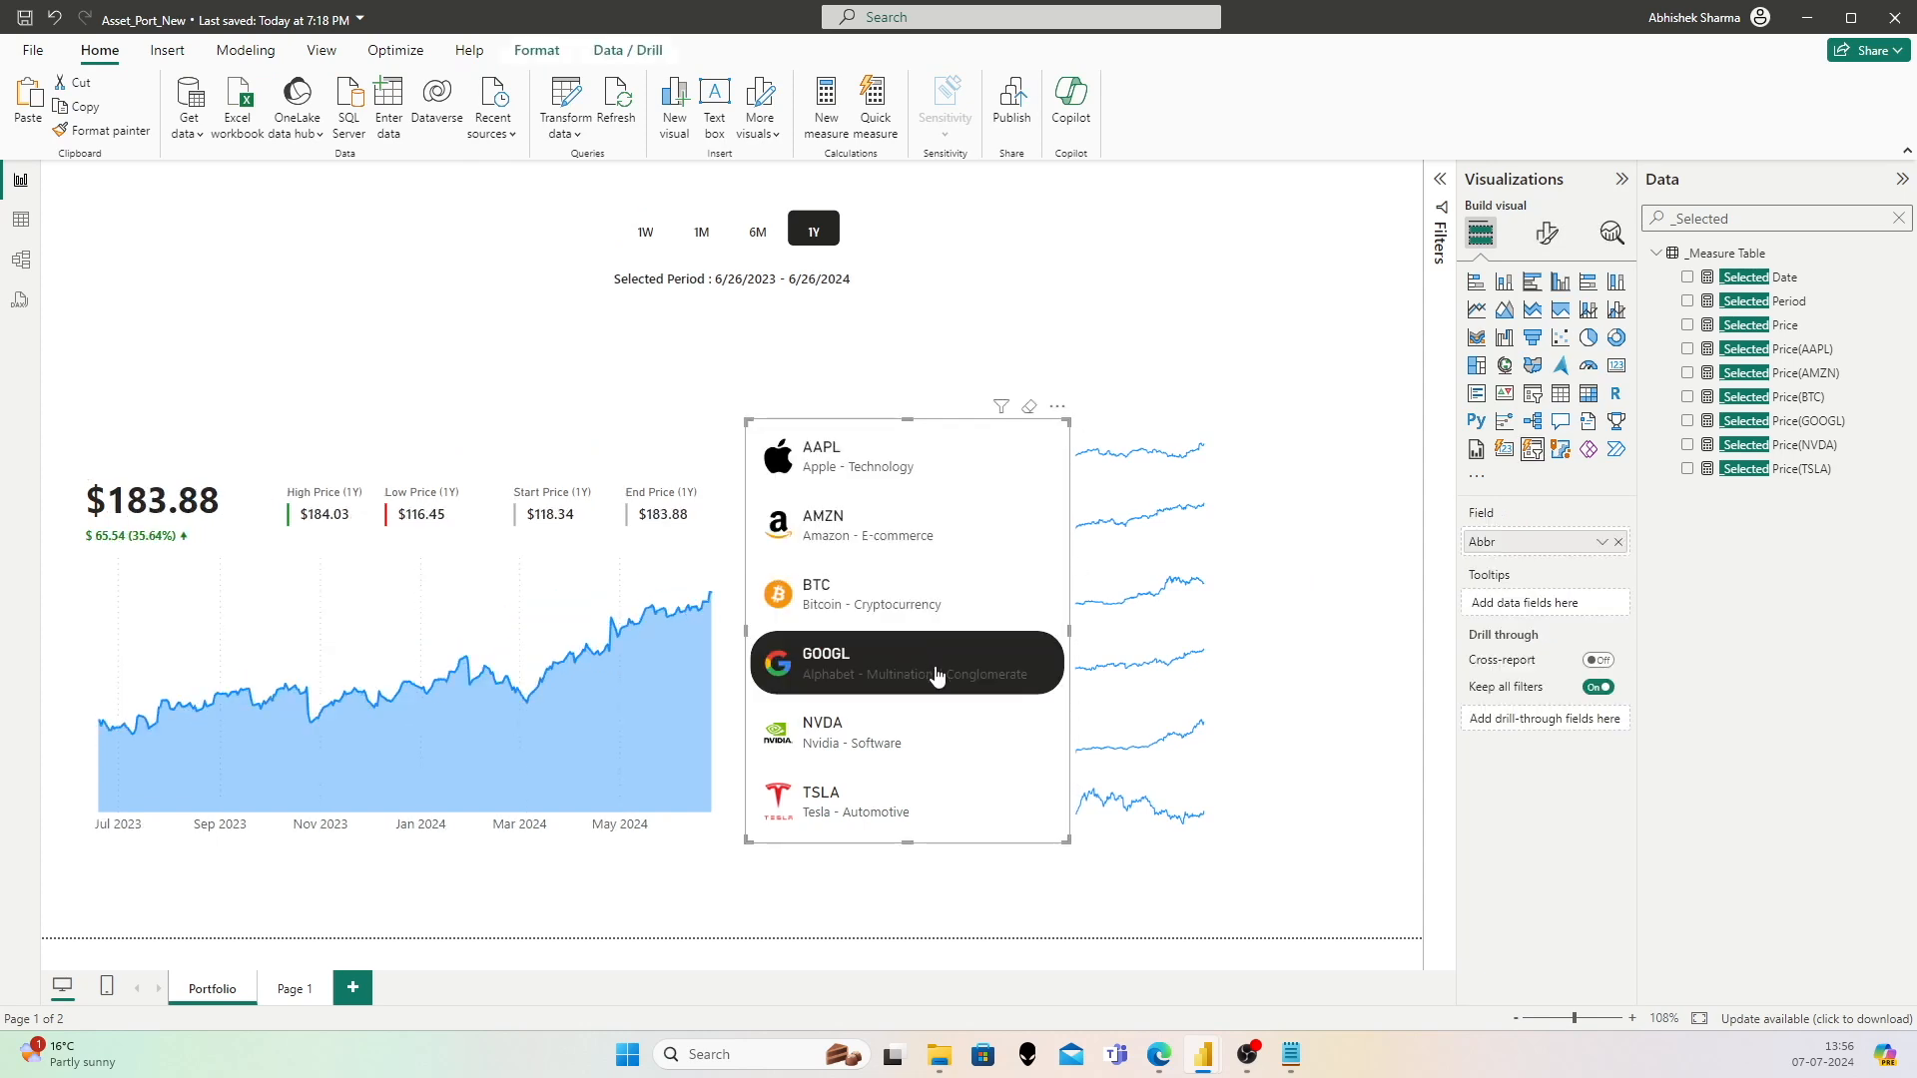
click(934, 740)
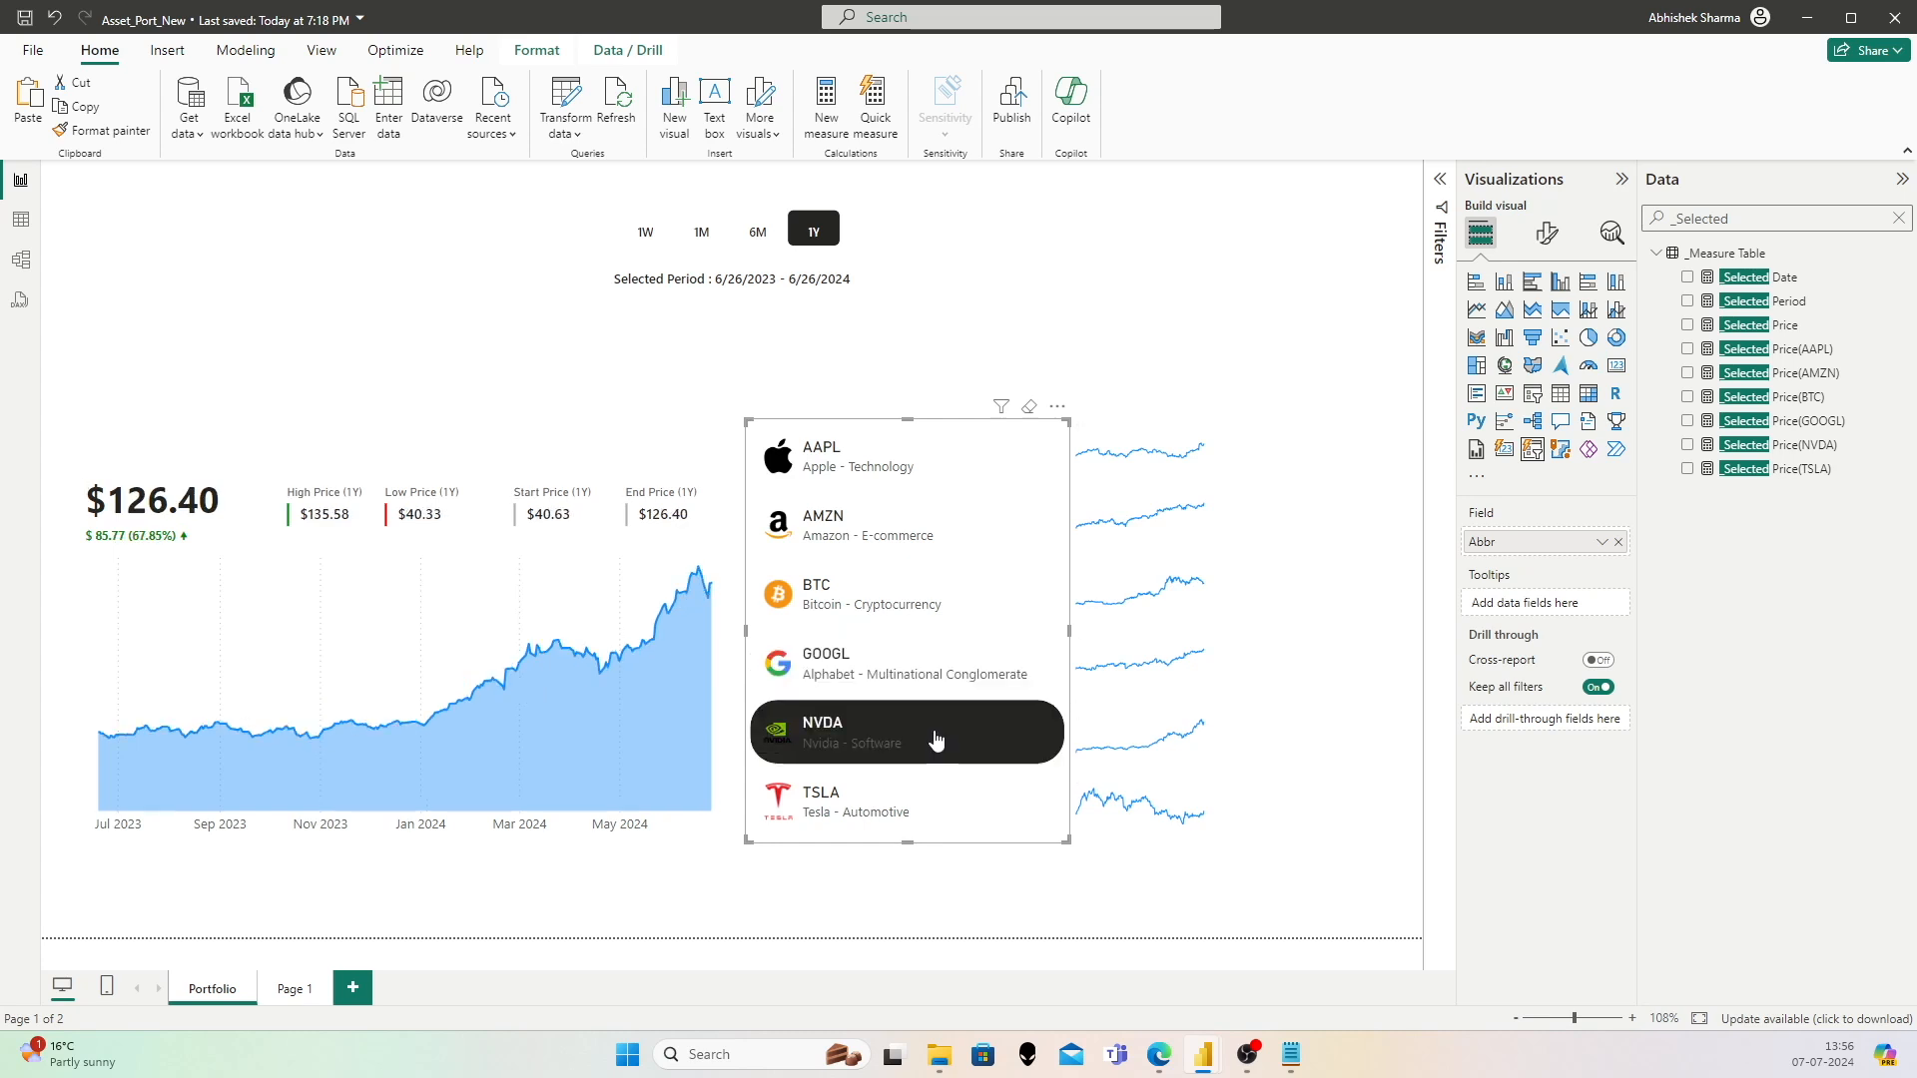
click(922, 790)
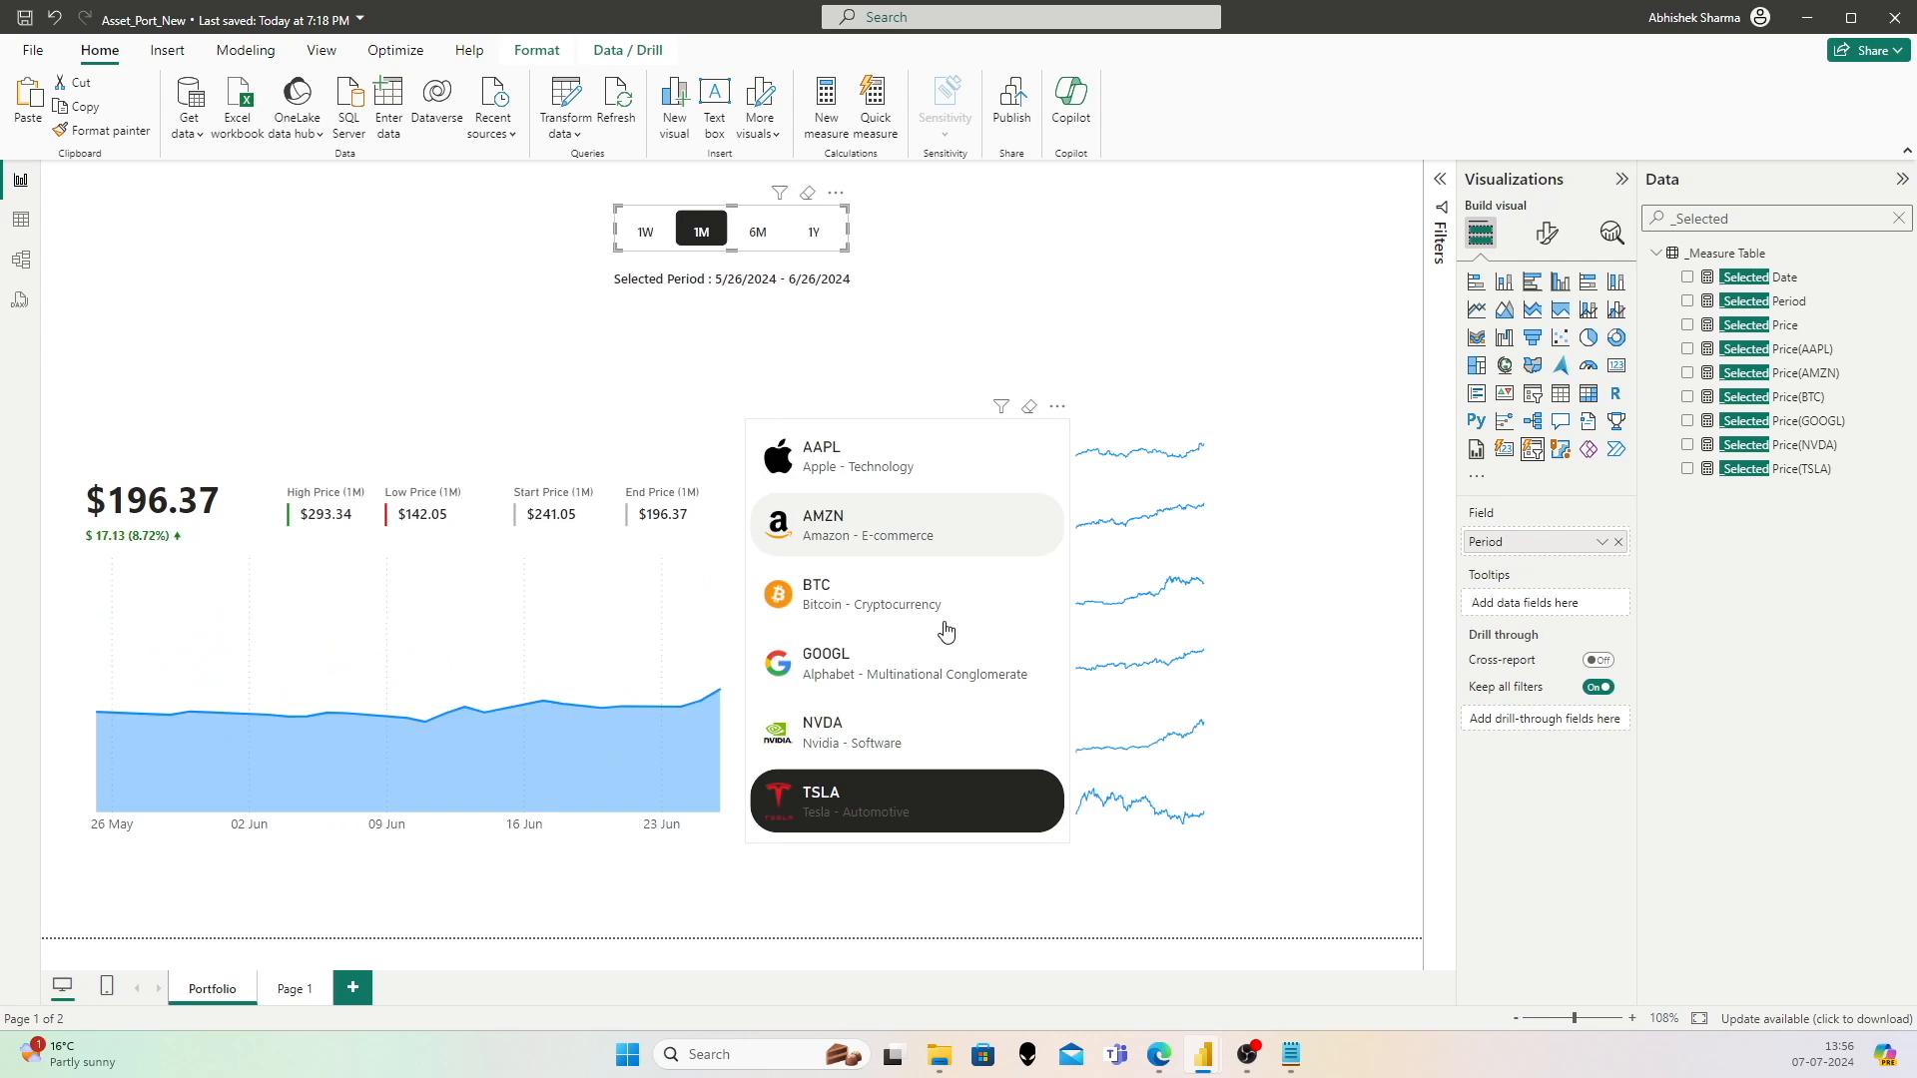
click(916, 751)
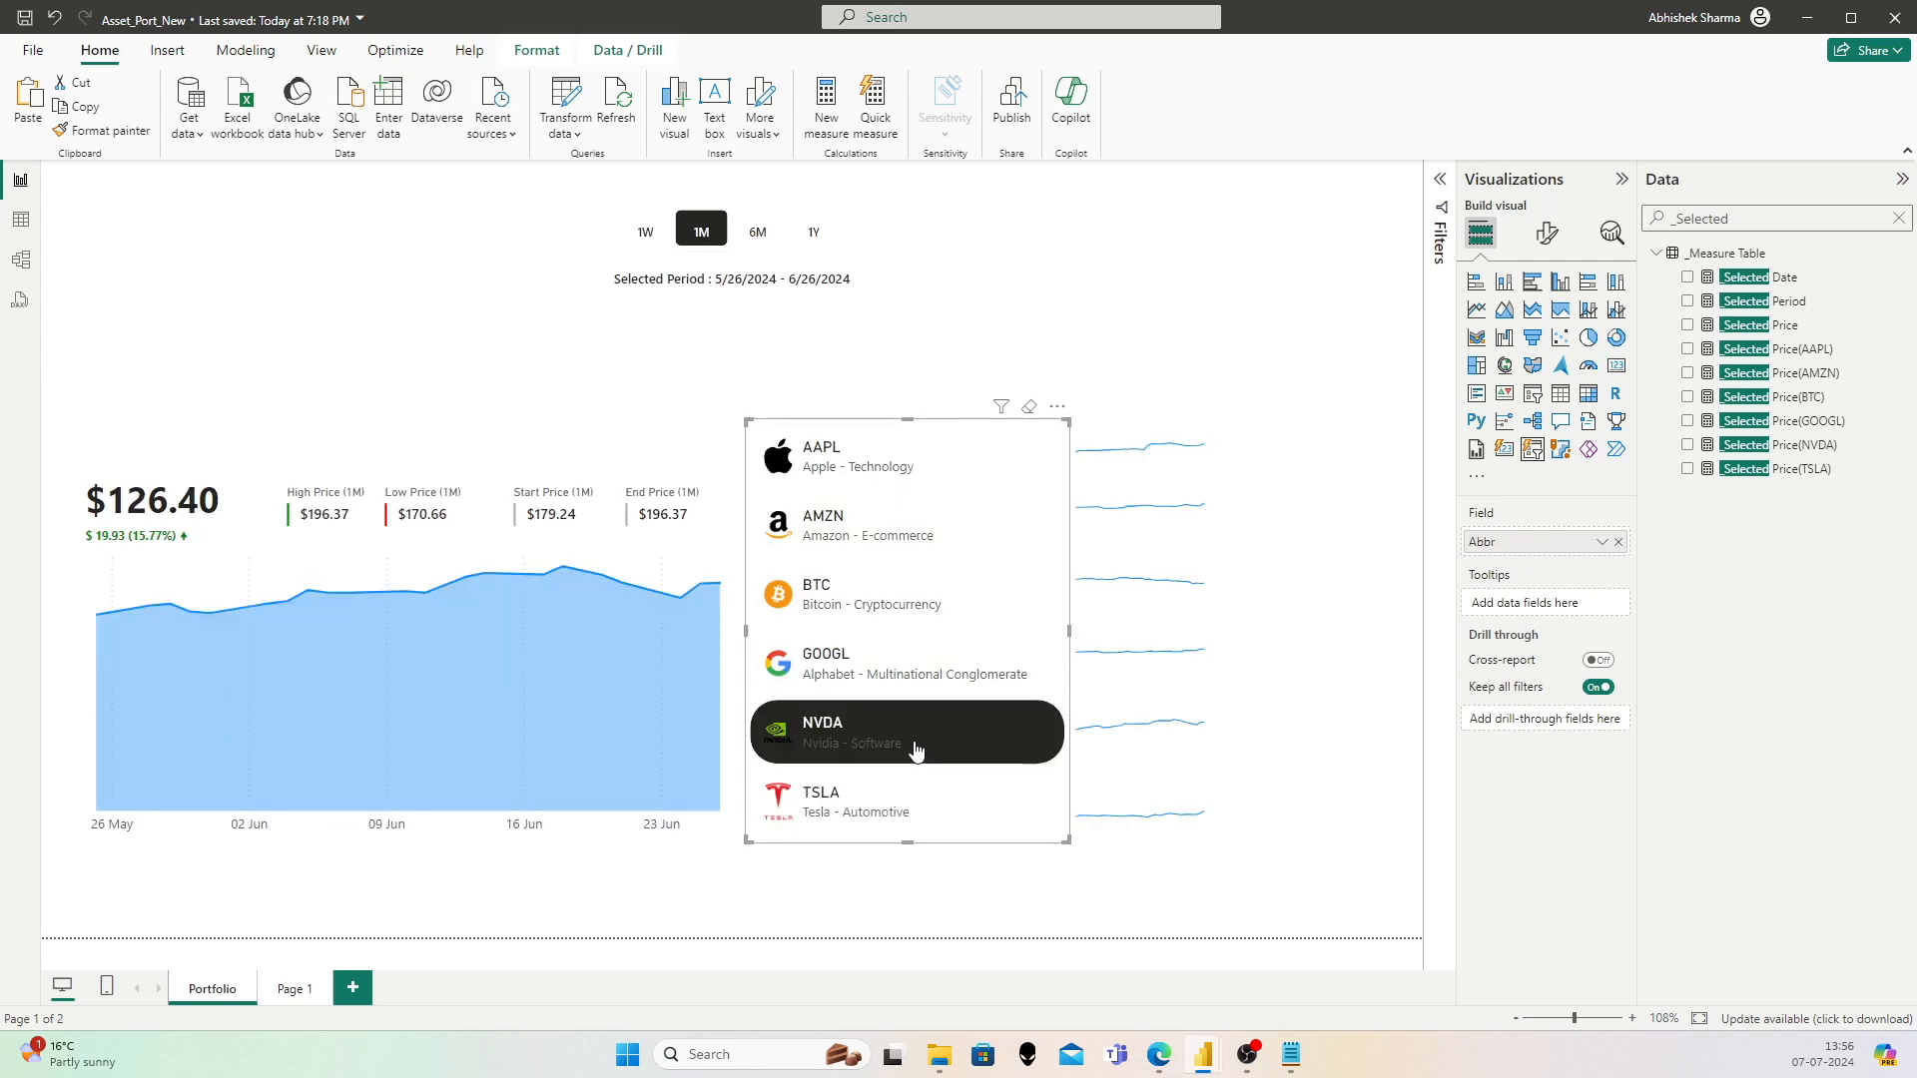
Step: Change the AAPL line chart's tooltip type from a report page to Default
mouse_move(1159, 667)
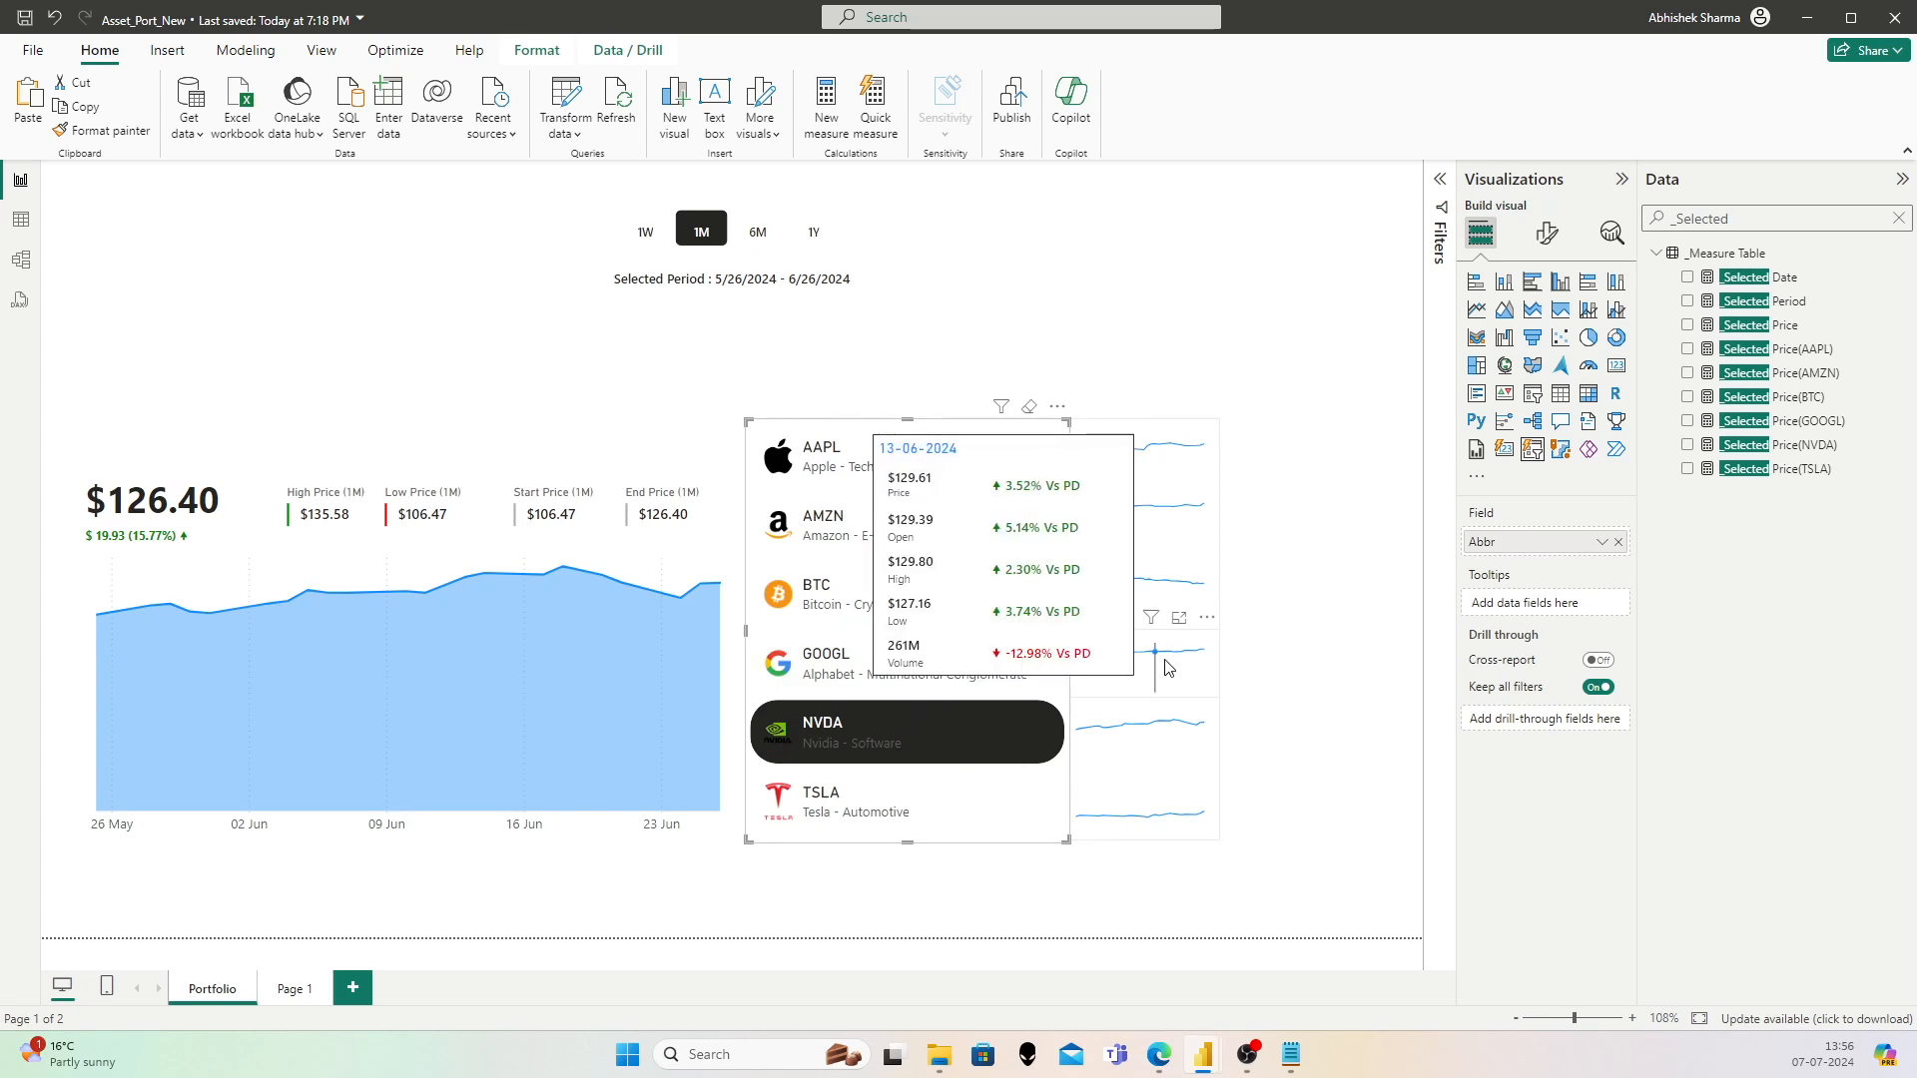
click(1176, 437)
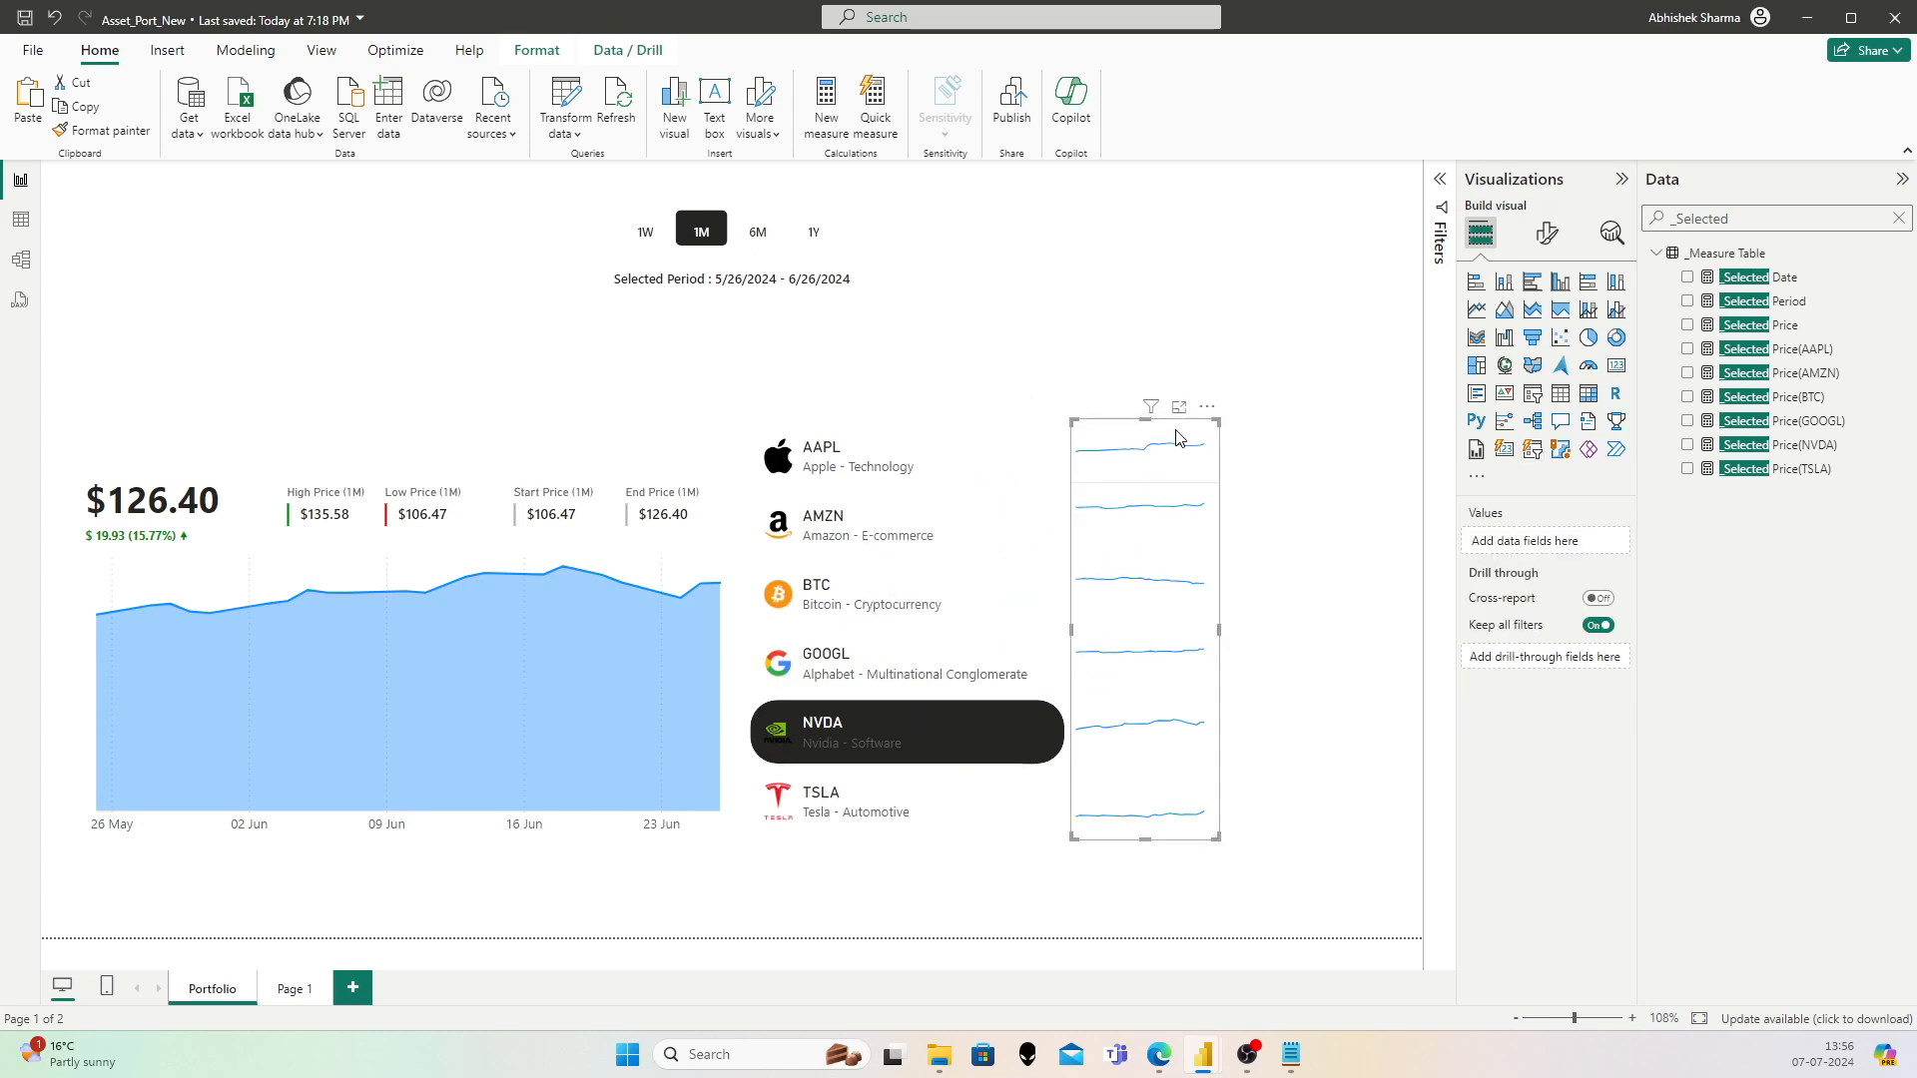
click(1176, 437)
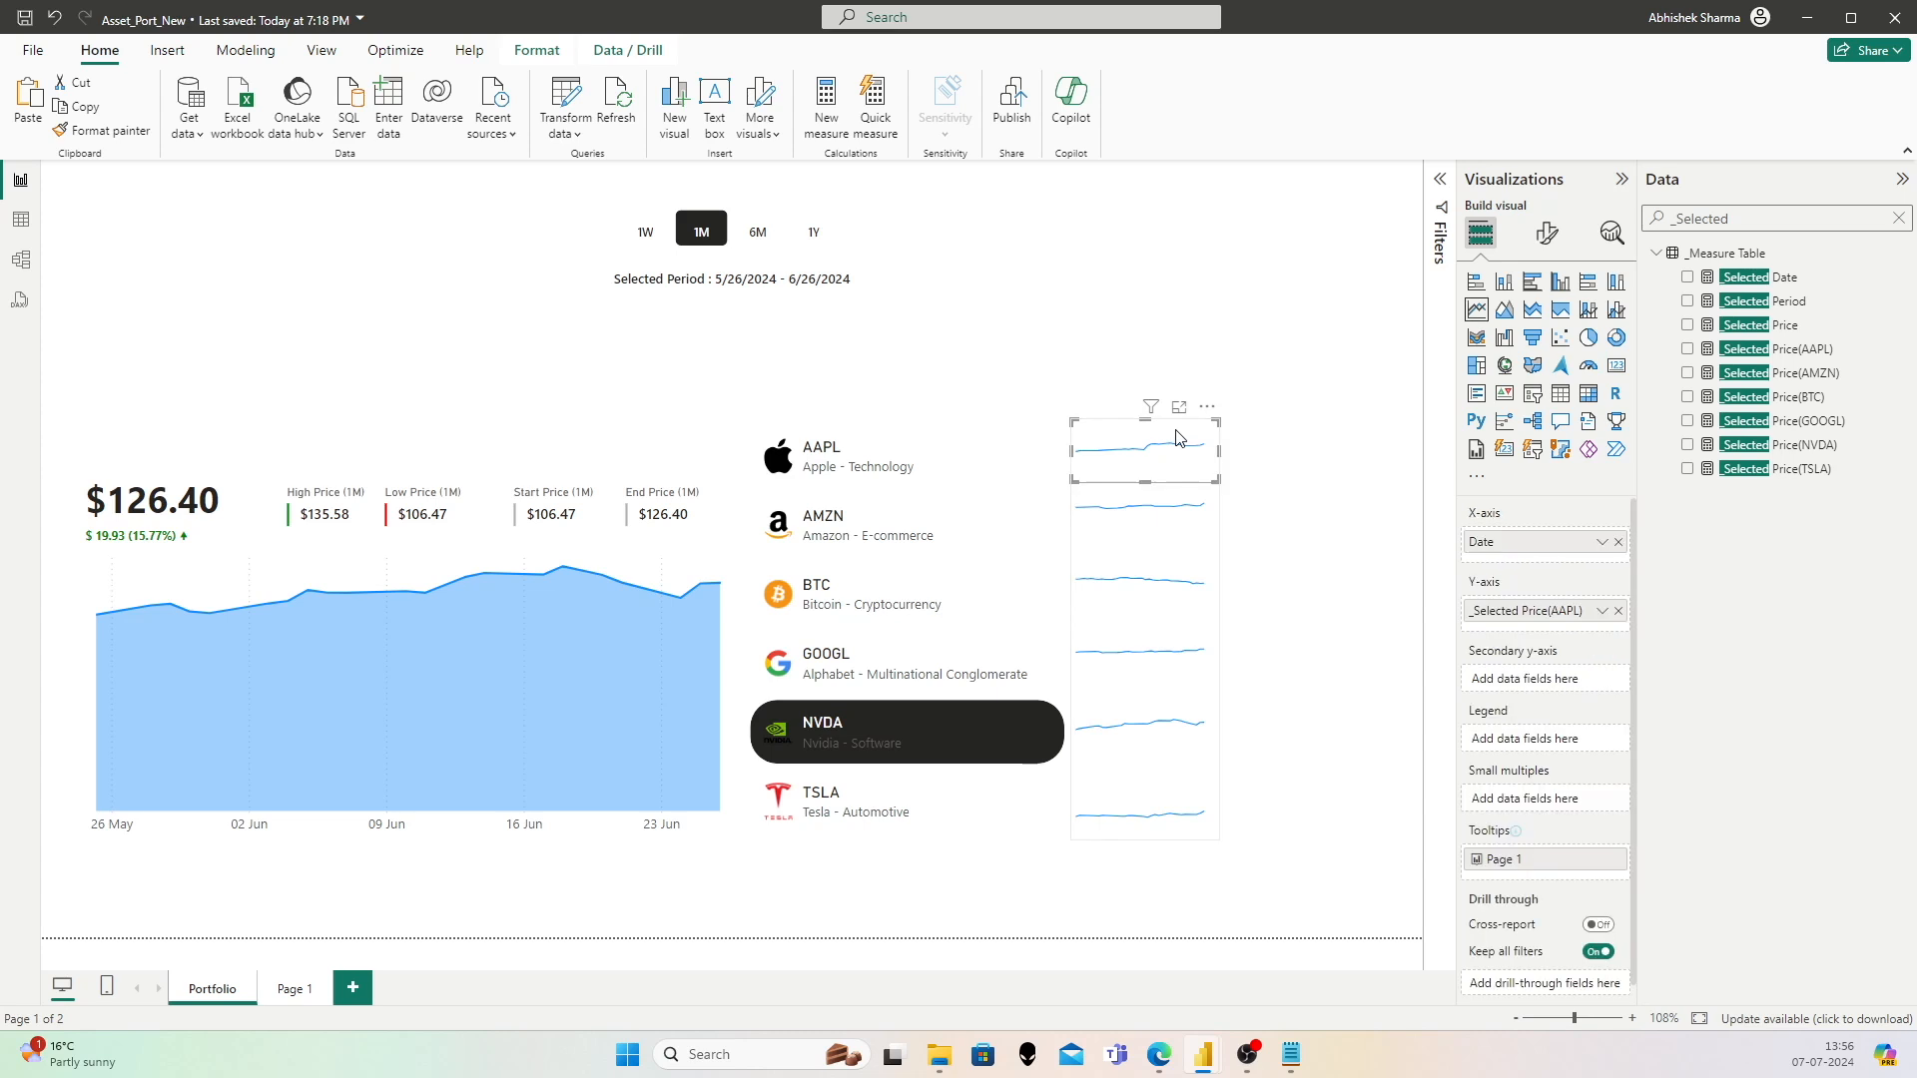
click(1548, 235)
click(1545, 322)
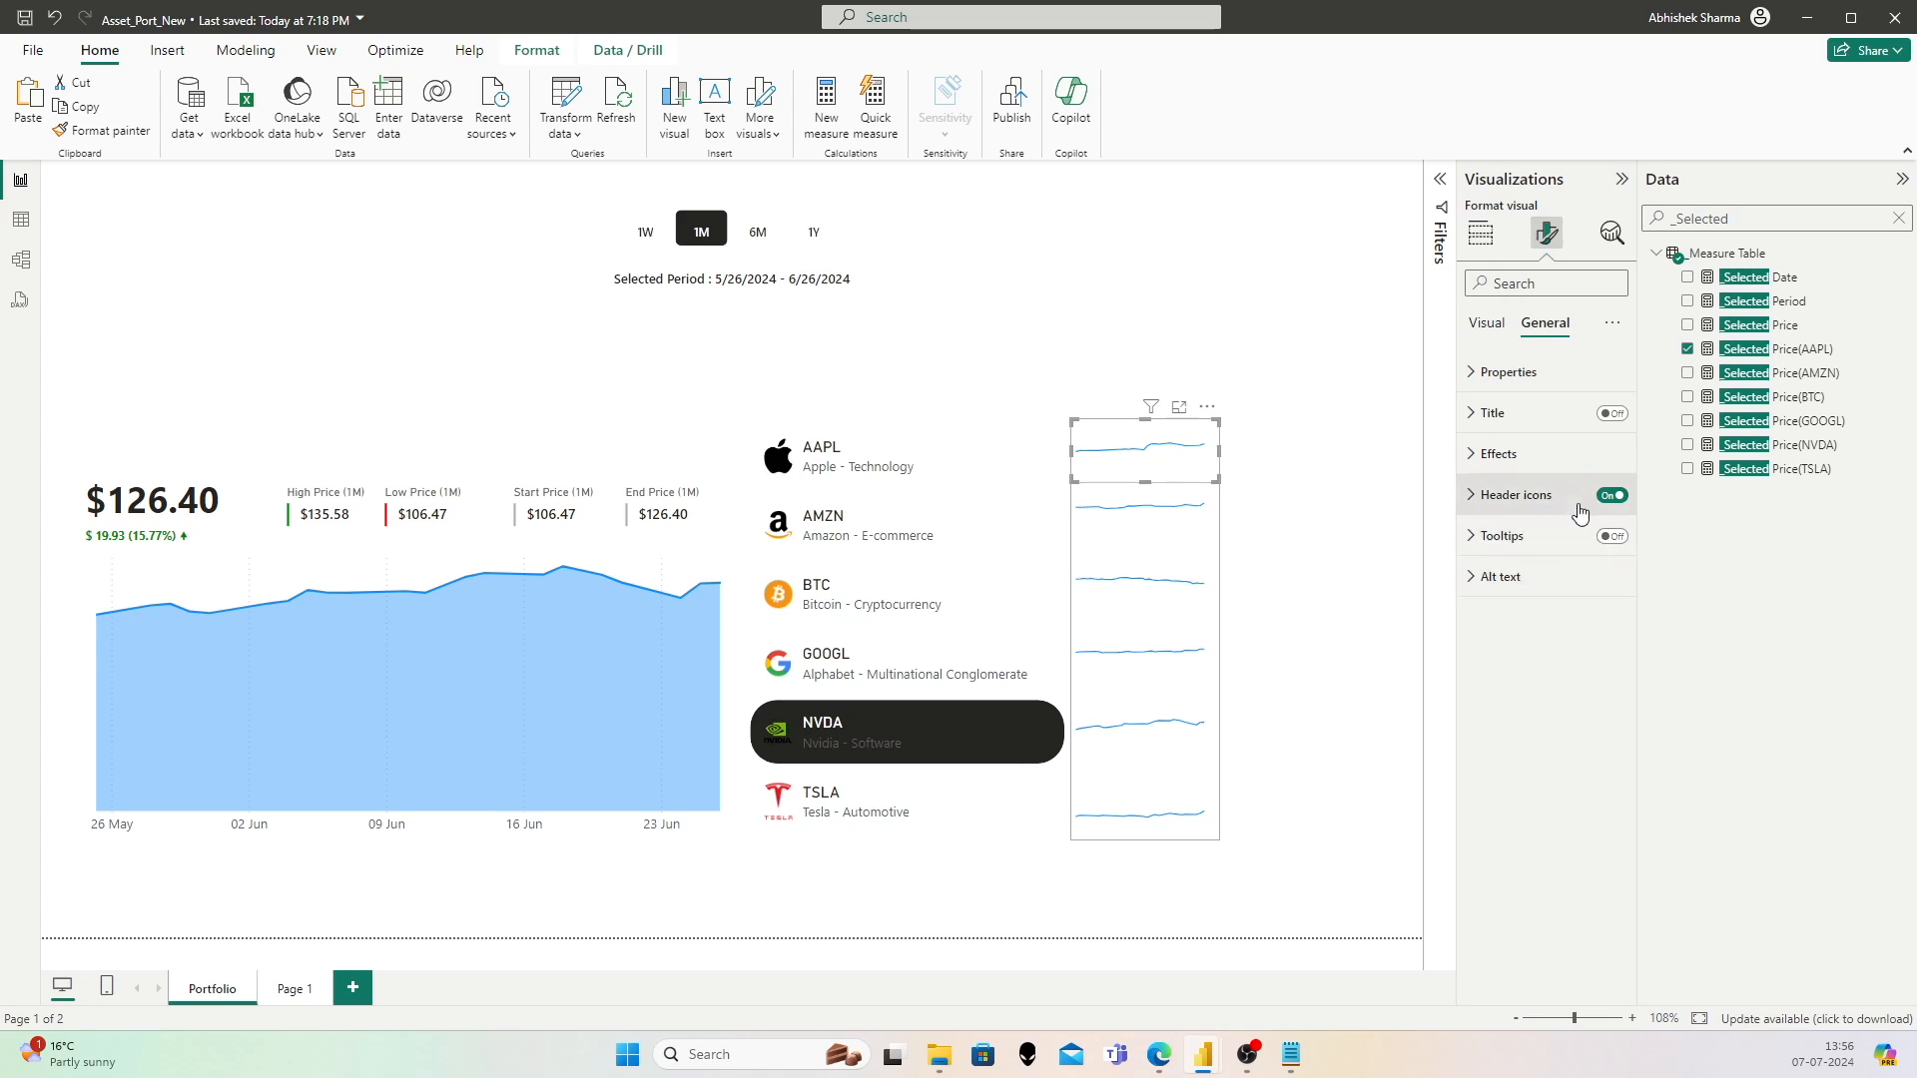
click(1612, 536)
click(1543, 636)
click(1536, 656)
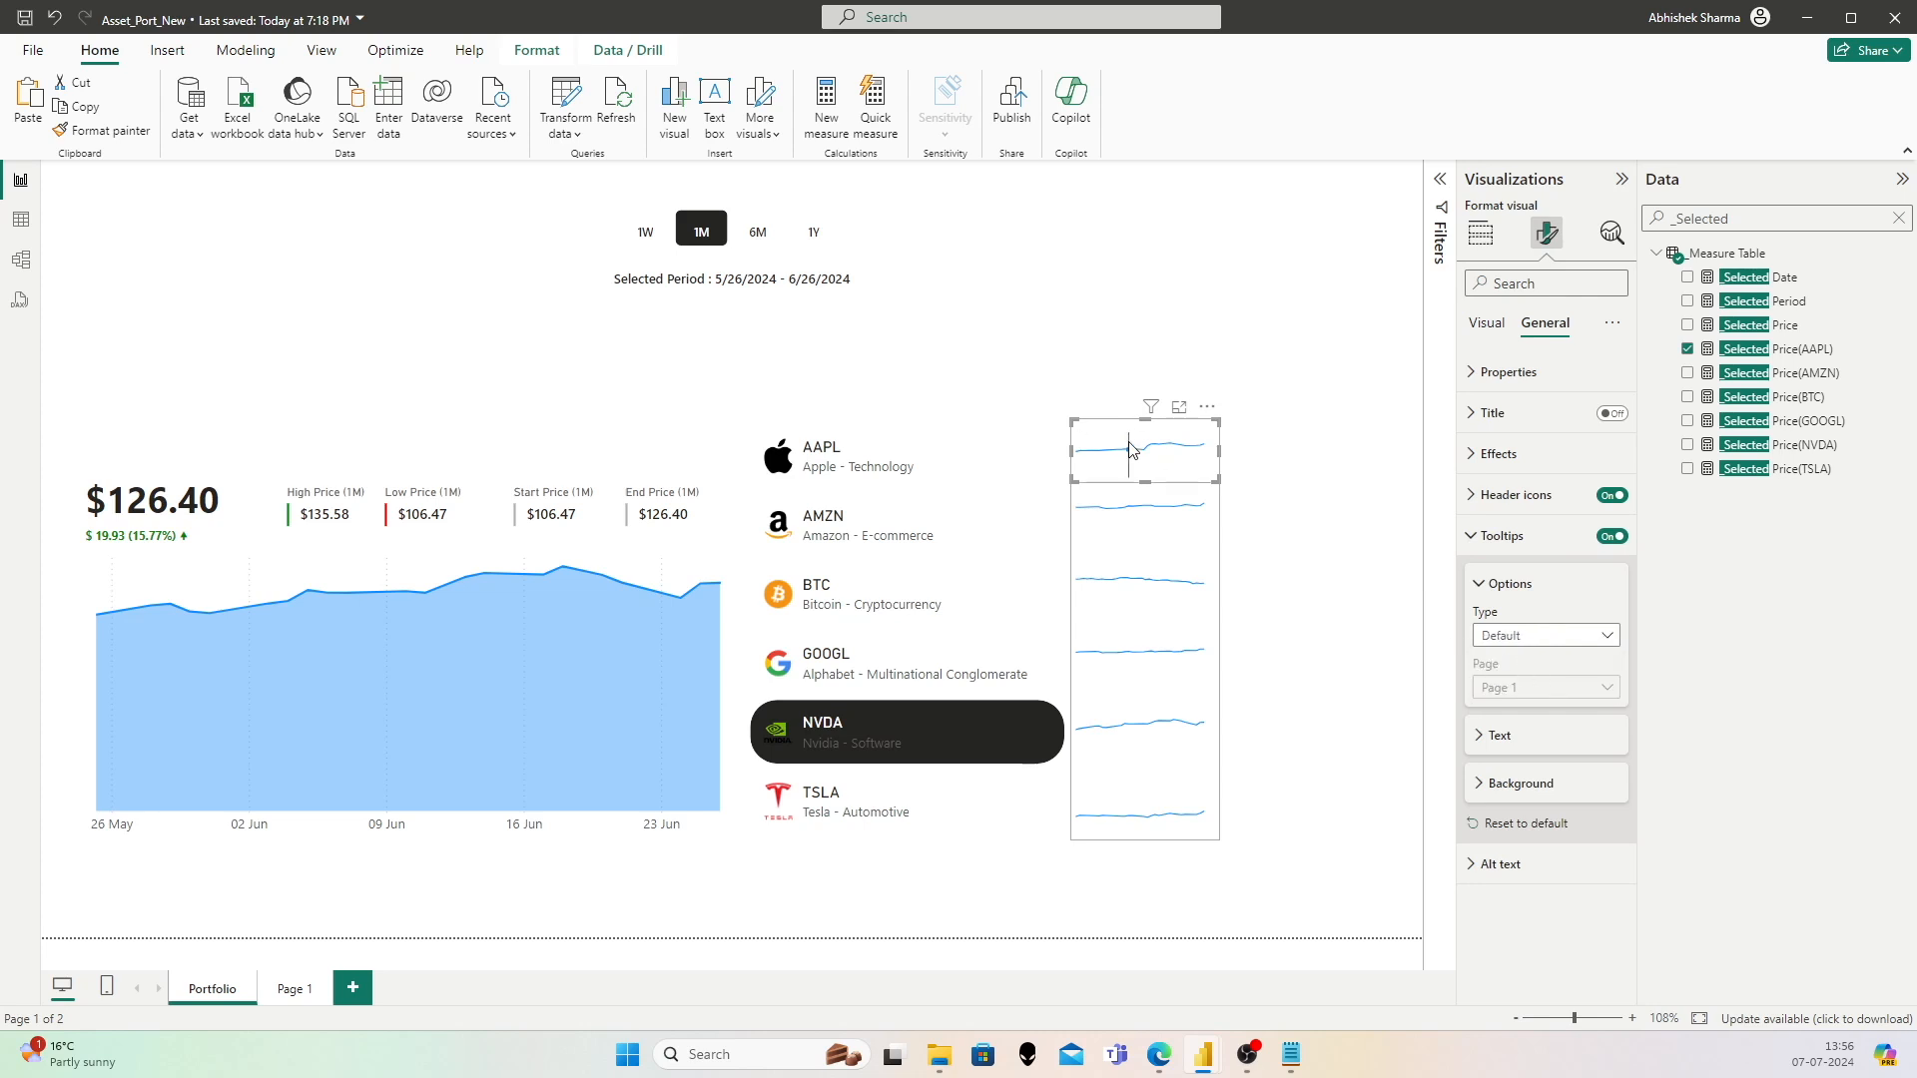
Step: Rename the AAPL line chart's Y-axis field as Price(AAPL) for this visual
mouse_move(1131, 450)
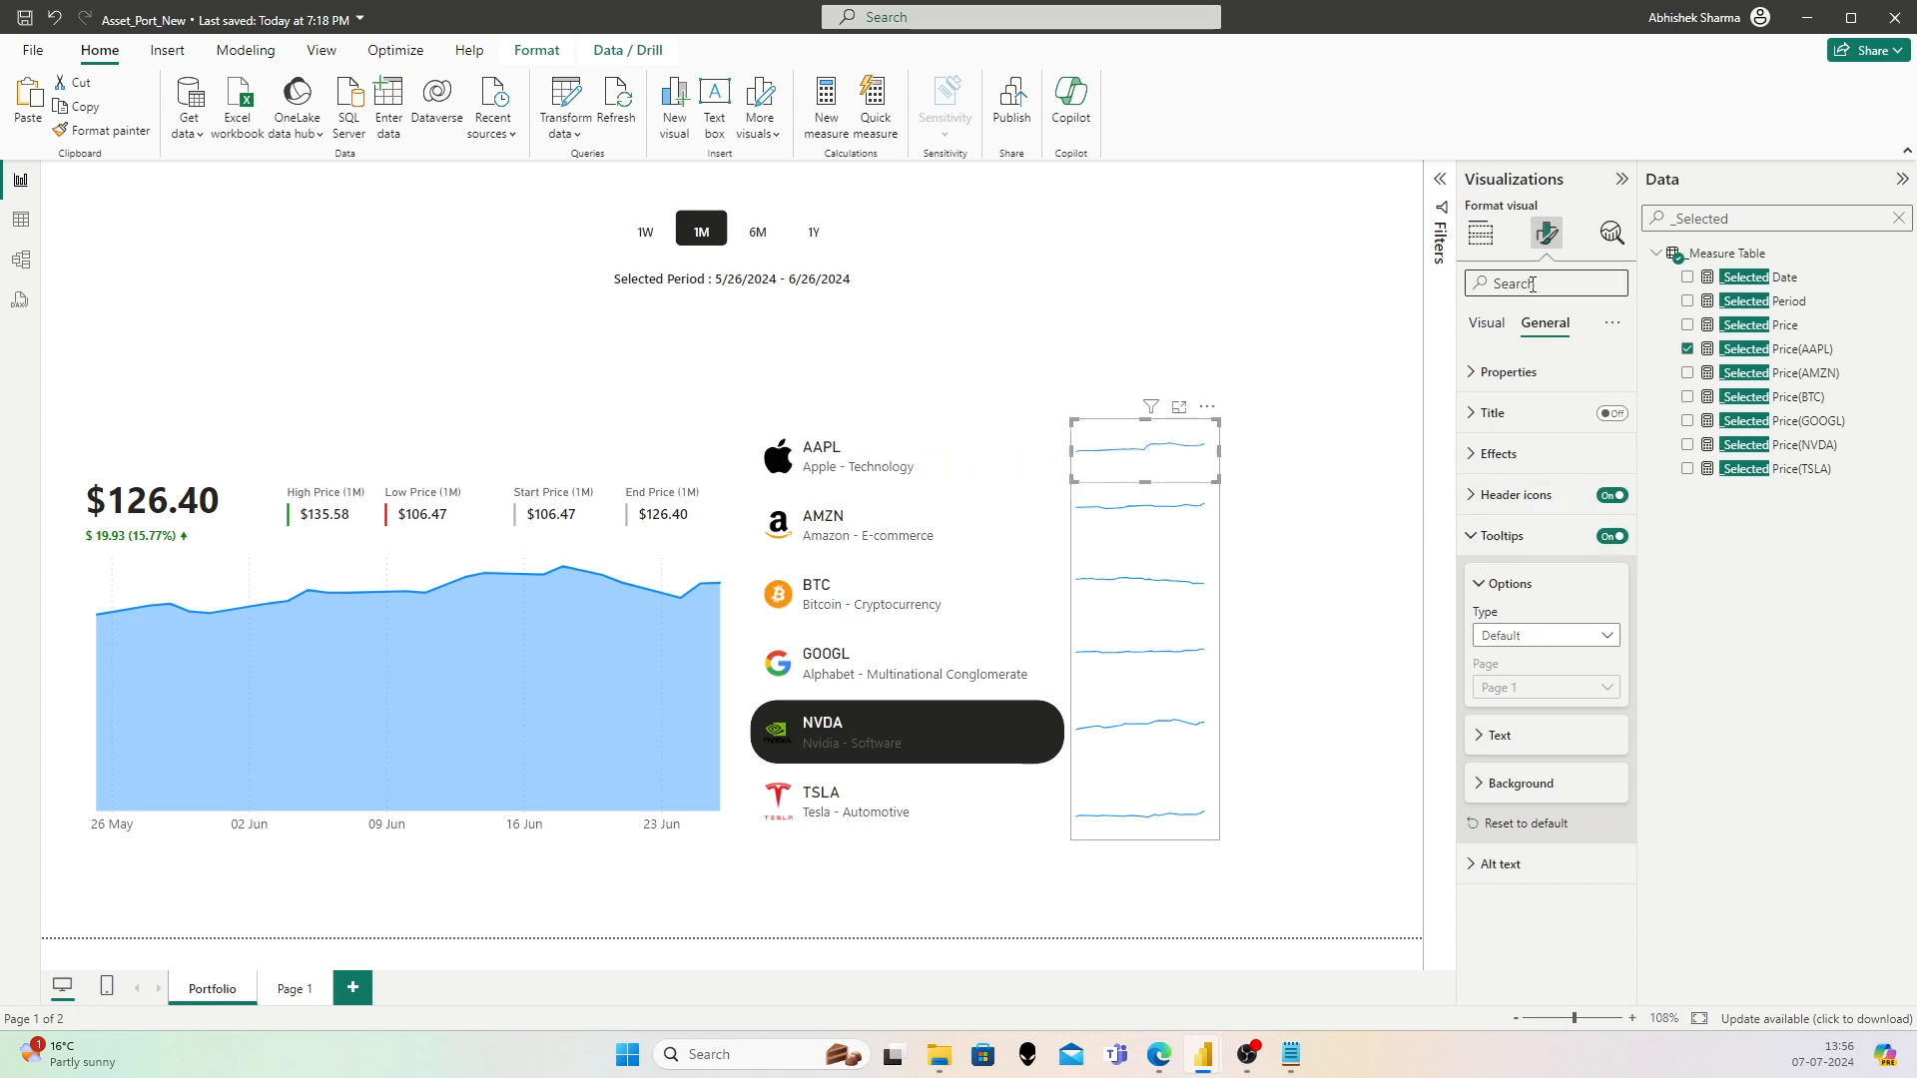
click(1489, 244)
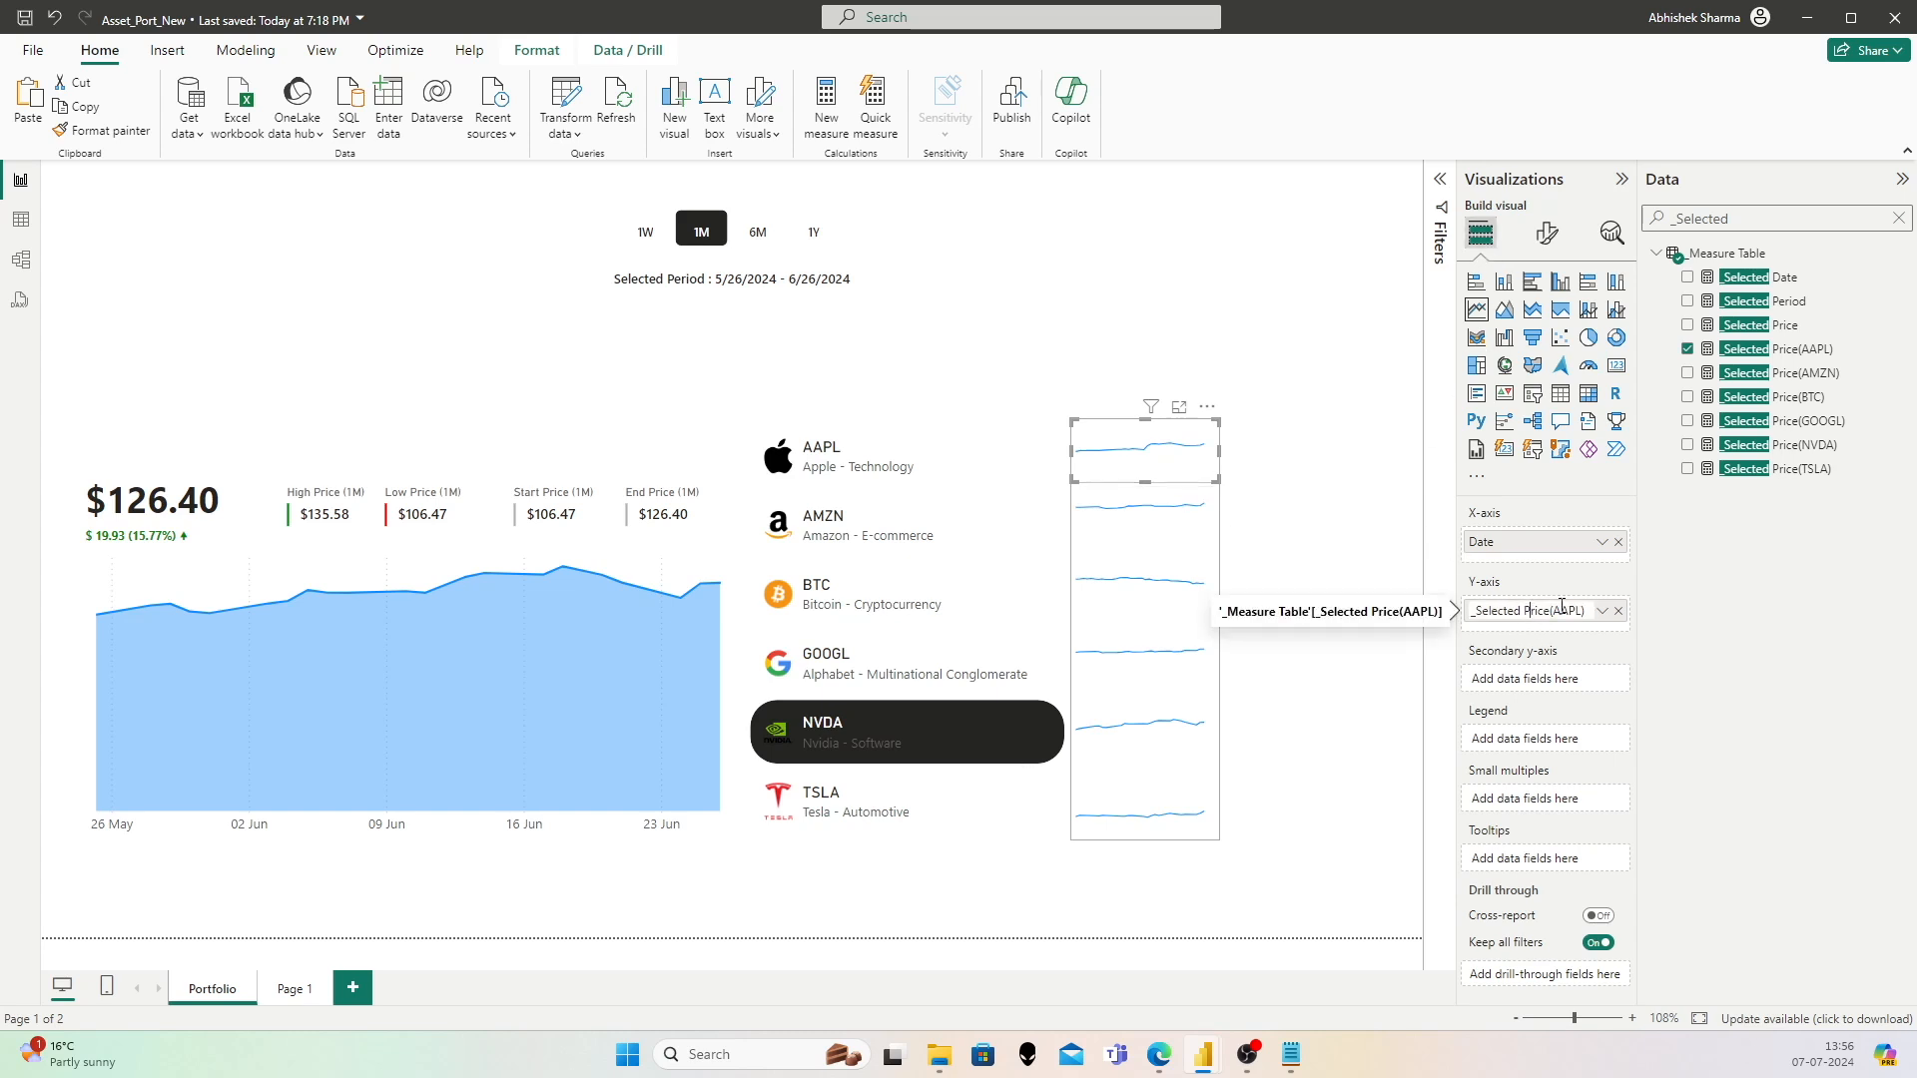
key(ctrl+shift+Right)
key(BackSpace)
key(Return)
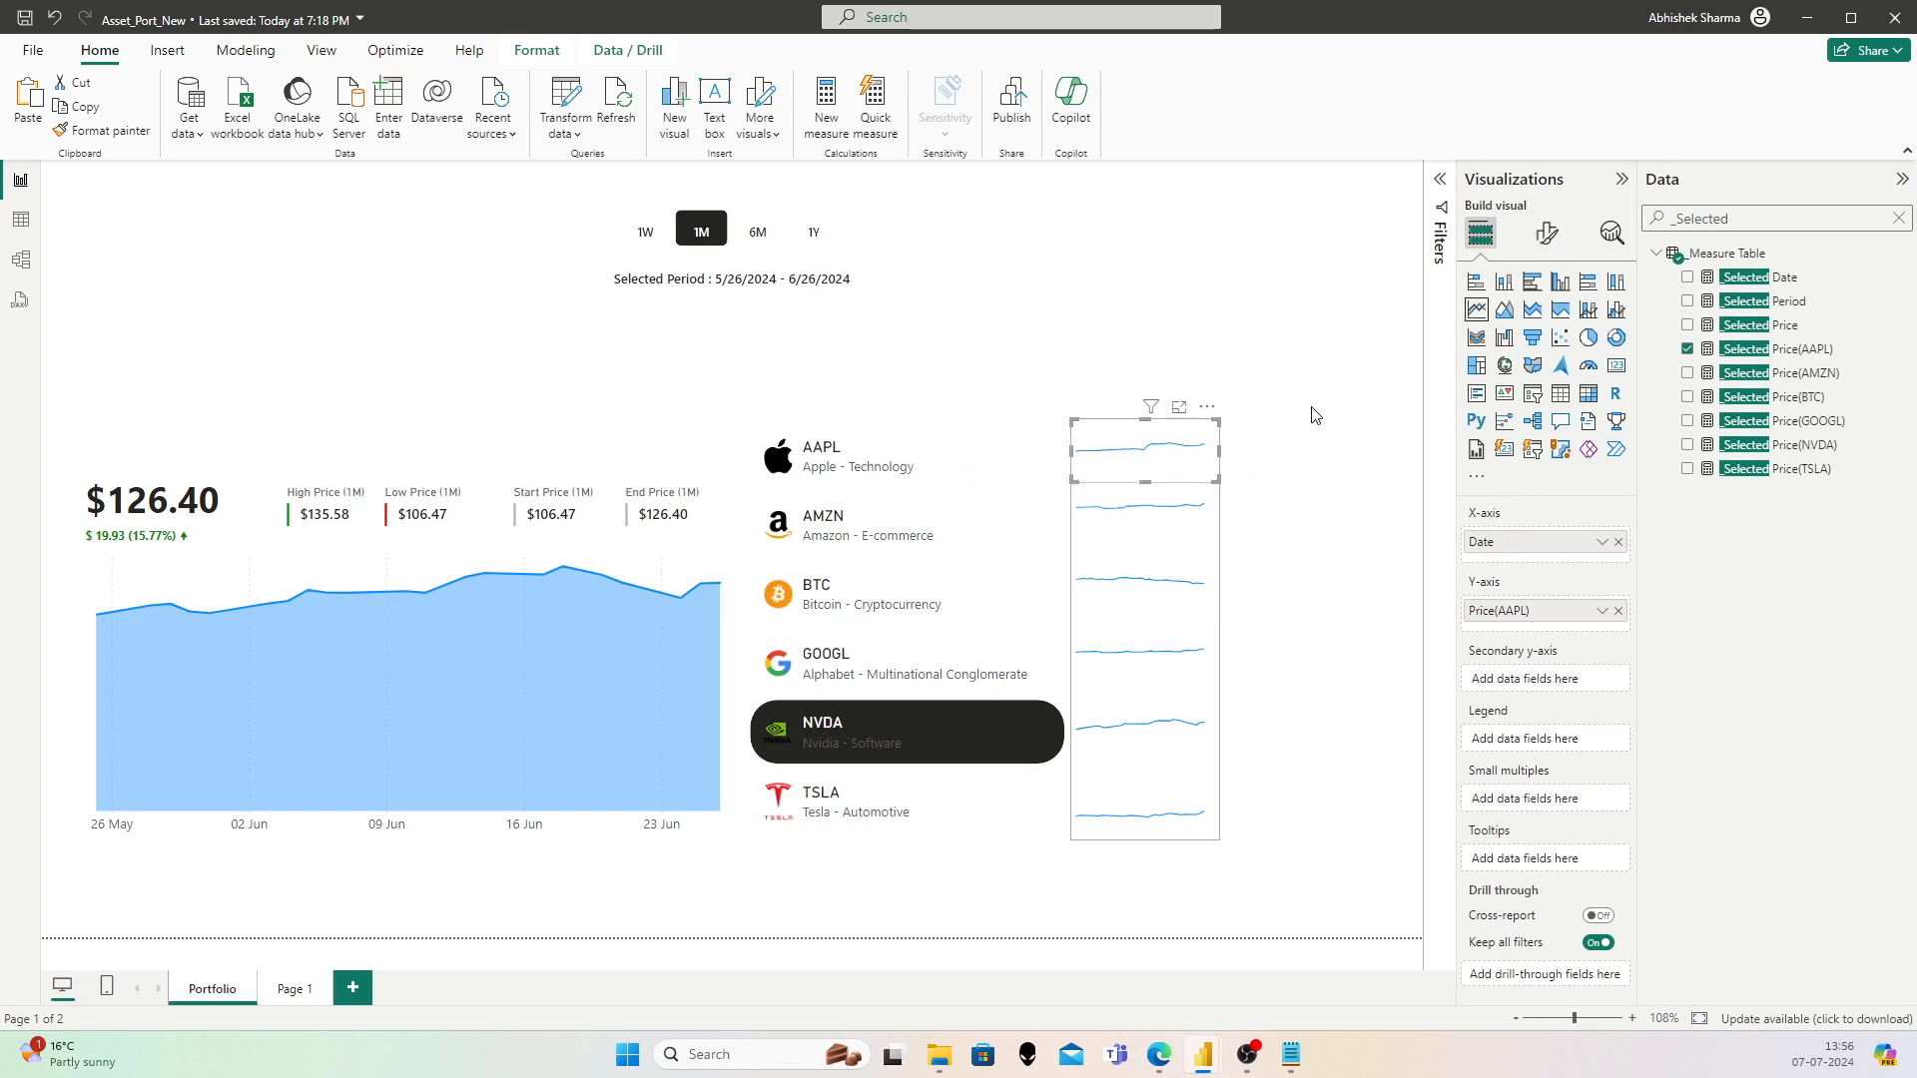
Step: Set the AMZN line chart's tooltip type to Default
click(1117, 534)
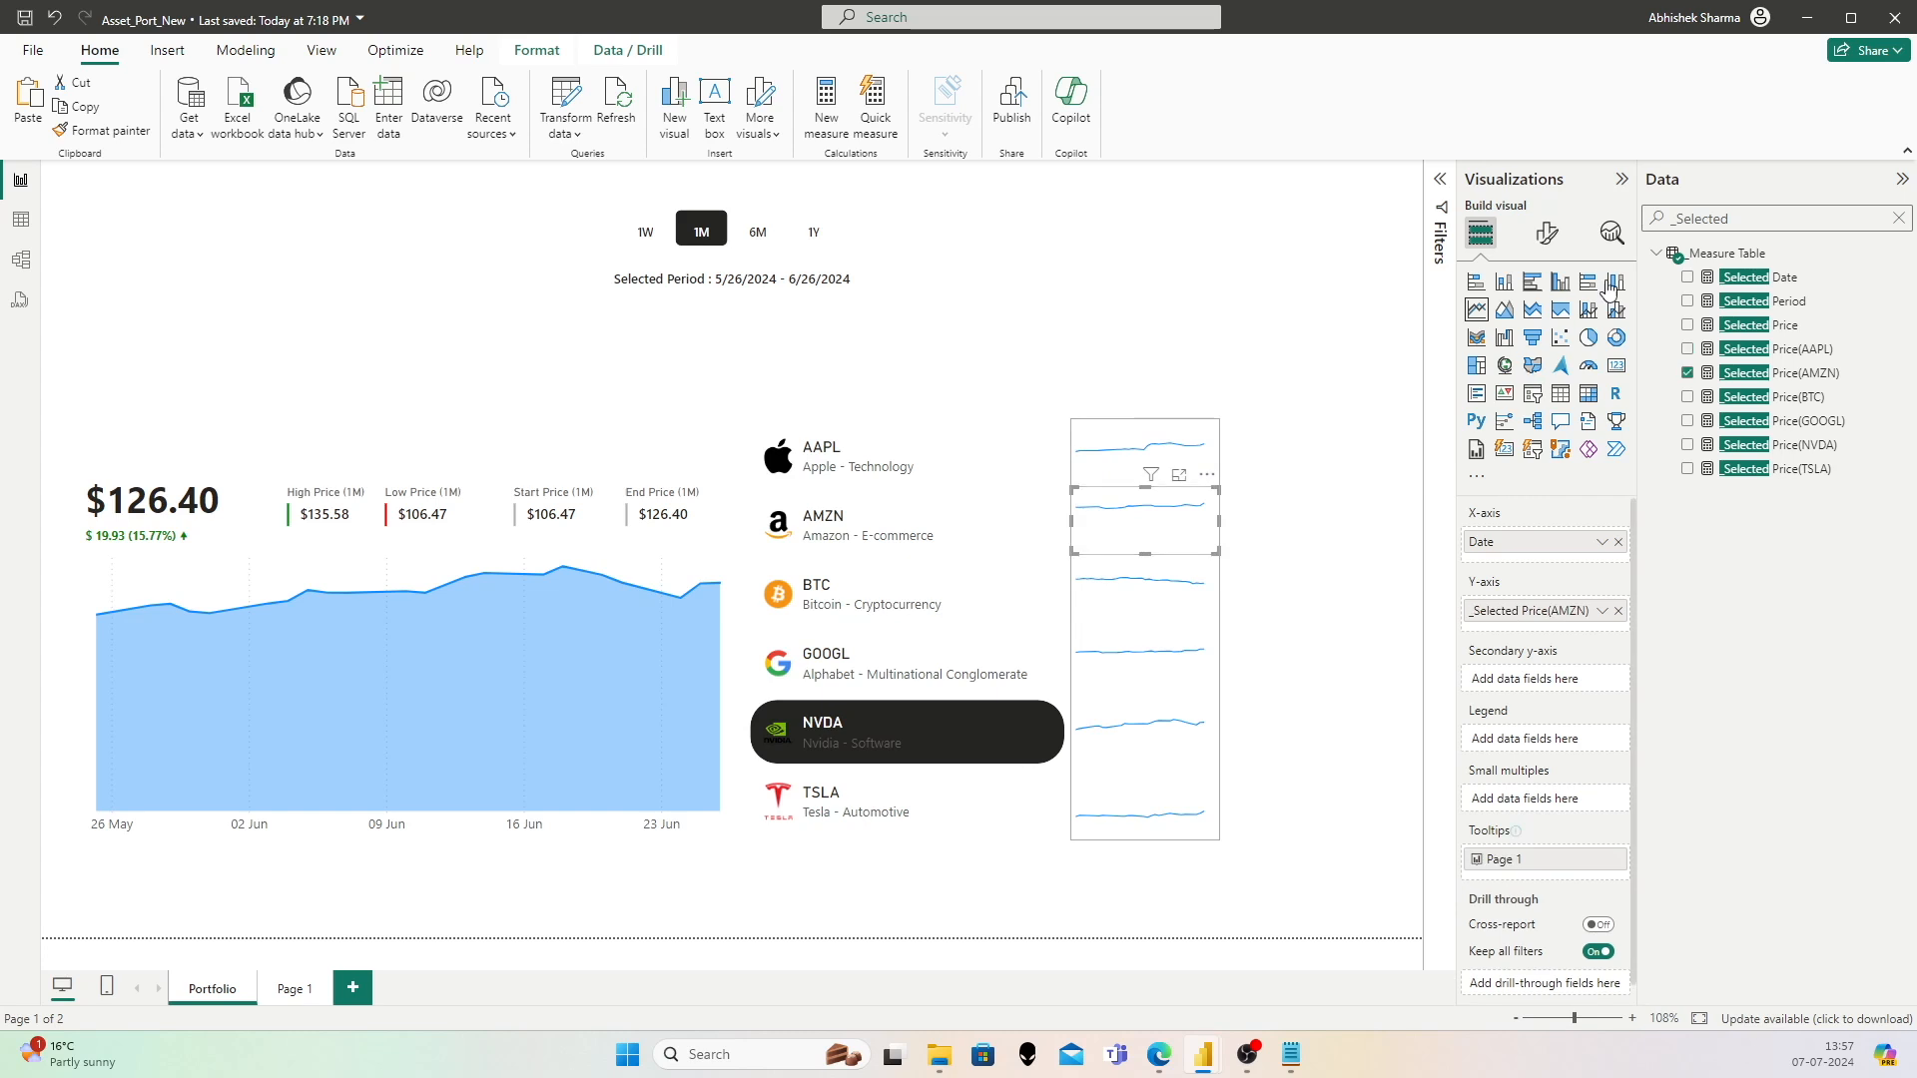
click(1547, 236)
click(1546, 323)
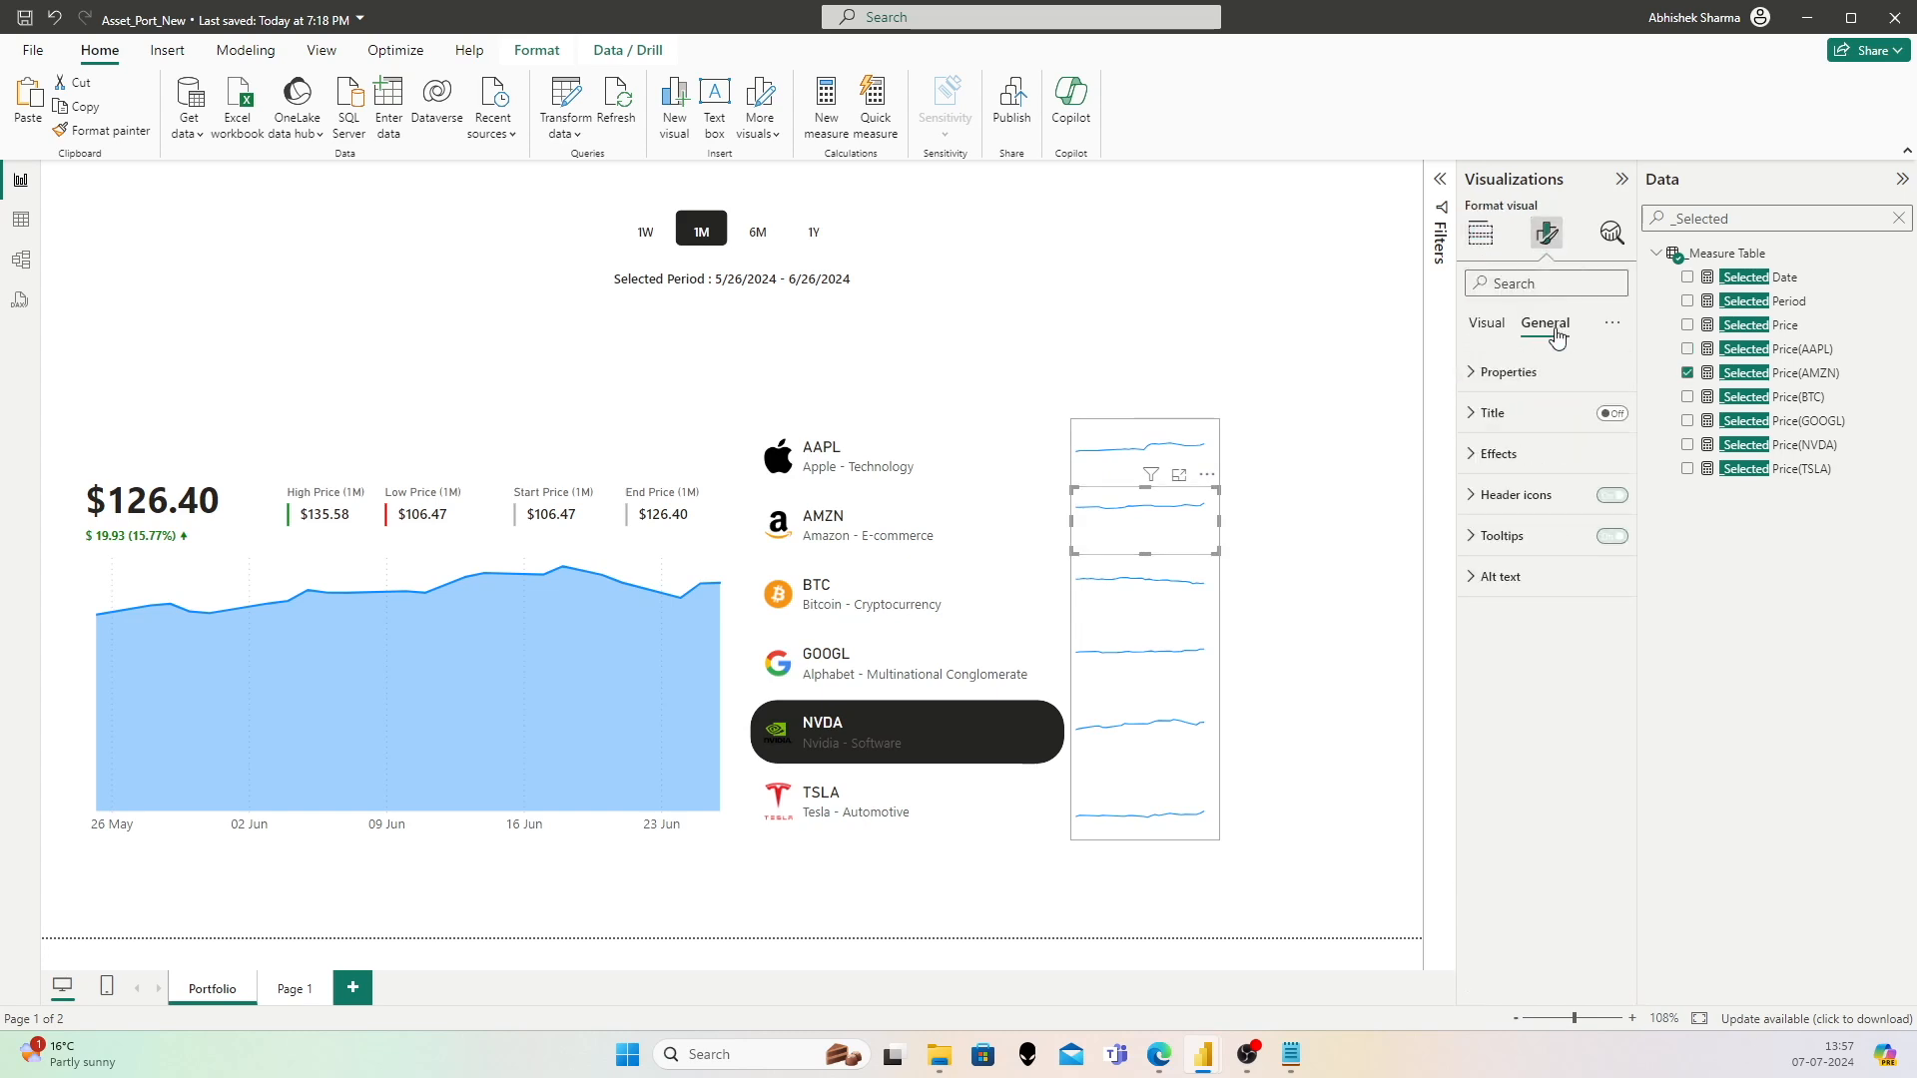
click(1519, 542)
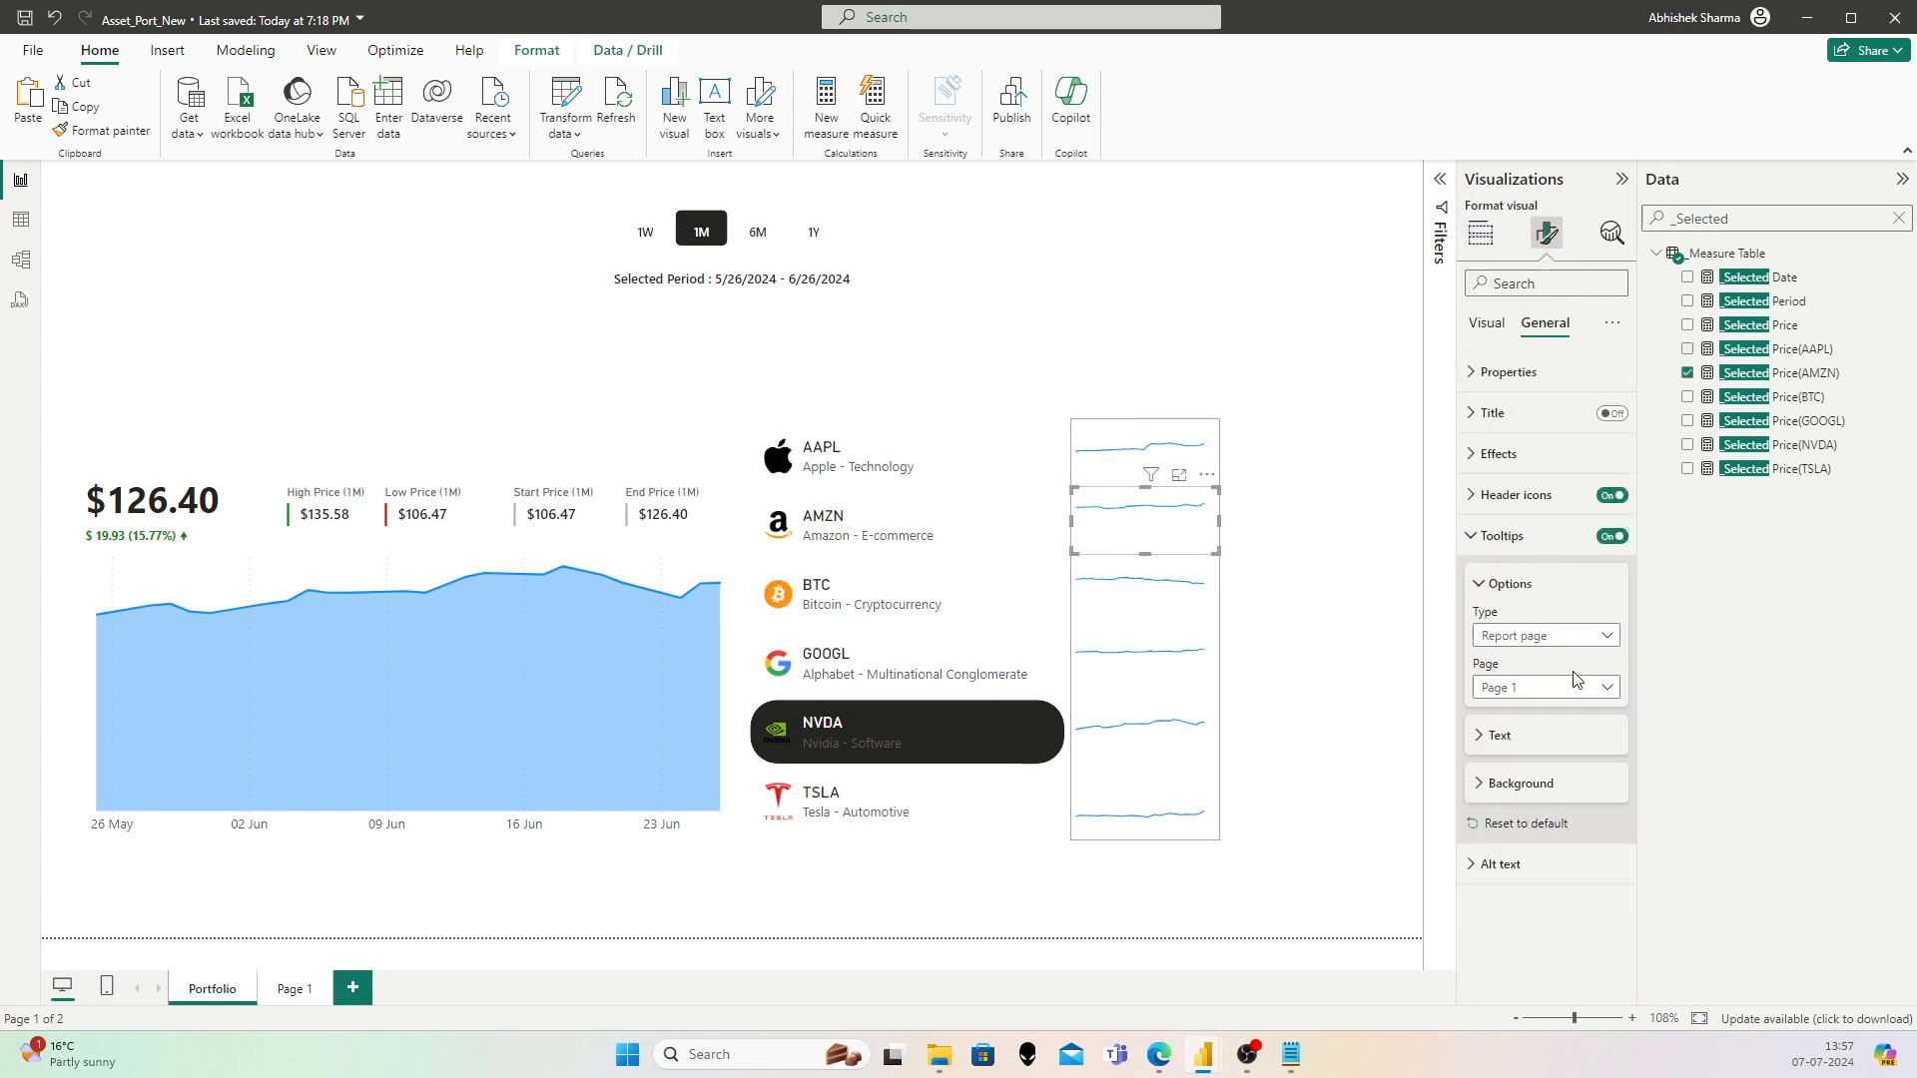
click(1527, 636)
click(1522, 659)
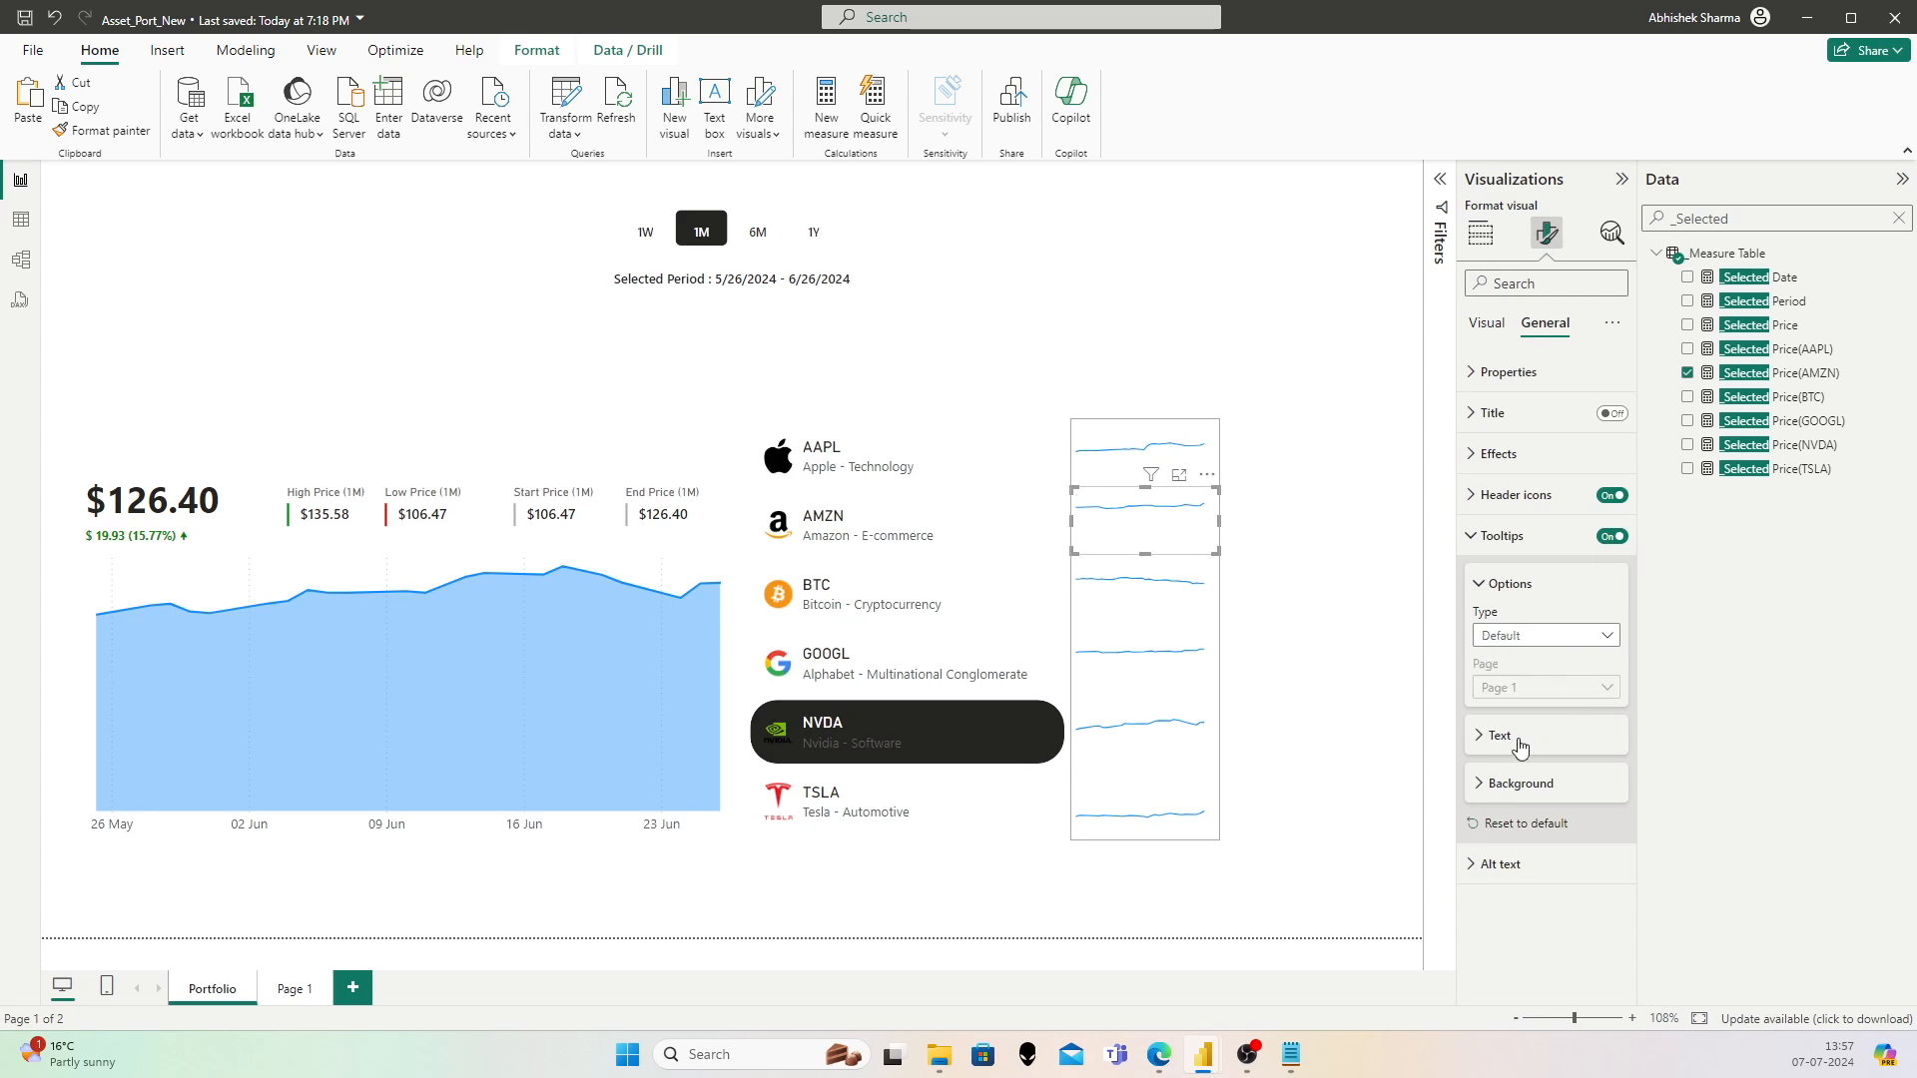
Step: Set the tooltip text size to 8 for both the AMZN and AAPL line charts
click(1519, 740)
click(1513, 788)
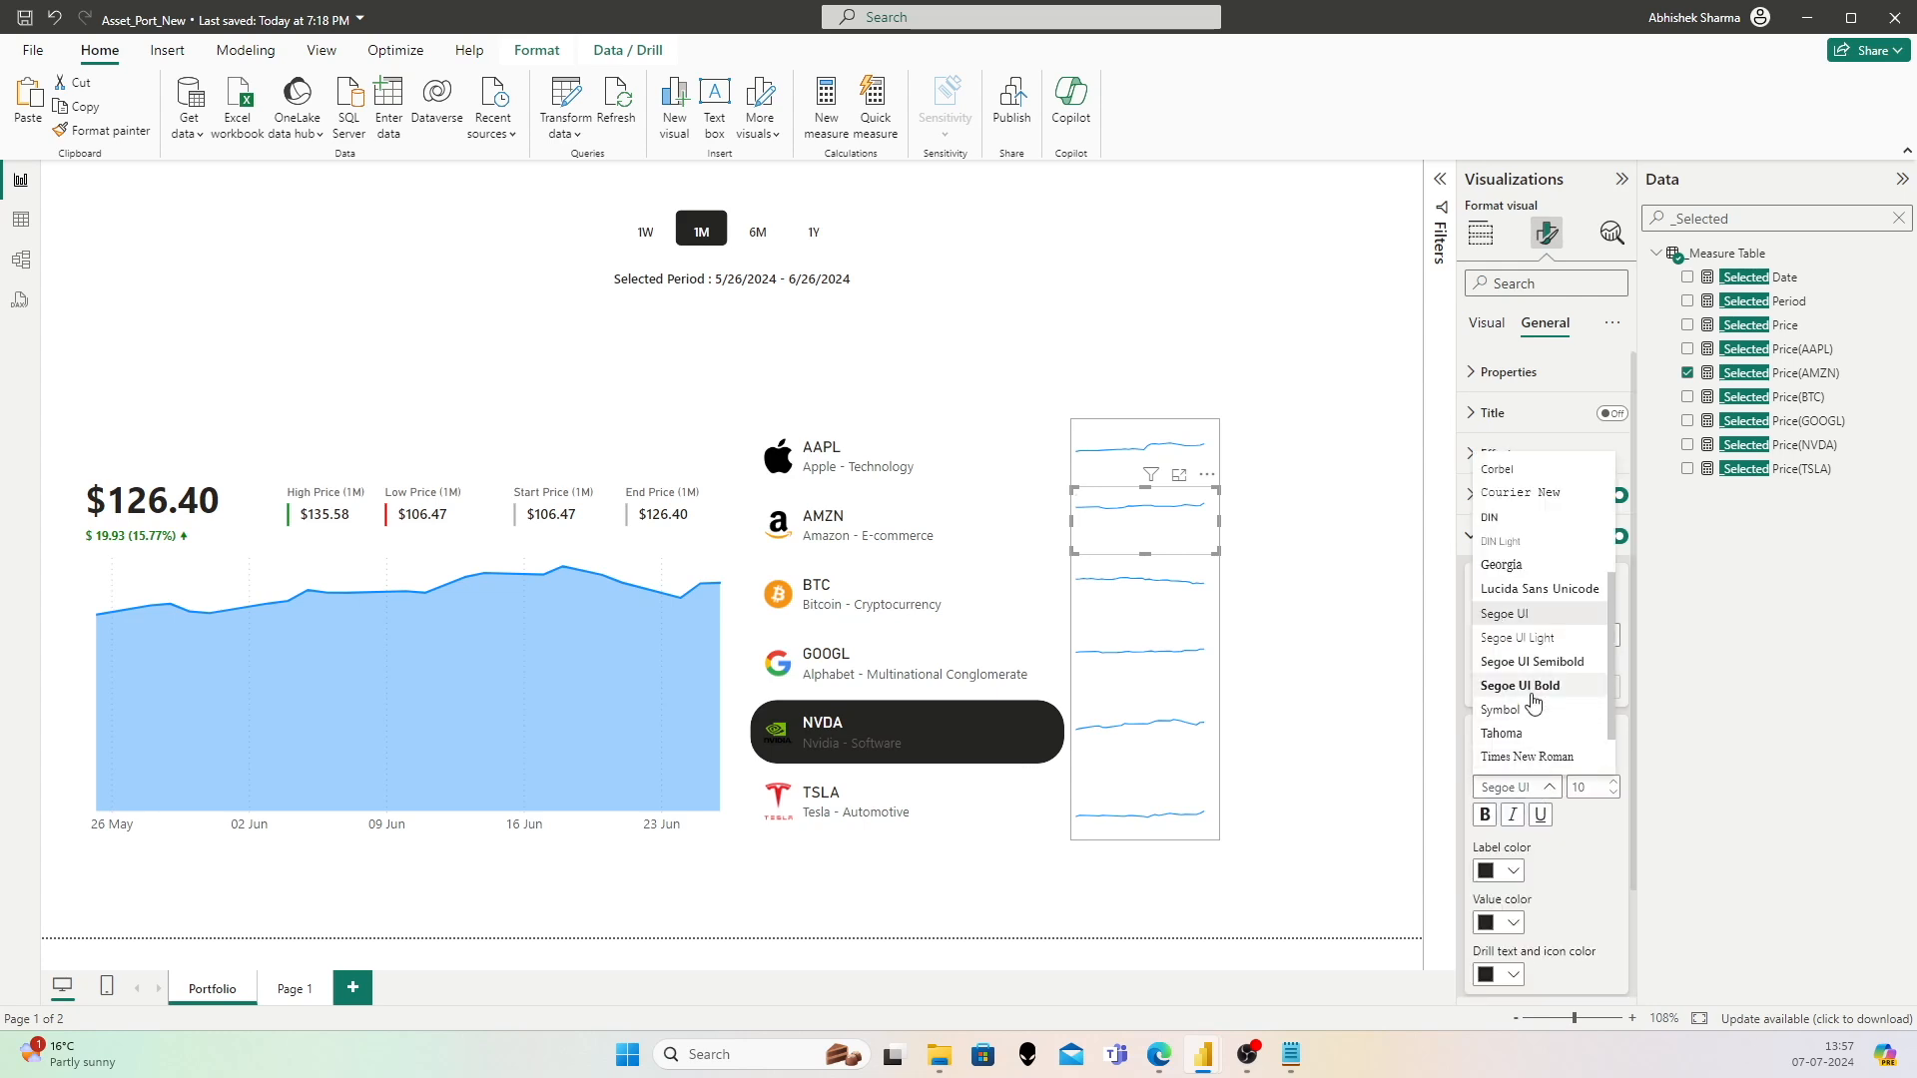
click(1595, 790)
click(1596, 794)
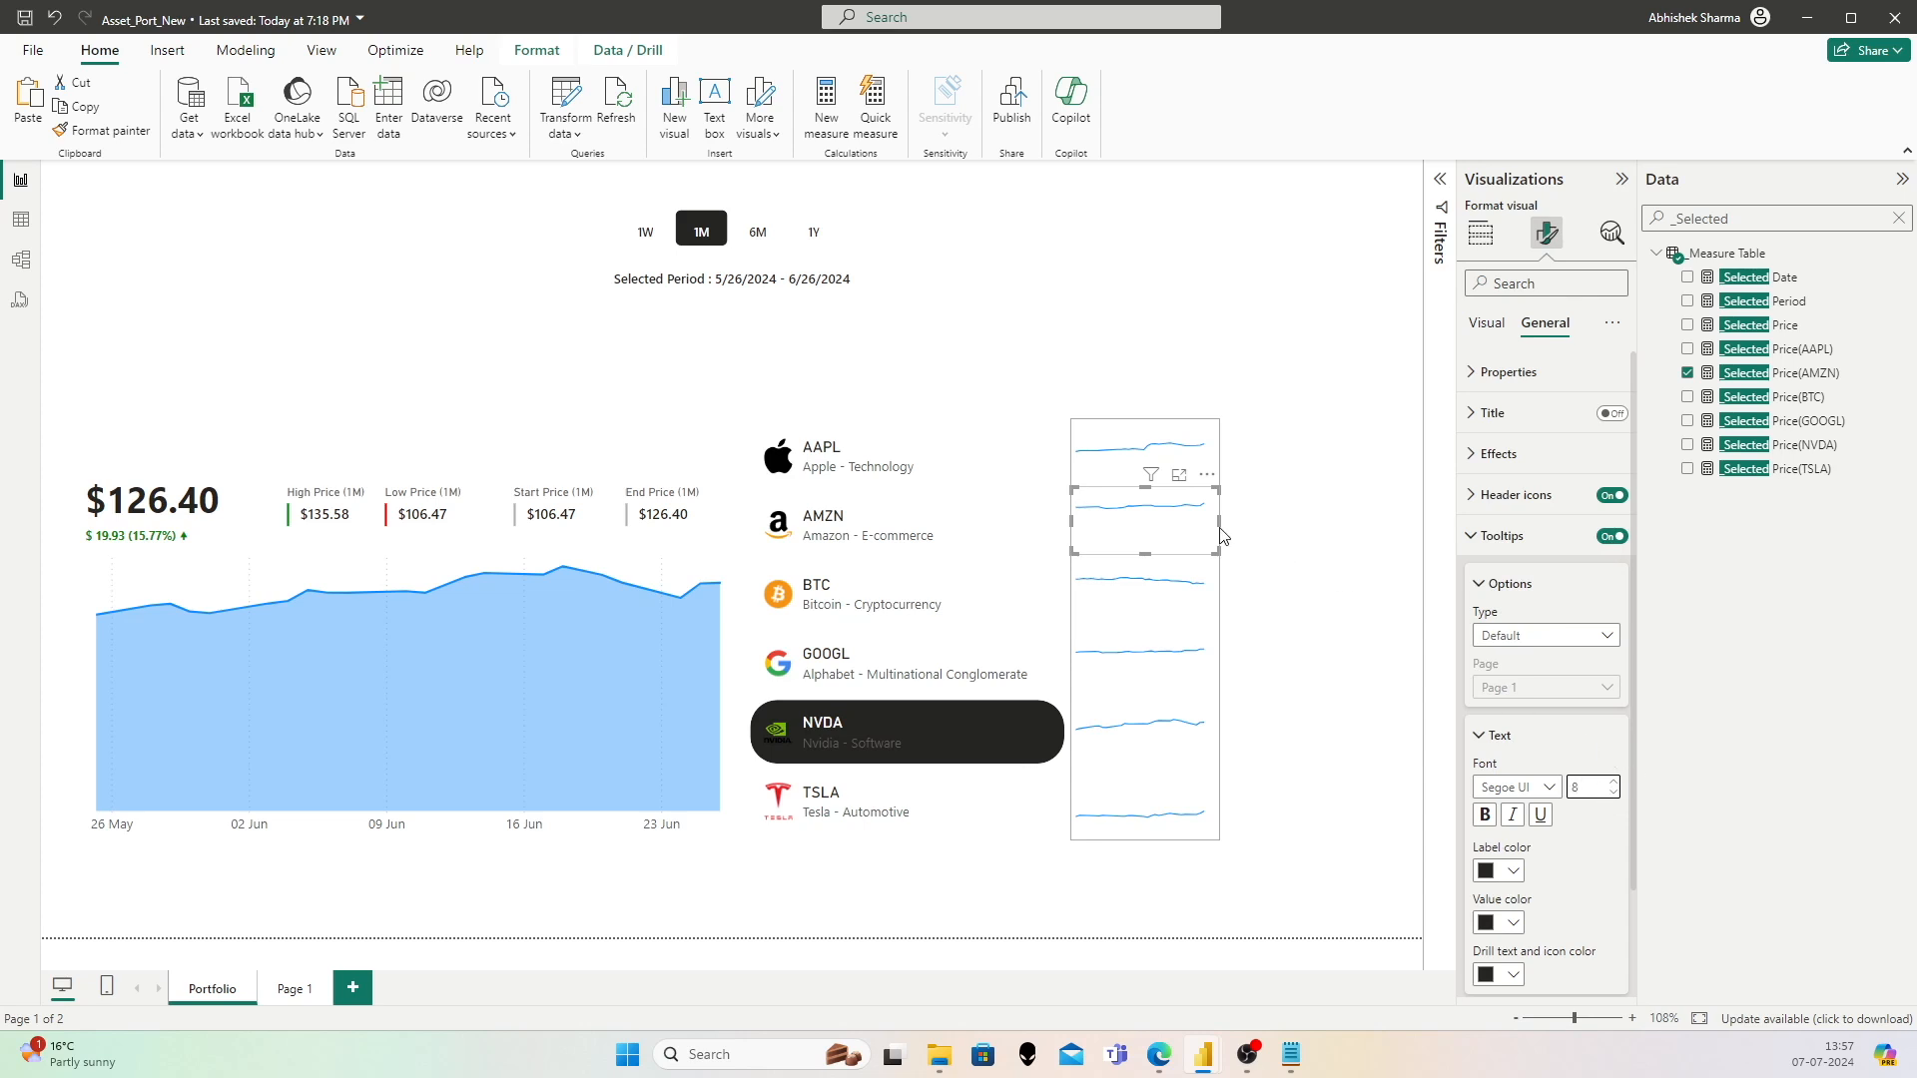
click(1108, 444)
click(1592, 786)
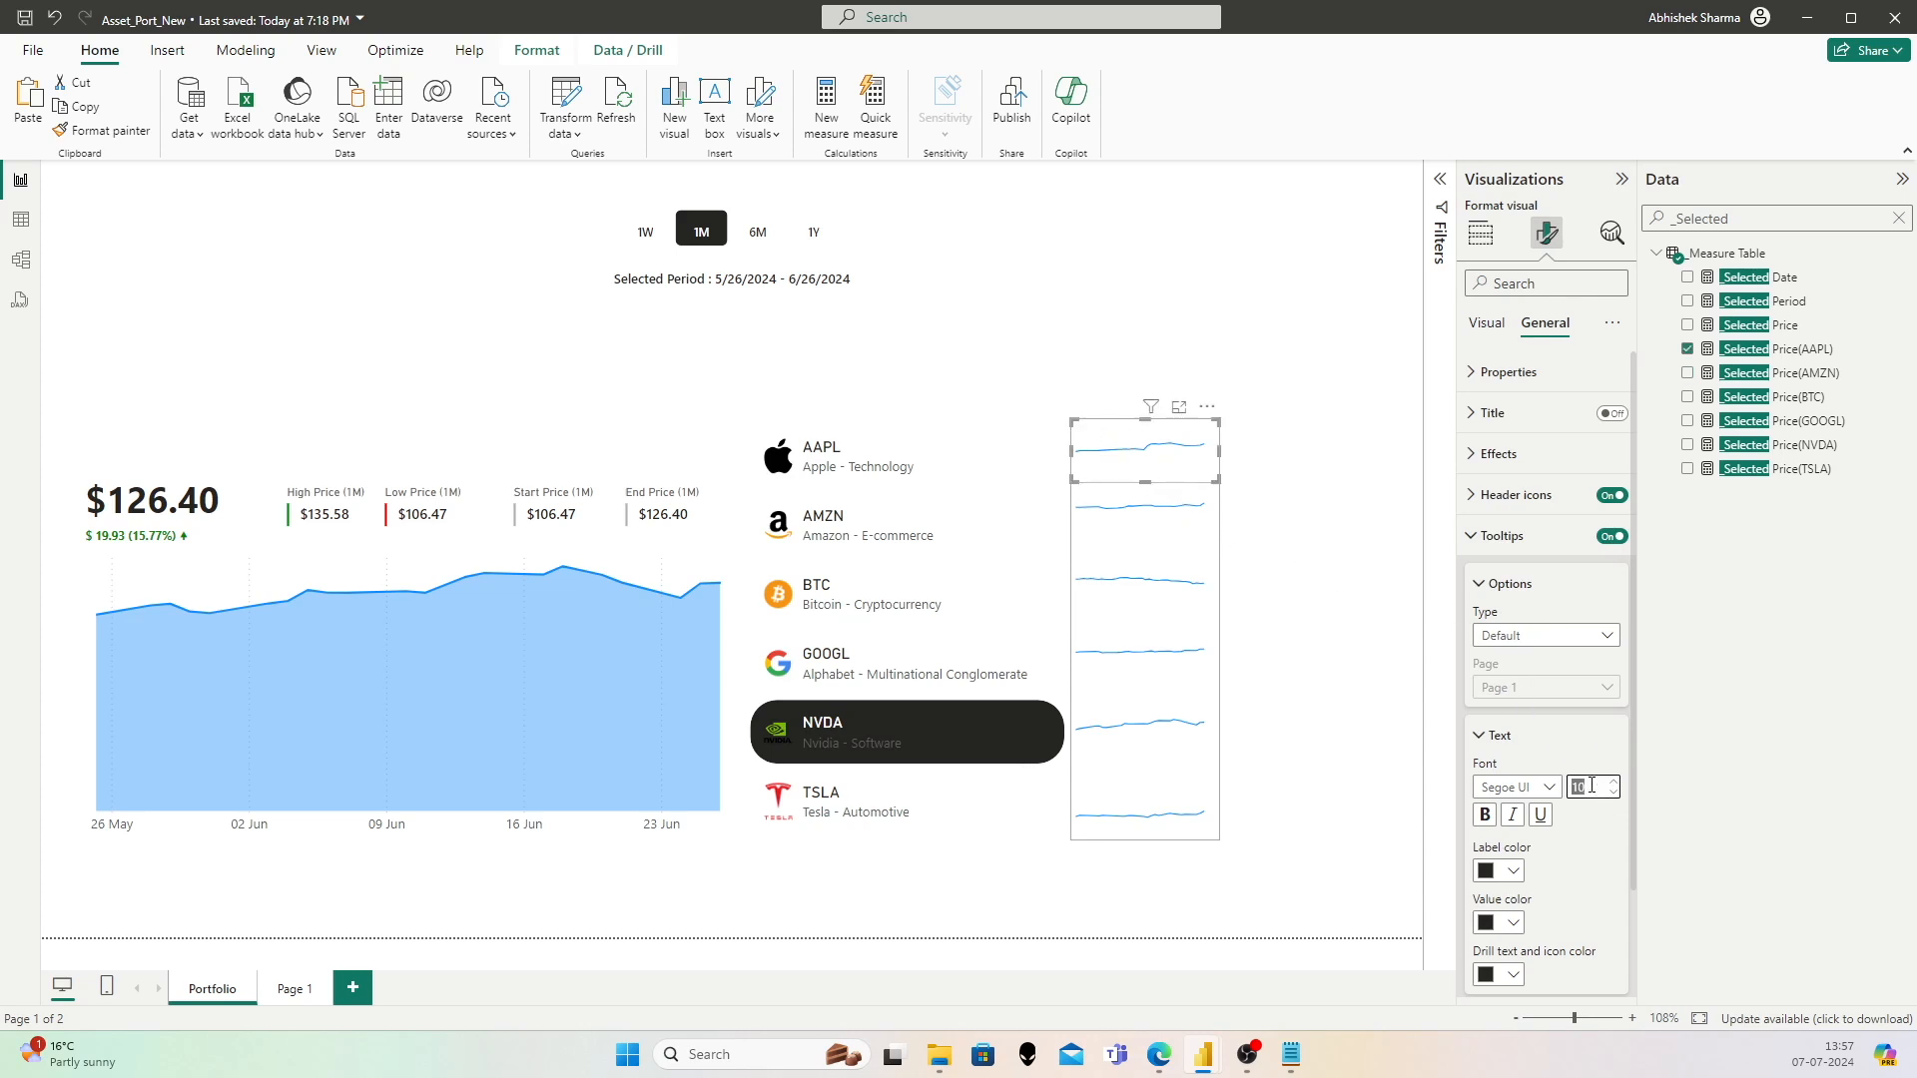
mouse_move(1116, 460)
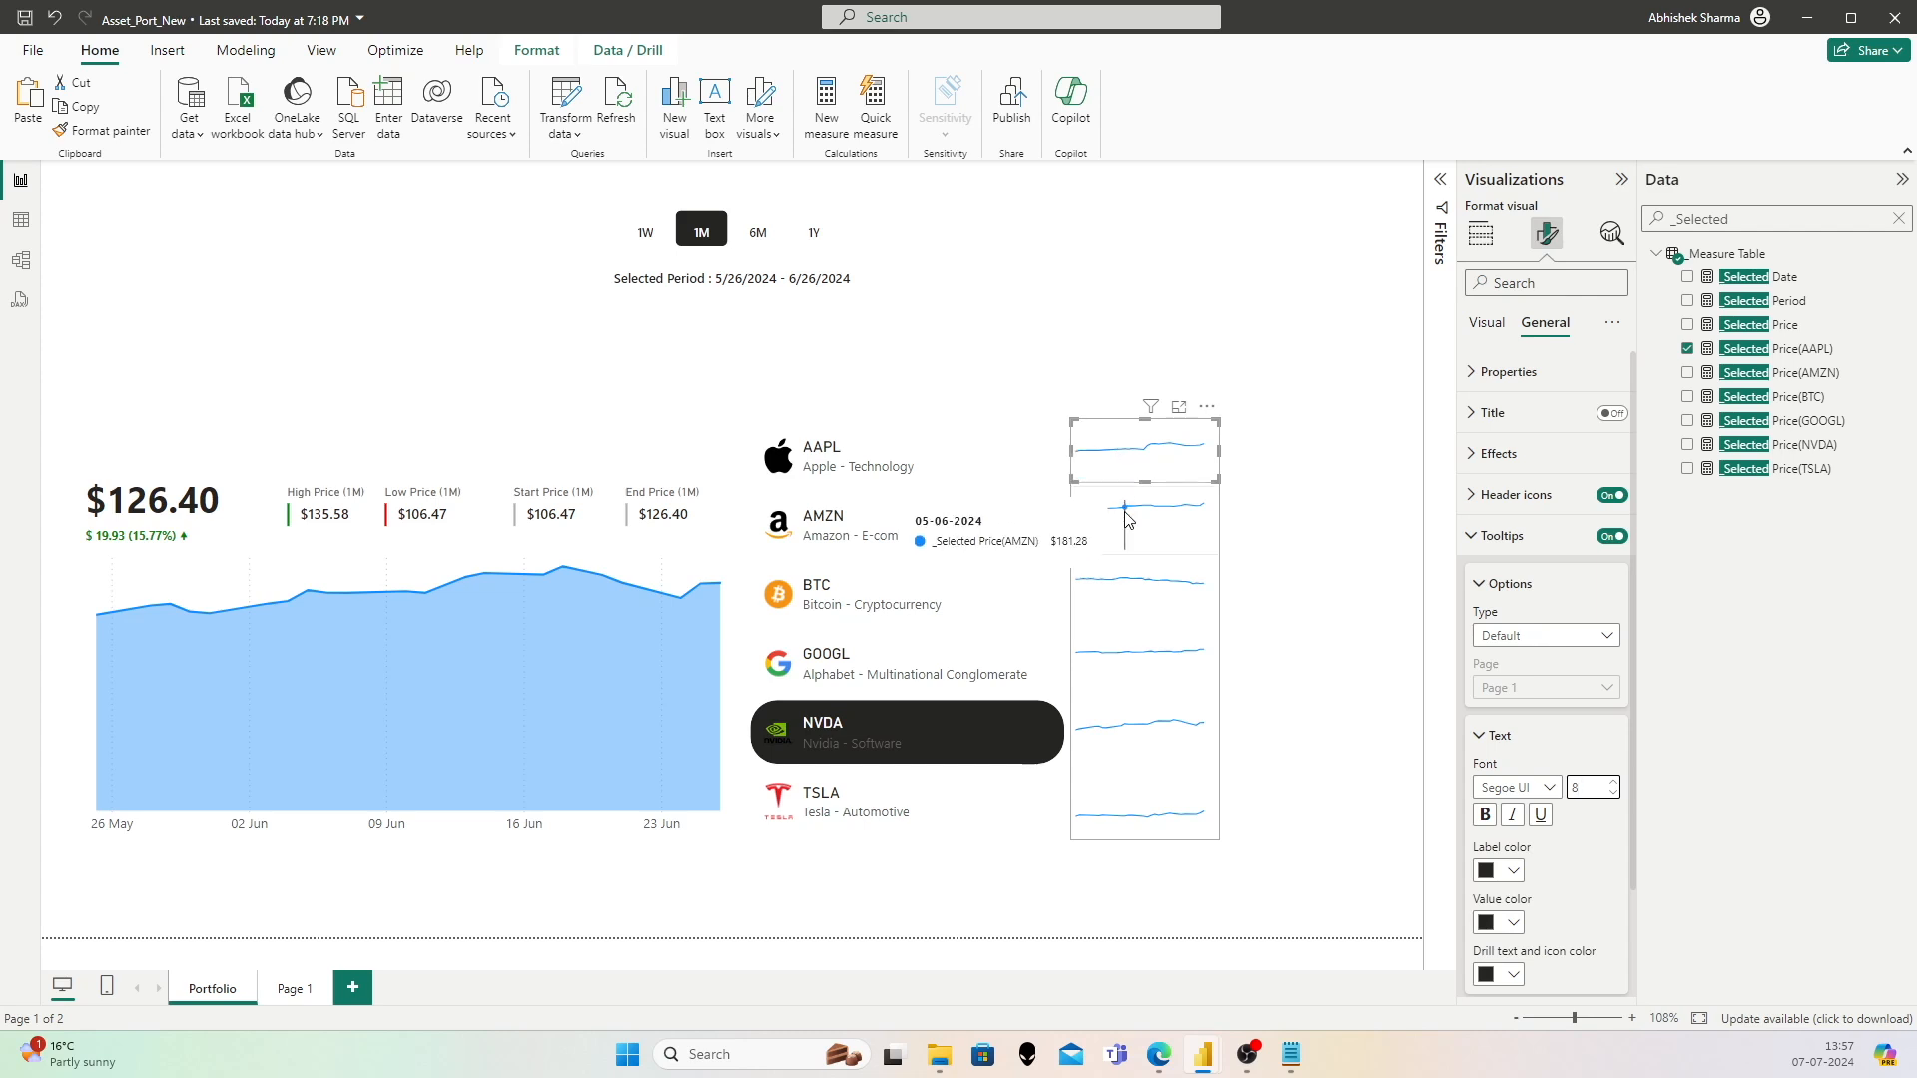
Step: Rename the AMZN line chart's Y-axis field as Price(AMZN) for this visual
click(1480, 232)
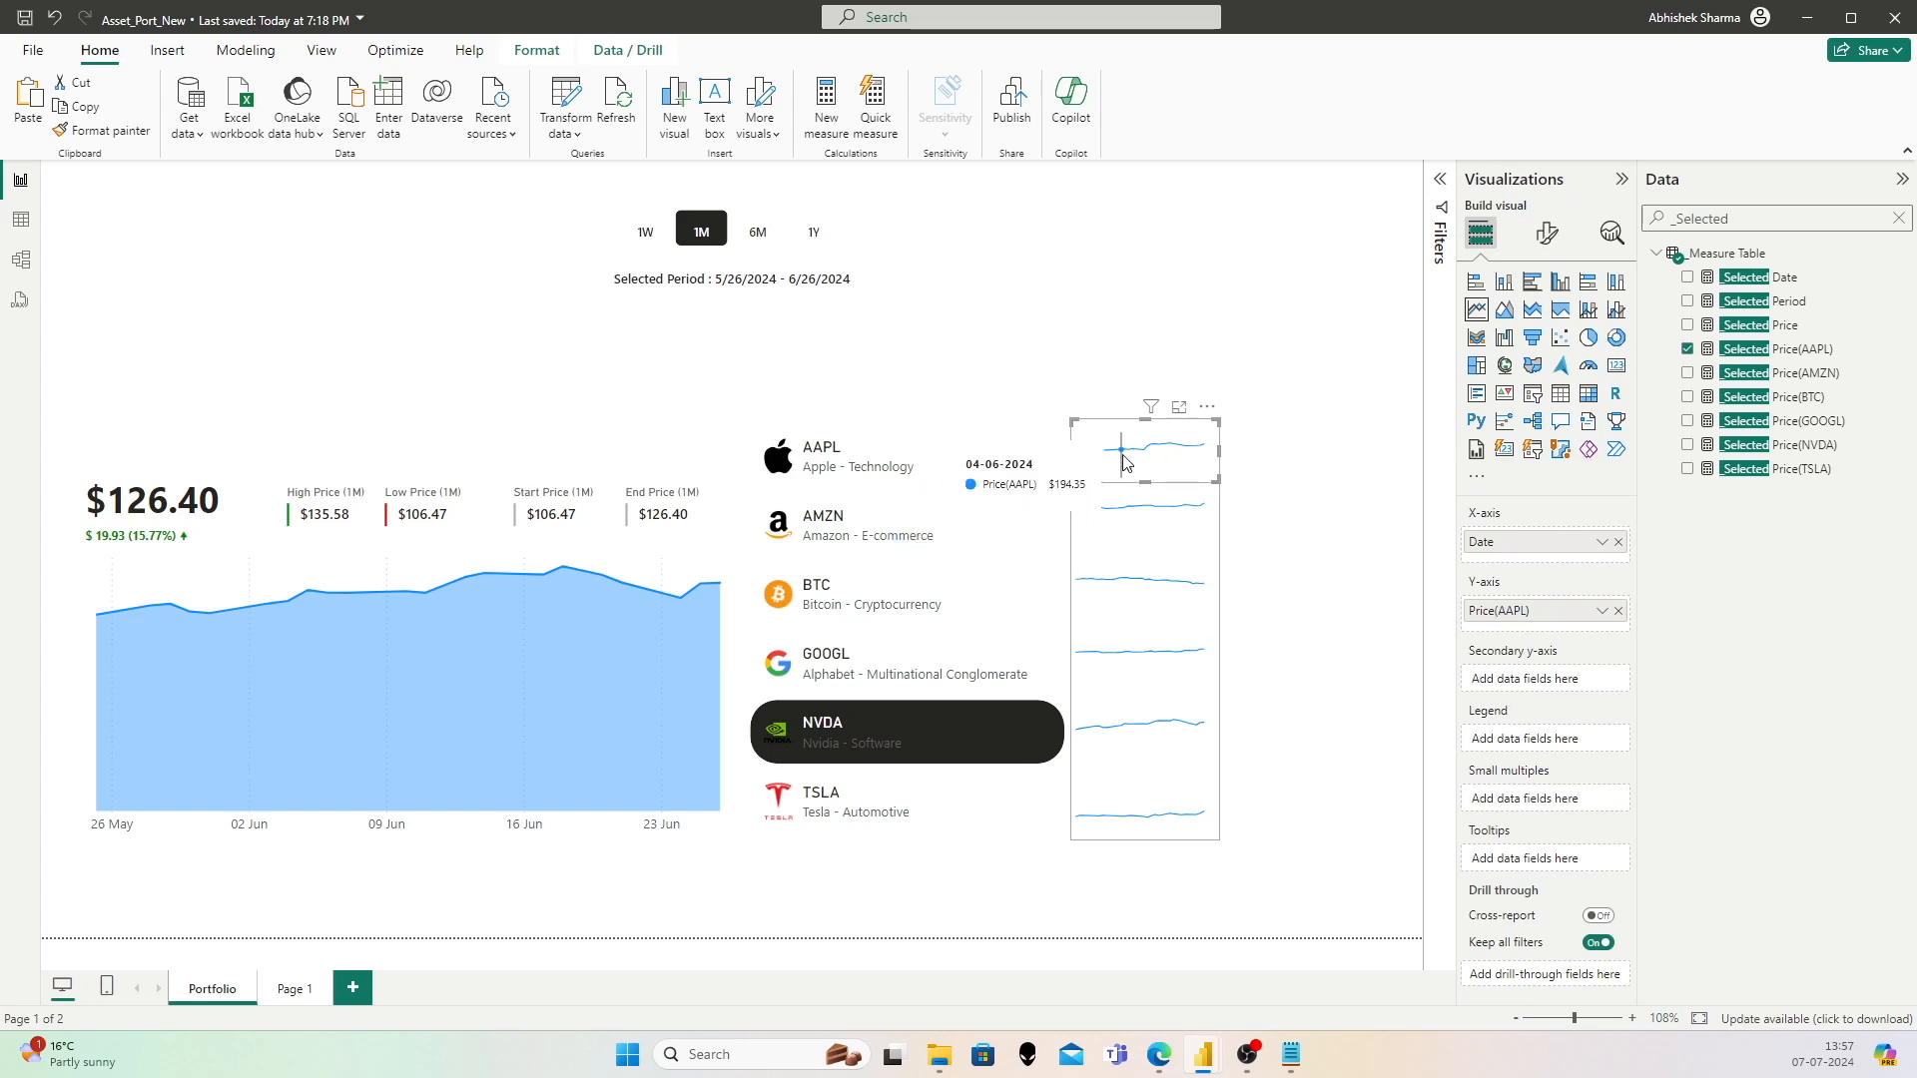
click(1138, 506)
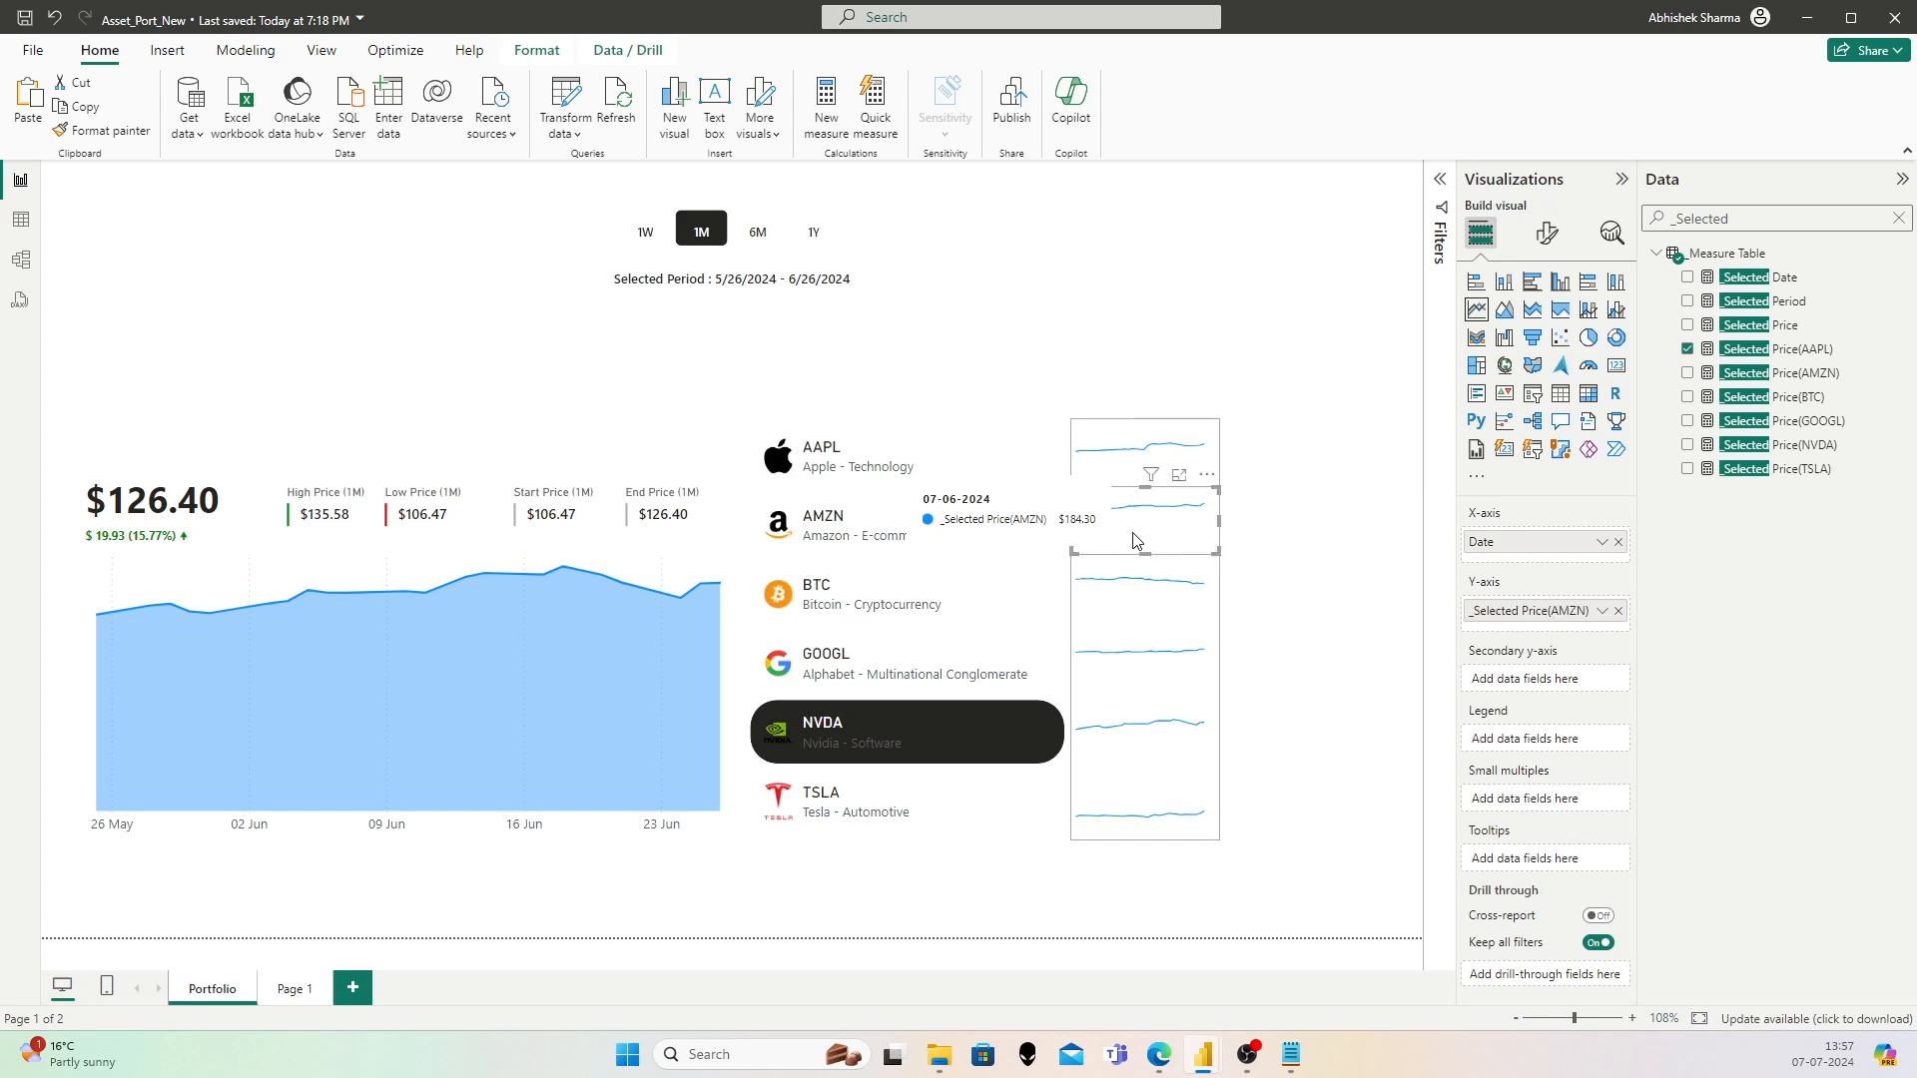
double_click(1510, 610)
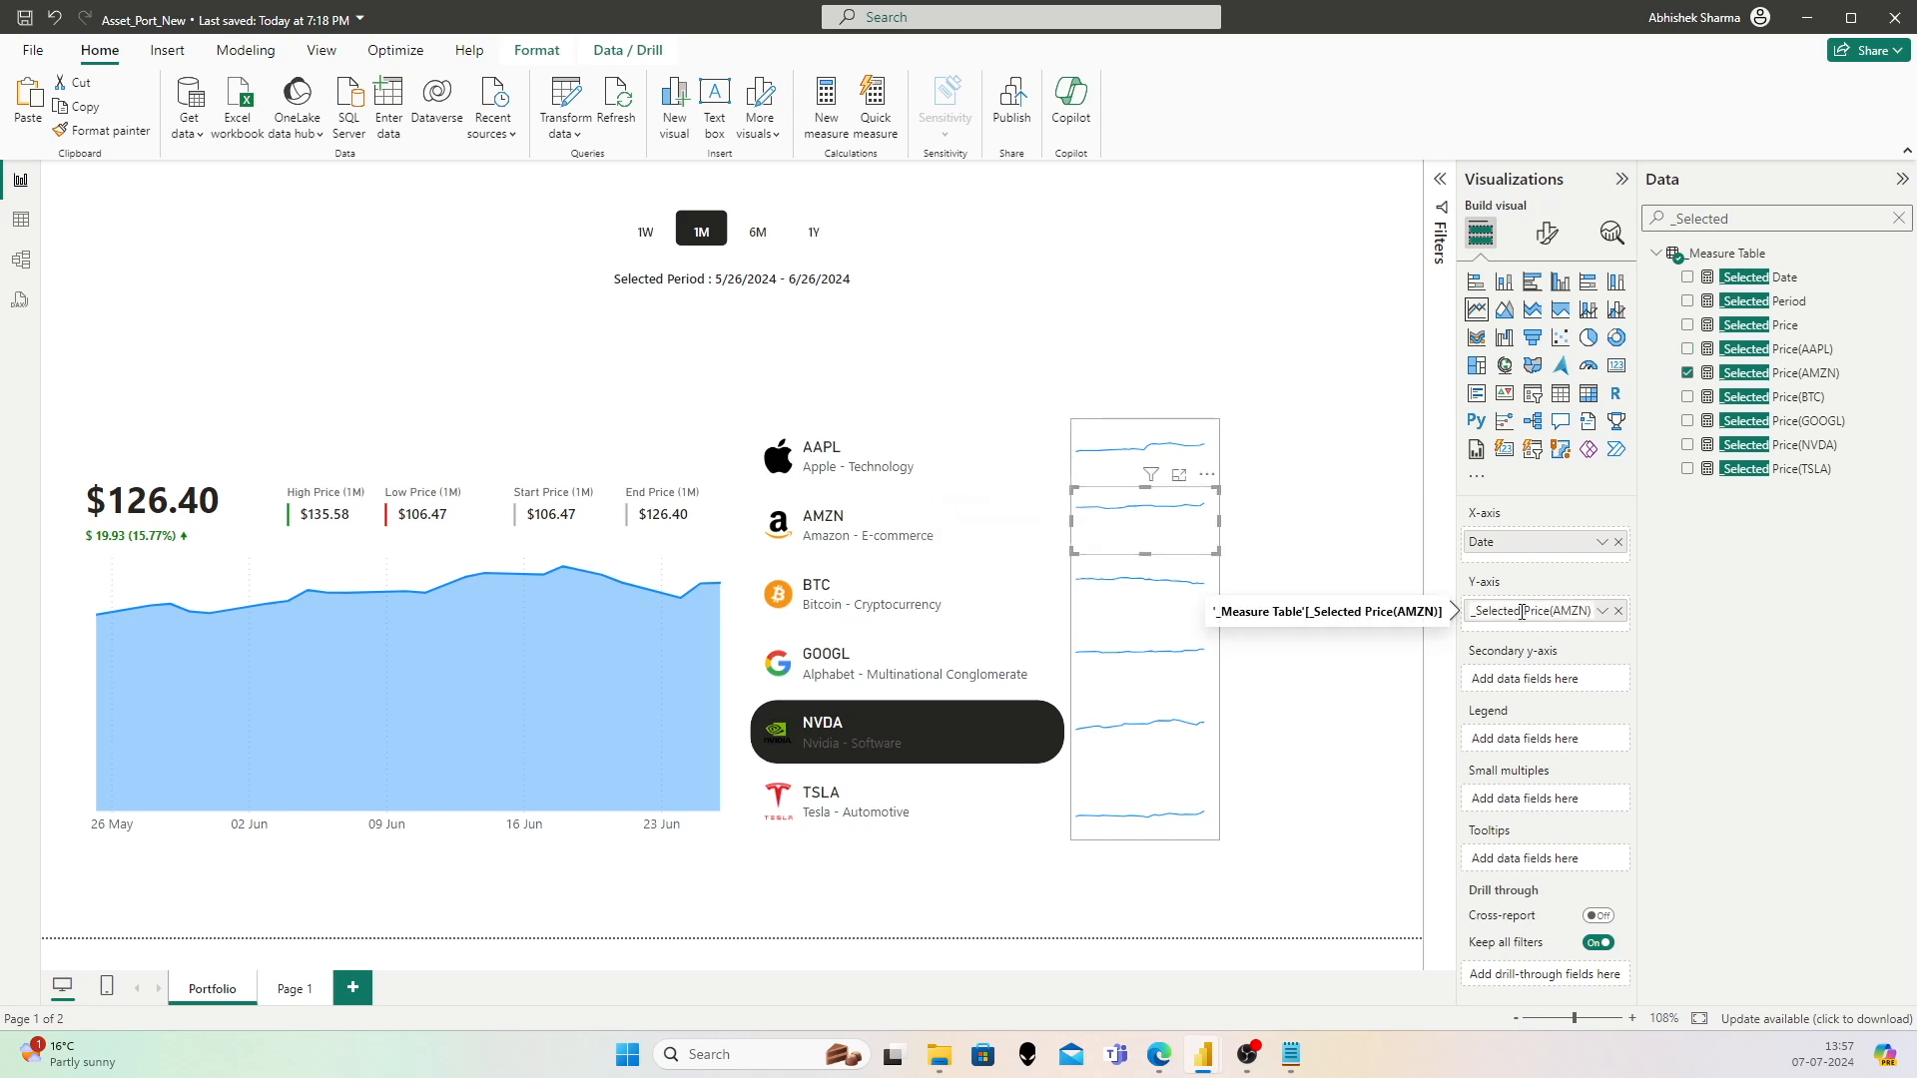
key(Home)
key(ctrl+shift+Right)
key(BackSpace)
key(Return)
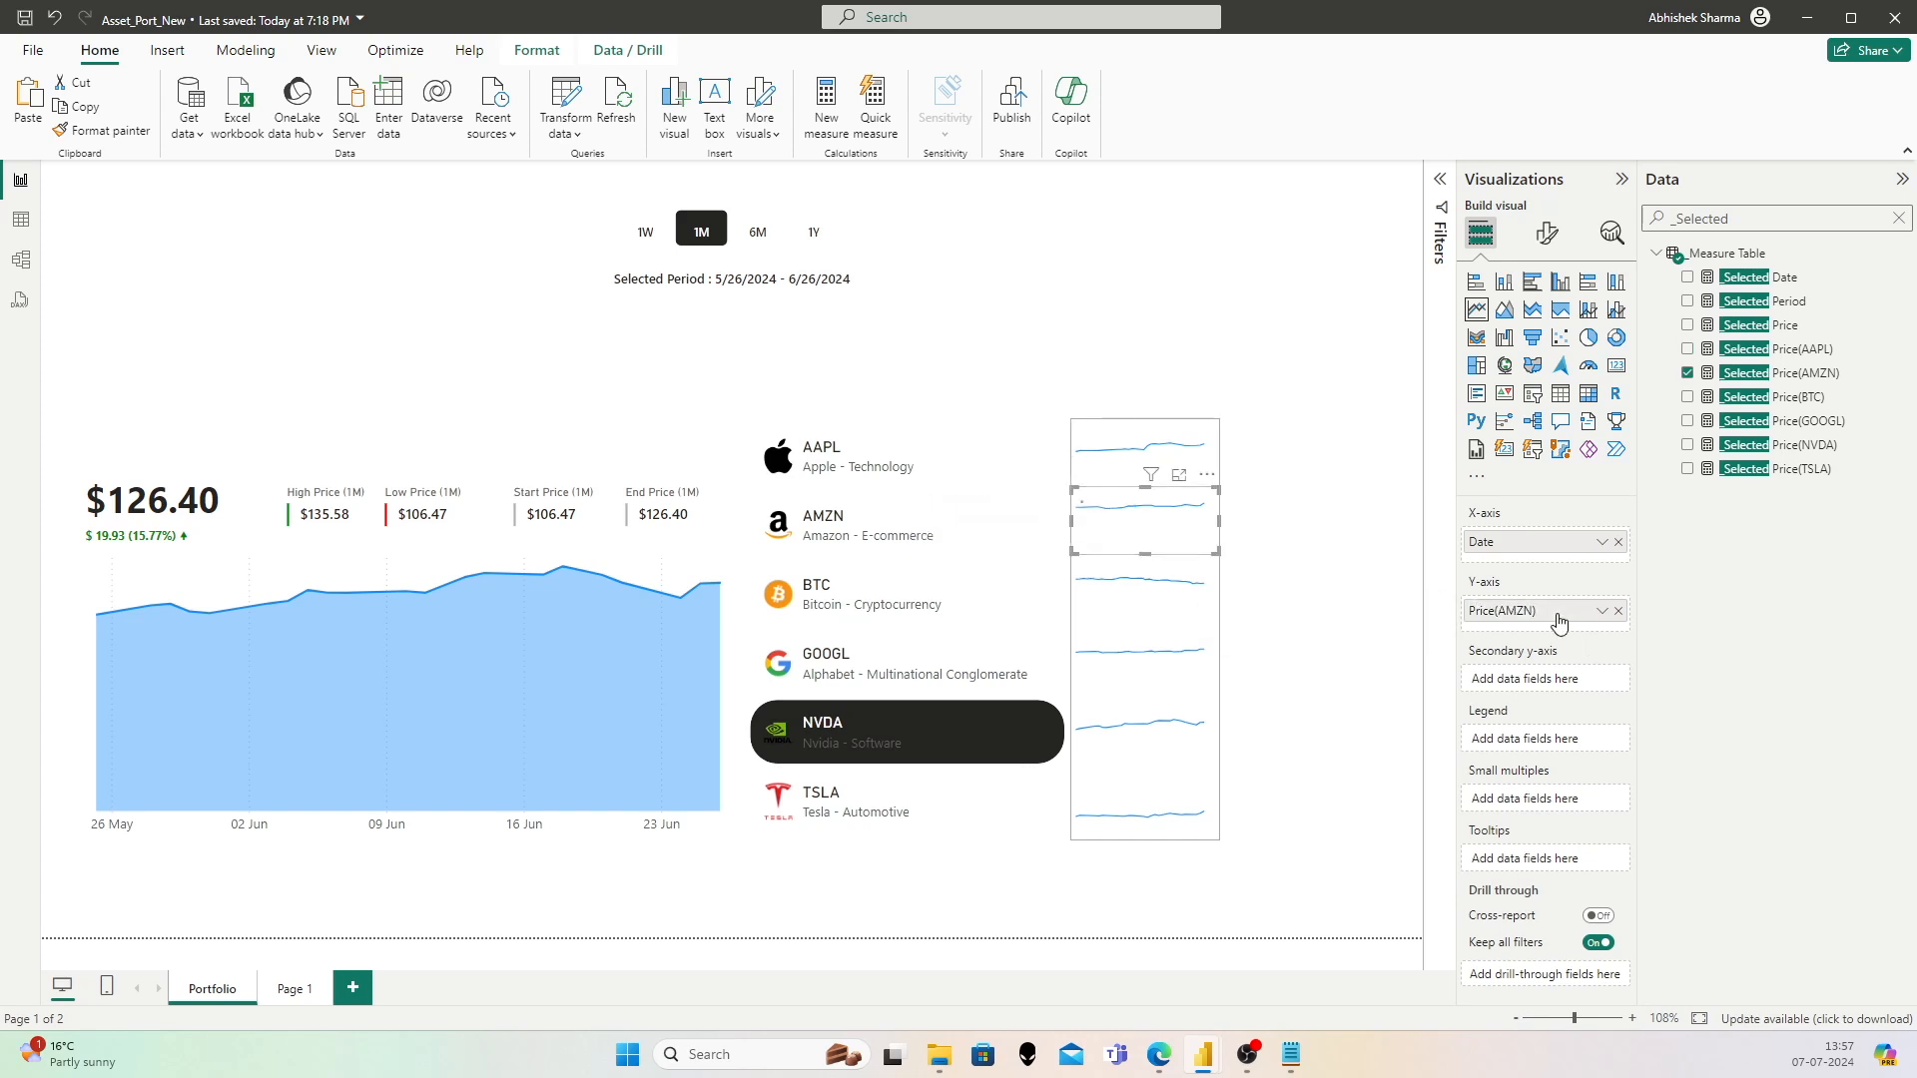
Step: Rename the BTC line chart's Y-axis field as Price(BTC) for this visual
click(1105, 613)
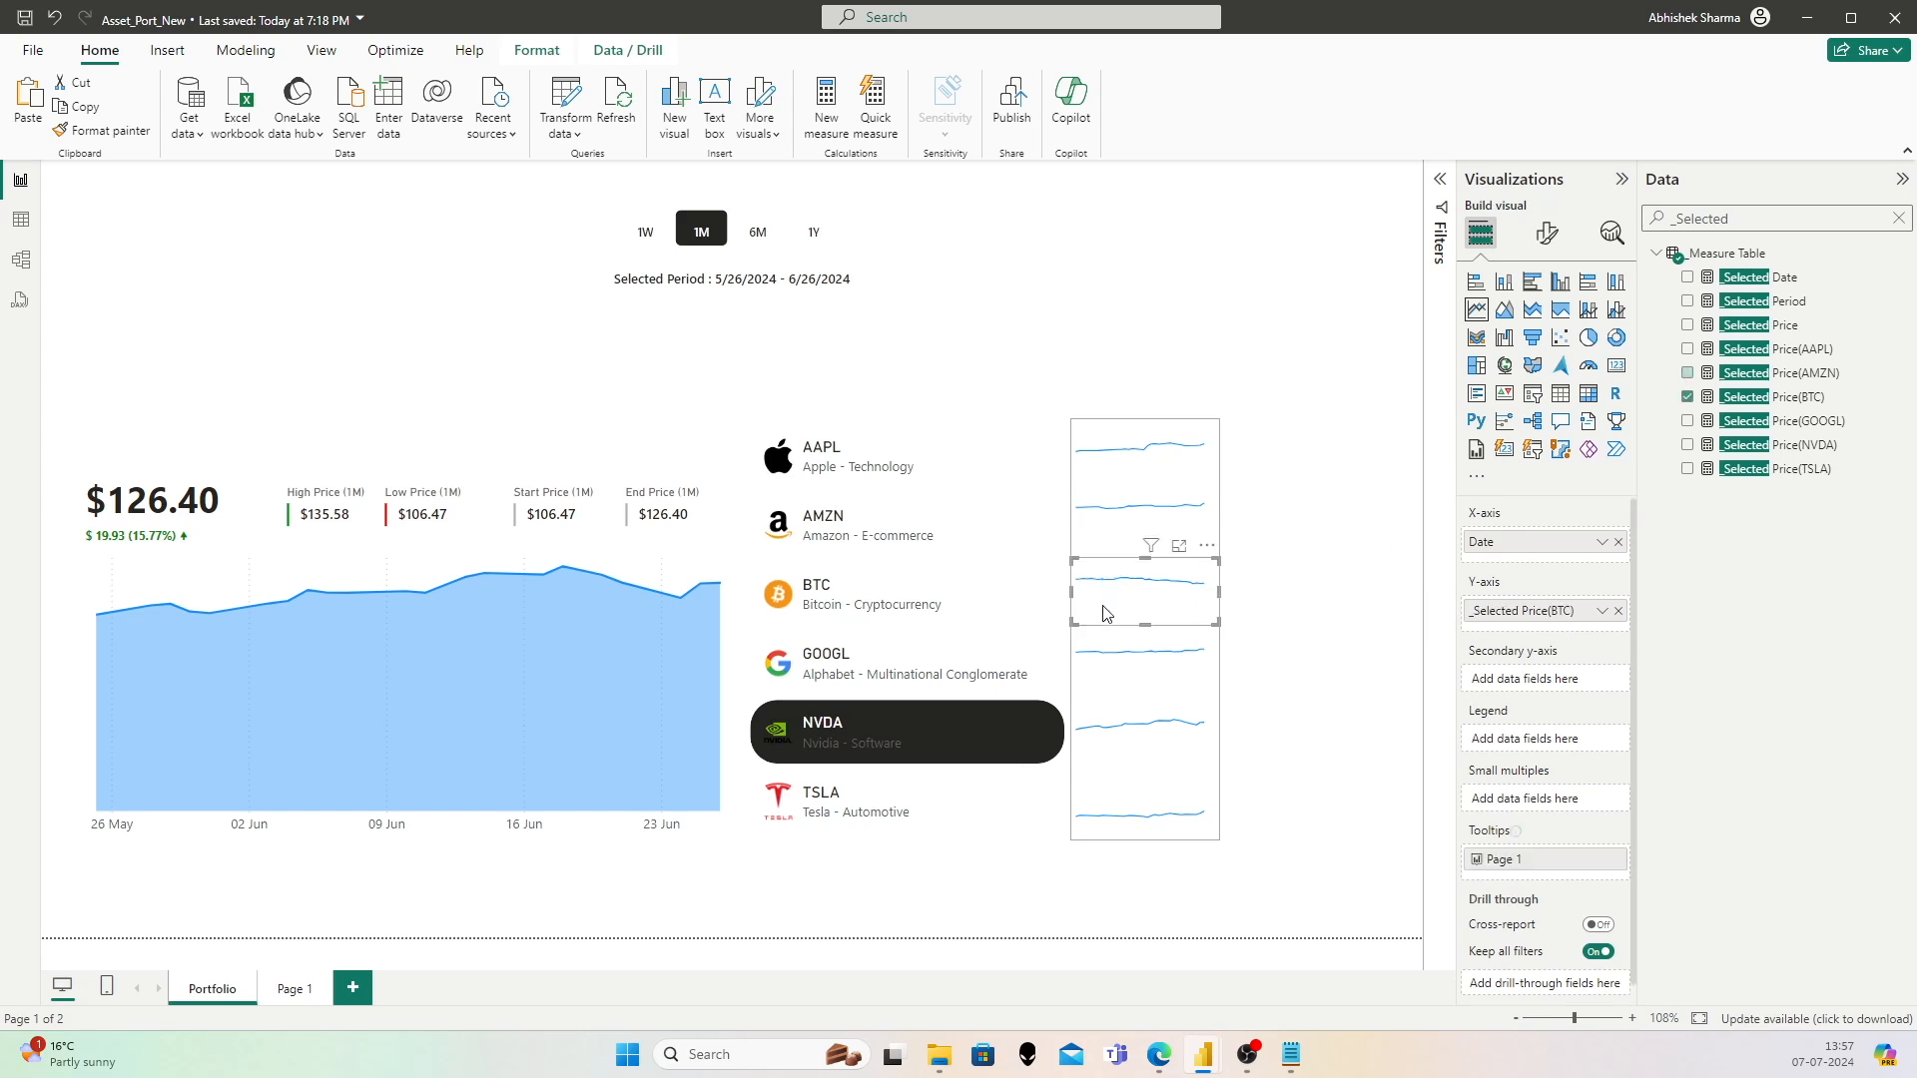
double_click(1524, 612)
key(shift+Home)
key(BackSpace)
key(Return)
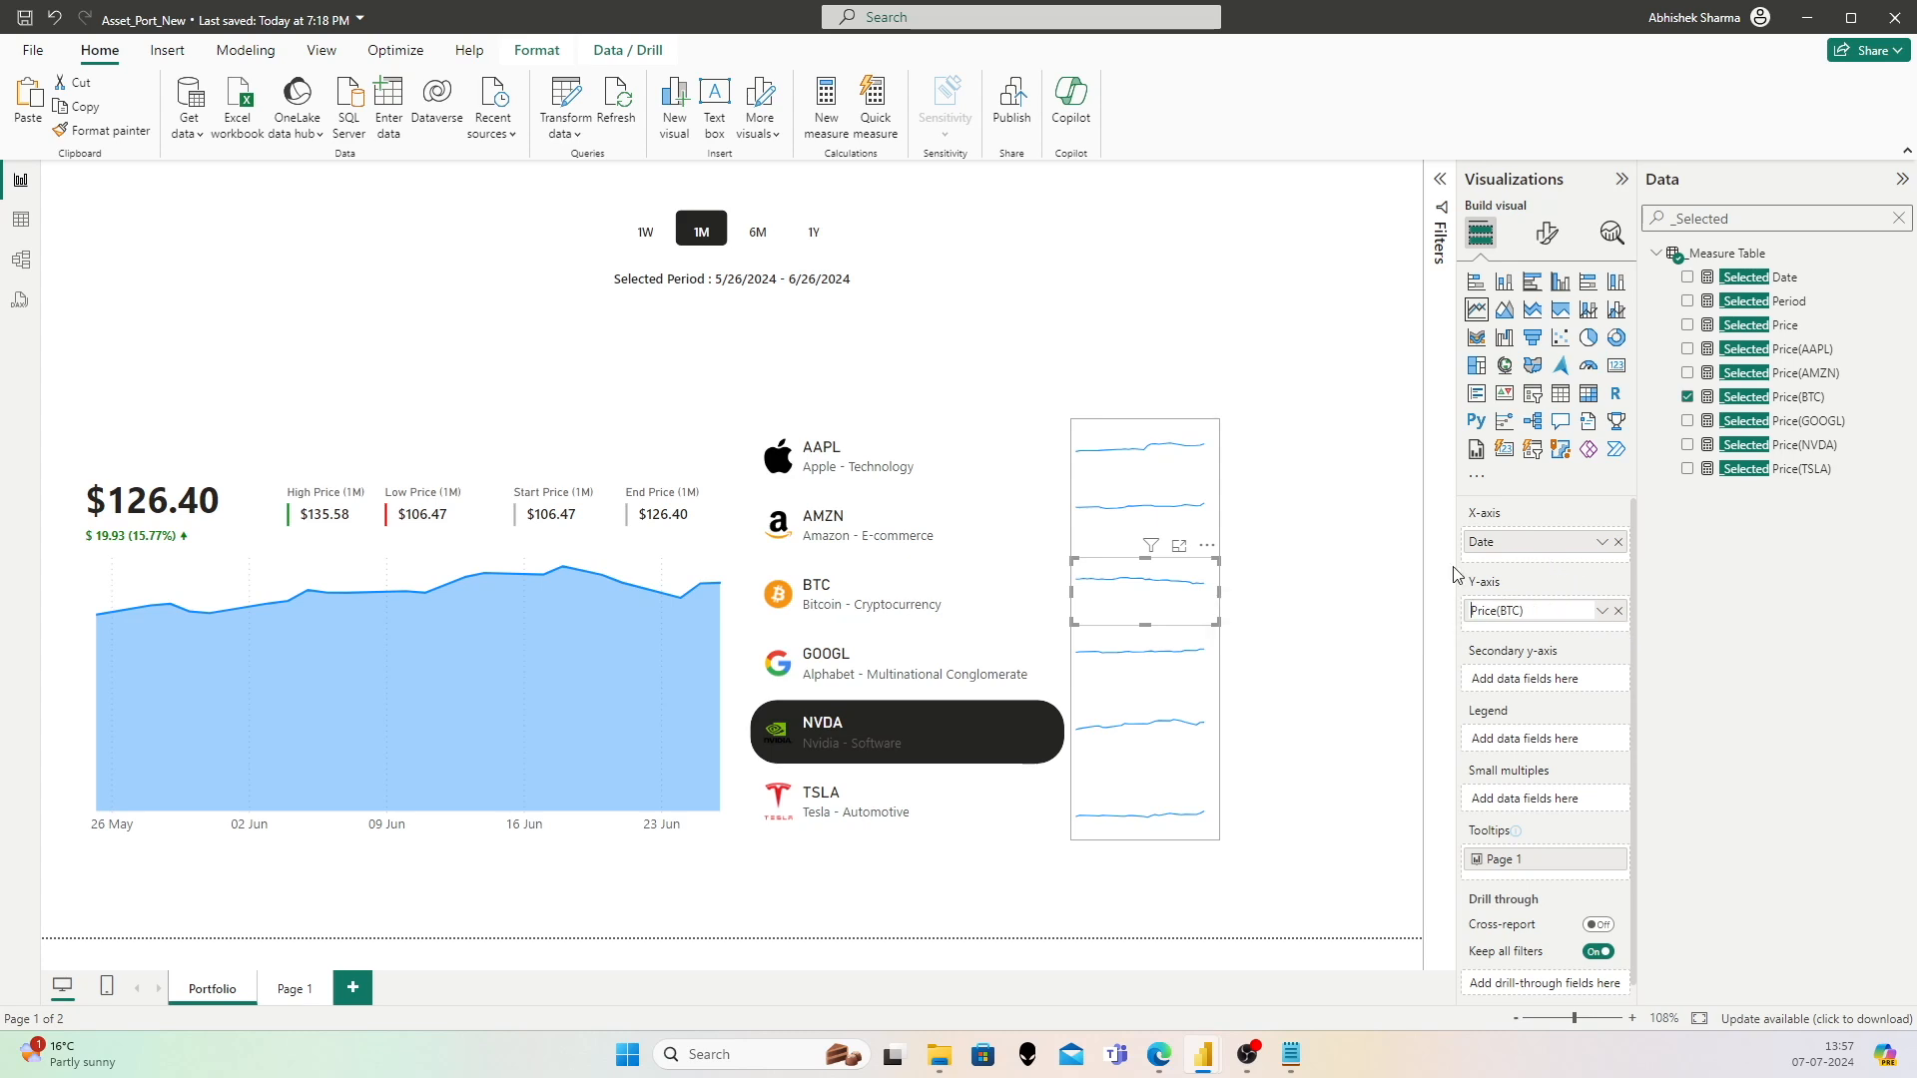
Step: Set the tooltip text size of the BTC line chart to 8
click(1546, 232)
click(1557, 325)
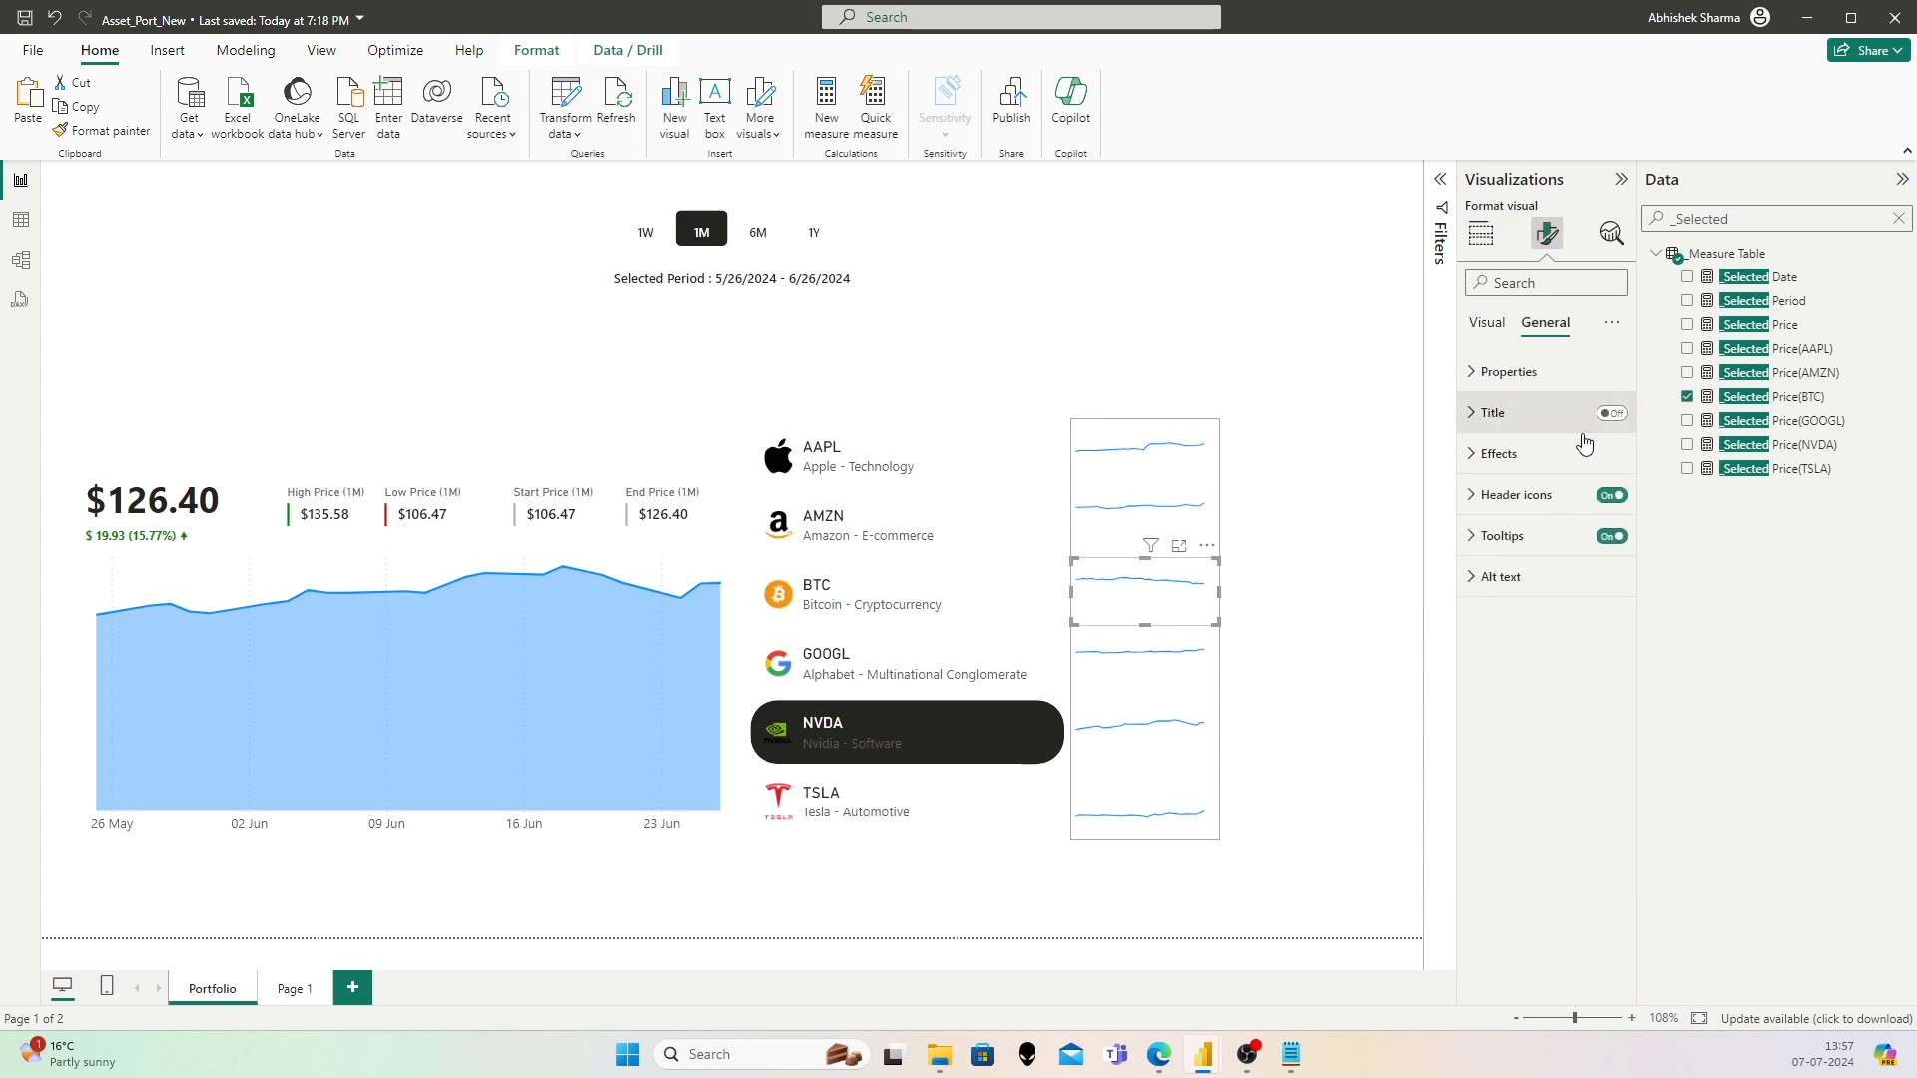
click(1501, 539)
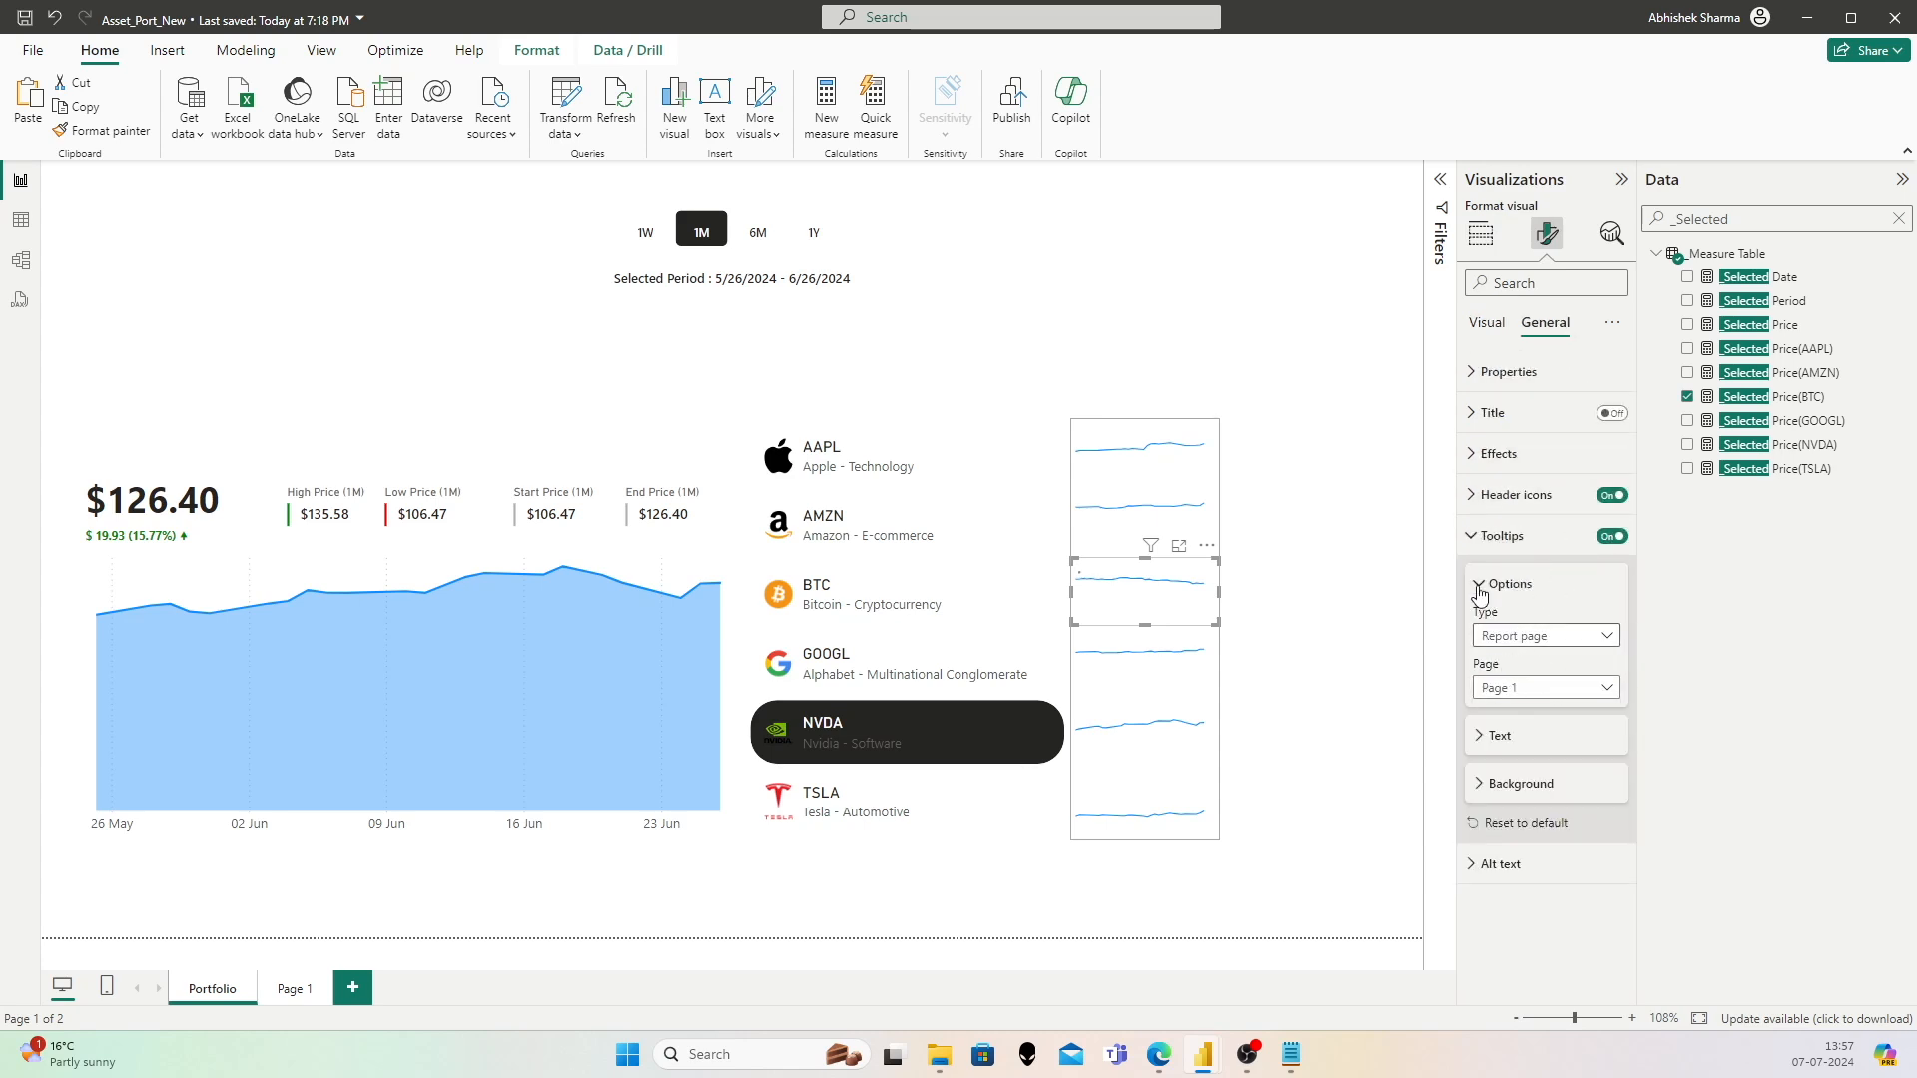
click(1526, 739)
click(1612, 795)
click(1612, 795)
Step: Rename the GOOGL line chart's Y-axis field as Price(GOOGL) for this visual
click(1104, 682)
click(1481, 233)
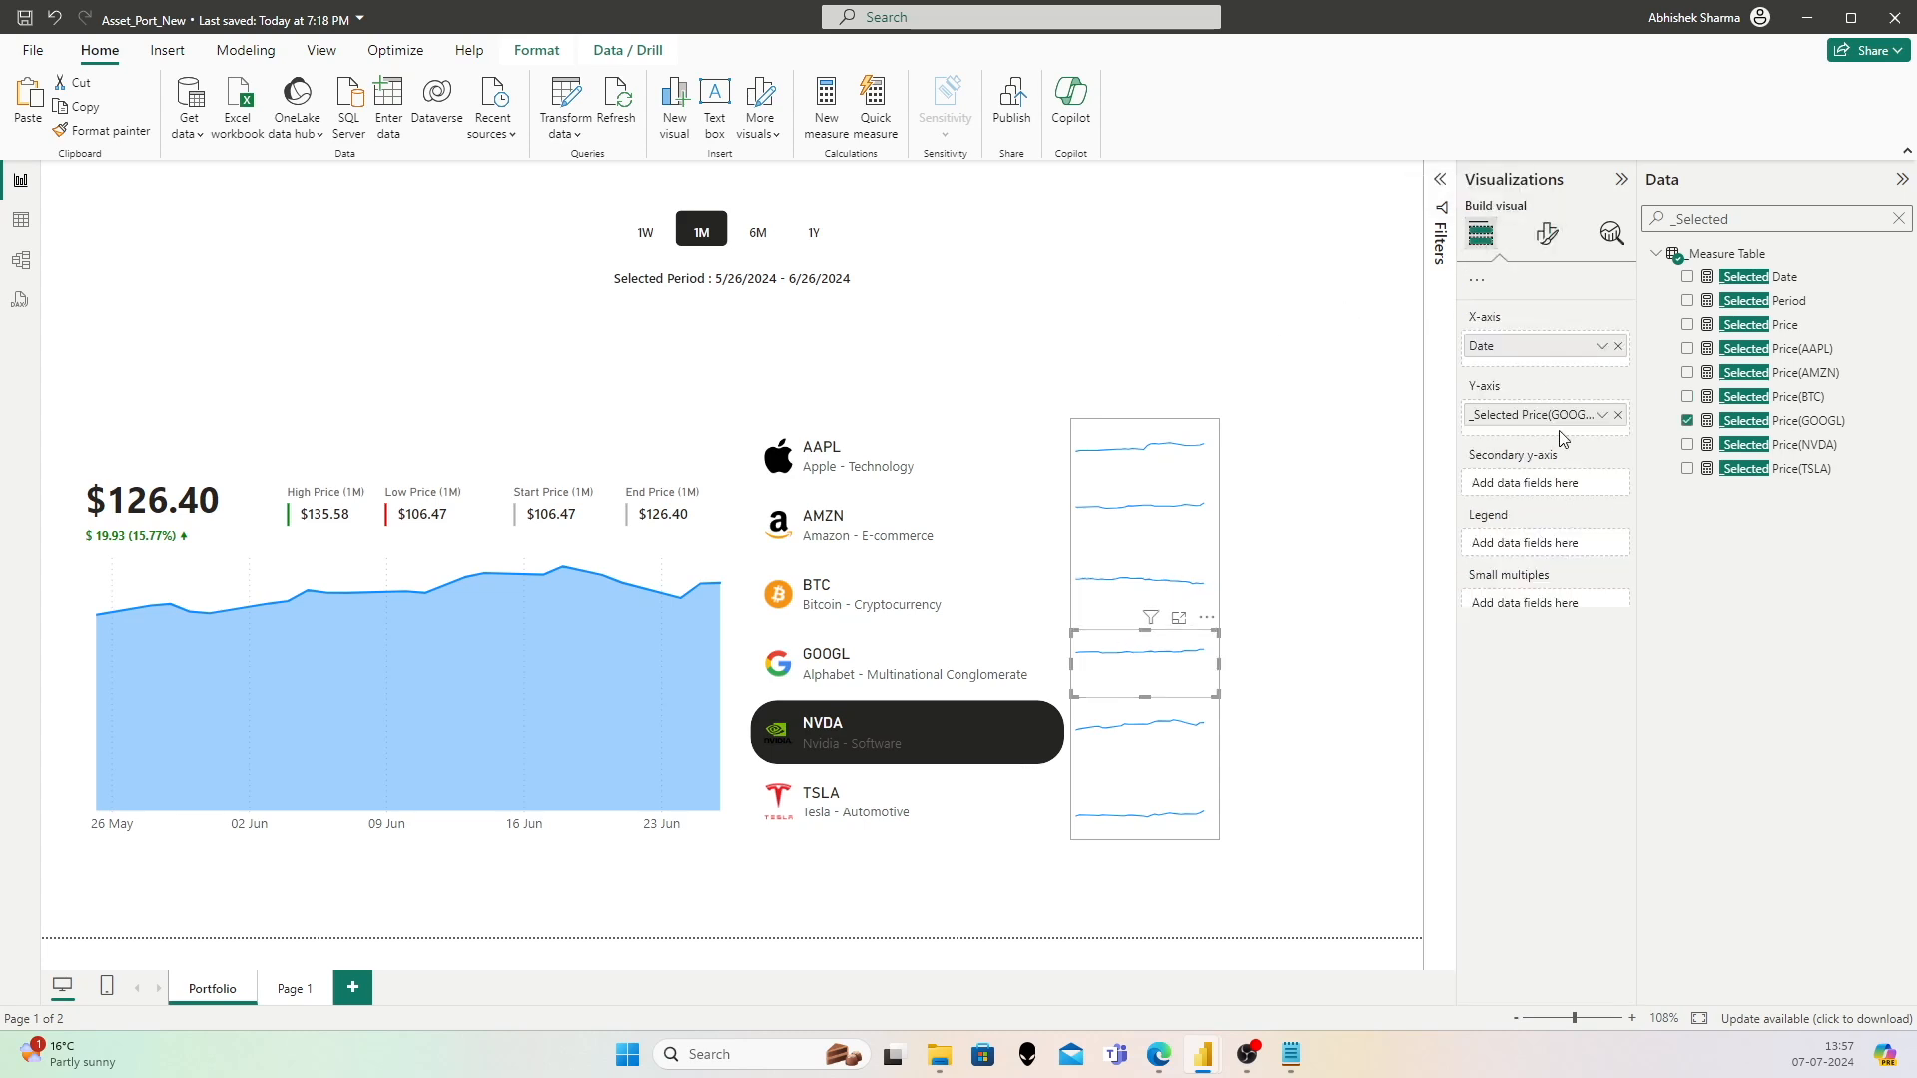
double_click(1518, 617)
key(Home)
key(ctrl+shift+Right)
key(BackSpace)
key(Return)
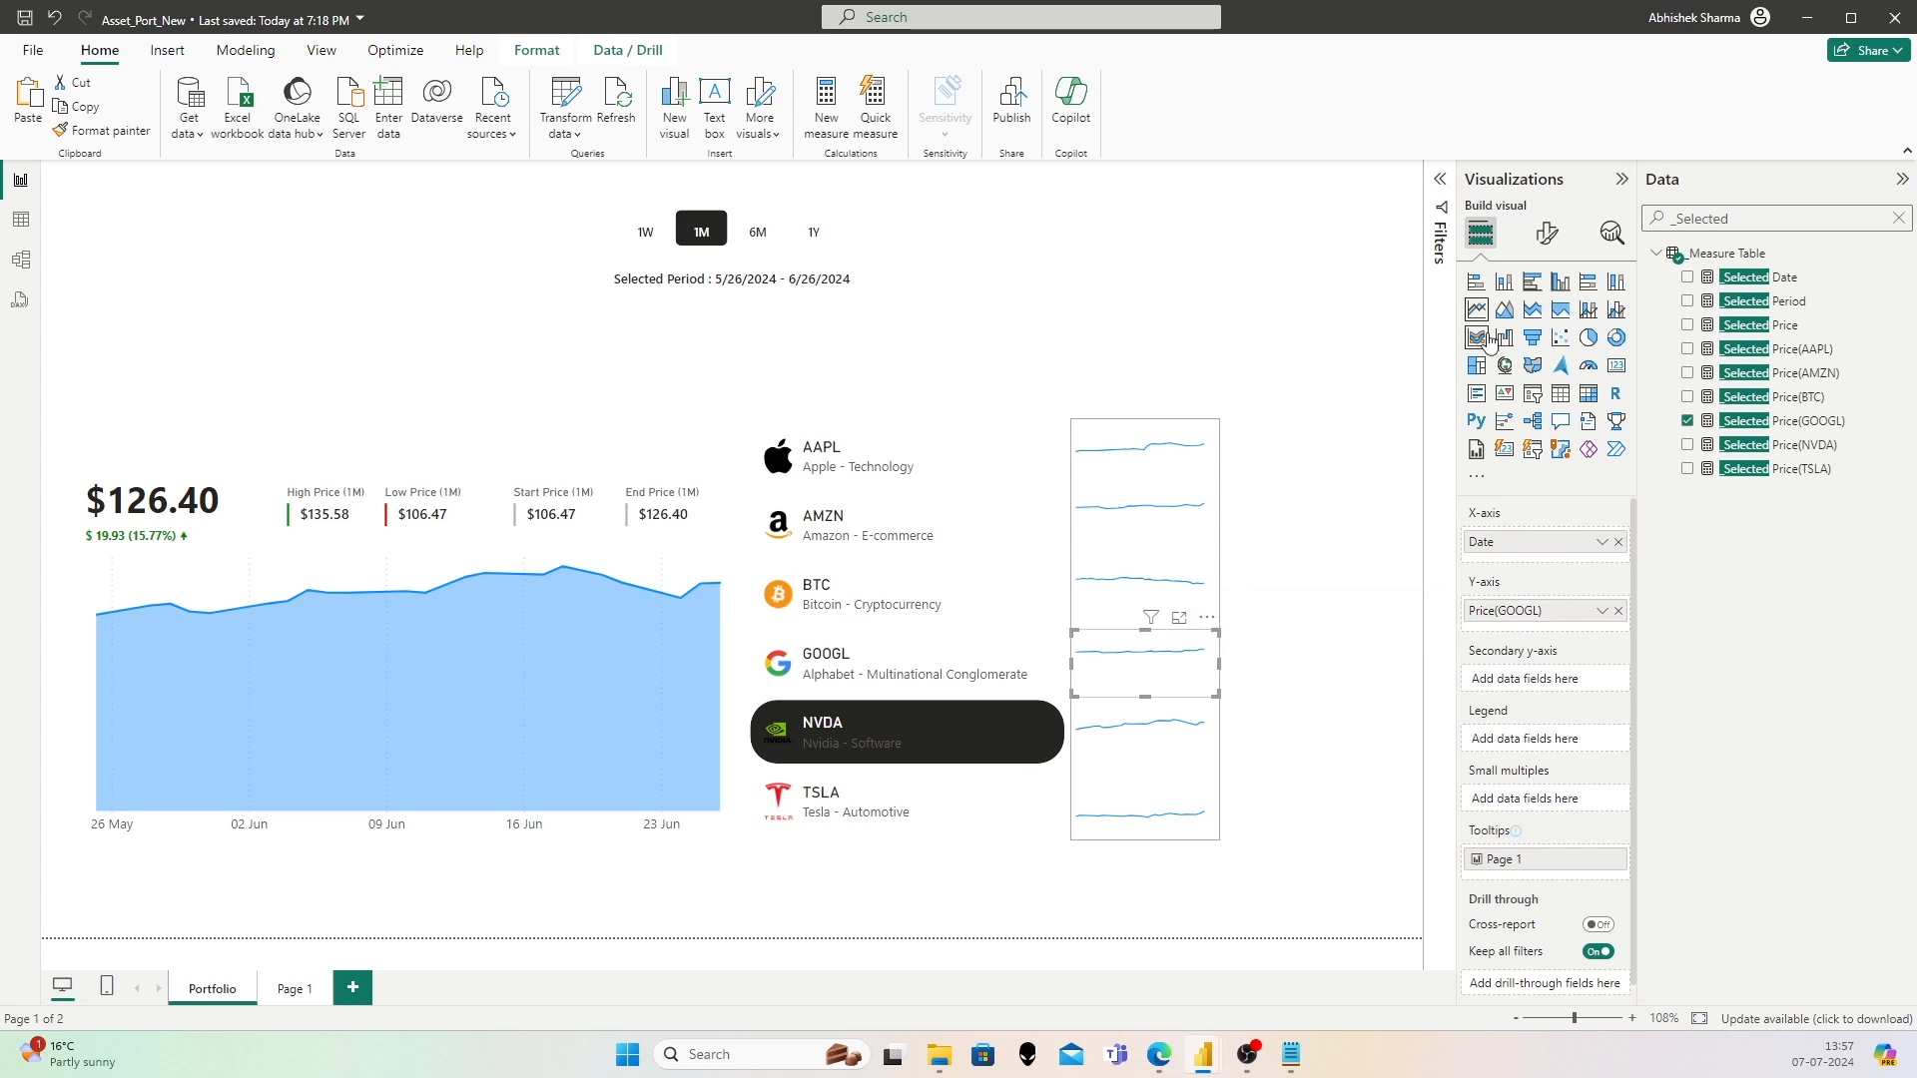
Step: Set the GOOGL line chart's tooltip type to Default and its tooltip text size to 8
click(1547, 232)
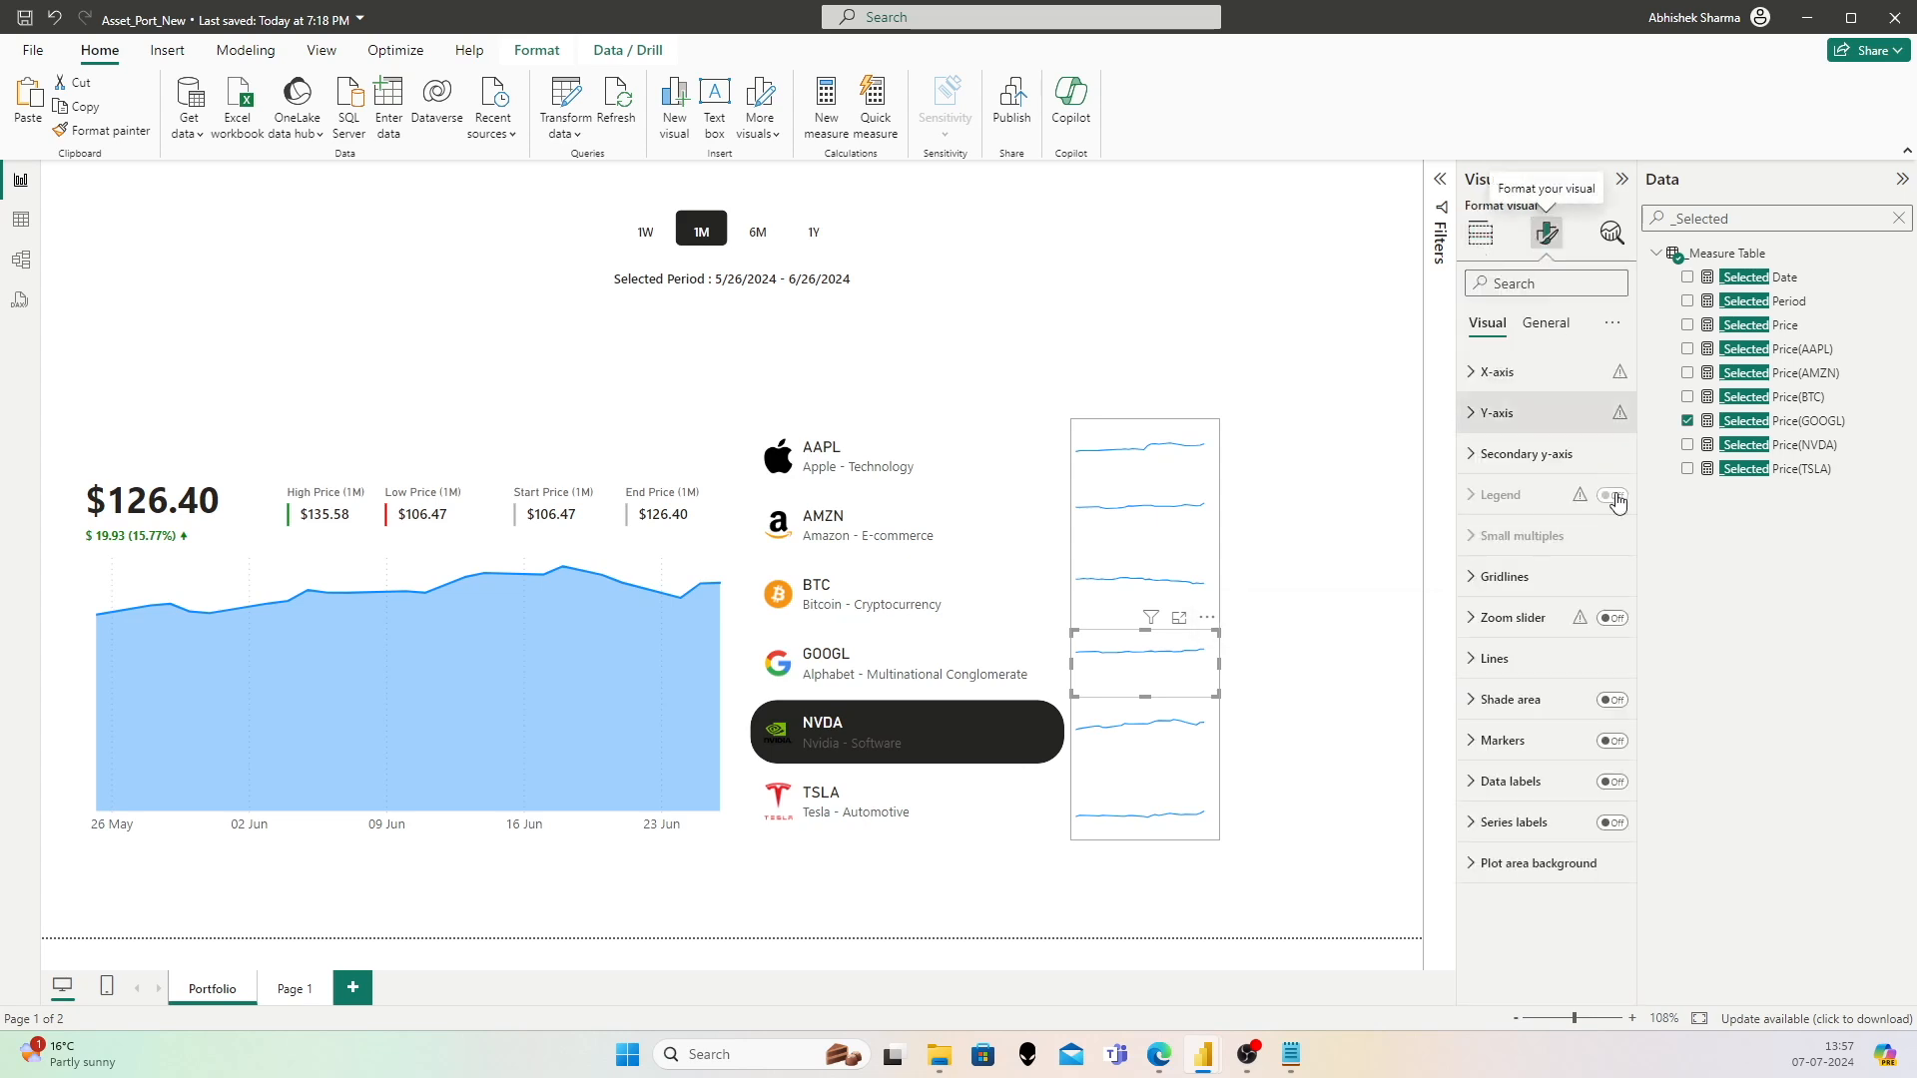
click(1545, 322)
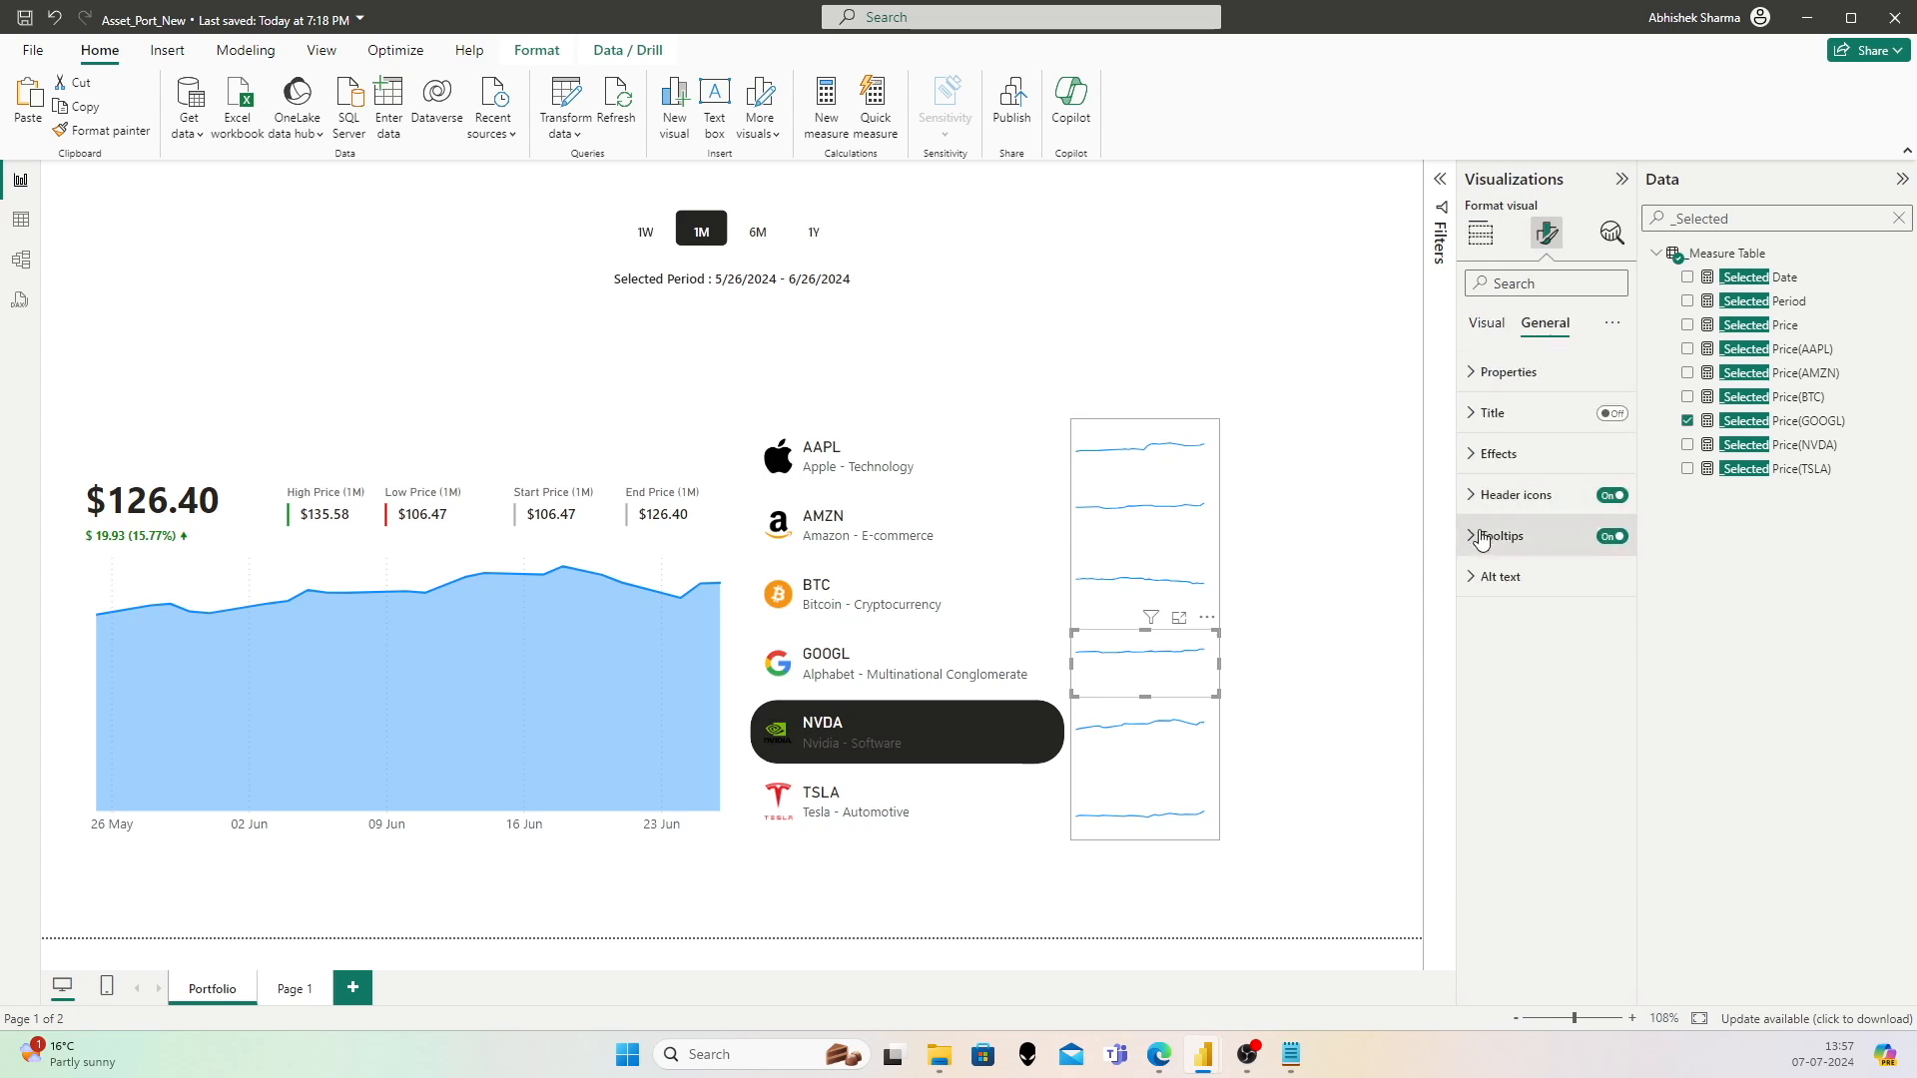
click(1517, 536)
click(1545, 636)
click(1538, 664)
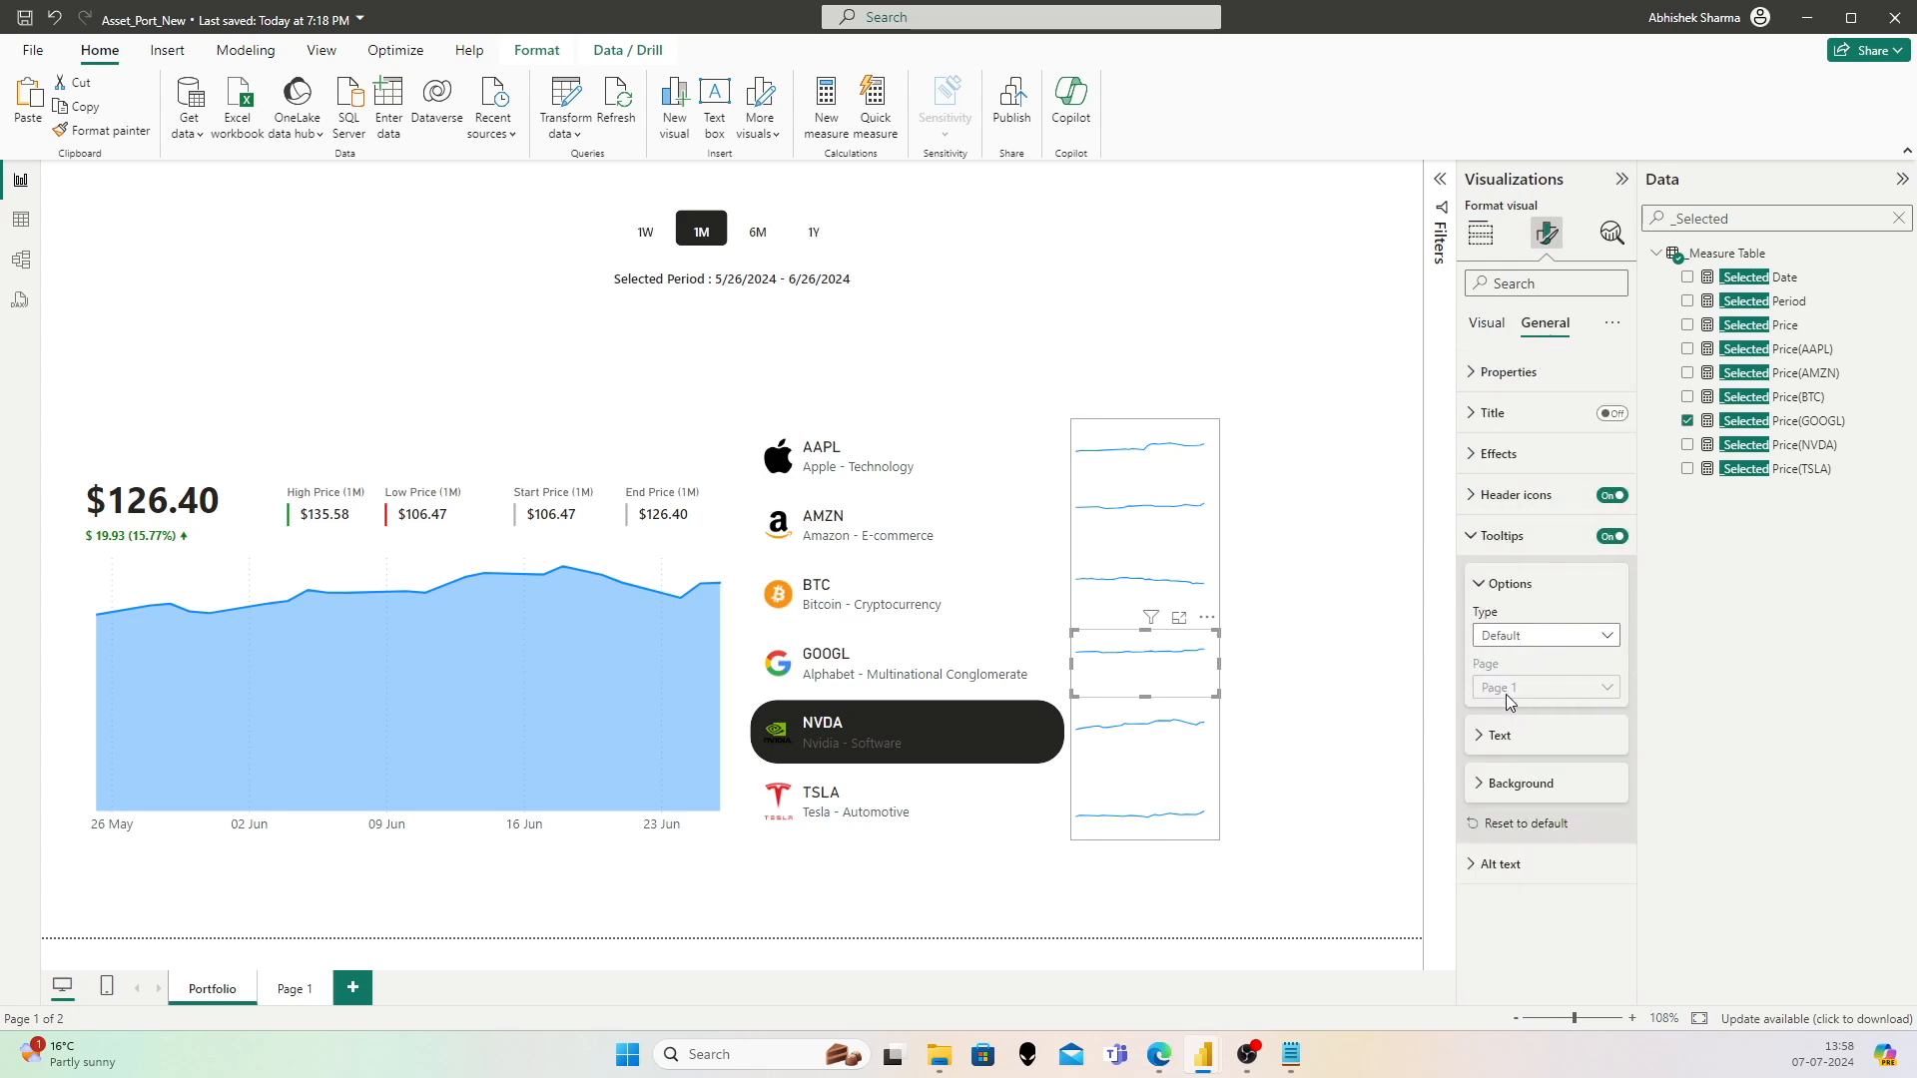
click(1511, 741)
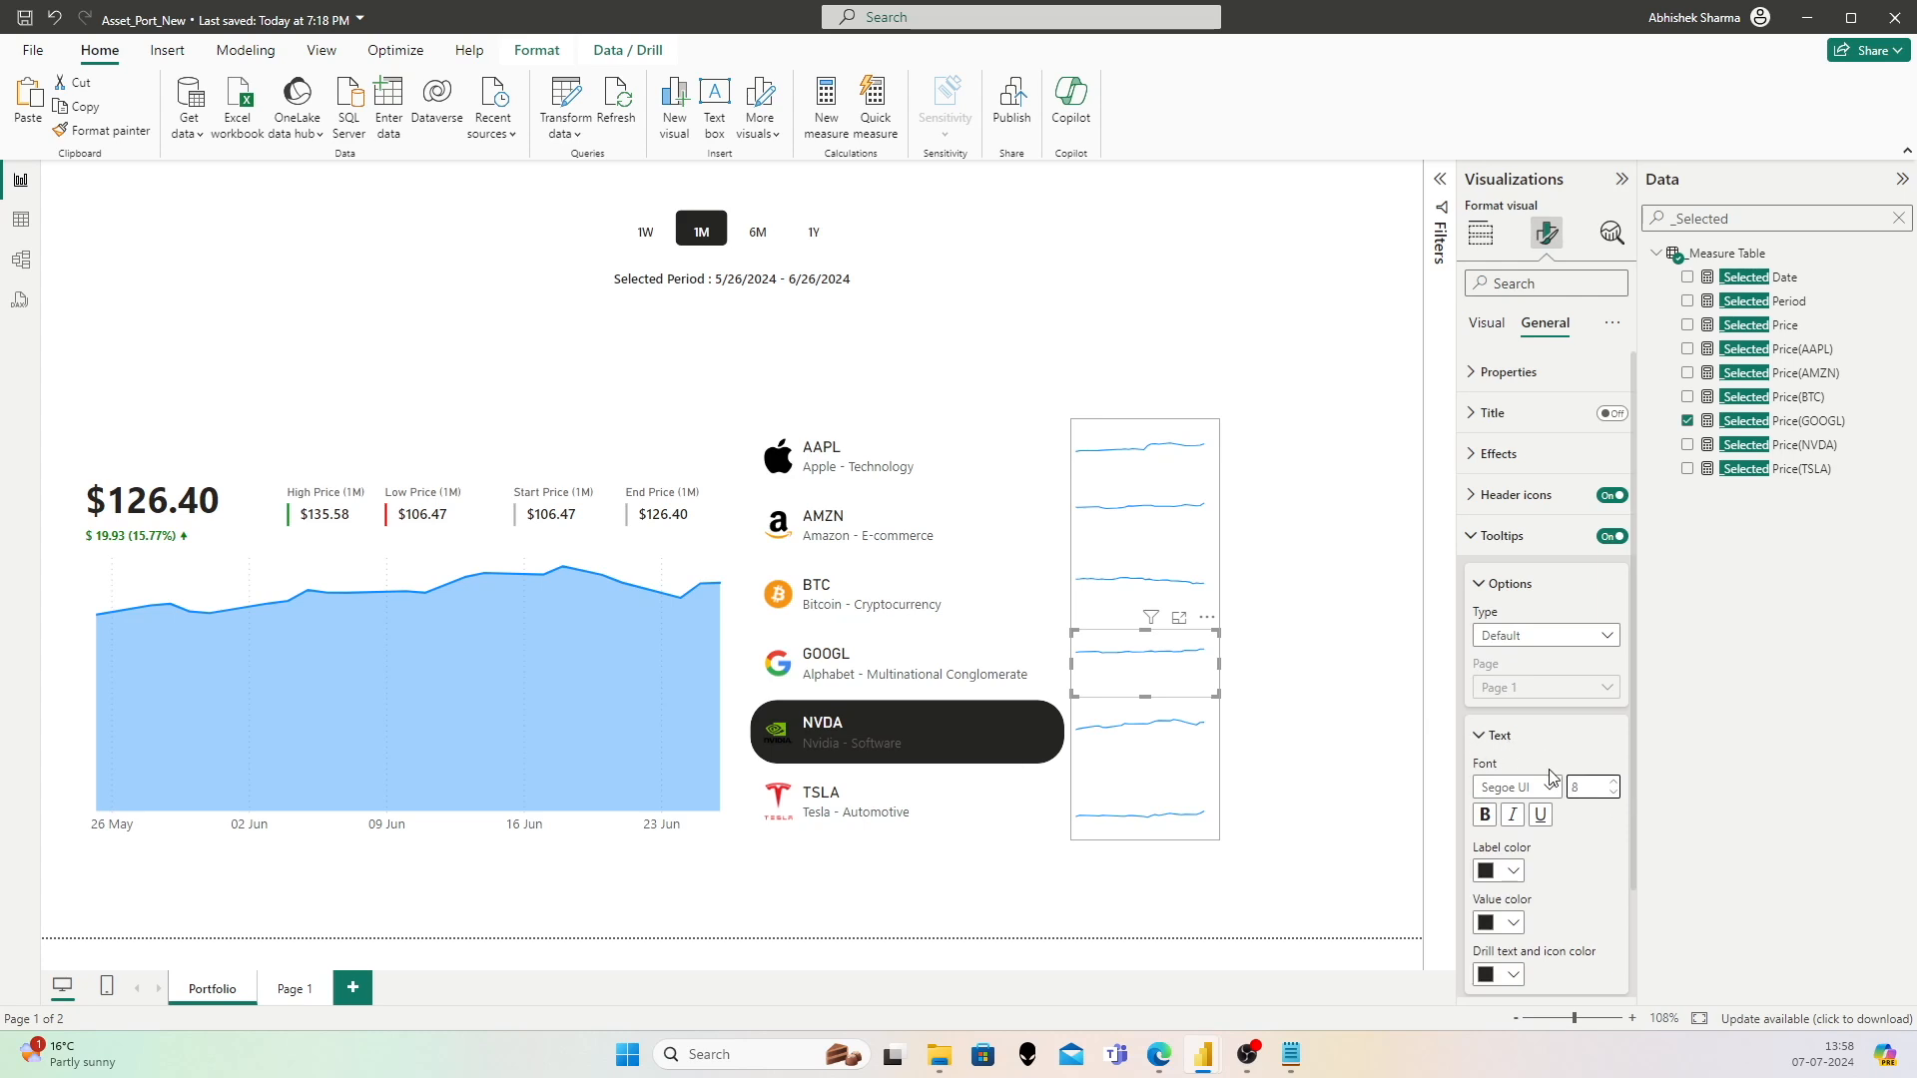
mouse_move(1146, 674)
Step: Rename the NVDA line chart's Y-axis field as Price(NVDA) for this visual
click(1123, 754)
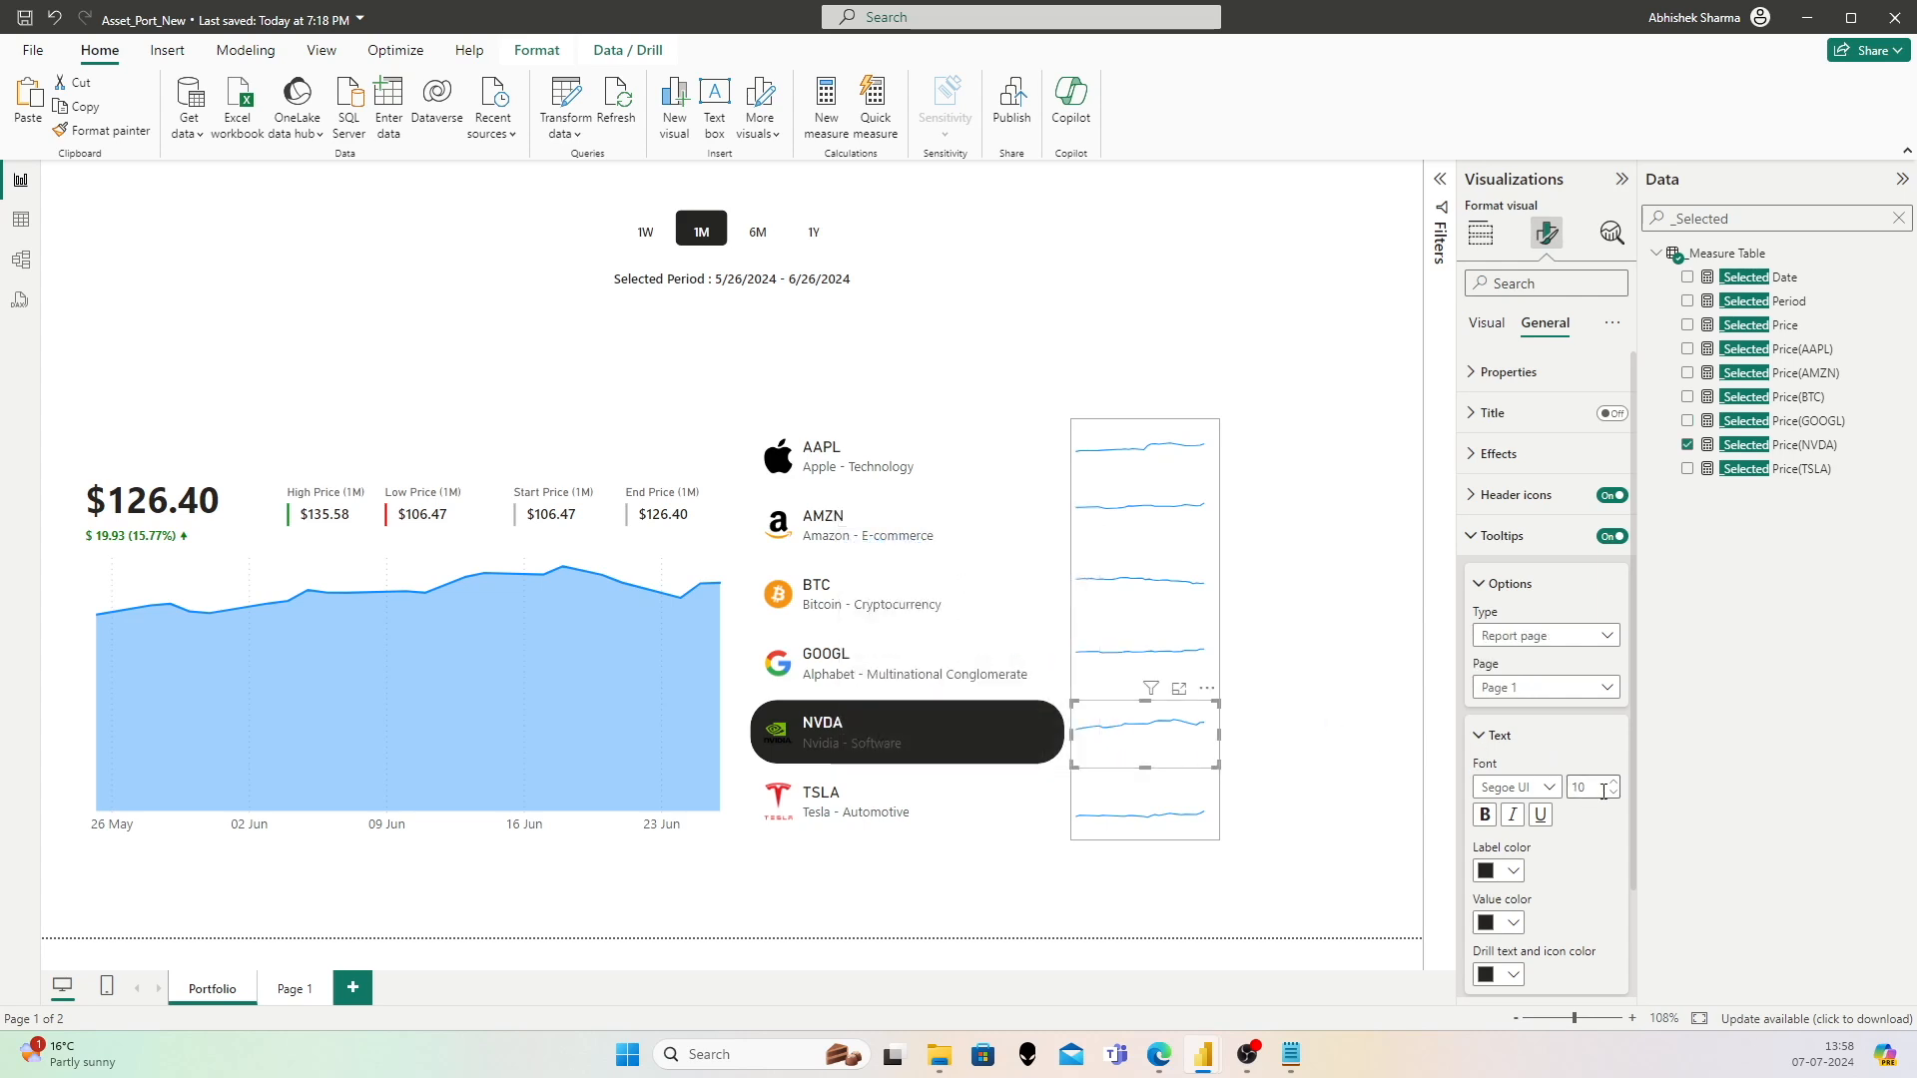
click(1481, 232)
double_click(1524, 613)
key(BackSpace)
key(BackSpace)
key(BackSpace)
key(BackSpace)
key(BackSpace)
key(BackSpace)
key(BackSpace)
key(BackSpace)
key(BackSpace)
key(BackSpace)
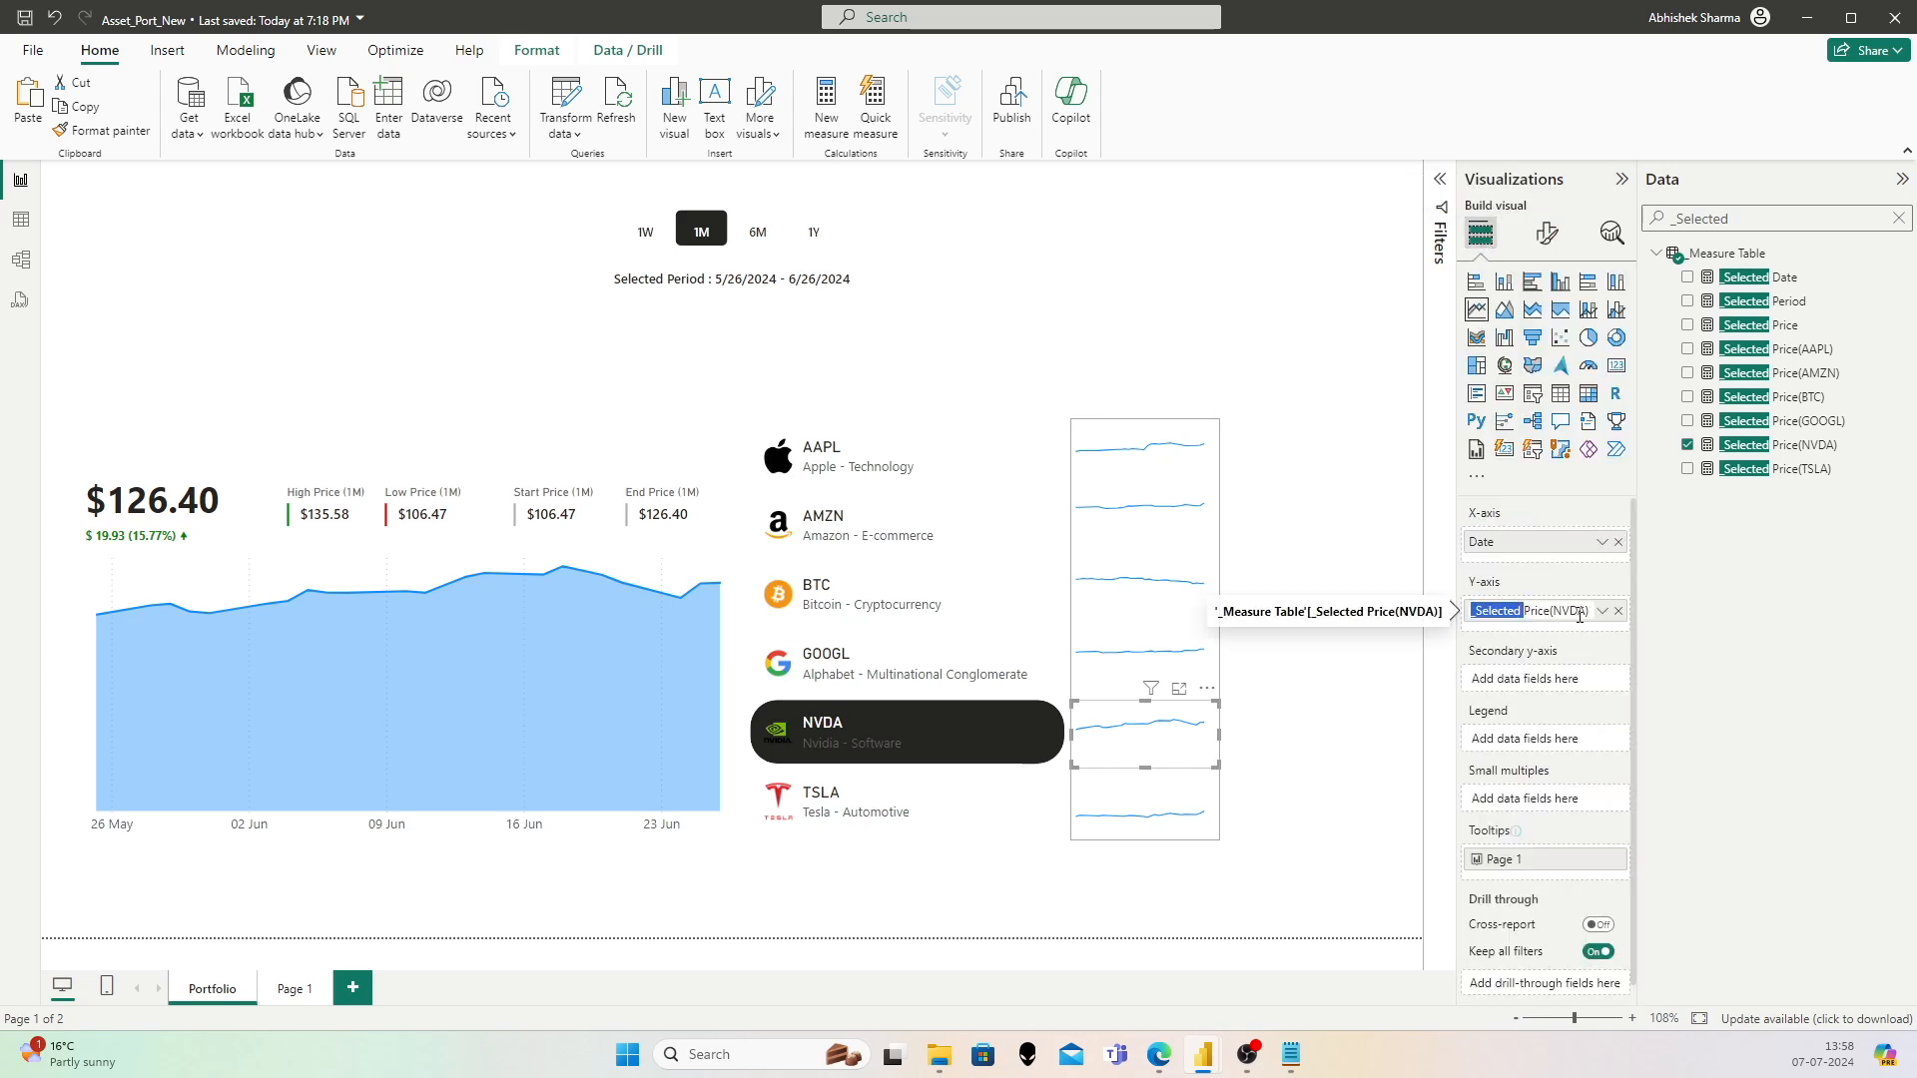
key(Return)
Step: Rename the TSLA line chart's Y-axis field as Price(TSLA) for this visual
click(1110, 803)
double_click(1524, 612)
key(BackSpace)
key(BackSpace)
key(BackSpace)
key(BackSpace)
key(BackSpace)
key(BackSpace)
key(BackSpace)
key(BackSpace)
key(BackSpace)
key(BackSpace)
key(Return)
Step: Reduce the TSLA line chart's tooltip text size and set its tooltip type to Default
click(1548, 236)
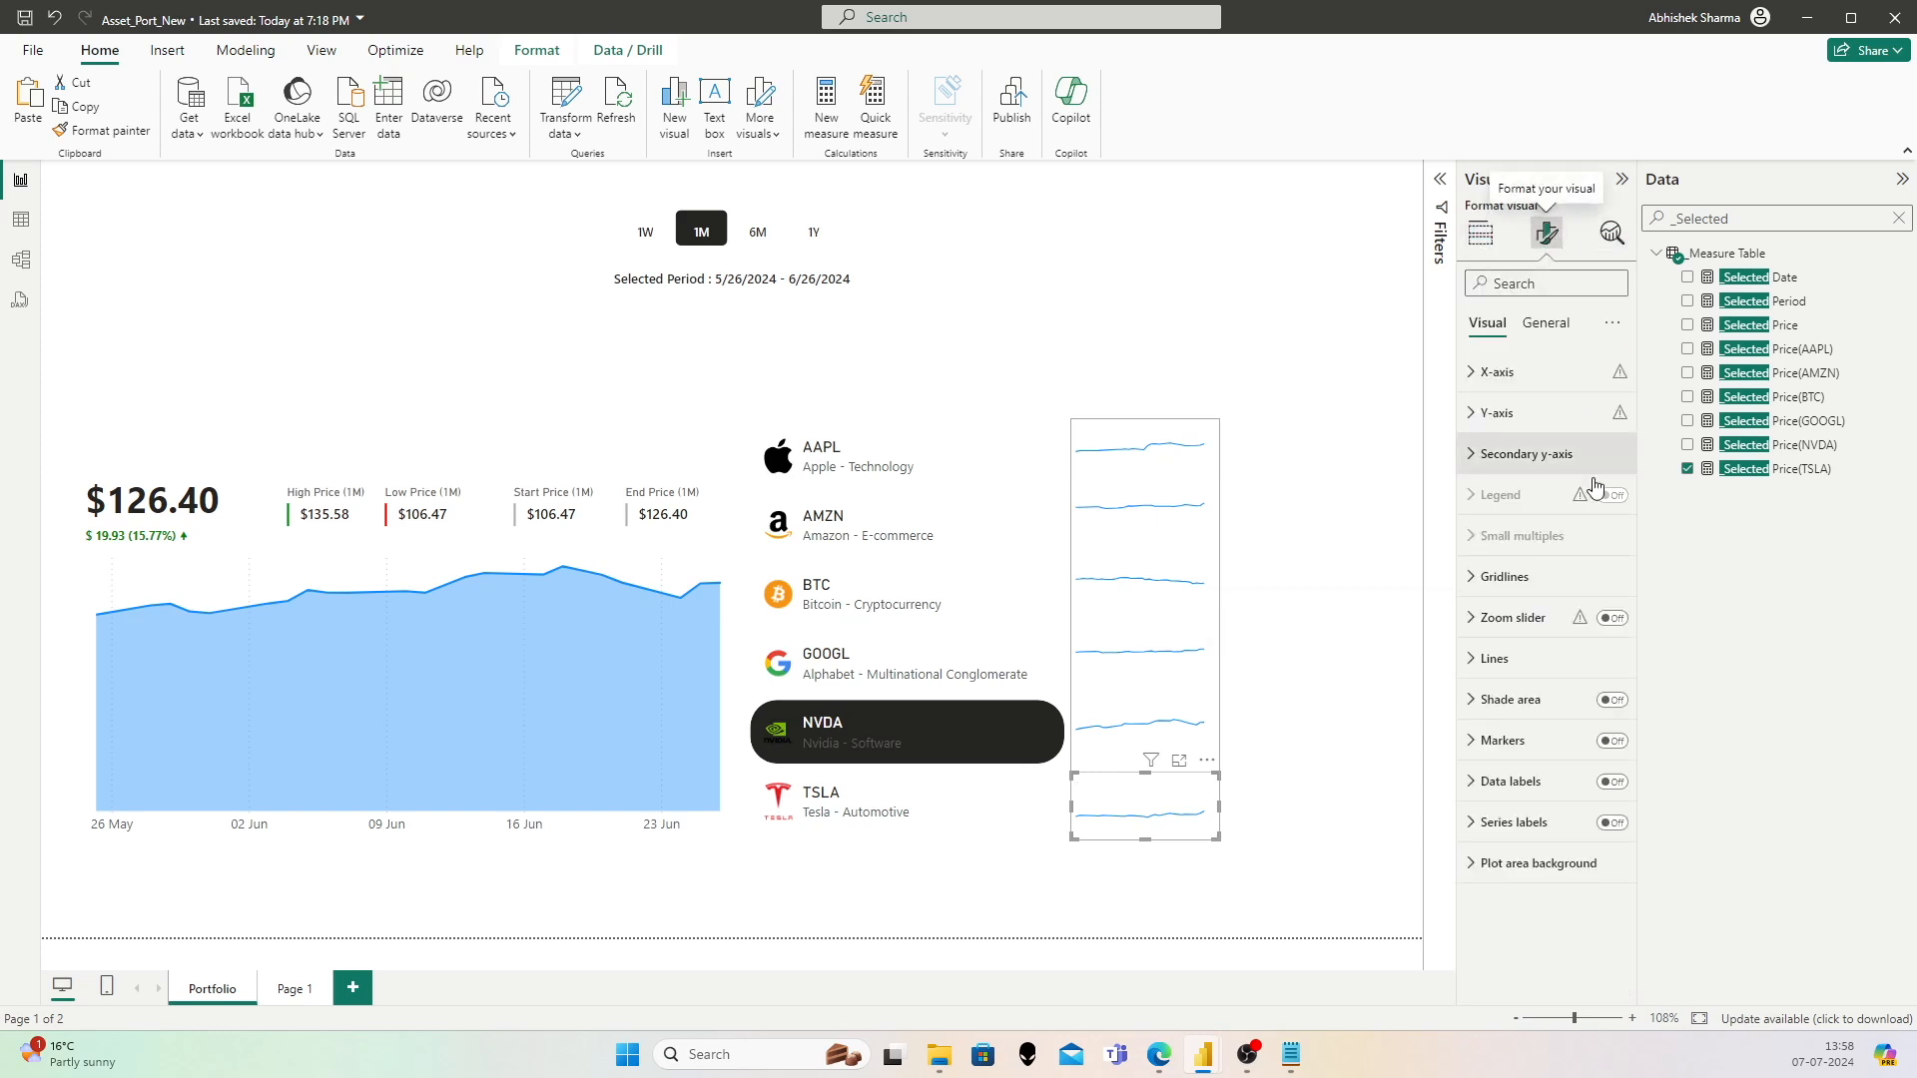
click(1549, 322)
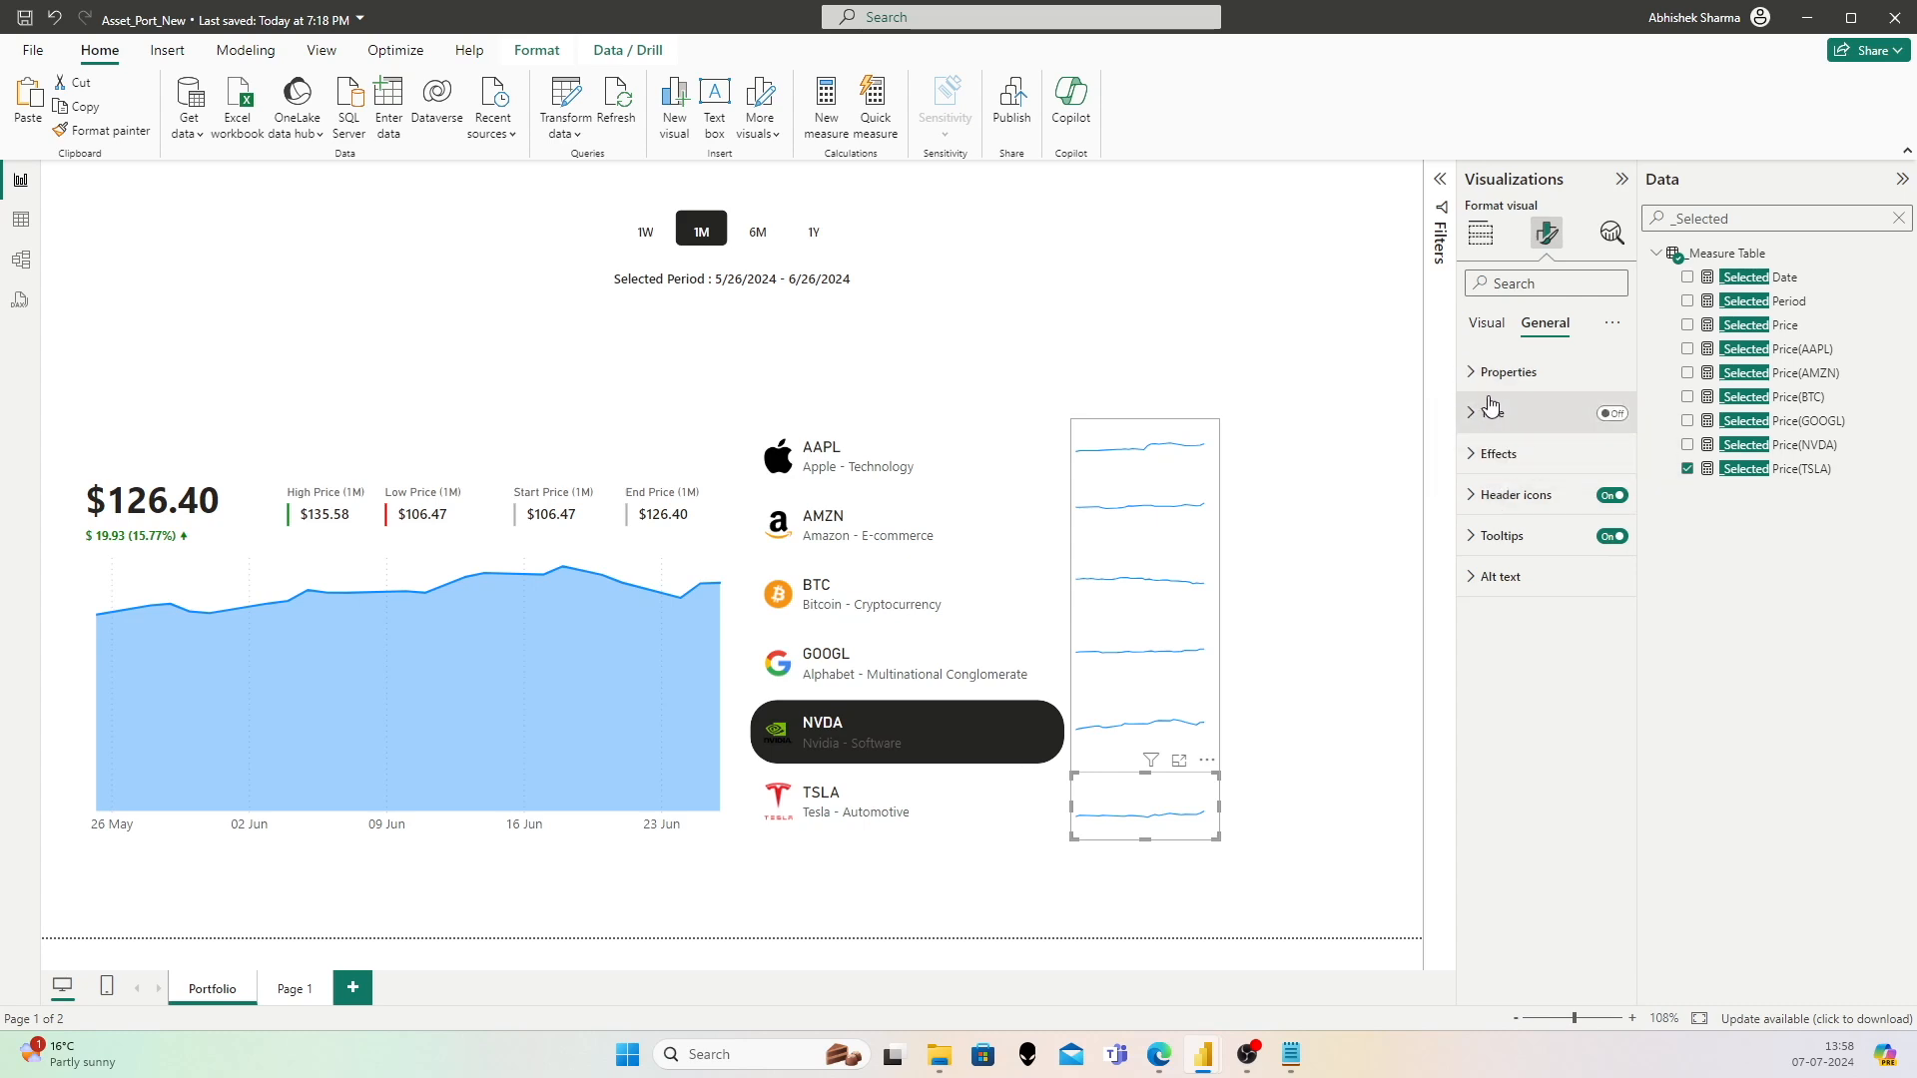
click(1502, 535)
click(1551, 736)
click(1613, 793)
click(1542, 741)
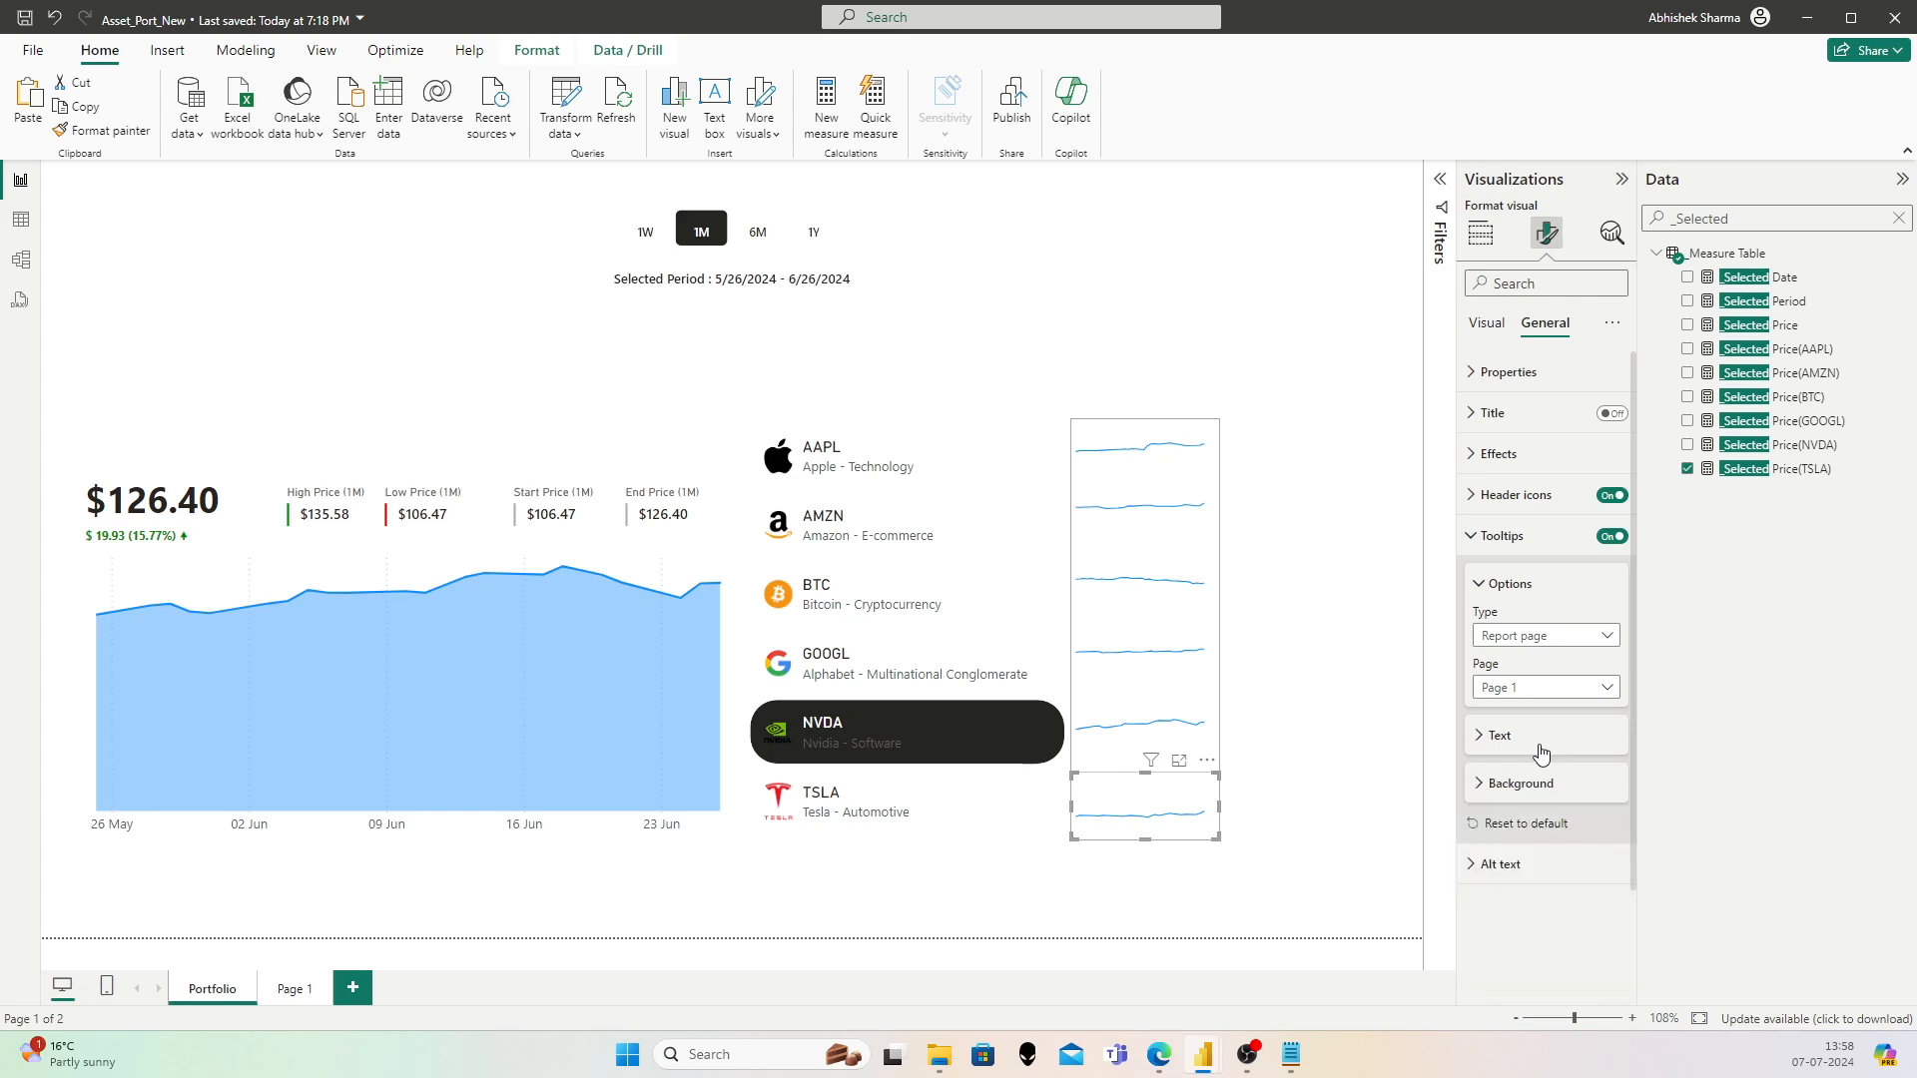
click(1522, 646)
click(1524, 675)
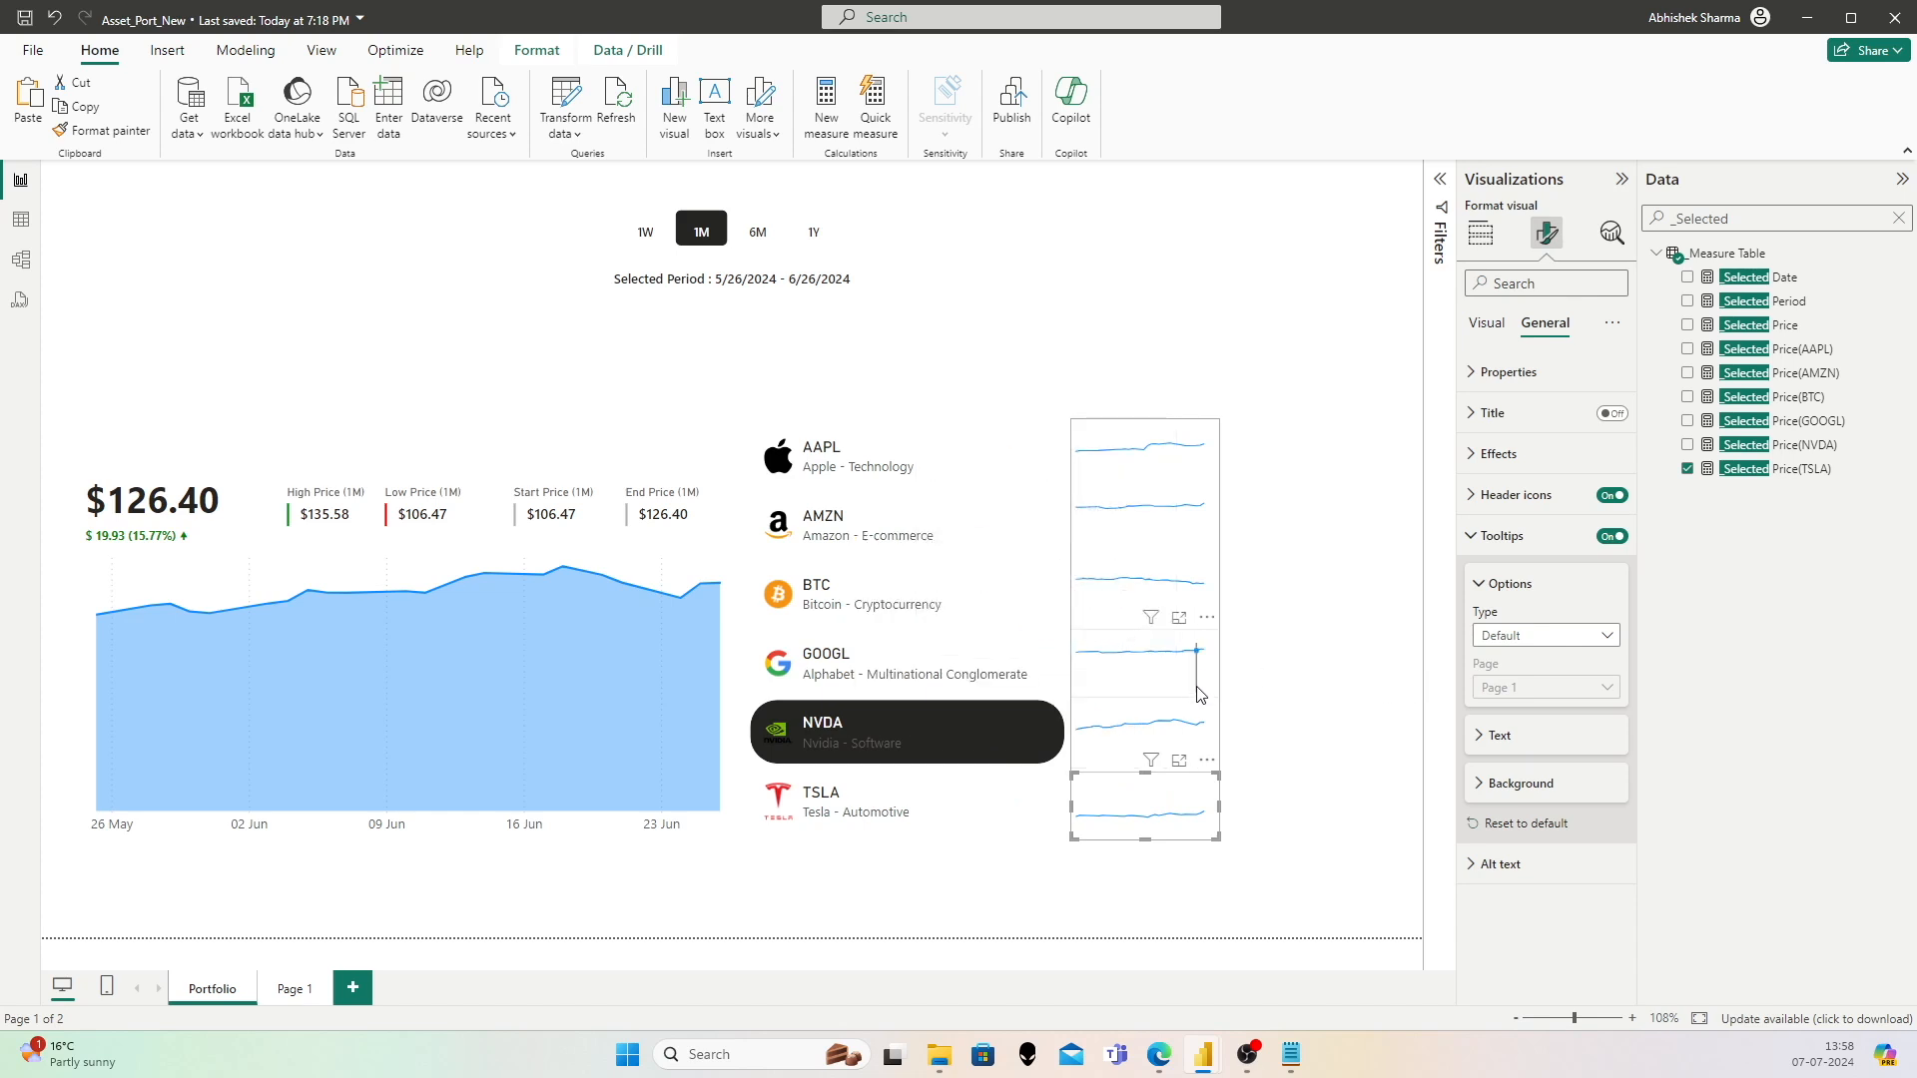
Step: Set the NVDA line chart's tooltip type to Default and check its tooltip text size
click(1164, 704)
click(1557, 635)
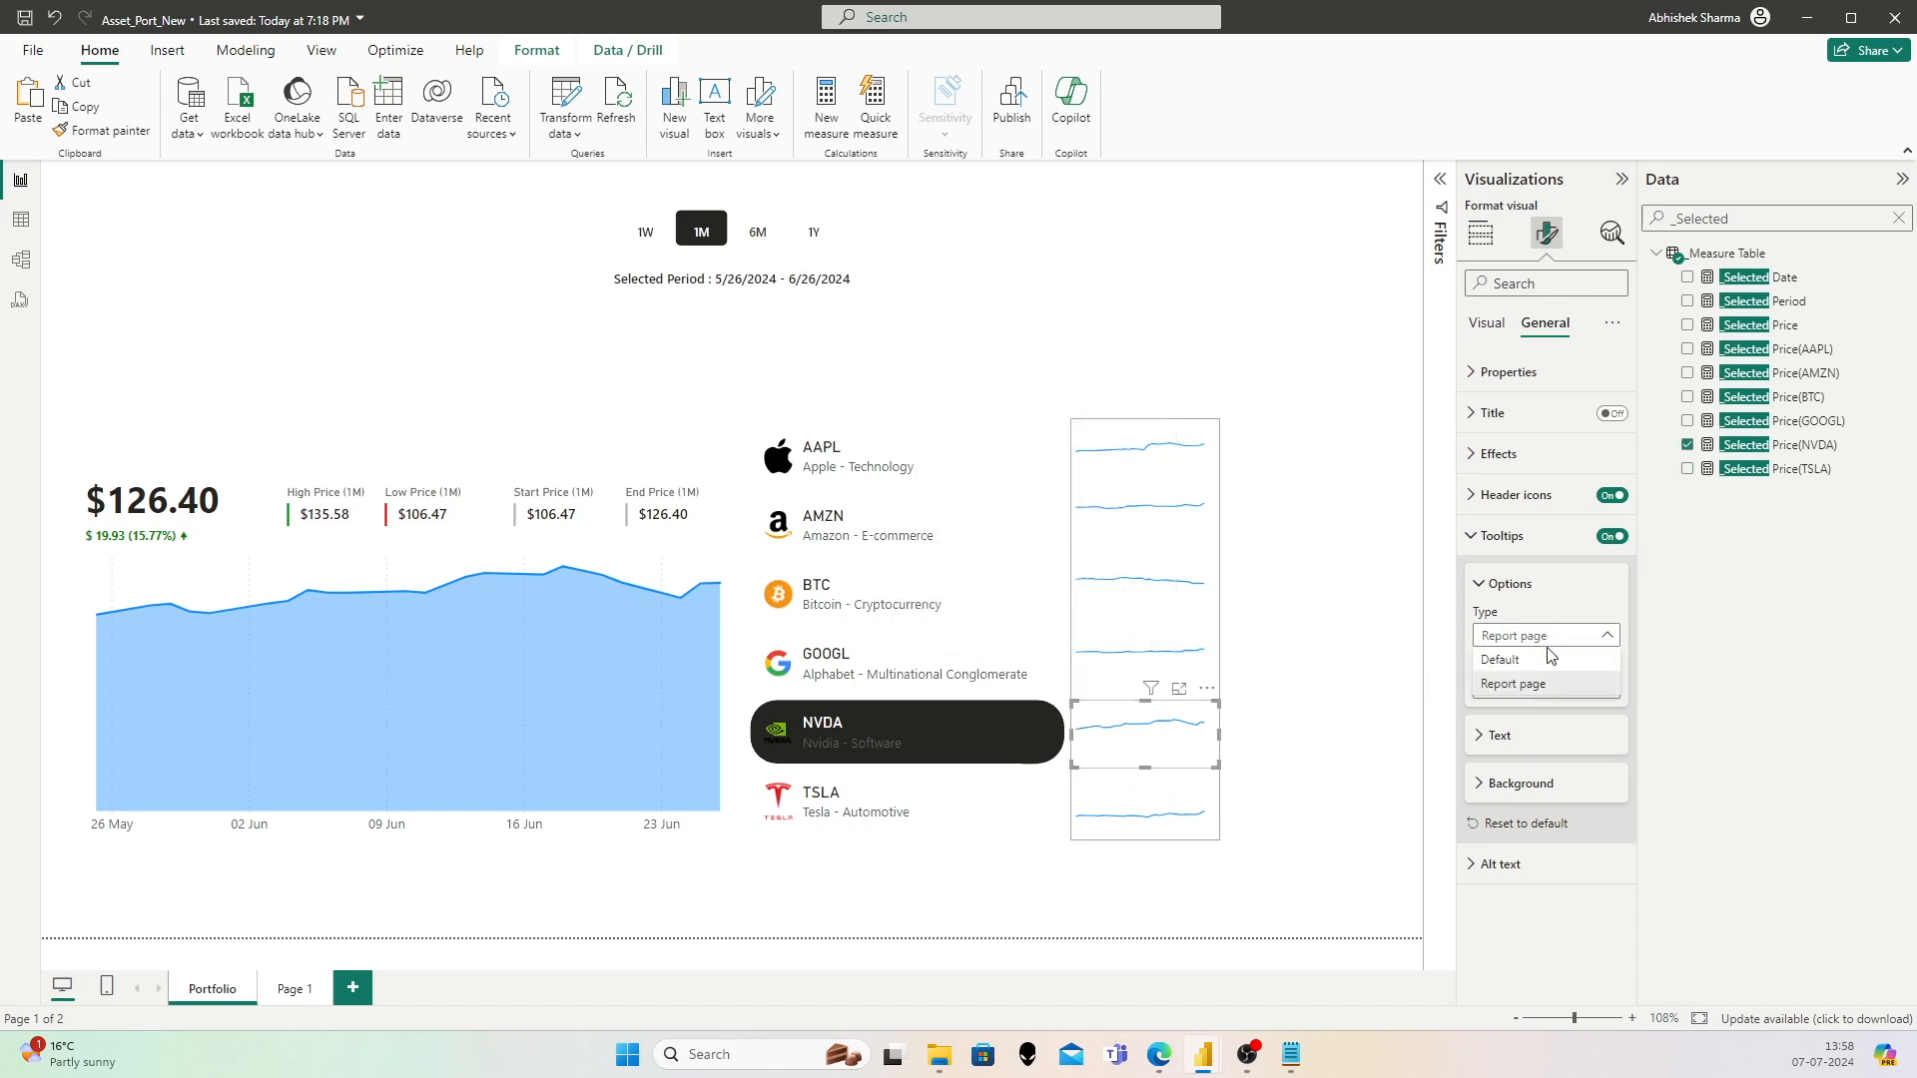
click(1500, 687)
click(1505, 735)
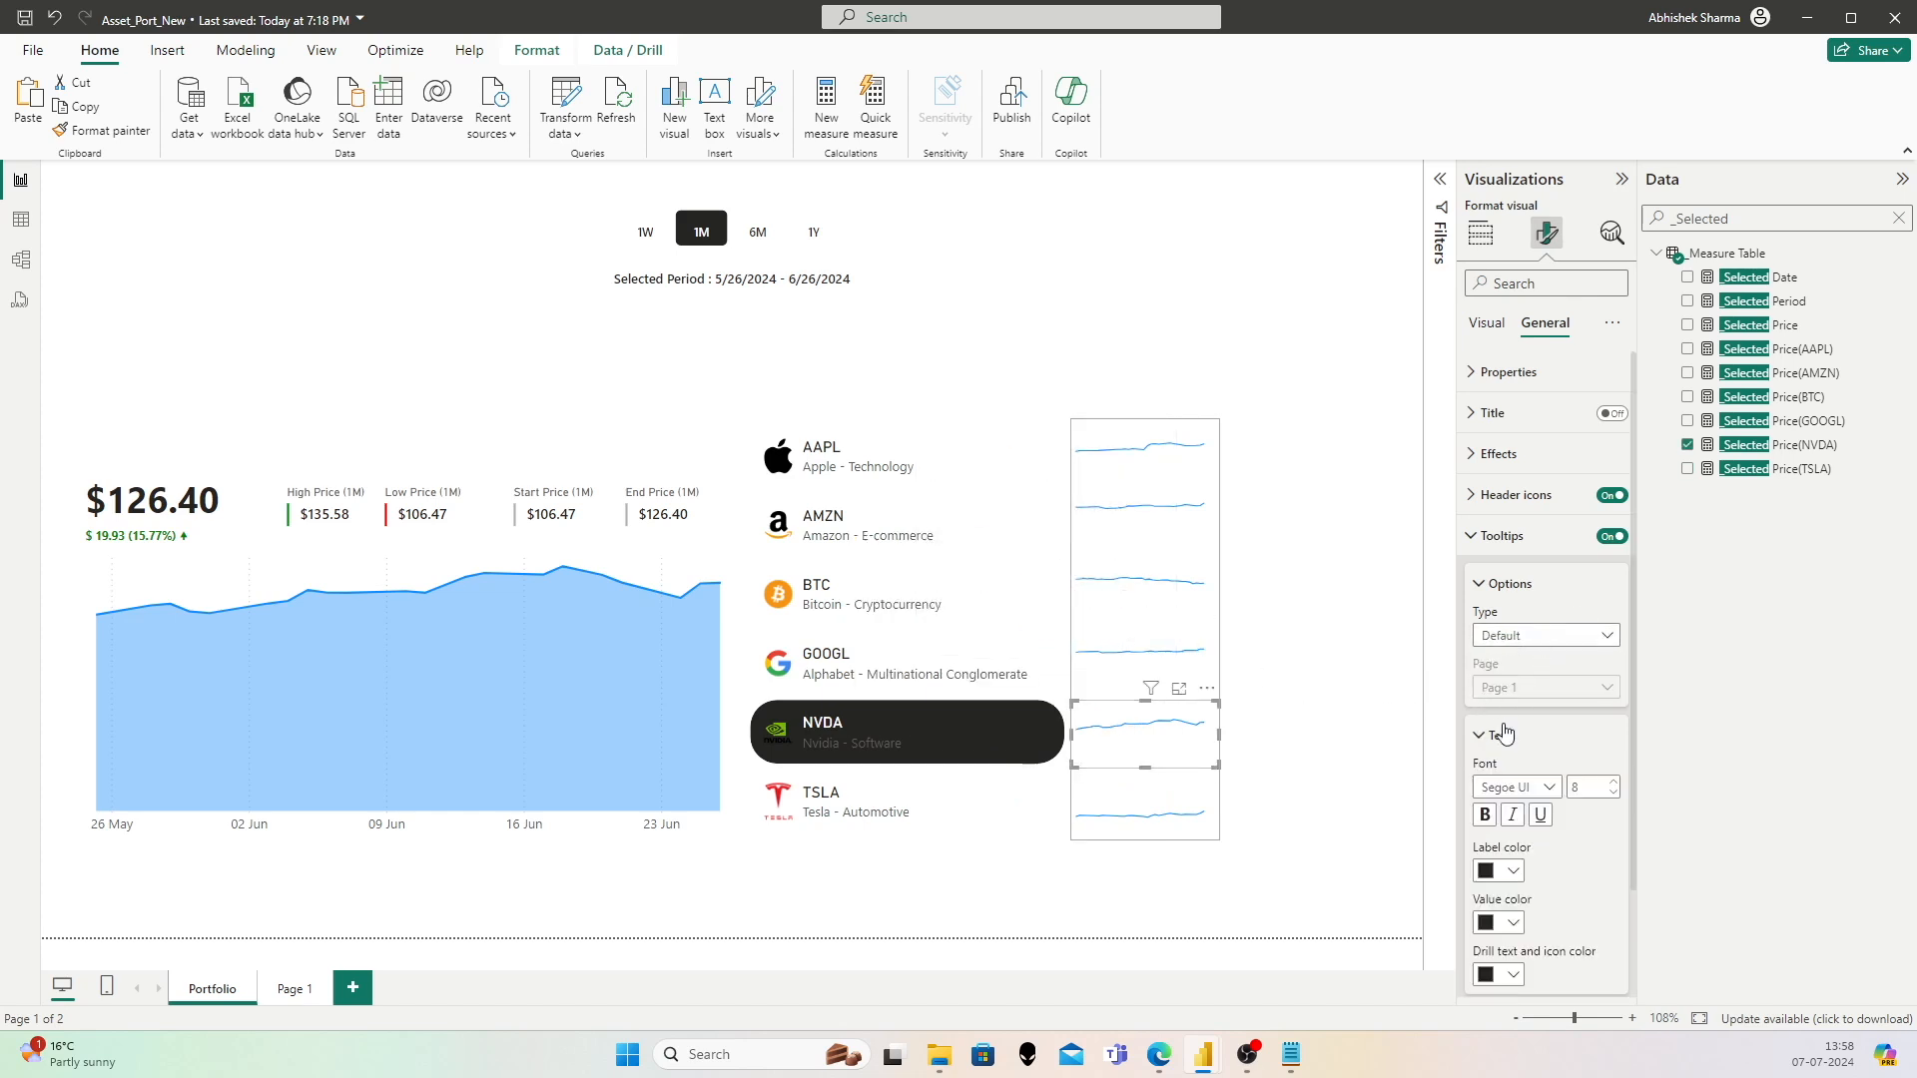
Step: Check the tooltips shown on the BTC and AAPL line charts
click(1291, 678)
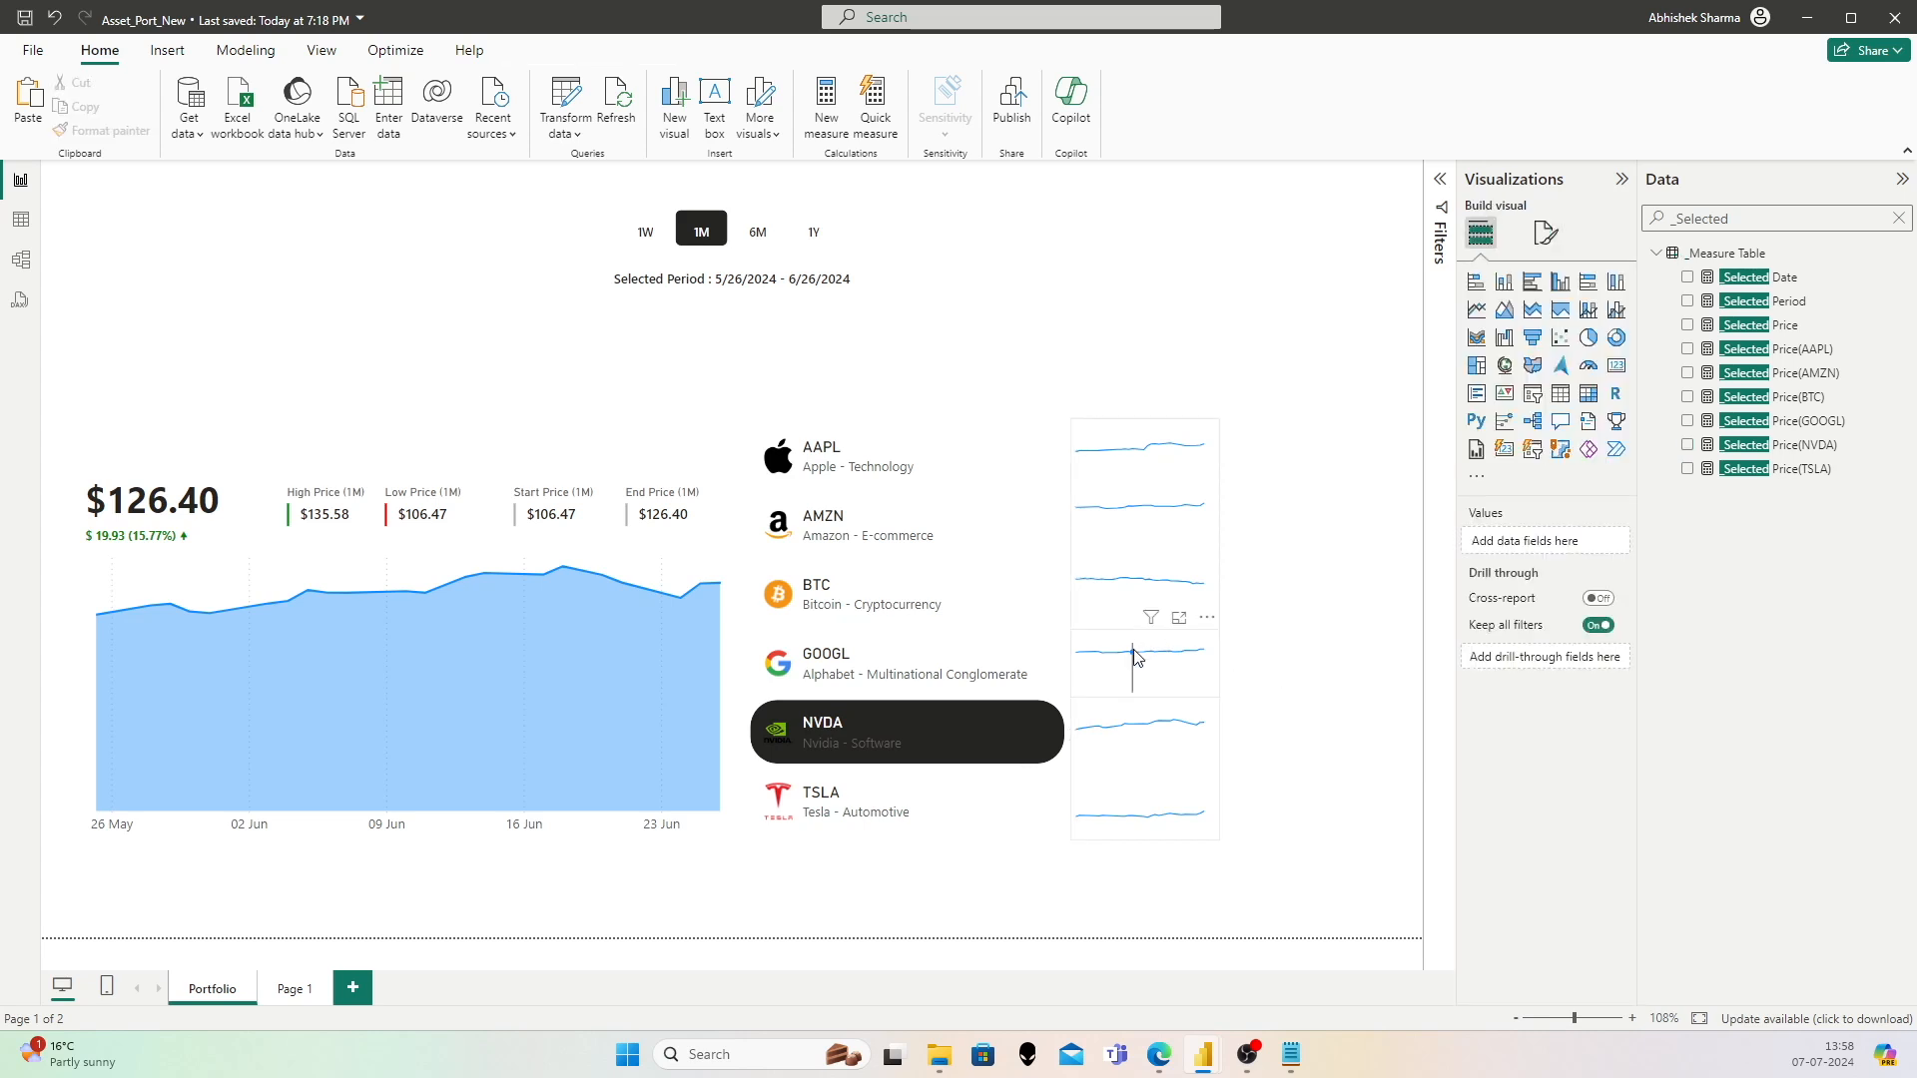
mouse_move(1128, 584)
mouse_move(1135, 454)
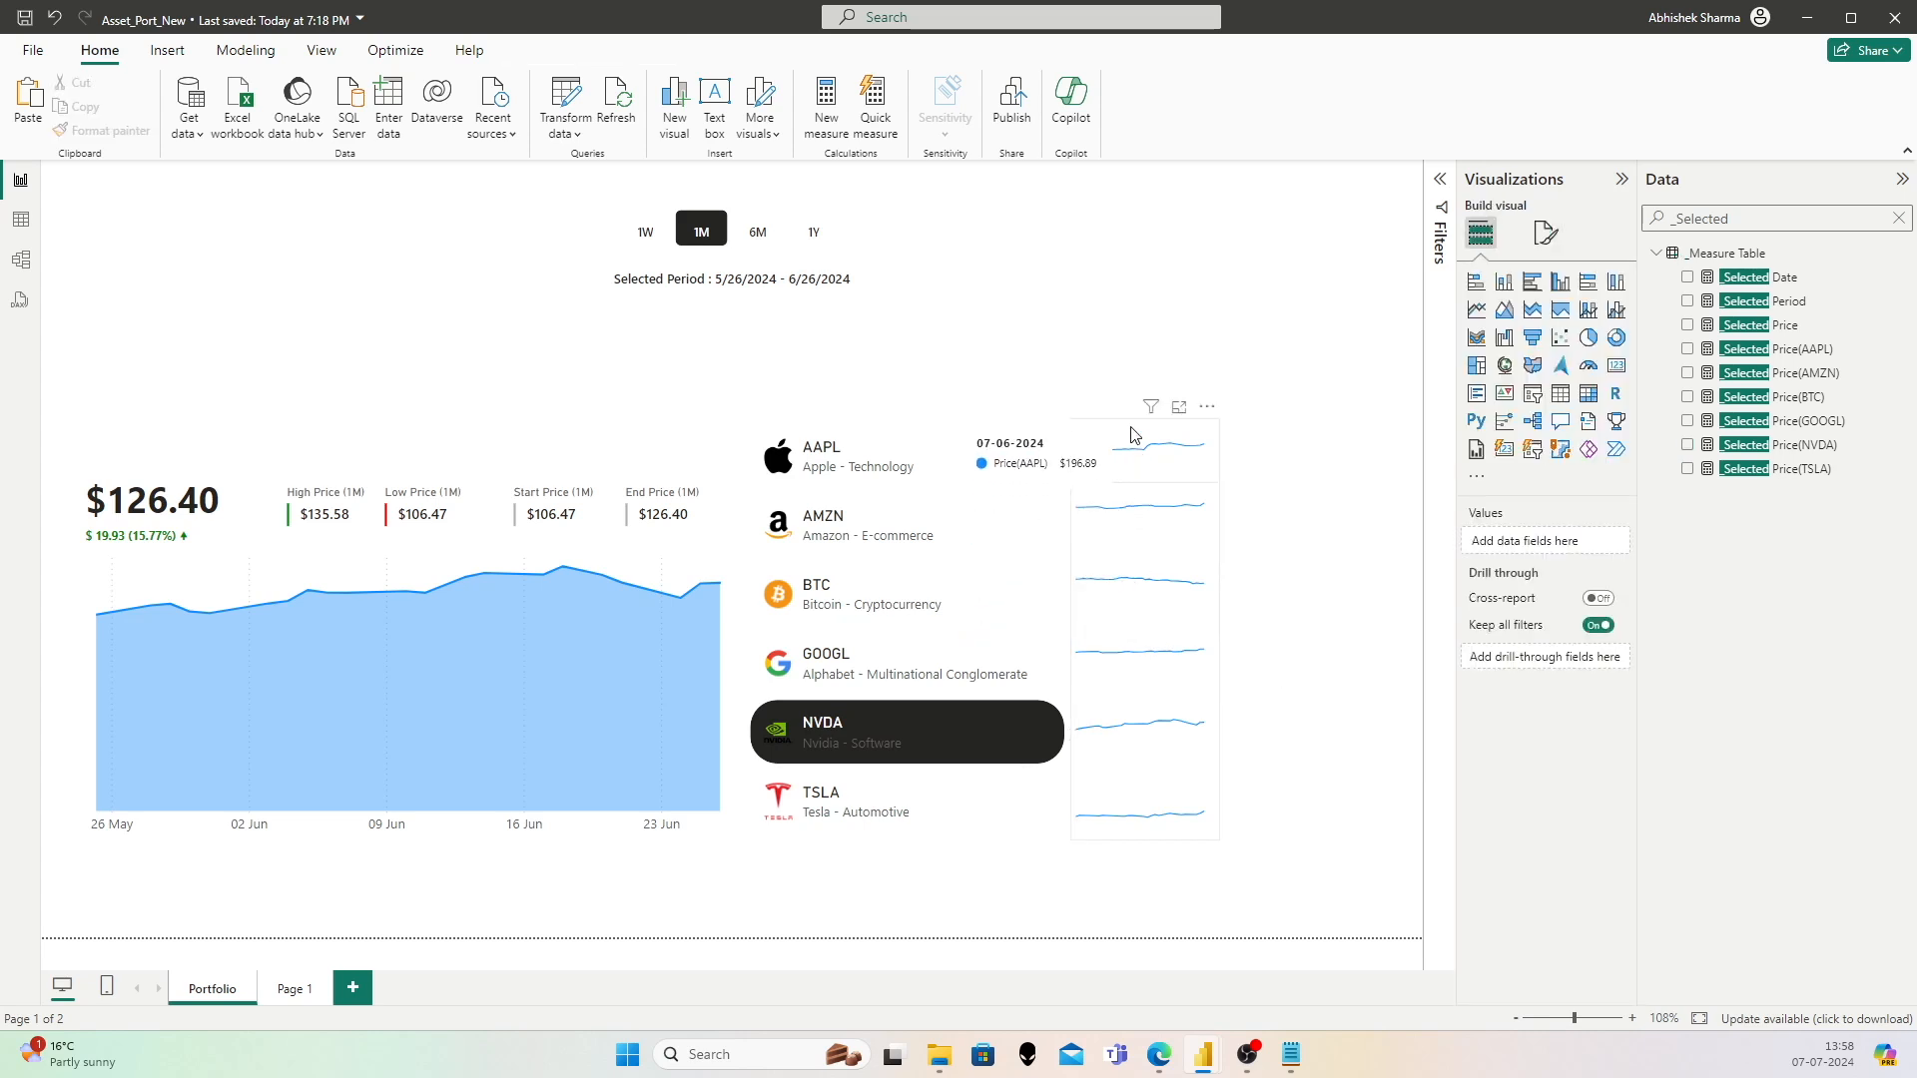
Step: Set the line color of the AAPL line chart to dark gray #333333
click(1135, 436)
click(1151, 439)
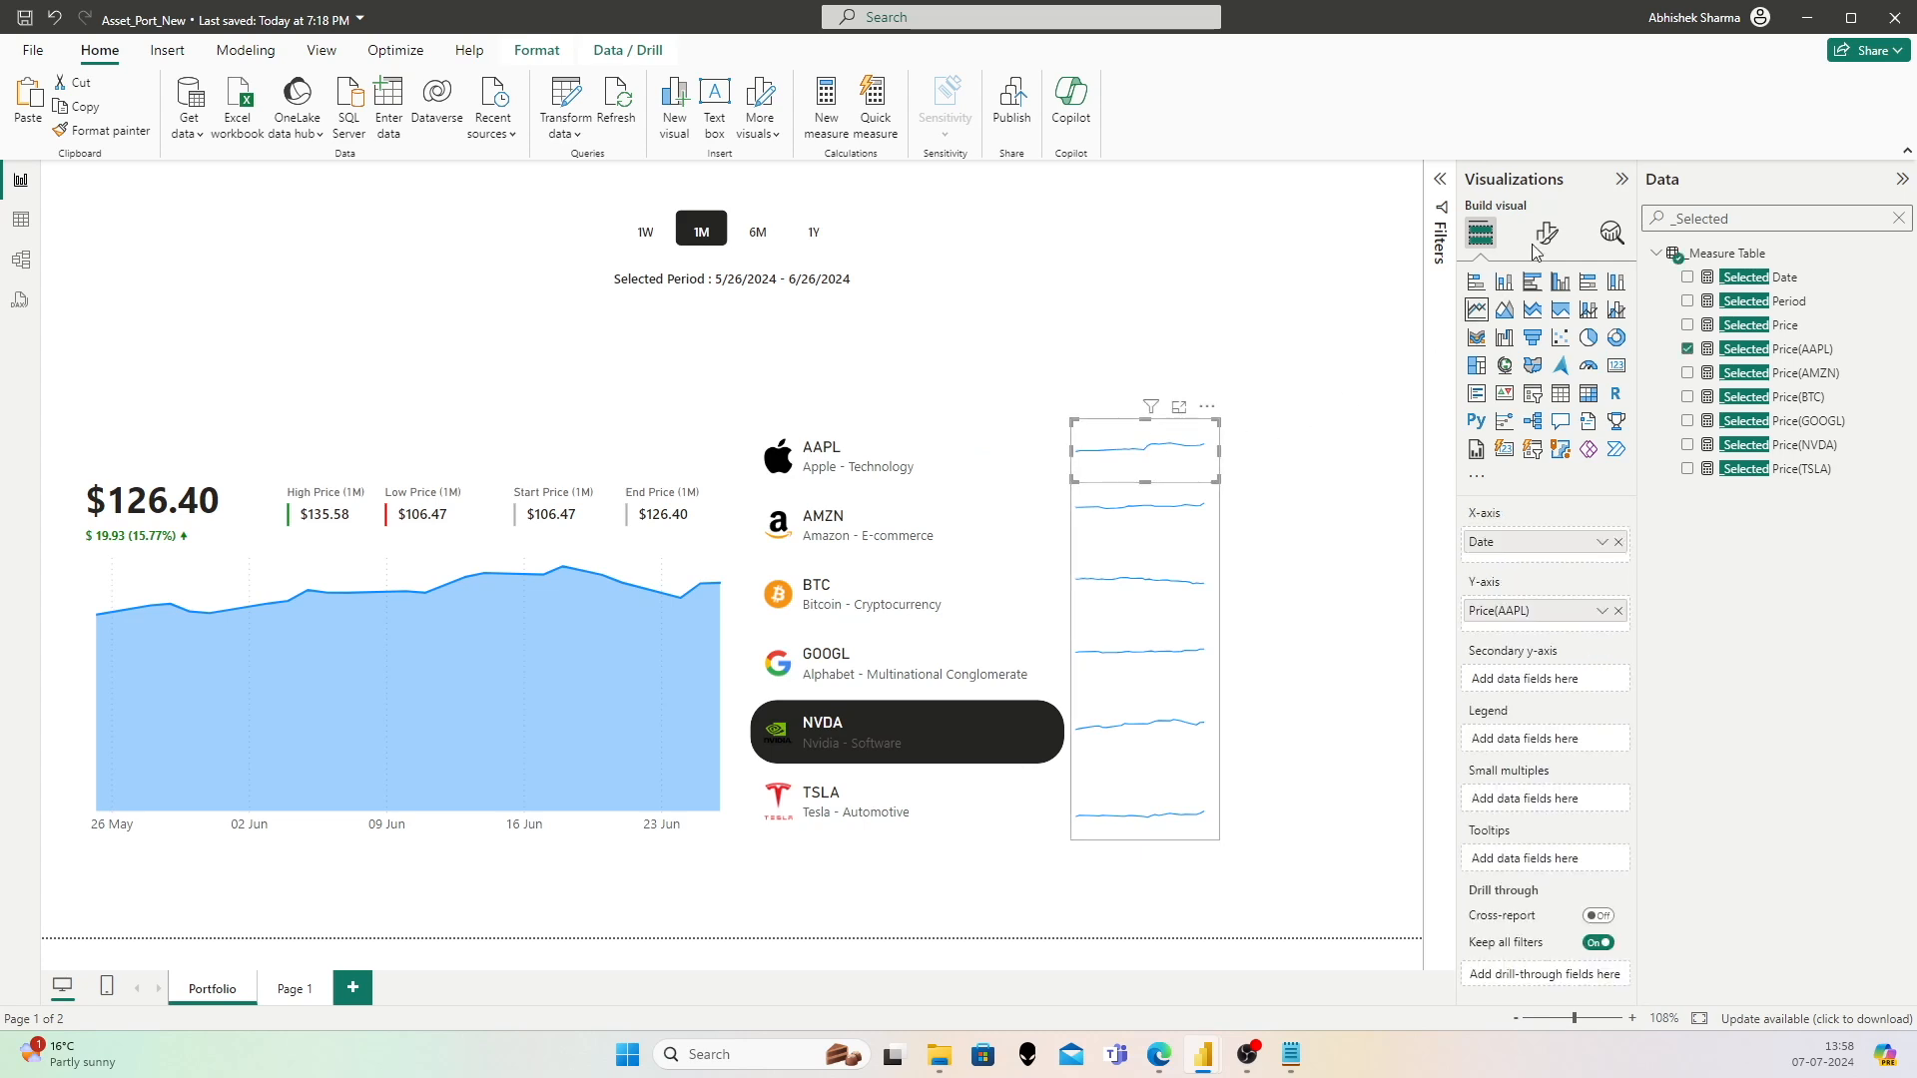
click(1547, 233)
click(1517, 677)
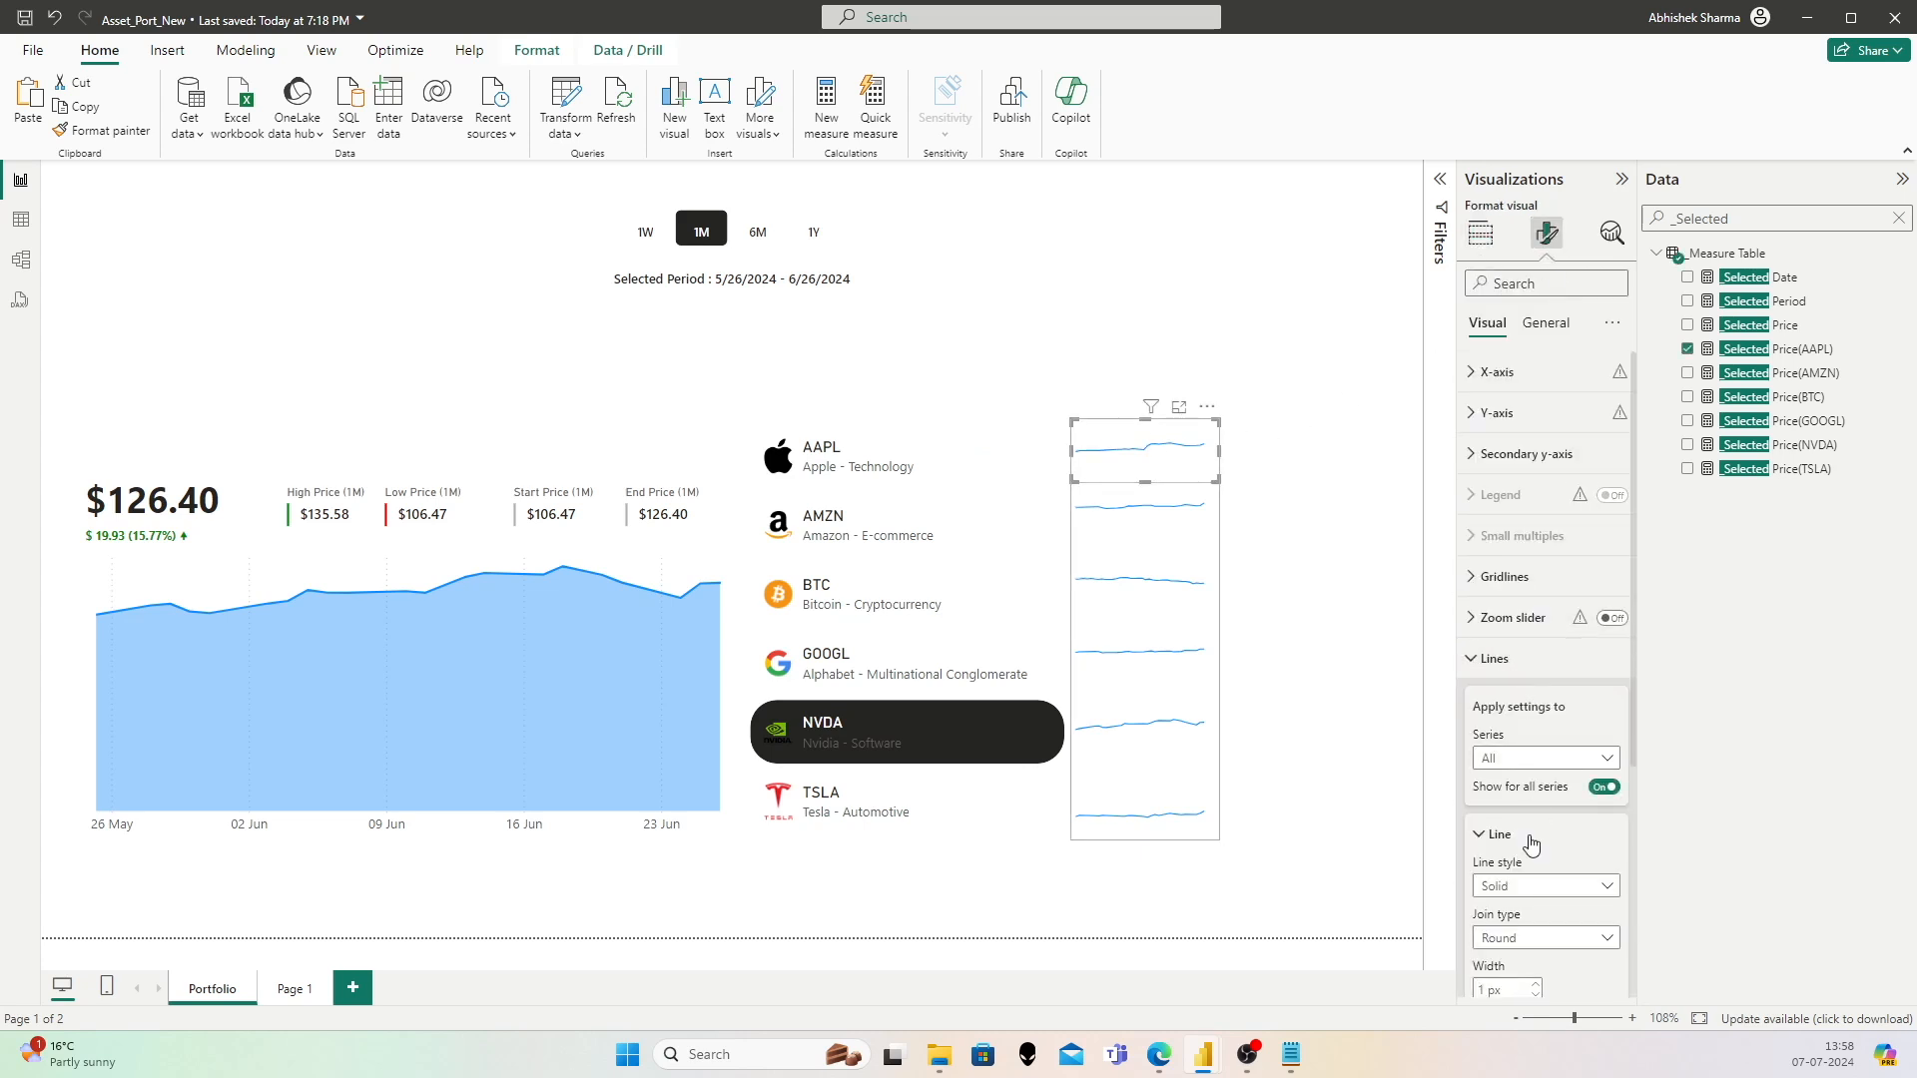
scroll(1532, 848, down, 4)
click(1513, 736)
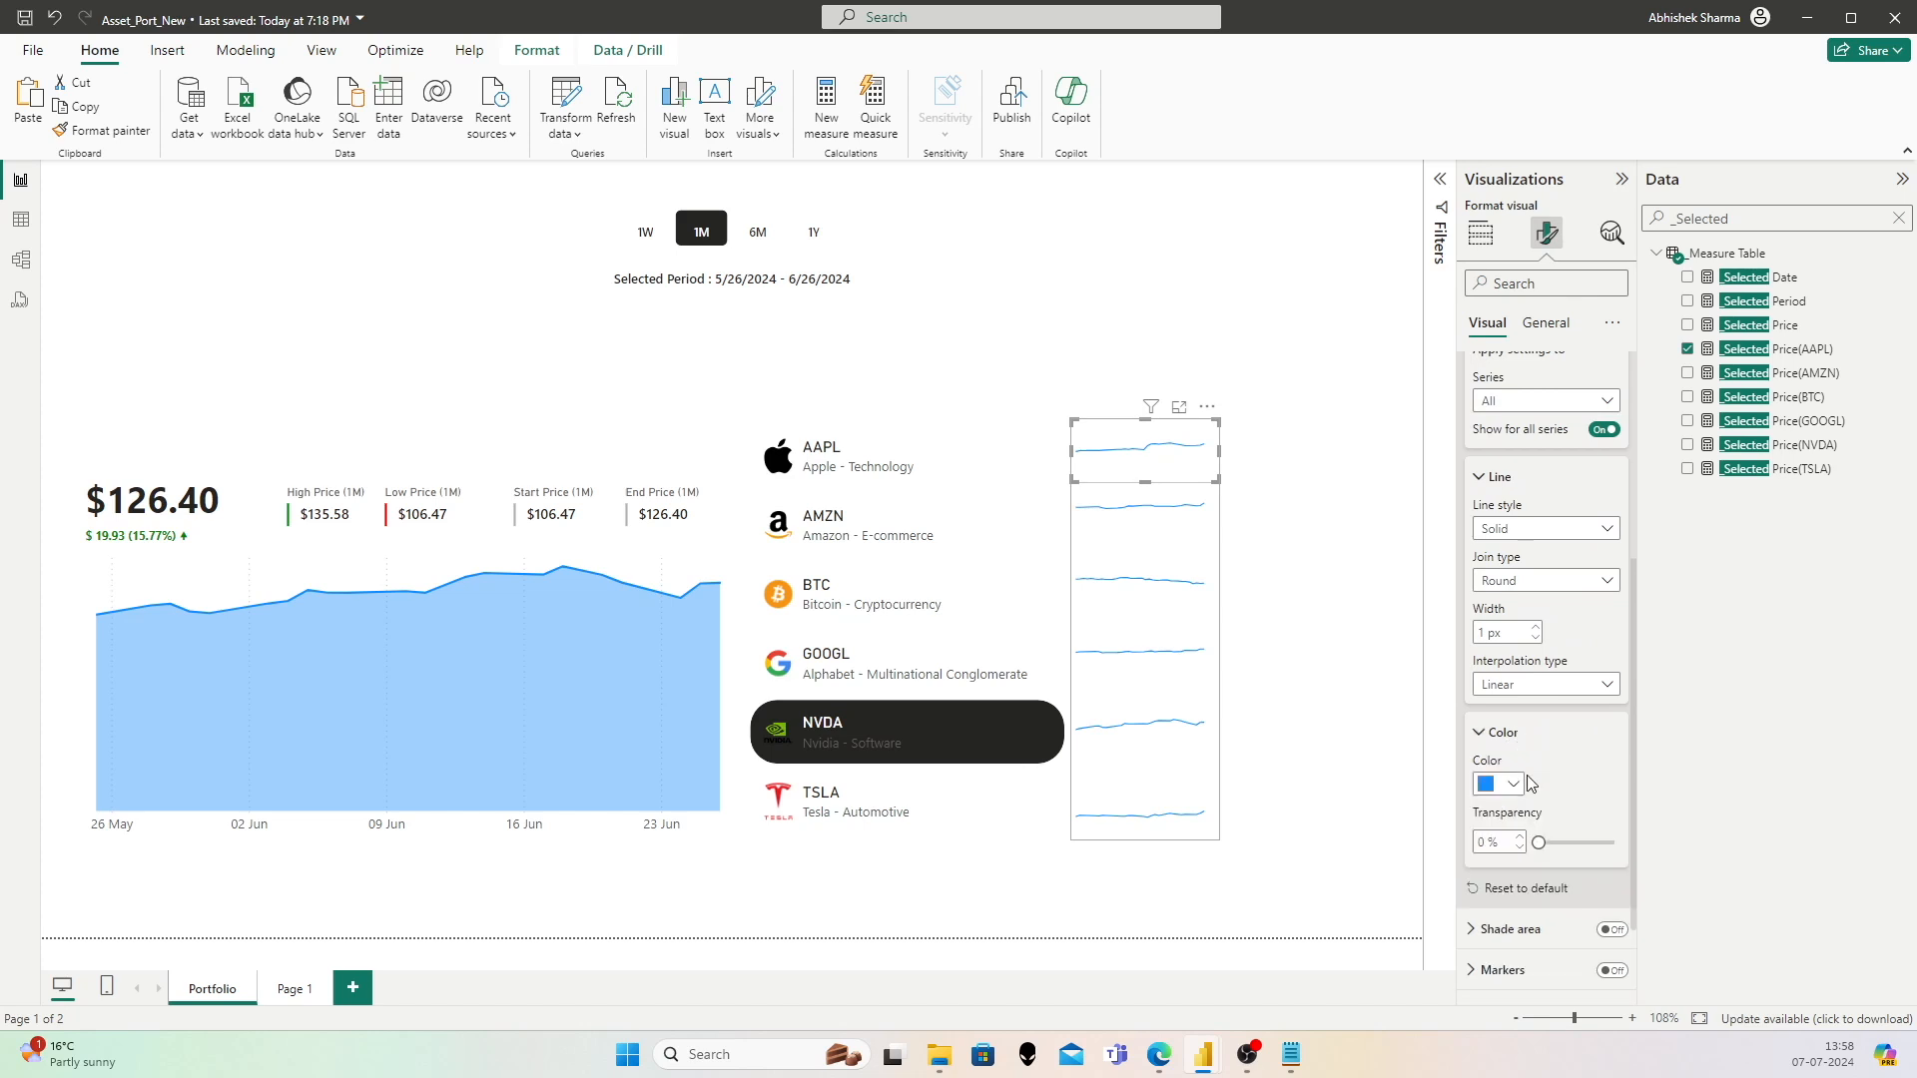
click(1497, 784)
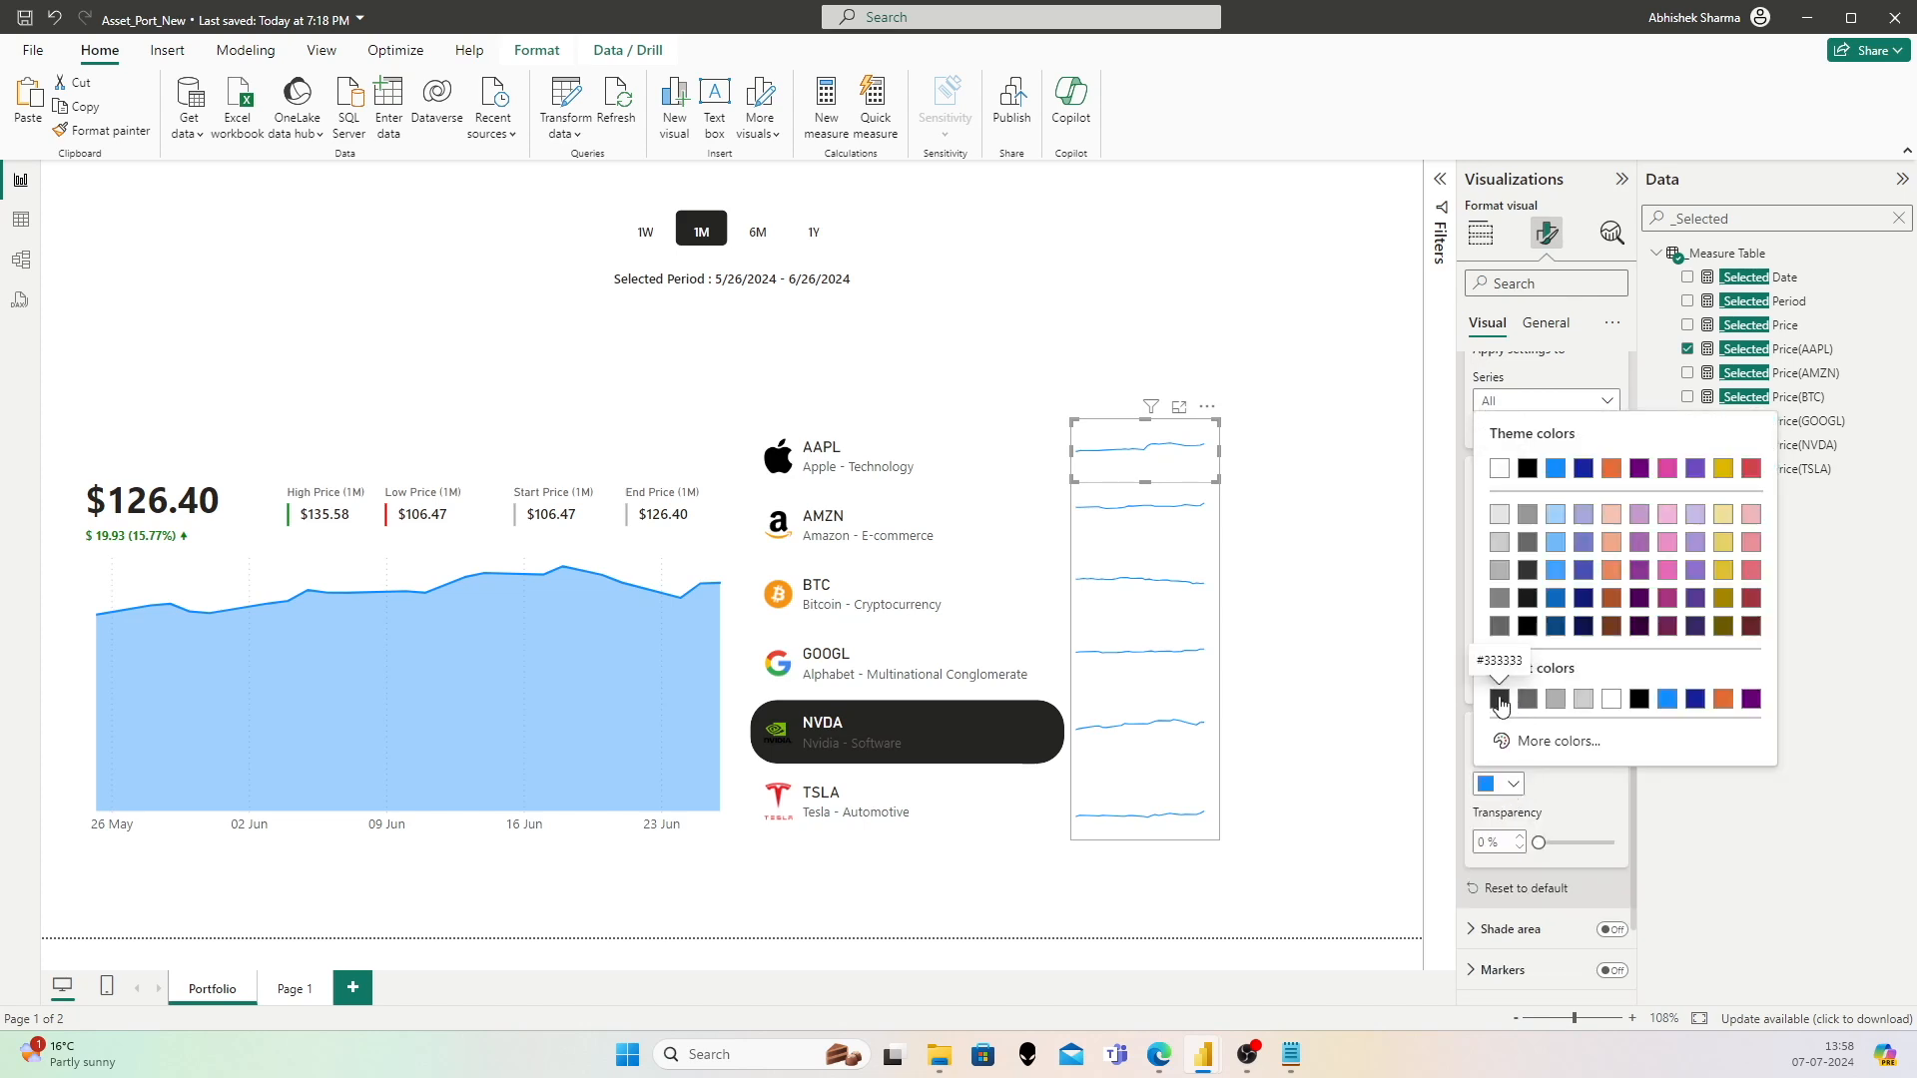
click(1498, 699)
Step: Set the line color of the AMZN and BTC line charts to dark gray #333333
click(1138, 515)
click(1513, 784)
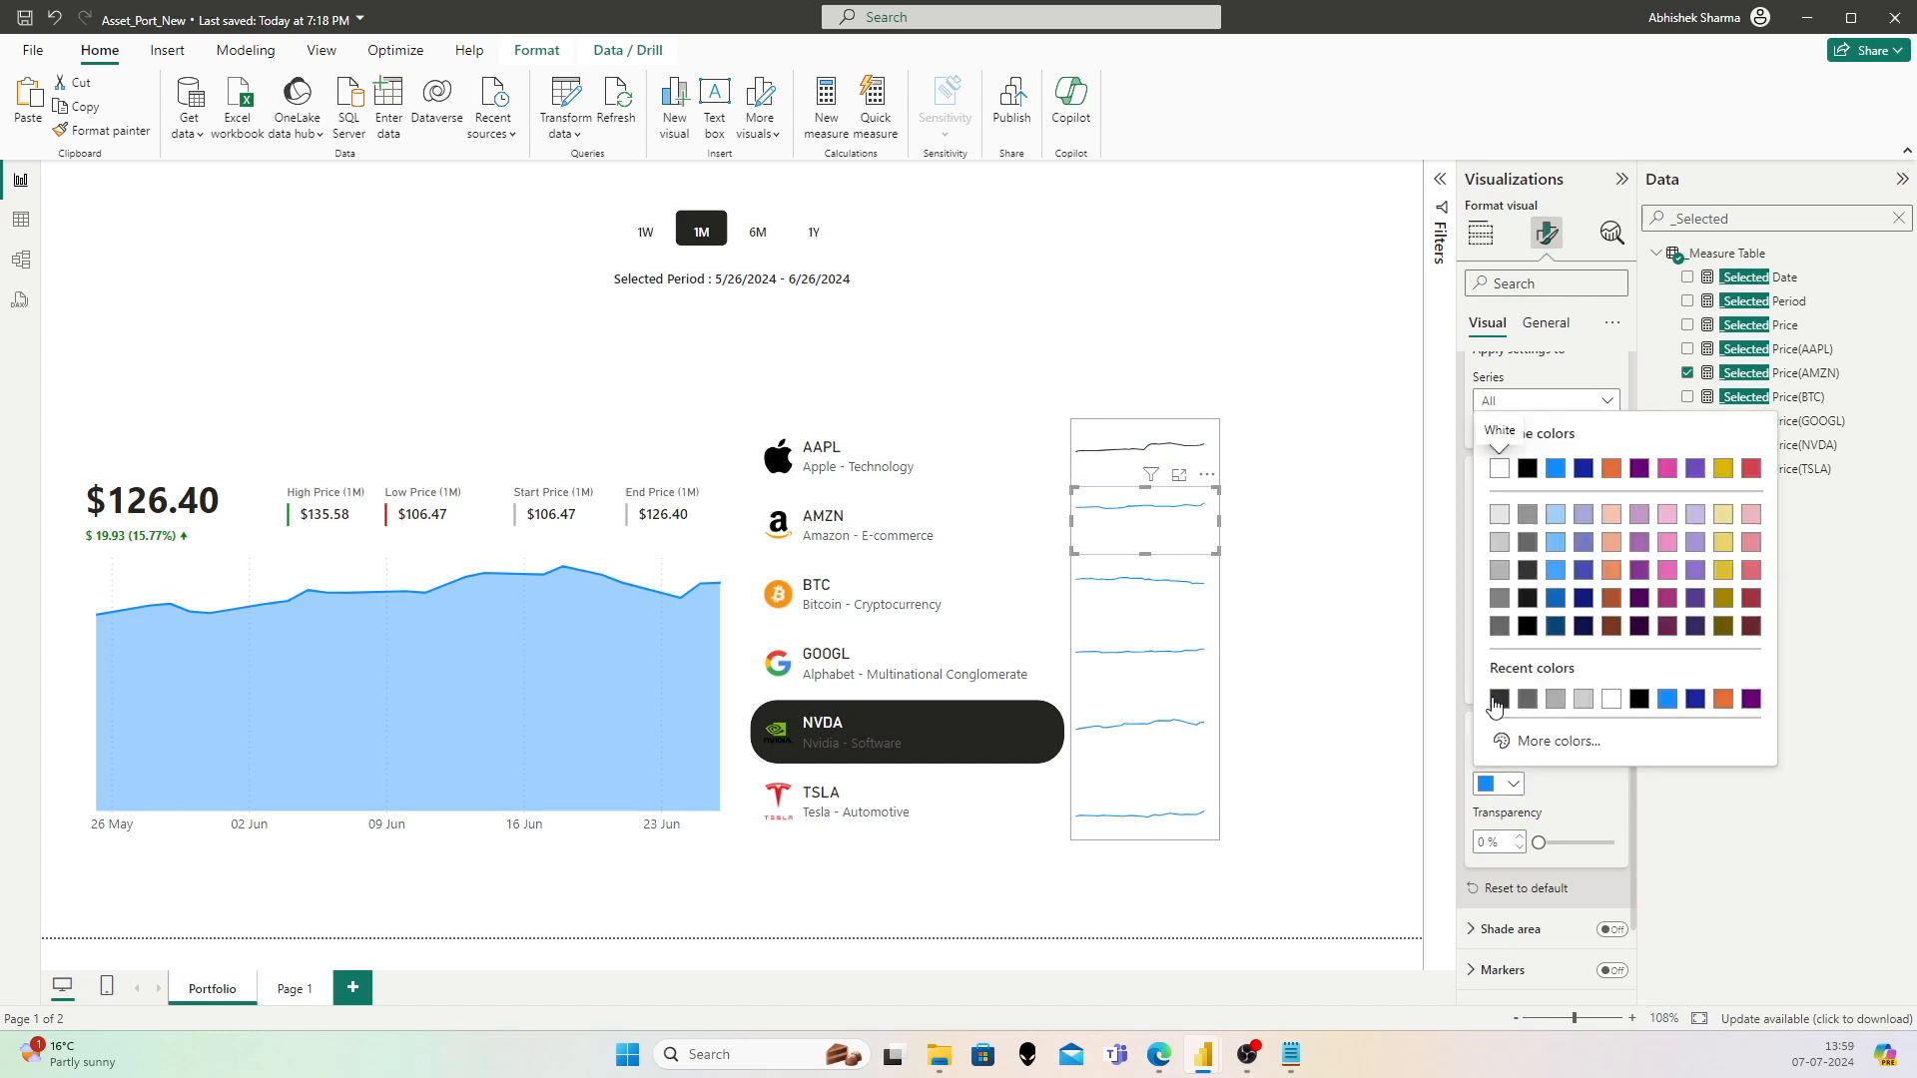
click(1499, 699)
click(1125, 609)
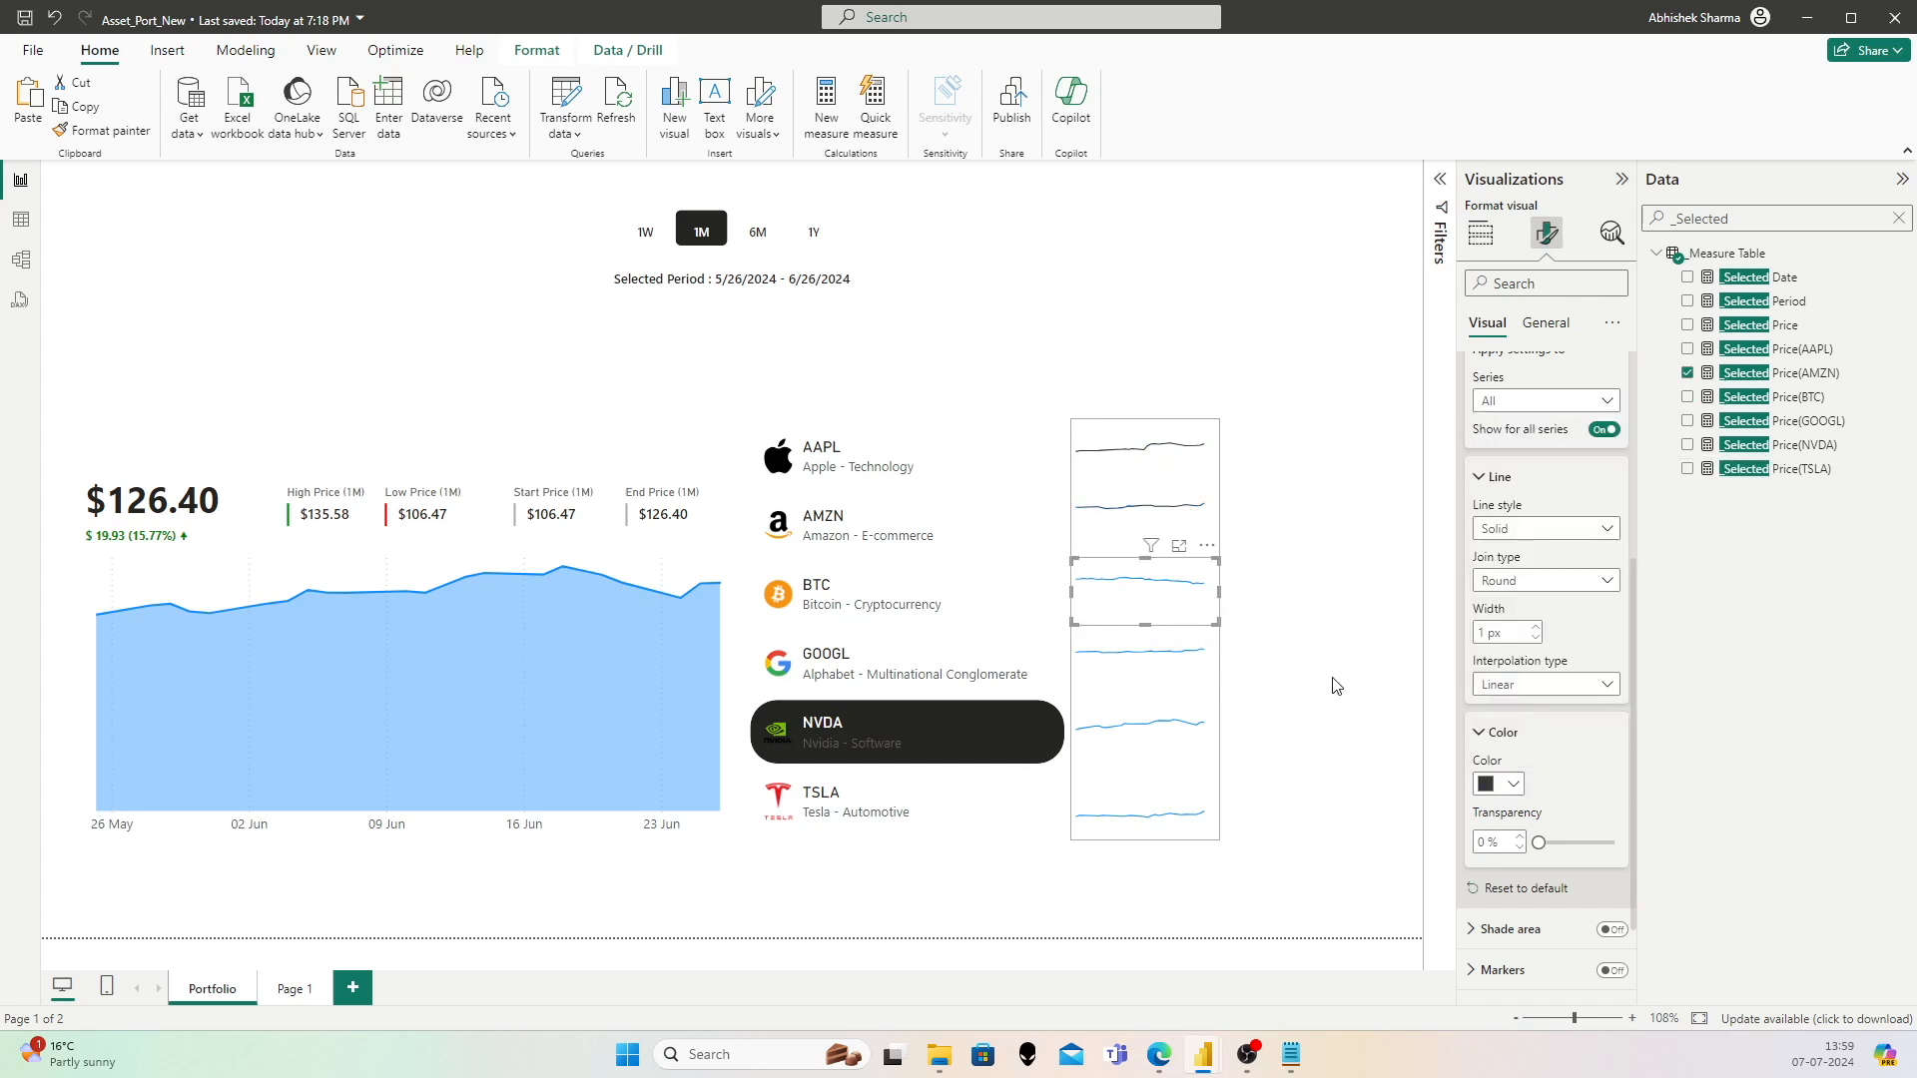
click(1513, 784)
click(1499, 699)
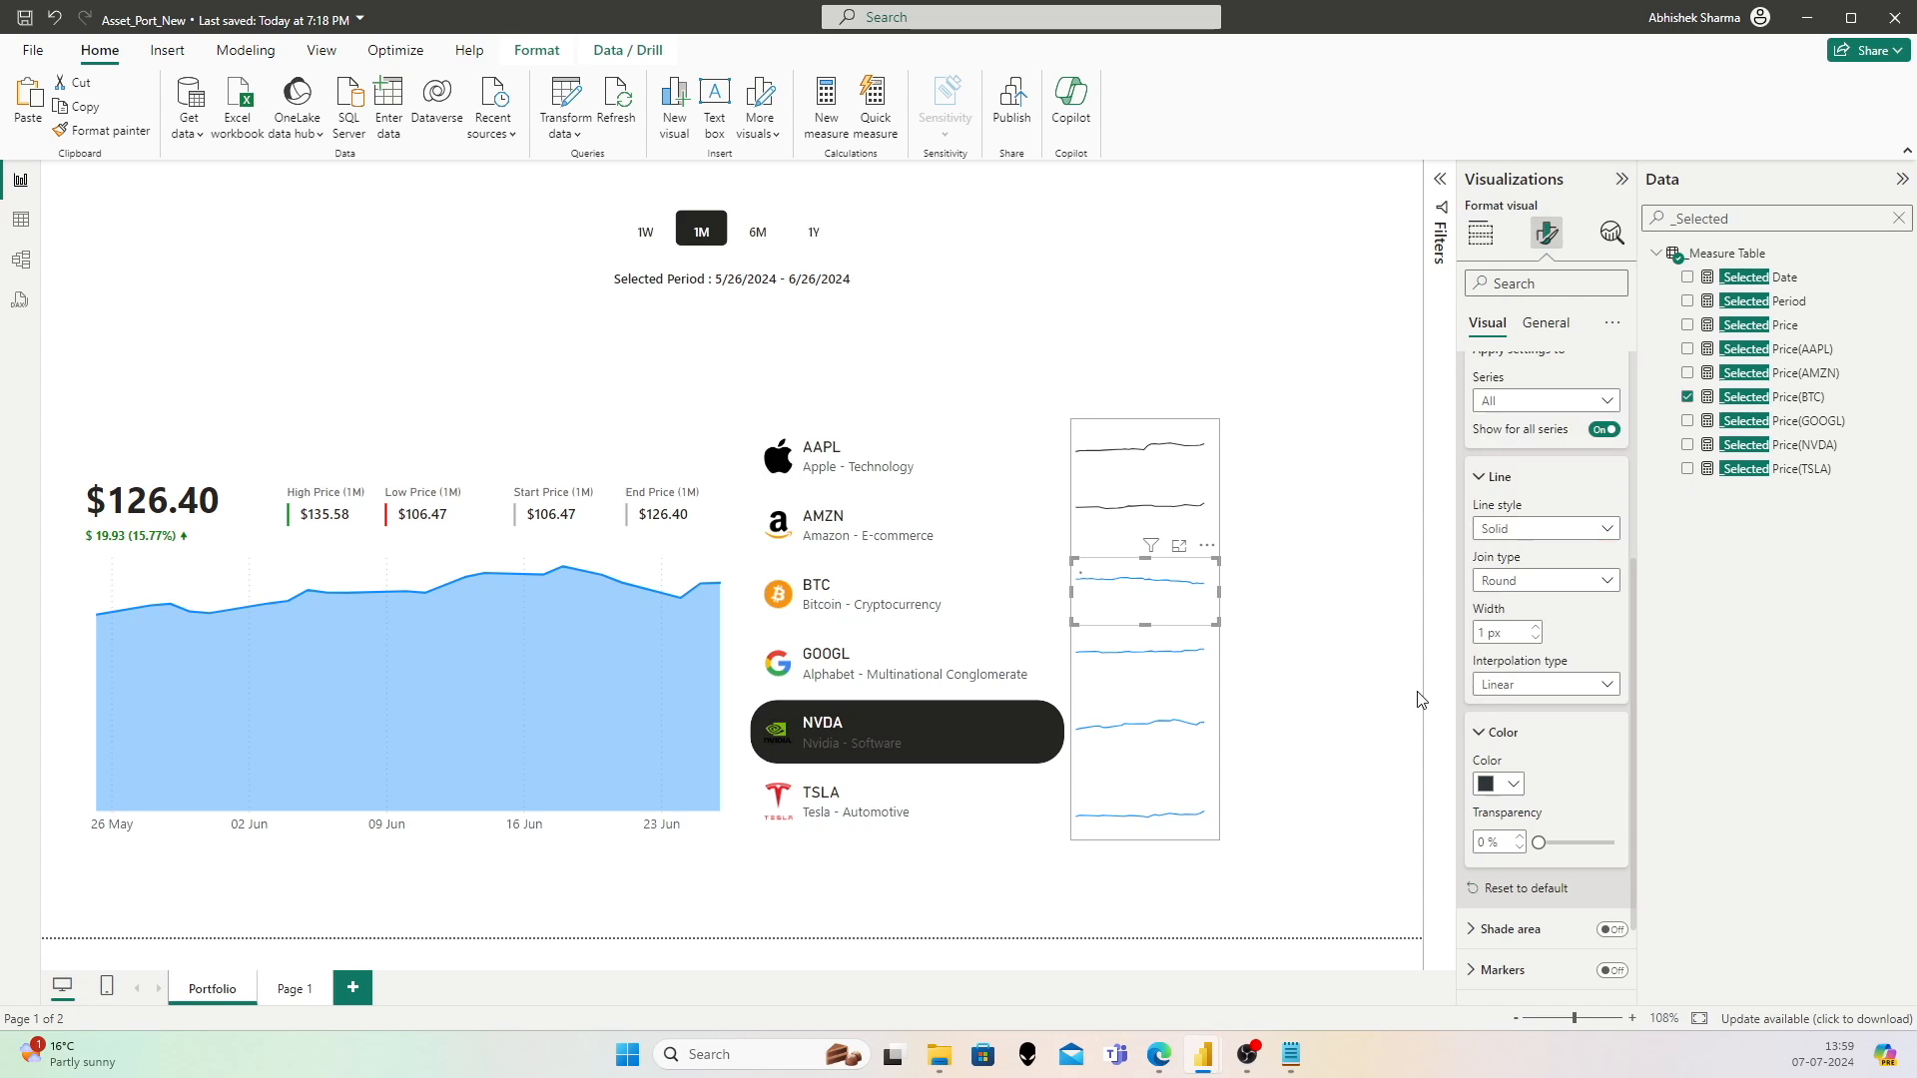
Step: Set the line color of the GOOGL and NVDA line charts to dark gray #333333
click(1145, 664)
click(1505, 789)
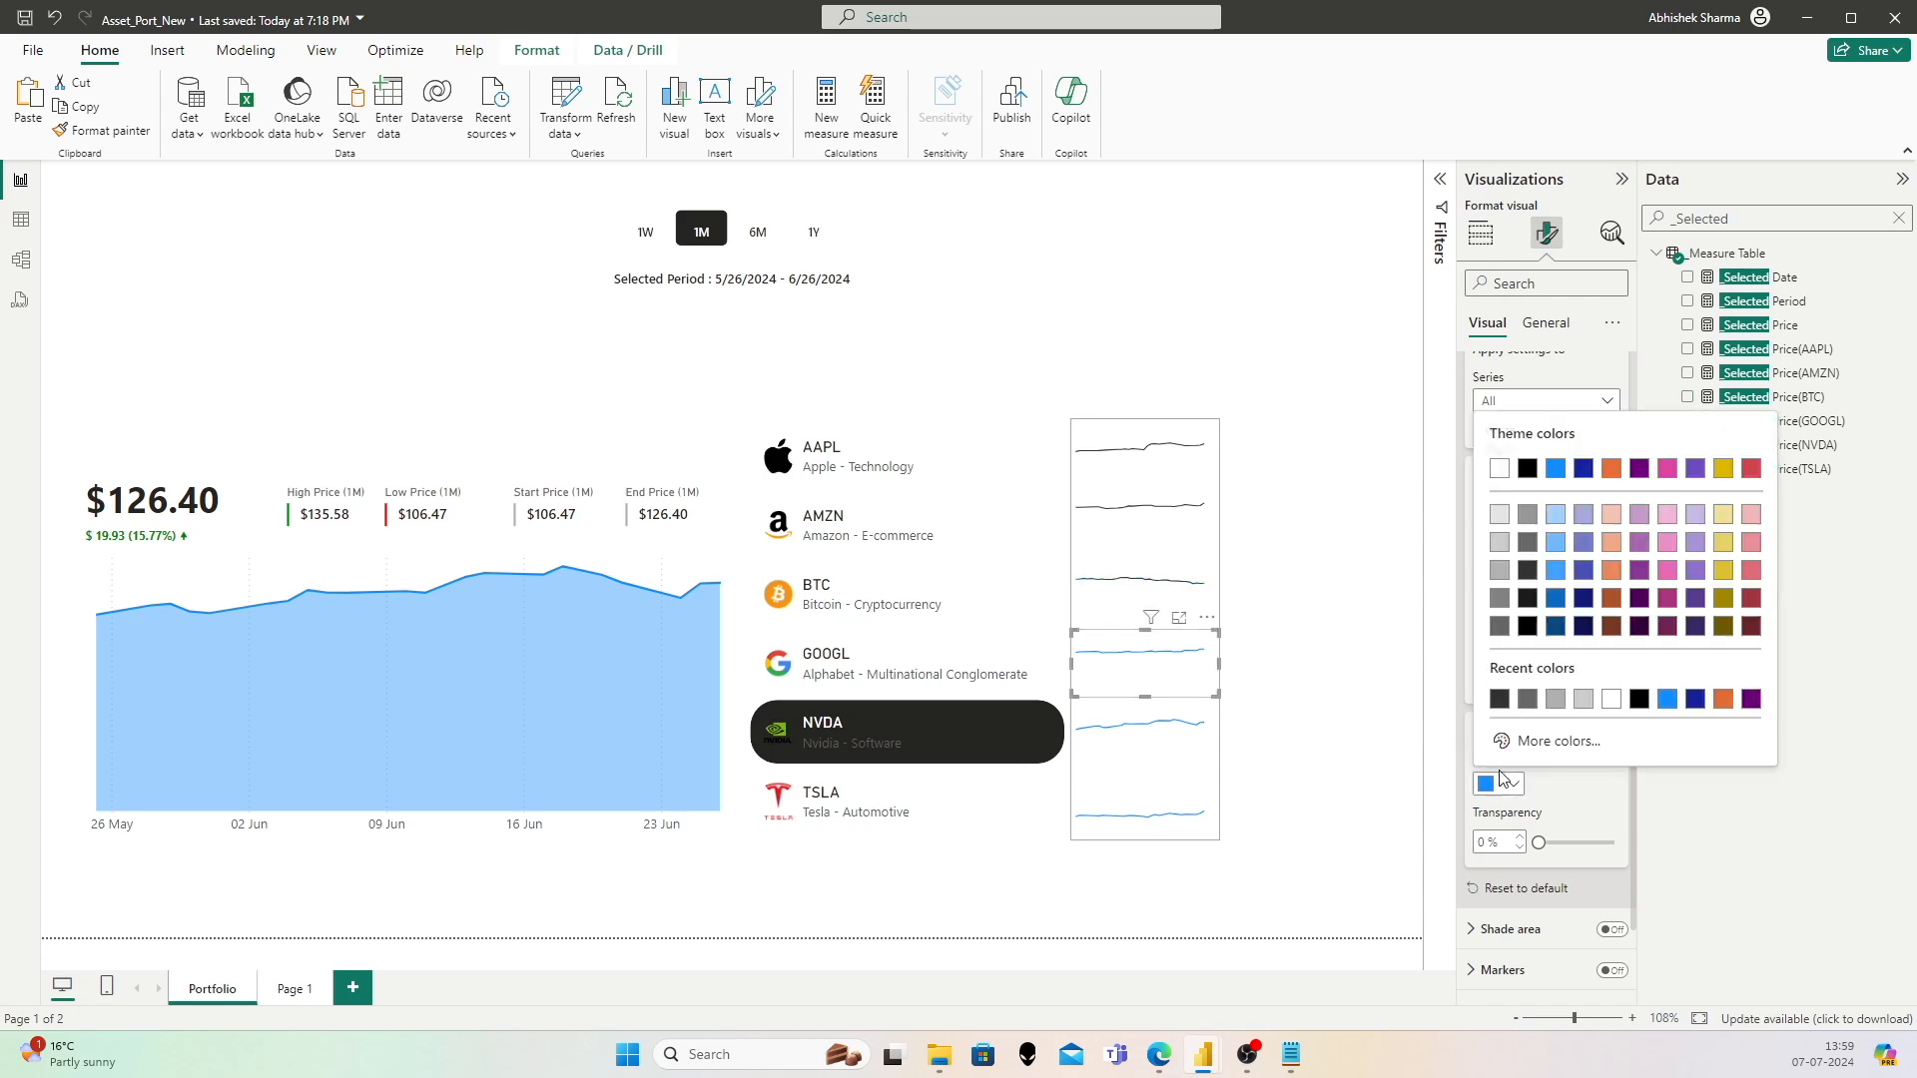
click(1499, 699)
click(1162, 763)
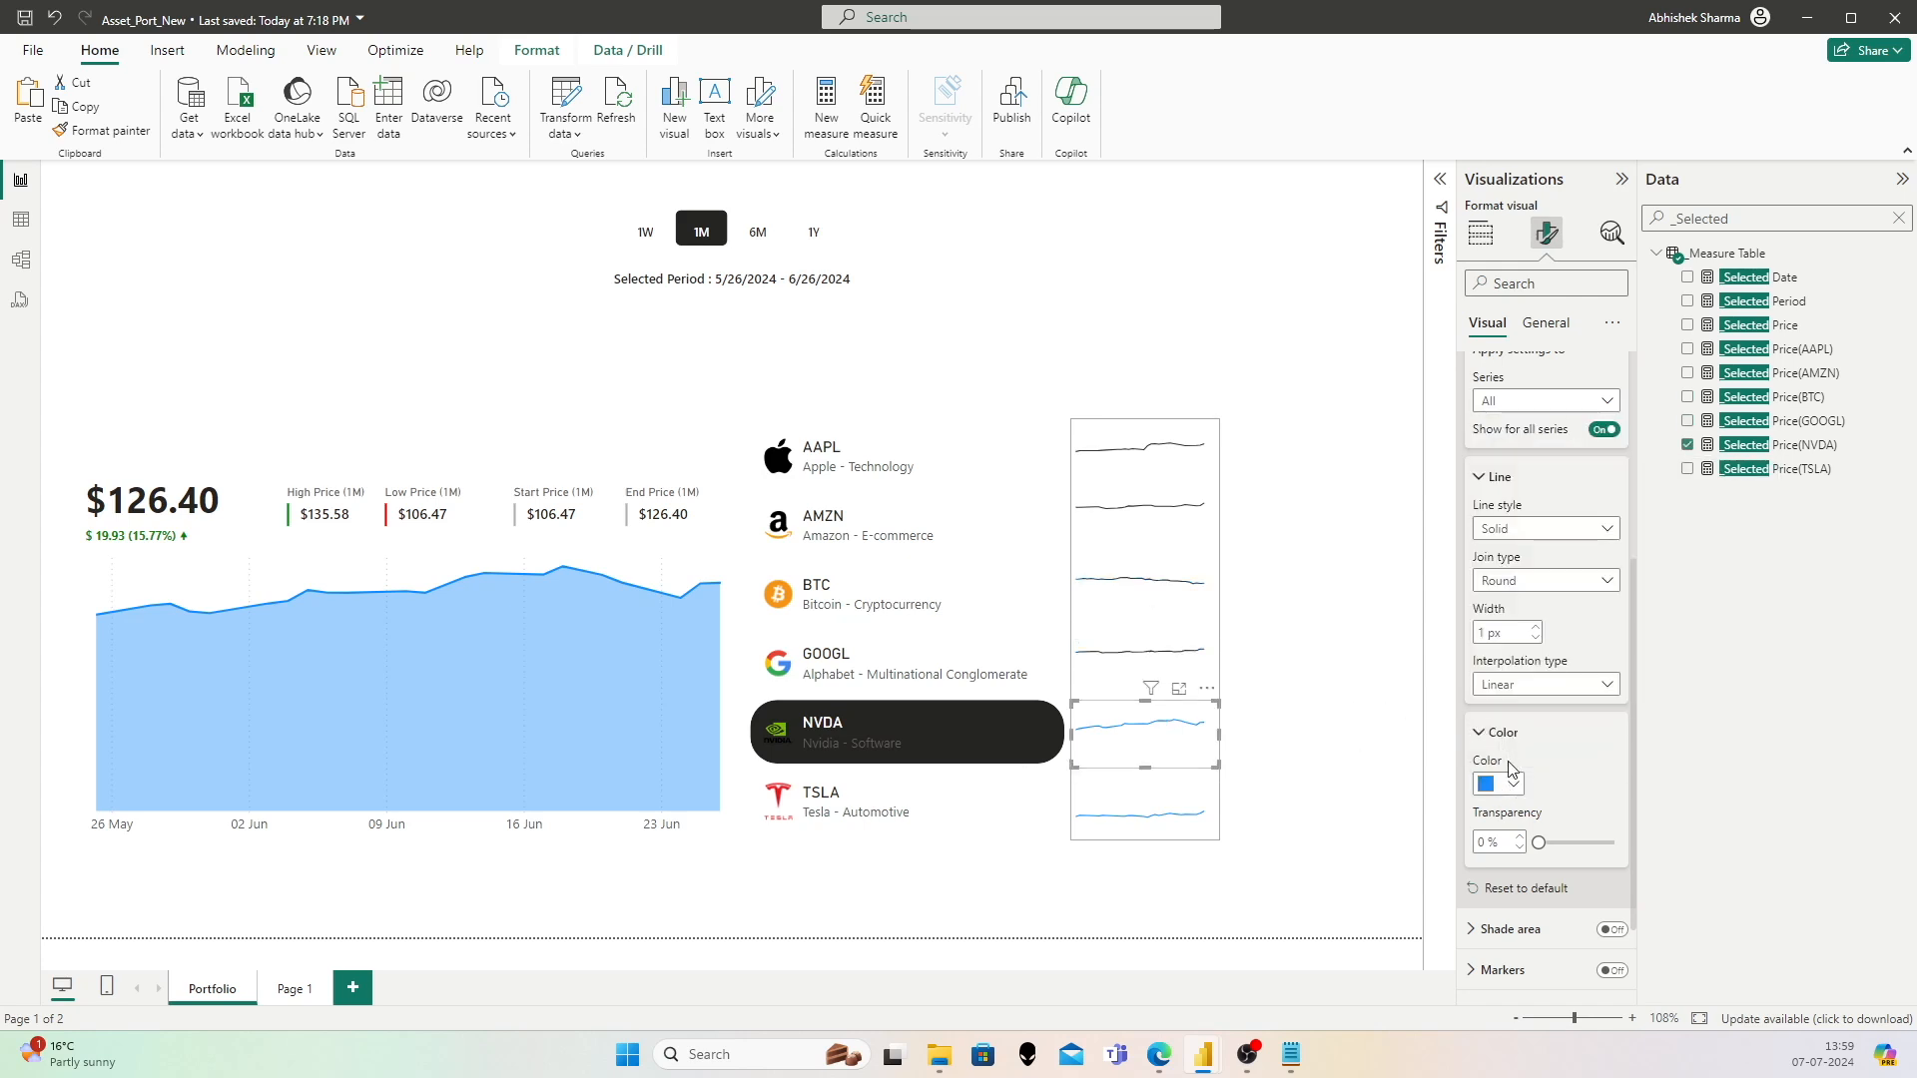
click(1513, 785)
click(1499, 699)
Step: Set the TSLA line chart's line color to dark gray #333333 and save the report
click(1155, 799)
click(1487, 789)
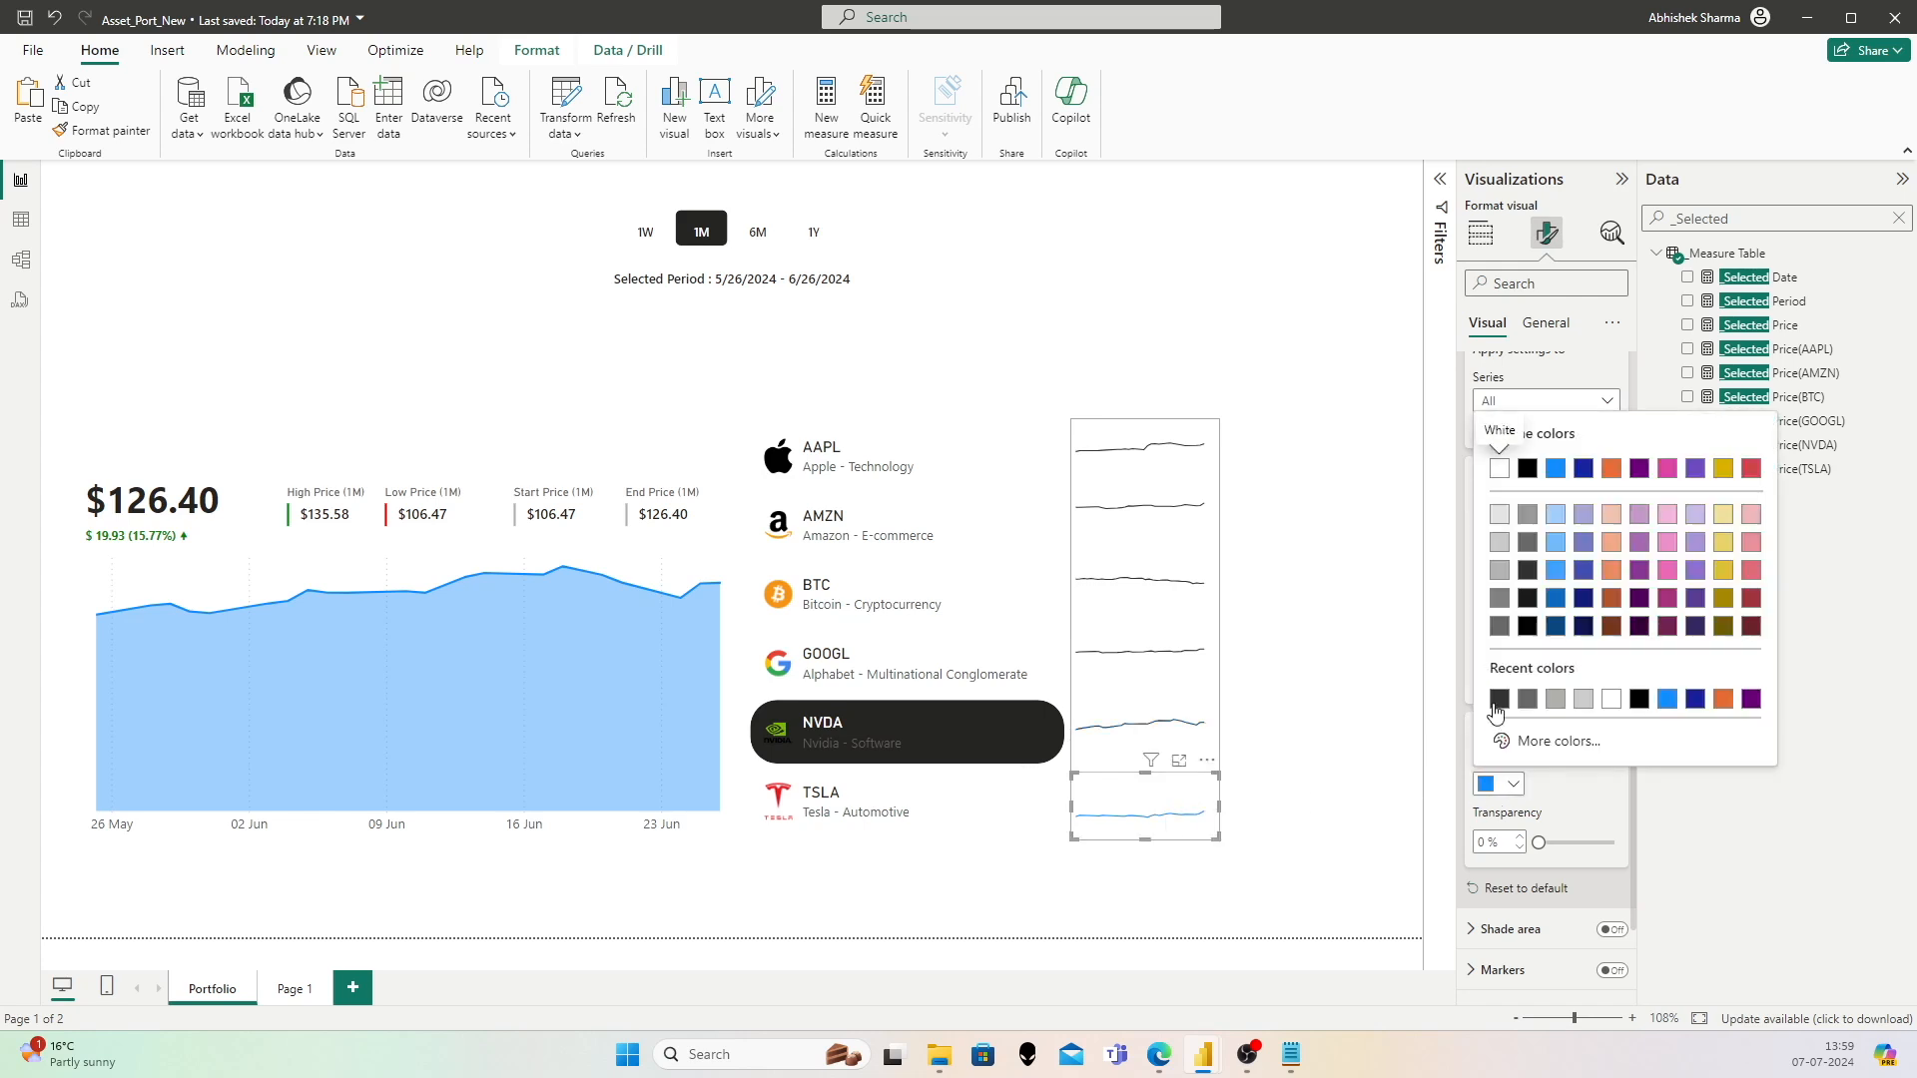
click(1499, 699)
click(1283, 606)
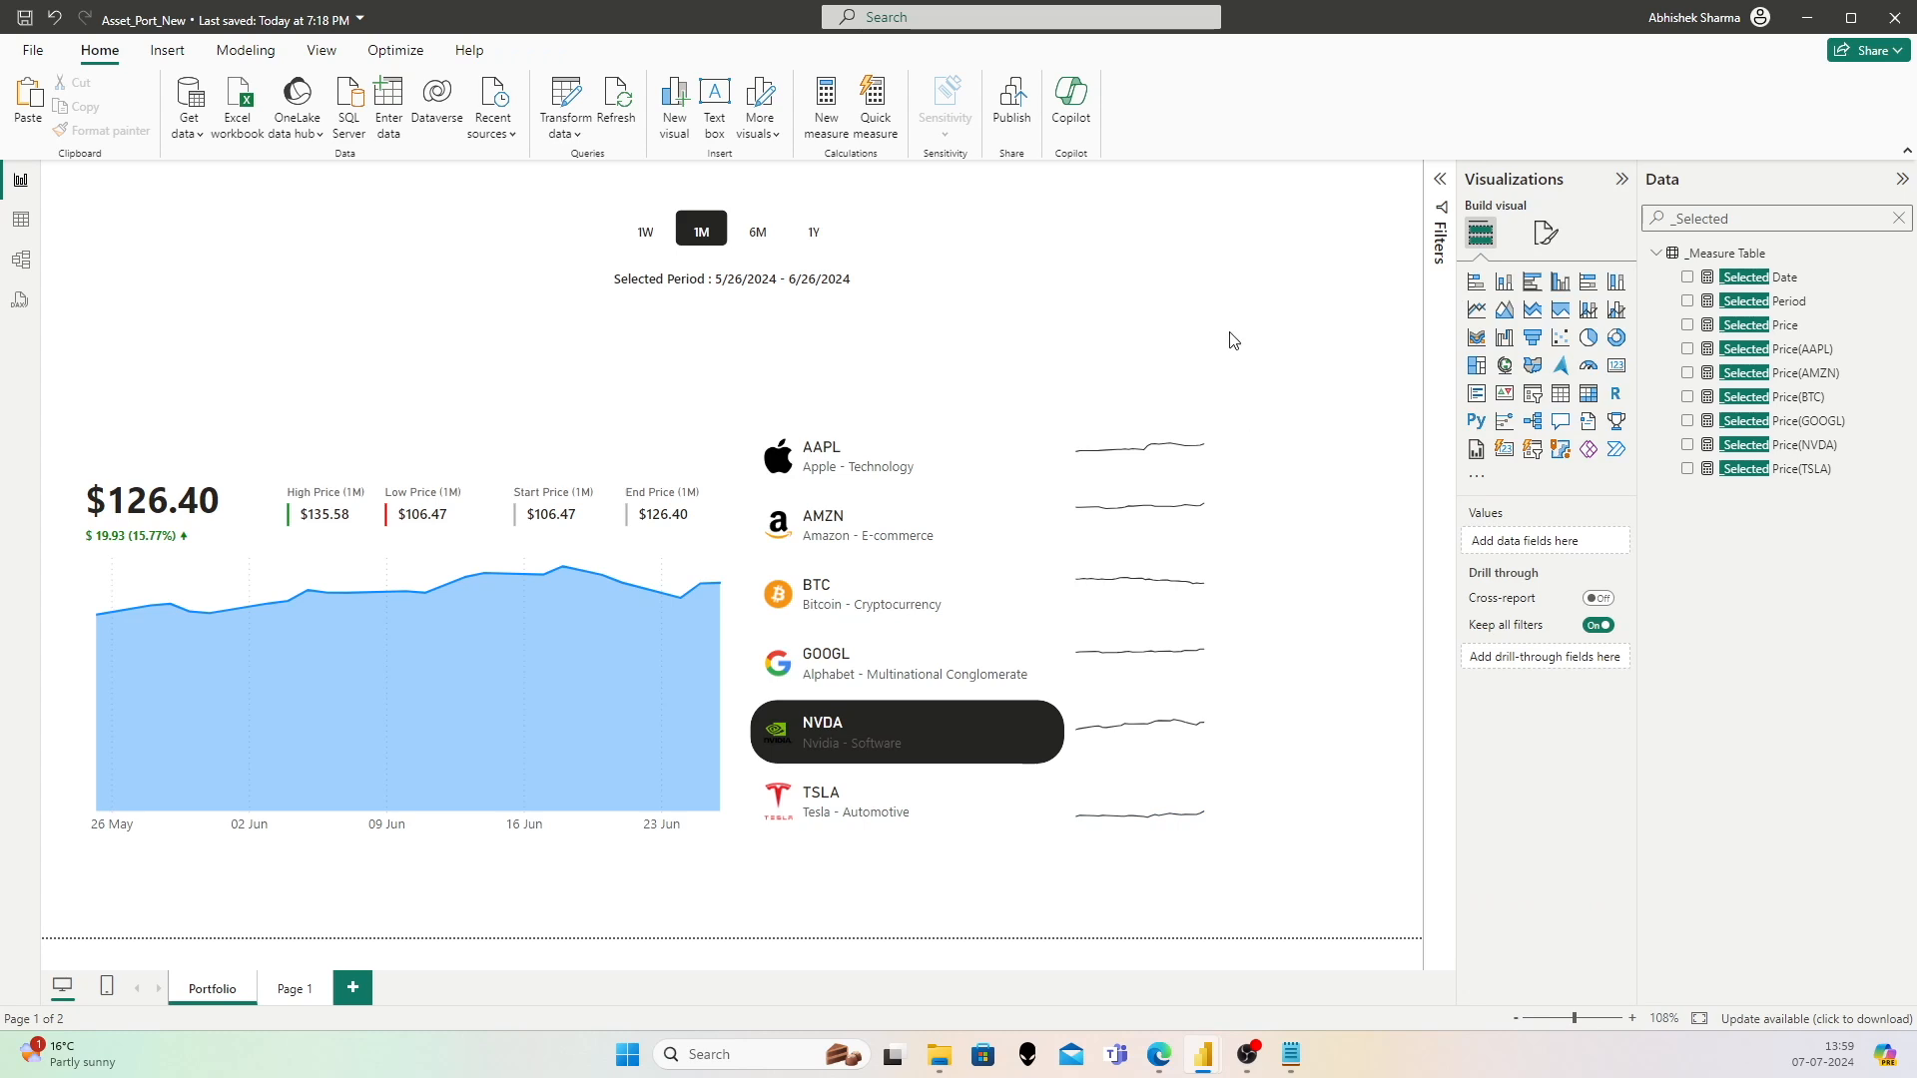
click(25, 17)
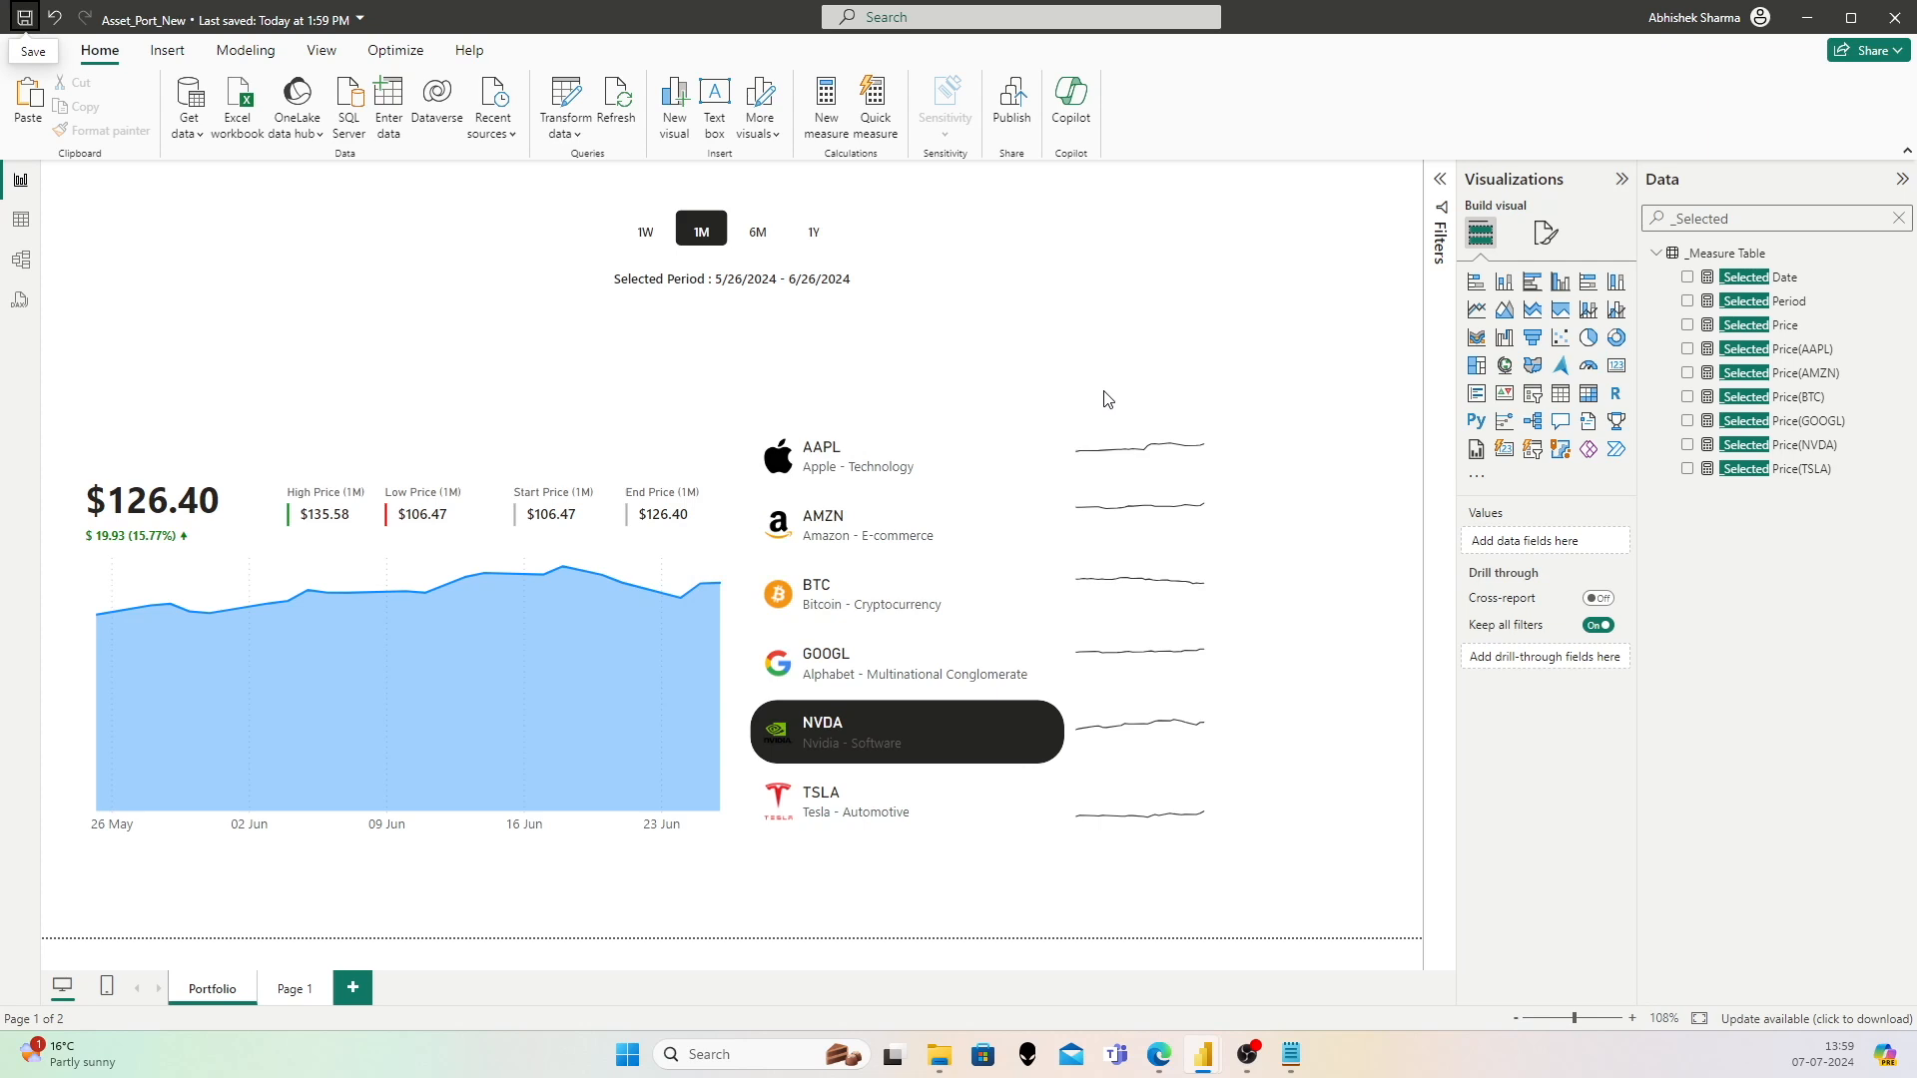
Step: Filter the report to the 6M period and the AAPL asset with the slicers
click(758, 232)
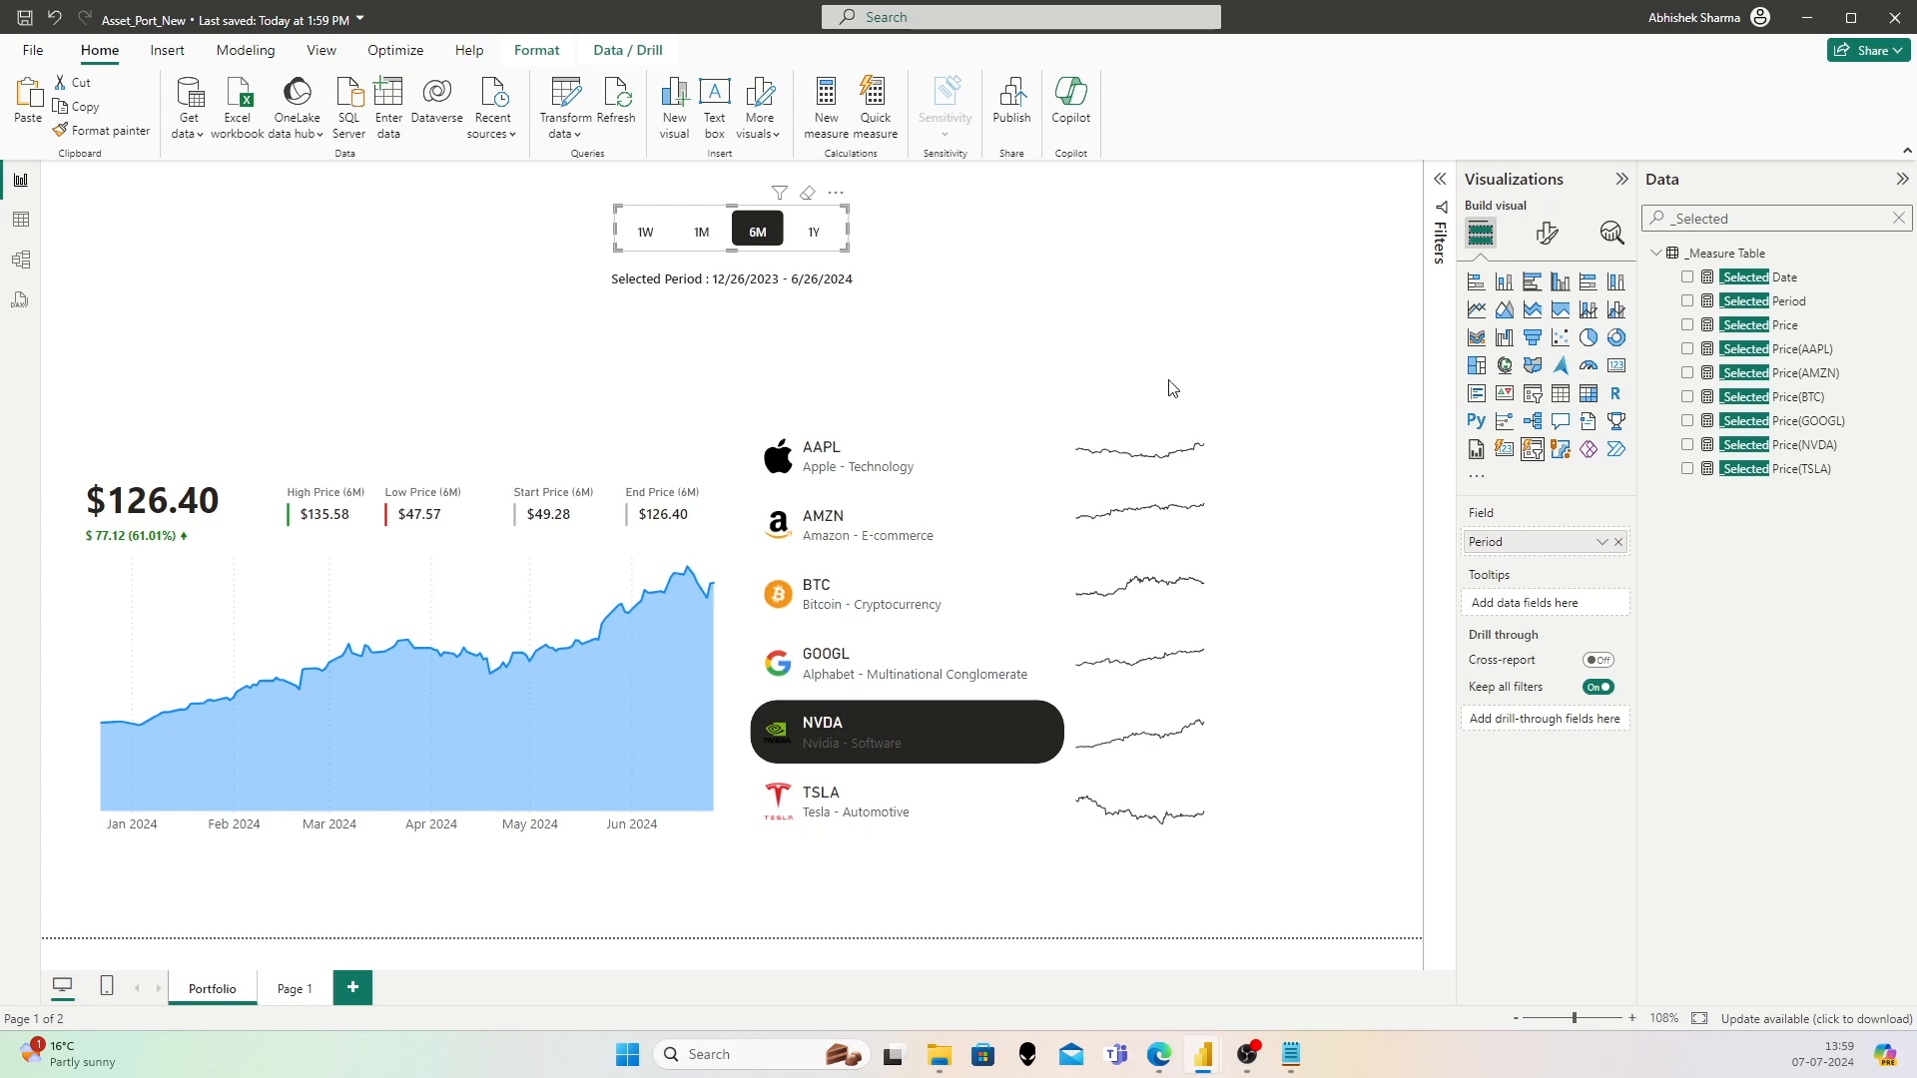
click(949, 464)
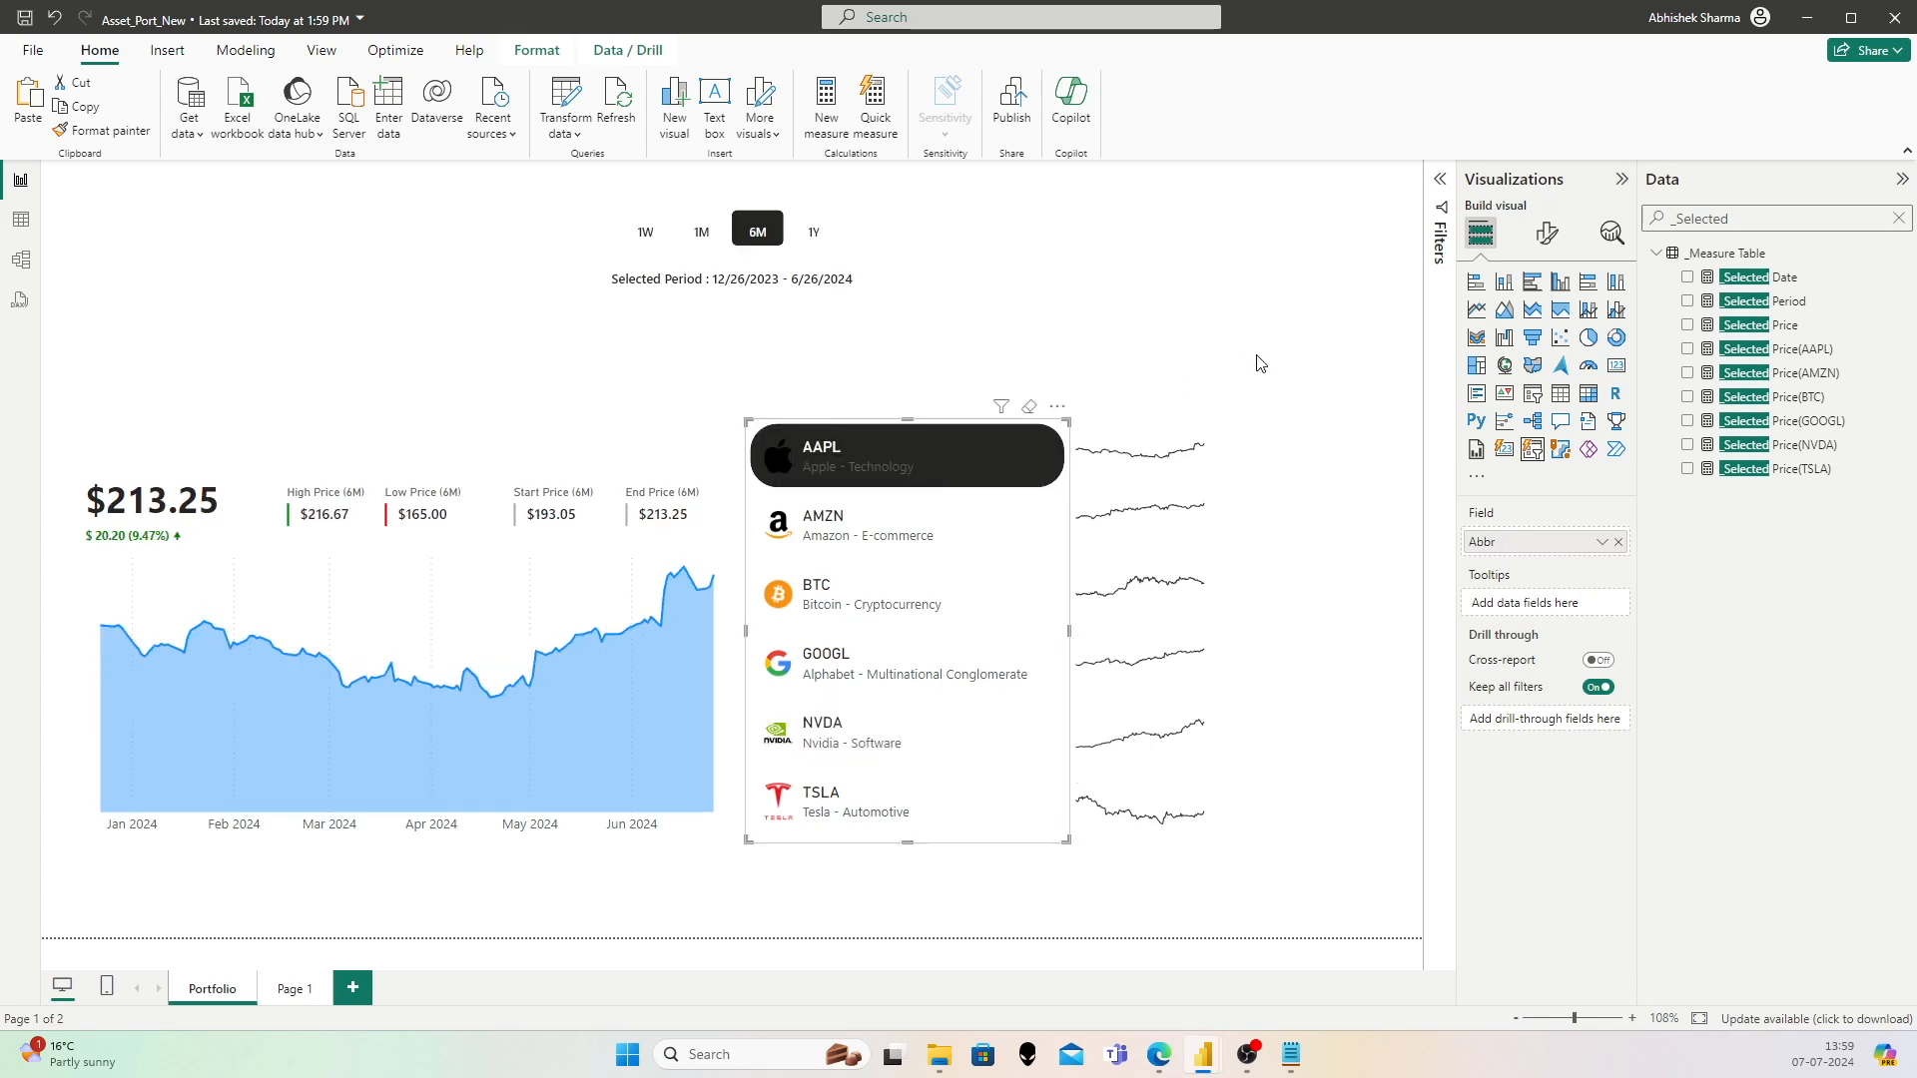
click(1275, 412)
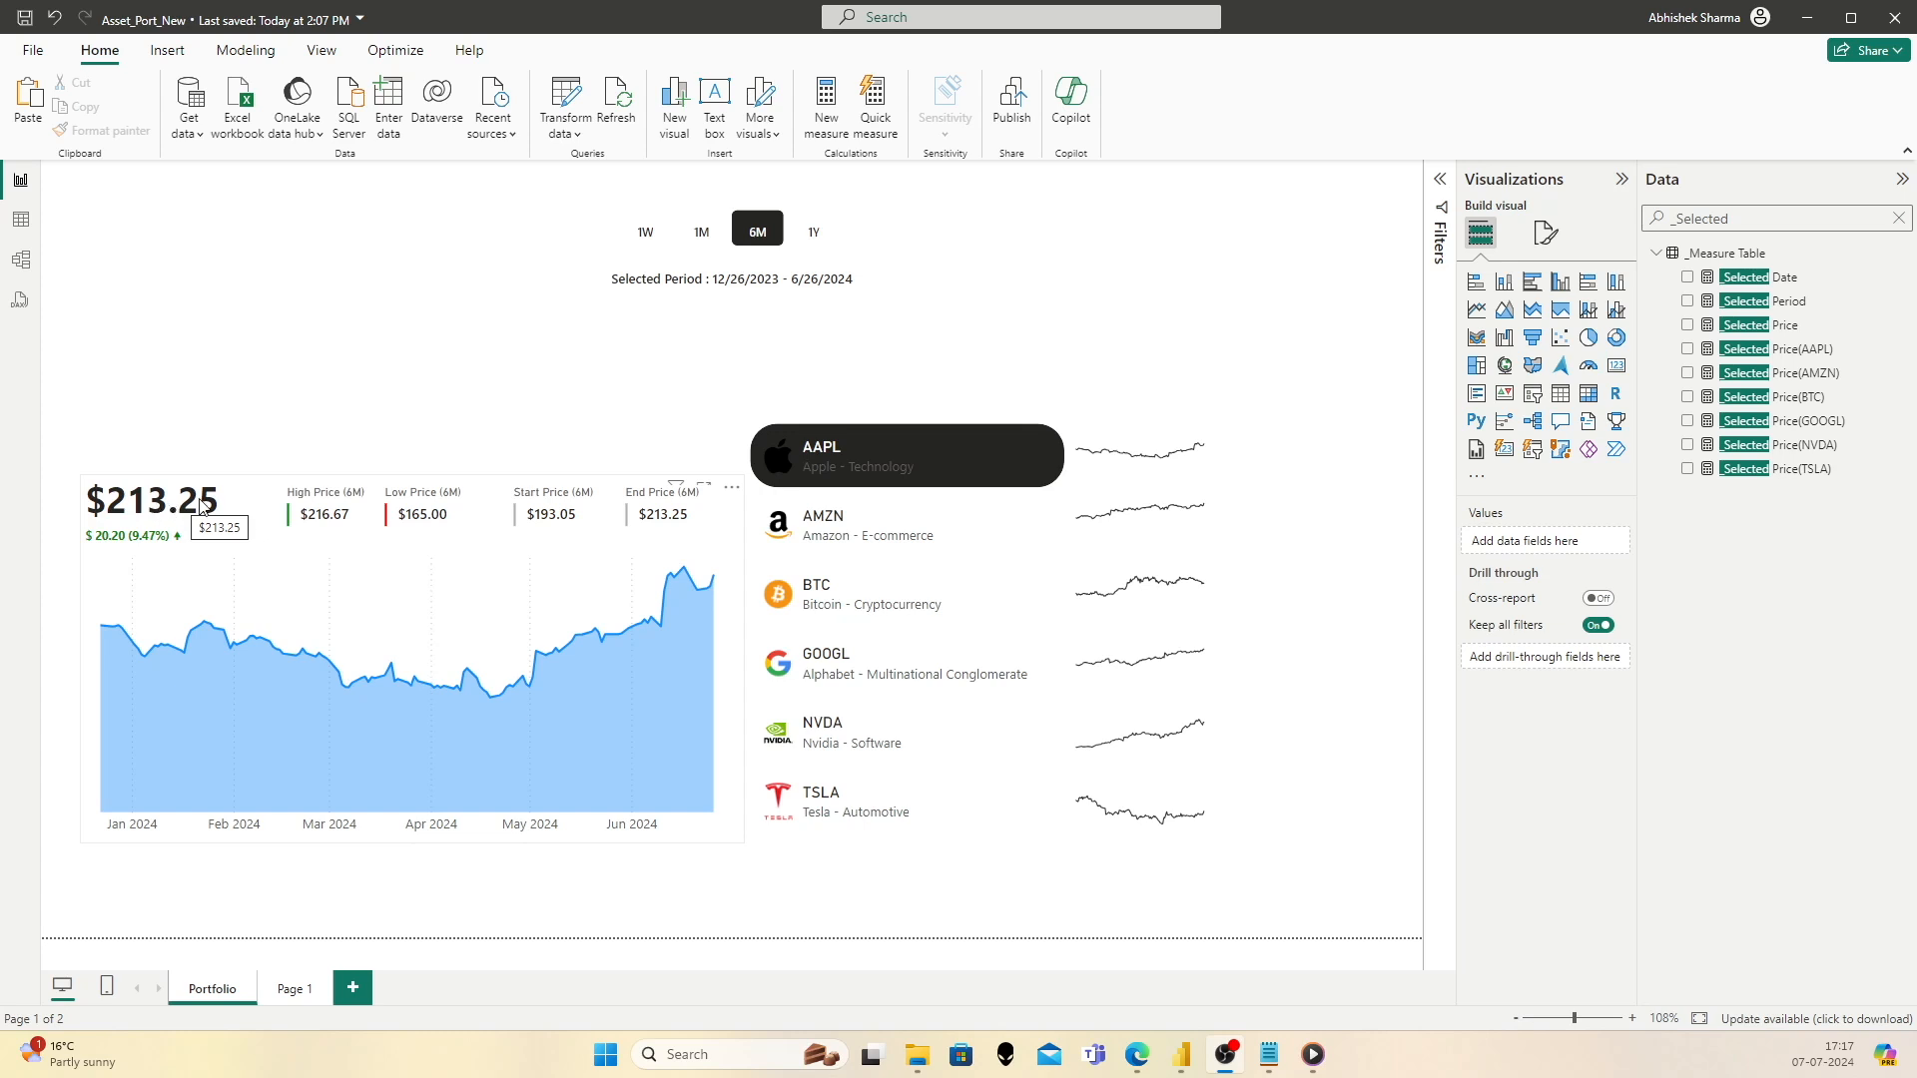
Step: Switch the asset slicer to AMZN, BTC and back to AAPL to compare the price cards for each asset
click(876, 527)
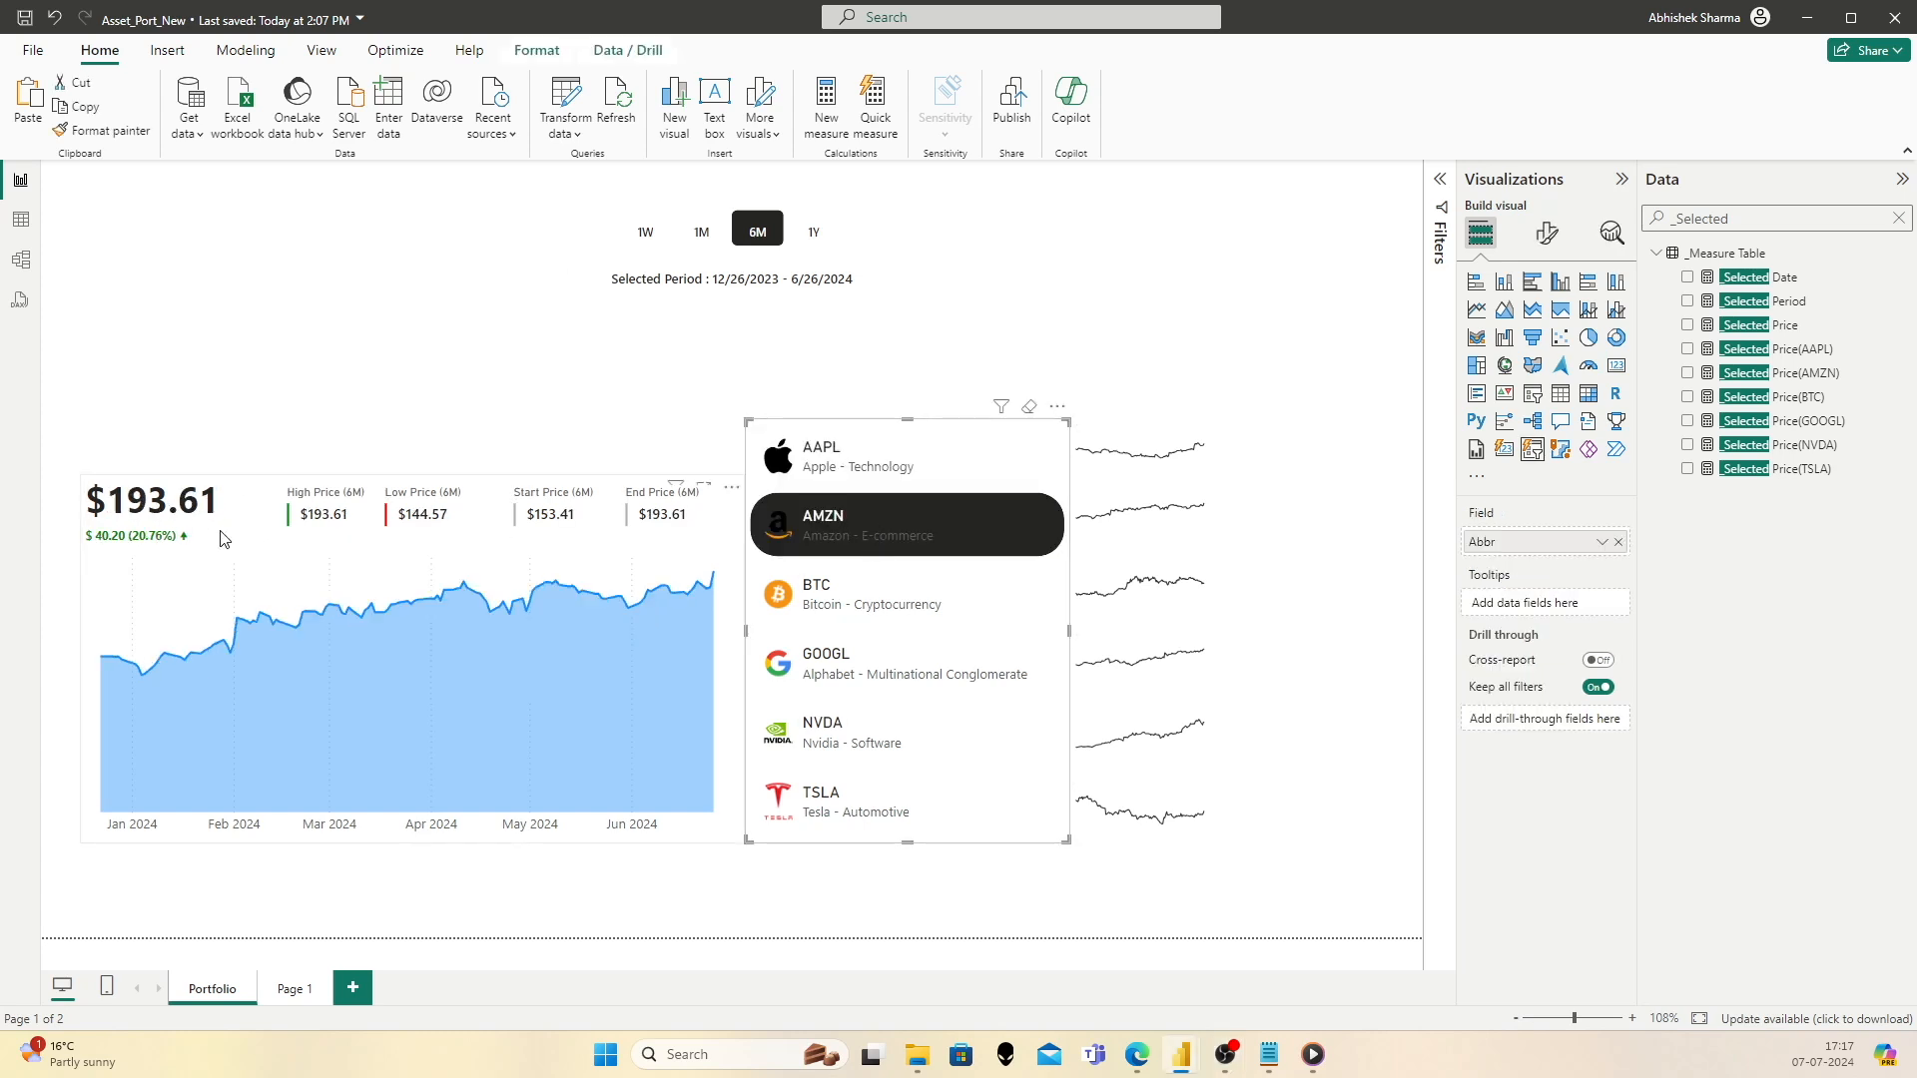
click(929, 605)
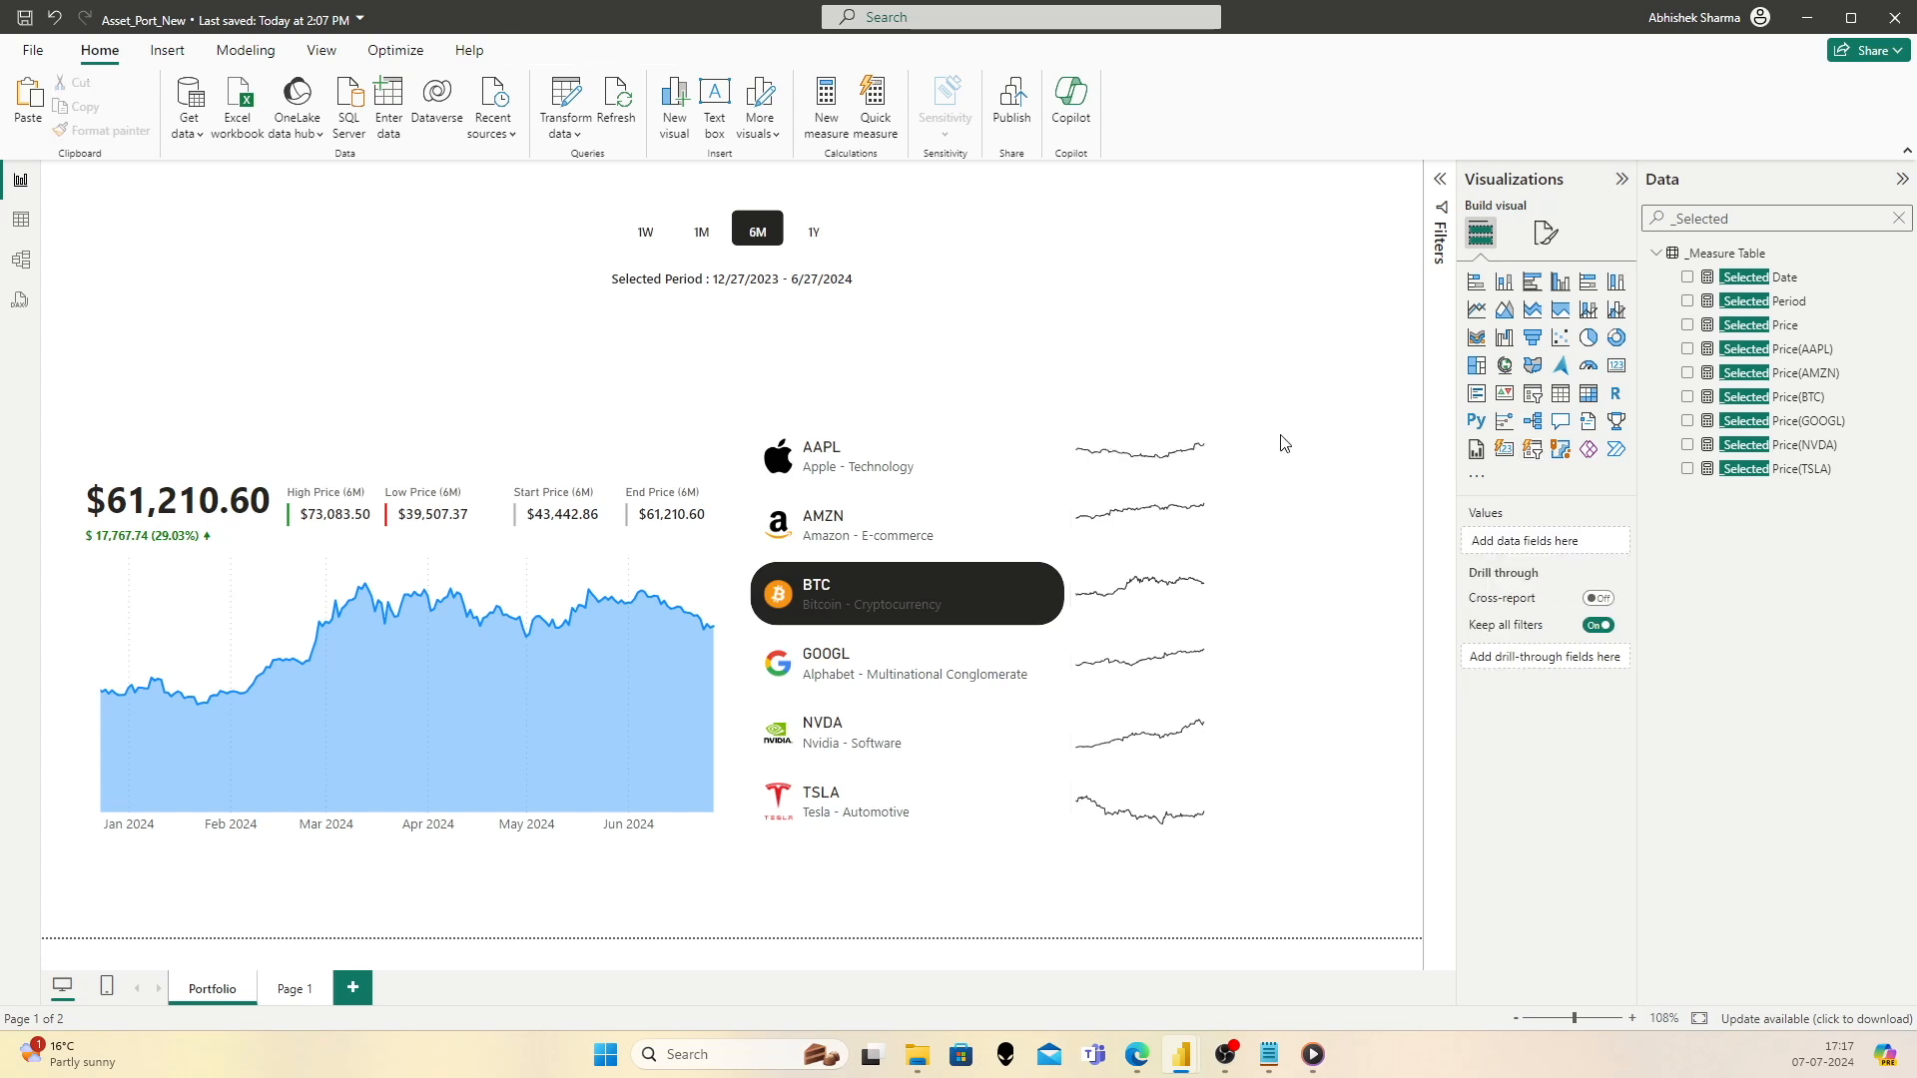
click(906, 465)
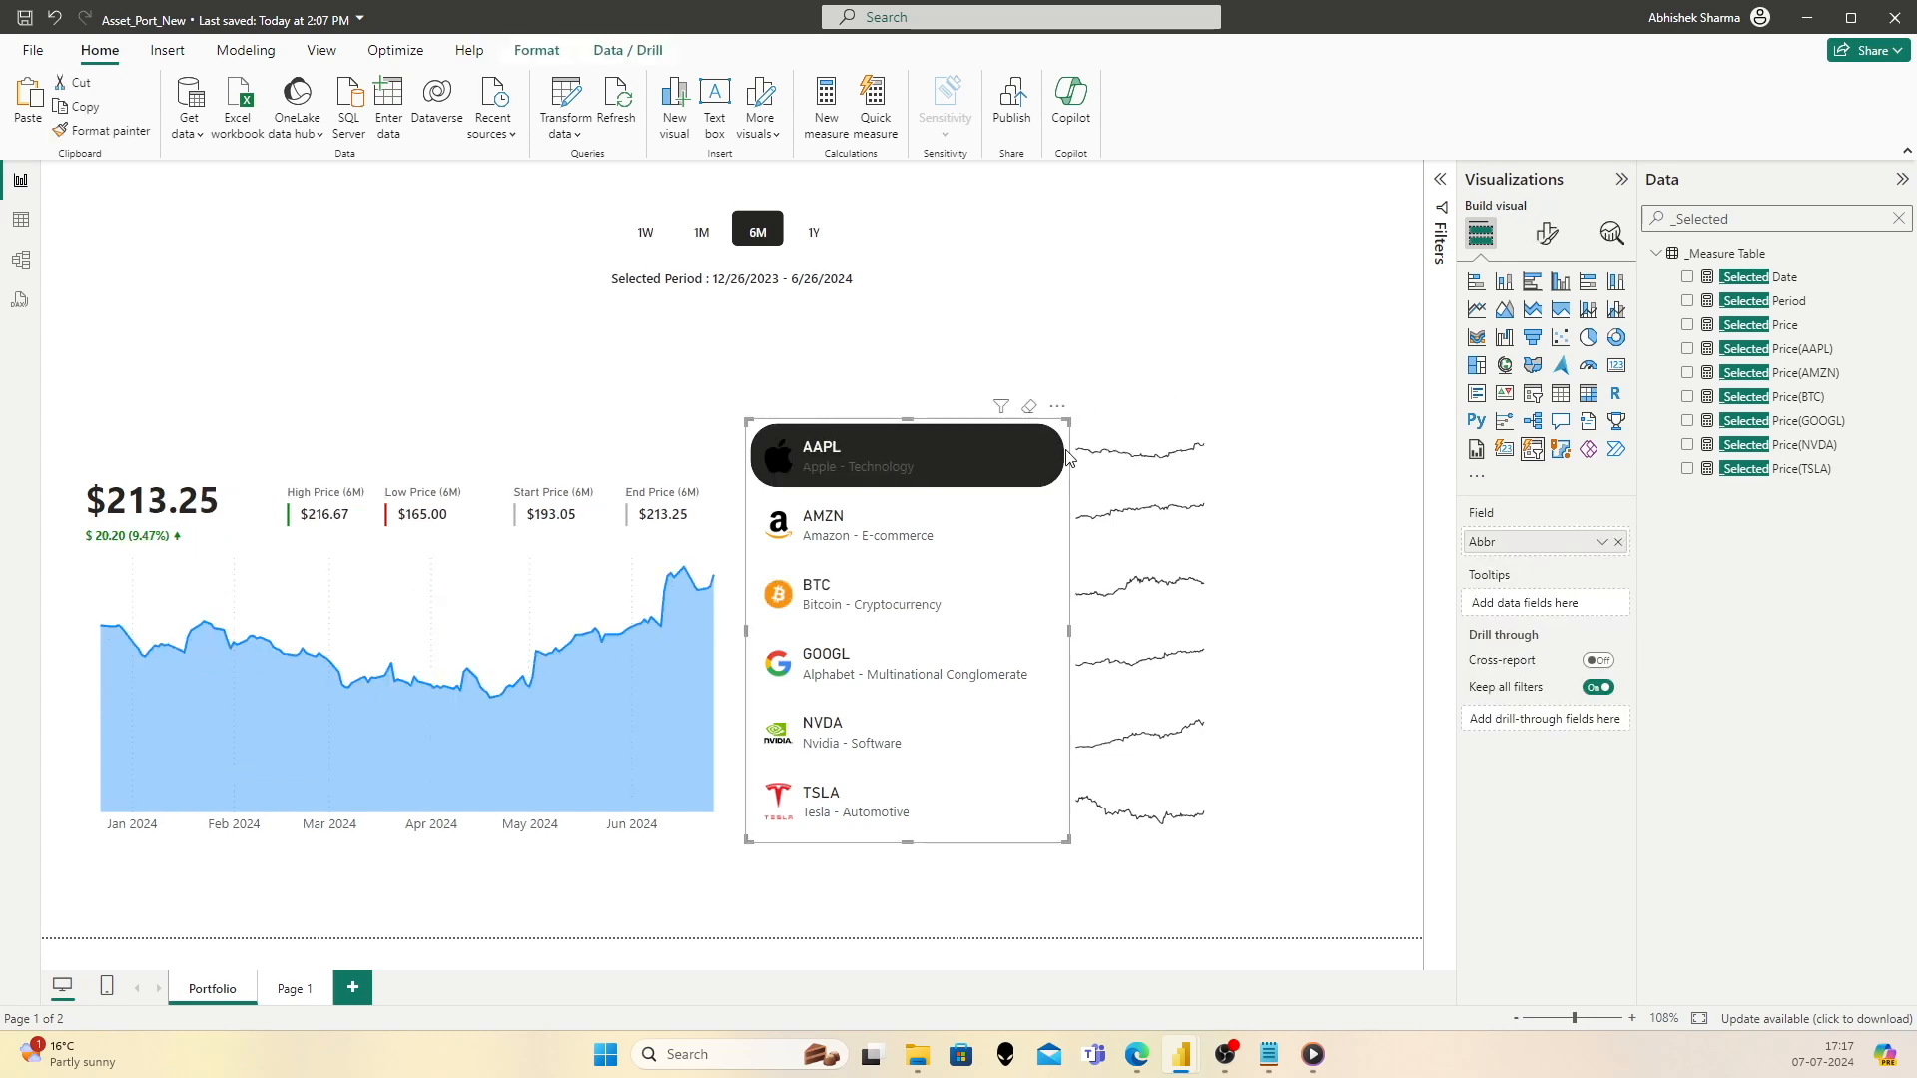
click(1286, 451)
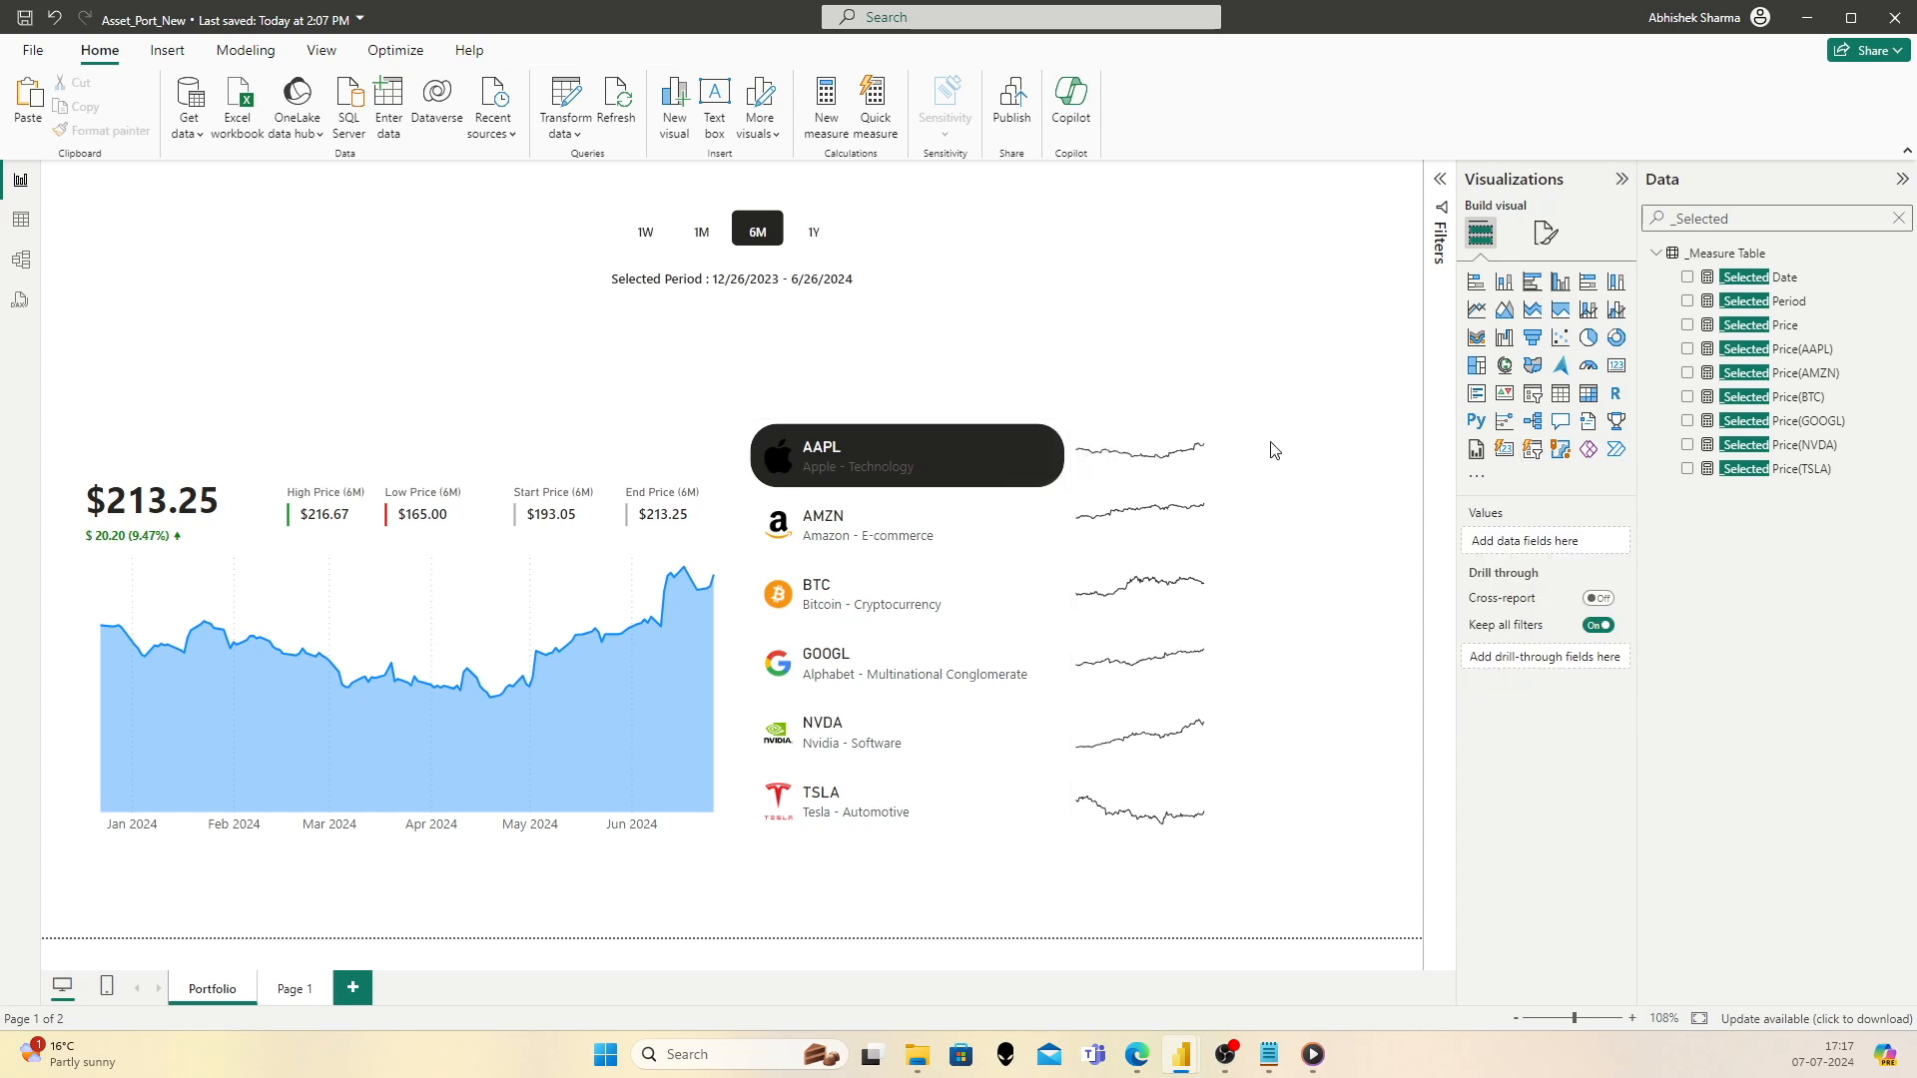
Step: Start a new measure in _Measure Table named _Current Price(AAPL)
right_click(1747, 254)
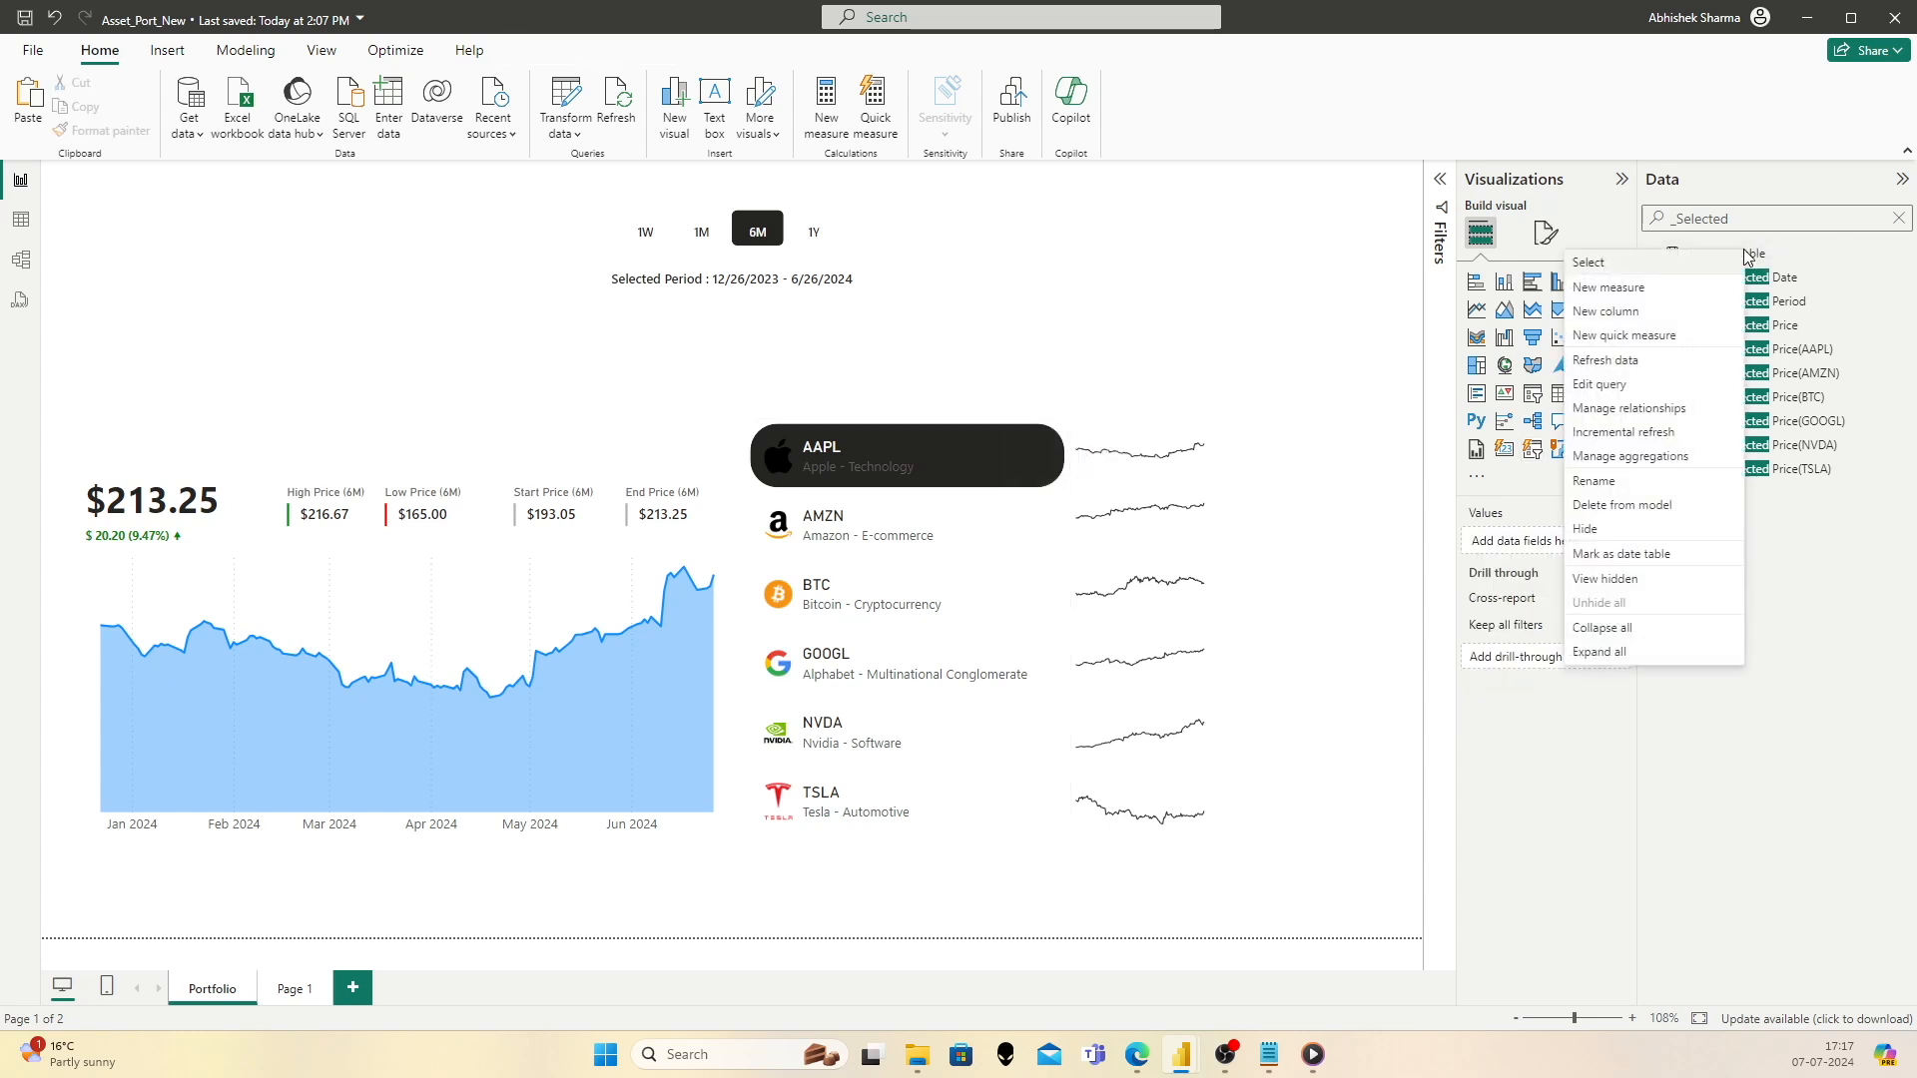
click(1673, 289)
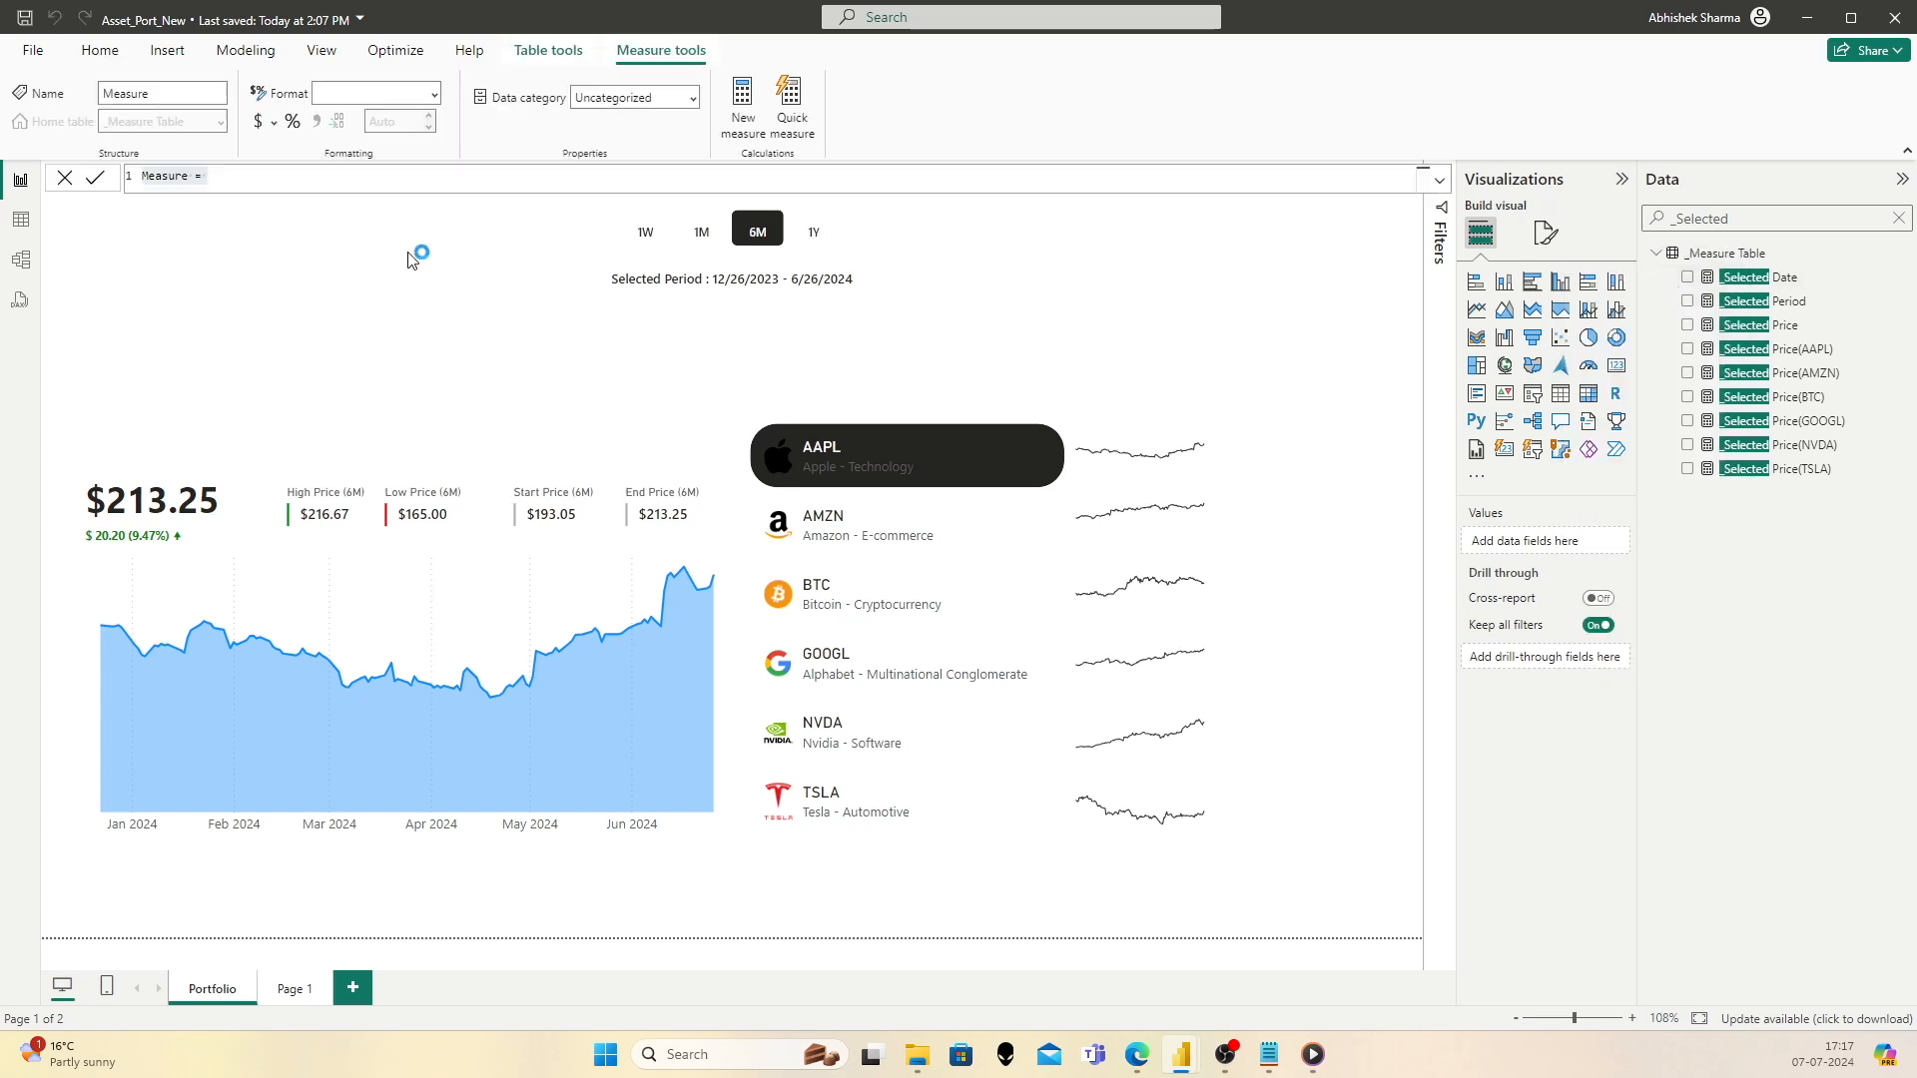
text(rent Price)
key(ctrl+a)
key(BackSpace)
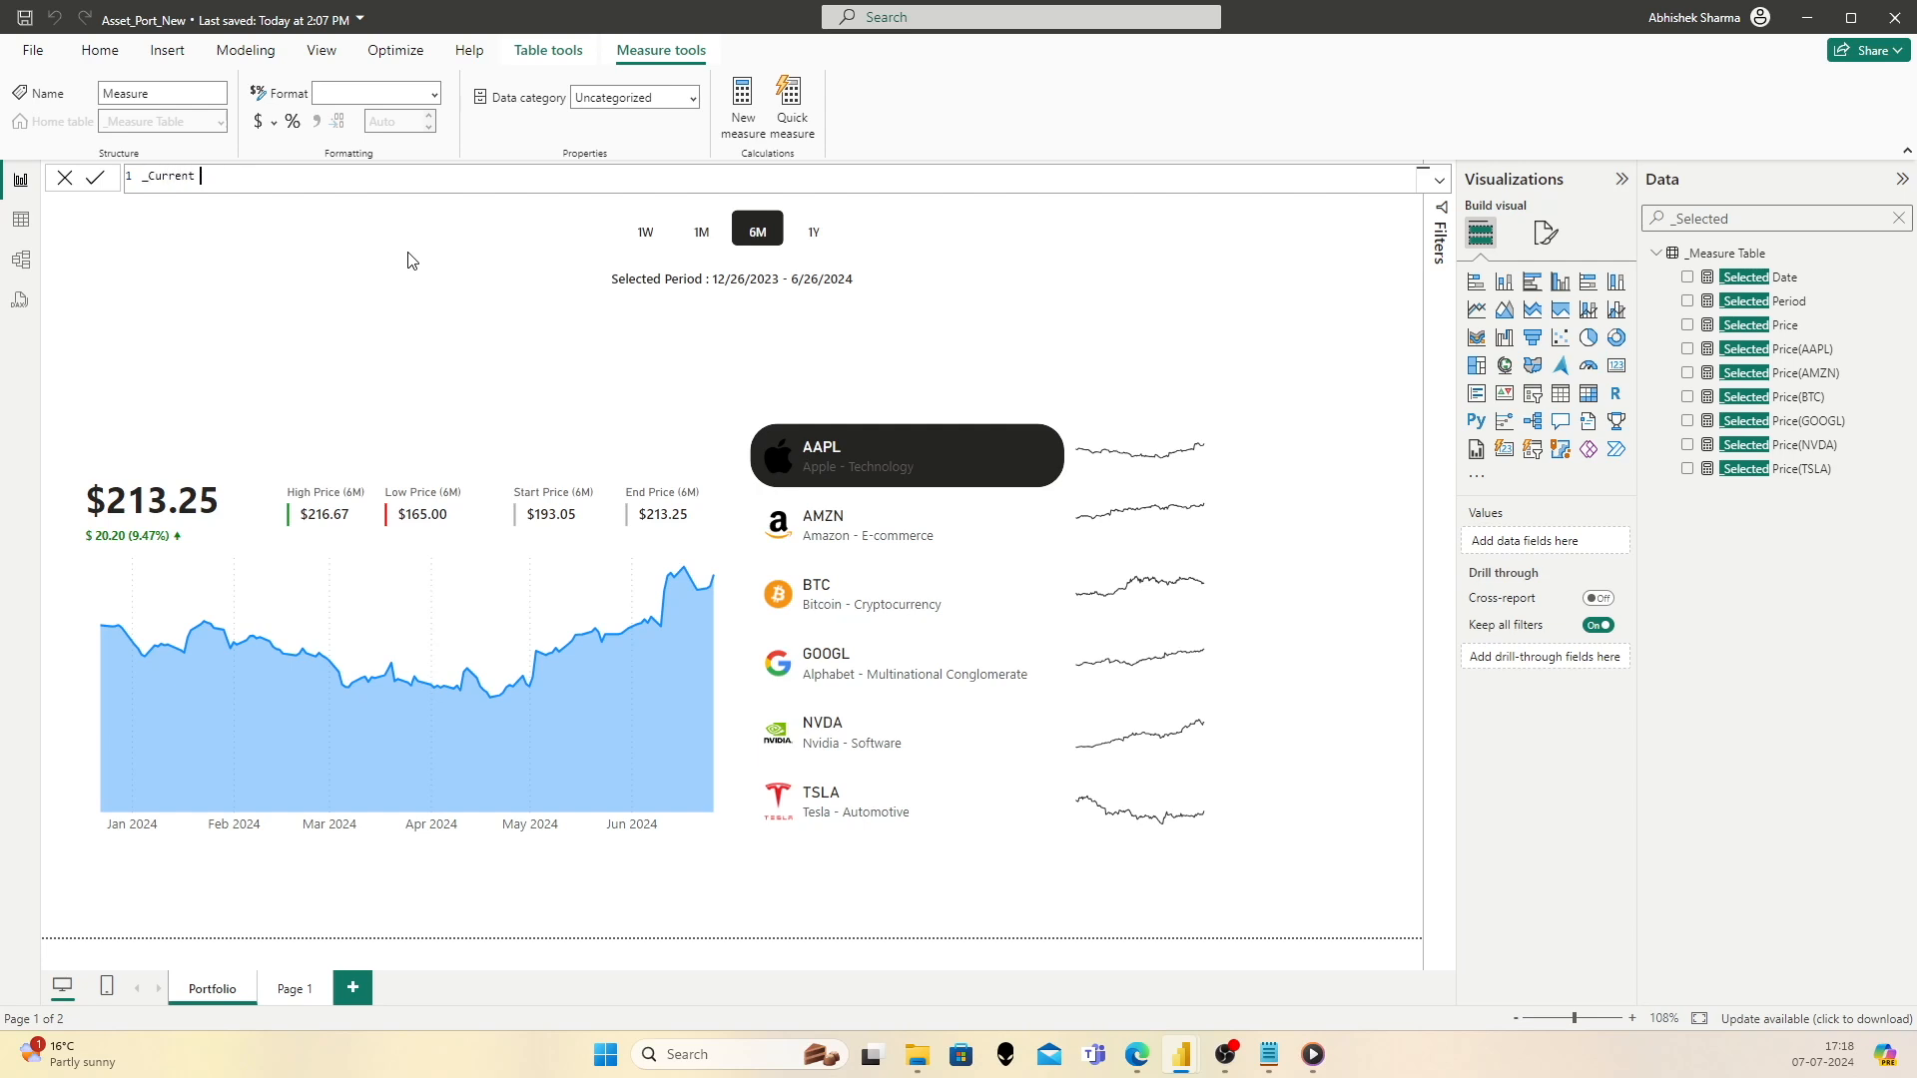
text(_Current Price(AAPL) =)
key(shift+Return)
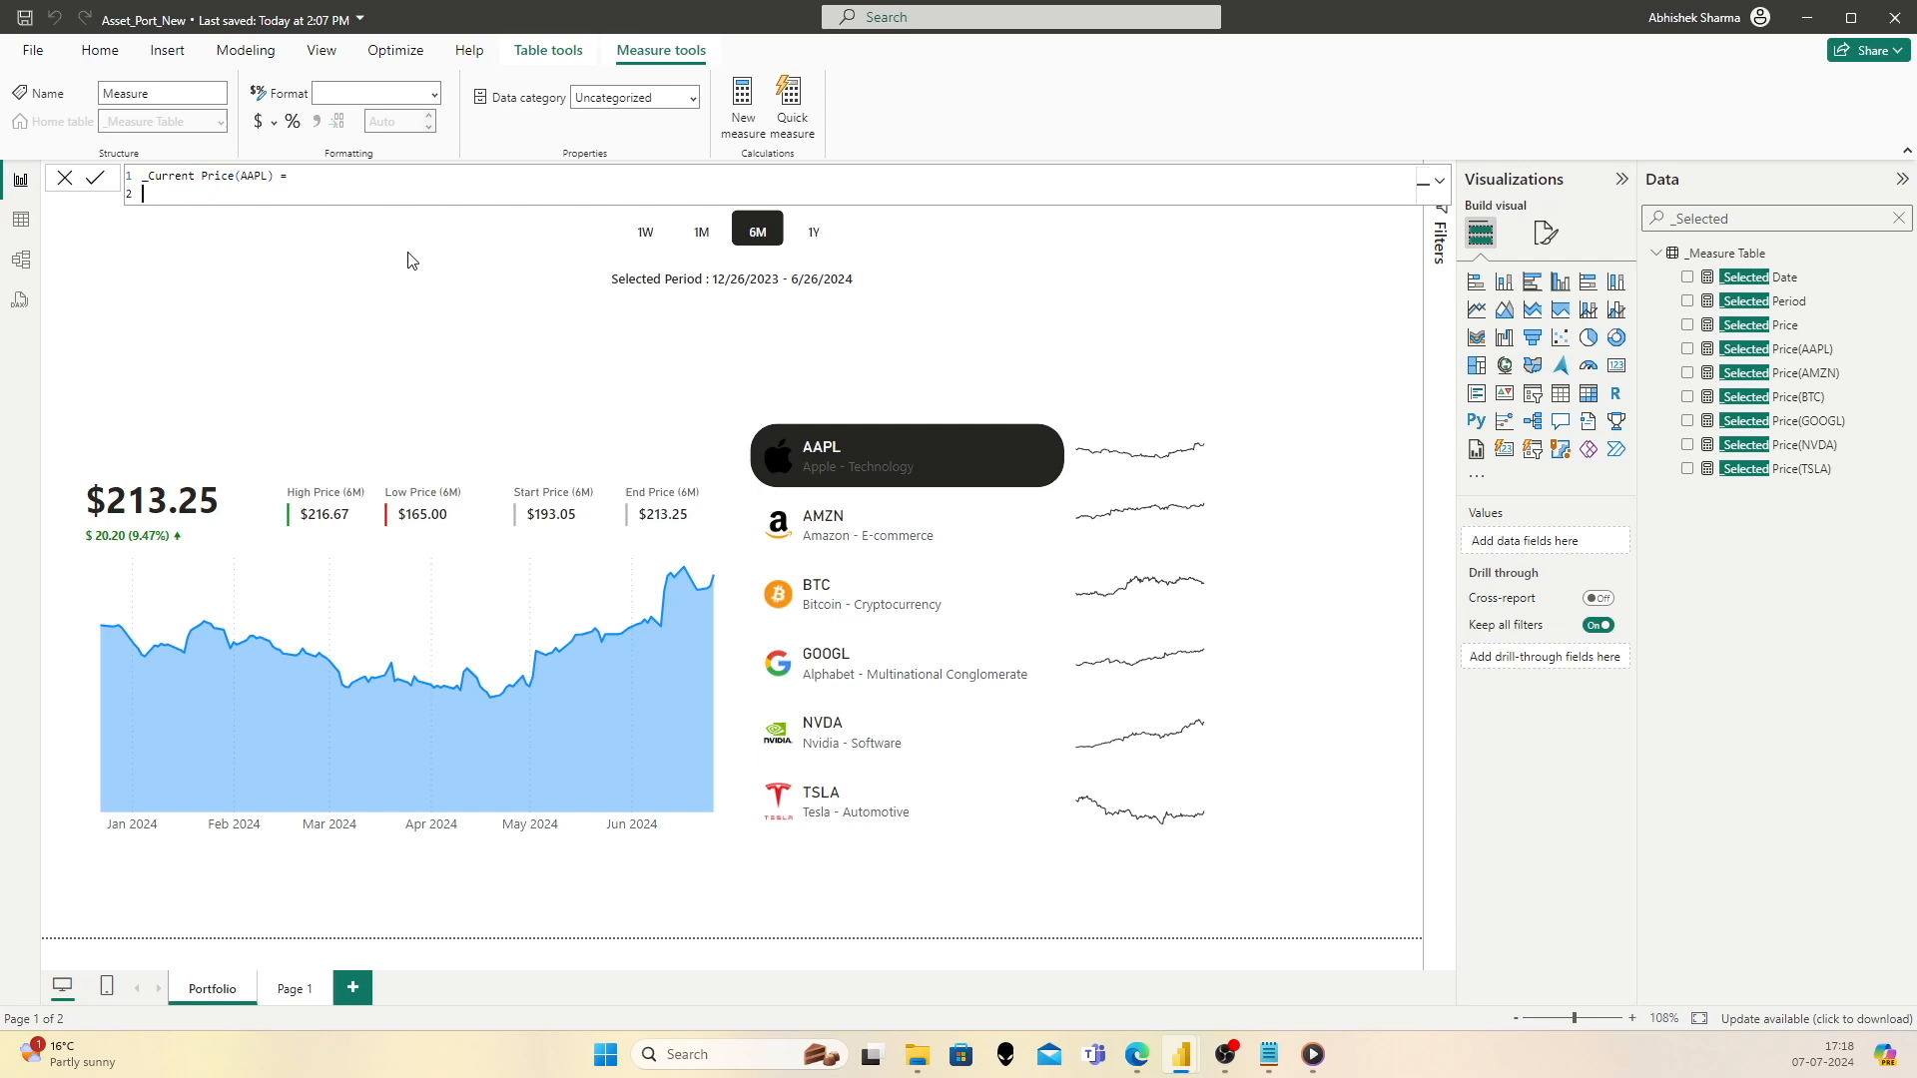
Step: Begin the measure's formula with CALCULATE over the [_Current Price] measure
text(Cal)
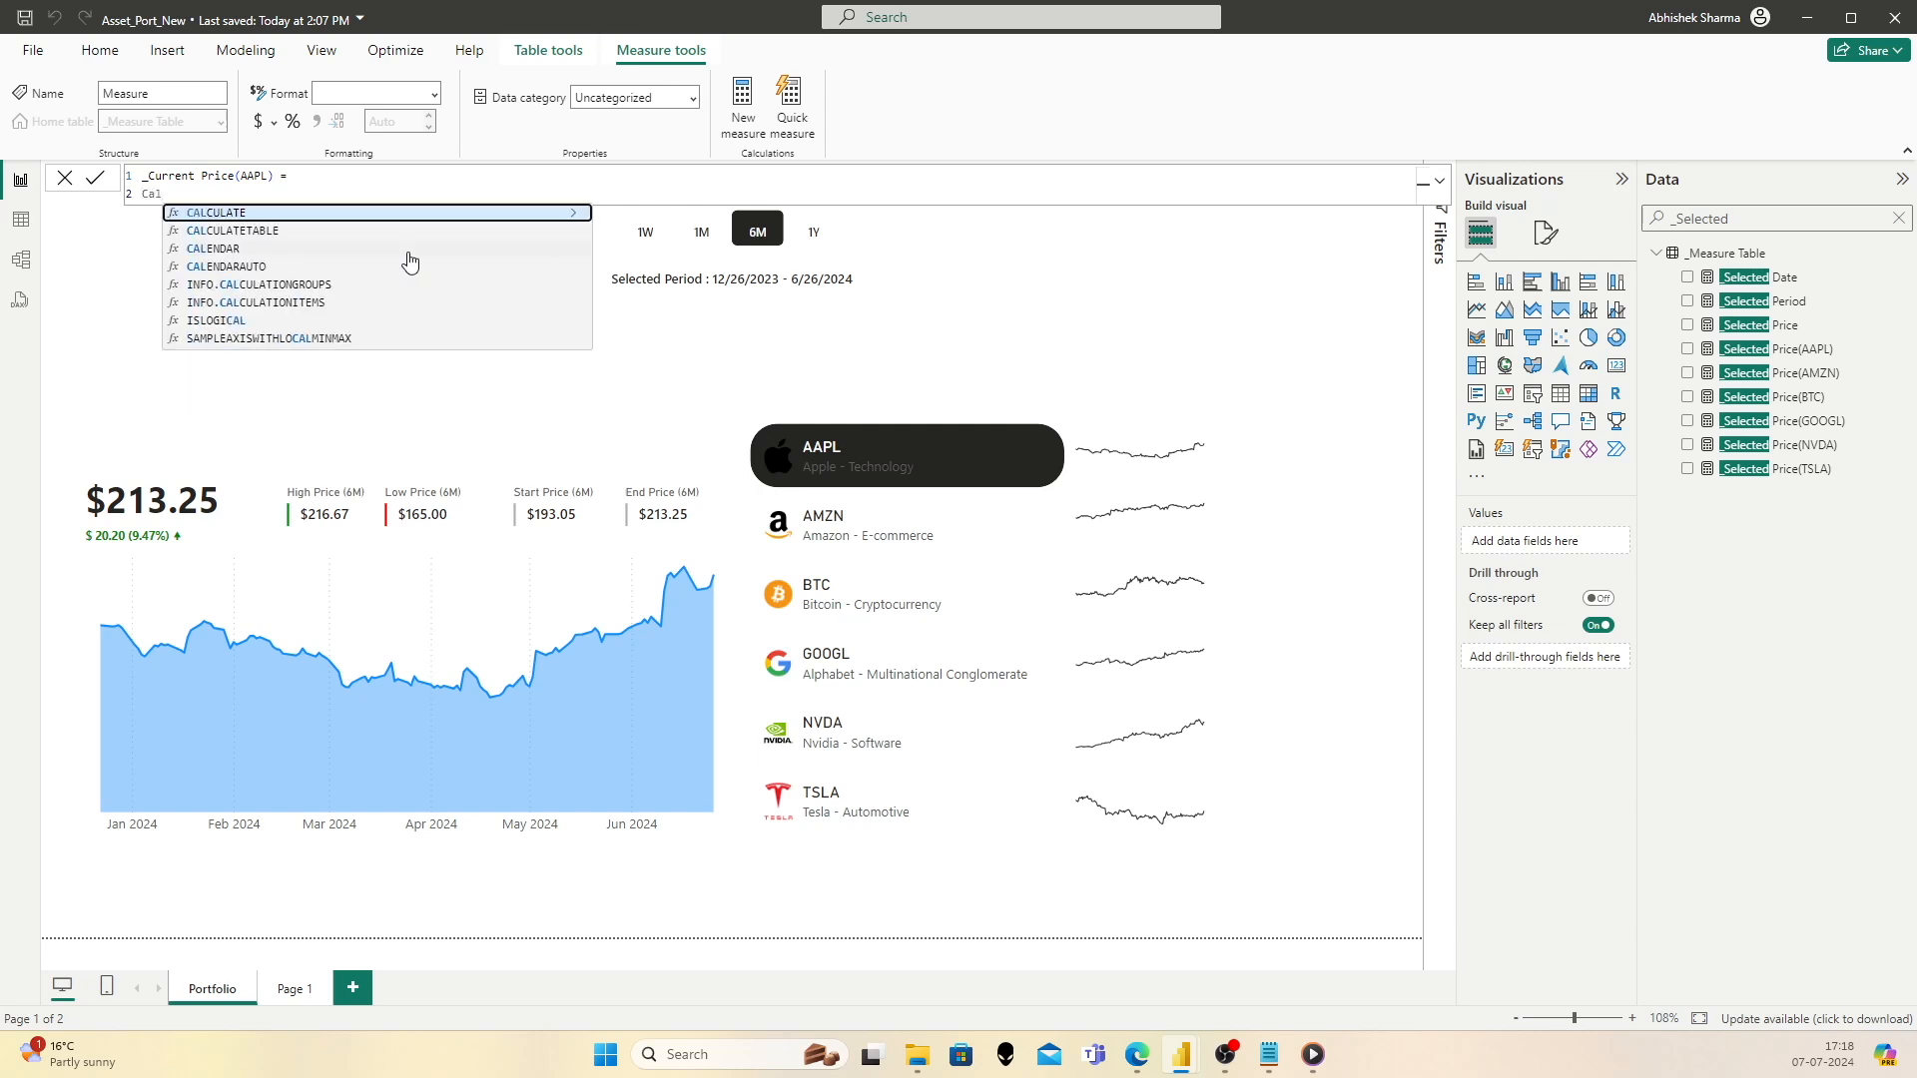
key(Tab)
key(shift+Return)
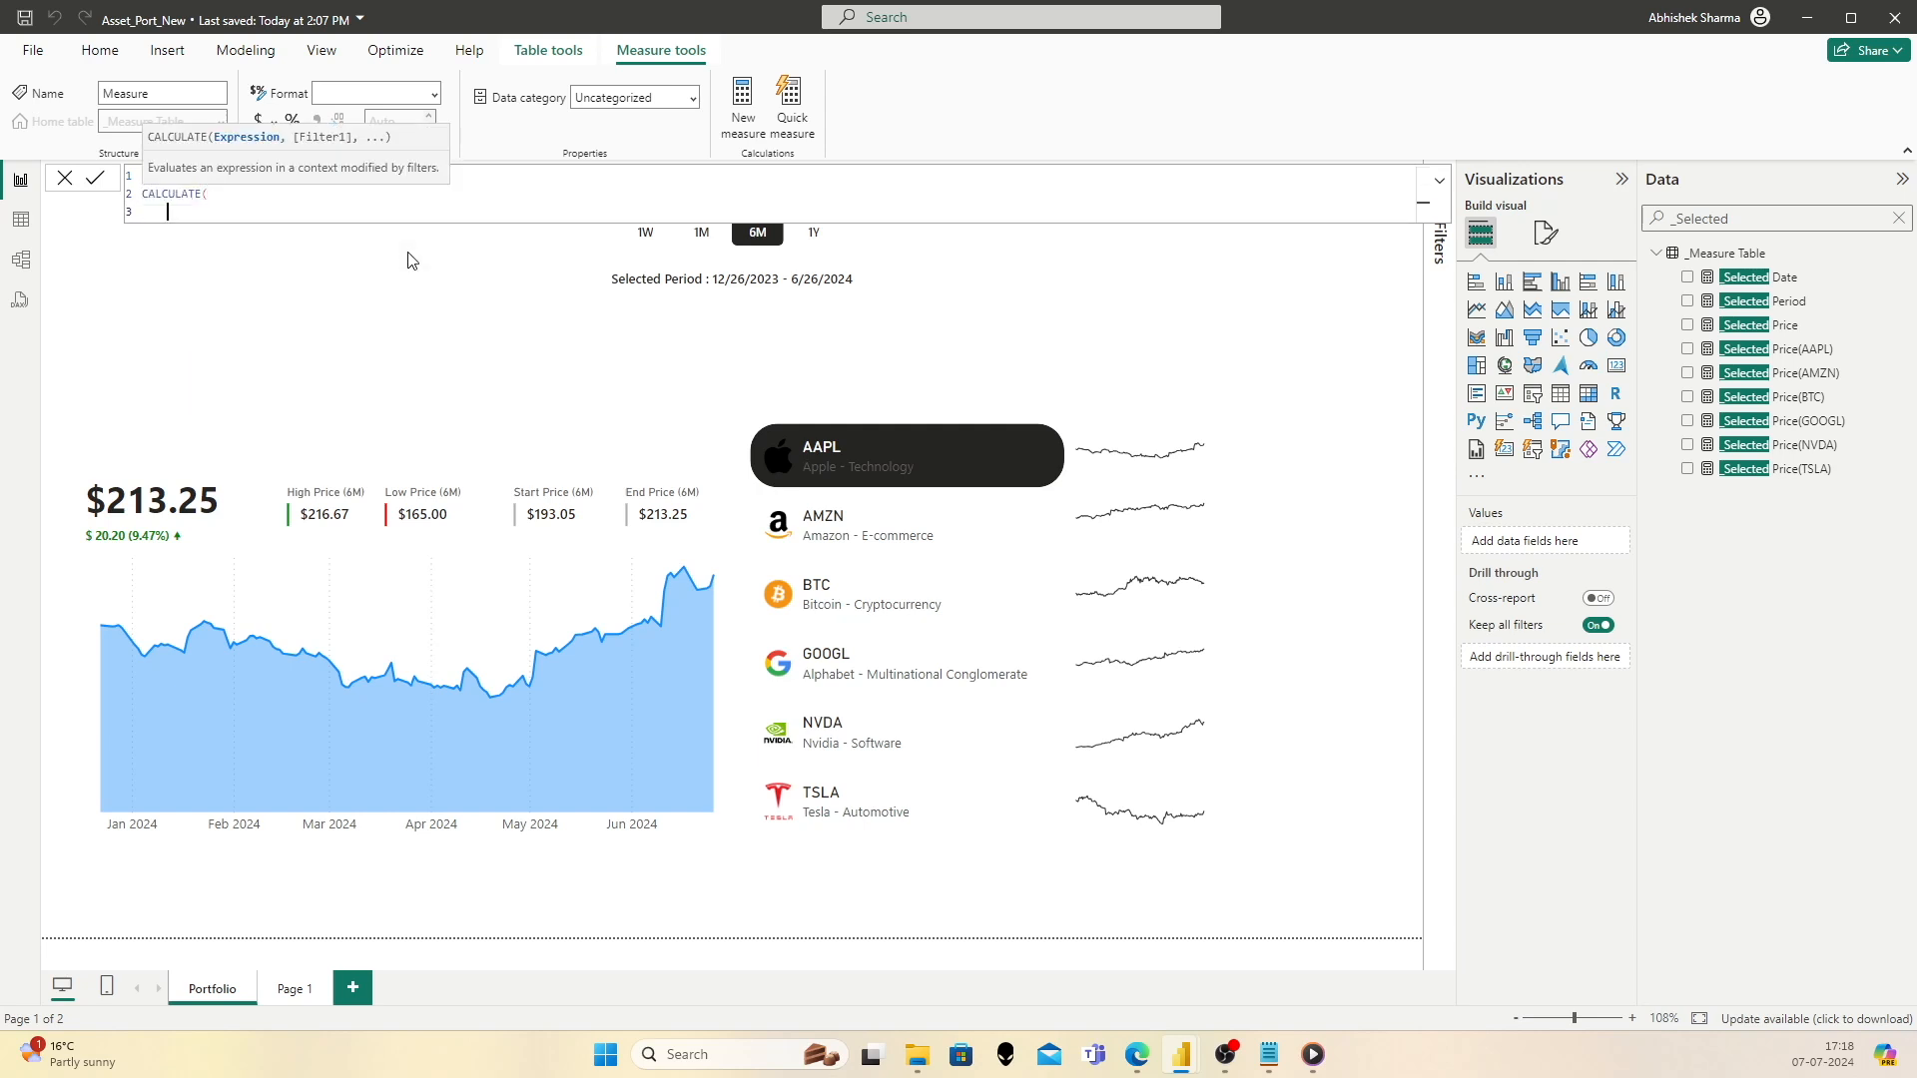
text([_Current Price])
text(,)
key(shift+Return)
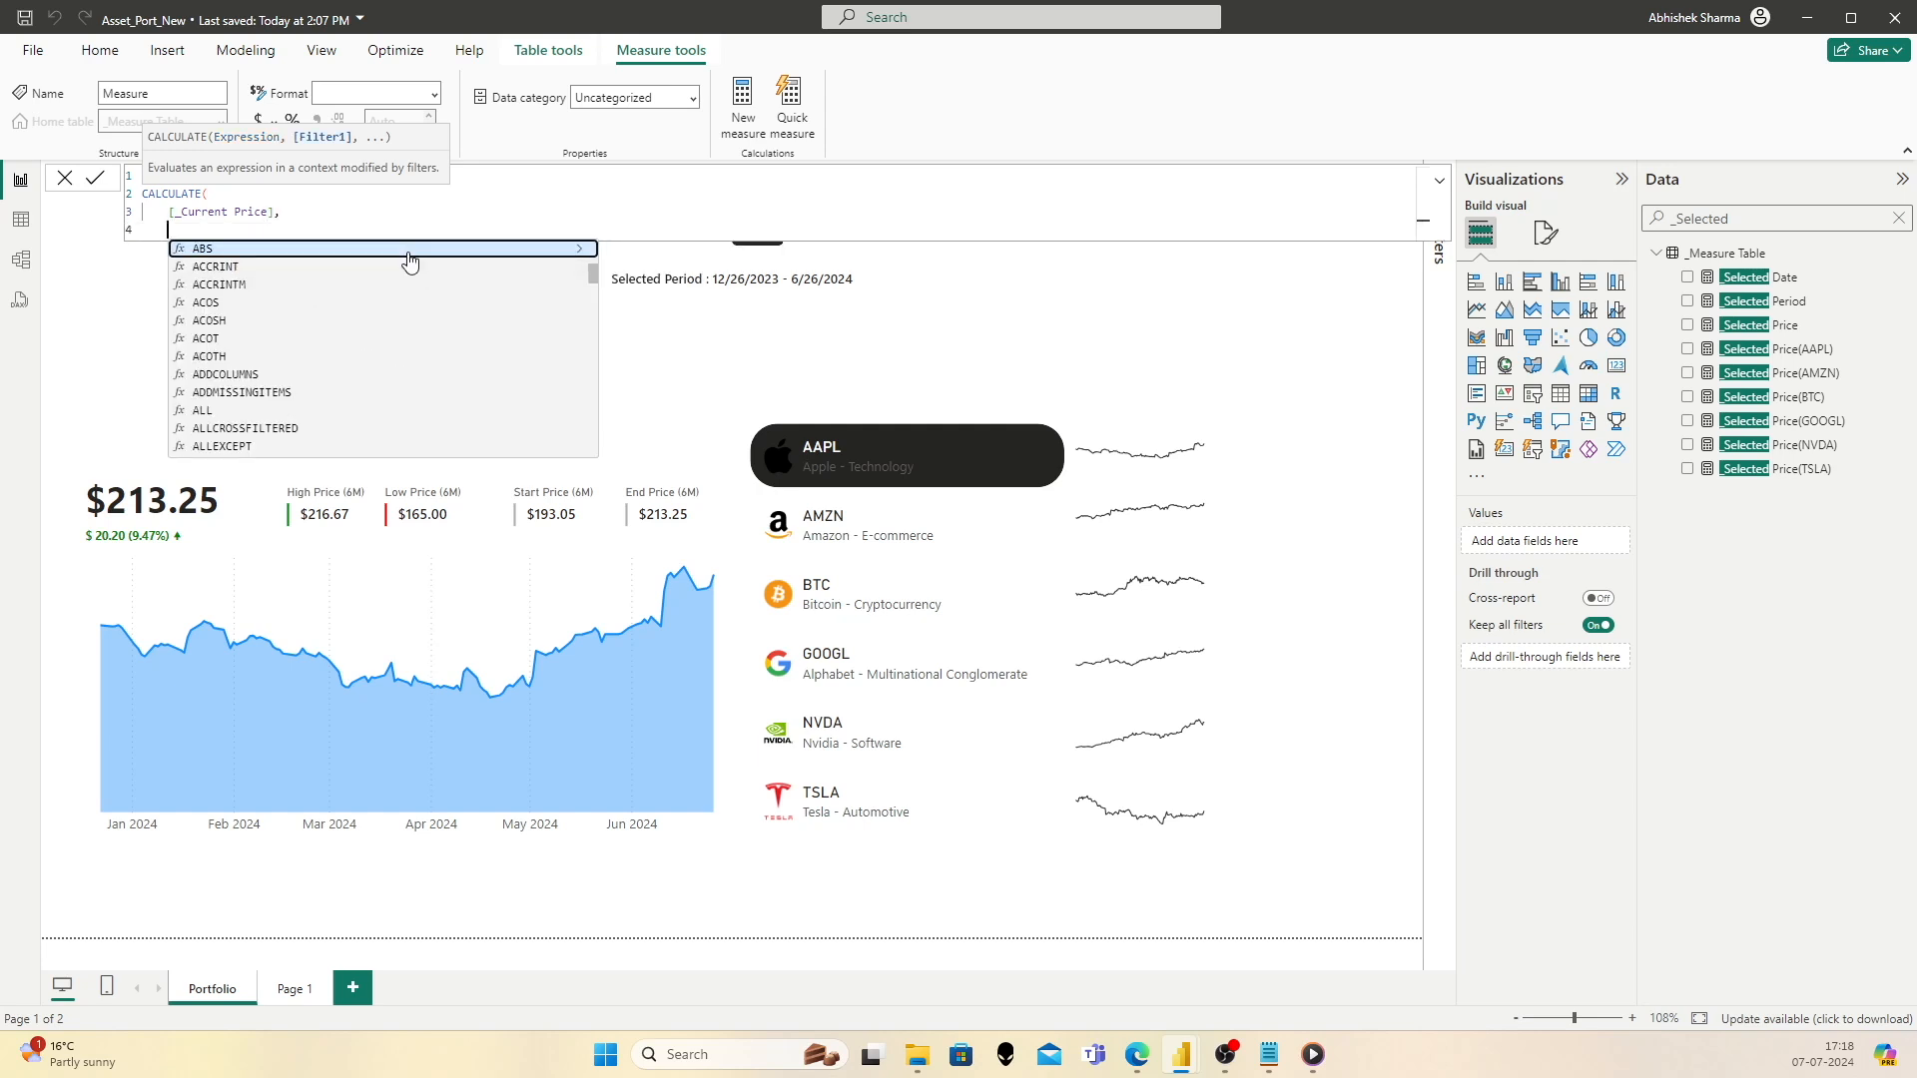
Step: Add a FILTER argument that takes ALL('Assets Key Table'[Abbr]) as its table
text(FILTER()
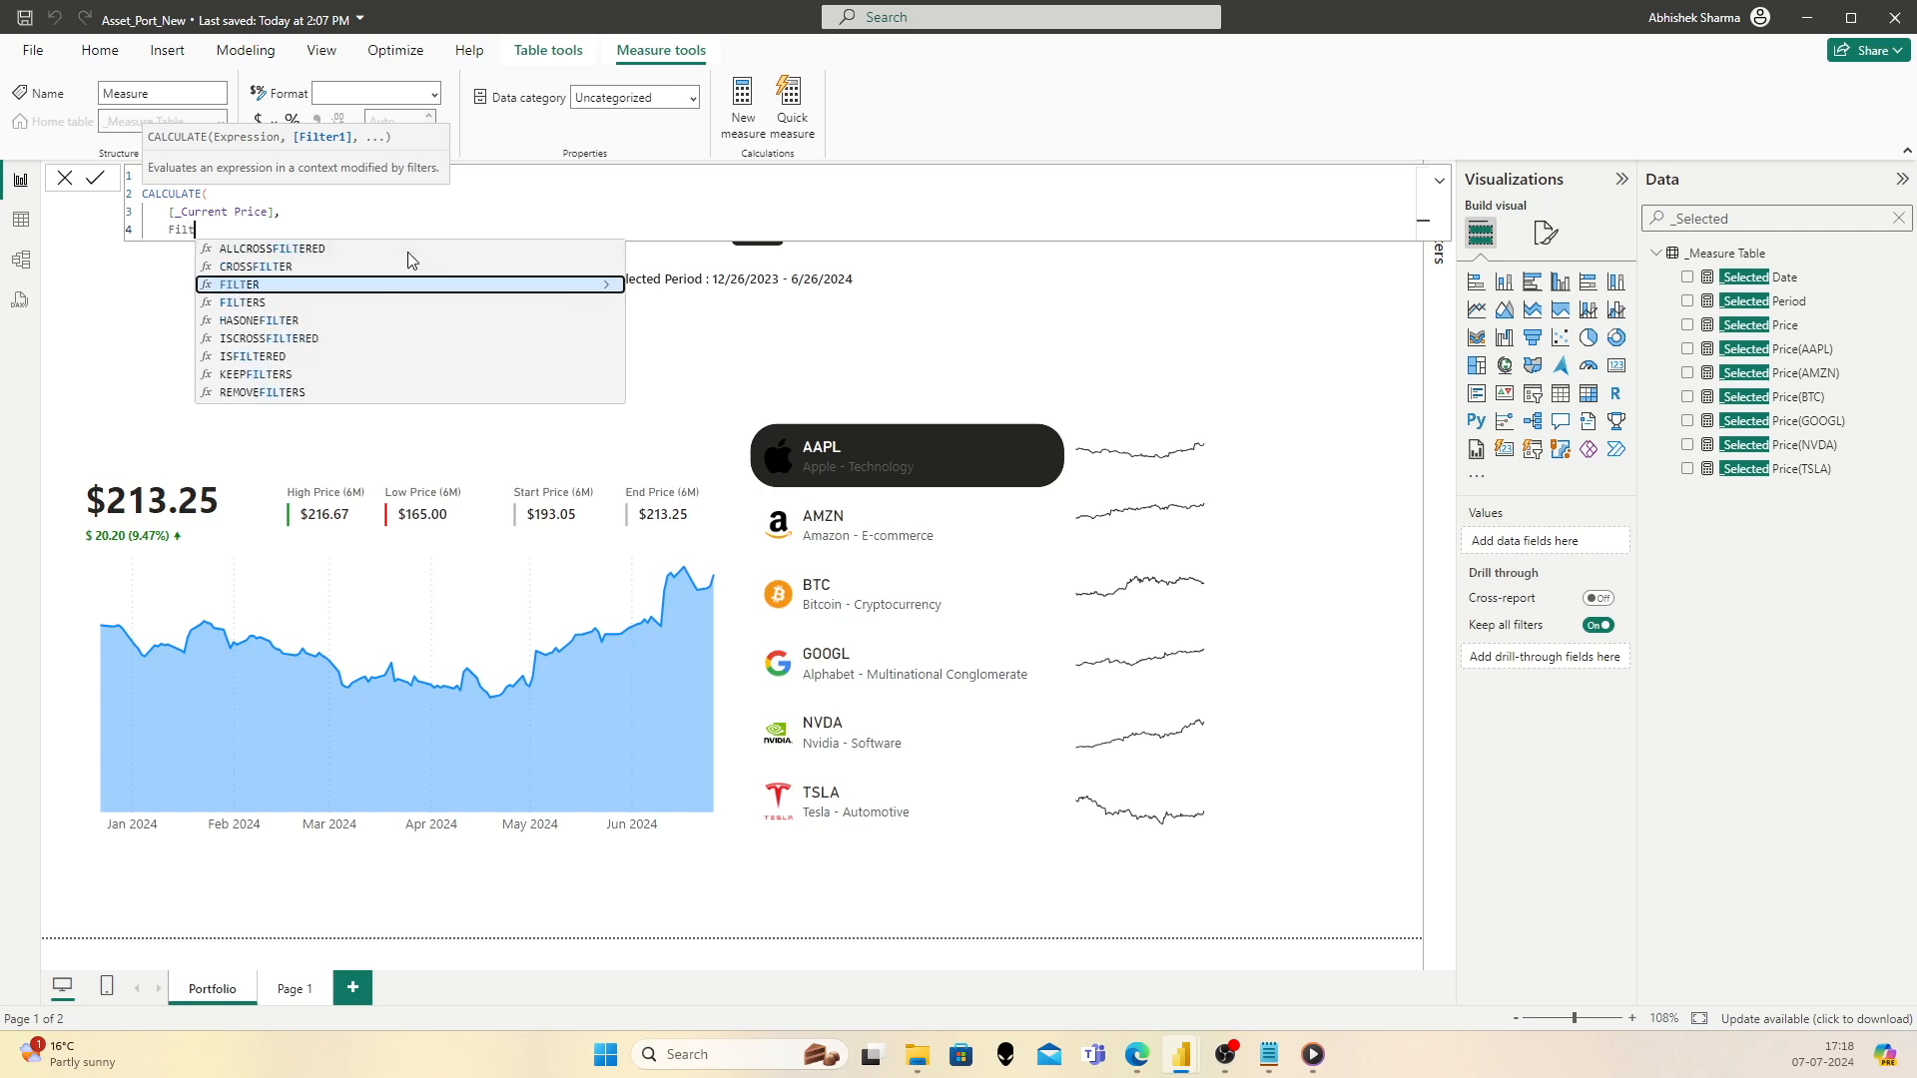
key(shift+Return)
text(ALL()
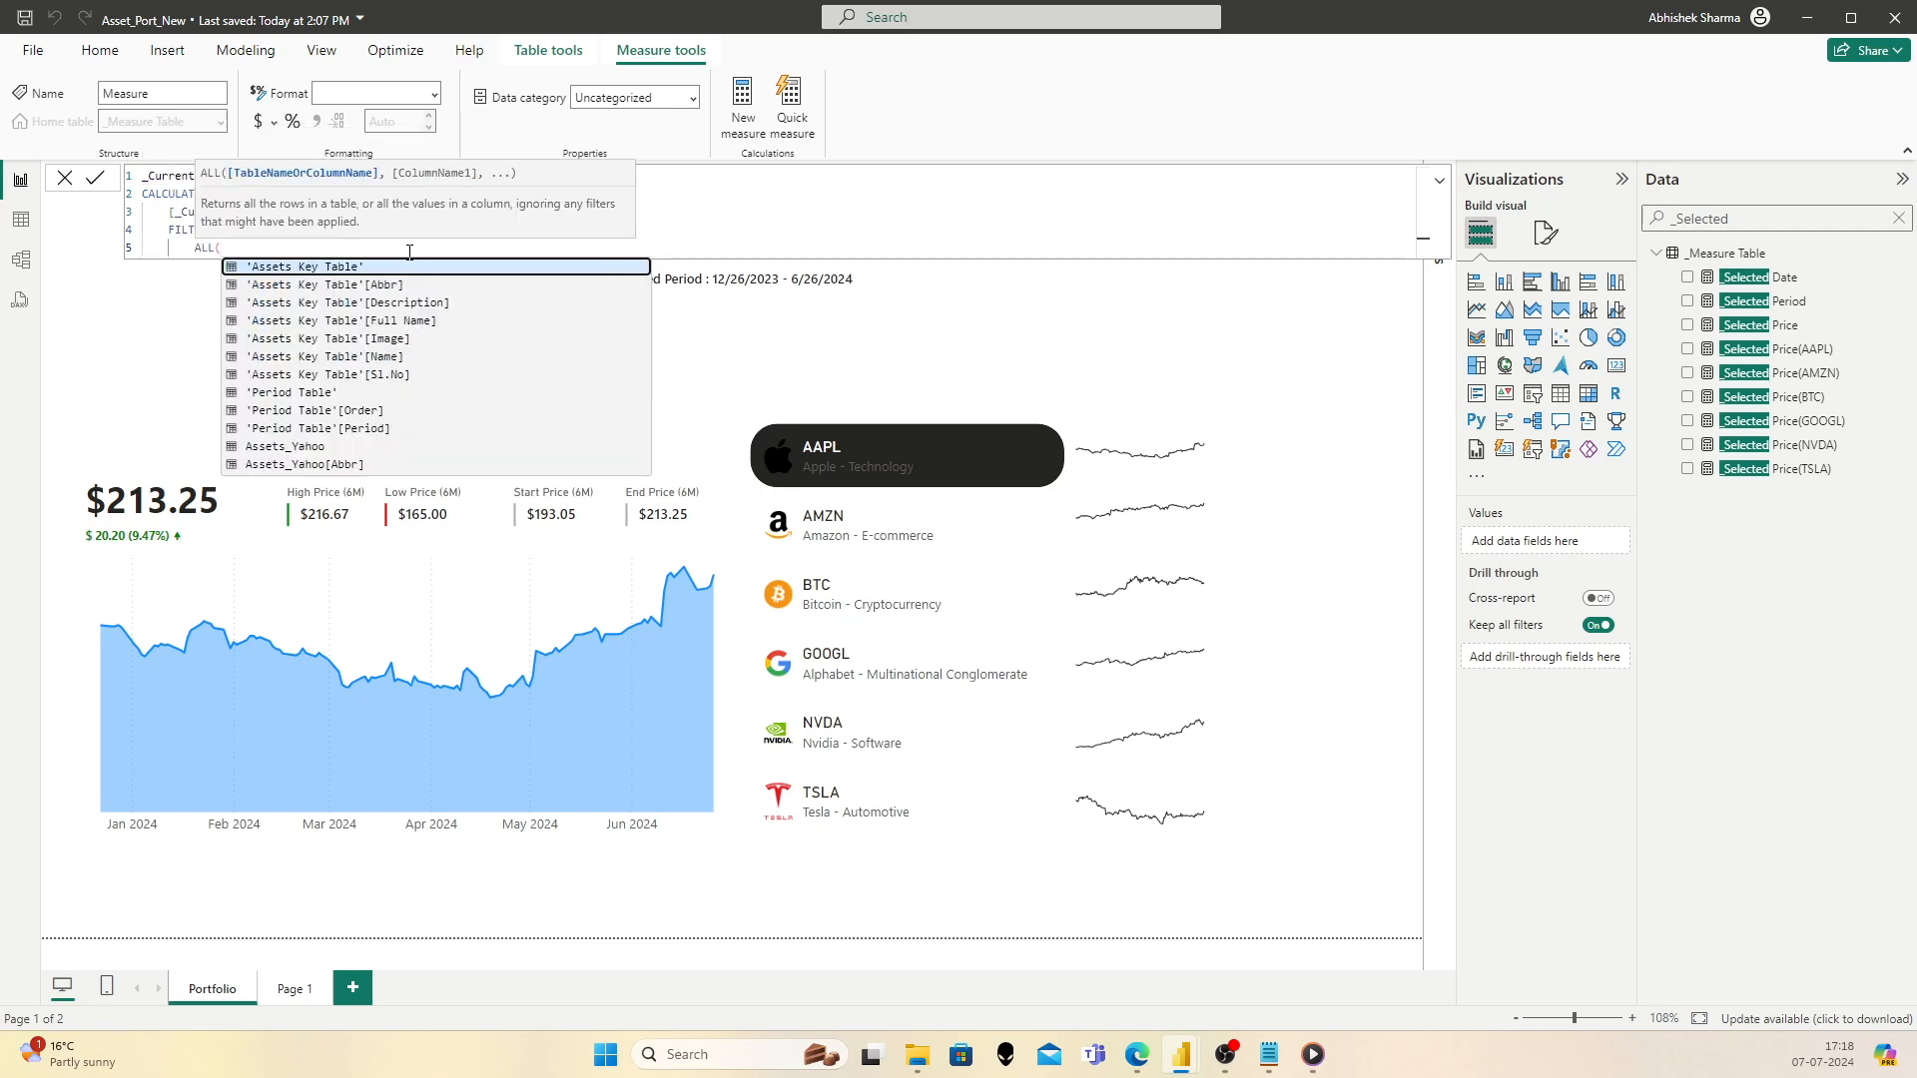
key(Down)
key(Tab)
text())
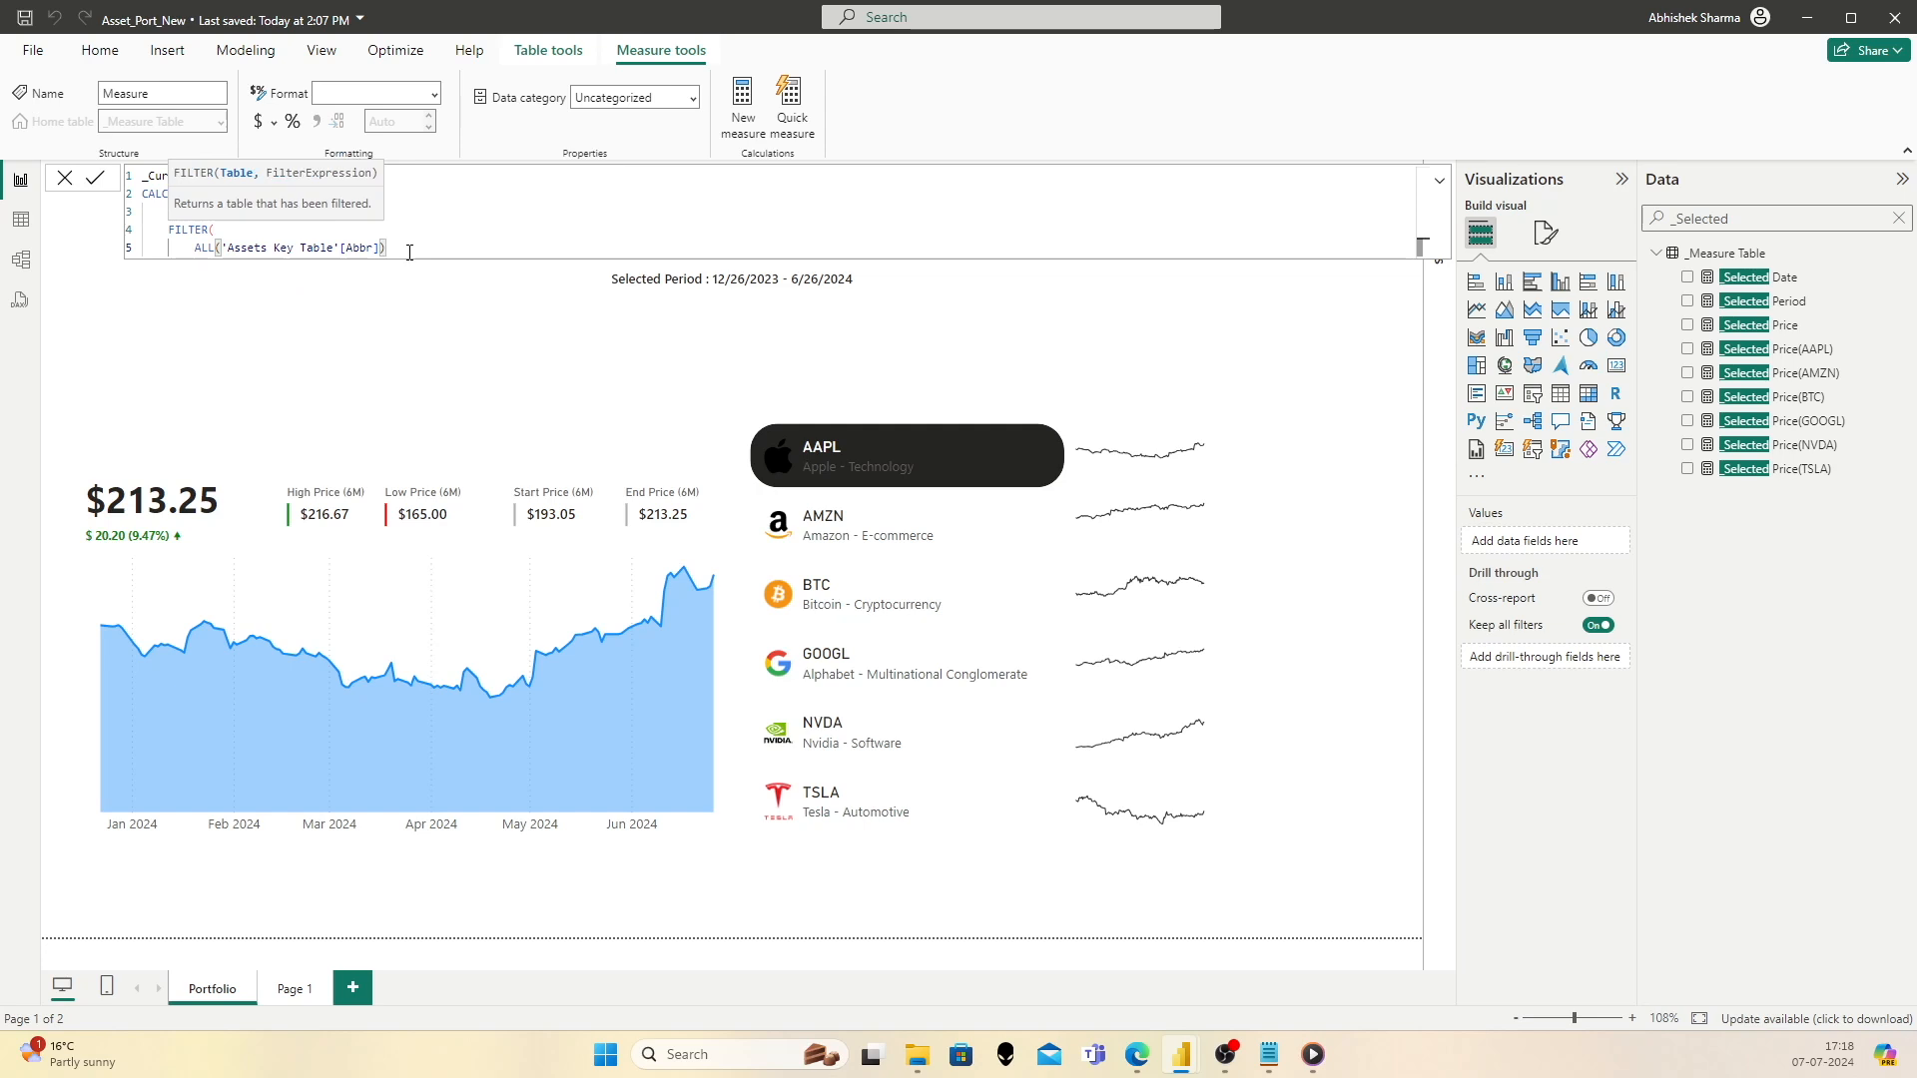
text(,)
key(shift+Return)
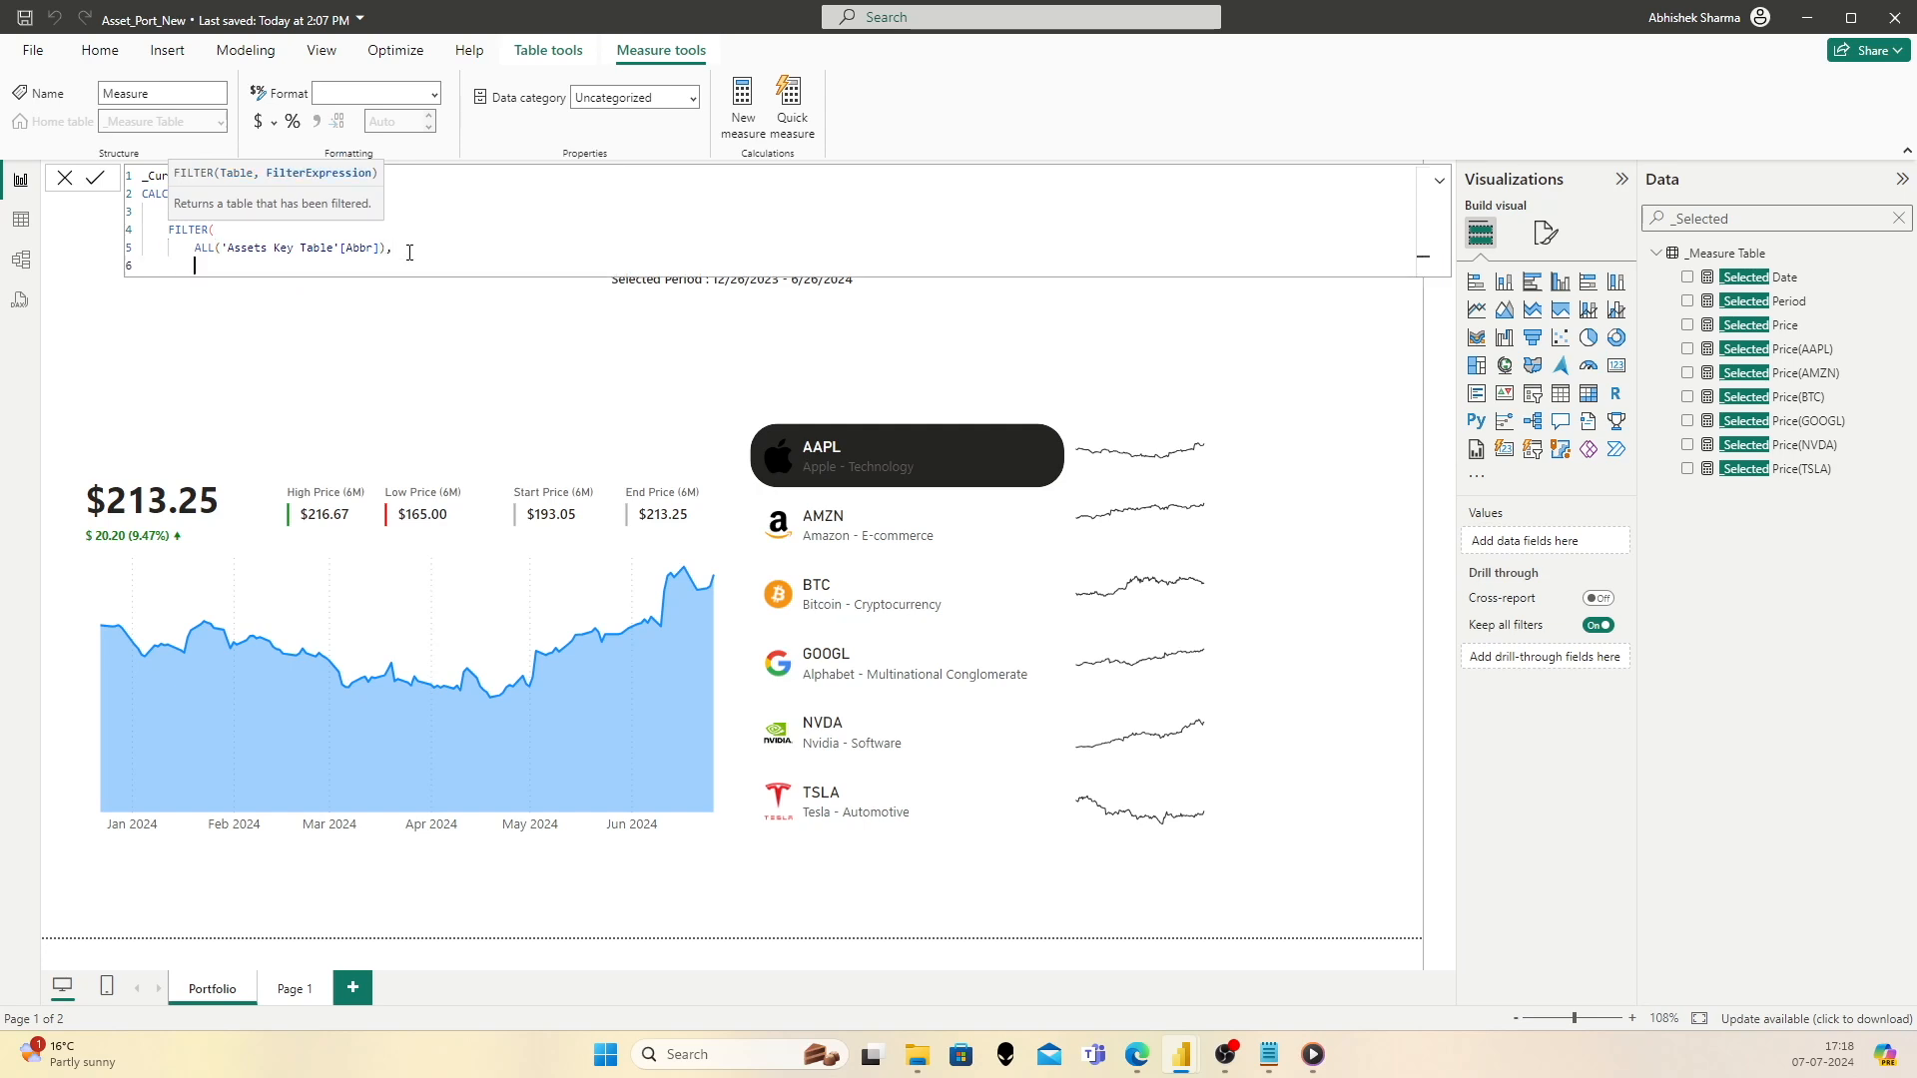
Step: Add the filter condition 'Assets Key Table'[Abbr] = "AAPL" and close the FILTER and CALCULATE functions on separate lines
text('Assets Key Table'[Abbr])
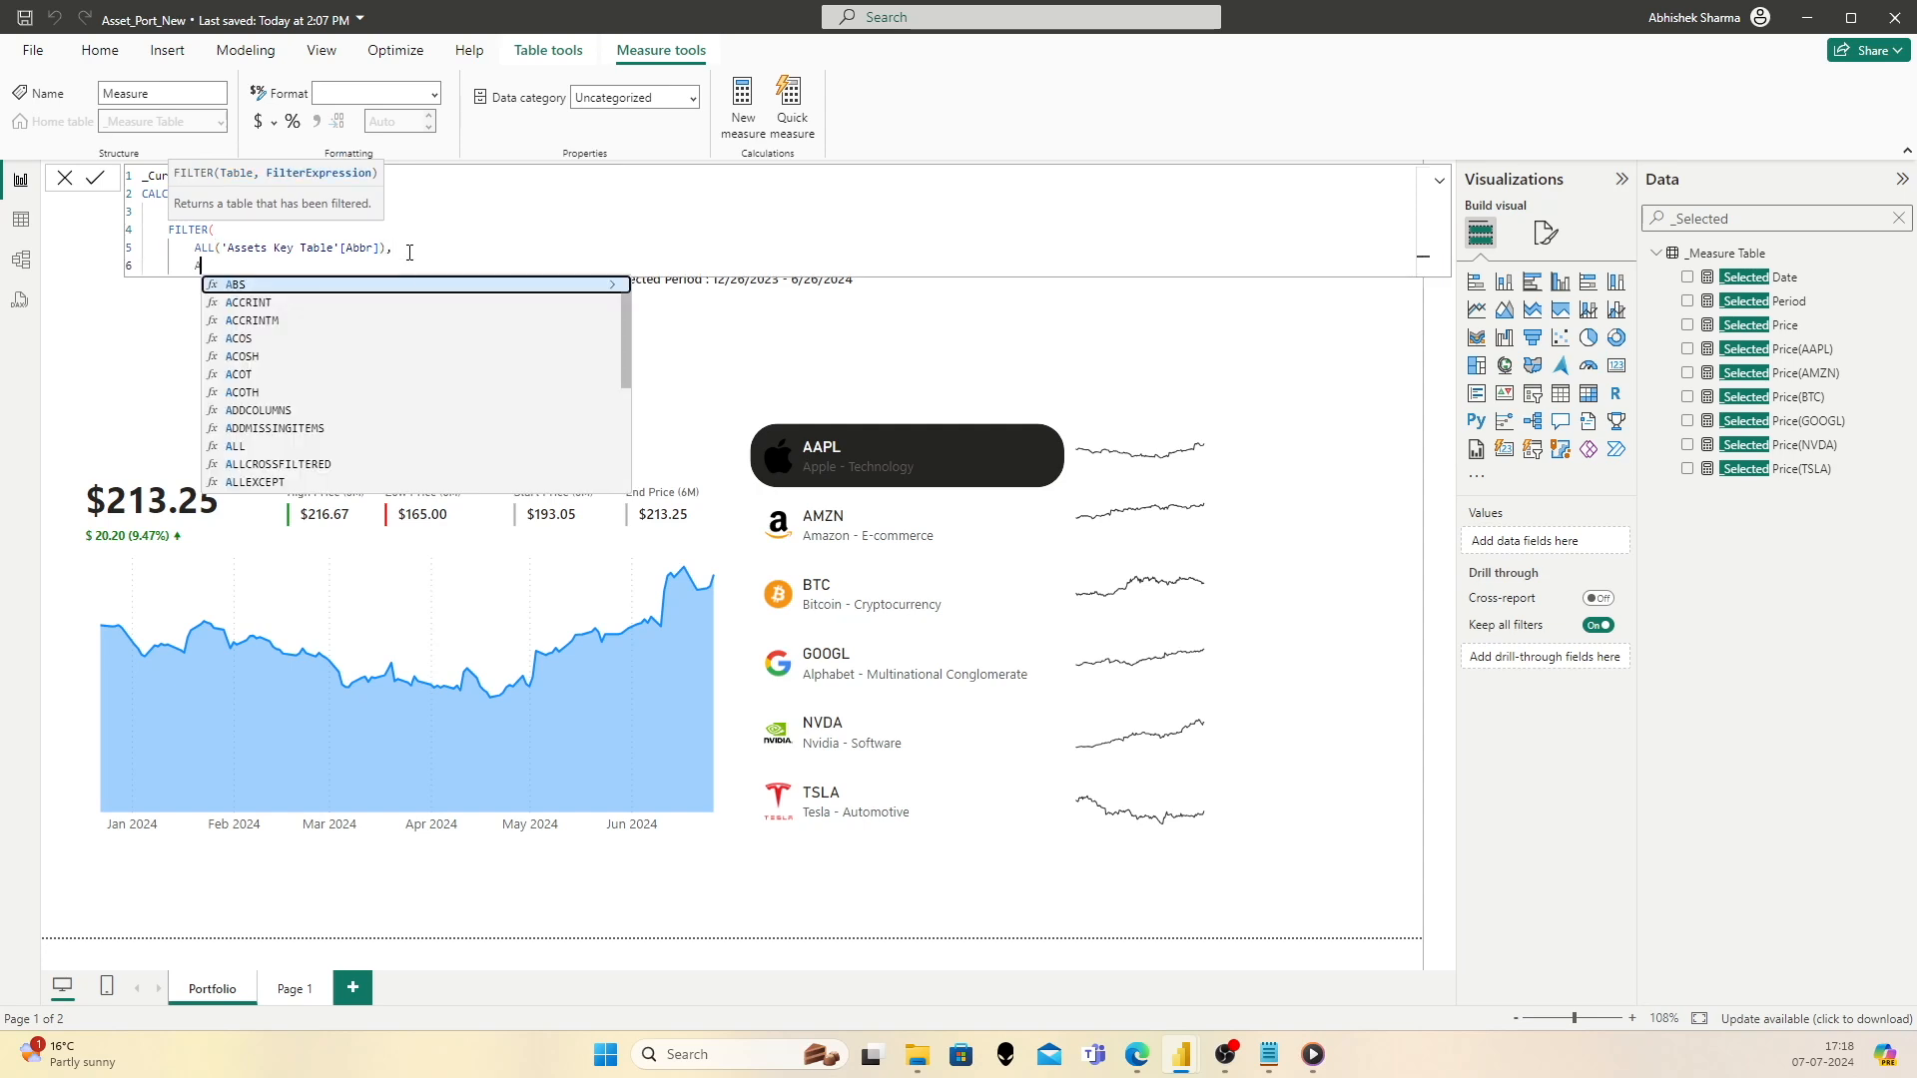
text( = "AAPL)
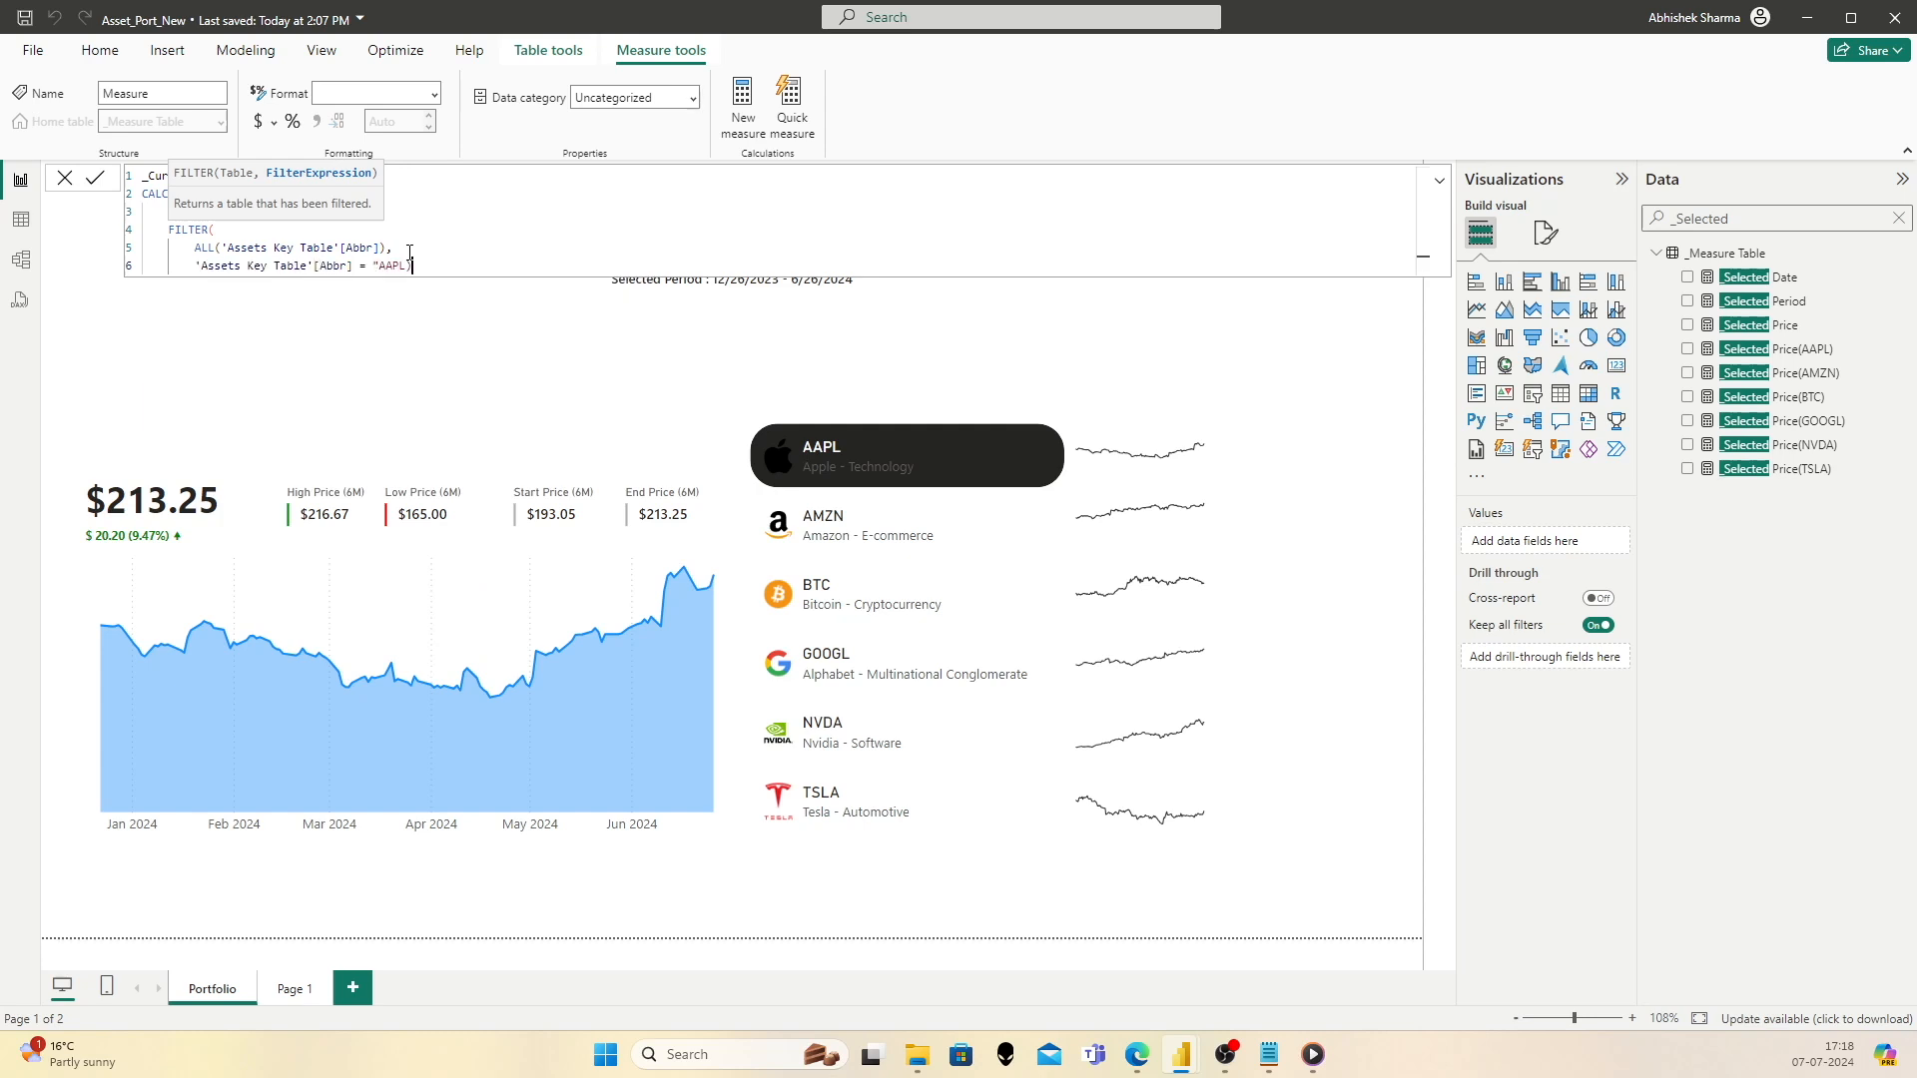
text("))
key(shift+Return)
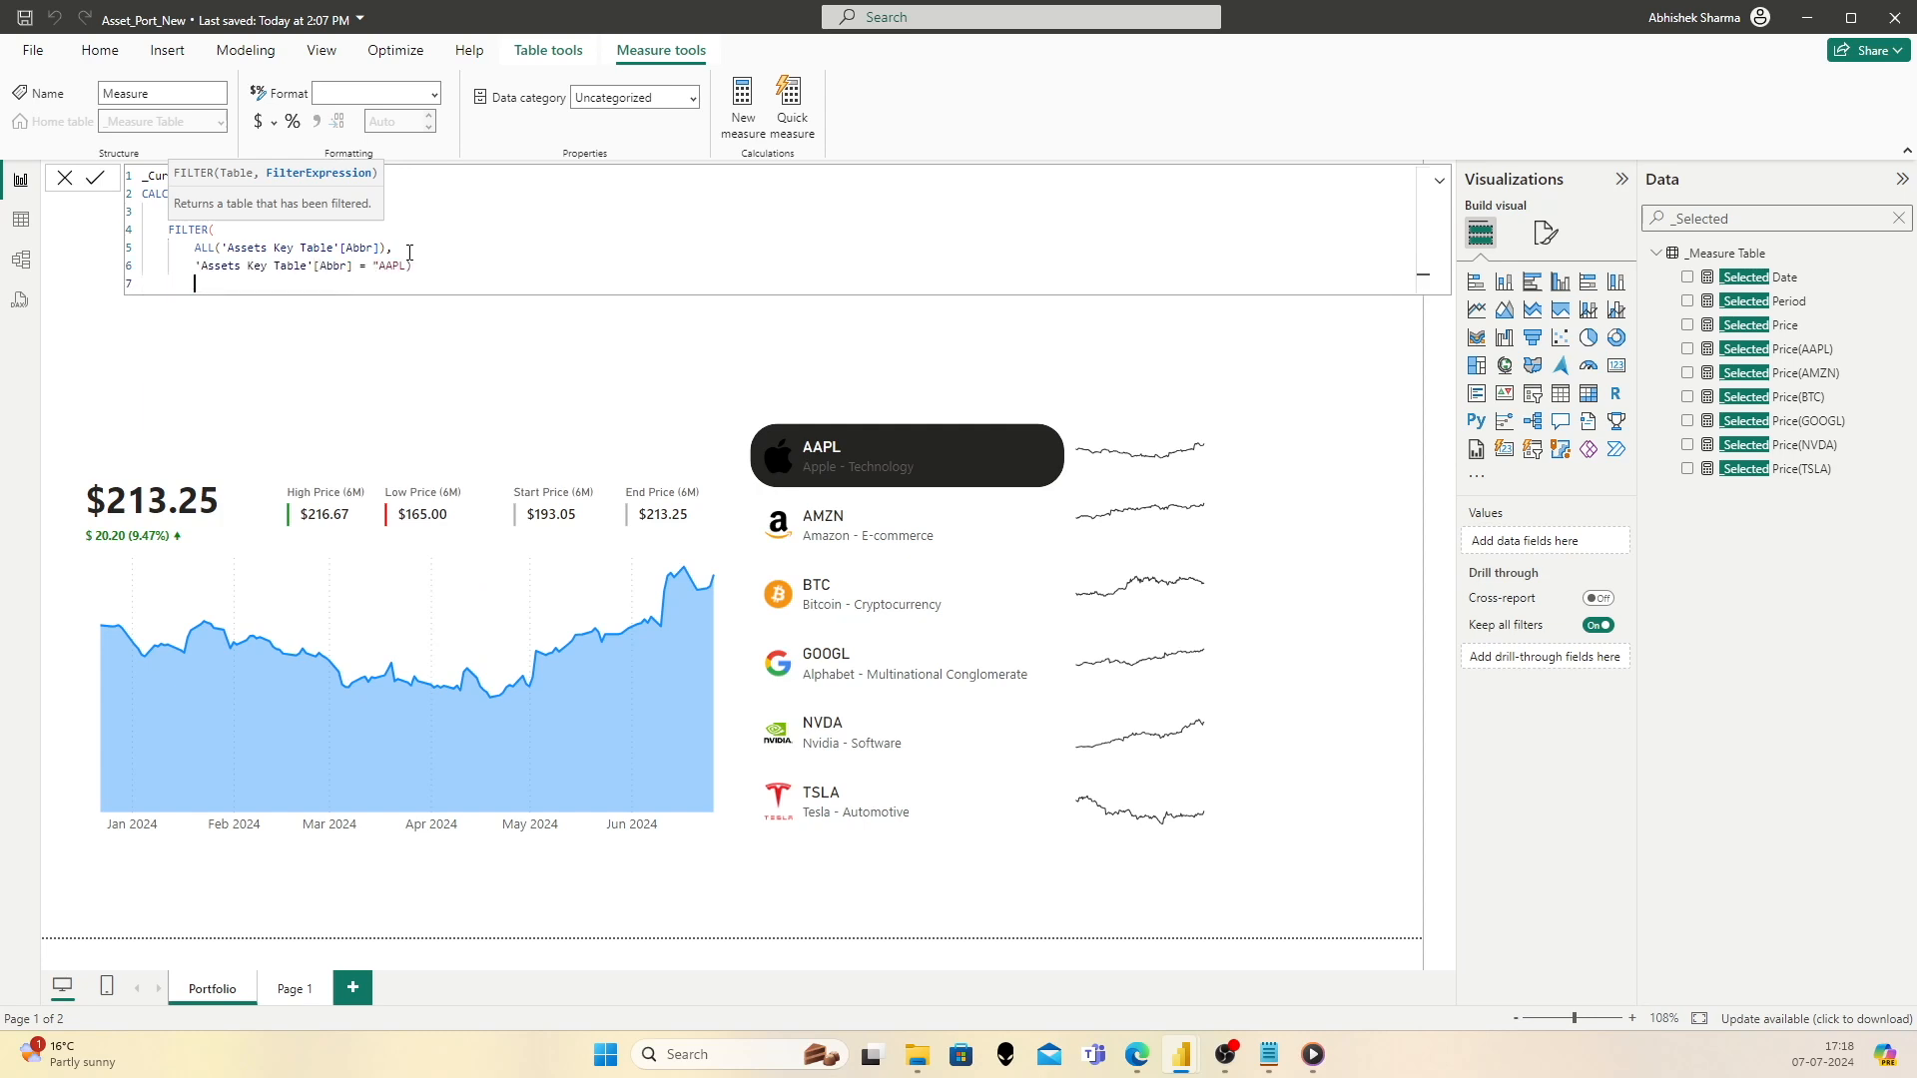
text())
key(shift+Return)
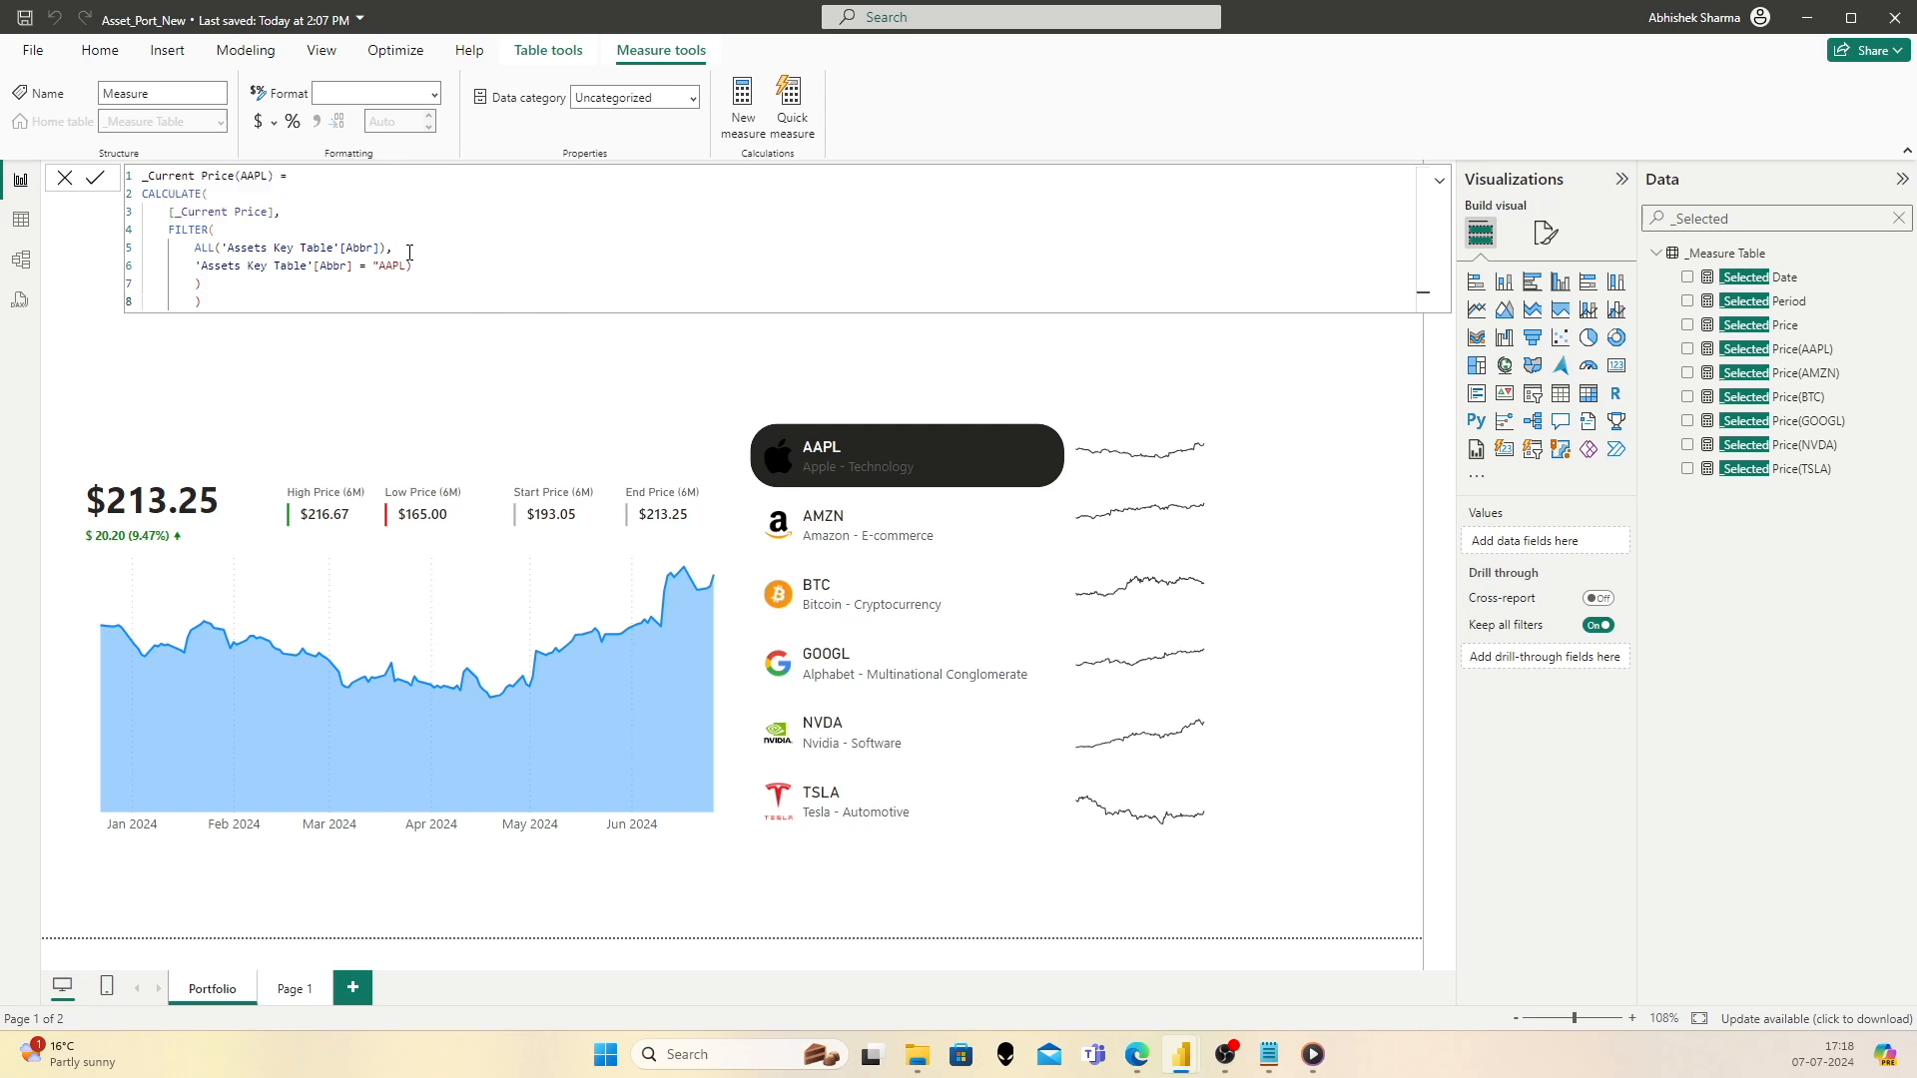
Step: Correct the filter condition so the AAPL text ends with a quotation mark and both closing parentheses stay on their own lines
key(BackSpace)
key(BackSpace)
key(BackSpace)
key(BackSpace)
text())
click(305, 211)
key(Down)
key(Down)
key(Down)
key(End)
key(BackSpace)
key(Down)
key(Down)
key(BackSpace)
text())
key(Up)
key(End)
text(")
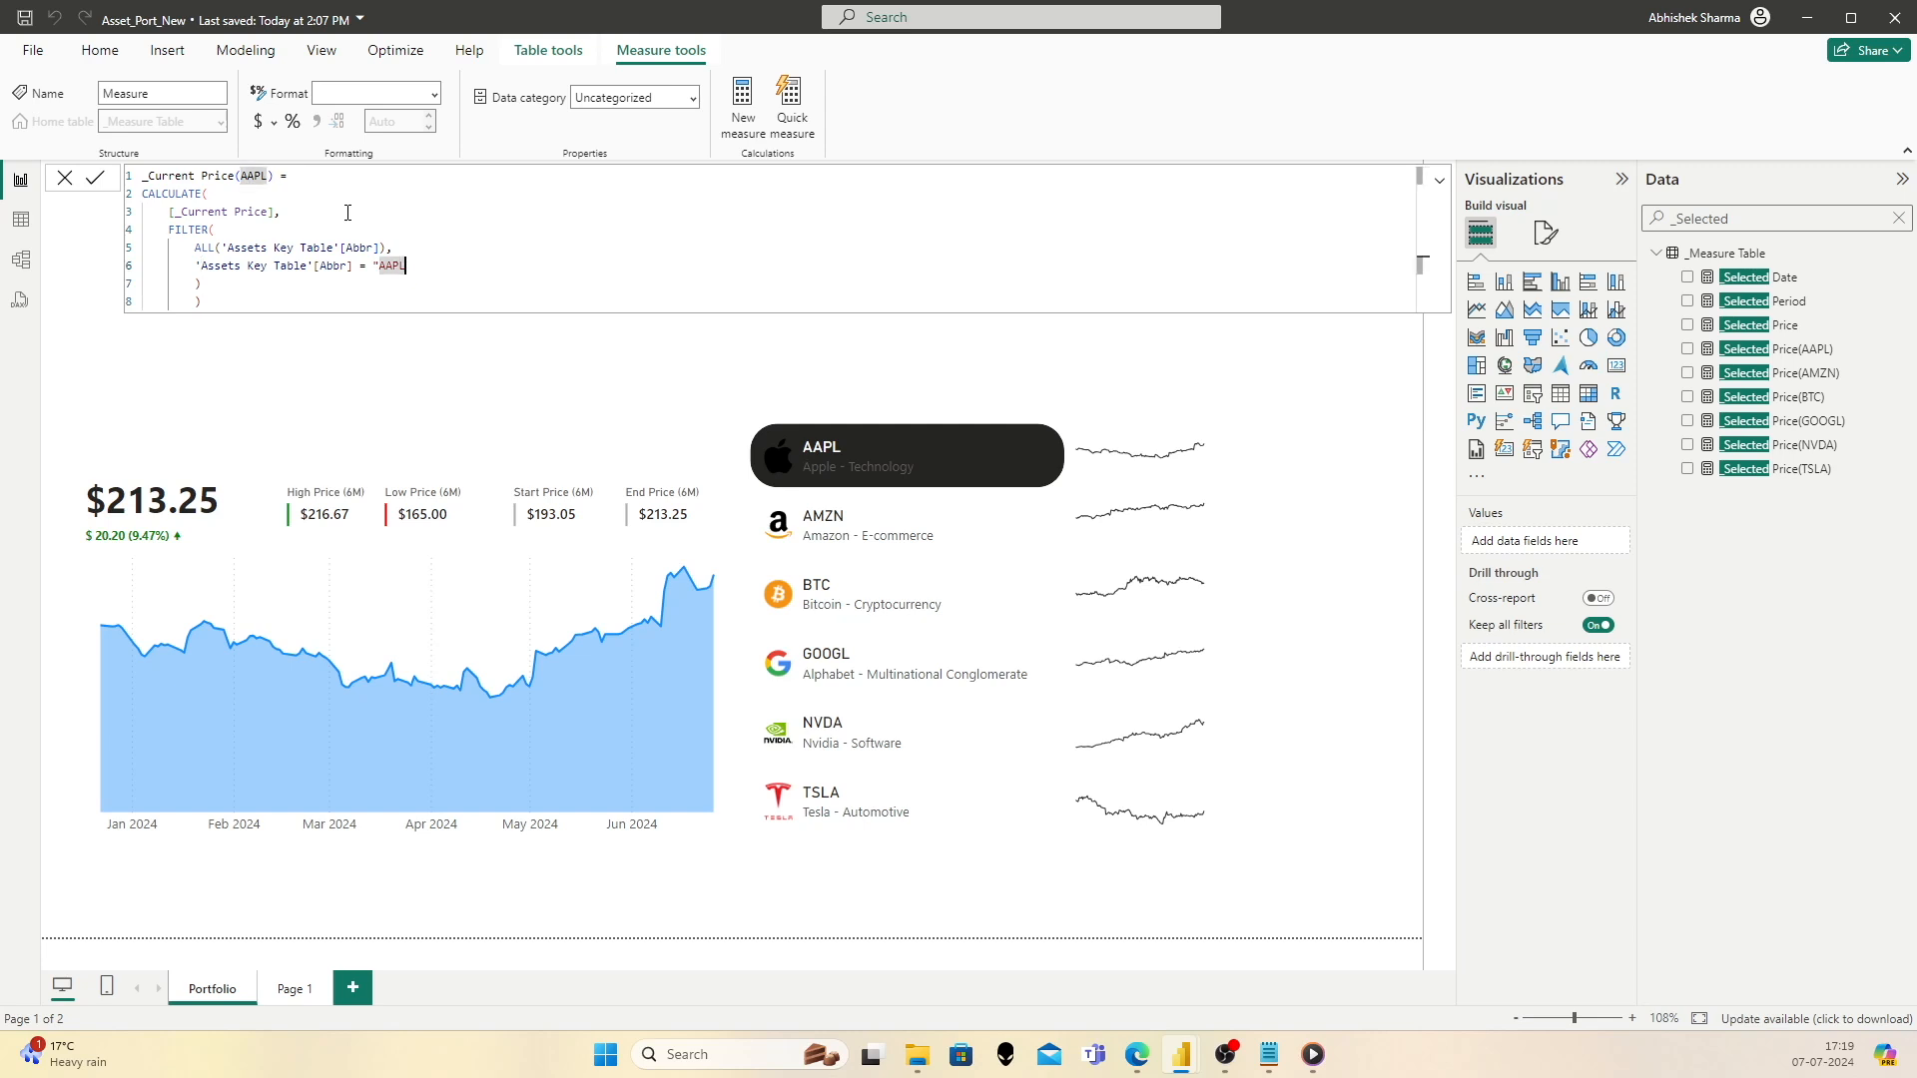
Step: Outdent the final closing parenthesis, then commit the _Current Price(AAPL) measure and format it as $ English (United States) currency
key(Down)
key(Down)
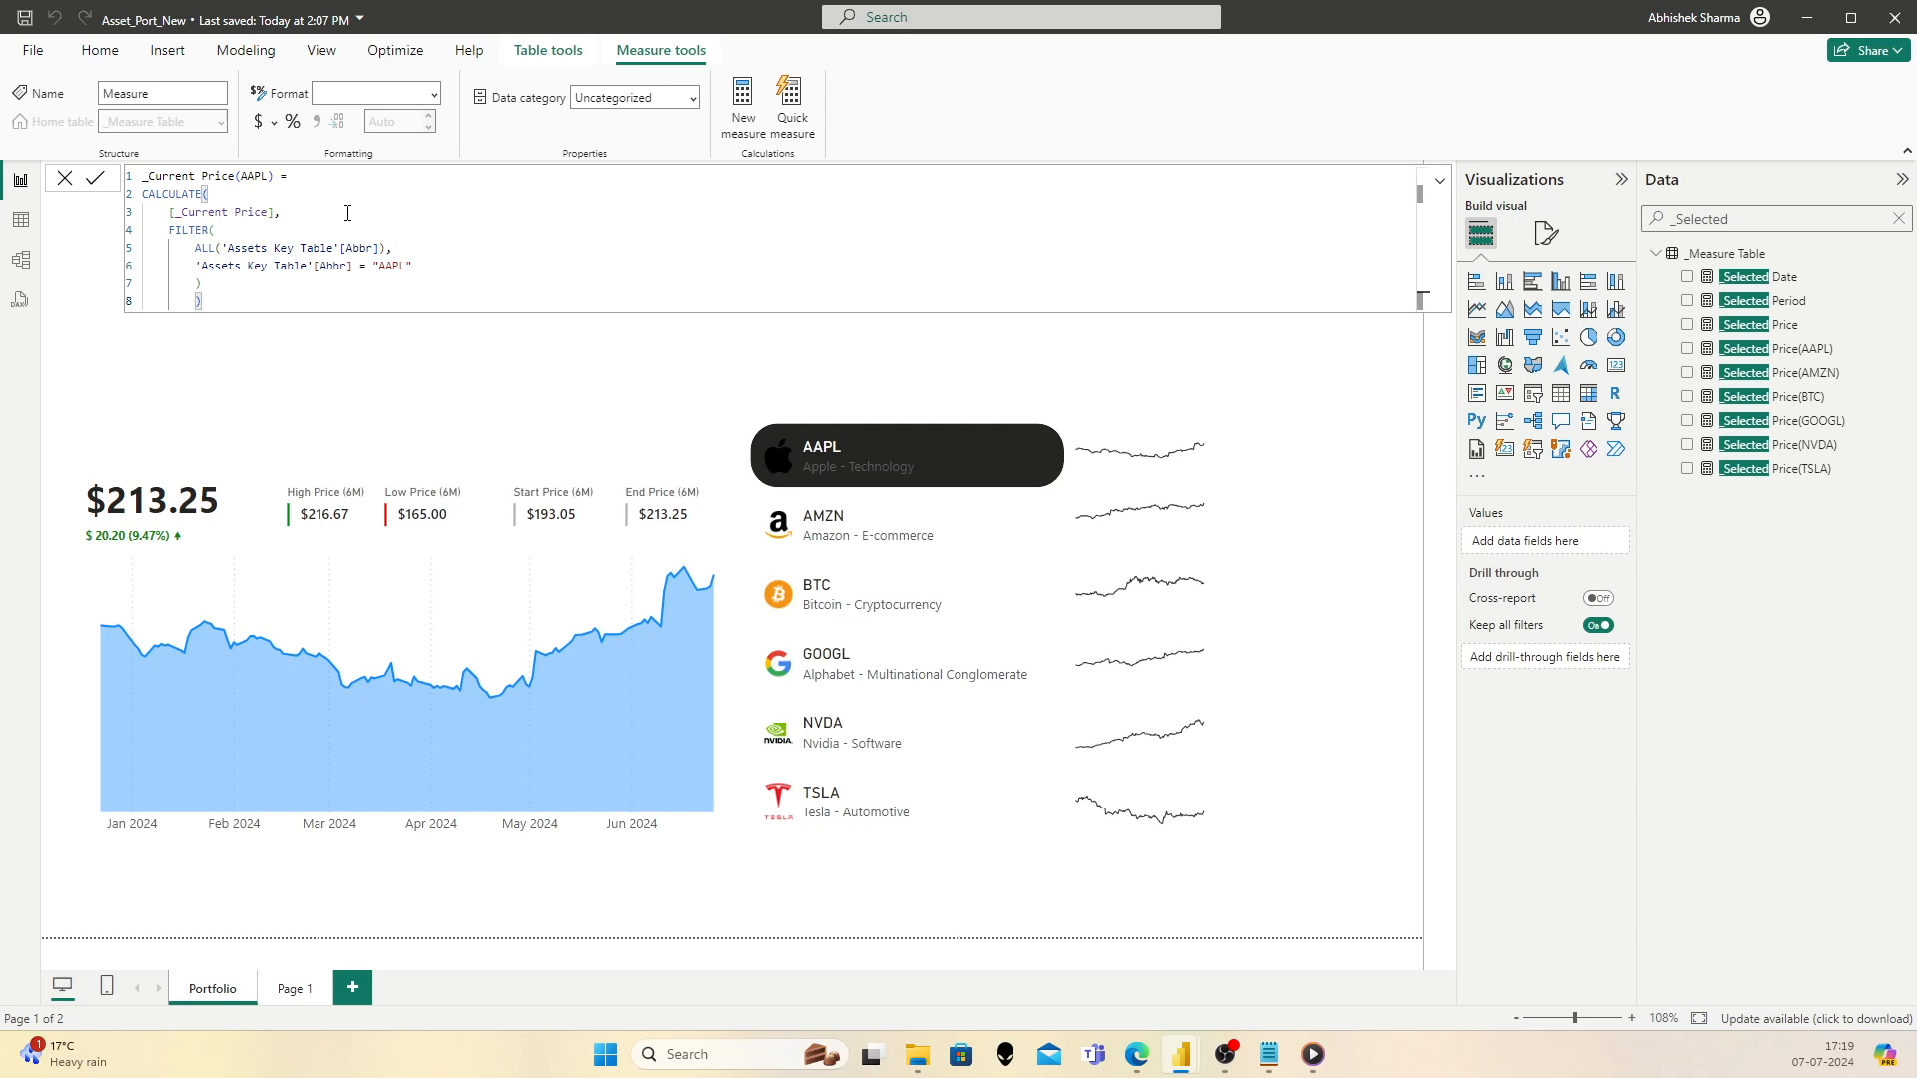
key(BackSpace)
key(BackSpace)
key(Up)
key(Up)
key(Up)
key(Up)
click(94, 178)
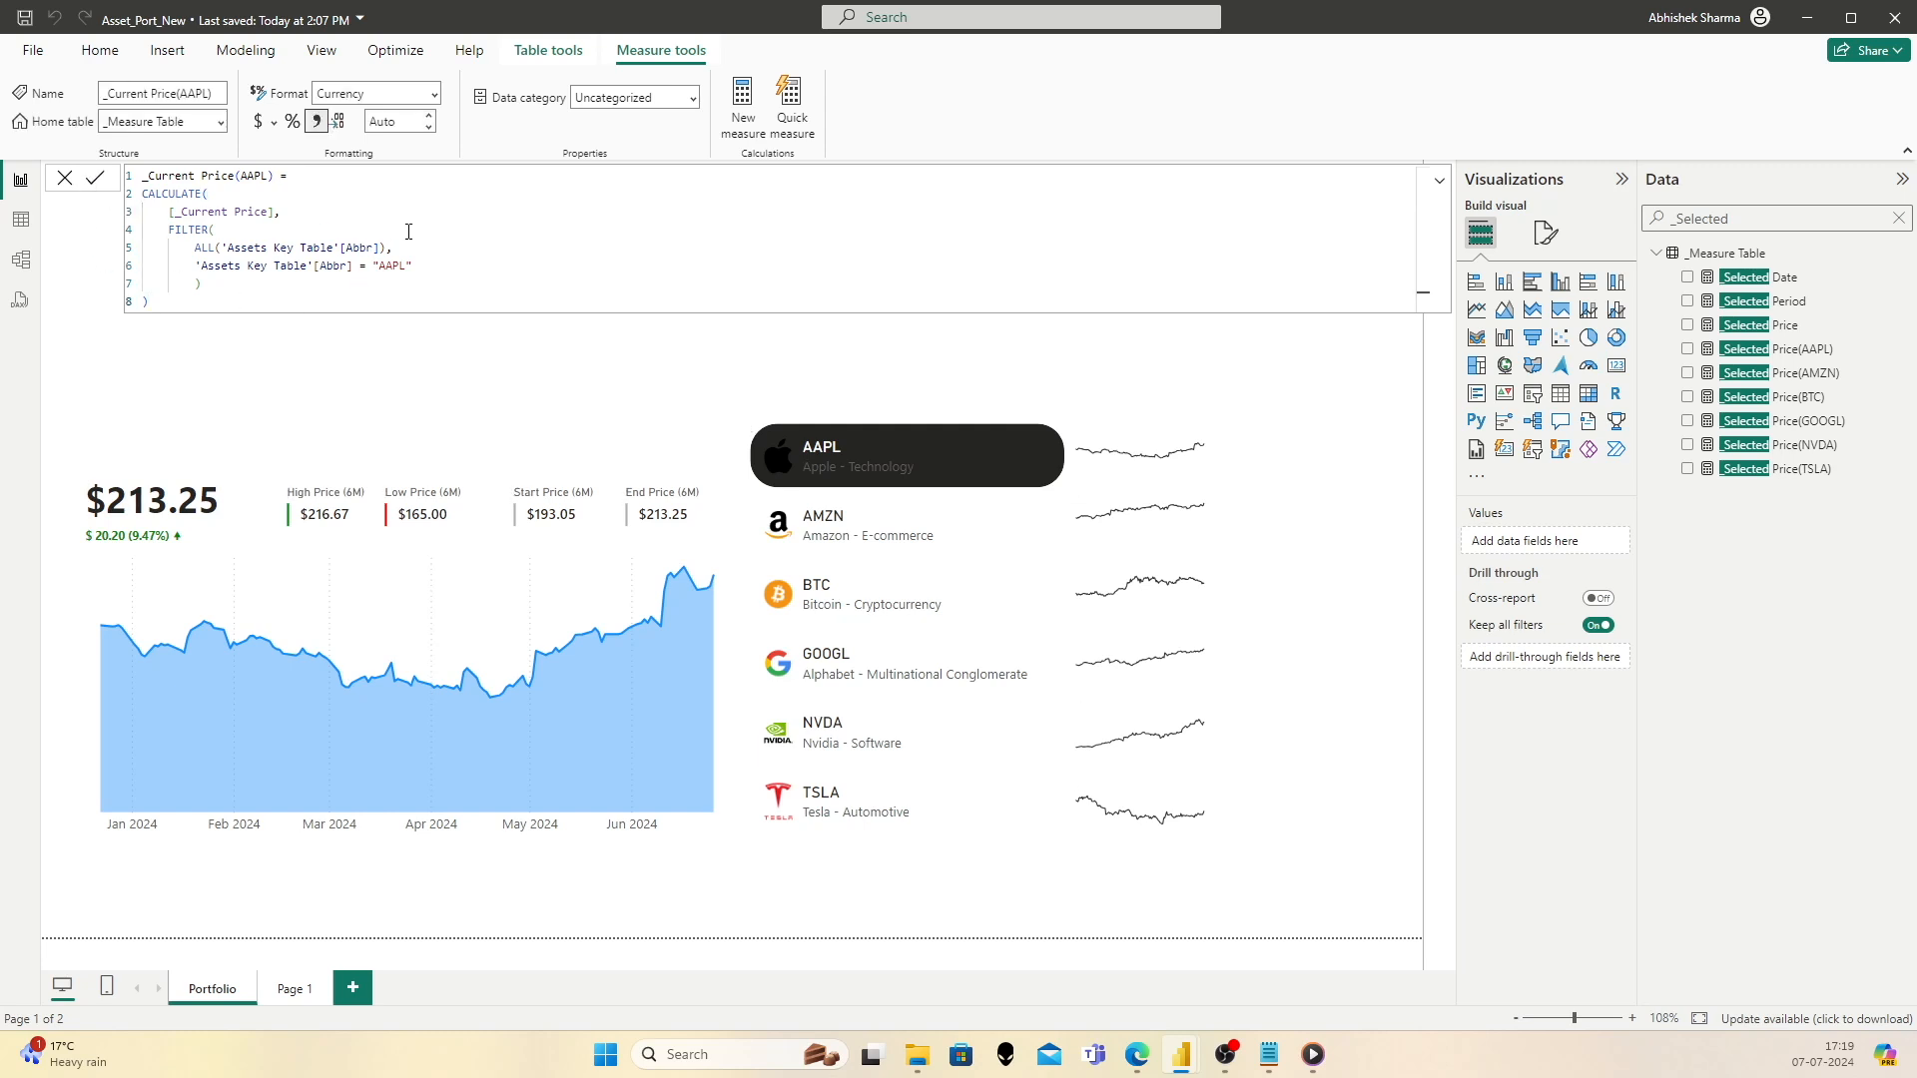
click(273, 122)
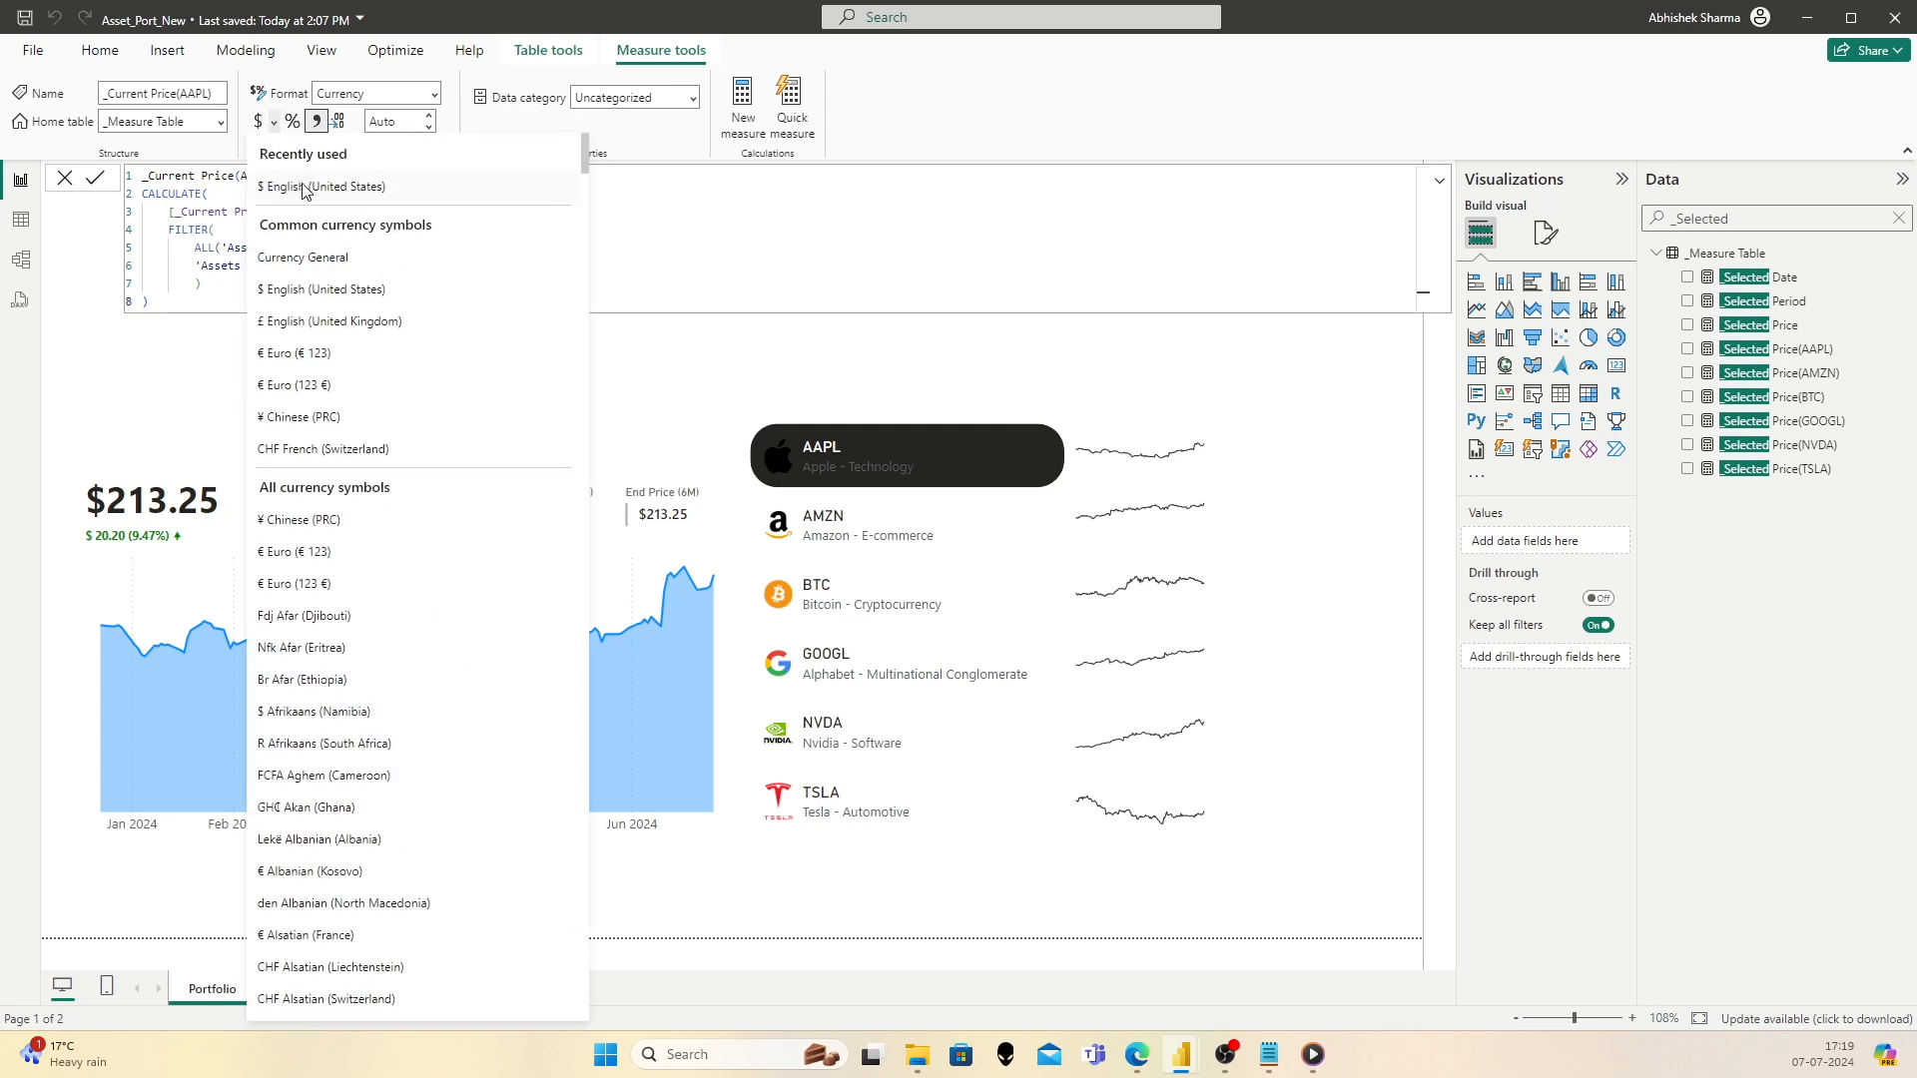
click(442, 192)
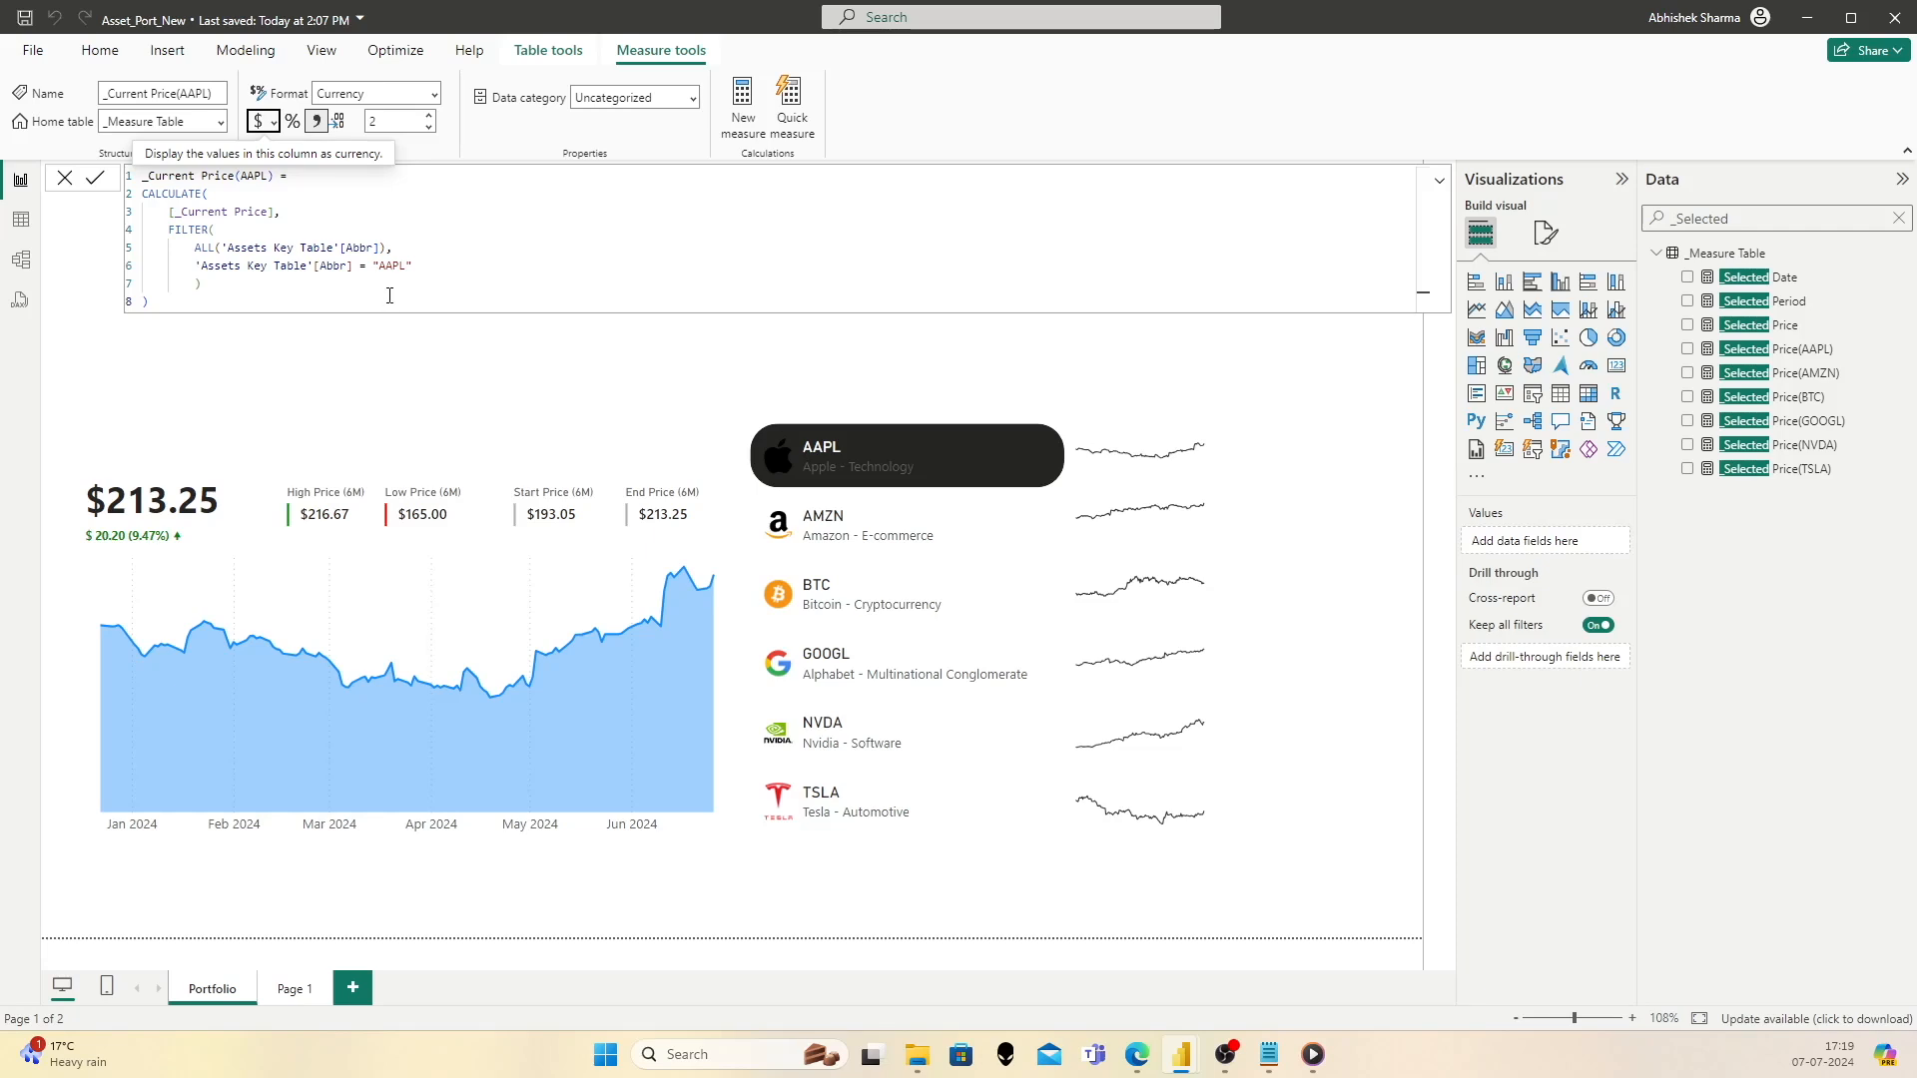
Step: Copy the AAPL formula into a new measure in _Measure Table and name it _Current Price(AMZN)
drag(189, 302, 154, 168)
key(ctrl+c)
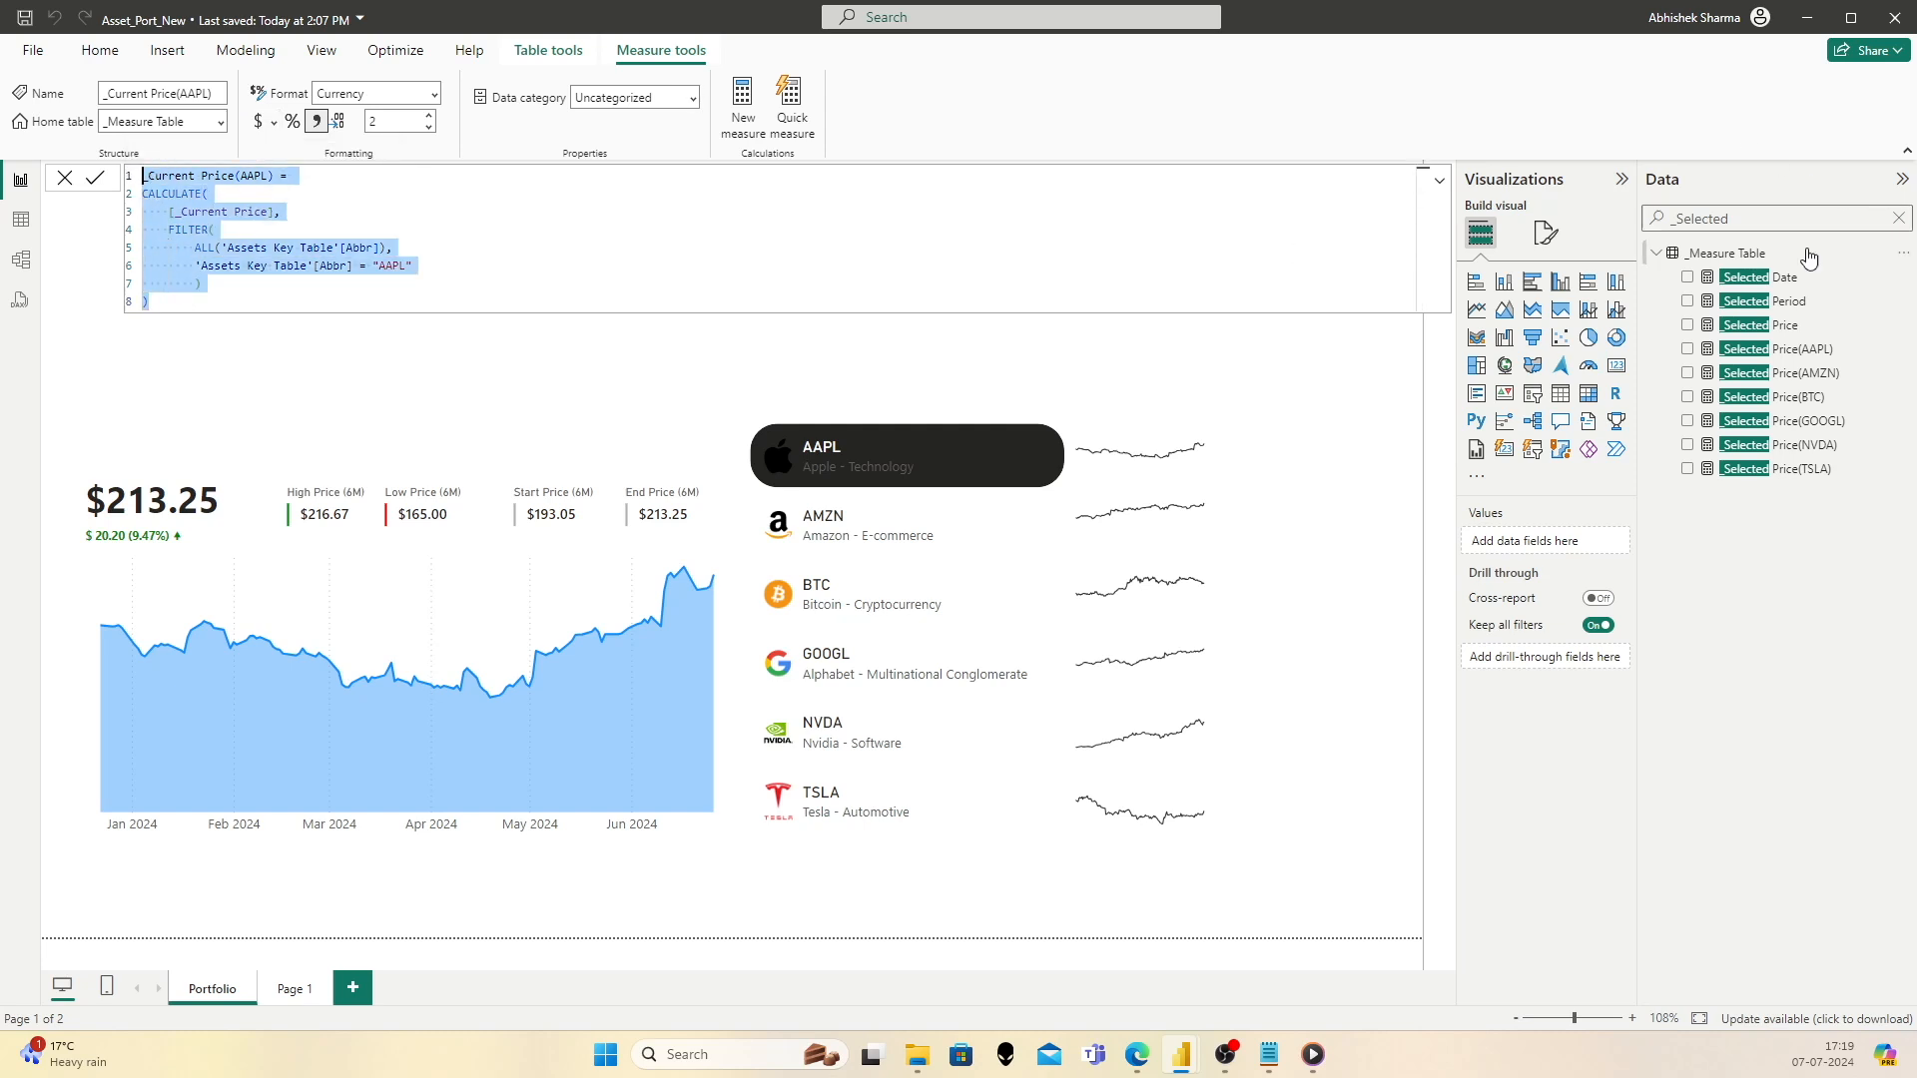
right_click(1749, 256)
click(1694, 289)
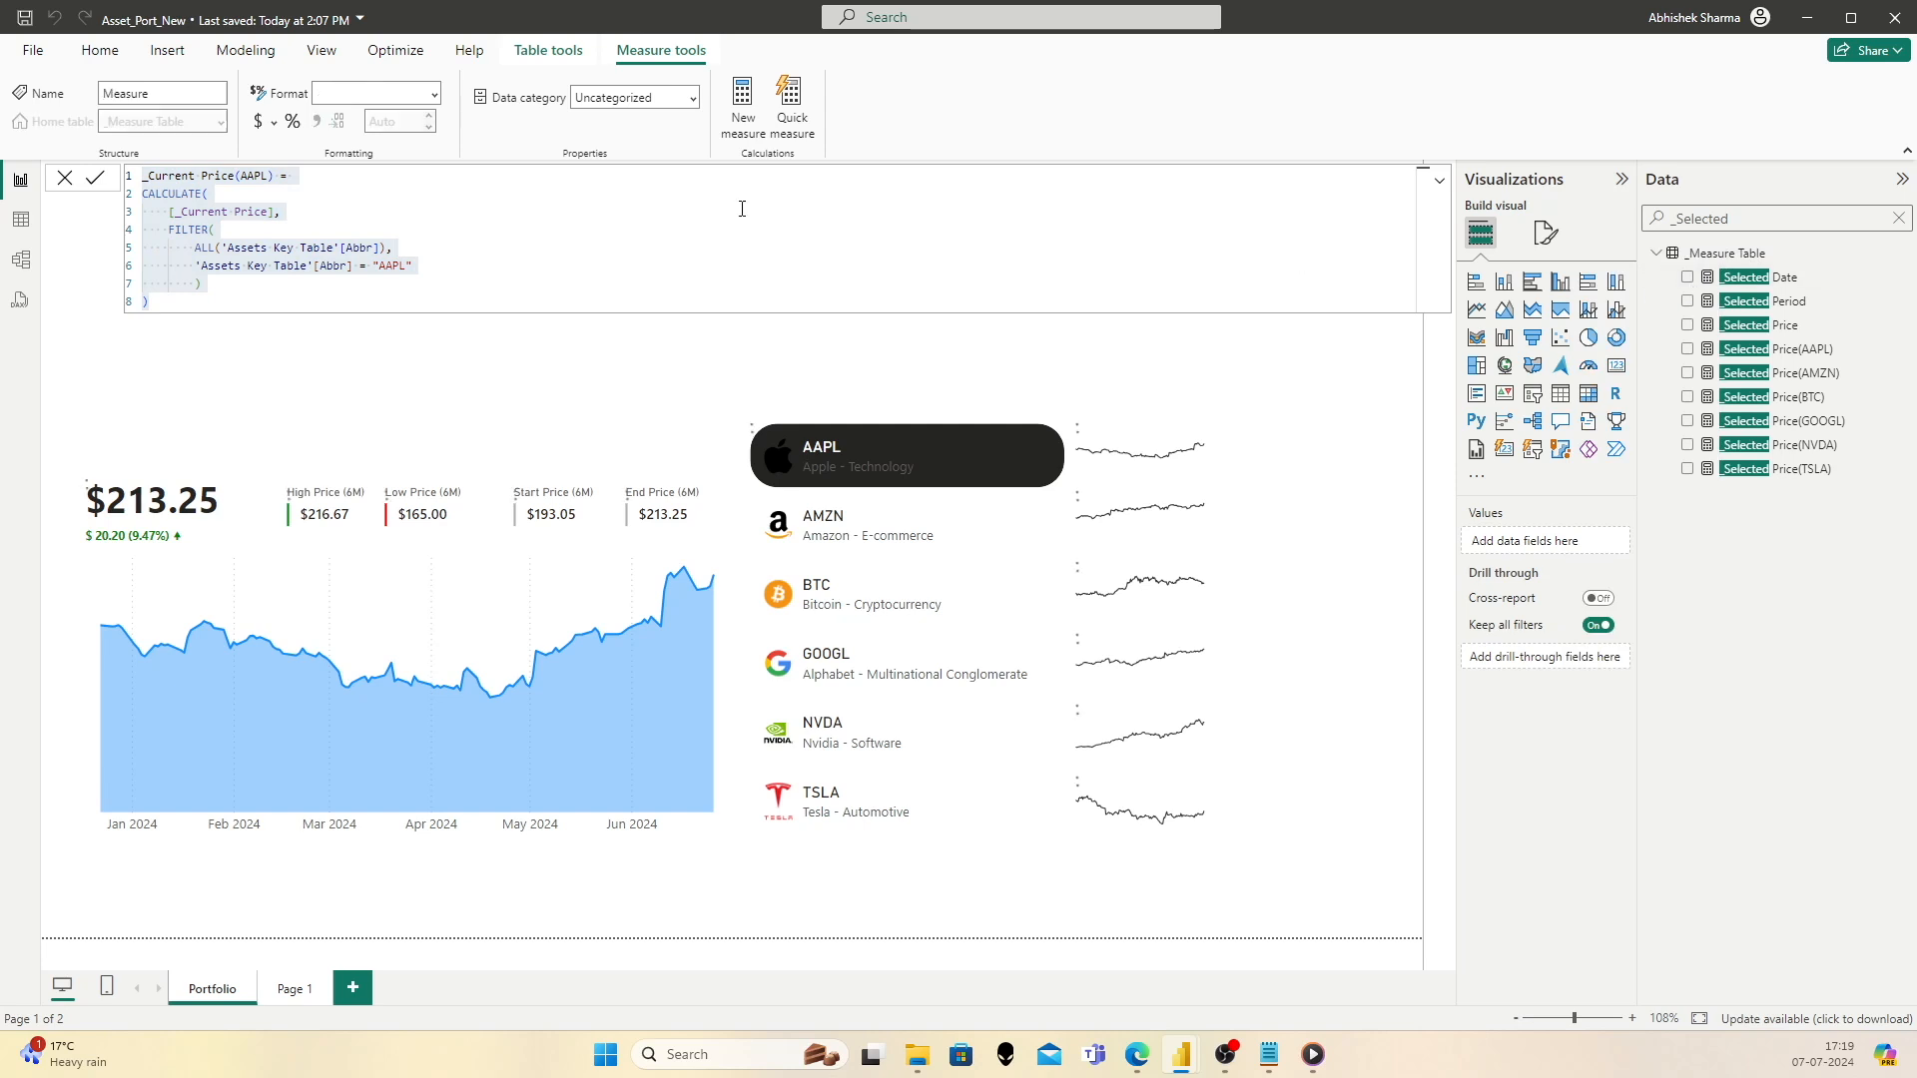
key(ctrl+a)
key(ctrl+v)
click(253, 175)
key(ctrl+shift+Right)
text(AMZN)
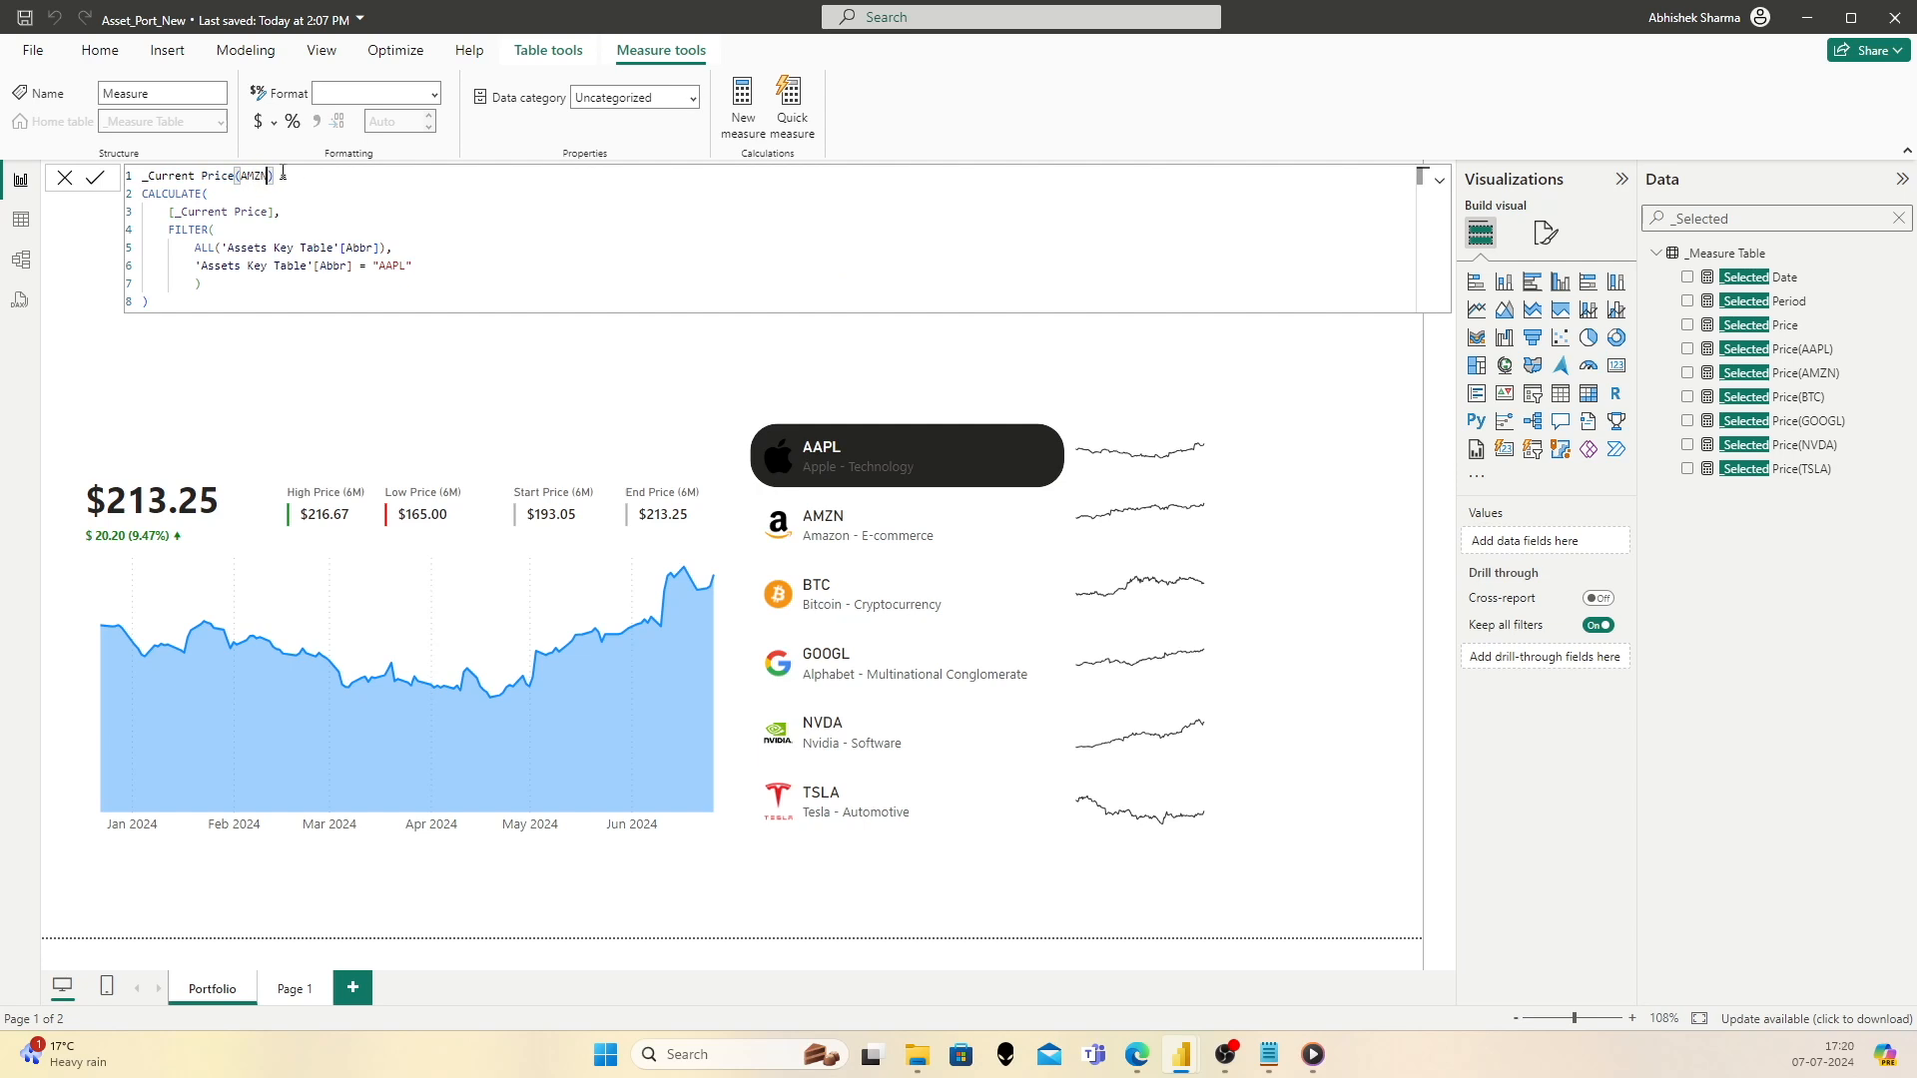
Step: Change the Abbr filter value in the _Current Price(AMZN) formula to "AMZN"
click(406, 265)
key(shift+Left)
key(shift+Left)
key(shift+Left)
text(MZN)
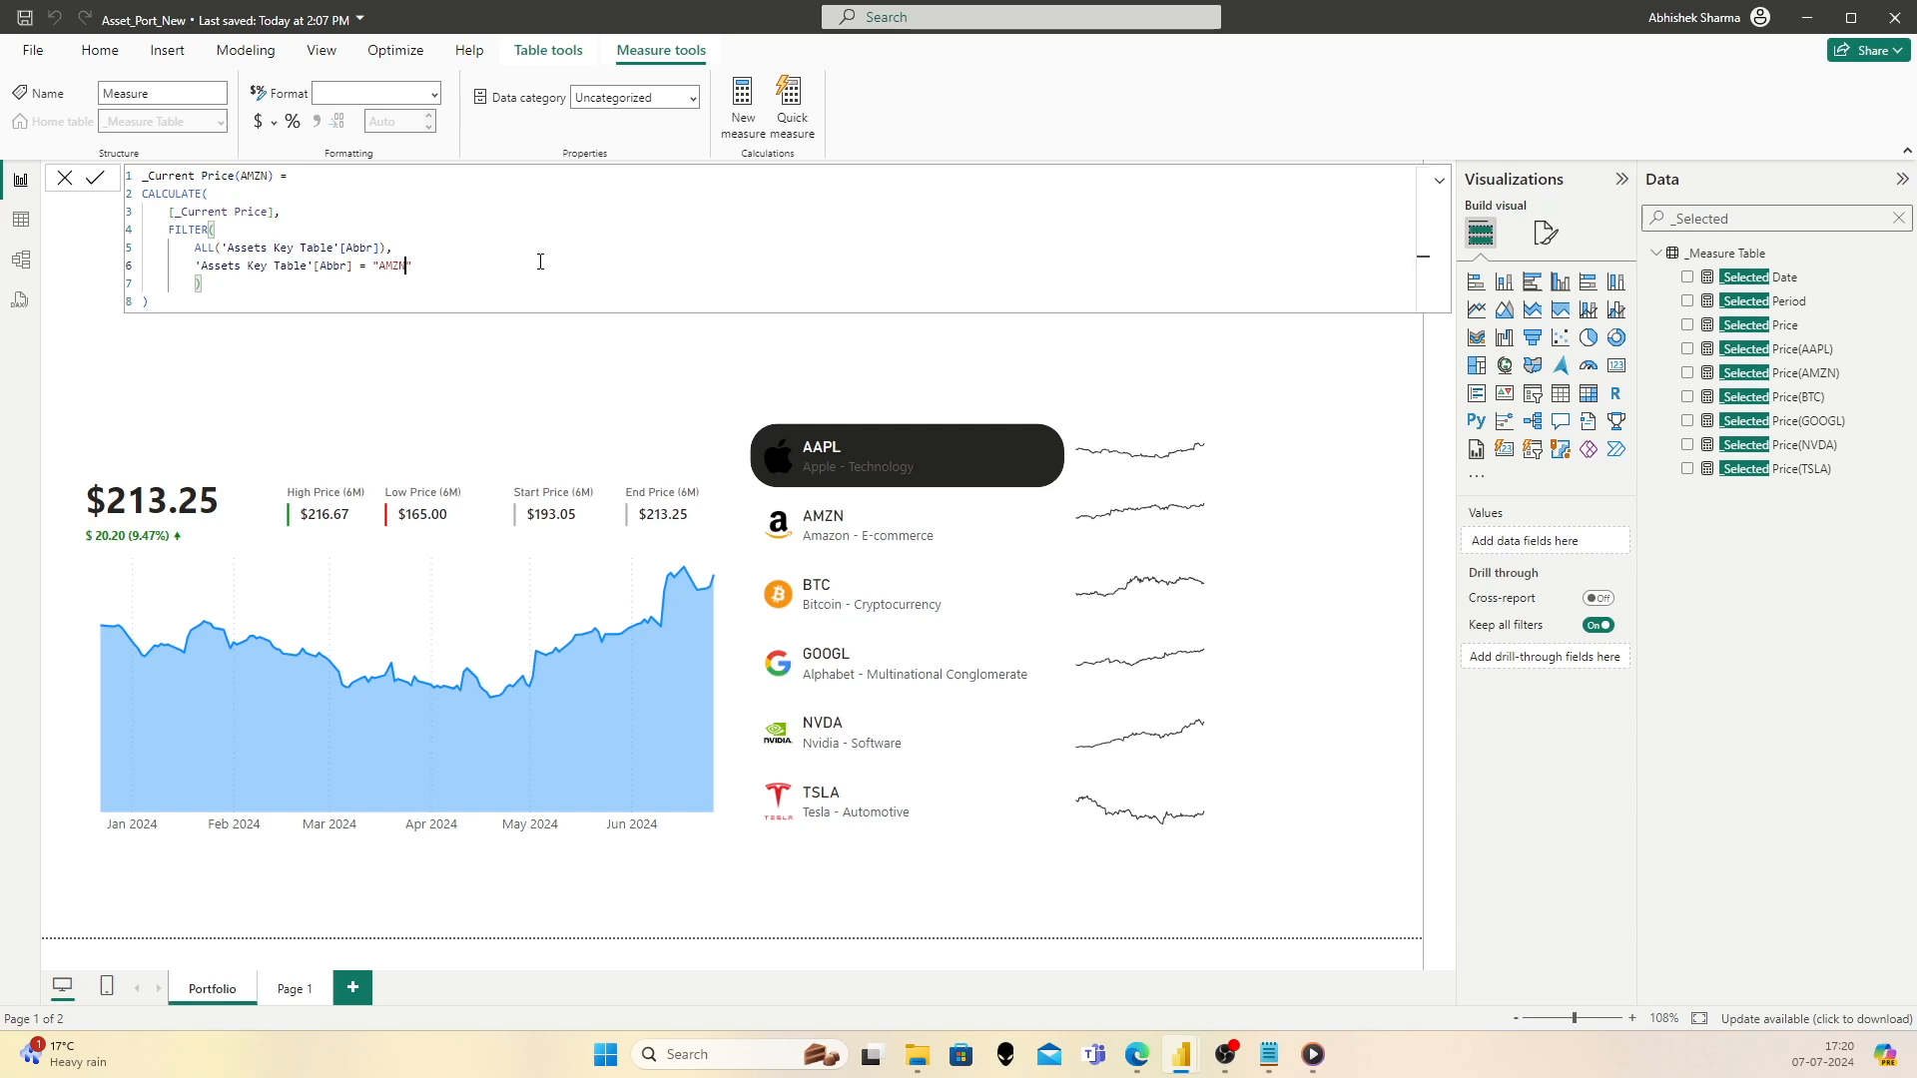
Step: Commit the _Current Price(AMZN) measure and format it as $ English (United States) currency
click(206, 298)
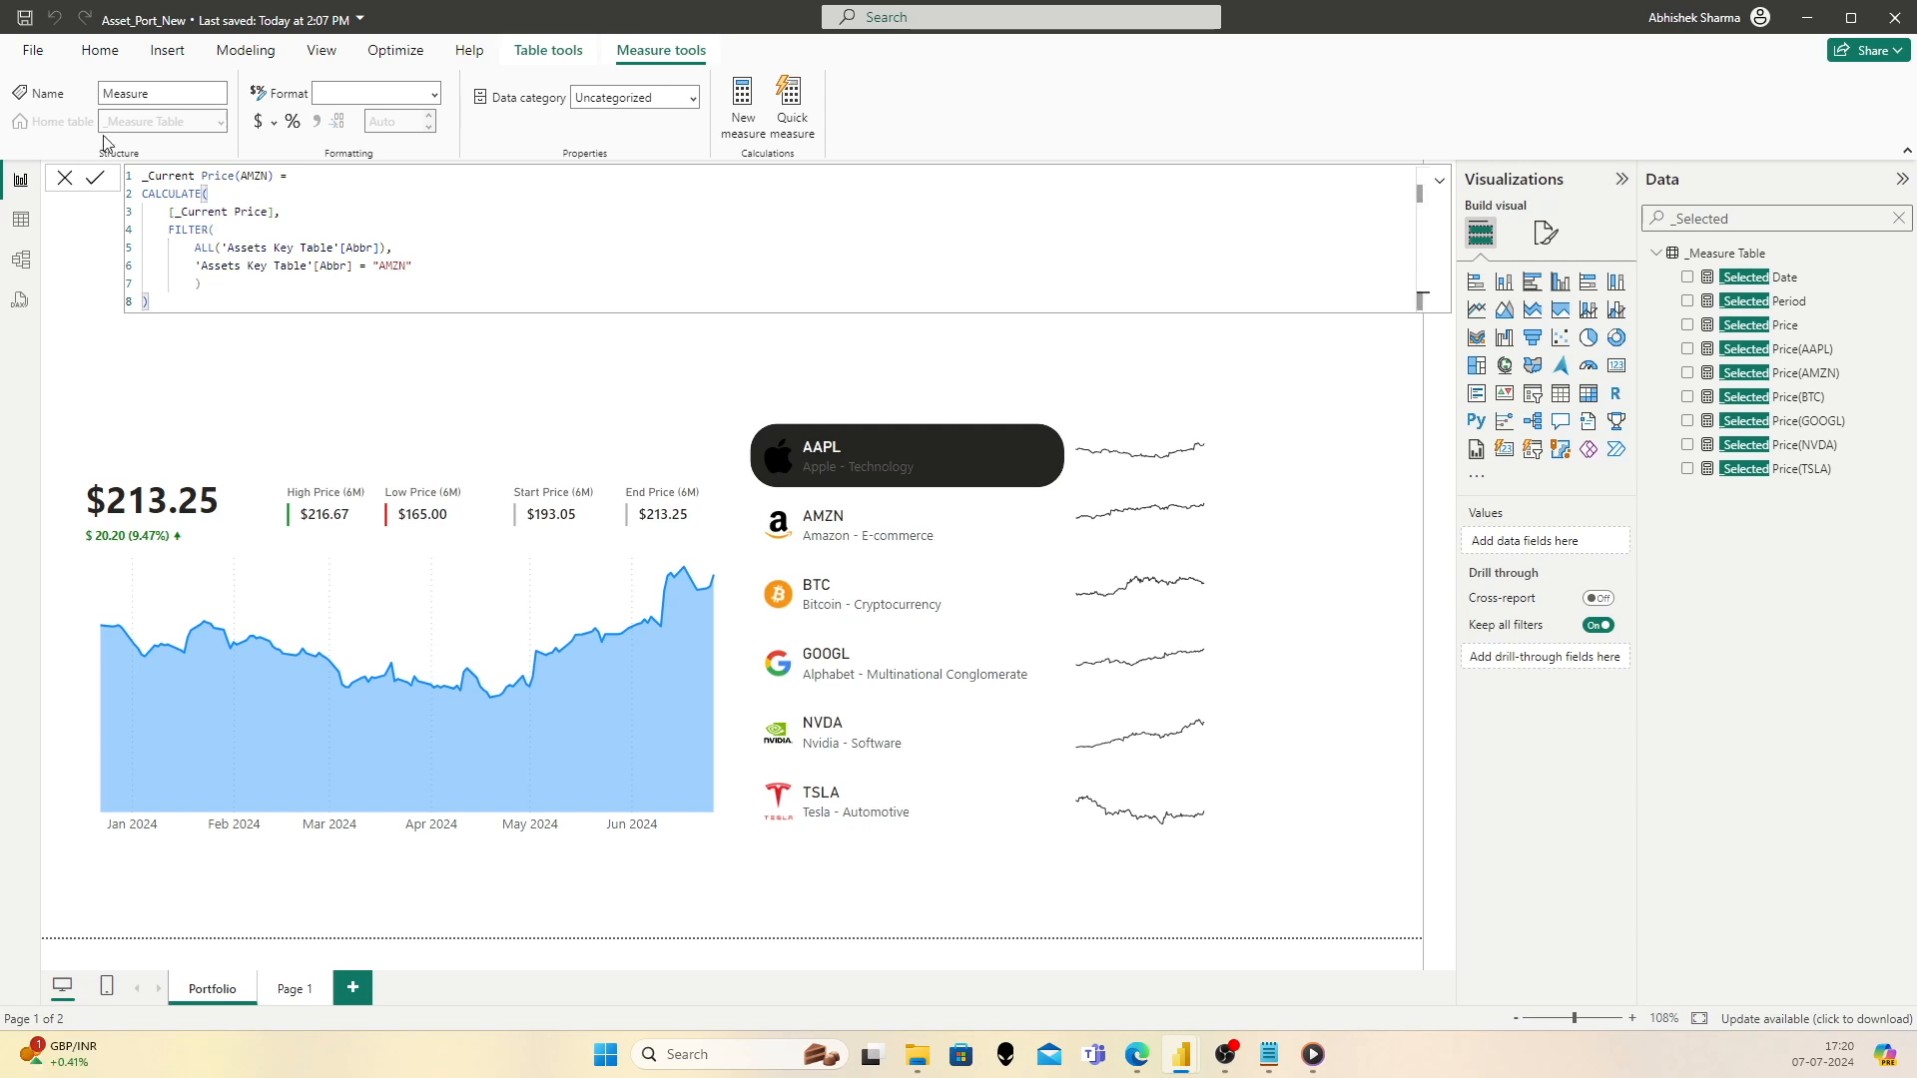
click(94, 178)
click(277, 126)
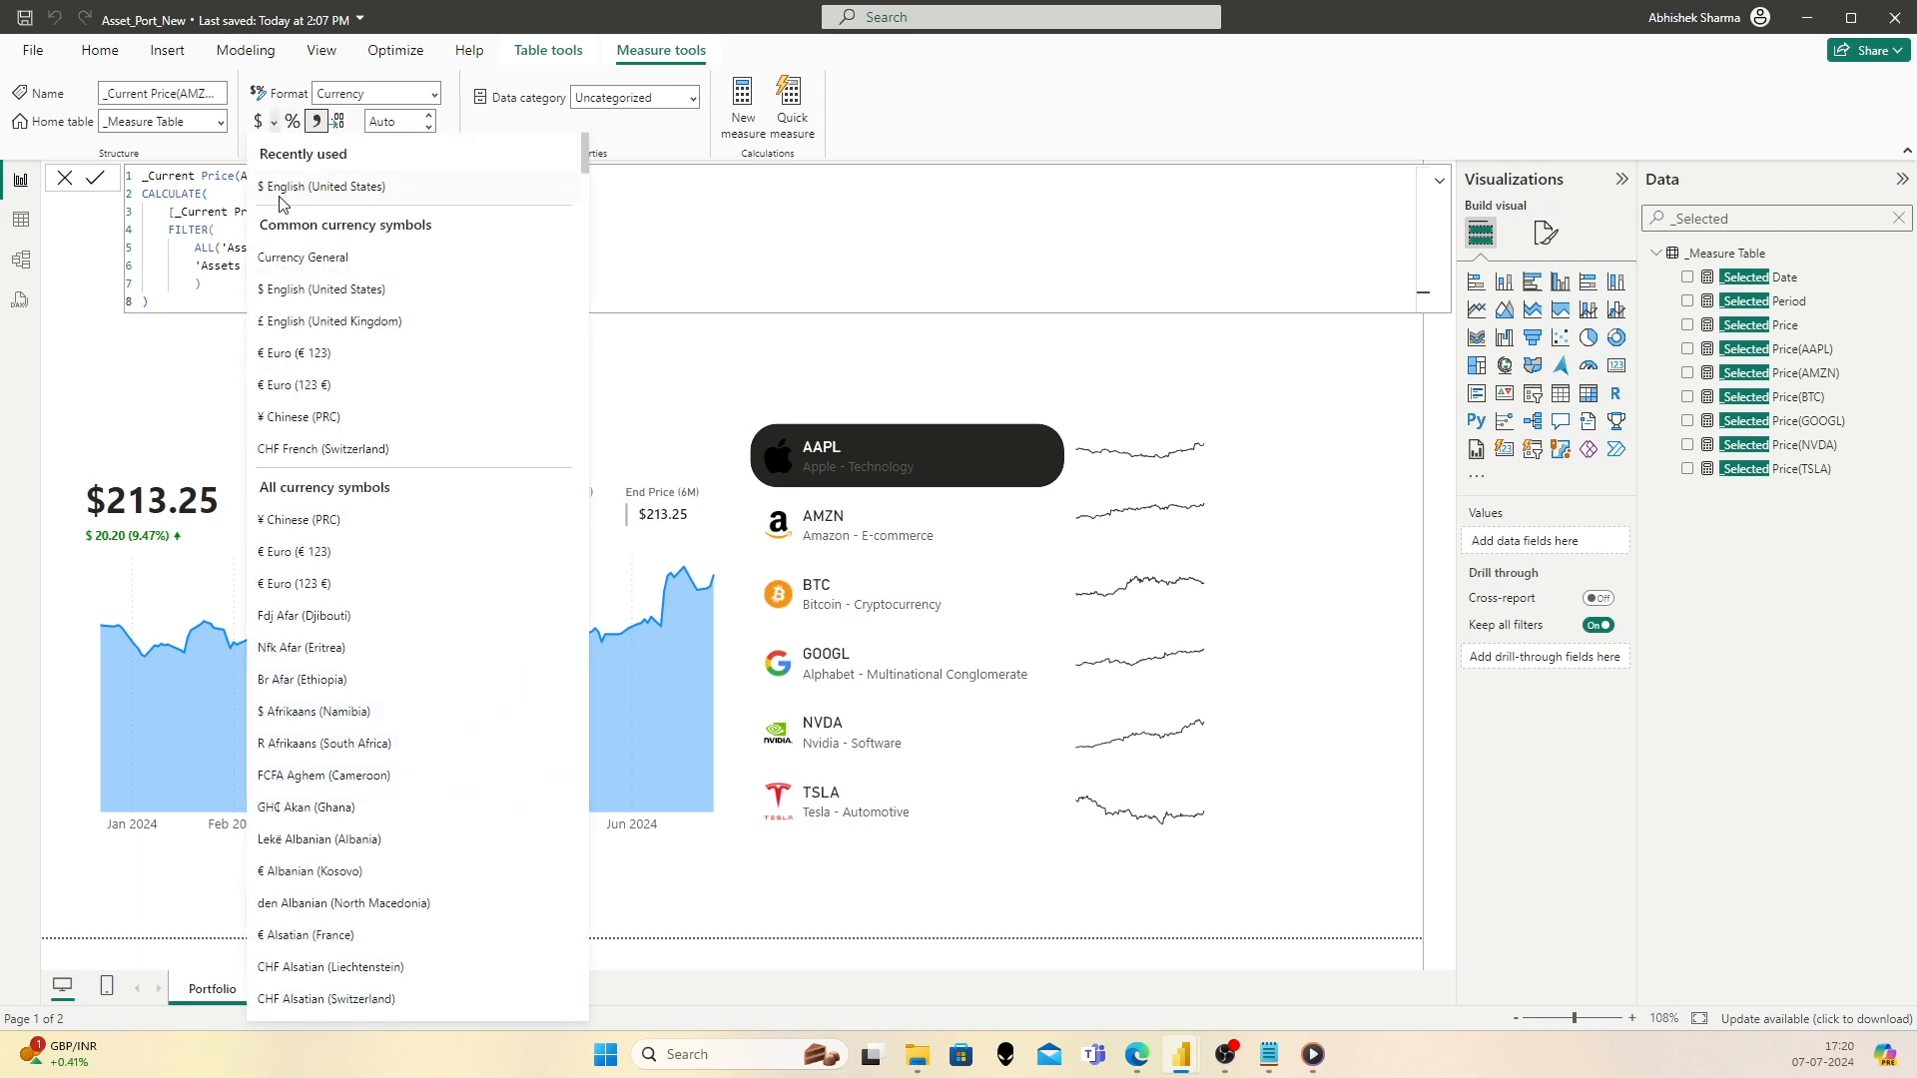
click(350, 197)
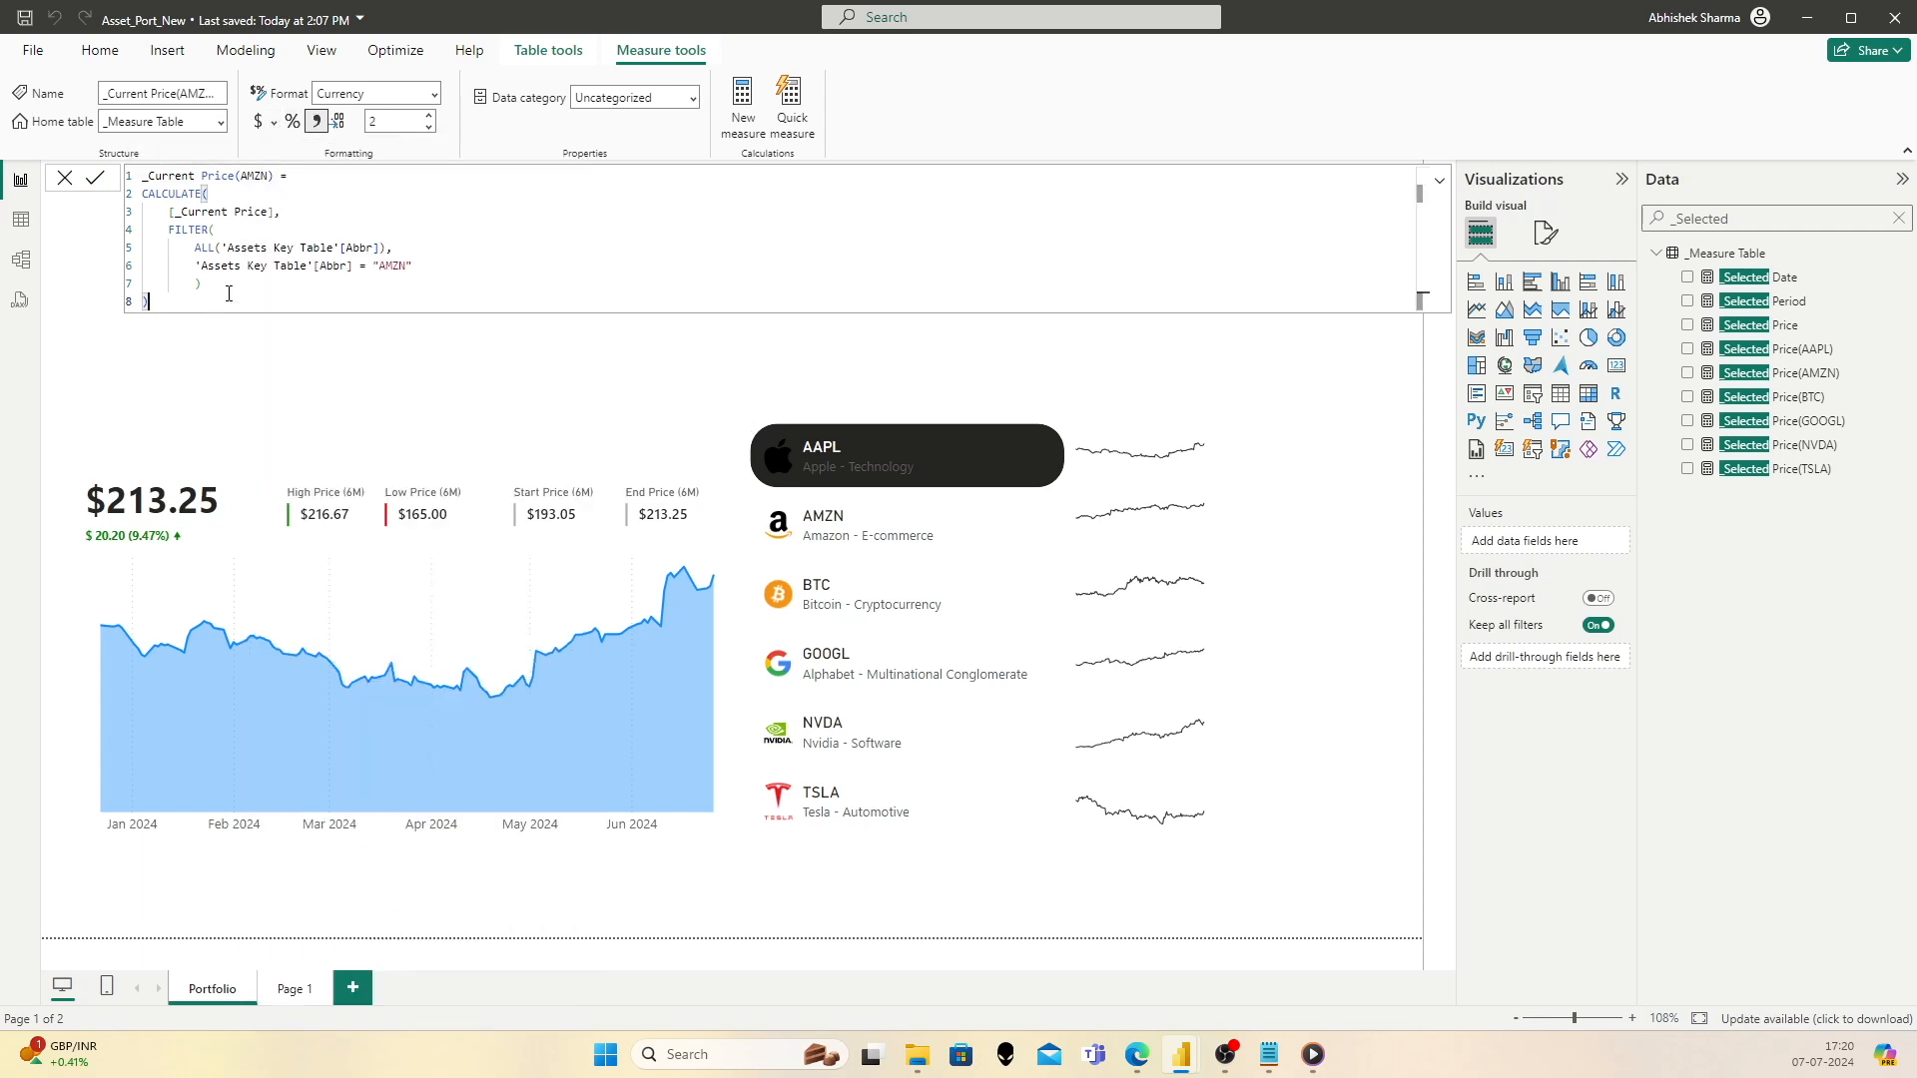
Step: Copy the AMZN formula into a new measure in _Measure Table and name it _Current Price(BTC)
key(ctrl+a)
key(ctrl+c)
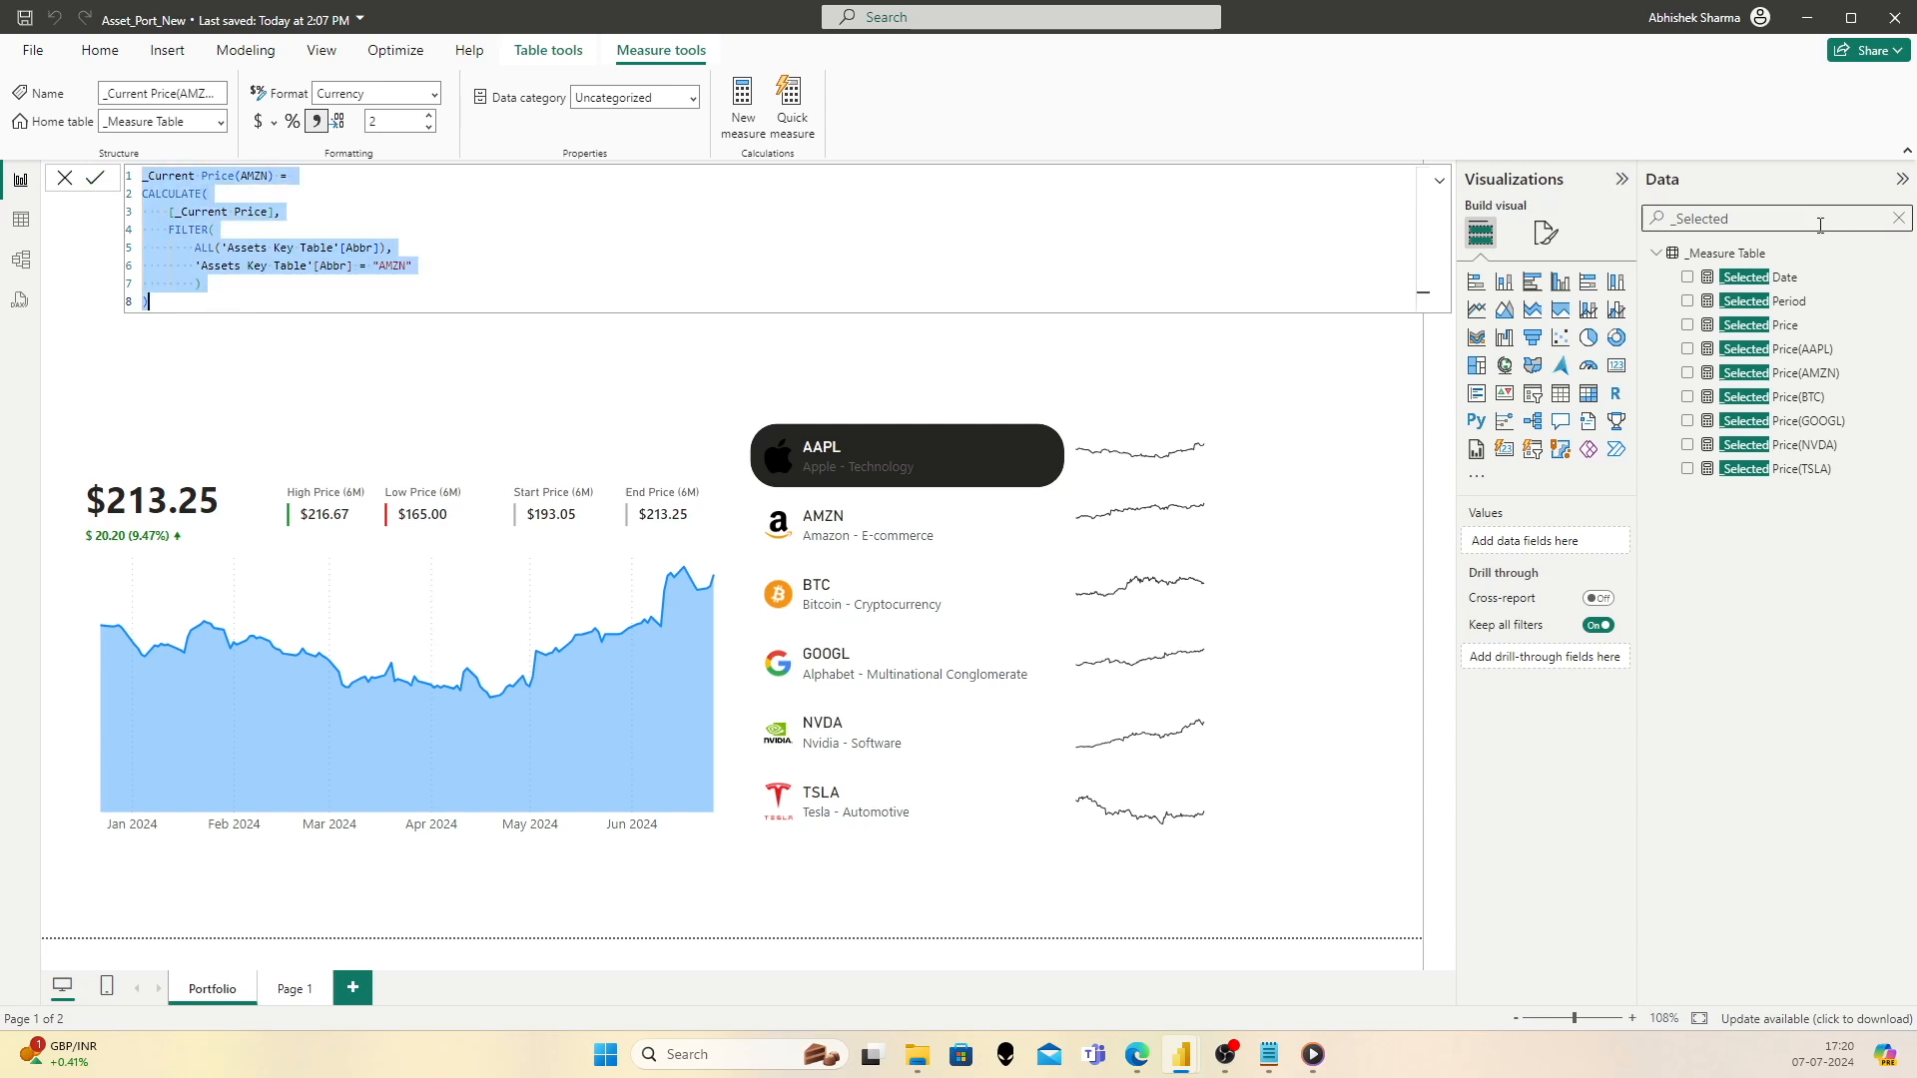
right_click(1762, 256)
click(1662, 292)
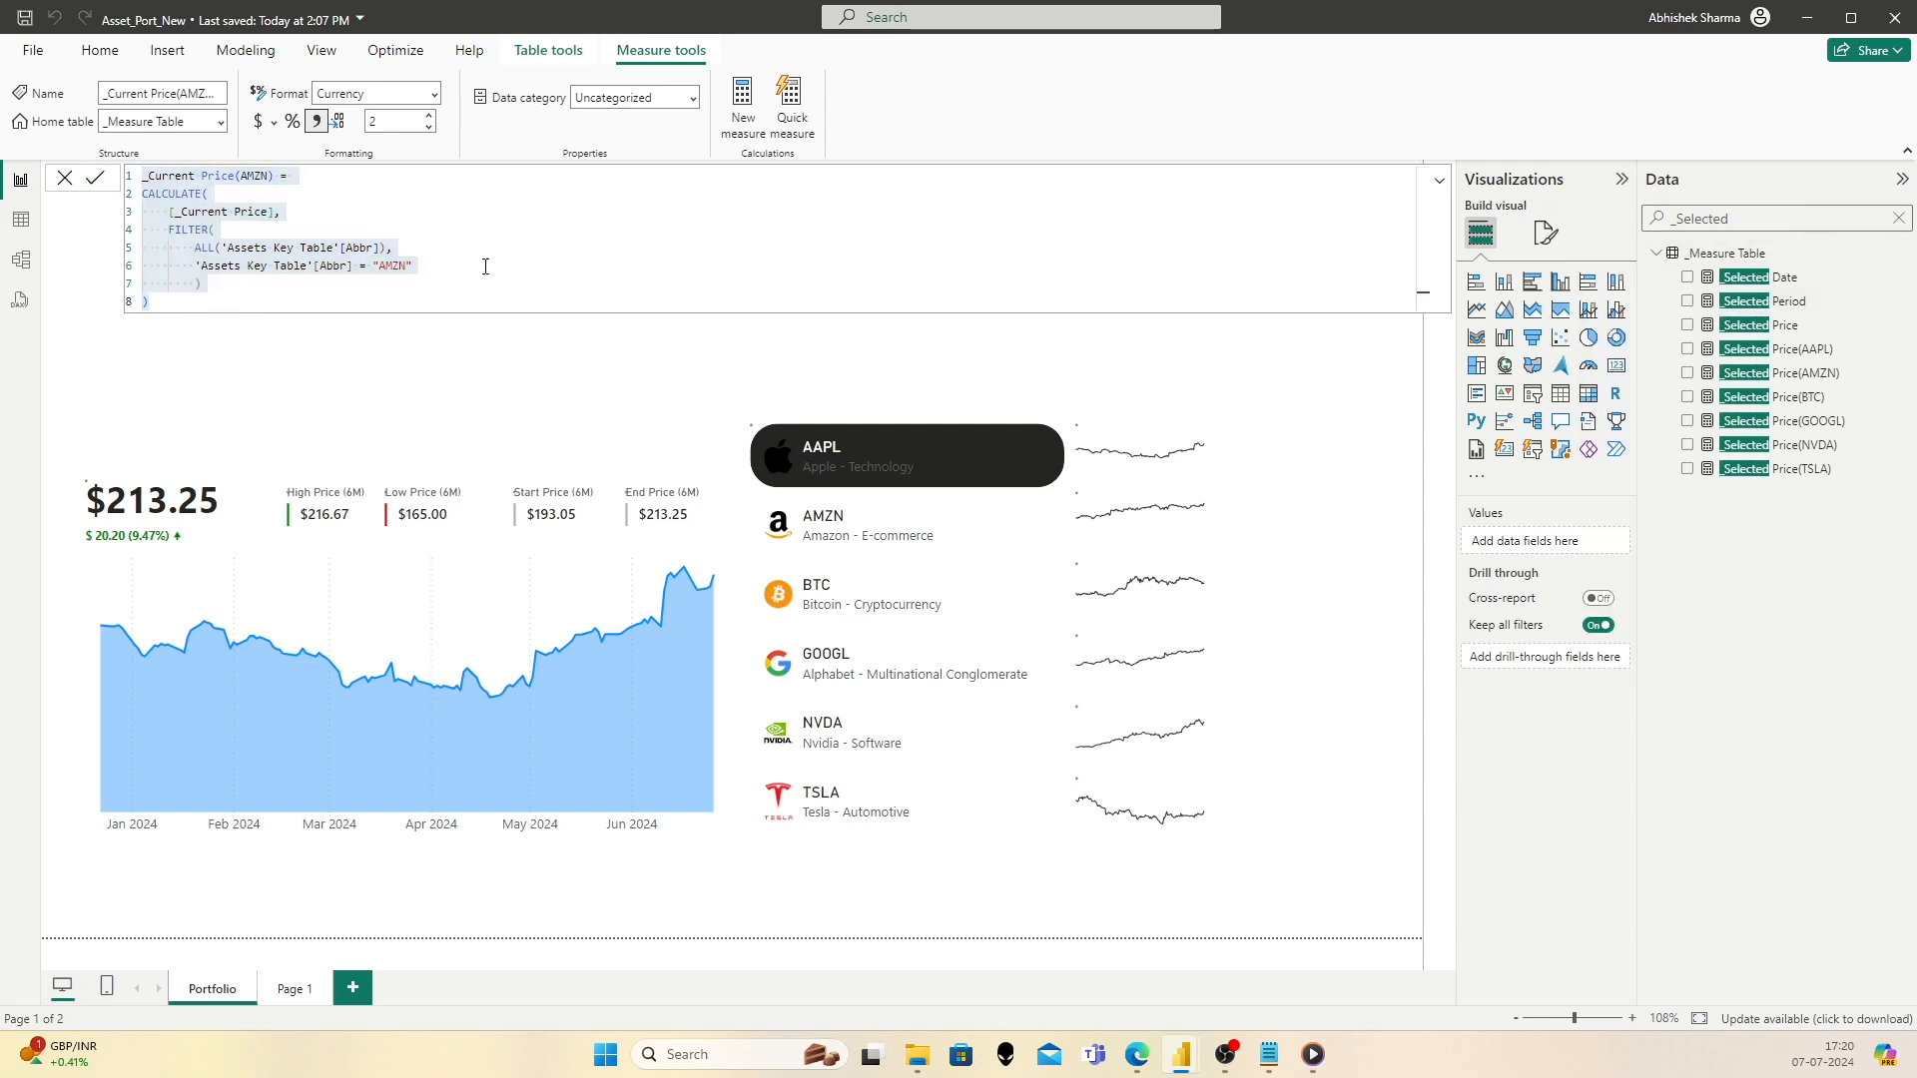
key(ctrl+v)
click(267, 176)
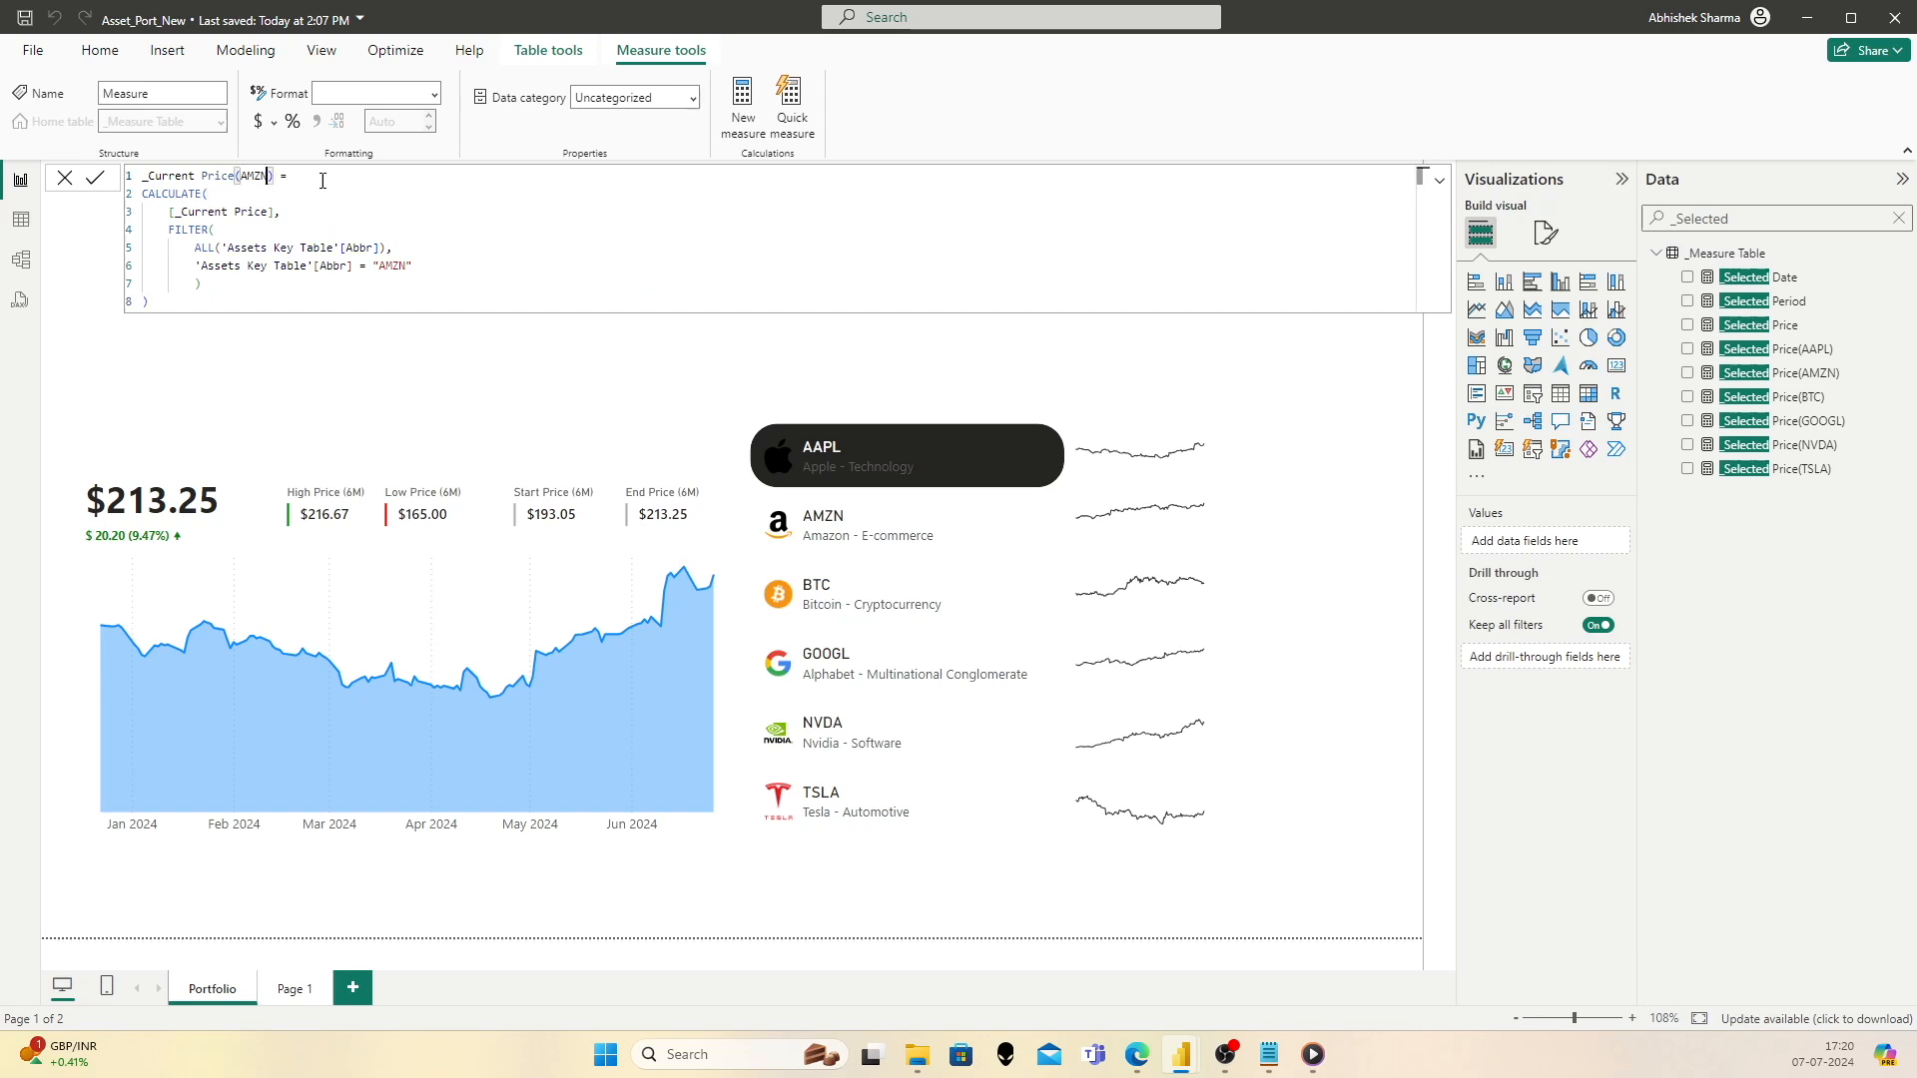
key(shift+Left)
key(shift+Left)
key(shift+Left)
key(shift+Left)
text(BTC)
Step: Change the Abbr filter value in the _Current Price(BTC) formula to "BTC"
click(405, 265)
key(shift+Left)
key(shift+Left)
key(shift+Left)
key(shift+Left)
text(BTC)
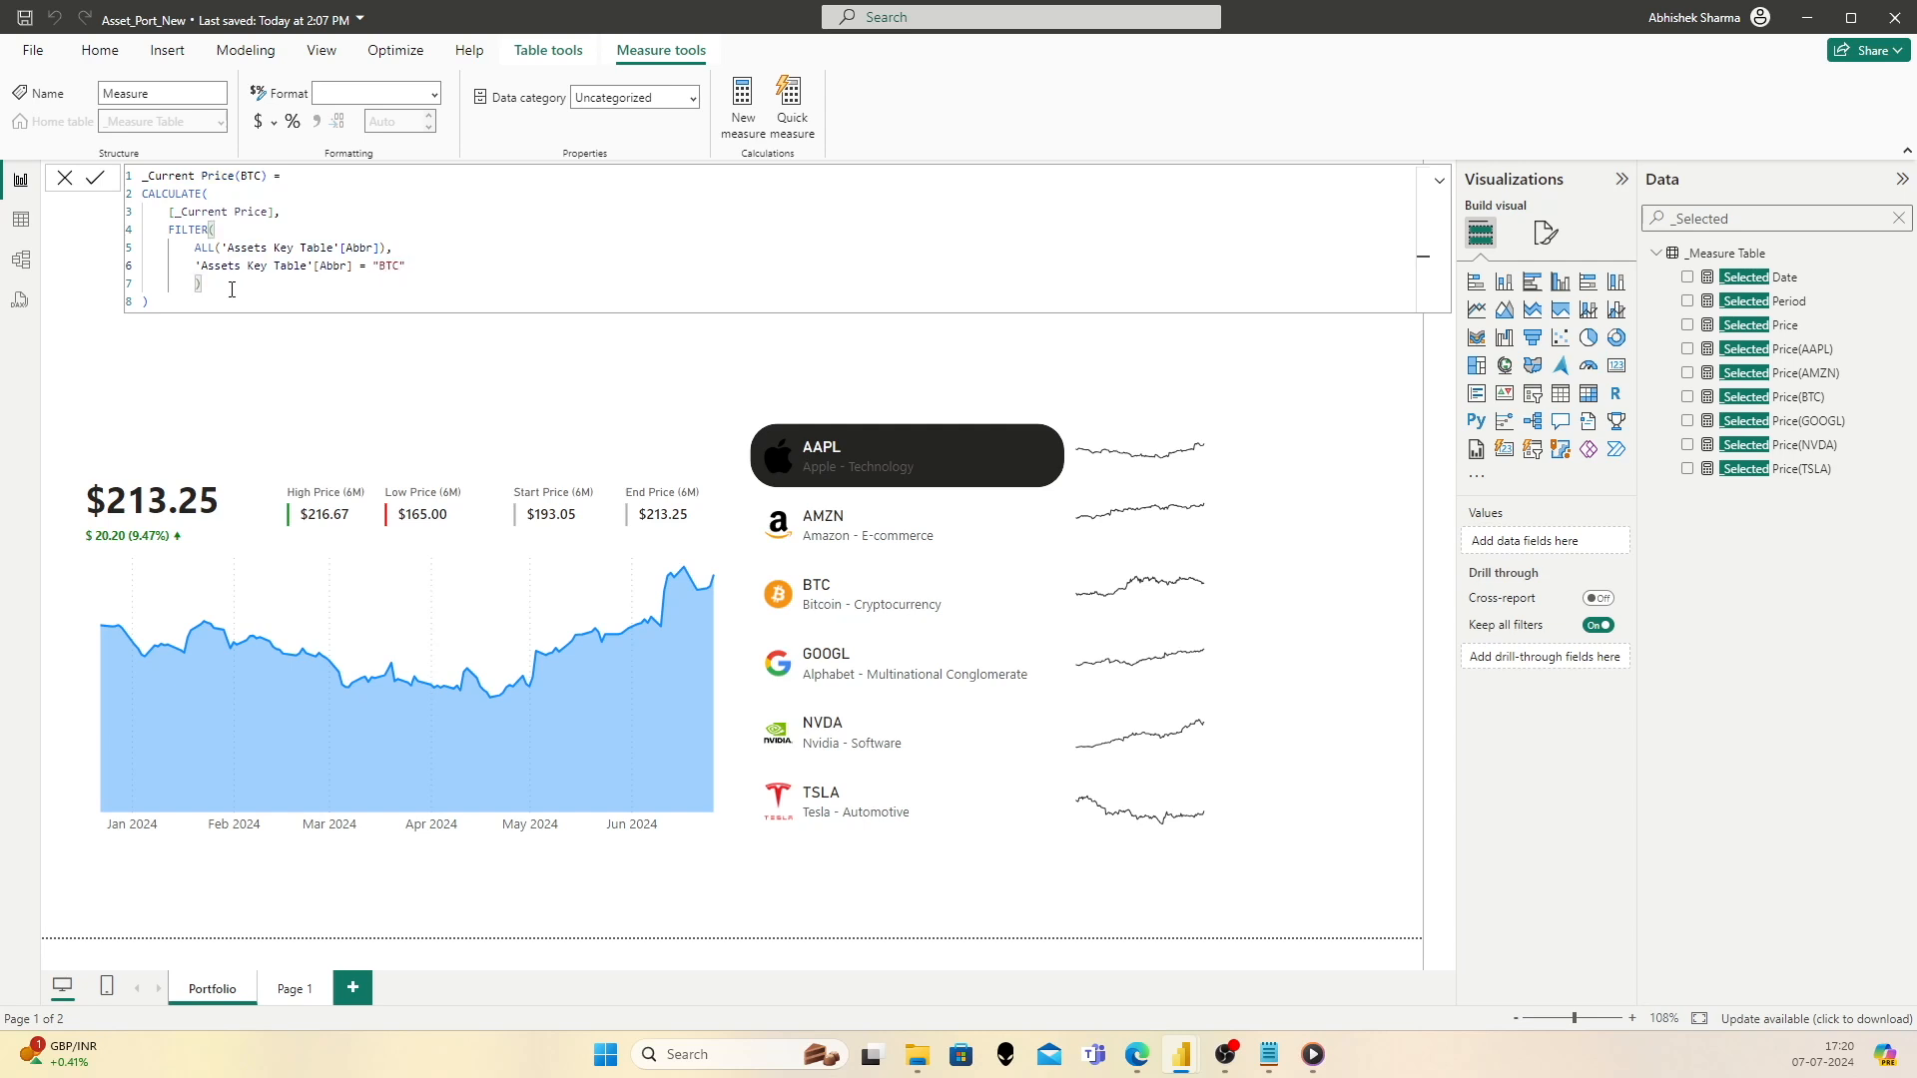
Step: Commit the _Current Price(BTC) measure and format it as $ English (United States) currency
click(95, 178)
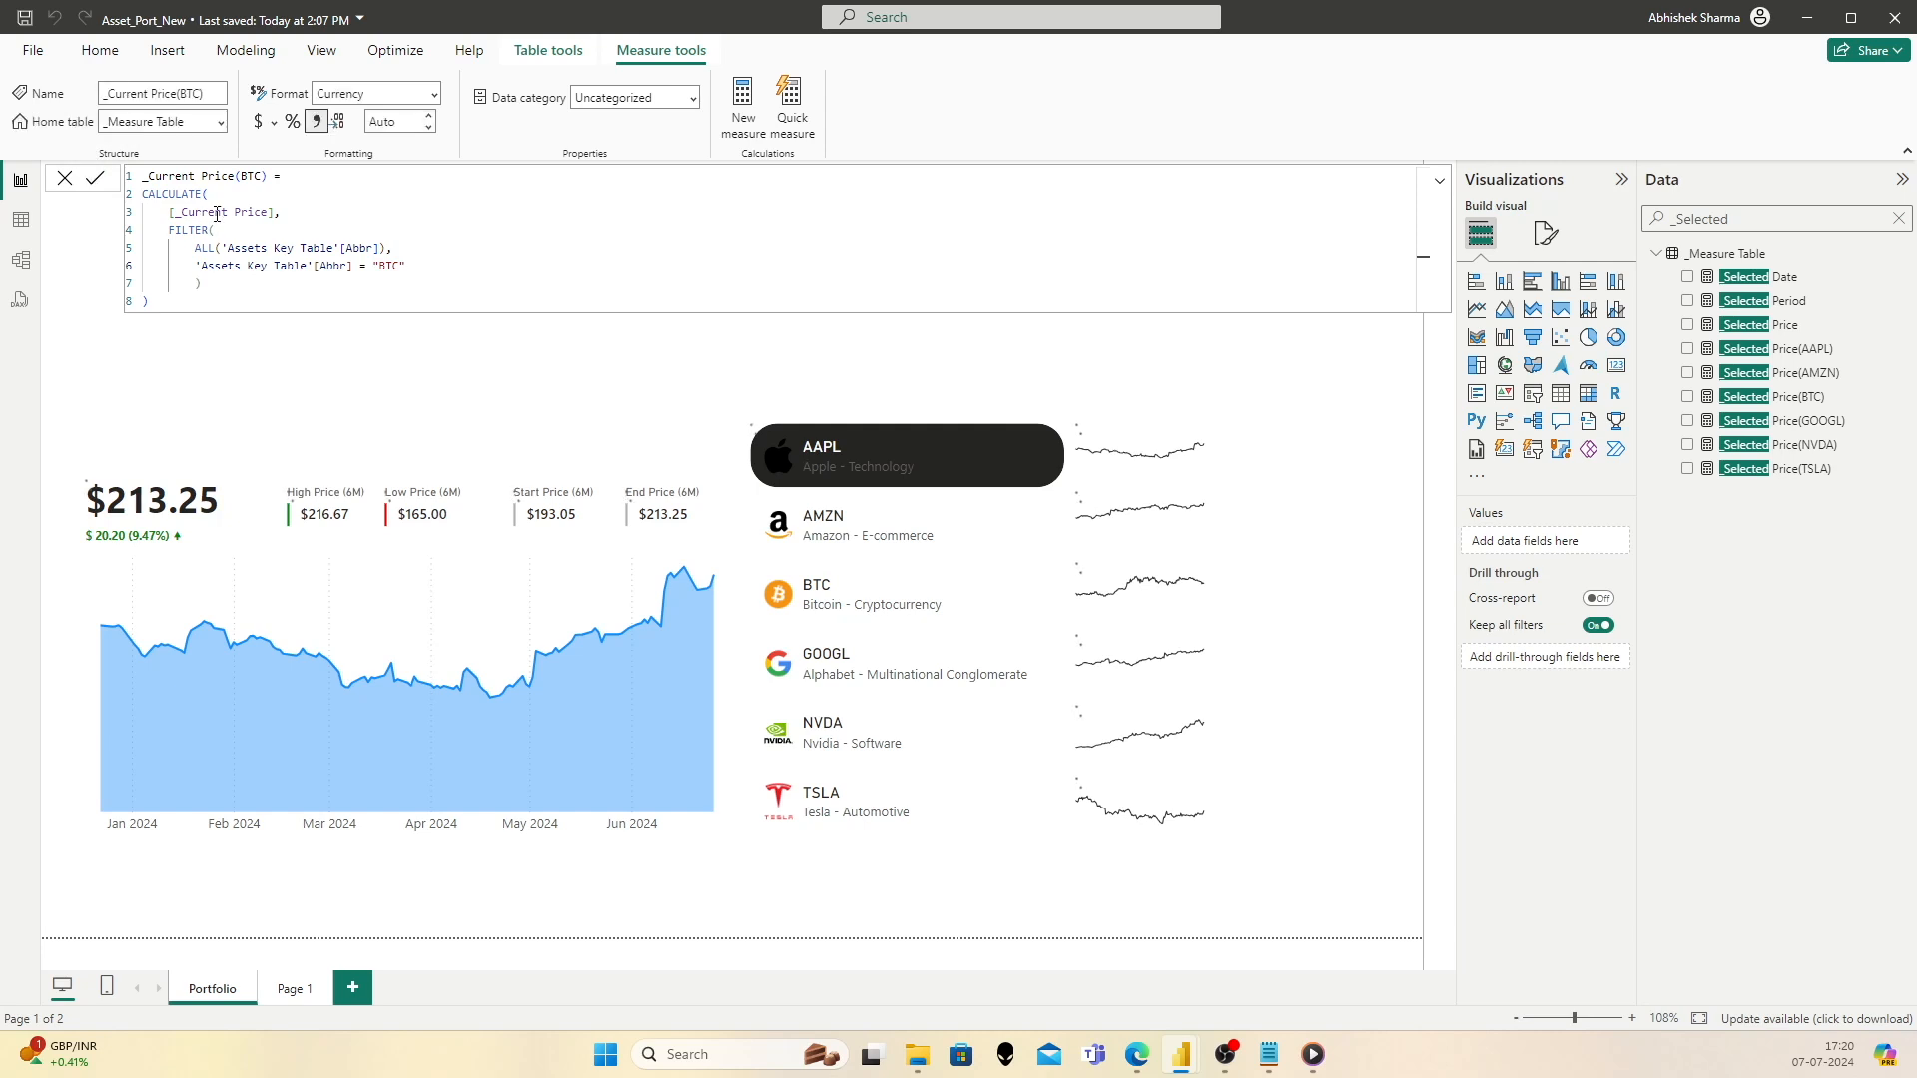
click(273, 121)
click(278, 185)
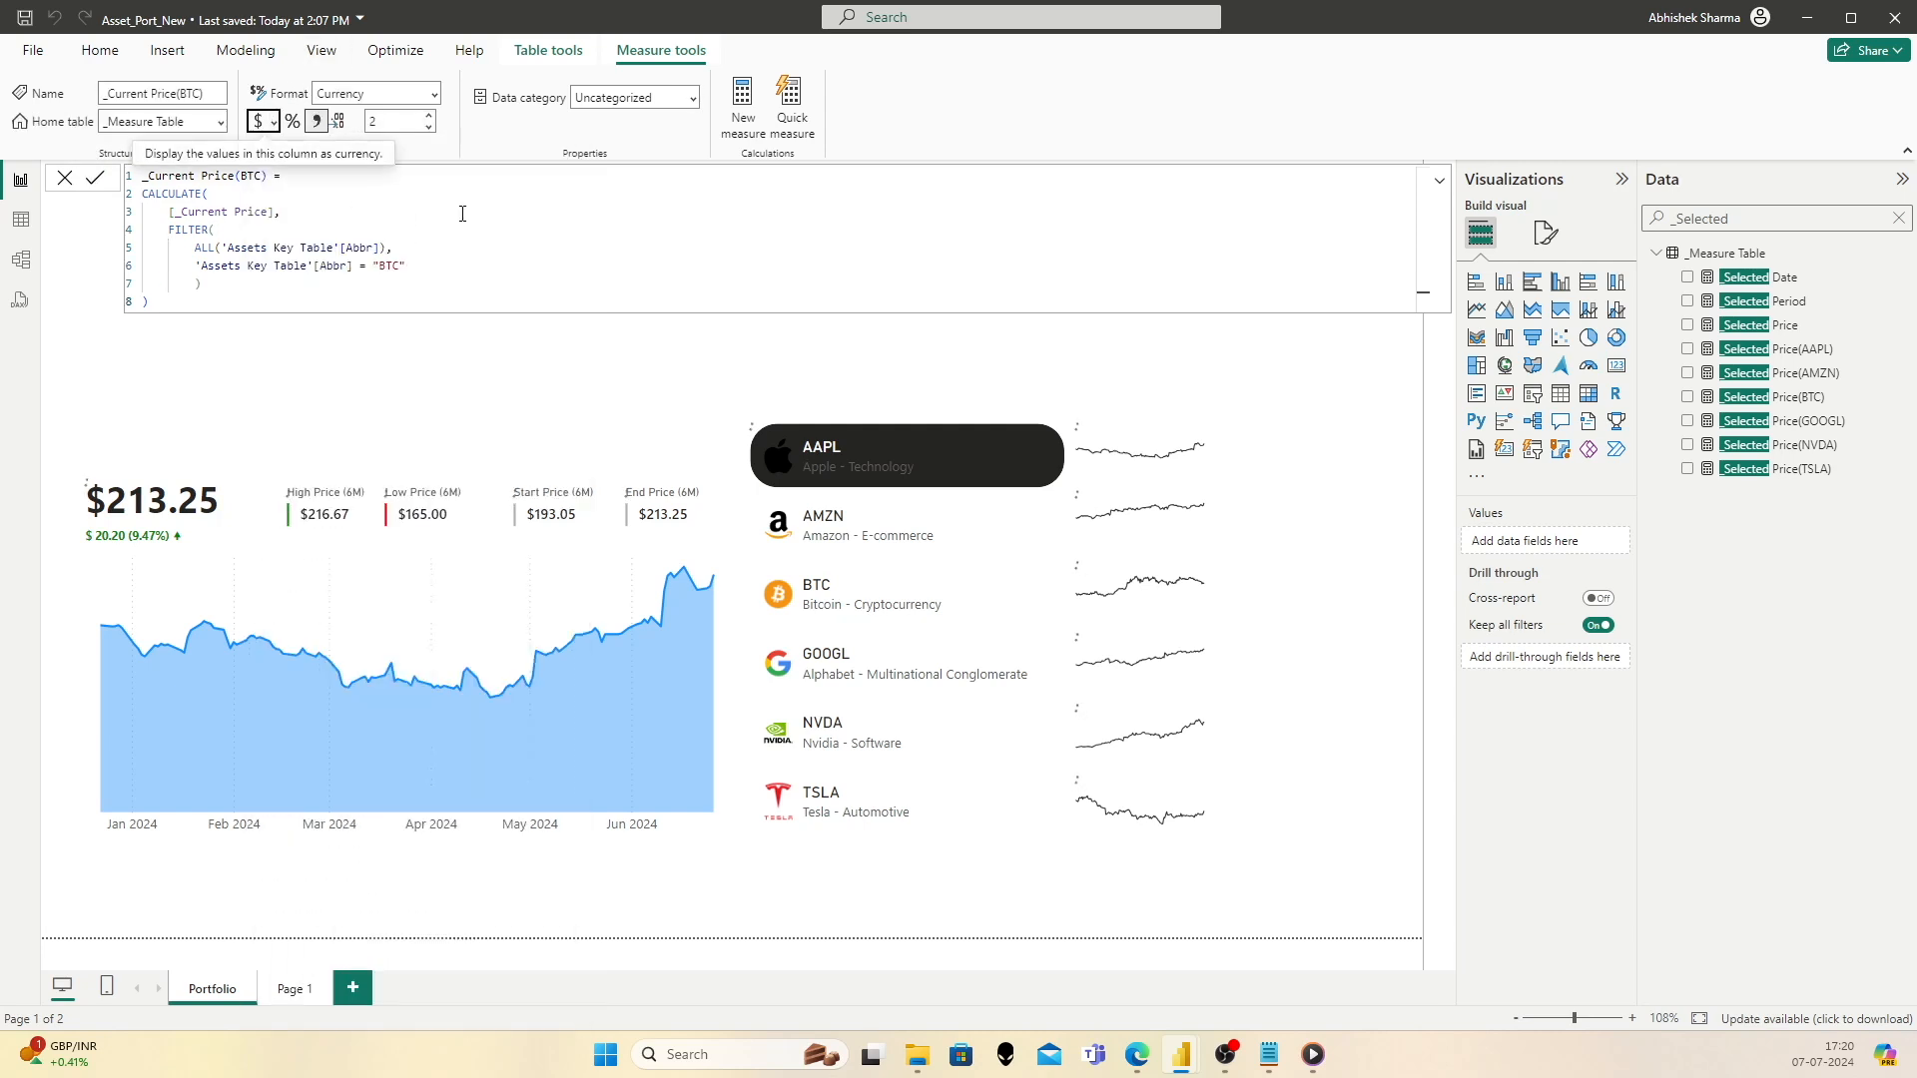
click(238, 296)
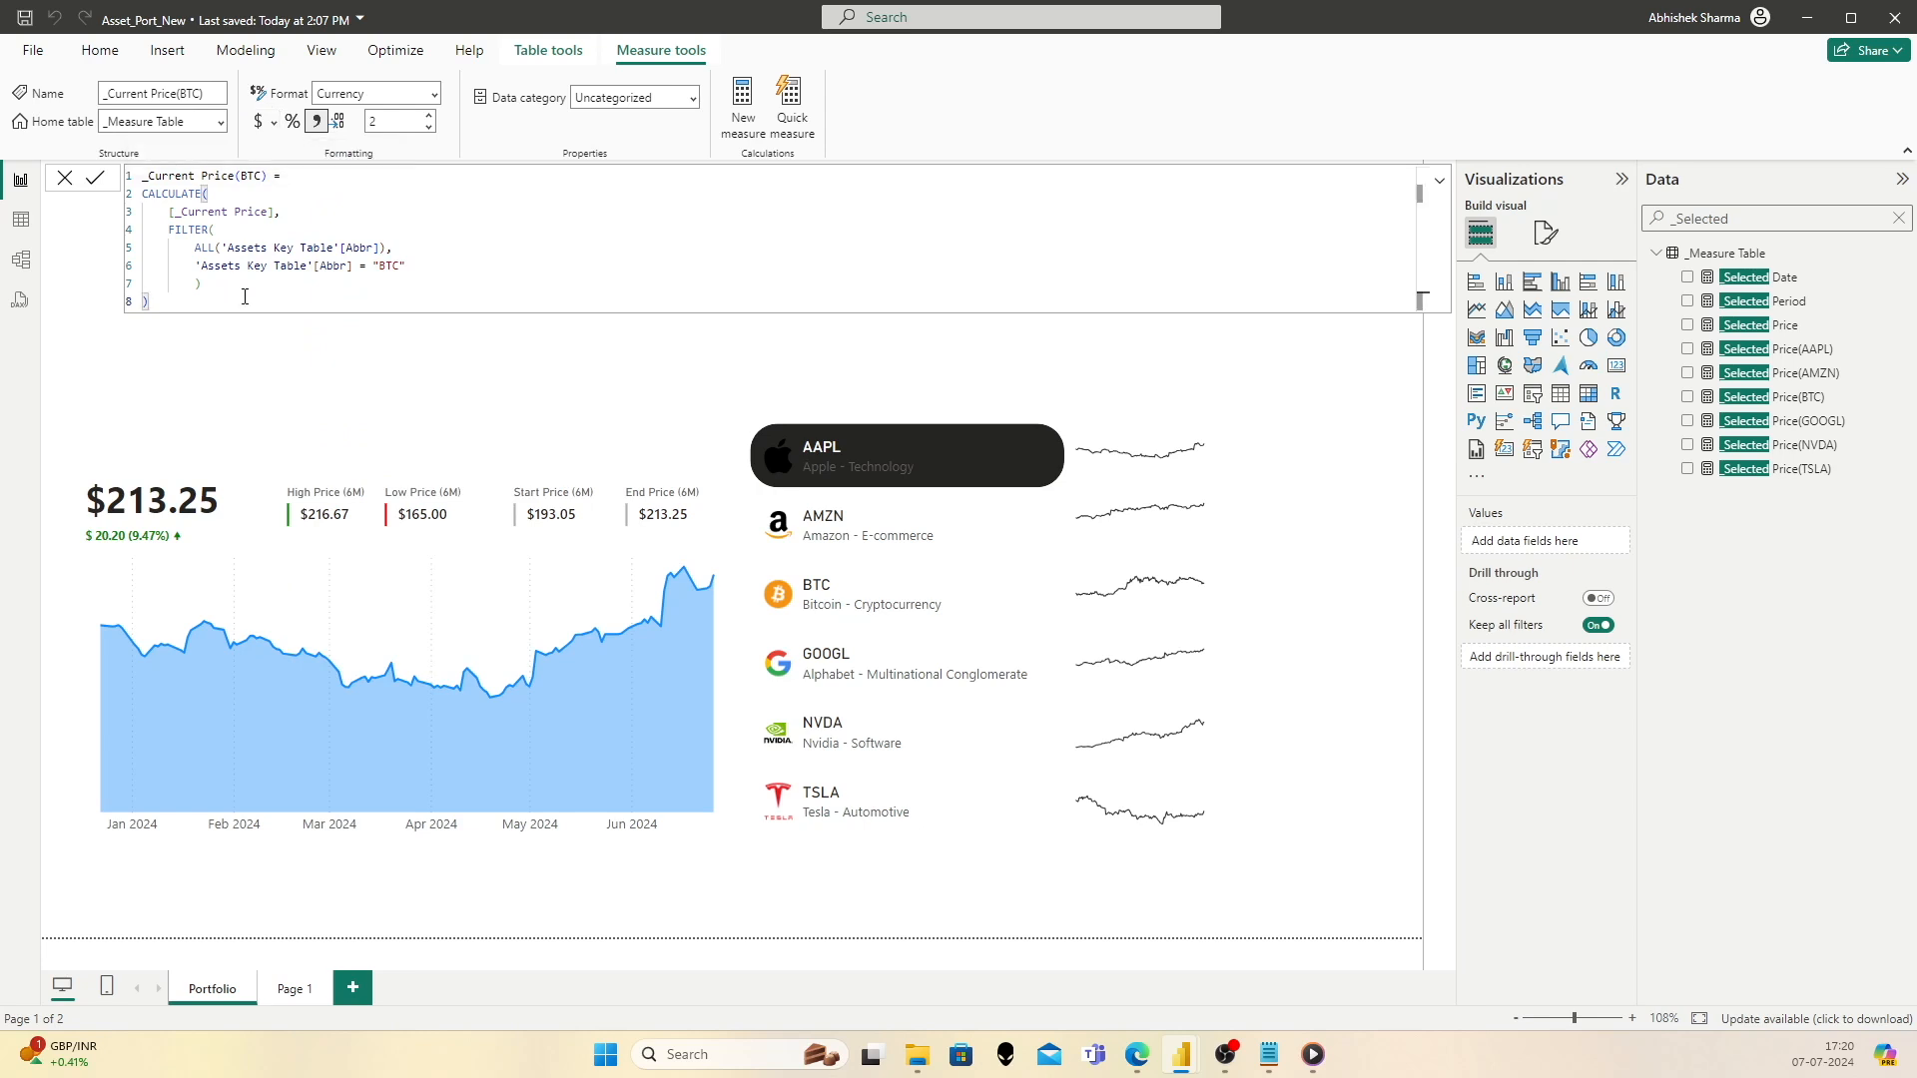
click(267, 320)
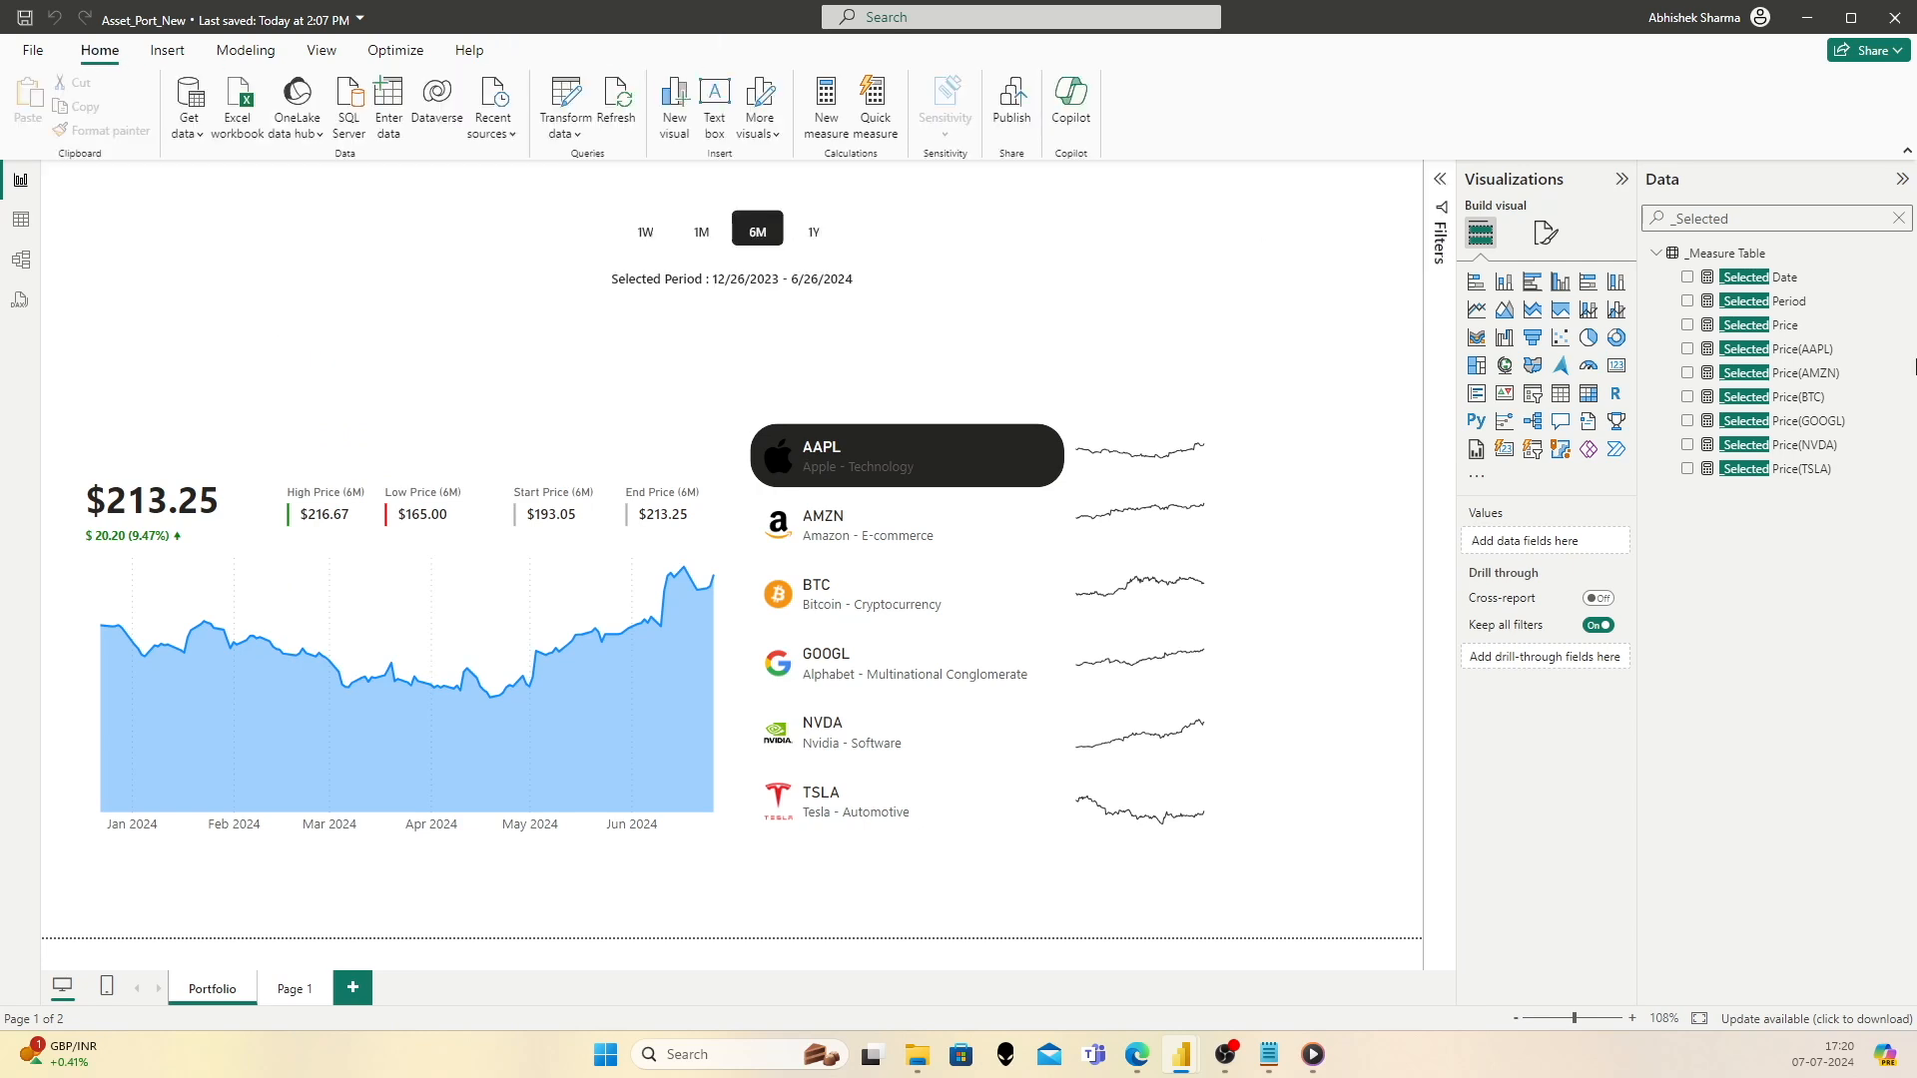
Step: Search the data fields for "current"
click(1745, 222)
drag(1761, 219, 1671, 226)
text(current)
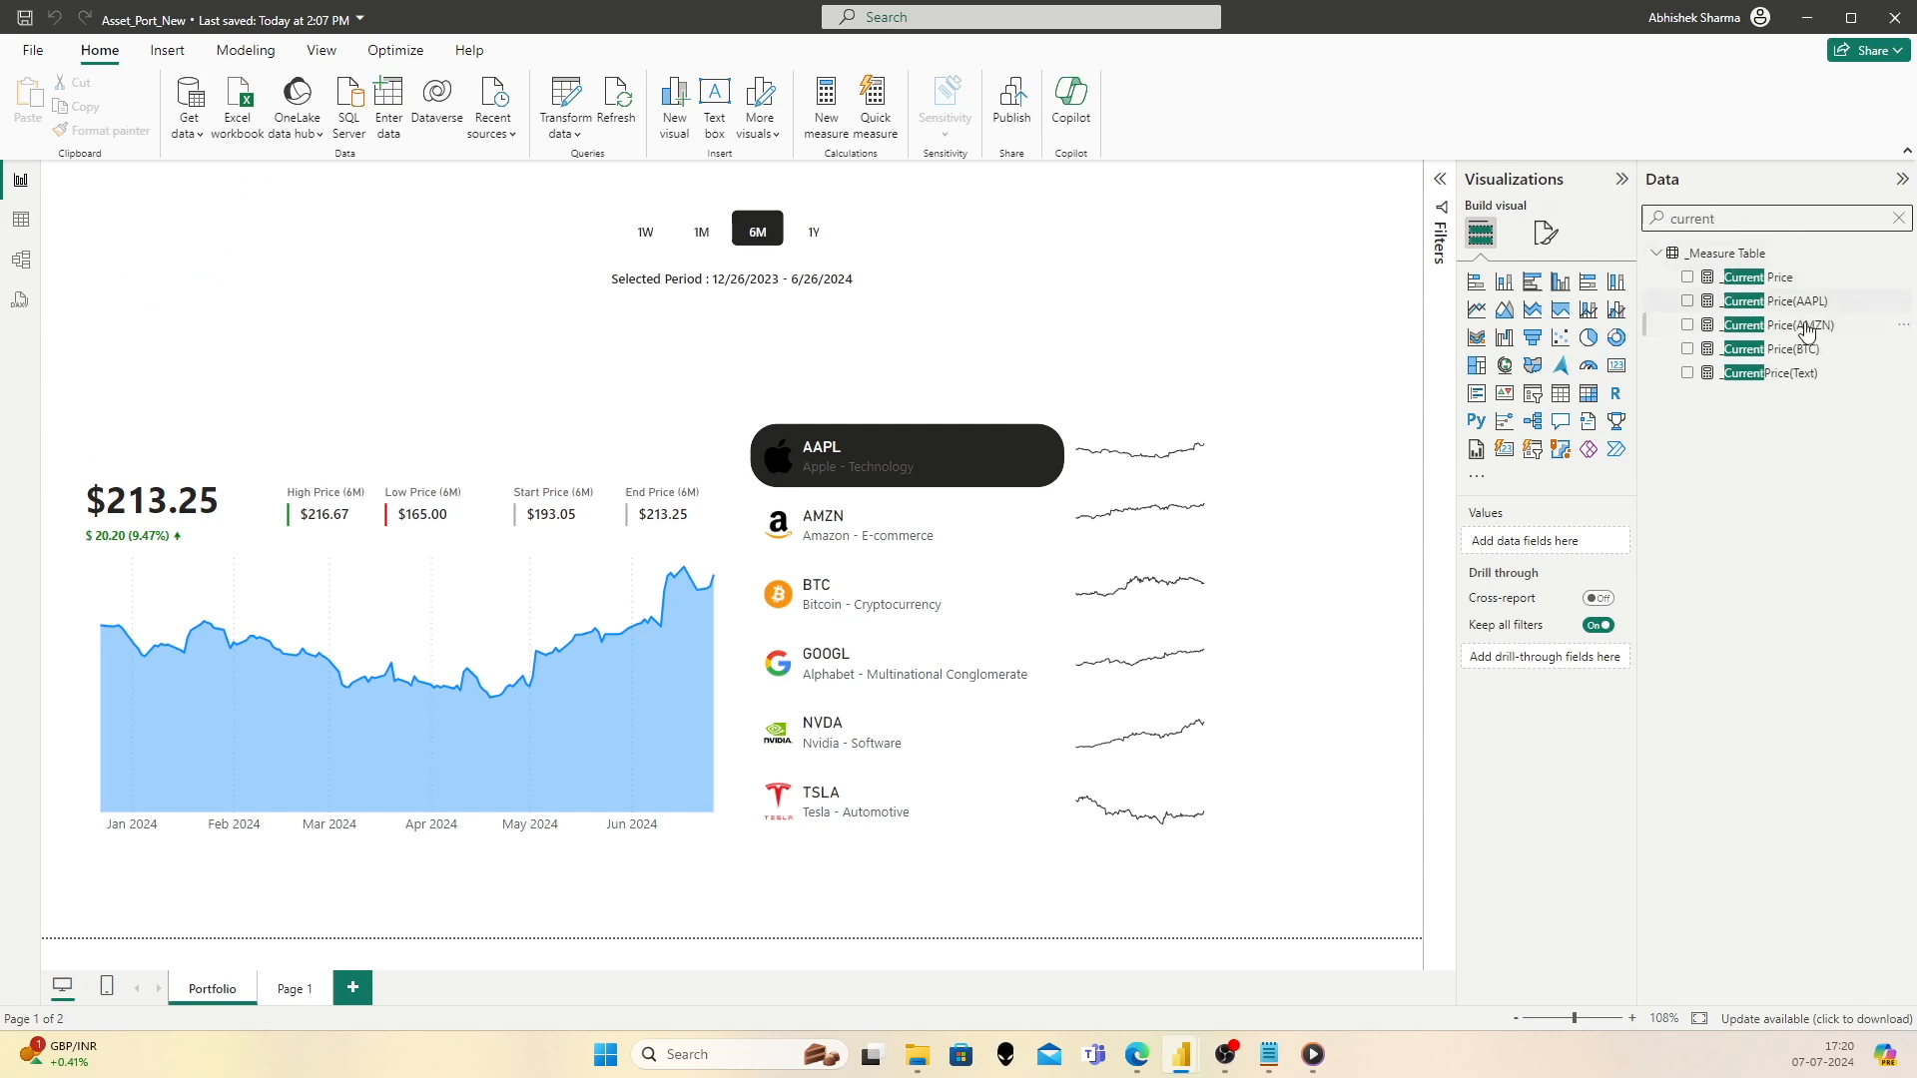
Step: Copy the BTC formula into a new measure in _Measure Table, adapting its name to _Current Price(GOOGL) and its Abbr filter to "GOOGL"
click(1749, 358)
click(571, 215)
key(ctrl+a)
key(ctrl+c)
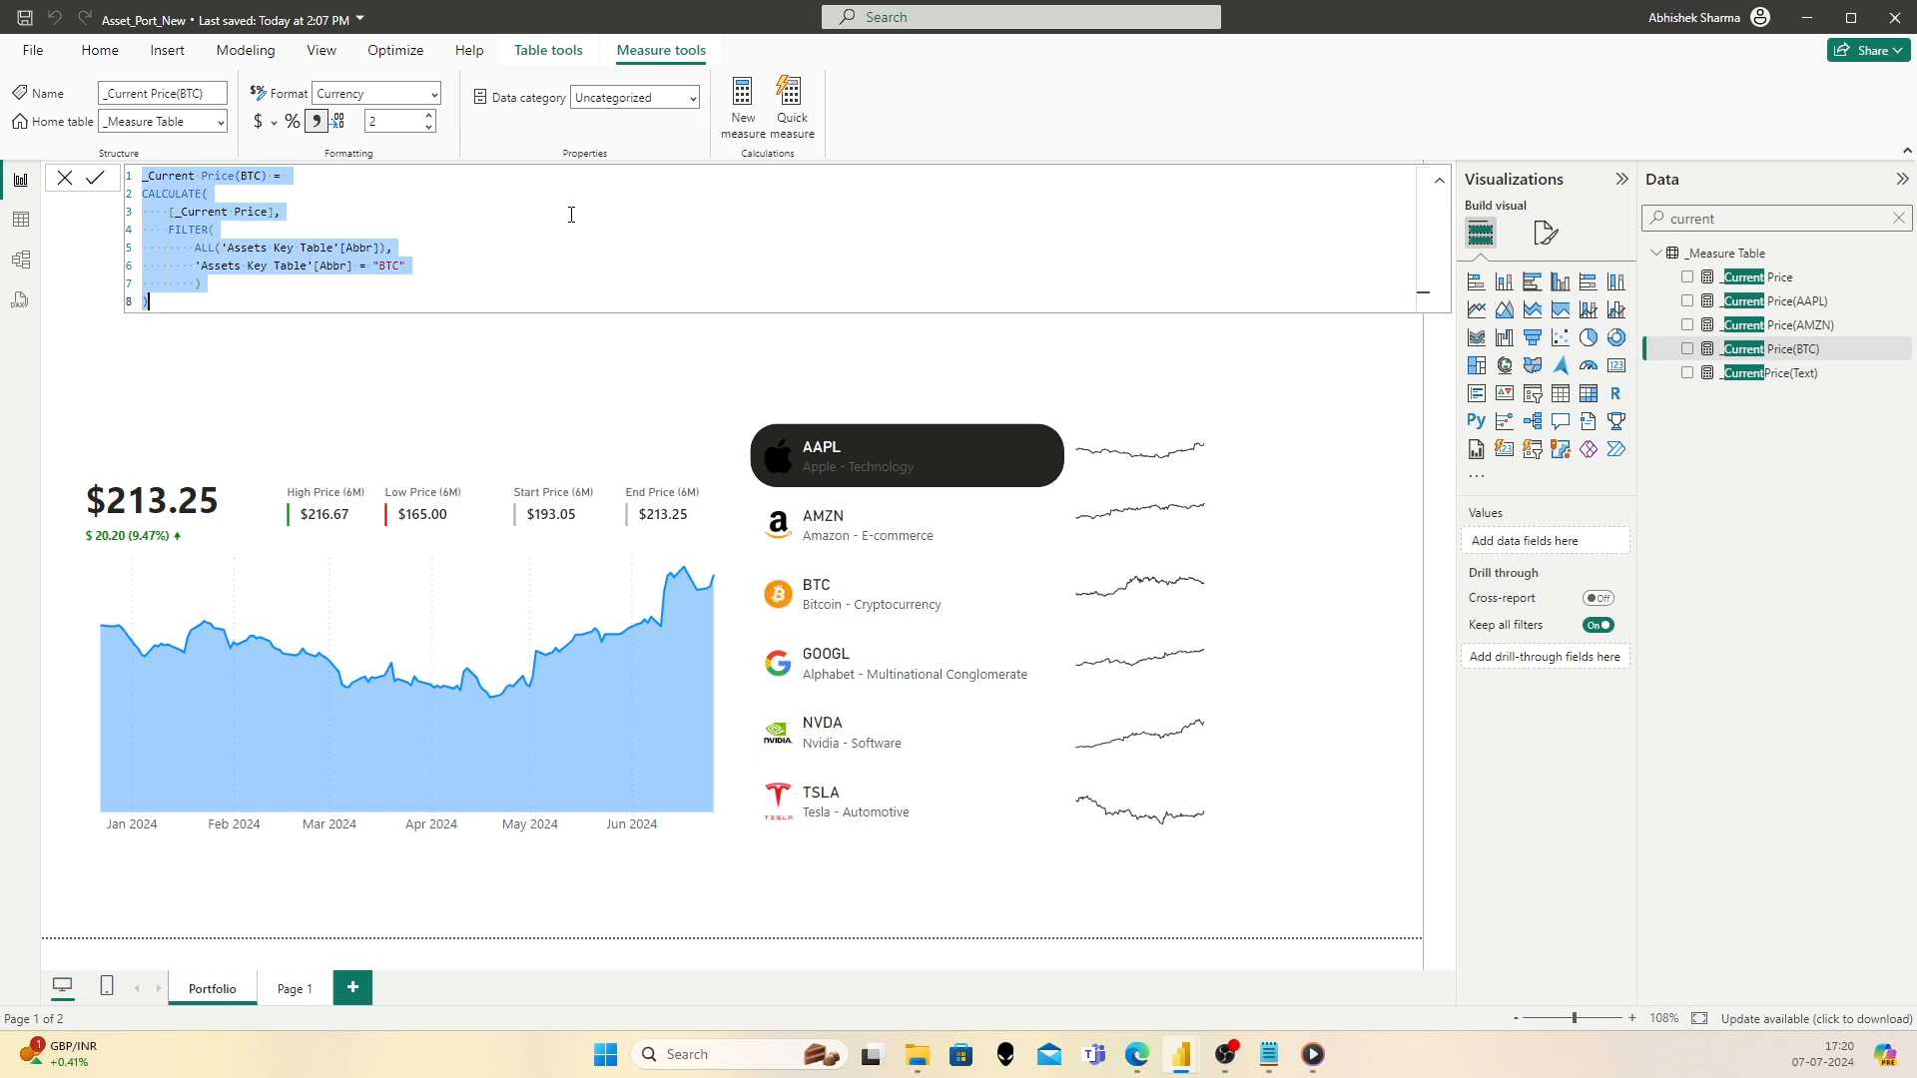
right_click(1754, 255)
click(1625, 288)
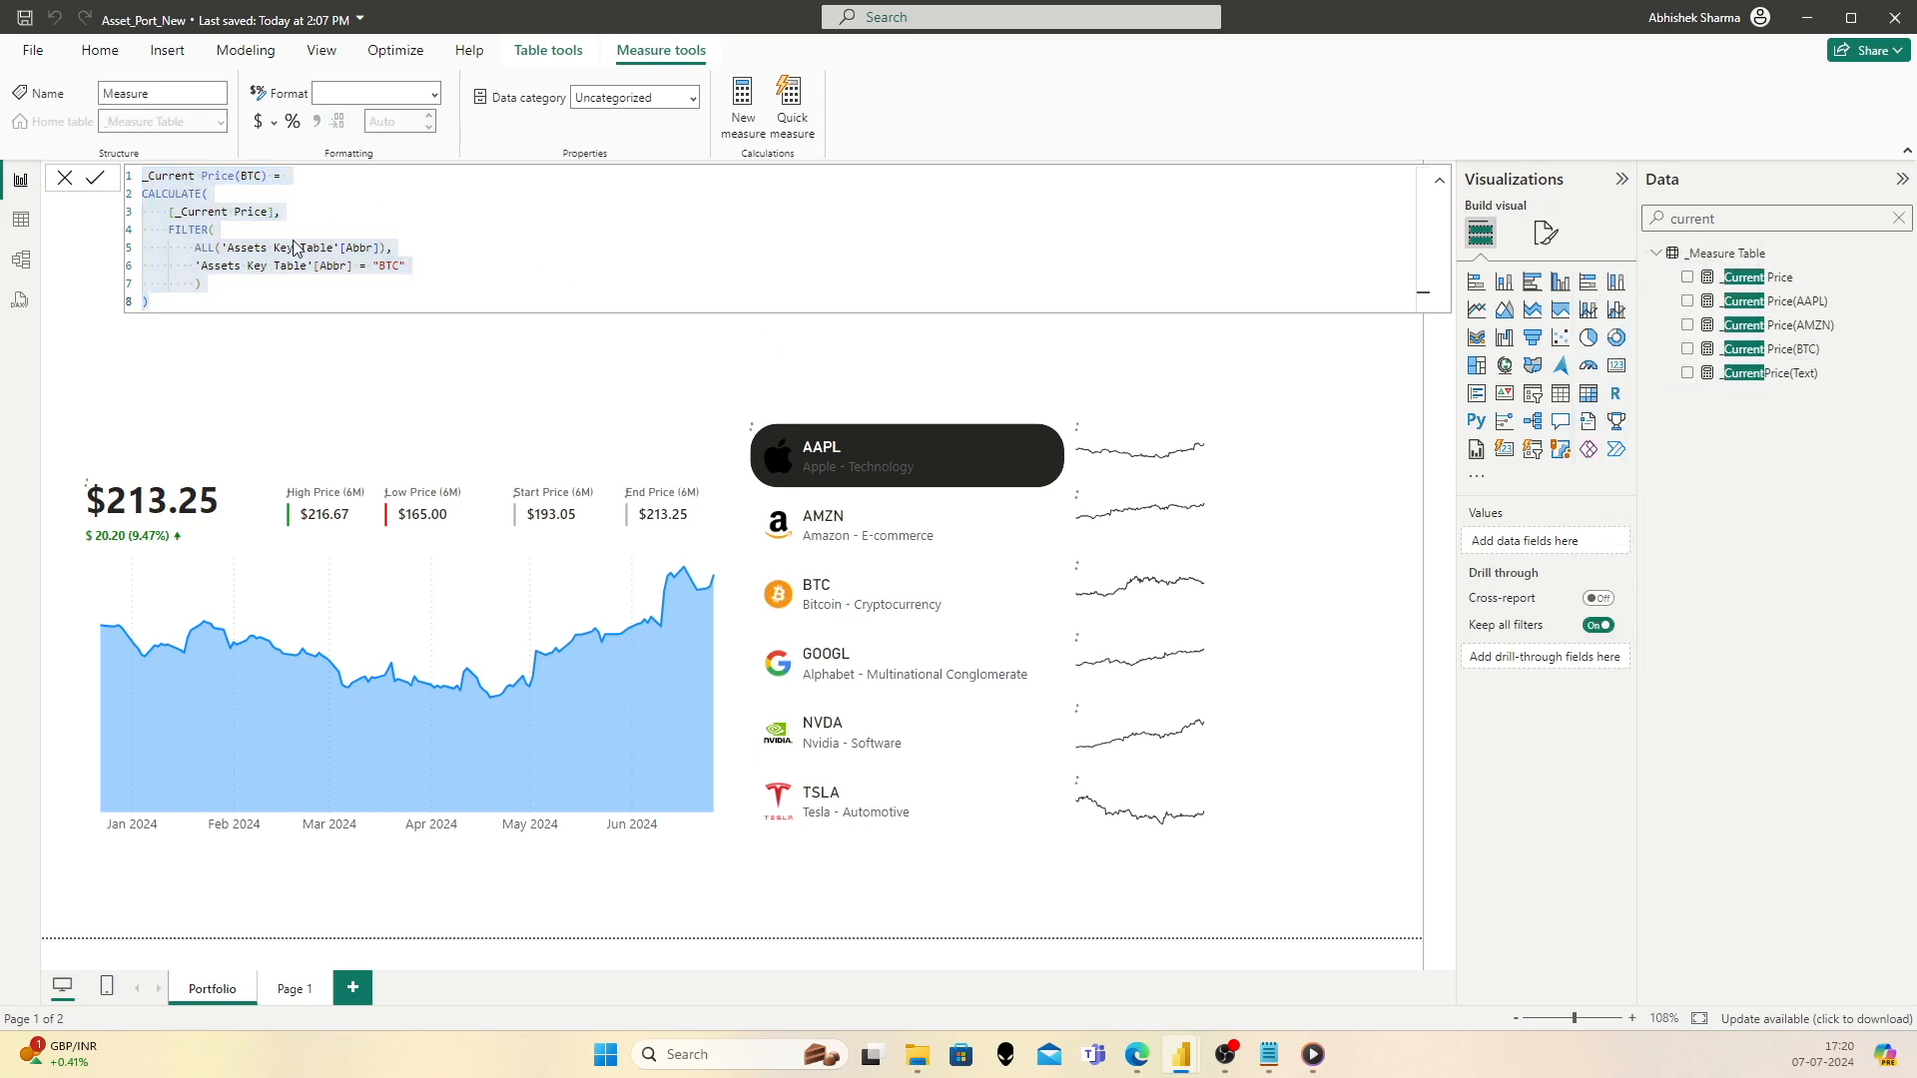
key(ctrl+v)
double_click(250, 176)
text(GOOGL)
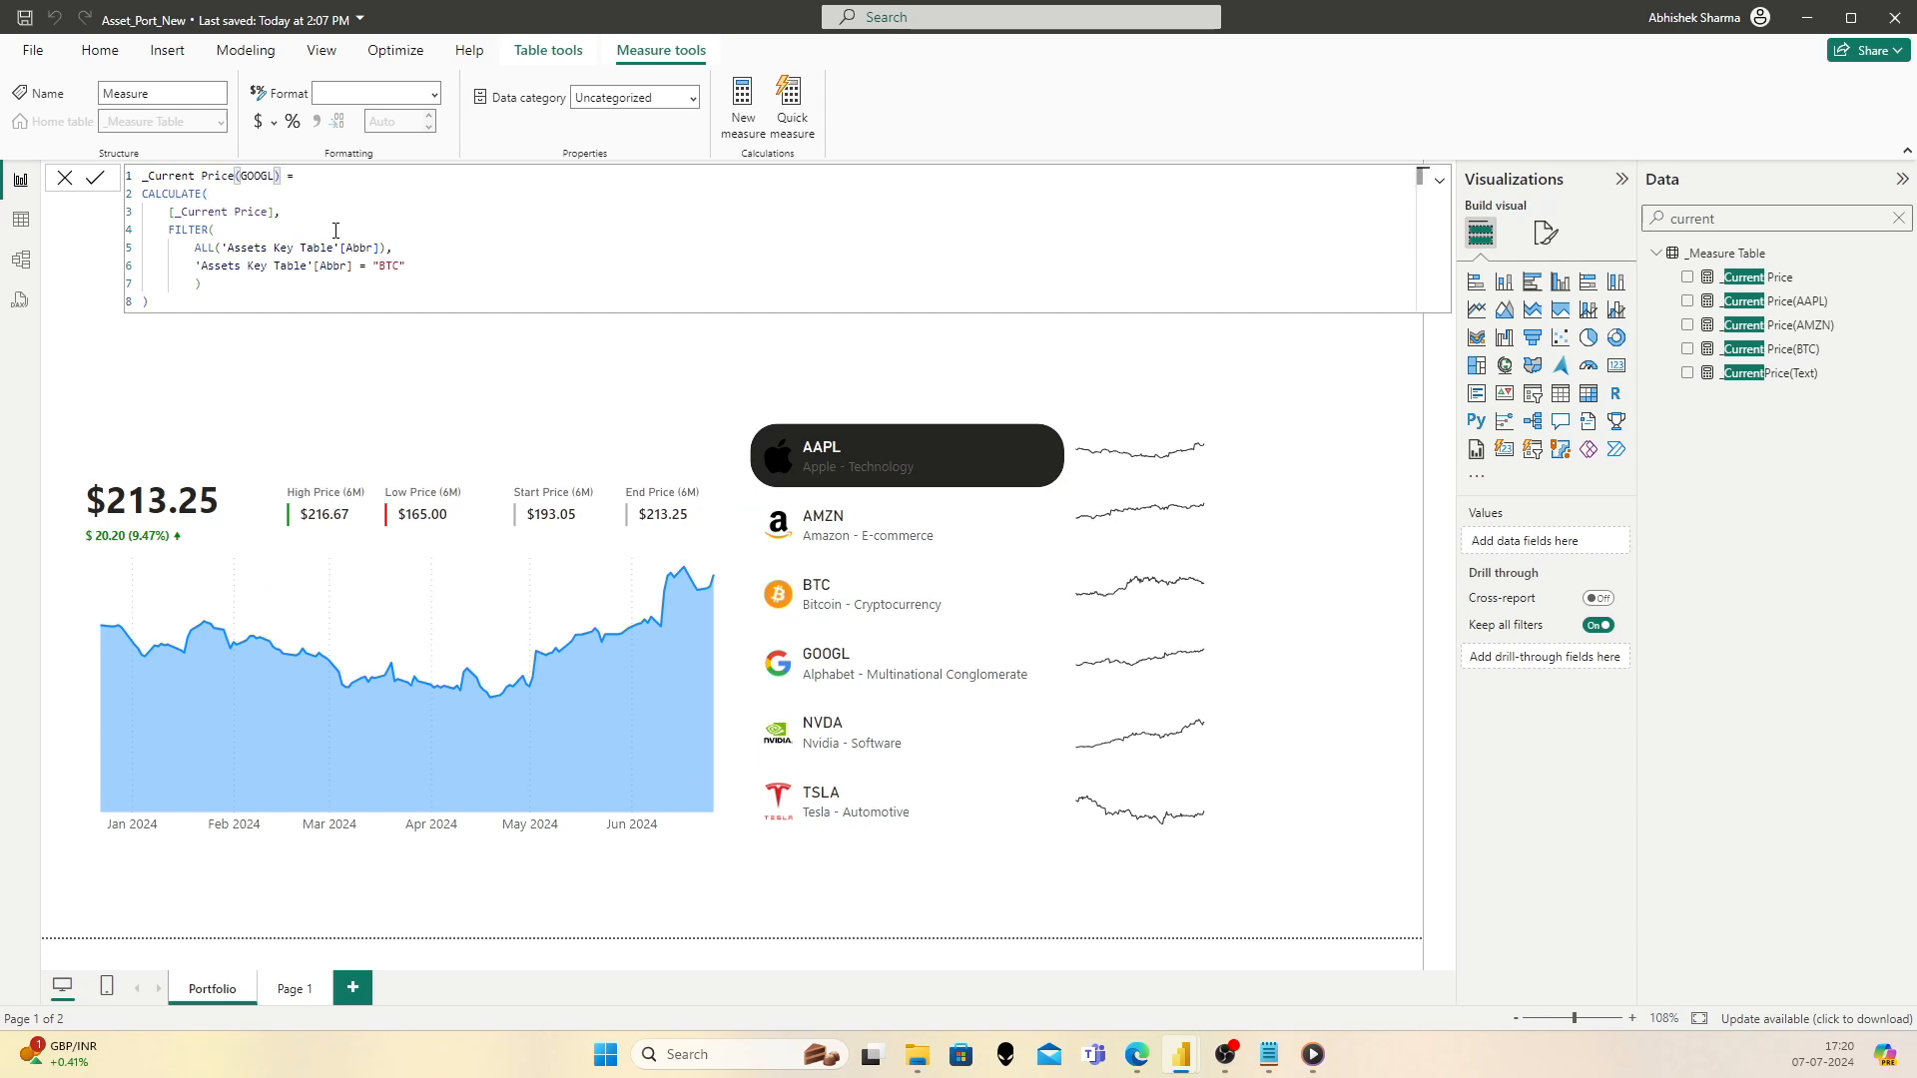
double_click(388, 266)
text(GOOGL)
Step: Commit the _Current Price(GOOGL) measure and format it as $ English (United States) currency
click(94, 178)
click(274, 122)
click(284, 187)
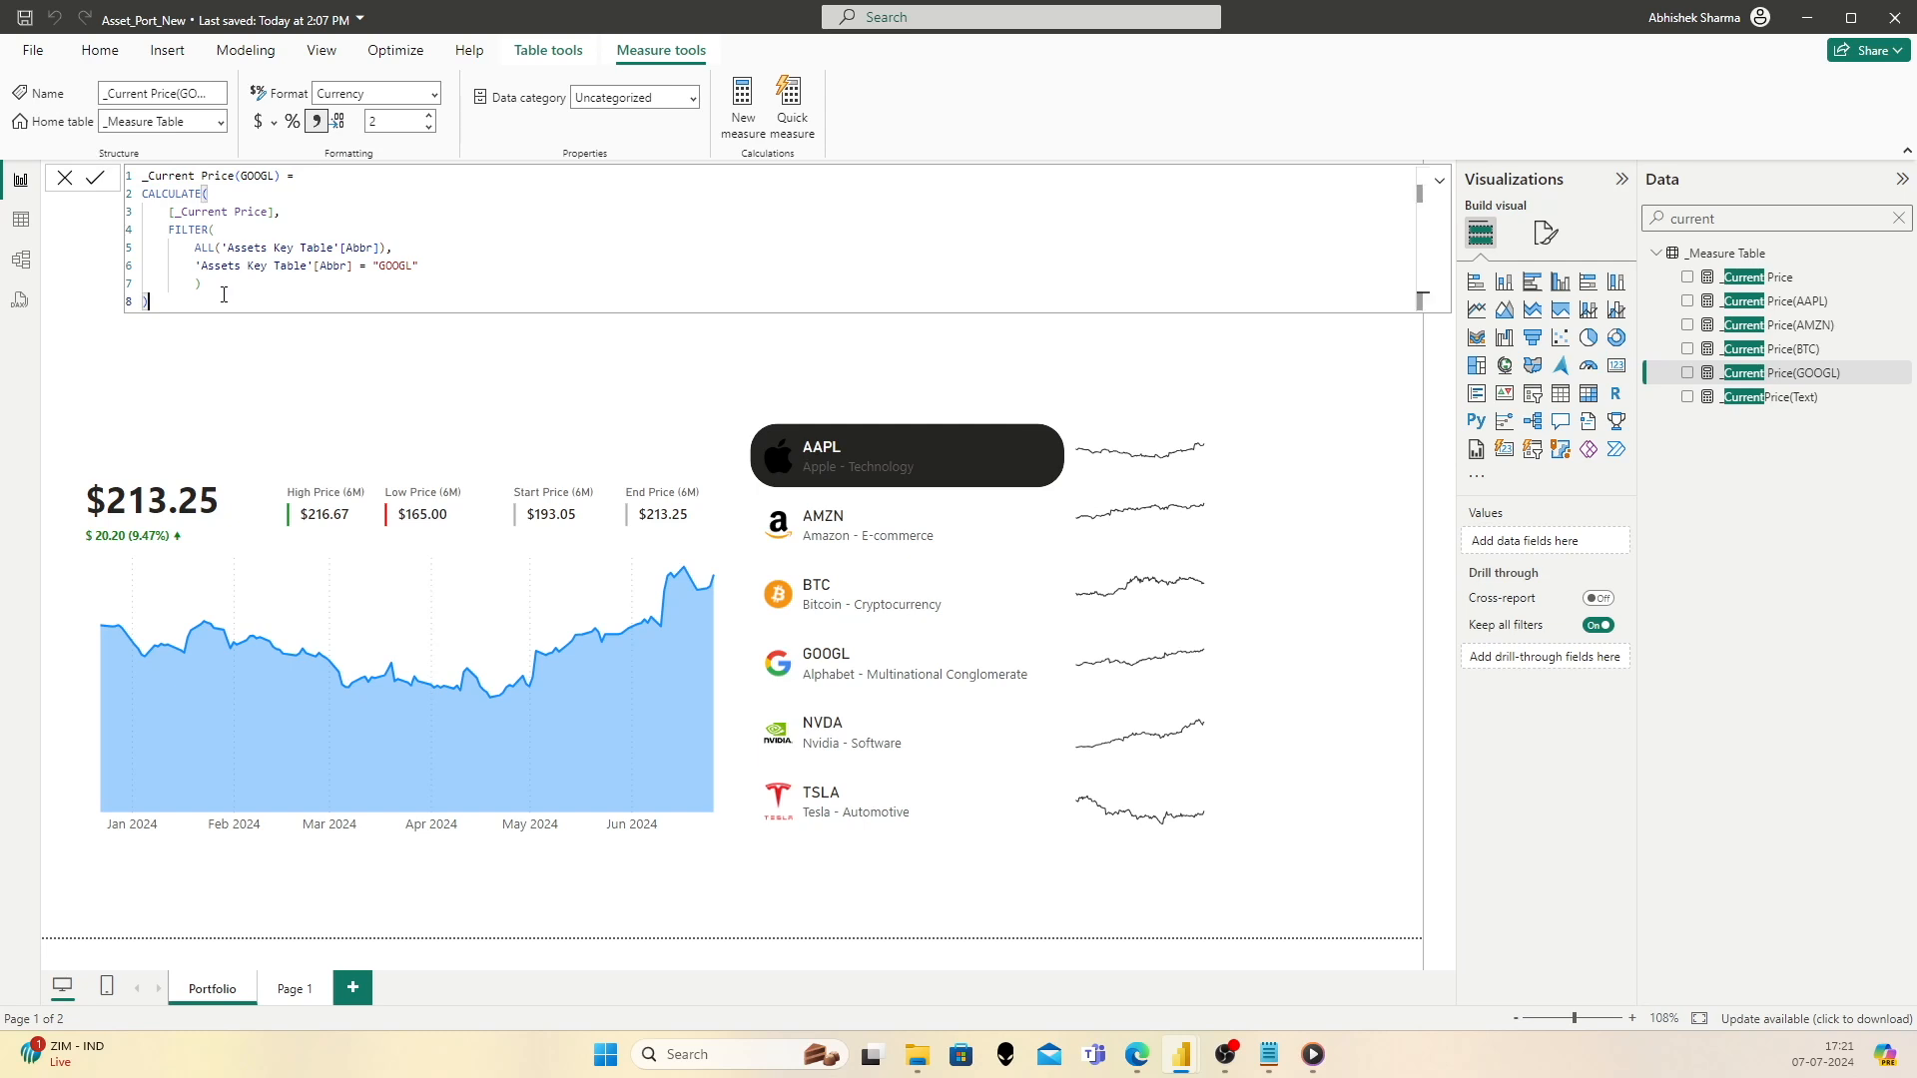
Step: Copy the GOOGL formula into a new measure in _Measure Table and change its Abbr filter value to "NVDA"
key(ctrl+a)
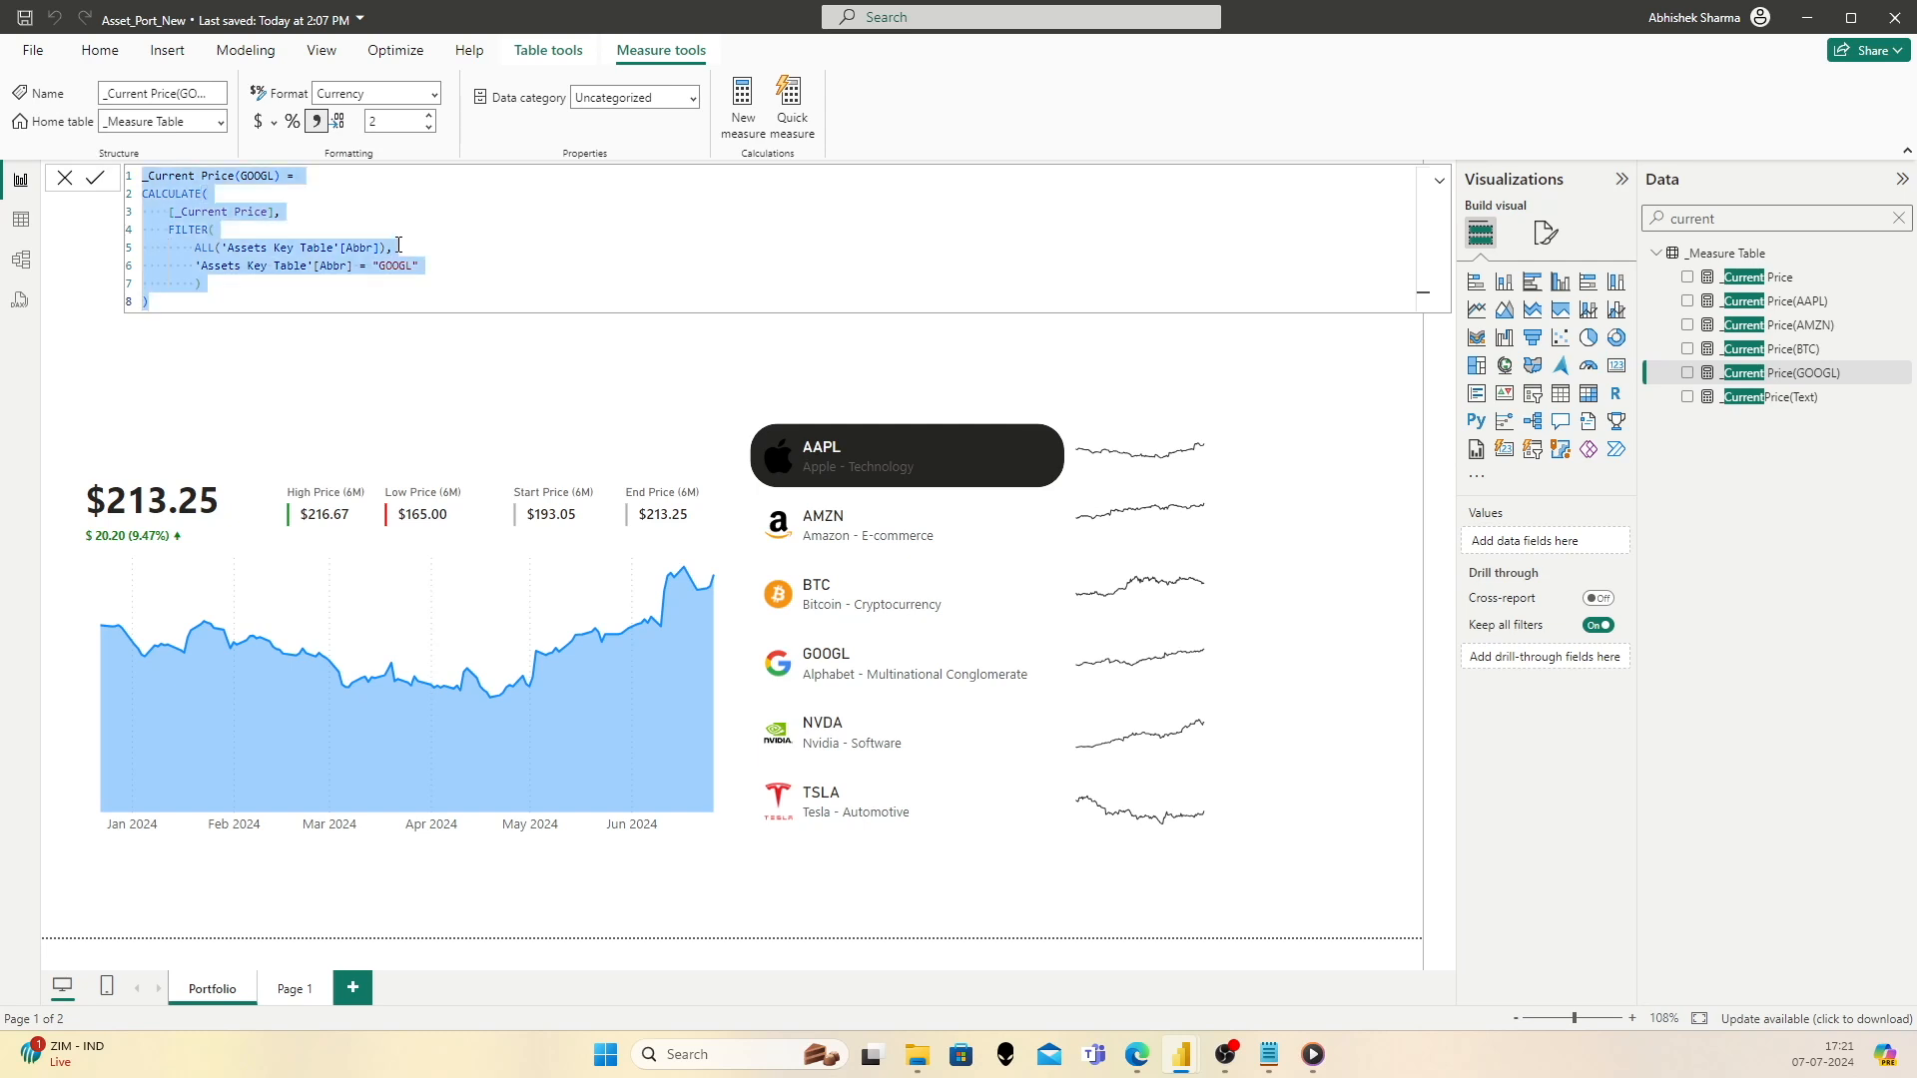
right_click(1752, 255)
click(1657, 293)
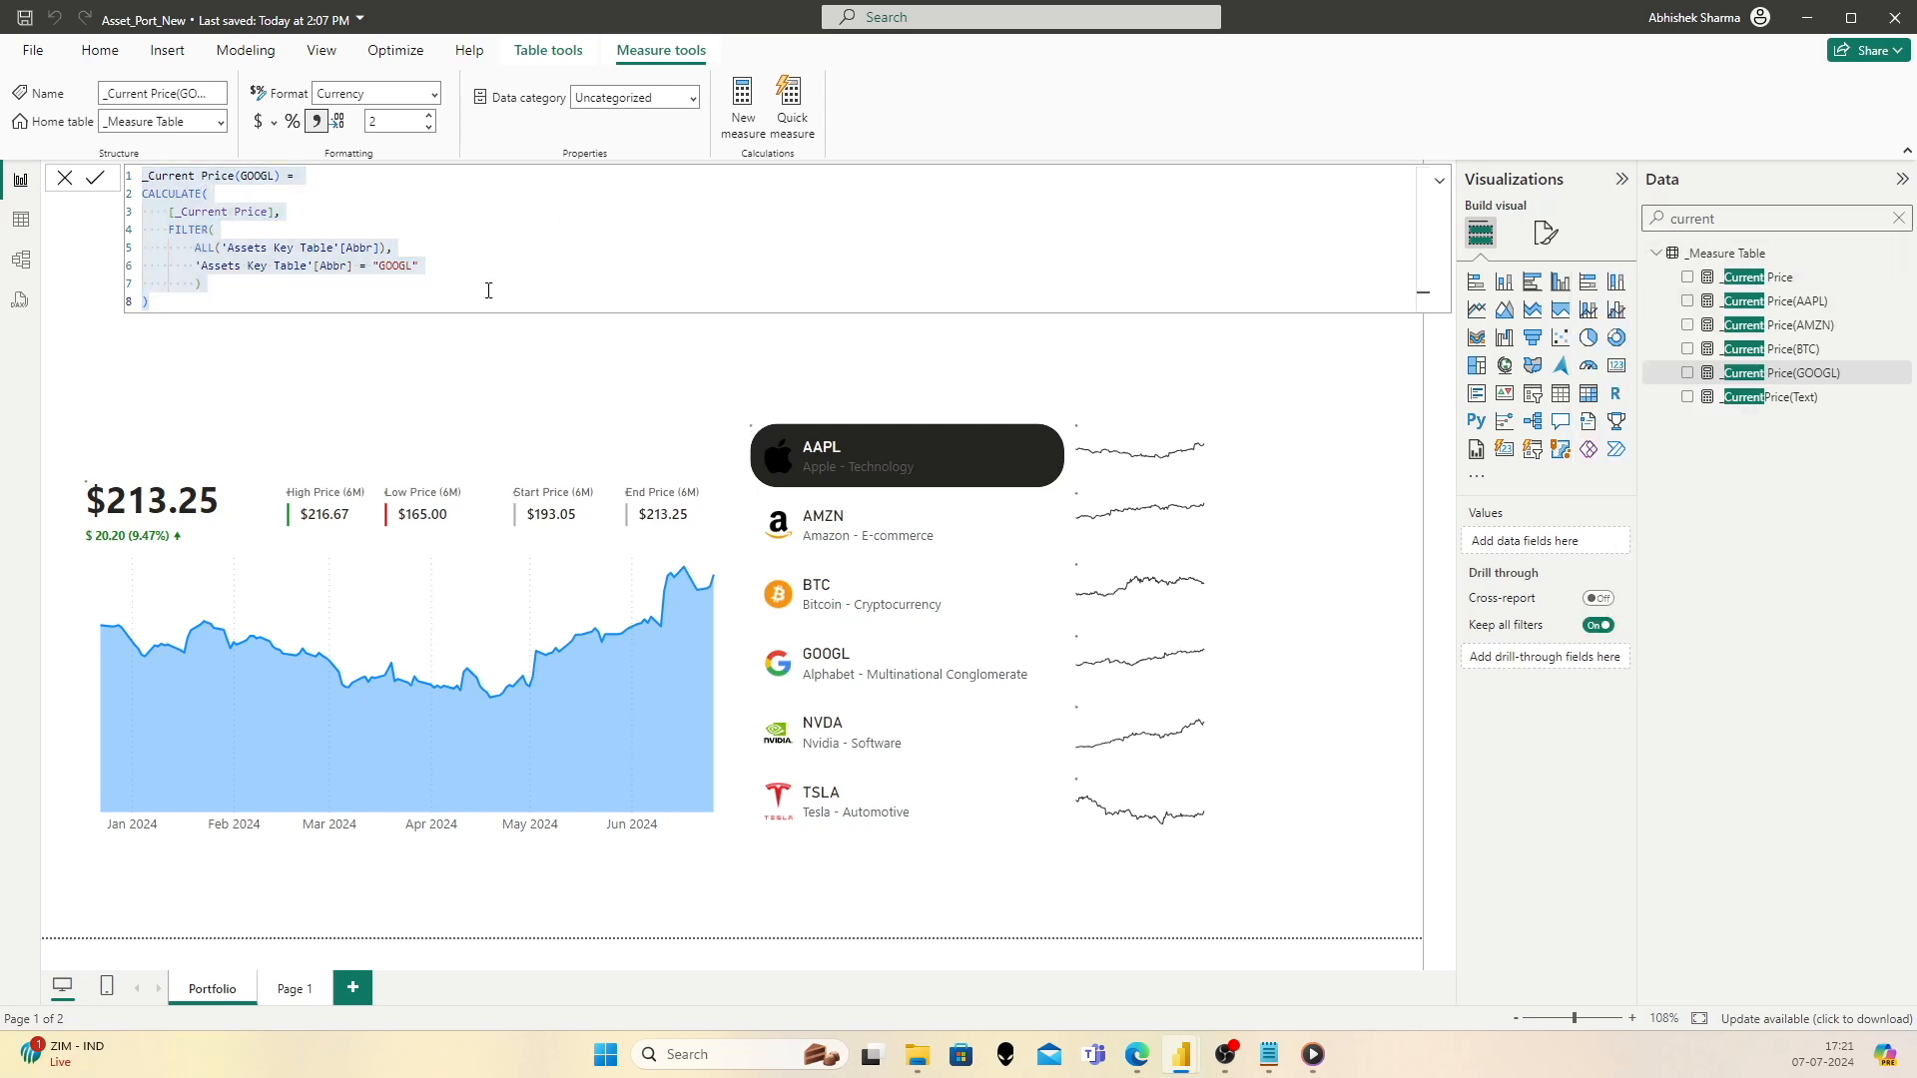
key(ctrl+v)
click(418, 265)
key(shift+Left)
key(shift+Left)
key(shift+Left)
key(shift+Left)
key(shift+Left)
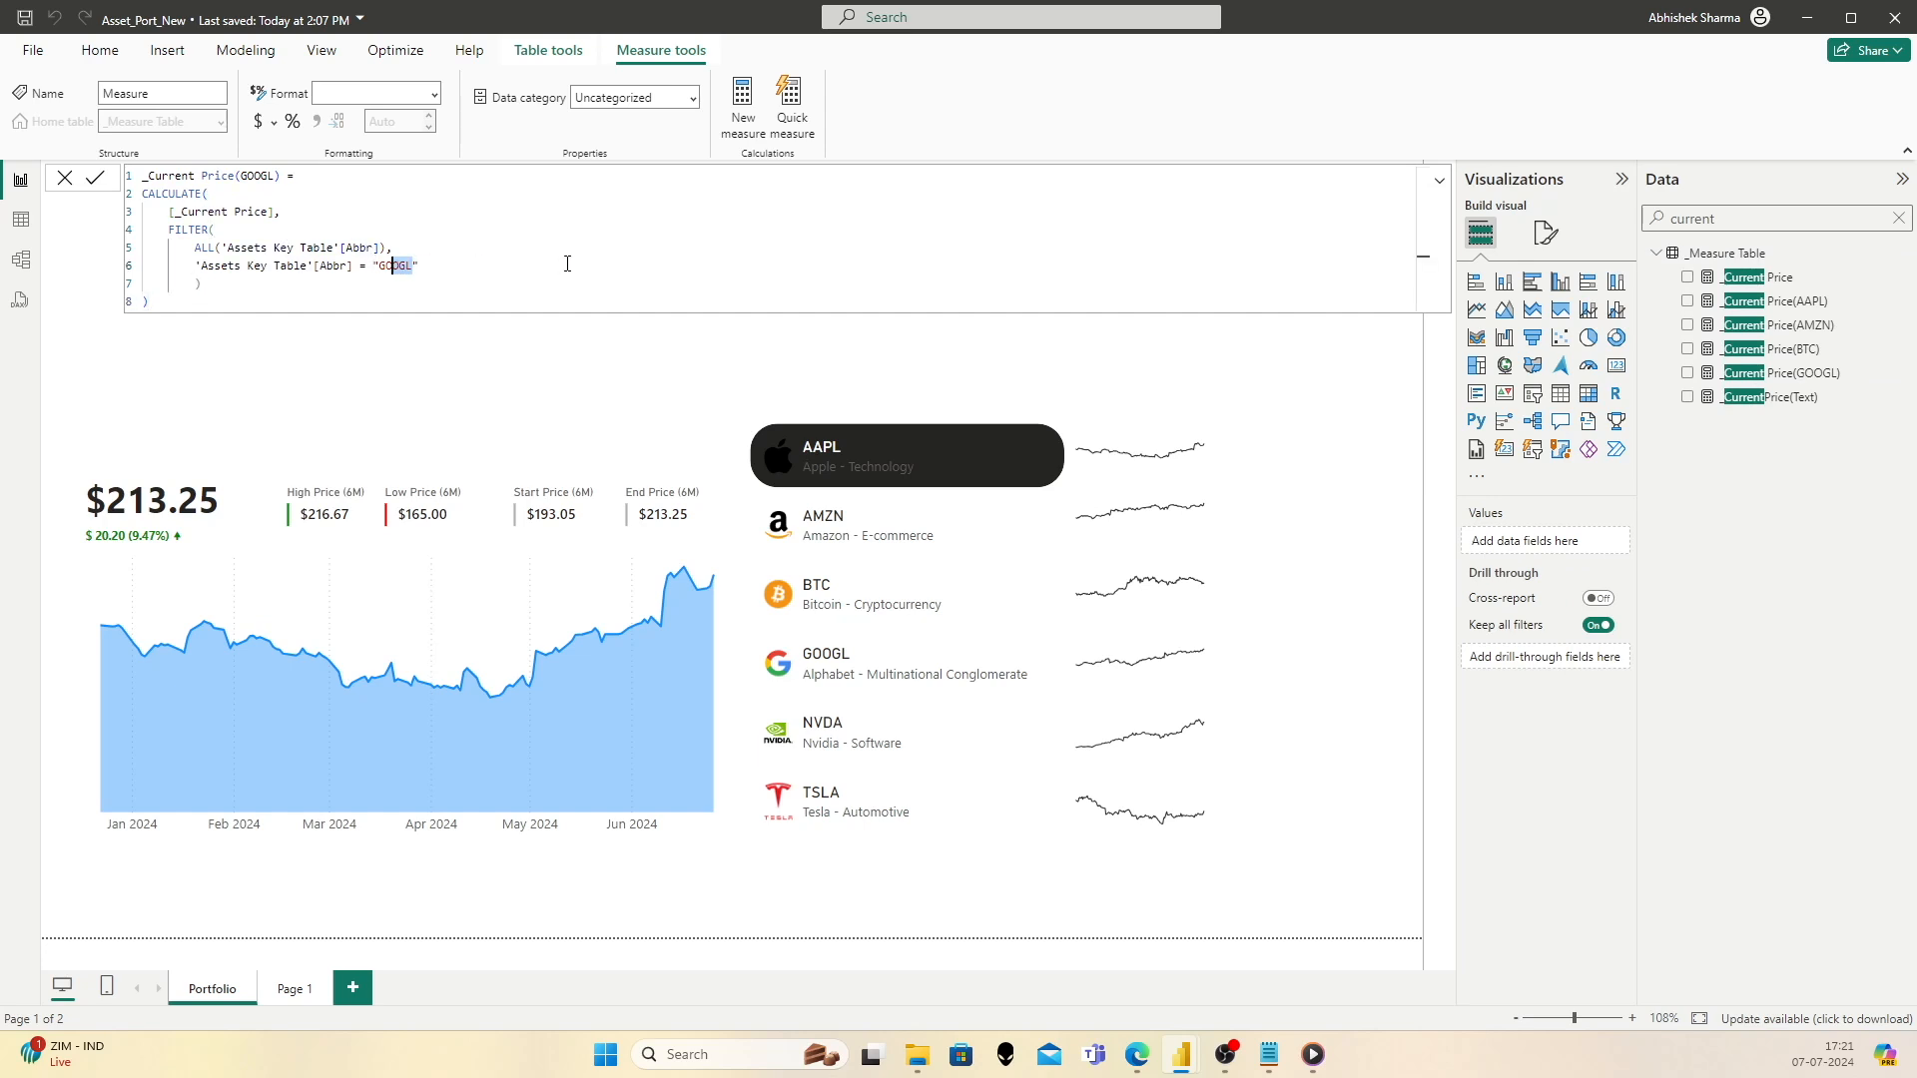
text(NVDA)
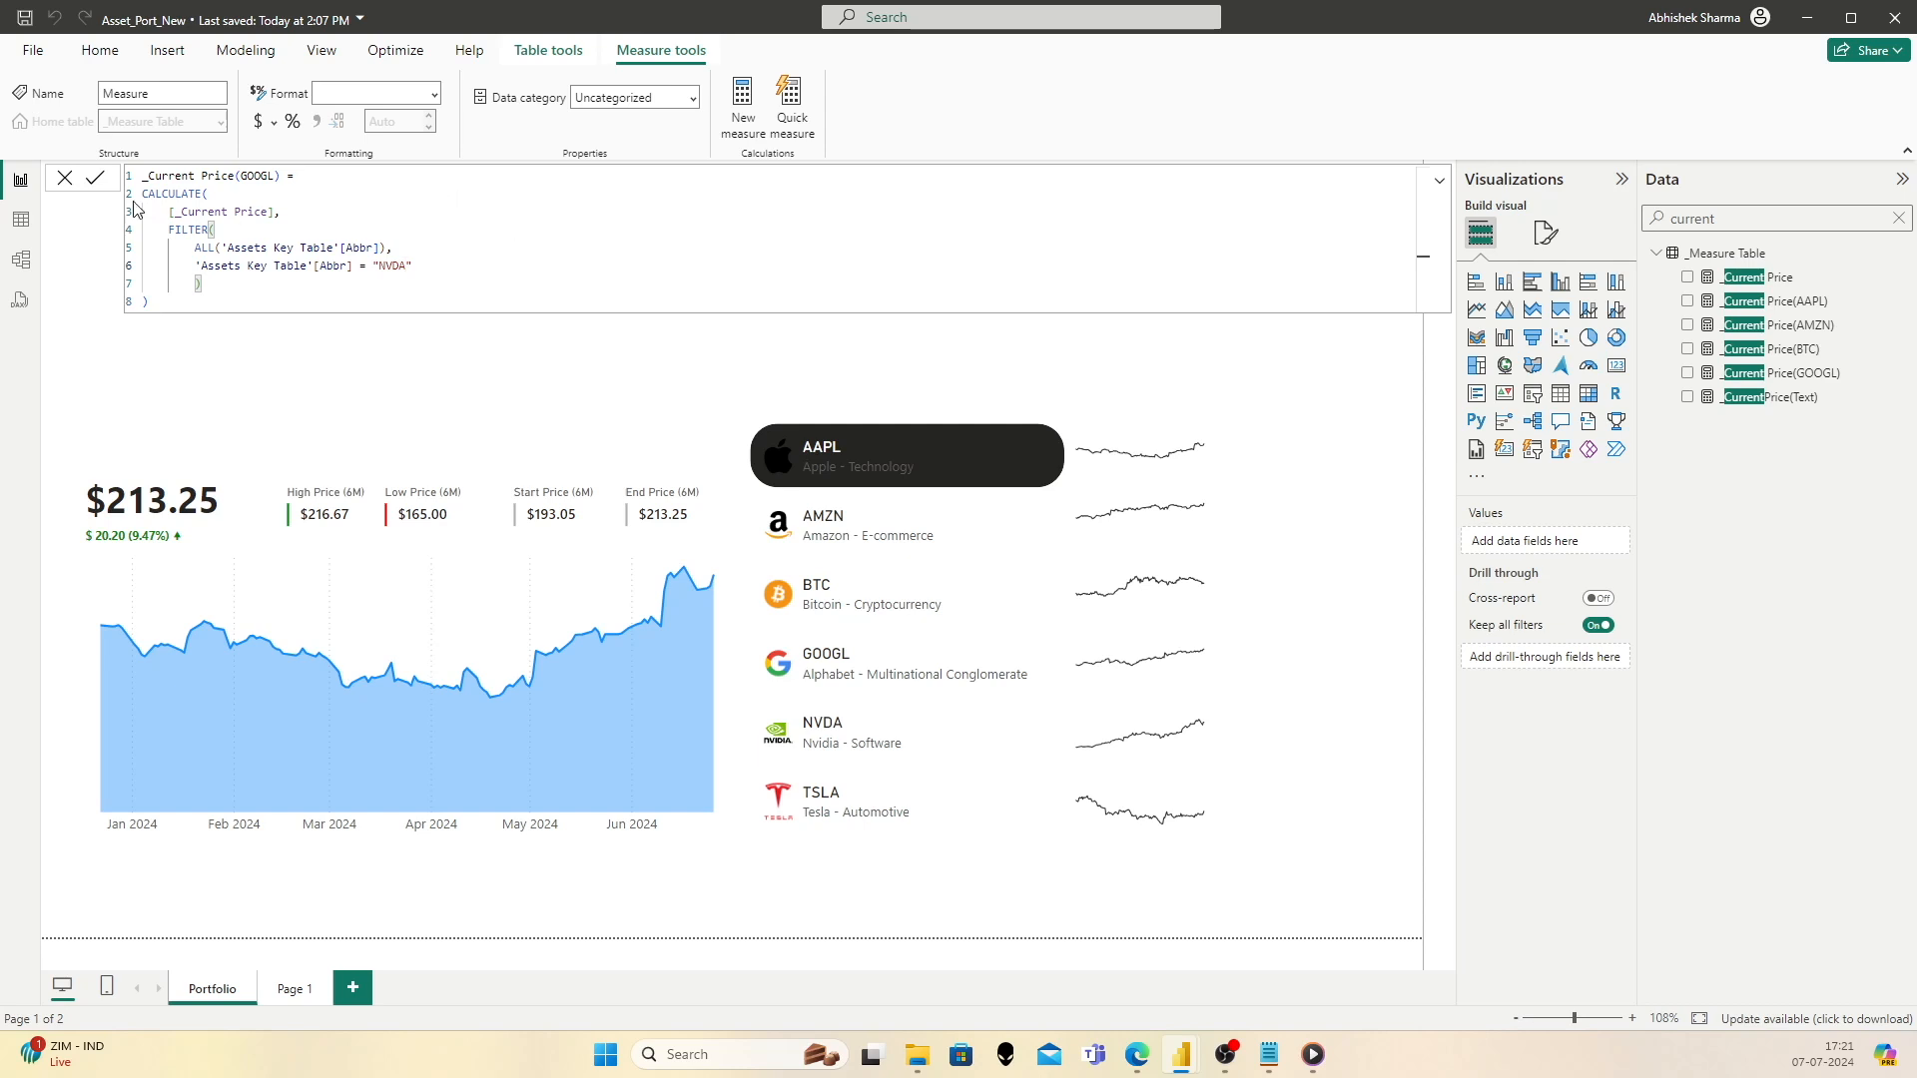
Step: Name the new measure _Current Price(NVDA) and commit it
click(97, 180)
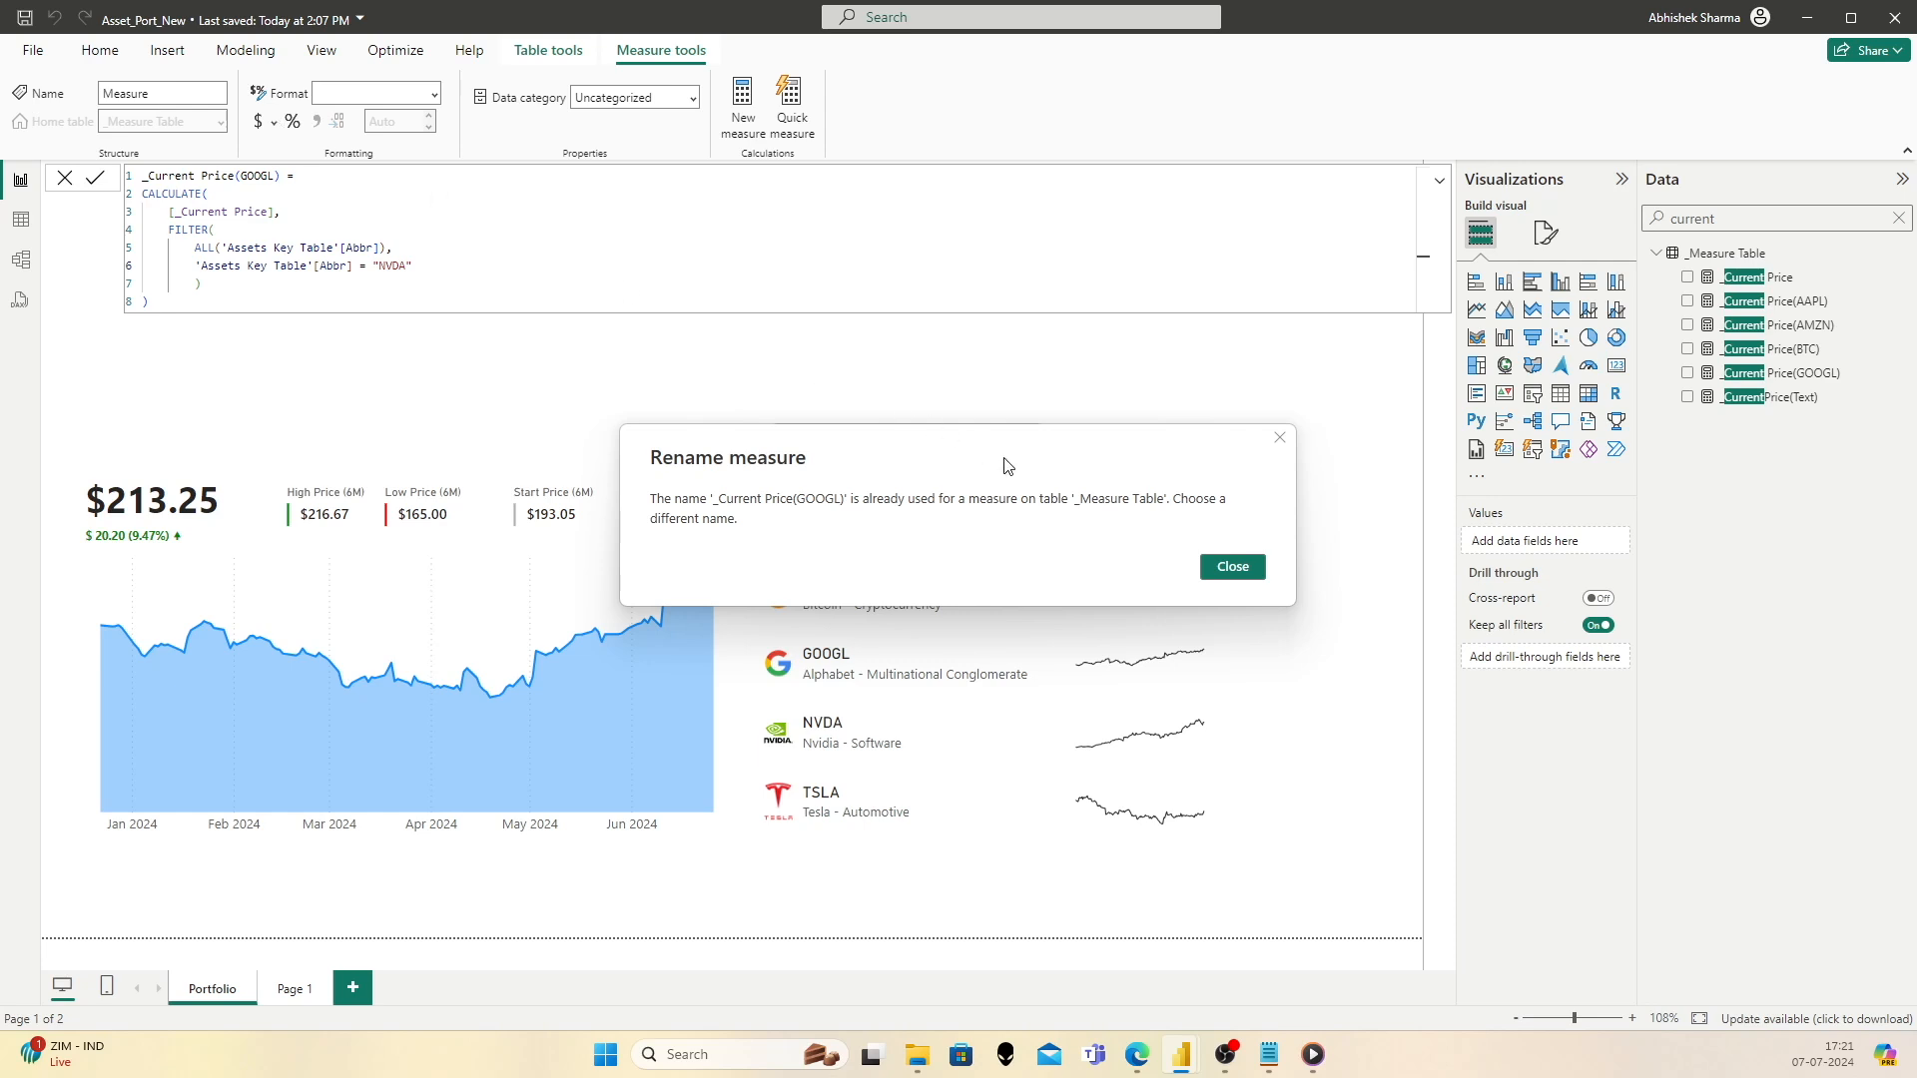
click(1234, 567)
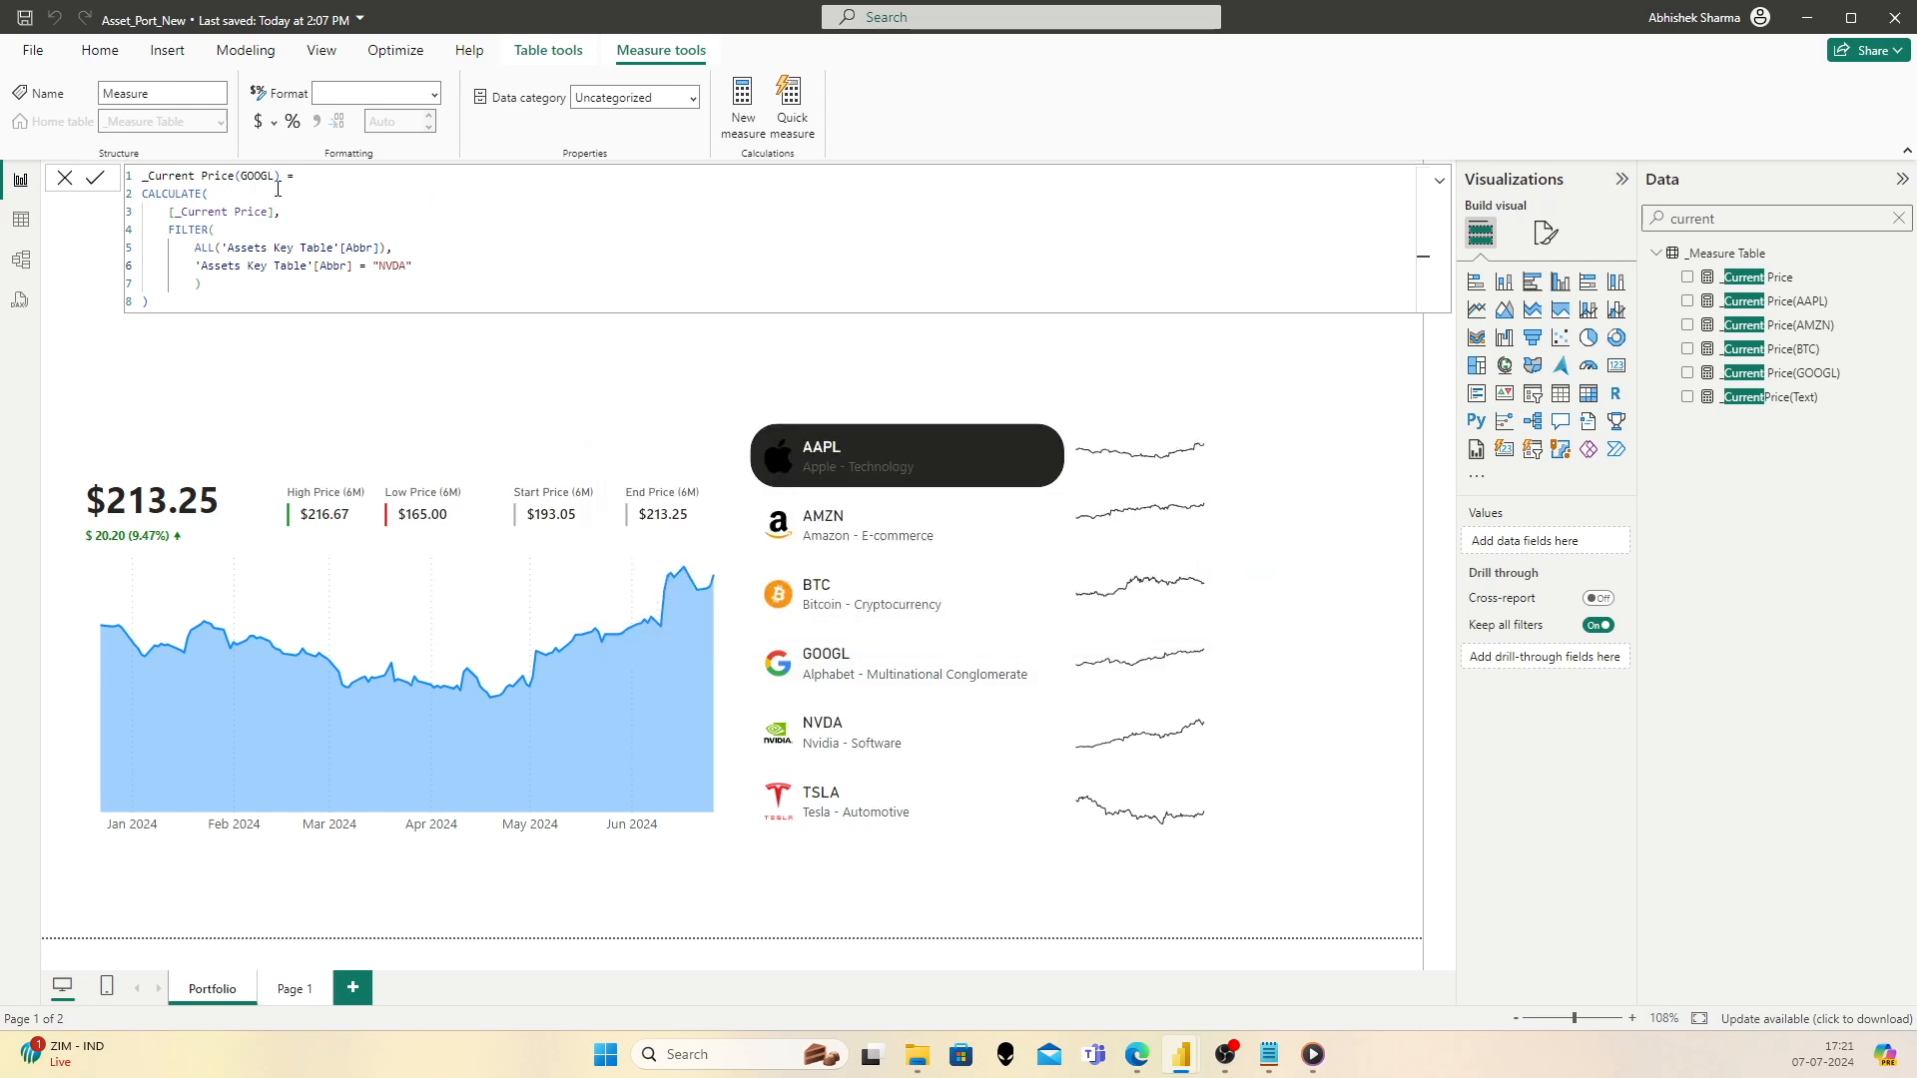
drag(276, 179, 241, 179)
text(NVDA)
click(95, 177)
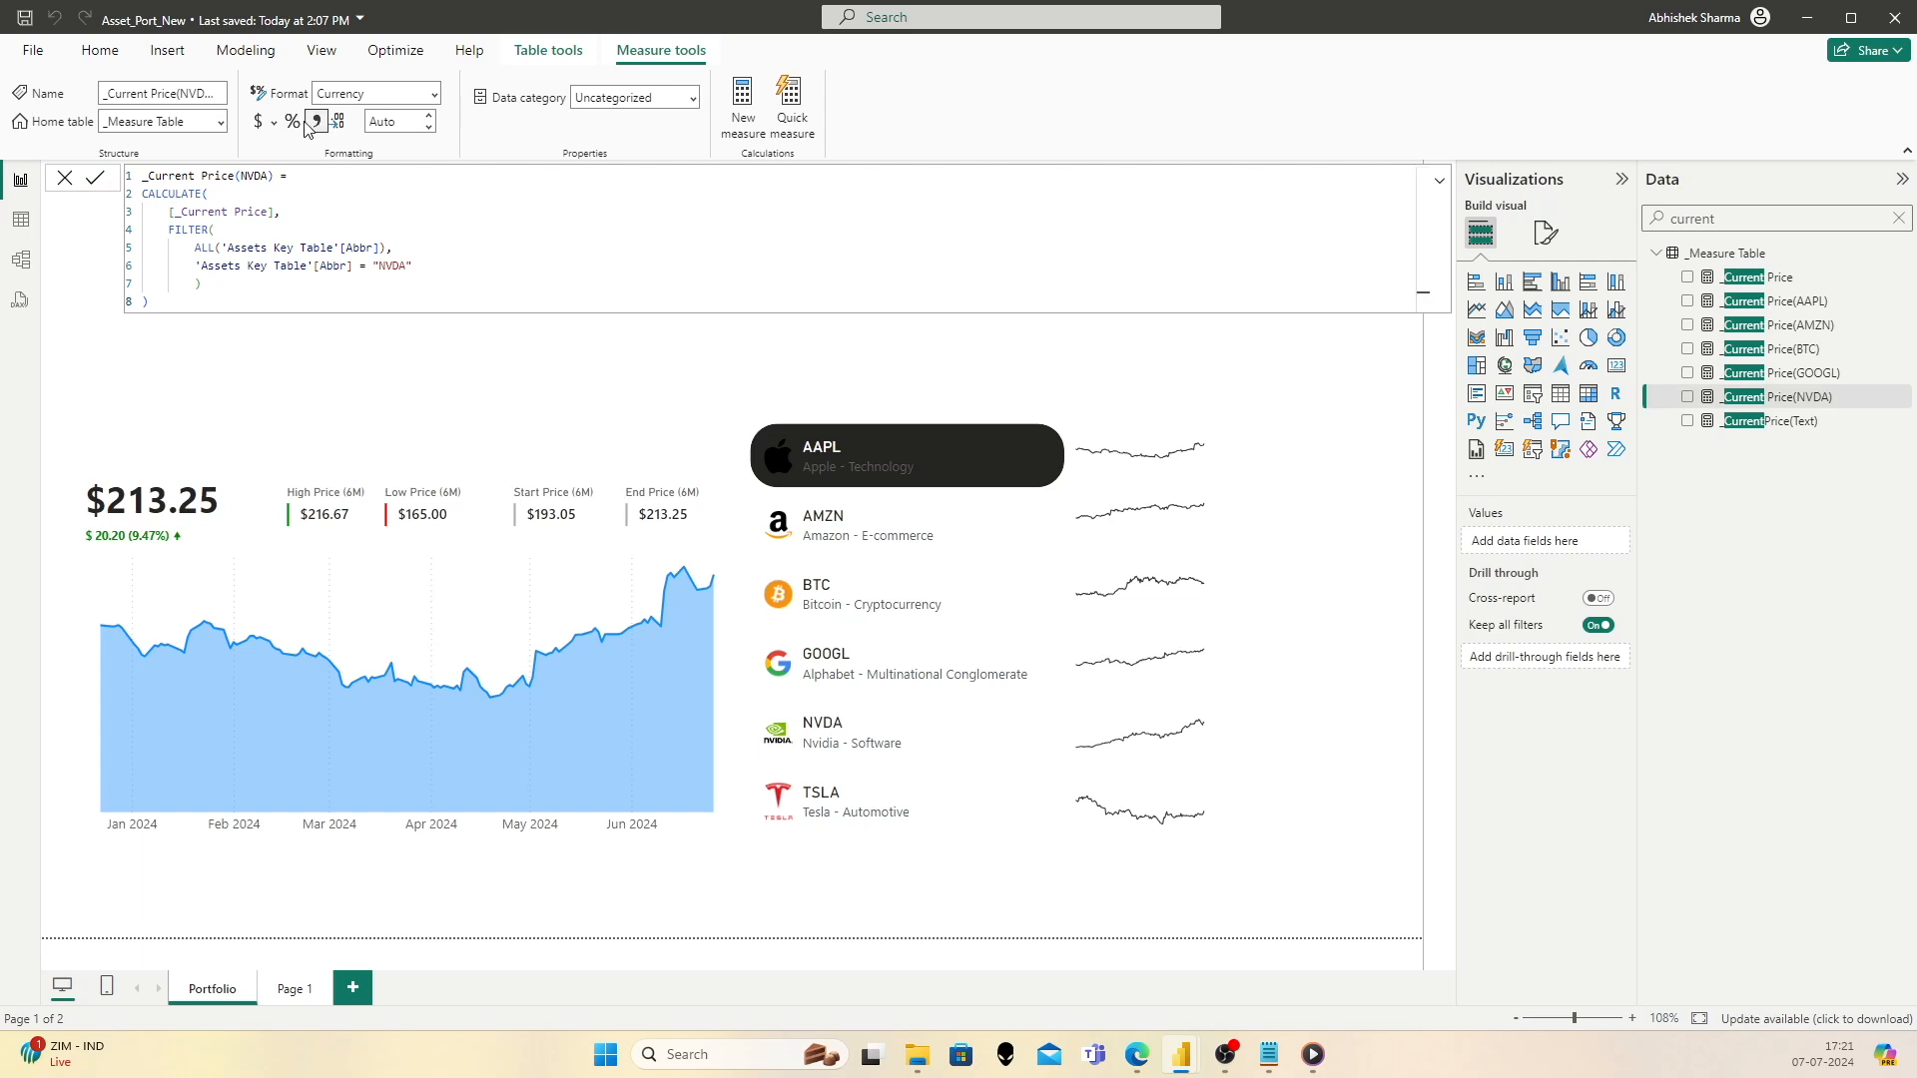
Step: Format the _Current Price(NVDA) measure as $ English (United States) currency
click(273, 122)
click(295, 186)
click(270, 291)
key(ctrl+a)
click(275, 122)
click(284, 187)
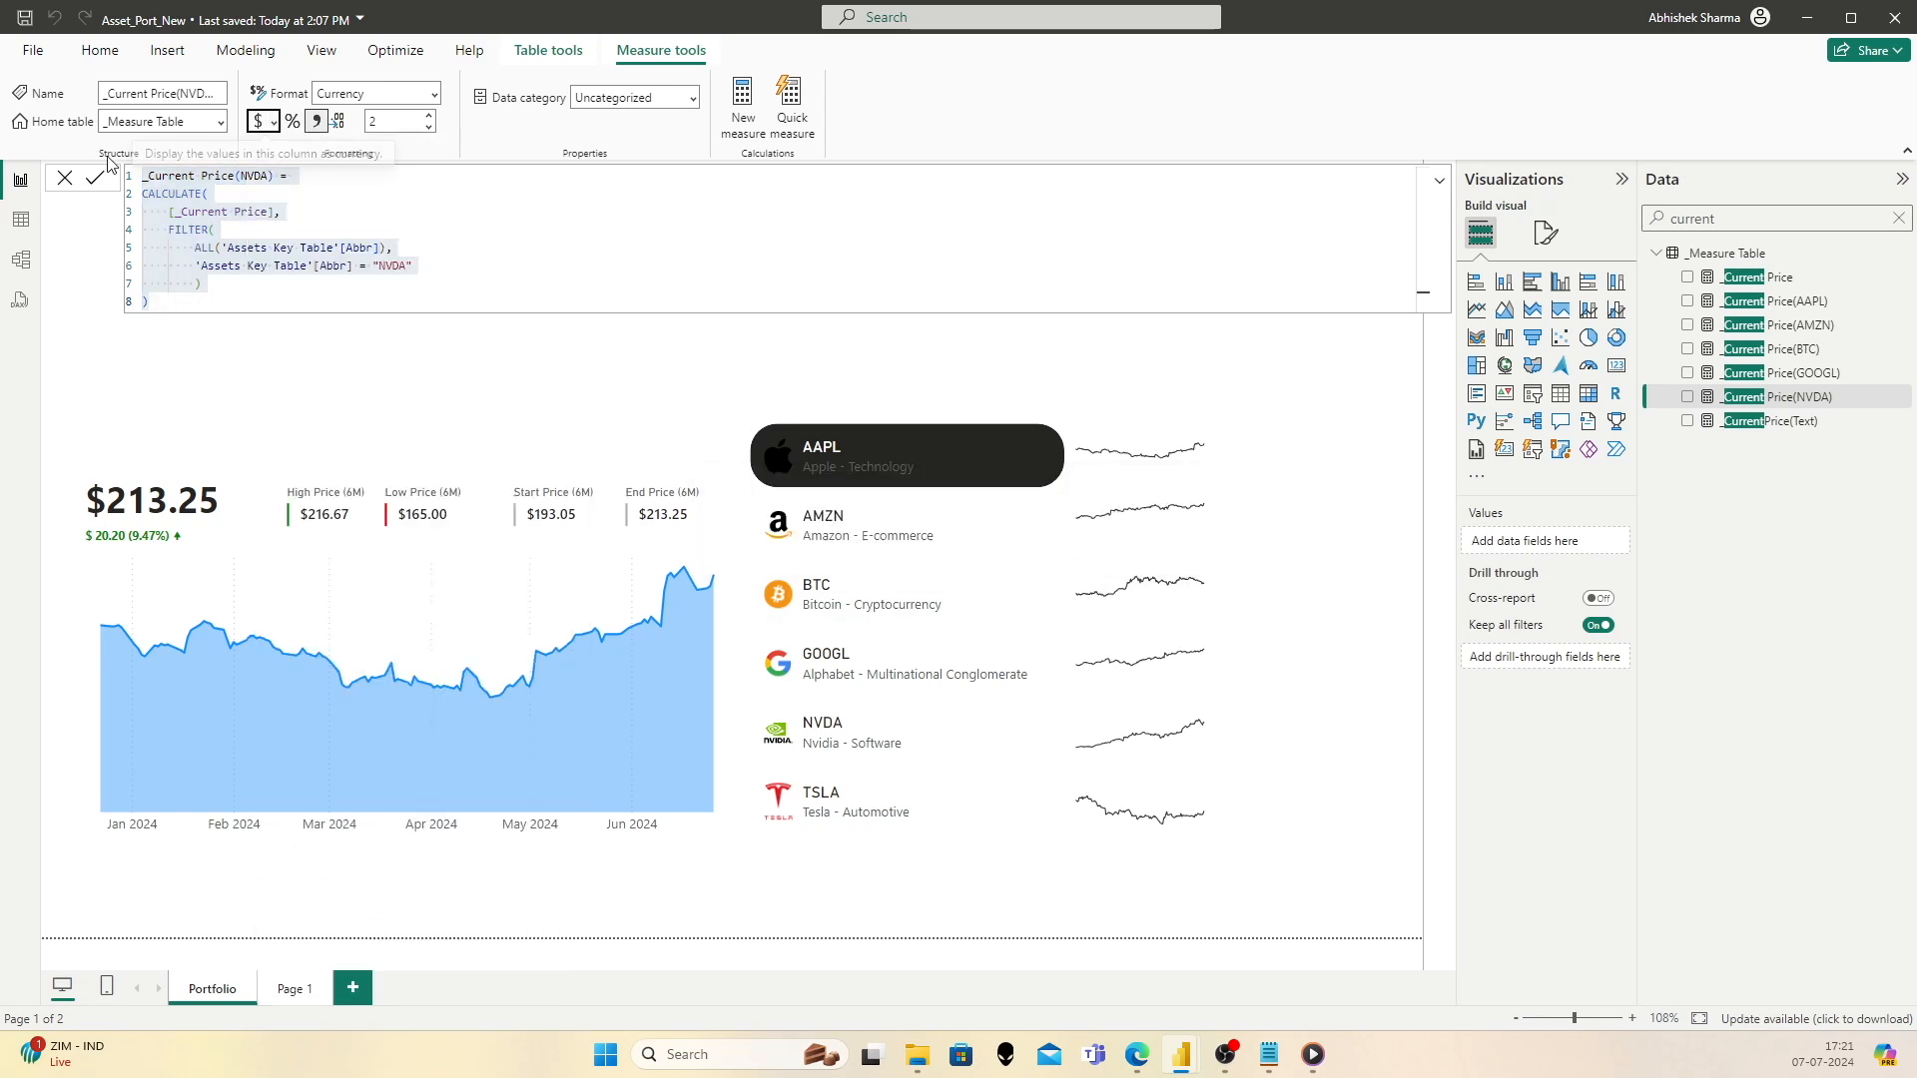
Step: Copy the NVDA formula into a new measure in _Measure Table and name it _Current Price(TSLA)
click(209, 308)
key(ctrl+a)
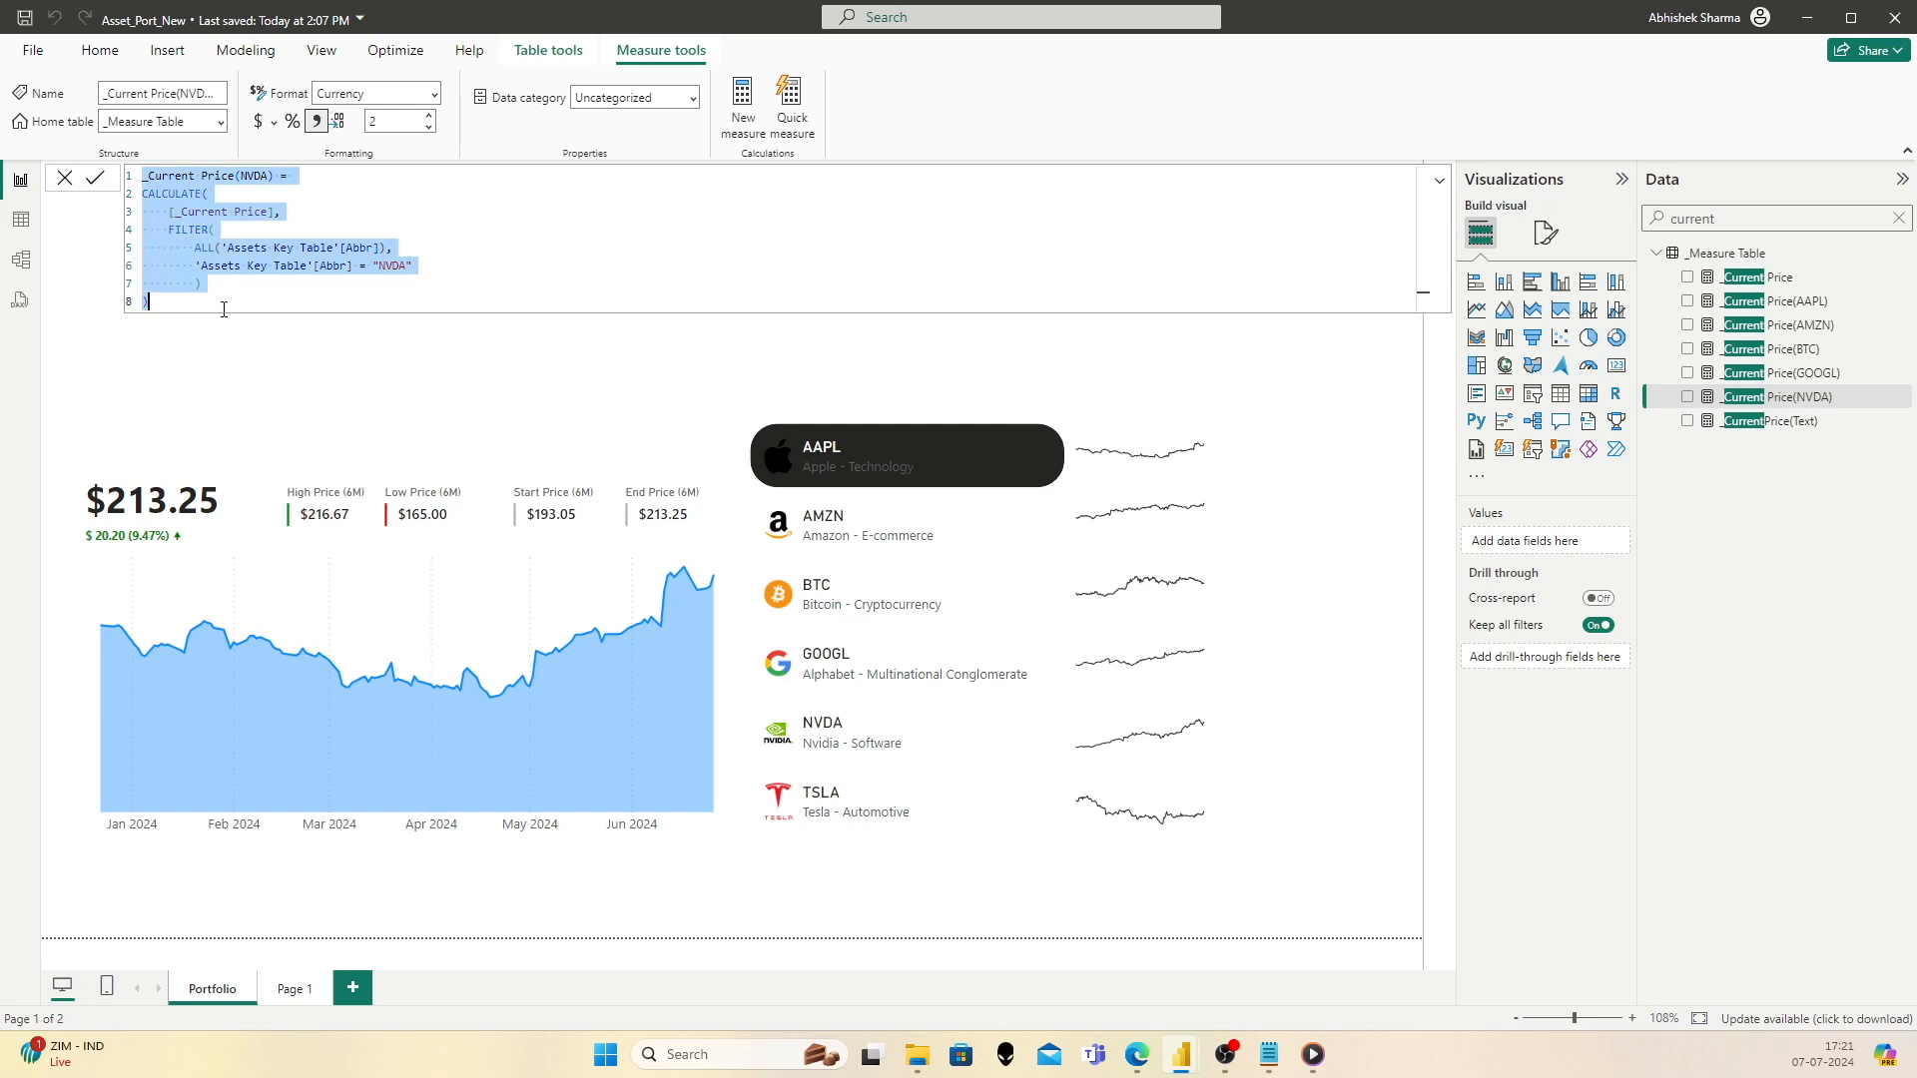
right_click(1742, 256)
click(1625, 294)
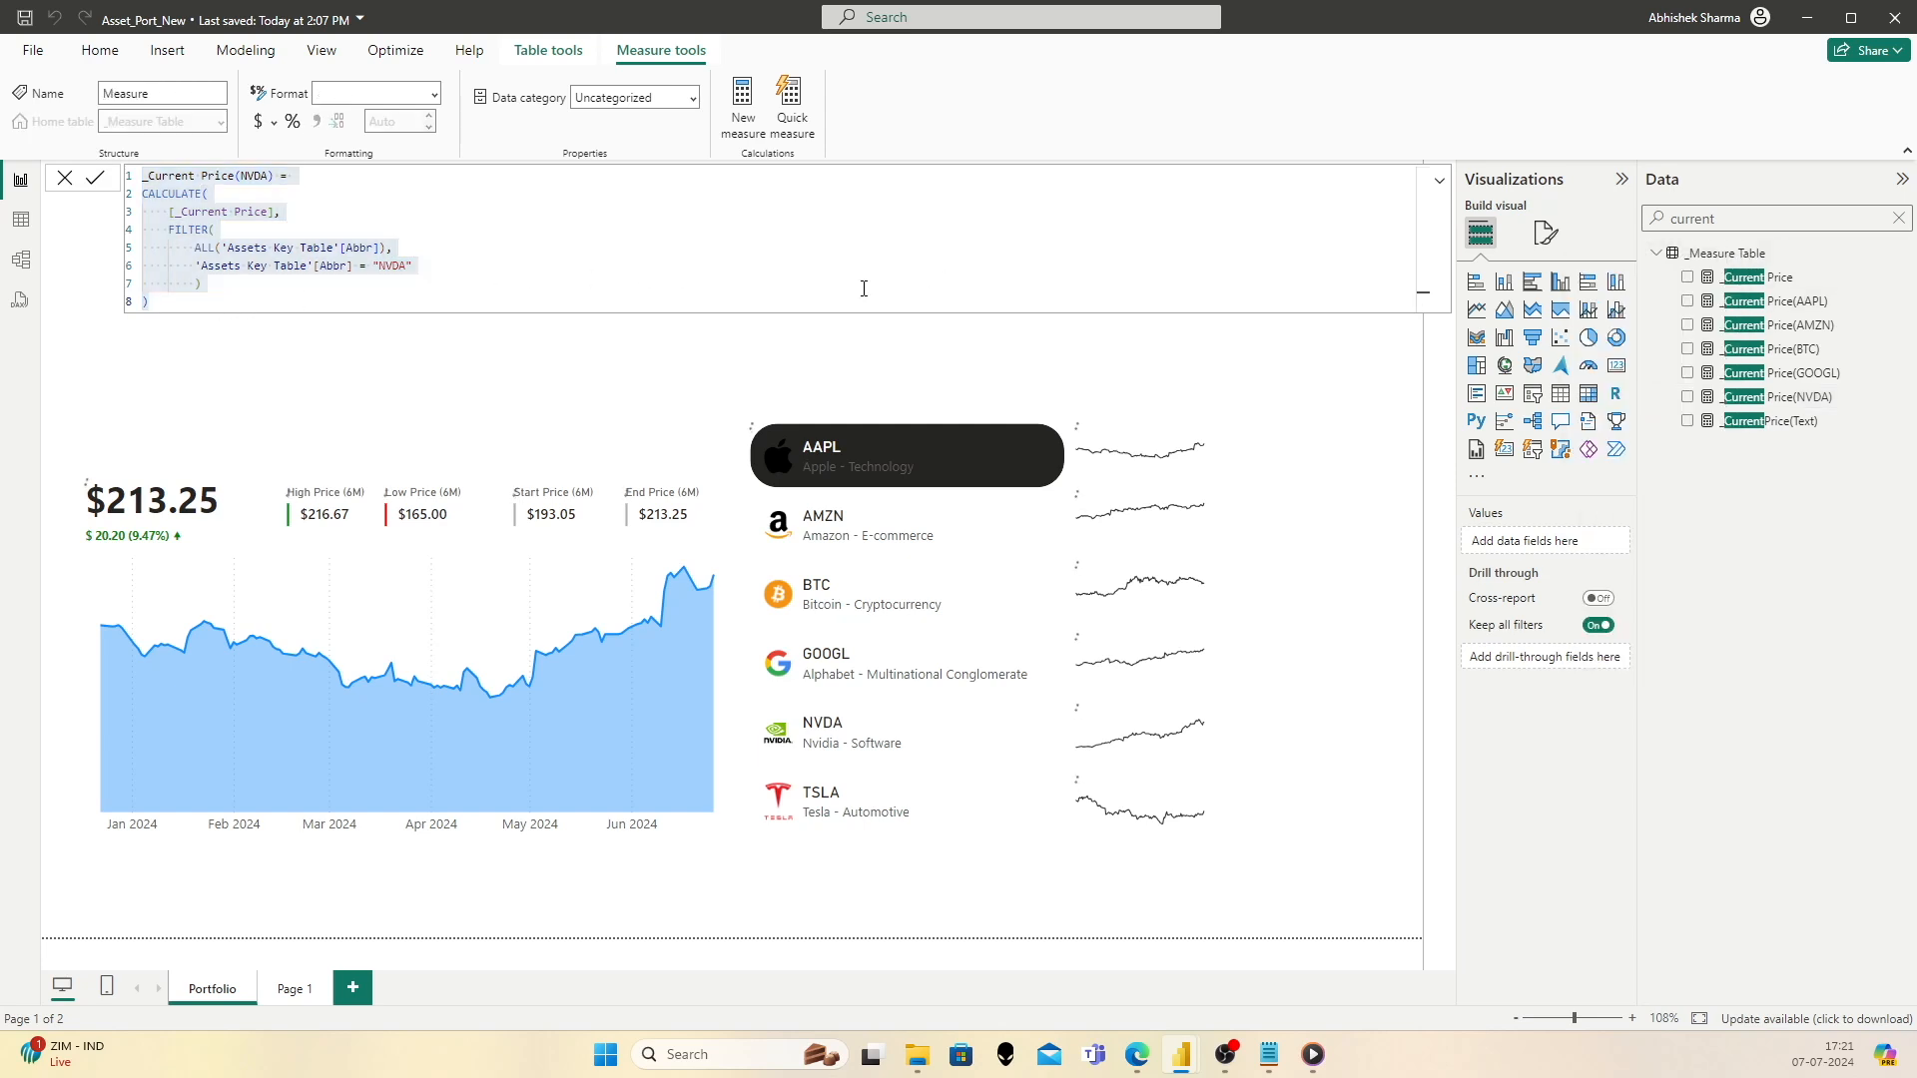
key(ctrl+a)
key(ctrl+v)
double_click(266, 176)
key(Right)
key(shift+Left)
key(shift+Left)
key(shift+Left)
key(shift+Left)
text(TSLA)
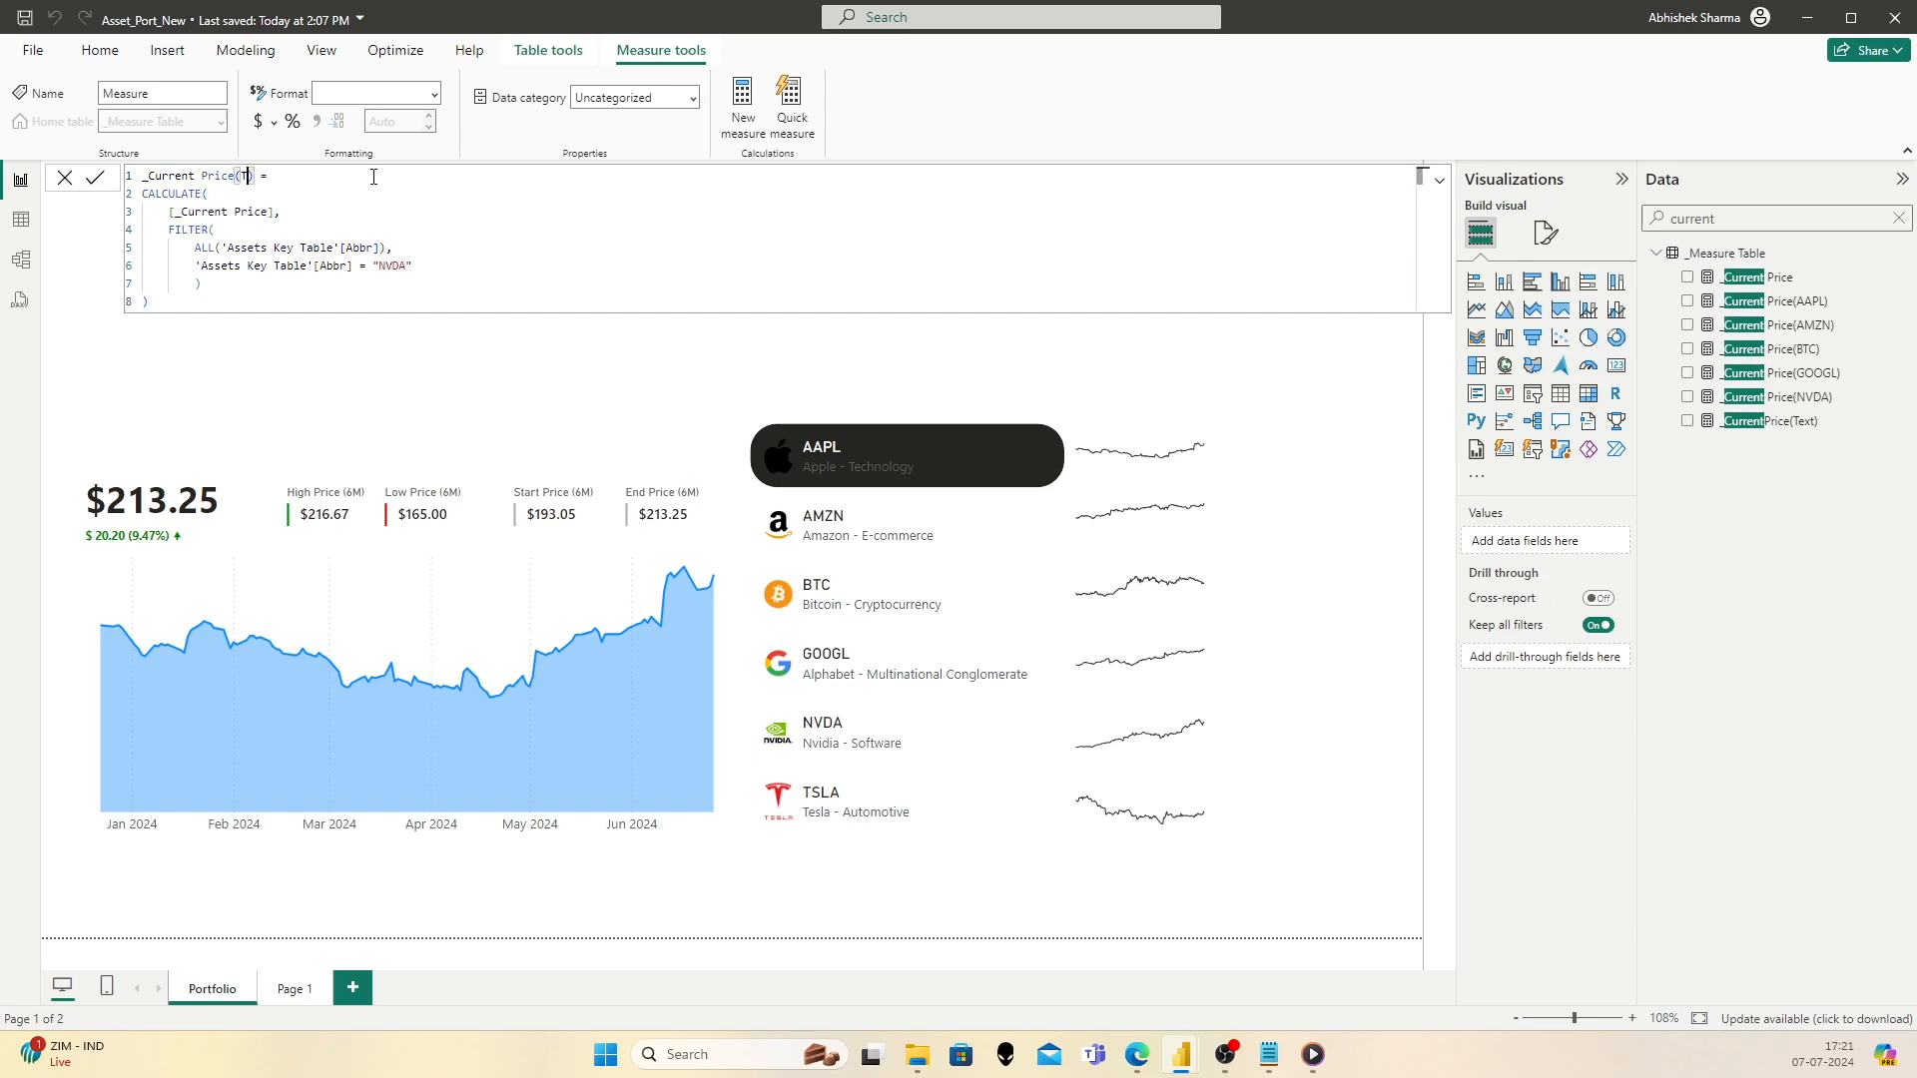
Step: Change the Abbr filter value in the _Current Price(TSLA) formula to "TSLA"
click(409, 265)
key(shift+Left)
key(shift+Left)
key(shift+Left)
key(shift+Left)
text(TSLA)
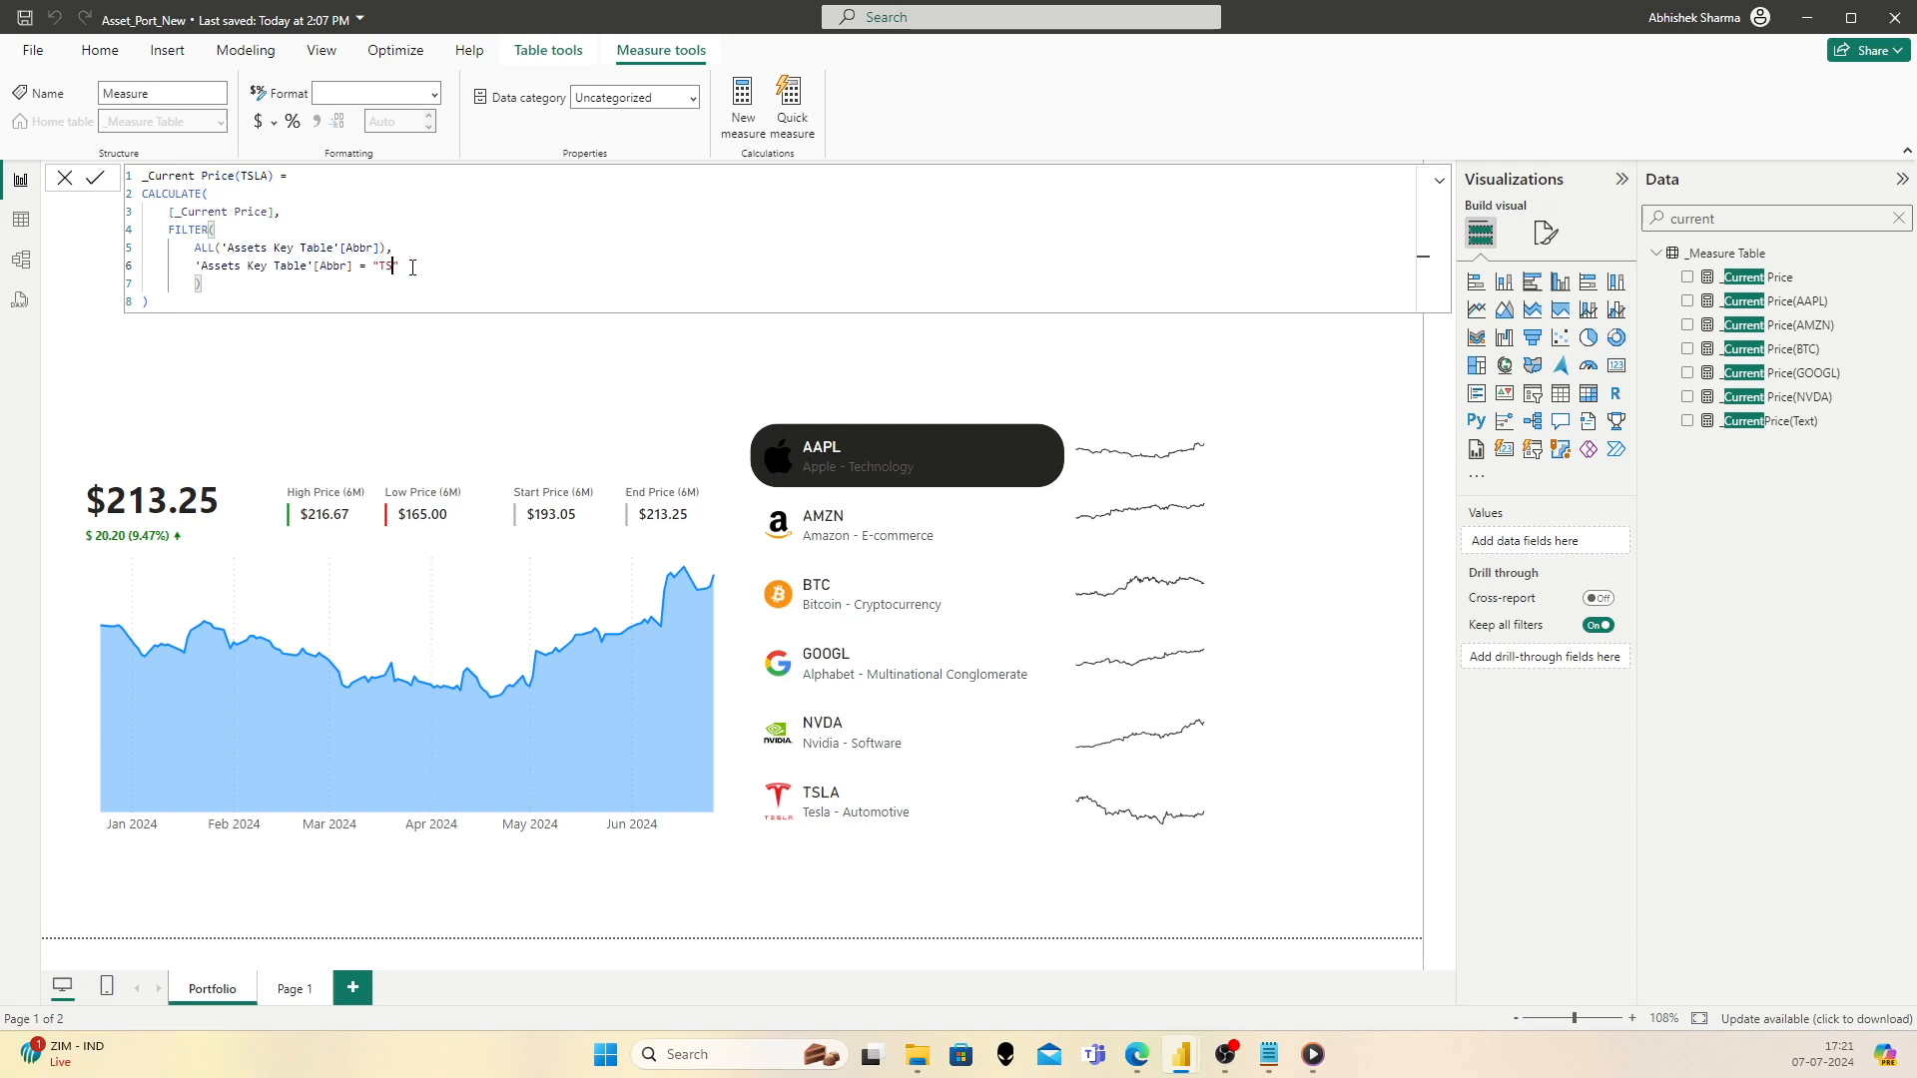
Step: Commit the _Current Price(TSLA) measure and format it as $ English (United States) currency
click(95, 178)
click(274, 122)
click(286, 185)
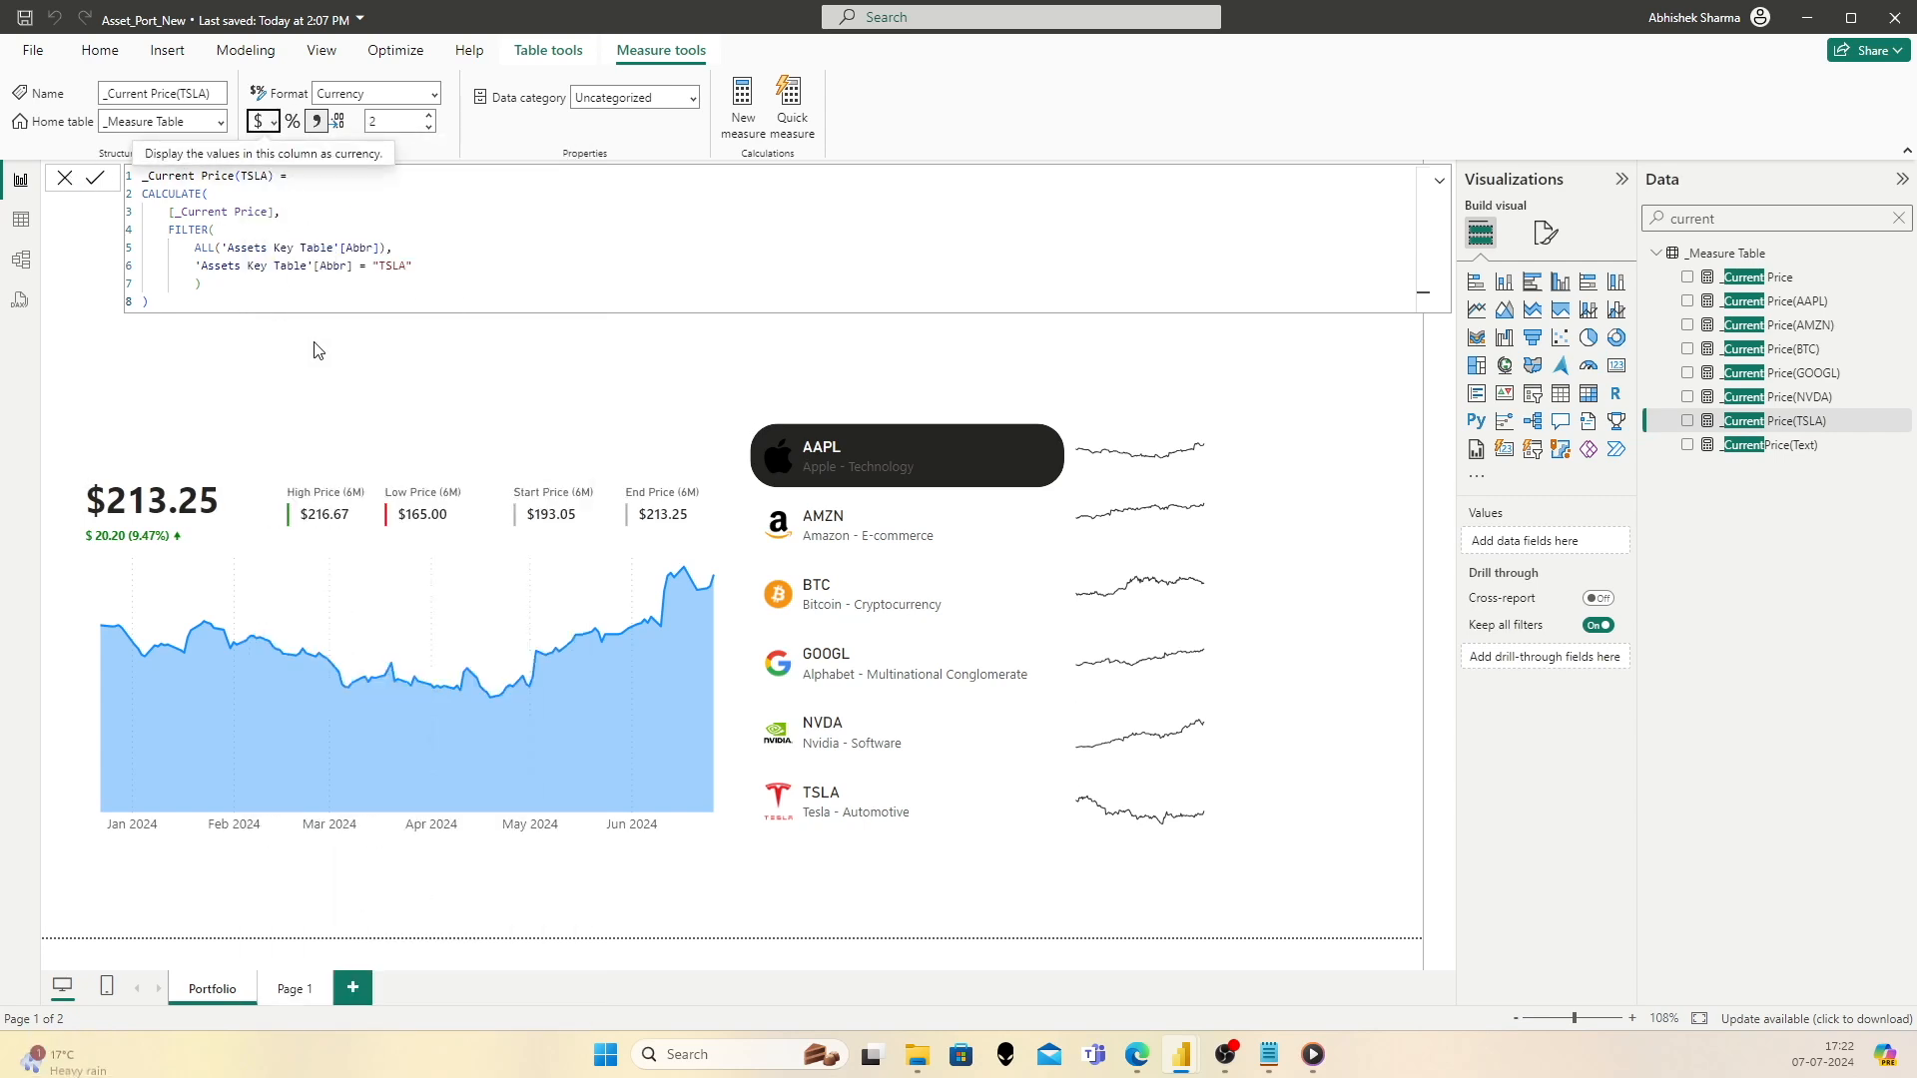
click(252, 348)
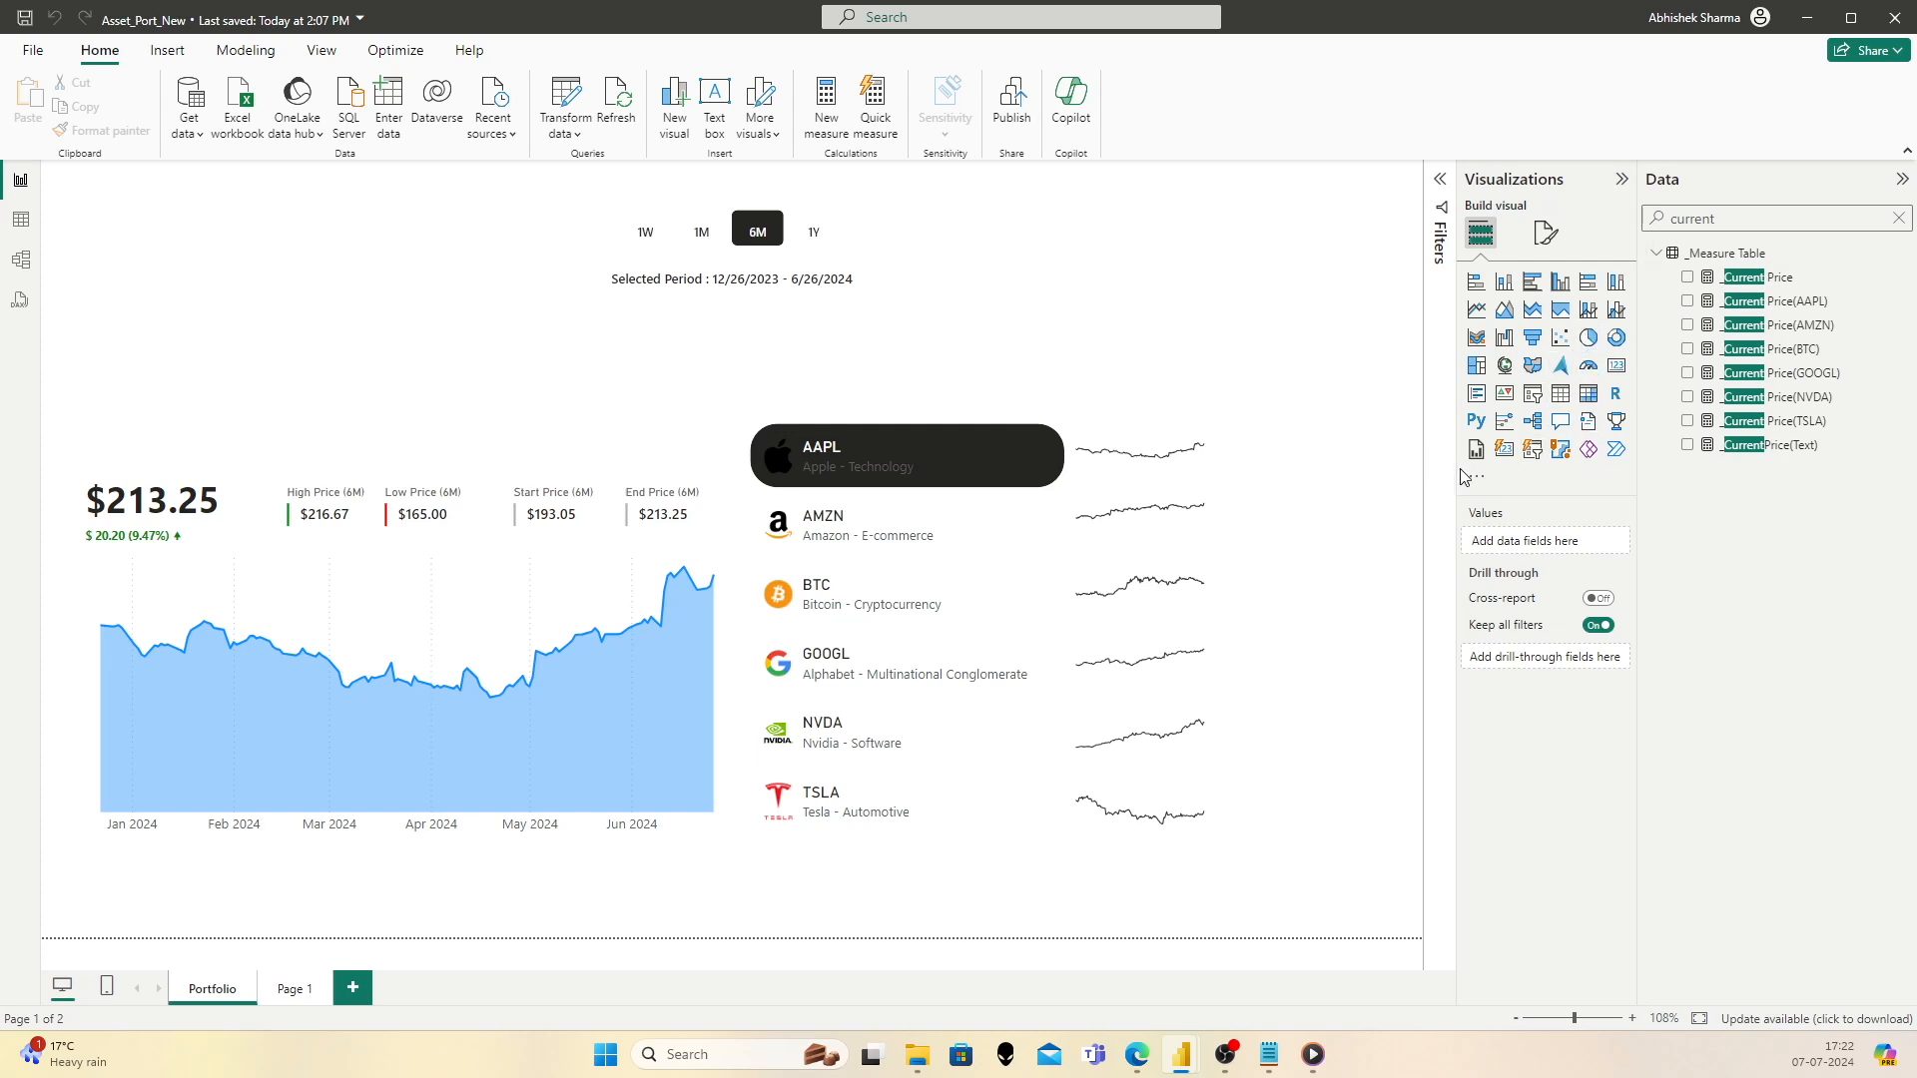
Step: Add a new card visual beside the asset line charts and stretch it down to the TSLA row
click(1503, 450)
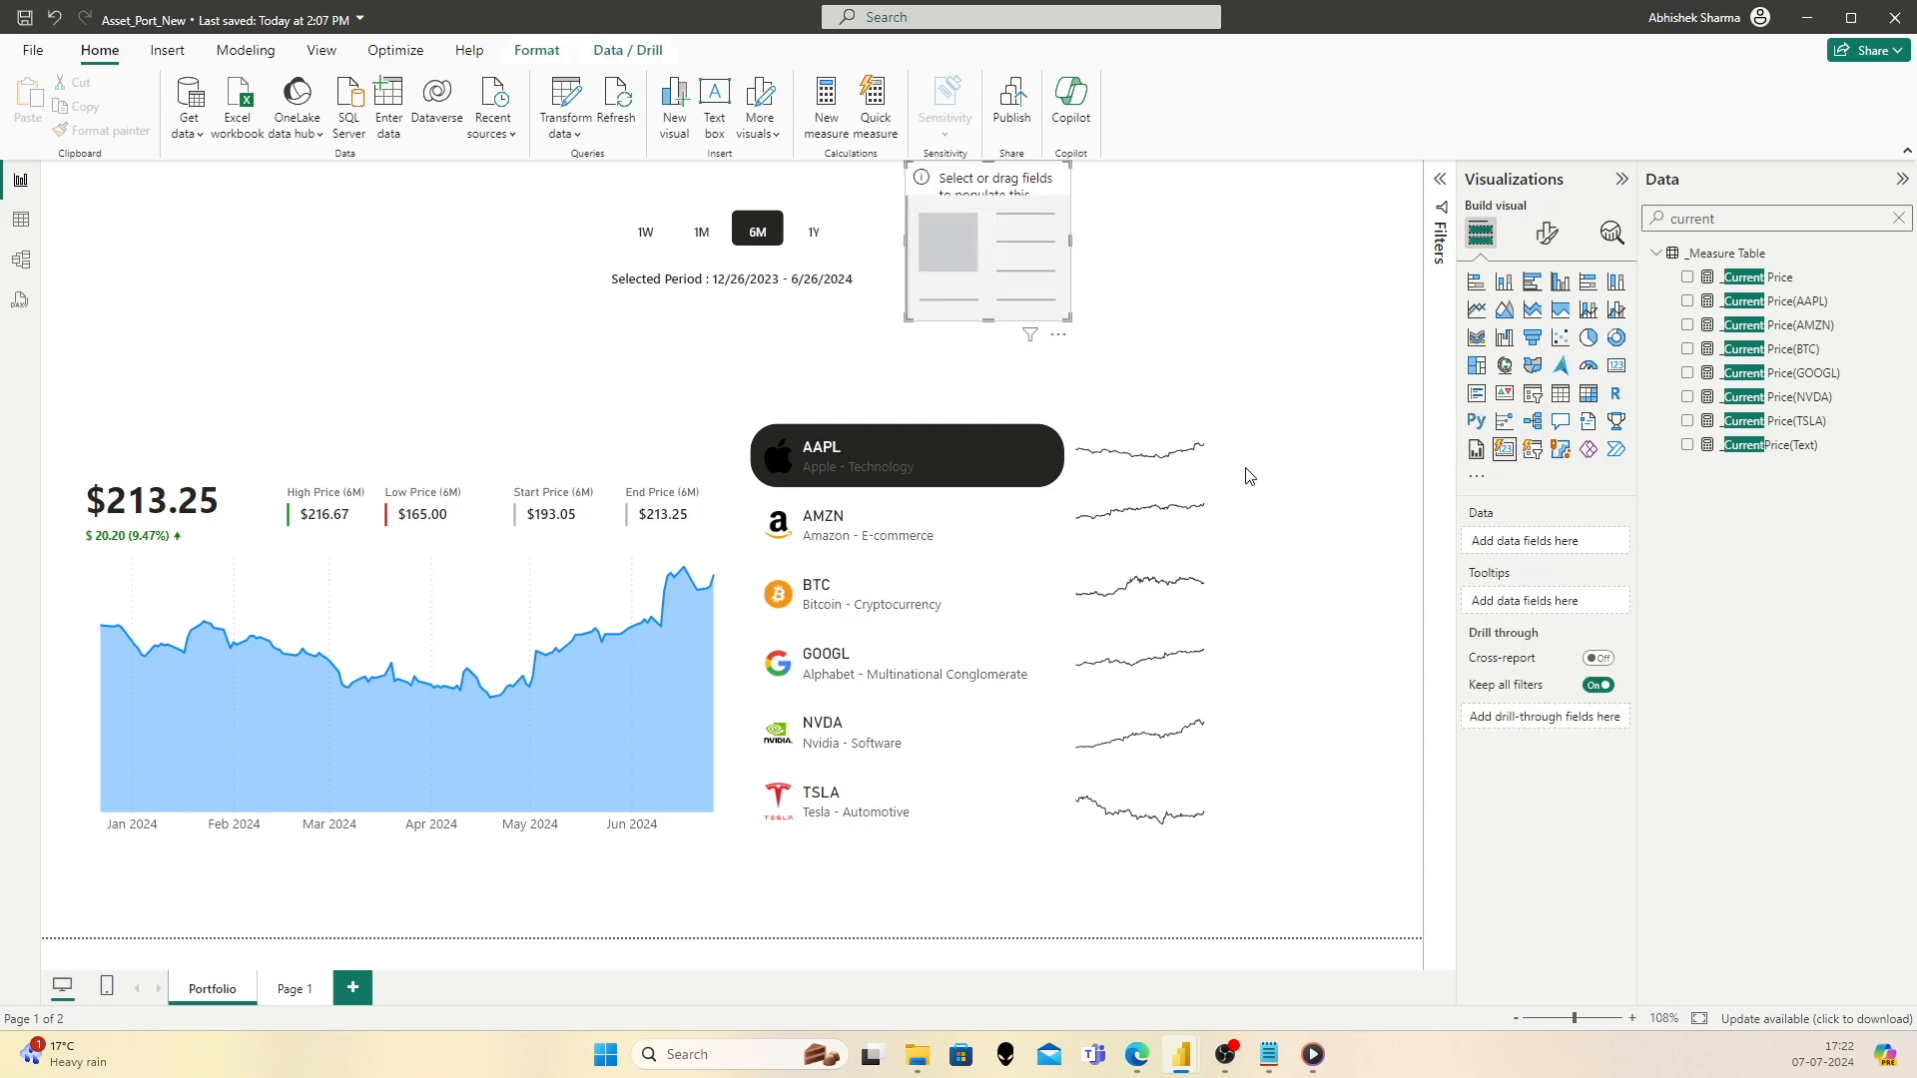
drag(980, 185, 1299, 444)
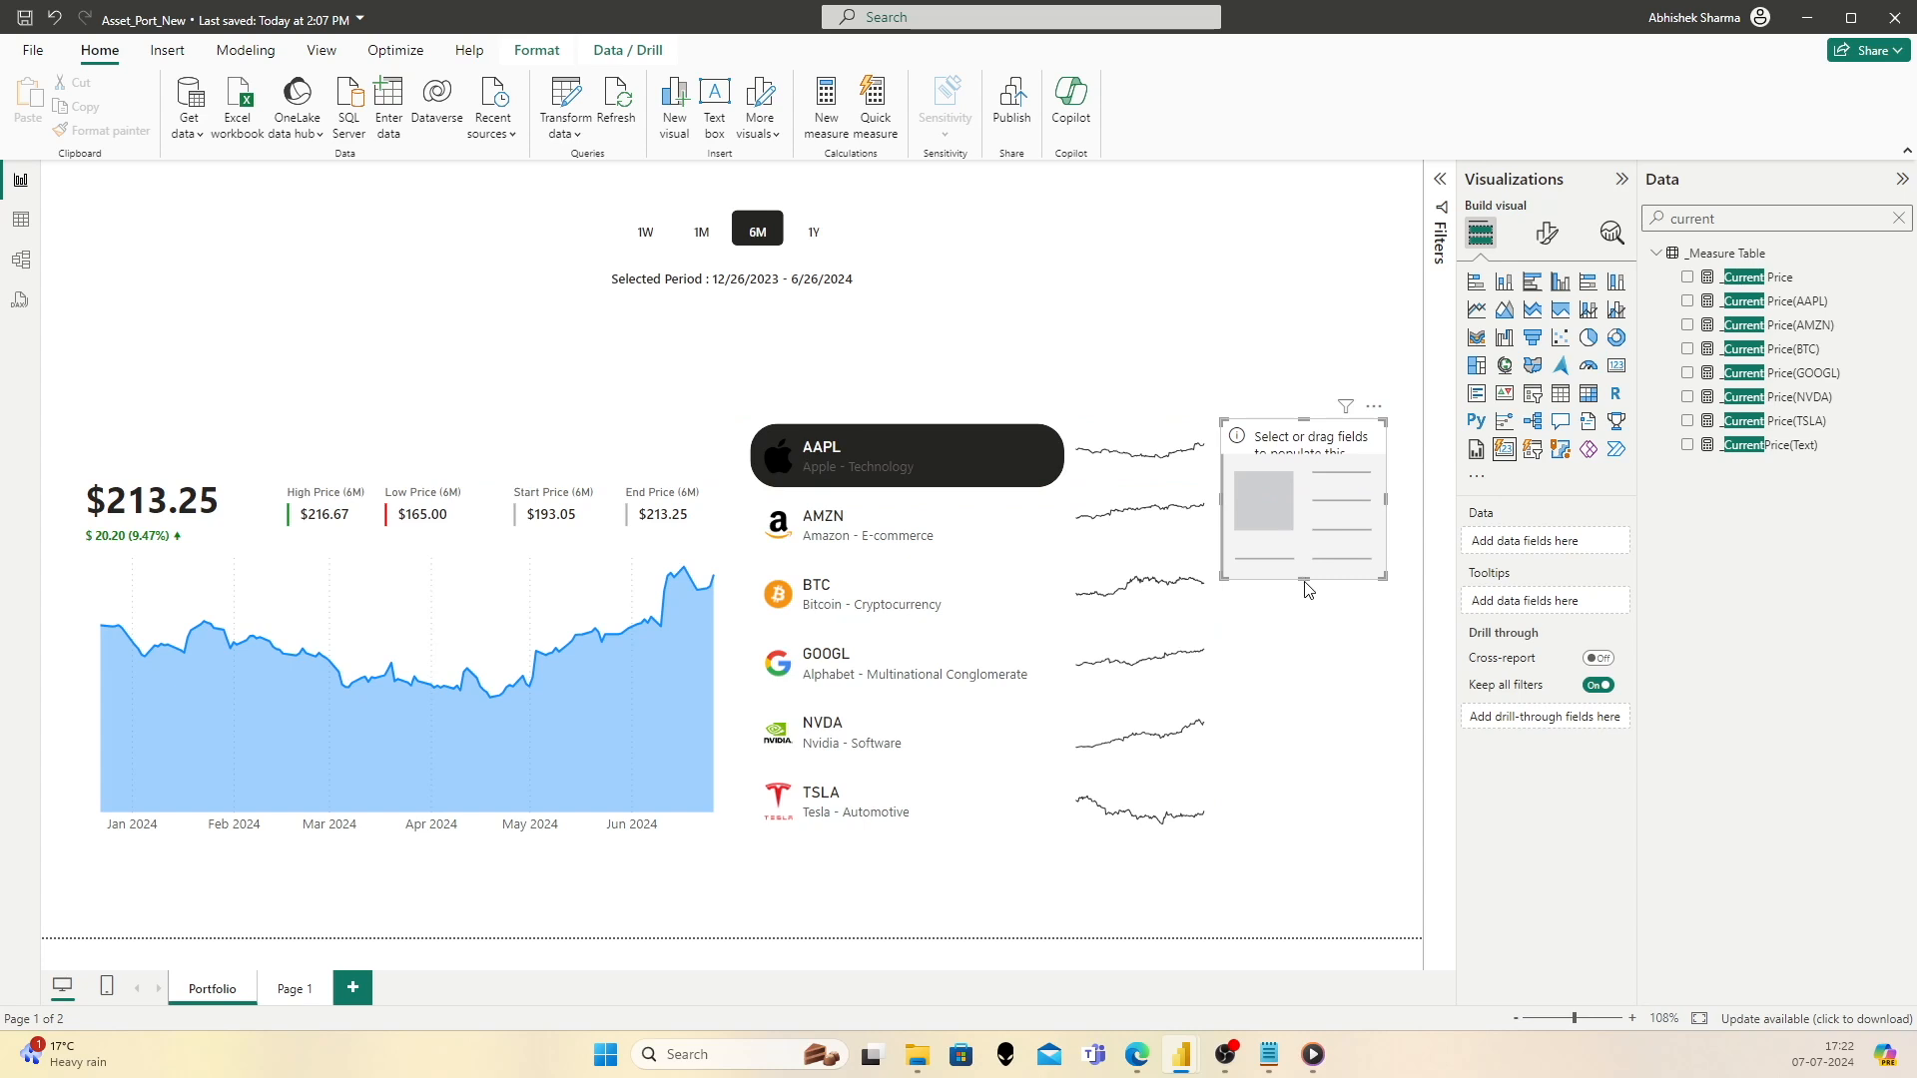
drag(1305, 589, 1306, 841)
Step: Add the AAPL, AMZN, BTC, GOOGL, NVDA and TSLA _Current Price measures to the card visual's data, in that order
drag(1754, 311, 1548, 541)
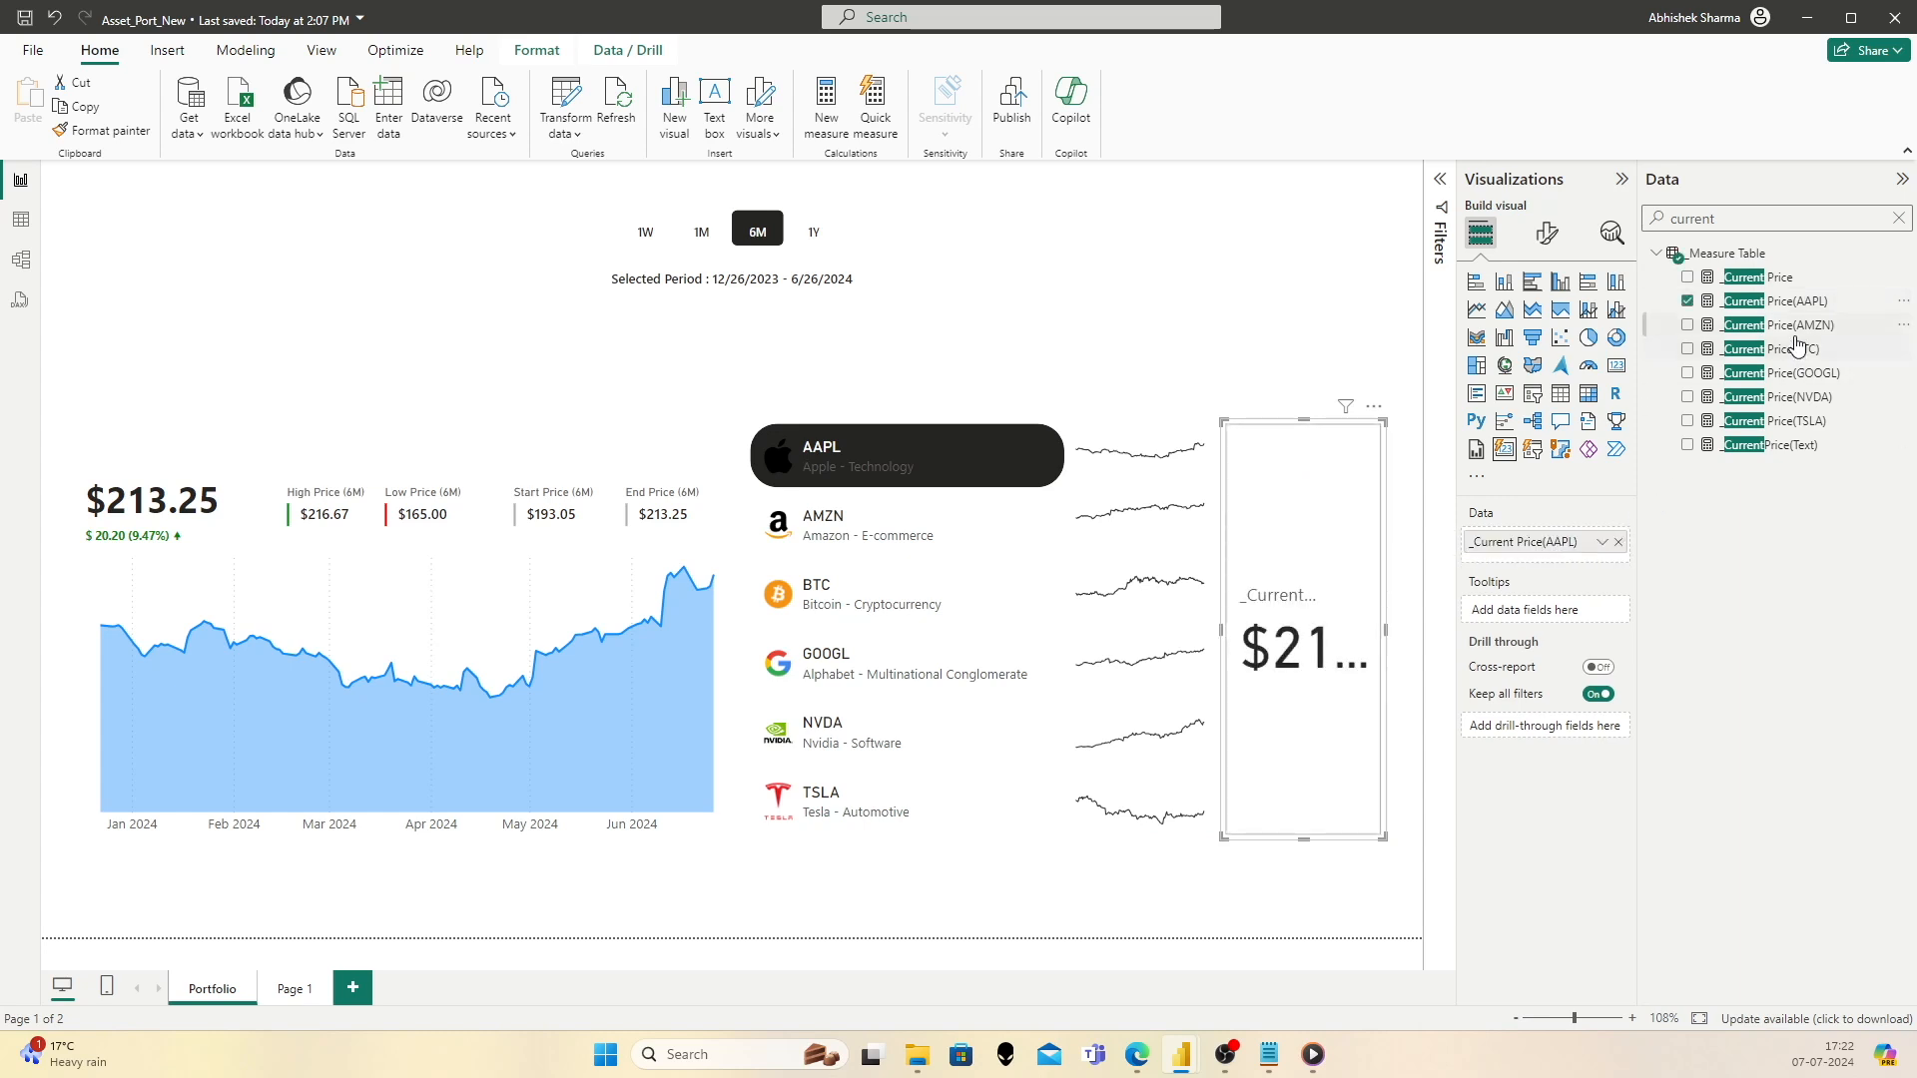
drag(1770, 330, 1614, 555)
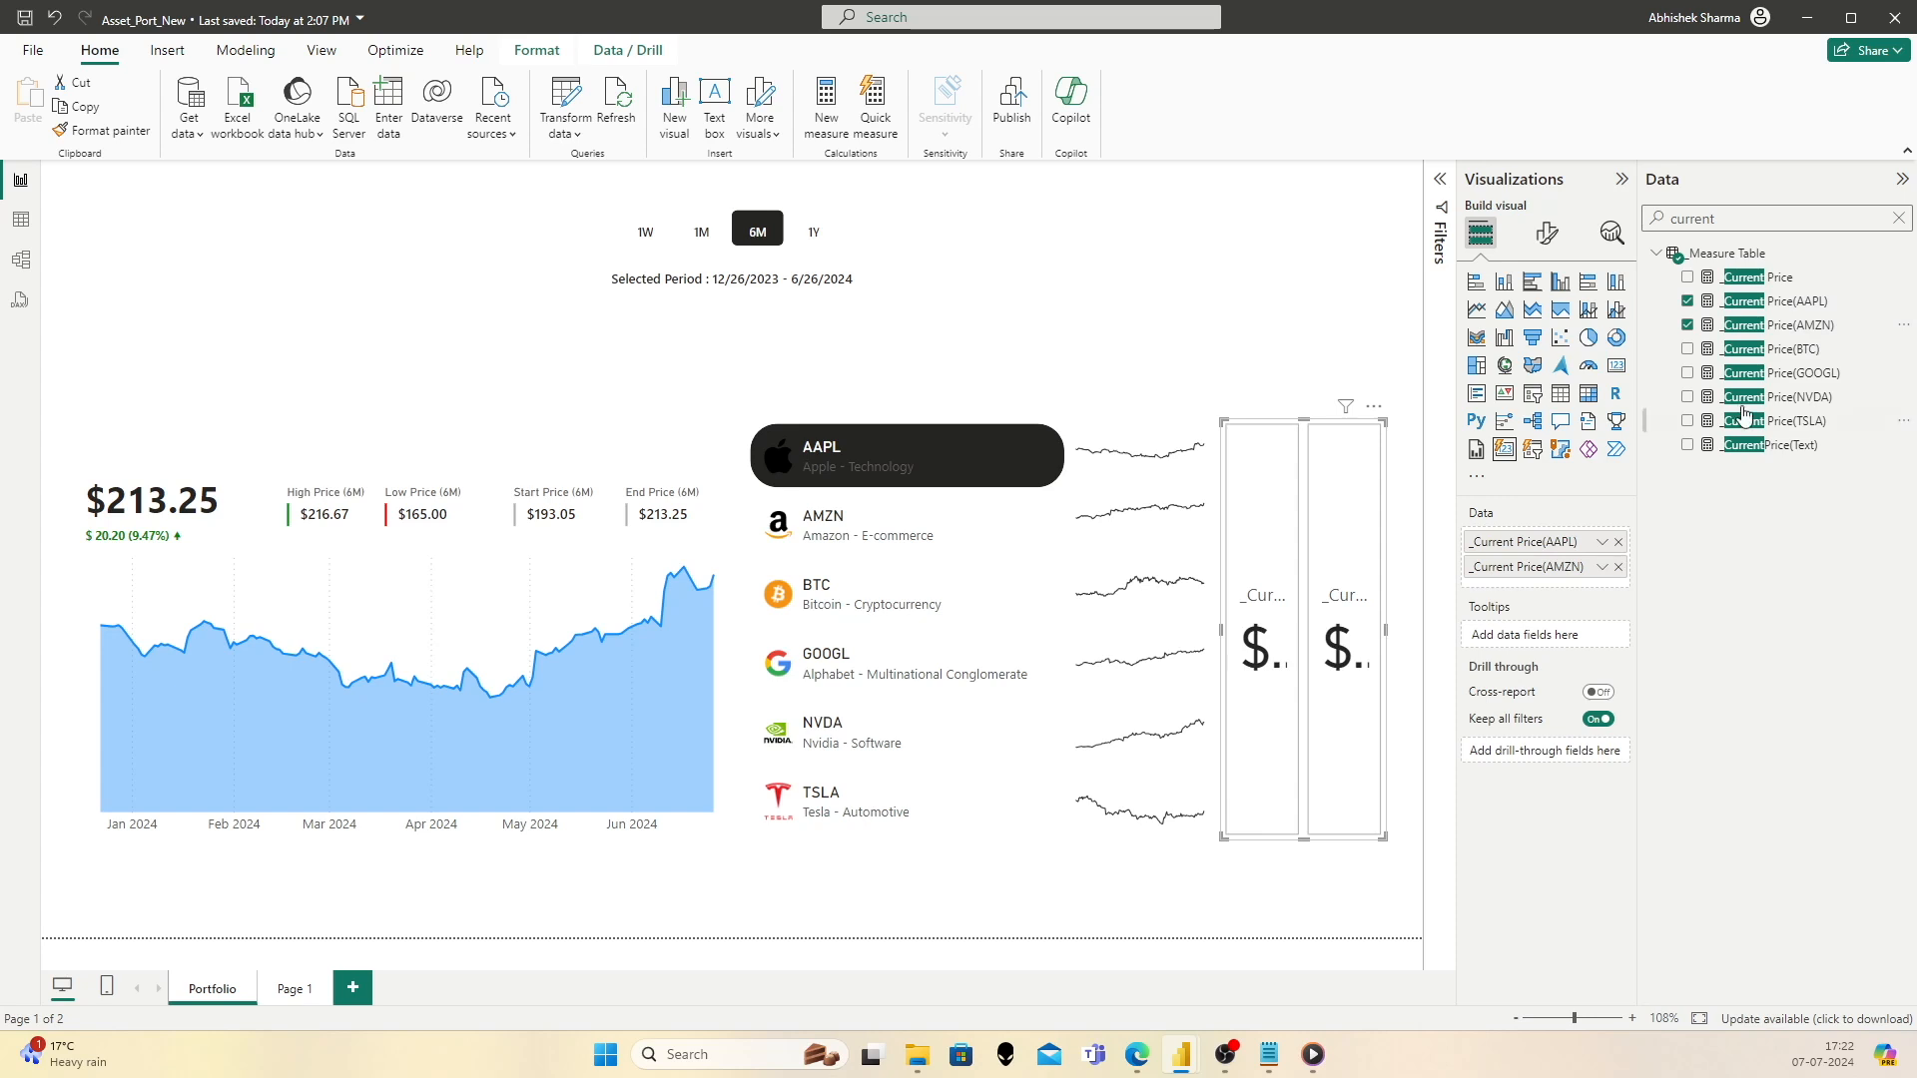
drag(1762, 349, 1544, 589)
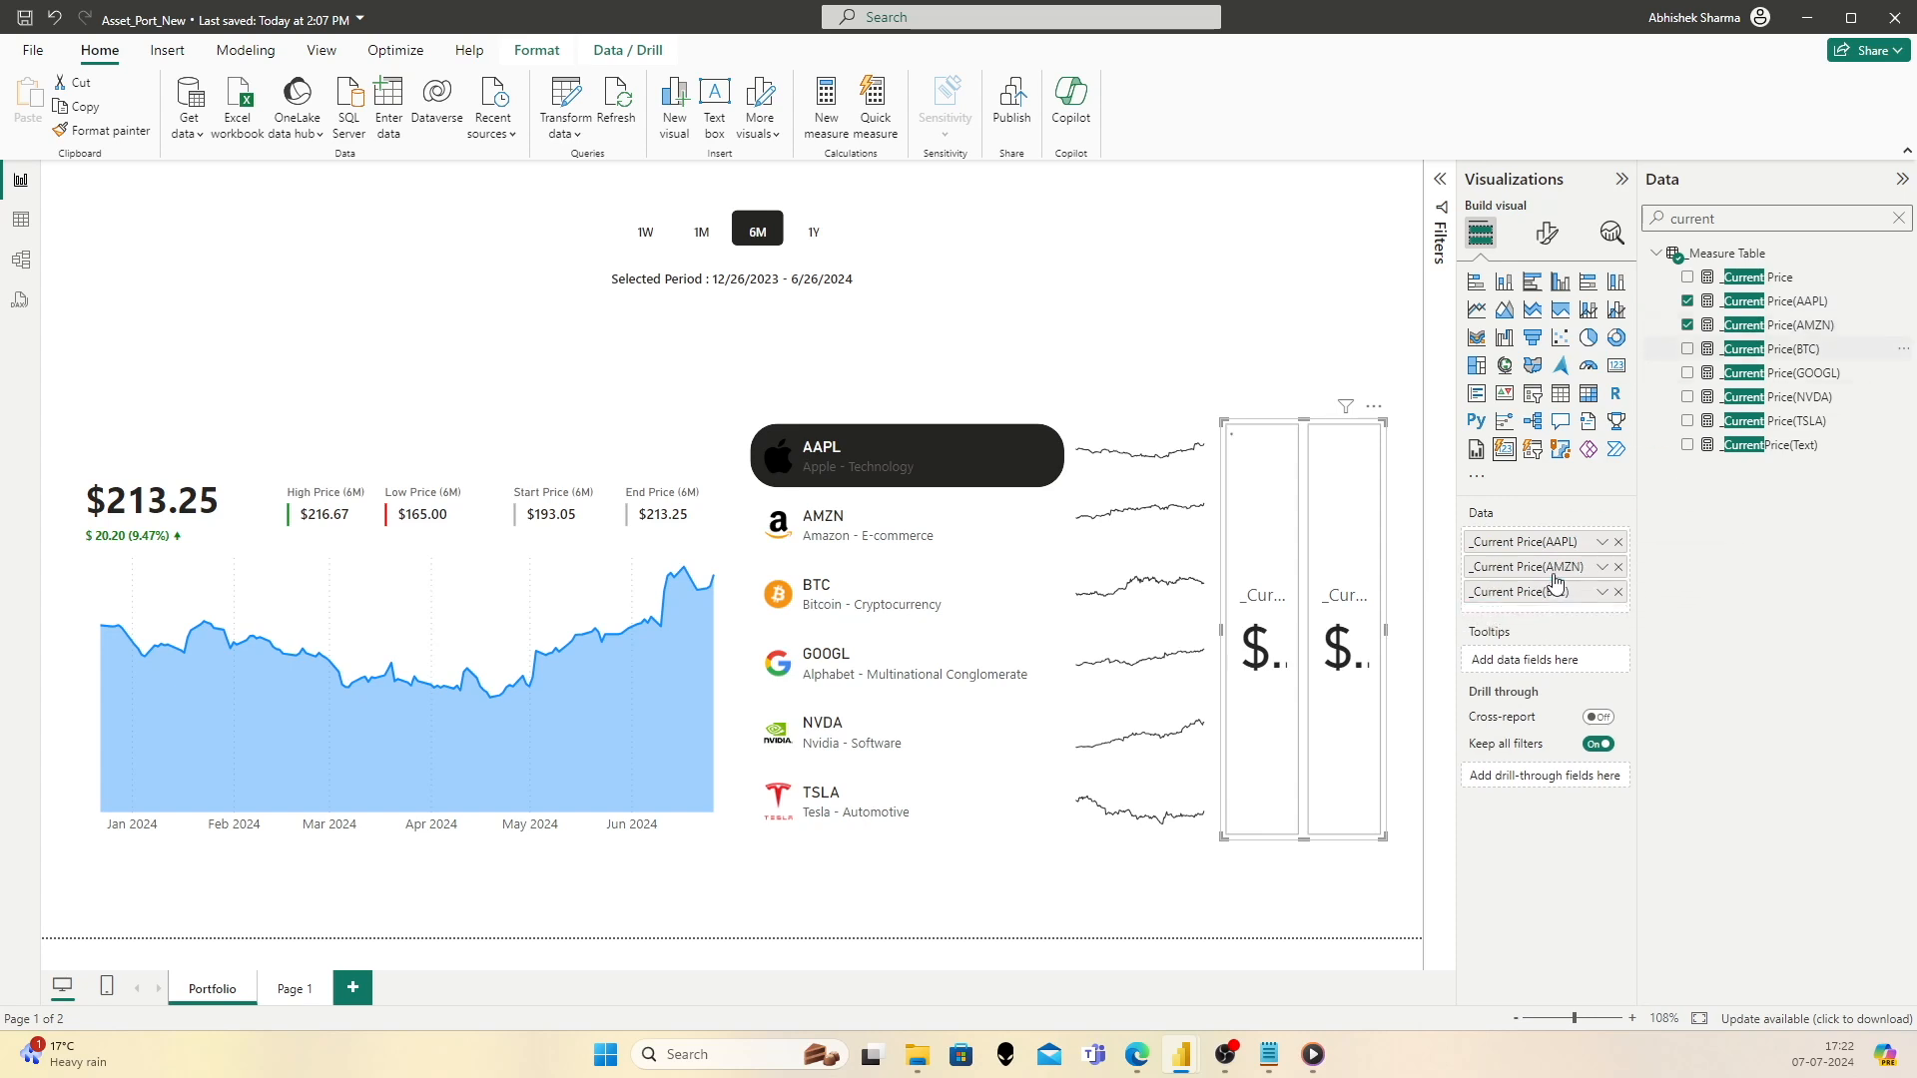
drag(1775, 374, 1552, 639)
drag(1787, 421, 1585, 654)
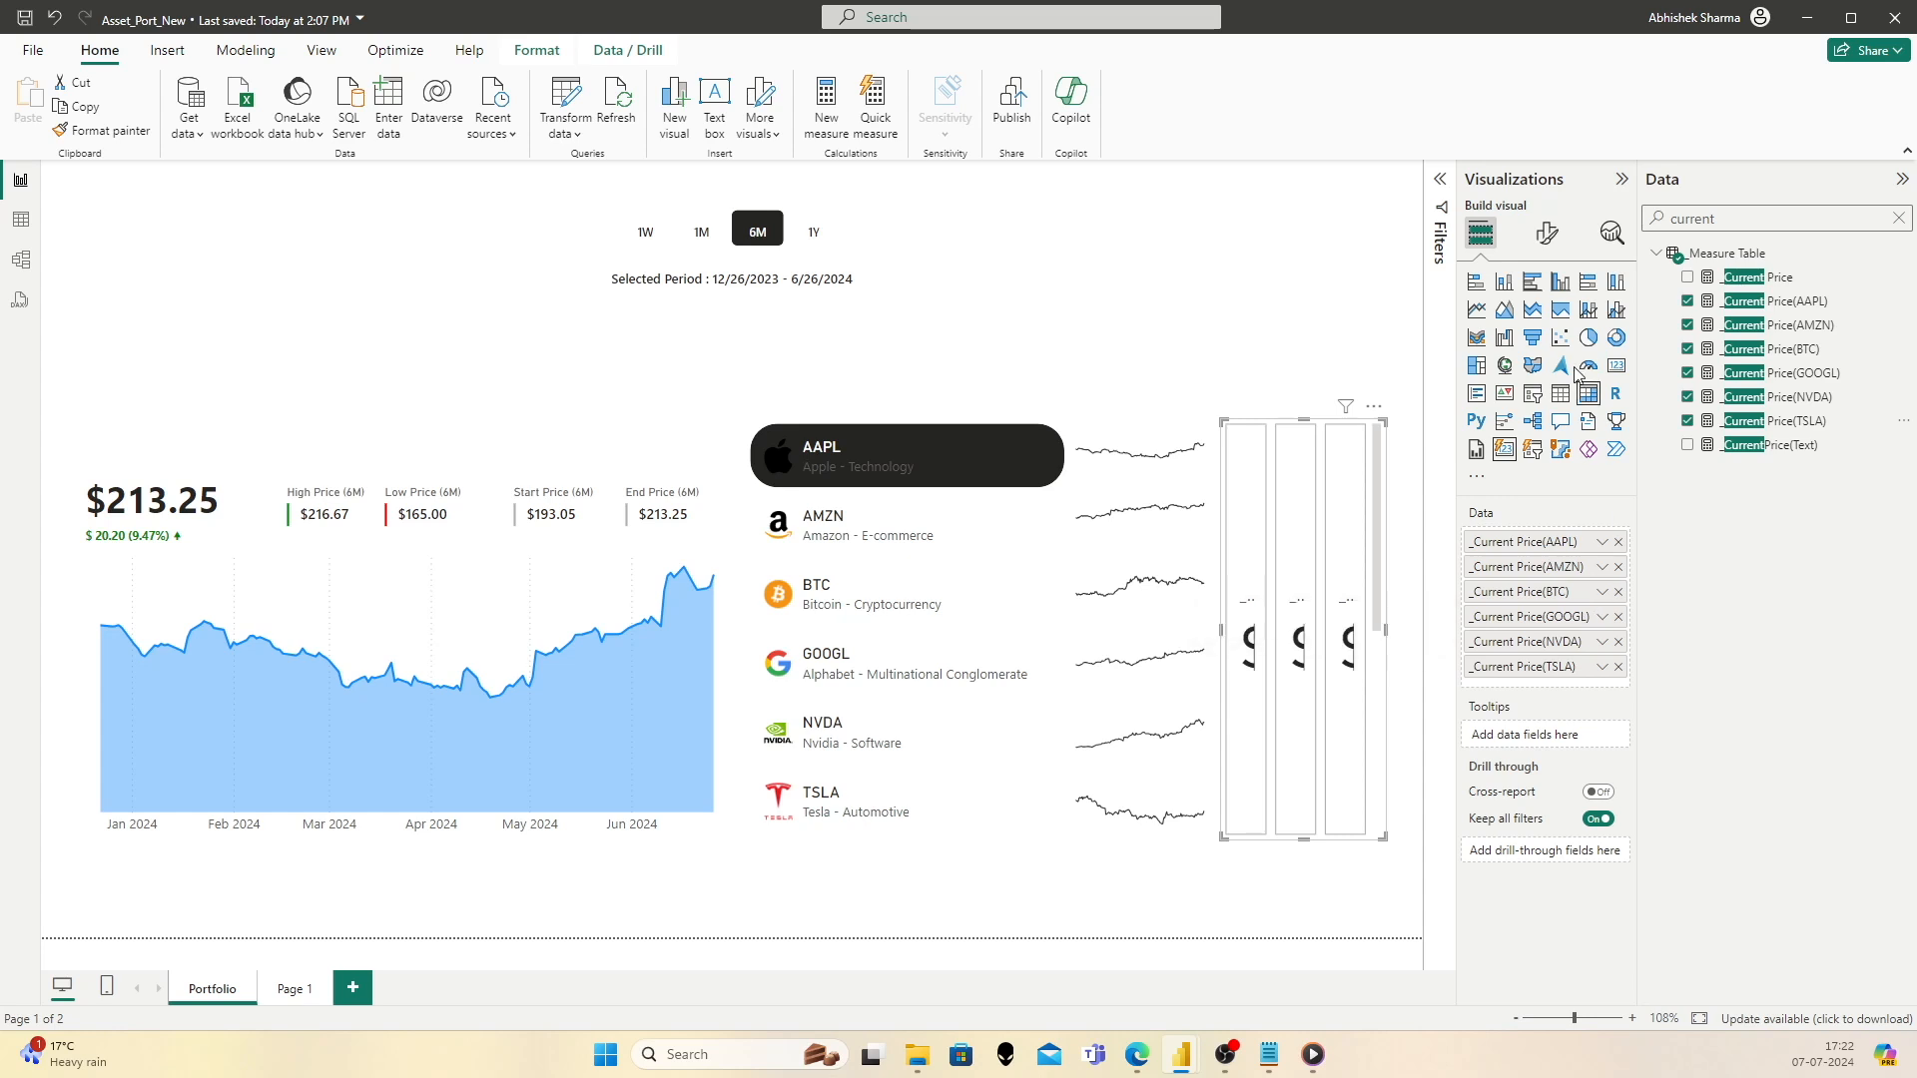
Step: Arrange the card visual as a single column in Cards style with a maximum of 6 cards shown
click(1548, 235)
click(1498, 371)
click(1545, 471)
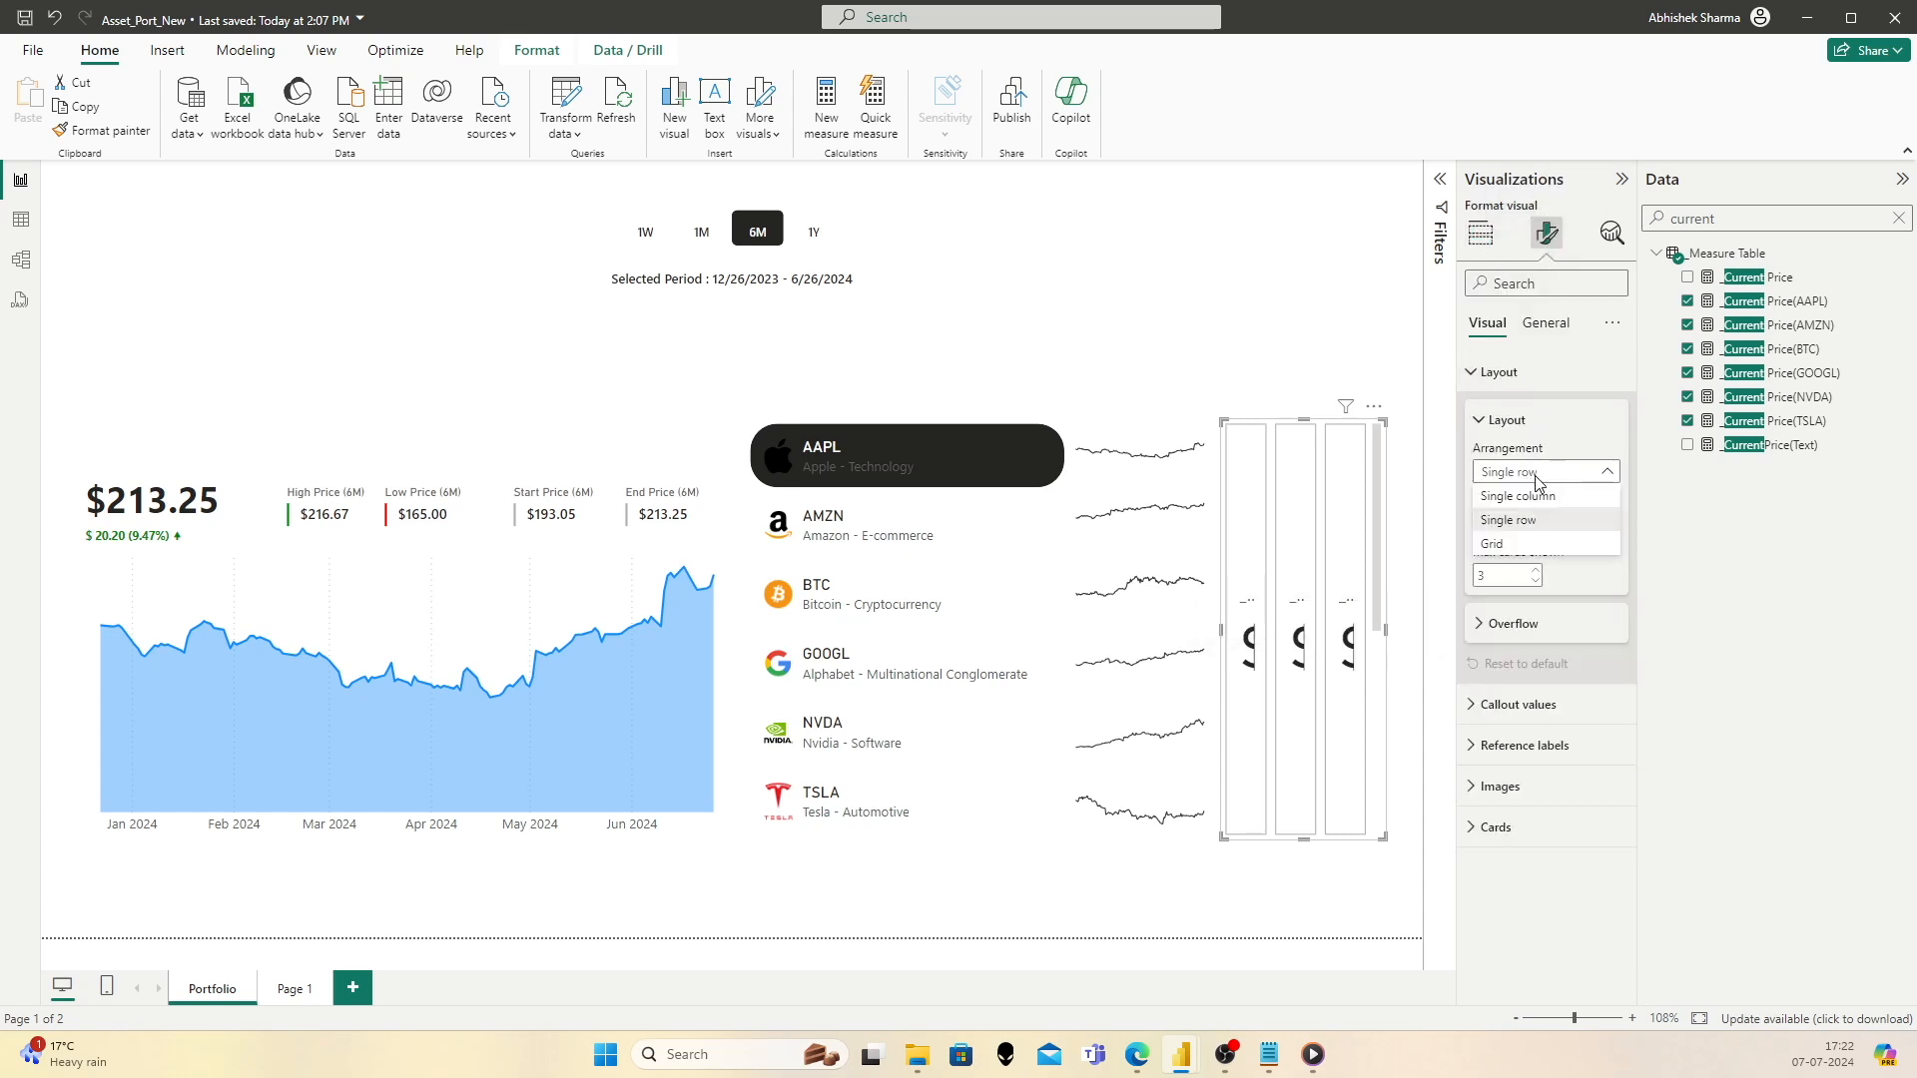
click(1517, 496)
click(1516, 577)
text(6)
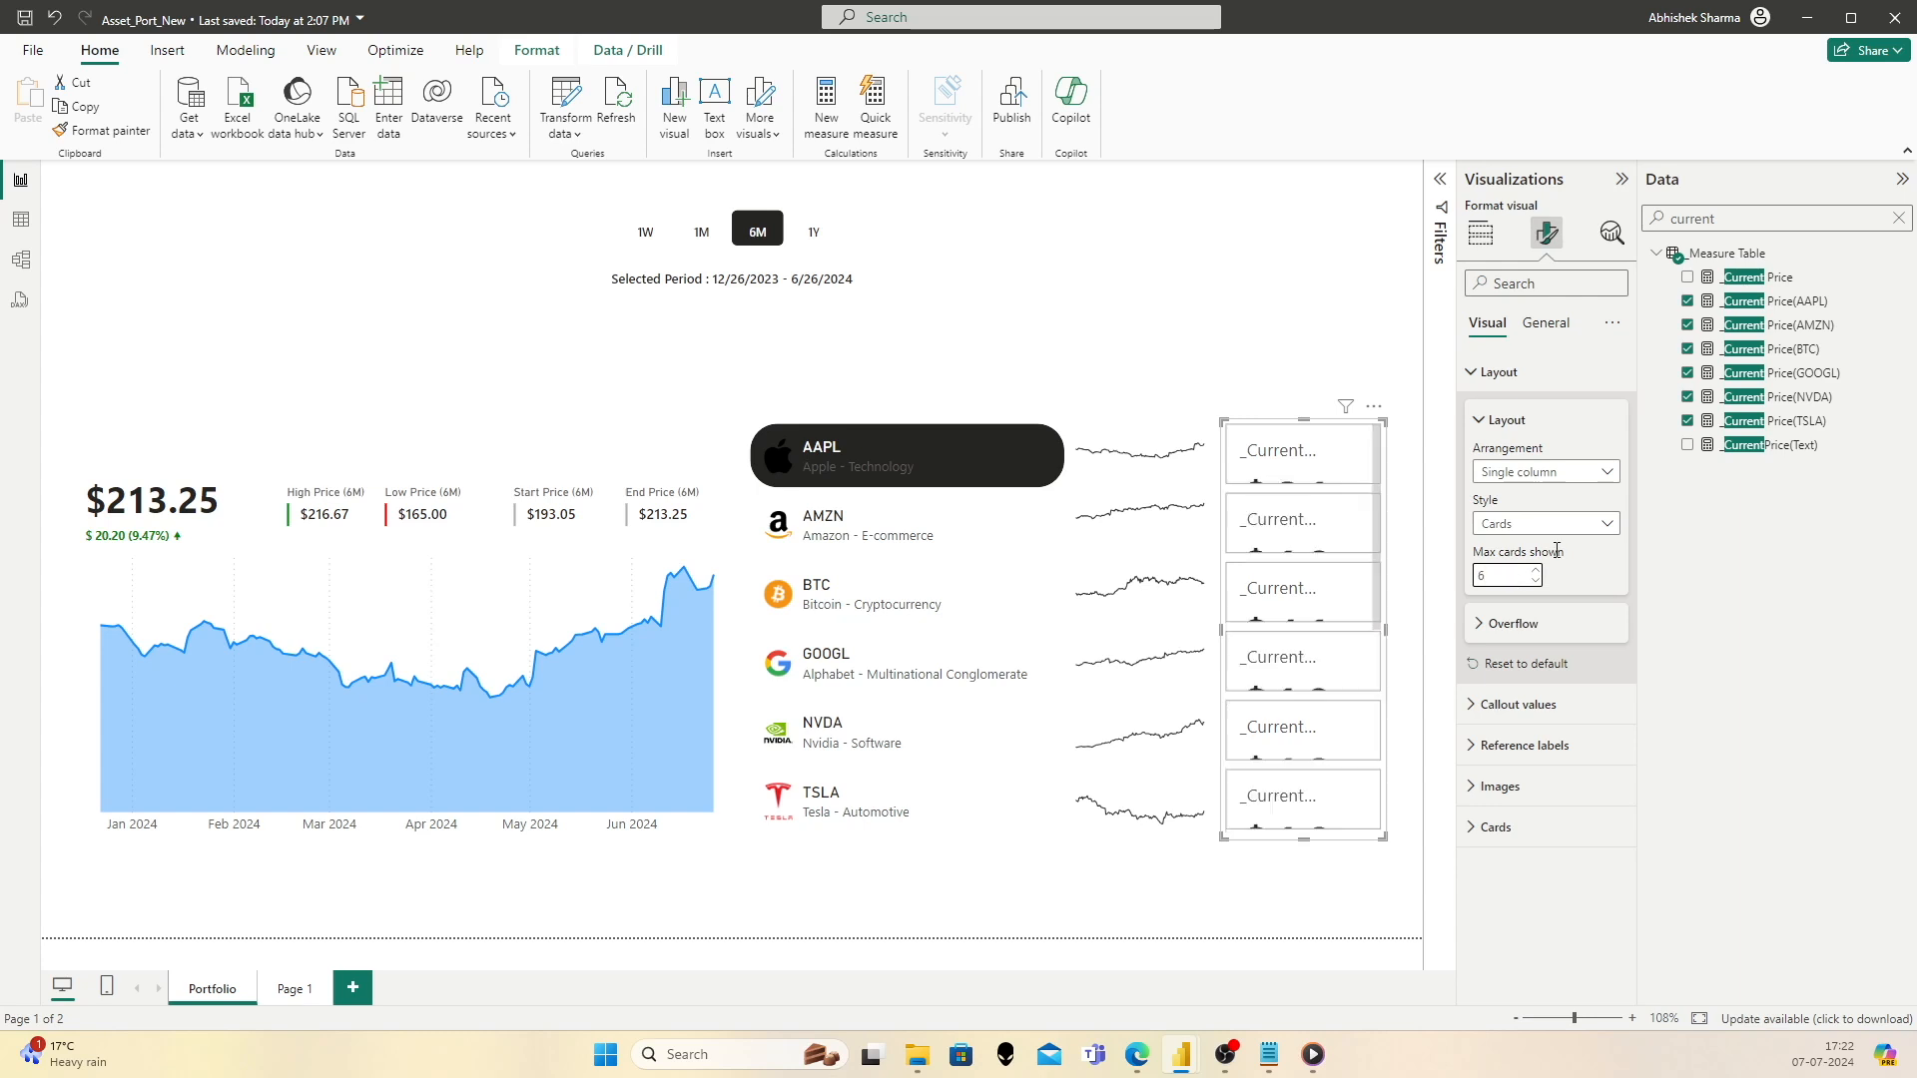
click(1583, 526)
click(1577, 547)
click(1537, 629)
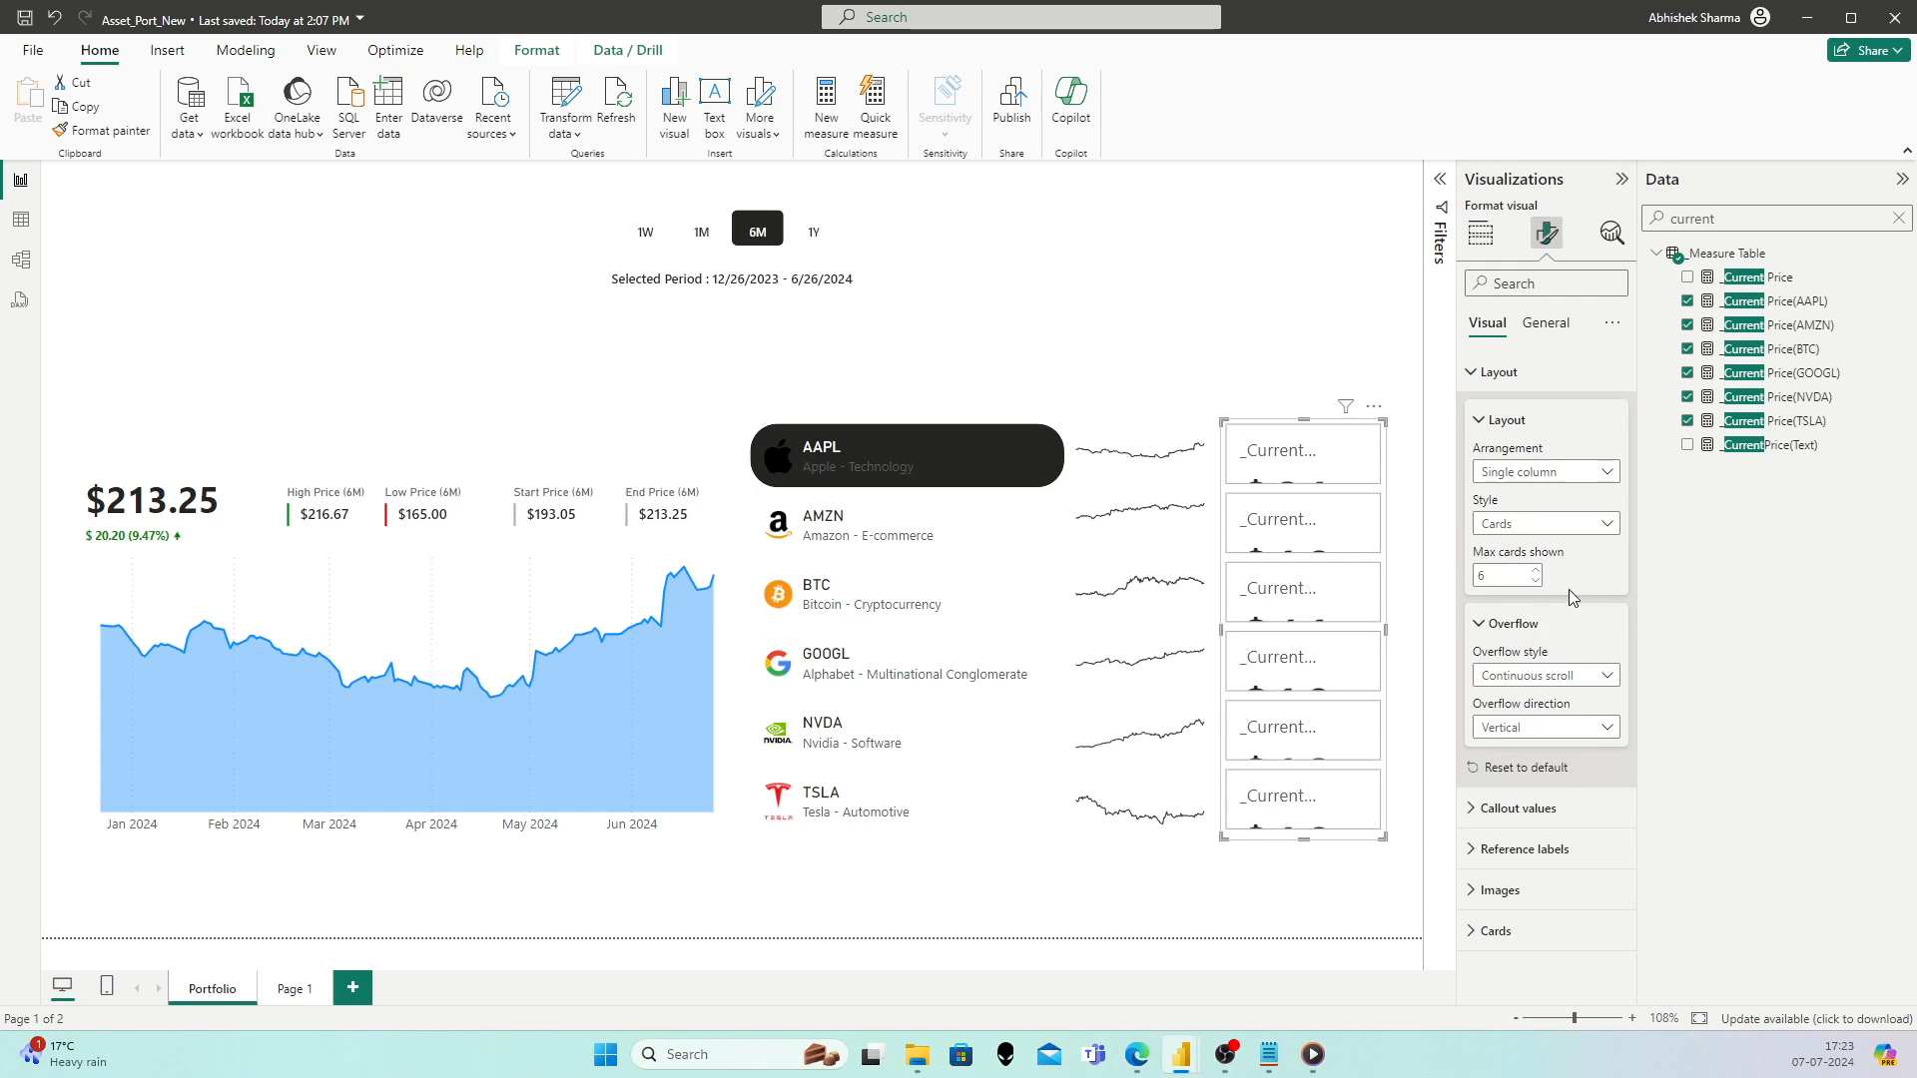
click(1477, 374)
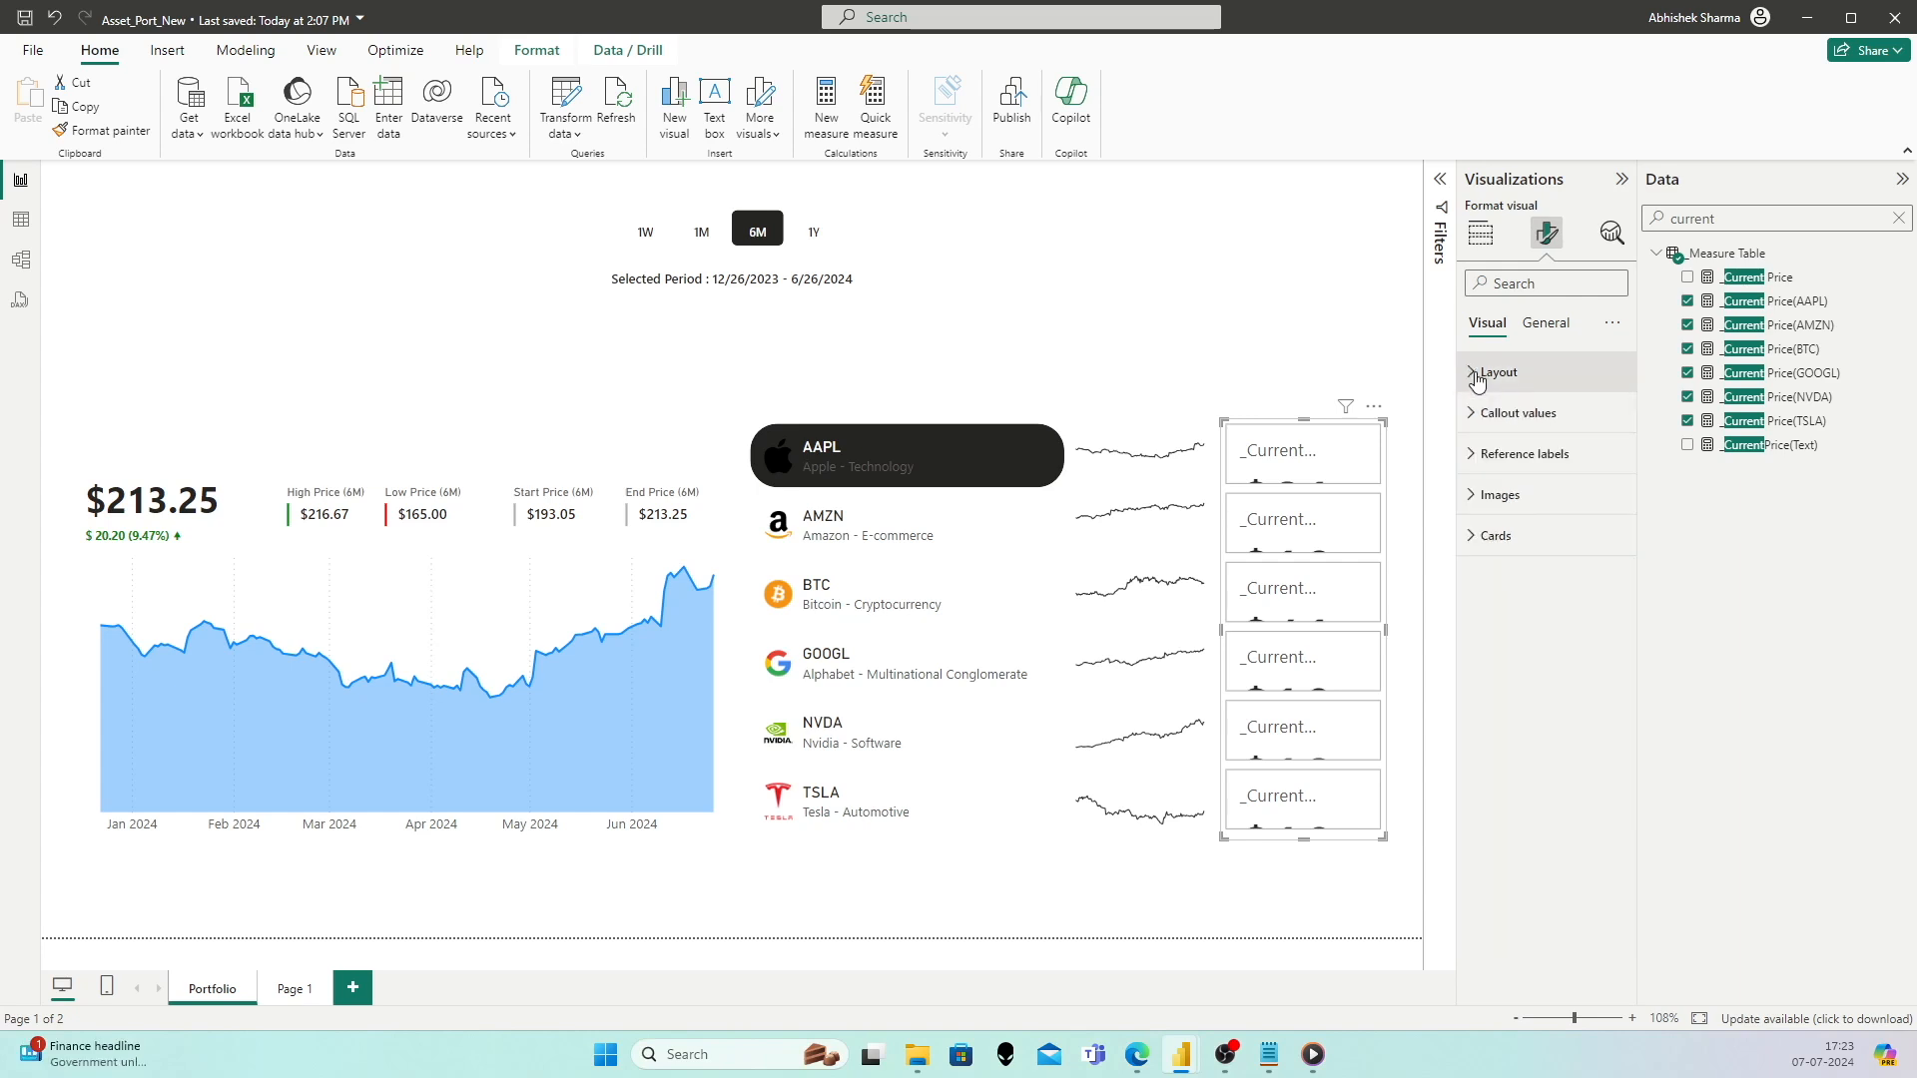
Step: Set the card visual's callout values to Segoe UI Bold at size 10 for all series
click(1487, 414)
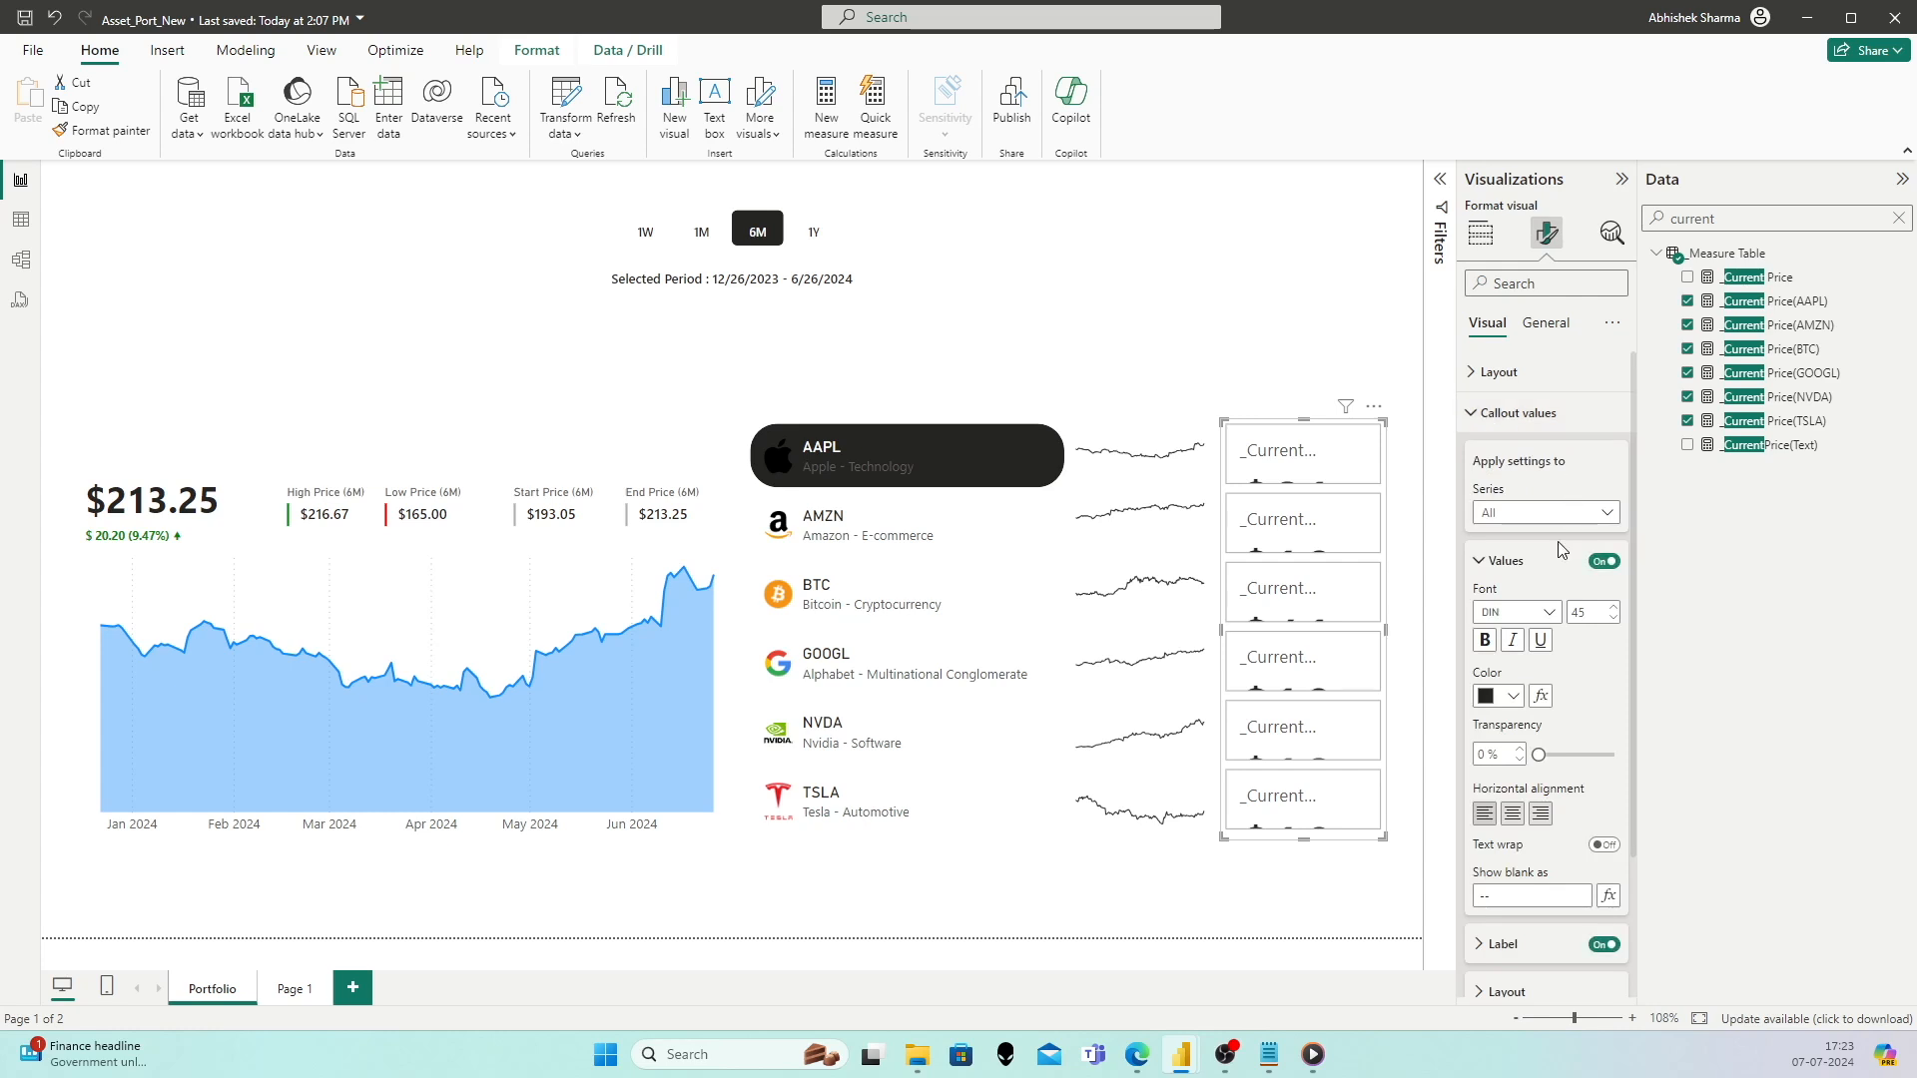
click(1547, 613)
scroll(1542, 798, down, 4)
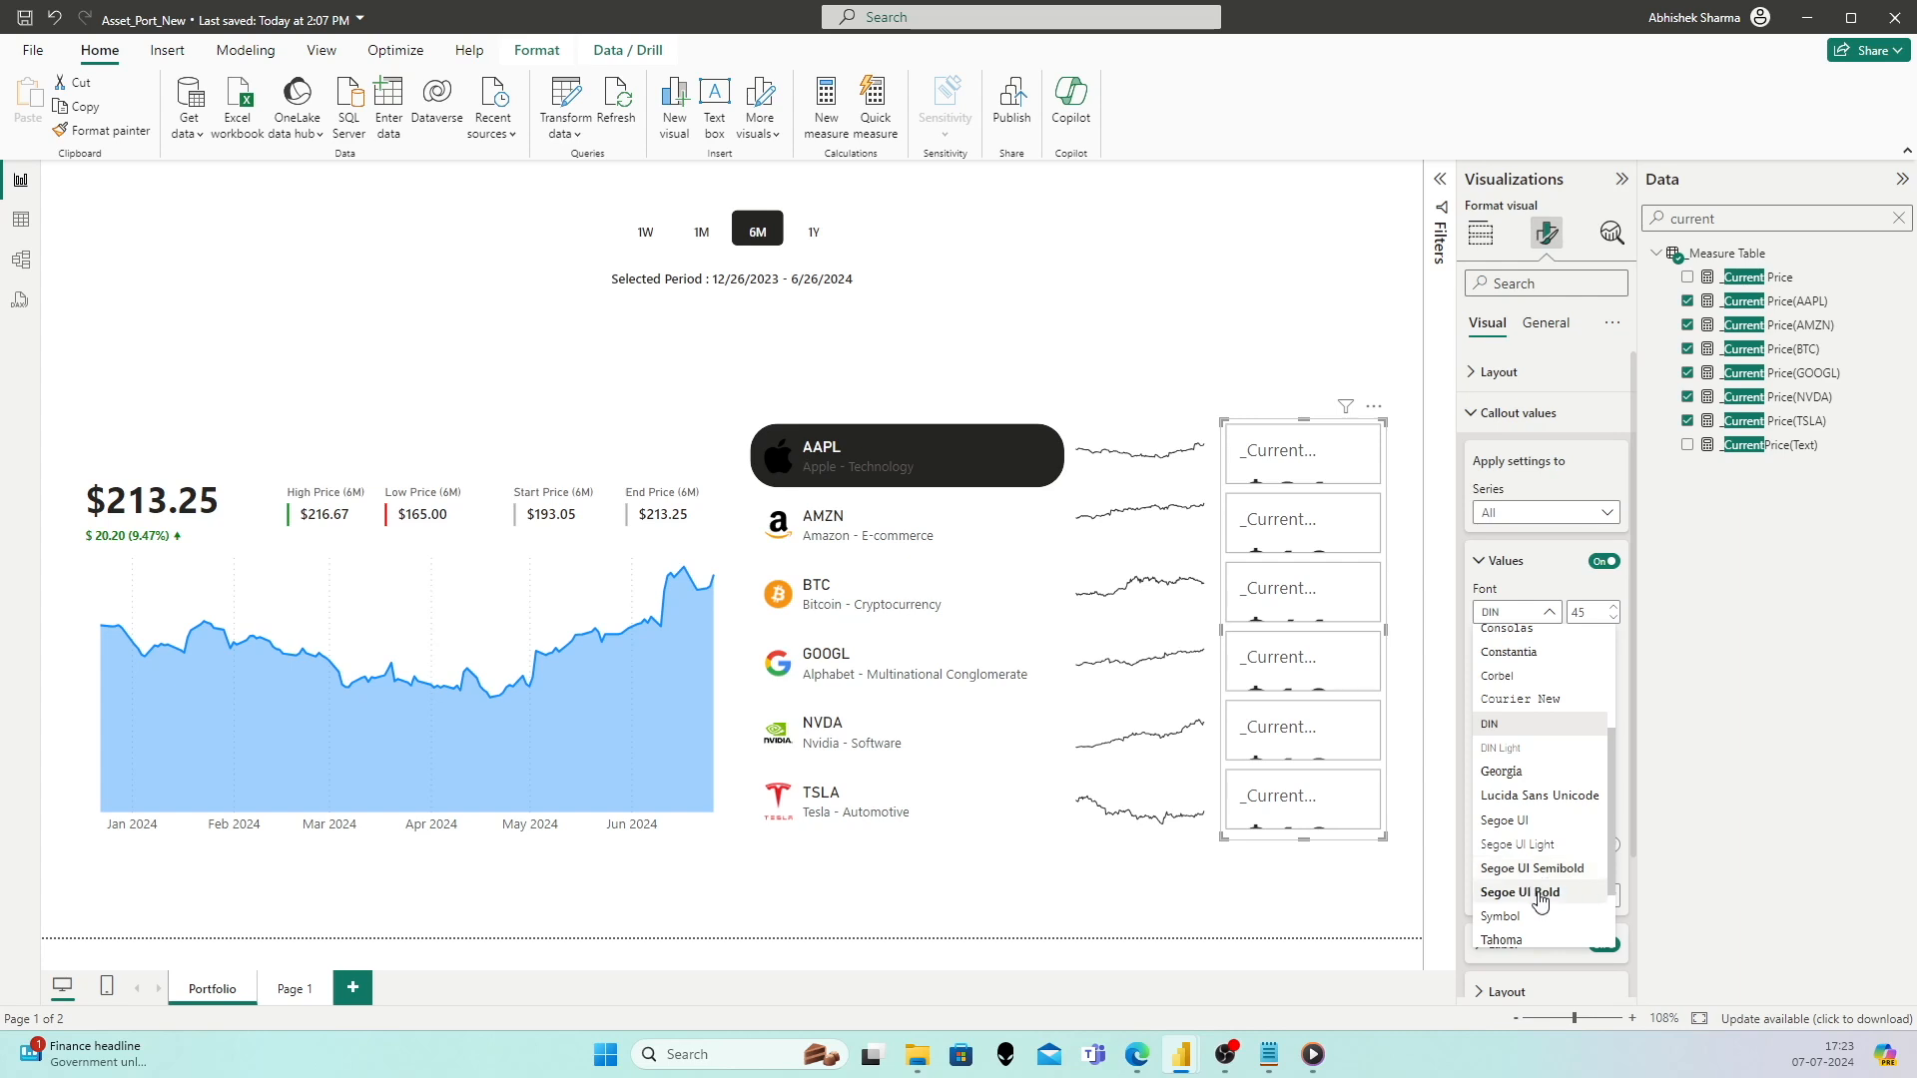
click(1540, 895)
click(1598, 613)
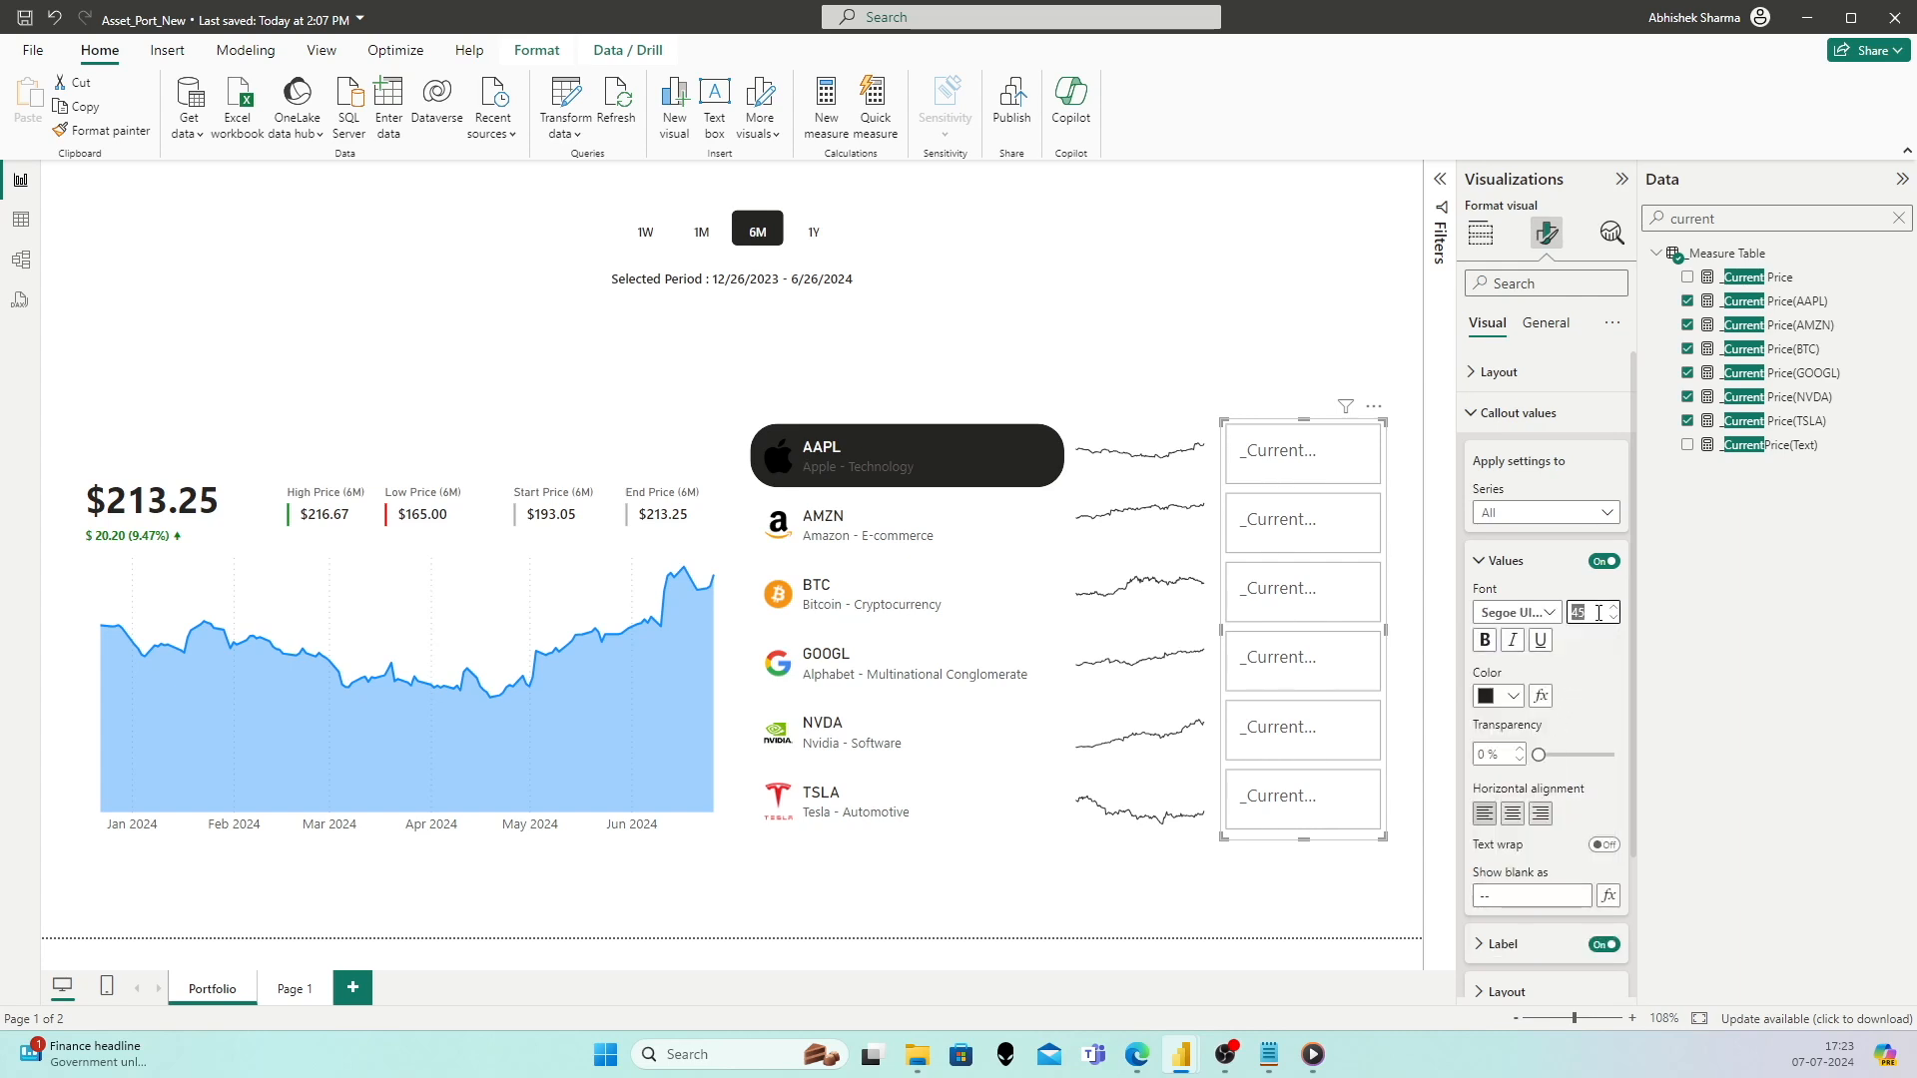
text(10)
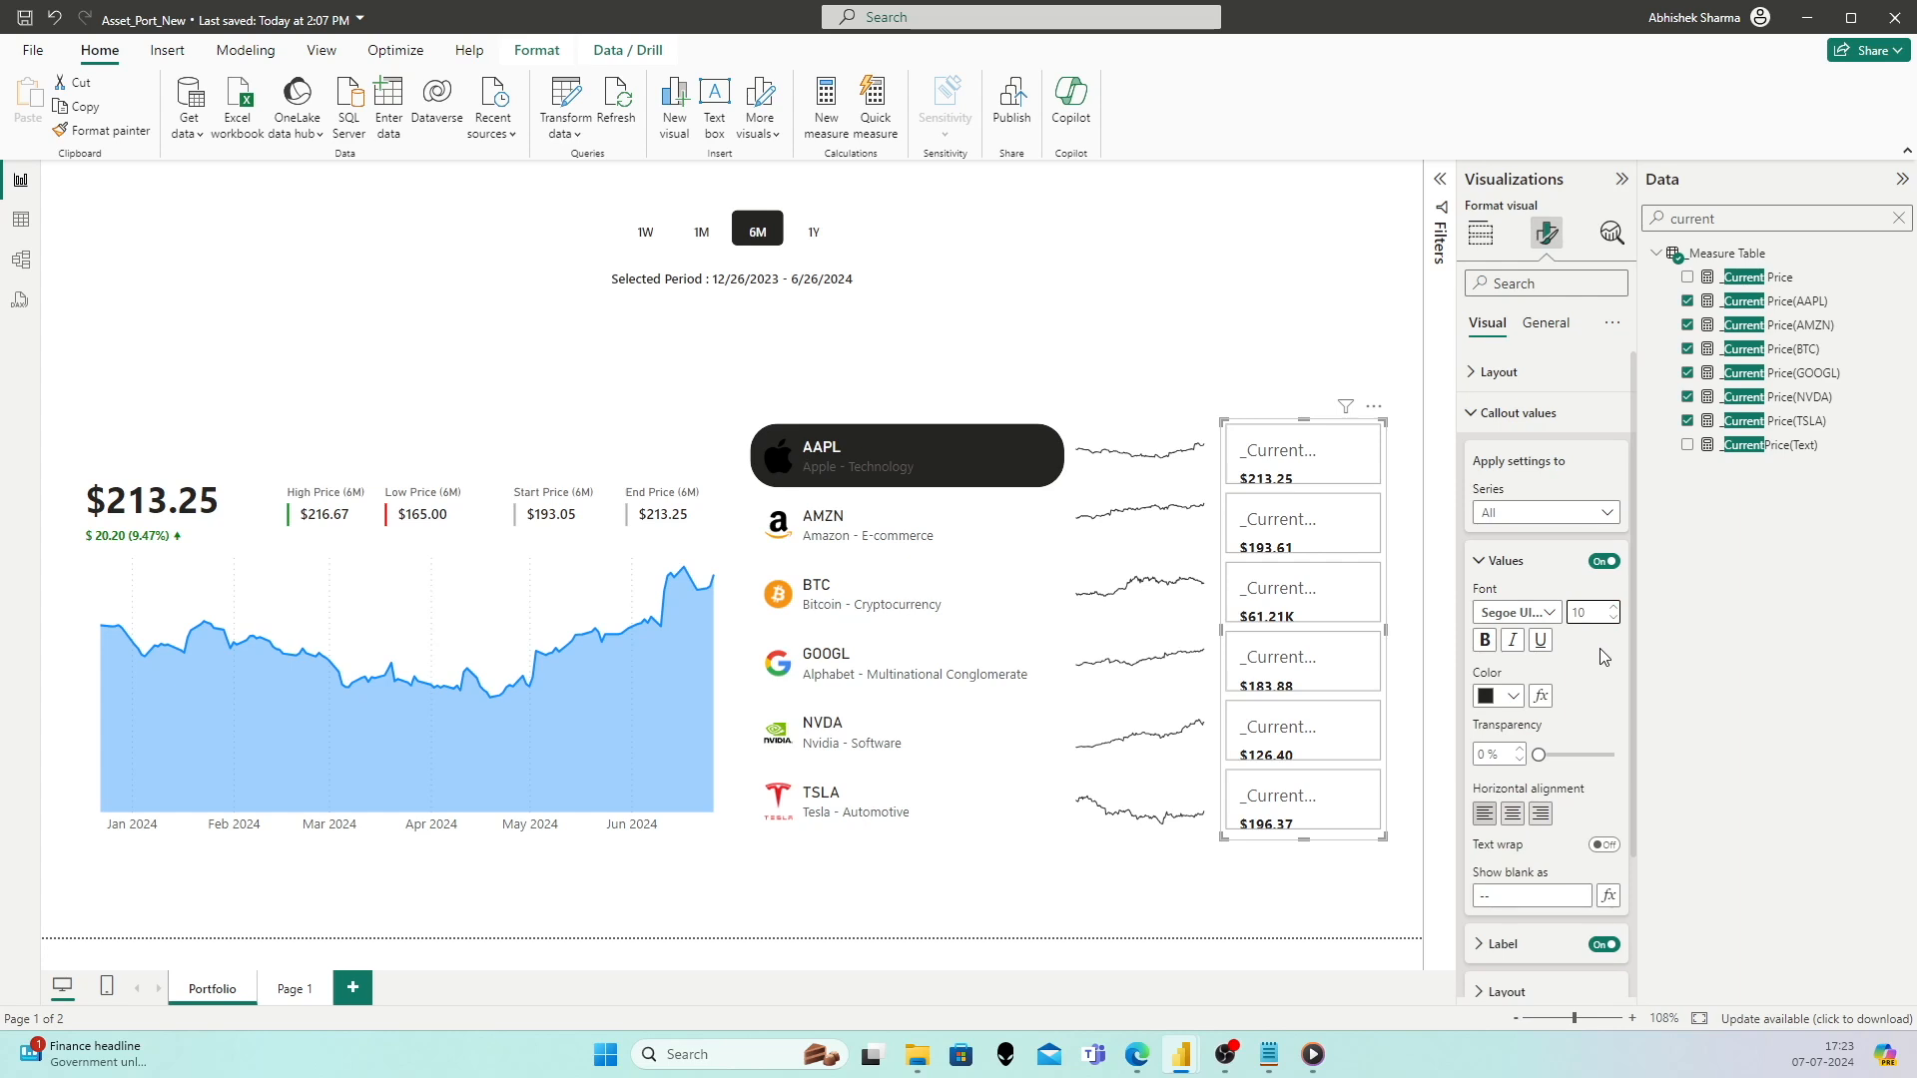
Step: Turn off the callout labels on the card visual
scroll(1592, 639, down, 2)
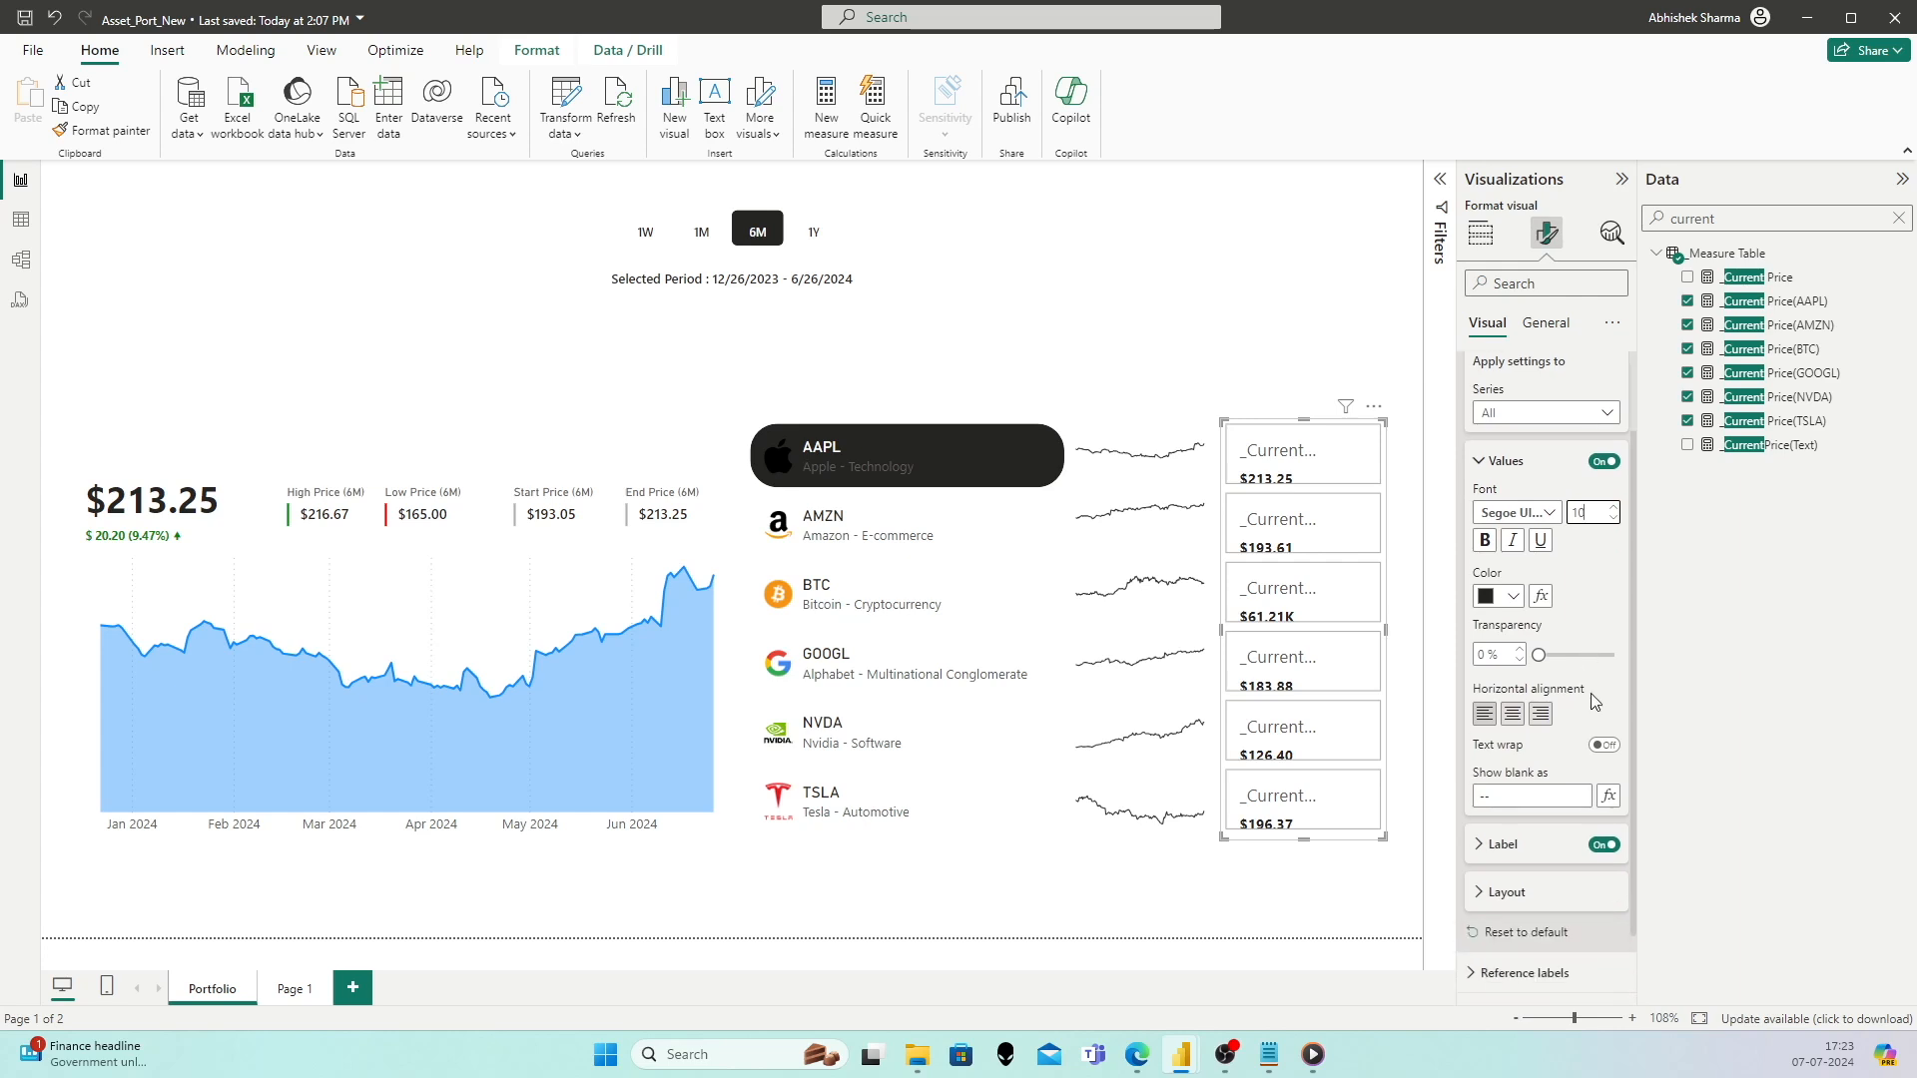
scroll(1593, 619, down, 1)
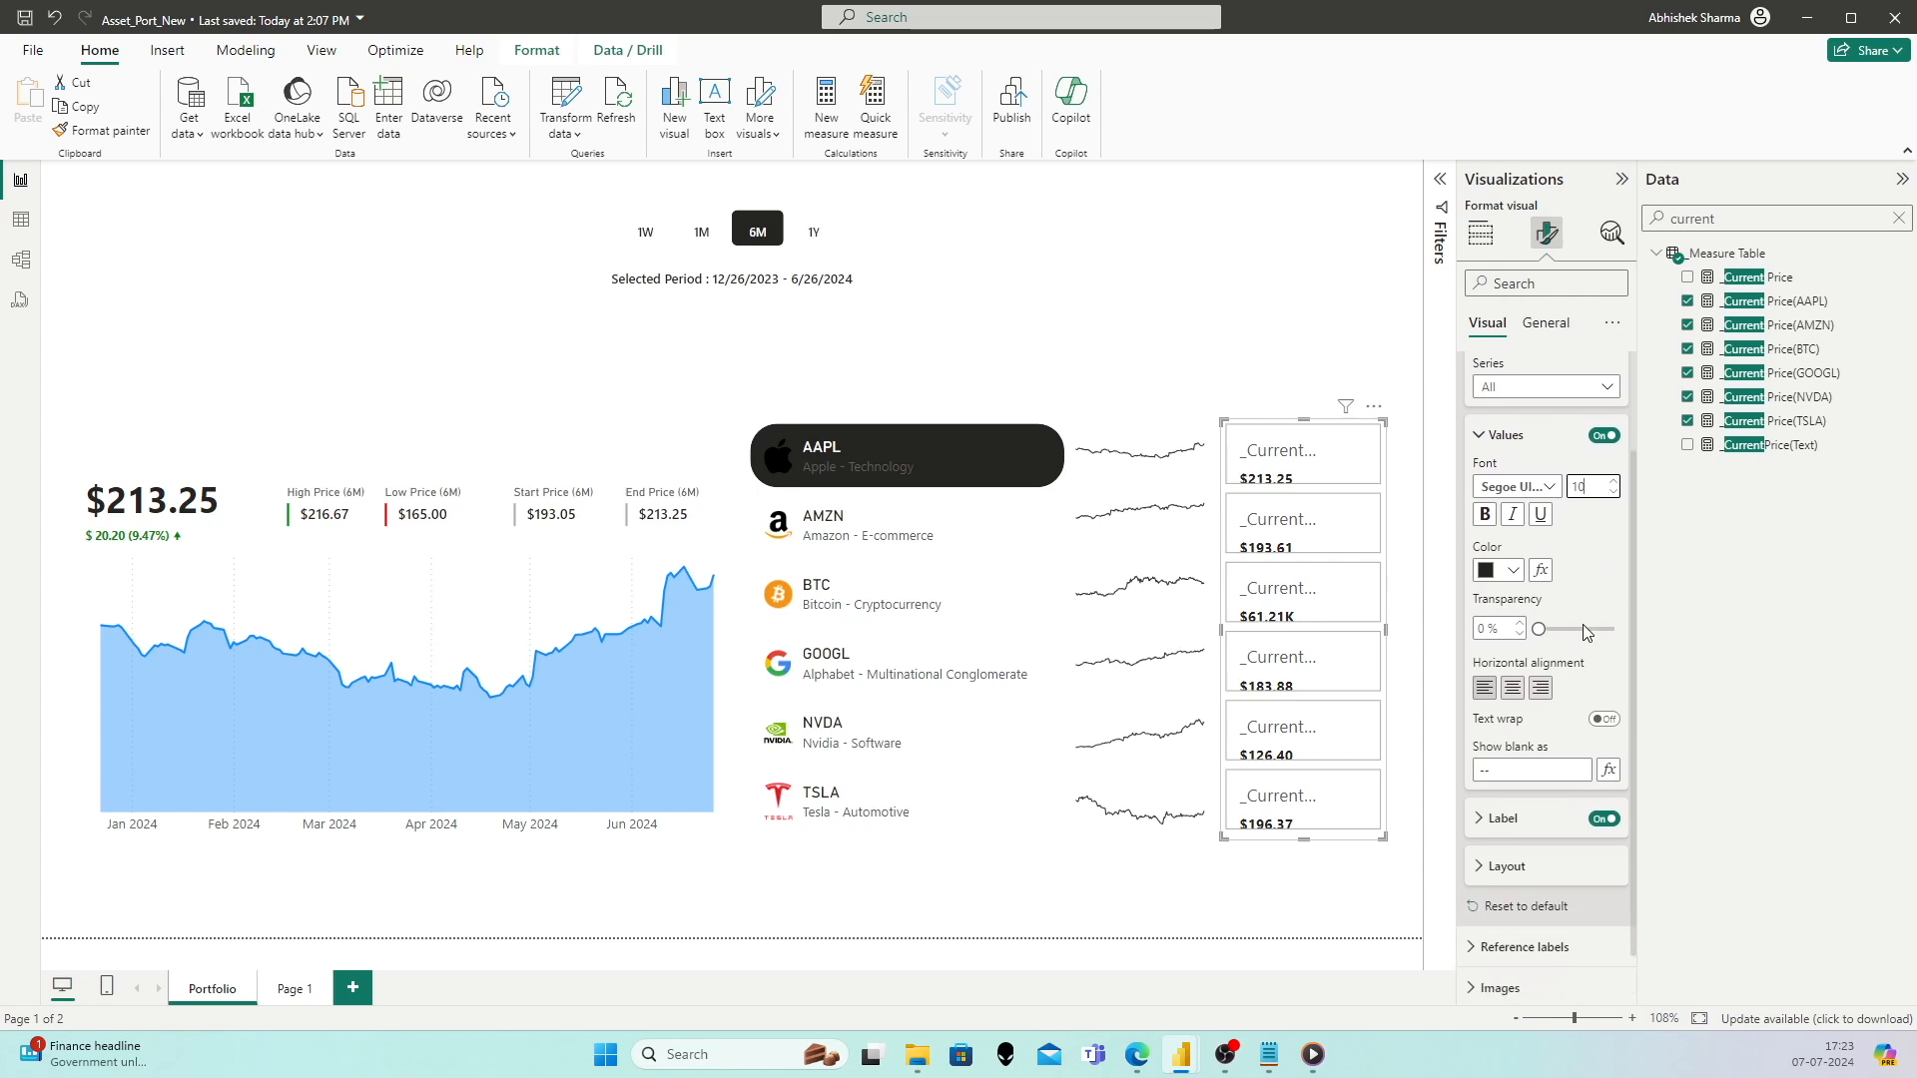
click(1498, 770)
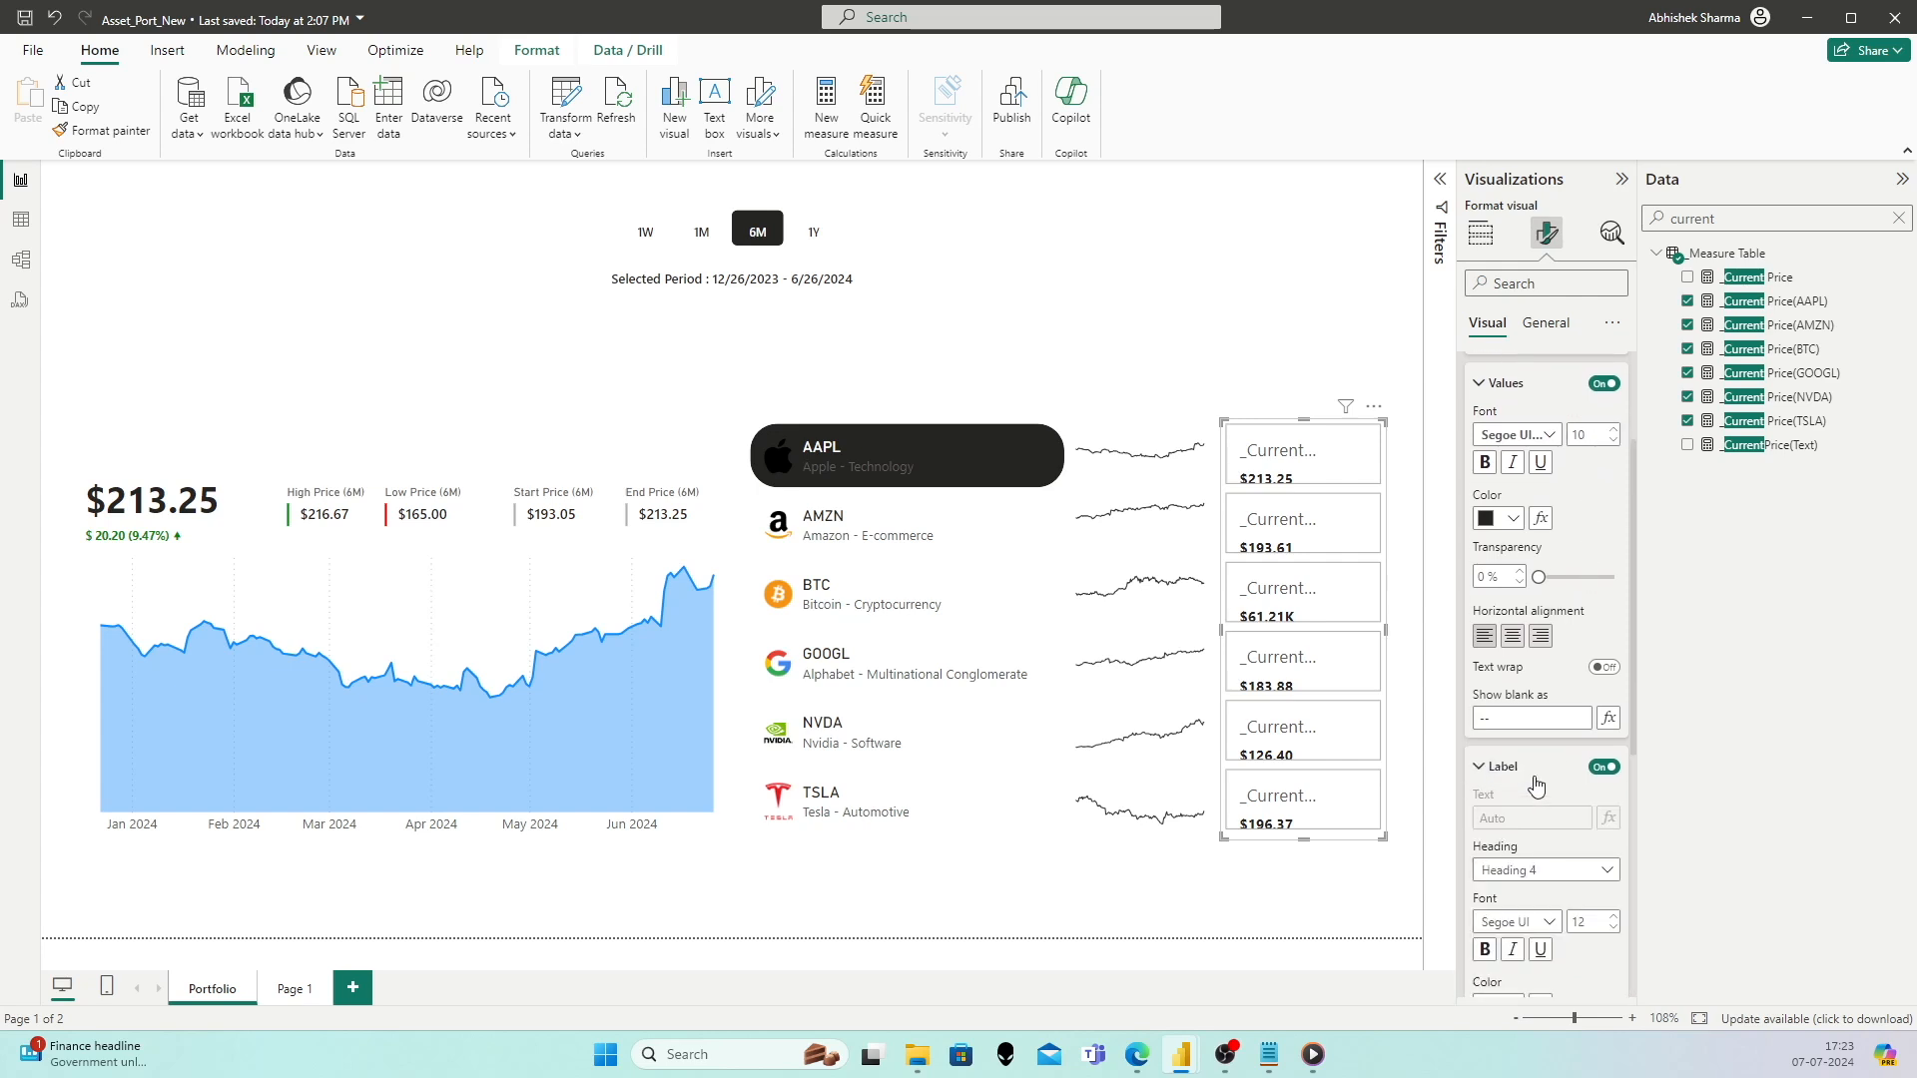
click(1604, 766)
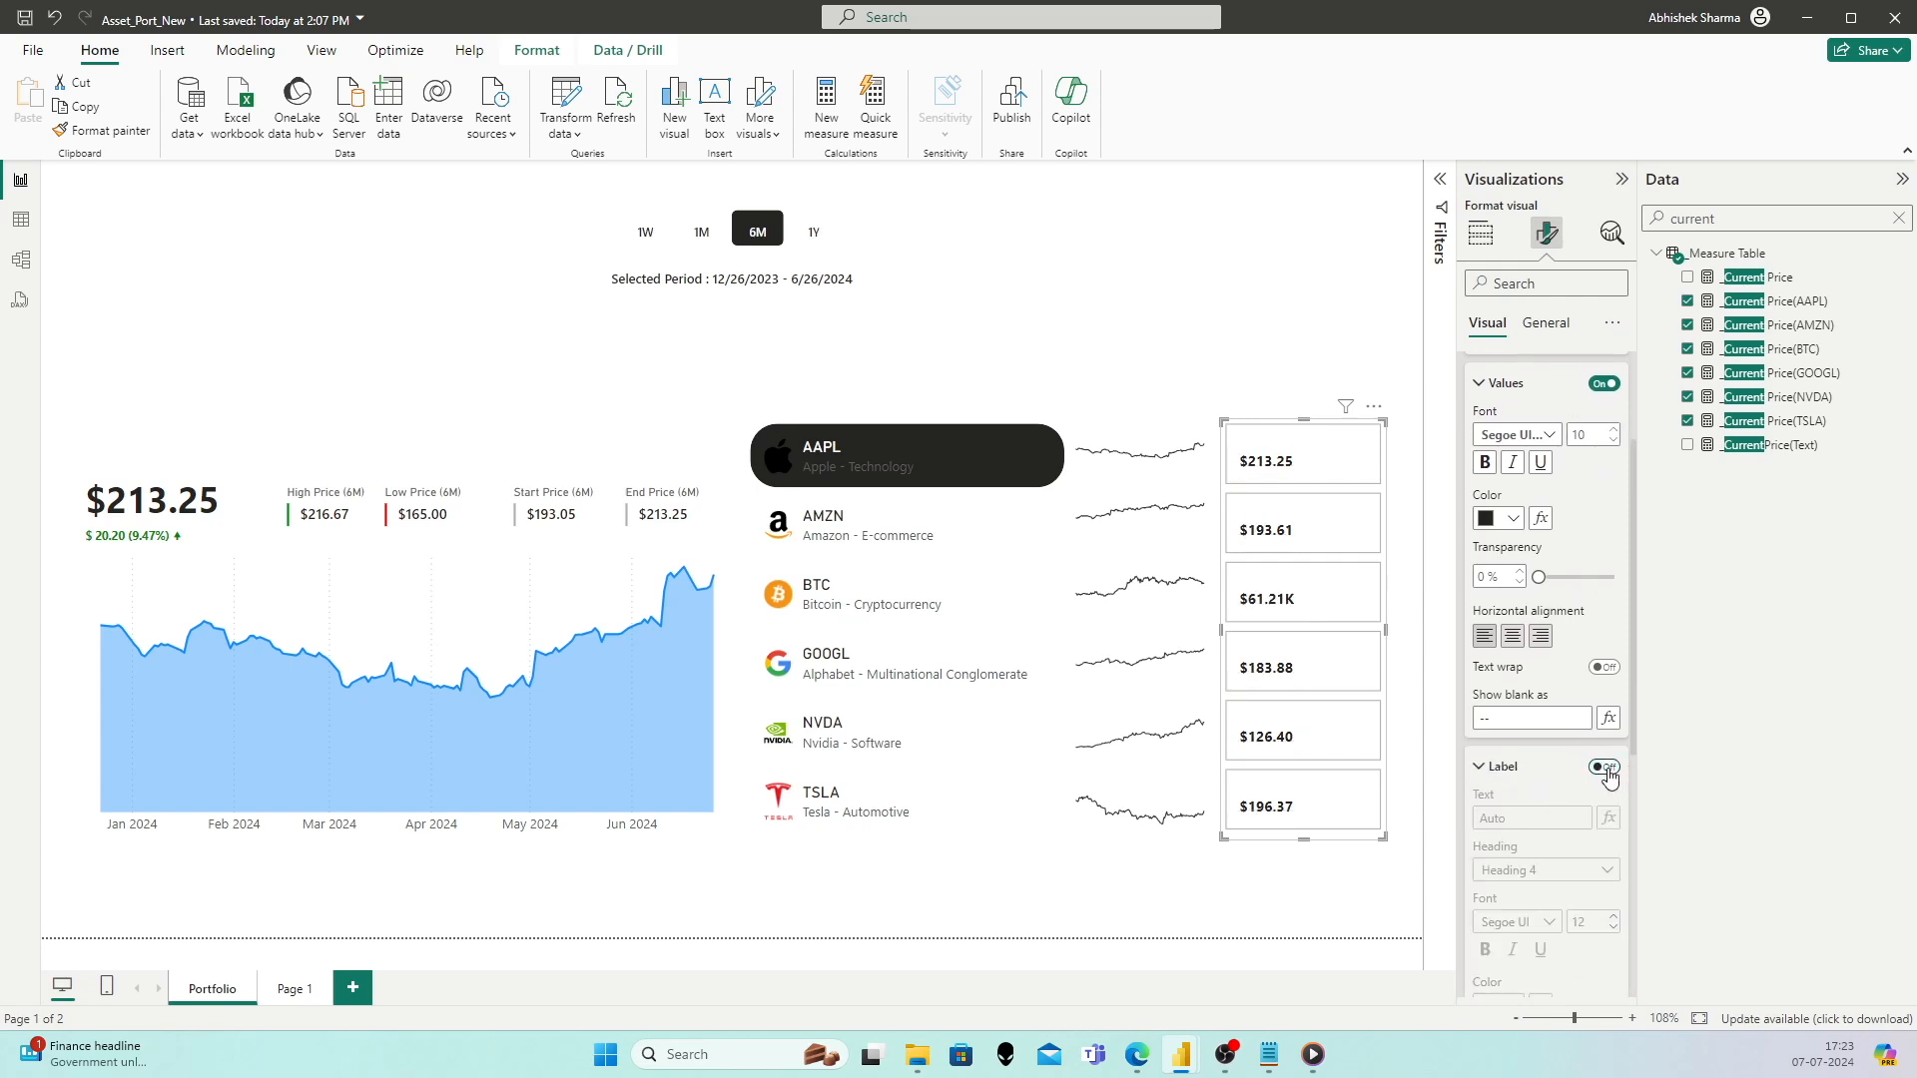
click(1604, 766)
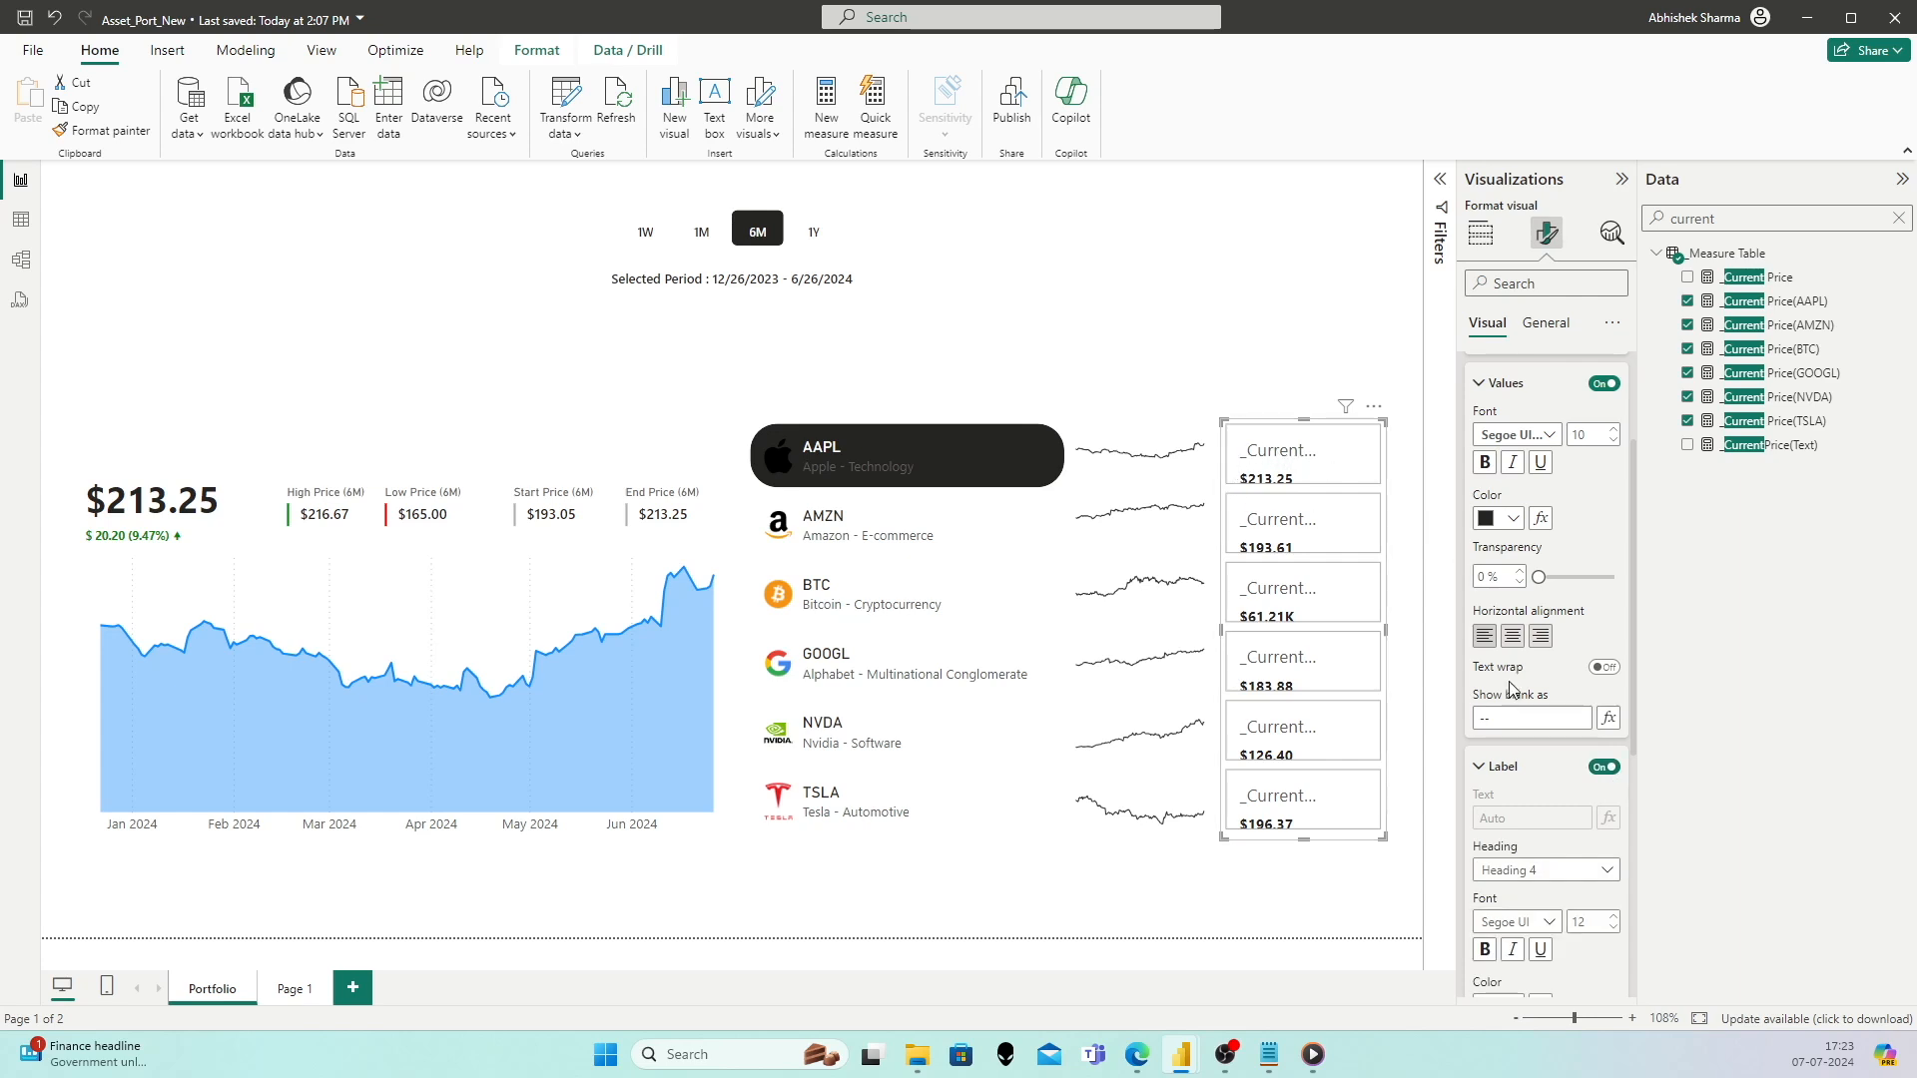
click(1604, 767)
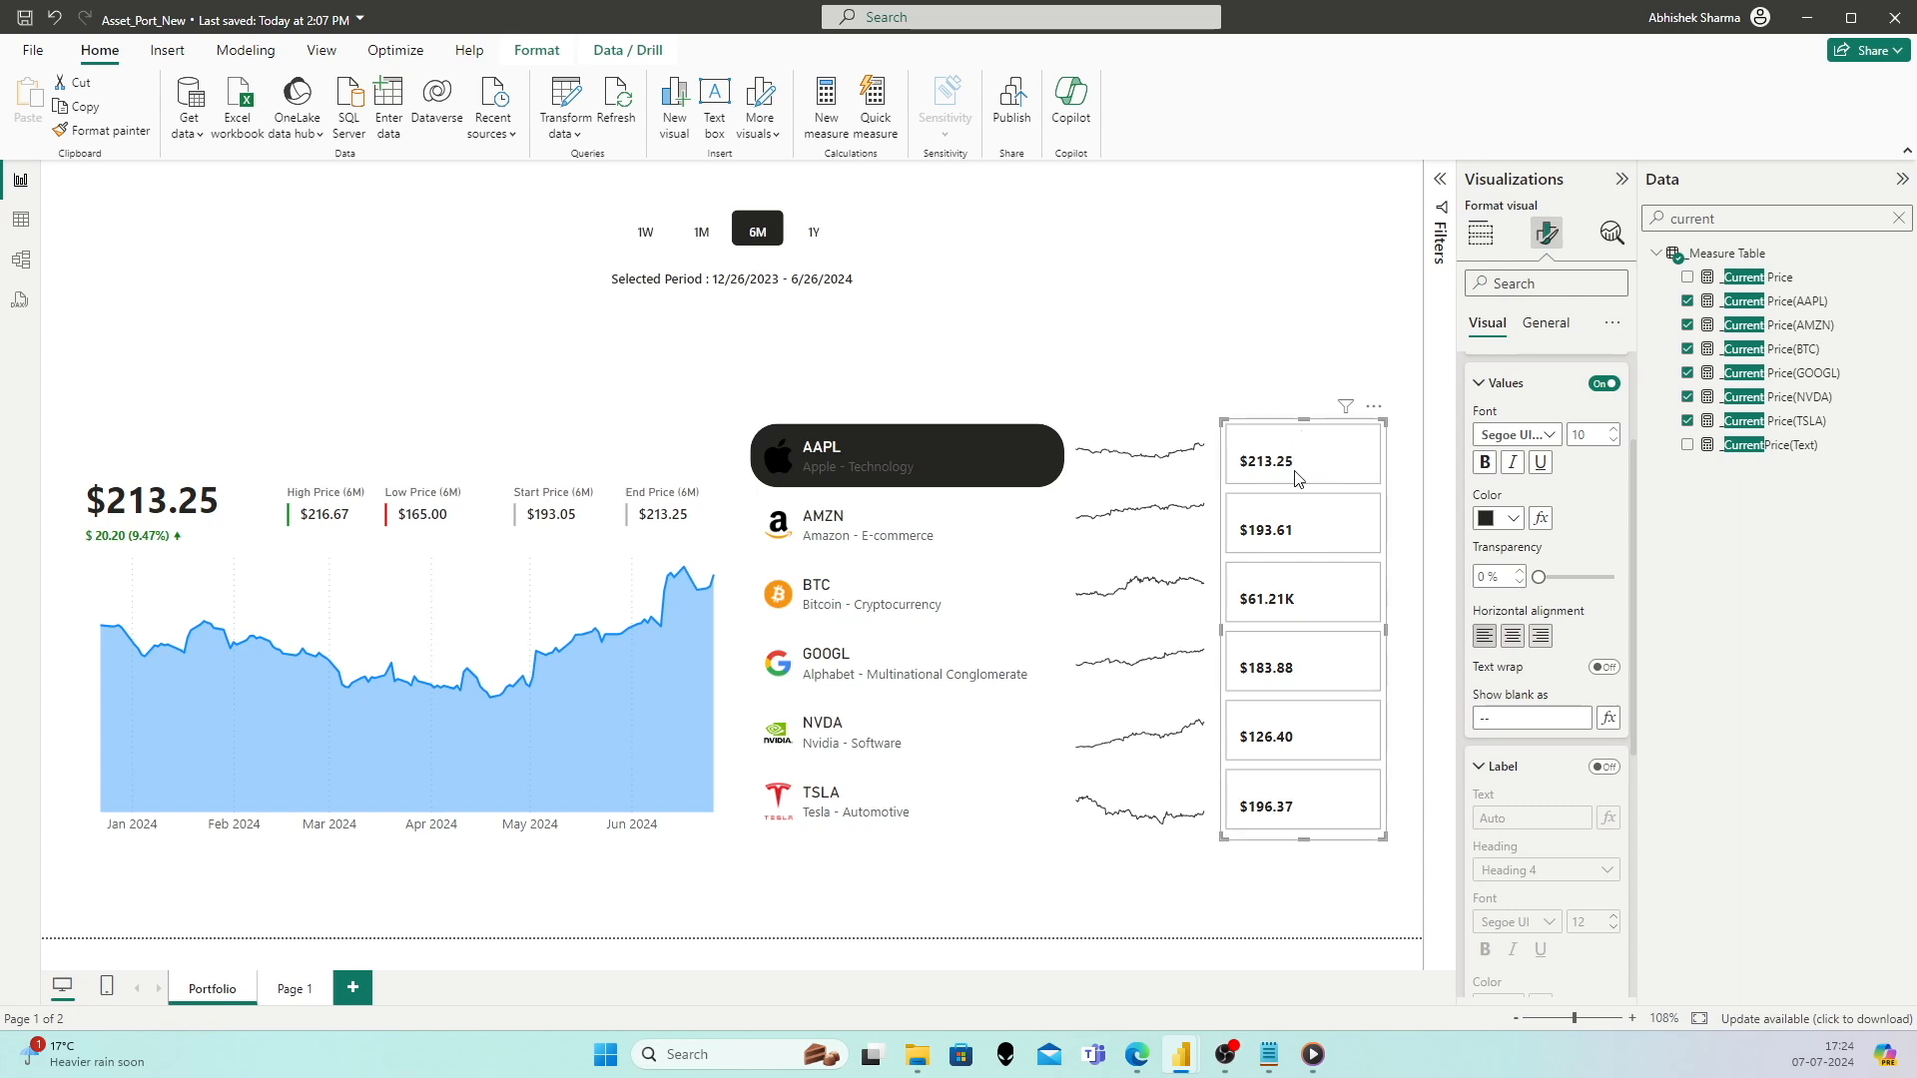
Step: Create a new measure named _PriceVariation(AAPL) in the _Measure Table
right_click(1726, 259)
click(1564, 293)
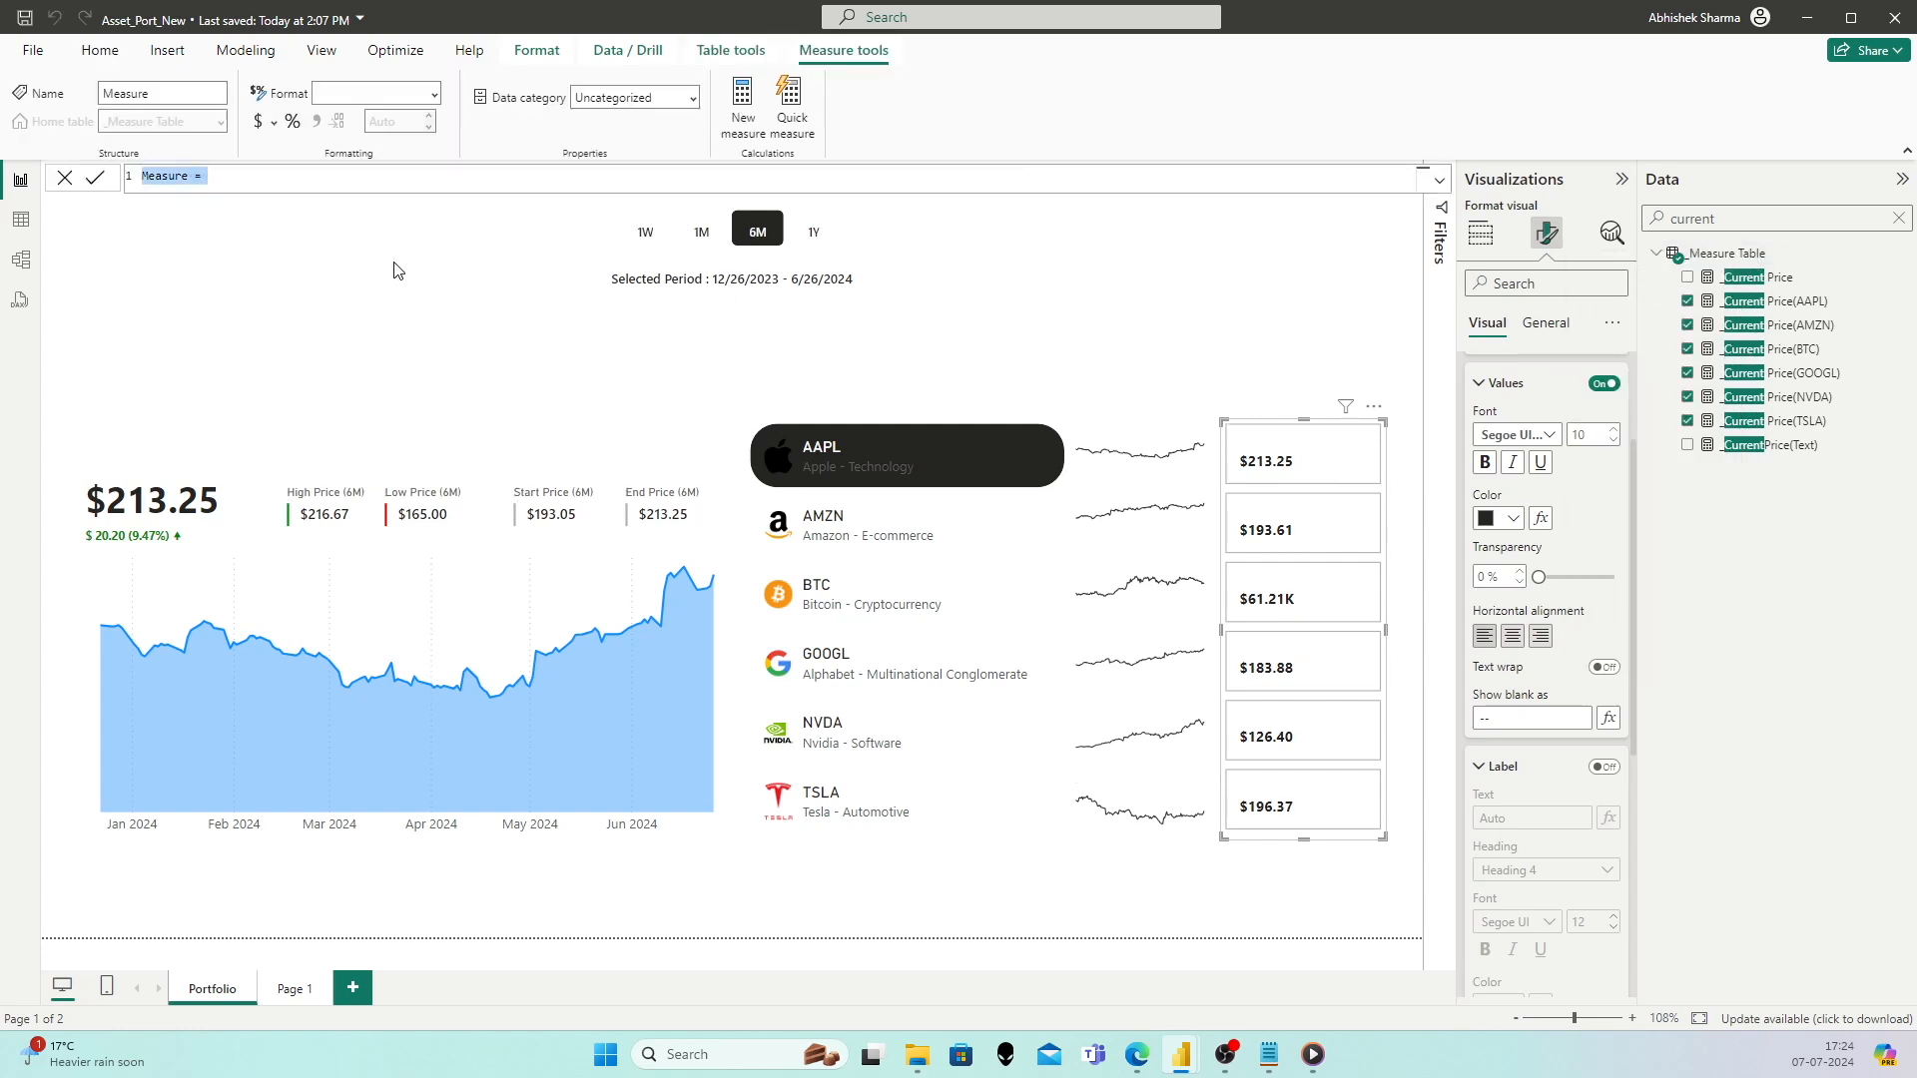
text(_Prive)
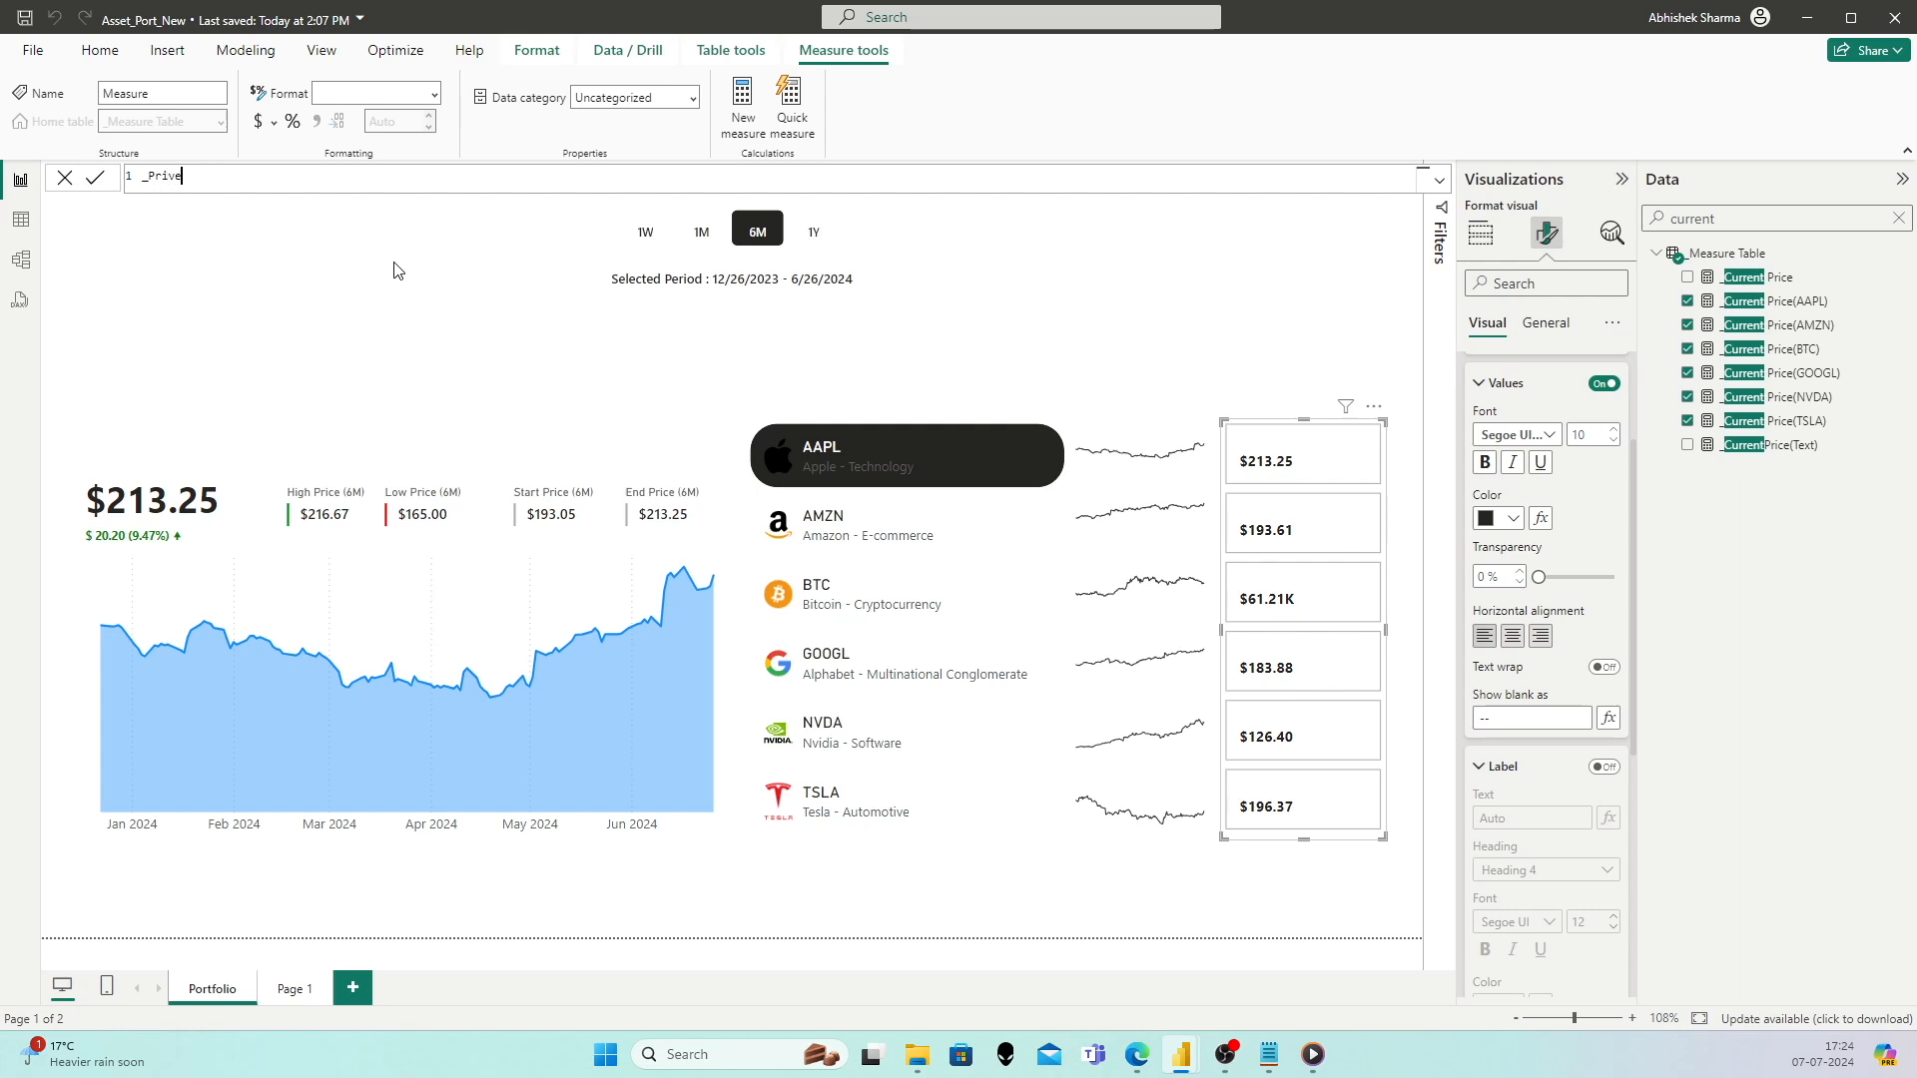
text(eVariation(AAPL) =)
key(shift+Return)
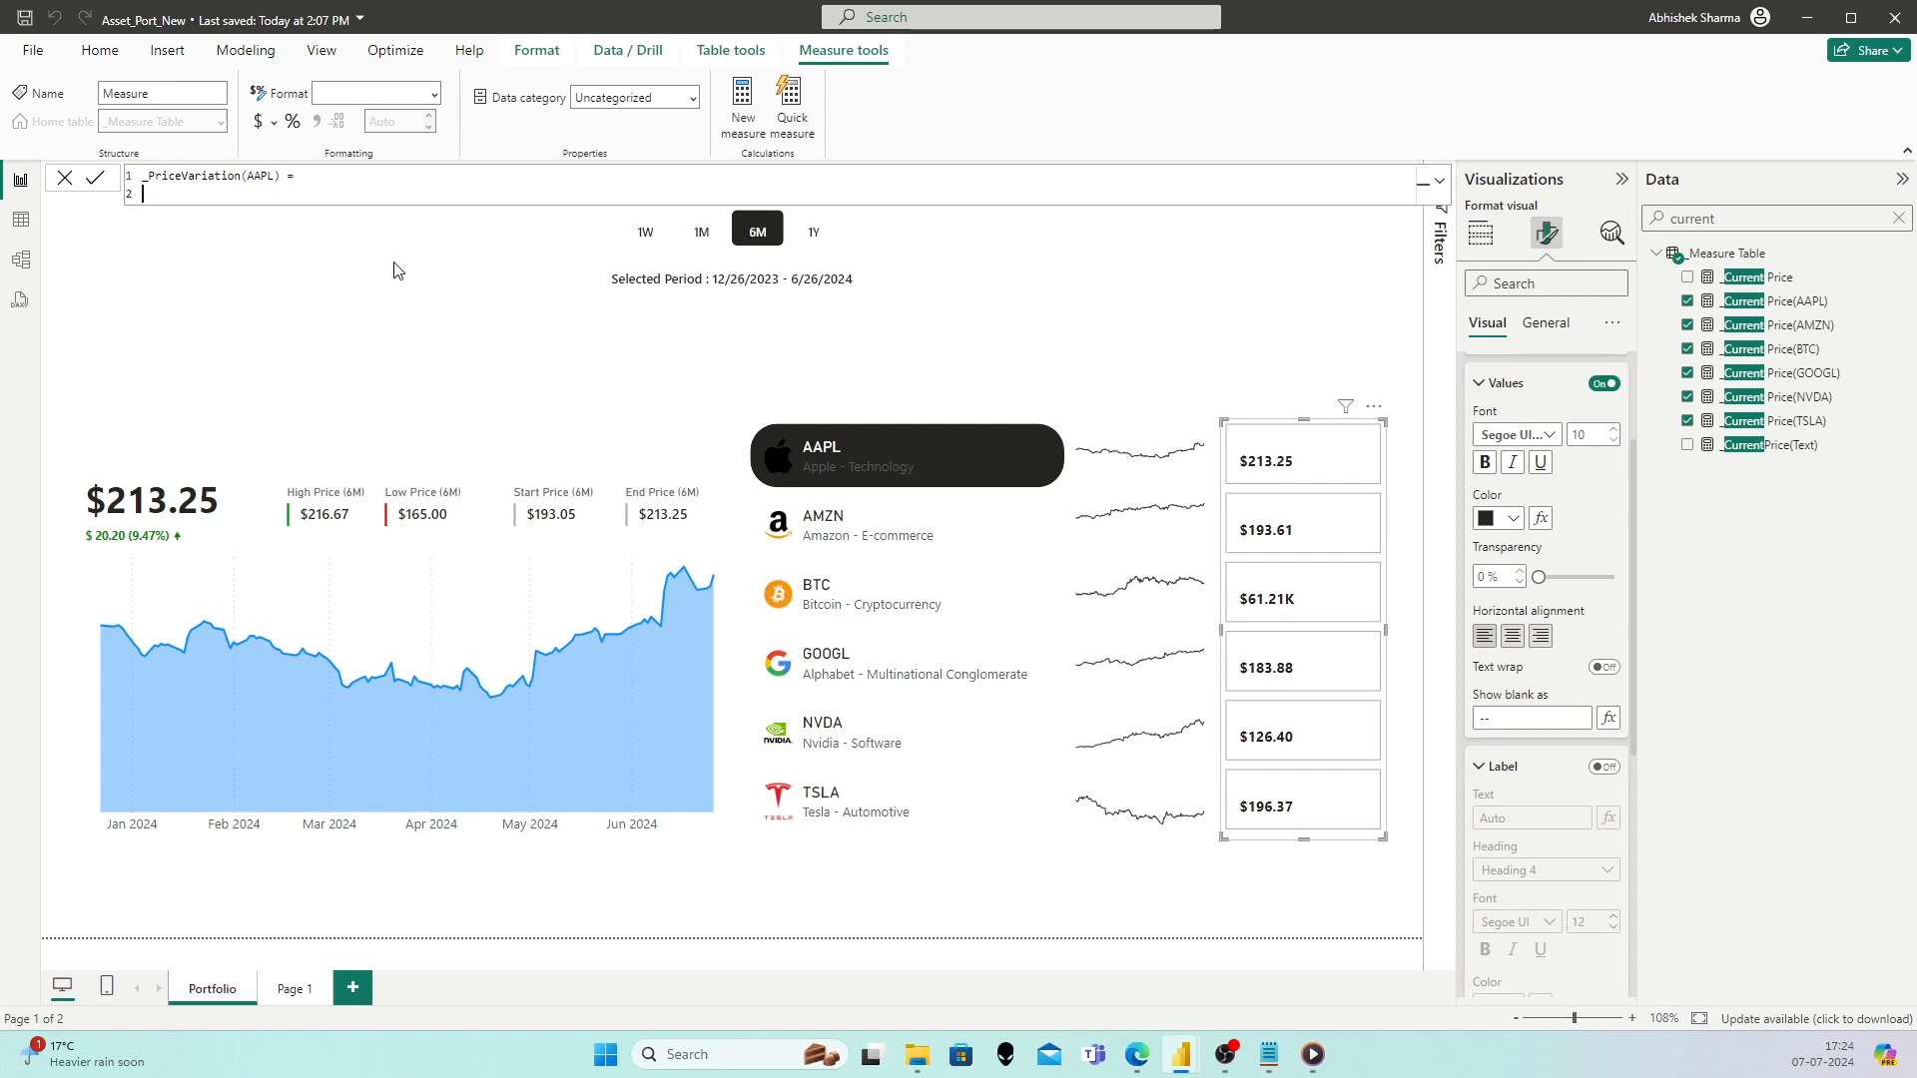
Step: Declare the variables _pos = [_UpArrow] and _neg = [_DownArrow] in the _PriceVariation(AAPL) formula
text(VAR)
text(_pos = up)
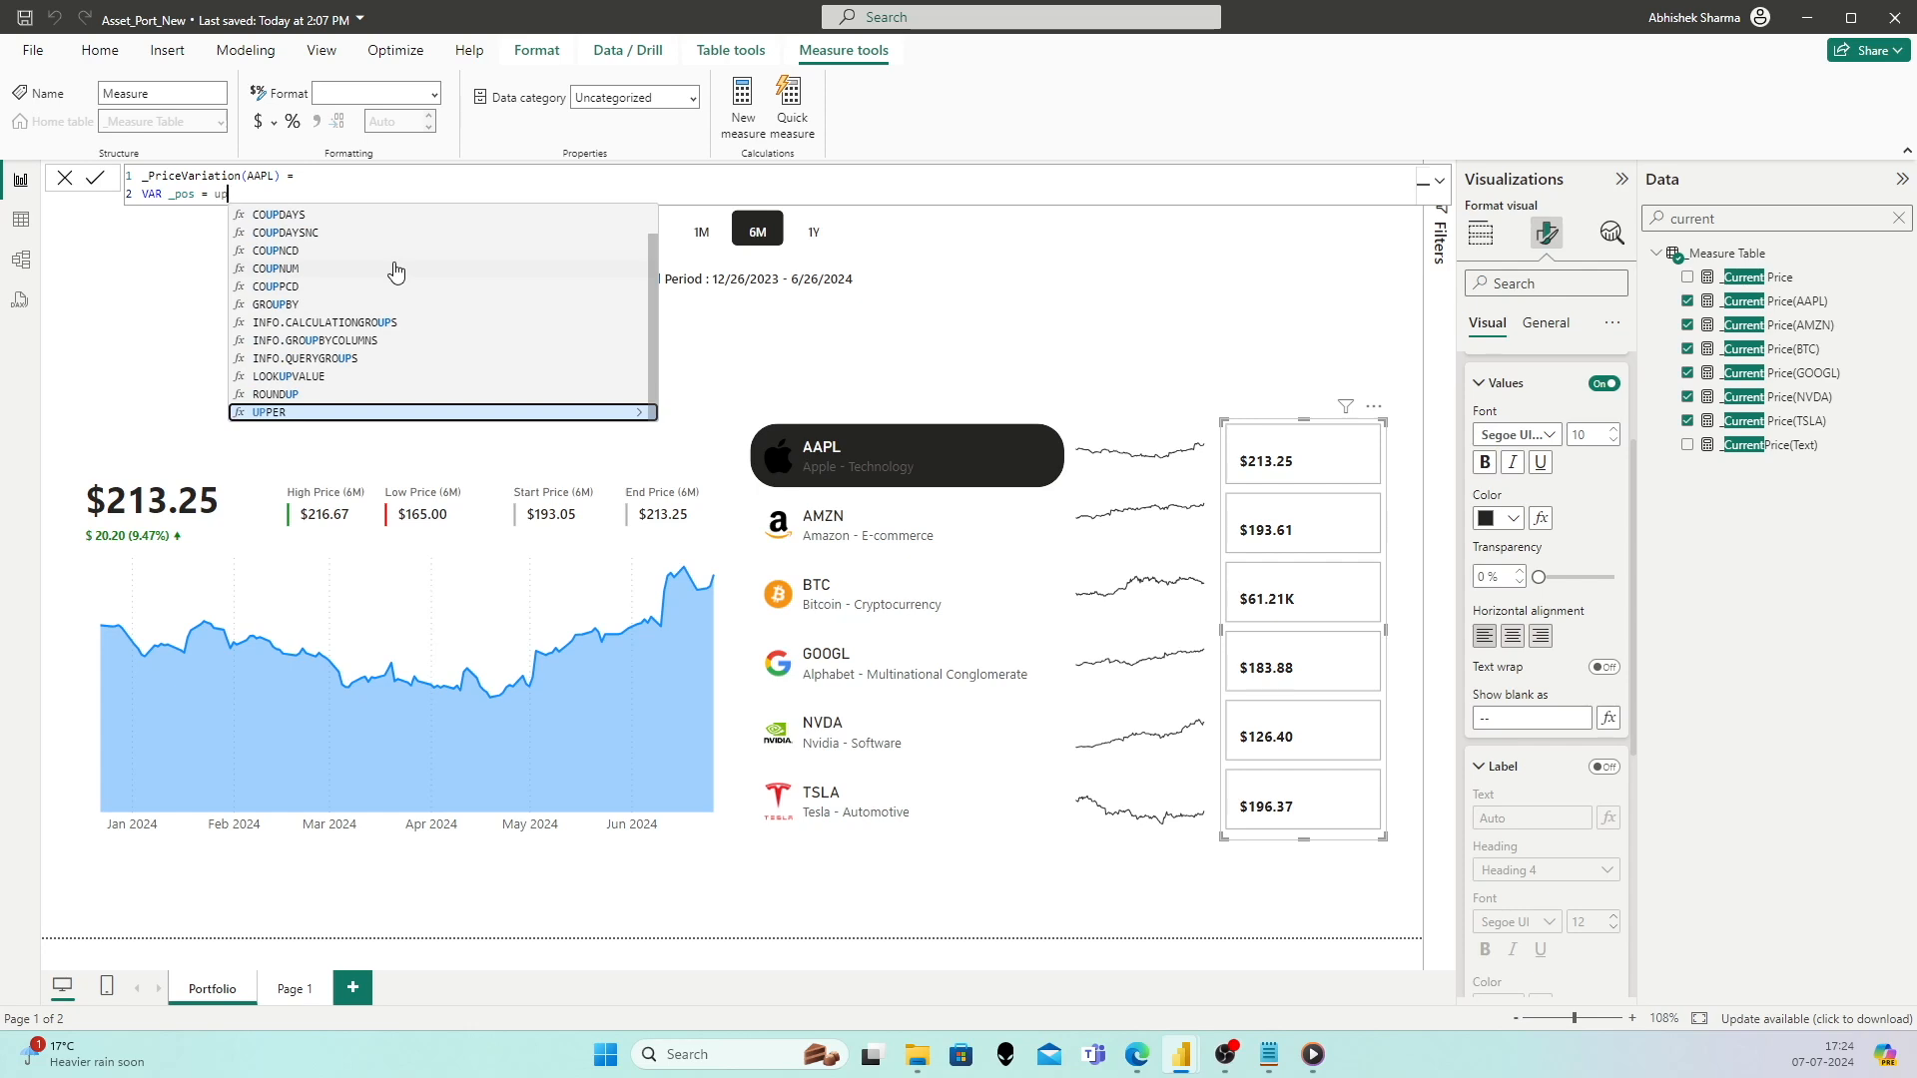
text(a)
key(Tab)
key(shift+Return)
text(VAR N)
key(BackSpace)
text(_)
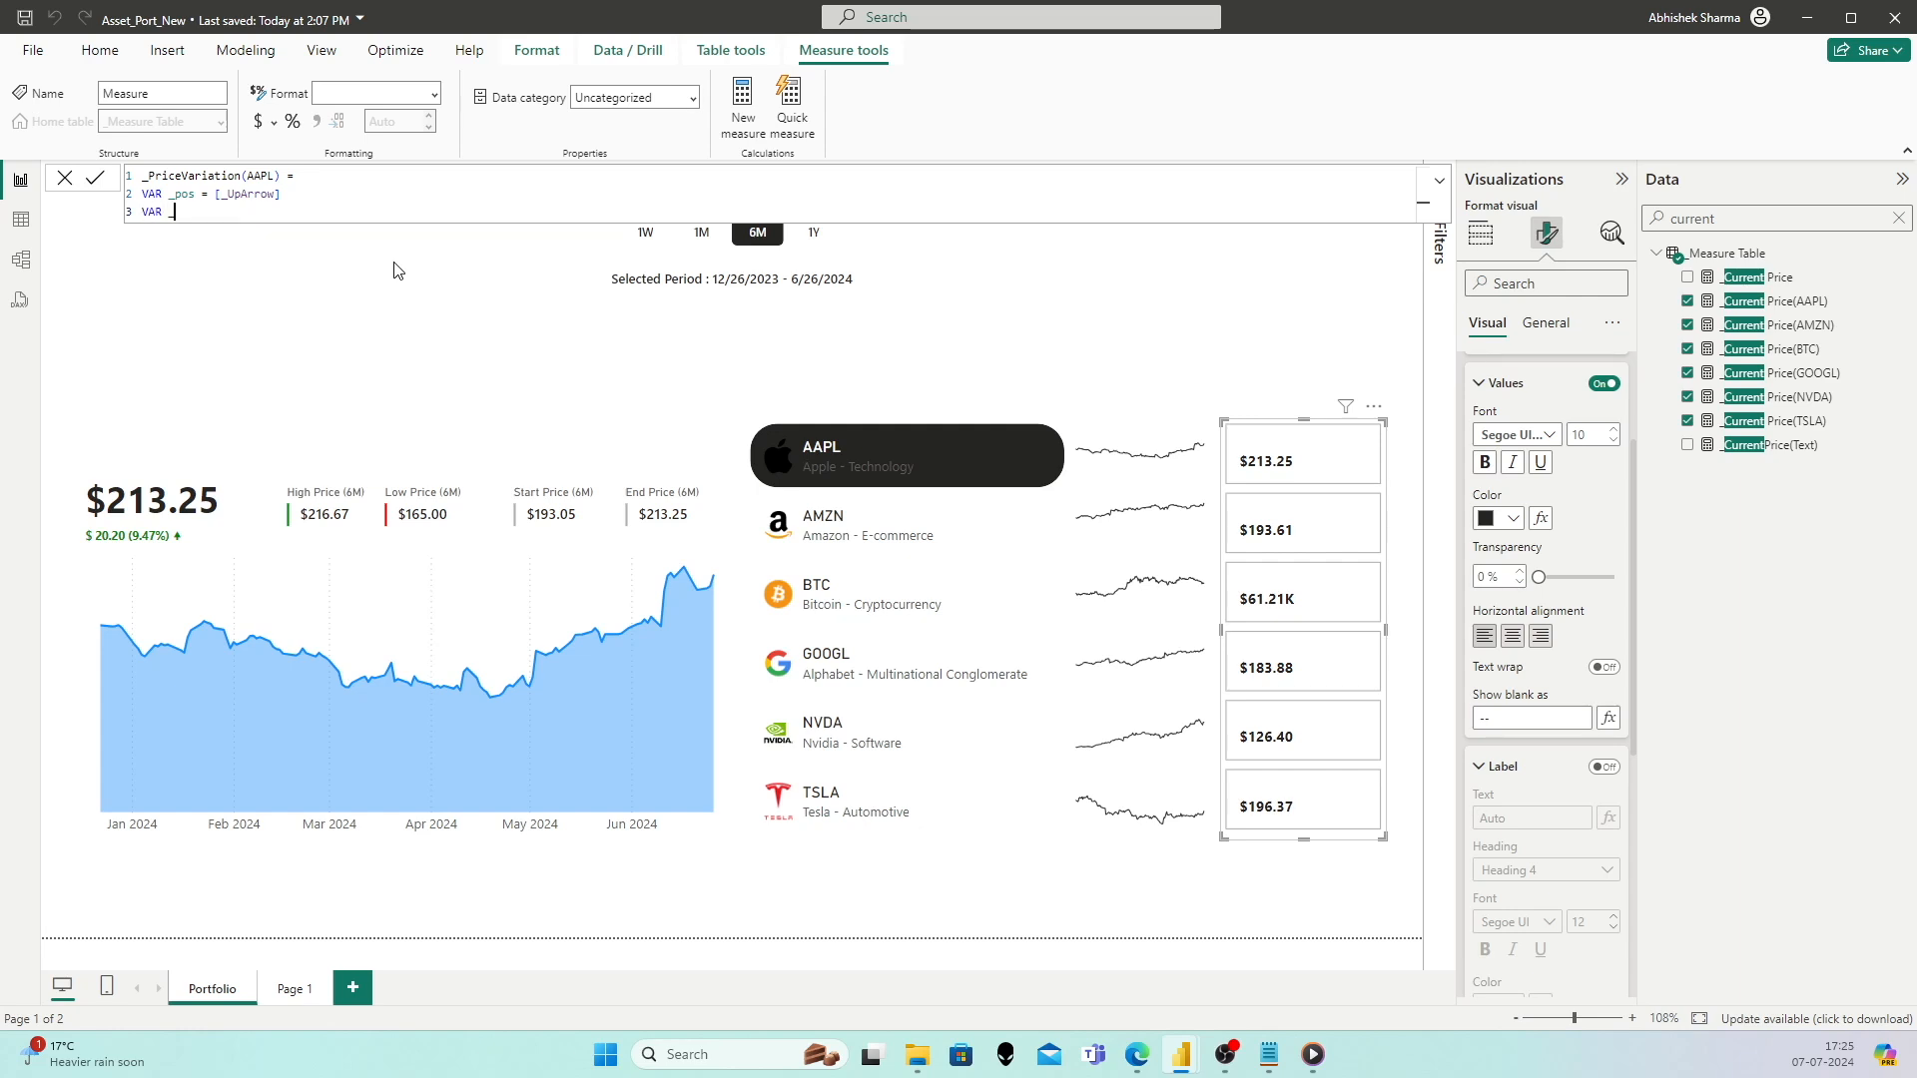
text(neg = downa)
key(Tab)
key(Return)
key(Return)
Step: Declare a _Variation variable below the arrow variables, leaving its expression empty
text(VAR )
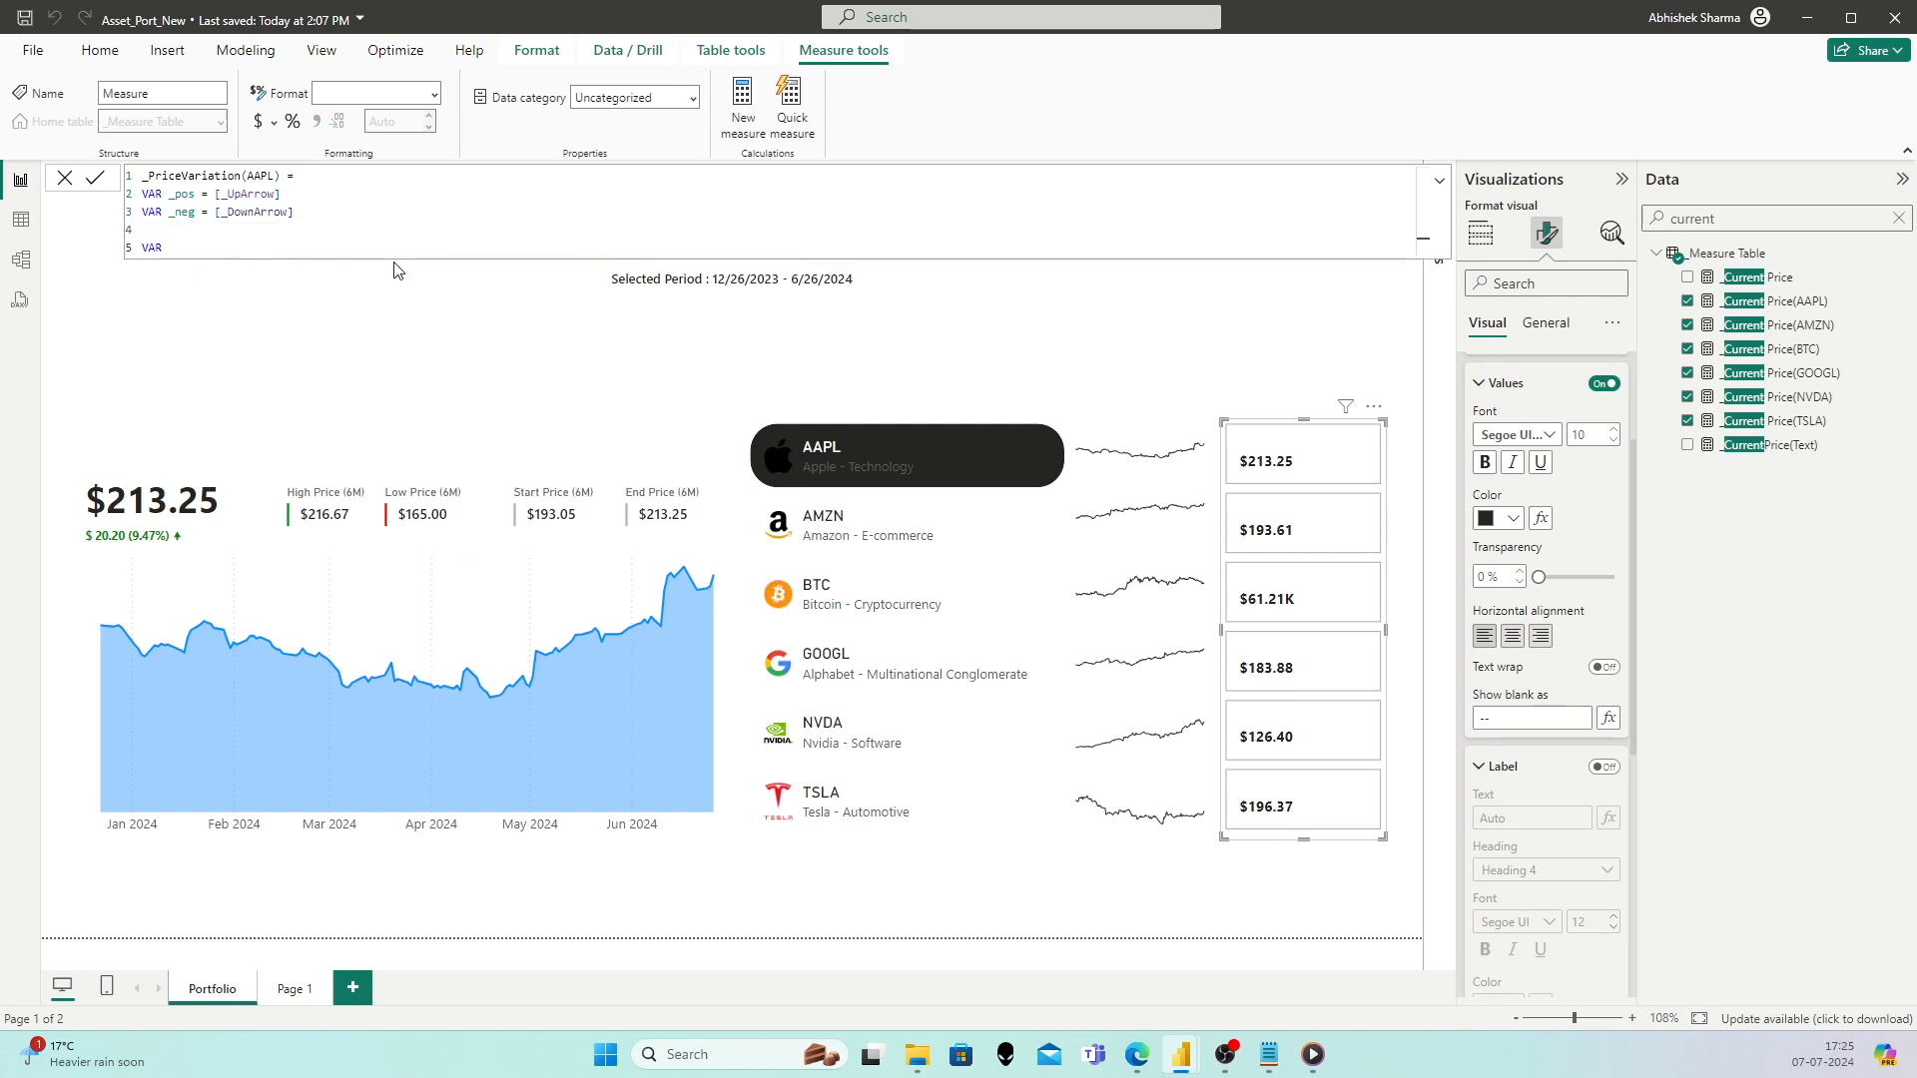
text(_Variation)
text(=)
key(shift+Return)
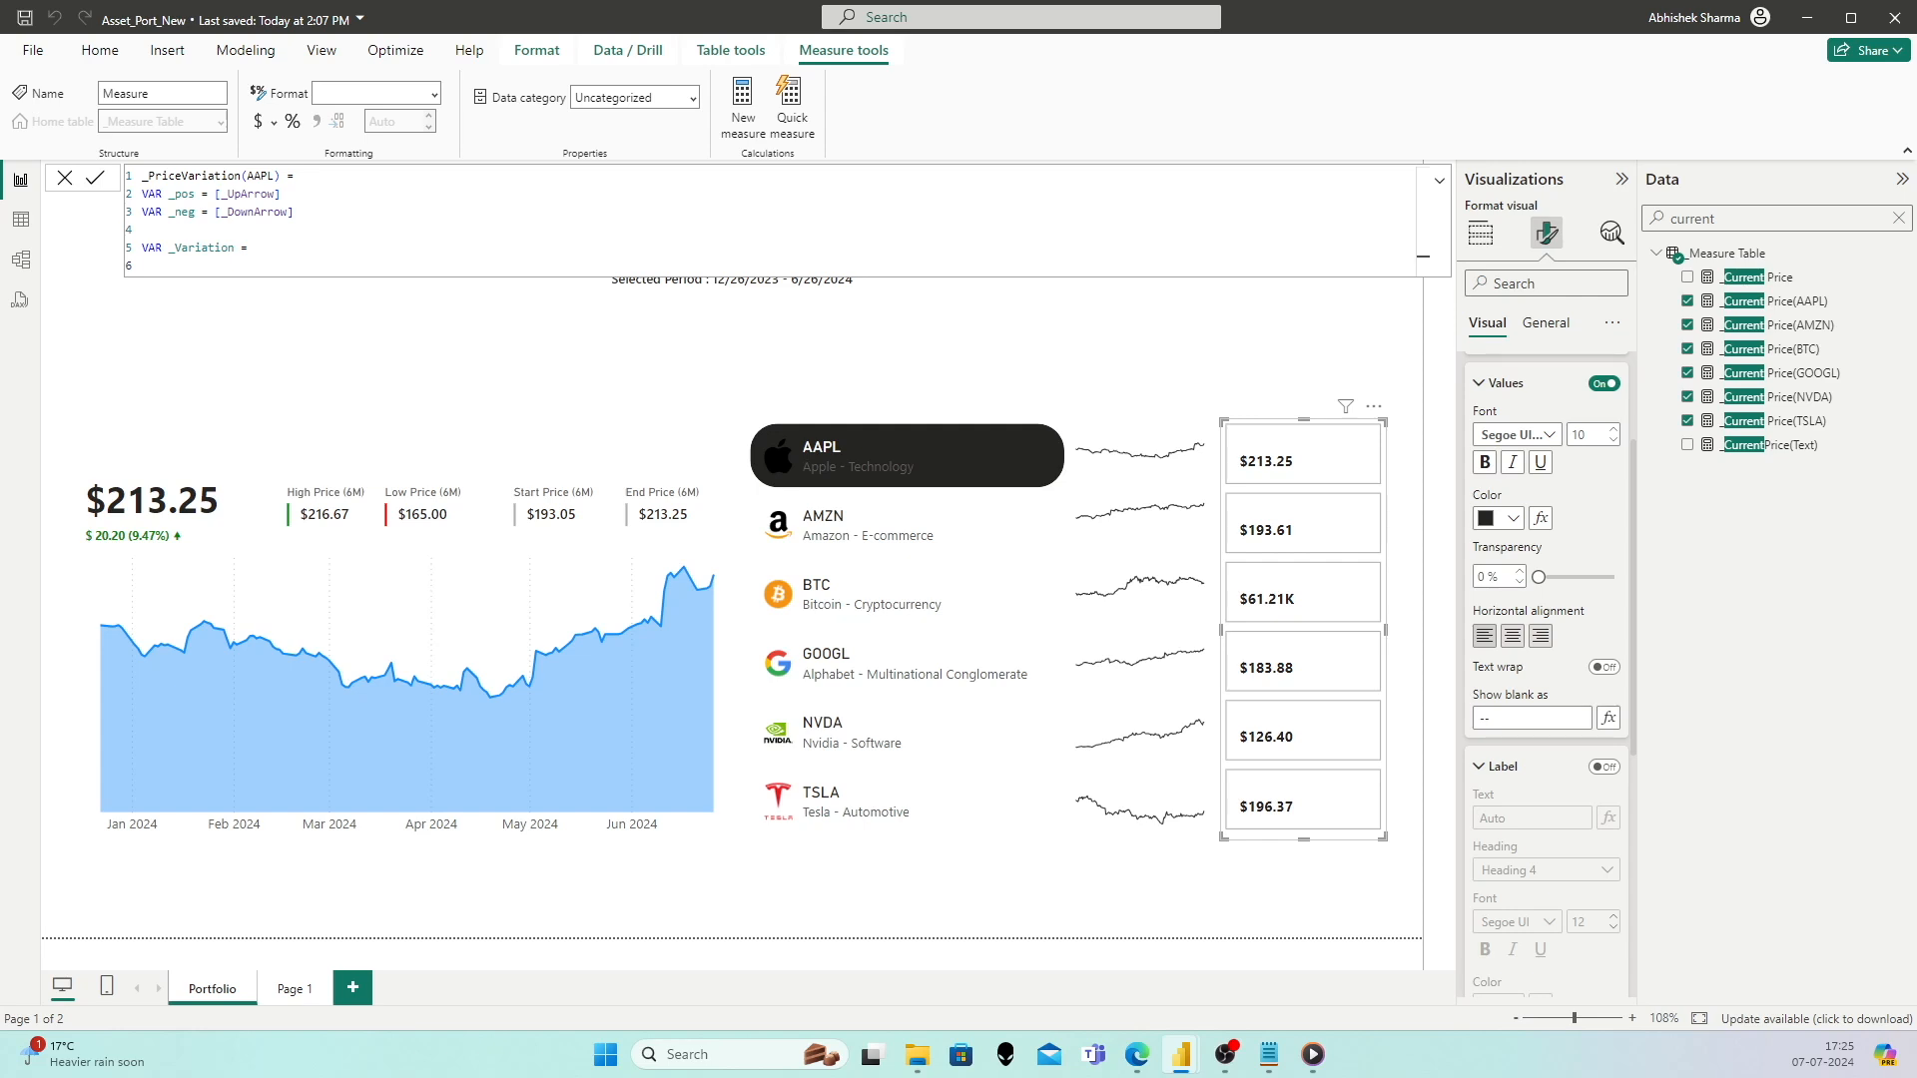
Step: Insert a _PrevPrice variable between _neg and _Variation, starting a CALCULATE with [_Previous Price] as its expression
click(361, 211)
key(shift+Return)
key(shift+Return)
text(VAR )
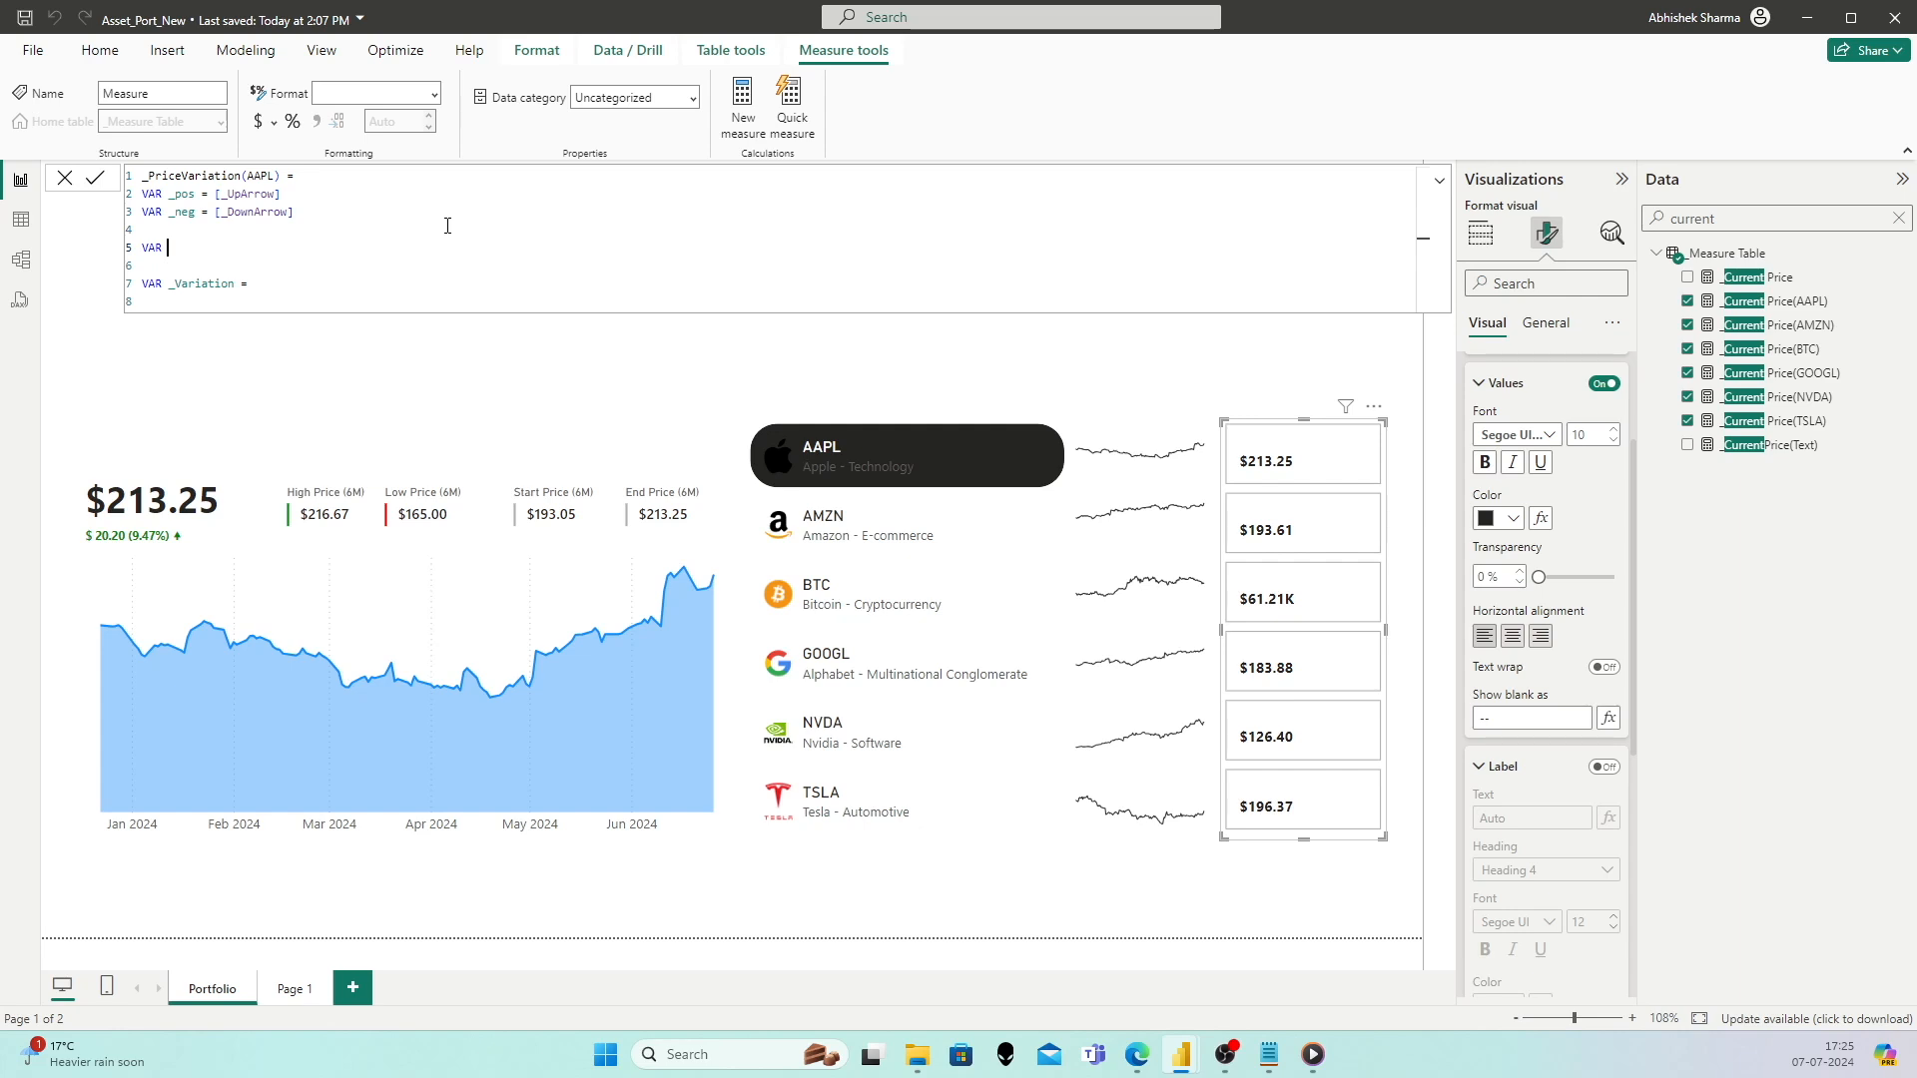
text(_PrevPrice =)
key(Return)
key(Tab)
key(shift+Return)
text(Previo)
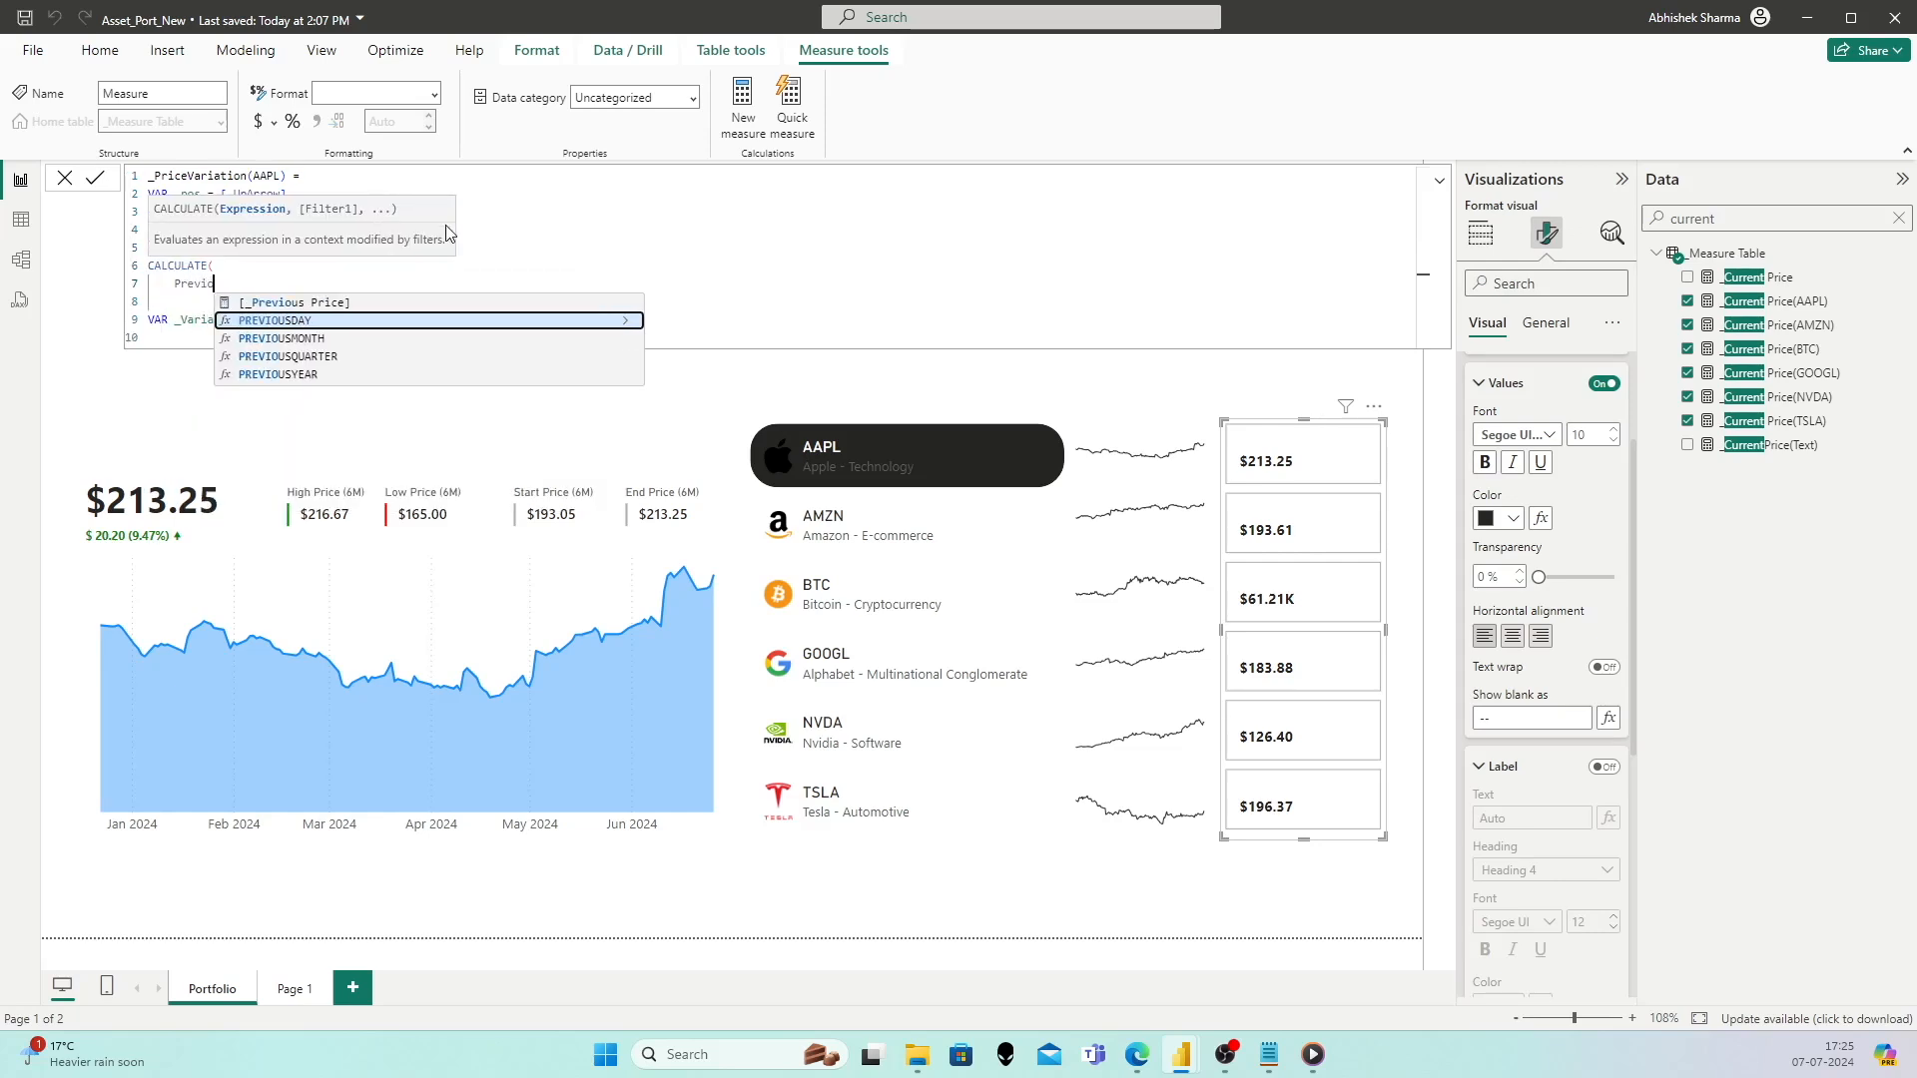
key(Up)
key(Tab)
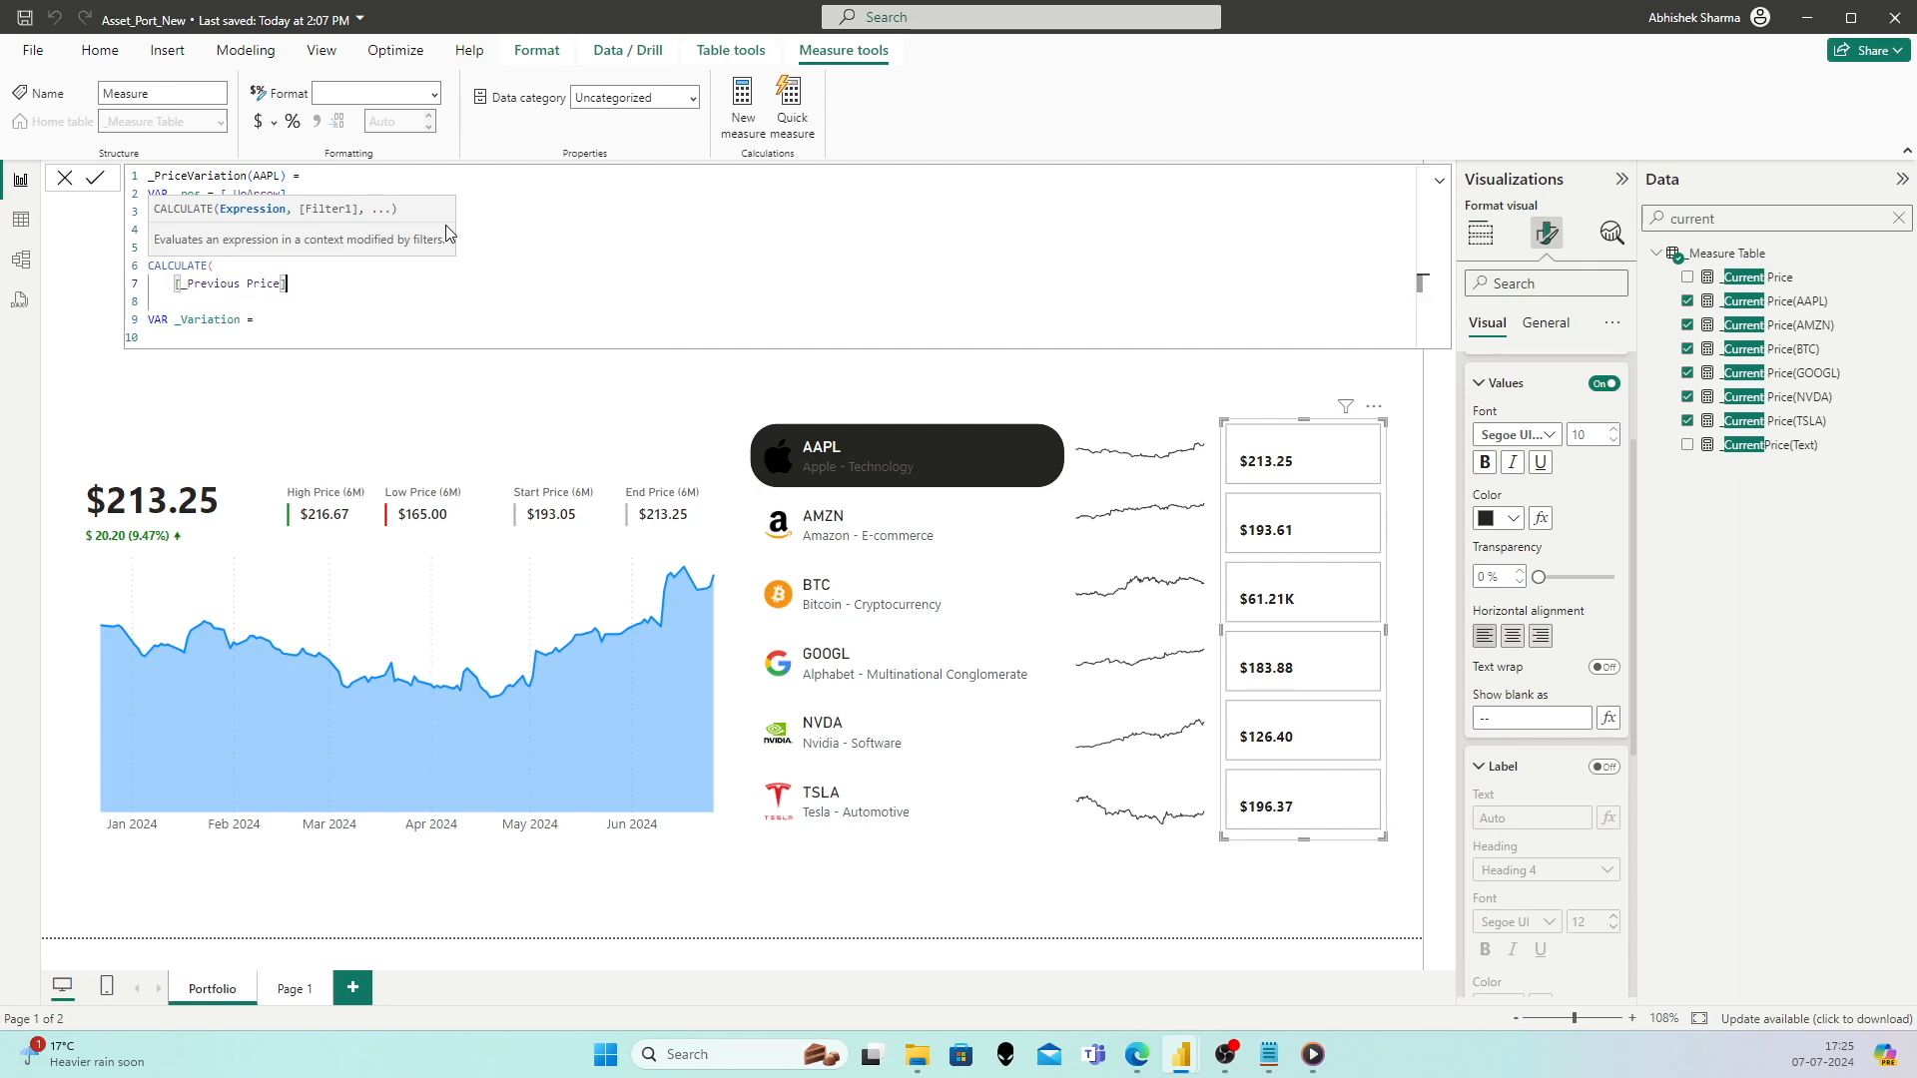
text(,)
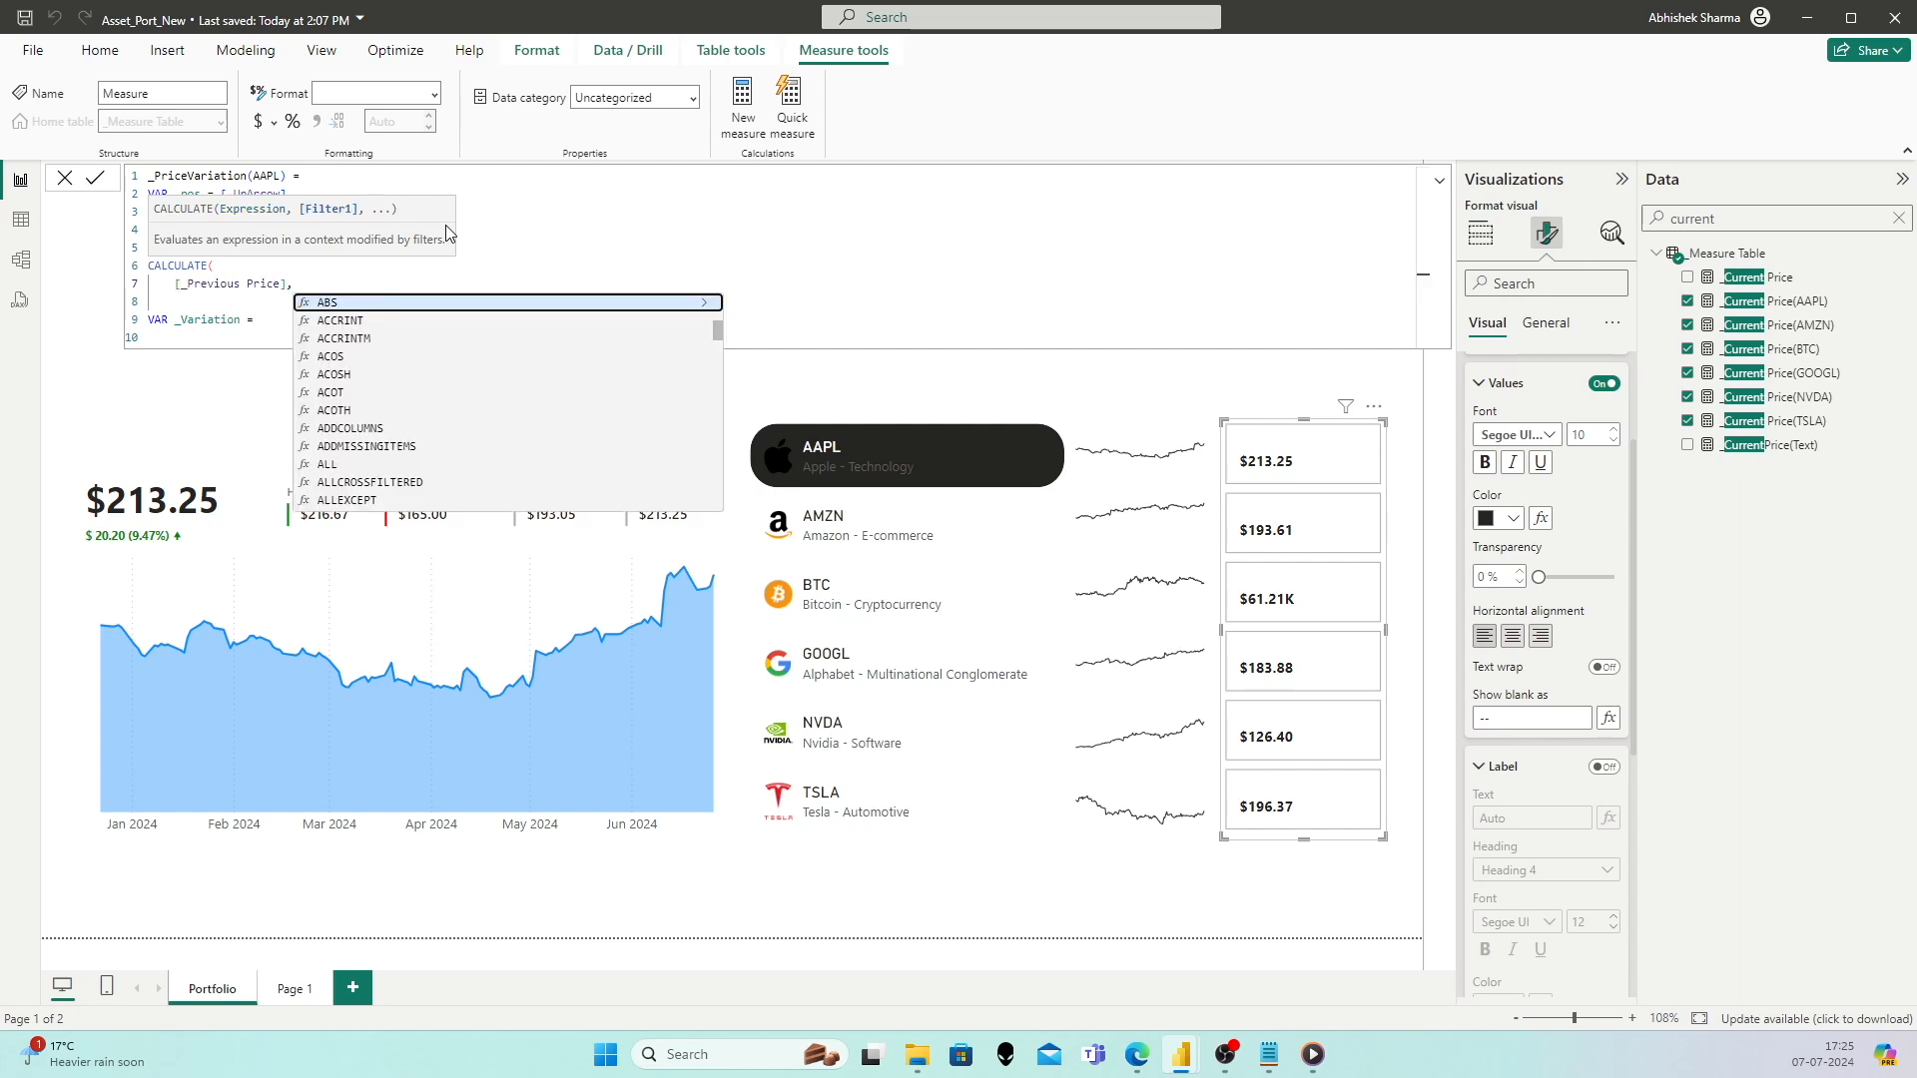
Step: Add ALL('Assets Key Table') as the first filter argument of the _PrevPrice CALCULATE
key(Return)
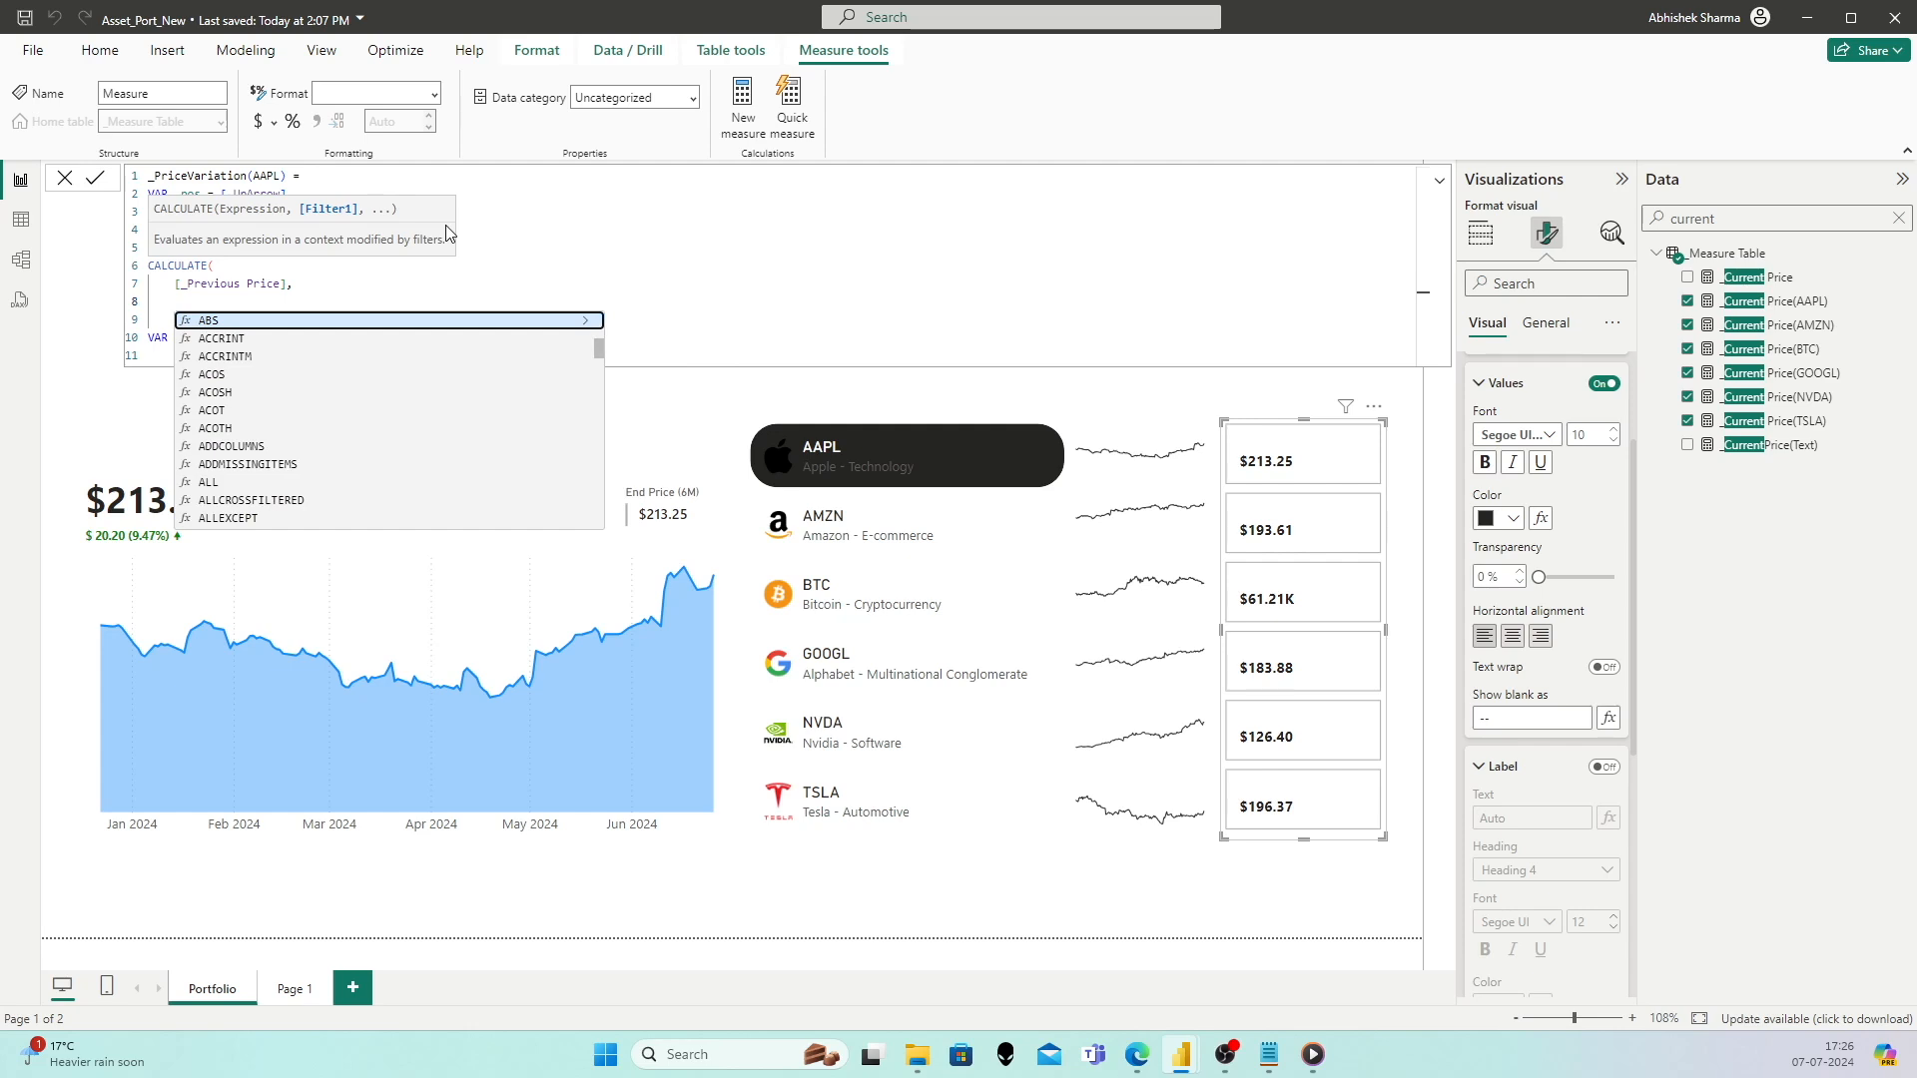
text(ALL()
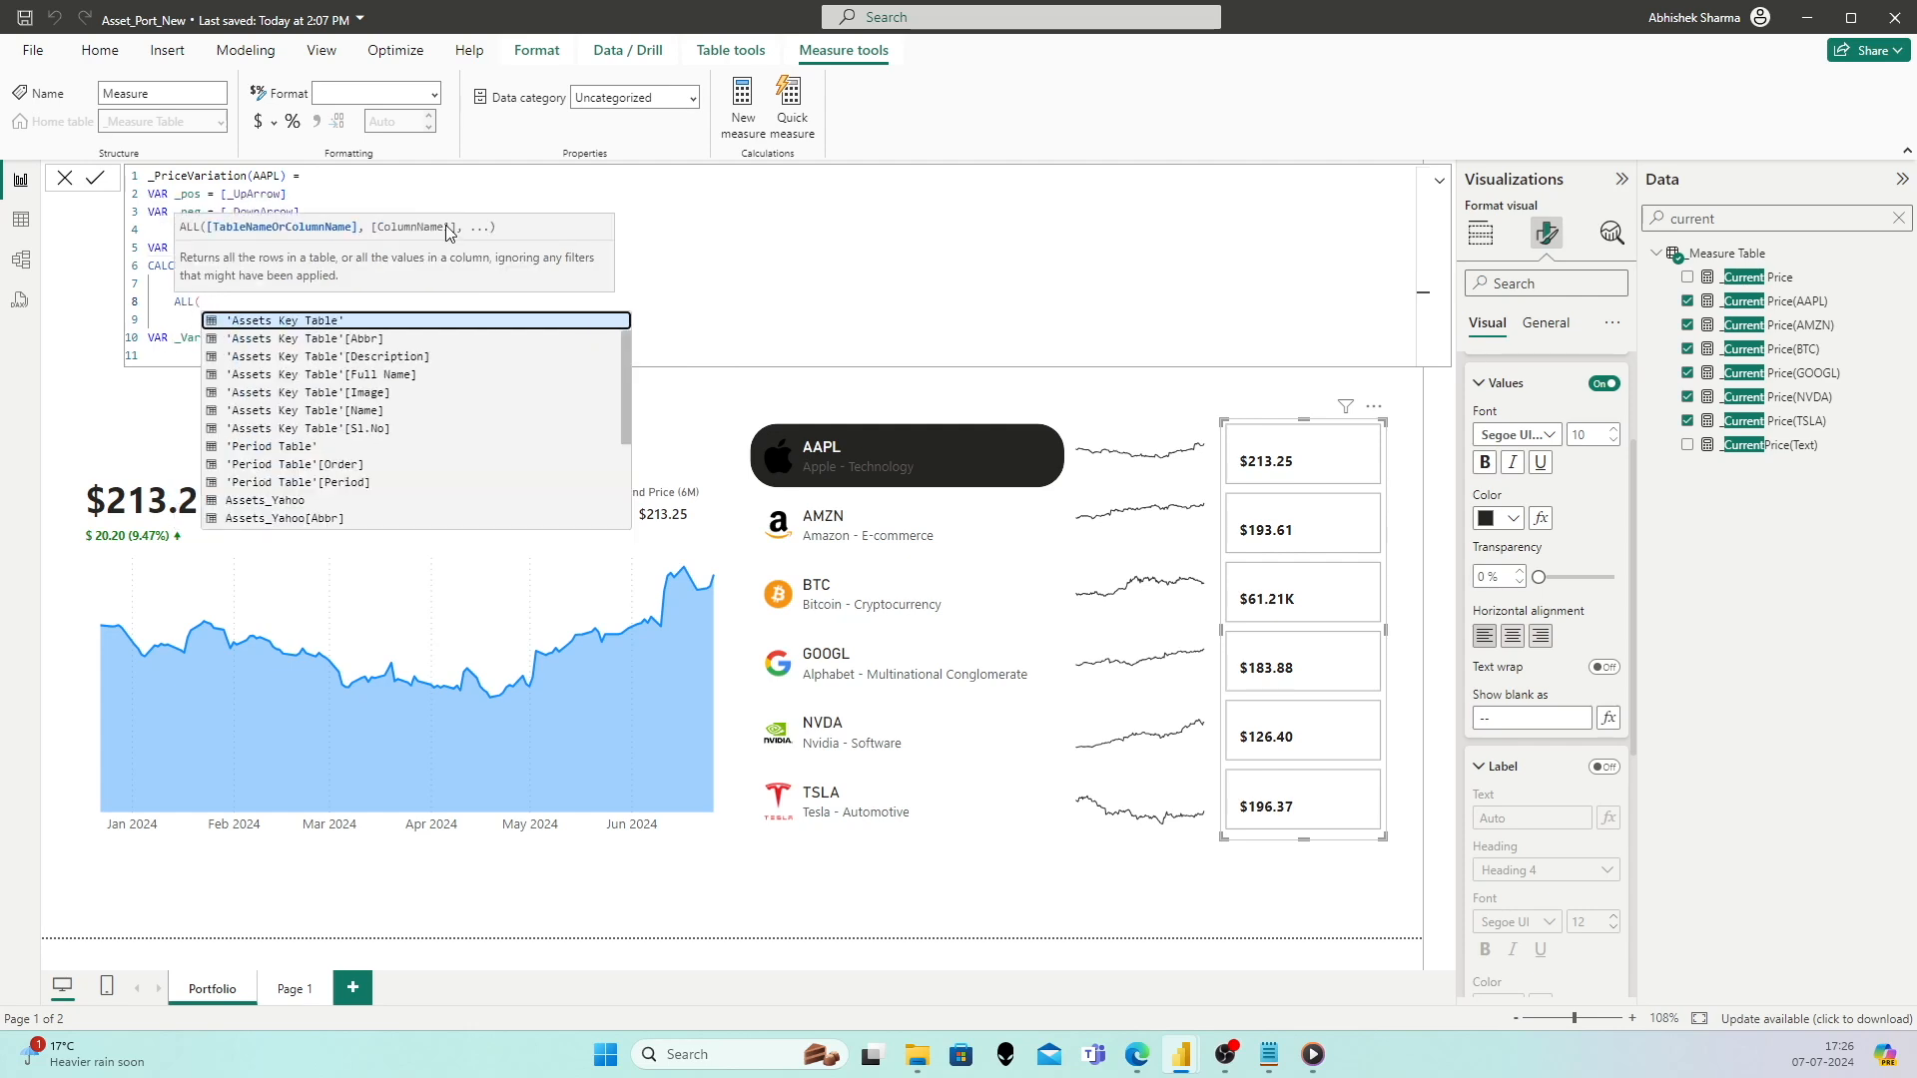
key(Down)
key(Tab)
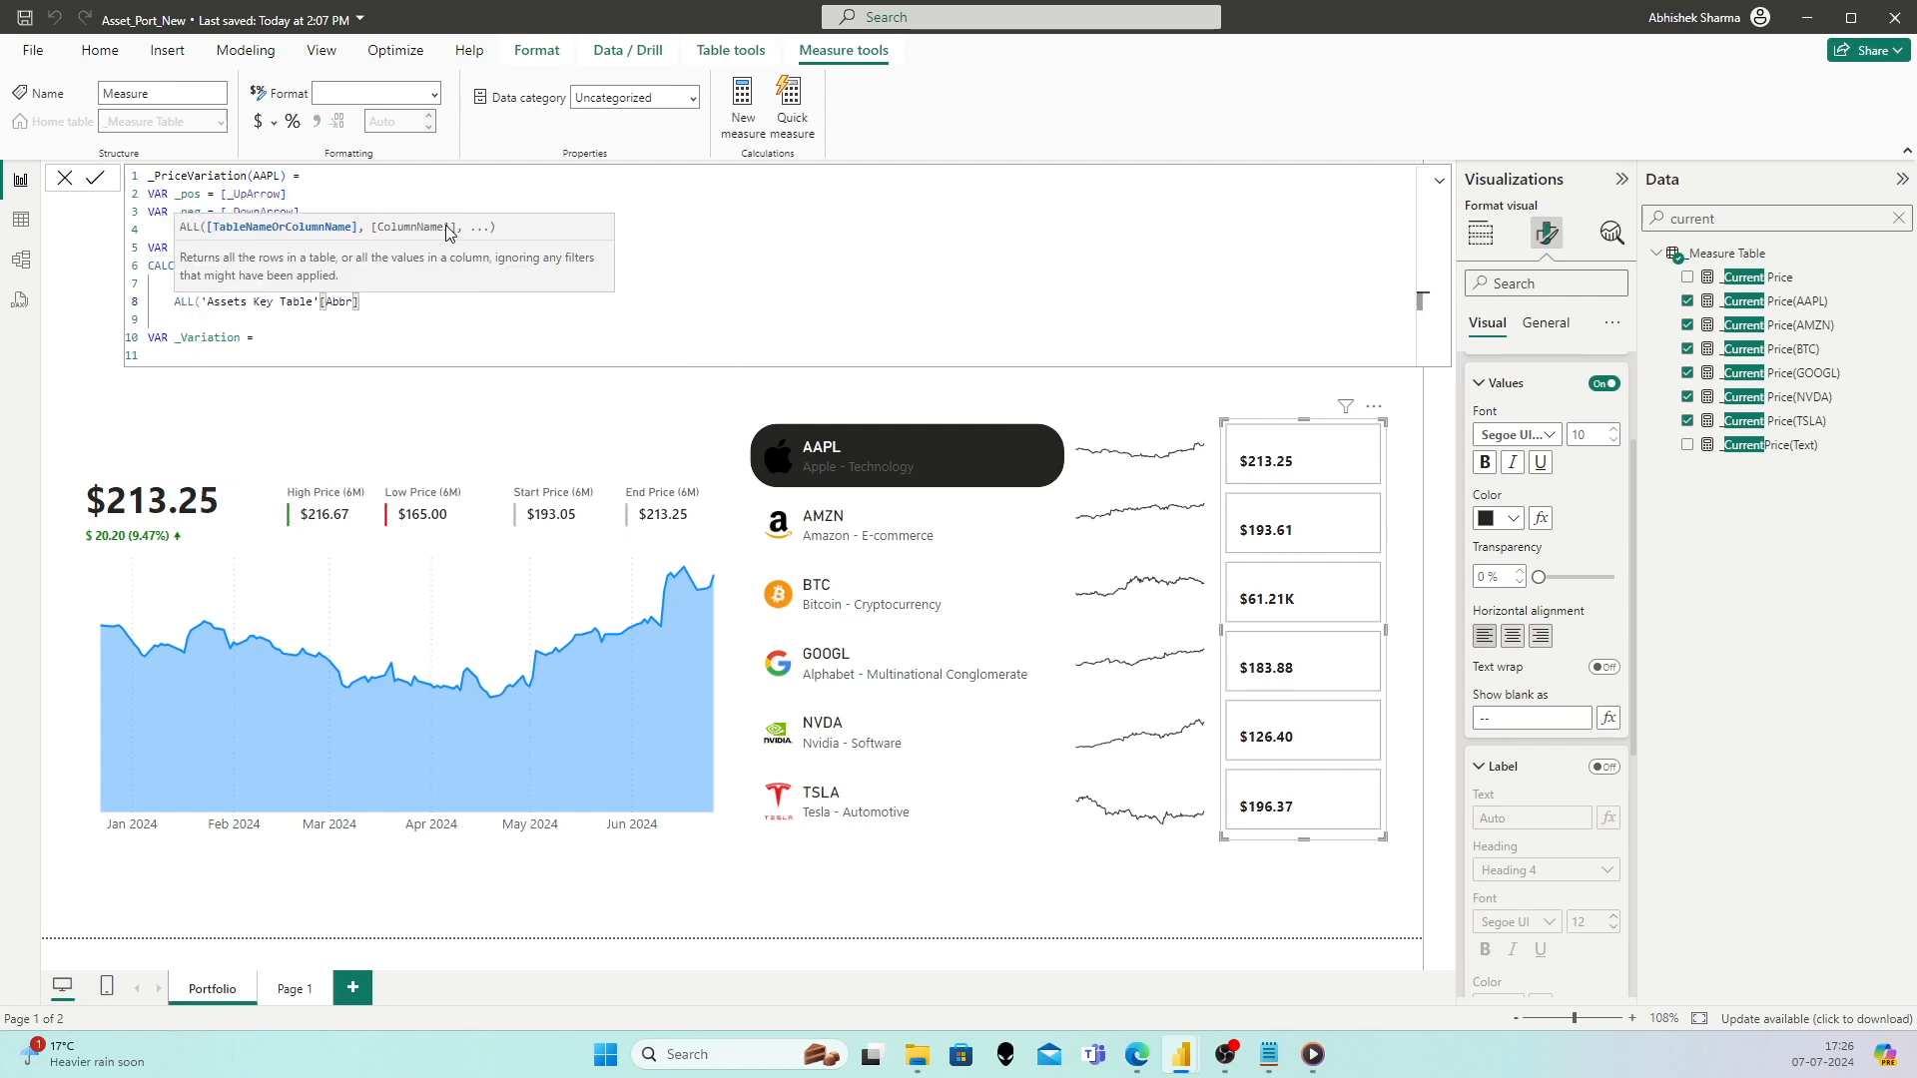
key(BackSpace)
key(BackSpace)
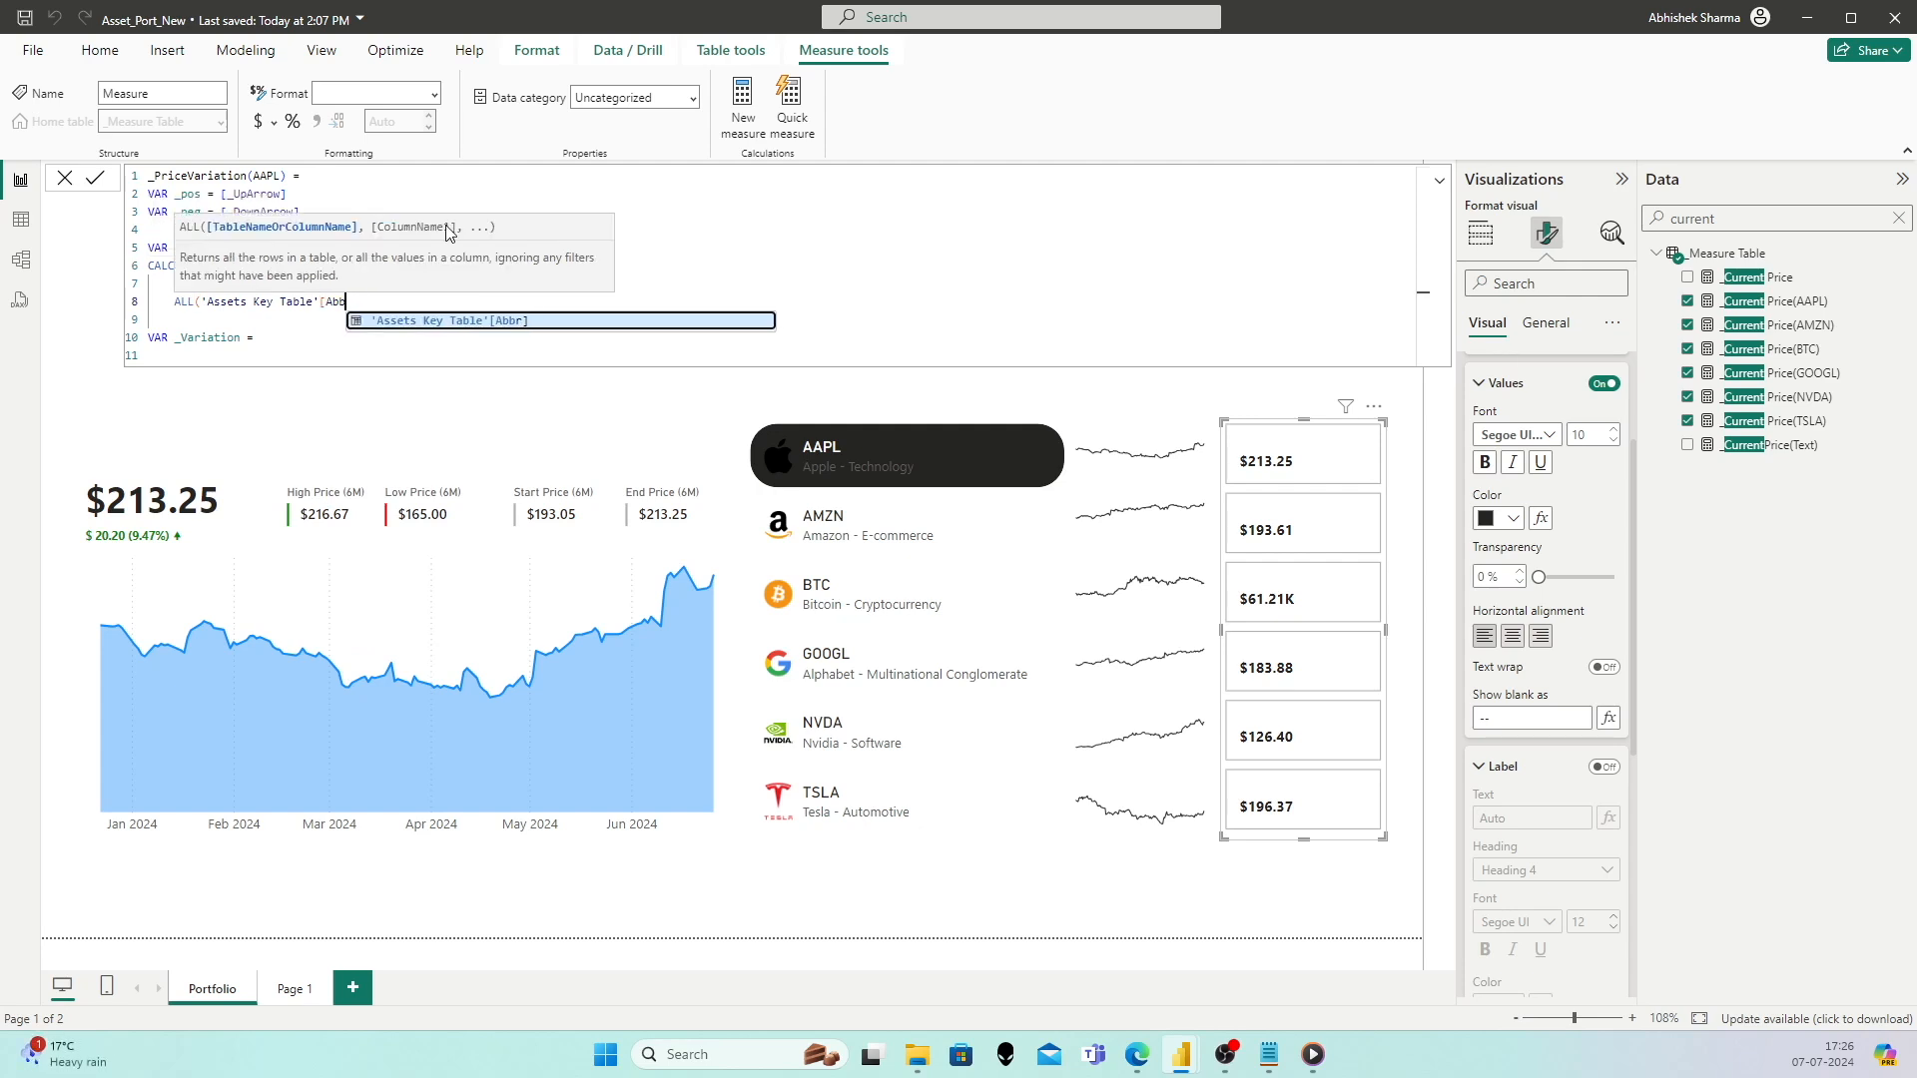
key(BackSpace)
key(BackSpace)
key(BackSpace)
key(BackSpace)
text(),)
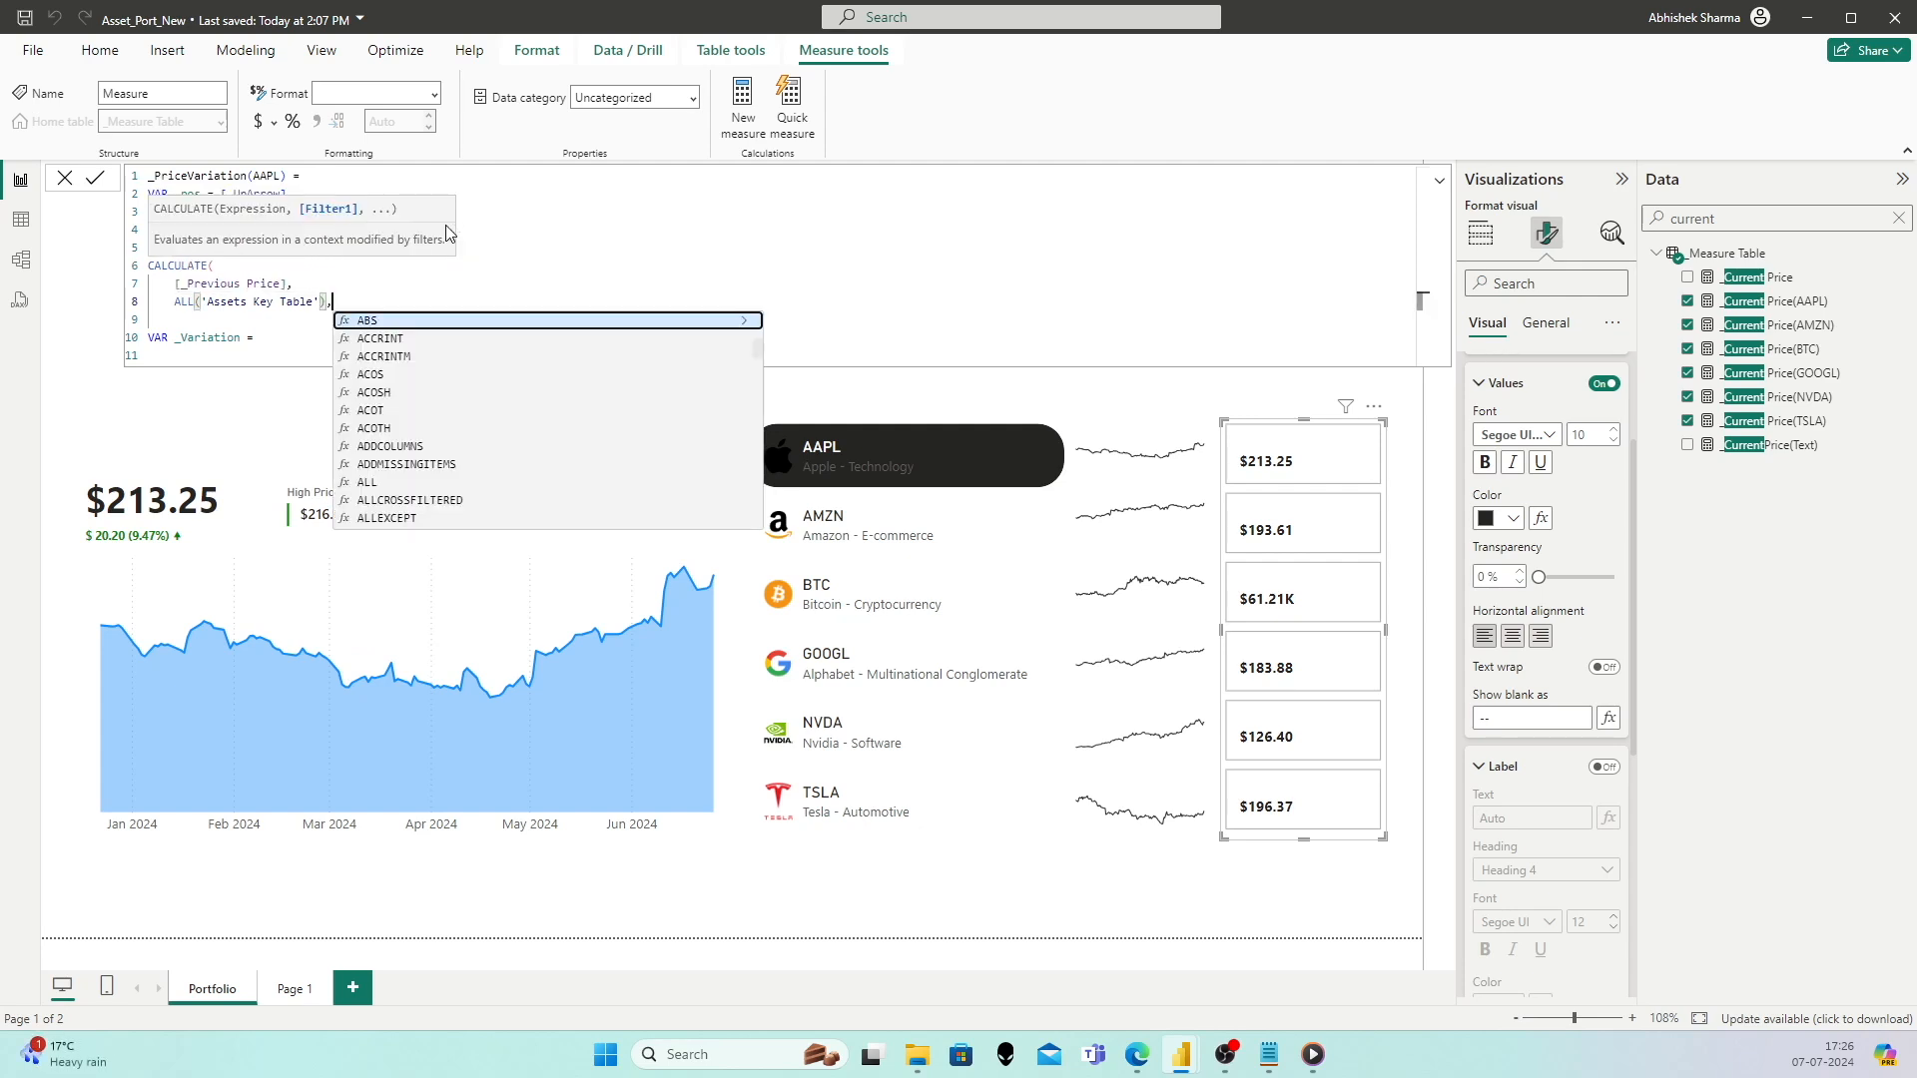
Step: Add the condition 'Assets Key Table'[Abbr] = "AAPL" and close the CALCULATE
key(shift+Return)
text(Ab)
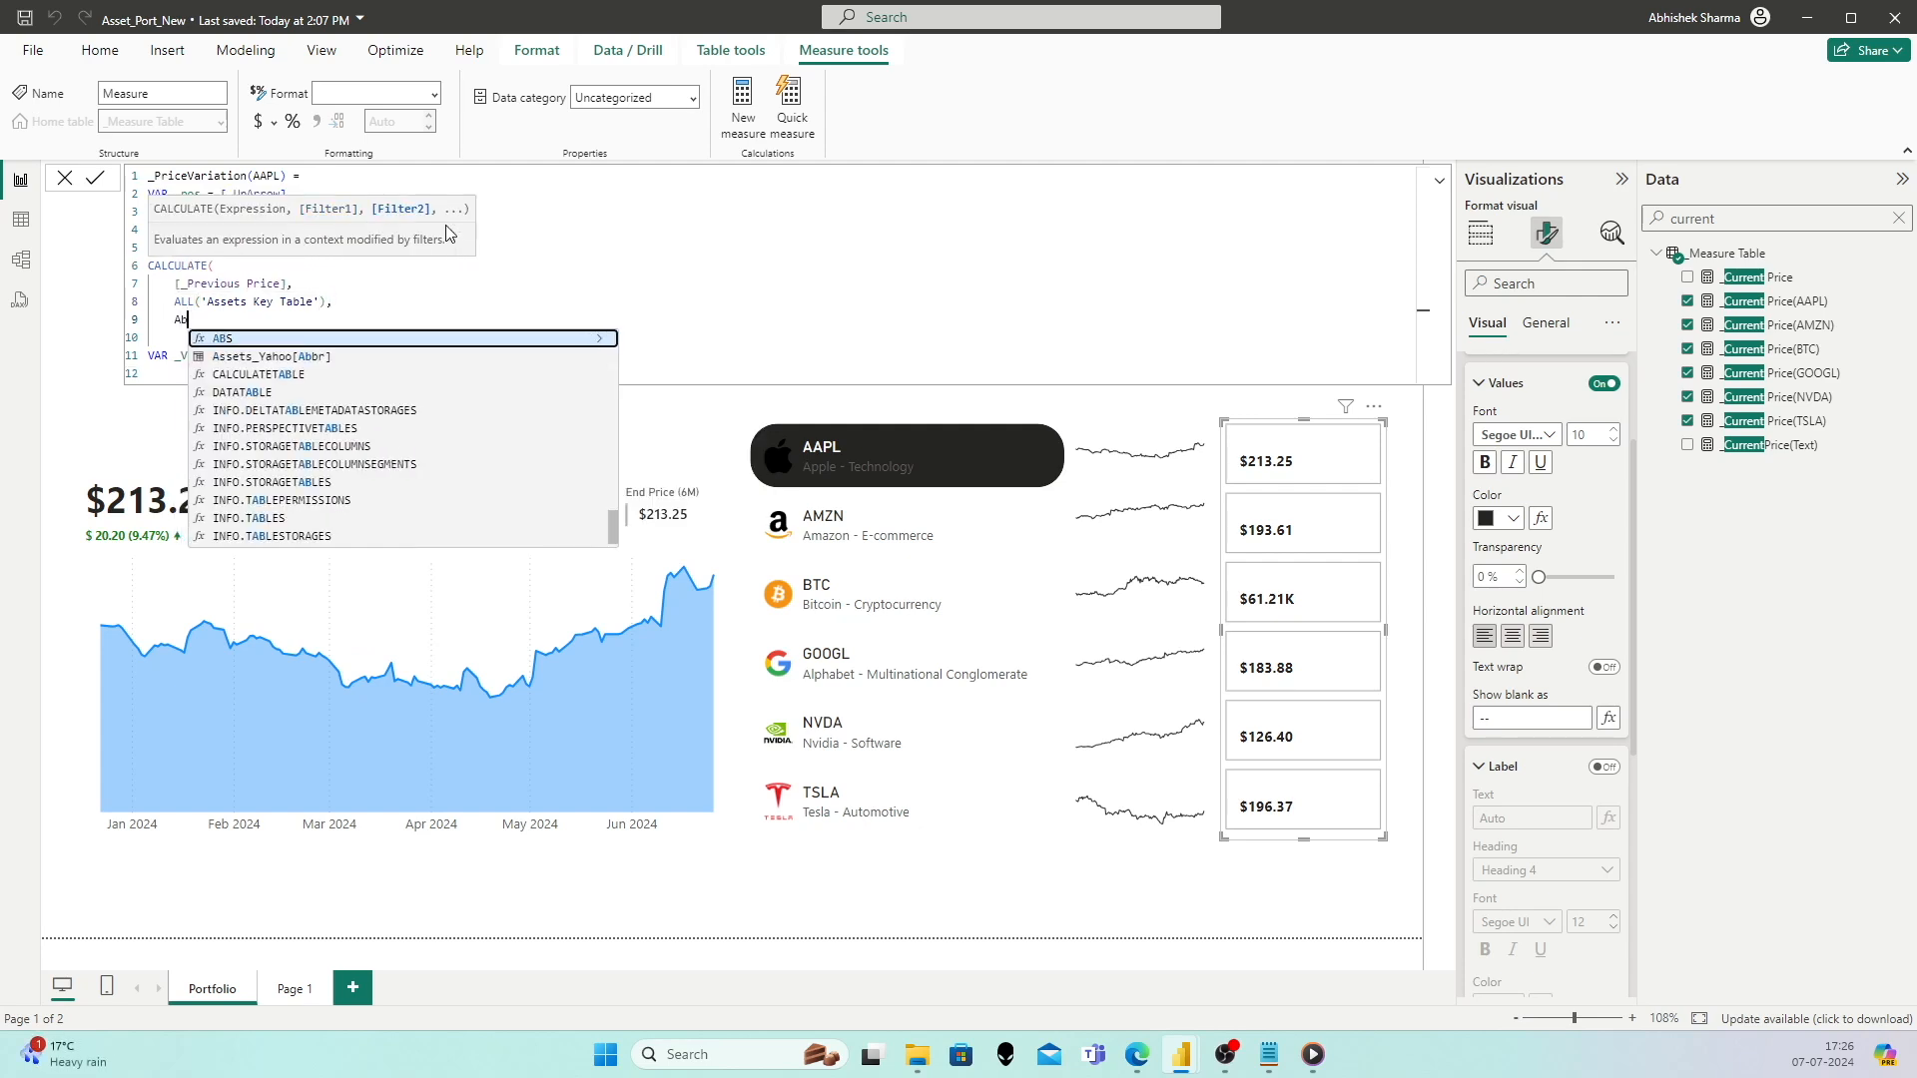
text(br)
key(Tab)
text(= "AAPL)
key(shift+Return)
text())
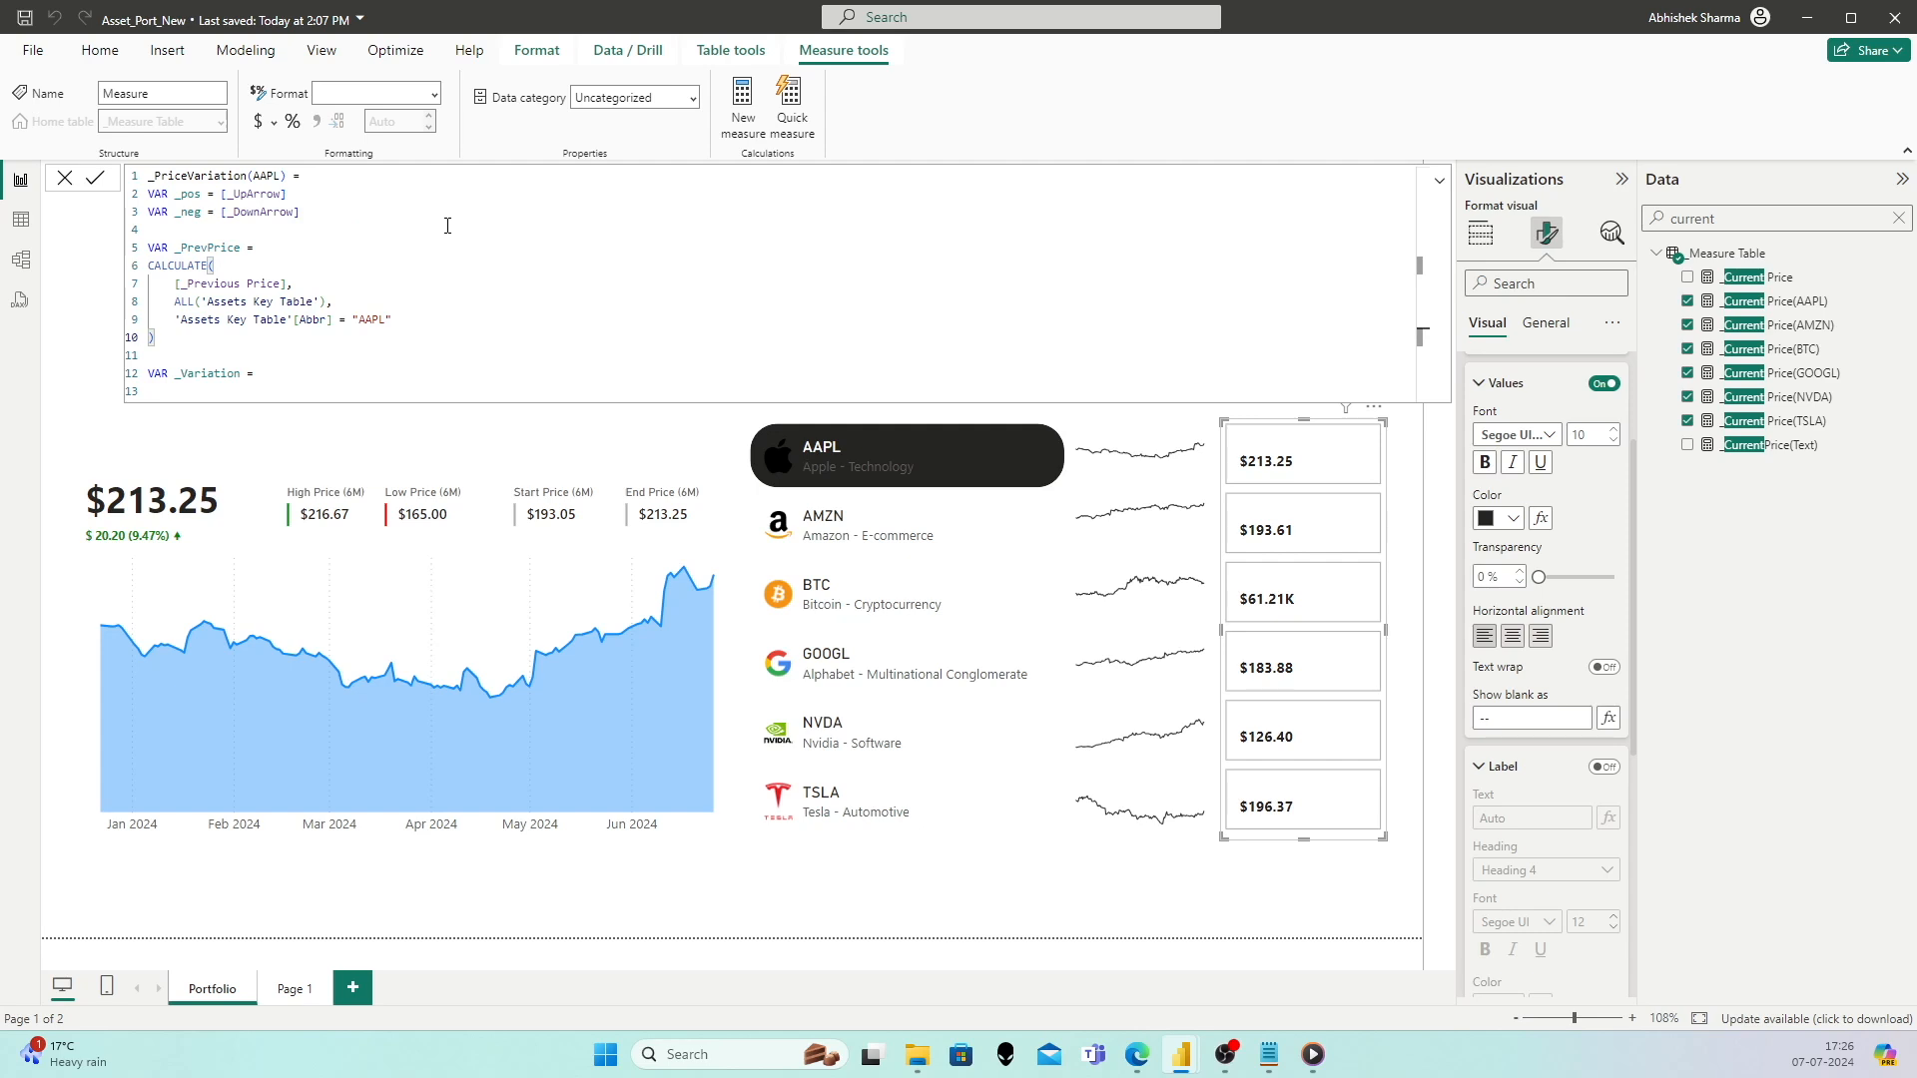
Step: Wrap the ALL('Assets Key Table') argument and the AAPL condition in a FILTER function inside the CALCULATE
key(Up)
key(Up)
key(Right)
key(Right)
key(Right)
key(shift+Return)
key(Up)
text(FILTER)
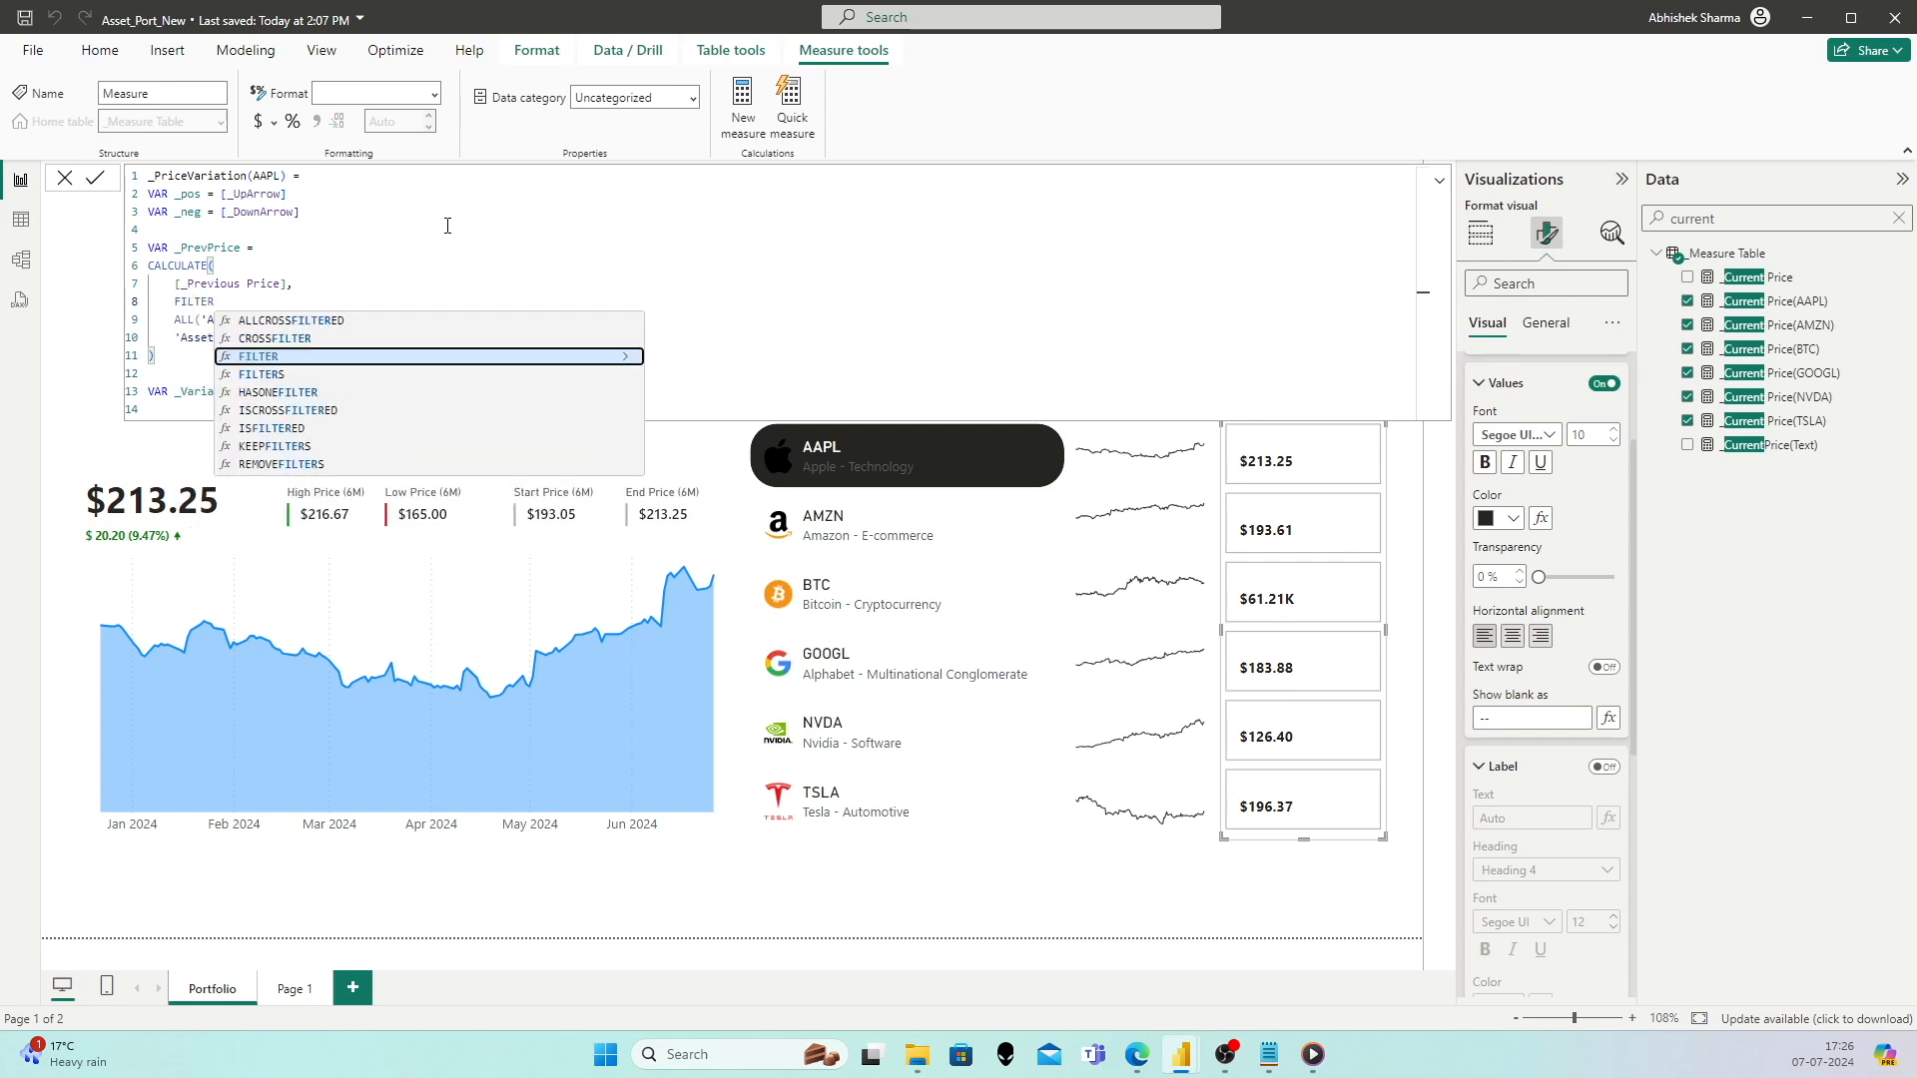
text(()
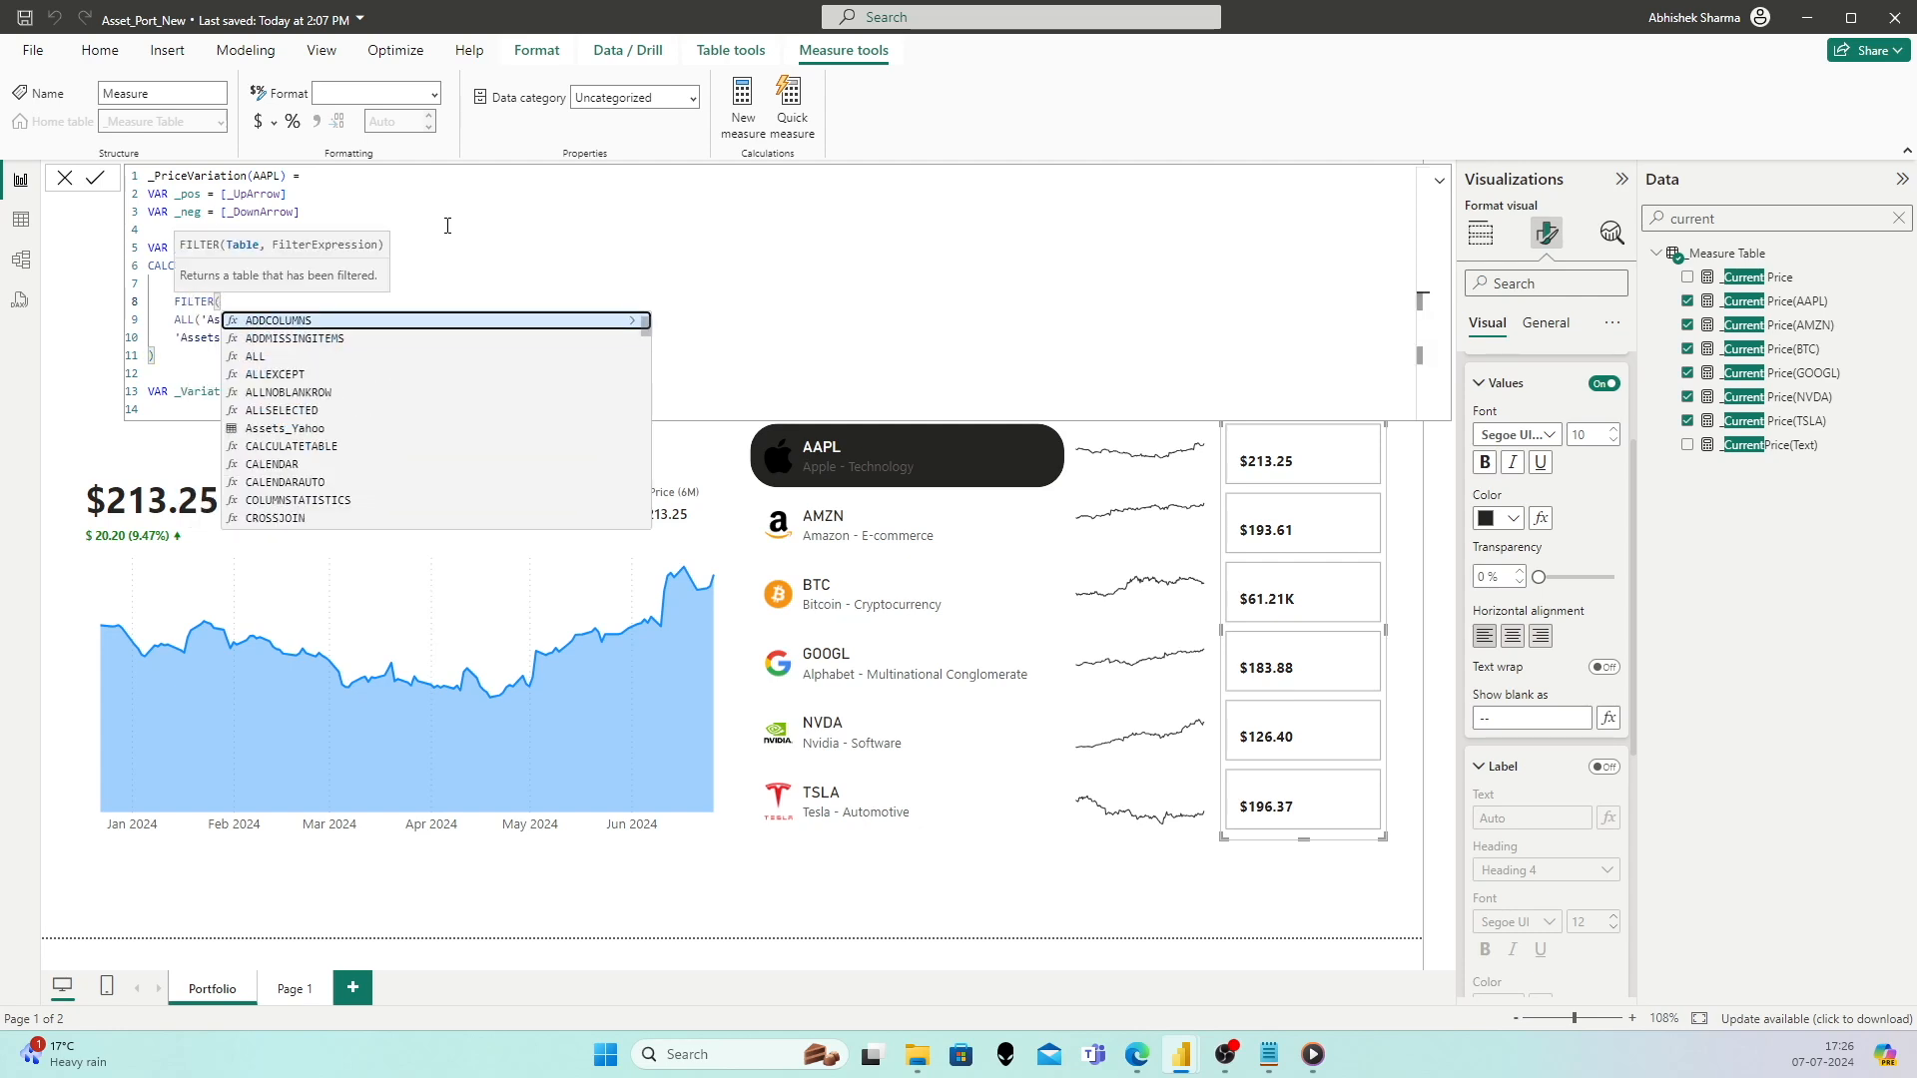
key(Down)
key(Down)
key(End)
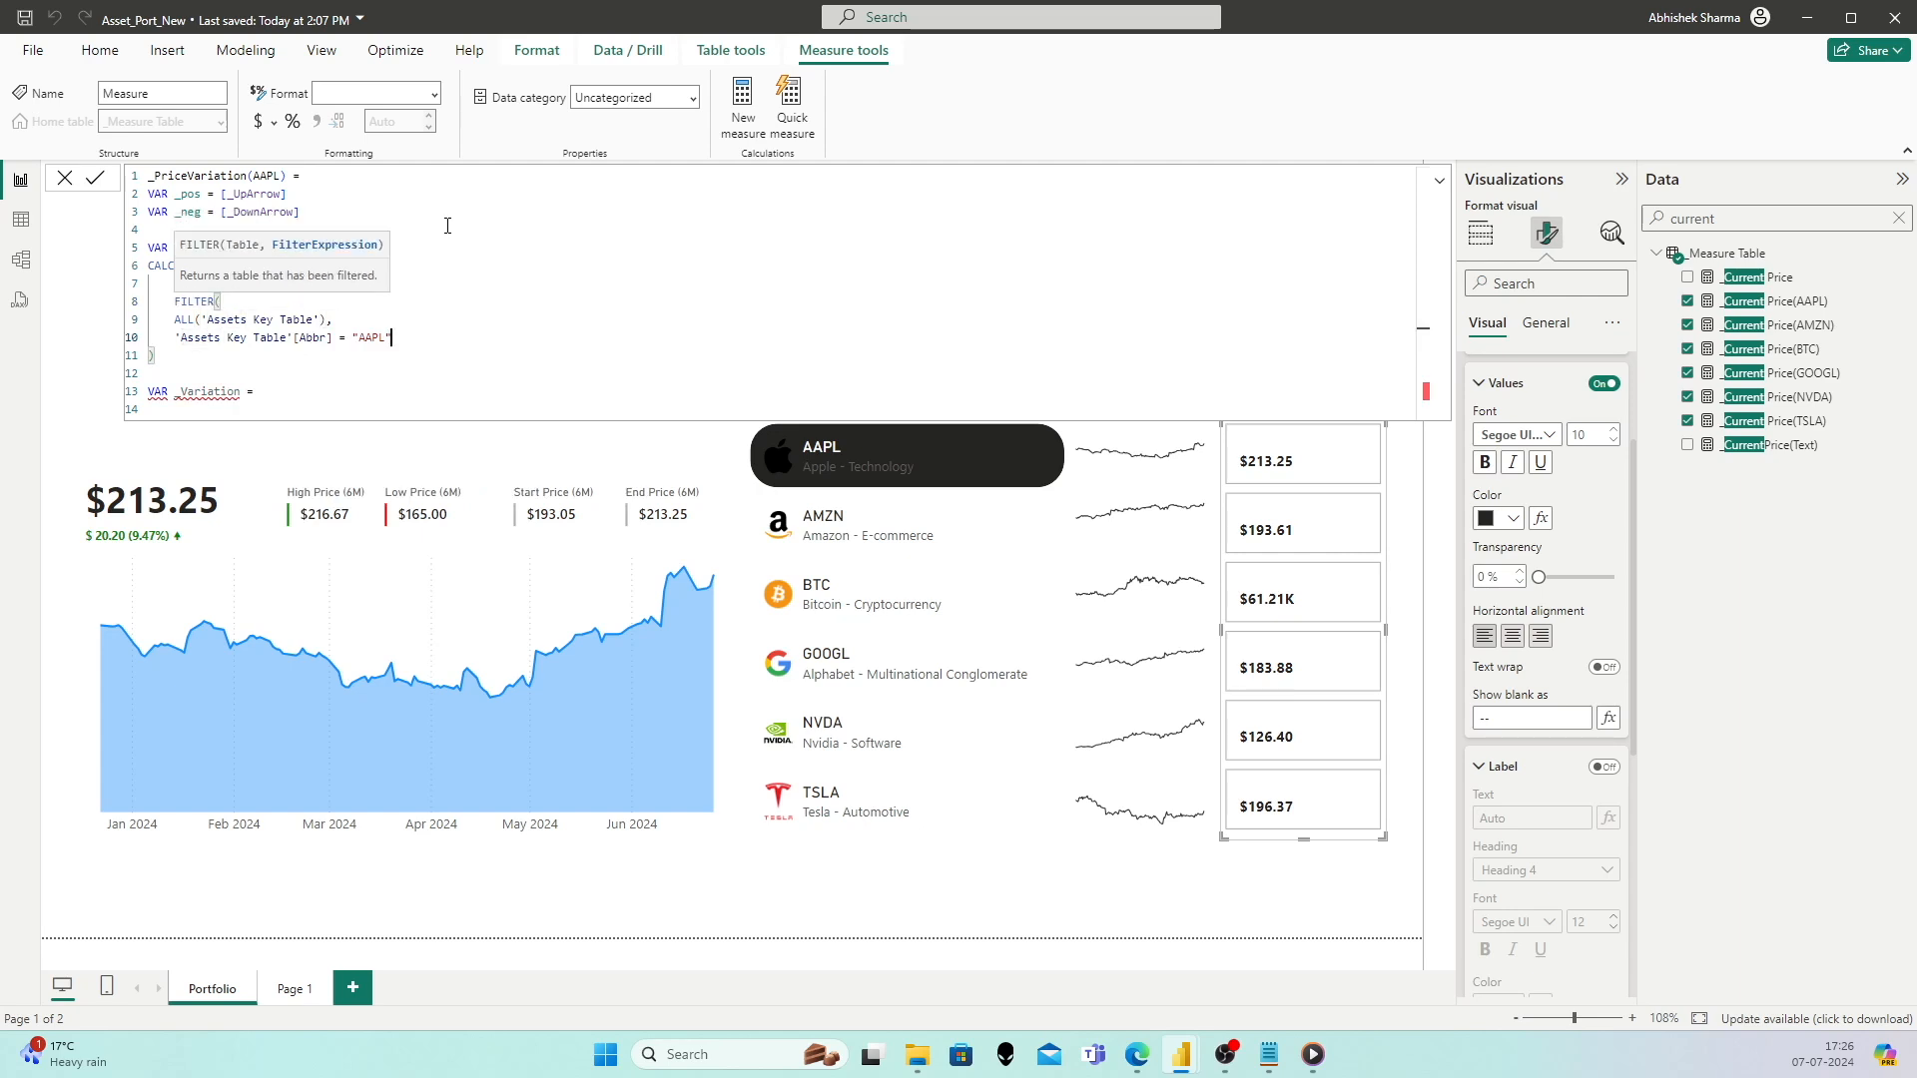
key(shift+Return)
text())
key(Down)
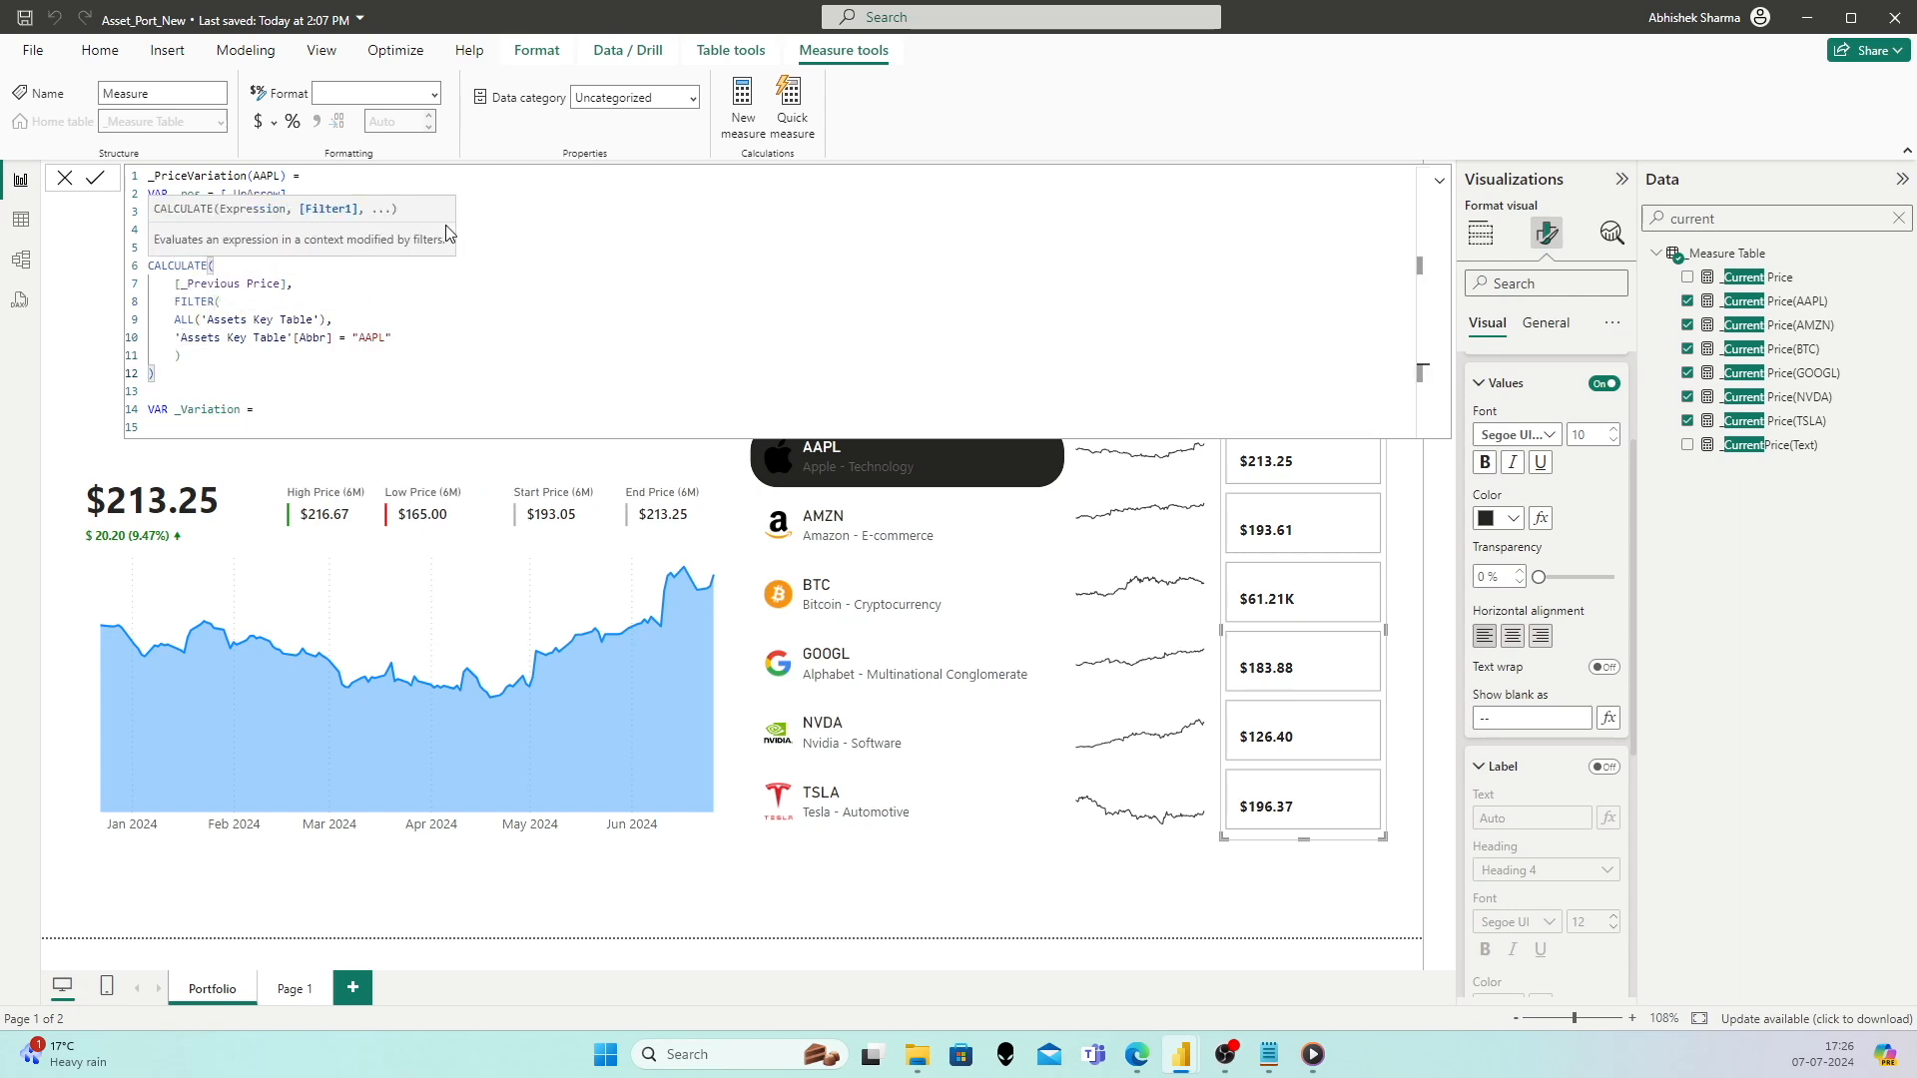
Step: Start a DIVIDE function as the expression of the _Variation variable
key(Down)
key(Down)
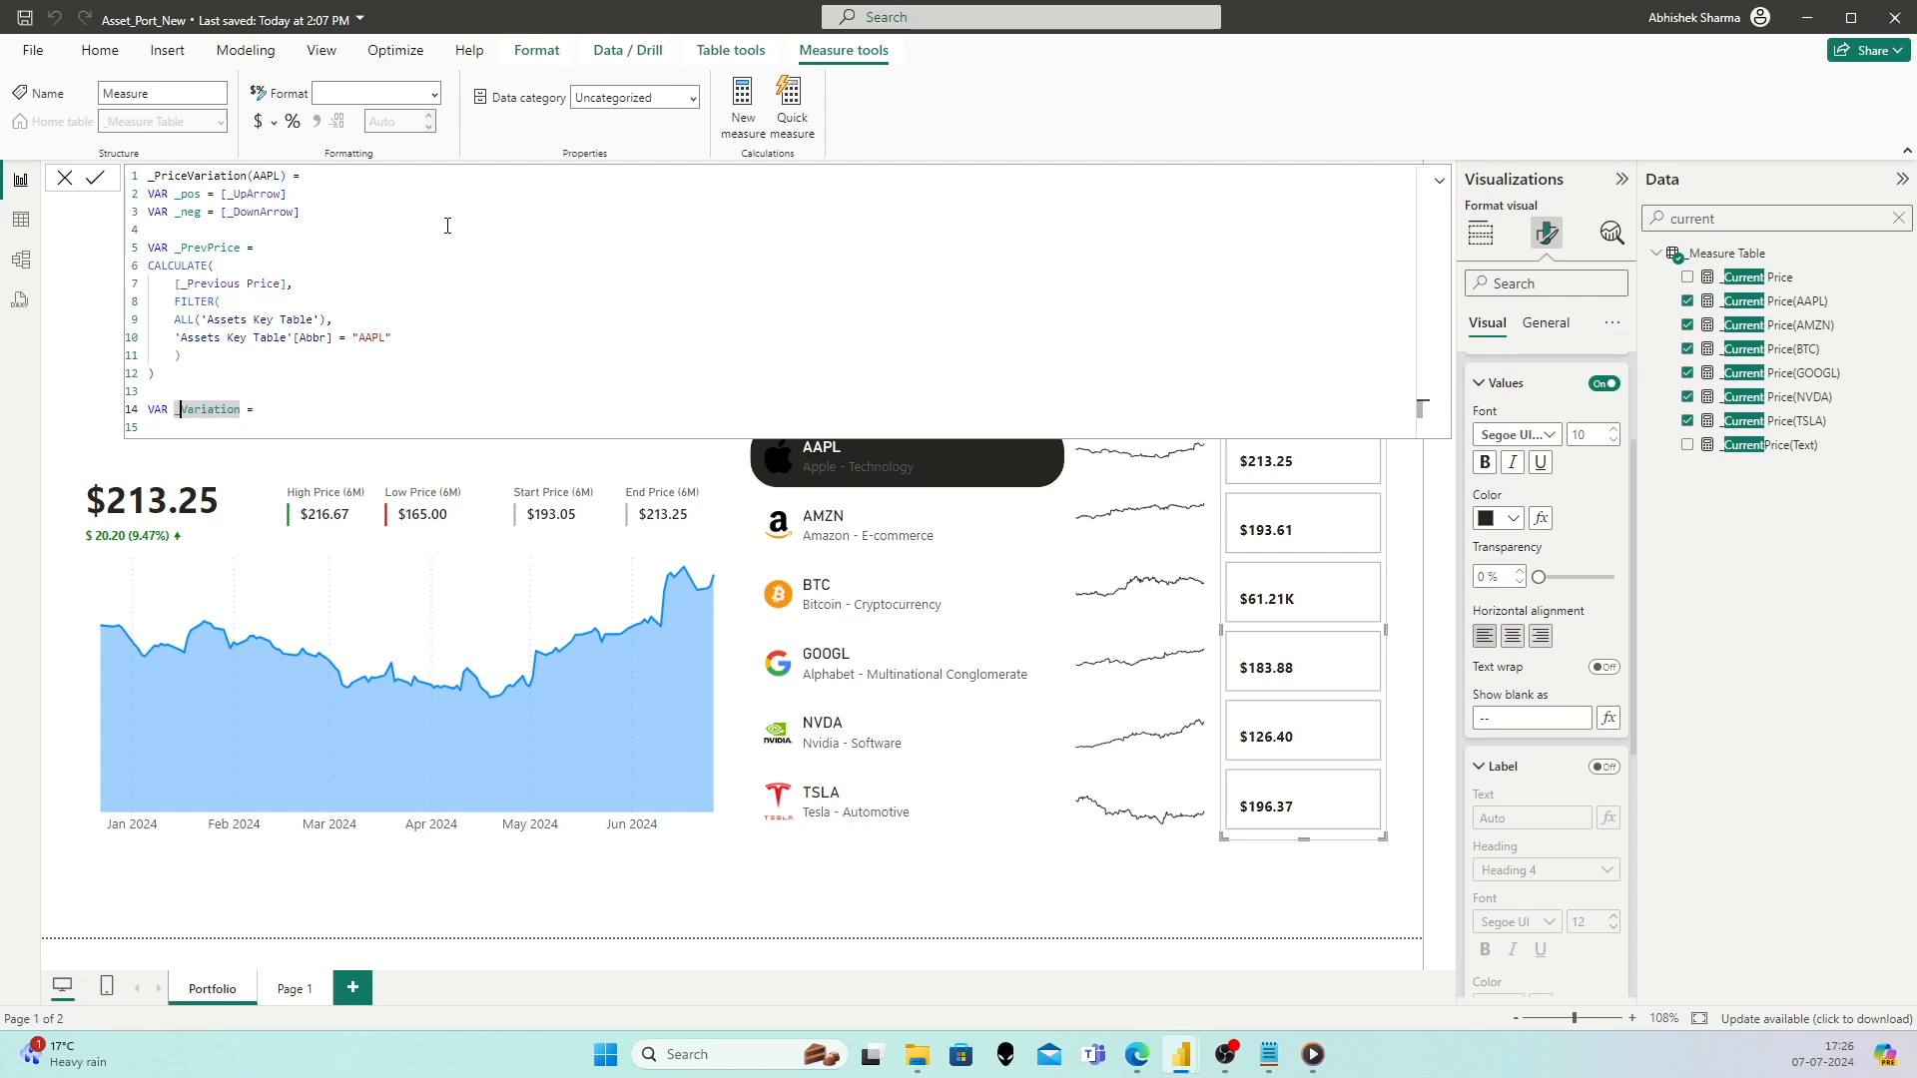
key(End)
key(Left)
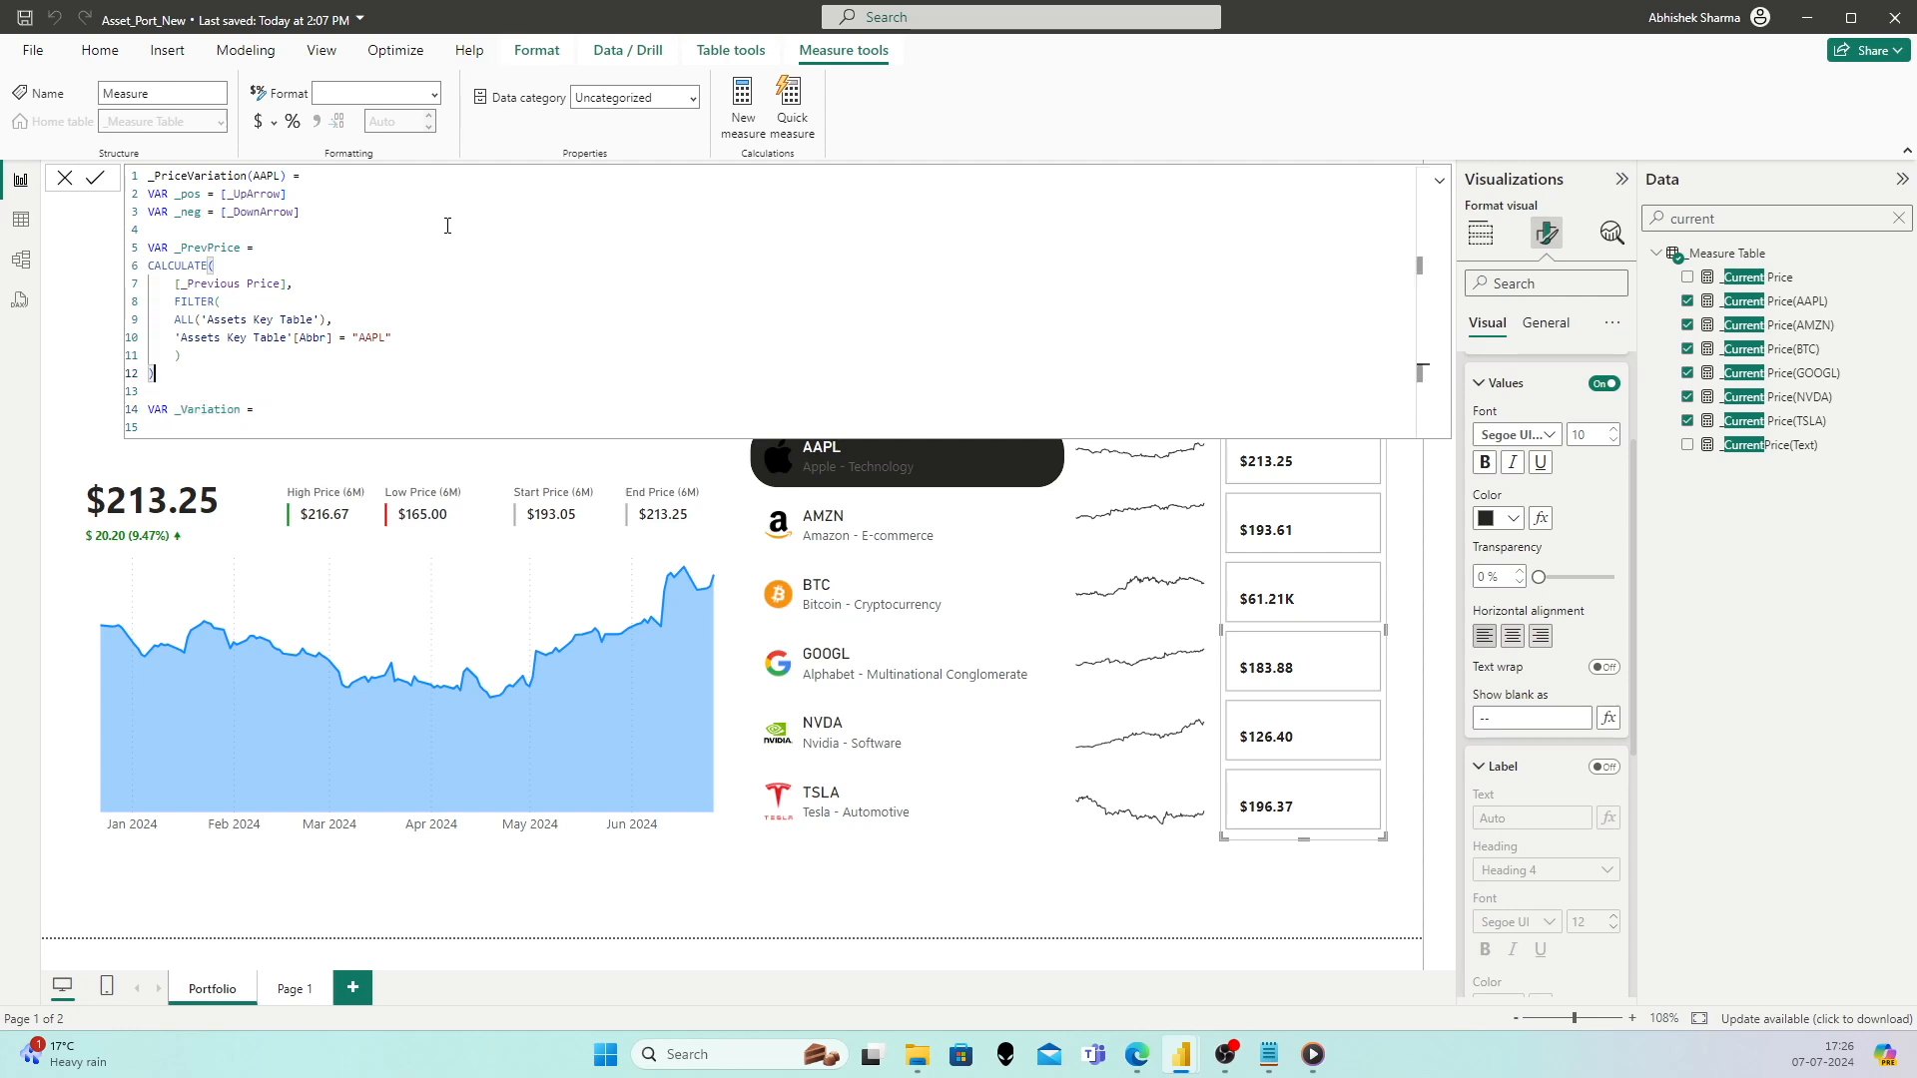
key(Down)
key(Down)
key(End)
key(Return)
text(D)
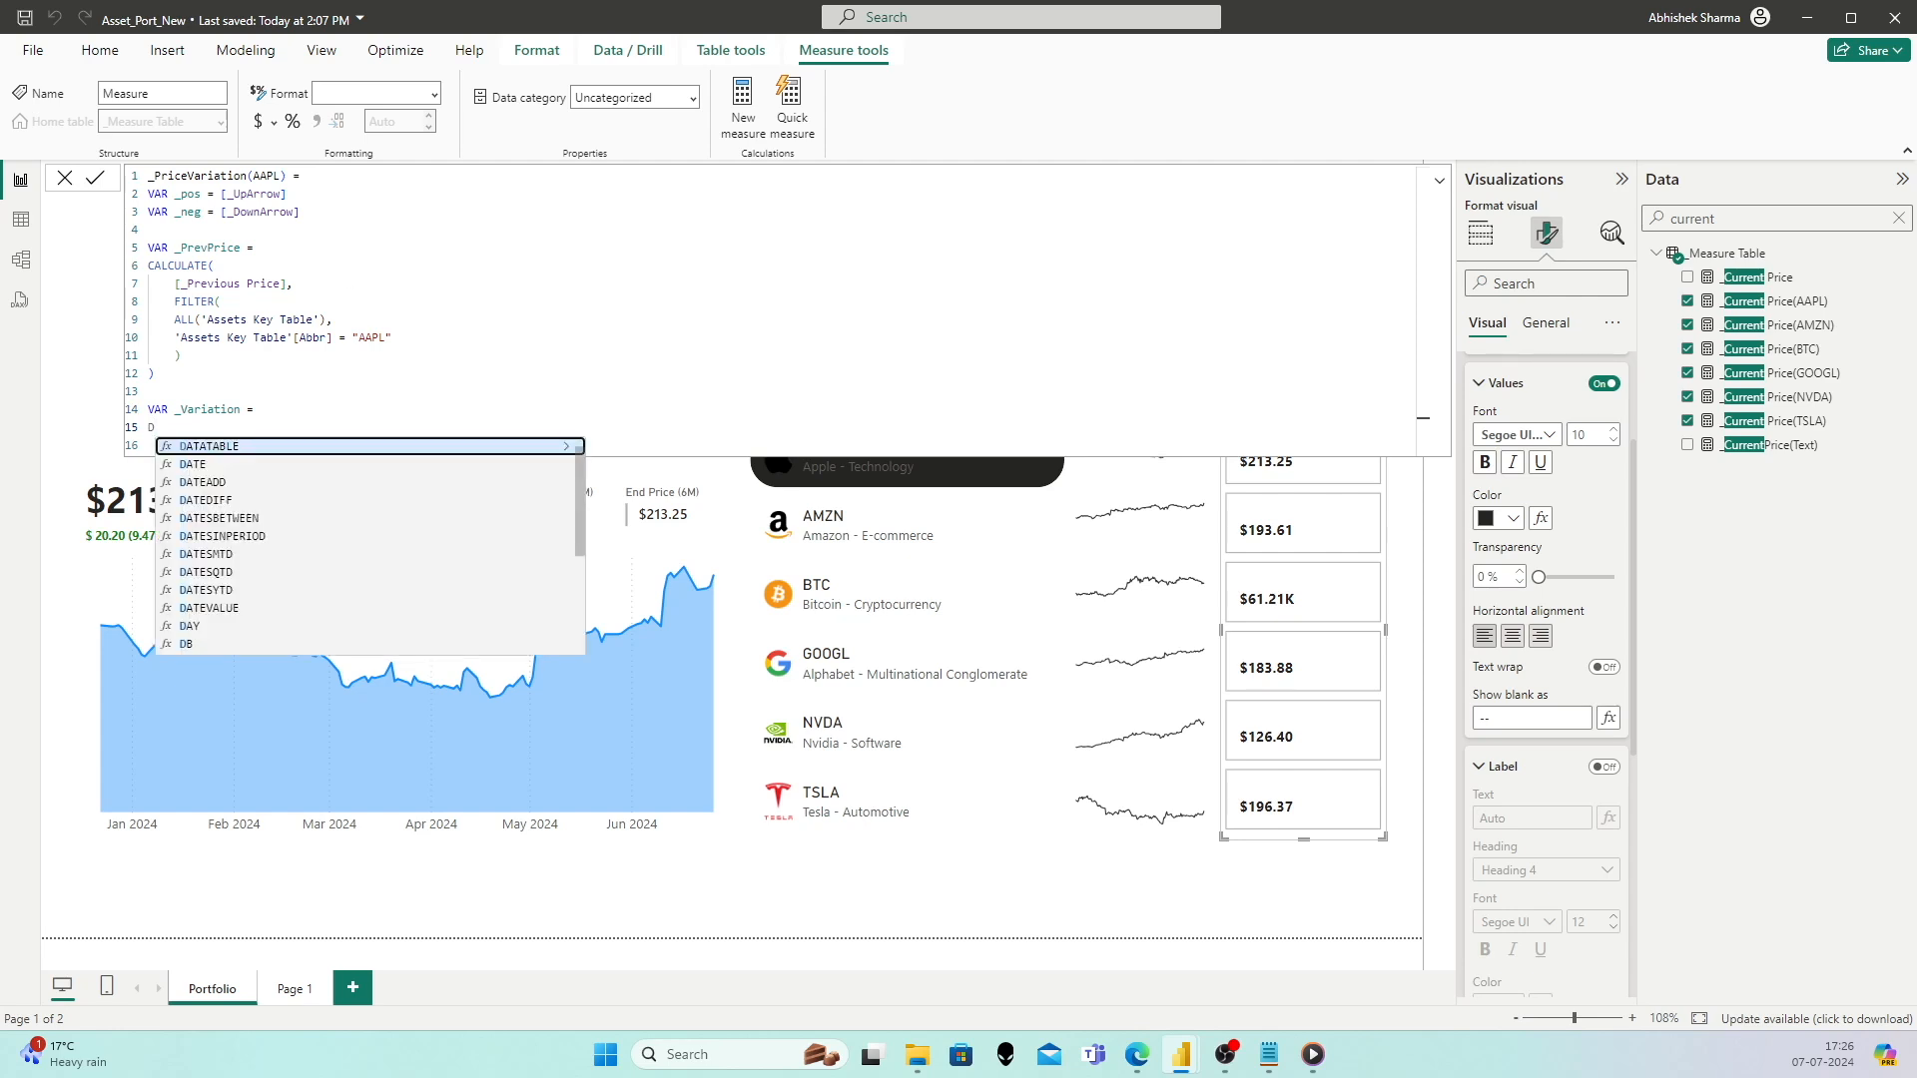
key(Escape)
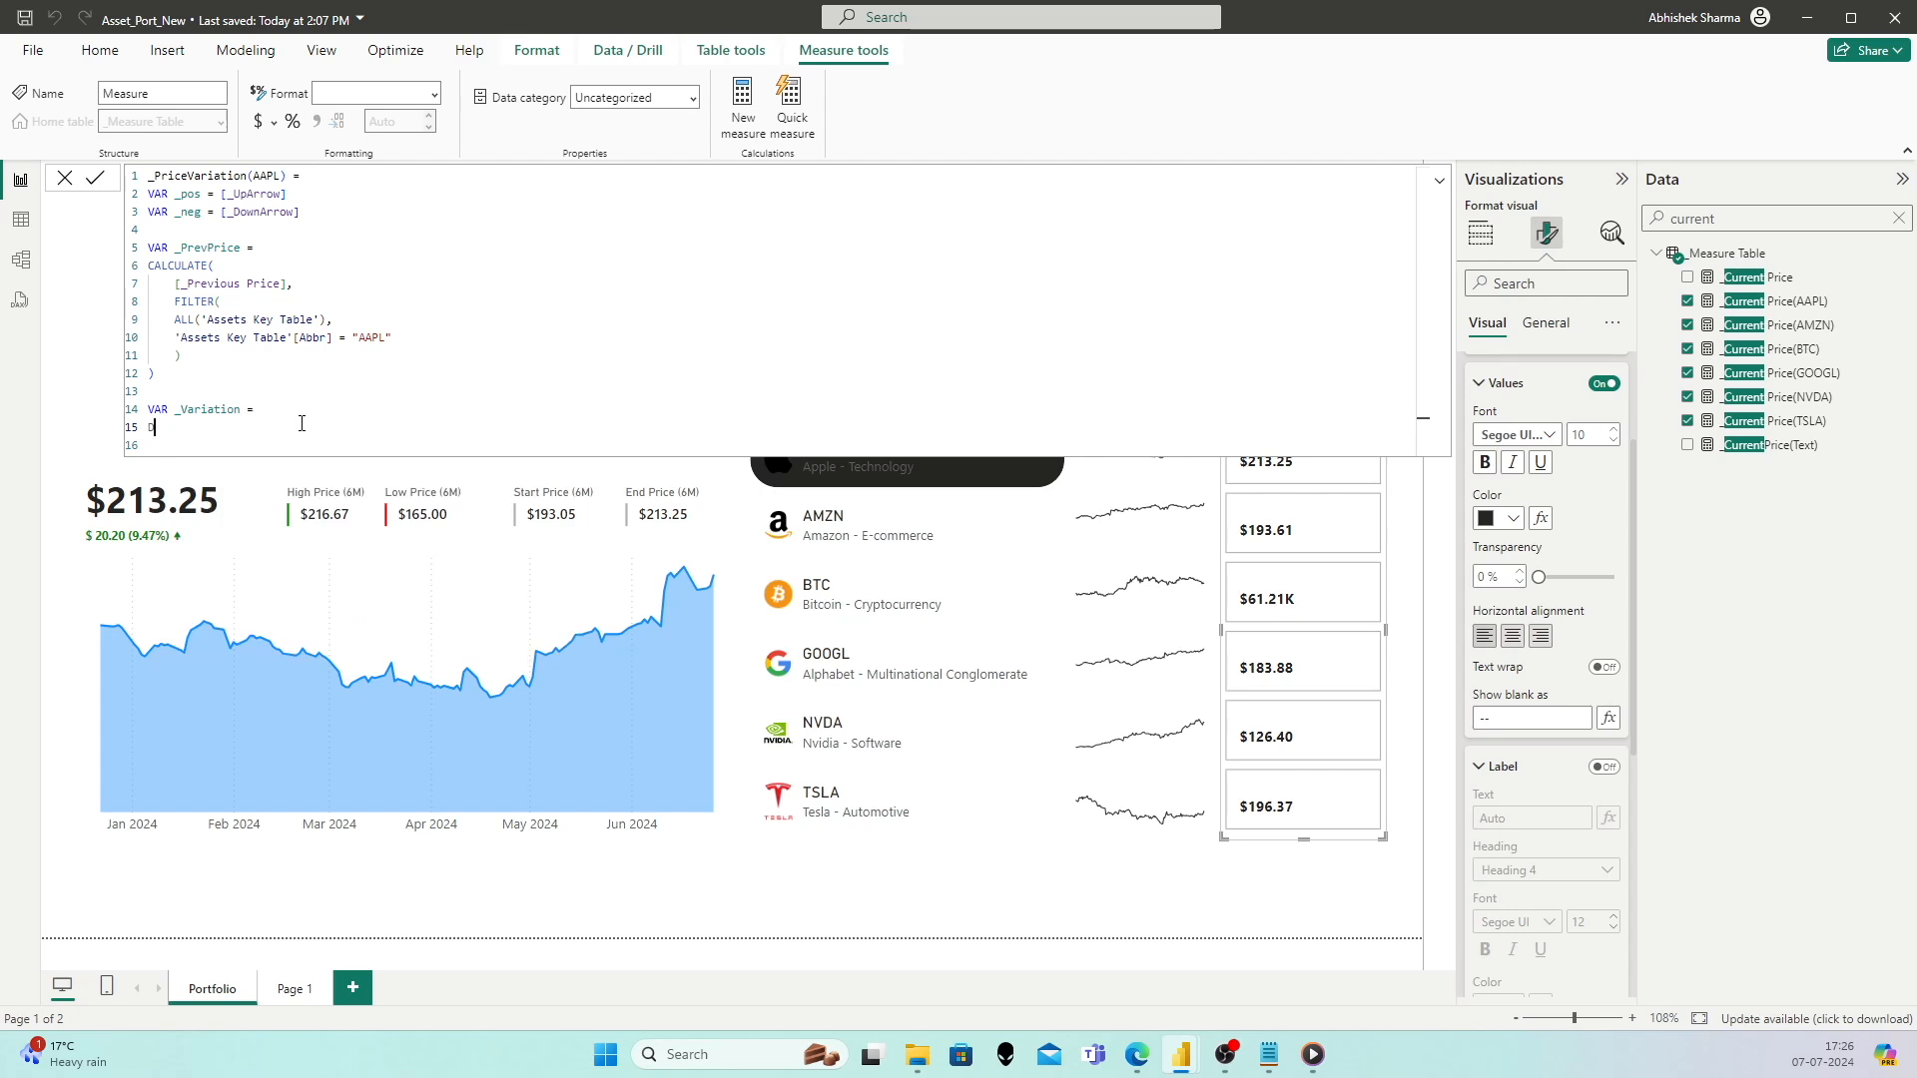
text(IVIDE()
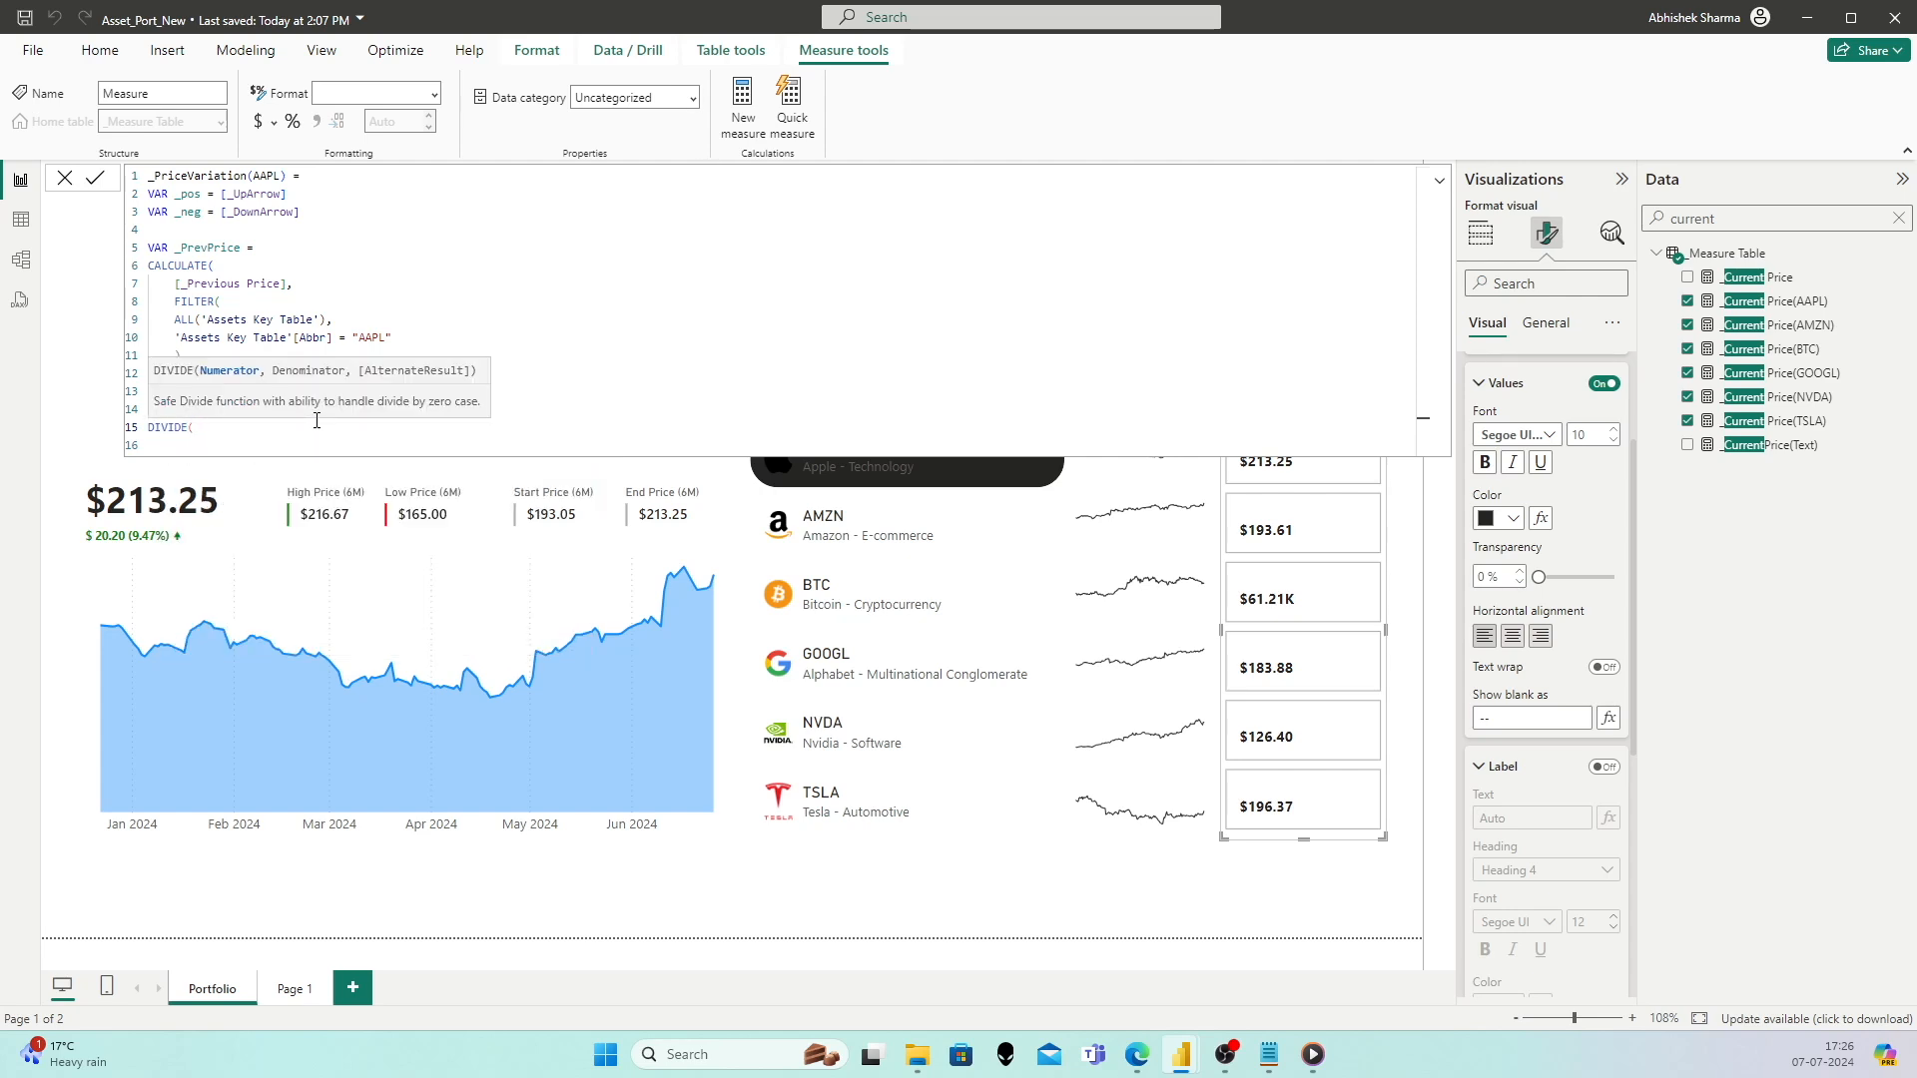
key(shift+Return)
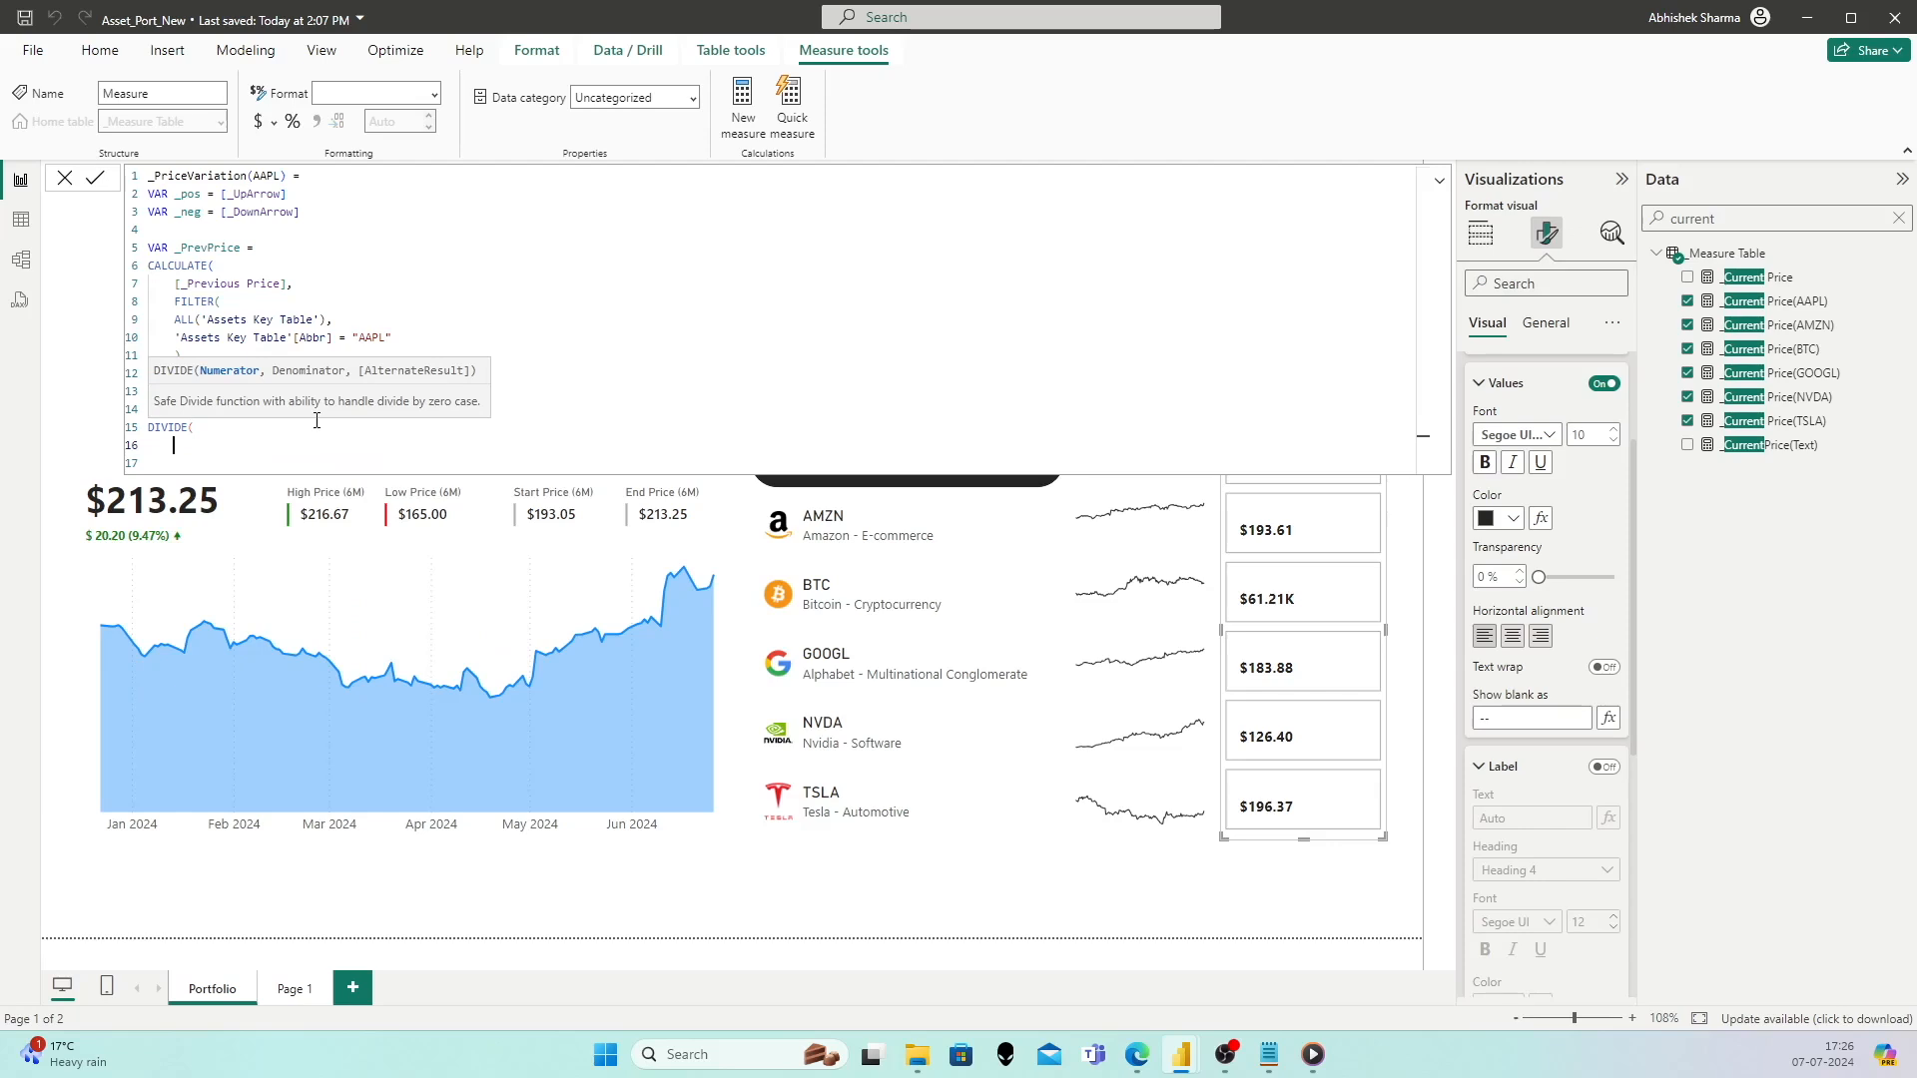
Step: Enter ([_Current Price(AAPL)] - [_Previous Price]) in parentheses as the numerator of the _Variation DIVIDE
text(_curre)
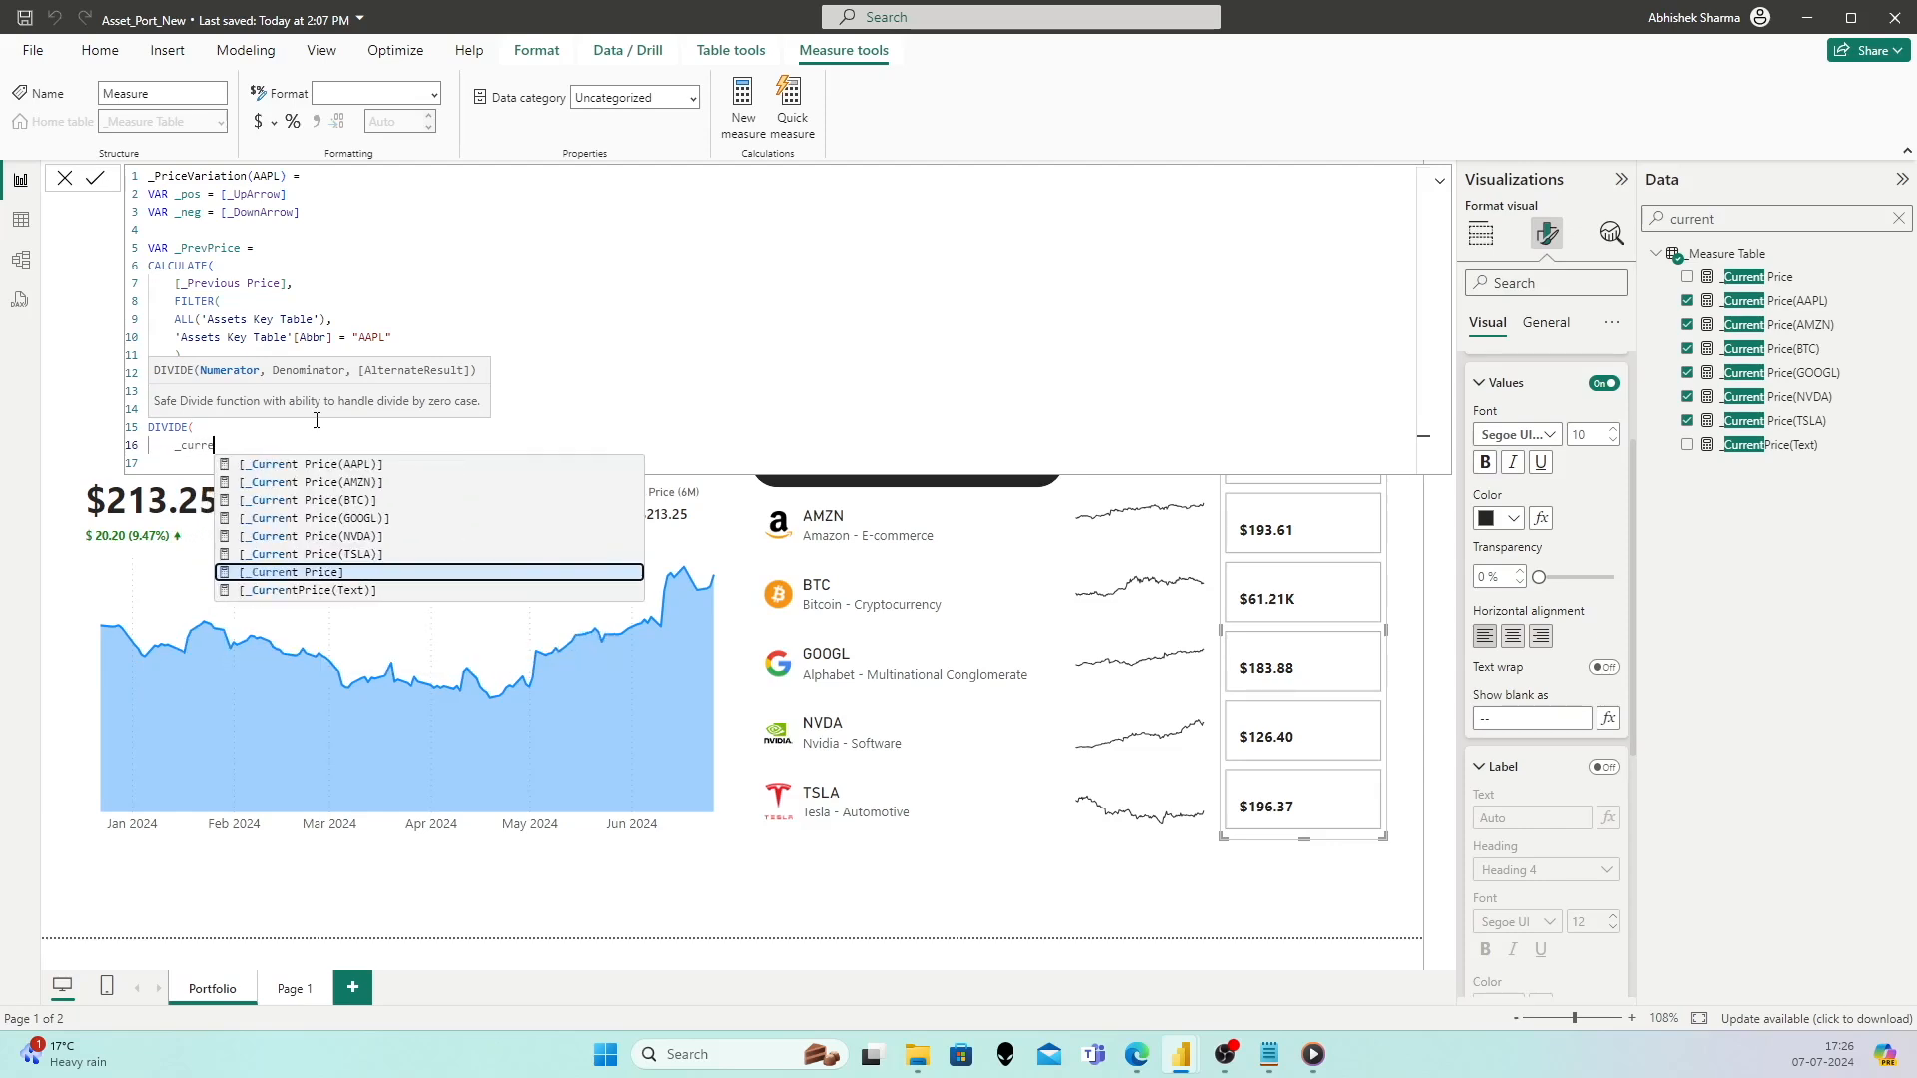
key(Up)
key(Up)
key(Up)
key(Up)
key(Tab)
text(- )
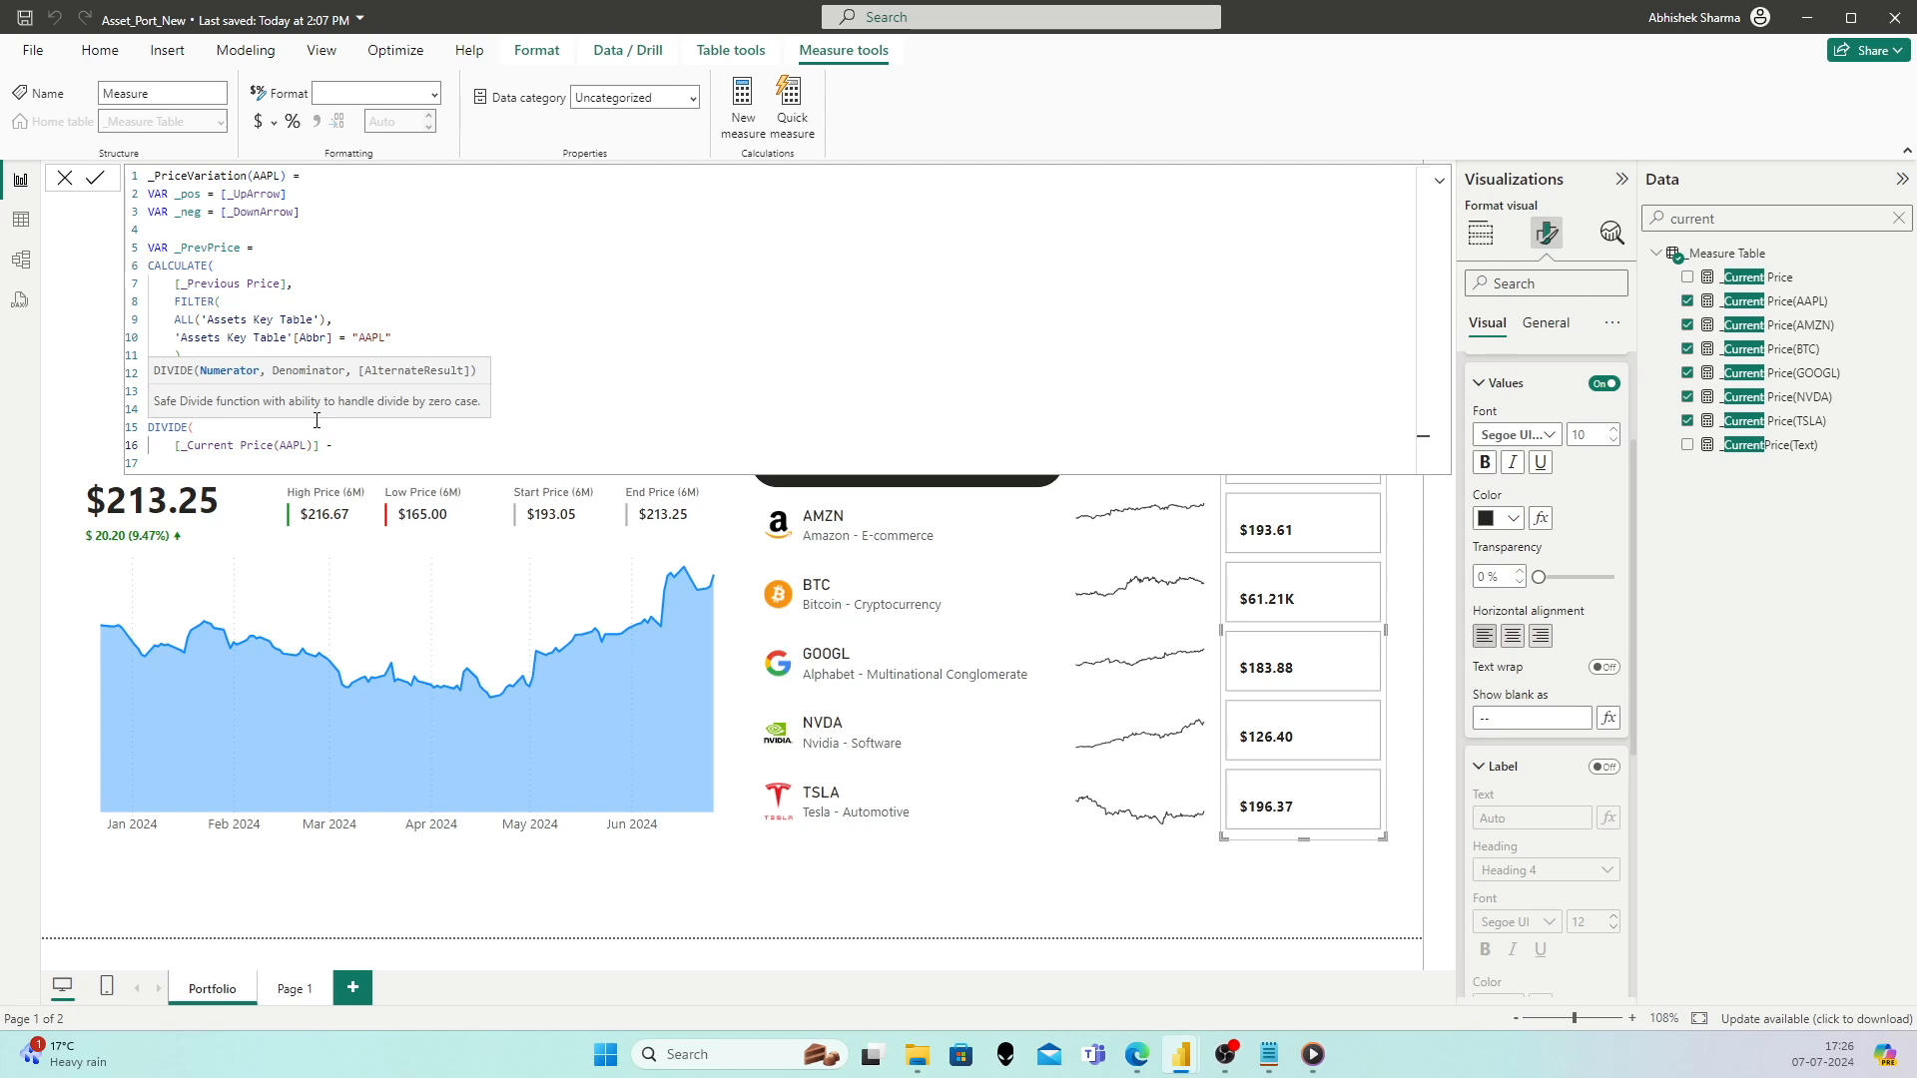
text(_previ)
key(Tab)
key(Home)
text(()
key(End)
text(),)
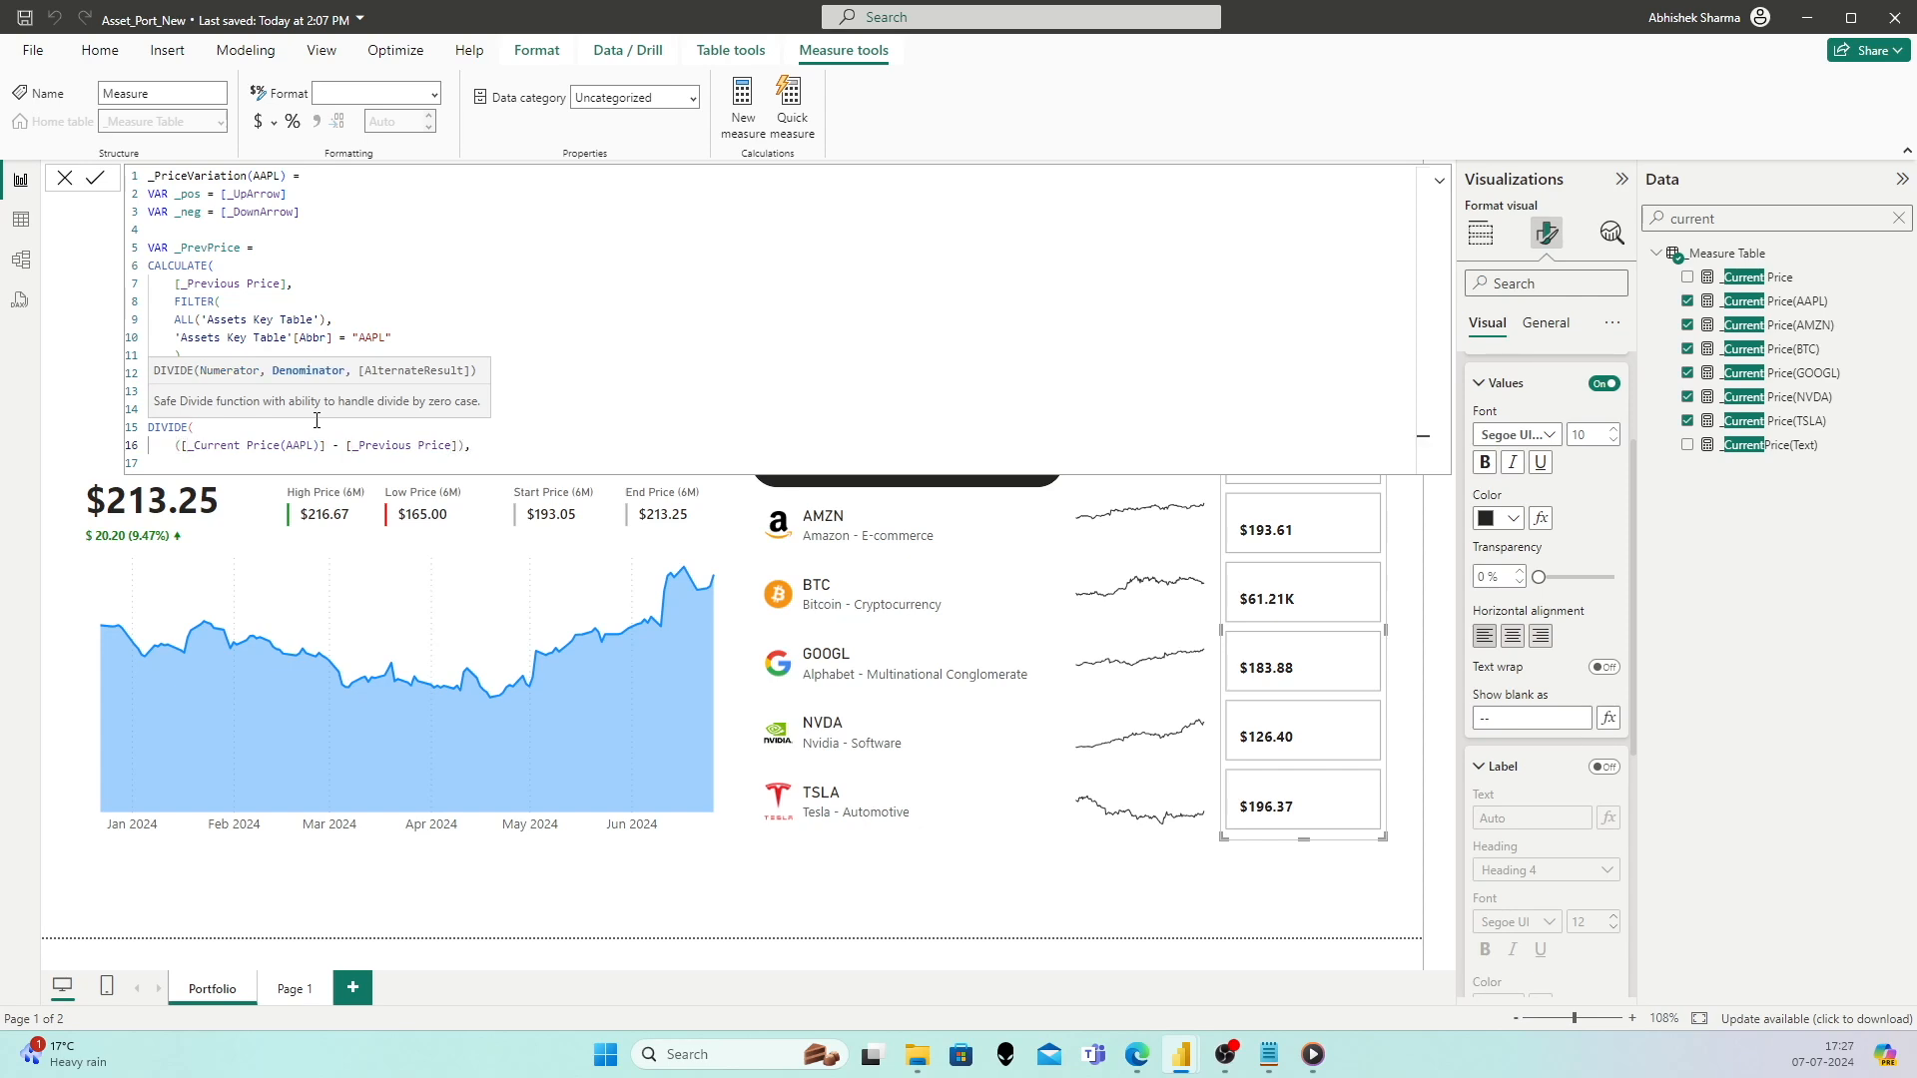
Step: Use the _PrevPrice variable as the denominator and close the DIVIDE function
key(Return)
text(Pr)
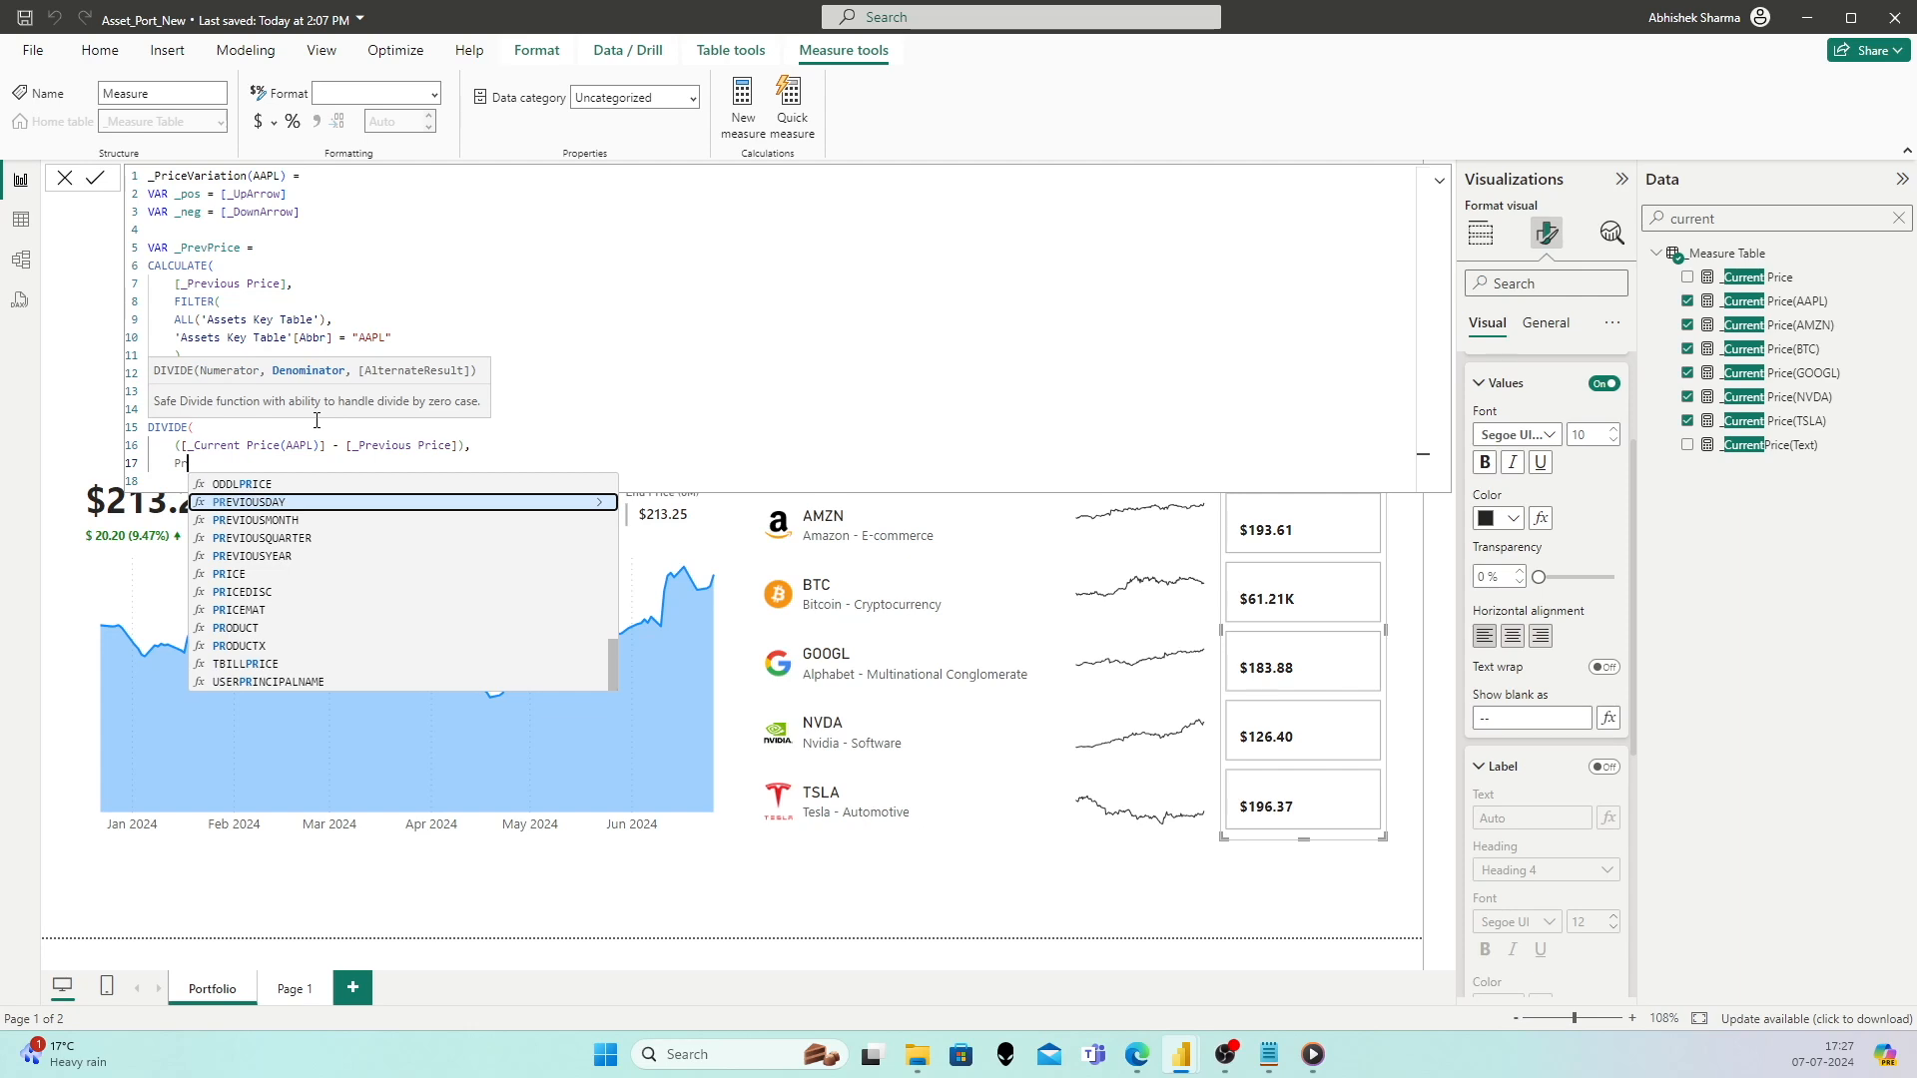
text(ev)
key(Up)
key(Tab)
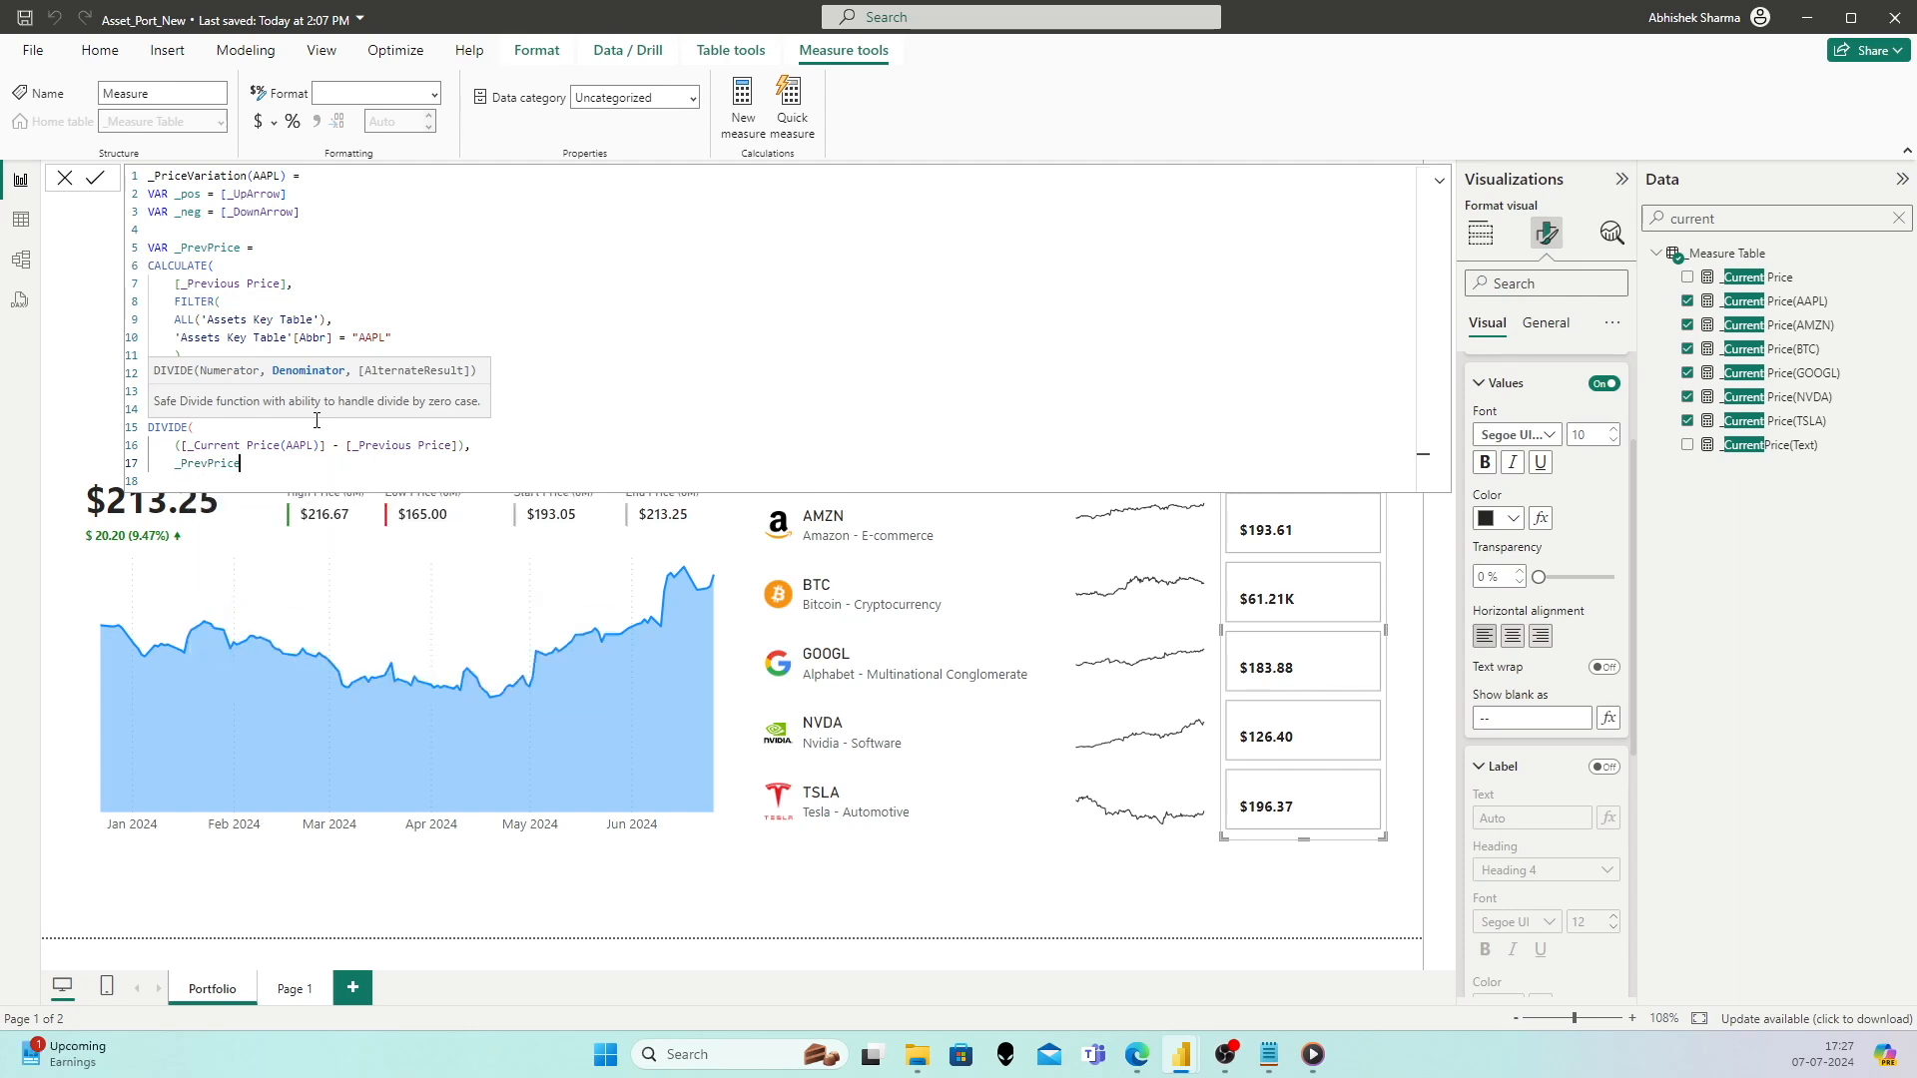
key(Return)
text())
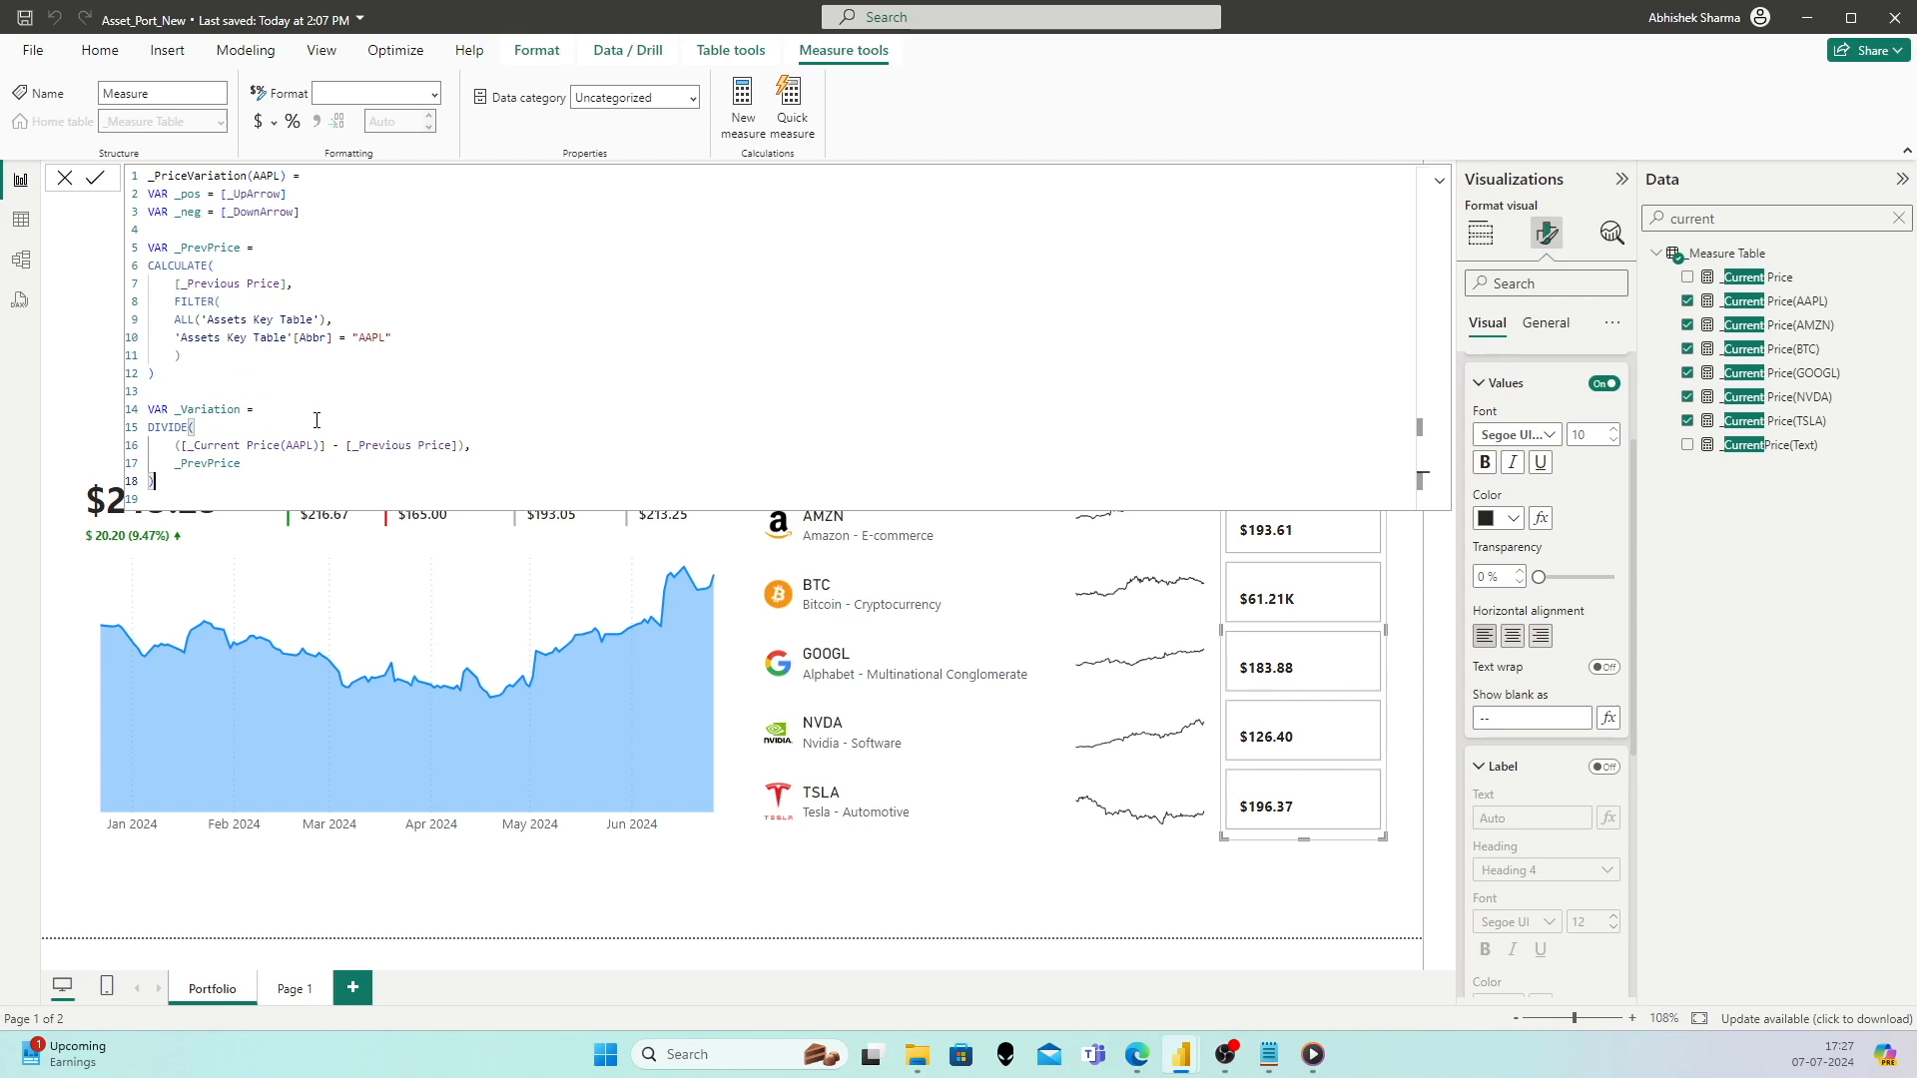
Step: Declare a Result variable below _Variation, starting an IF function with the condition _Variation > 0
key(Return)
key(Return)
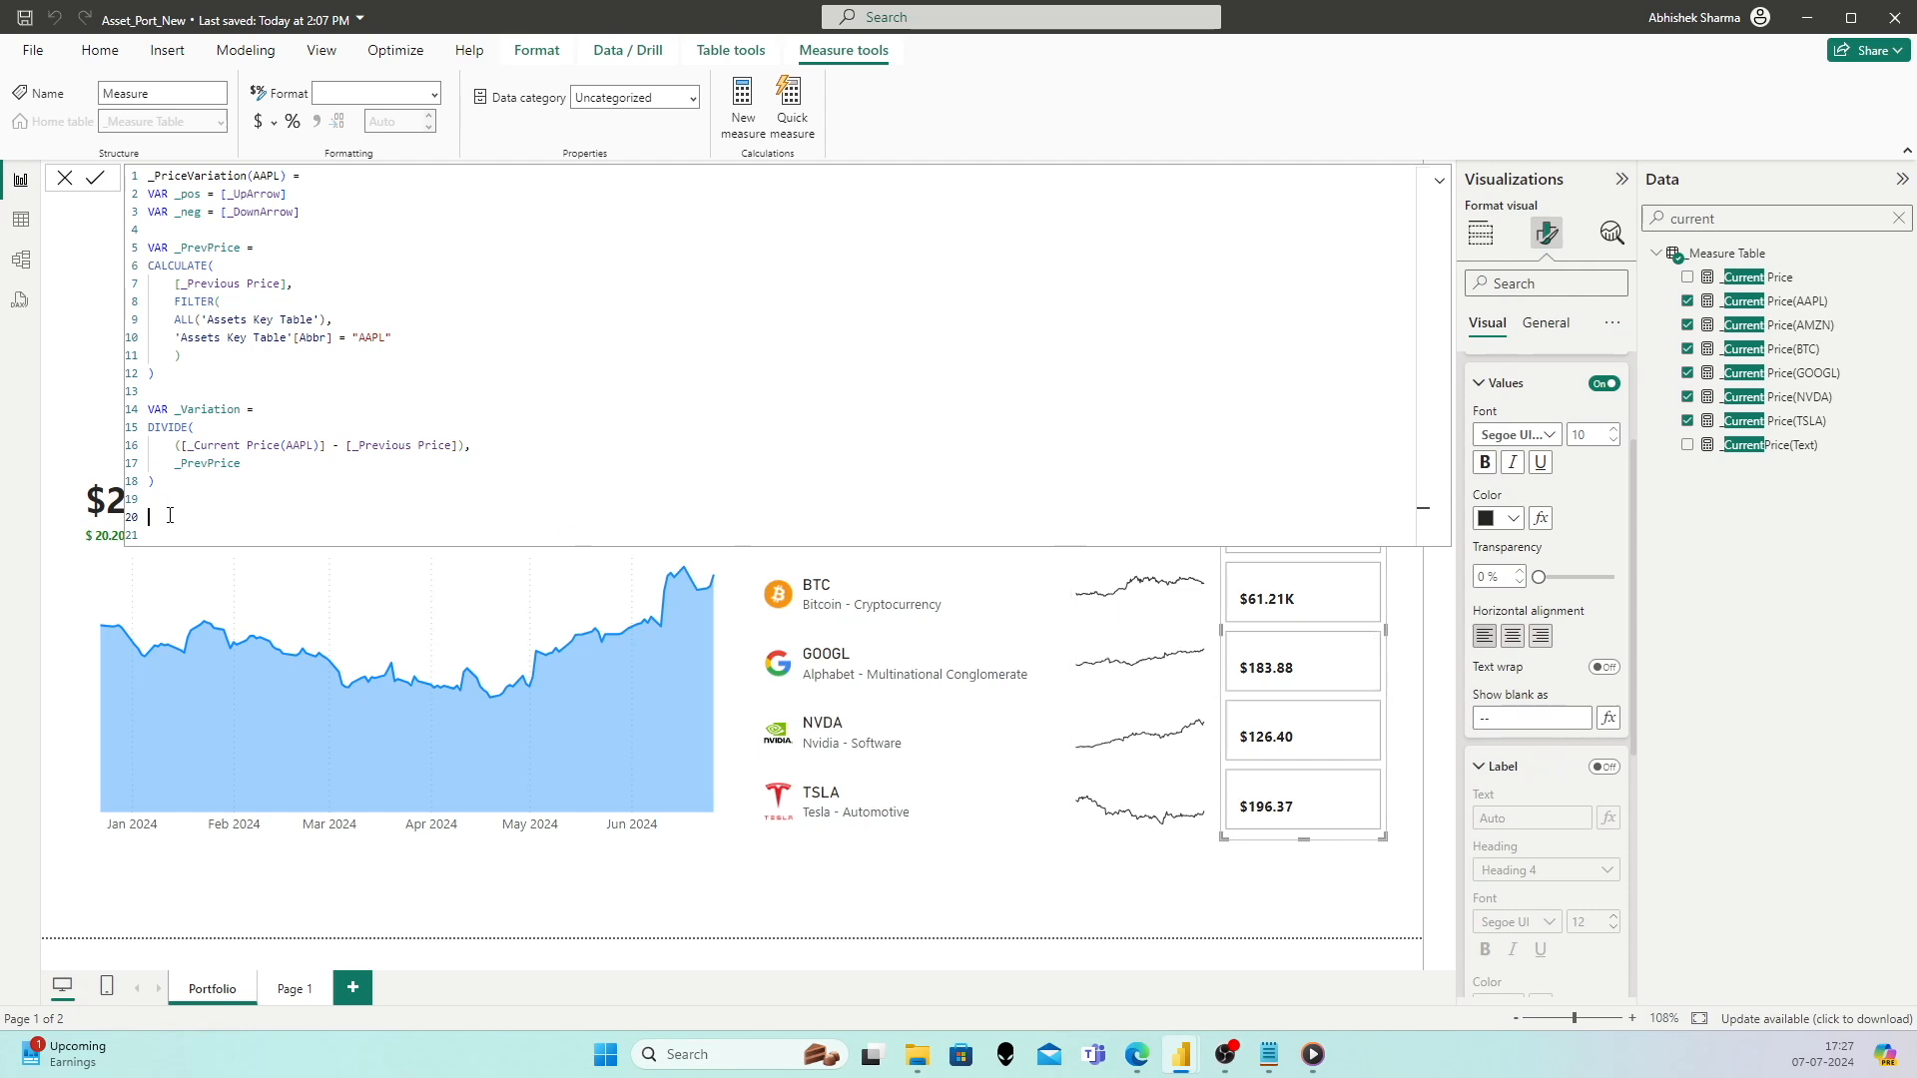
text(VAR Result =)
key(Return)
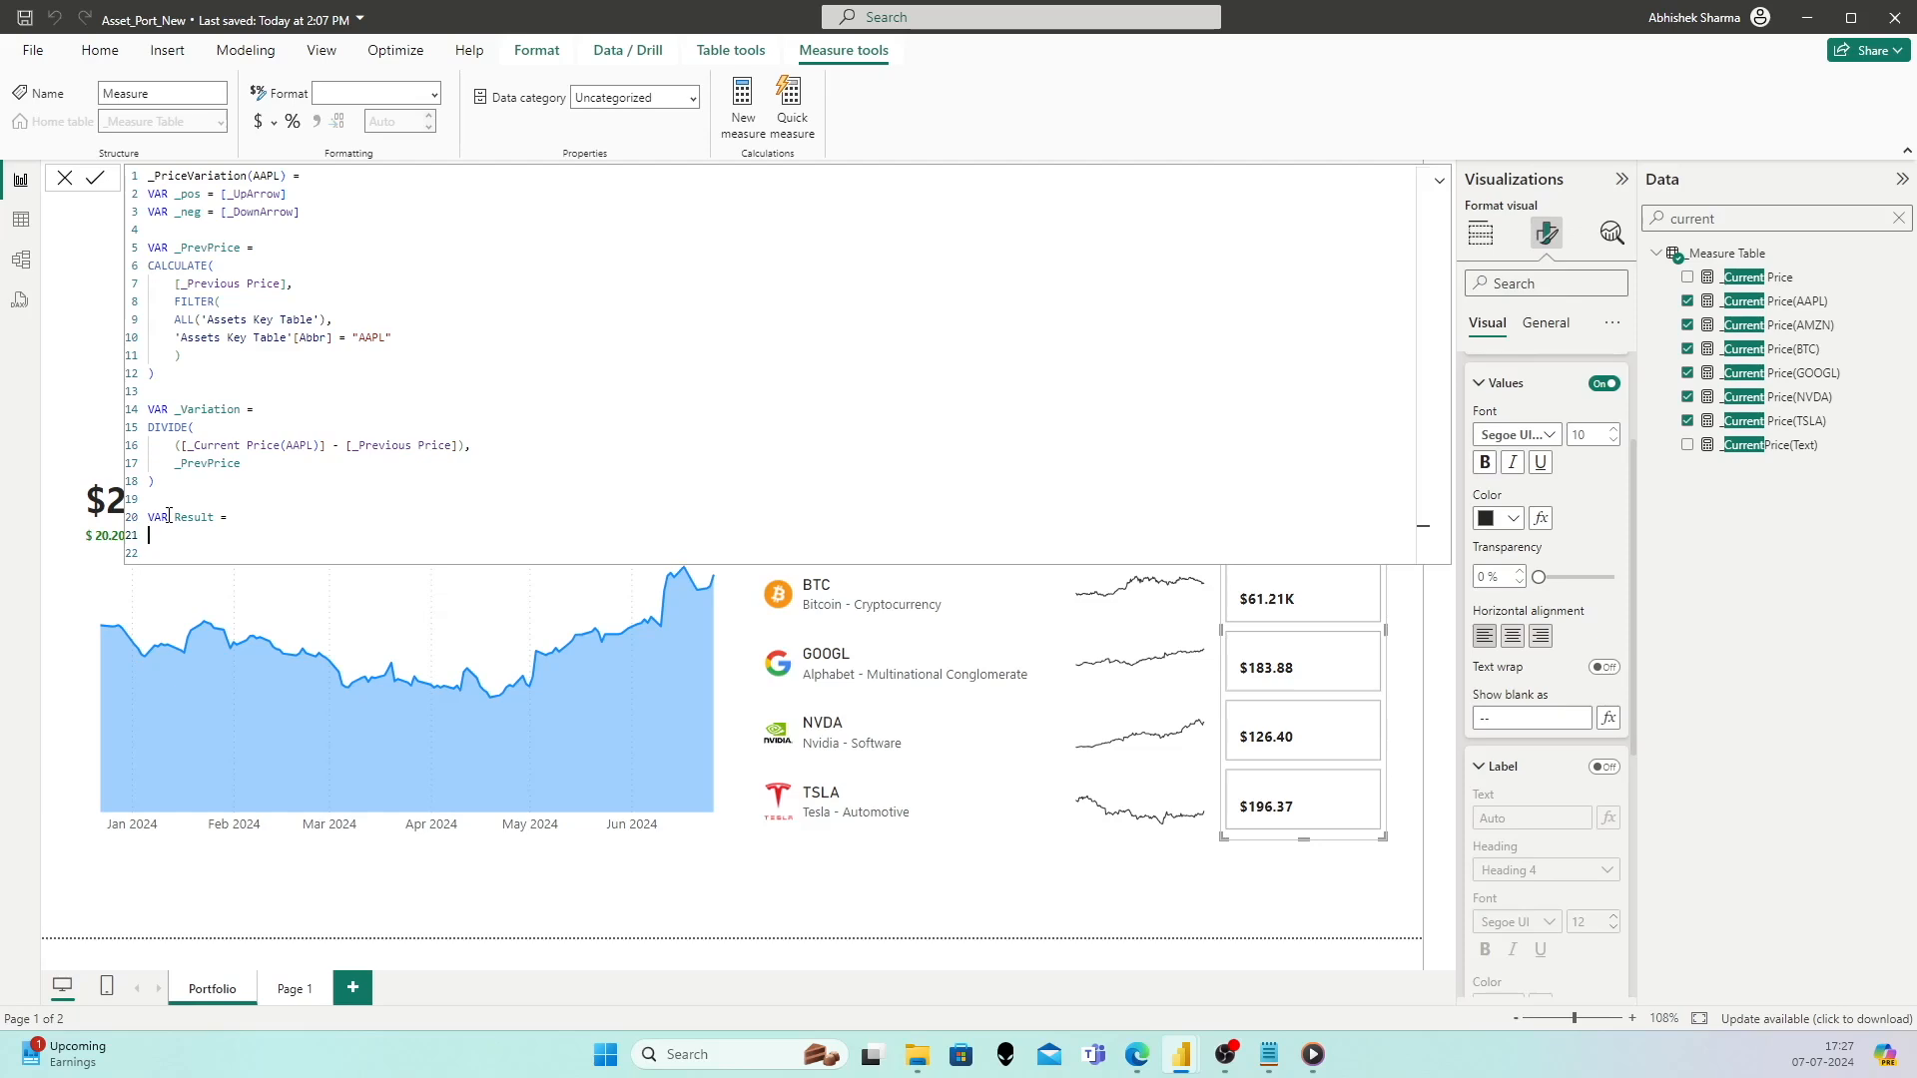
text(IF()
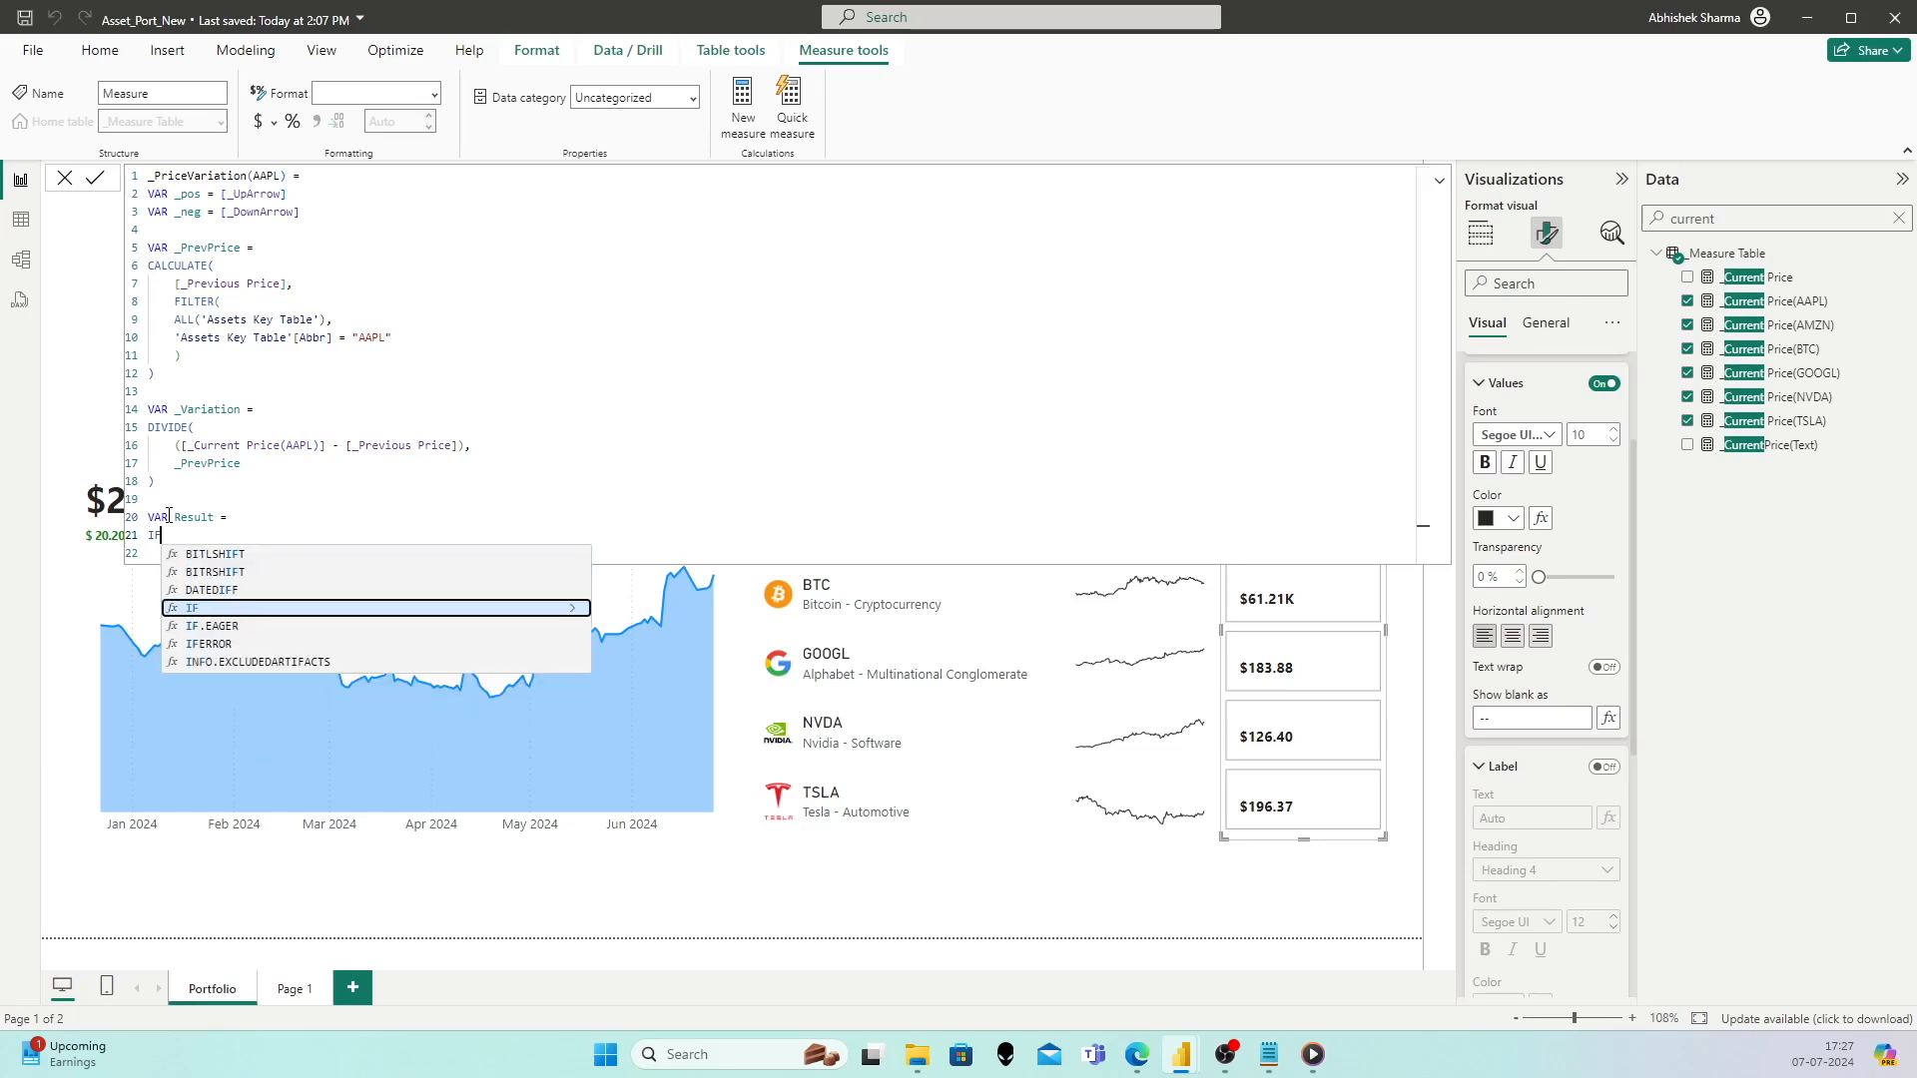
key(Return)
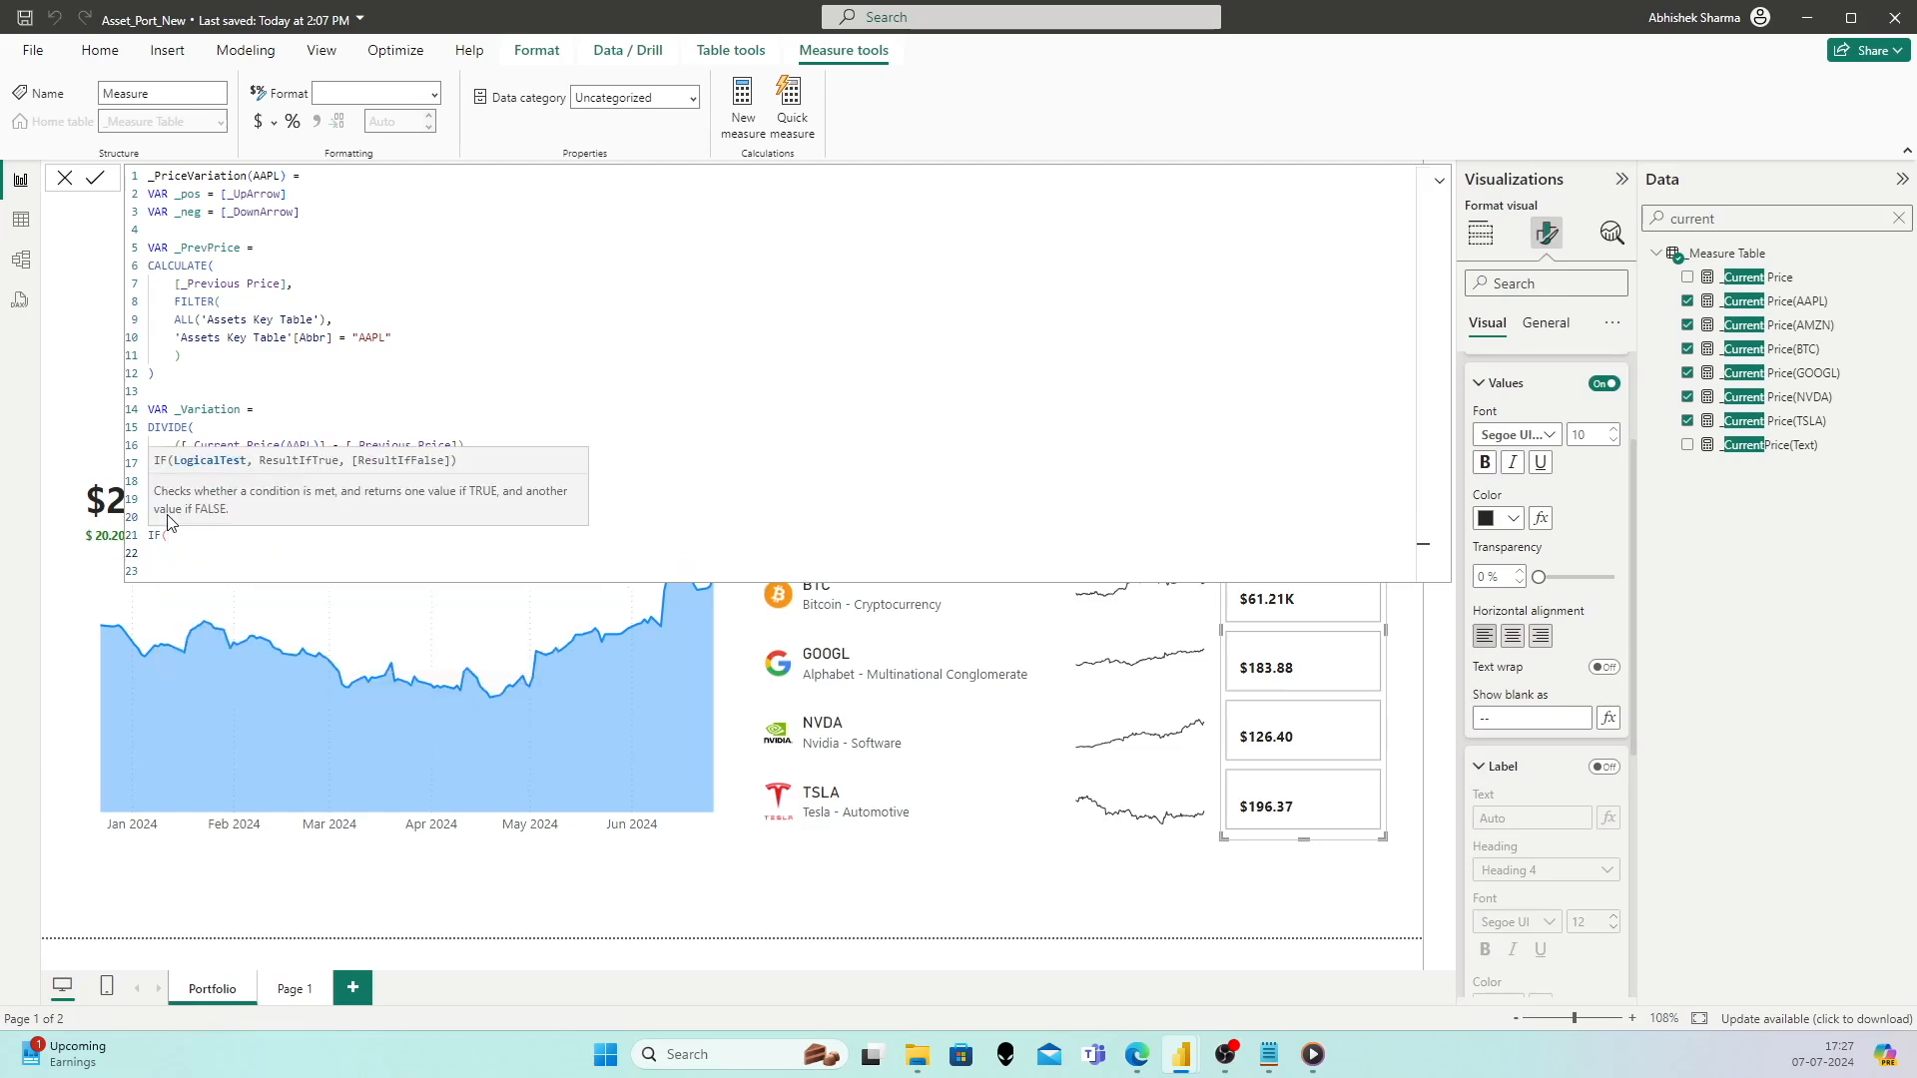
text(_Vari)
key(Tab)
text(> 0,)
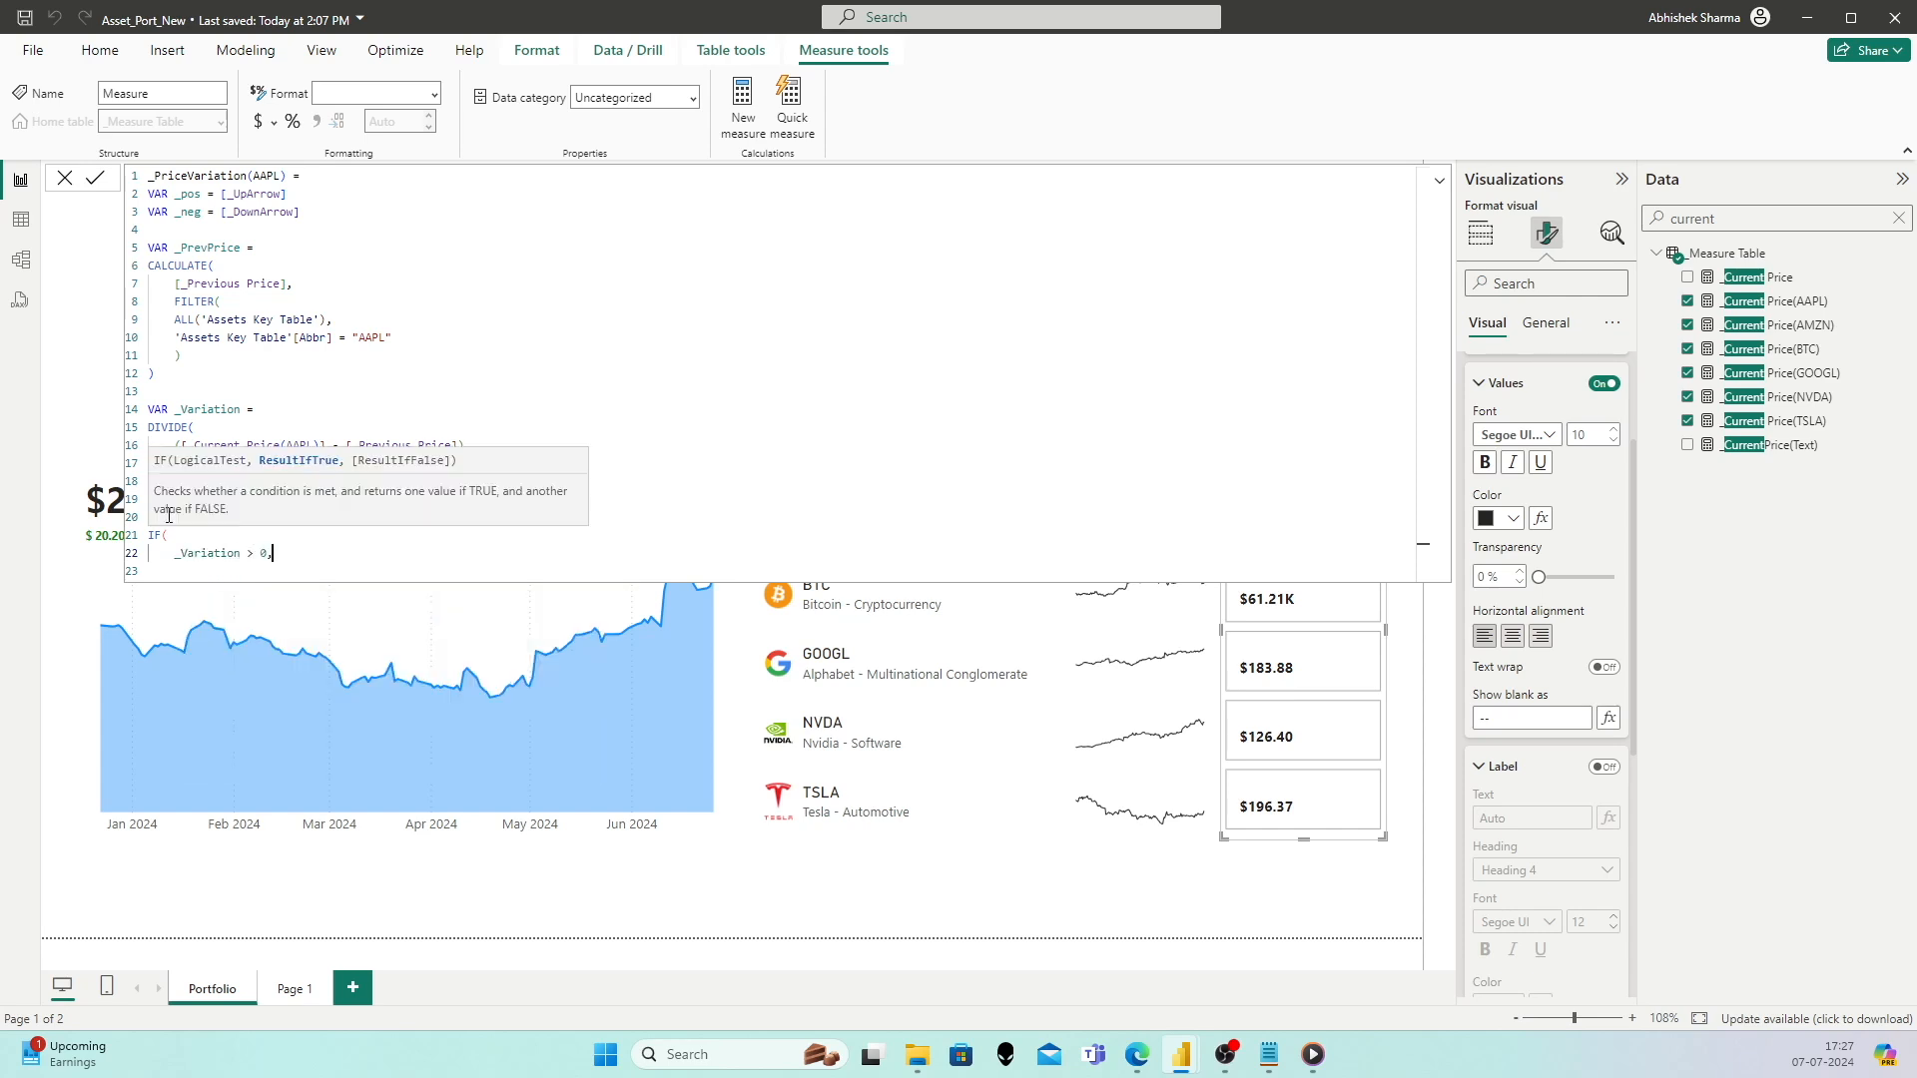
key(Return)
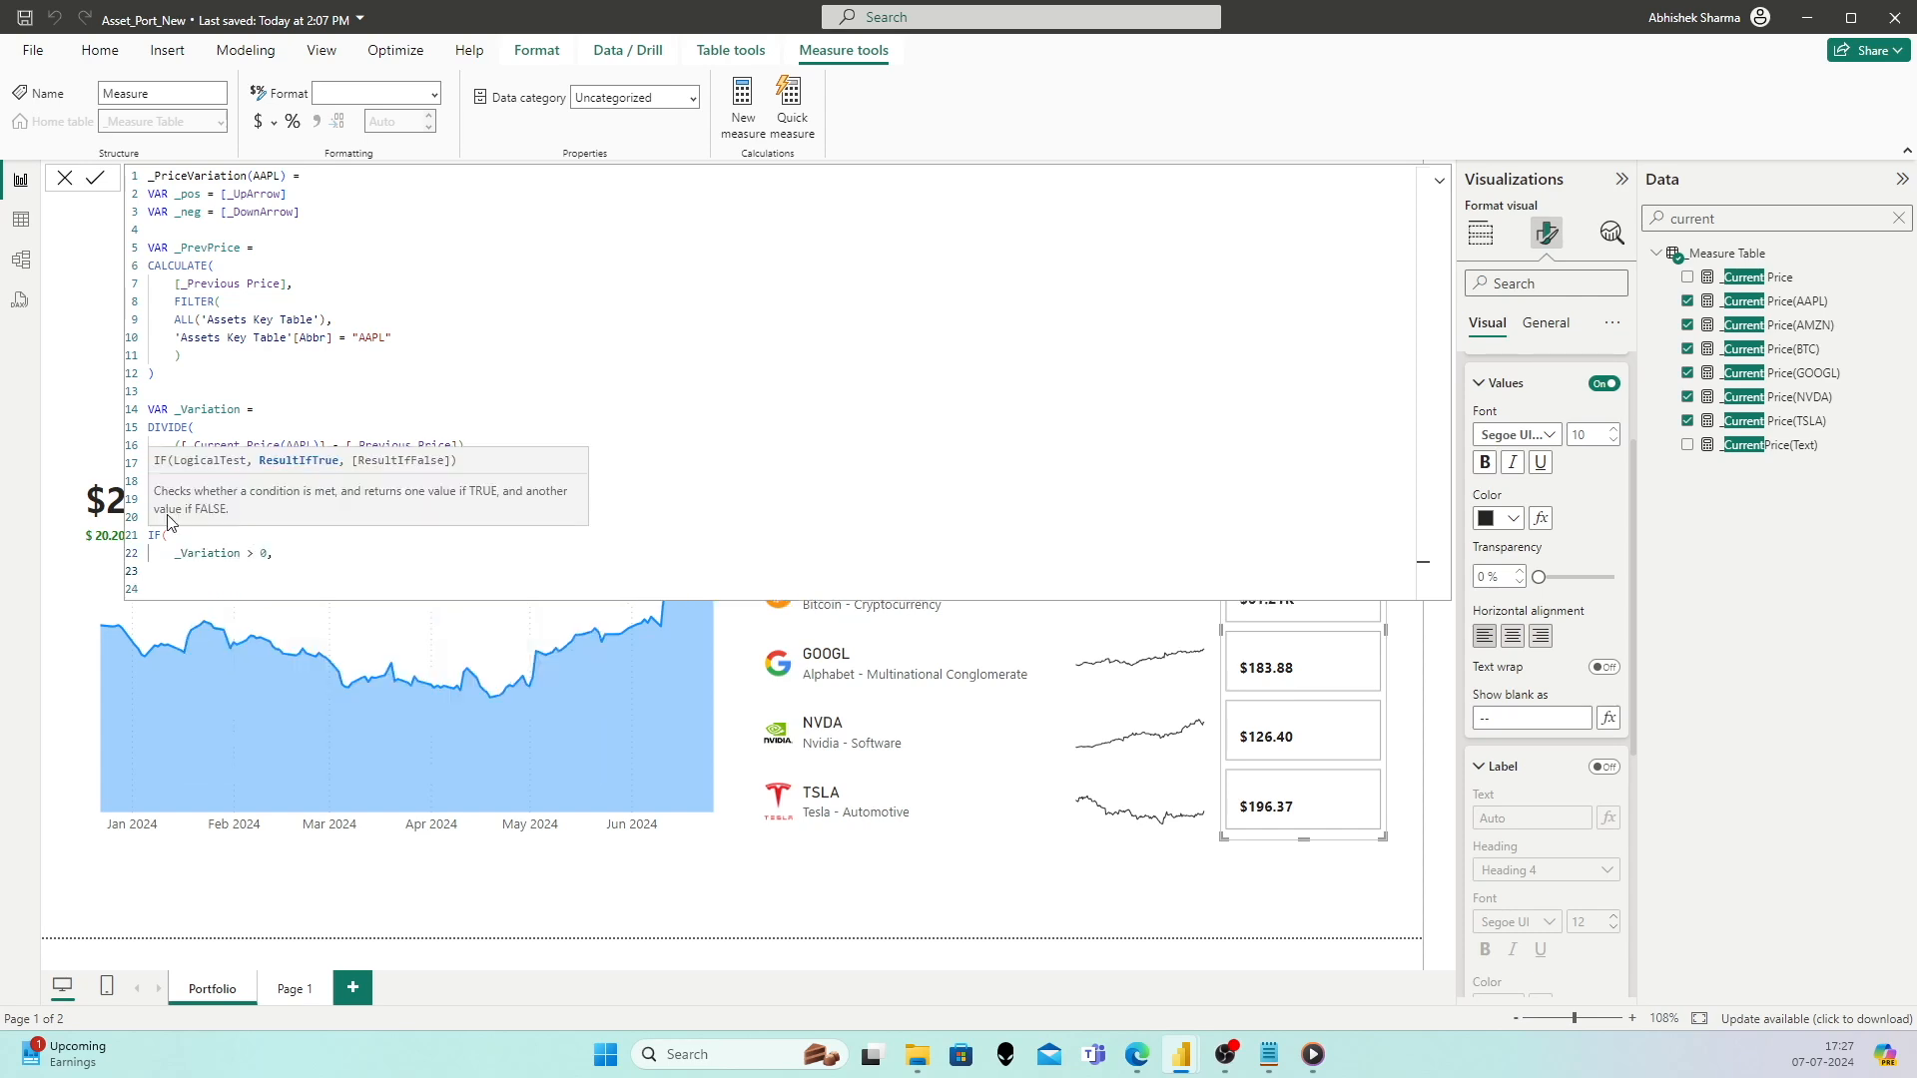
Step: Set the IF's true result to _pos & " " & FORMAT(_Variation, "0.00%")
text(_pos)
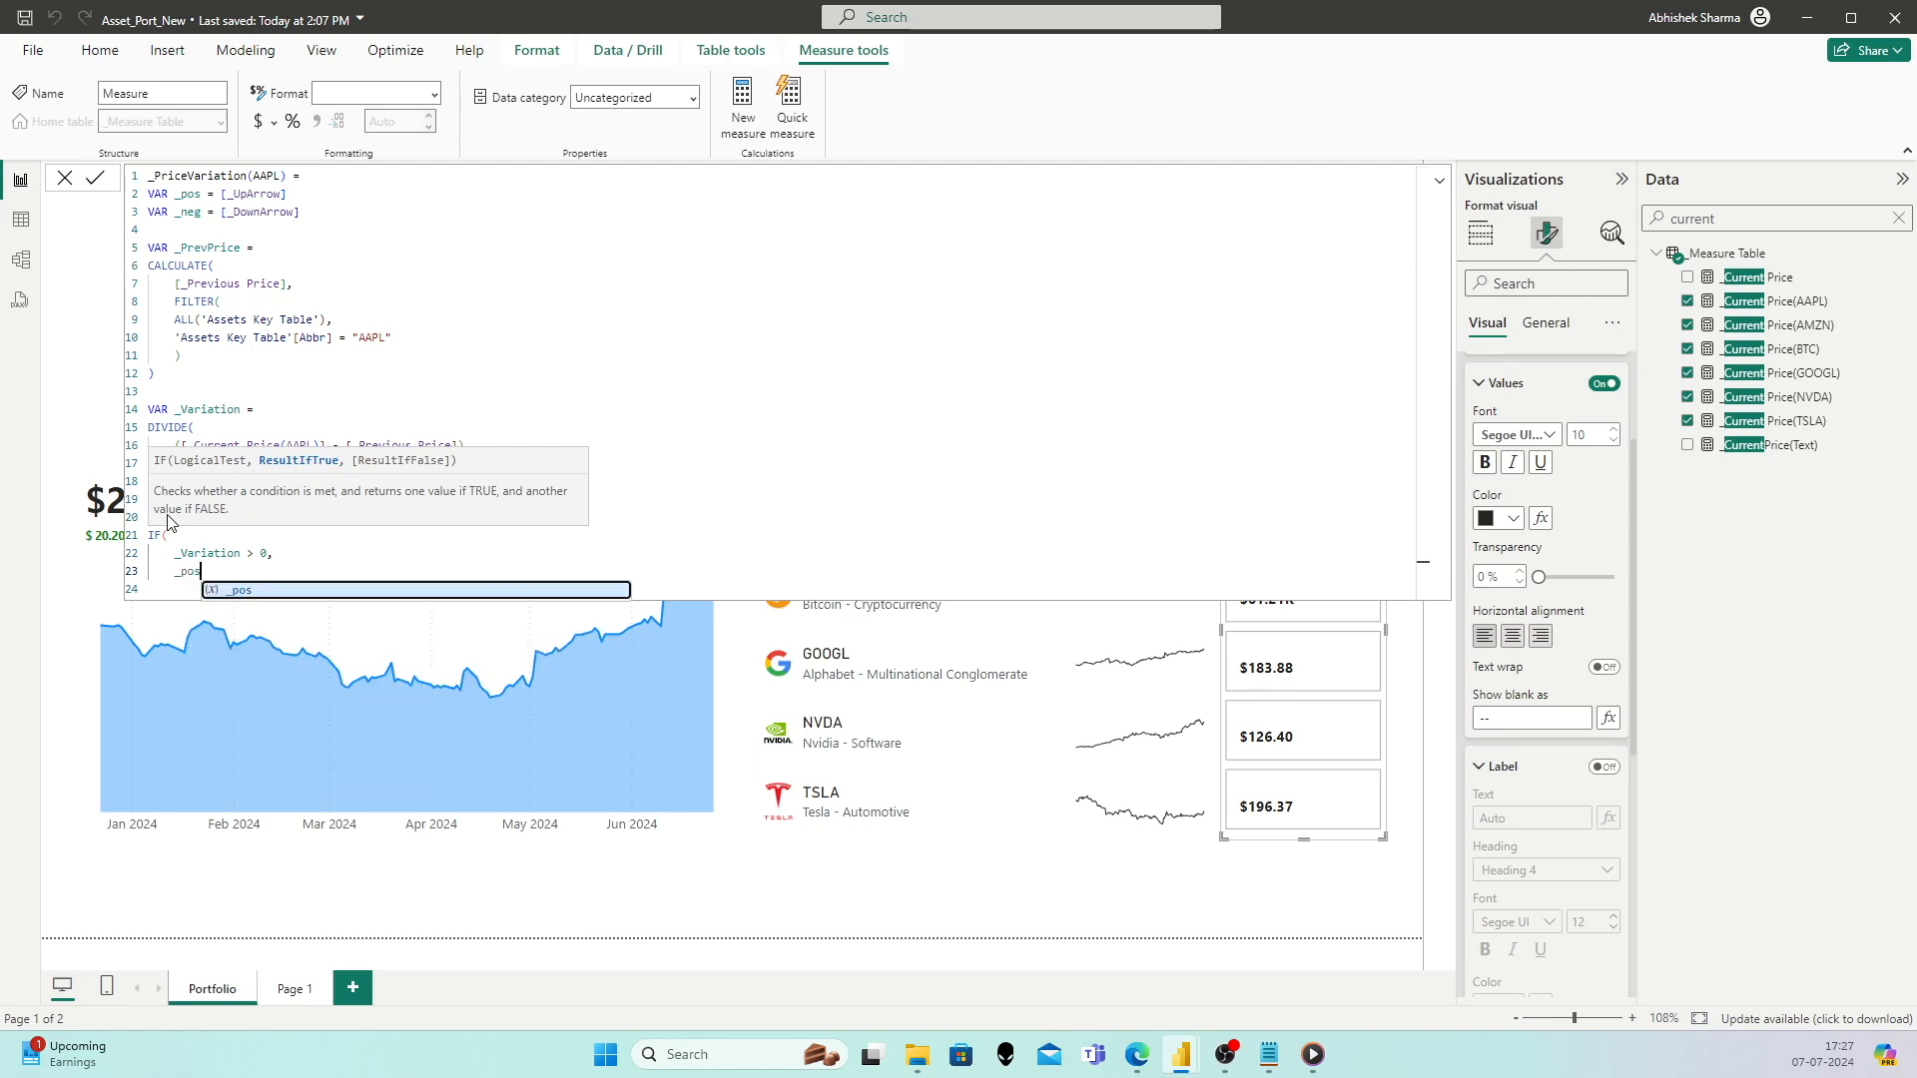
text( & " ")
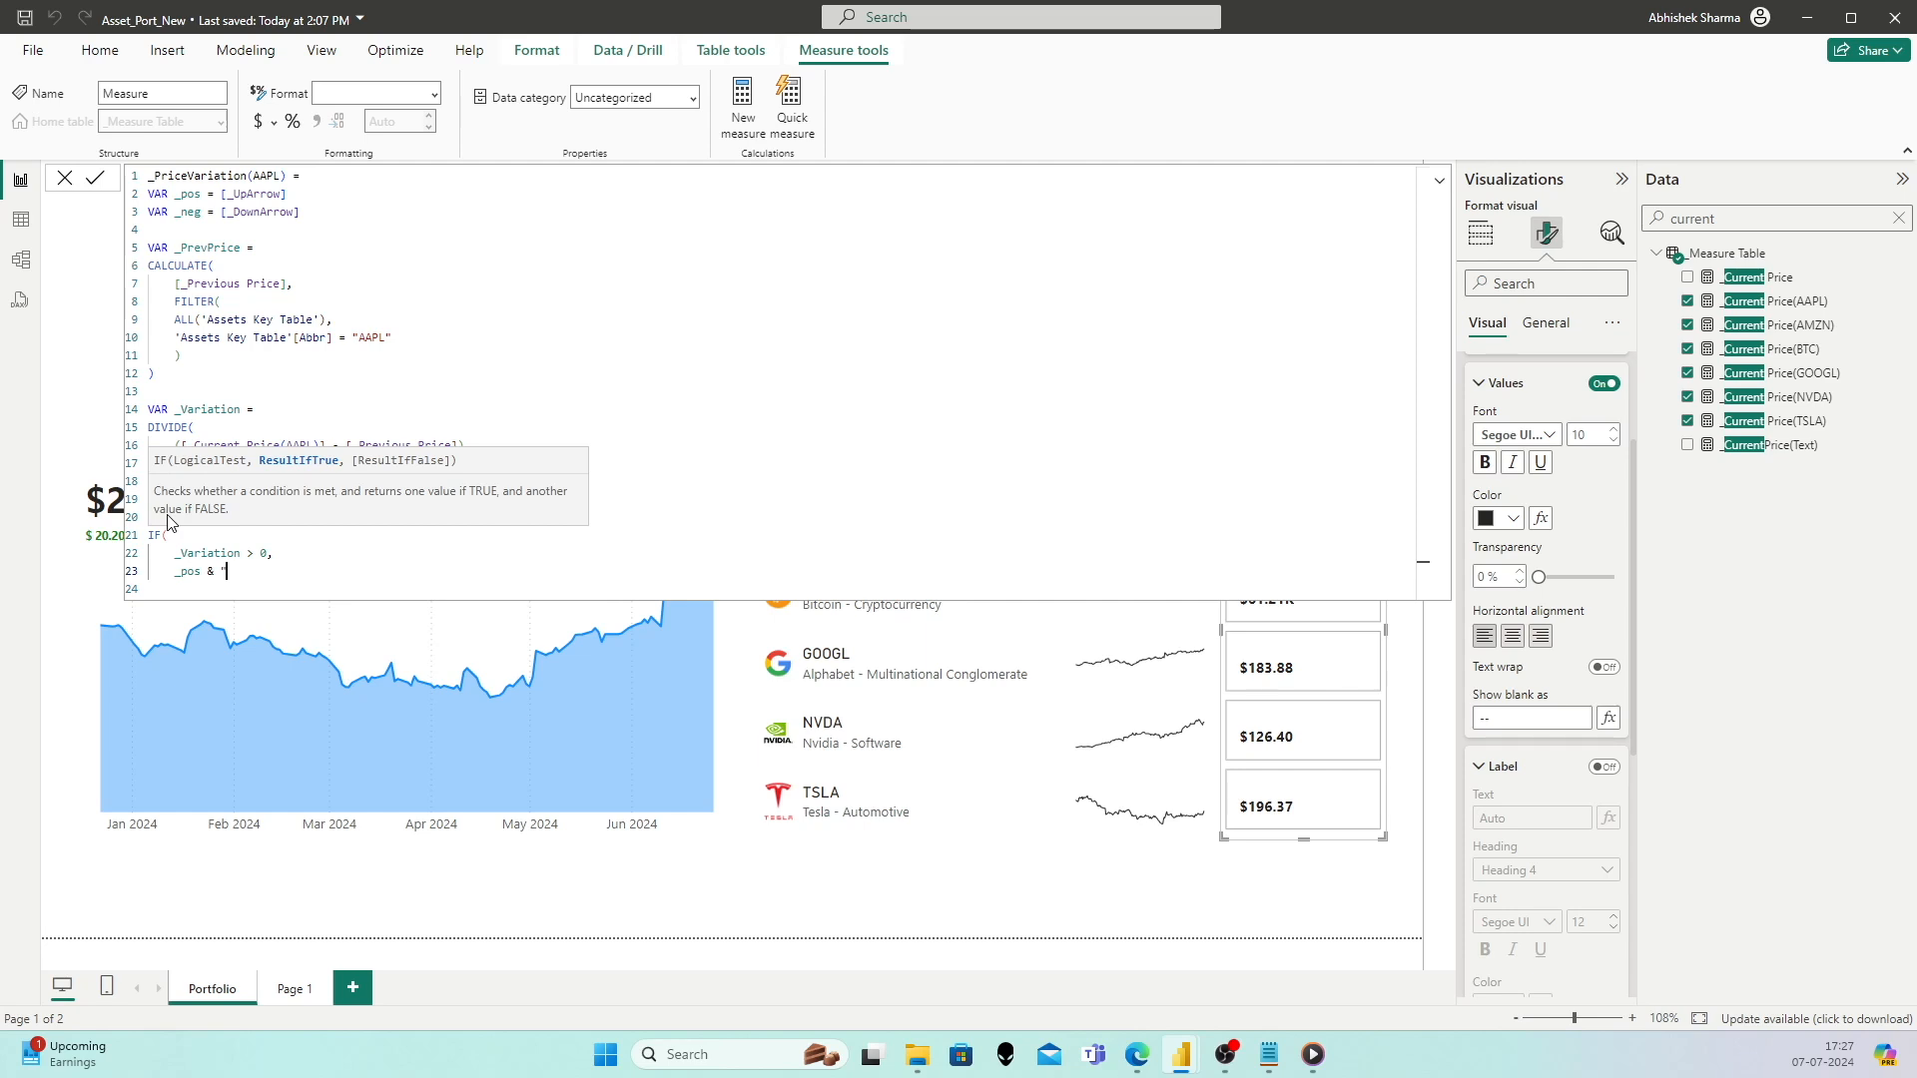
text( & )
text(FORMAT)
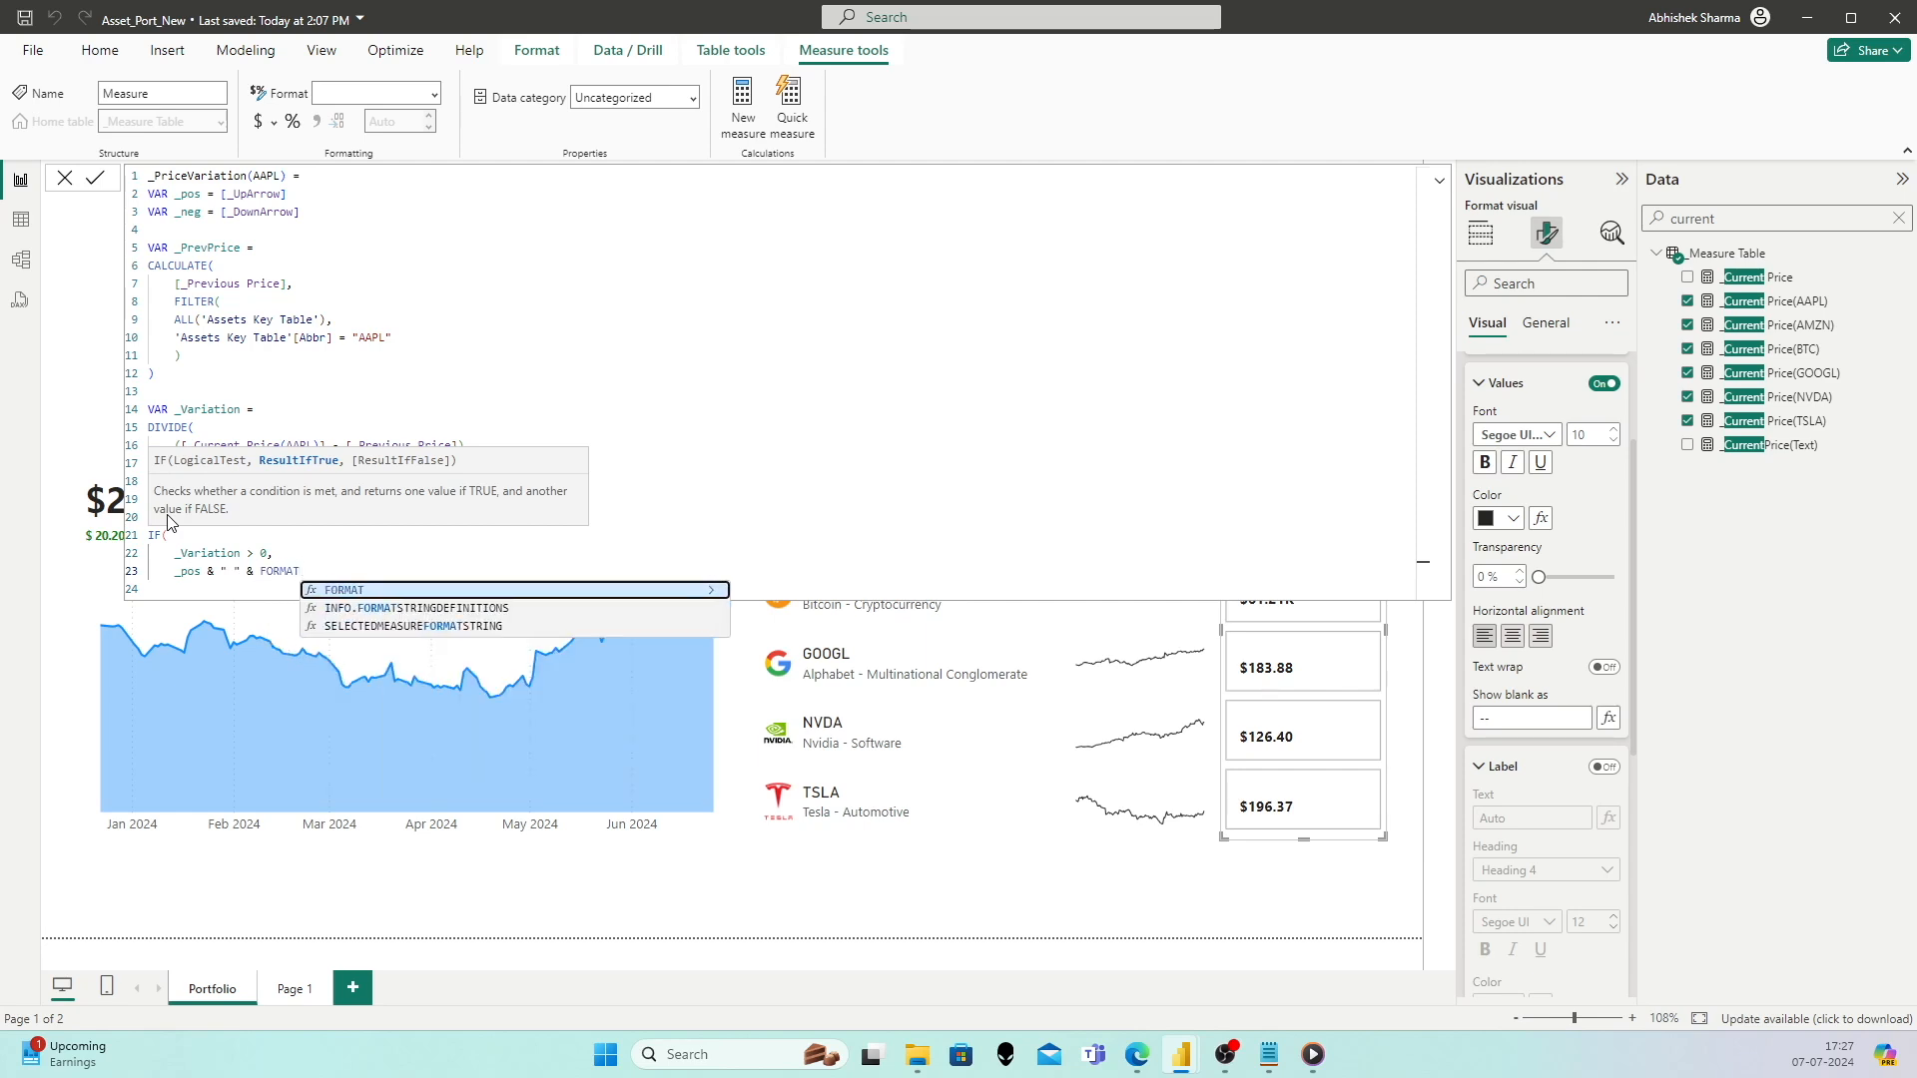
text((_vari)
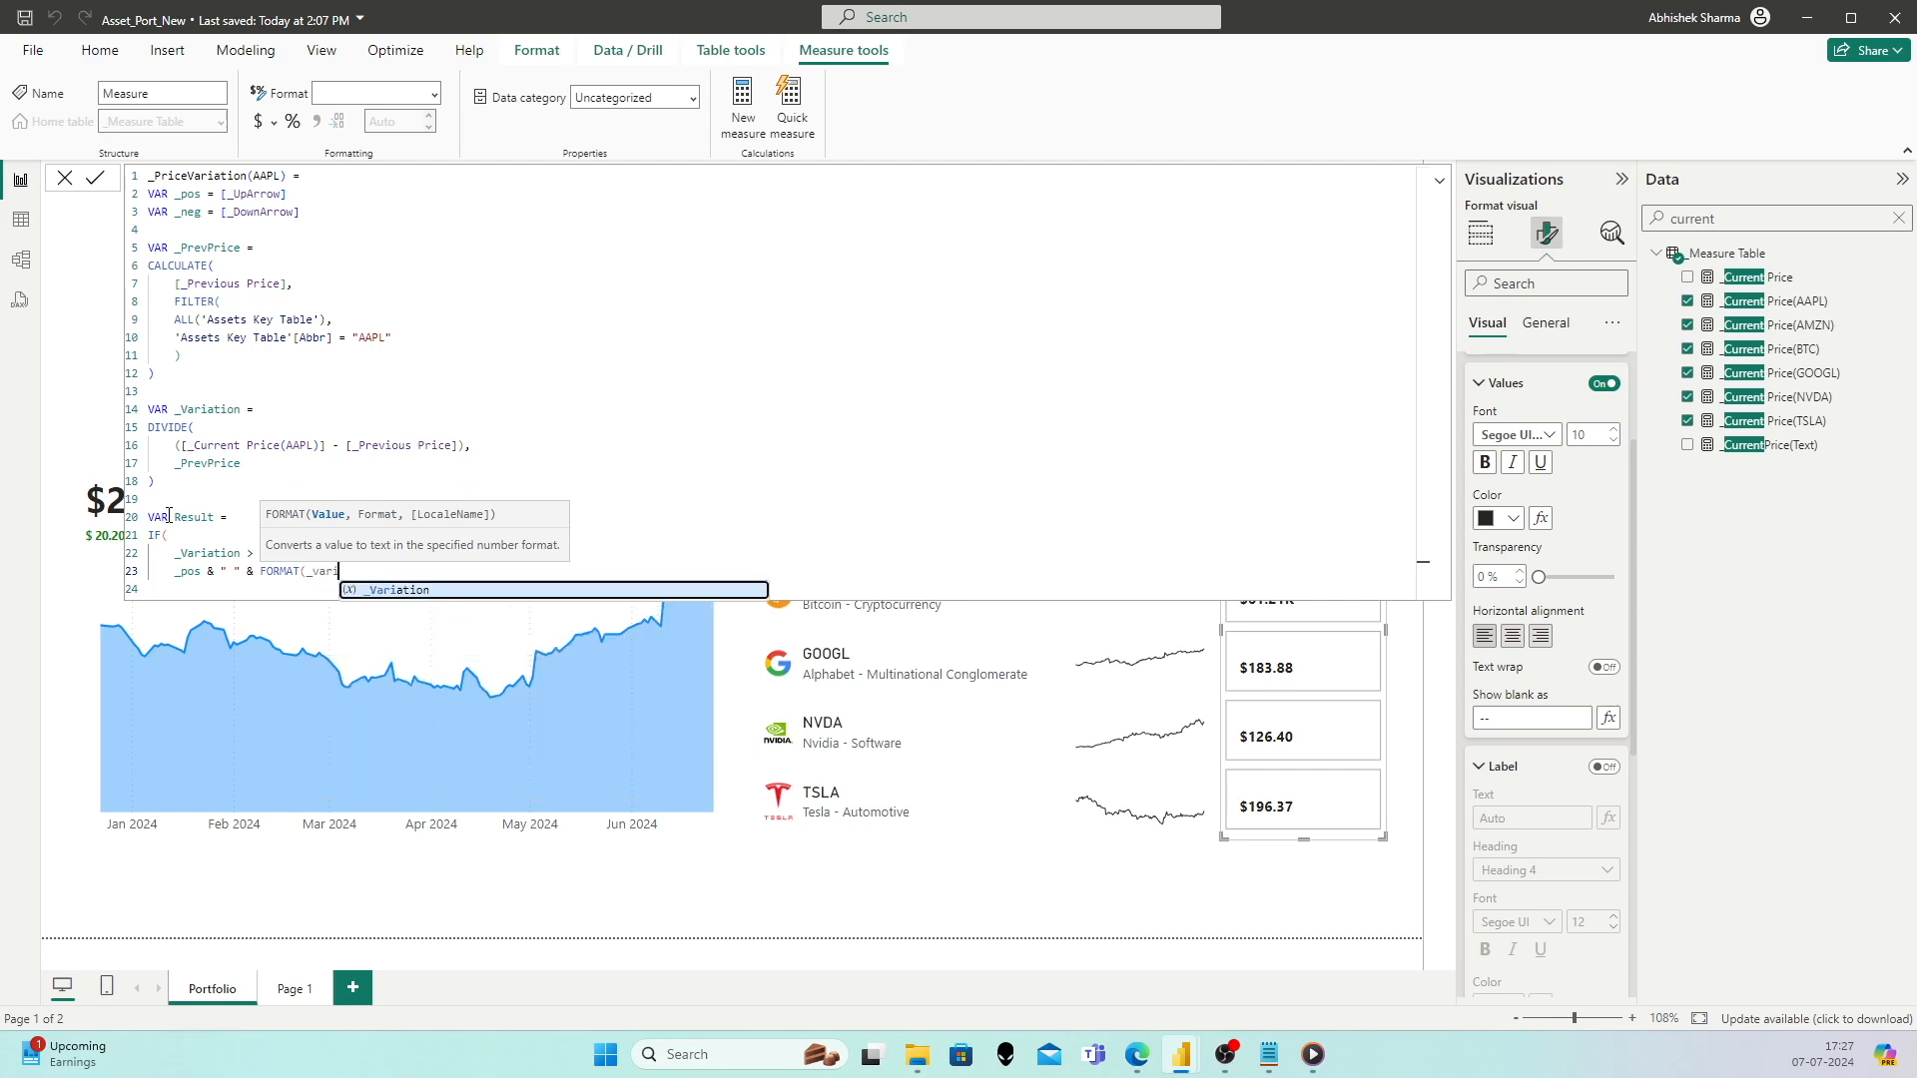
key(Tab)
text(,)
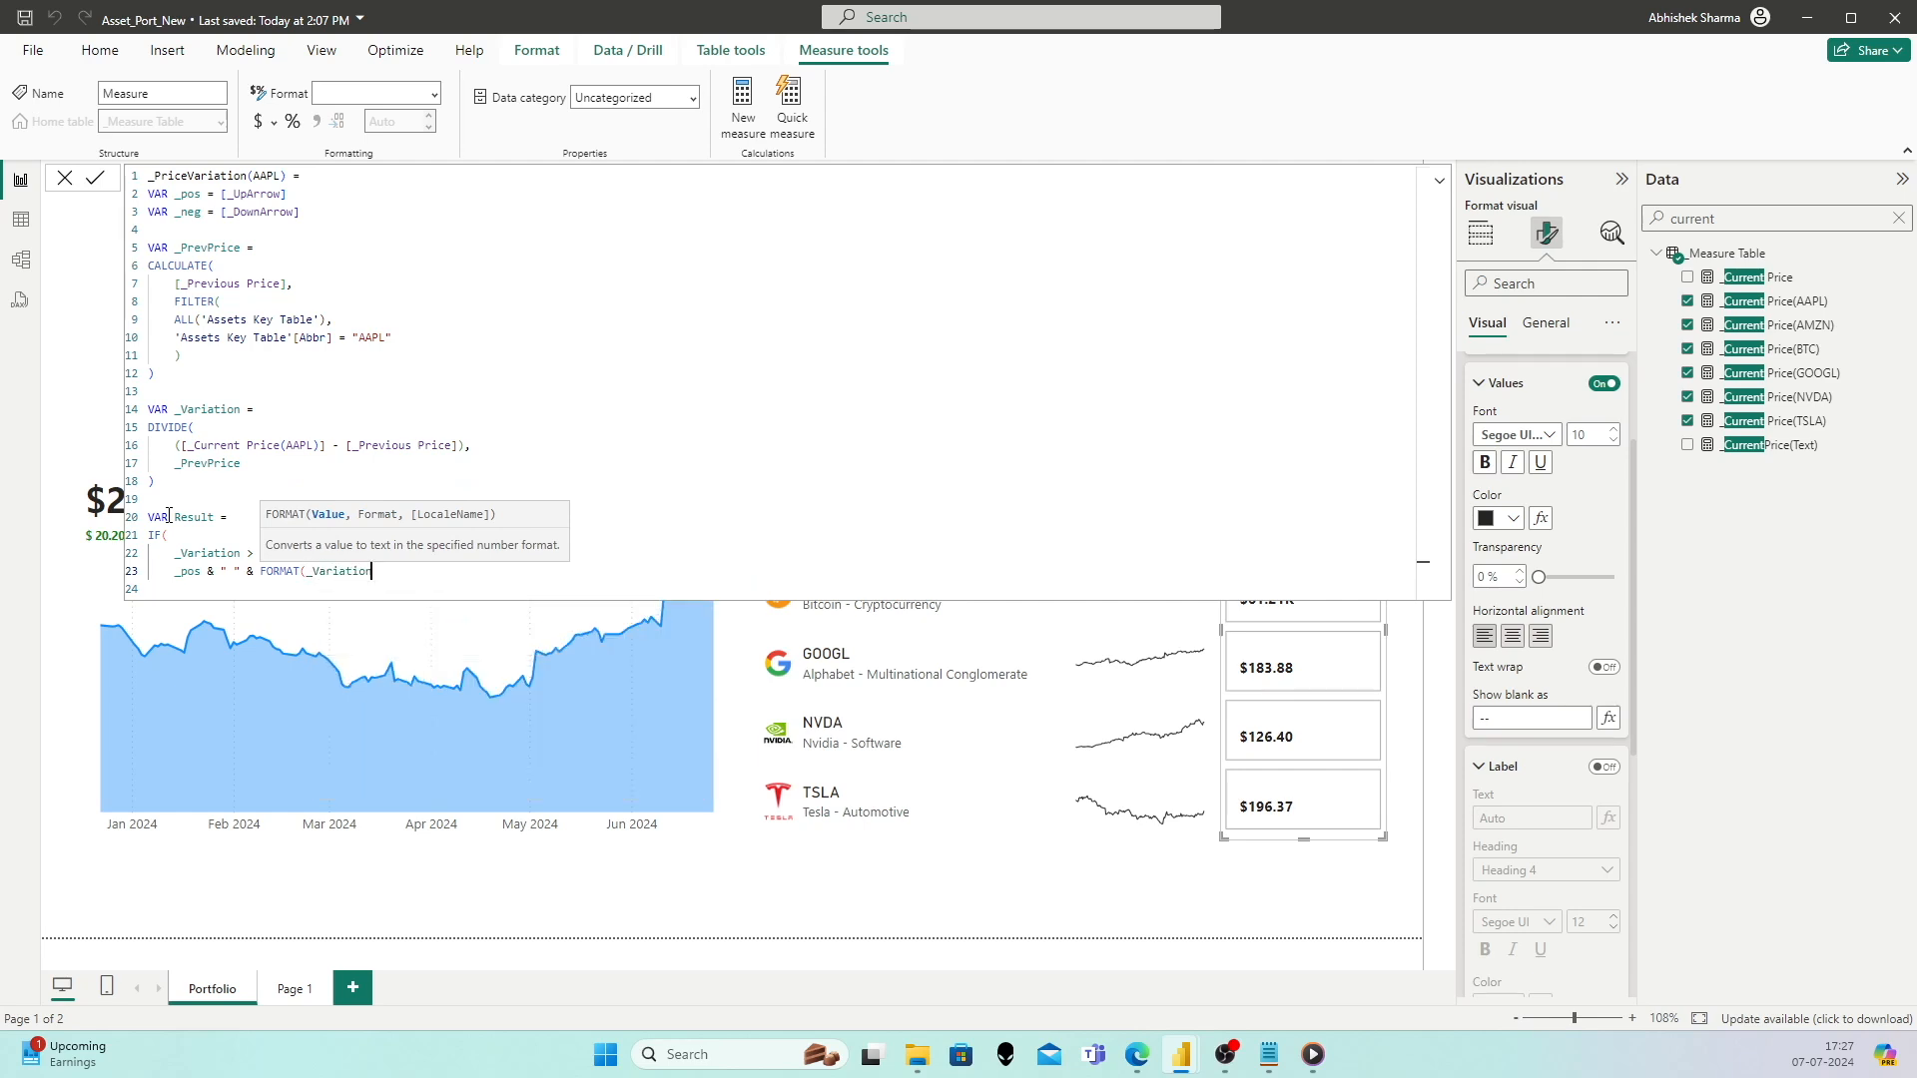
text( "0.00%"))
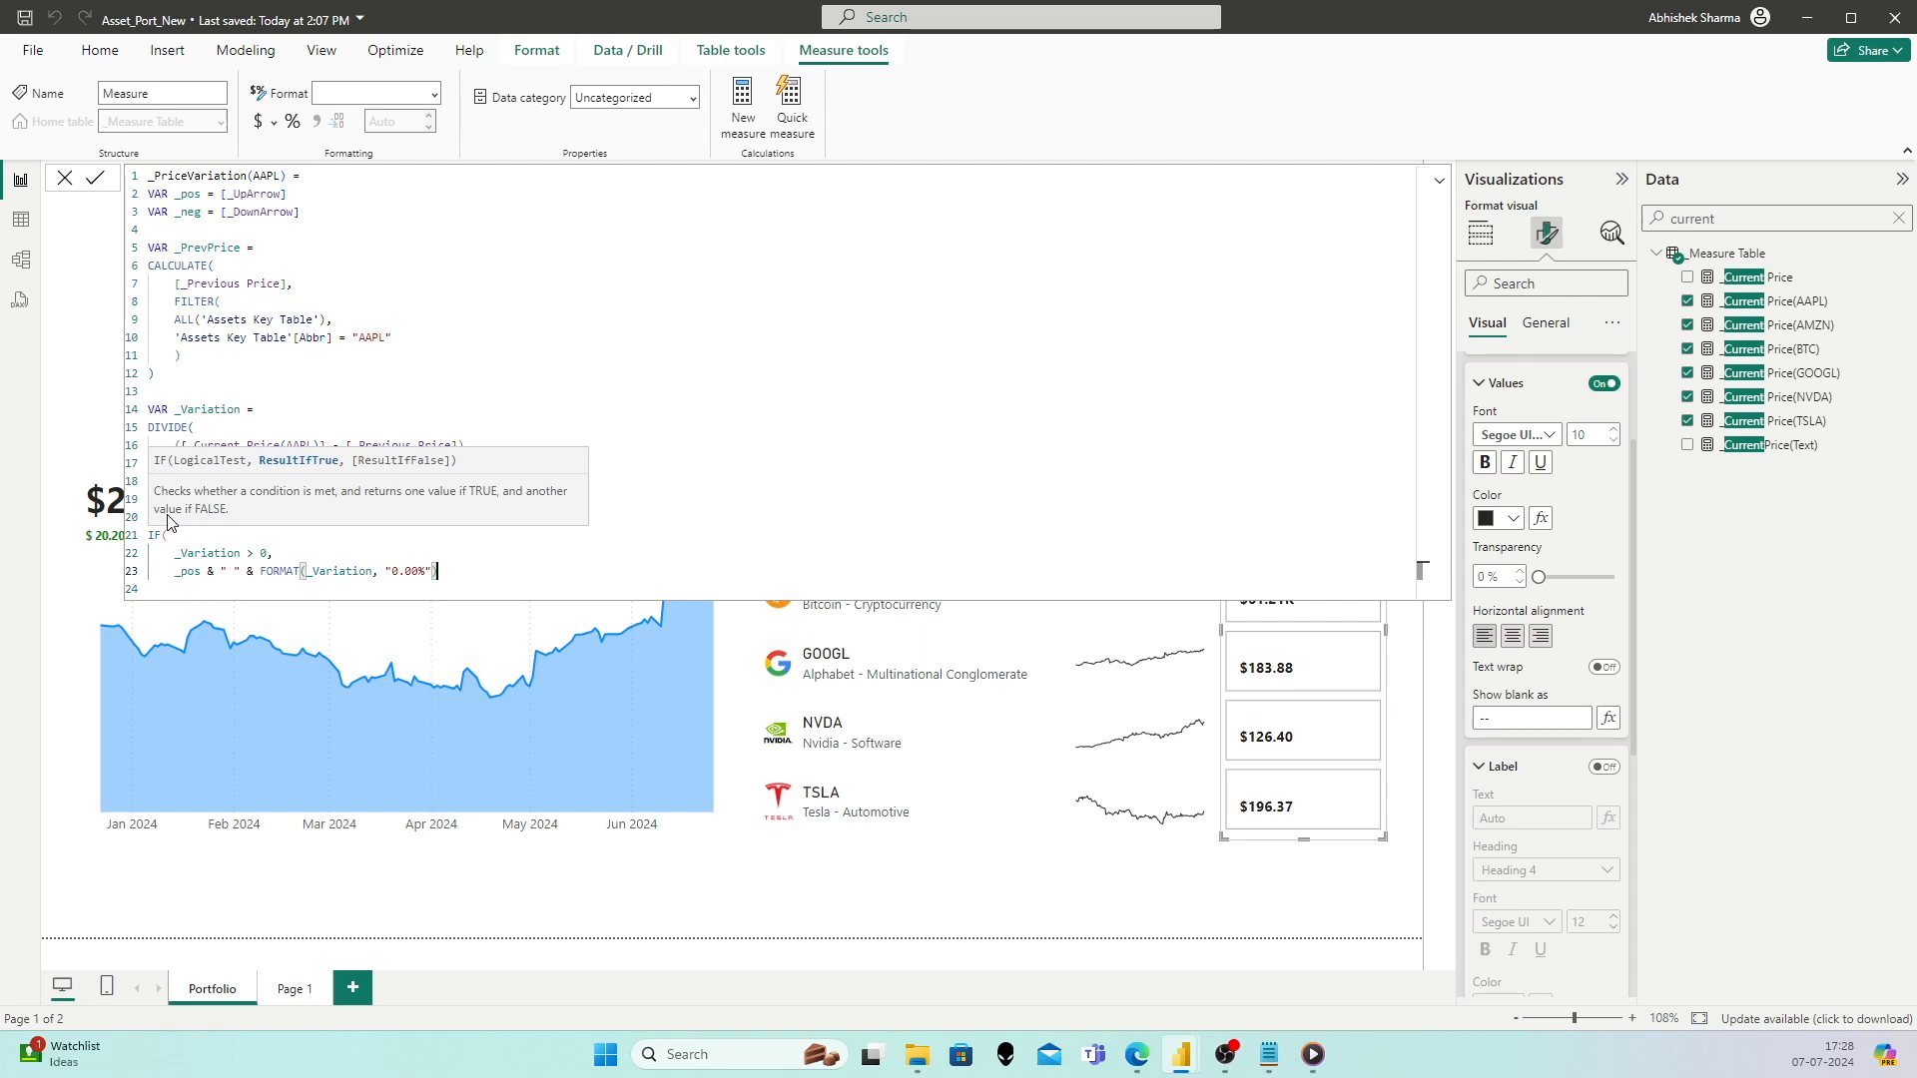
text(,)
key(Return)
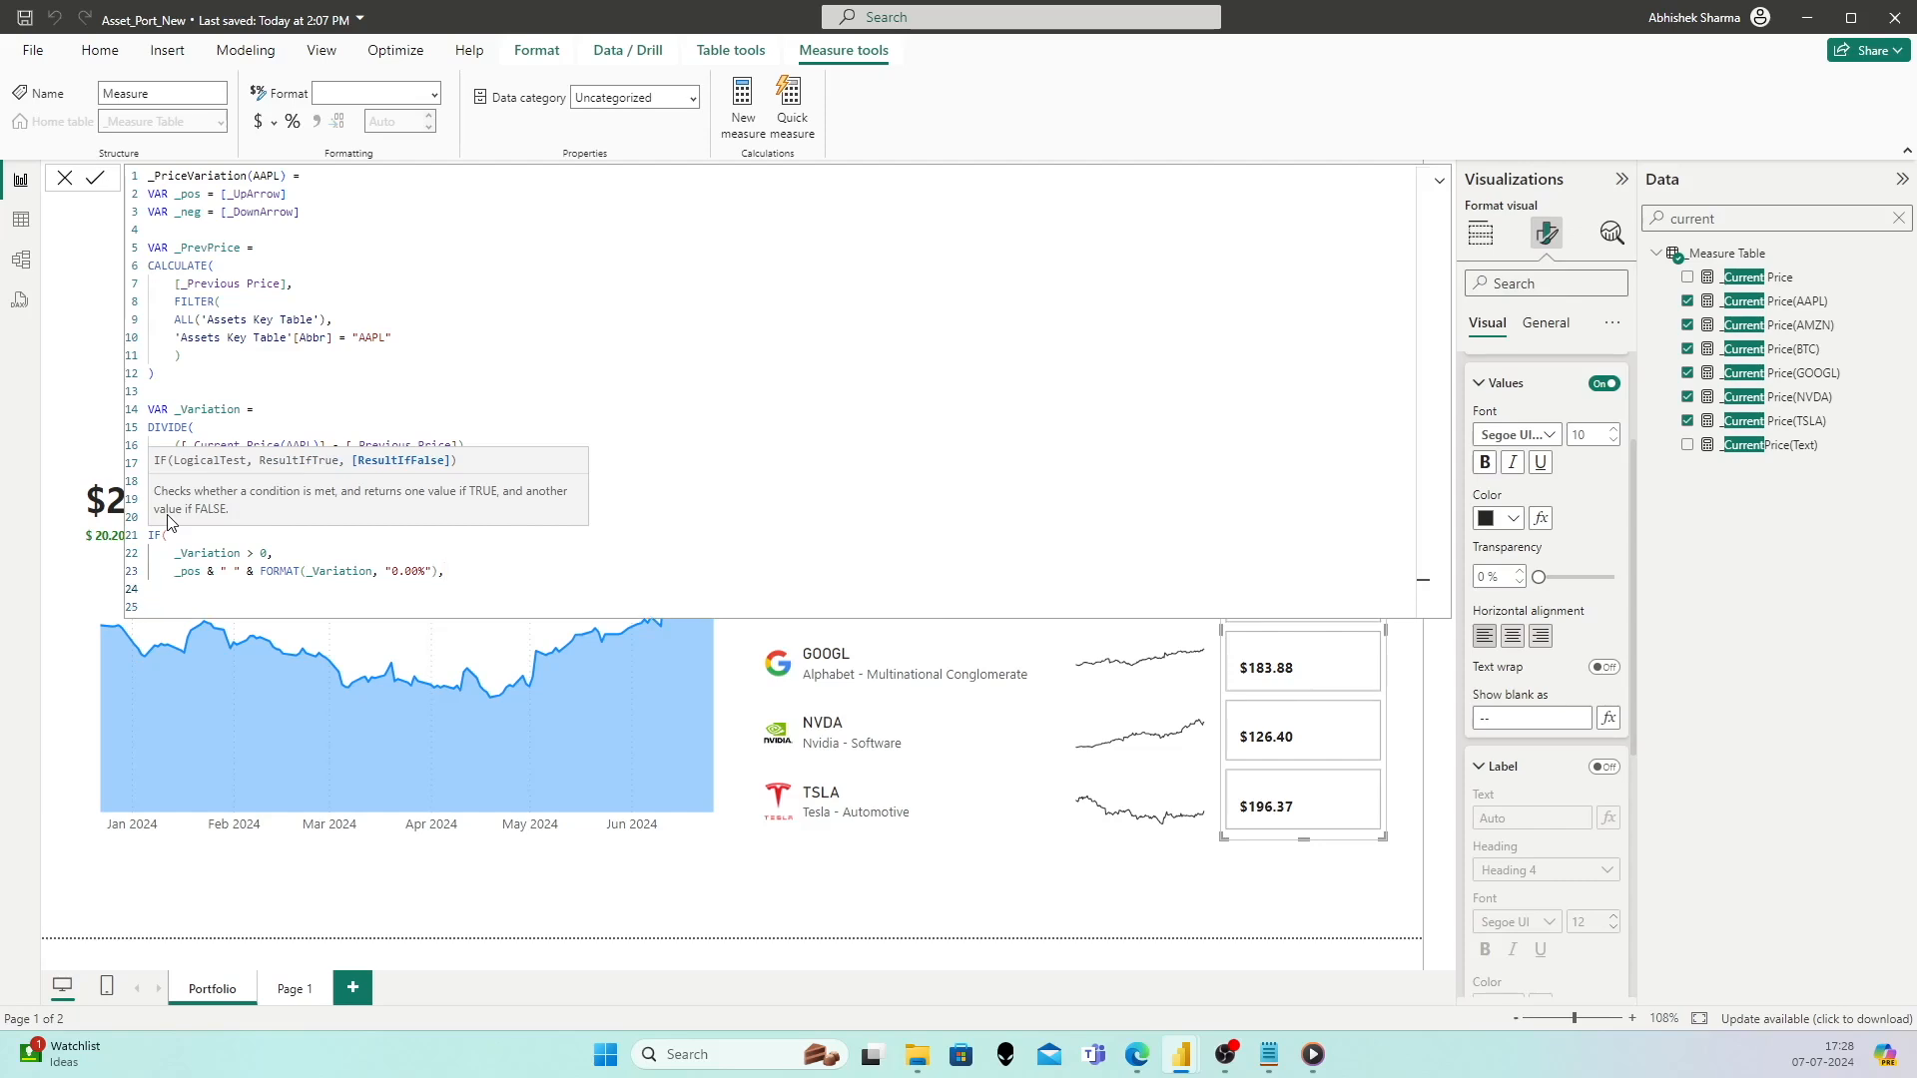
Step: Nest a second IF as the false result, with the condition _Variation < 0
text(IF()
key(Return)
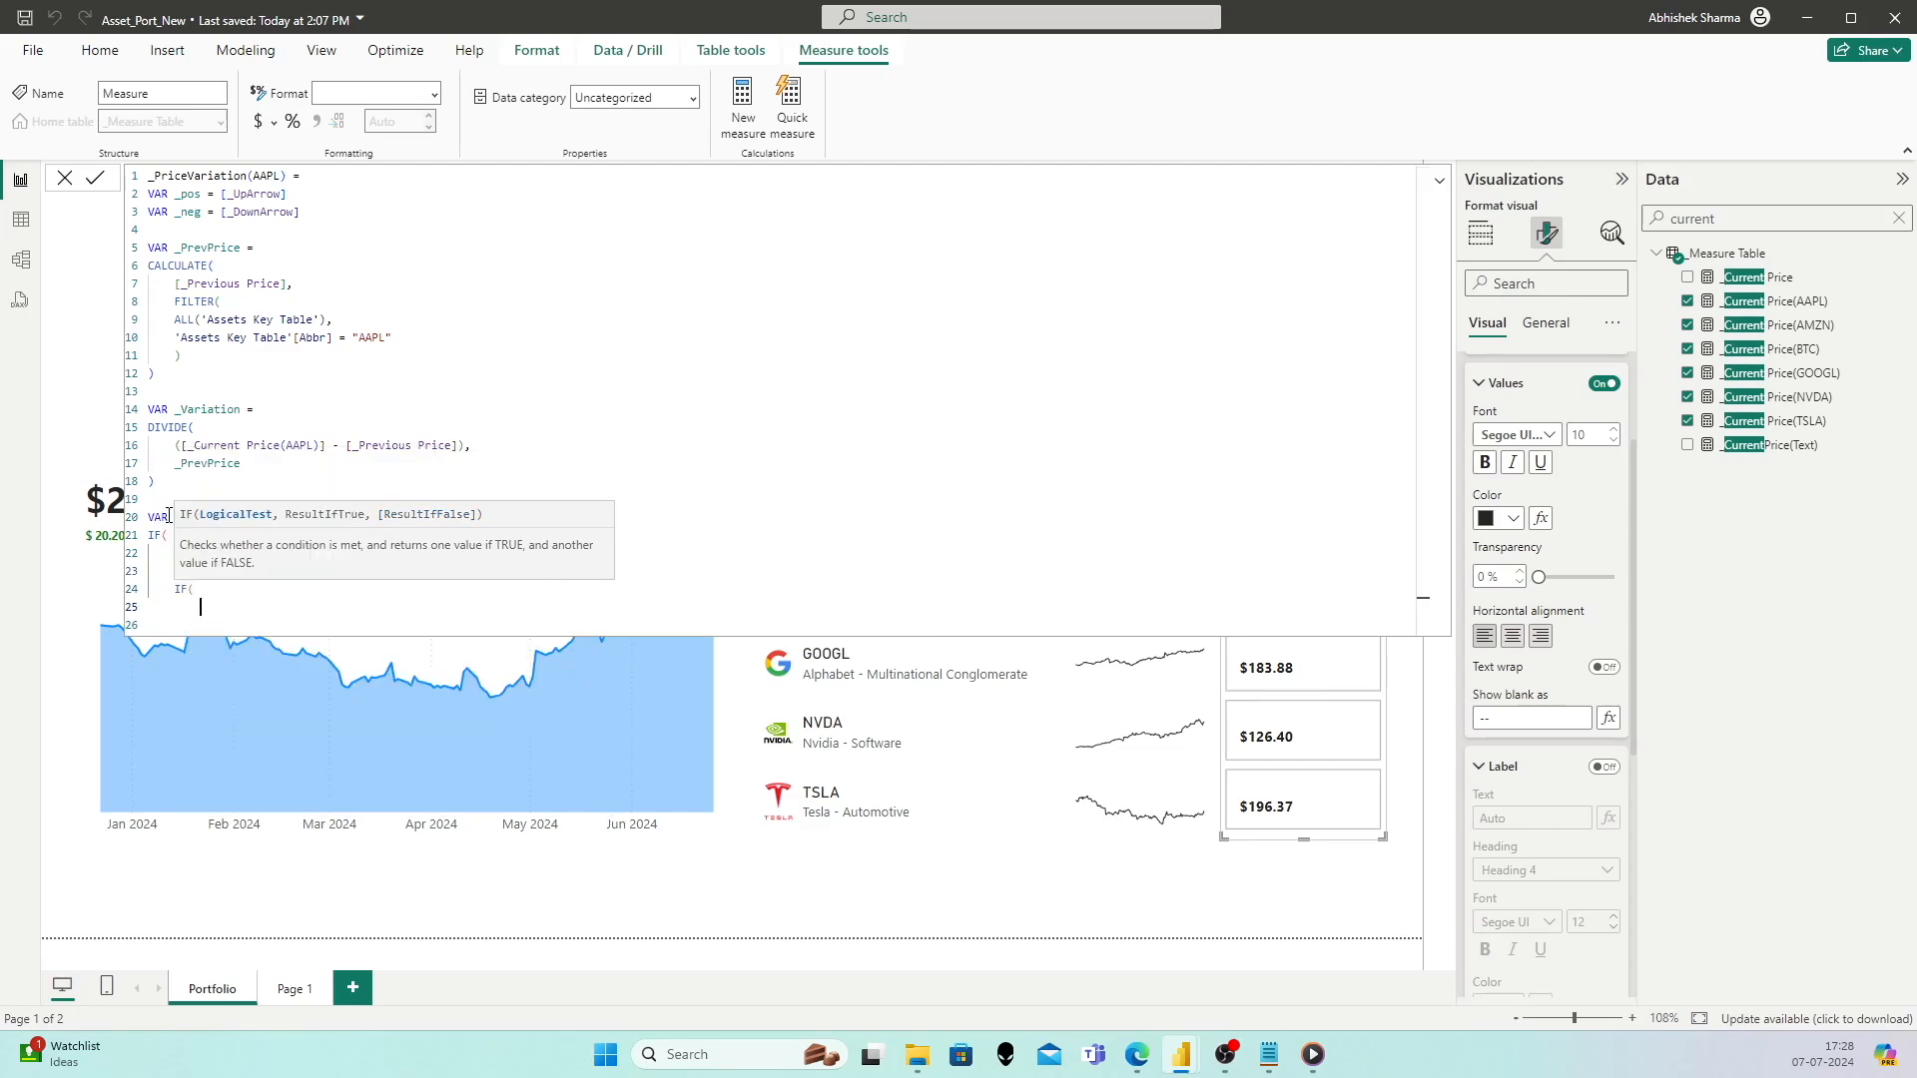
text(_V)
key(Tab)
text(<0)
key(Right)
text(,)
key(Return)
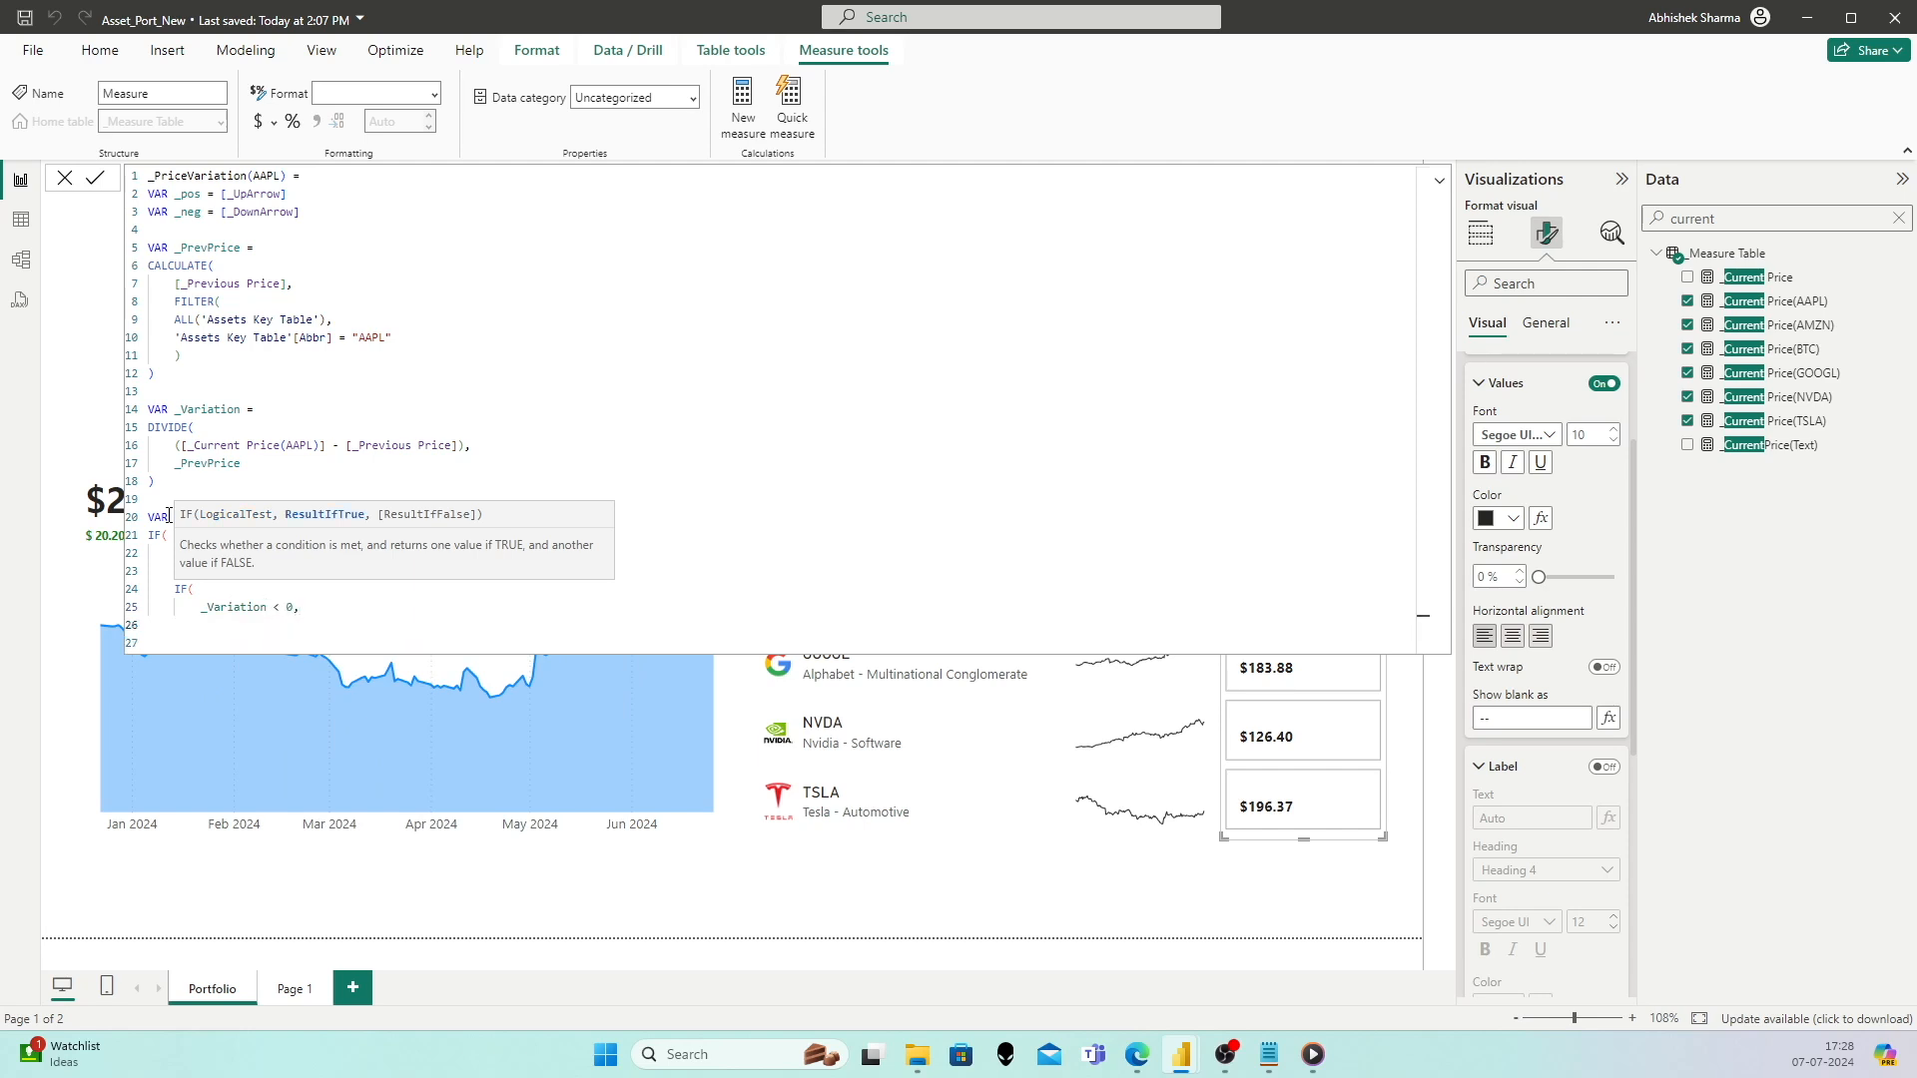
Step: Set the nested IF's true result to _neg & " " & FORMAT(_Variation, "0.00%")
text(_neg & " " & FORMAT)
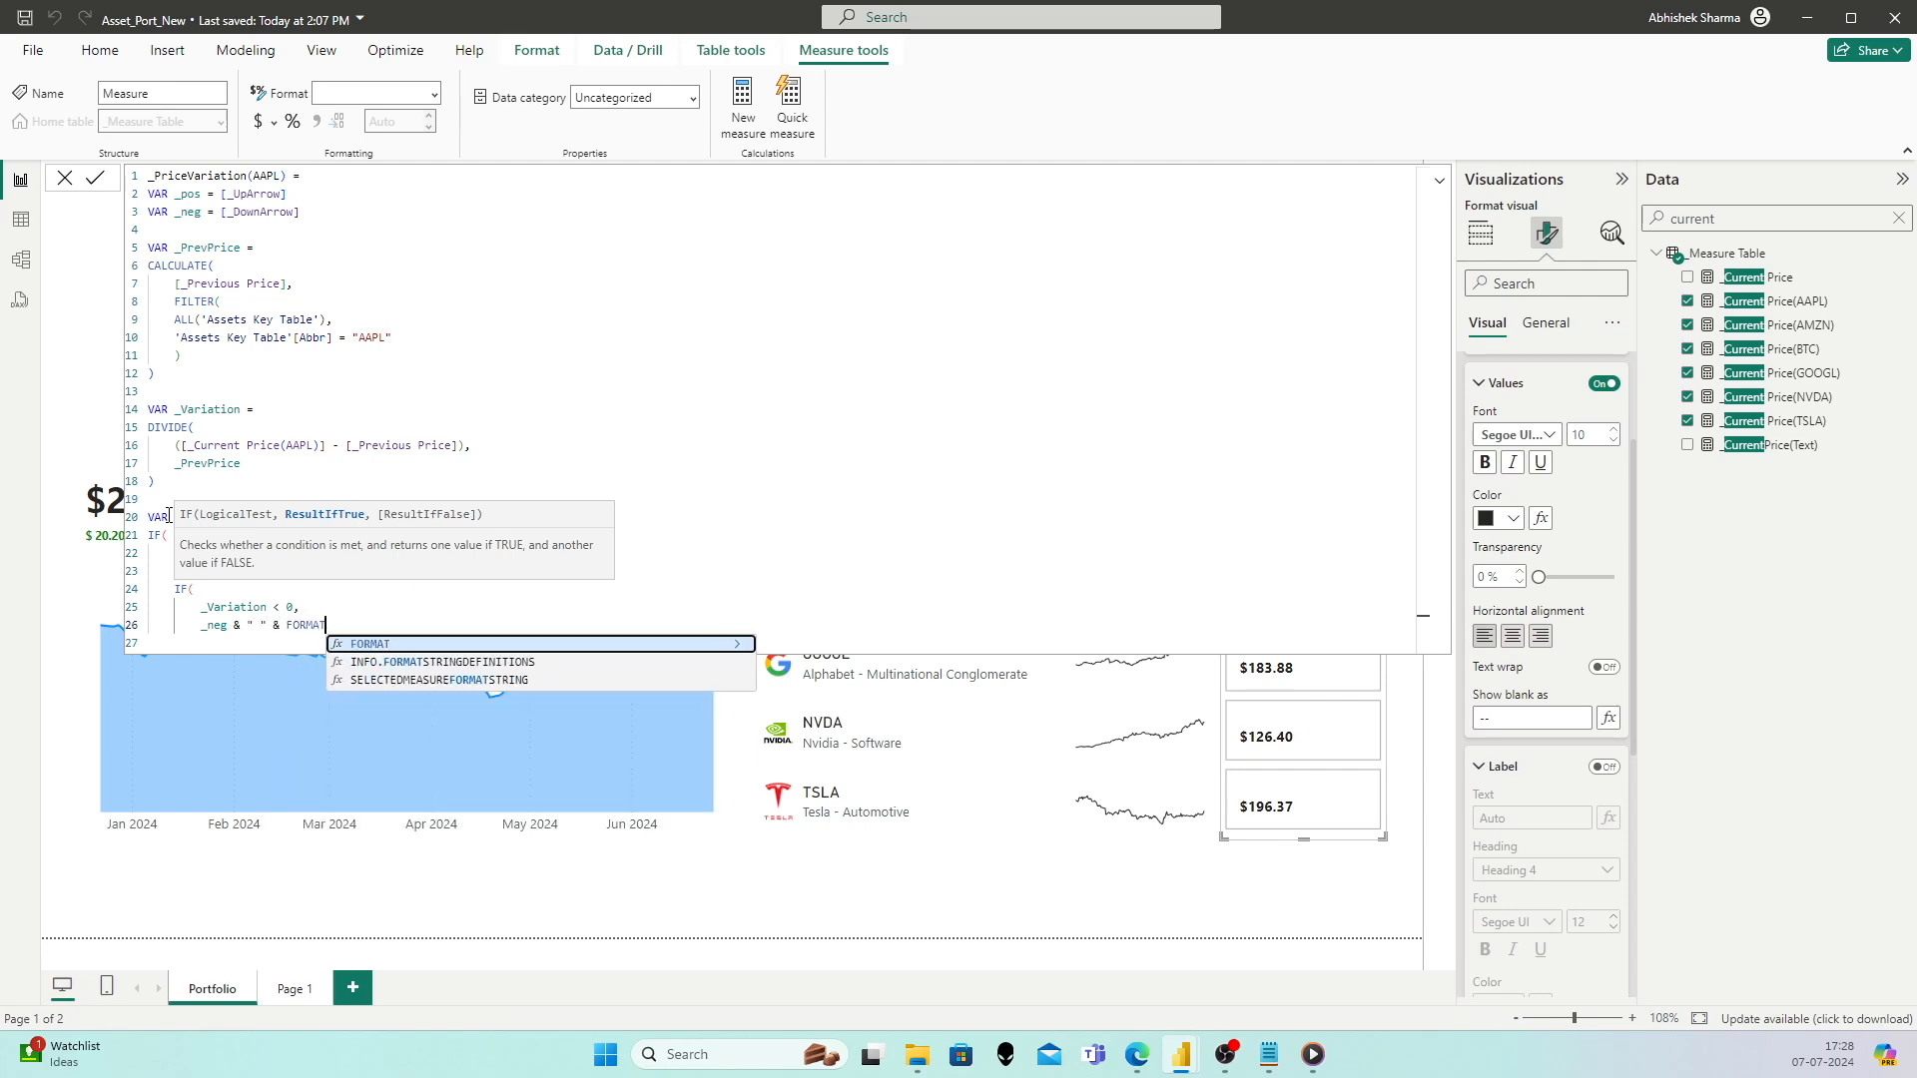
text((_vari)
key(Tab)
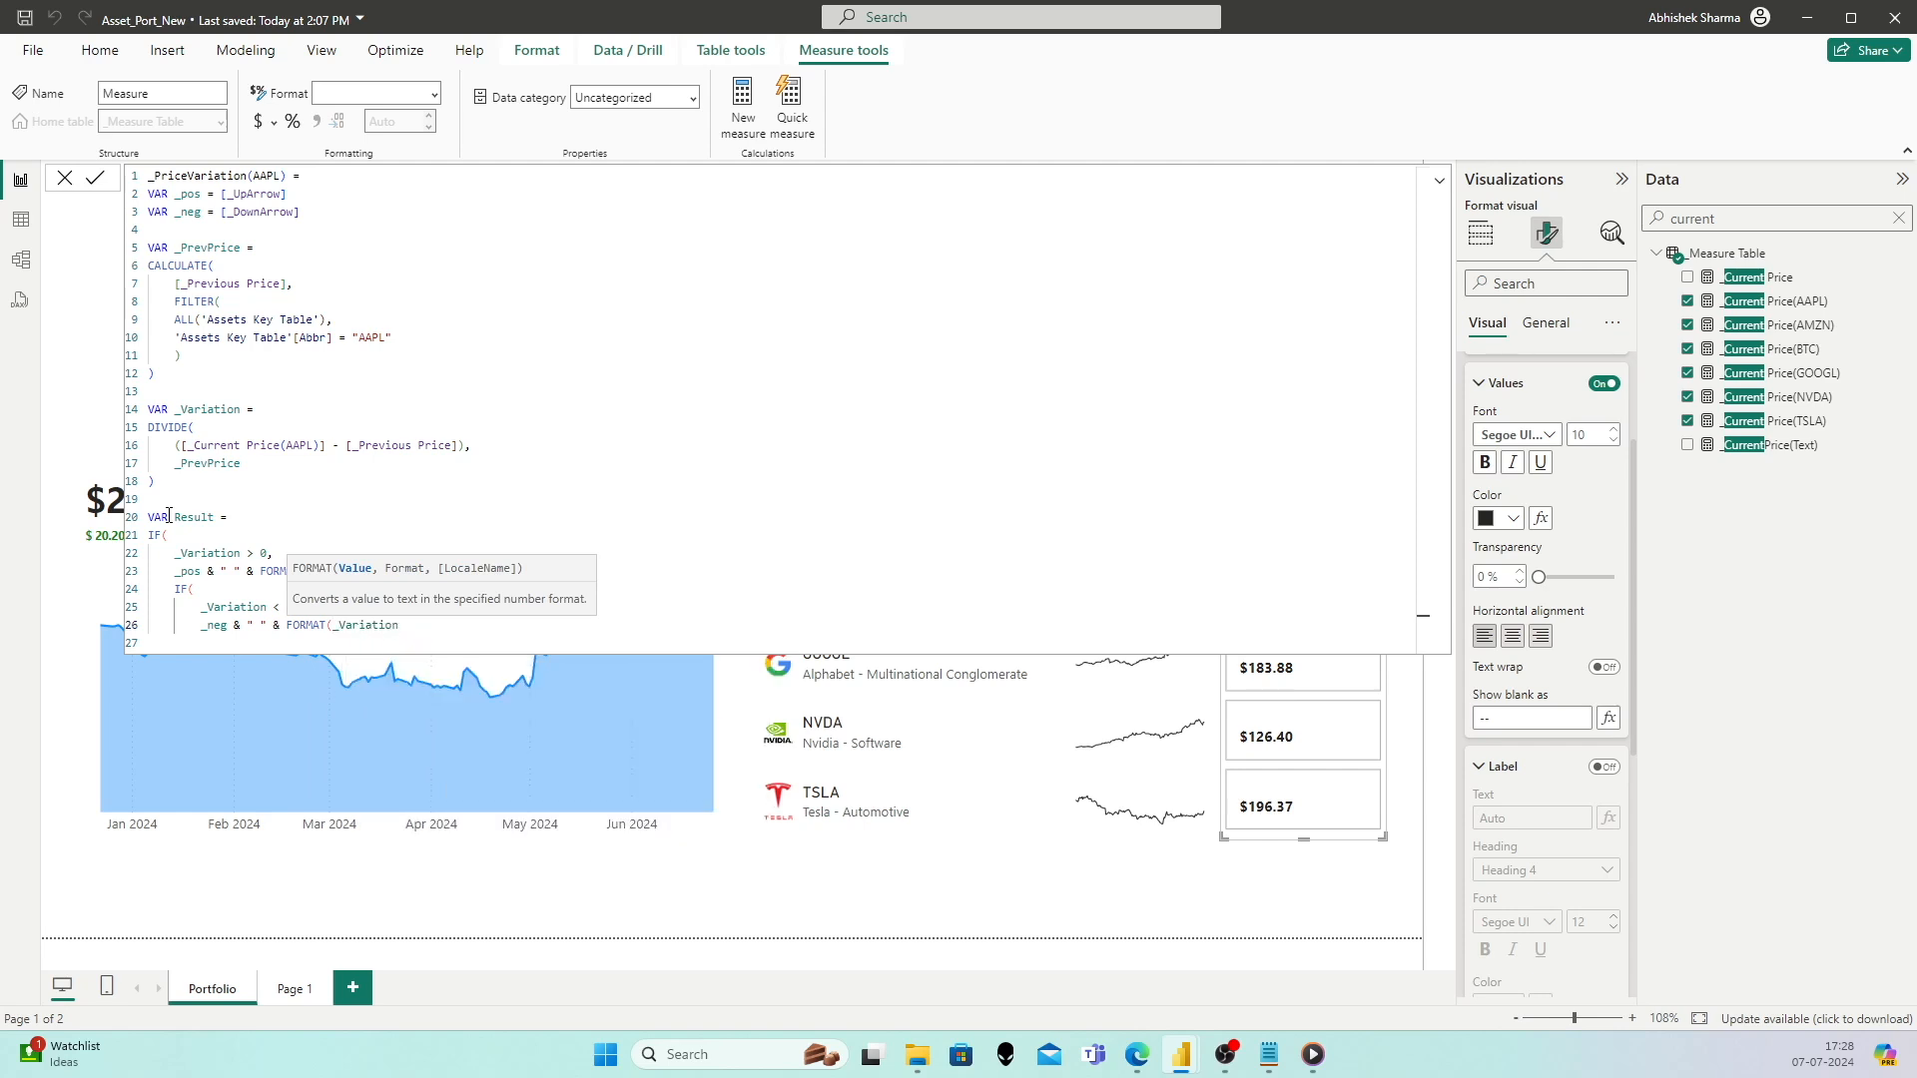
text(, "0.00%"),)
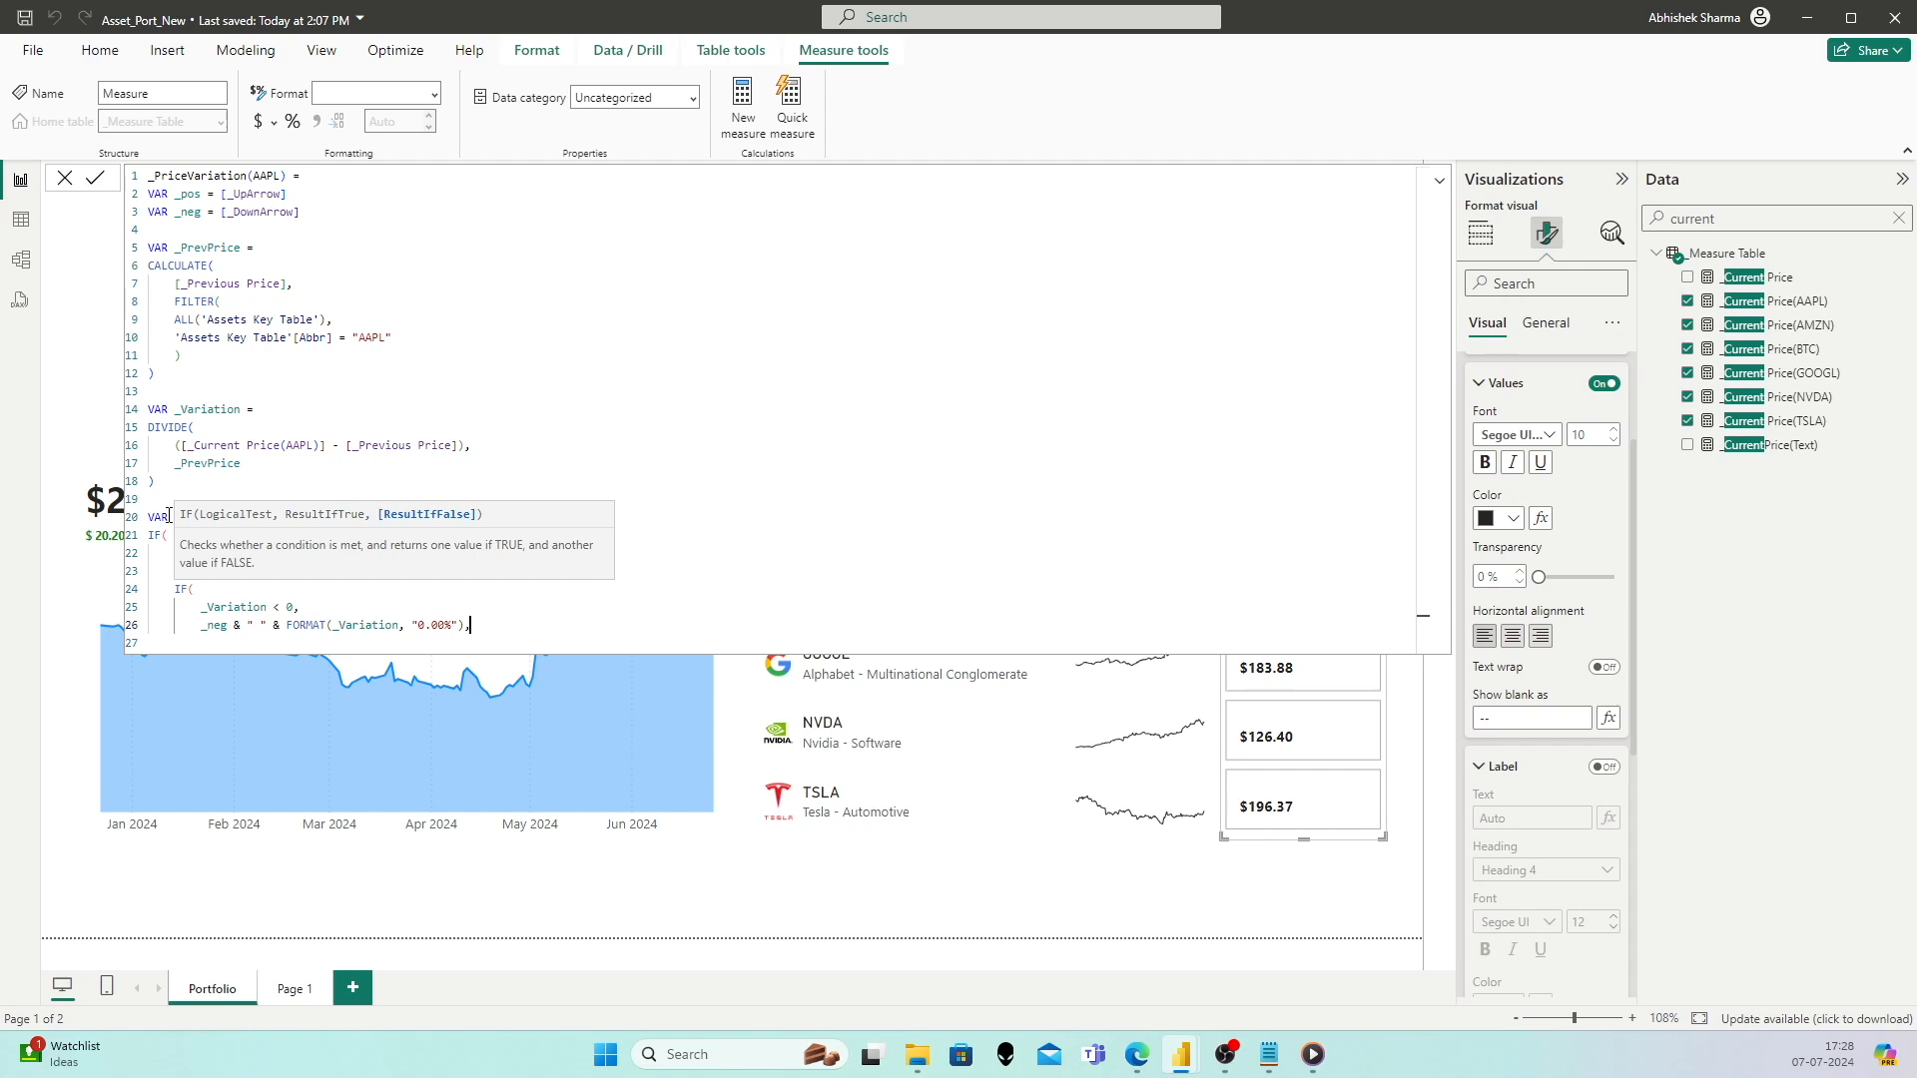
Step: Set the nested IF's false result to FORMAT(_Variation, "0.00%") and close both IF functions
key(Return)
text(FORM)
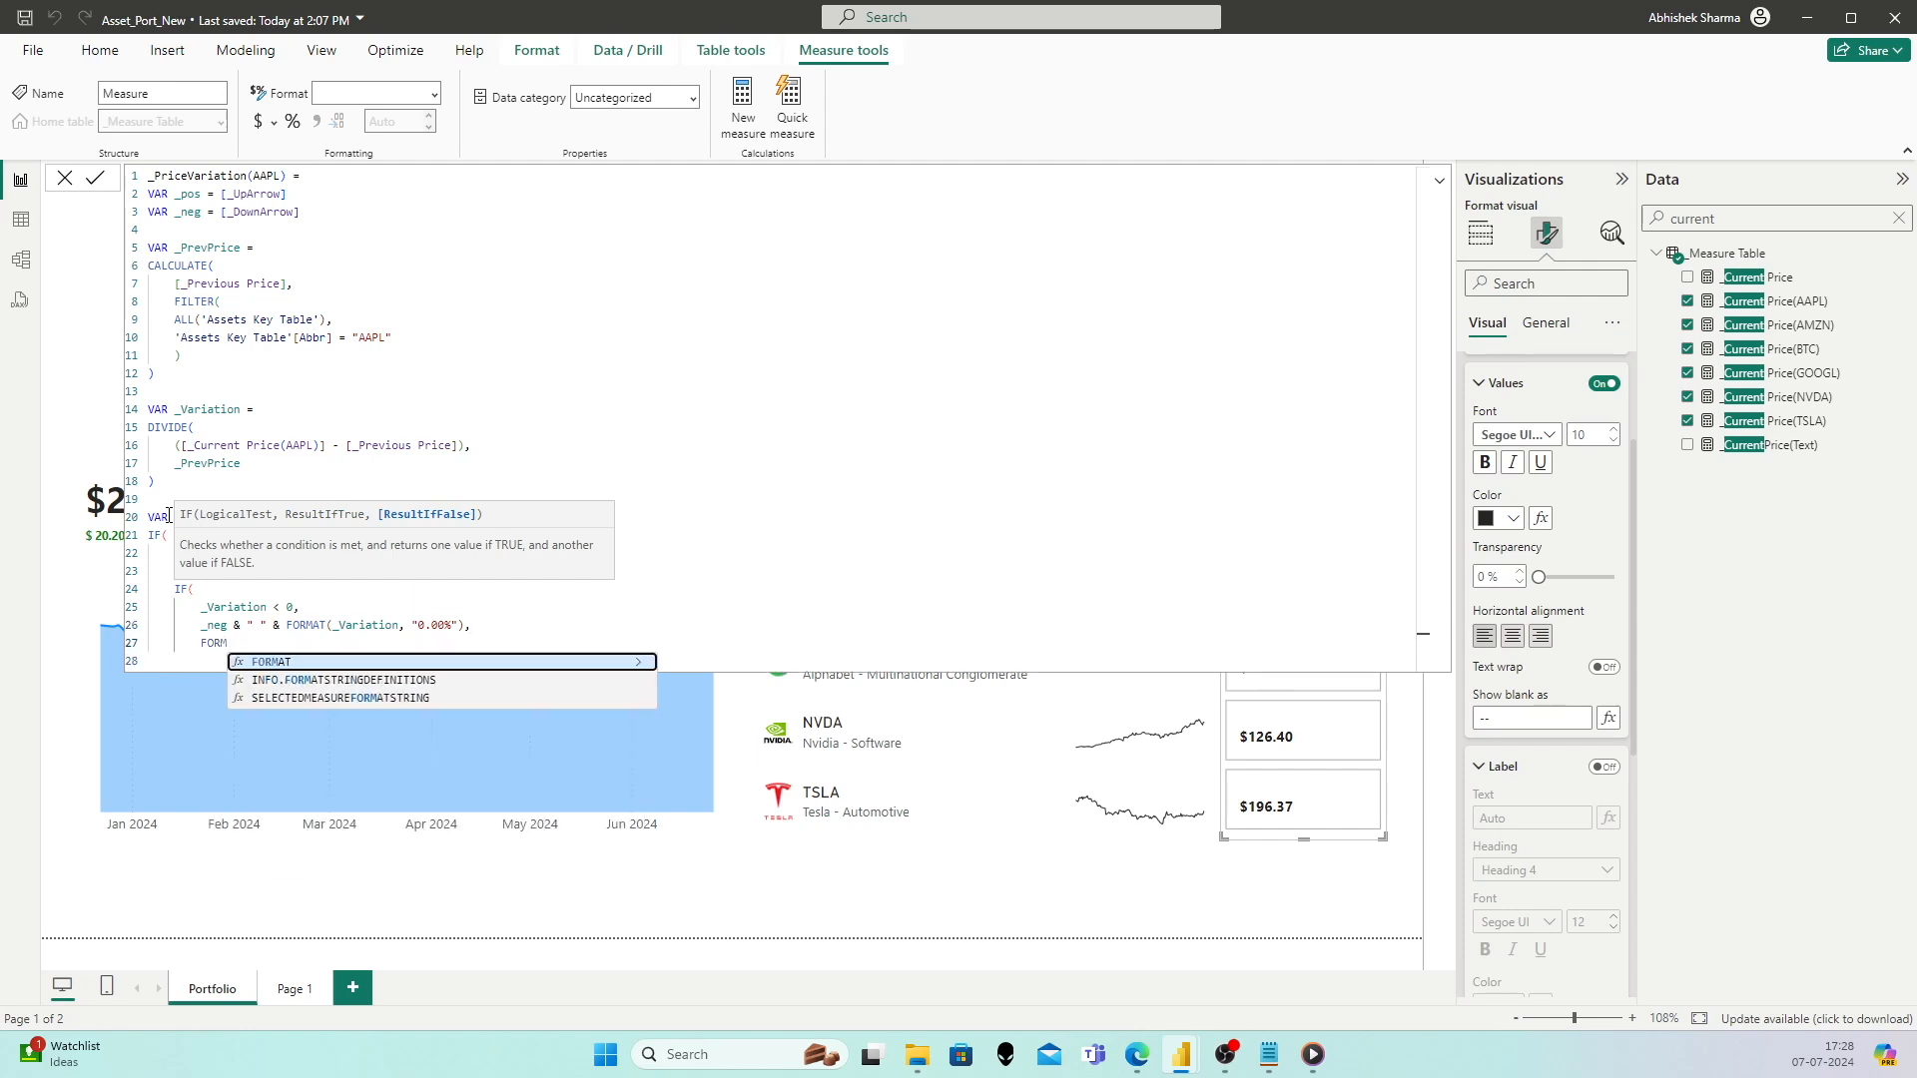
key(Tab)
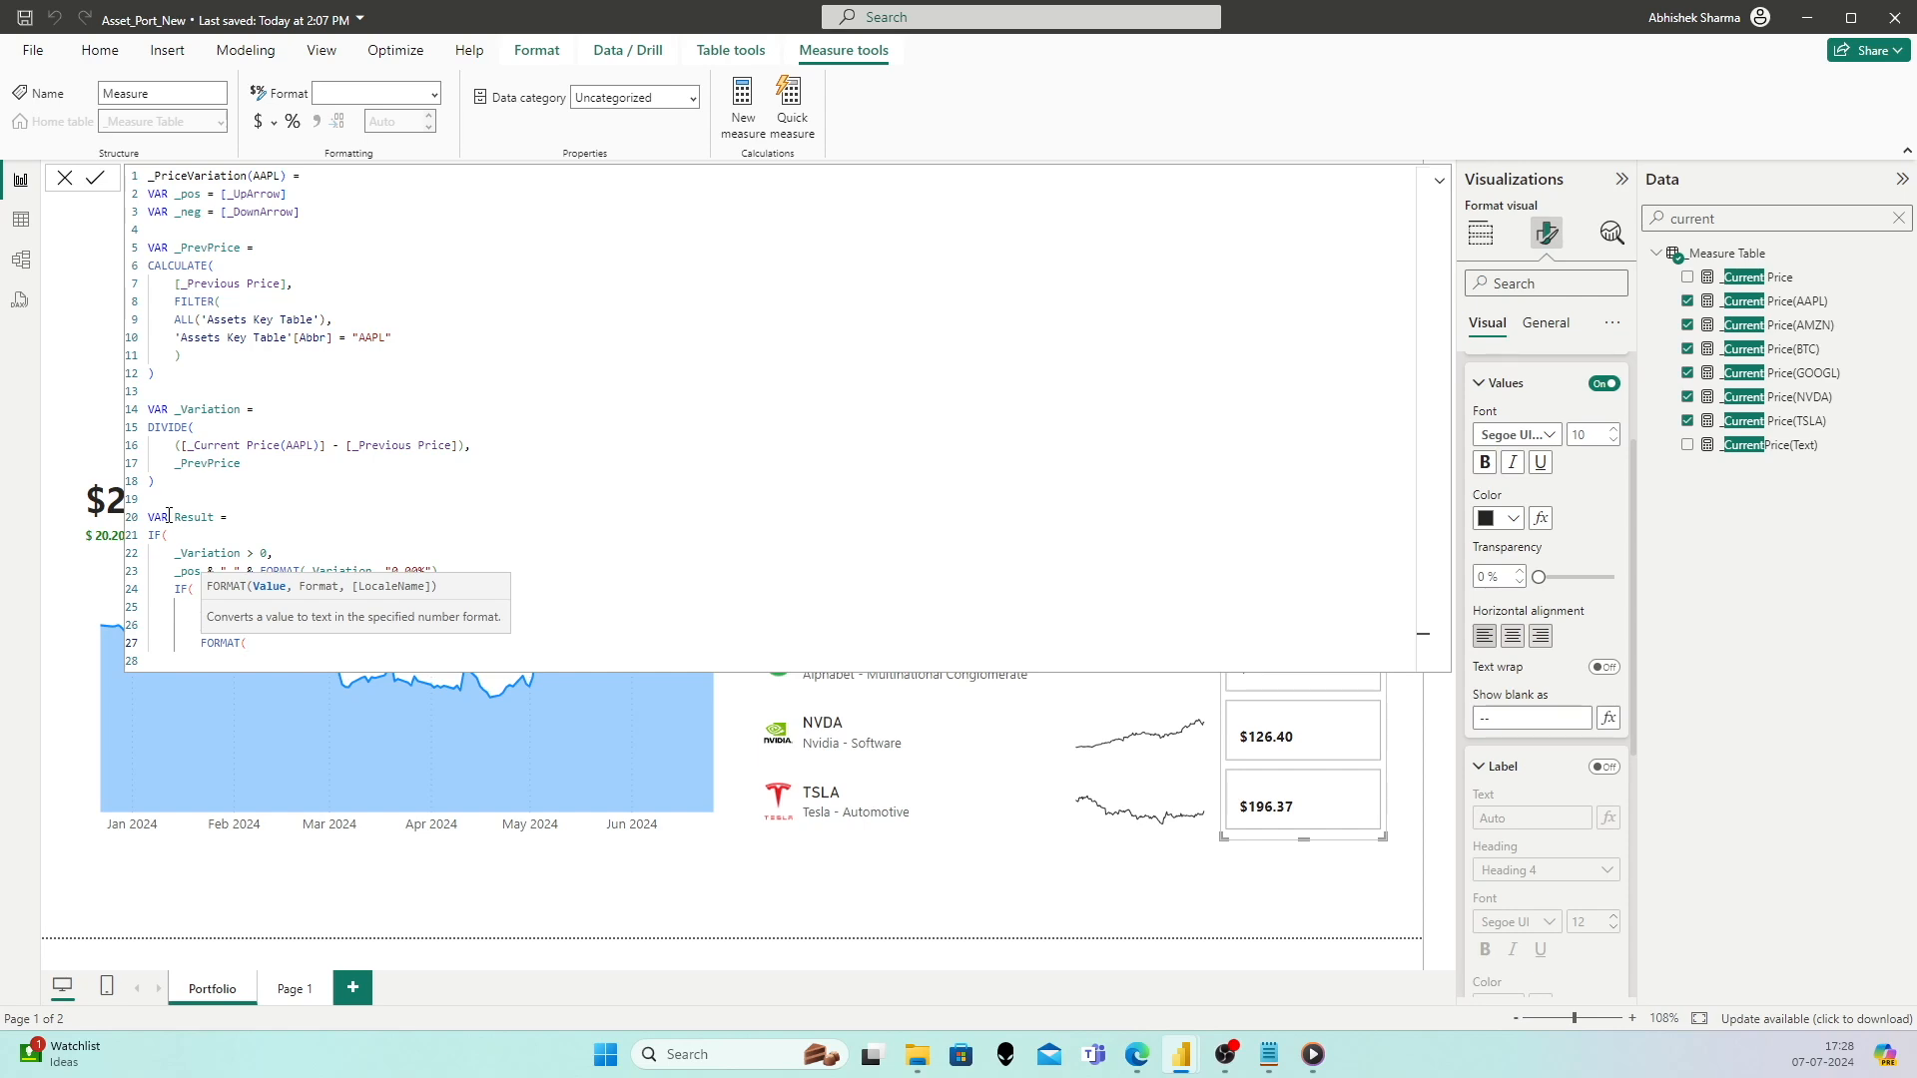
text(_Variation, "0.00%"))
key(Return)
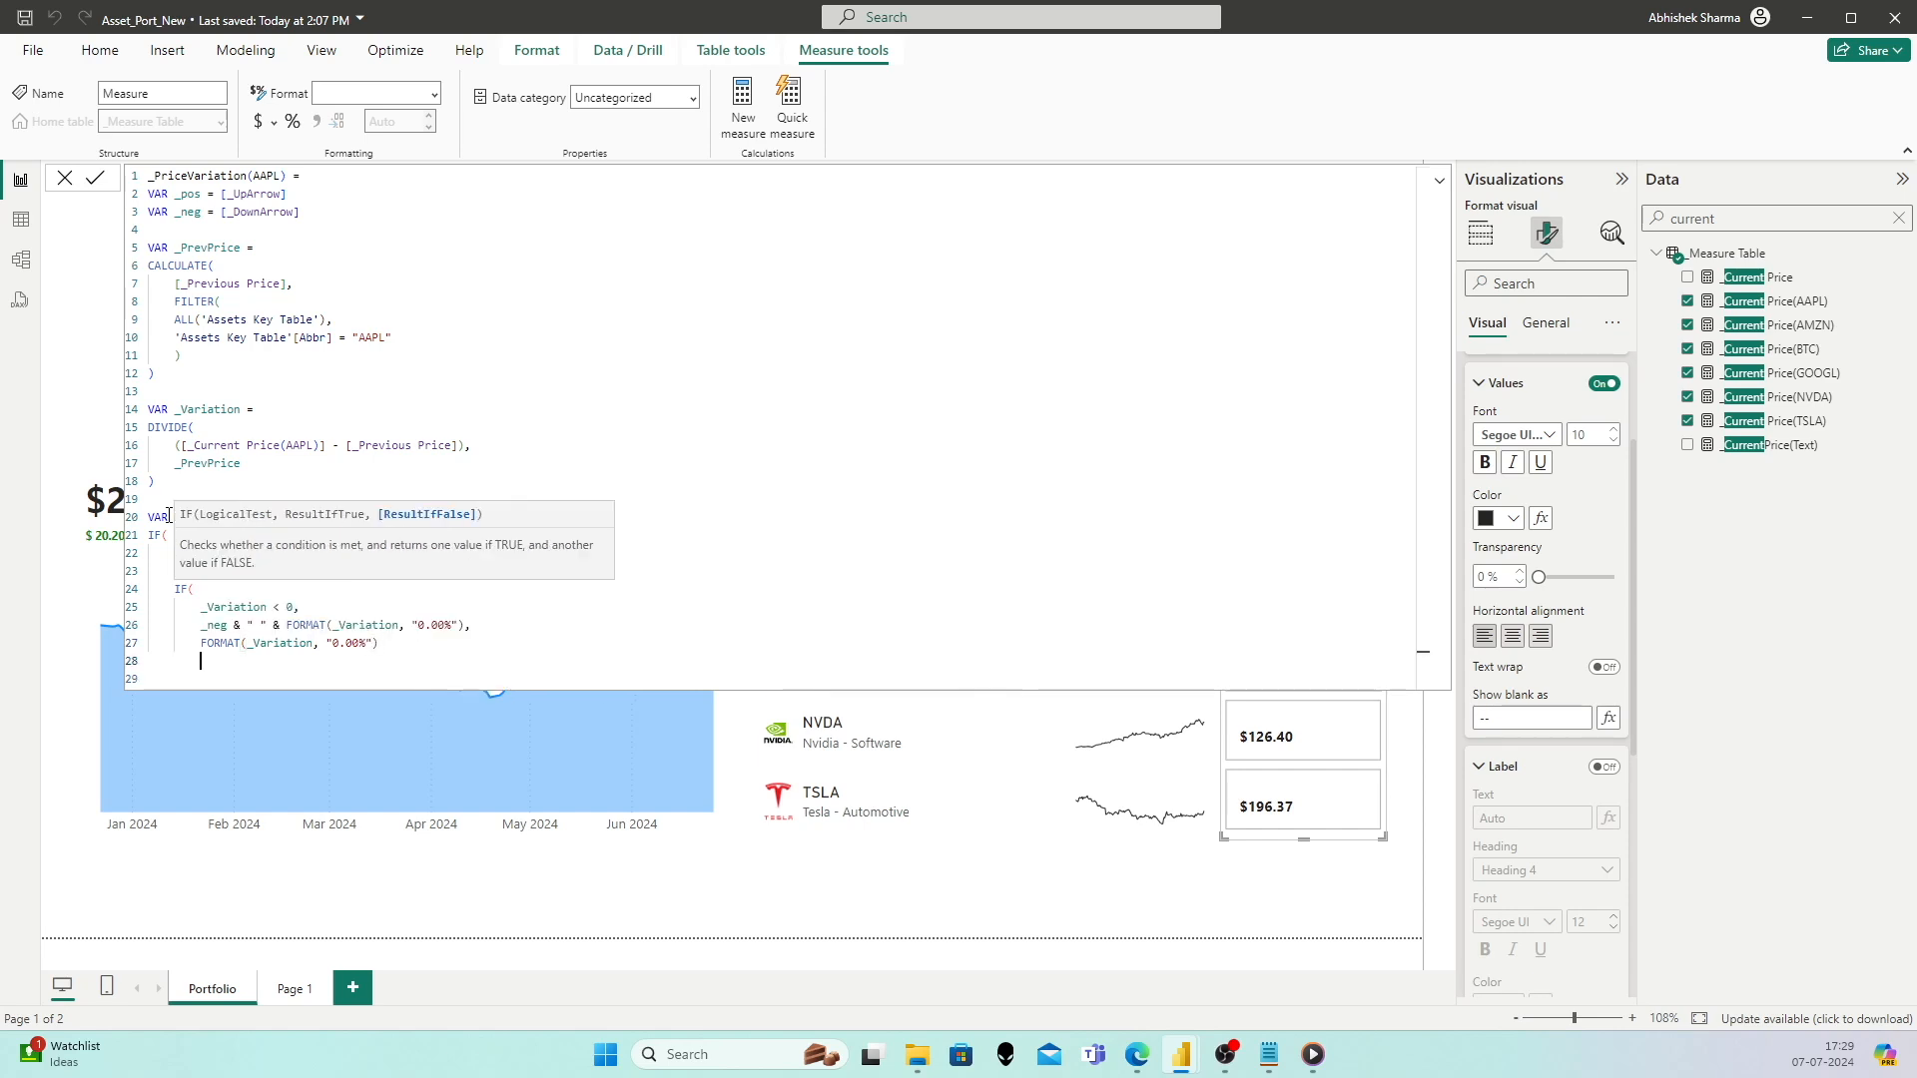
text())
key(Return)
text())
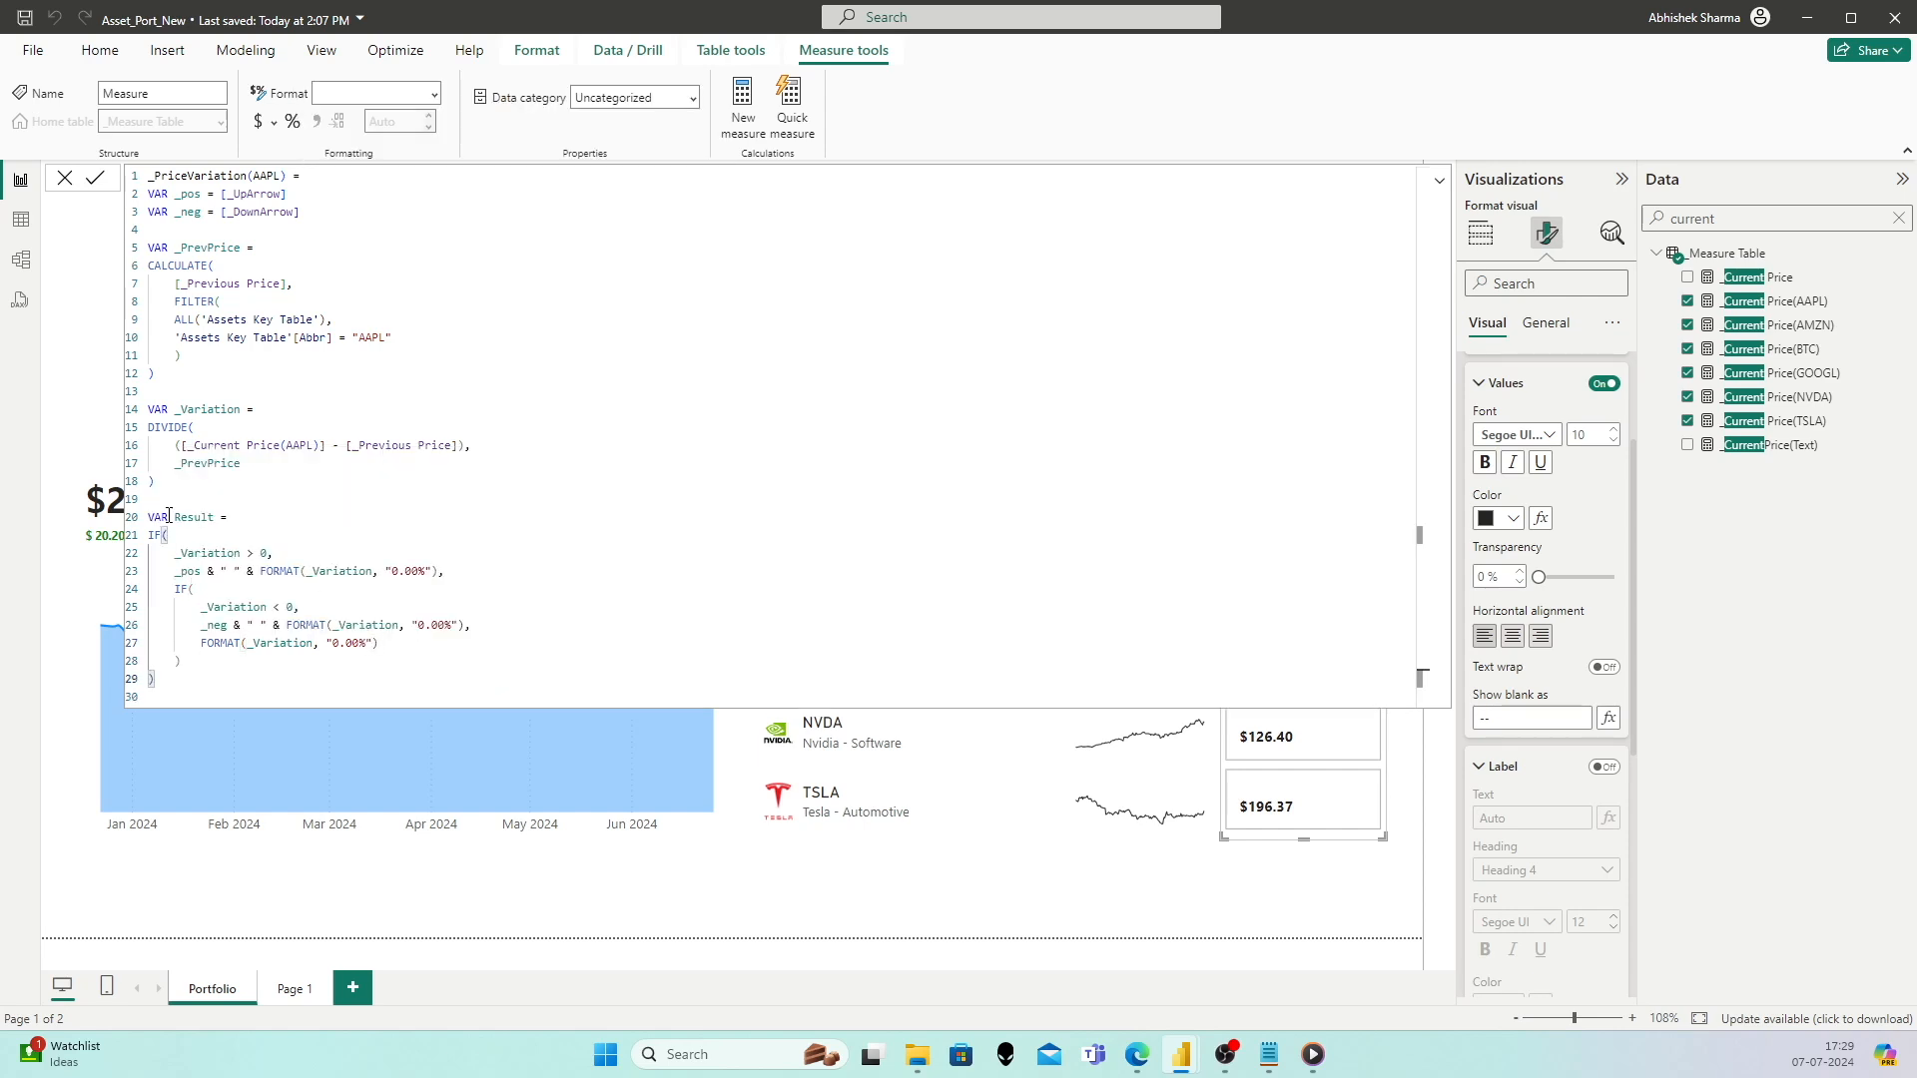
Step: End the _PriceVariation(AAPL) measure with RETURN Result and commit it
key(Return)
key(Return)
text(RETURN)
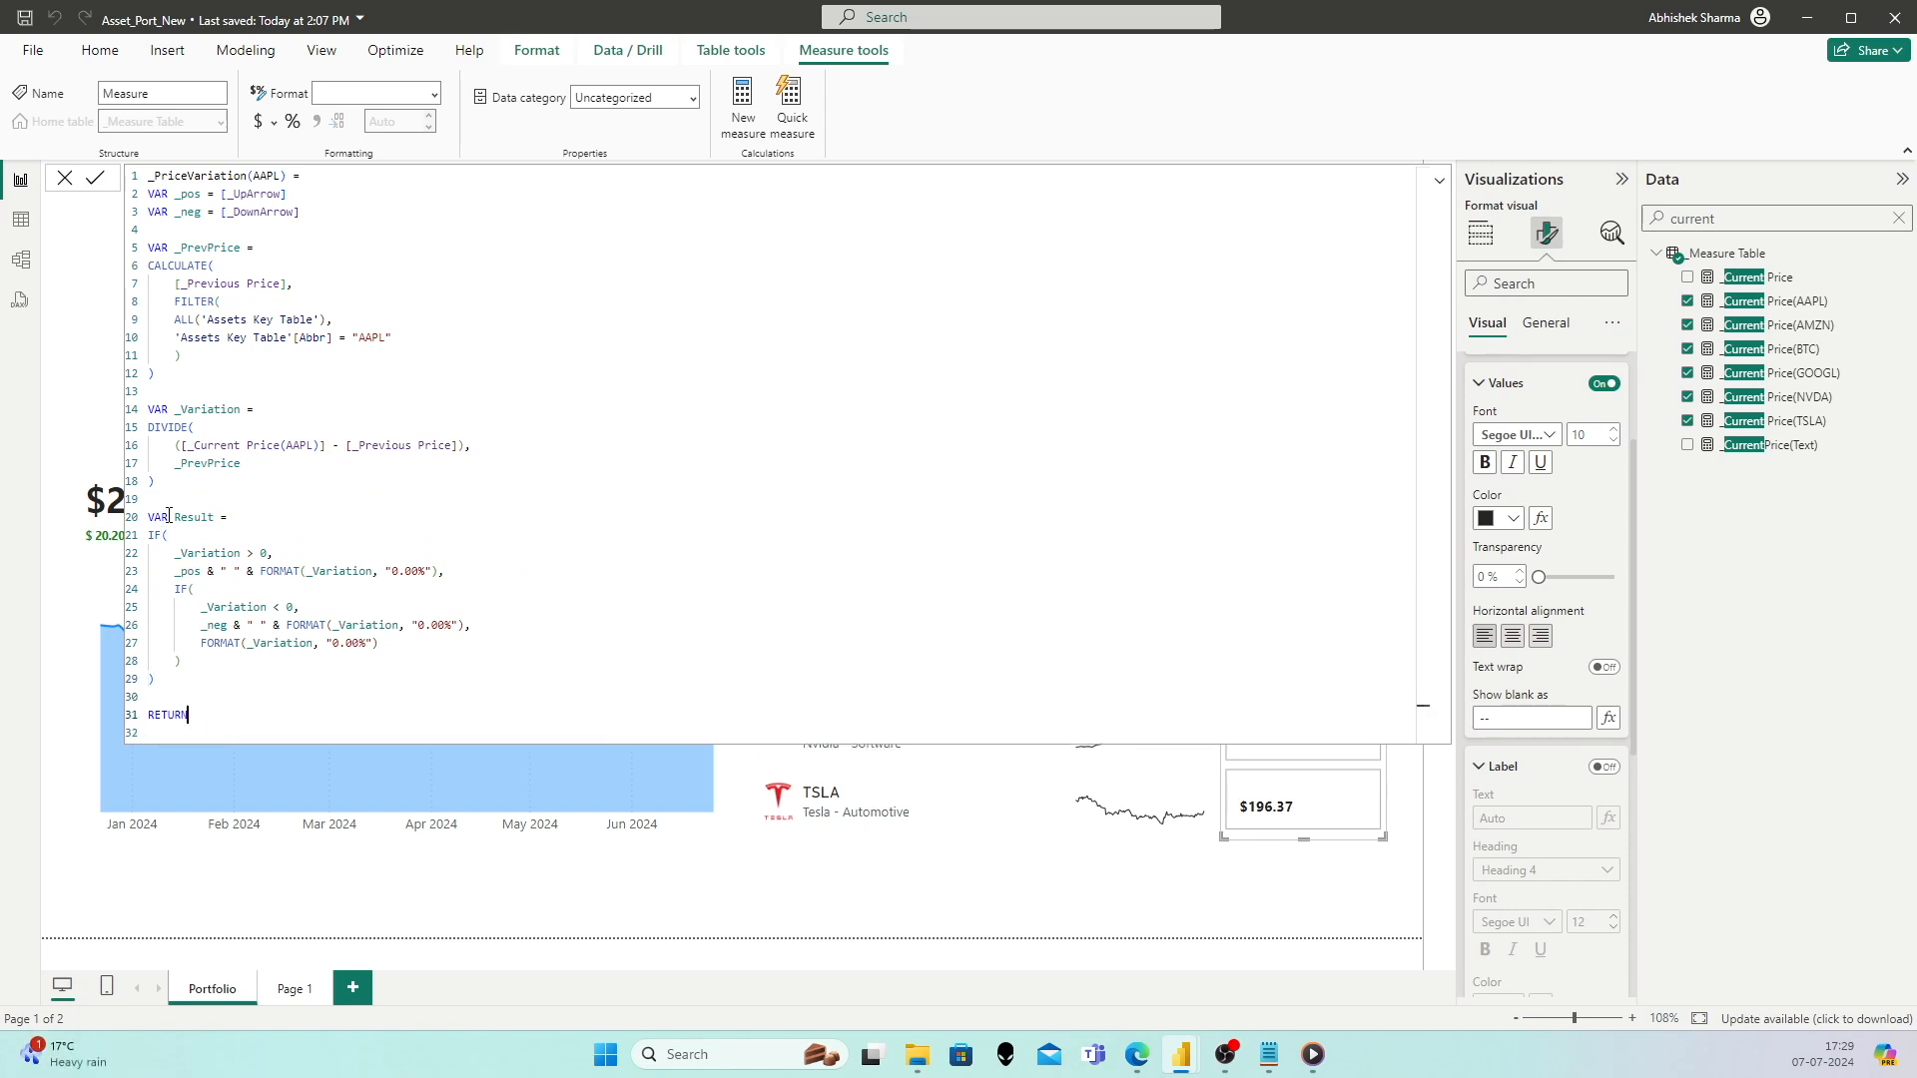
text( Result)
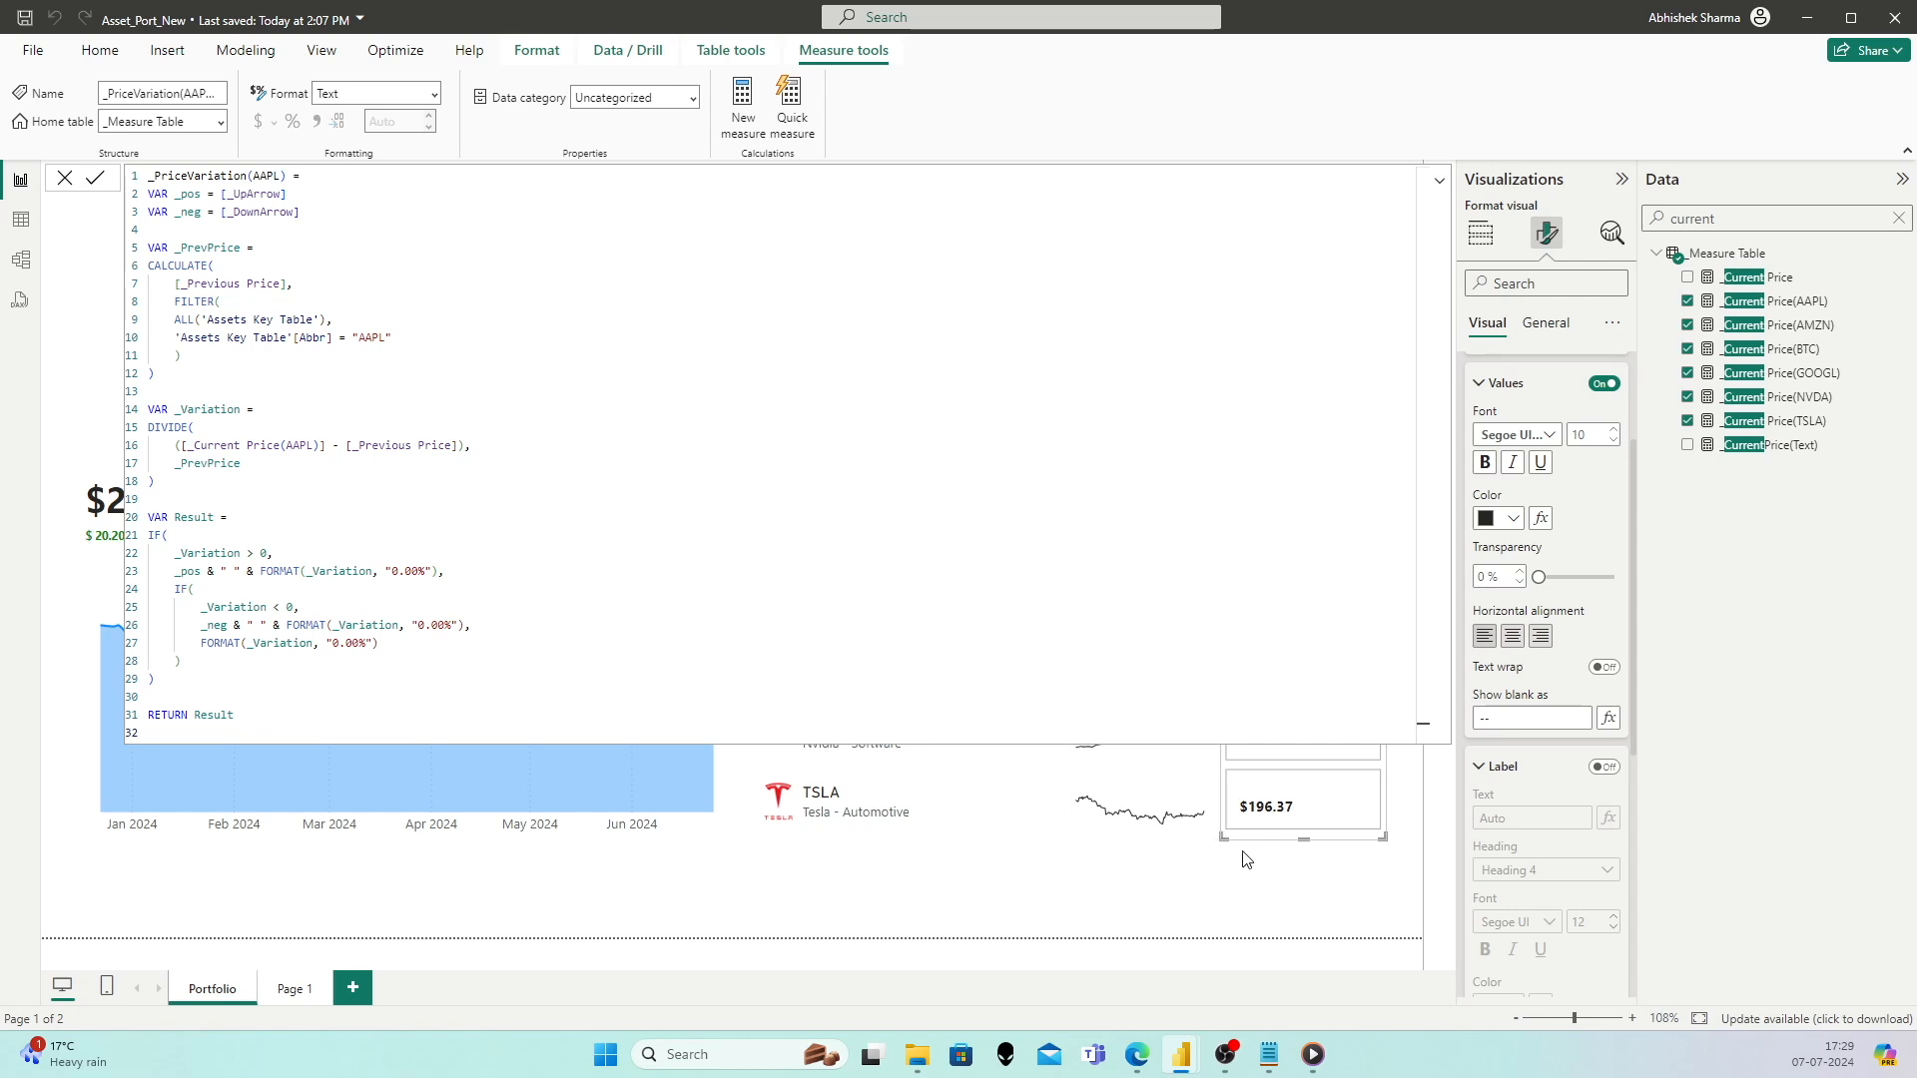
Step: Search the data fields for AAPL and review the _PriceVariation(AAPL) formula
double_click(1727, 219)
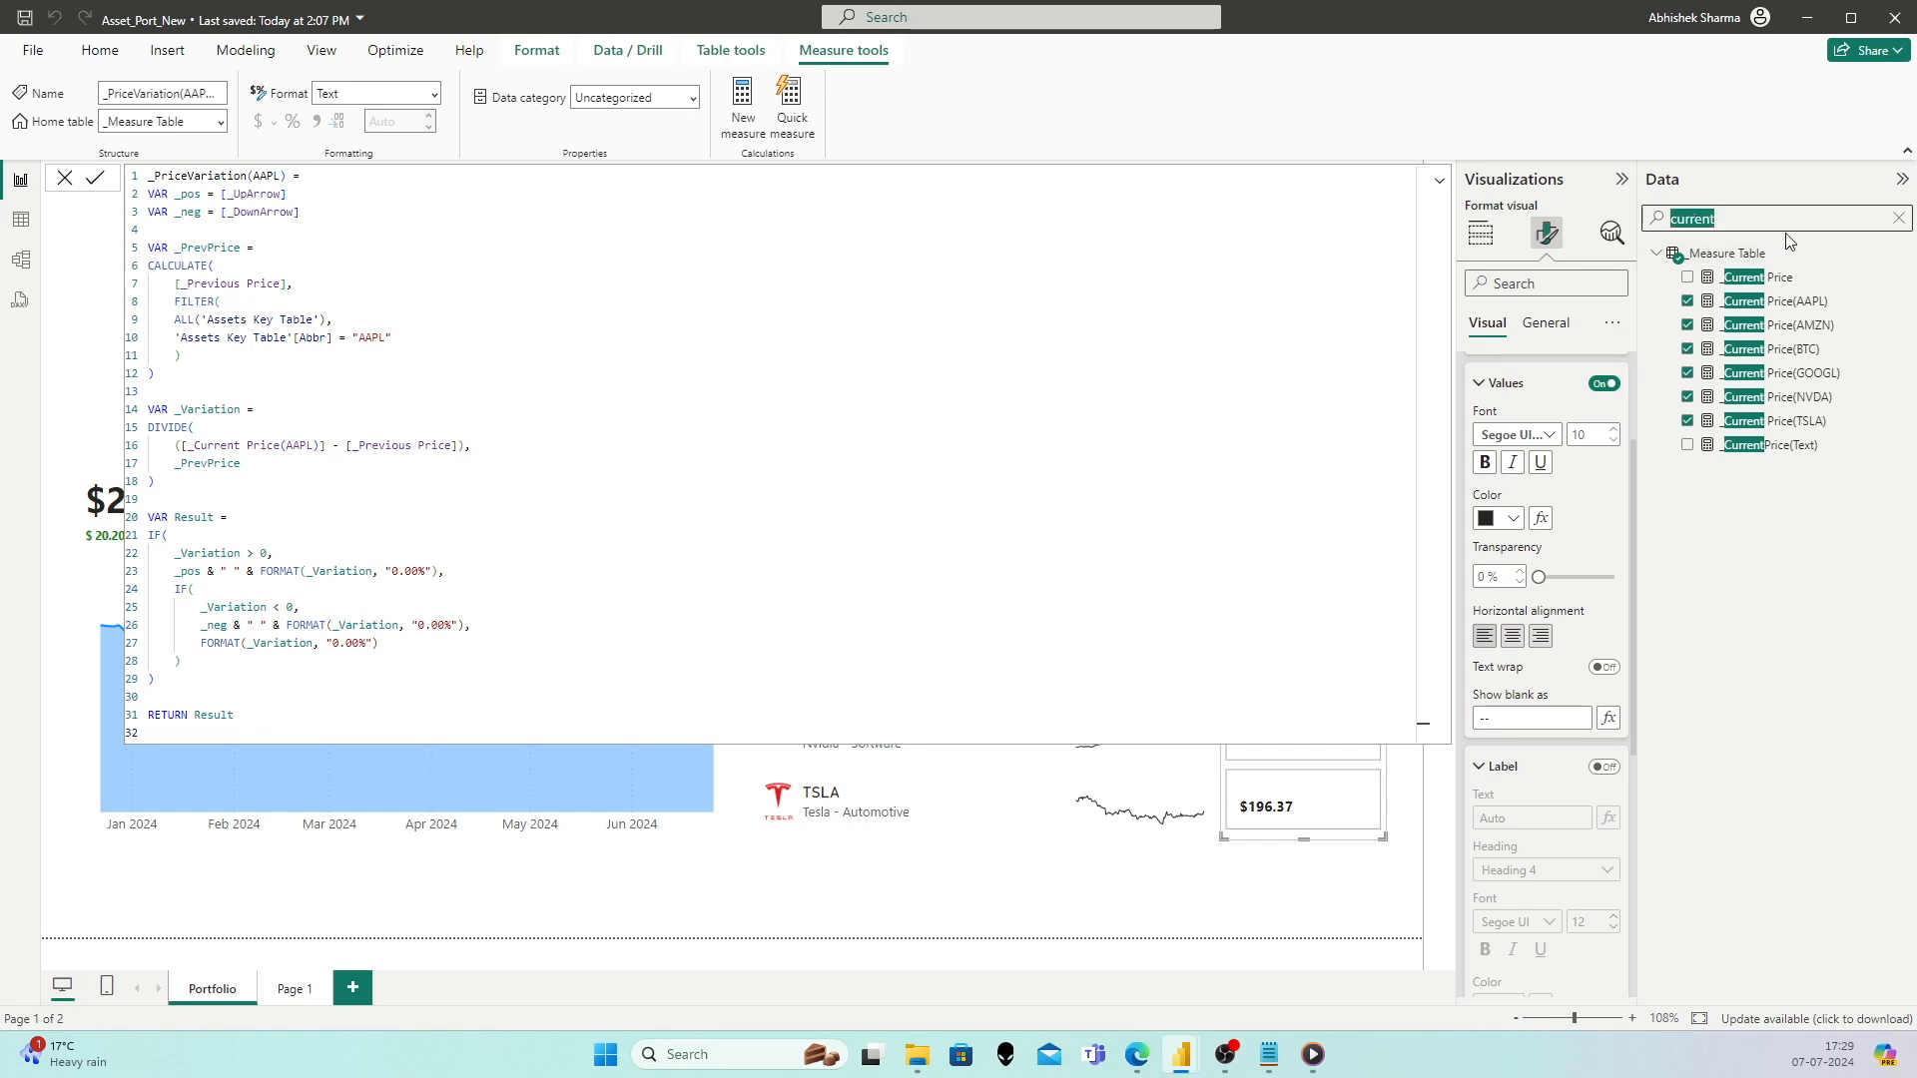
text(AAPL)
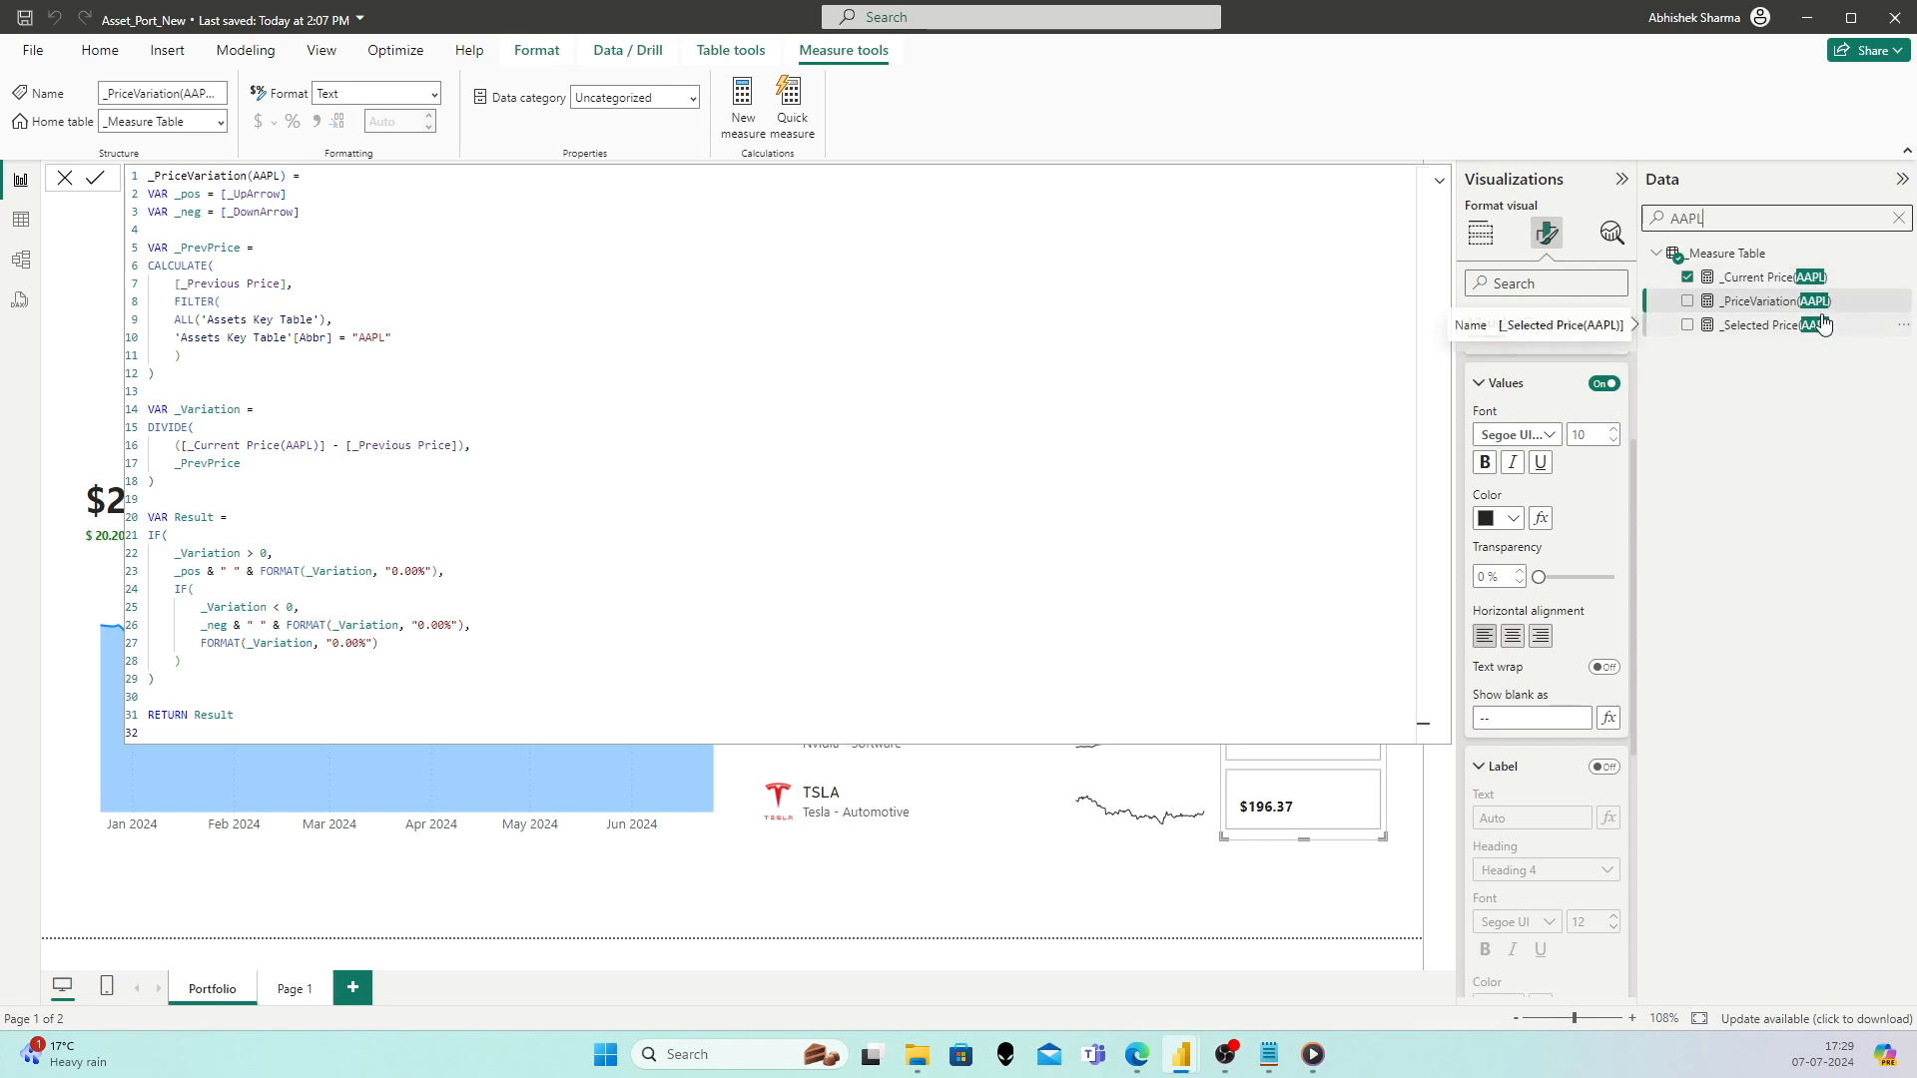
click(289, 176)
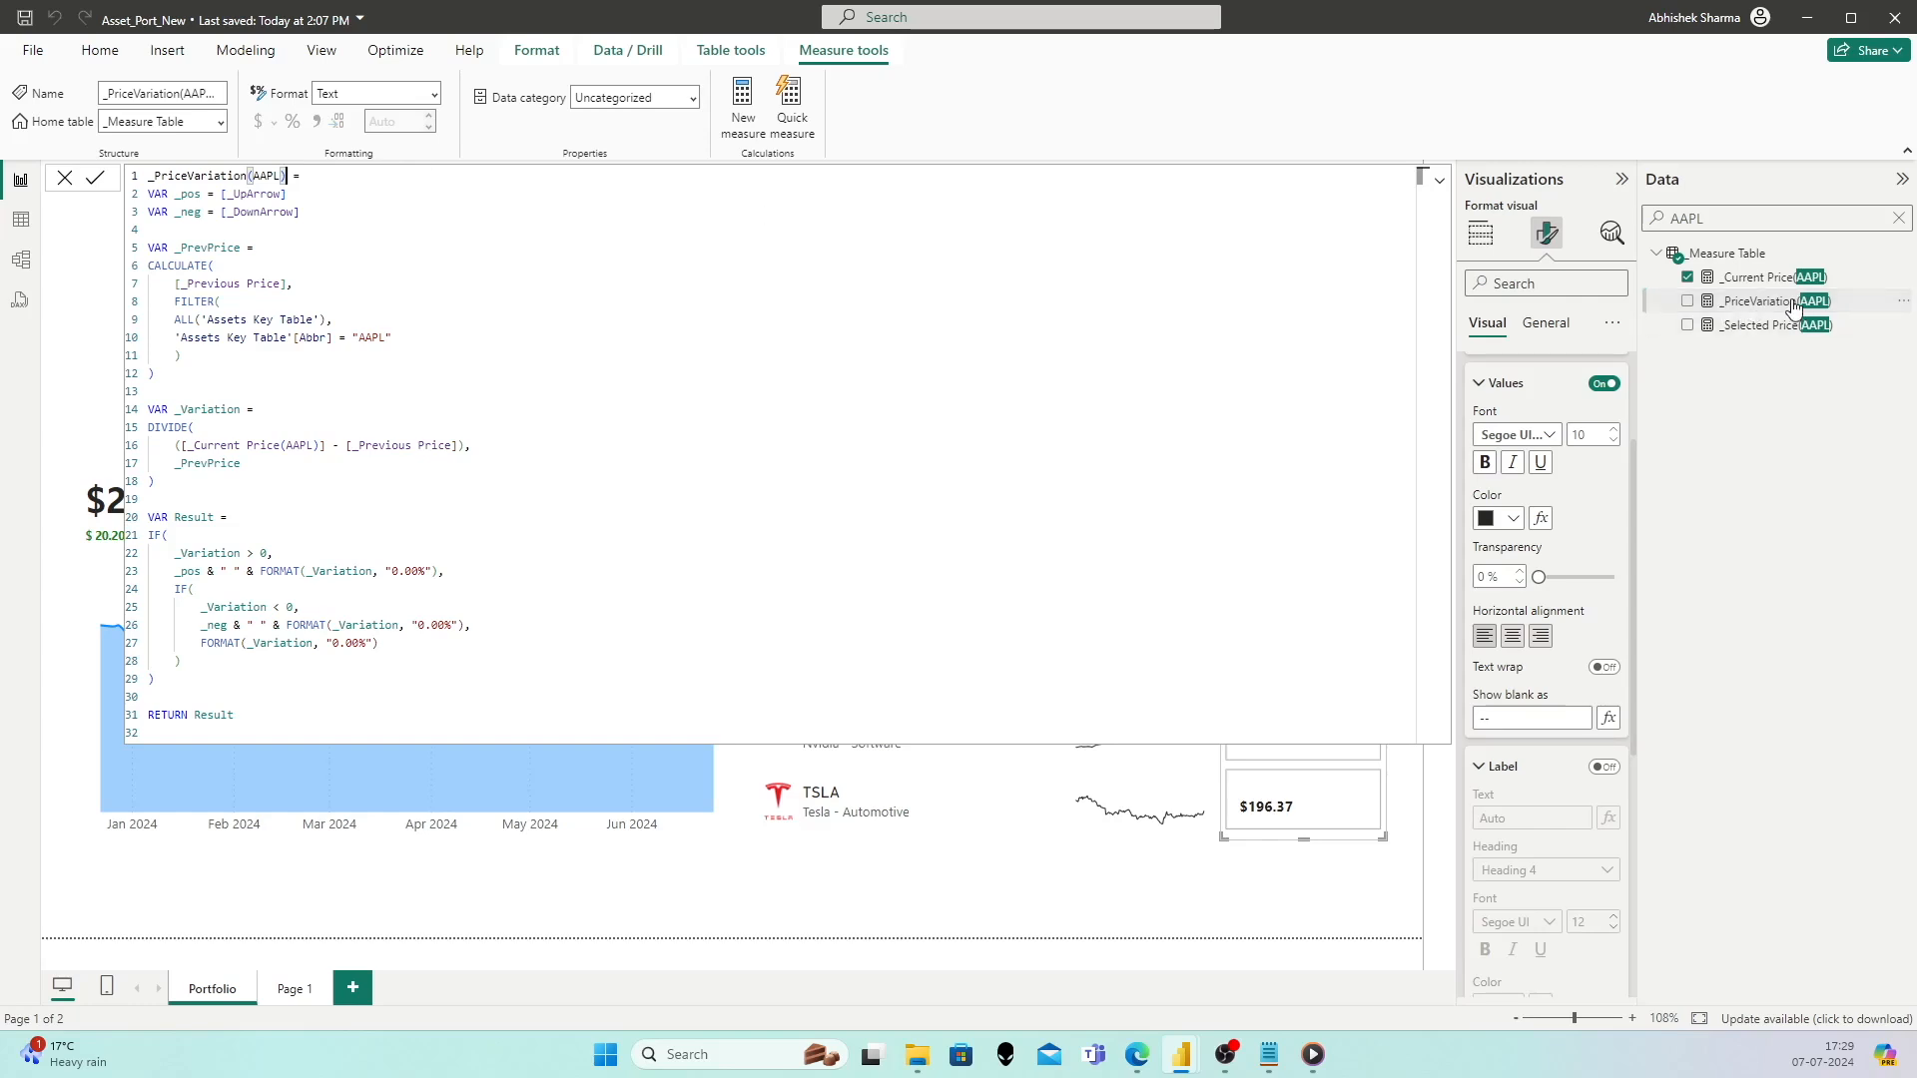
click(289, 428)
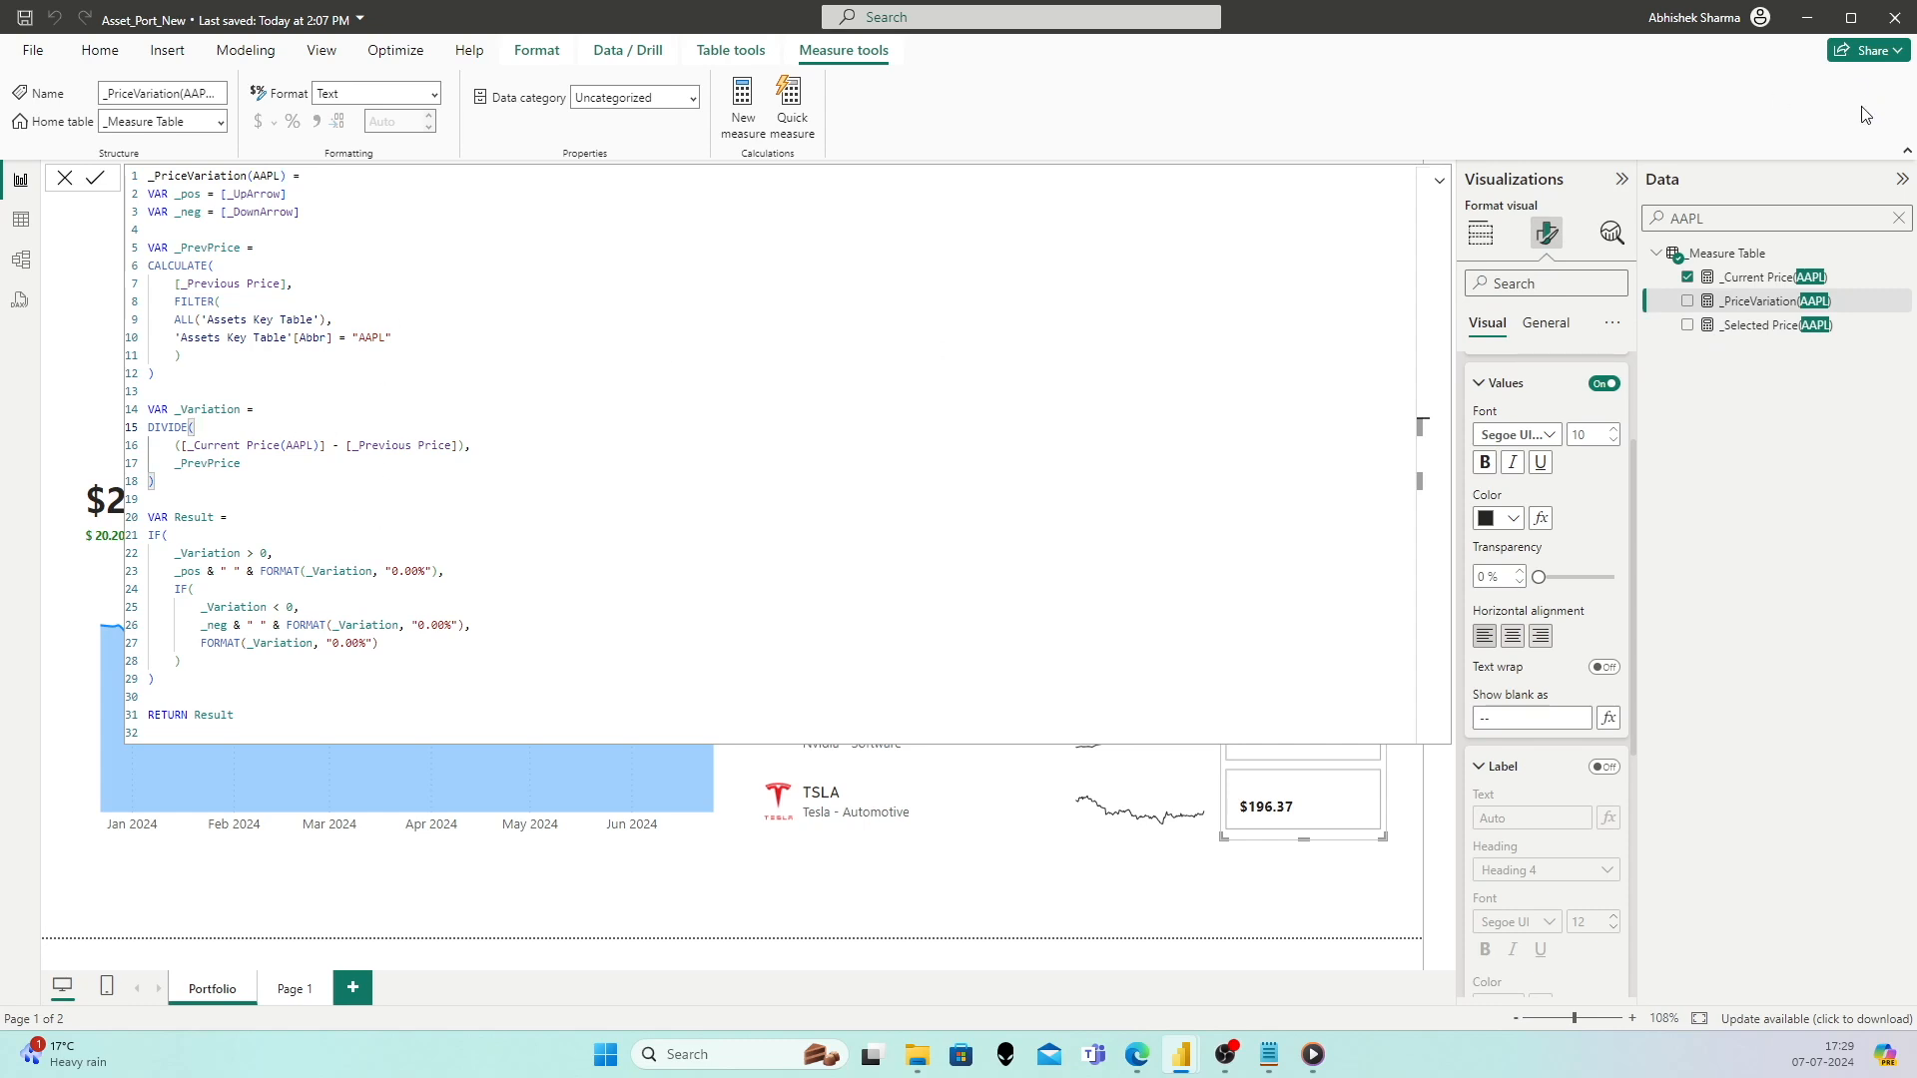
click(1771, 217)
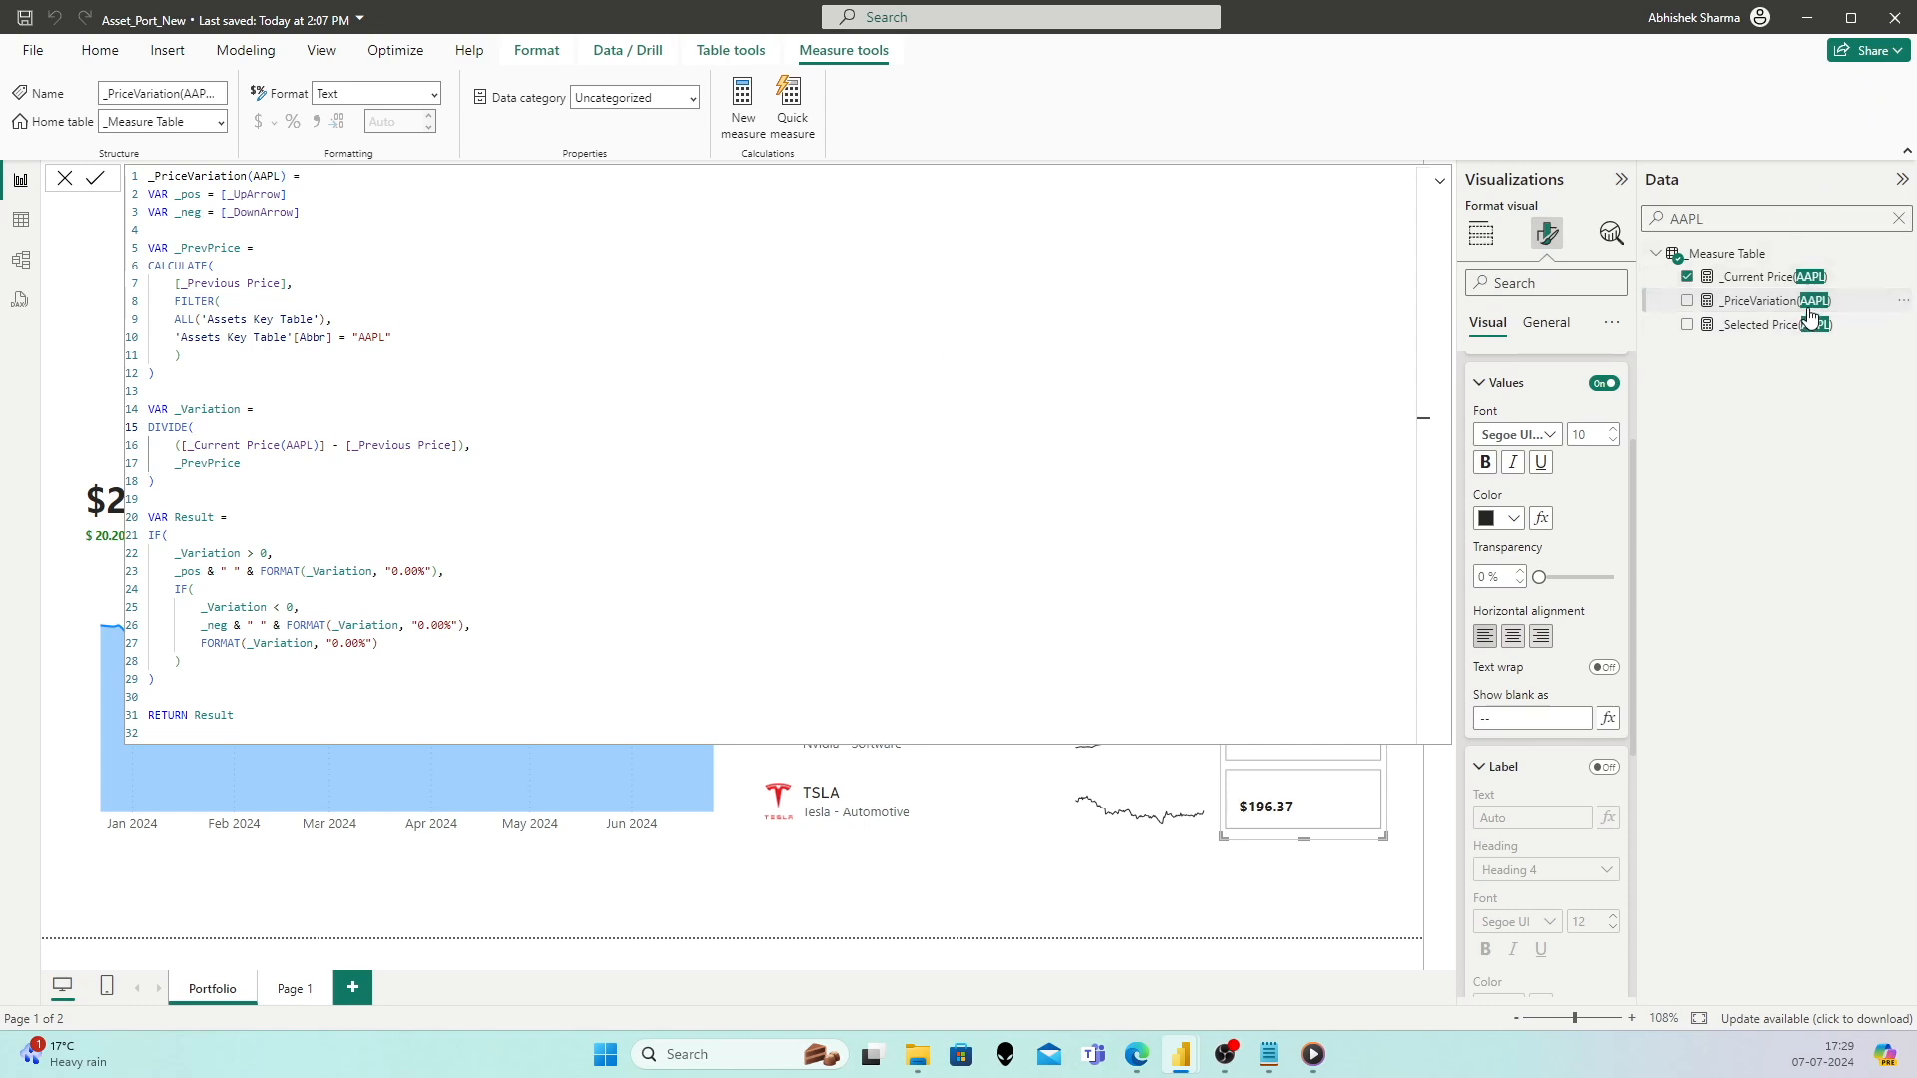
click(1301, 894)
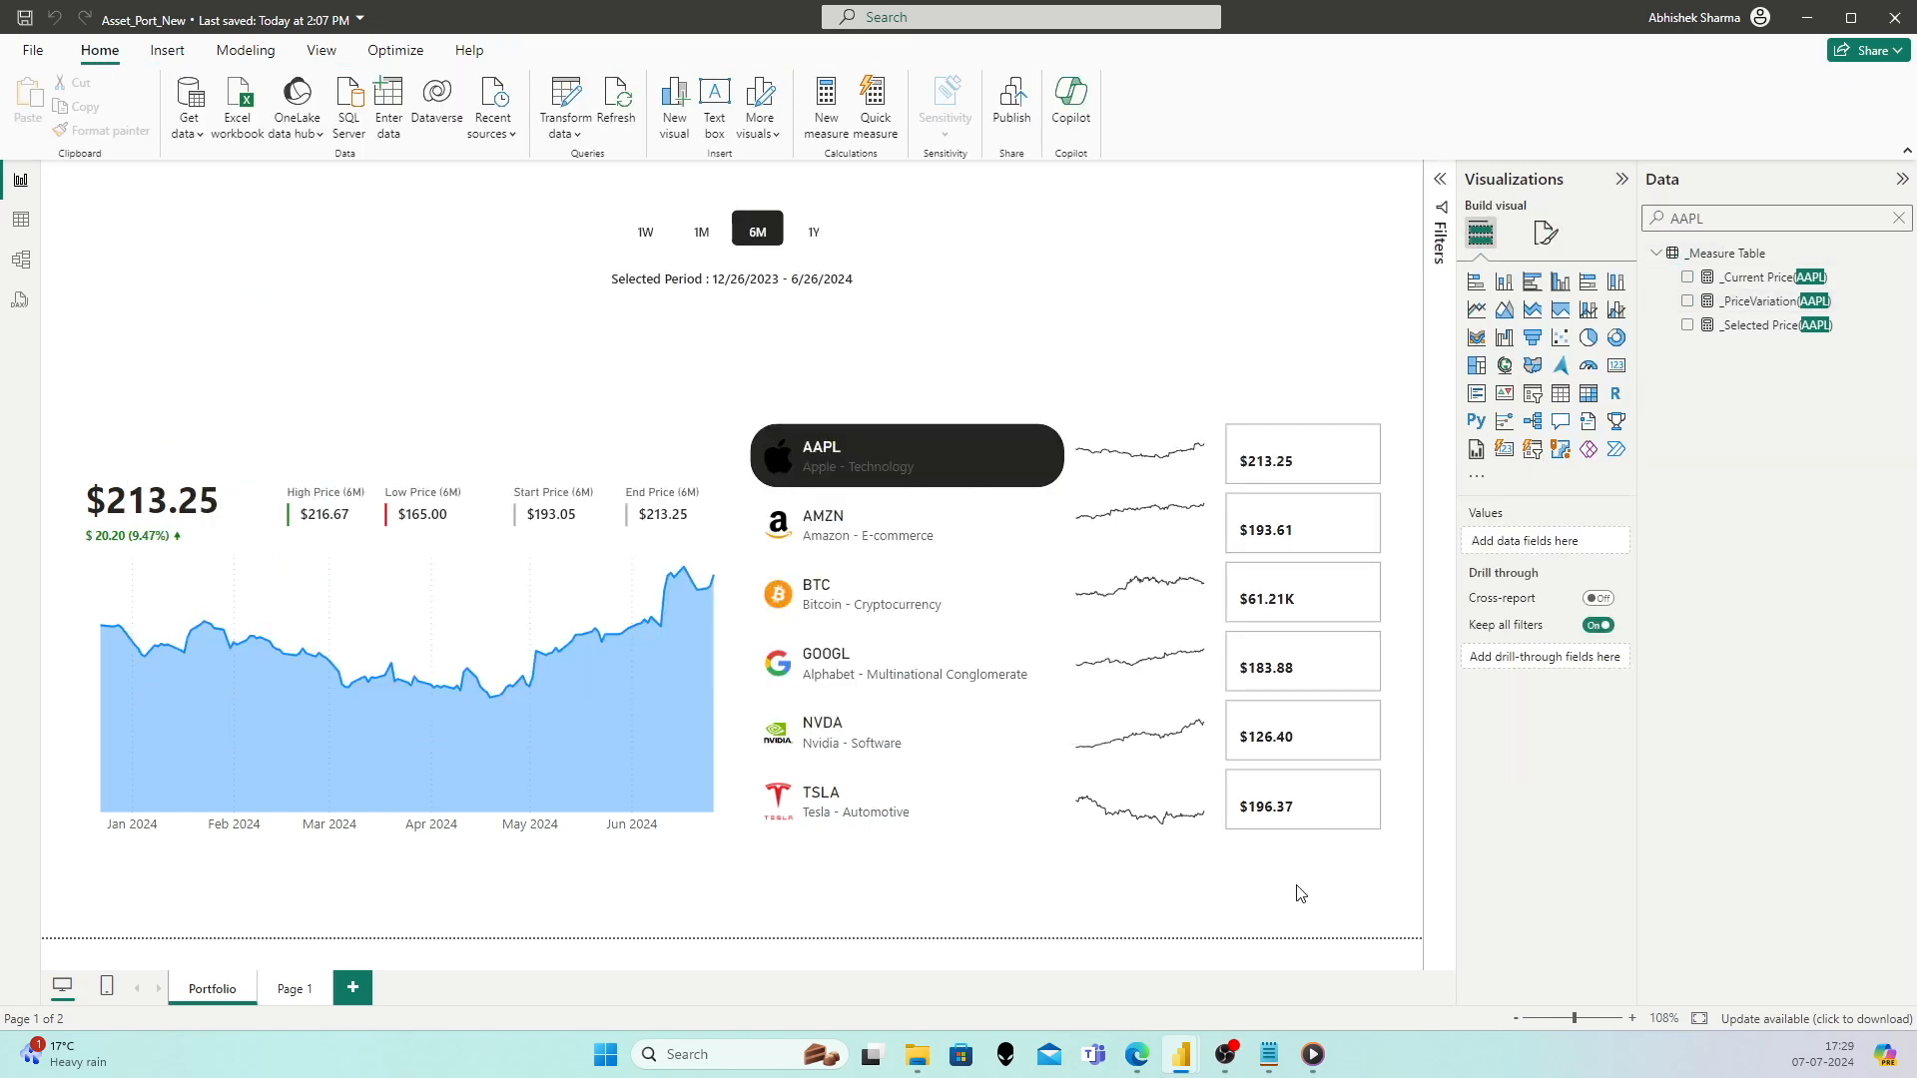
Step: In the price card's callout values, set the display units of the _Current Price(AAPL) series to None
click(1314, 427)
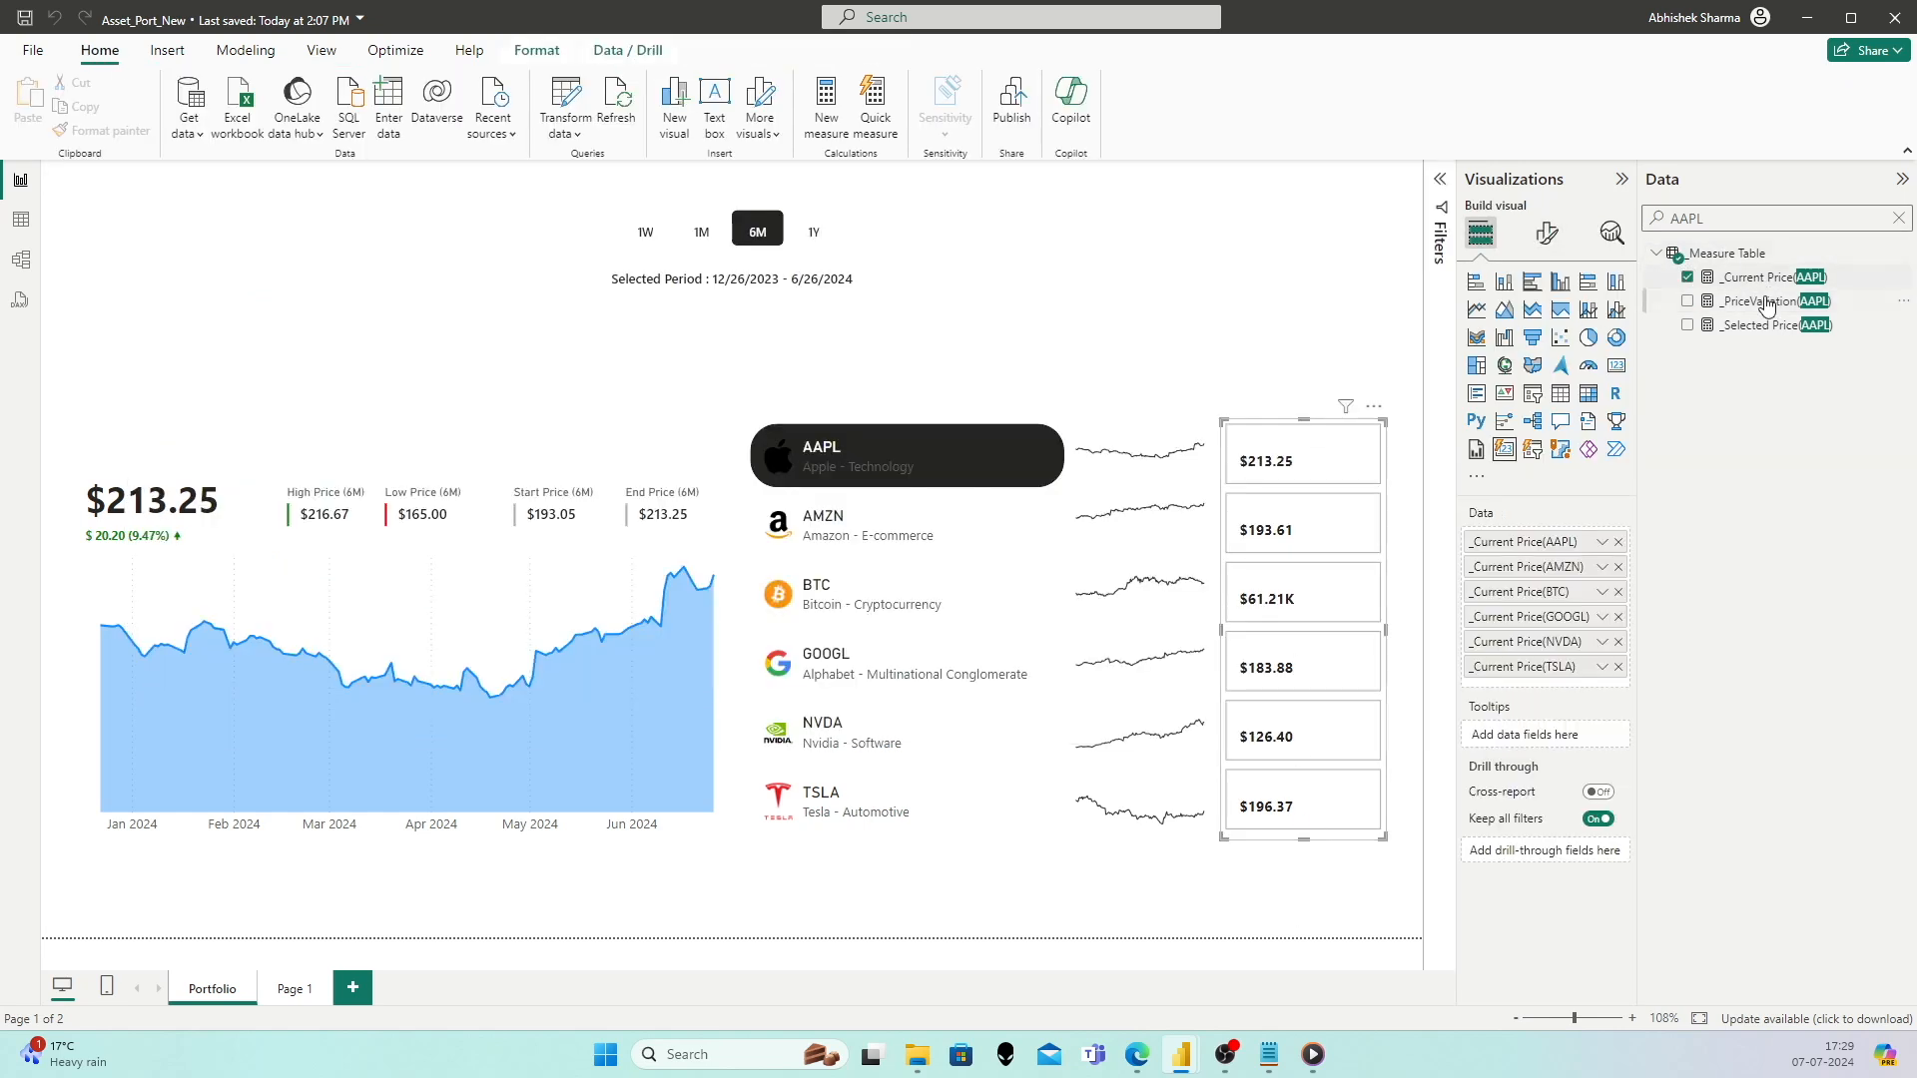
click(1546, 233)
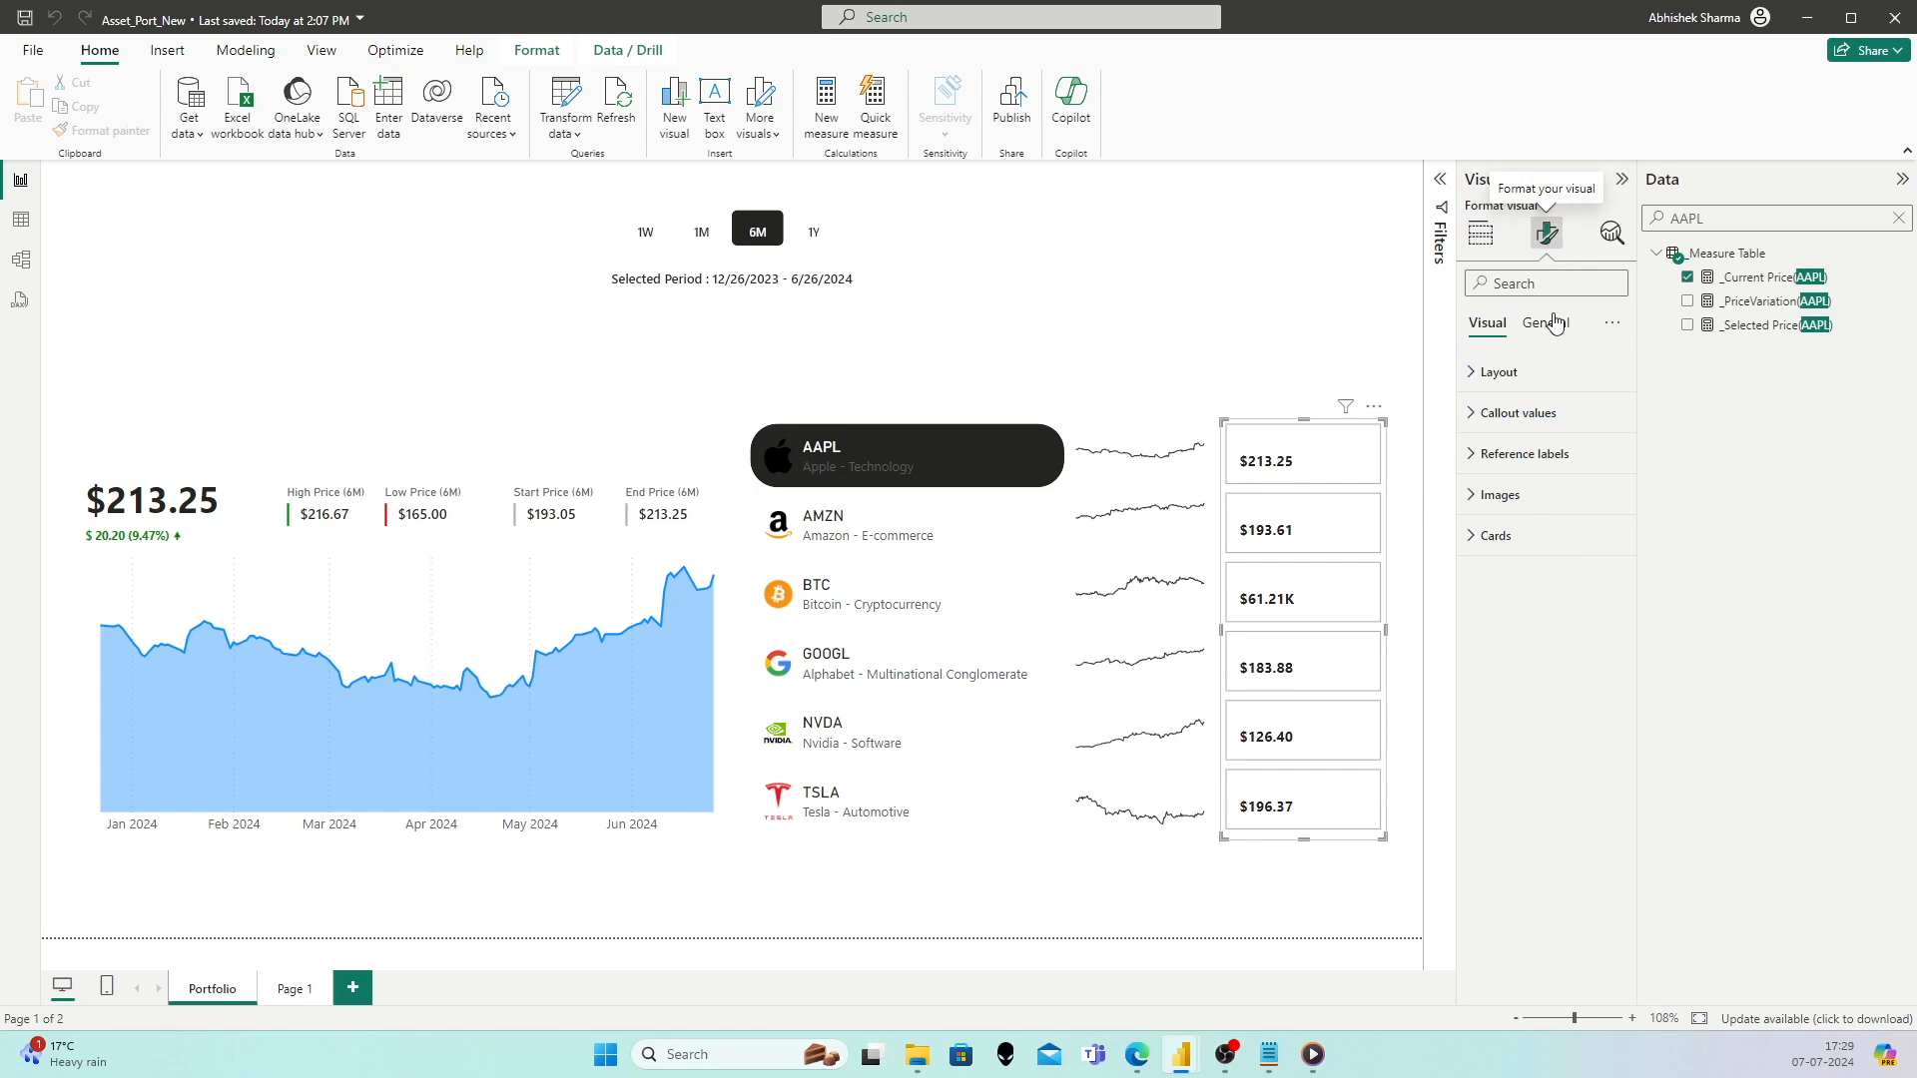
click(1469, 419)
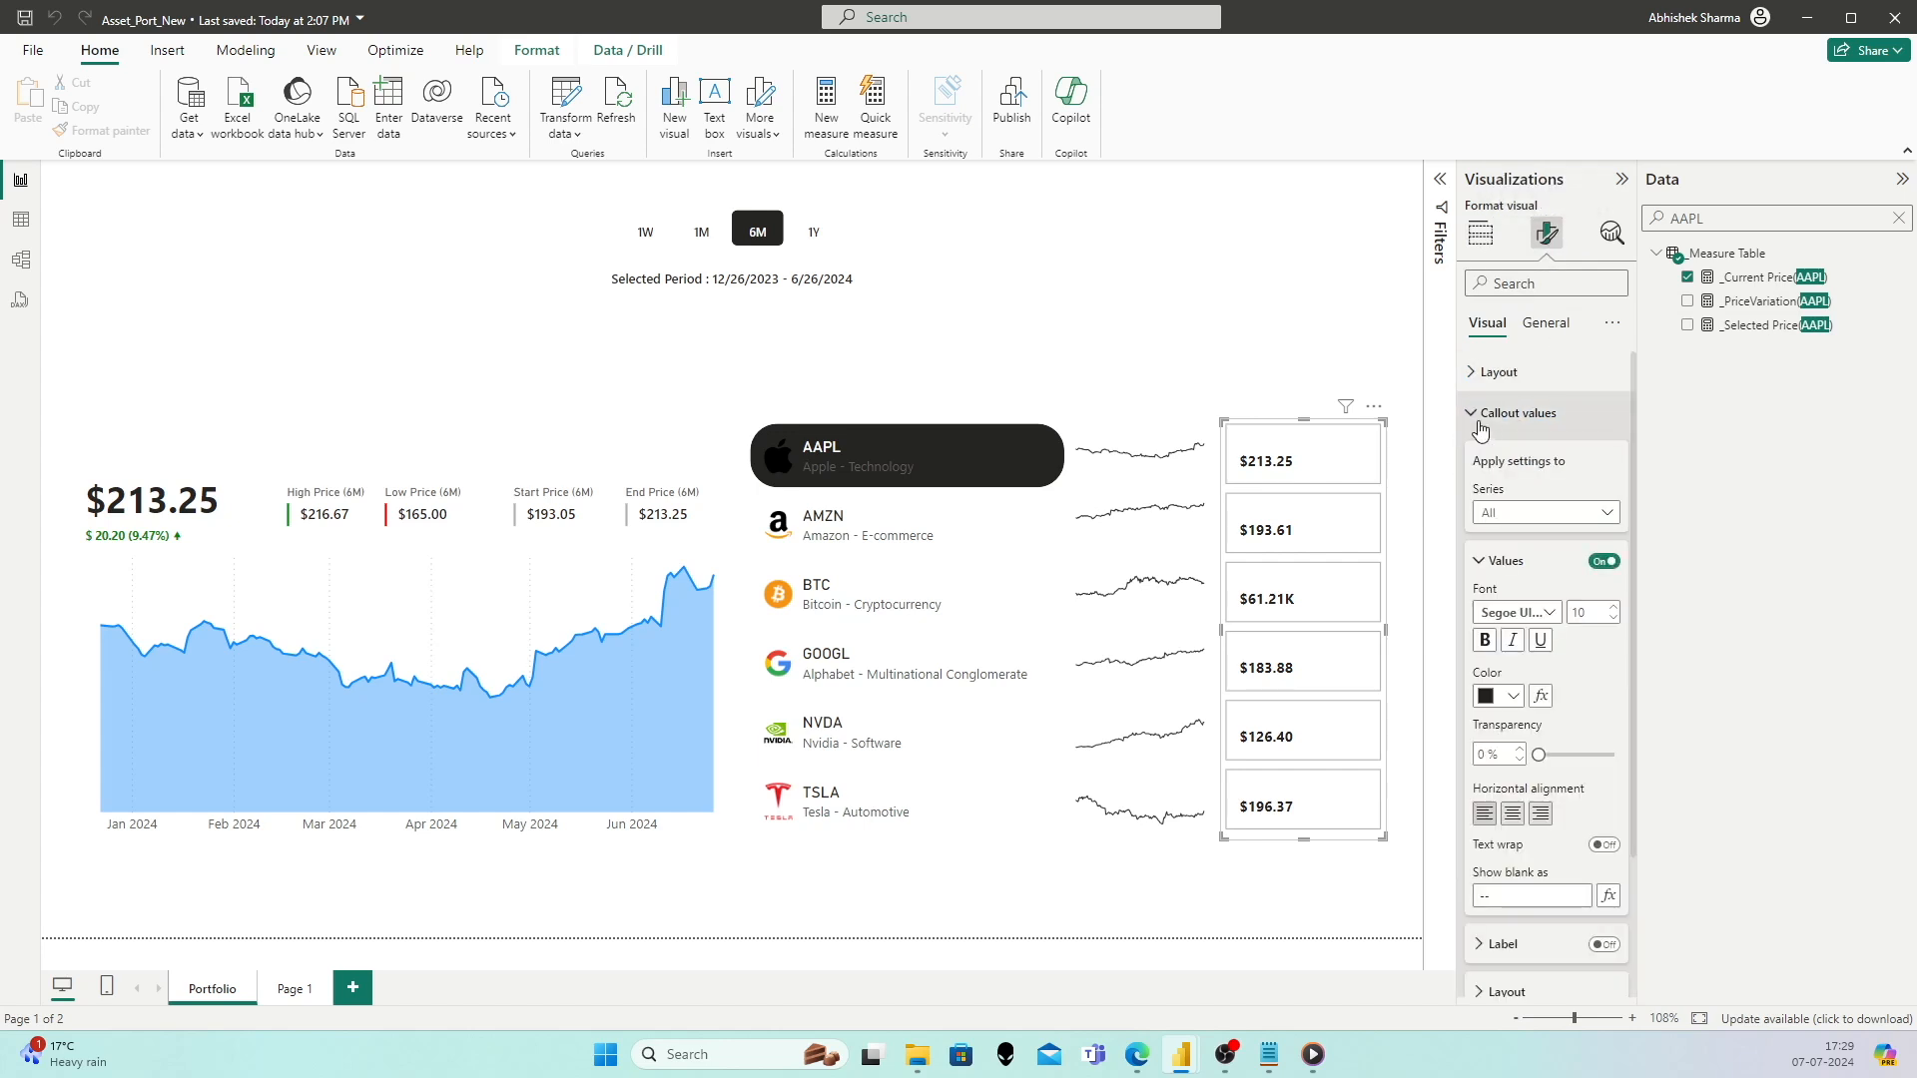
click(1529, 513)
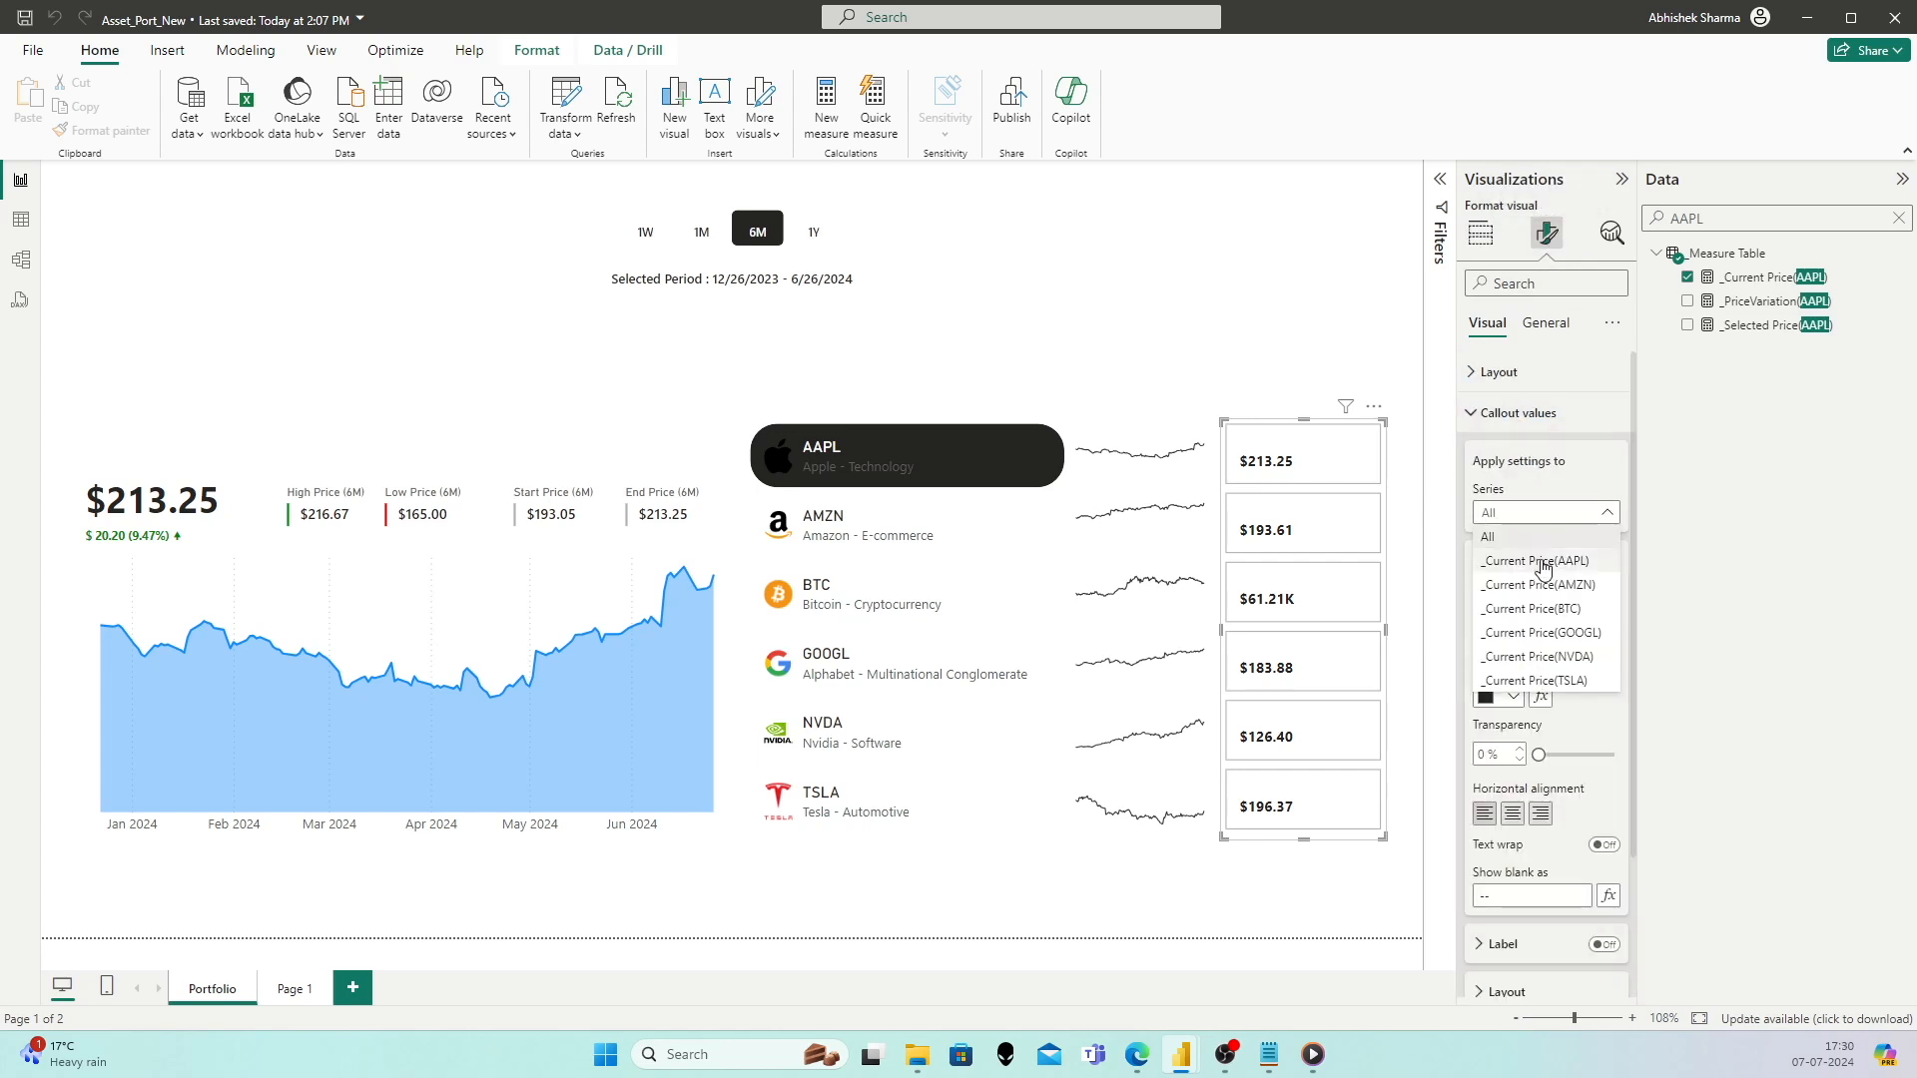
click(1543, 562)
scroll(1585, 542, down, 2)
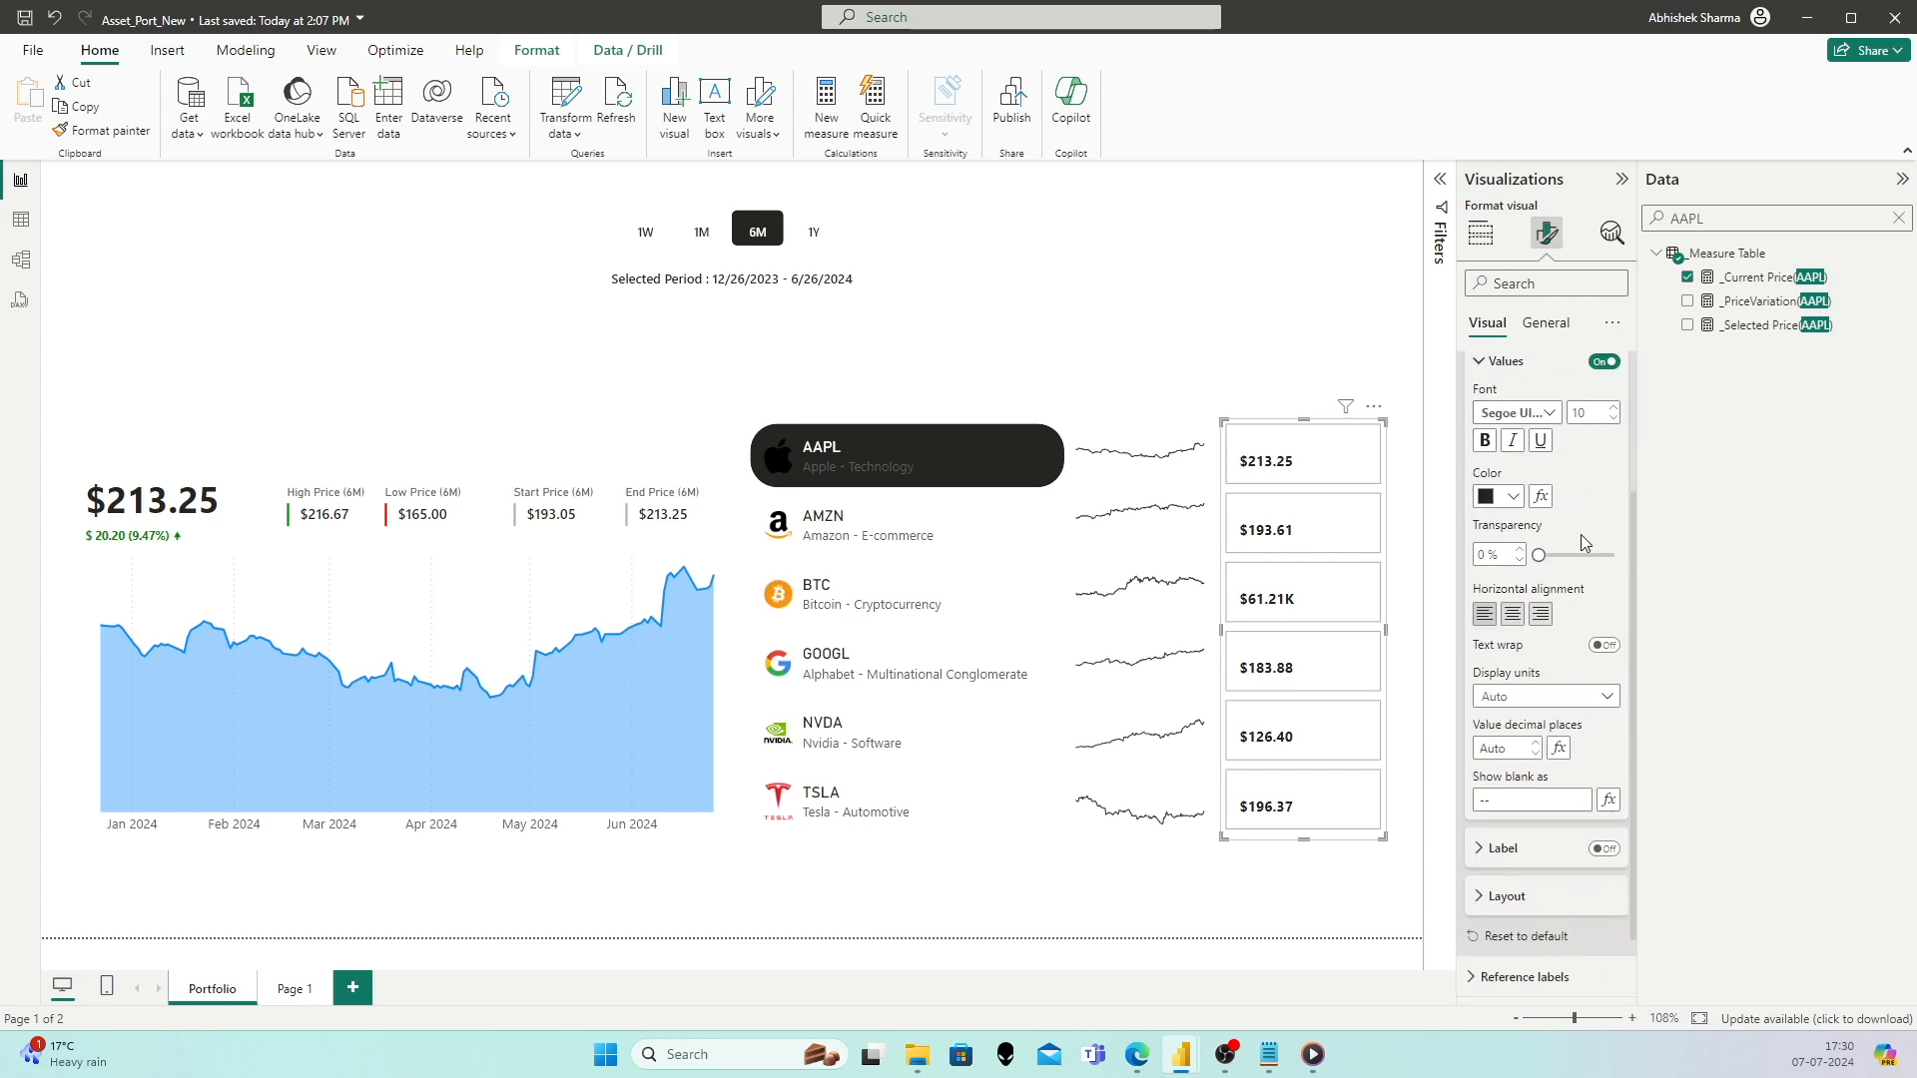
scroll(1581, 529, down, 1)
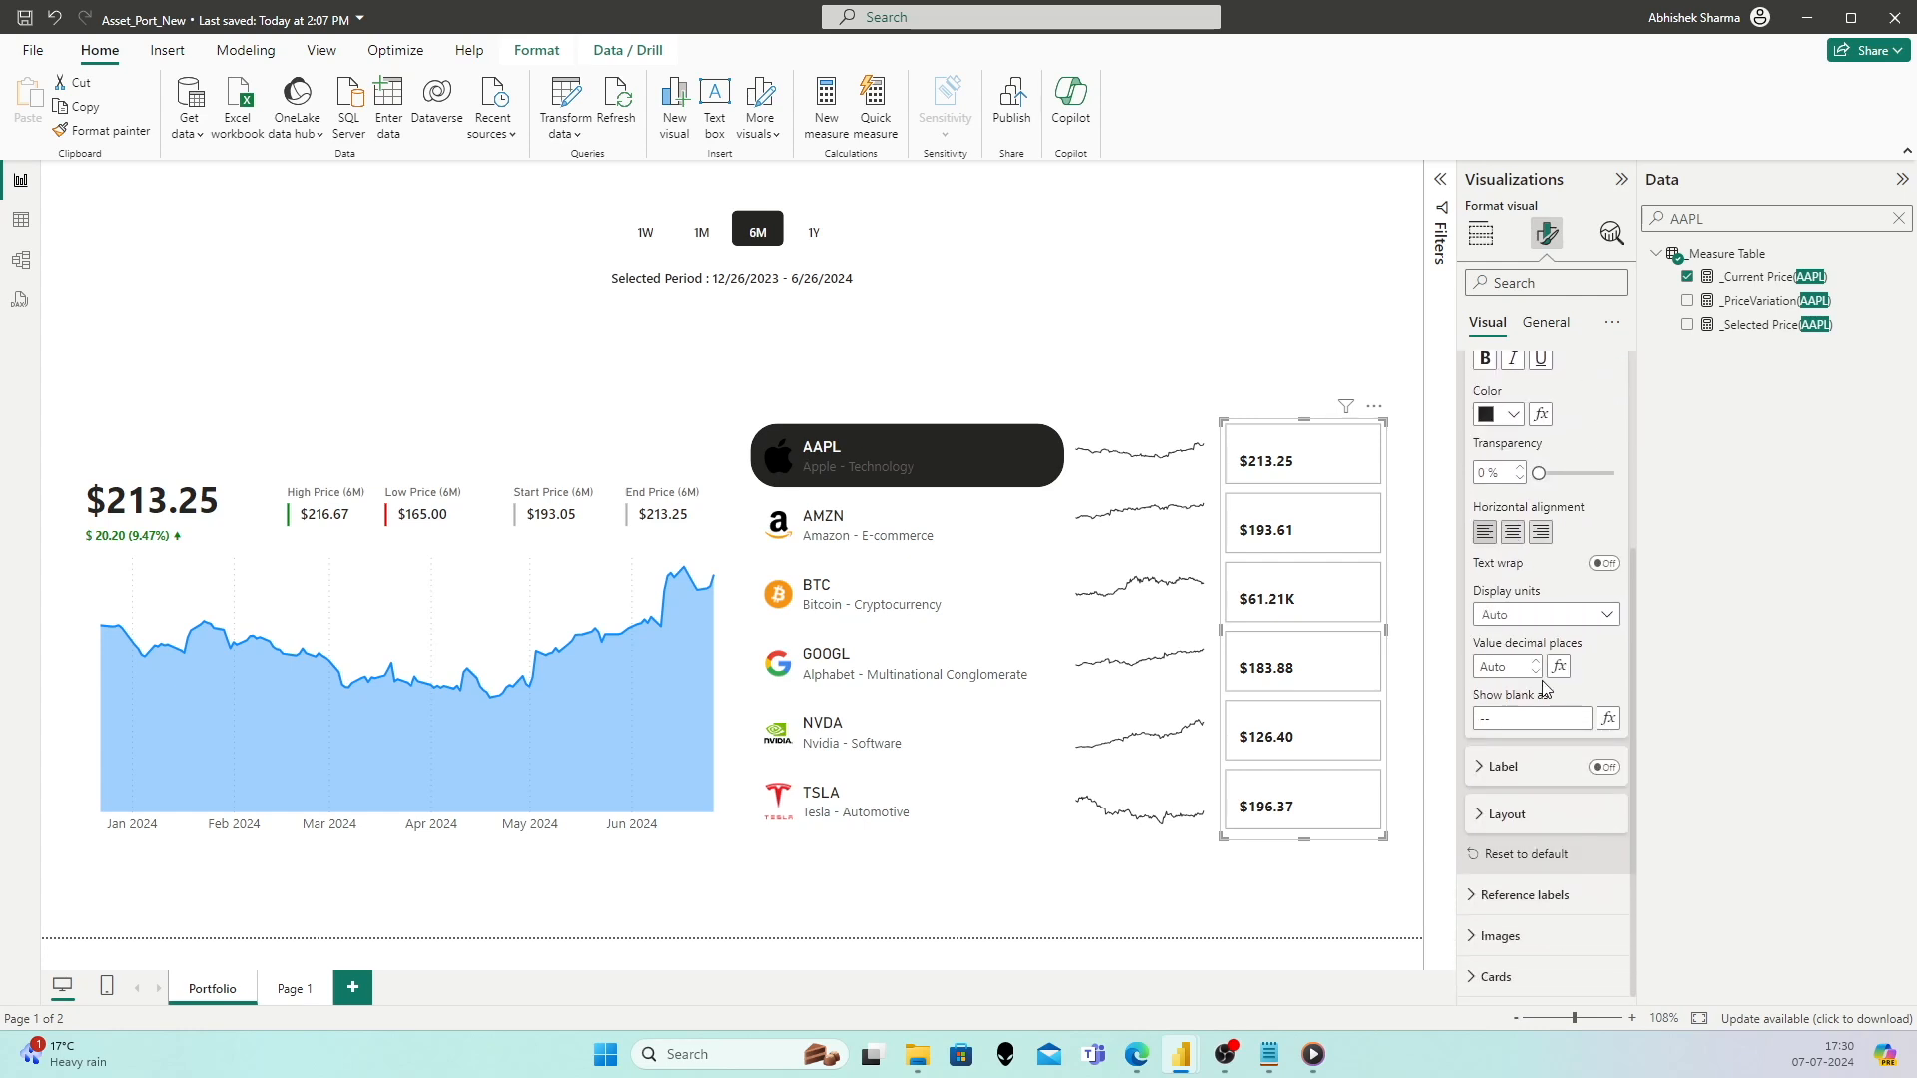
click(1547, 615)
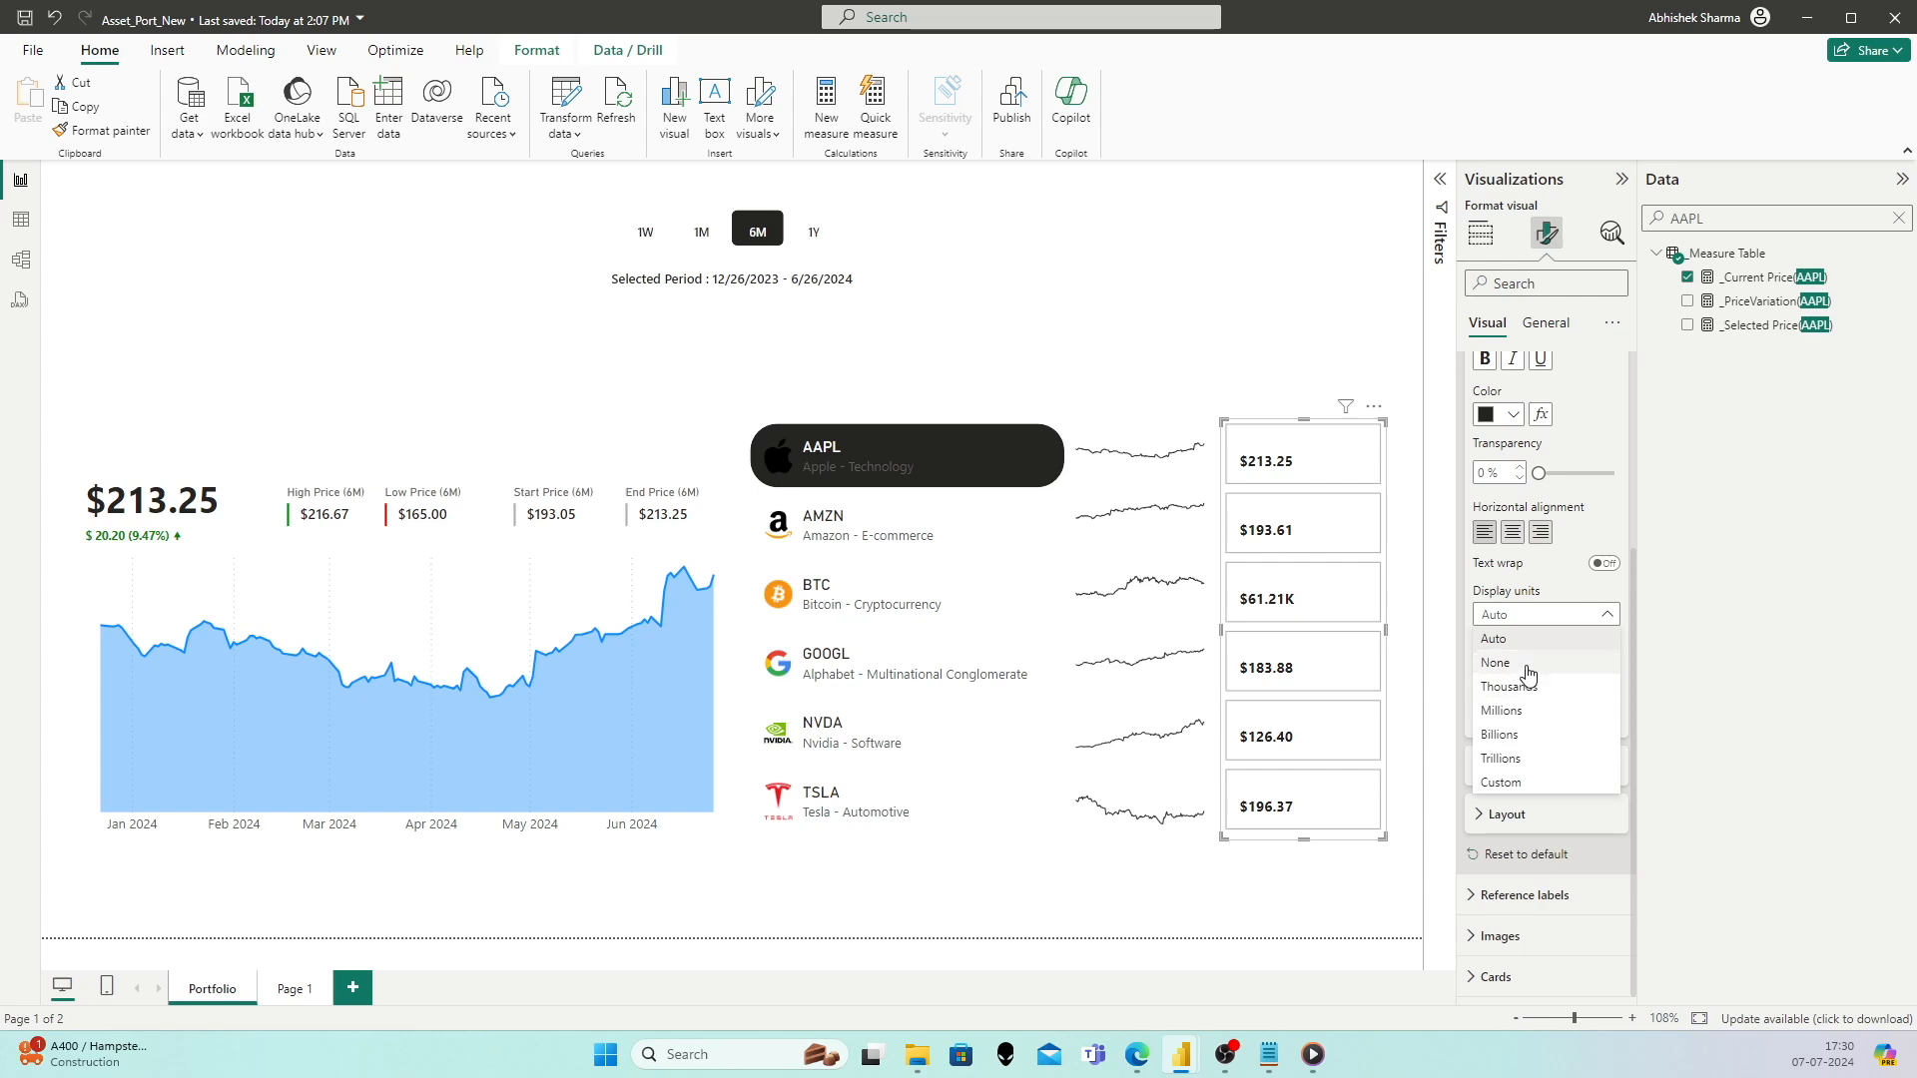
click(1553, 662)
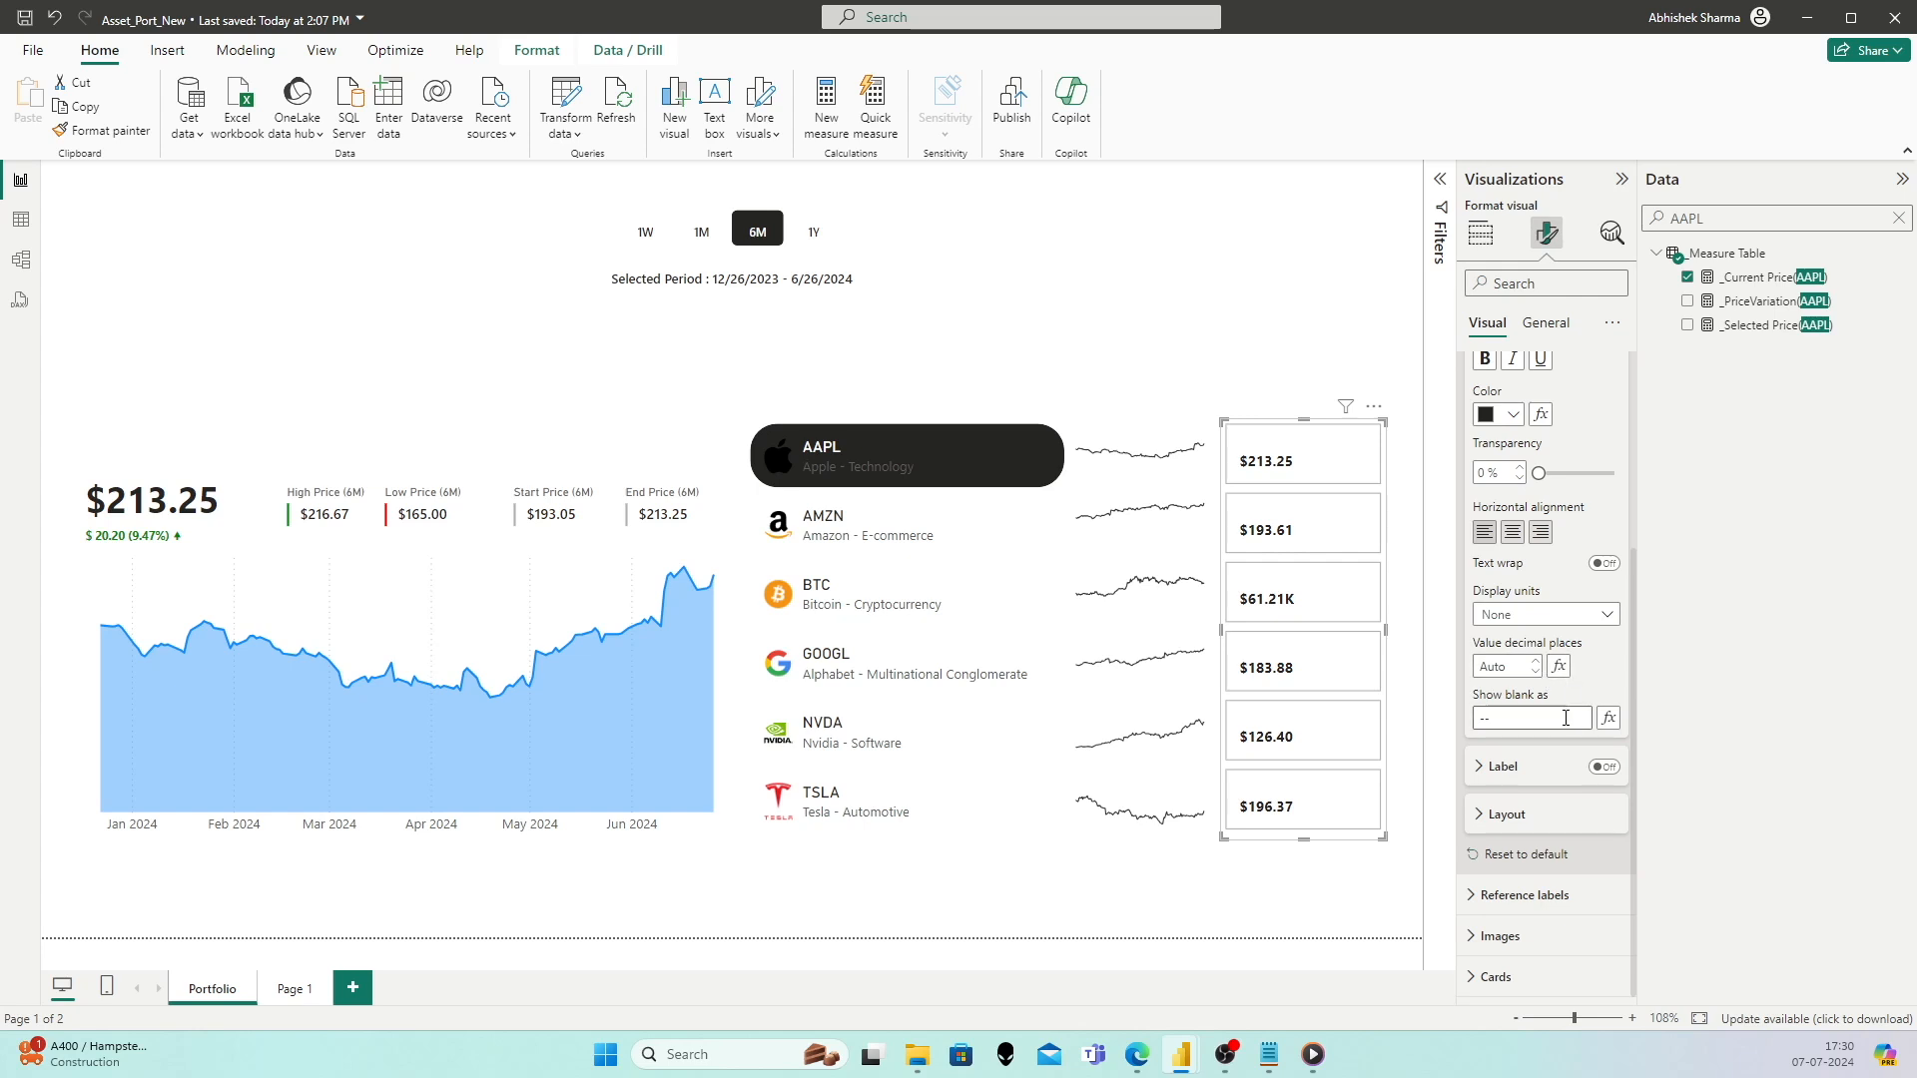
Step: Turn on the label for the AAPL series and base its text on the _PriceVariation(AAPL) field value
click(1543, 772)
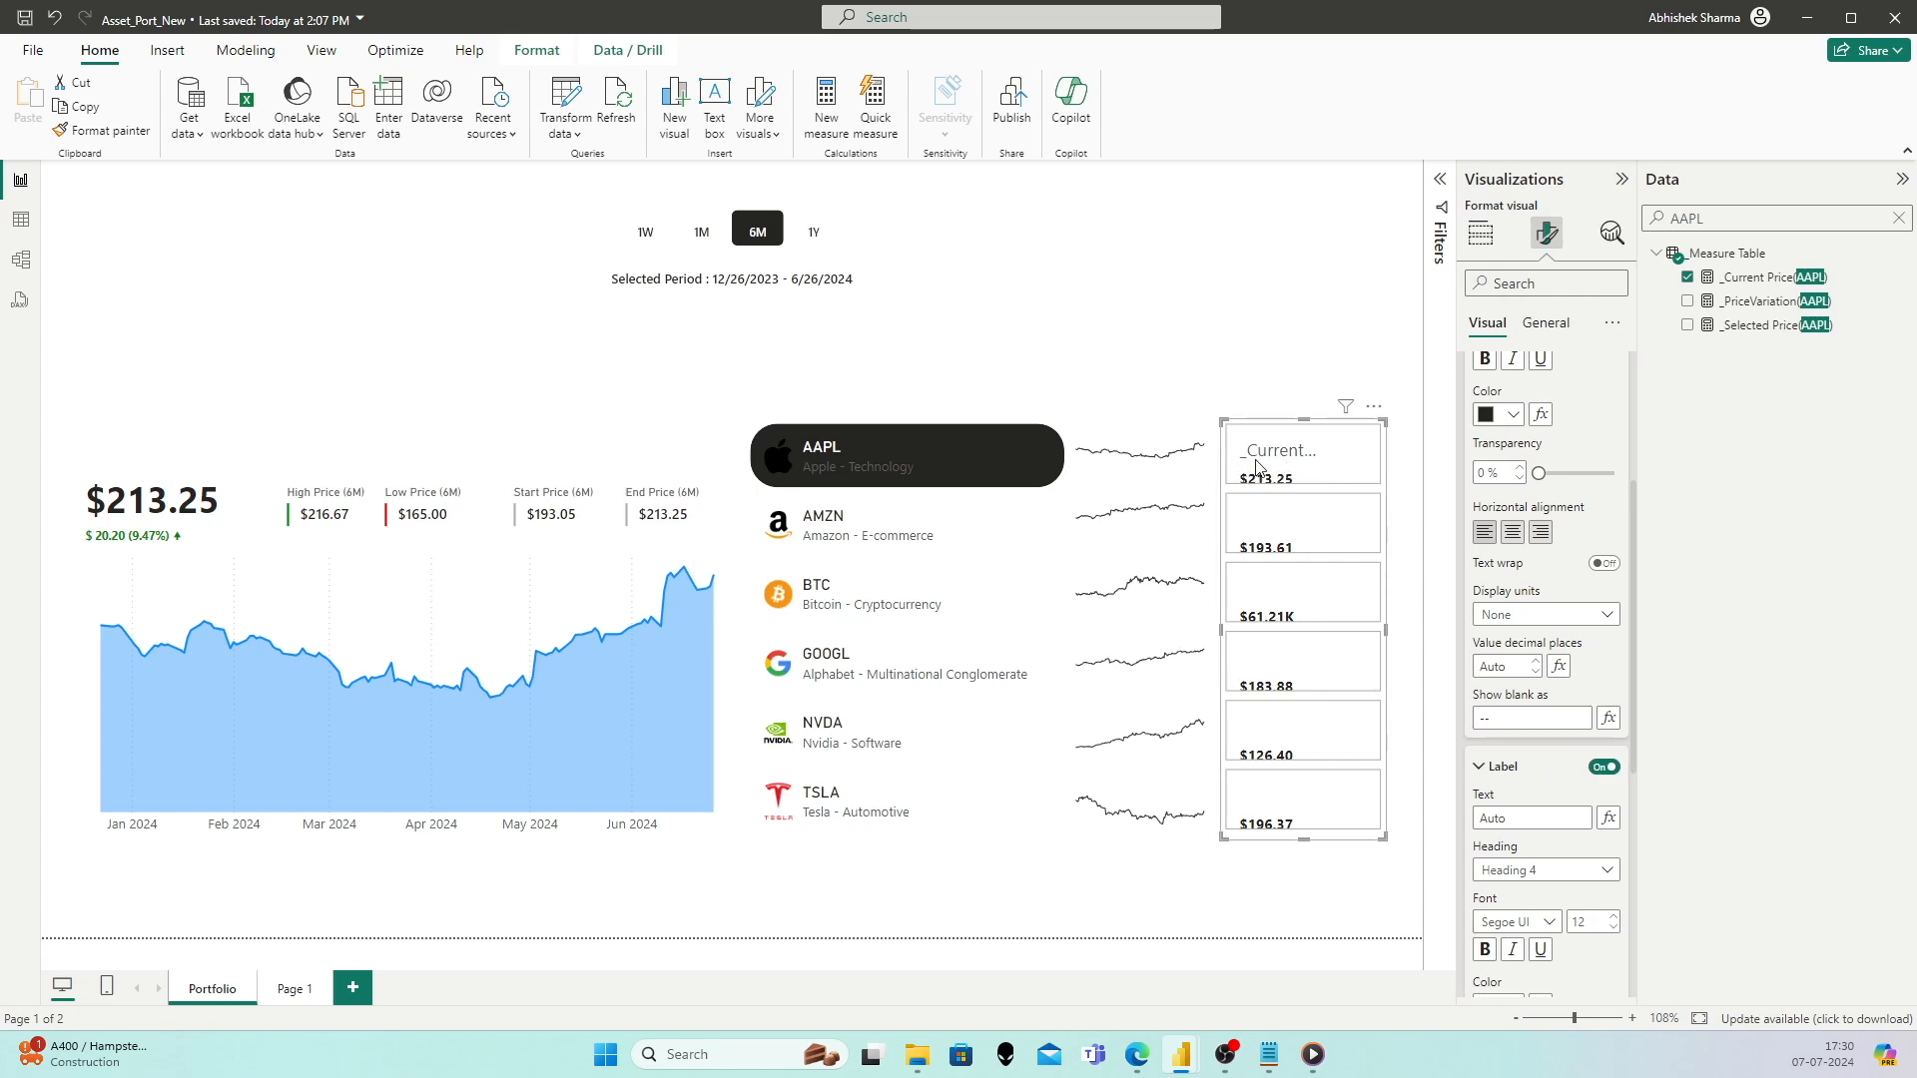
click(1486, 817)
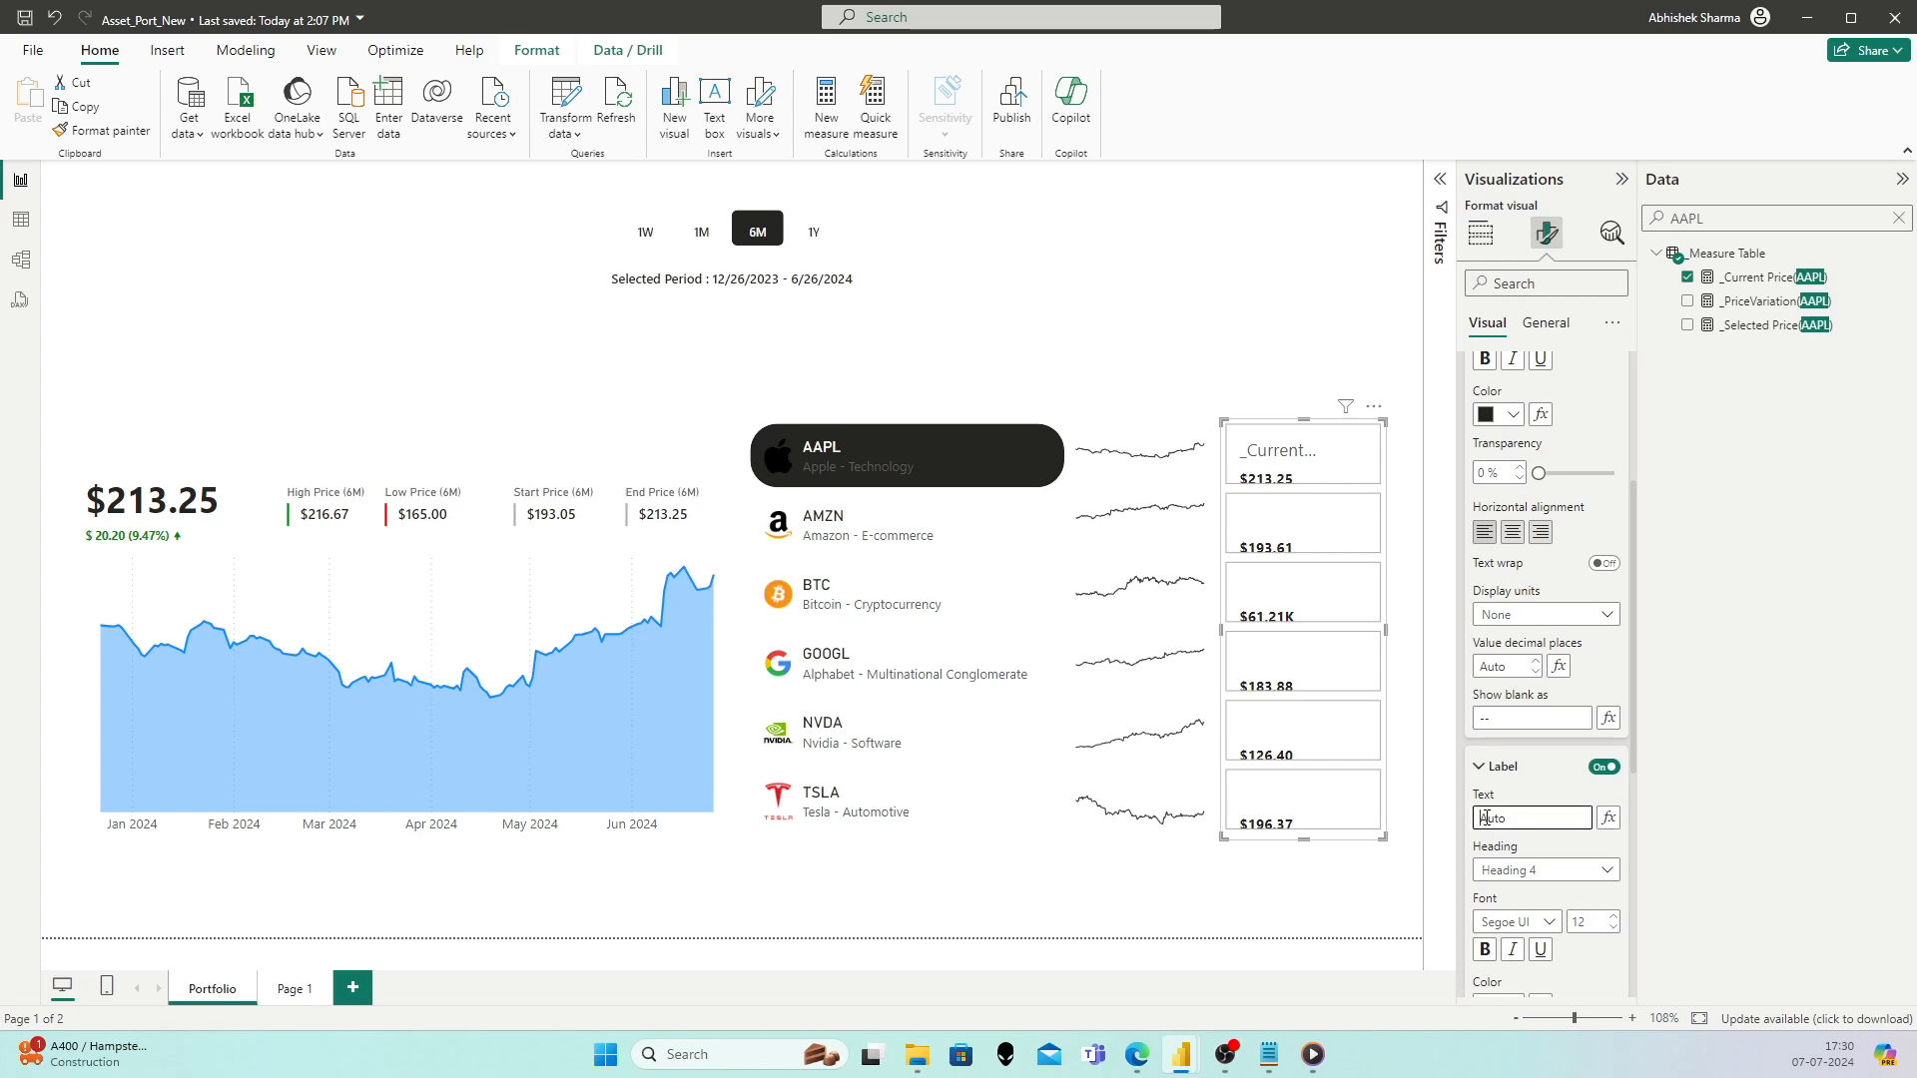
click(1607, 817)
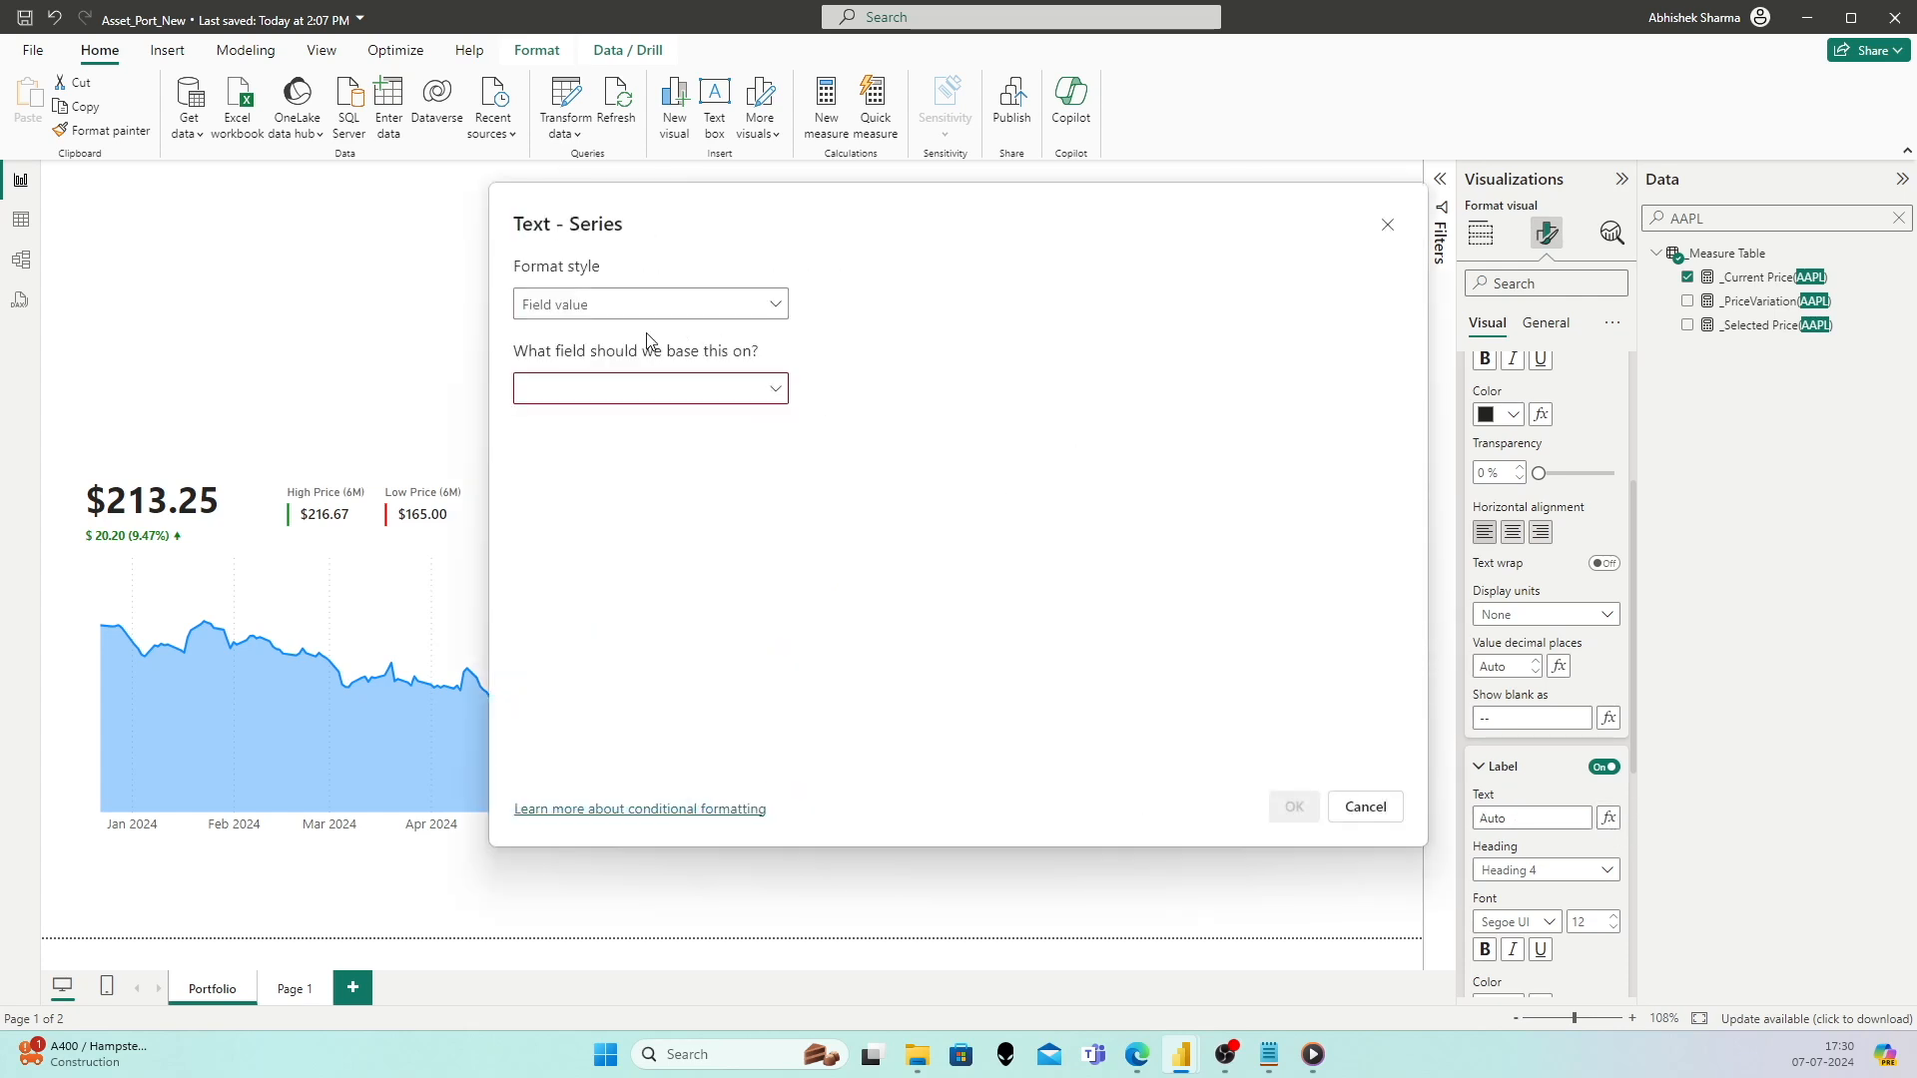
click(646, 402)
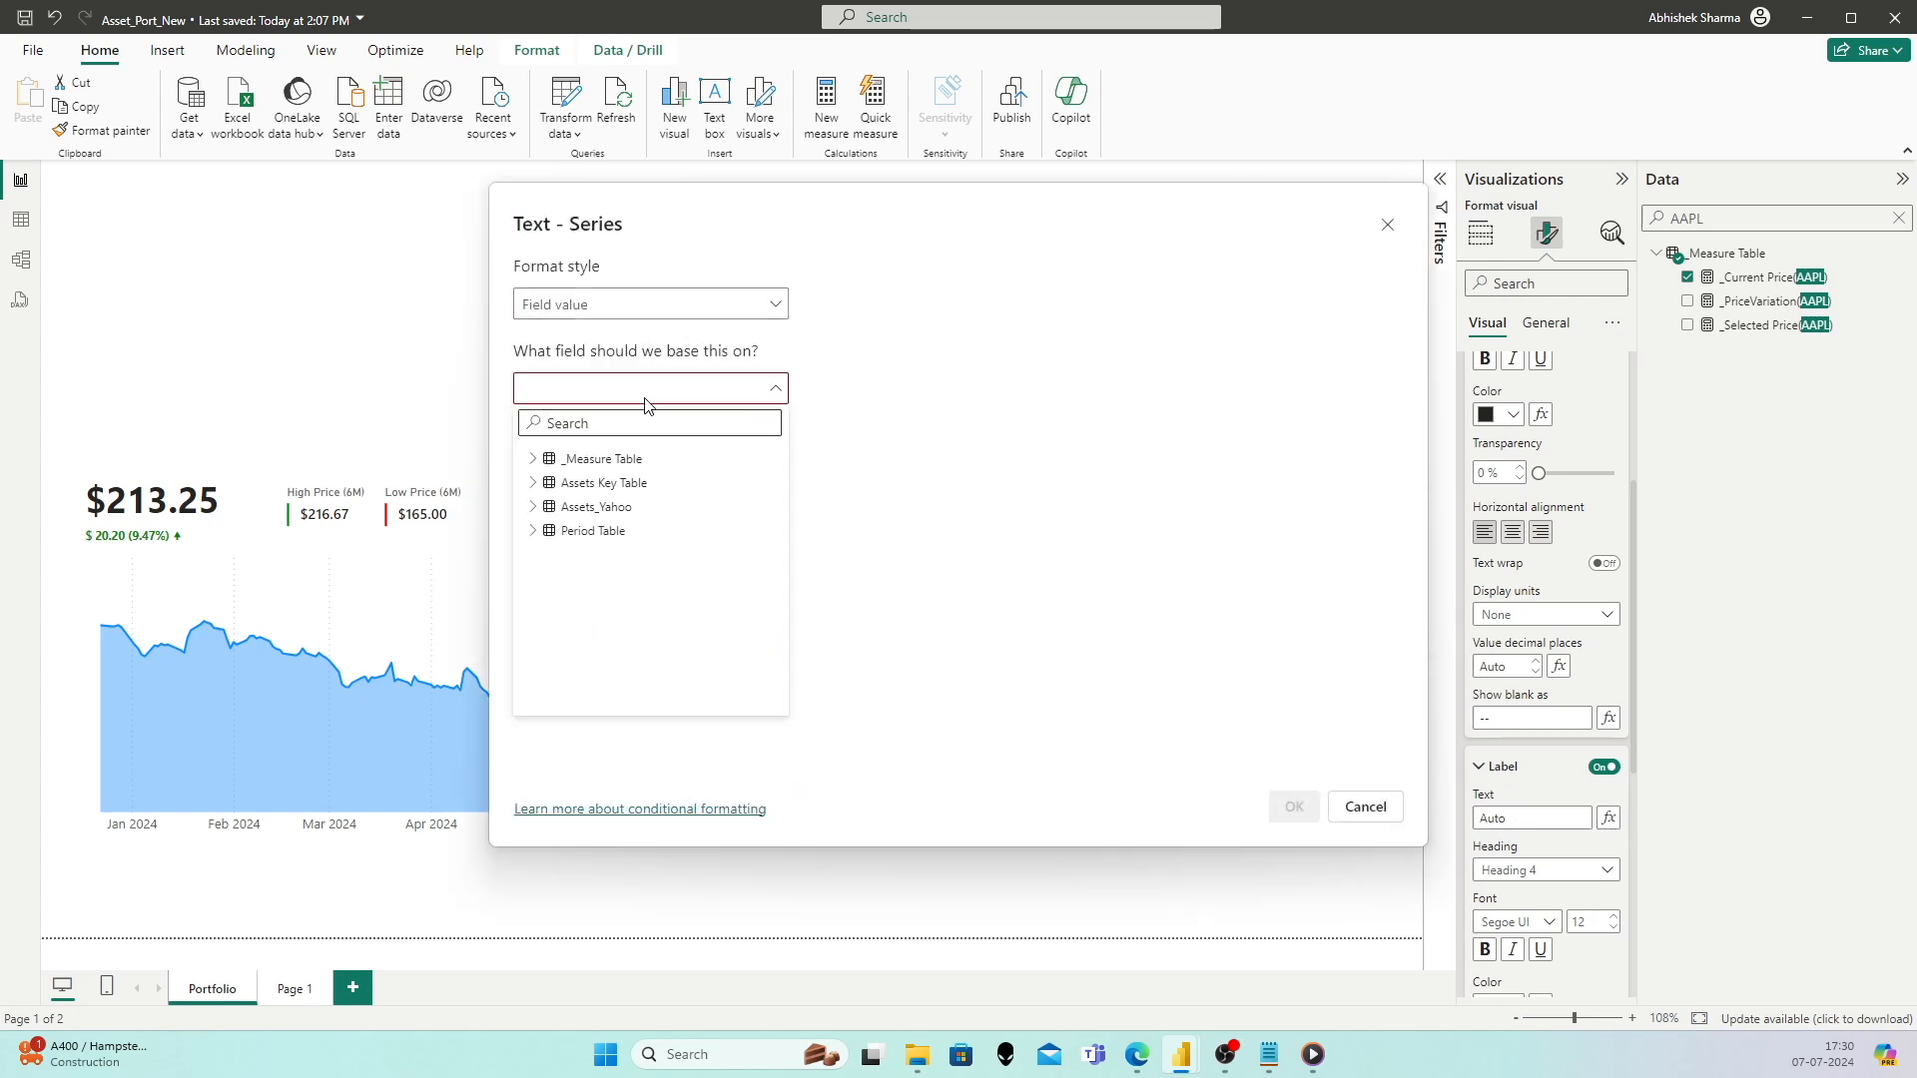
text(AAPL)
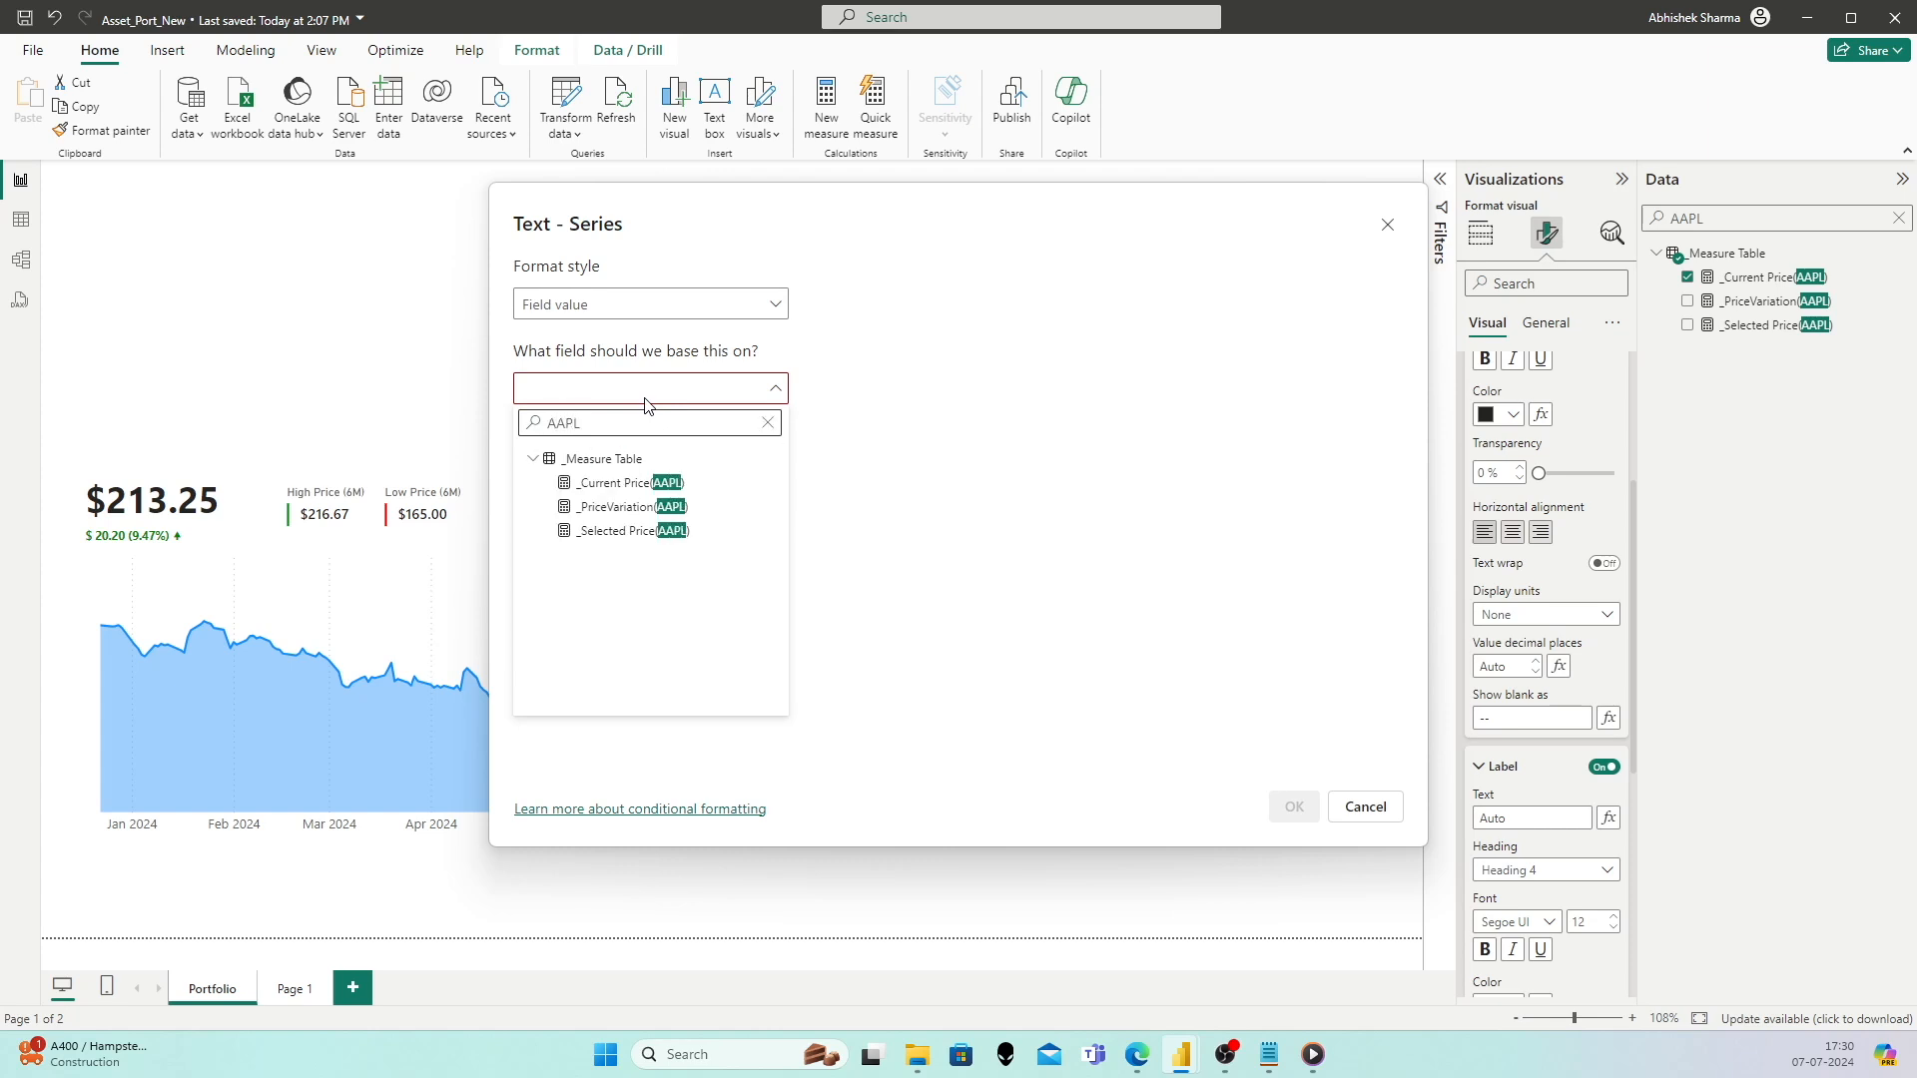
click(624, 506)
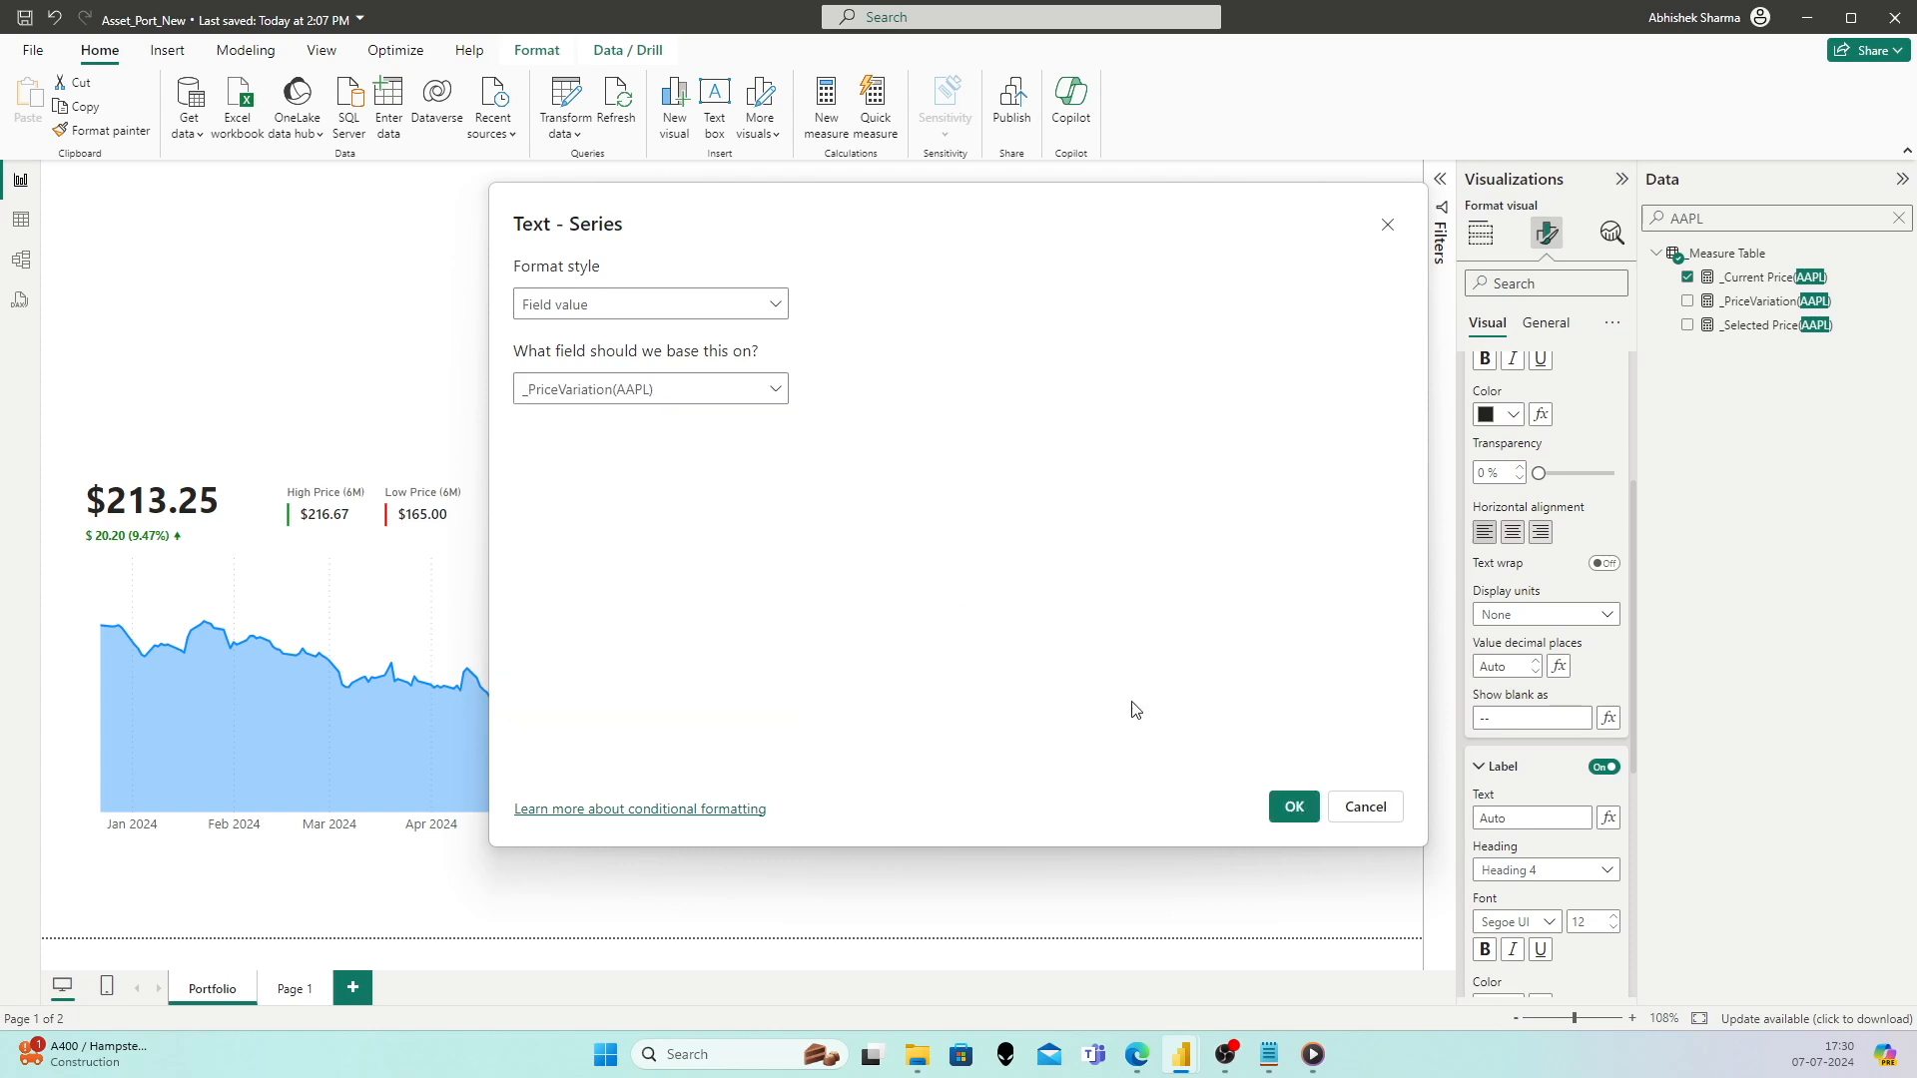
click(1292, 807)
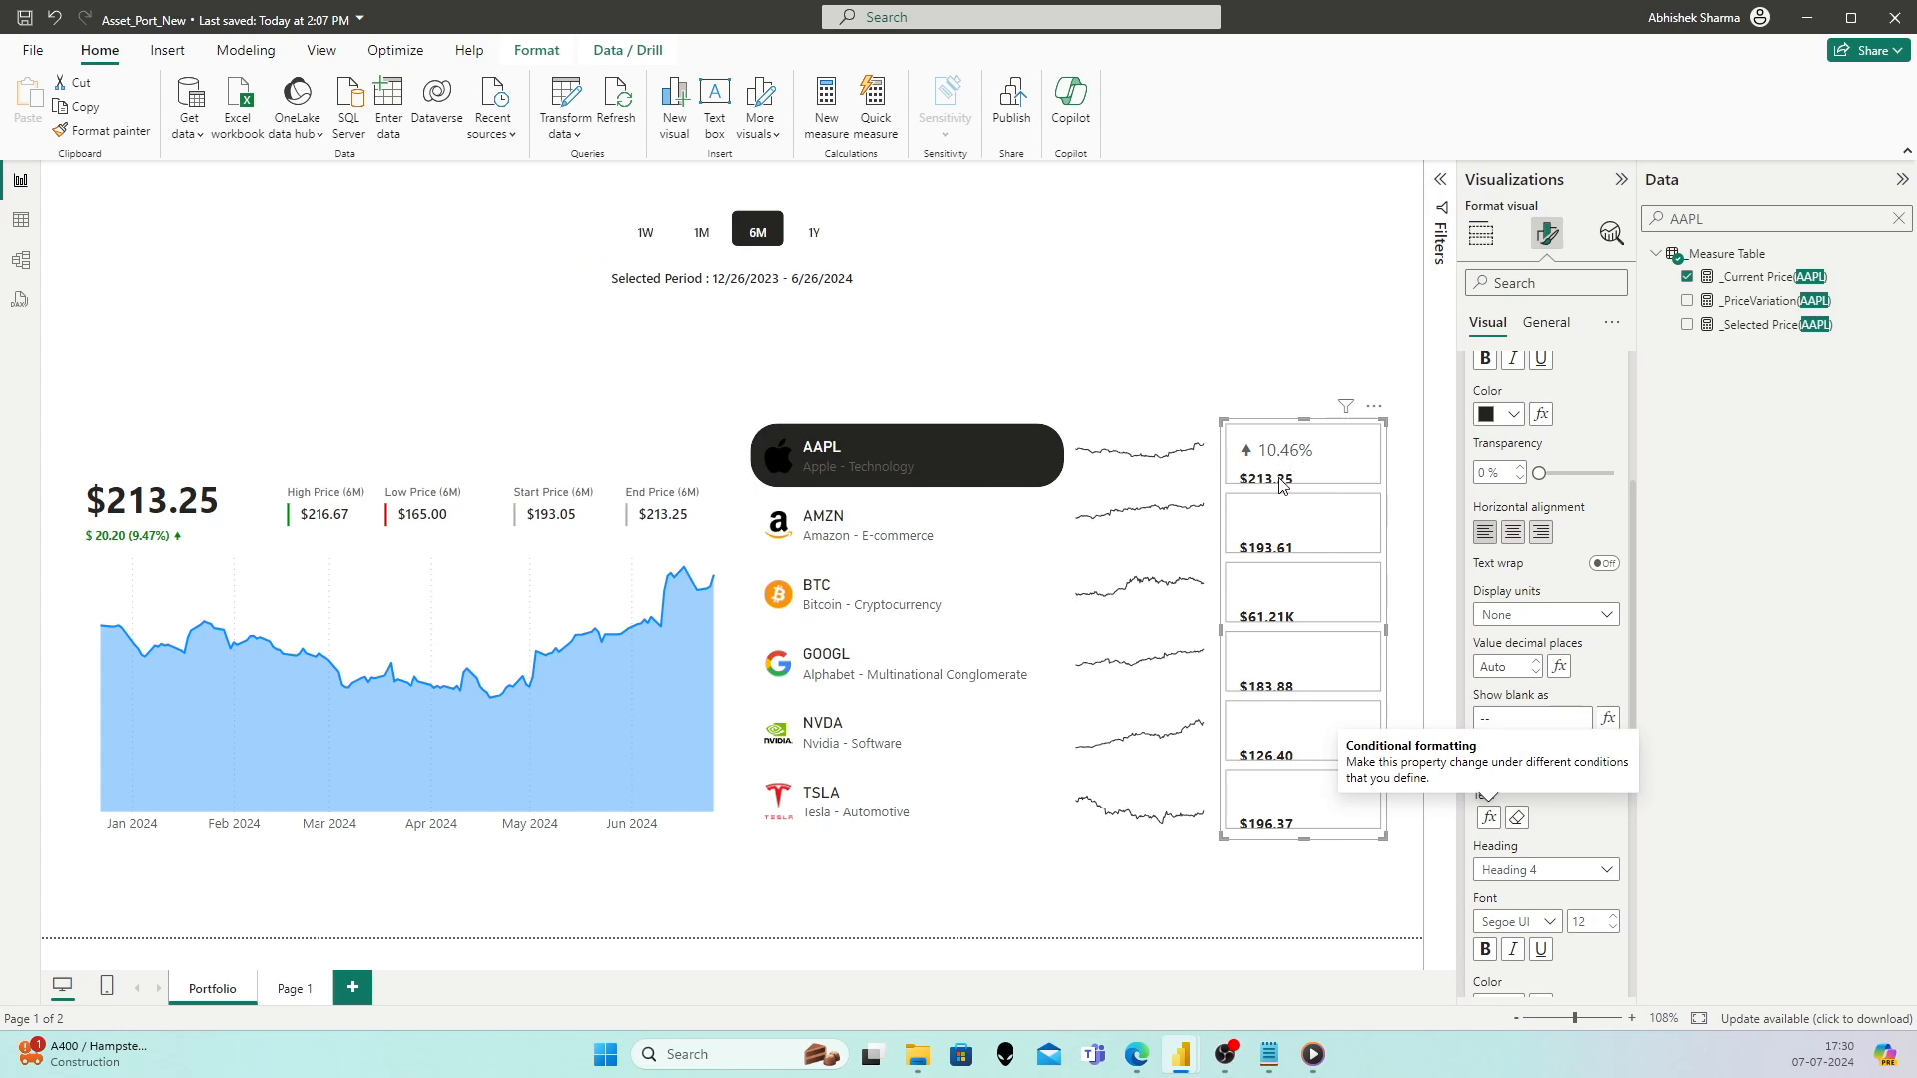
Step: Set the AAPL label's heading to Normal and its font to Segoe UI Semibold, size 9
click(1578, 871)
click(1547, 895)
scroll(1572, 817, down, 1)
click(1549, 822)
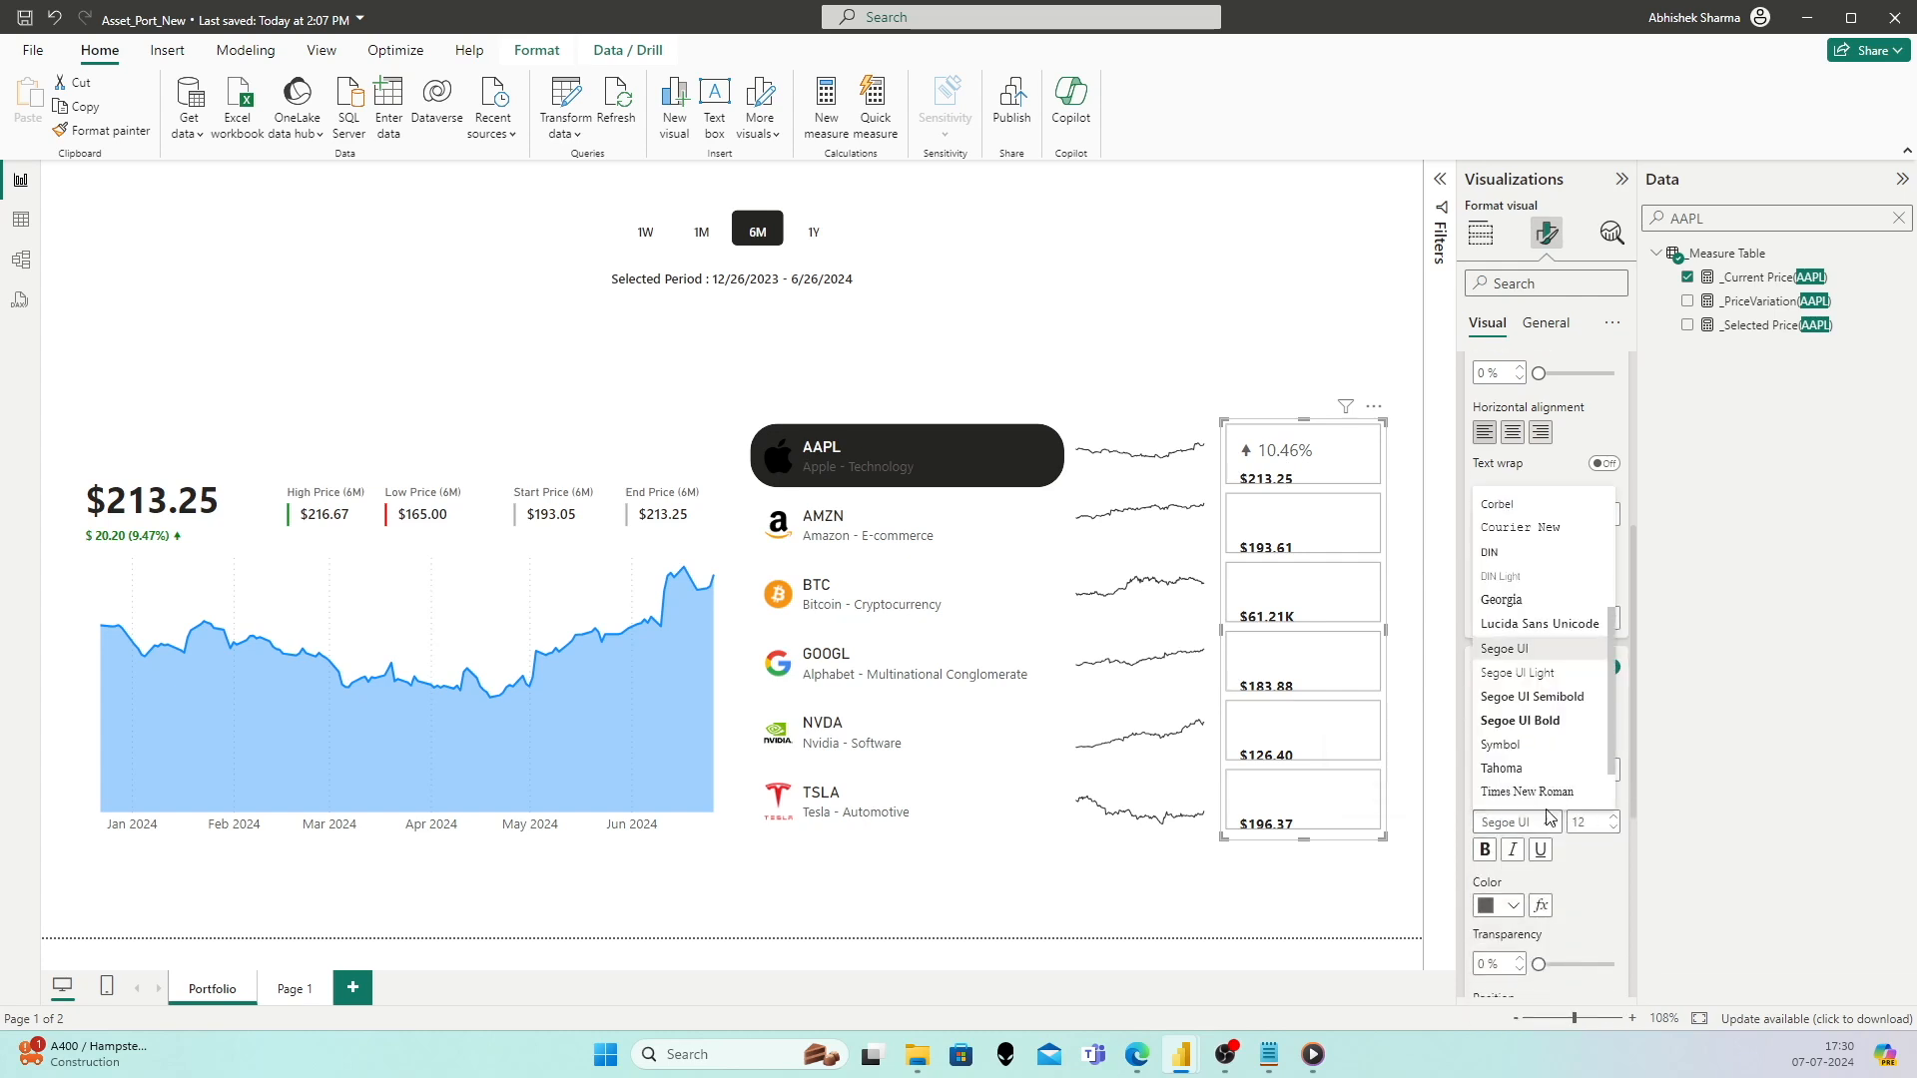
click(1538, 697)
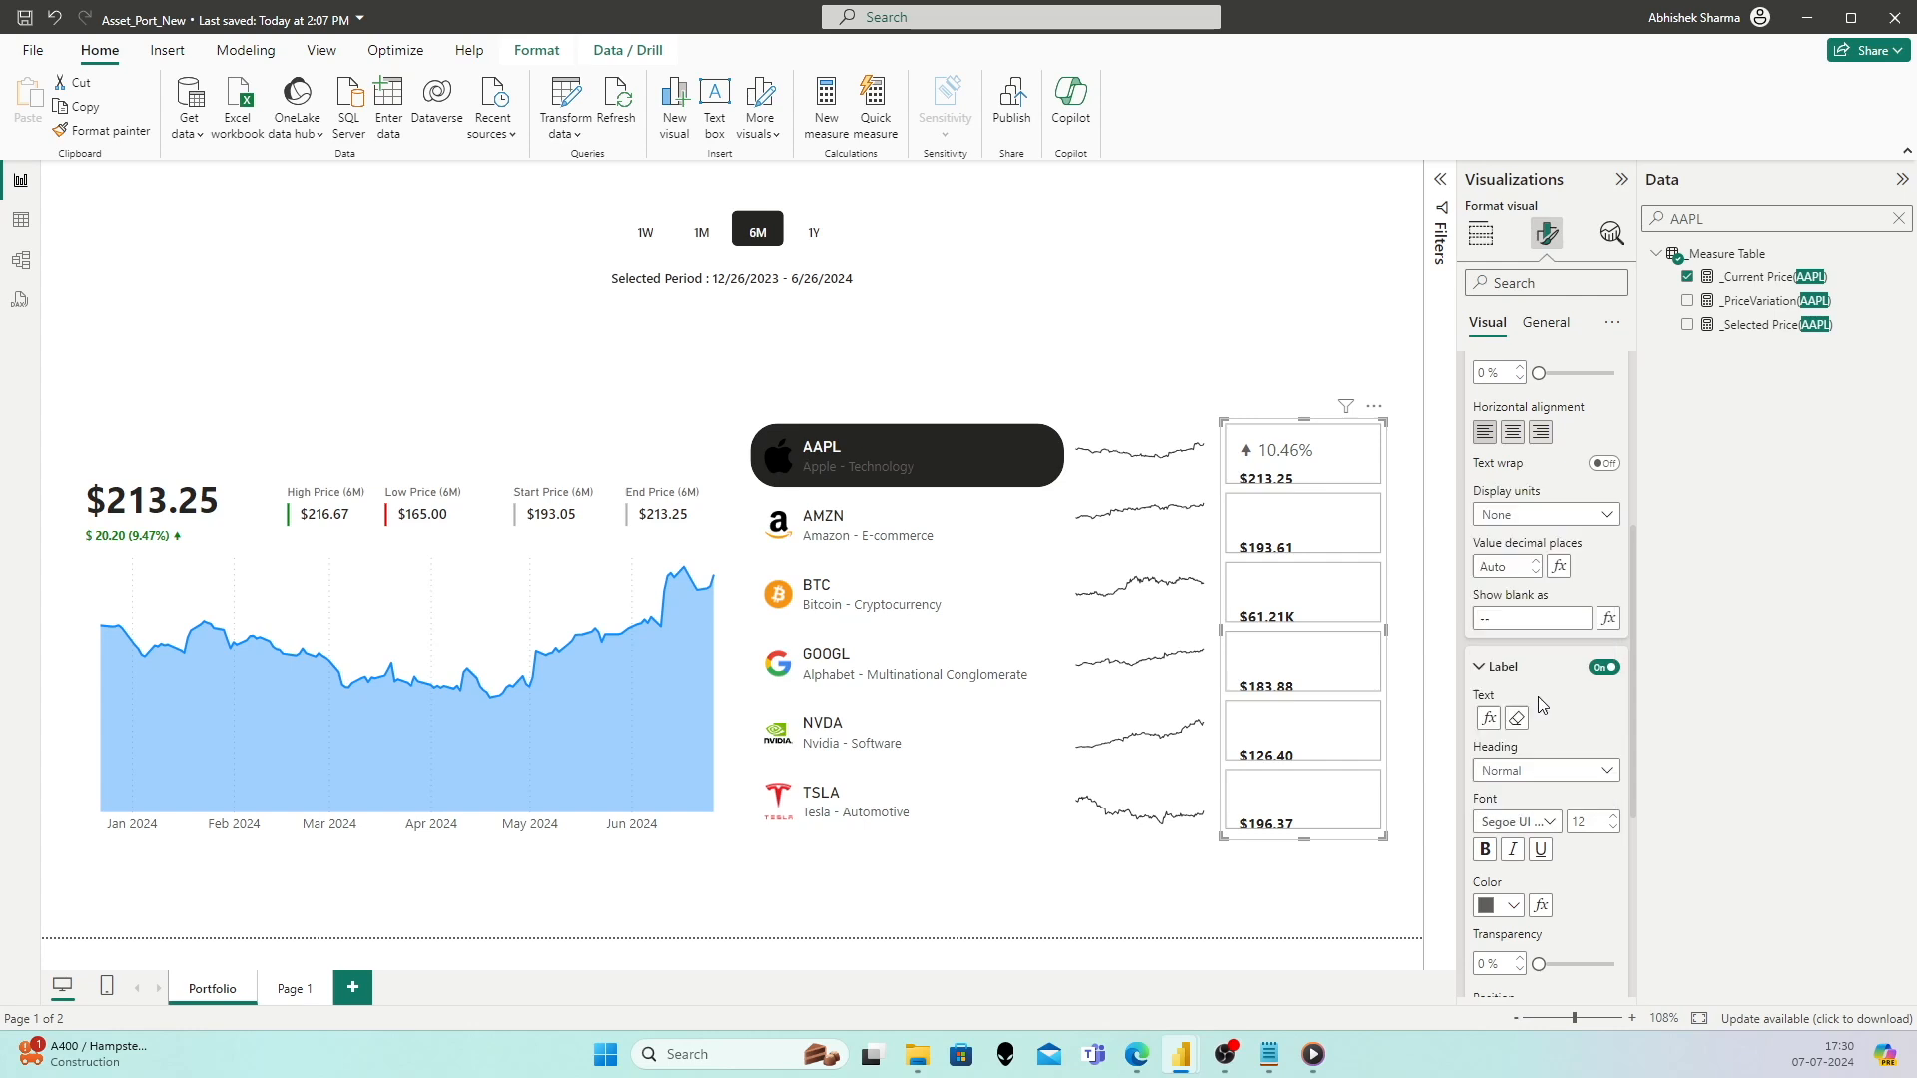
click(1594, 823)
text(9)
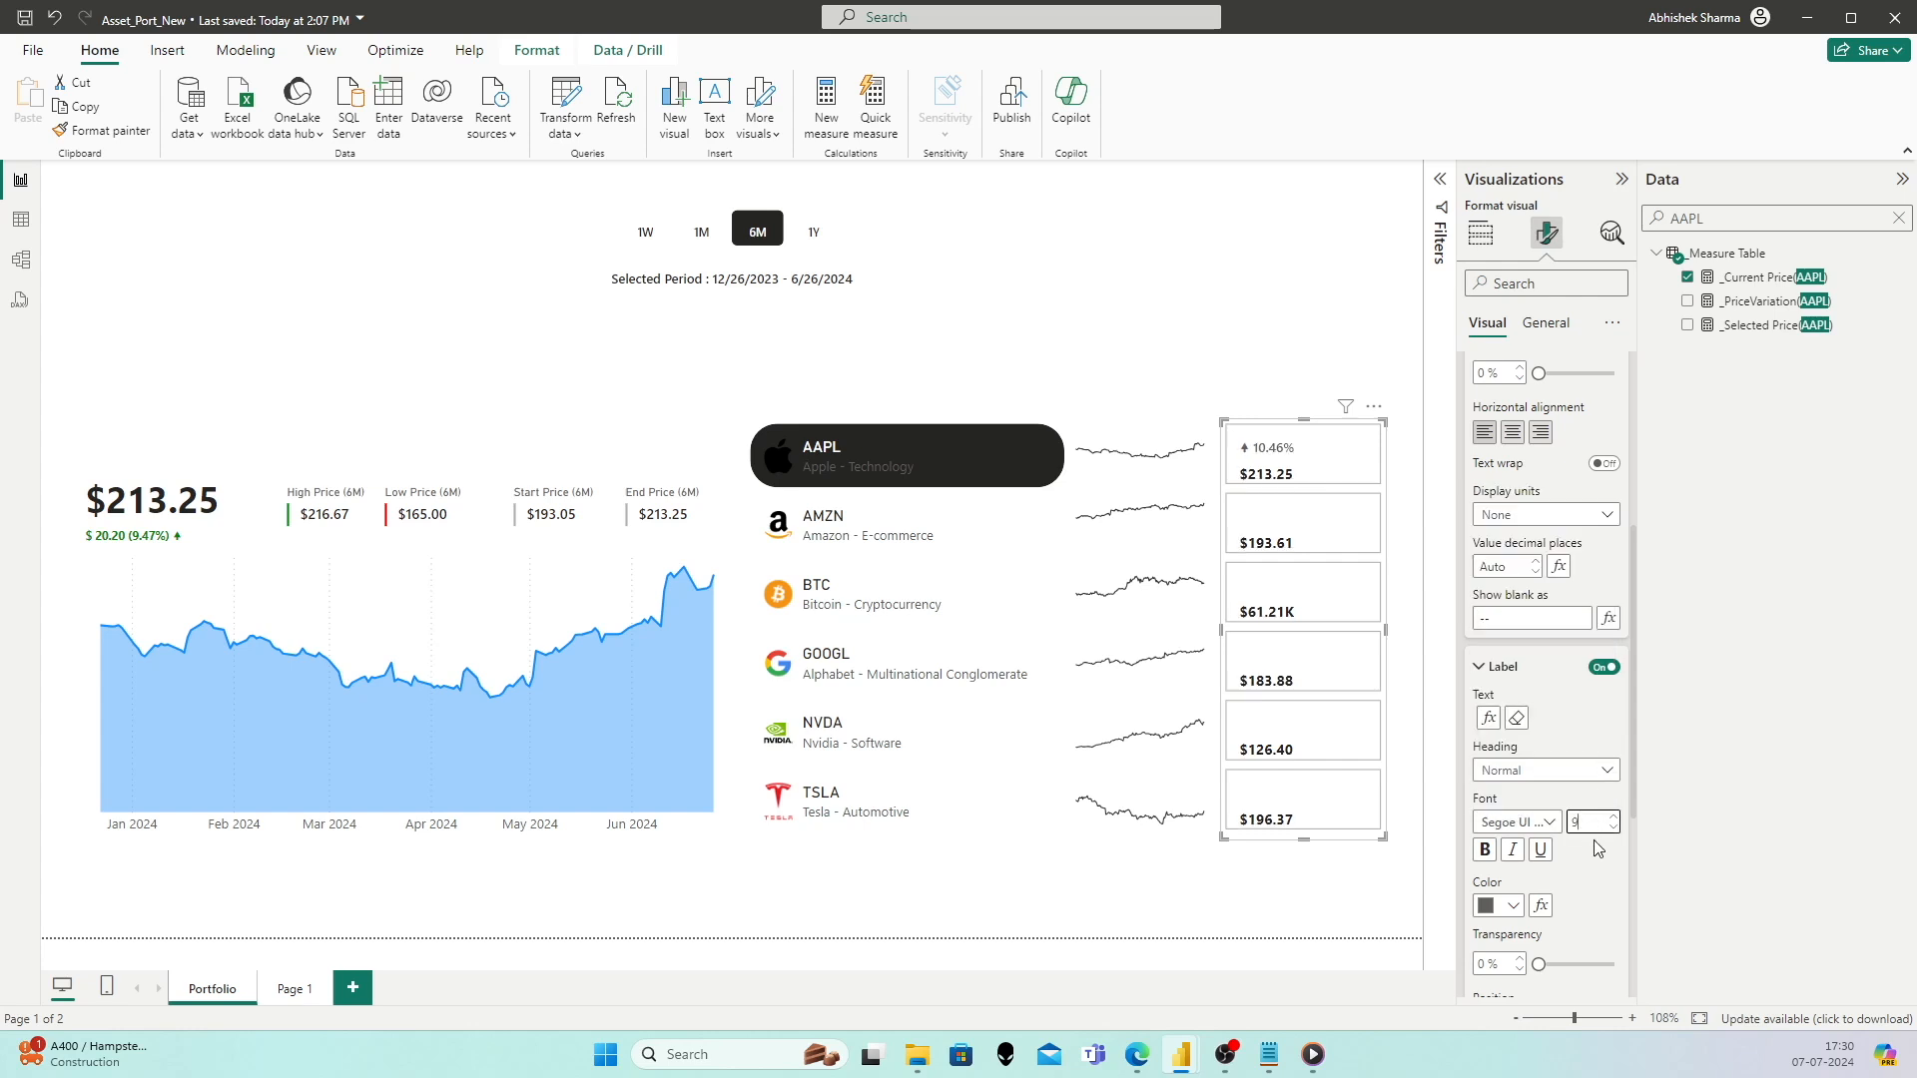
click(1599, 868)
Step: Position the AAPL label below the value with 2 px of space between them
scroll(1513, 906, down, 3)
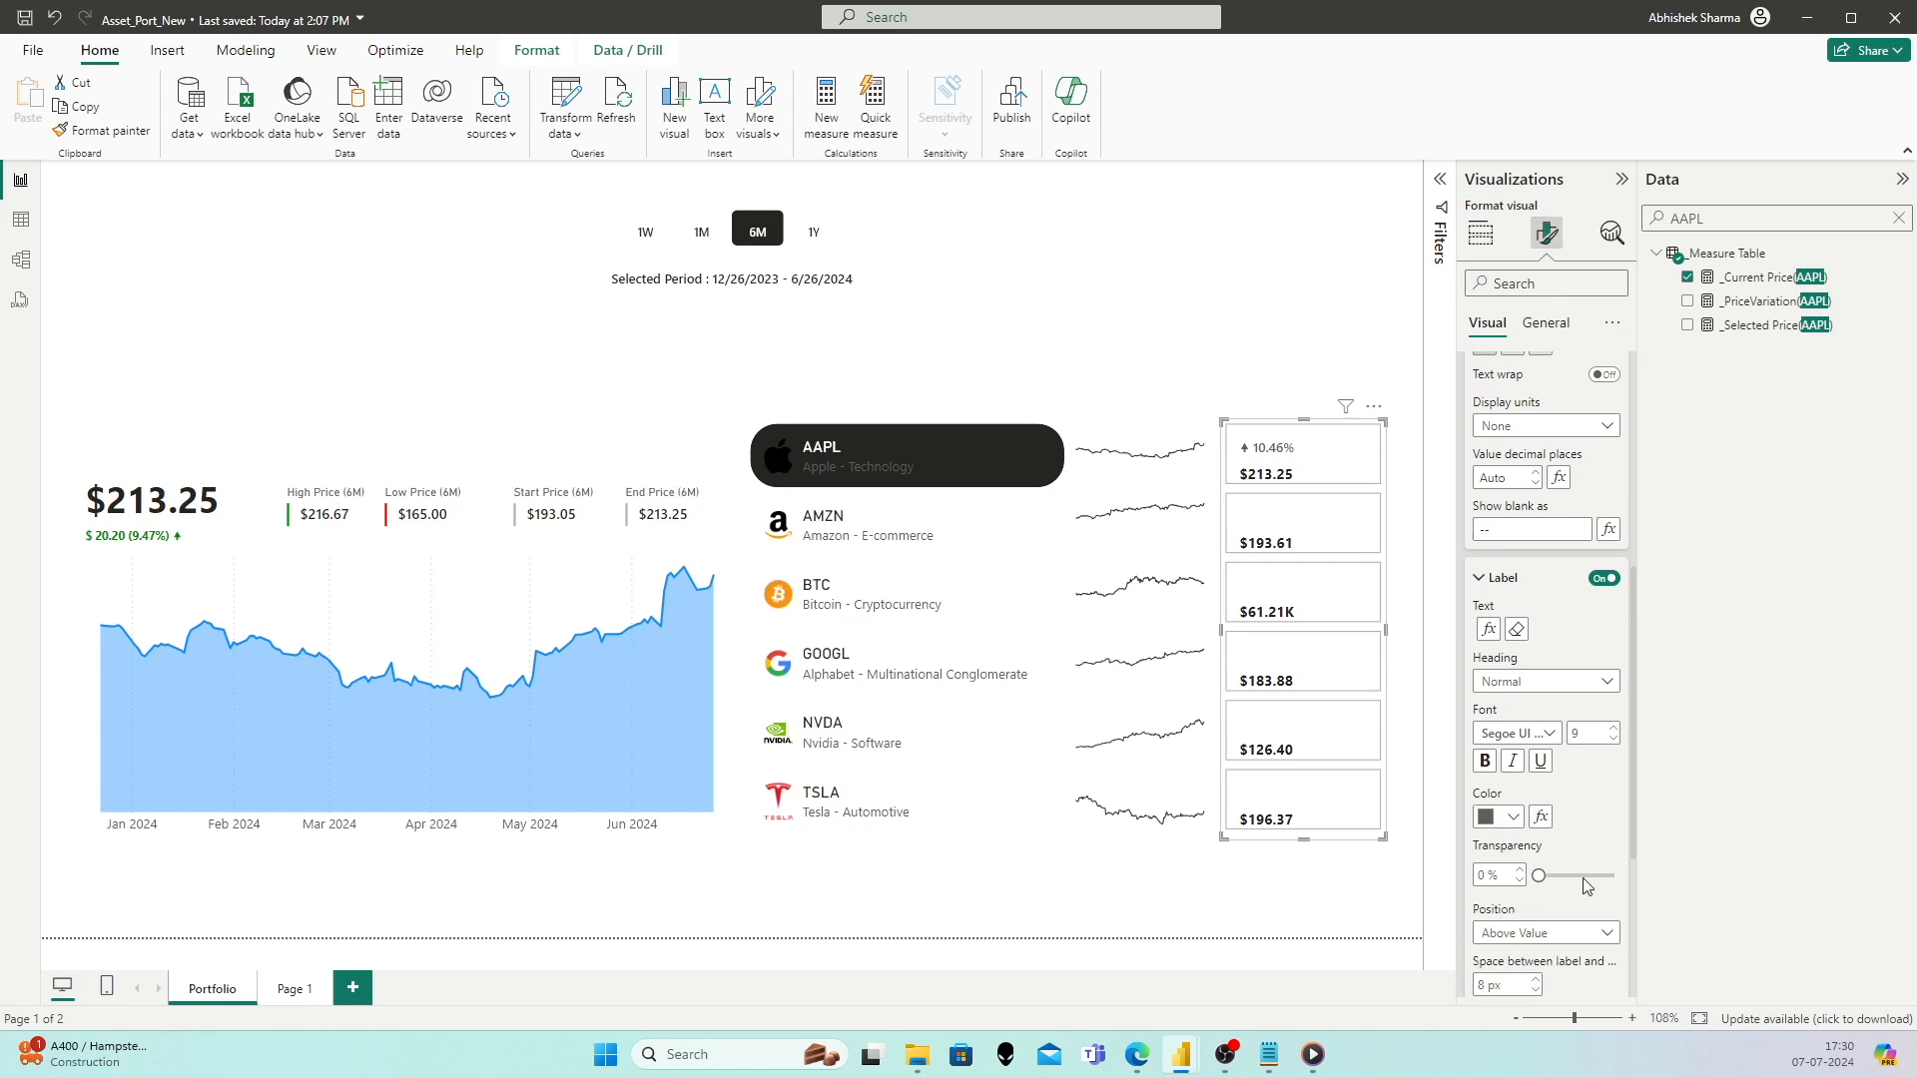
click(1554, 820)
click(1512, 847)
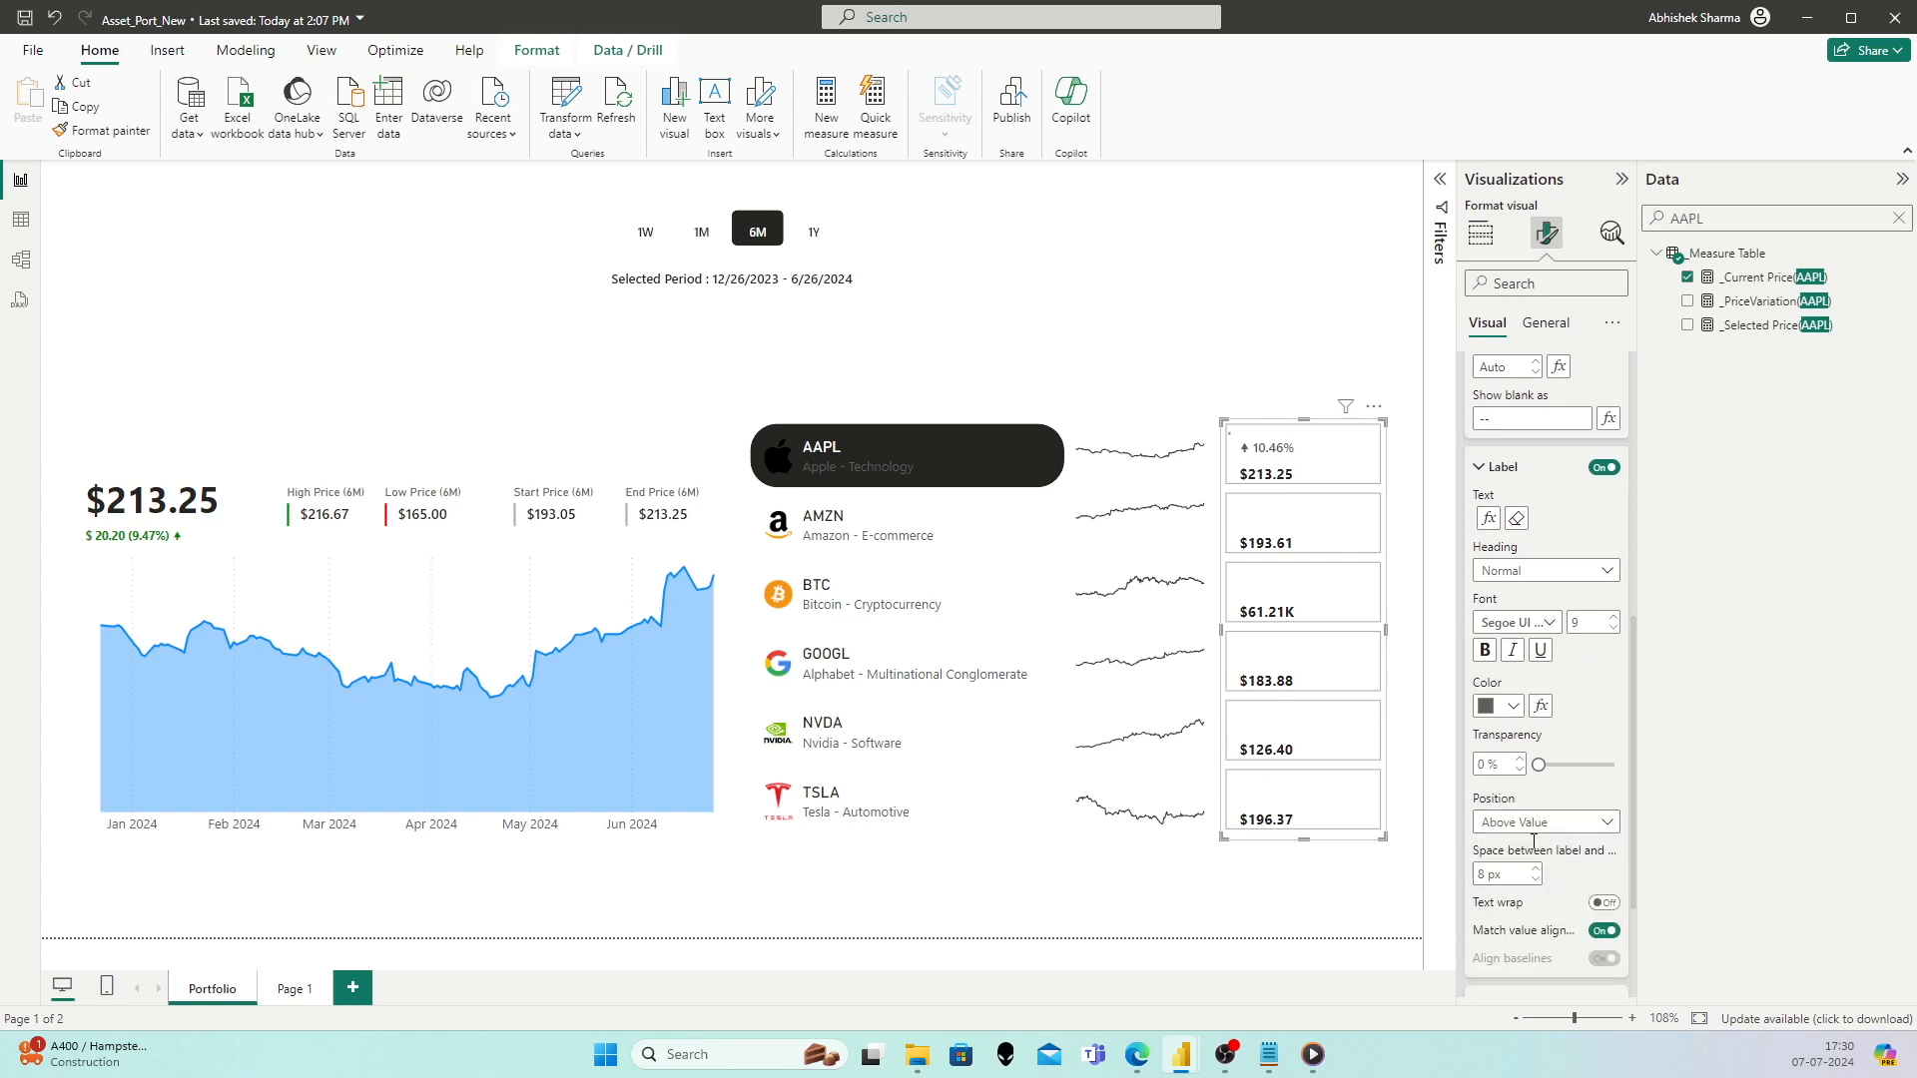
click(1517, 879)
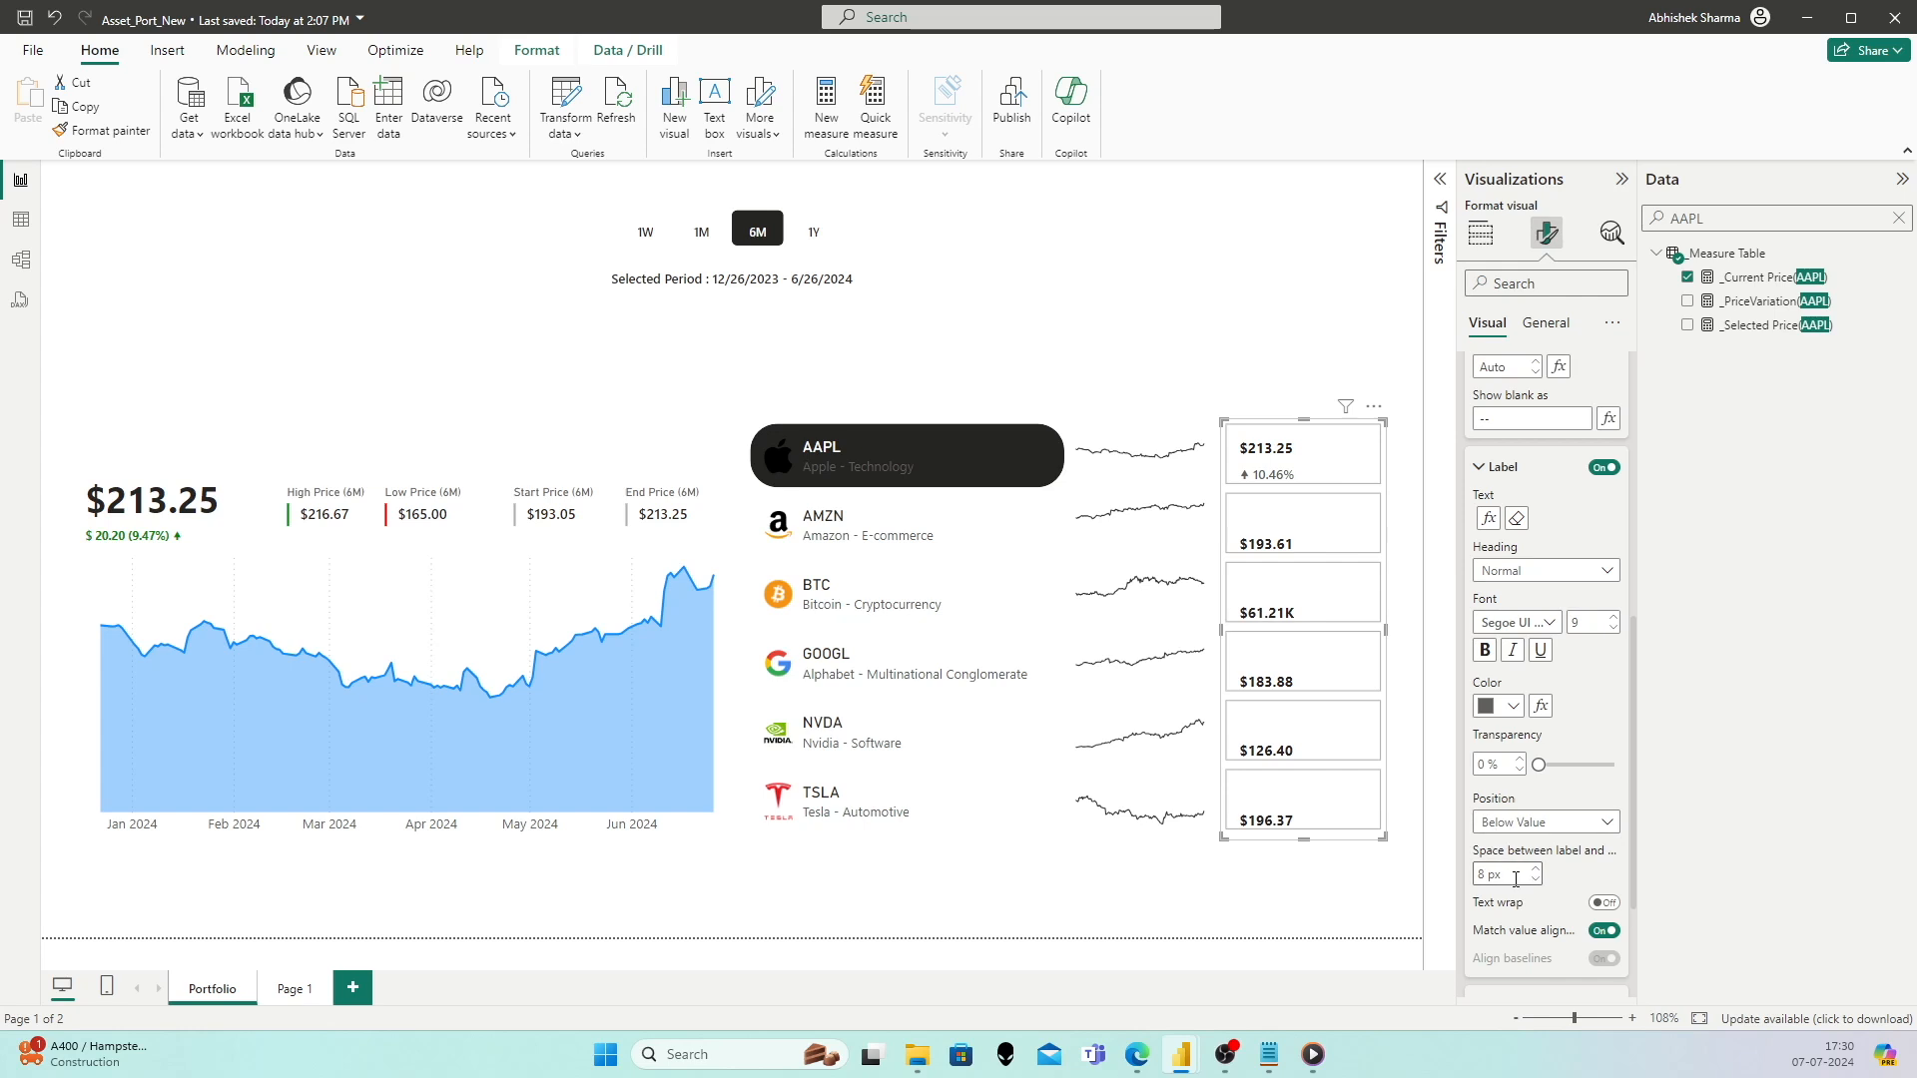
text(4)
click(1566, 866)
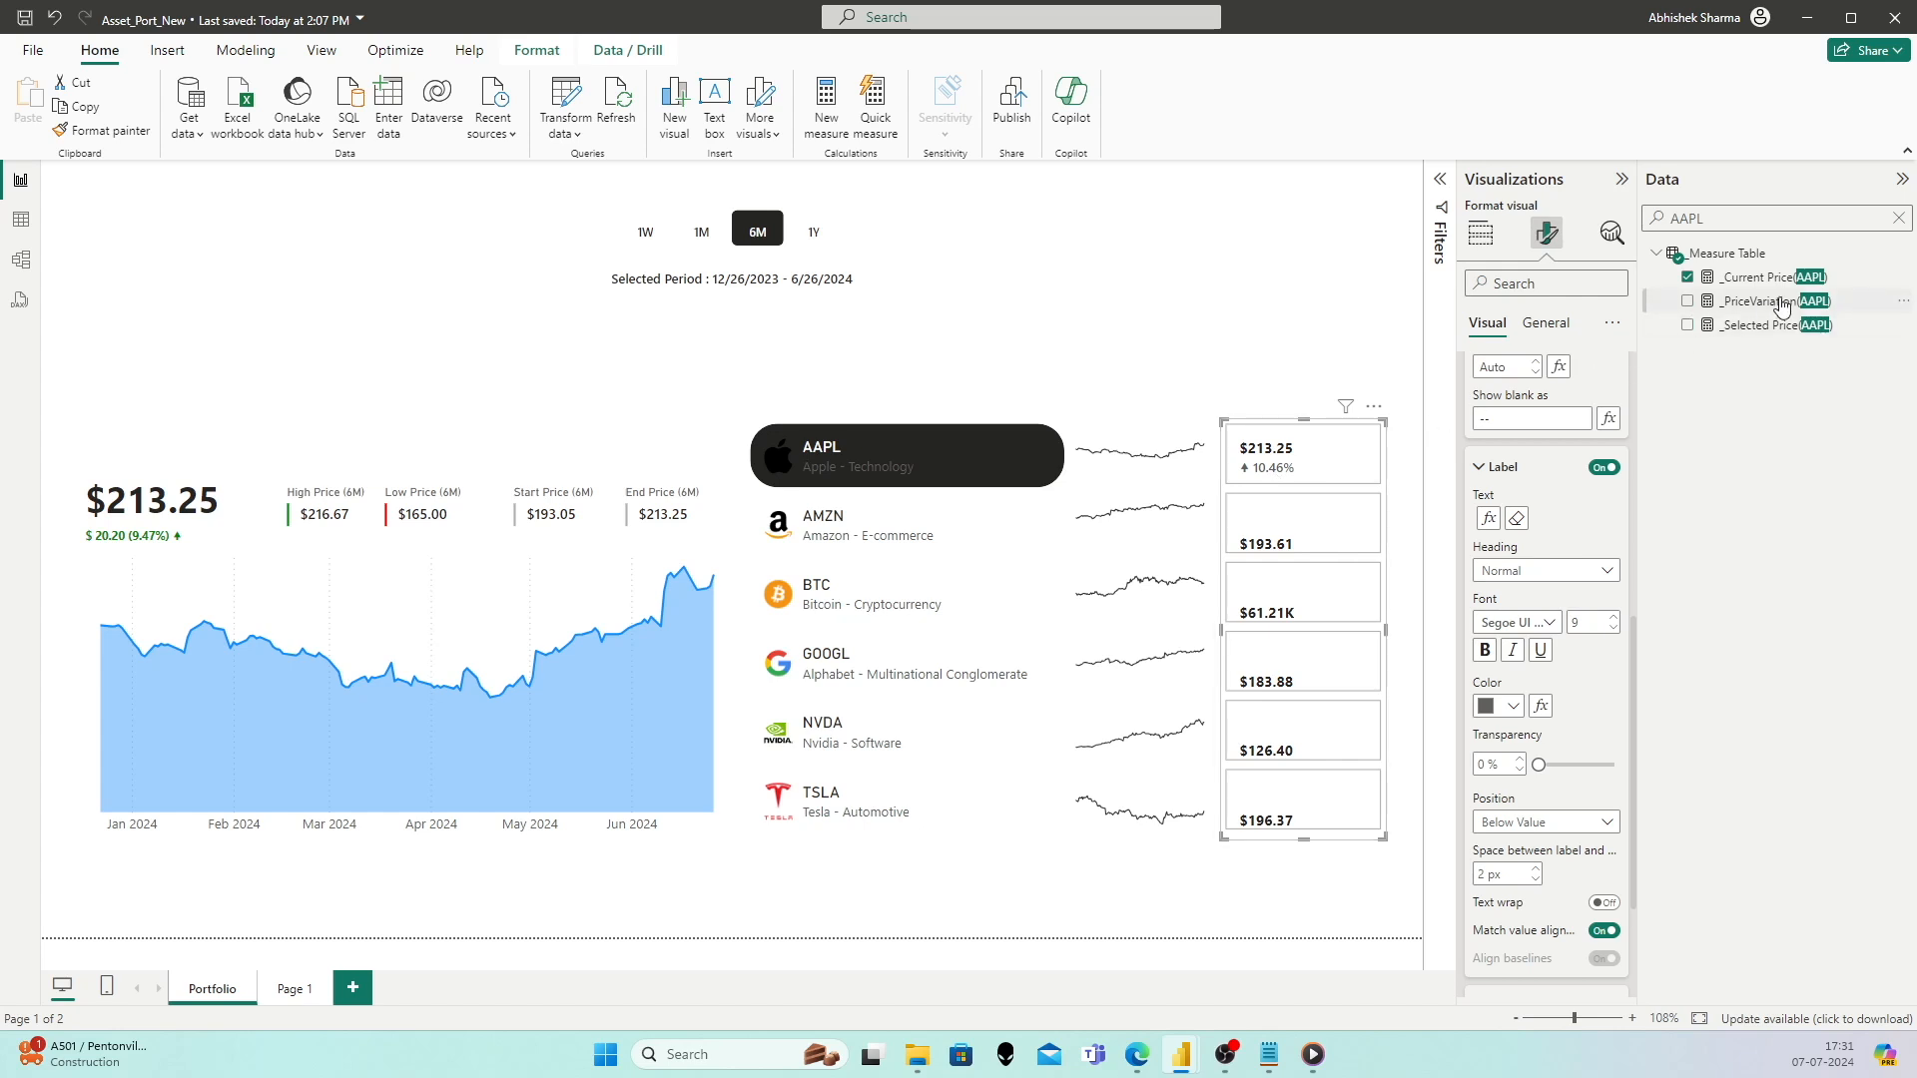
Step: Create a new measure in _Measure Table named _Pricevariation(AAPL_color)
right_click(1741, 256)
click(1677, 297)
text(_Pric)
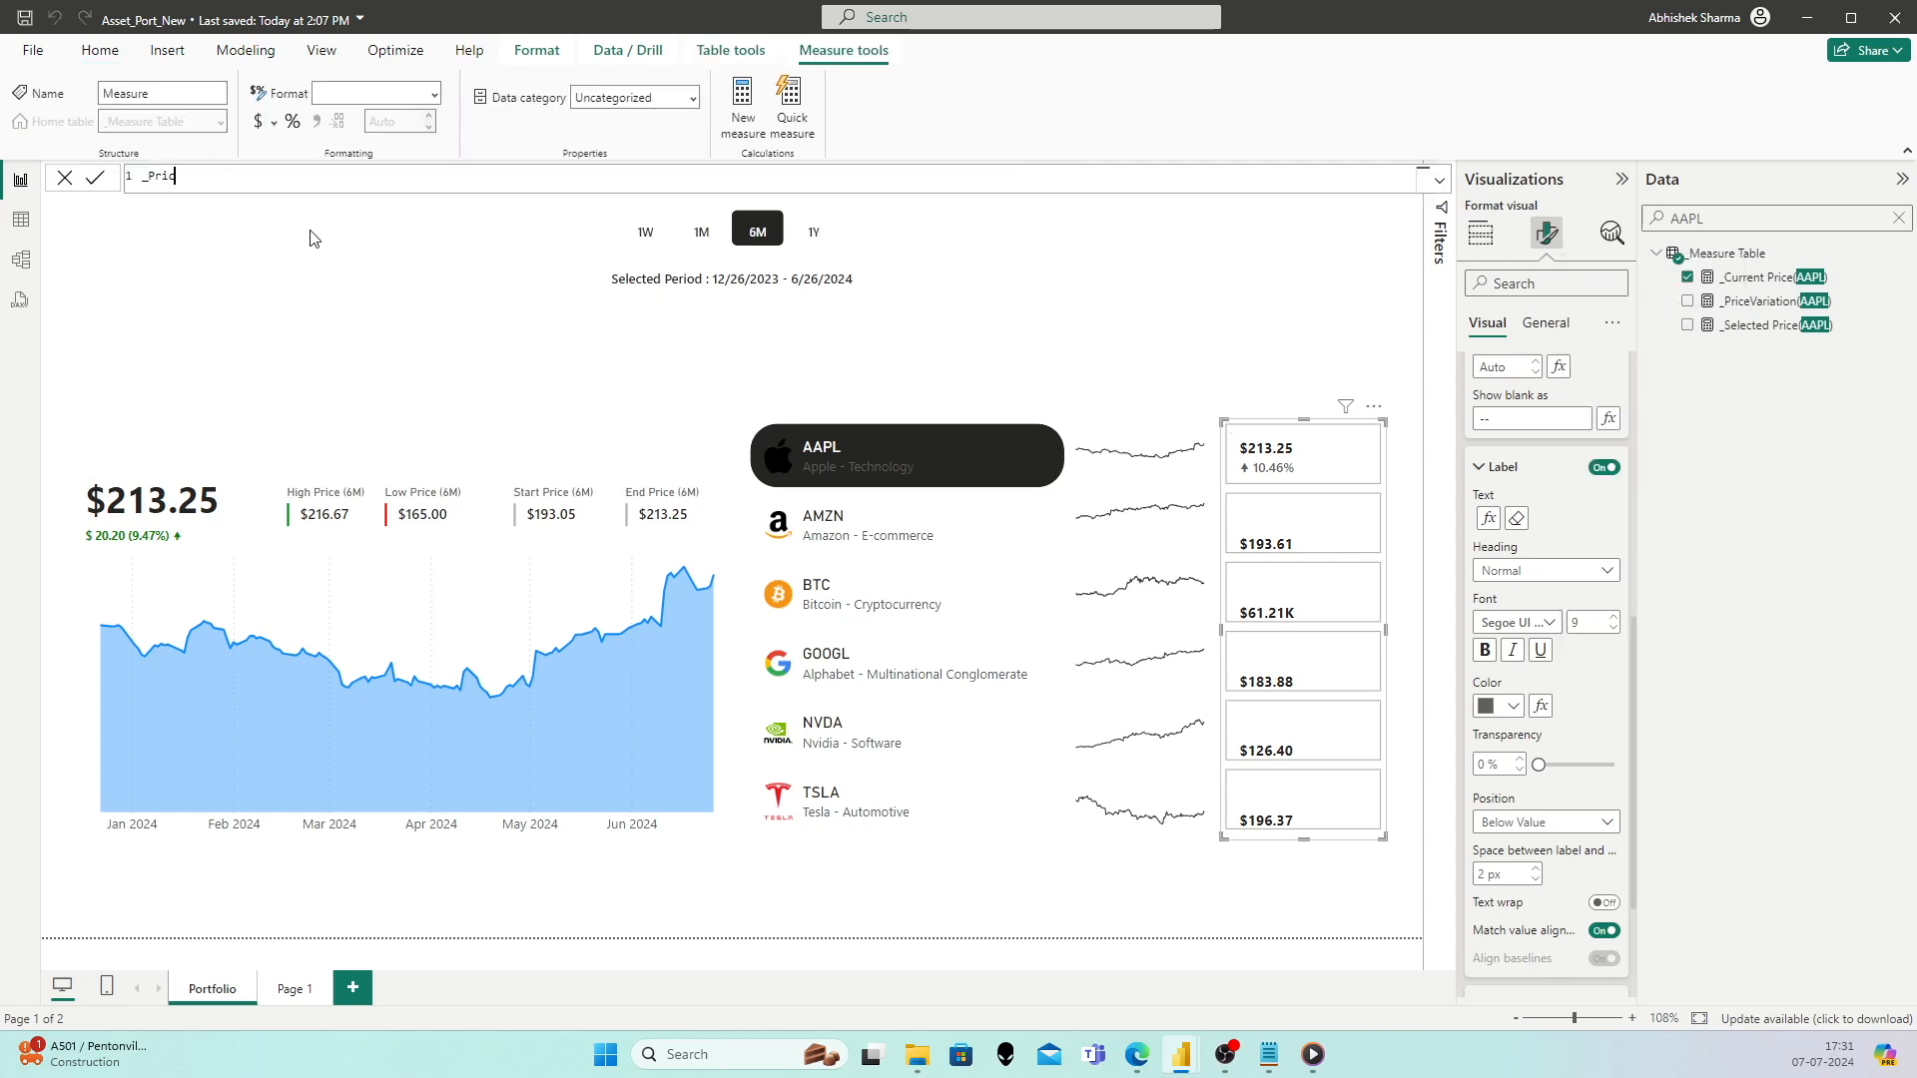
text(evariation)
text((AAPL Color))
key(BackSpace)
key(BackSpace)
key(BackSpace)
key(BackSpace)
key(BackSpace)
text(olo)
key(BackSpace)
key(BackSpace)
text(_color) =)
Step: Start the _Pricevariation(AAPL_color) expression with an IF function, leaving its condition empty
key(shift+Return)
text(I)
key(Tab)
key(shift+Return)
text(_vari)
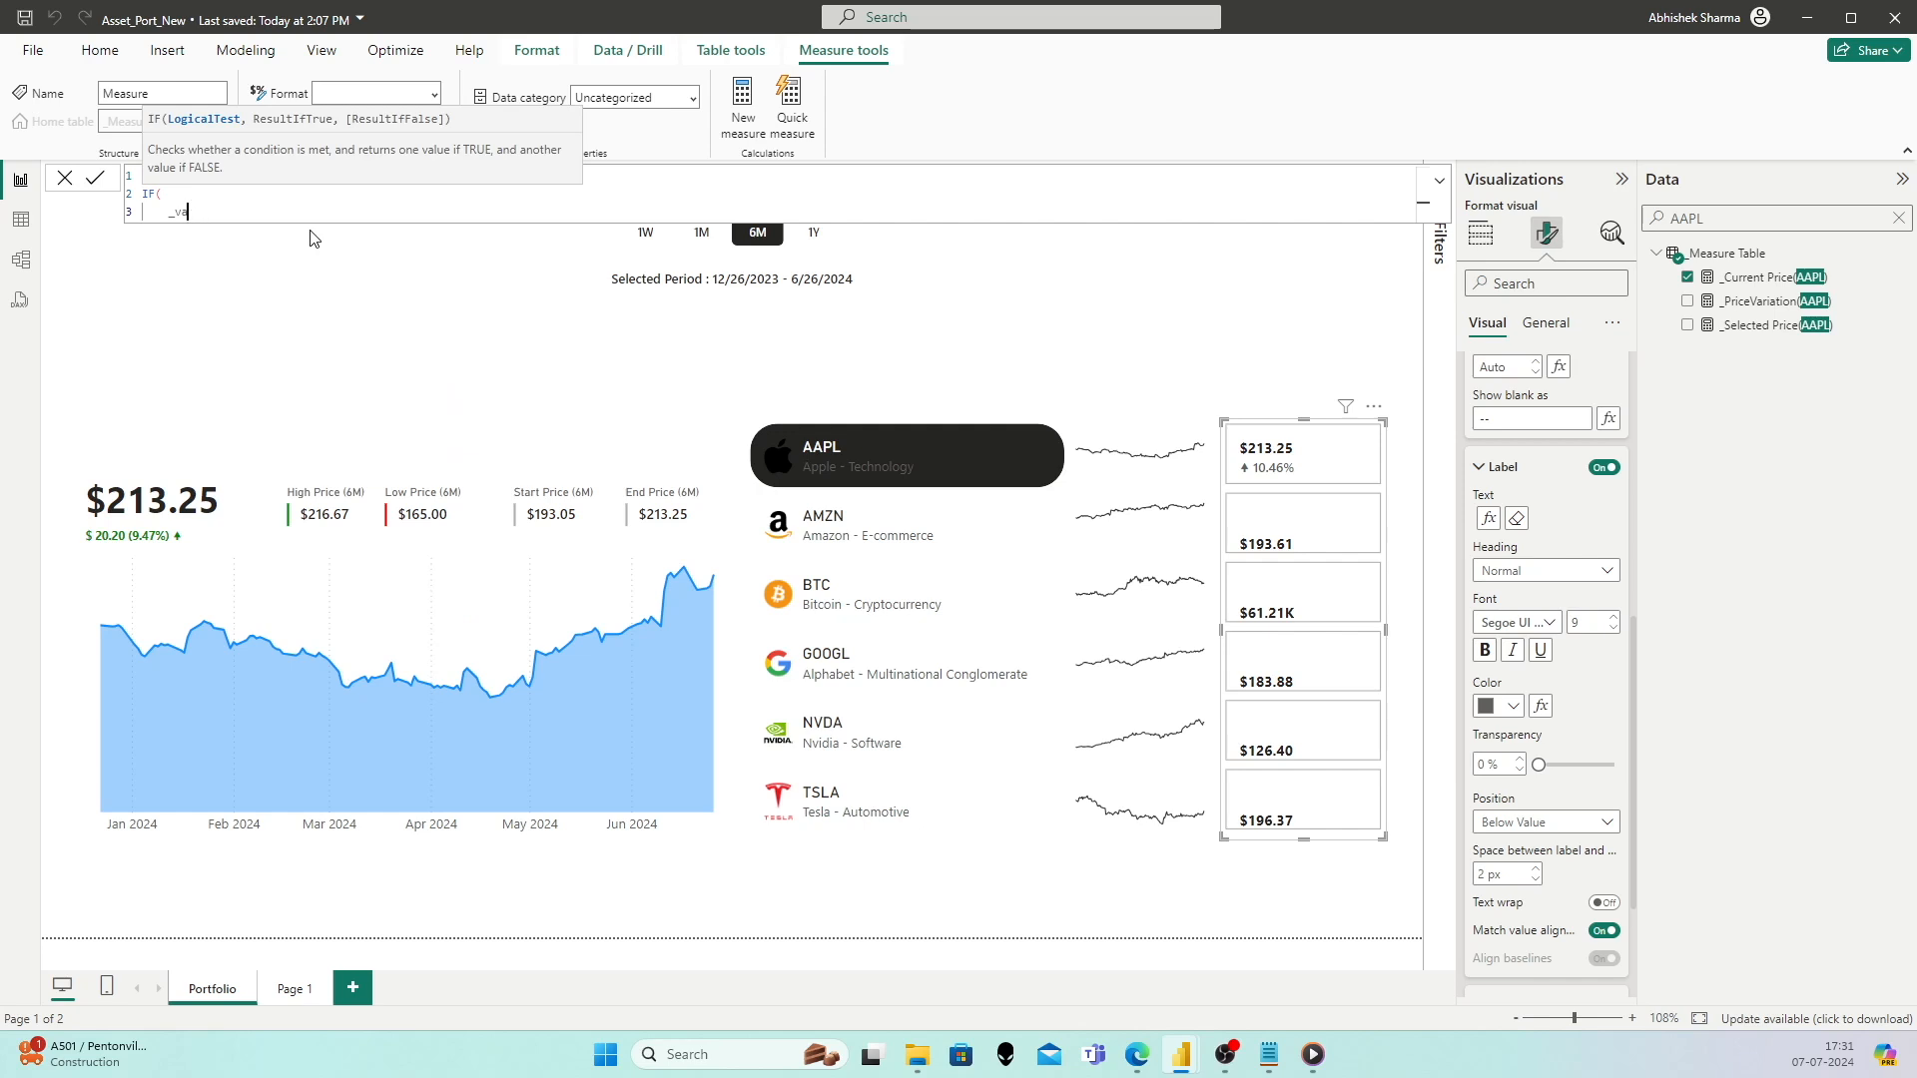
key(BackSpace)
key(BackSpace)
key(BackSpace)
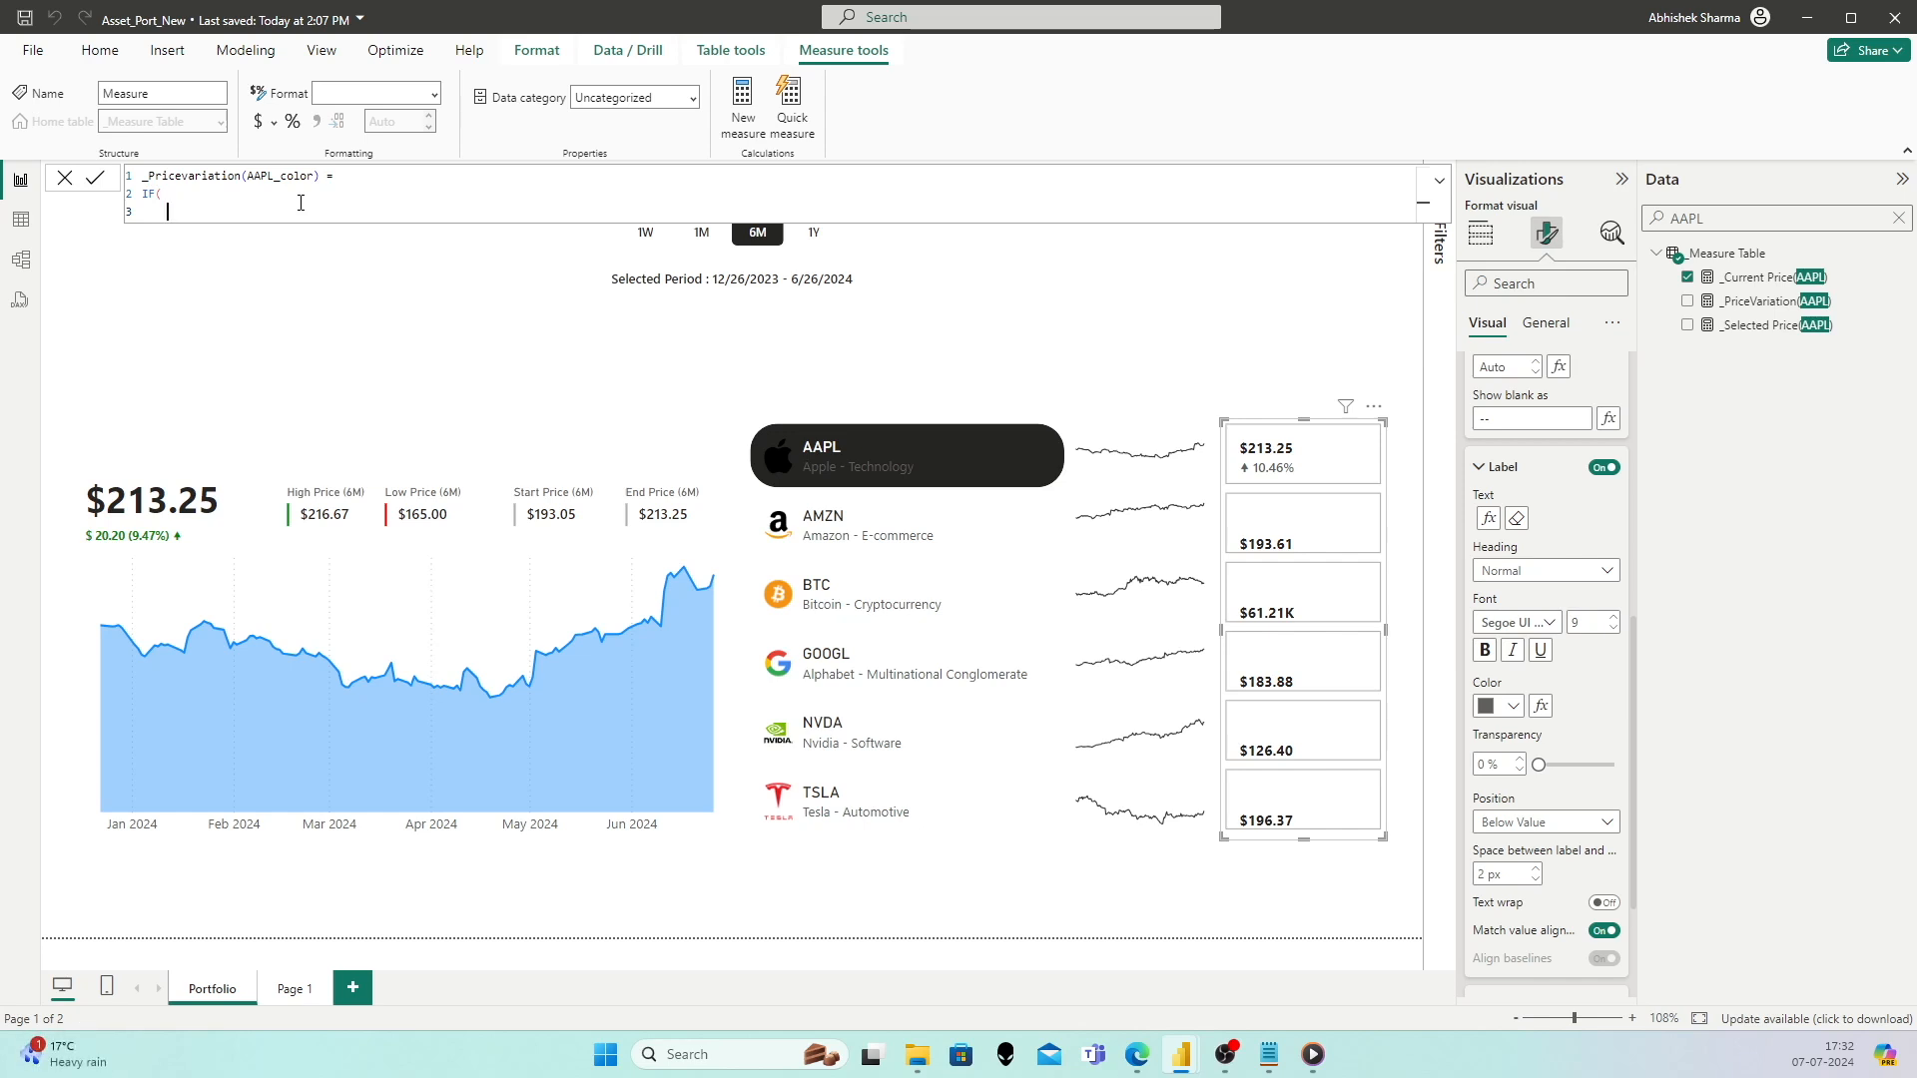
Step: Copy the _PrevPrice and _Variation variable definitions from the _PriceVariation(AAPL) measure
click(1762, 309)
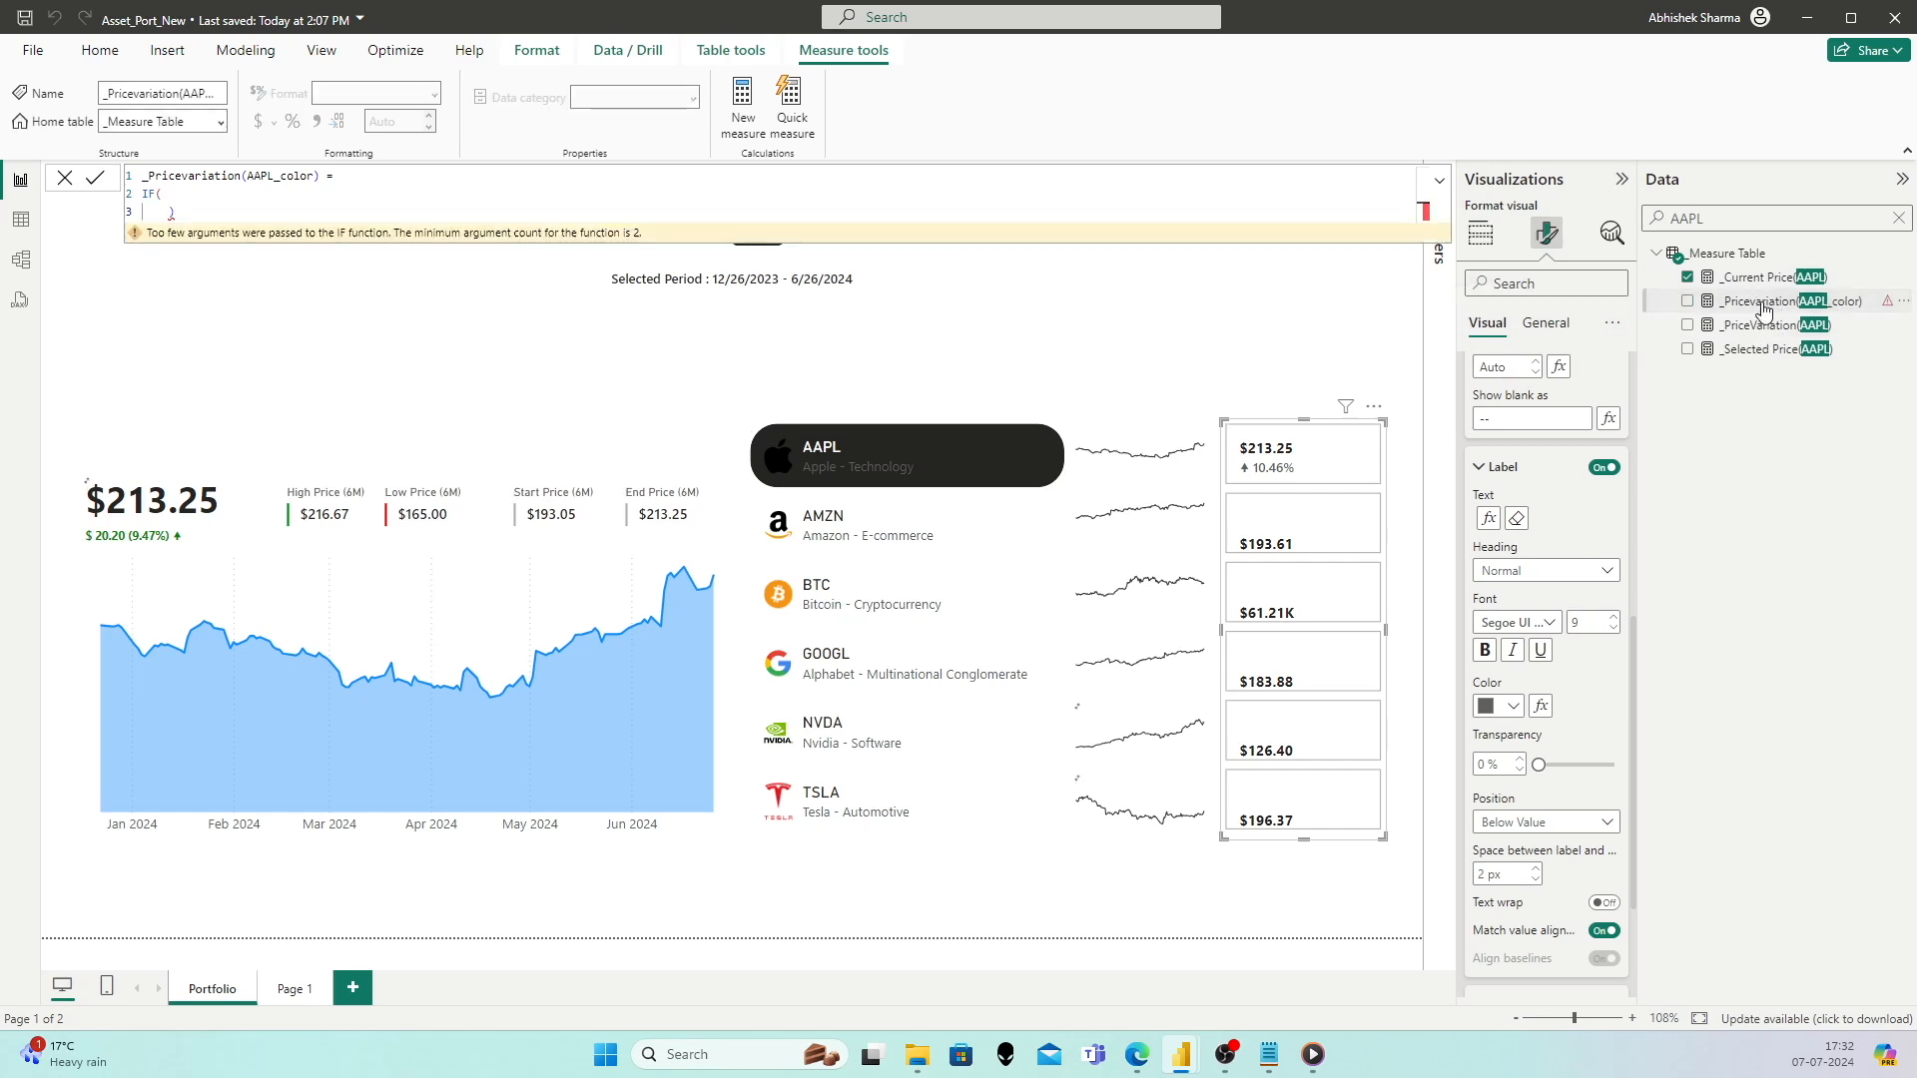
click(1763, 324)
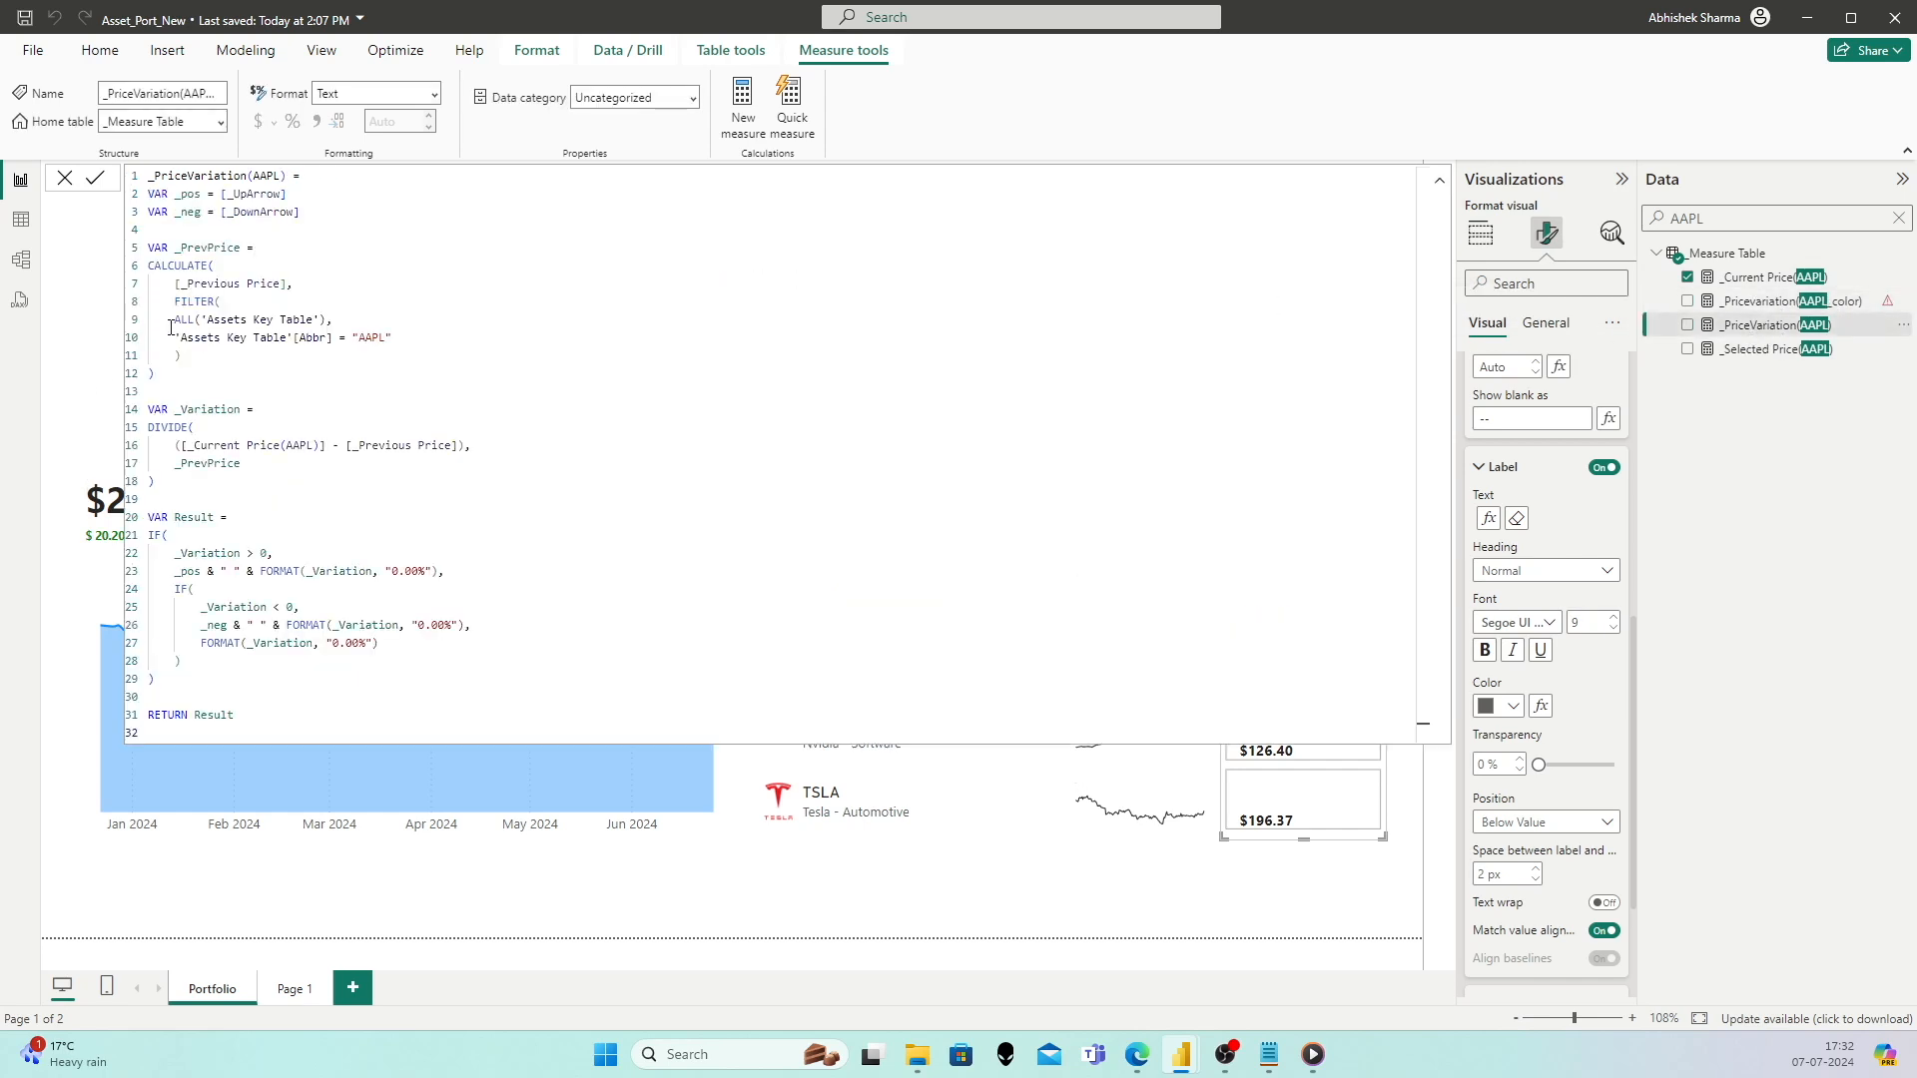
drag(151, 246, 365, 477)
click(222, 428)
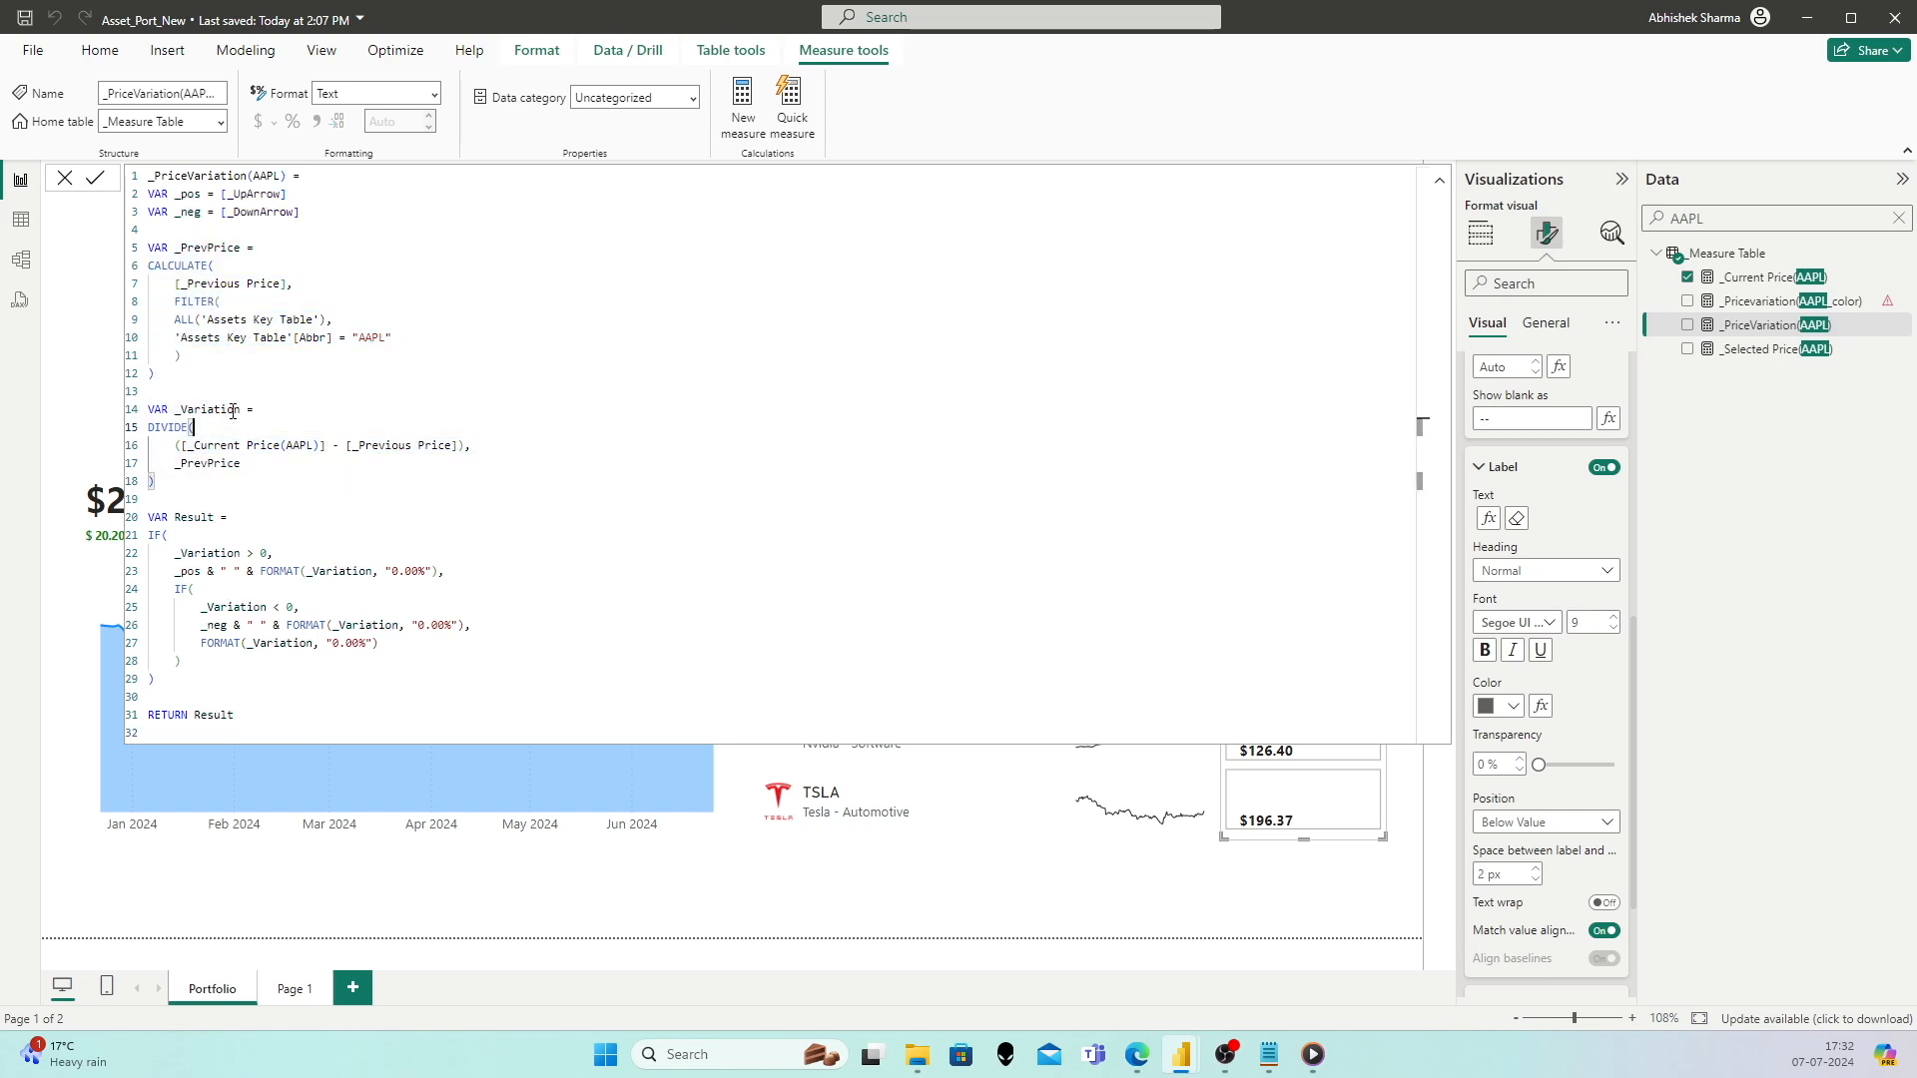
drag(184, 479, 146, 252)
key(ctrl+c)
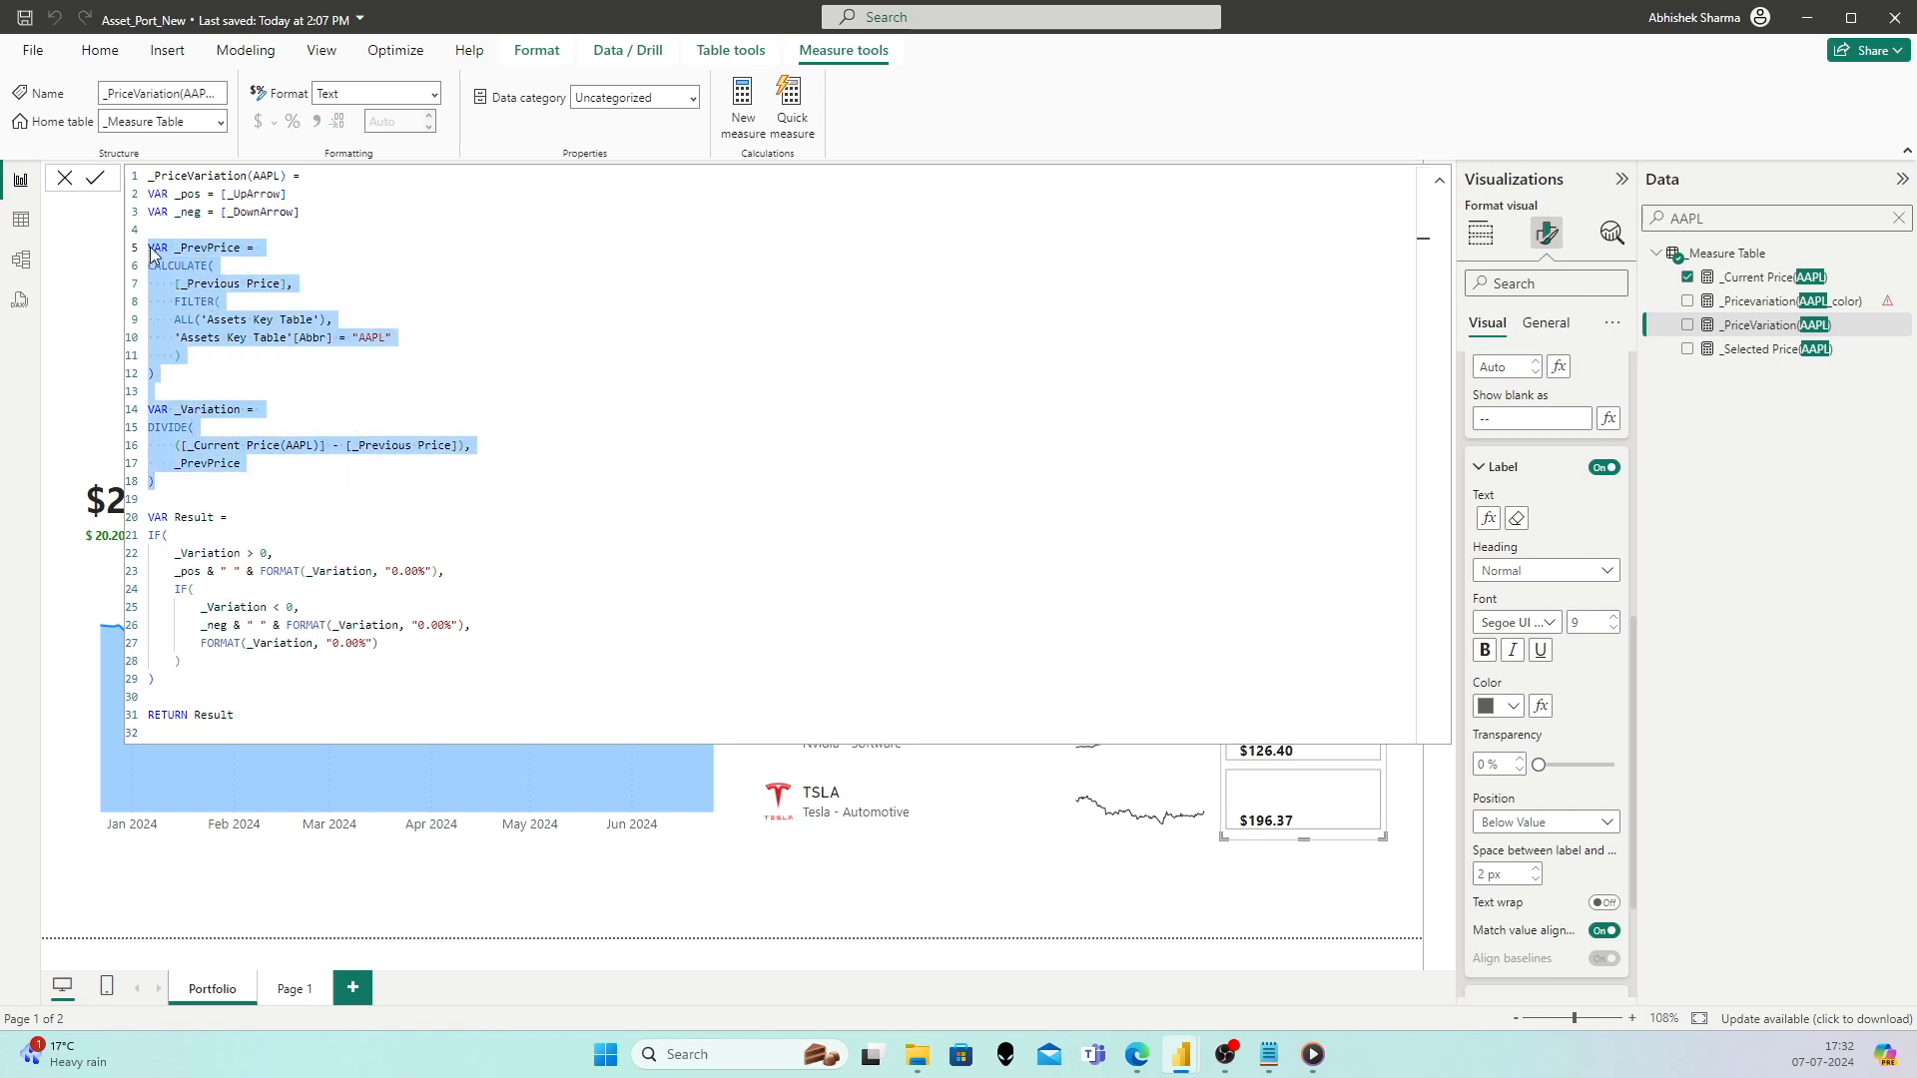
Step: Replace the IF draft in _Pricevariation(AAPL_color) with the copied _PrevPrice and _Variation definitions, leaving a blank line below the measure name
click(1846, 303)
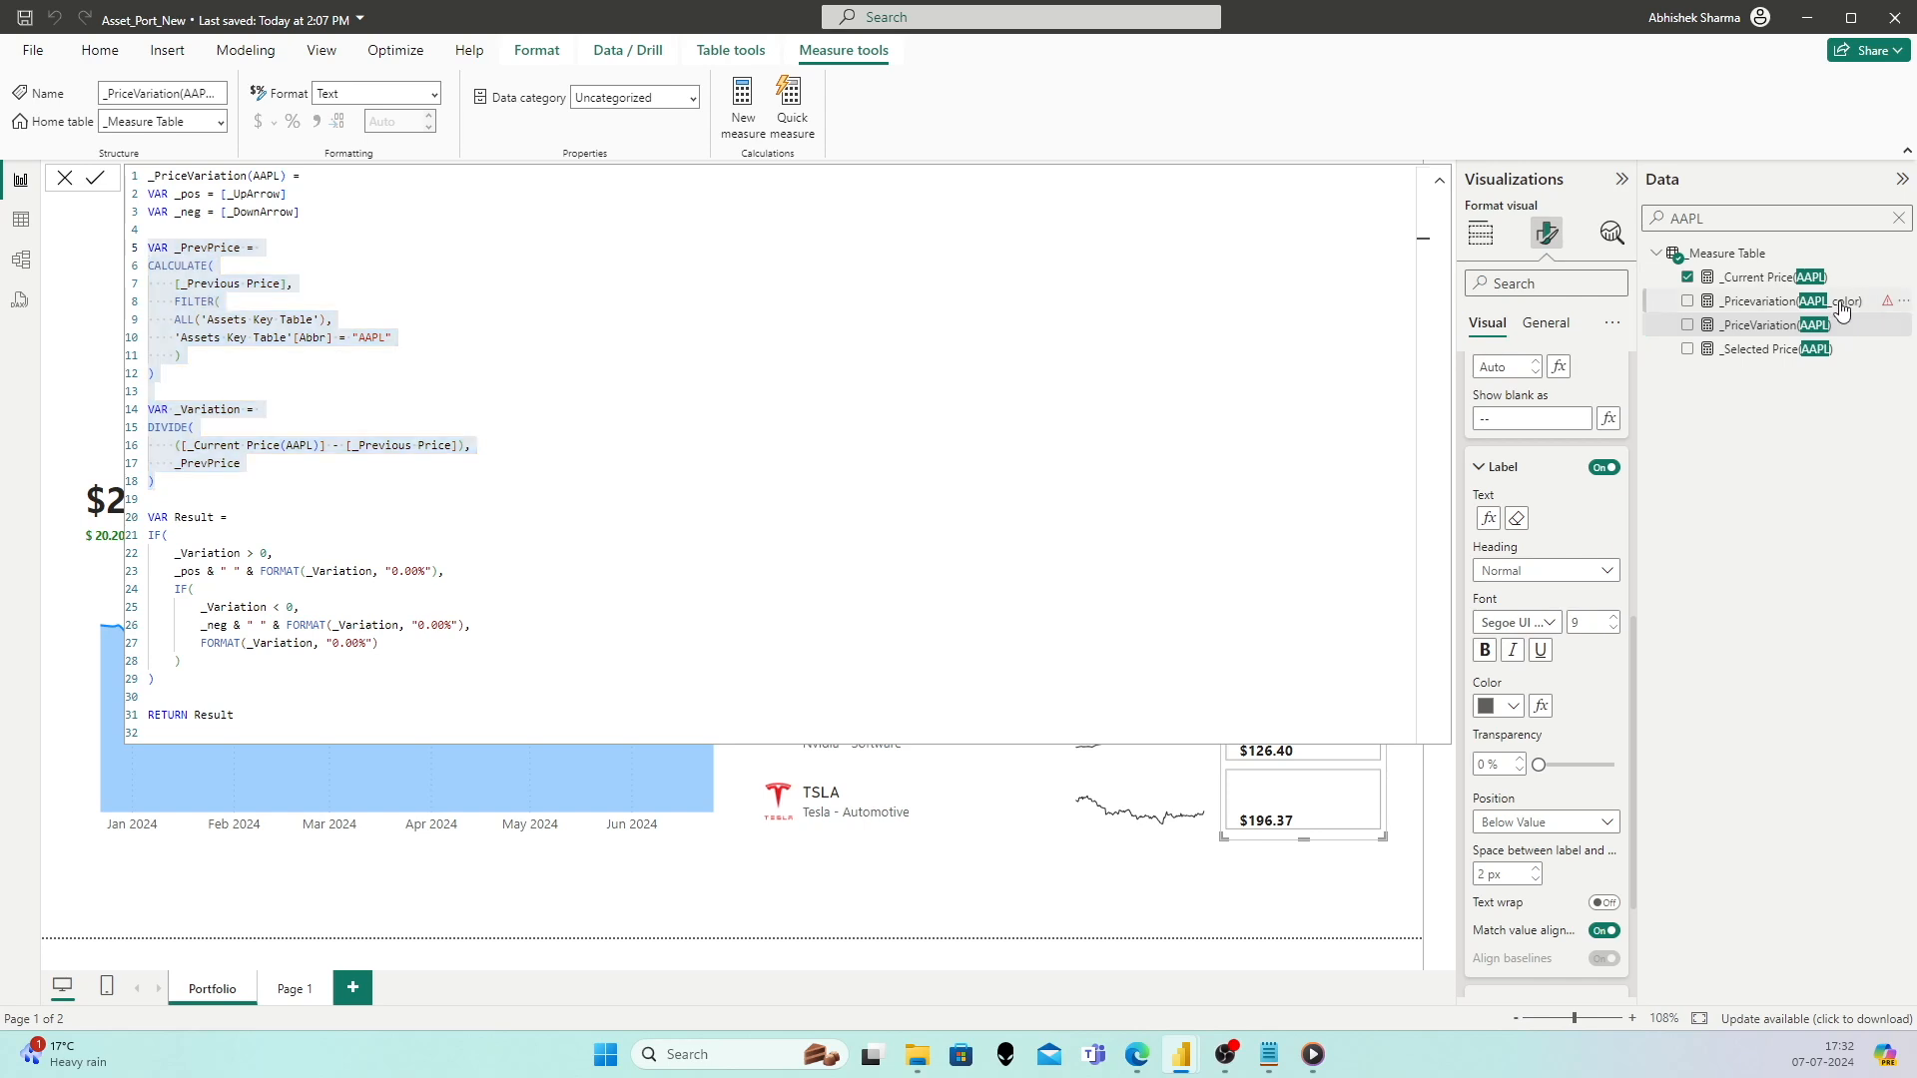
drag(184, 211, 143, 192)
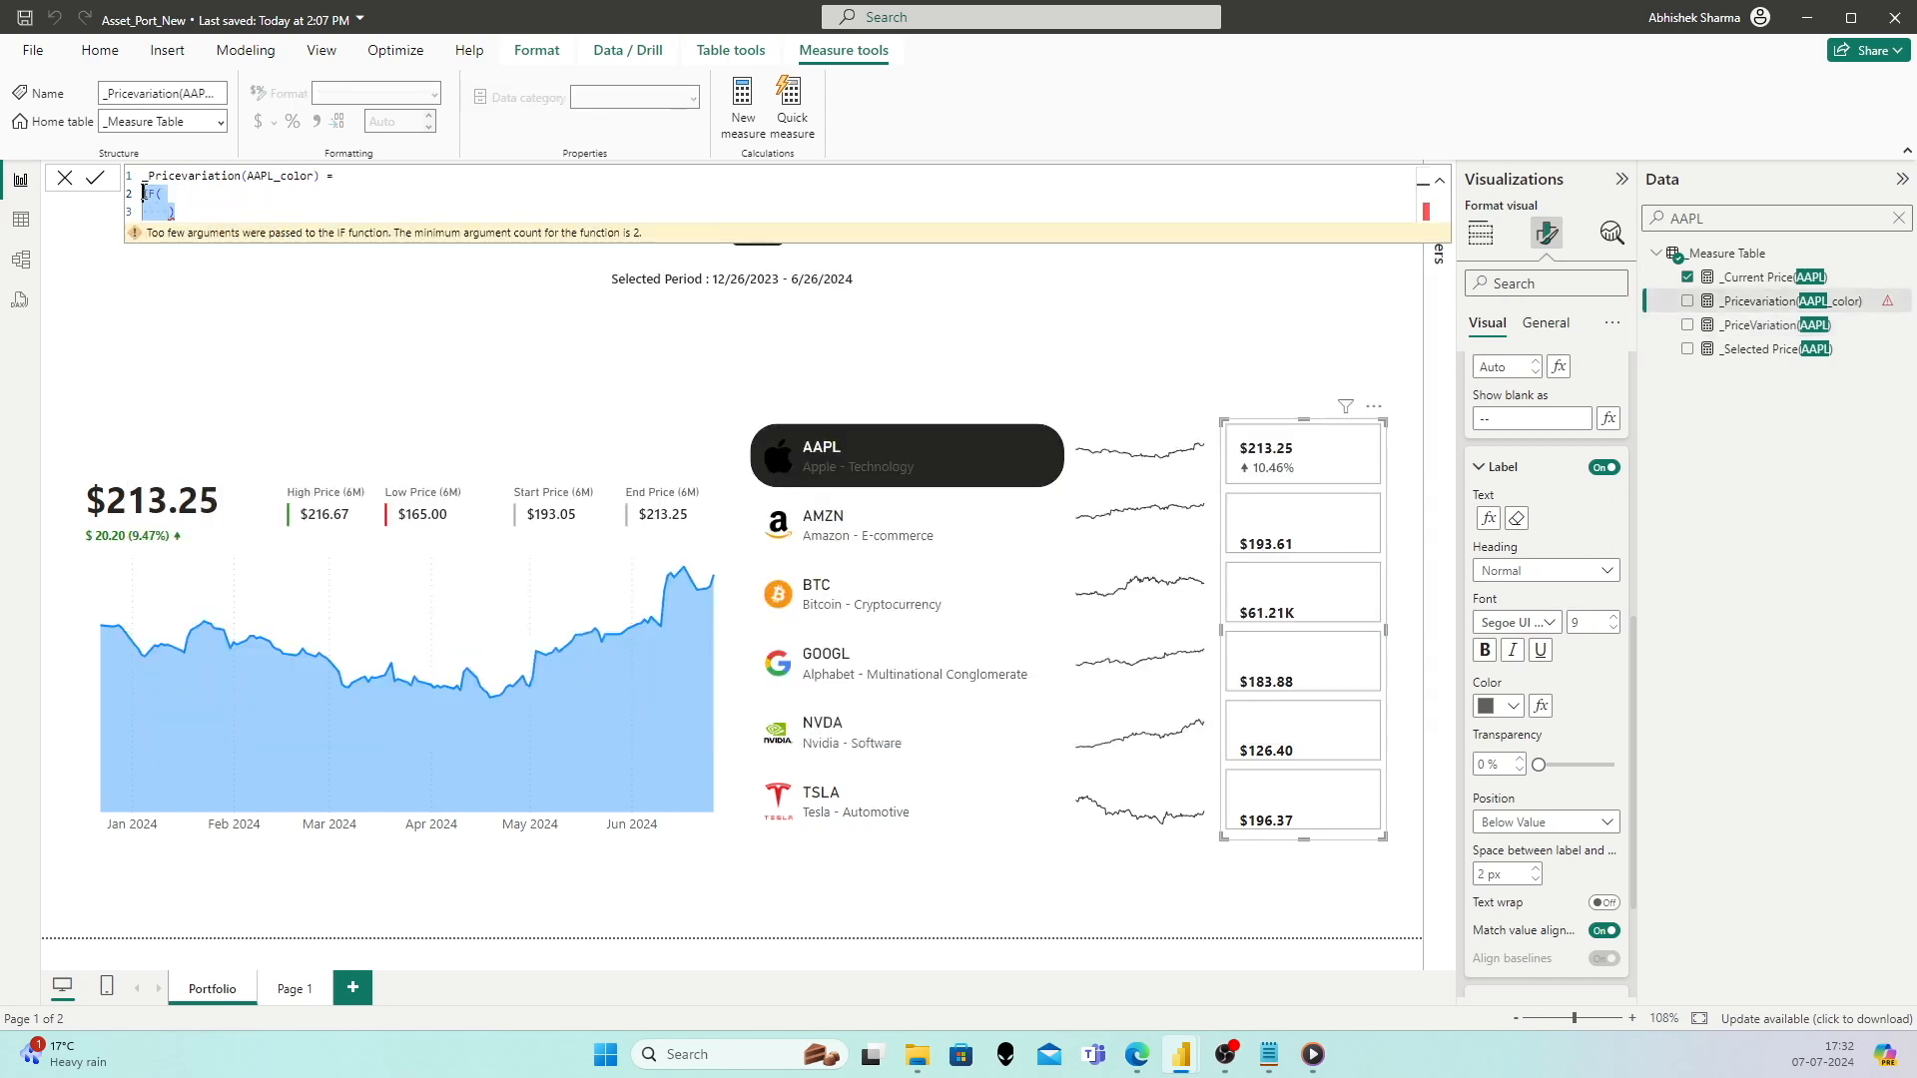
key(ctrl+v)
click(332, 180)
key(Return)
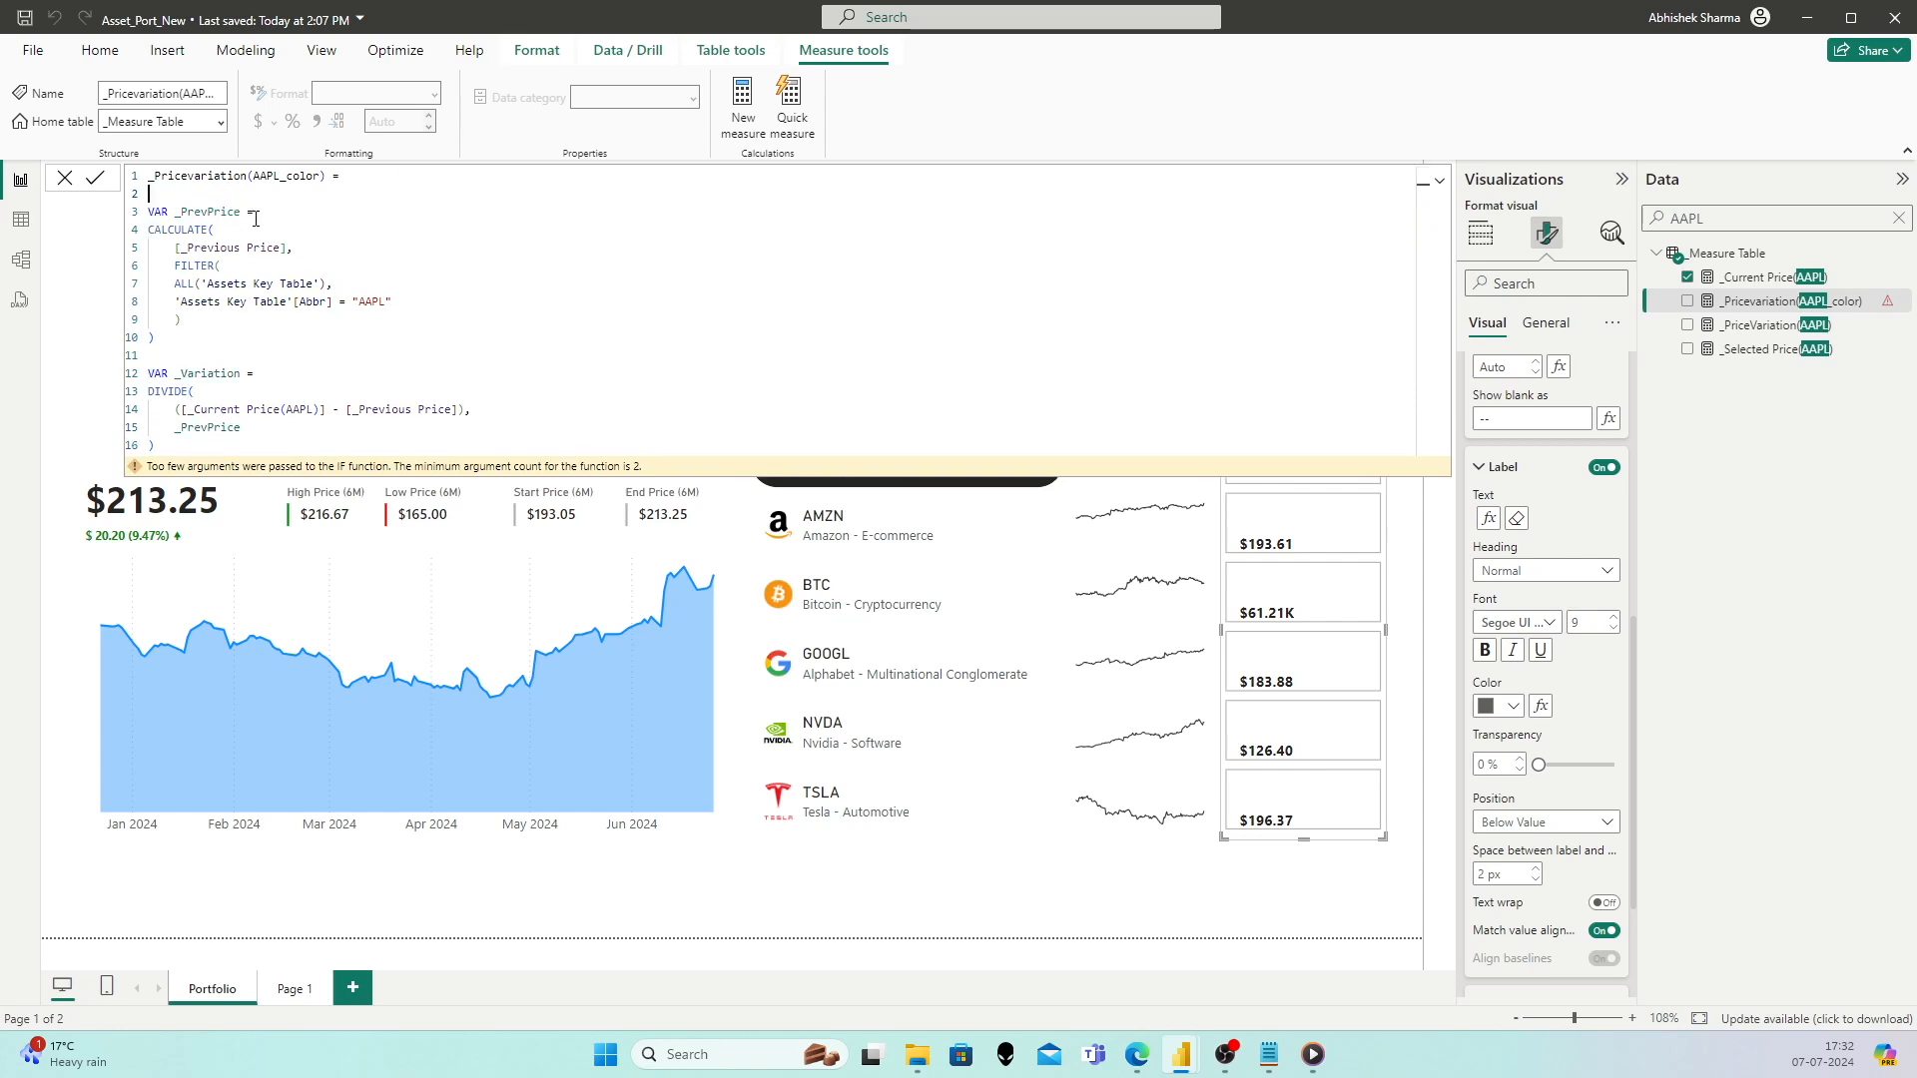
Step: Add a Result variable below _Variation with an IF that gives "Green" when _Variation > 0
click(293, 423)
click(497, 410)
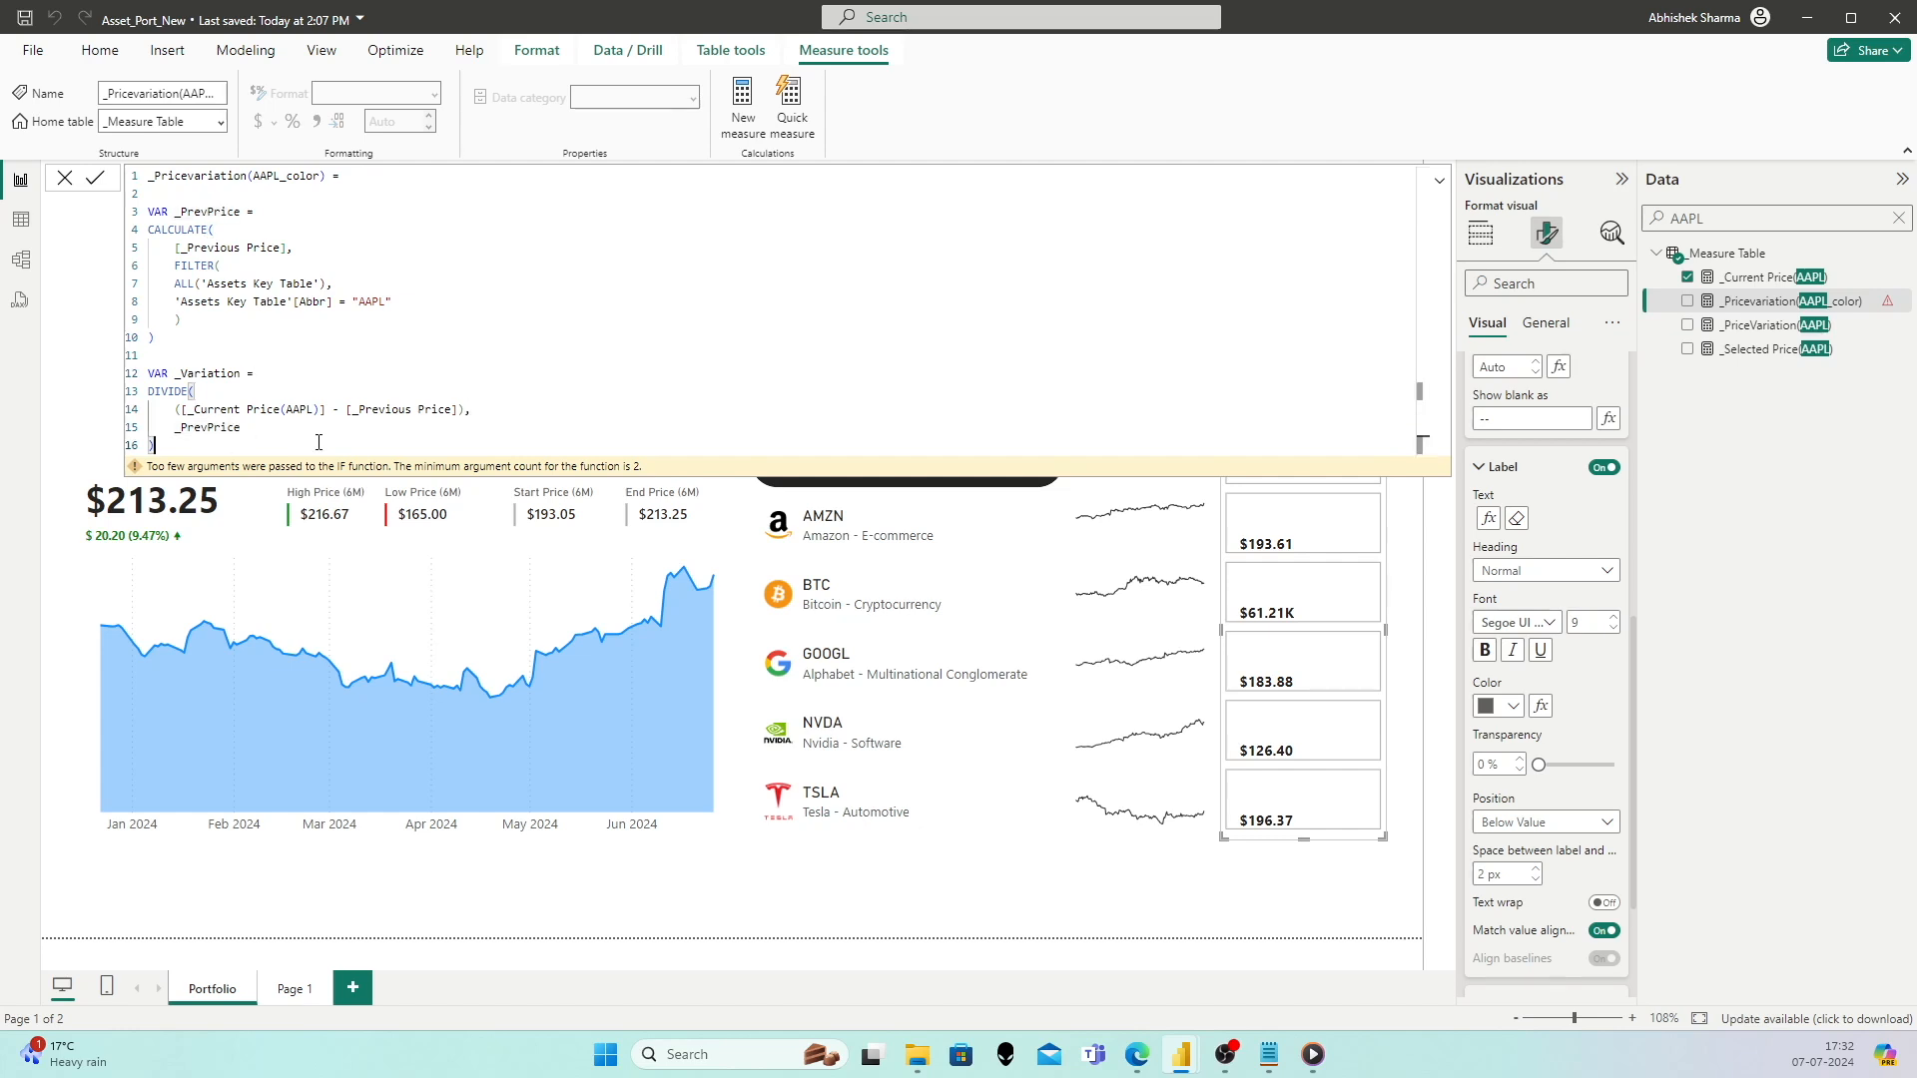
key(Return)
key(Return)
text(VAR Result =)
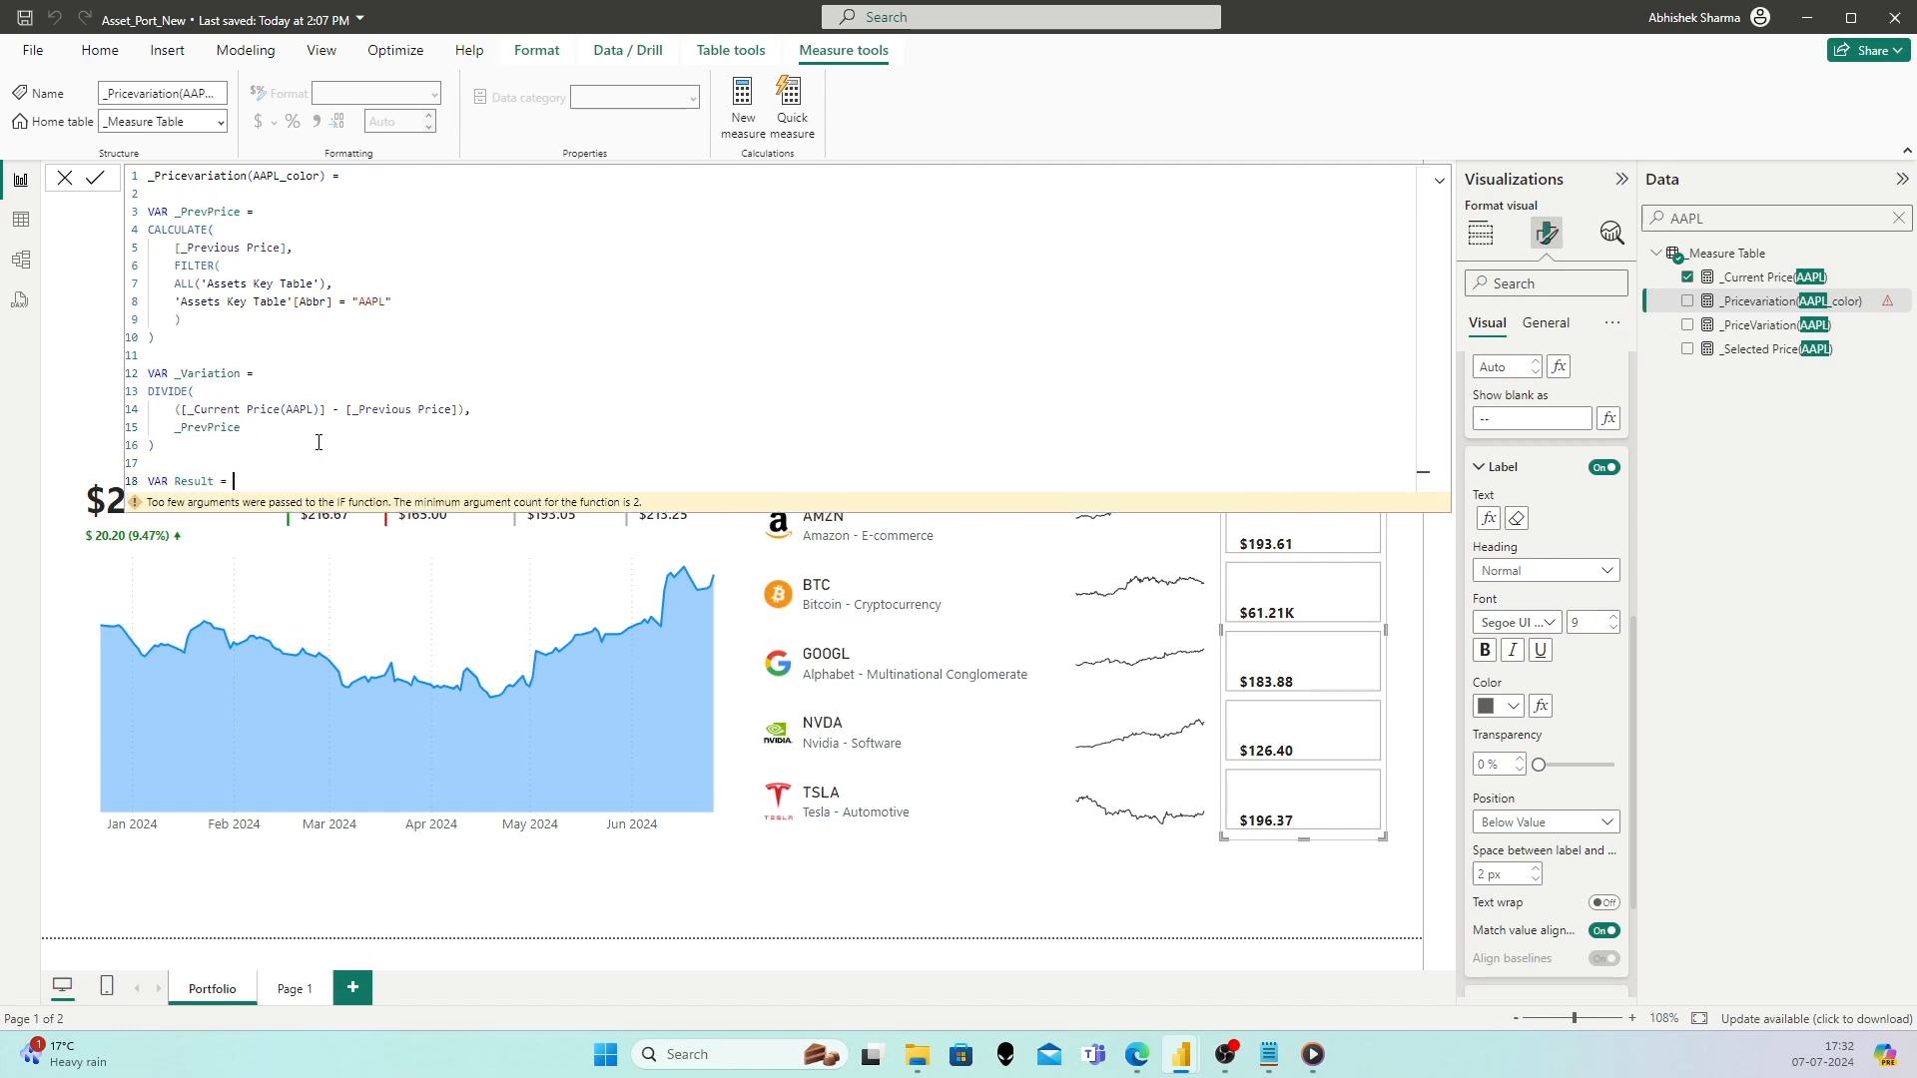
key(Return)
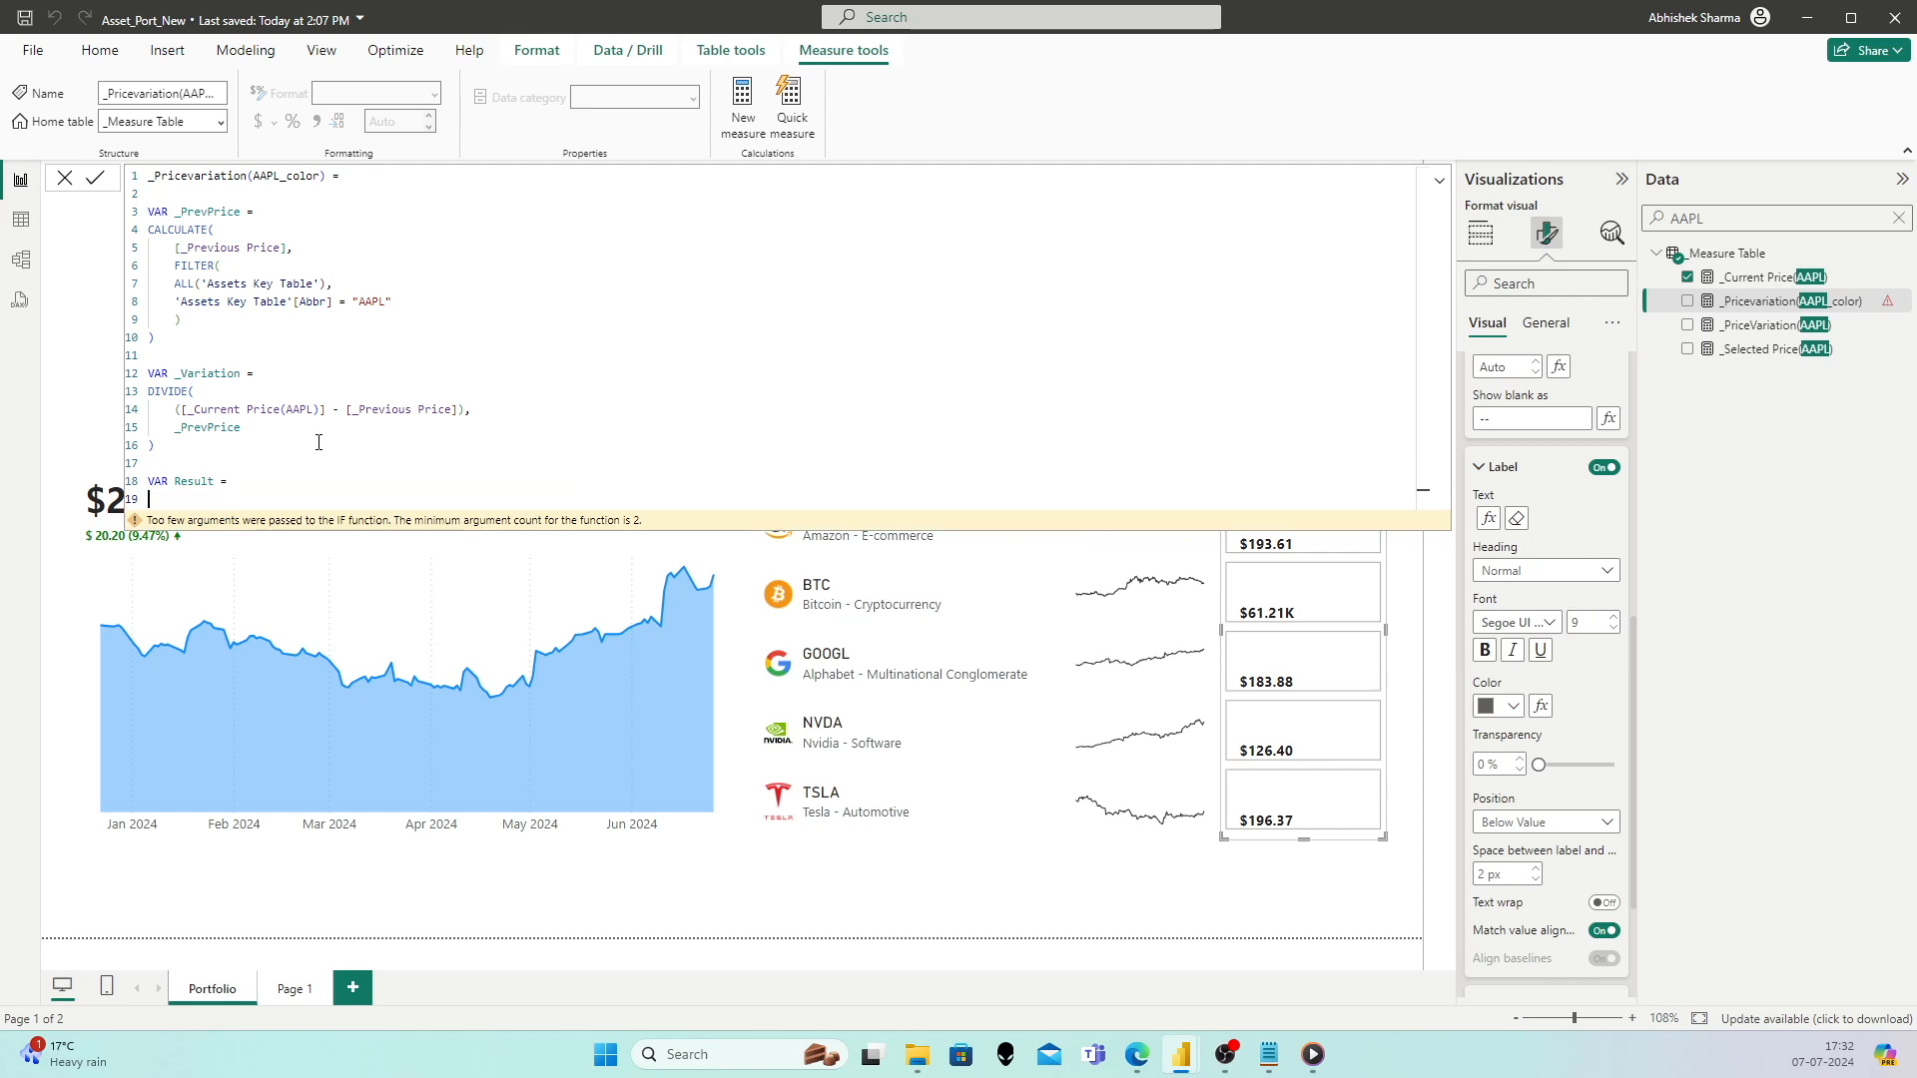
text(IF()
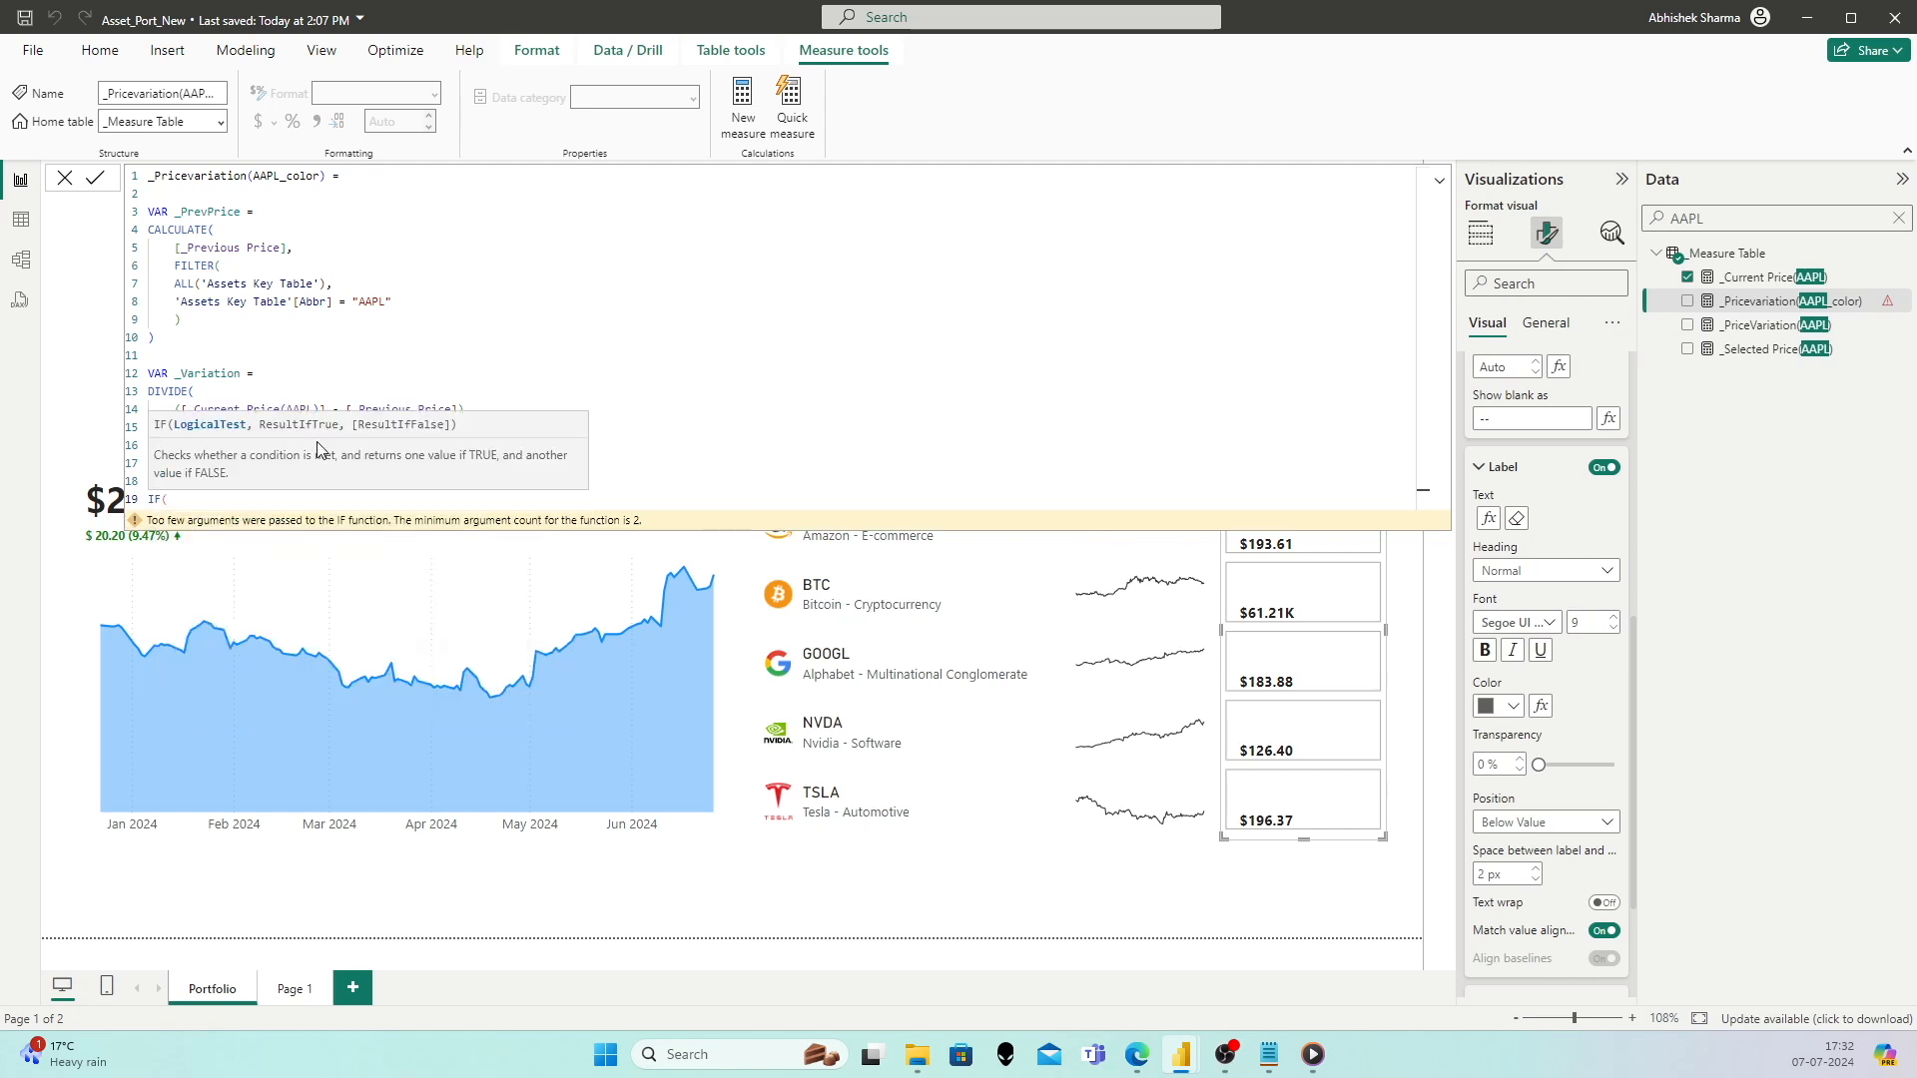
key(Return)
text(_Variation )
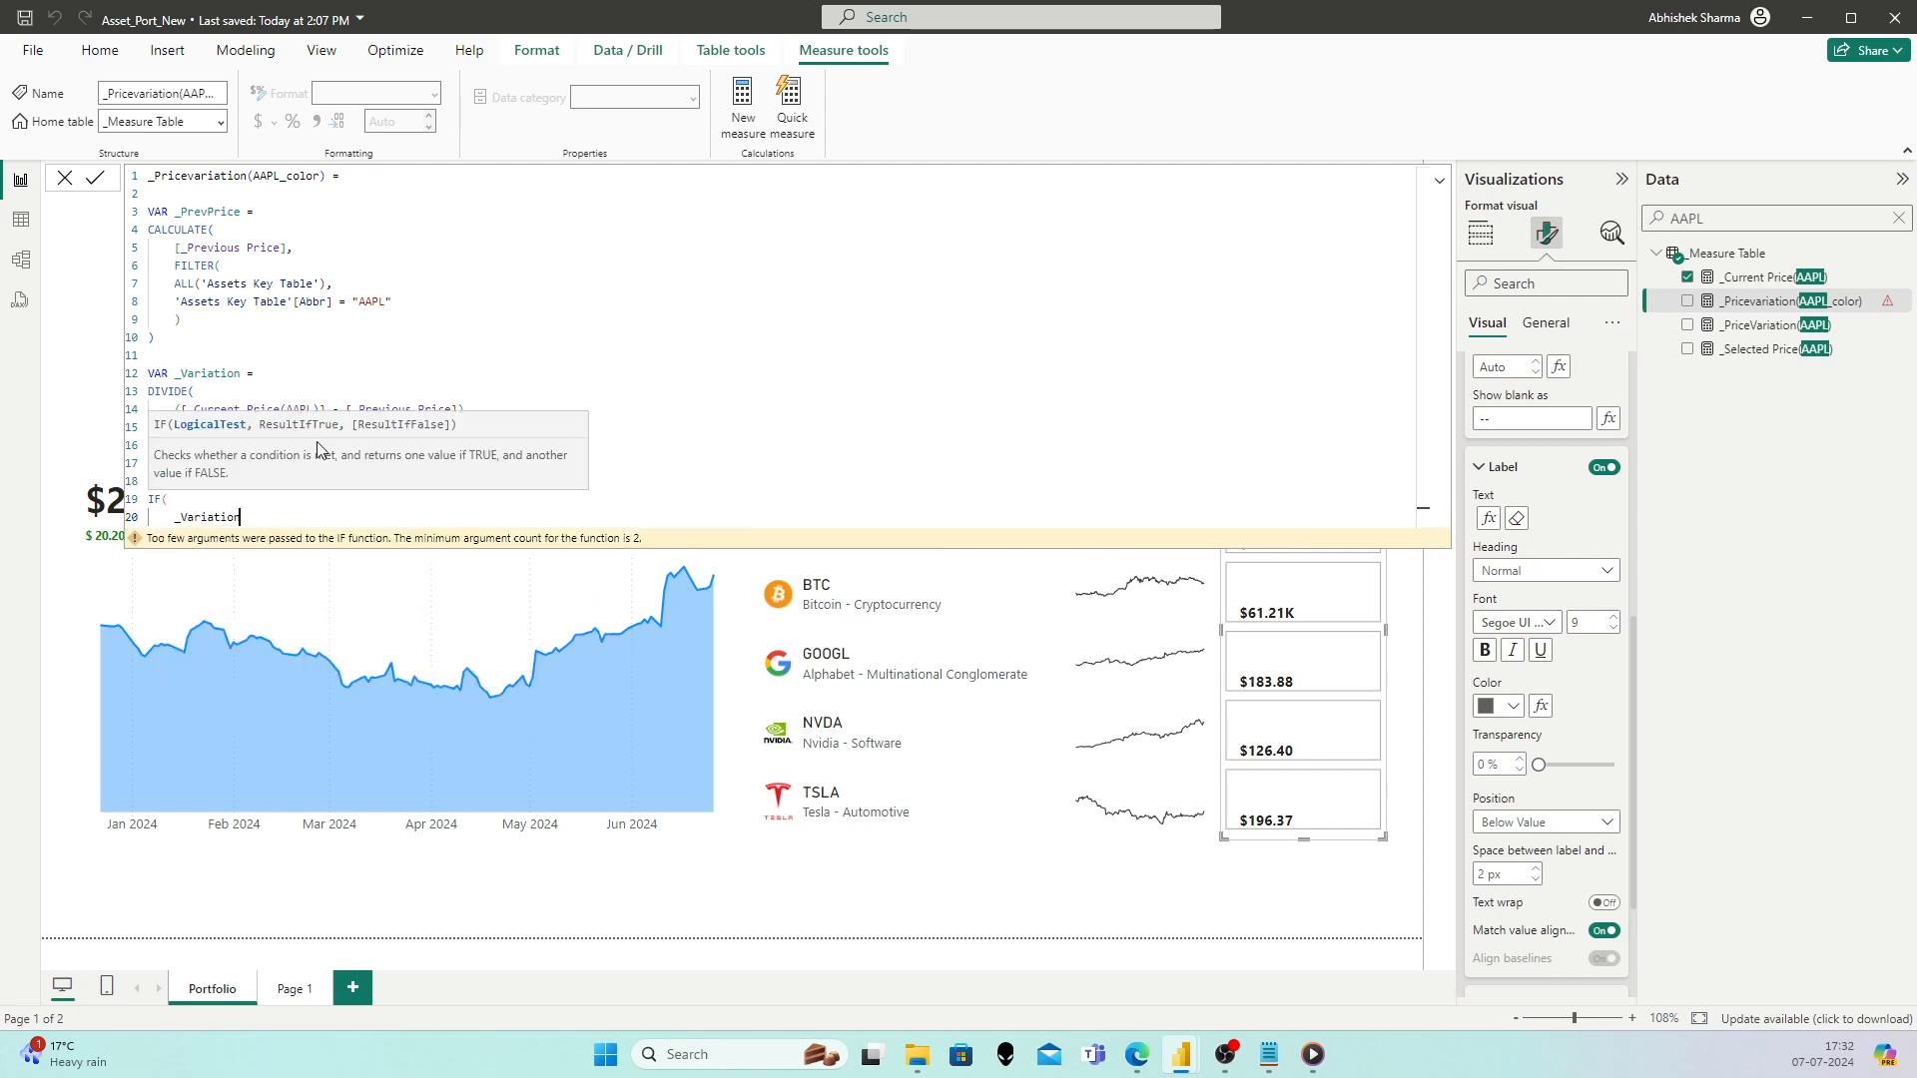
text(> 0,)
key(Return)
text("Green")
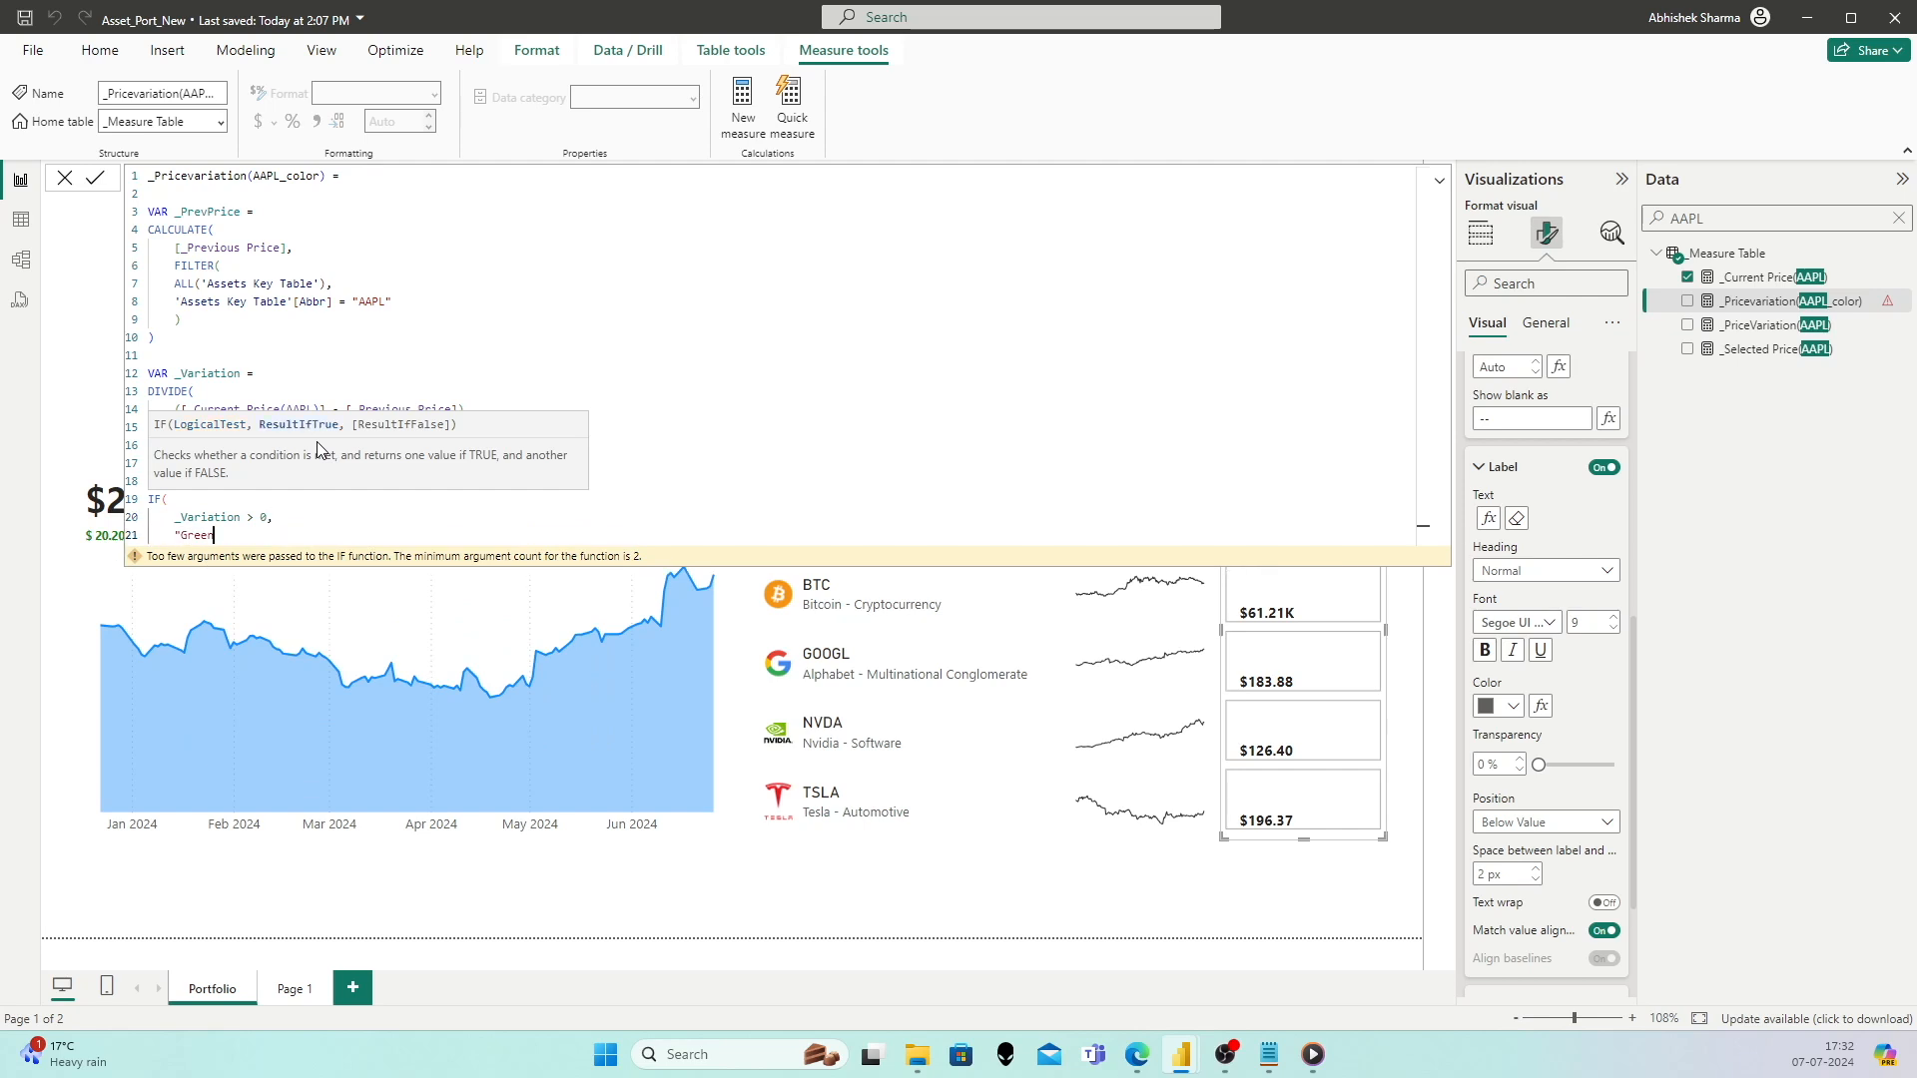
Step: Nest a second IF as the false branch of Result, giving "red" when _Variation < 0
key(Return)
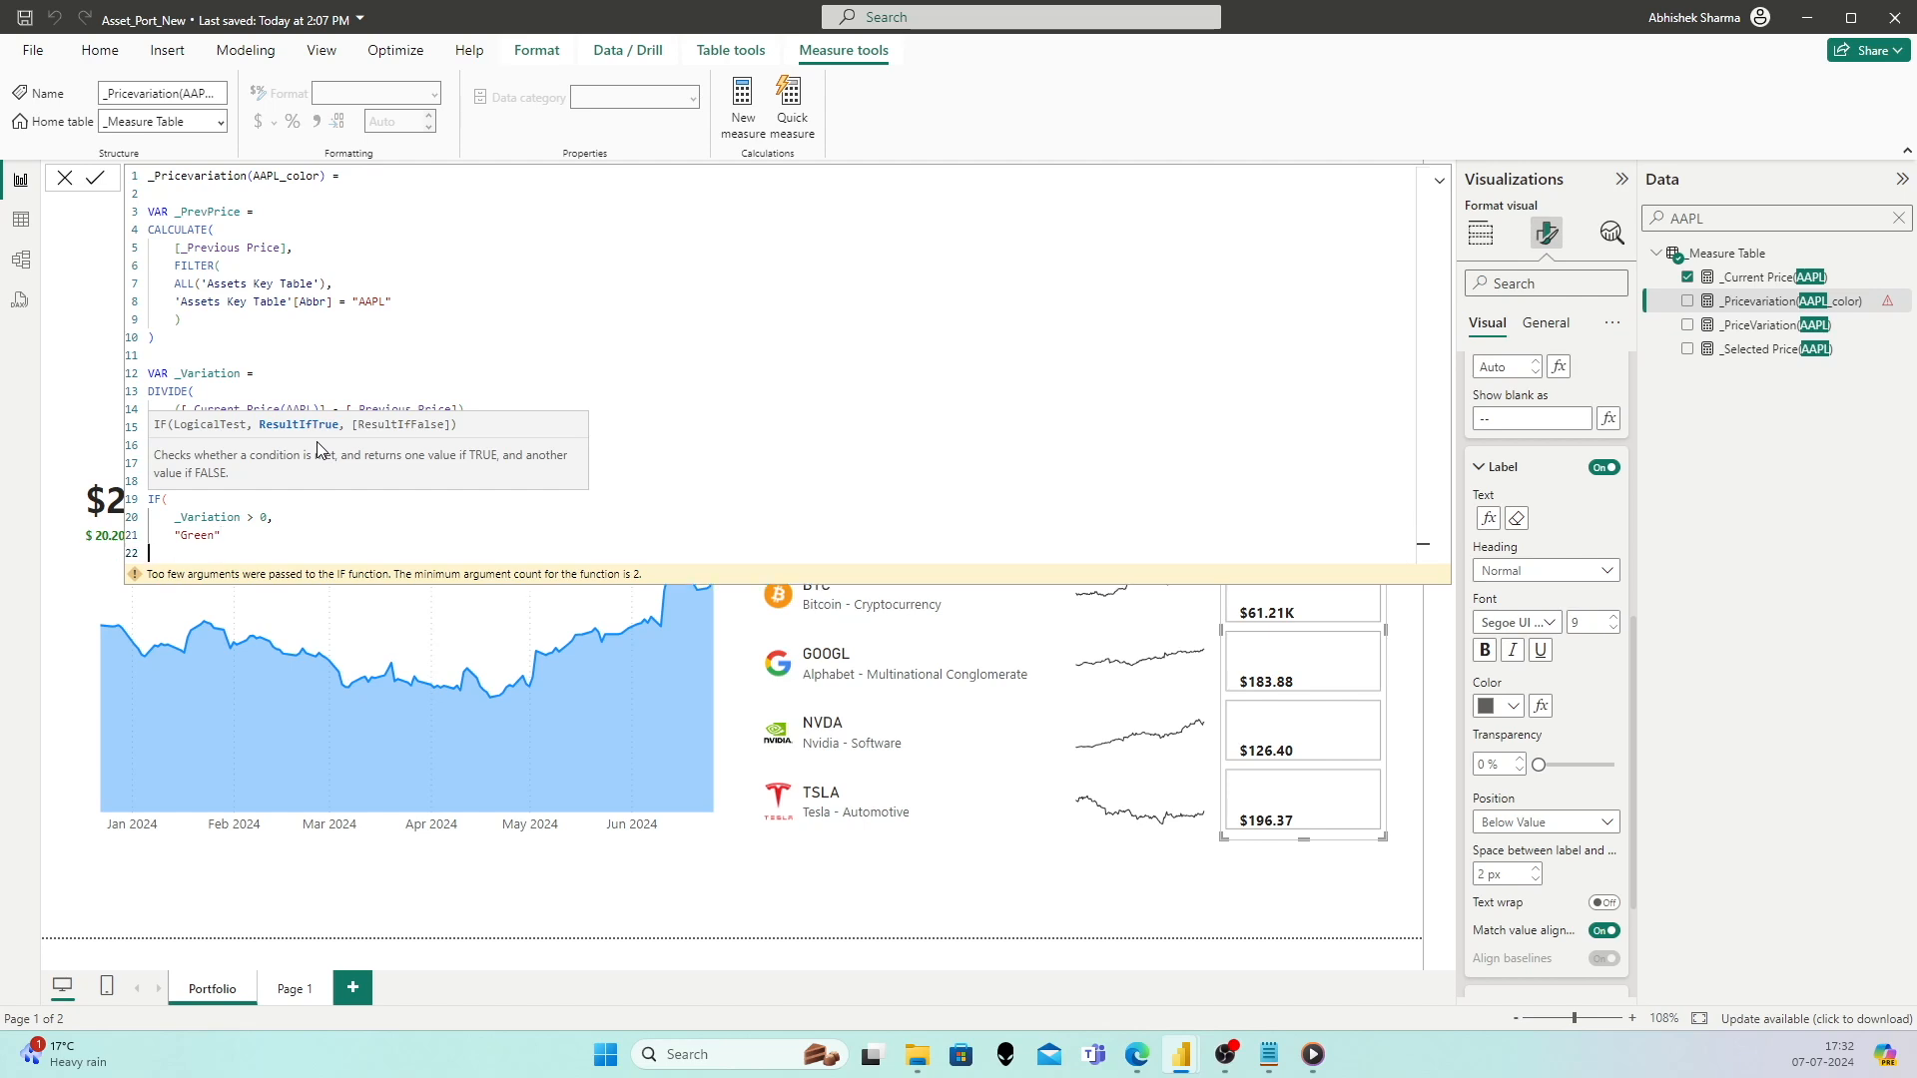
key(BackSpace)
key(BackSpace)
key(Return)
text(IF()
key(Return)
text(_Variation < 0,)
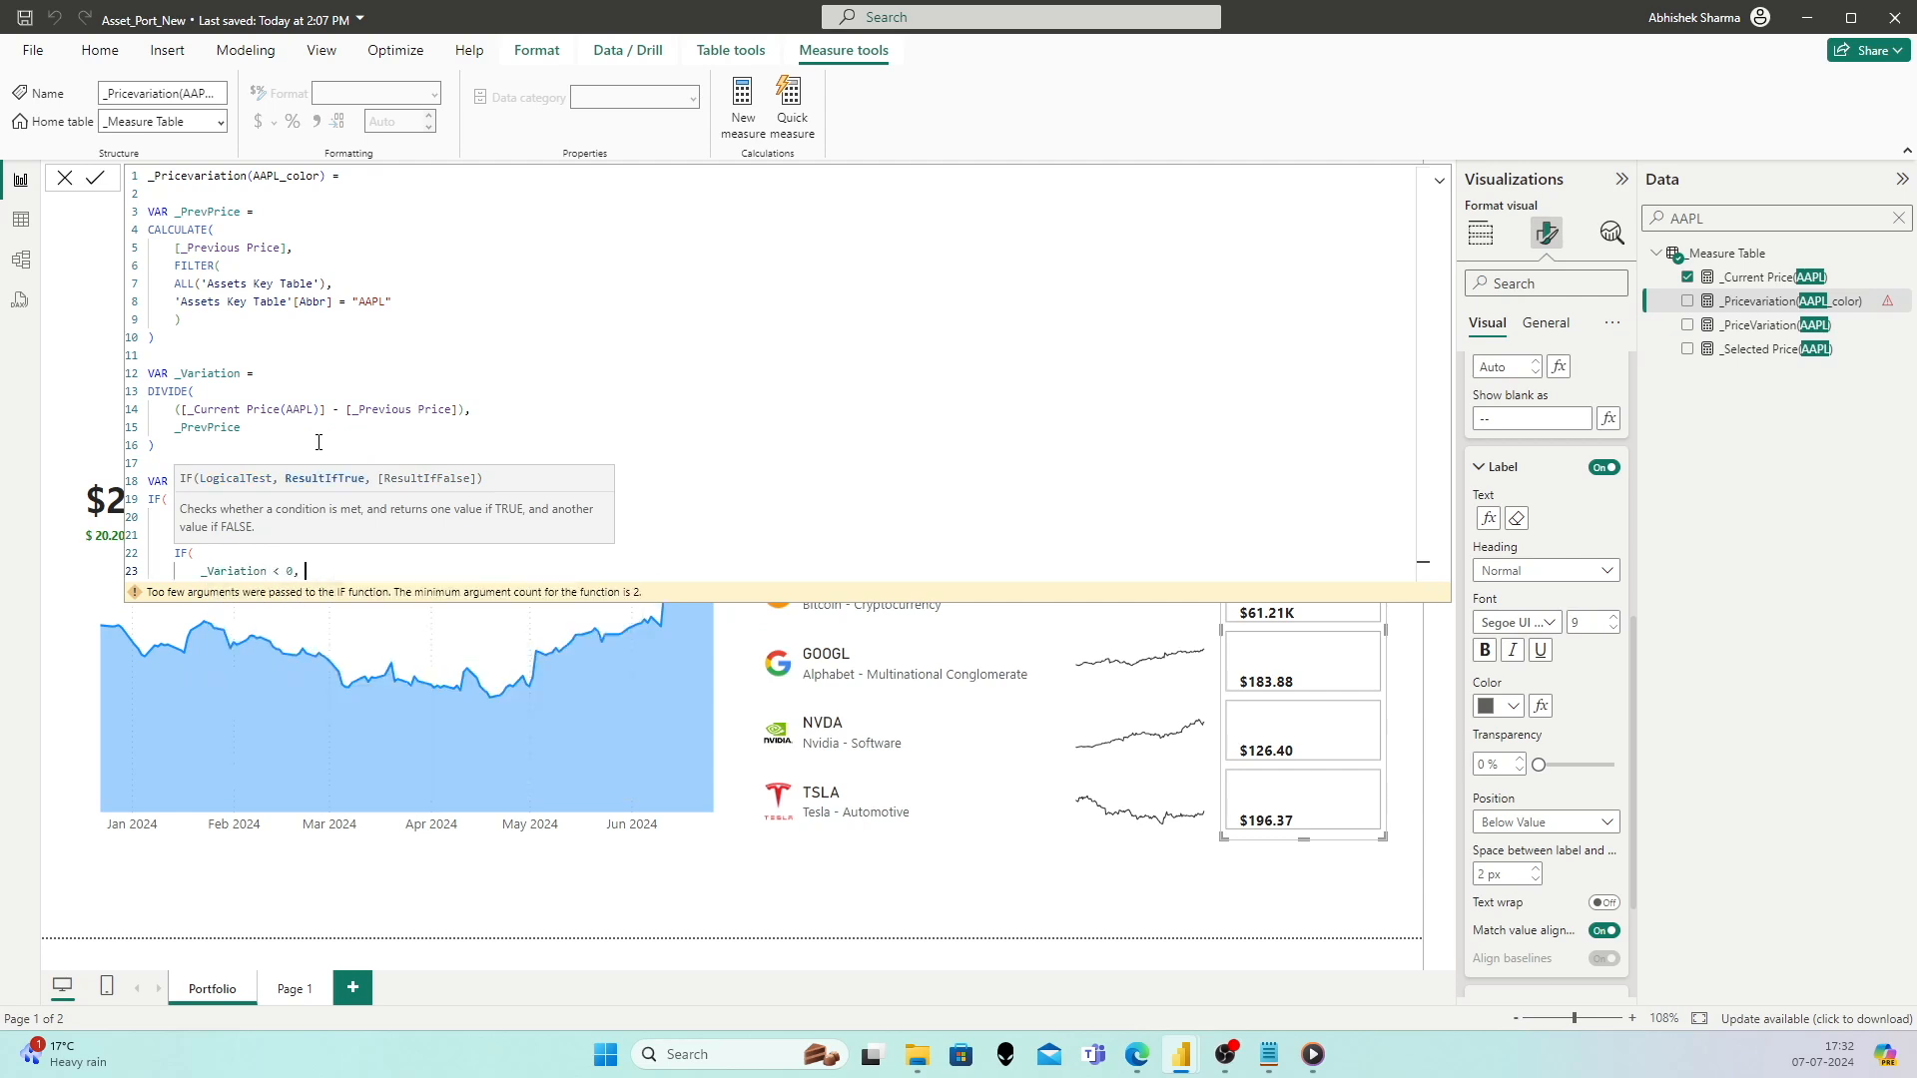
key(Return)
text(Re)
key(BackSpace)
key(BackSpace)
text(")
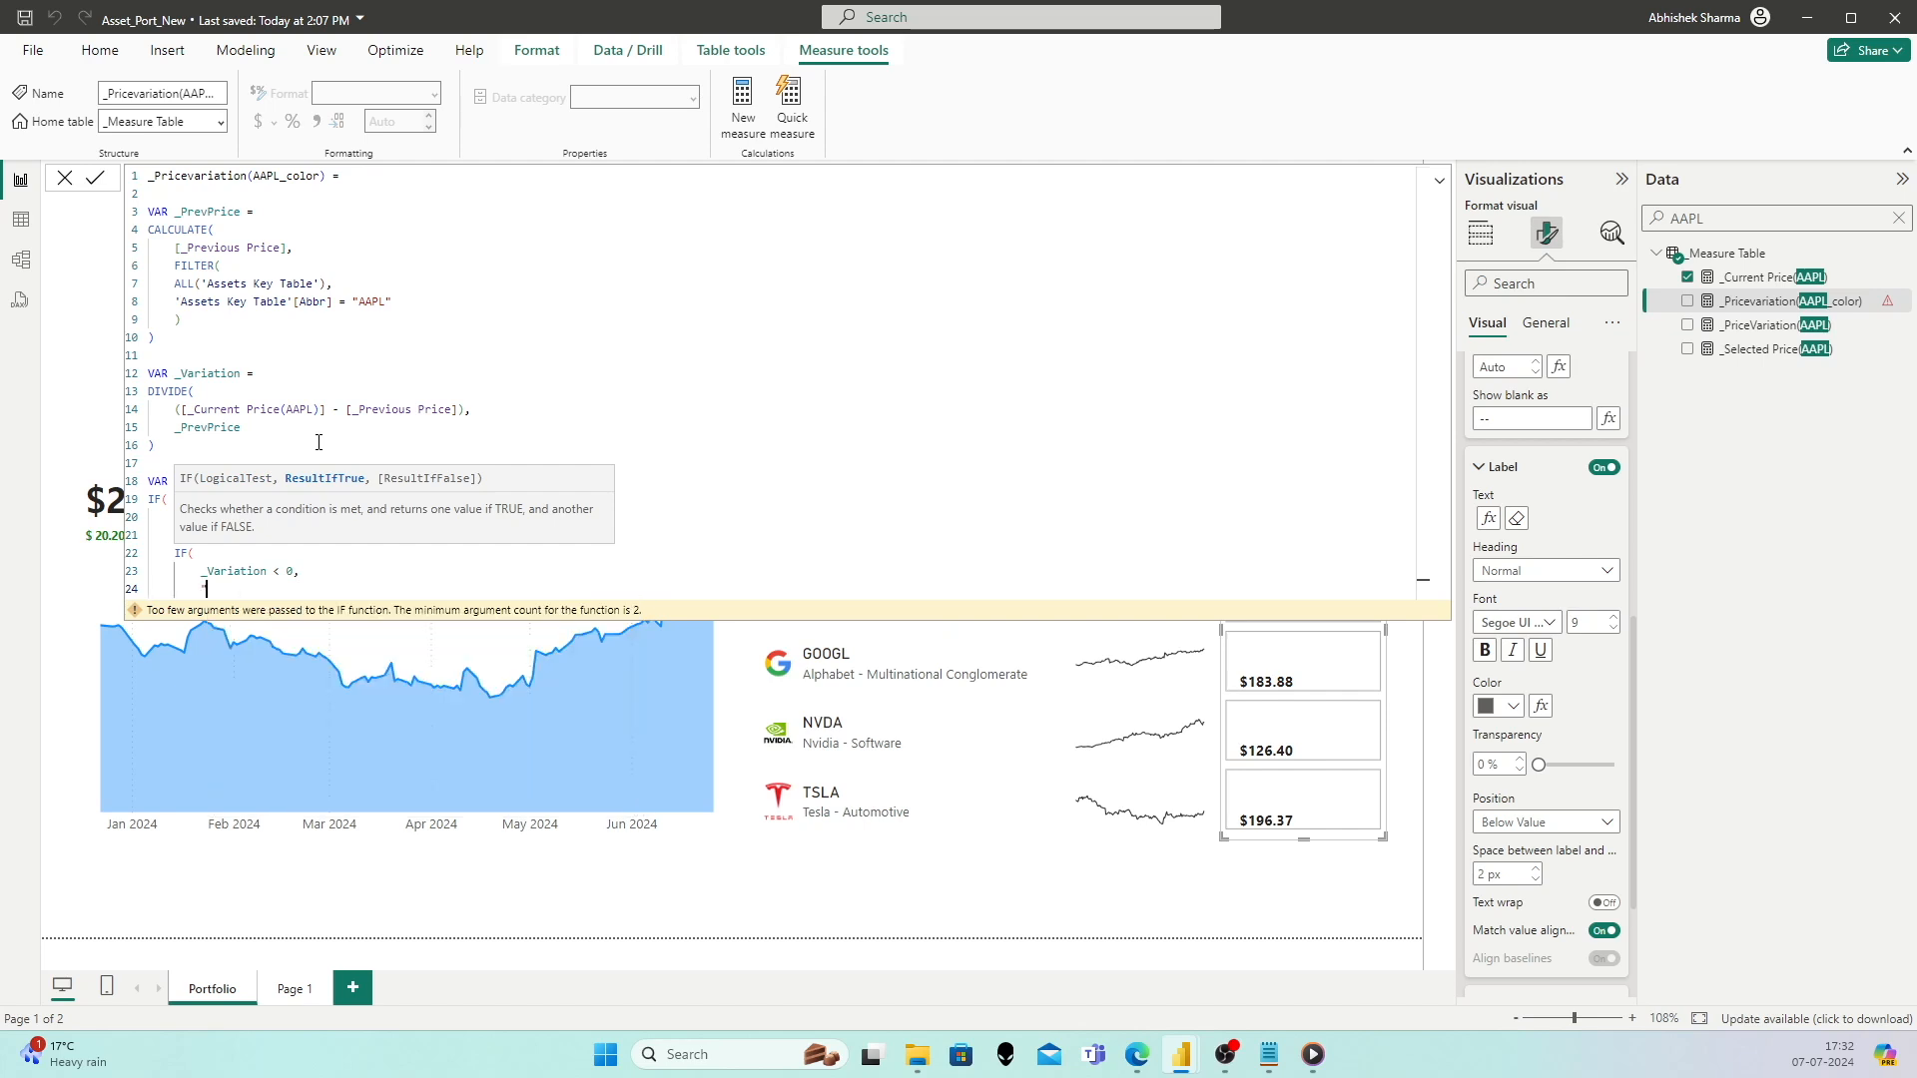
text(red",)
key(Return)
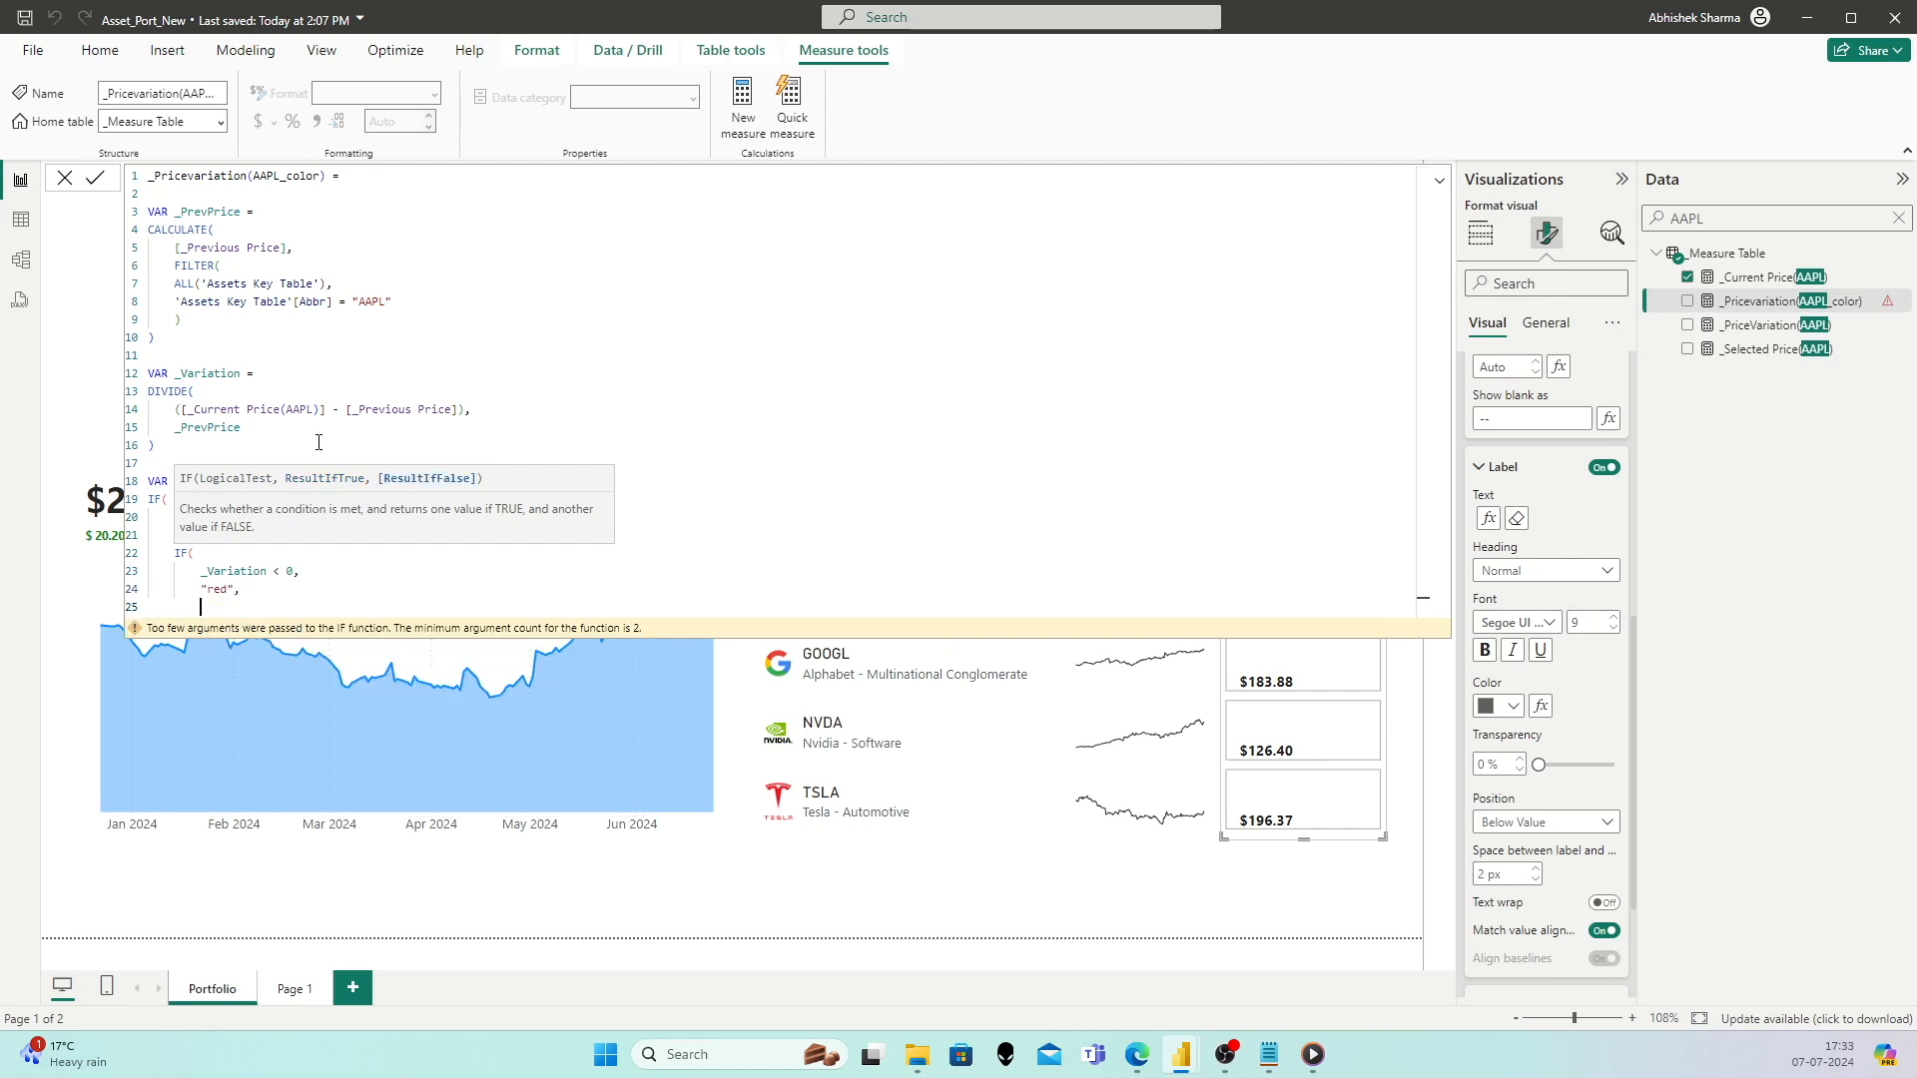
Step: Set "Blank" as the nested IF's fallback value and close both IF functions
text("Gr)
text(ey)
text(")
key(Left)
key(Left)
key(BackSpace)
text(a)
key(BackSpace)
key(shift+Left)
key(shift+Left)
key(shift+Left)
text(Blank)
key(shift+Return)
text())
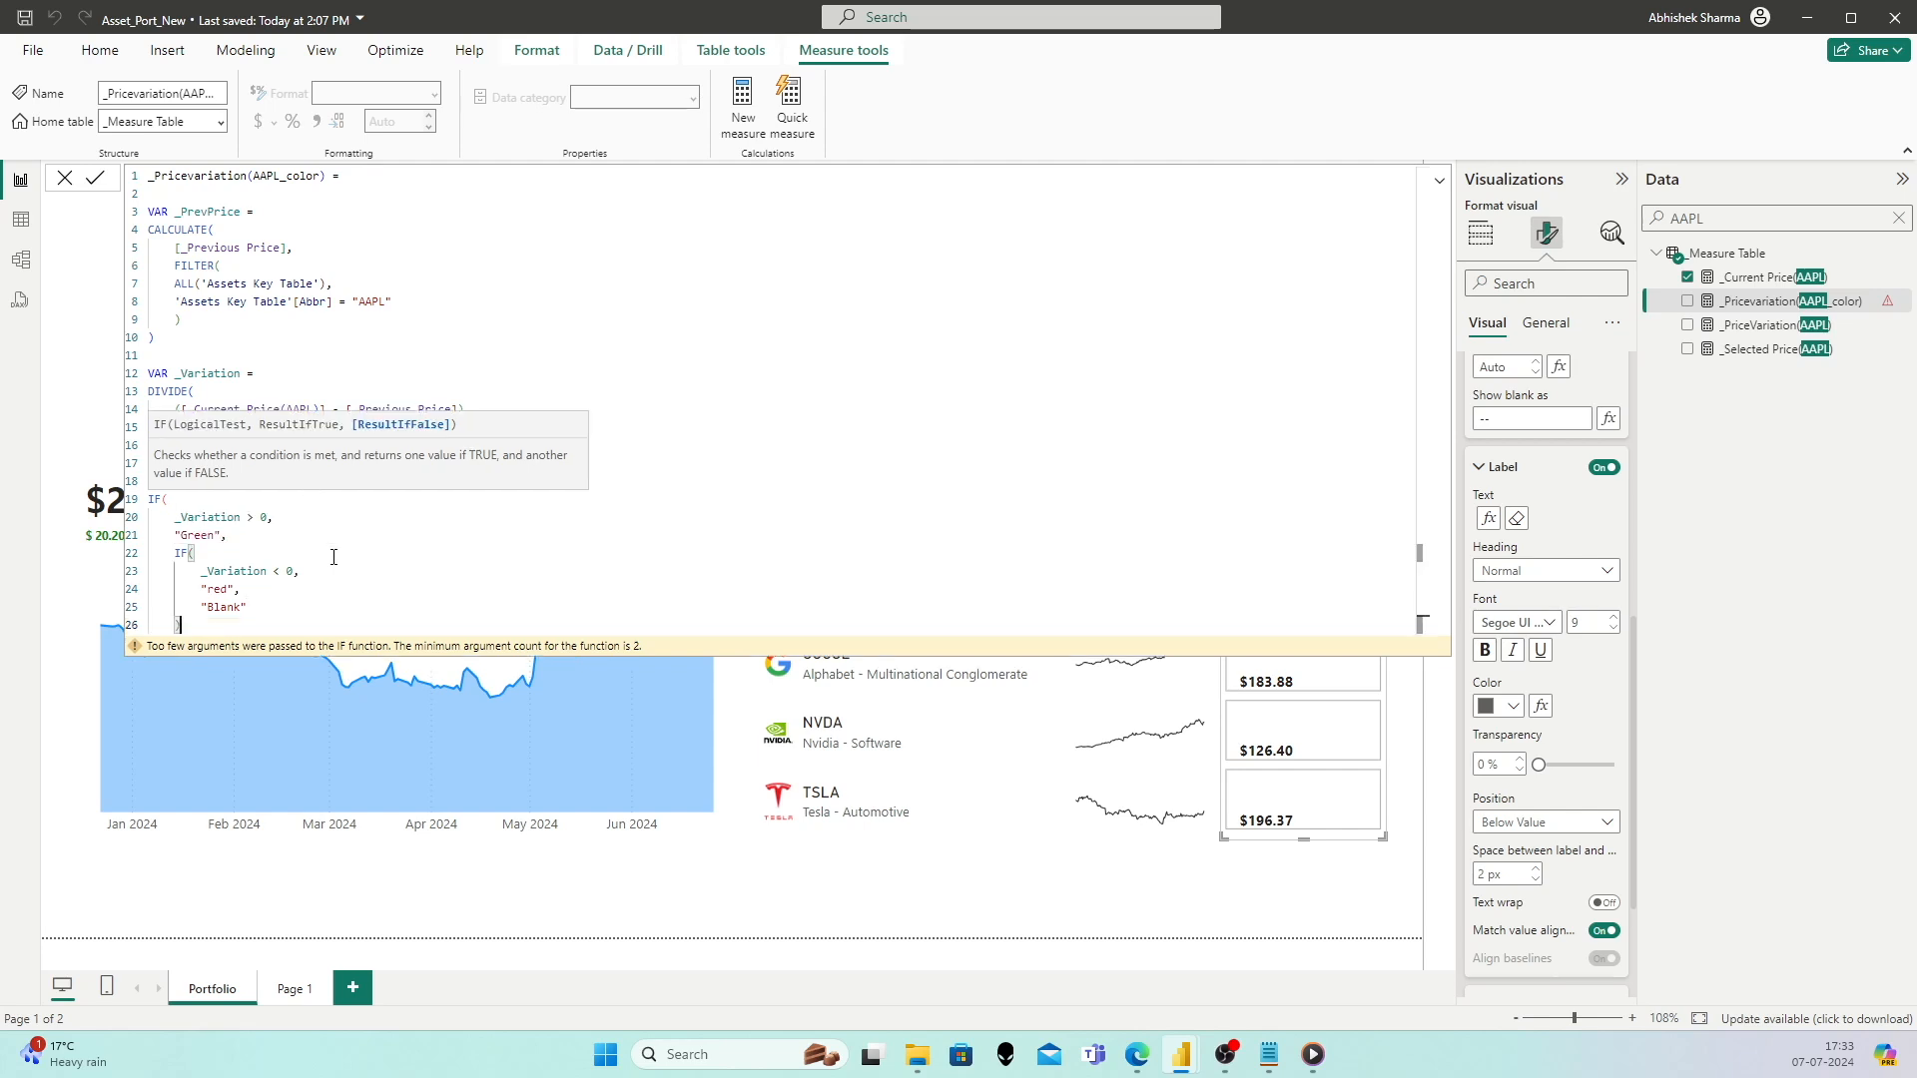
key(shift+Return)
text())
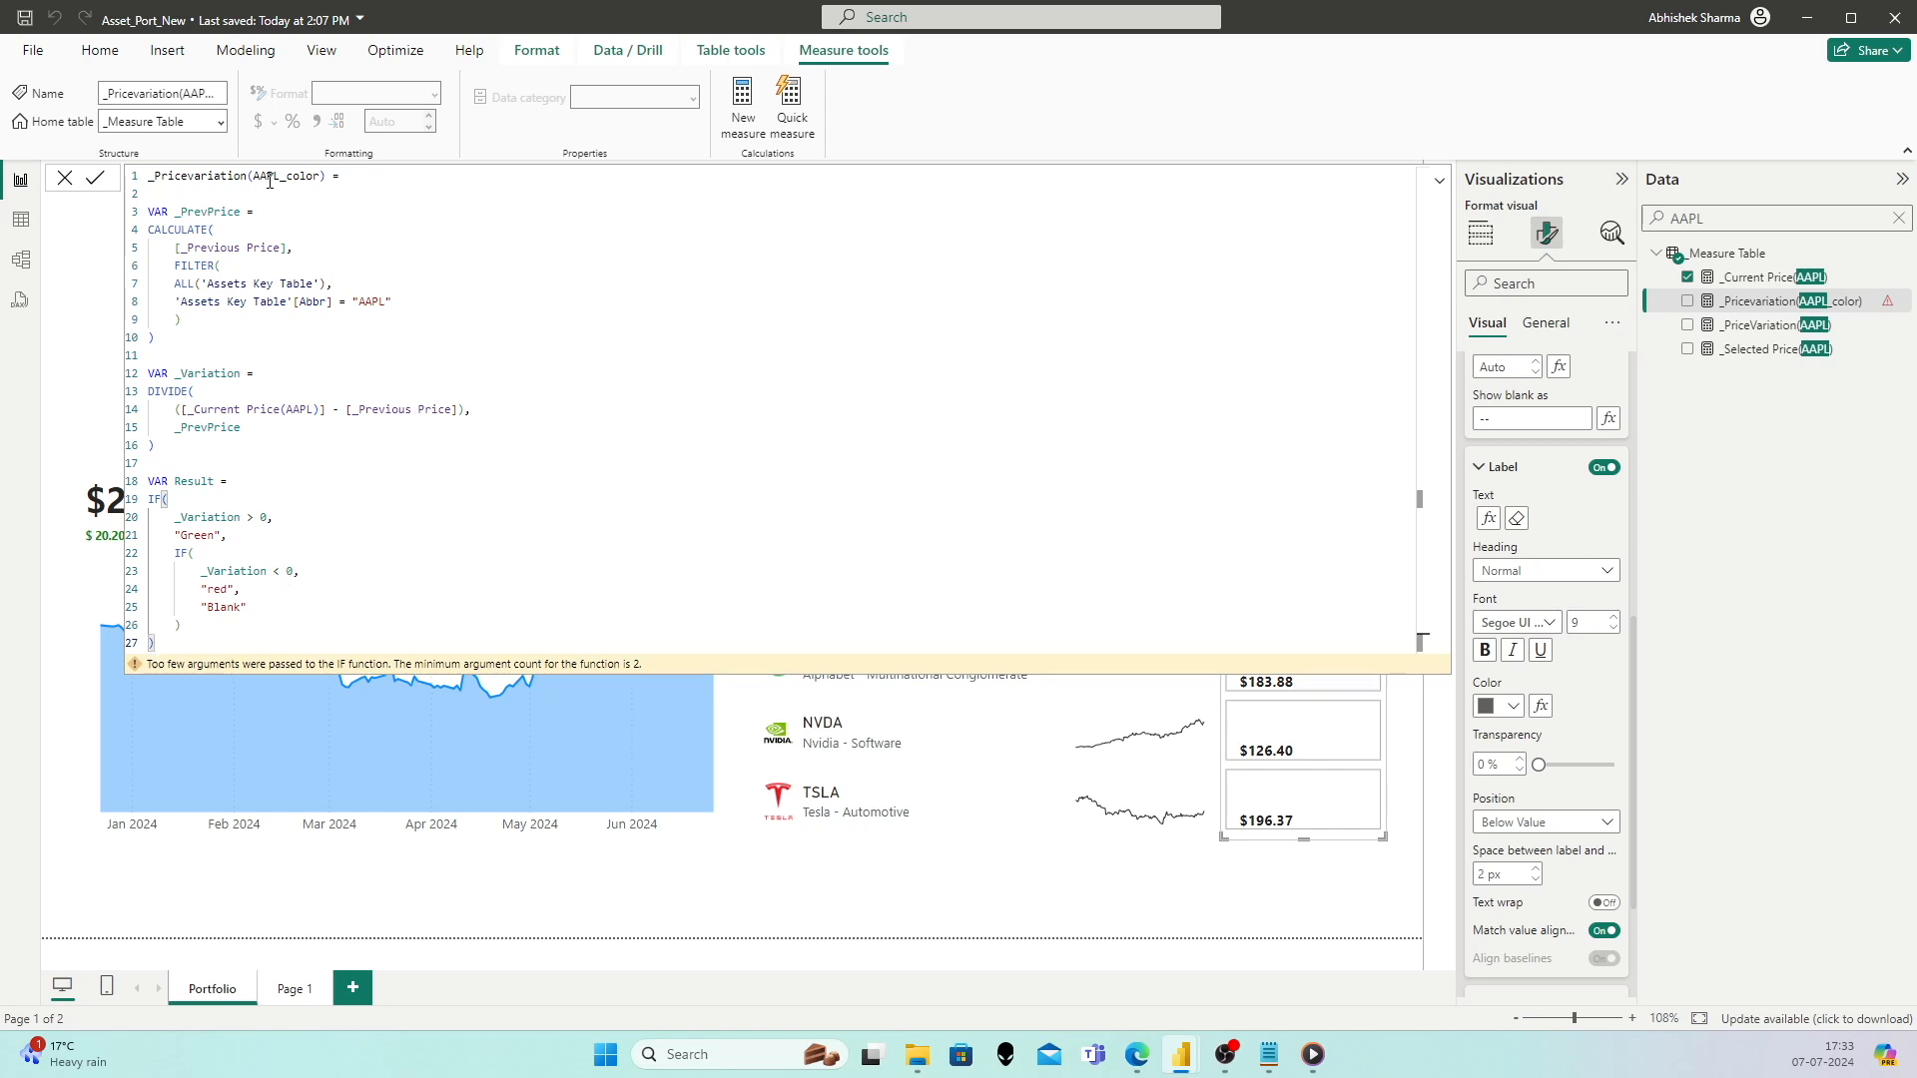
Step: End the _Pricevariation(AAPL_color) measure with RETURN Result and commit it
click(95, 178)
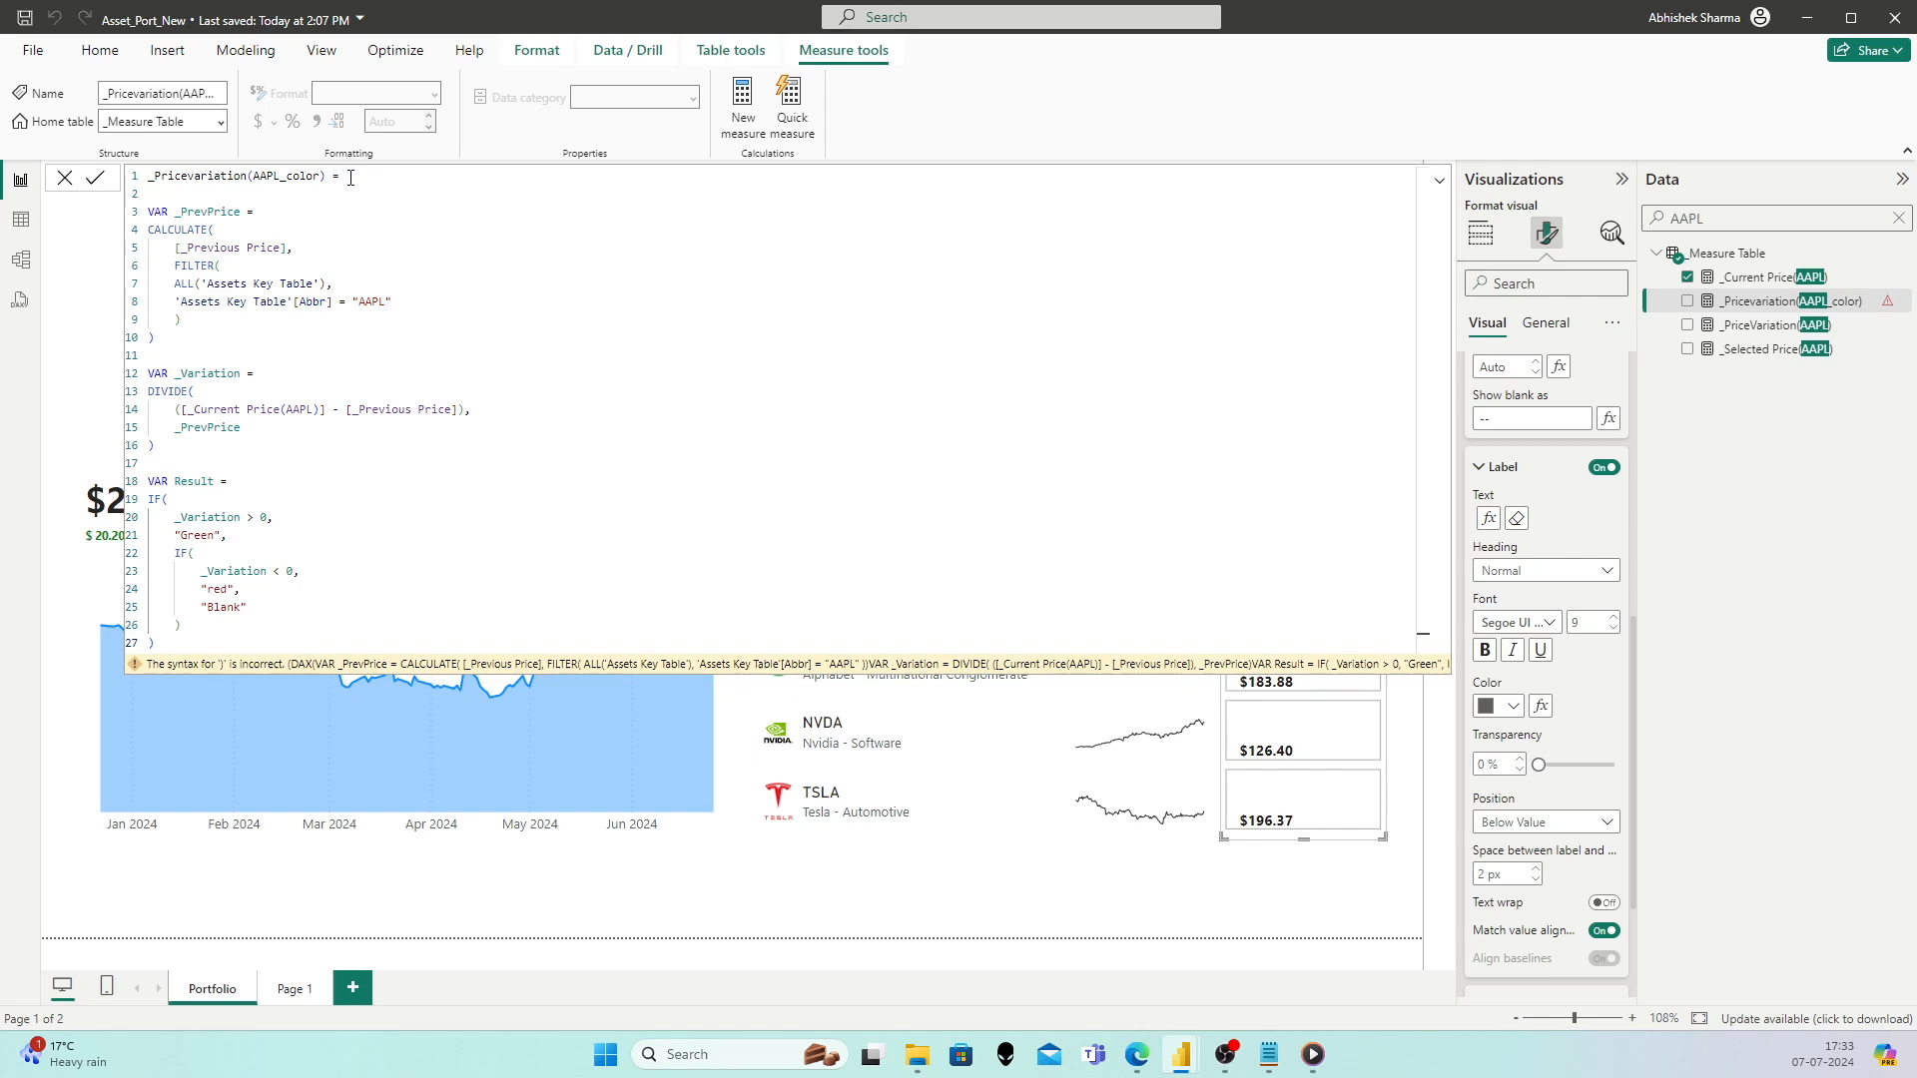
click(232, 639)
key(Return)
key(Return)
text(RETURN Result)
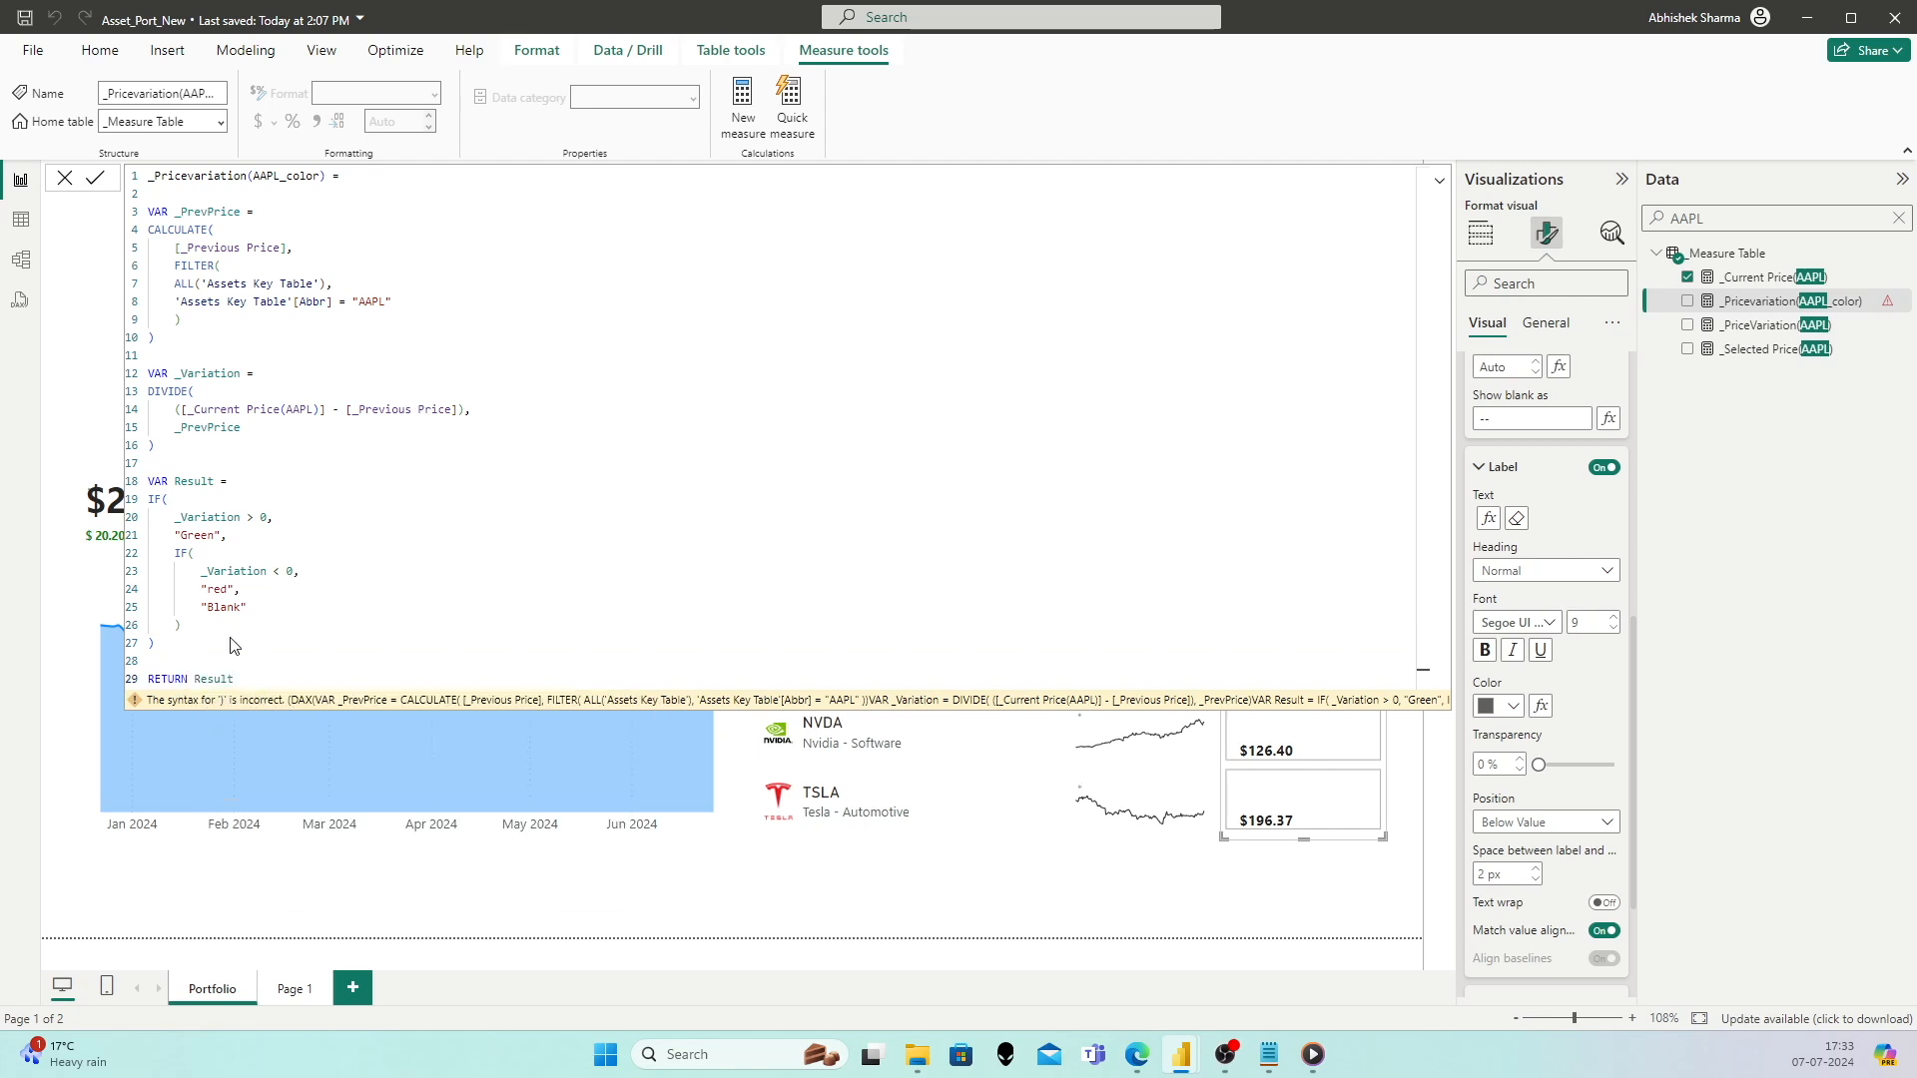
key(Return)
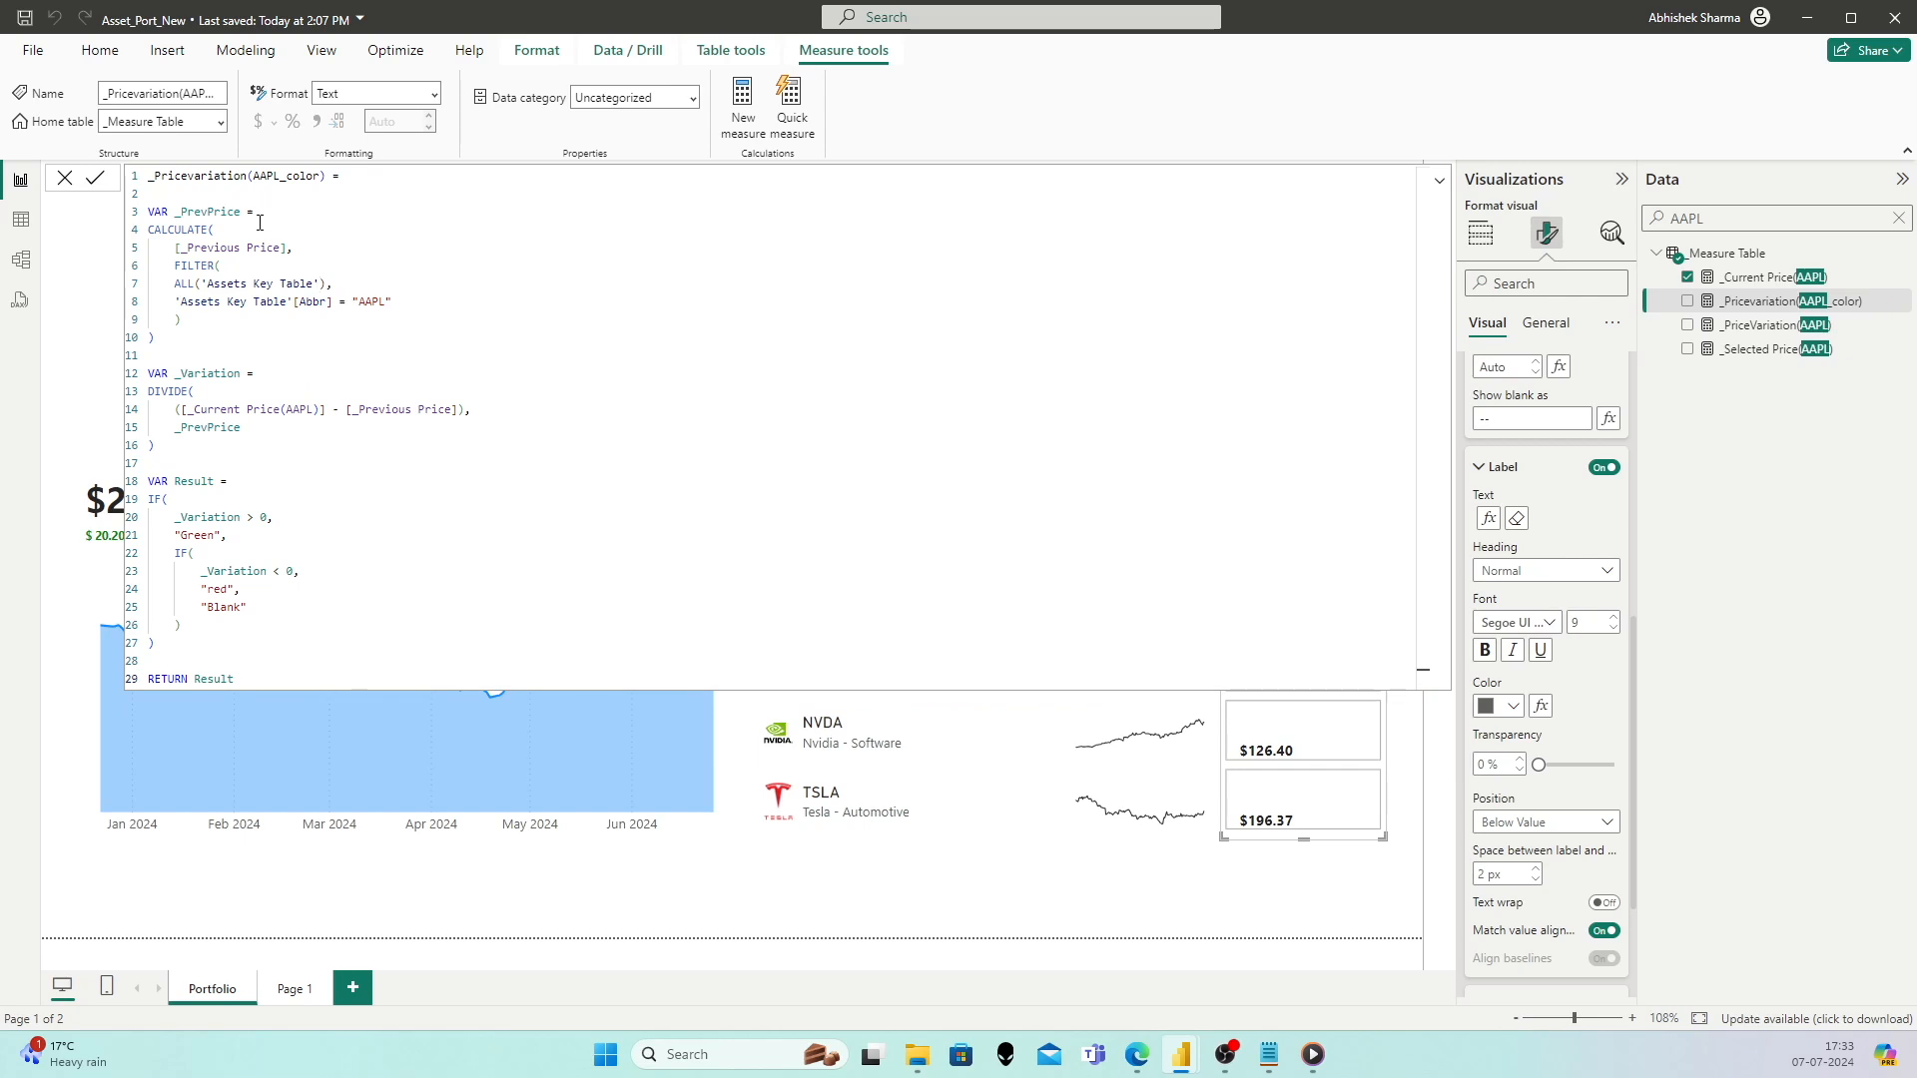
drag(189, 332, 147, 212)
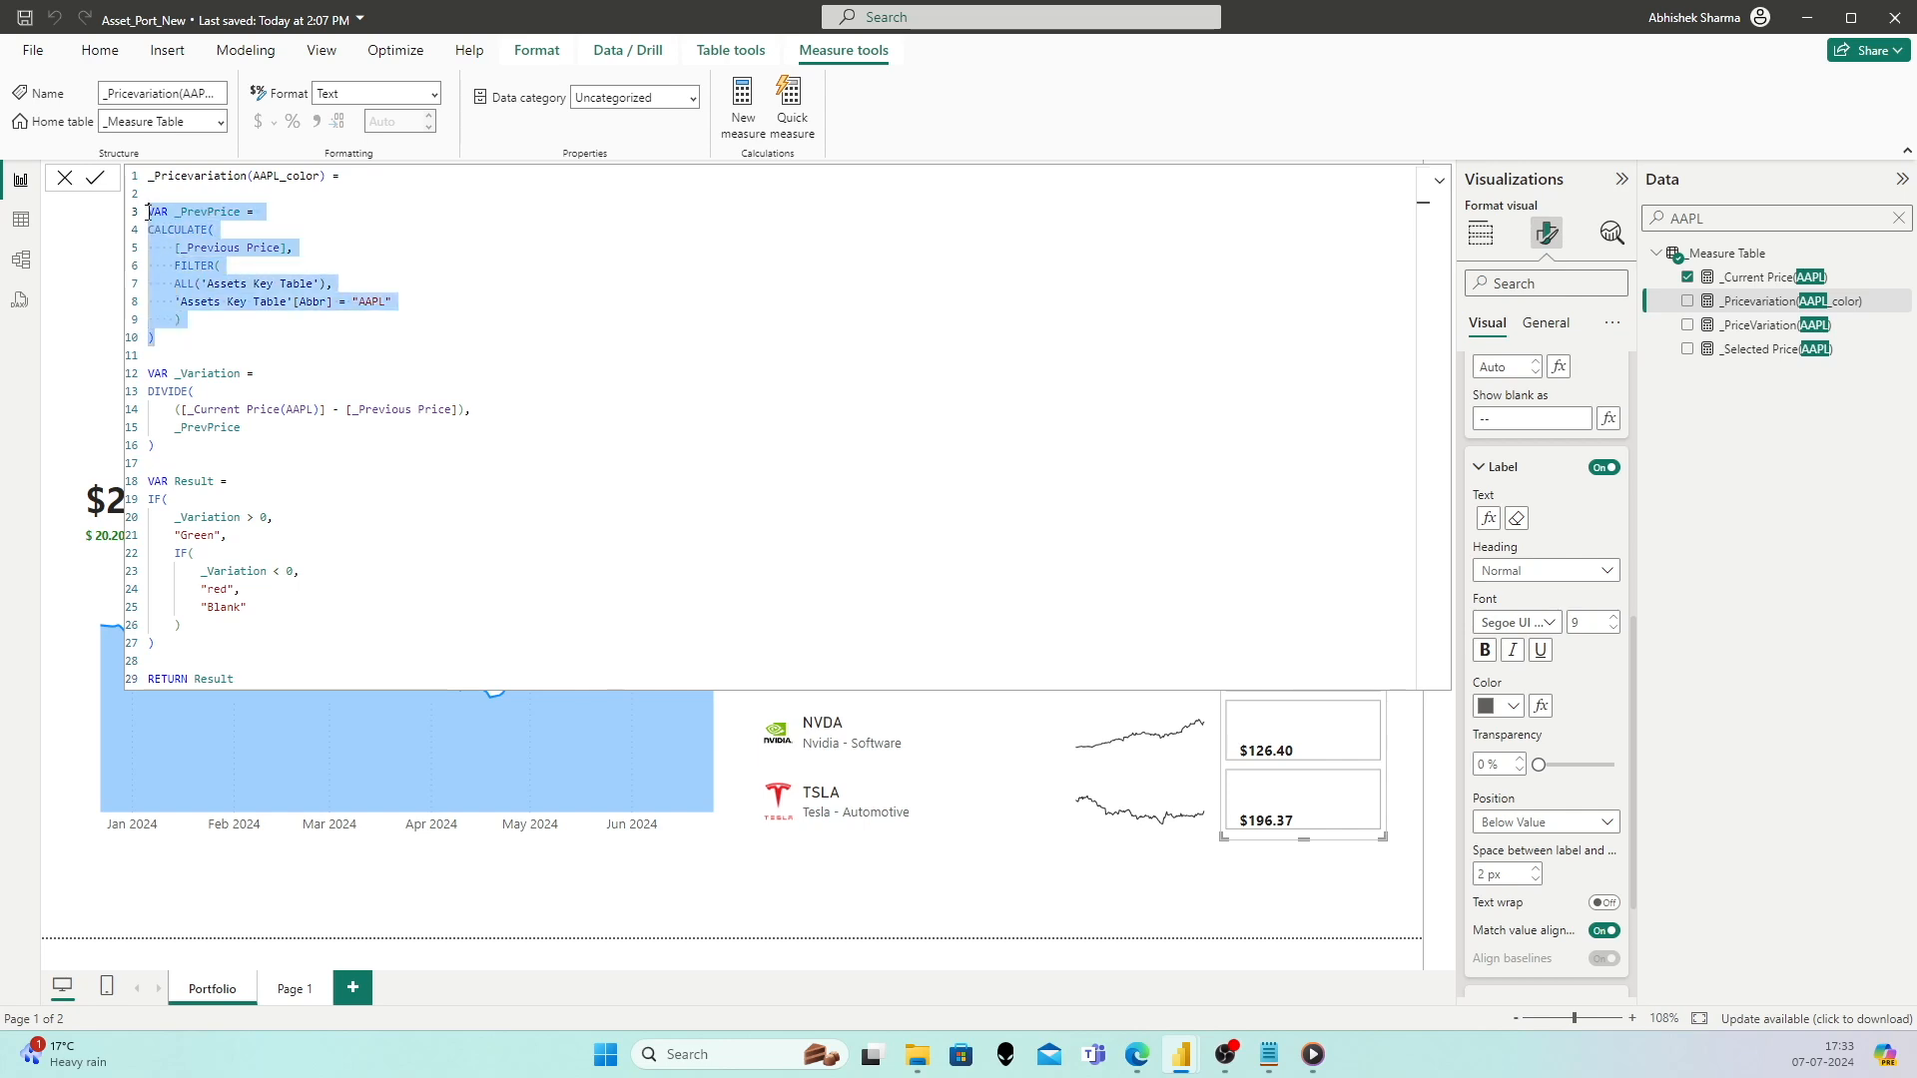
click(248, 232)
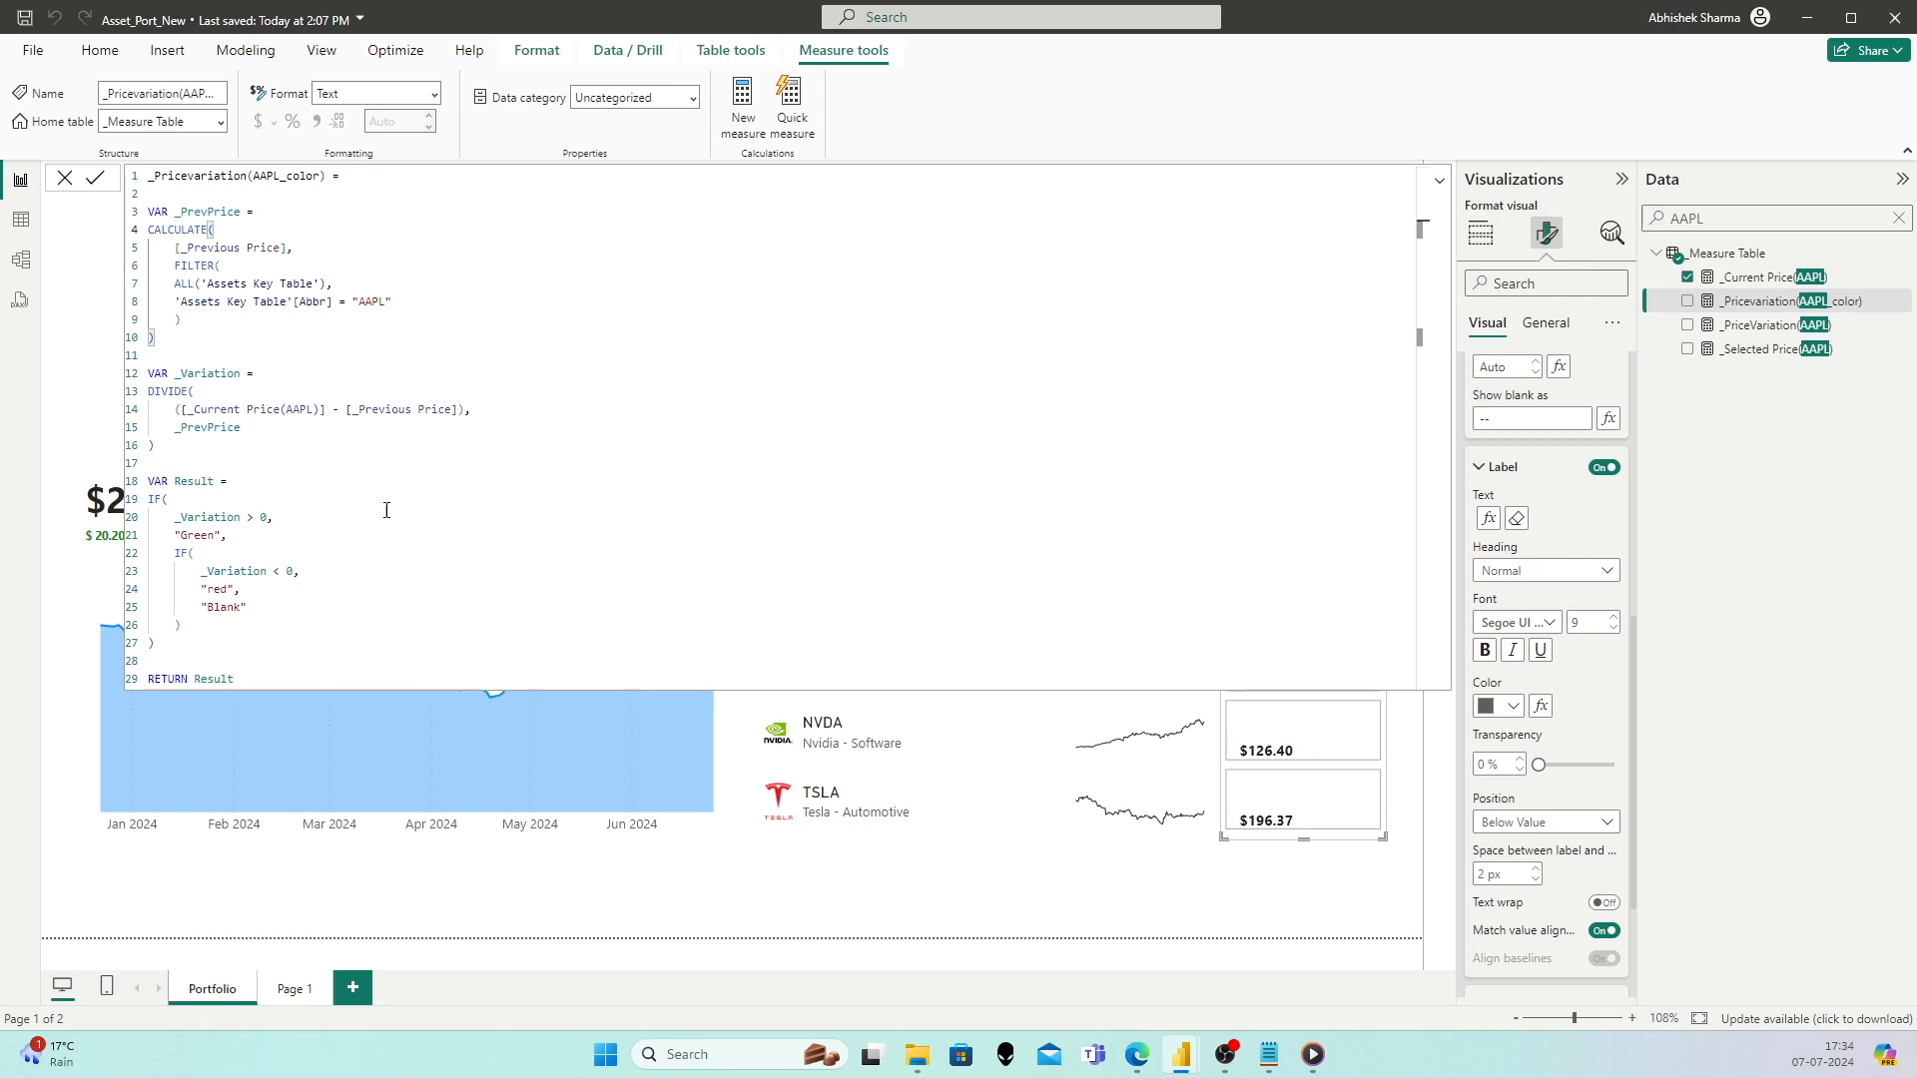
Step: Set the AAPL label's font color conditionally by field value, based on the _Pricevariation(AAPL_color) measure
click(1791, 304)
click(1540, 706)
click(715, 304)
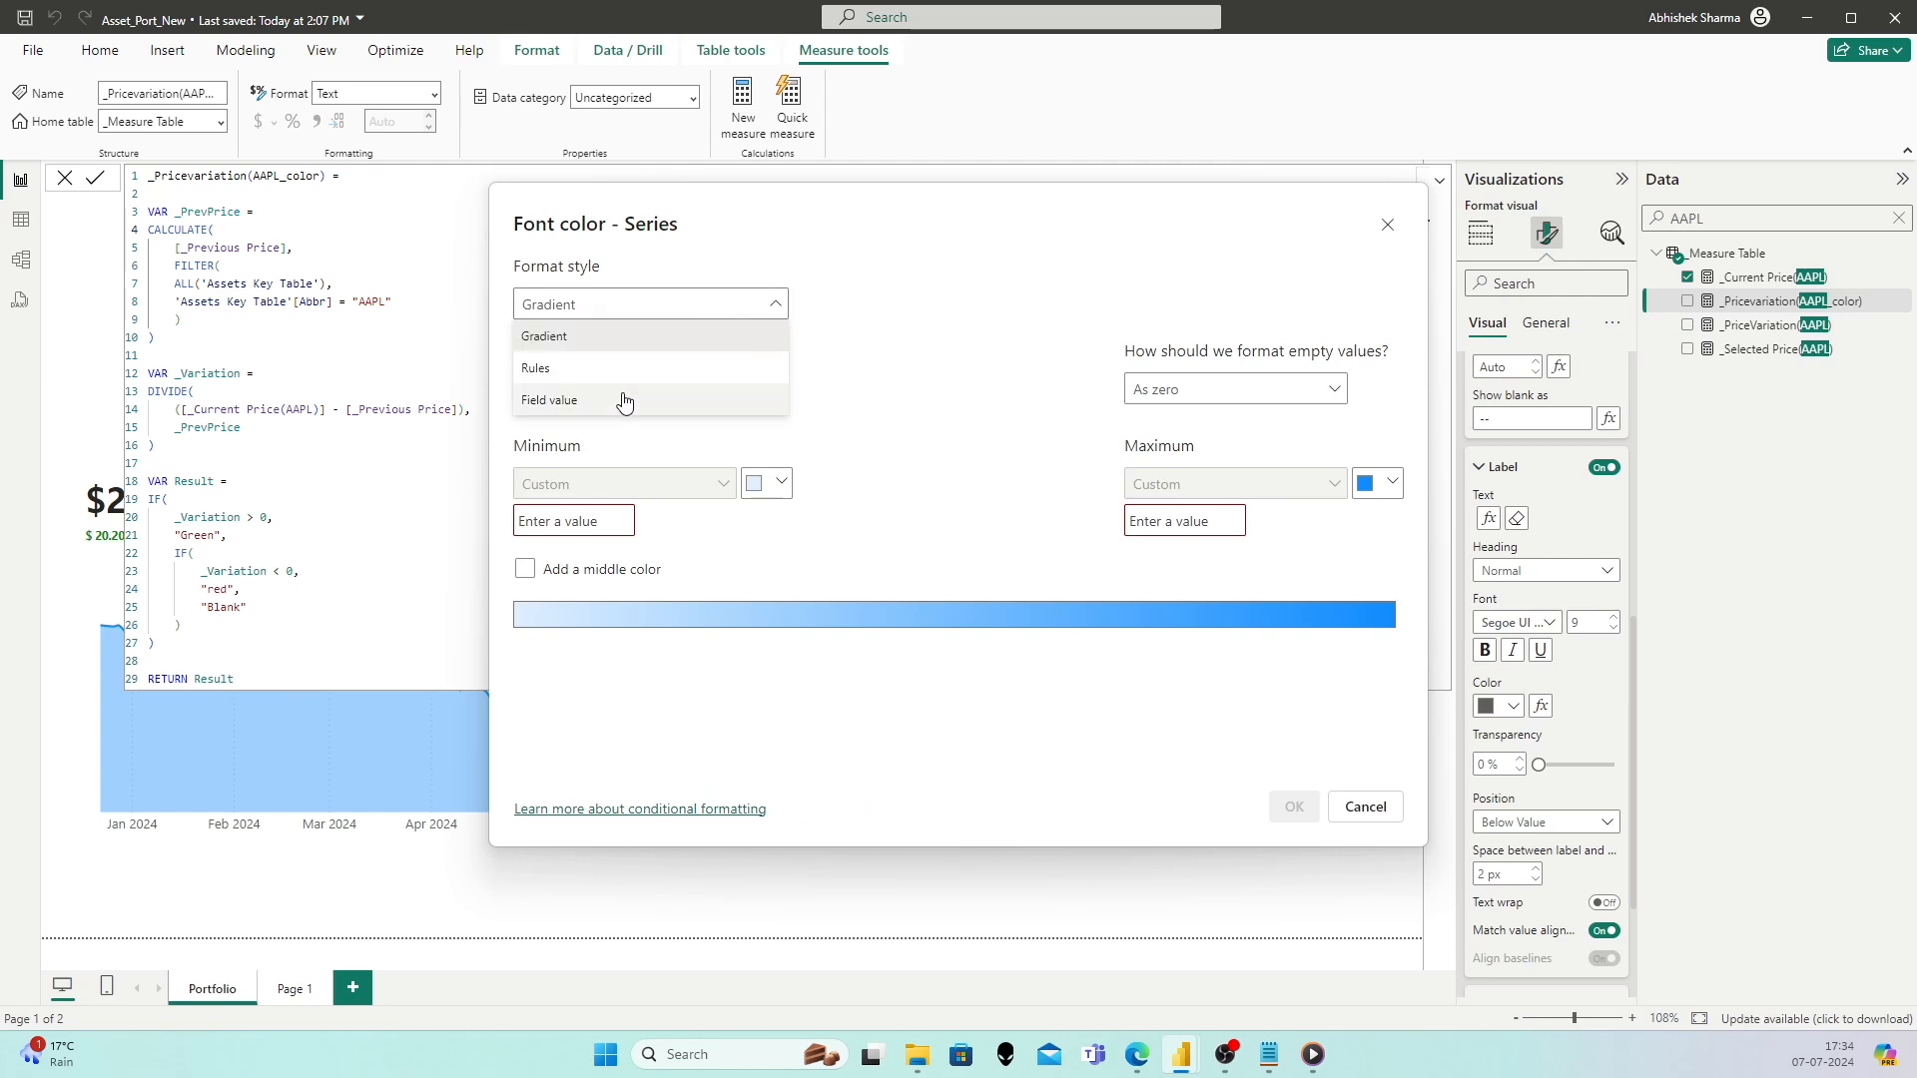
click(625, 396)
click(693, 392)
text(aapl)
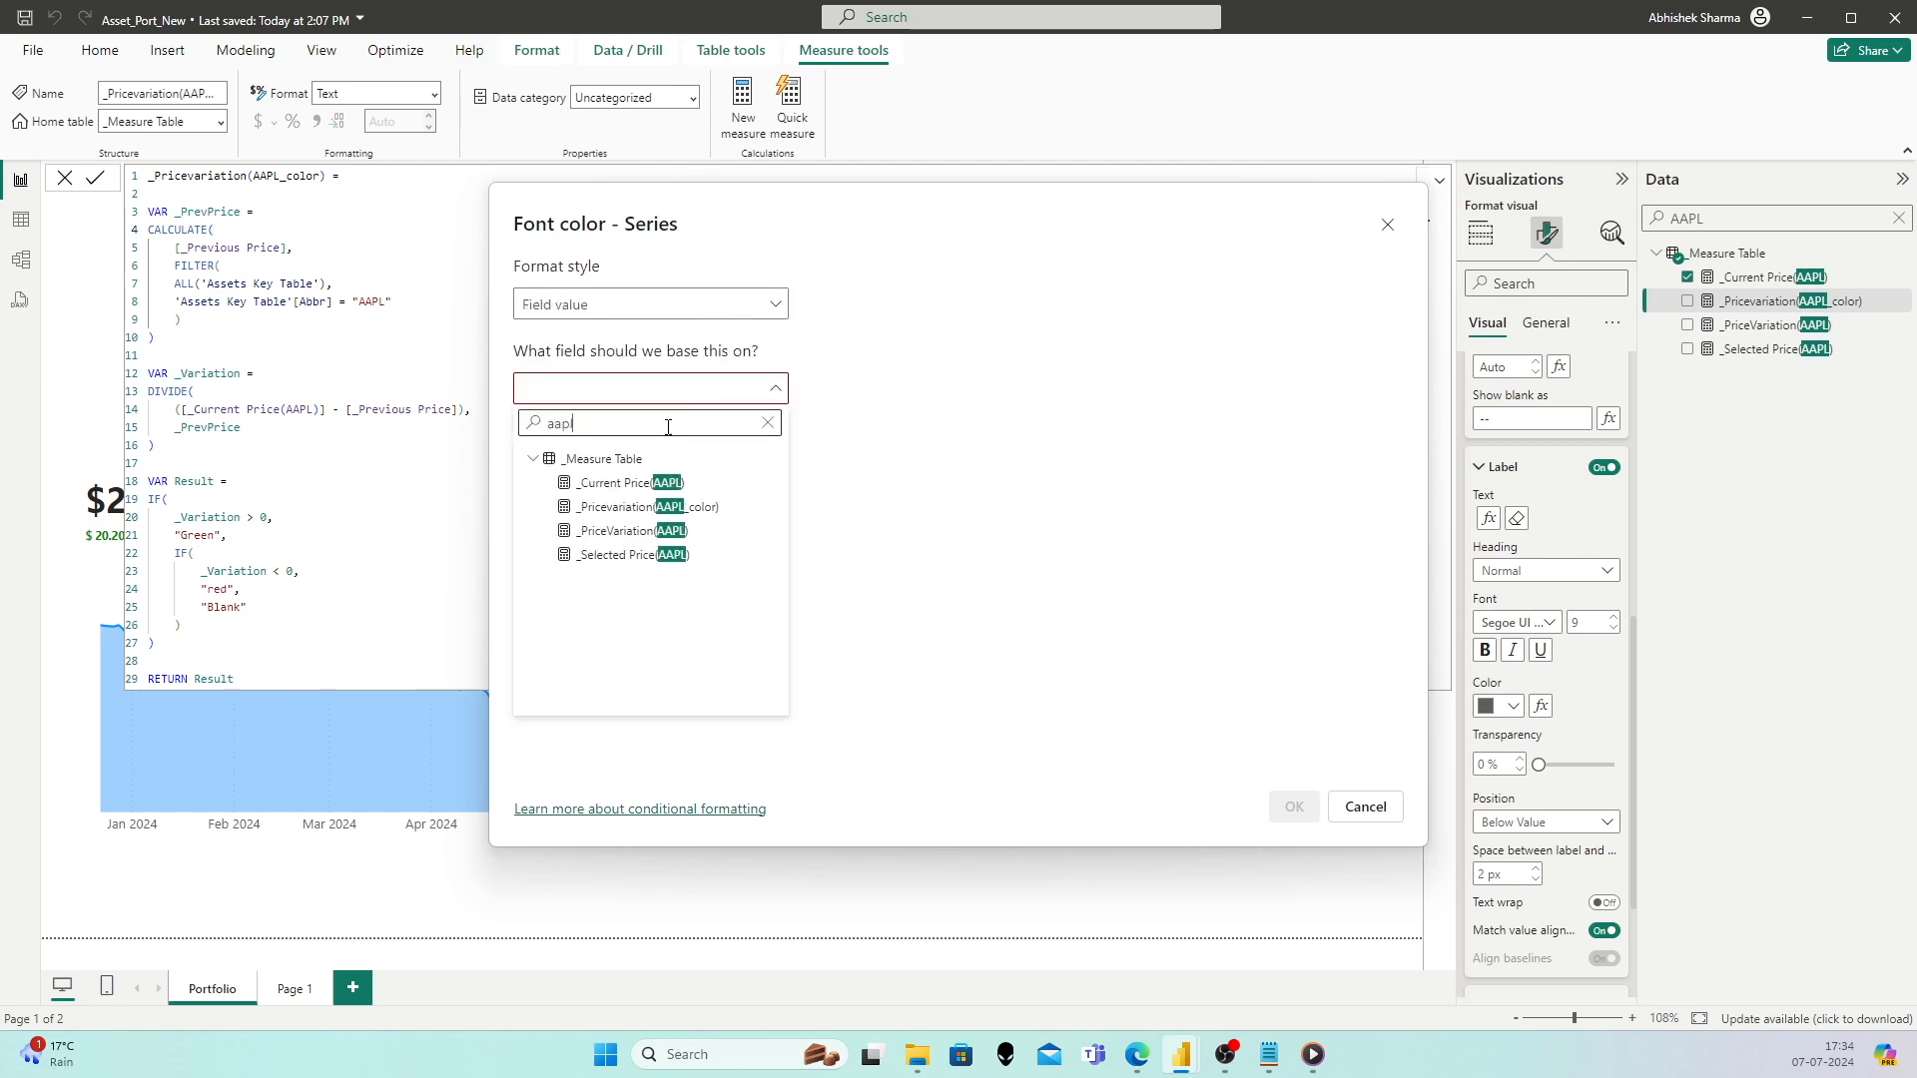
click(639, 506)
click(1293, 807)
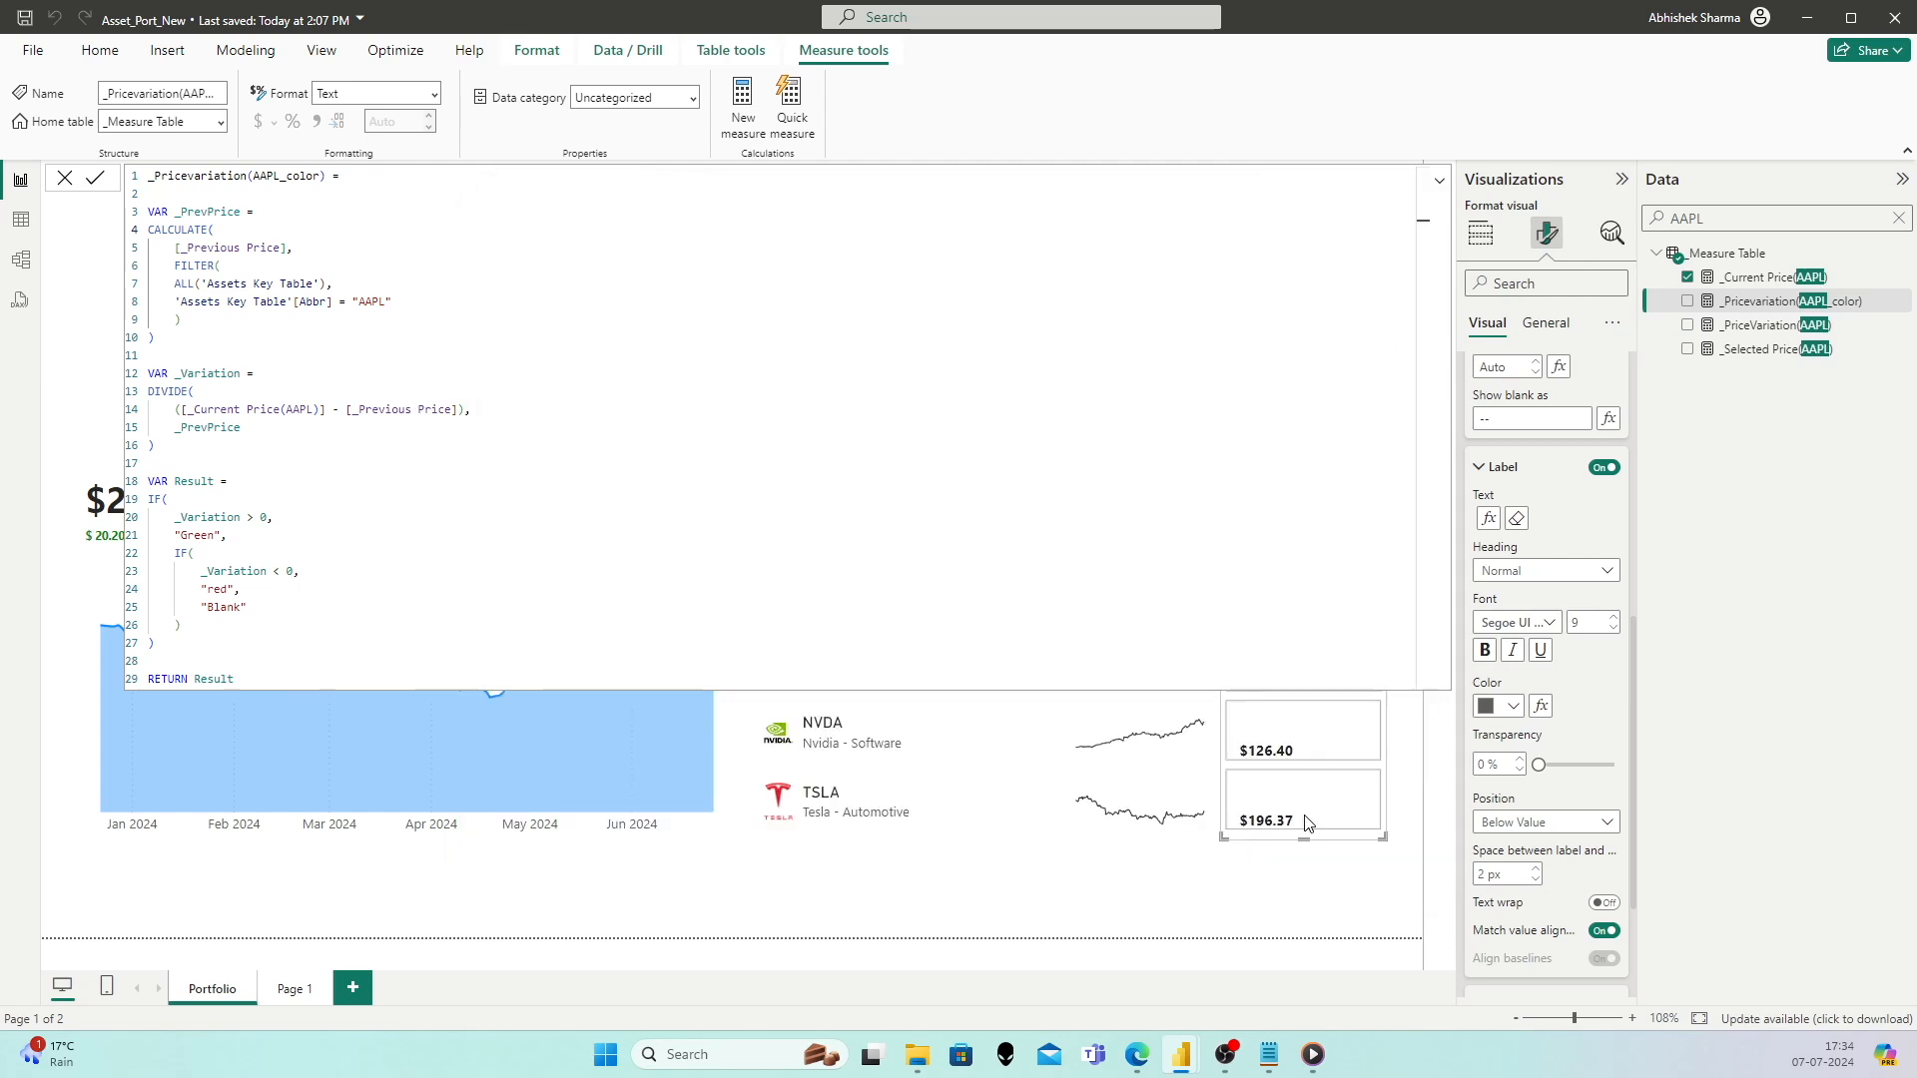
click(1161, 920)
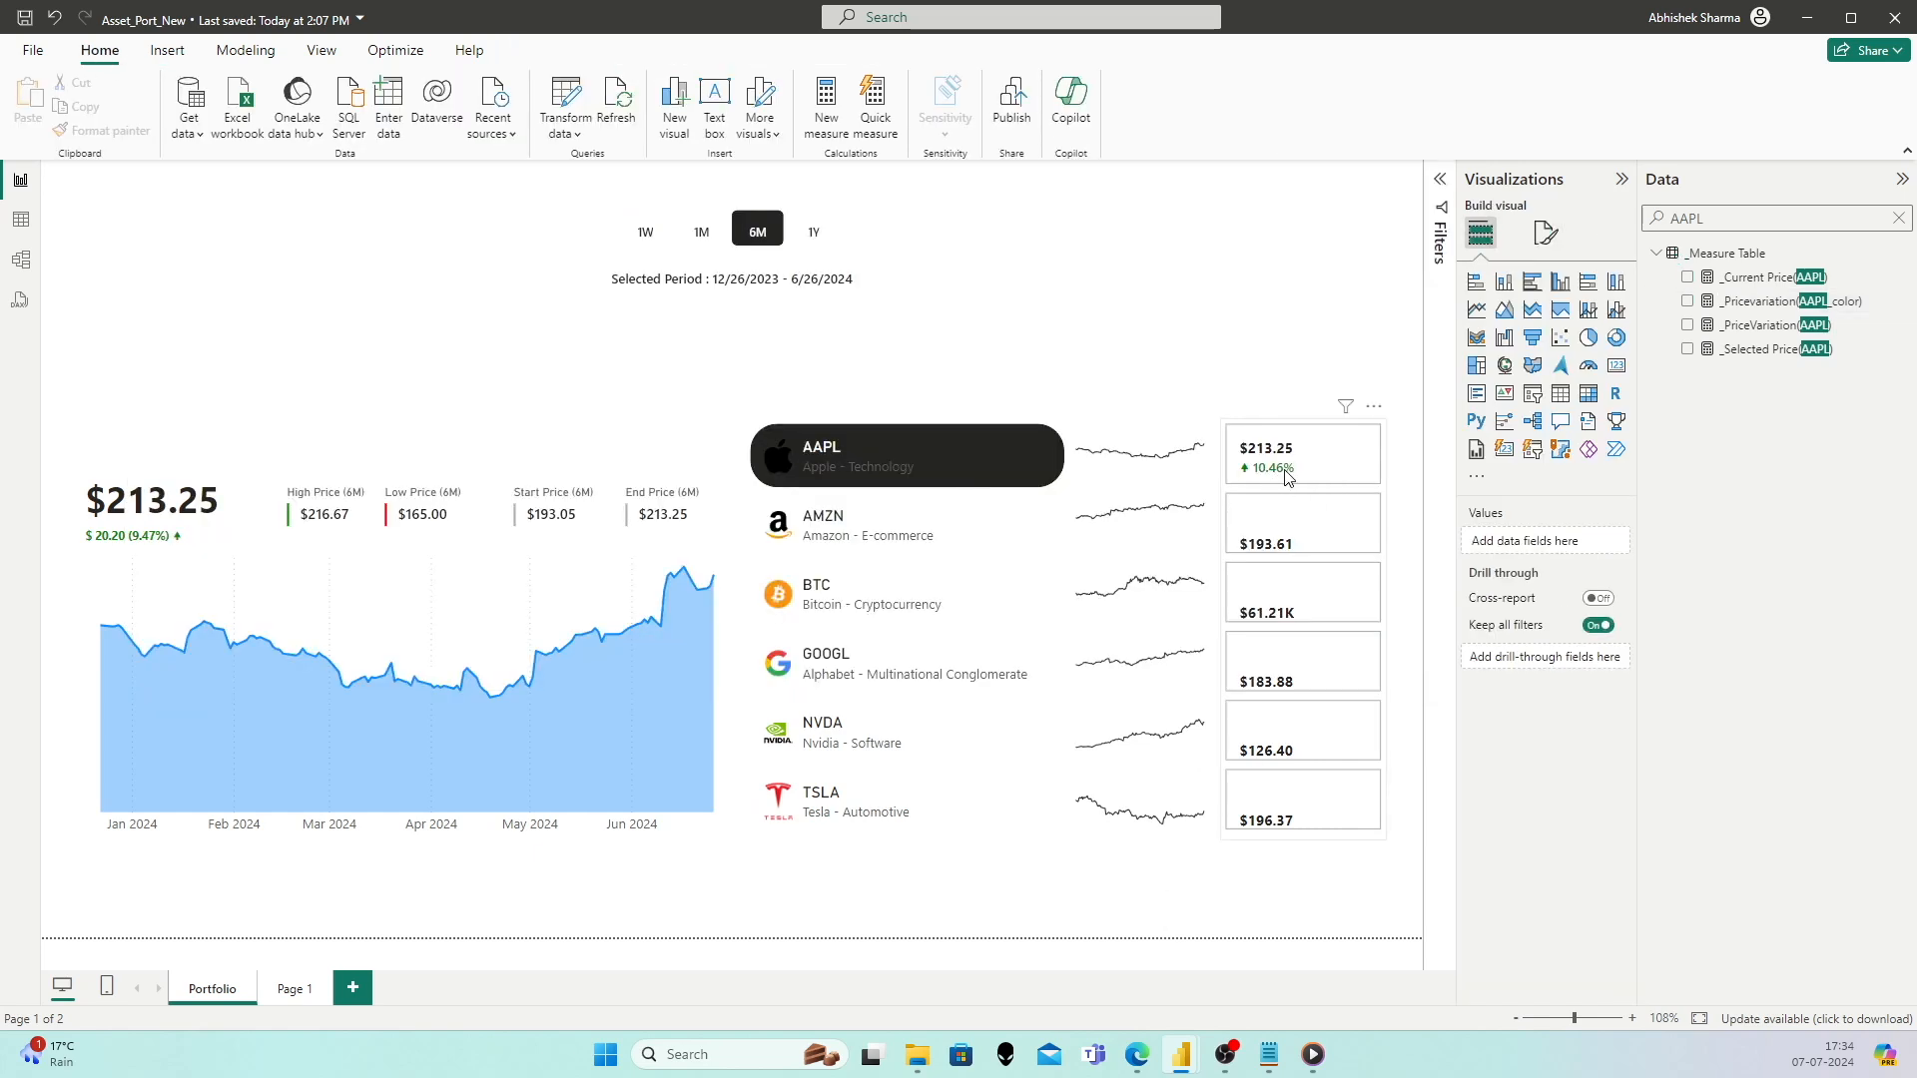
Step: Check the AAPL label's color for different periods, including 1M, 1W and 1Y, ending on 1M
click(688, 234)
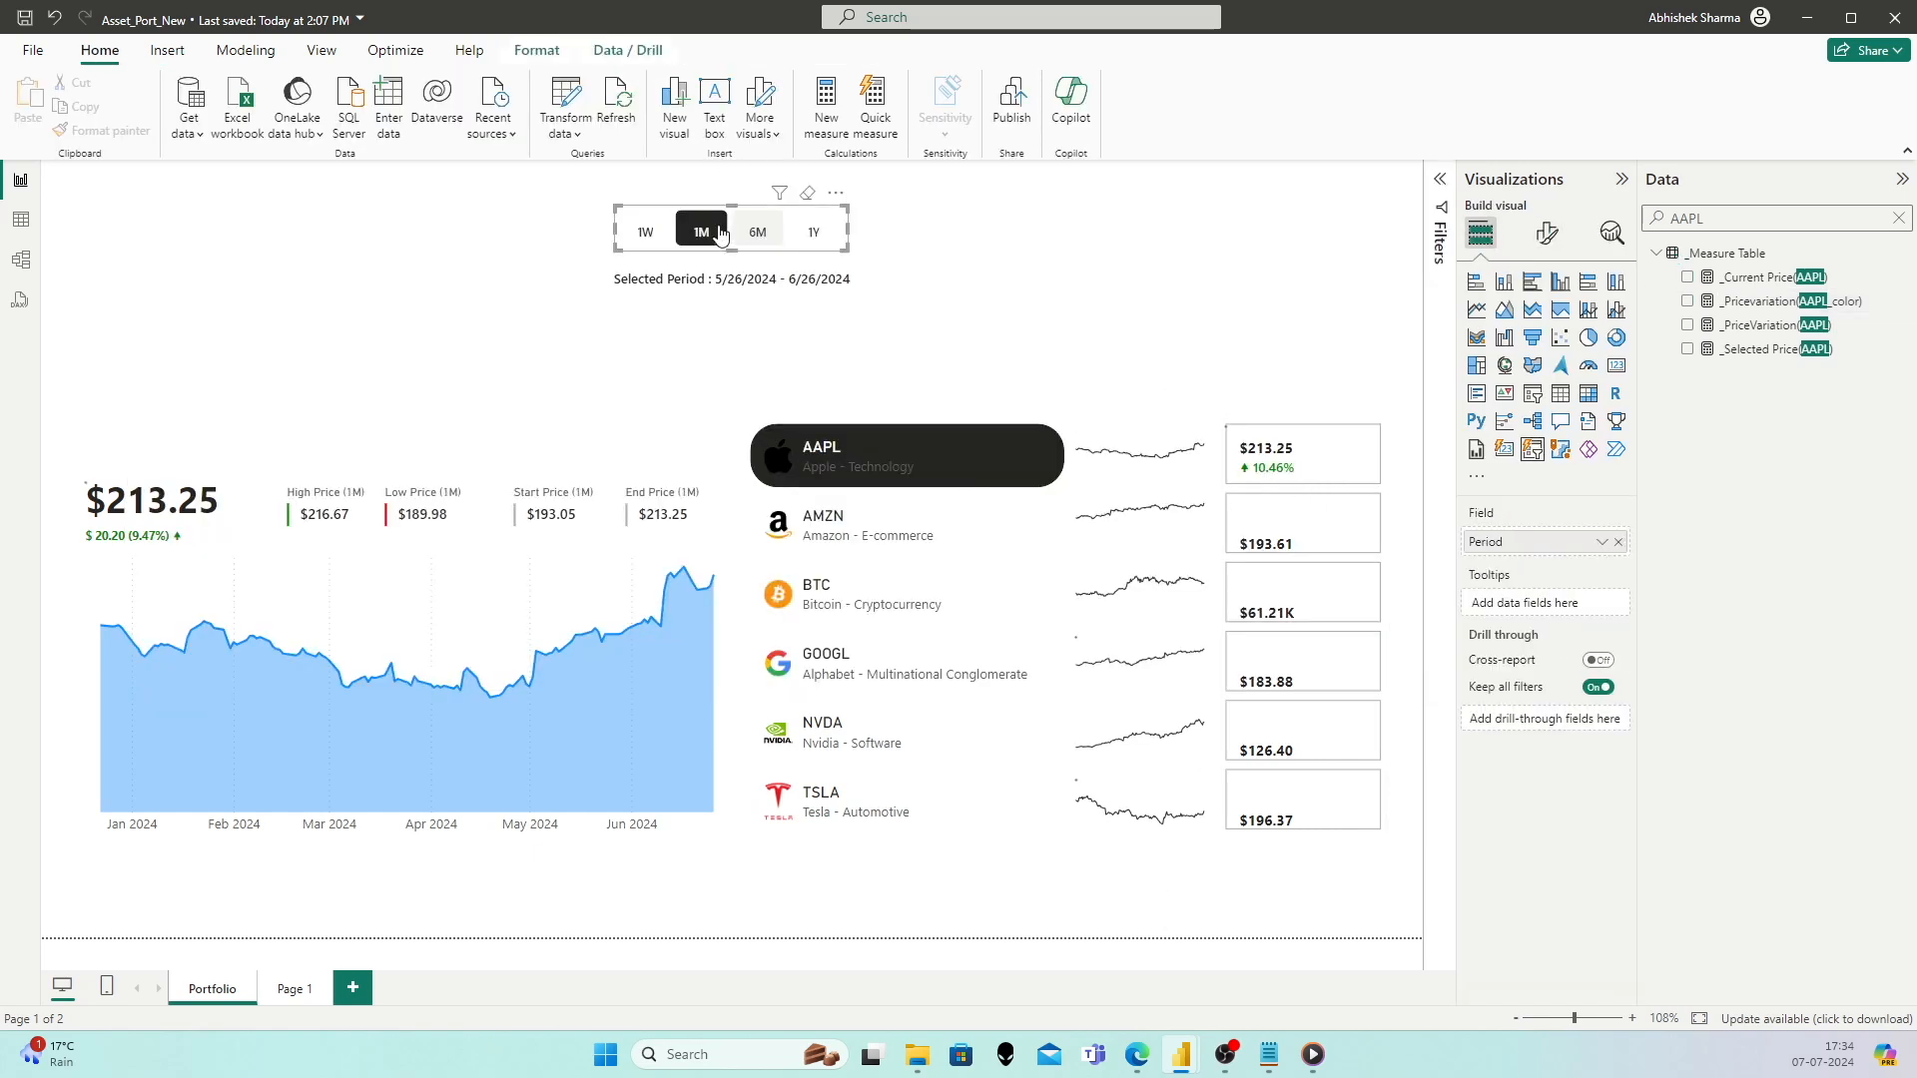
click(645, 232)
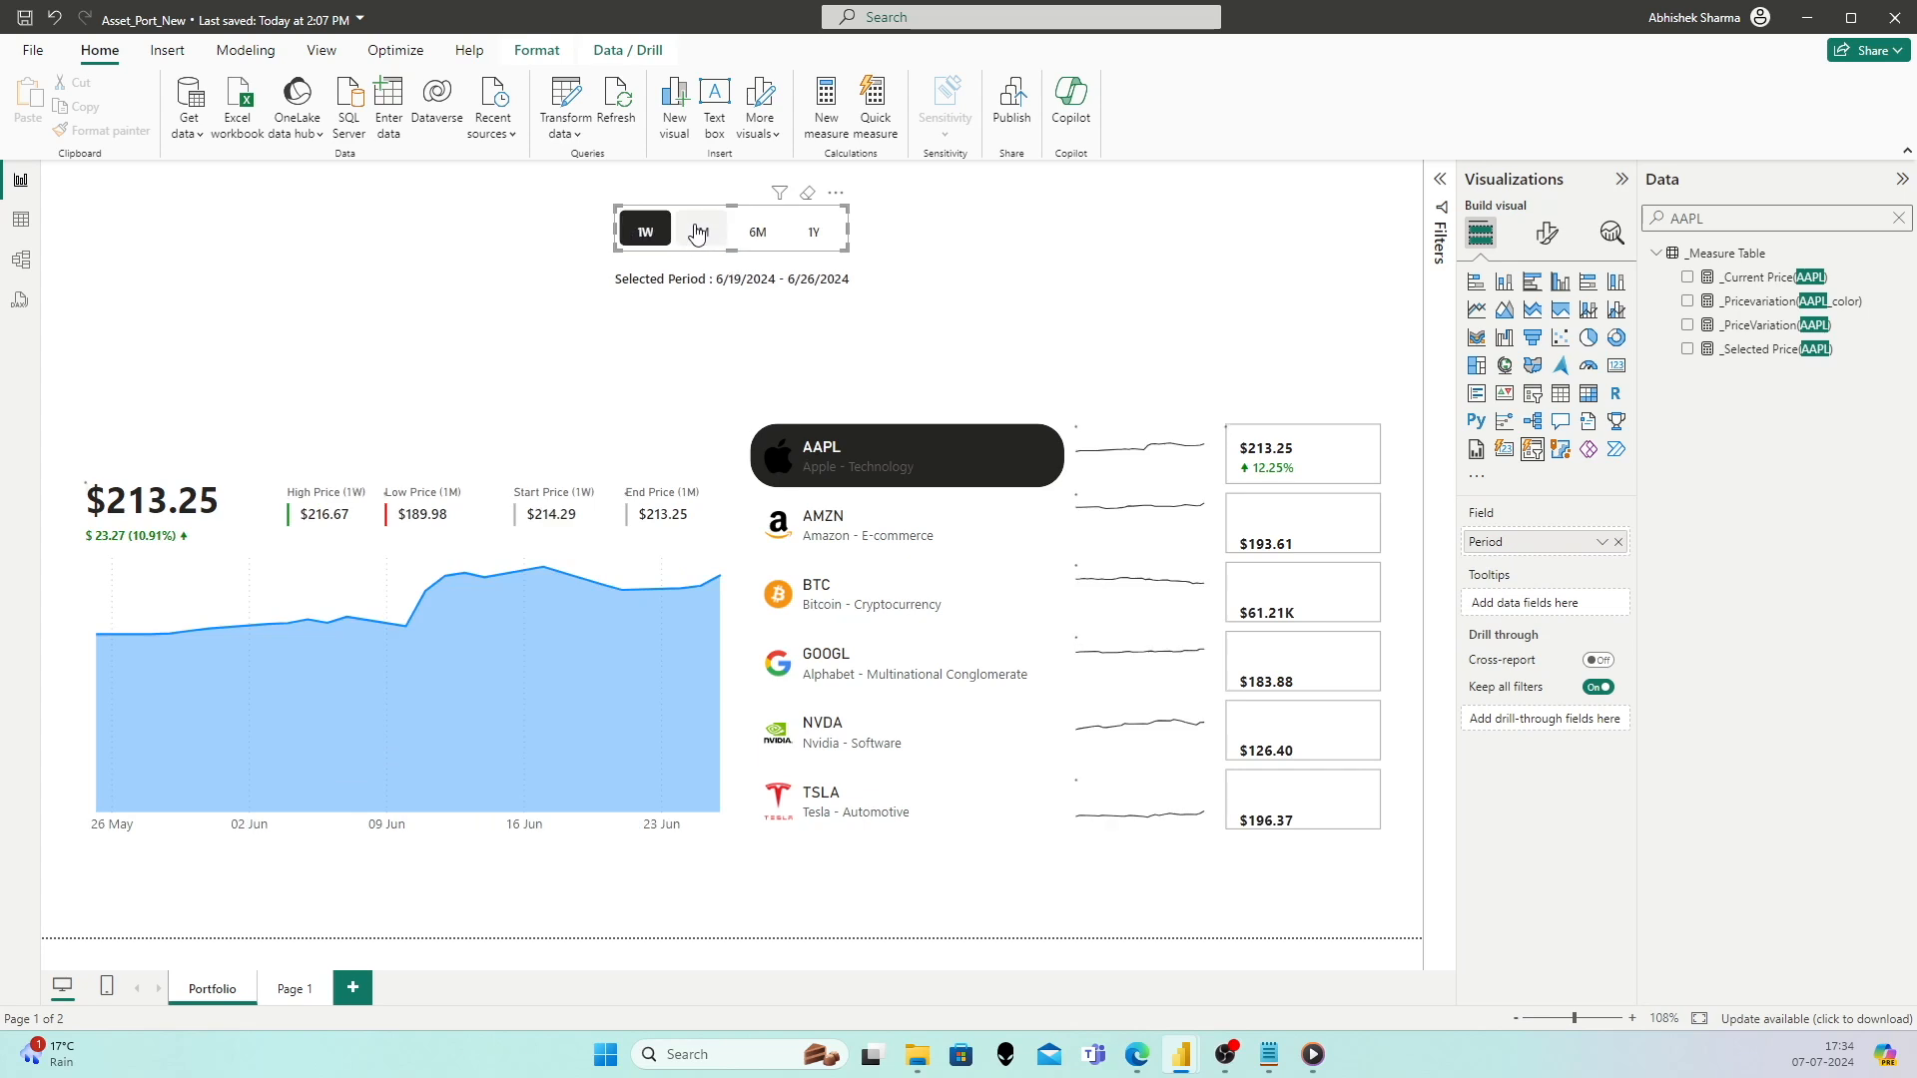
click(806, 232)
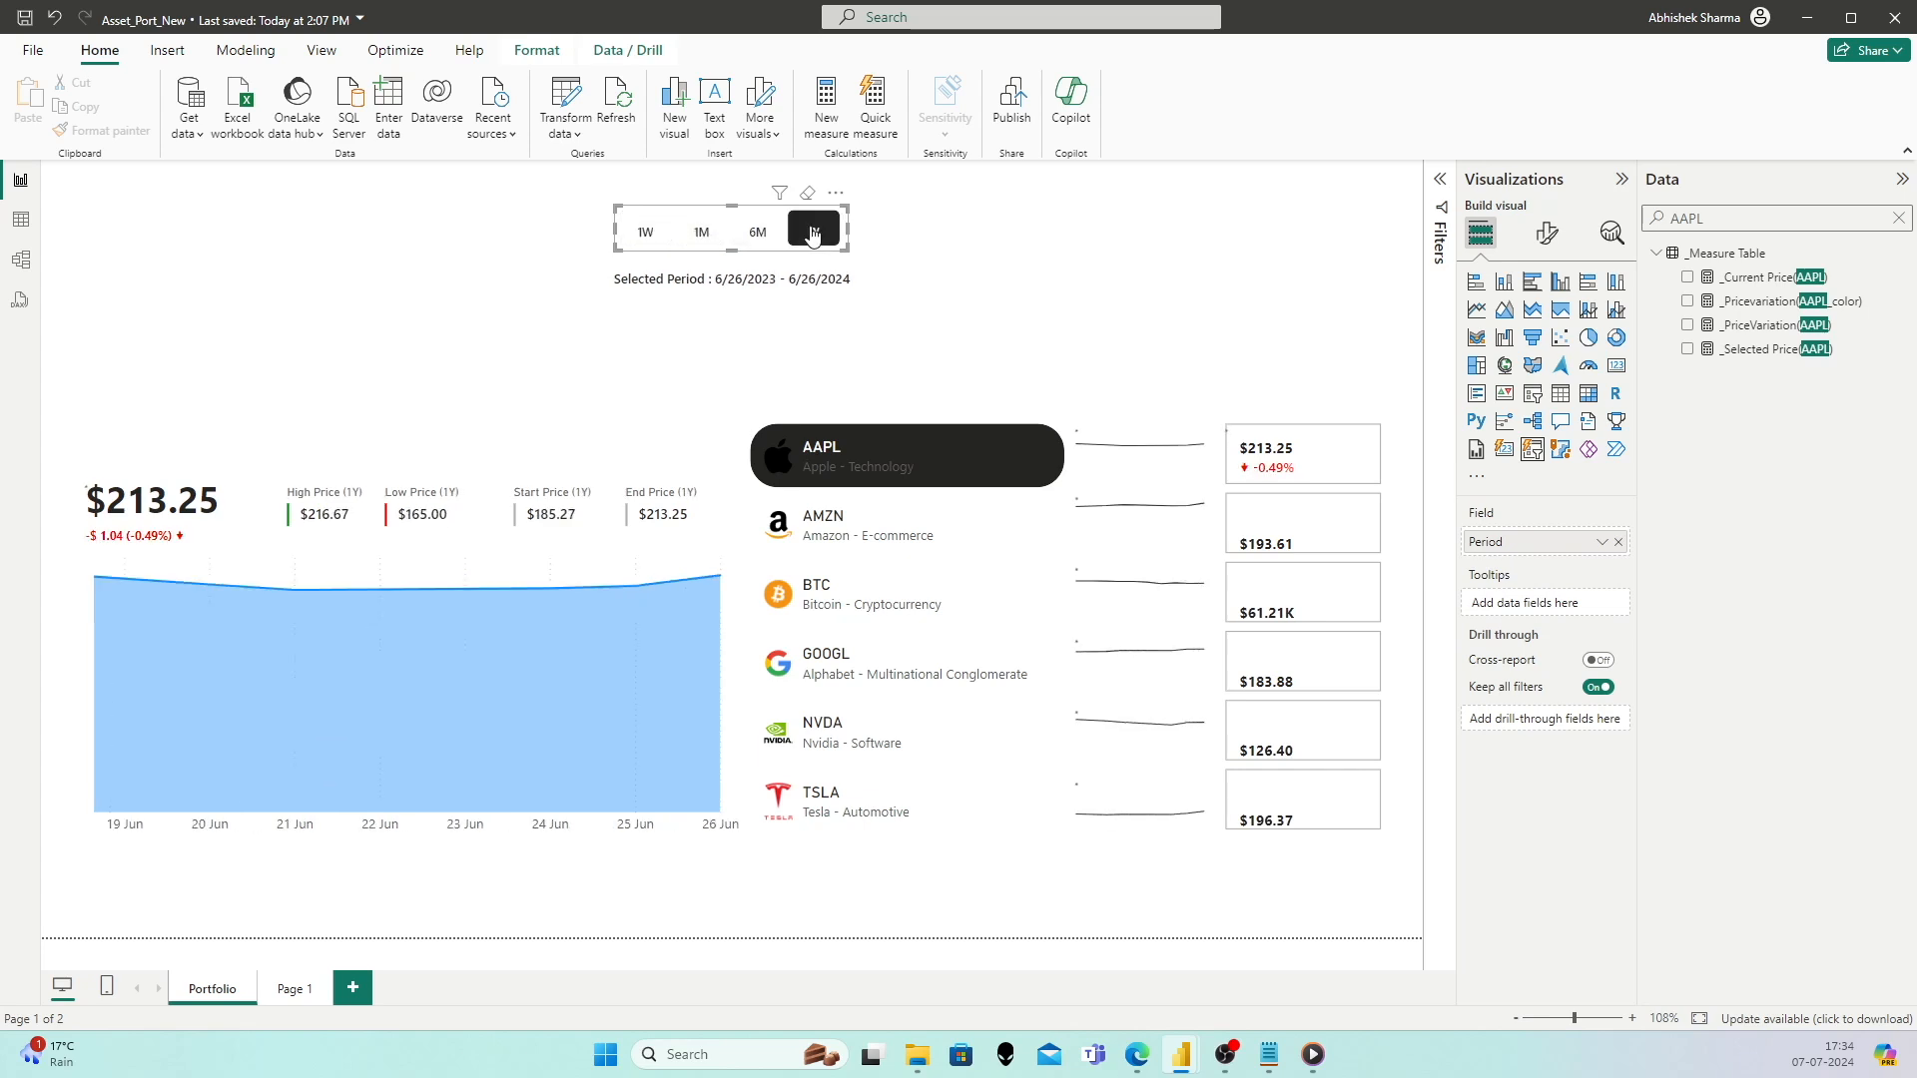
click(777, 233)
click(702, 231)
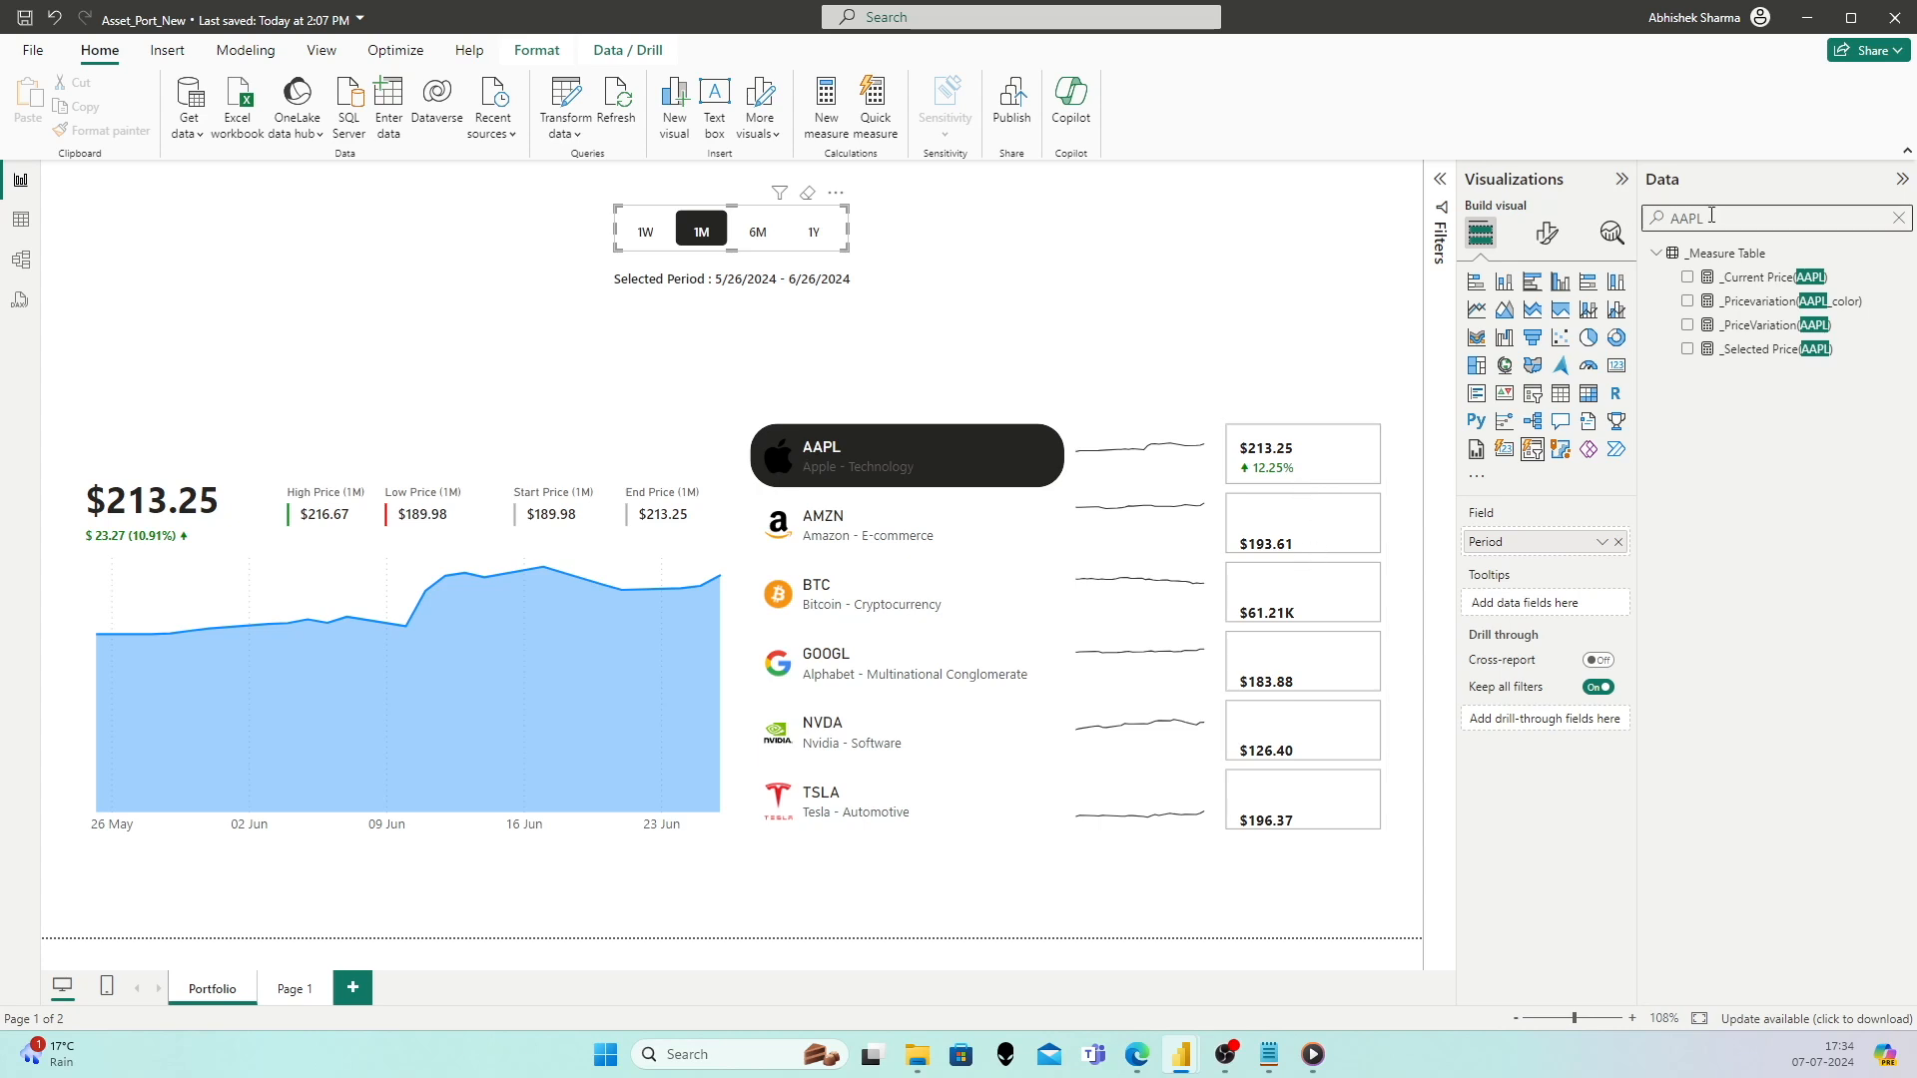
Step: Create a new measure in _Measure Table containing a copy of the _PriceVariation(AAPL) formula
click(1772, 324)
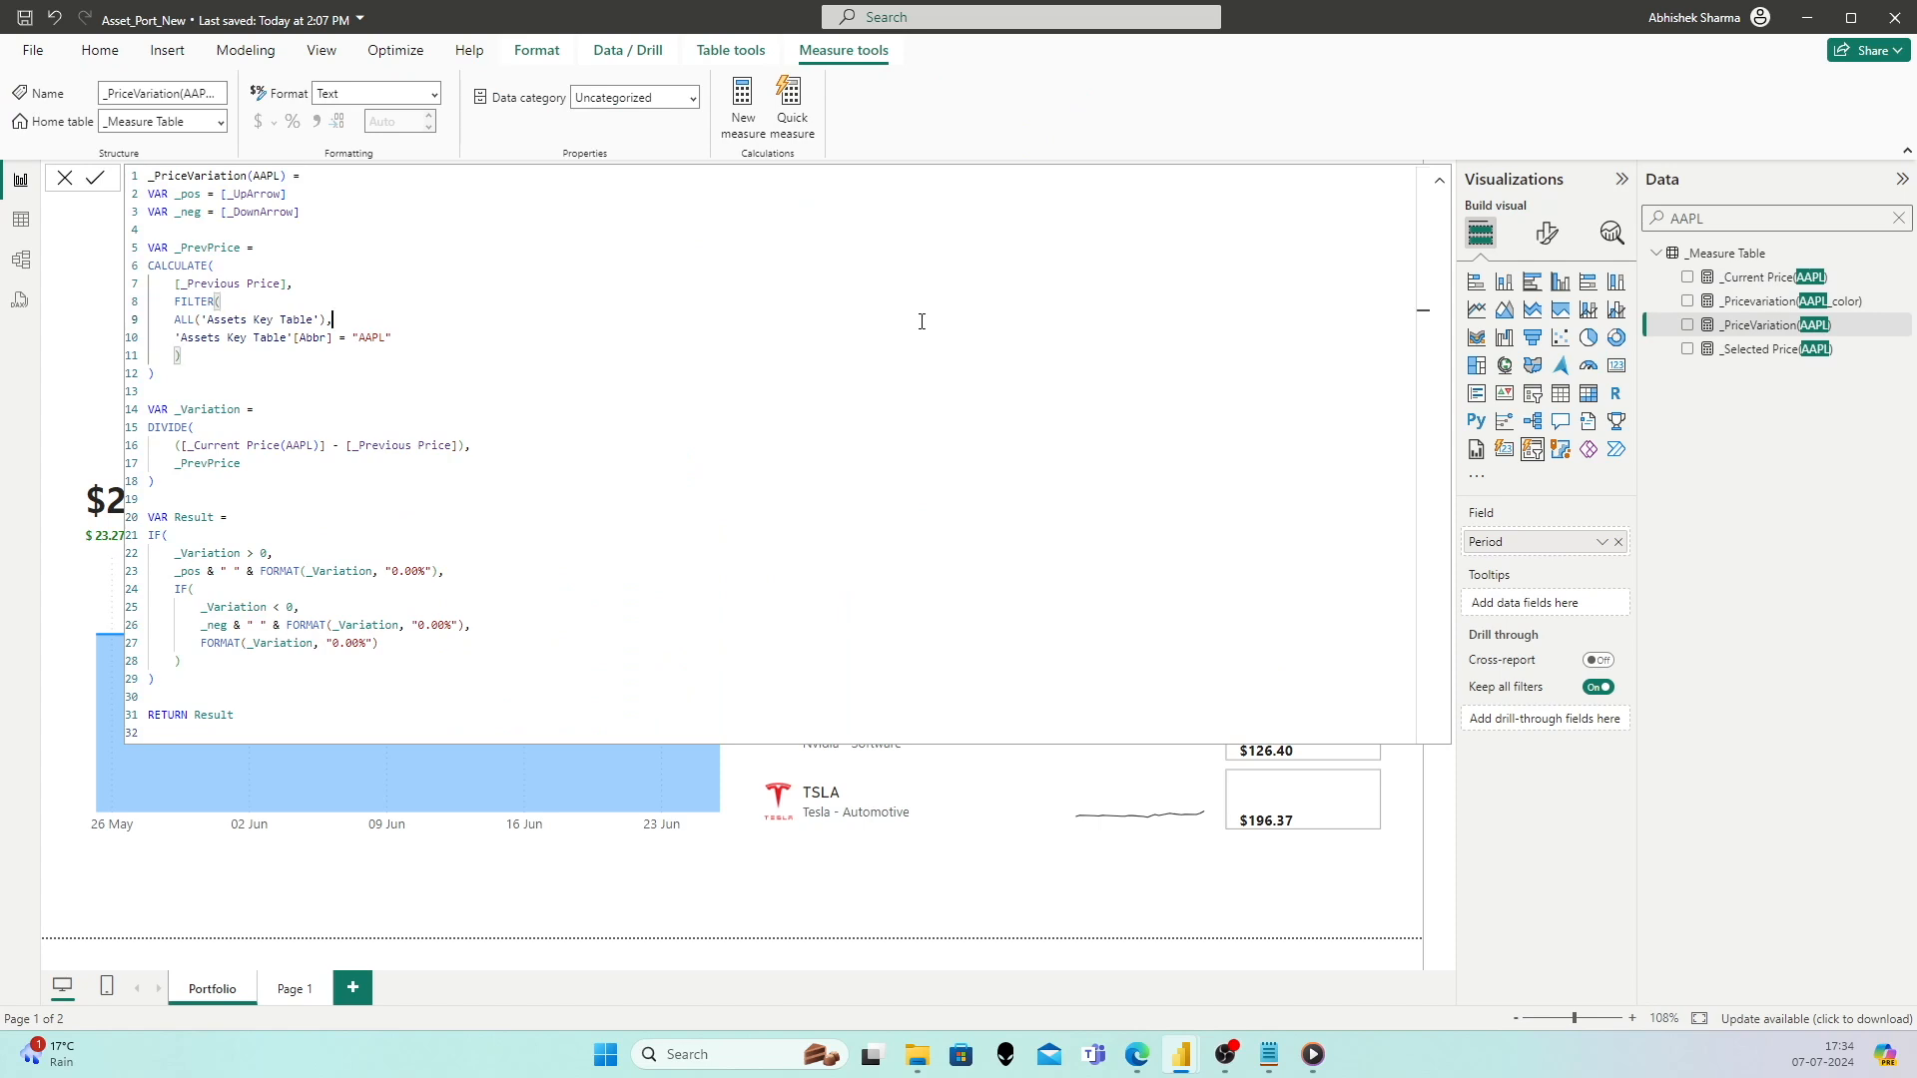
key(ctrl+a)
key(ctrl+c)
right_click(1763, 256)
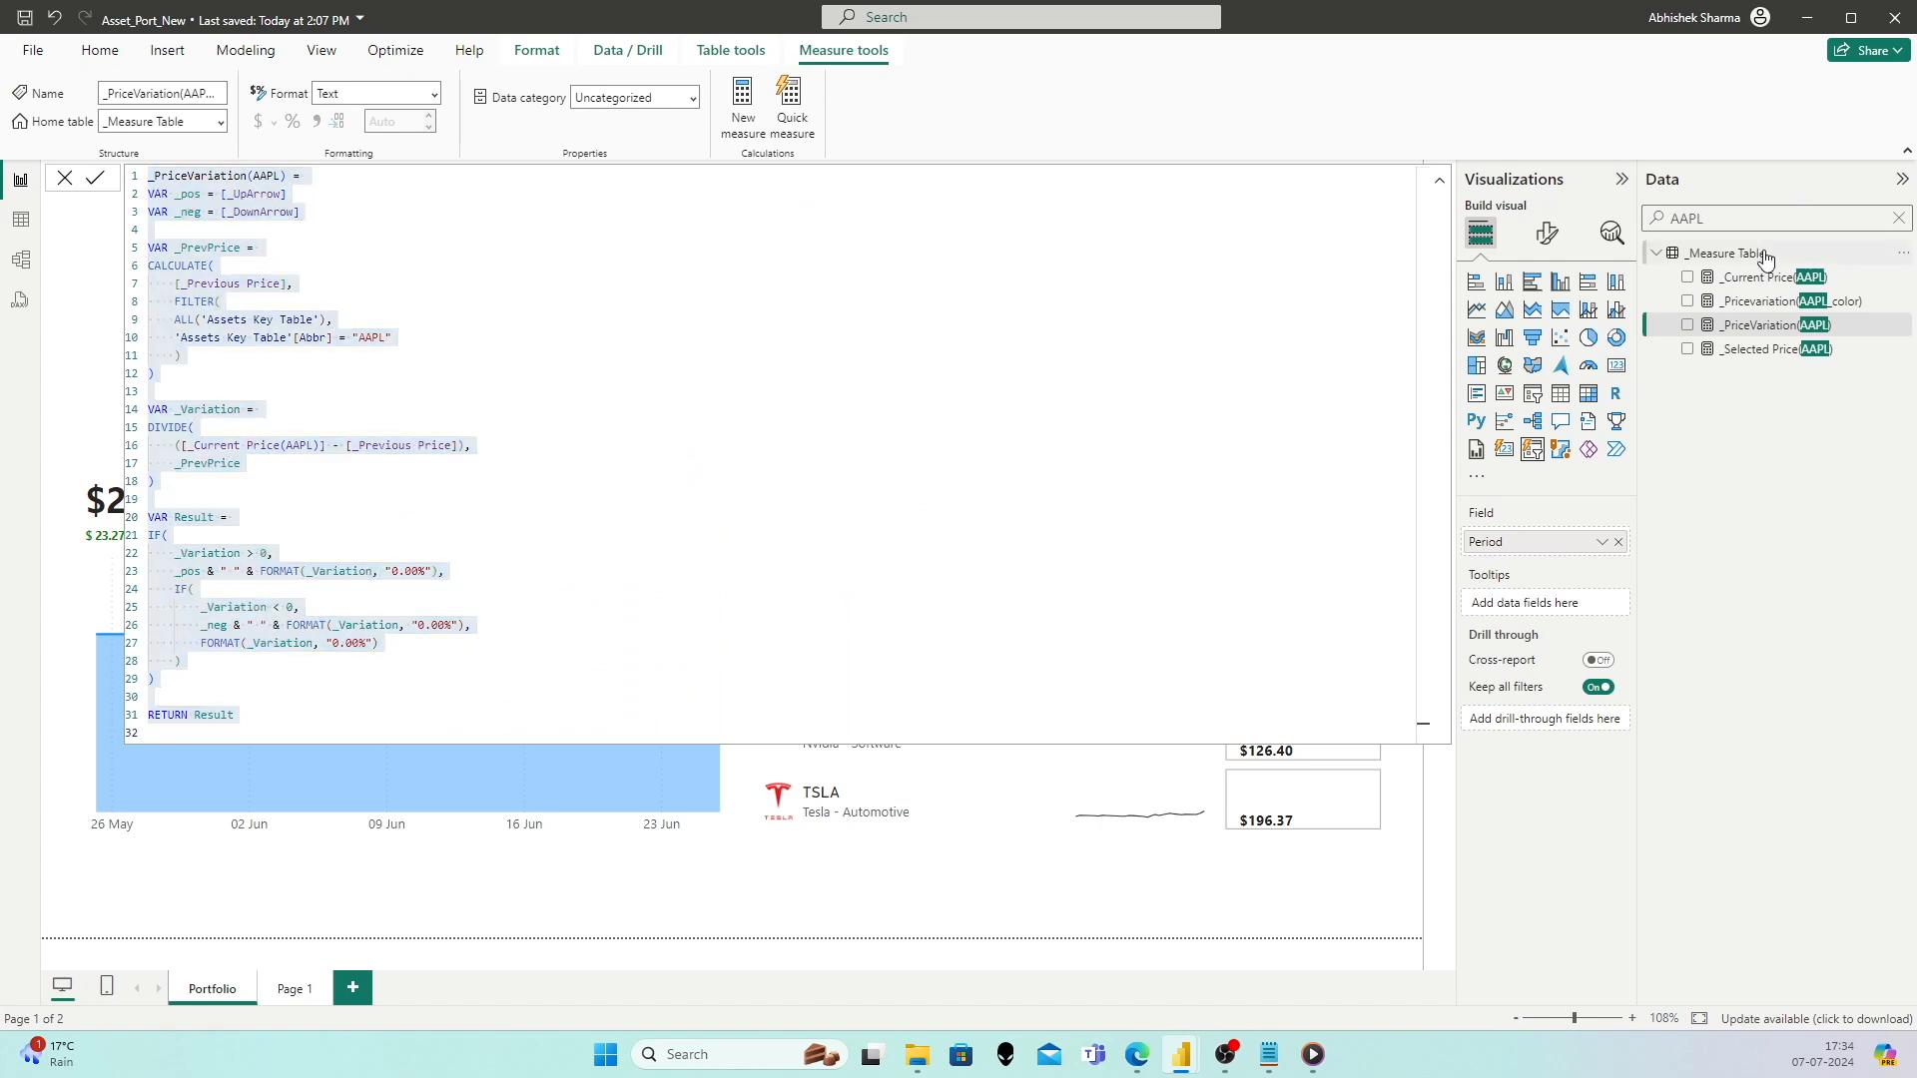
click(1657, 287)
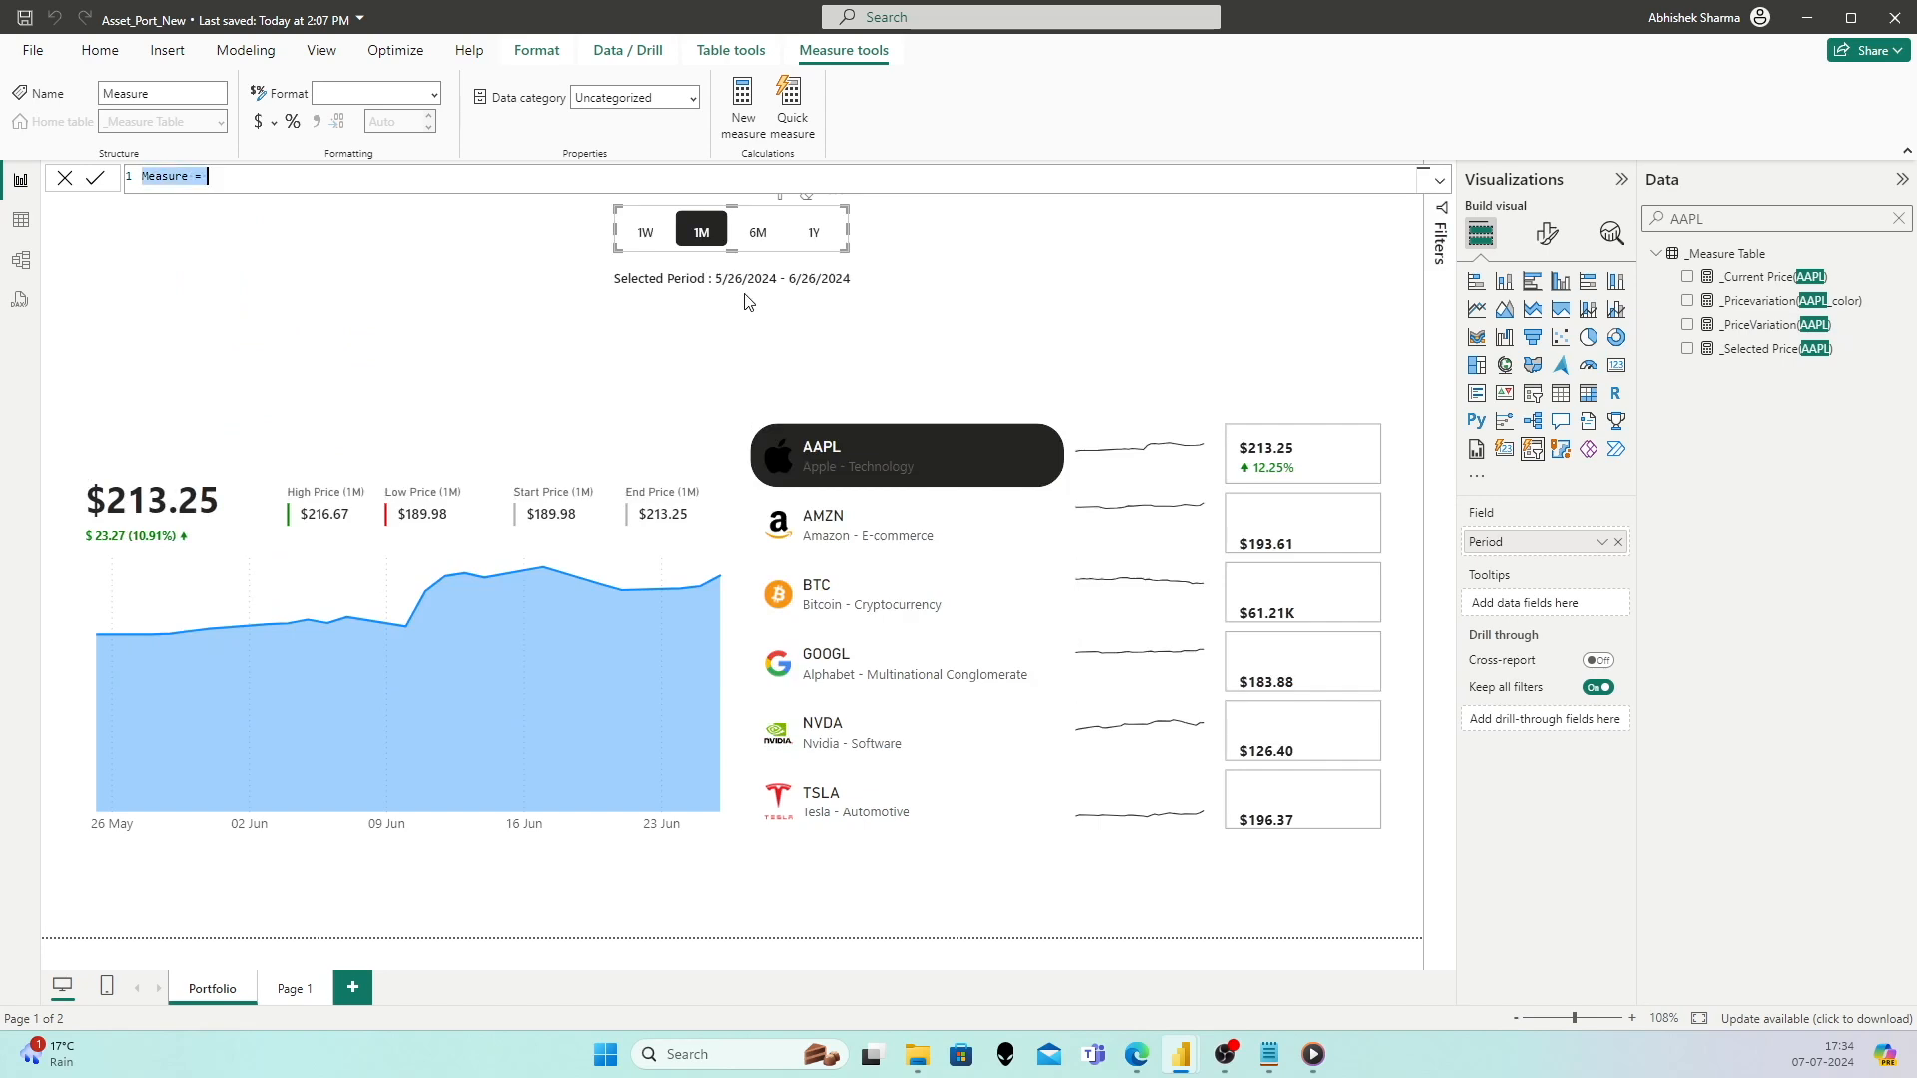
key(ctrl+v)
Step: Rename the copied price variation measure to _PriceVariation(AMZN) in its formula's first line
double_click(267, 175)
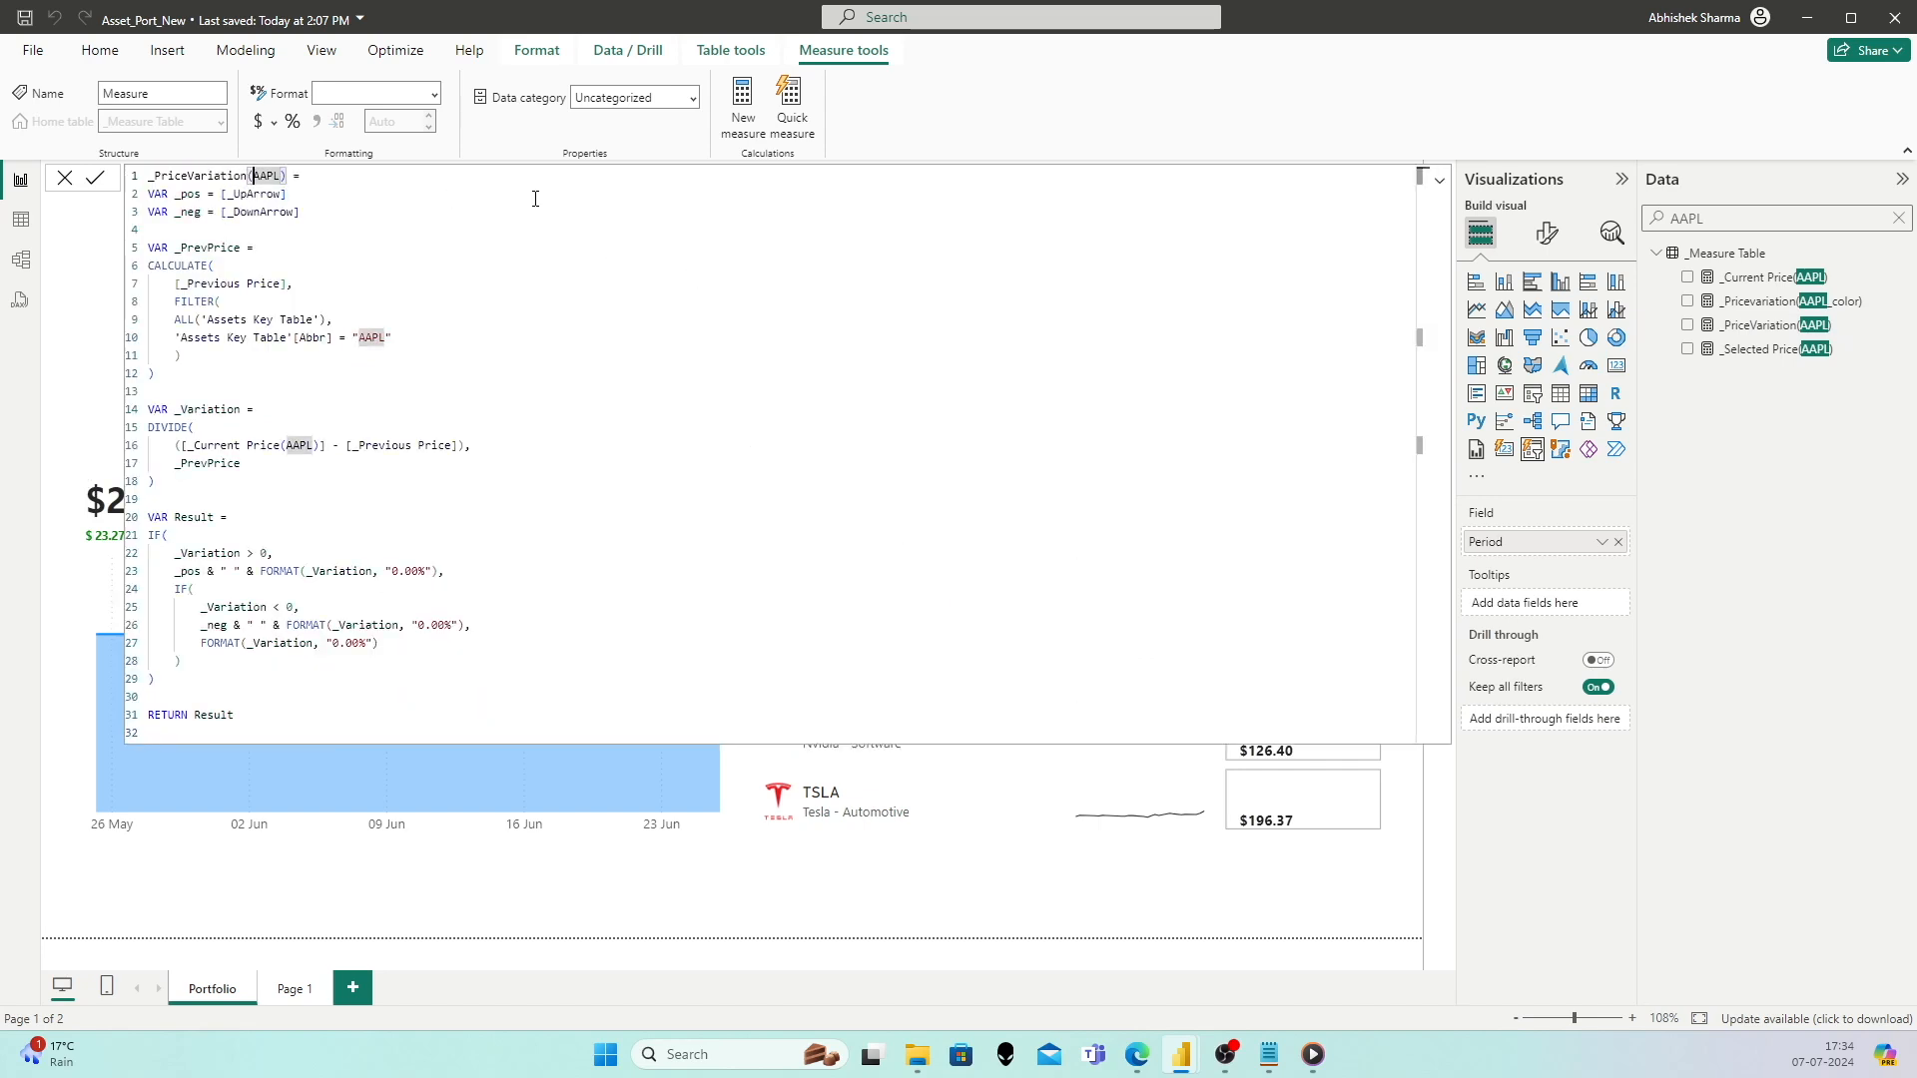
key(shift+Right)
key(shift+Right)
key(shift+Right)
key(shift+Right)
text(AMZN)
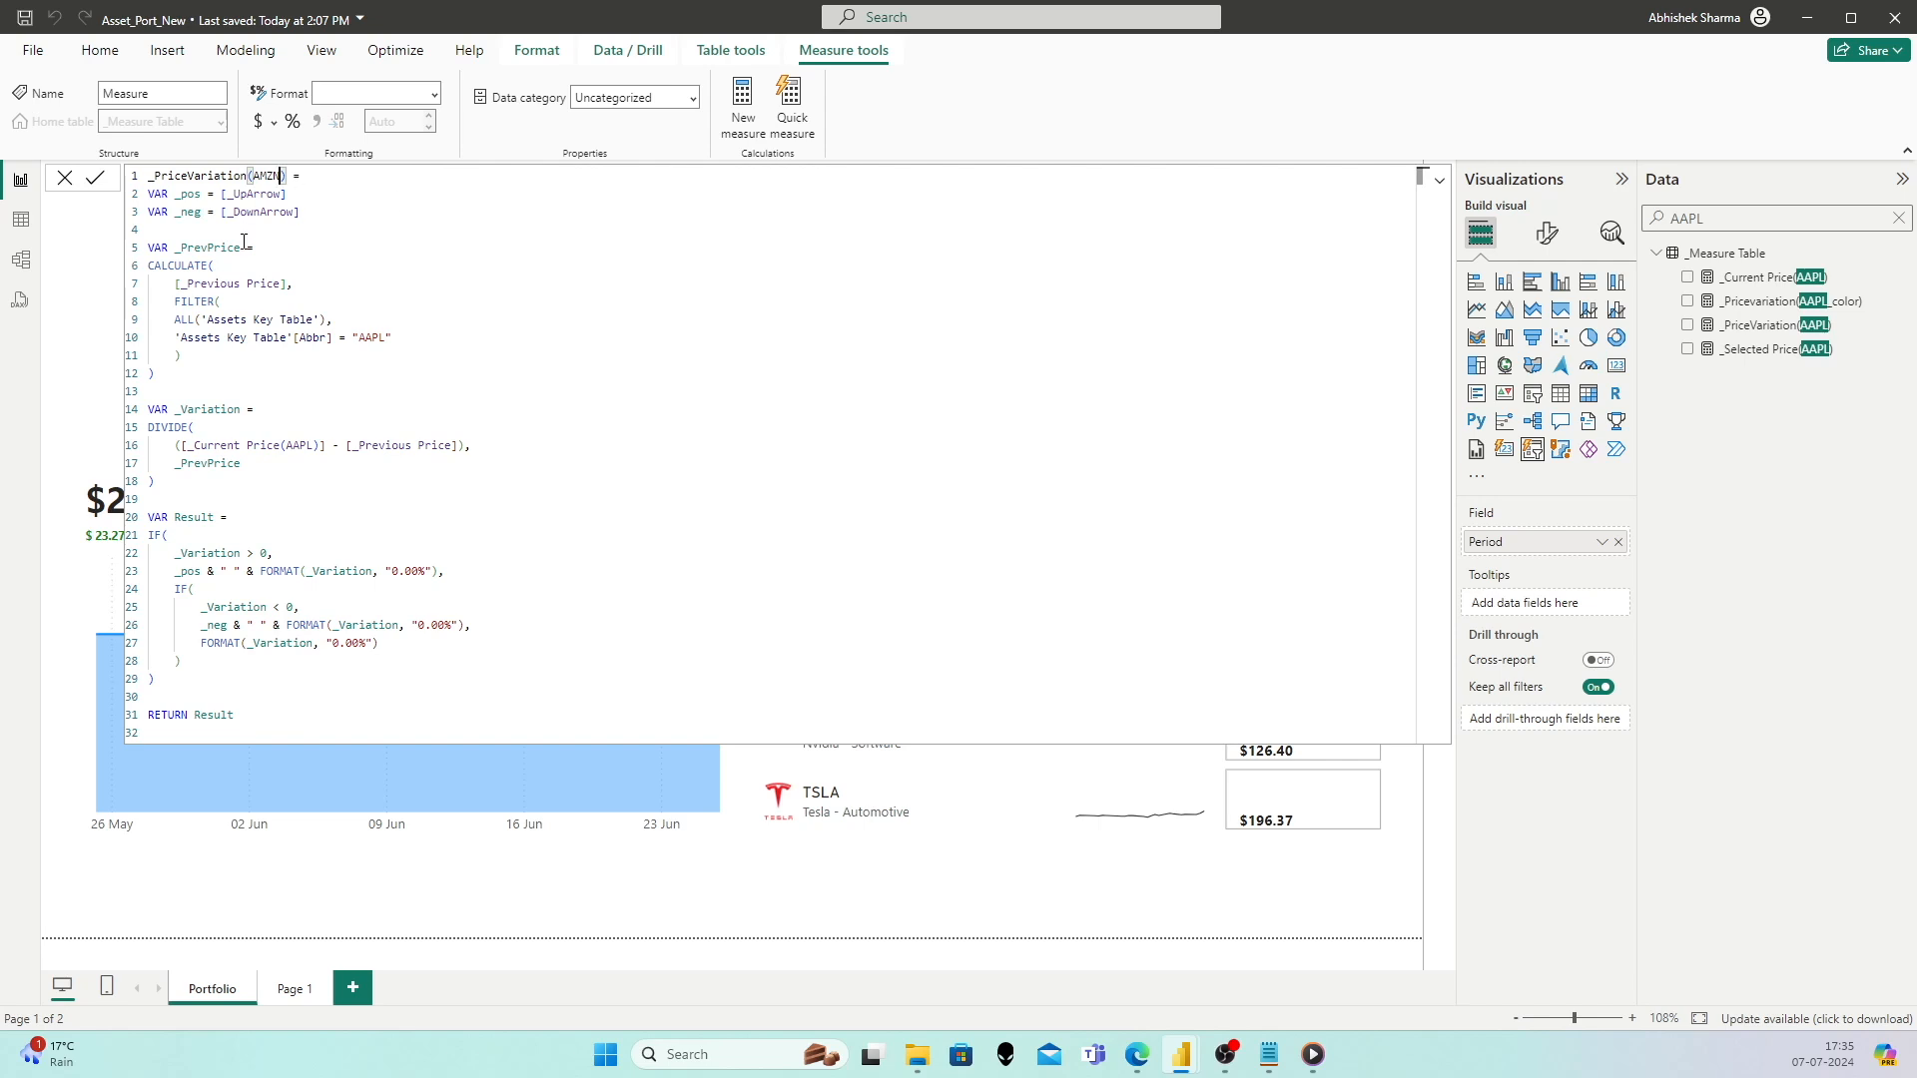
Step: Set the 'Assets Key Table'[Abbr] filter in _PriceVariation(AMZN) to "AMZN" and commit the measure
double_click(372, 338)
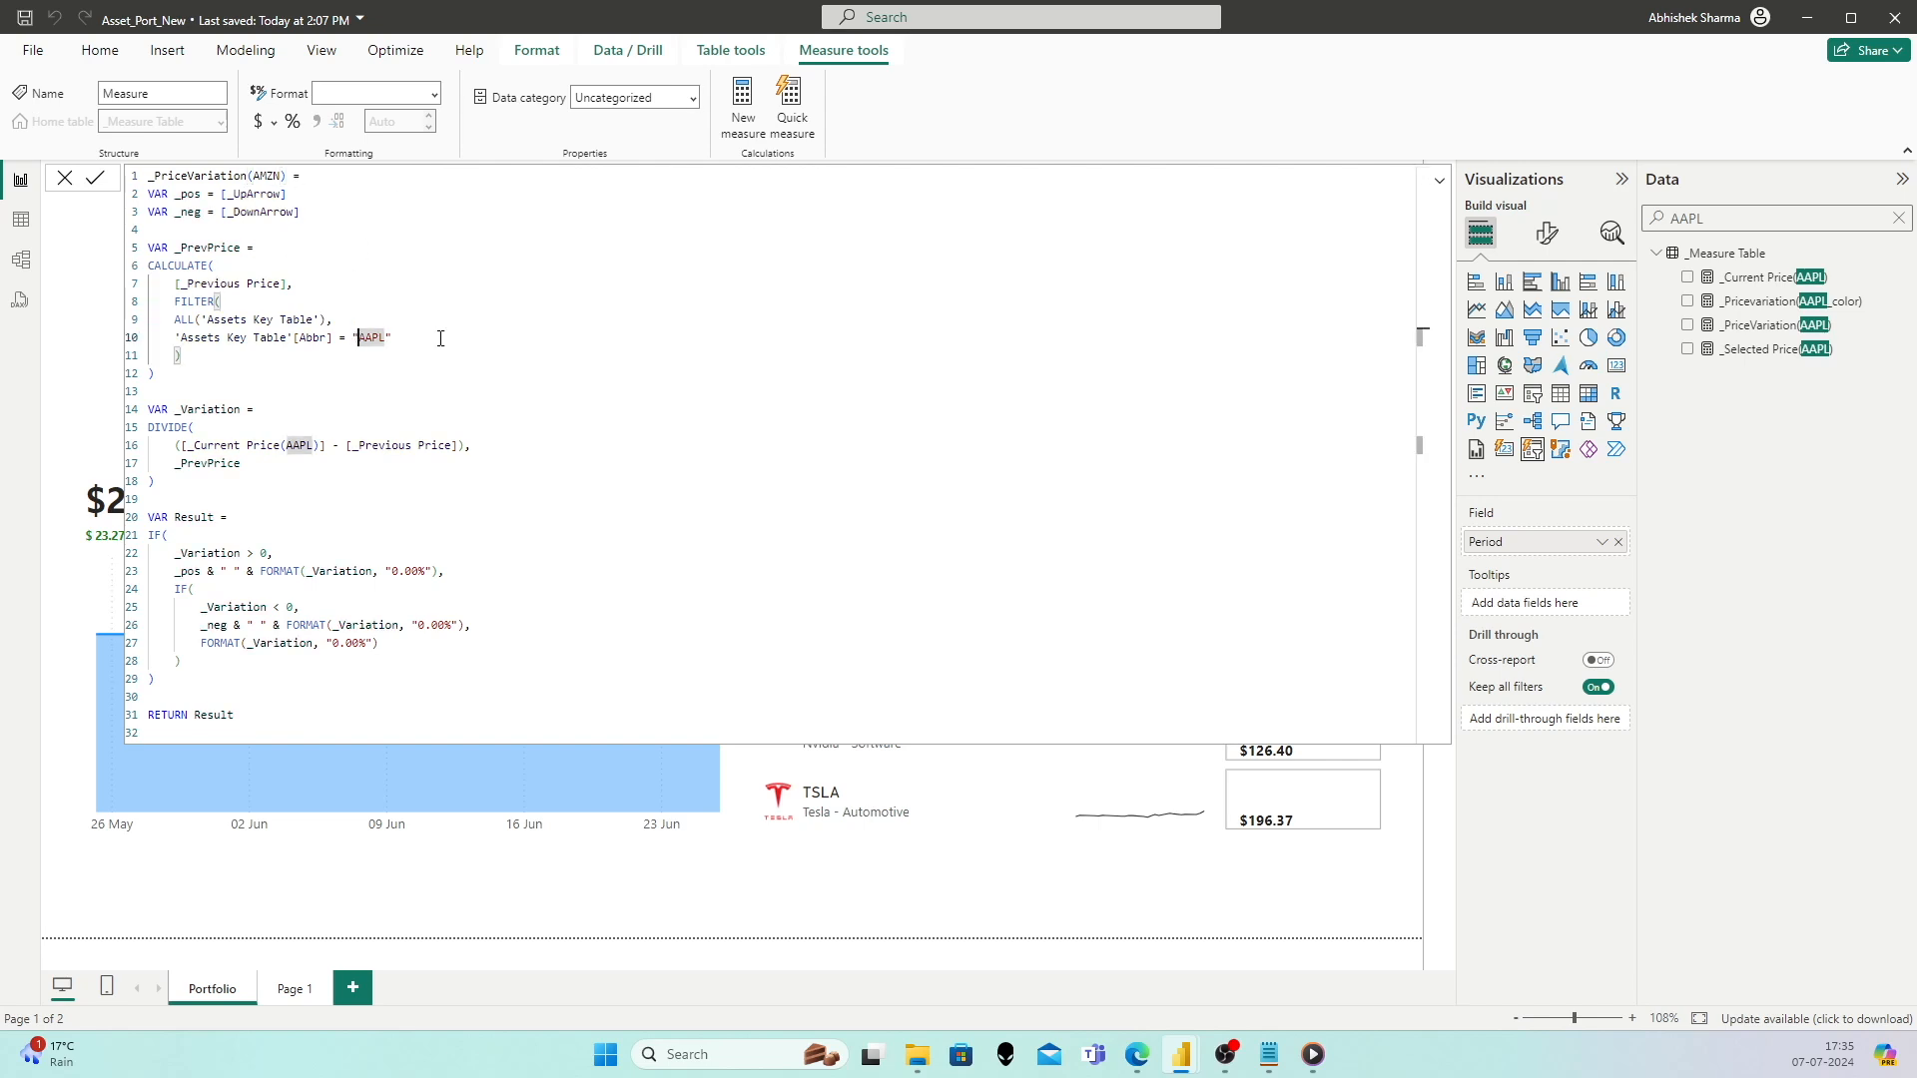
text(AMZN)
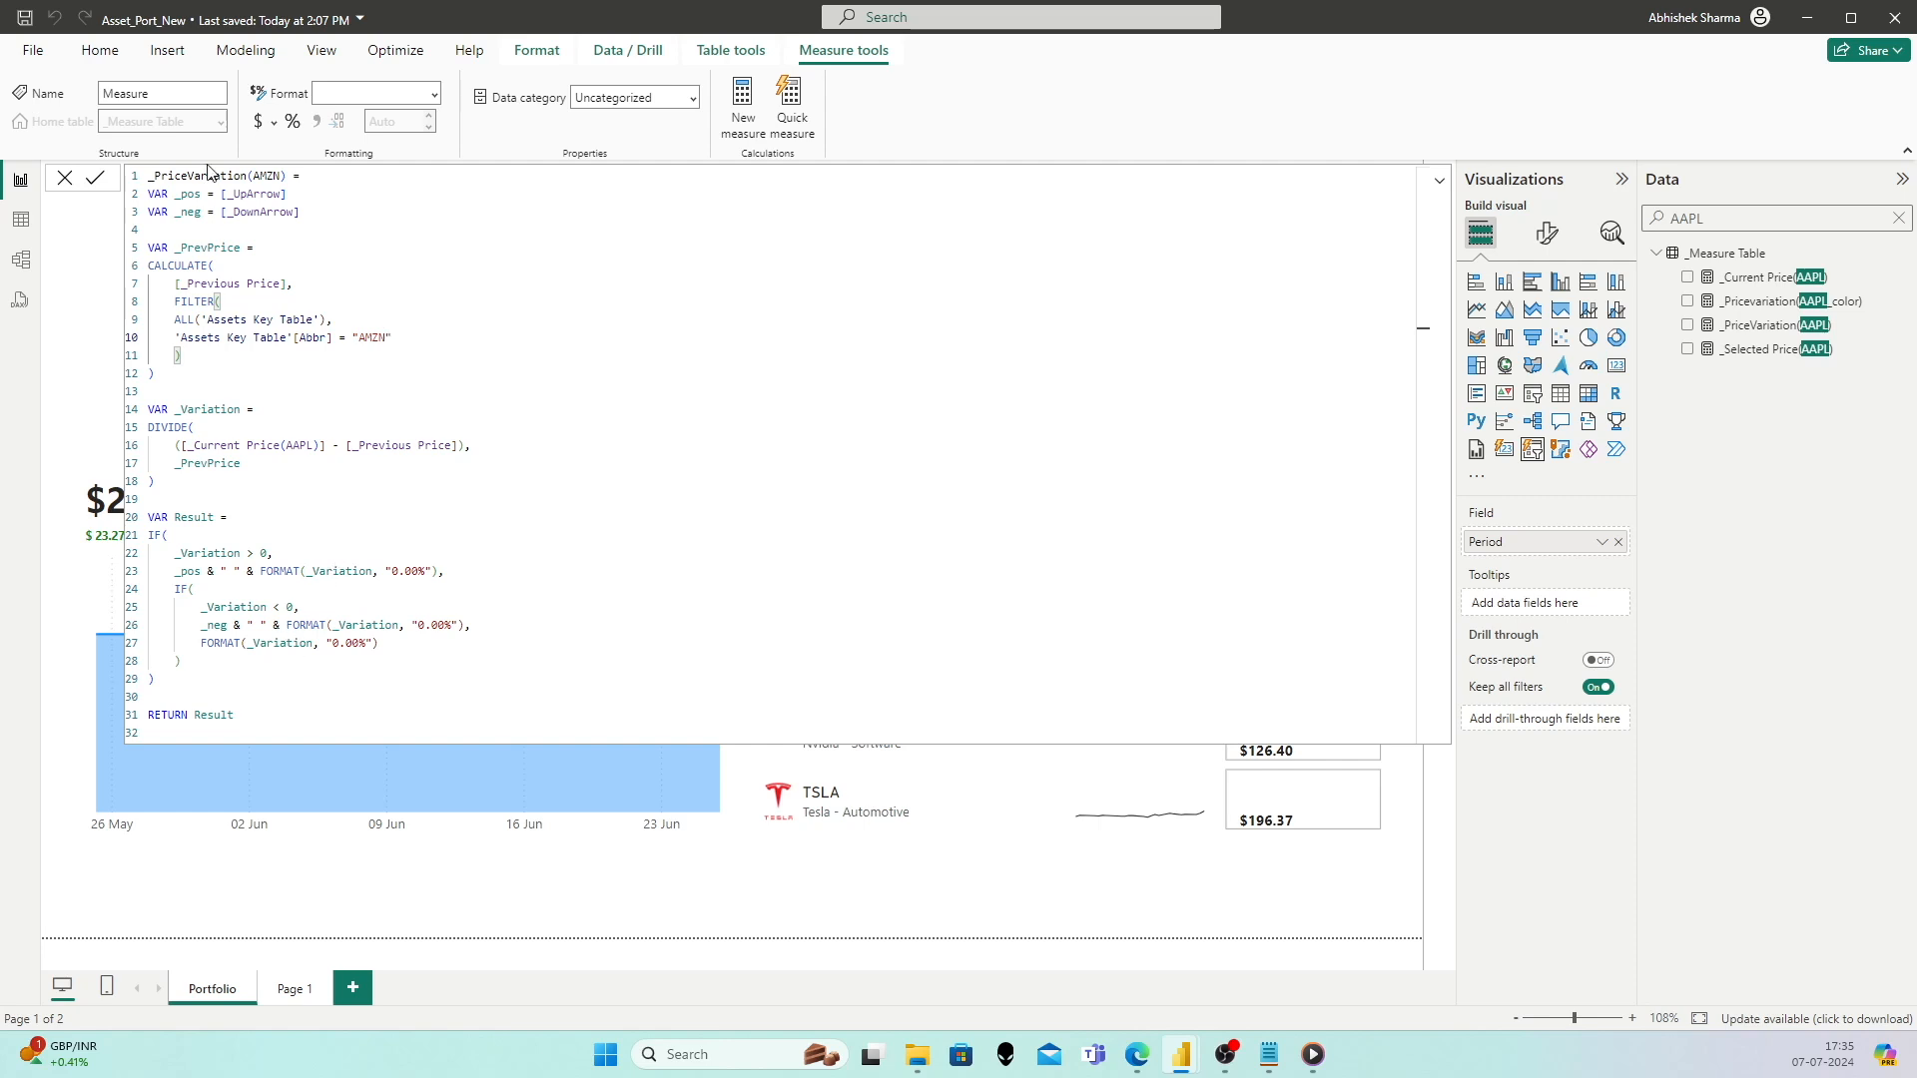
click(96, 180)
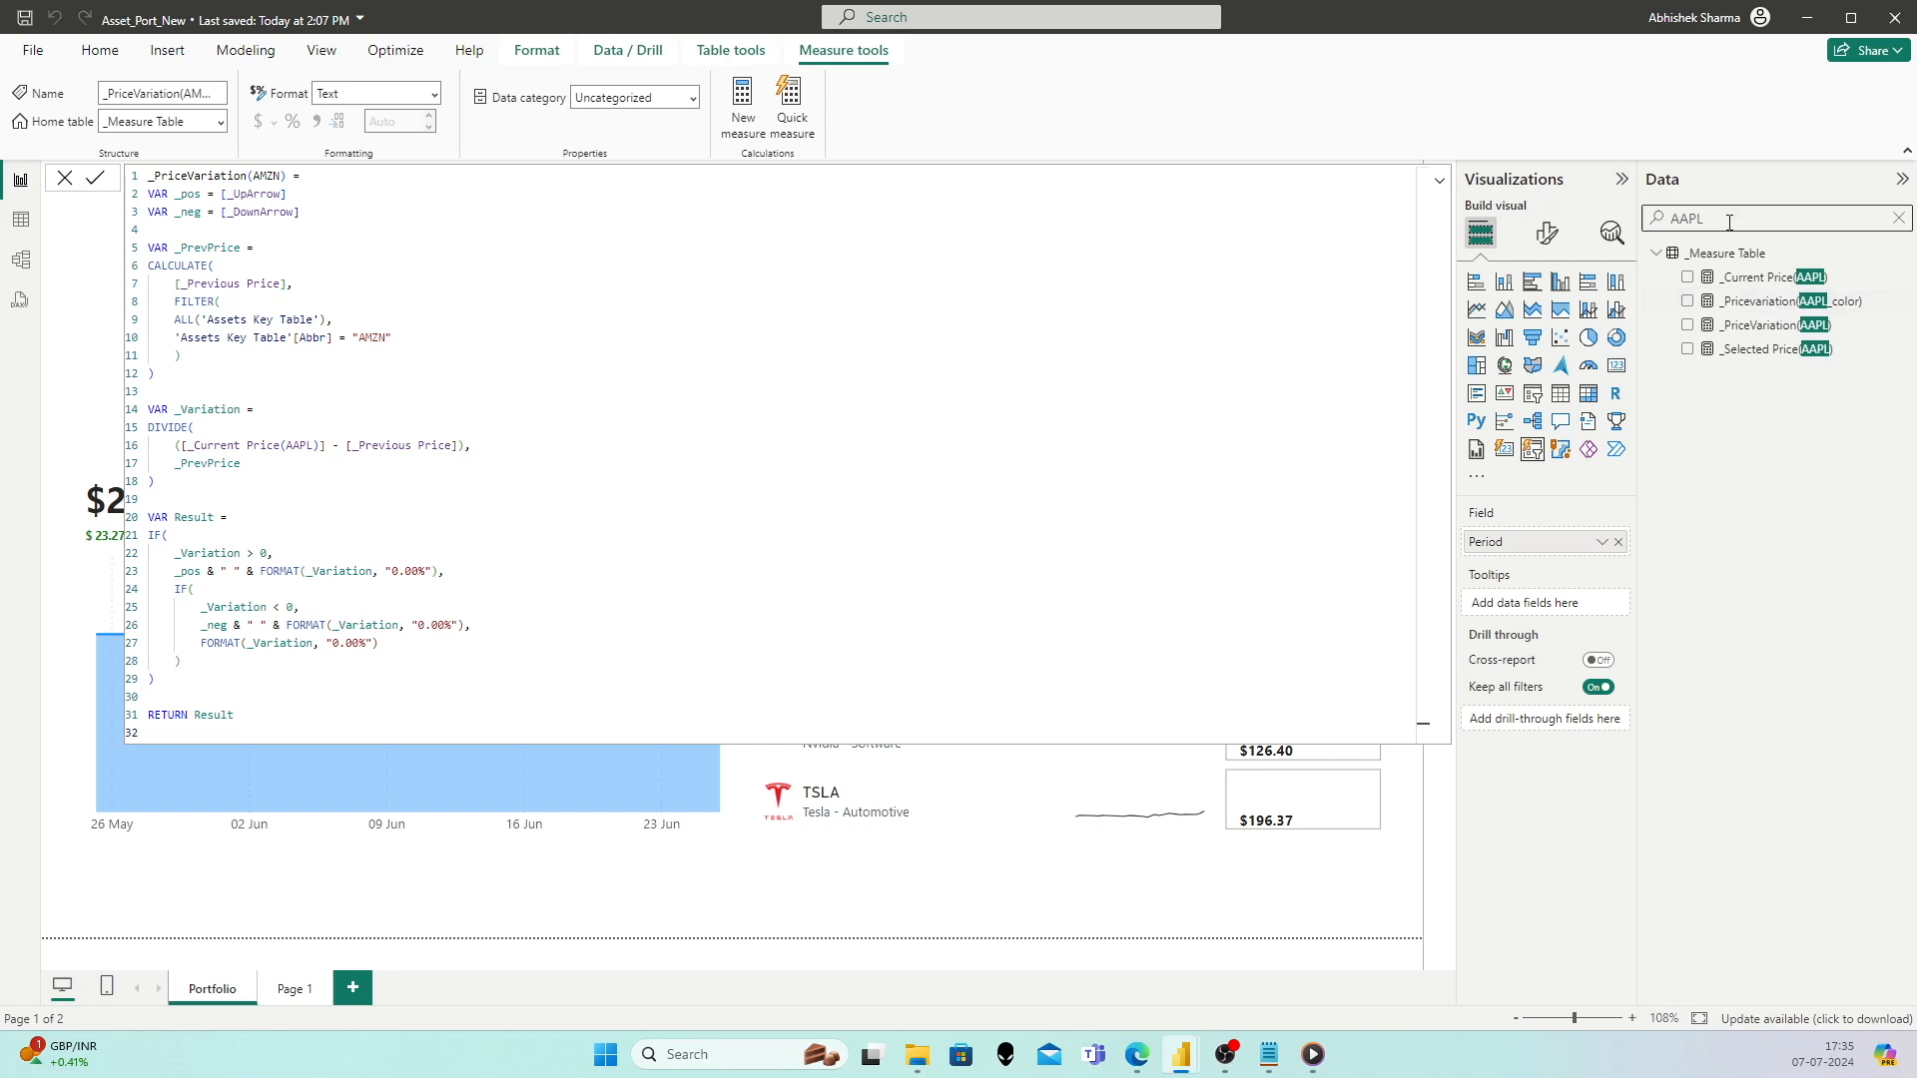
Step: Create another measure in _Measure Table containing a copy of the _Pricevariation(AAPL_color) formula
drag(1726, 215, 1674, 216)
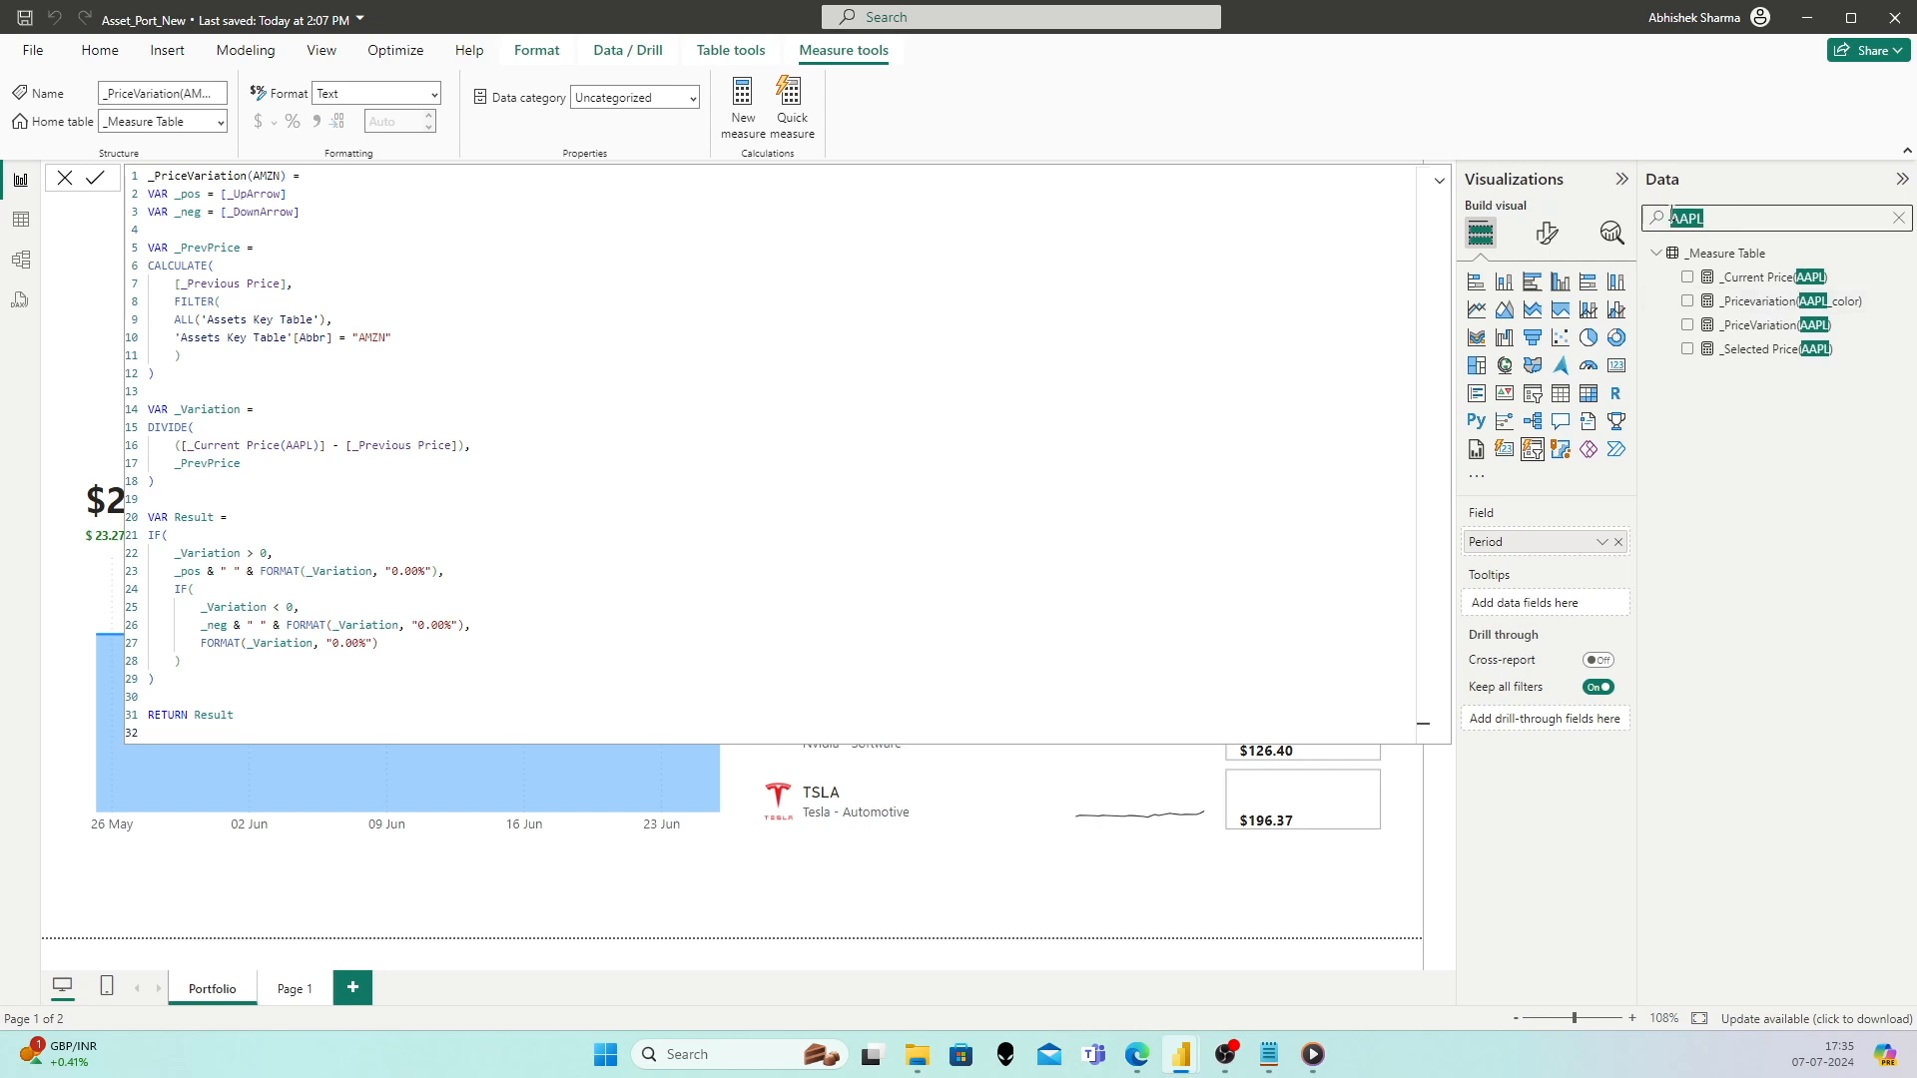
click(1778, 310)
click(421, 256)
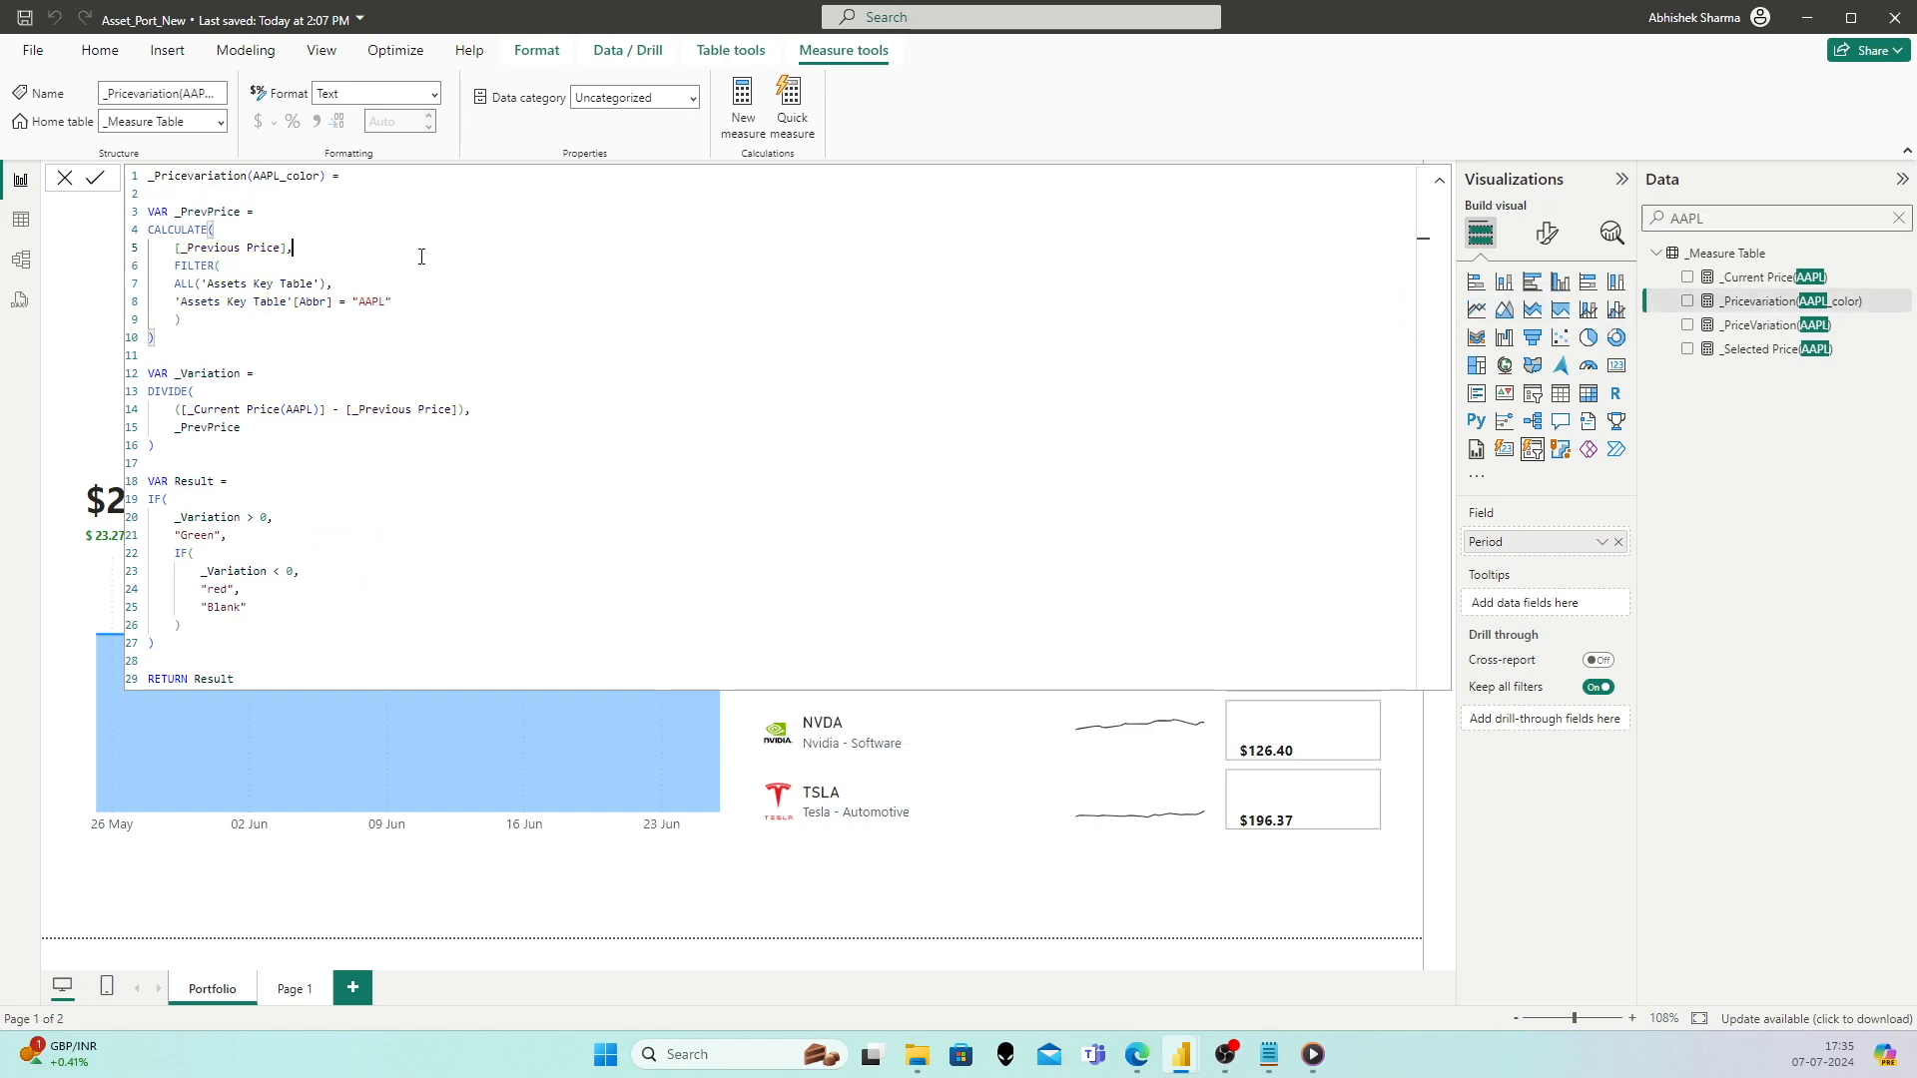
key(ctrl+a)
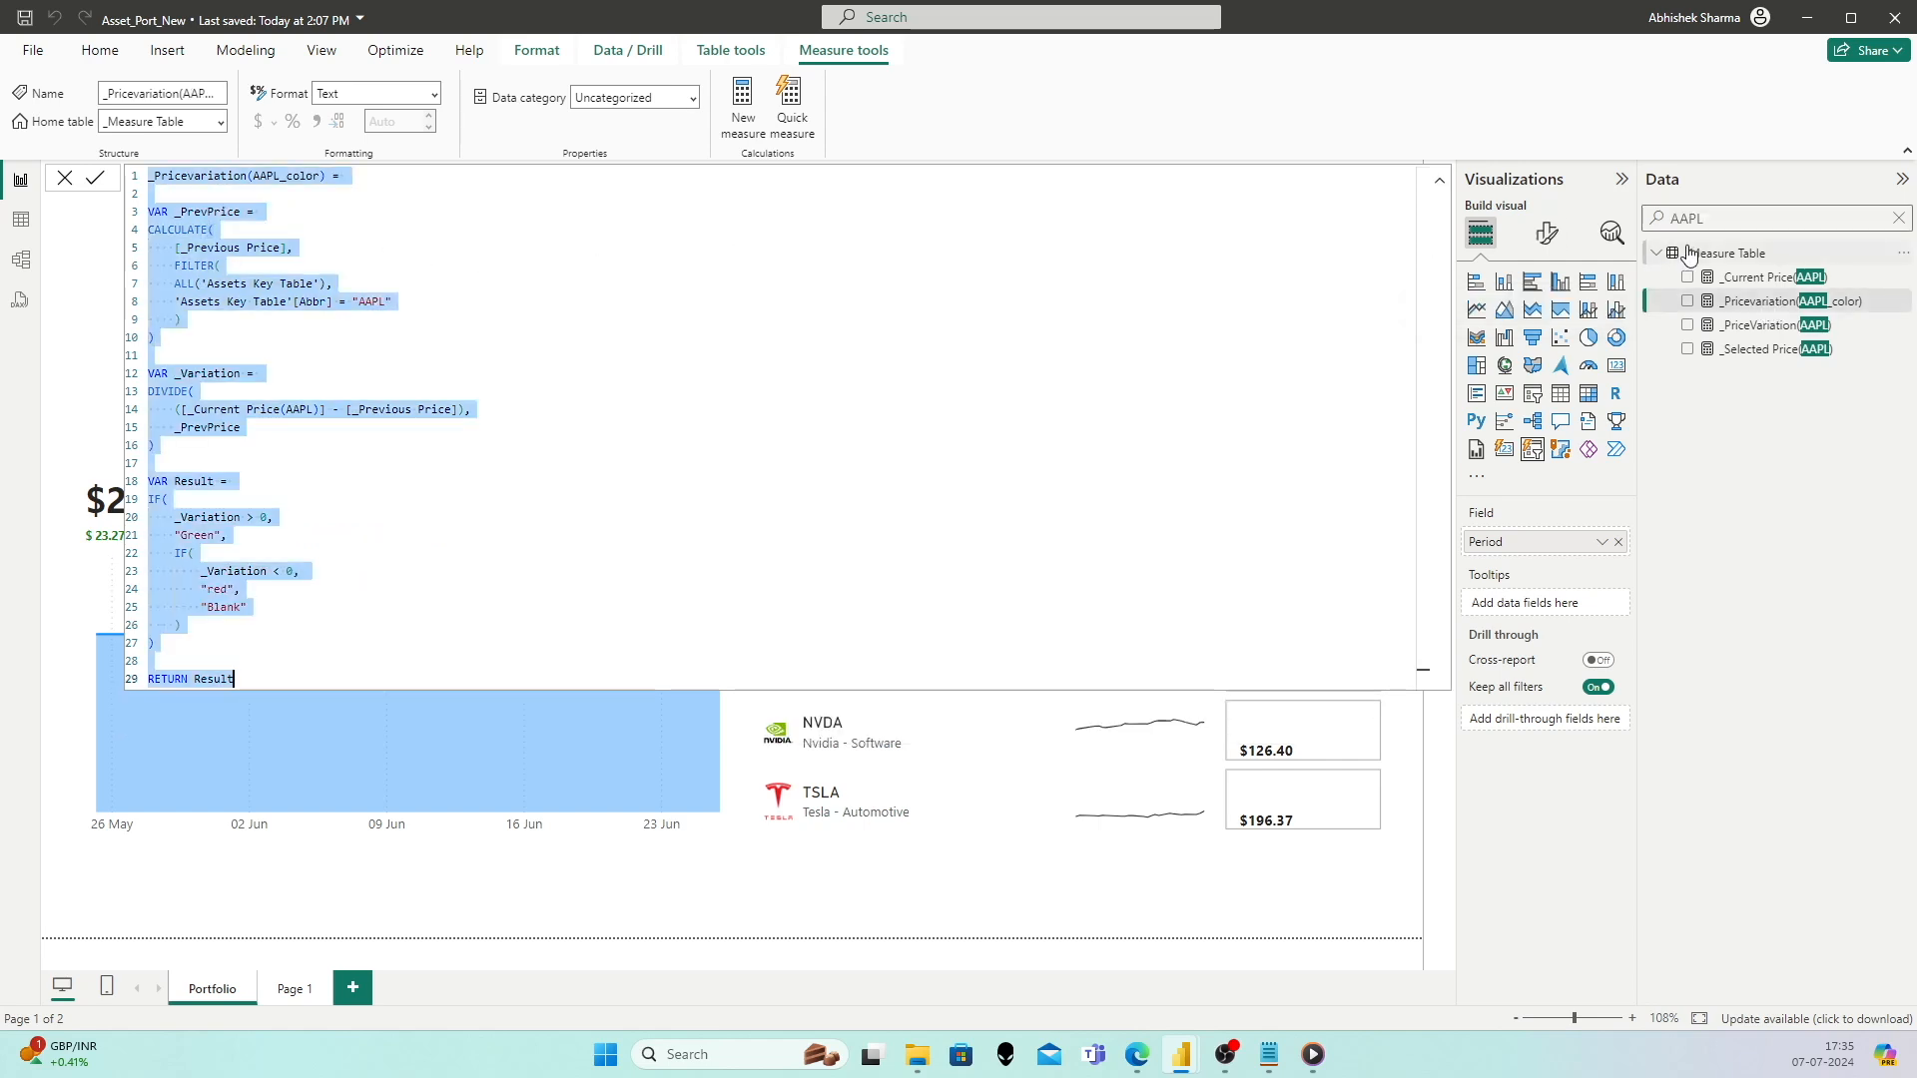
right_click(1719, 253)
click(1764, 287)
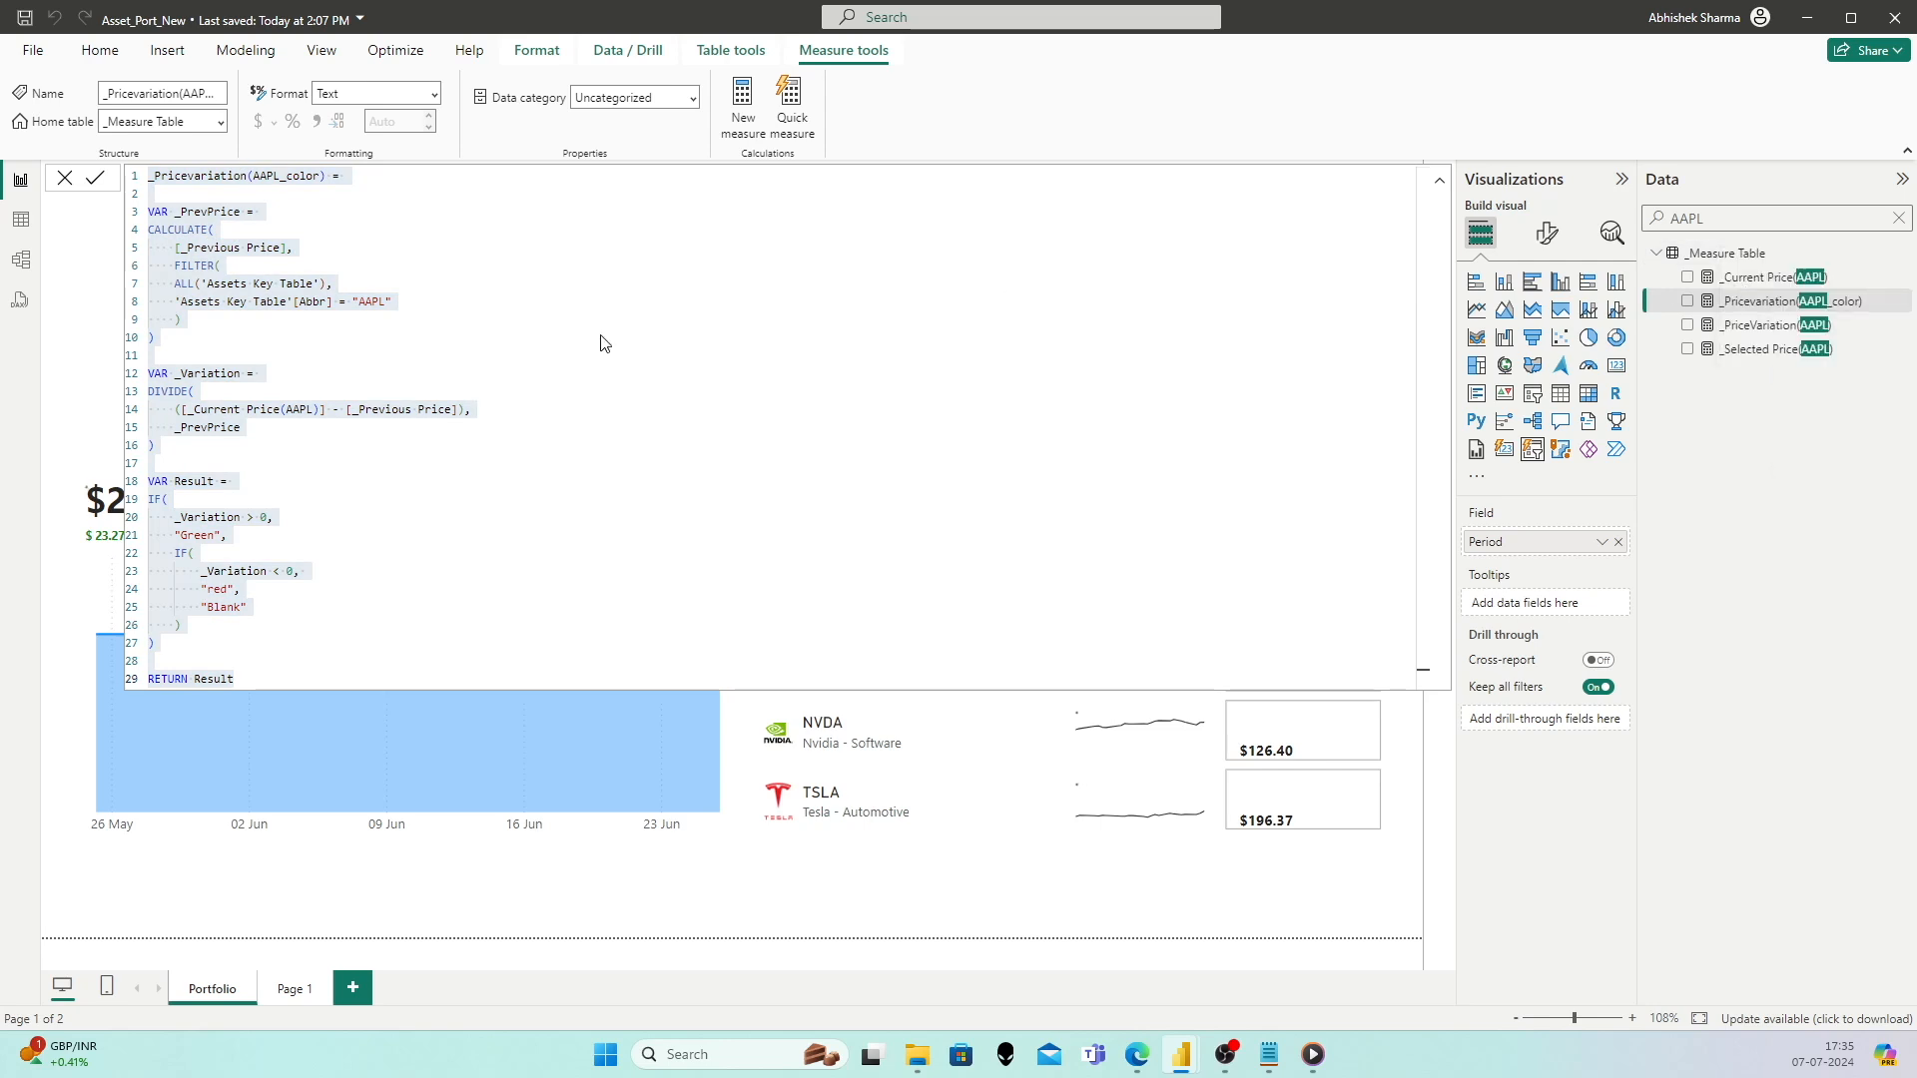
key(ctrl+v)
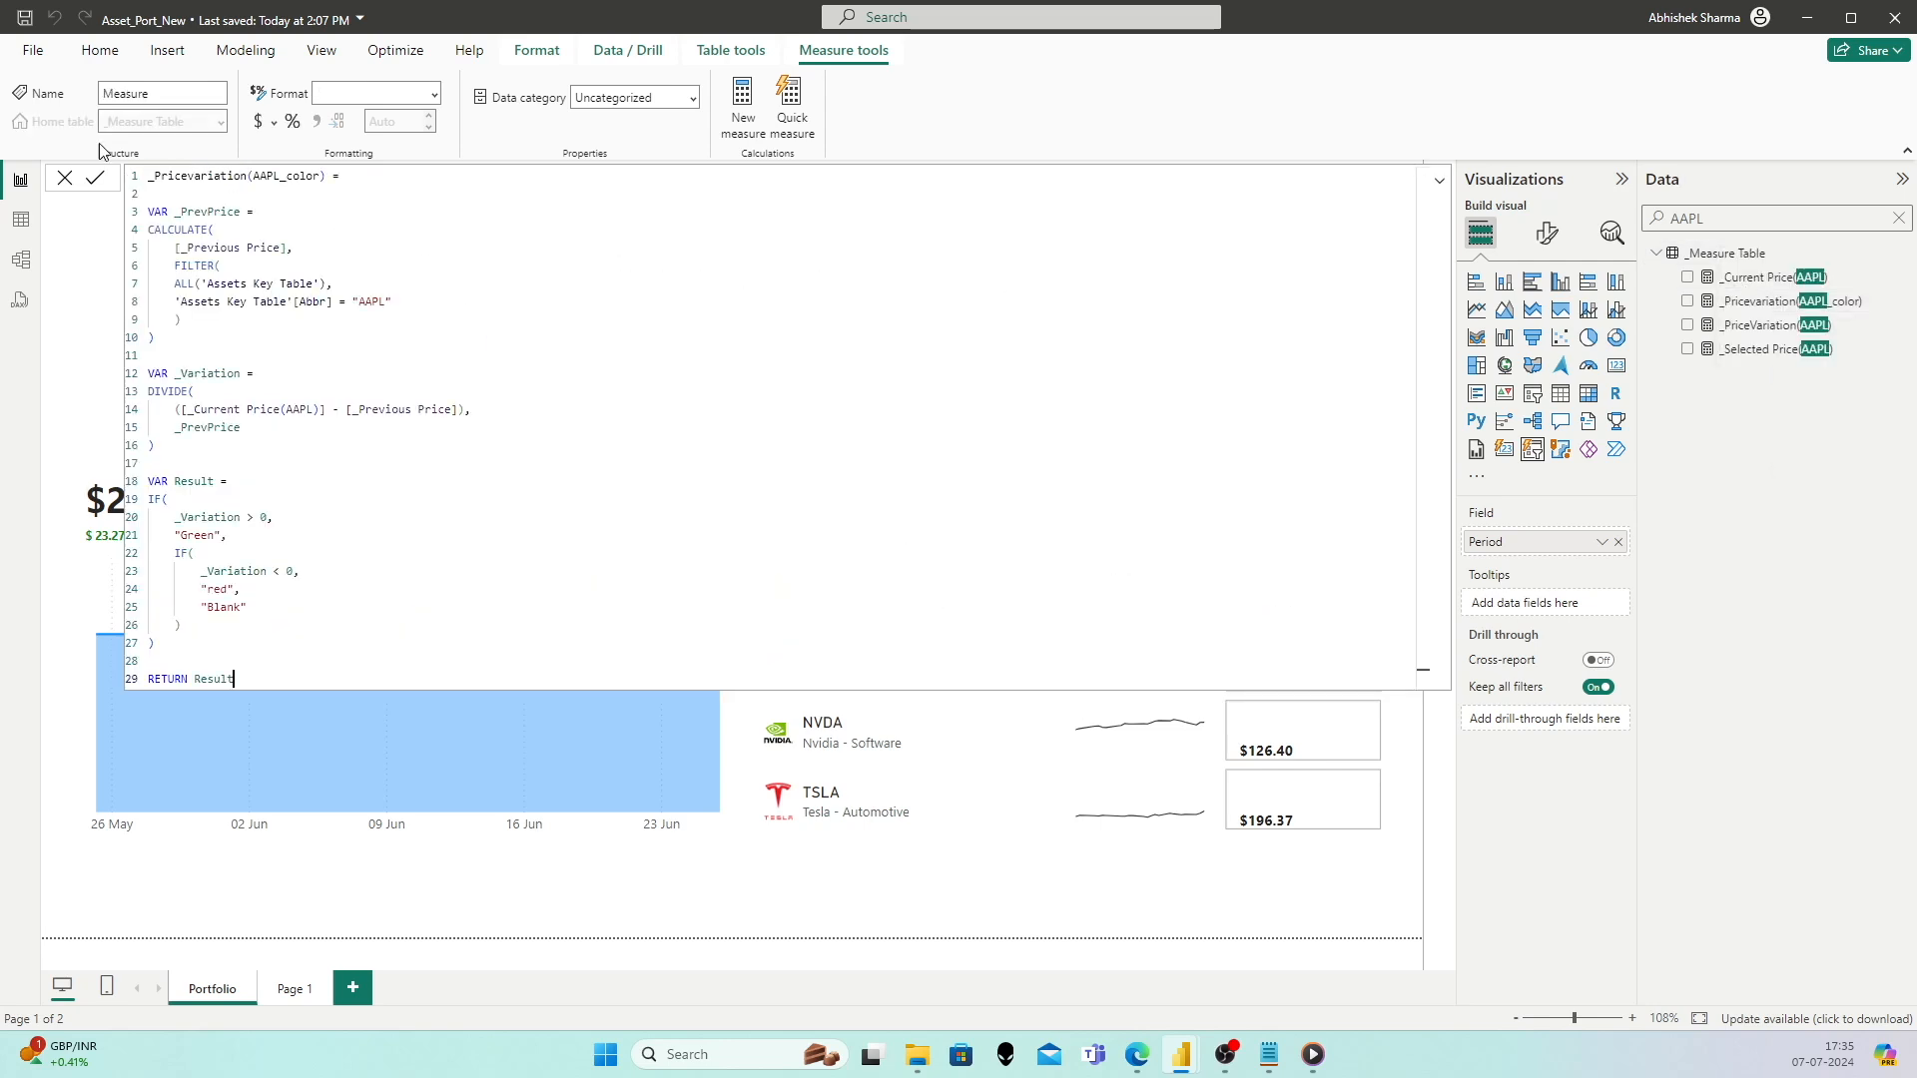
Step: Rename the copied color measure to _Pricevariation(AMZN_color) in its formula's first line
double_click(286, 176)
key(shift+Left)
key(shift+Left)
key(shift+Left)
text(MZN)
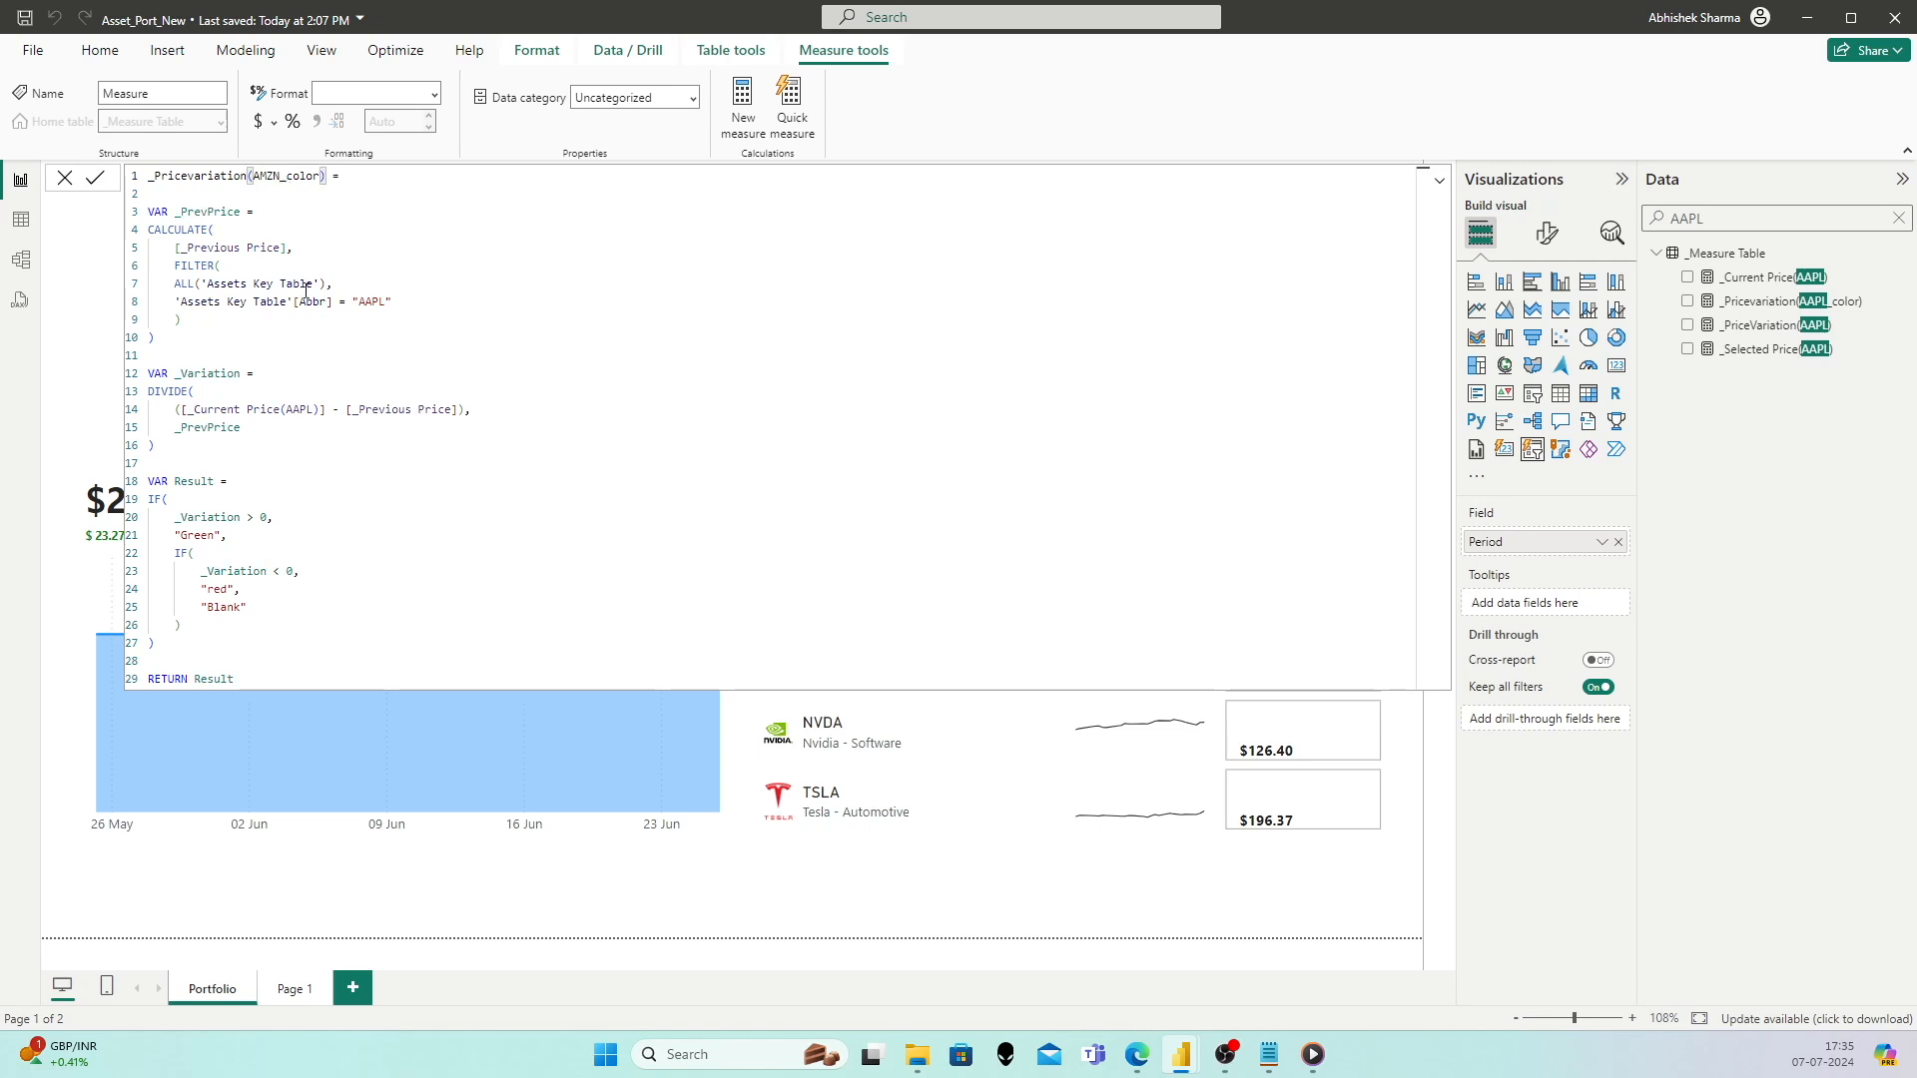
Step: Replace the "AAPL" ticker in the 'Assets Key Table'[Abbr] filter of the _Pricevariation(AMZN_color) formula
click(386, 300)
key(shift+Left)
key(shift+Left)
key(shift+Left)
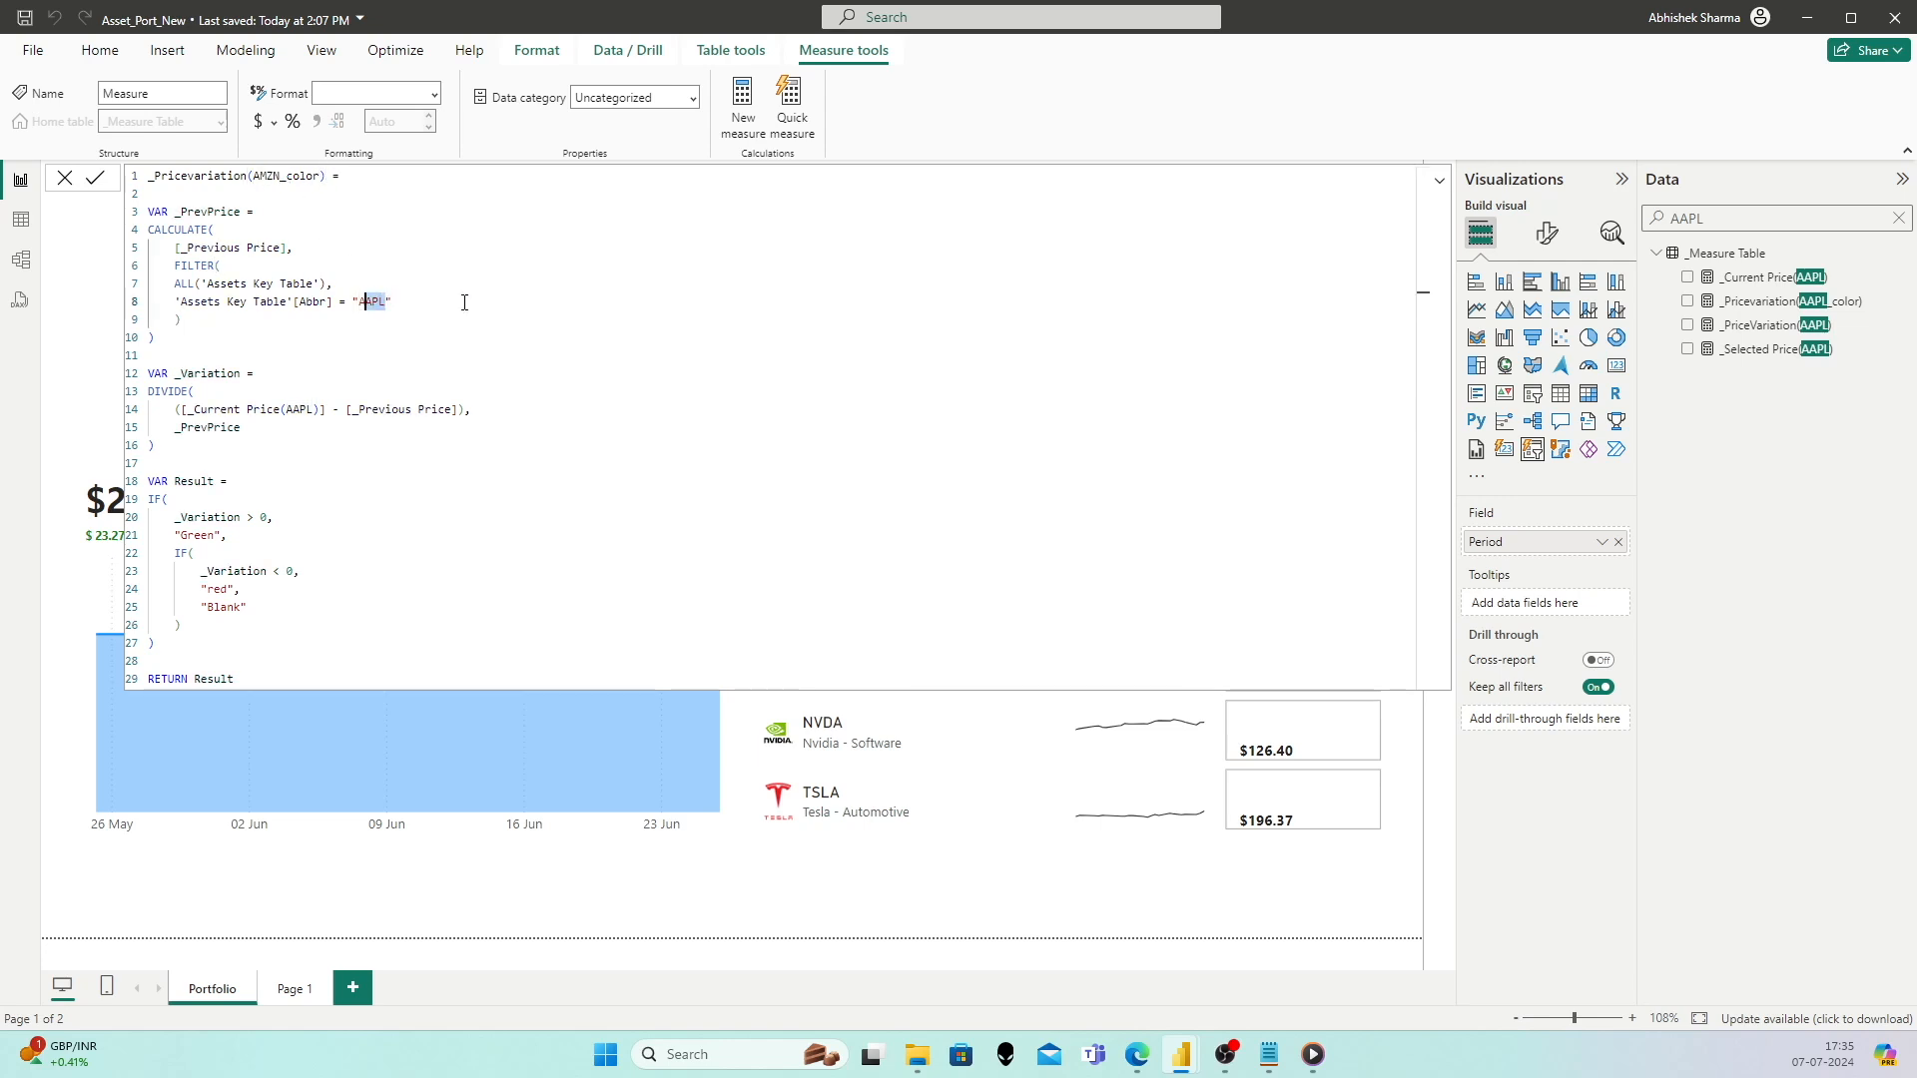
Step: Set the Abbr filter in the _Pricevariation(AMZN_color) measure's _PrevPrice variable to "AMZN"
text(MZN)
click(395, 331)
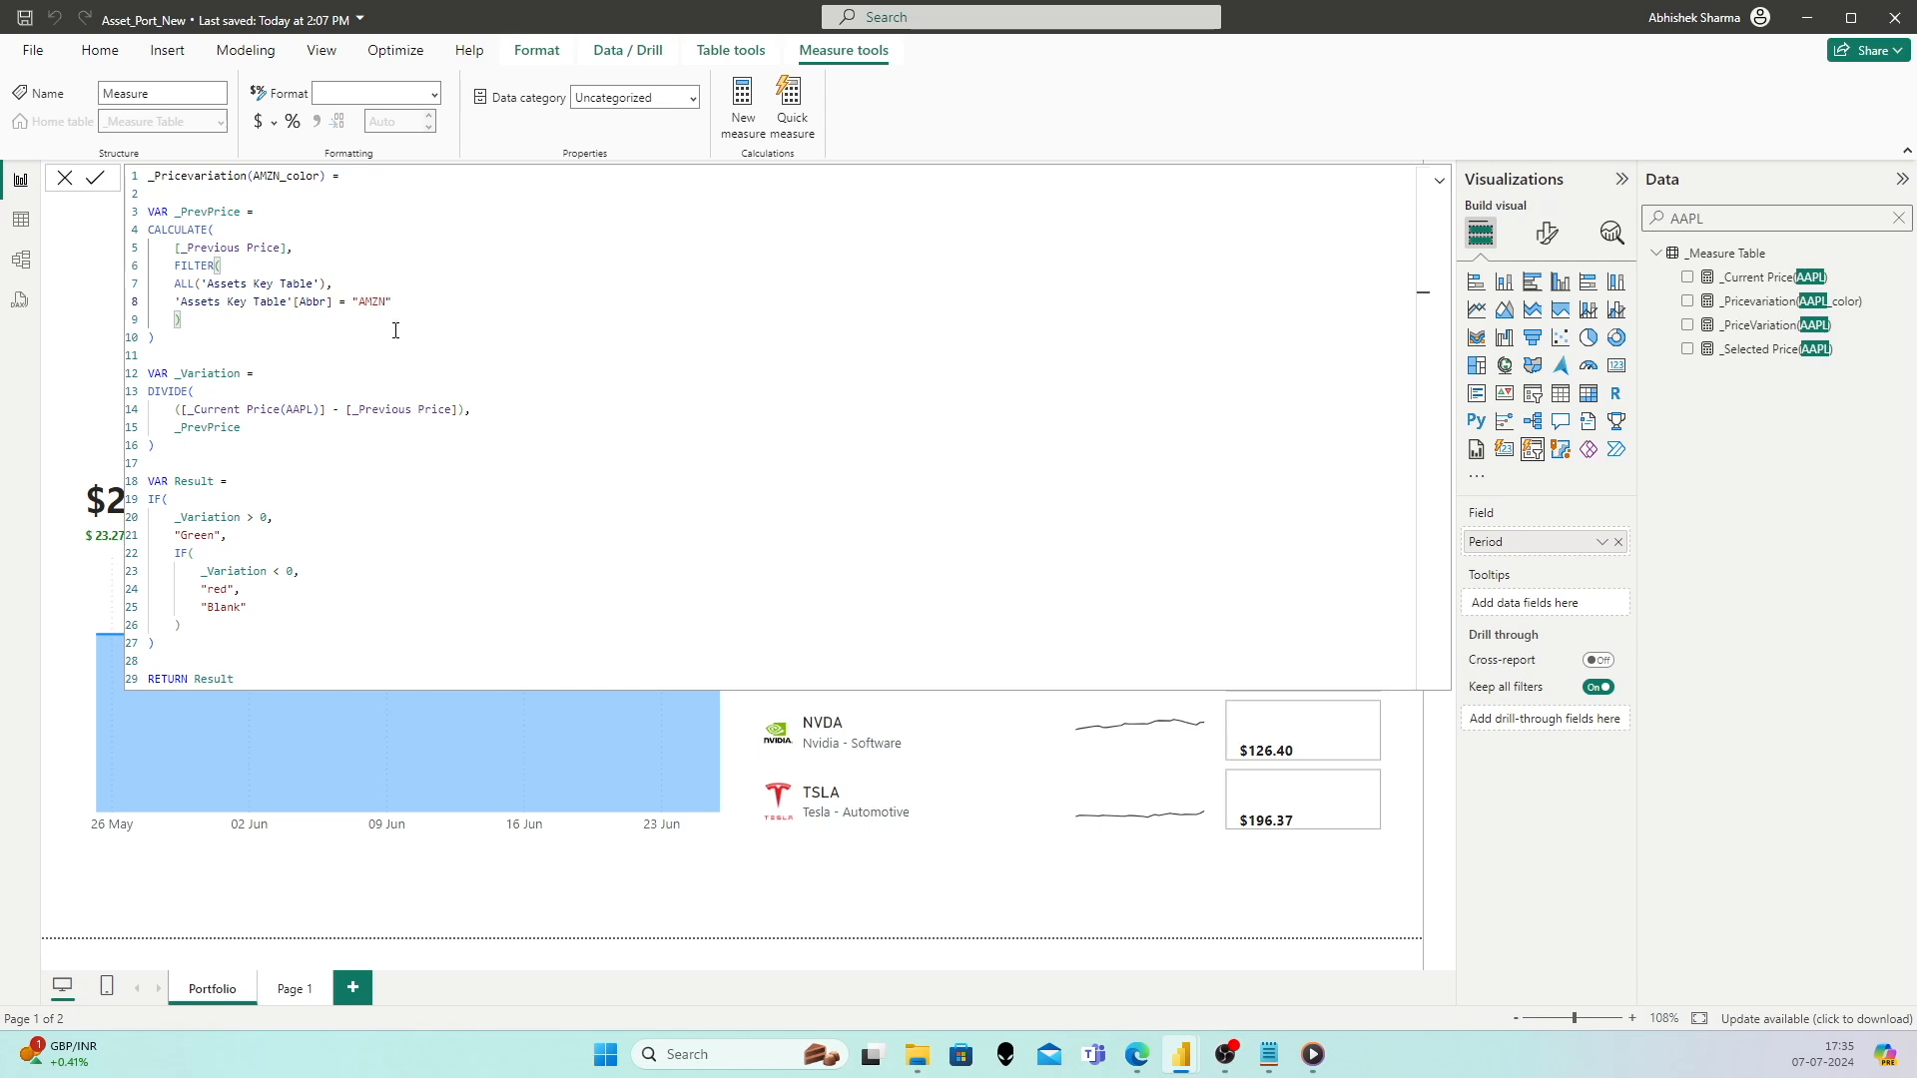
click(284, 556)
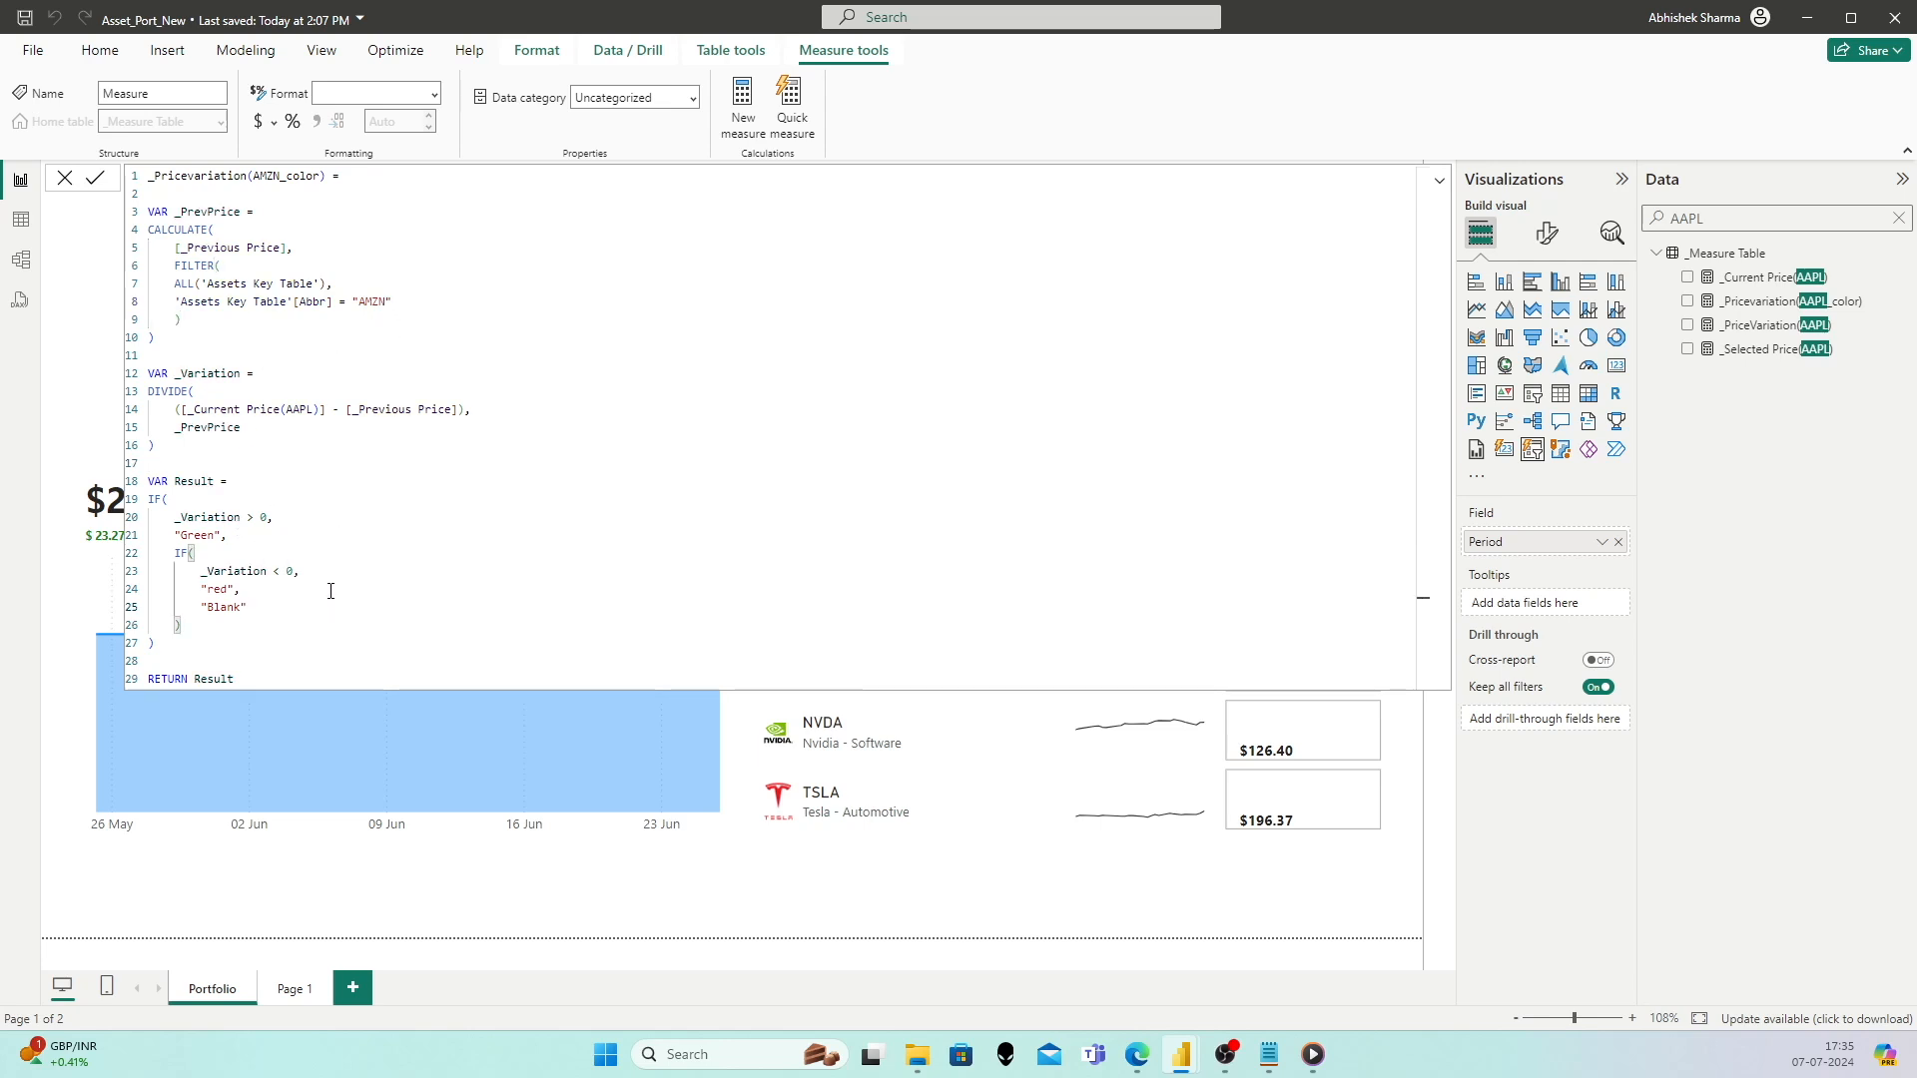
Step: Make the _Variation formula of the AMZN color measure reference [_Current Price(AMZN)] instead of the AAPL price
click(312, 411)
key(shift+Left)
key(shift+Left)
key(shift+Left)
text(MZN)
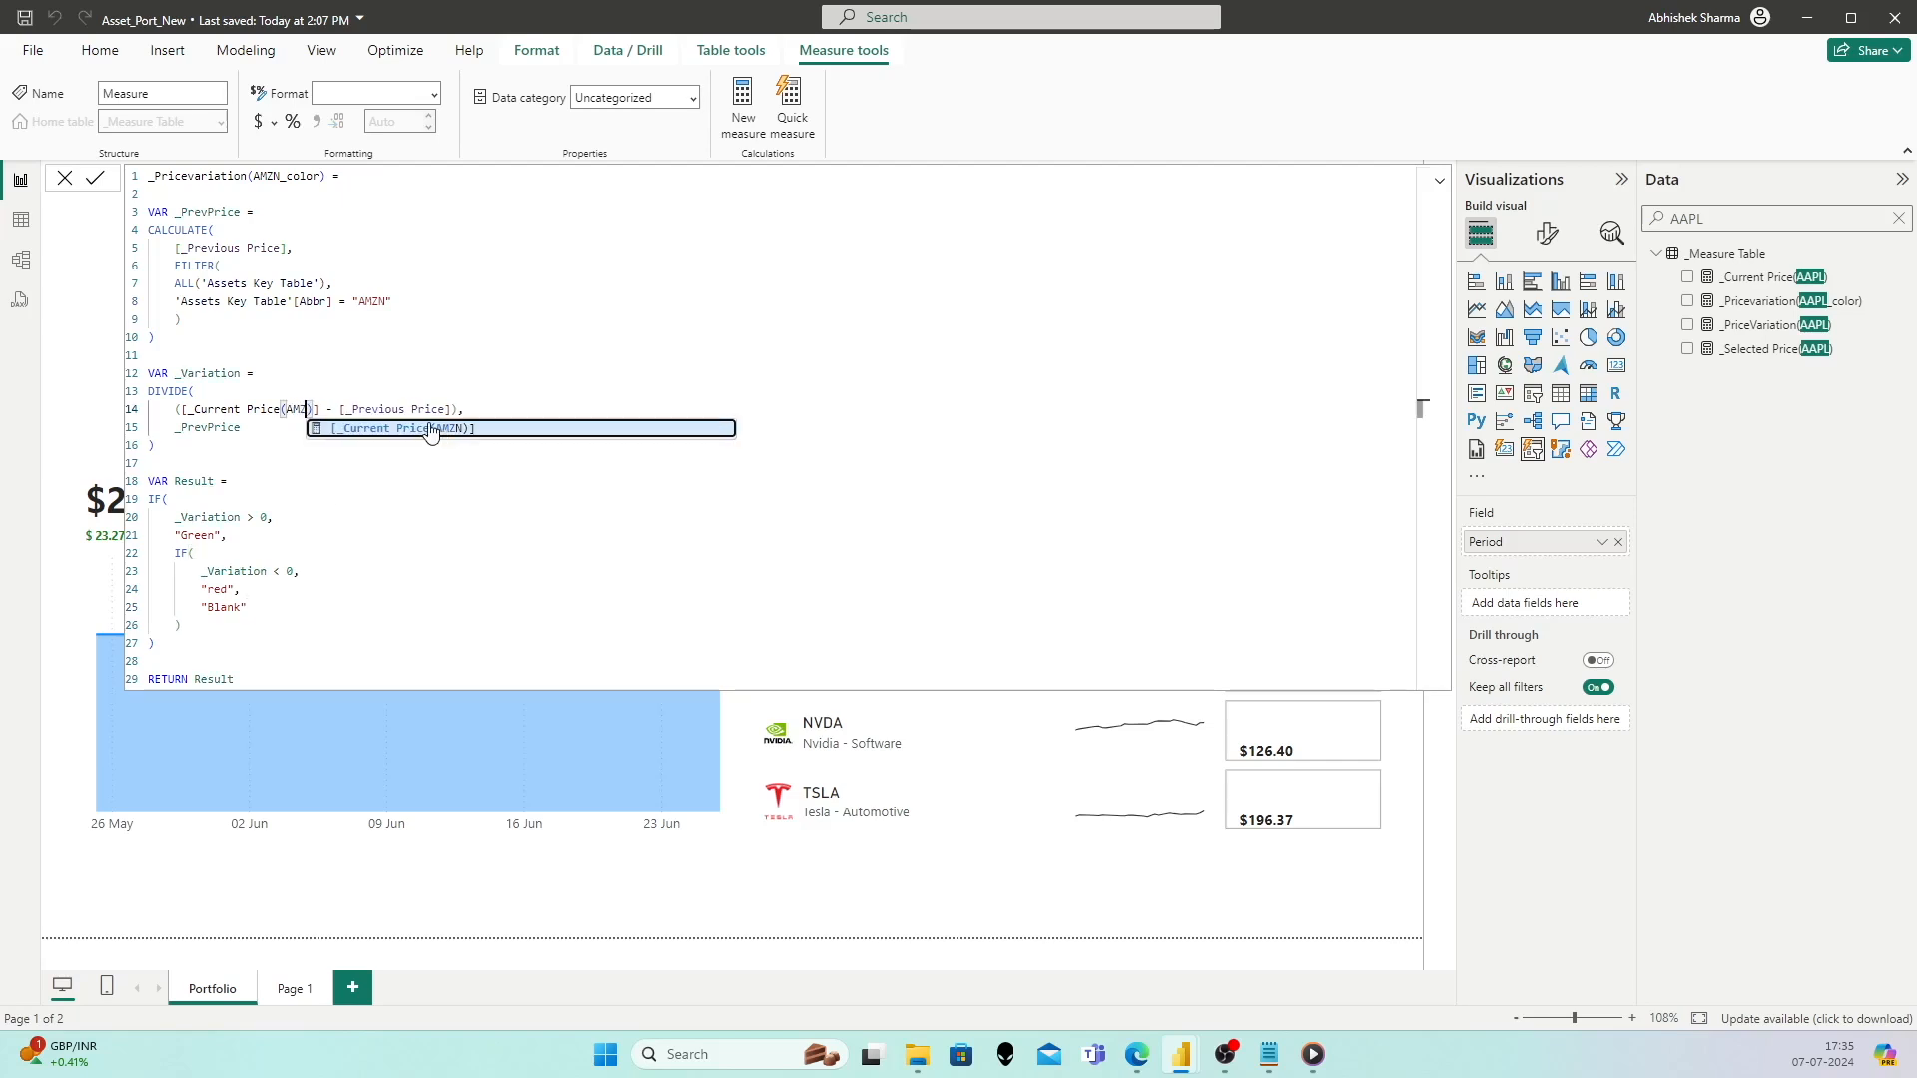
click(430, 429)
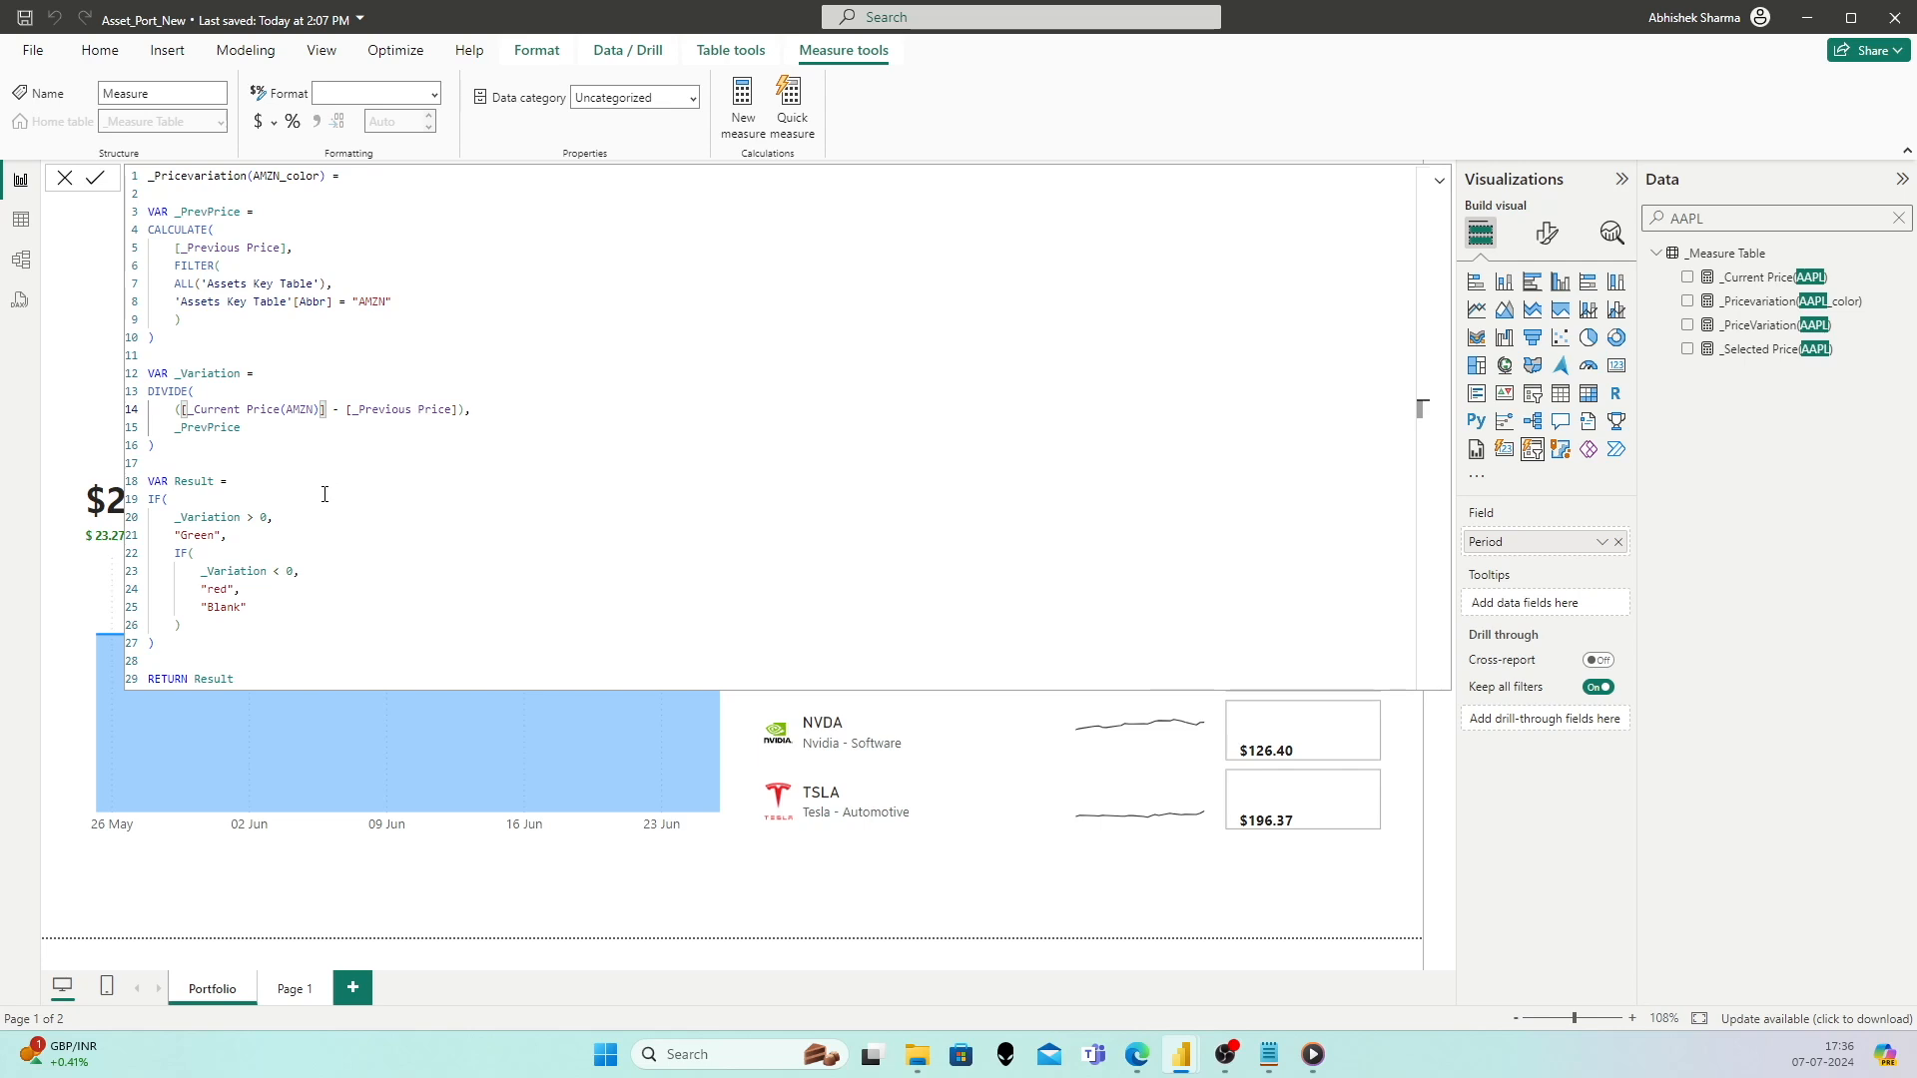
click(287, 584)
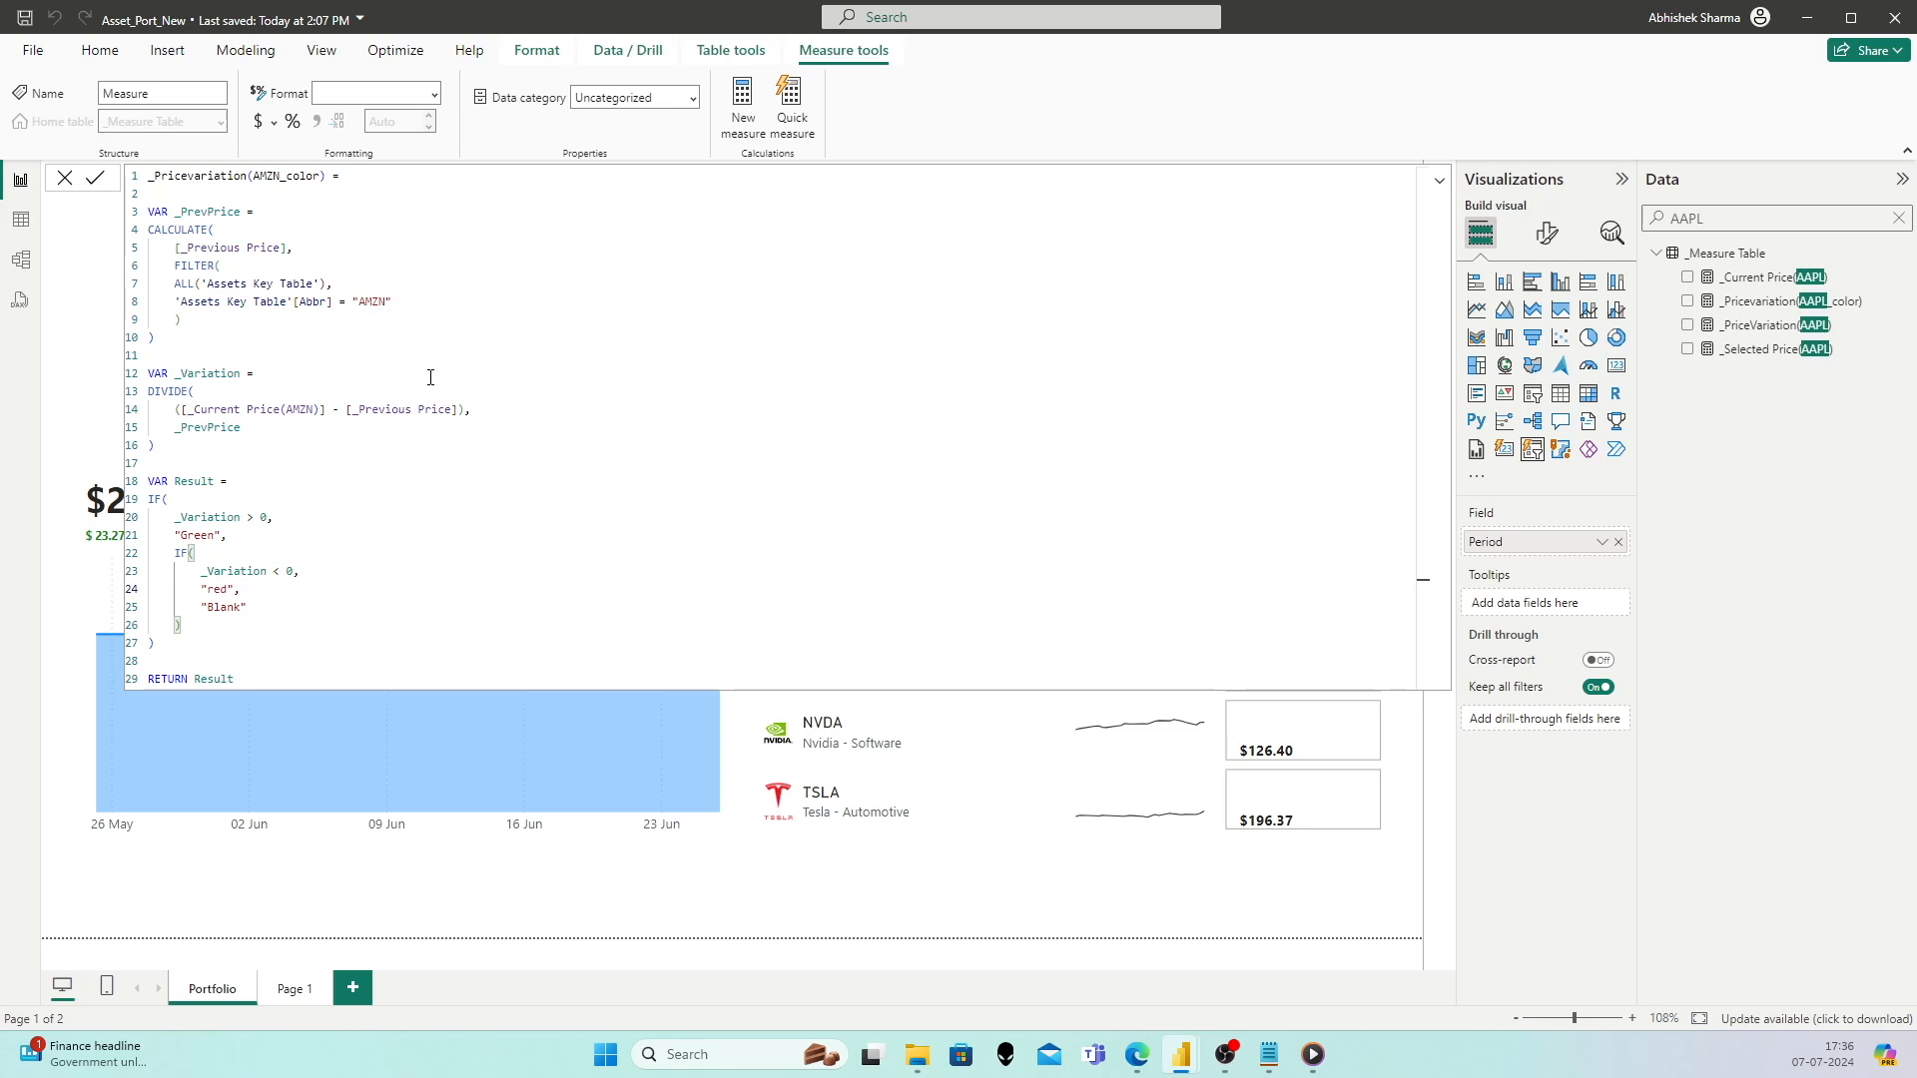
Step: Replace [_Previous Price] with _PrevPrice in the AMZN color measure's _Variation subtraction and commit the measure
click(457, 408)
drag(457, 410, 348, 418)
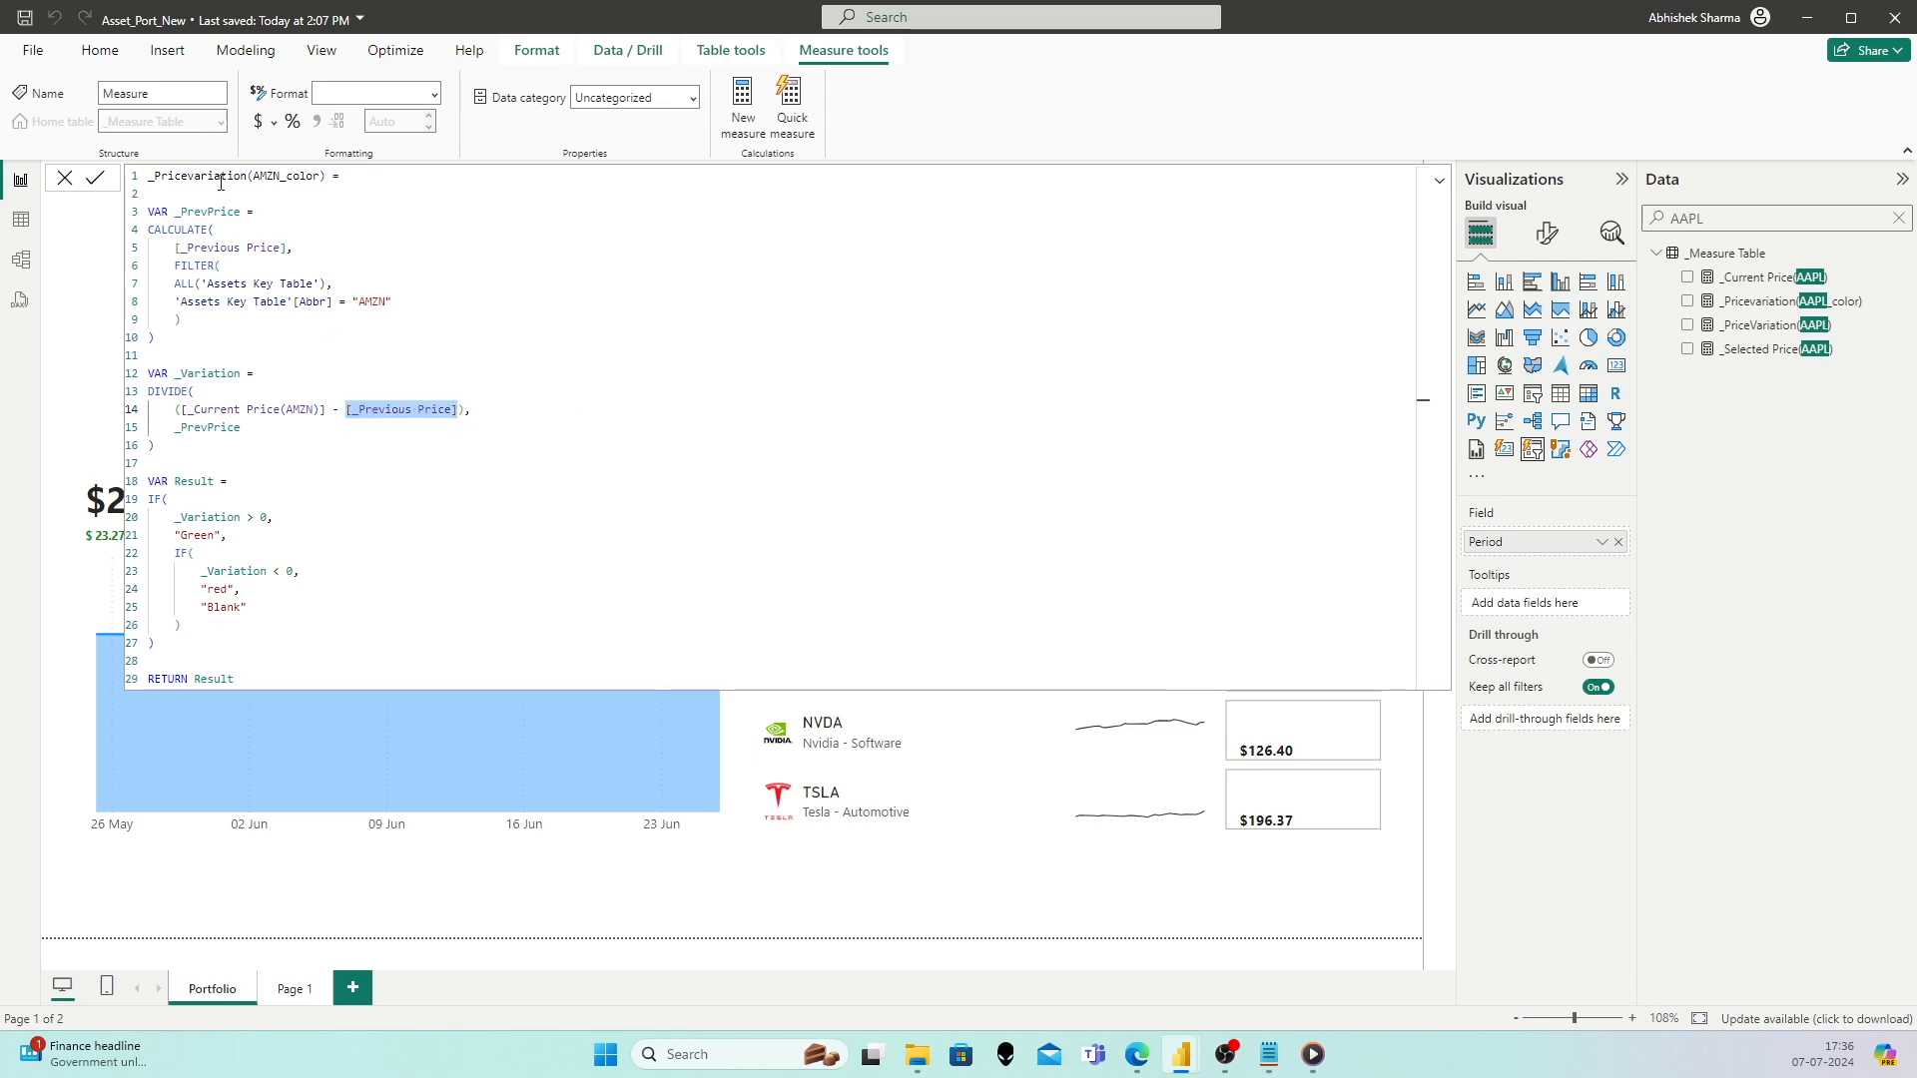
drag(242, 212, 174, 216)
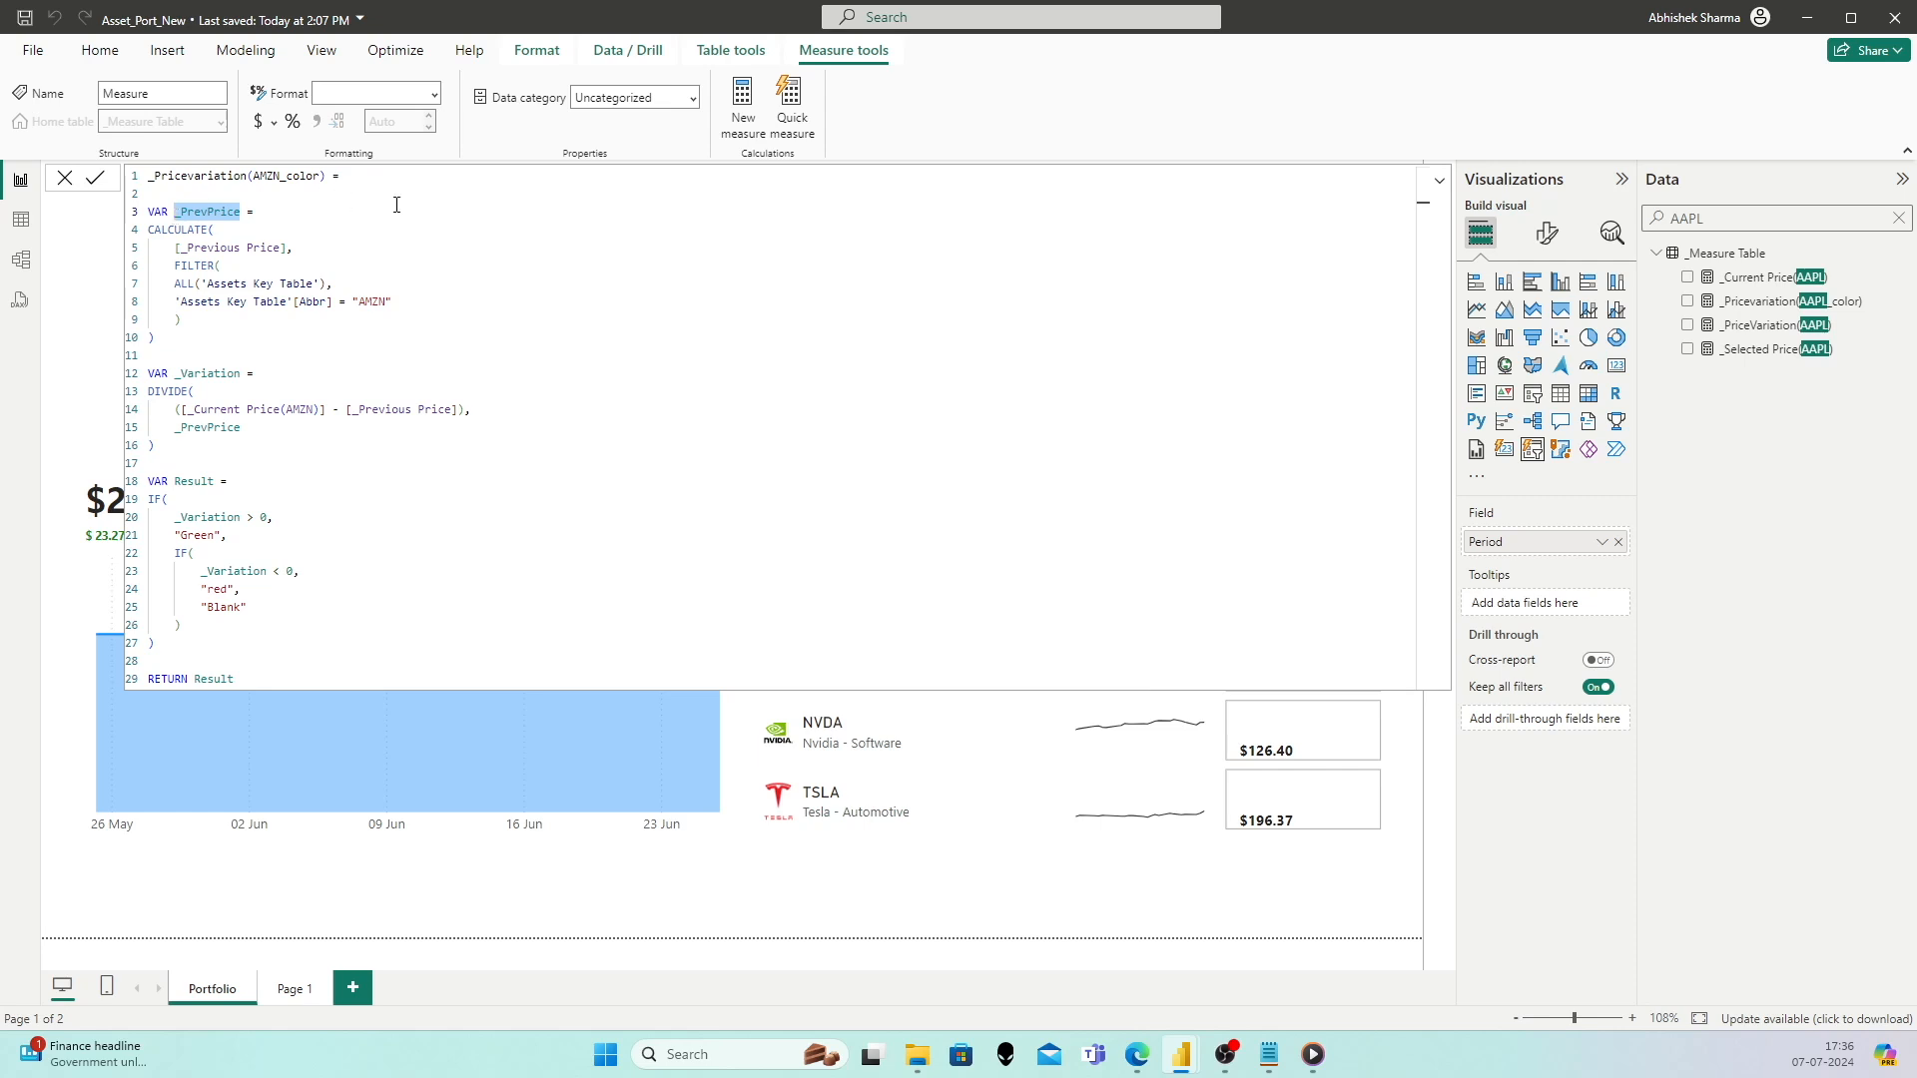
drag(457, 410, 348, 417)
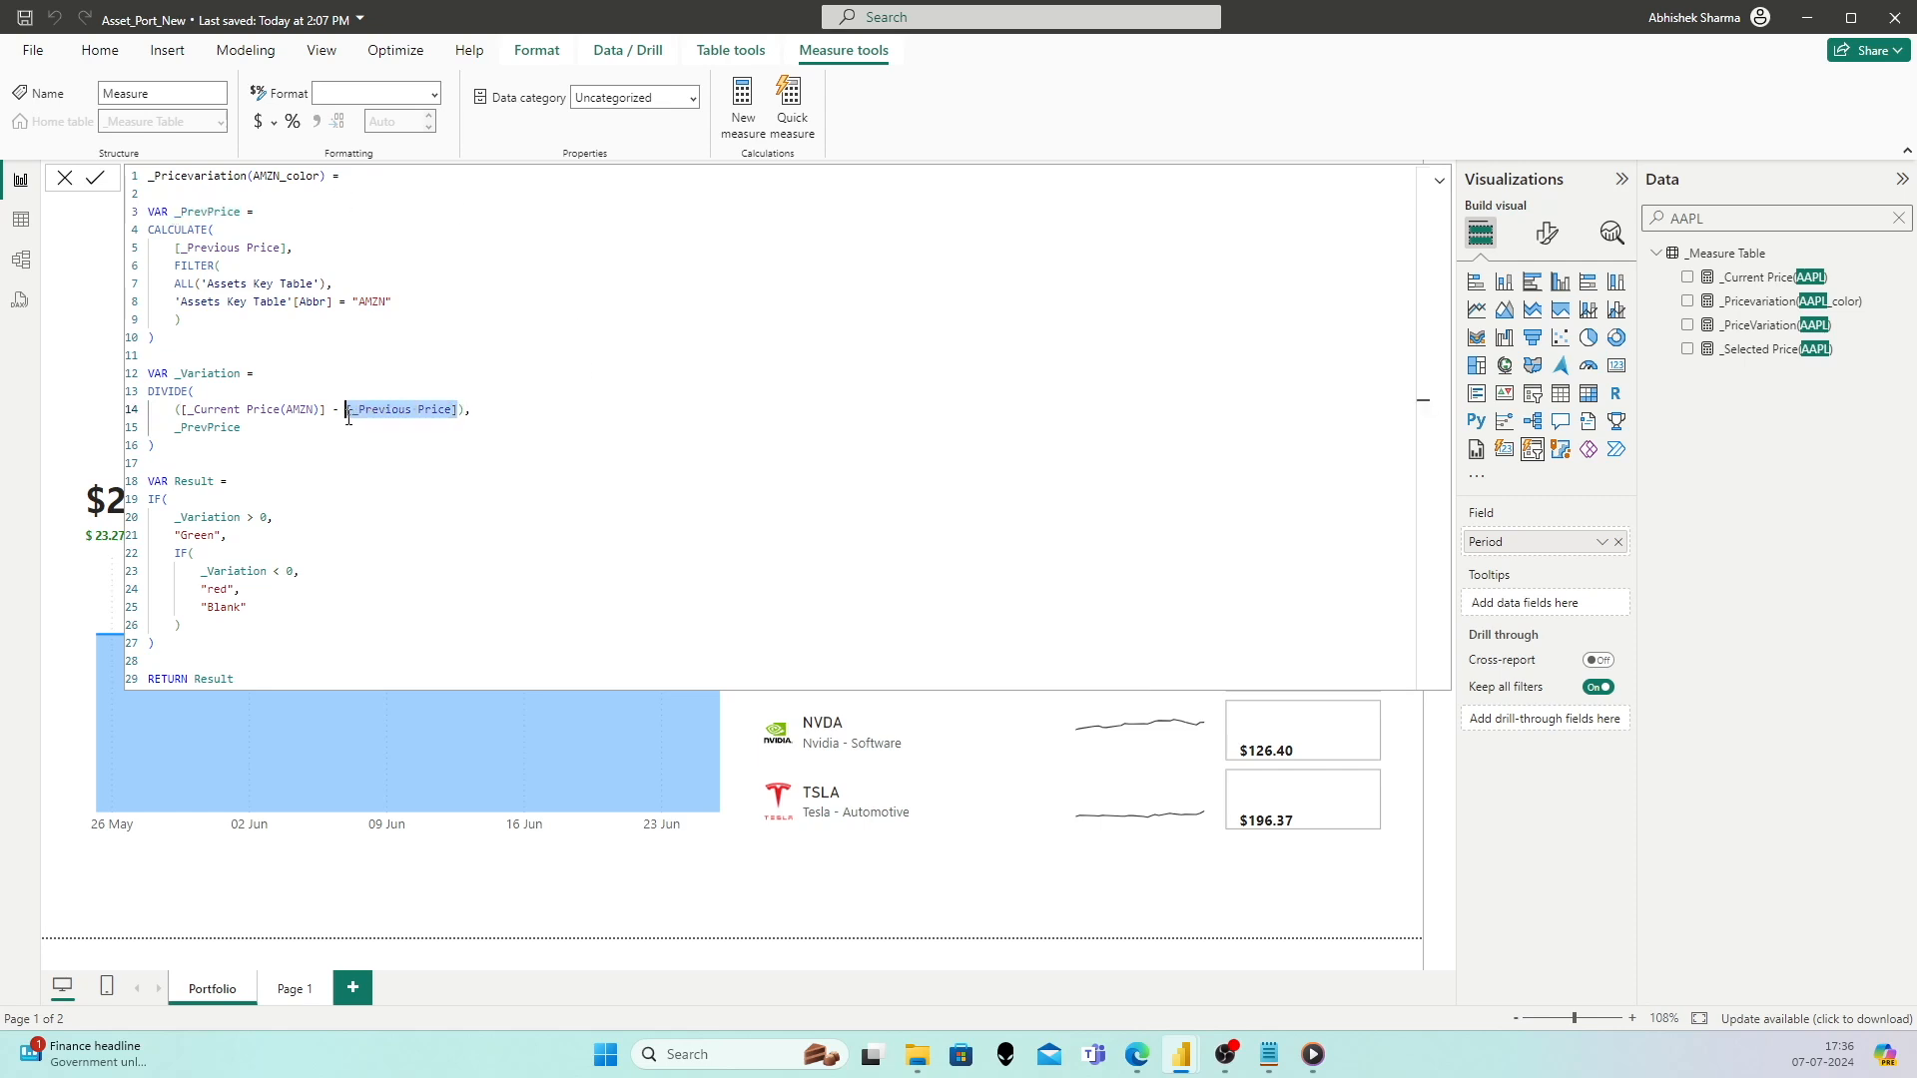
key(ctrl+v)
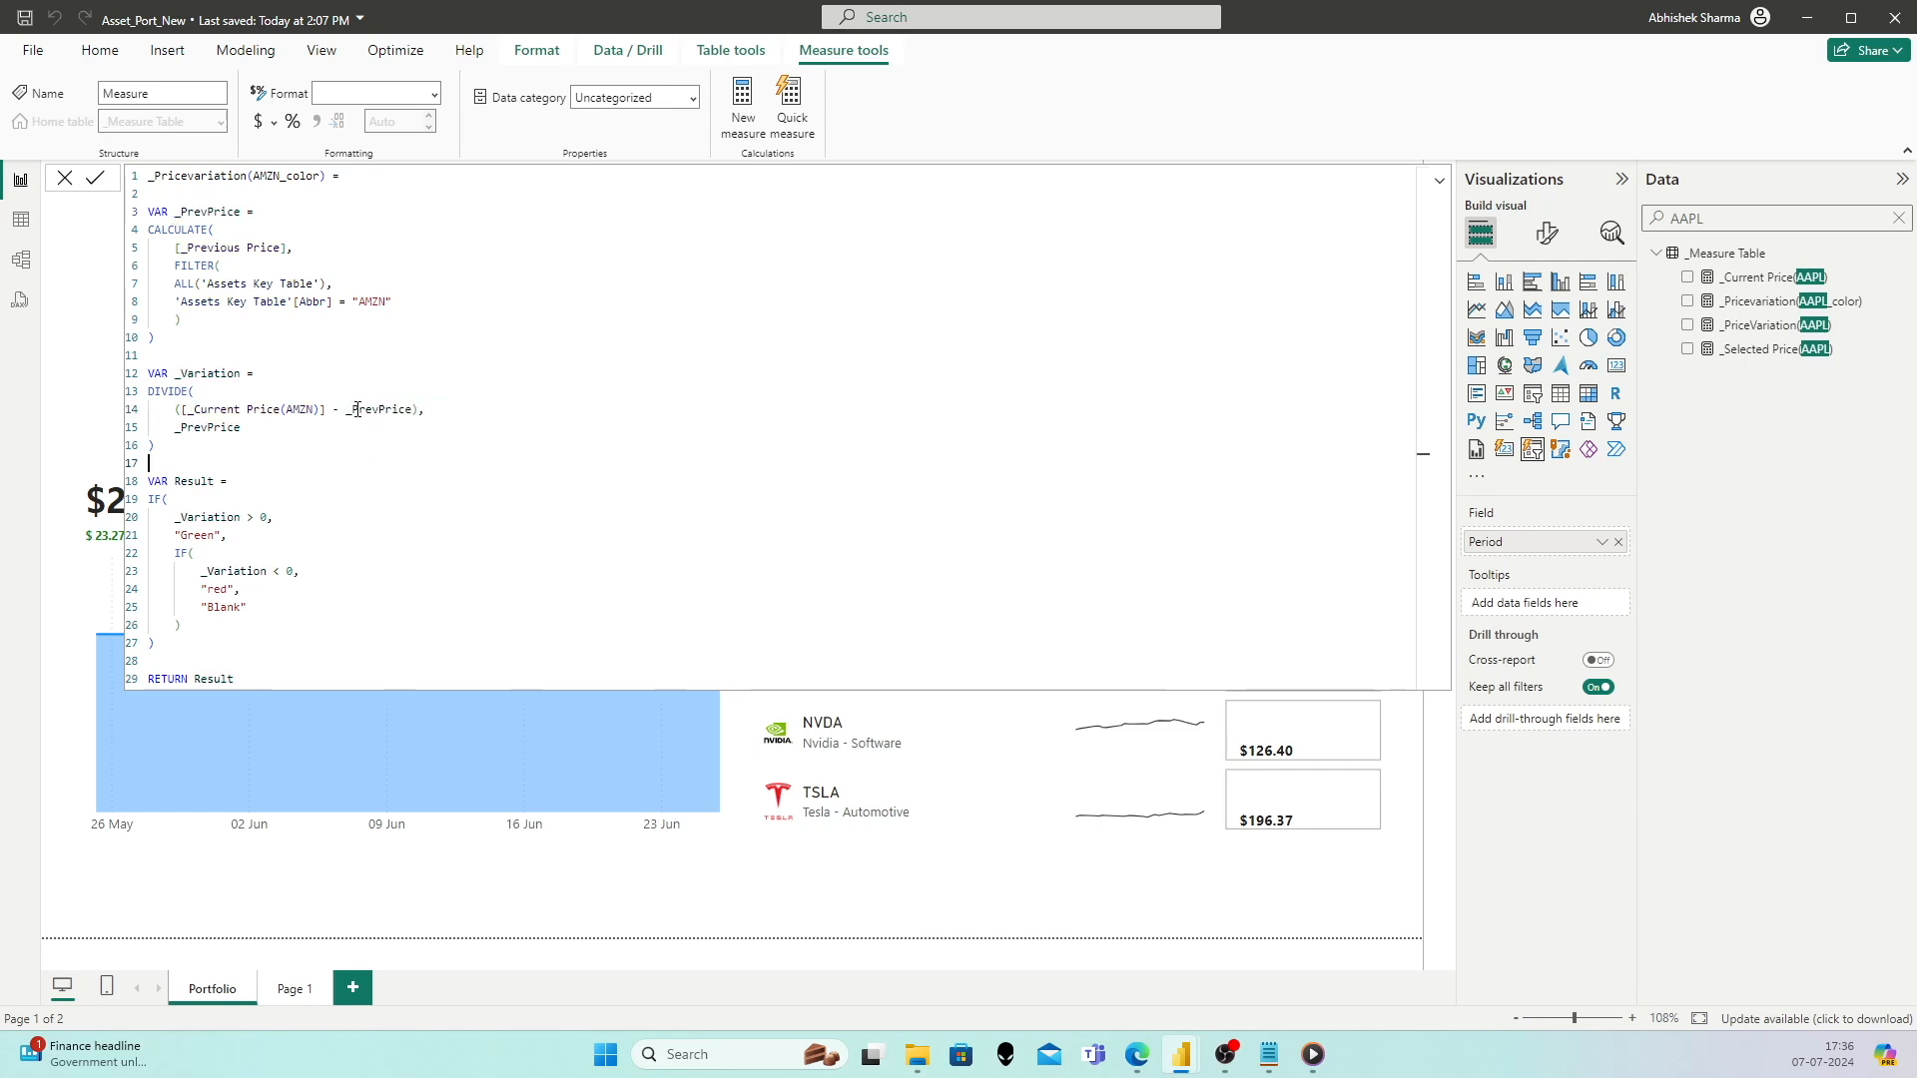
drag(201, 336, 148, 214)
click(286, 303)
click(342, 426)
click(295, 518)
click(297, 589)
click(296, 622)
click(96, 180)
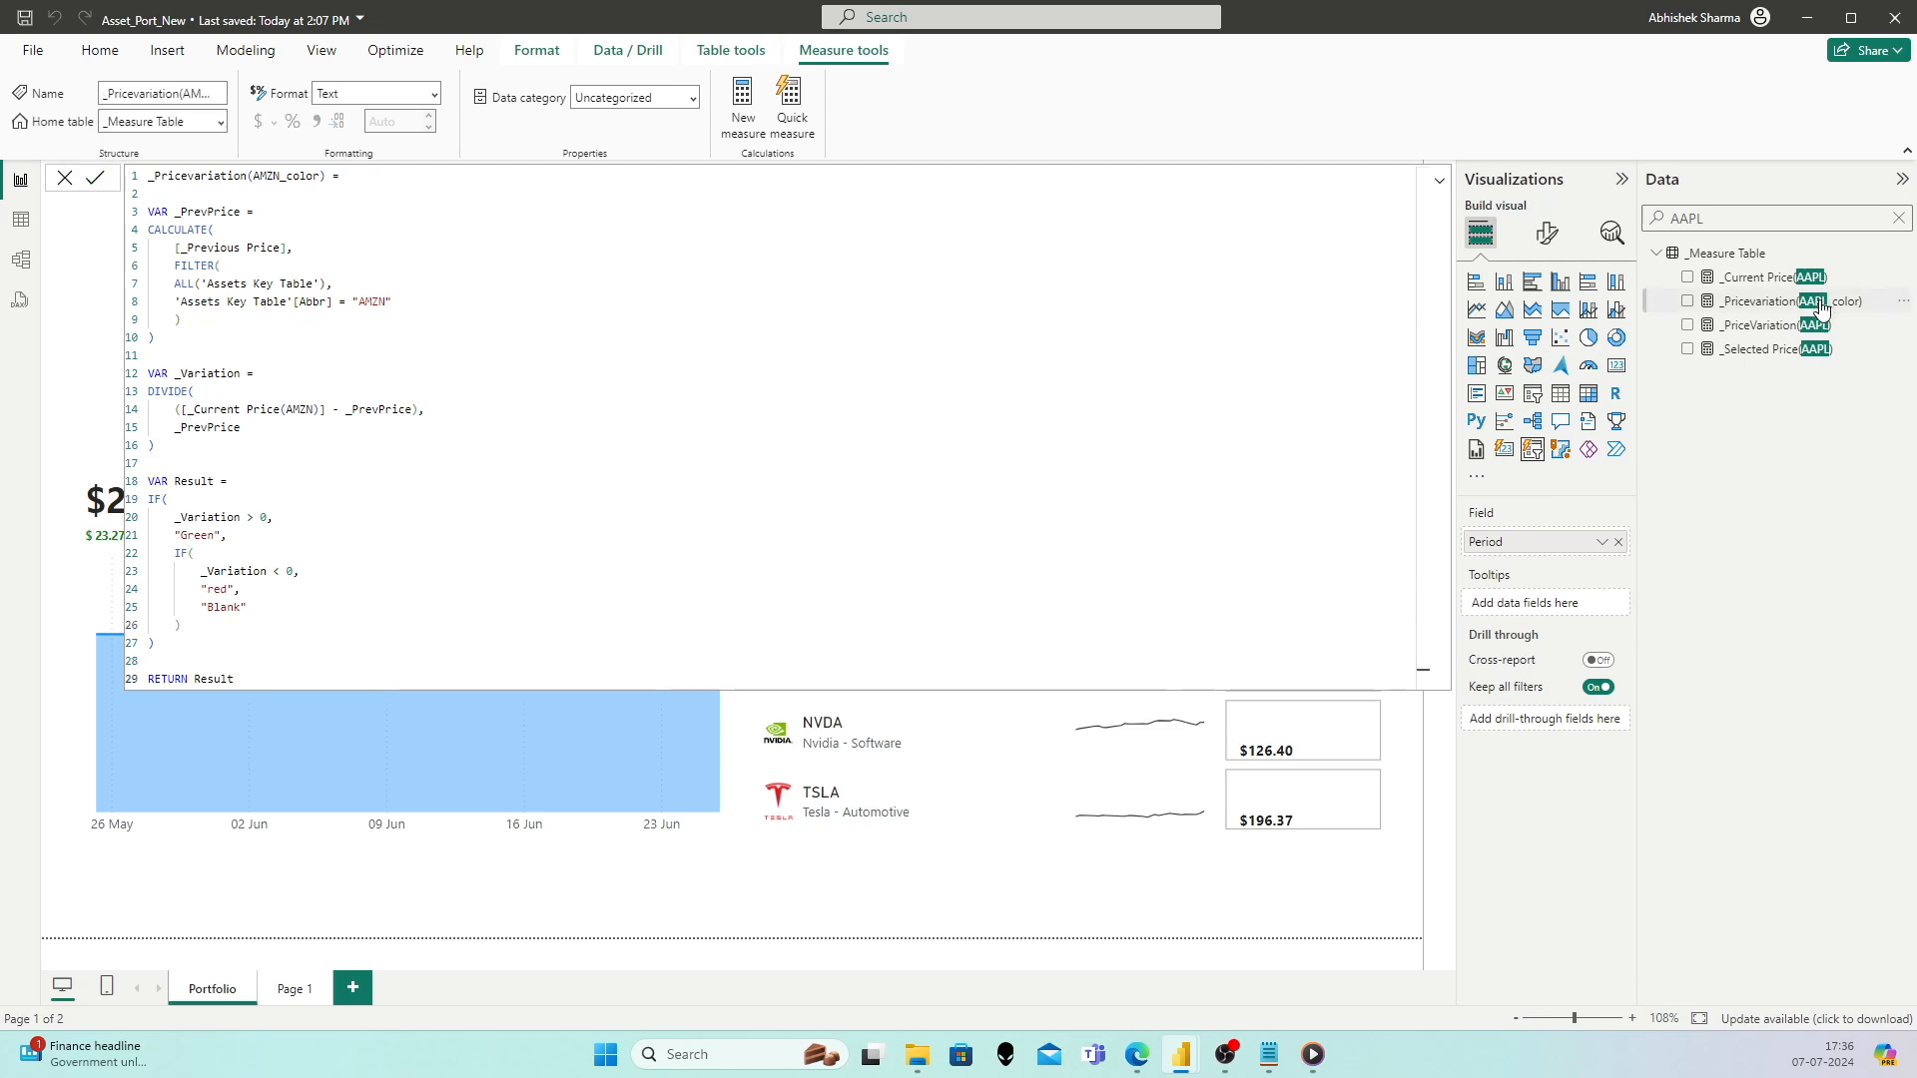
Step: In the _PriceVariation(AAPL) measure, replace [_Previous Price] in the _Variation subtraction with _PrevPrice
click(1762, 326)
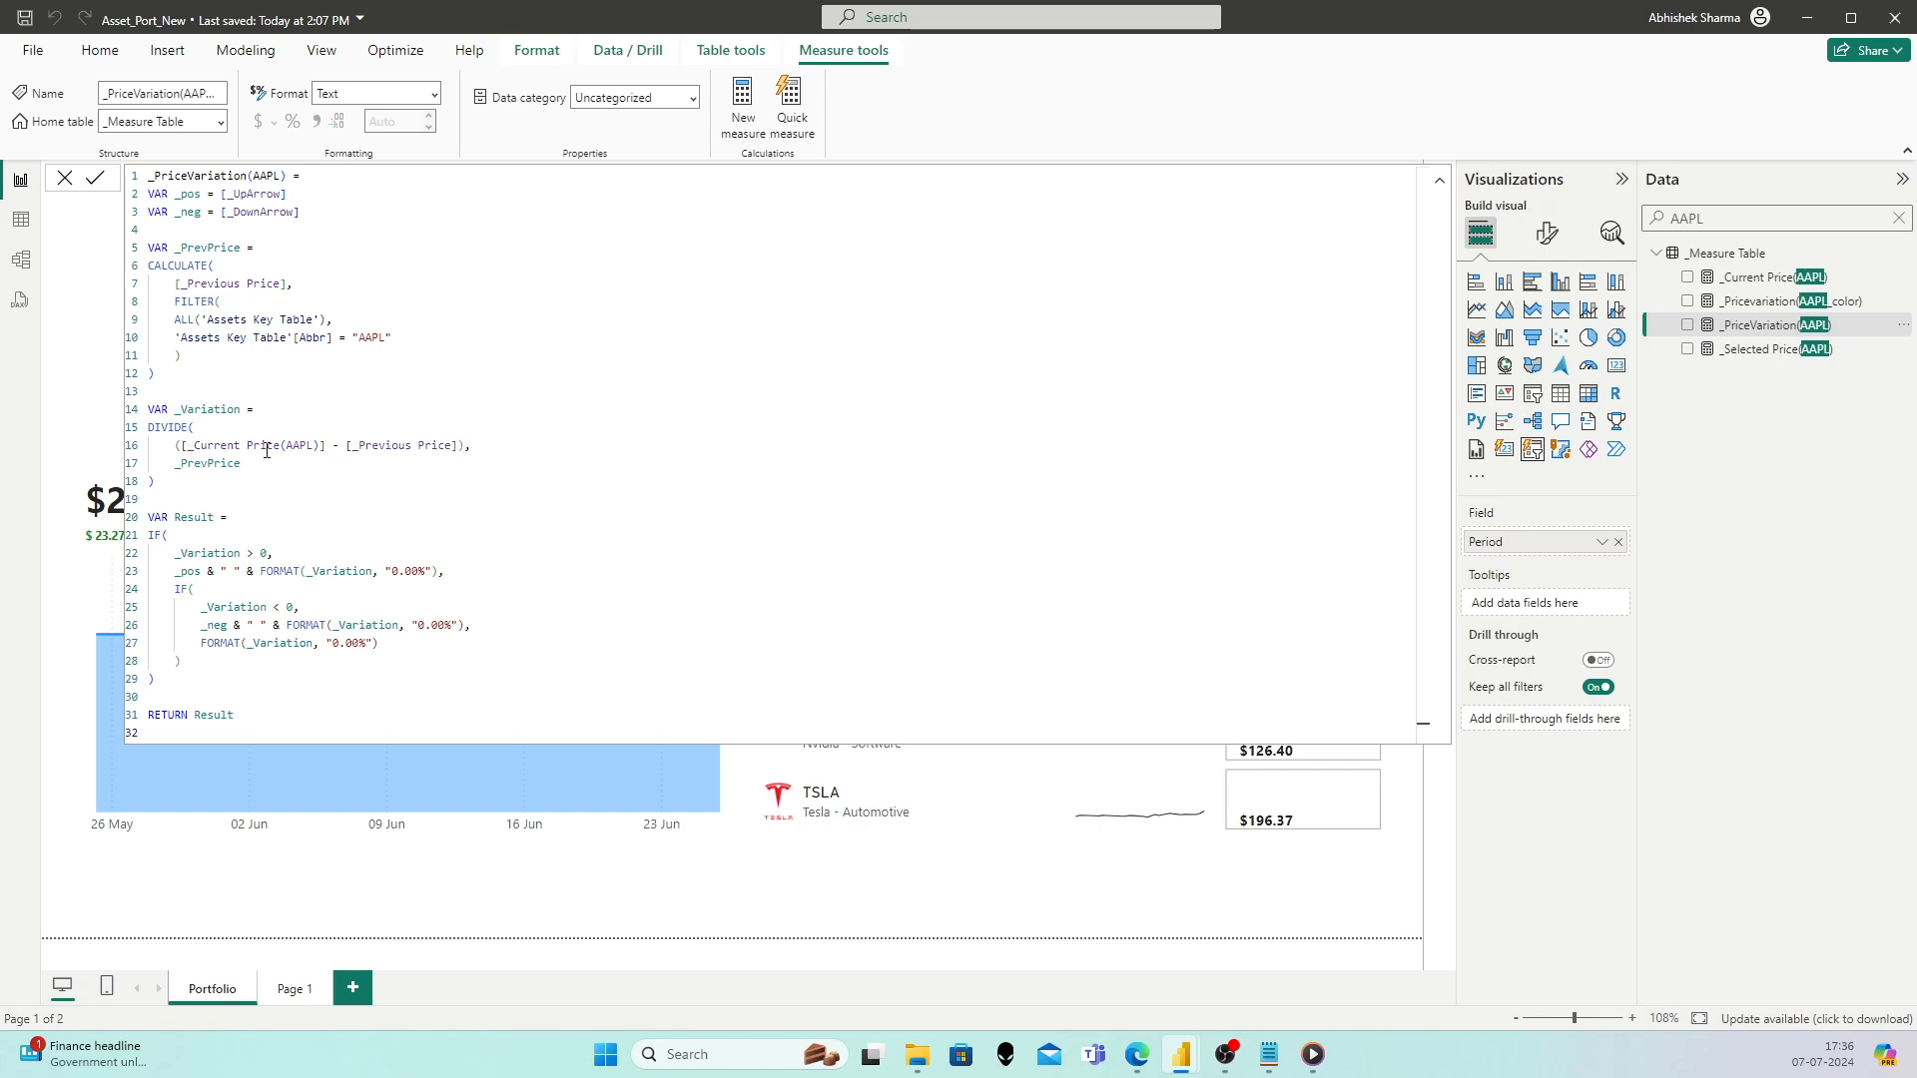
double_click(241, 249)
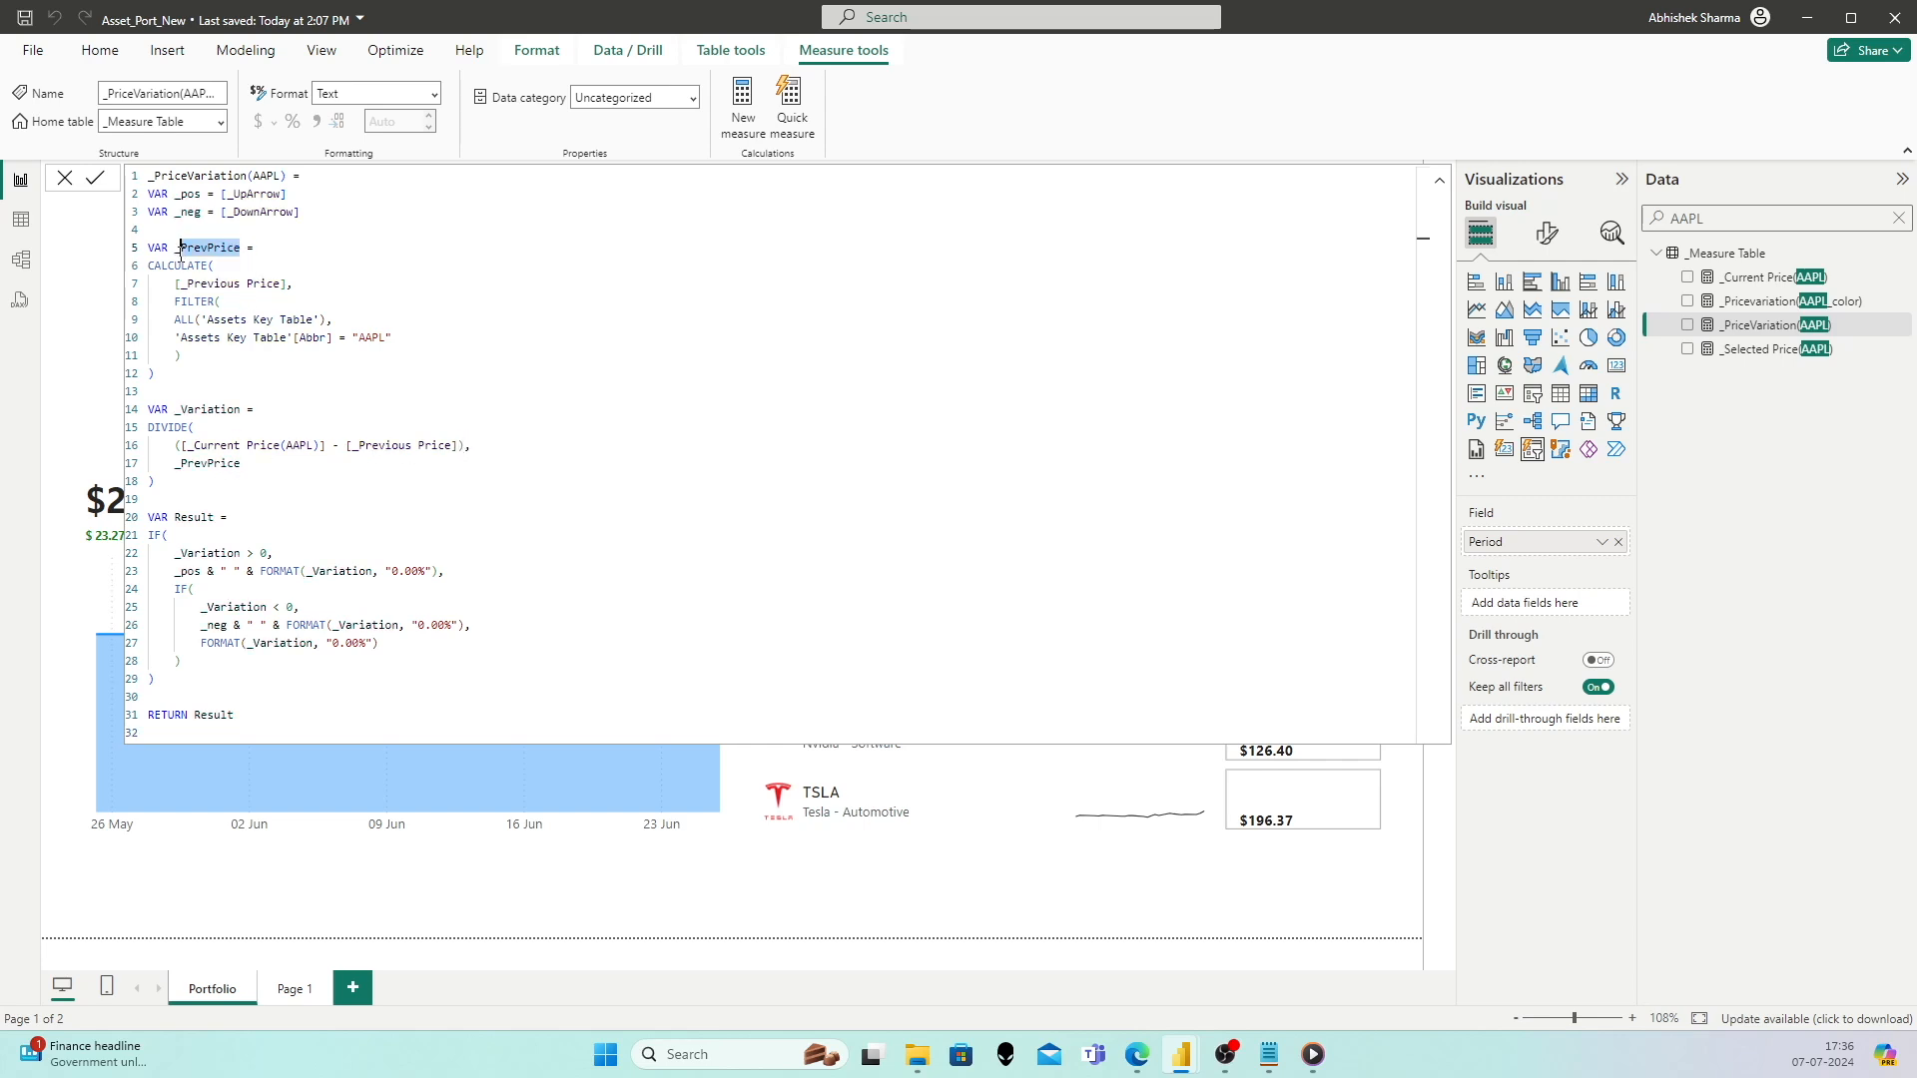
drag(458, 445, 348, 448)
key(ctrl+v)
click(270, 496)
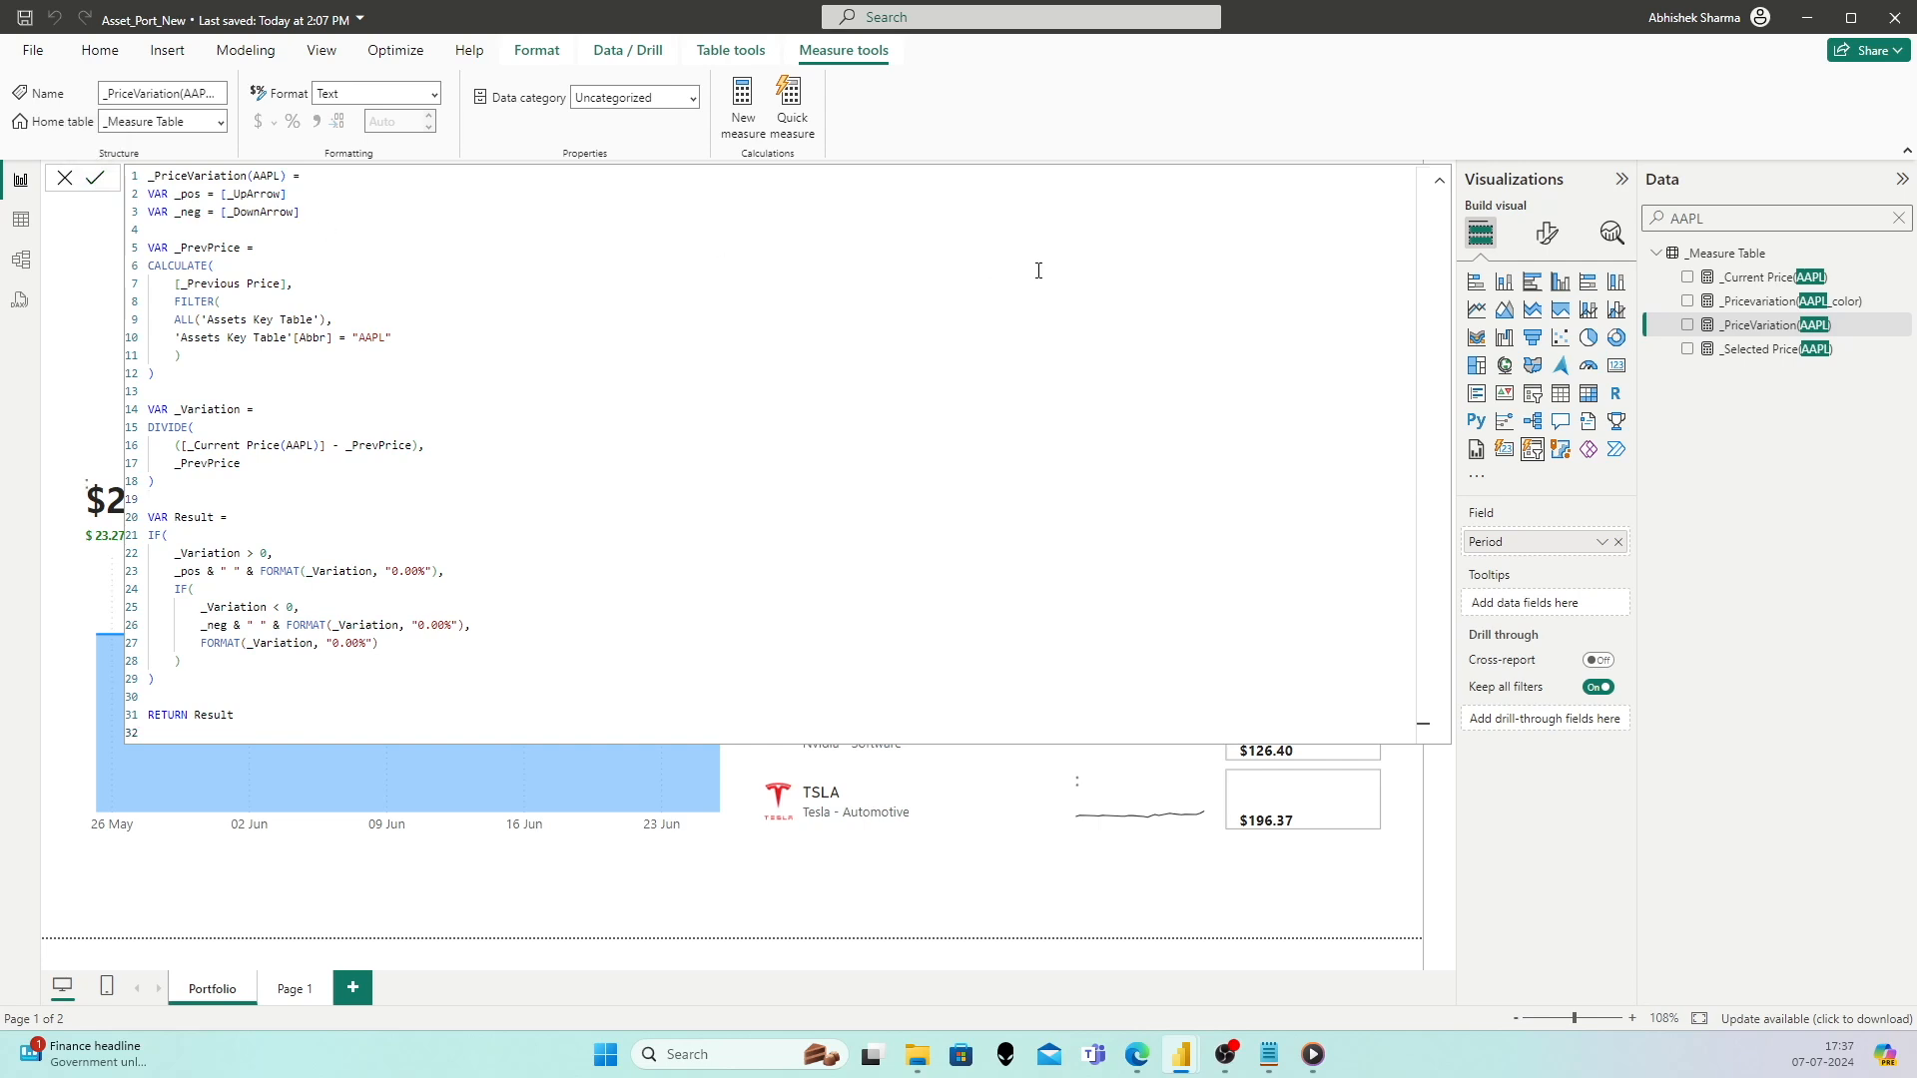
Step: In the _Pricevariation(AAPL_color) measure, subtract _PrevPrice instead of [_Previous Price] in _Variation and commit the change
click(1757, 299)
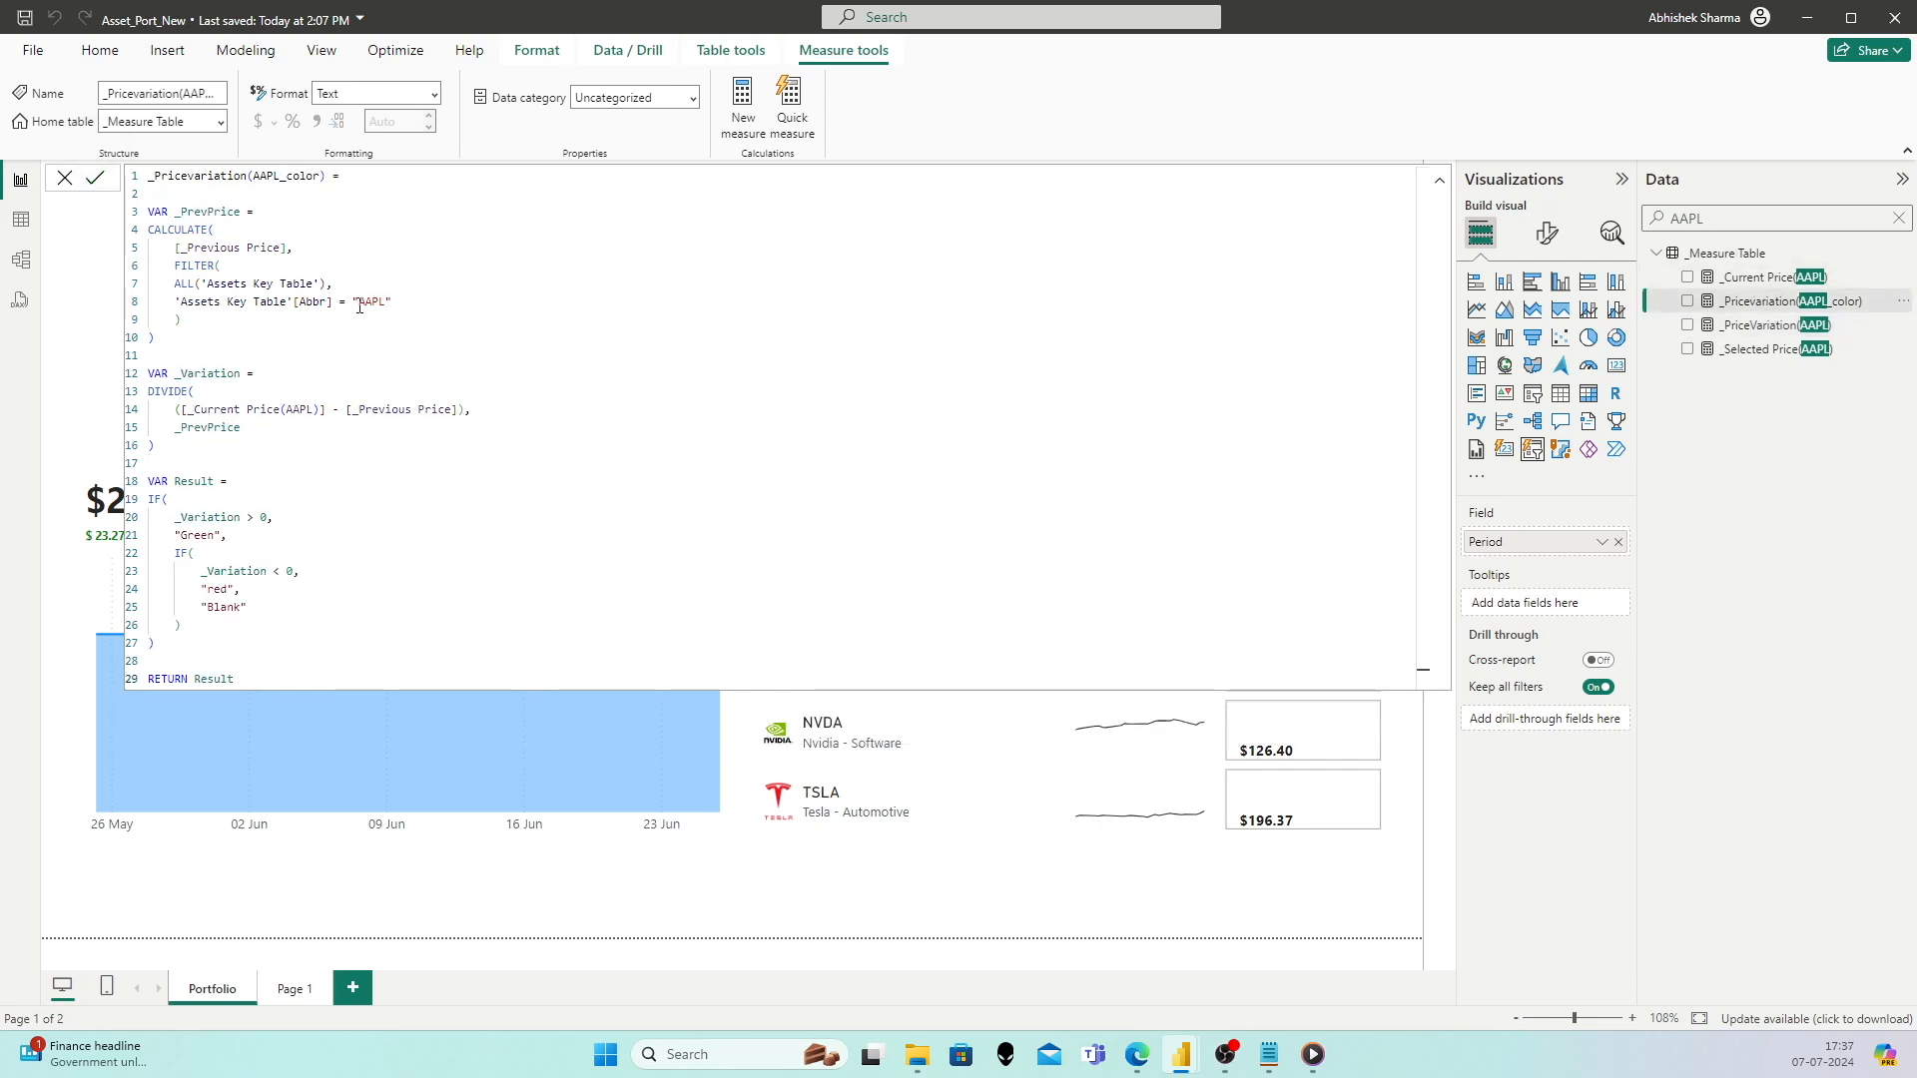
drag(458, 412, 345, 411)
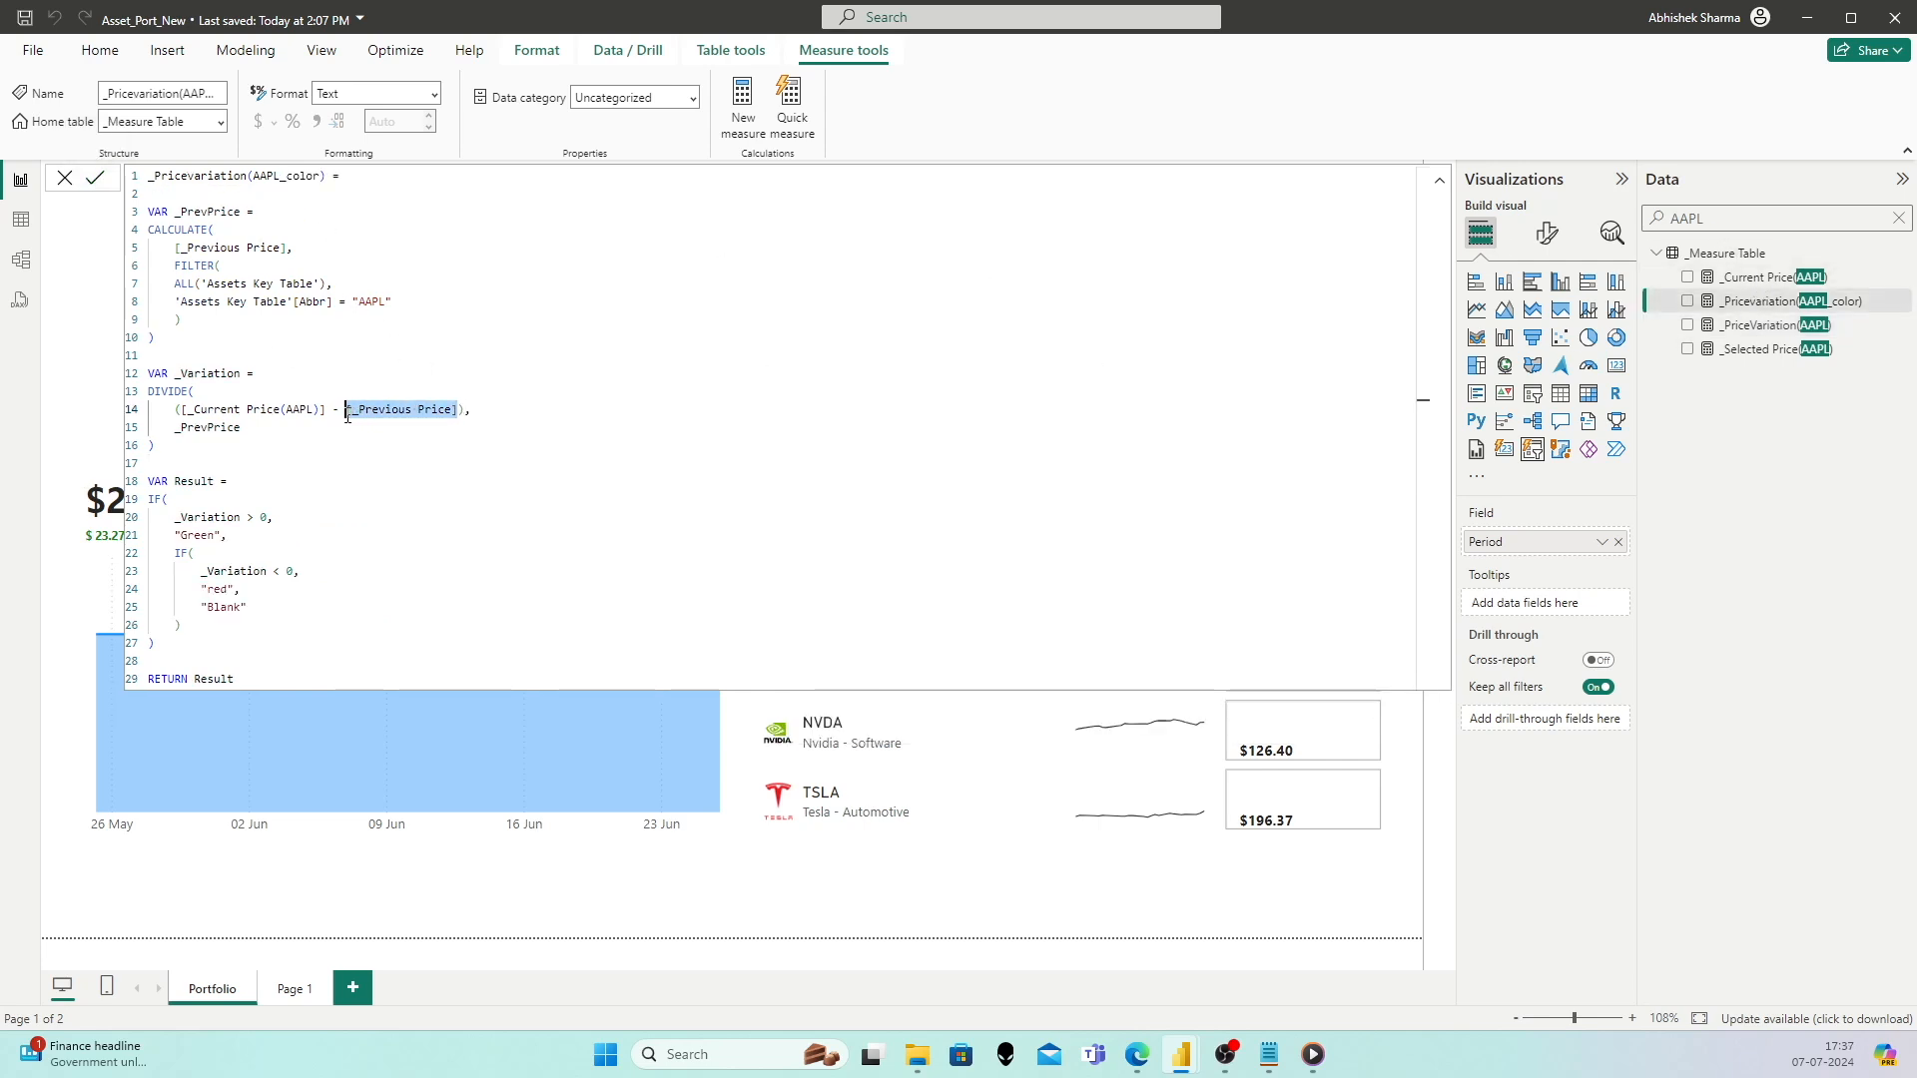
drag(240, 212, 174, 212)
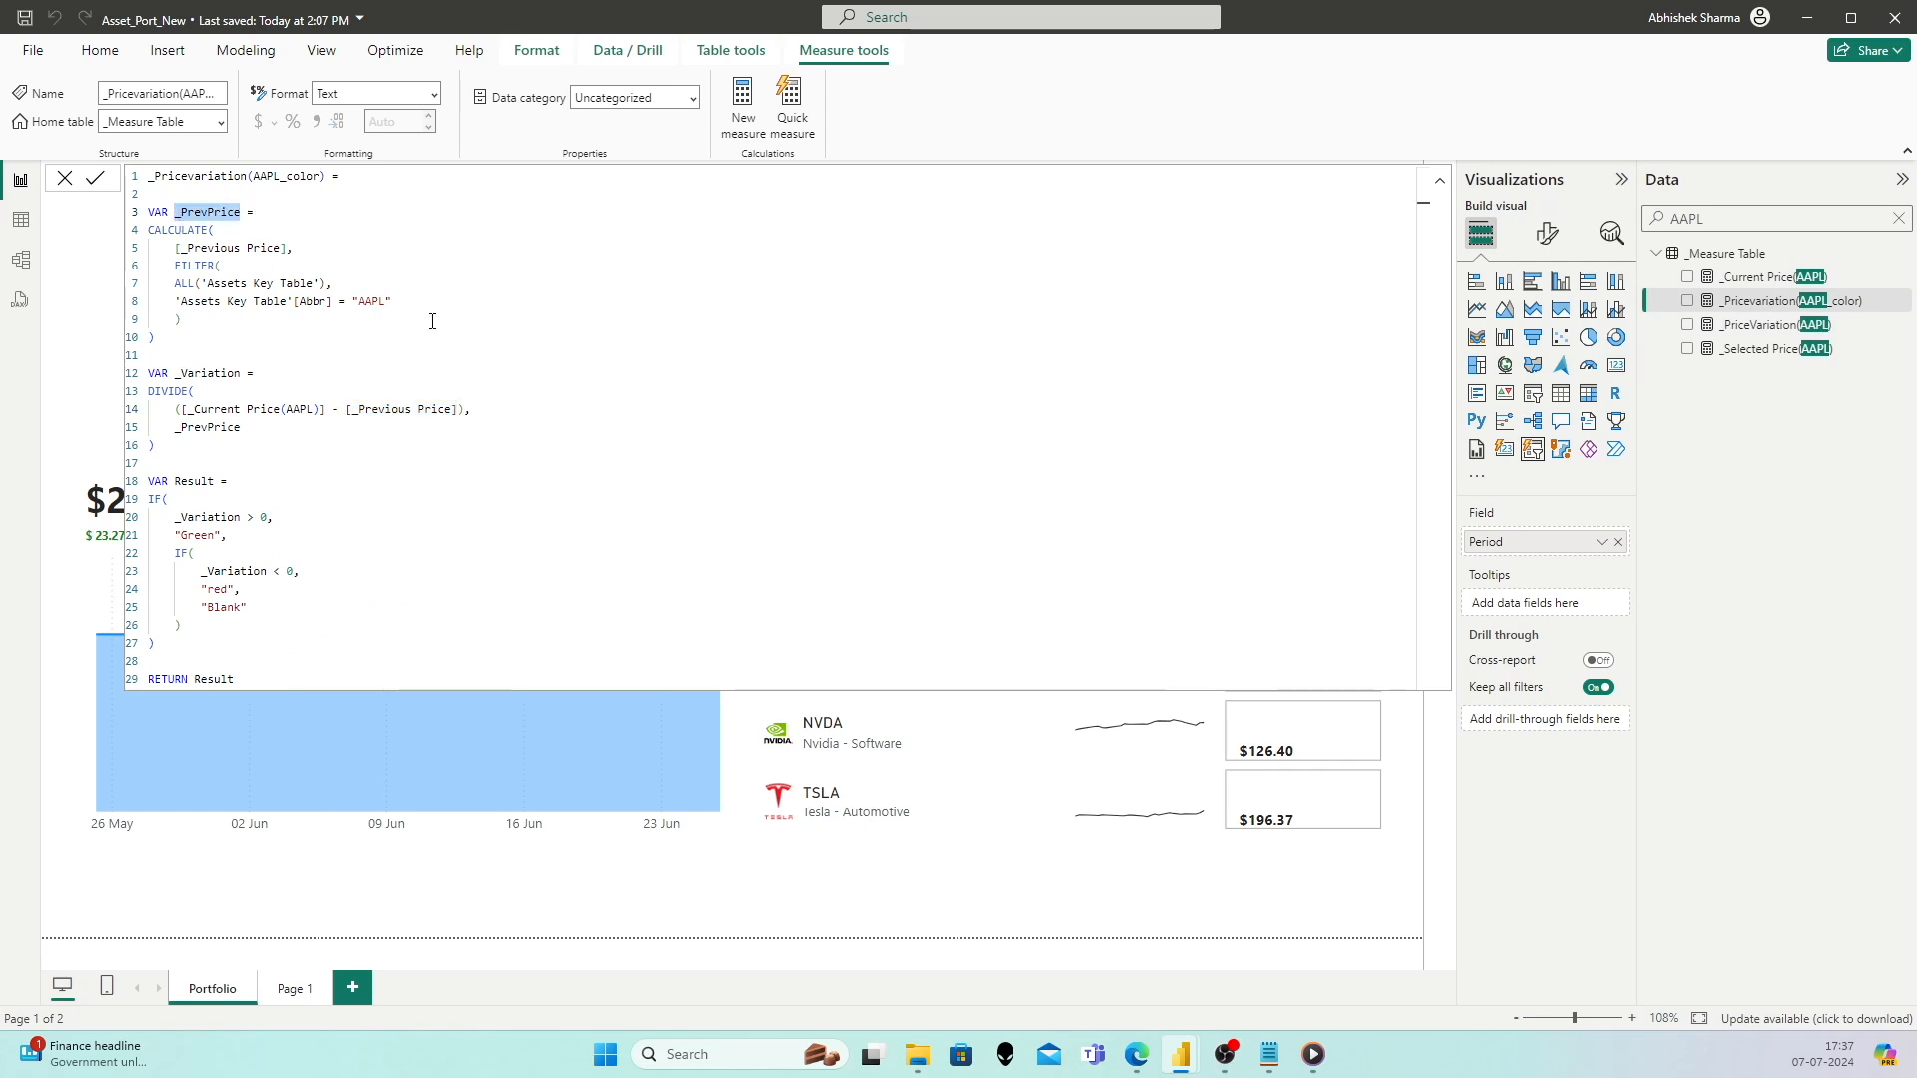
drag(457, 409, 346, 410)
key(ctrl+v)
click(97, 180)
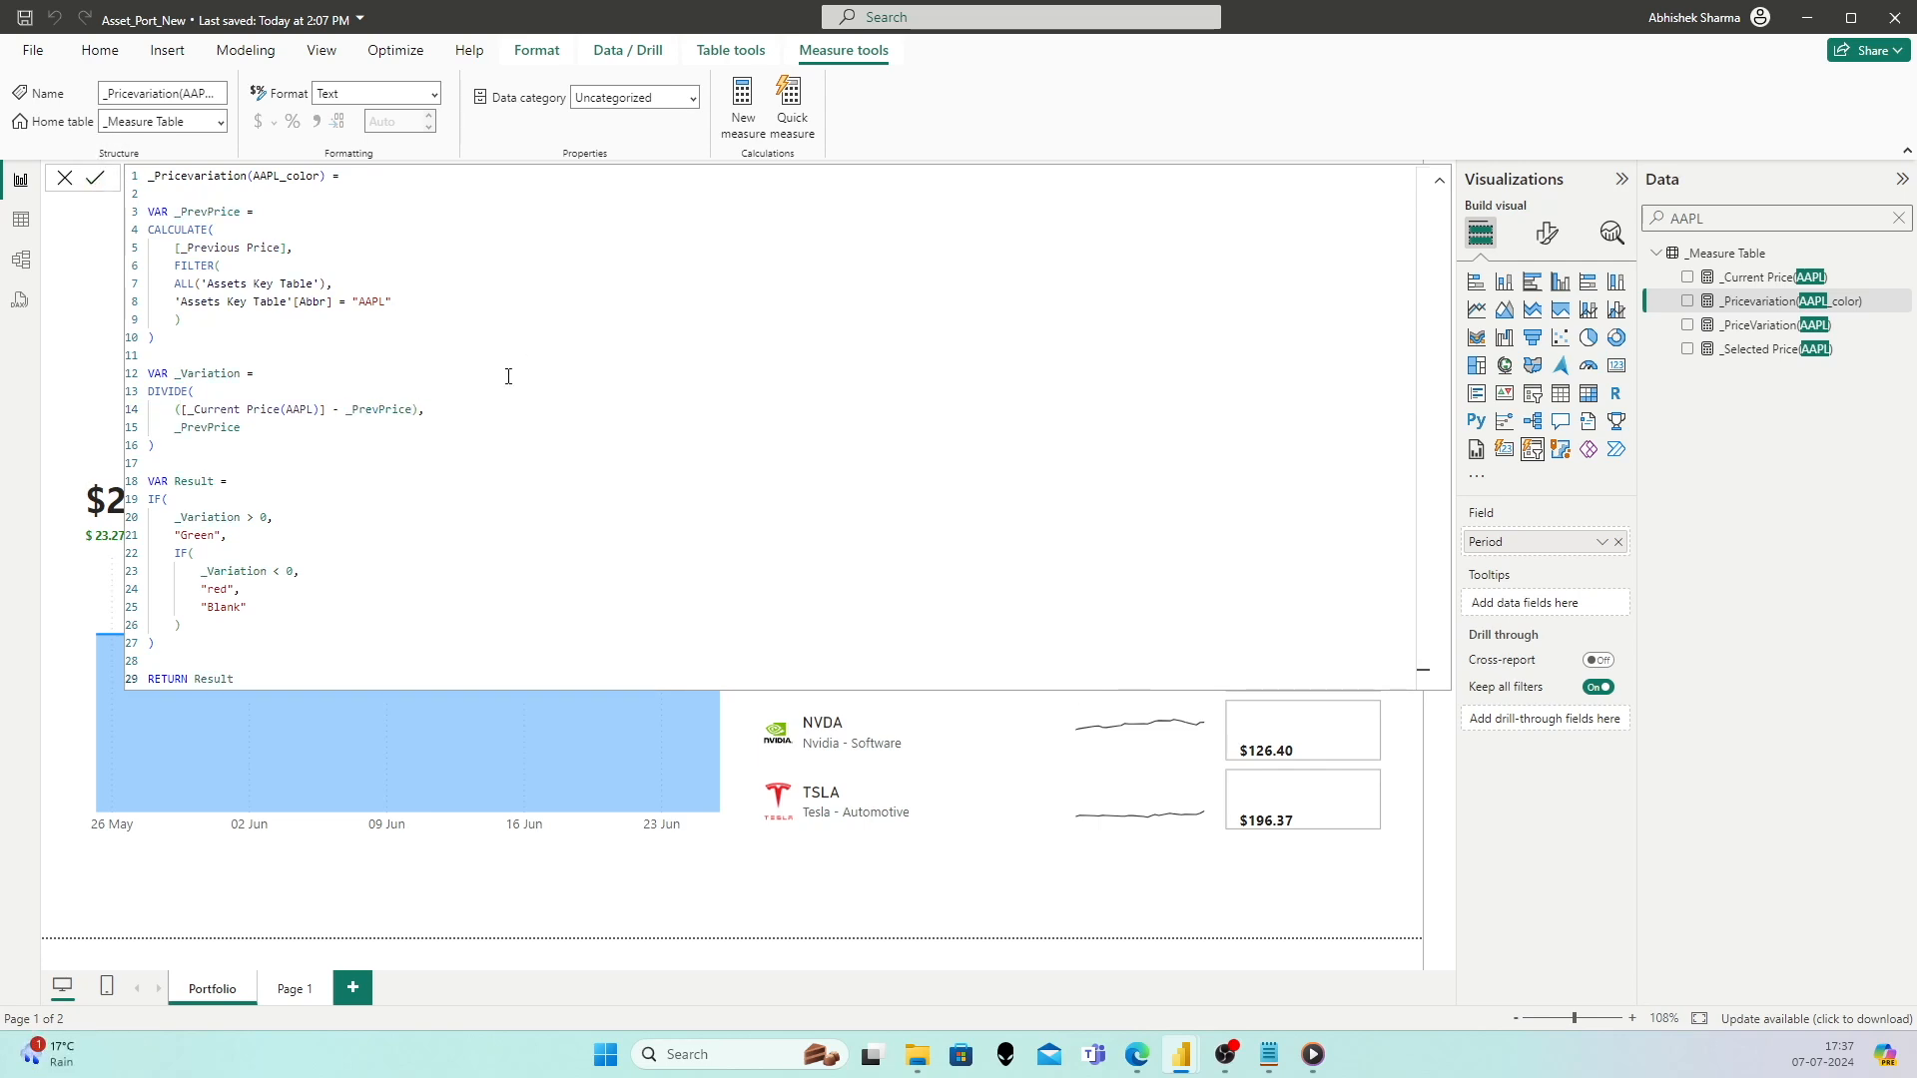
Step: Search the data fields for AMZN and collapse the expanded formula editor to reveal the report
double_click(1769, 217)
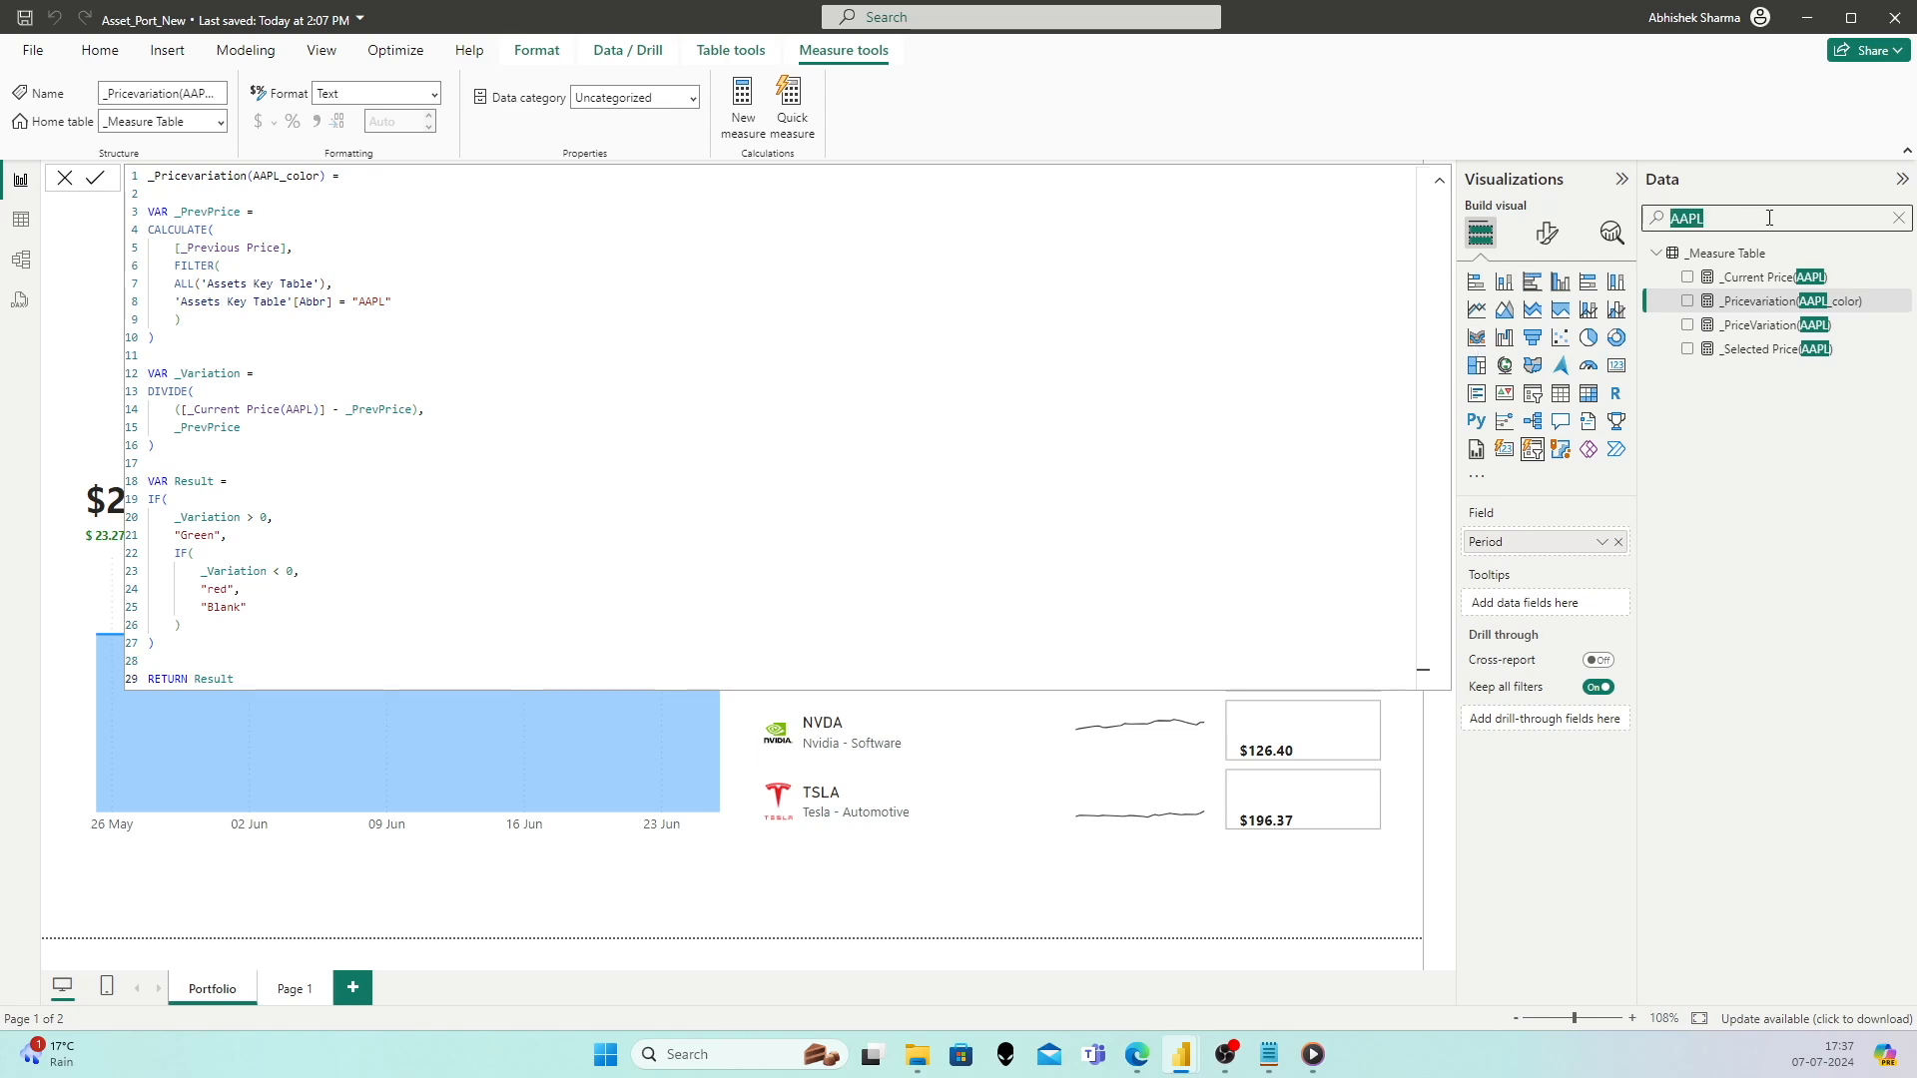
text(AMZN)
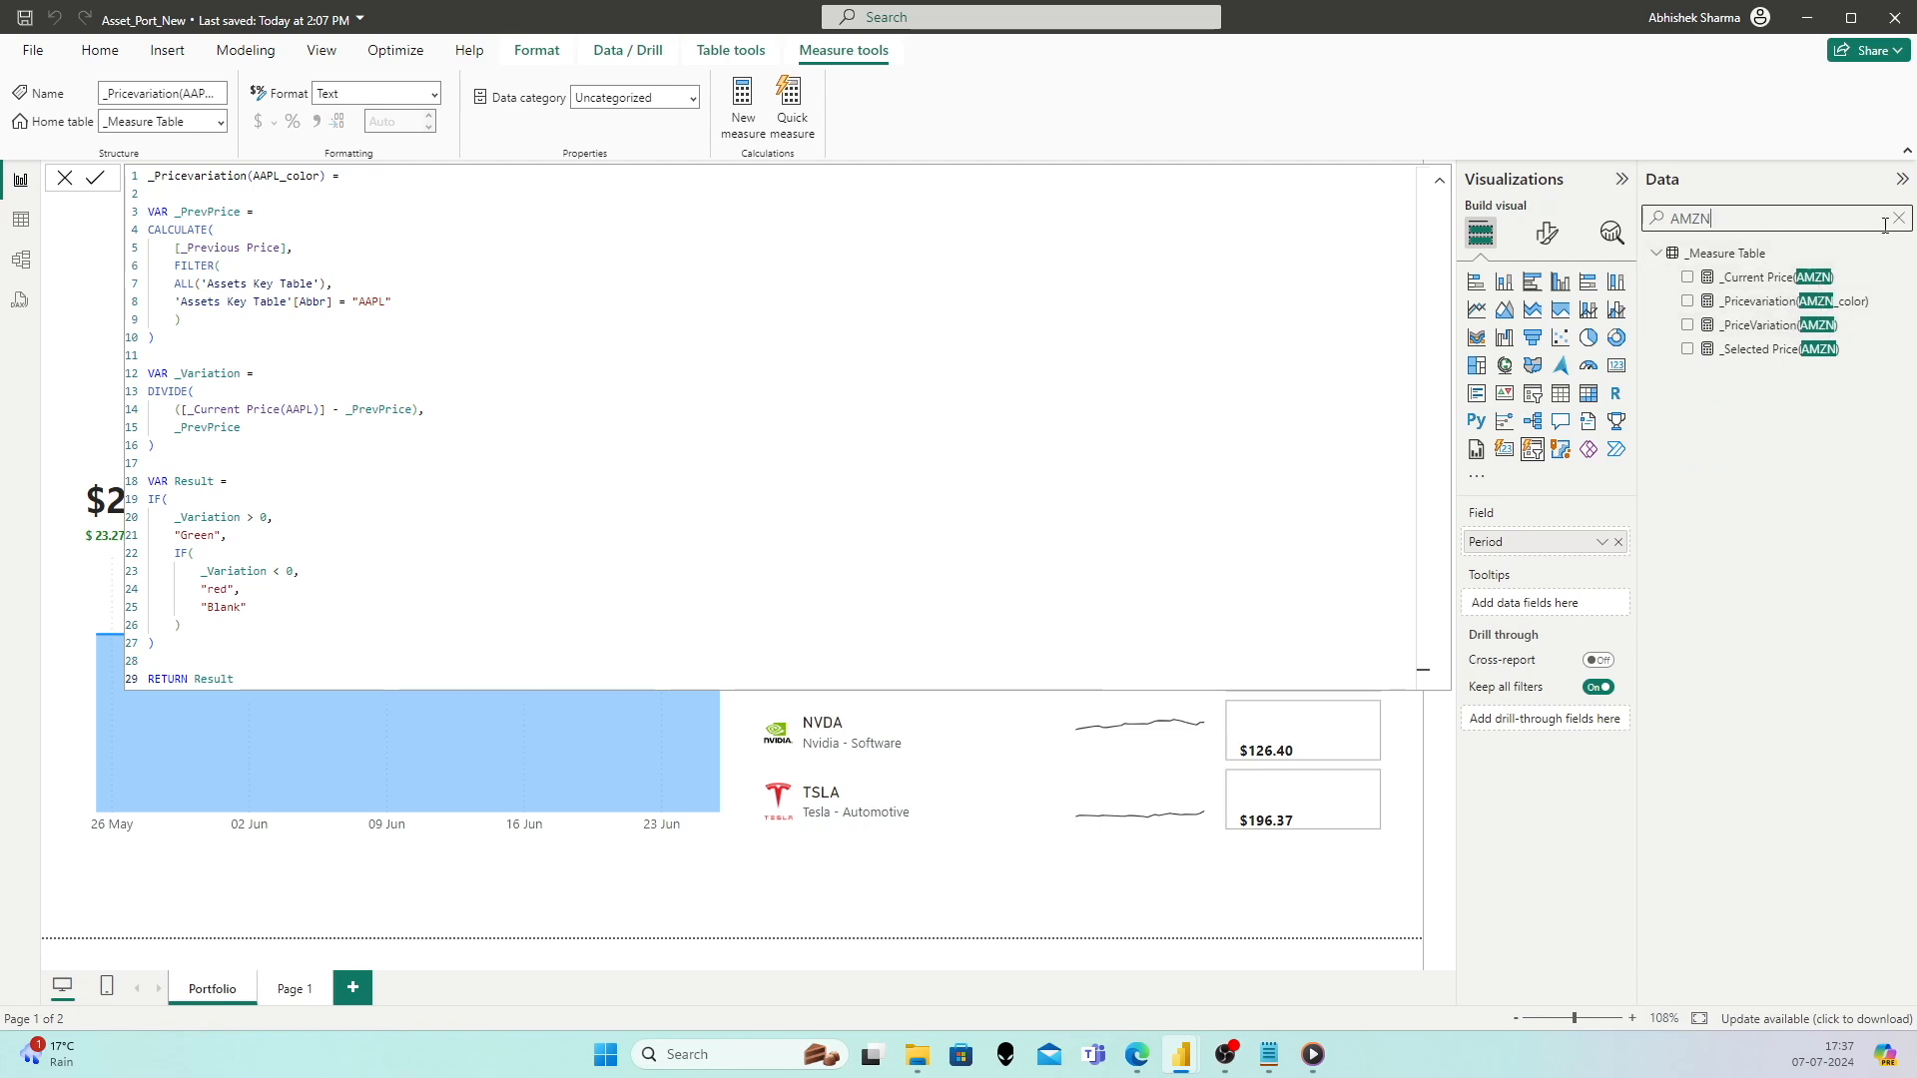
click(60, 397)
click(1438, 181)
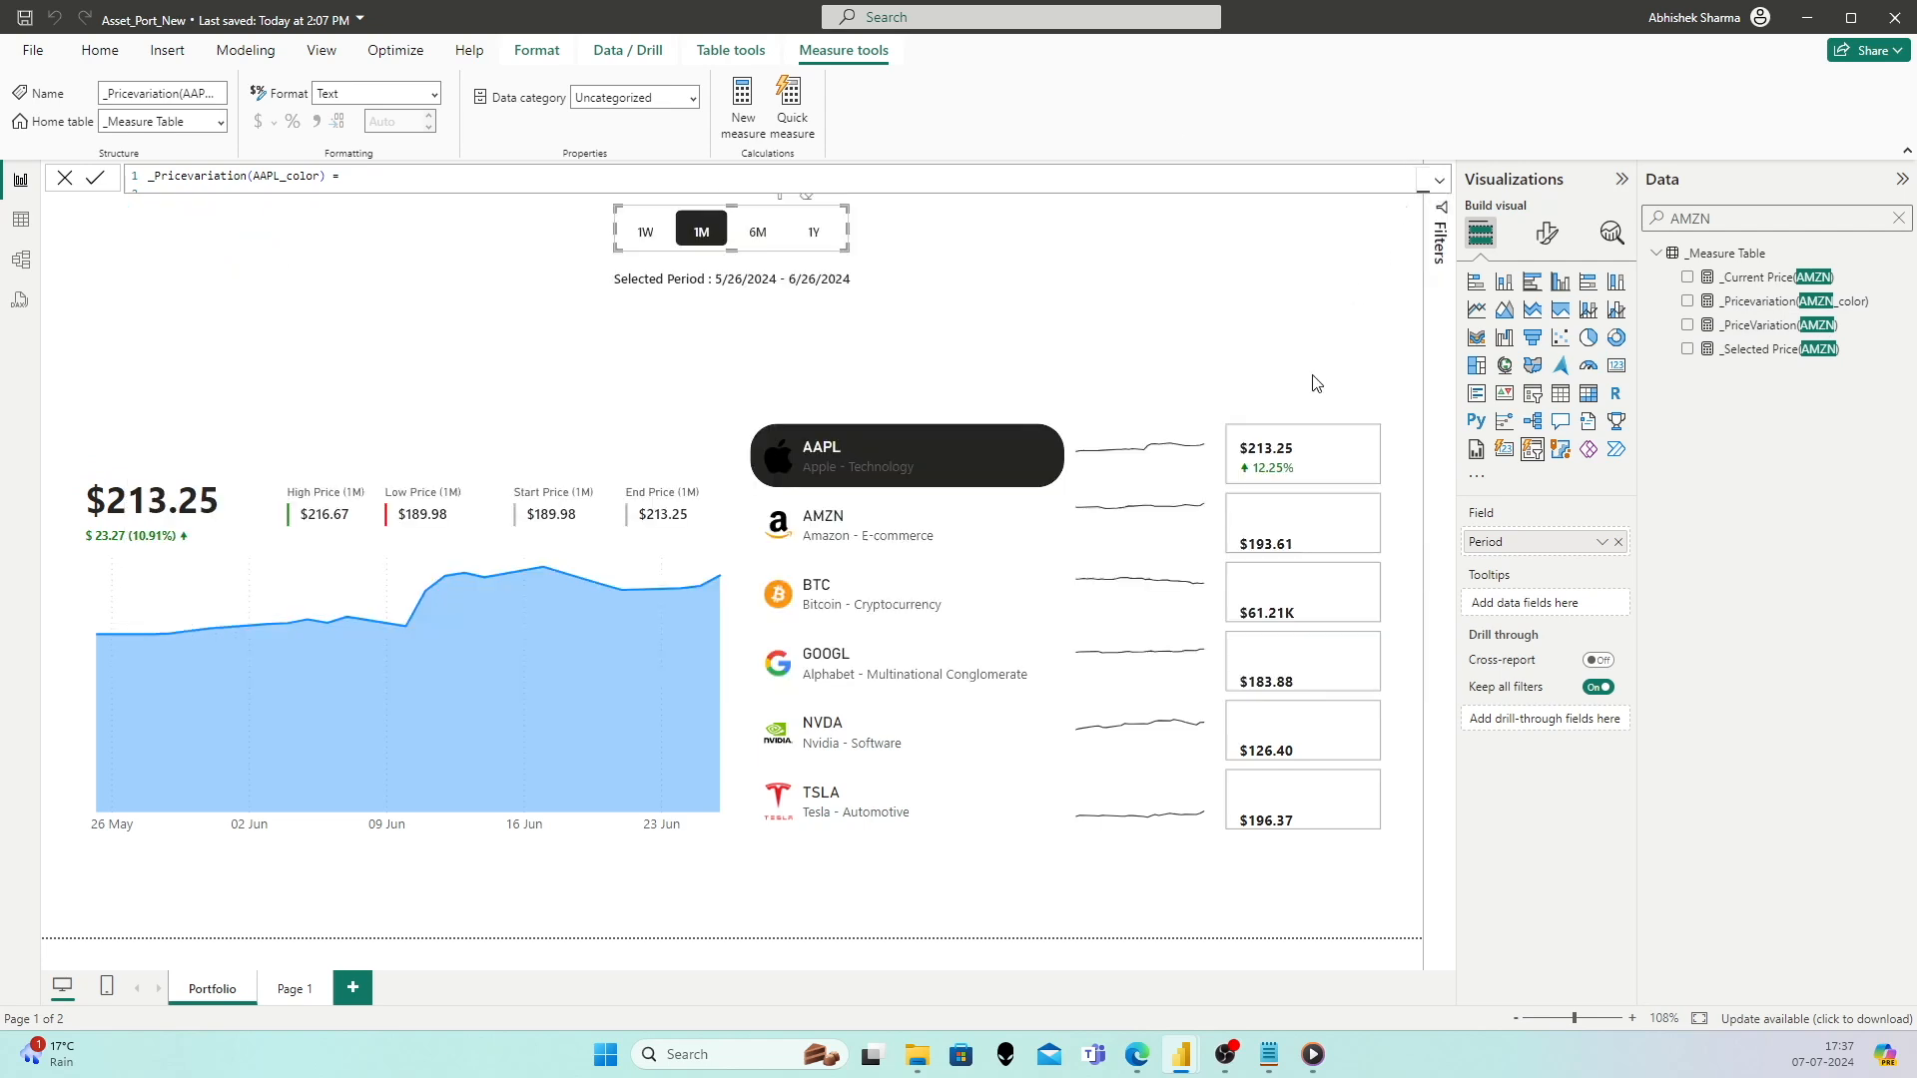
Step: On the price cards visual, set the display units of the _Current Price(AMZN) callout value to None
click(1299, 513)
click(1547, 233)
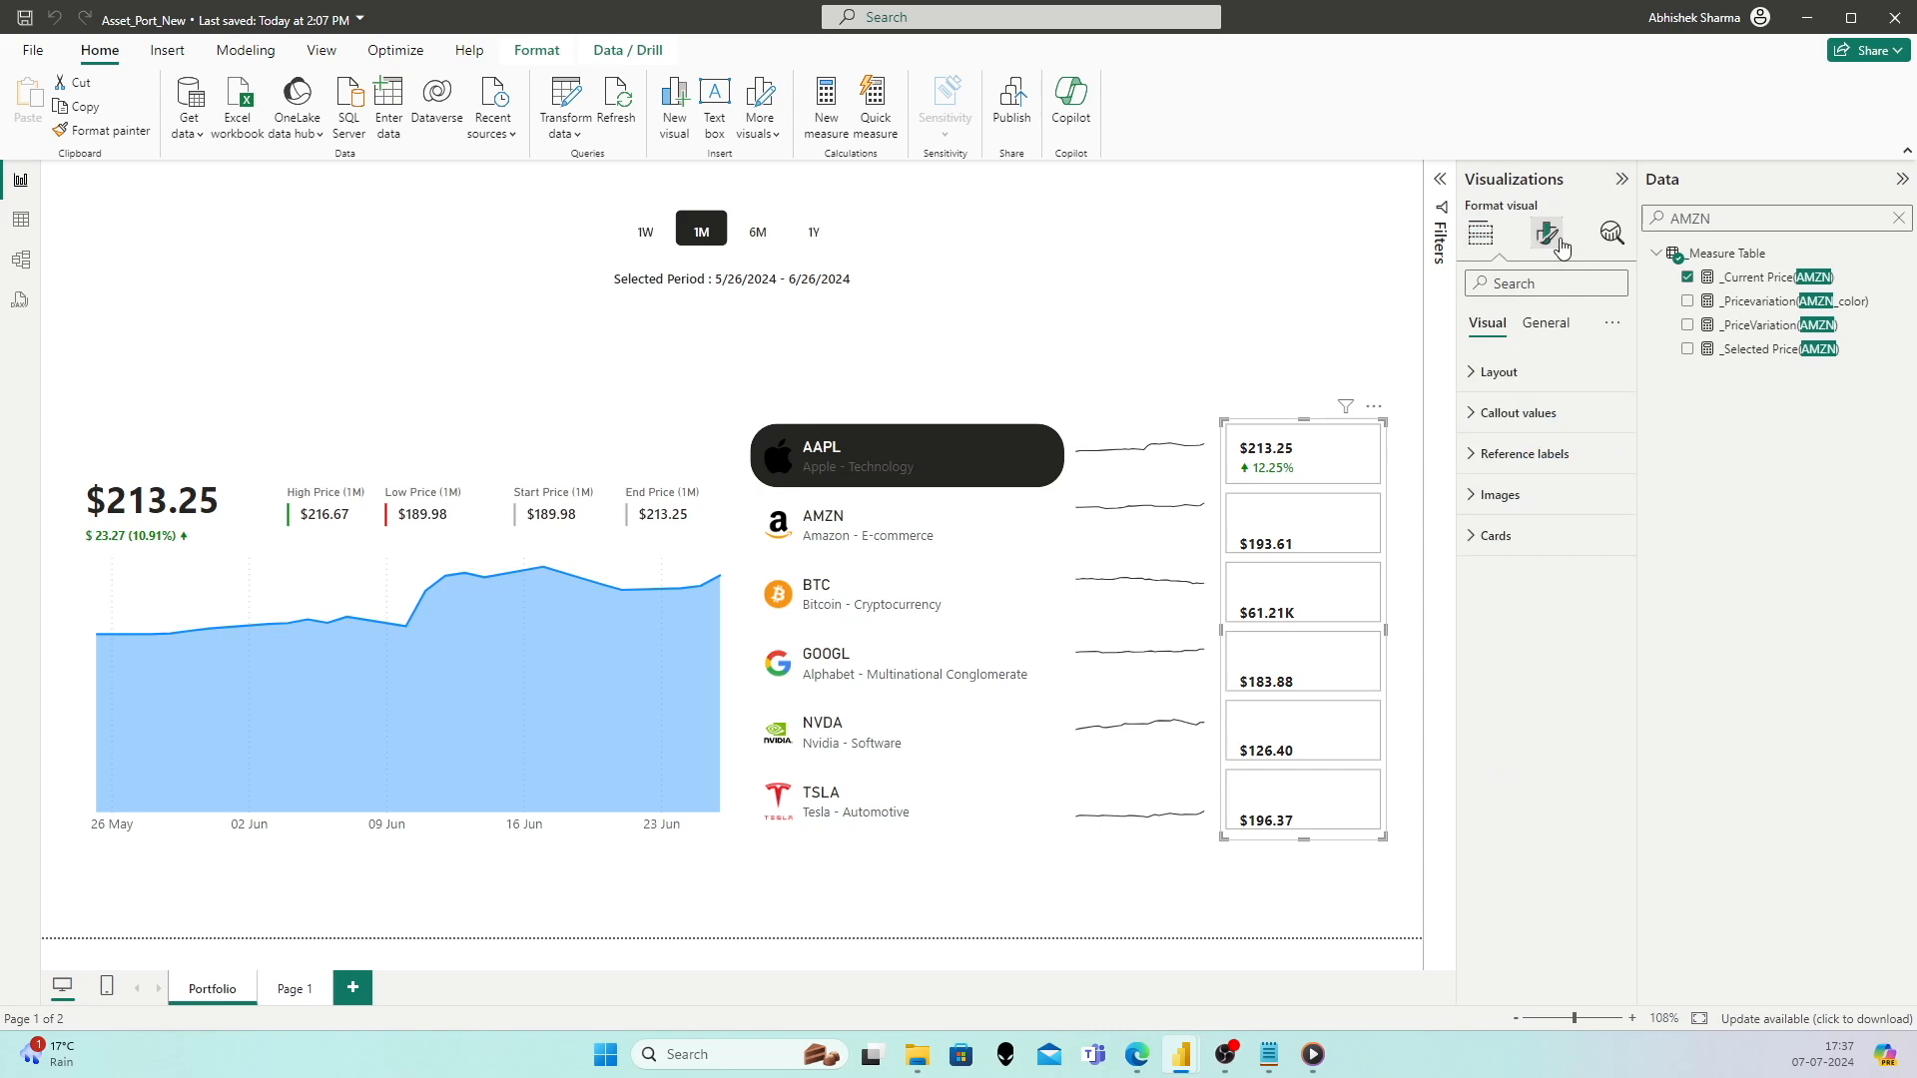
click(1517, 410)
scroll(1541, 479, down, 3)
scroll(1540, 479, up, 3)
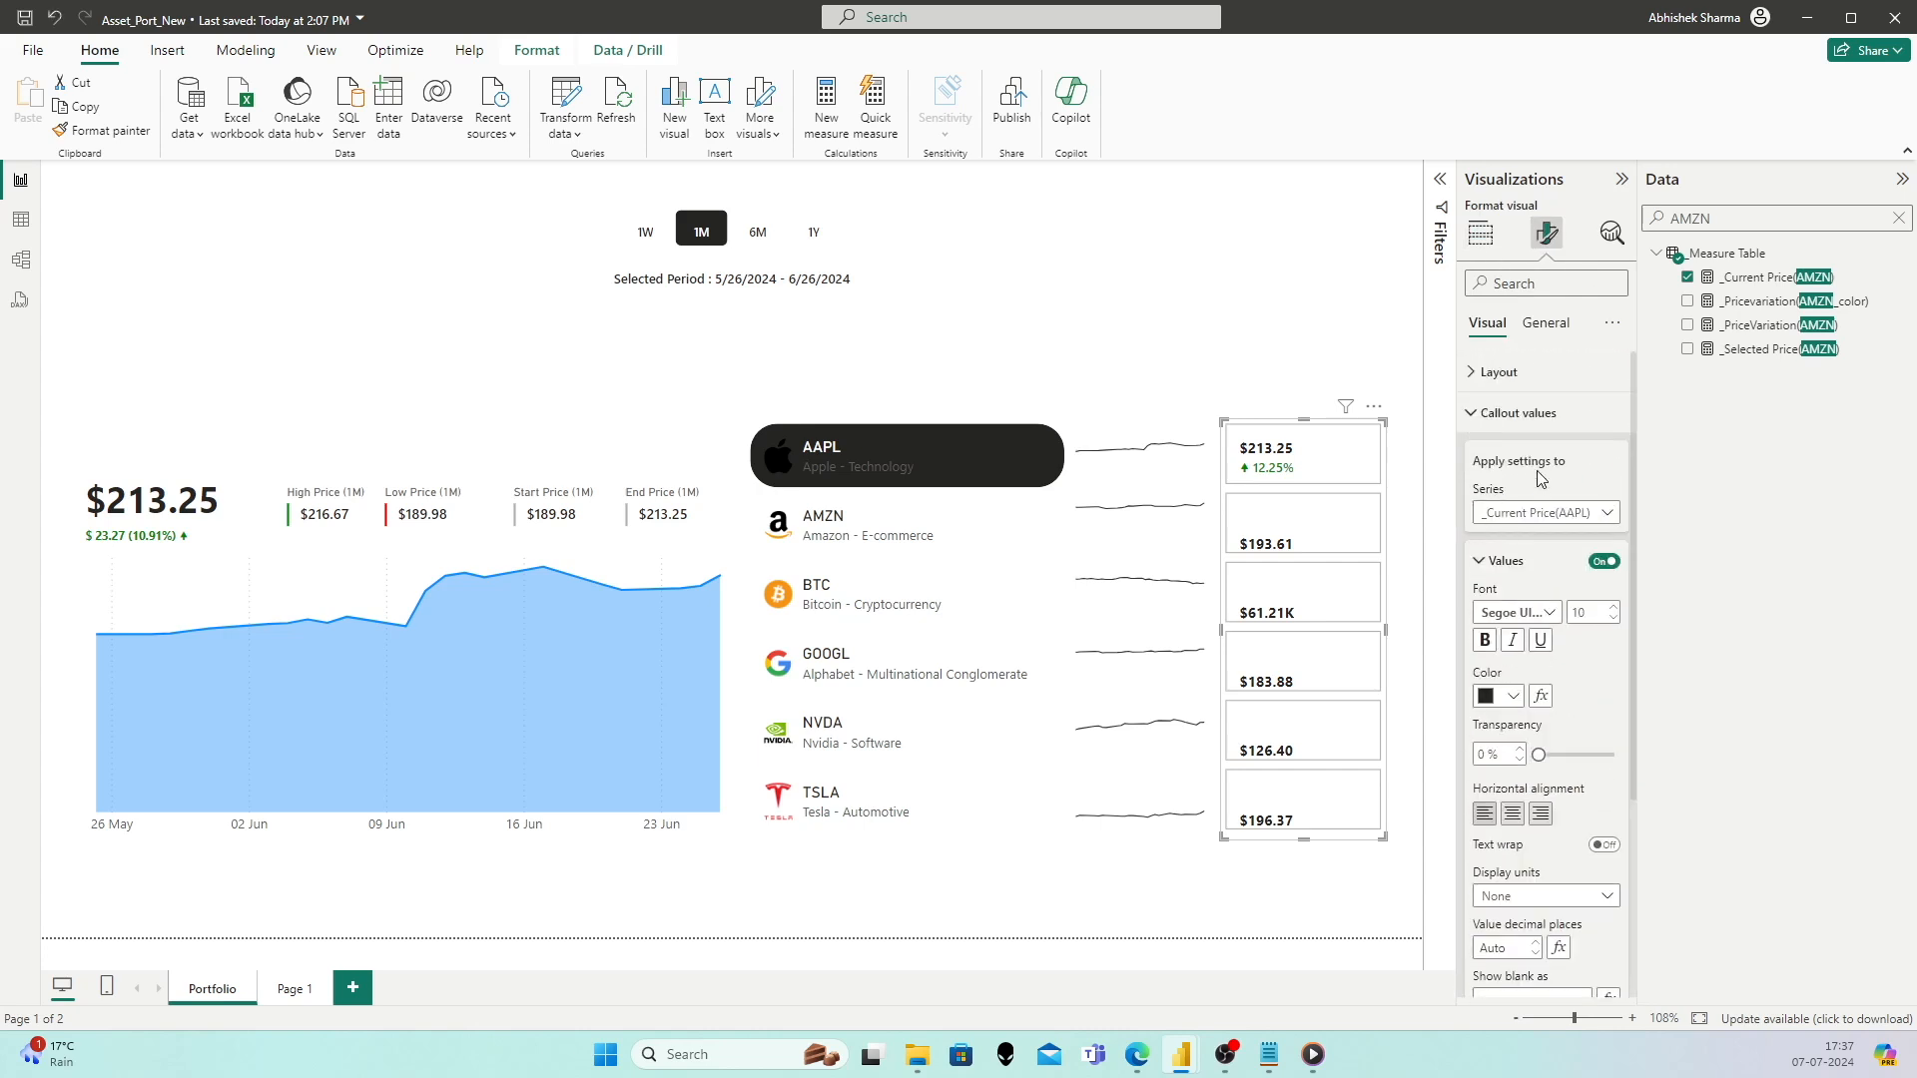
click(1545, 512)
click(1557, 559)
scroll(1561, 573, down, 2)
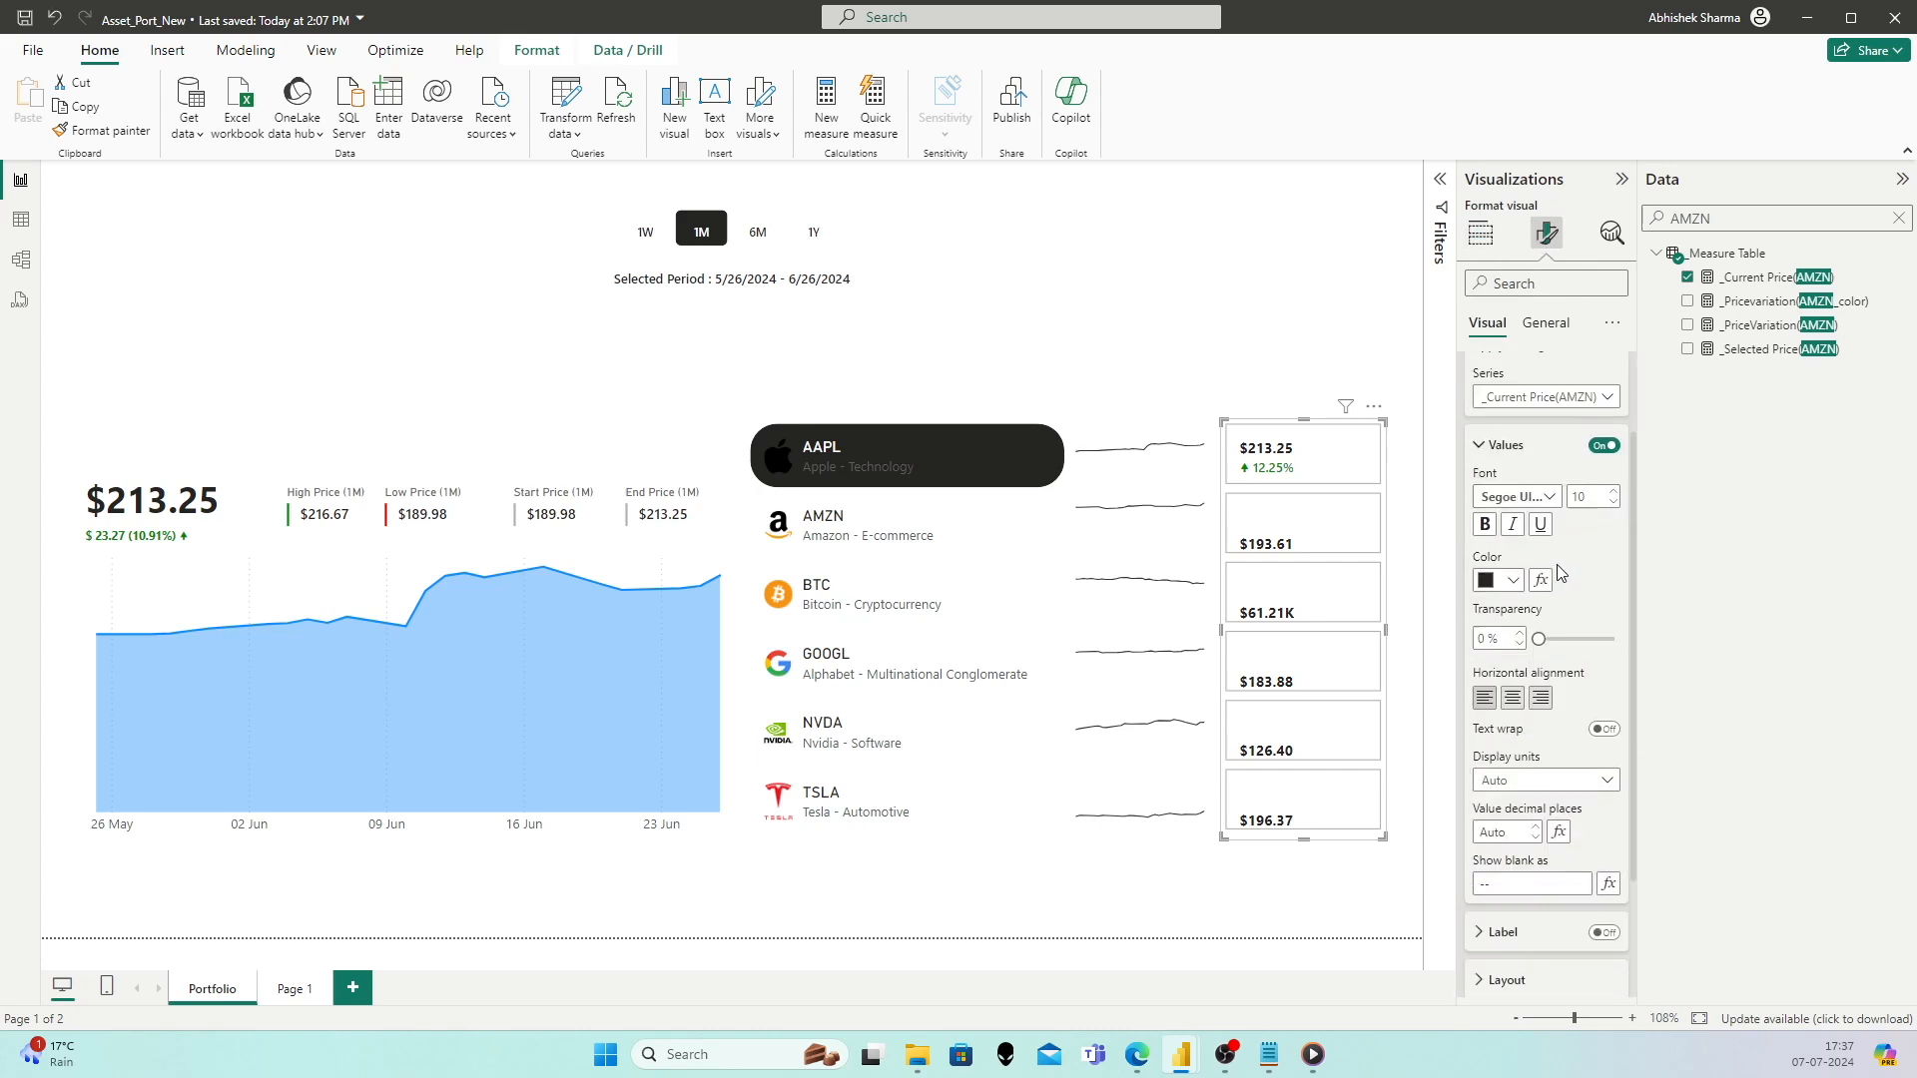
scroll(1561, 573, down, 3)
click(1515, 767)
click(1559, 625)
Step: Enable the AMZN card's label and base its text on the _PriceVariation(AMZN) field value
click(1542, 666)
scroll(1561, 587, down, 2)
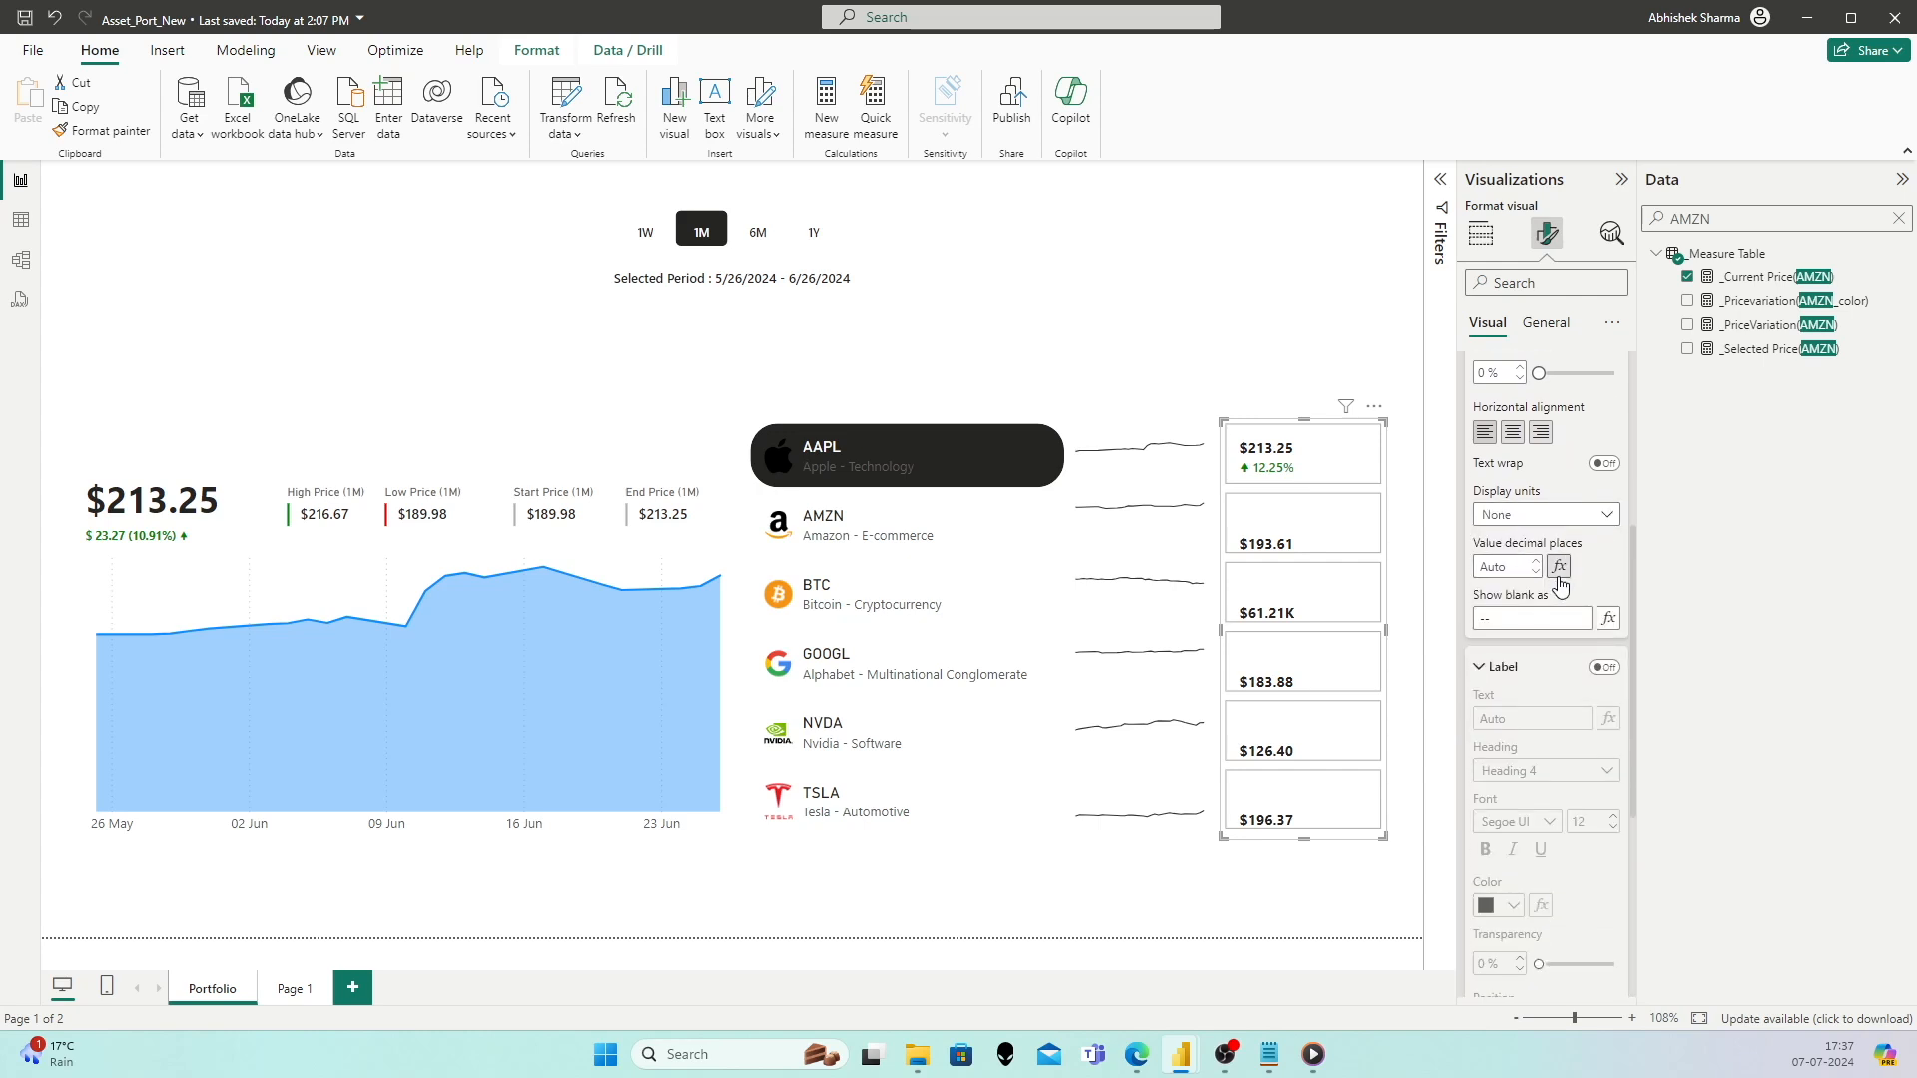
click(1603, 666)
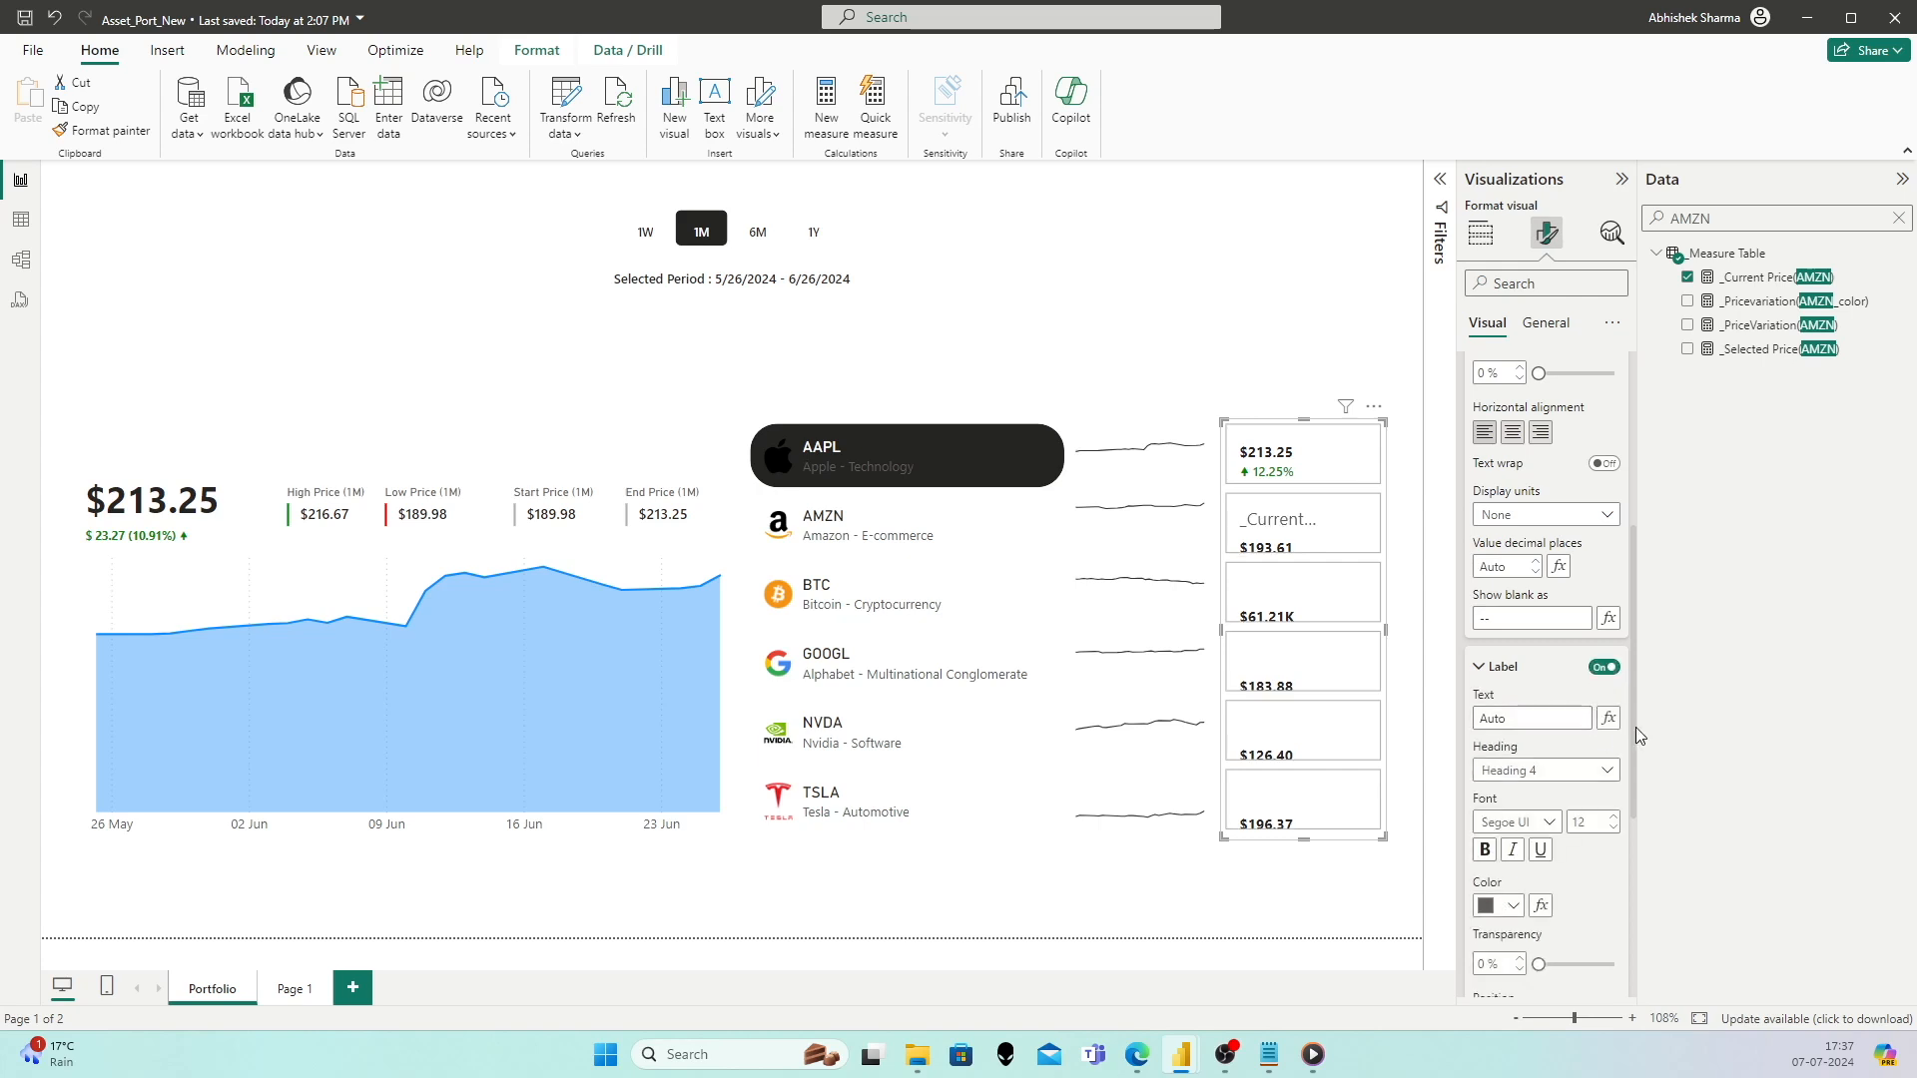
click(1607, 717)
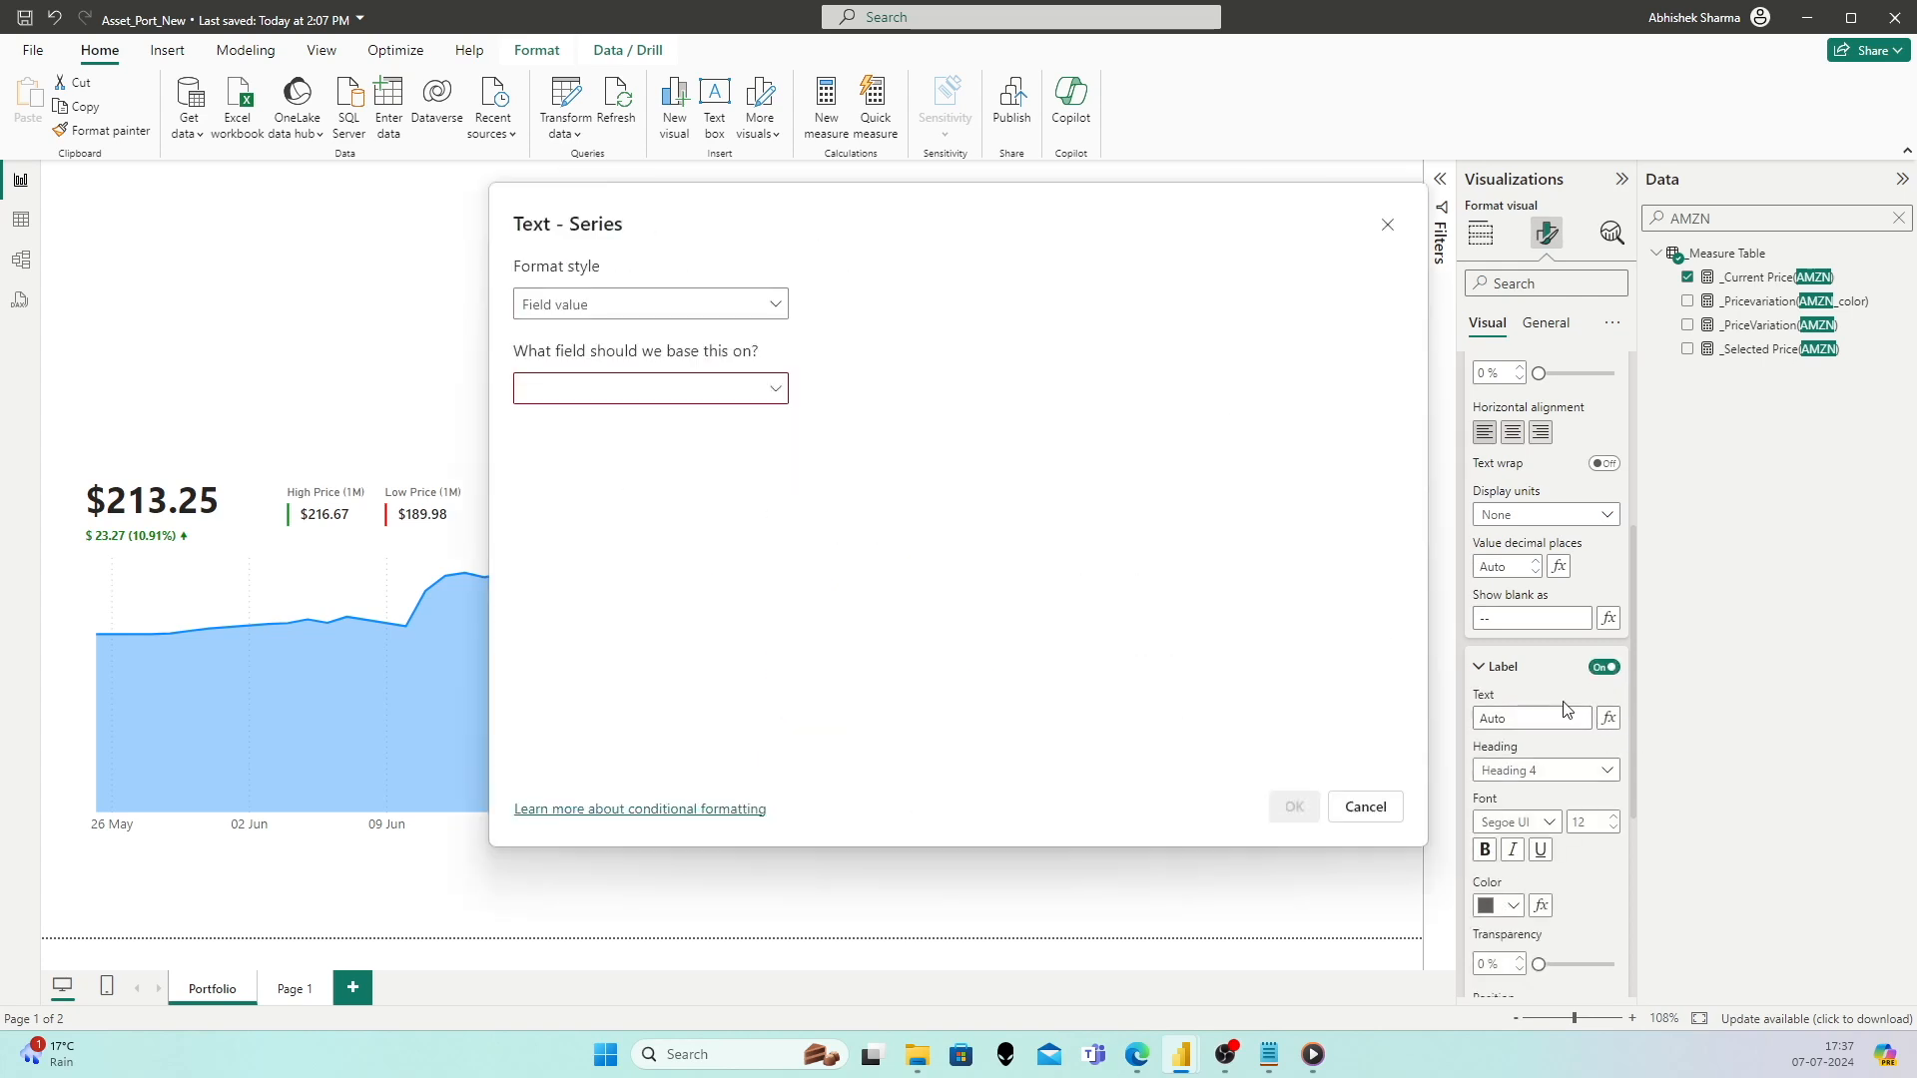
click(663, 389)
text(amzn)
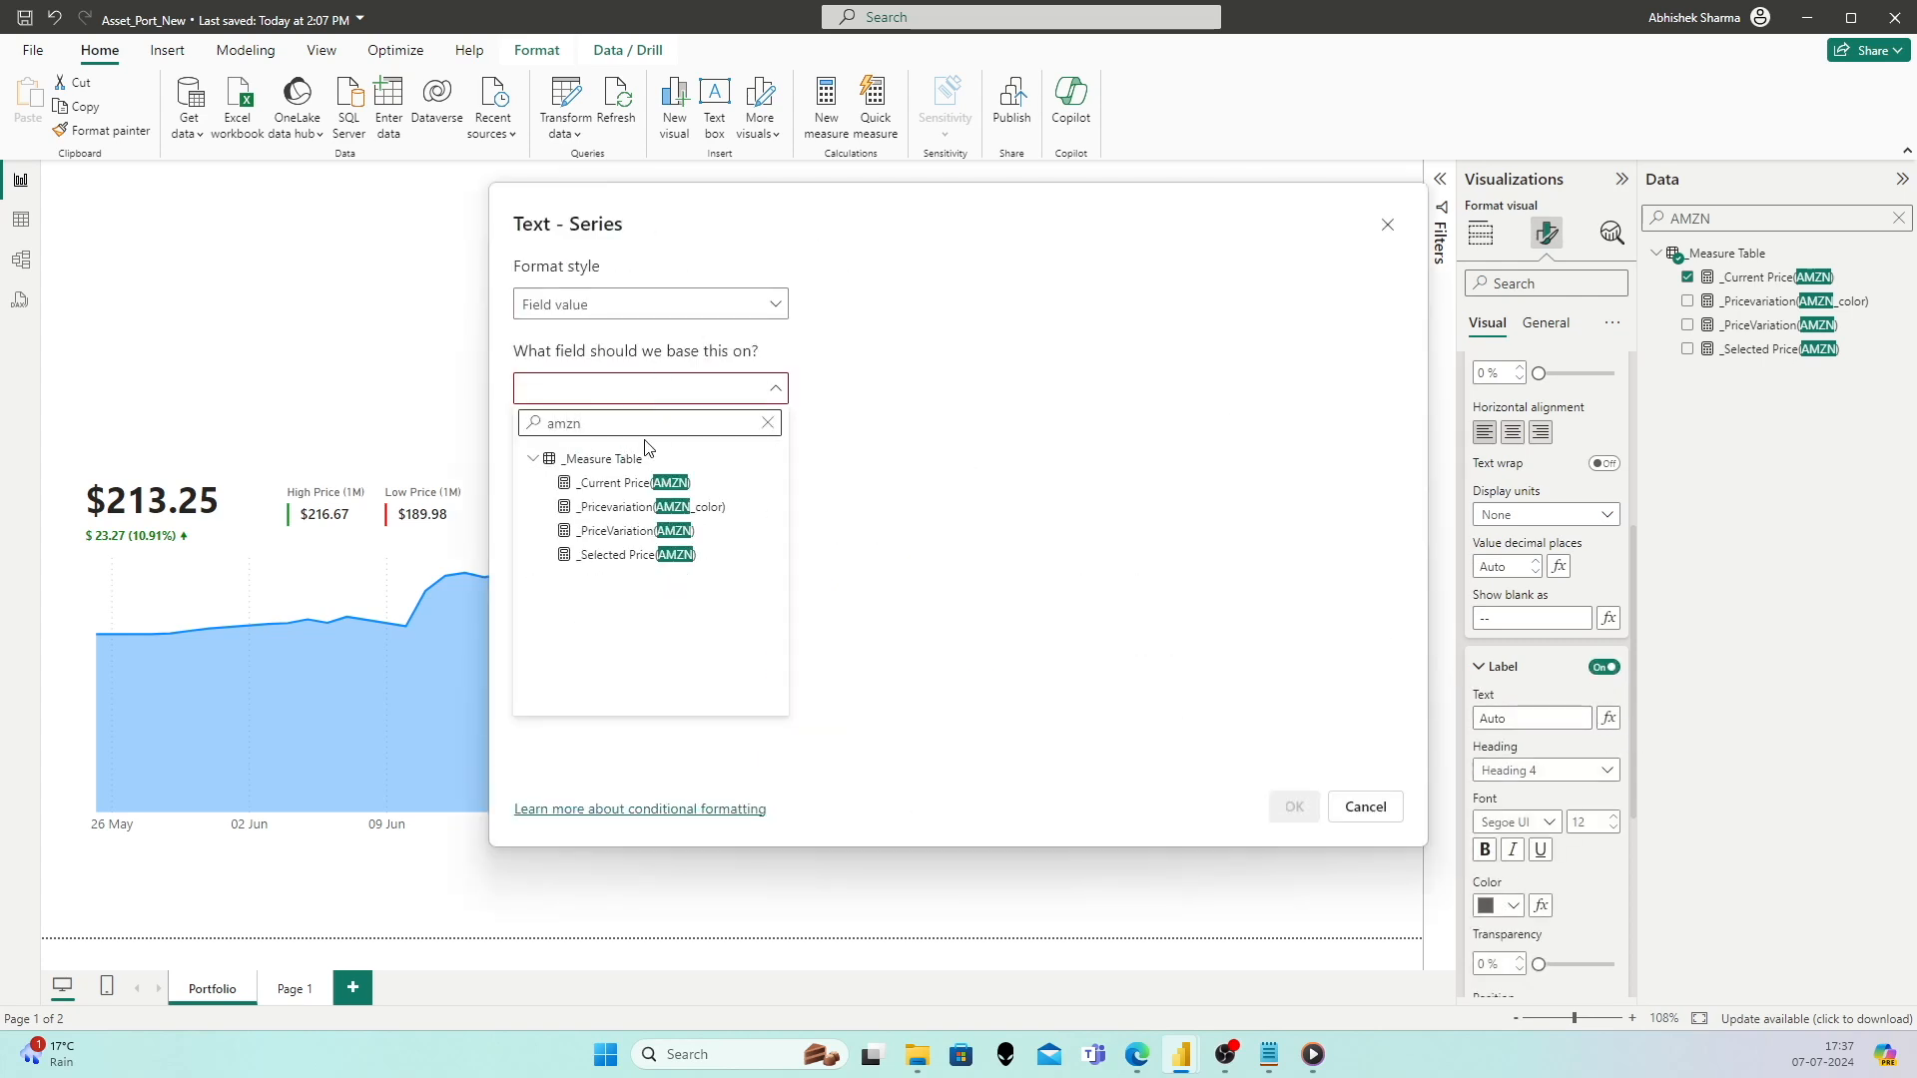
click(629, 531)
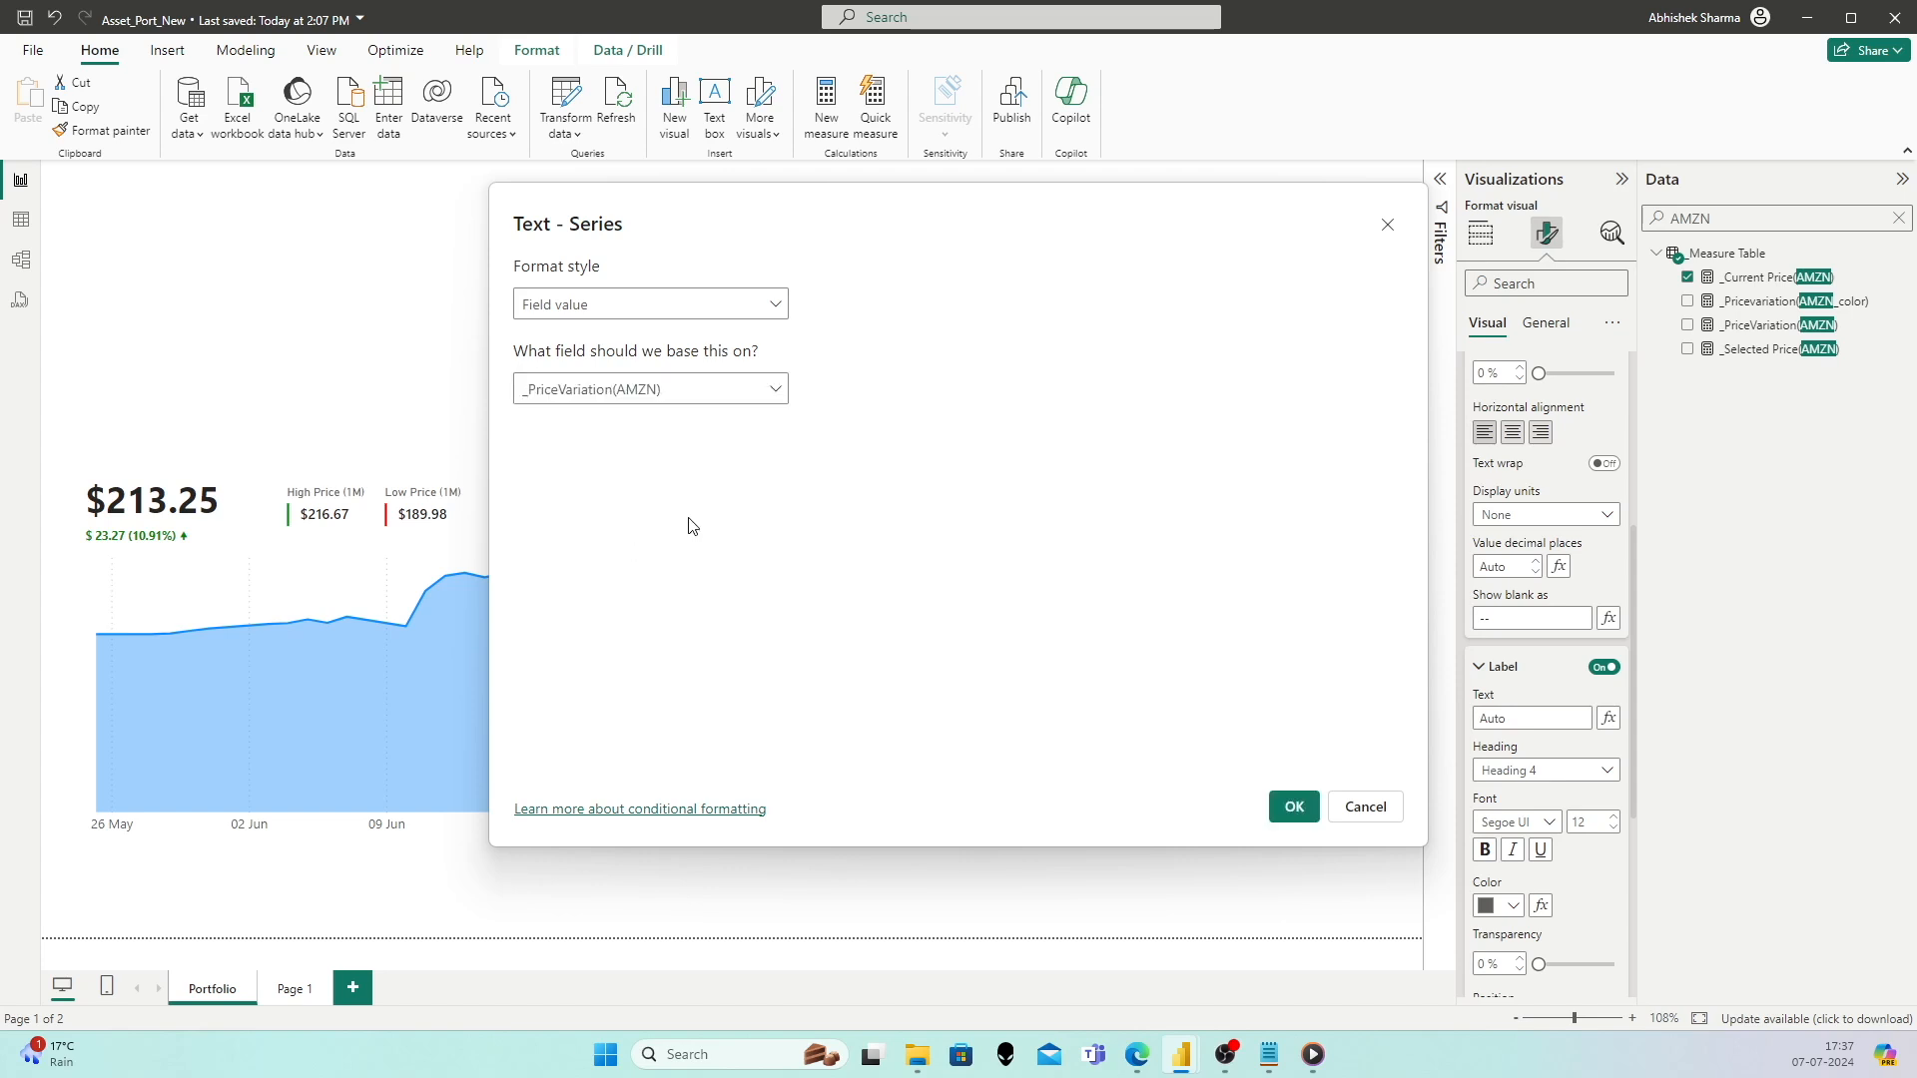
click(1290, 811)
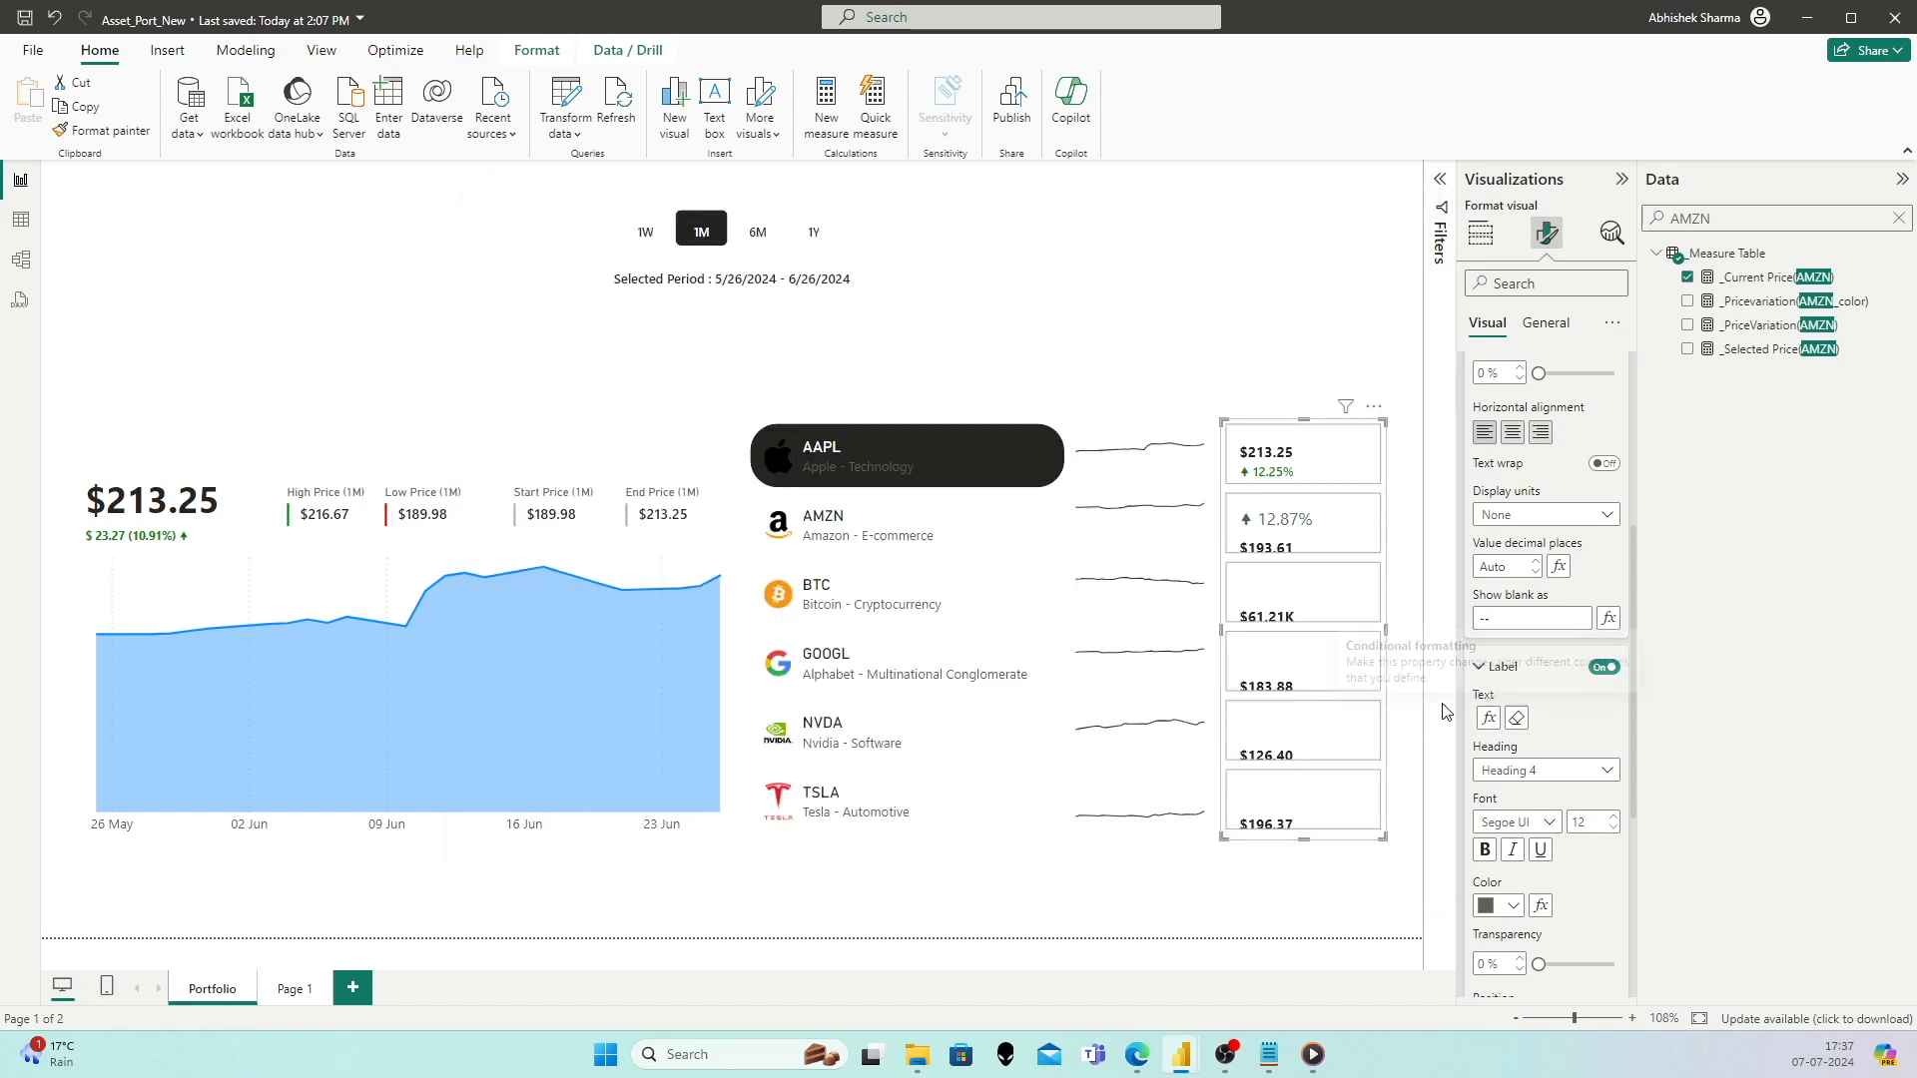
Step: Format the AMZN card's label with heading Normal, font Segoe UI Bold and size 9
click(1574, 767)
click(1558, 793)
click(1614, 828)
click(1614, 828)
click(1547, 821)
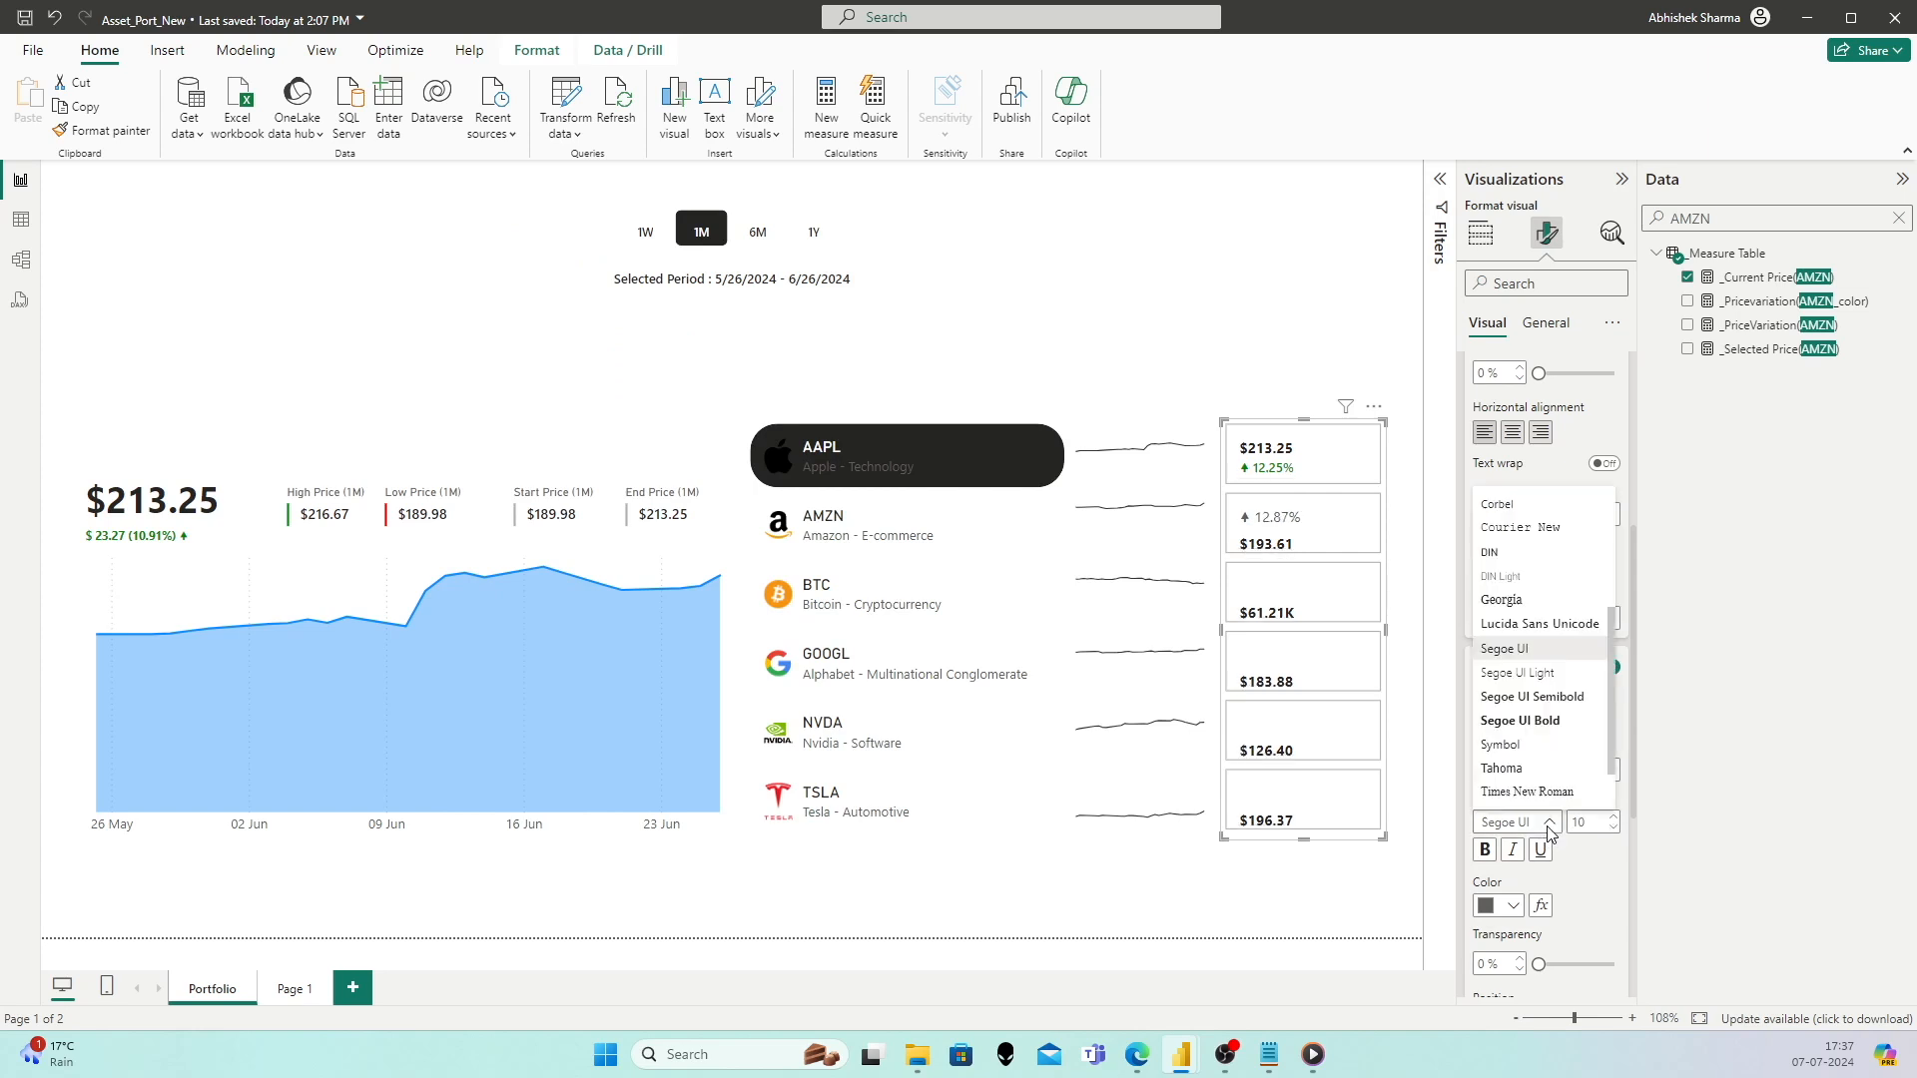
click(1540, 721)
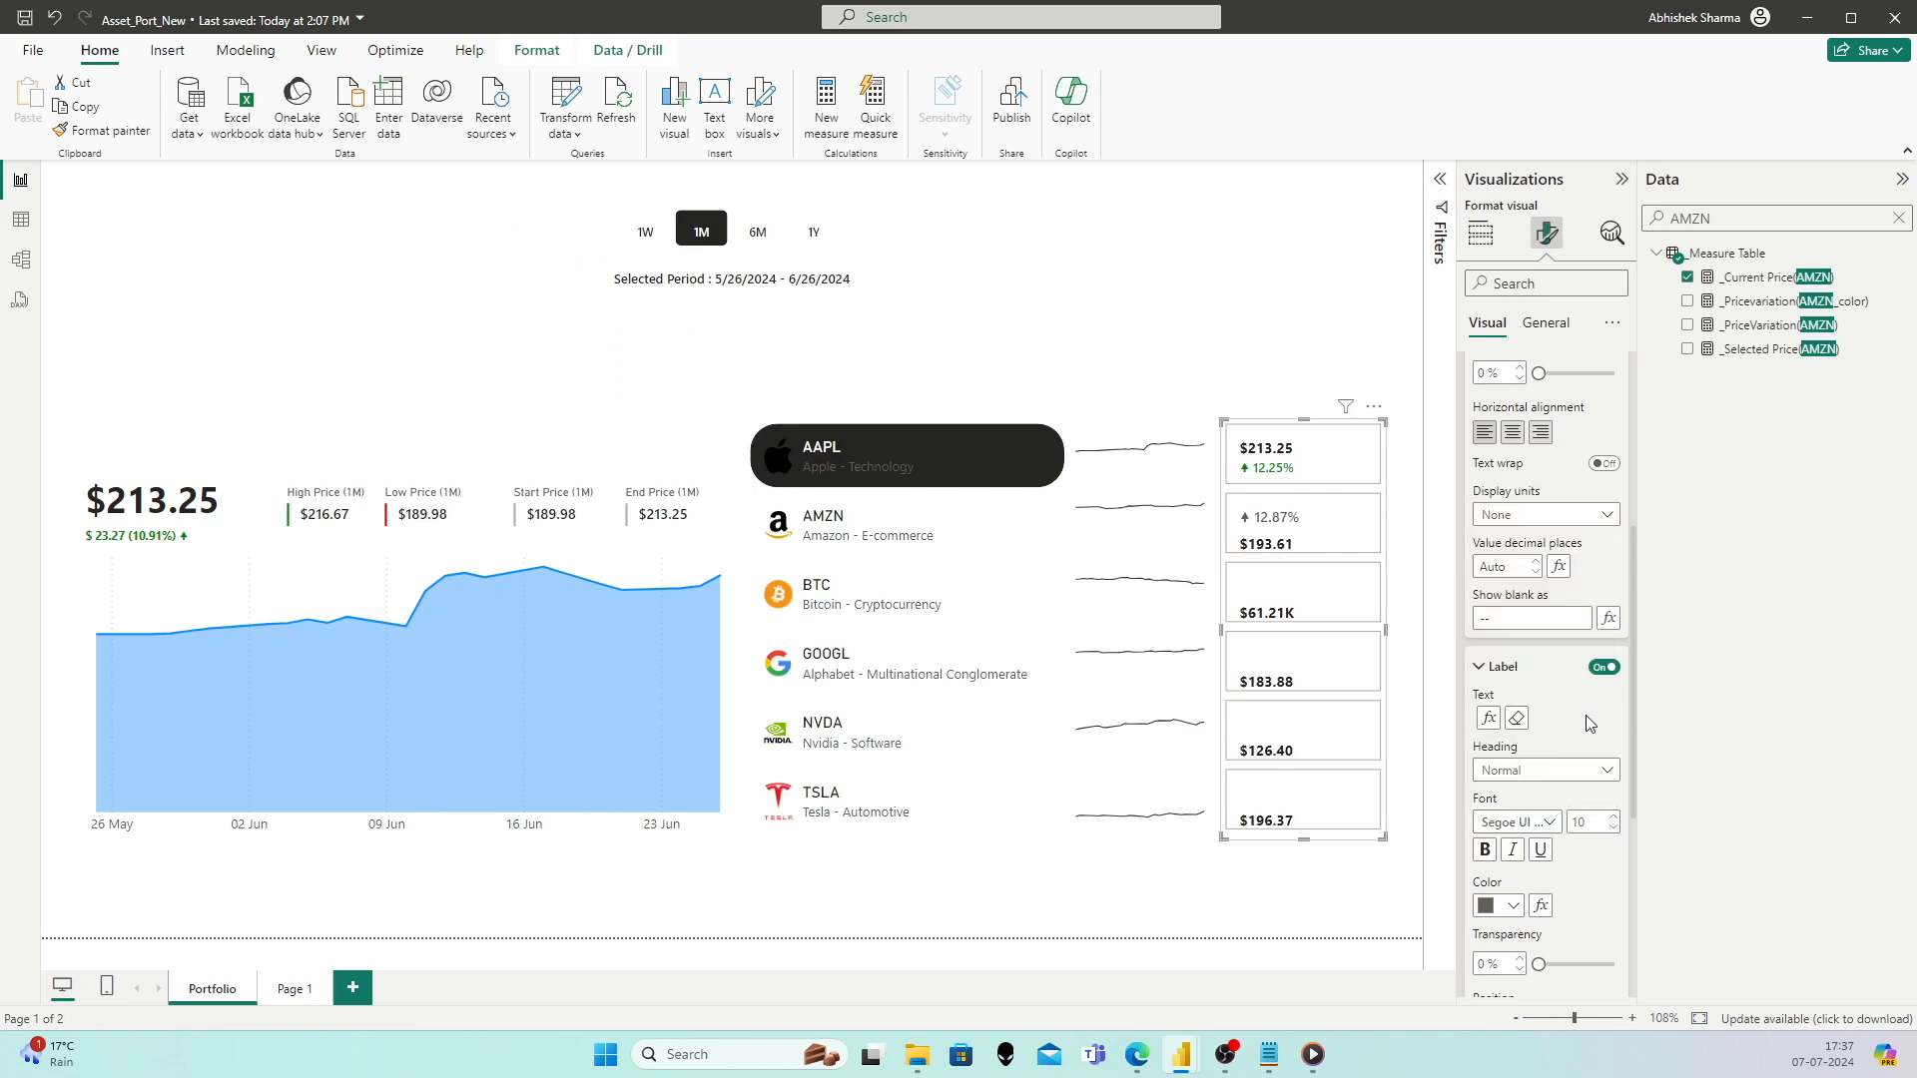
click(1614, 827)
Step: Color the AMZN card's label conditionally by field value, based on the _Pricevariation(AMZN_color) measure
click(1540, 906)
click(583, 307)
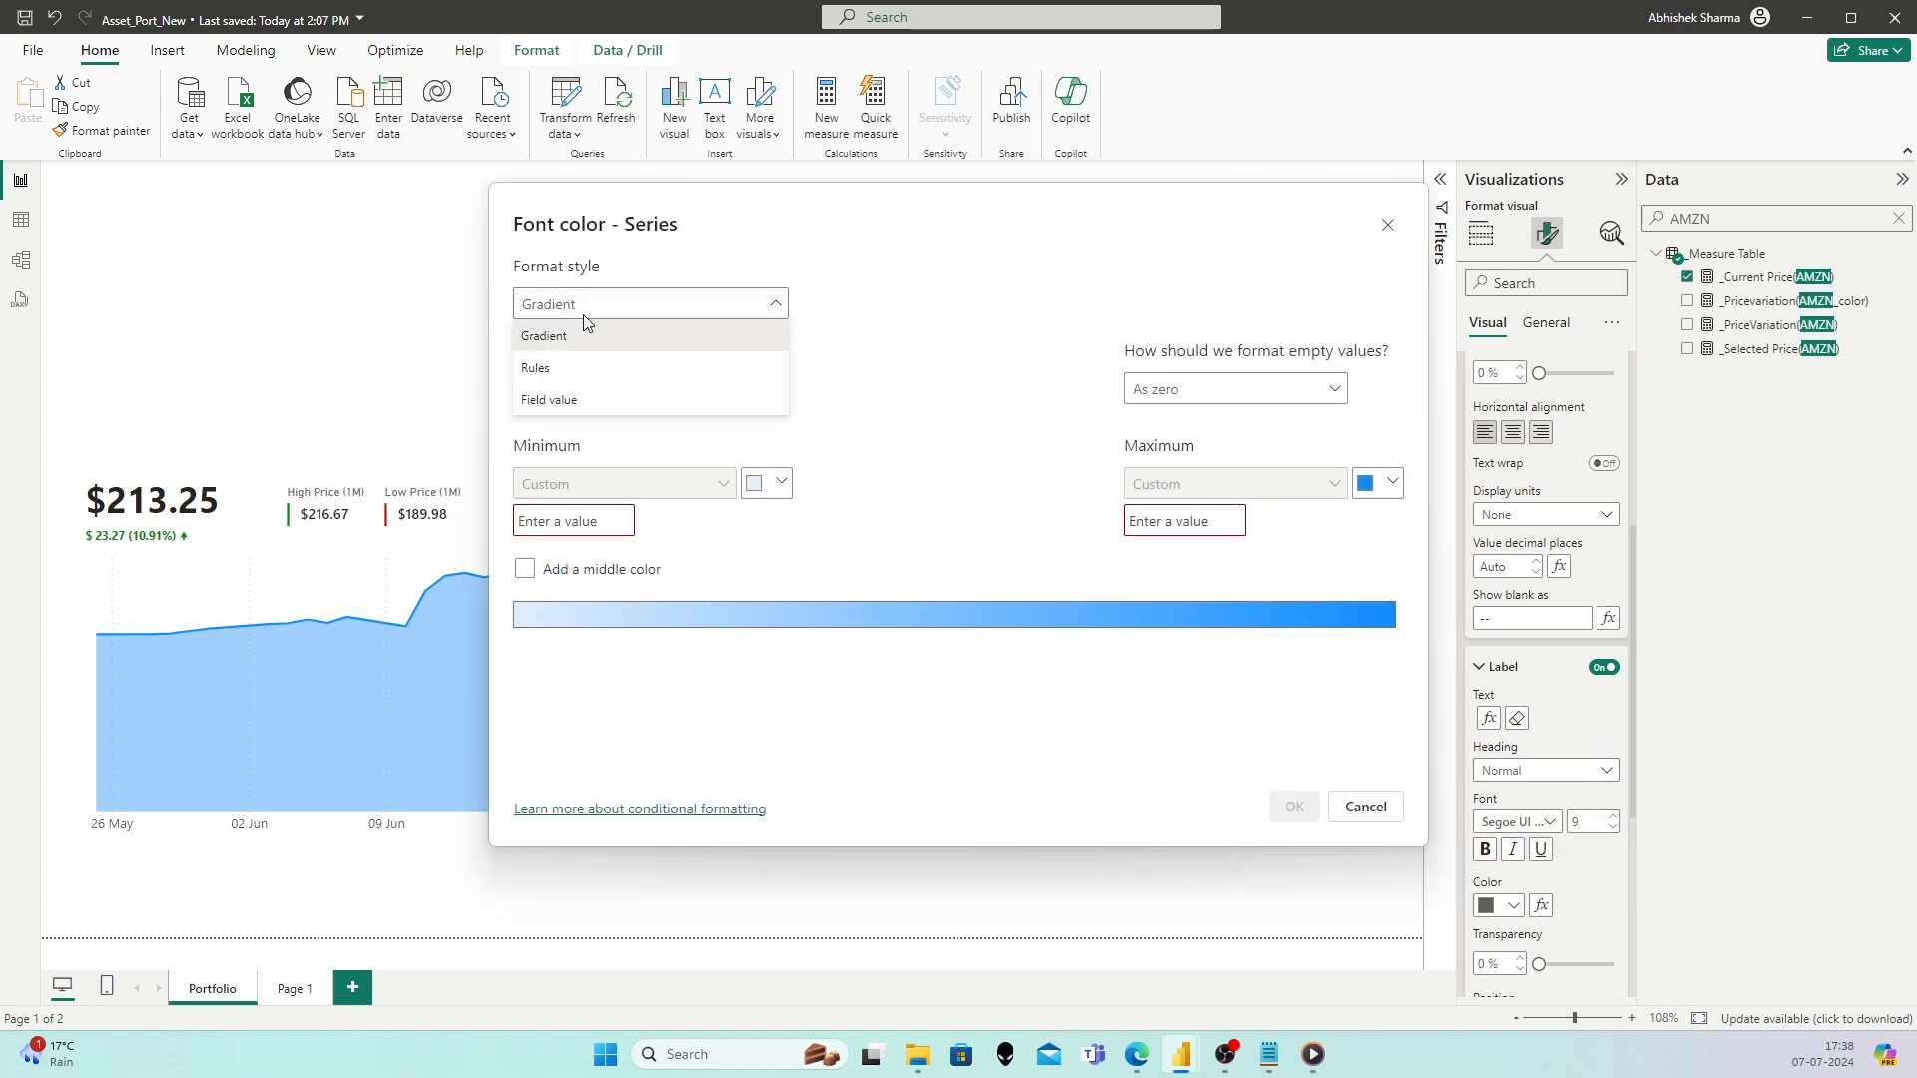
click(587, 399)
click(628, 395)
text(amzn)
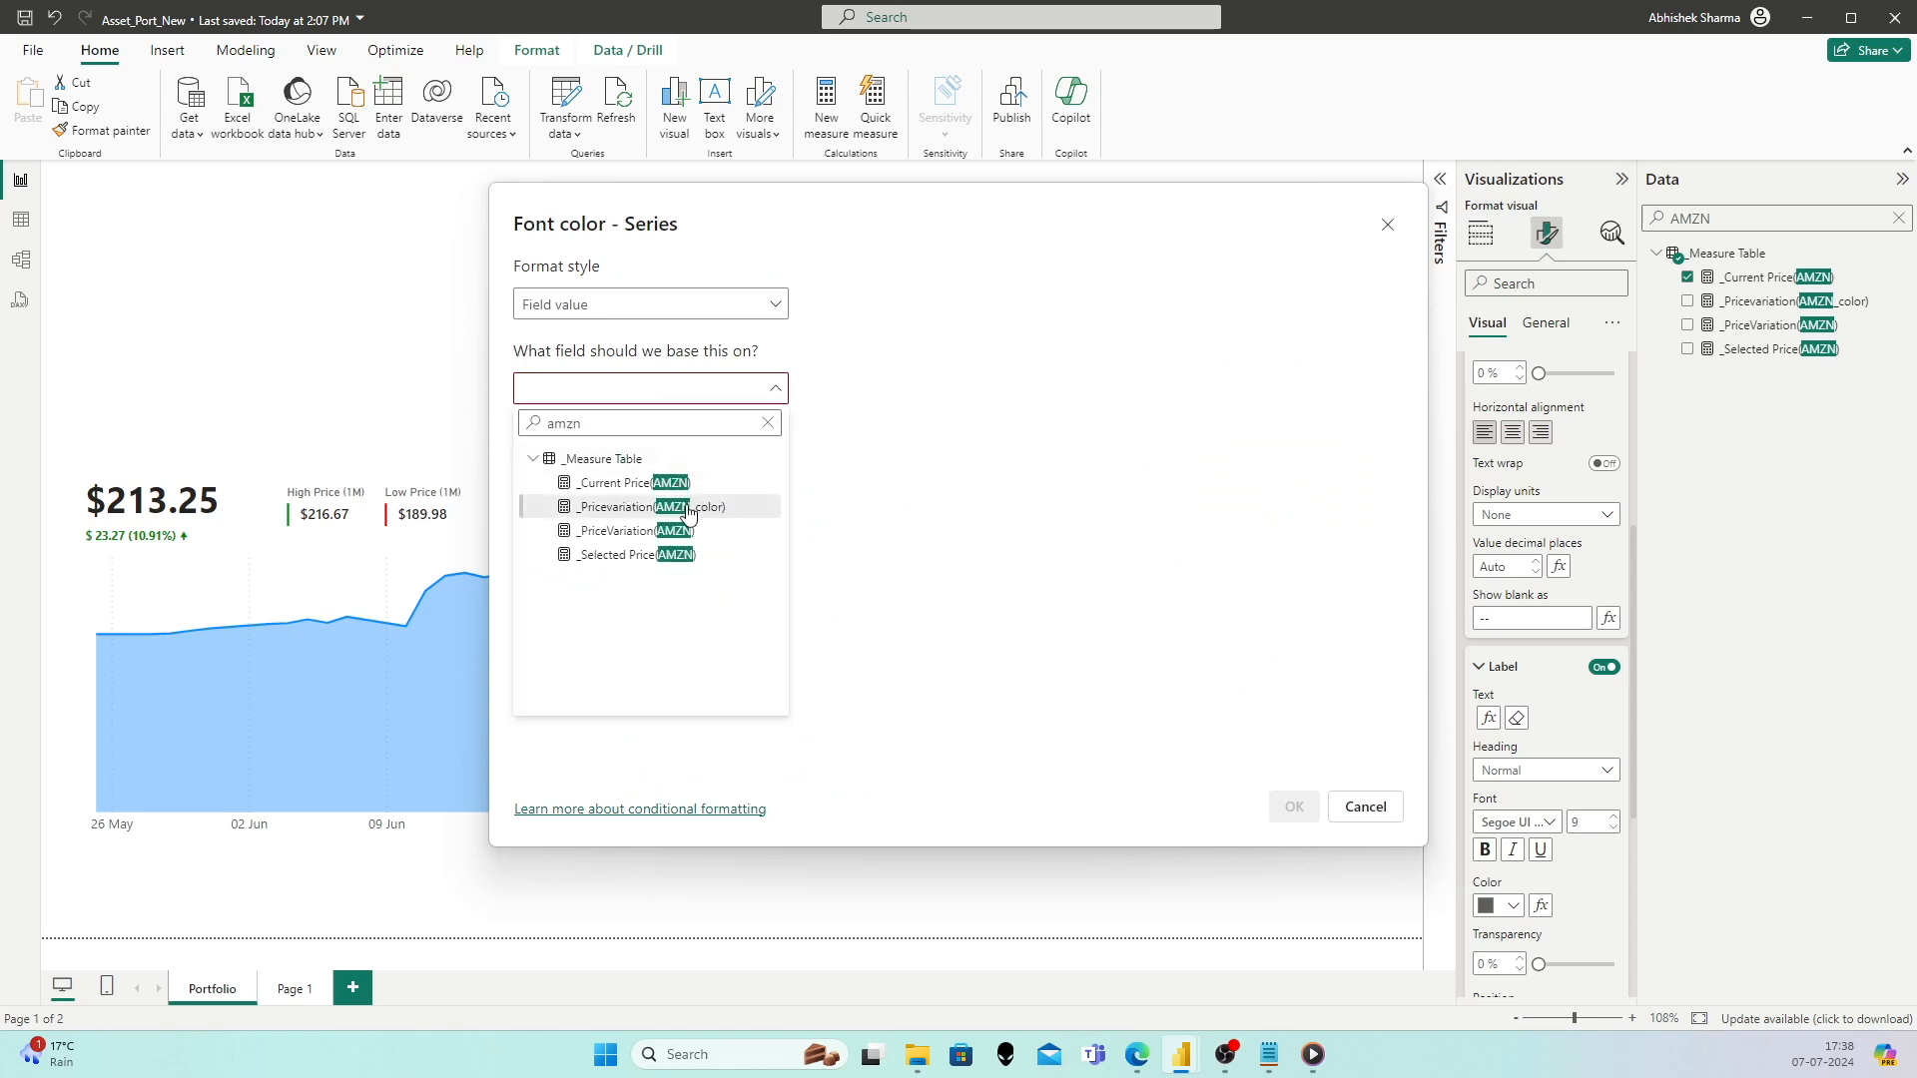
click(688, 512)
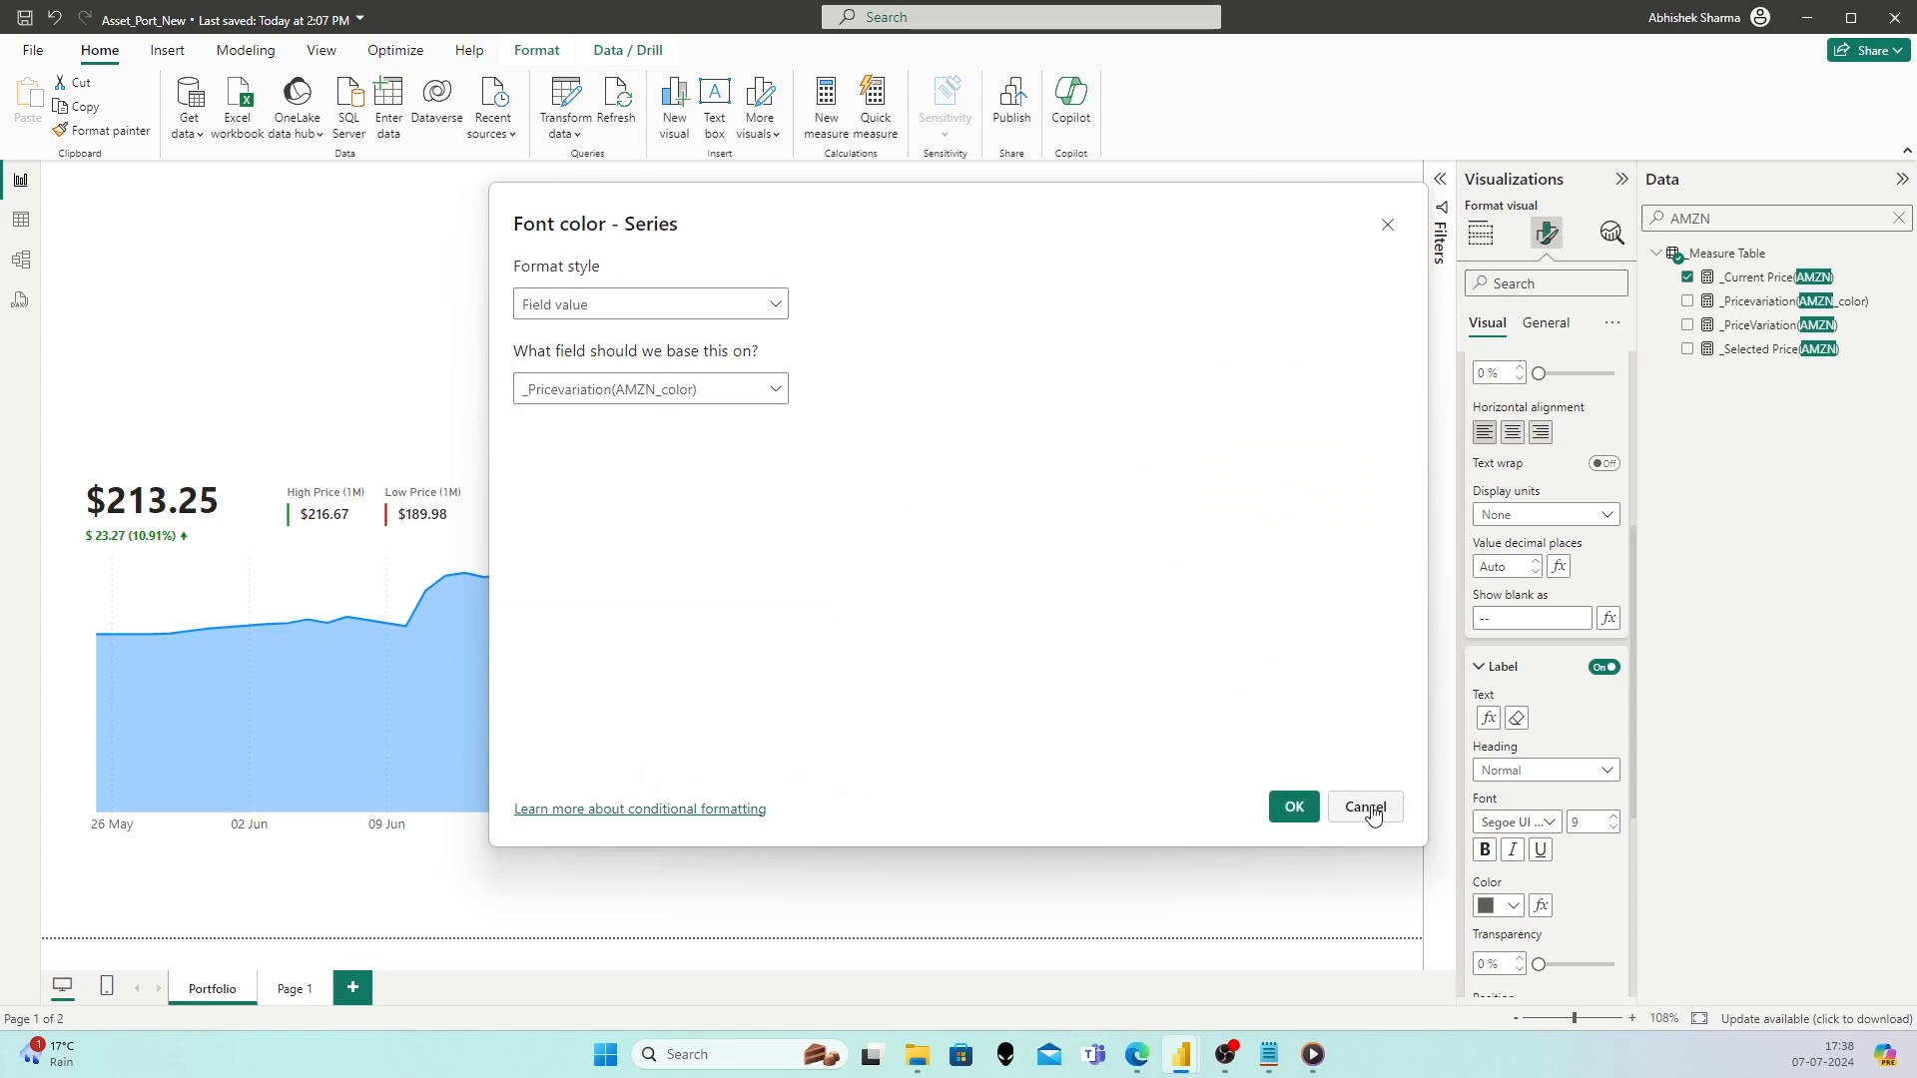
click(1294, 806)
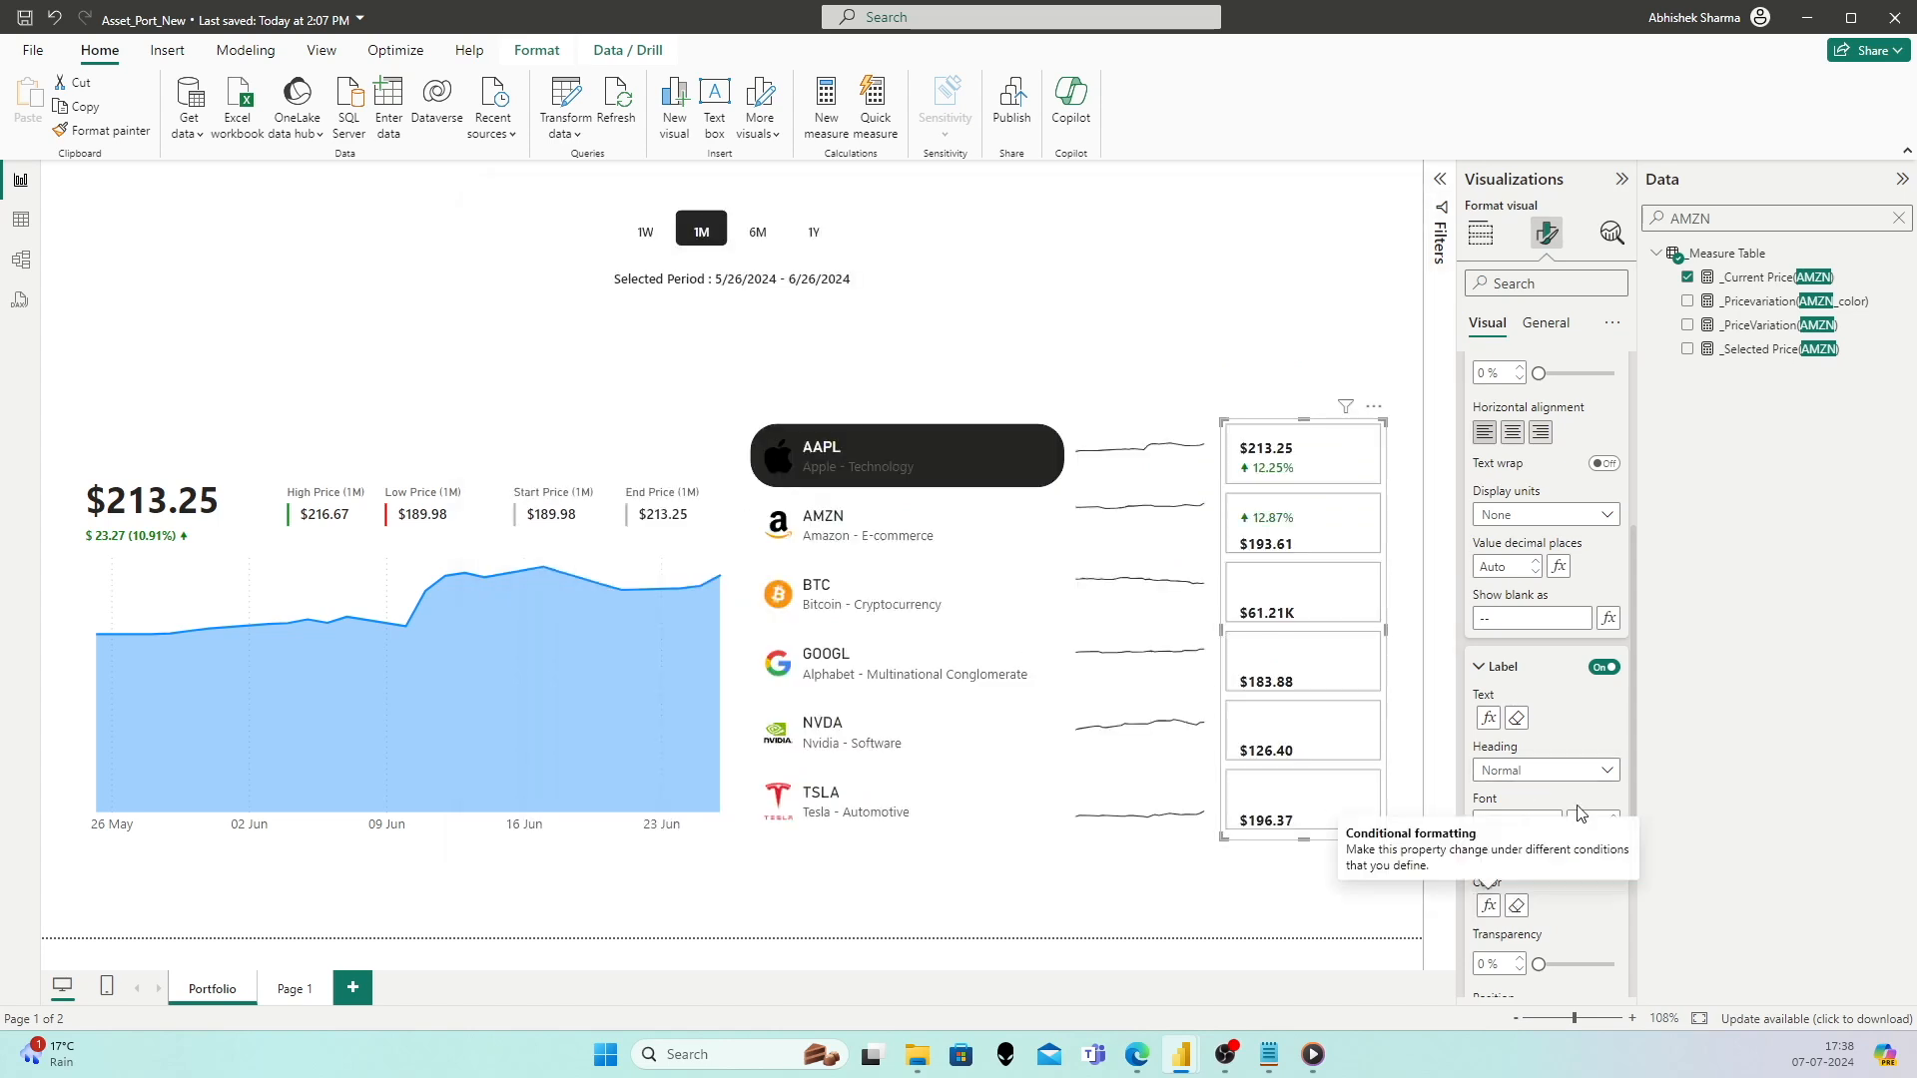
Step: Position the AMZN card's label below the value with a 2 px space between label and value
scroll(1576, 918, down, 1)
click(1547, 921)
click(1515, 976)
click(1514, 976)
text(2)
key(Return)
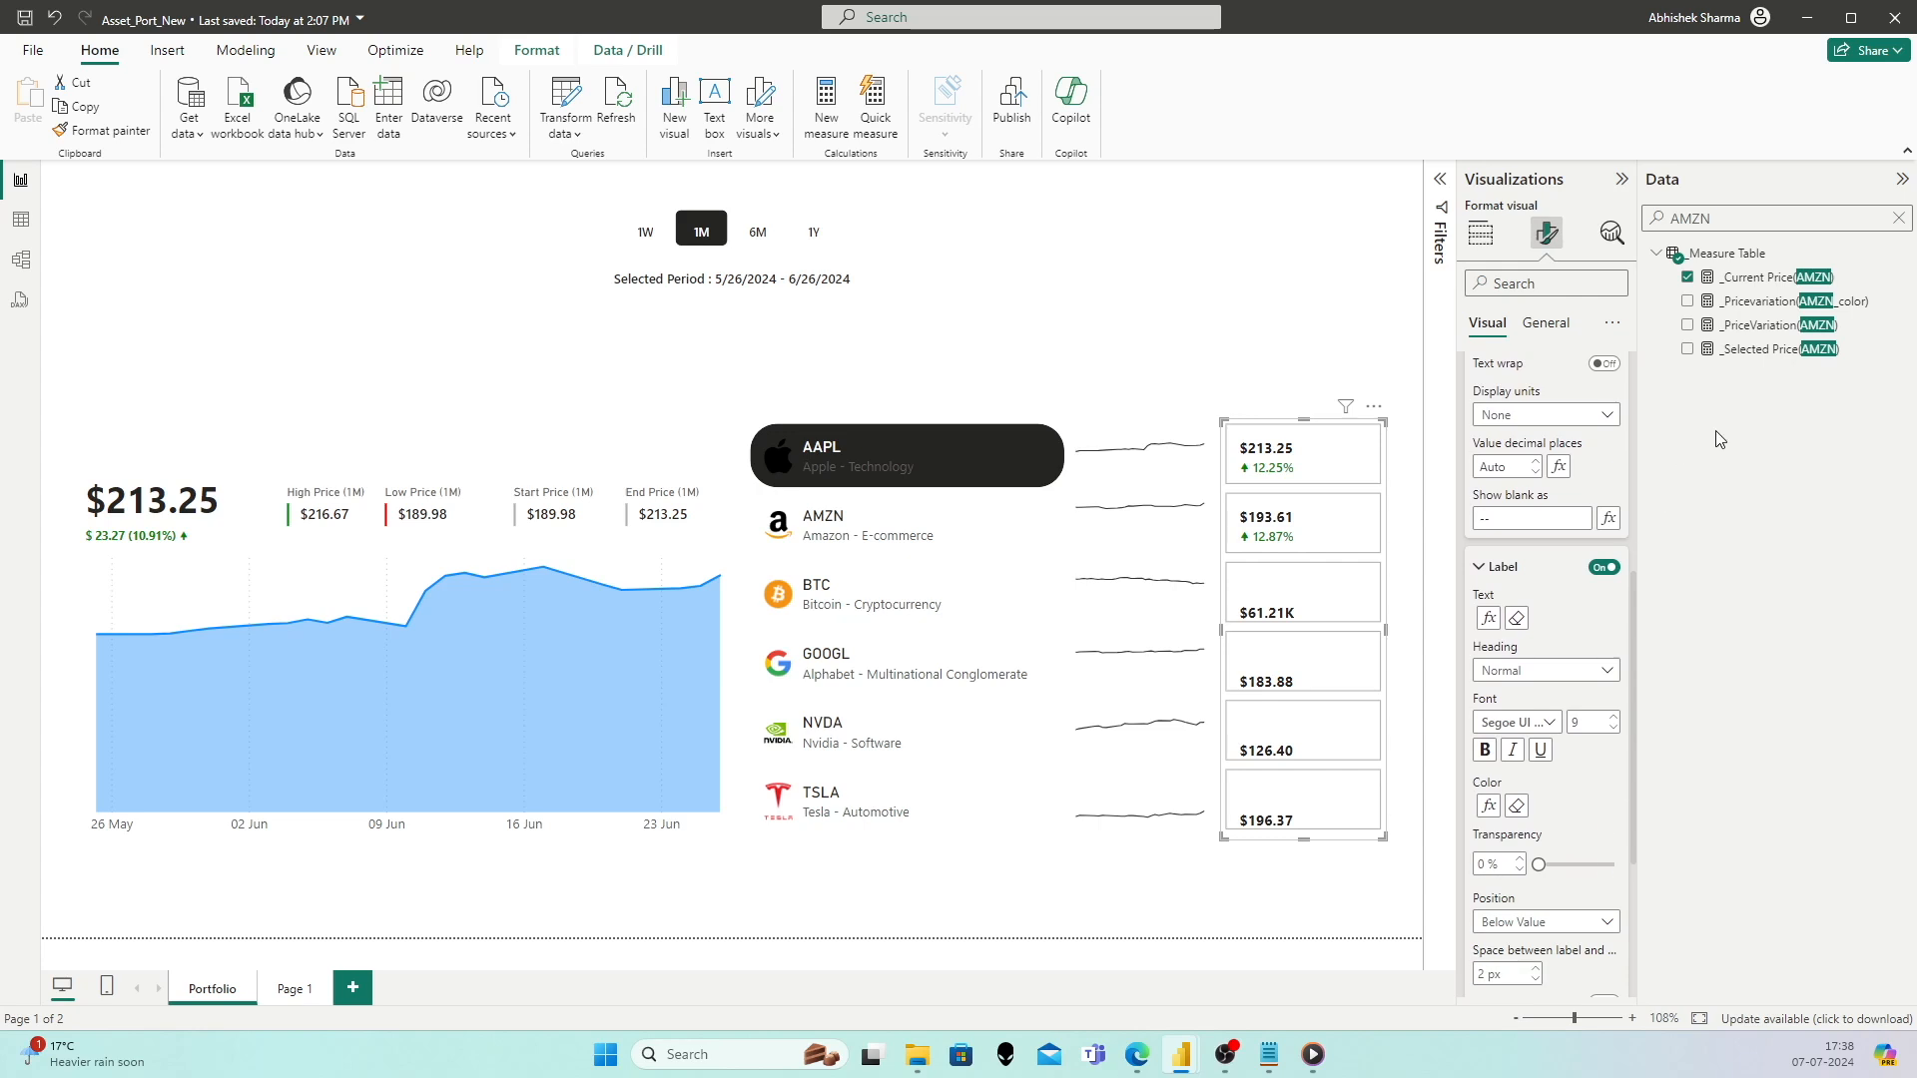
Step: Copy the _PriceVariation(AMZN) formula into a new measure in the _Measure Table and name it _PriceVariation(BTC)
click(1784, 281)
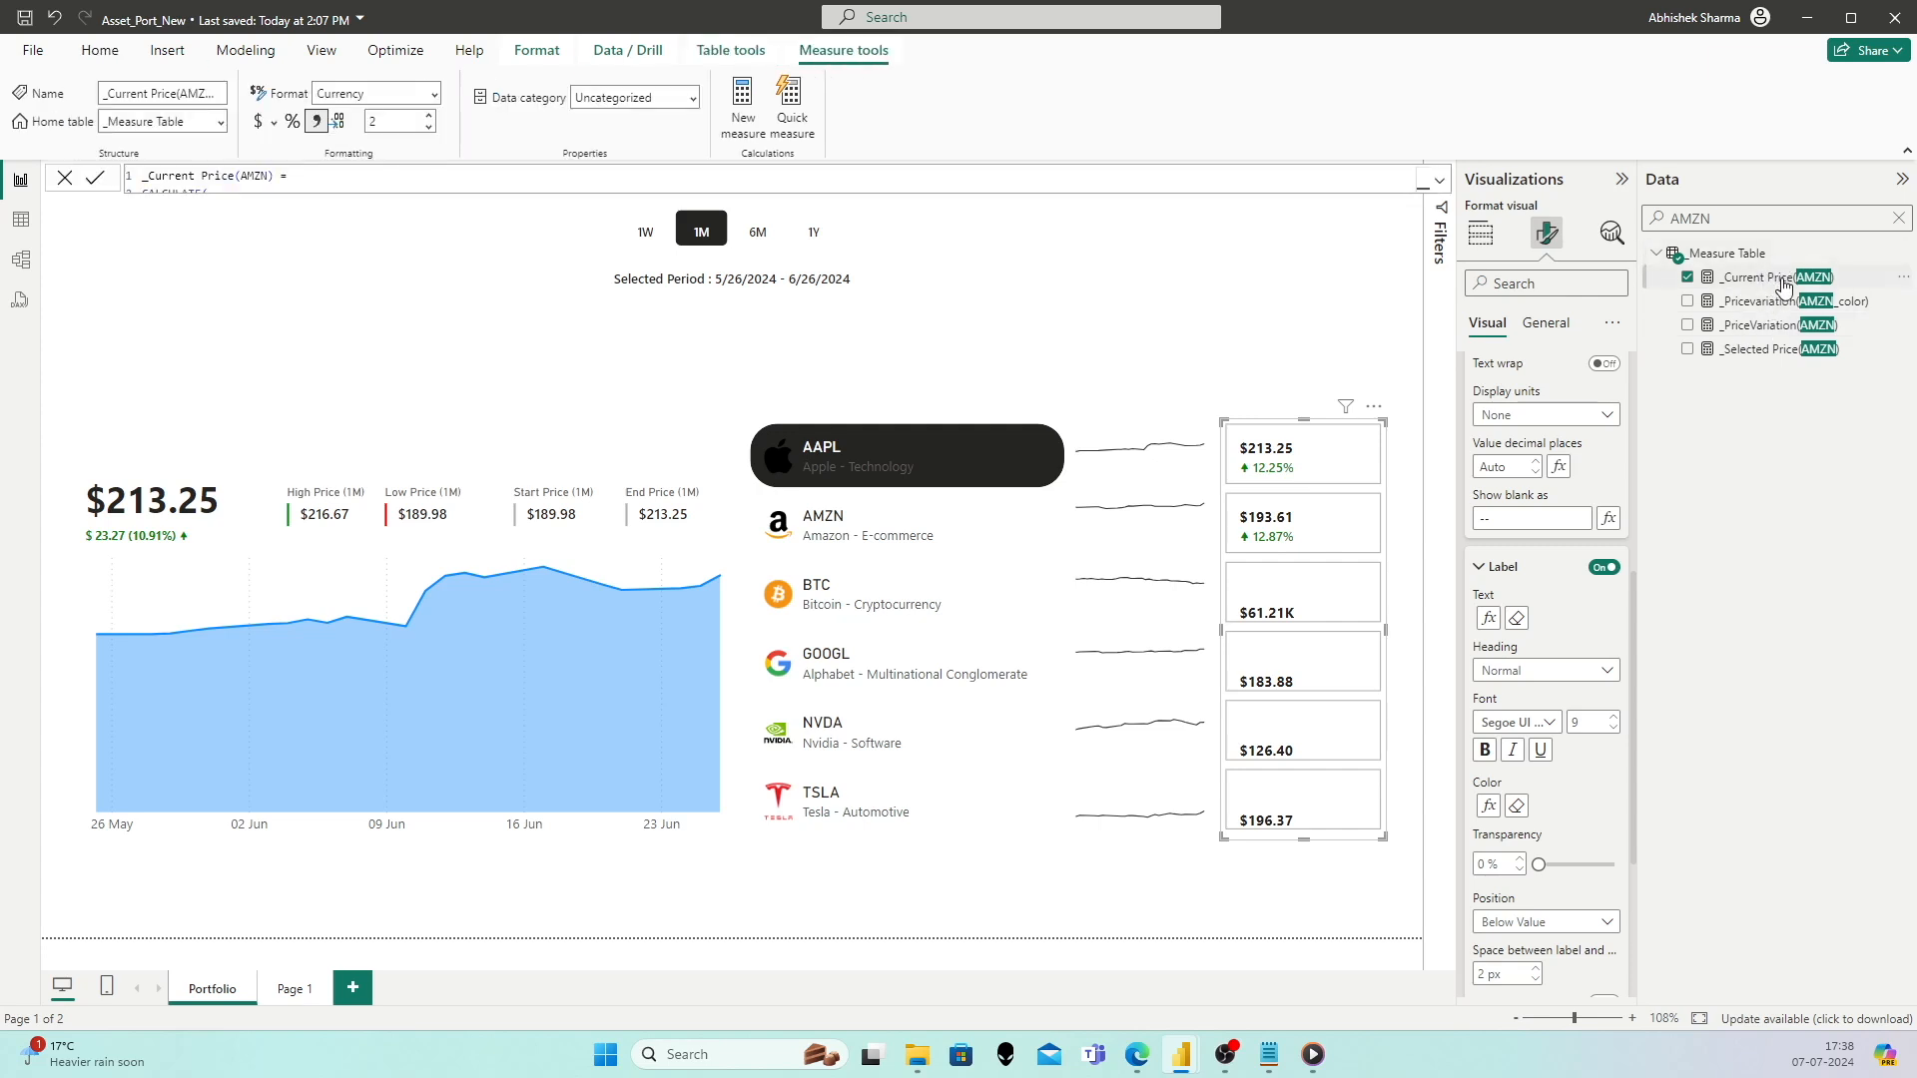
click(1778, 327)
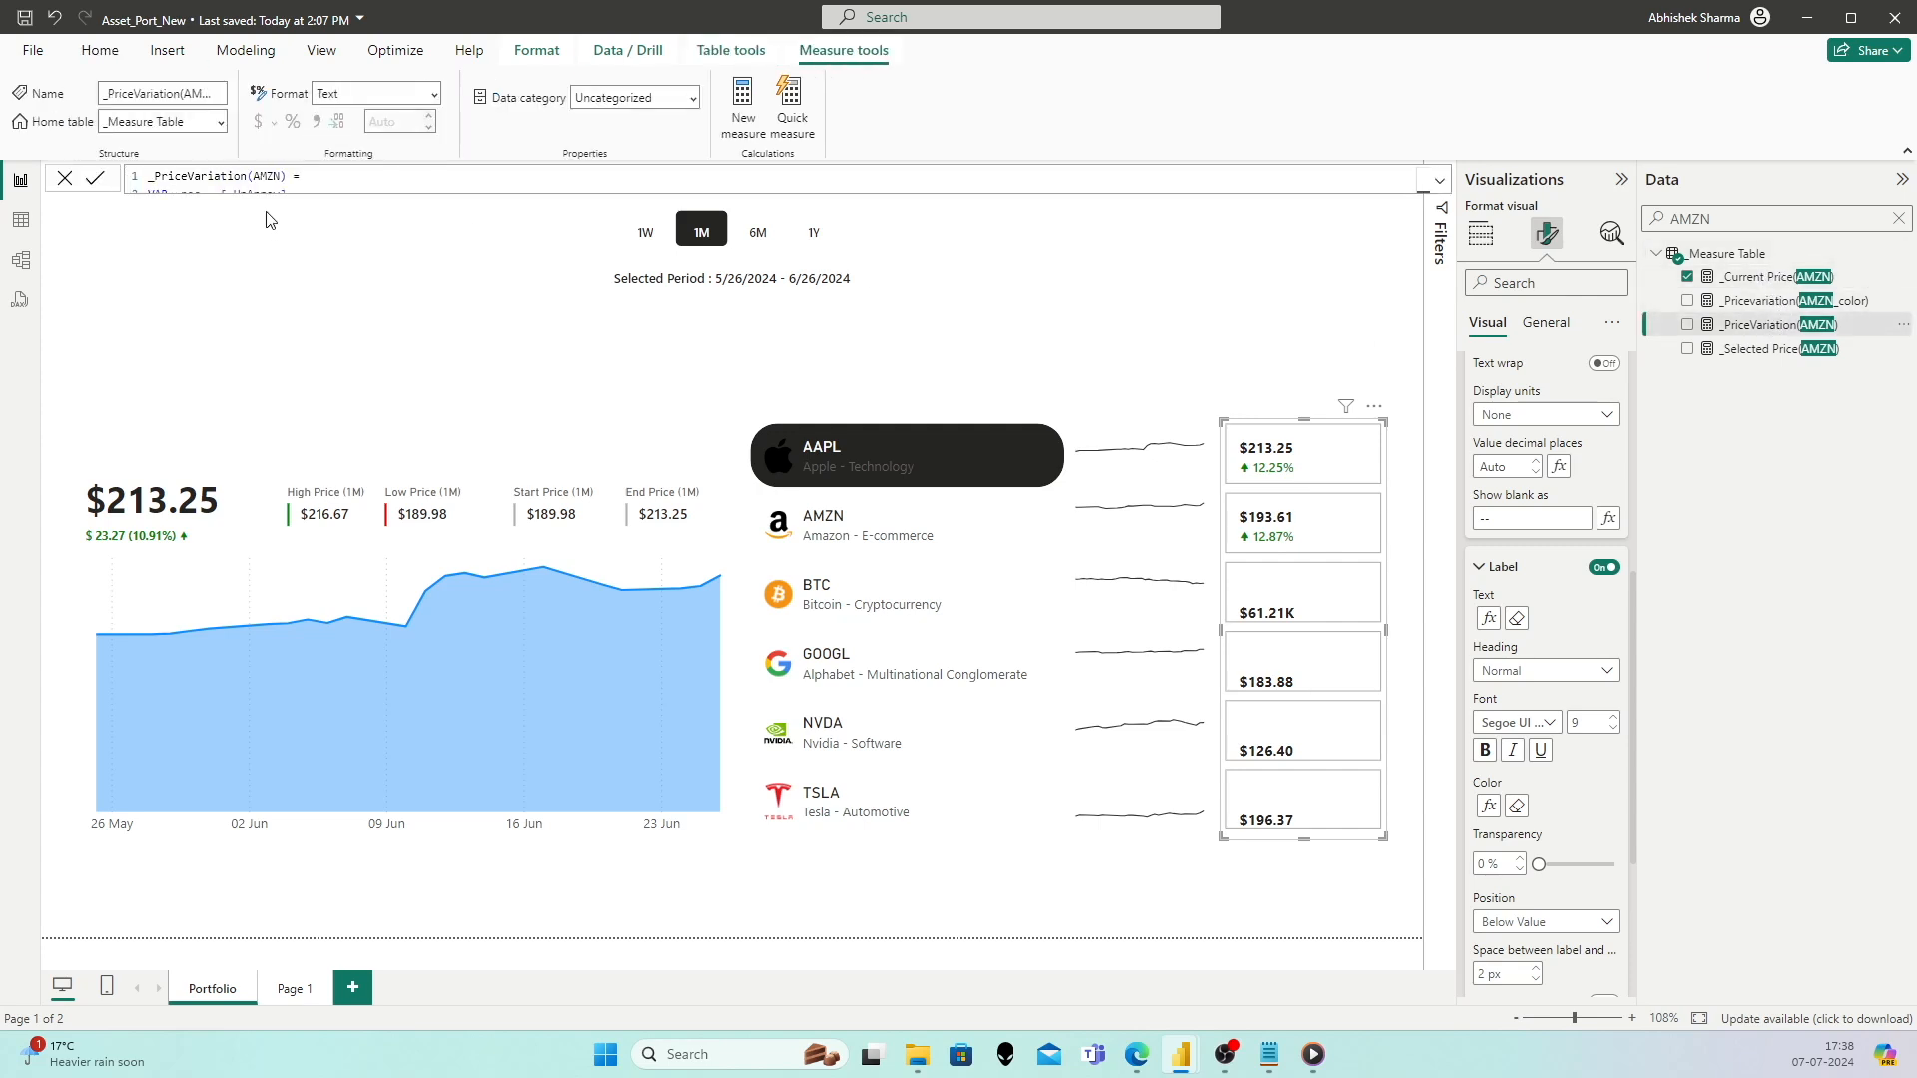
click(547, 187)
key(ctrl+a)
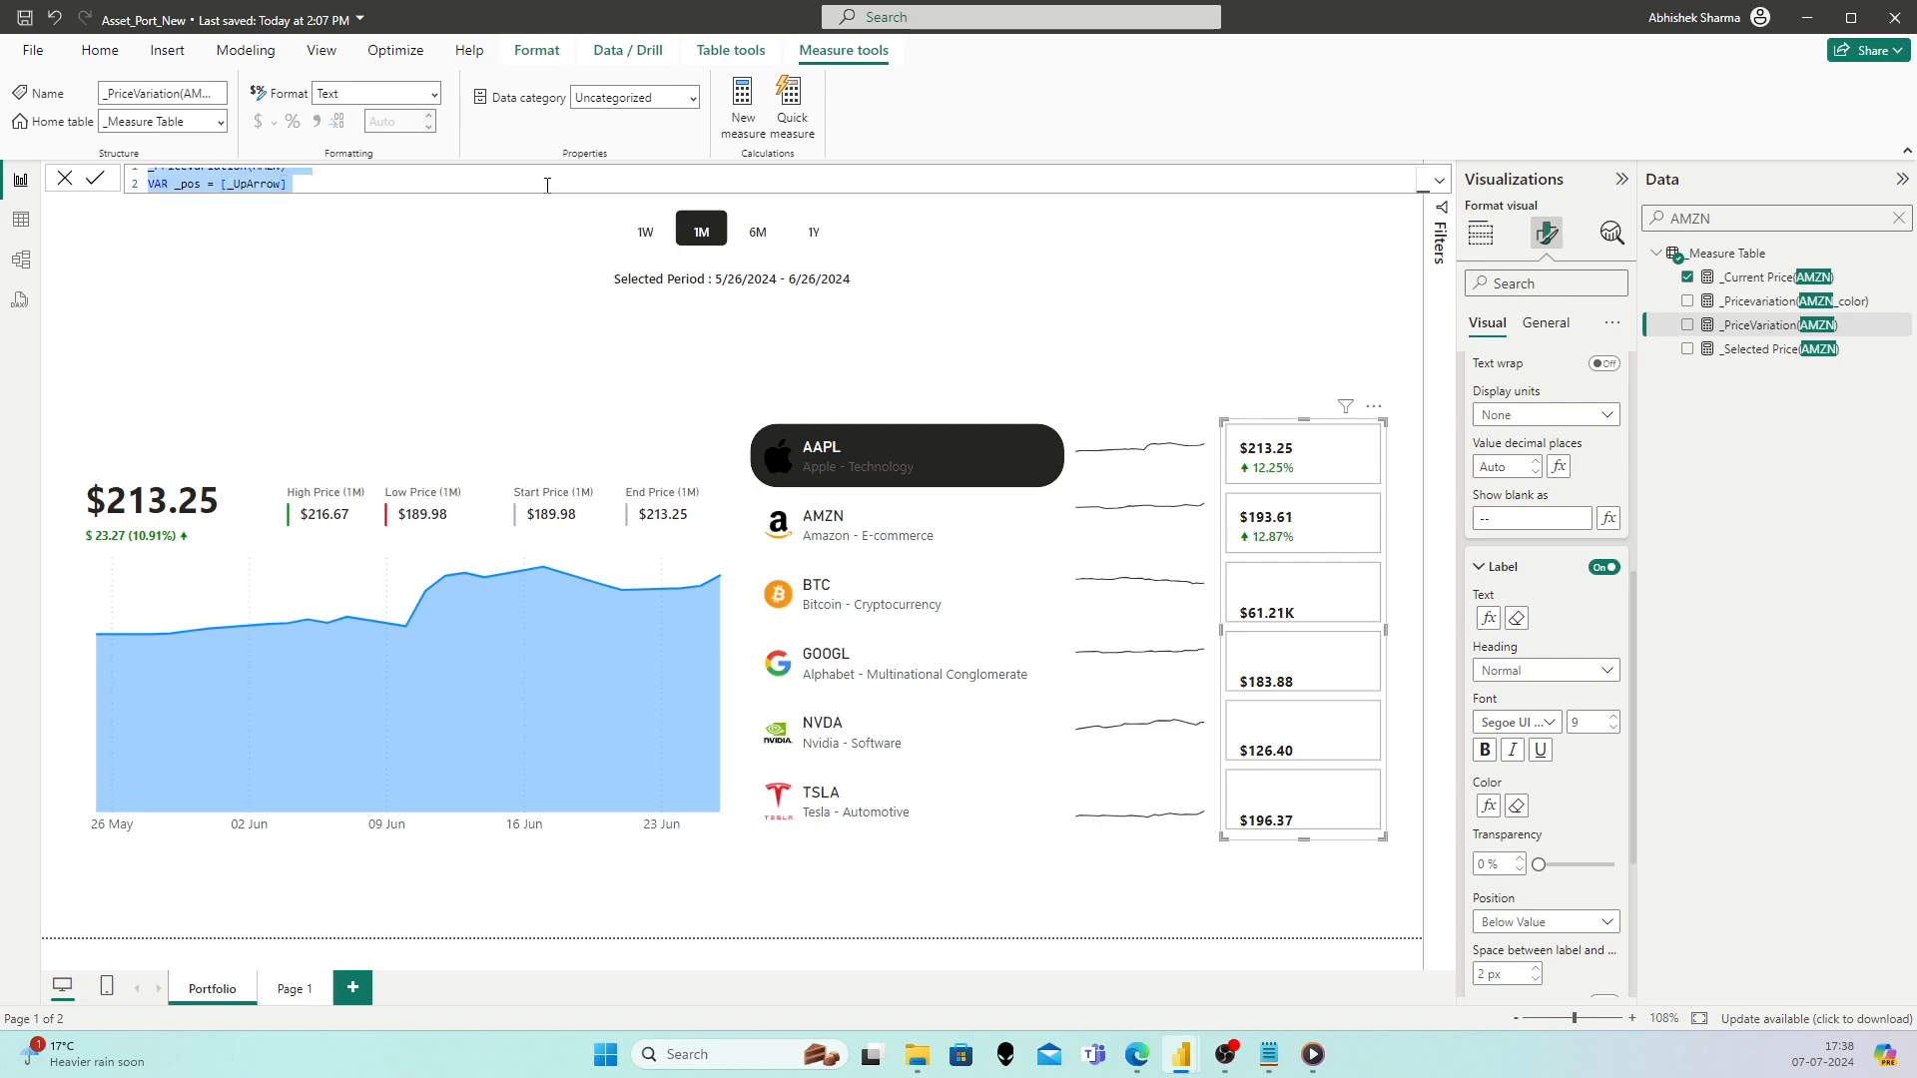
right_click(1740, 254)
click(1679, 295)
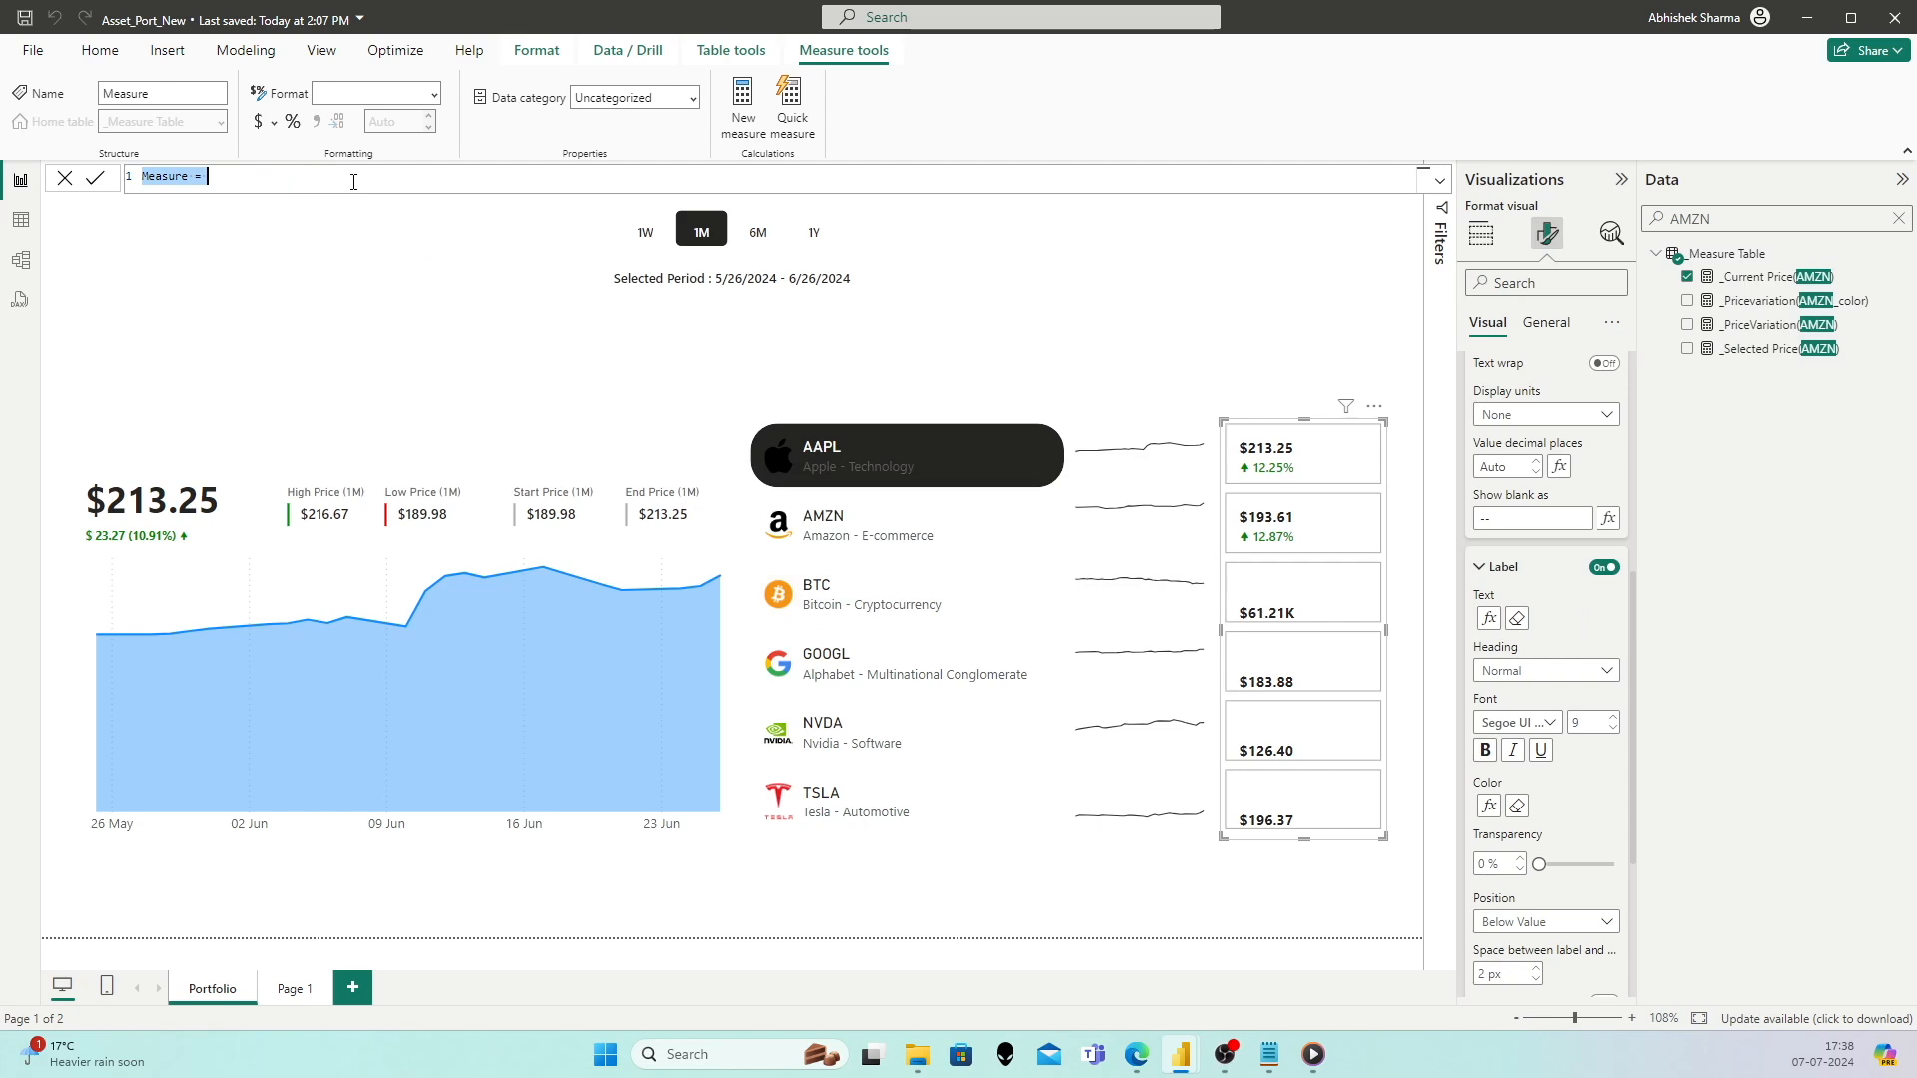
key(ctrl+v)
double_click(277, 178)
text(BTC)
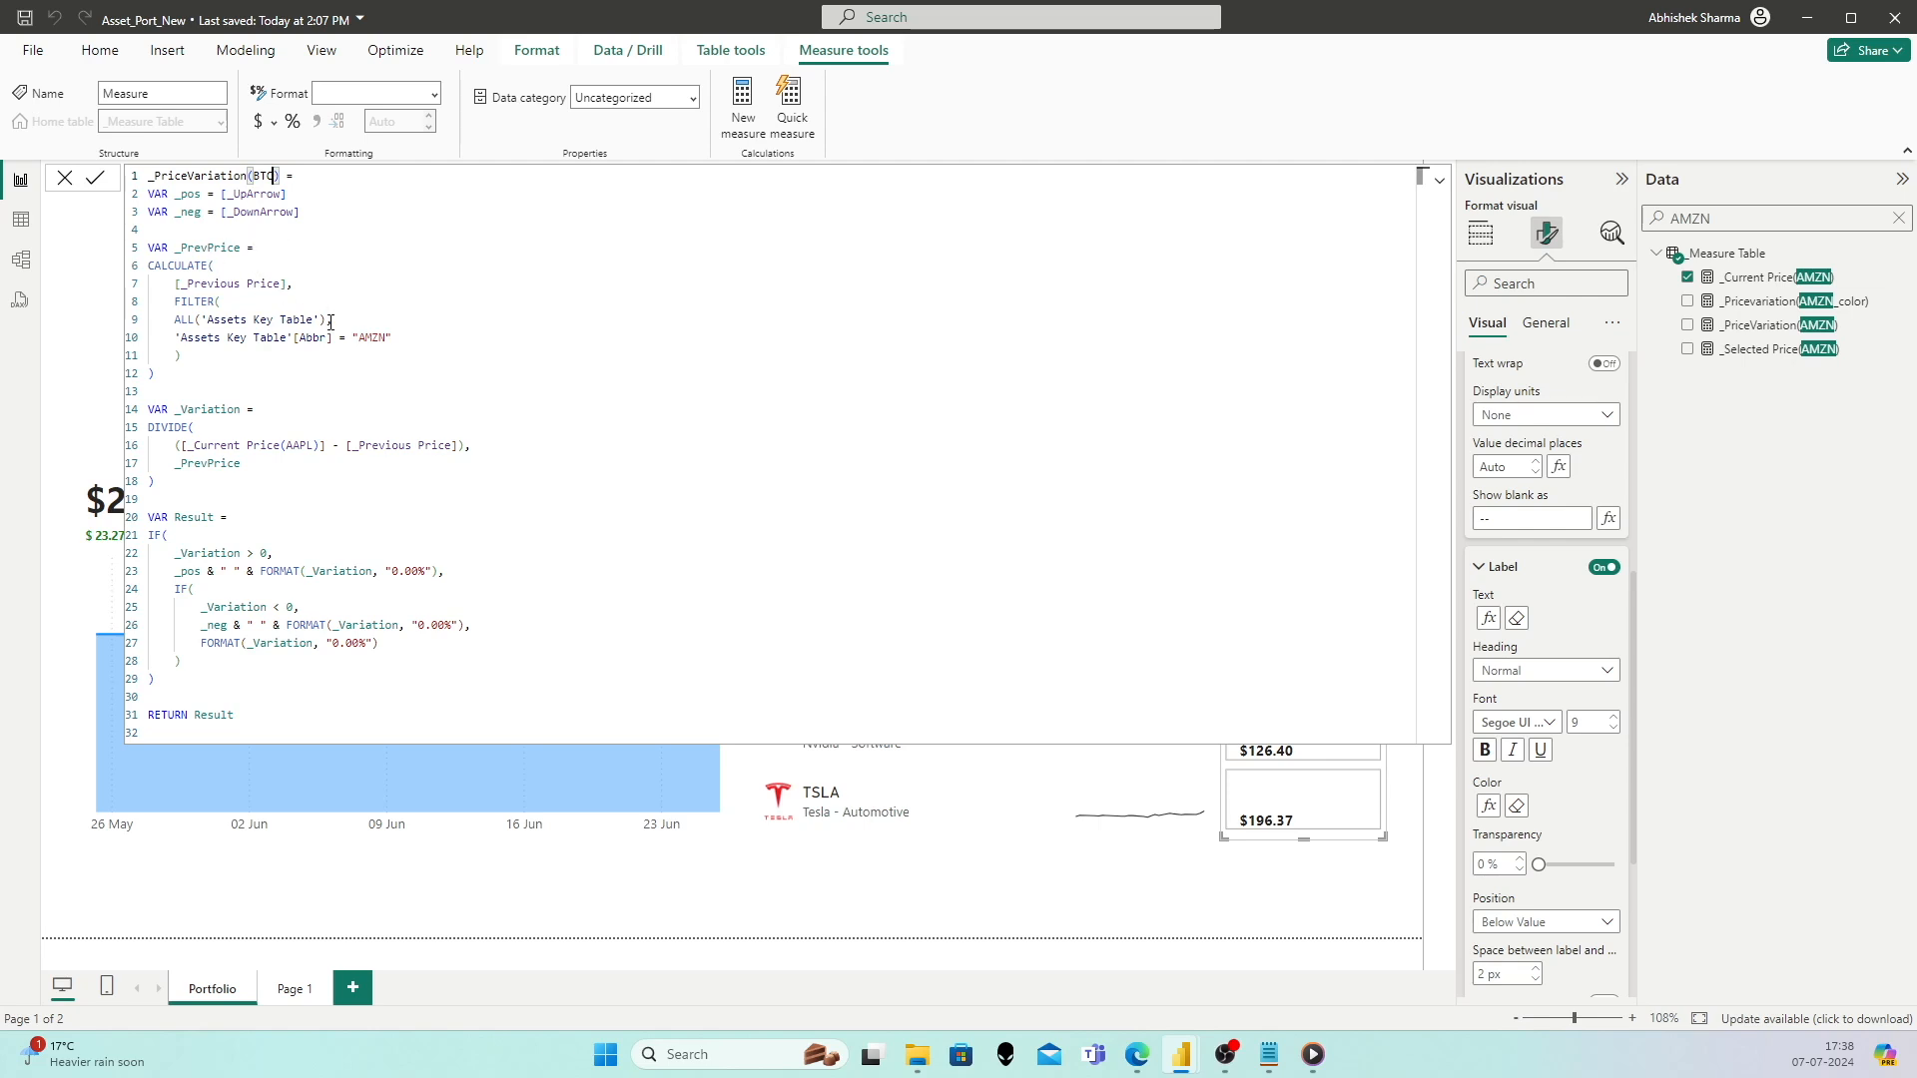
Step: In _PriceVariation(BTC), set the Abbr filter to "BTC", use [_Current Price(BTC)] in the variation, and commit the measure
double_click(368, 337)
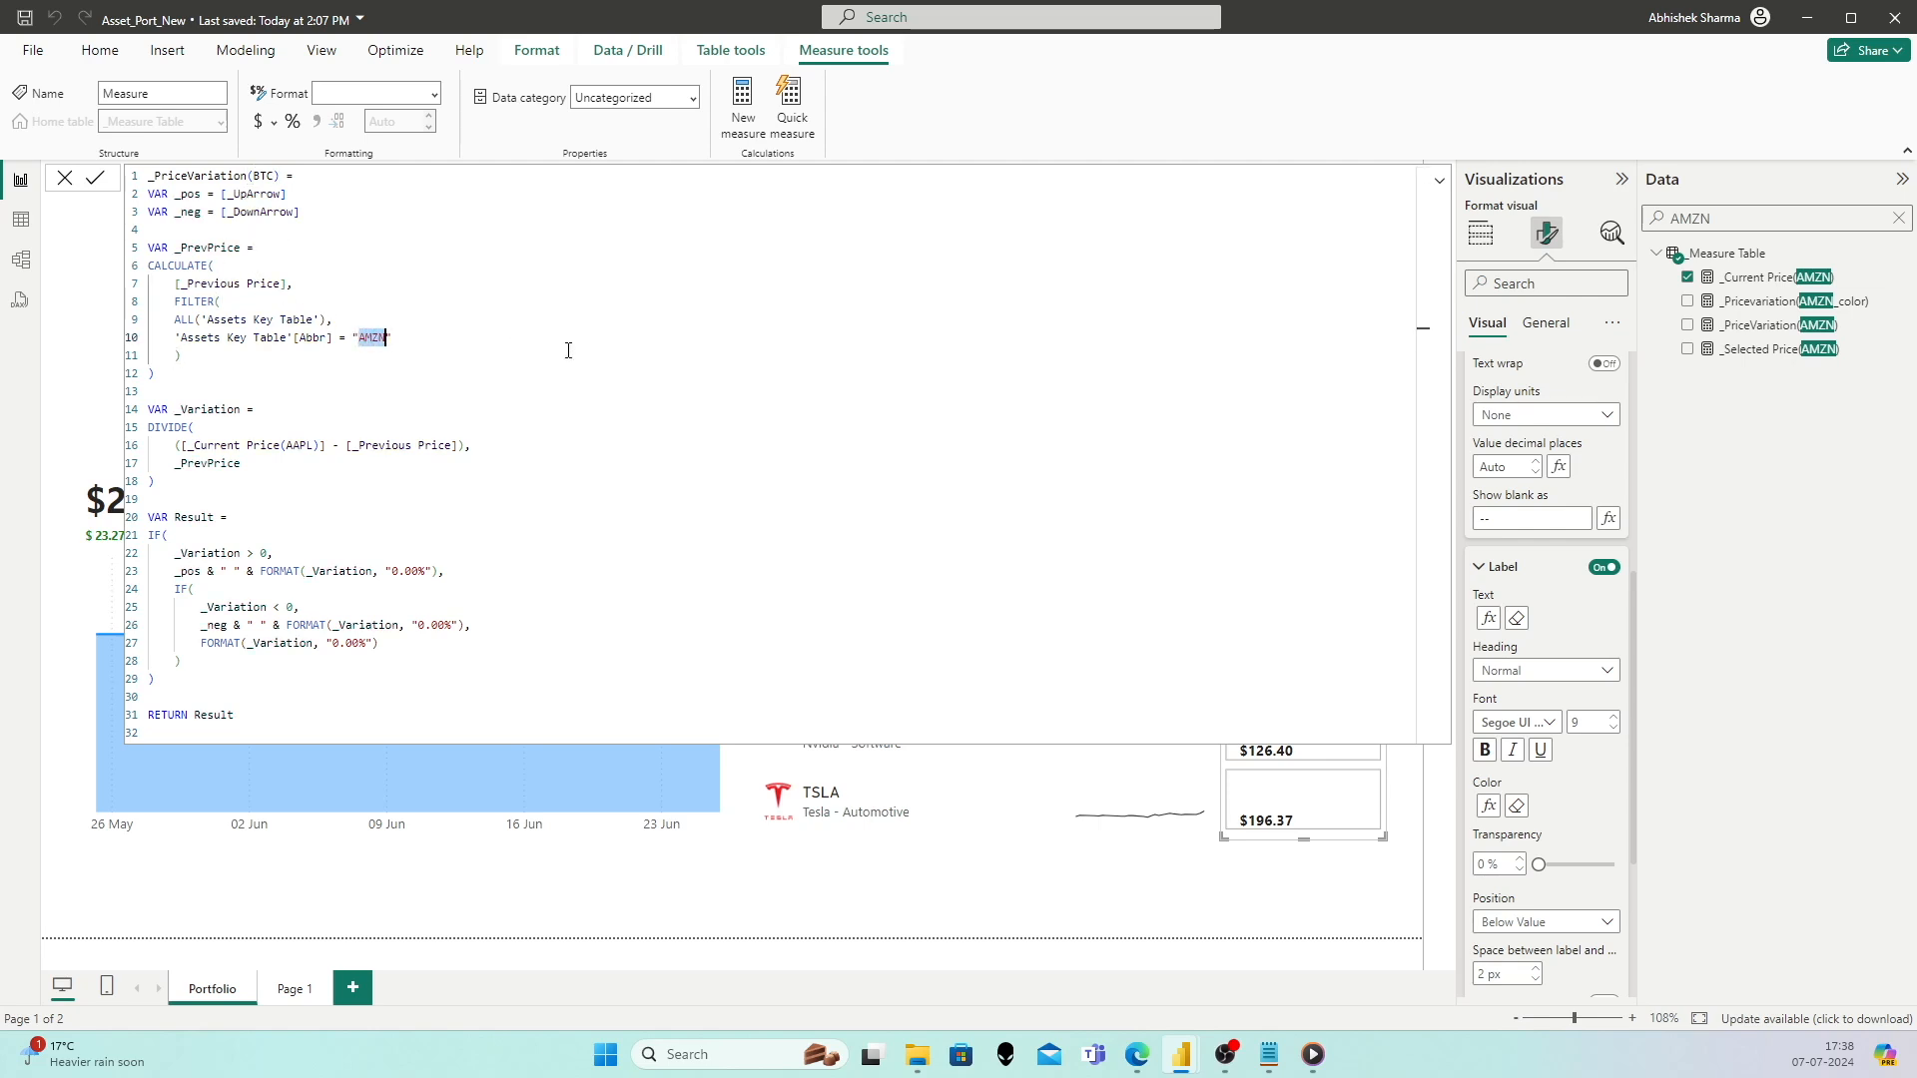
text(BTC)
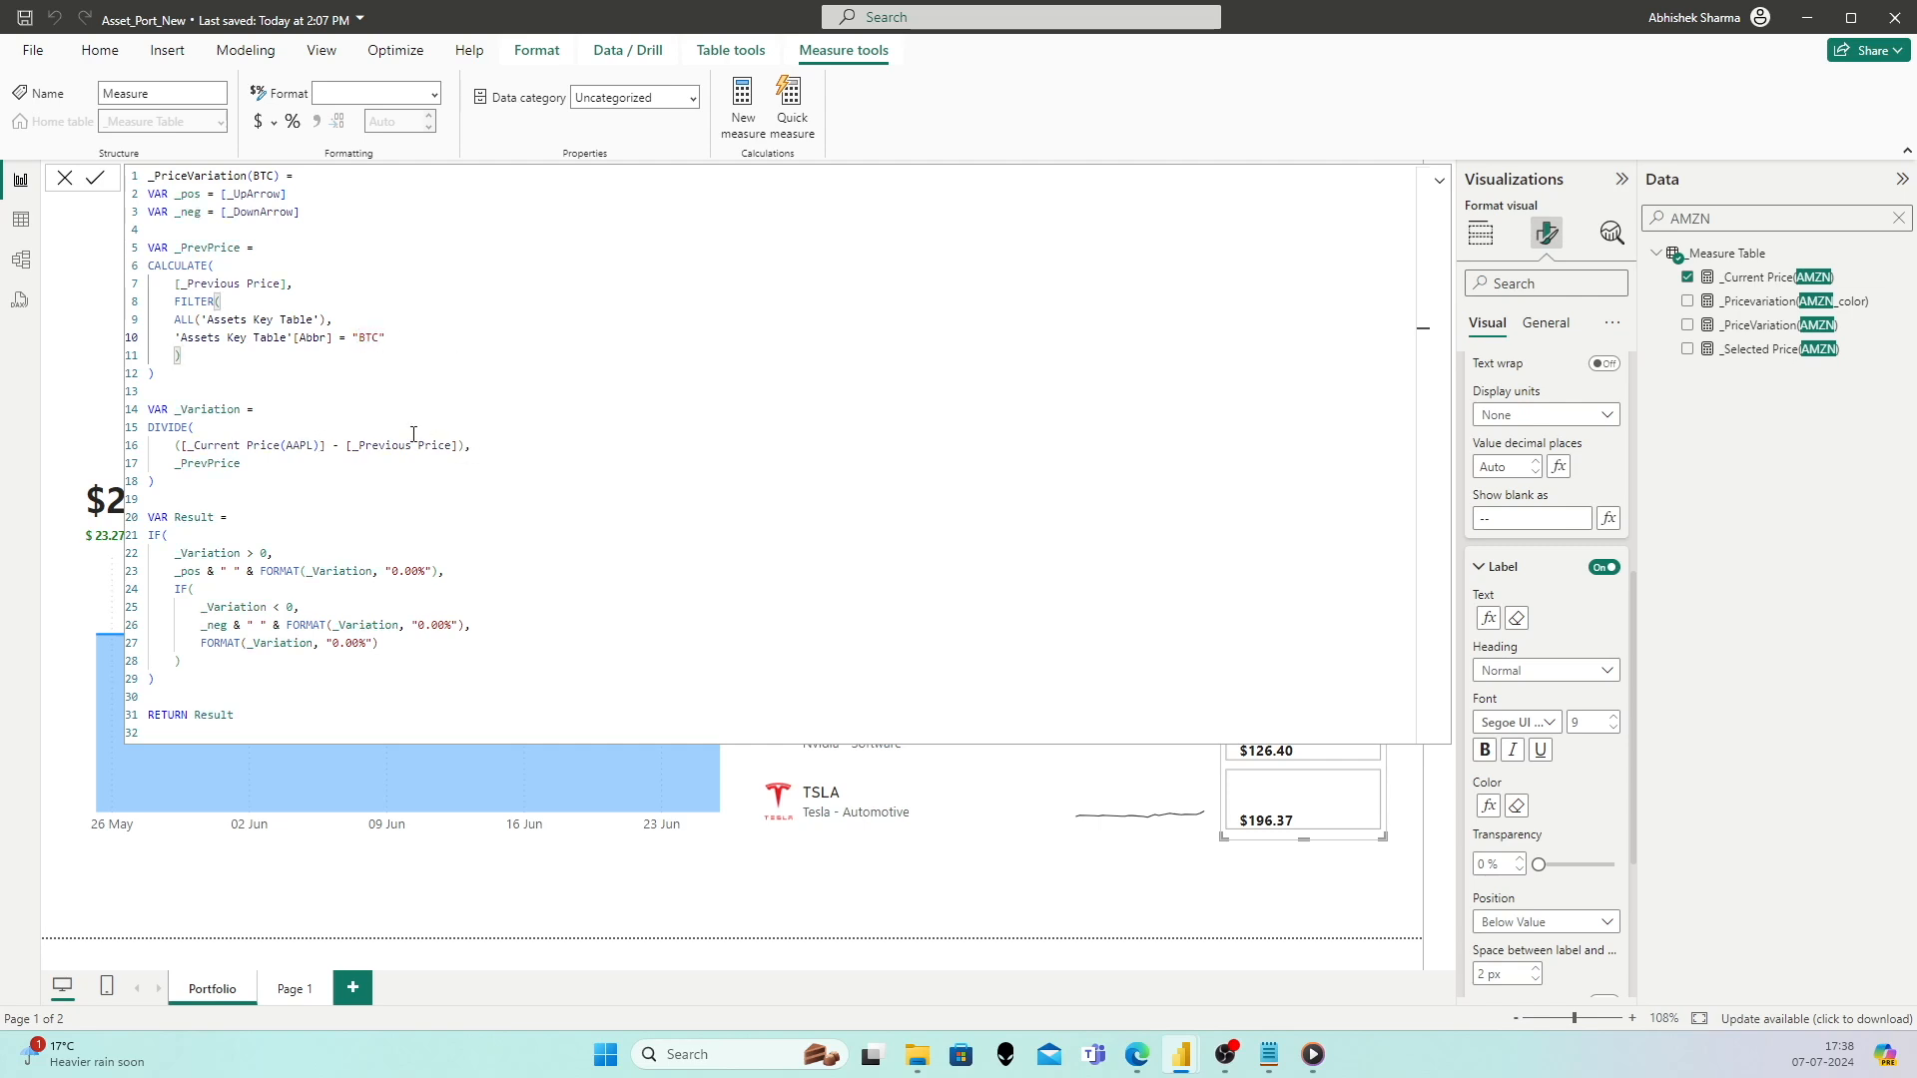
drag(312, 445, 286, 445)
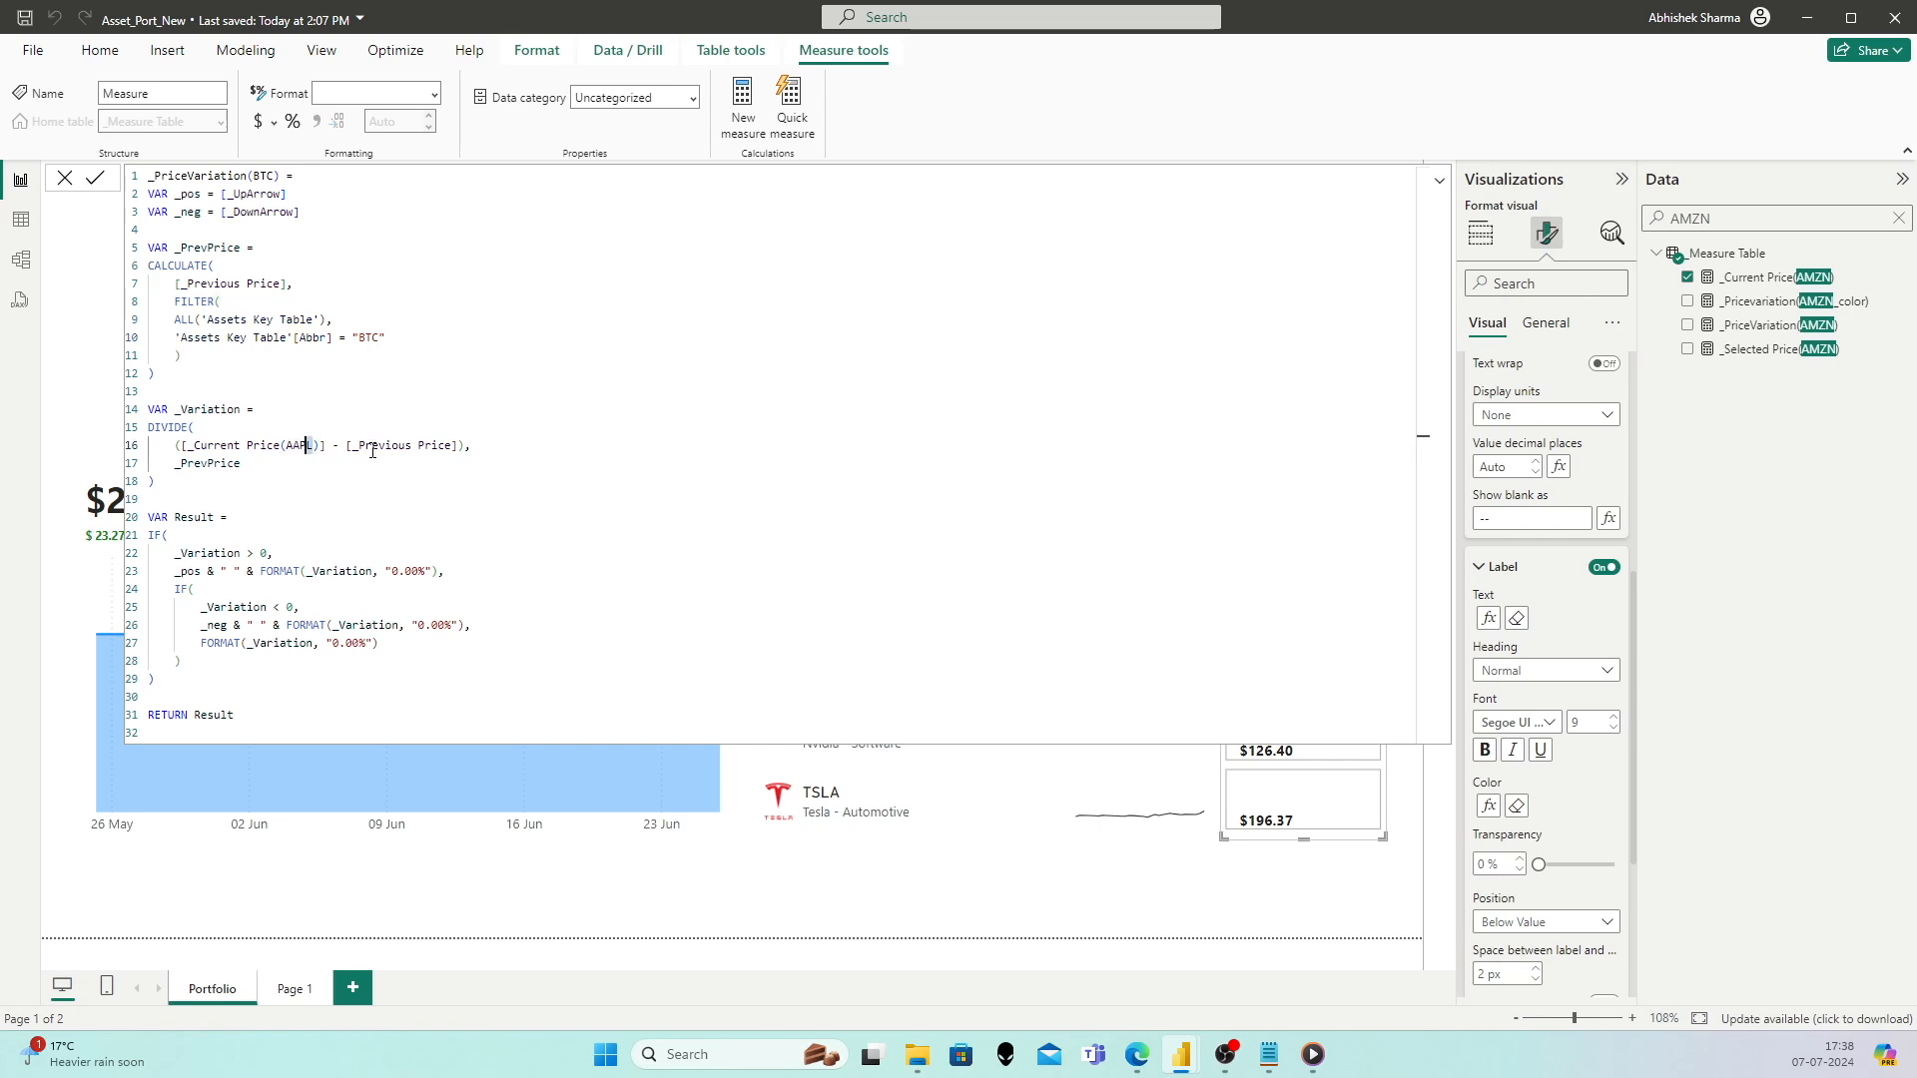
text(BTC)
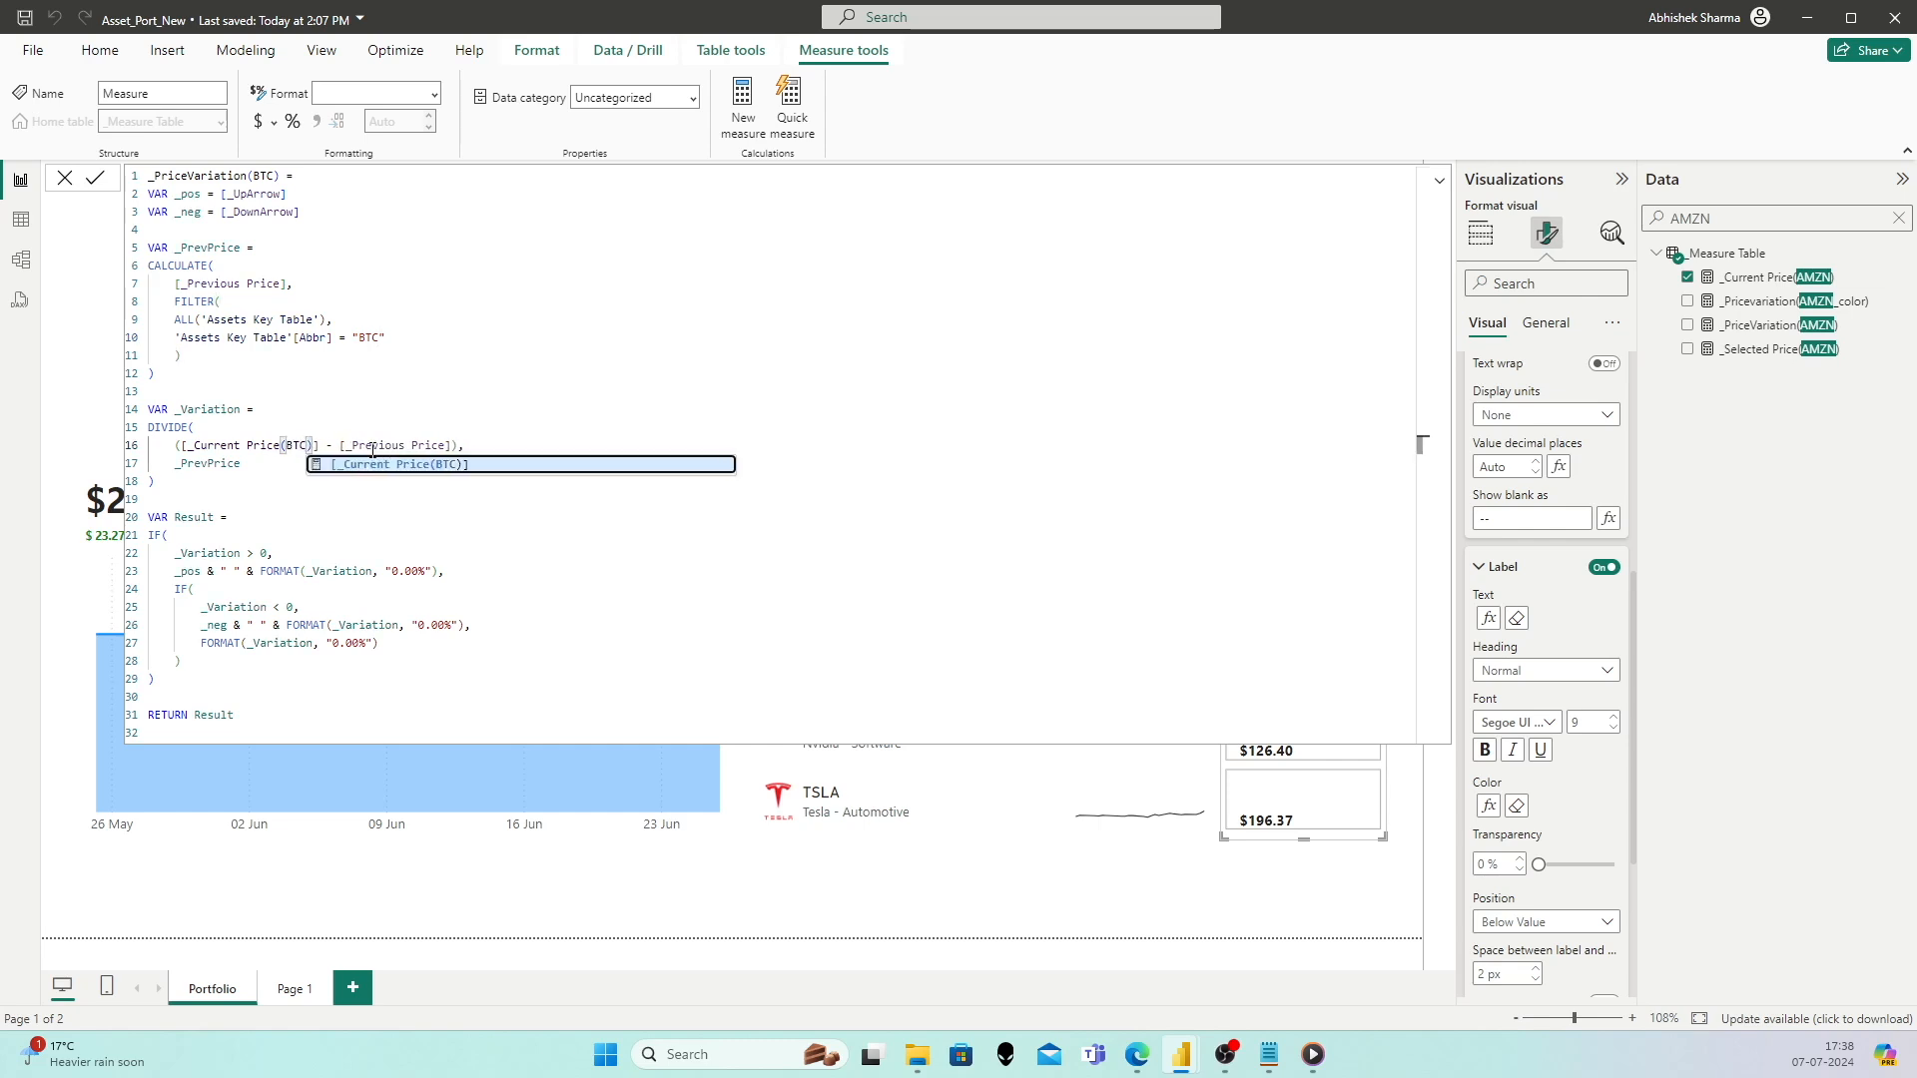
click(249, 516)
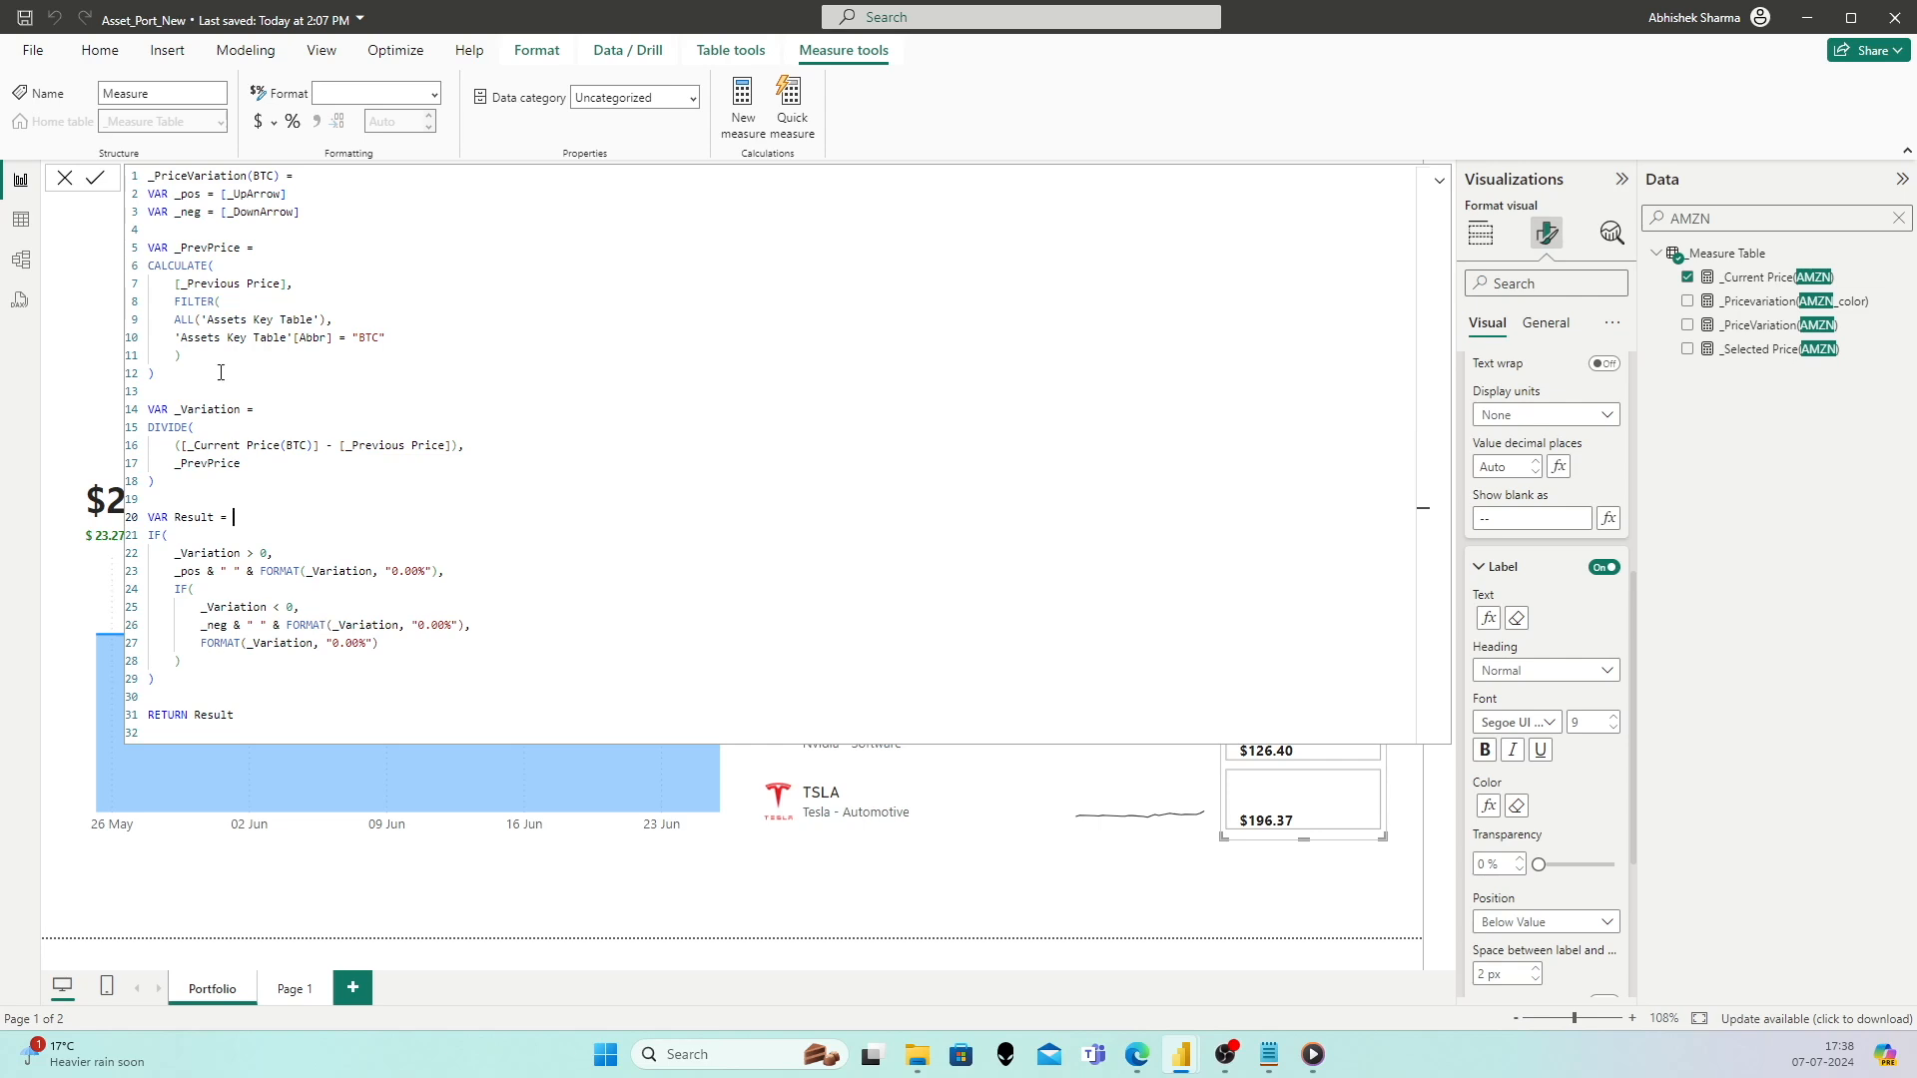
click(95, 180)
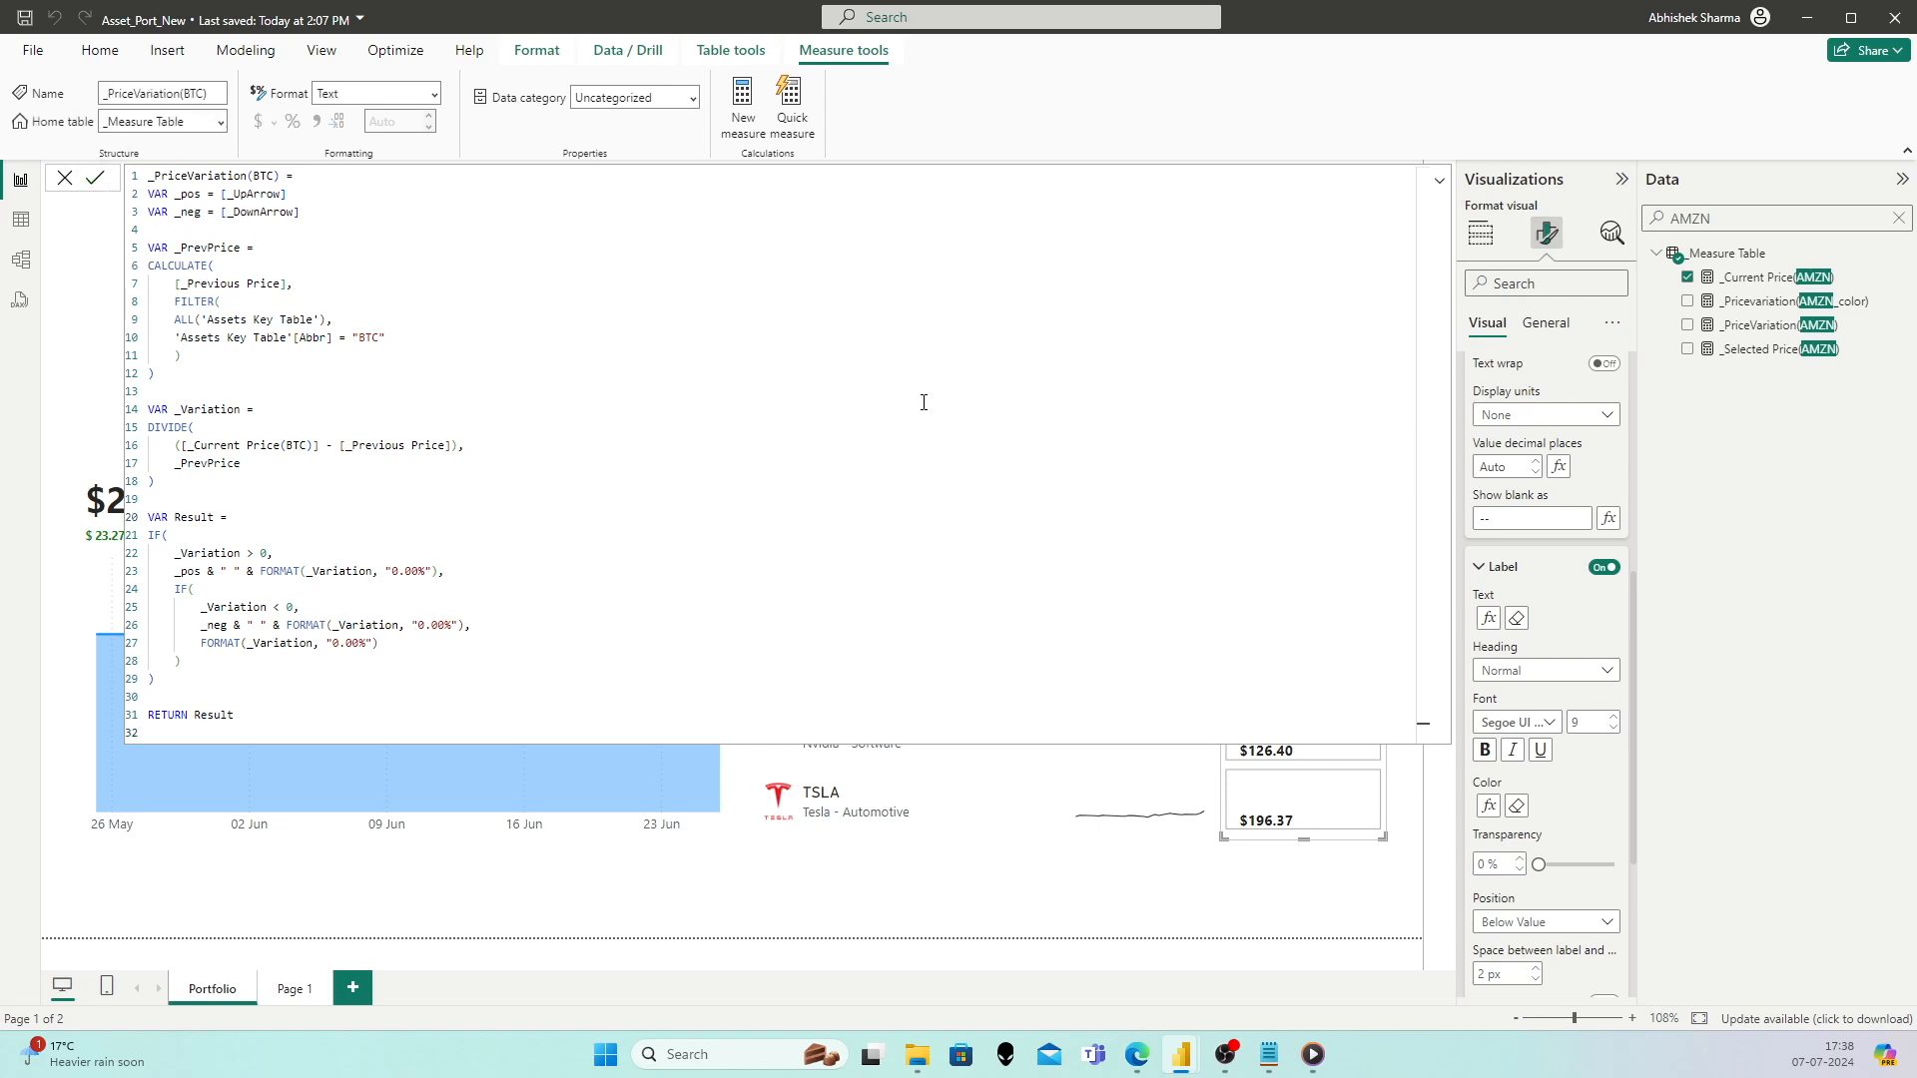
Step: Copy the whole _Pricevariation(AMZN_color) formula into a new measure in the _Measure Table
click(1782, 301)
click(327, 277)
key(ctrl+a)
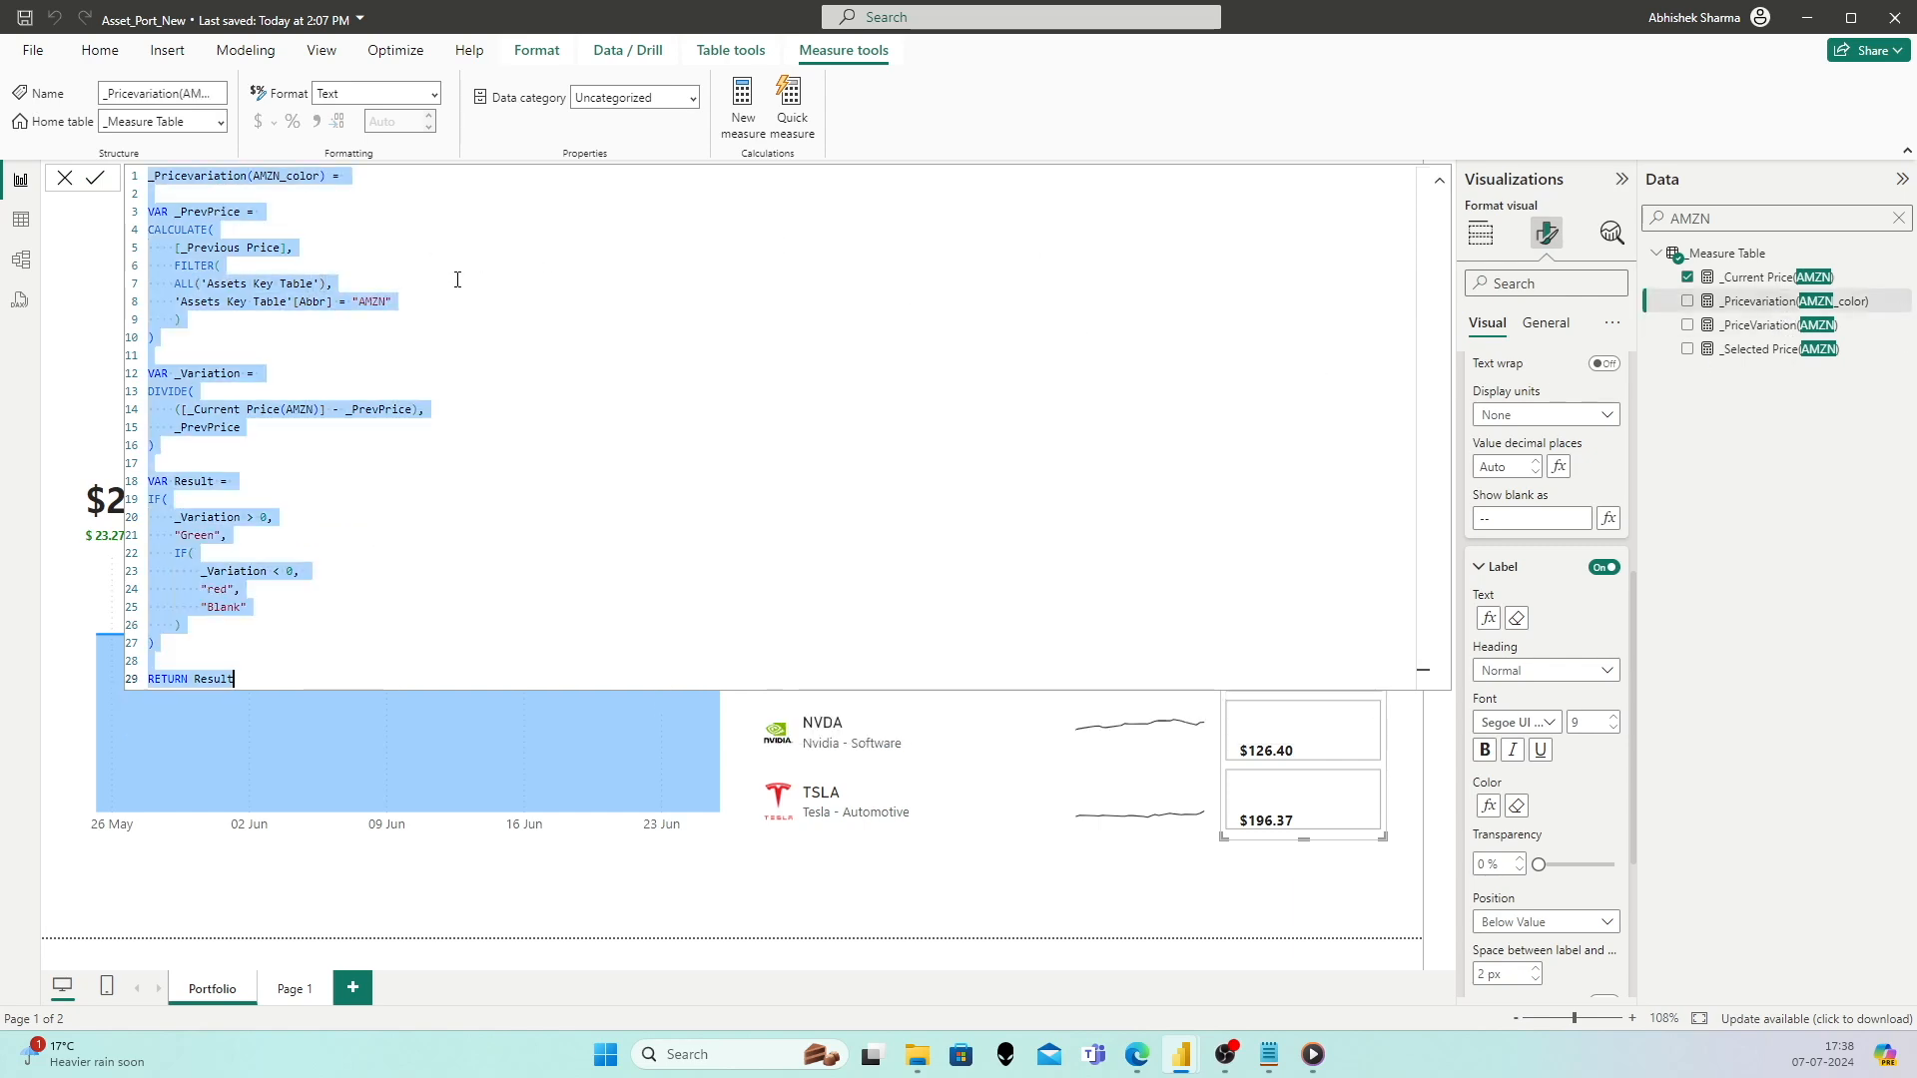
right_click(1747, 254)
click(1690, 283)
key(ctrl+a)
key(ctrl+v)
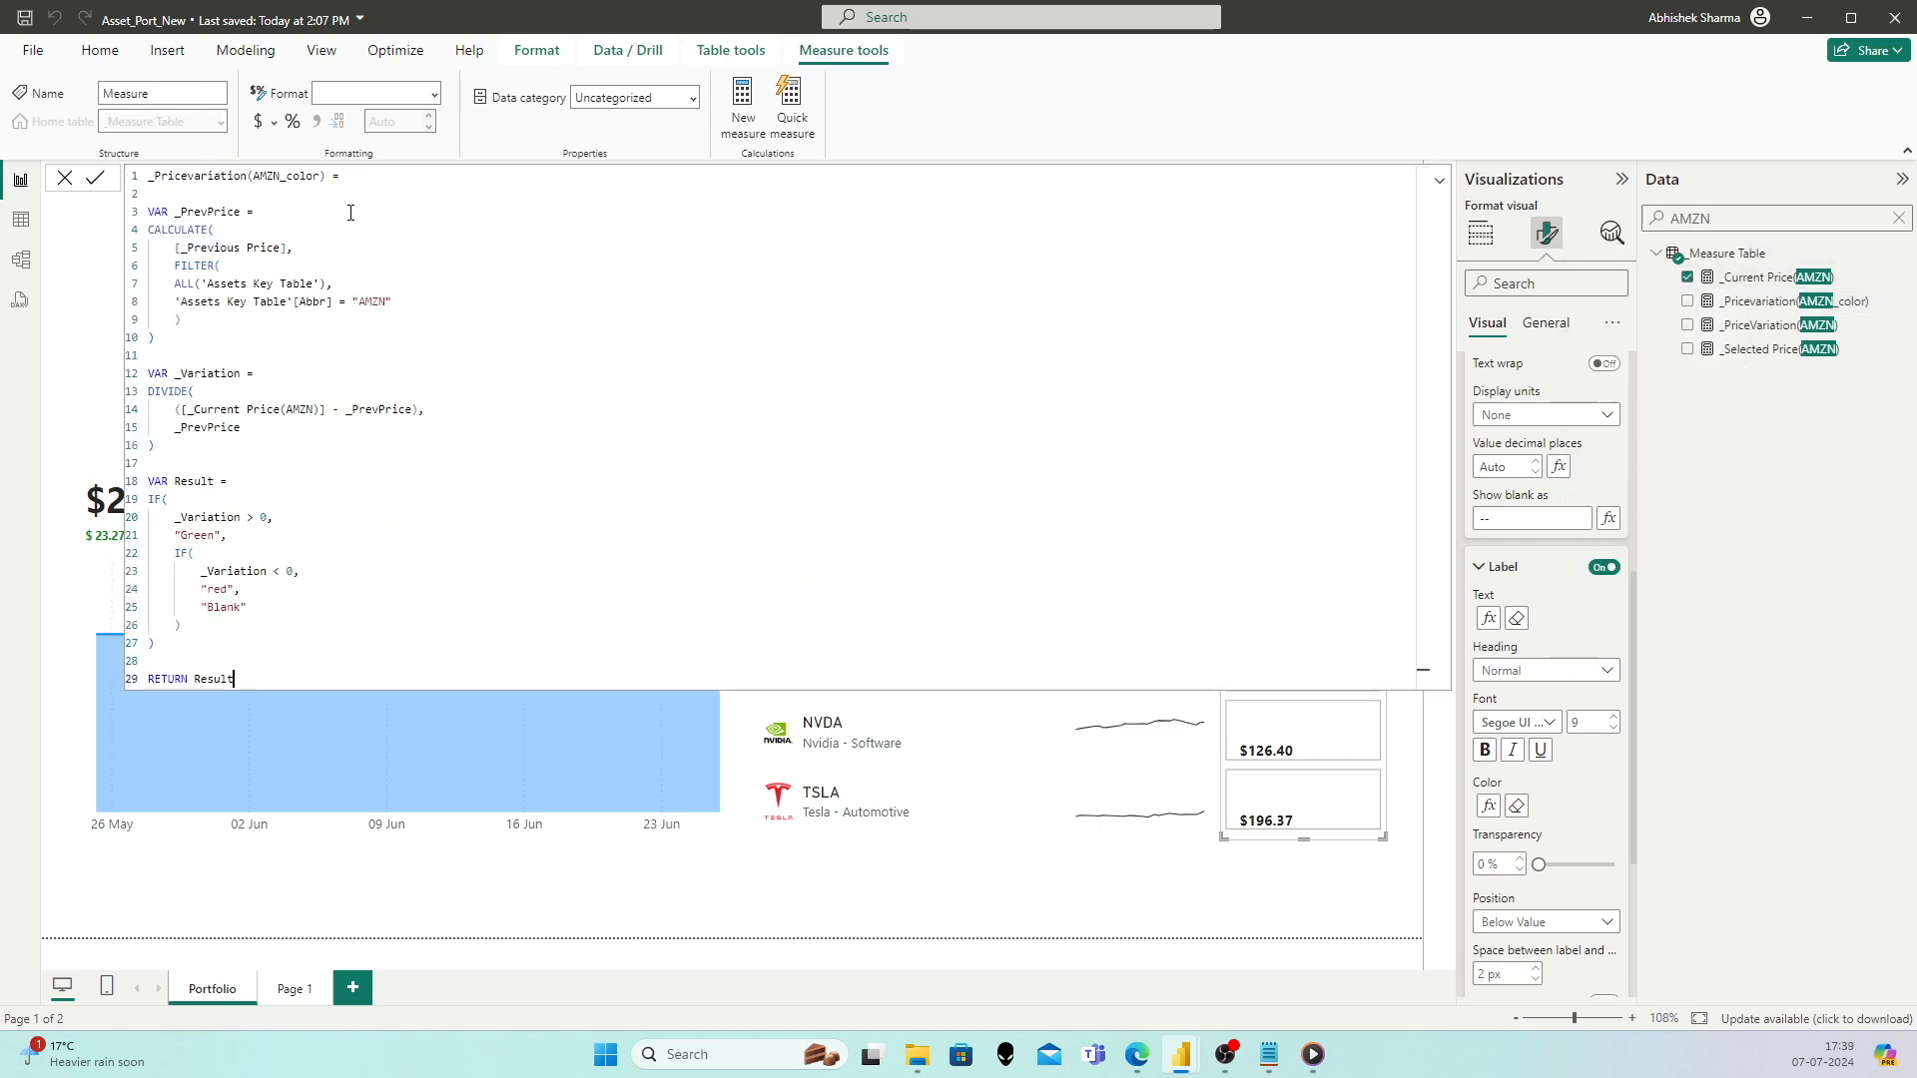
Step: Rename the copied color measure in its formula as _Pricevariation(BTC_color)
click(286, 174)
key(Left)
key(shift+Left)
key(shift+Left)
key(shift+Left)
key(shift+Left)
text(BTC)
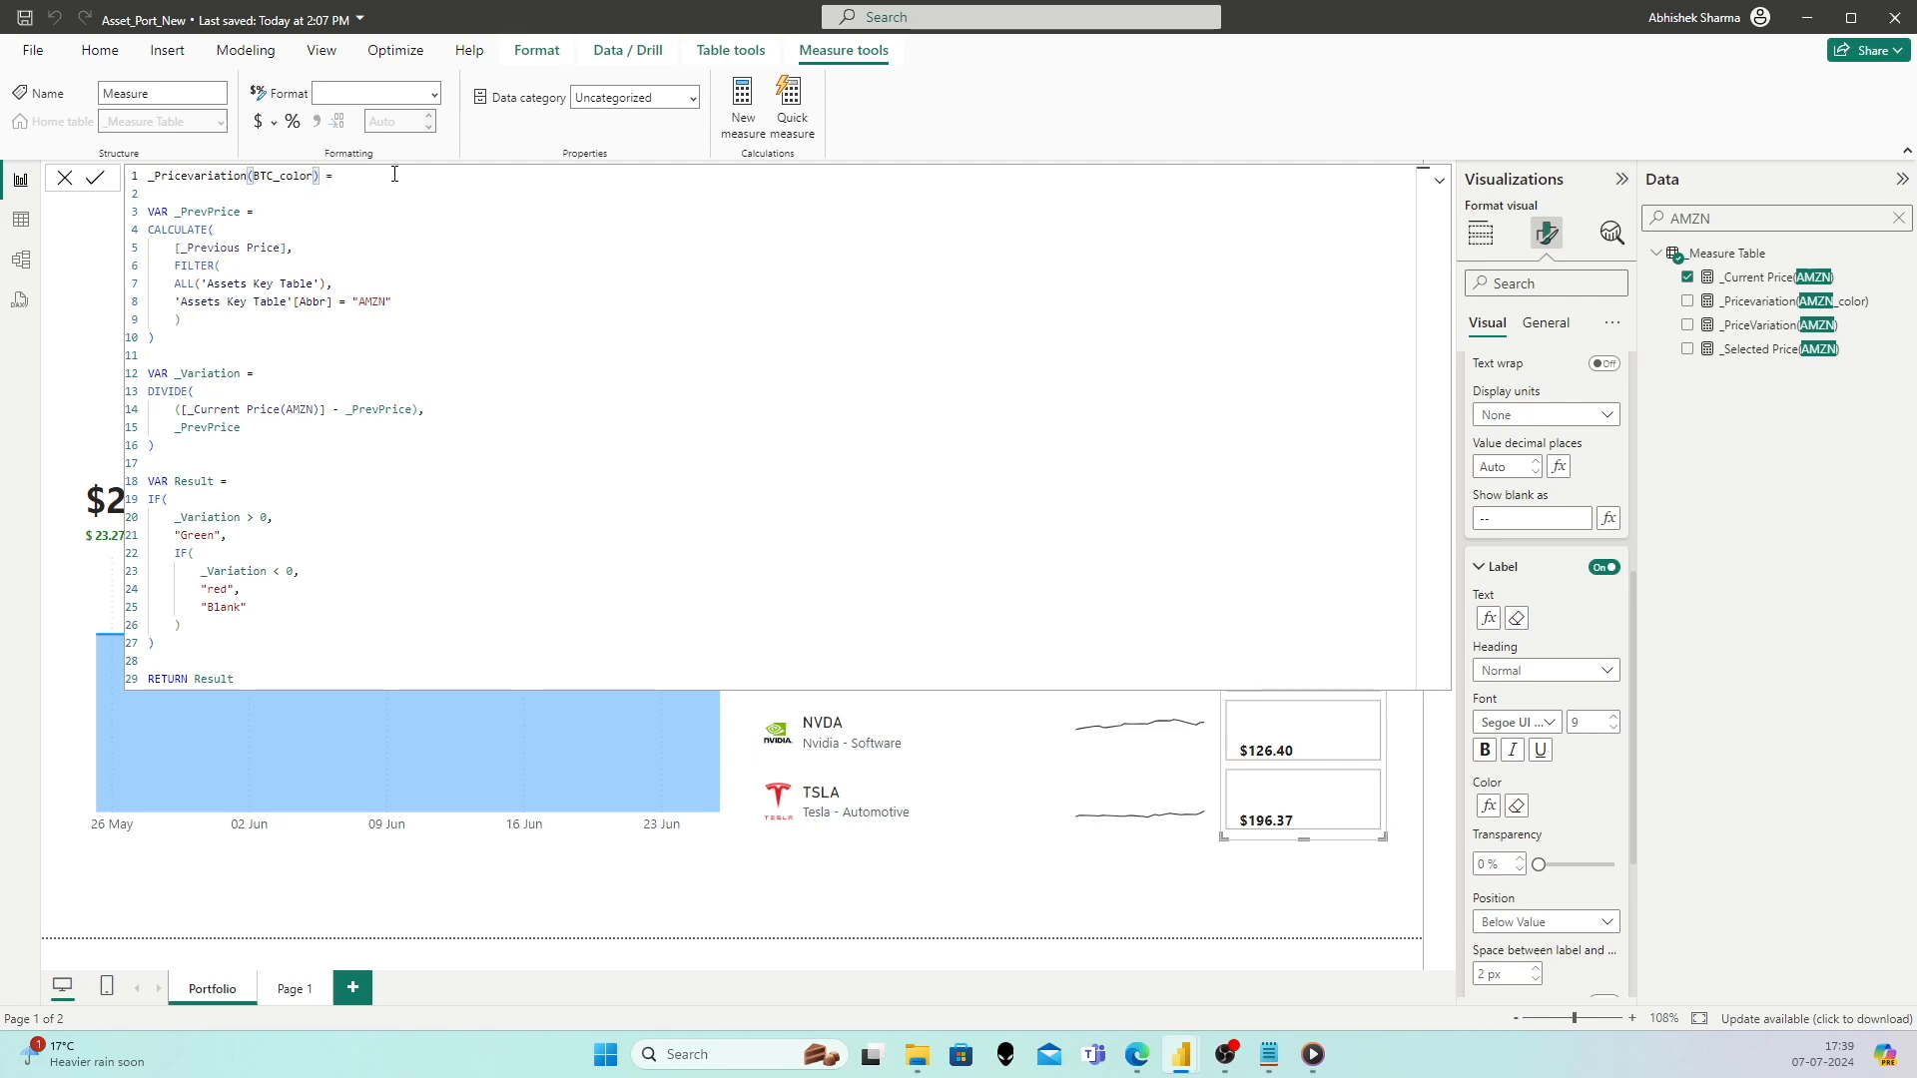
Step: In _Pricevariation(BTC_color), set the Abbr filter to "BTC", use [_Current Price(BTC)] in the variation, and commit the measure
drag(357, 302, 385, 305)
text(BTC)
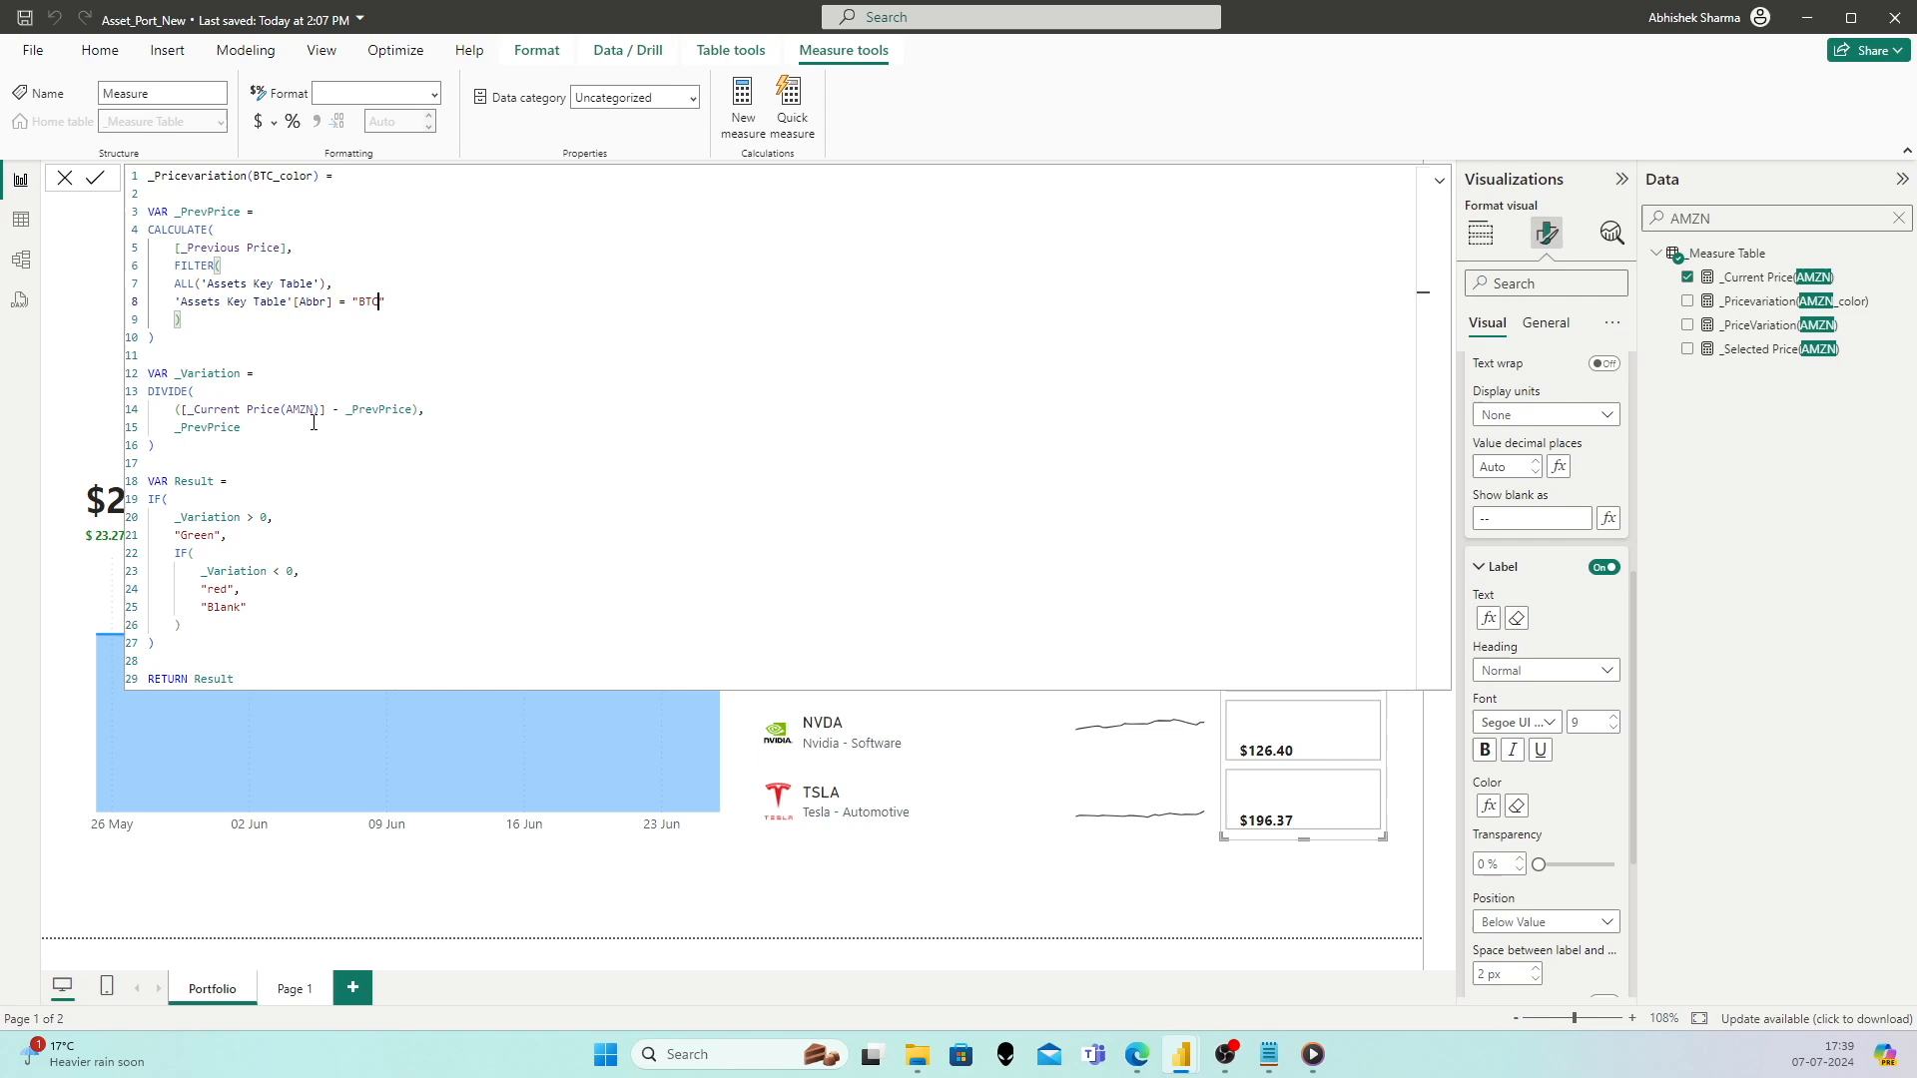
drag(315, 411, 291, 413)
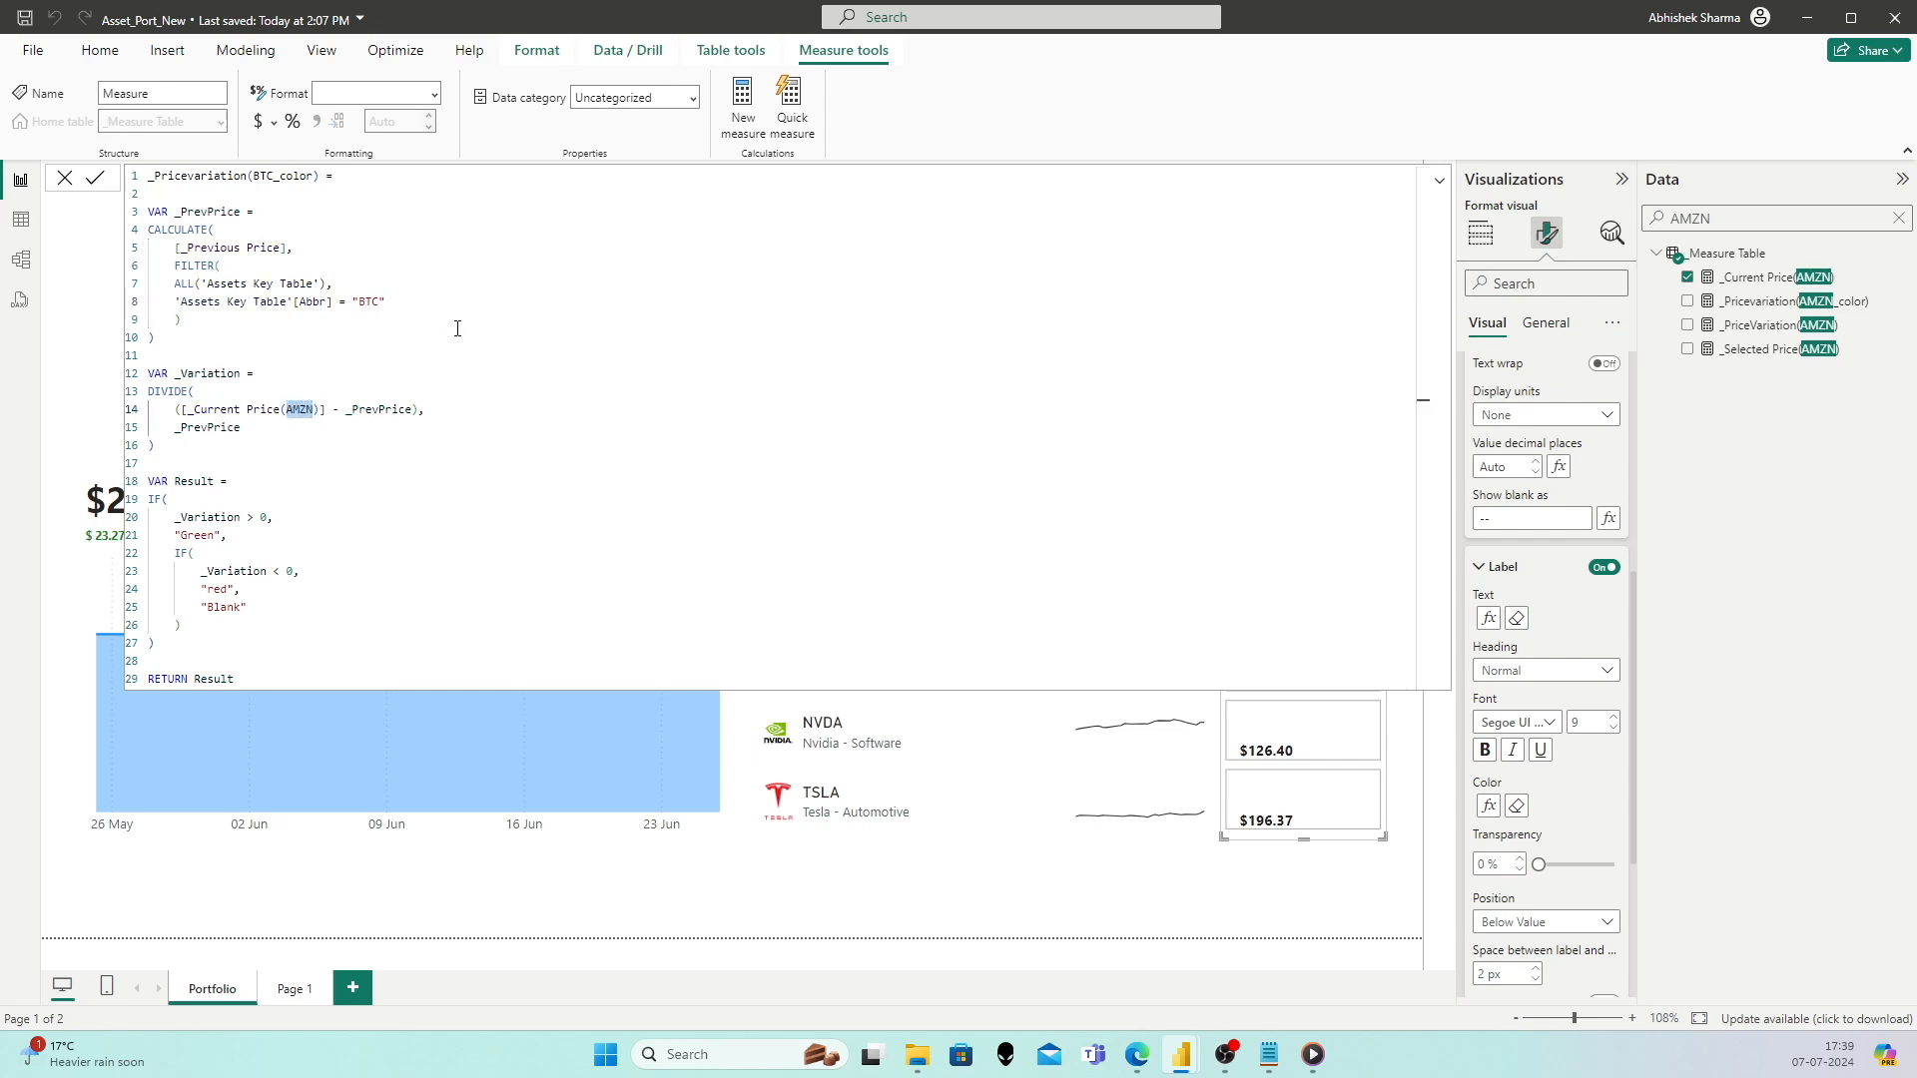
text(BTC)
click(279, 461)
click(95, 177)
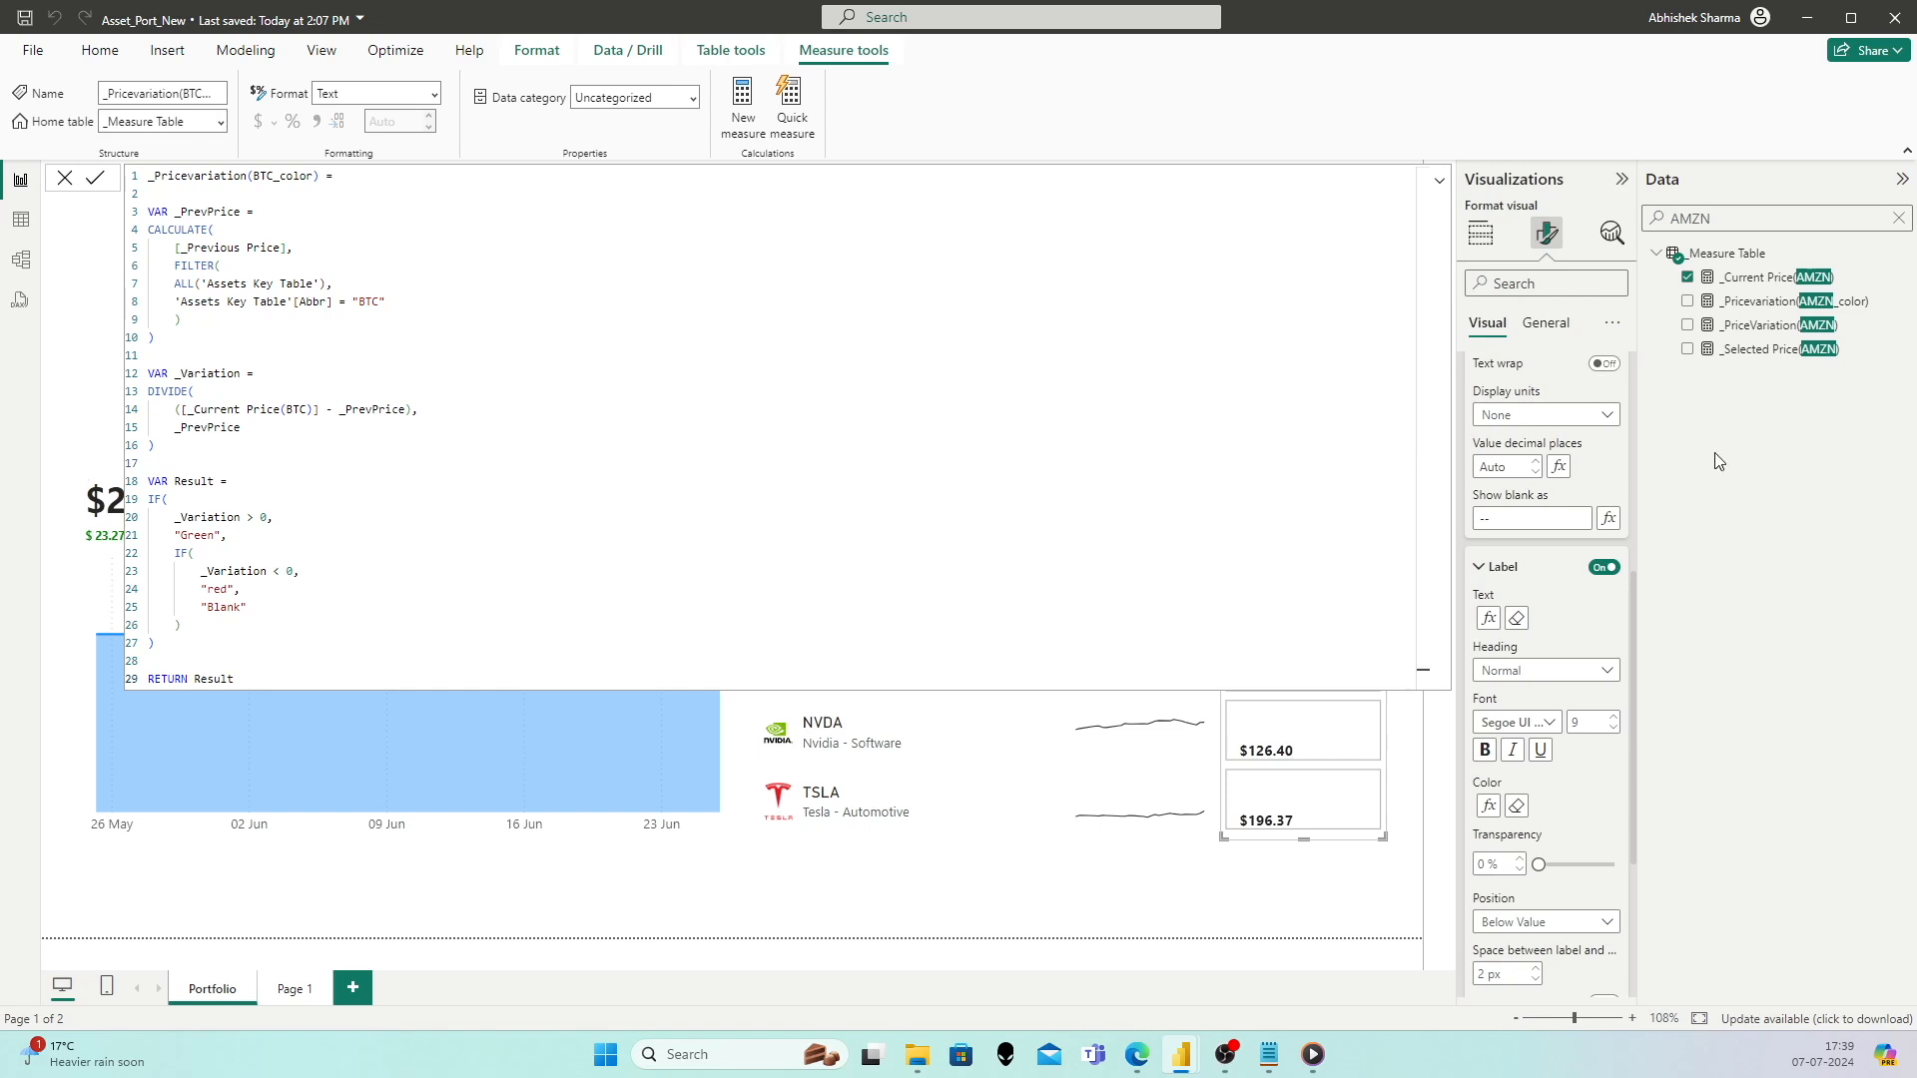
click(1439, 181)
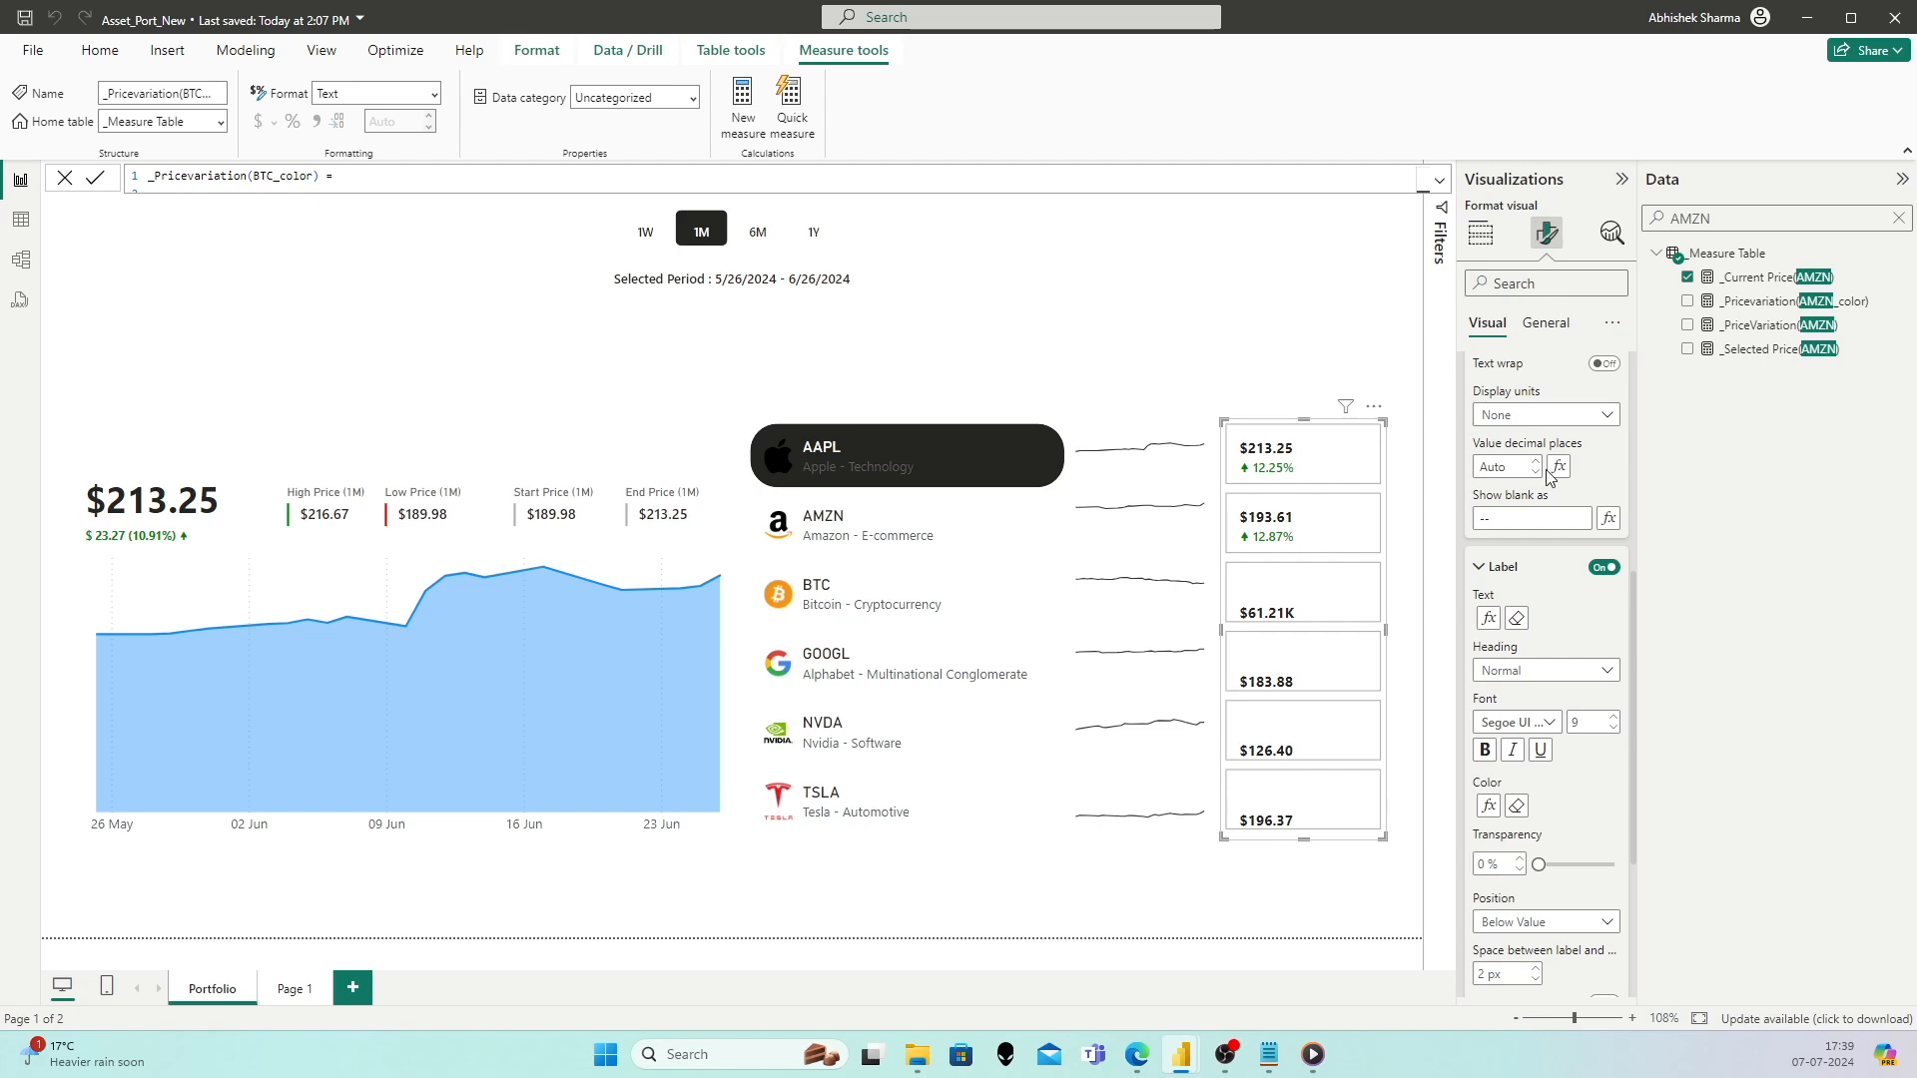
Step: Set the display units of the _Current Price(BTC) callout value to None on the price cards visual
scroll(1547, 479, up, 3)
scroll(1542, 429, up, 2)
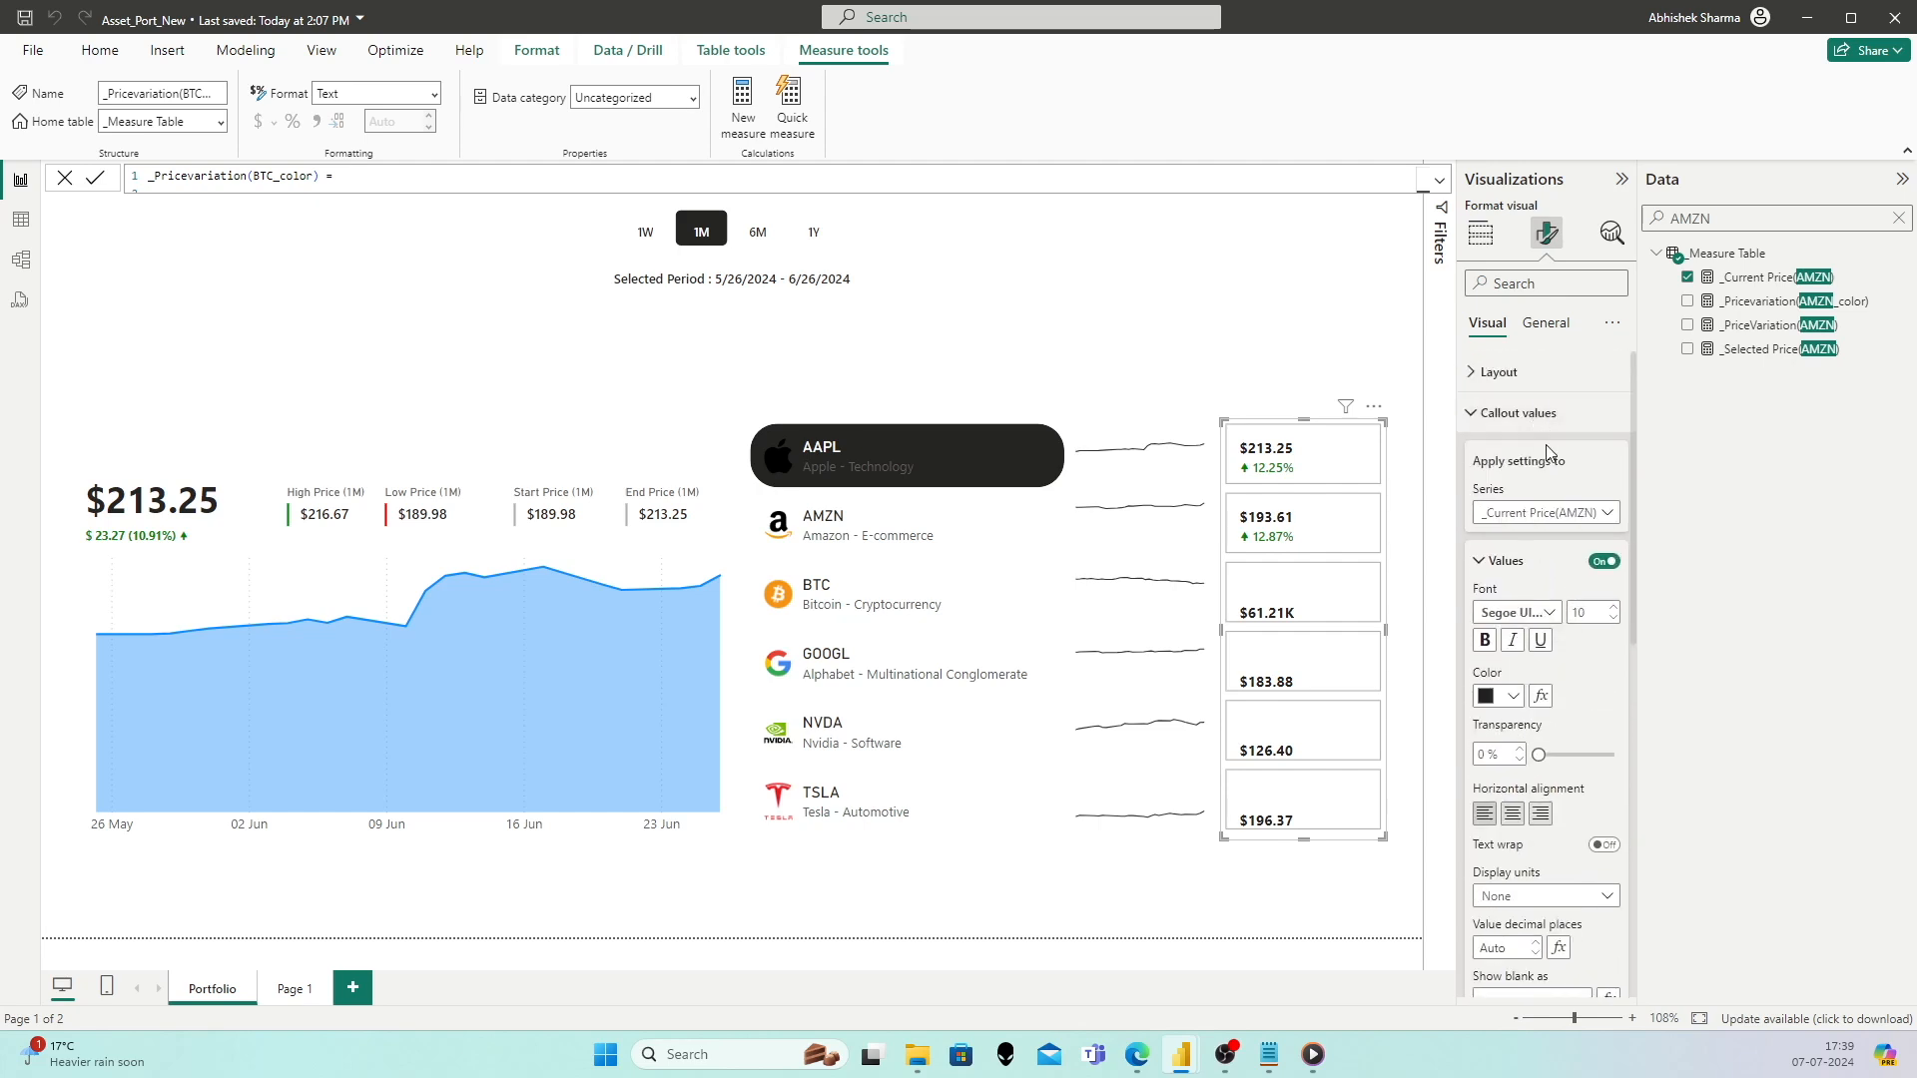
click(1542, 512)
click(1533, 608)
scroll(1555, 597, down, 3)
click(1541, 596)
click(1537, 644)
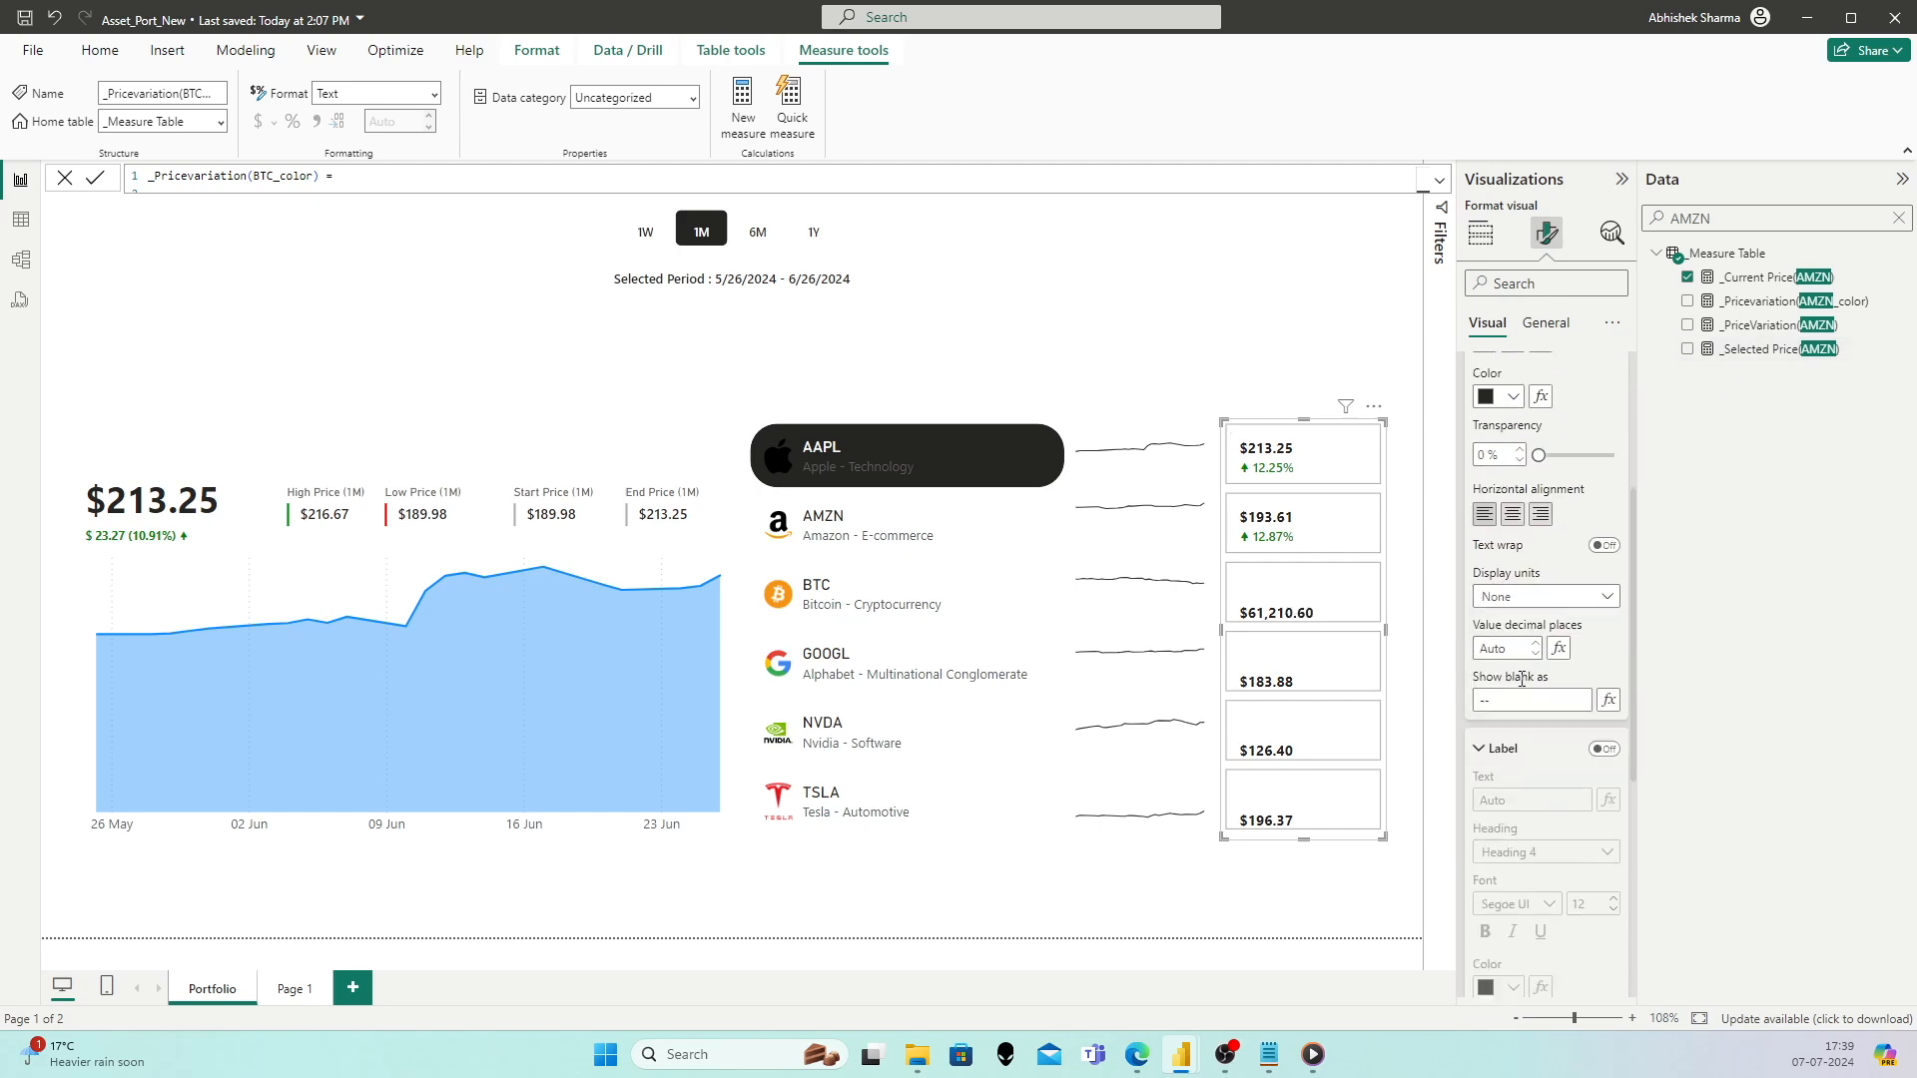
Step: Enable the BTC card's label and base its text on the _PriceVariation(BTC) field value
scroll(1561, 649, down, 1)
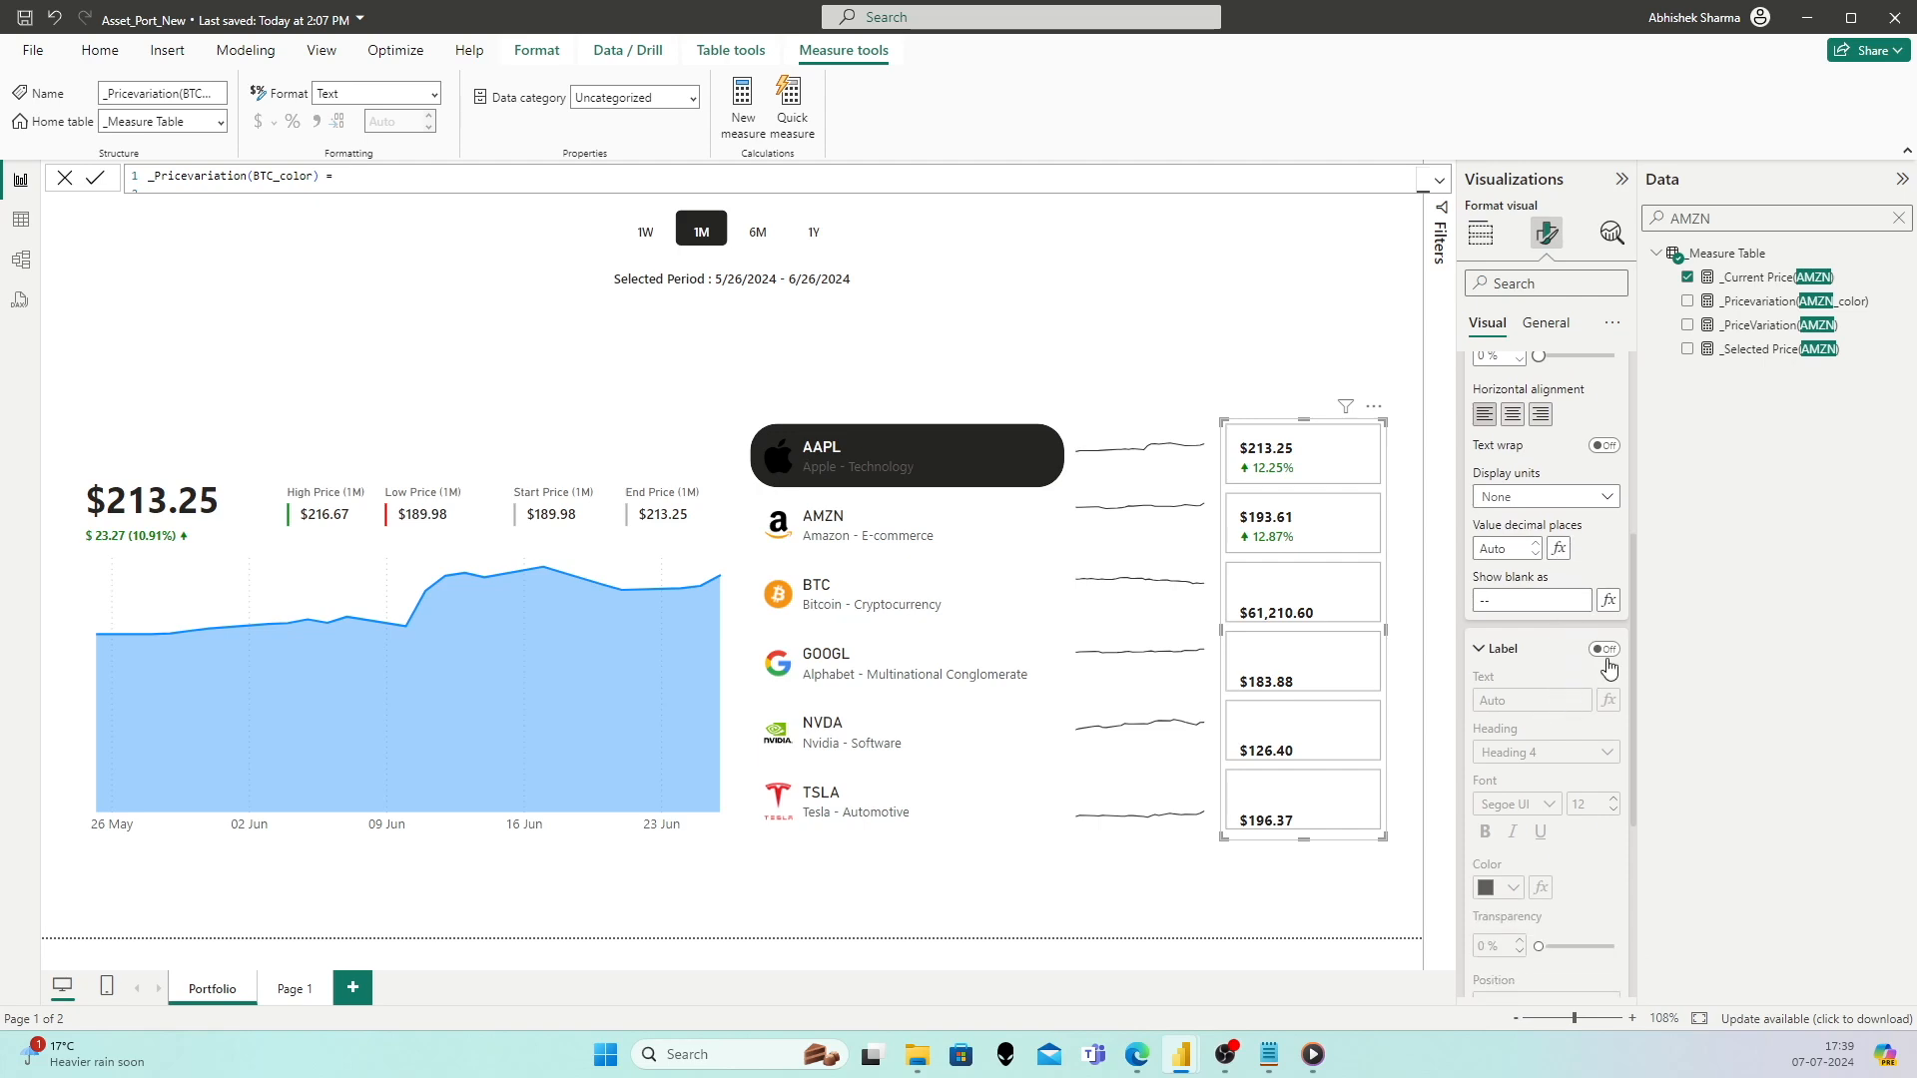
click(1604, 649)
click(1607, 700)
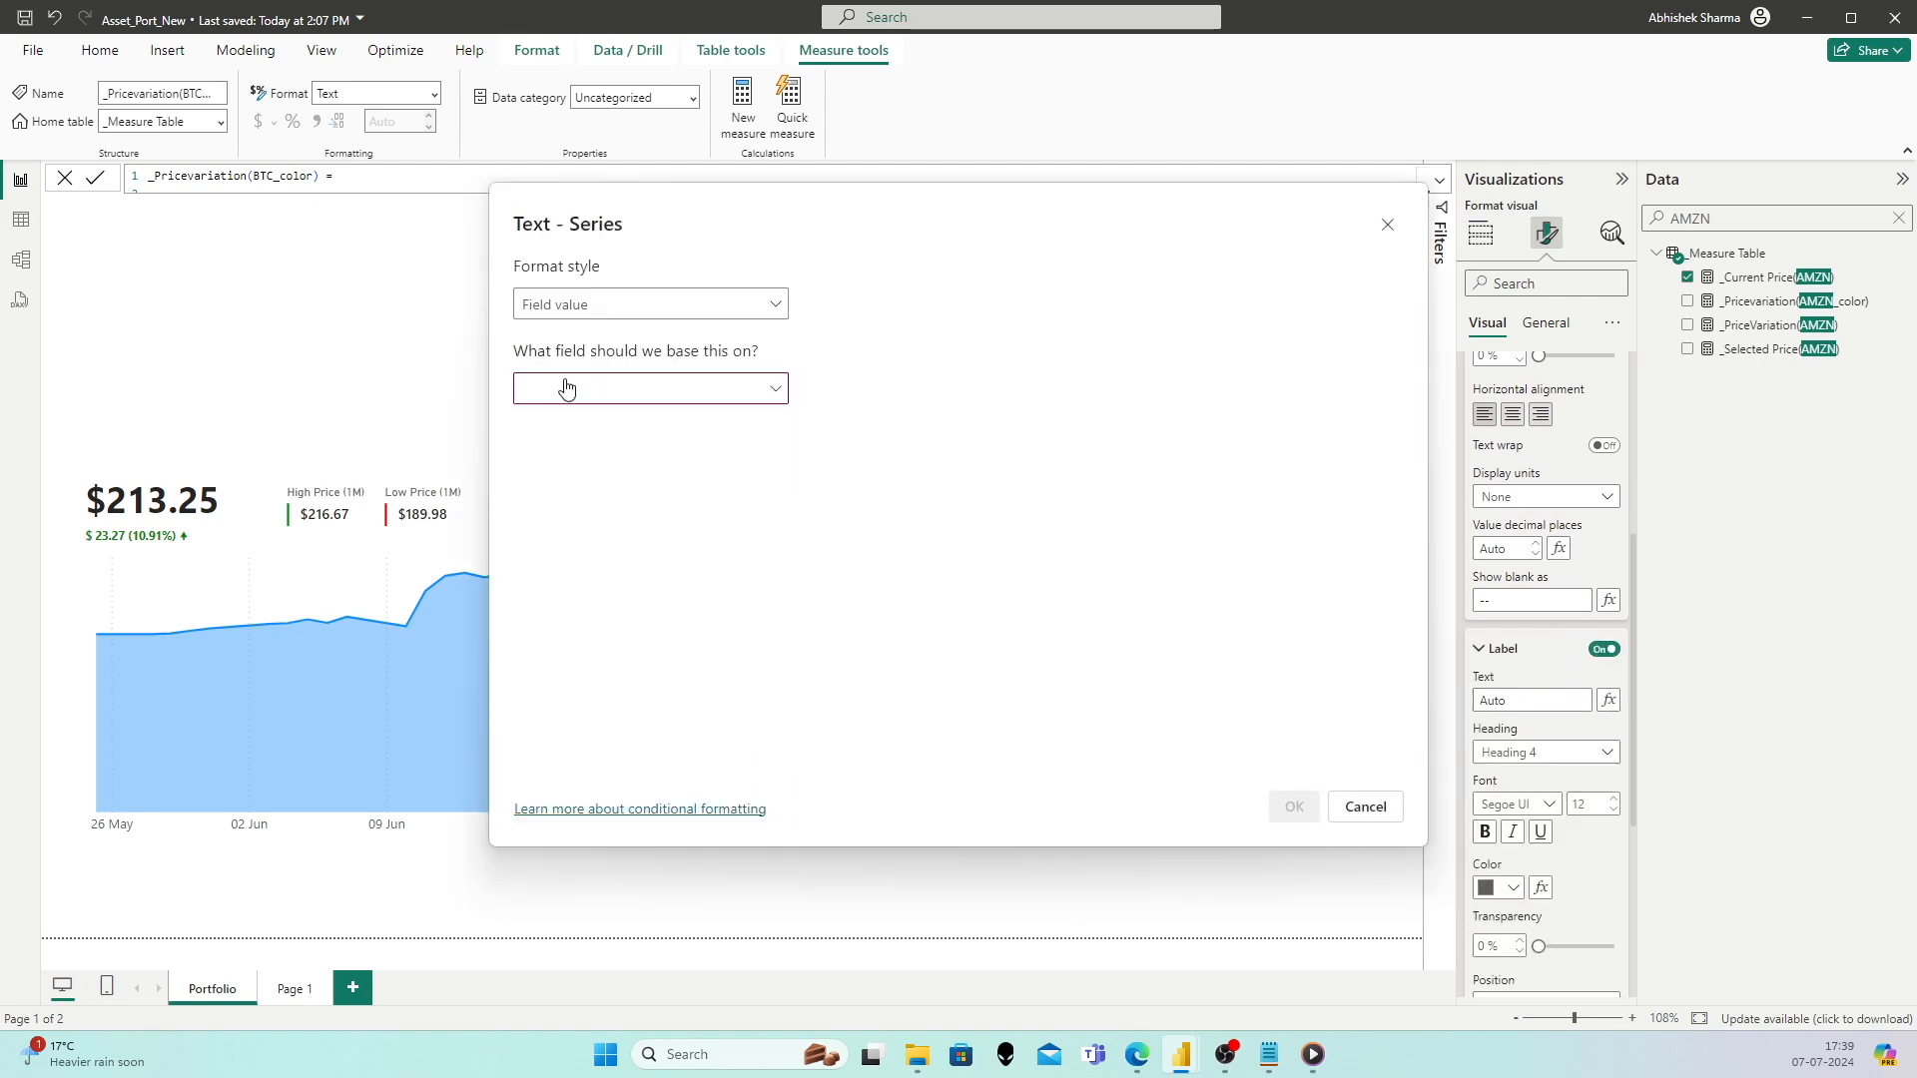
click(573, 392)
text(btc)
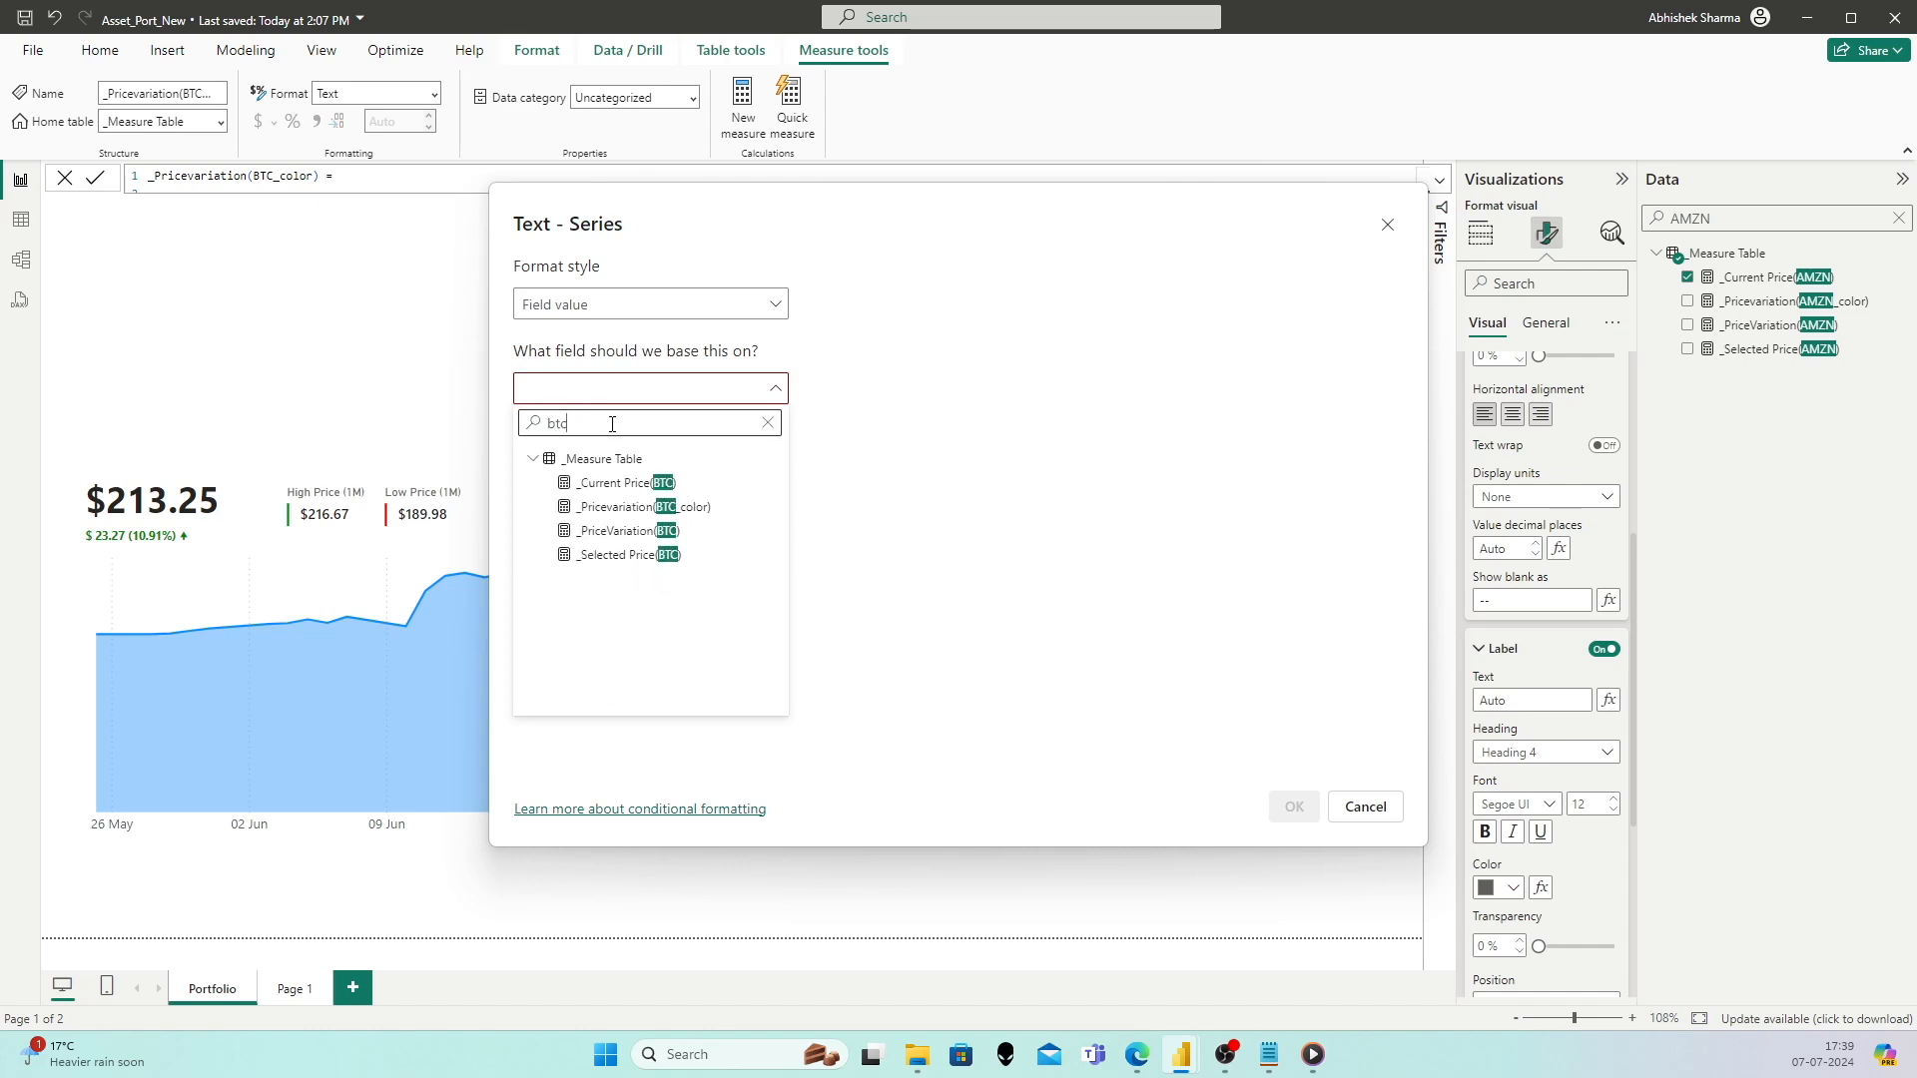
click(654, 530)
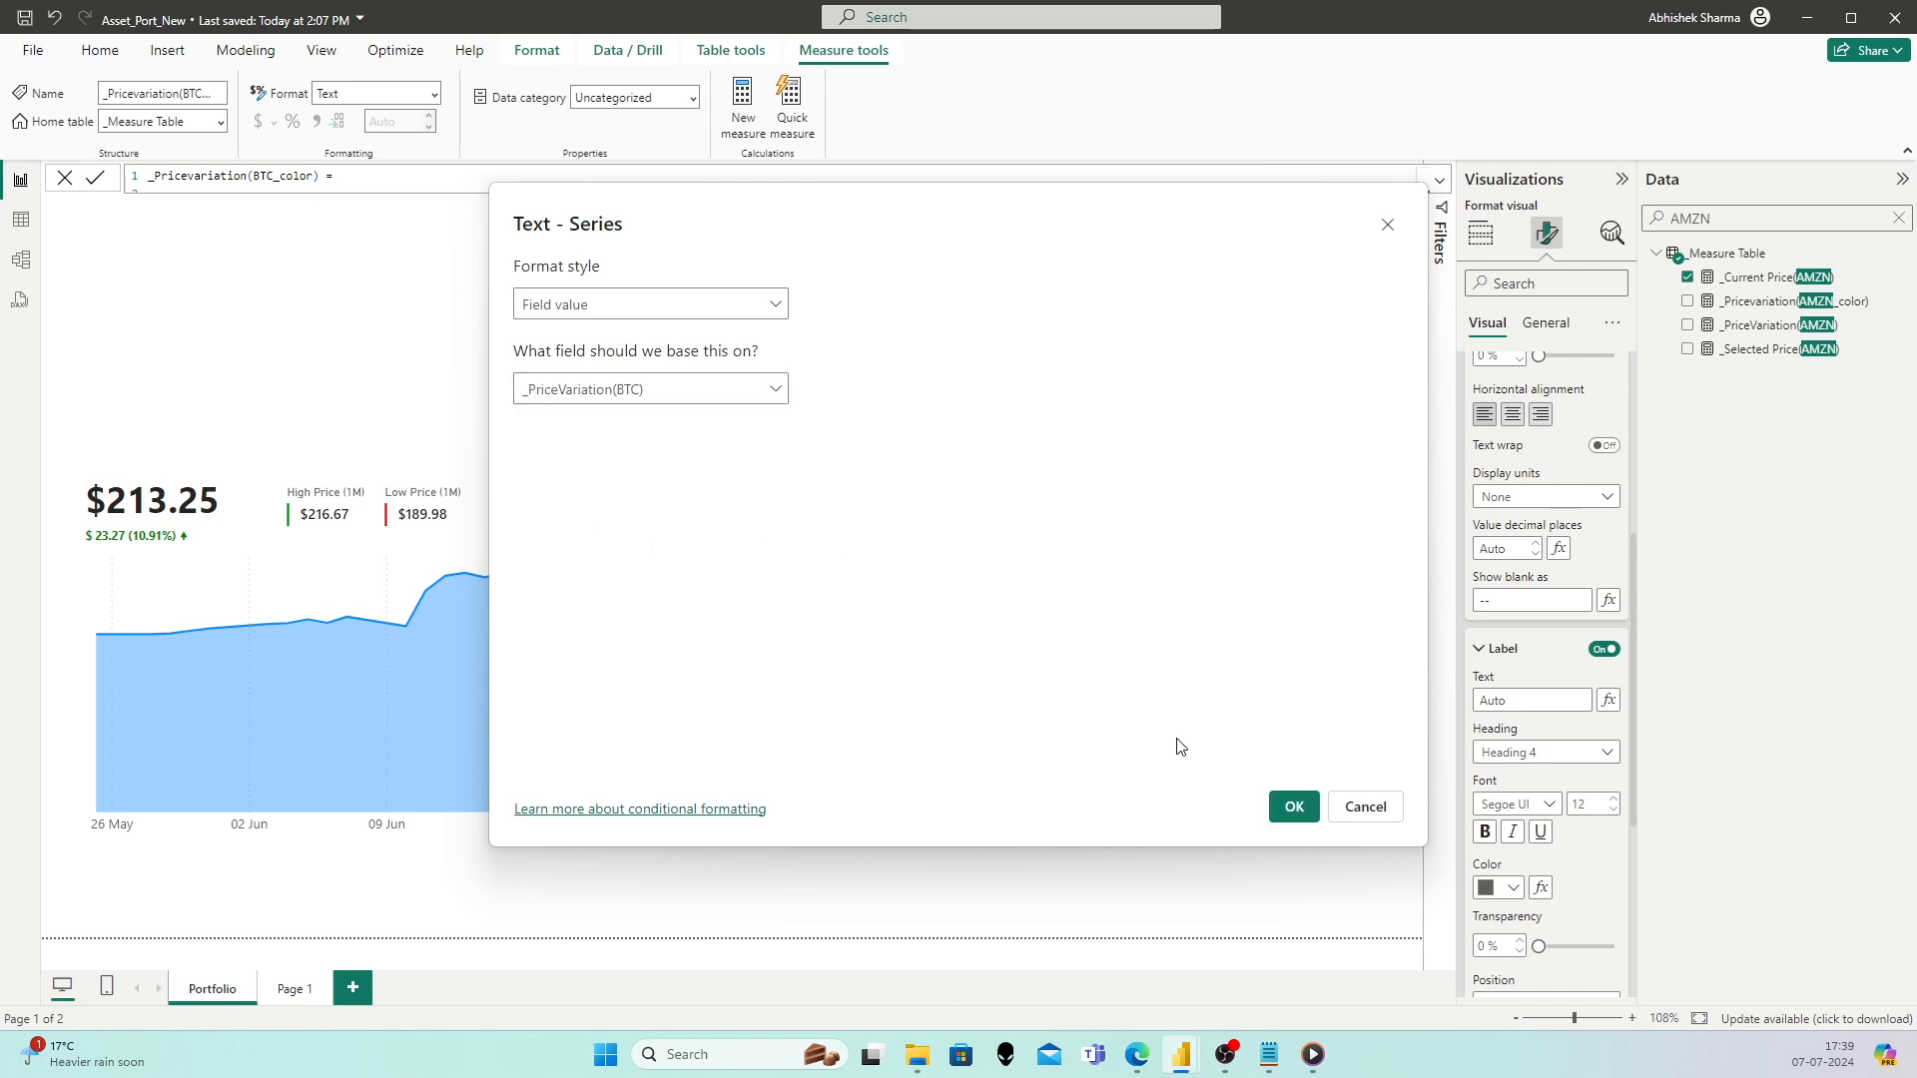
click(1294, 807)
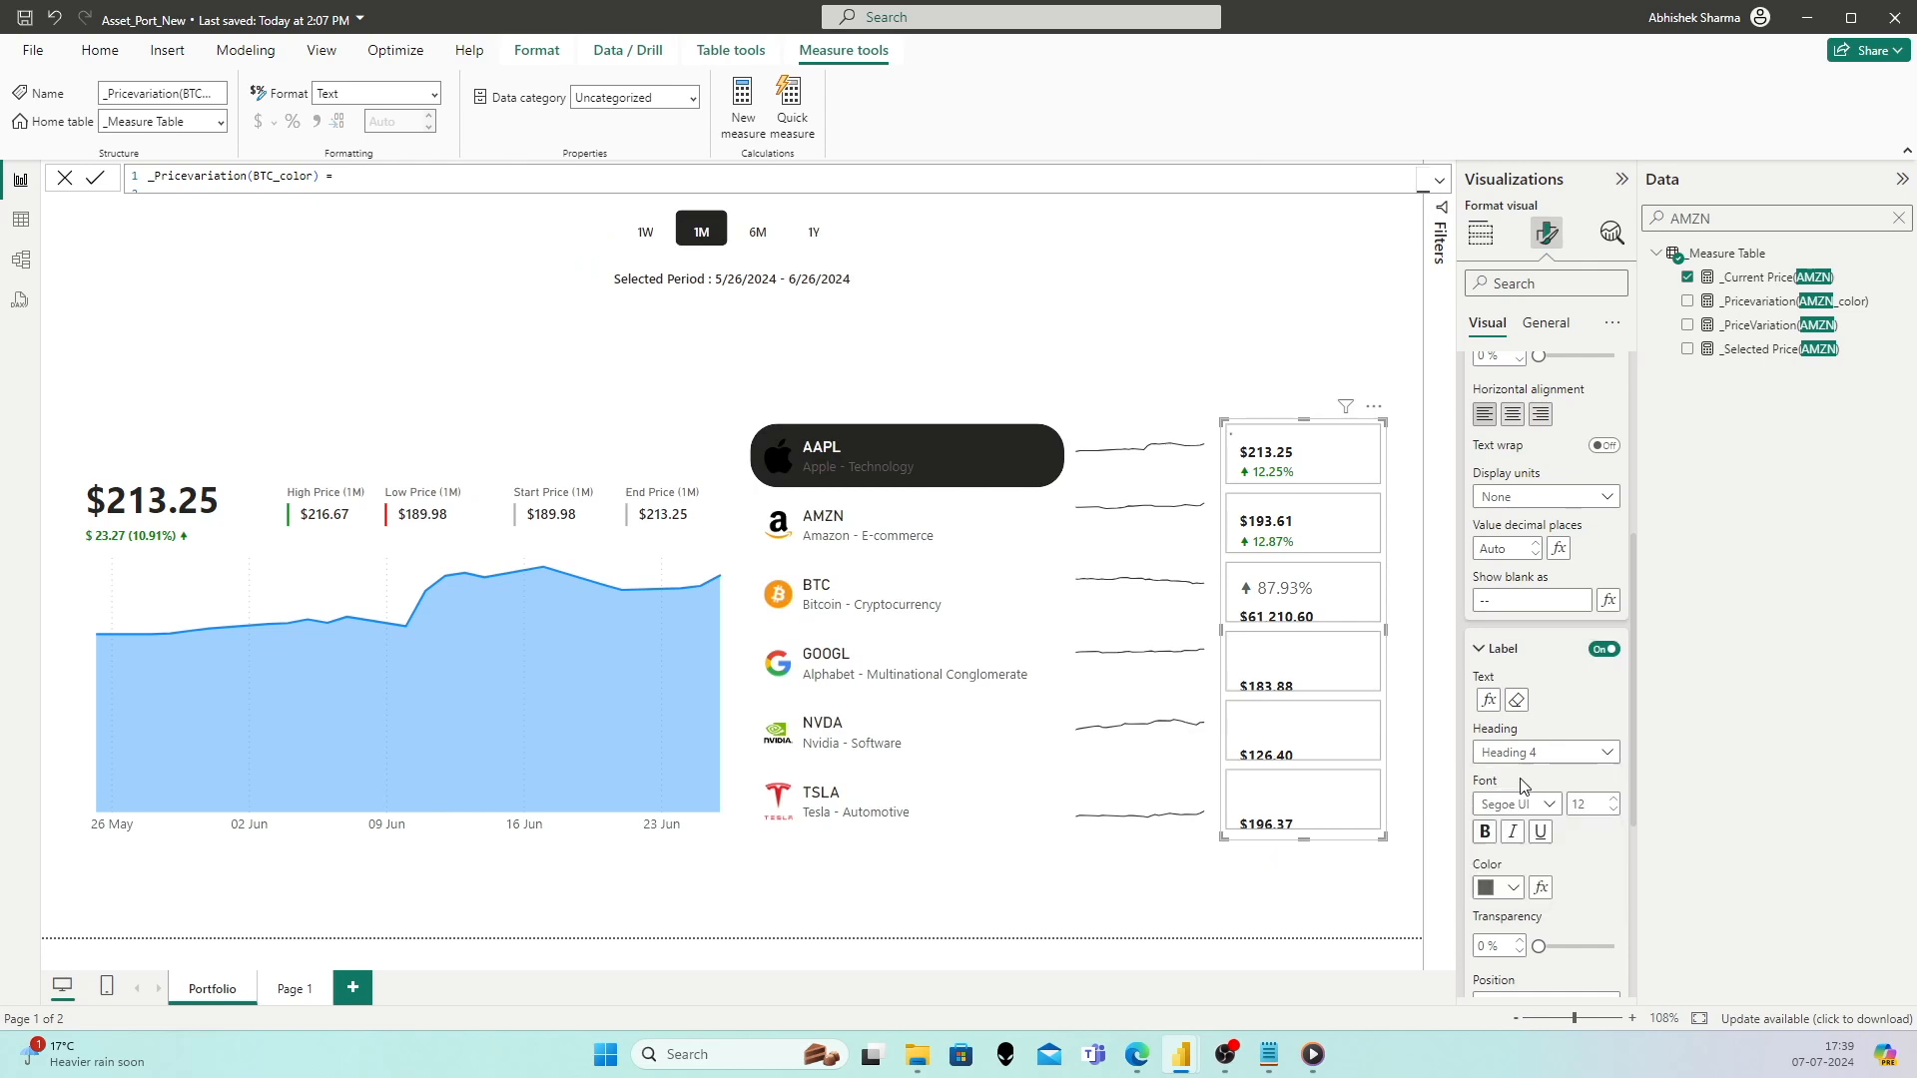
Step: Format the BTC card's label at size 9 with the same Segoe UI font as the AMZN label
click(1613, 811)
click(1549, 806)
click(1544, 679)
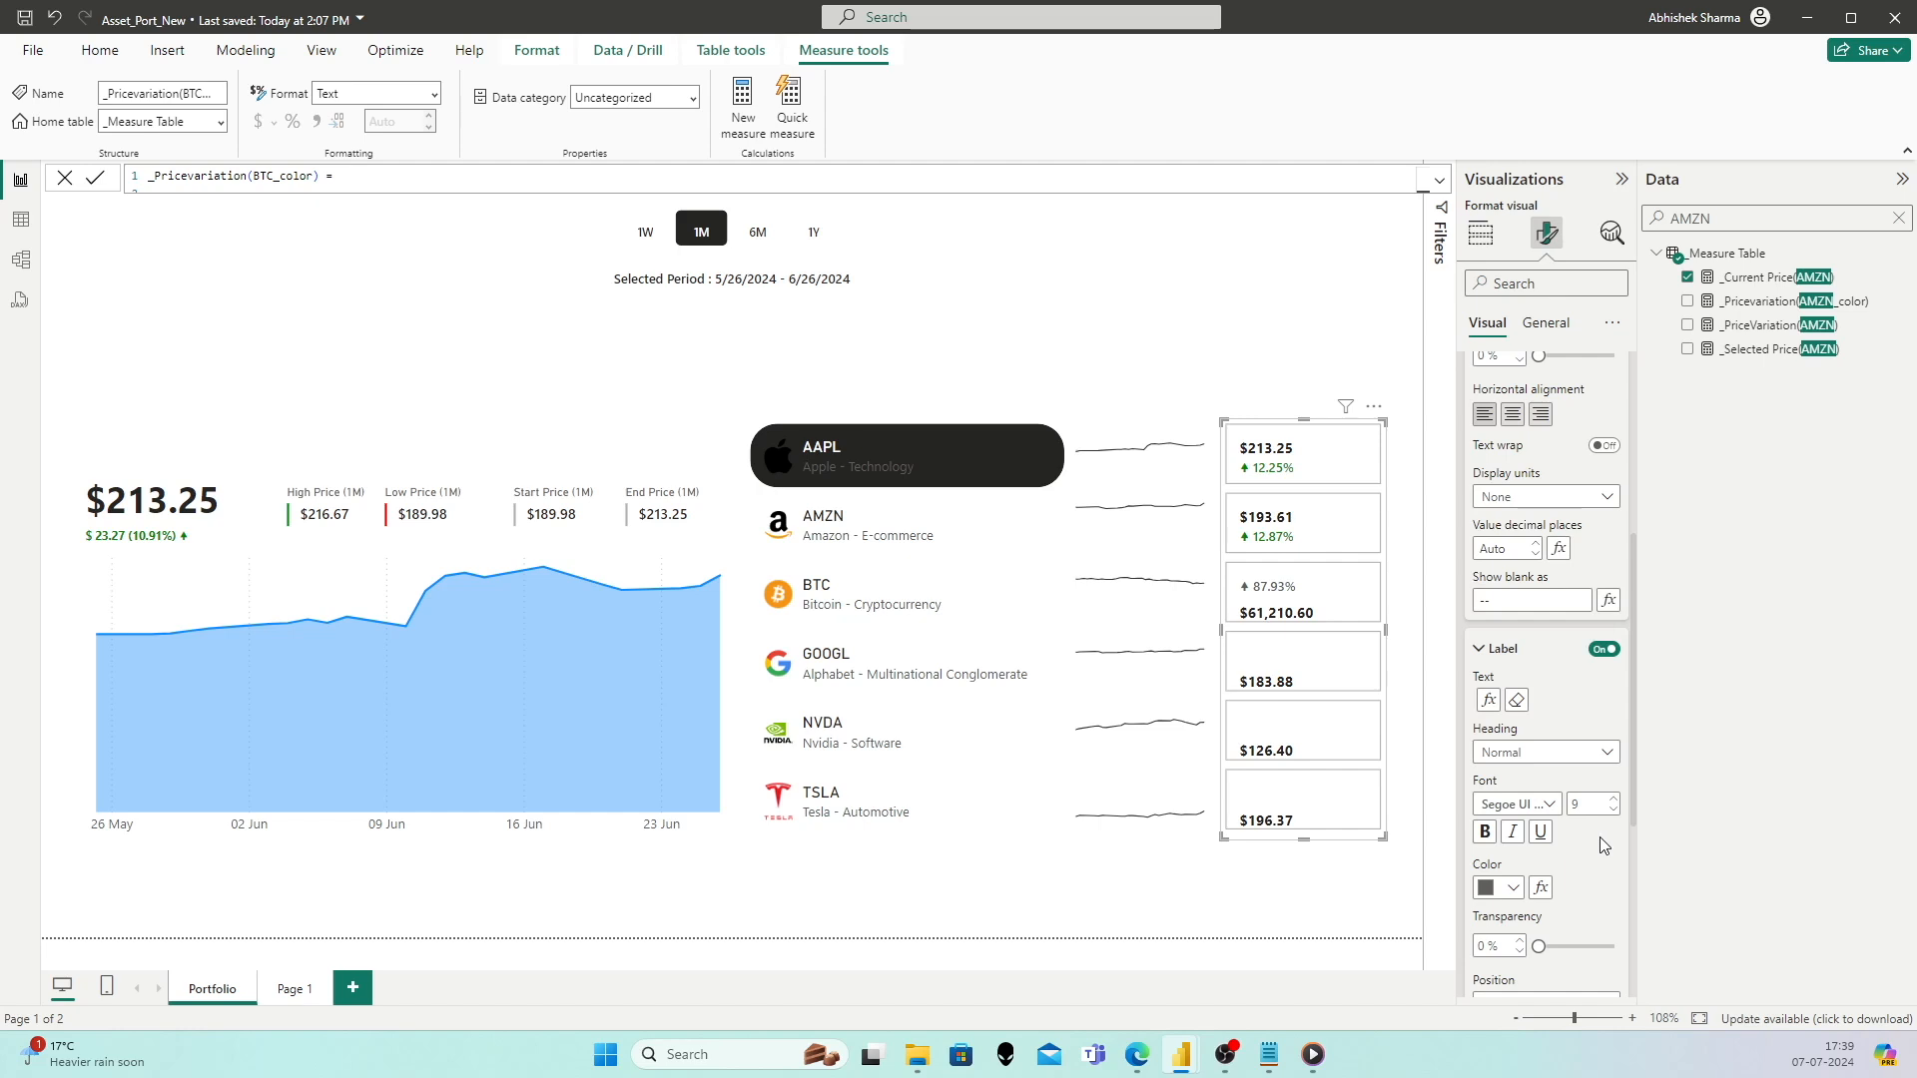
Step: Color the BTC card's label conditionally by field value, based on the _Pricevariation(BTC_color) measure
scroll(1602, 846, down, 2)
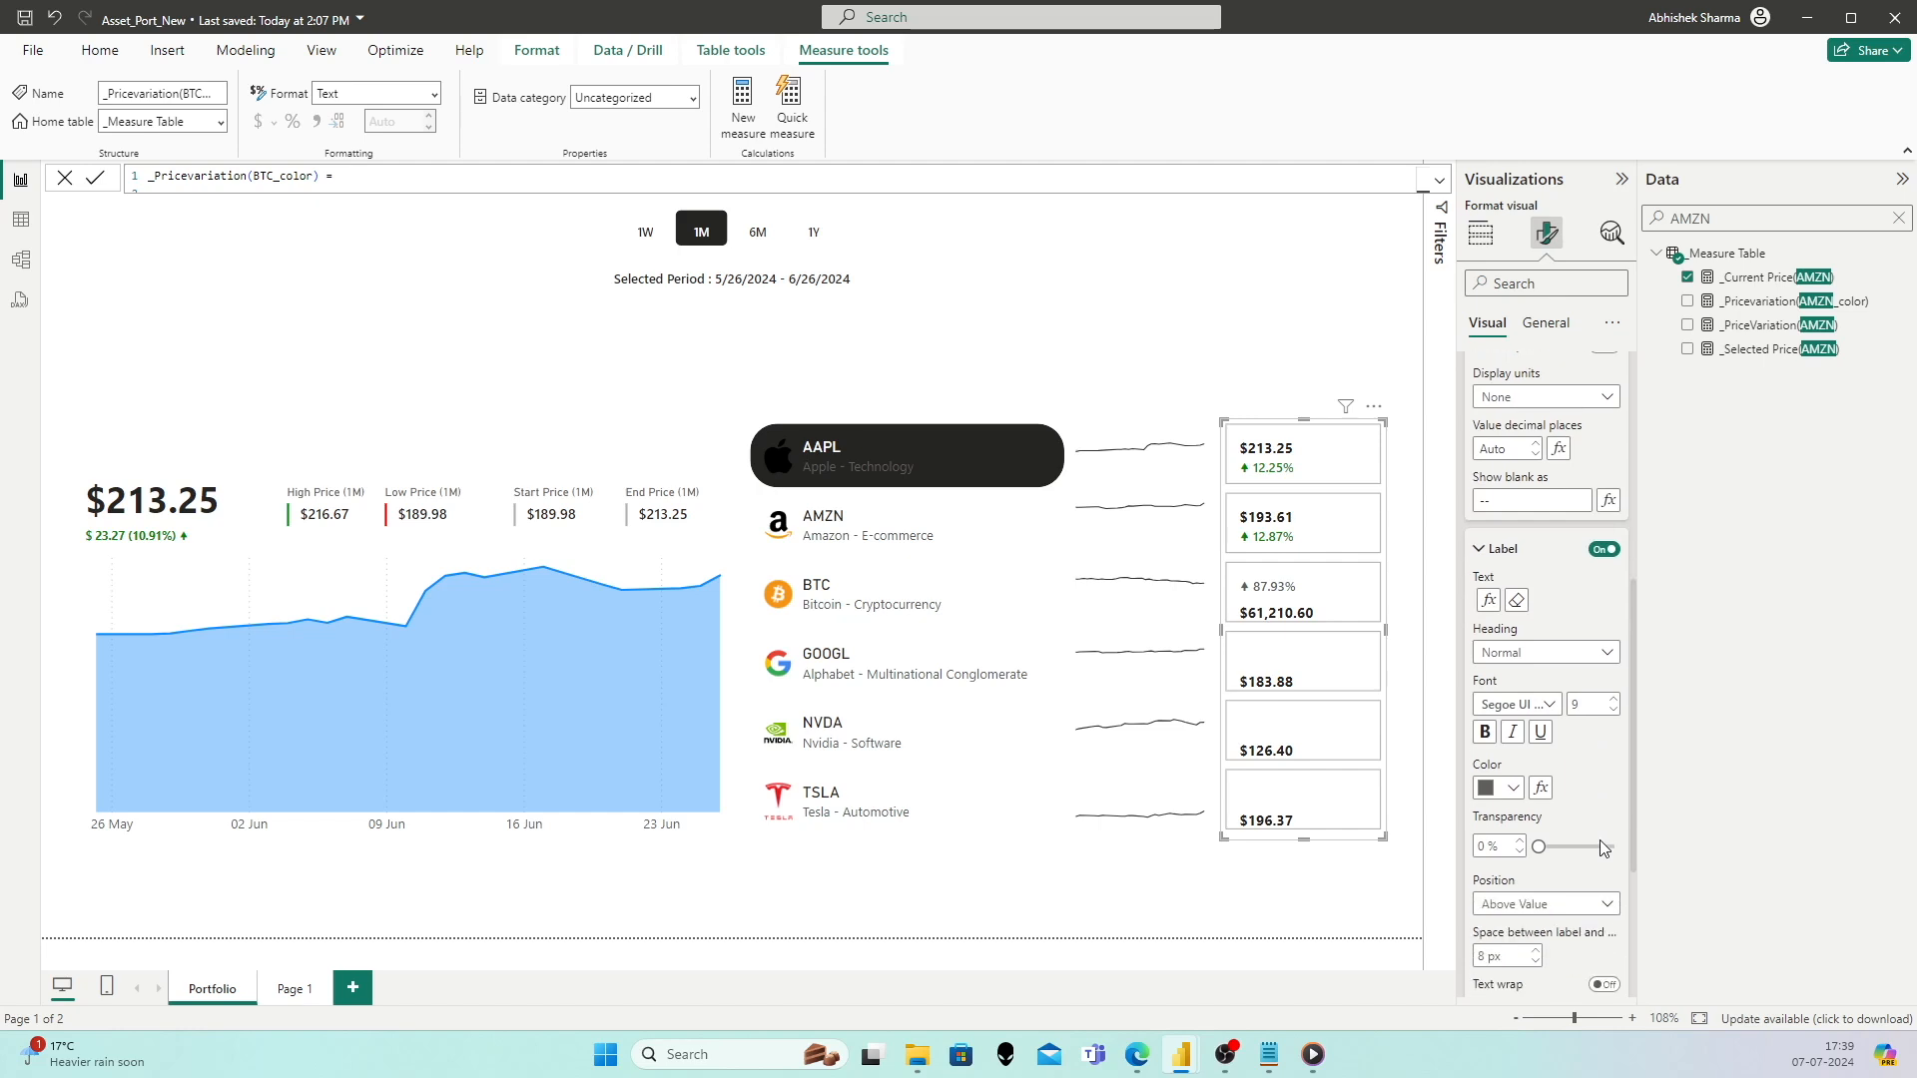
click(1540, 788)
click(619, 304)
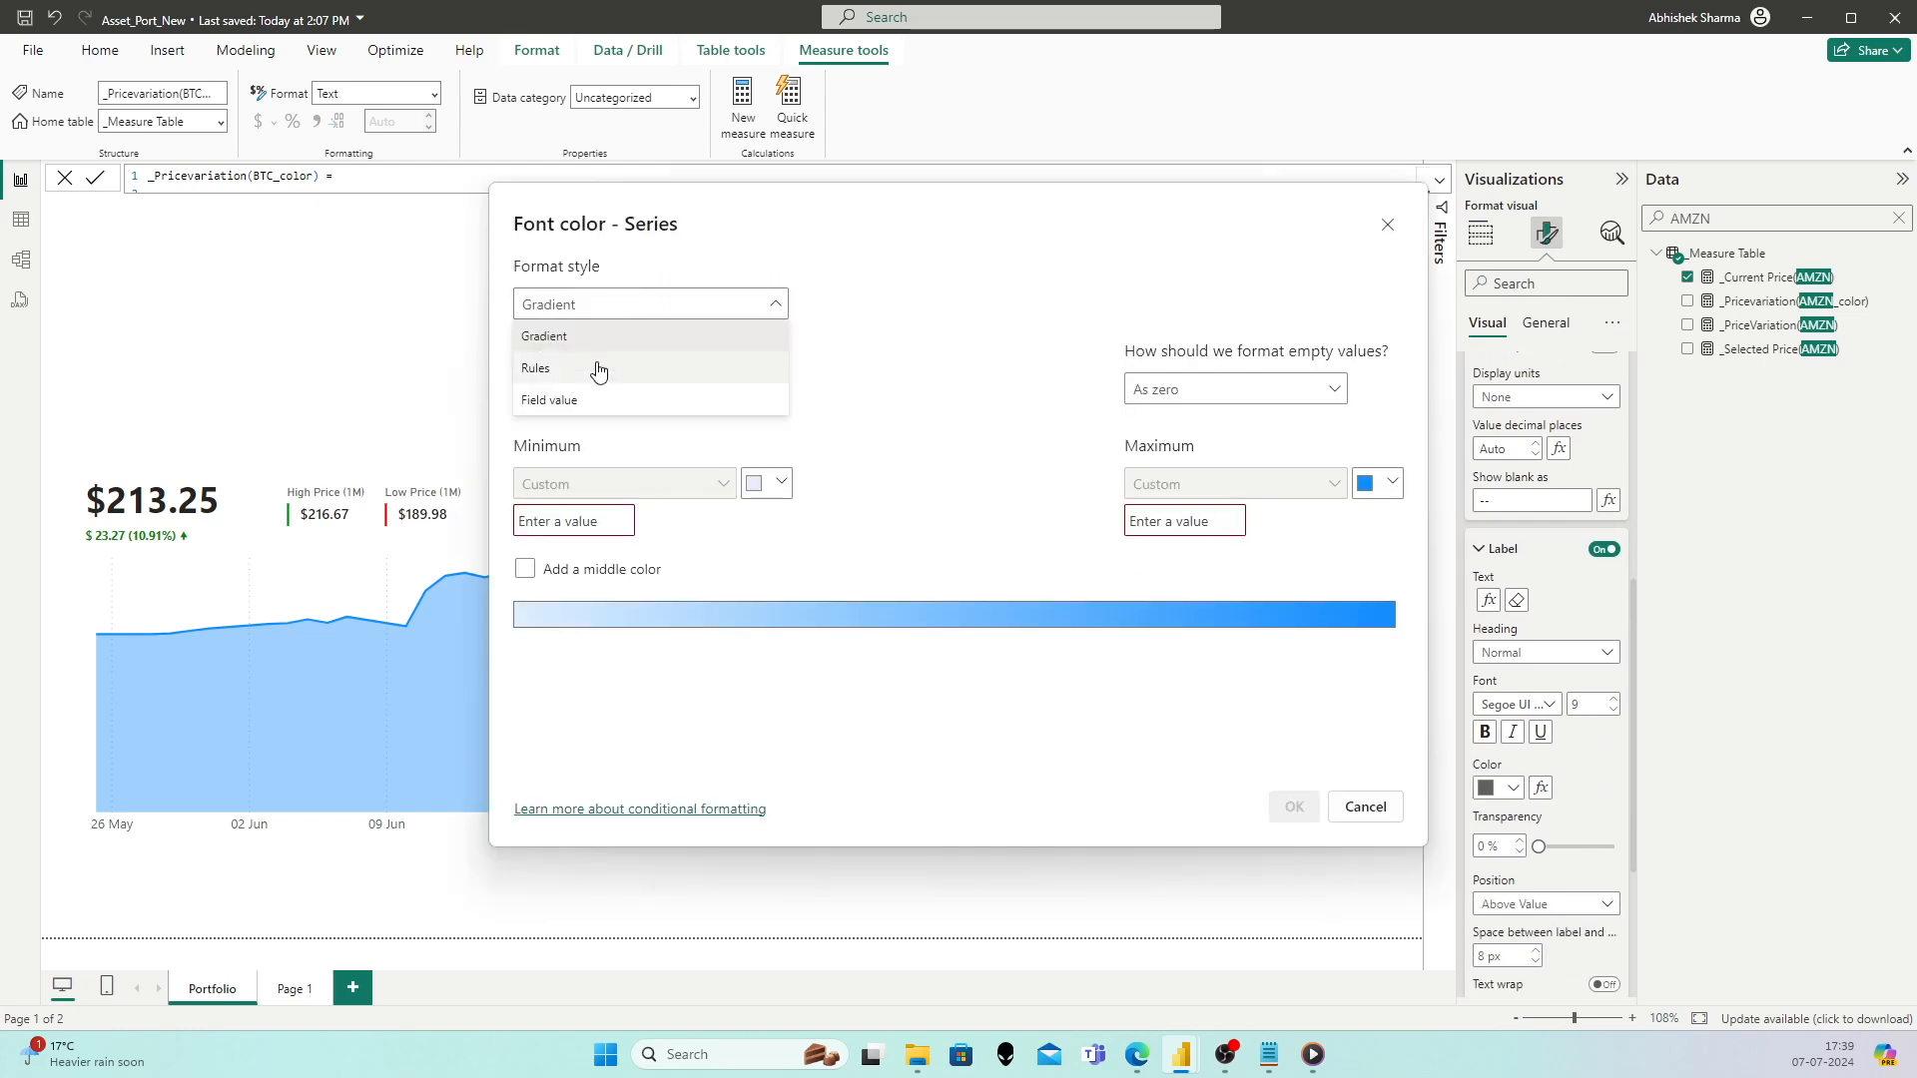
click(594, 396)
click(619, 389)
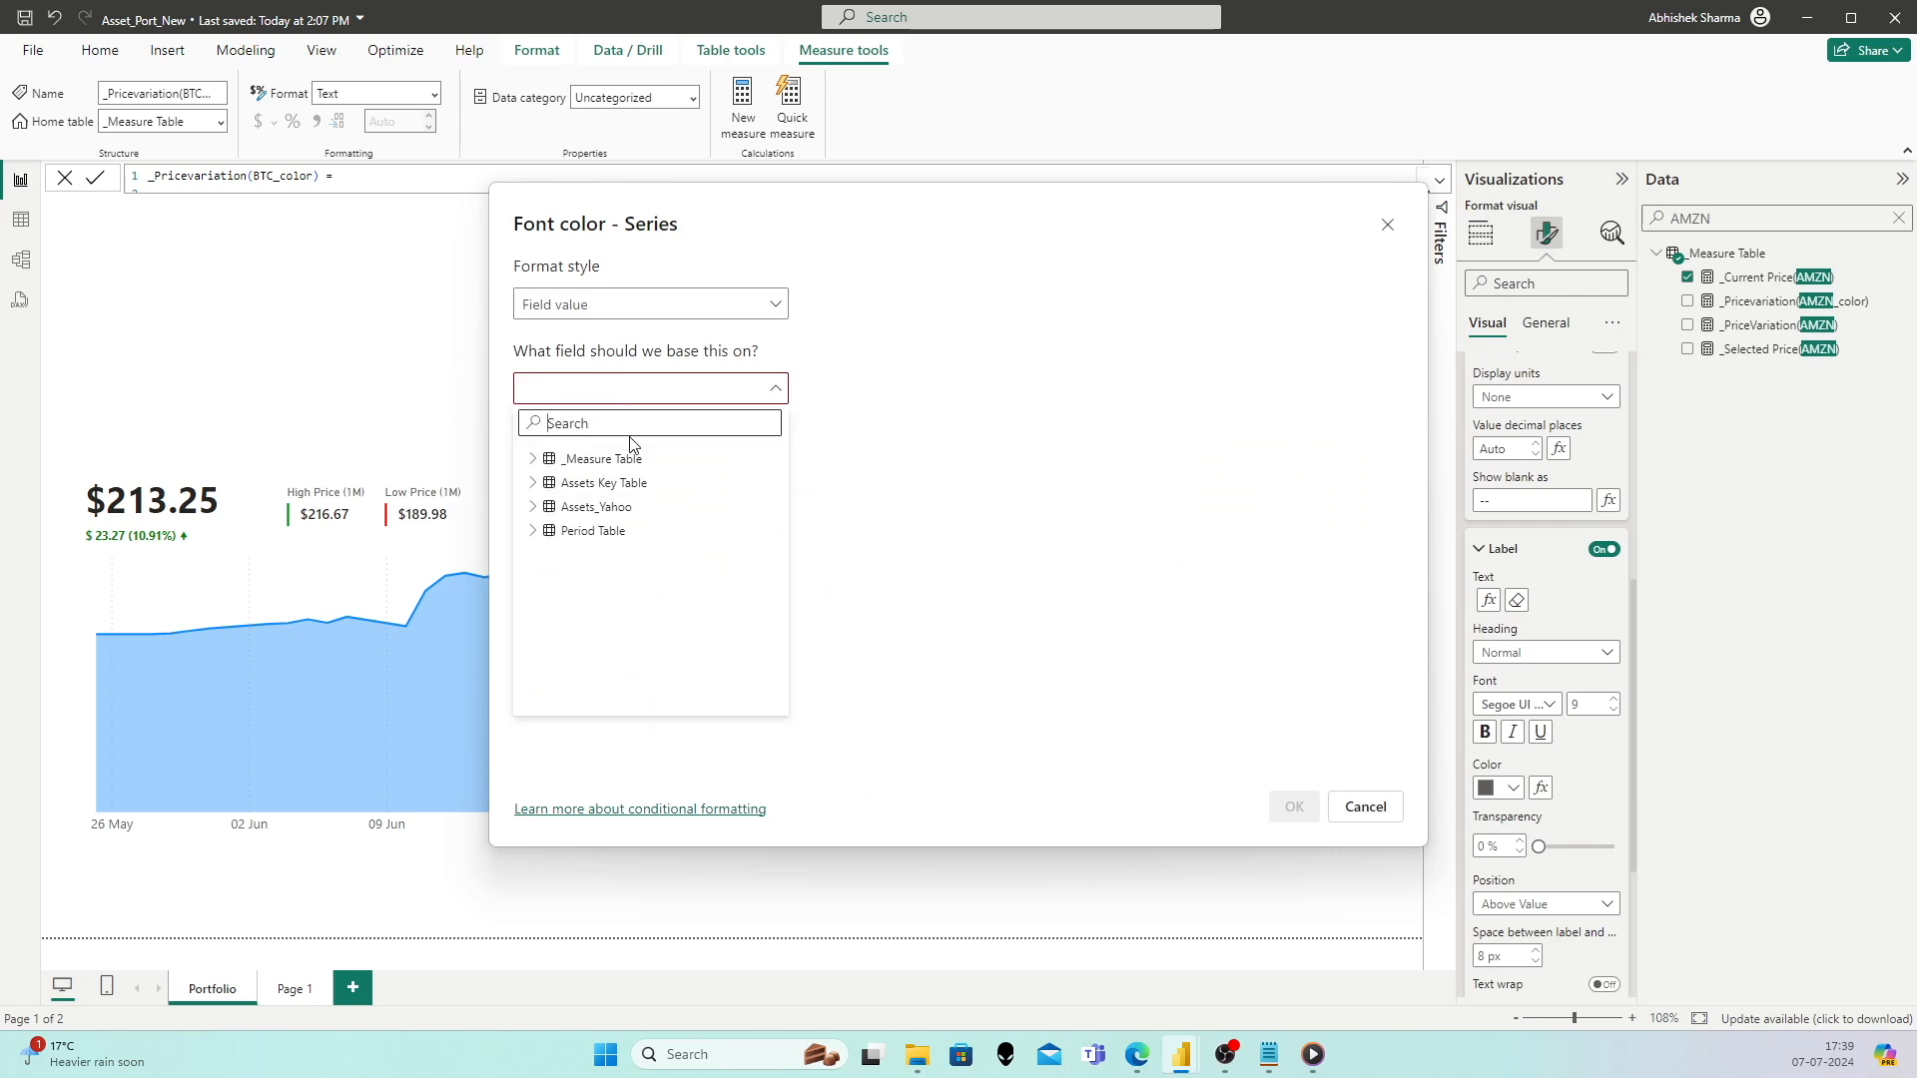
text(btc)
click(624, 506)
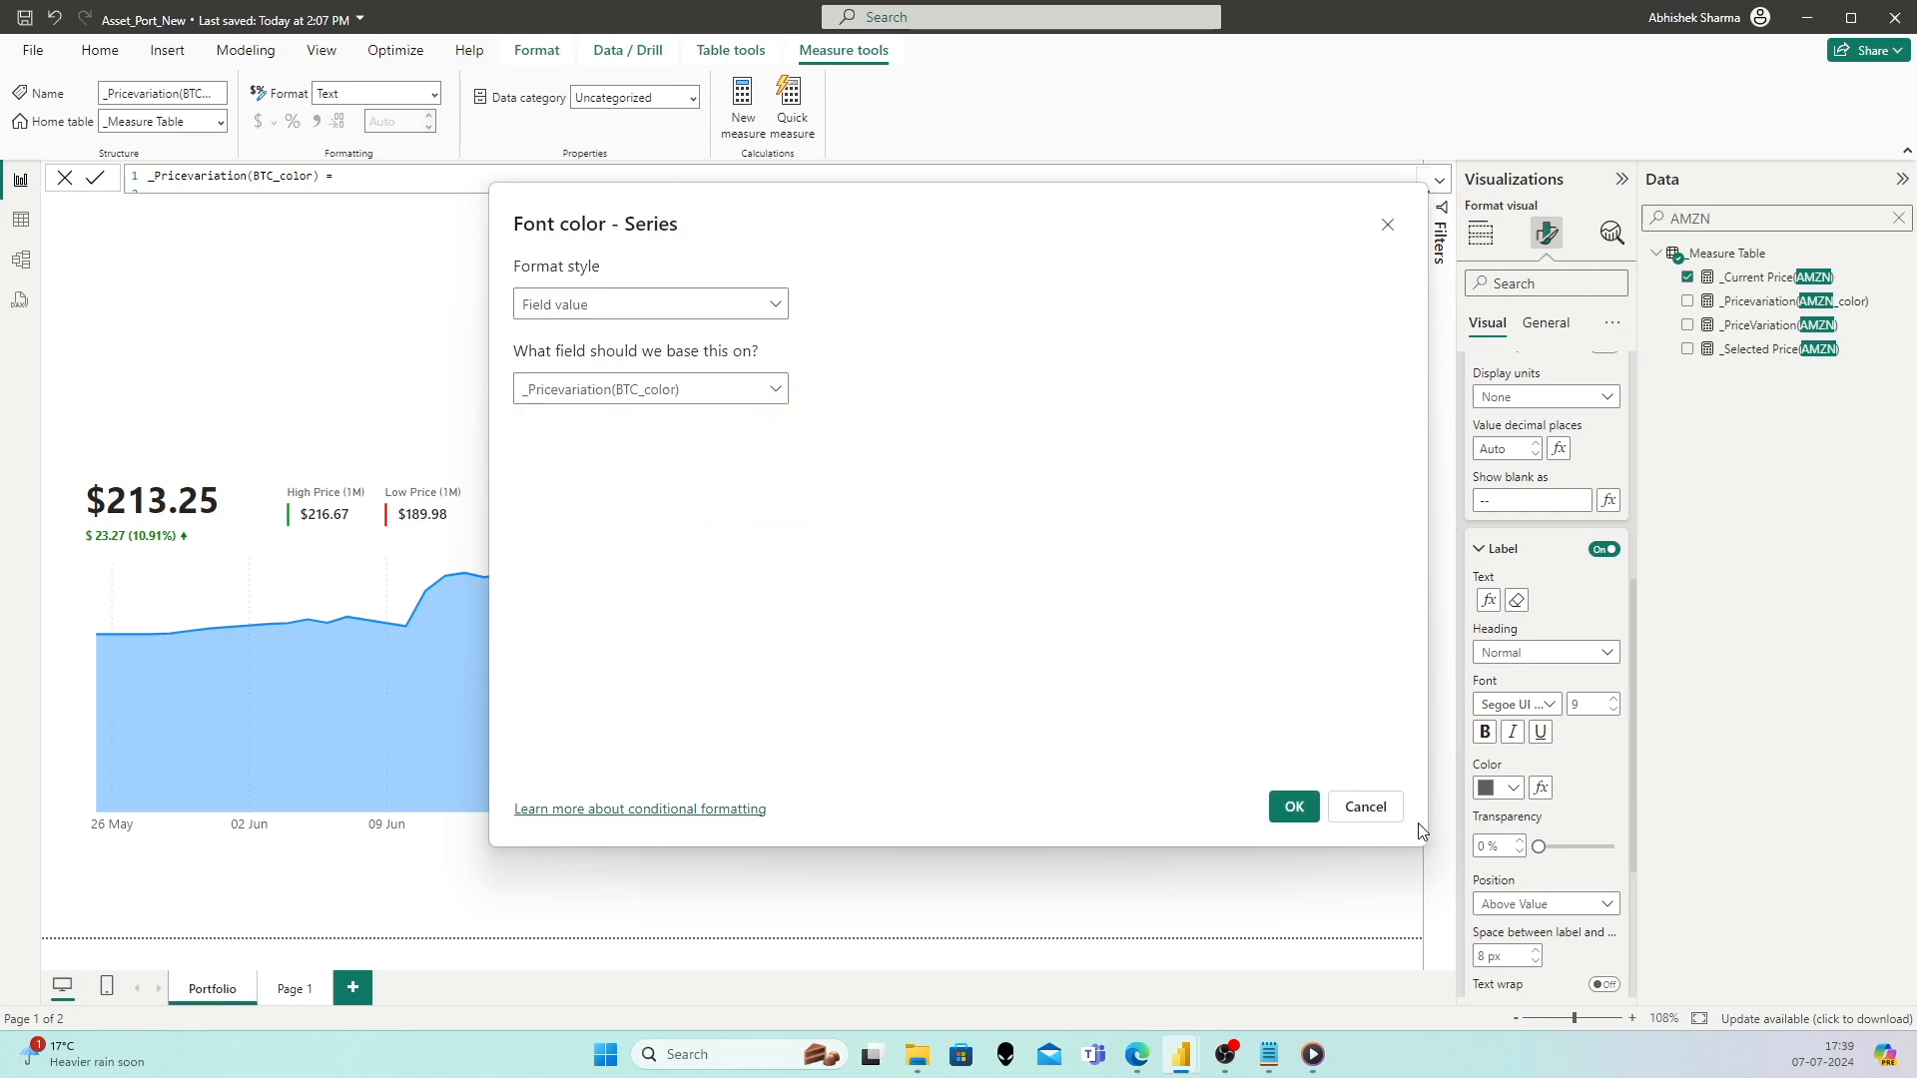
click(1294, 807)
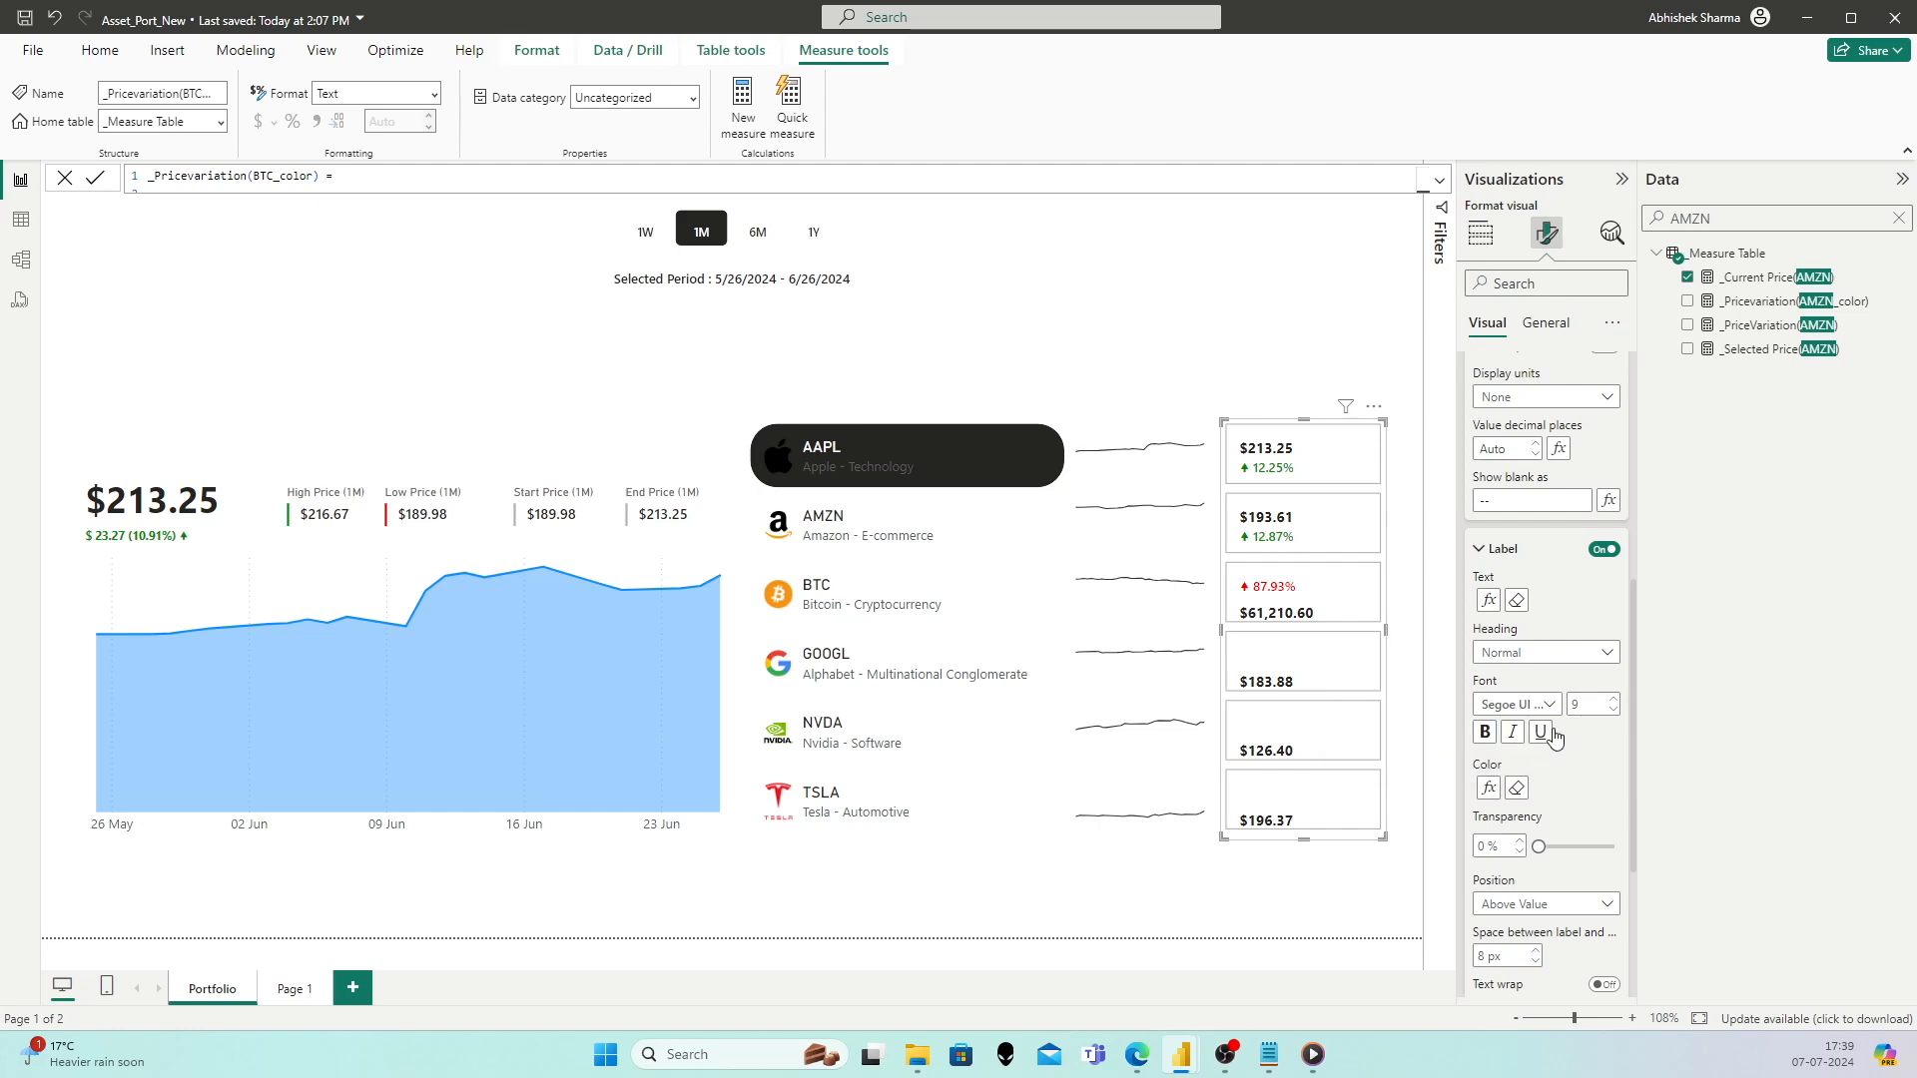
Step: Position the BTC card's label below the value with a 2 px space between label and value
click(1557, 904)
click(1512, 927)
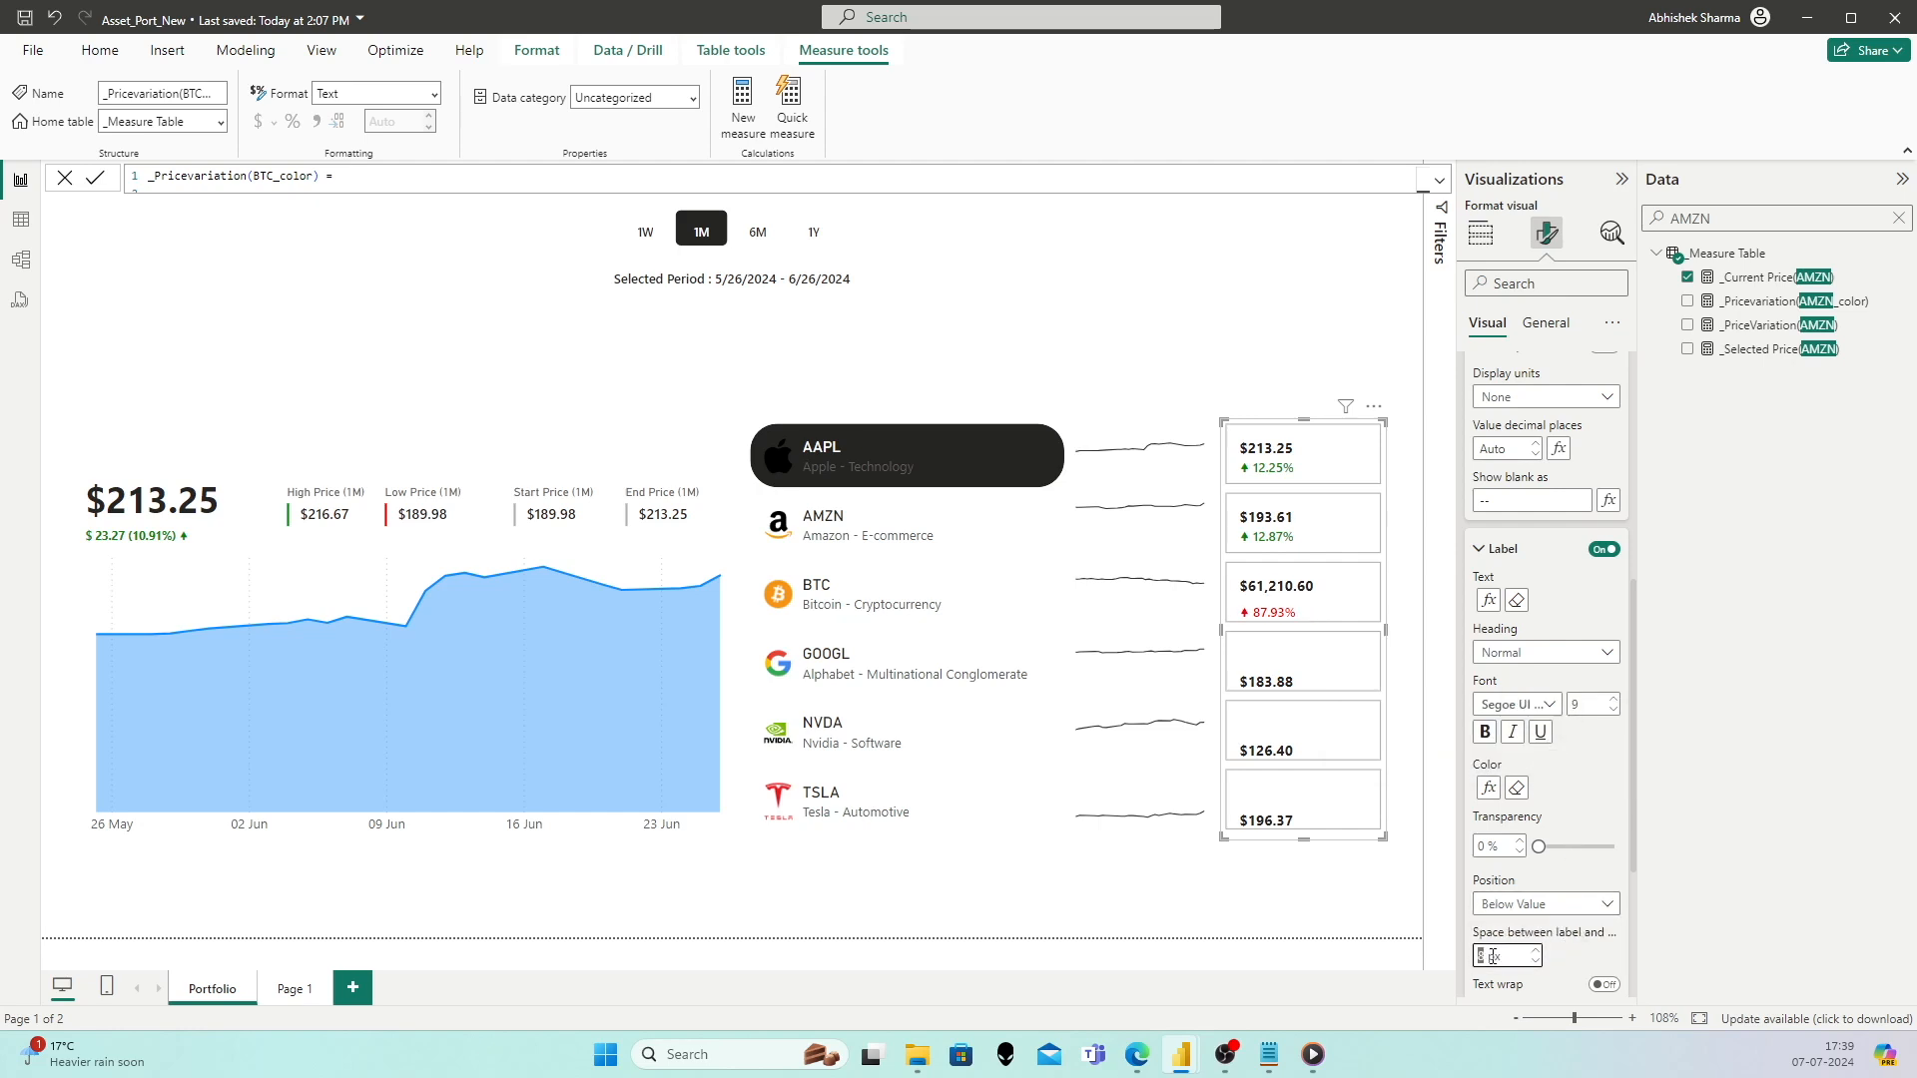
scroll(1589, 746, down, 1)
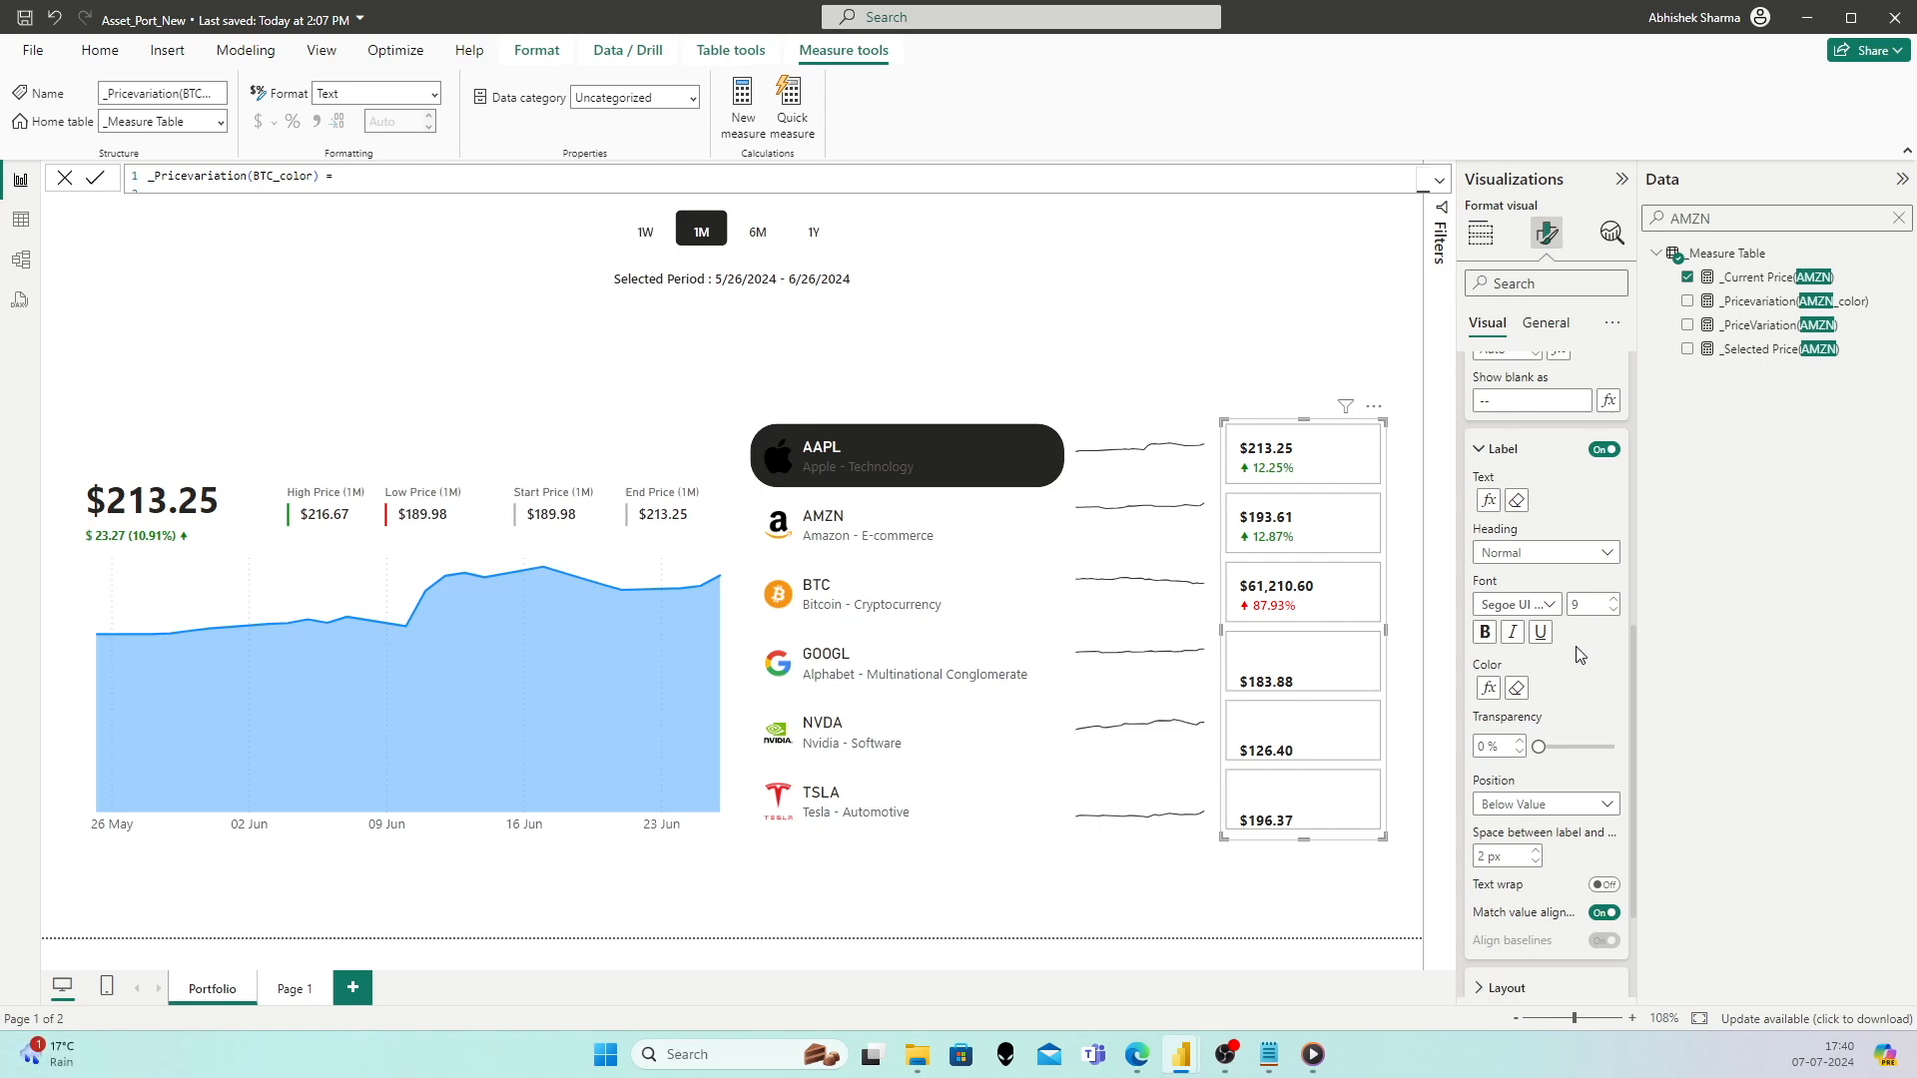
Step: Select BTC in the asset list to check its variation label against the main price figure
click(863, 596)
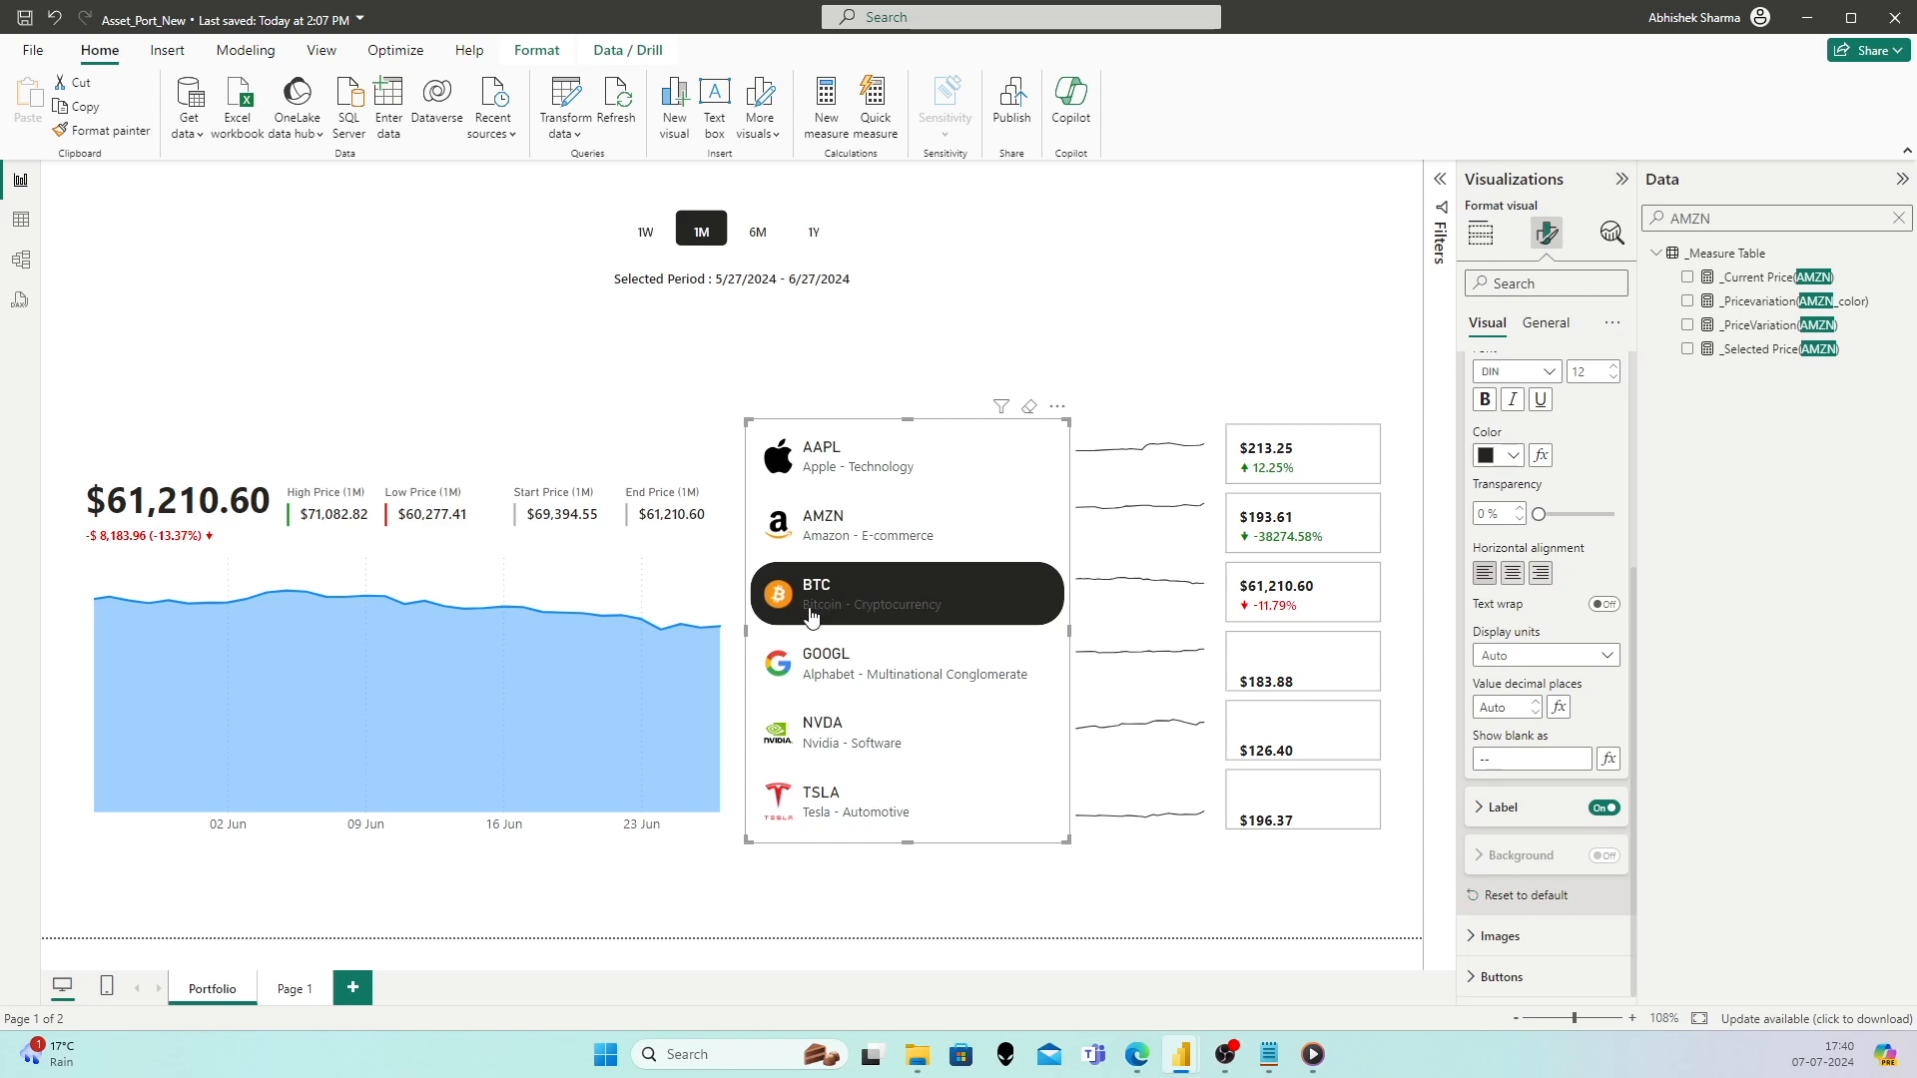
Step: Select AMZN, AAPL and BTC repeatedly in the asset list and compare how their price cards' variation labels respond over 1M
click(840, 539)
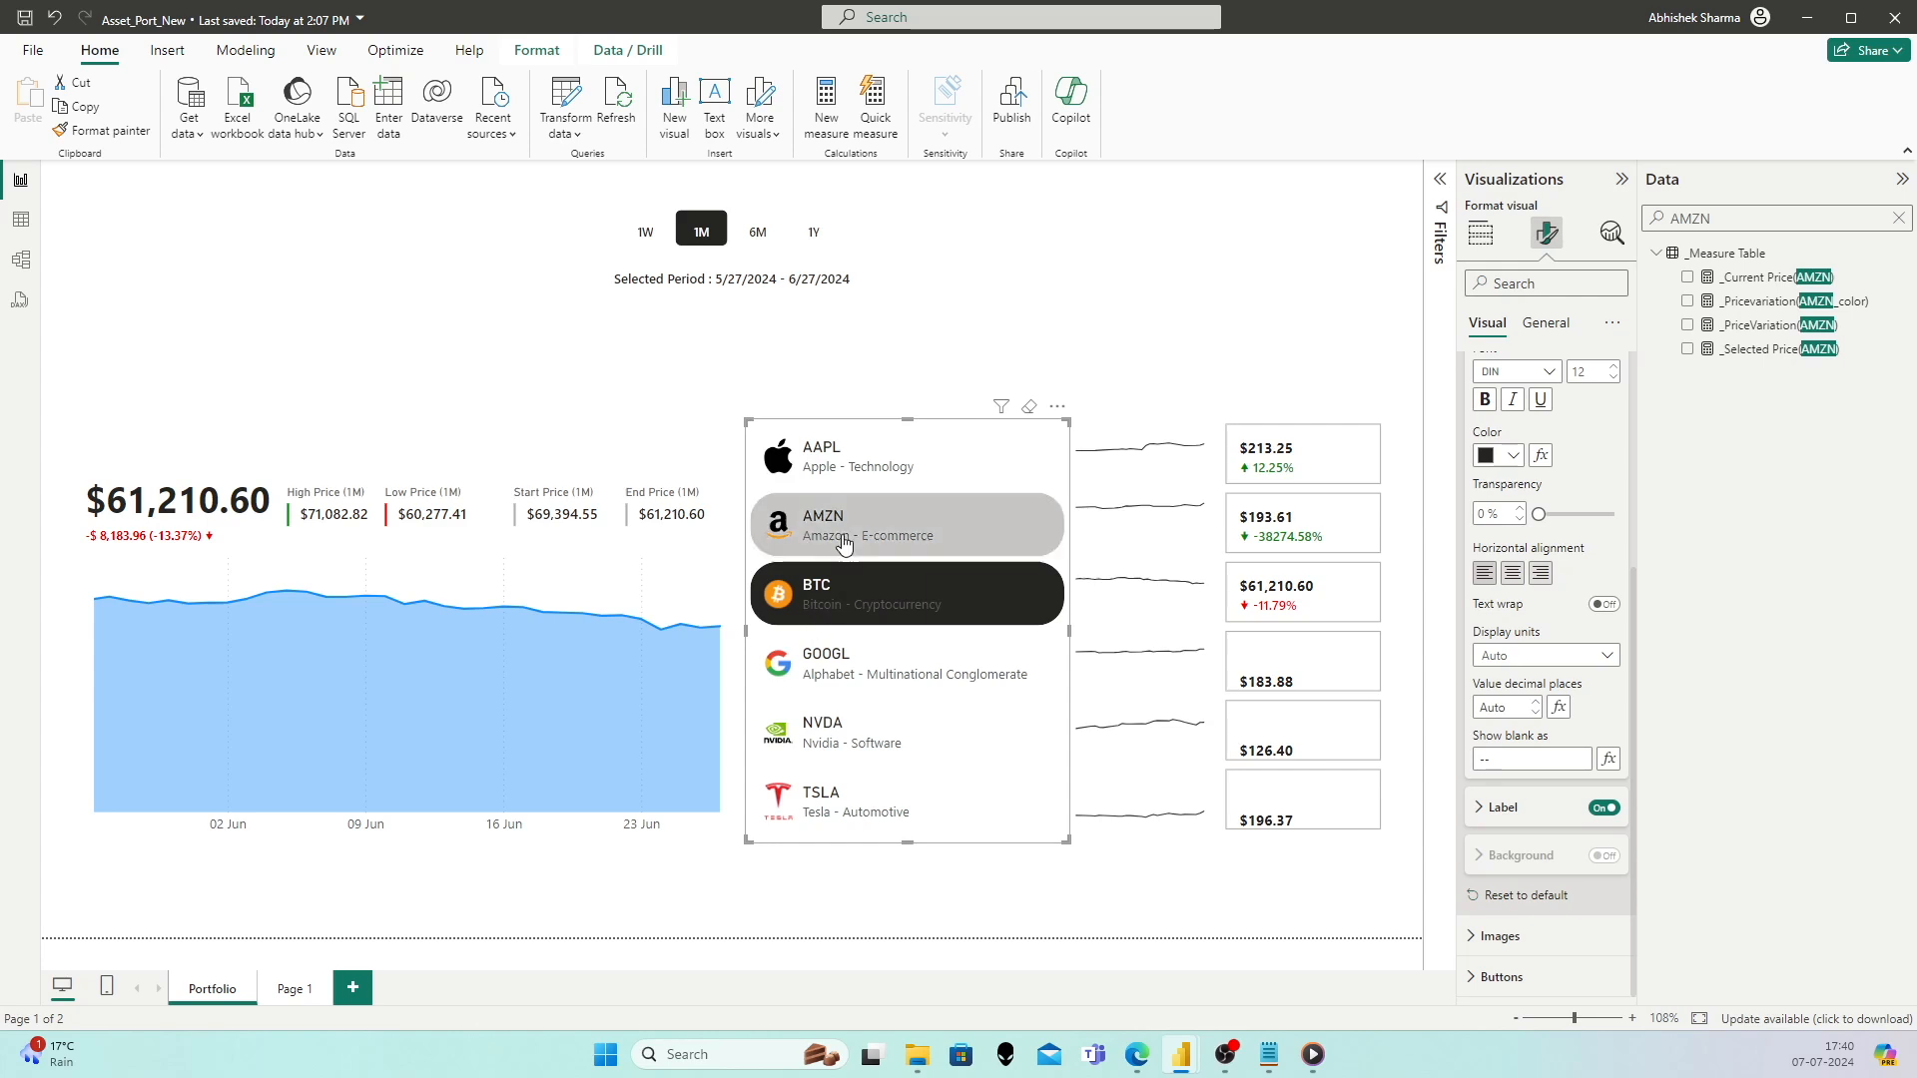
click(861, 469)
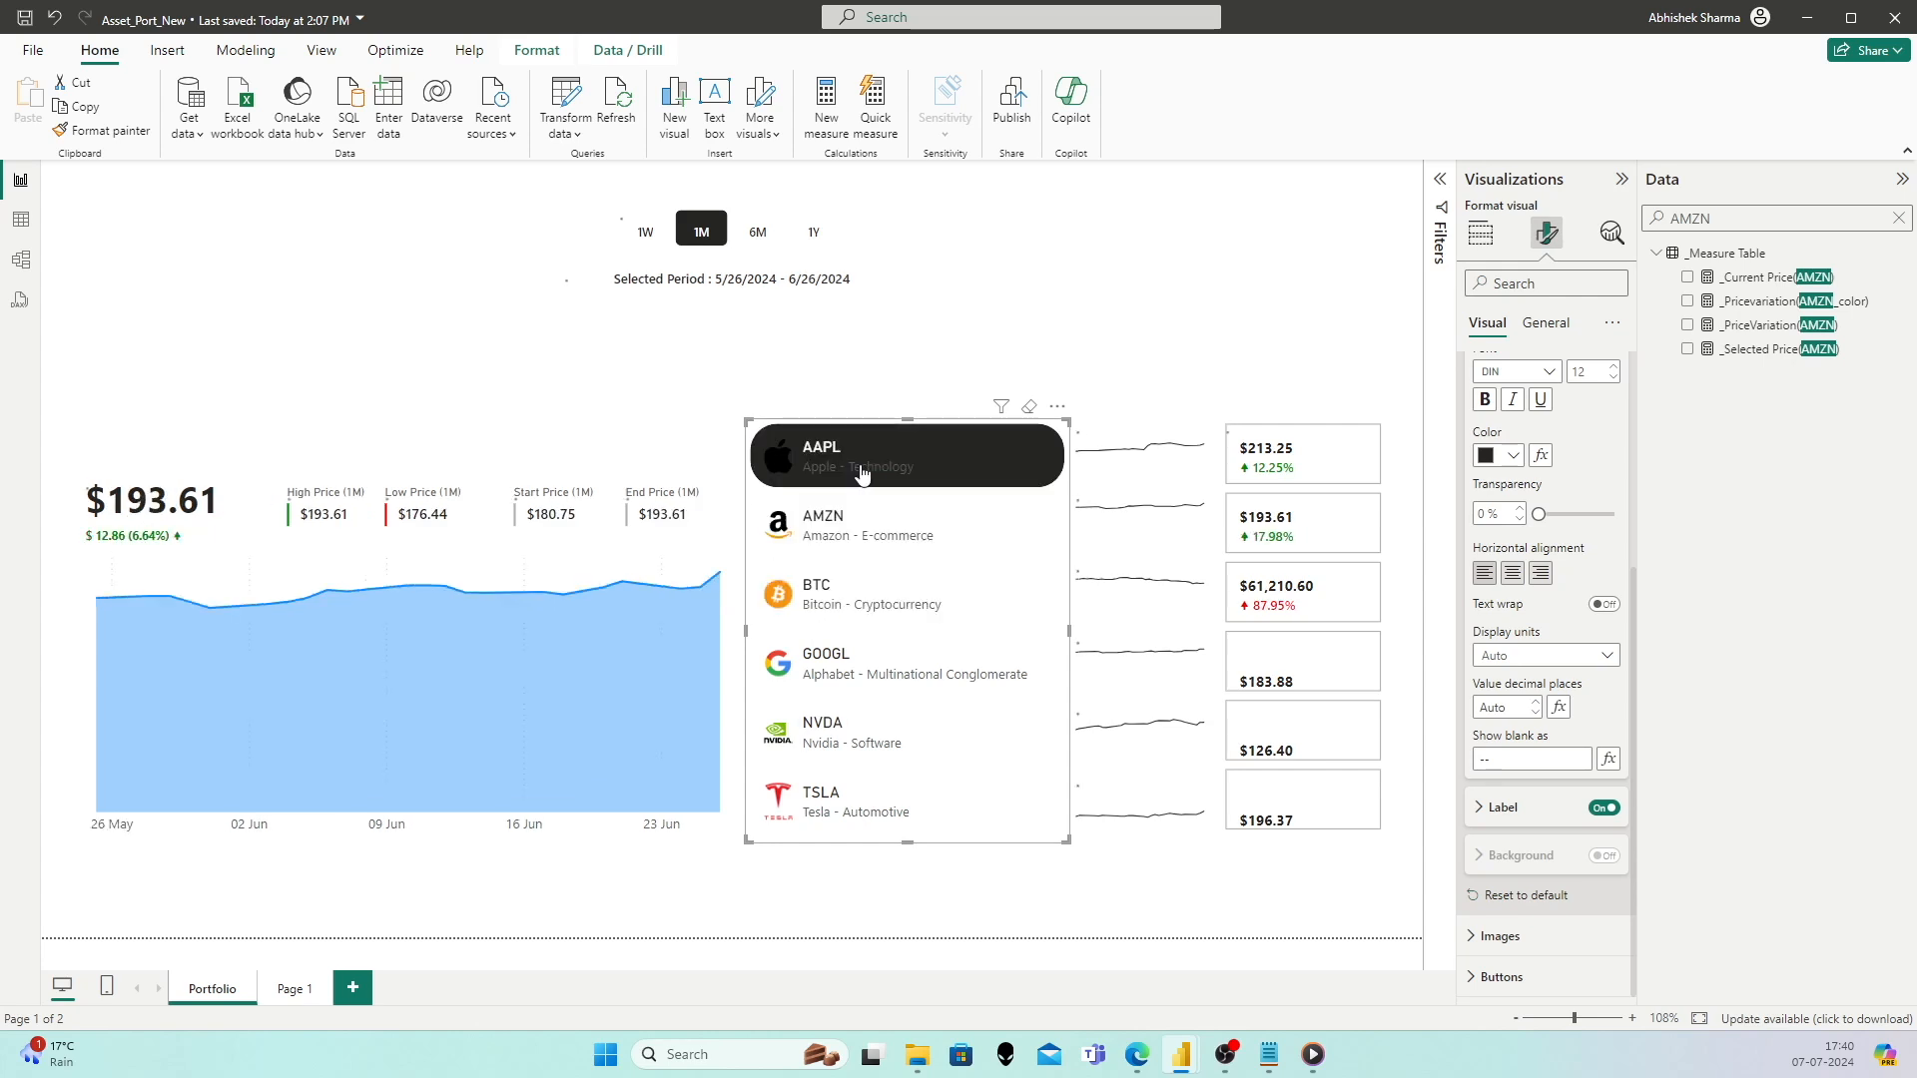
click(860, 526)
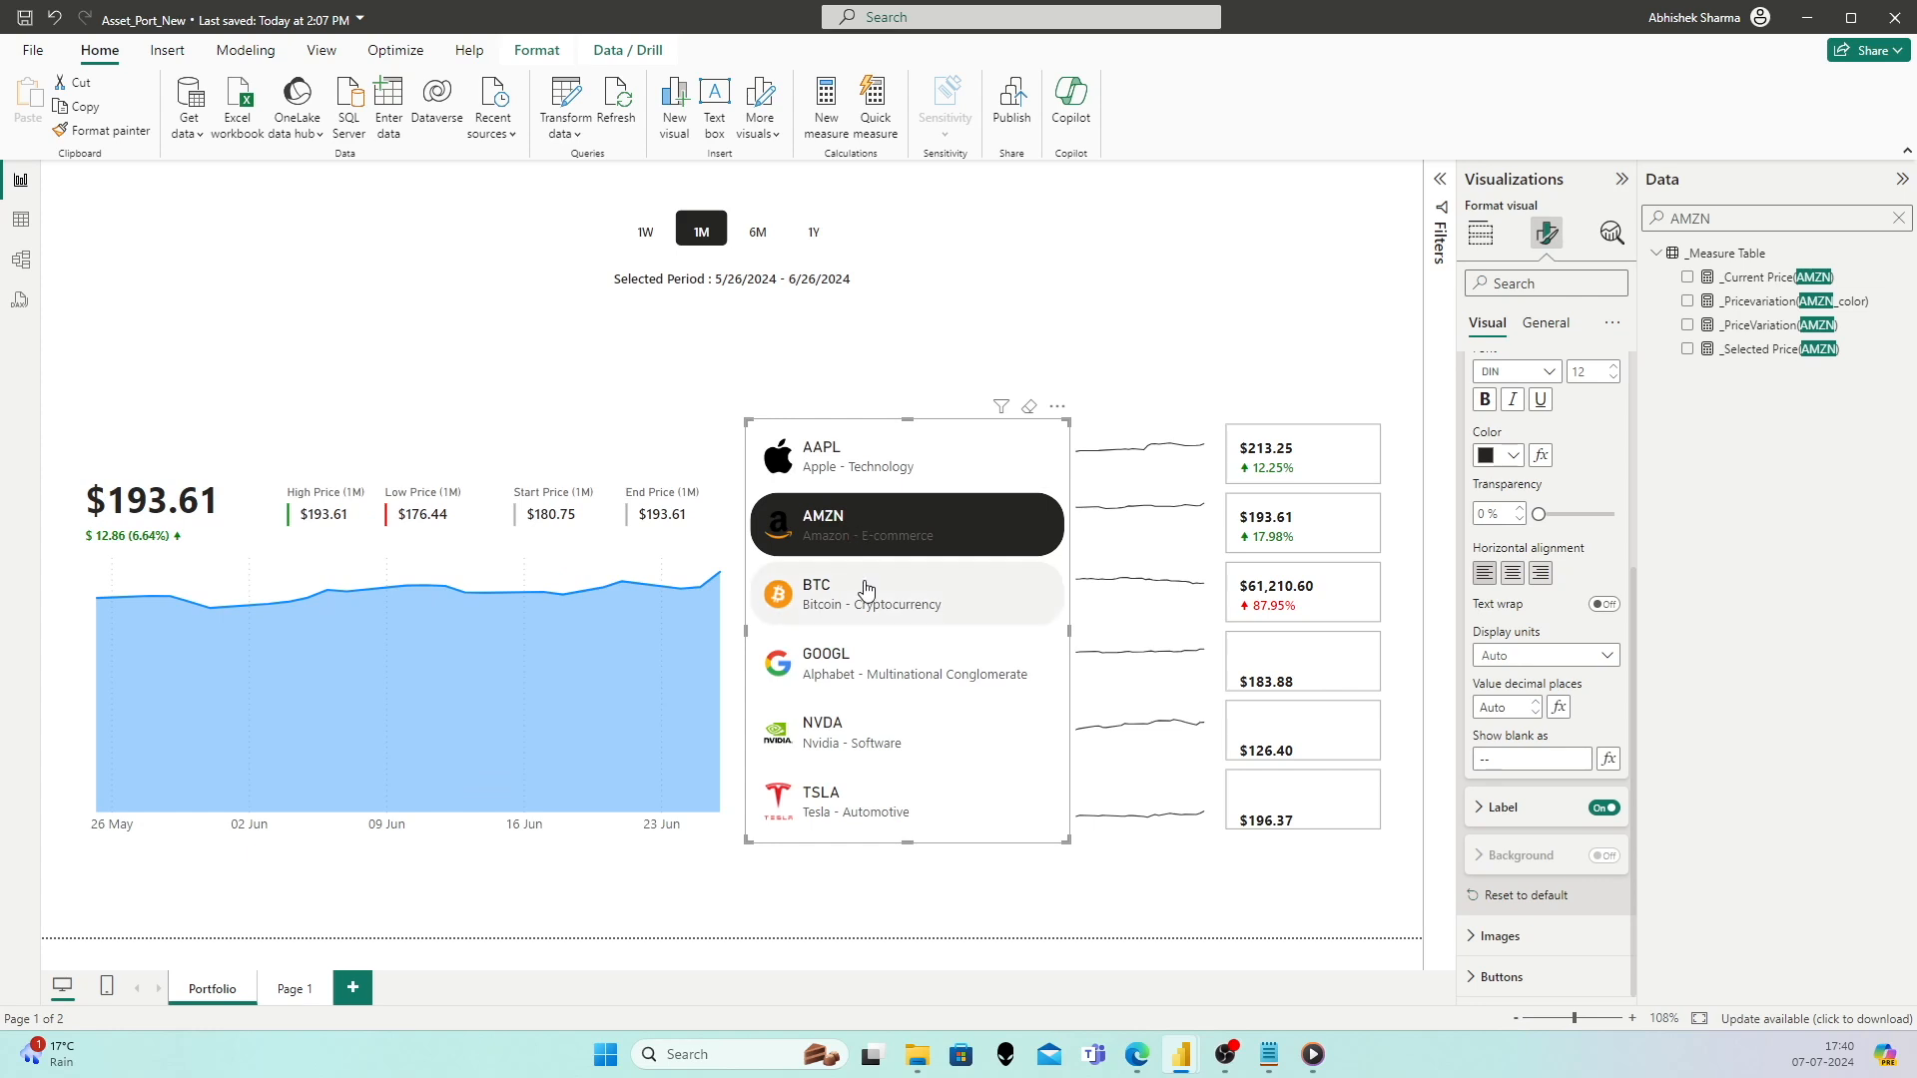
click(865, 589)
click(872, 517)
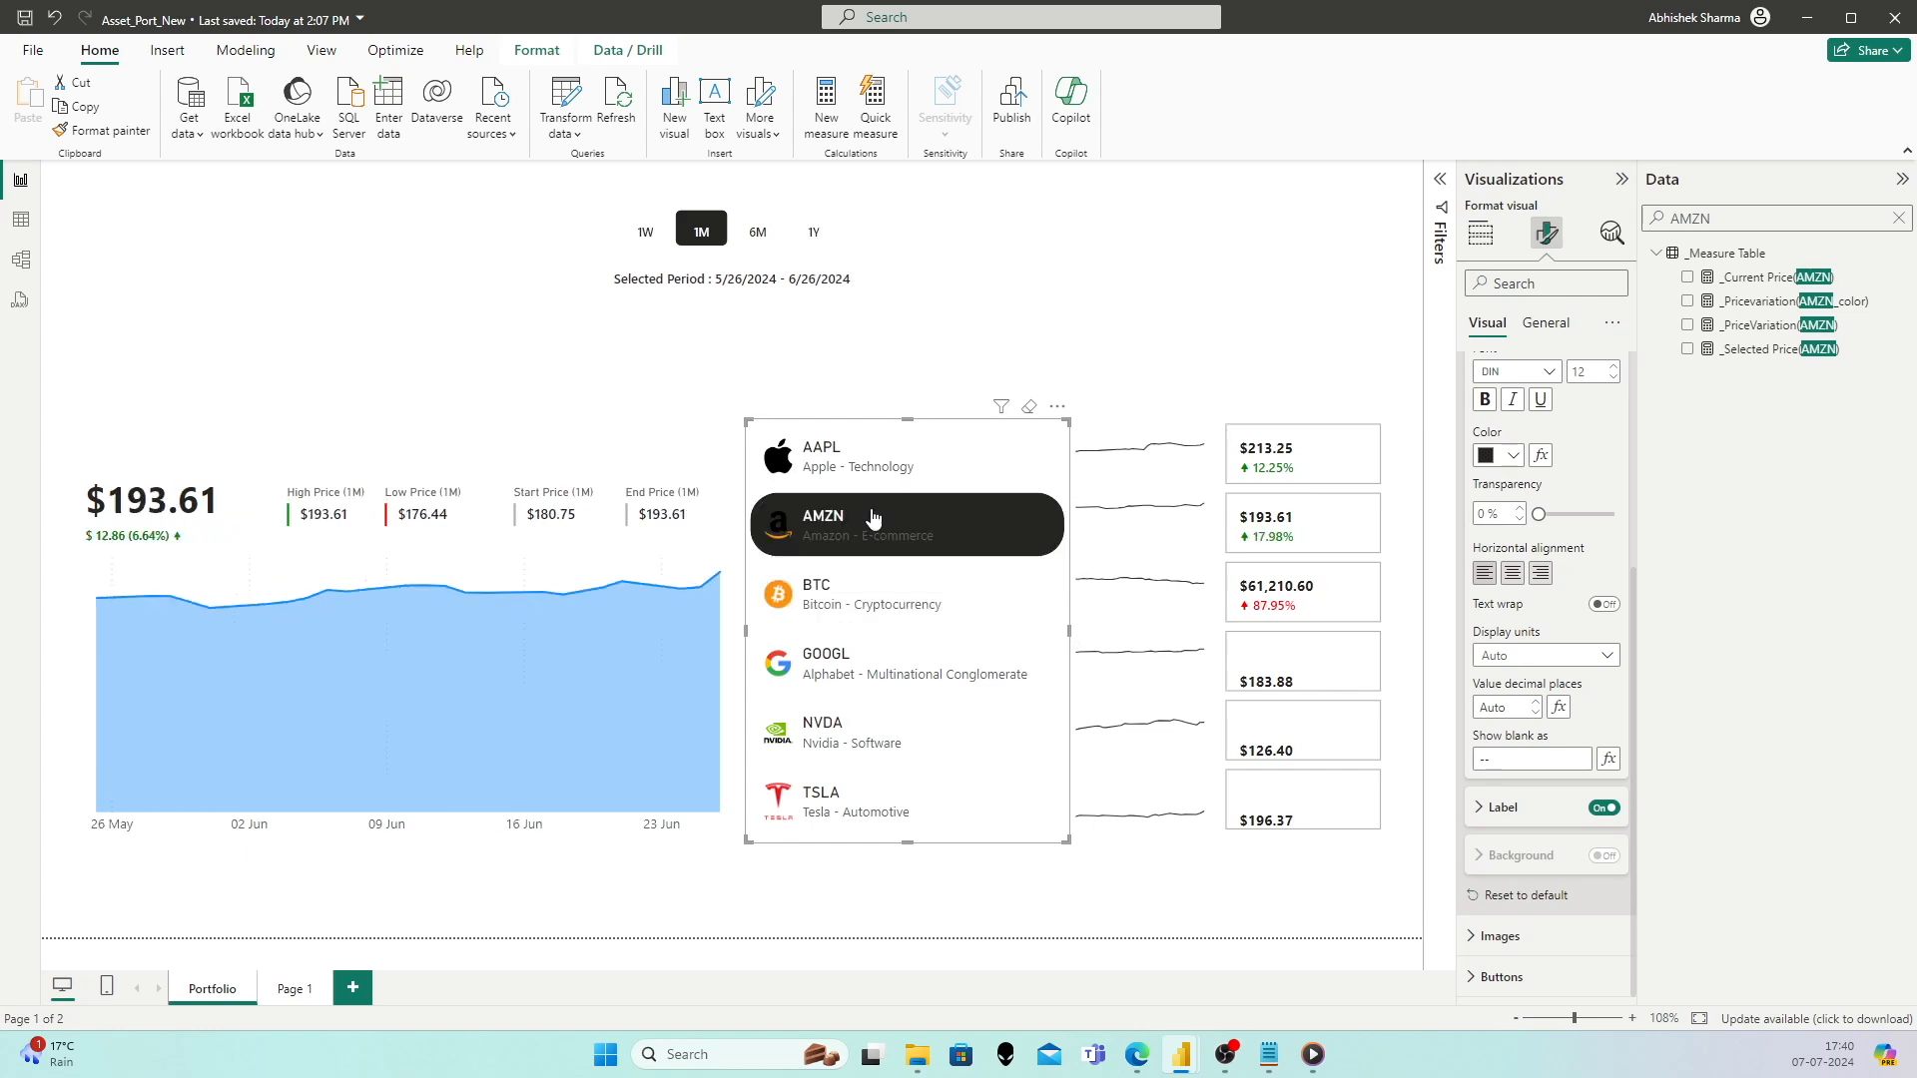
click(869, 459)
click(872, 529)
click(869, 597)
click(871, 529)
click(868, 457)
click(871, 524)
click(883, 579)
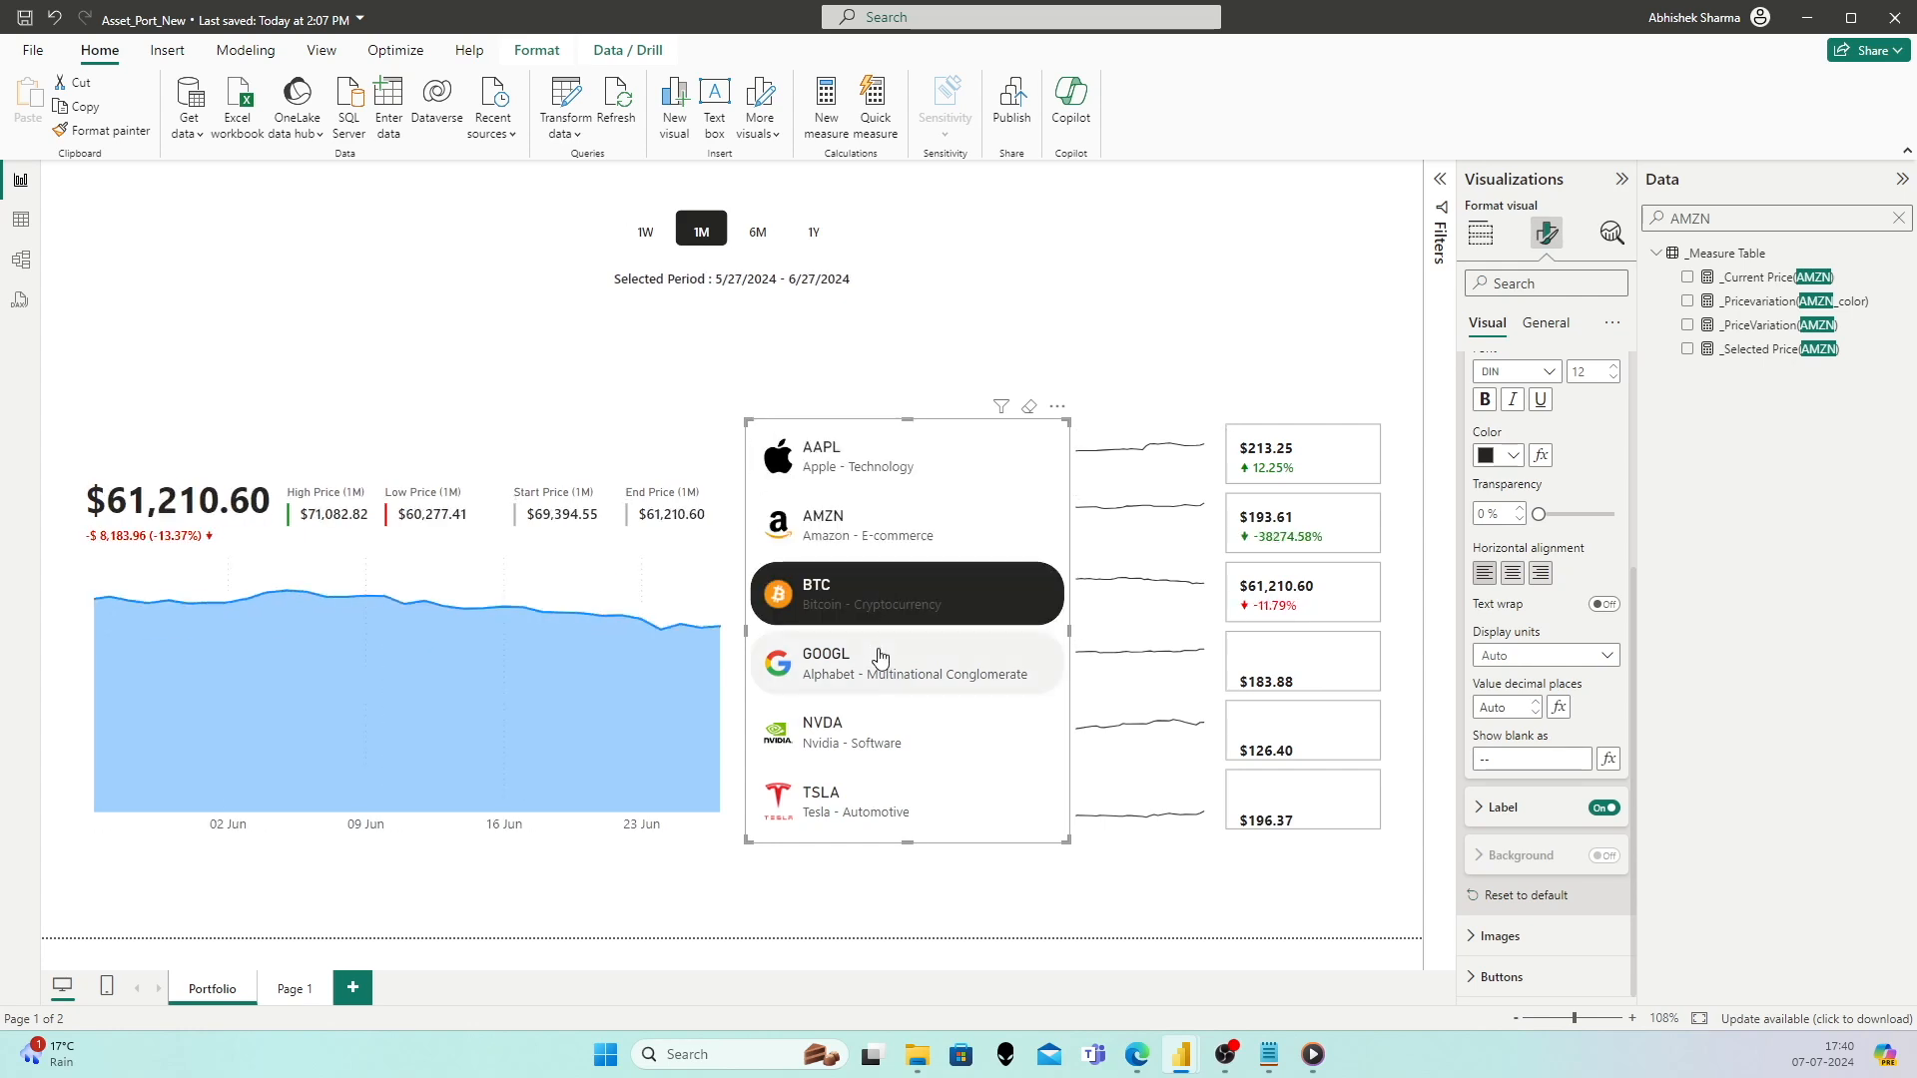
Step: Select GOOGL, BTC, AMZN and AAPL in the asset list and examine whether the AMZN card's variation label depends on the selection
click(879, 663)
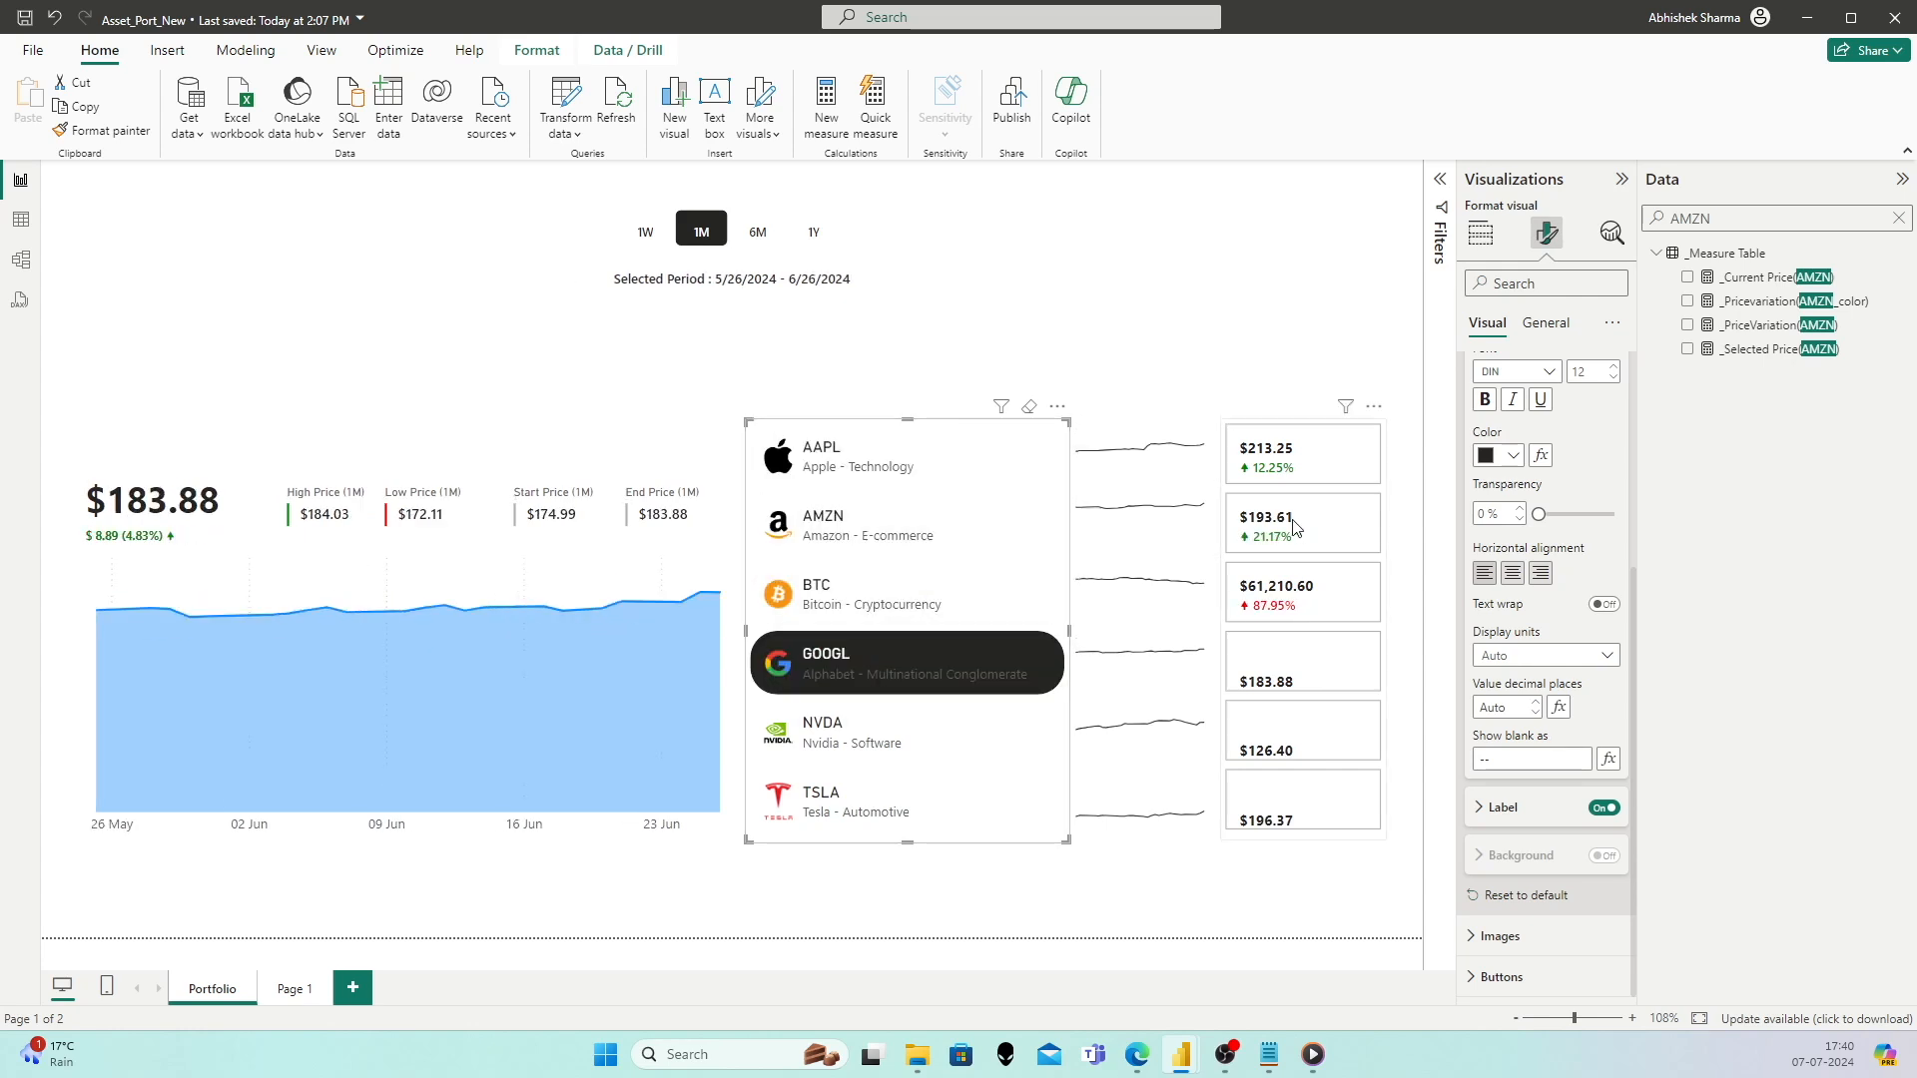
click(848, 594)
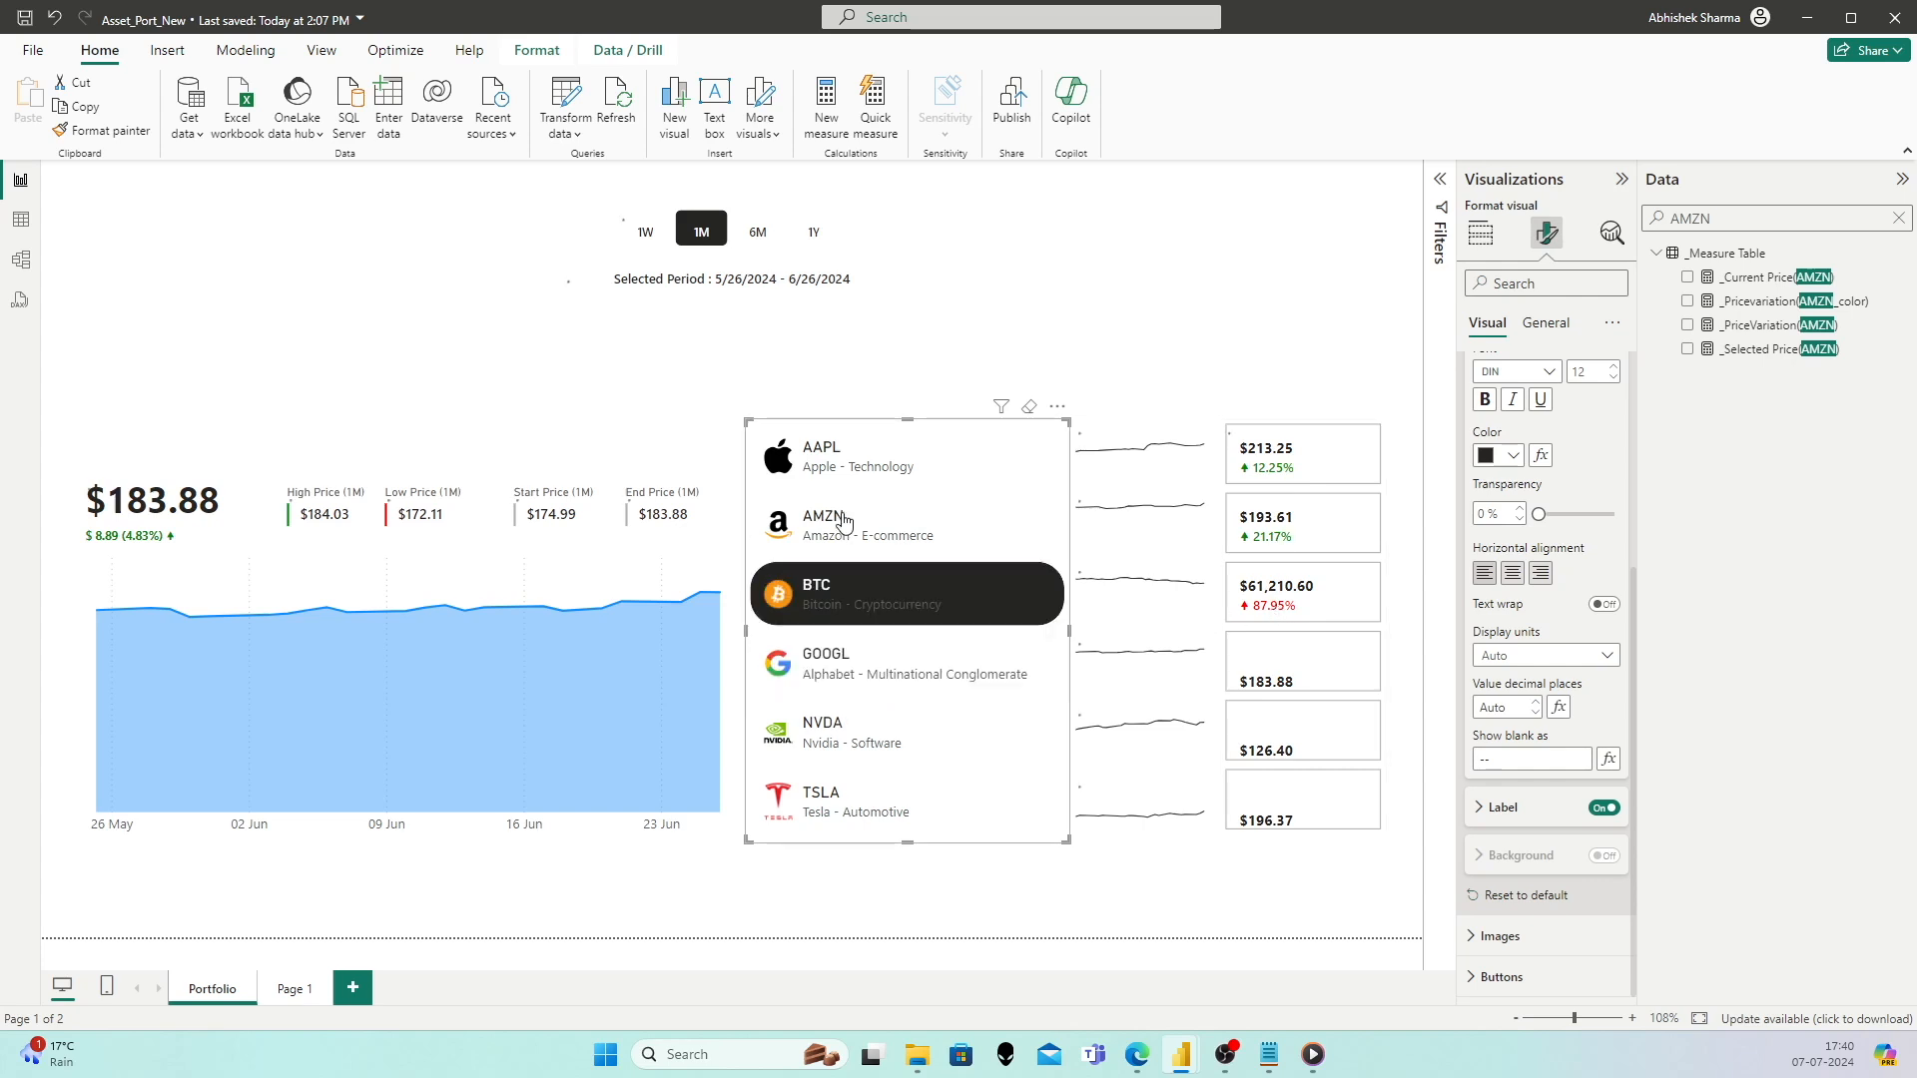
click(843, 520)
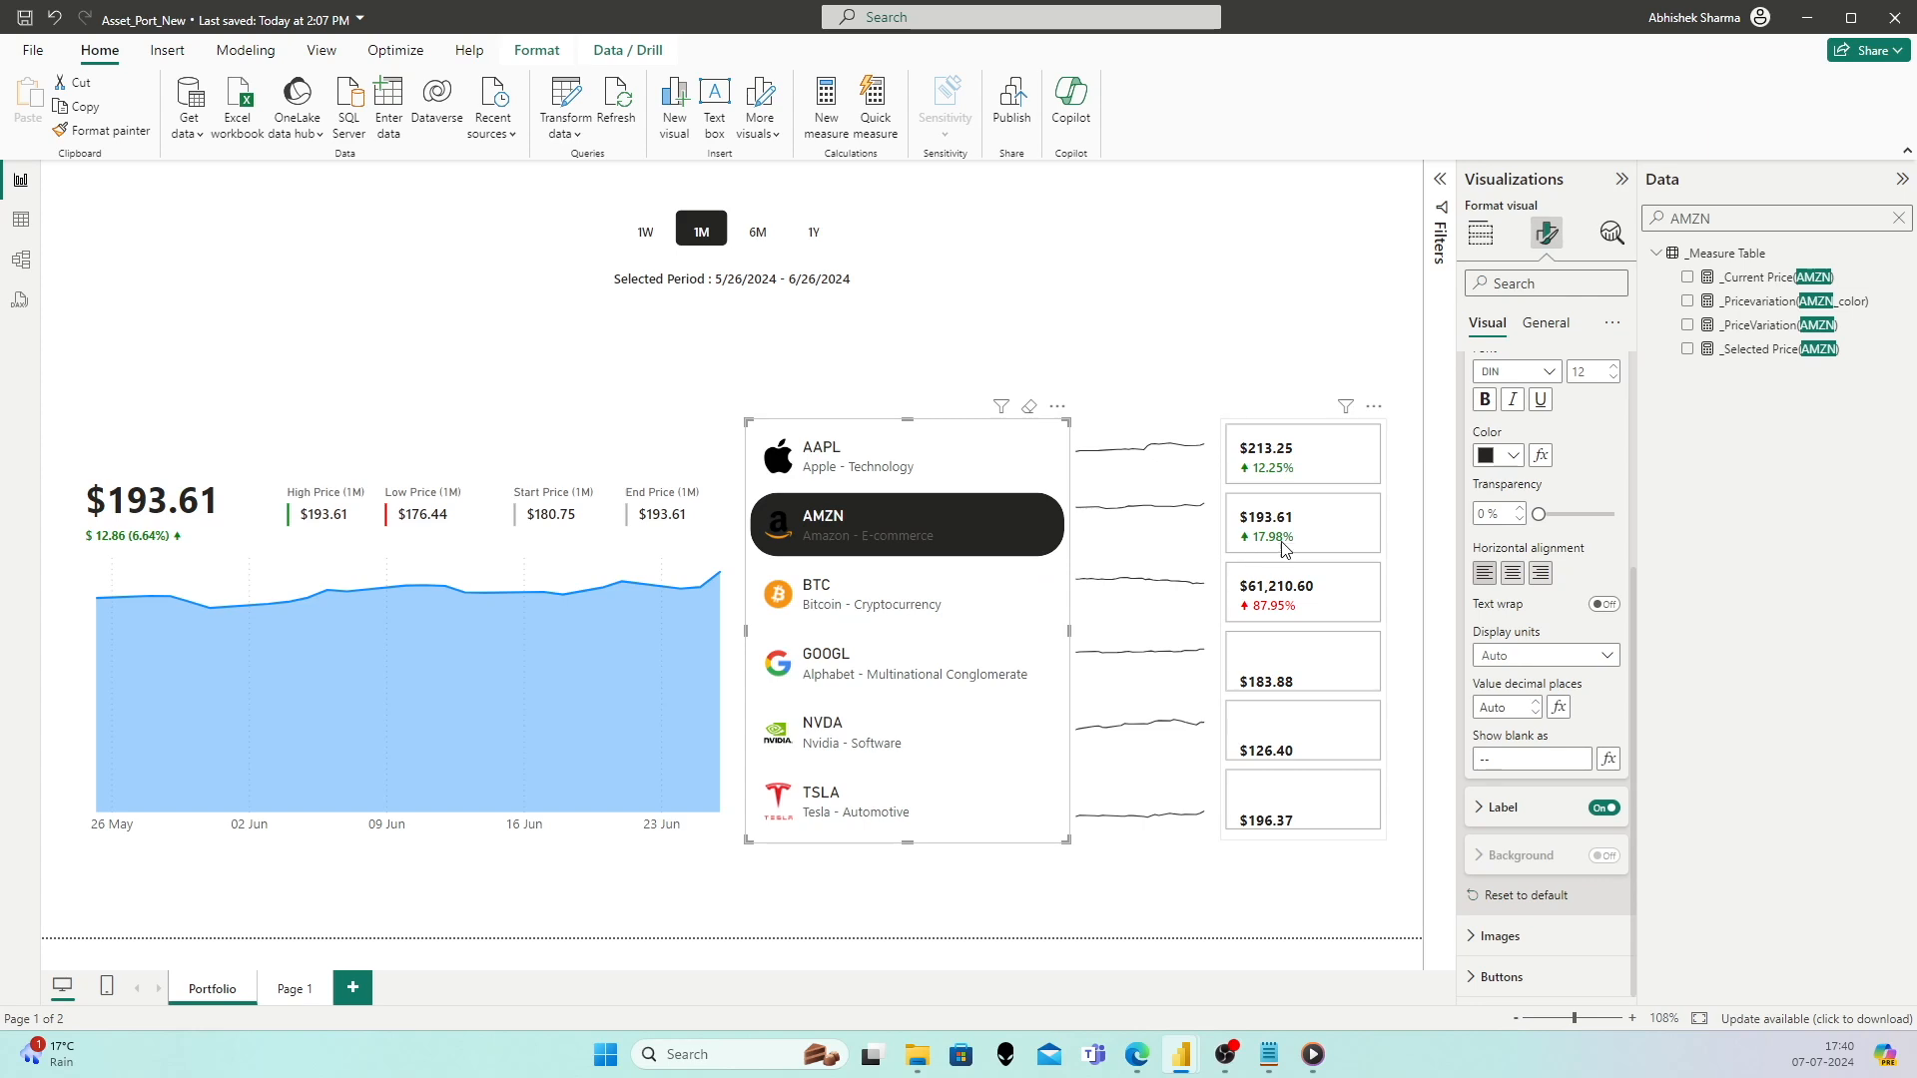
click(905, 602)
click(908, 660)
click(909, 605)
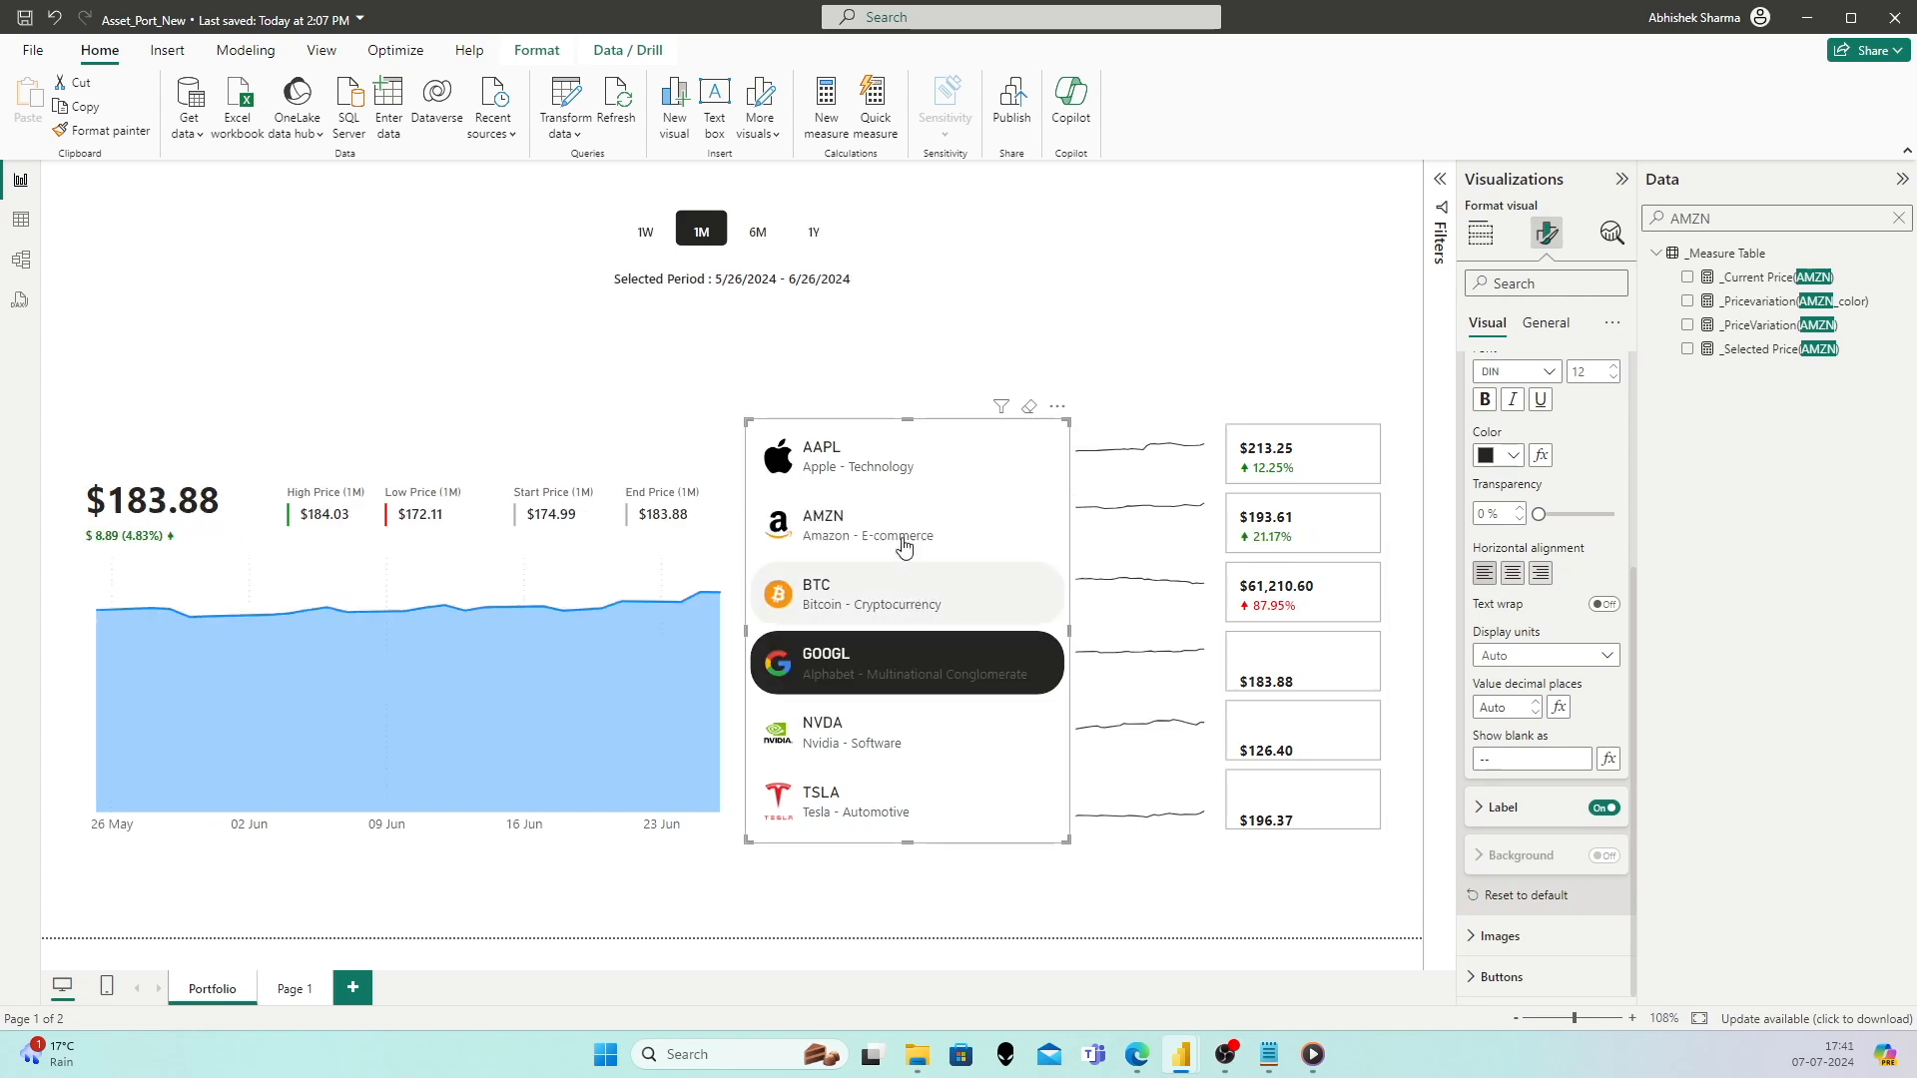
click(903, 543)
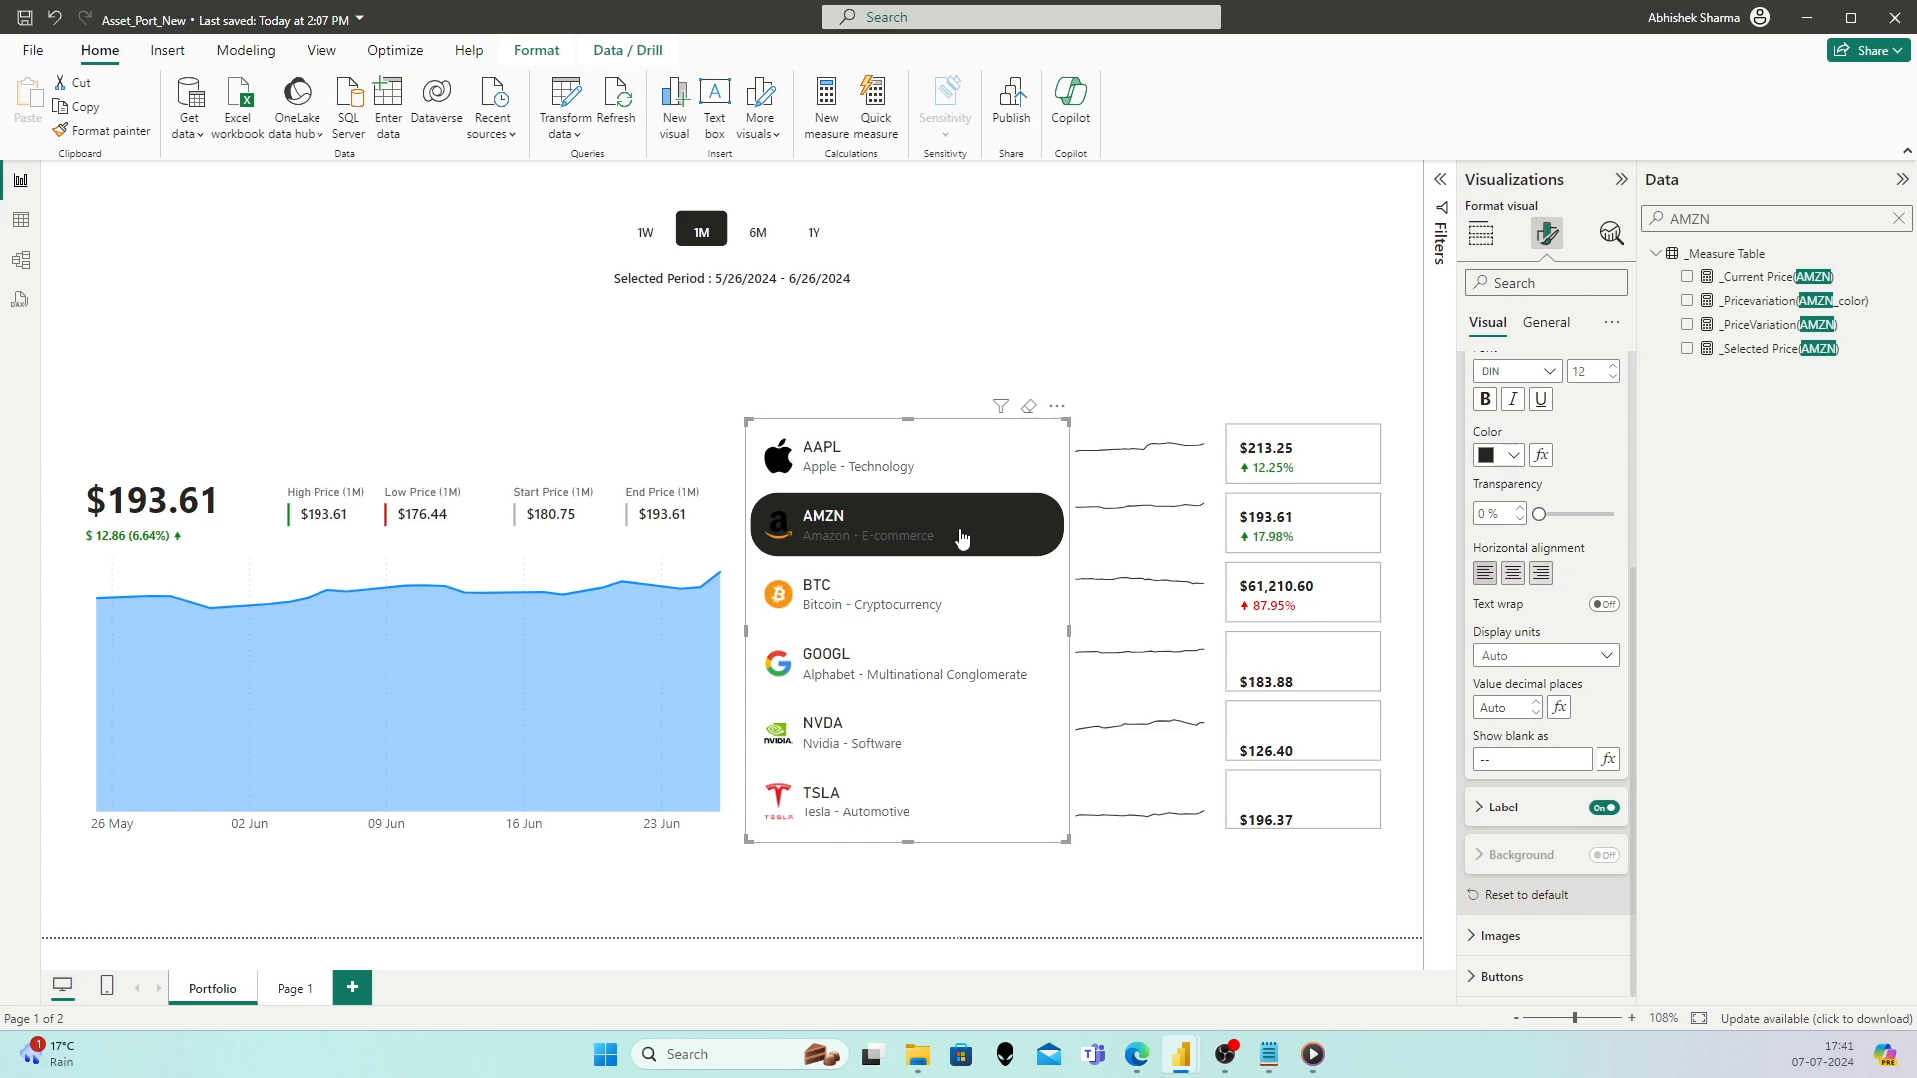
click(843, 469)
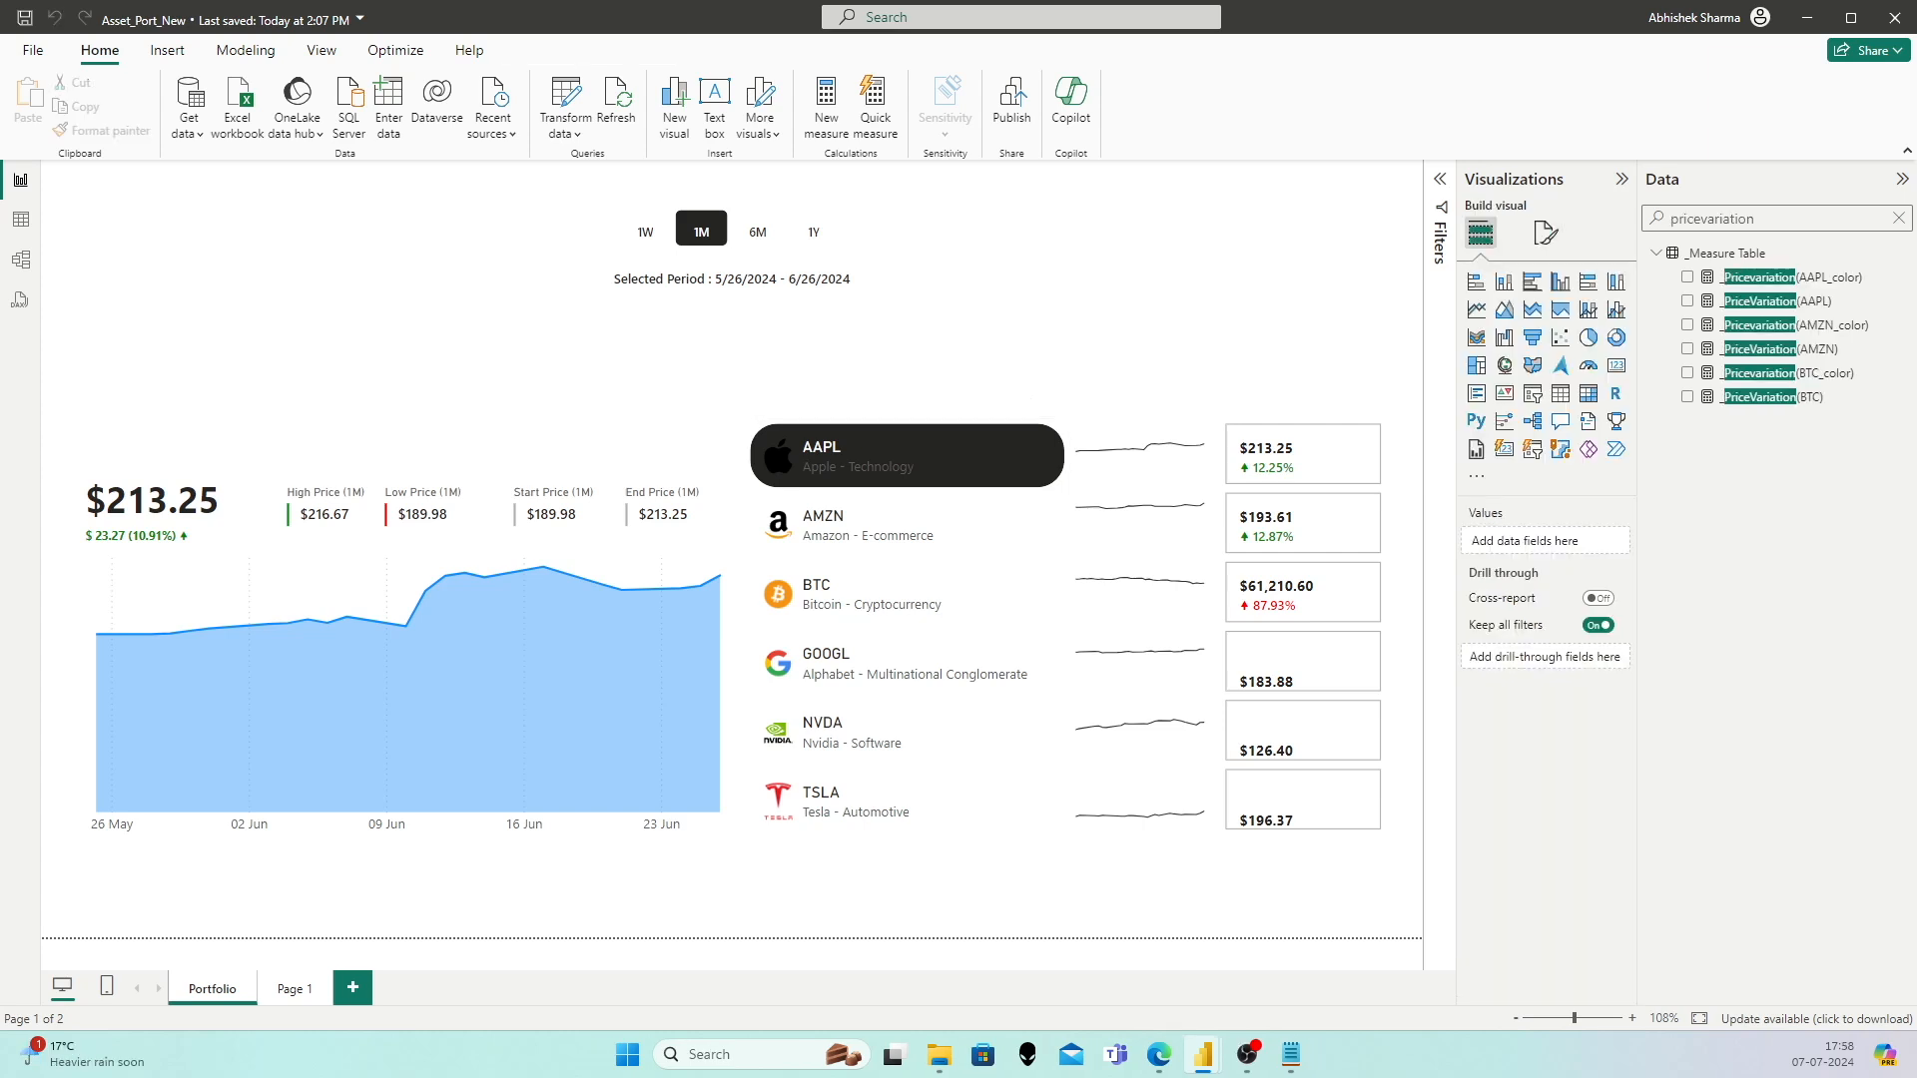
Step: Select AMZN, BTC and AAPL in turn to compare the main chart's variation percentage with each asset's card label
click(959, 535)
click(939, 608)
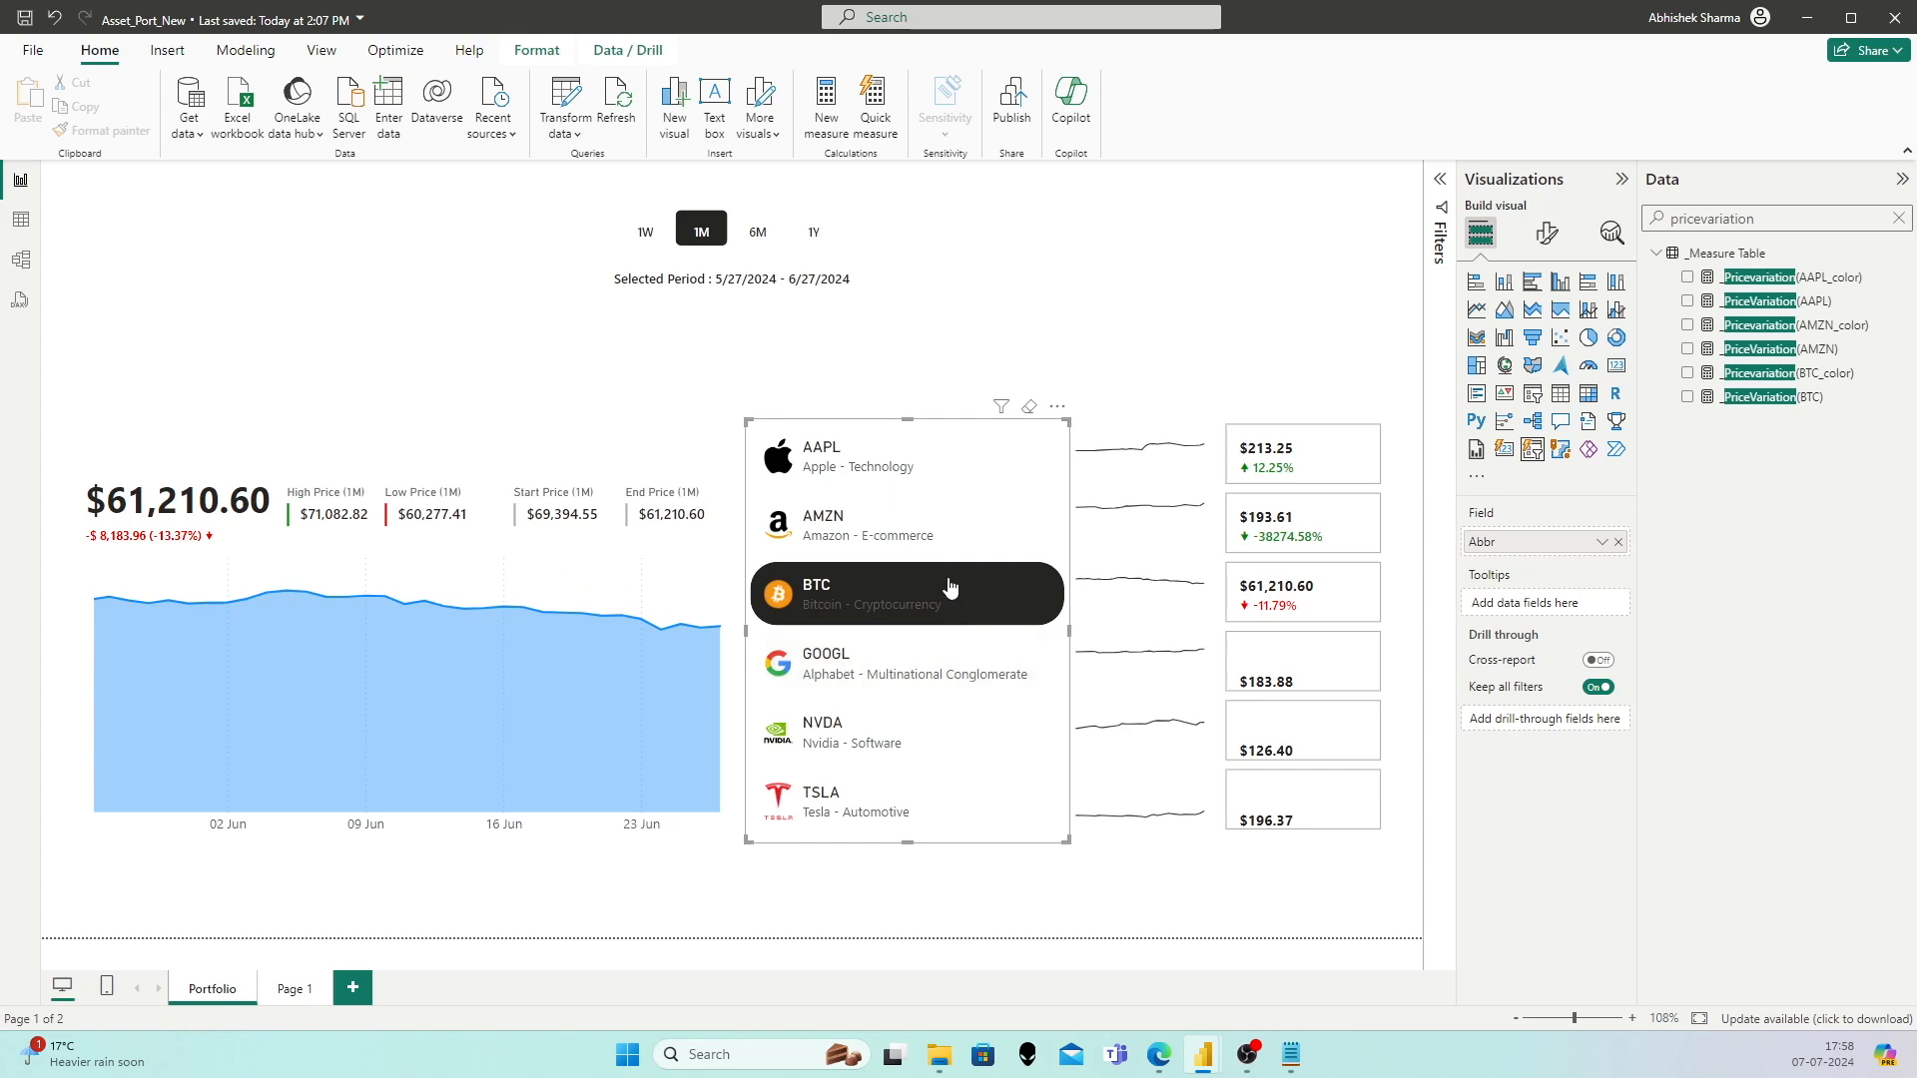
click(900, 544)
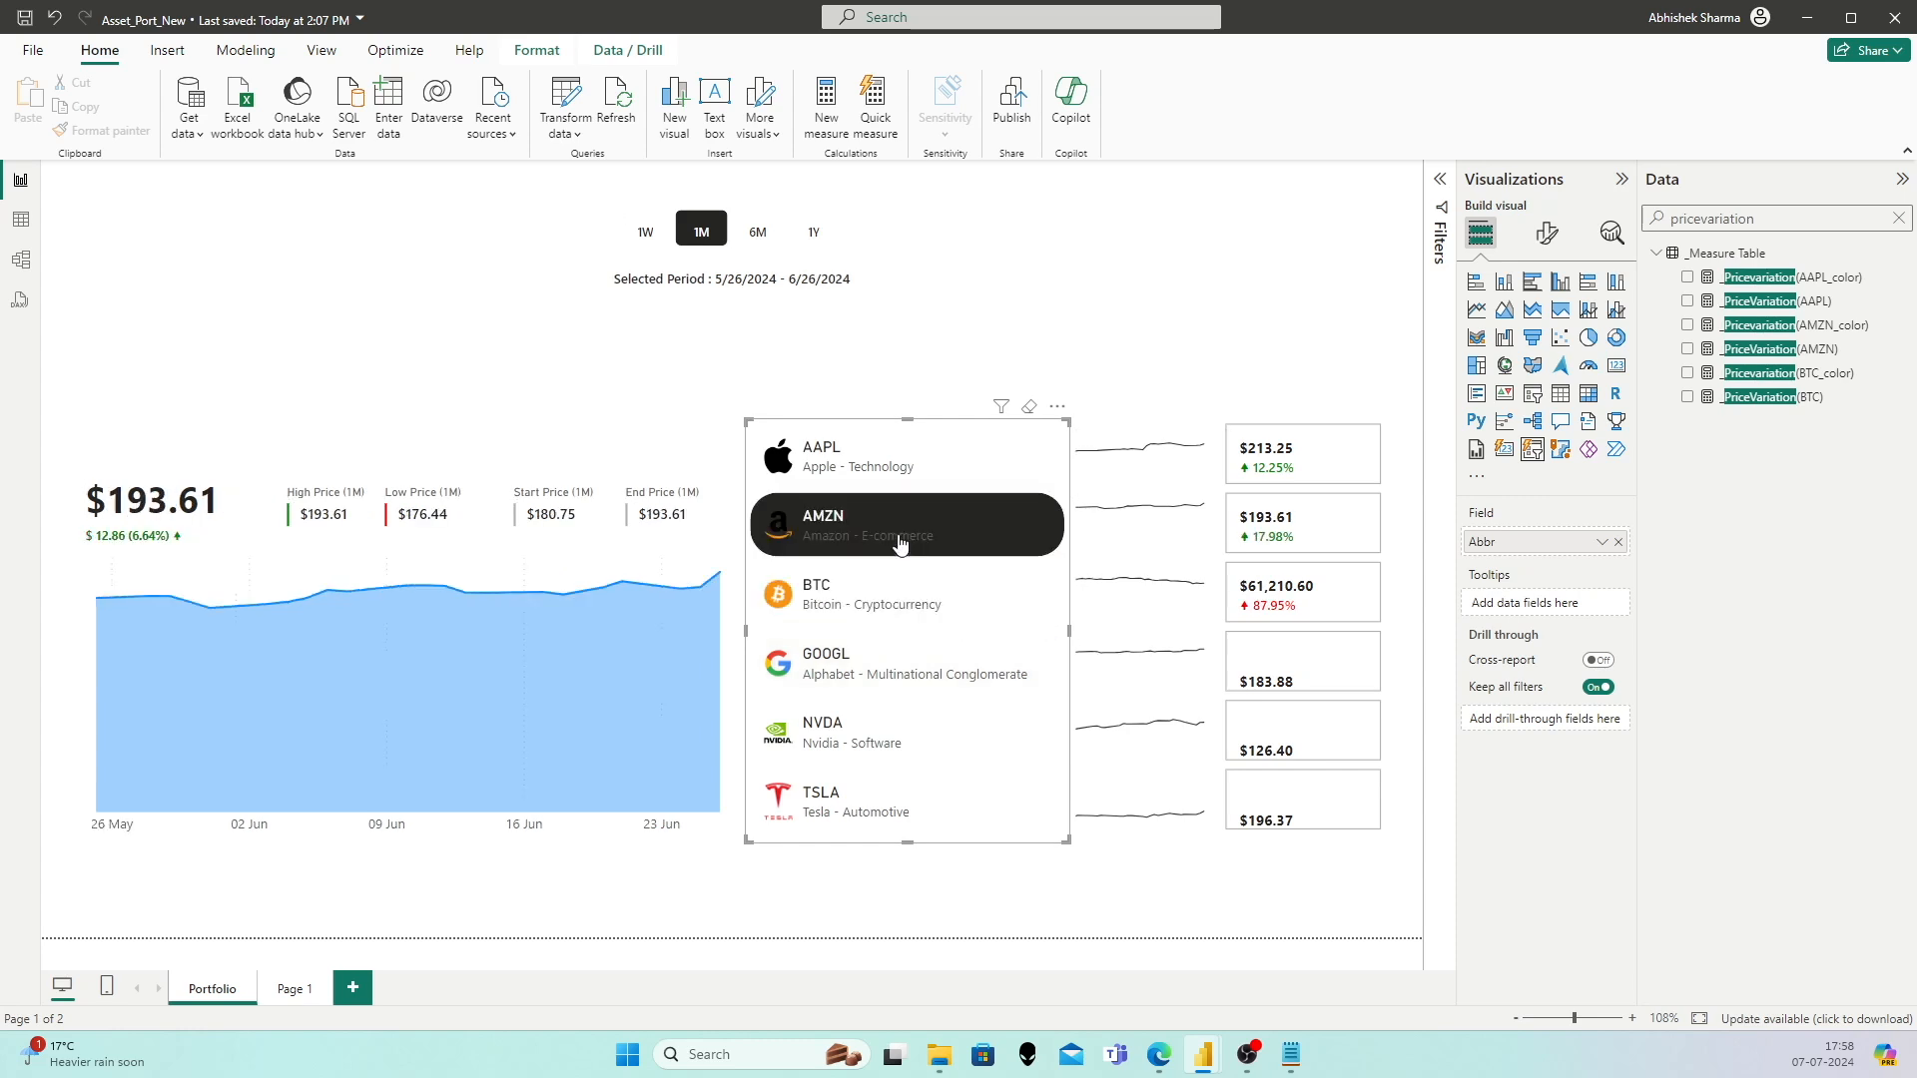
click(912, 476)
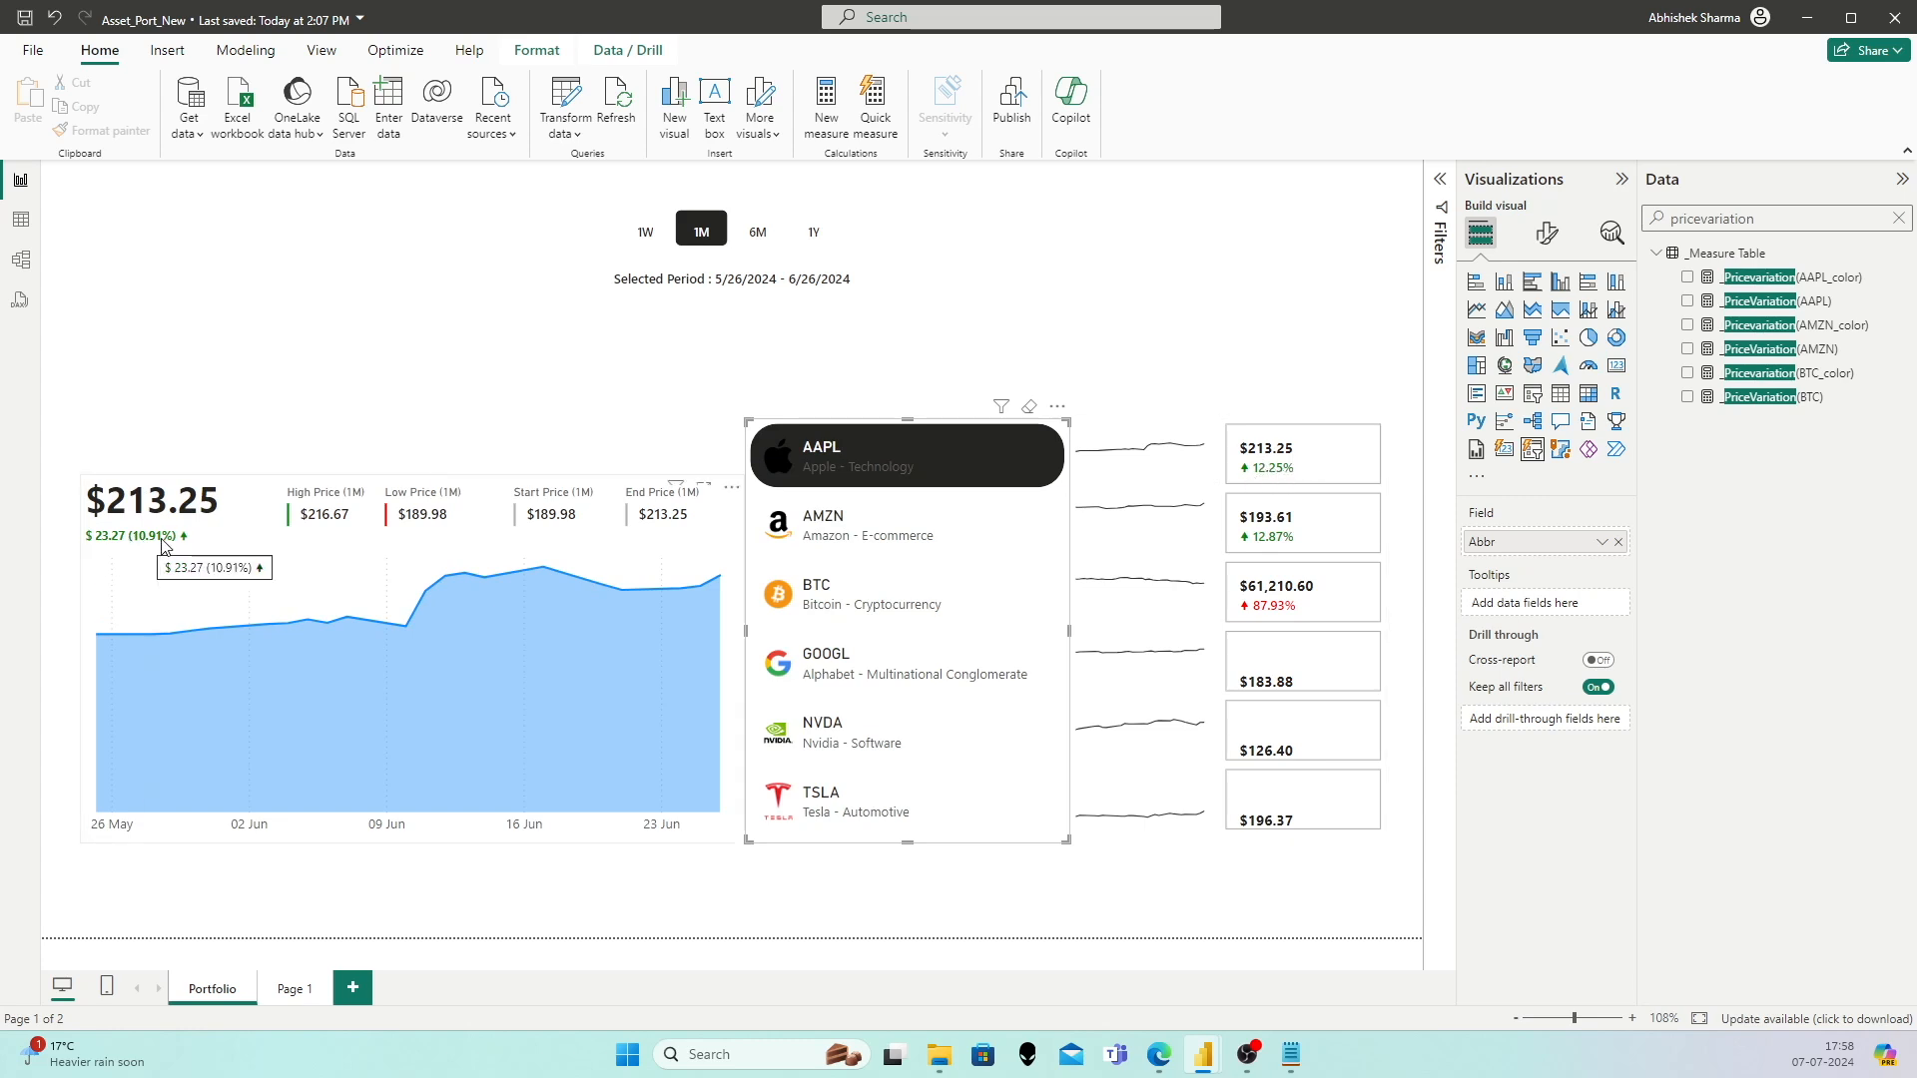
click(898, 535)
click(896, 596)
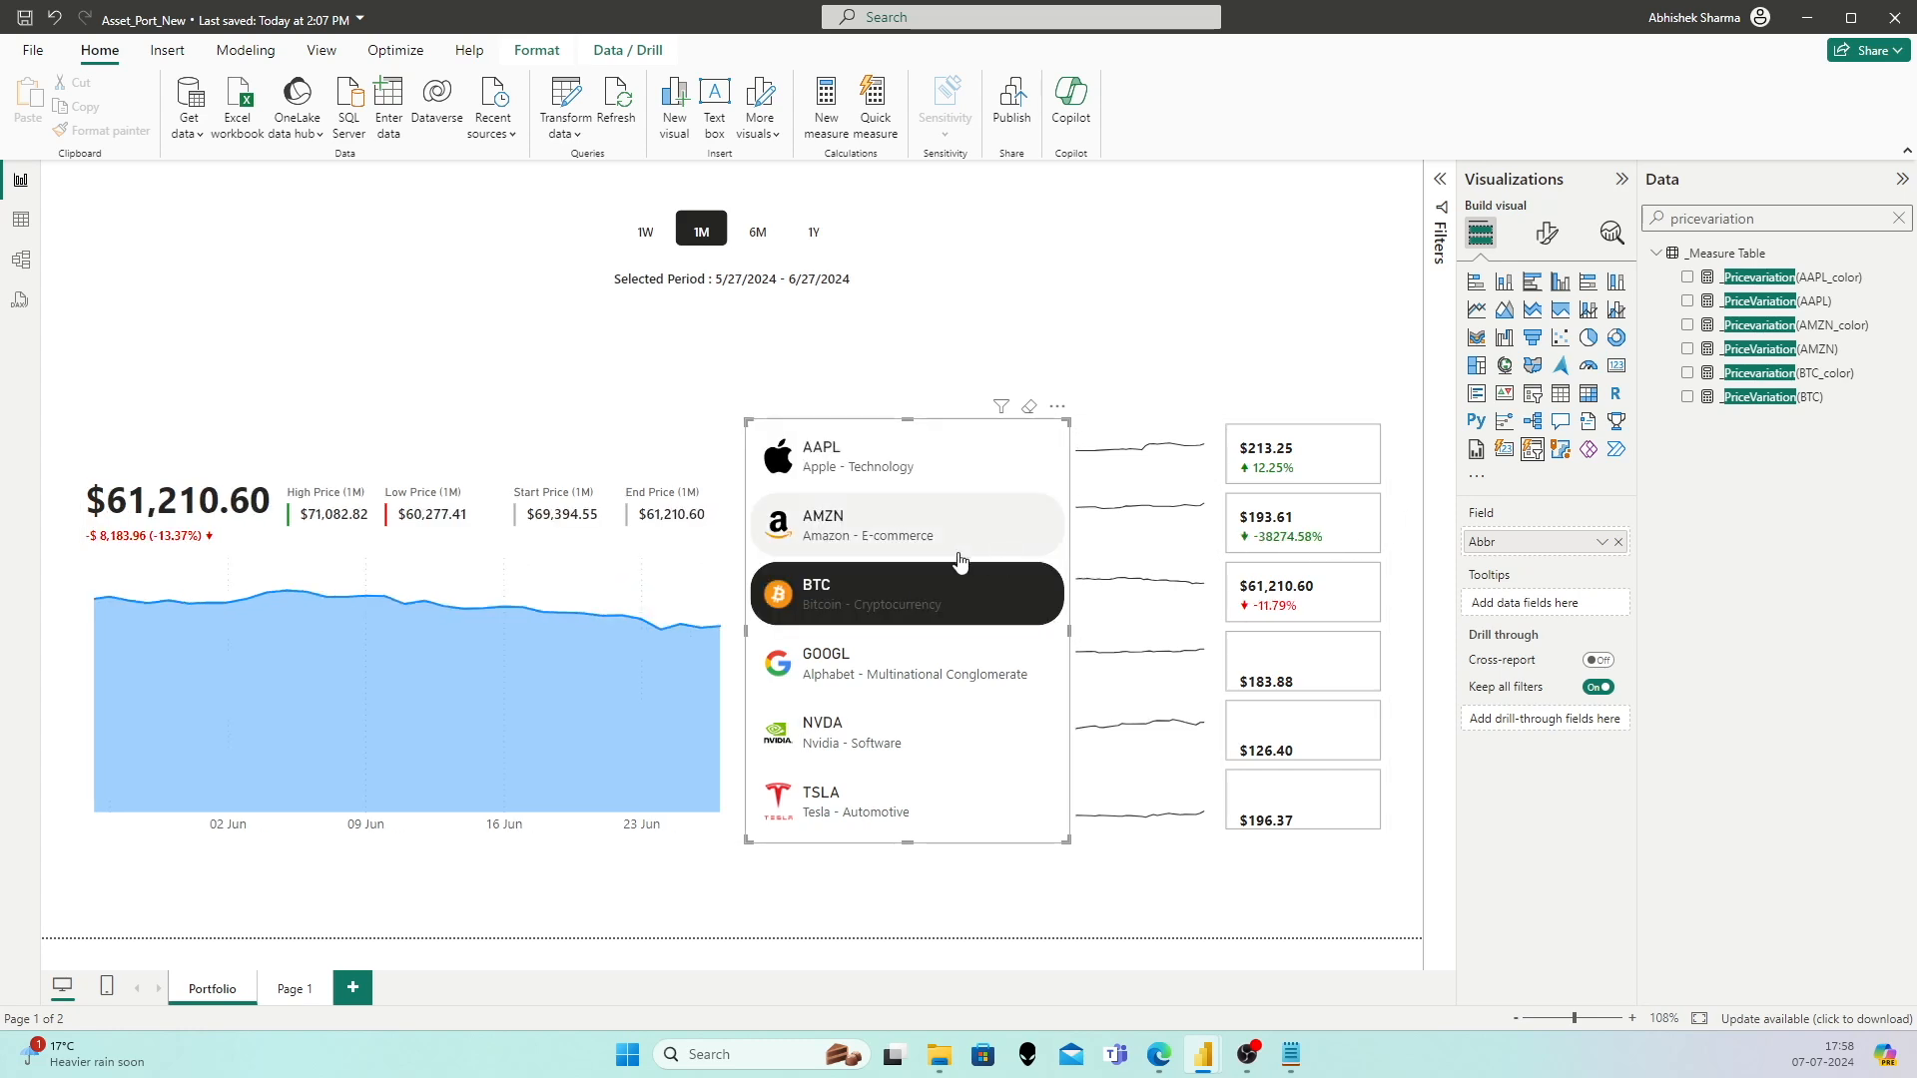
click(965, 487)
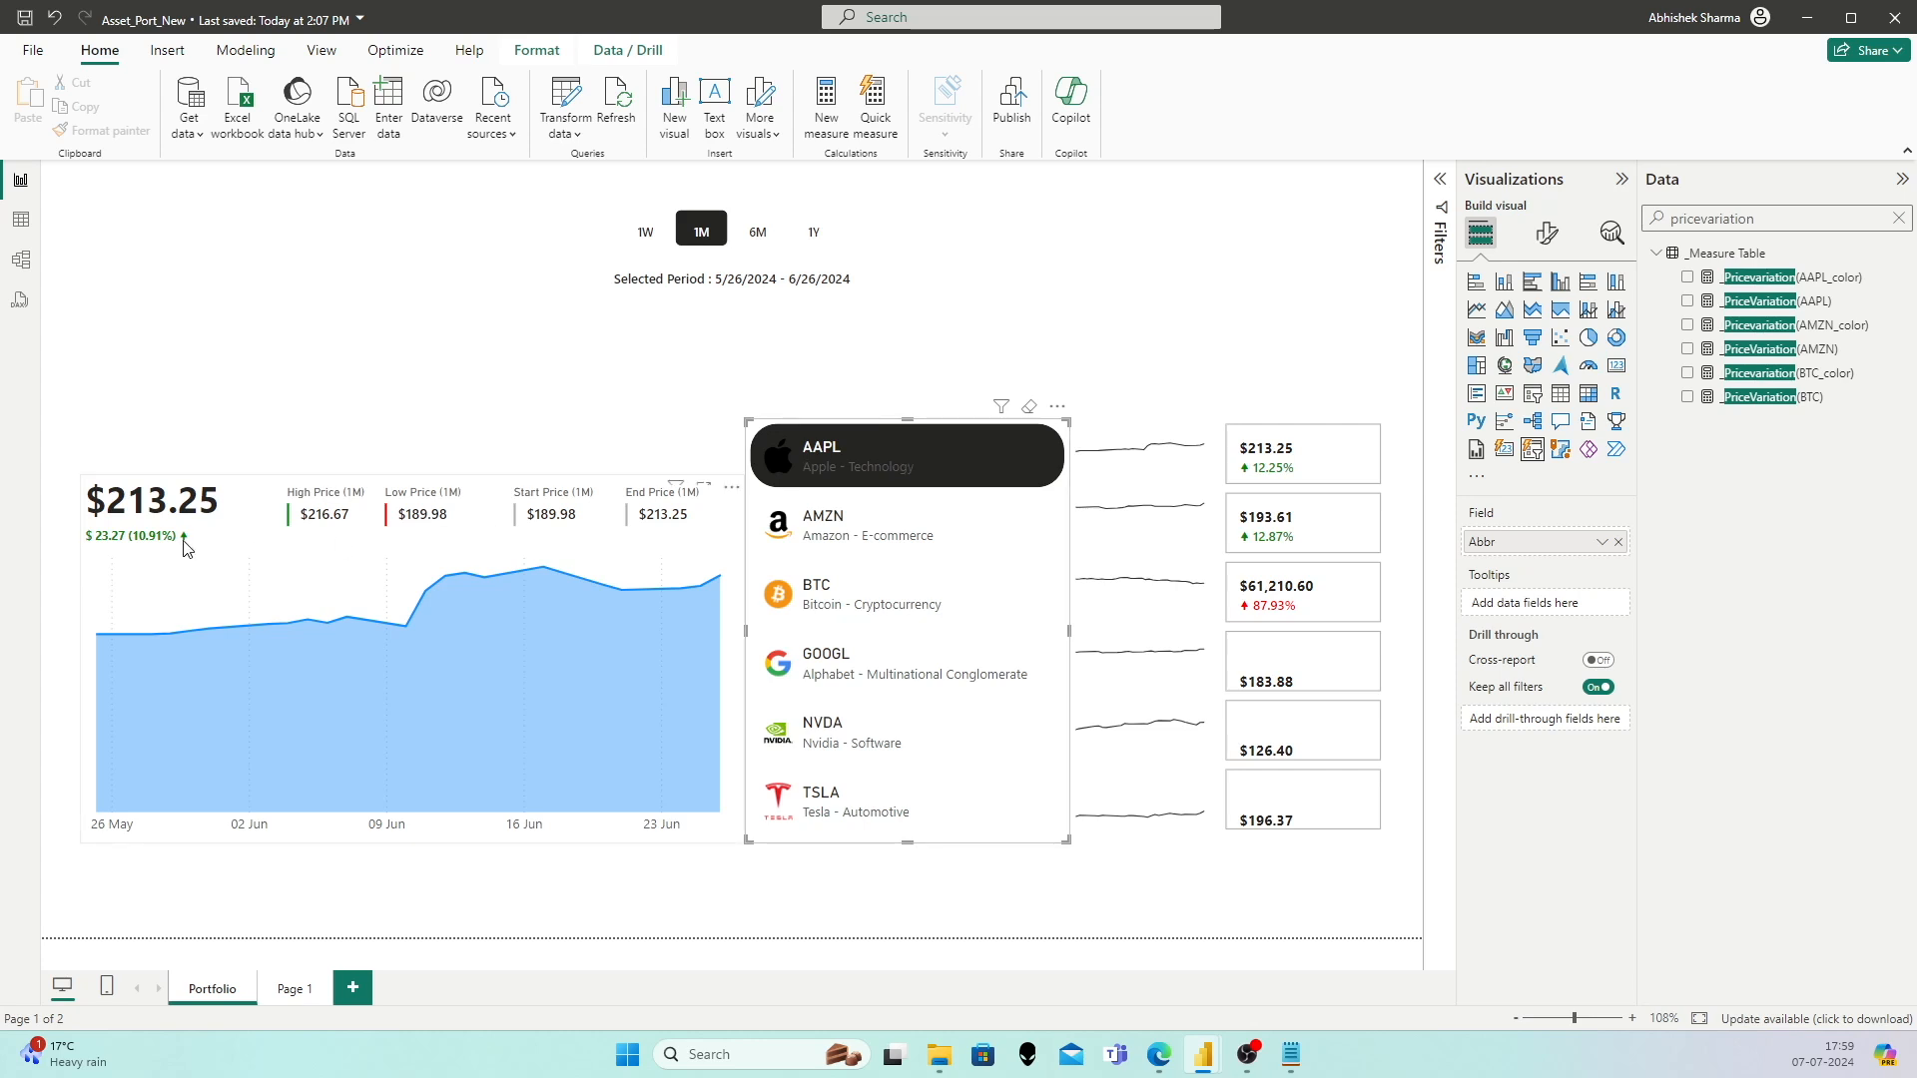
Step: Search the fields for "variation" and examine the formulas of the _Price Variation% and _Price Variation measures
click(168, 513)
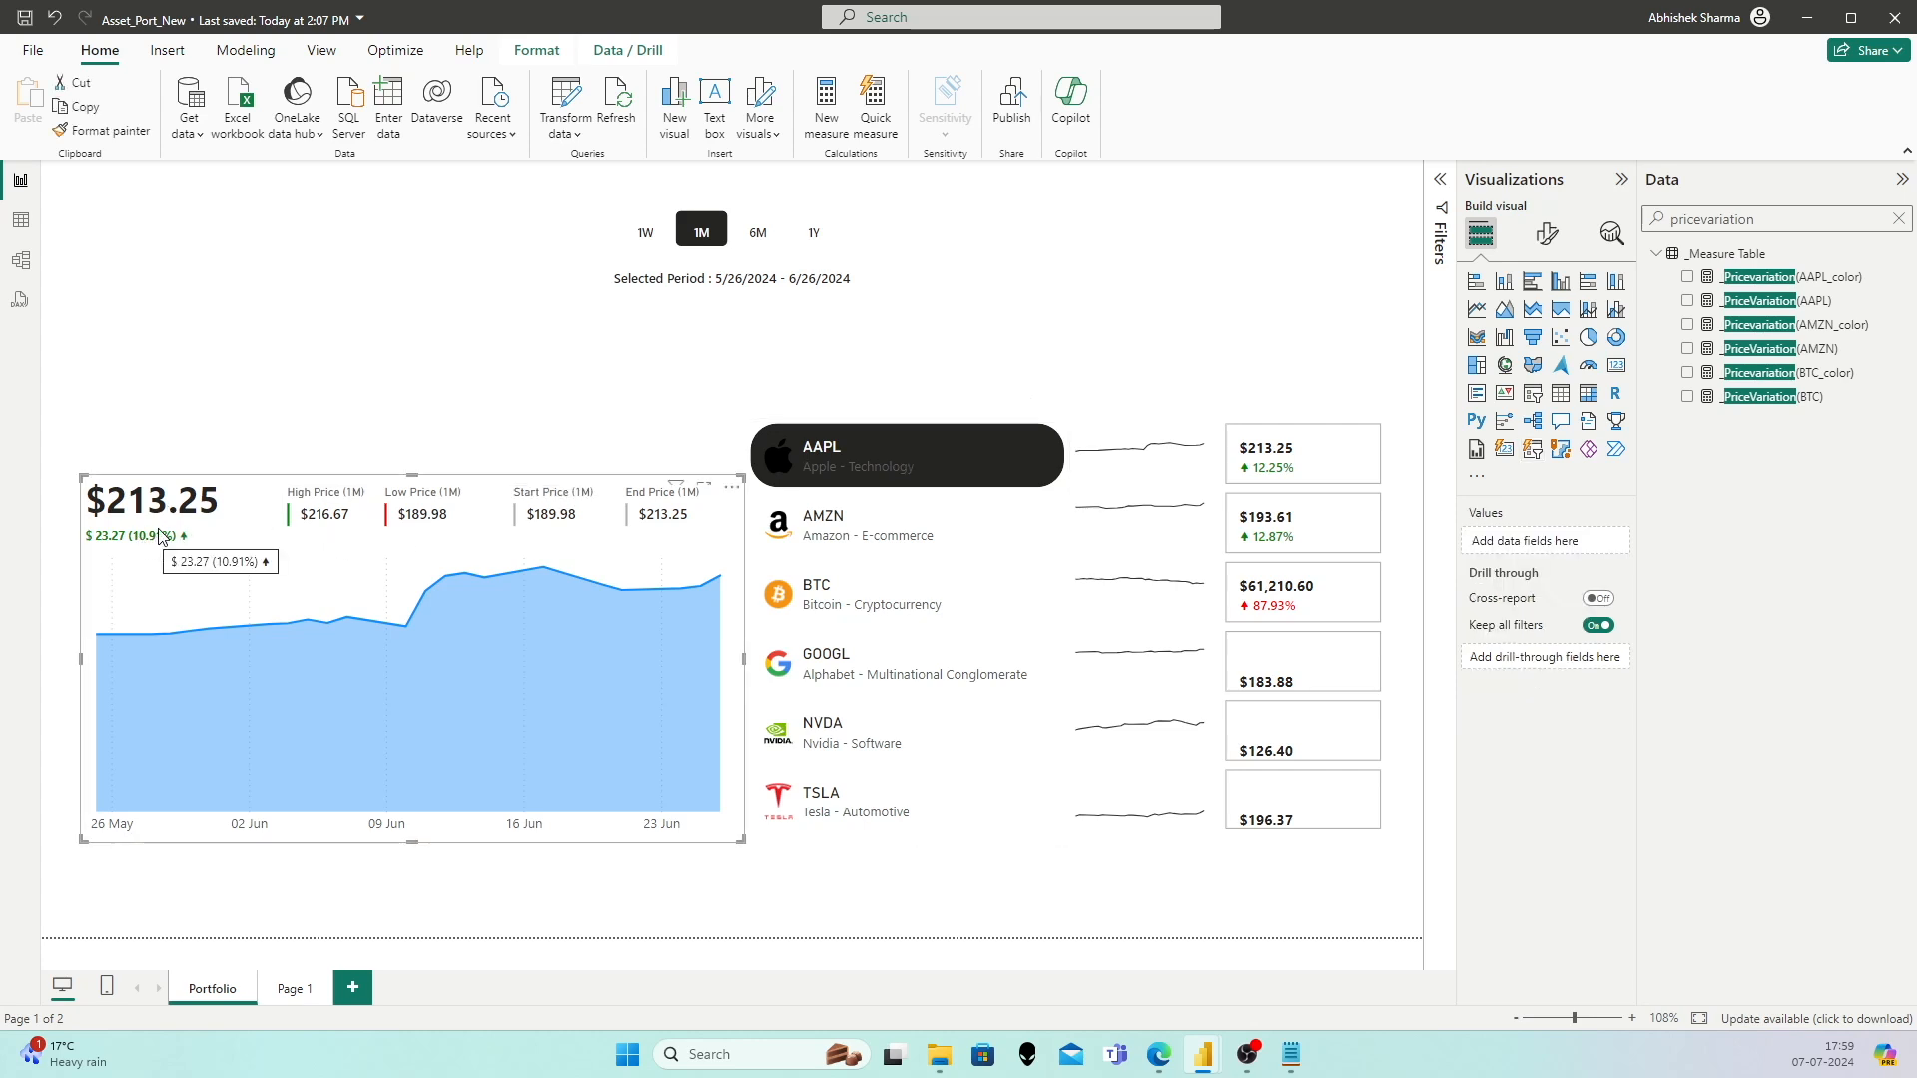
double_click(1764, 216)
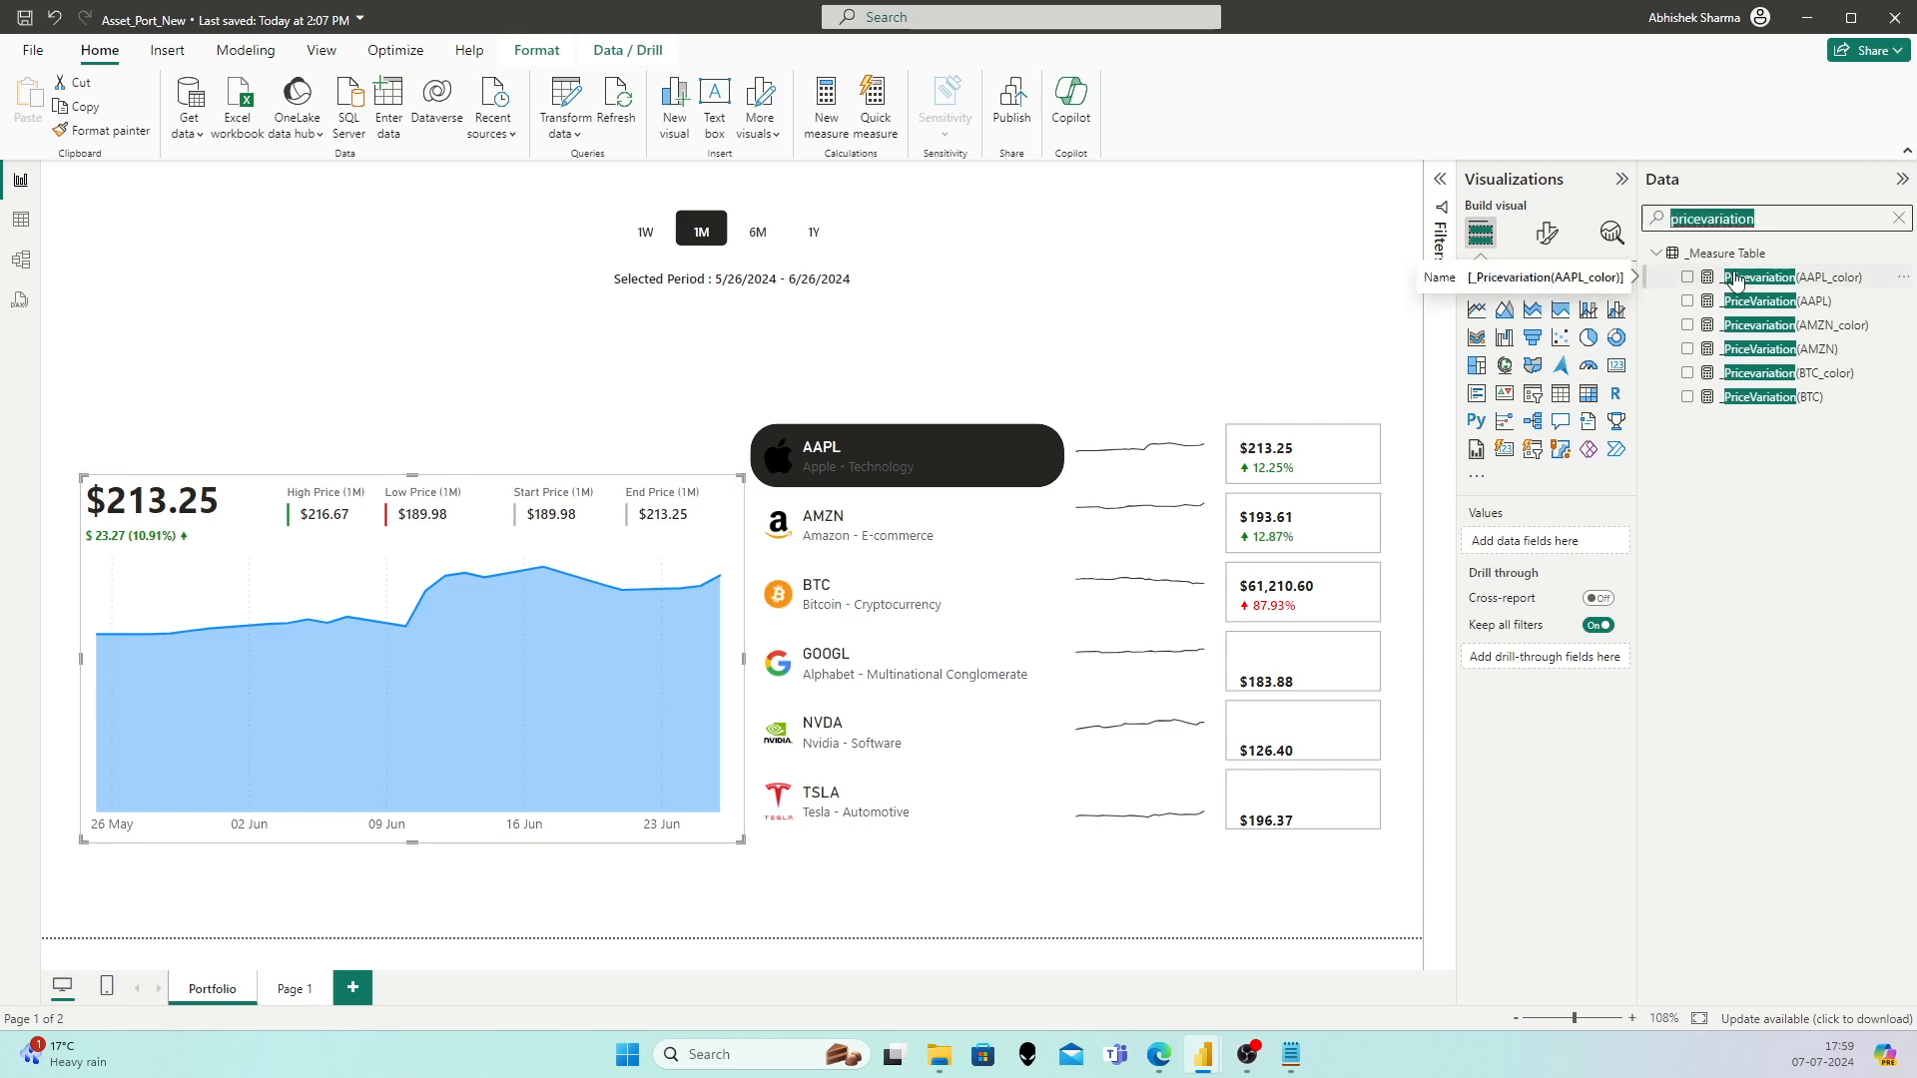
text(variation)
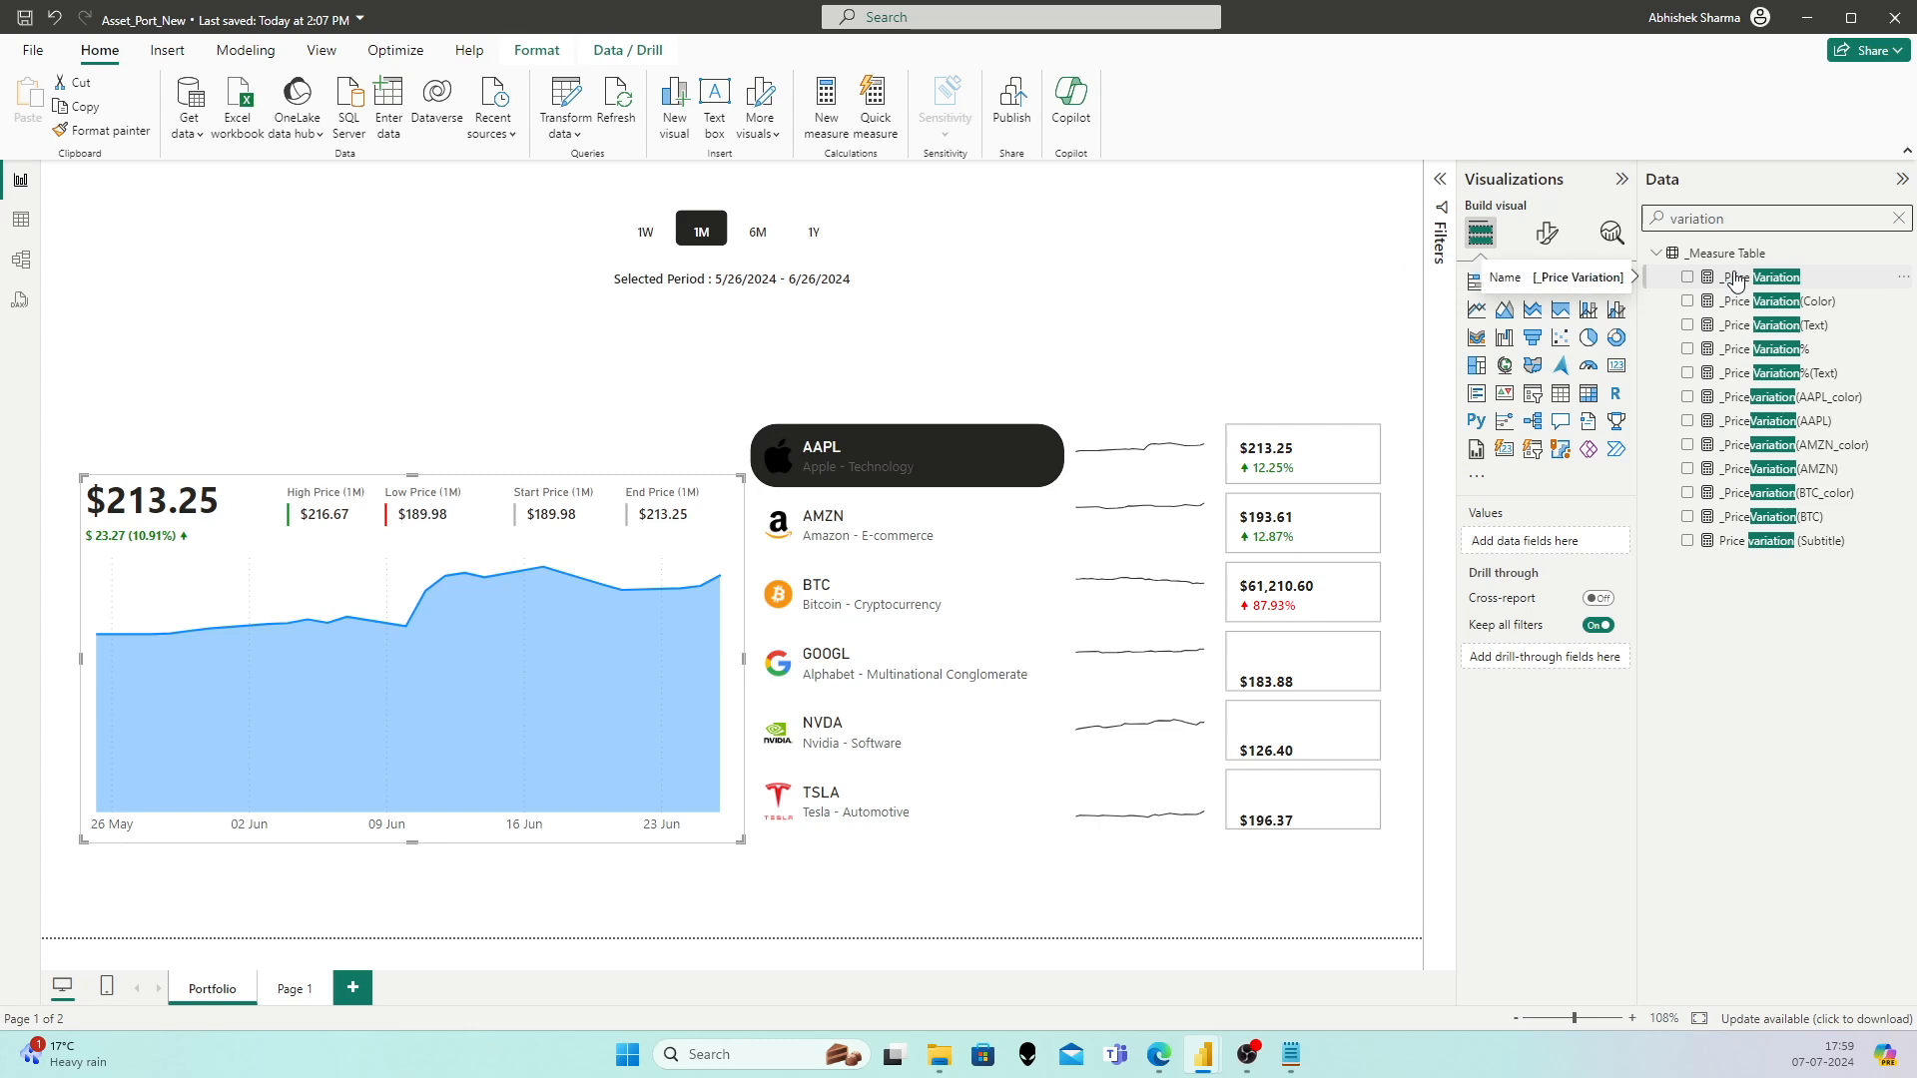
click(1769, 348)
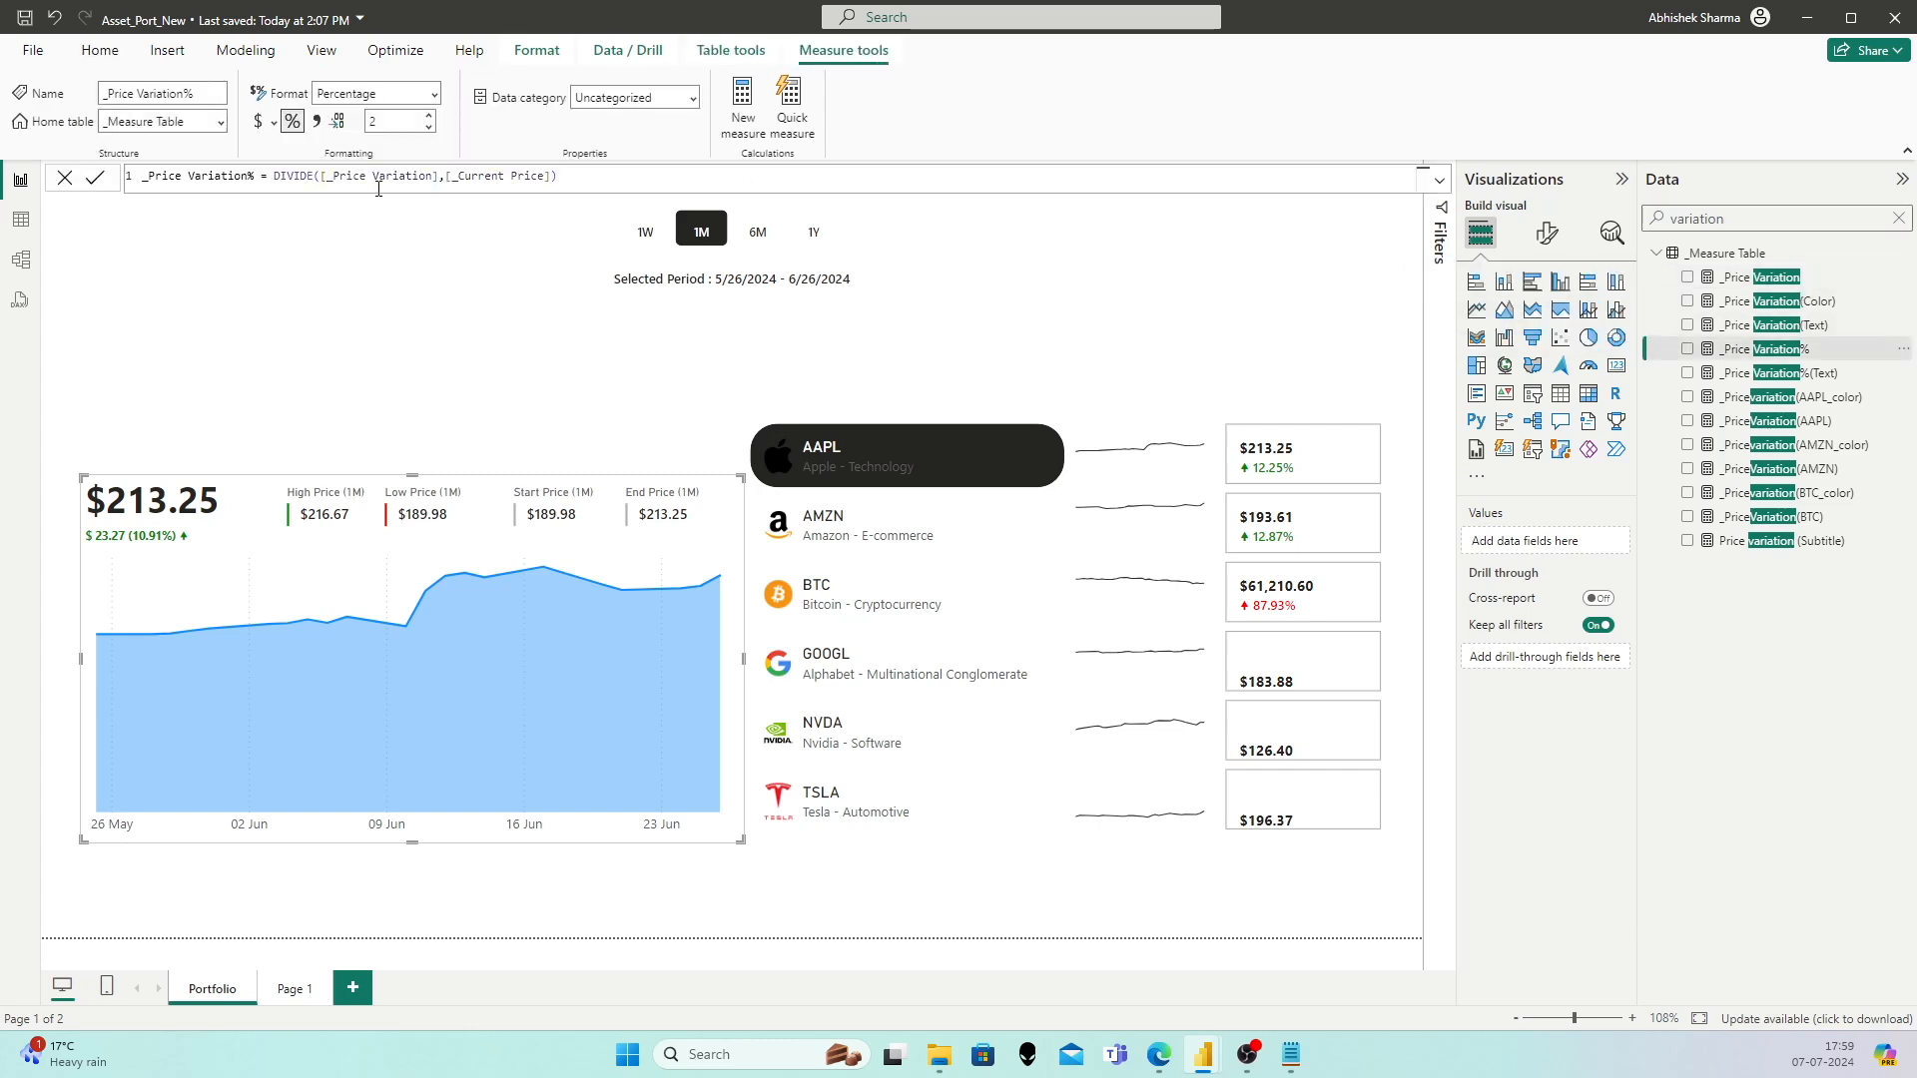
drag(320, 175, 434, 176)
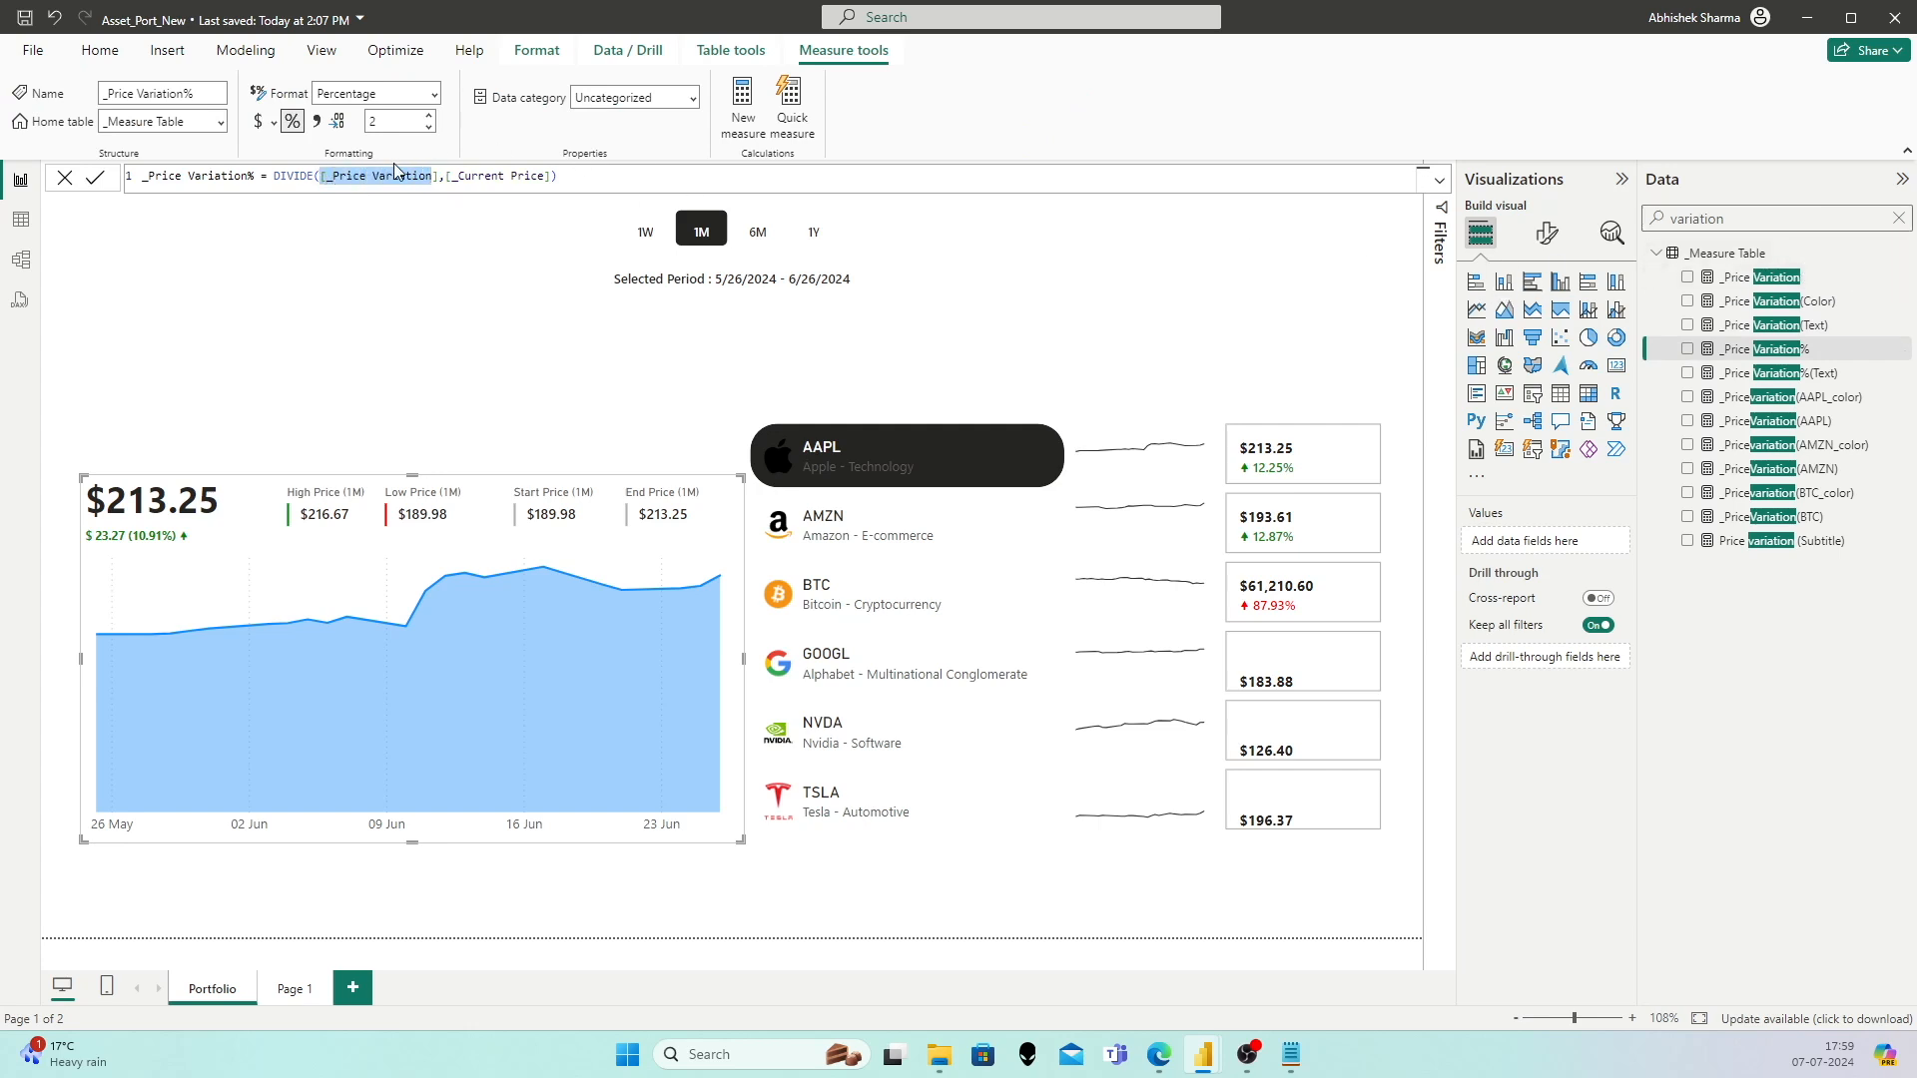
click(1760, 278)
drag(266, 178, 505, 179)
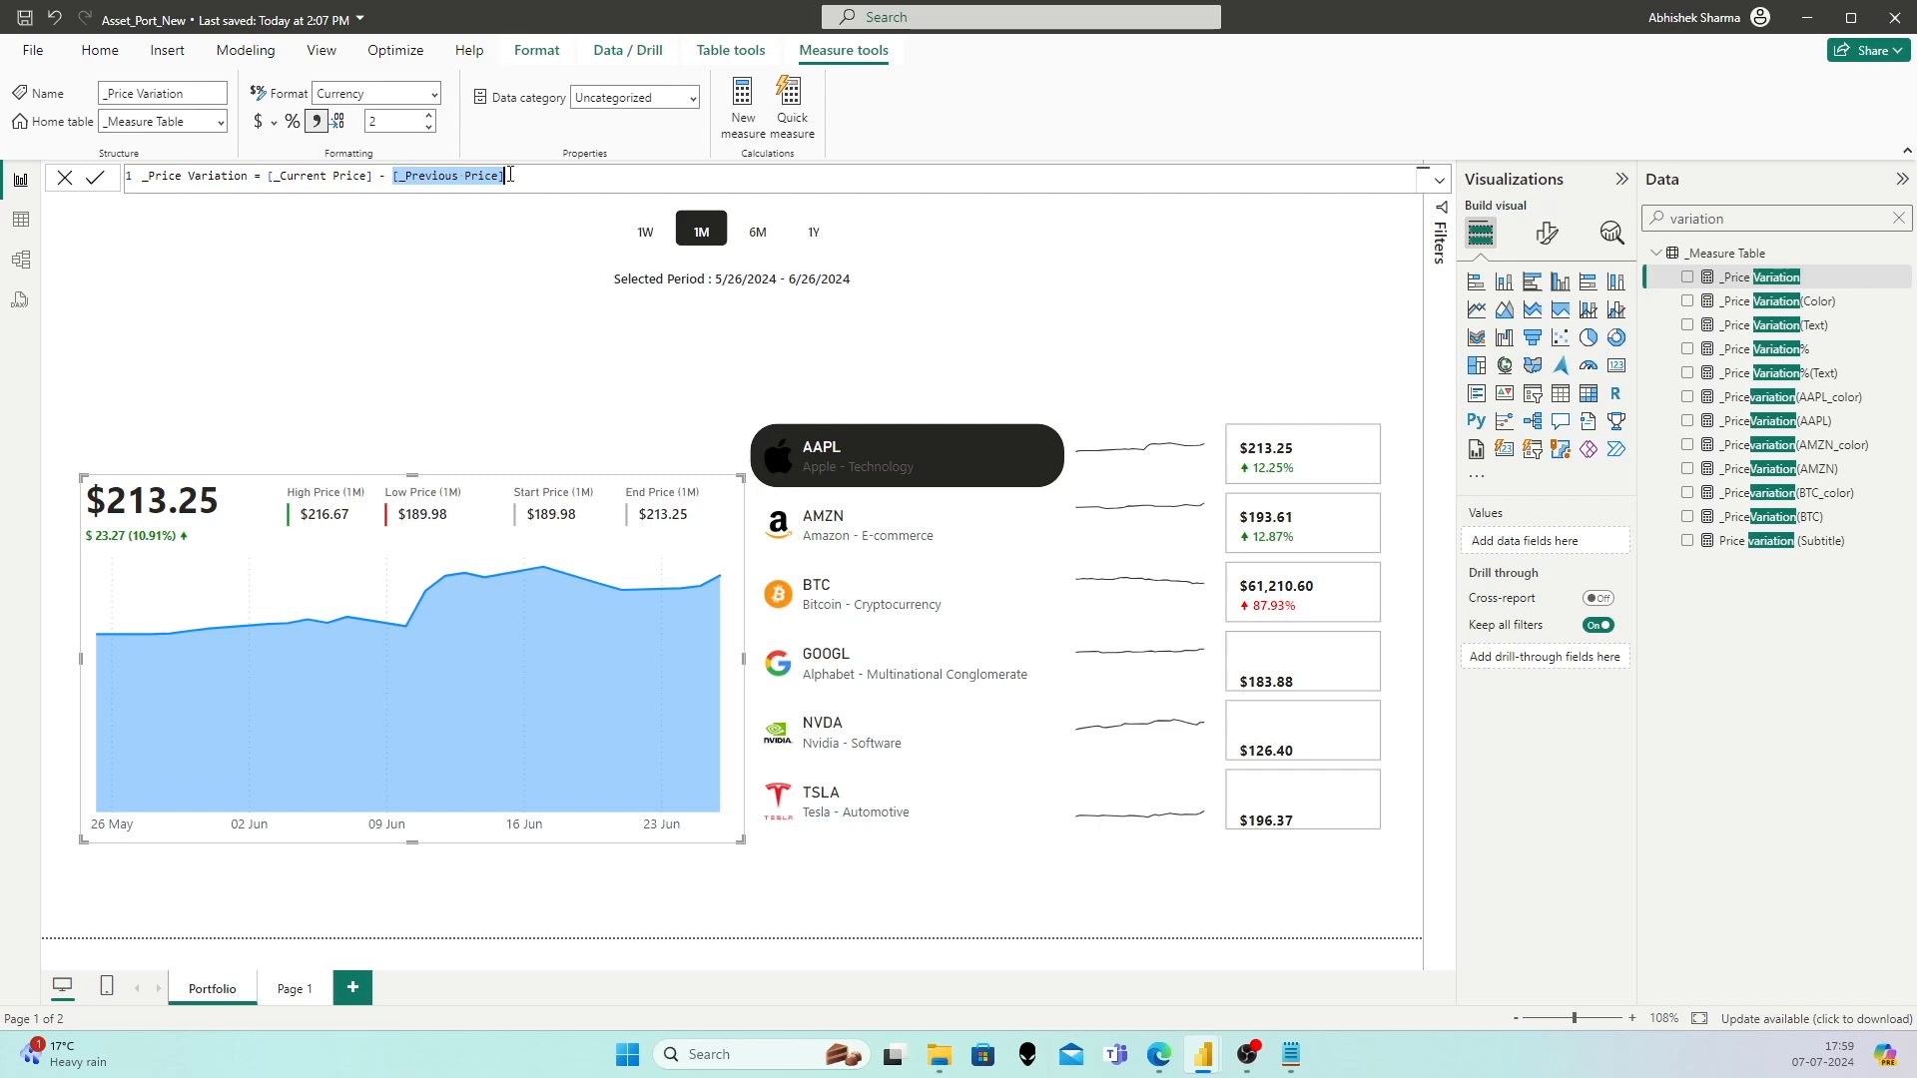
Step: Replace [_Current Price] with [_Previous Price] as the denominator in the _Price Variation% measure and commit the formula
click(1769, 348)
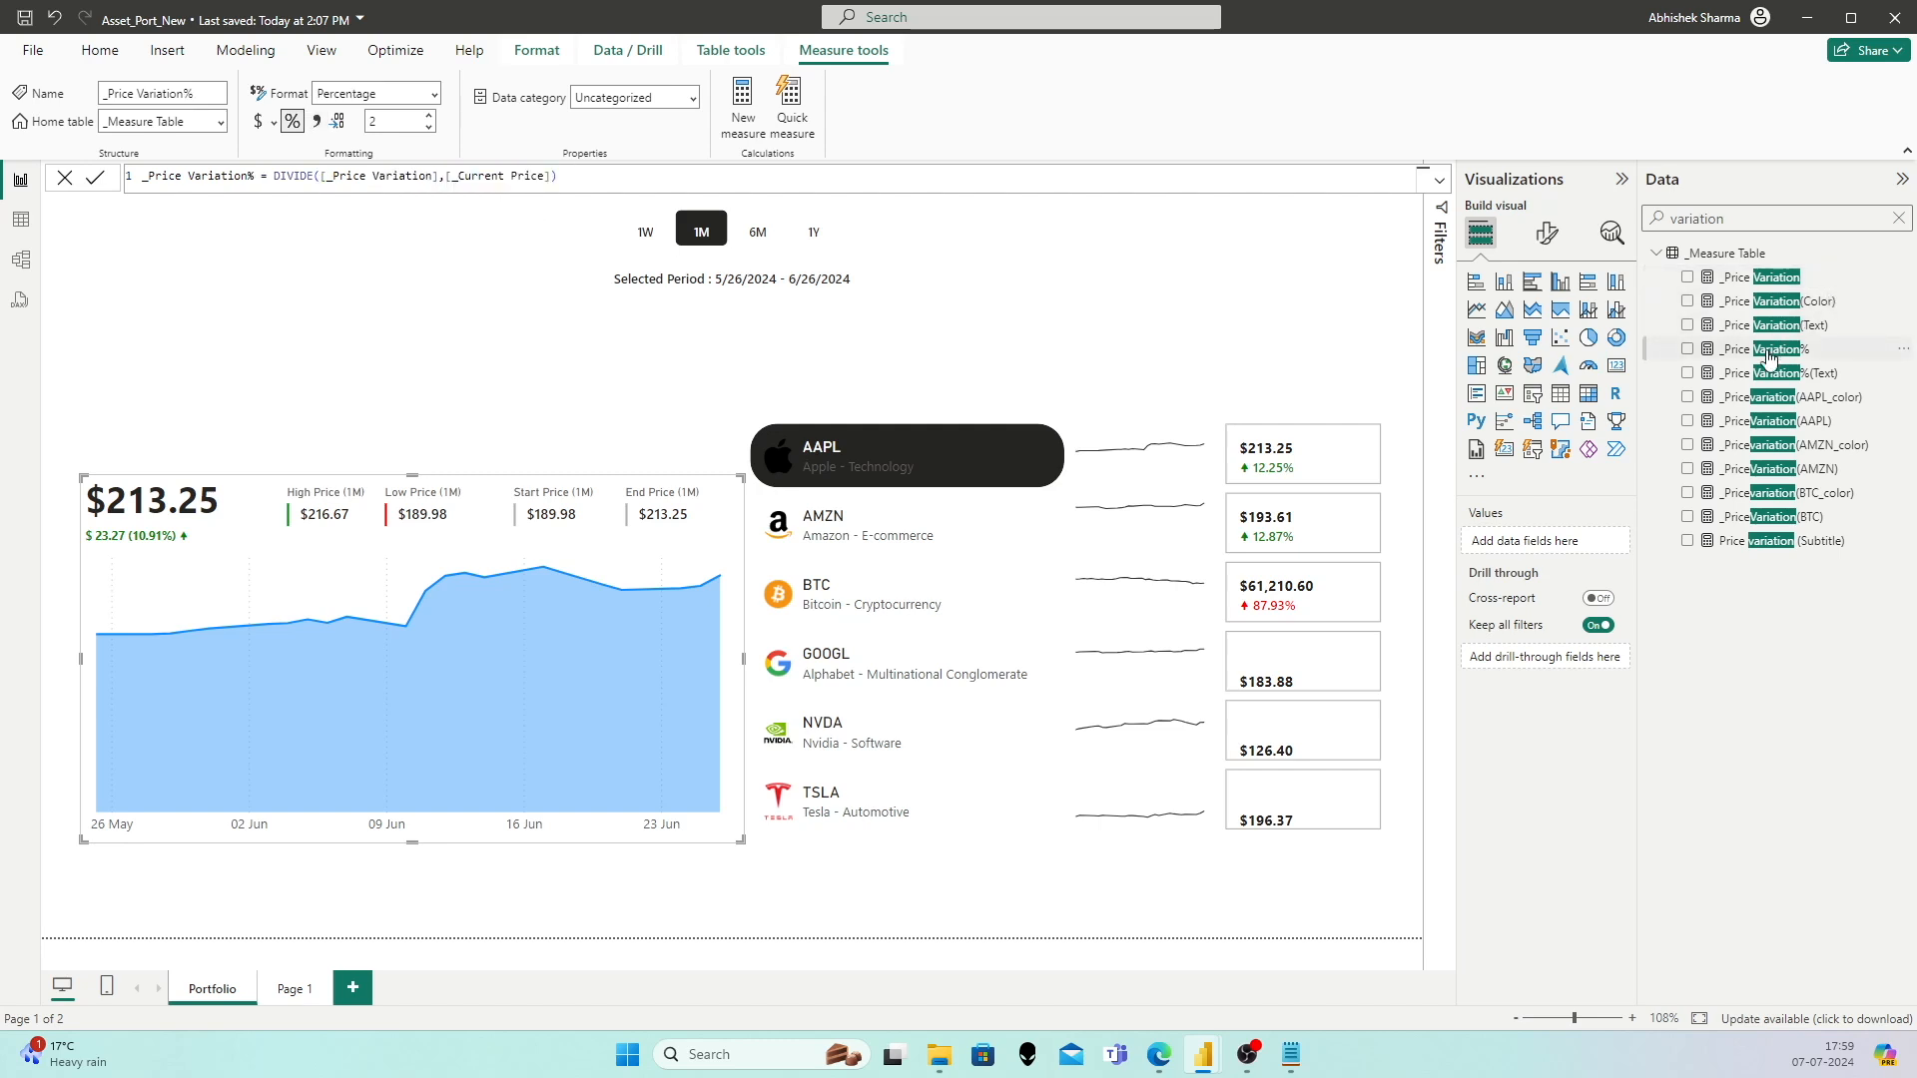
drag(554, 178, 445, 180)
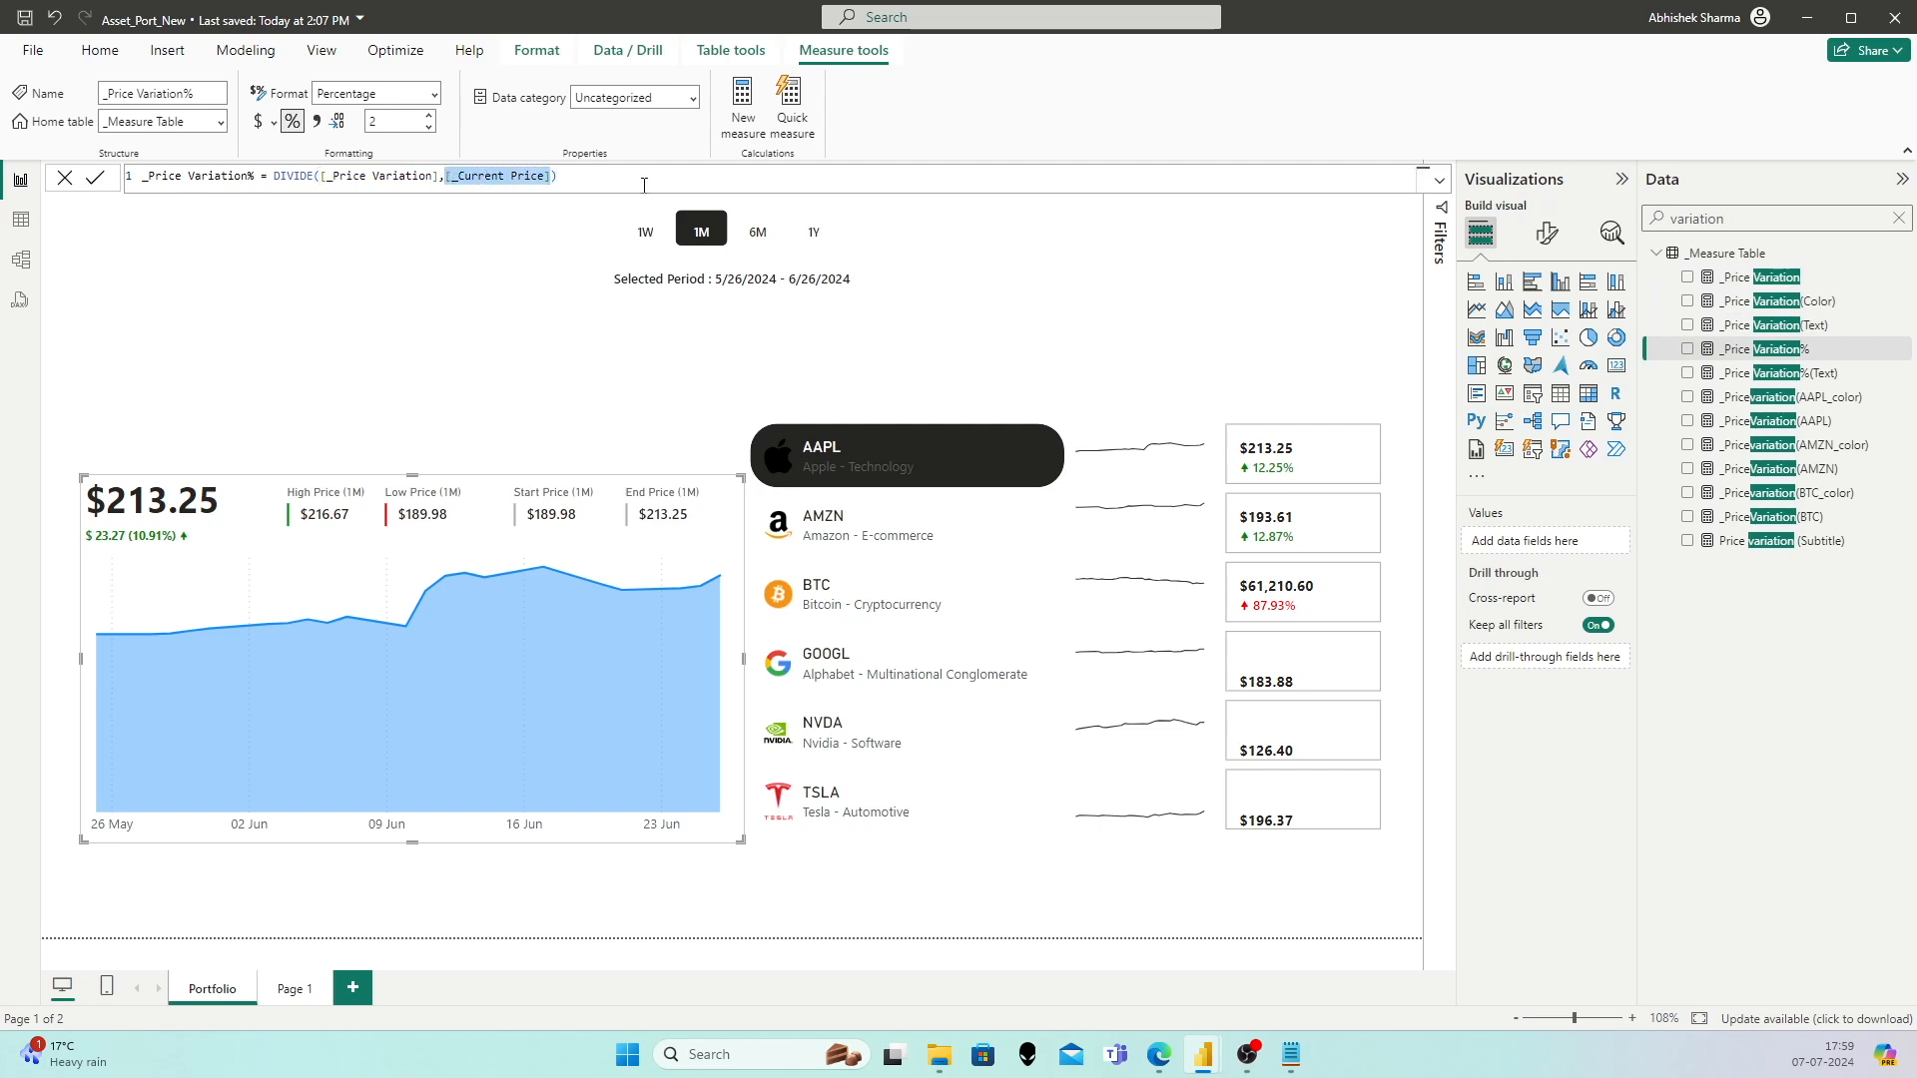
text(_previo)
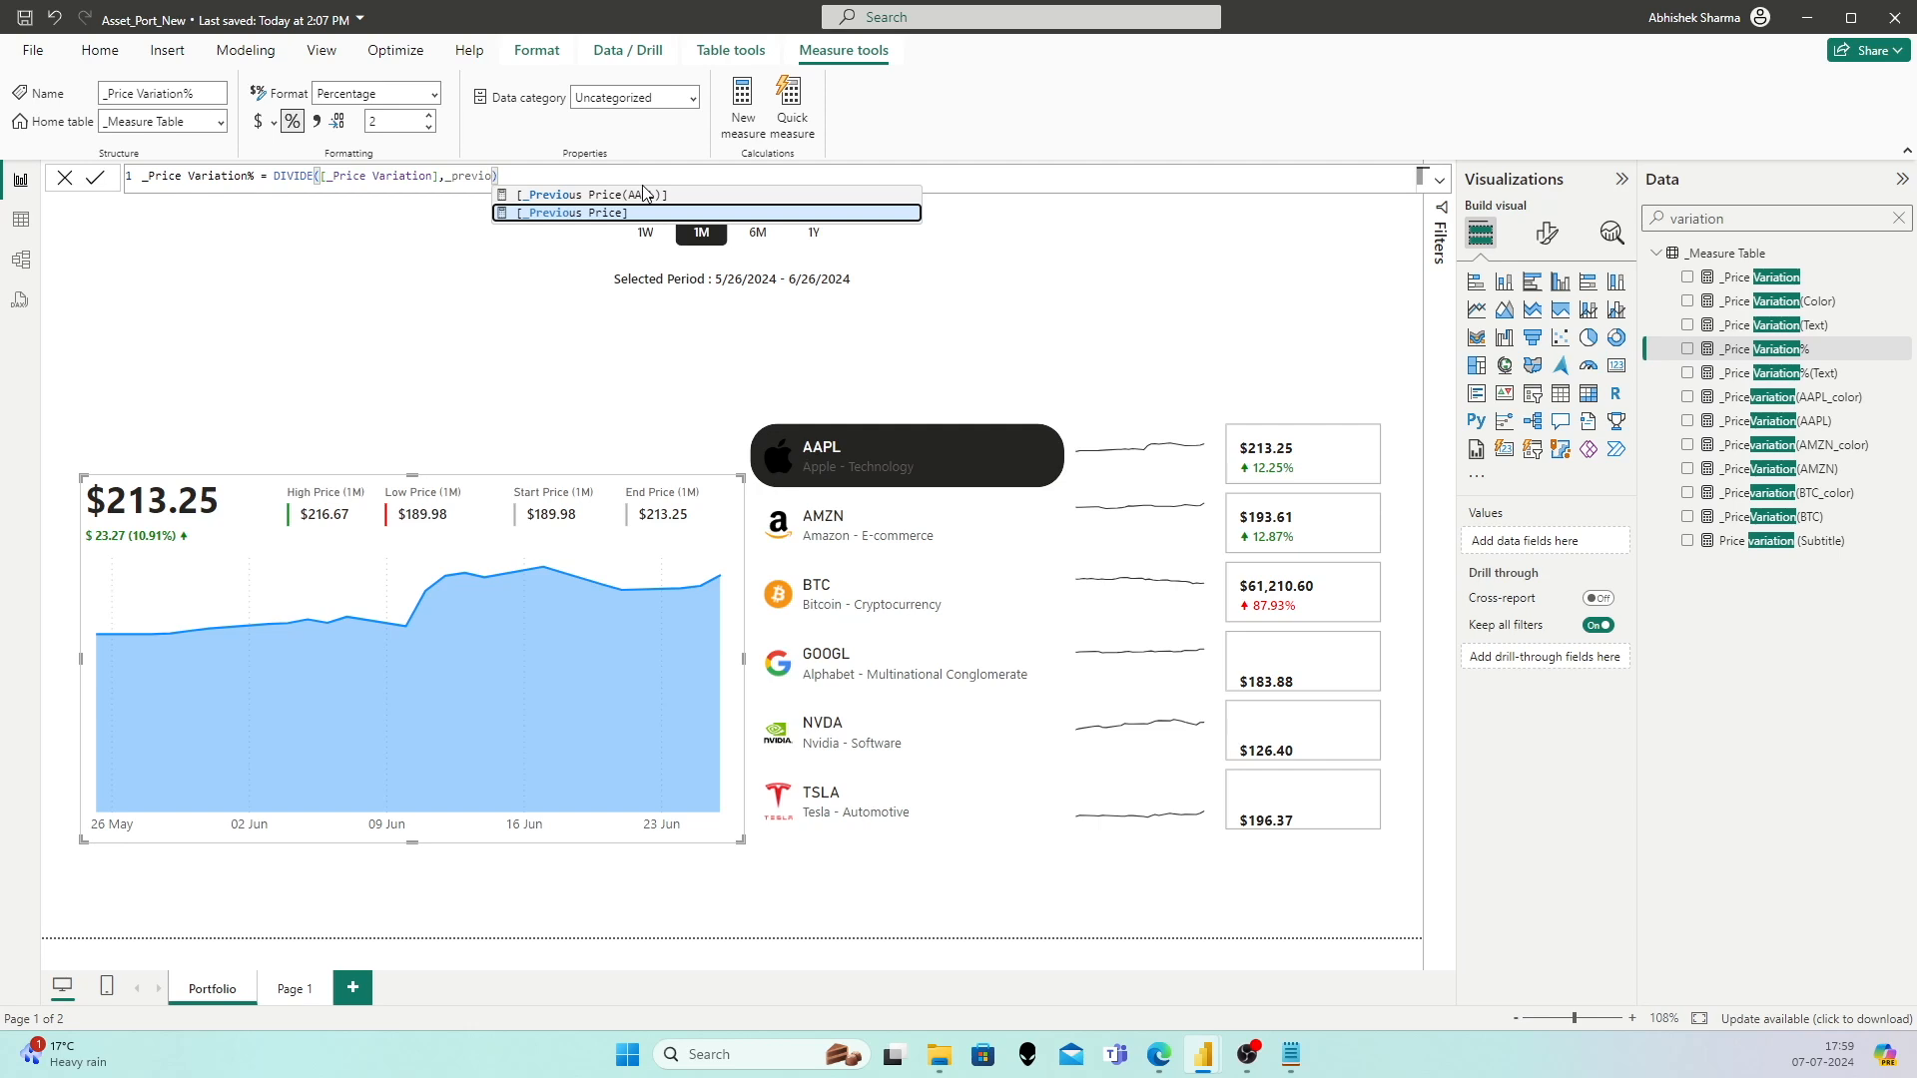
key(Tab)
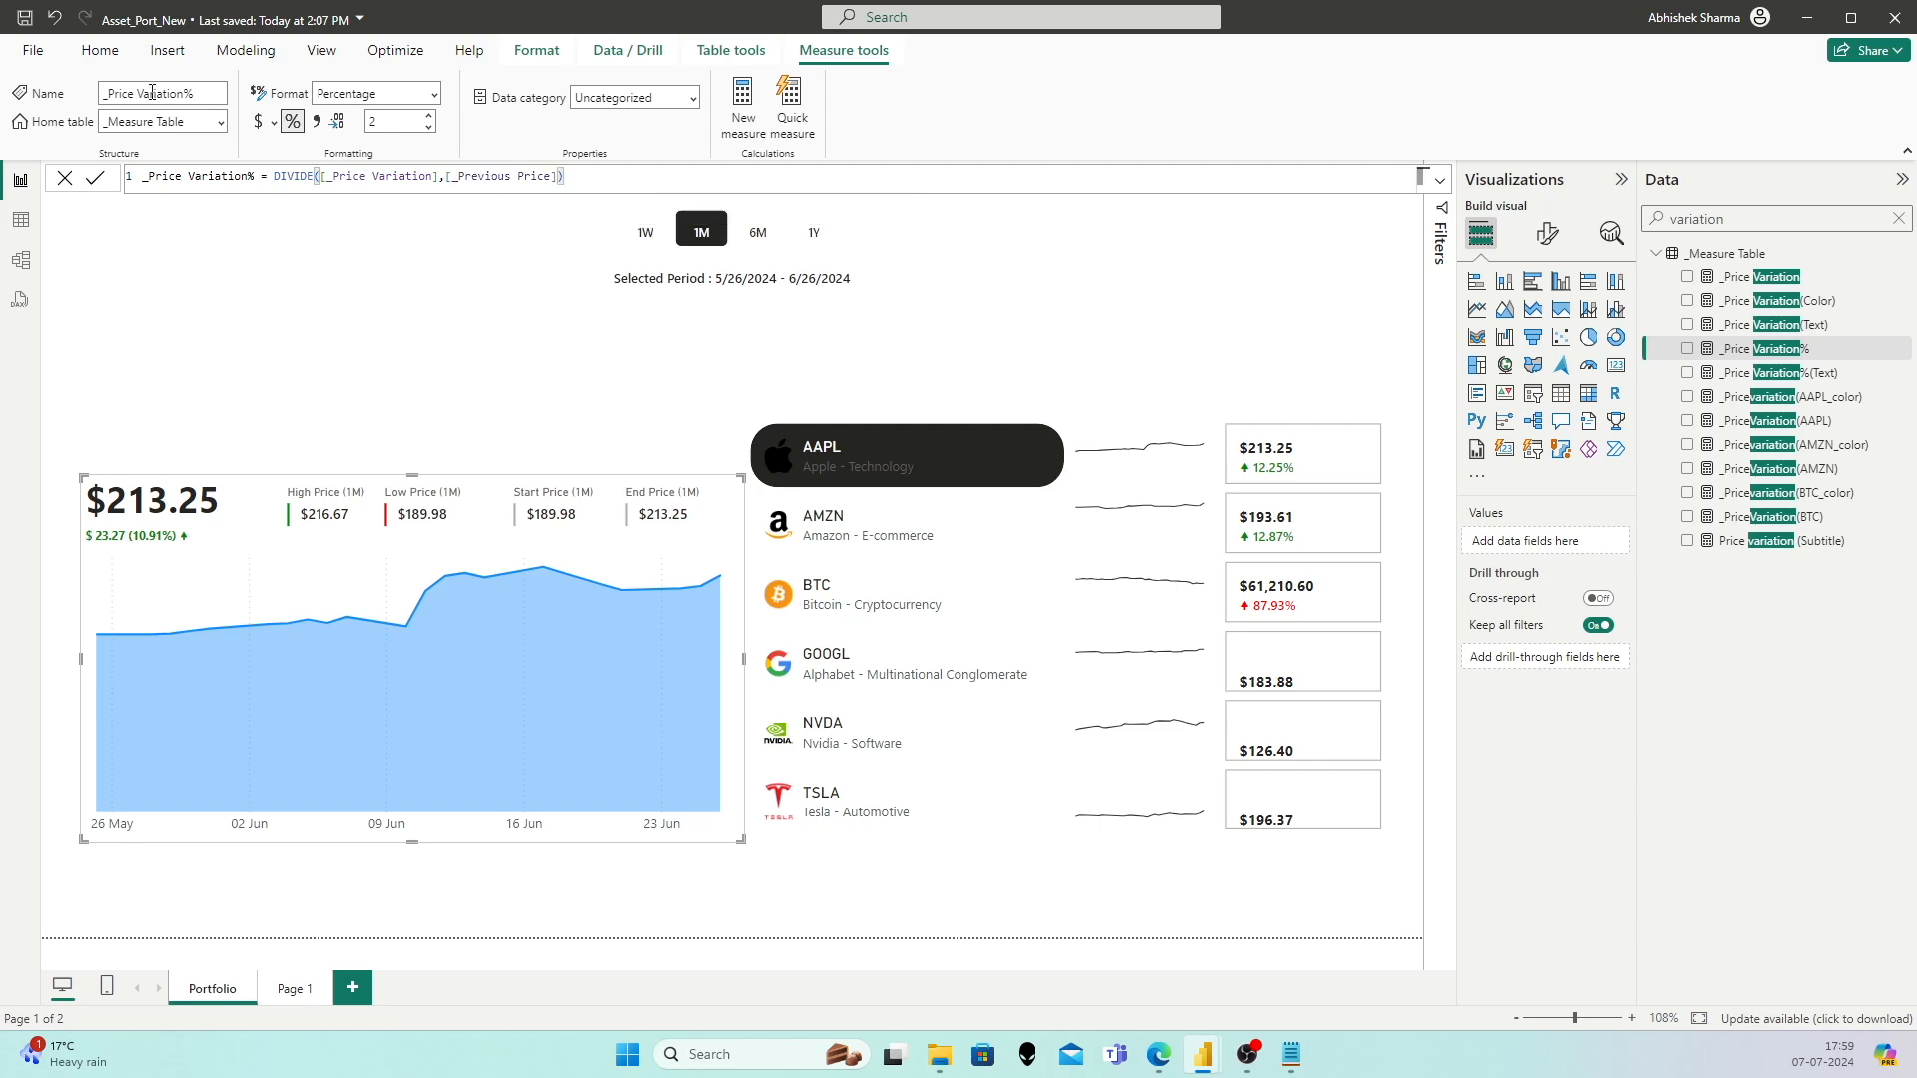
click(99, 179)
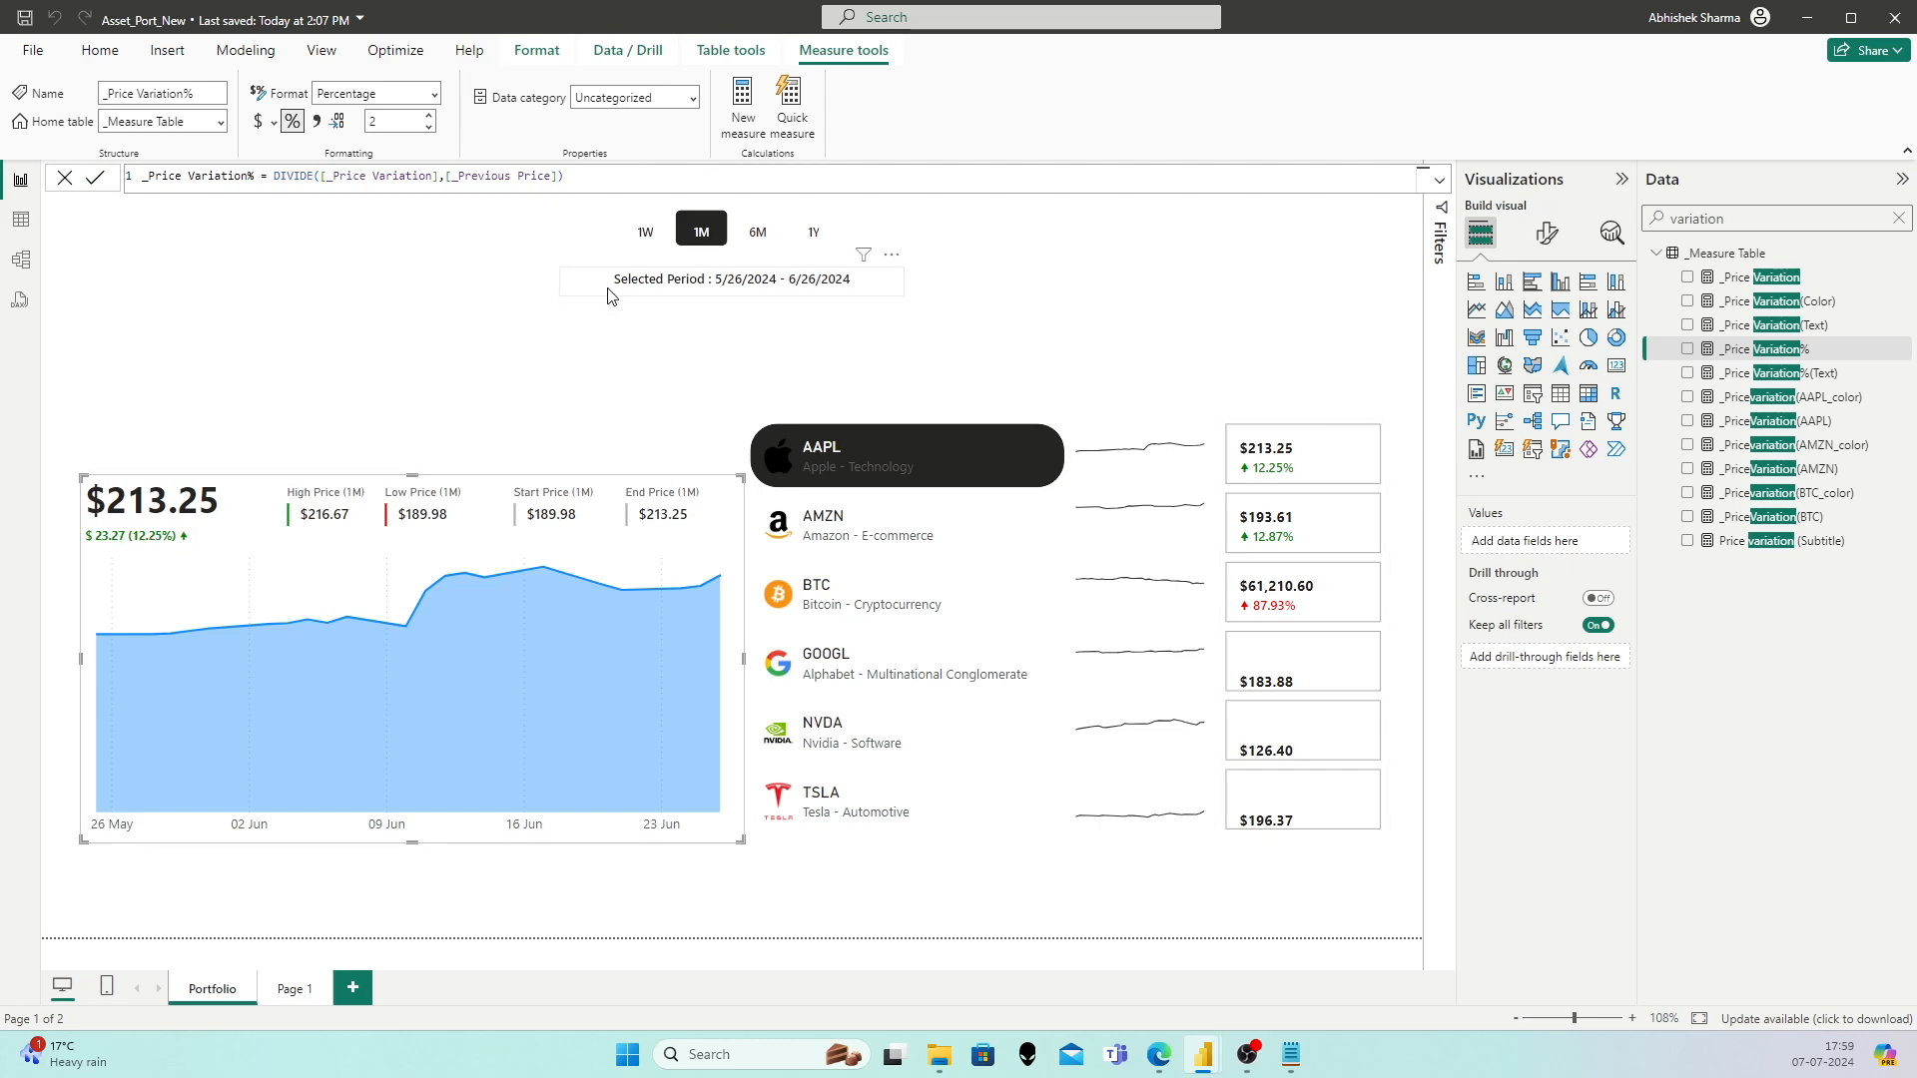
Step: Set the period to 6M and select AMZN and BTC alternately to check their card labels against the main variation figure
click(760, 232)
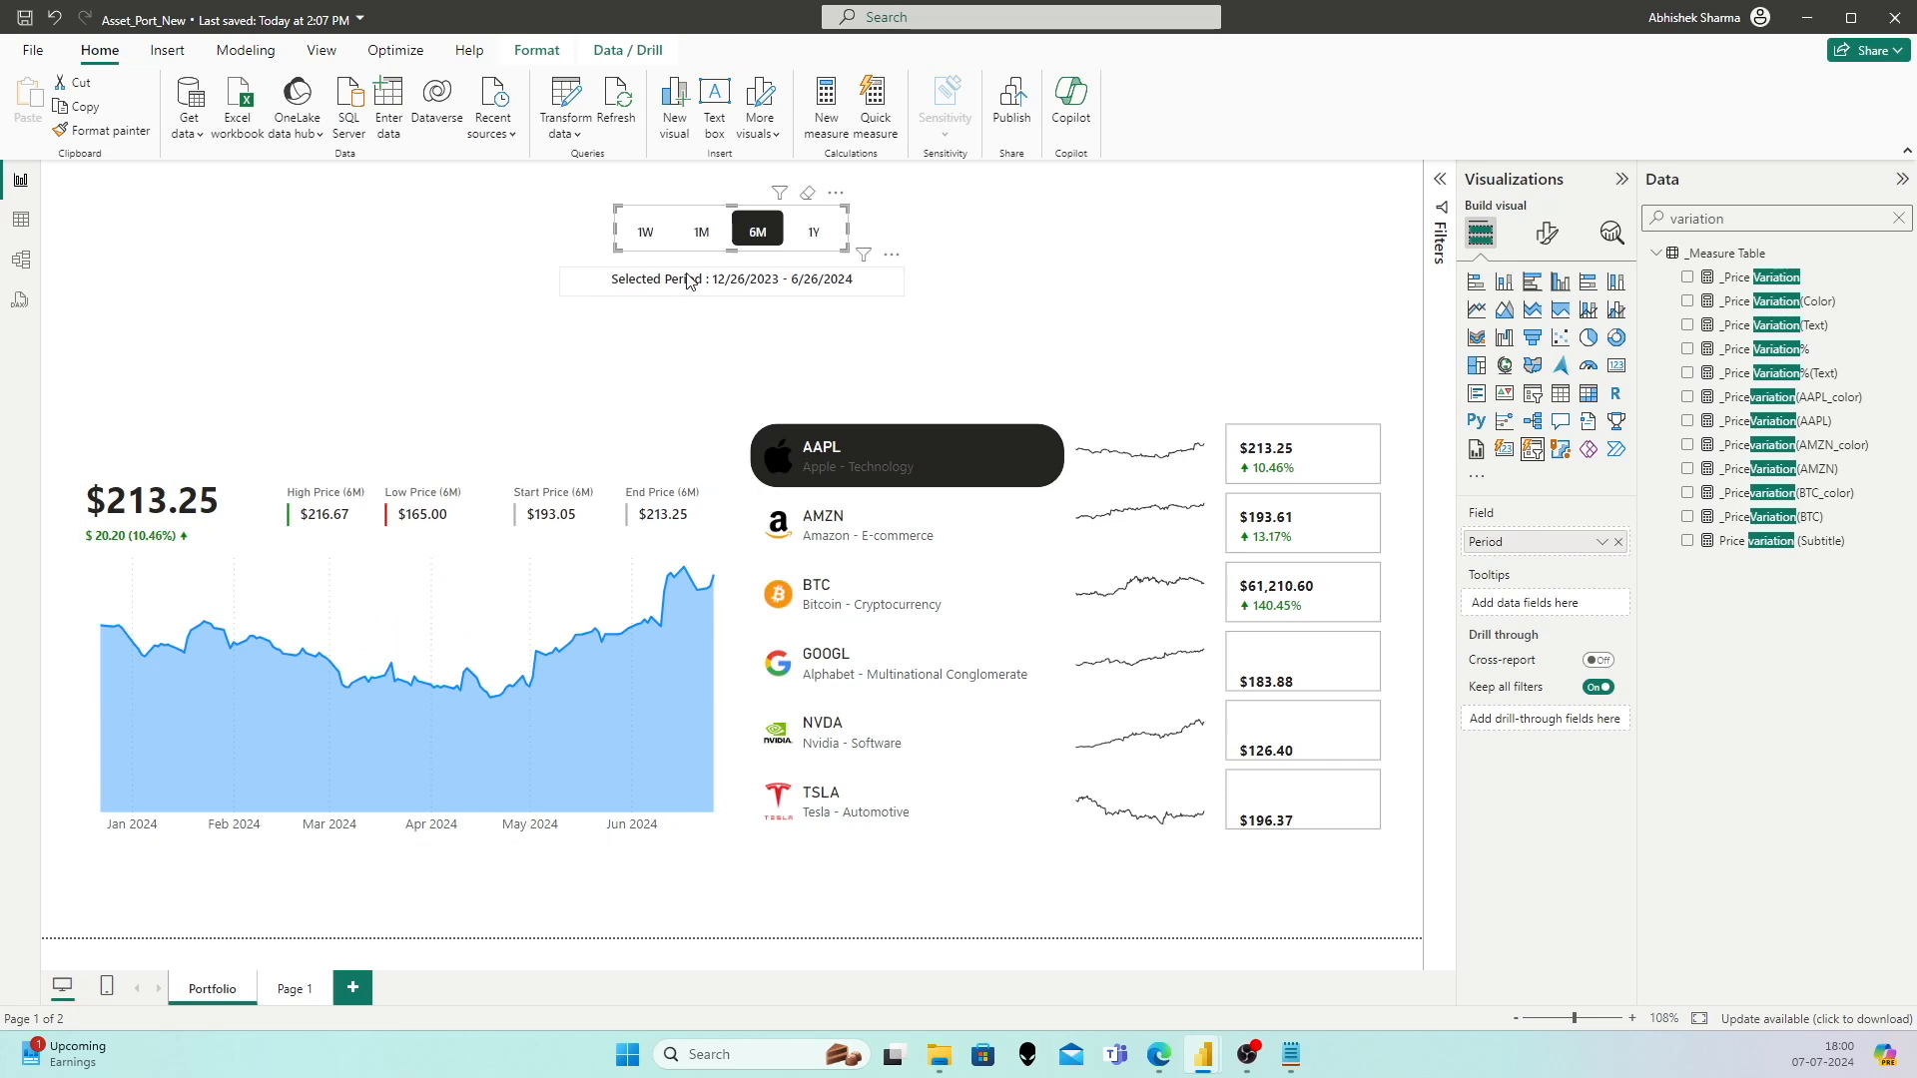
click(935, 539)
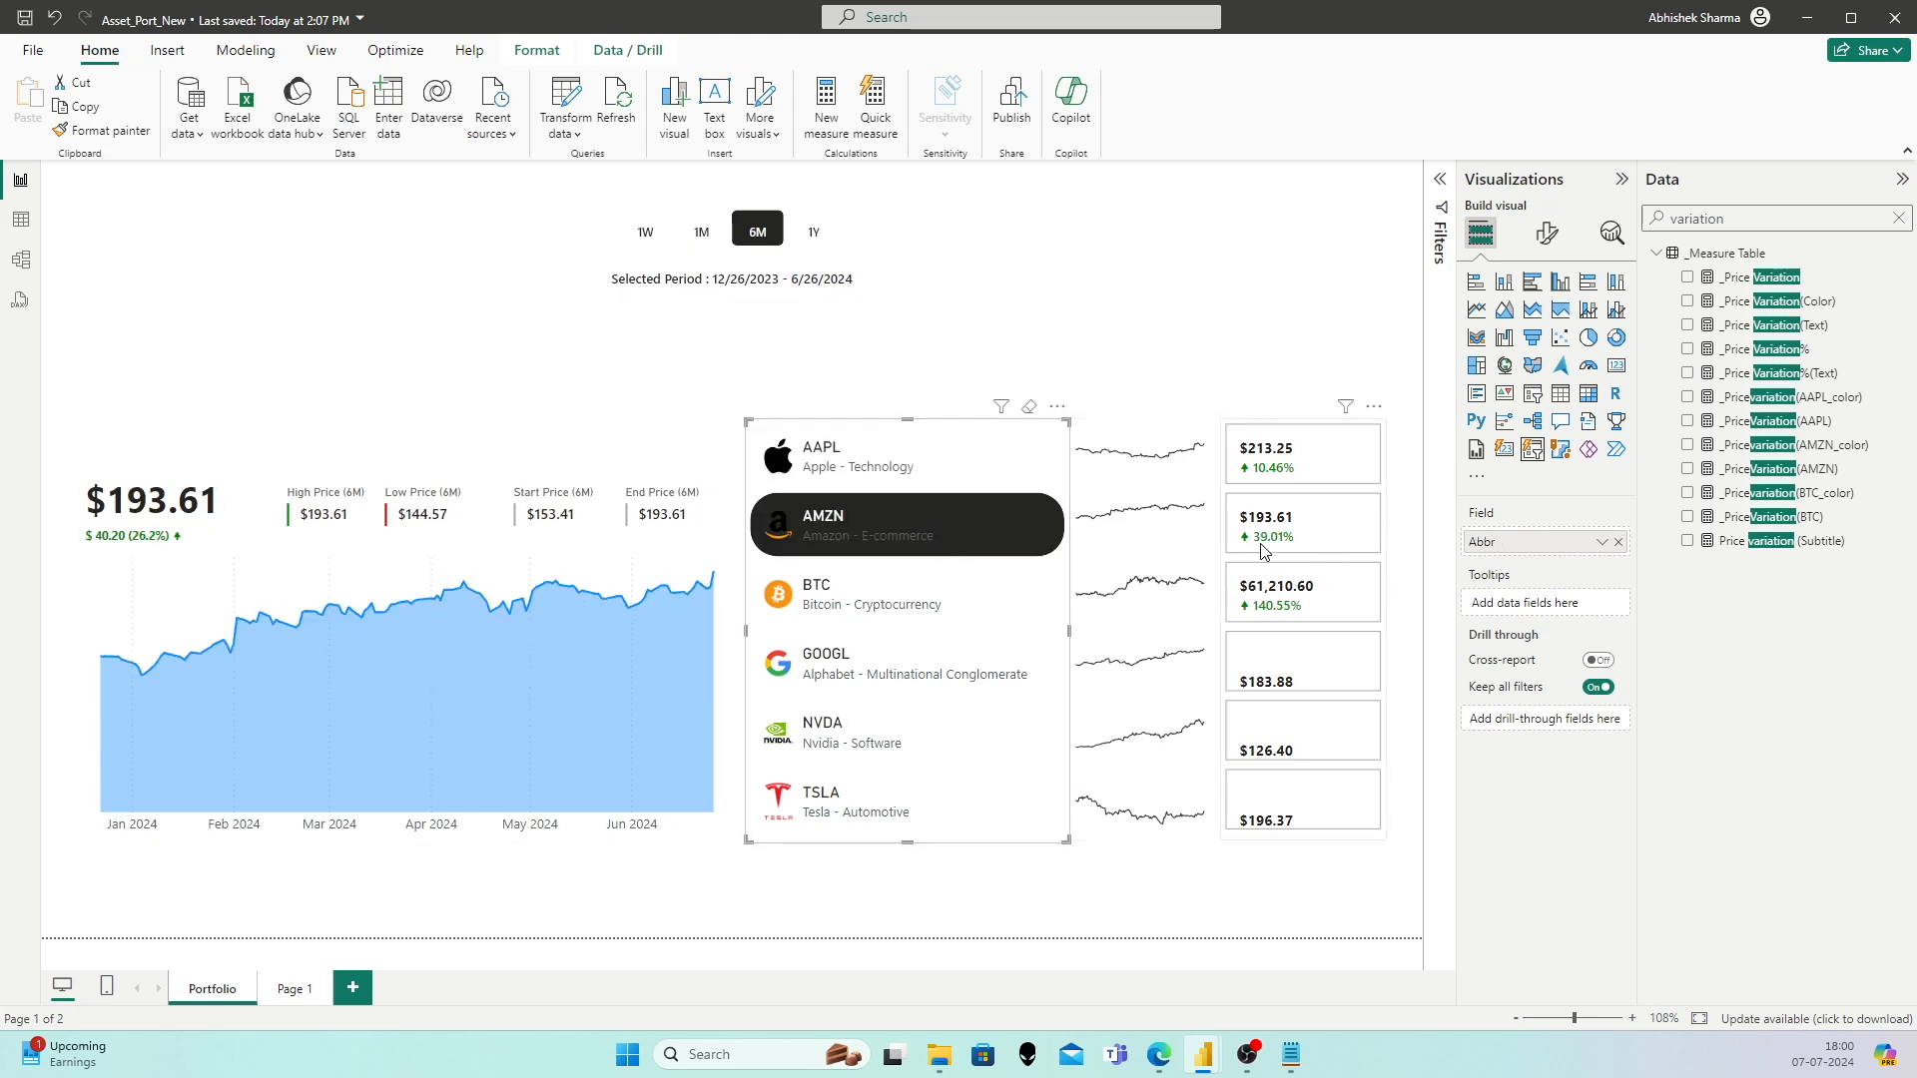
click(899, 594)
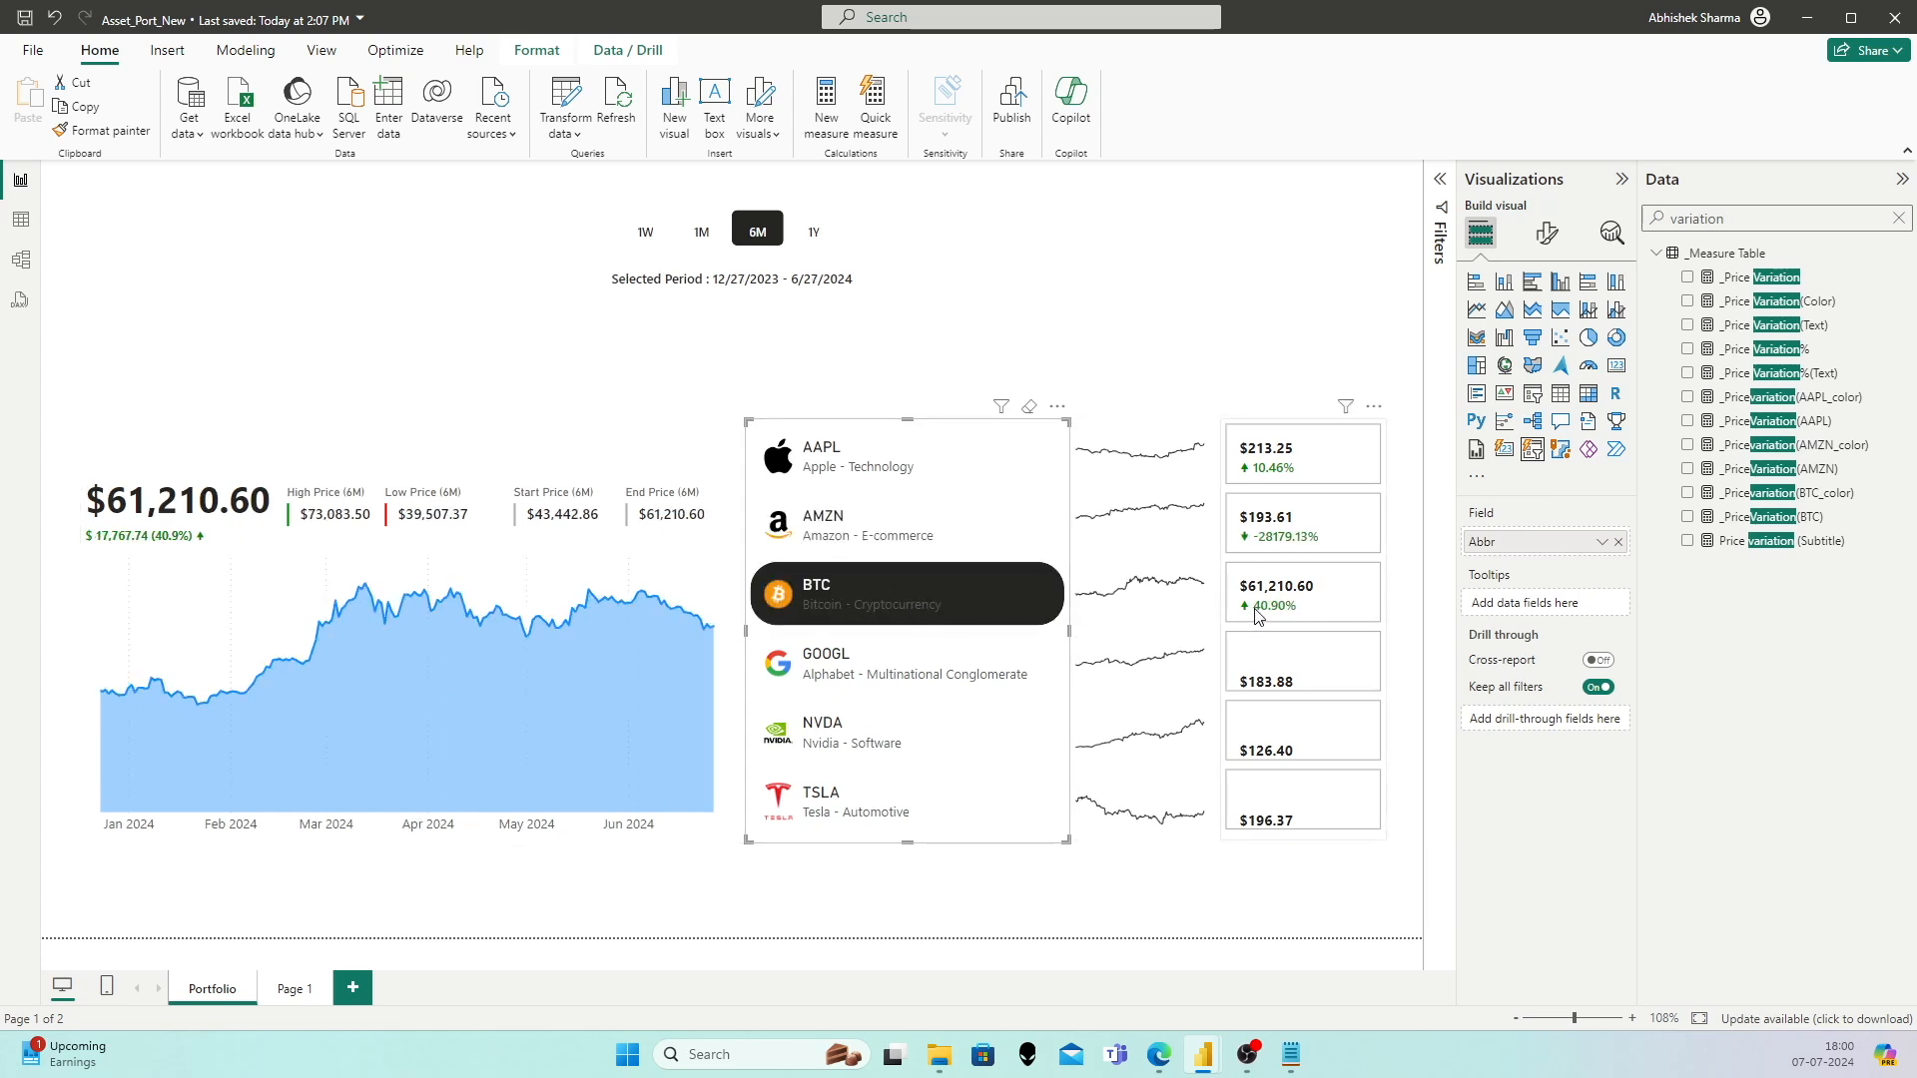
click(919, 530)
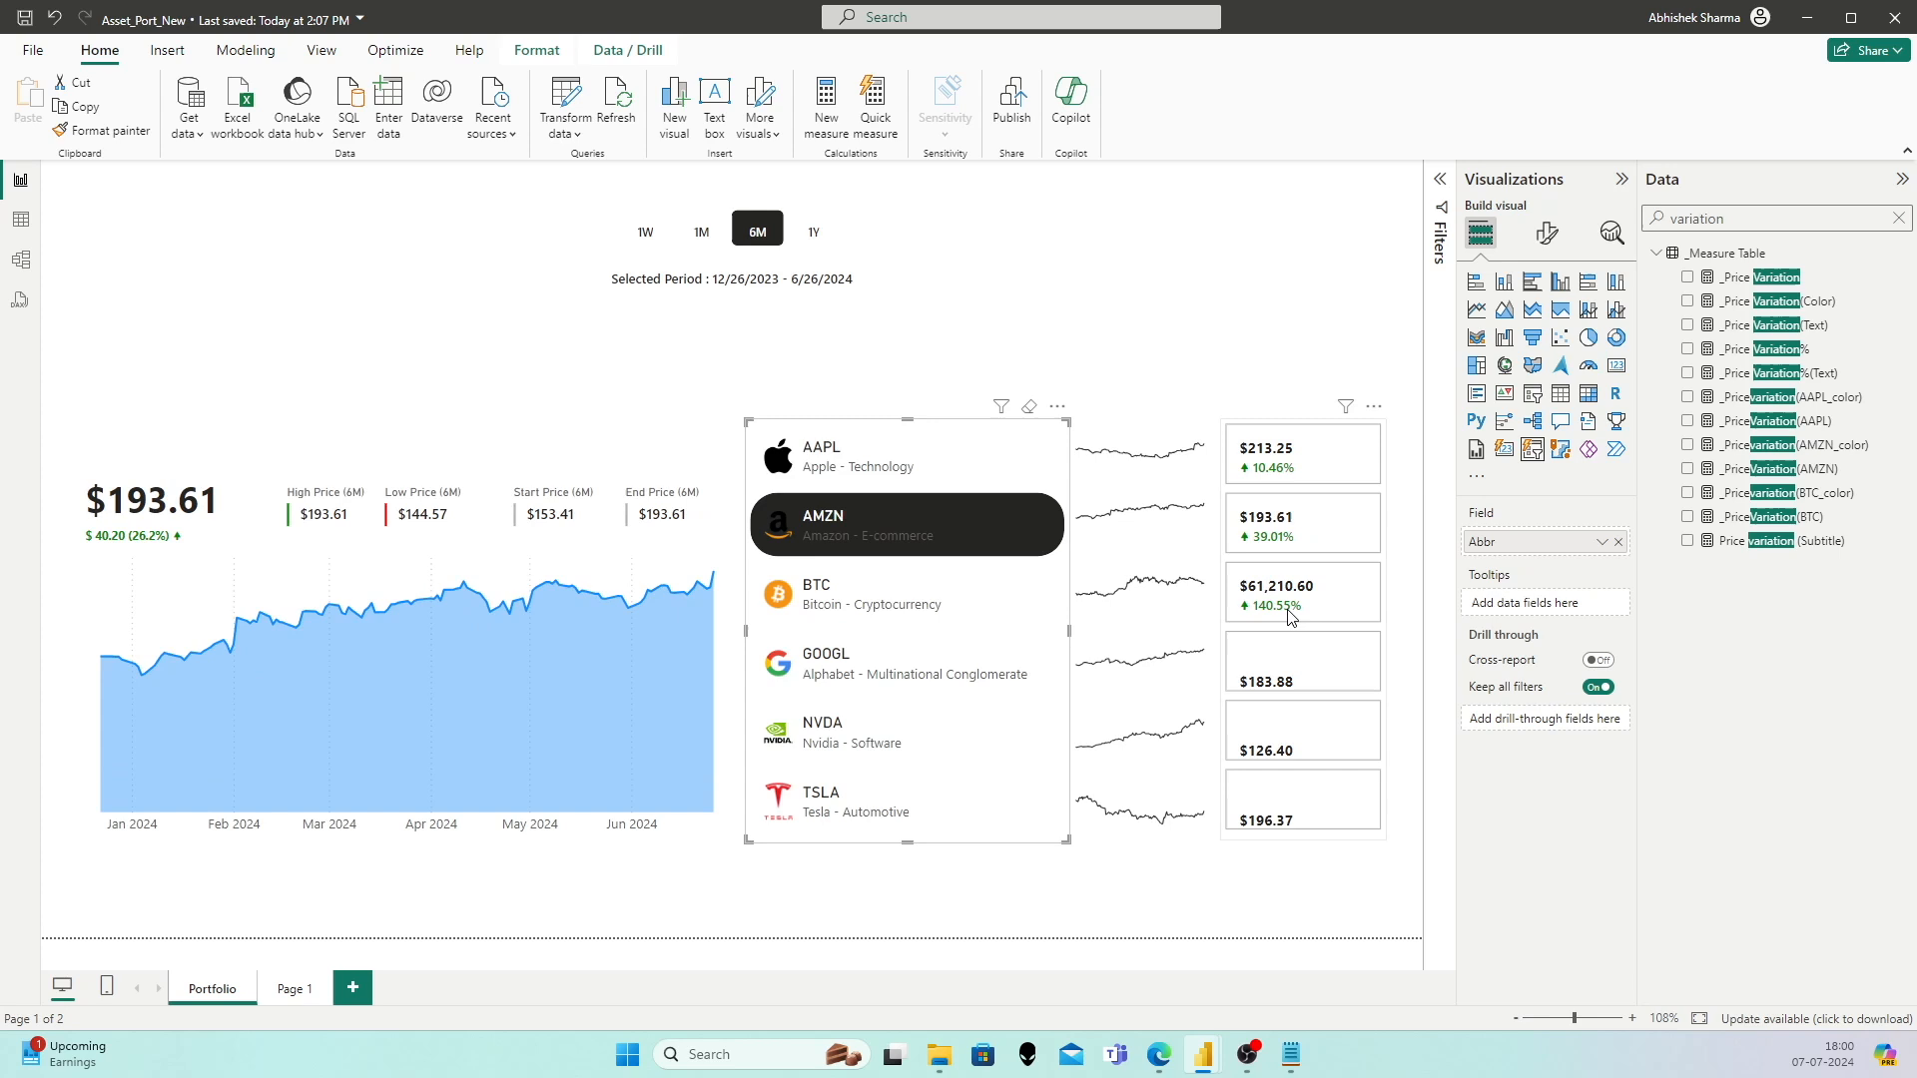
click(1001, 622)
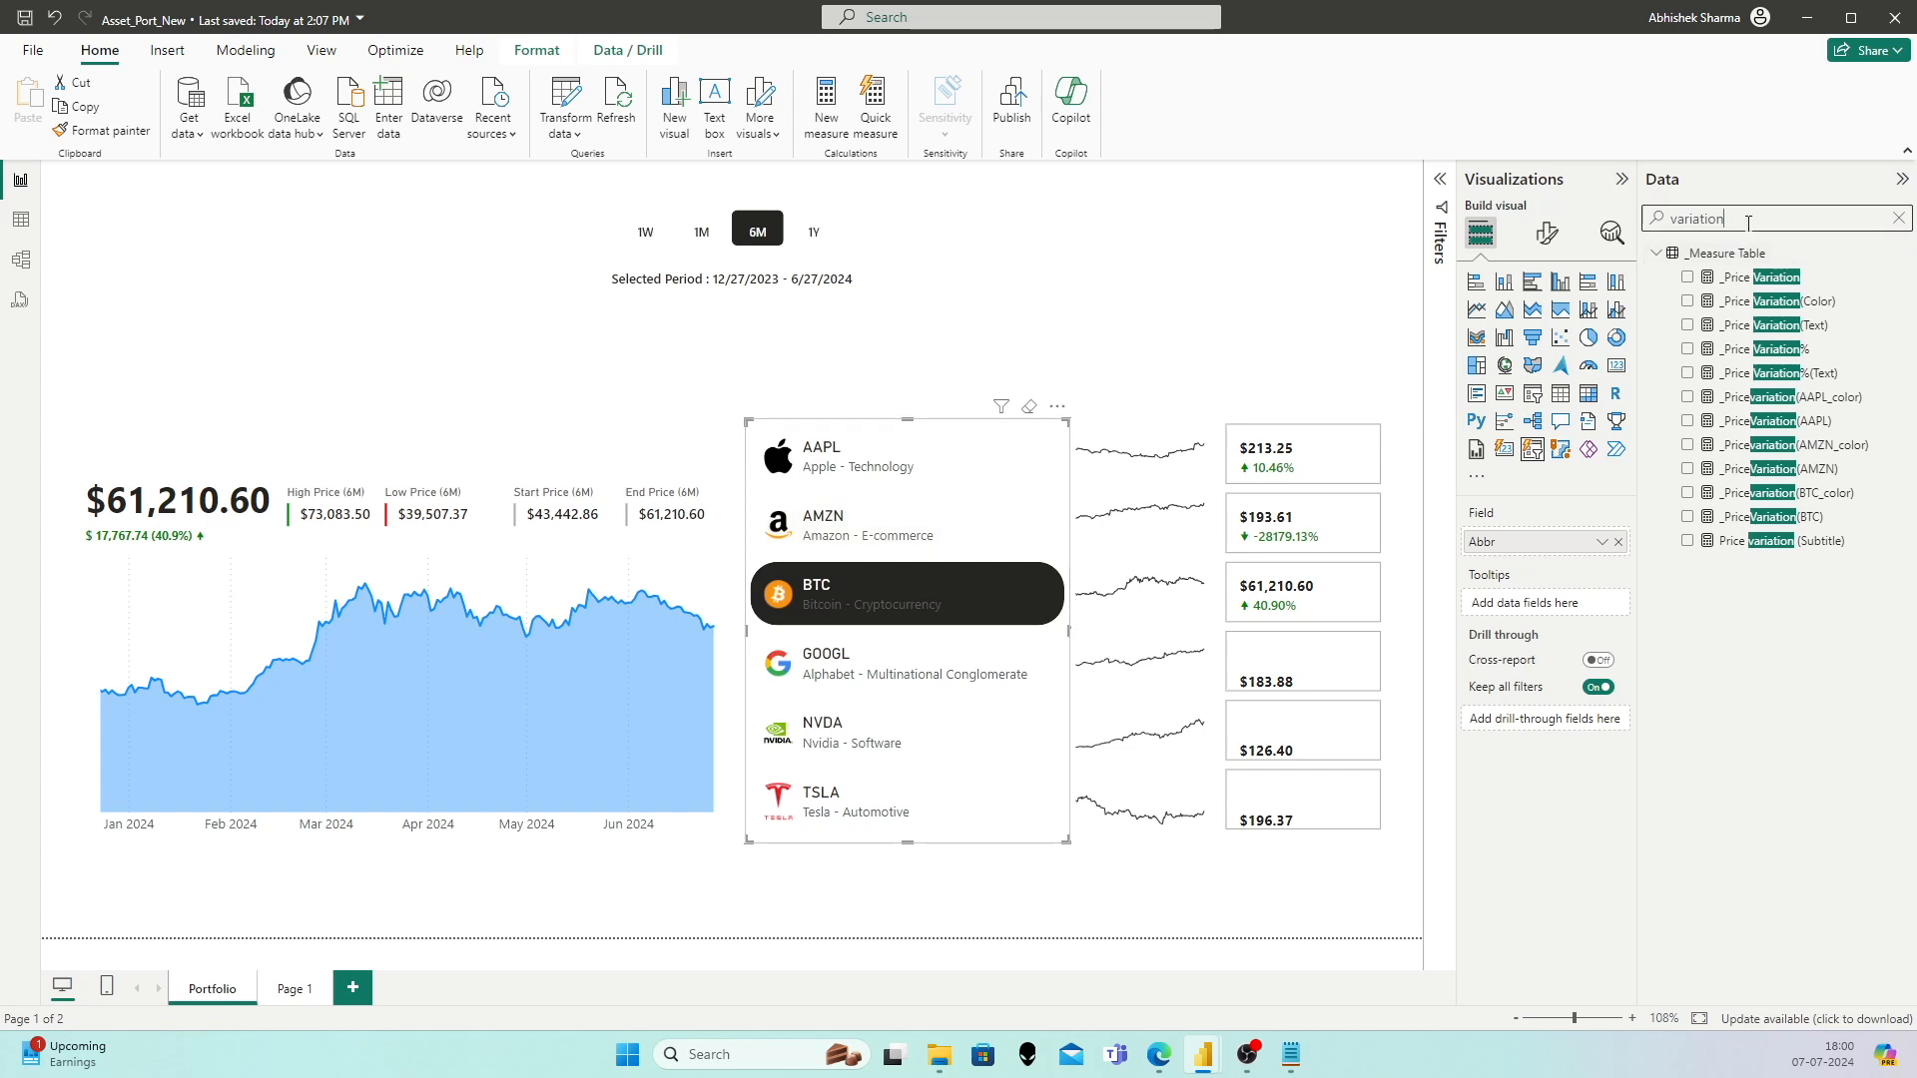
Step: In the _PriceVariation(AMZN) measure, replace [_Previous Price] in the _Variation numerator with _PrevPrice and commit the formula
click(1785, 473)
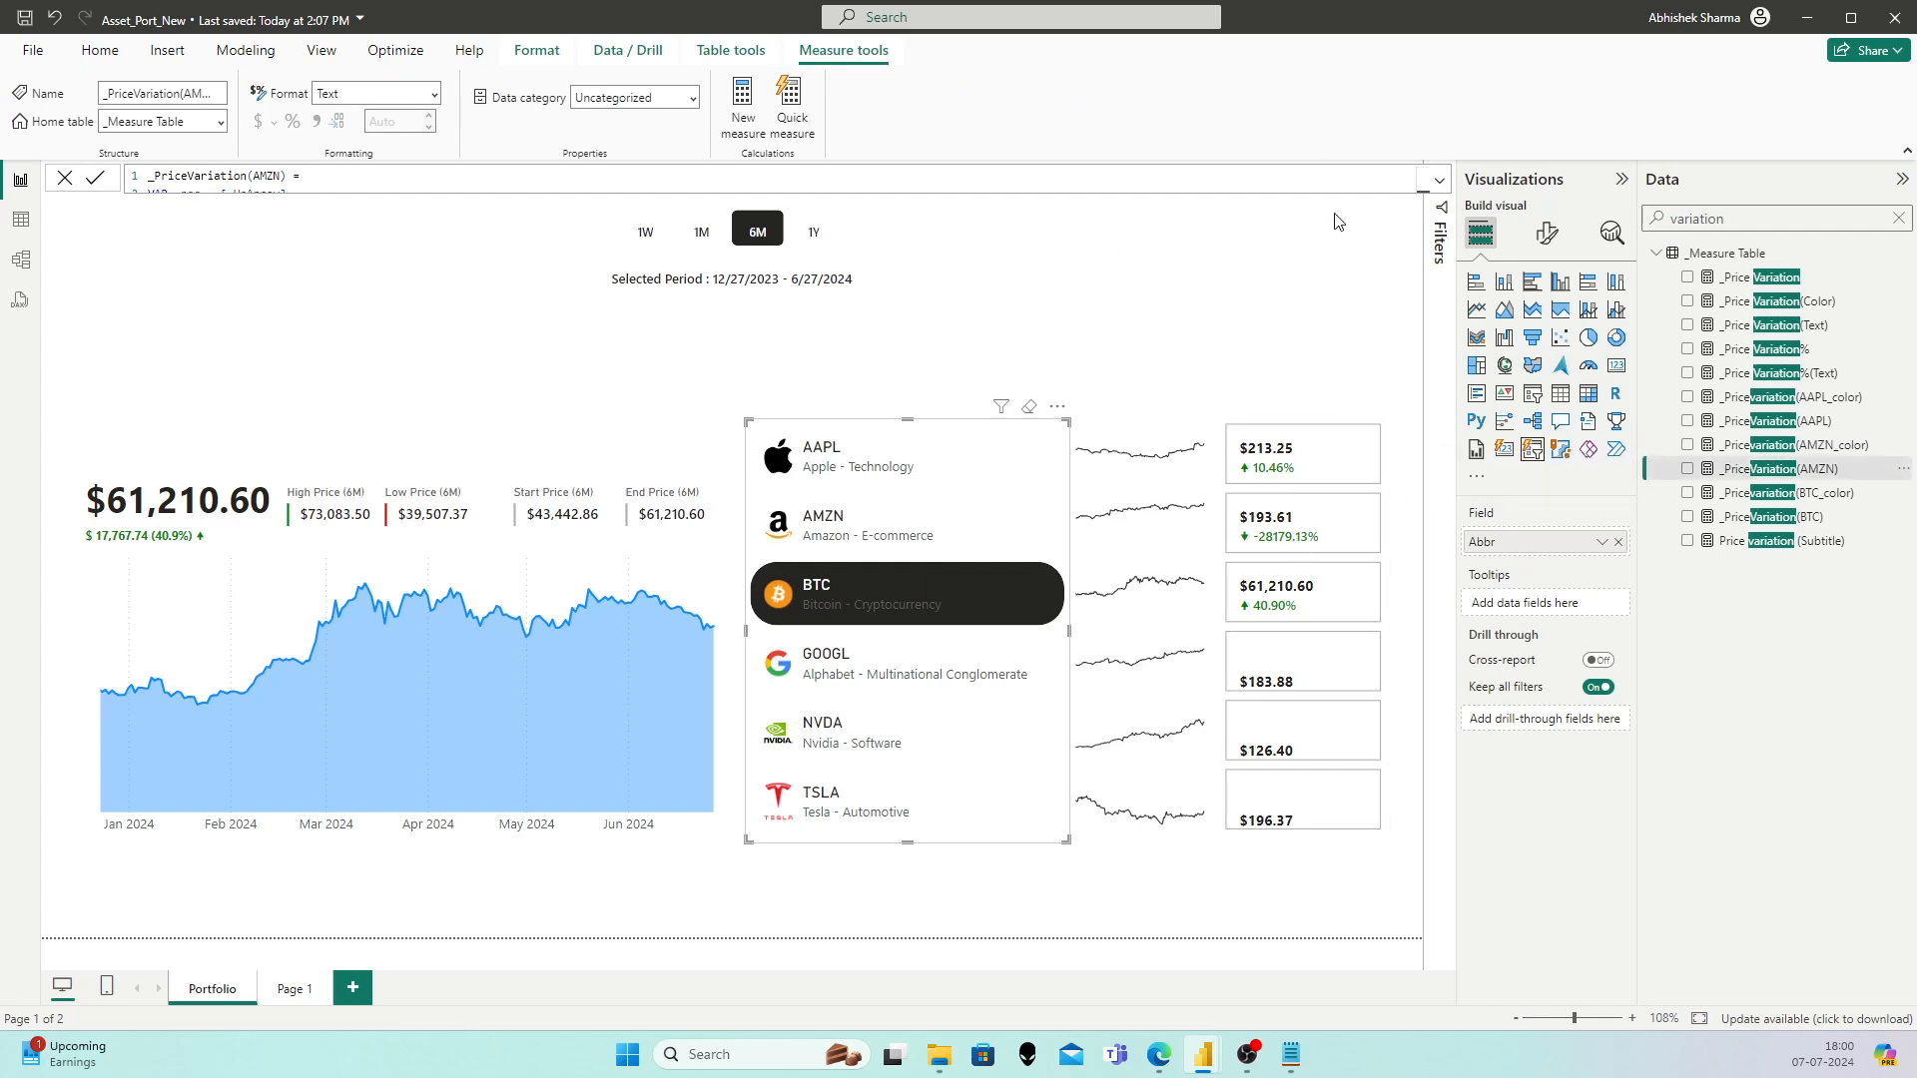
click(1439, 183)
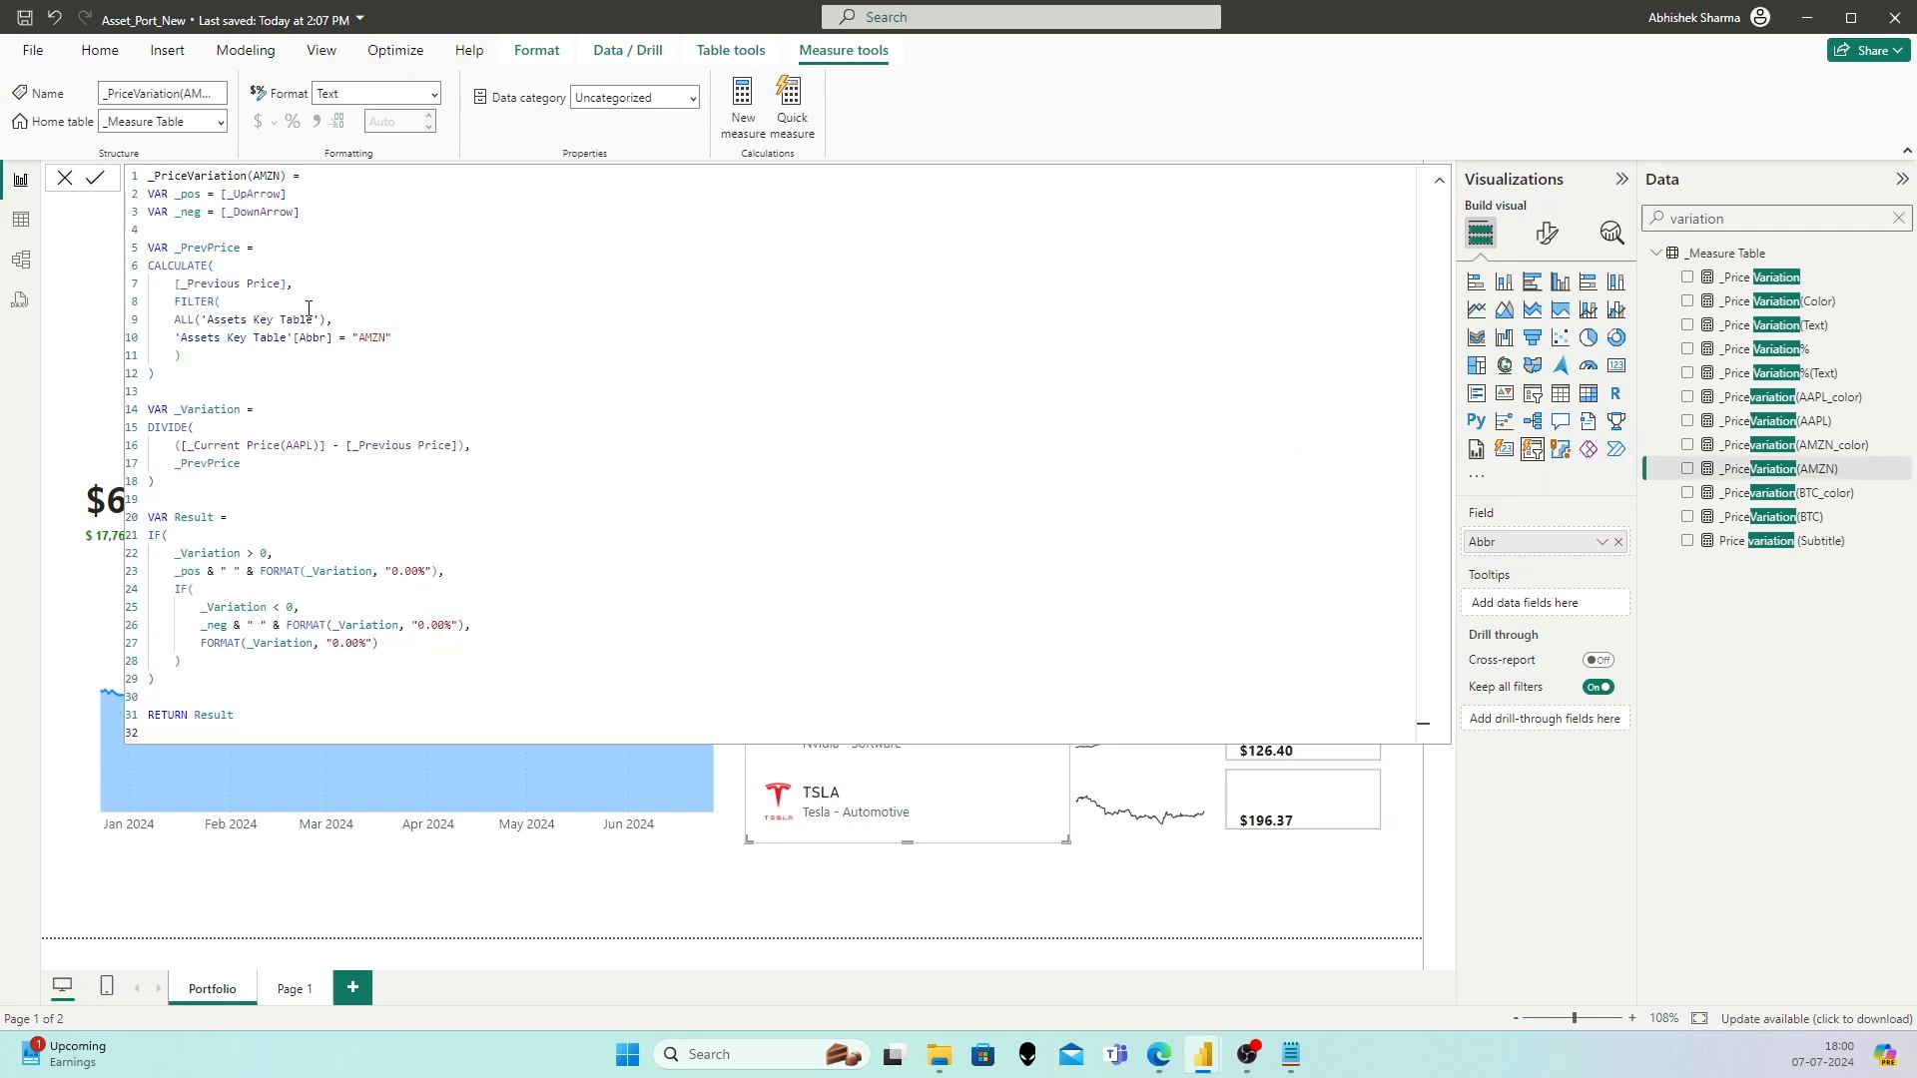
click(360, 440)
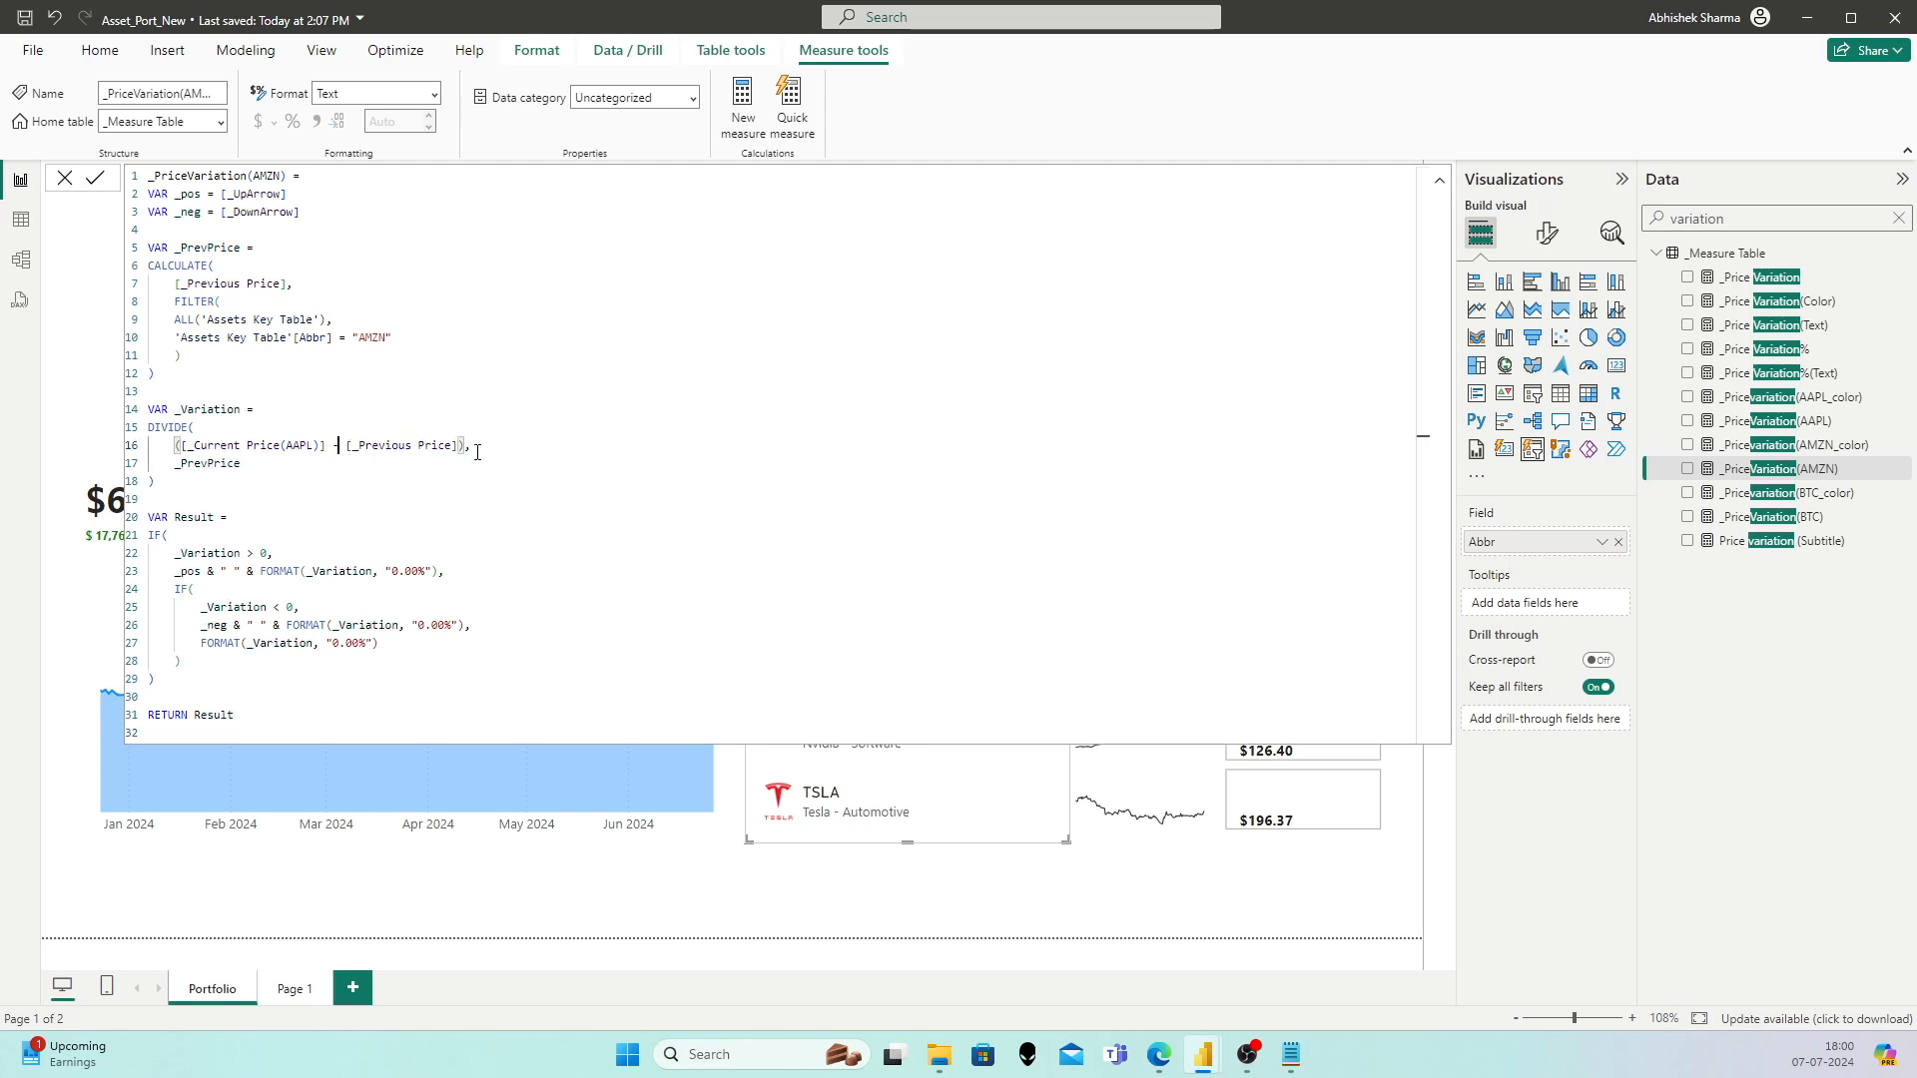
key(Right)
key(shift+Right)
key(shift+Right)
key(shift+Right)
key(shift+Right)
key(shift+Right)
key(shift+Right)
key(shift+Right)
key(shift+Right)
key(shift+Right)
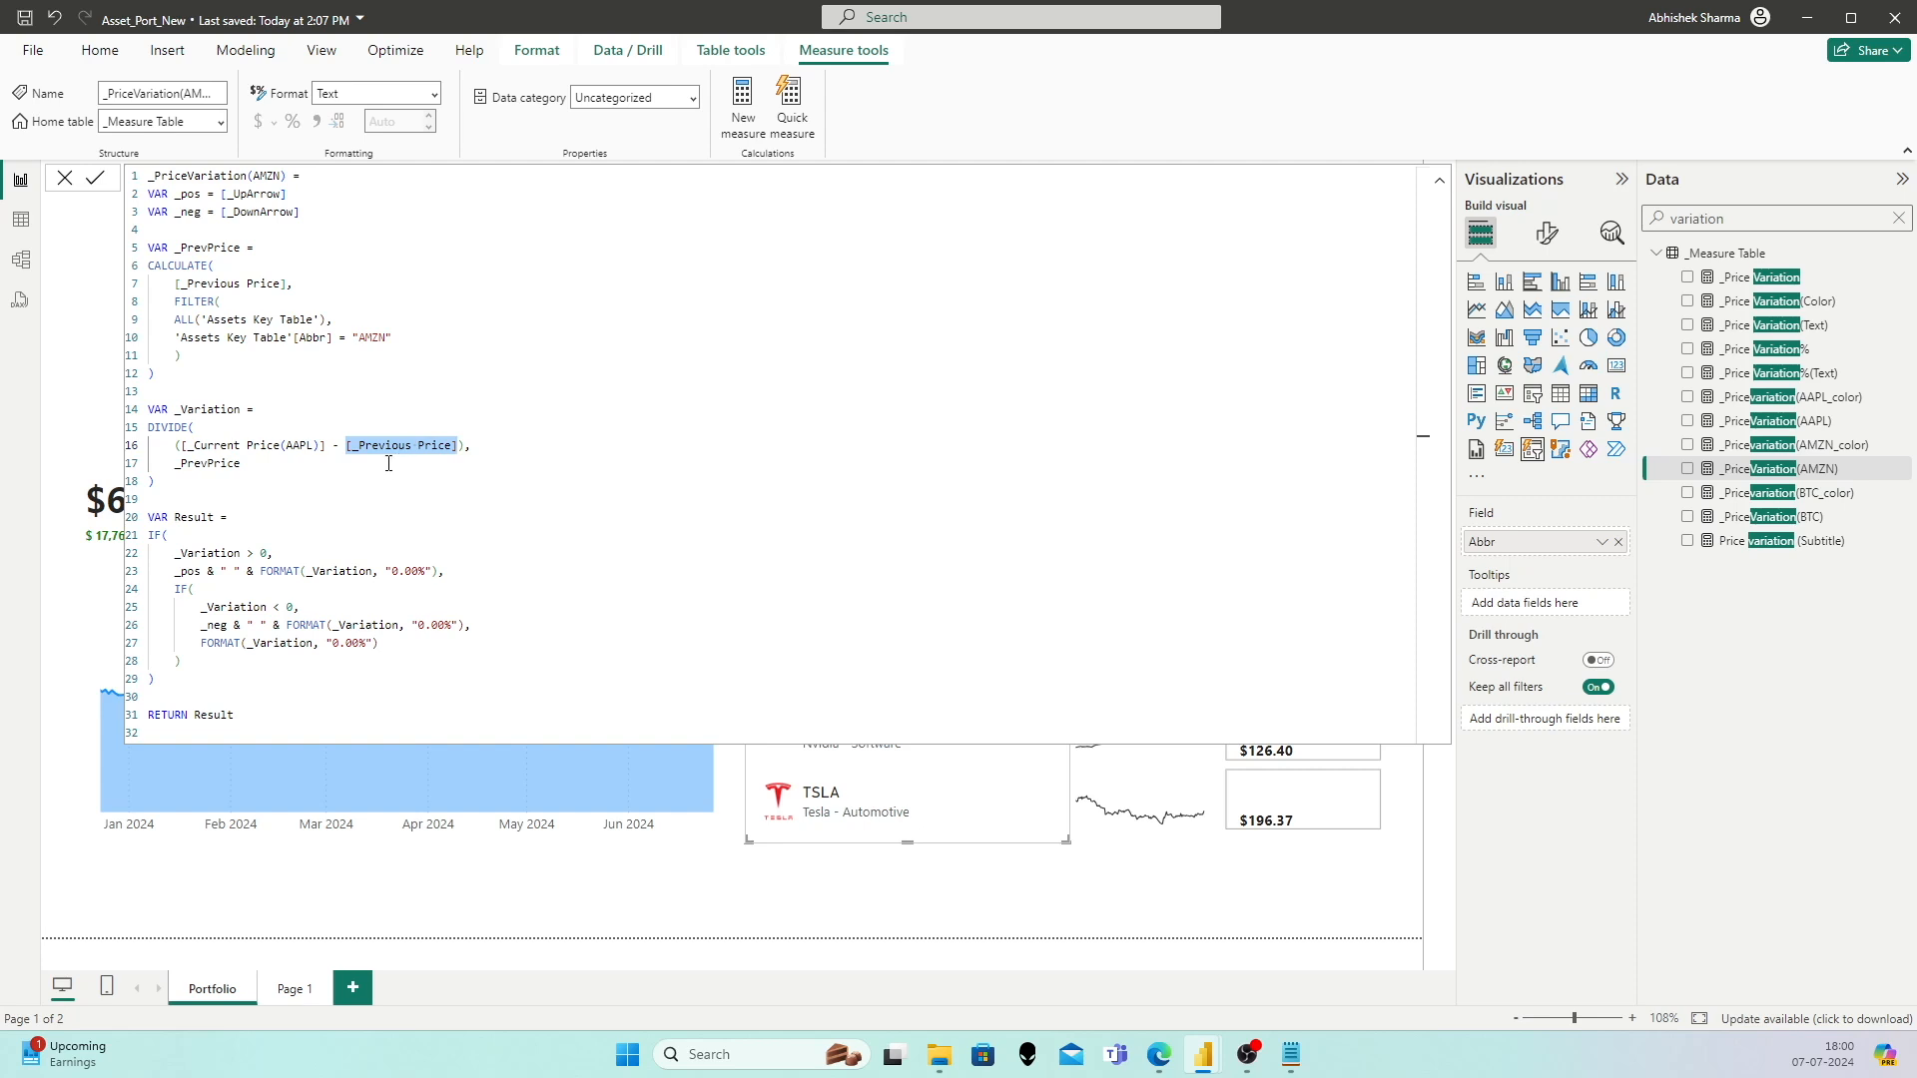
click(241, 248)
click(253, 248)
drag(240, 249, 175, 250)
key(ctrl+c)
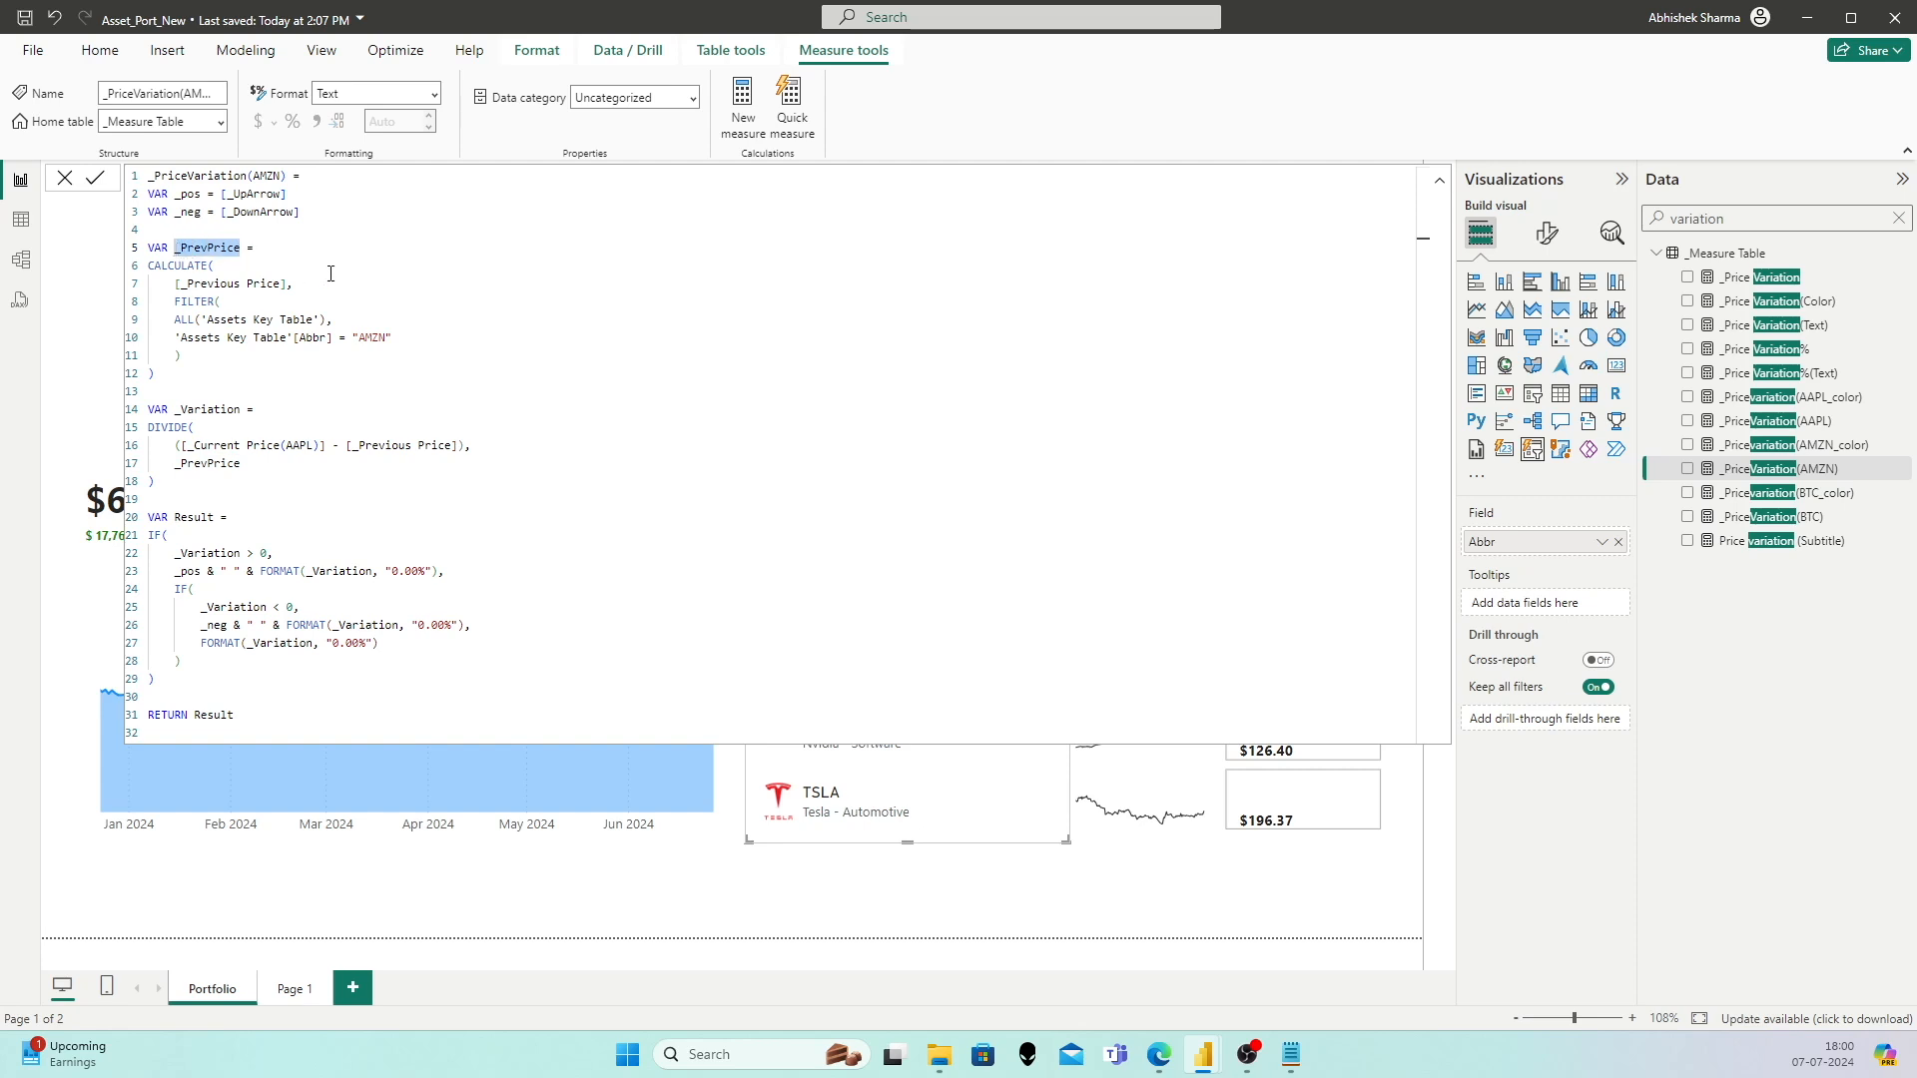
drag(457, 445, 357, 443)
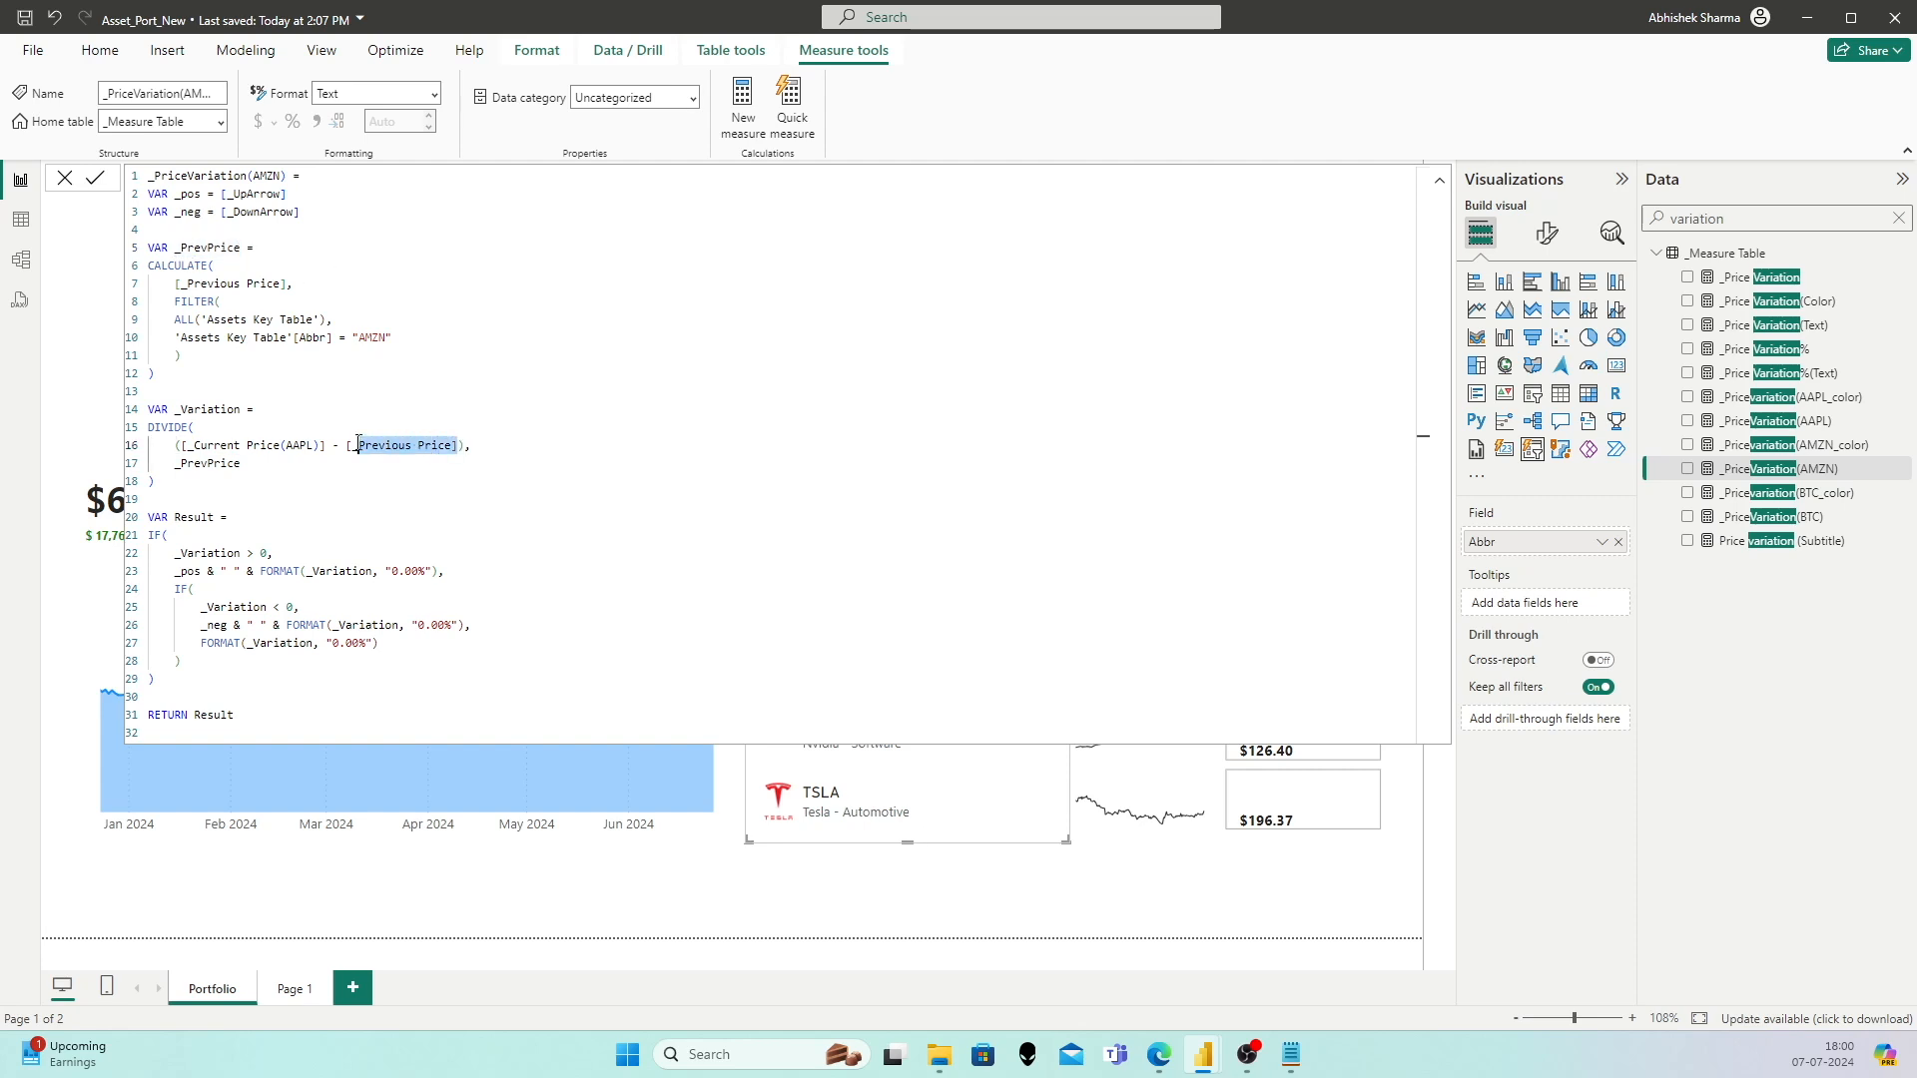
key(ctrl+v)
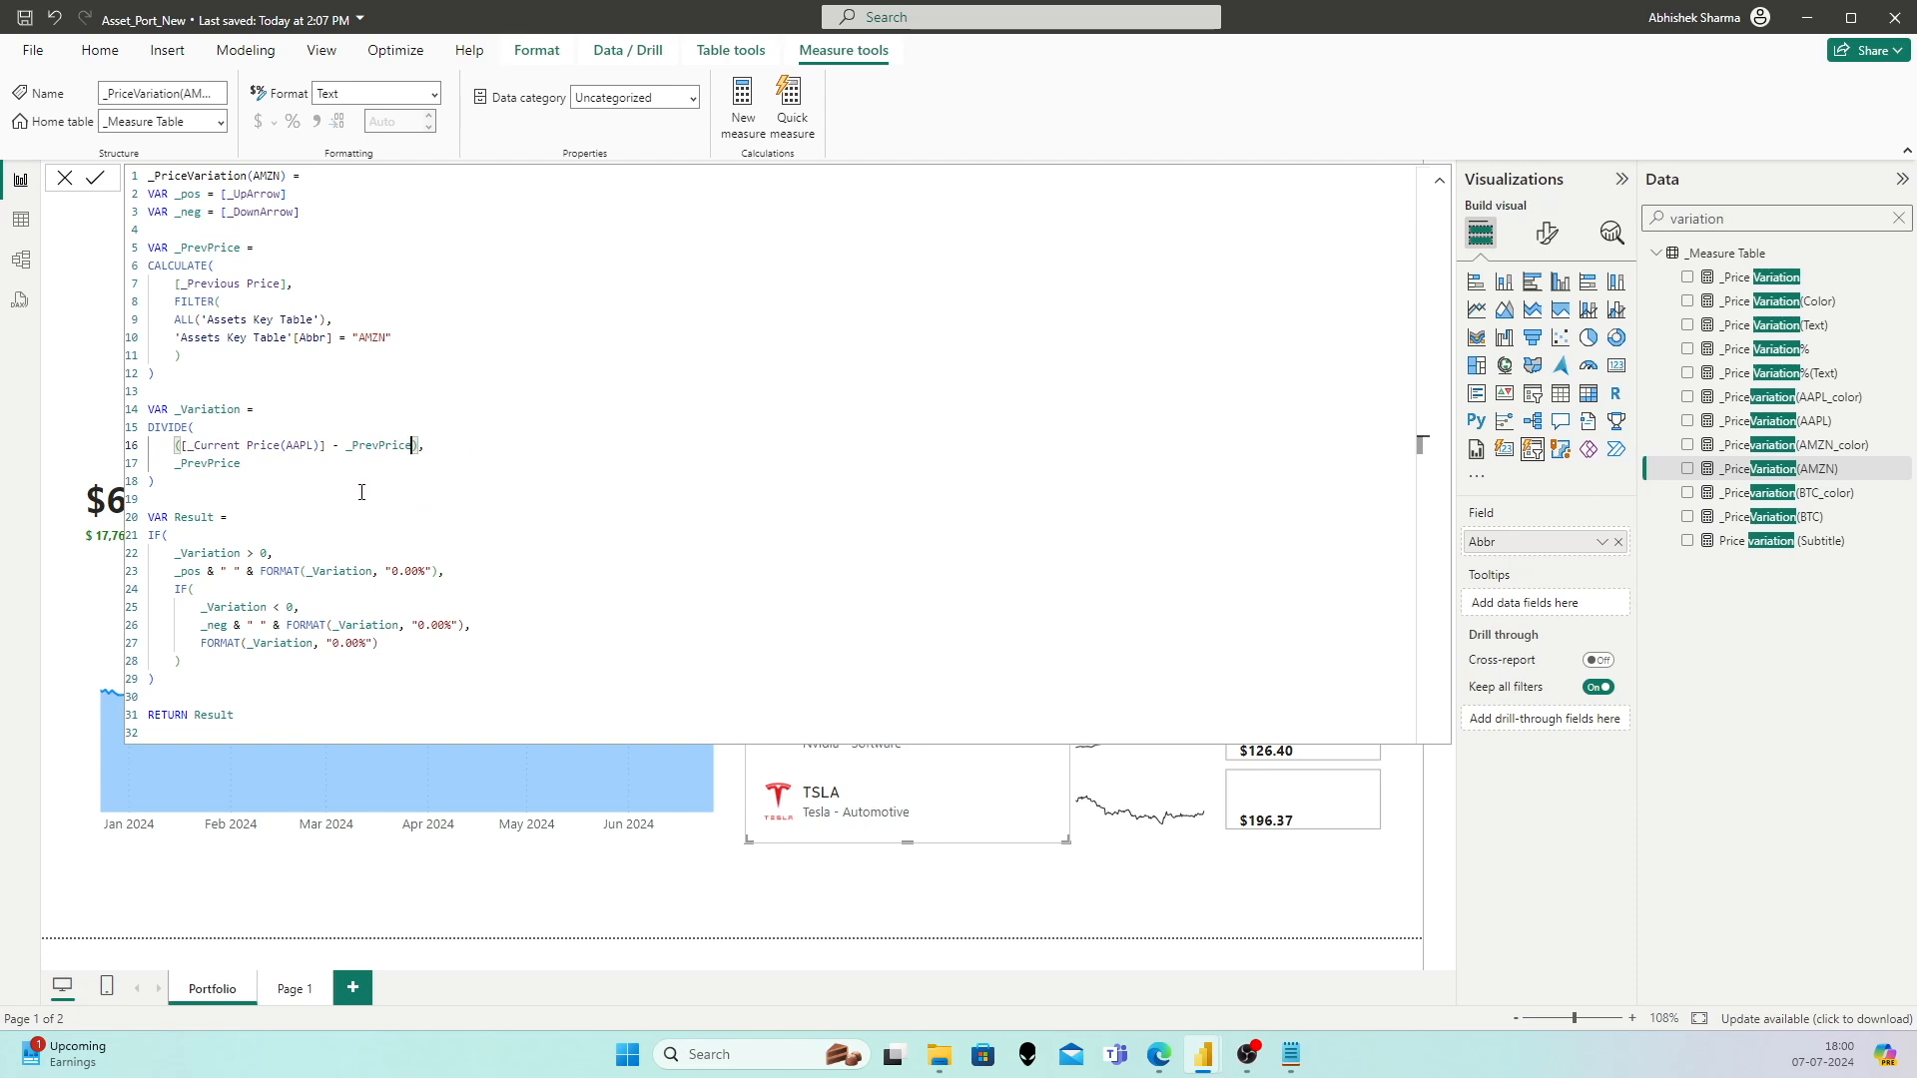
click(98, 179)
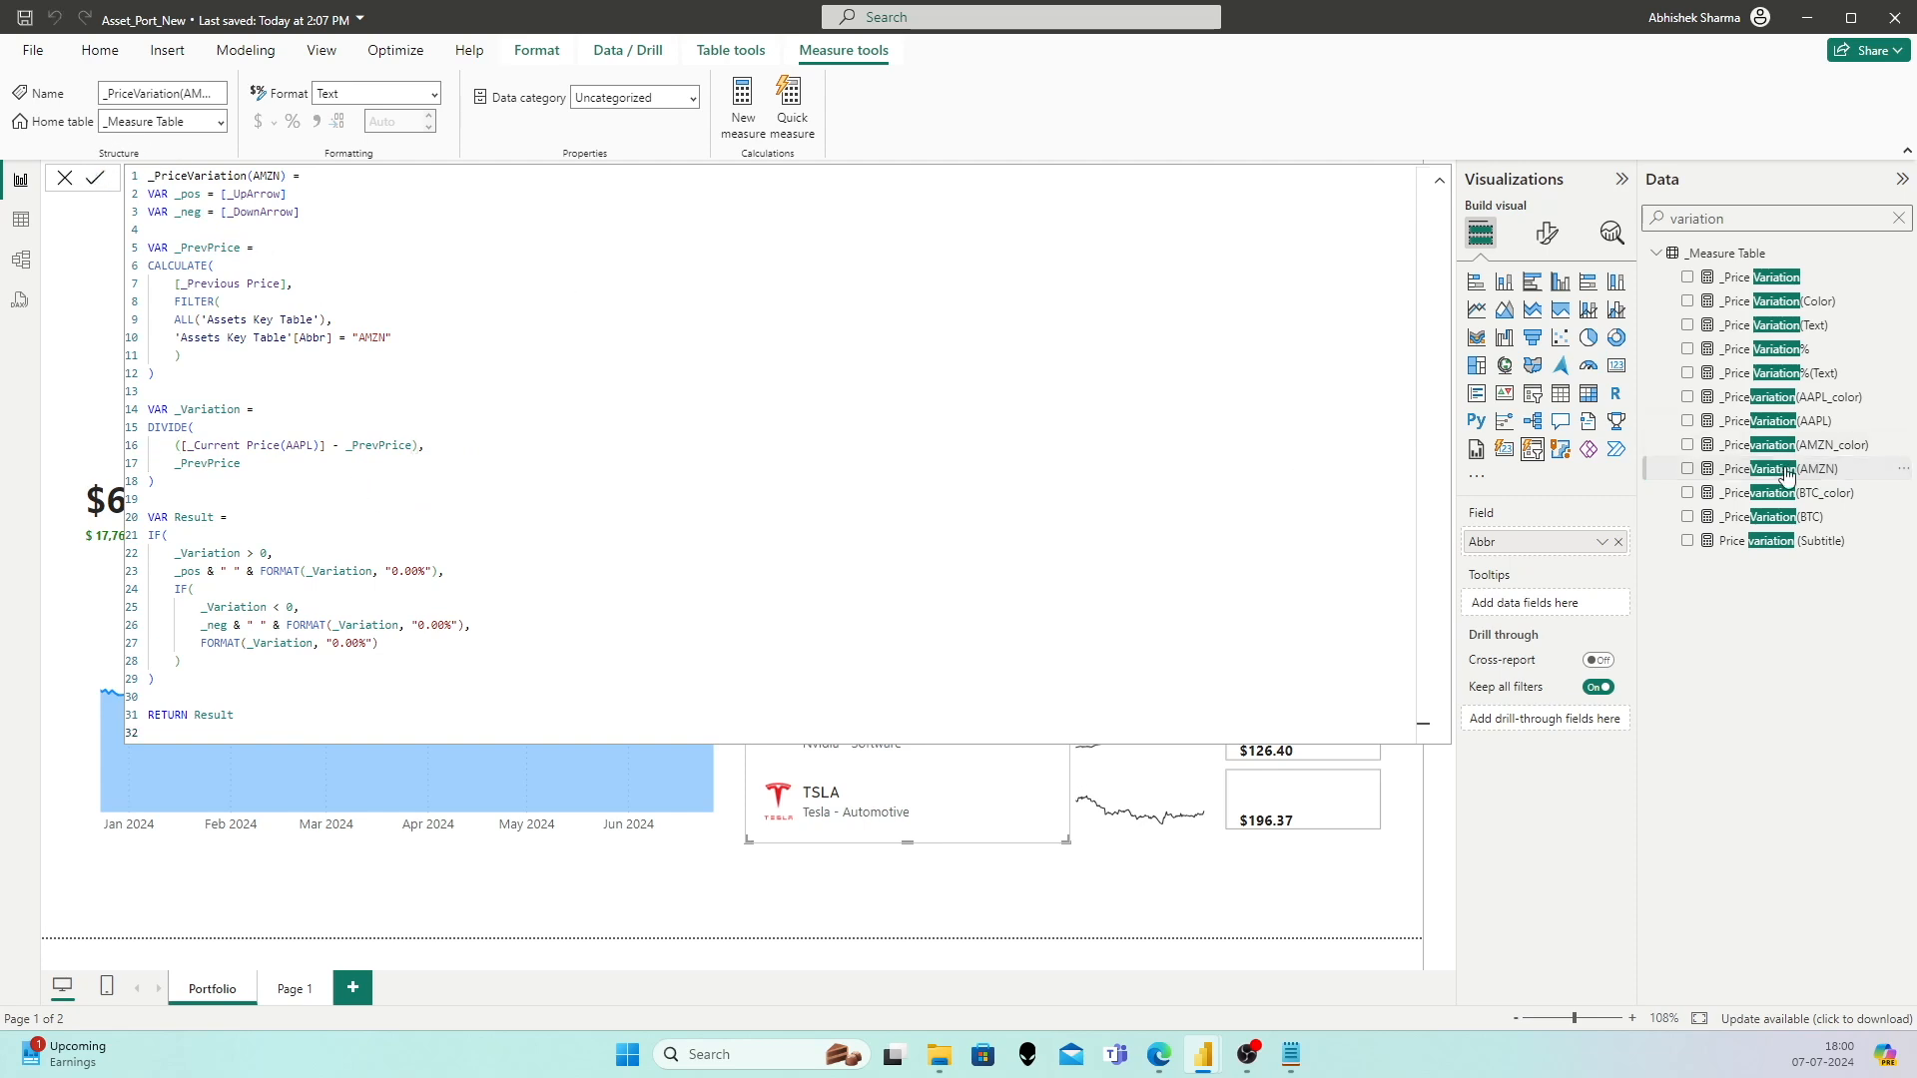
Step: Replace [_Previous Price] with _PrevPrice in the _Variation numerator of the _PriceVariation(BTC) measure and collapse the formula editor
click(1787, 516)
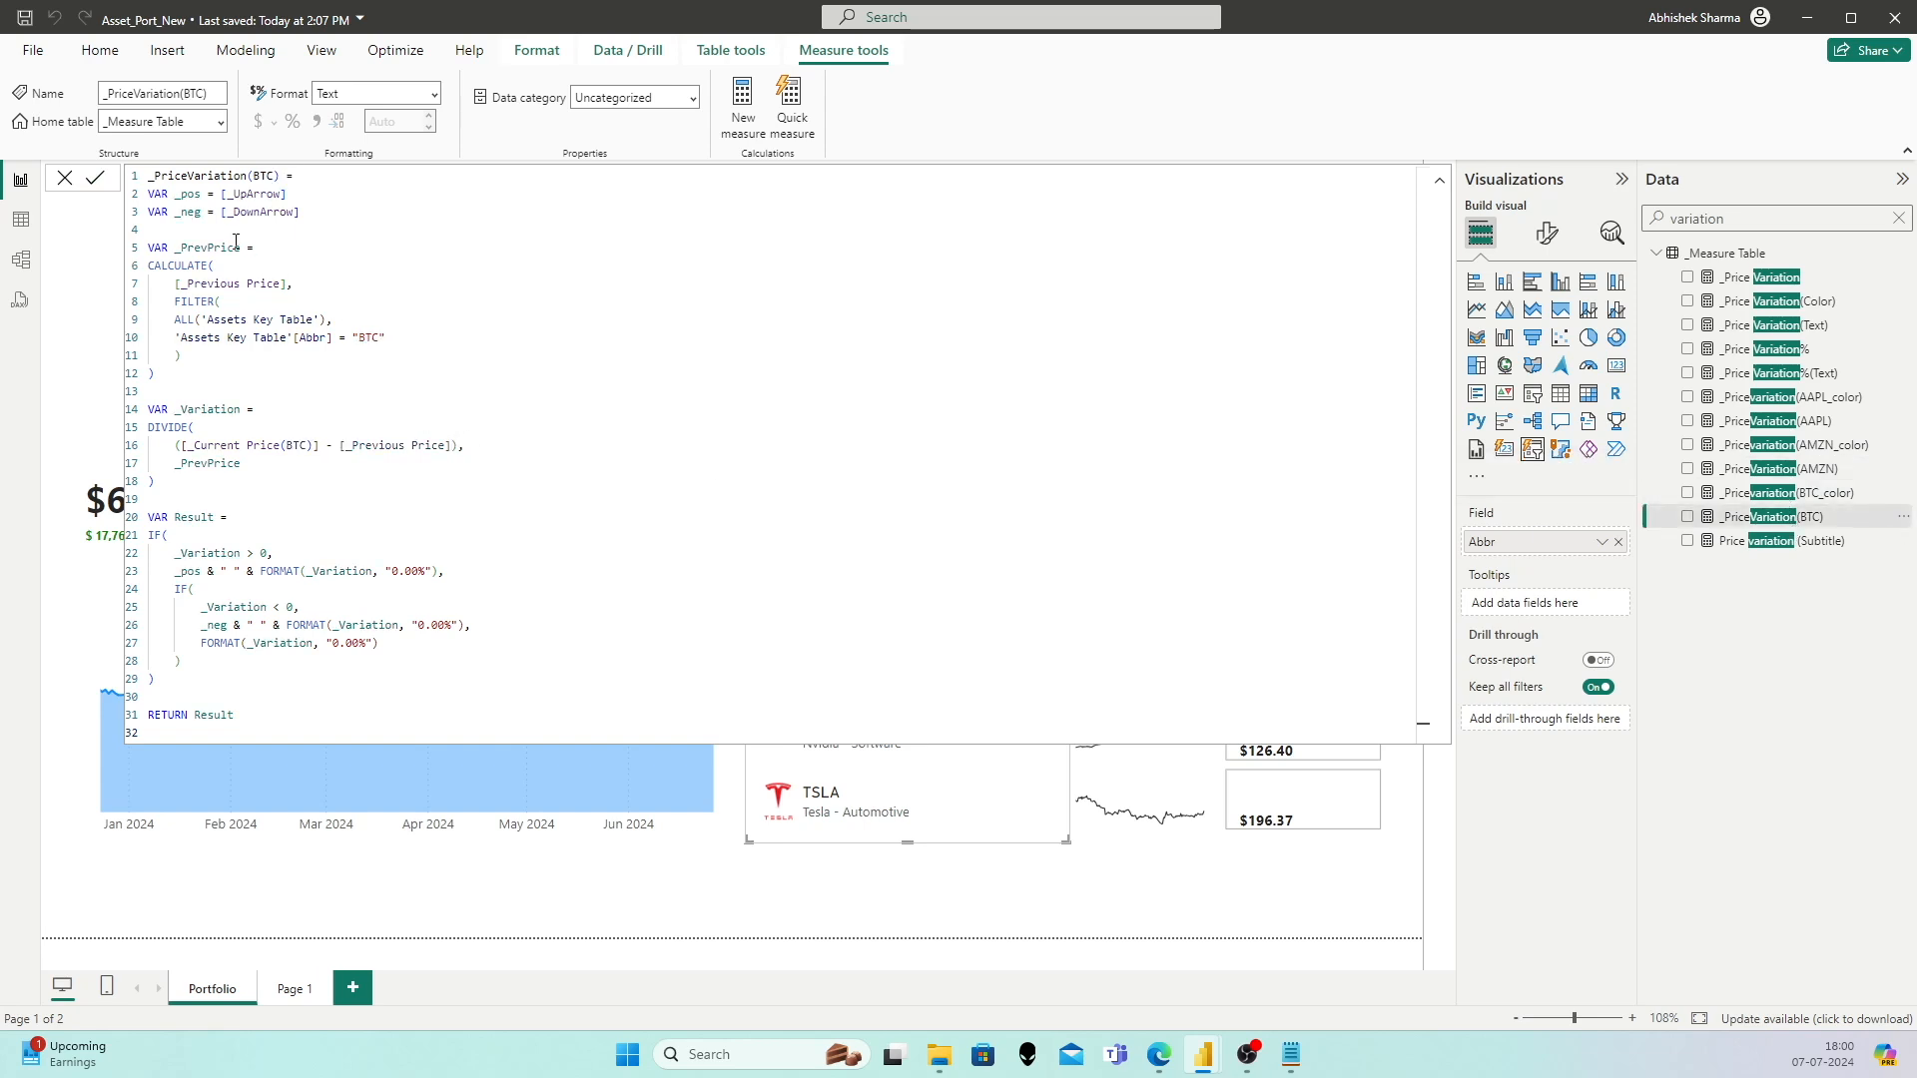
drag(240, 249, 182, 248)
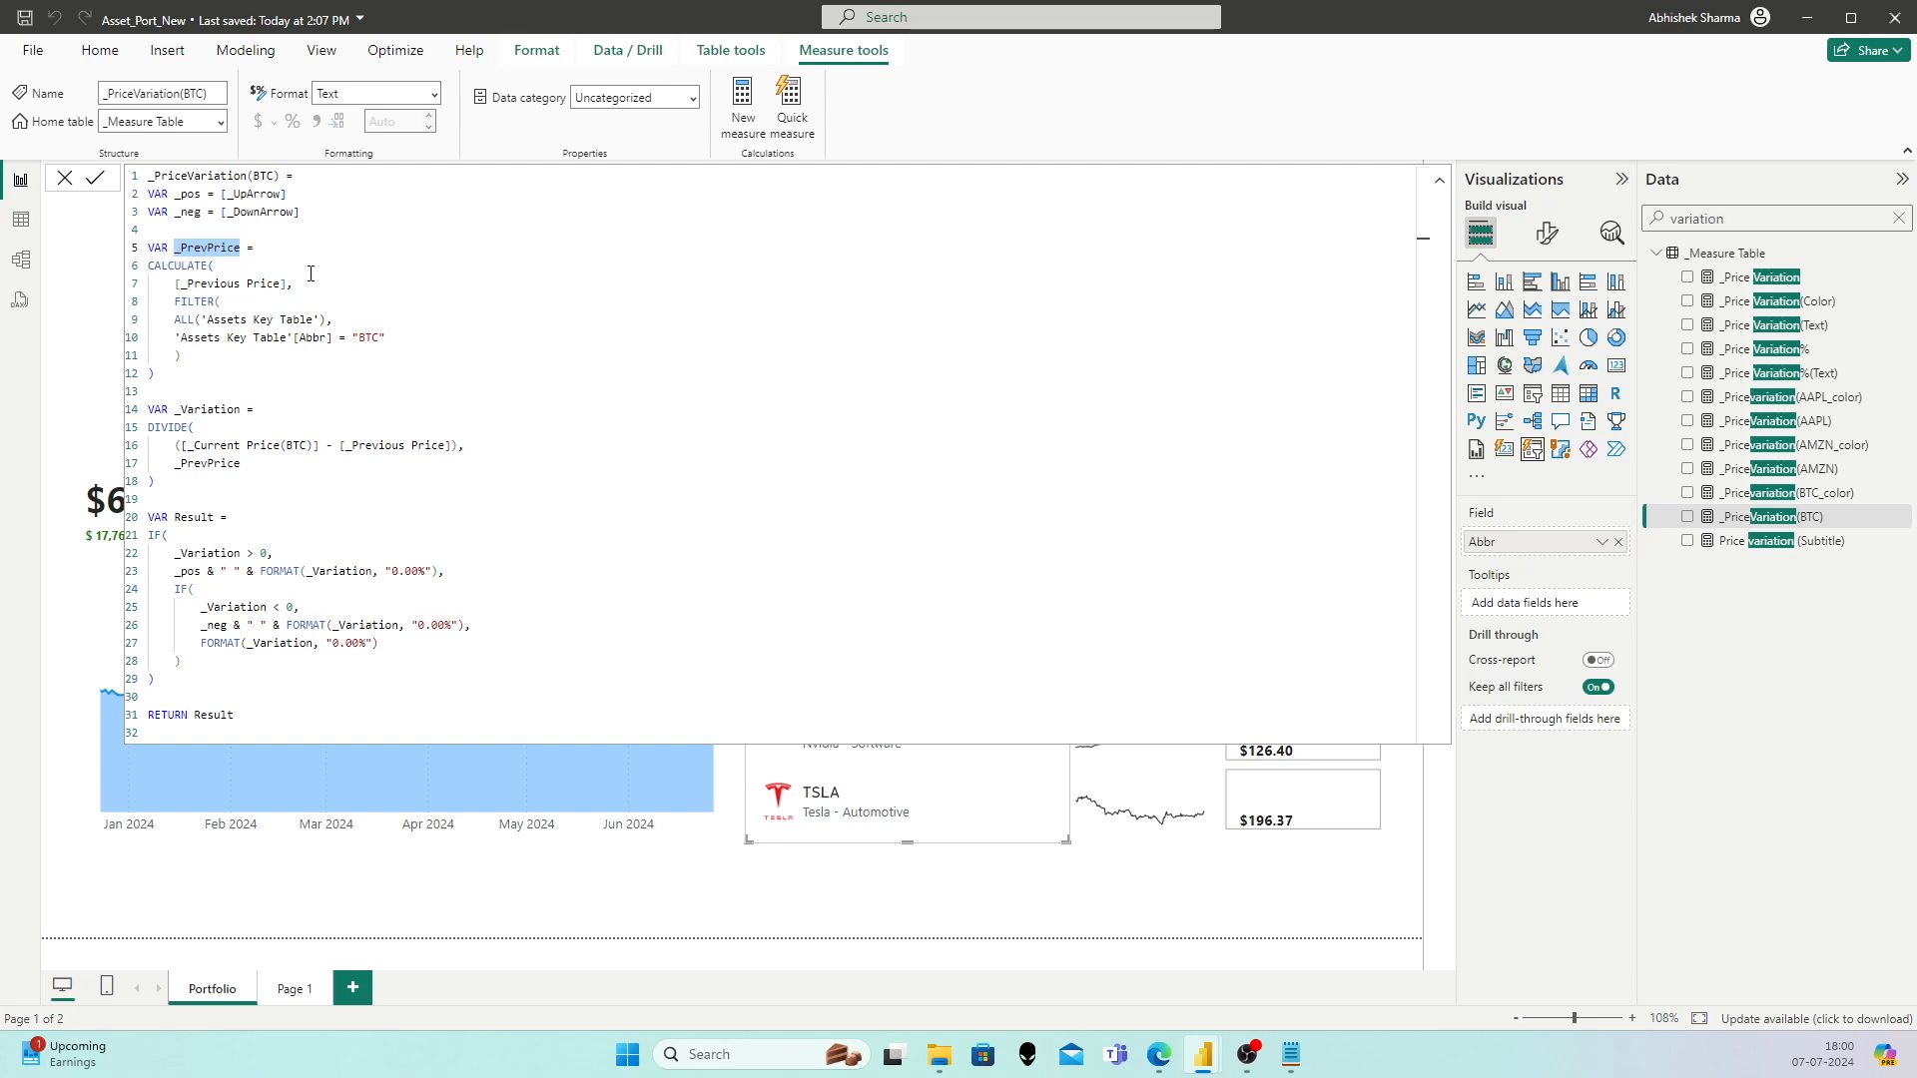
drag(454, 445, 339, 446)
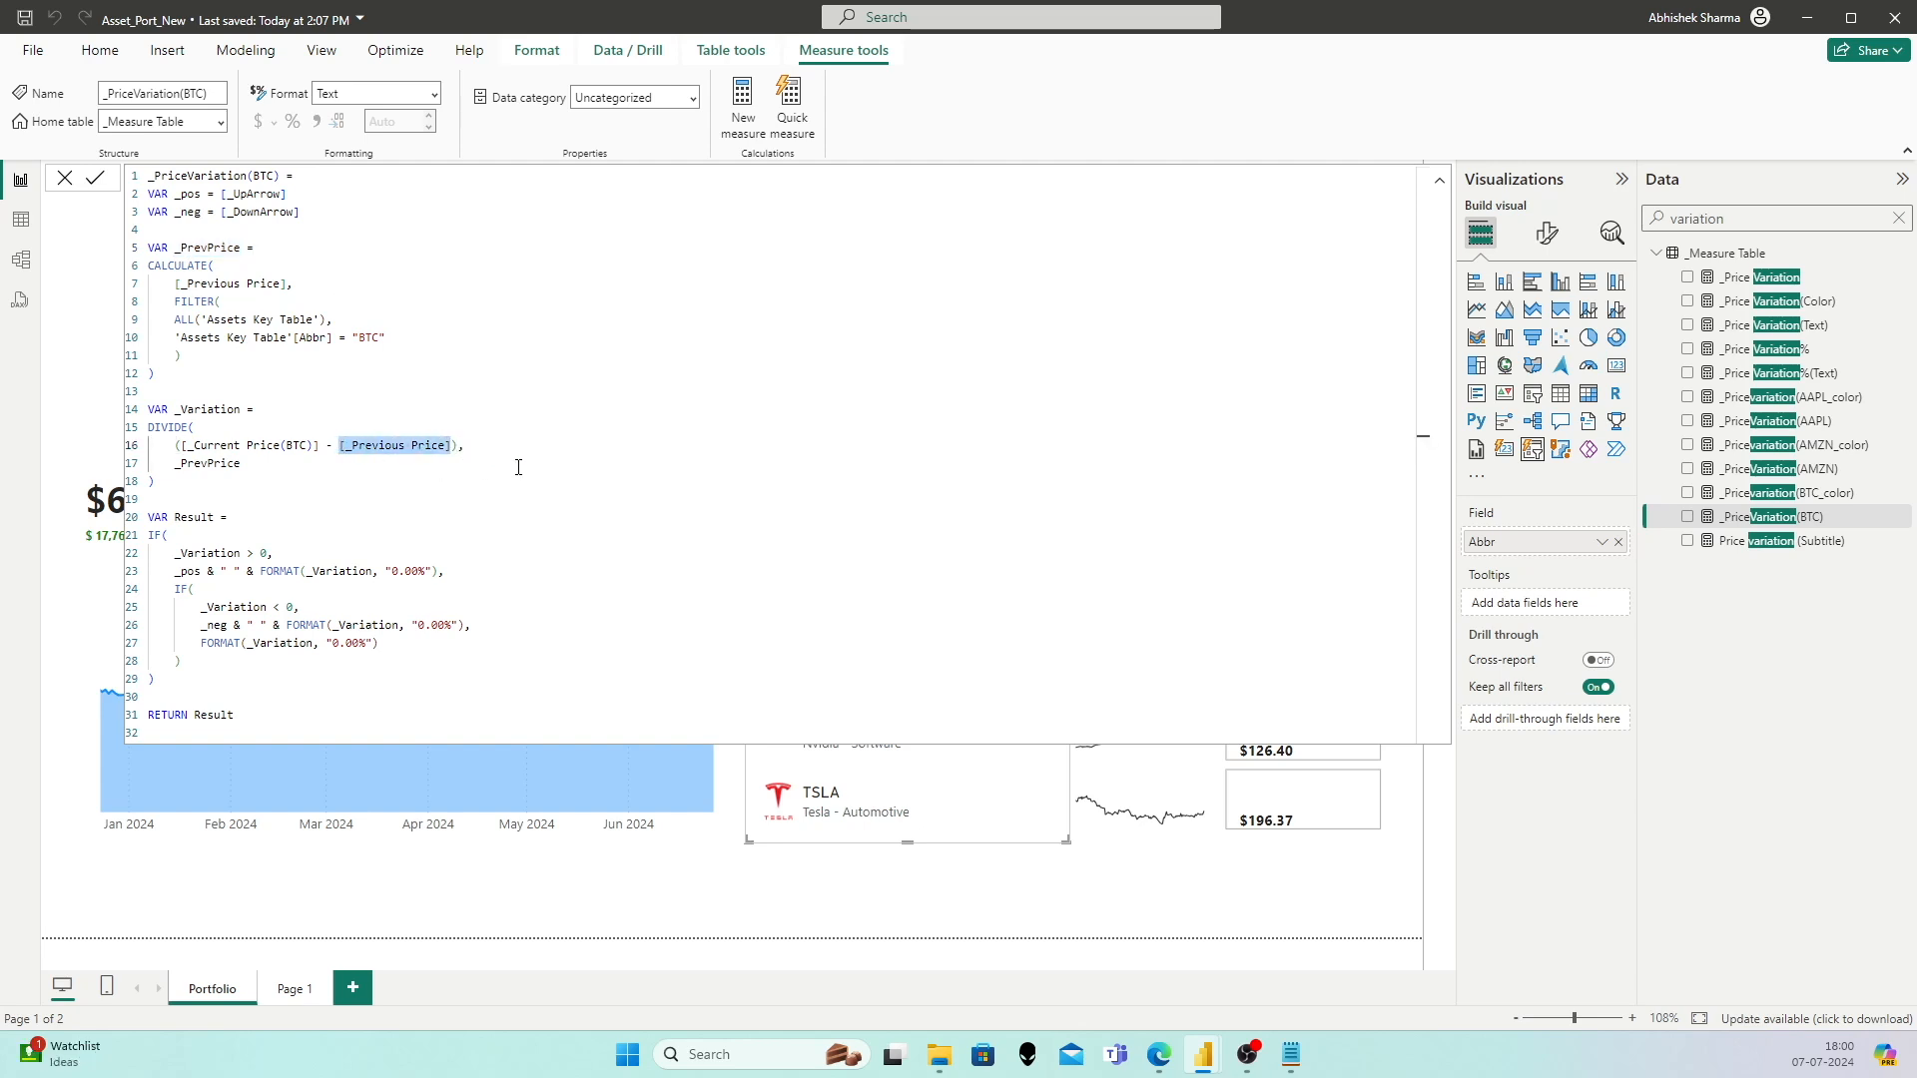
key(ctrl+v)
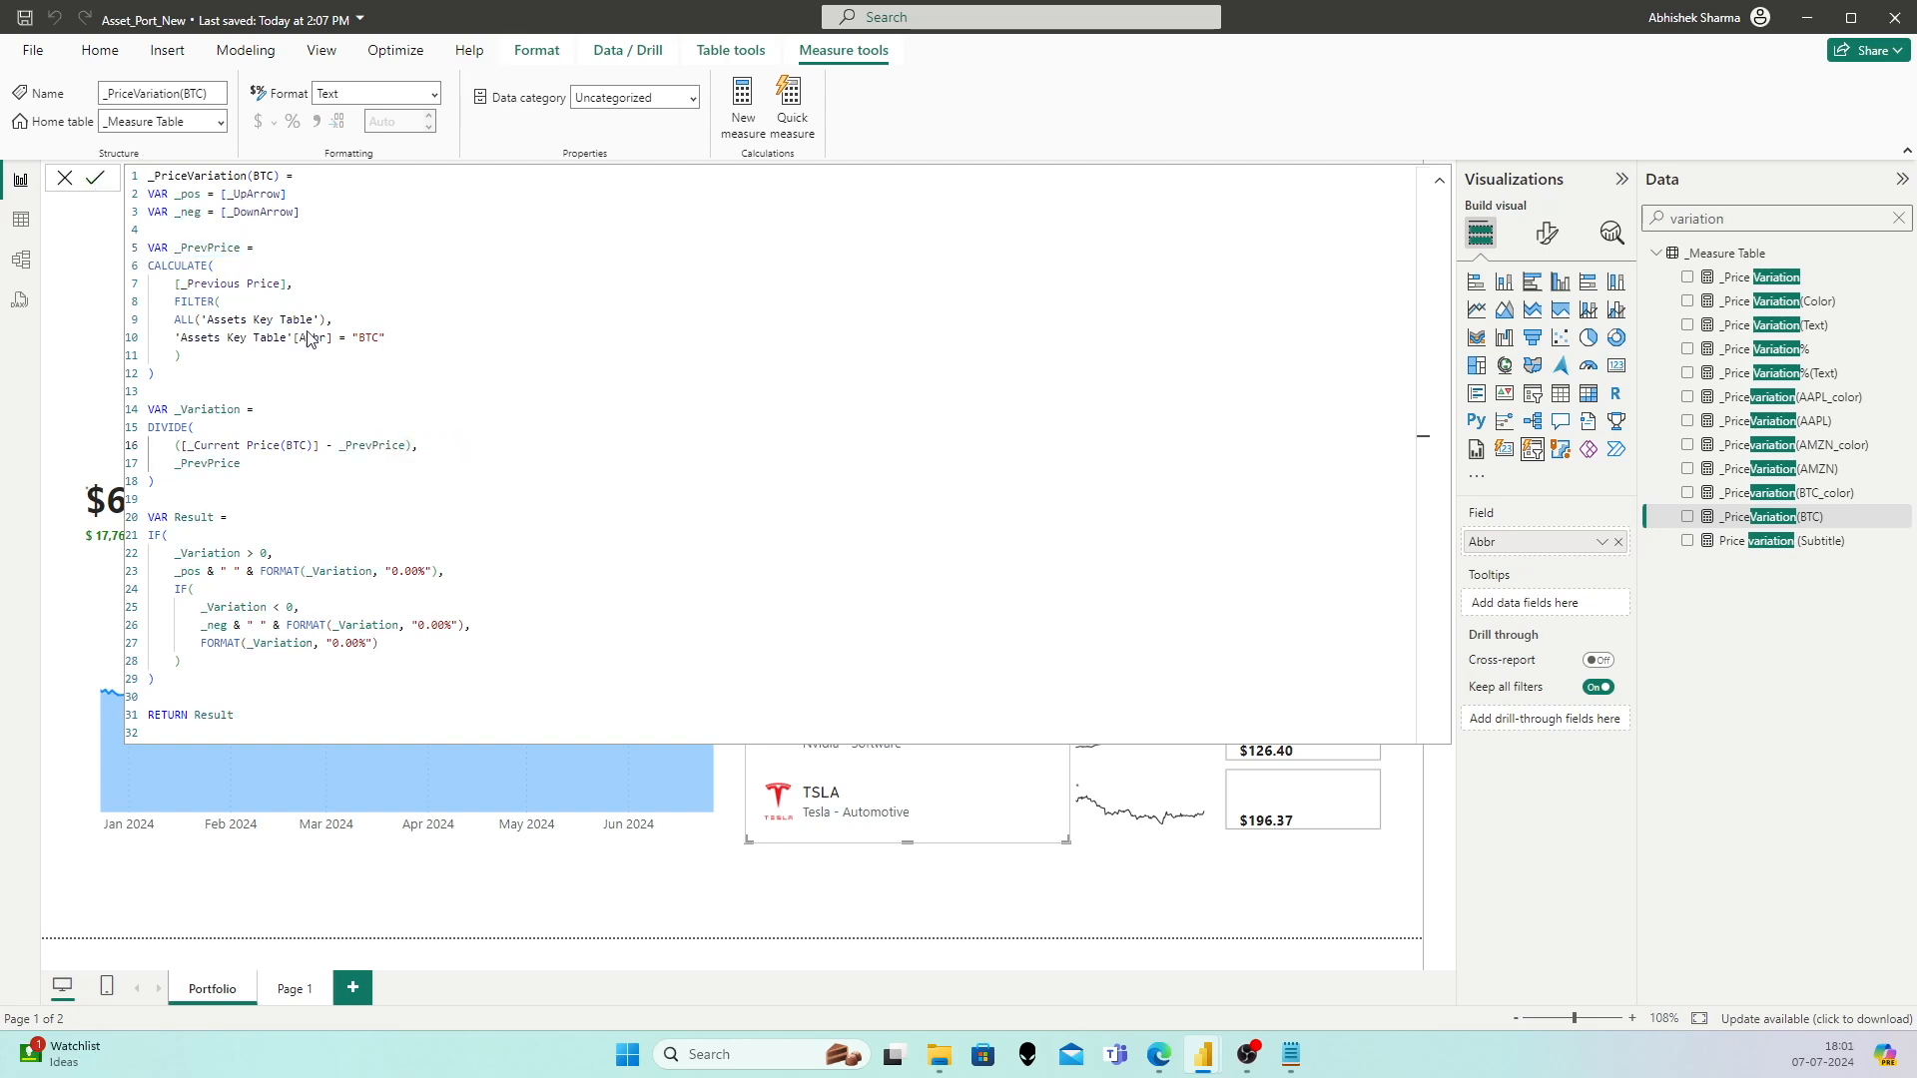
click(1437, 192)
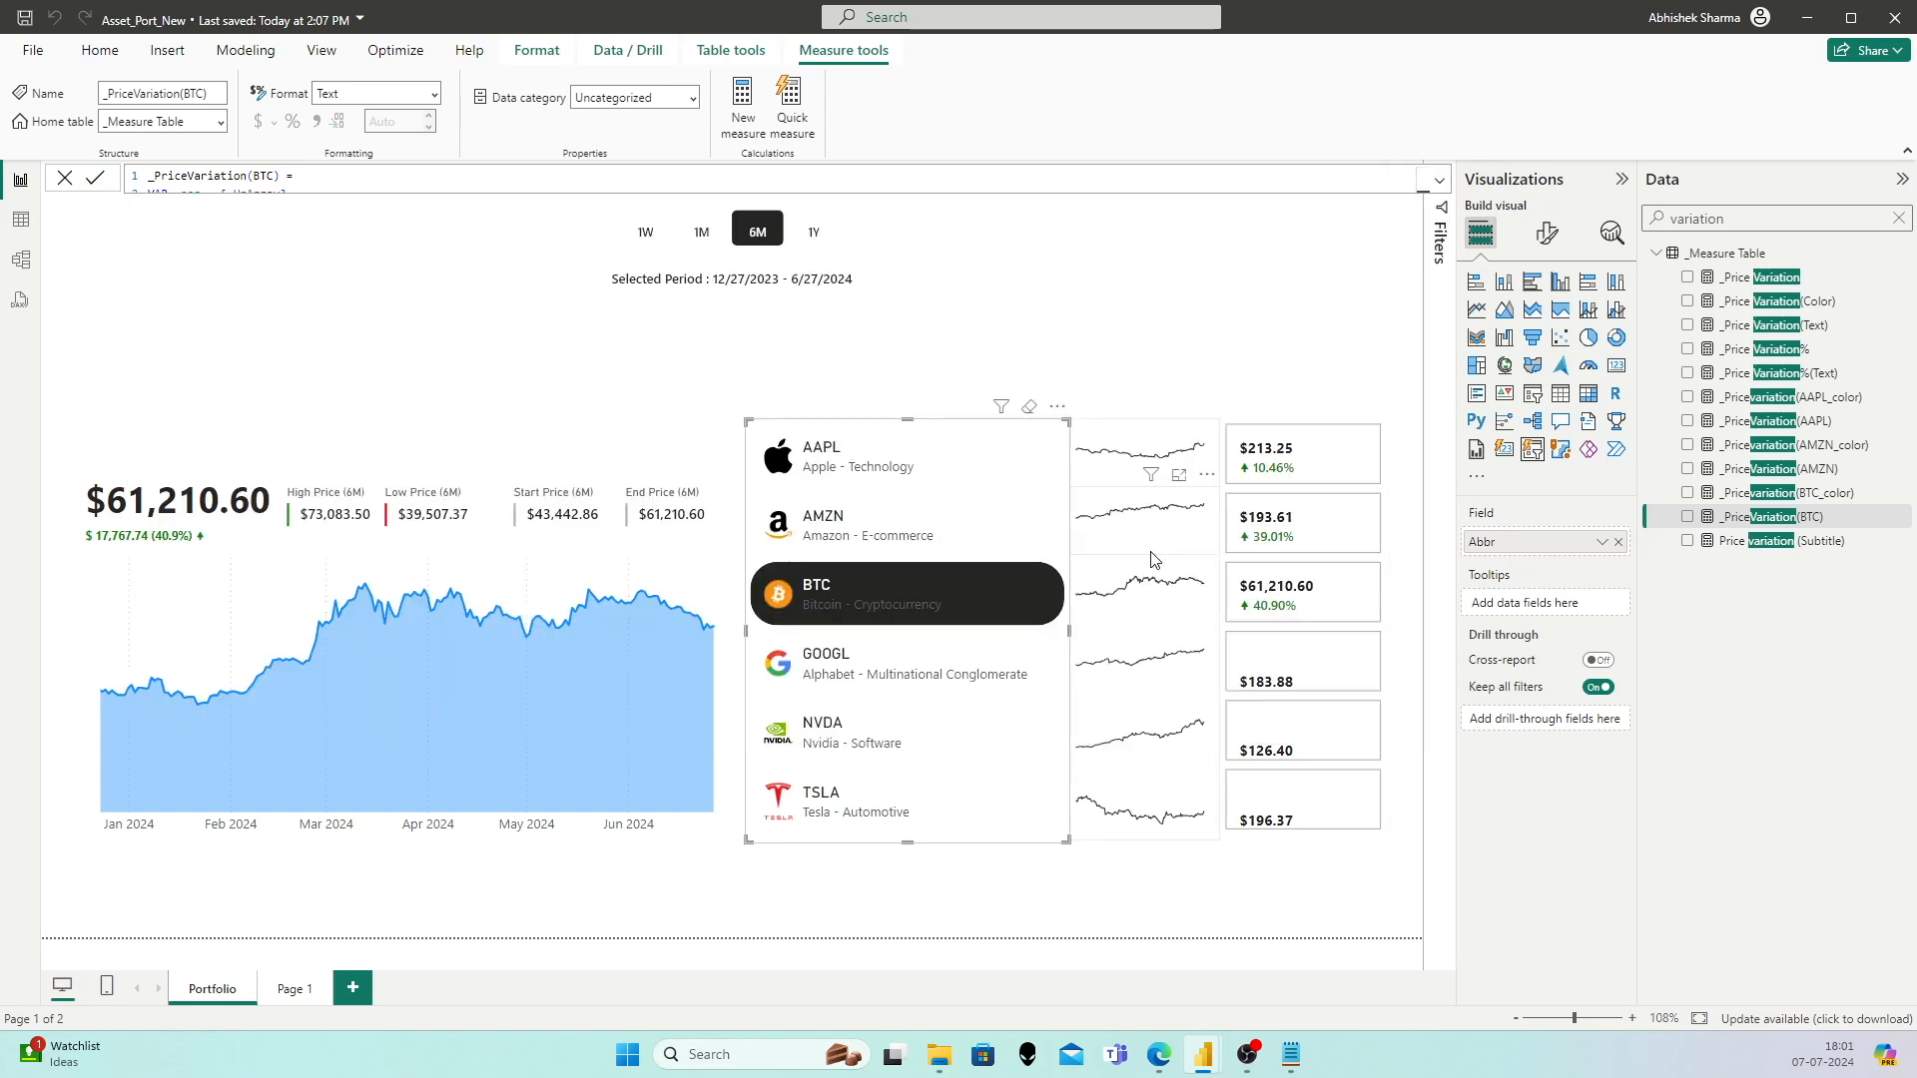
Step: Select AMZN, AAPL and BTC in turn to compare each card label with the main chart's 6M variation percentage
click(965, 547)
click(963, 459)
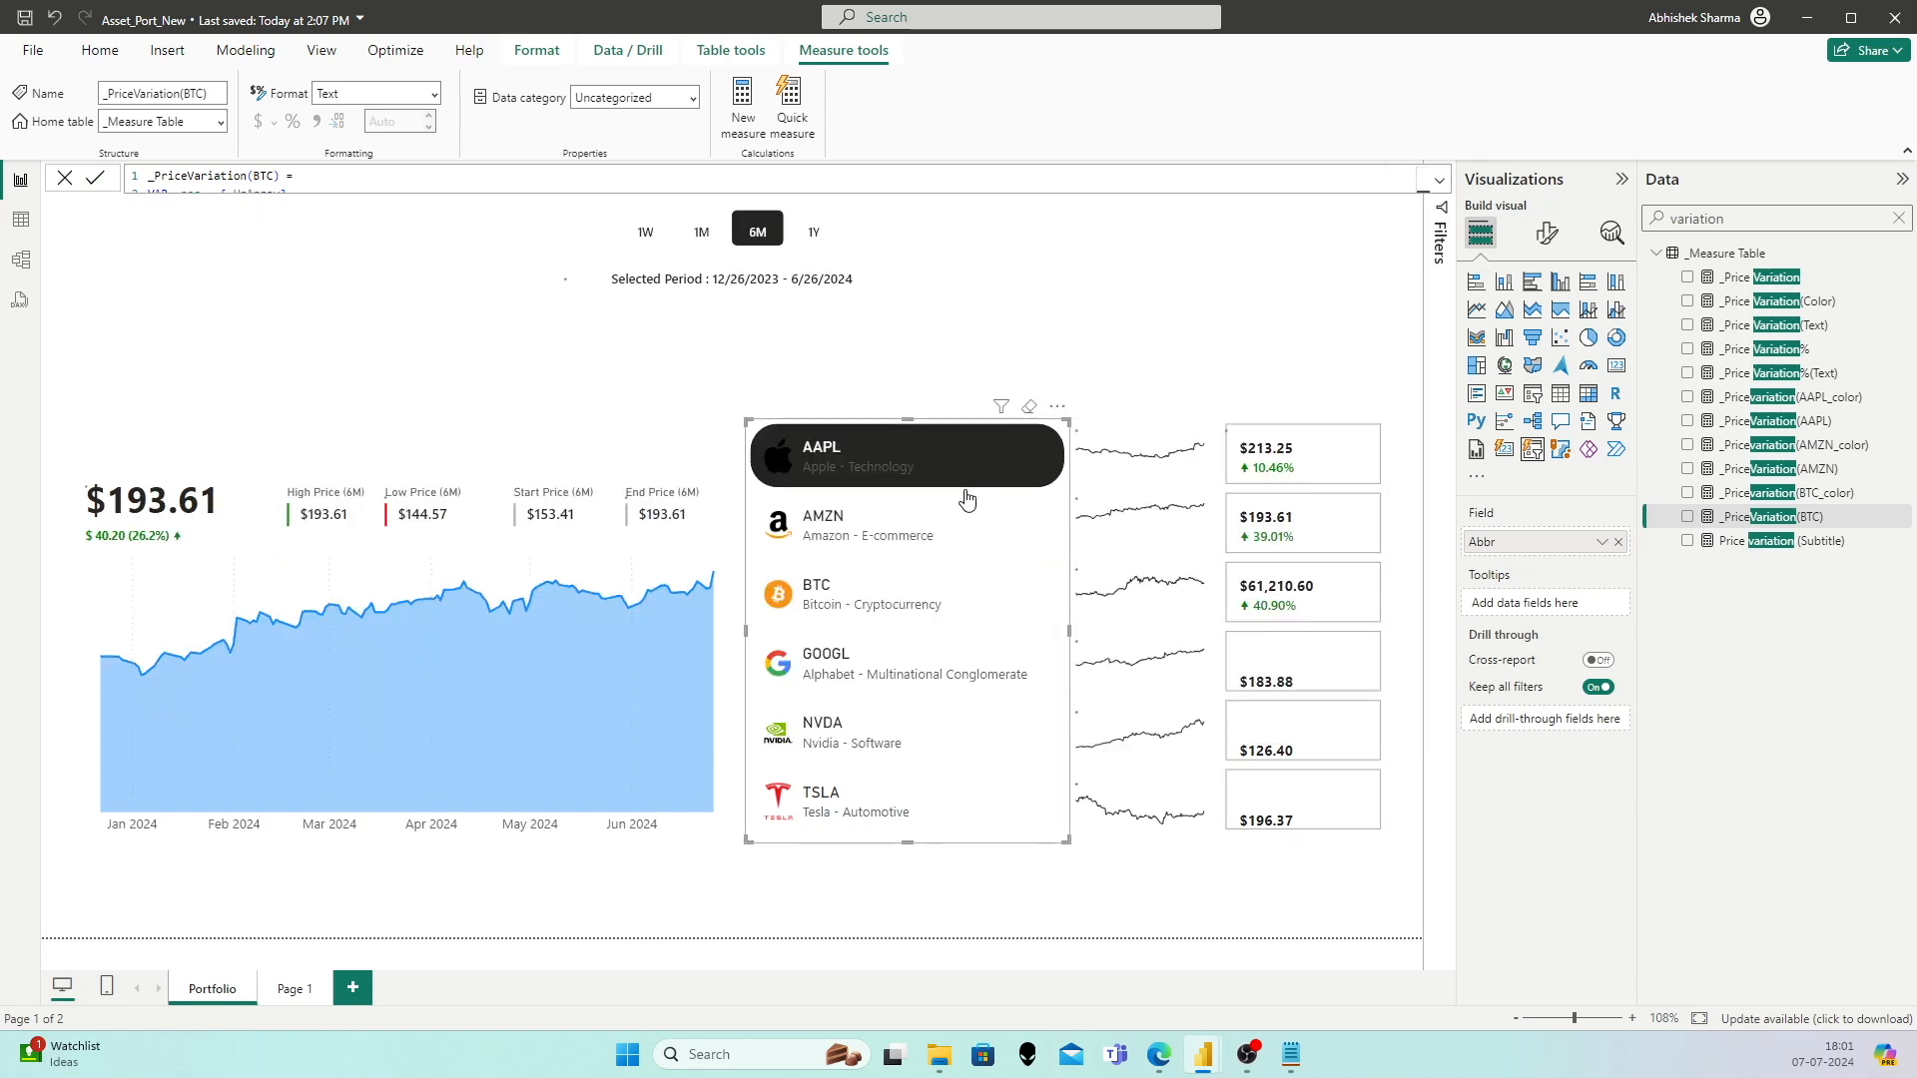
click(960, 521)
click(879, 460)
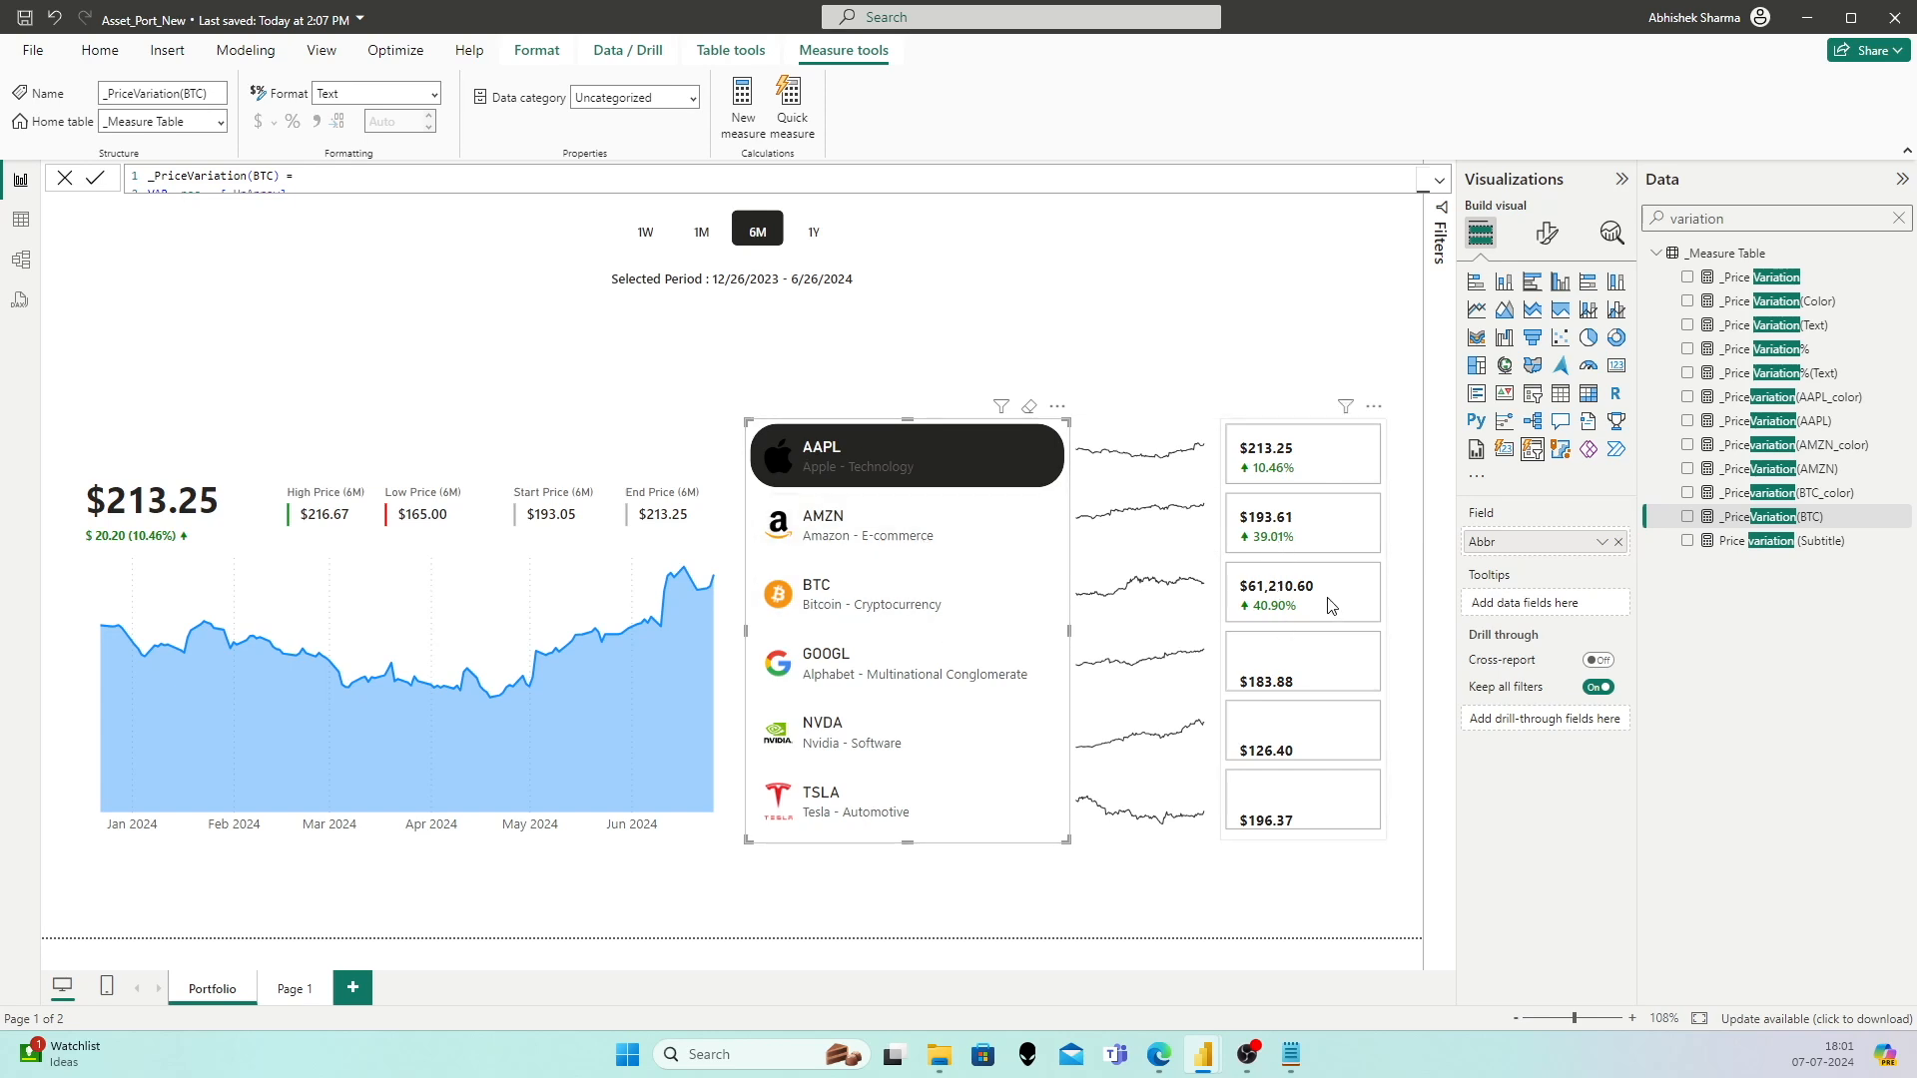
click(901, 529)
click(881, 601)
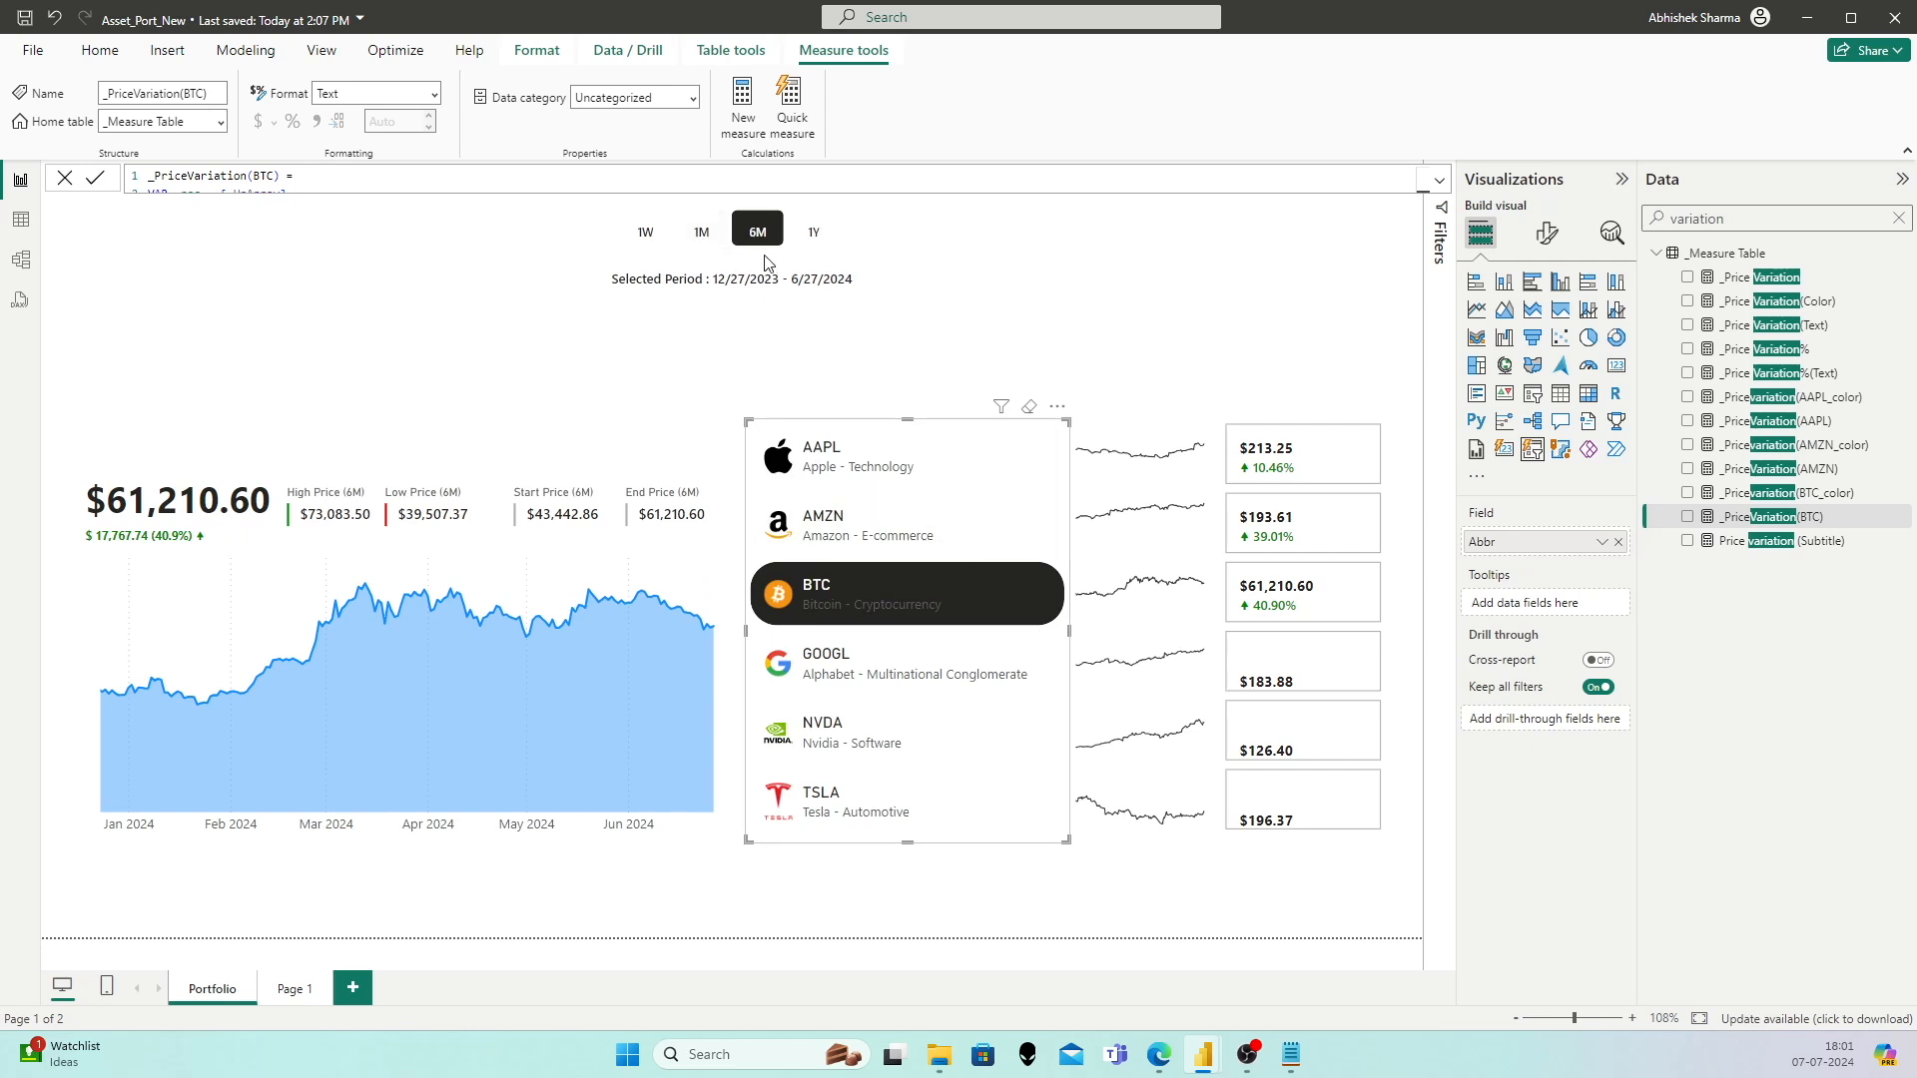
Step: Switch the period through 1M, 1W, 6M and 1Y, ending on 6M, to check the card labels against the main BTC variation
click(703, 247)
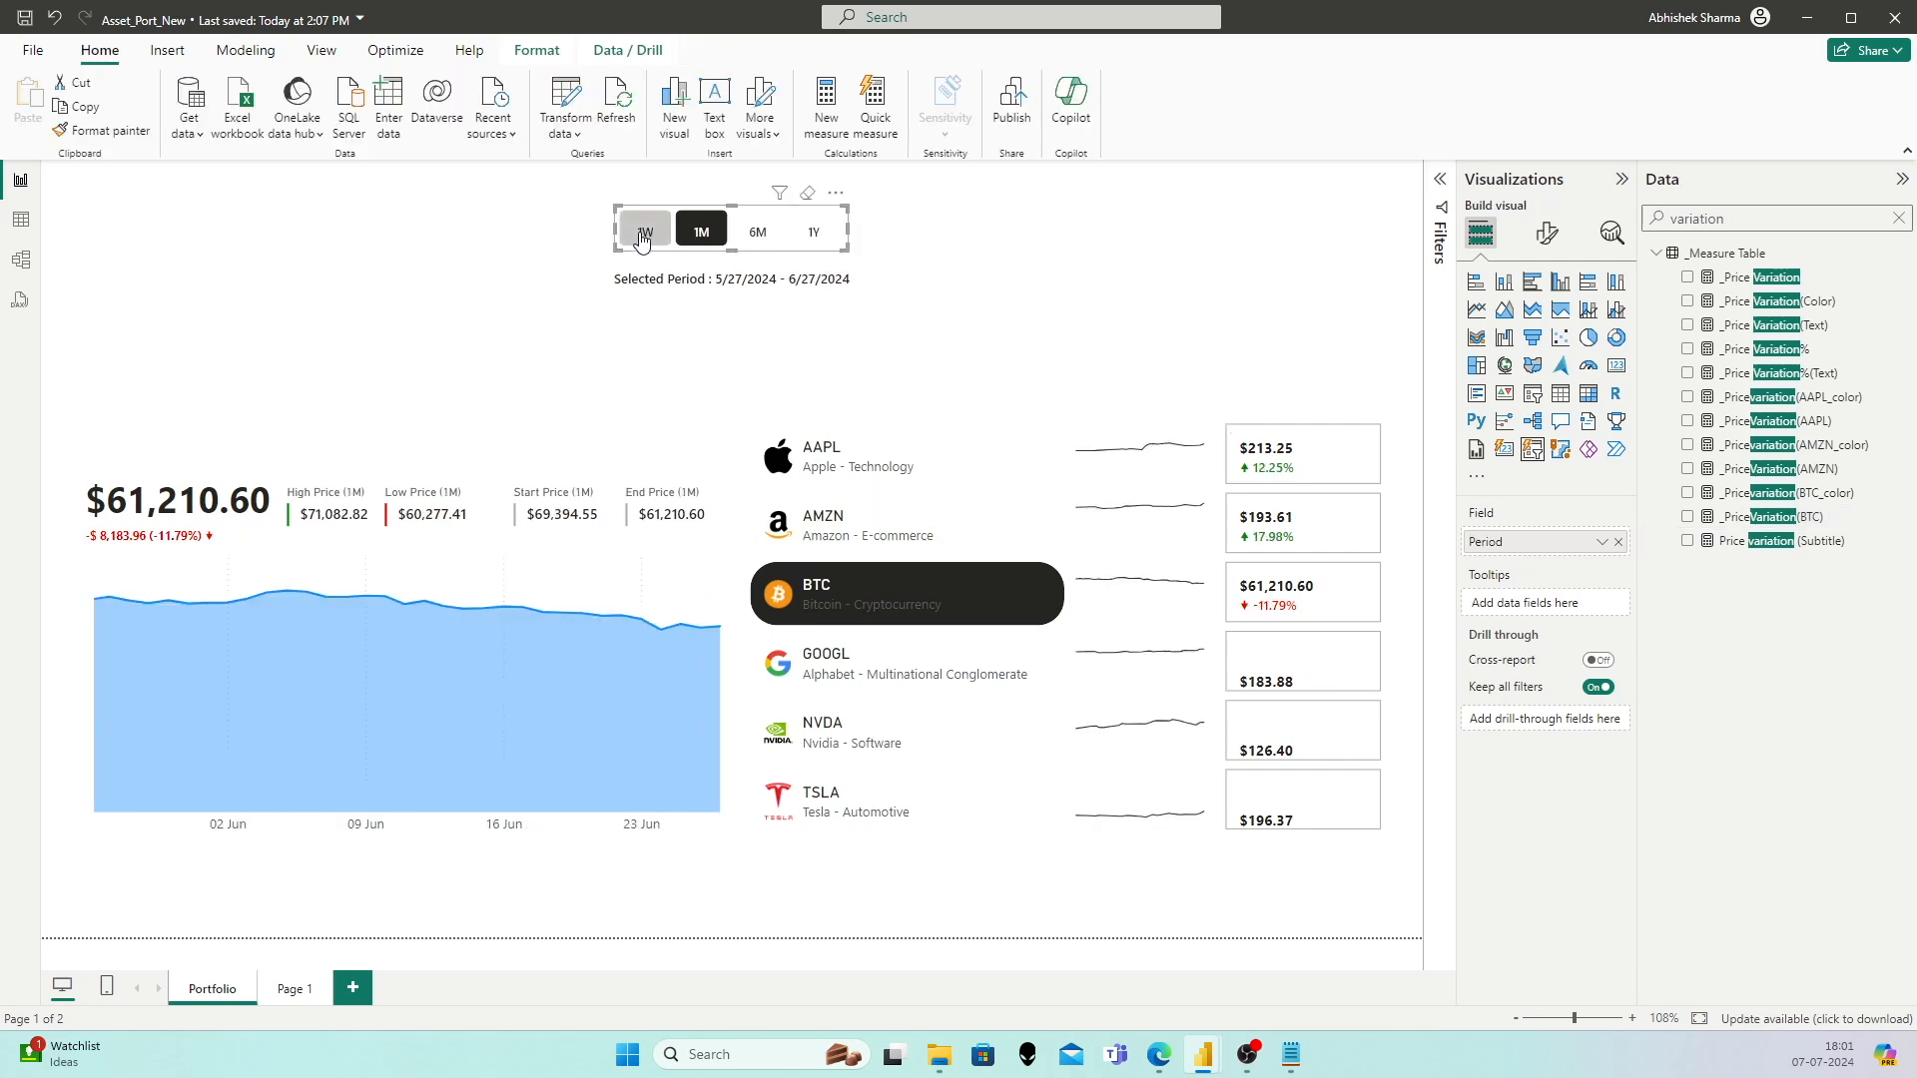
click(650, 234)
click(685, 238)
click(756, 235)
click(809, 234)
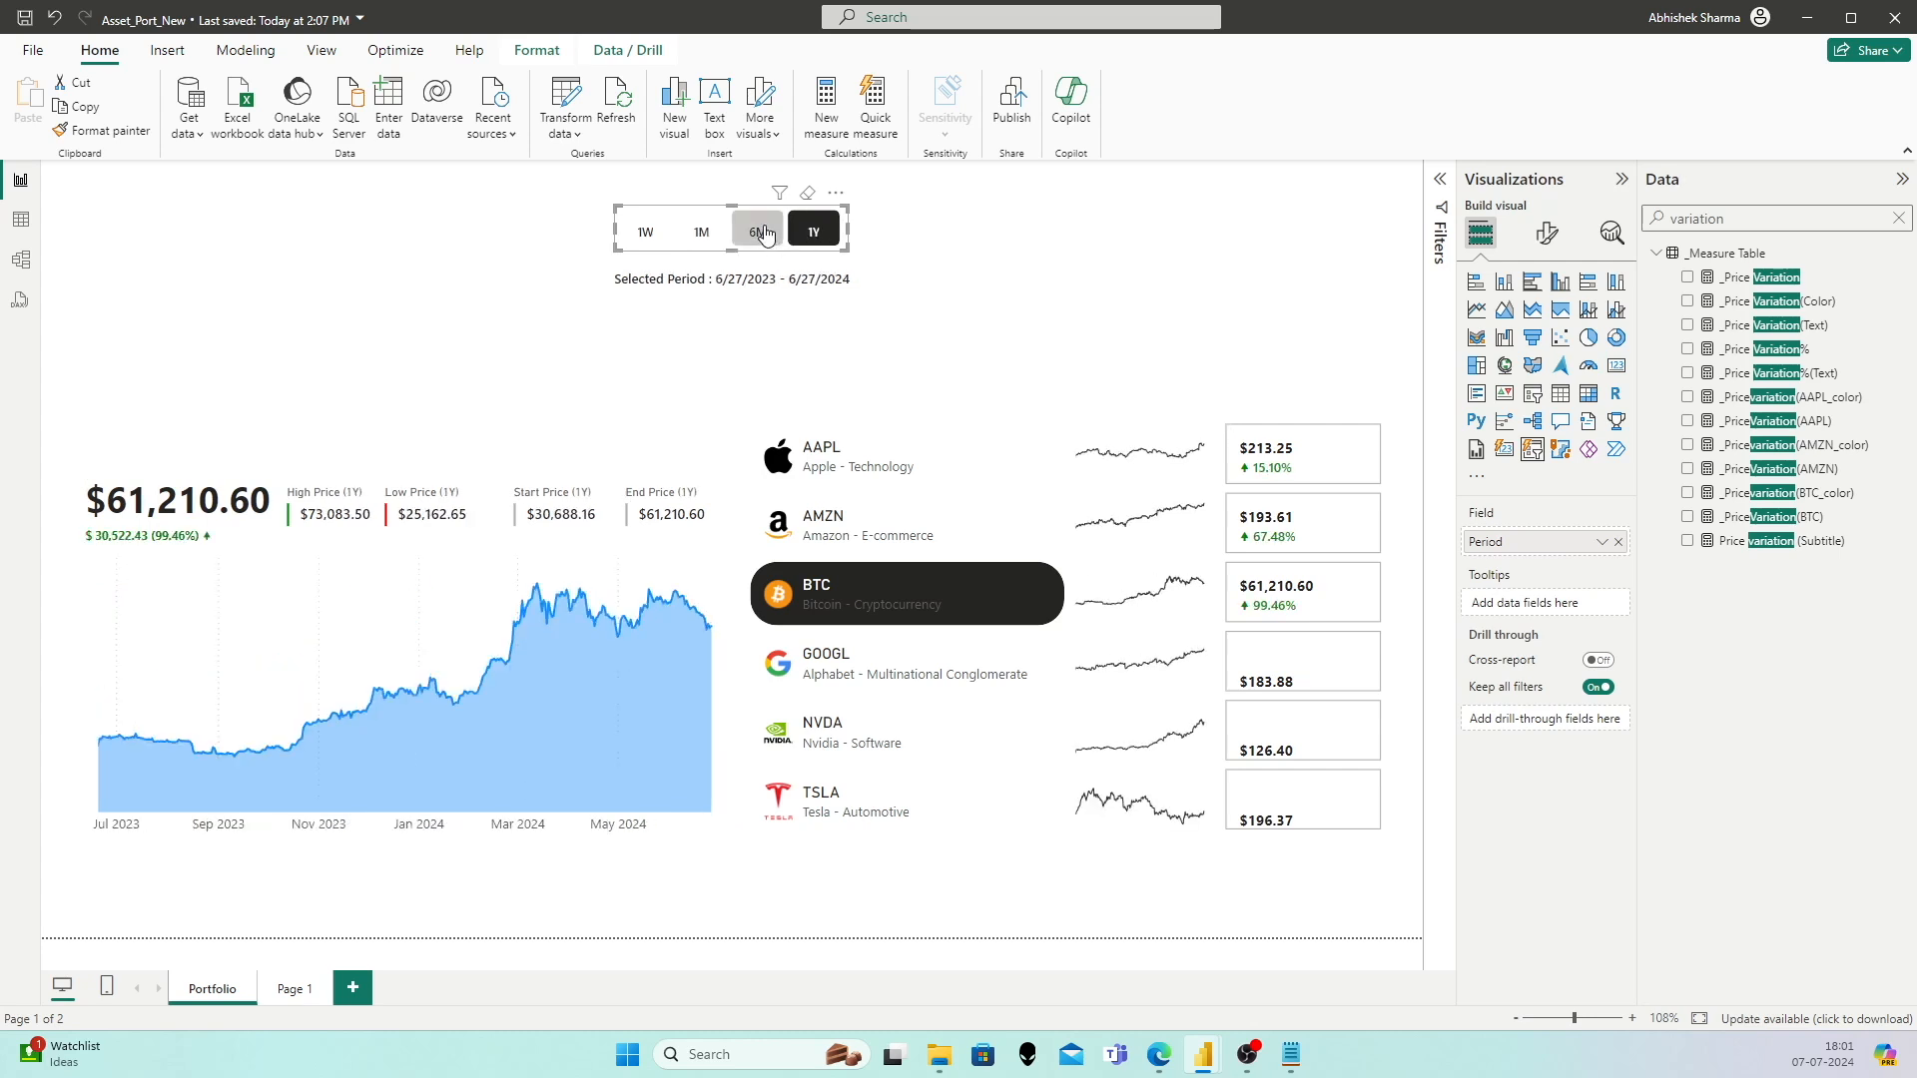
click(767, 236)
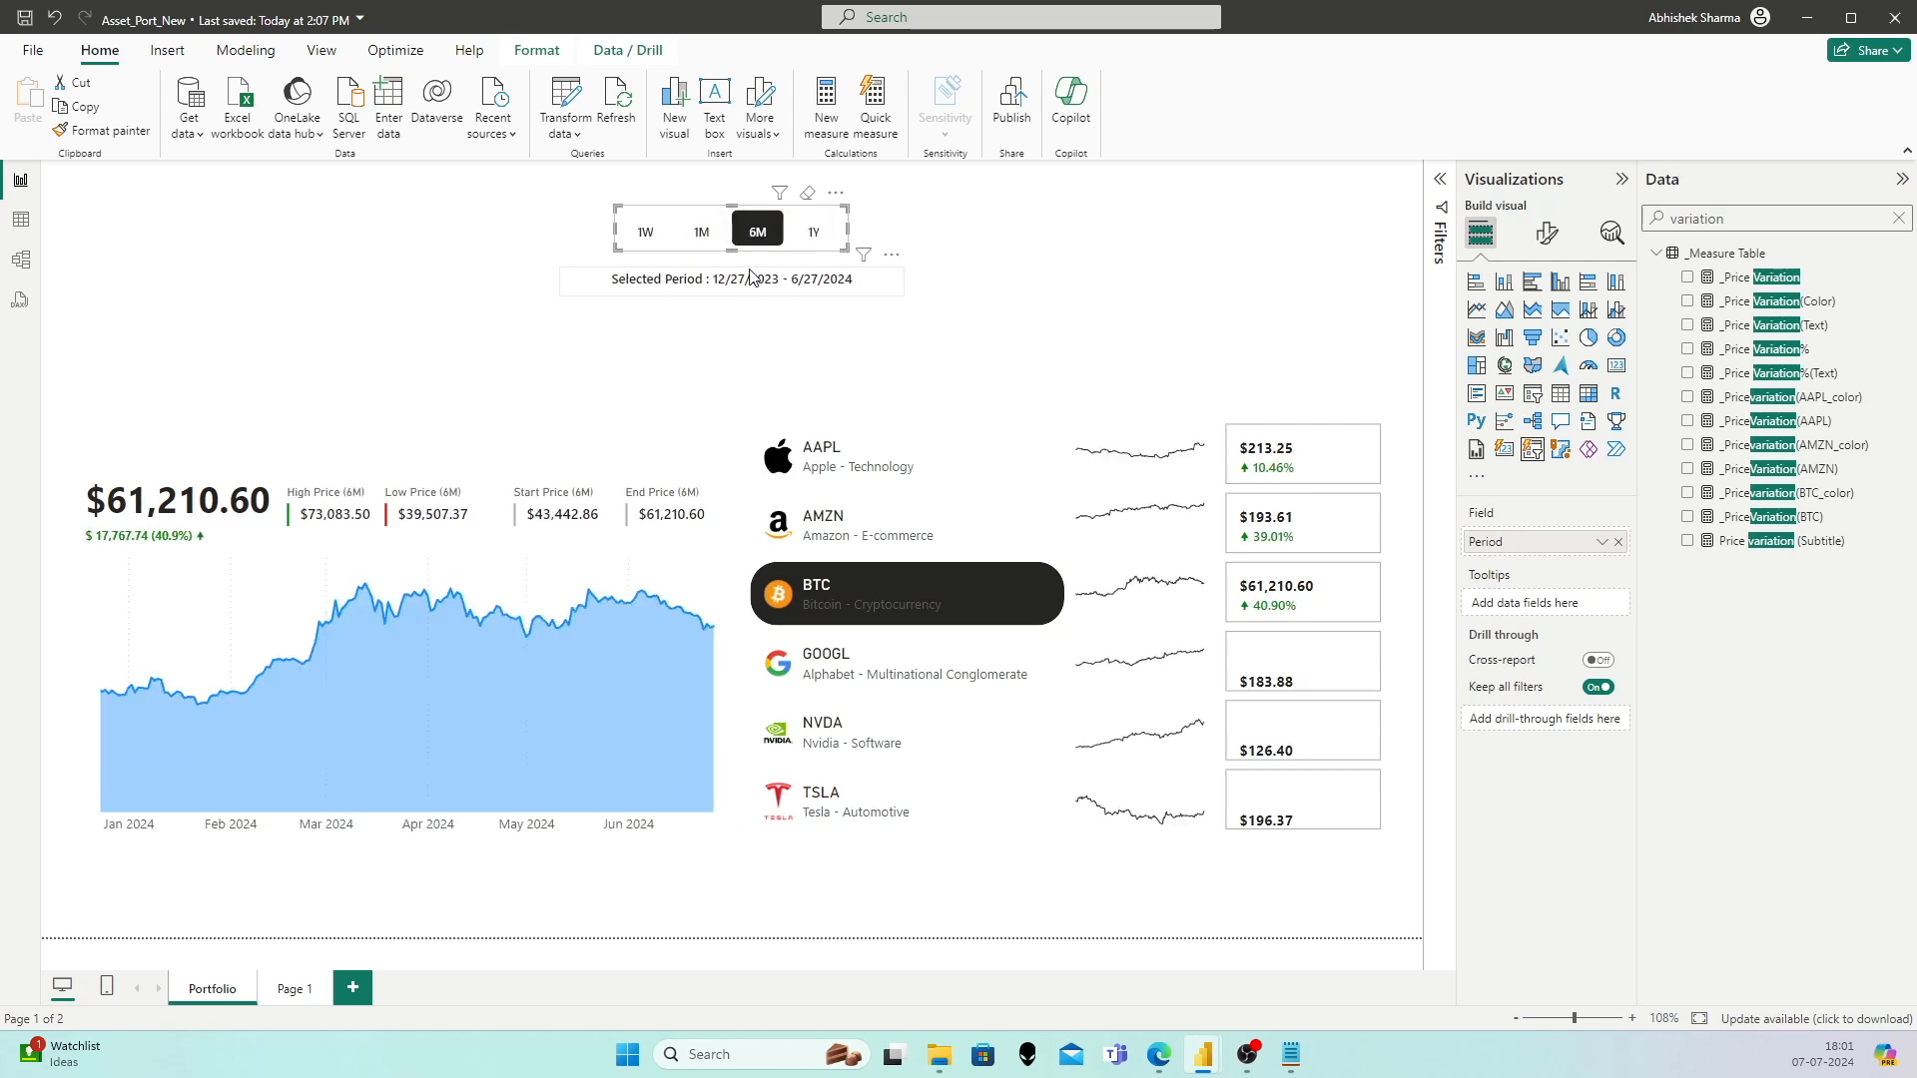
Step: Set the period to 1M and select AMZN, BTC and AAPL to compare their card labels with the main variation figure
click(701, 231)
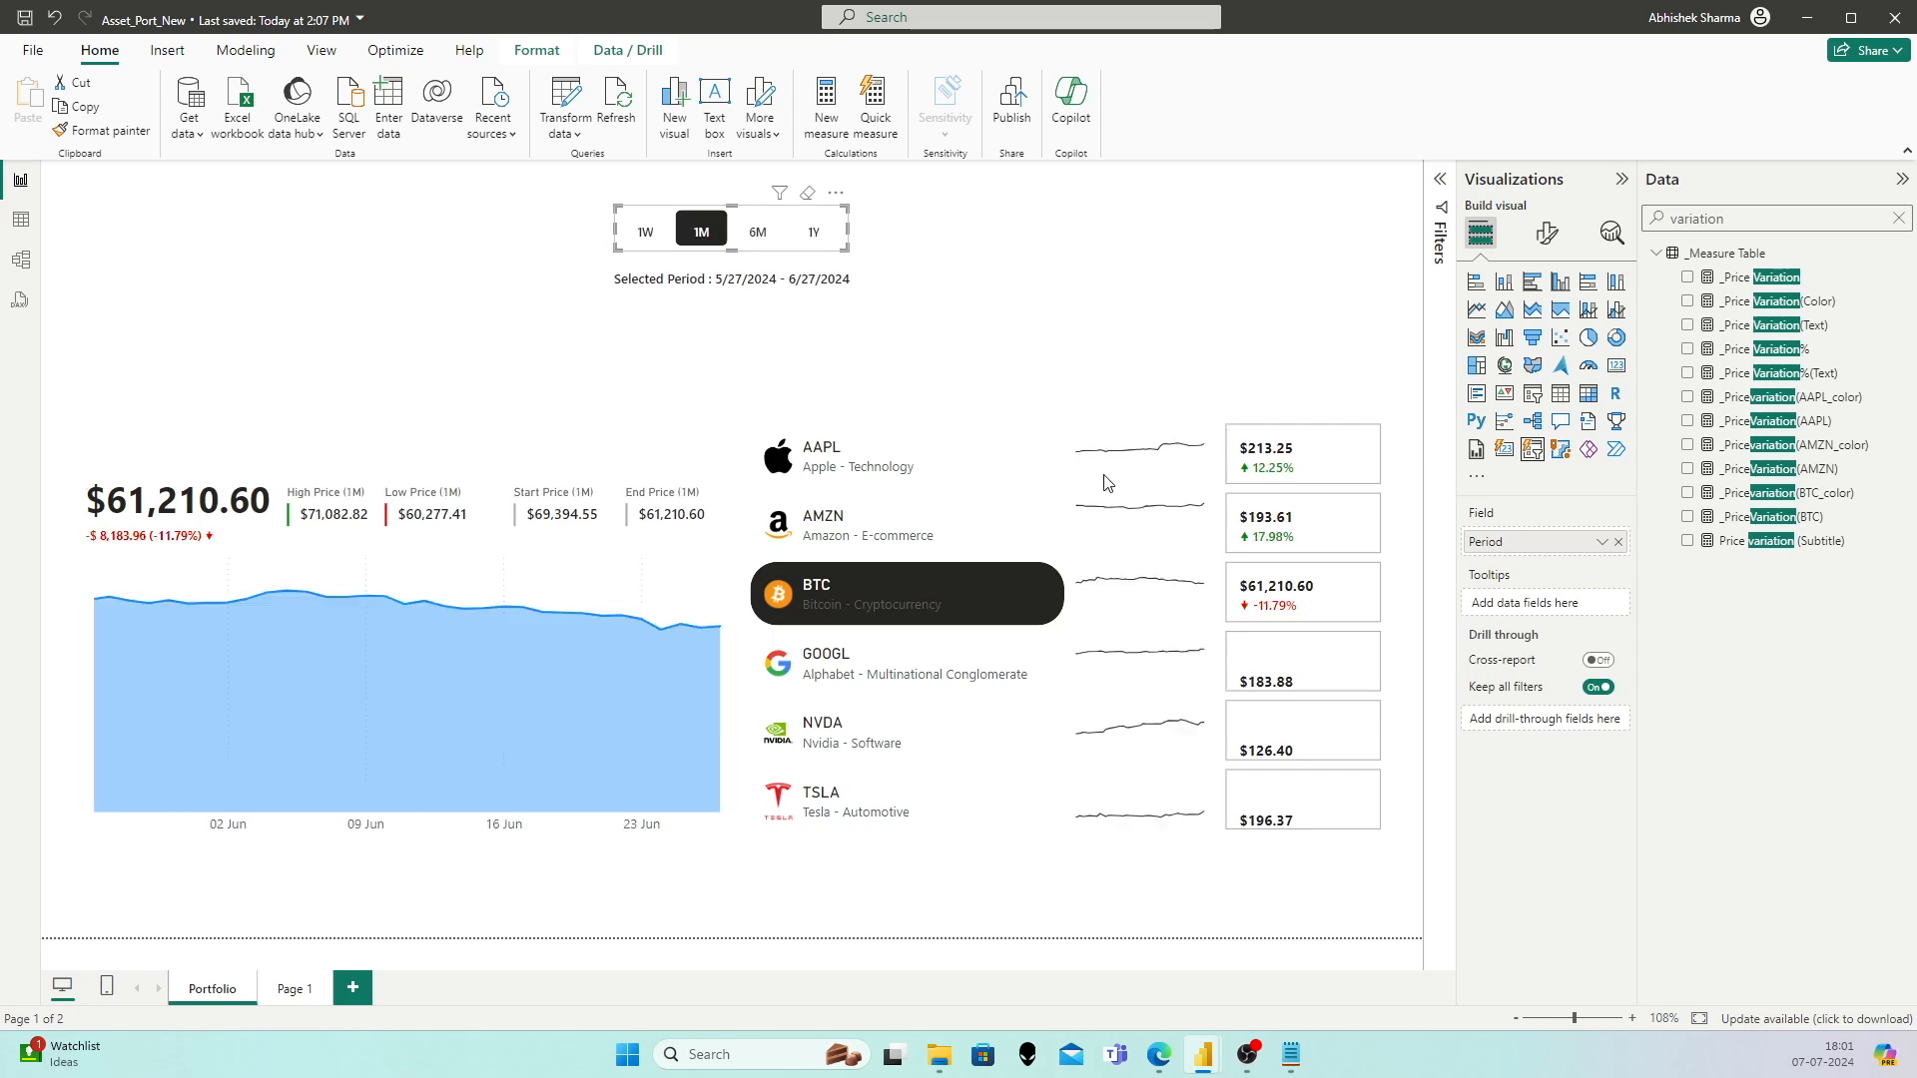
click(928, 535)
click(1013, 592)
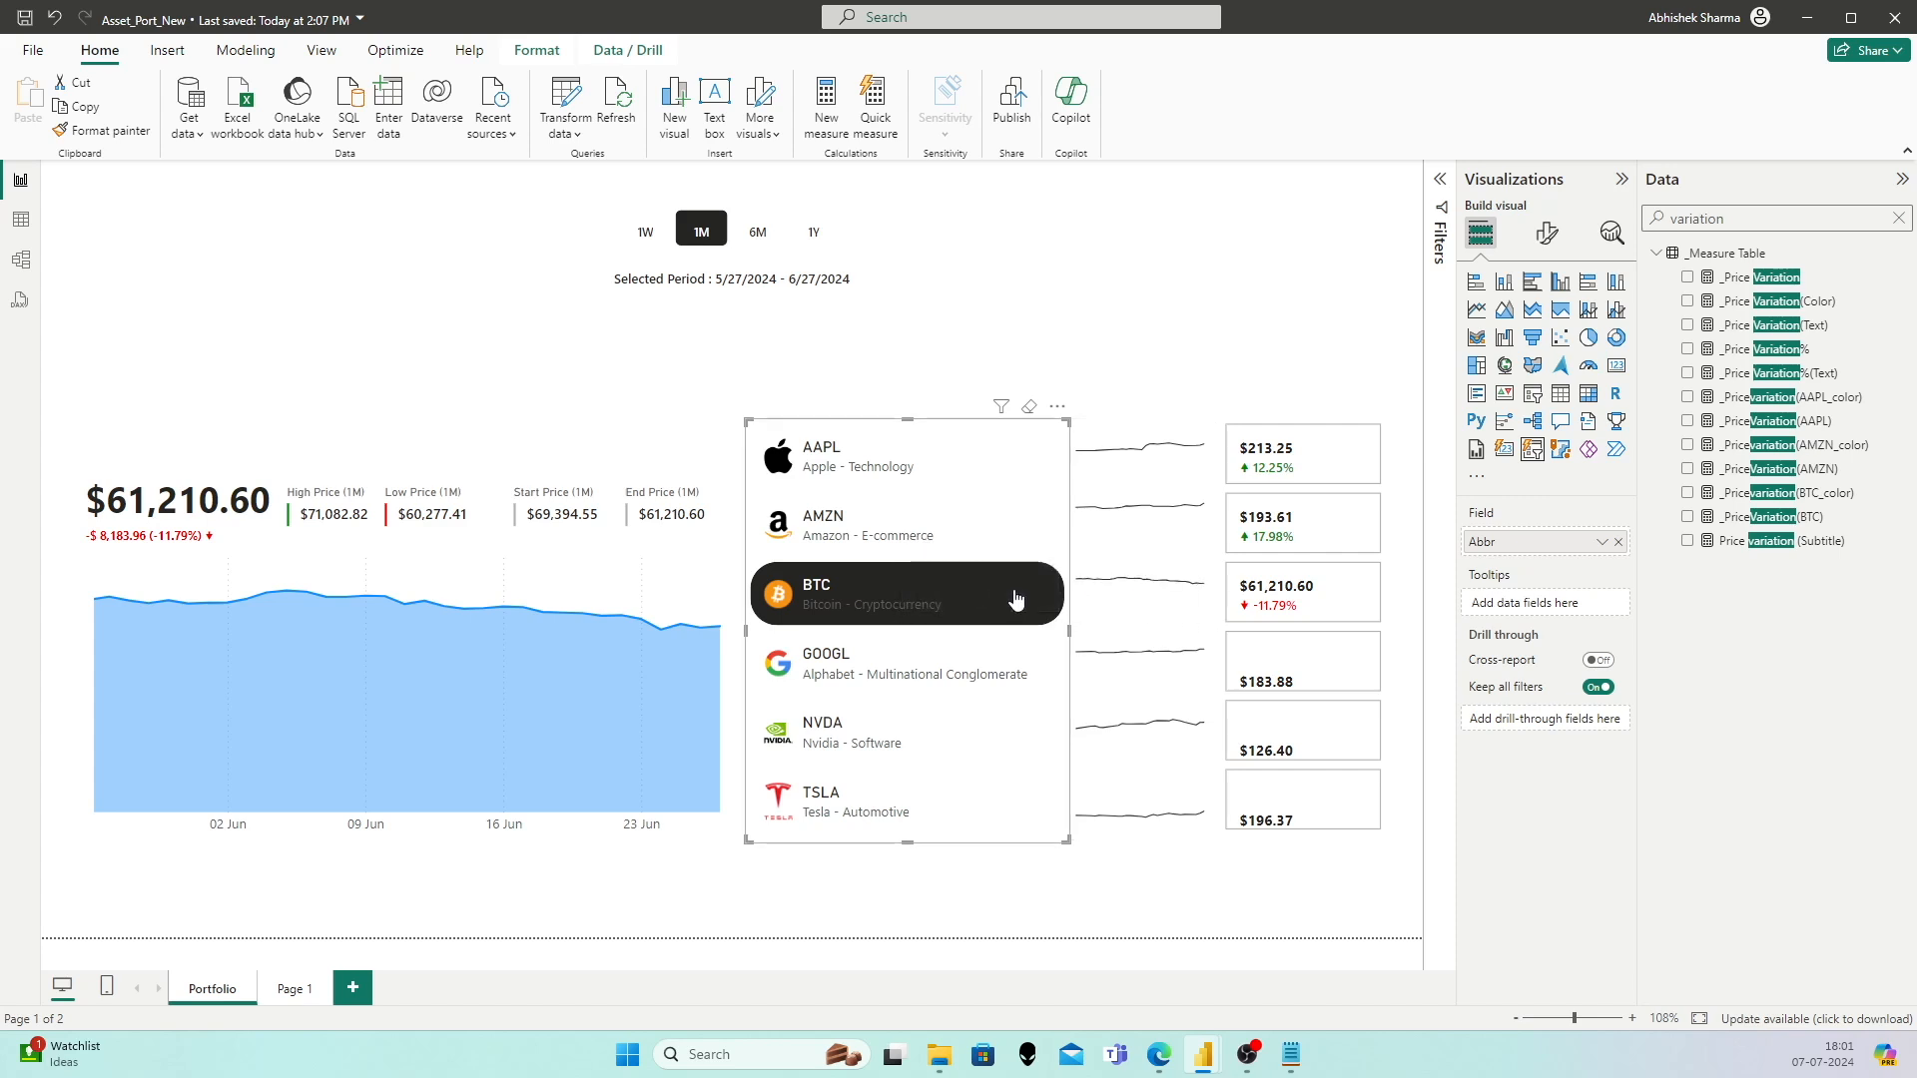
click(859, 442)
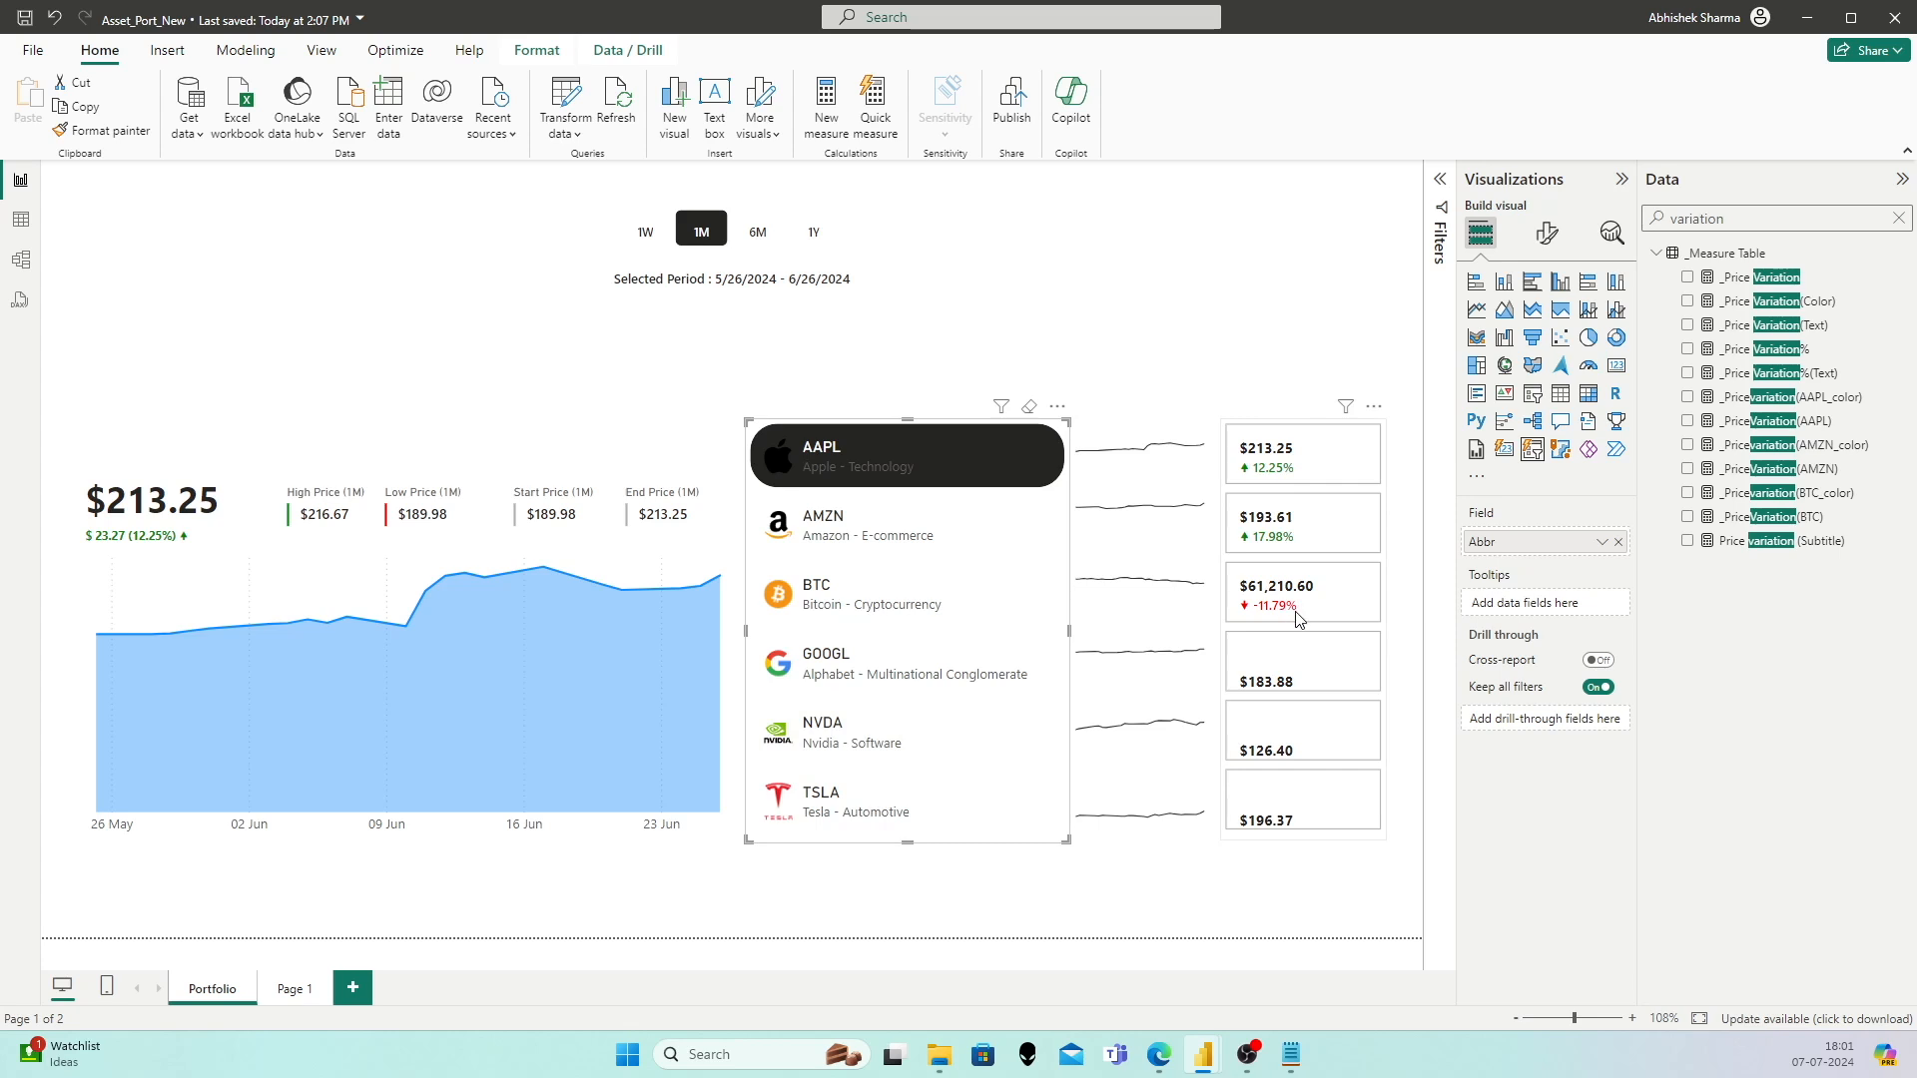
Step: Copy the _PriceVariation(BTC) formula into a new measure in _Measure Table and name it _PriceVariation(GOOGL)
click(1771, 519)
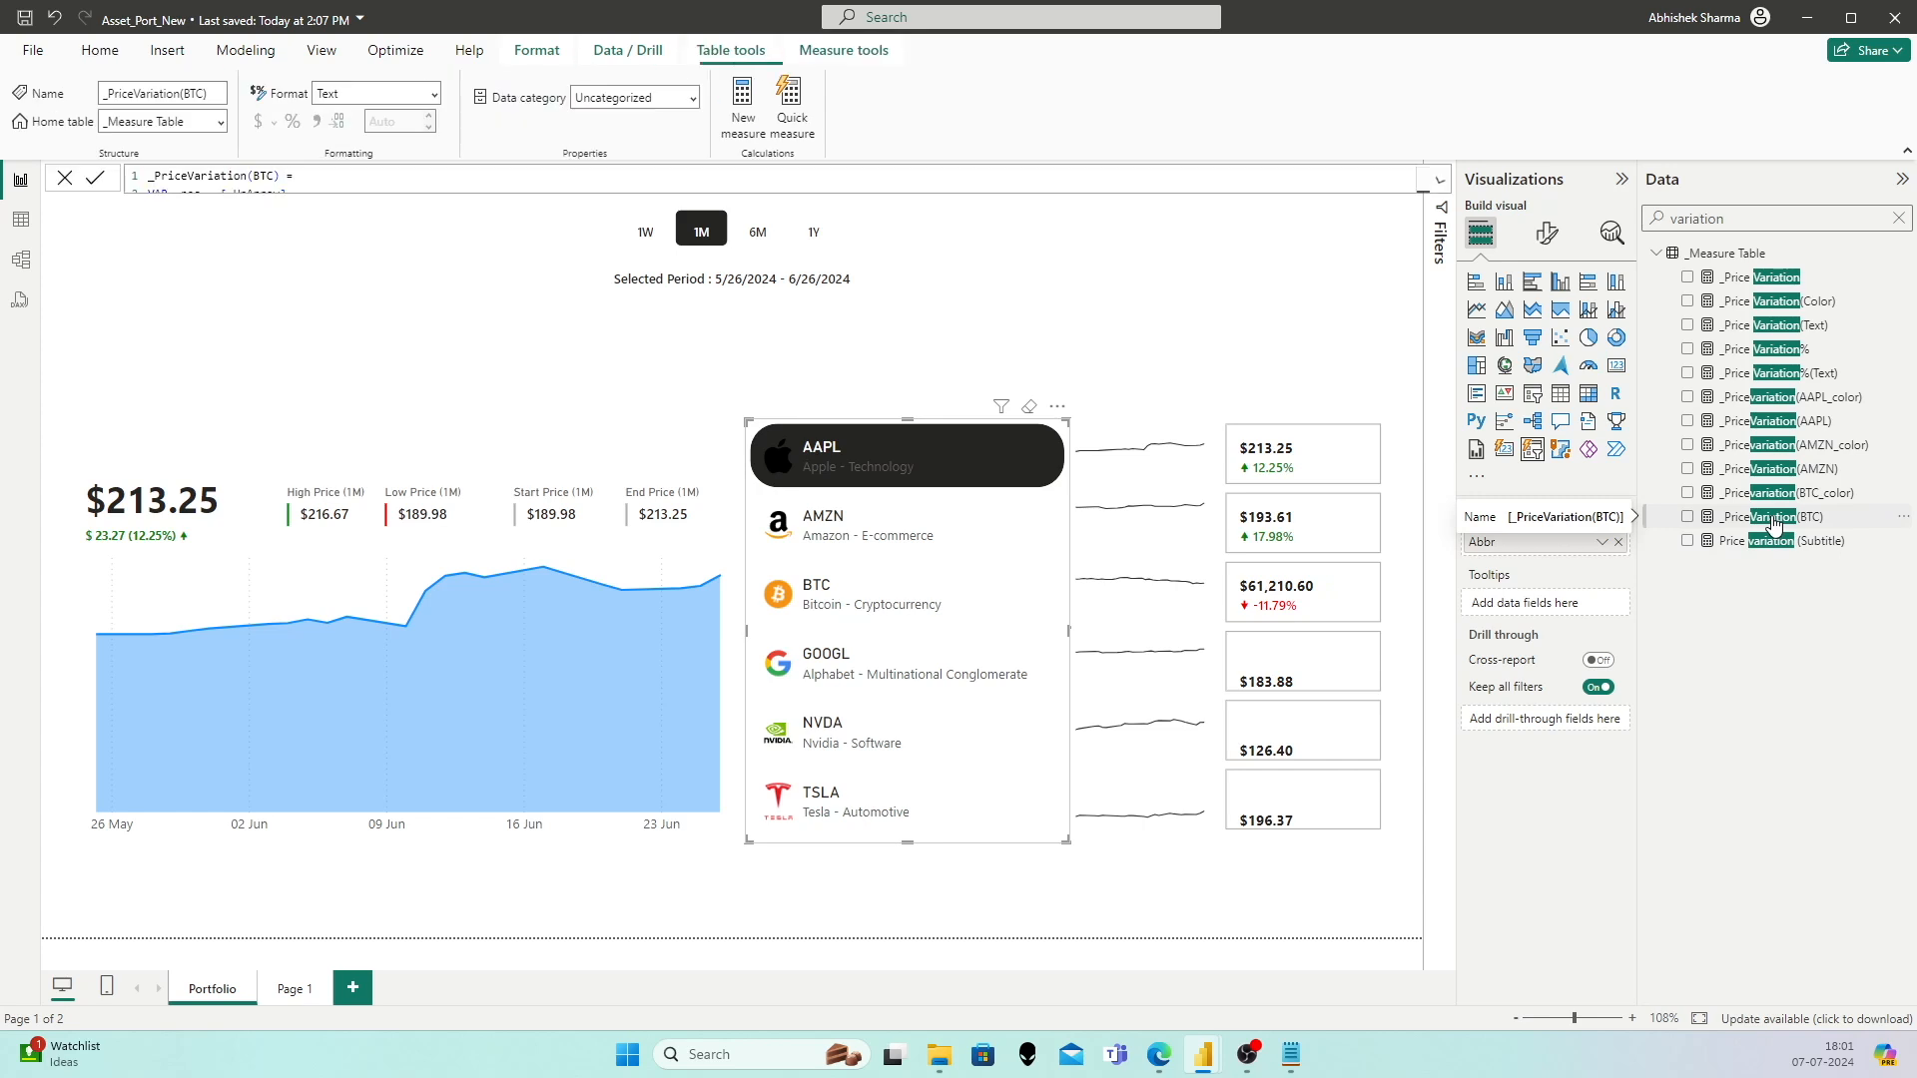
click(1439, 179)
click(486, 386)
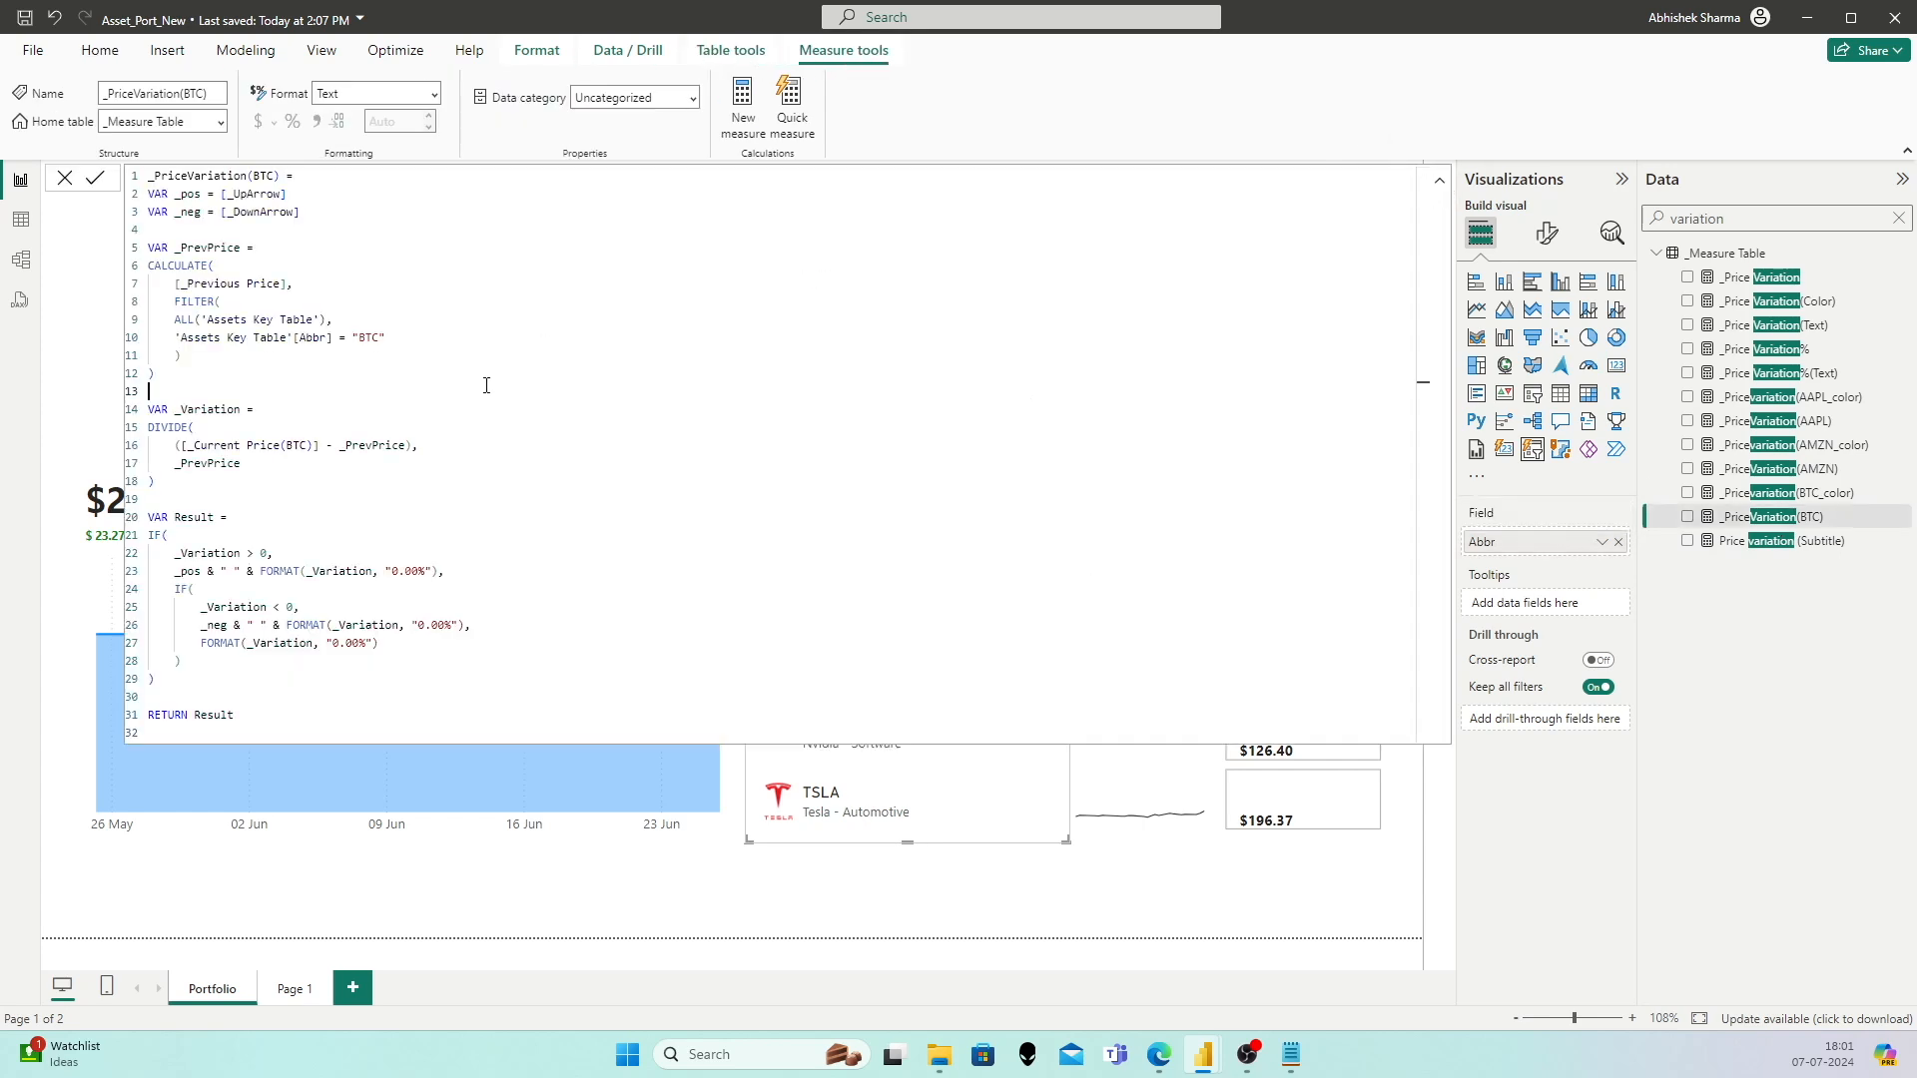
key(ctrl+a)
key(ctrl+c)
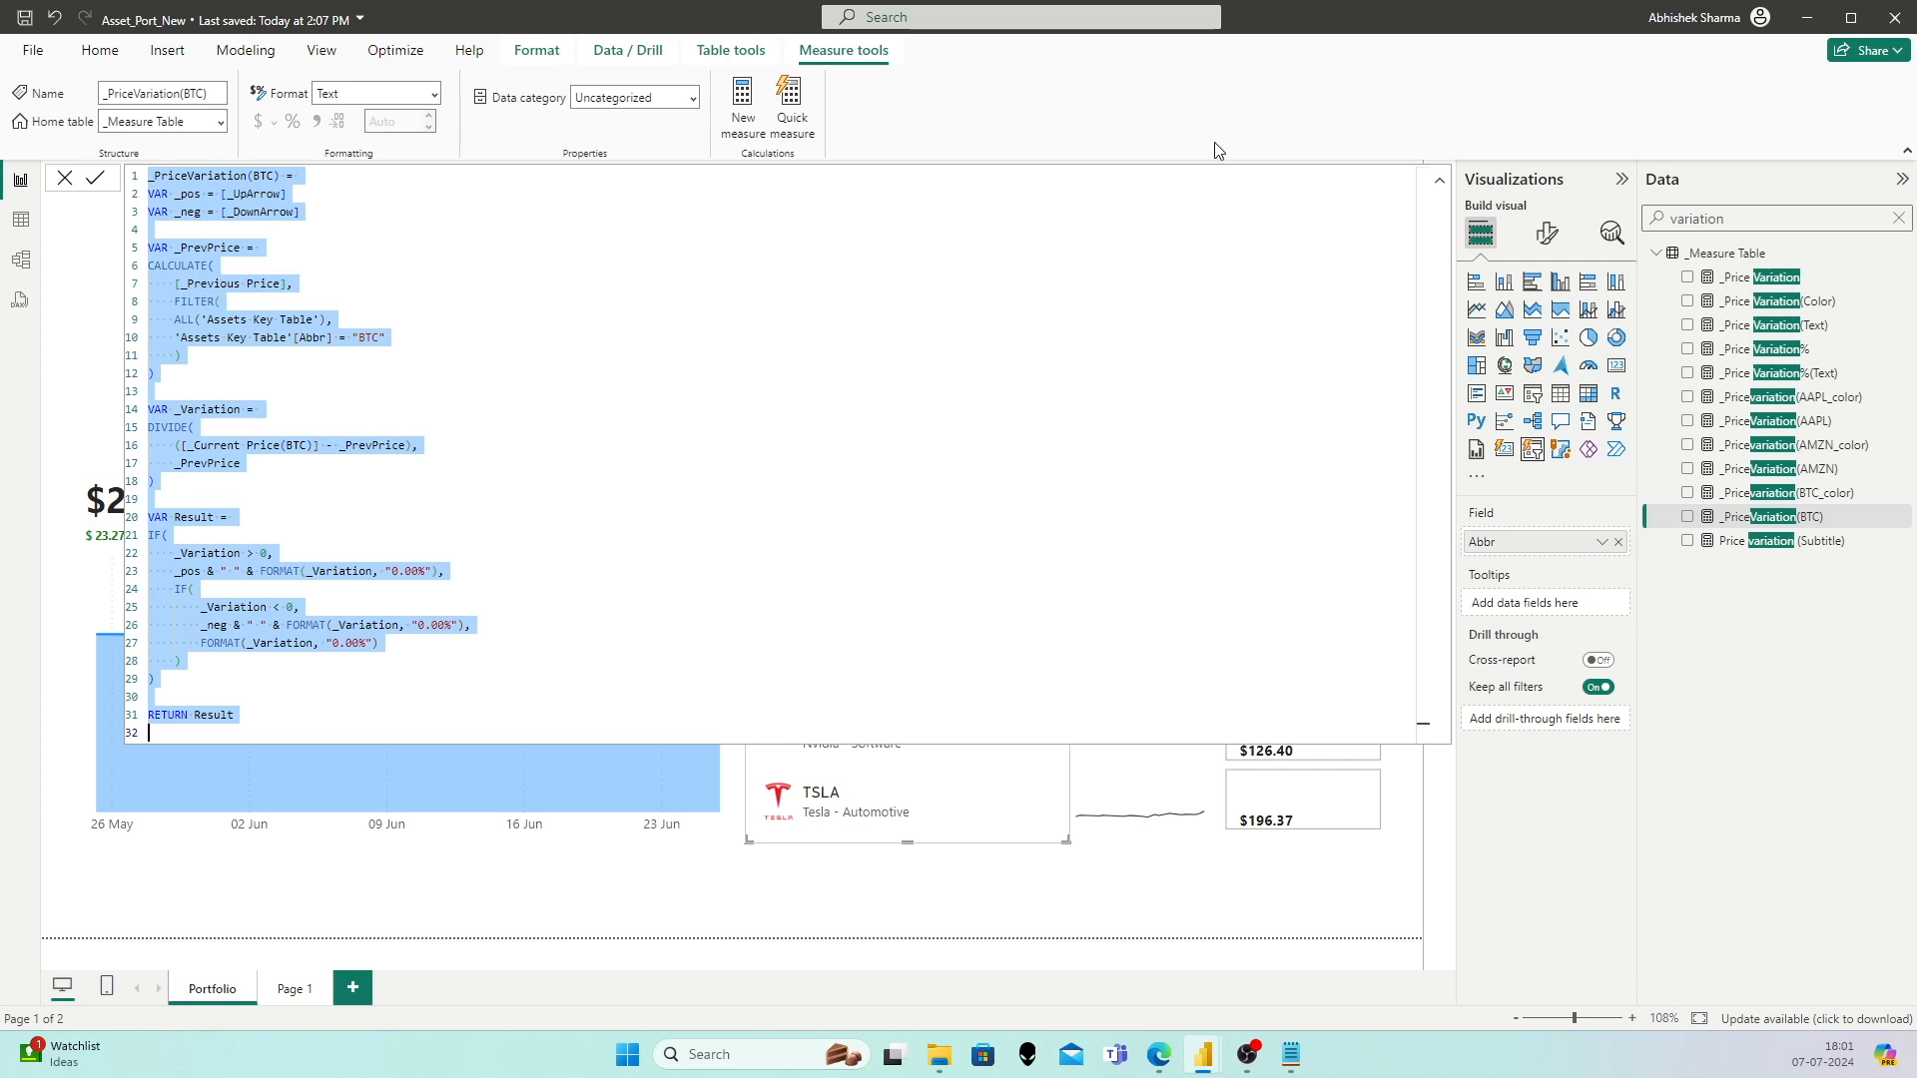
right_click(1737, 257)
click(1640, 288)
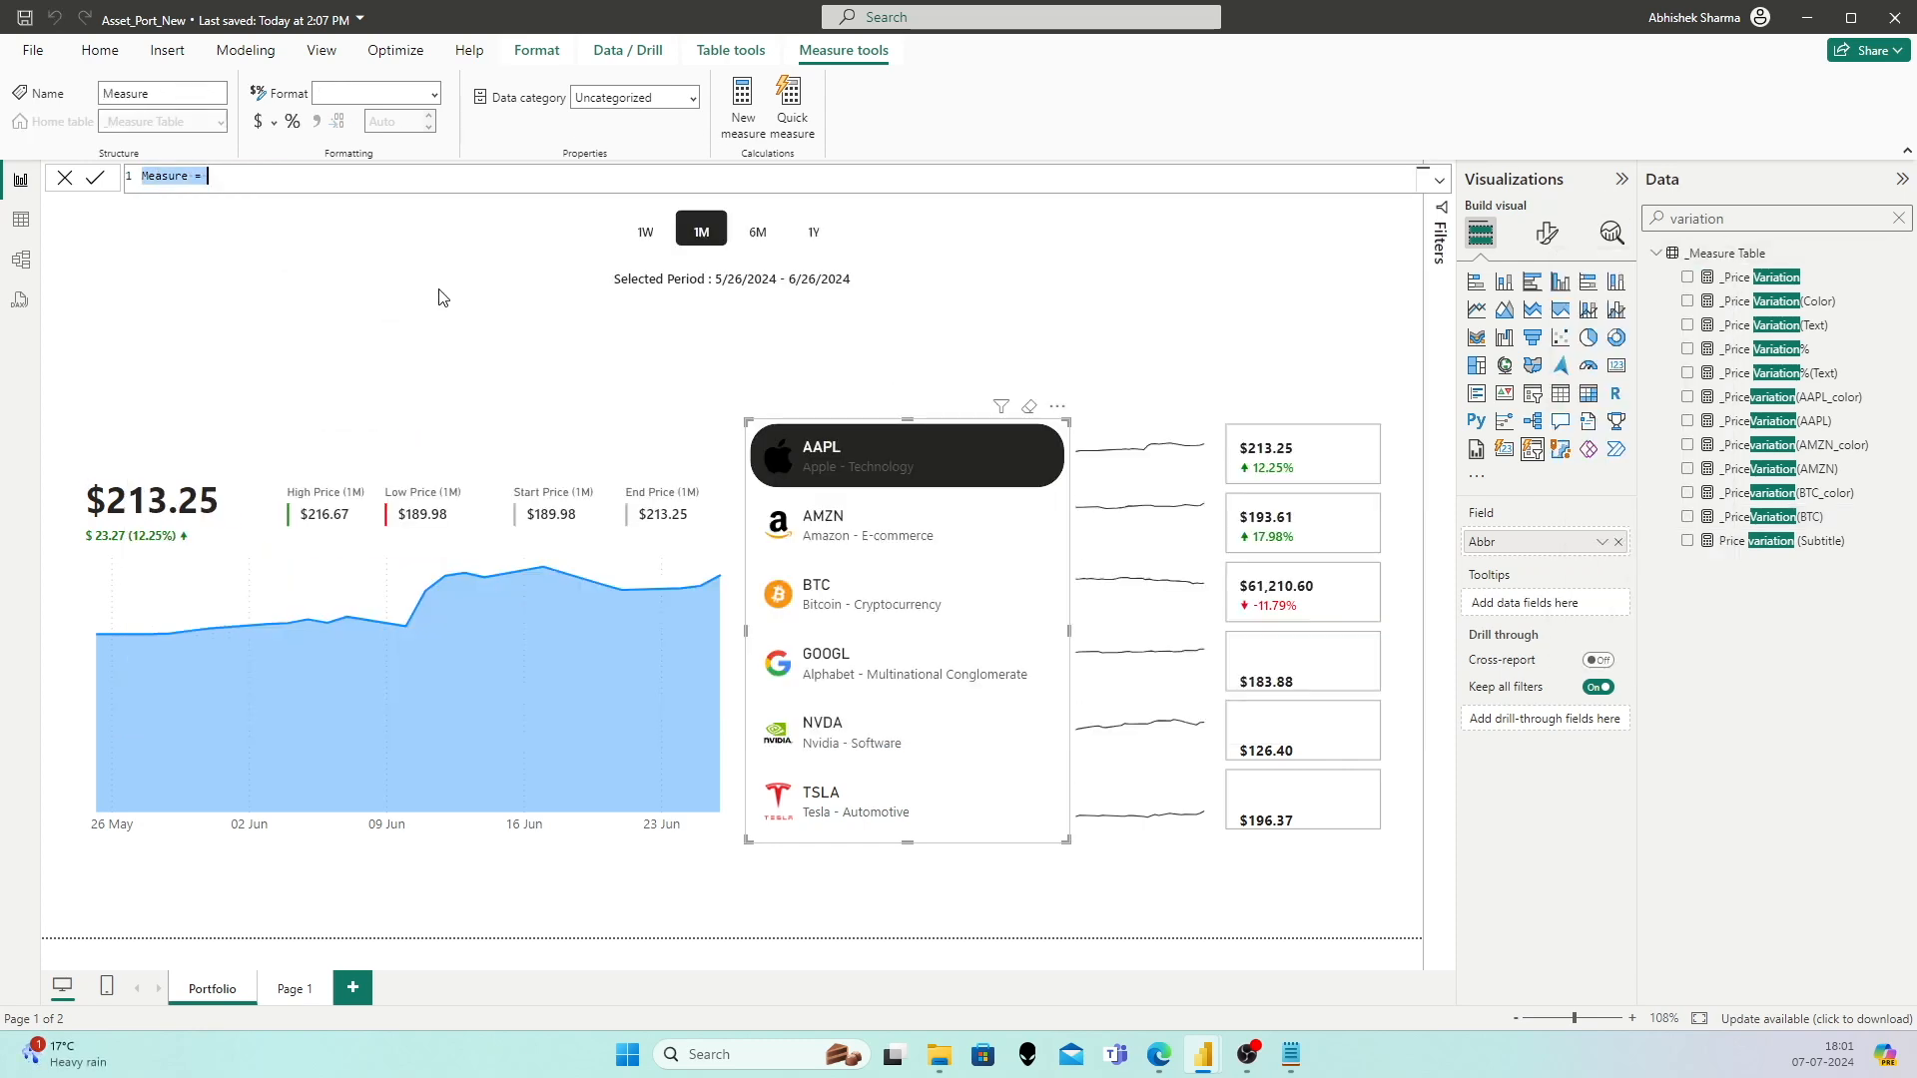
key(ctrl+v)
double_click(264, 176)
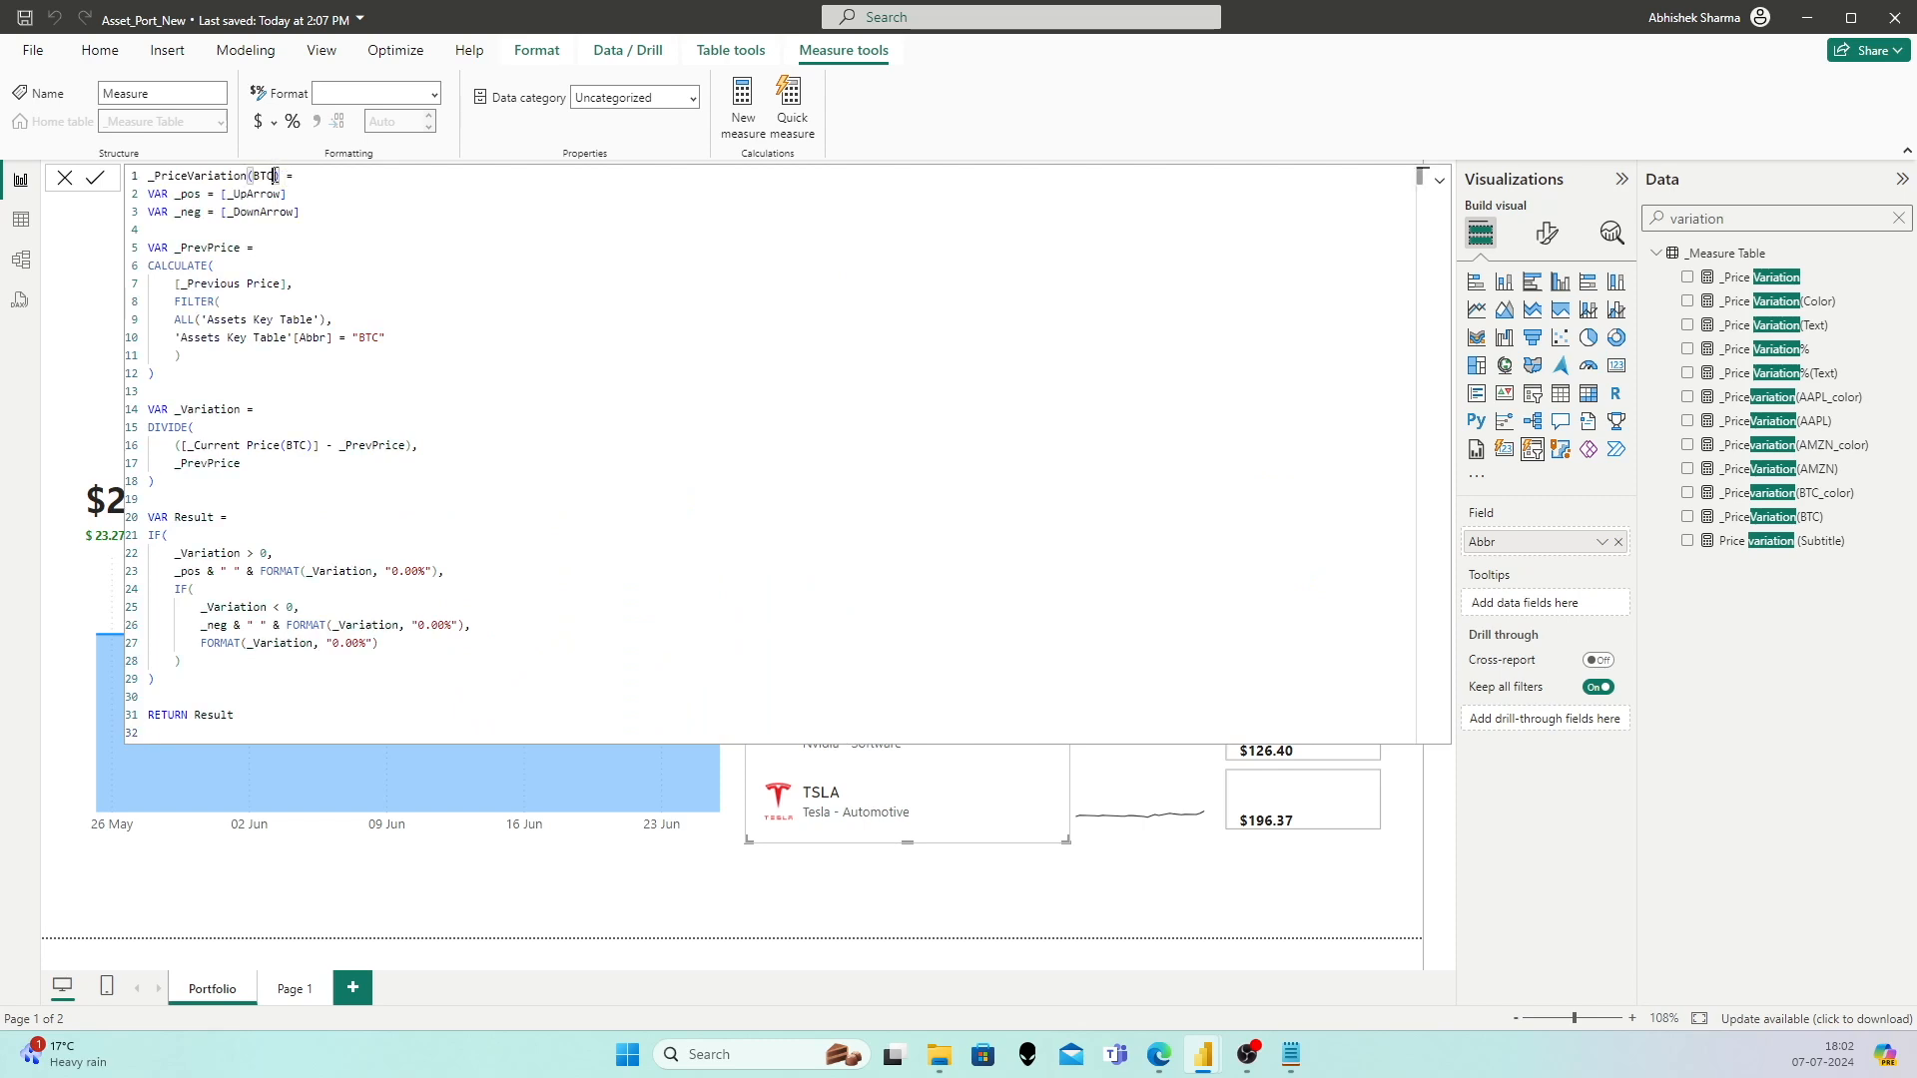
text(GOOGL)
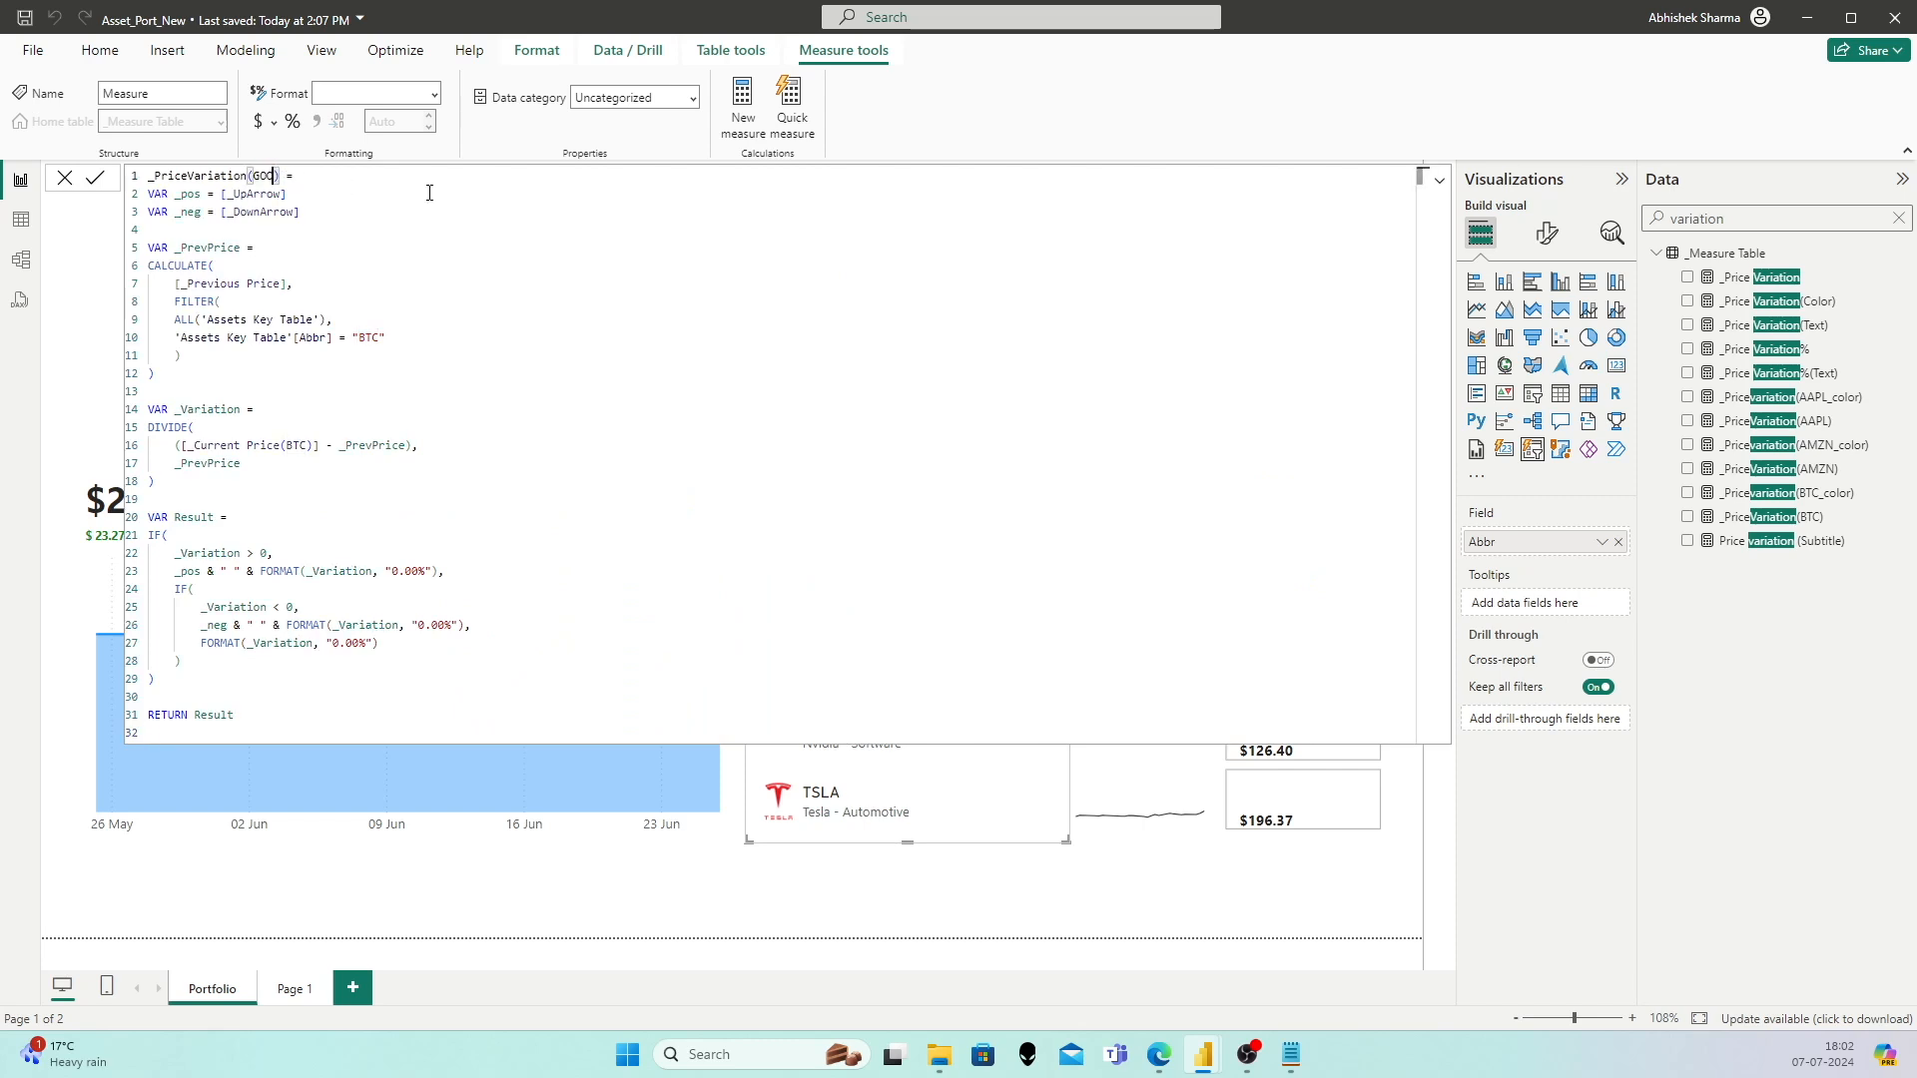
Step: Change the Abbr filter to "GOOGL" and the current price reference to [_Current Price(GOOGL)], then commit the measure
click(372, 340)
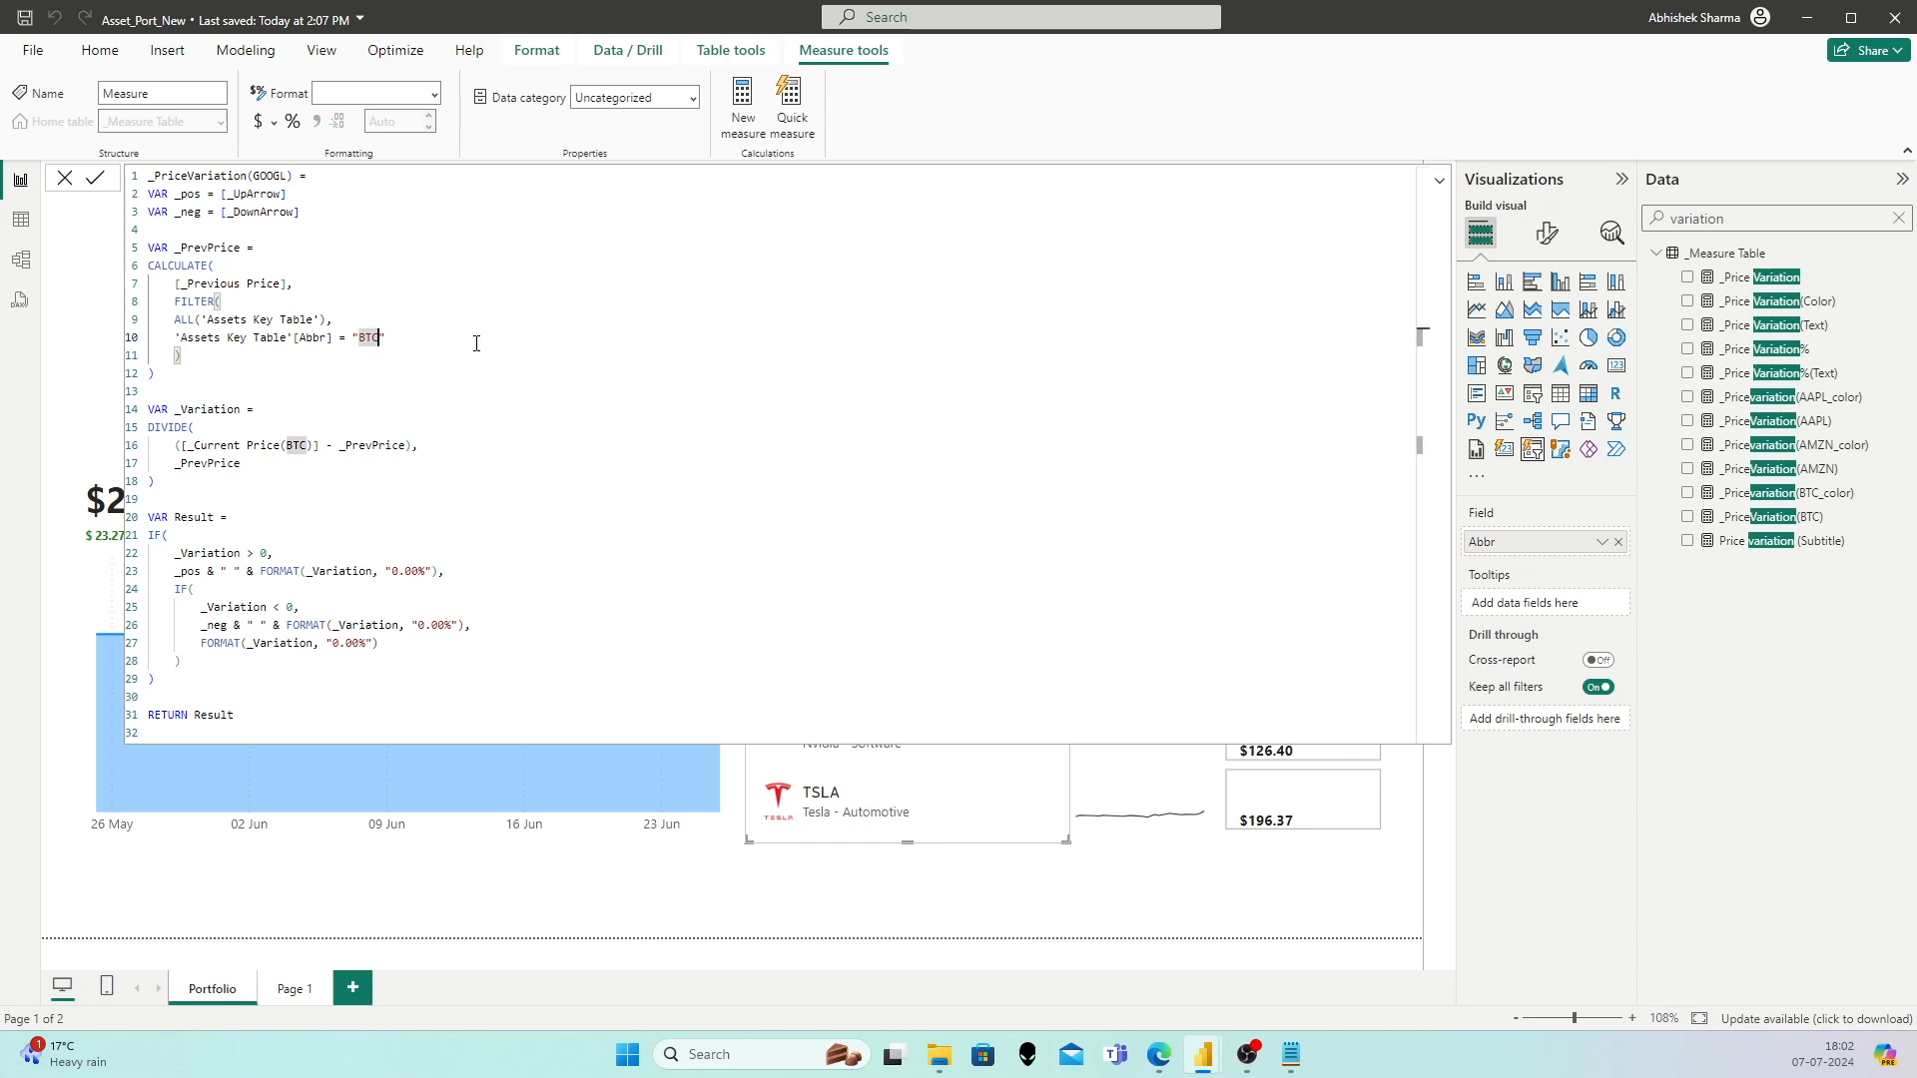
text(GOOGL)
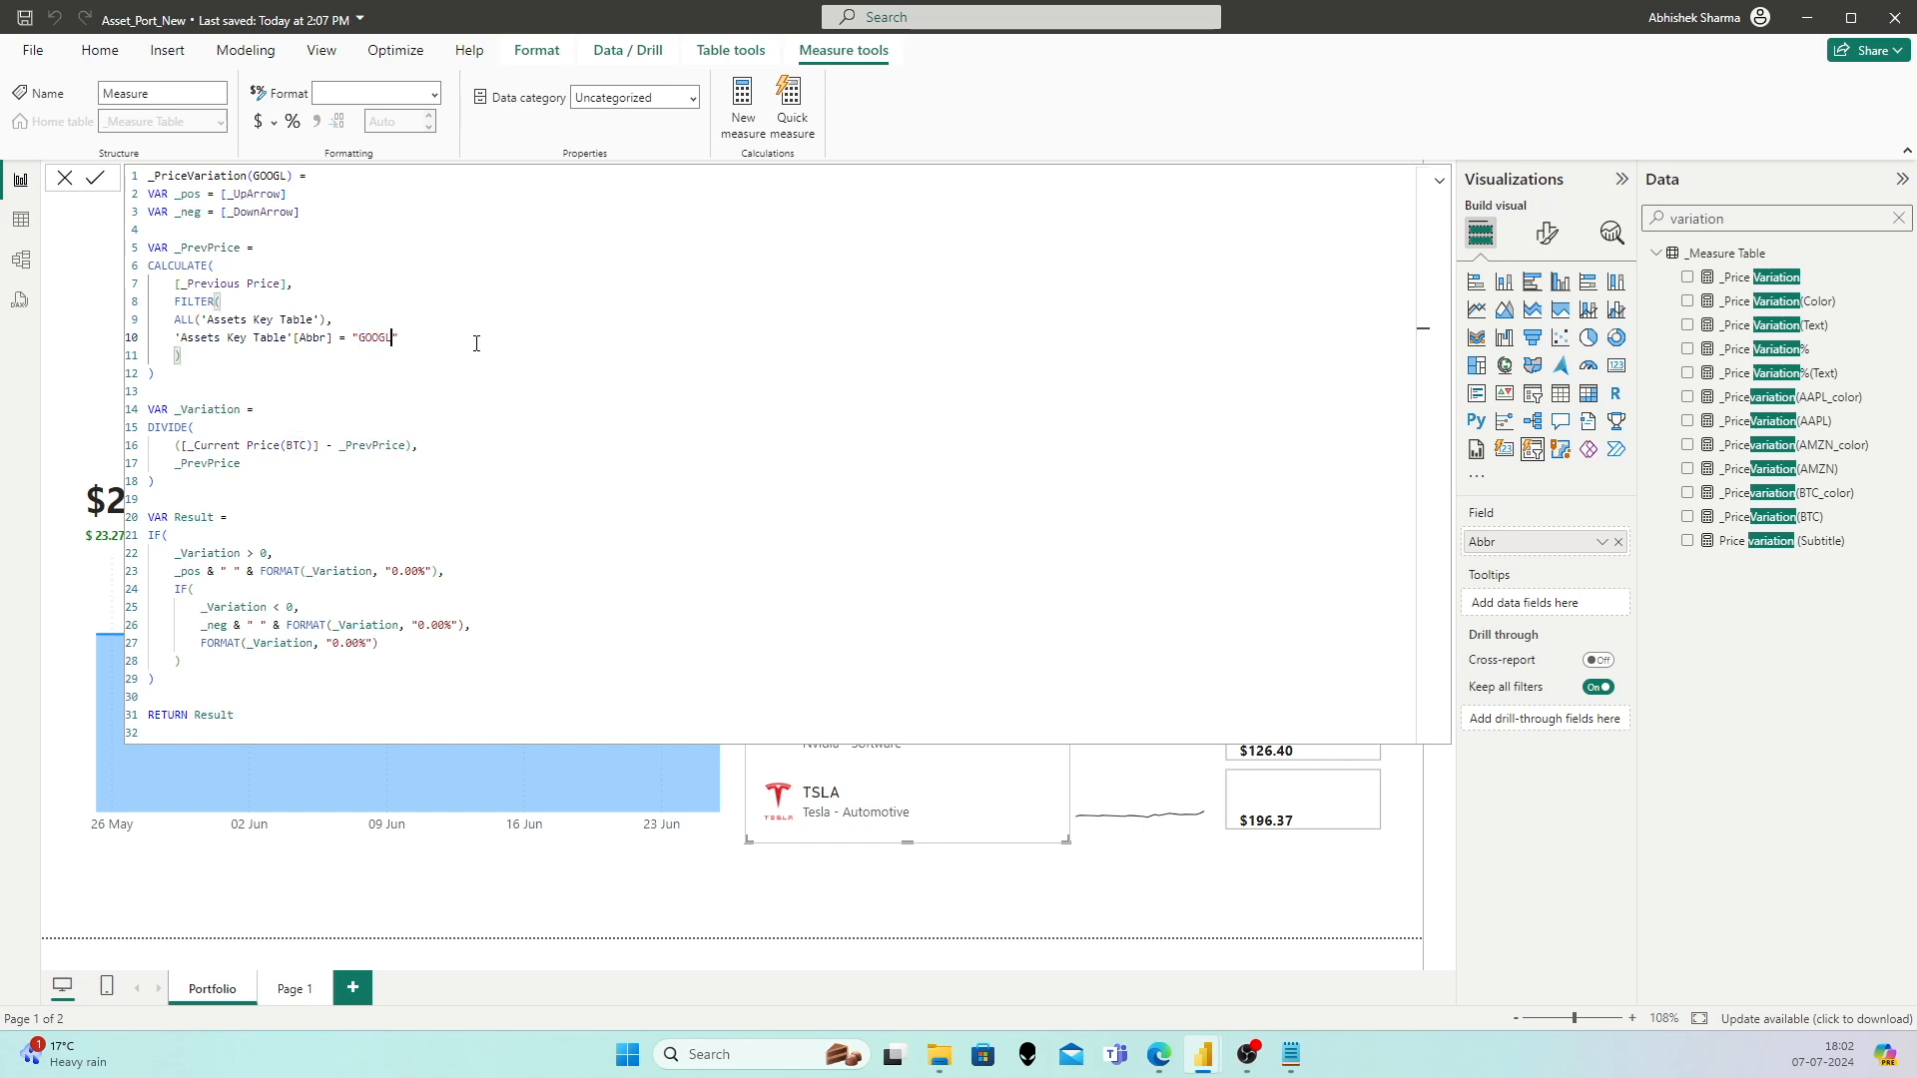
click(308, 445)
key(shift+Left)
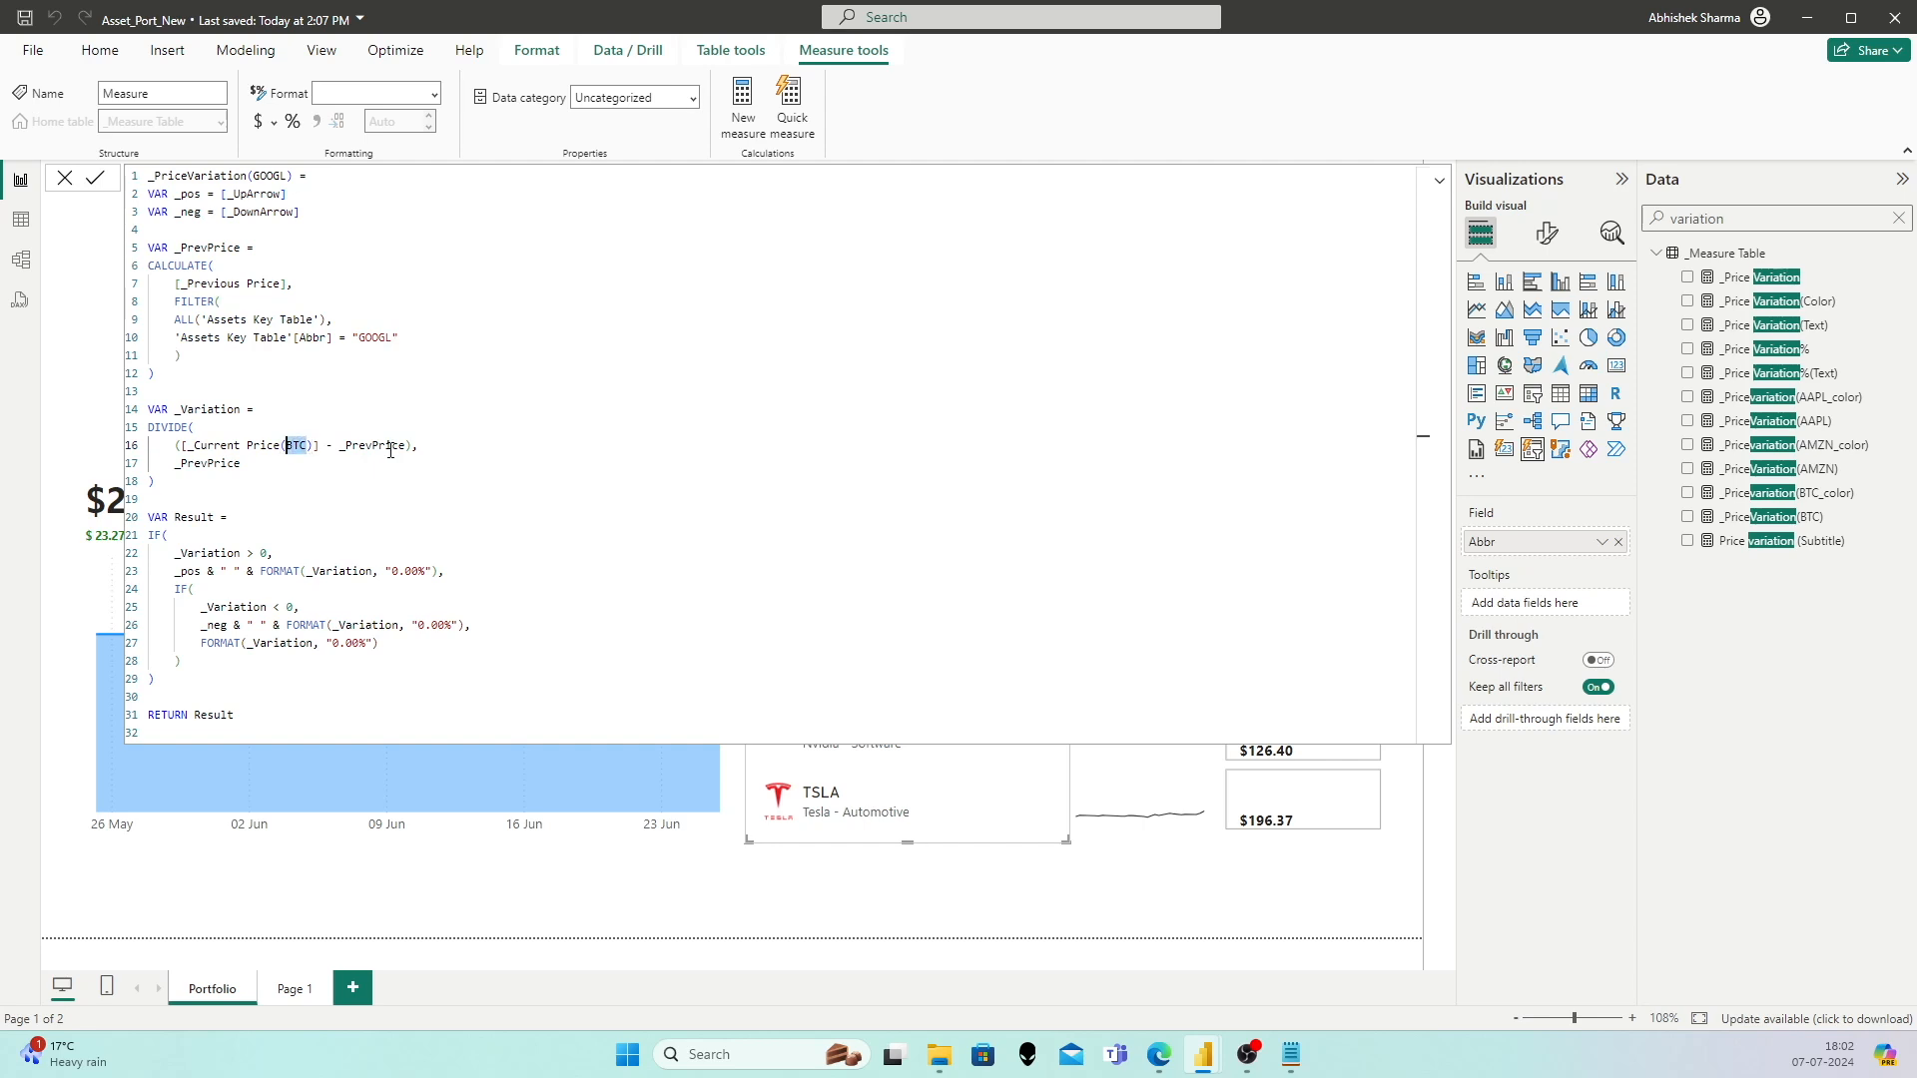
text(GOOGL)
click(349, 397)
click(280, 557)
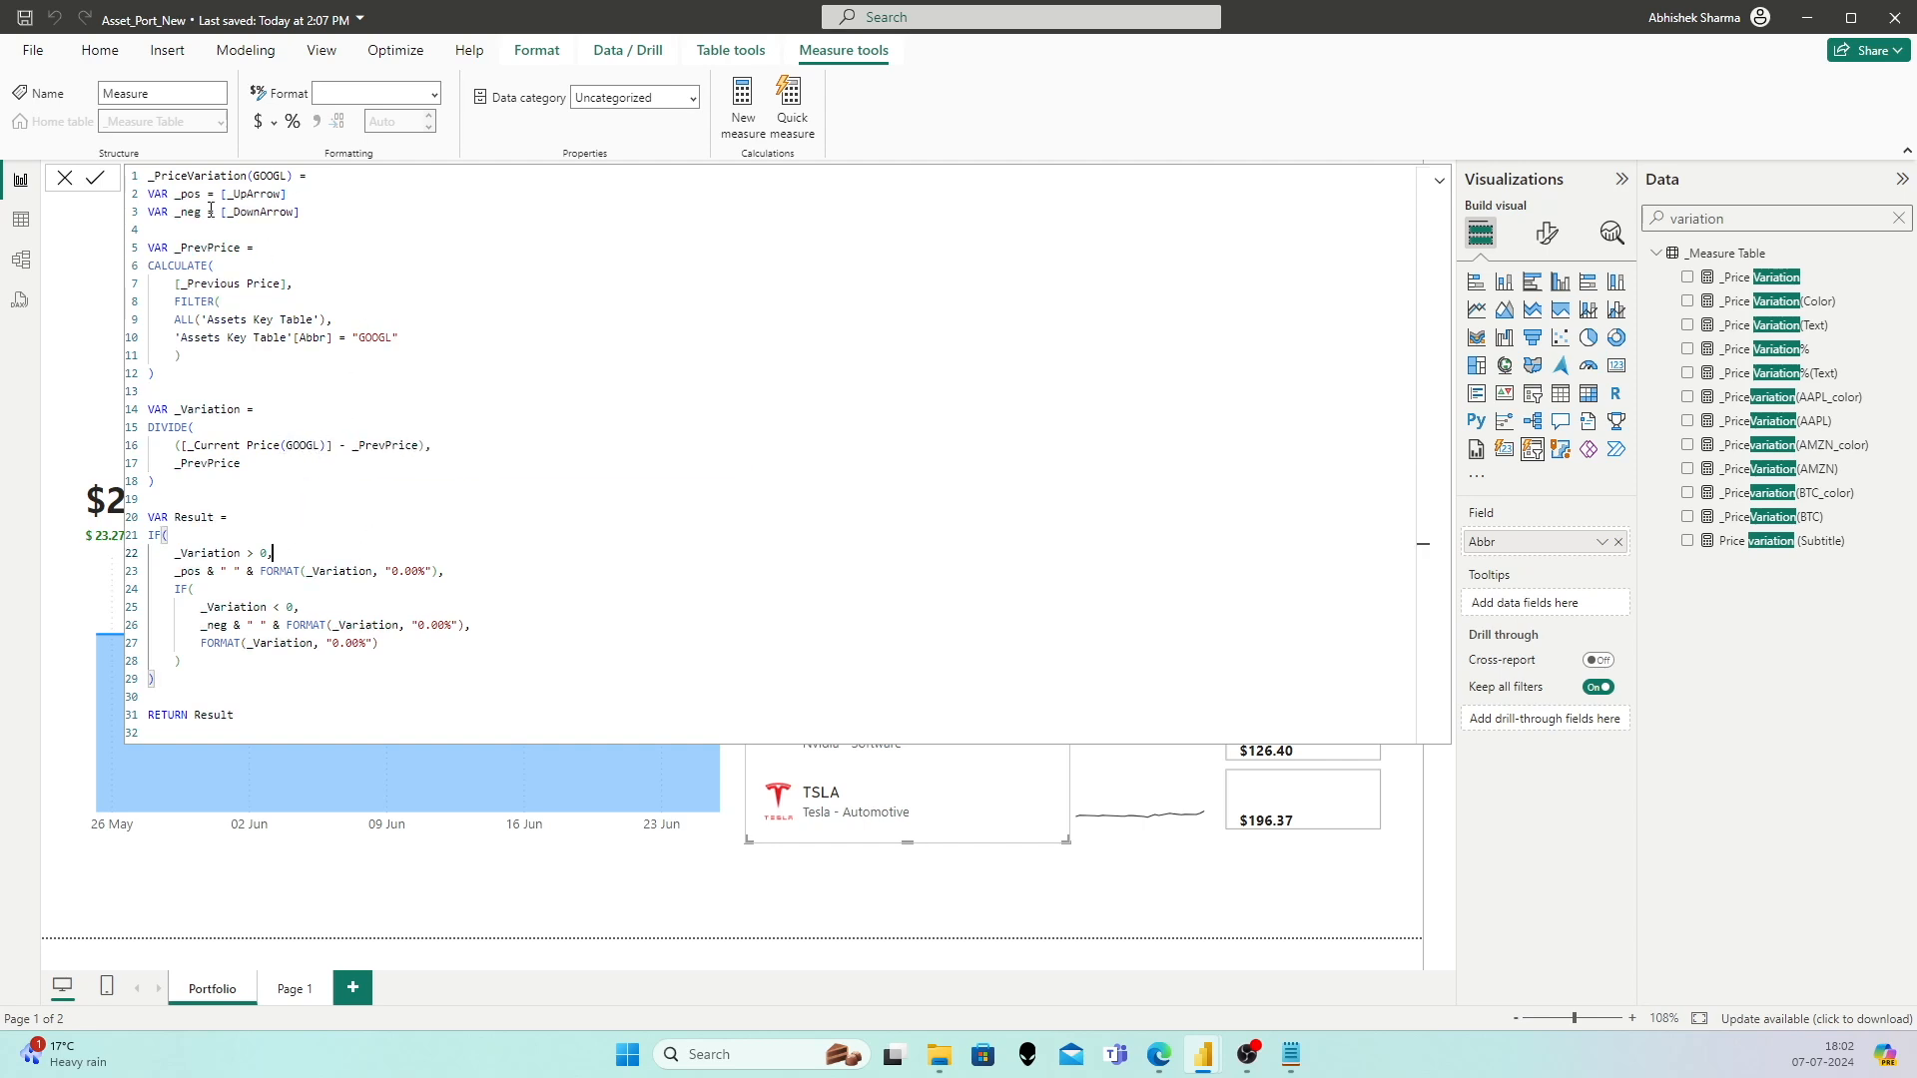
click(95, 178)
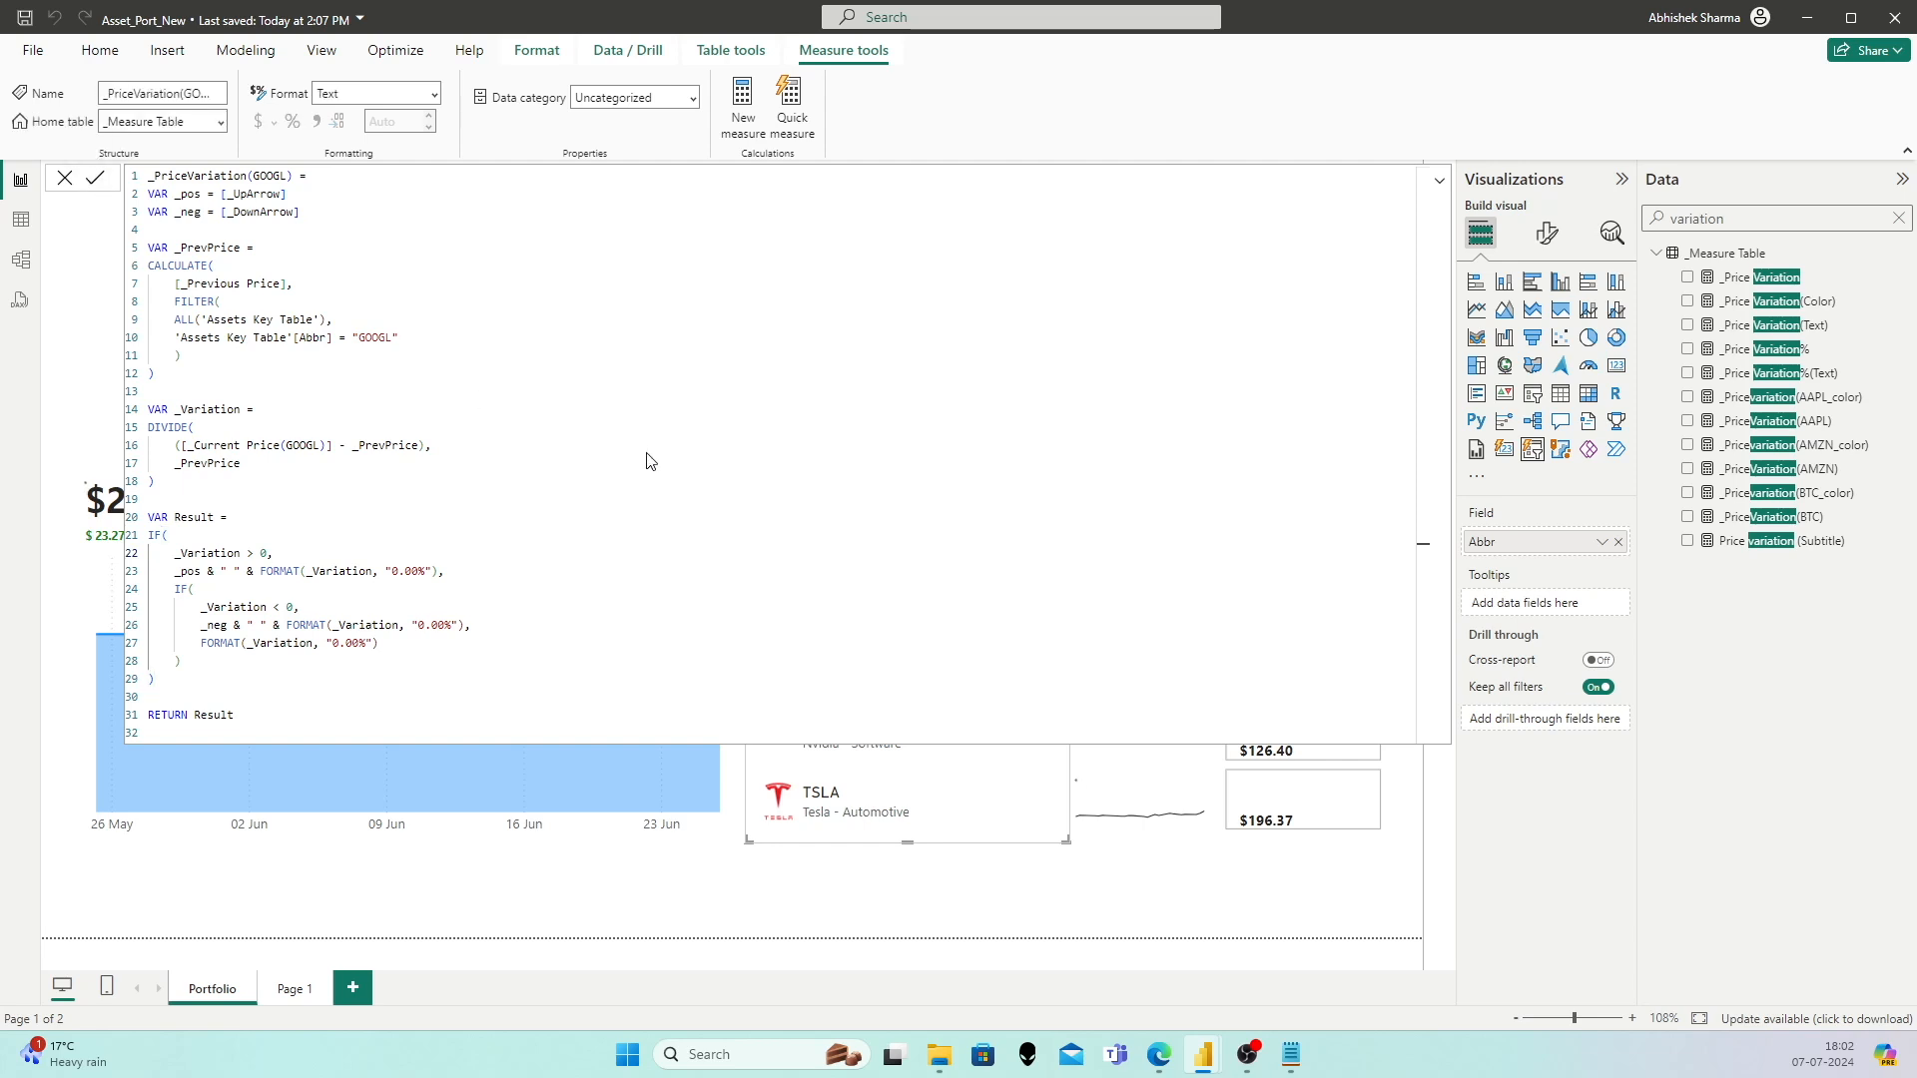
Step: Copy the _Pricevariation(BTC_color) formula into a new measure in _Measure Table and name it _Pricevariation(GOOGL_color)
click(1825, 496)
click(489, 183)
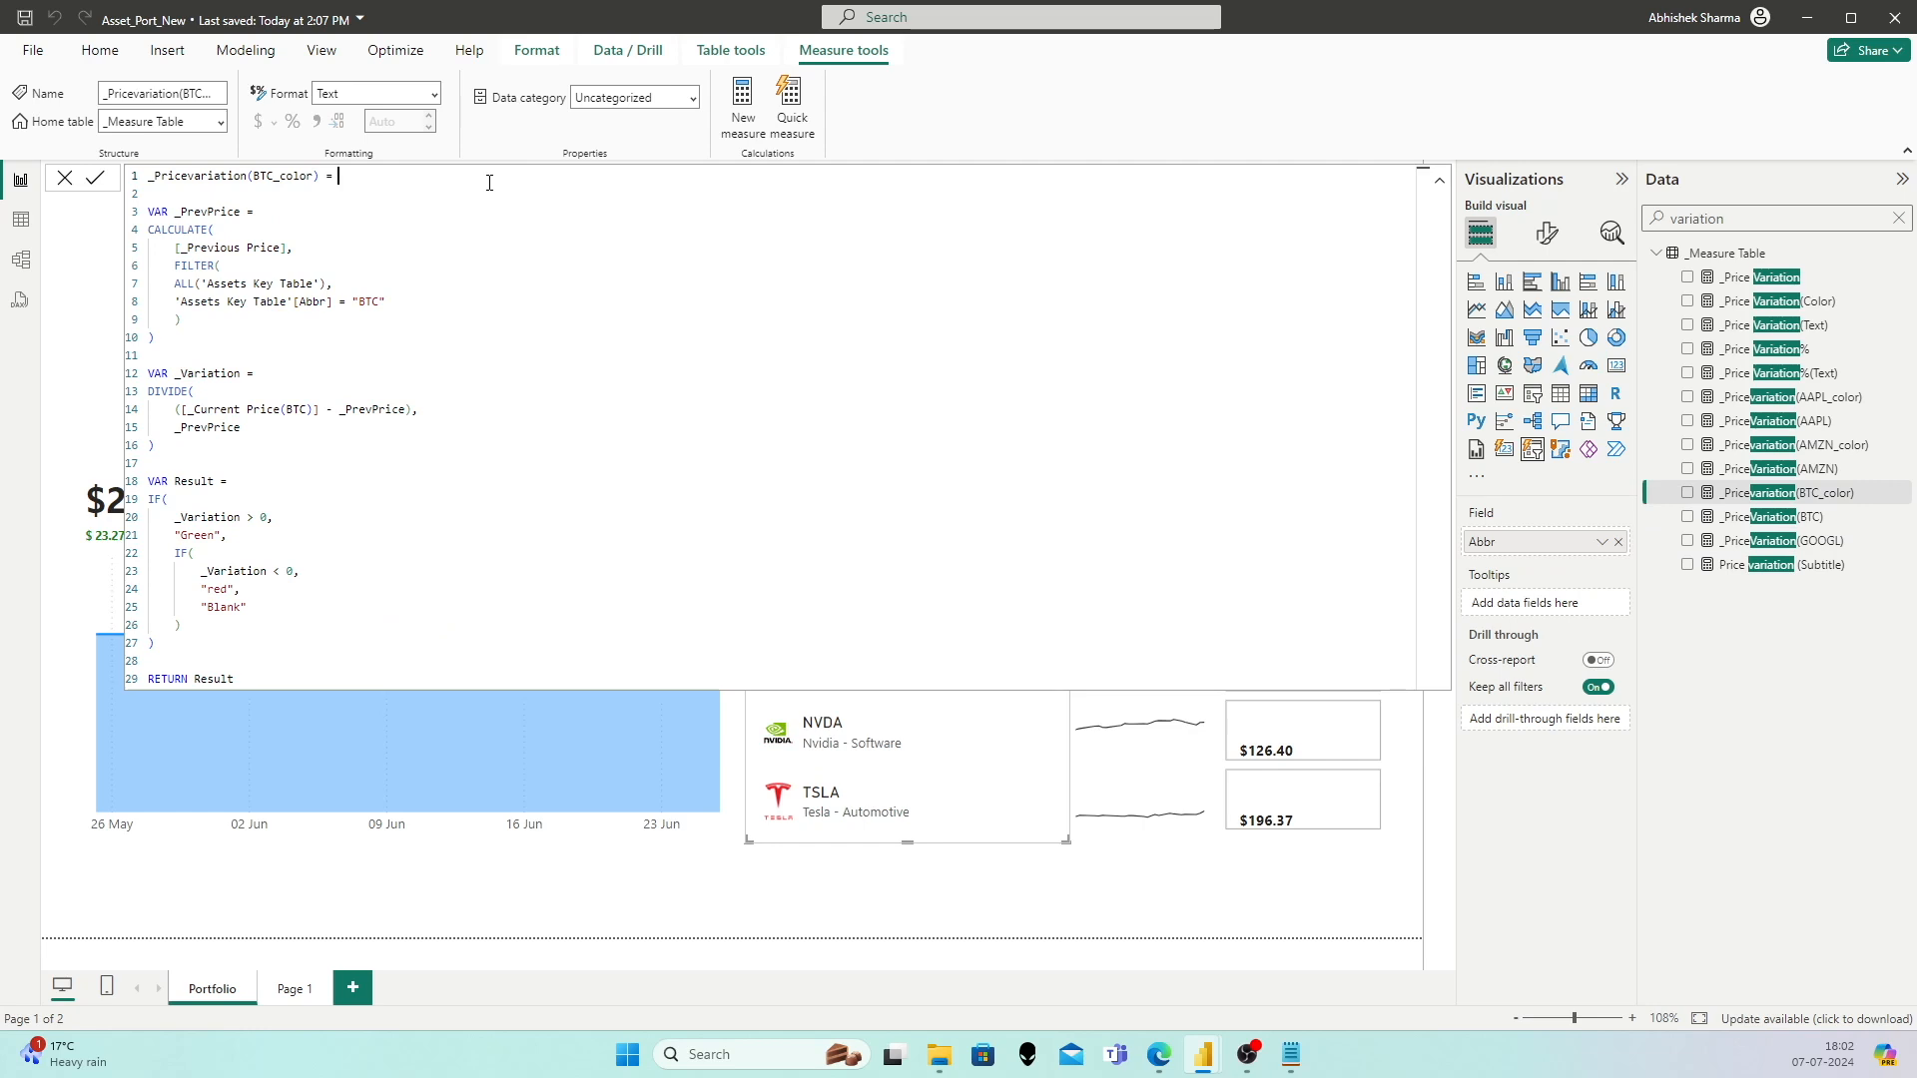
key(ctrl+a)
right_click(1743, 255)
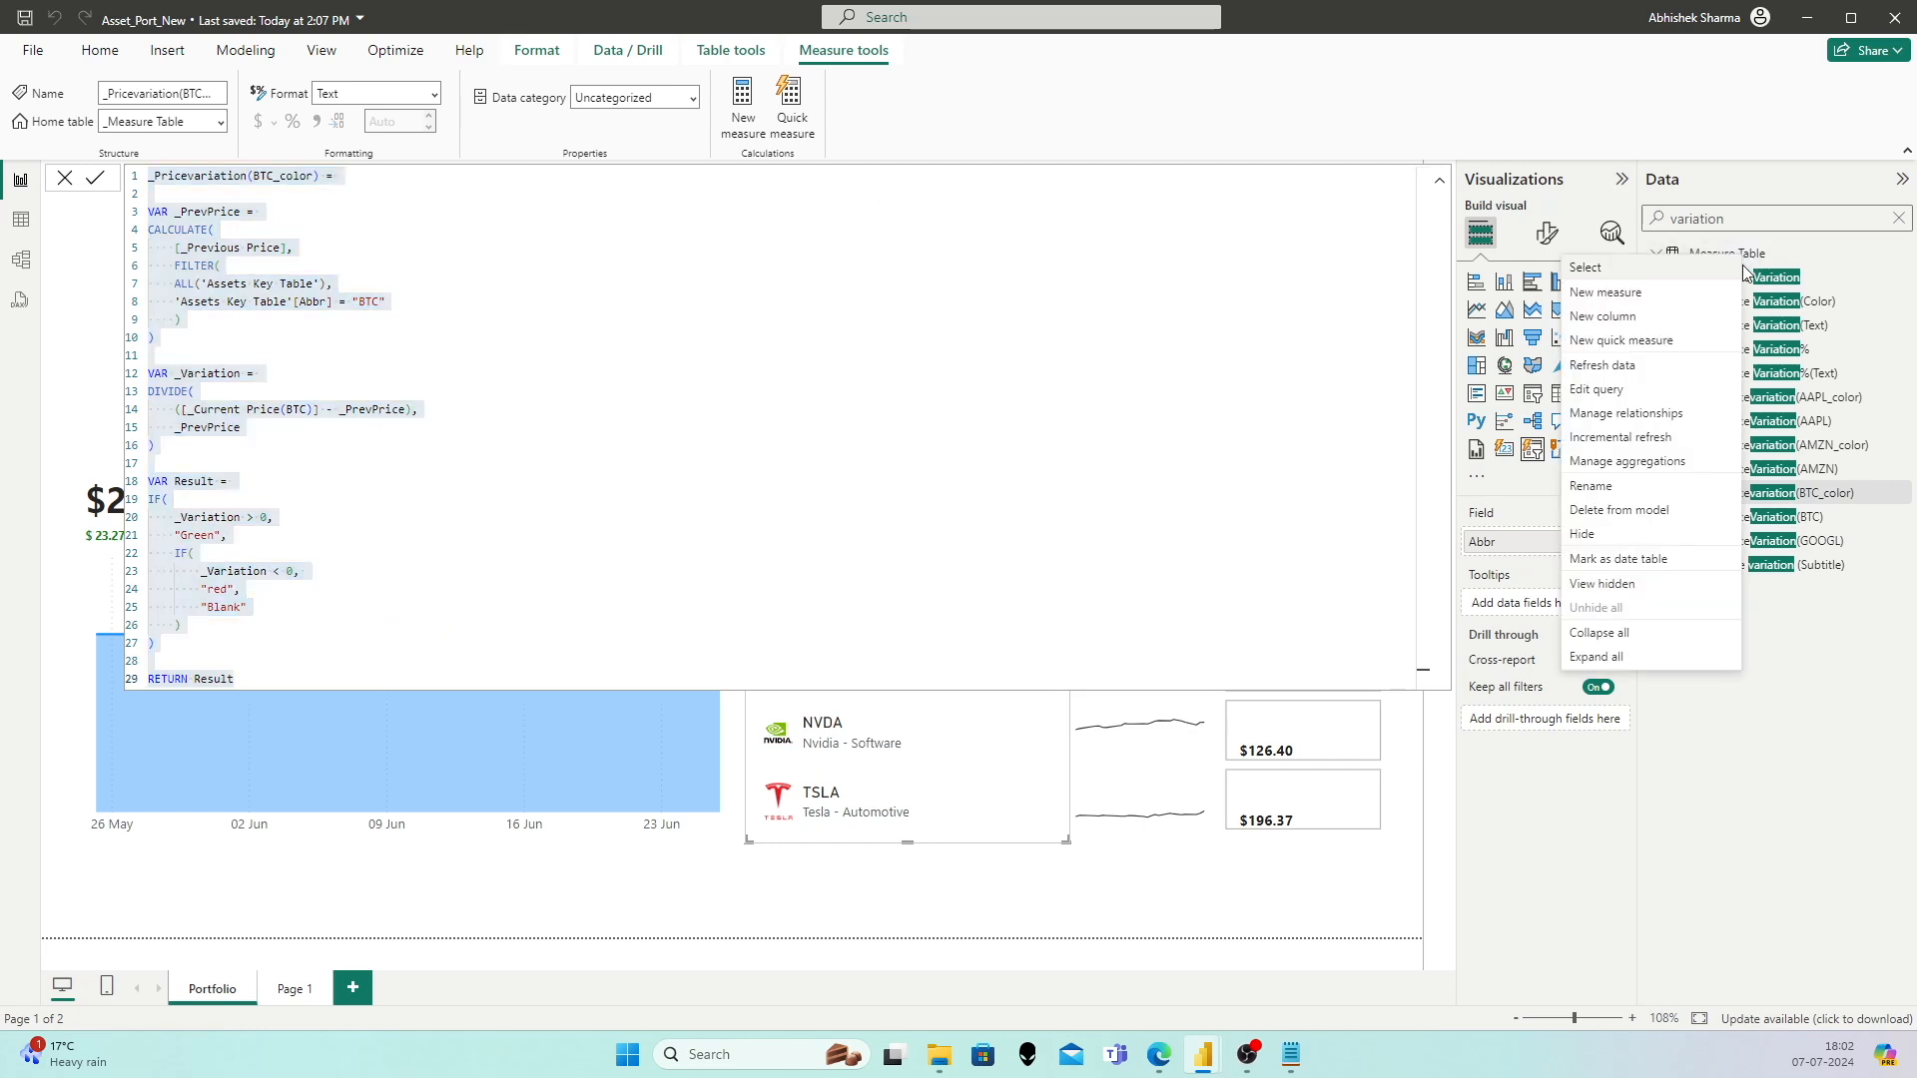
click(1694, 291)
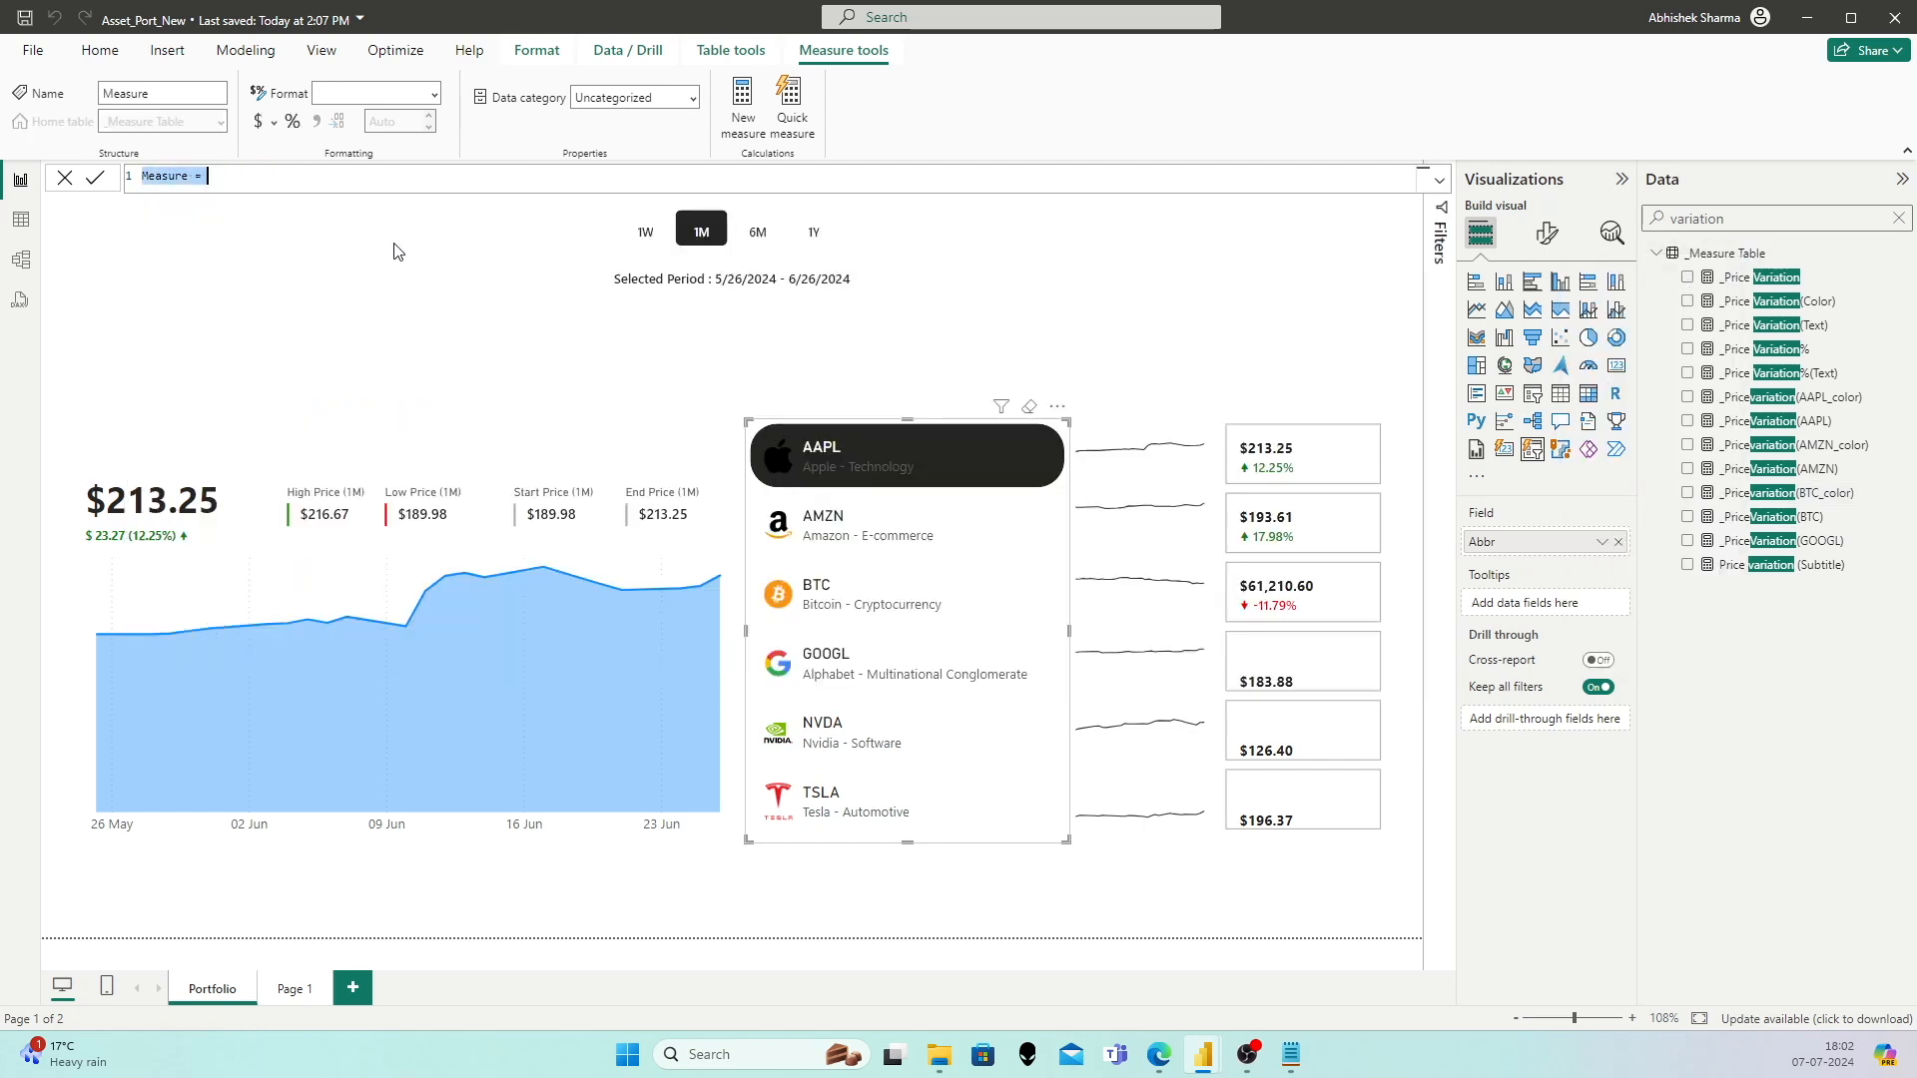
key(ctrl+v)
click(268, 177)
key(Right)
key(shift+Left)
key(shift+Left)
key(shift+Left)
text(GOOGL)
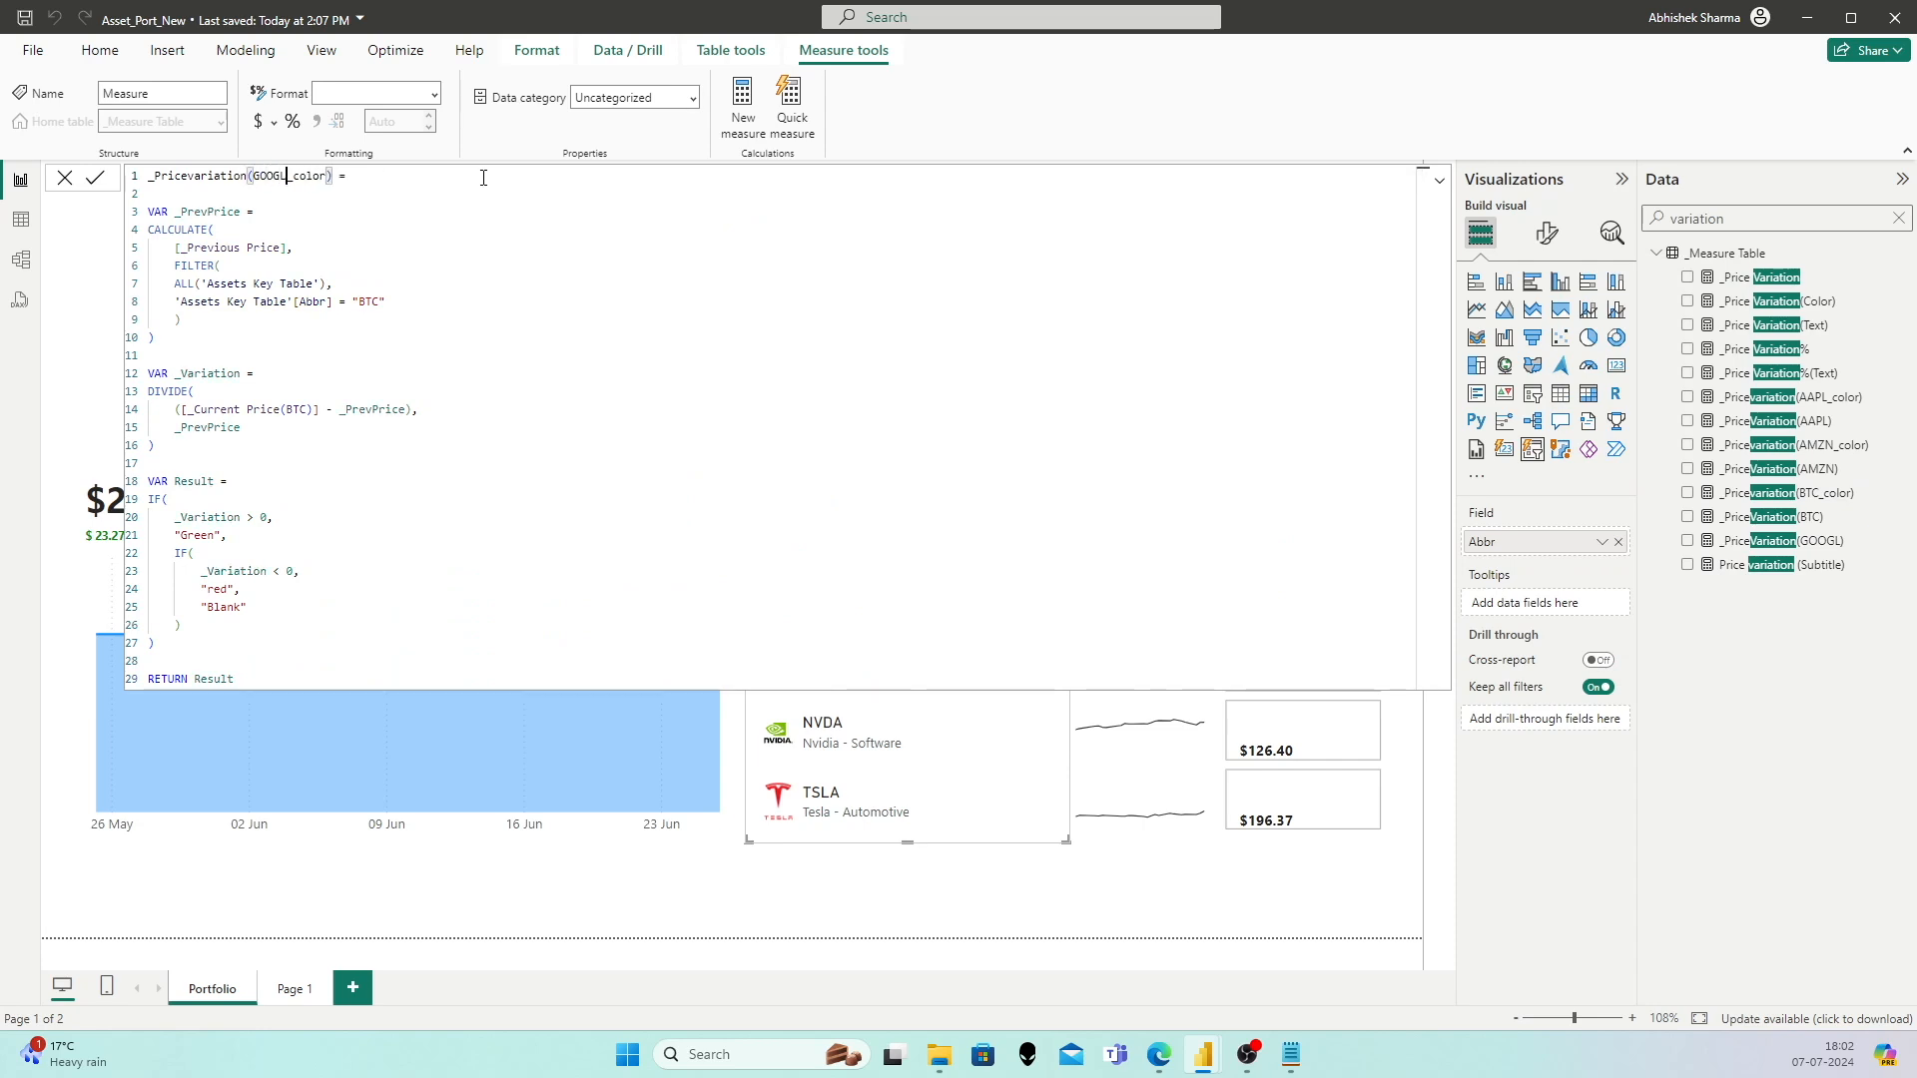
Step: Change the color measure's Abbr filter to "GOOGL" and its price reference to [_Current Price(GOOGL)], commit it, and compare it with the AMZN and AAPL versions
double_click(369, 304)
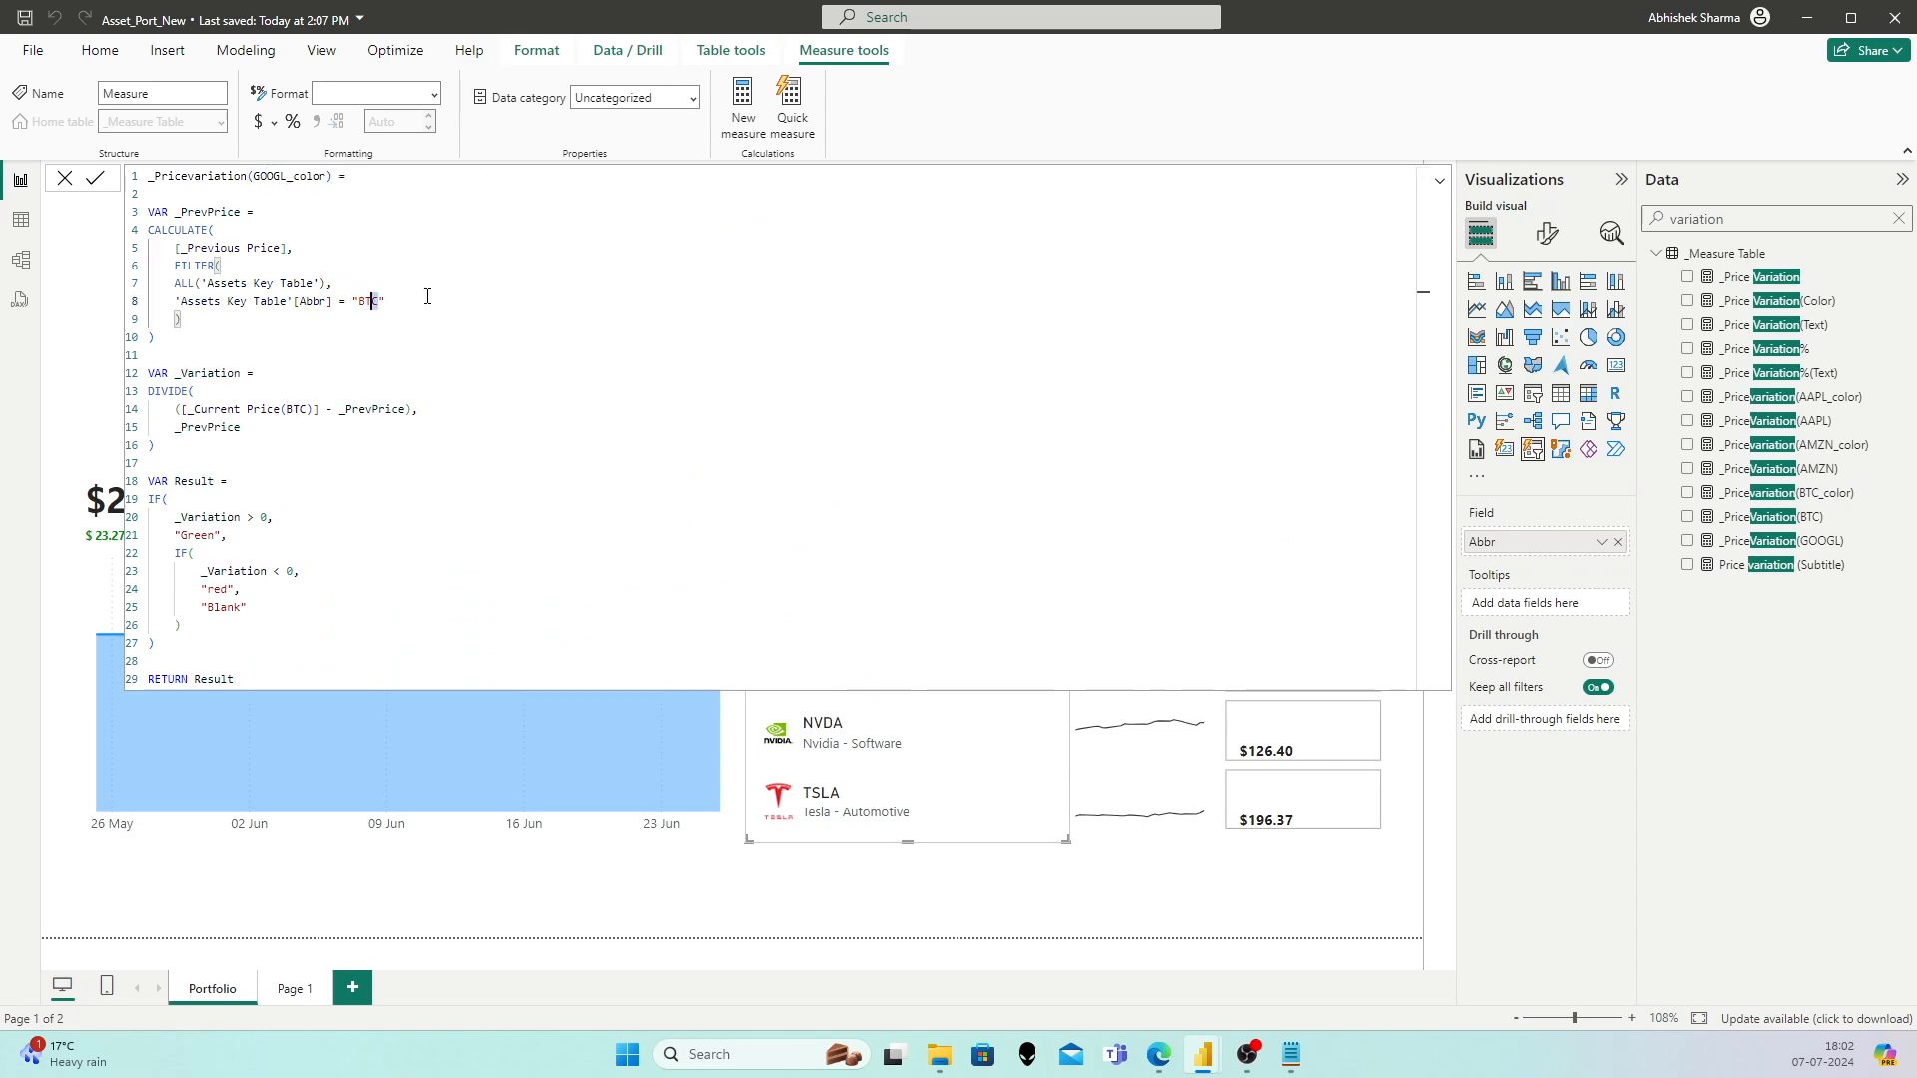
text(GOOGL)
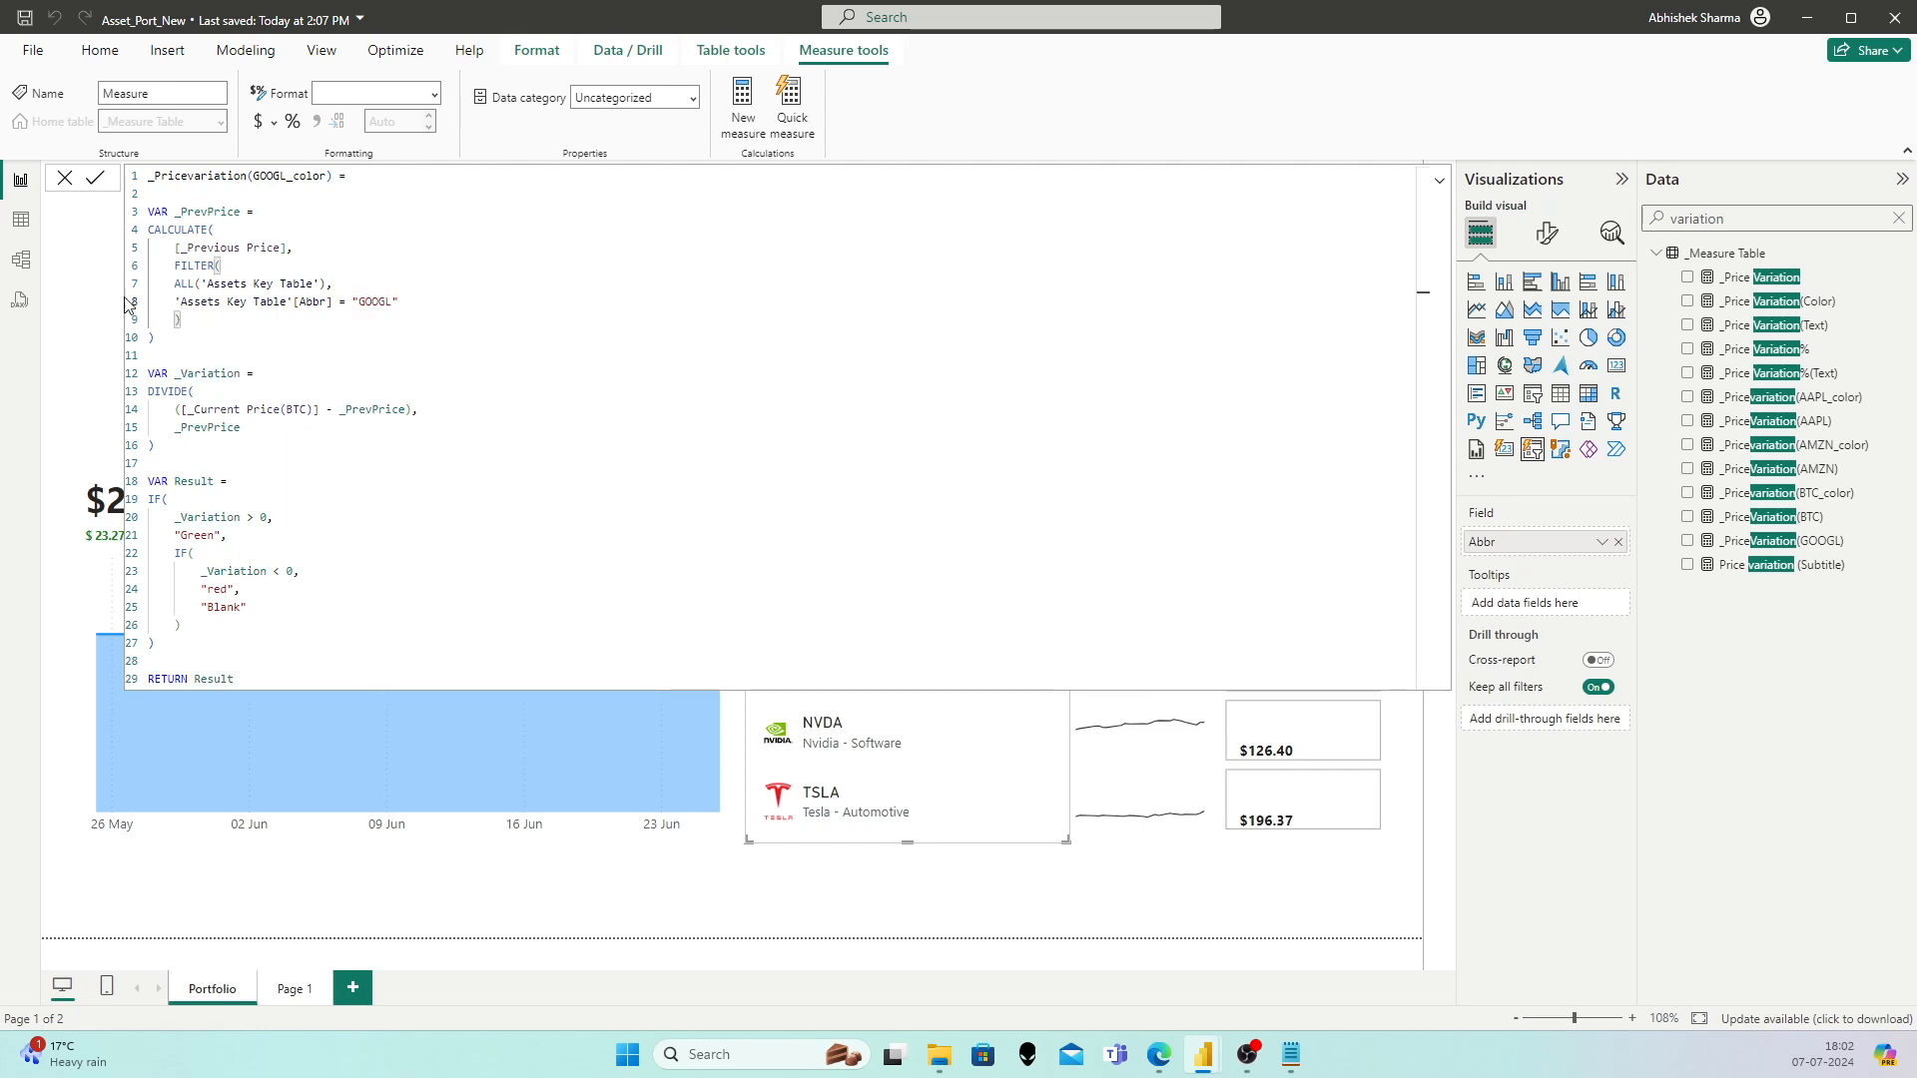
click(95, 178)
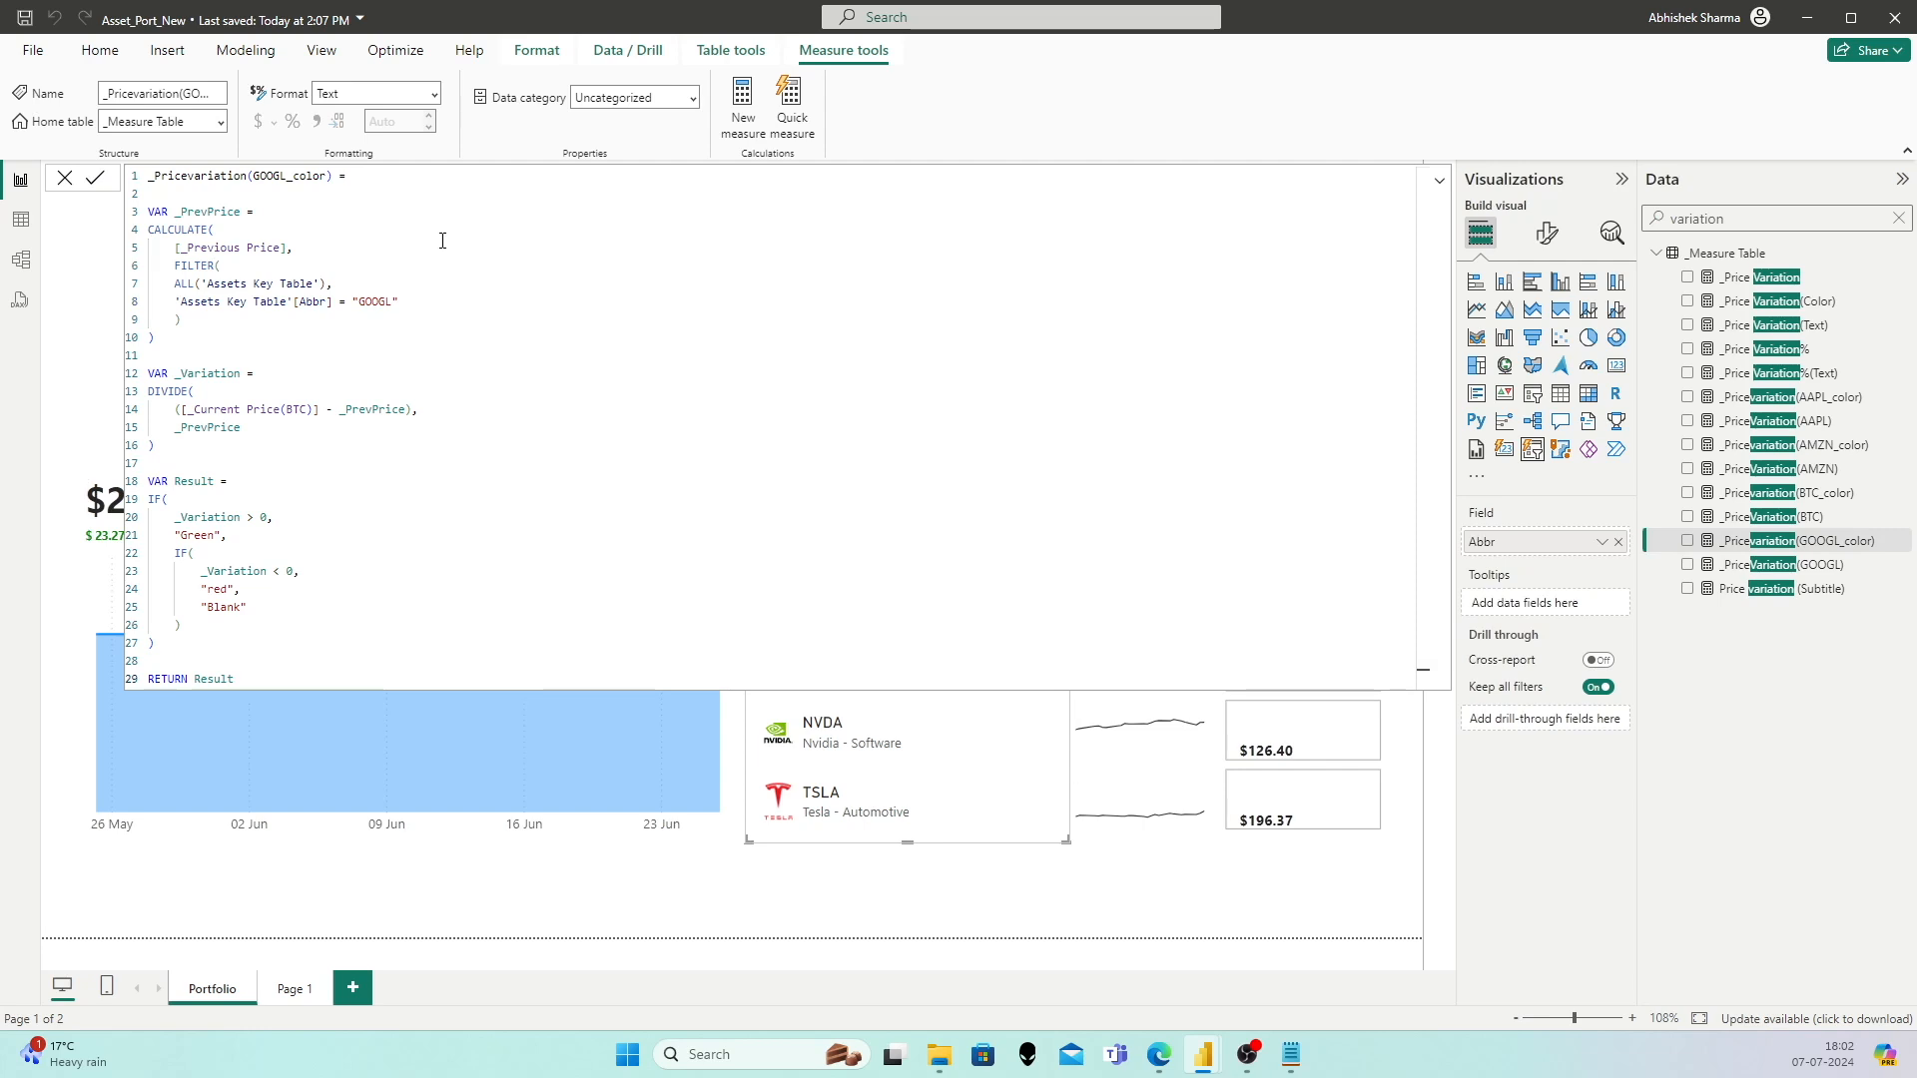
double_click(297, 412)
text(GOOGL)
click(95, 179)
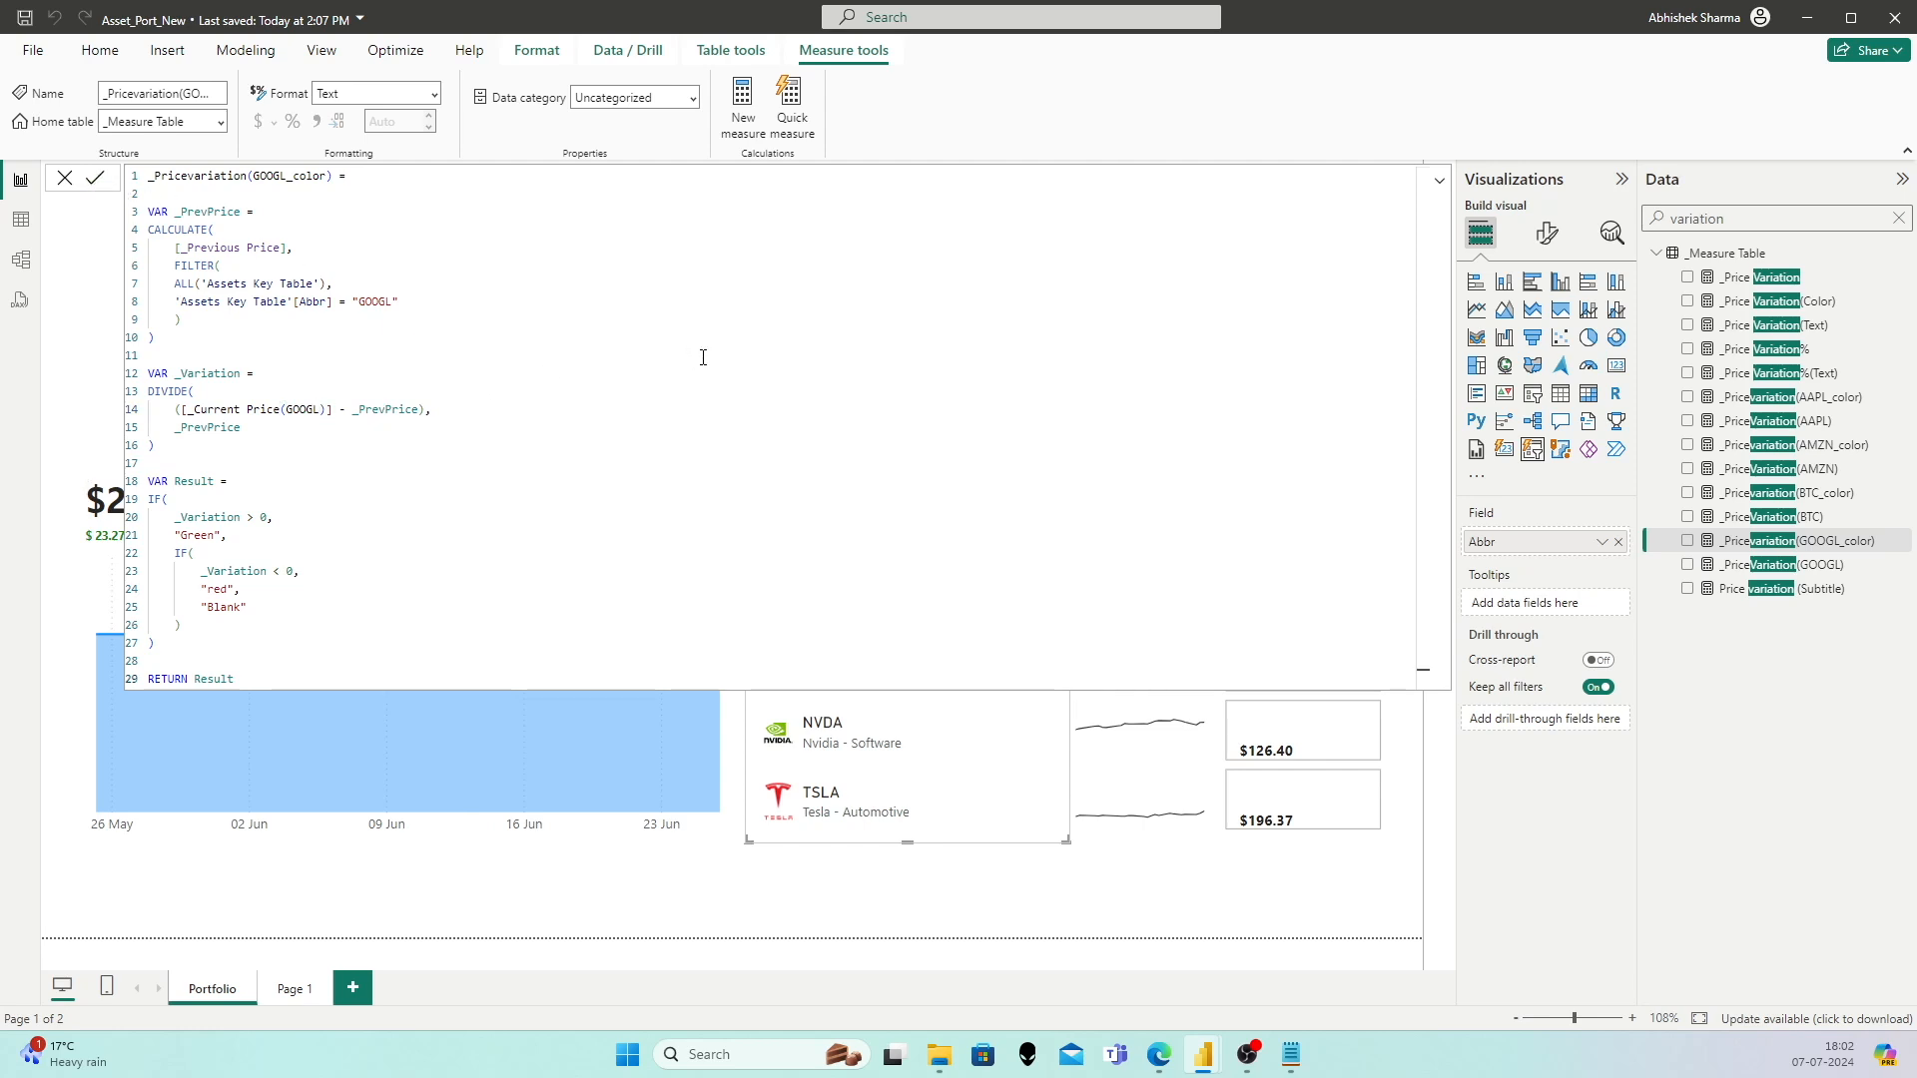
click(1824, 496)
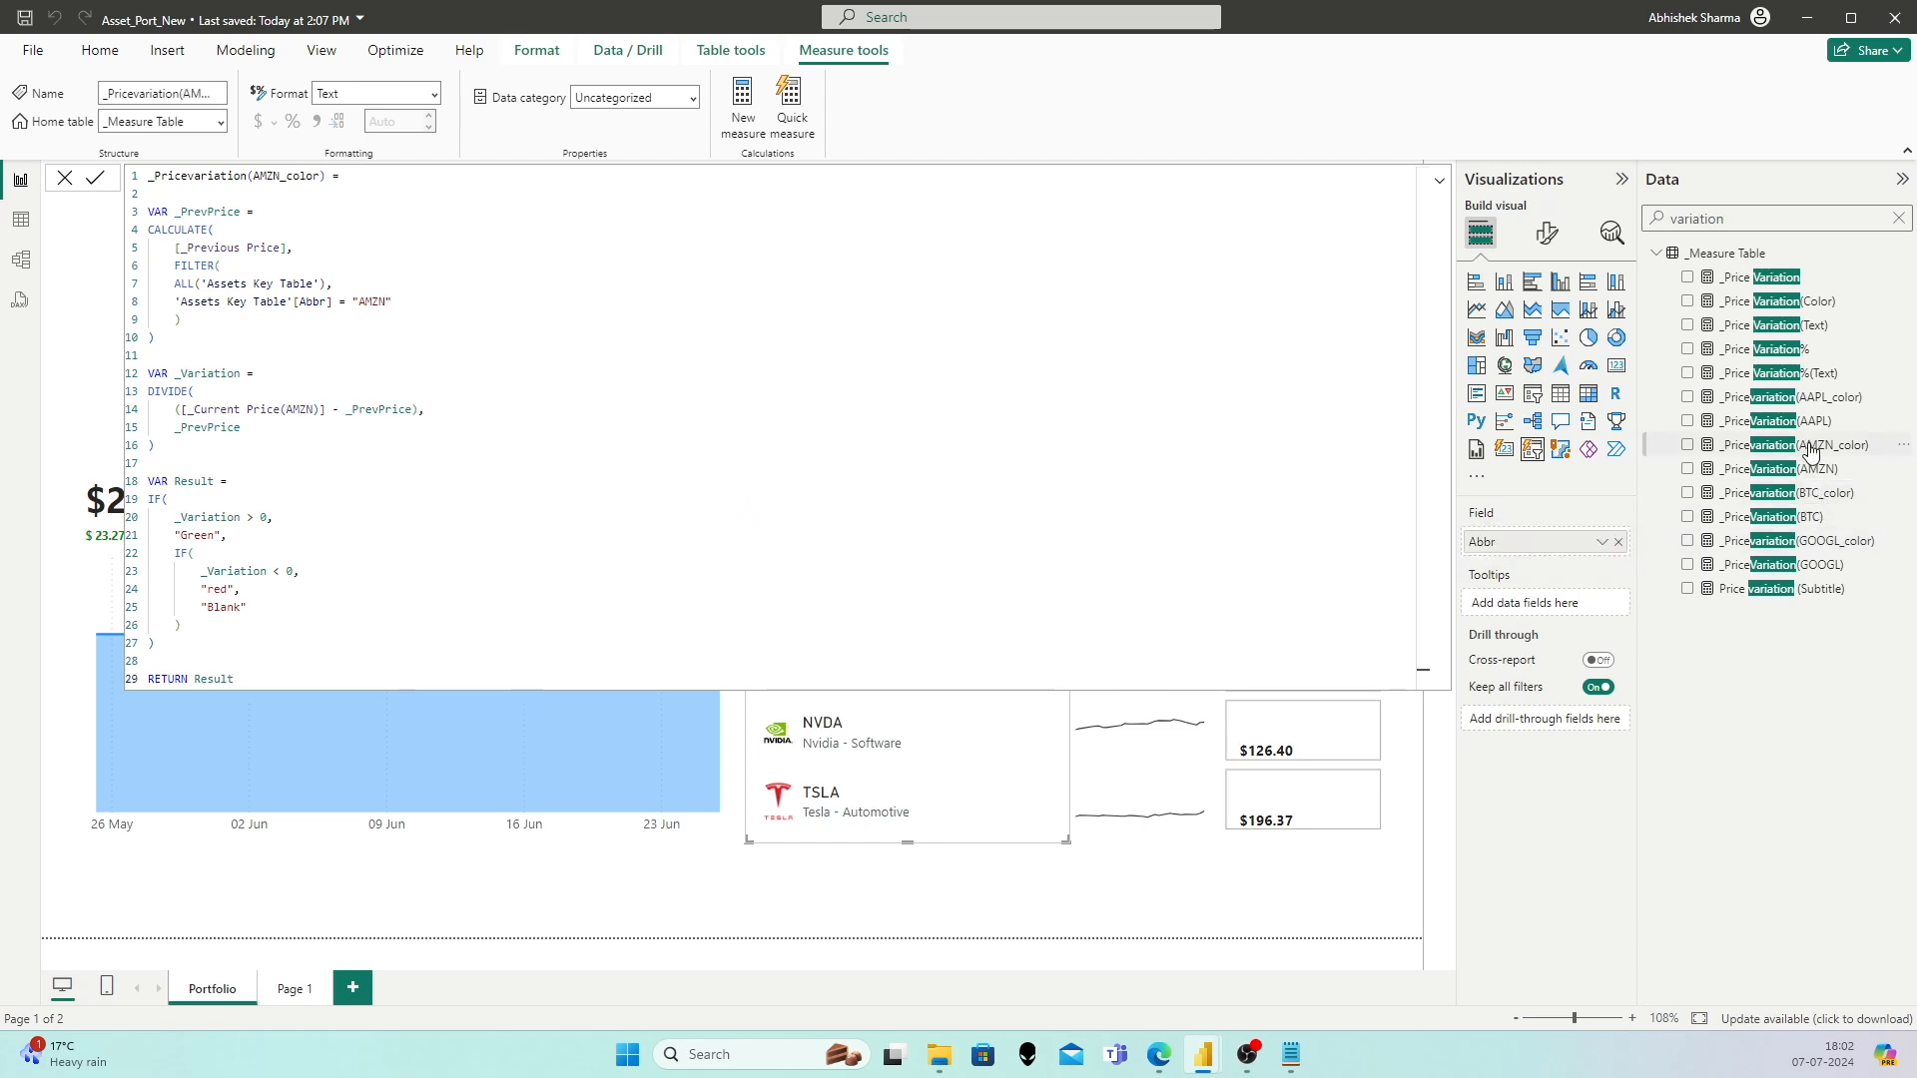
click(1810, 399)
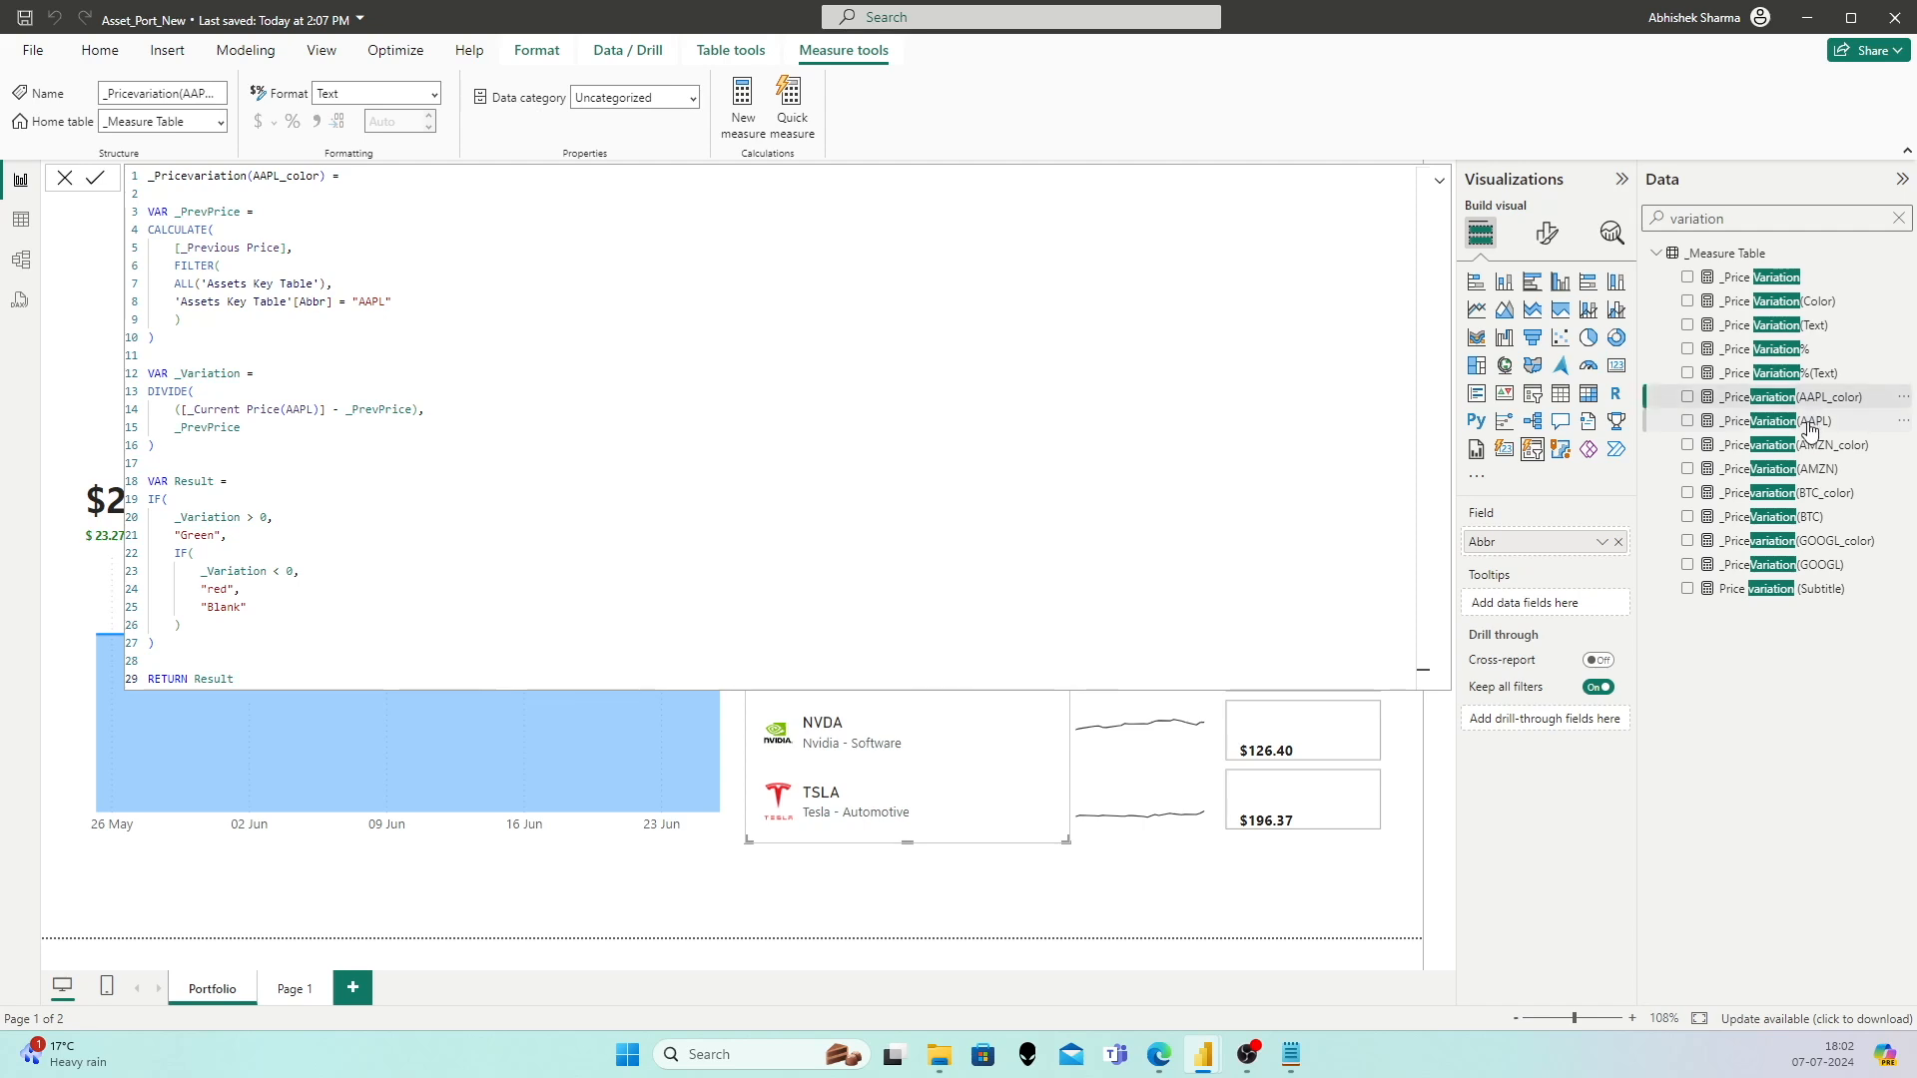
click(1819, 544)
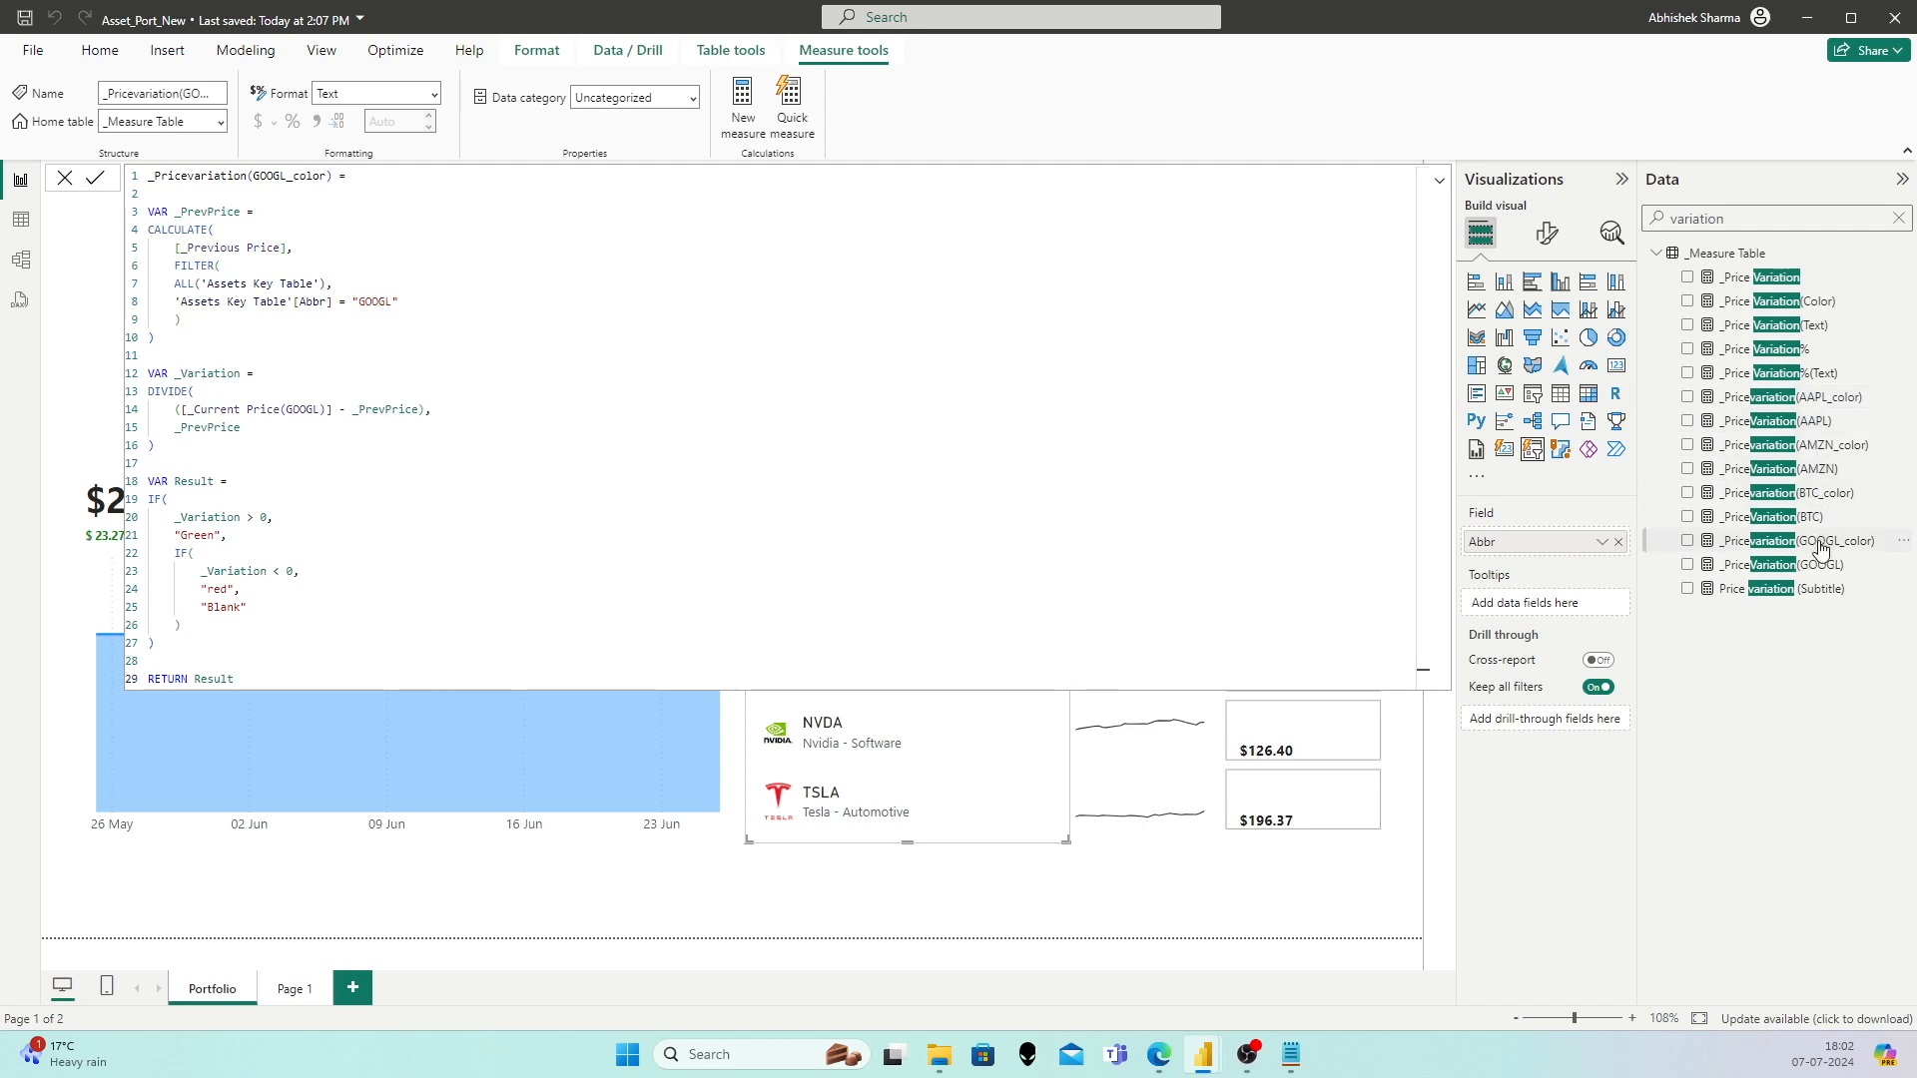
Step: In the price cards' callout values, choose the _Current Price(GOOGL) series and set its display units to None
click(1299, 921)
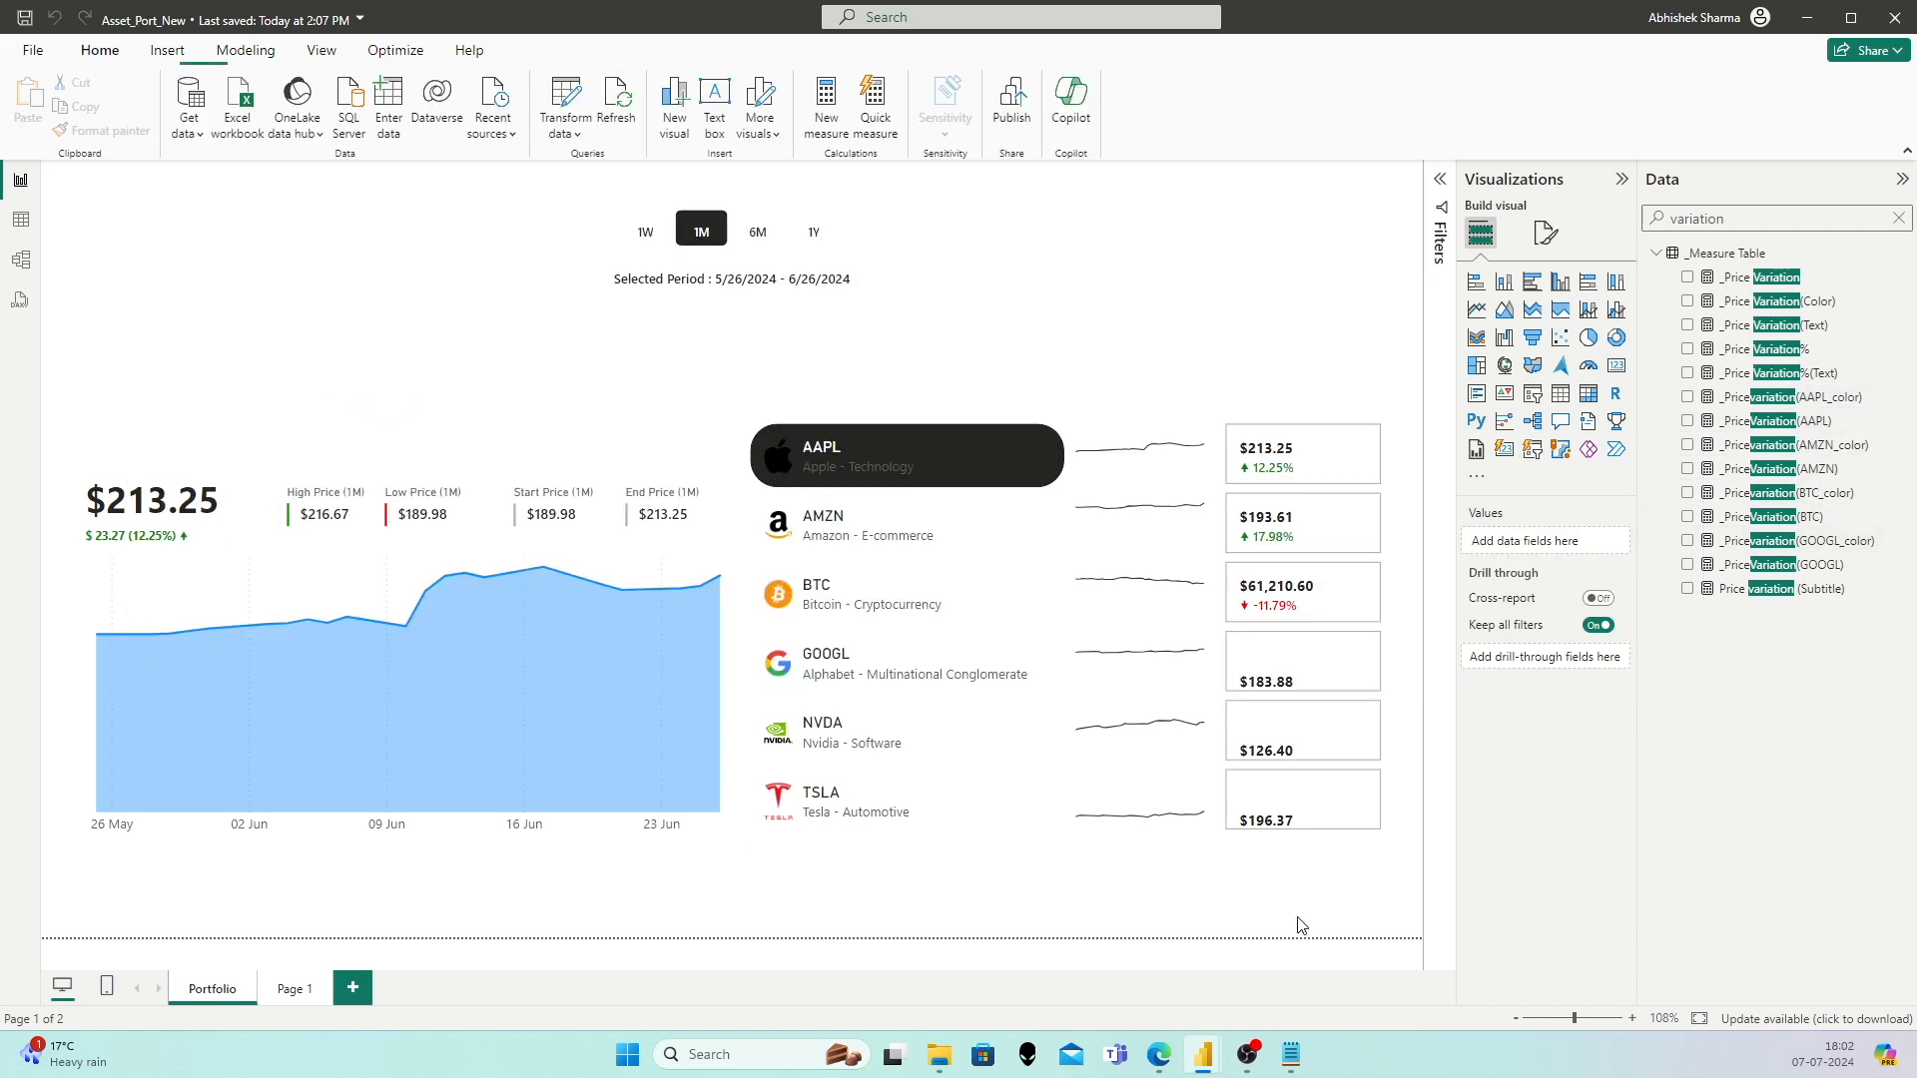
click(1336, 640)
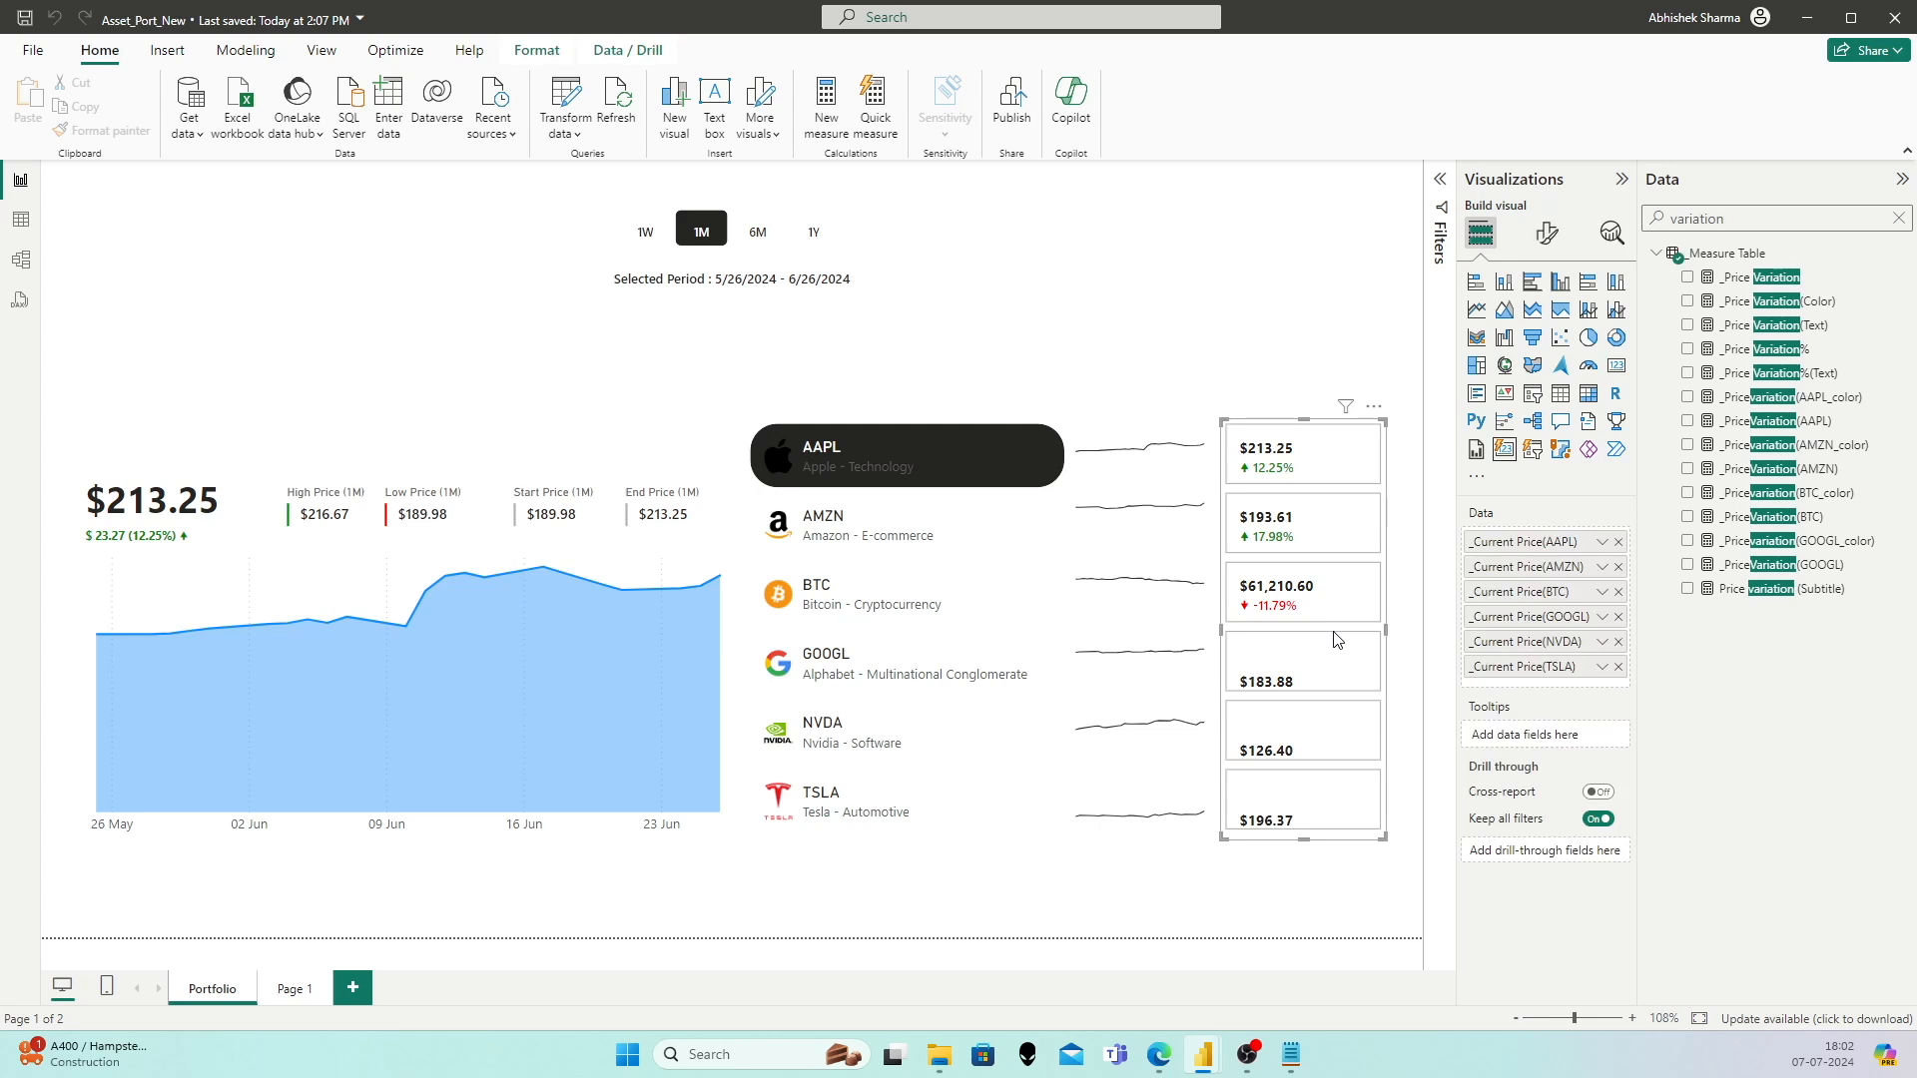
click(1546, 233)
click(1518, 412)
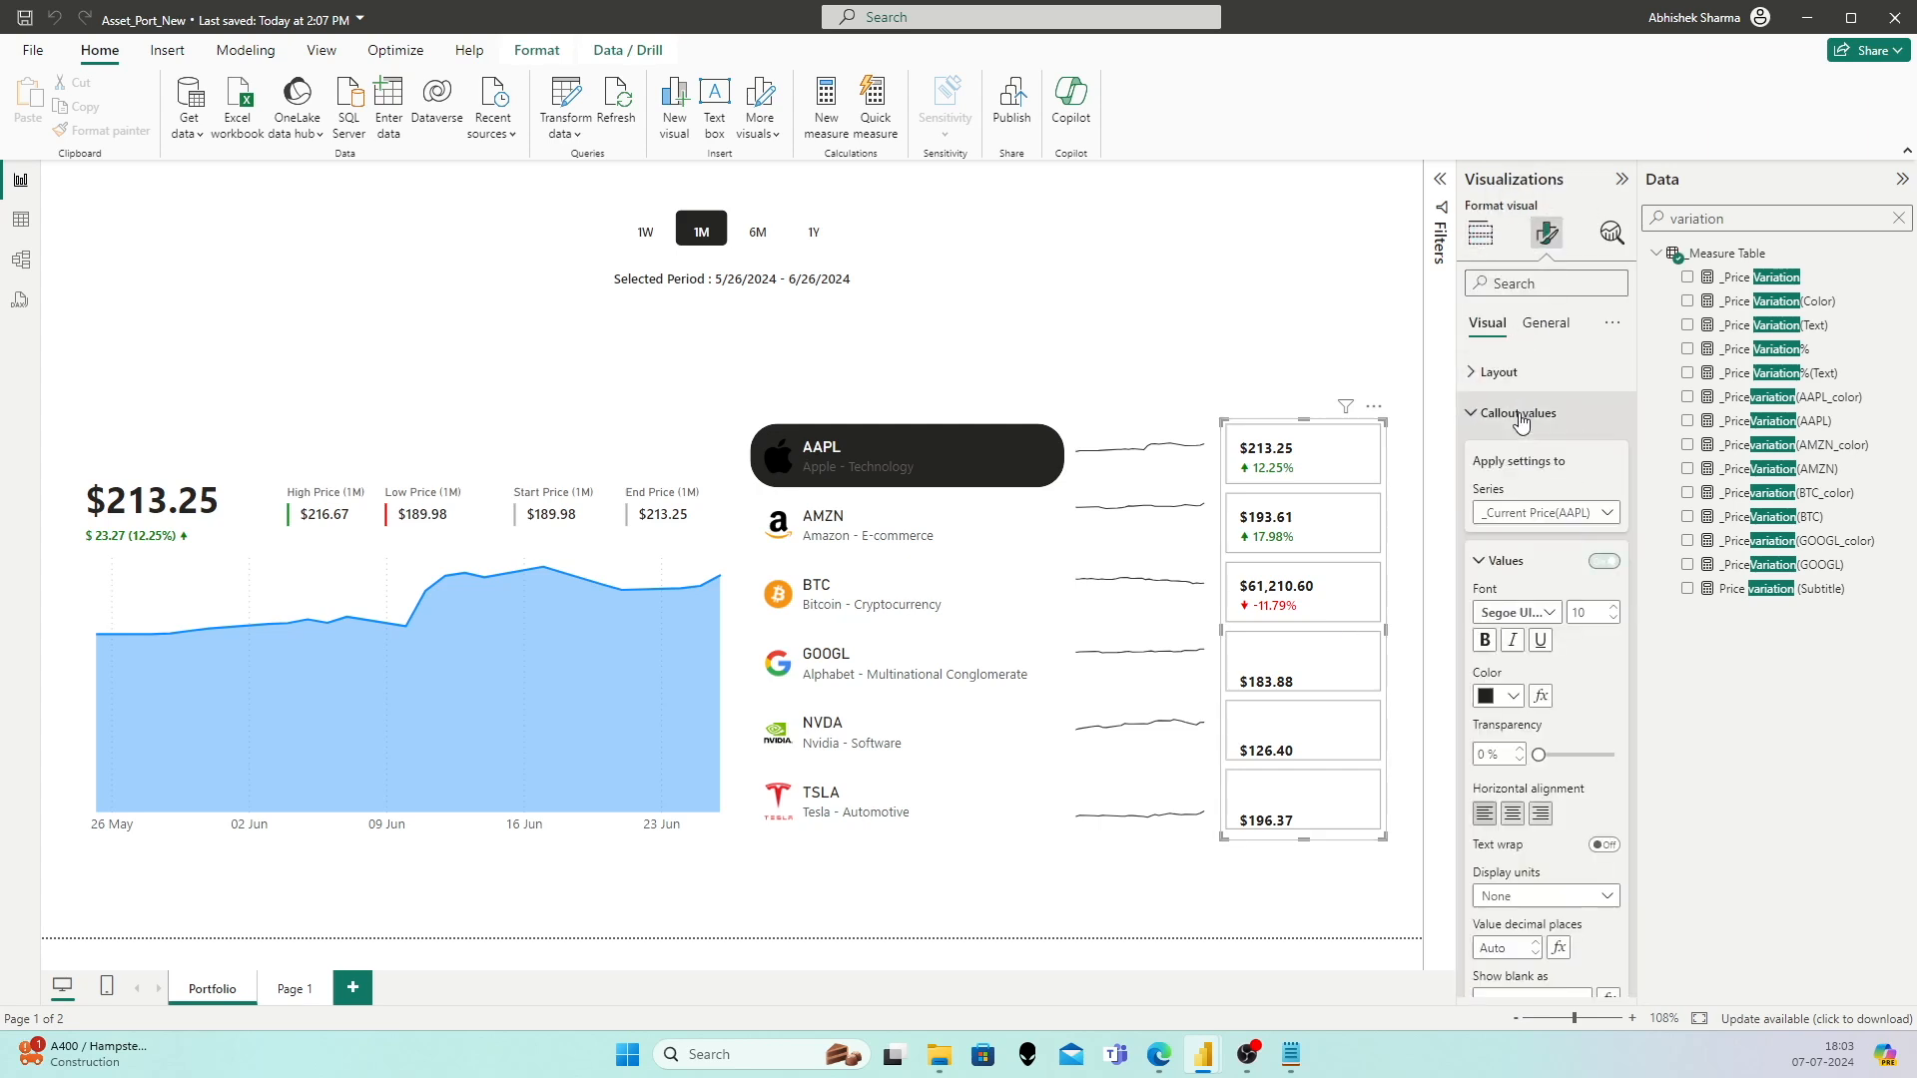
click(1545, 512)
click(1542, 632)
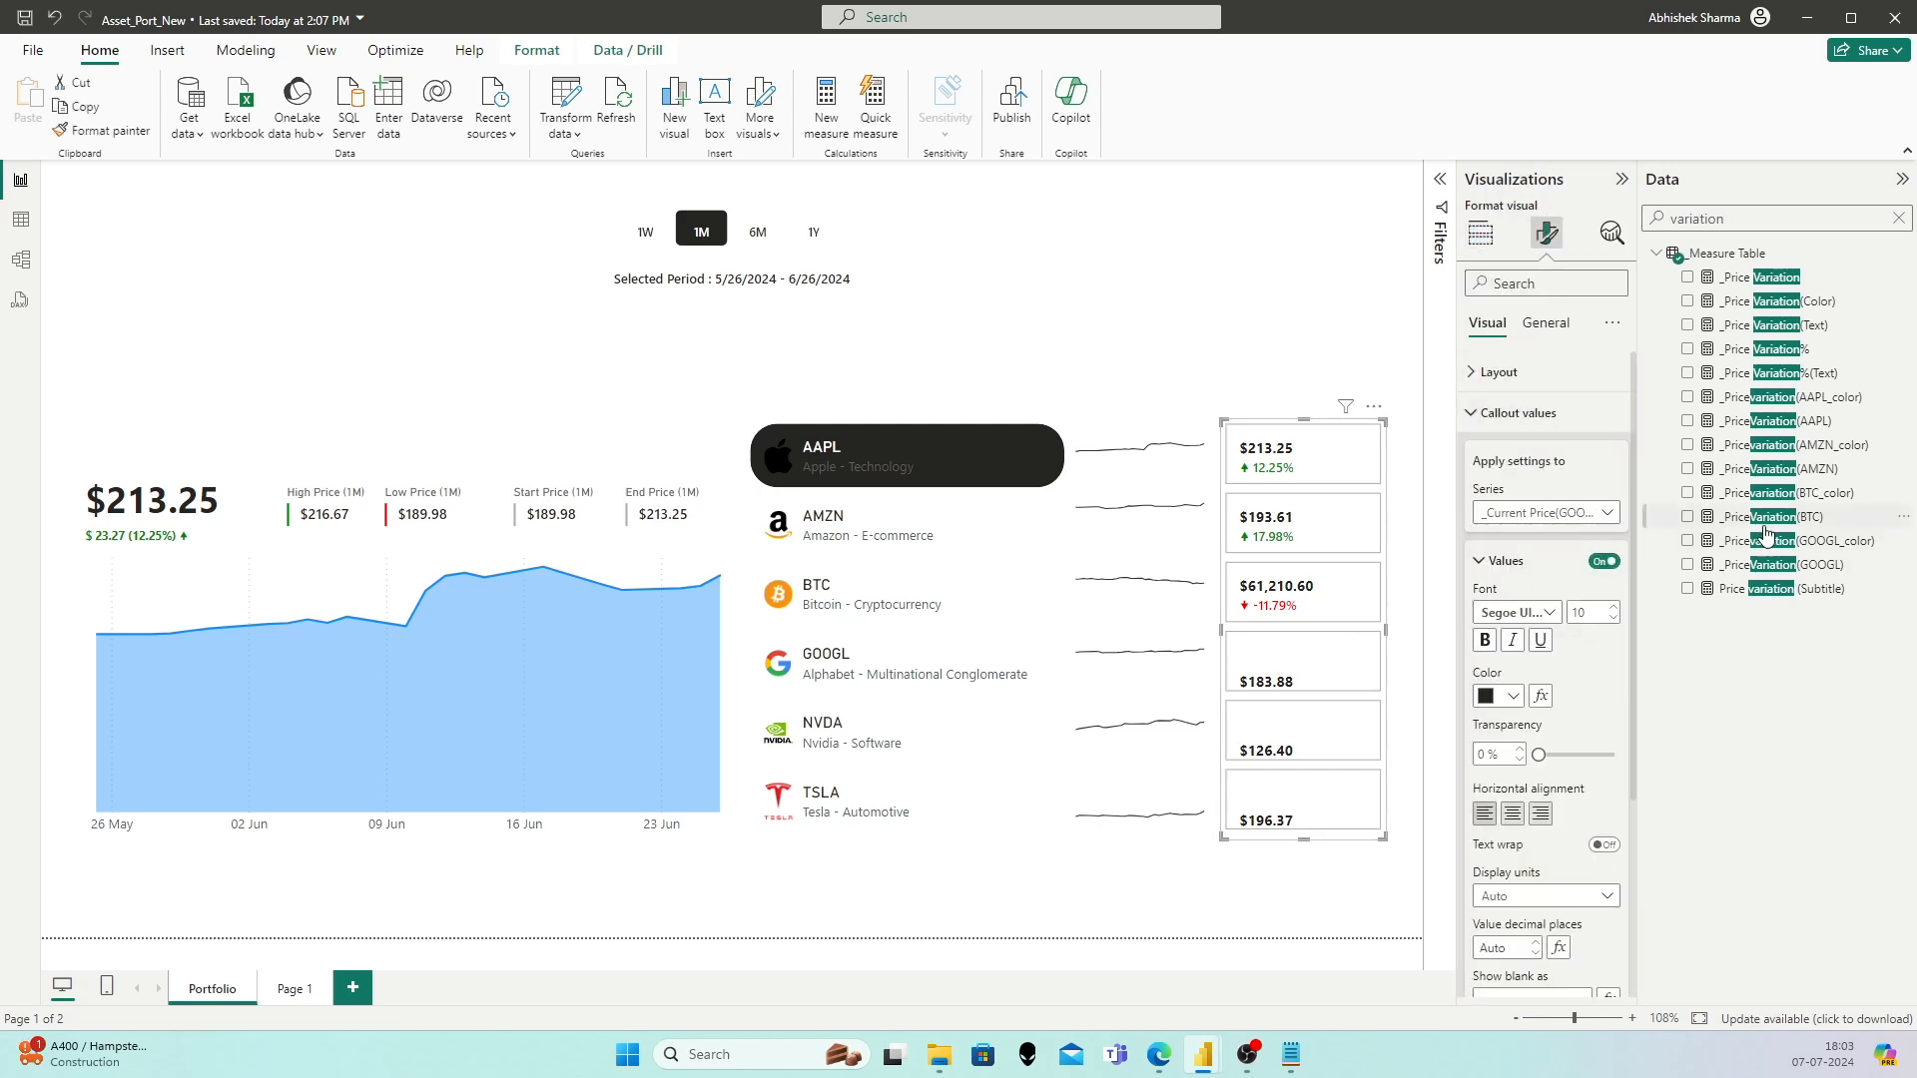
scroll(1603, 733, down, 3)
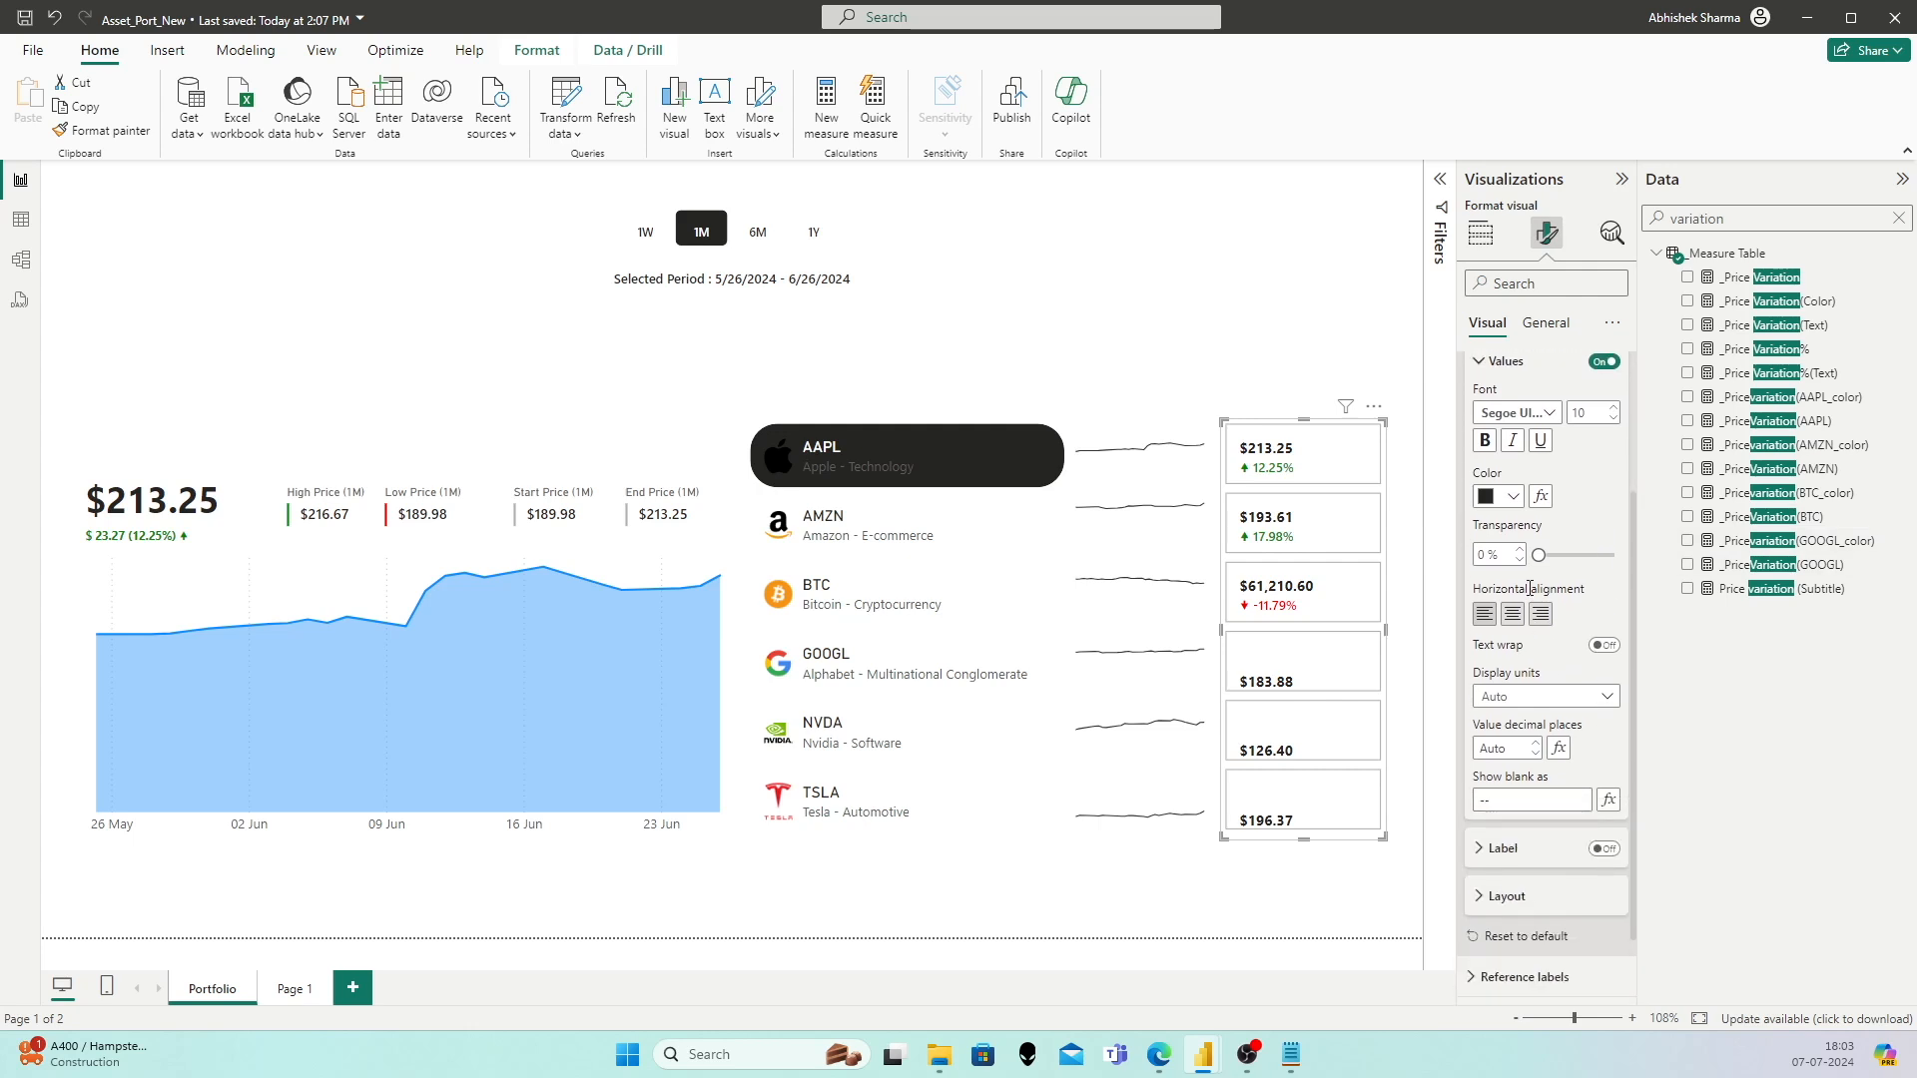
click(1538, 696)
click(1507, 745)
Step: Turn on the GOOGL card's label and base its text on the field value _PriceVariation(GOOGL)
click(1601, 848)
click(1541, 857)
scroll(1540, 856, down, 3)
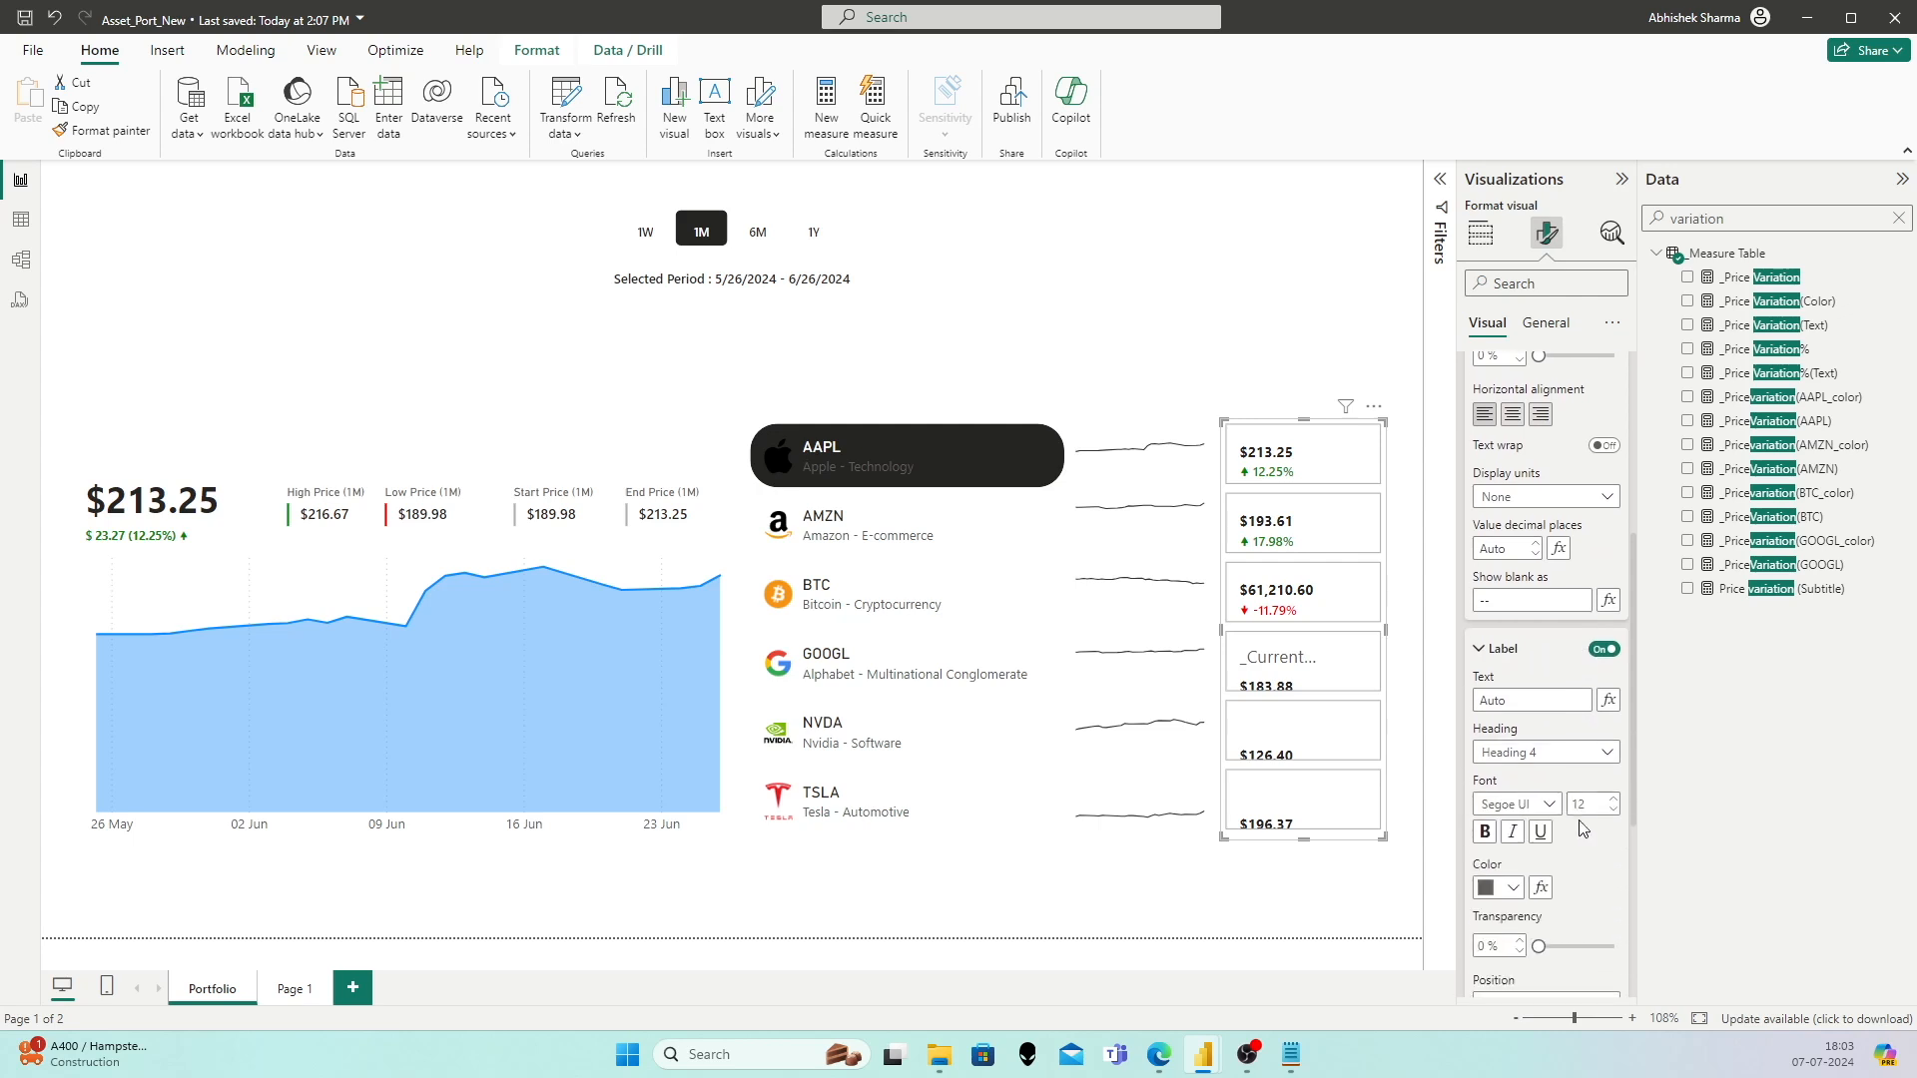
click(1608, 699)
click(696, 396)
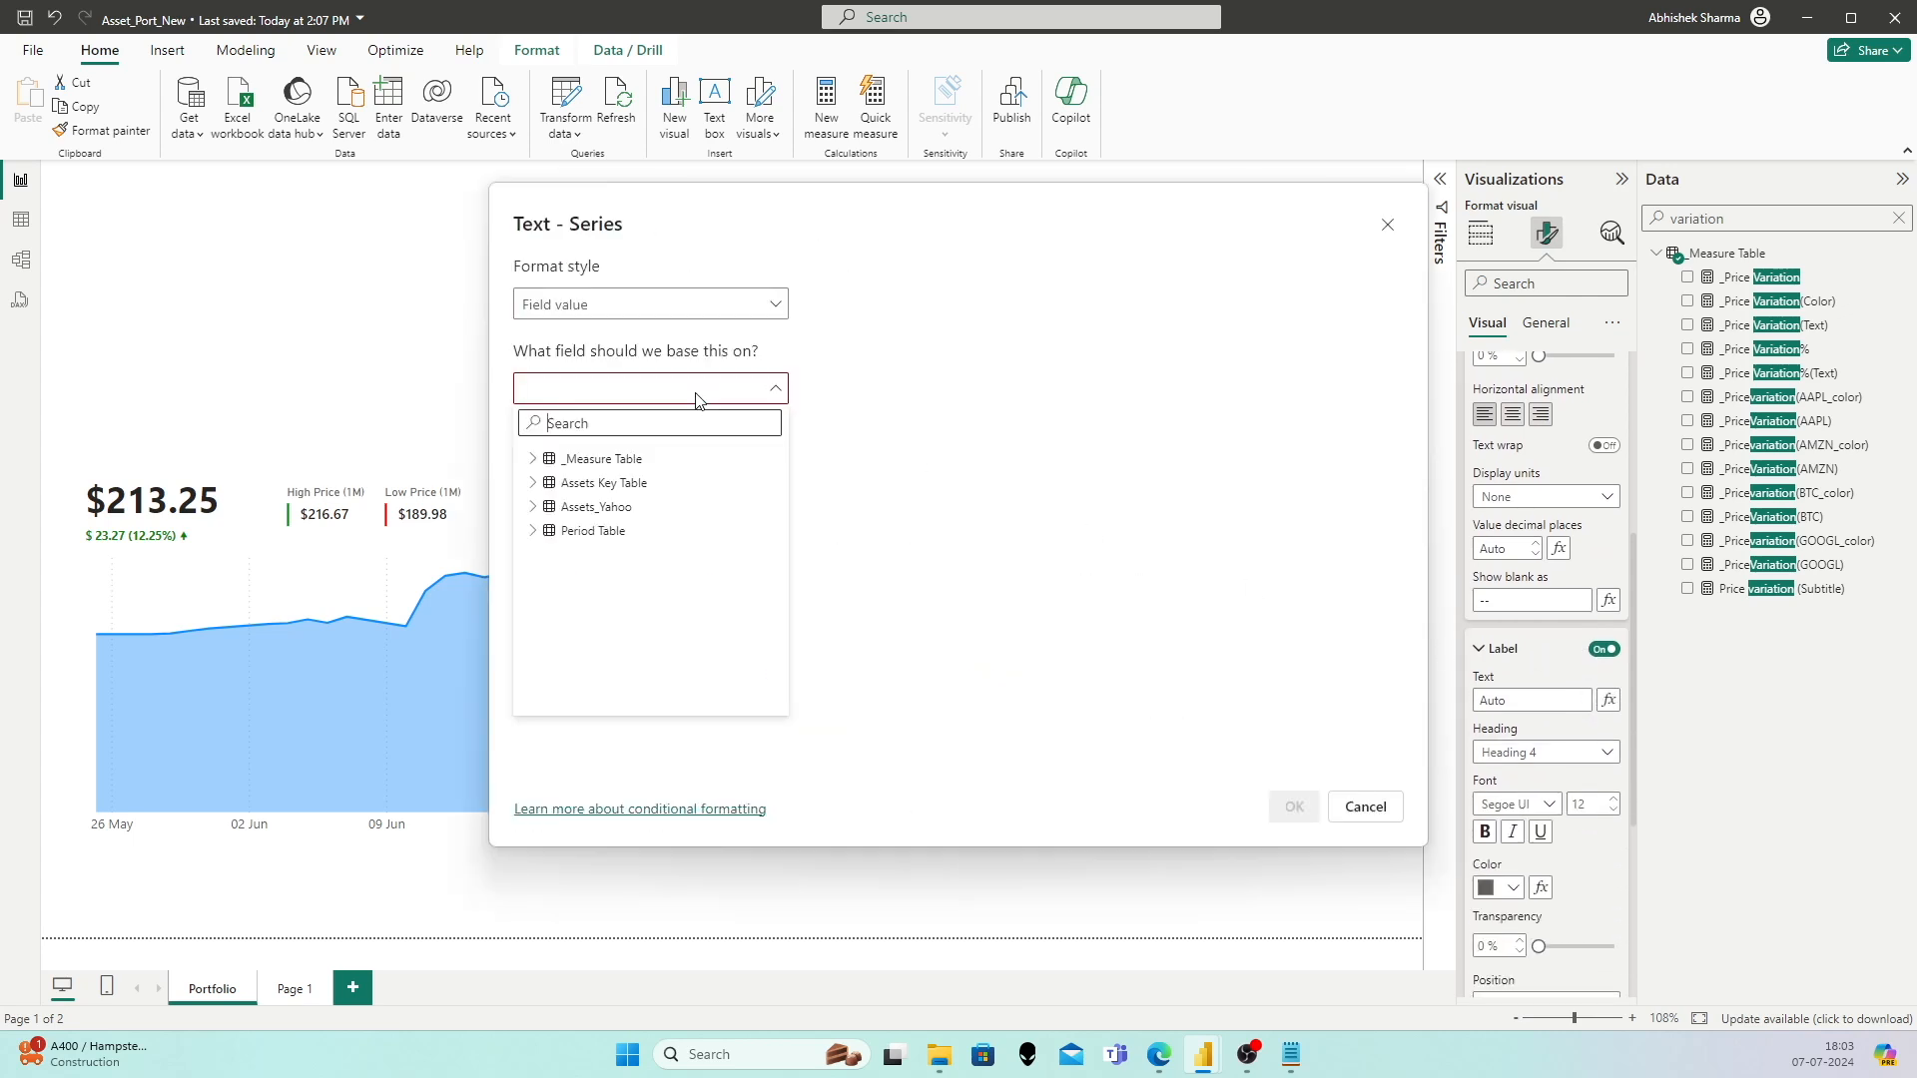
text(googl)
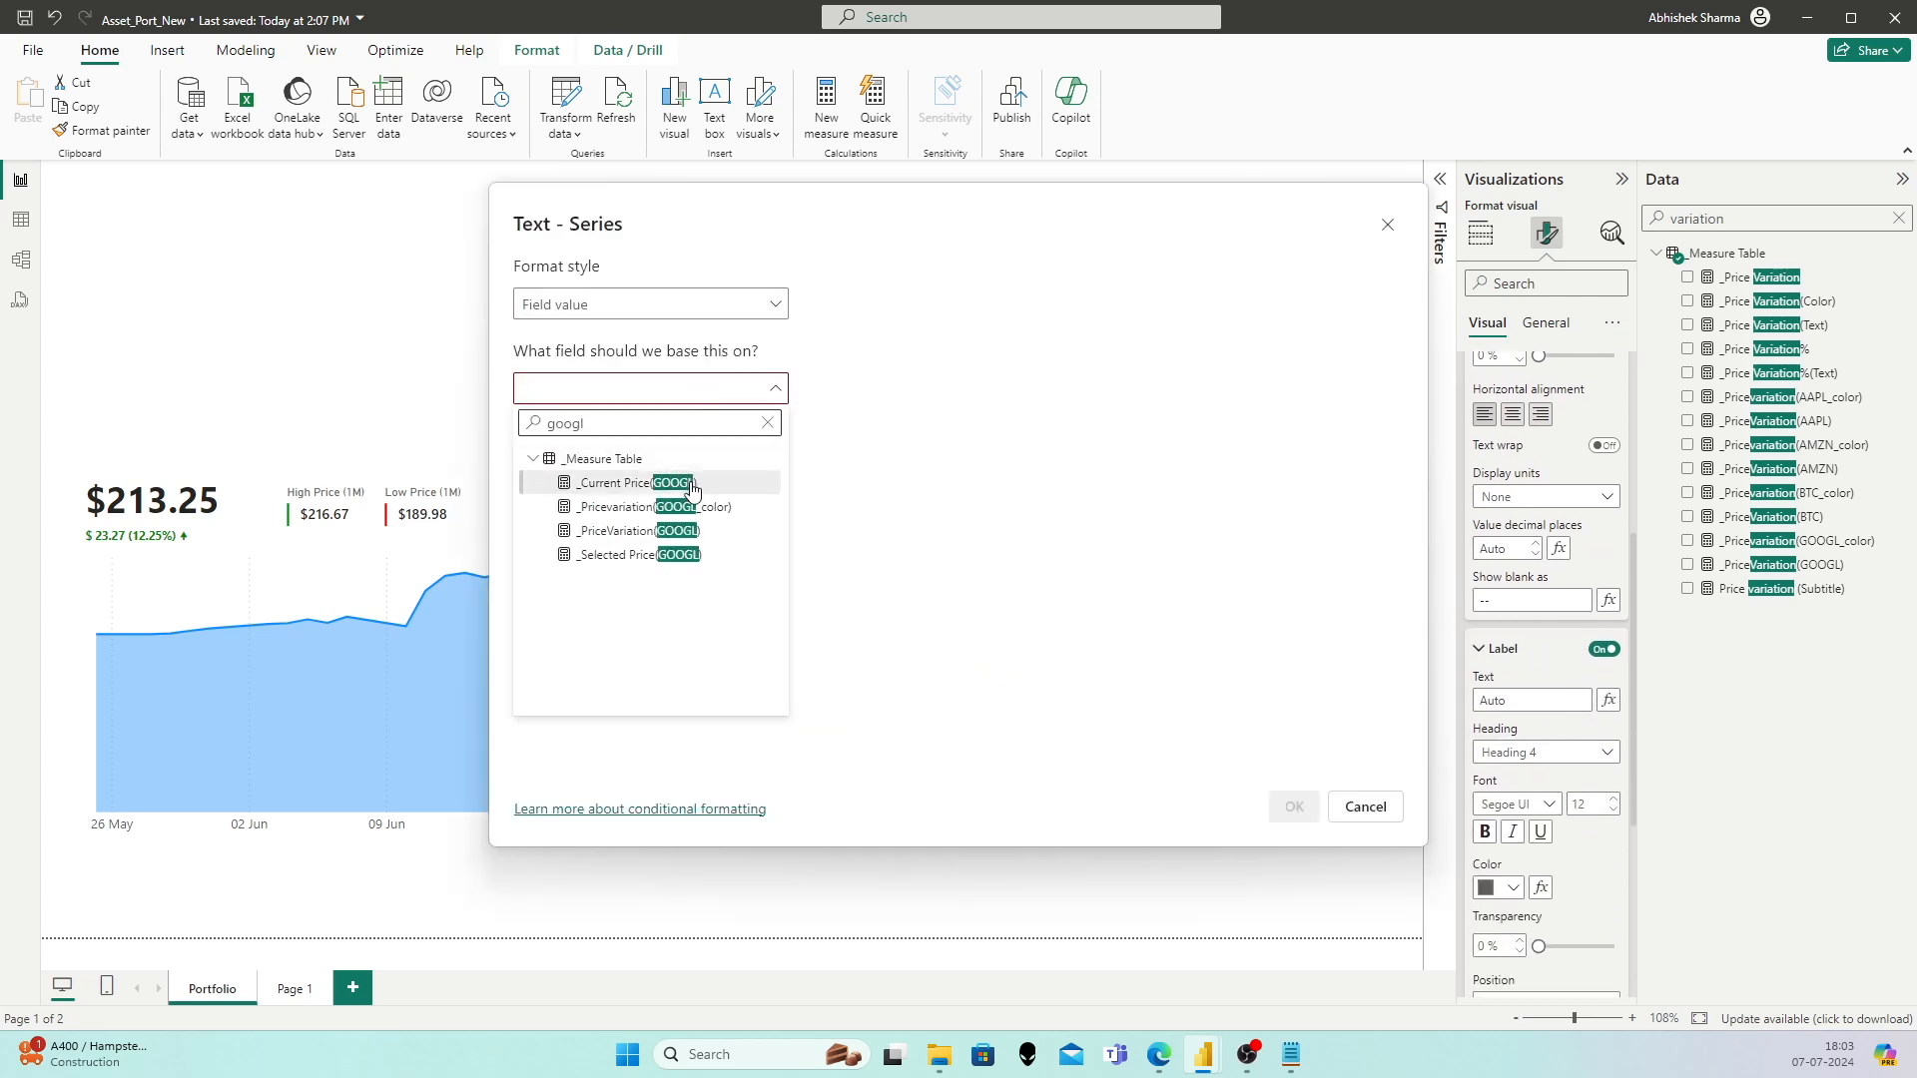
click(619, 531)
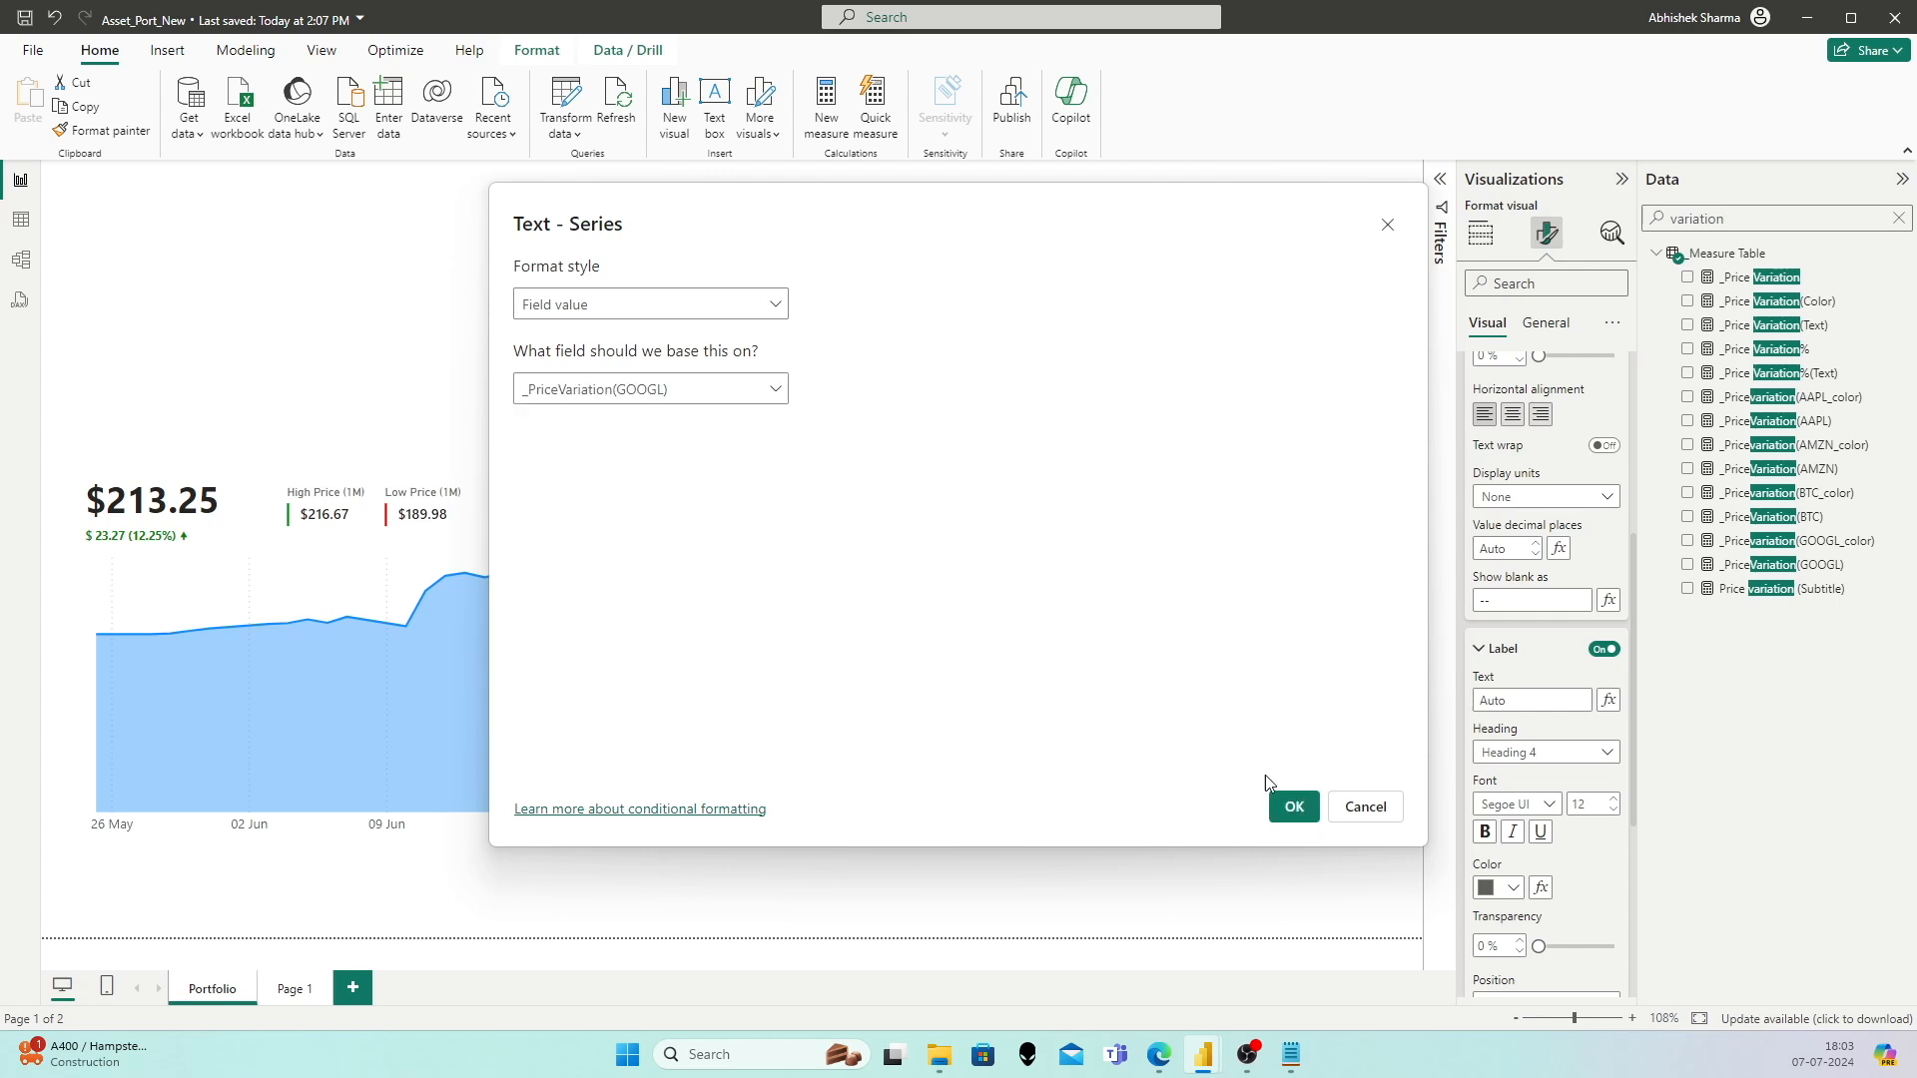
click(1293, 807)
Step: Set the GOOGL label's font to Segoe UI Semibold at size 9
click(1515, 803)
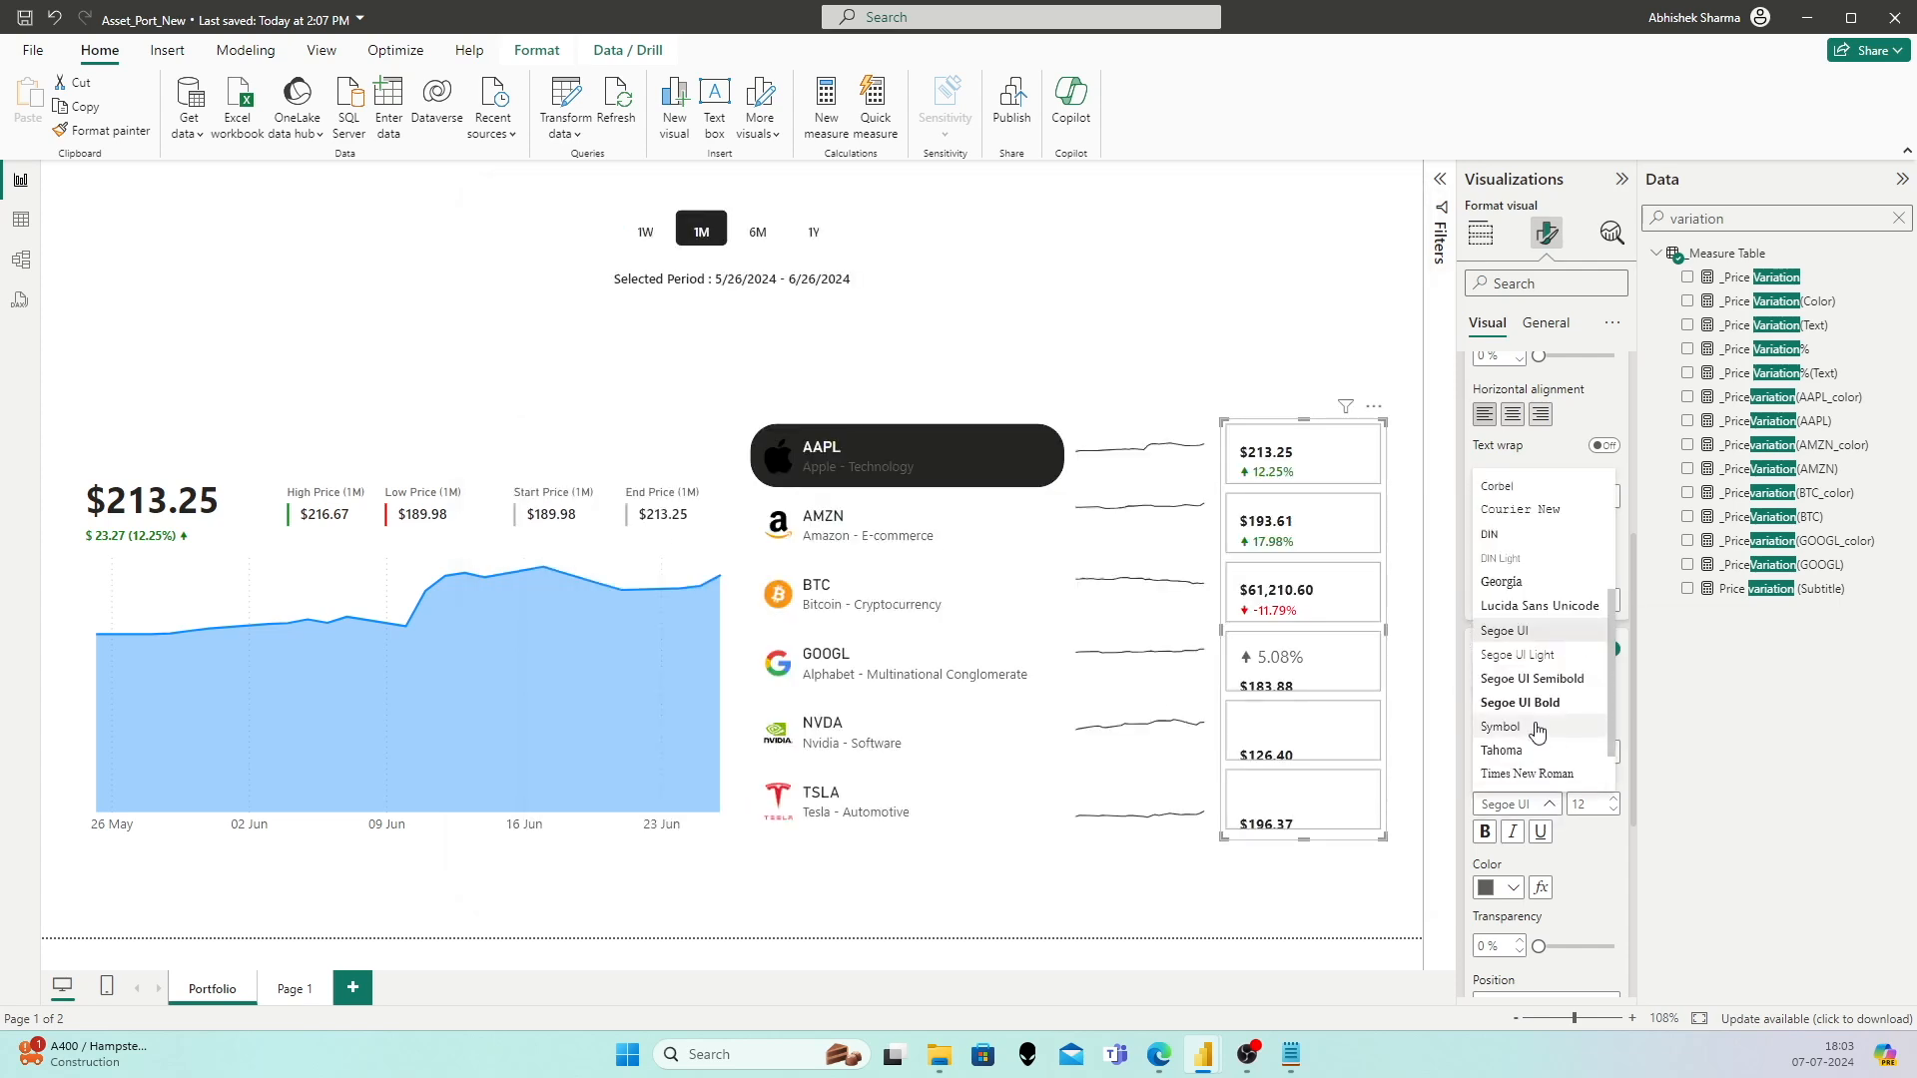
click(1531, 678)
click(1597, 803)
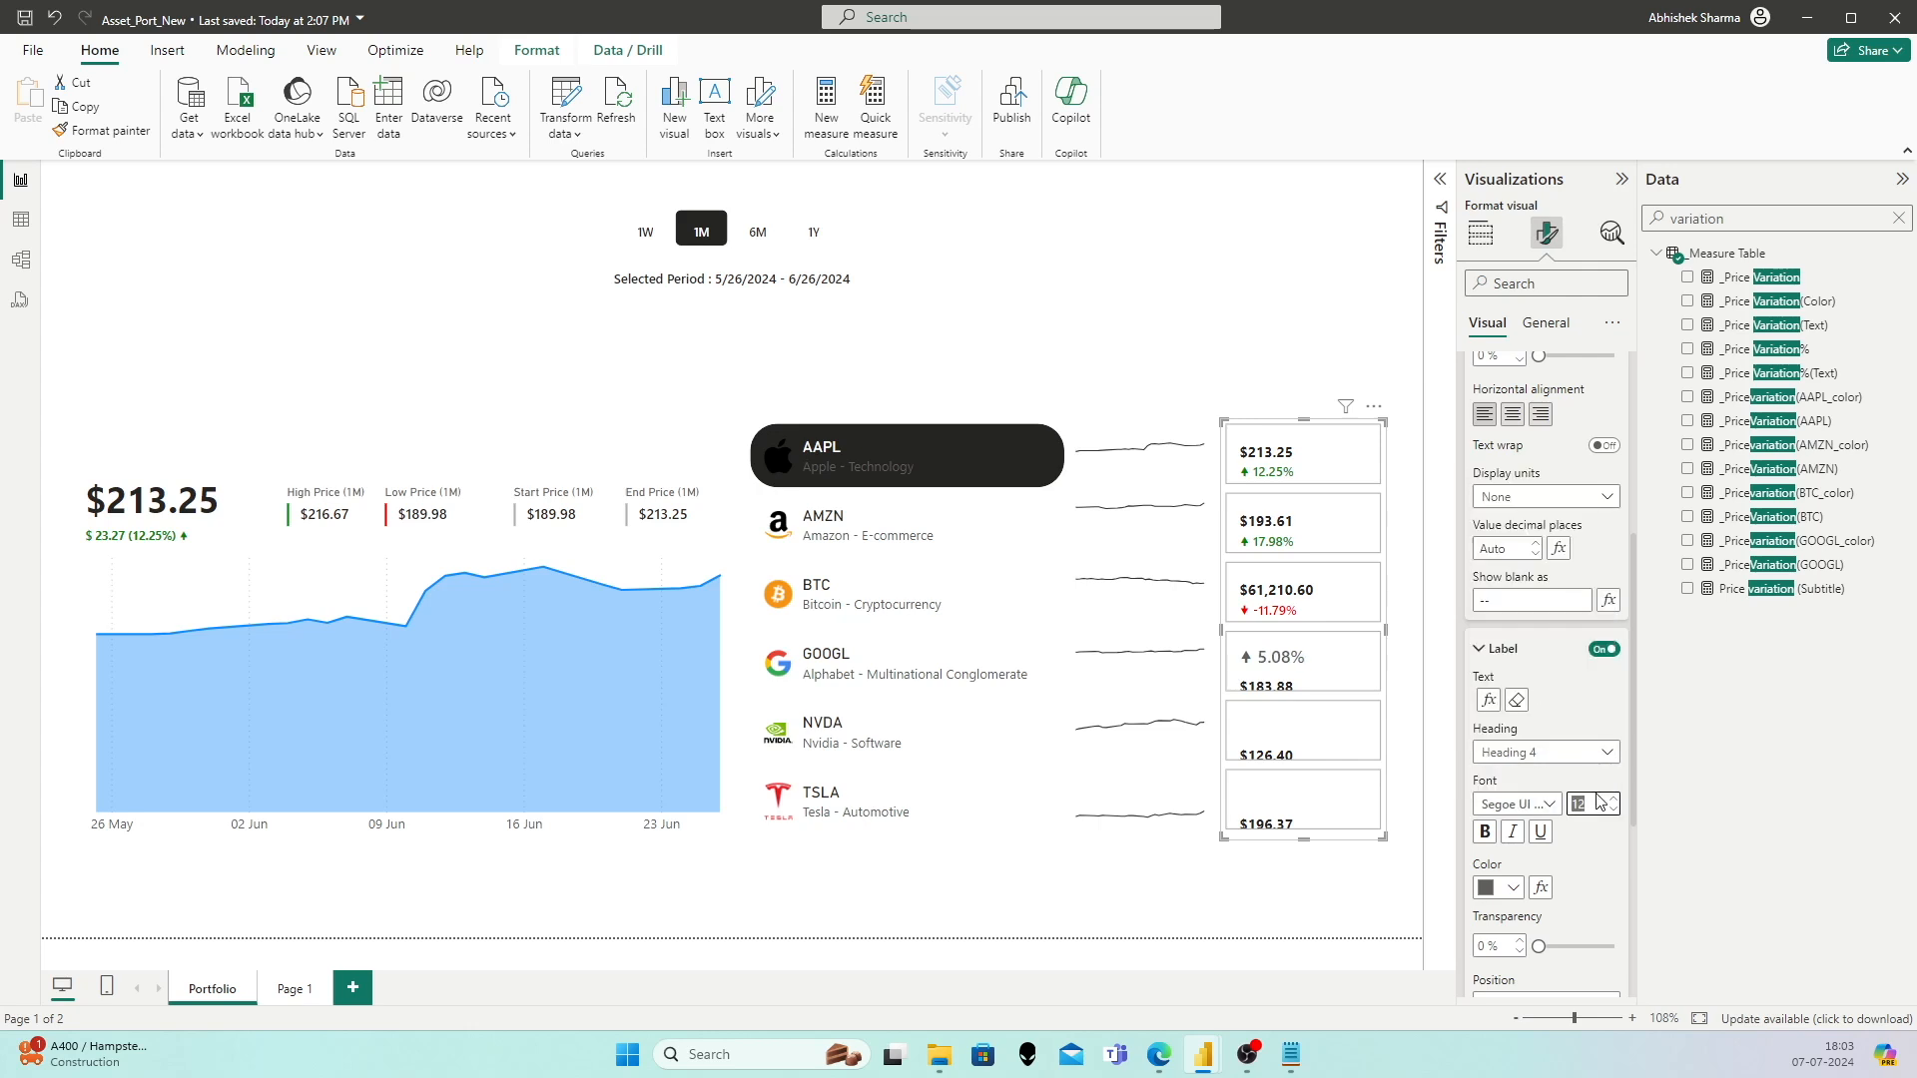
key(Return)
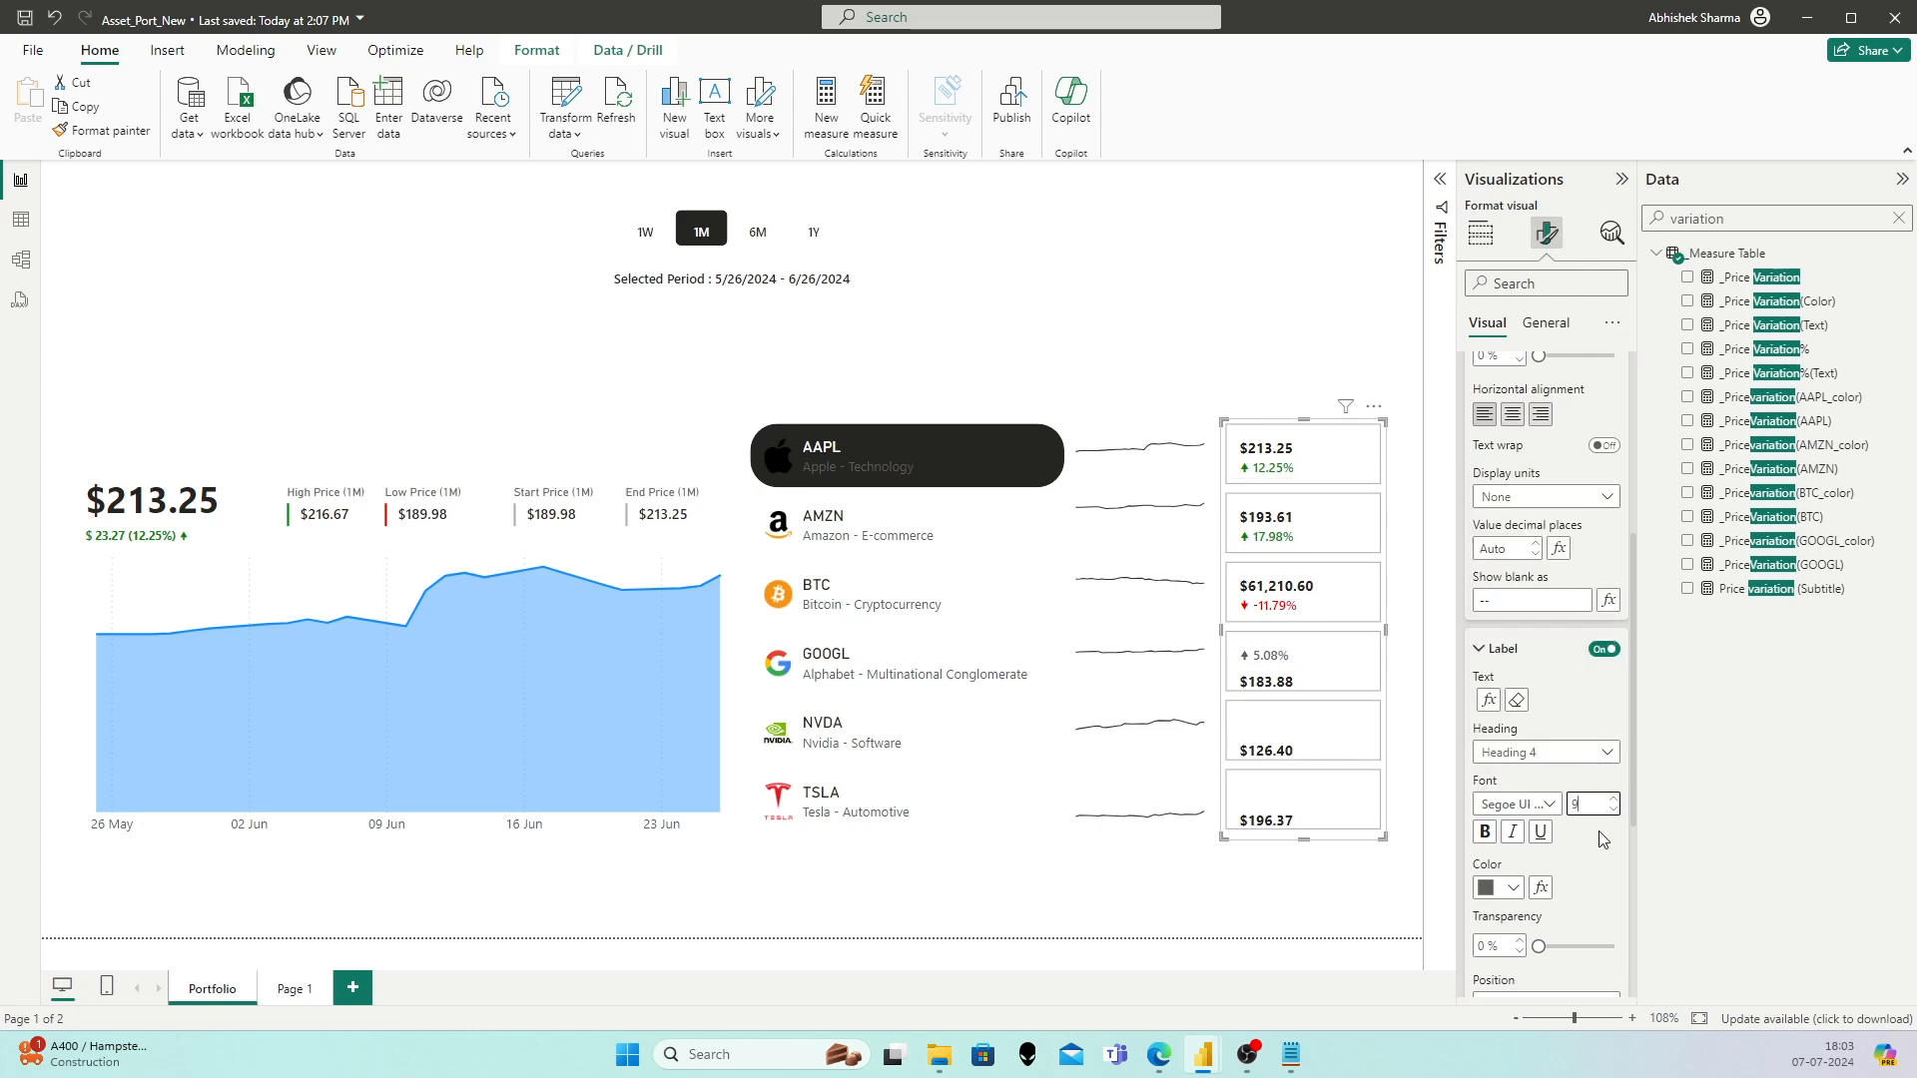
Step: Set the GOOGL label's font color by field value, based on _Pricevariation(GOOGL_color)
click(1540, 887)
click(621, 315)
click(608, 419)
click(608, 324)
click(582, 402)
click(611, 393)
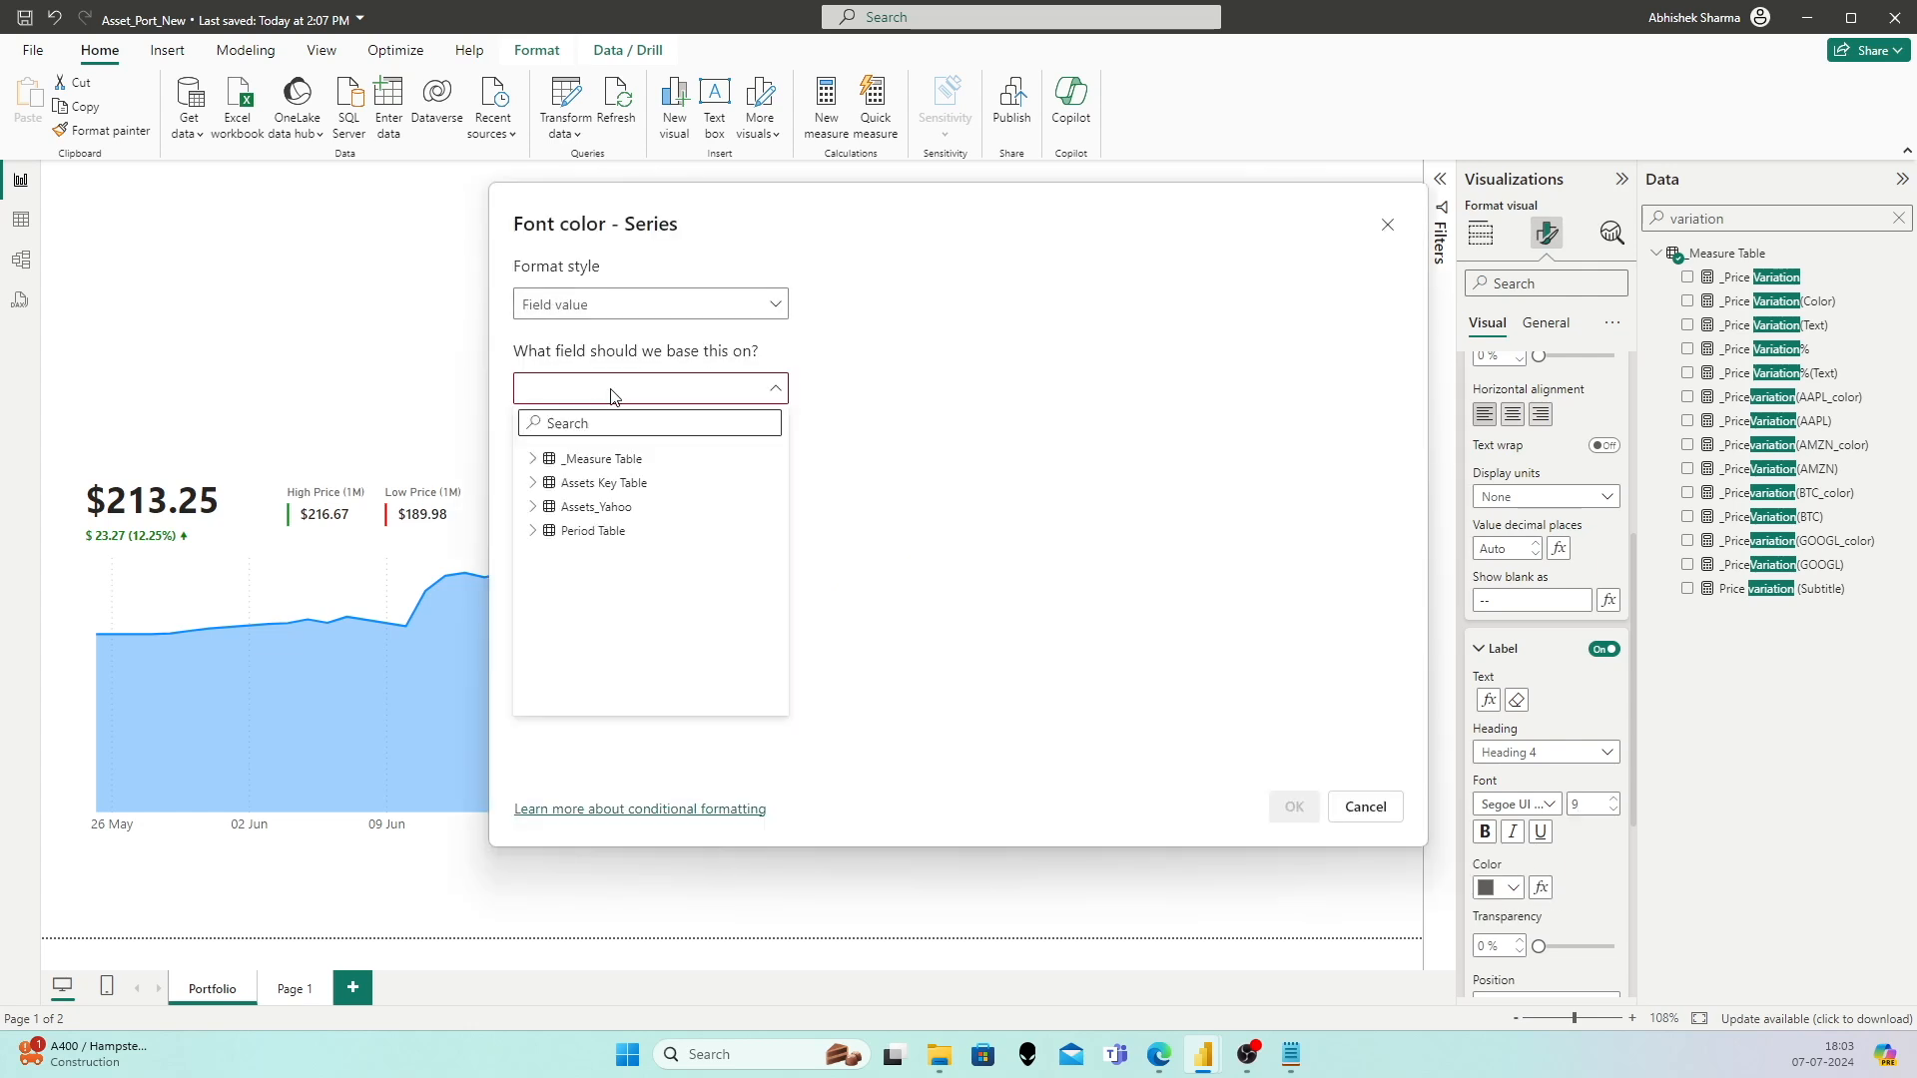
text(color)
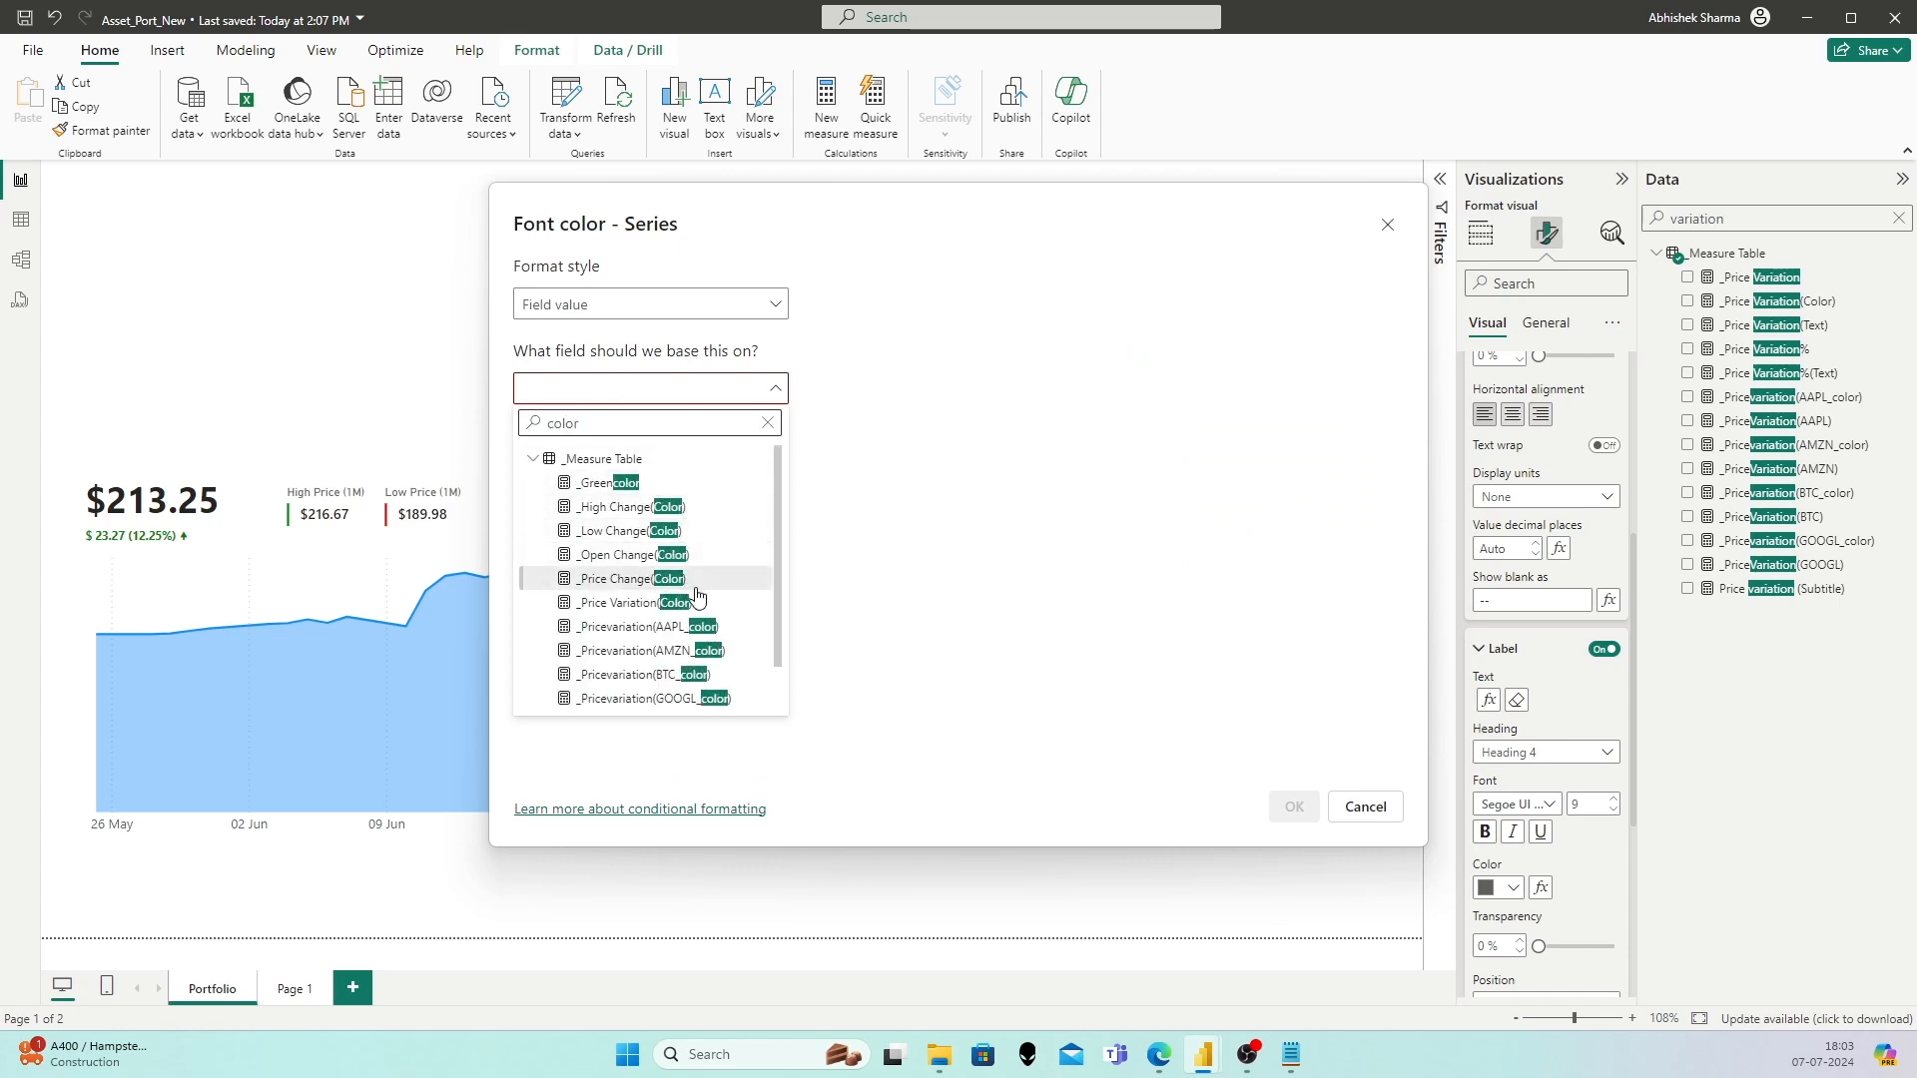
click(687, 701)
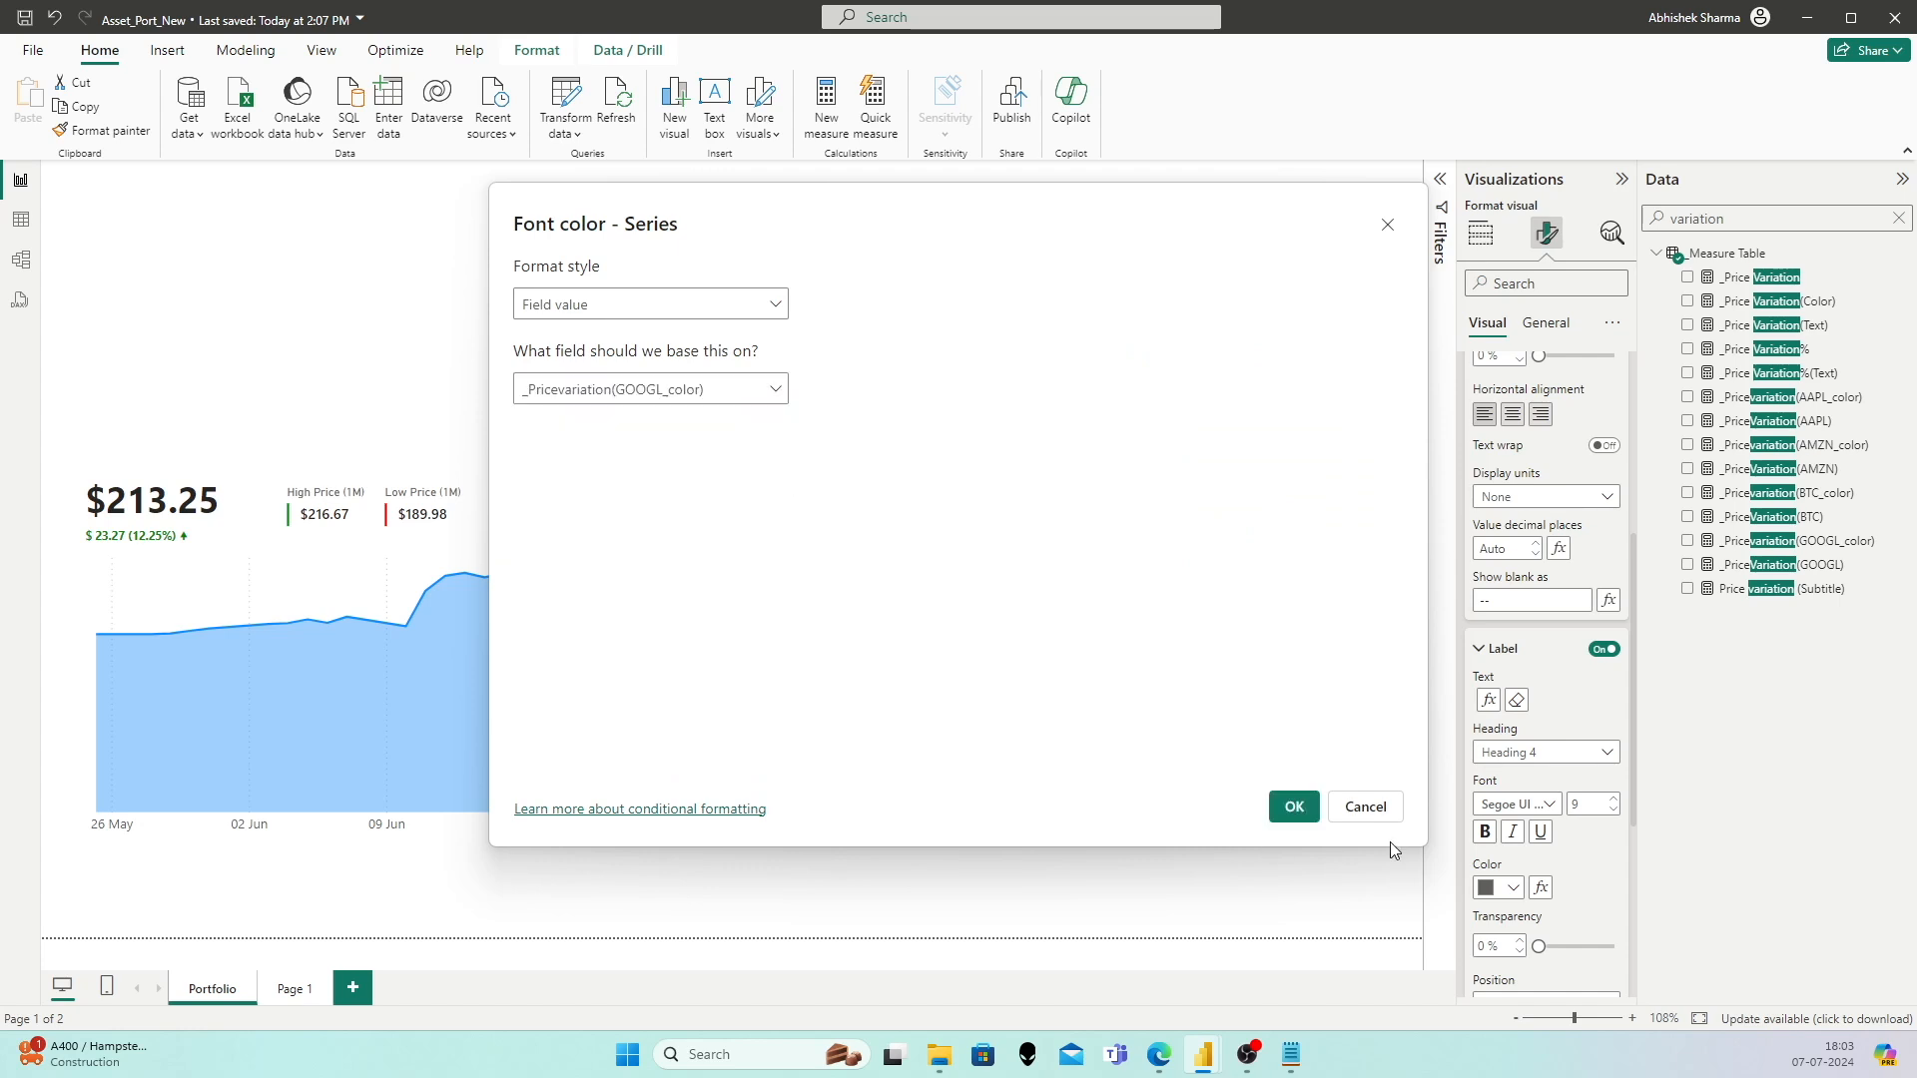
click(1292, 807)
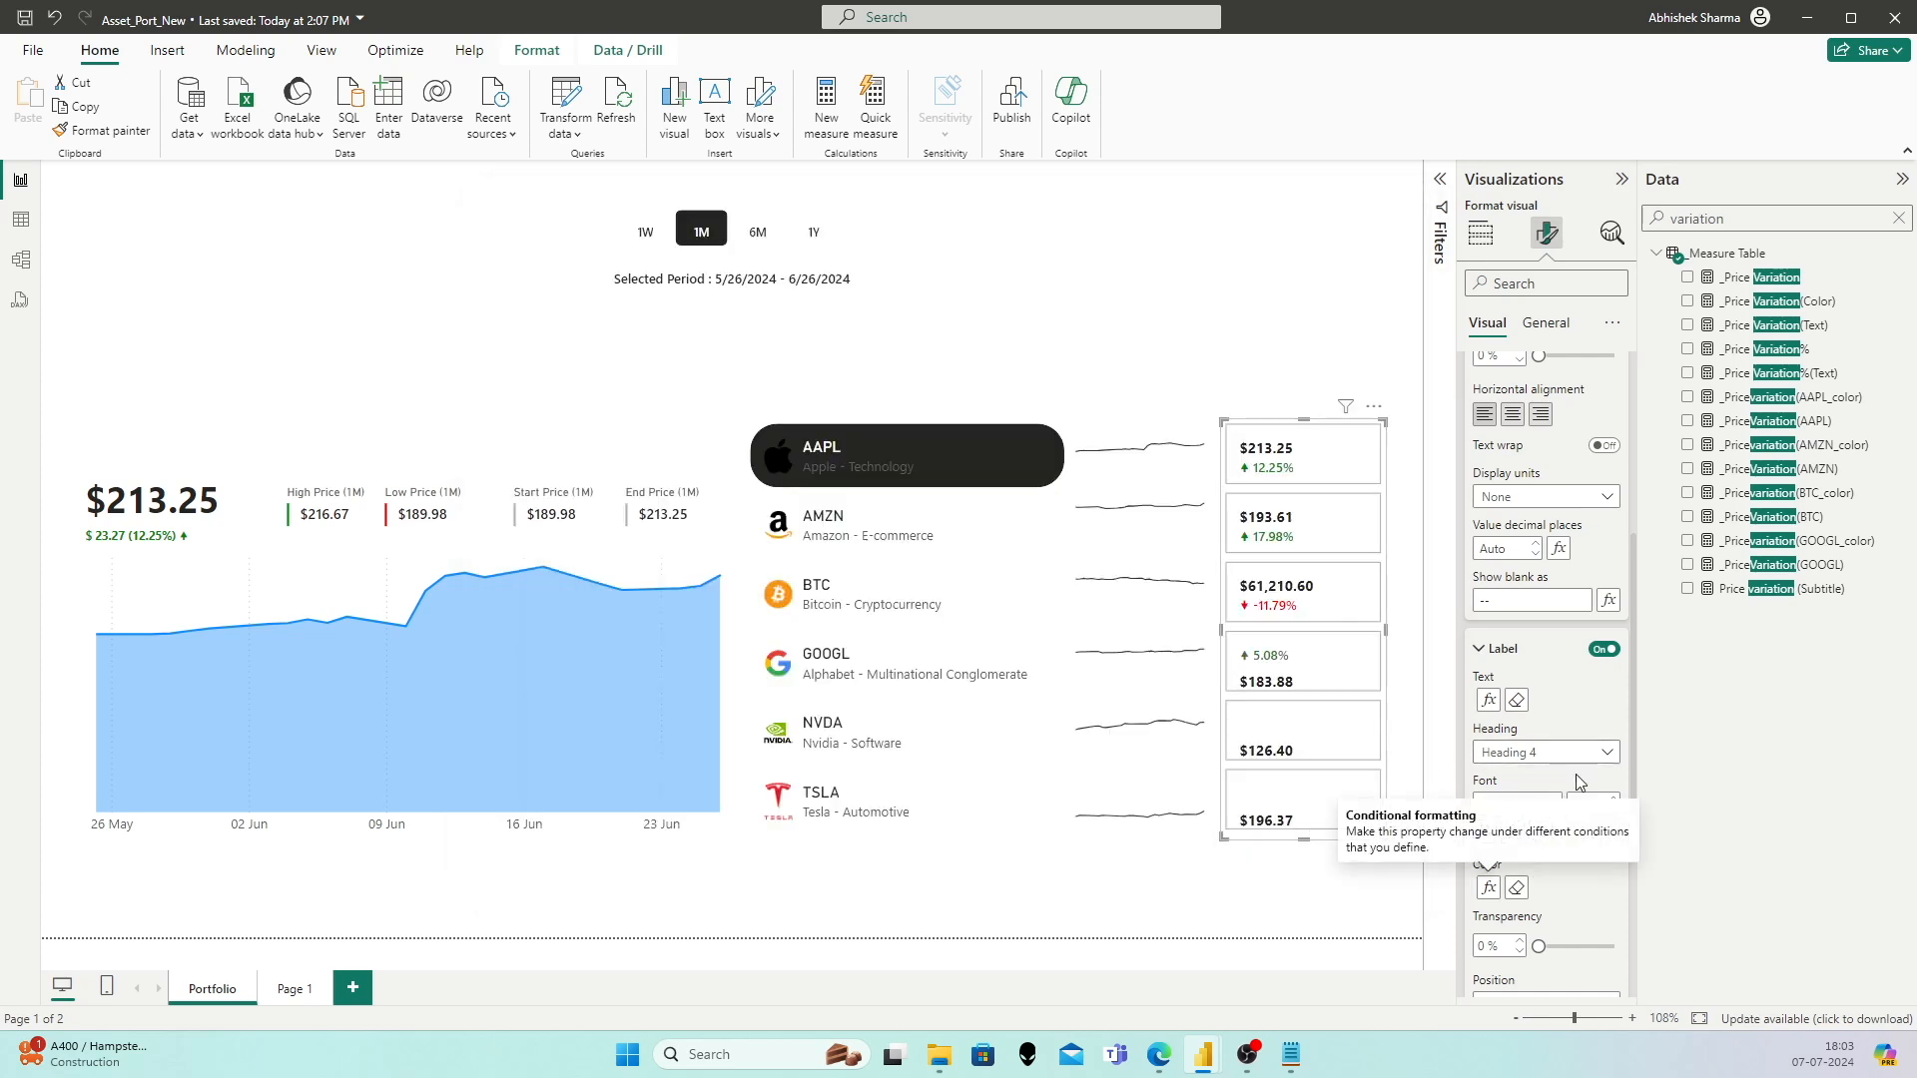
Step: Place the GOOGL label below the value with 2 px of space between label and value
scroll(1594, 897, down, 2)
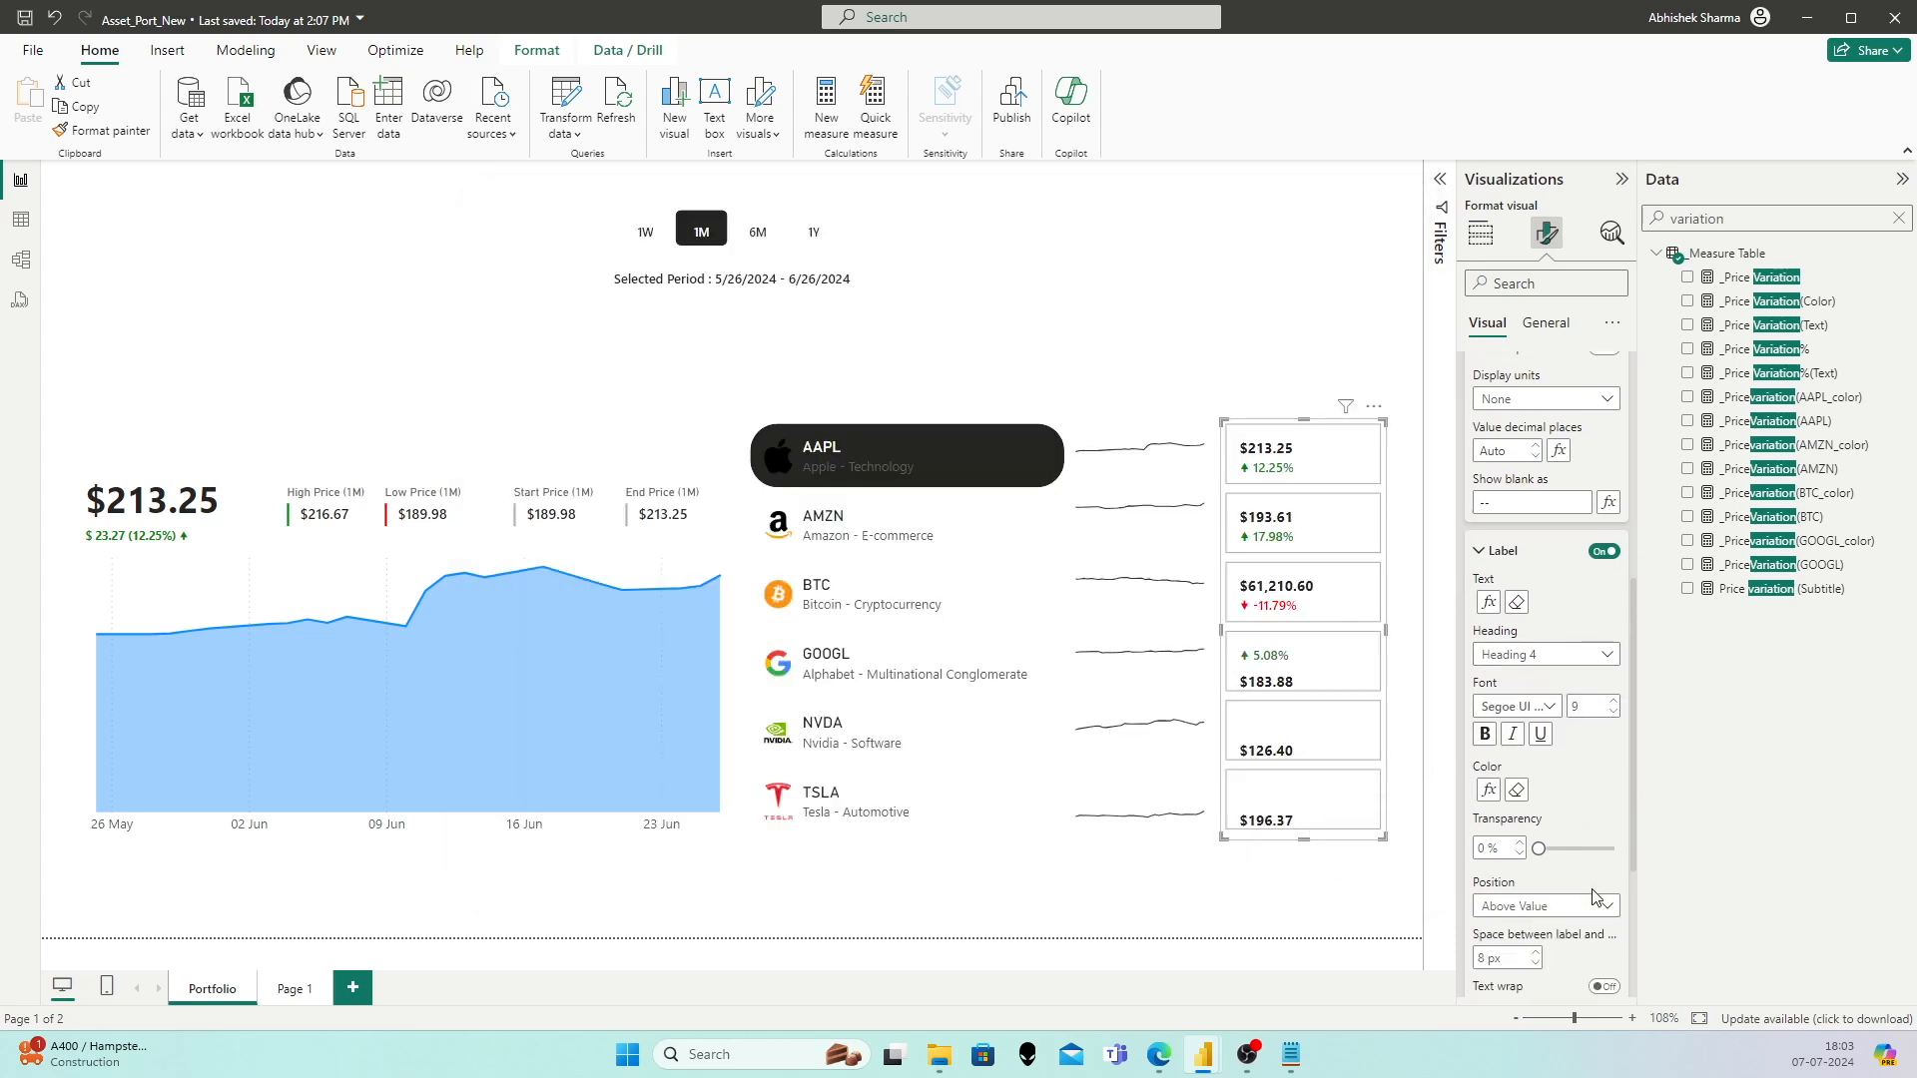
click(1517, 957)
click(1589, 807)
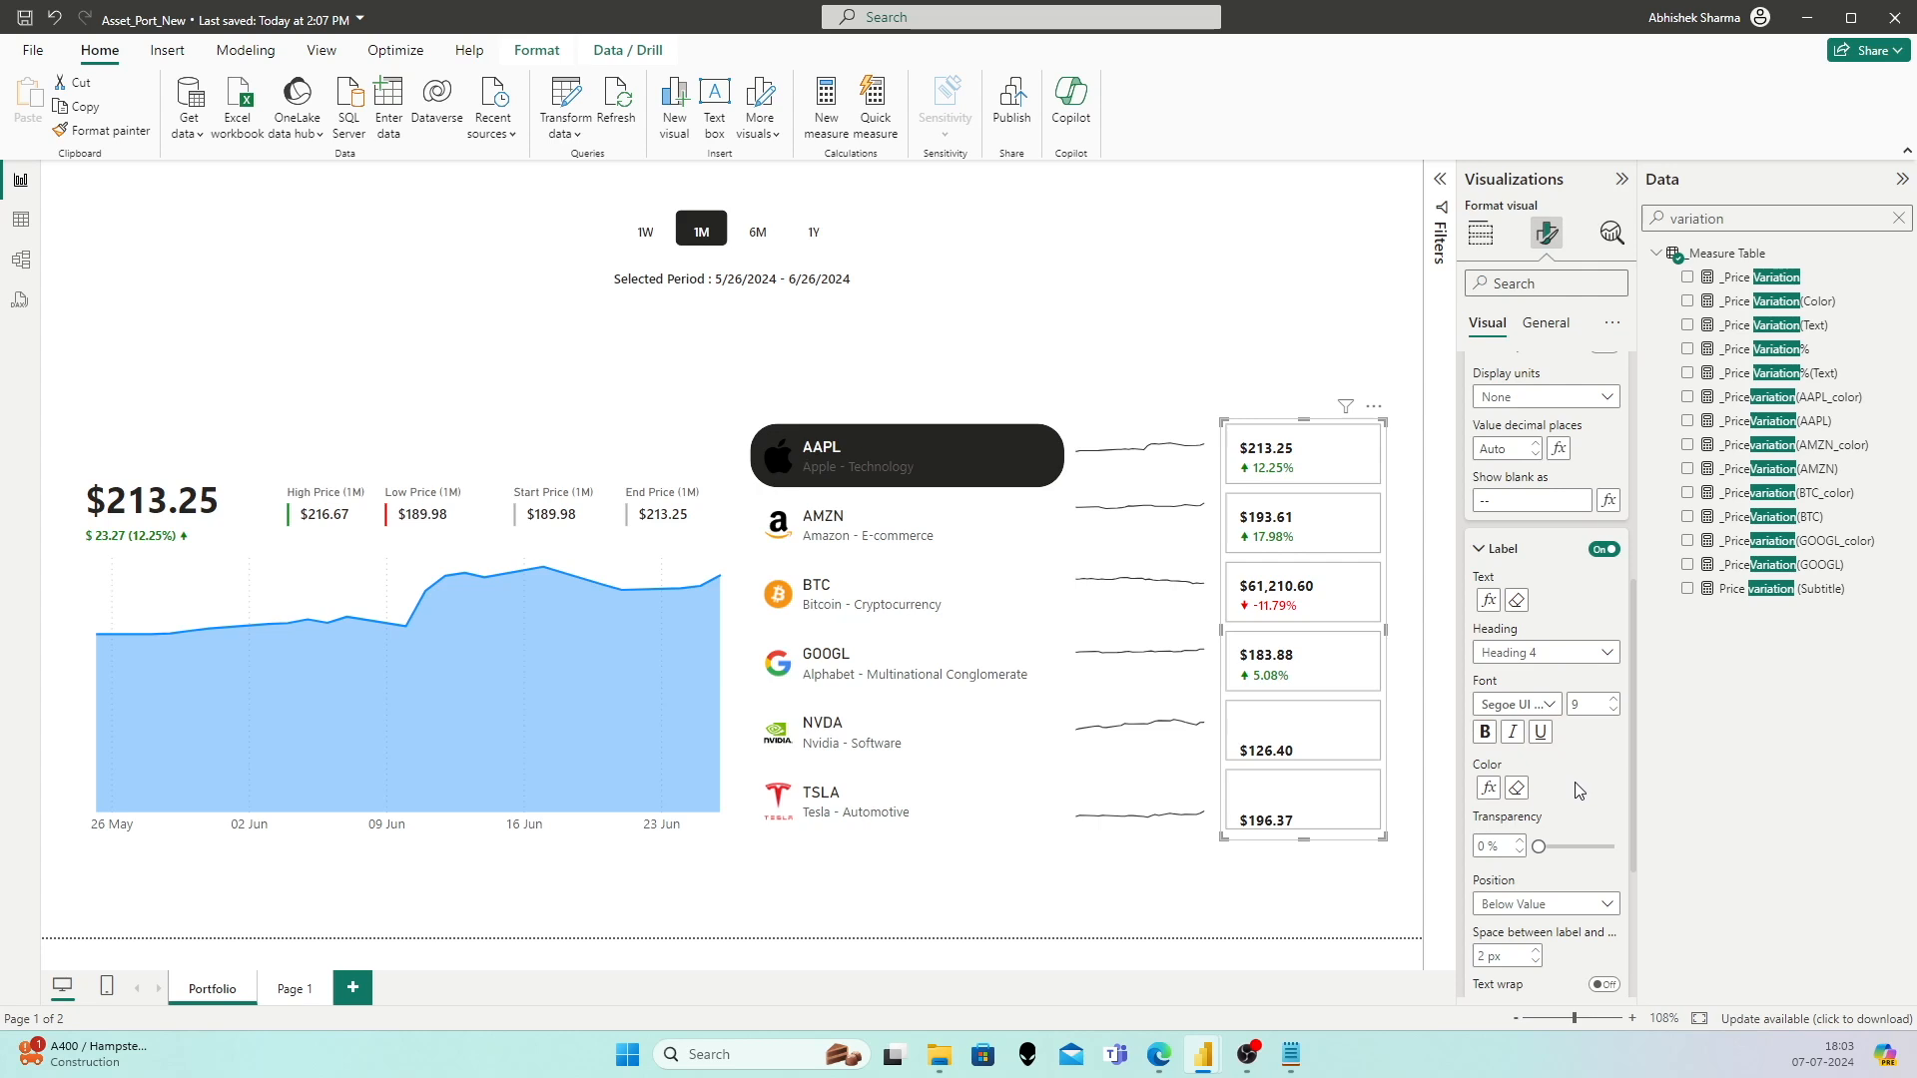
Step: Copy the _PriceVariation(GOOGL) formula into a new measure in _Measure Table and name it _PriceVariation(NVDA)
click(1784, 565)
click(632, 277)
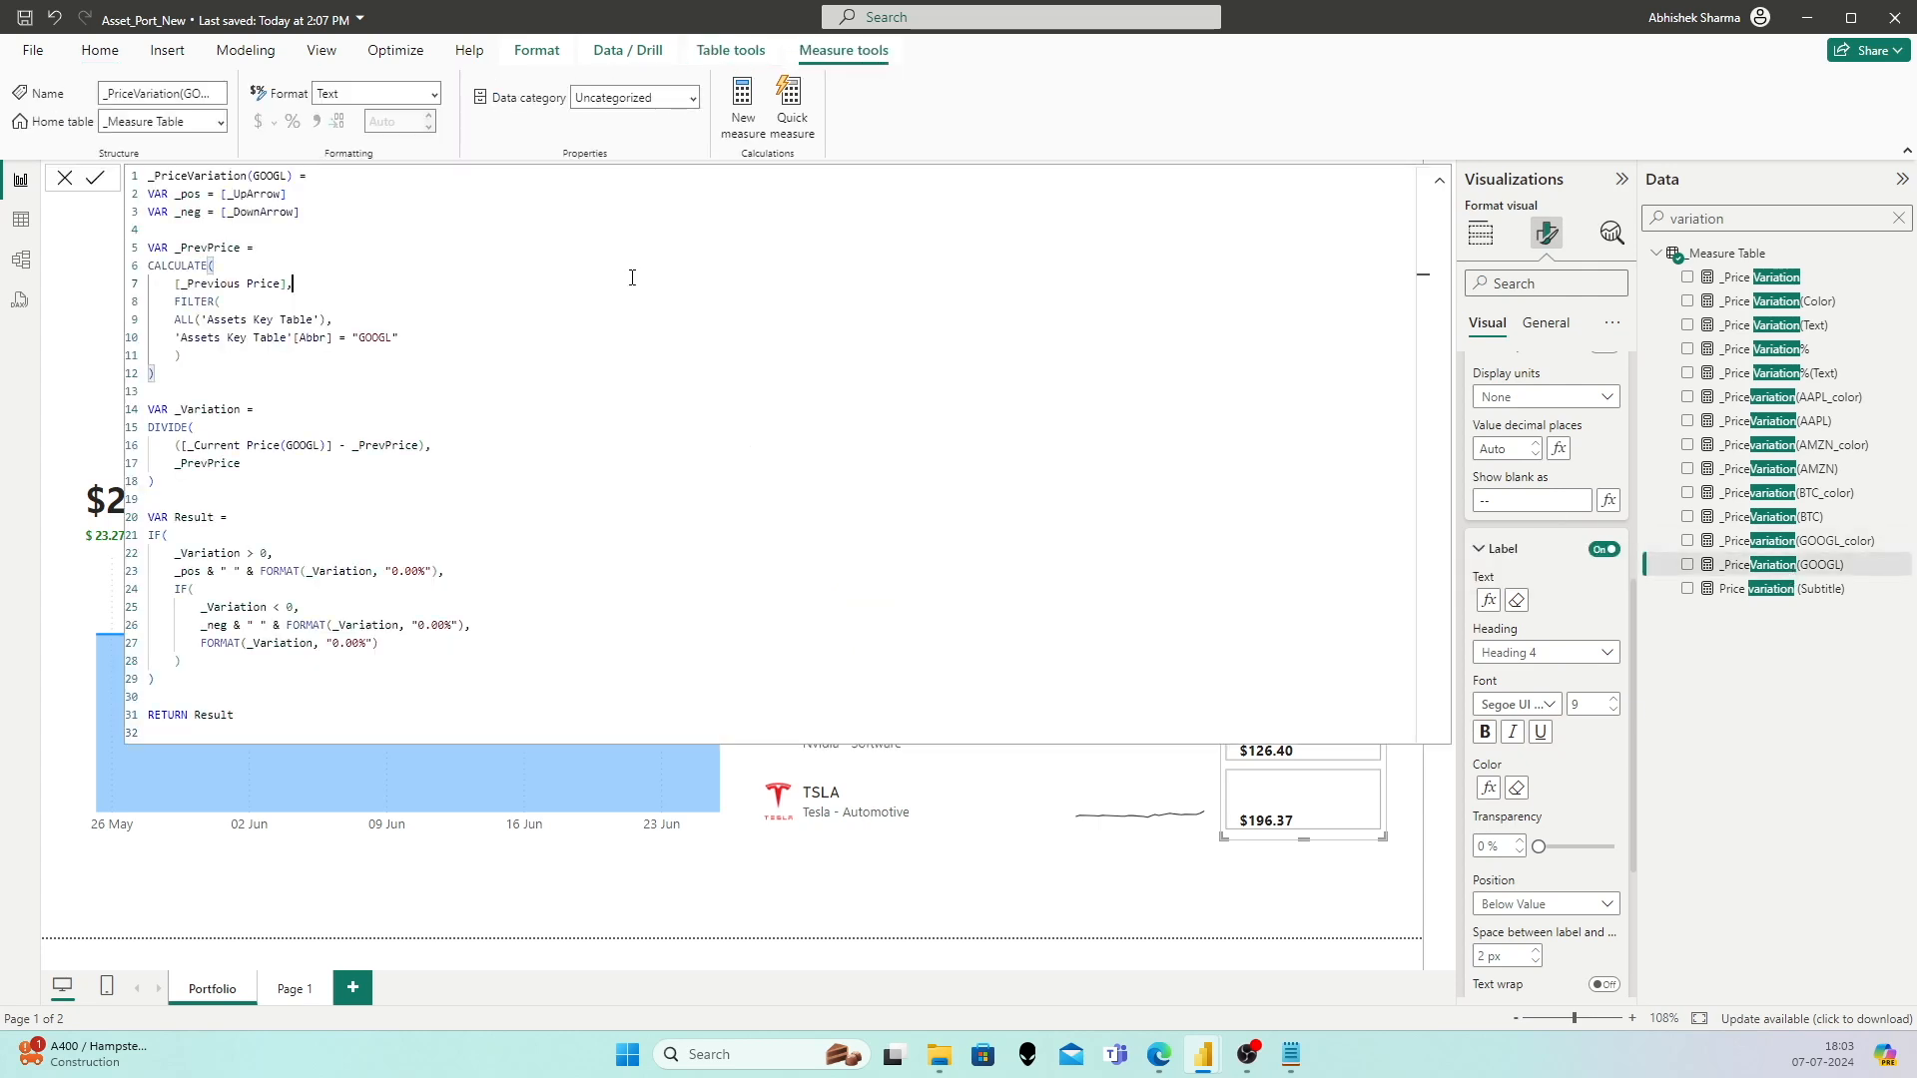
key(ctrl+a)
key(ctrl+c)
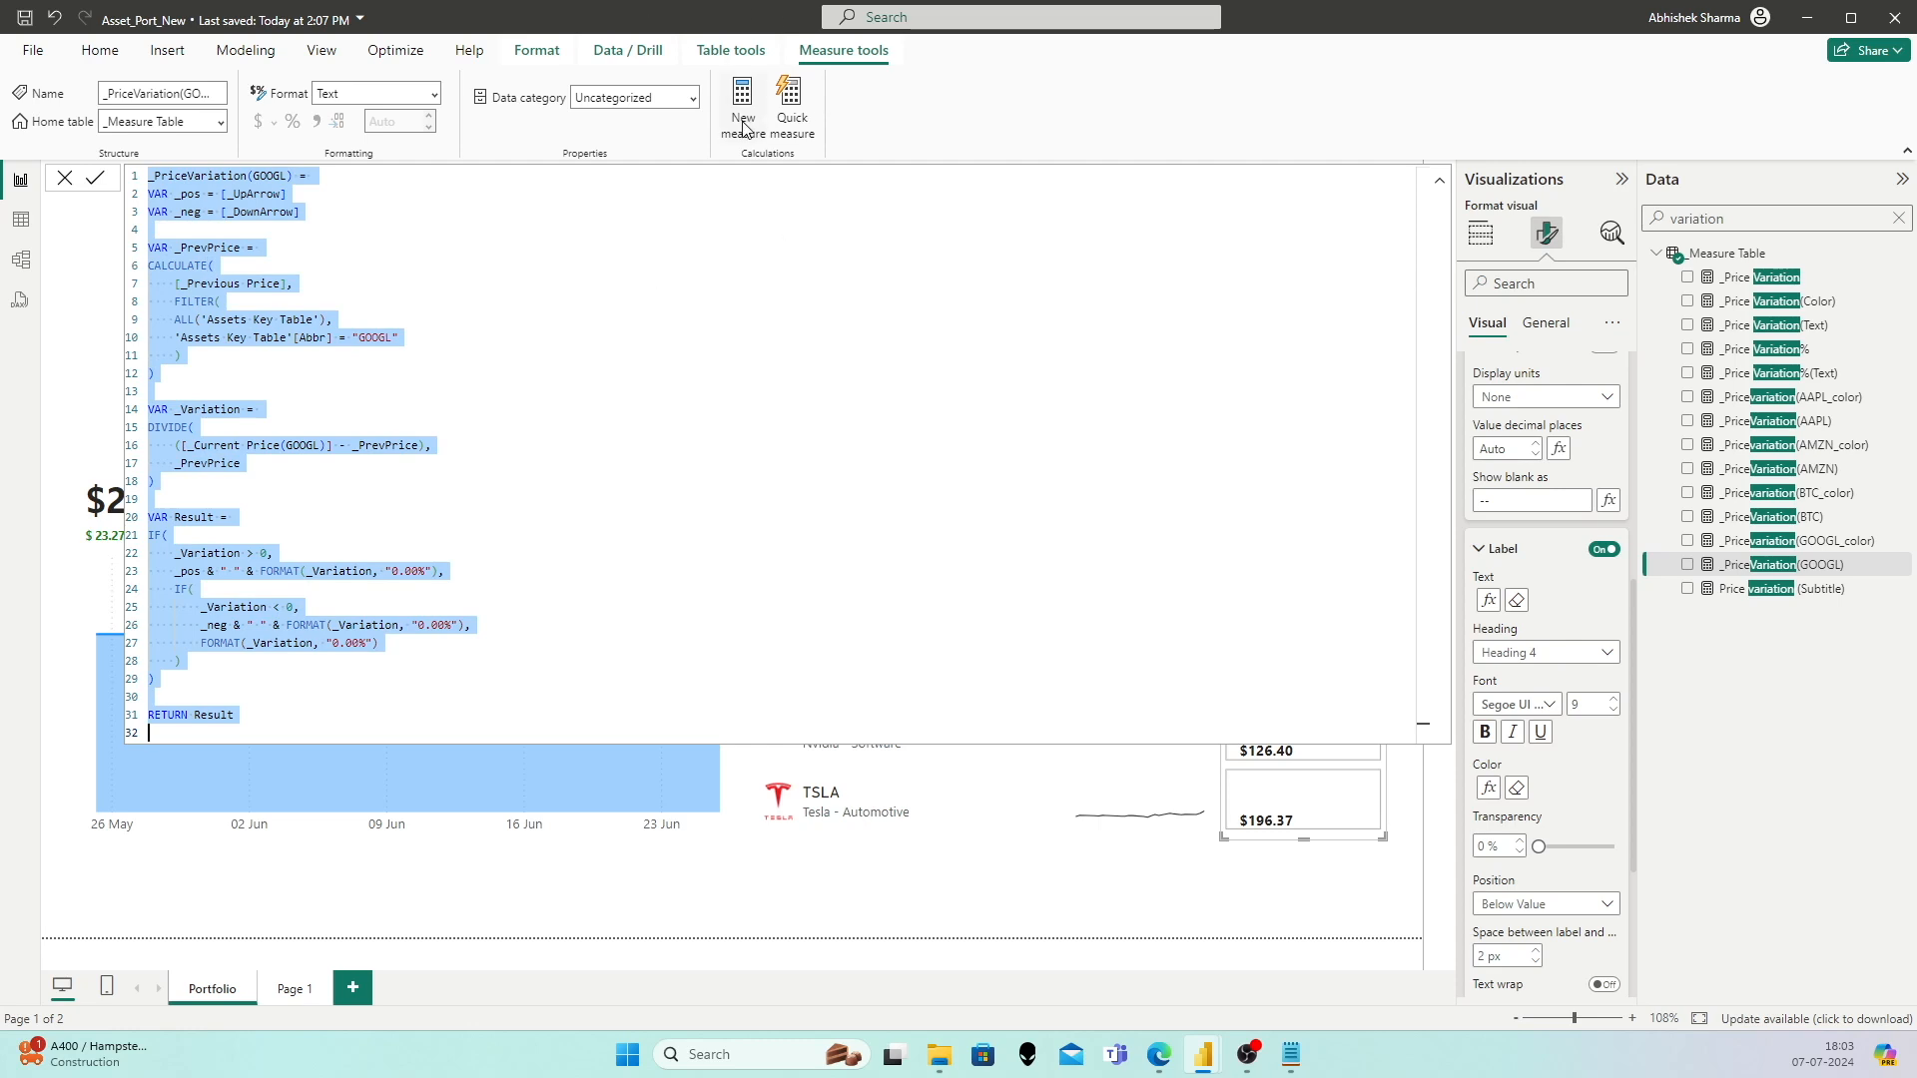
right_click(1741, 255)
click(1600, 296)
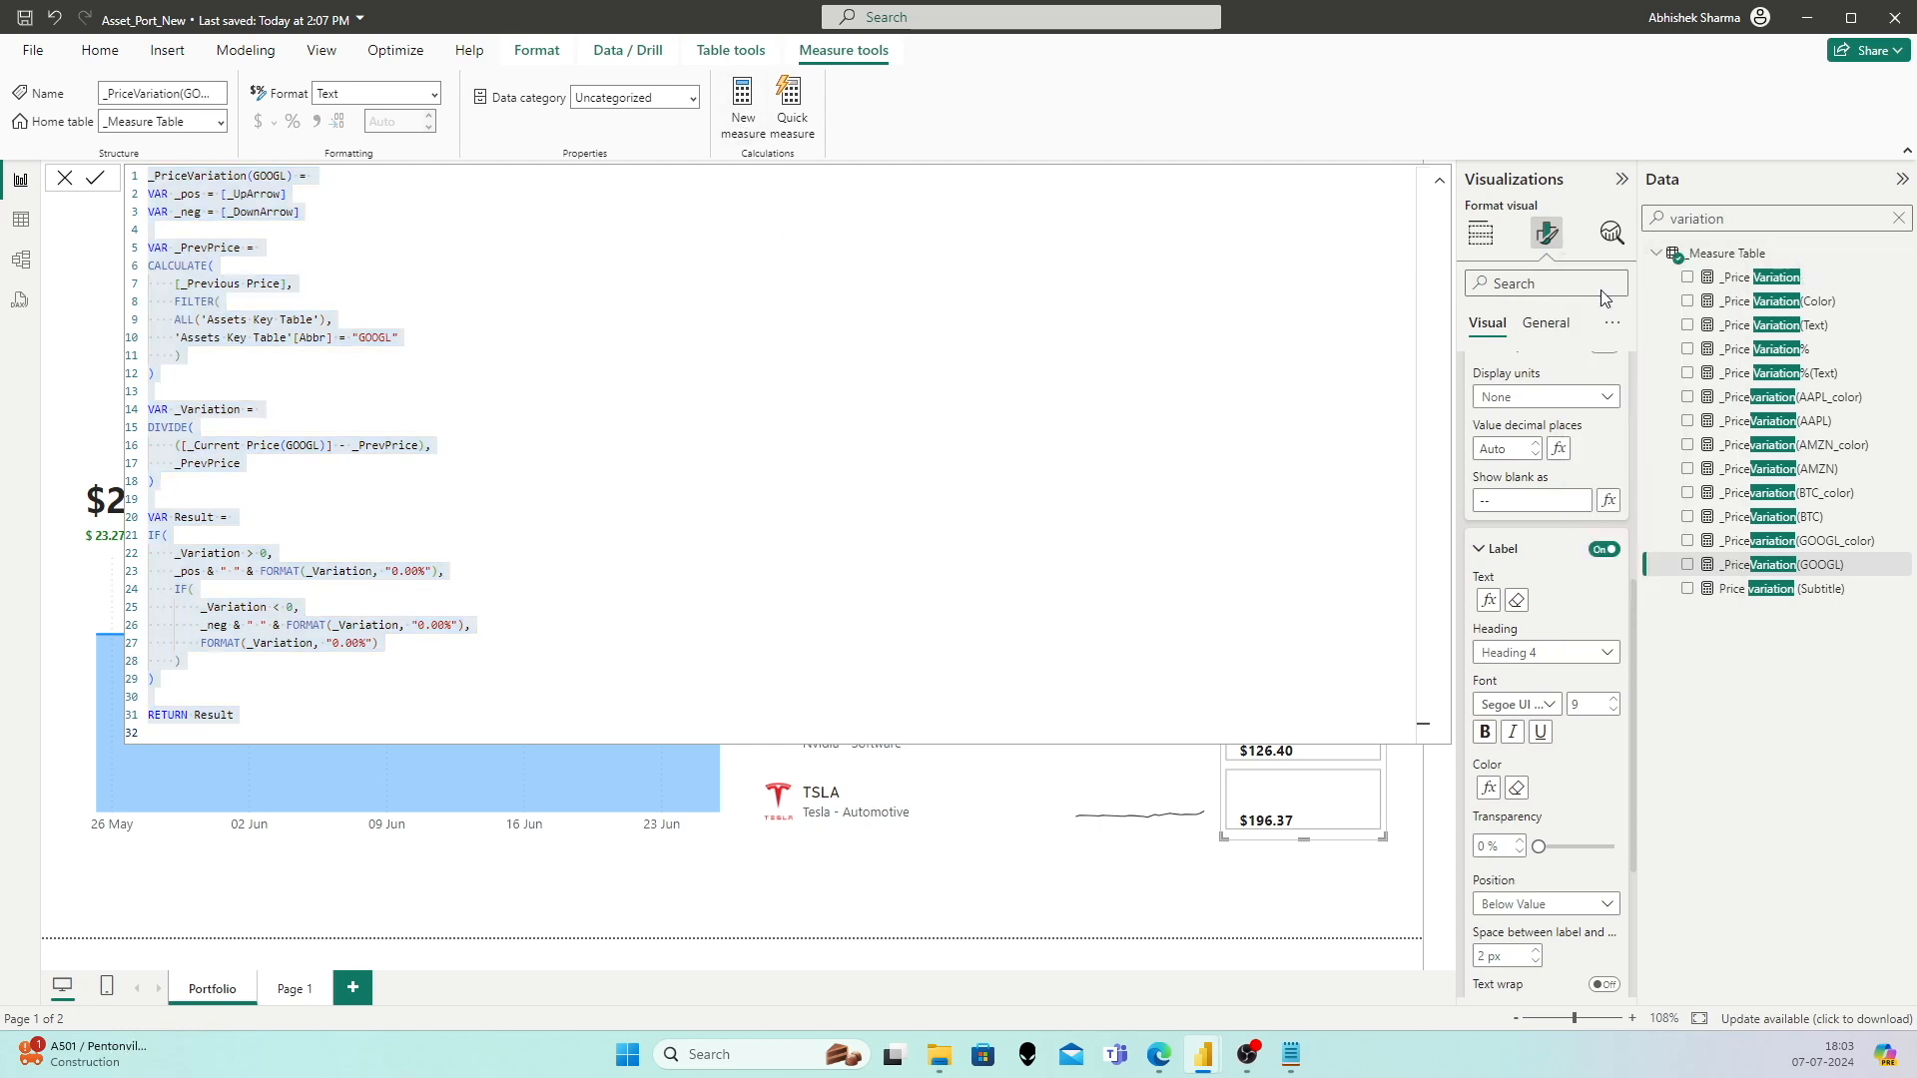
key(ctrl+v)
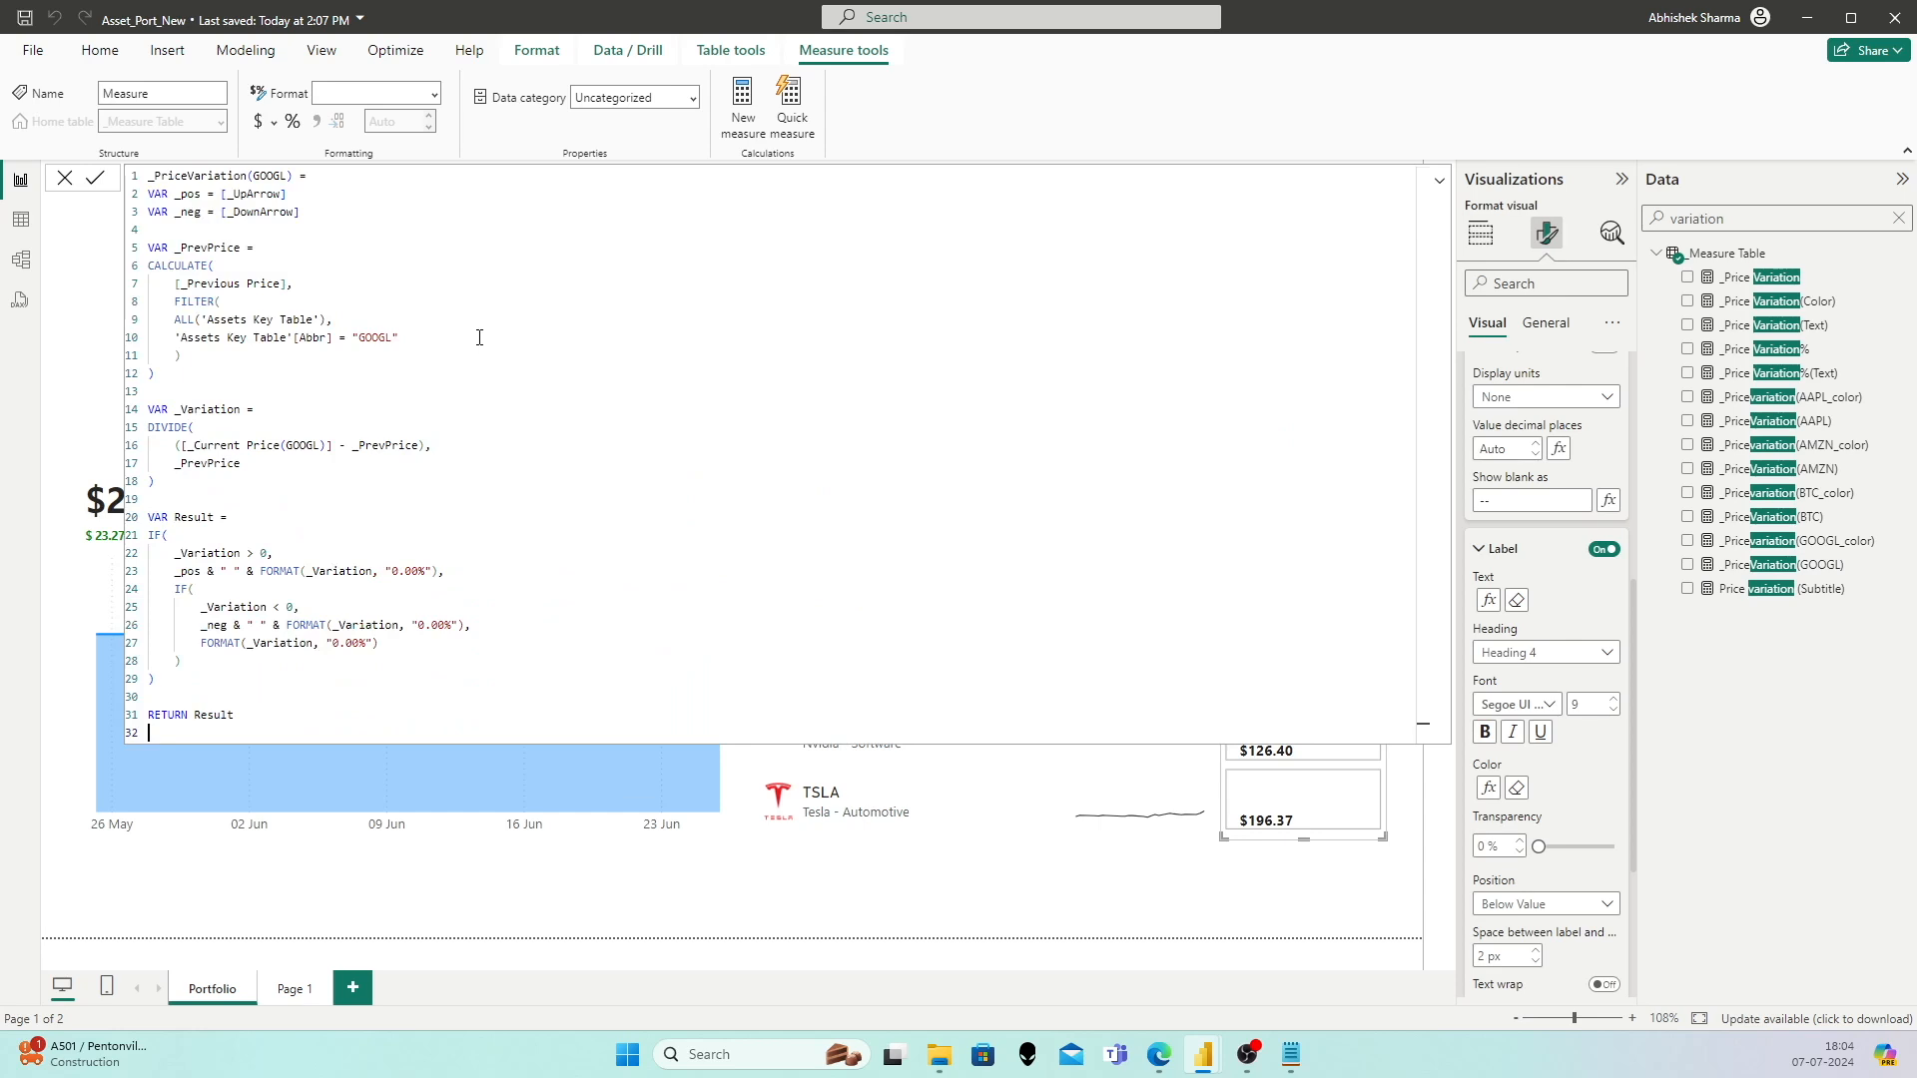
double_click(271, 176)
key(shift+Left)
key(shift+Left)
key(shift+Left)
text(NV)
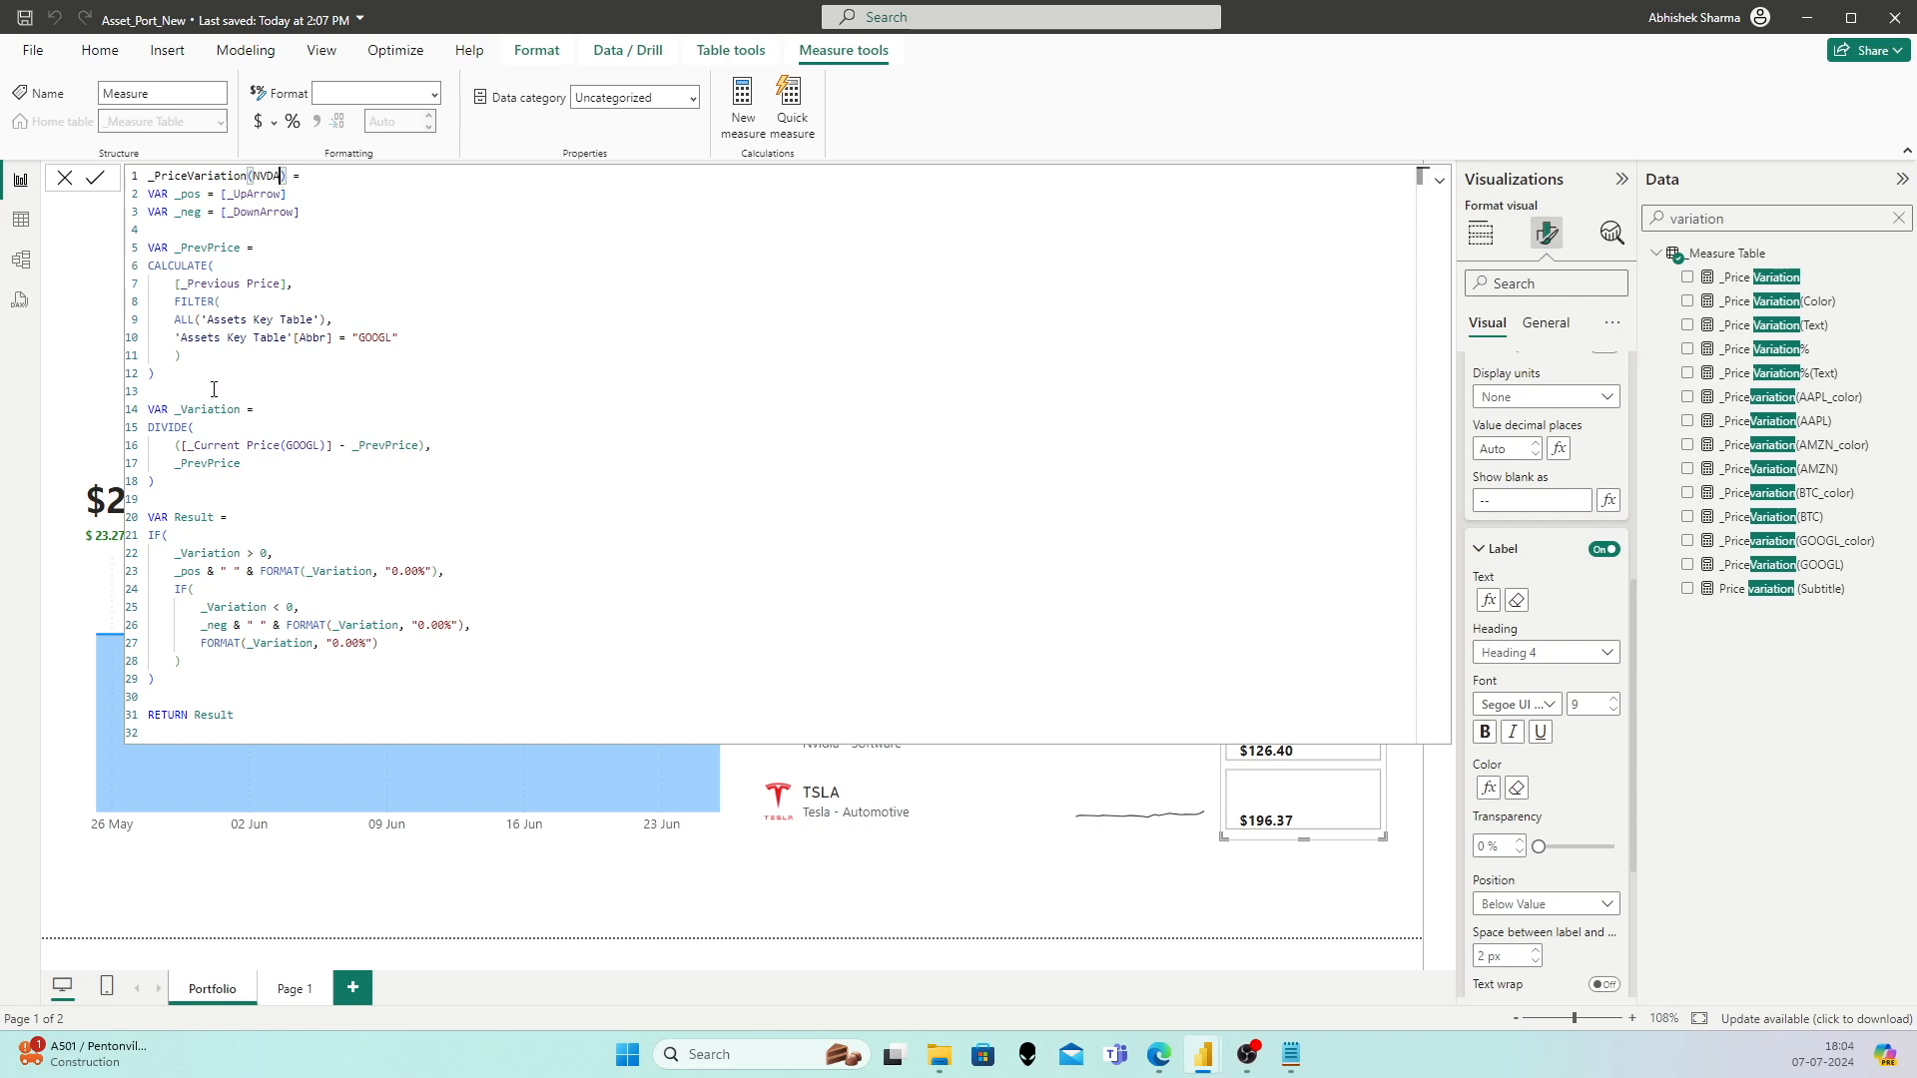
Step: Change the Abbr filter and the current price reference in _PriceVariation(NVDA) to NVDA and commit the measure
click(364, 336)
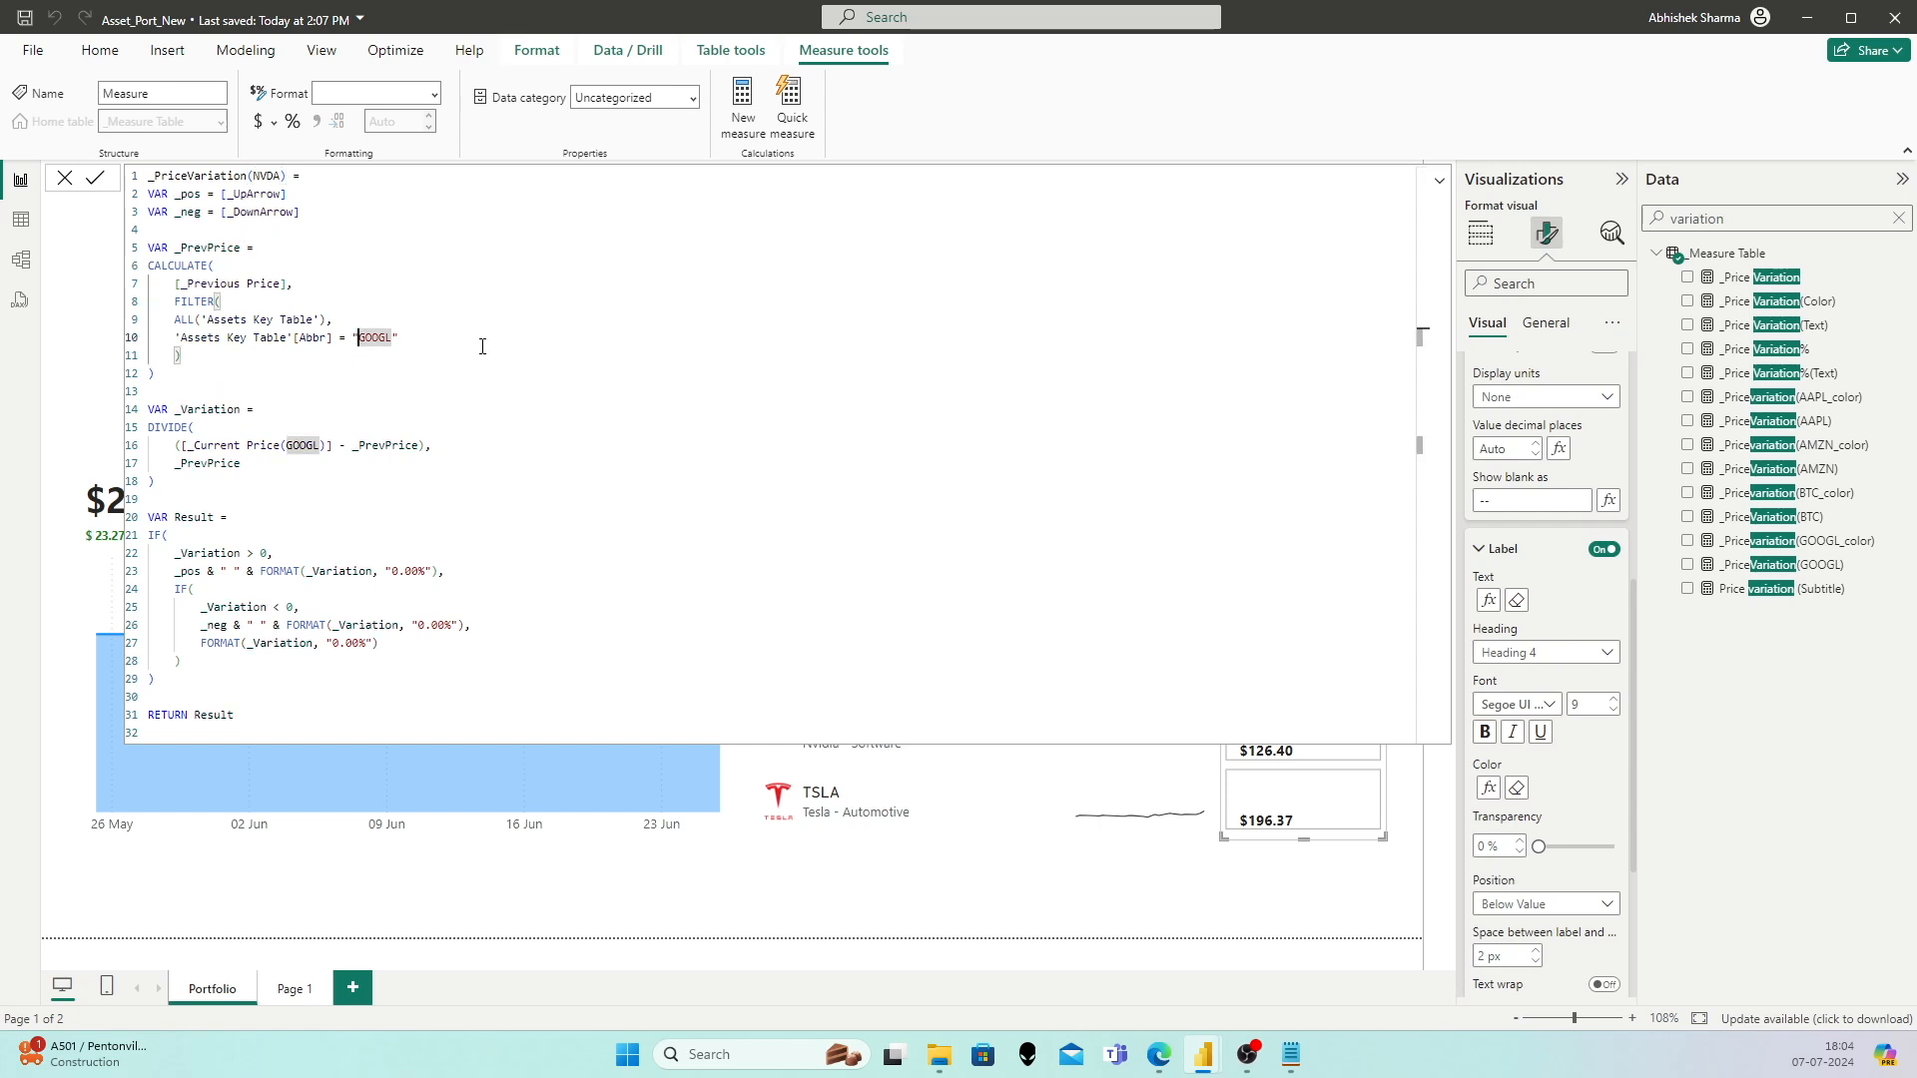
text(NVDA)
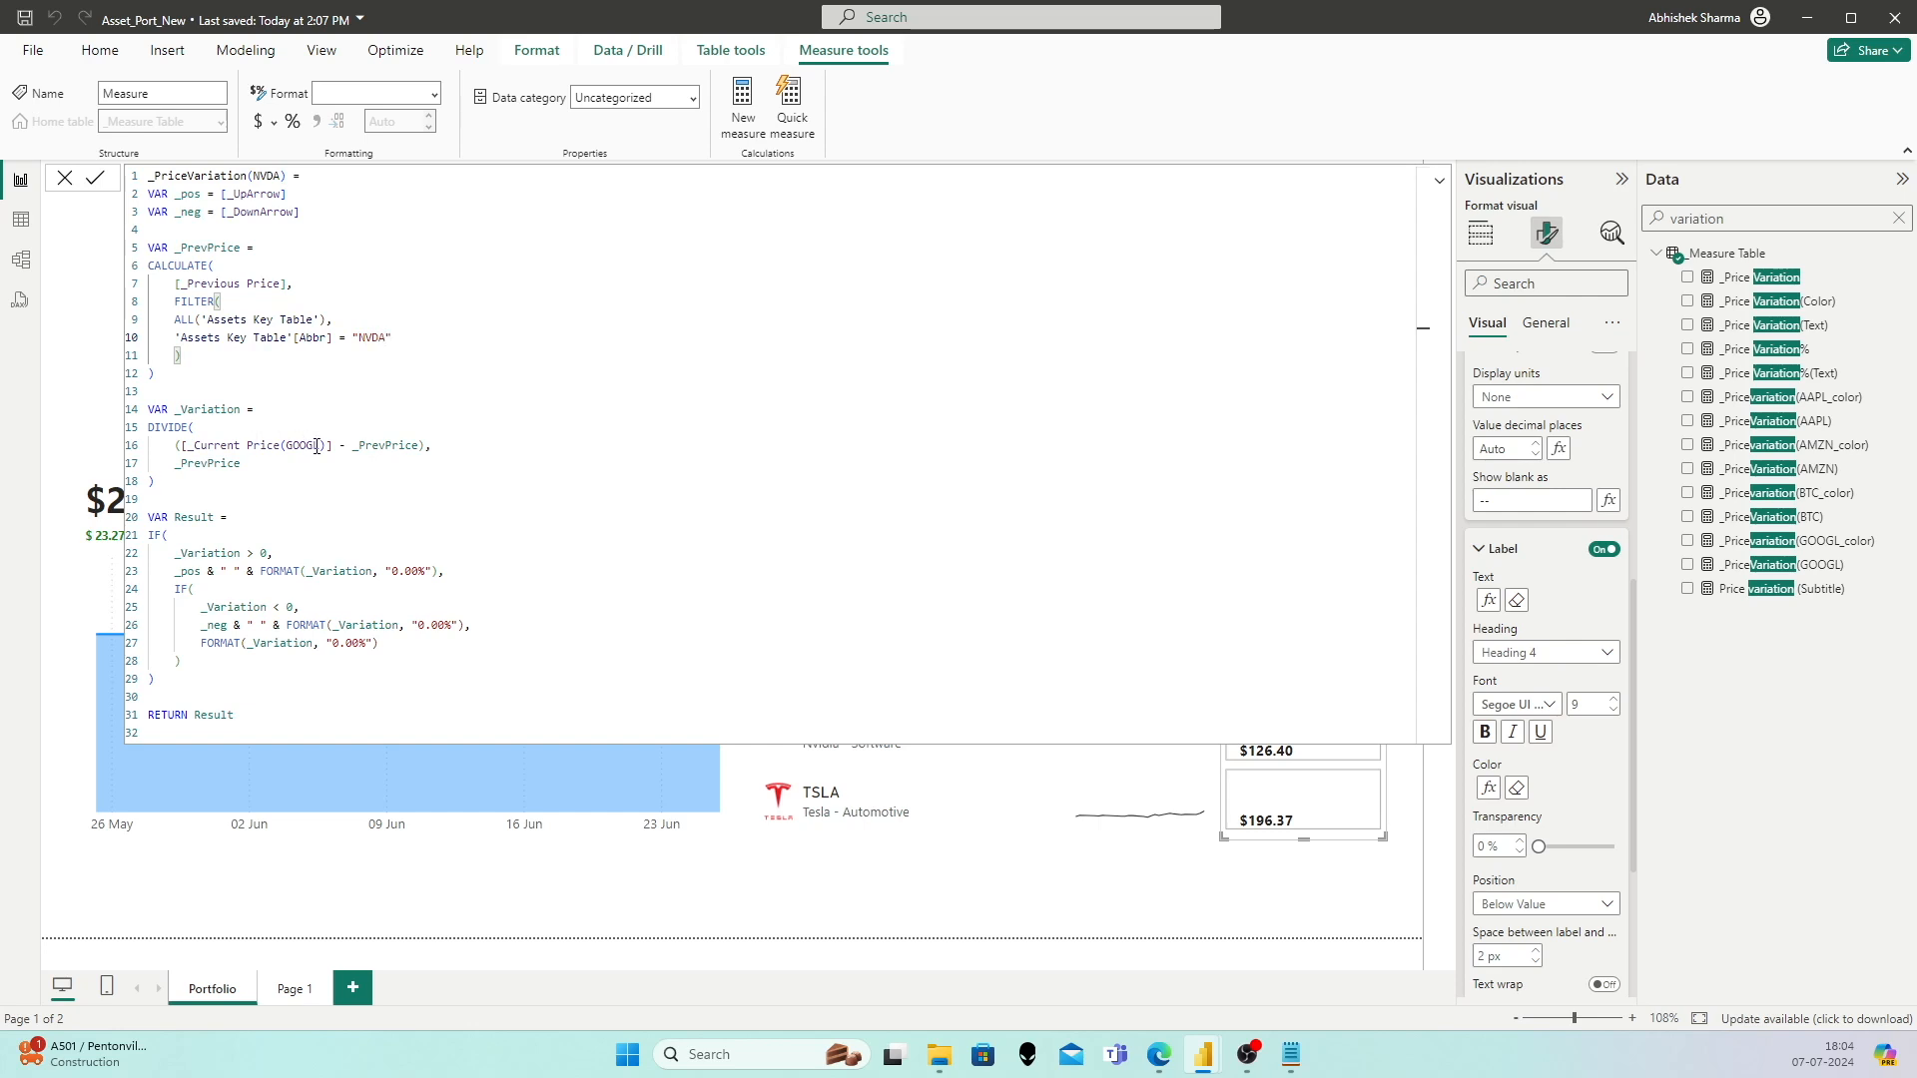
click(316, 446)
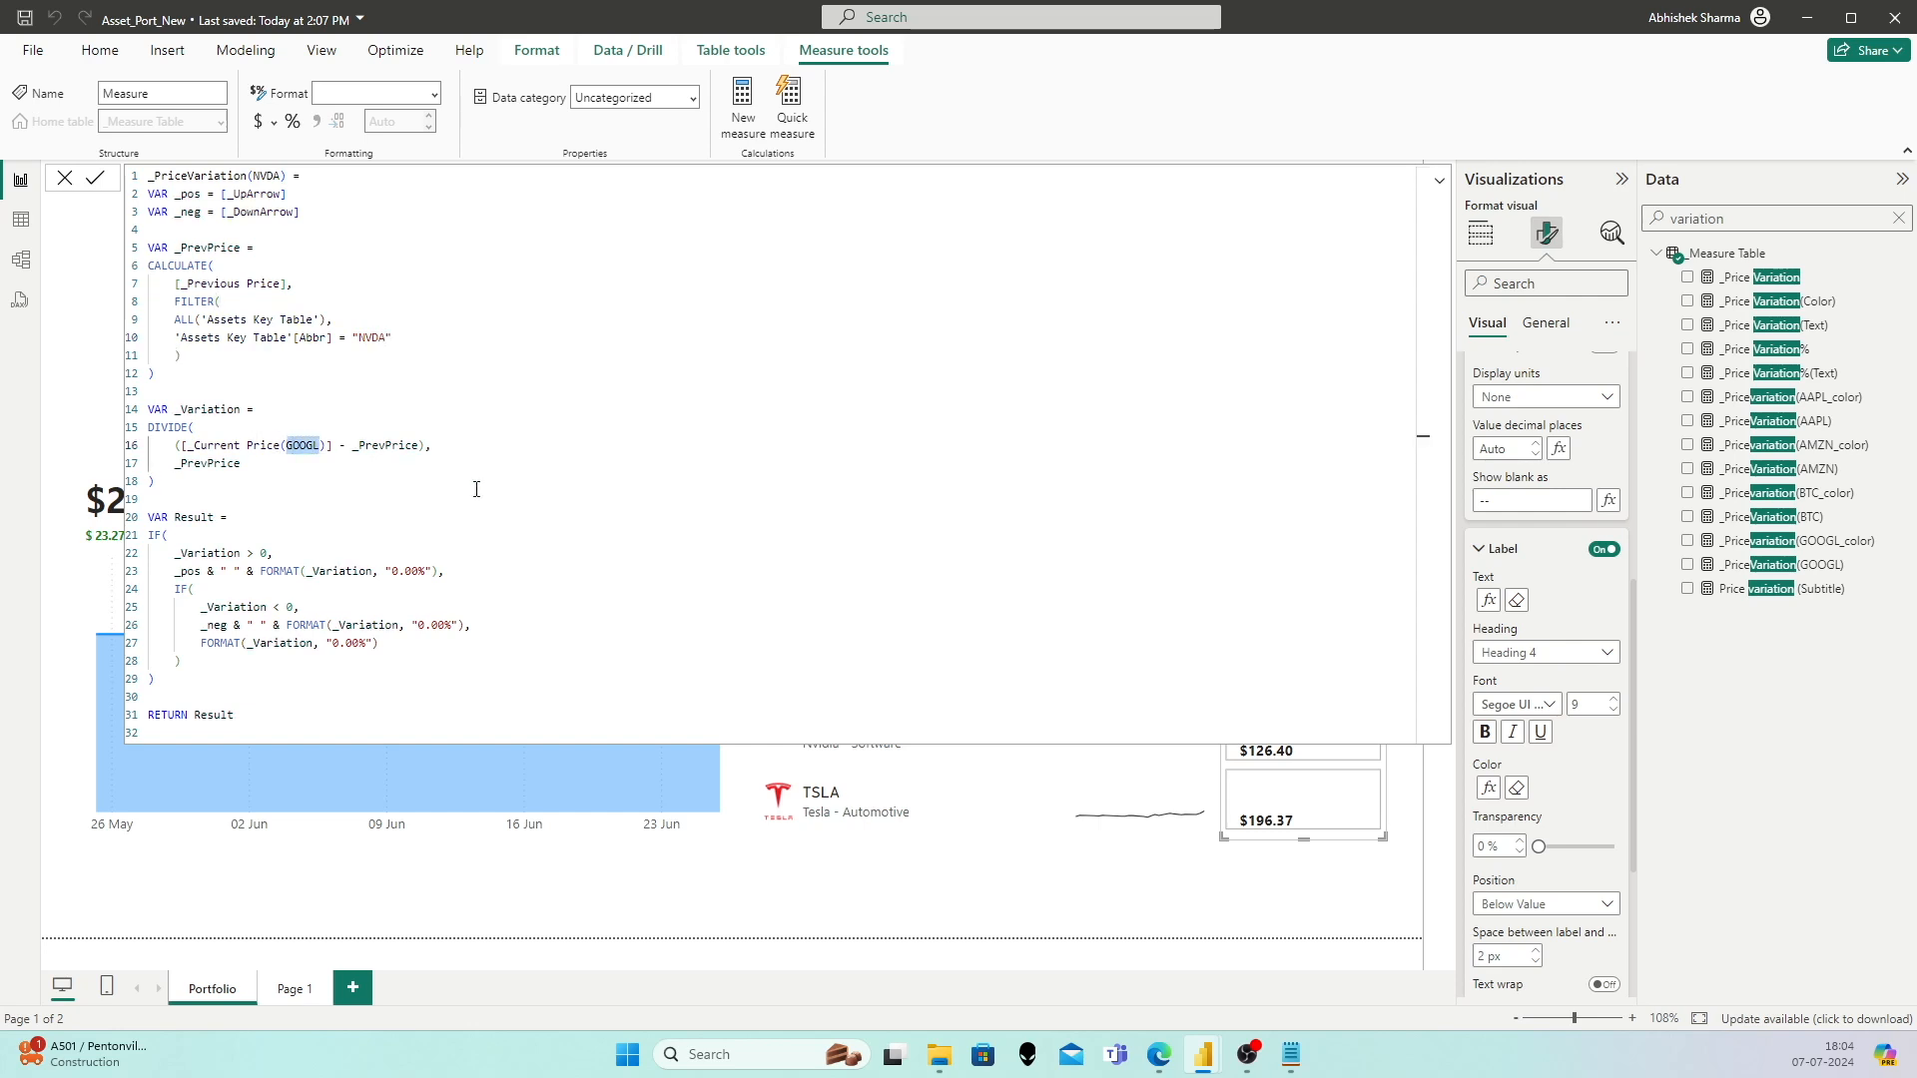
text(NVDA)
click(417, 524)
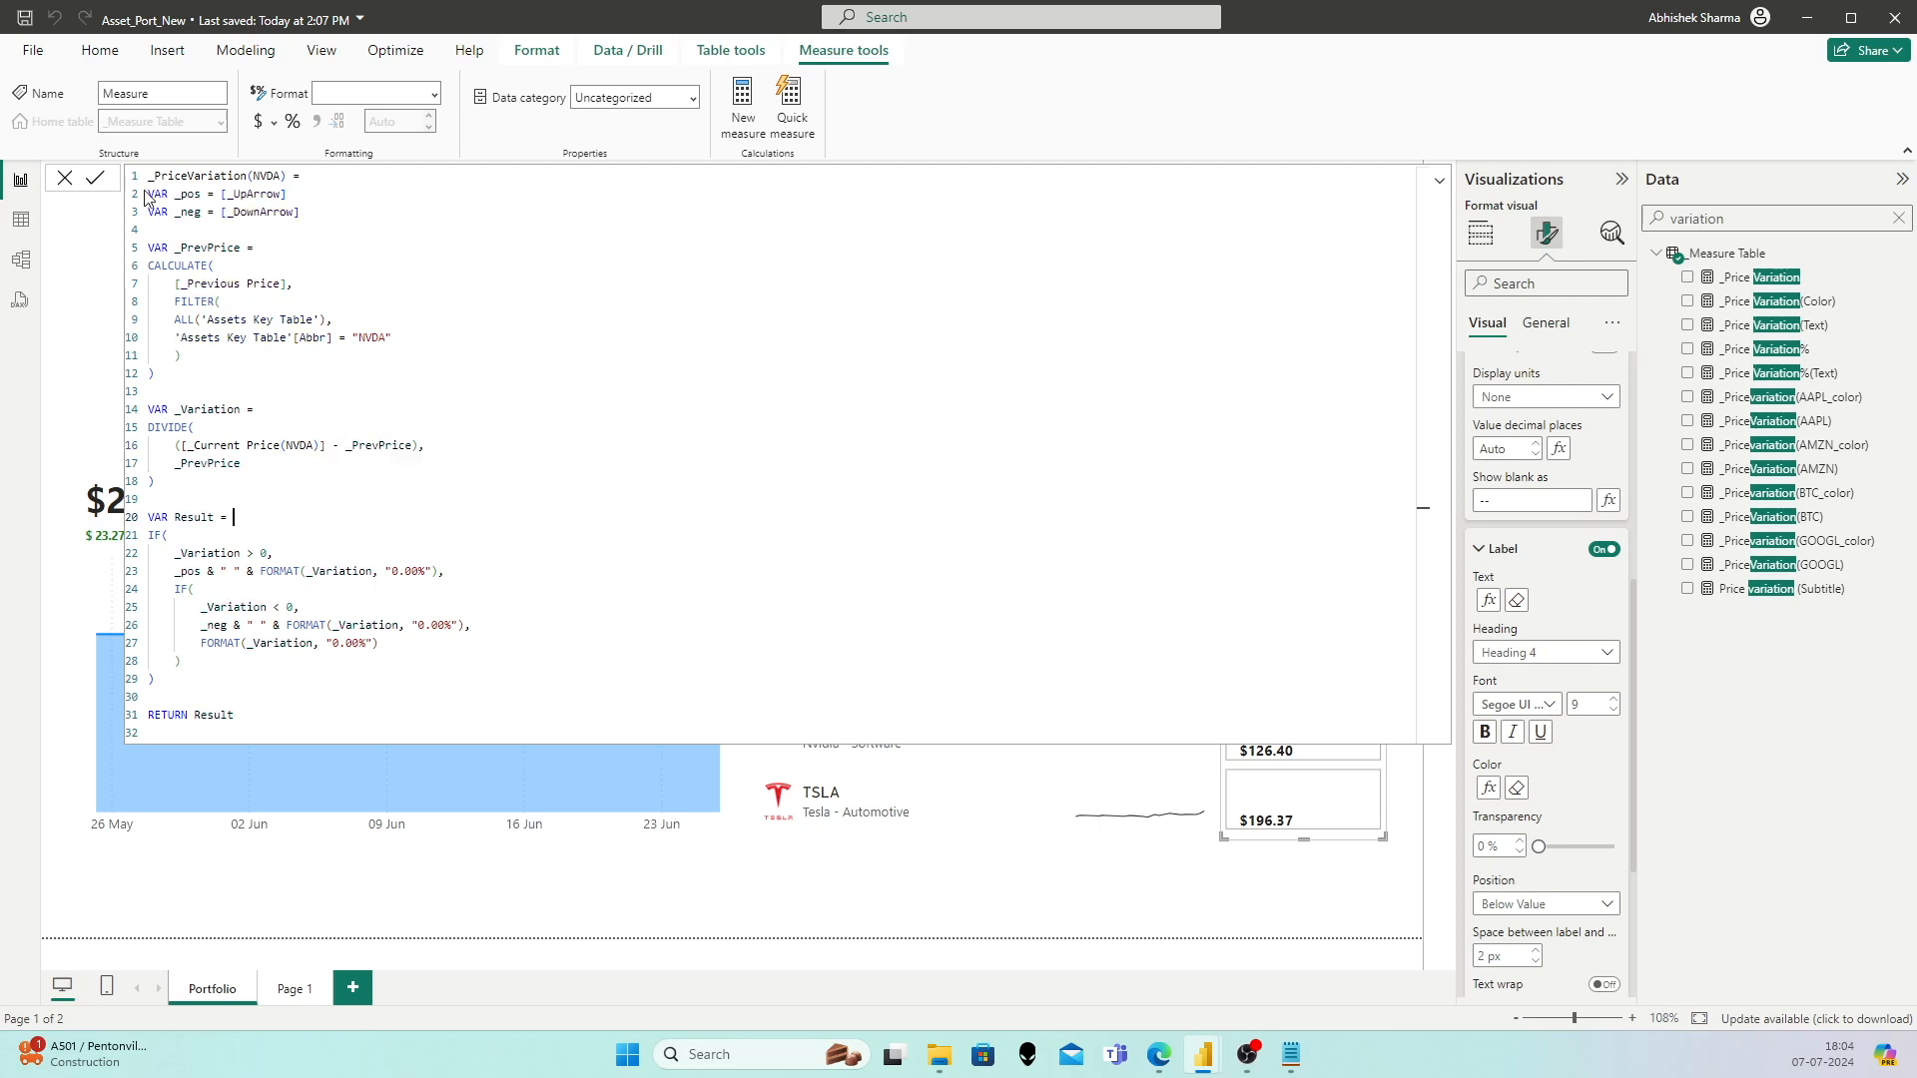
click(97, 181)
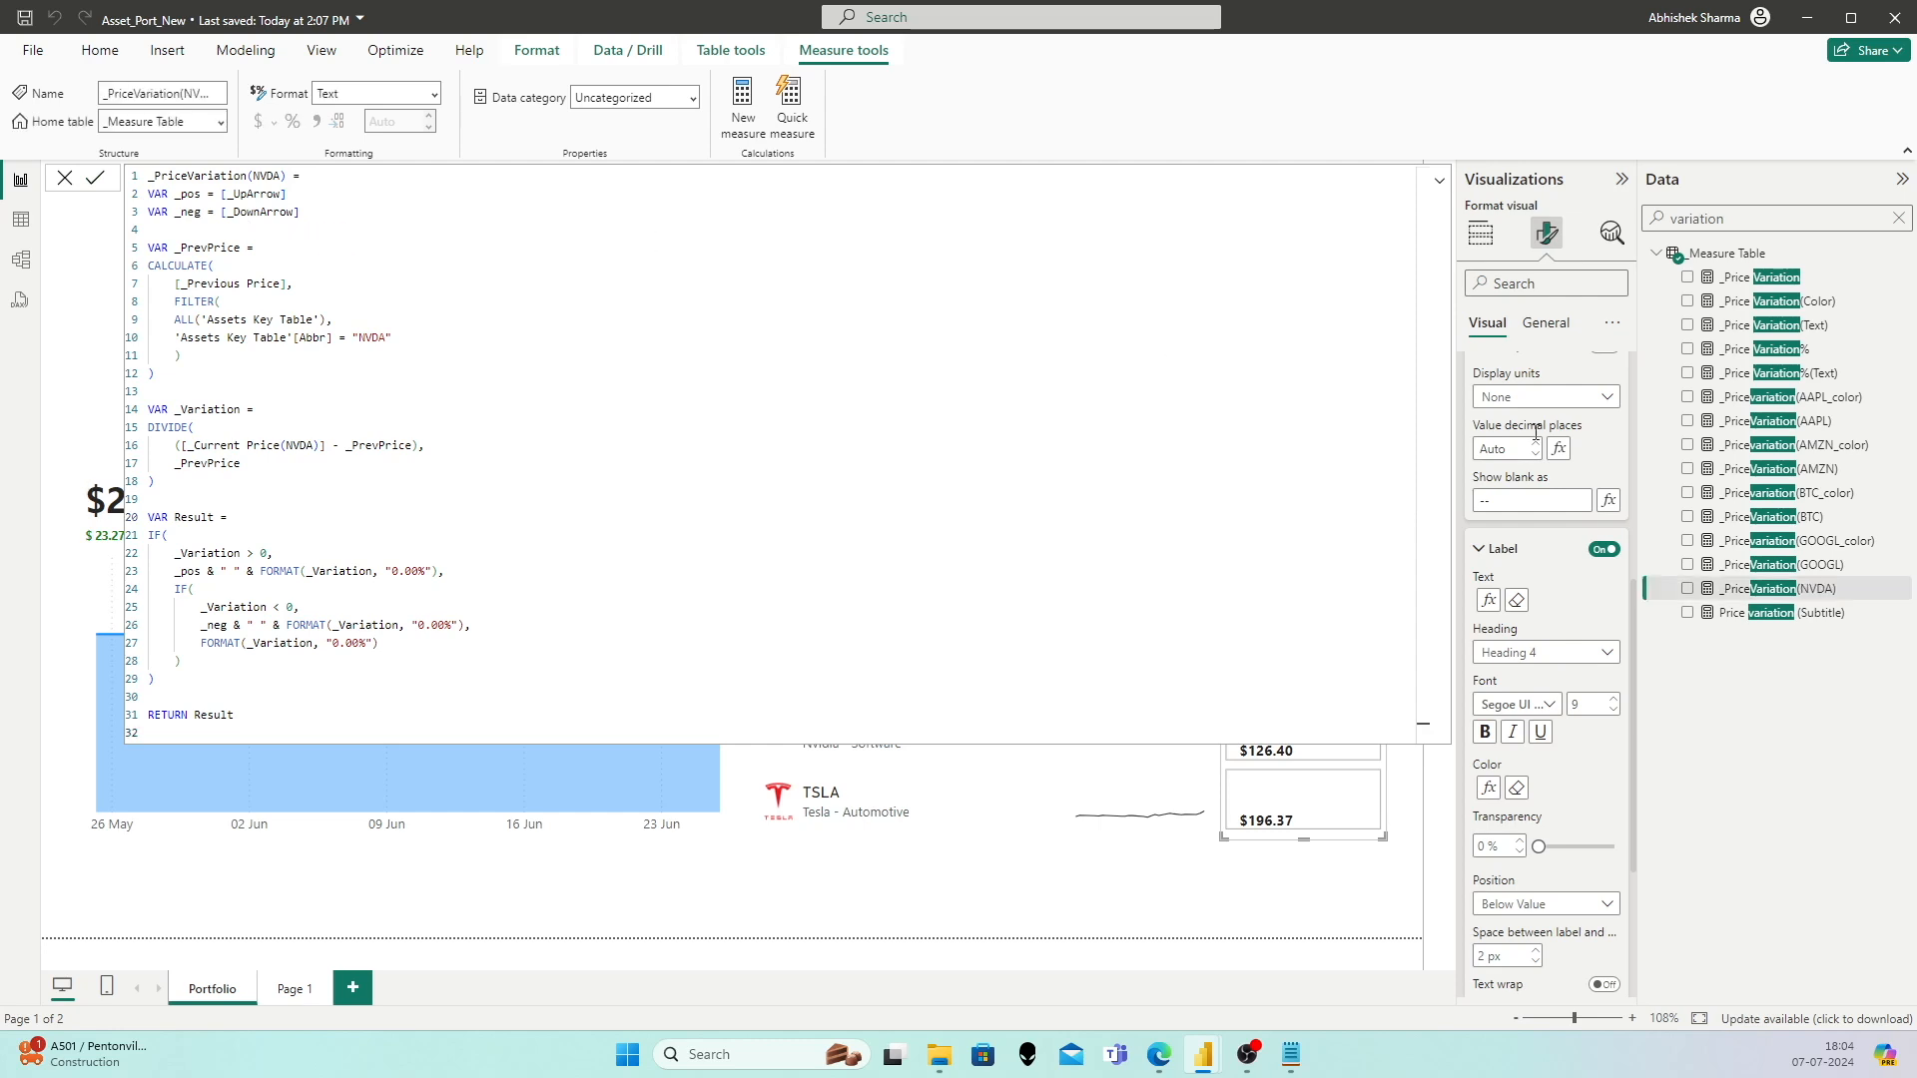
Step: Copy the _Pricevariation(GOOGL_color) formula into a new measure in _Measure Table and name it _Pricevariation(NVDA_color)
click(1816, 540)
click(639, 303)
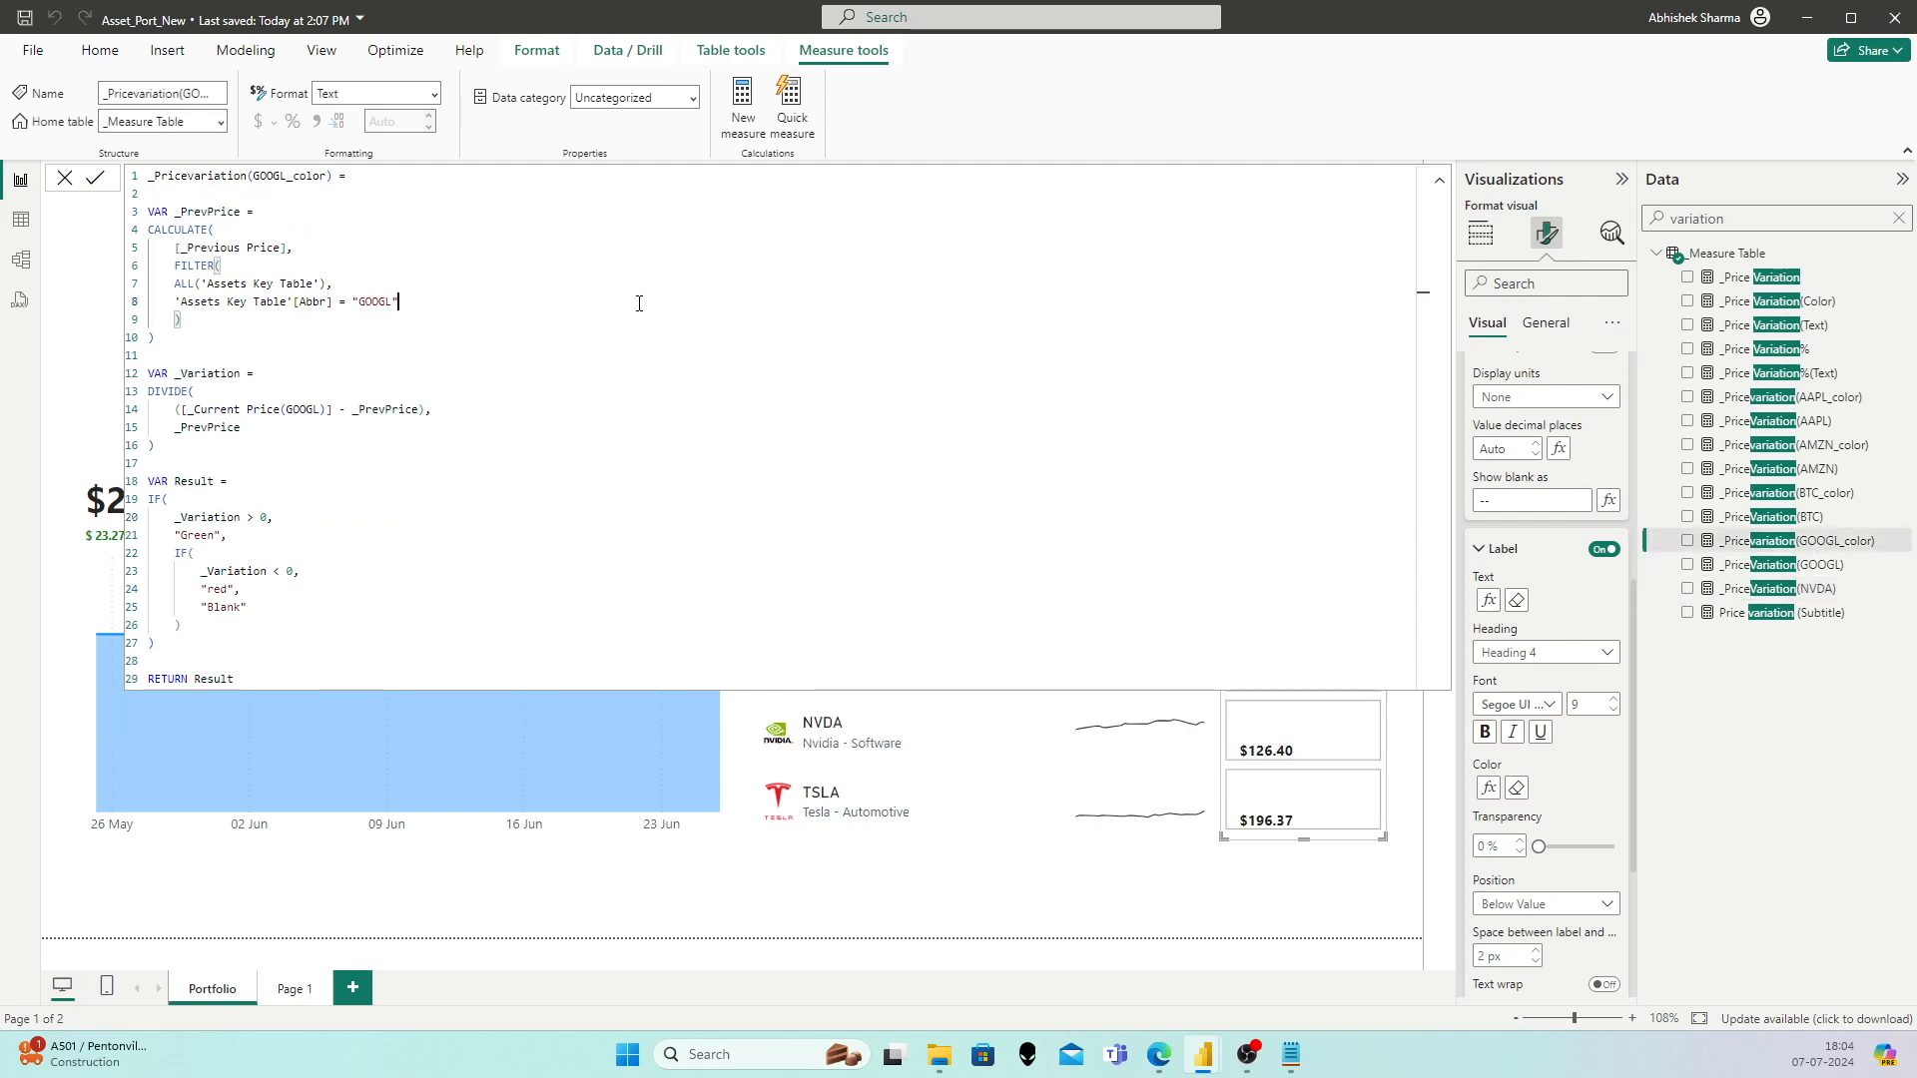
key(ctrl+a)
right_click(1734, 258)
click(1755, 292)
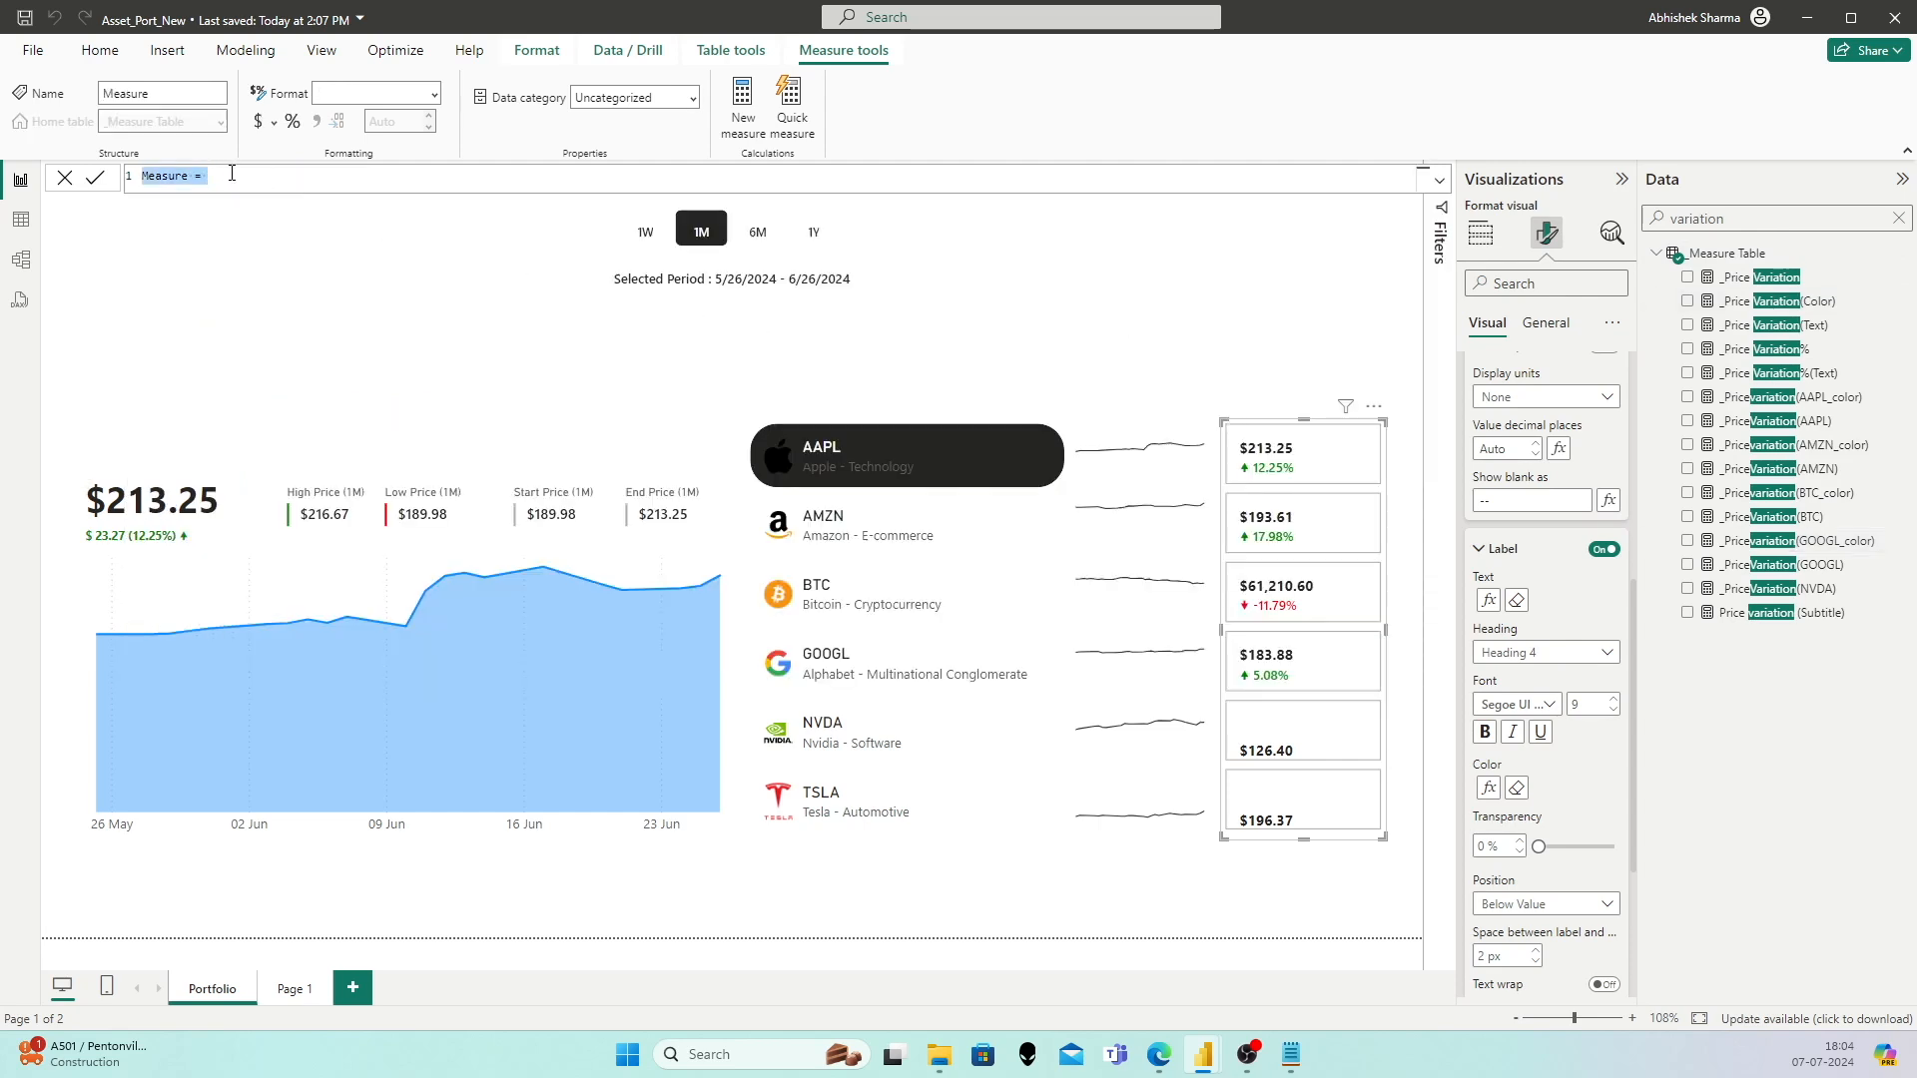
key(ctrl+v)
key(shift+Left)
key(shift+Left)
text(NVDA)
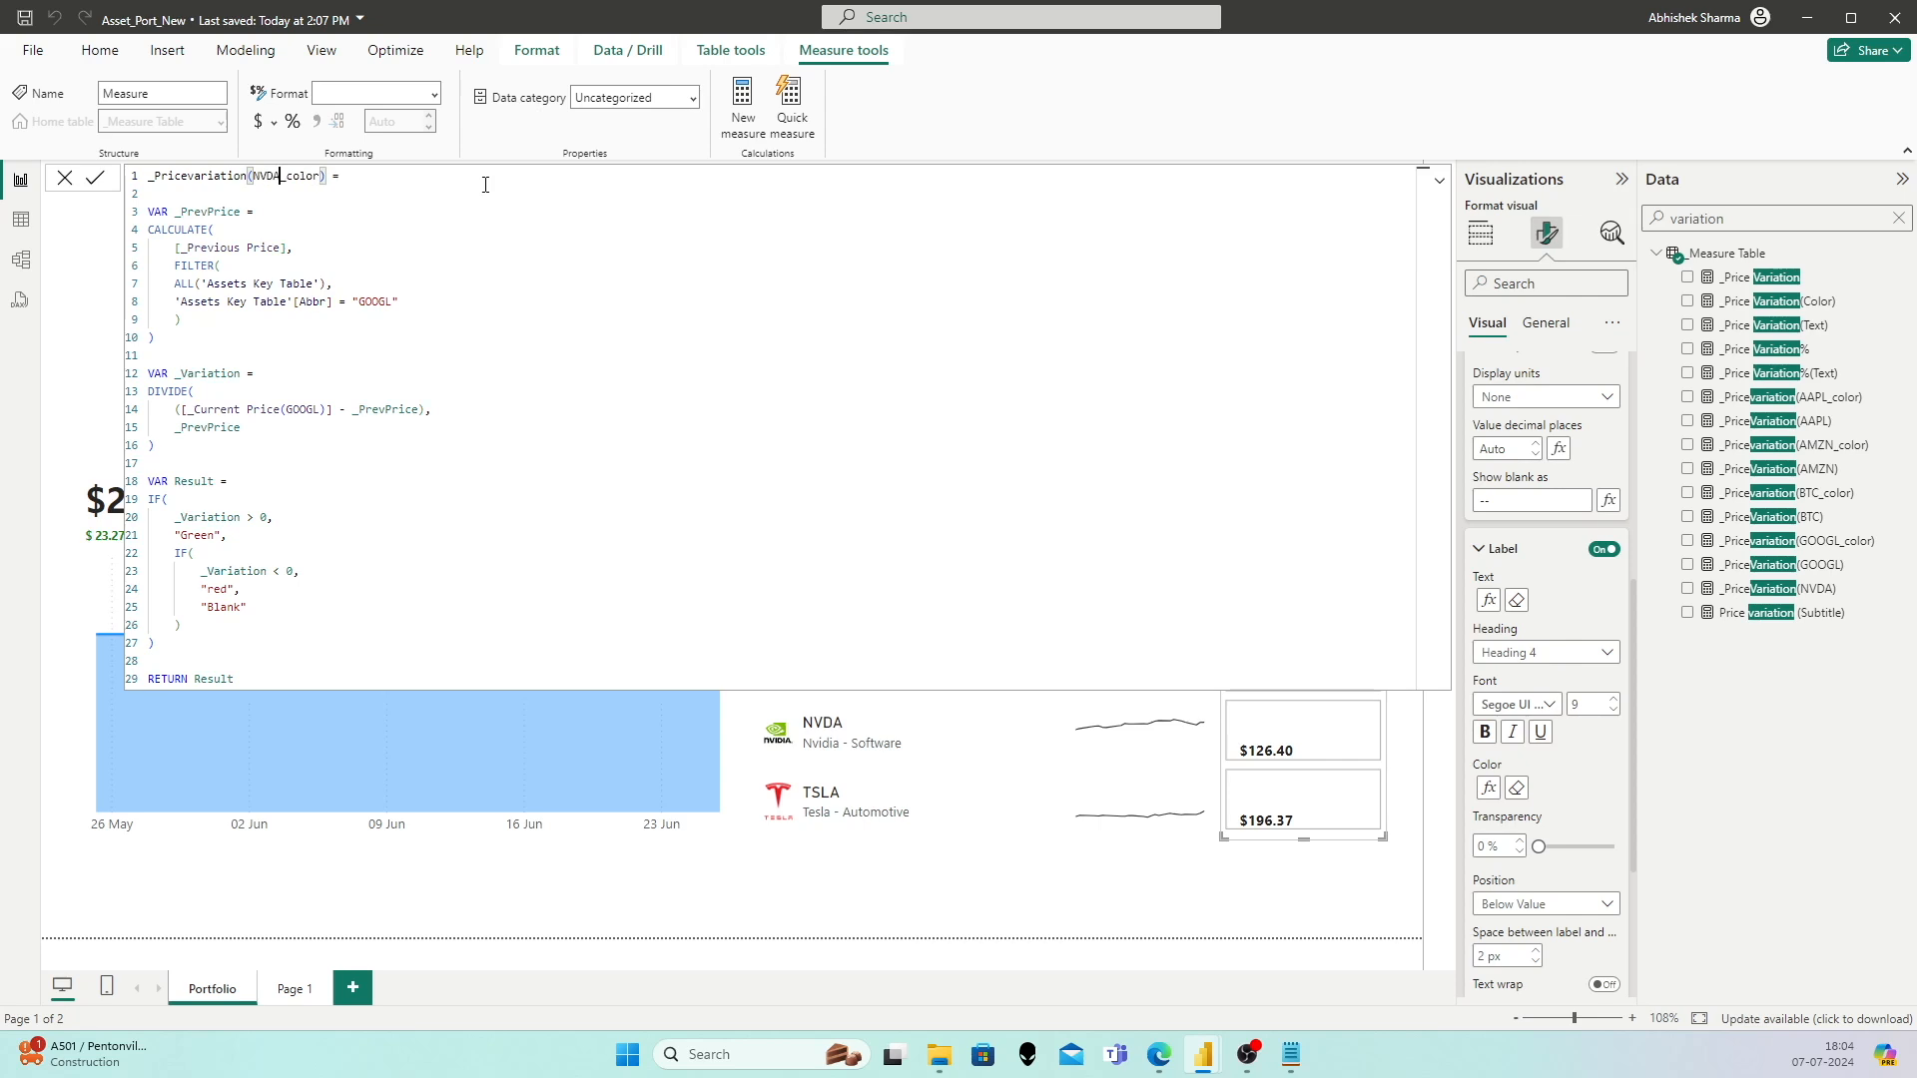
Step: Change the Abbr filter and current price reference in _Pricevariation(NVDA_color) to NVDA and commit the measure
click(406, 293)
key(Left)
key(shift+Left)
key(shift+Left)
text(NV)
click(311, 411)
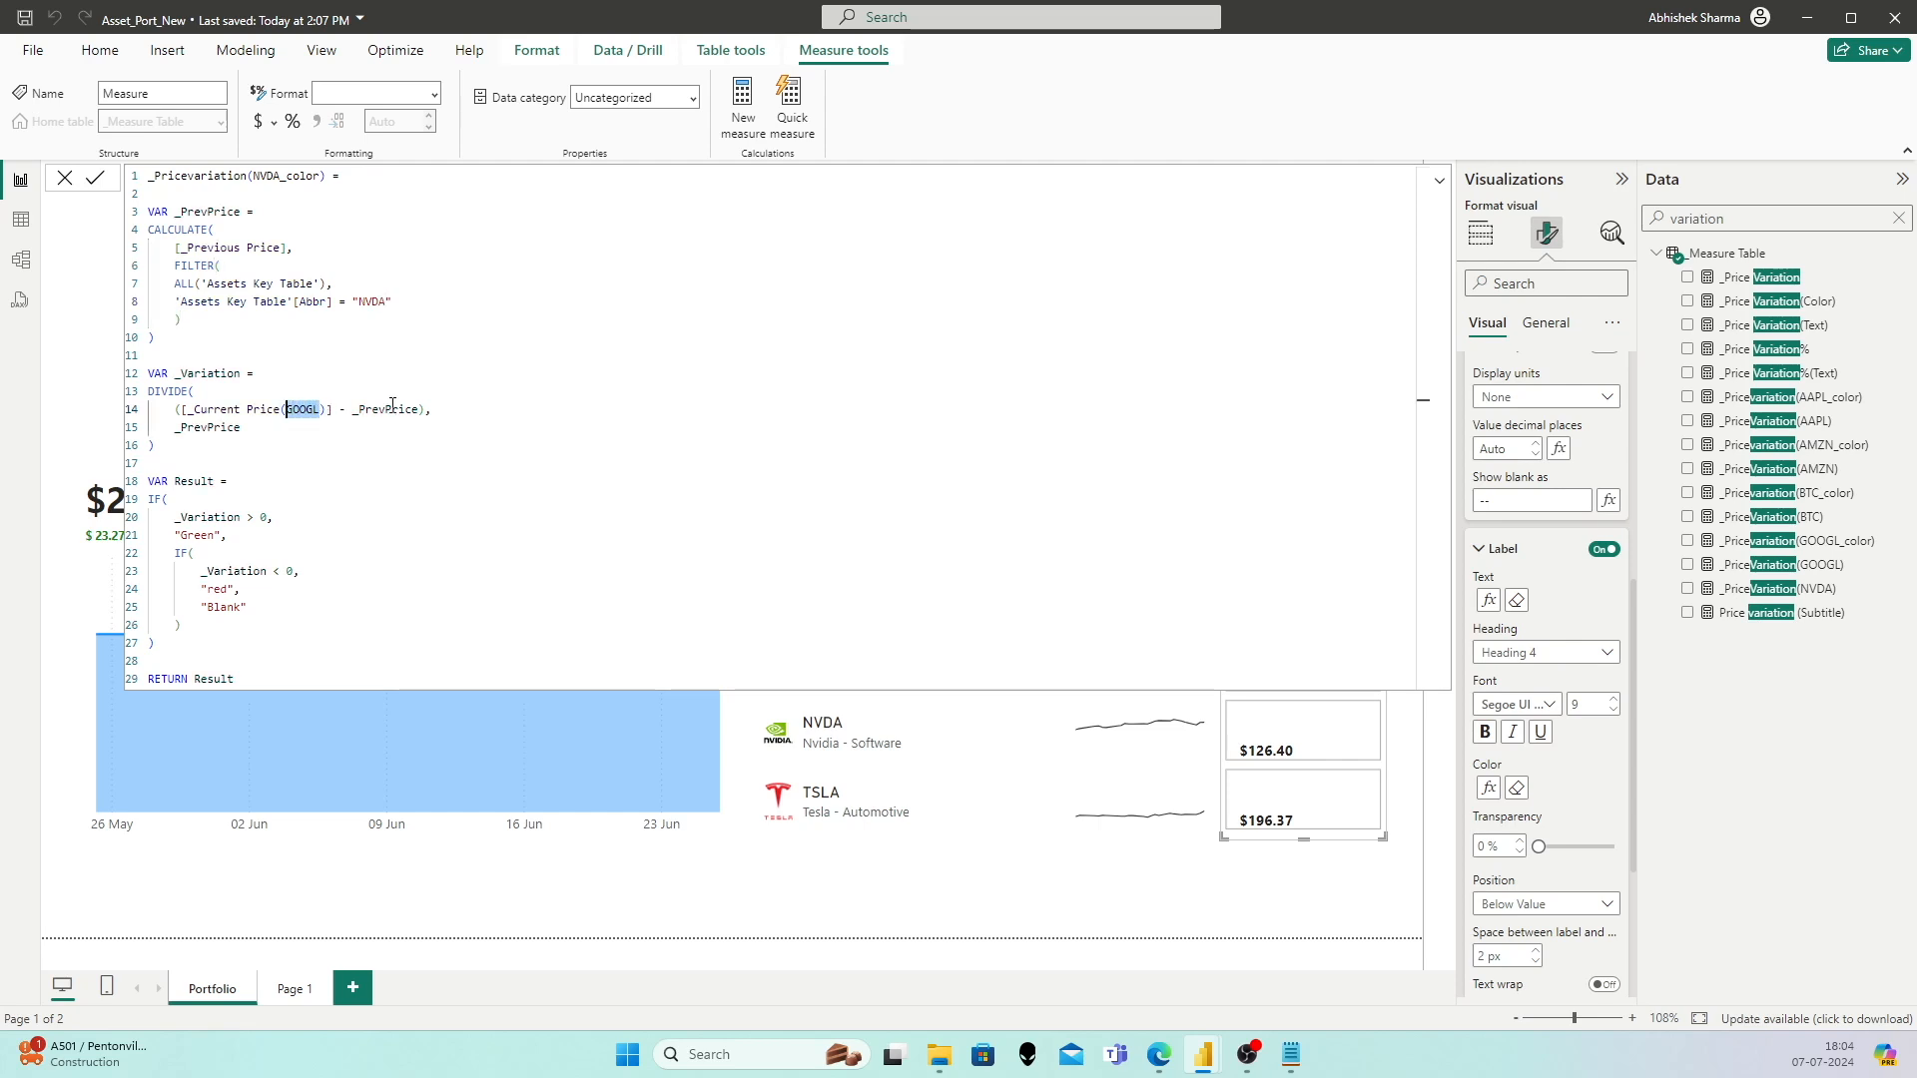
text(NVDA)
click(364, 498)
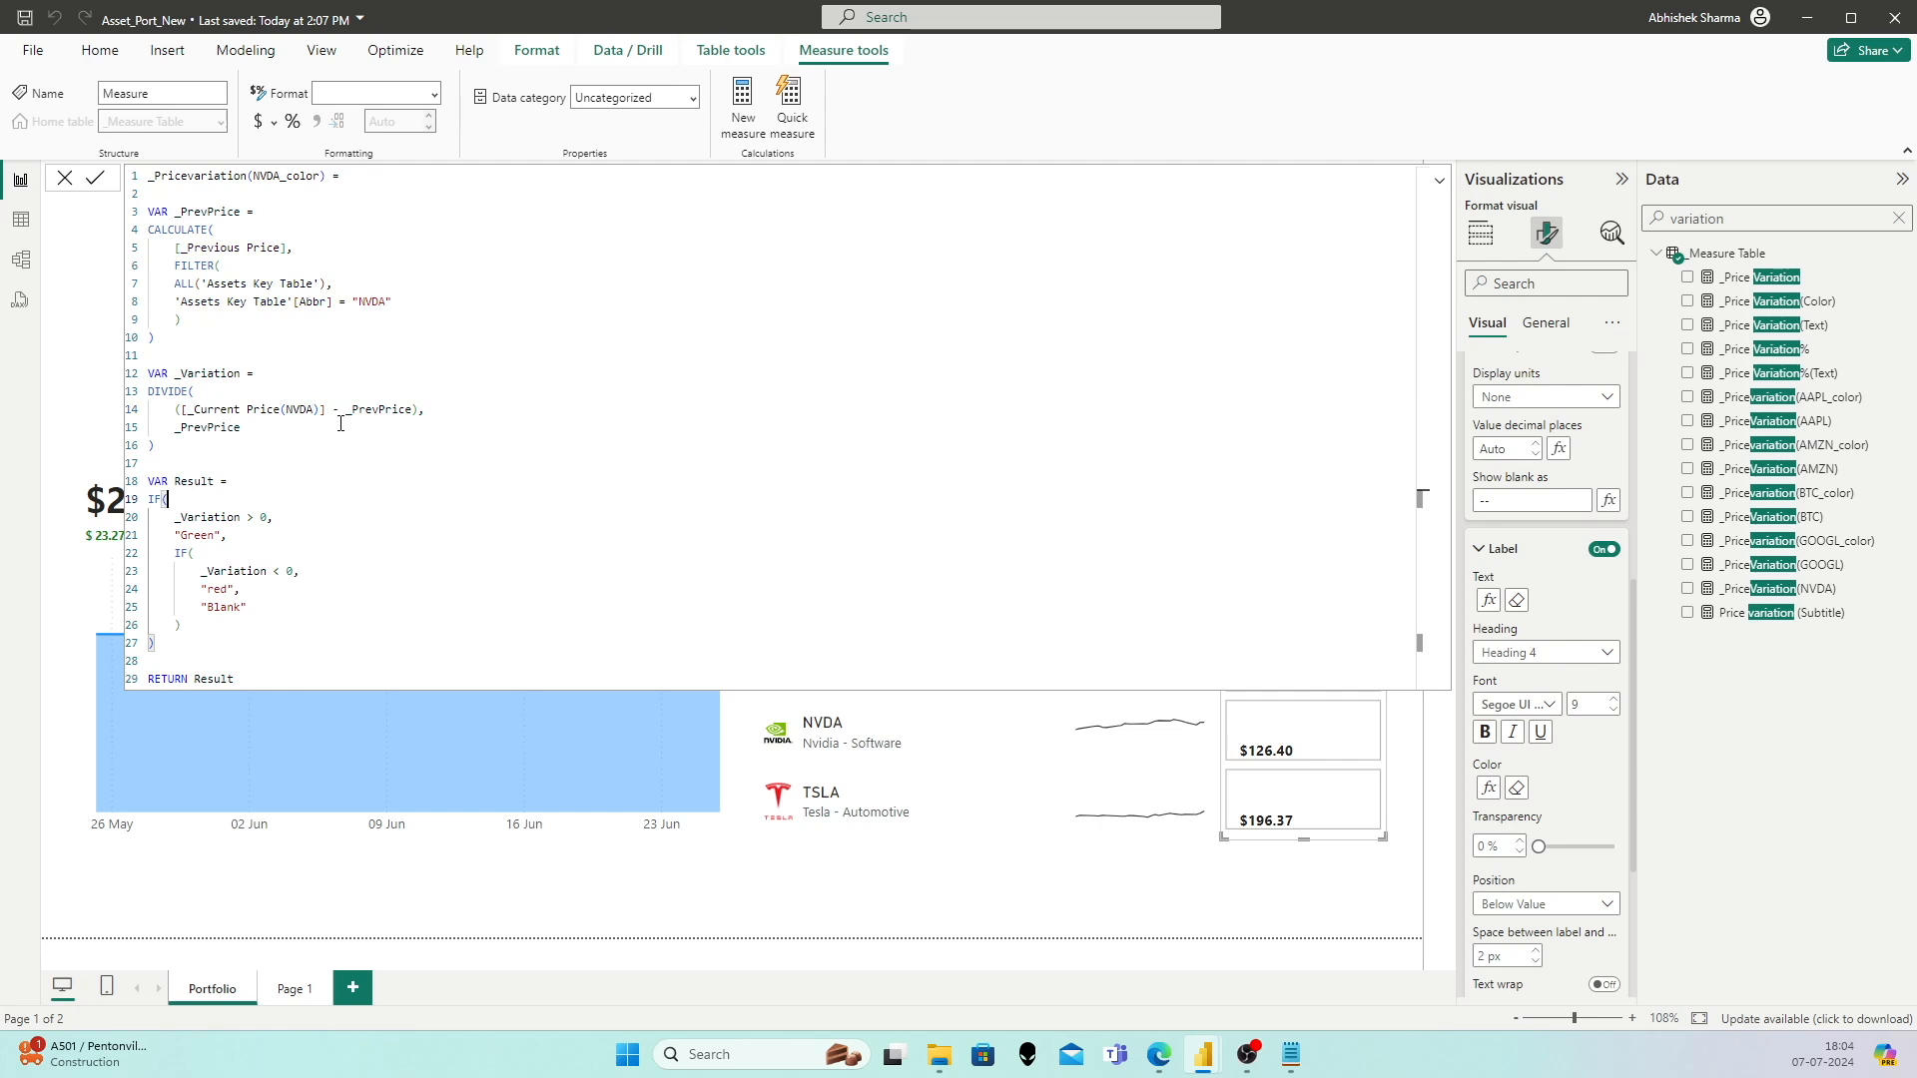
click(91, 178)
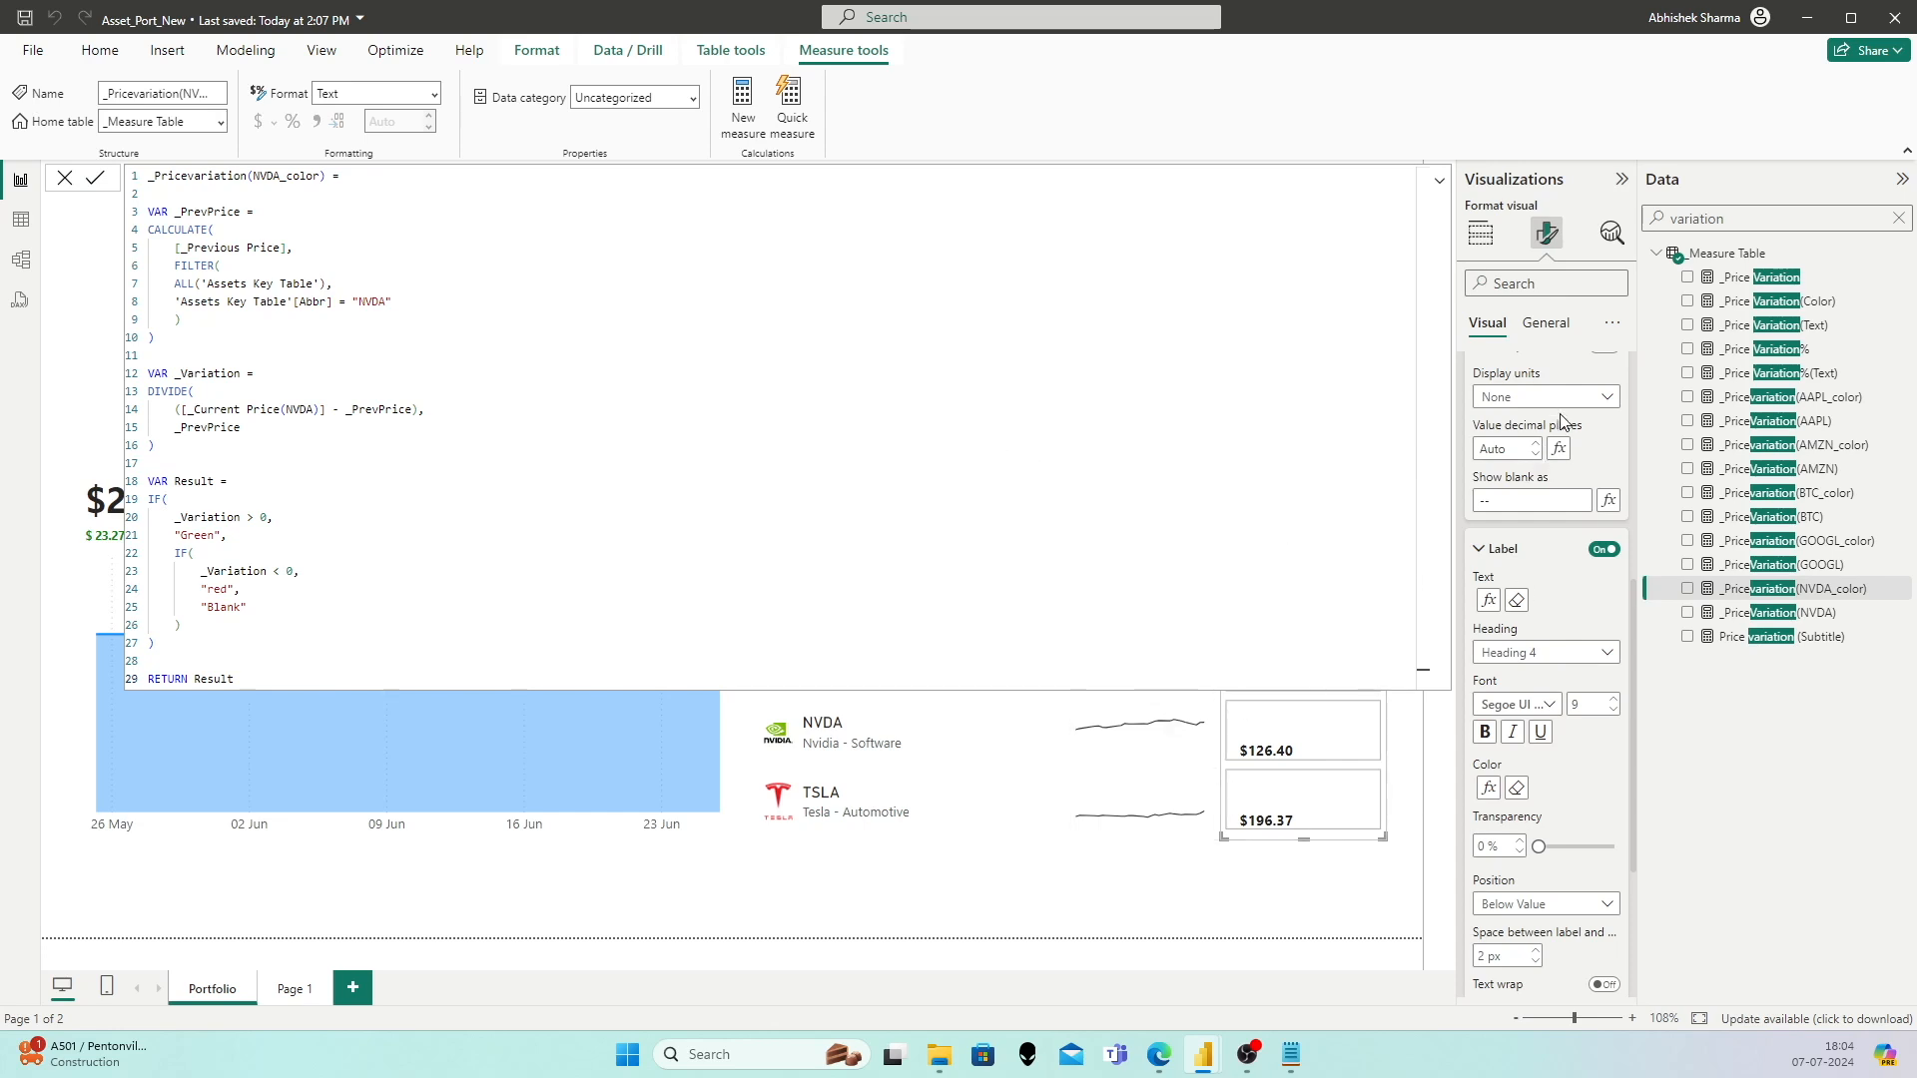
Step: Set the GOOGL label's heading style to Normal
scroll(1557, 417, up, 3)
click(1563, 854)
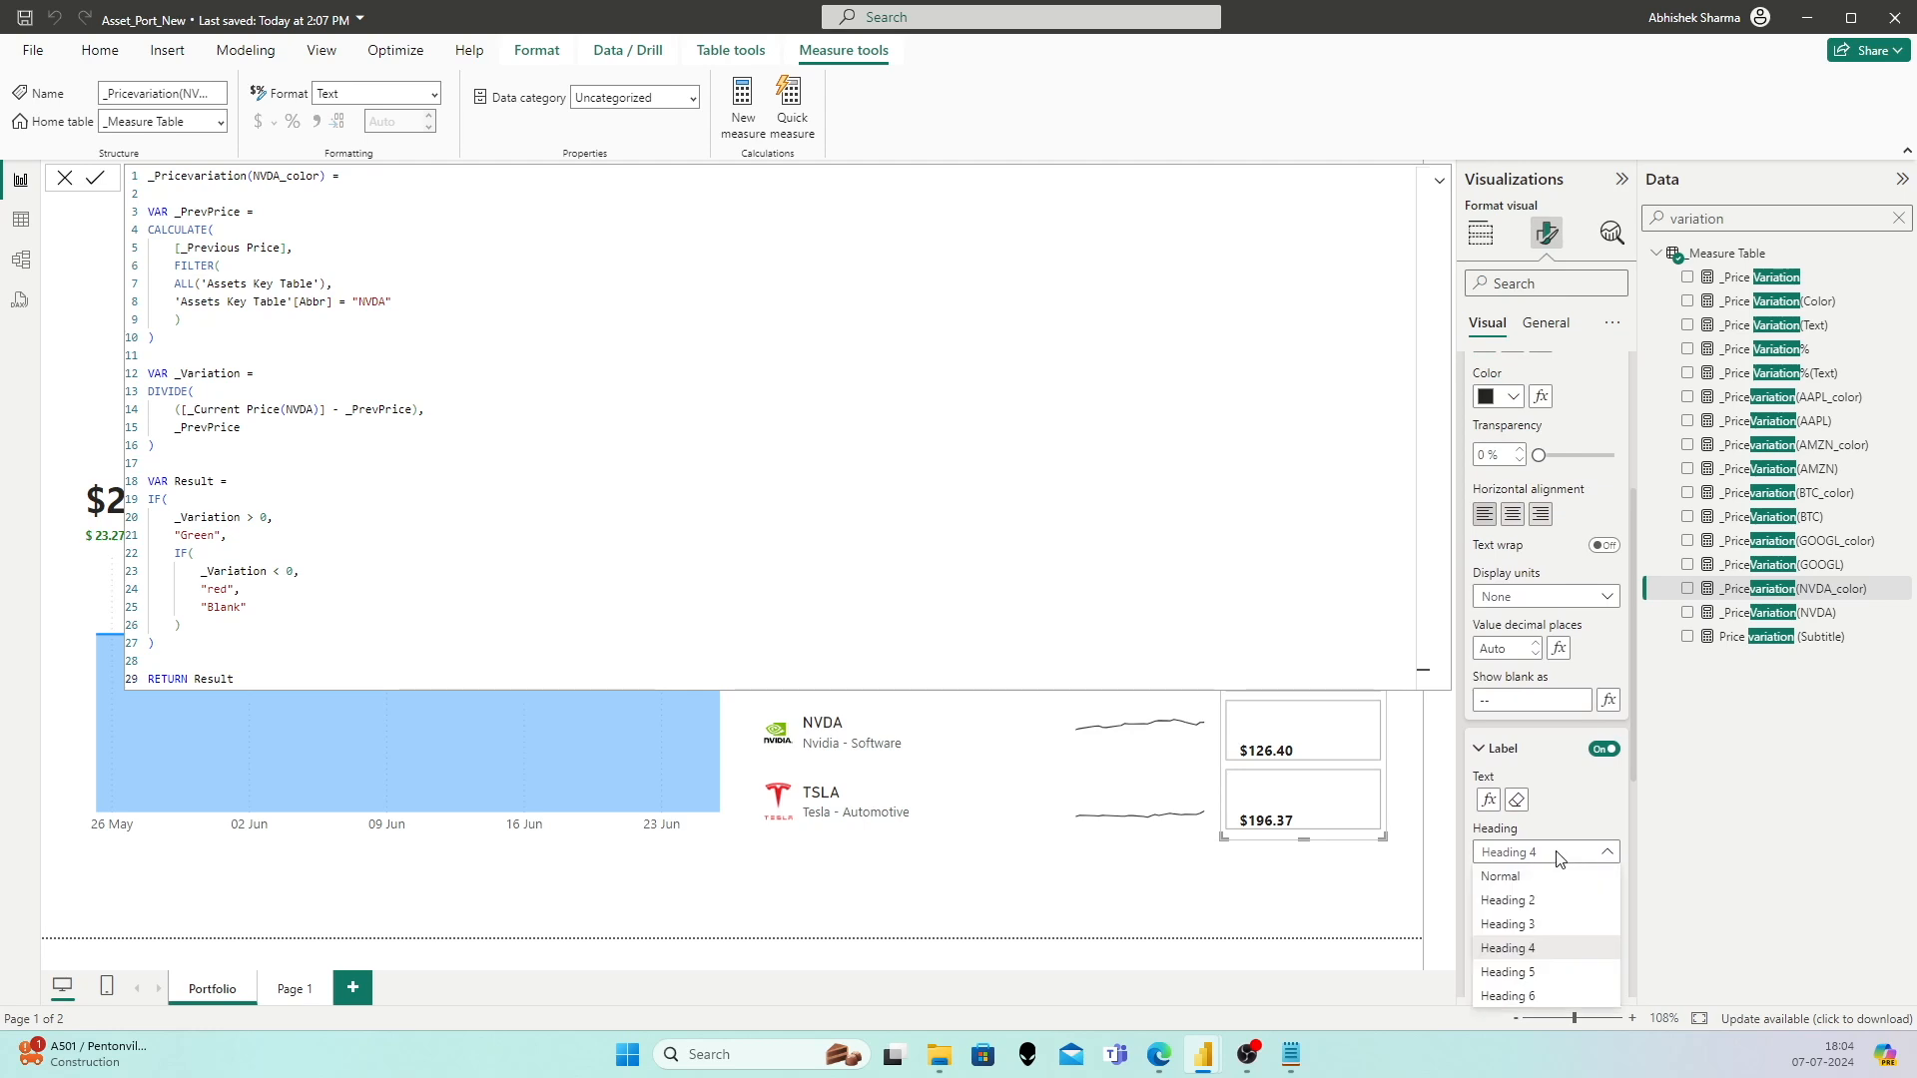
click(1547, 876)
Step: Switch the card formatting to the NVDA price series and turn on its label
scroll(1595, 721, up, 3)
scroll(1576, 709, up, 1)
click(1547, 514)
click(1553, 658)
scroll(1547, 678, down, 2)
click(1529, 697)
click(1522, 744)
scroll(1573, 767, down, 1)
click(1603, 750)
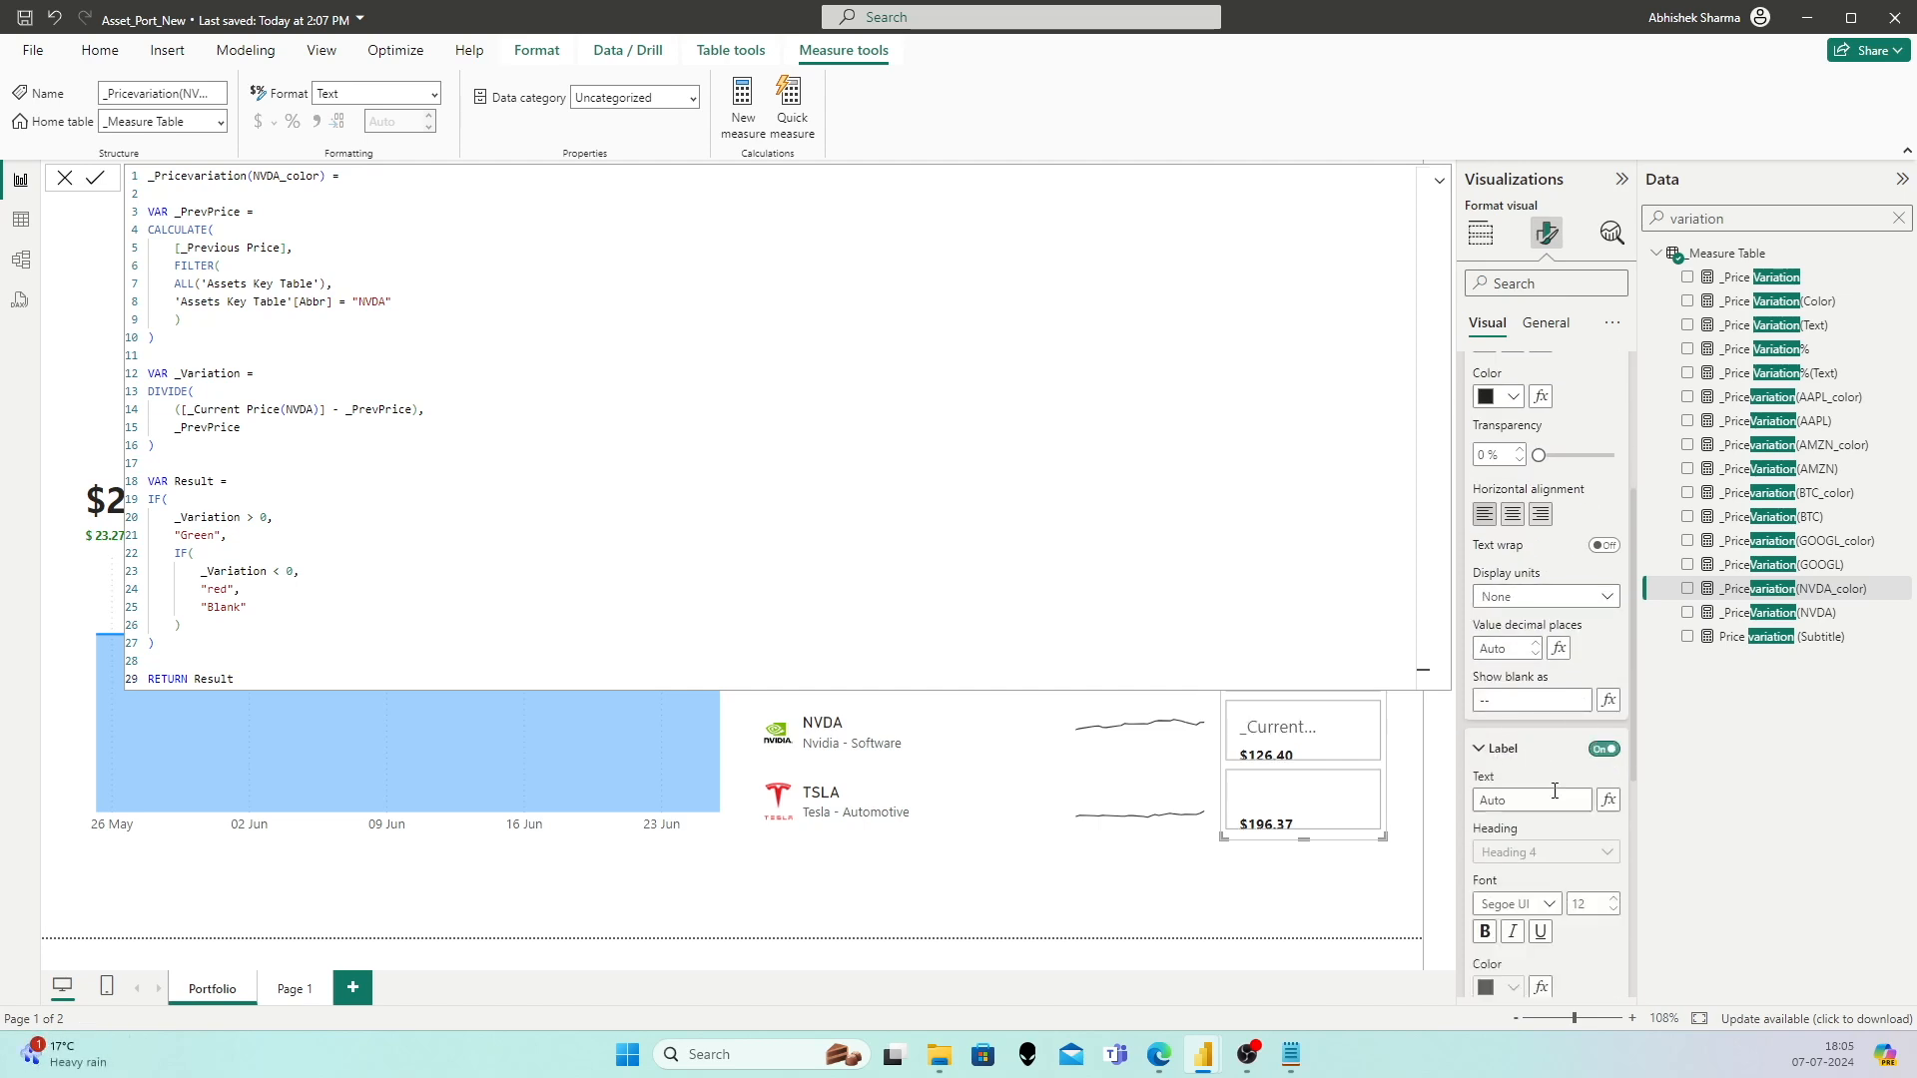
Step: Base the NVDA label's text by field value on the _PriceVariation(NVDA) measure
click(1607, 800)
click(691, 389)
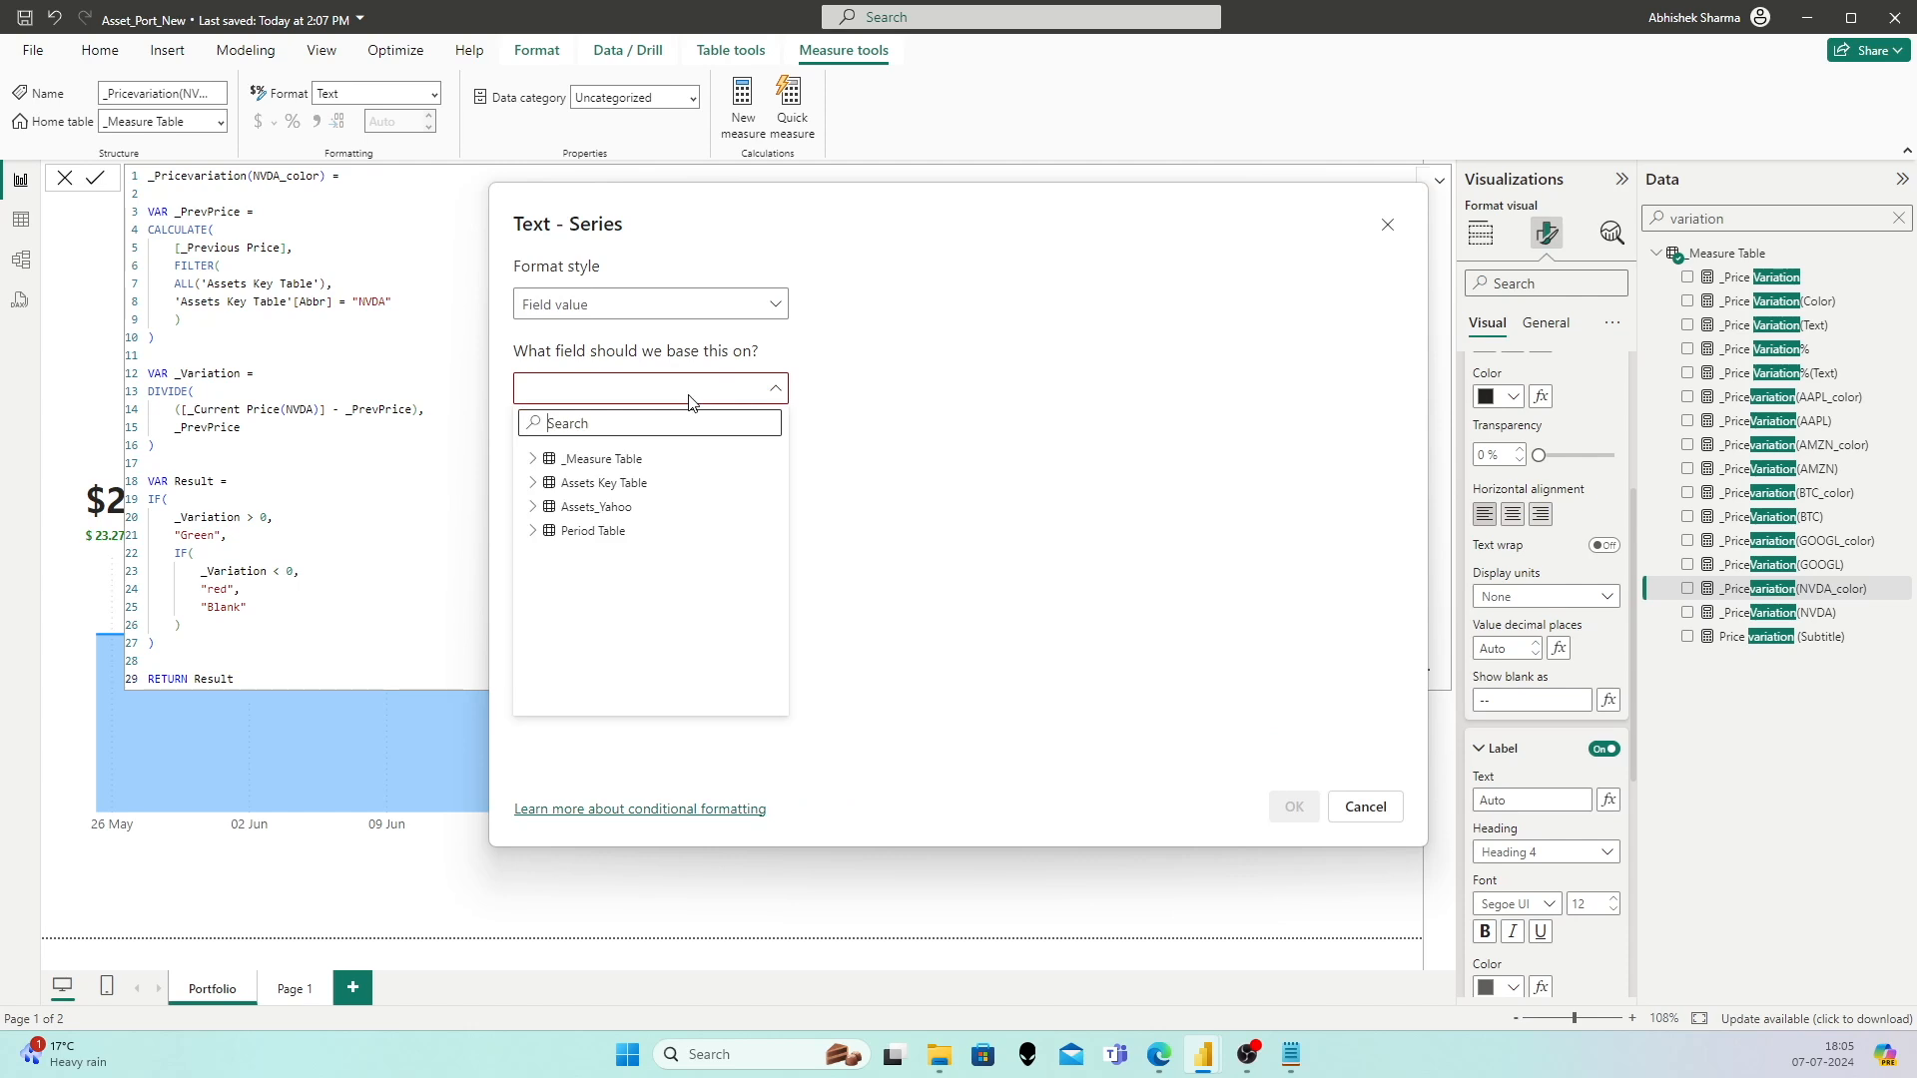
text(nvda)
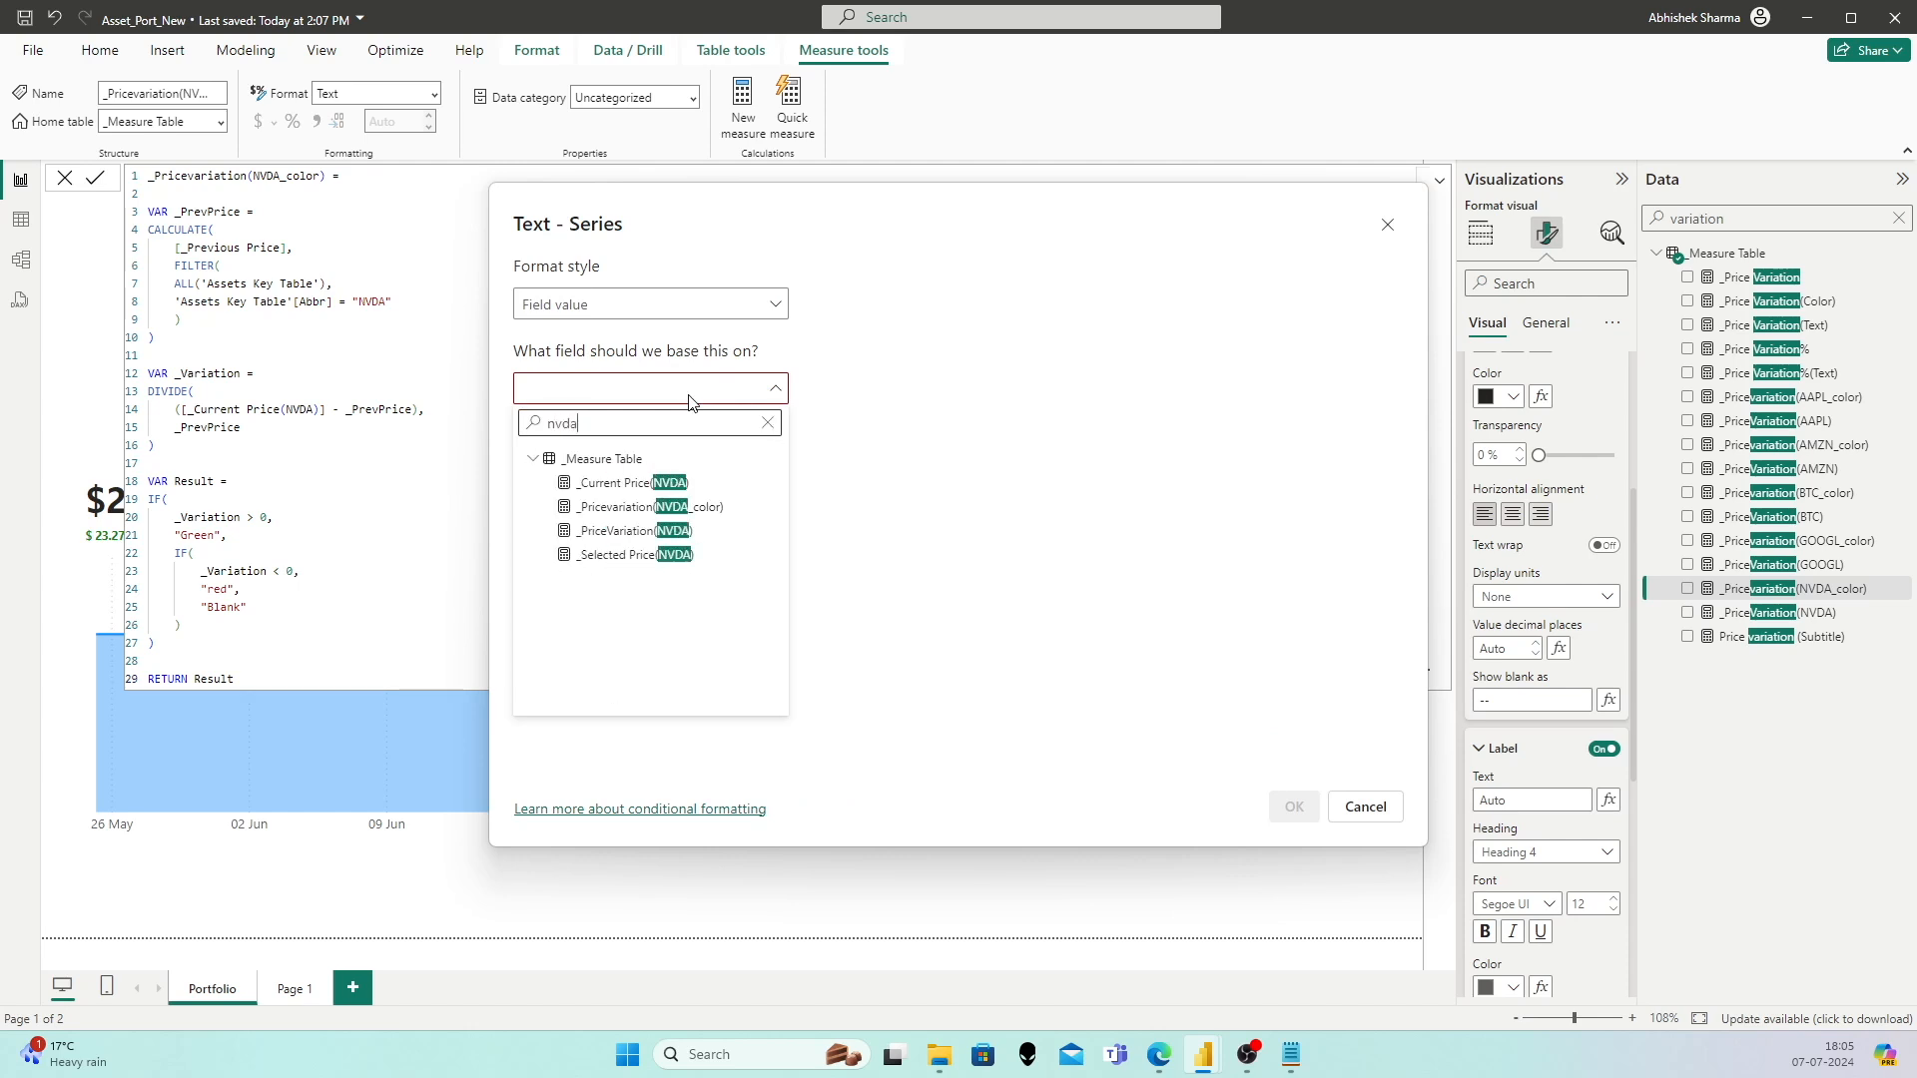
click(667, 530)
click(1299, 806)
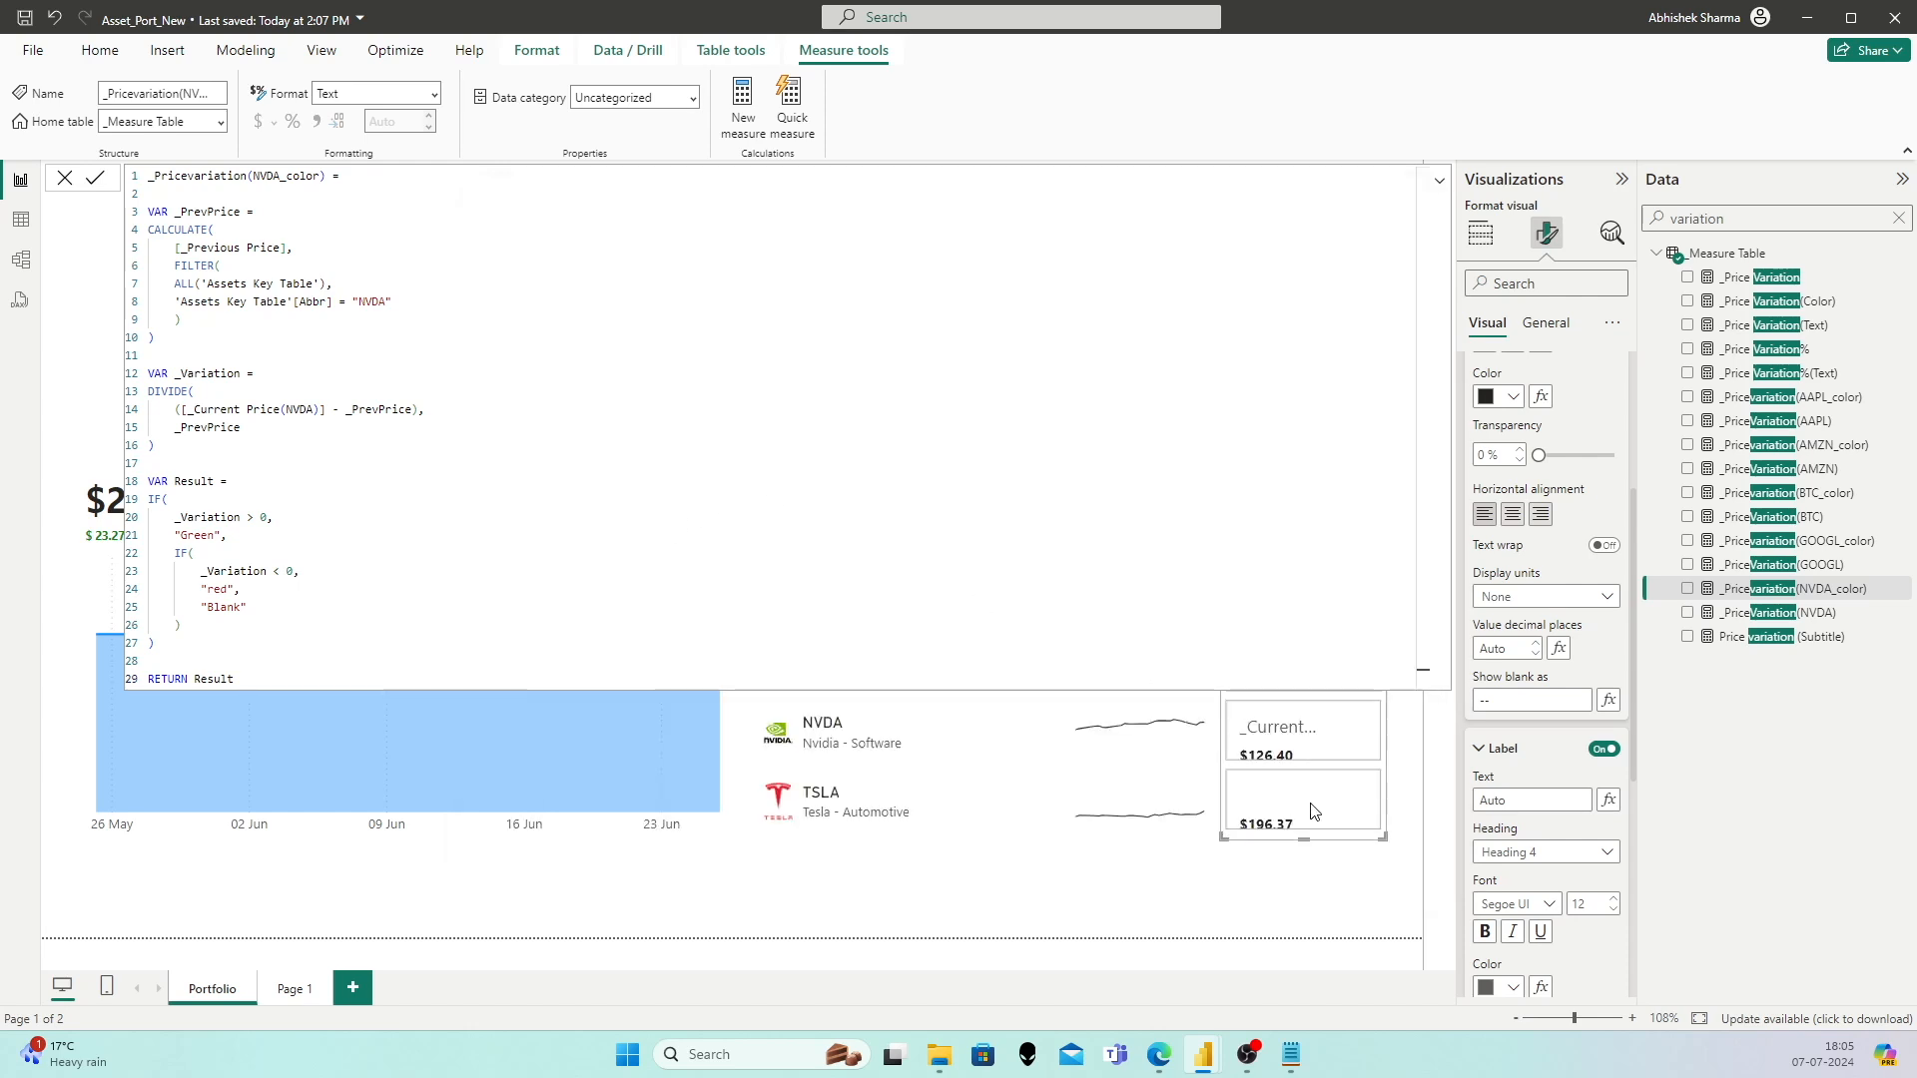
Step: Set the NVDA label's heading to Normal and its font to Segoe UI Semibold at size 9
click(1546, 854)
click(1559, 875)
double_click(1595, 904)
text(9)
click(1548, 903)
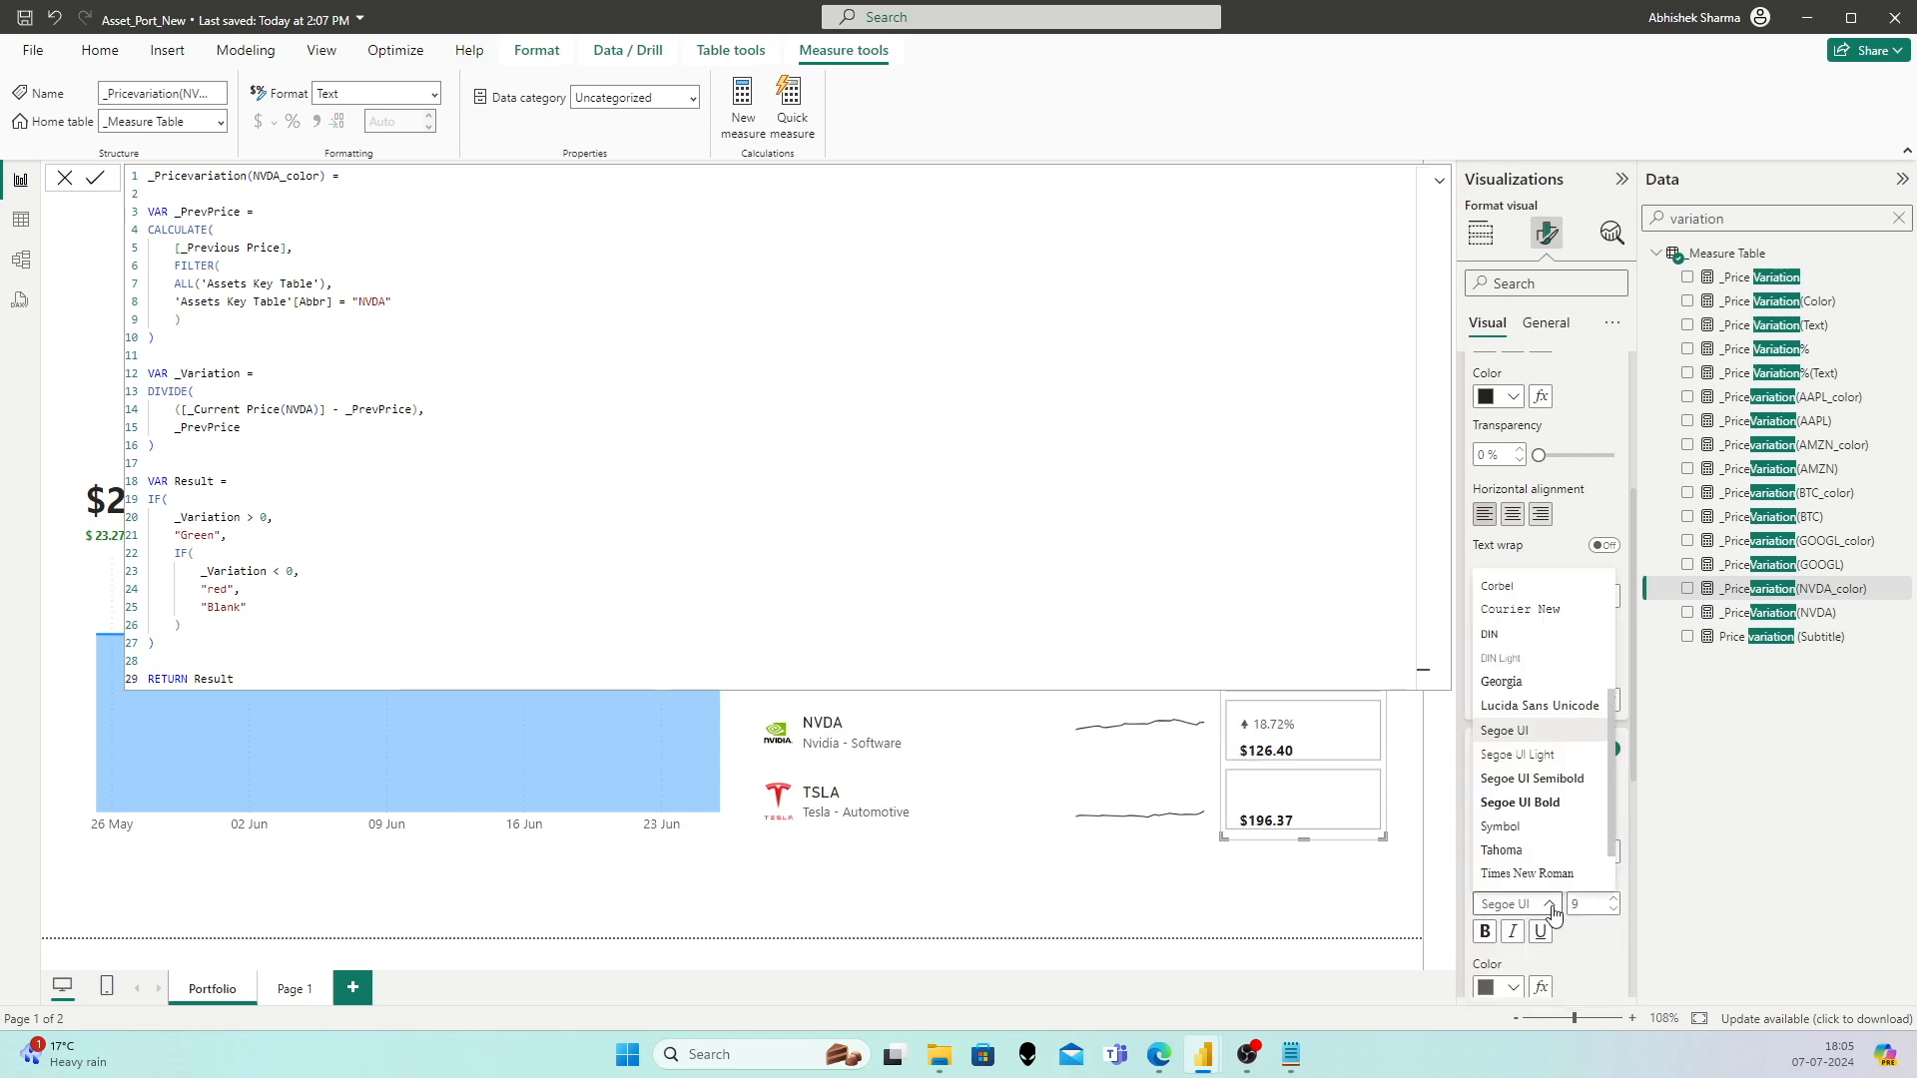
click(1543, 781)
Step: Set the NVDA label's font color by field value, based on _Pricevariation(NVDA_color)
scroll(1544, 787, down, 2)
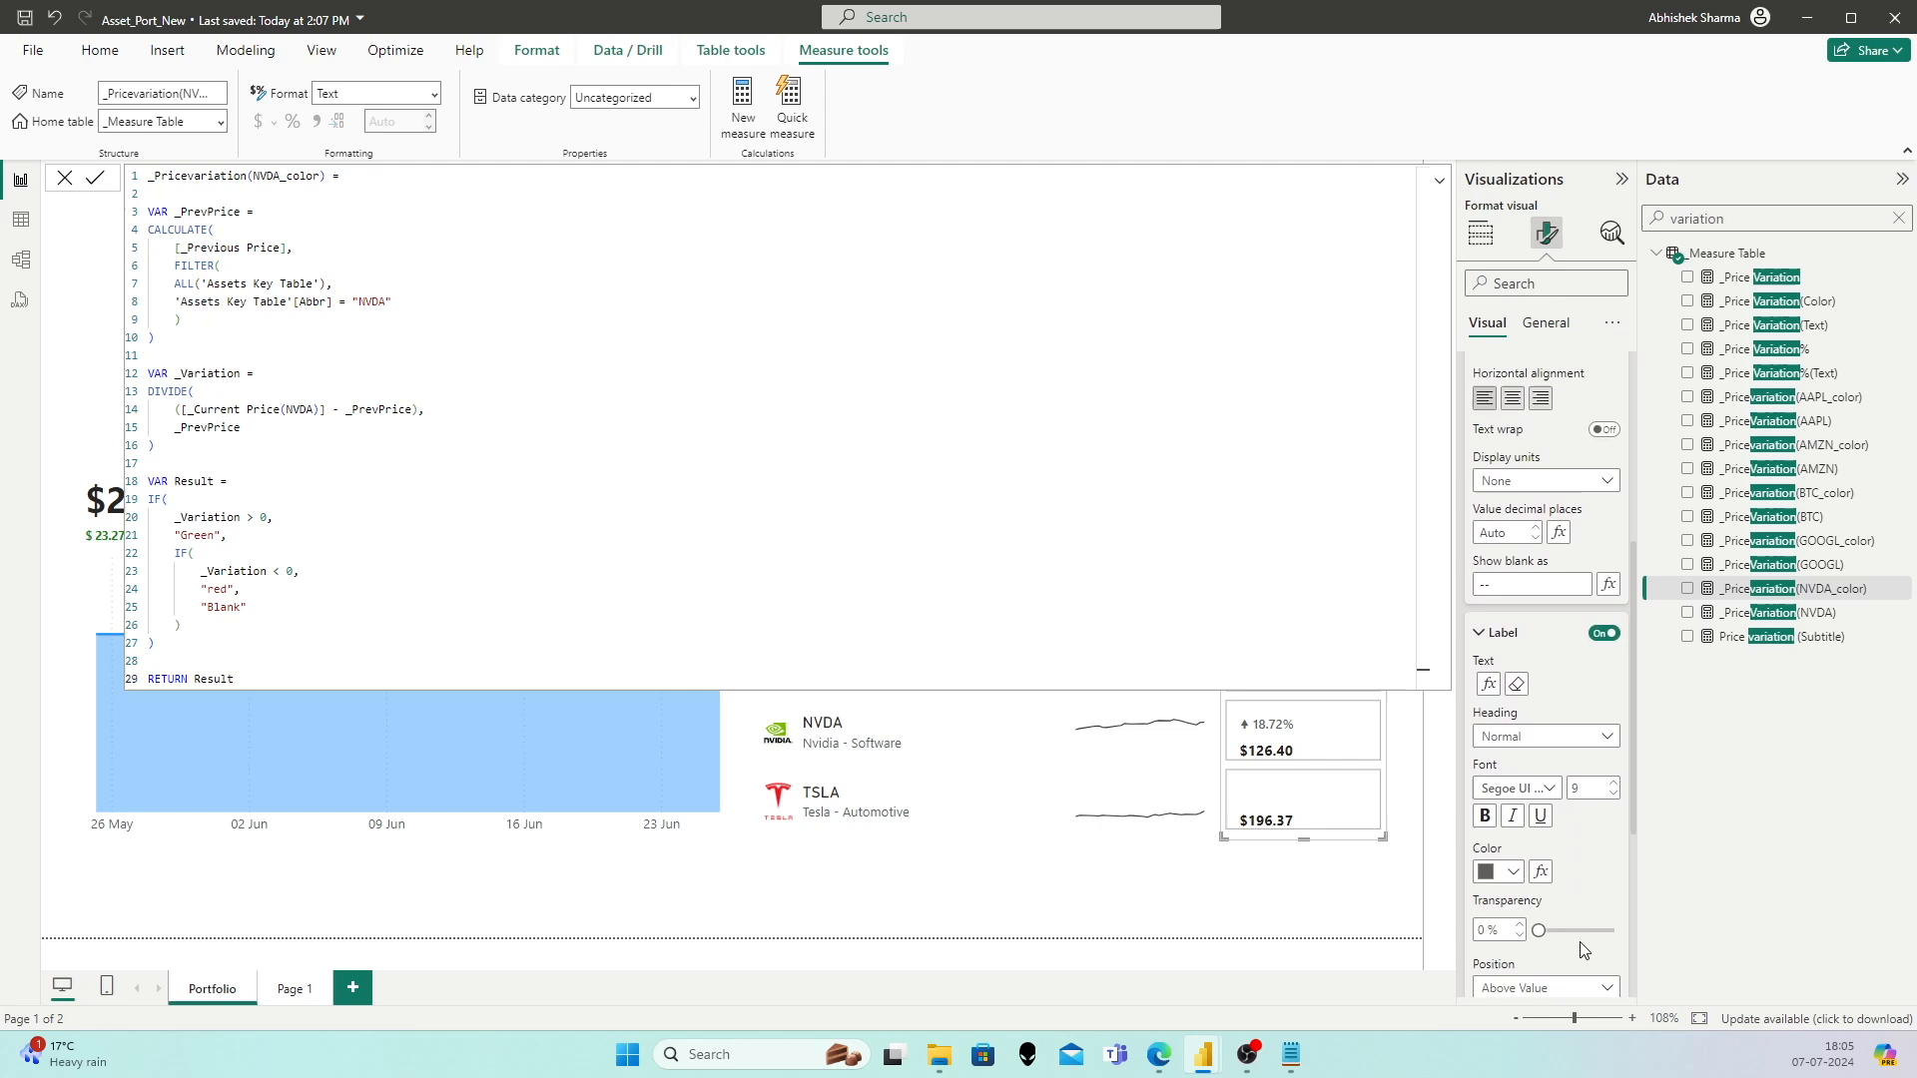
click(1541, 788)
click(578, 304)
click(579, 398)
click(607, 399)
text(color)
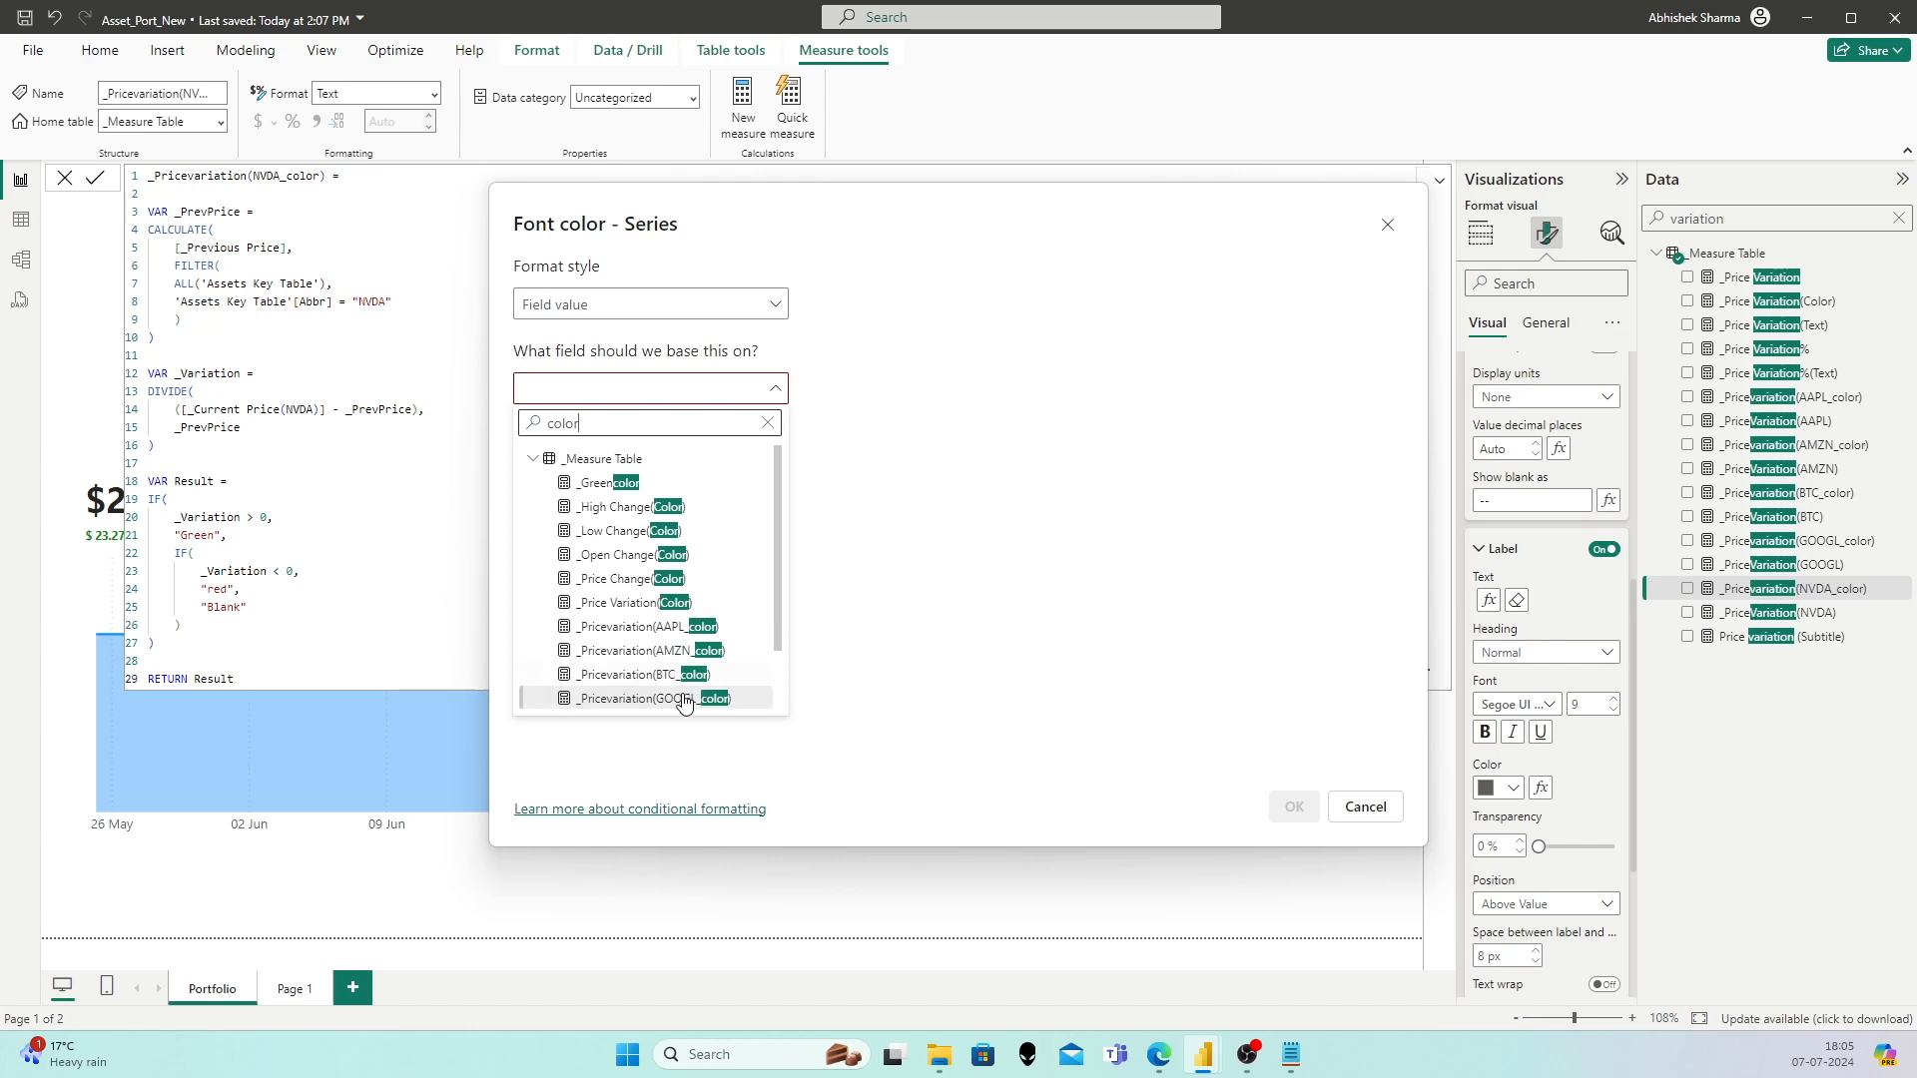
scroll(675, 669, down, 3)
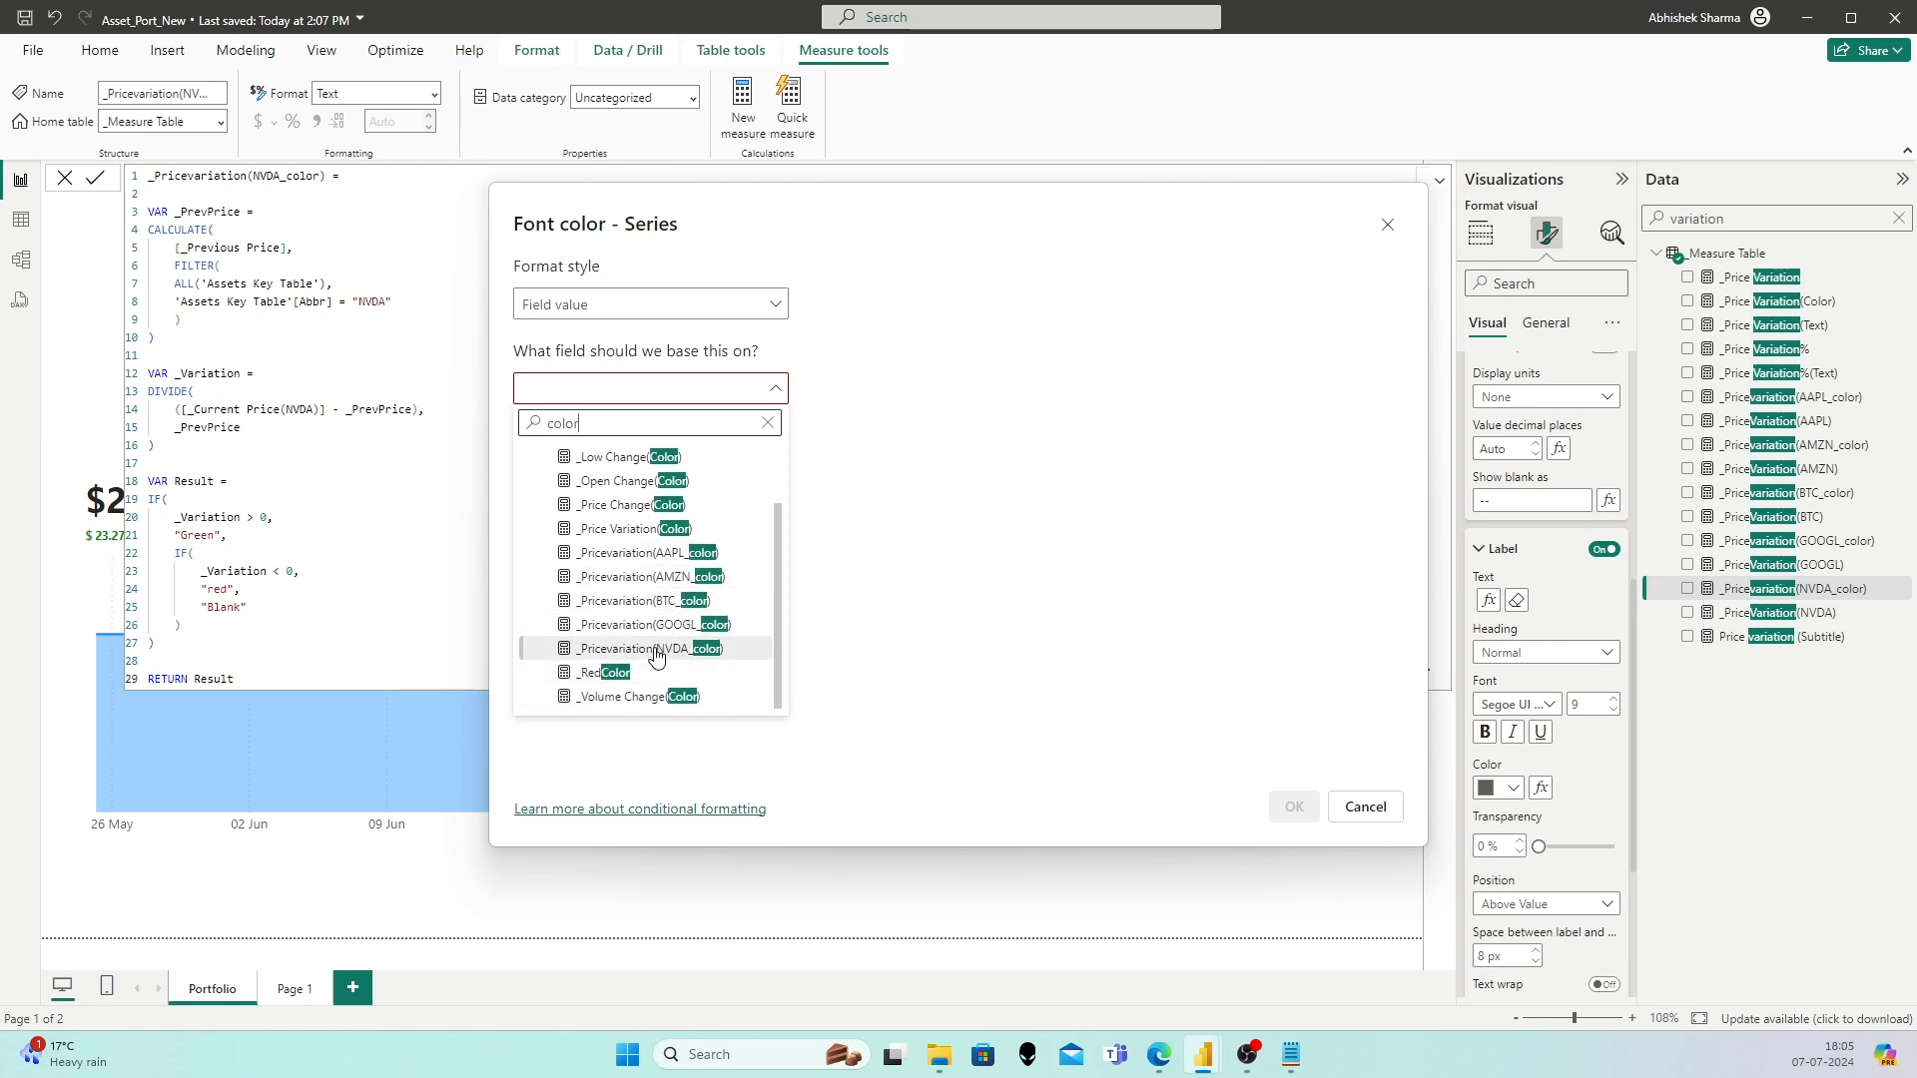
click(661, 654)
click(1294, 807)
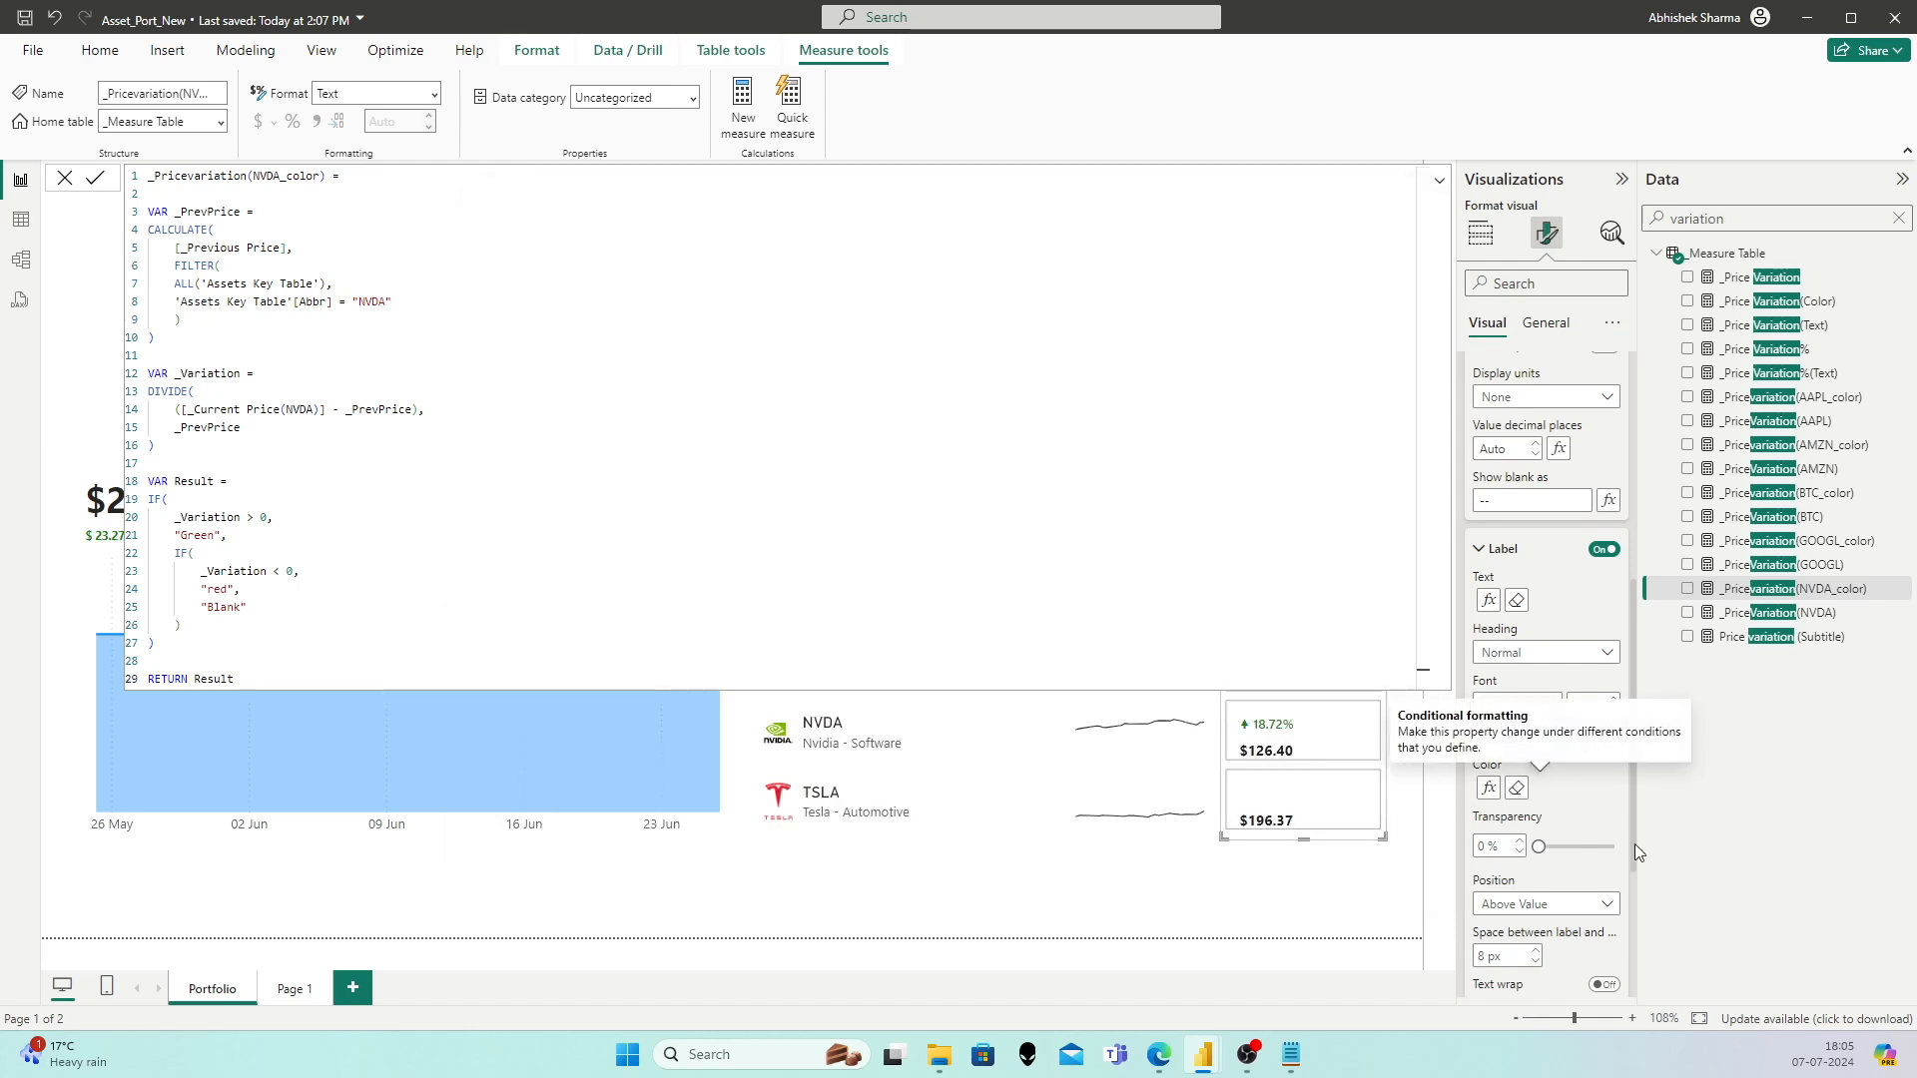
Step: Place the NVDA label below the value with 2 px of space between them, and collapse the formula editor
click(1597, 903)
click(1528, 943)
double_click(1491, 959)
text(2)
click(1580, 956)
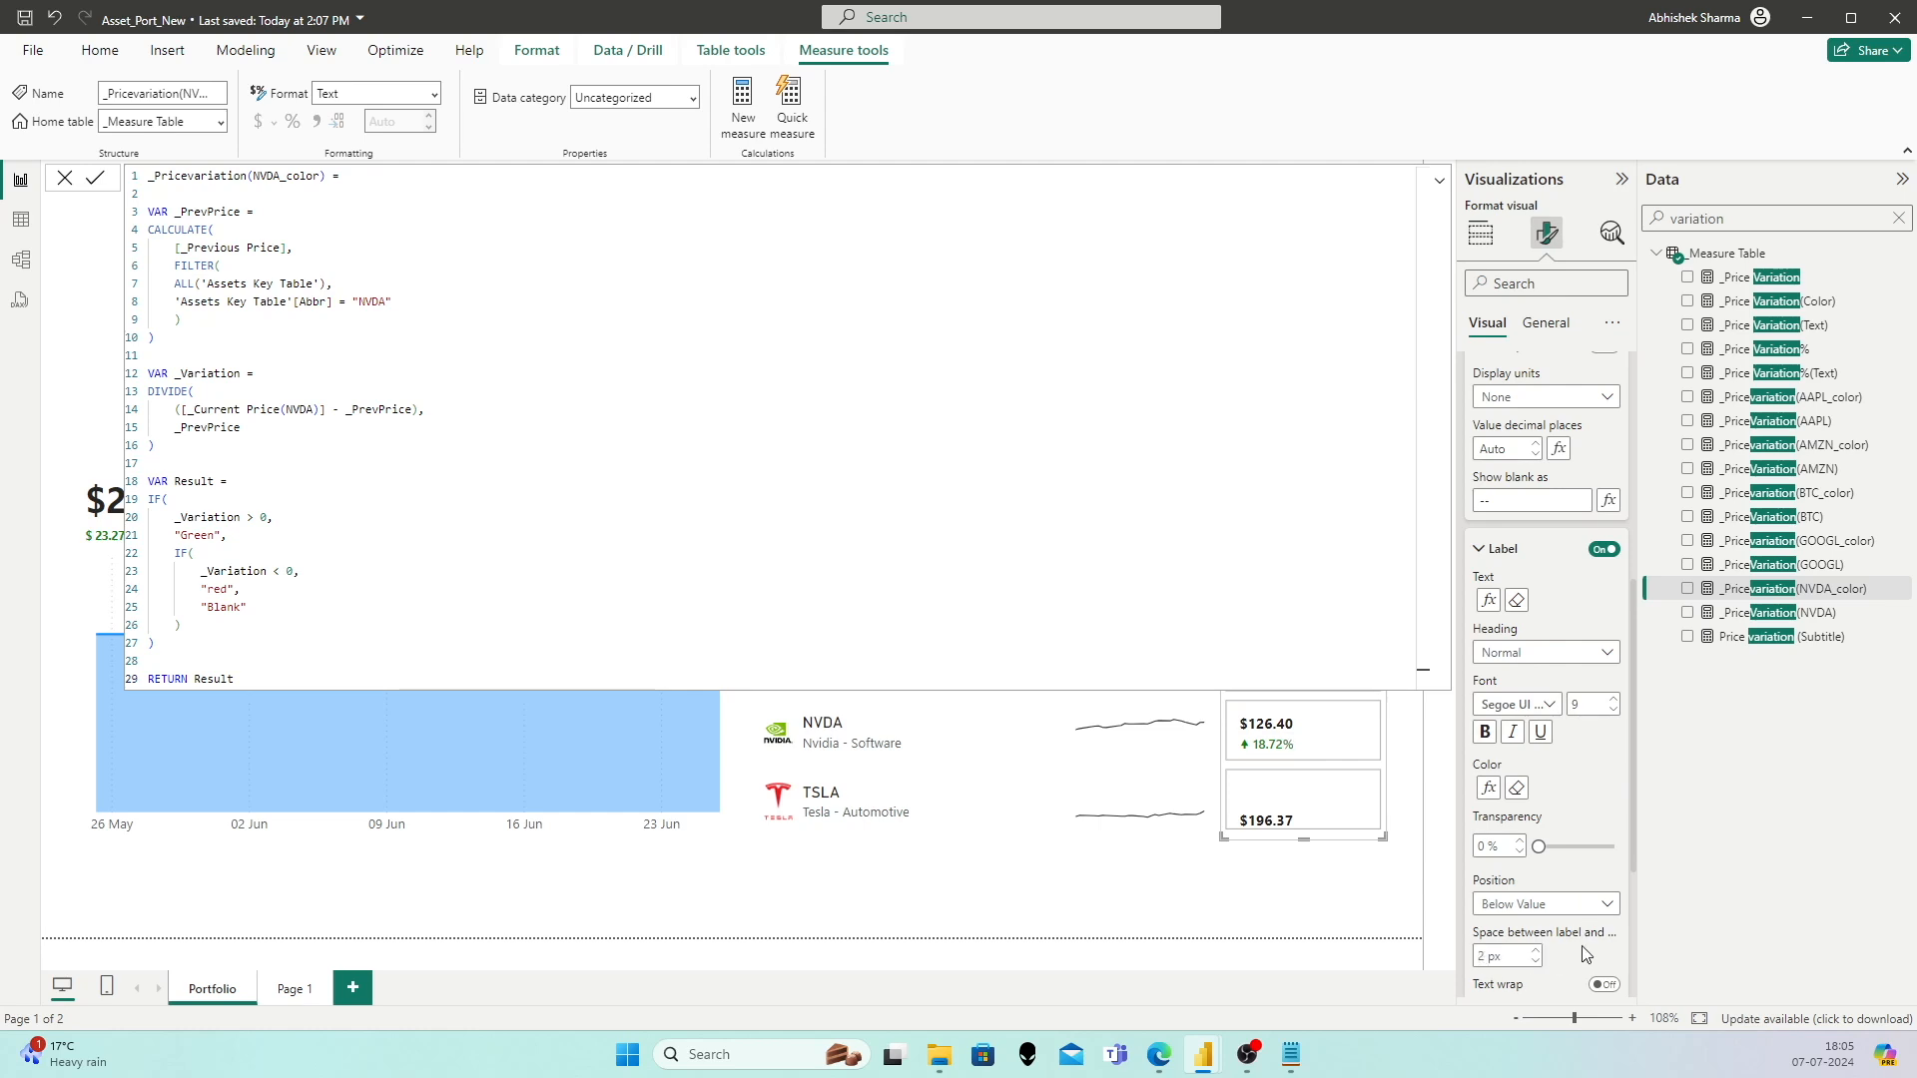
click(1439, 181)
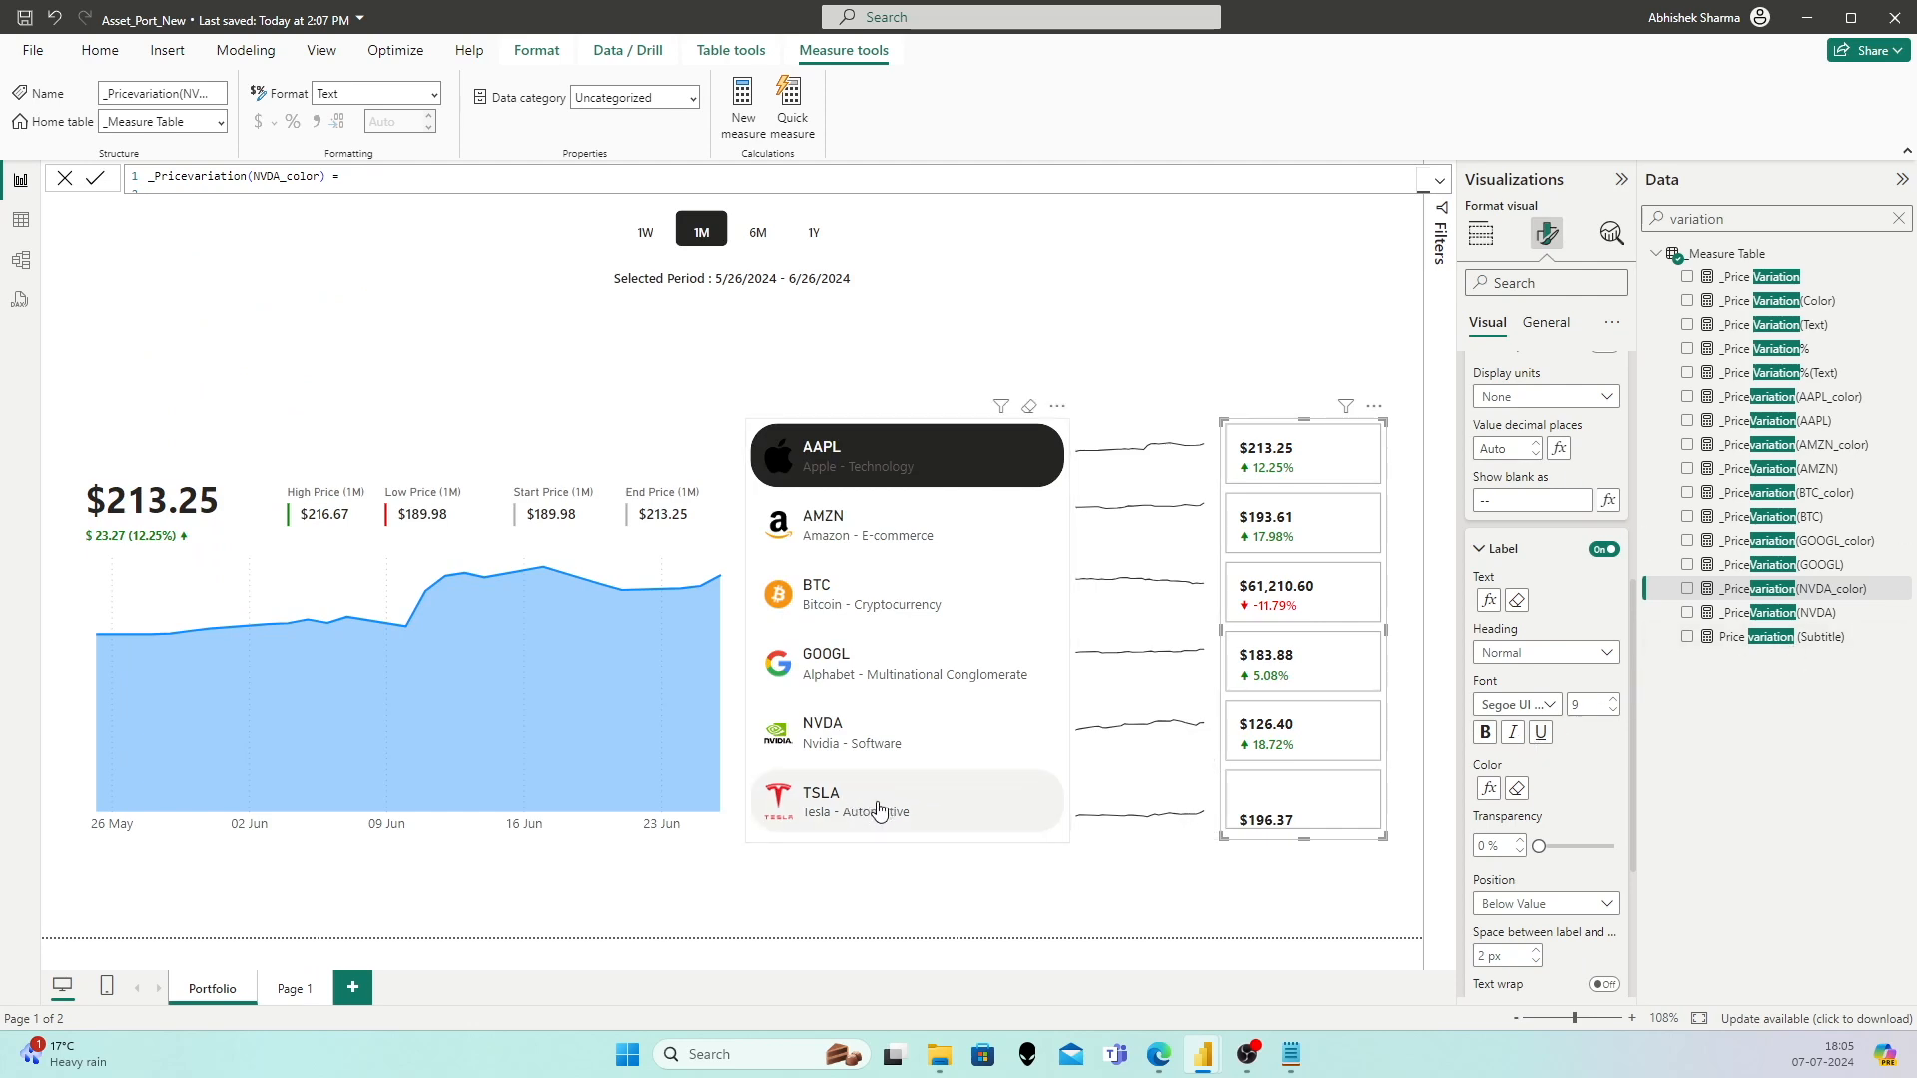
Step: Copy the _PriceVariation(NVDA) formula into a new measure in _Measure Table and name it _PriceVariation(TSLA)
click(1784, 614)
click(487, 187)
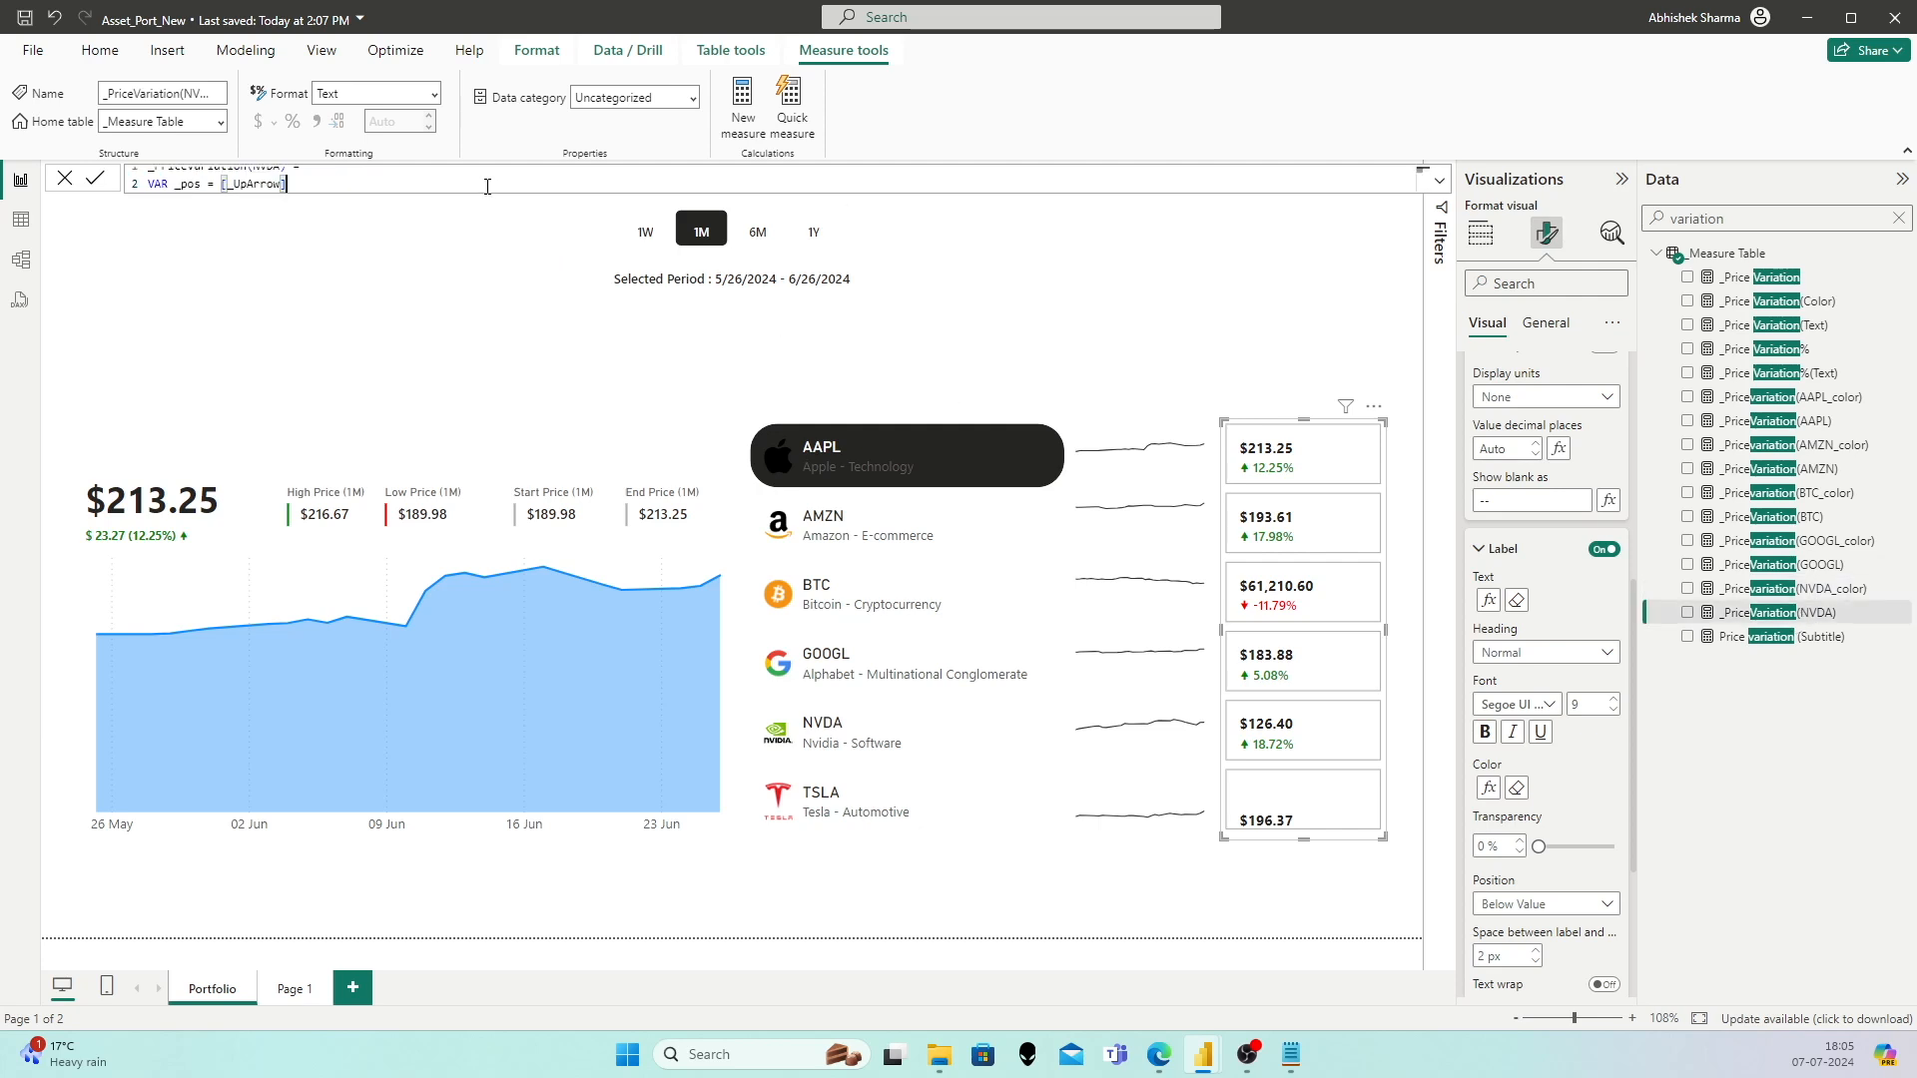
key(ctrl+a)
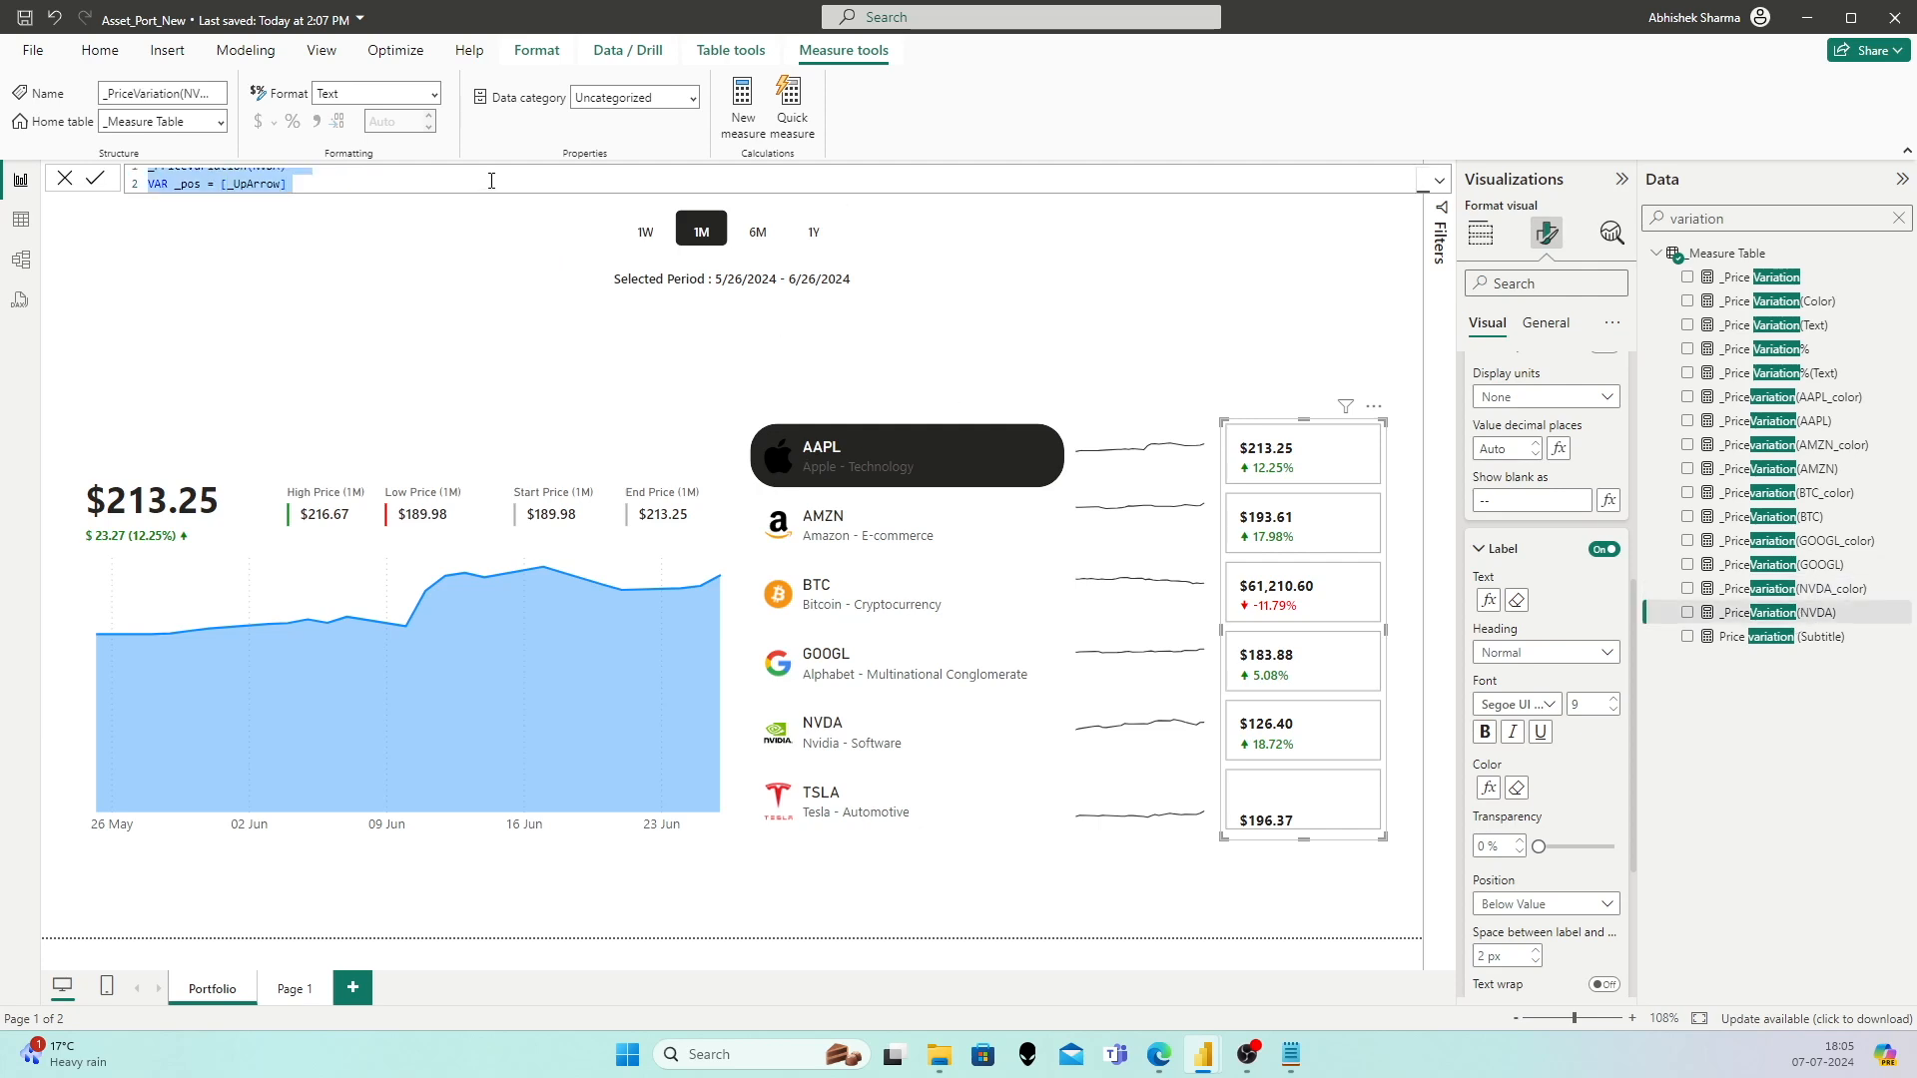
right_click(1753, 257)
click(1674, 294)
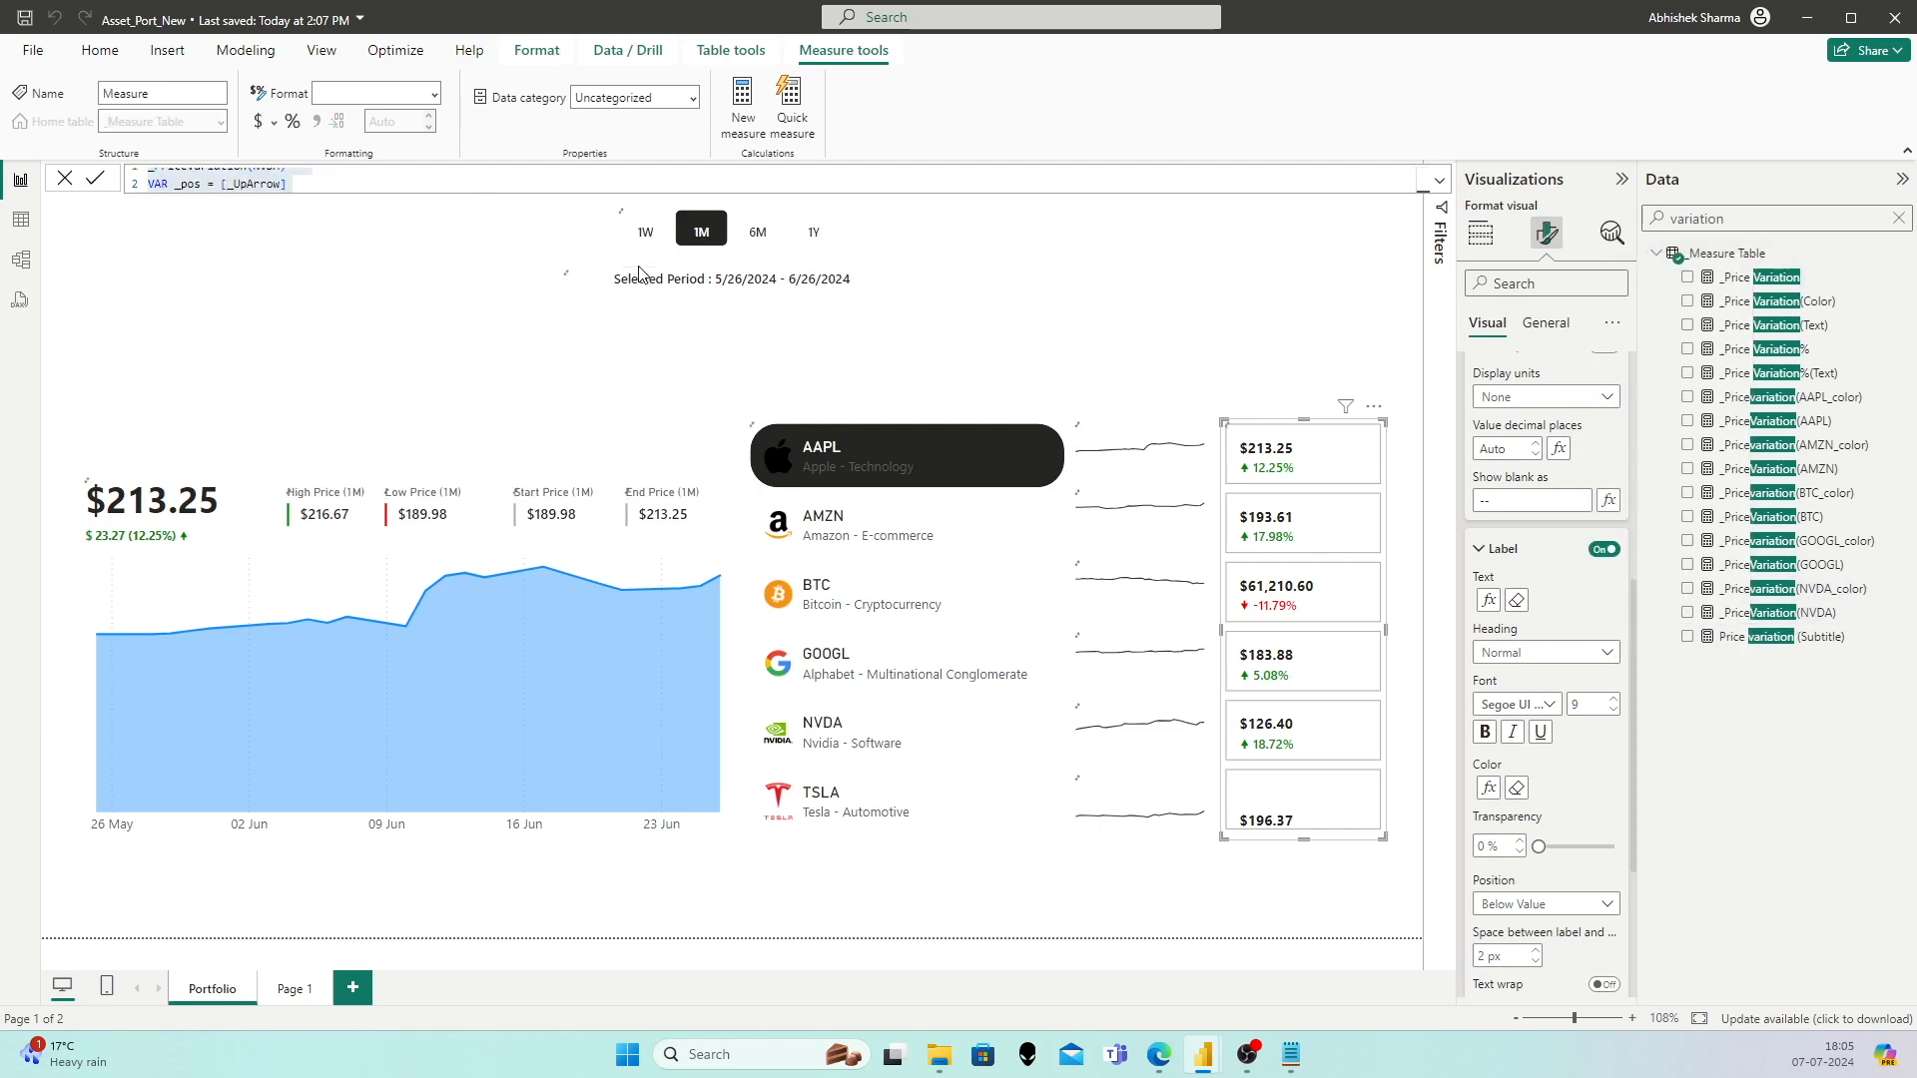
key(ctrl+v)
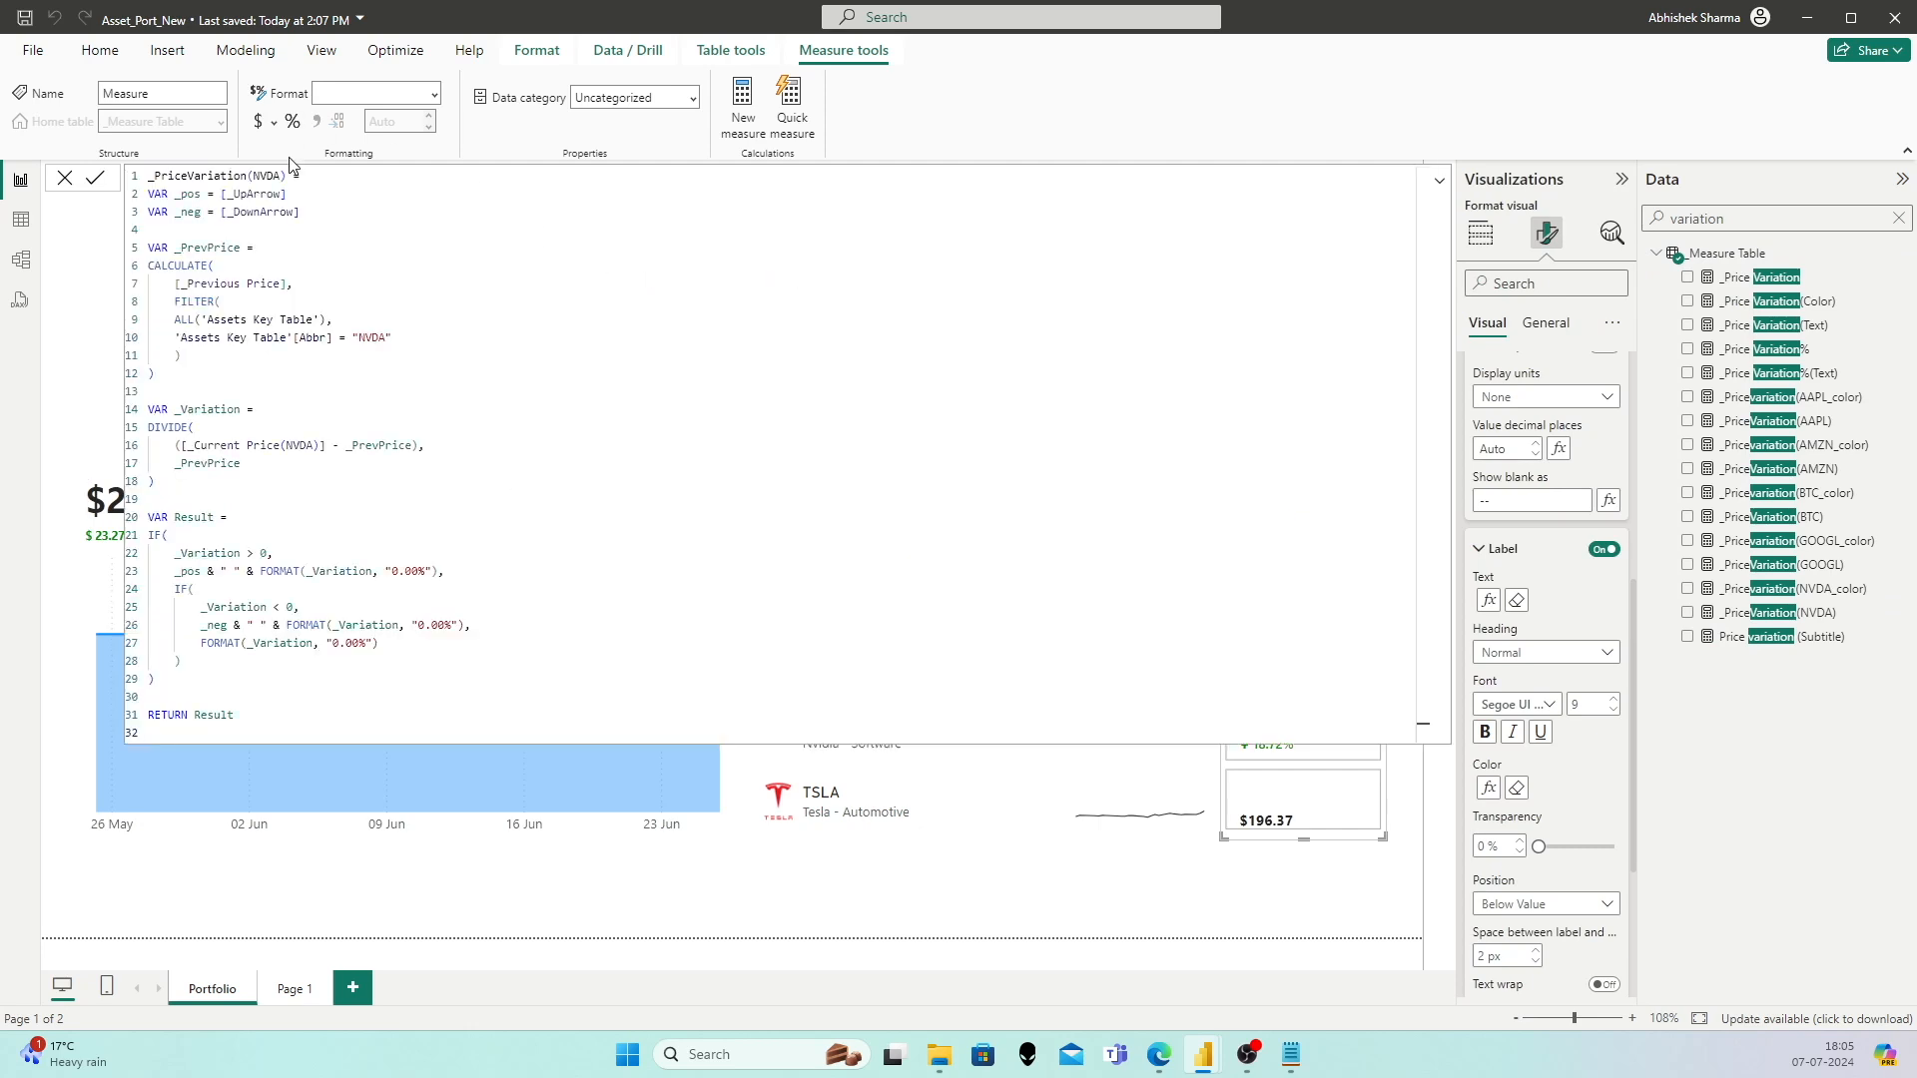
key(BackSpace)
key(BackSpace)
key(BackSpace)
Step: Change the Abbr filter and current price reference in _PriceVariation(TSLA) to TSLA and commit the measure
click(362, 337)
text(TSLA)
click(313, 446)
key(shift+Left)
key(shift+Left)
key(shift+Left)
key(shift+Left)
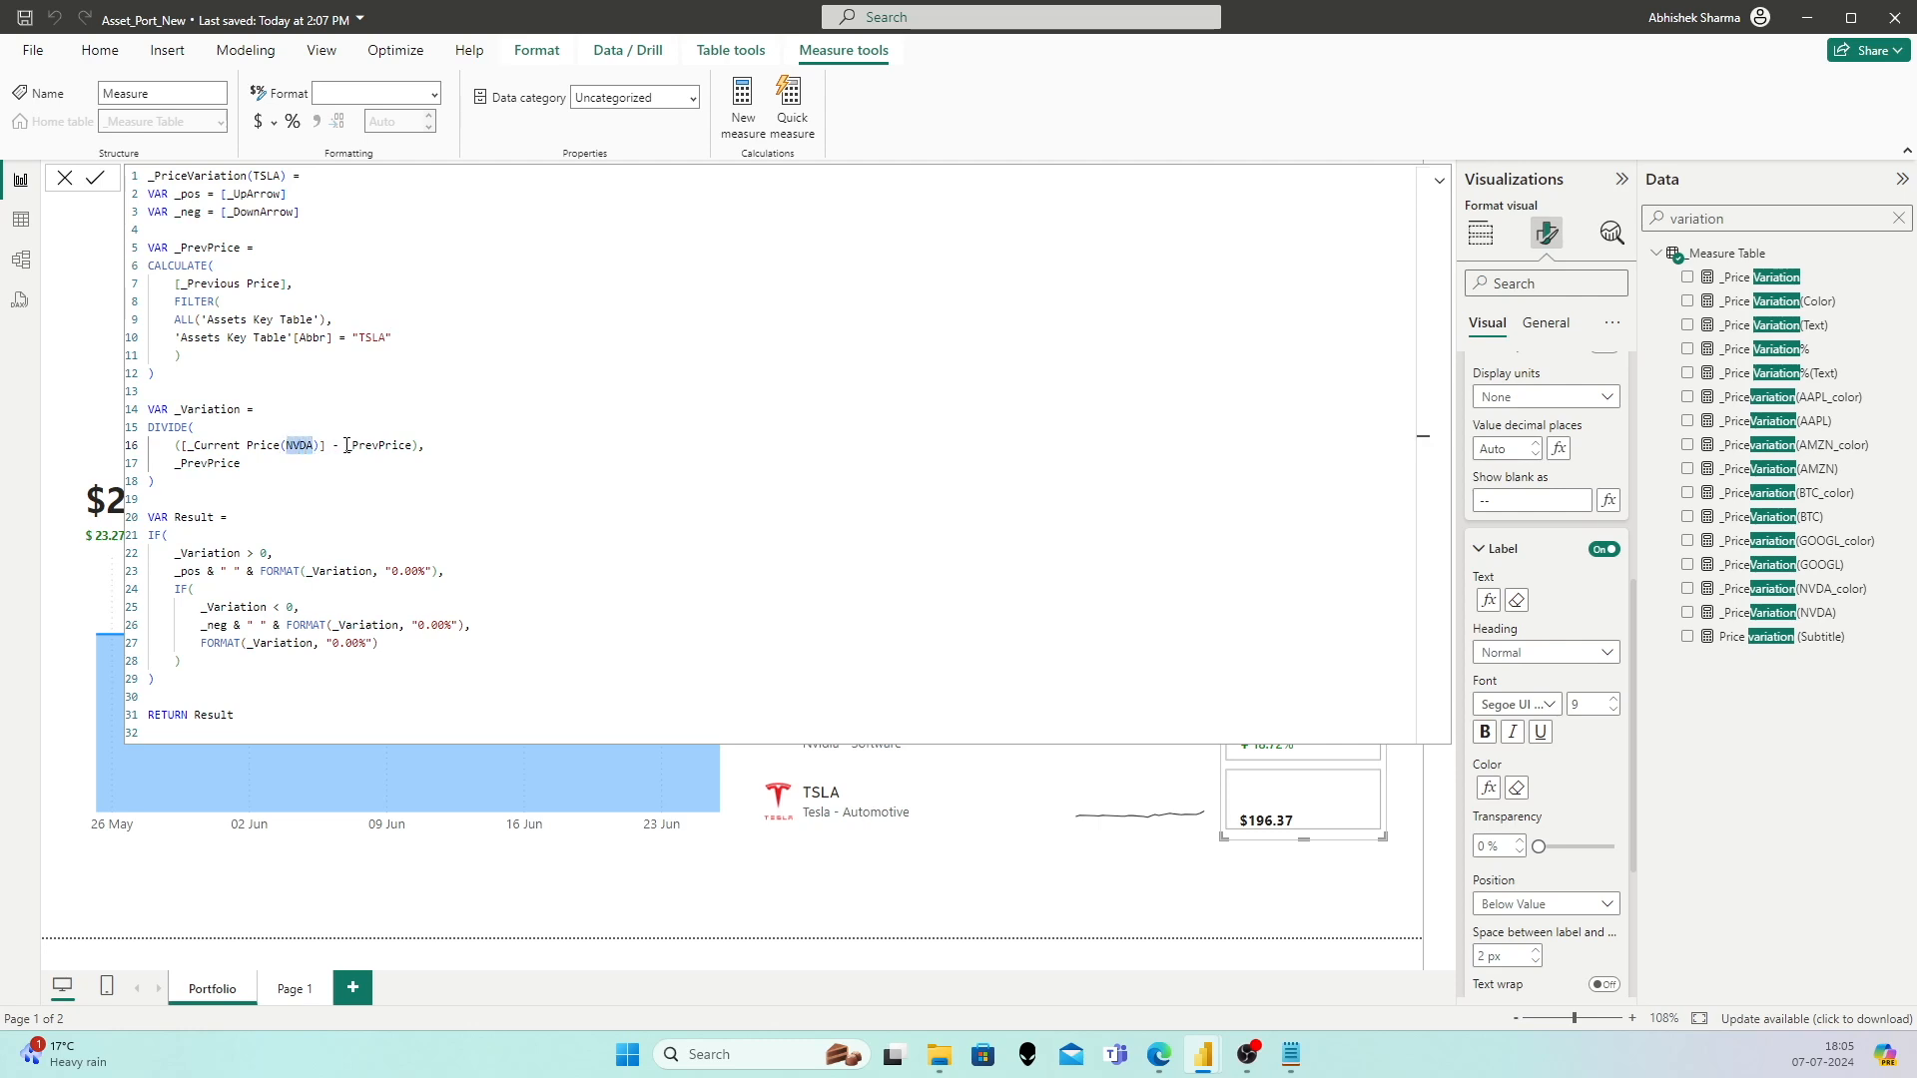
text(TSLA)
click(278, 467)
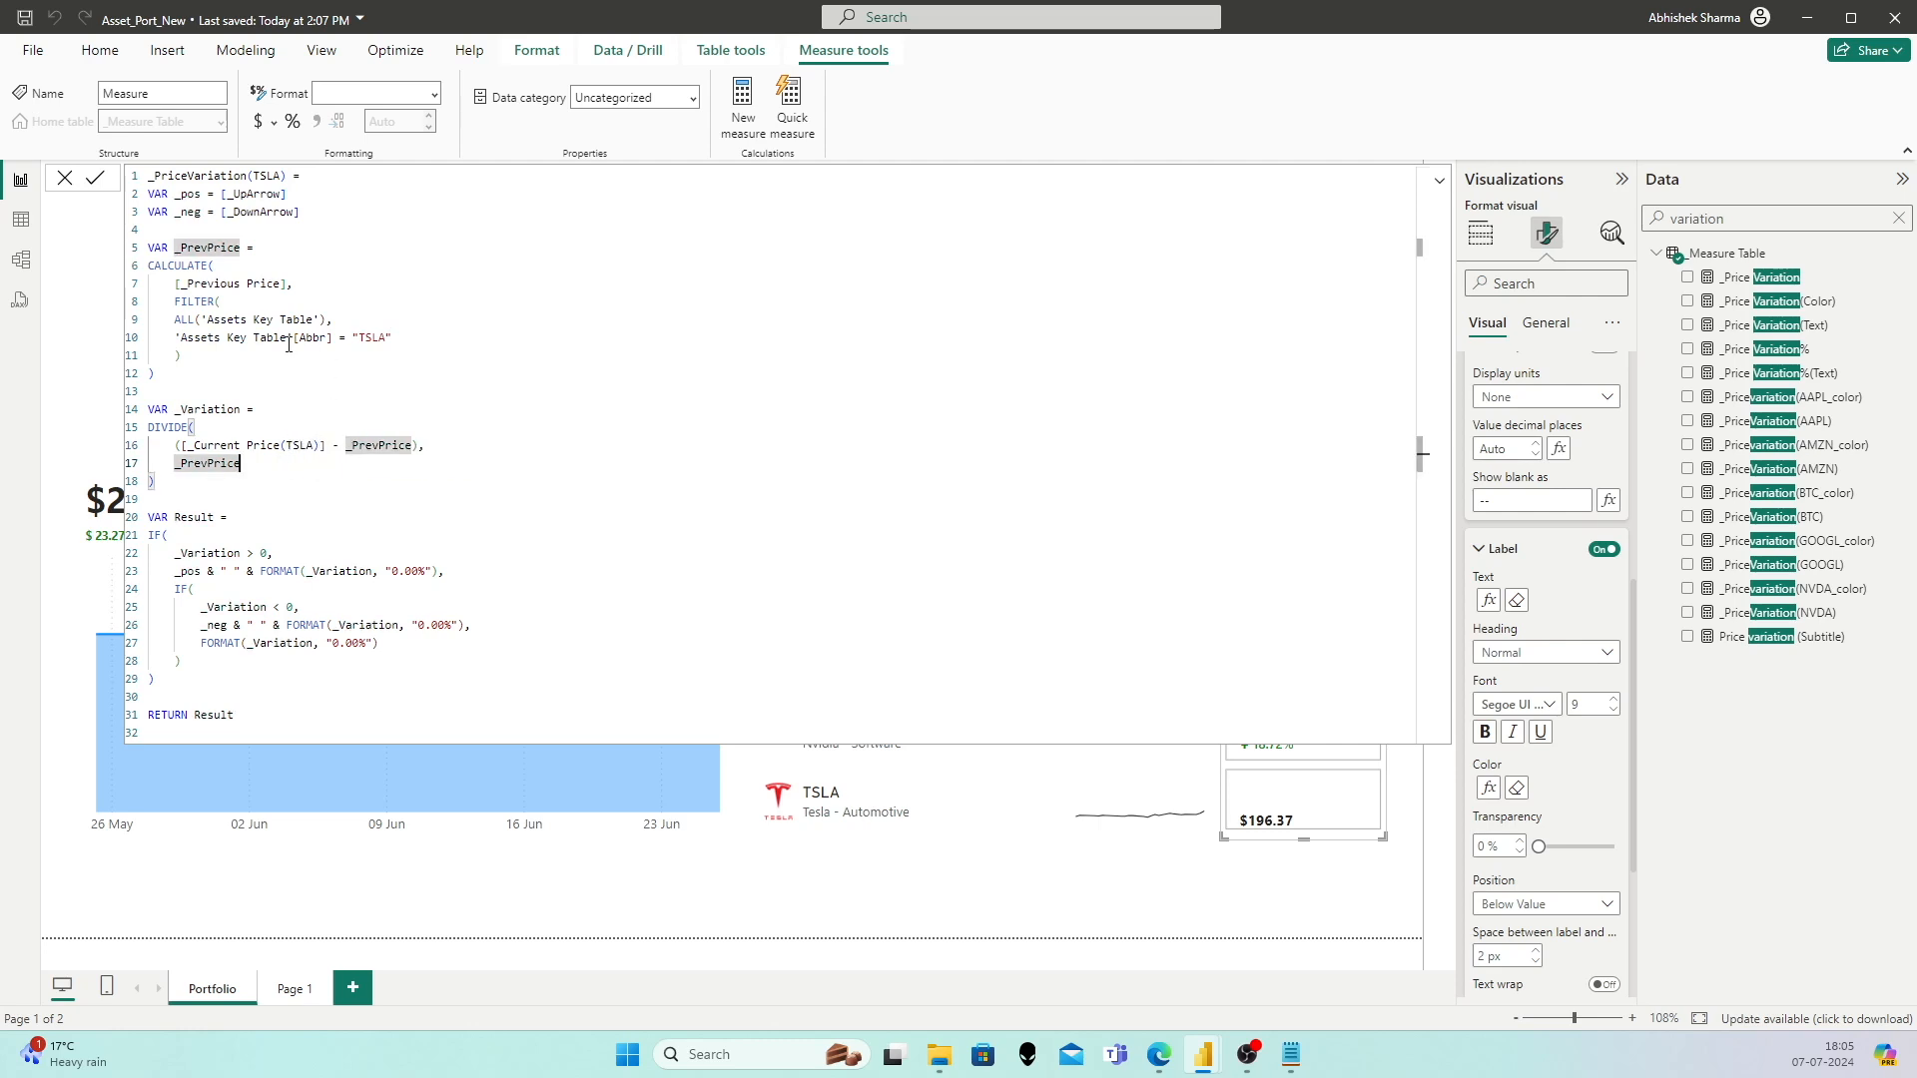
click(96, 180)
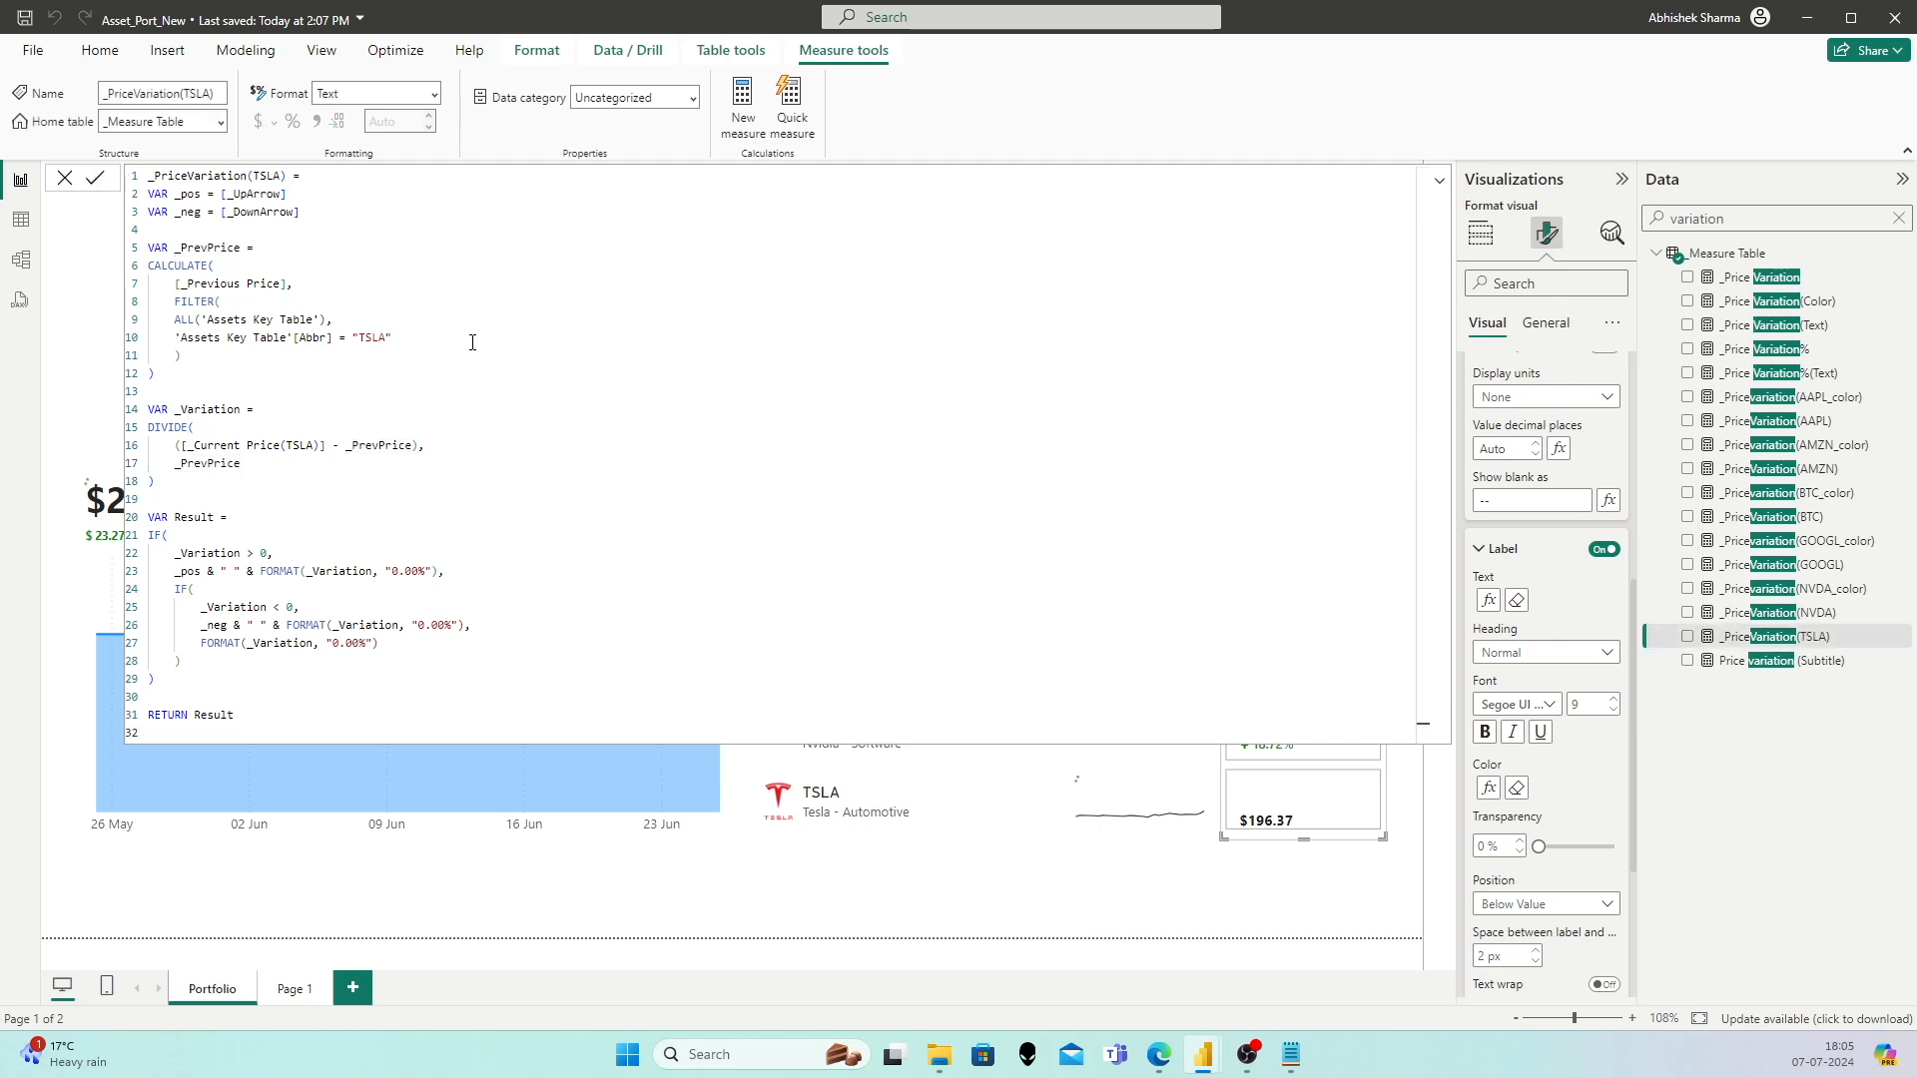
Step: Copy the _Pricevariation(NVDA_color) formula into a new measure in _Measure Table and name it _Pricevariation(TSLA_color)
click(1797, 589)
click(722, 336)
key(ctrl+a)
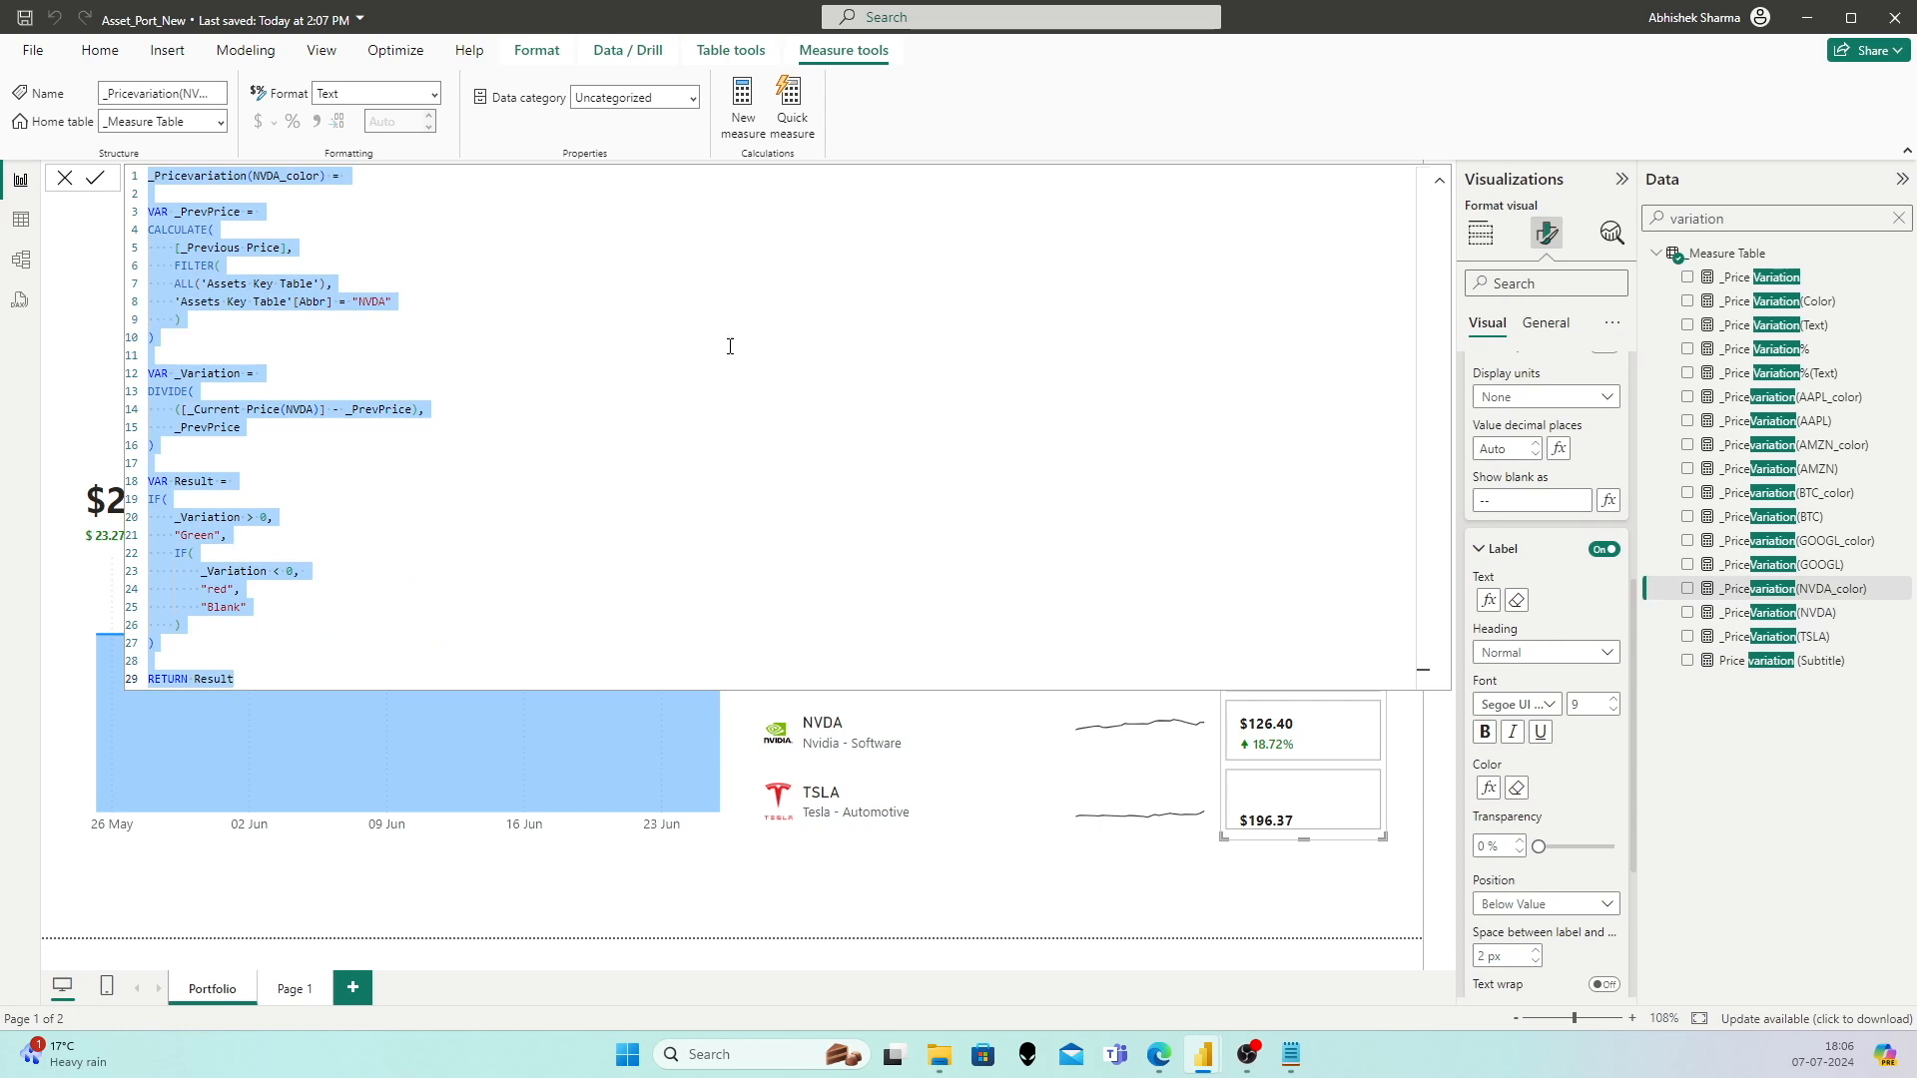
right_click(1733, 253)
click(1685, 289)
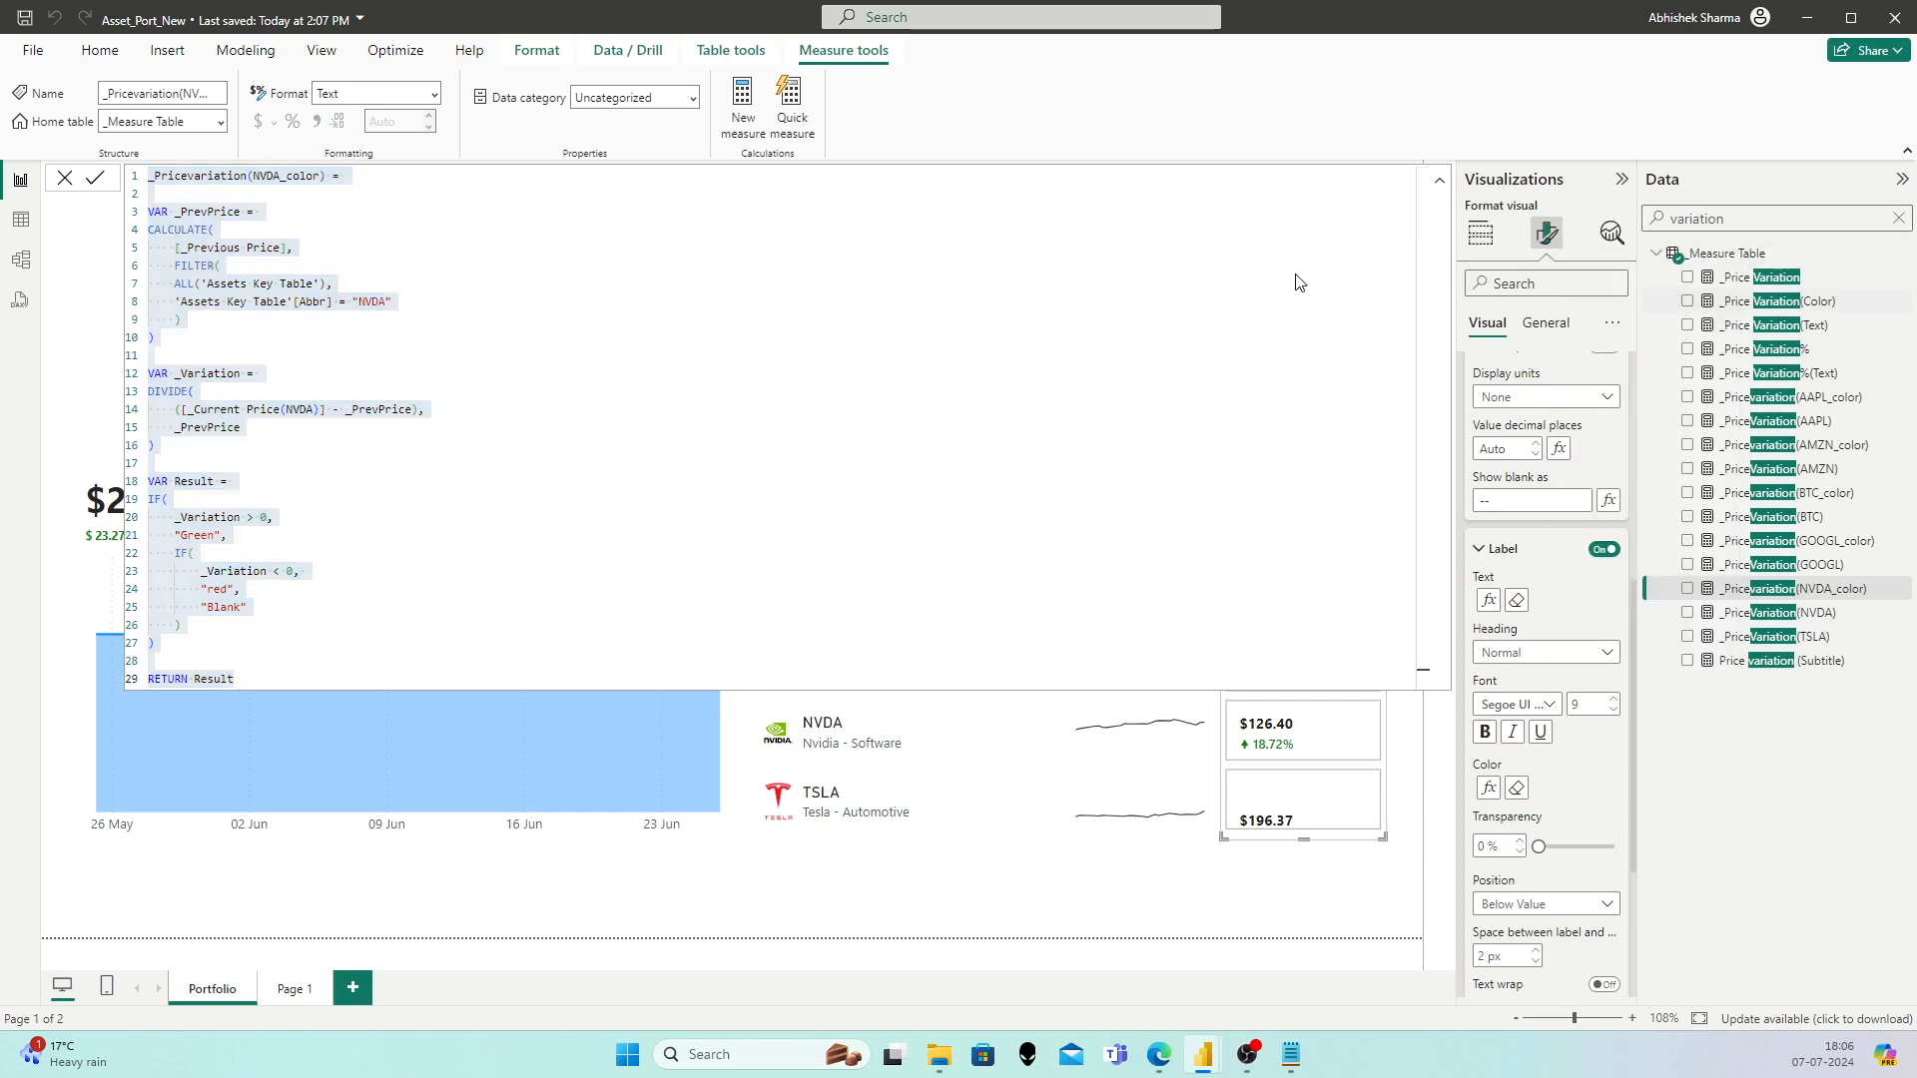
key(ctrl+v)
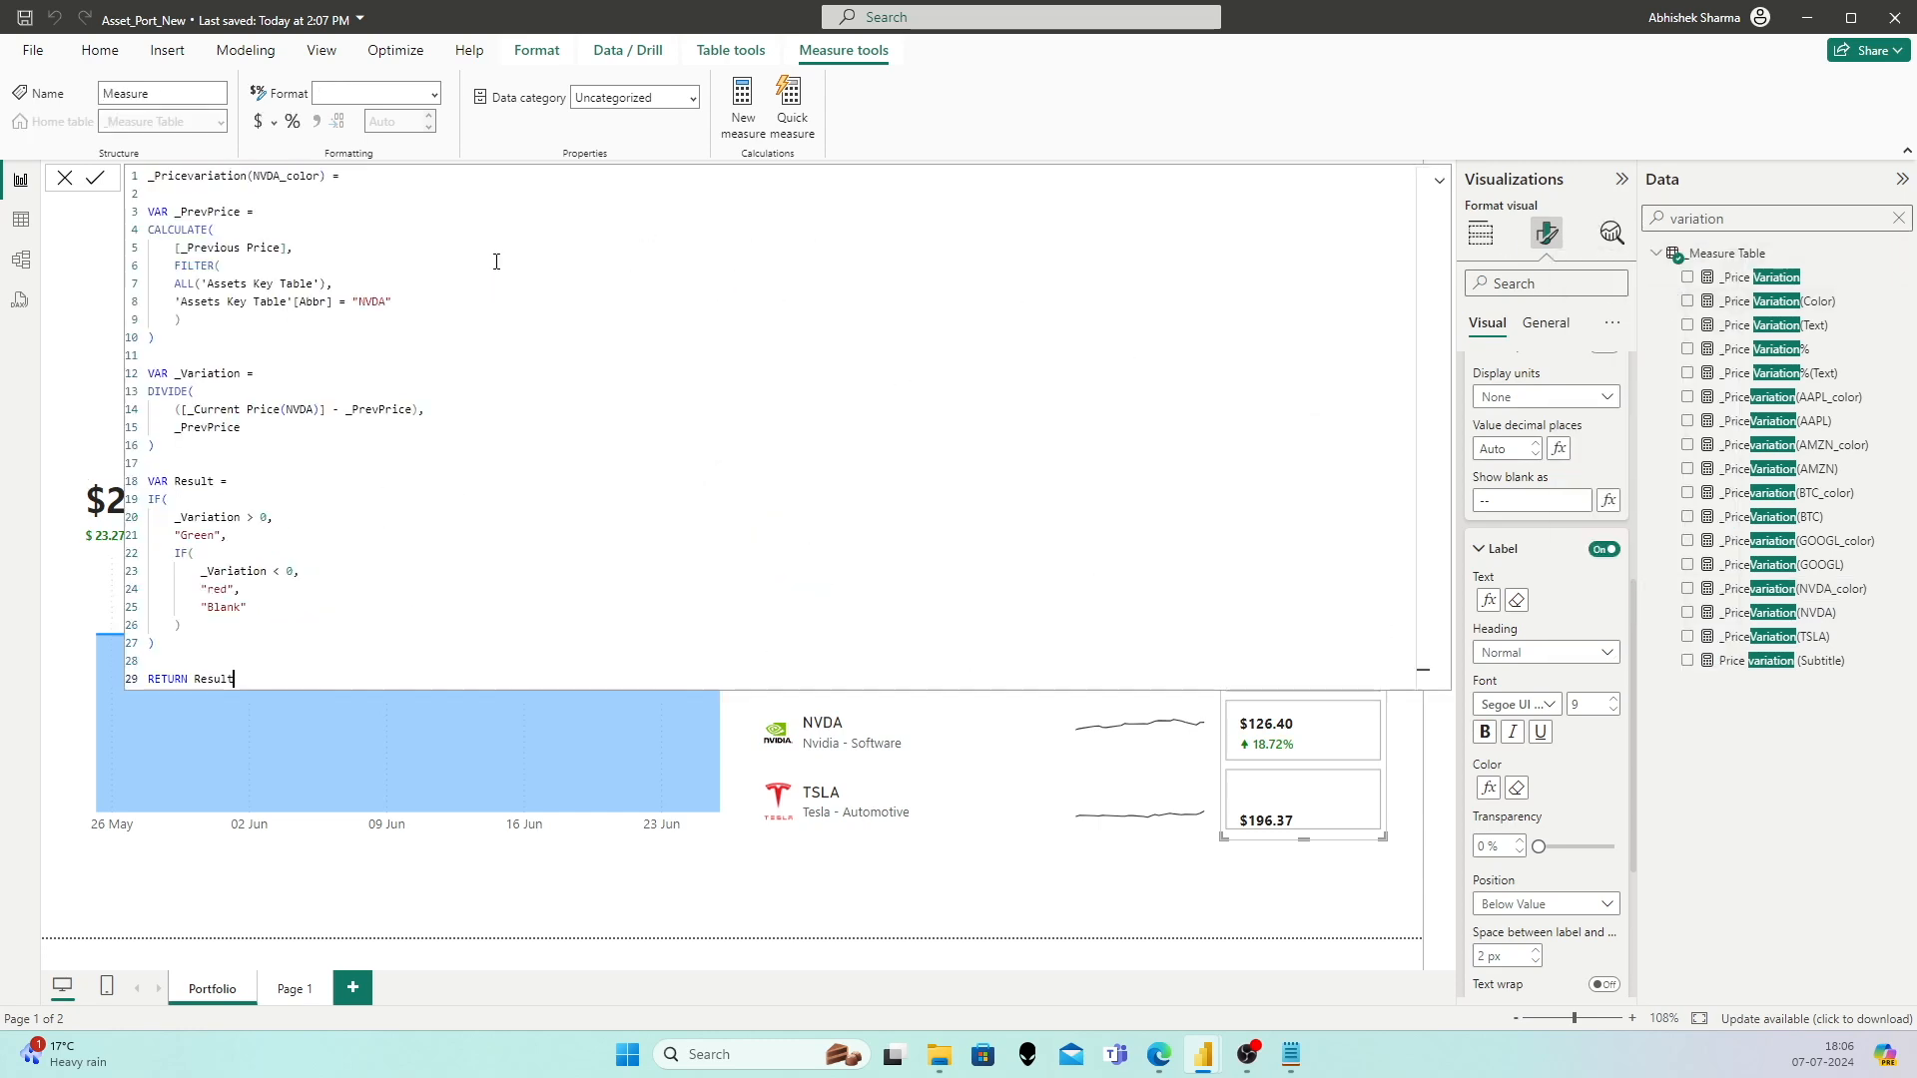
click(281, 177)
key(shift+Left)
key(shift+Left)
text(TS)
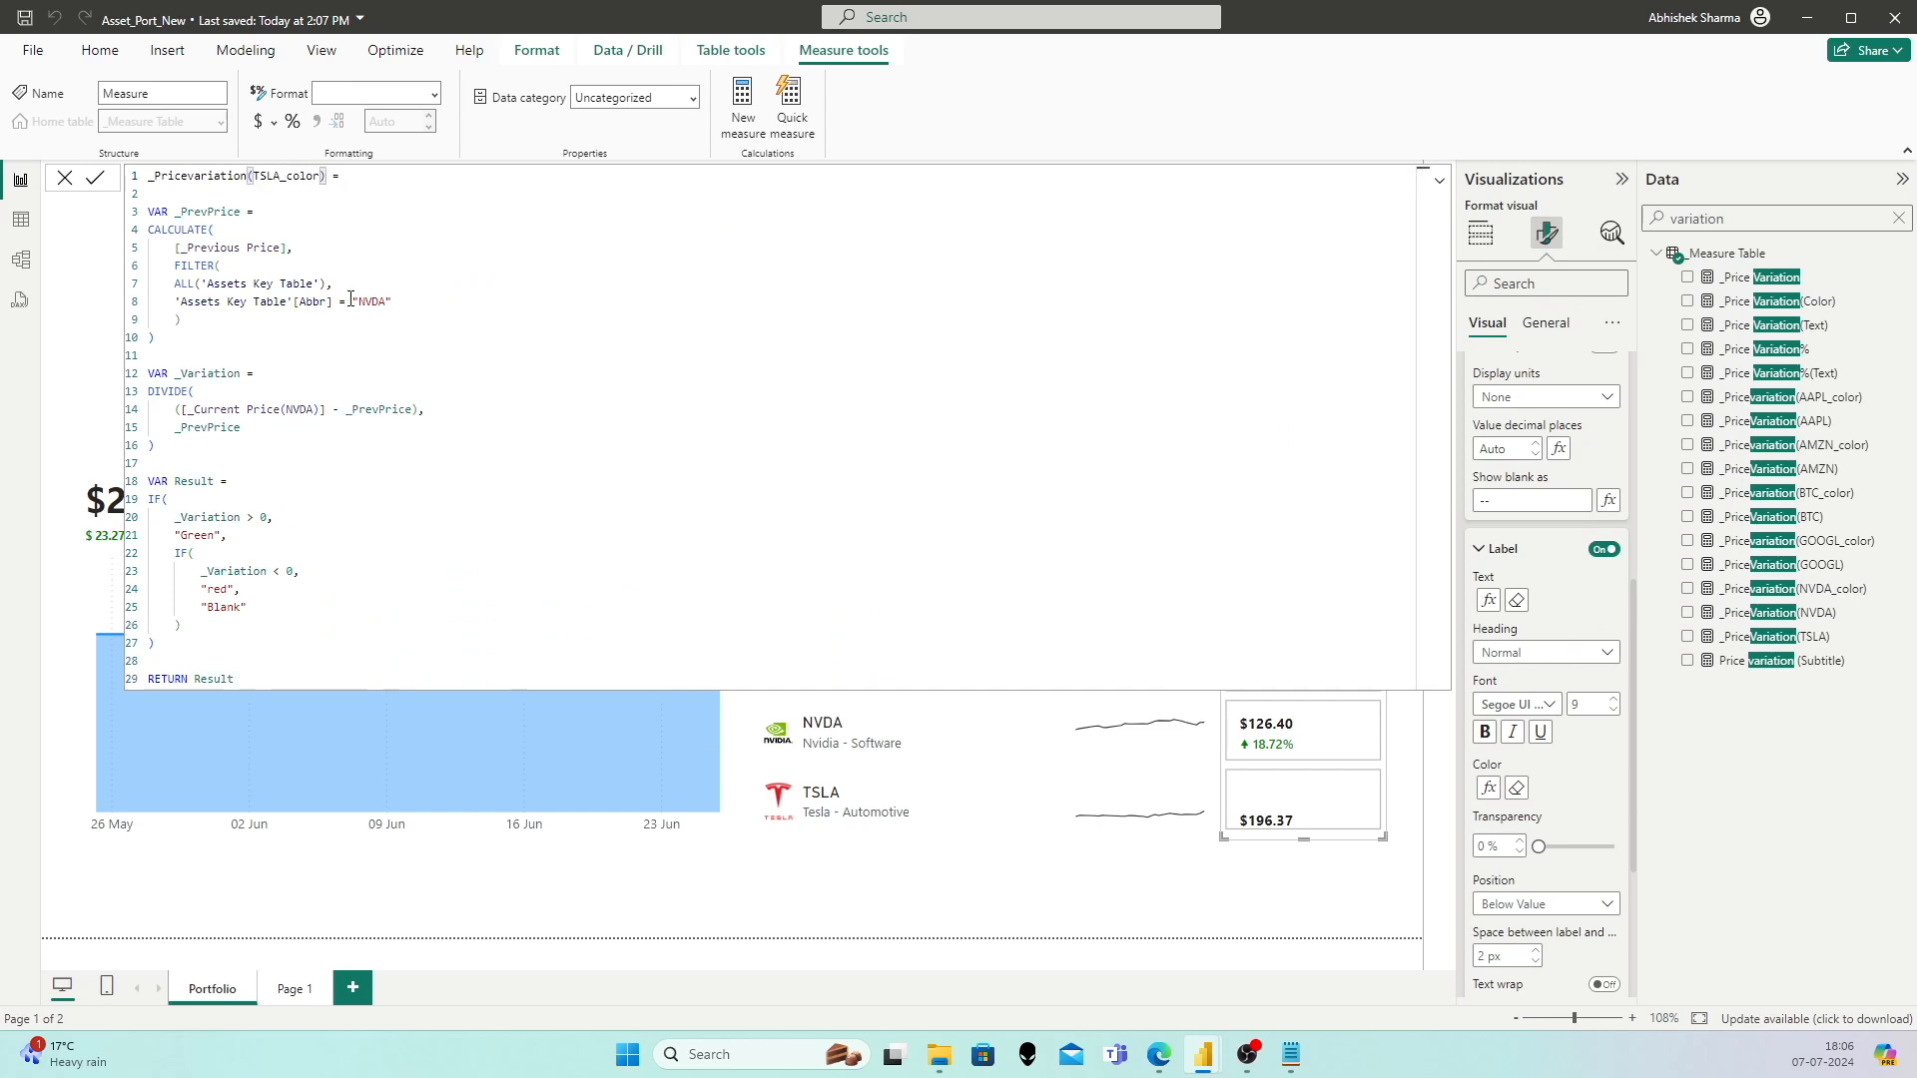
Step: Change the Abbr filter and current price reference in _Pricevariation(TSLA_color) to TSLA and commit the measure
drag(360, 302, 483, 308)
text(TSLA)
click(313, 412)
key(shift+Left)
key(shift+Left)
key(shift+Left)
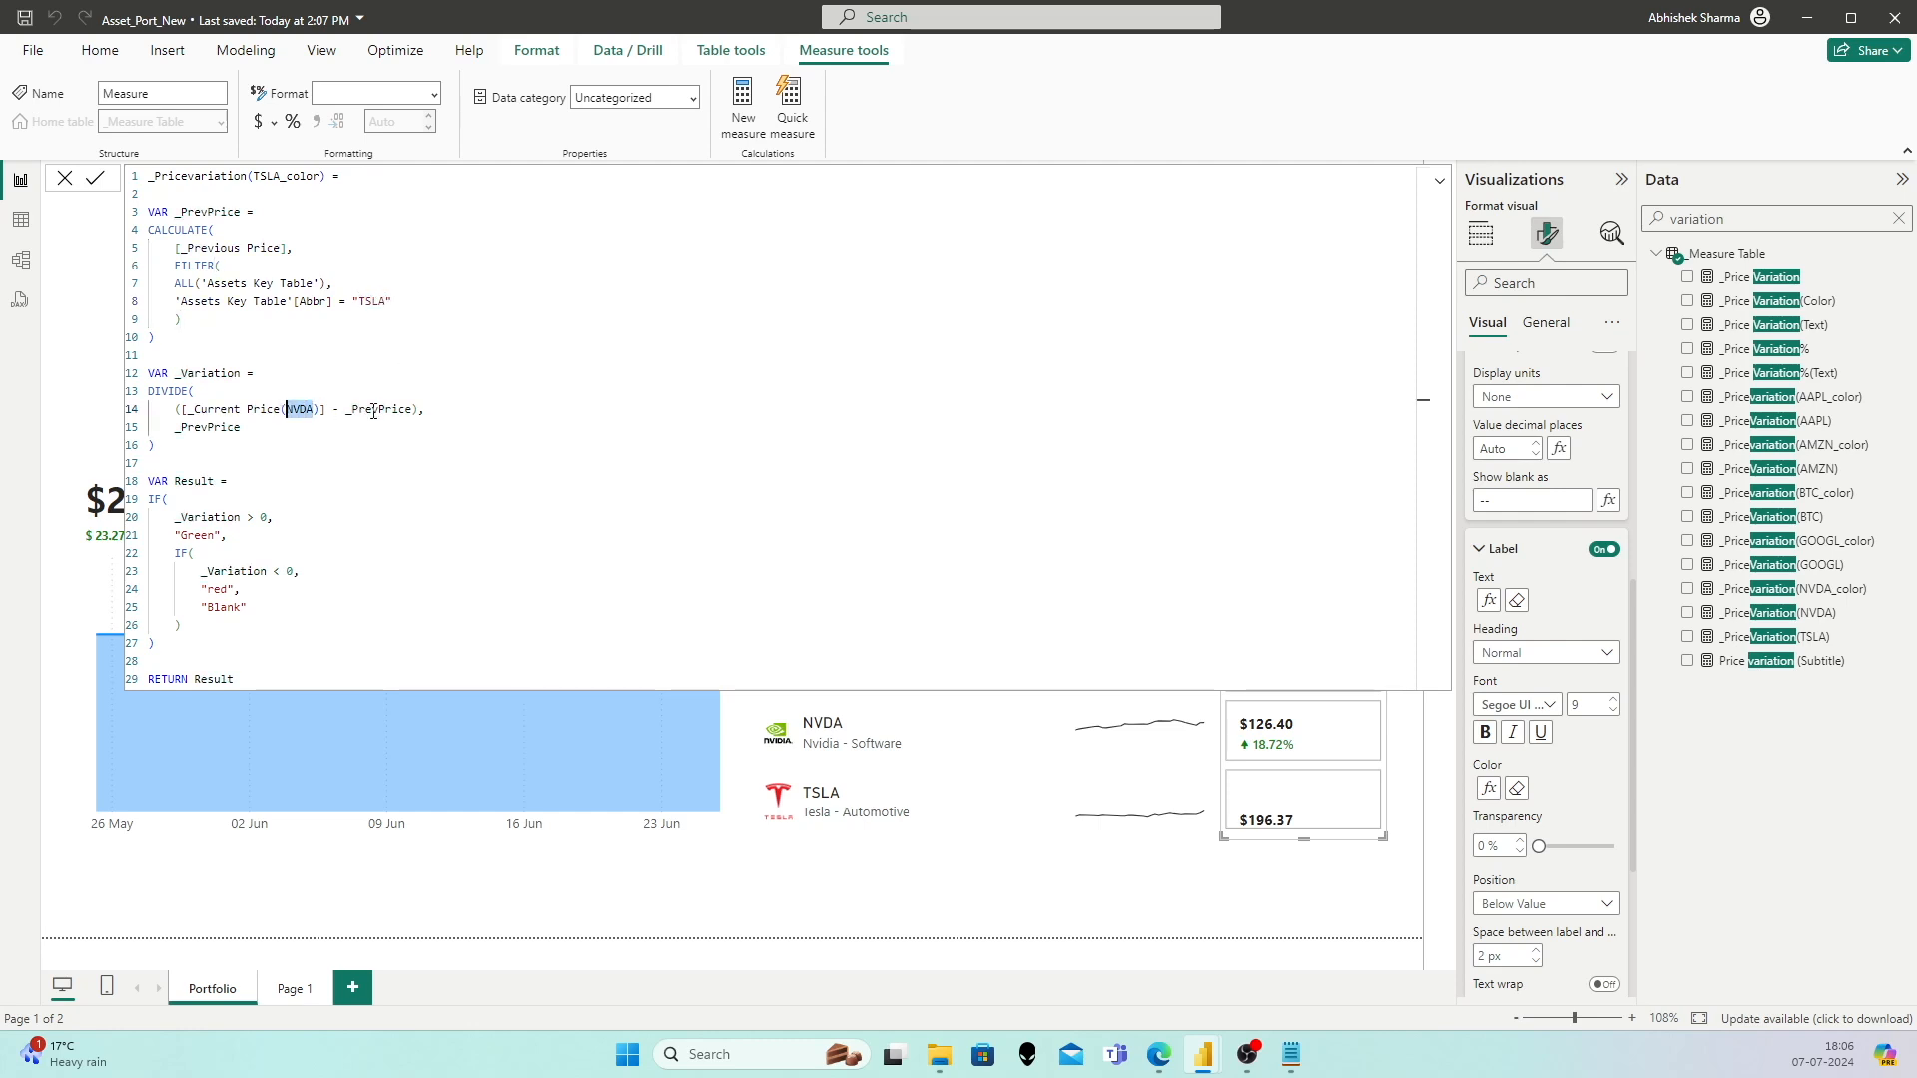
text(TSLA)
click(300, 473)
click(94, 177)
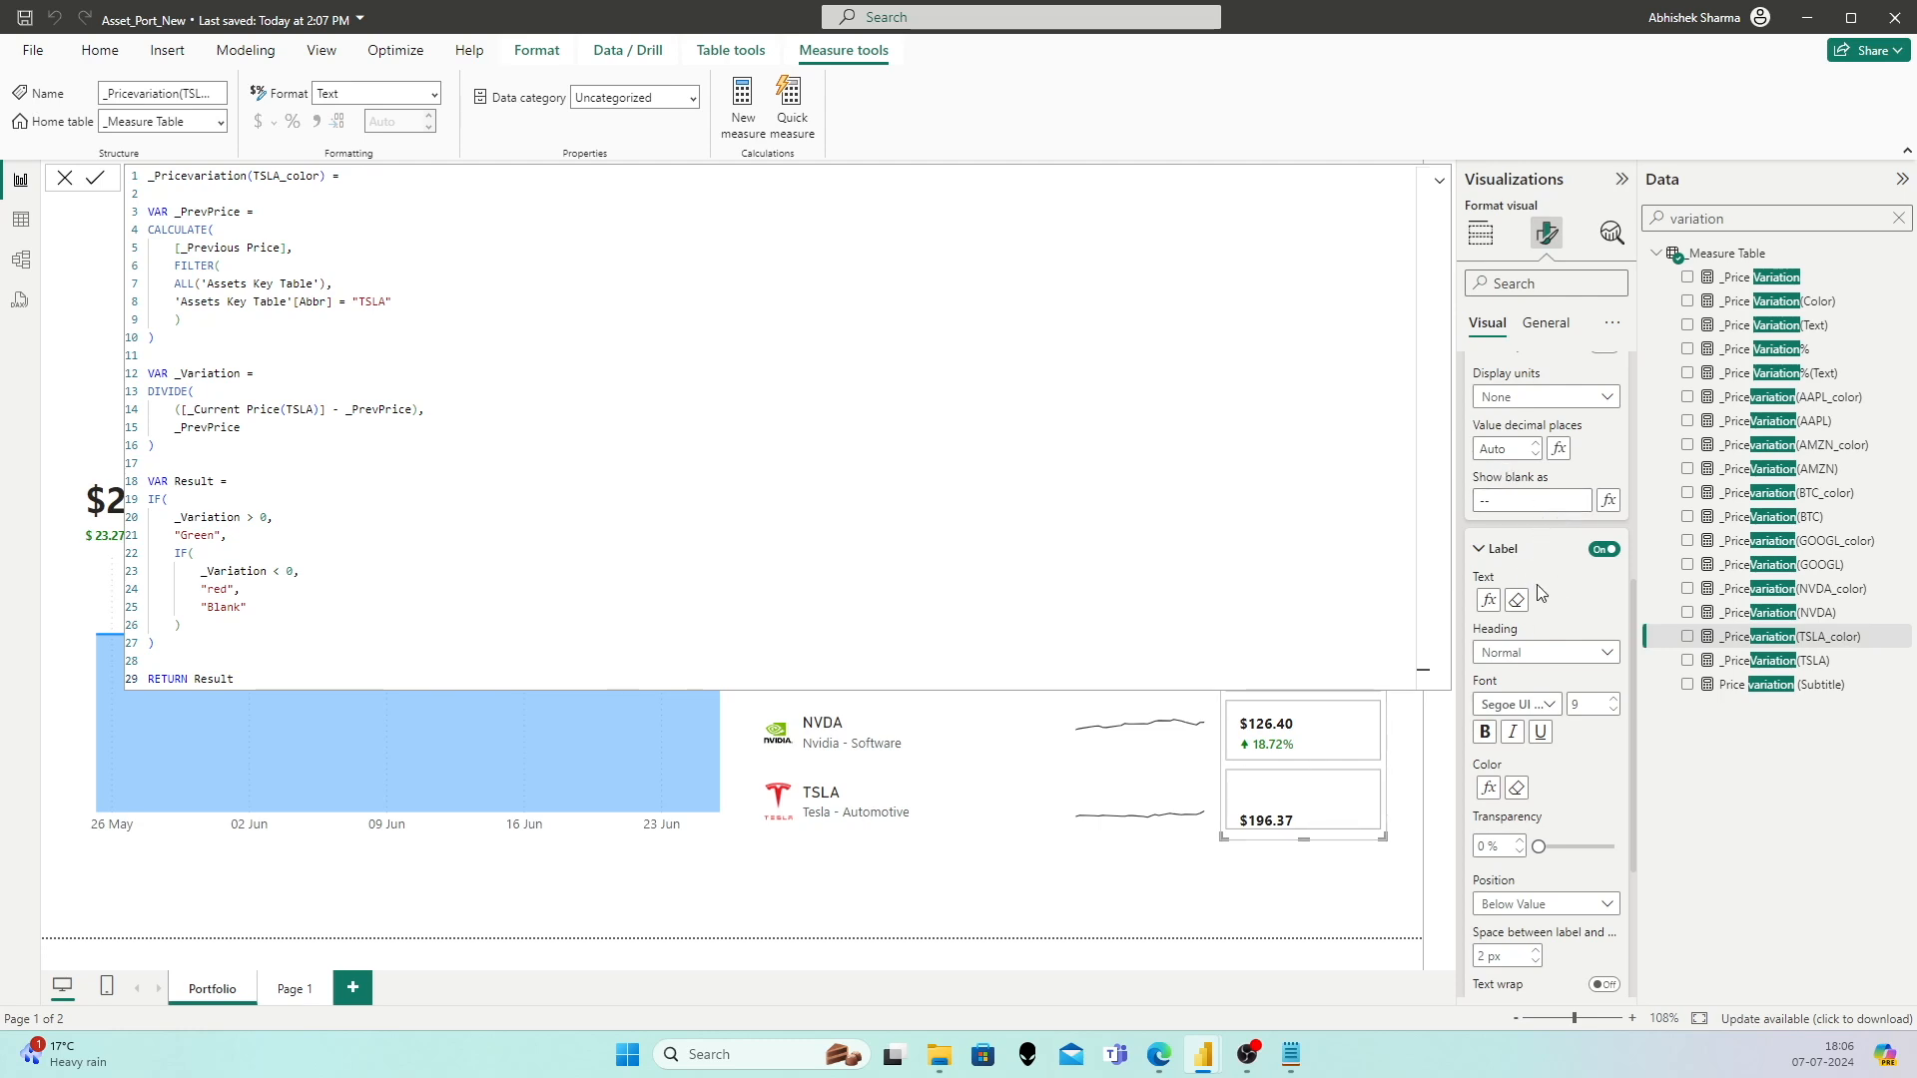
Step: Apply the callout value settings to the _Current Price(TSLA) series and set its display units to None
scroll(1547, 577, up, 5)
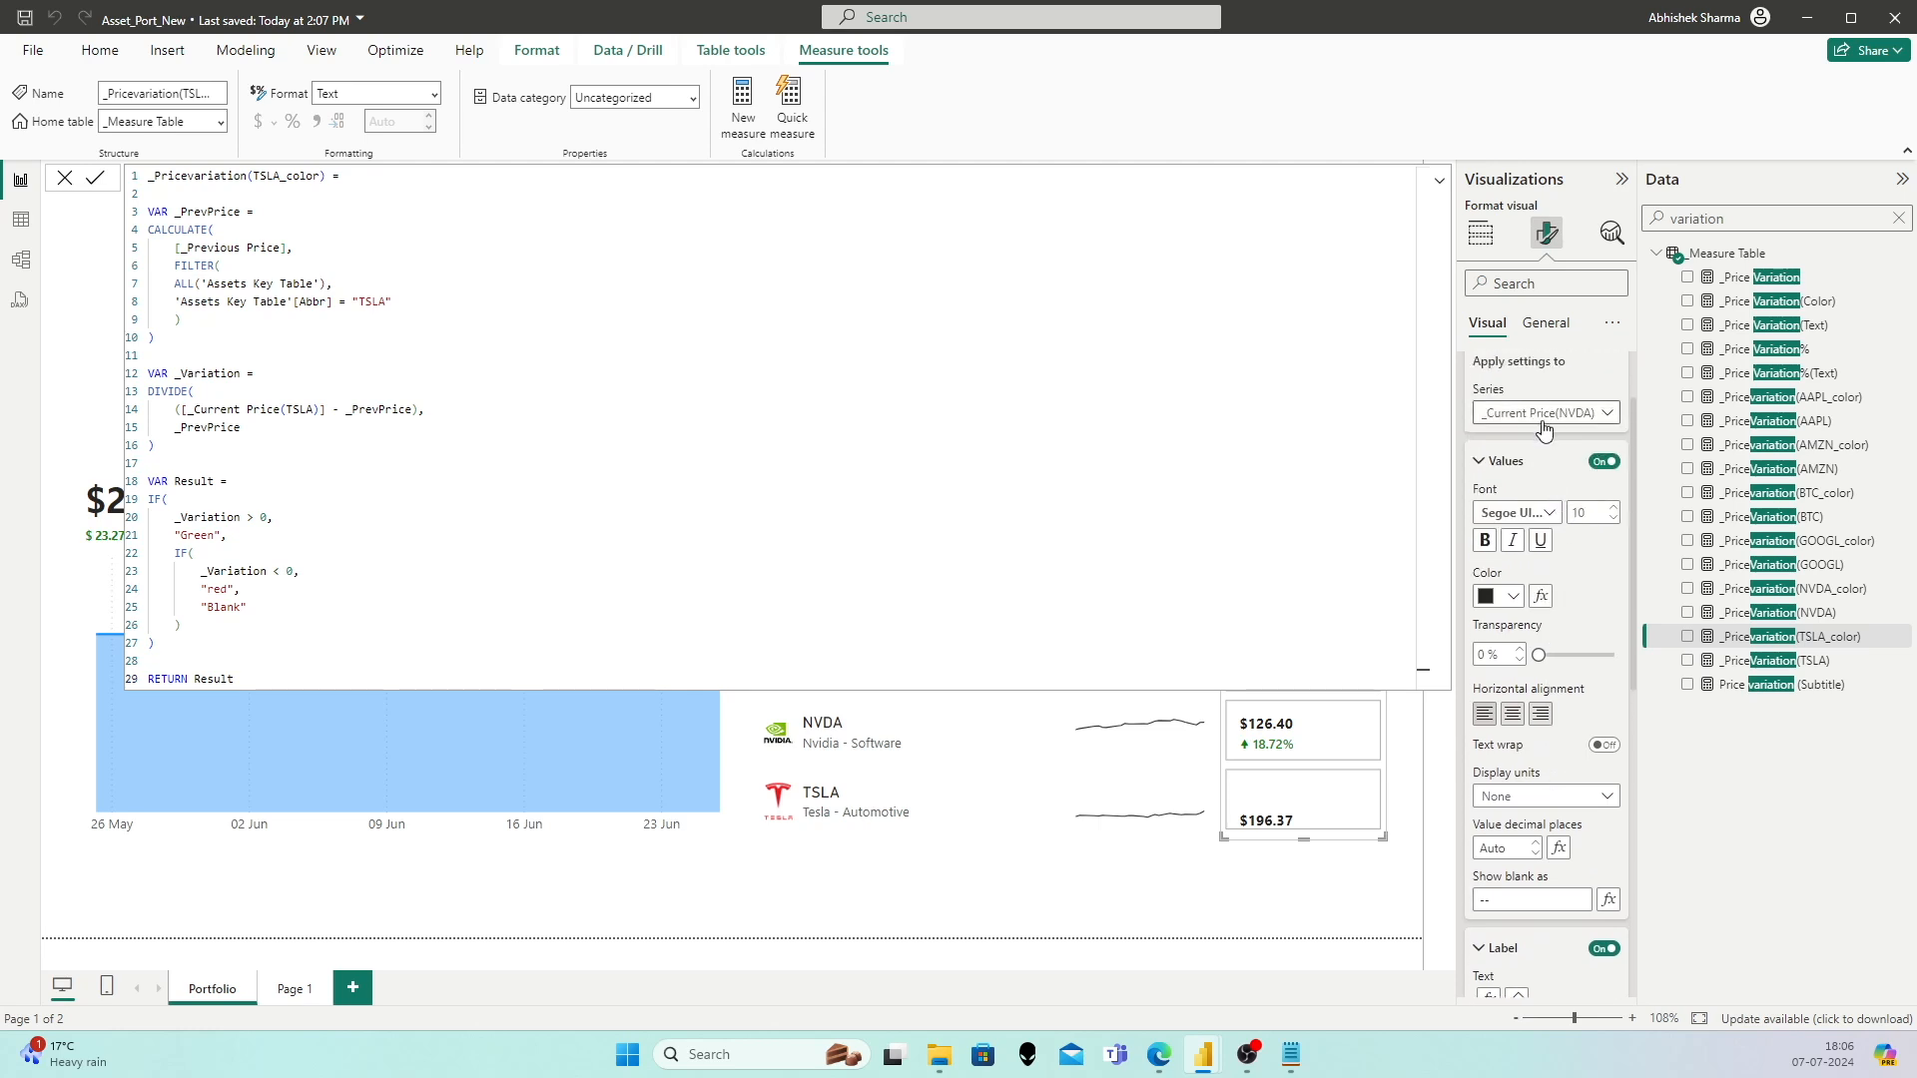
click(1546, 415)
click(1534, 580)
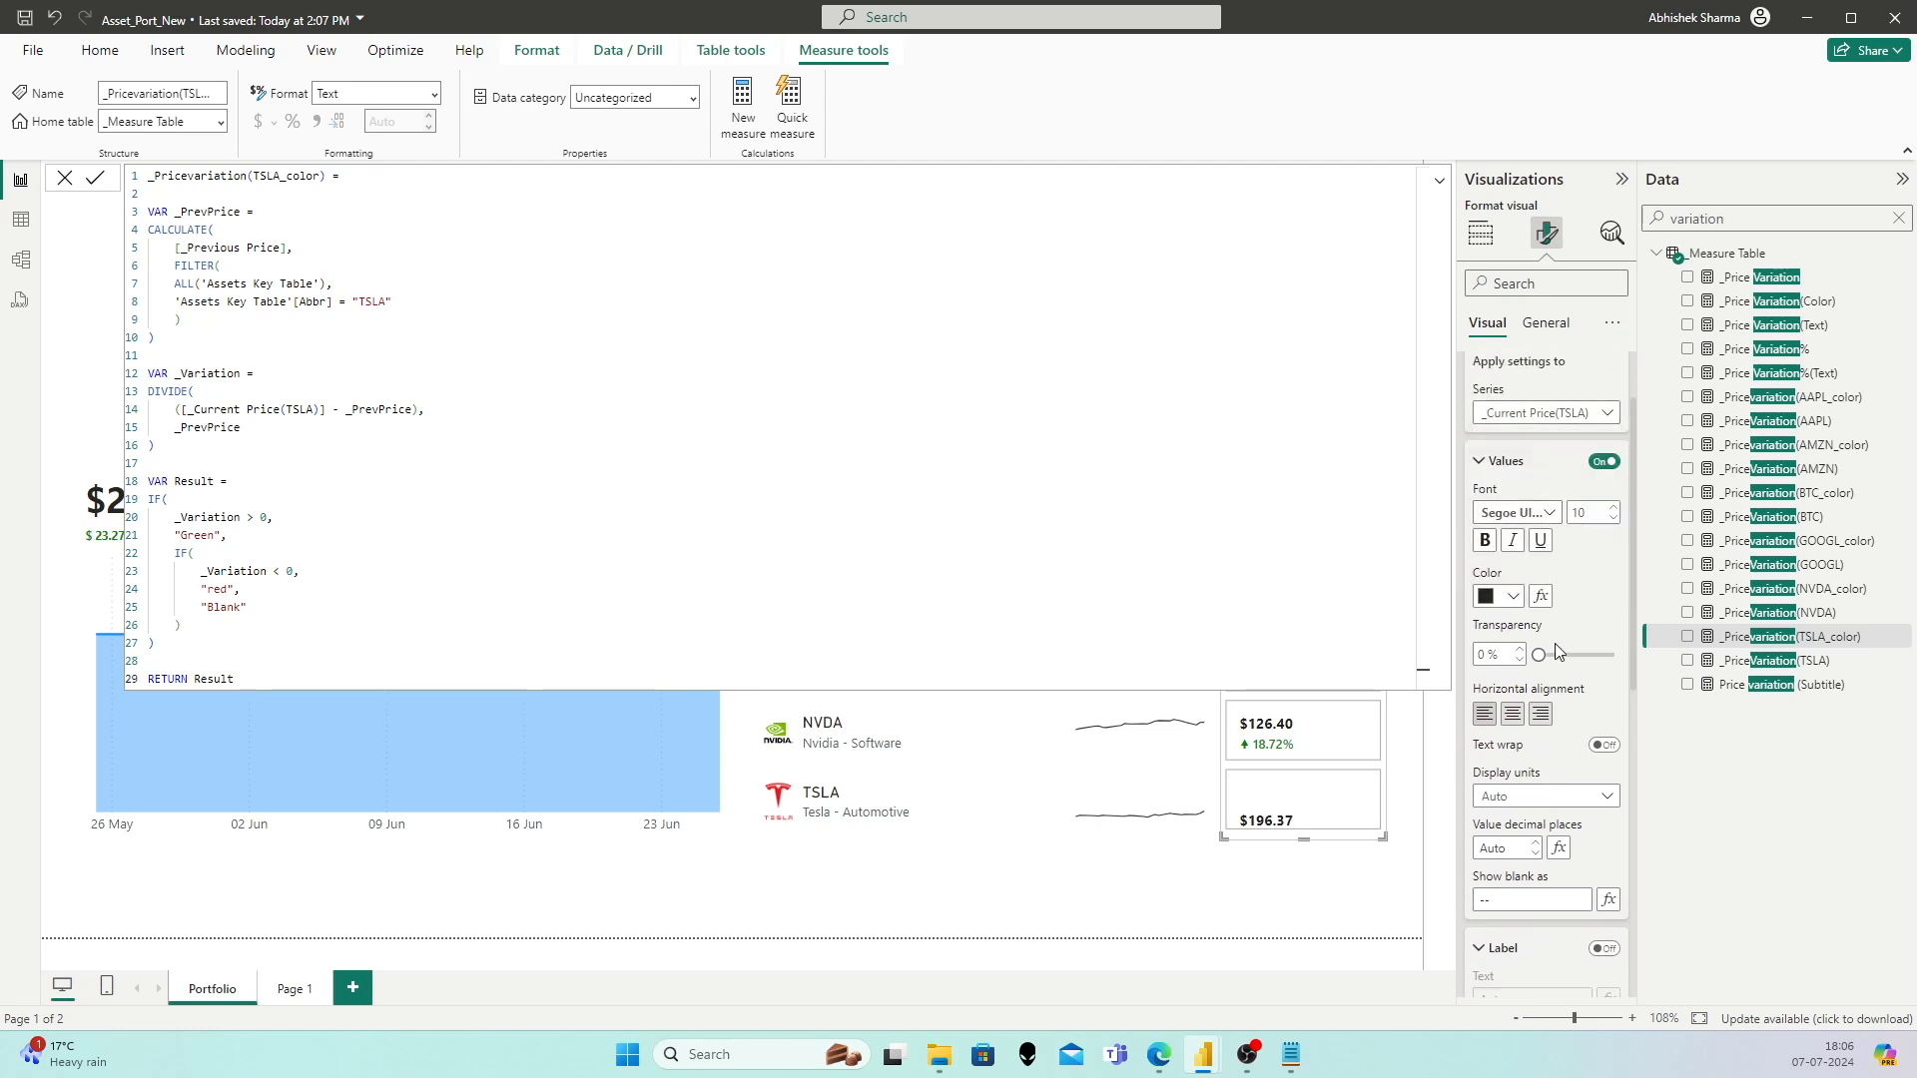
scroll(1565, 679, down, 1)
click(1546, 696)
click(1515, 728)
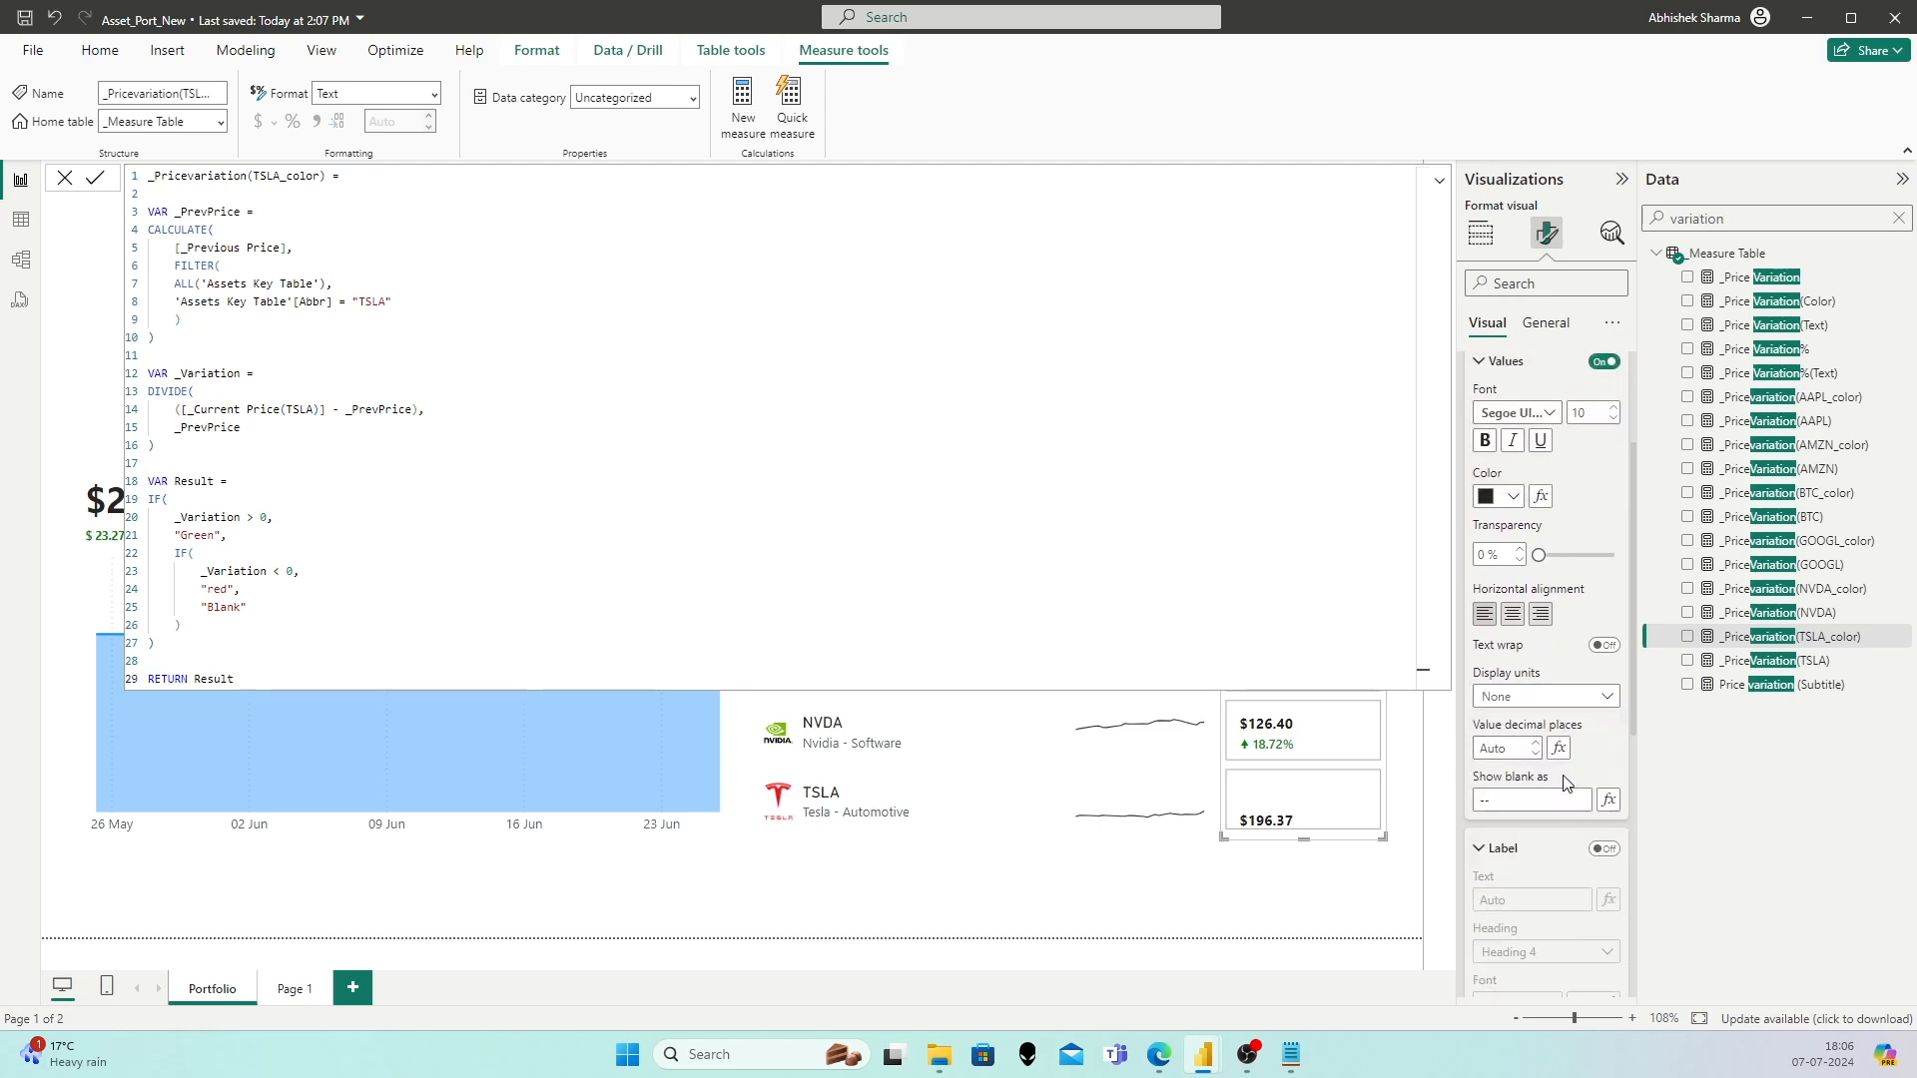
Step: Enable the TSLA card's label and base its text on the _PriceVariation(TSLA) field value
click(1603, 848)
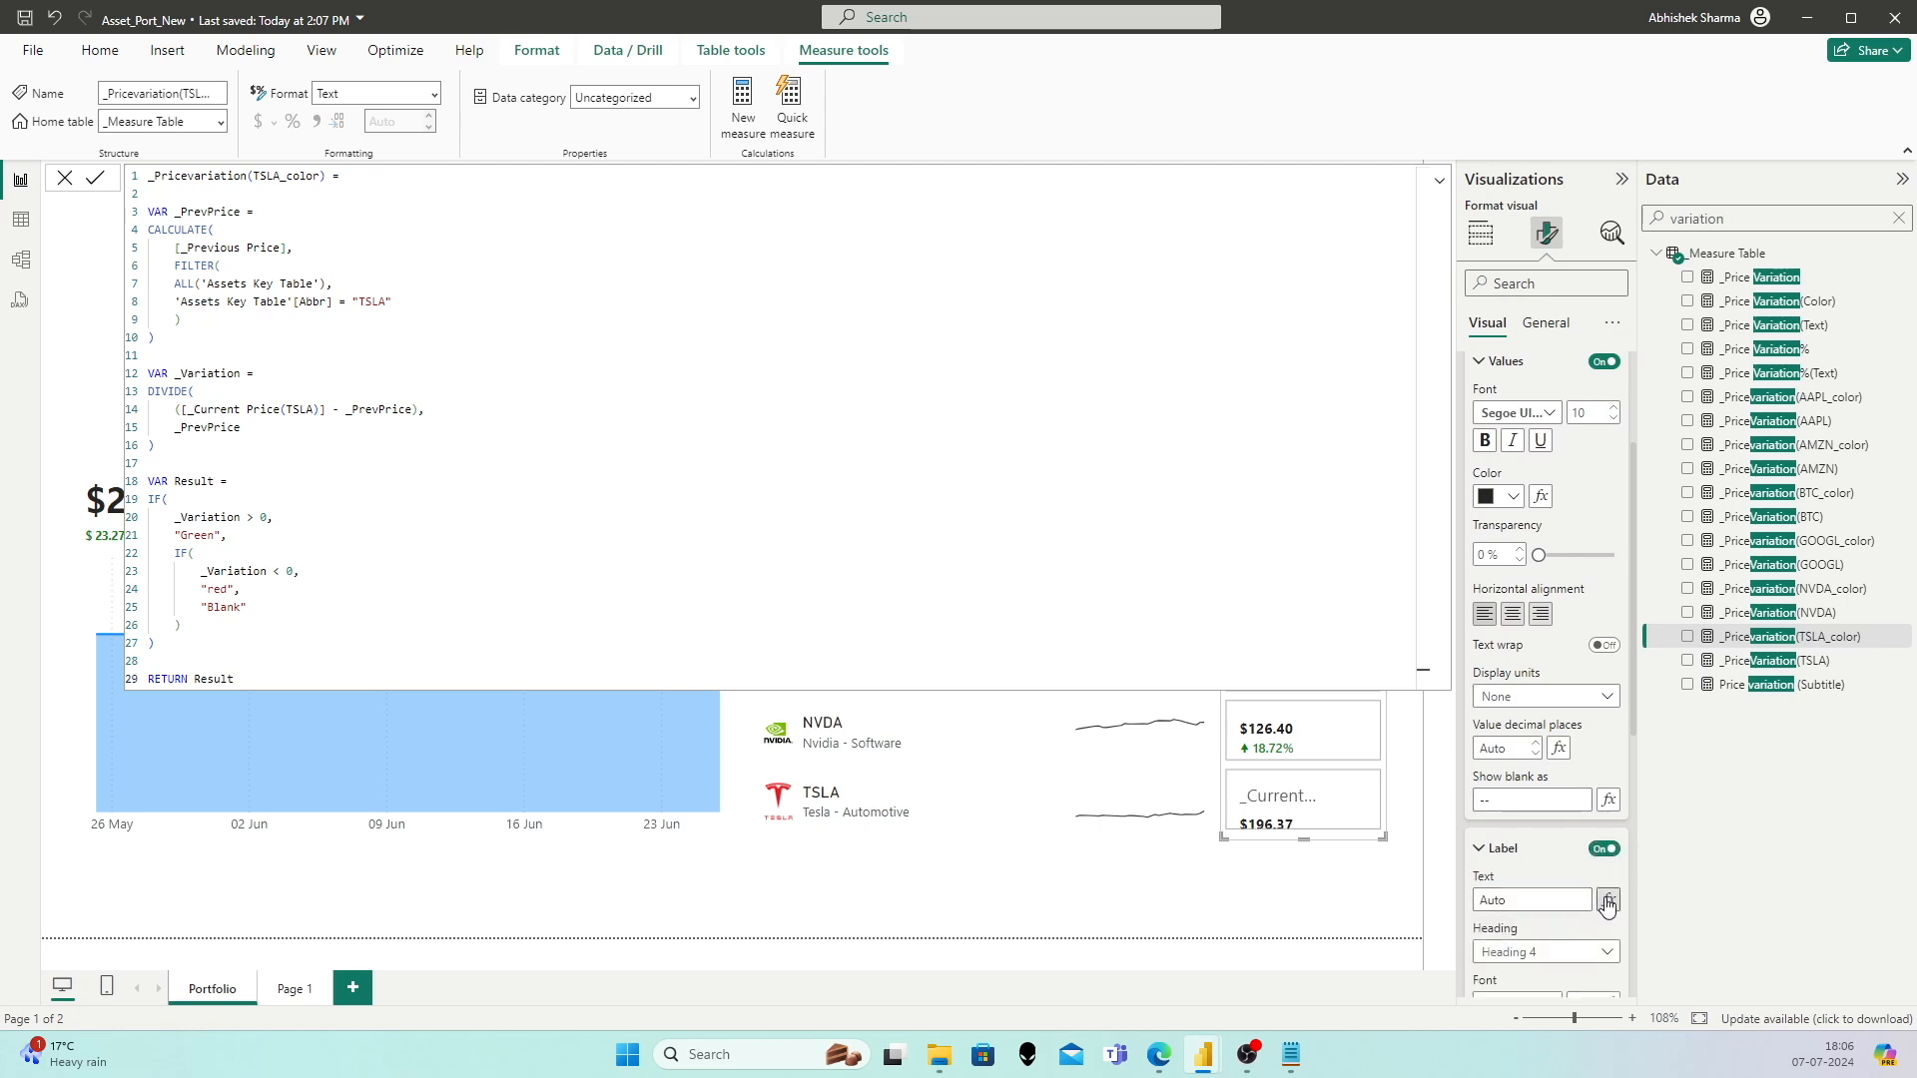
click(1607, 899)
click(567, 387)
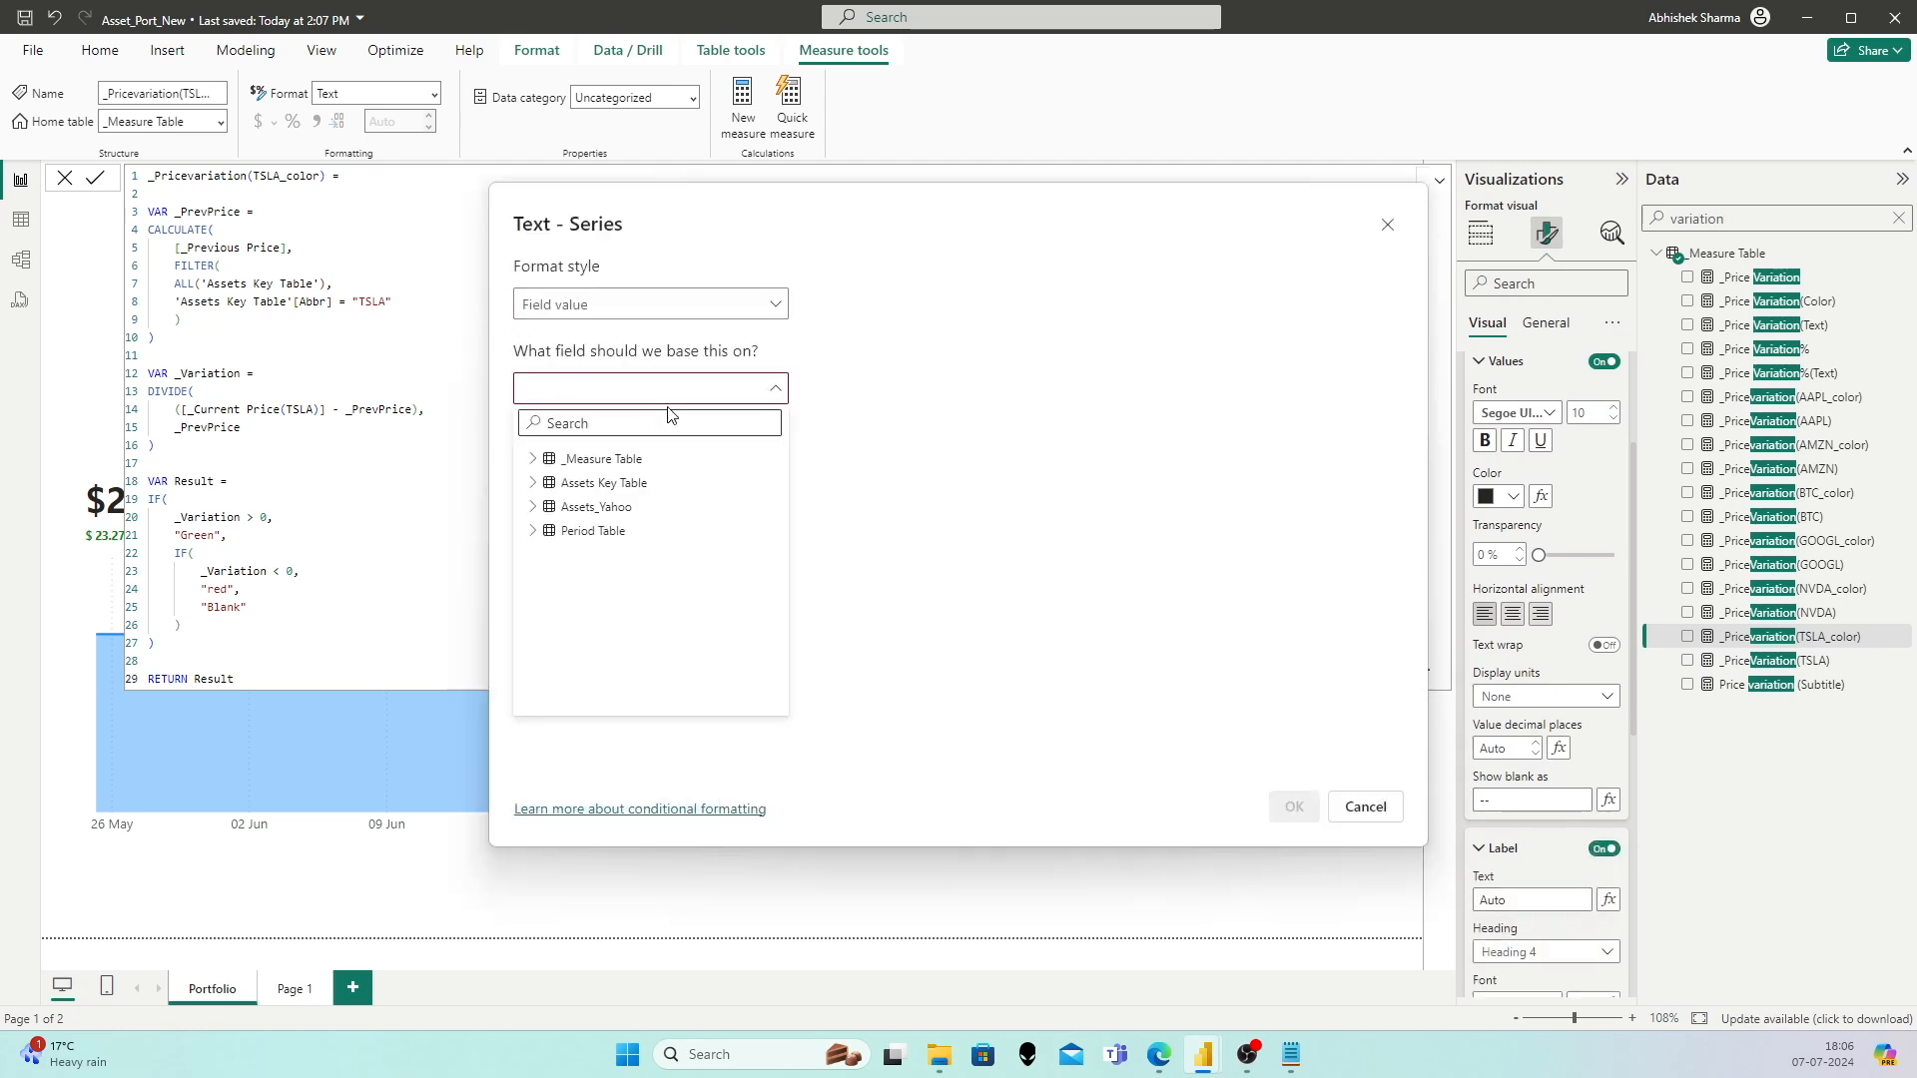
text(tsla)
click(666, 531)
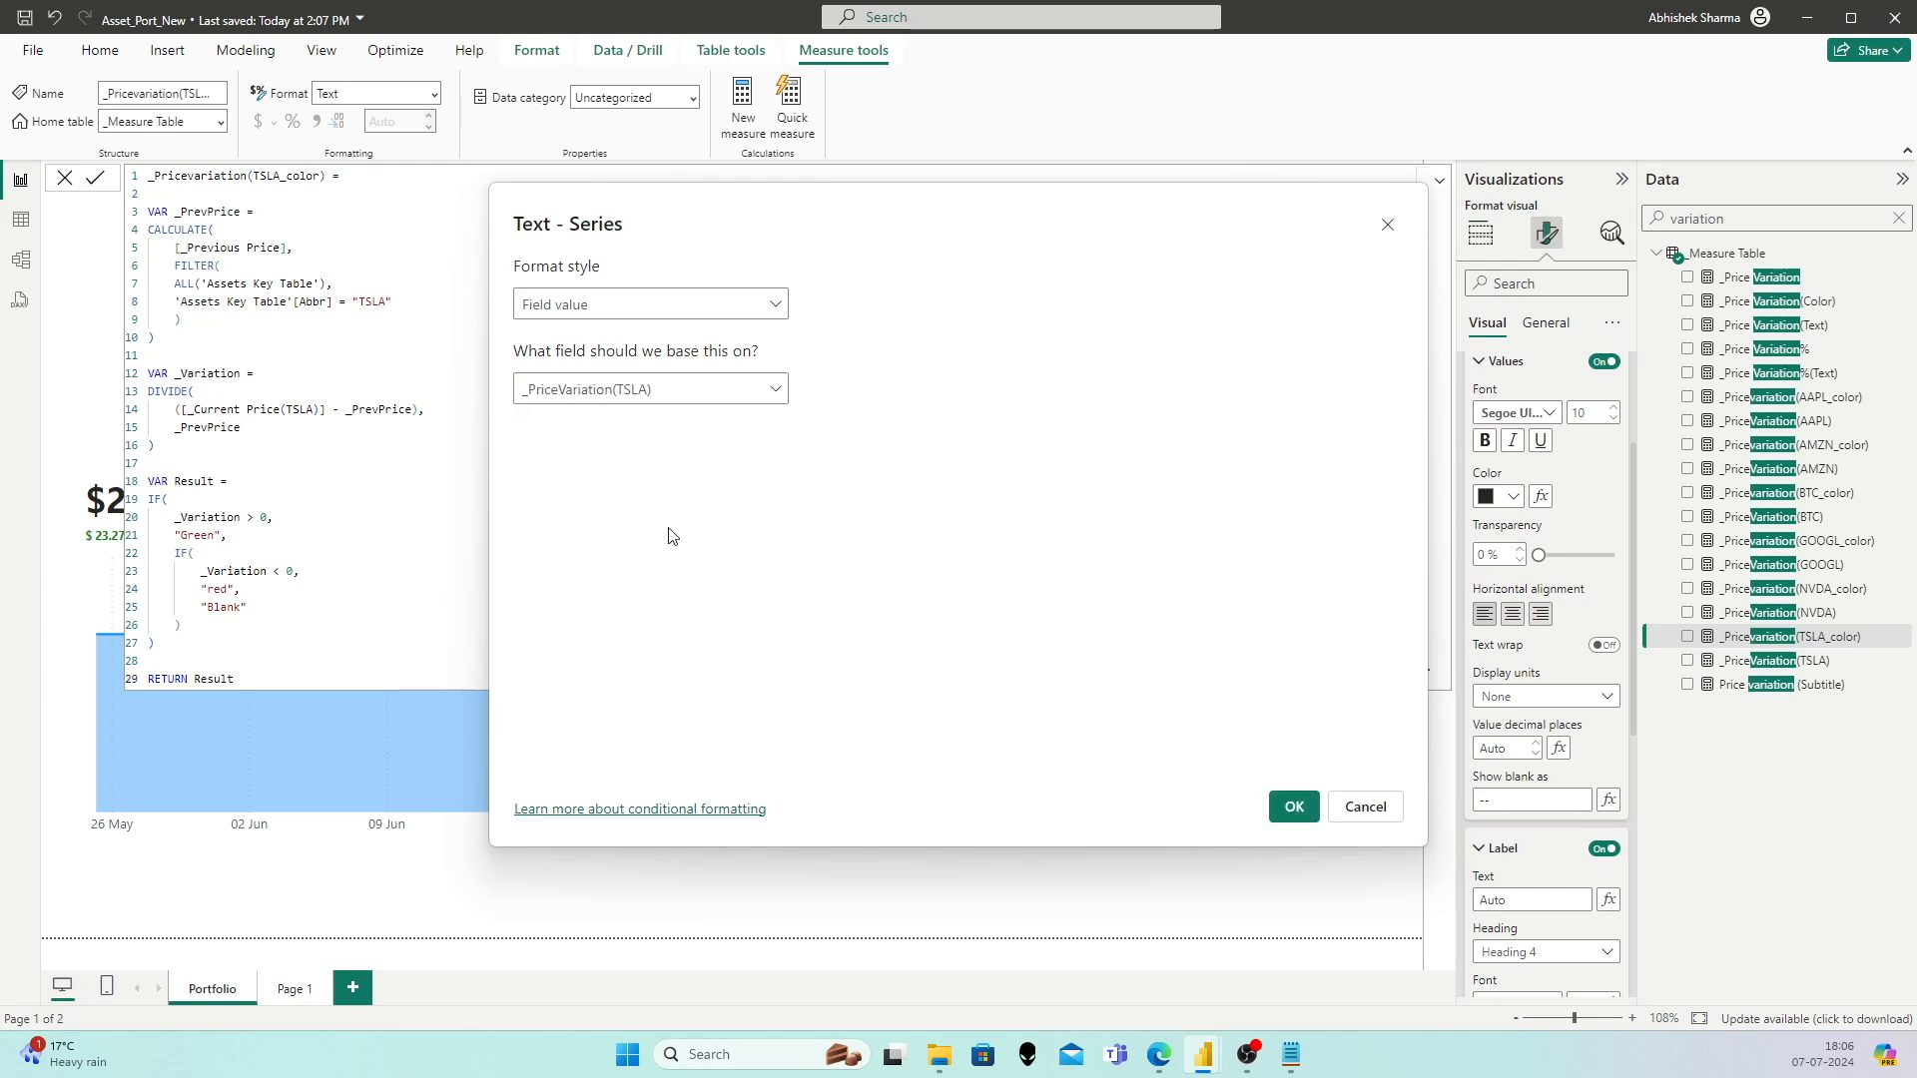
click(1293, 806)
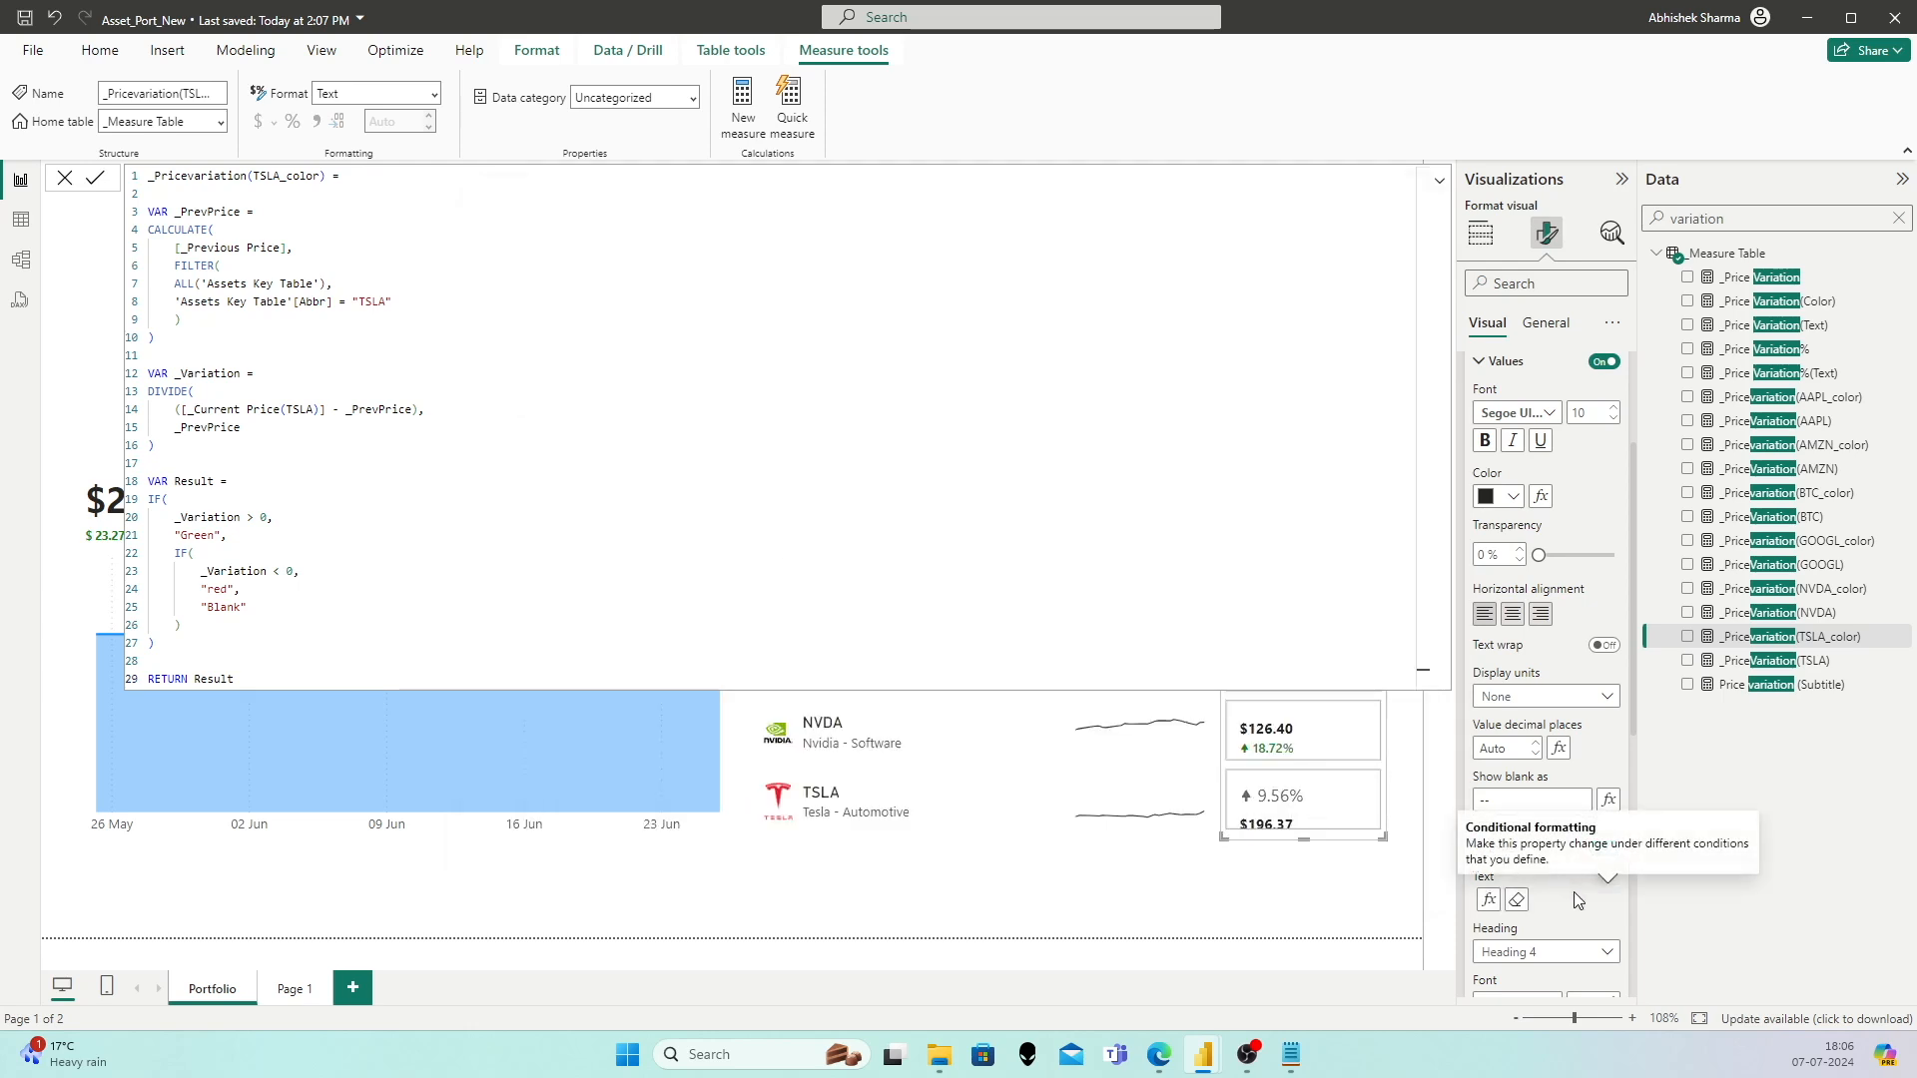
Step: Set the TSLA label's heading to Normal and base its font color on the _Pricevariation(TSLA_color) field value
scroll(1578, 900, down, 3)
click(1555, 654)
click(1589, 774)
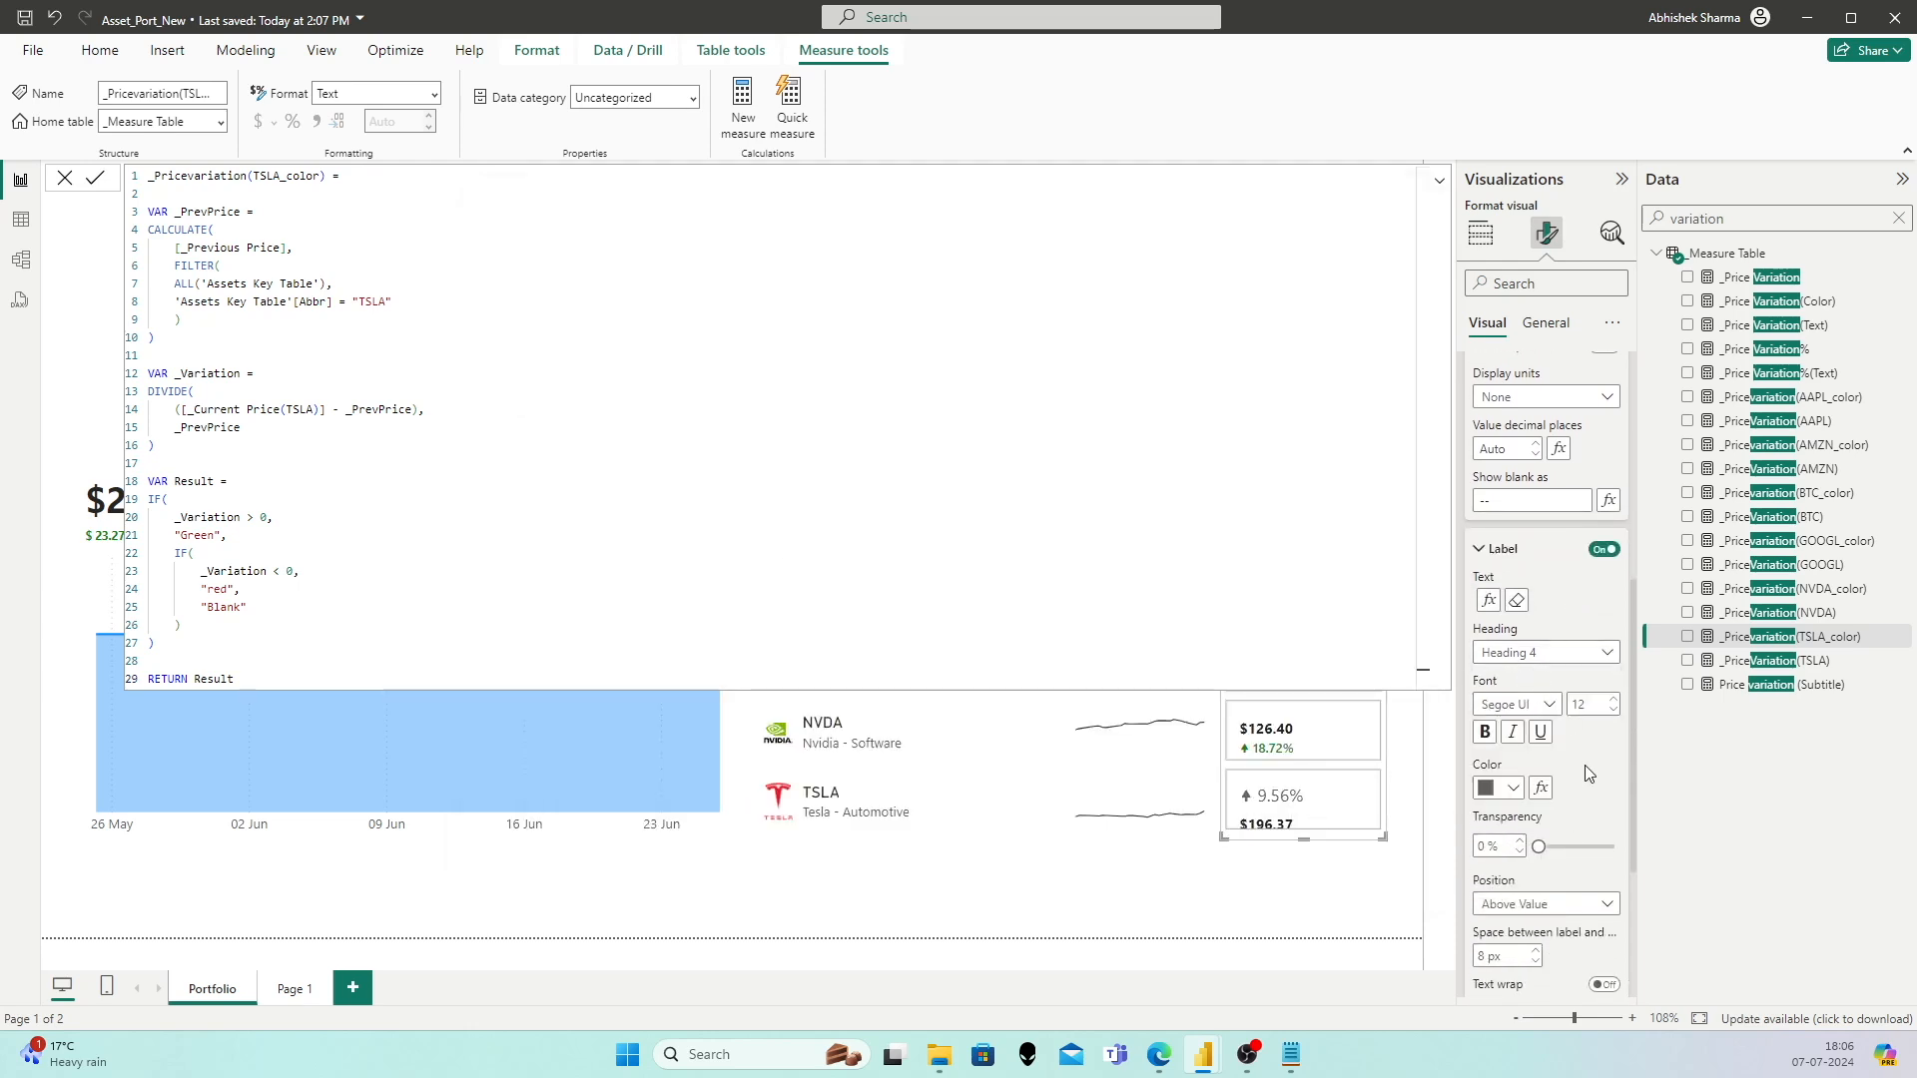
click(1540, 787)
click(599, 305)
click(574, 397)
click(610, 391)
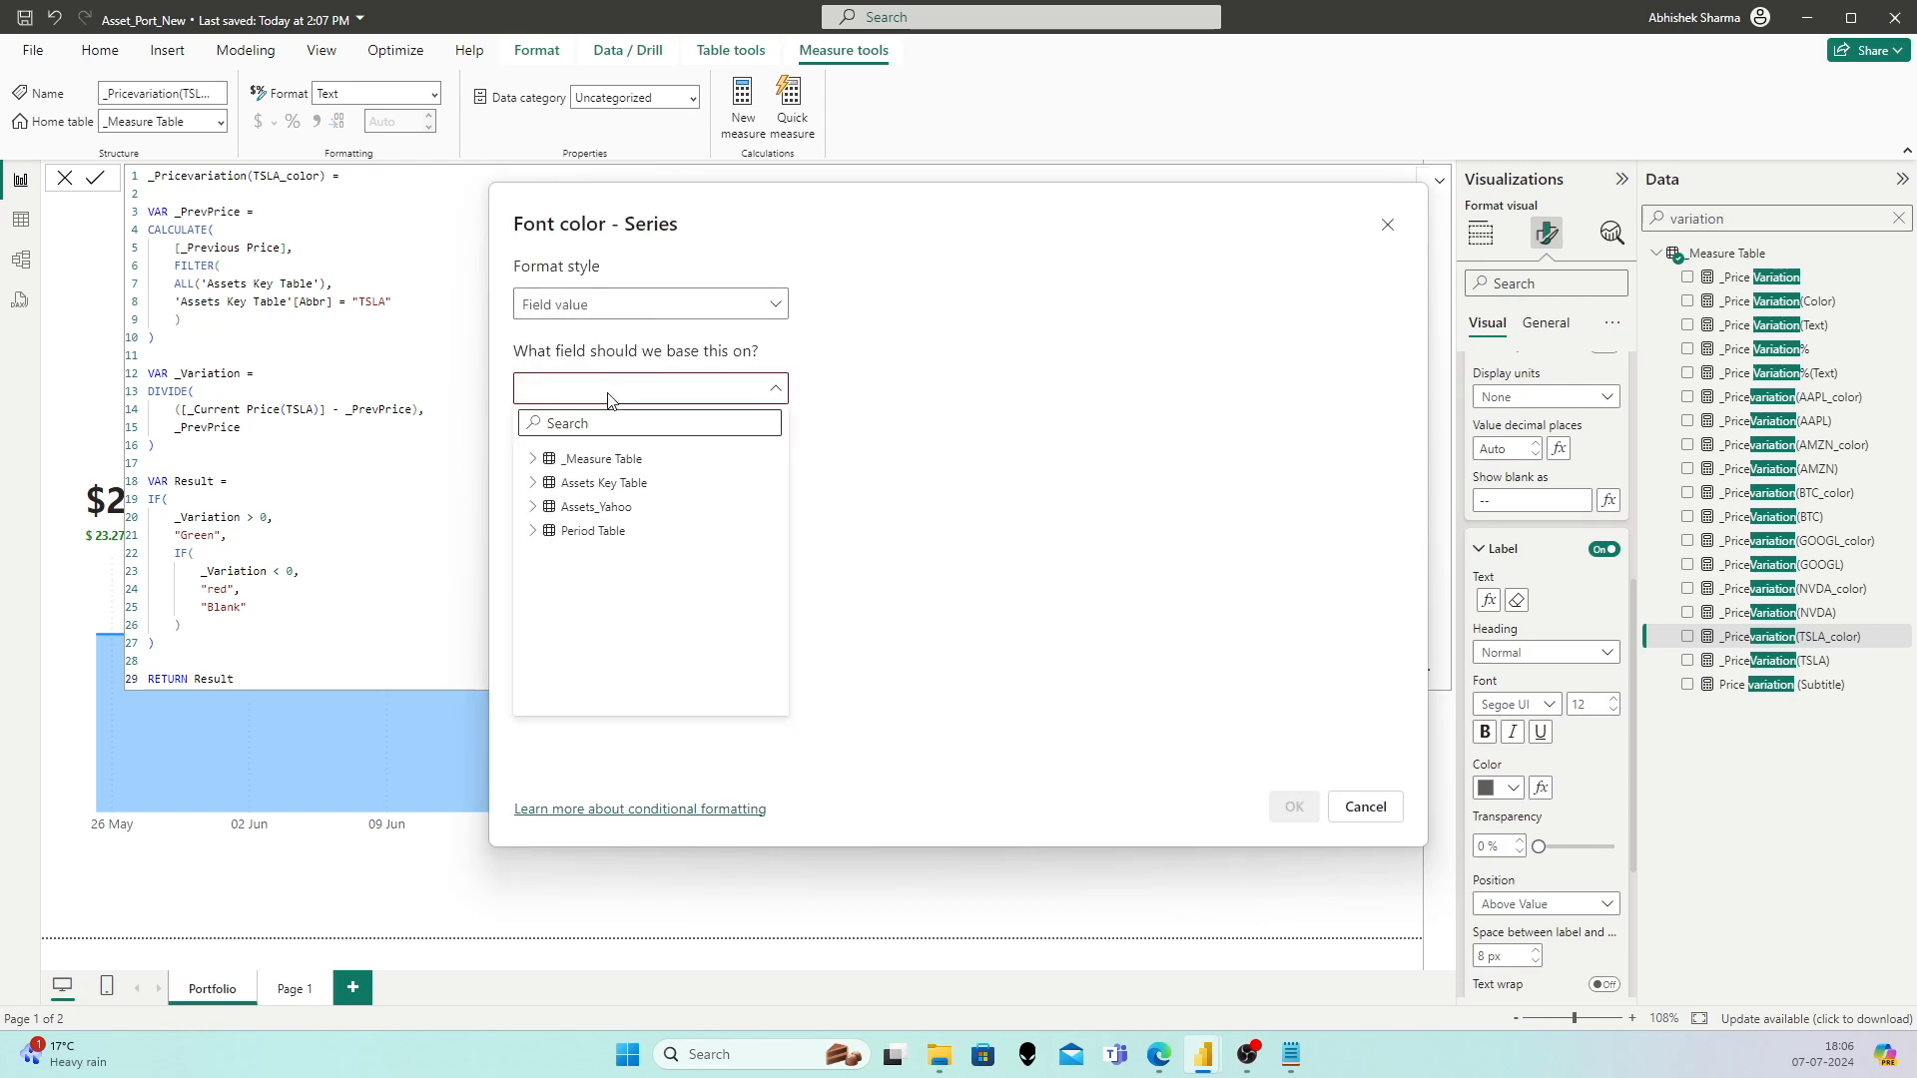
text(tsla)
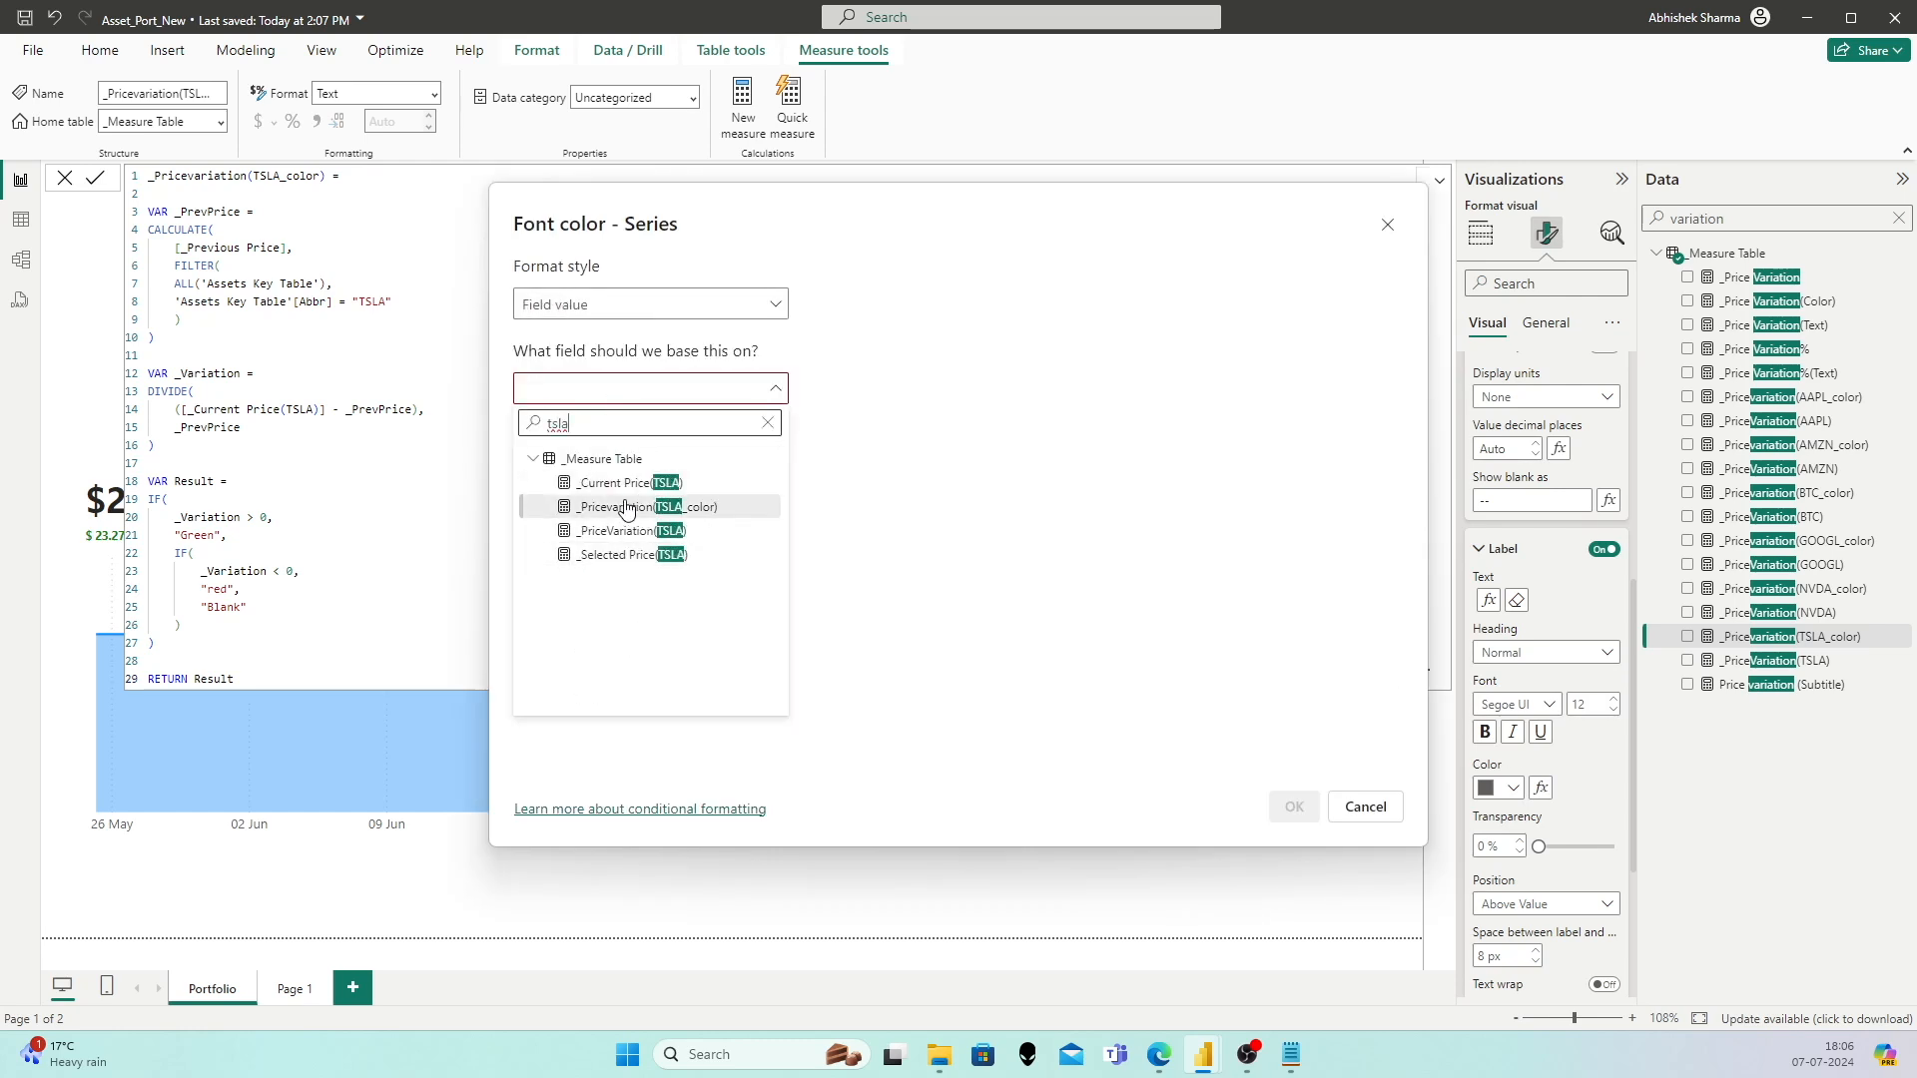
click(626, 507)
click(1293, 806)
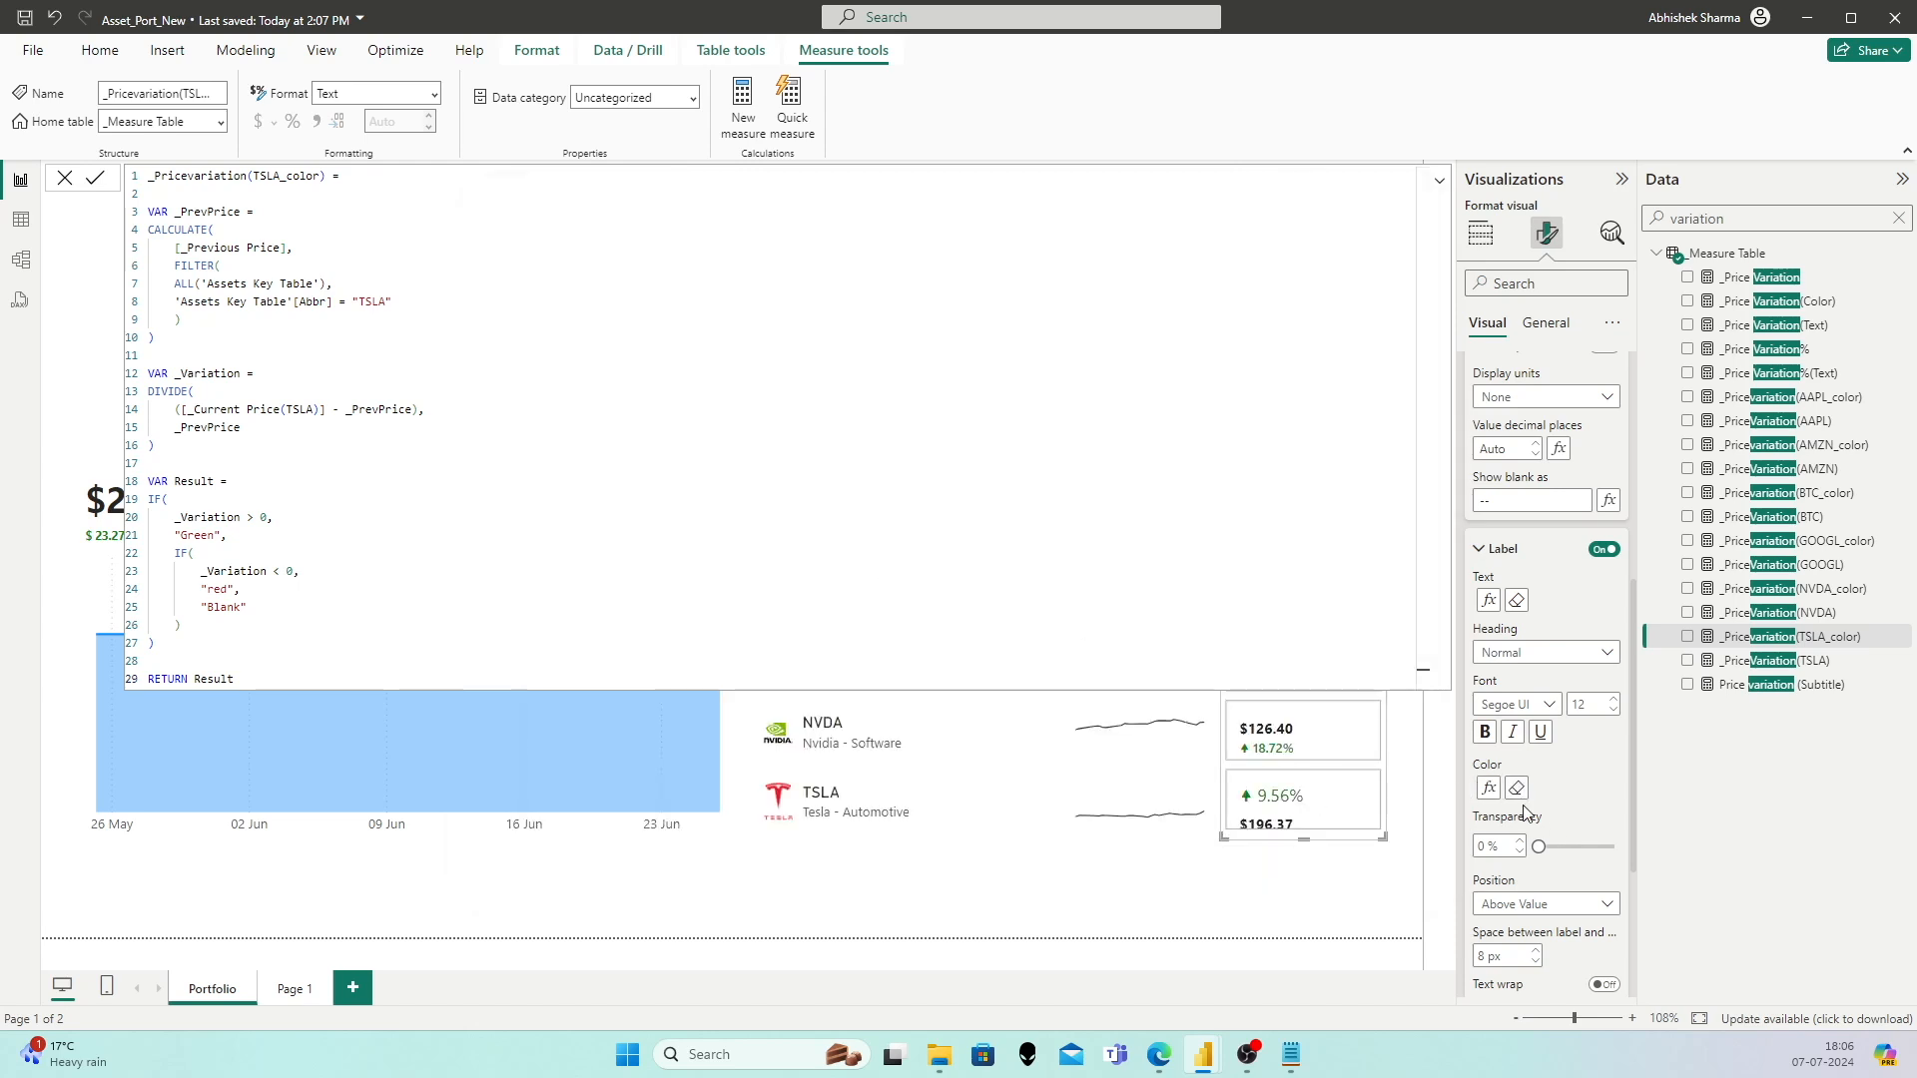
Step: Place the TSLA label below the value with 2 px spacing, and set its font to Segoe UI Semibold, size 9
click(1545, 903)
click(1508, 953)
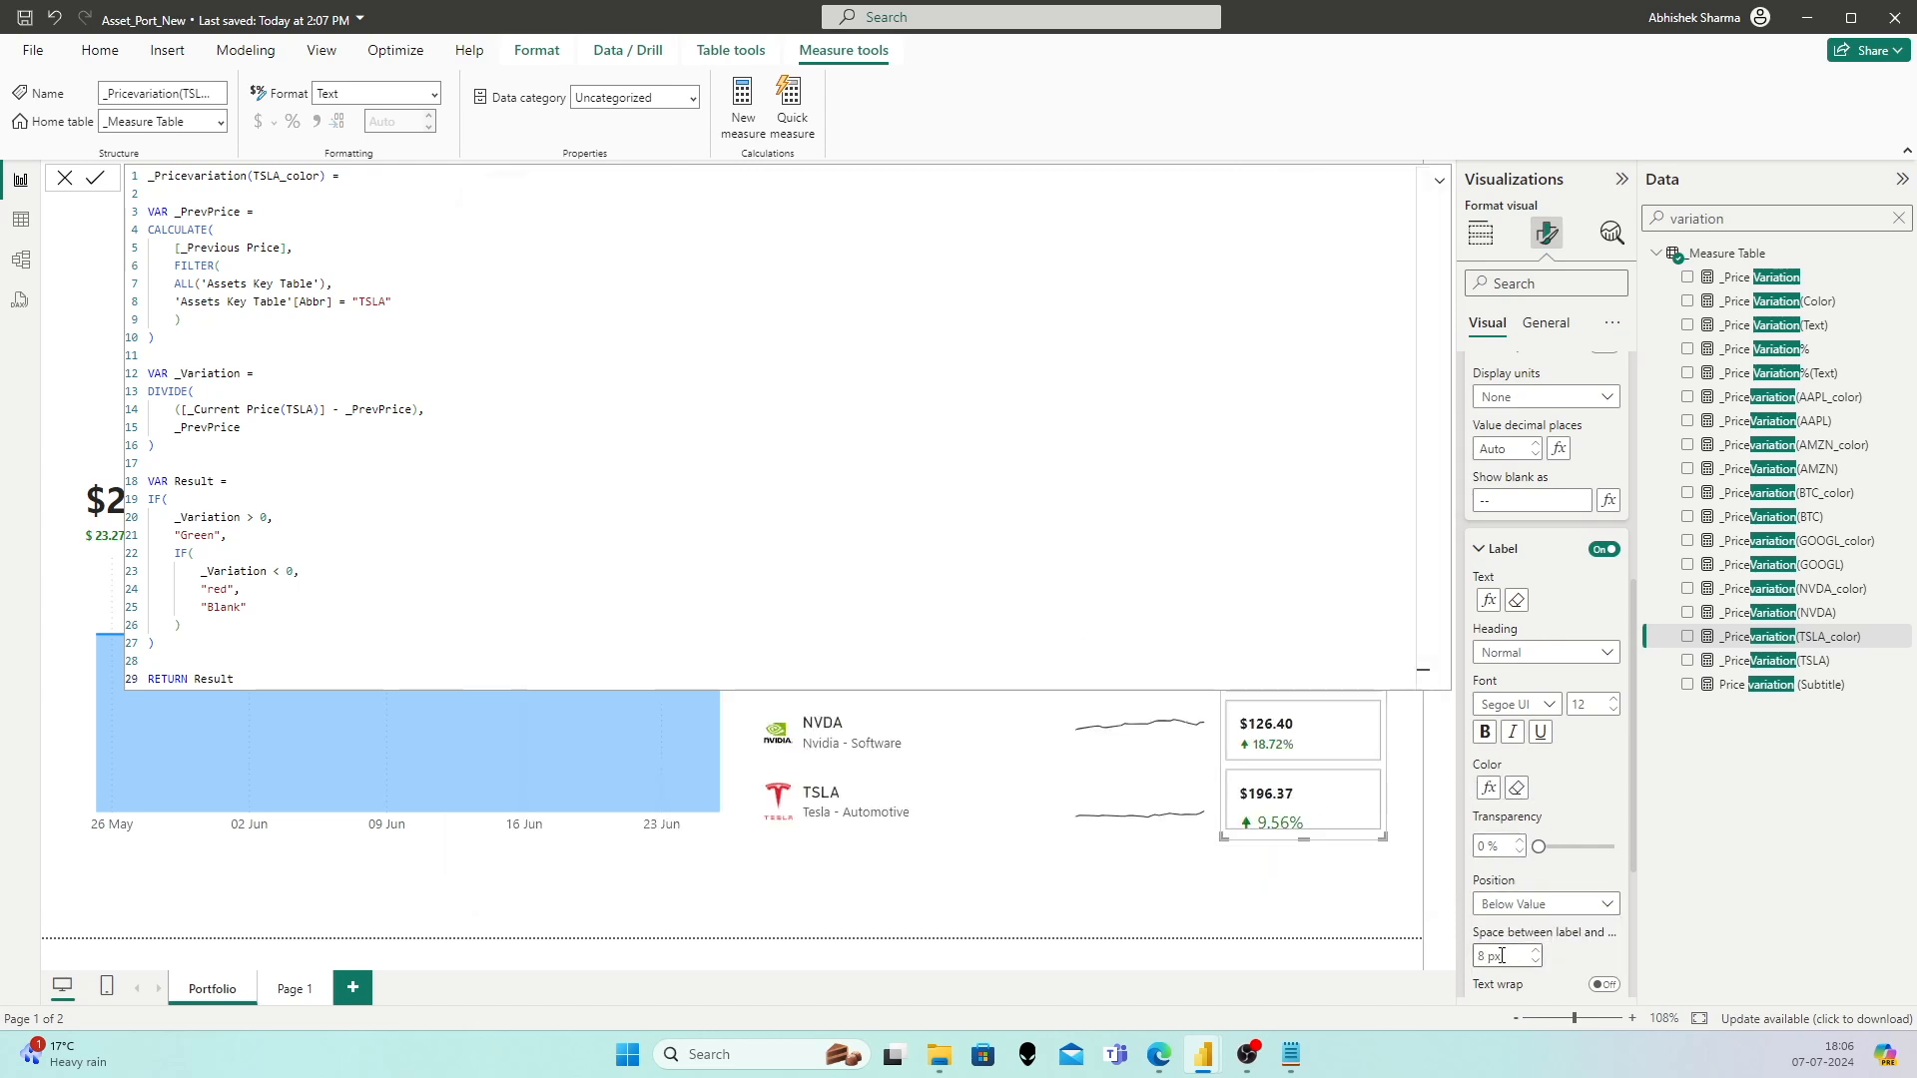
double_click(1502, 955)
text(2)
double_click(1596, 702)
text(9)
click(1516, 704)
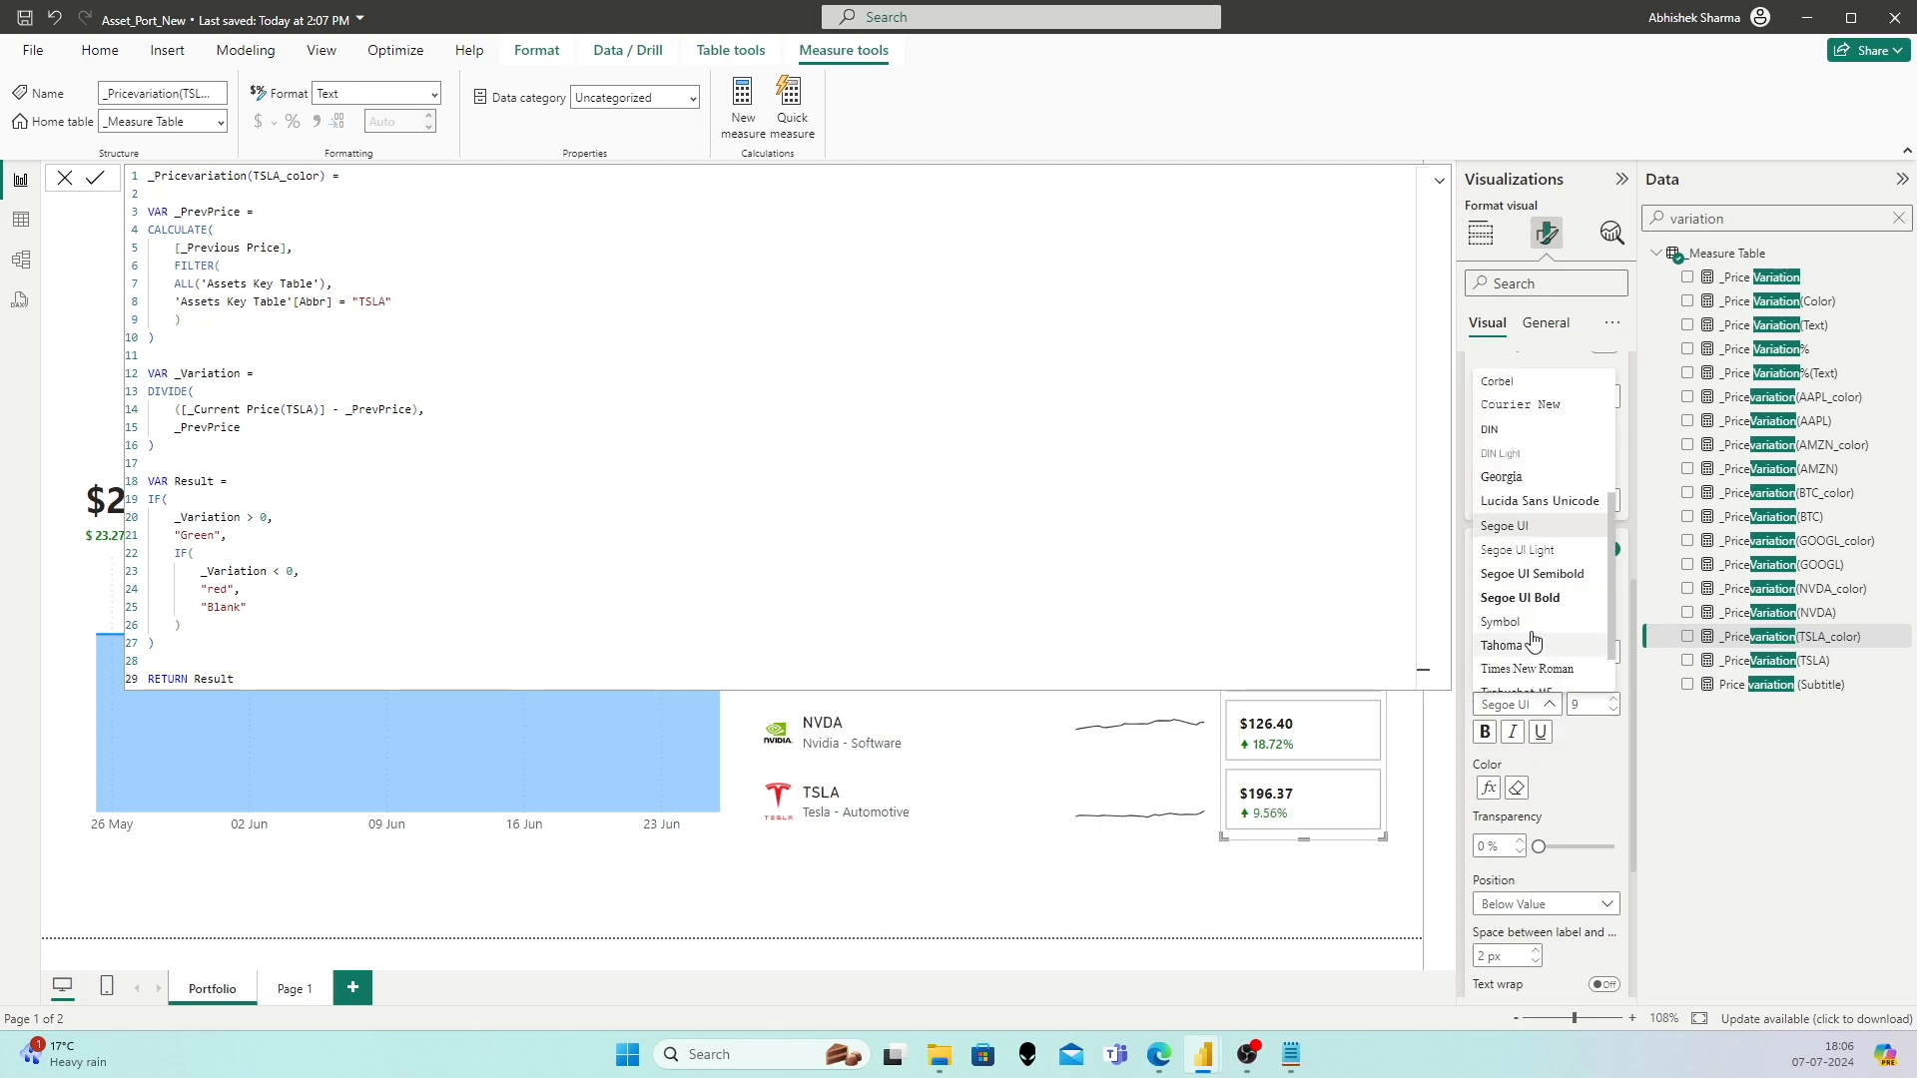
click(1527, 578)
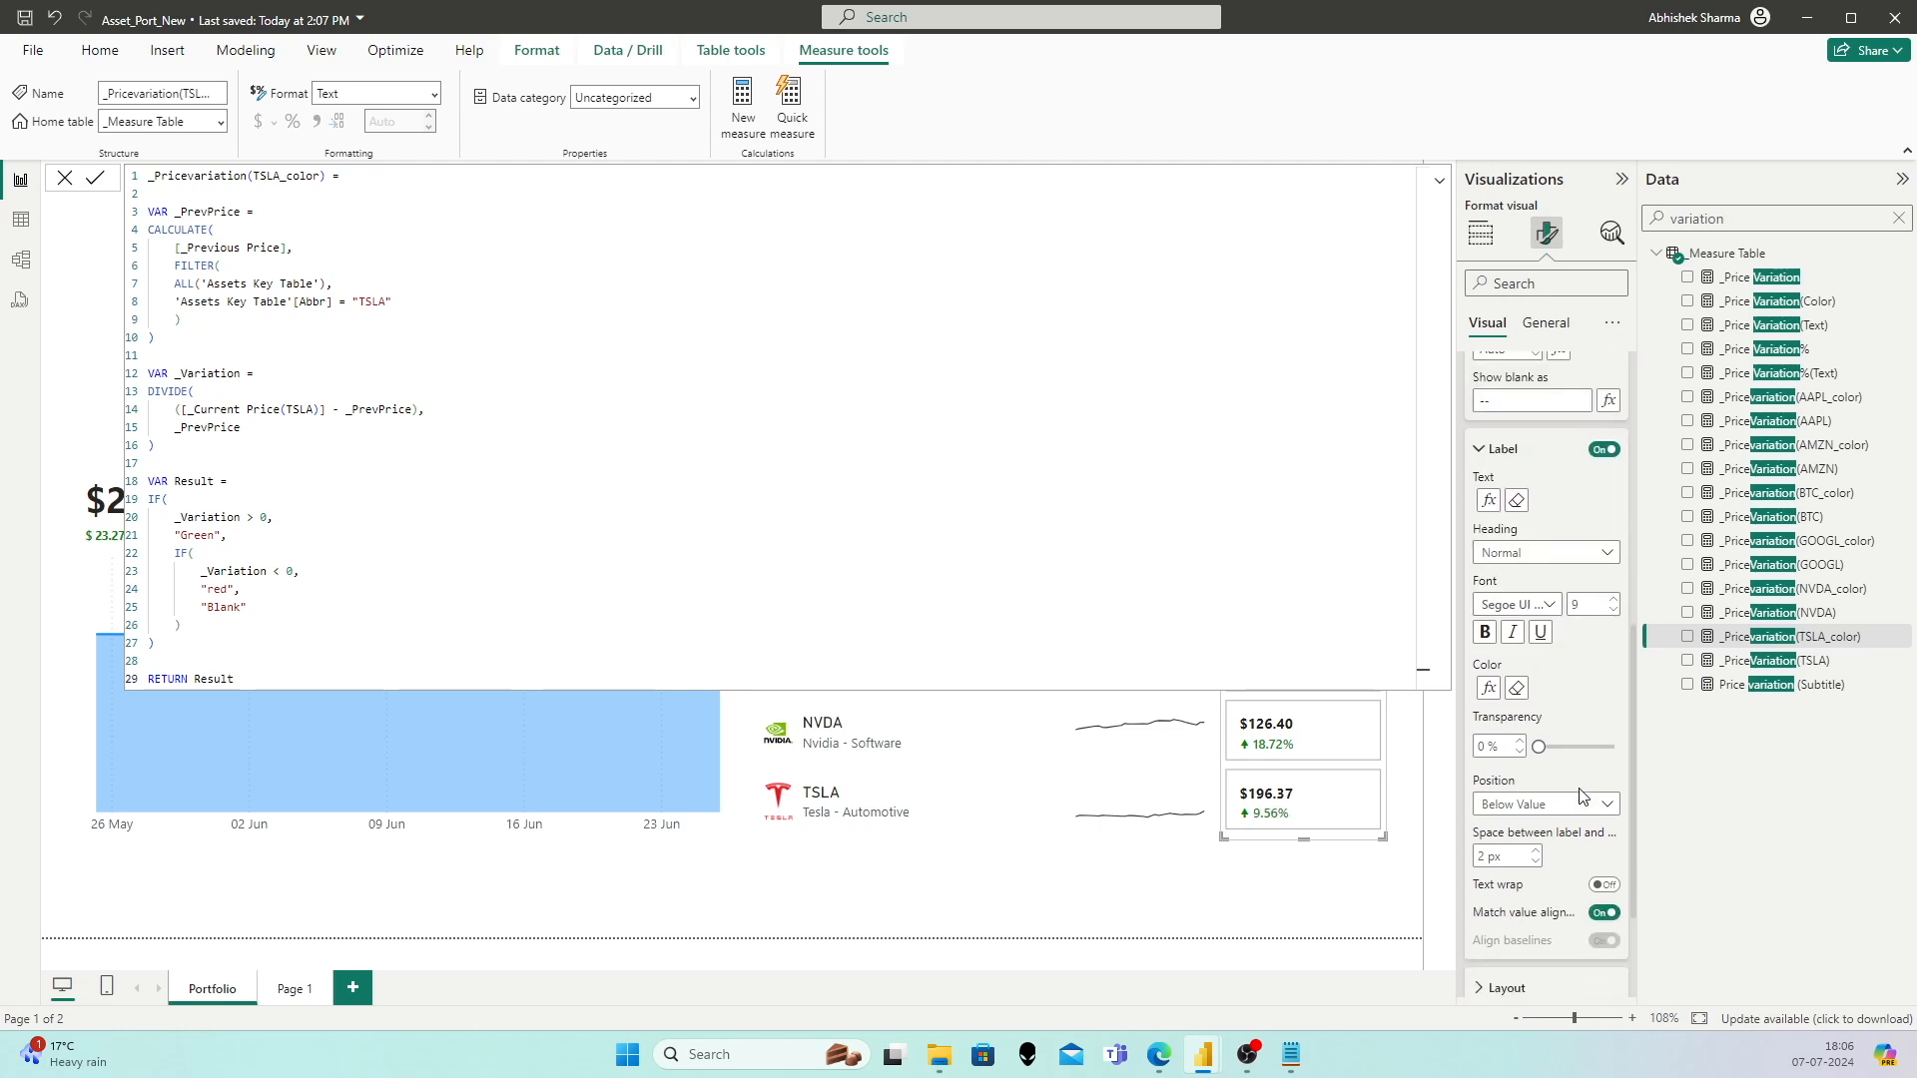
click(1298, 866)
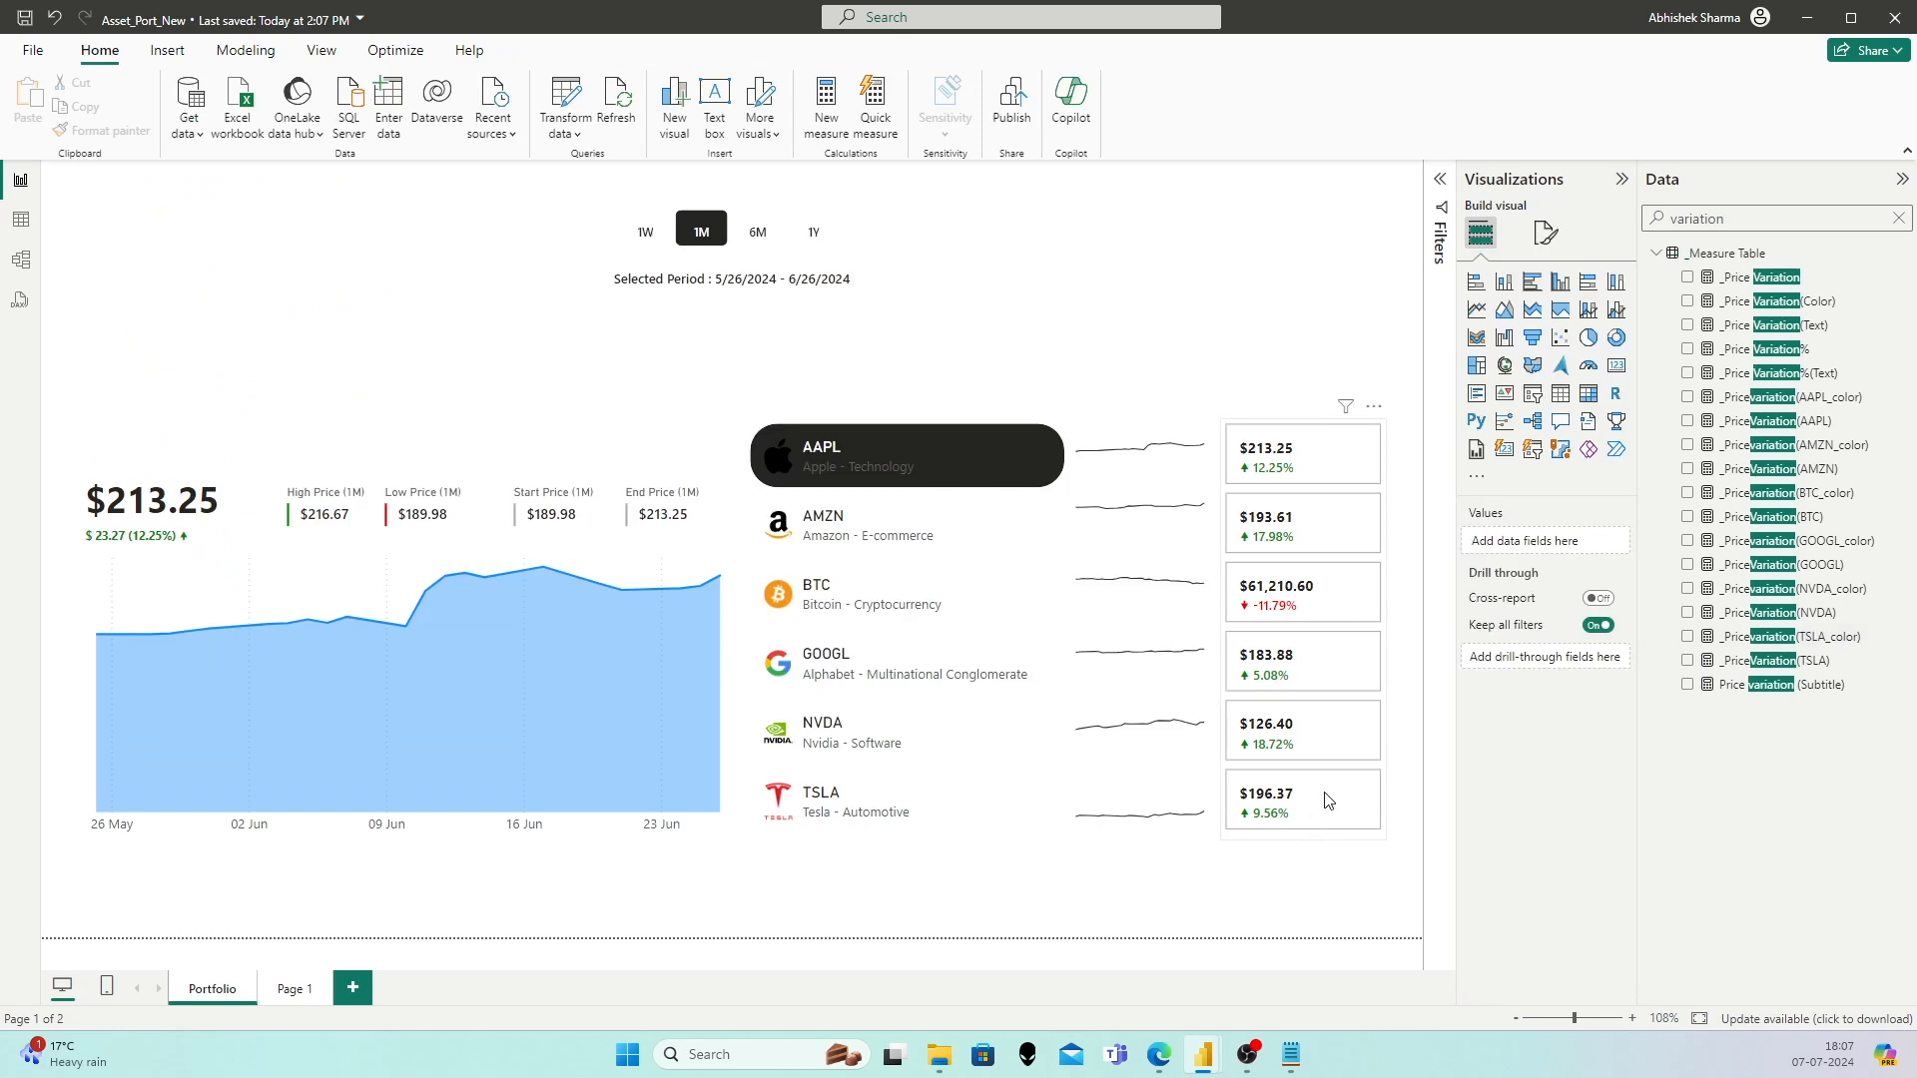
Step: Select AMZN, BTC, GOOGL and NVDA in turn in the asset slicer to check the price cards
click(1329, 822)
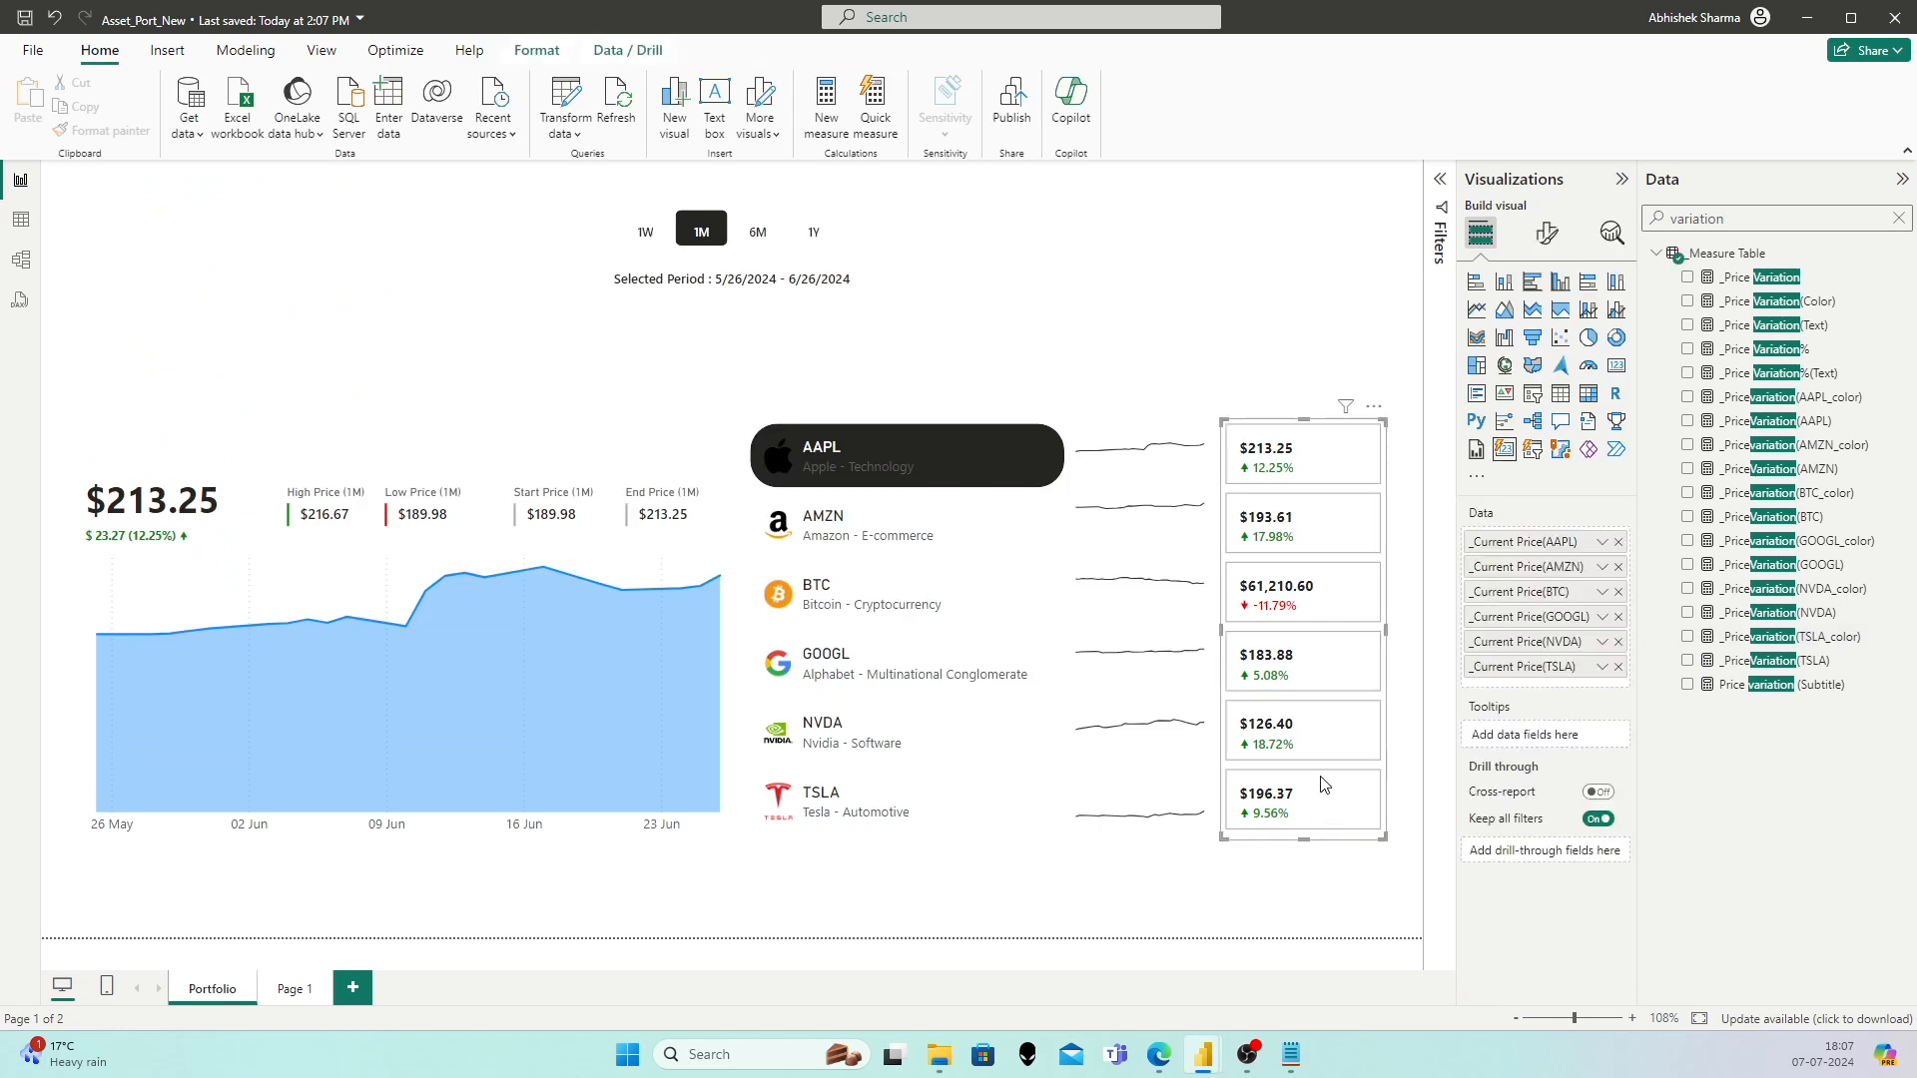
click(839, 534)
click(844, 594)
click(851, 654)
click(864, 730)
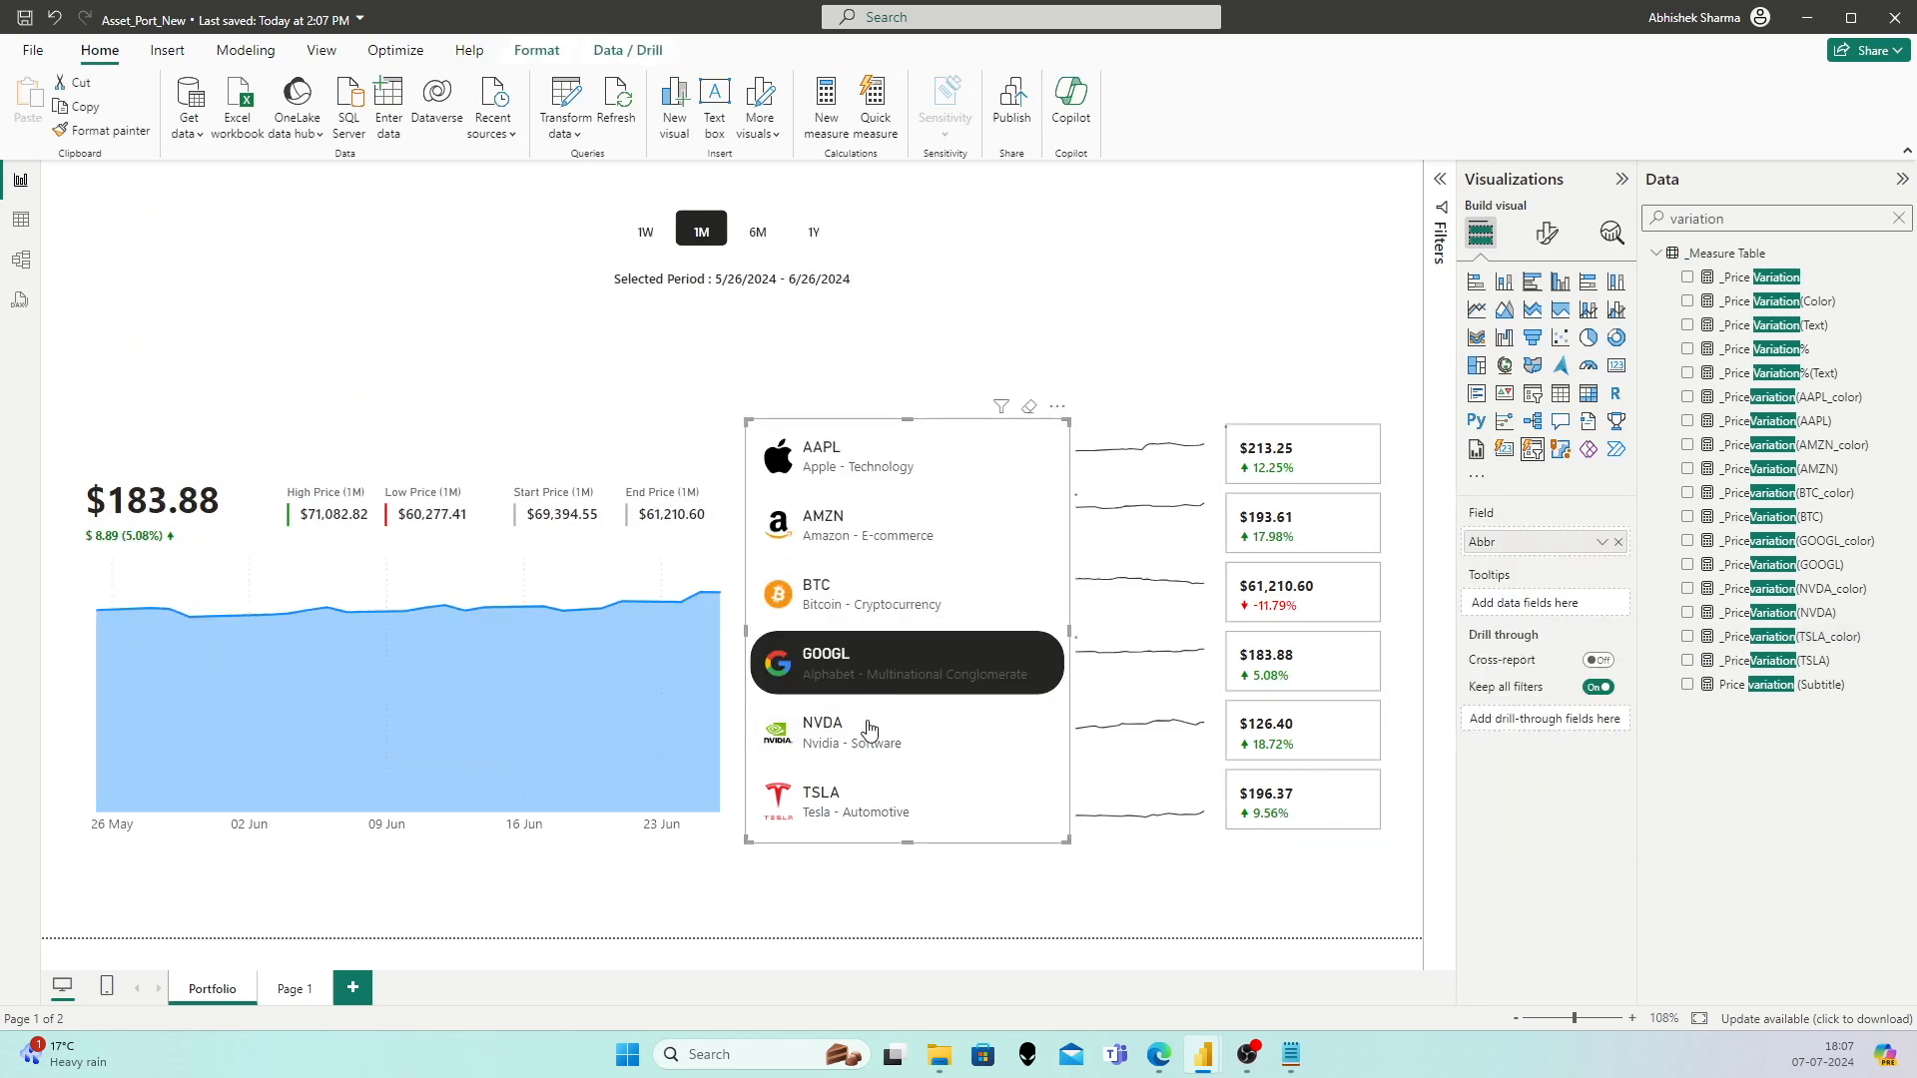
Step: Switch the period slicer through 6M, 1Y, 1M and finally 1W to check the price variation labels
click(789, 233)
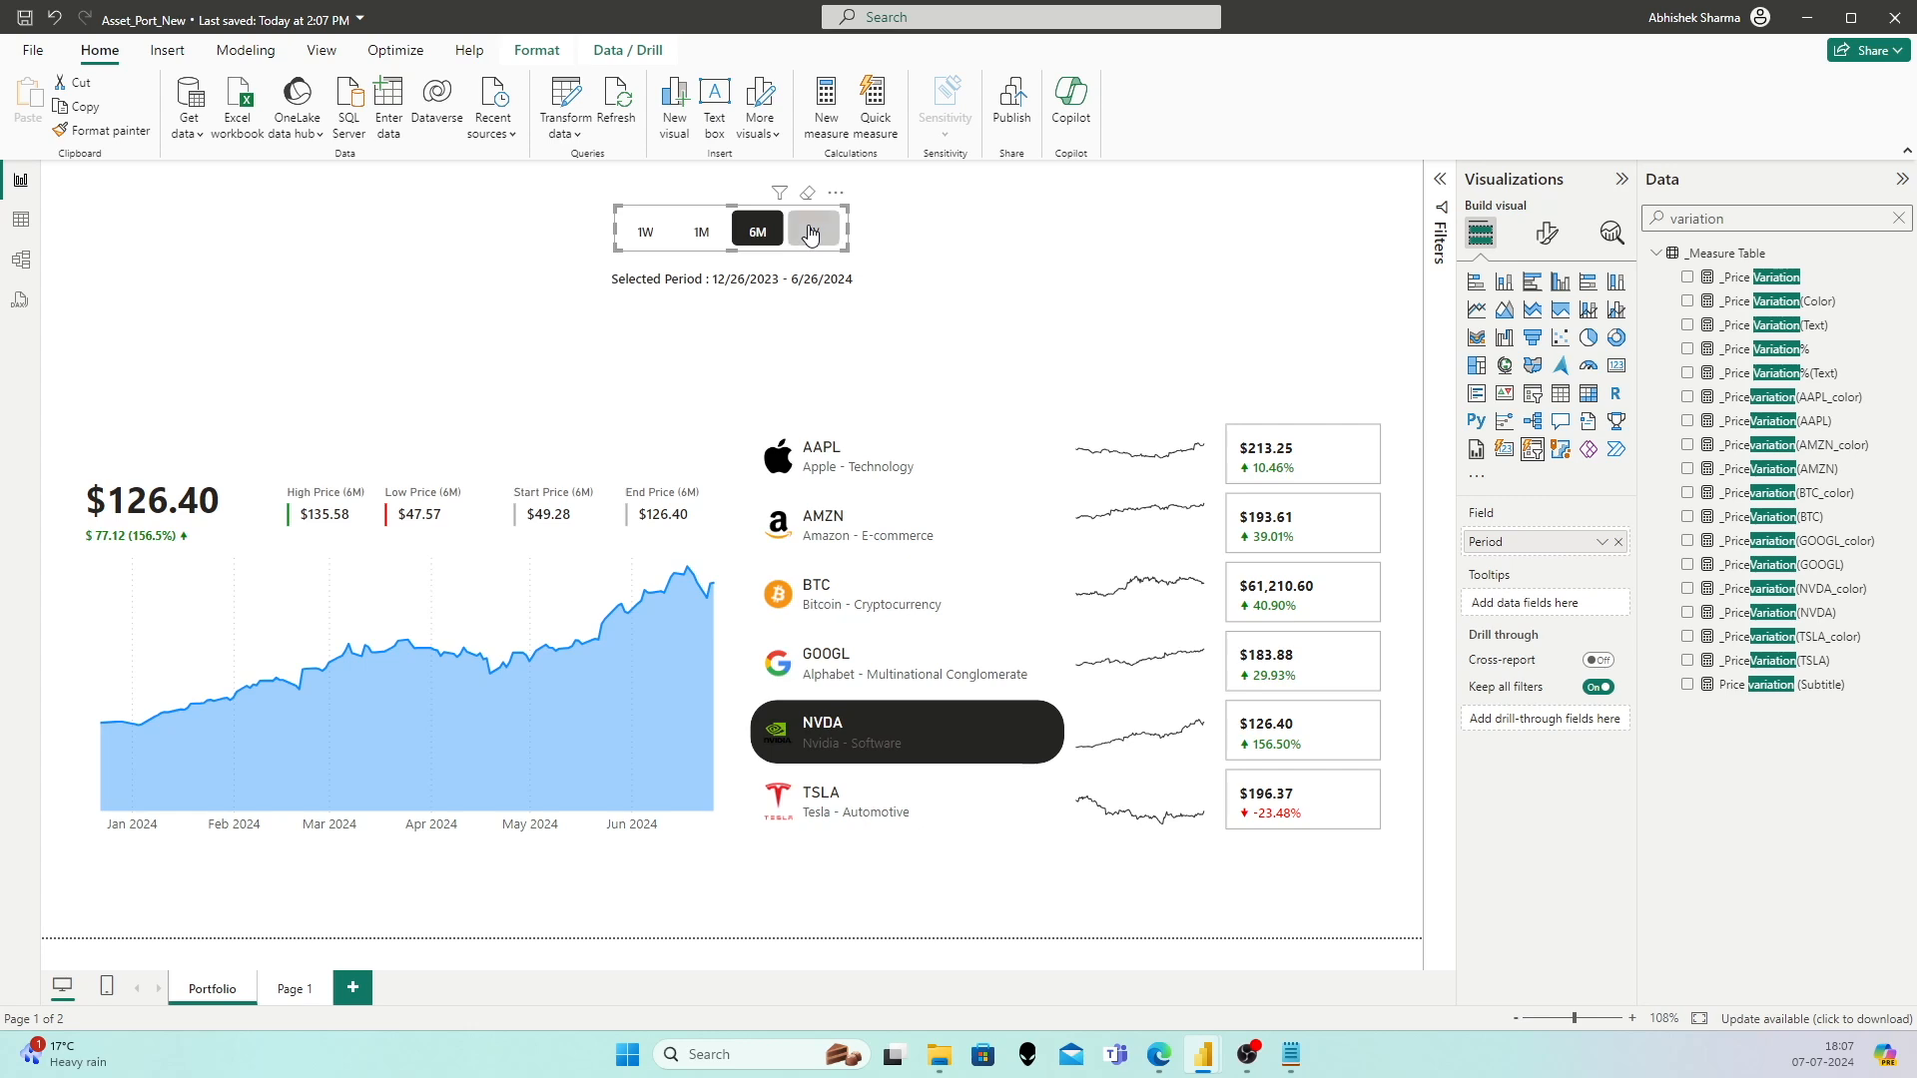
click(811, 231)
click(758, 232)
click(709, 234)
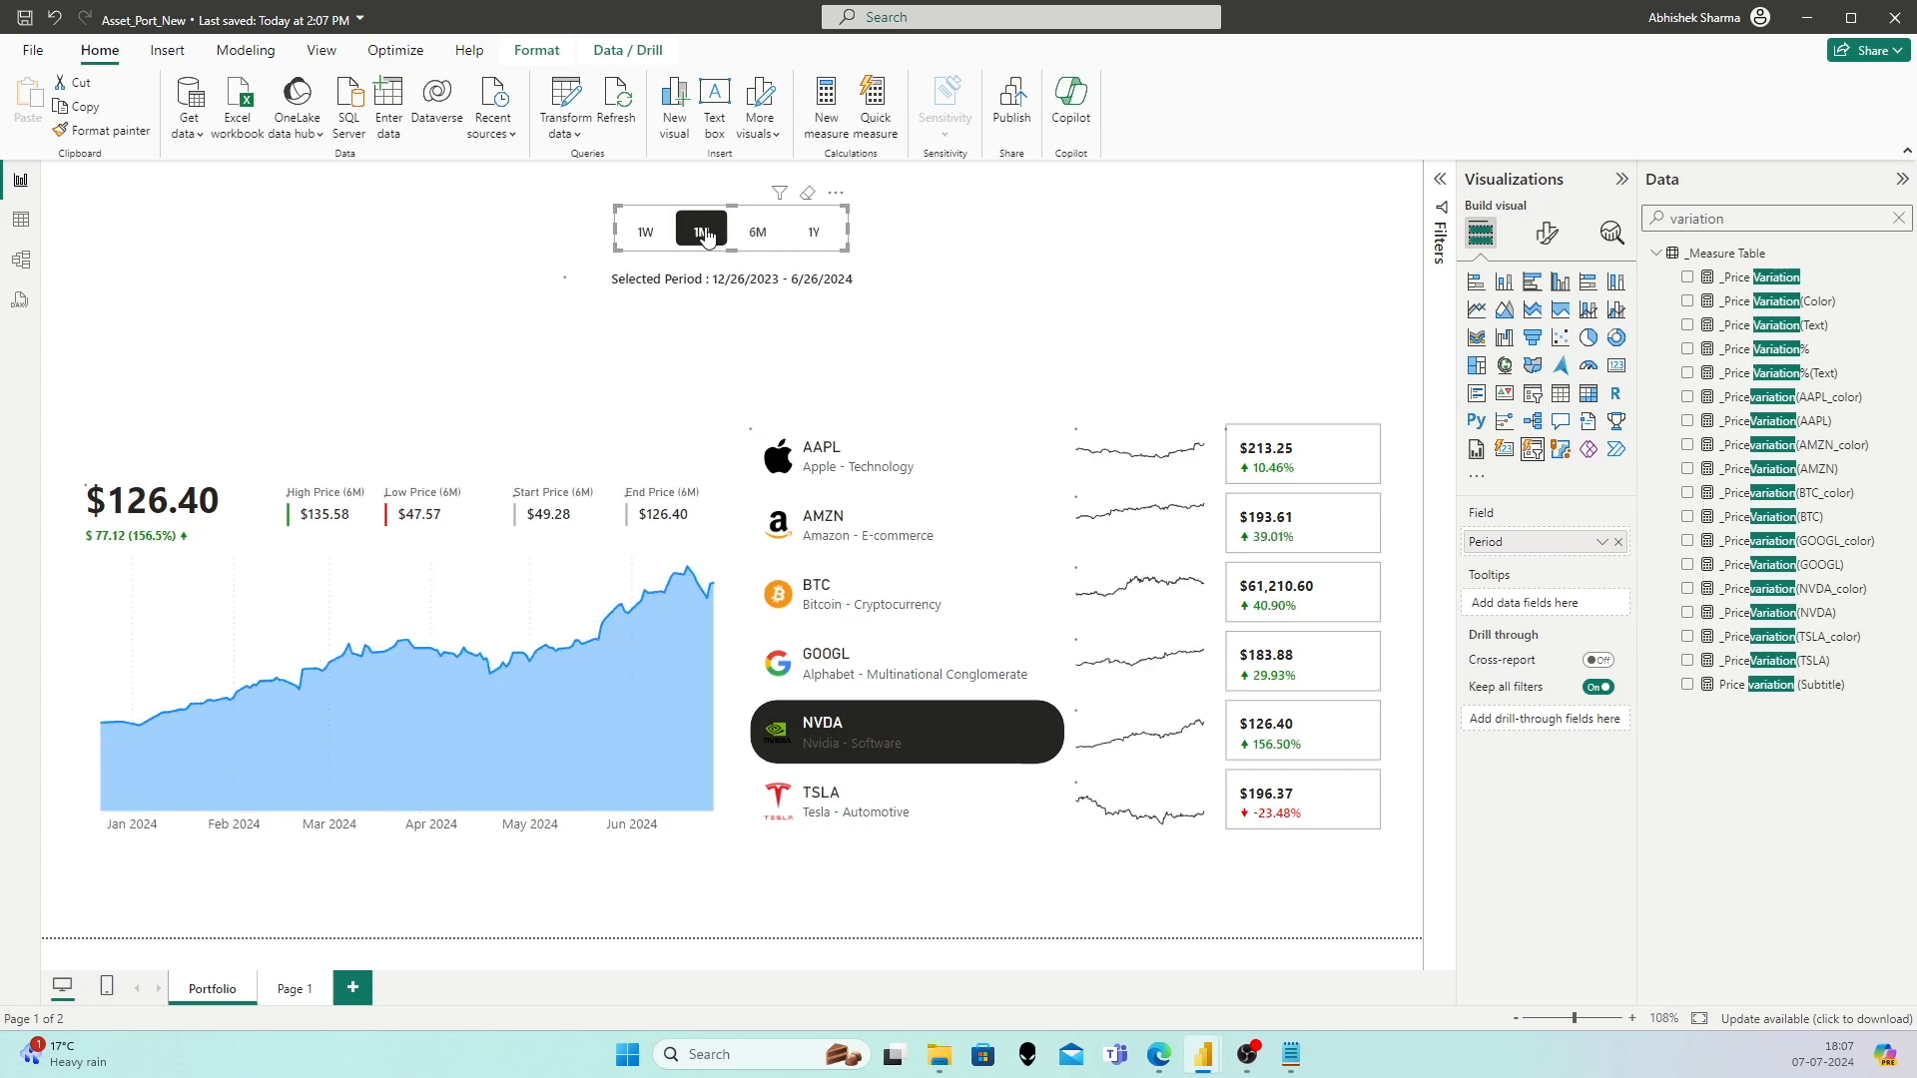
click(758, 232)
click(810, 233)
click(649, 234)
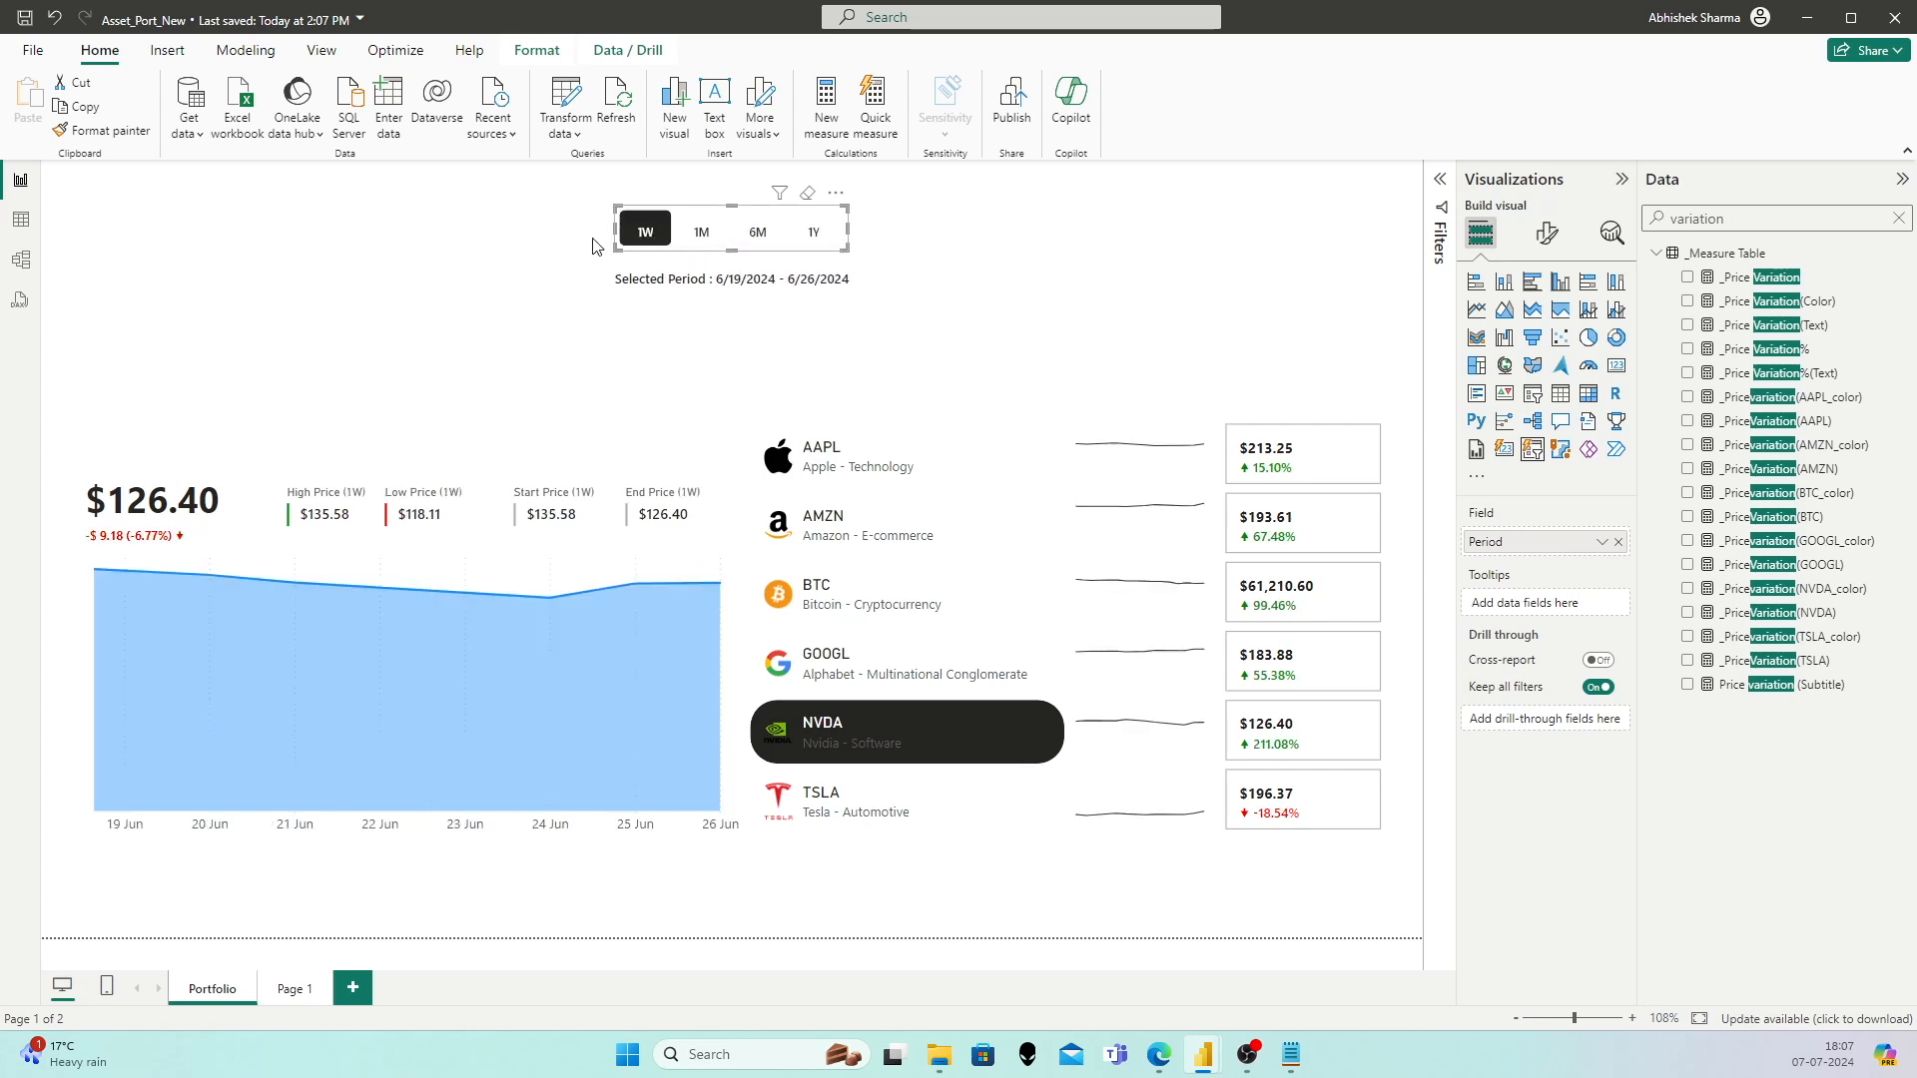
click(332, 209)
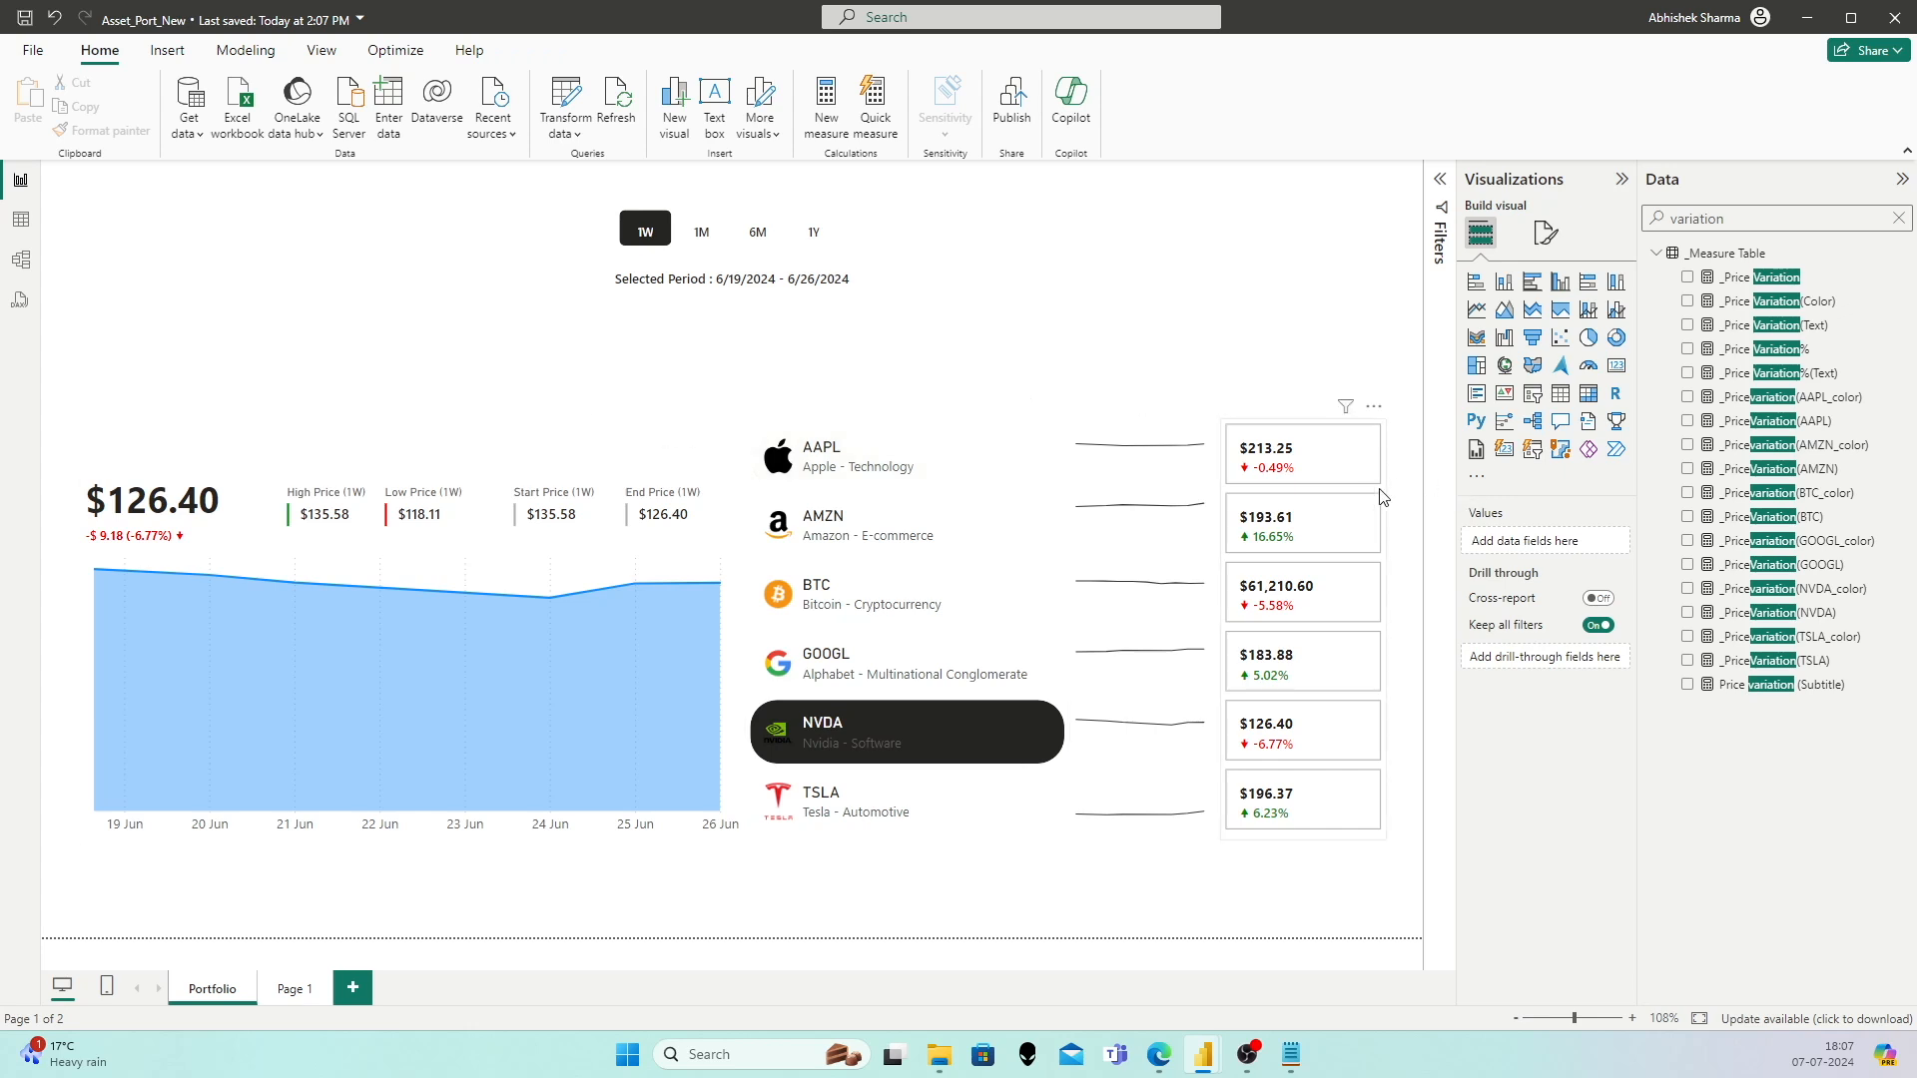
Step: Turn off the background and border for all price cards
click(1318, 431)
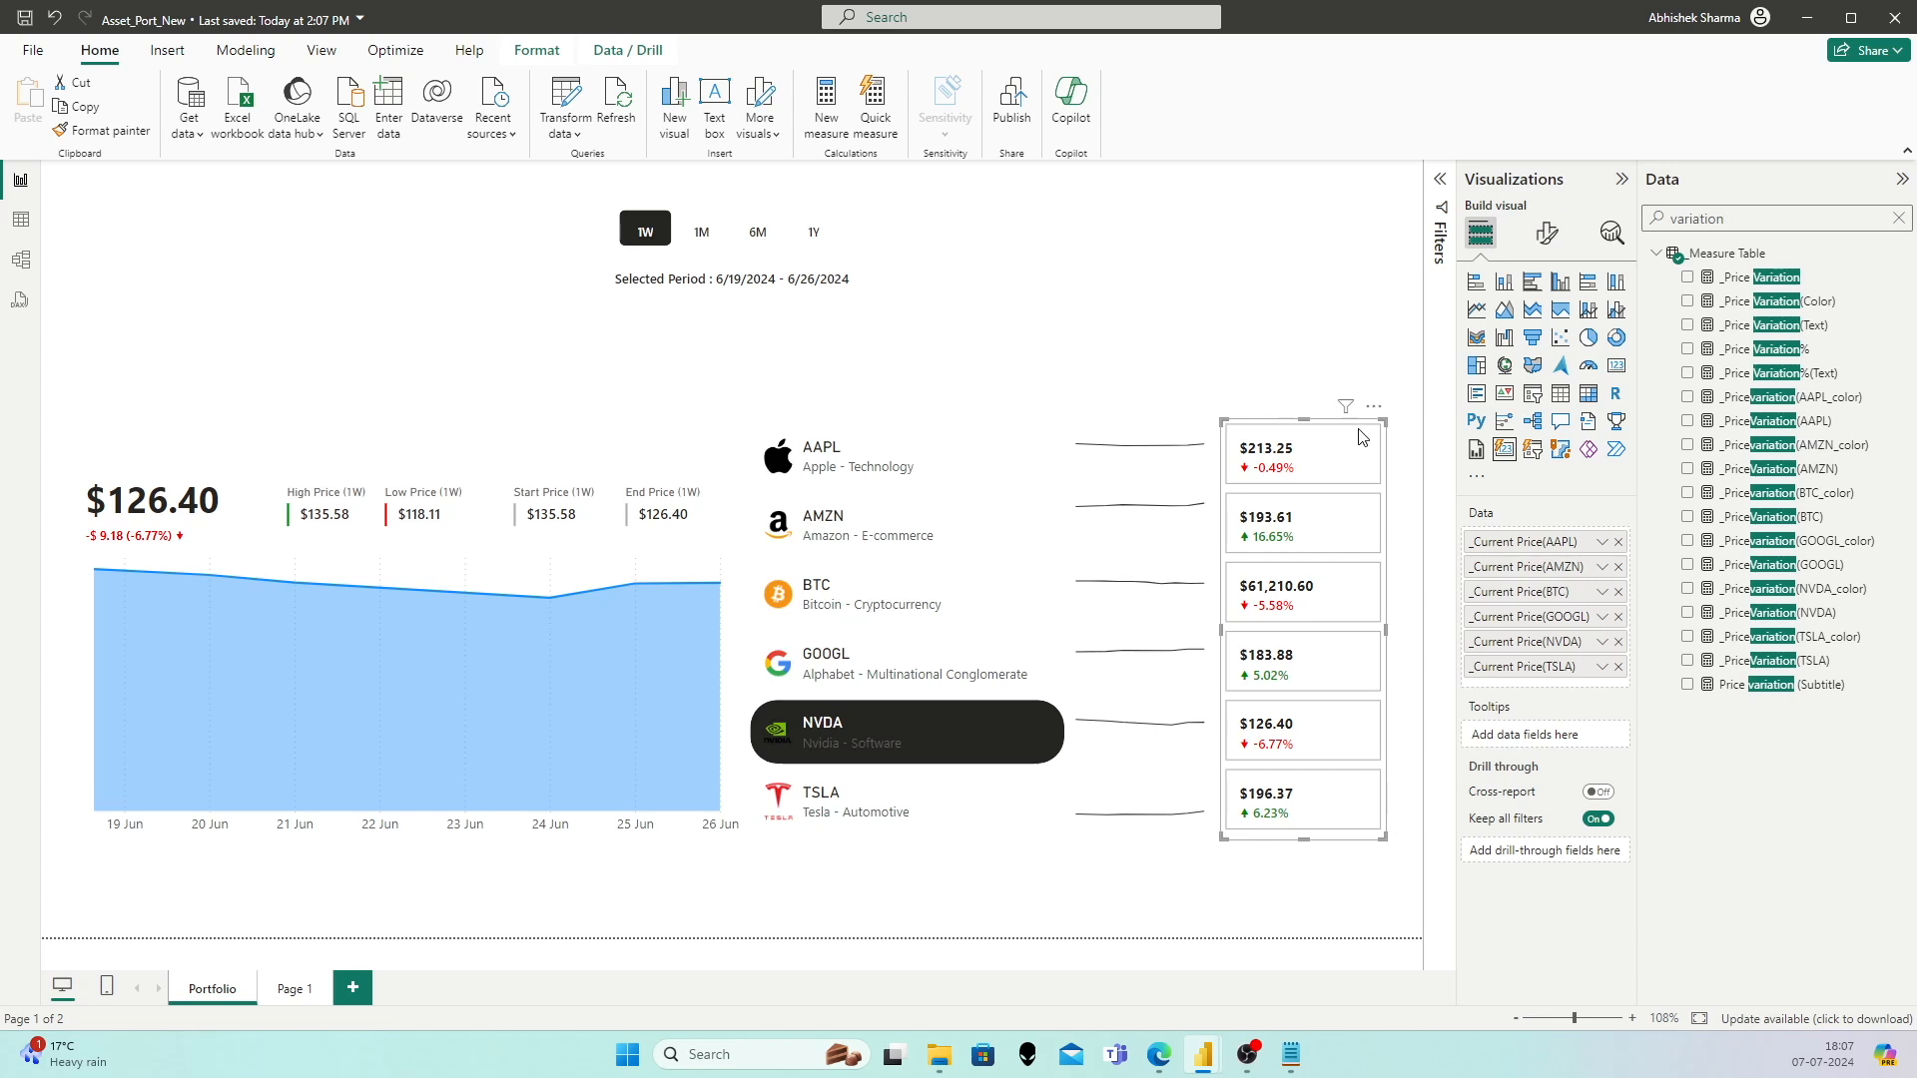
click(1547, 236)
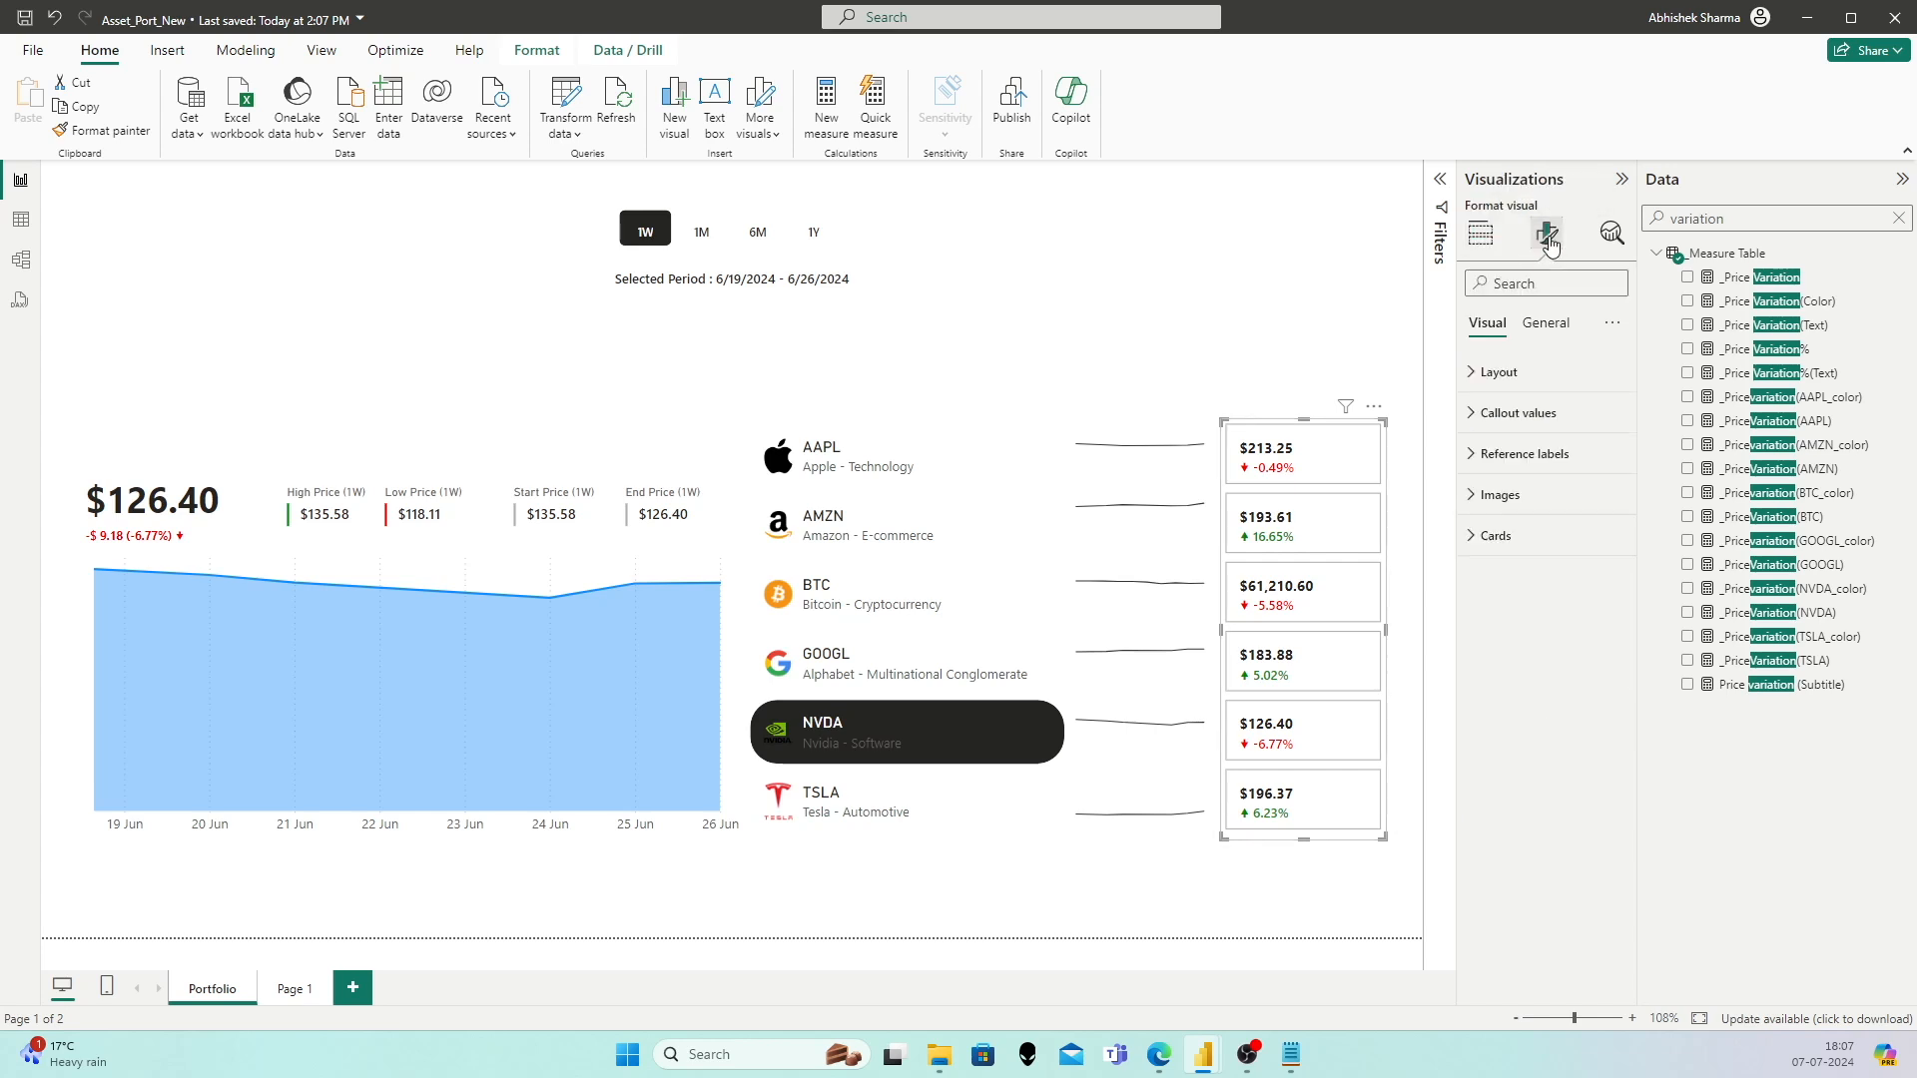
click(1495, 535)
scroll(1562, 718, down, 3)
click(1604, 746)
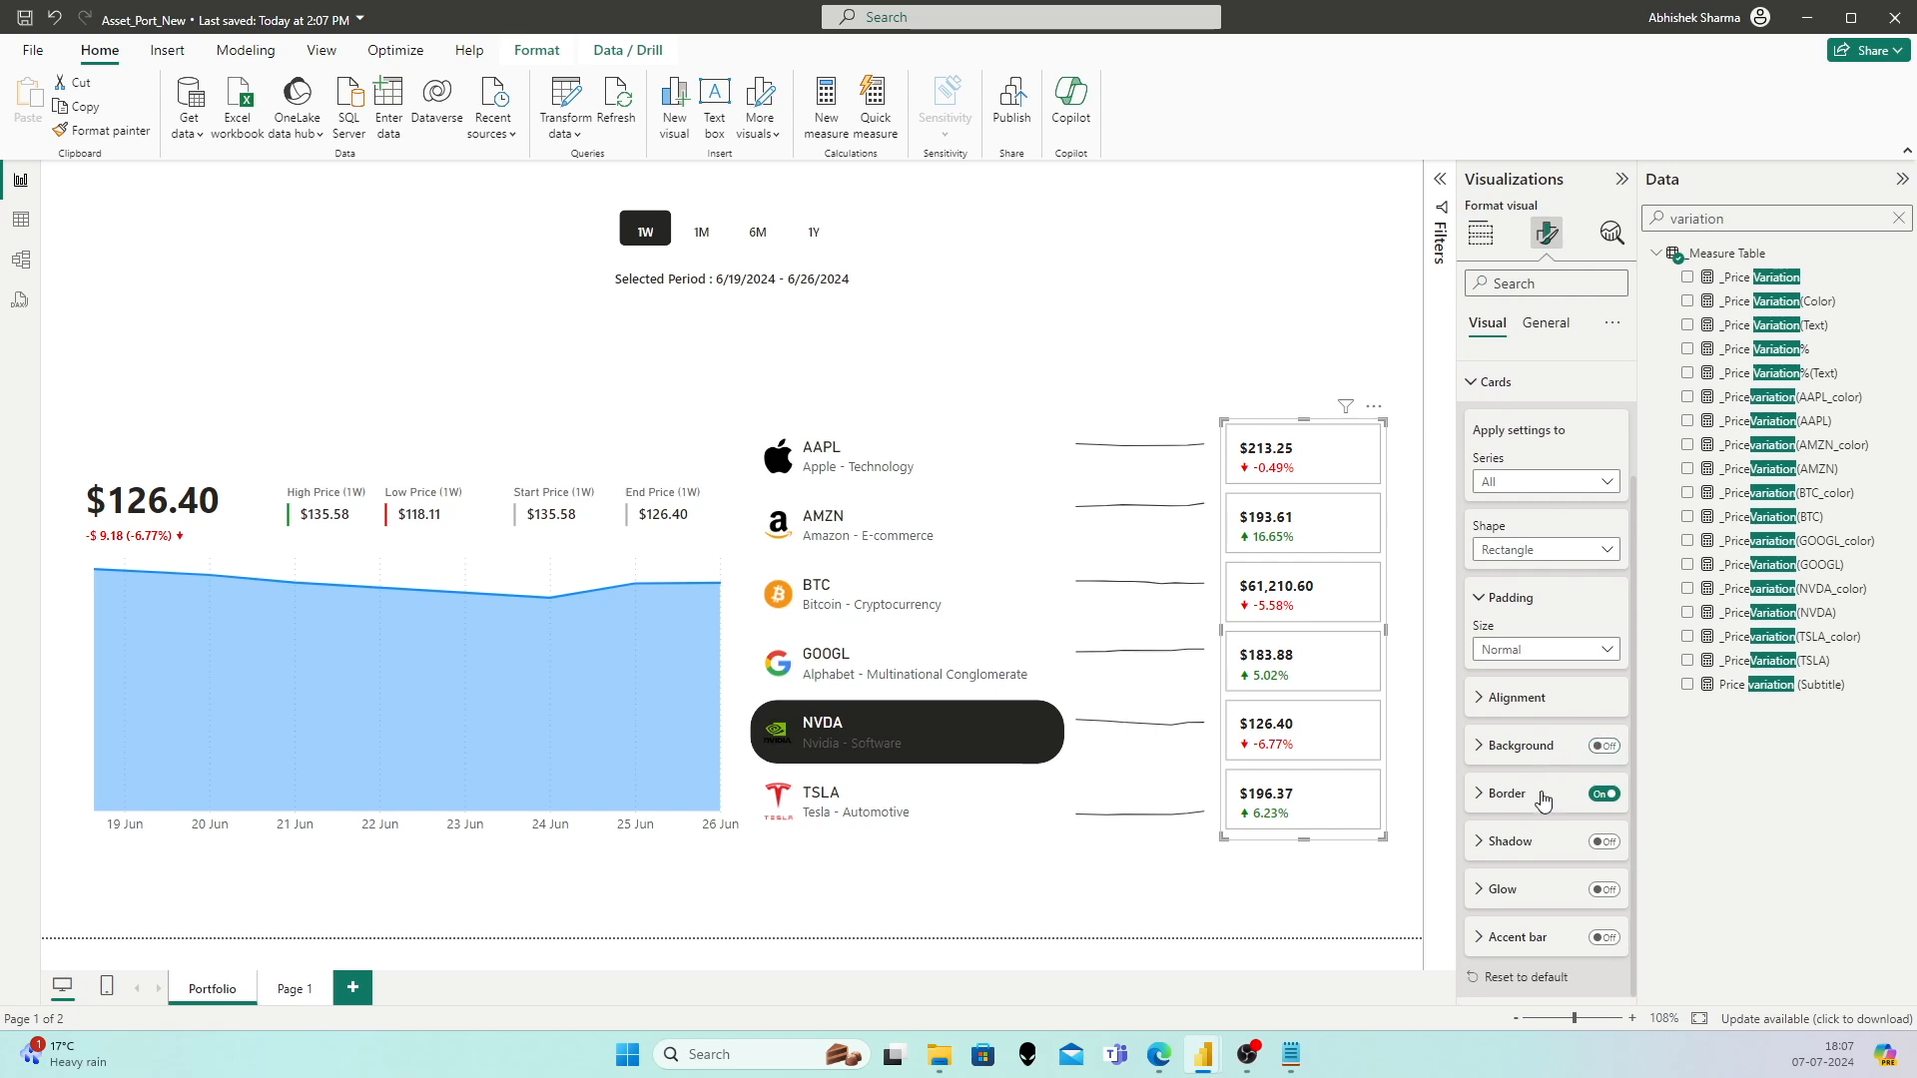
click(1604, 793)
click(1253, 349)
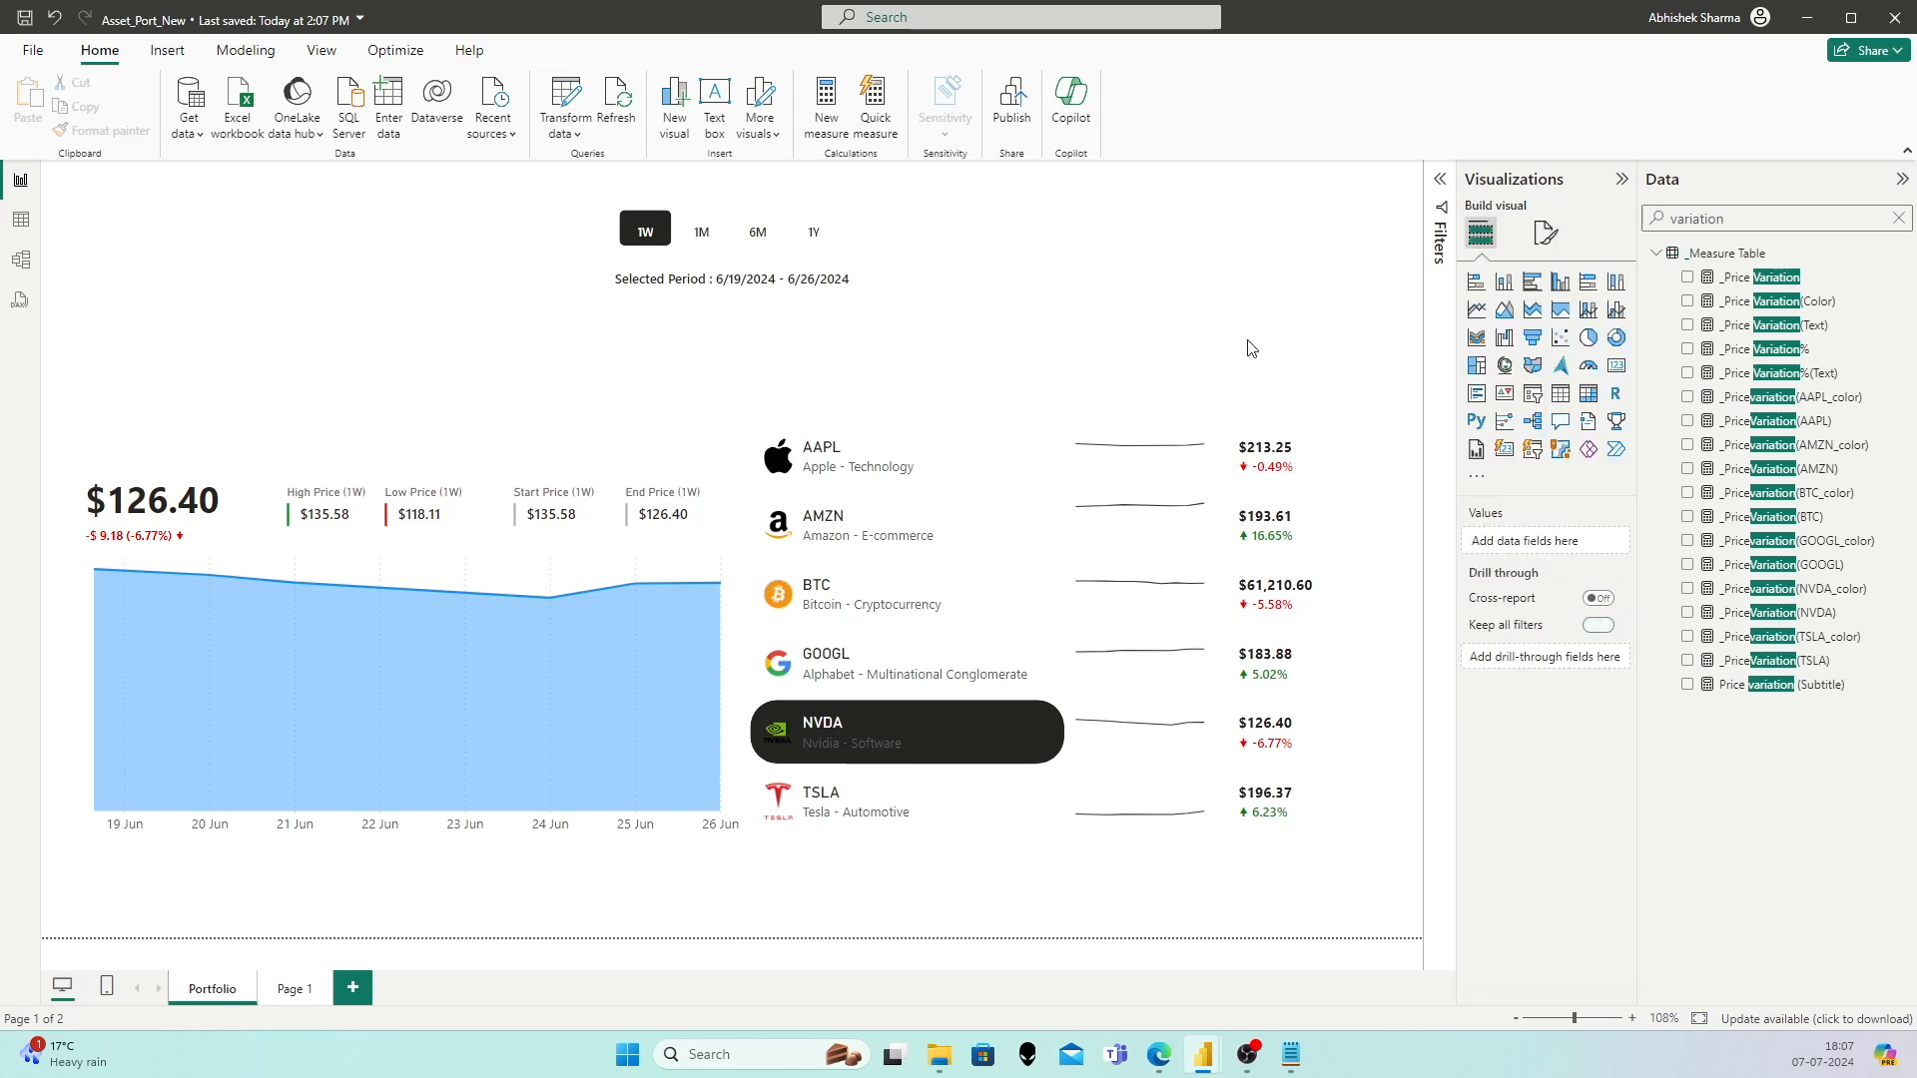
Step: Group the price cards, the sparklines and the asset slicer into one object
click(1305, 436)
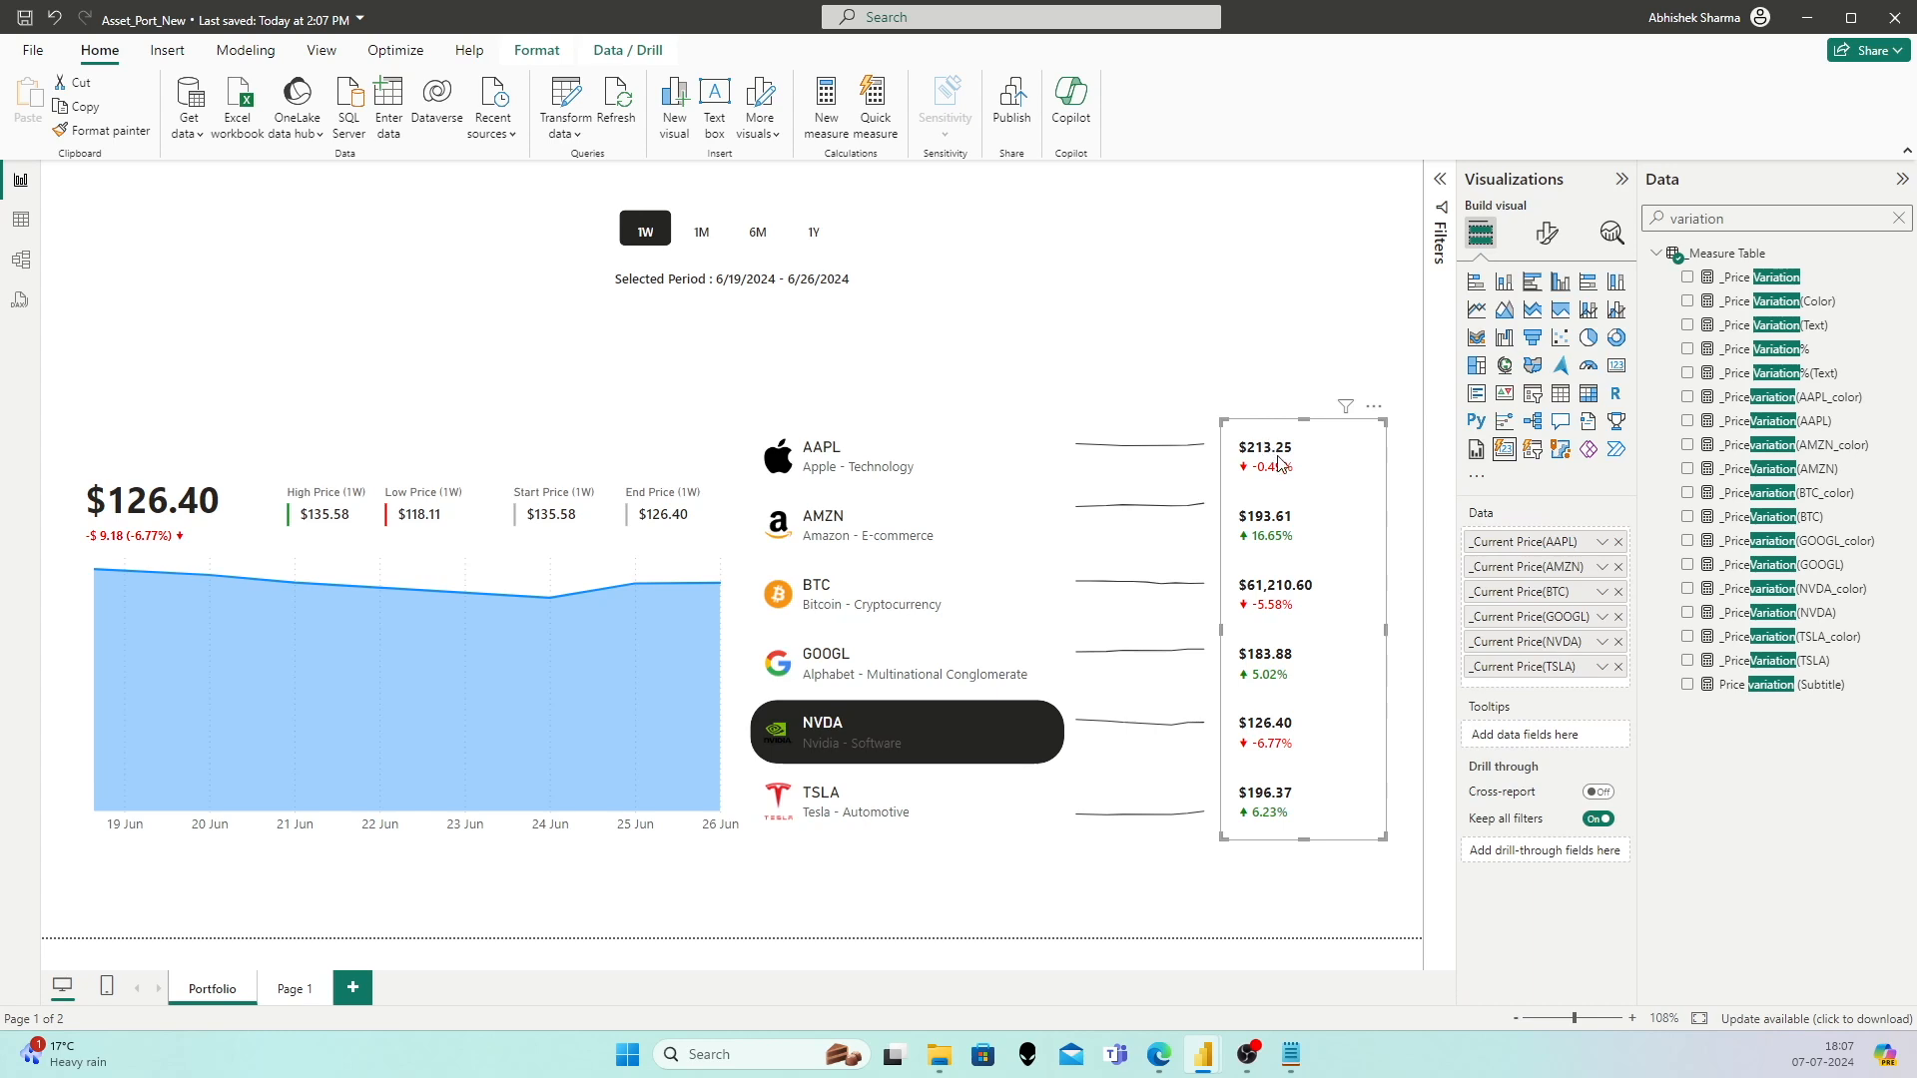
mouse_move(1262, 435)
mouse_down()
mouse_move(1234, 435)
mouse_move(1261, 433)
mouse_up()
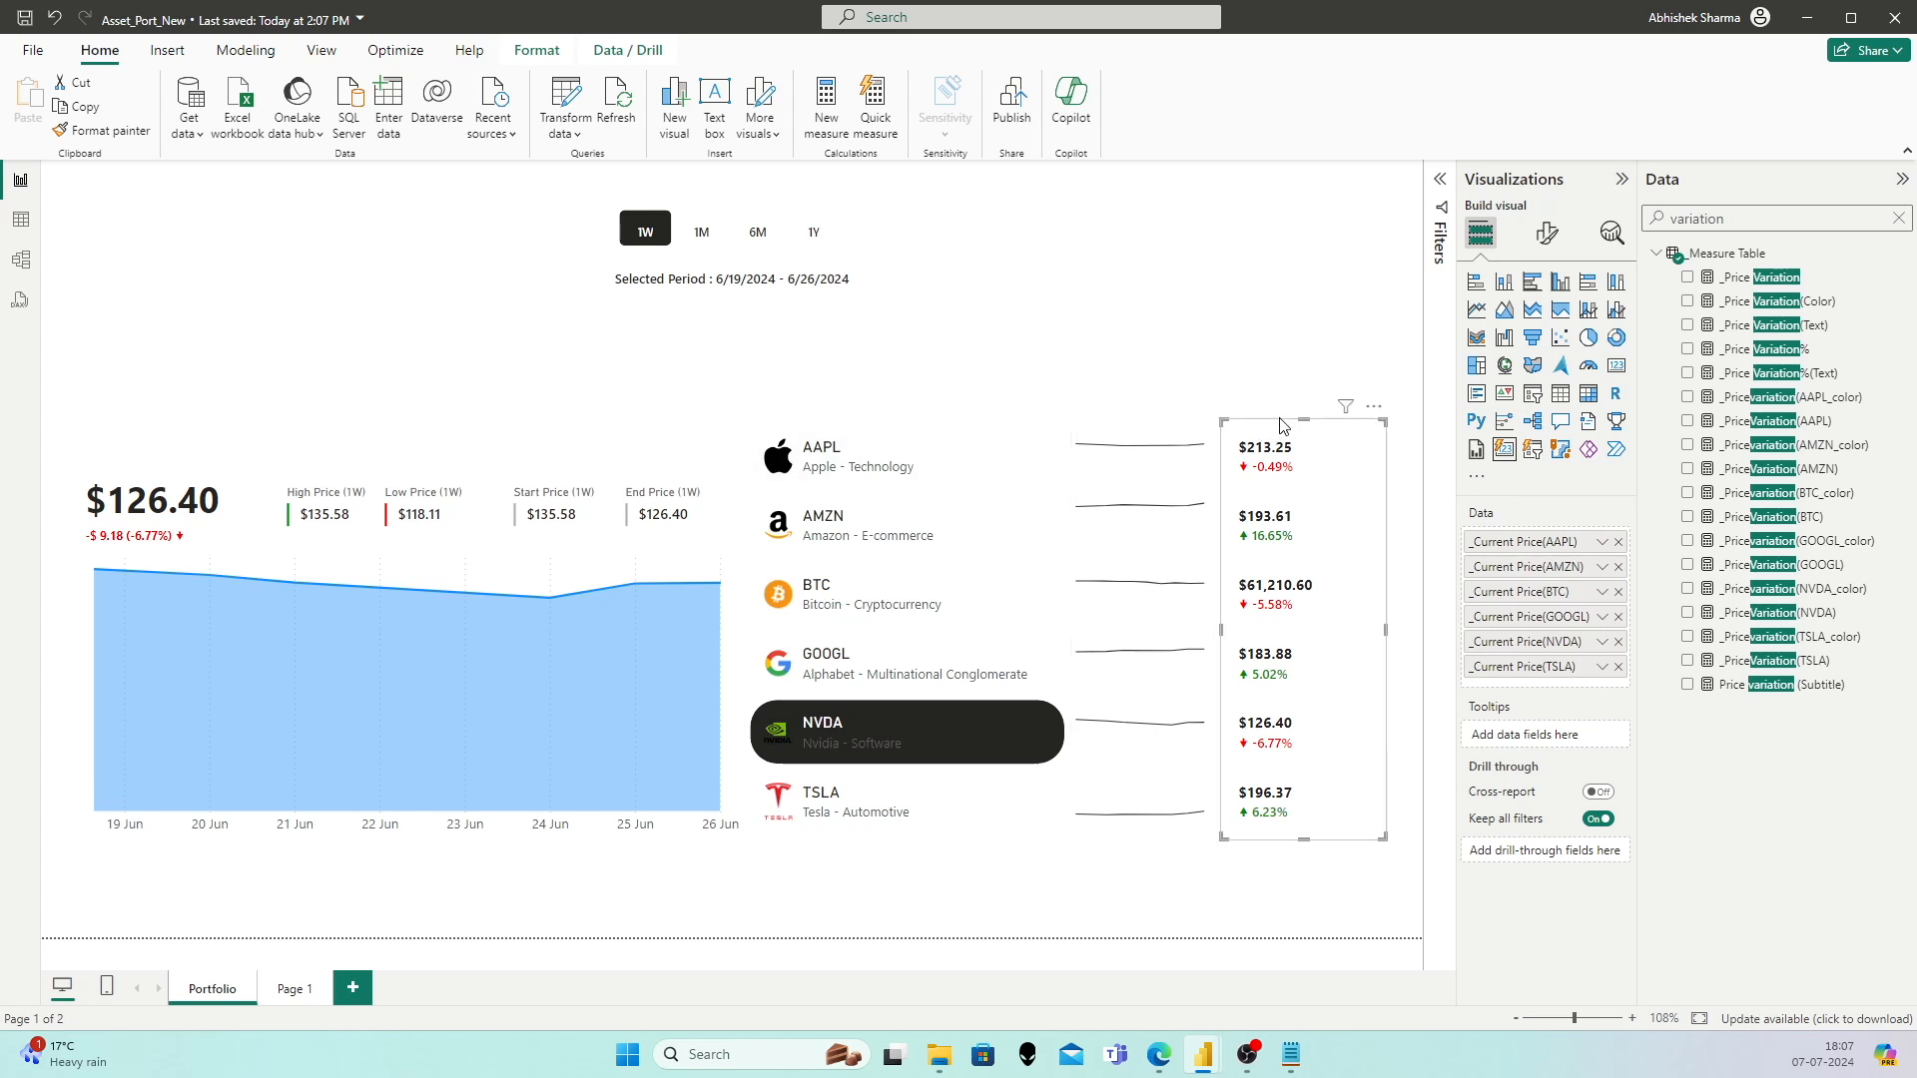
click(1163, 432)
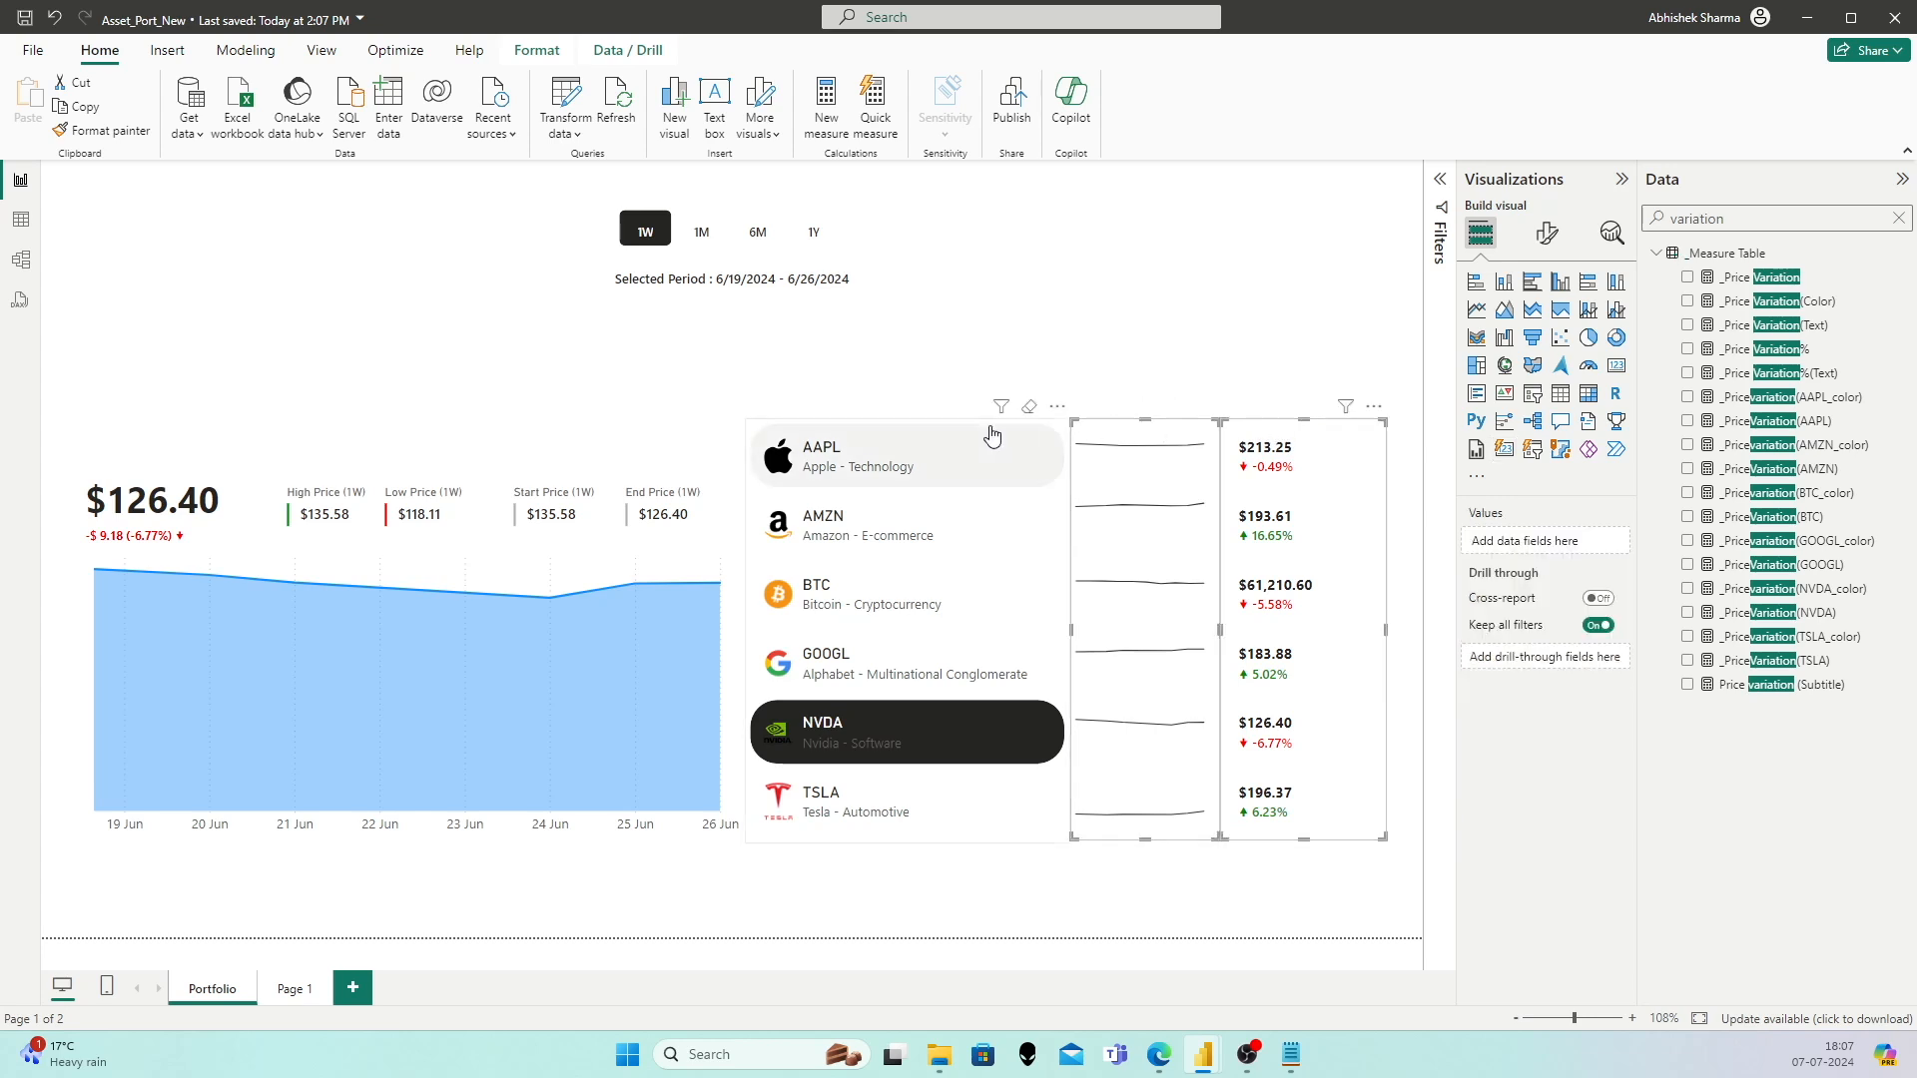
click(997, 421)
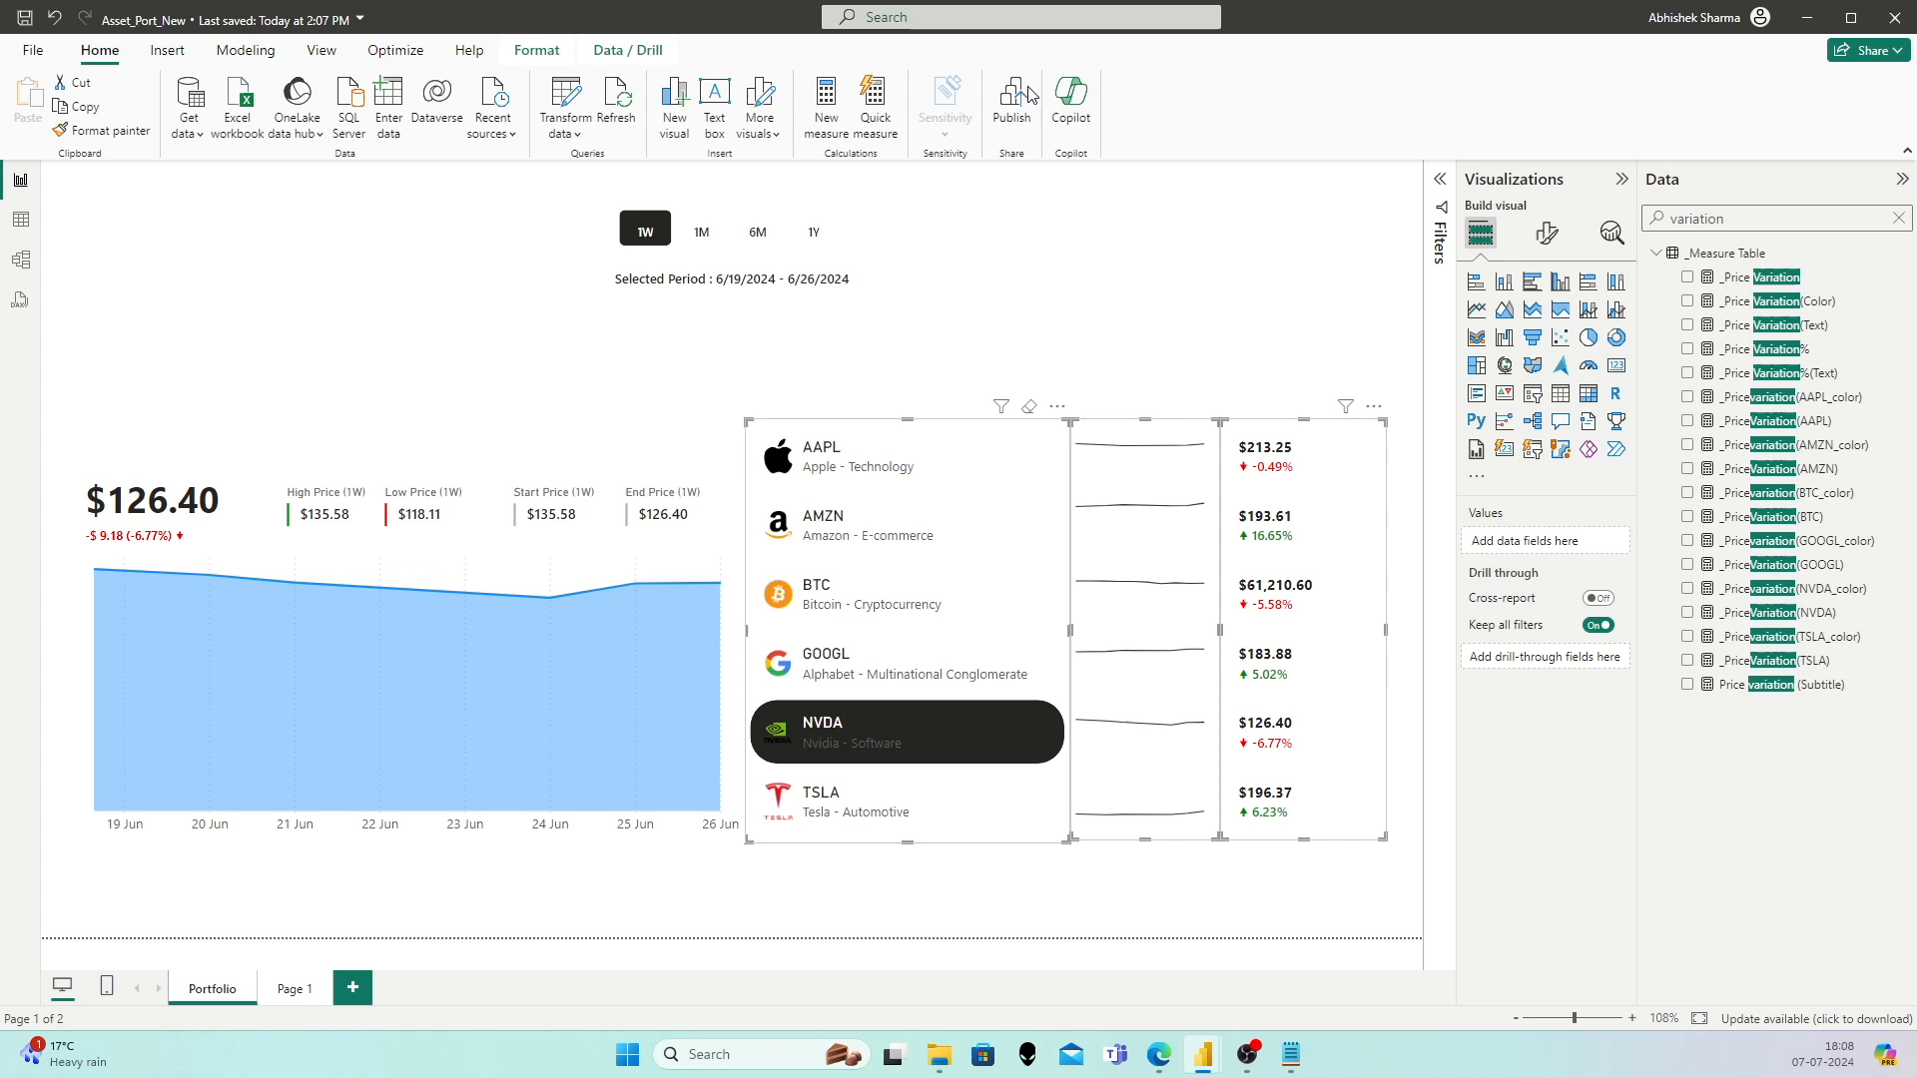
click(551, 62)
click(471, 128)
click(499, 173)
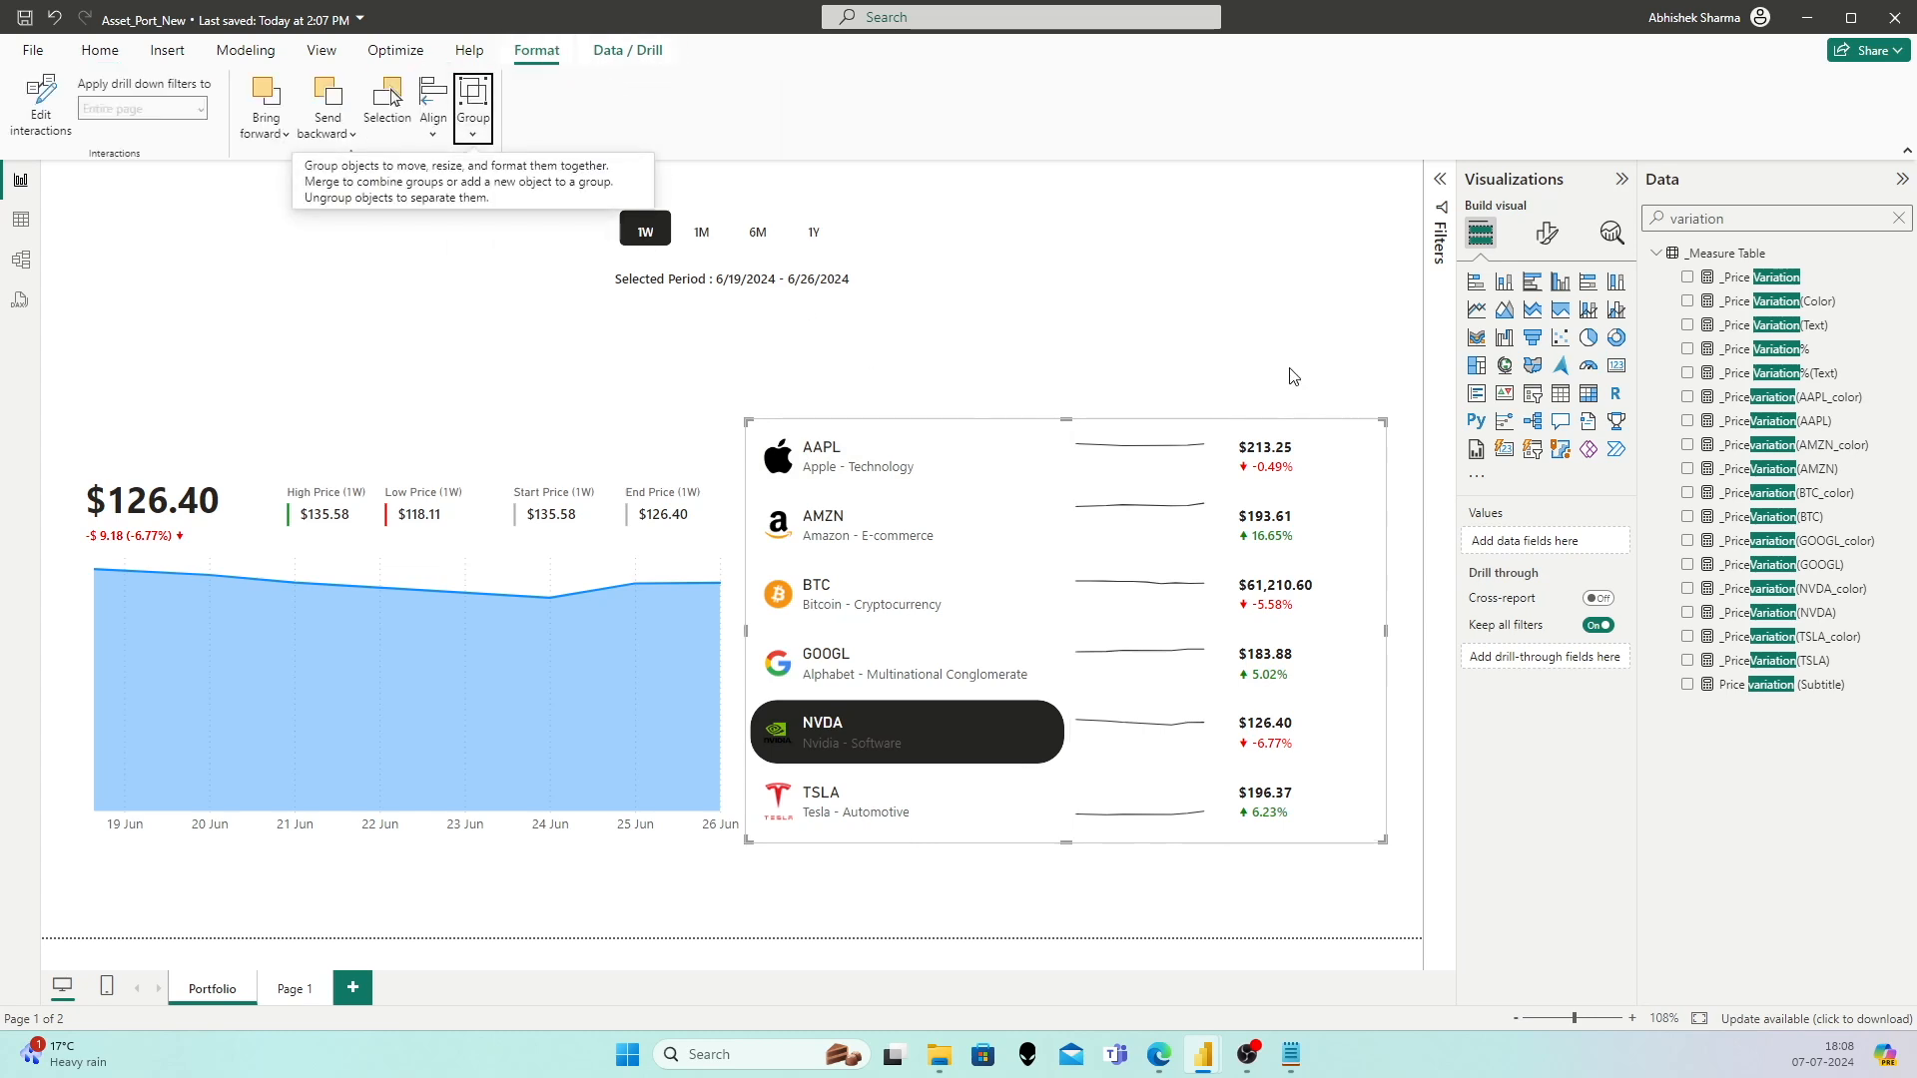
Step: Narrow the price card visual from its outer edge within the group
click(1301, 447)
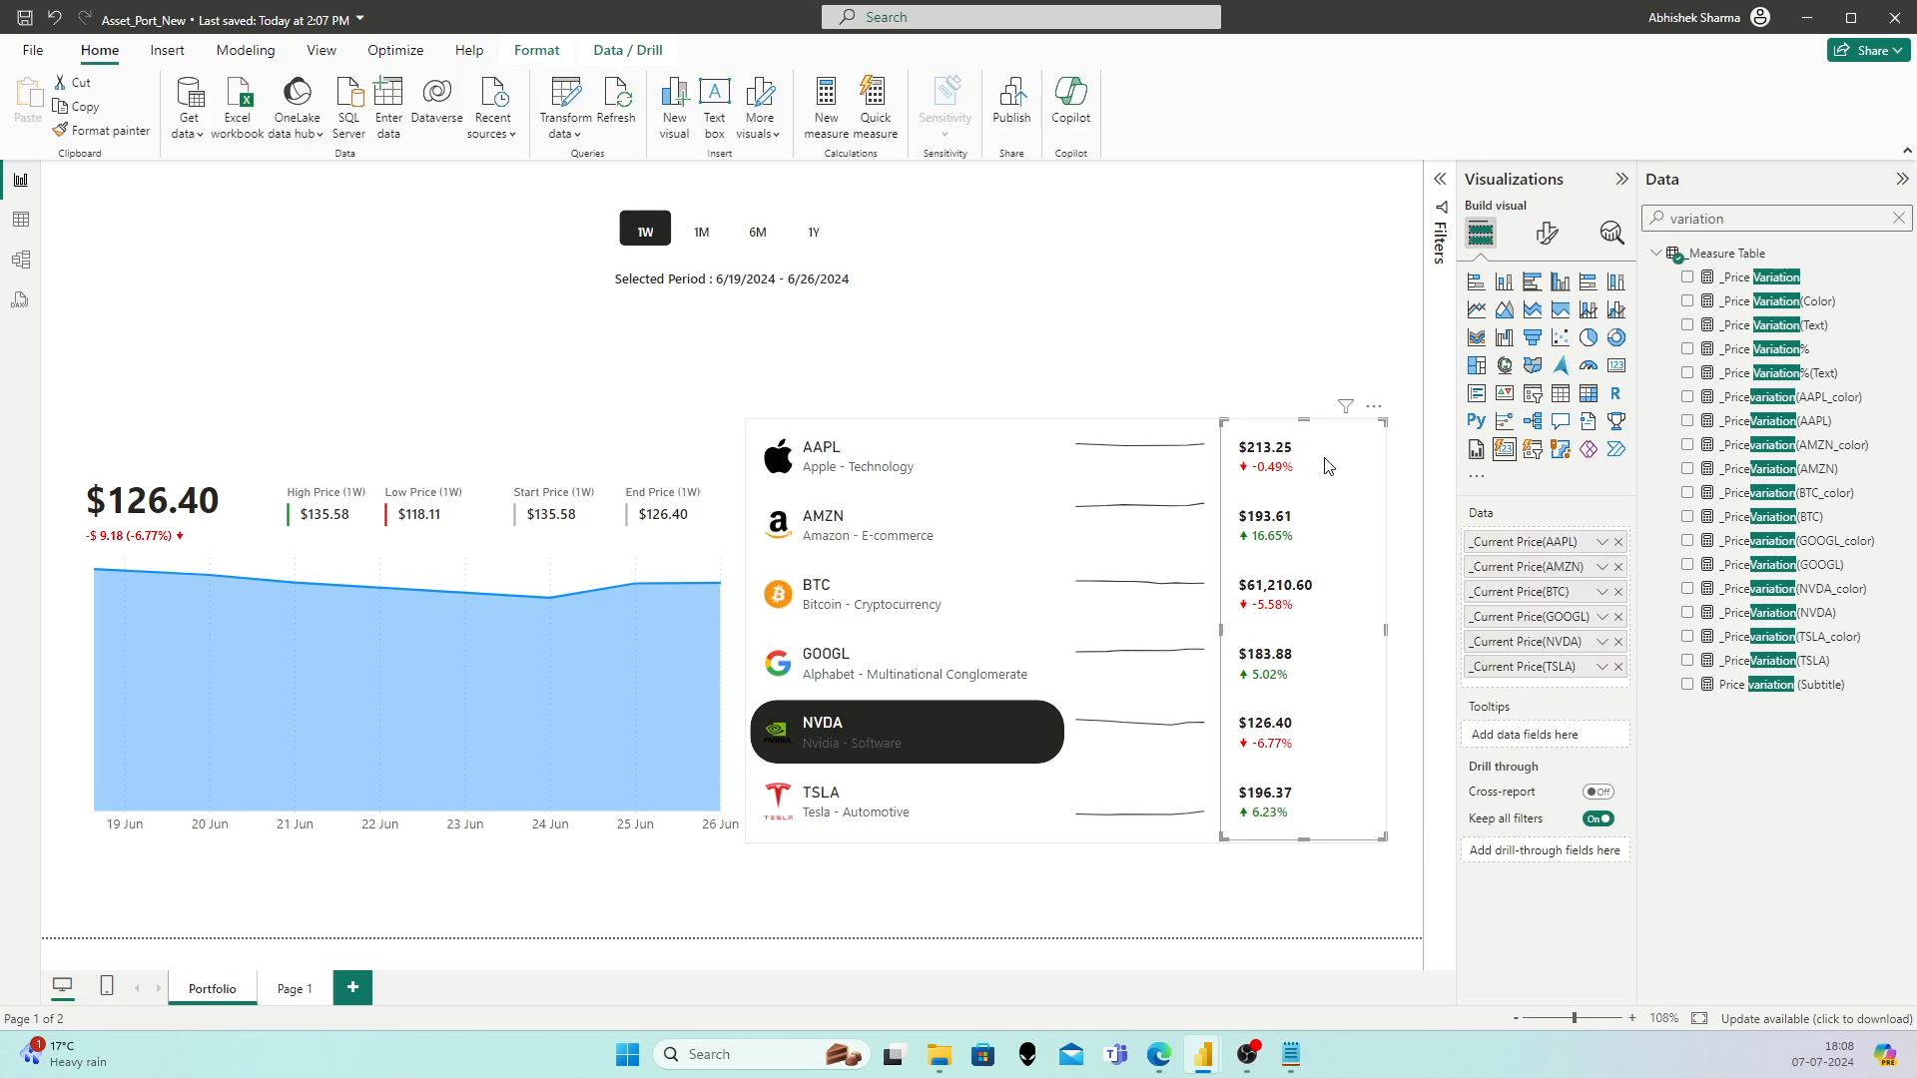
drag(1386, 630, 1328, 631)
click(1245, 326)
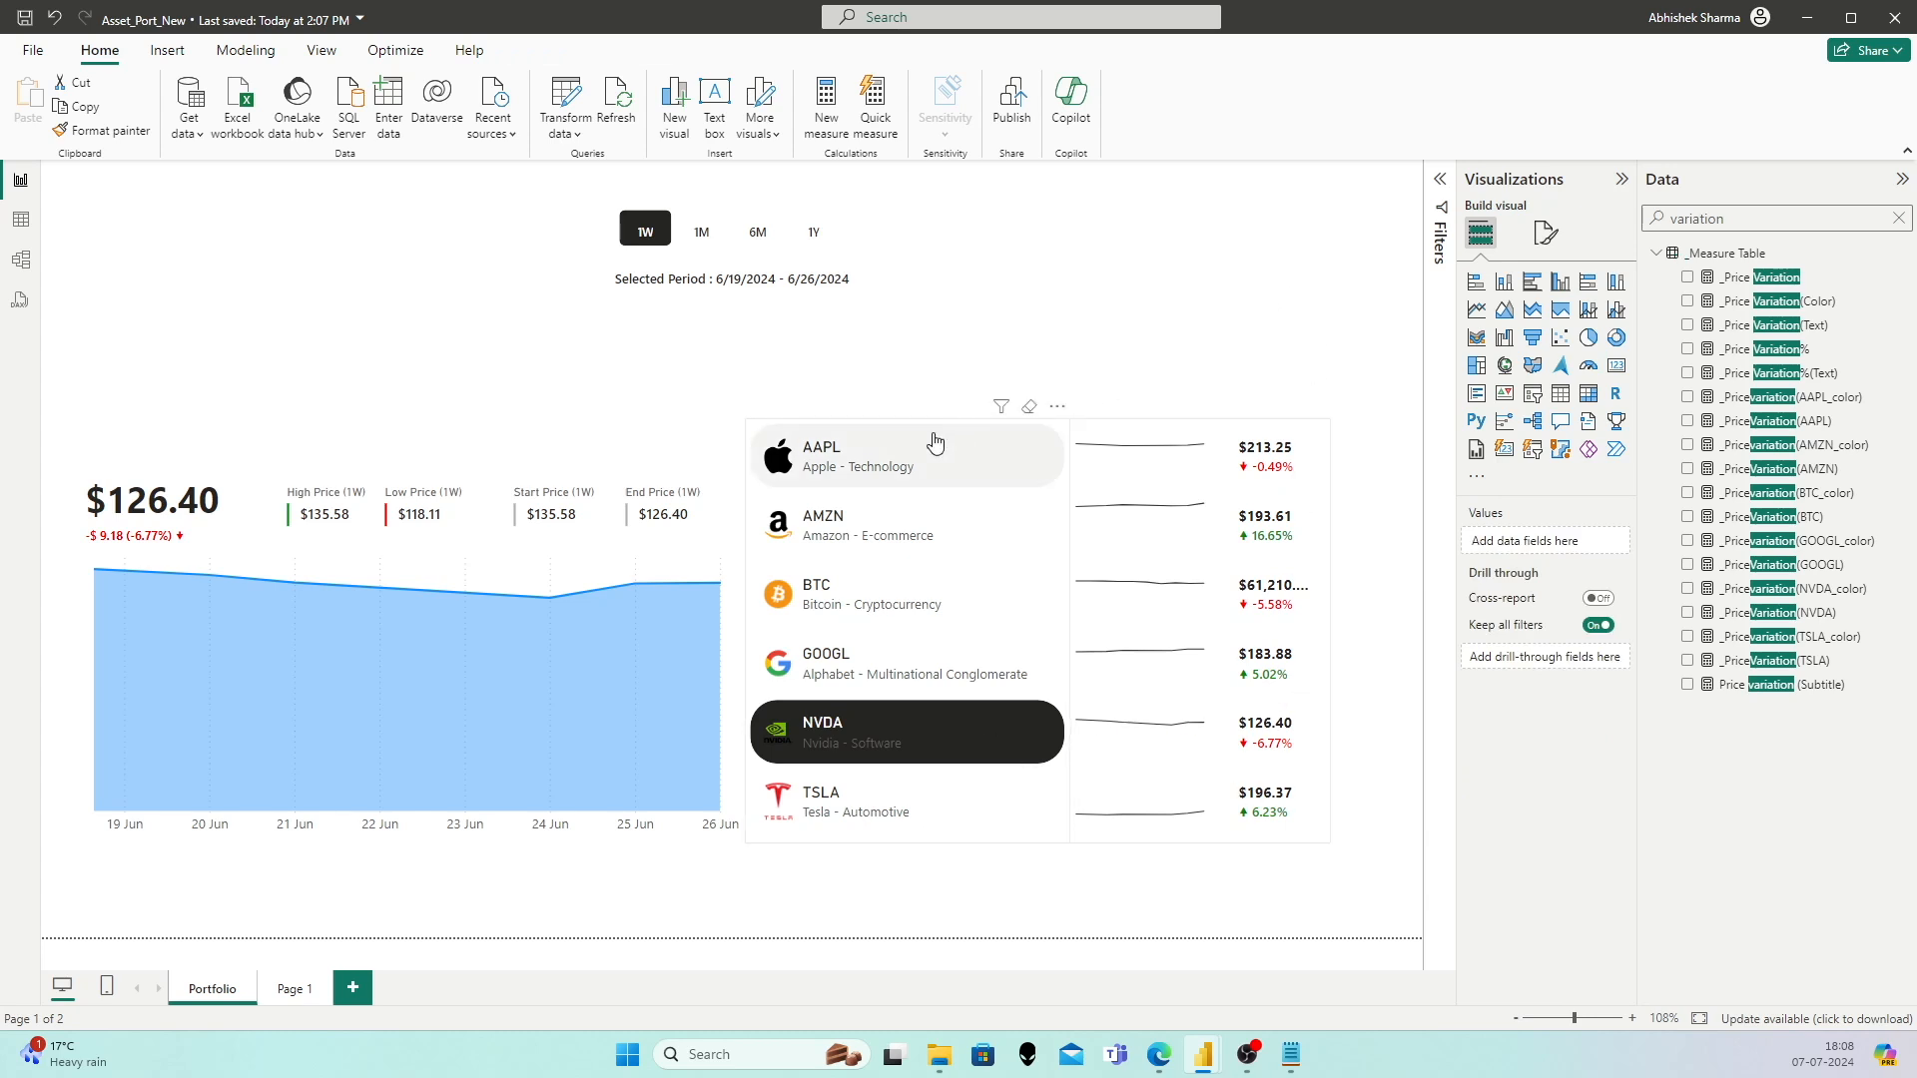
Step: Select AAPL, AMZN and BTC in turn in the asset slicer to check the area chart and price figures
mouse_move(309, 624)
click(978, 454)
click(936, 539)
click(938, 595)
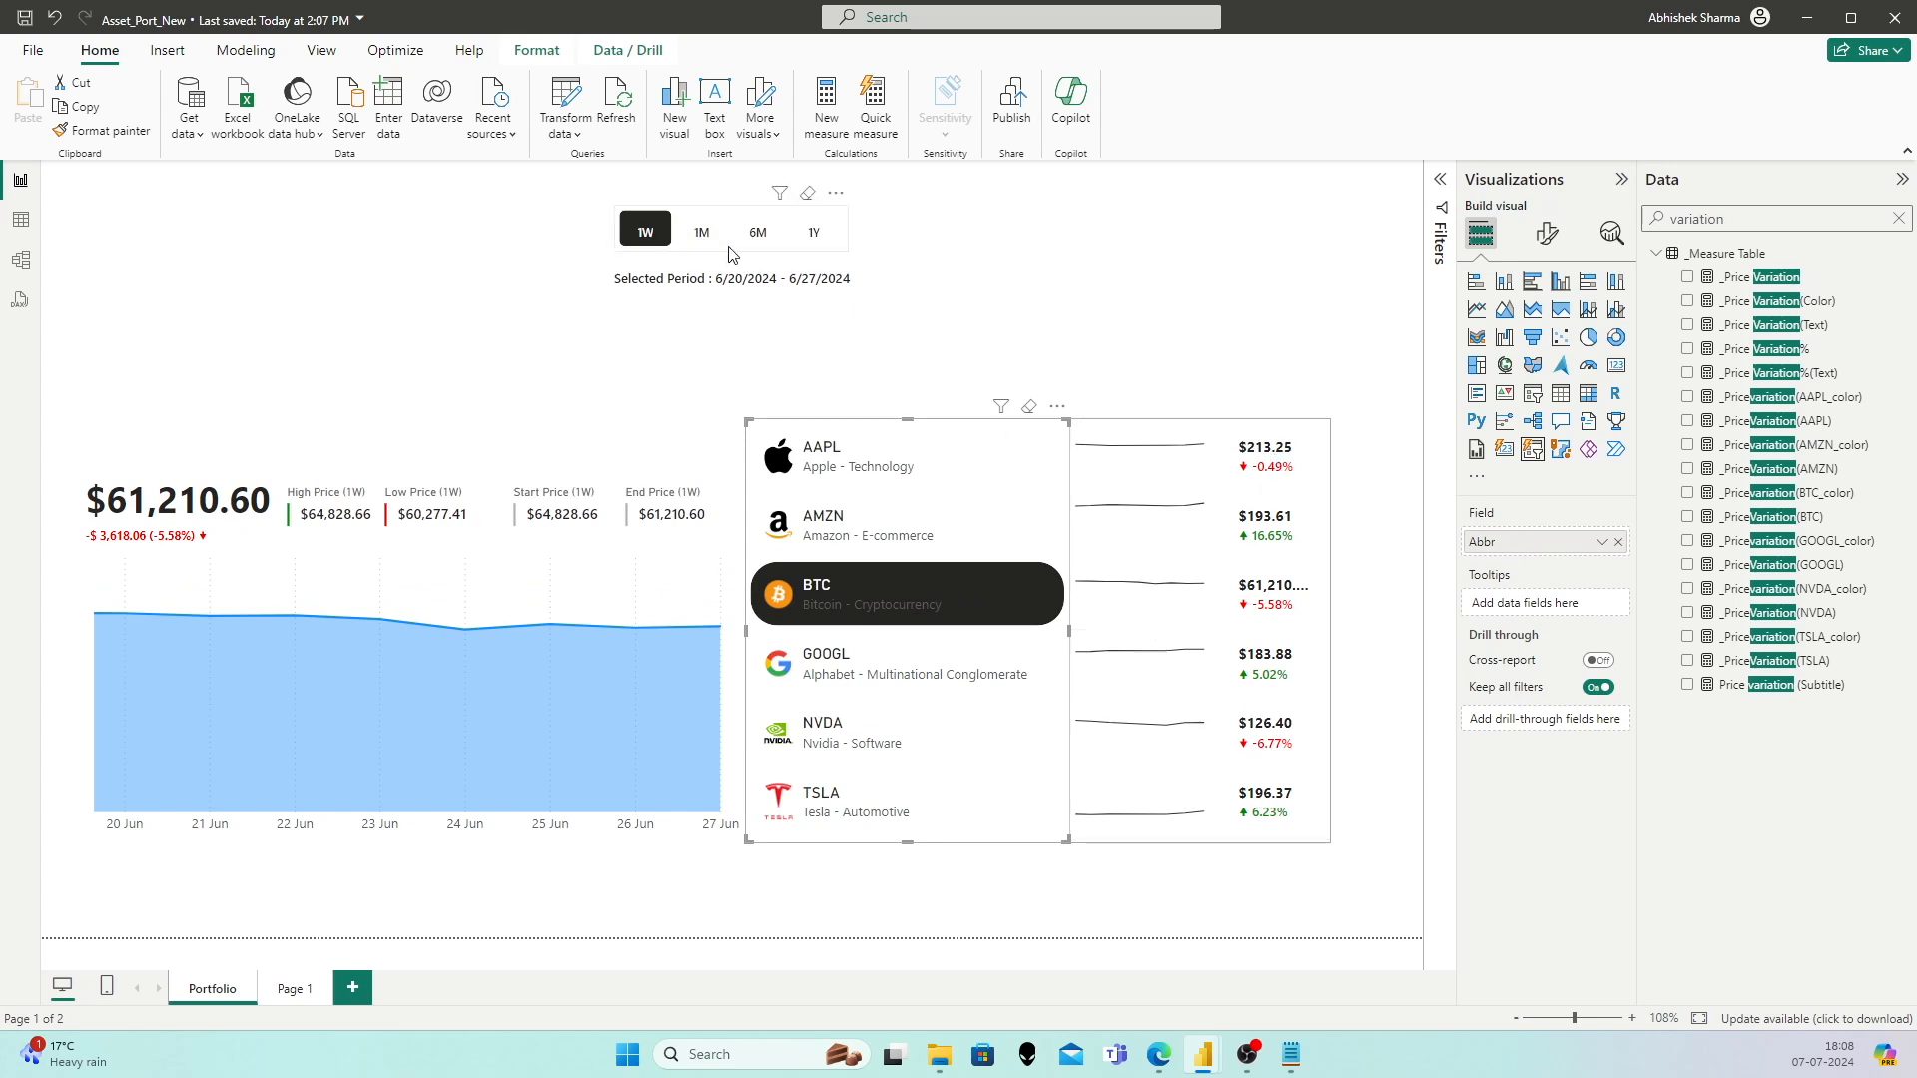
Step: Switch the period slicer to 1M and 6M in turn to check the chart, sparklines and price variations
click(702, 232)
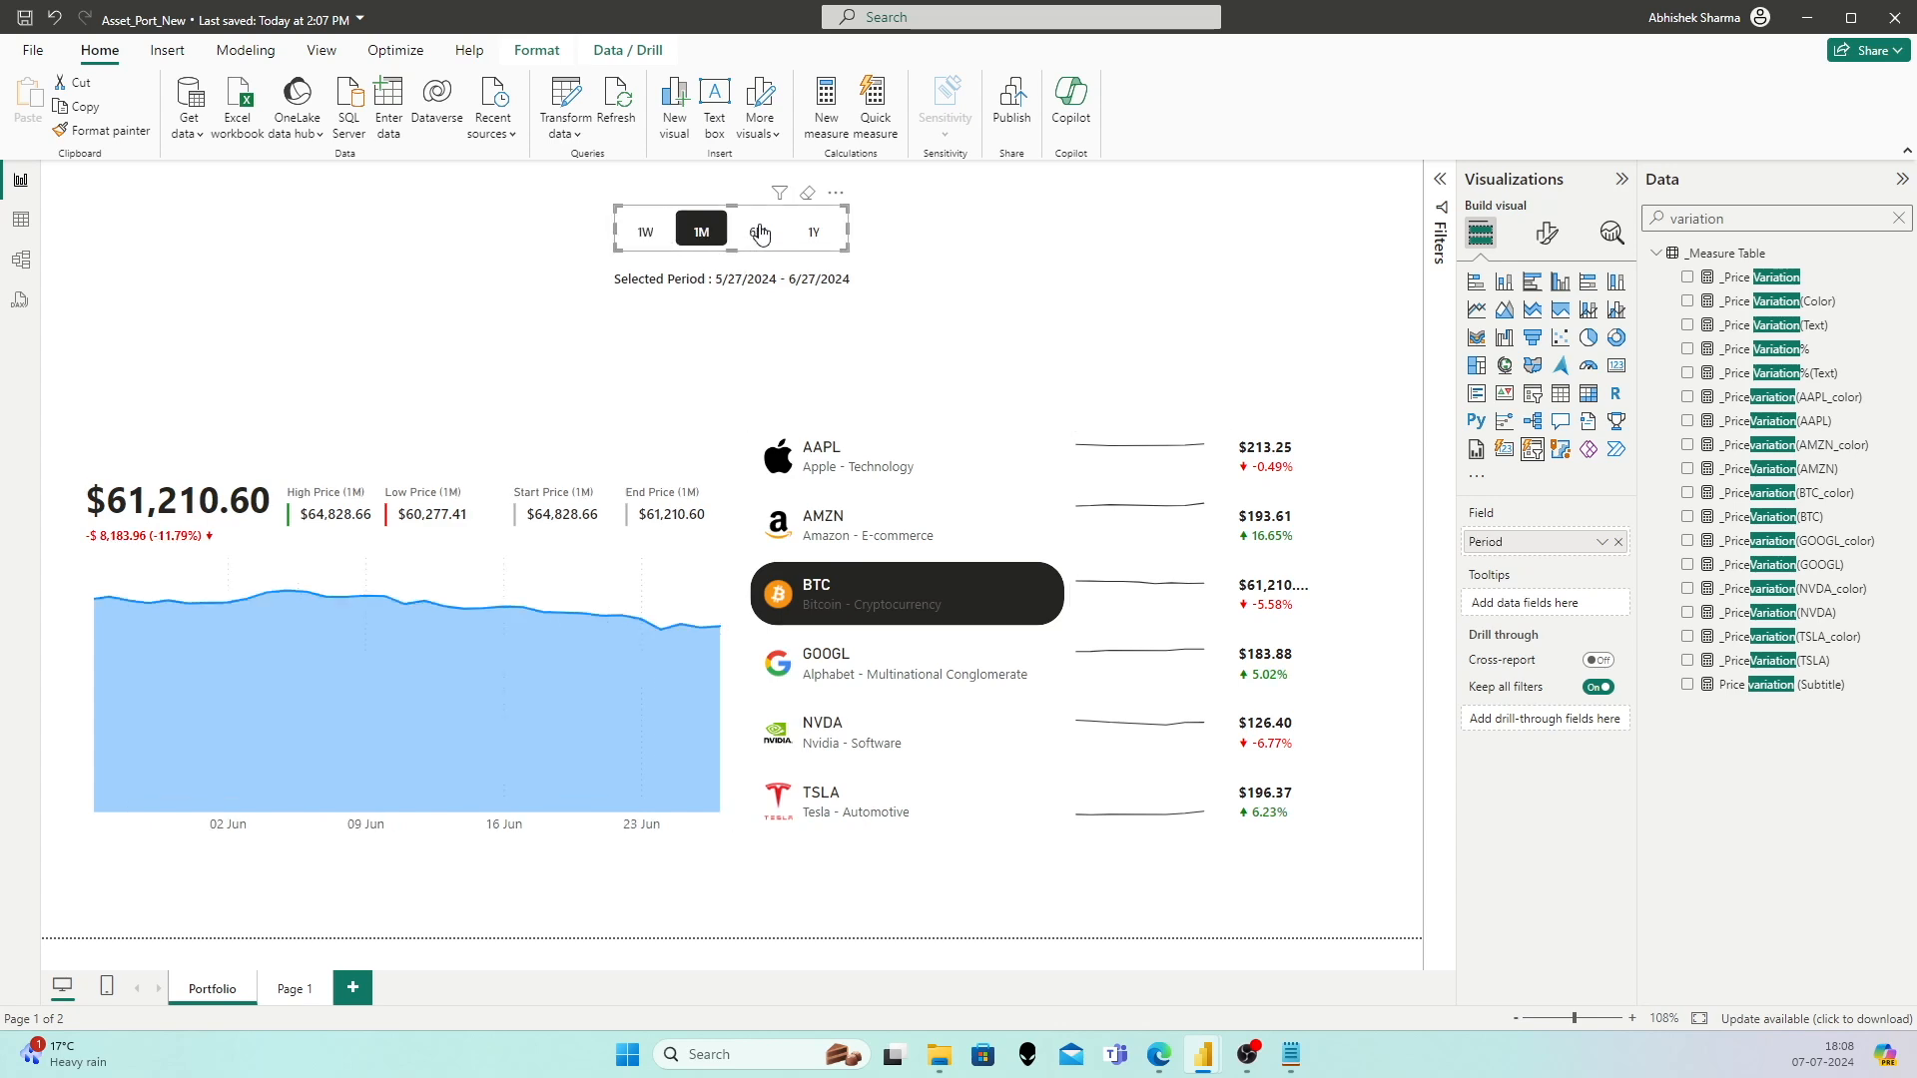
click(757, 232)
click(539, 331)
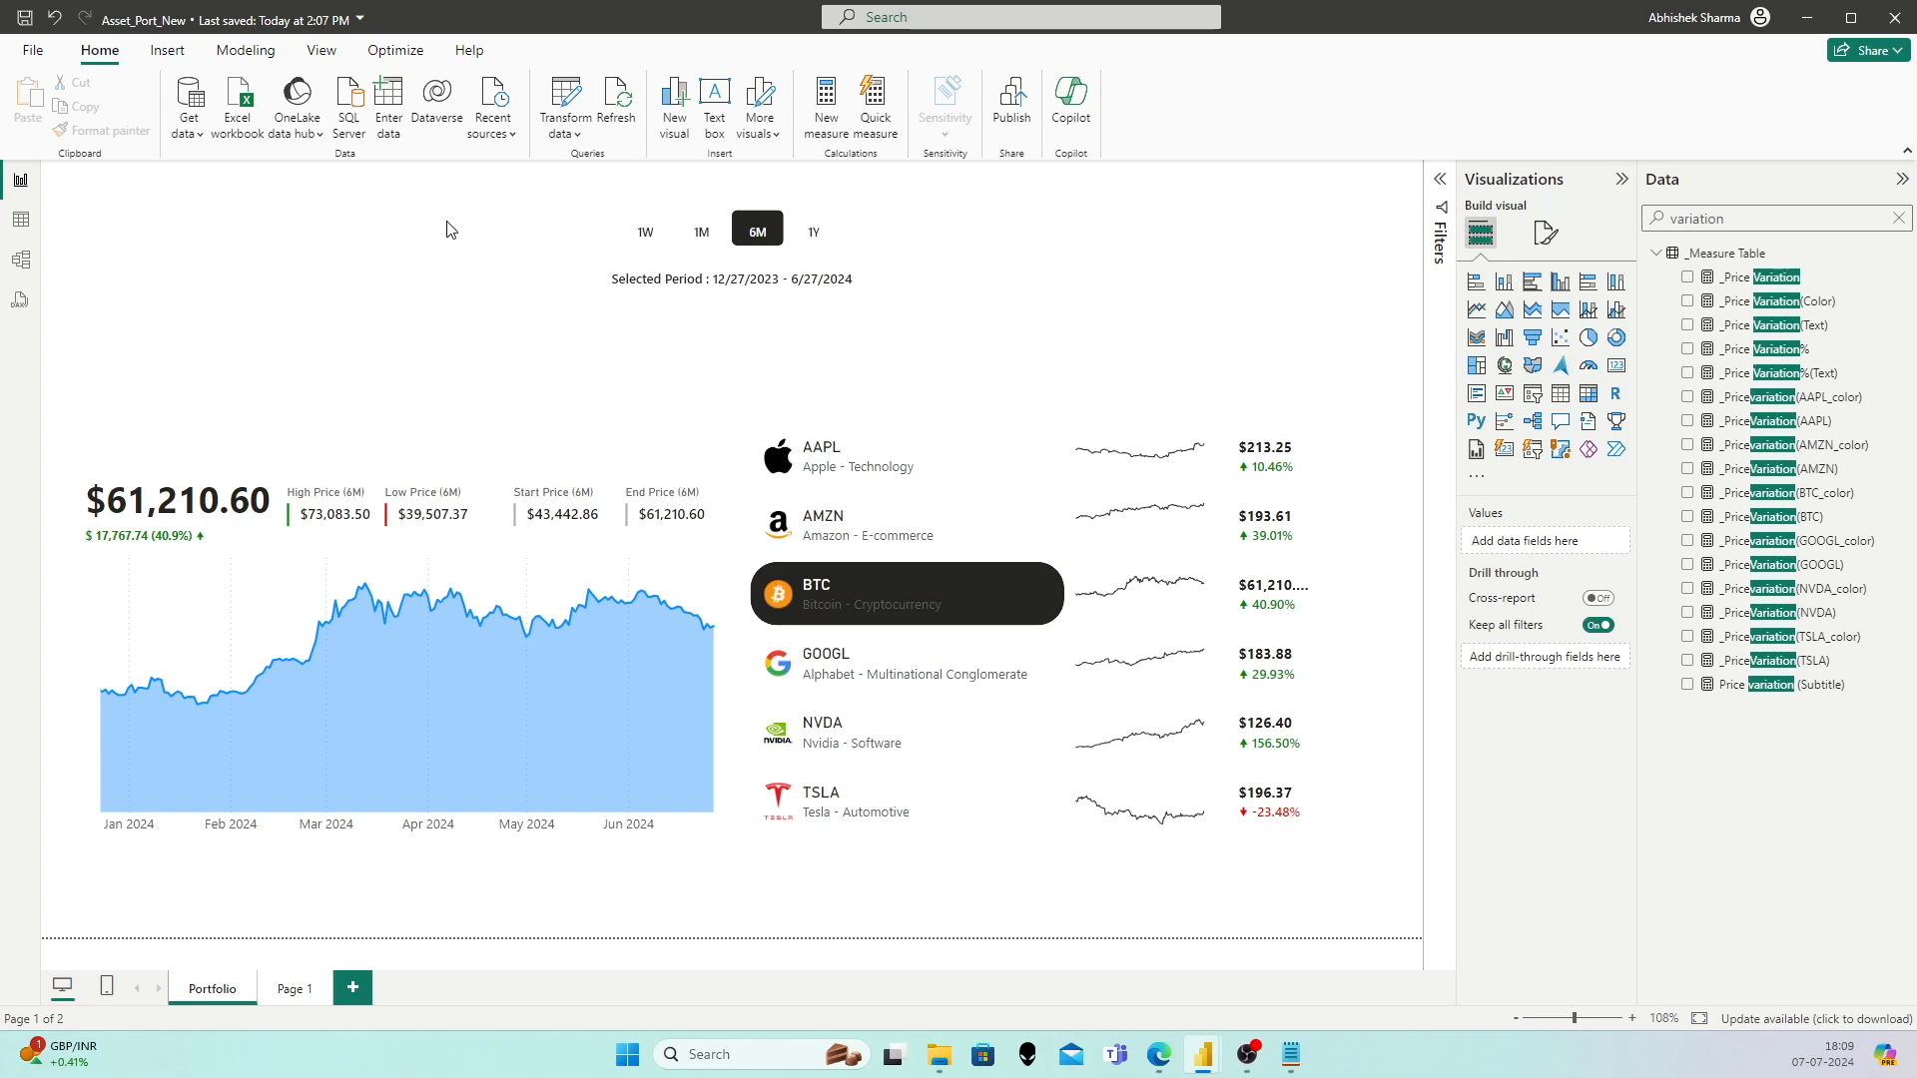
Step: Create a measure named _Report Tile in the _Measure Table that returns the text "Asset Portfolio"
right_click(1752, 250)
click(1647, 311)
text(Rep)
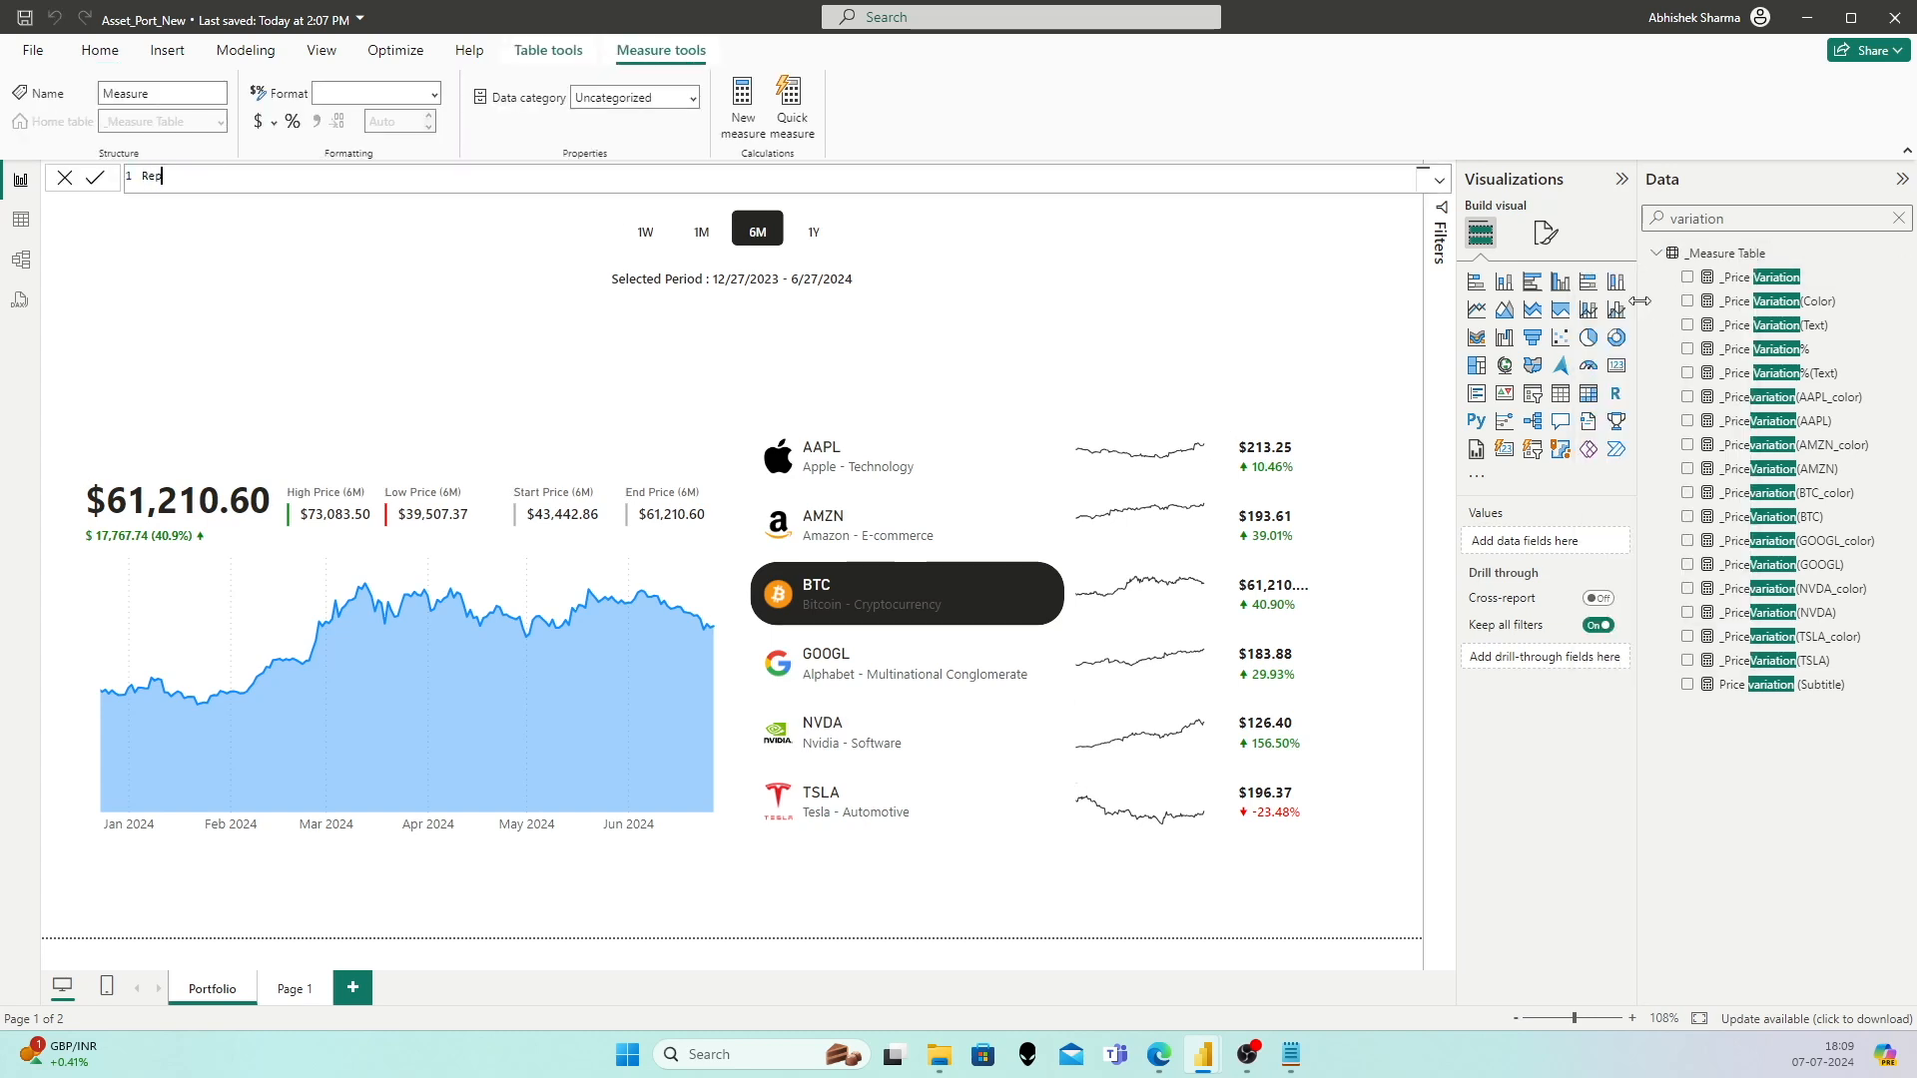
text(ort)
key(ctrl+a)
key(BackSpace)
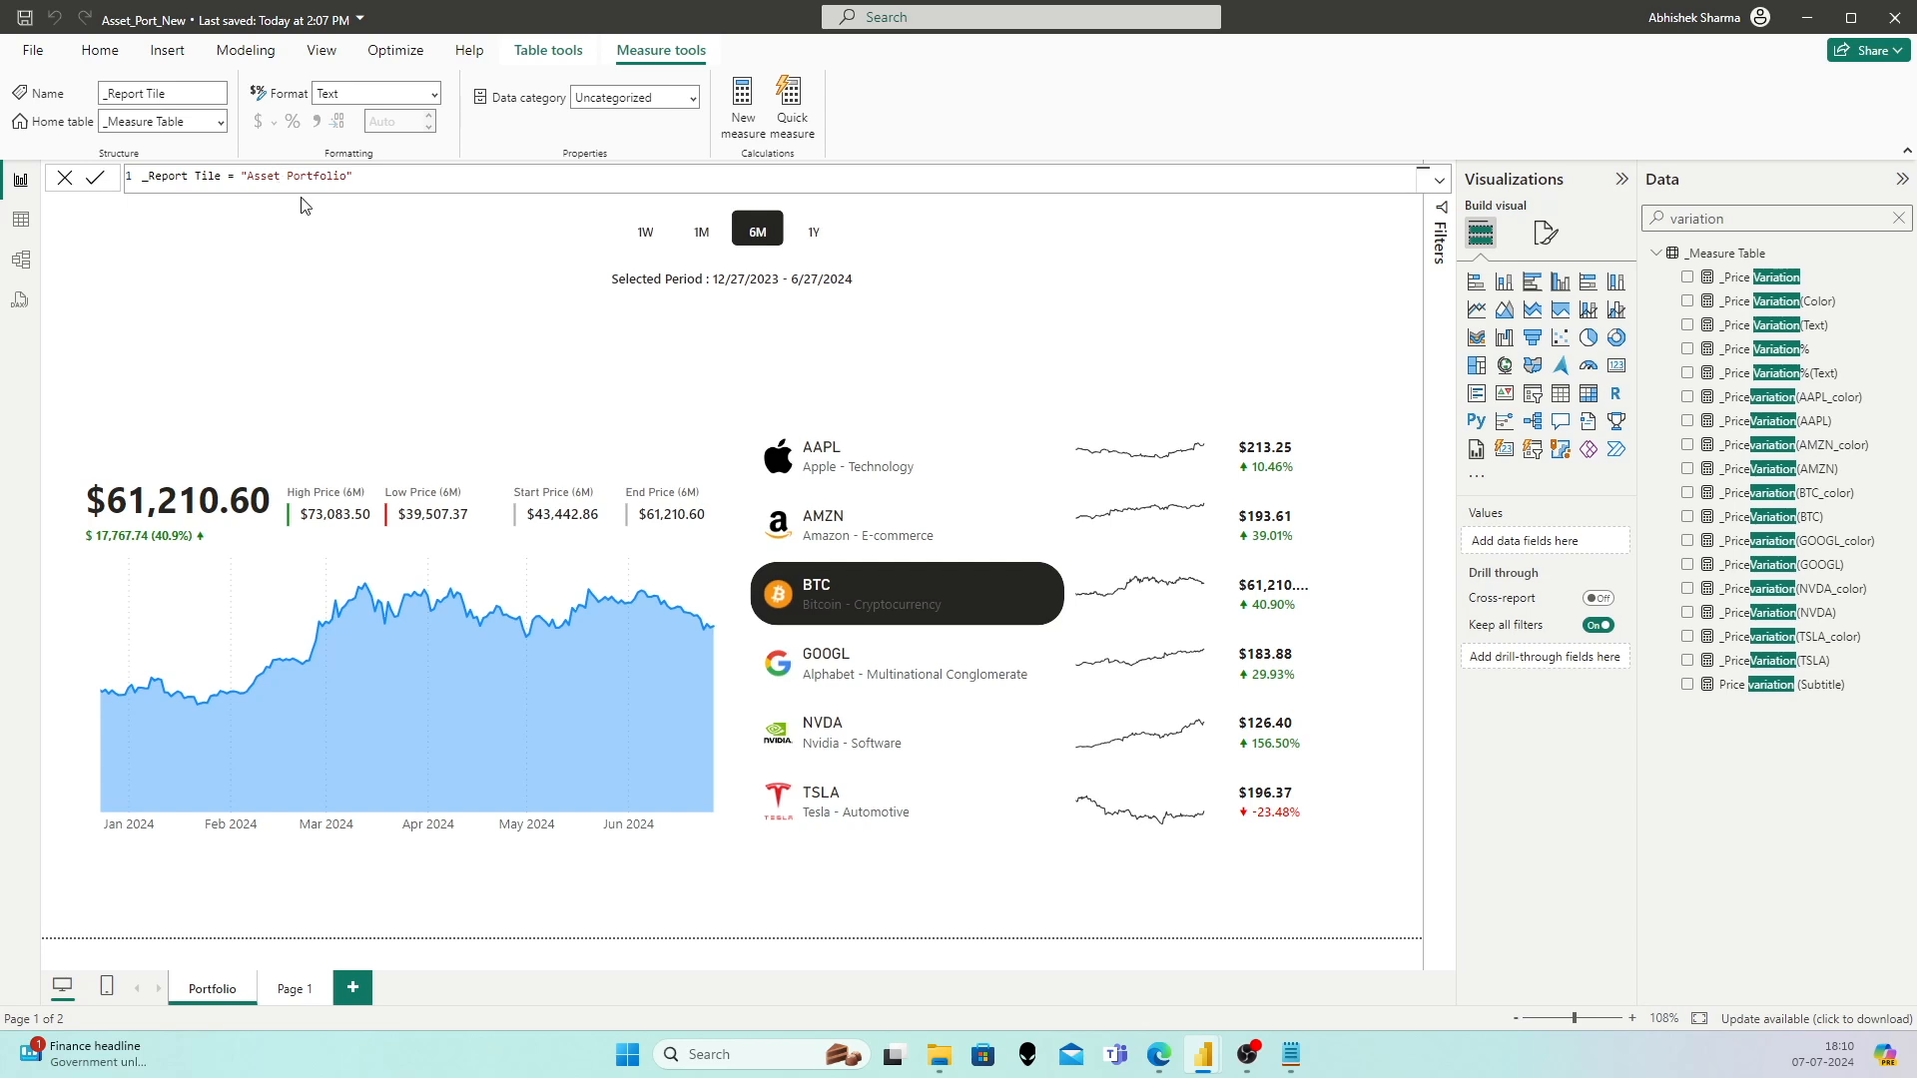
Step: Create the measure _Current Date (Text) = "As on : " & FORMAT([_Maximum Date], "MM/DD/YYYY") in the _Measure Table
right_click(1720, 255)
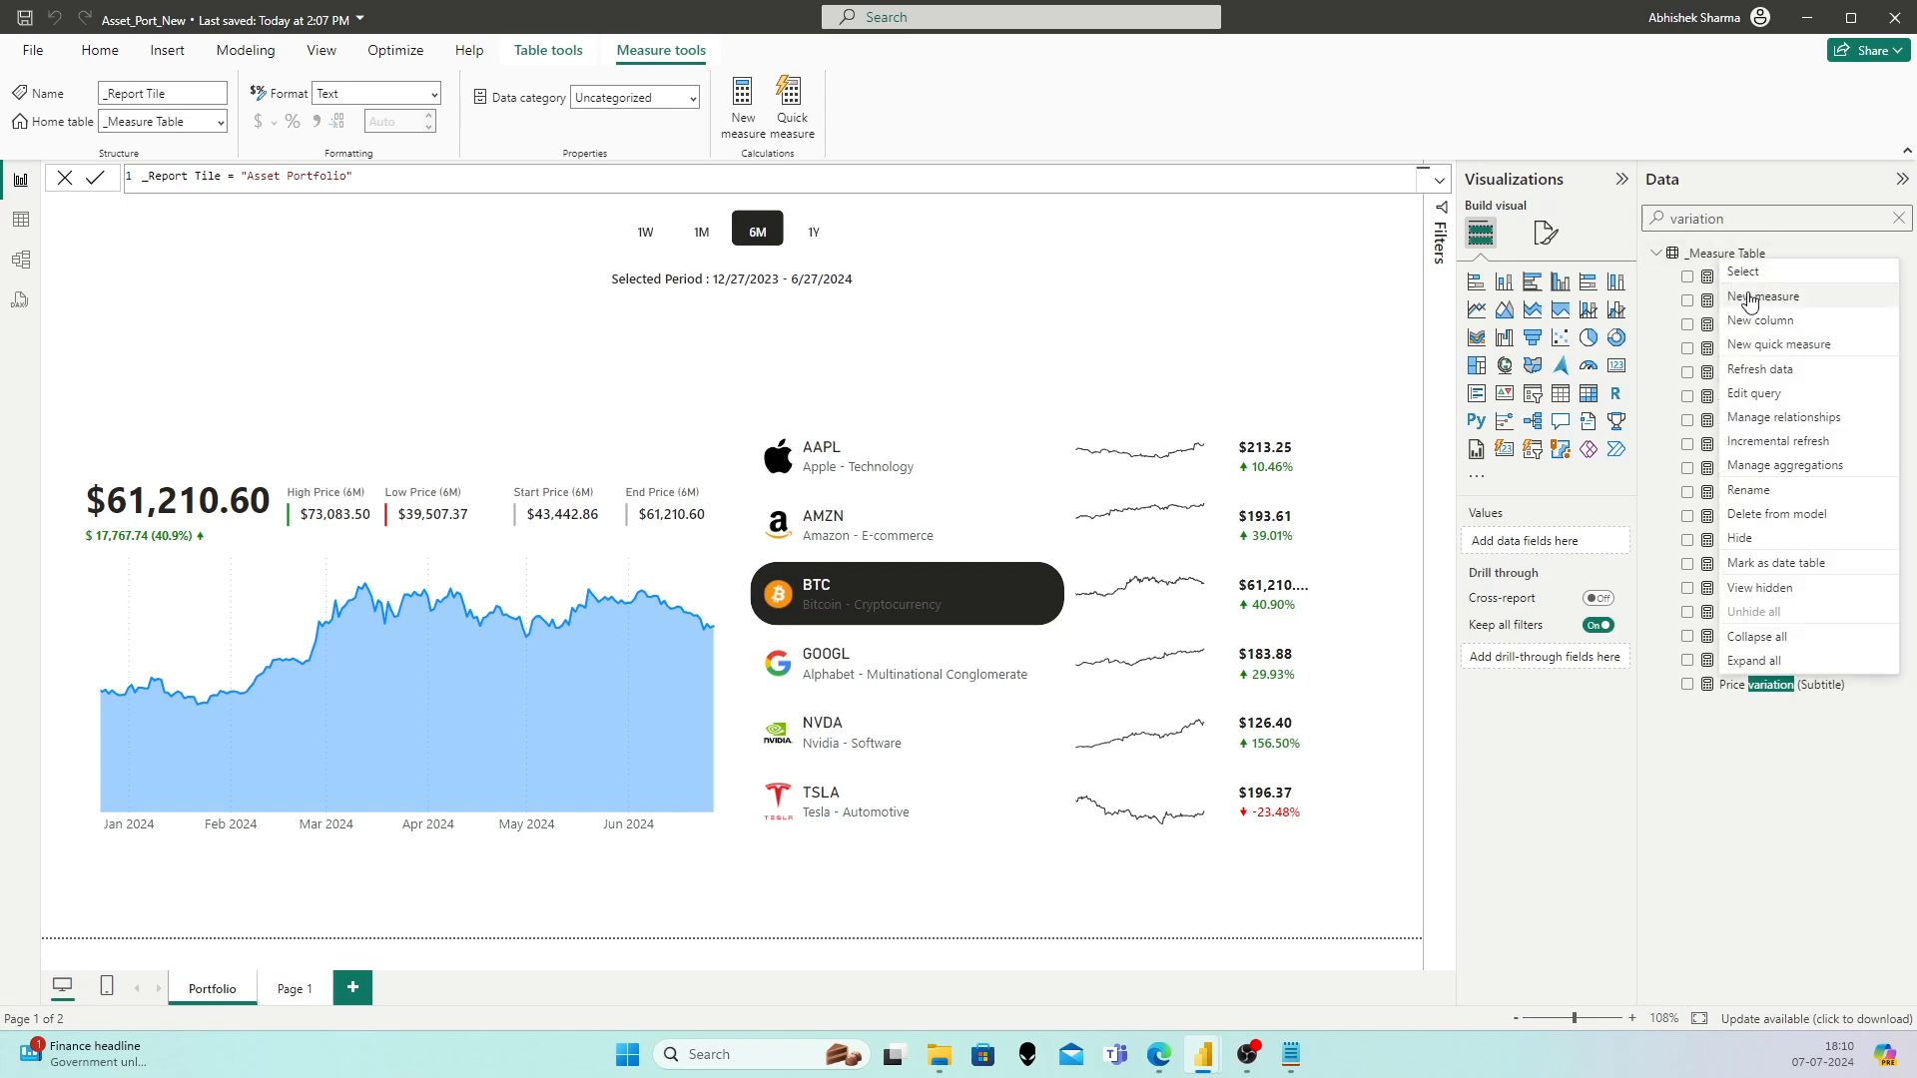
click(1749, 297)
text(_C)
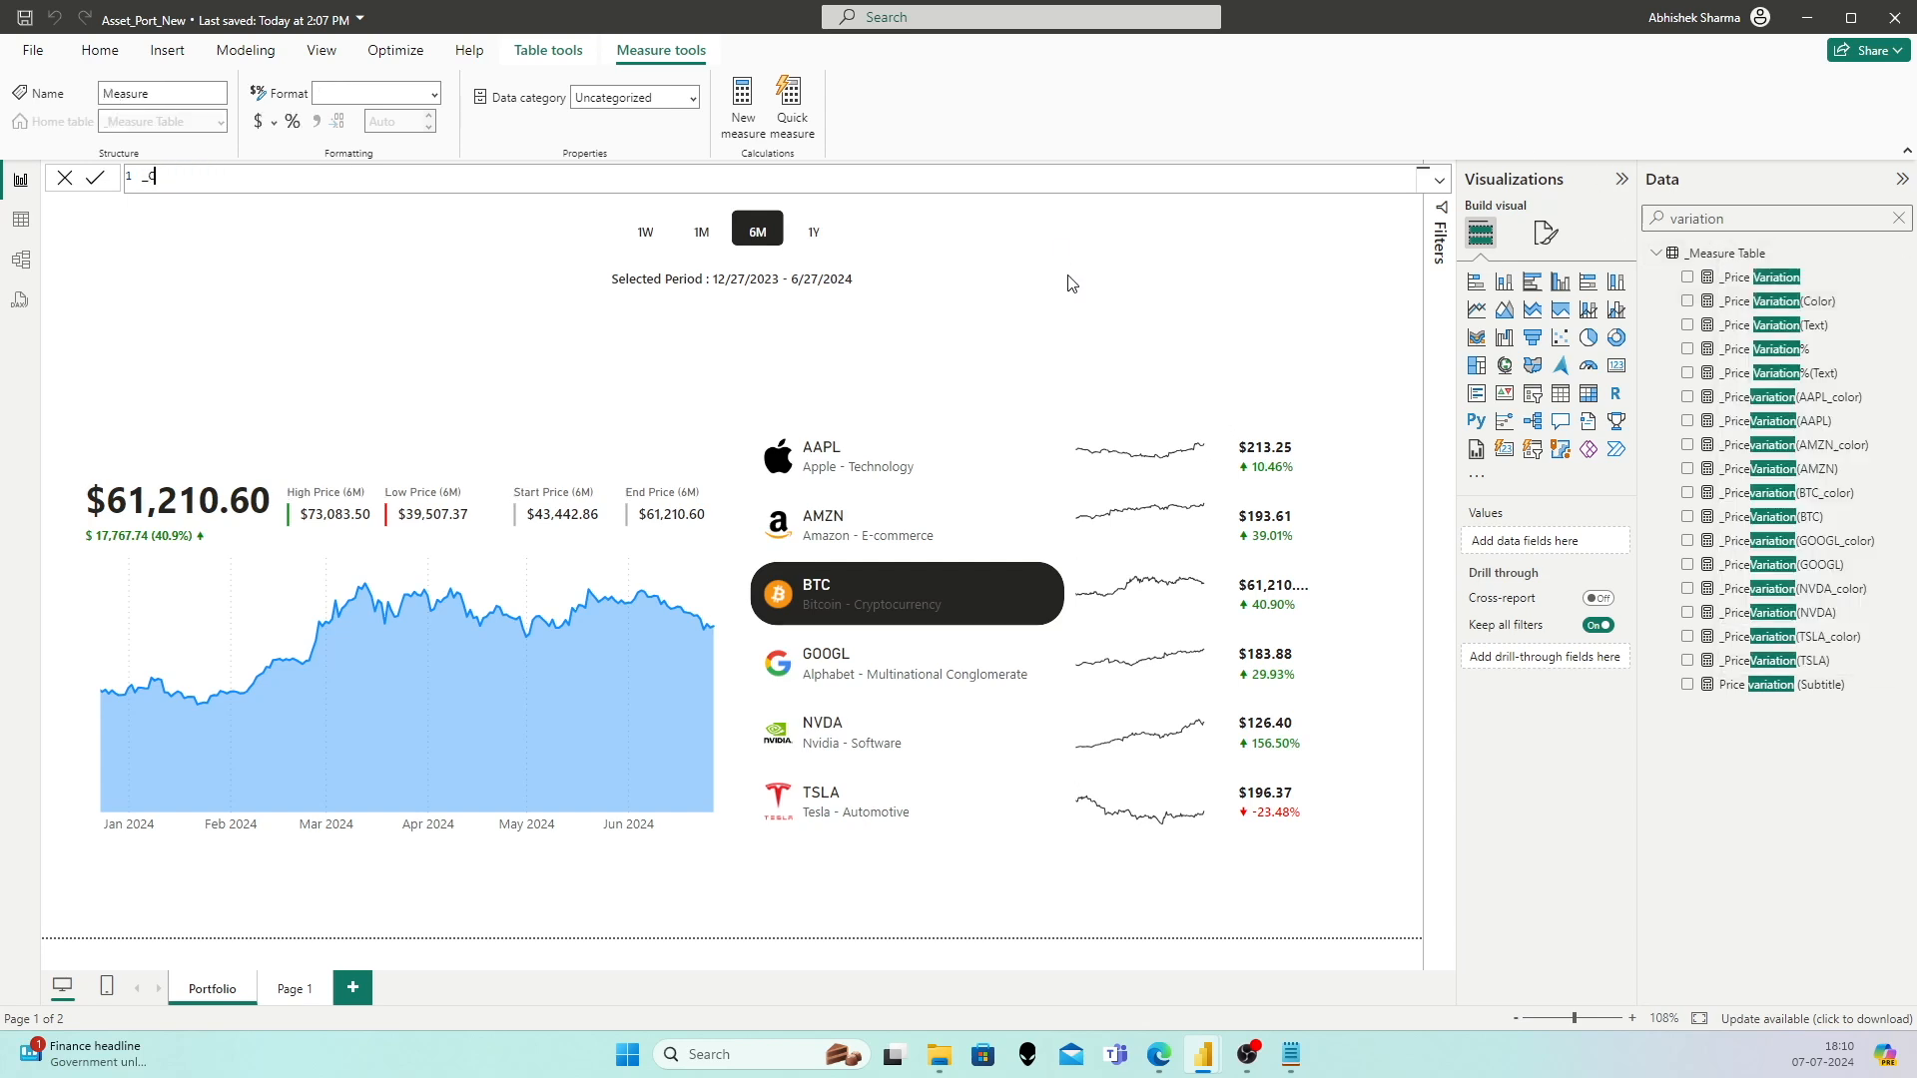
text(urrent Date (Text) =)
text(FORMAT(Maxm)
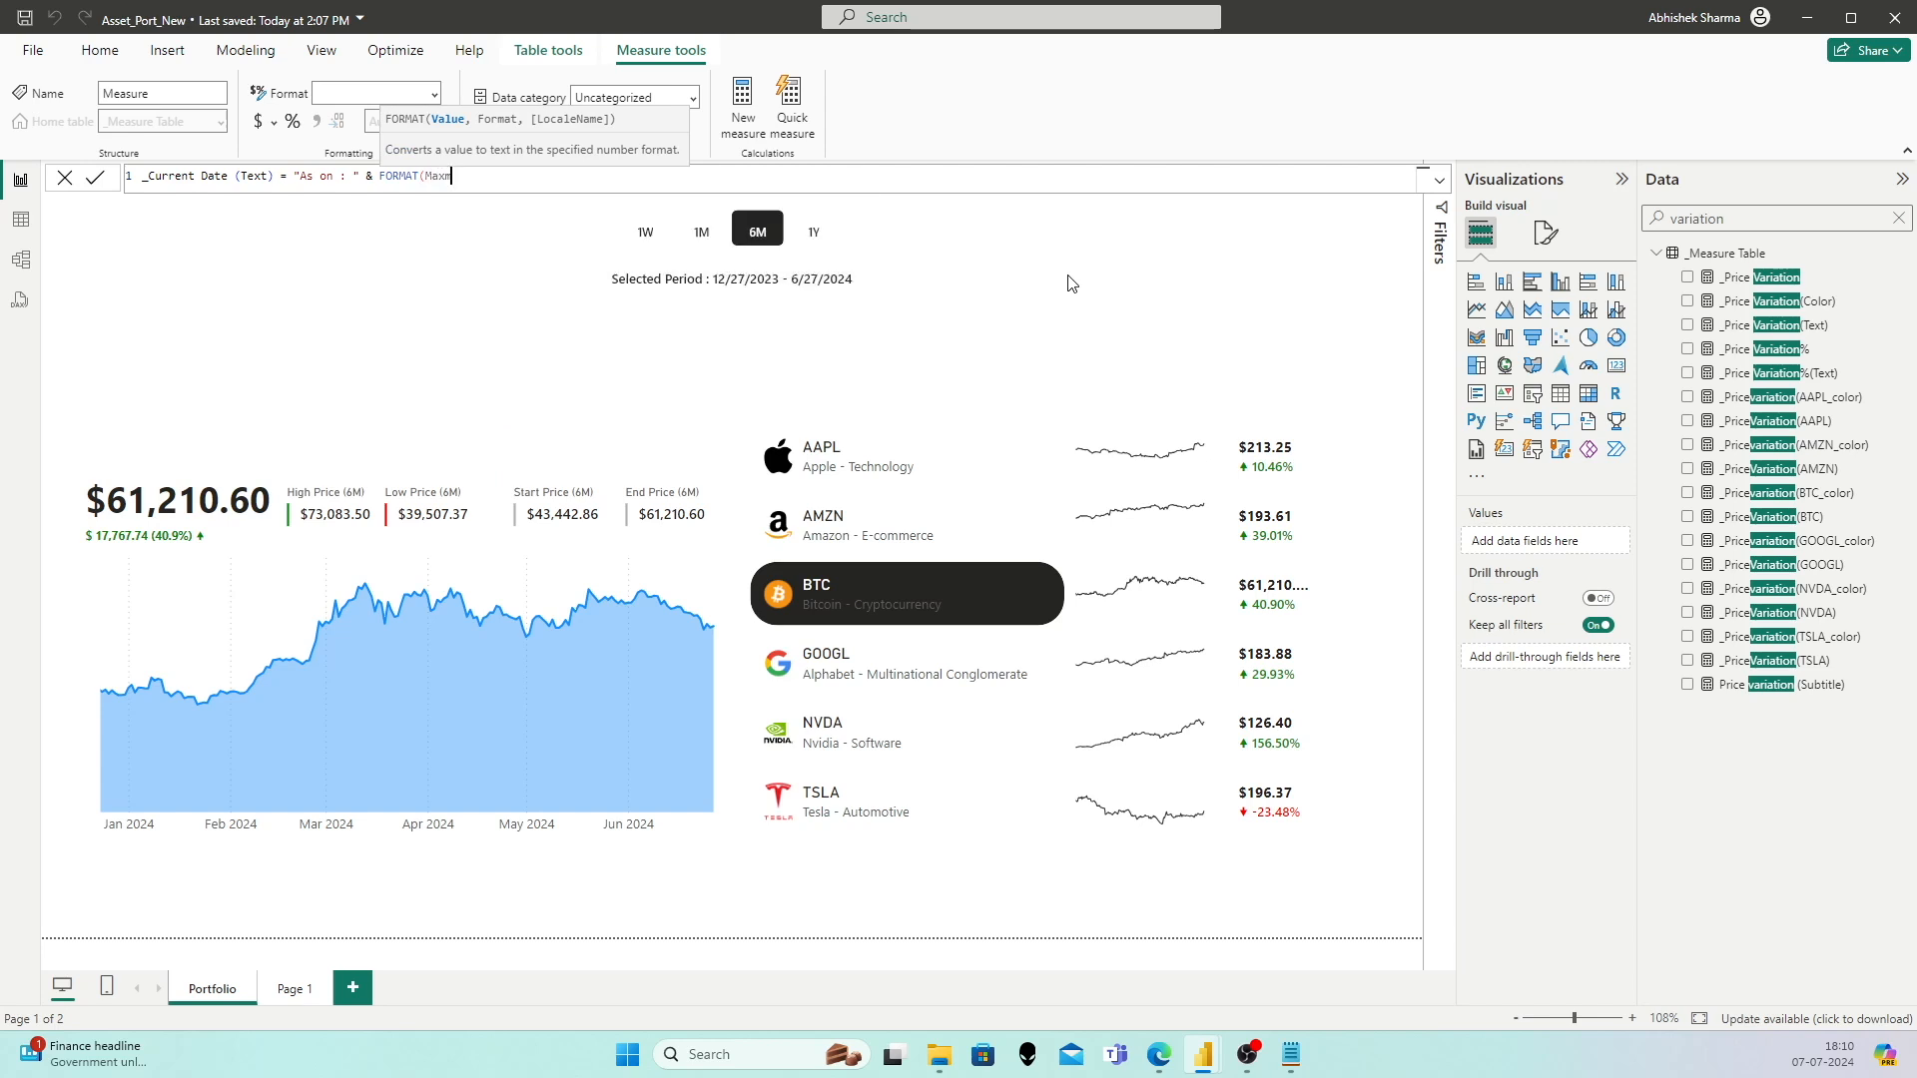
key(BackSpace)
key(Up)
key(Tab)
text(, "";)
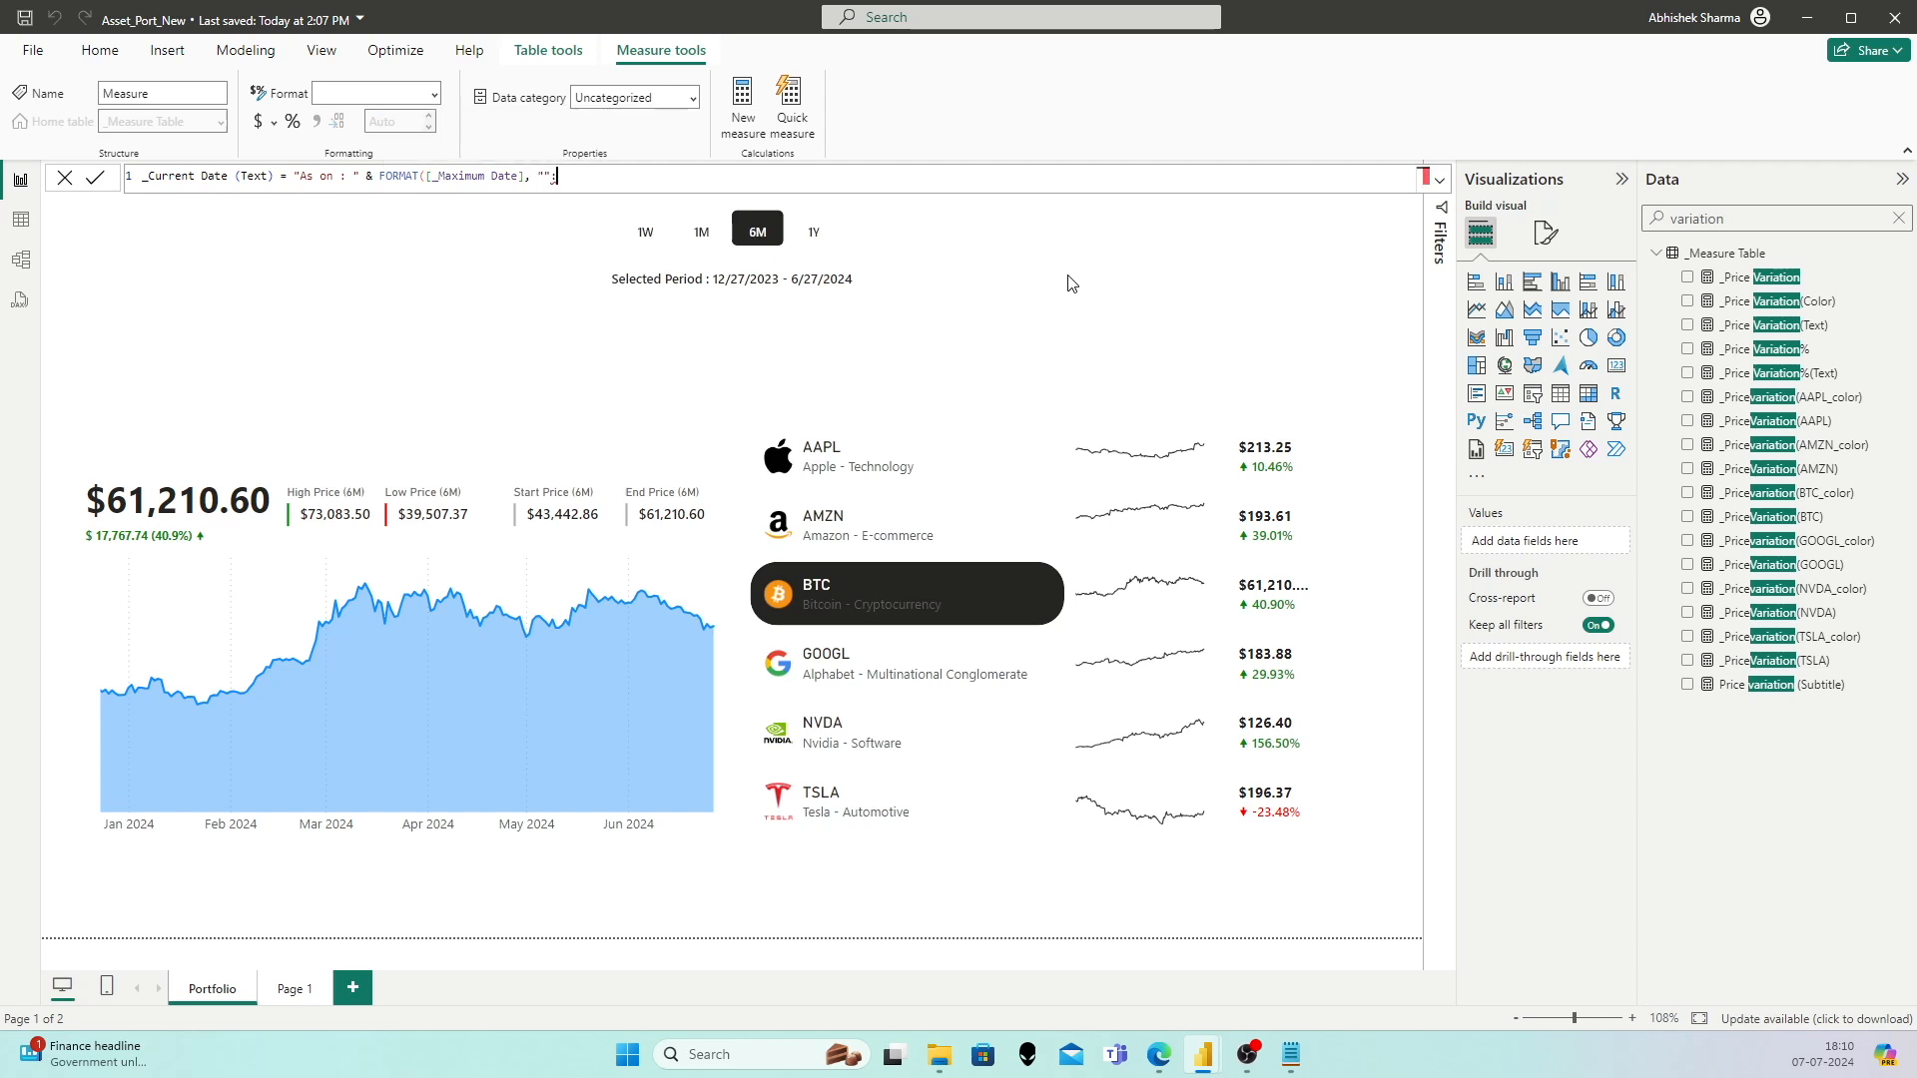
text())
text(MM/DD/YYYY)
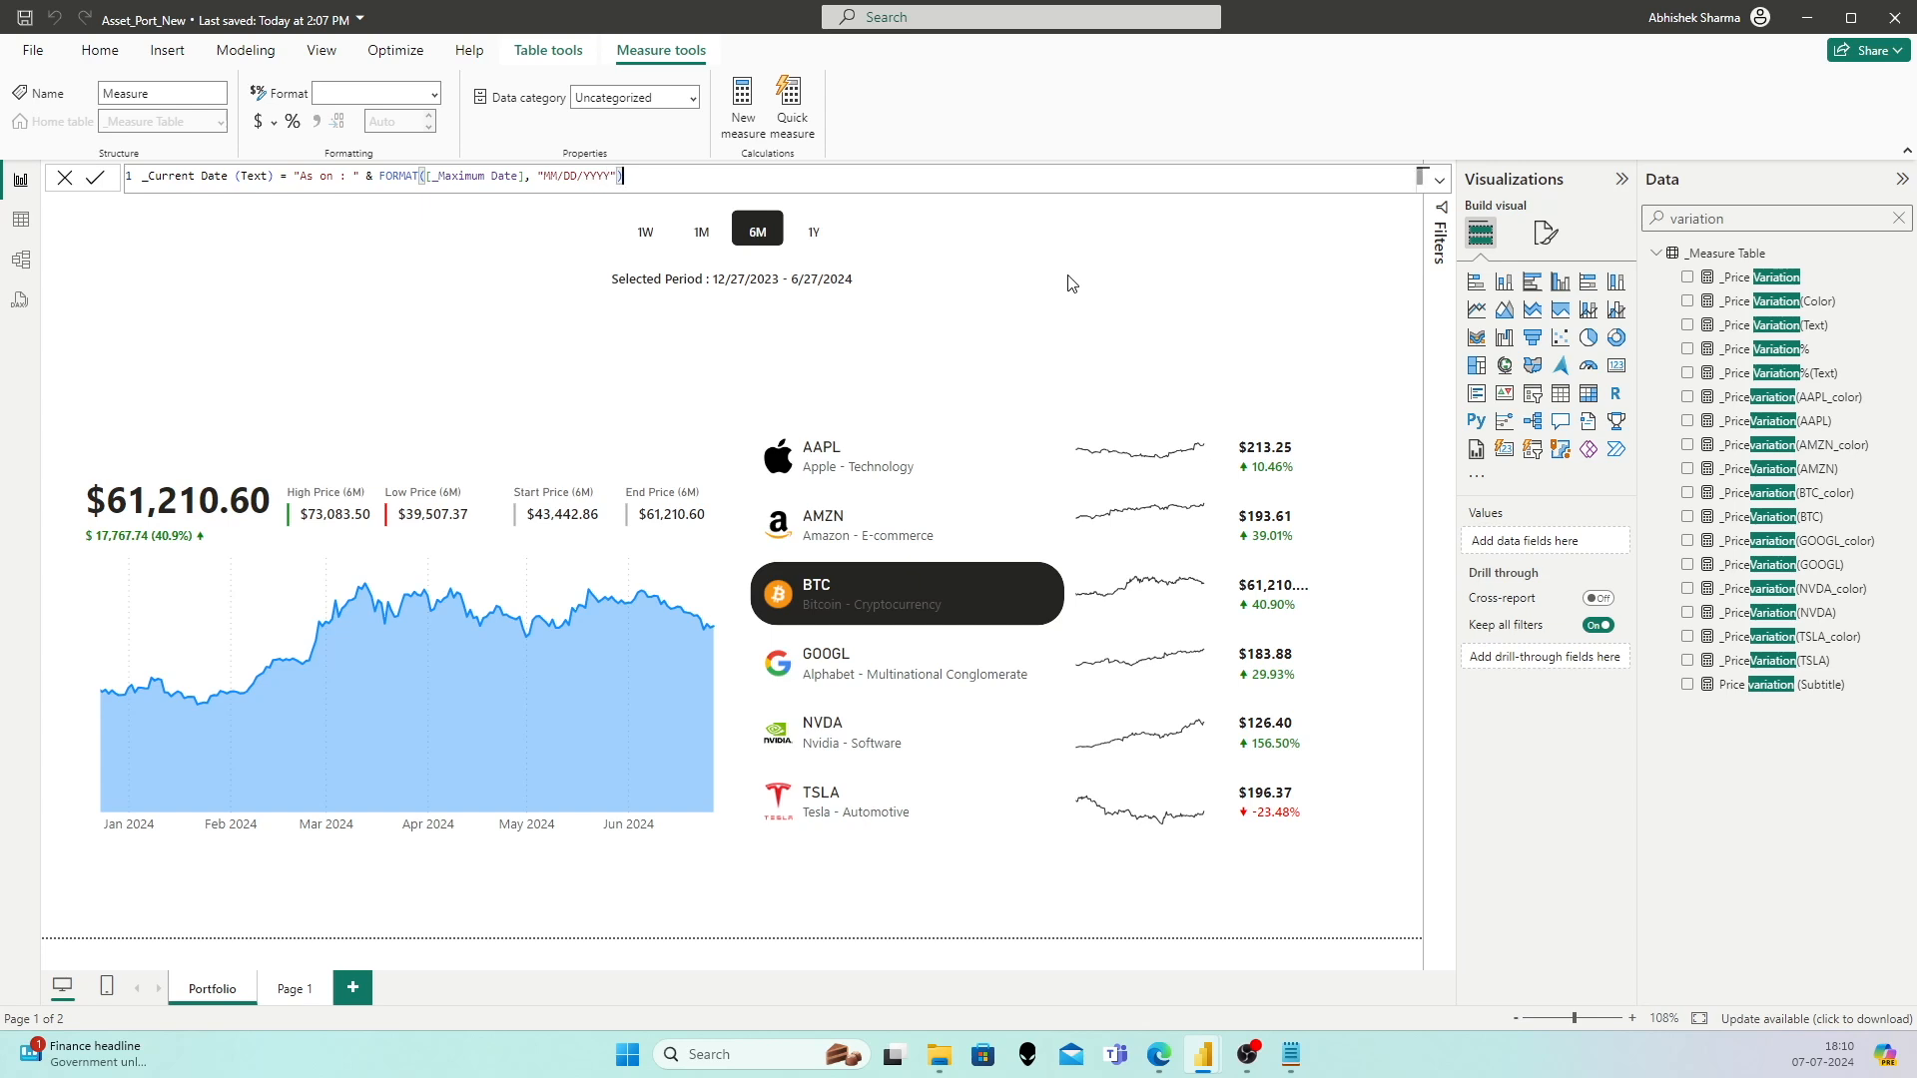
key(Return)
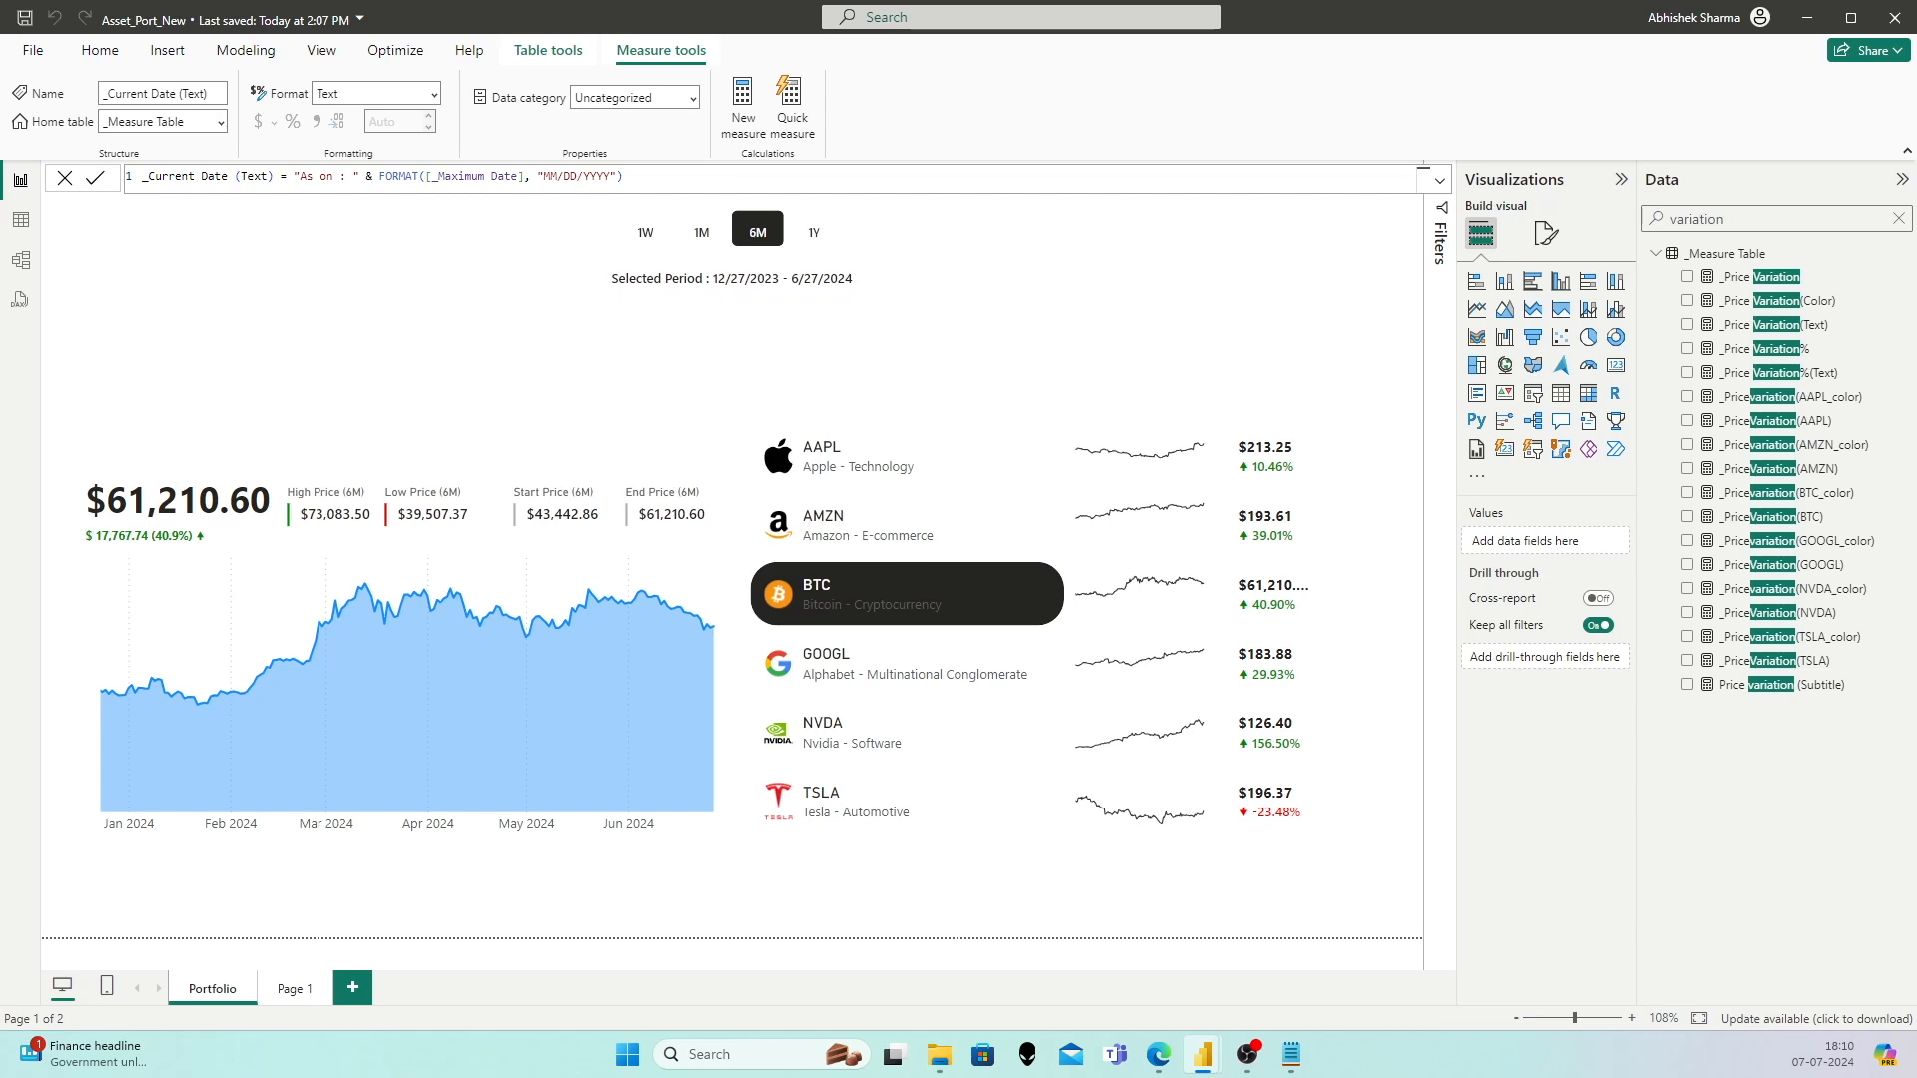
Step: Add a new card visual, shrink it and place it beside the period slicer, above the price figures
click(544, 294)
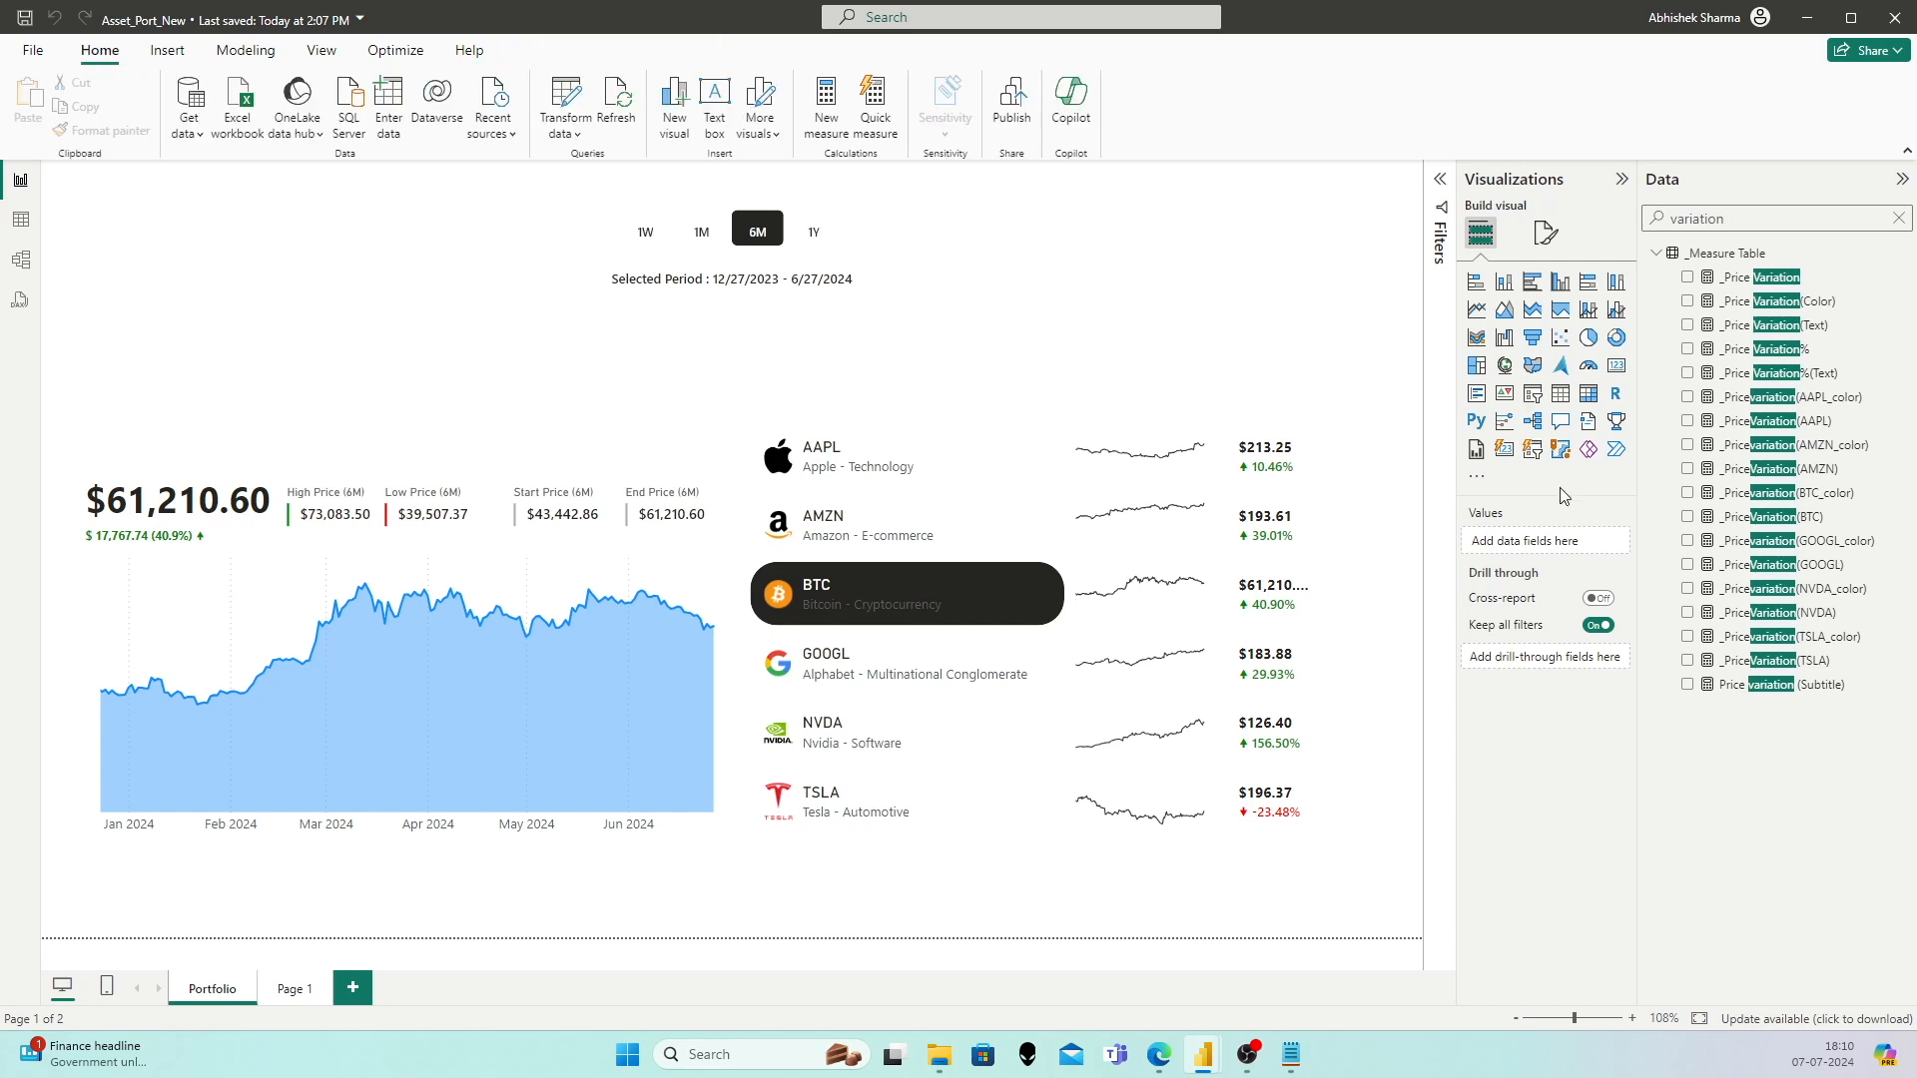
click(1503, 450)
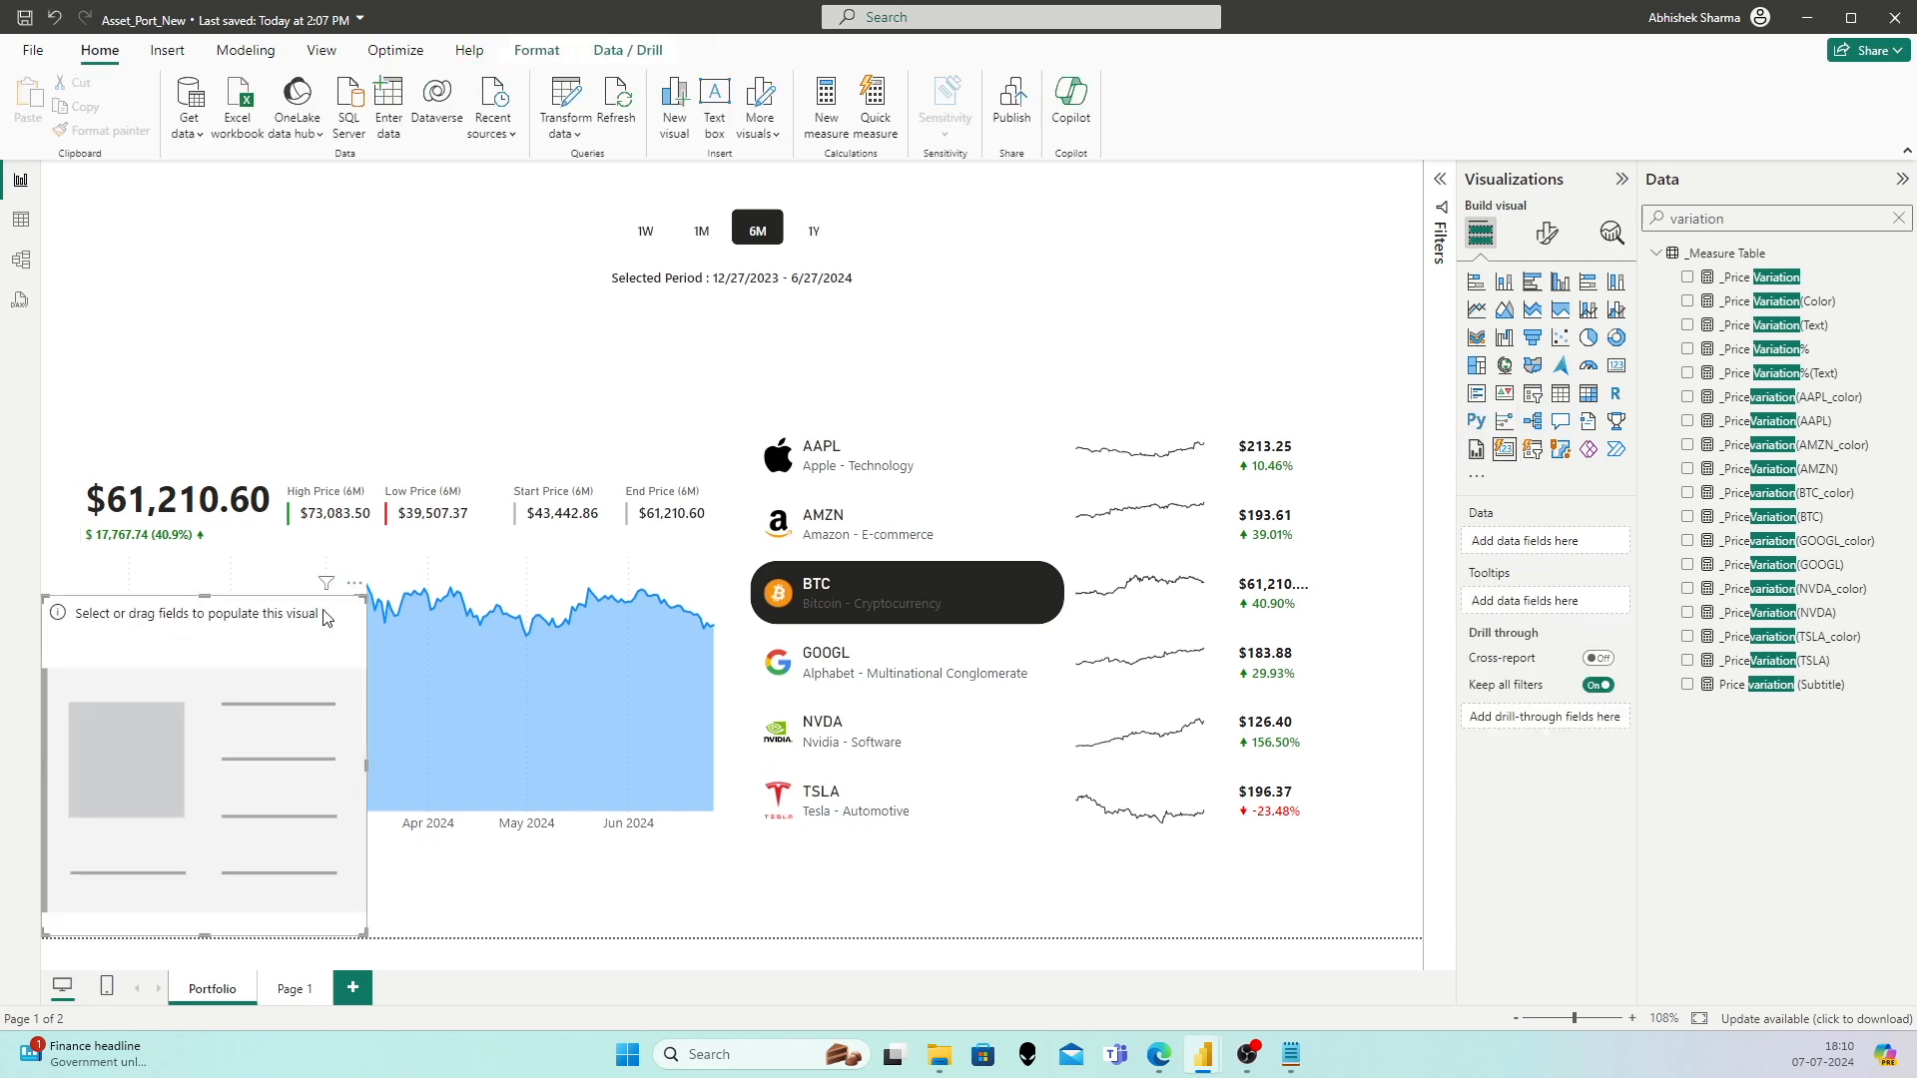
drag(367, 596, 217, 149)
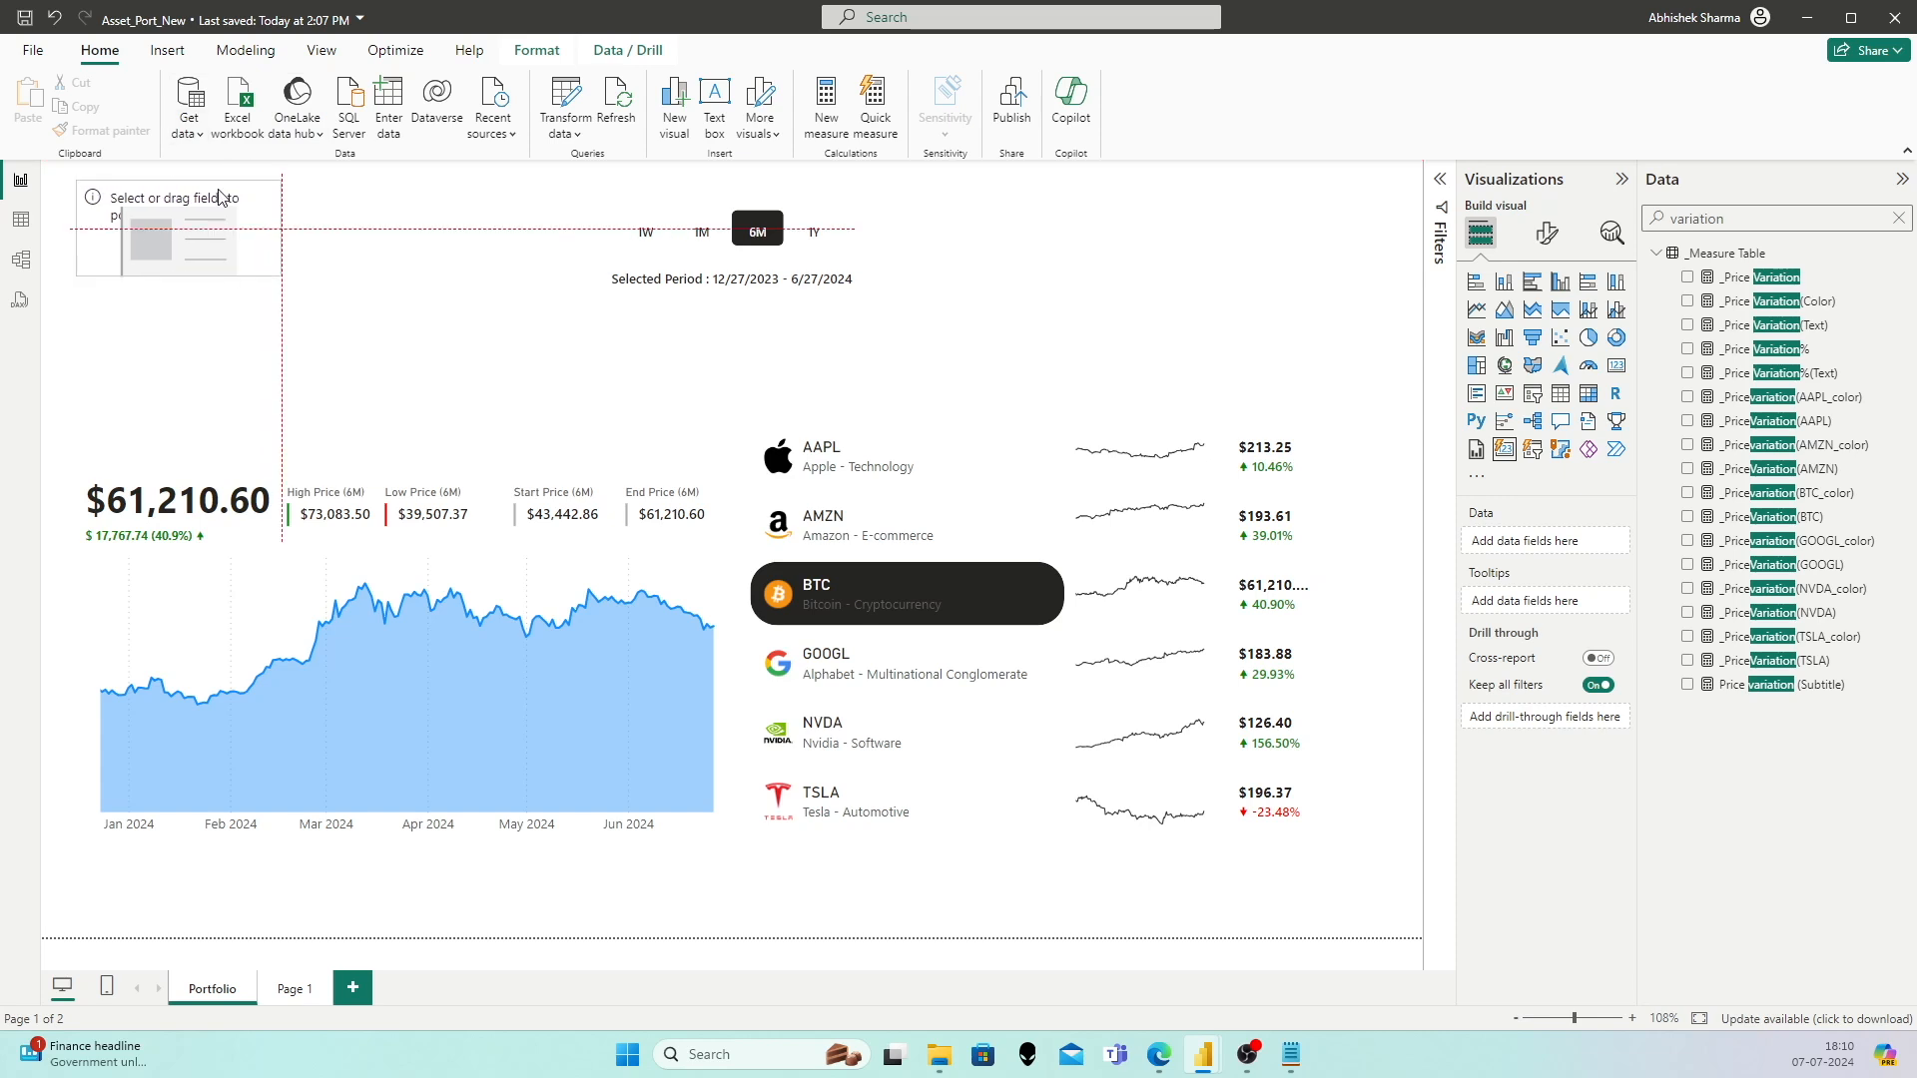
double_click(1744, 219)
text(title)
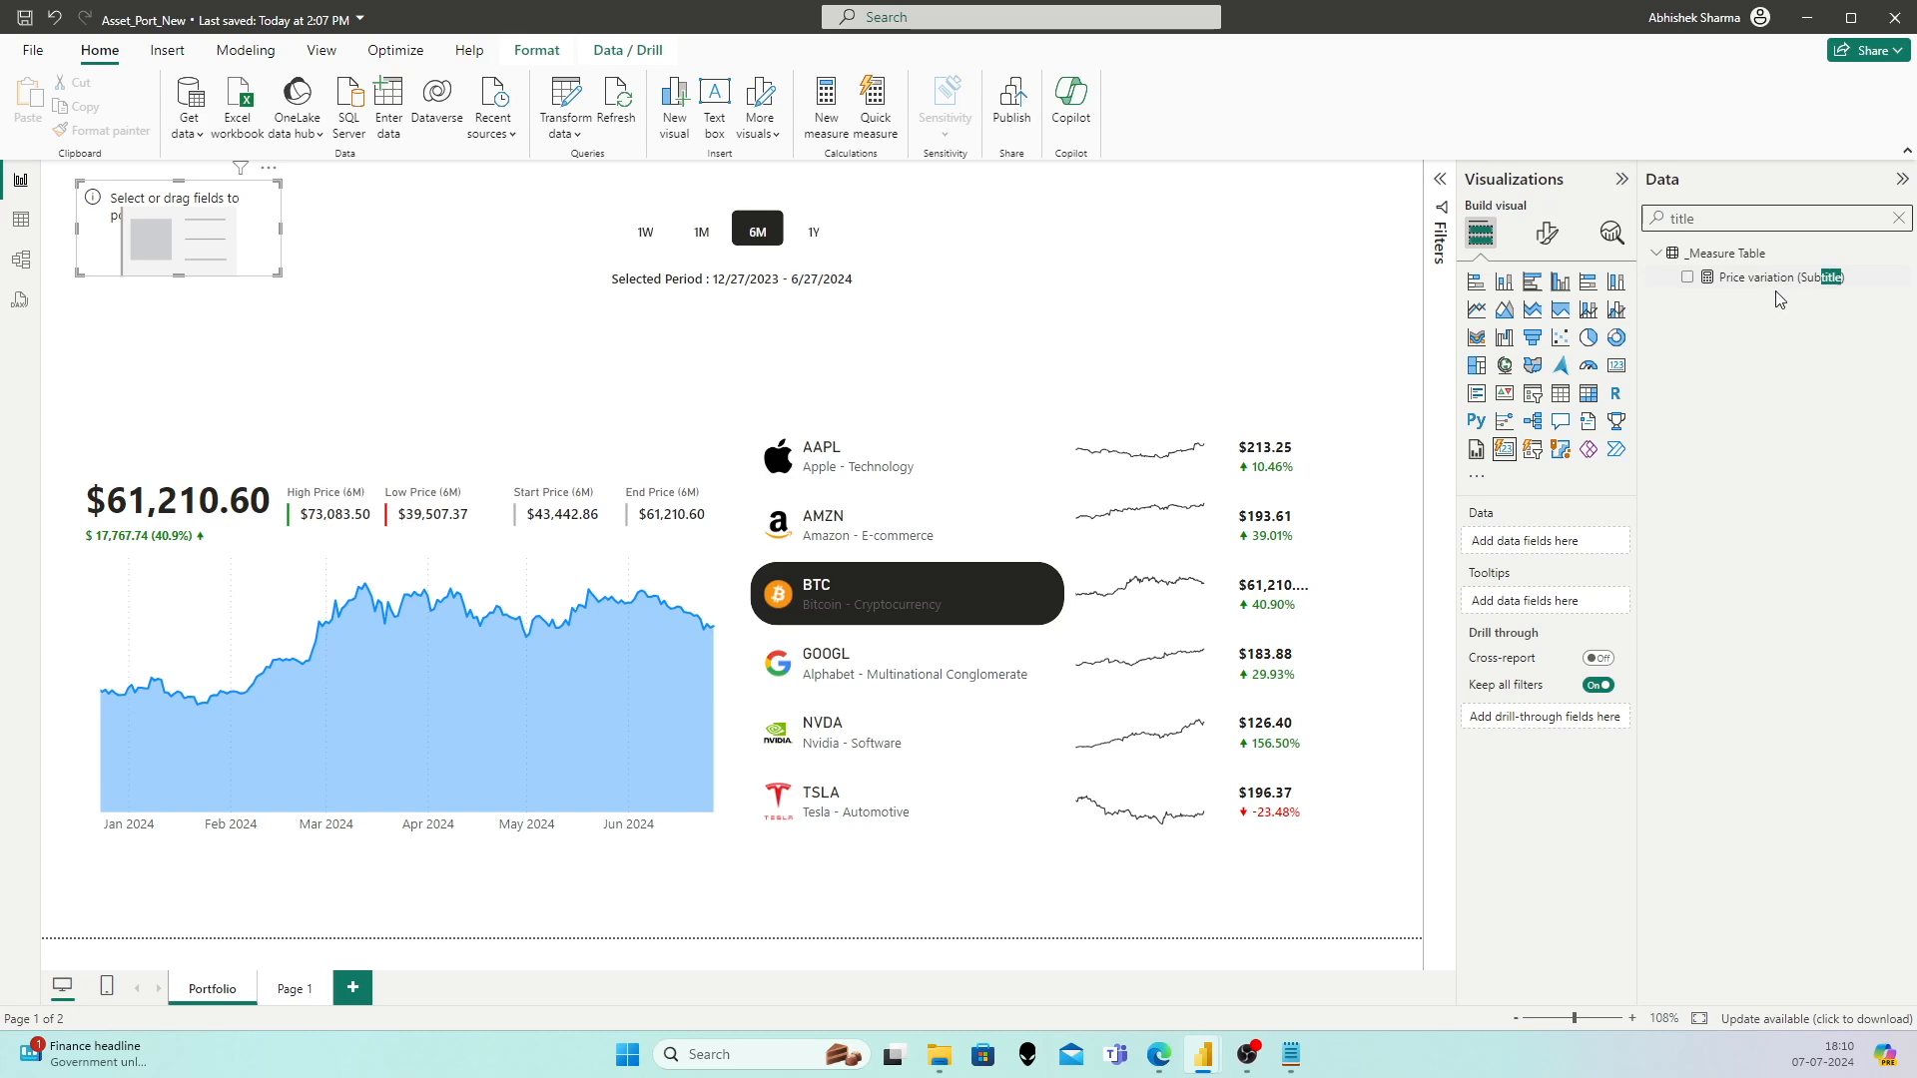
drag(1769, 278, 1597, 541)
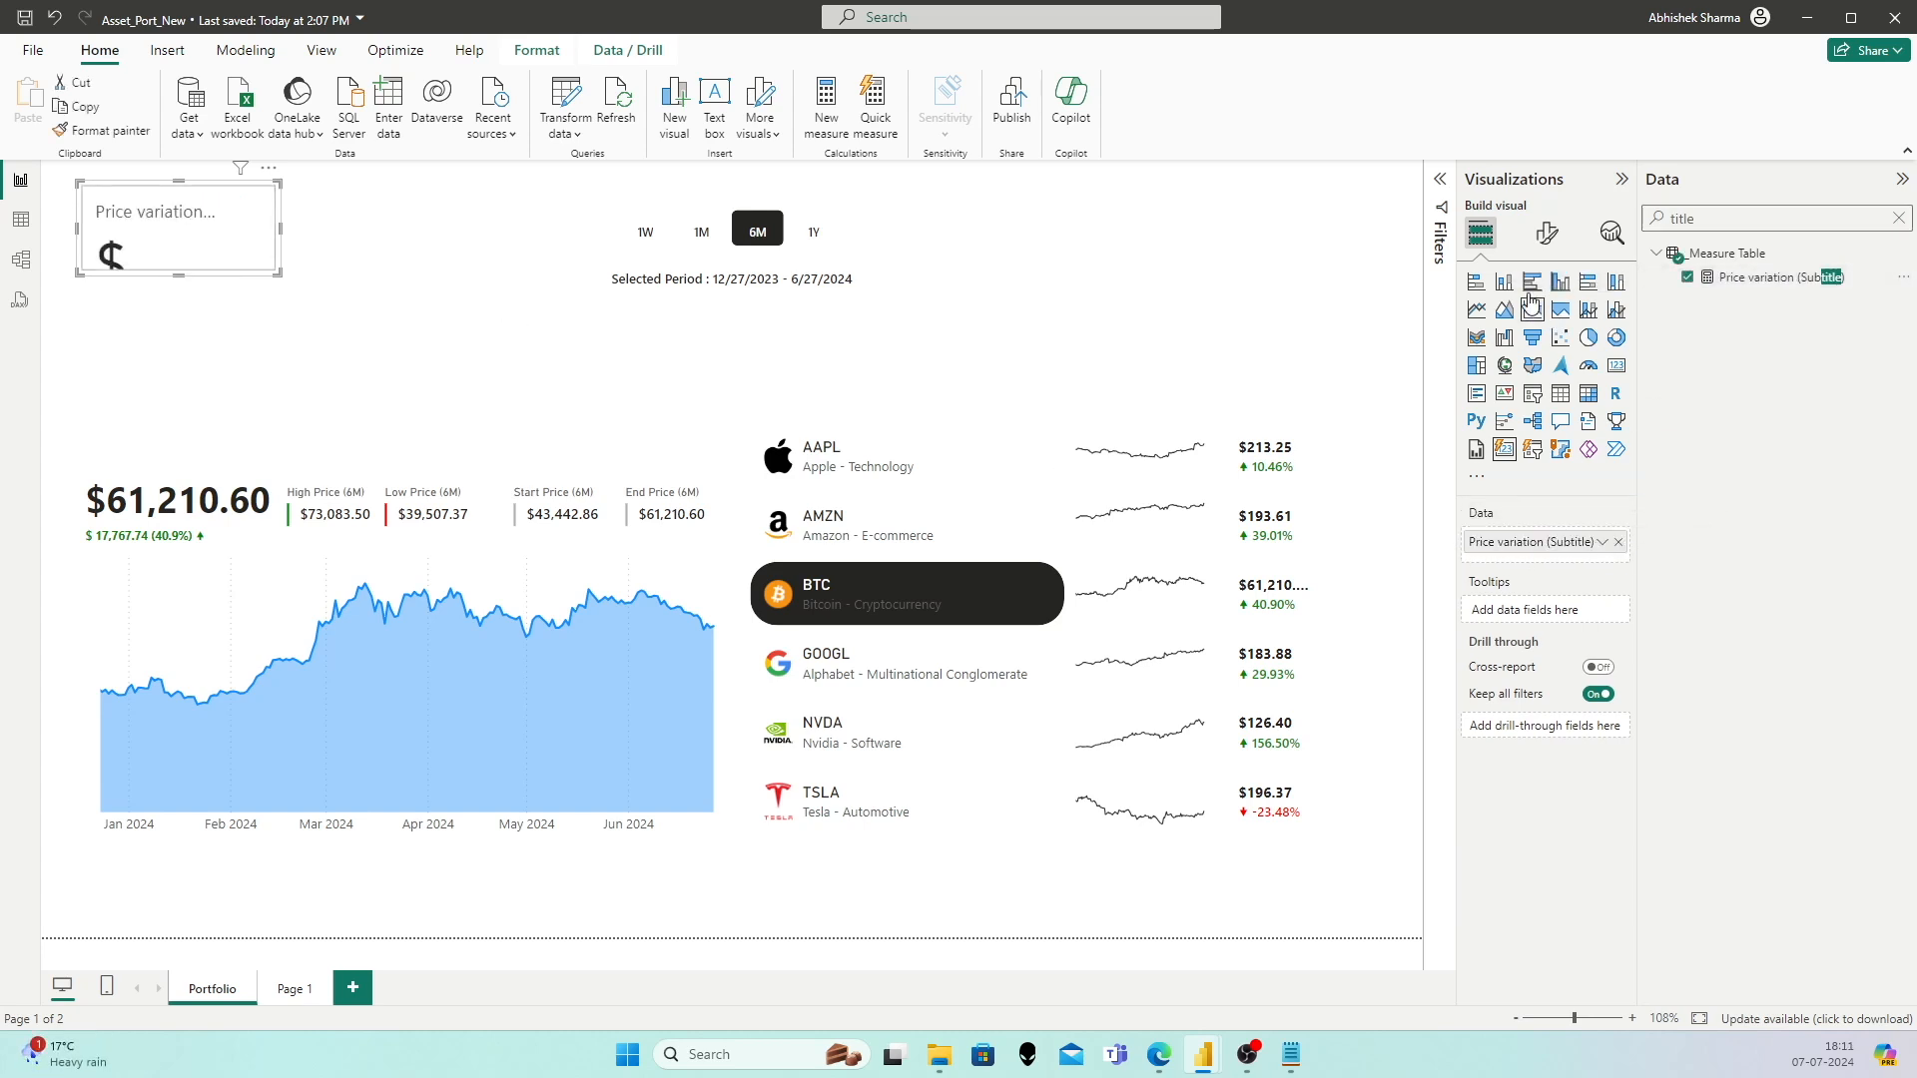
click(1547, 232)
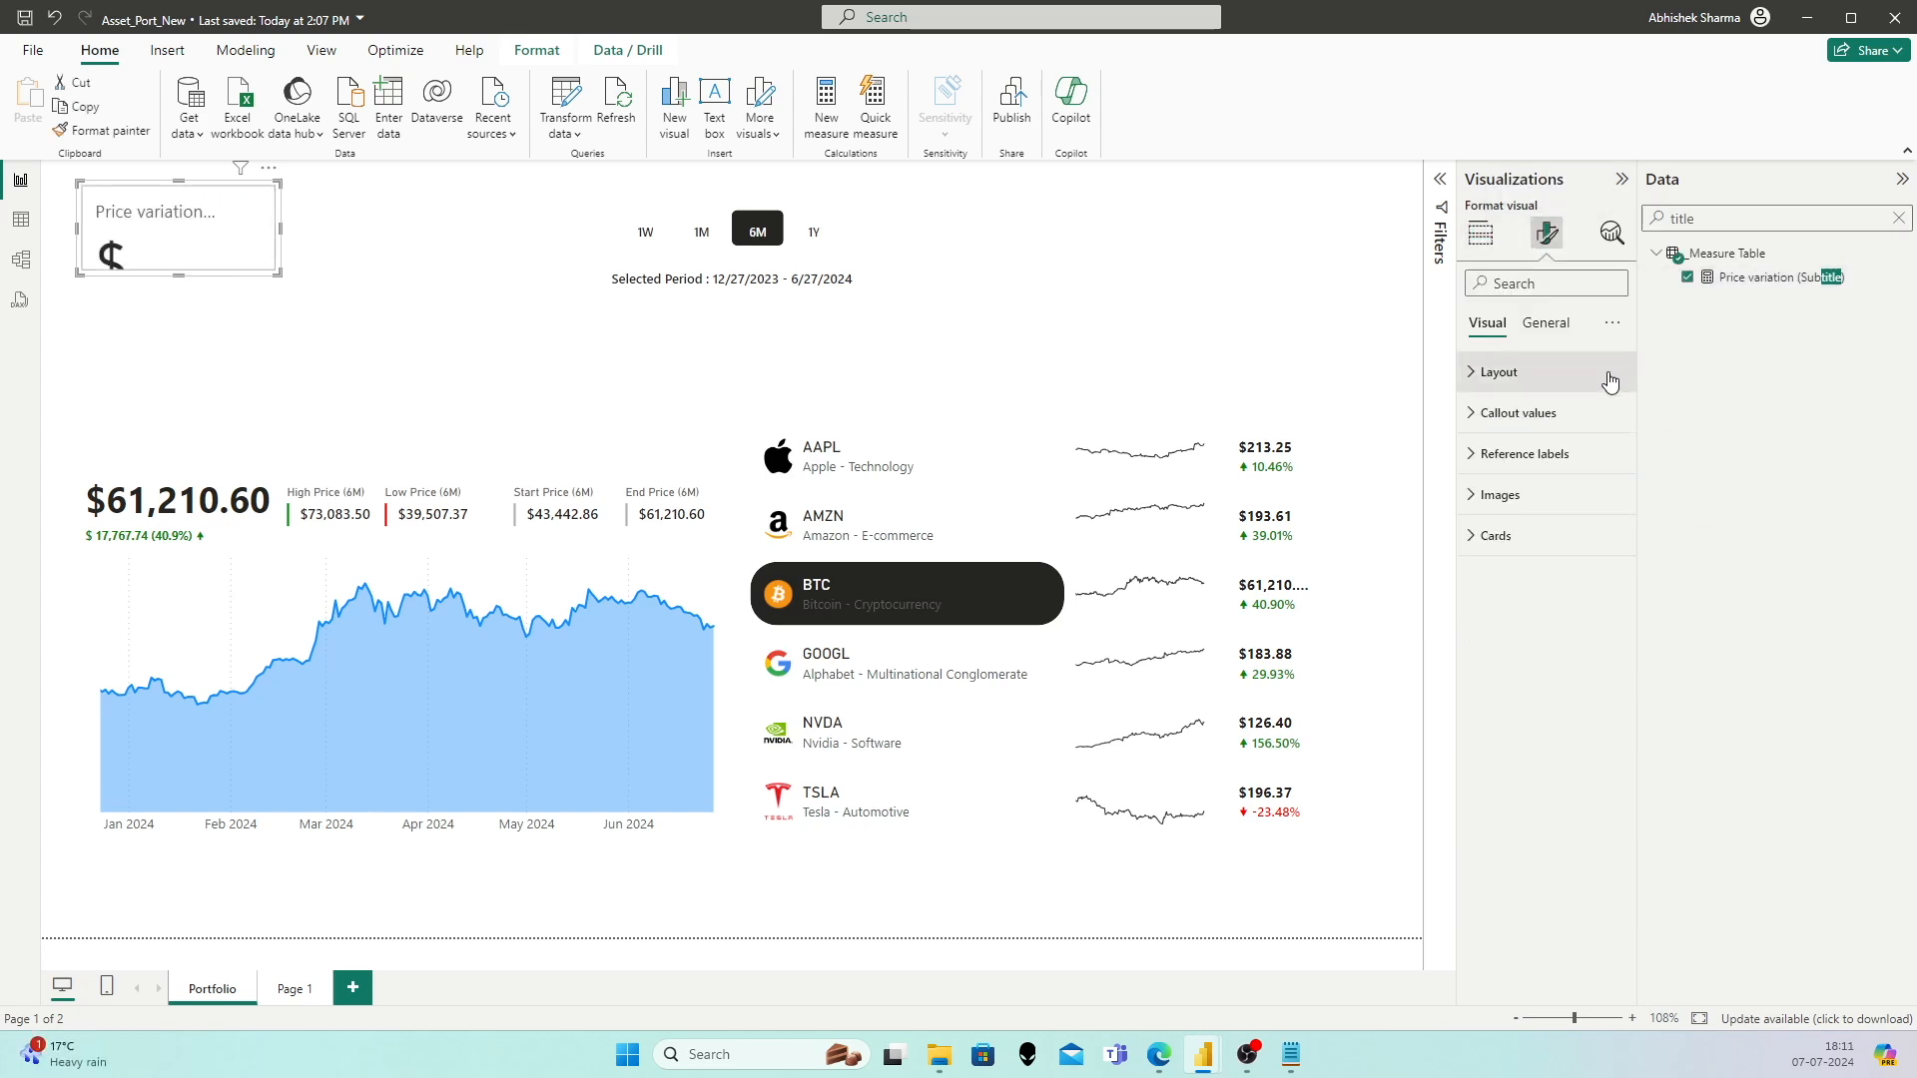
click(1481, 232)
click(1618, 542)
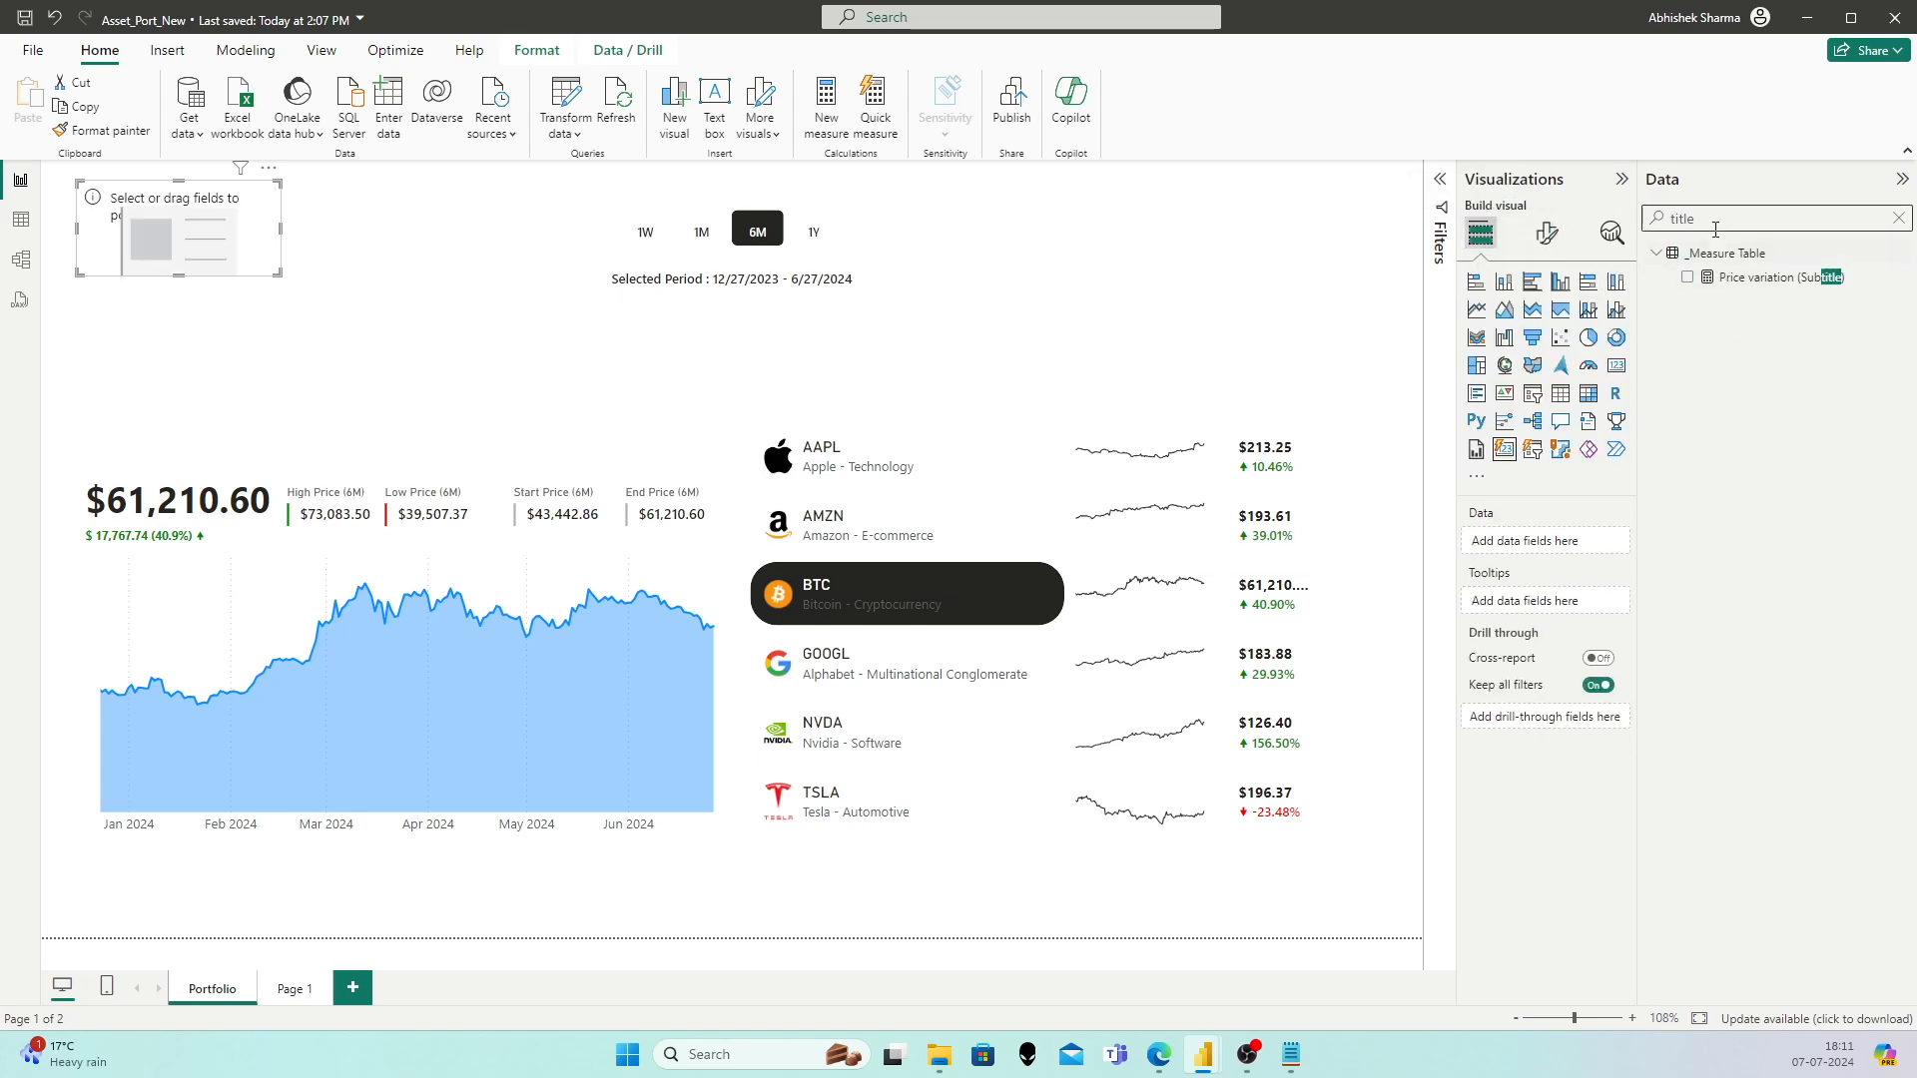
Step: Find the _Report Tile measure and add it as the data field of the new card
double_click(1715, 222)
text(titl)
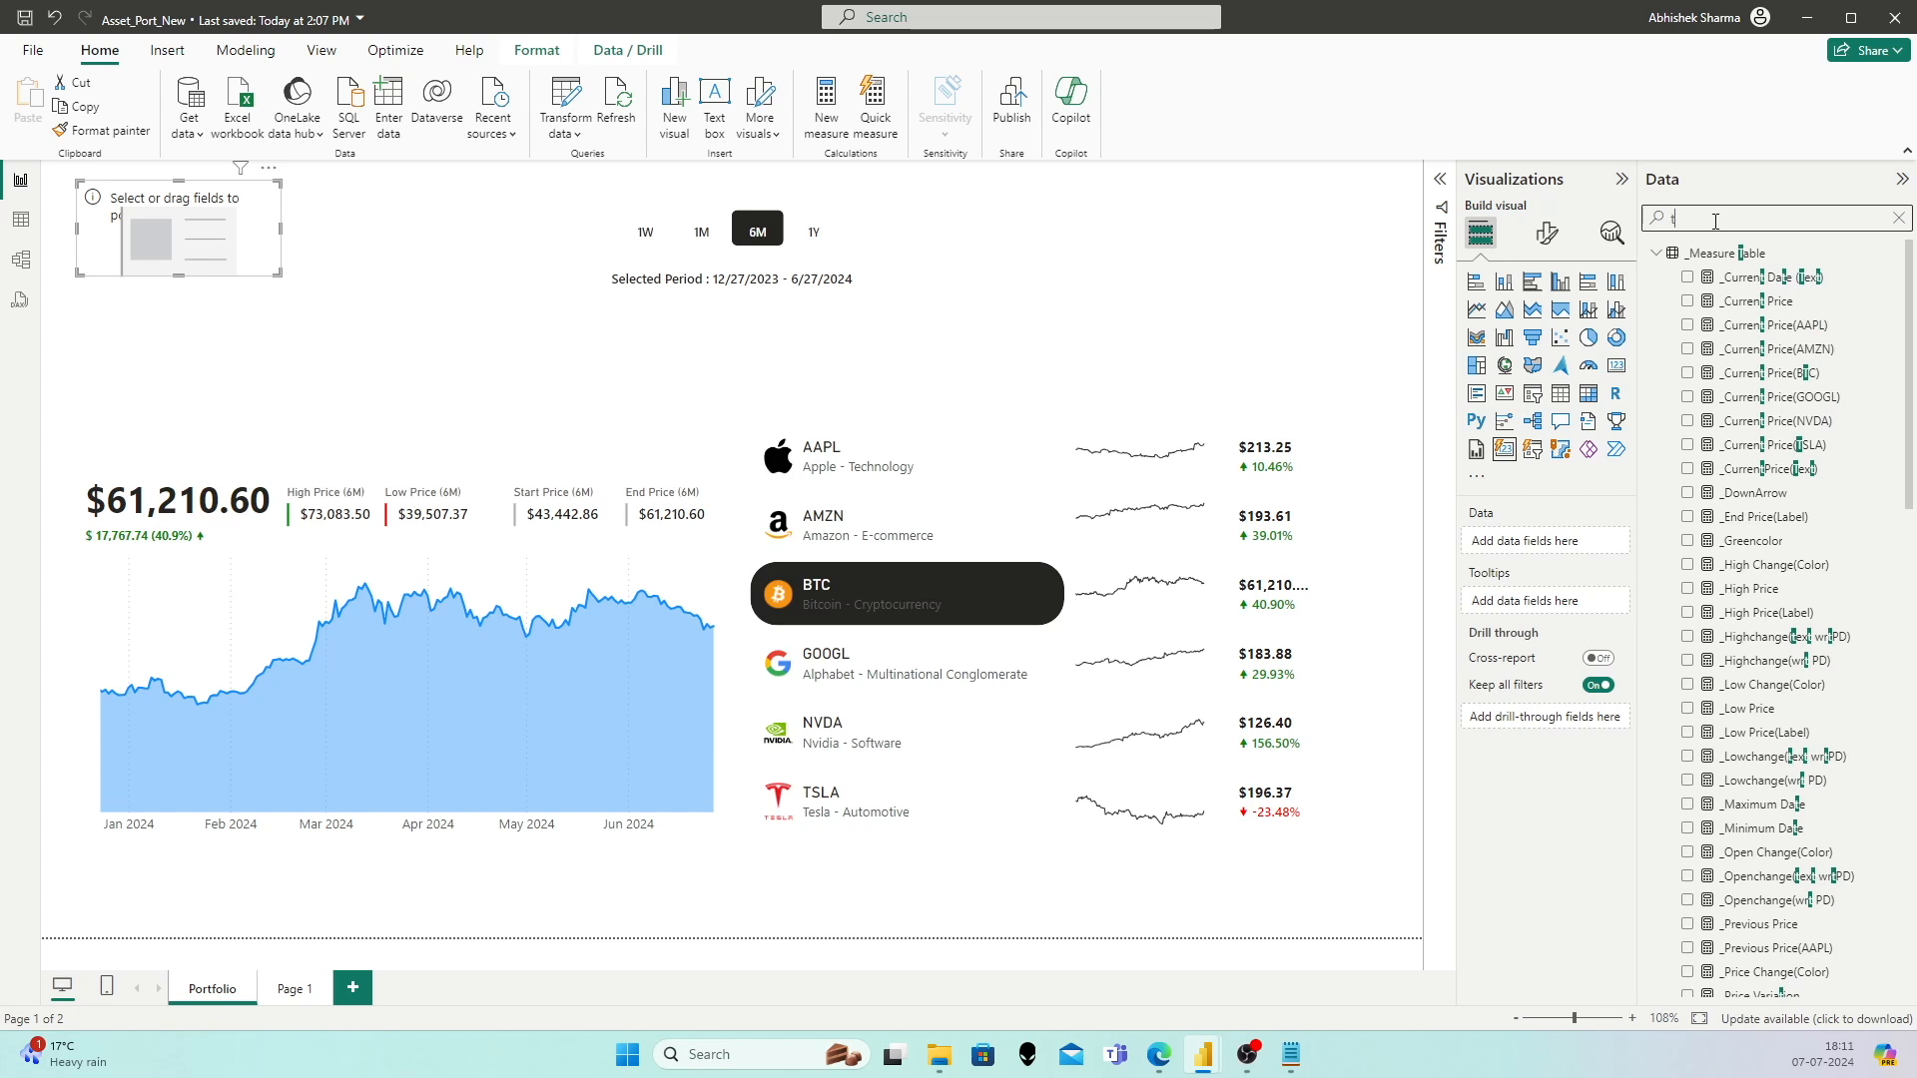
key(BackSpace)
key(BackSpace)
key(BackSpace)
text(report)
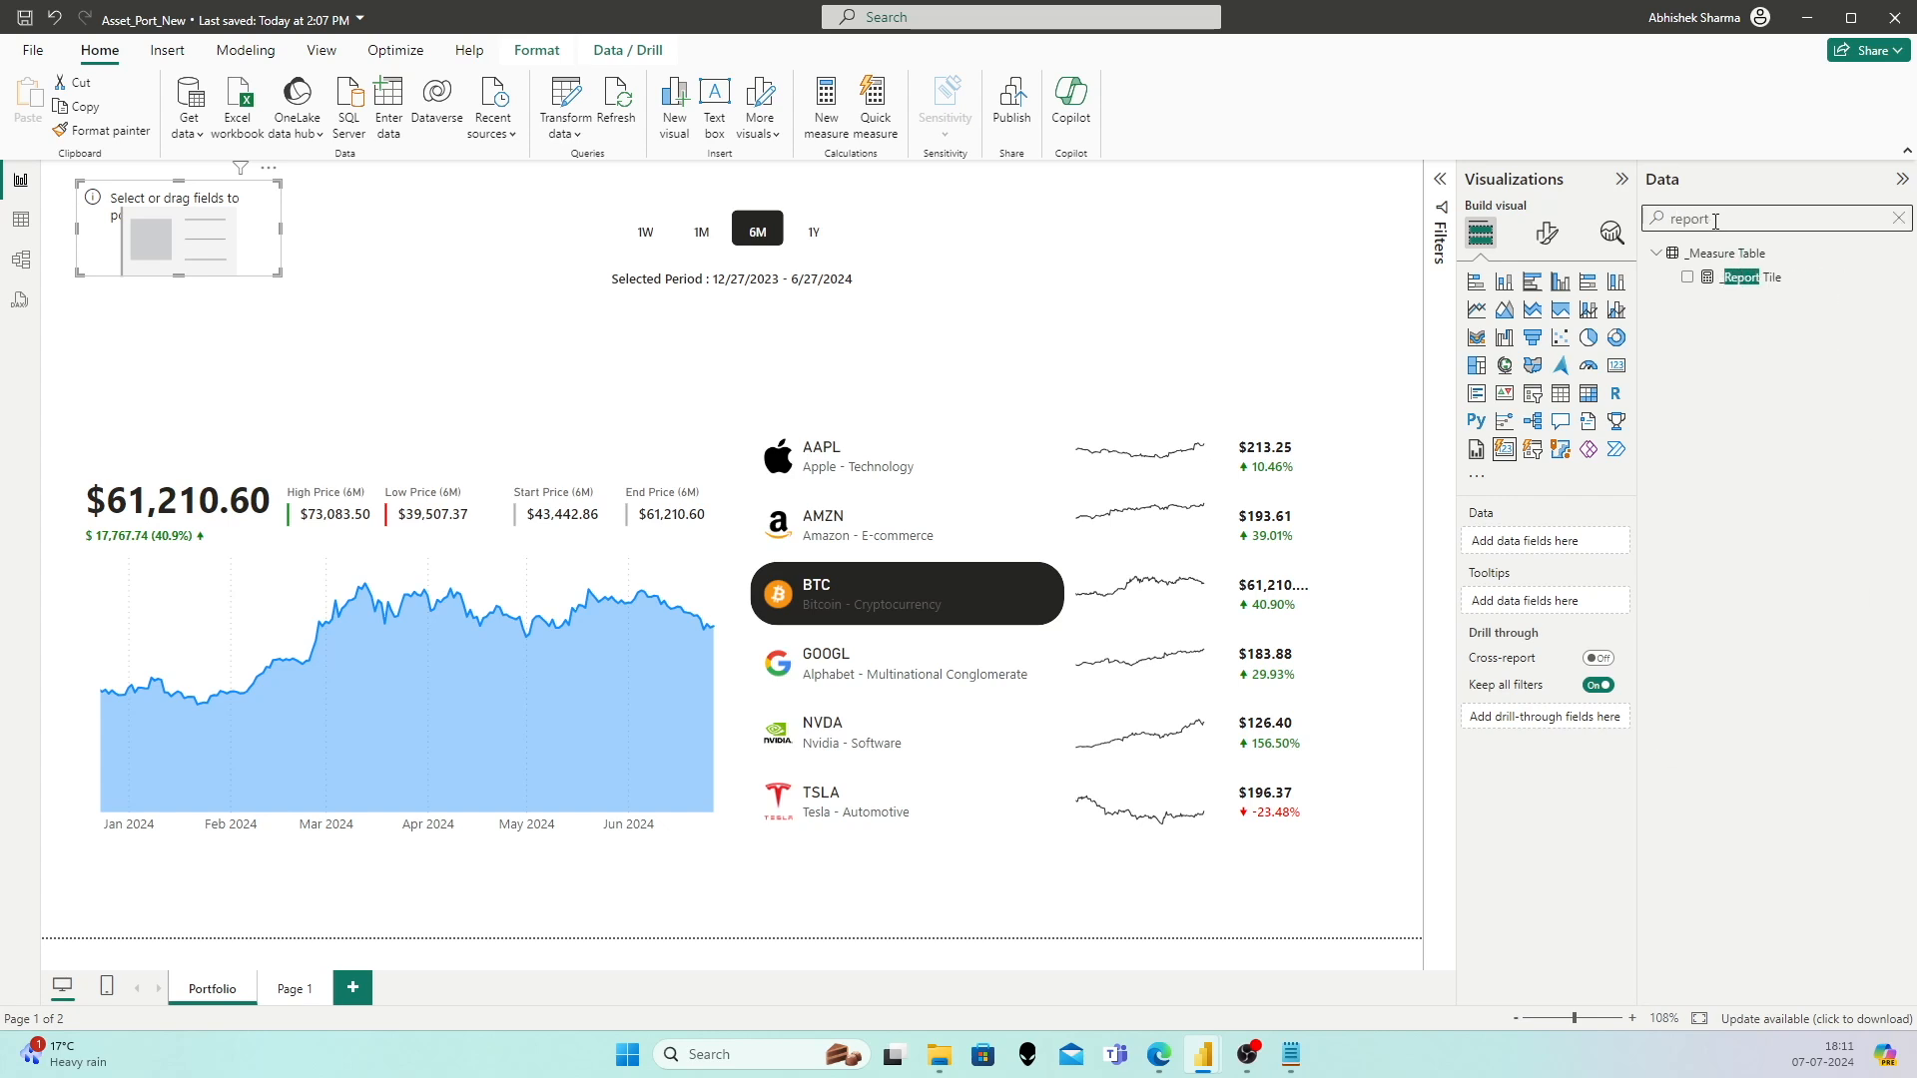
click(1742, 277)
drag(1751, 277, 1595, 542)
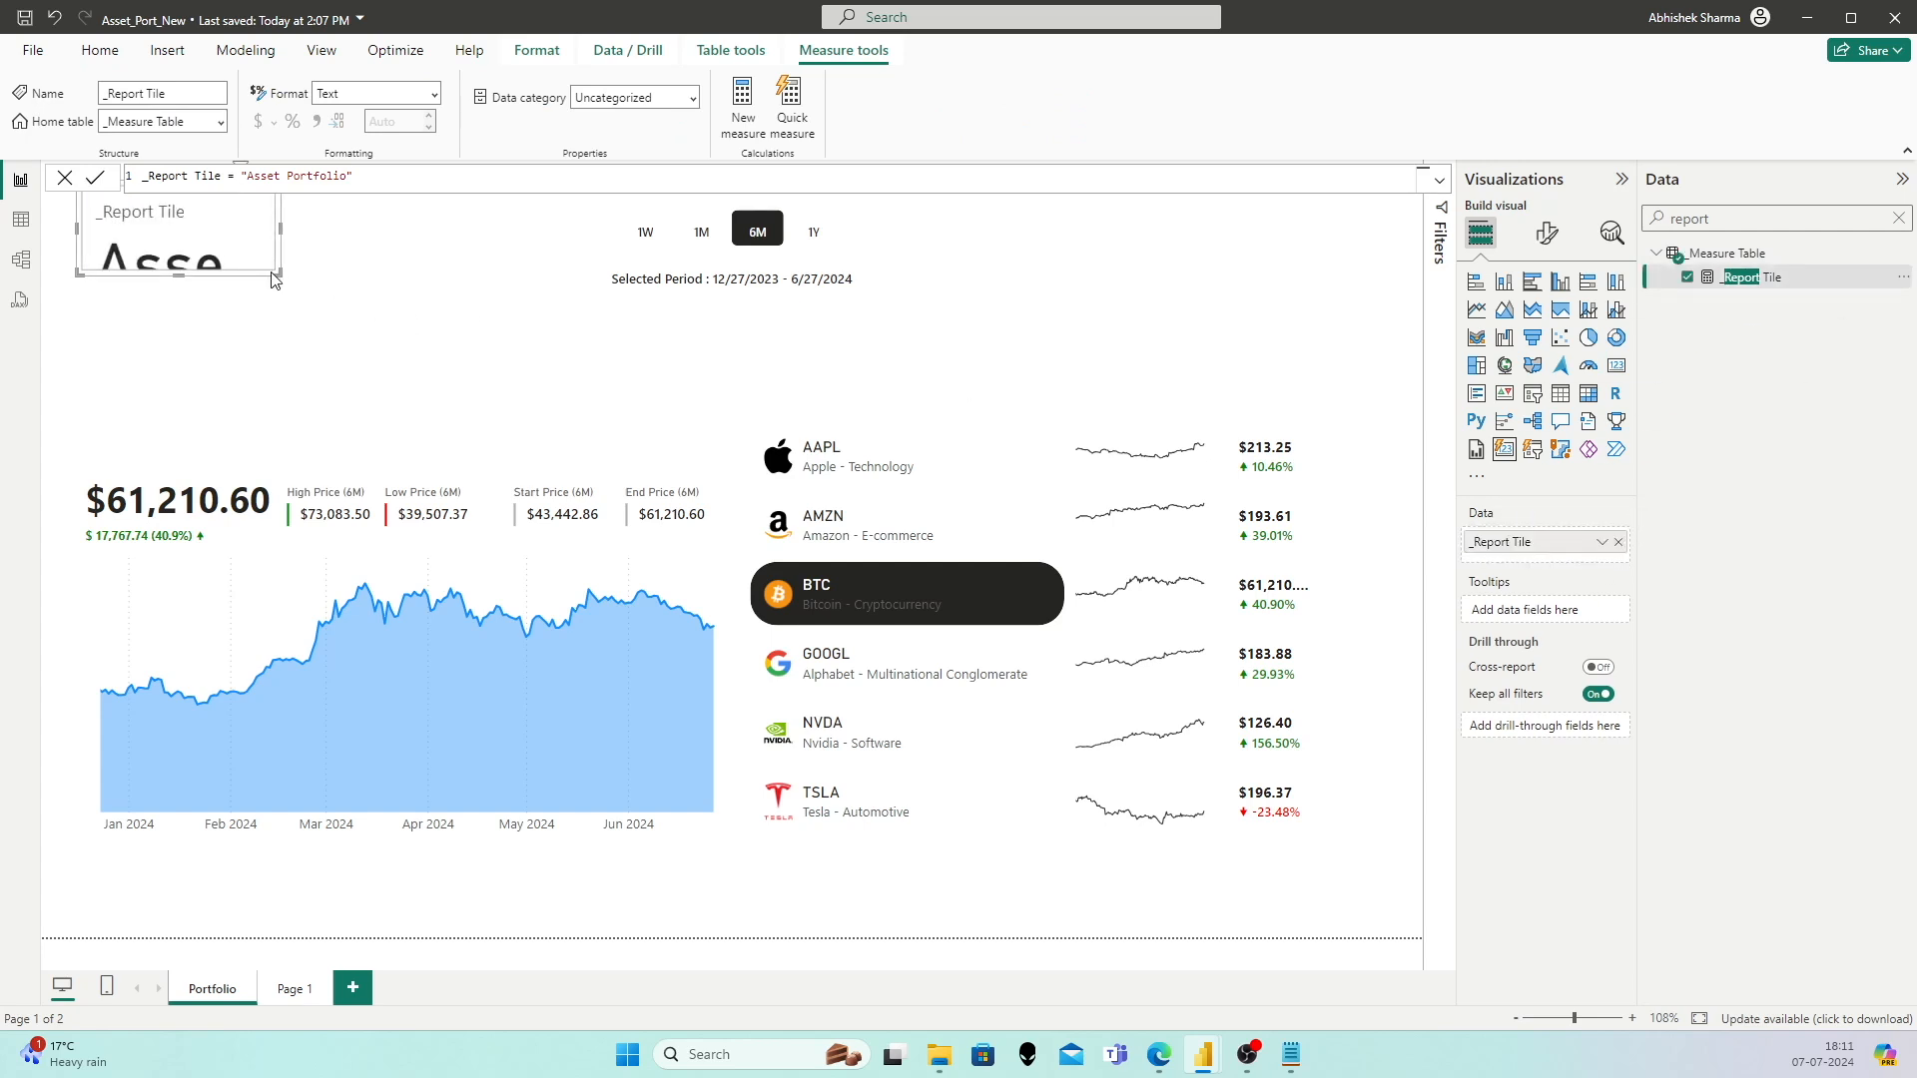
Step: Format the card's _Report Tile callout value with a heavier Segoe UI font at size 16
click(1559, 247)
click(1505, 412)
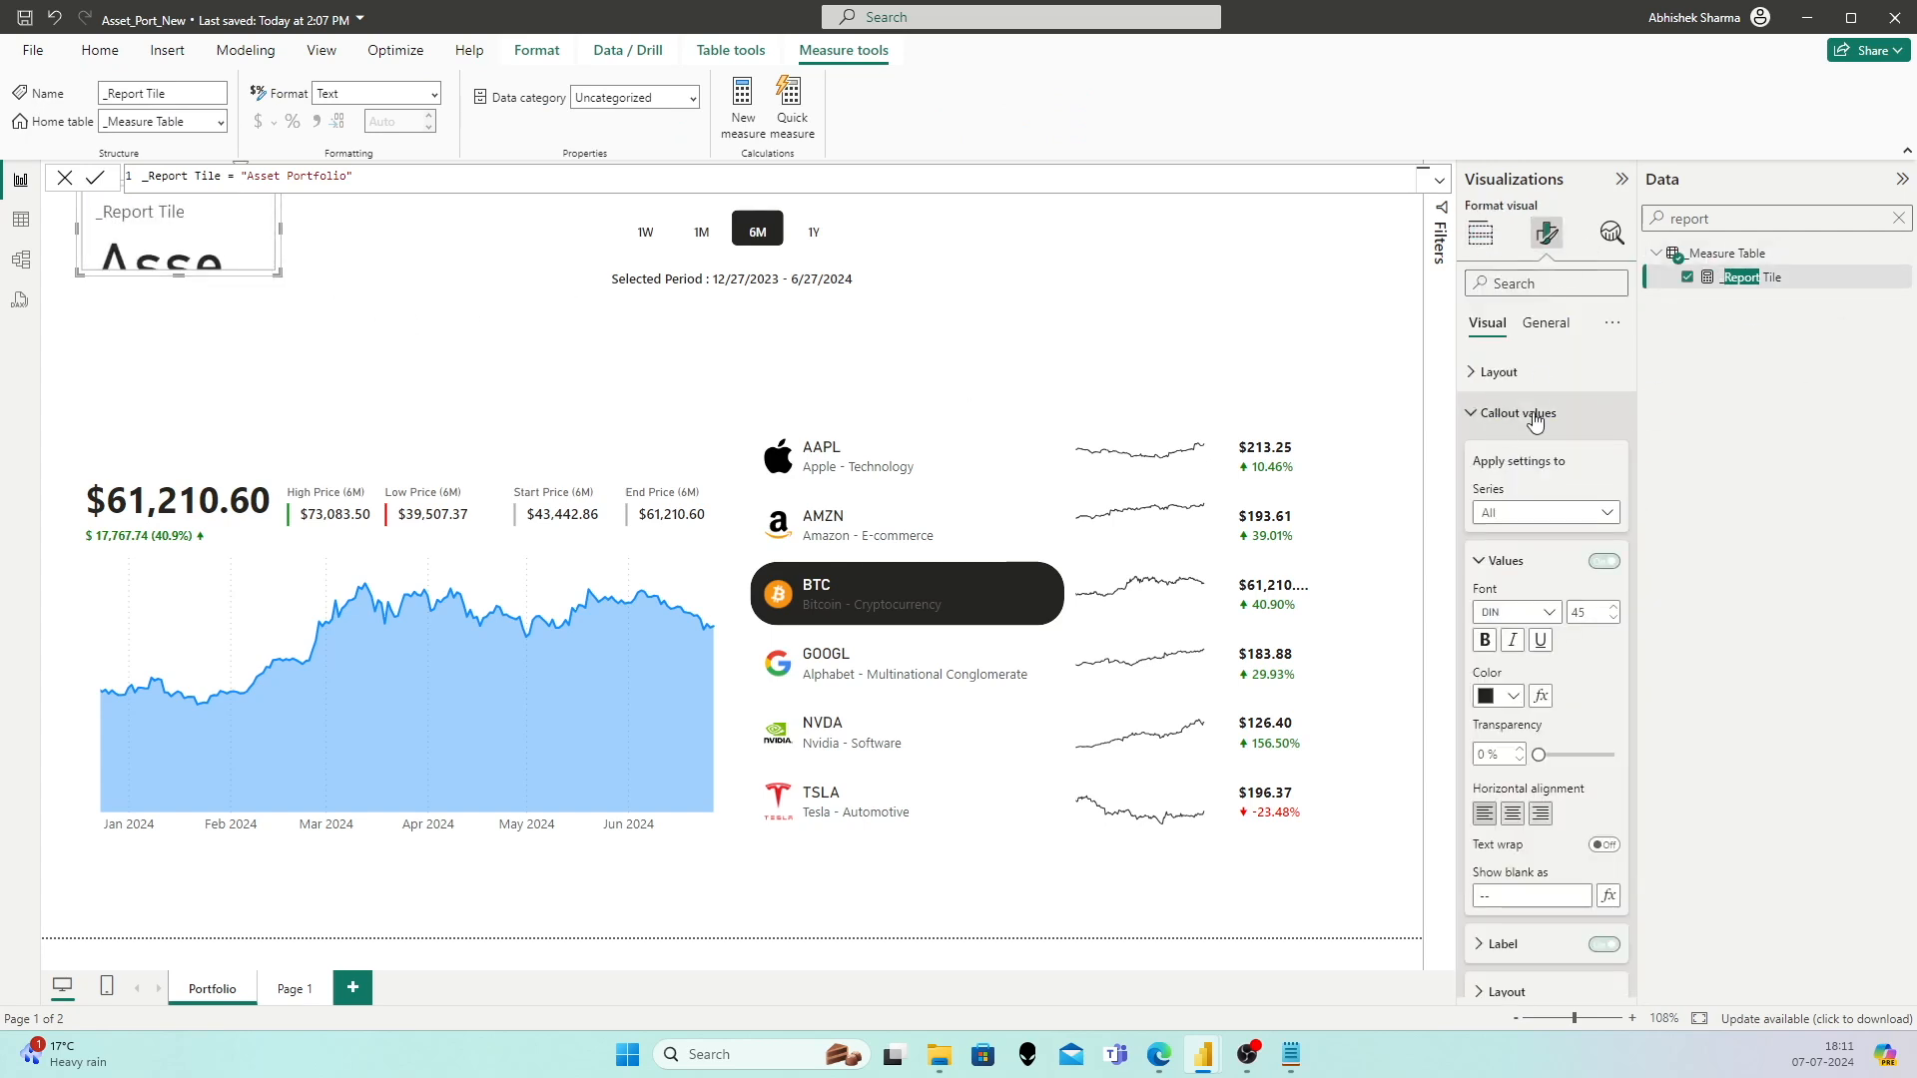
click(1602, 512)
click(1522, 564)
click(1535, 619)
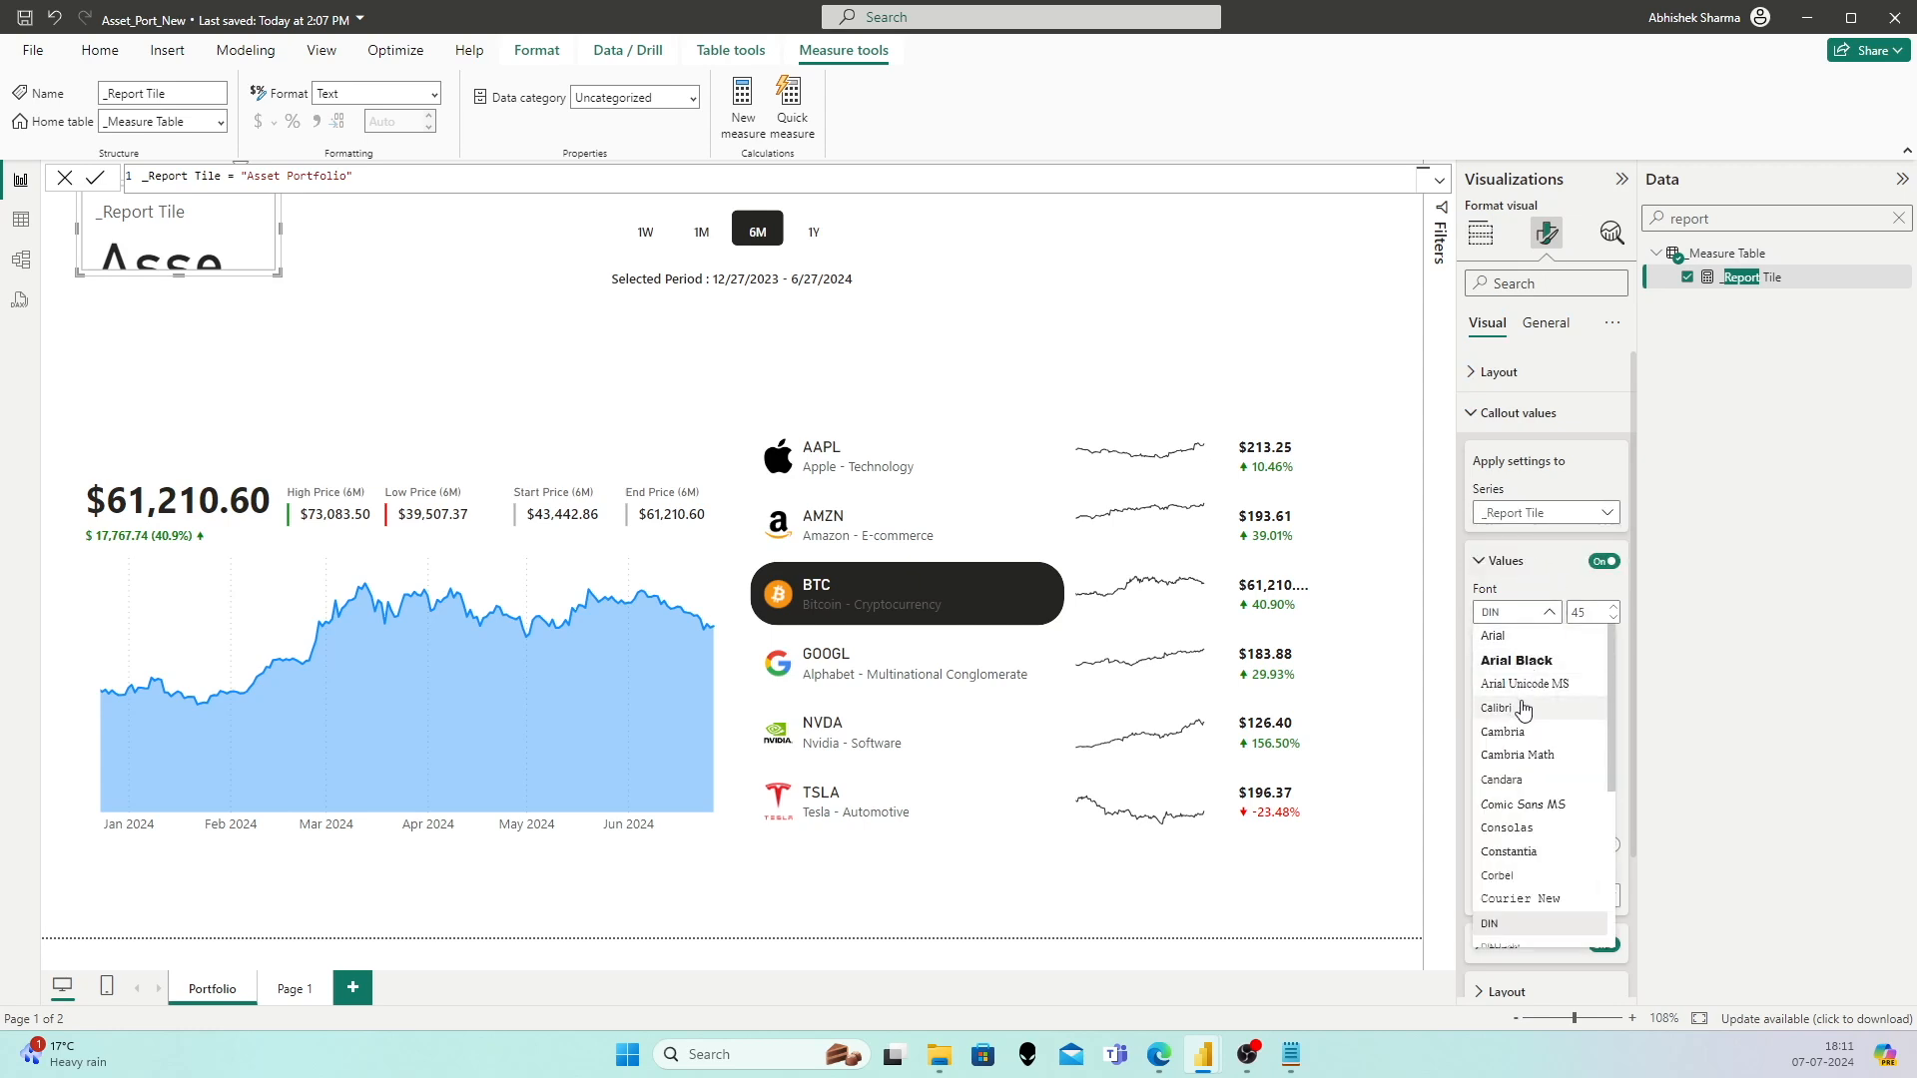
scroll(1524, 711, down, 3)
click(1537, 885)
double_click(1598, 612)
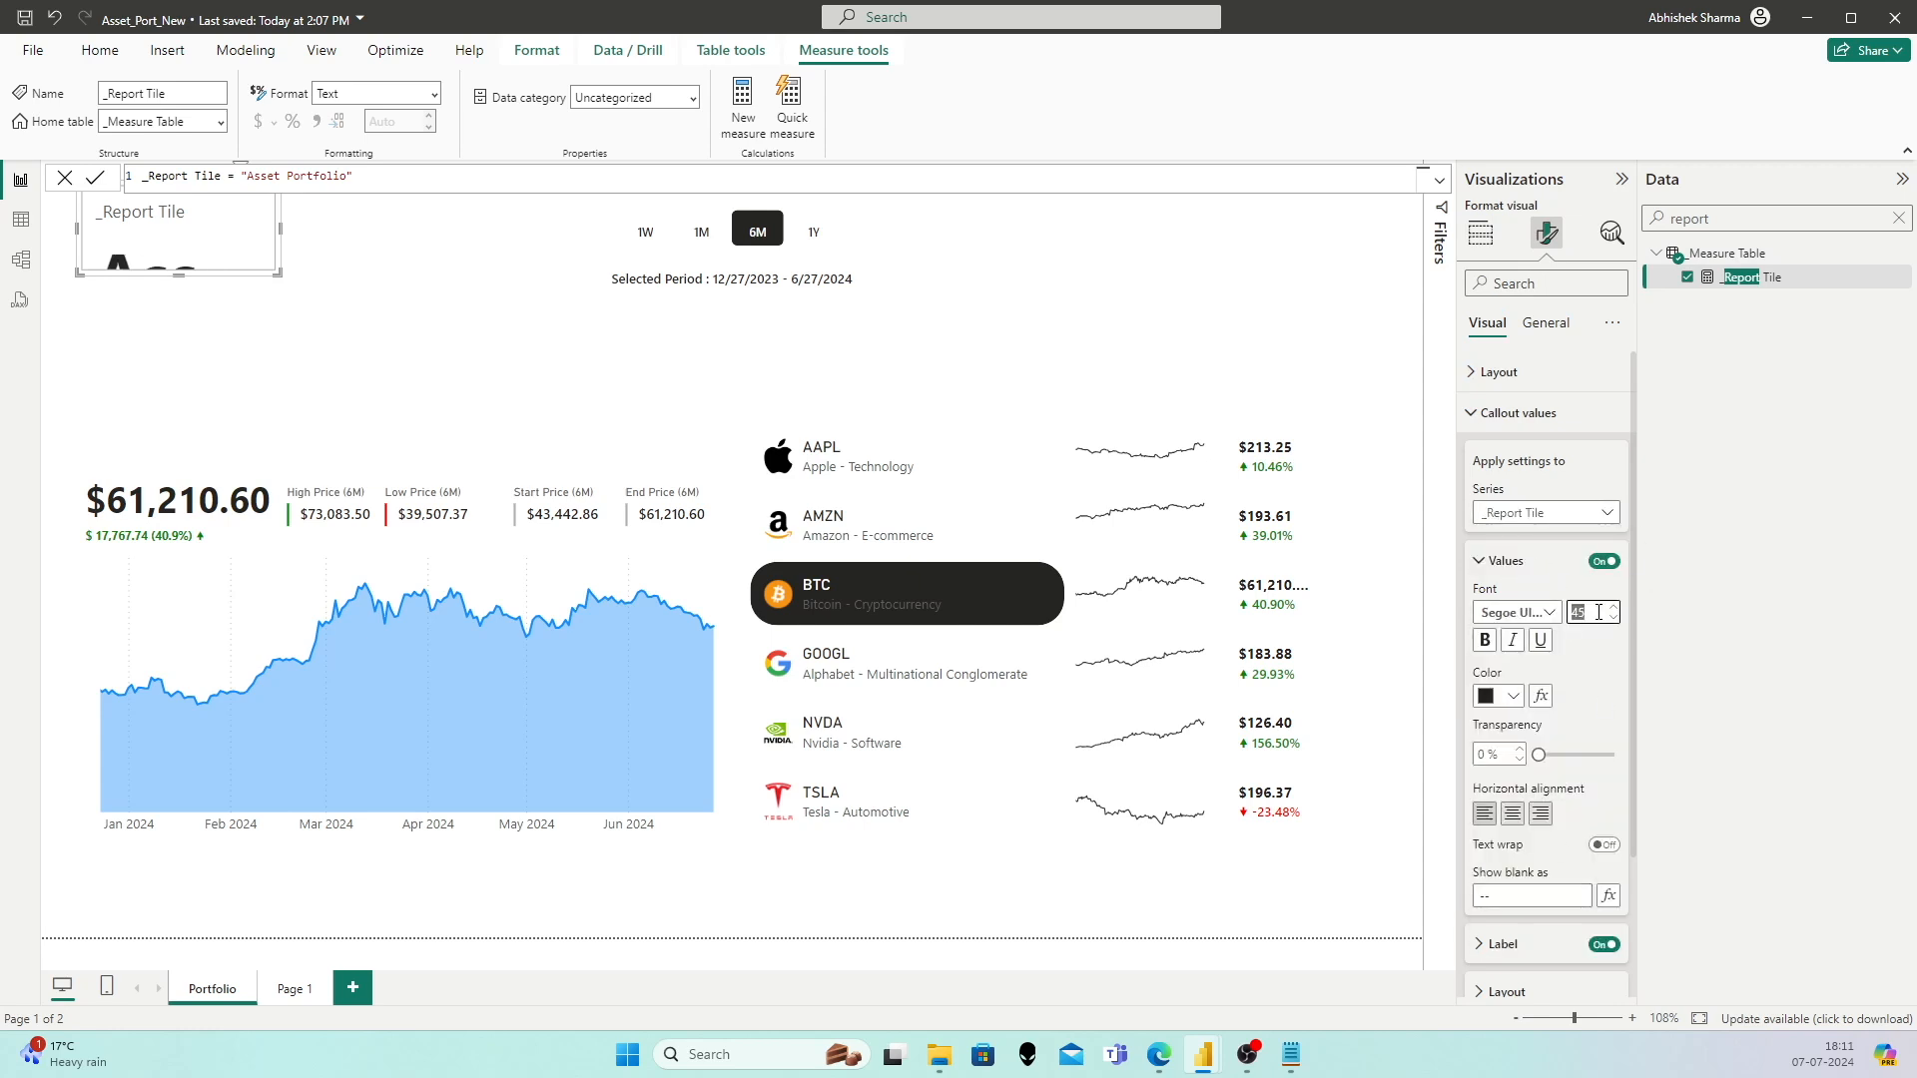
text(16)
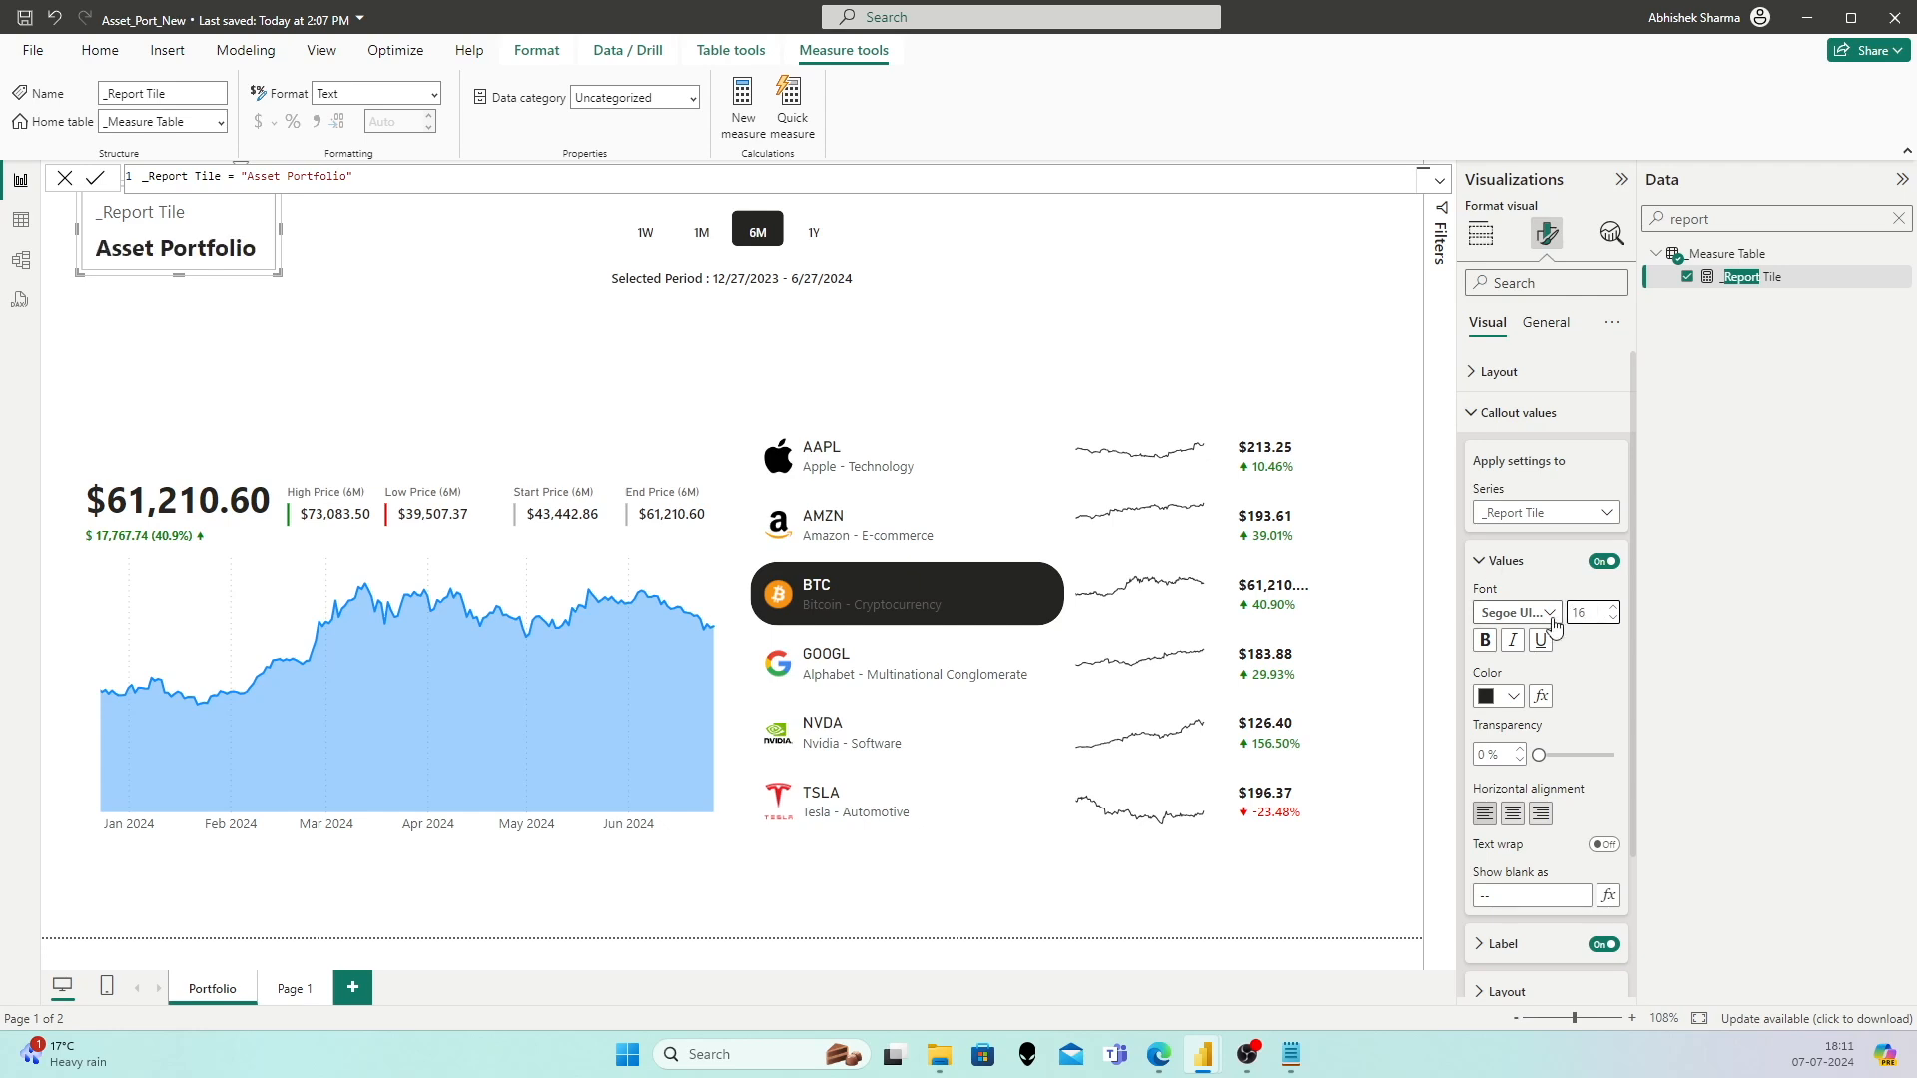
Step: Base the title card's label text on the field value of the _Current Date (Text) measure
scroll(1589, 637, down, 2)
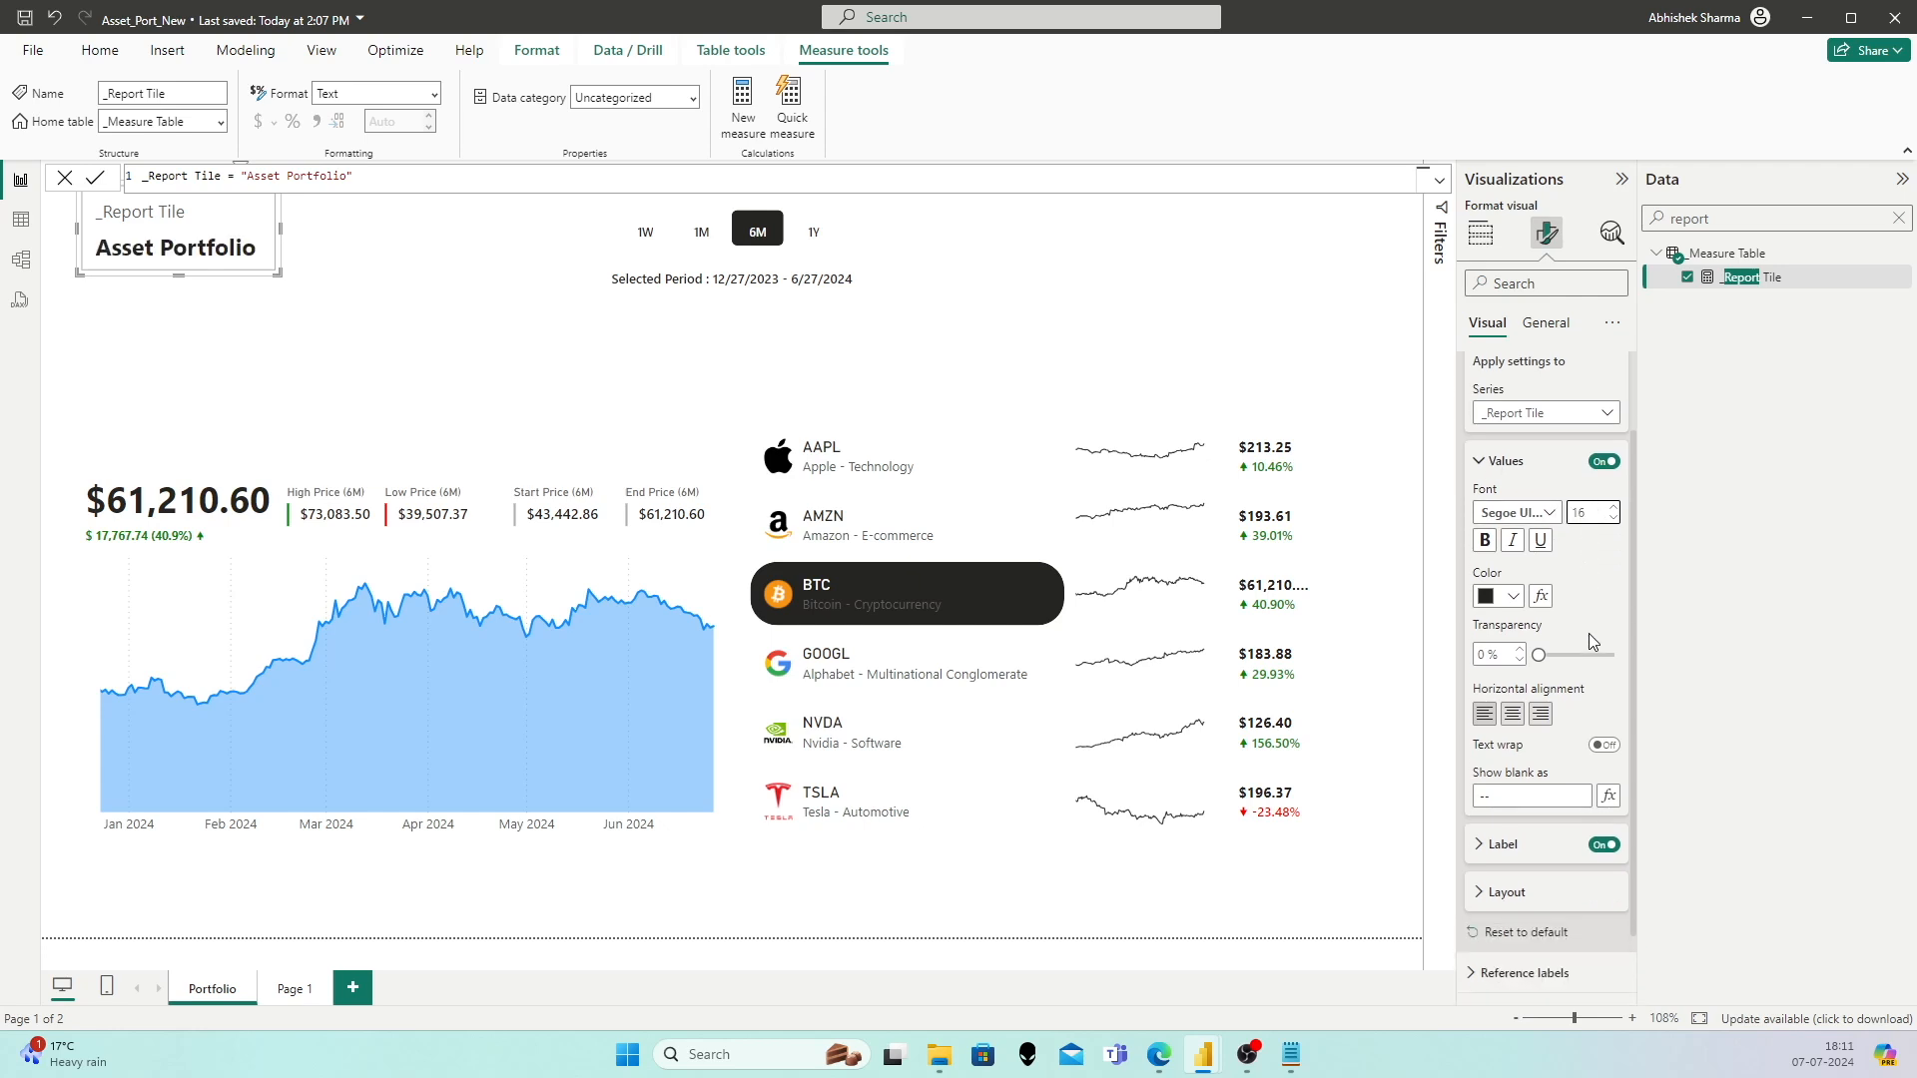
scroll(1565, 659, down, 1)
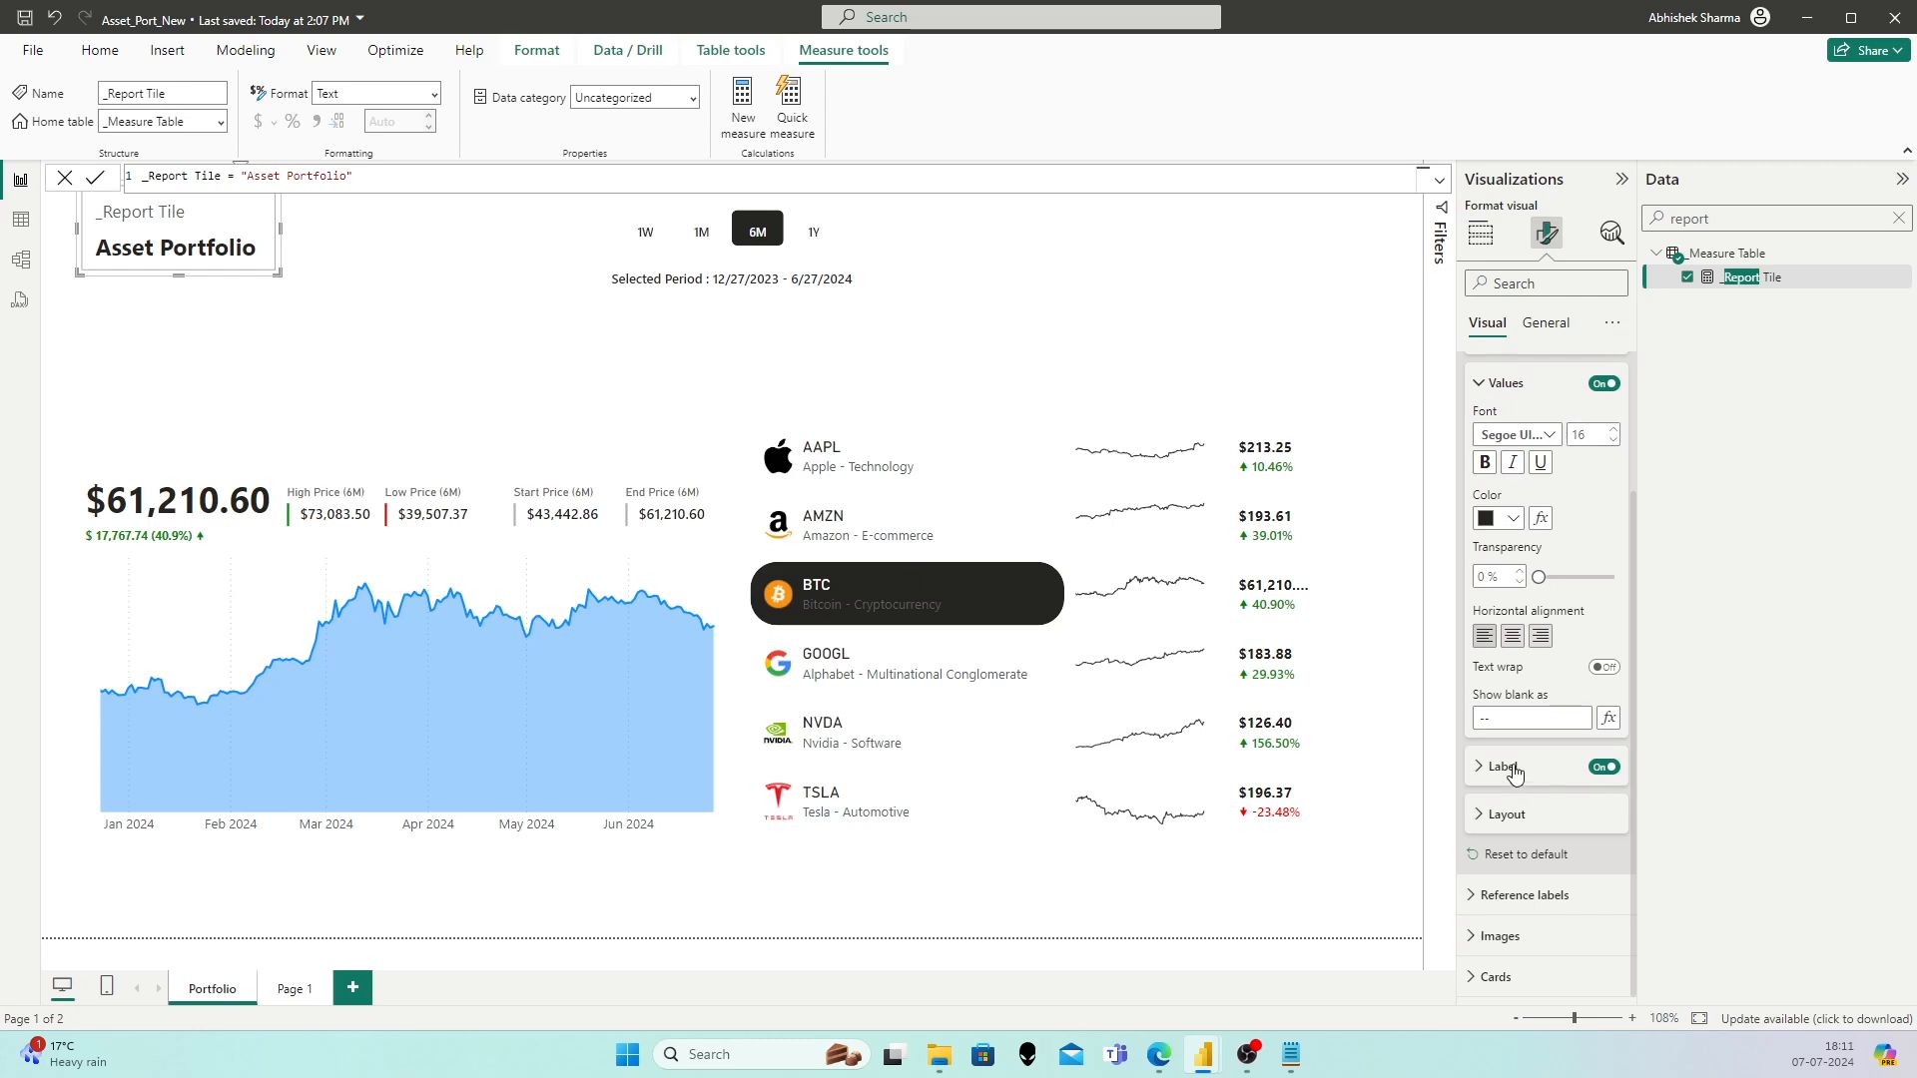
click(1565, 762)
scroll(1564, 759, down, 4)
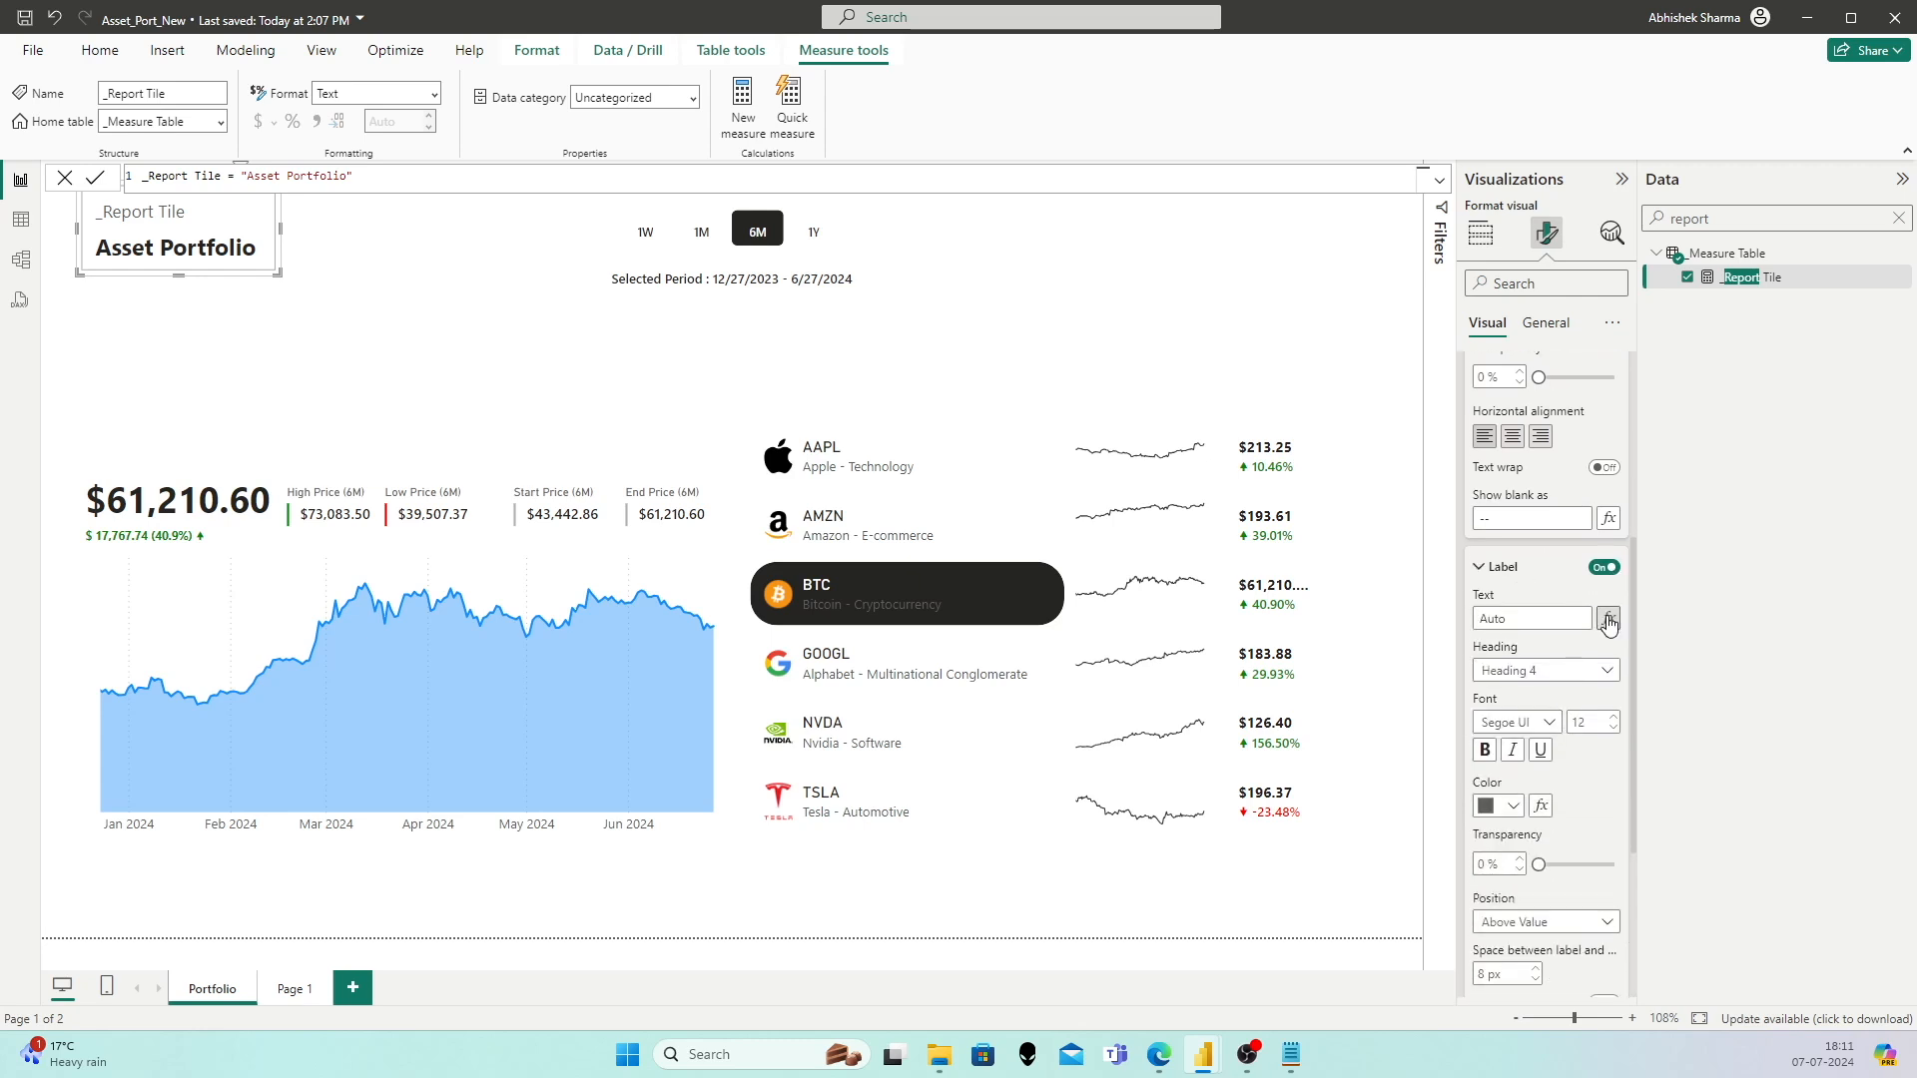
click(1609, 618)
click(616, 398)
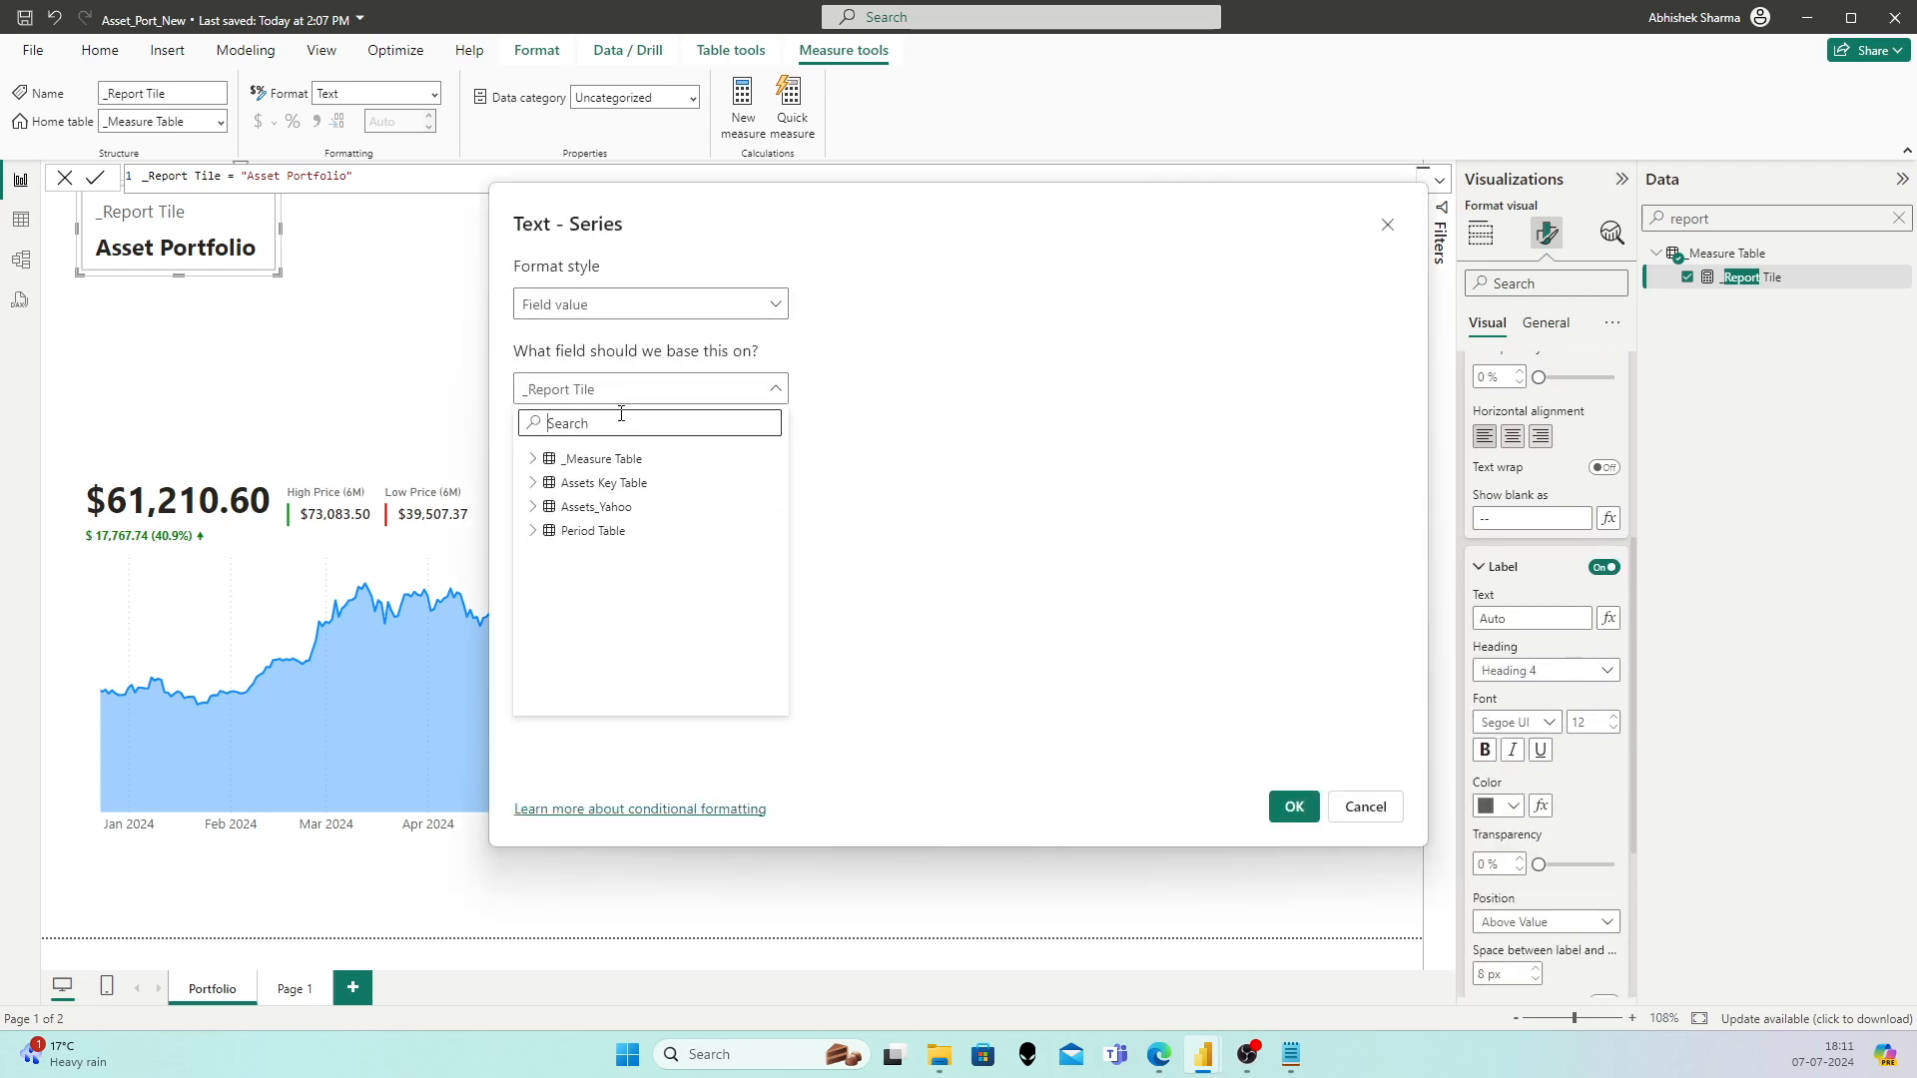
text(current)
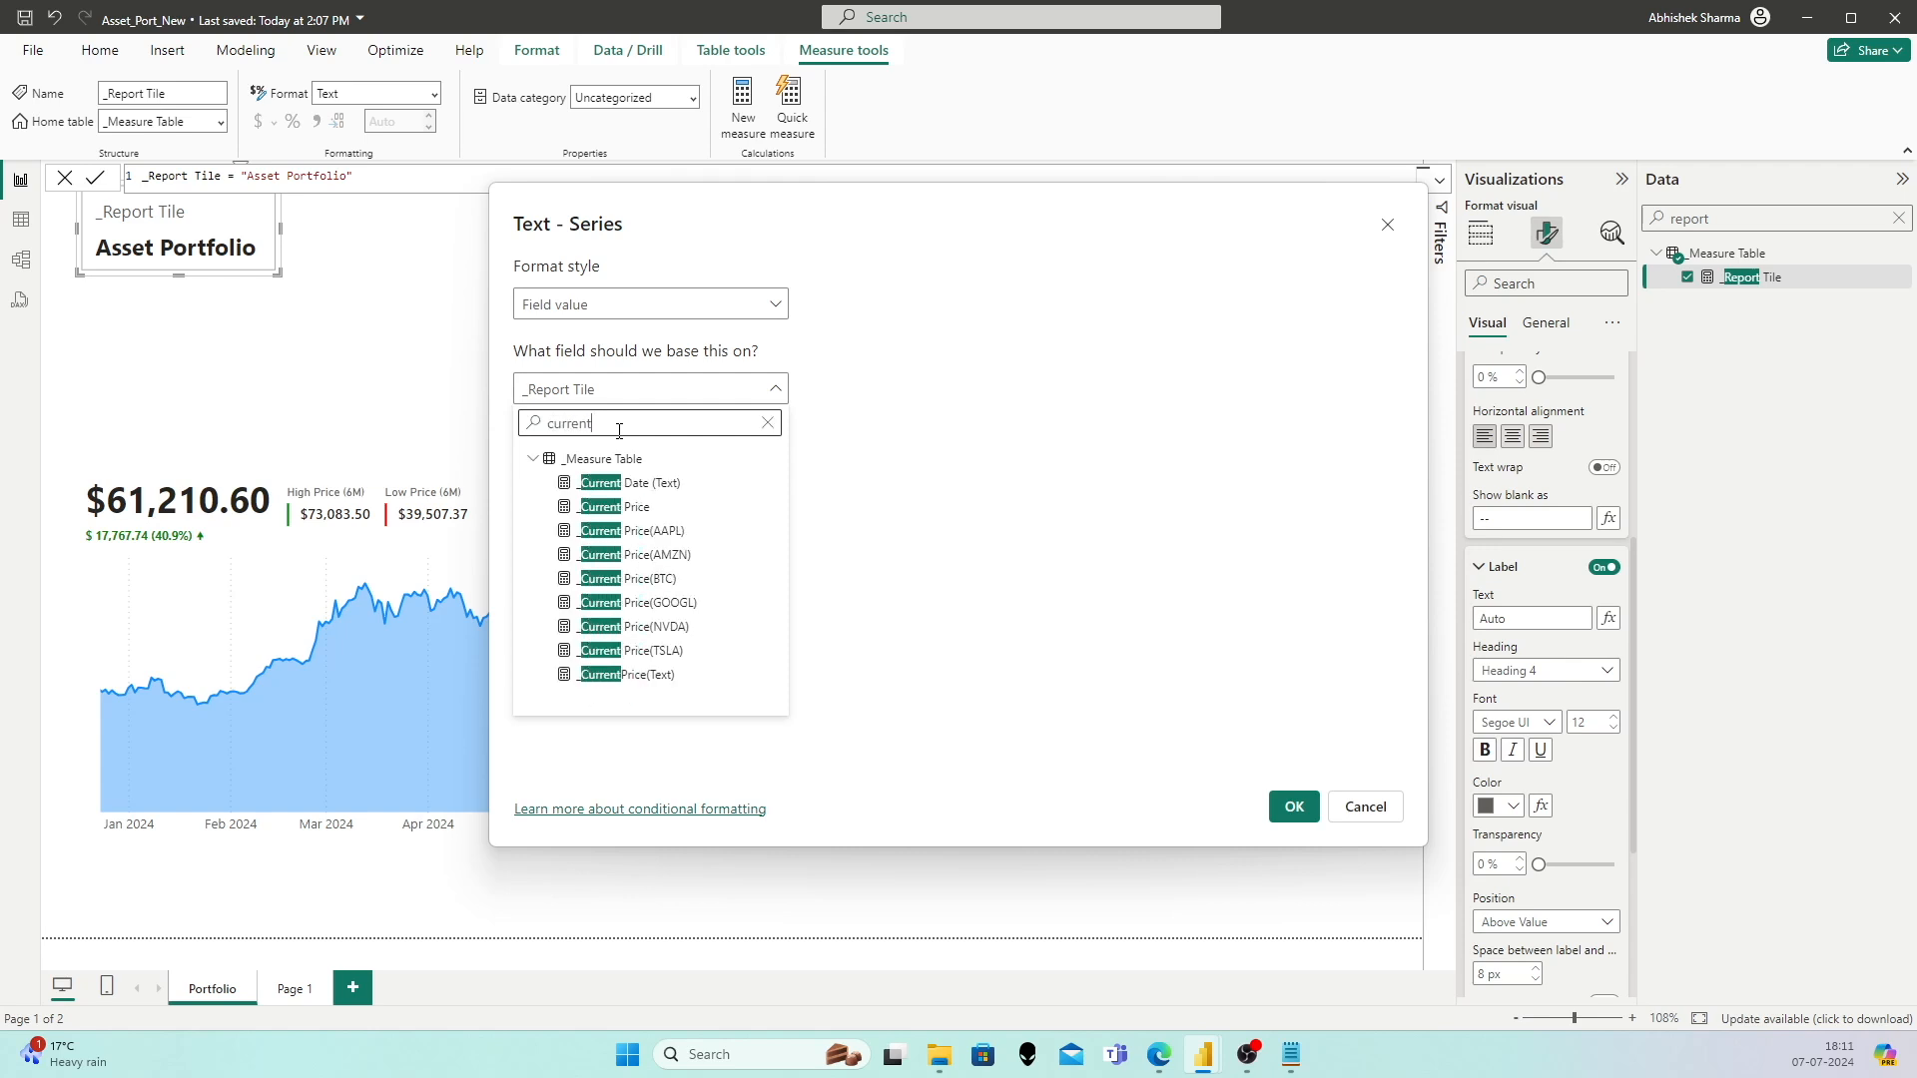
click(629, 483)
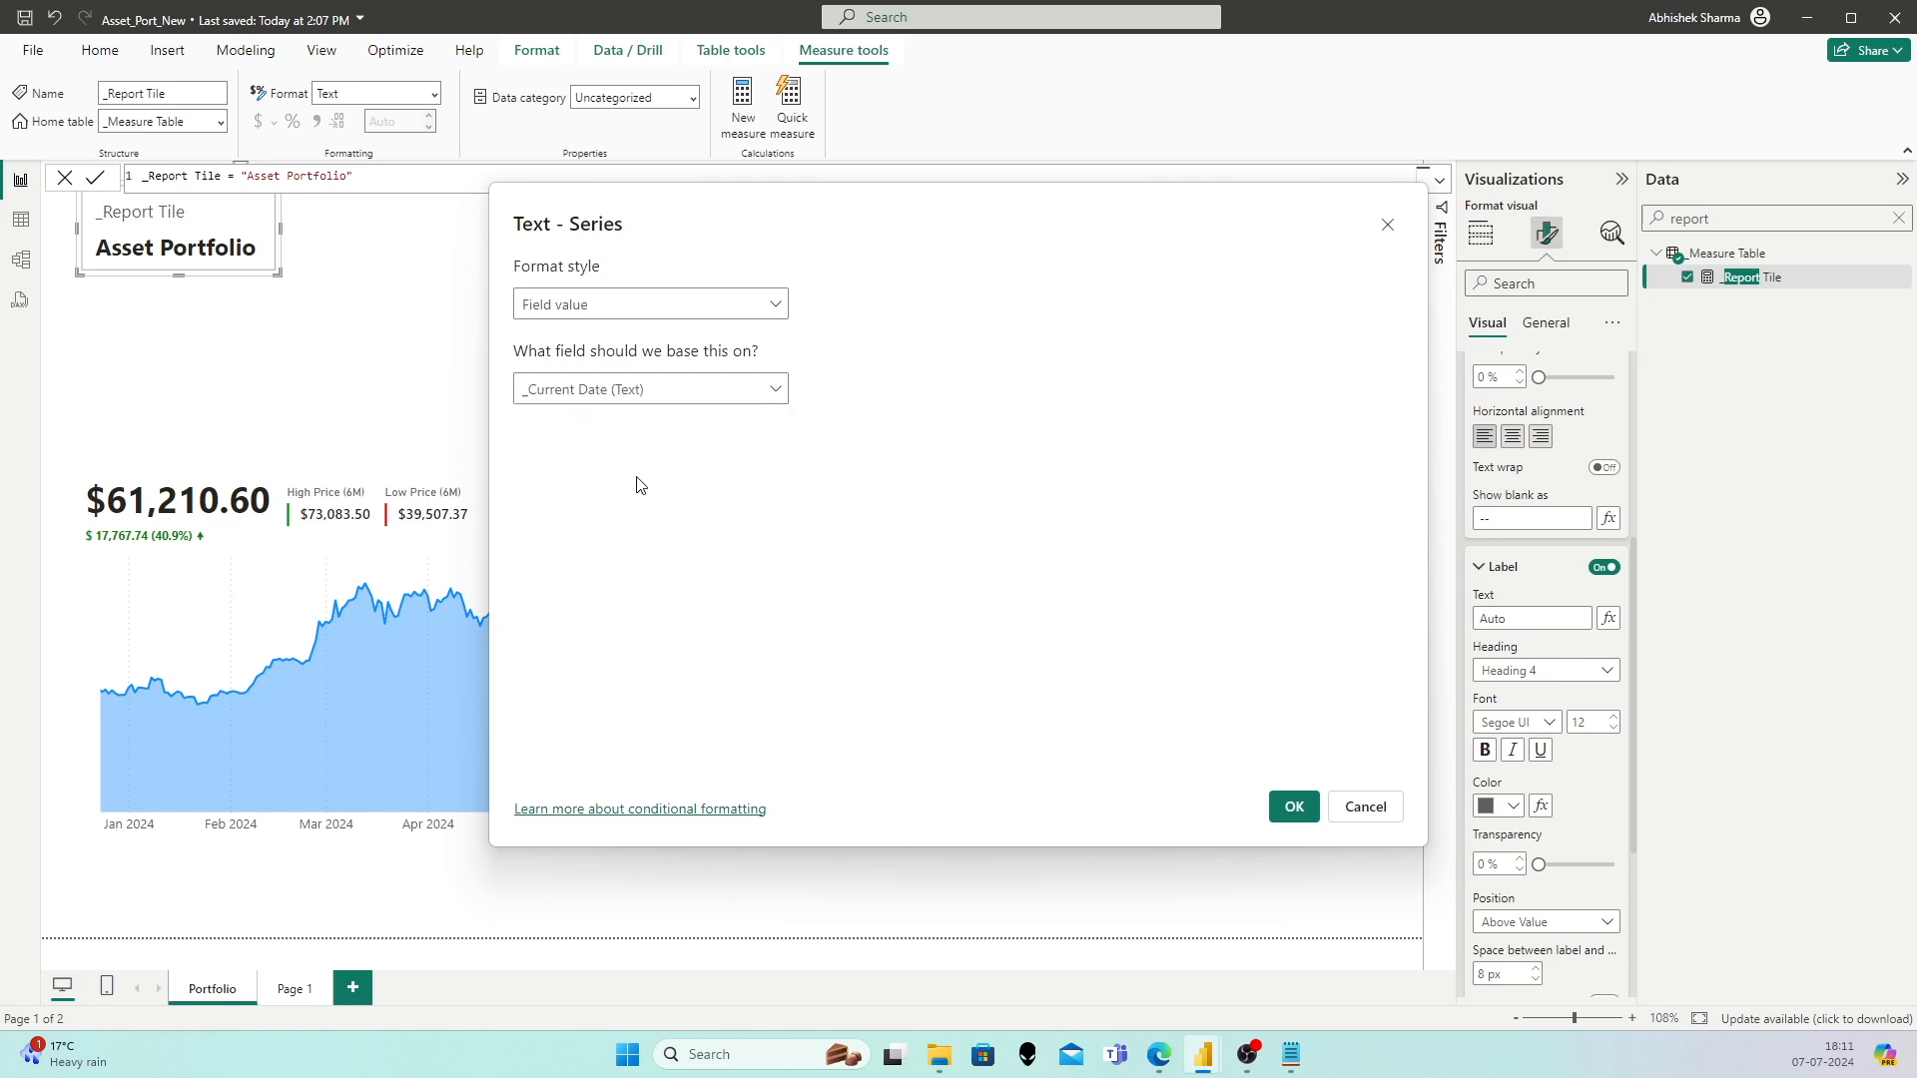
click(1294, 807)
Step: Position the title card's date label below the value and set the spacing between them to 5 px
click(1553, 921)
click(1545, 947)
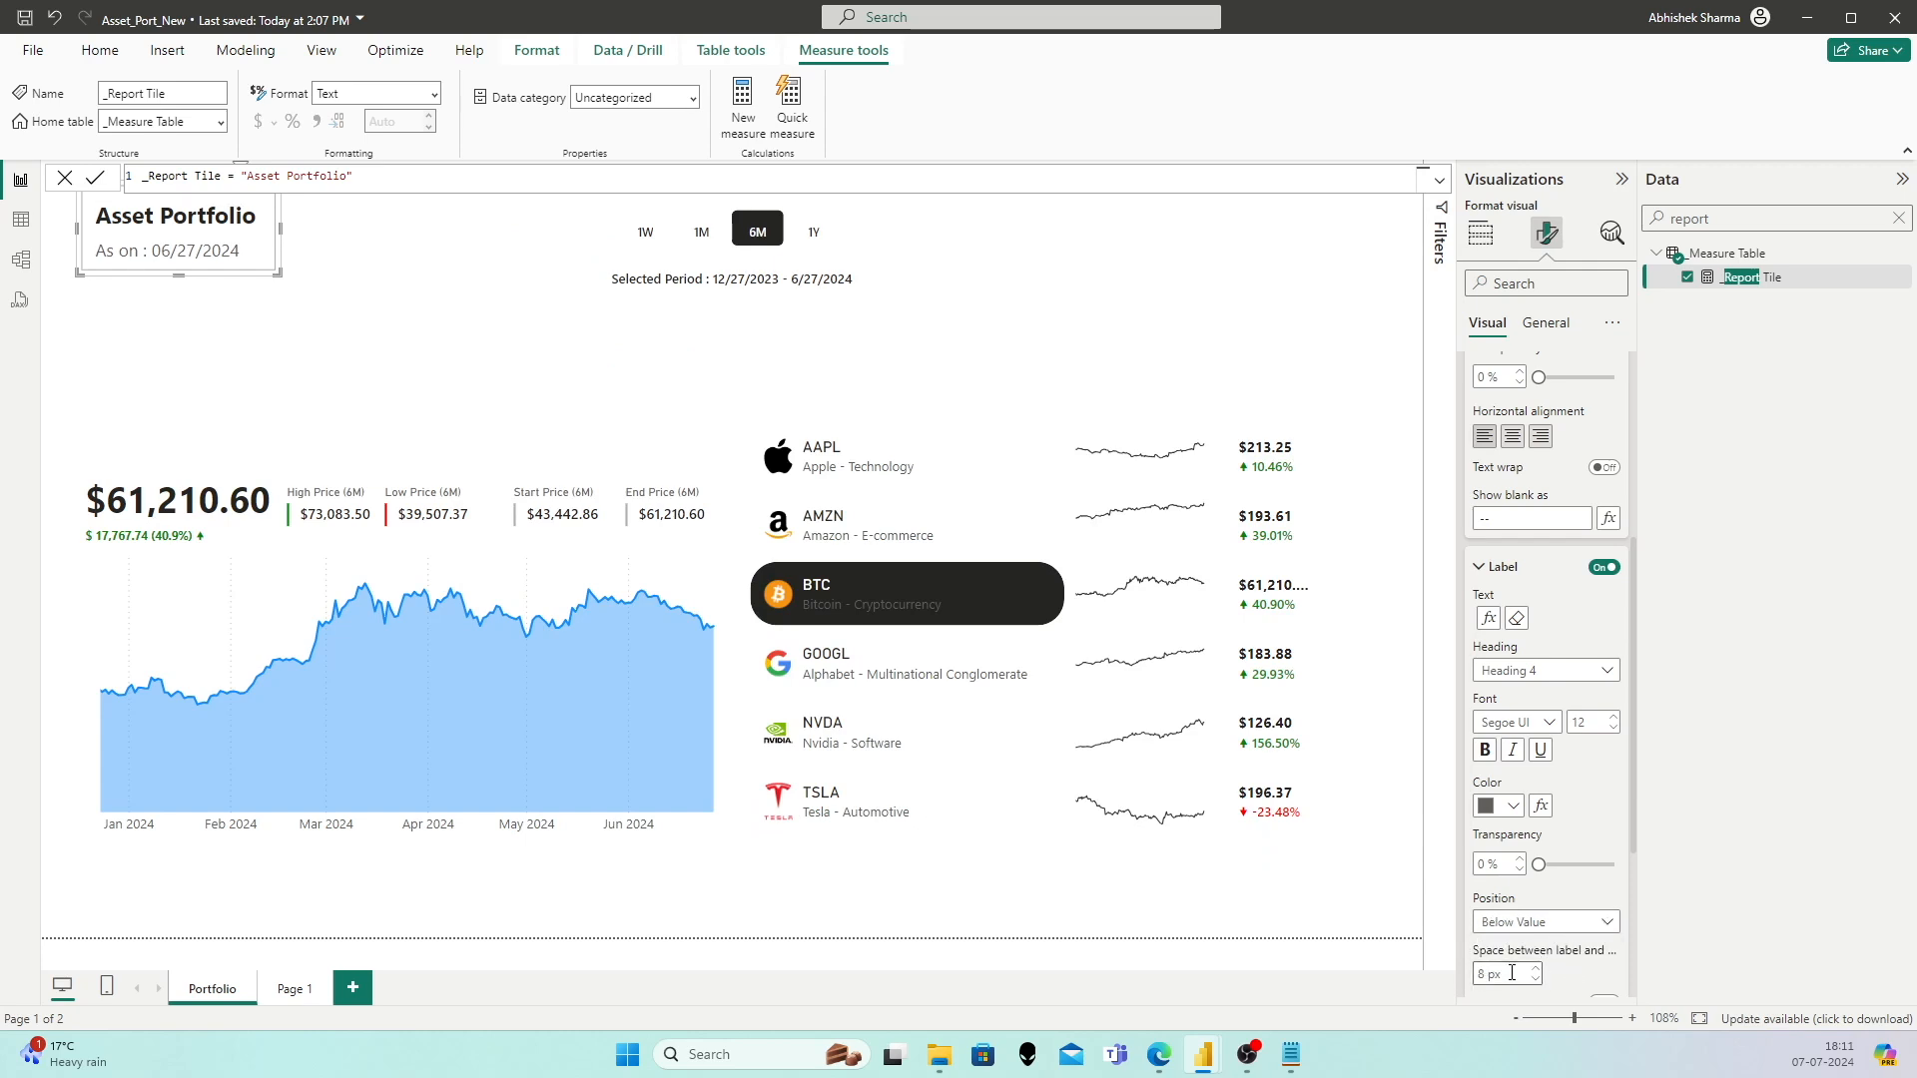
click(1536, 979)
click(1537, 979)
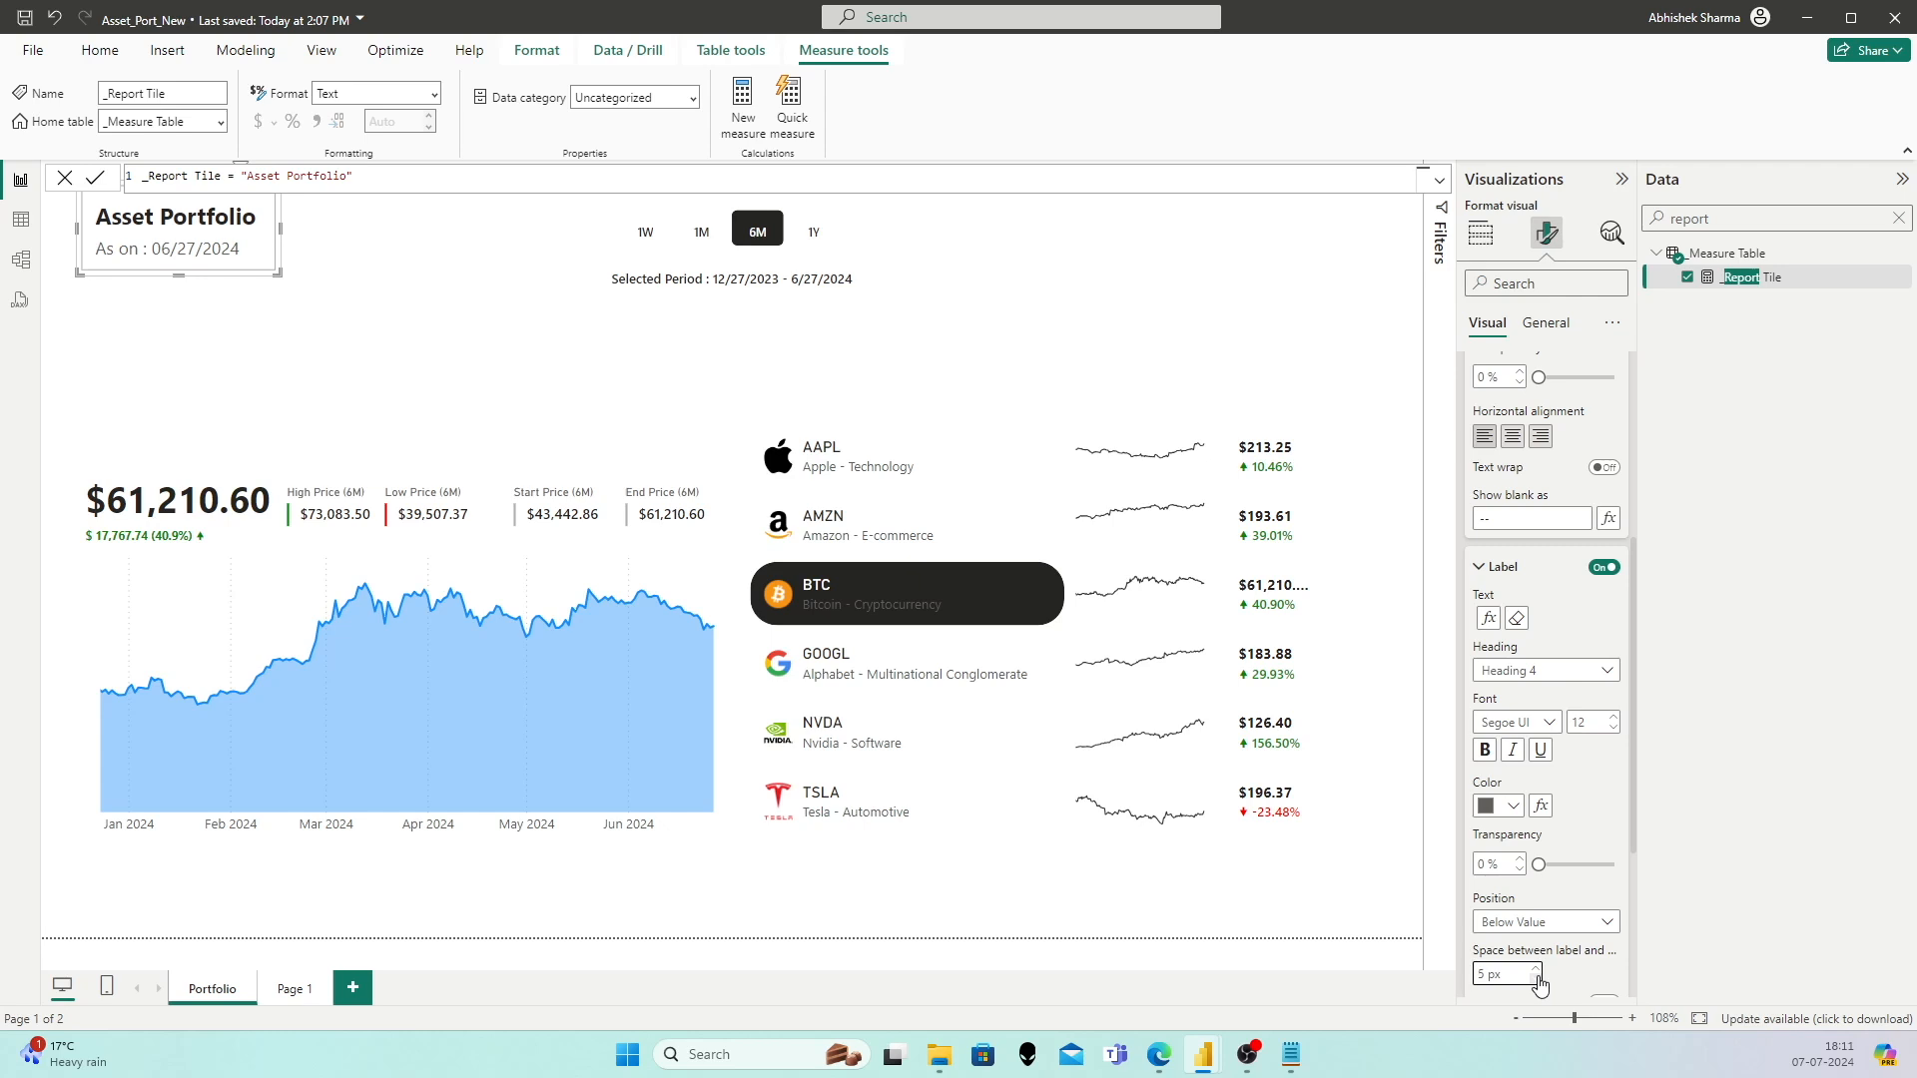
Step: Set the title card's date label to font size 9 in a heavier Segoe UI weight
click(1597, 721)
click(1615, 729)
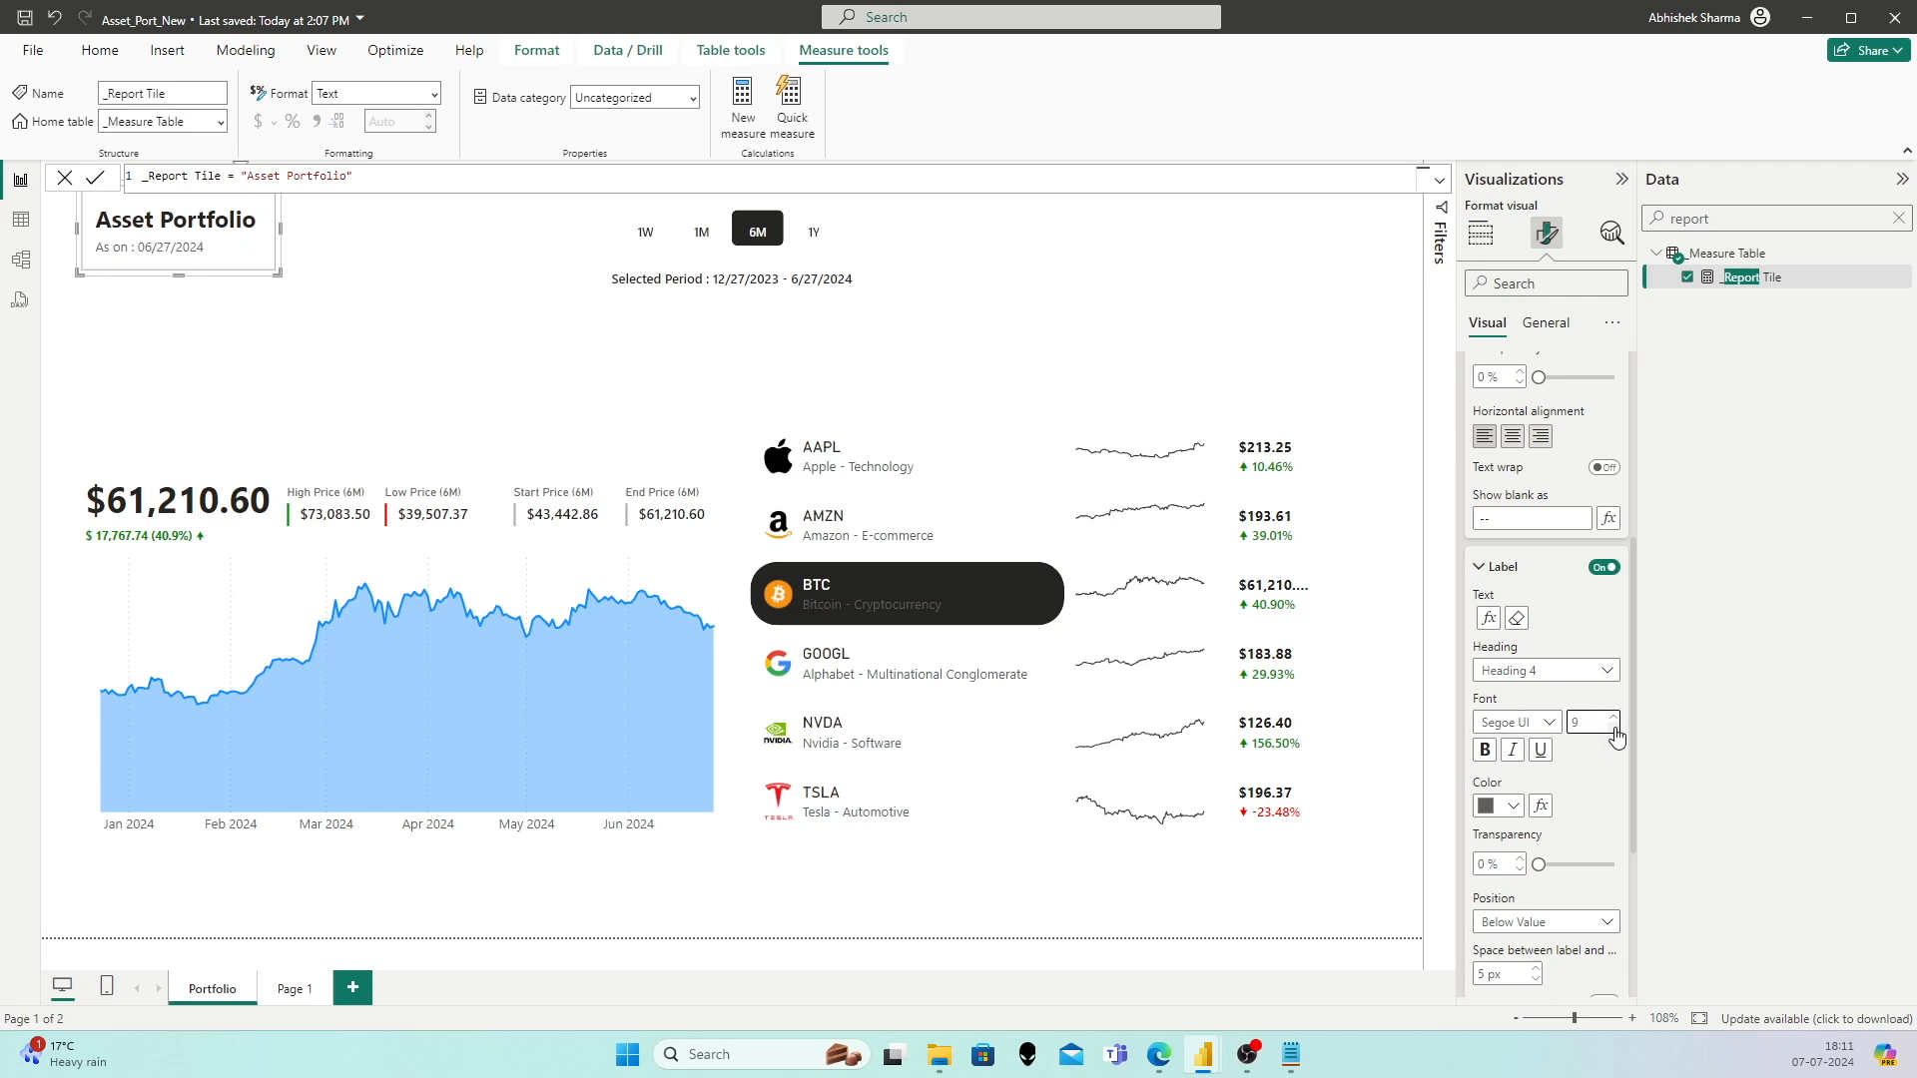
click(1527, 722)
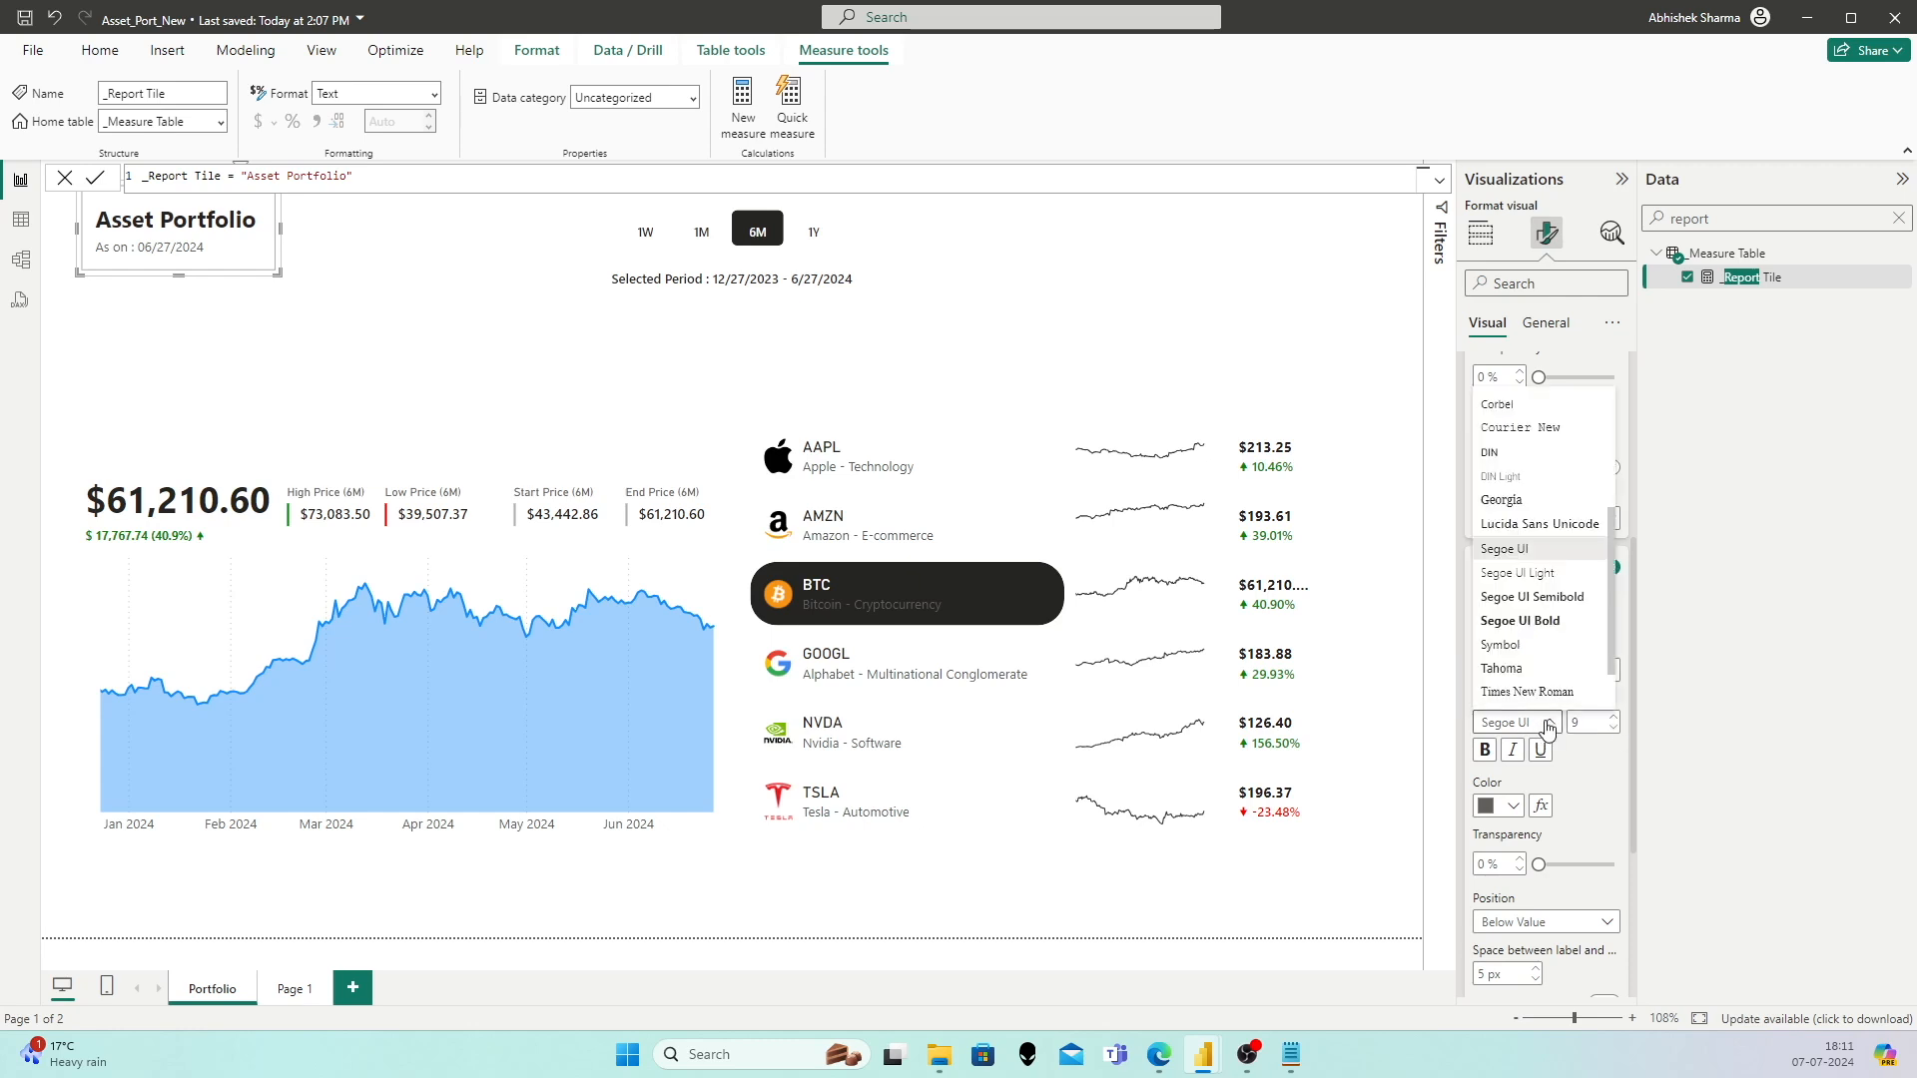
click(1547, 610)
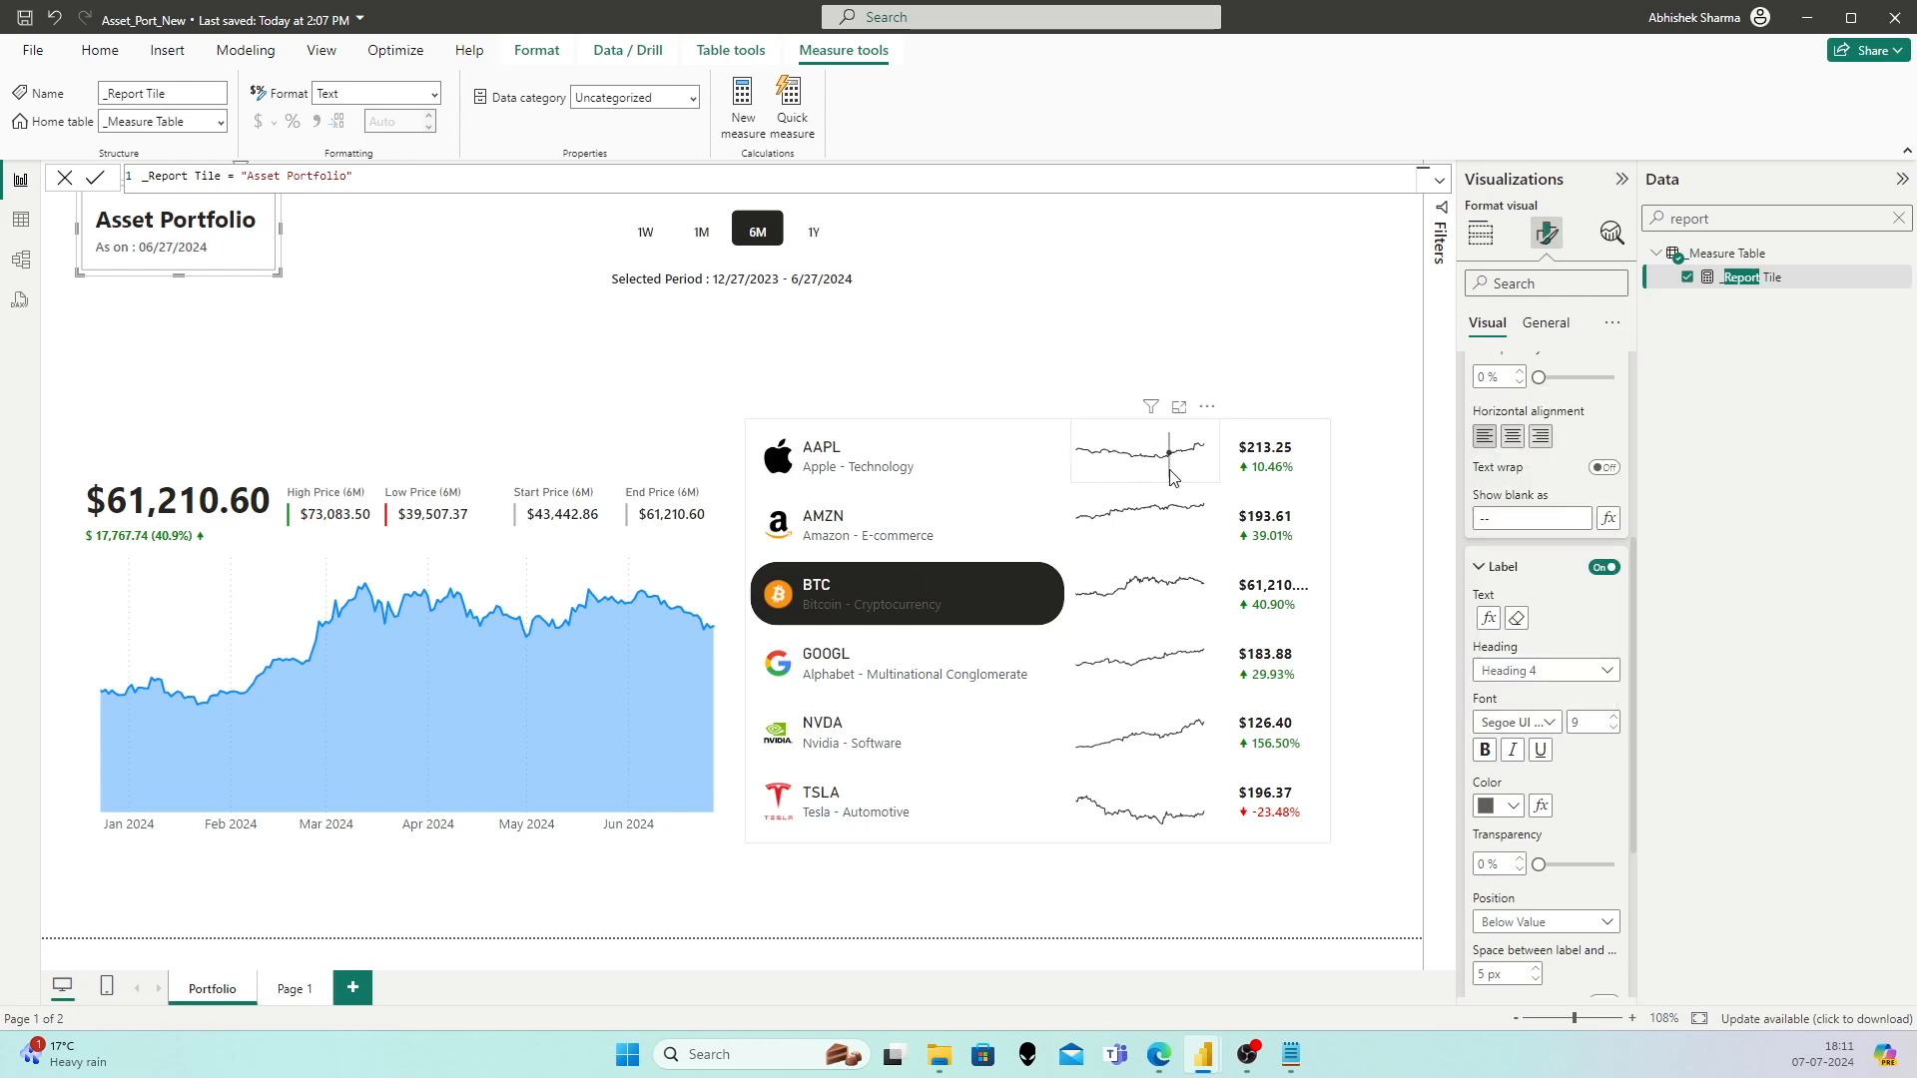
Step: Colour the title card's date label orange and reposition the card at the page's upper-left, just above the price figures
click(1515, 808)
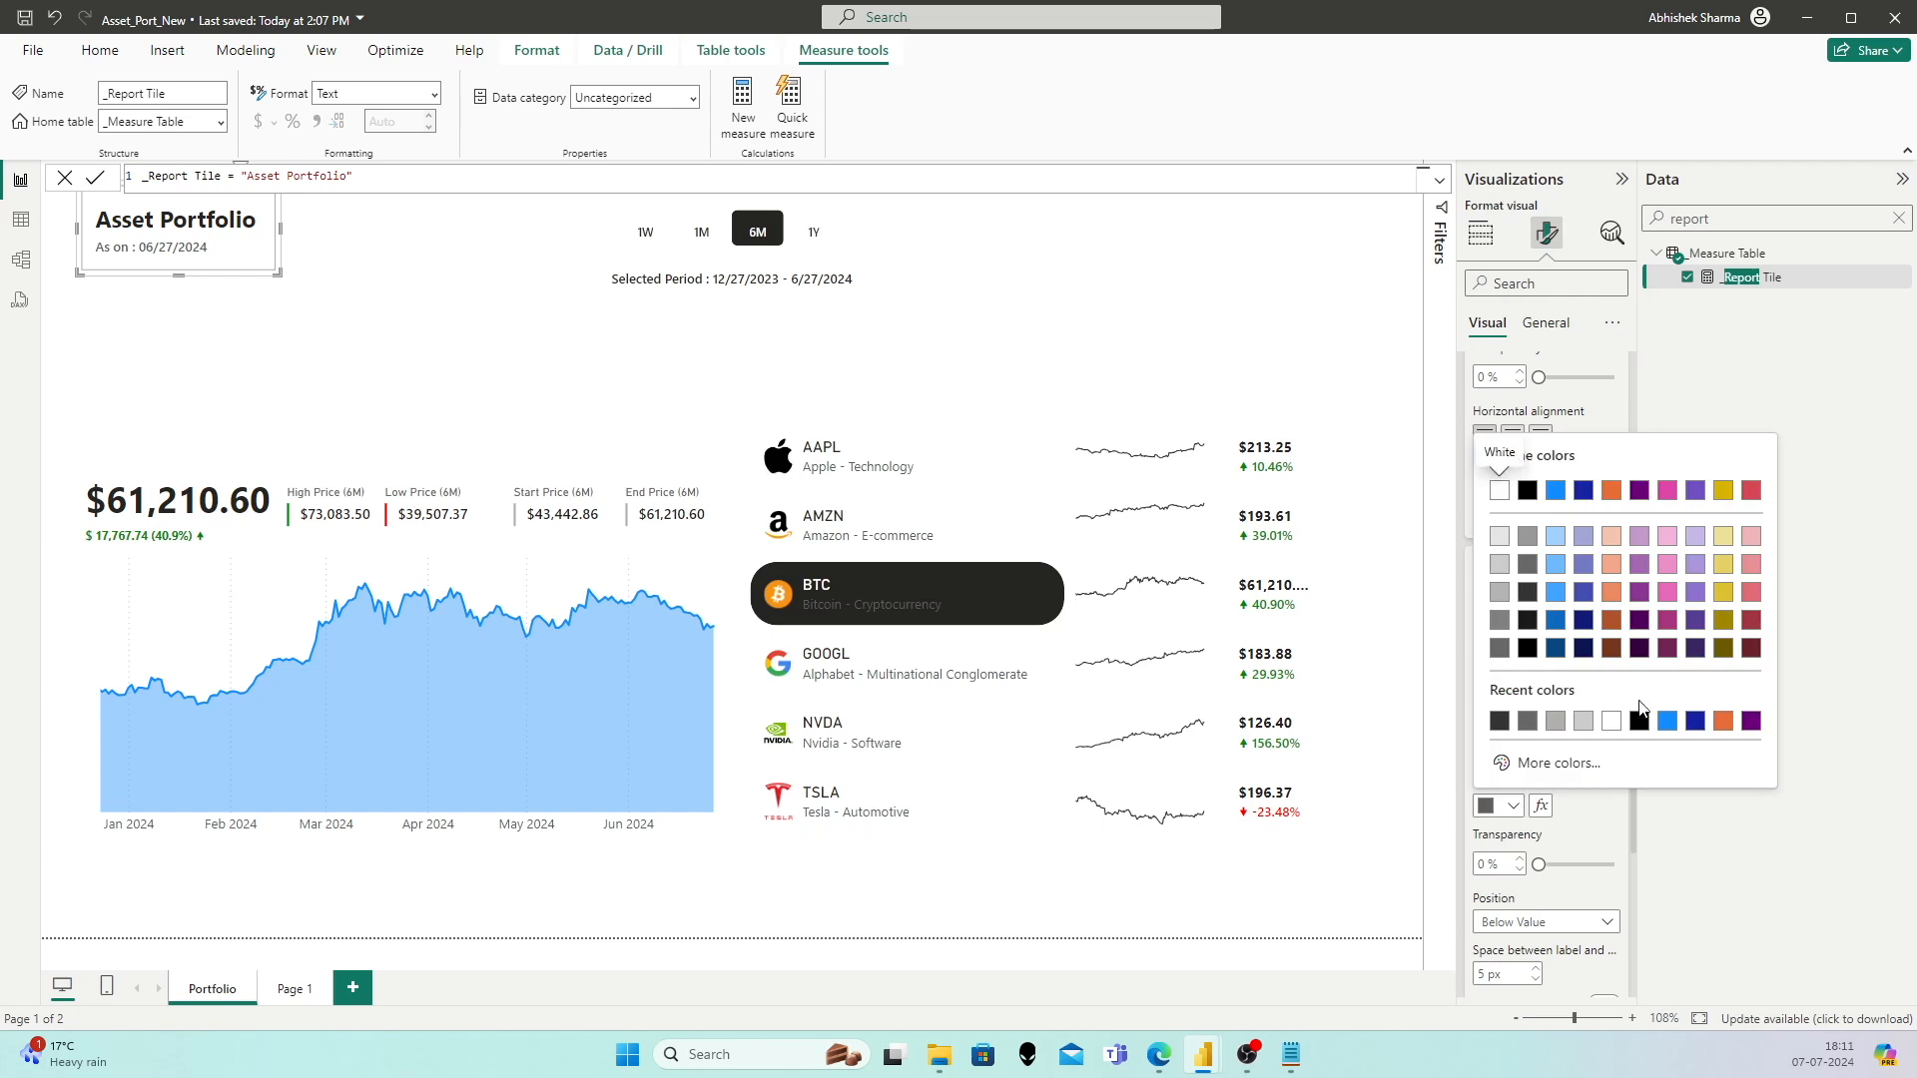
click(1723, 721)
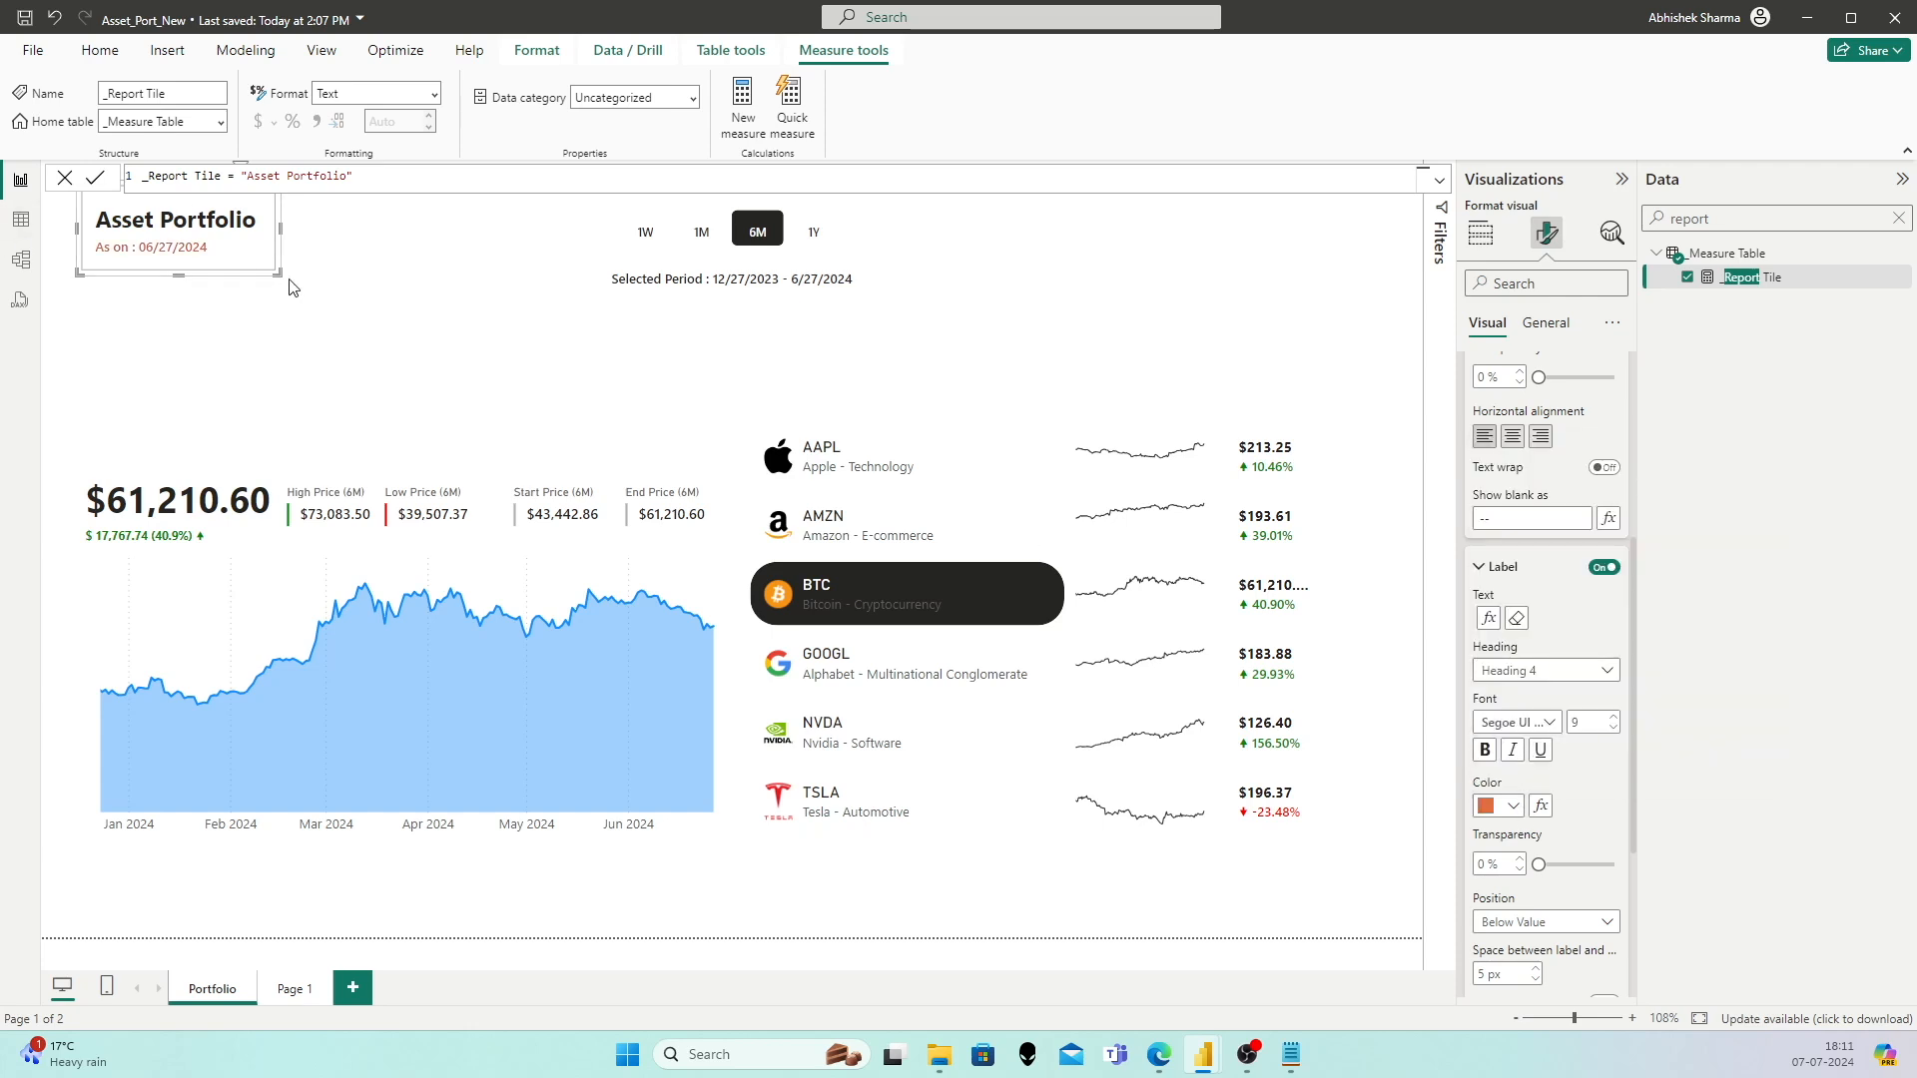
drag(278, 274, 245, 277)
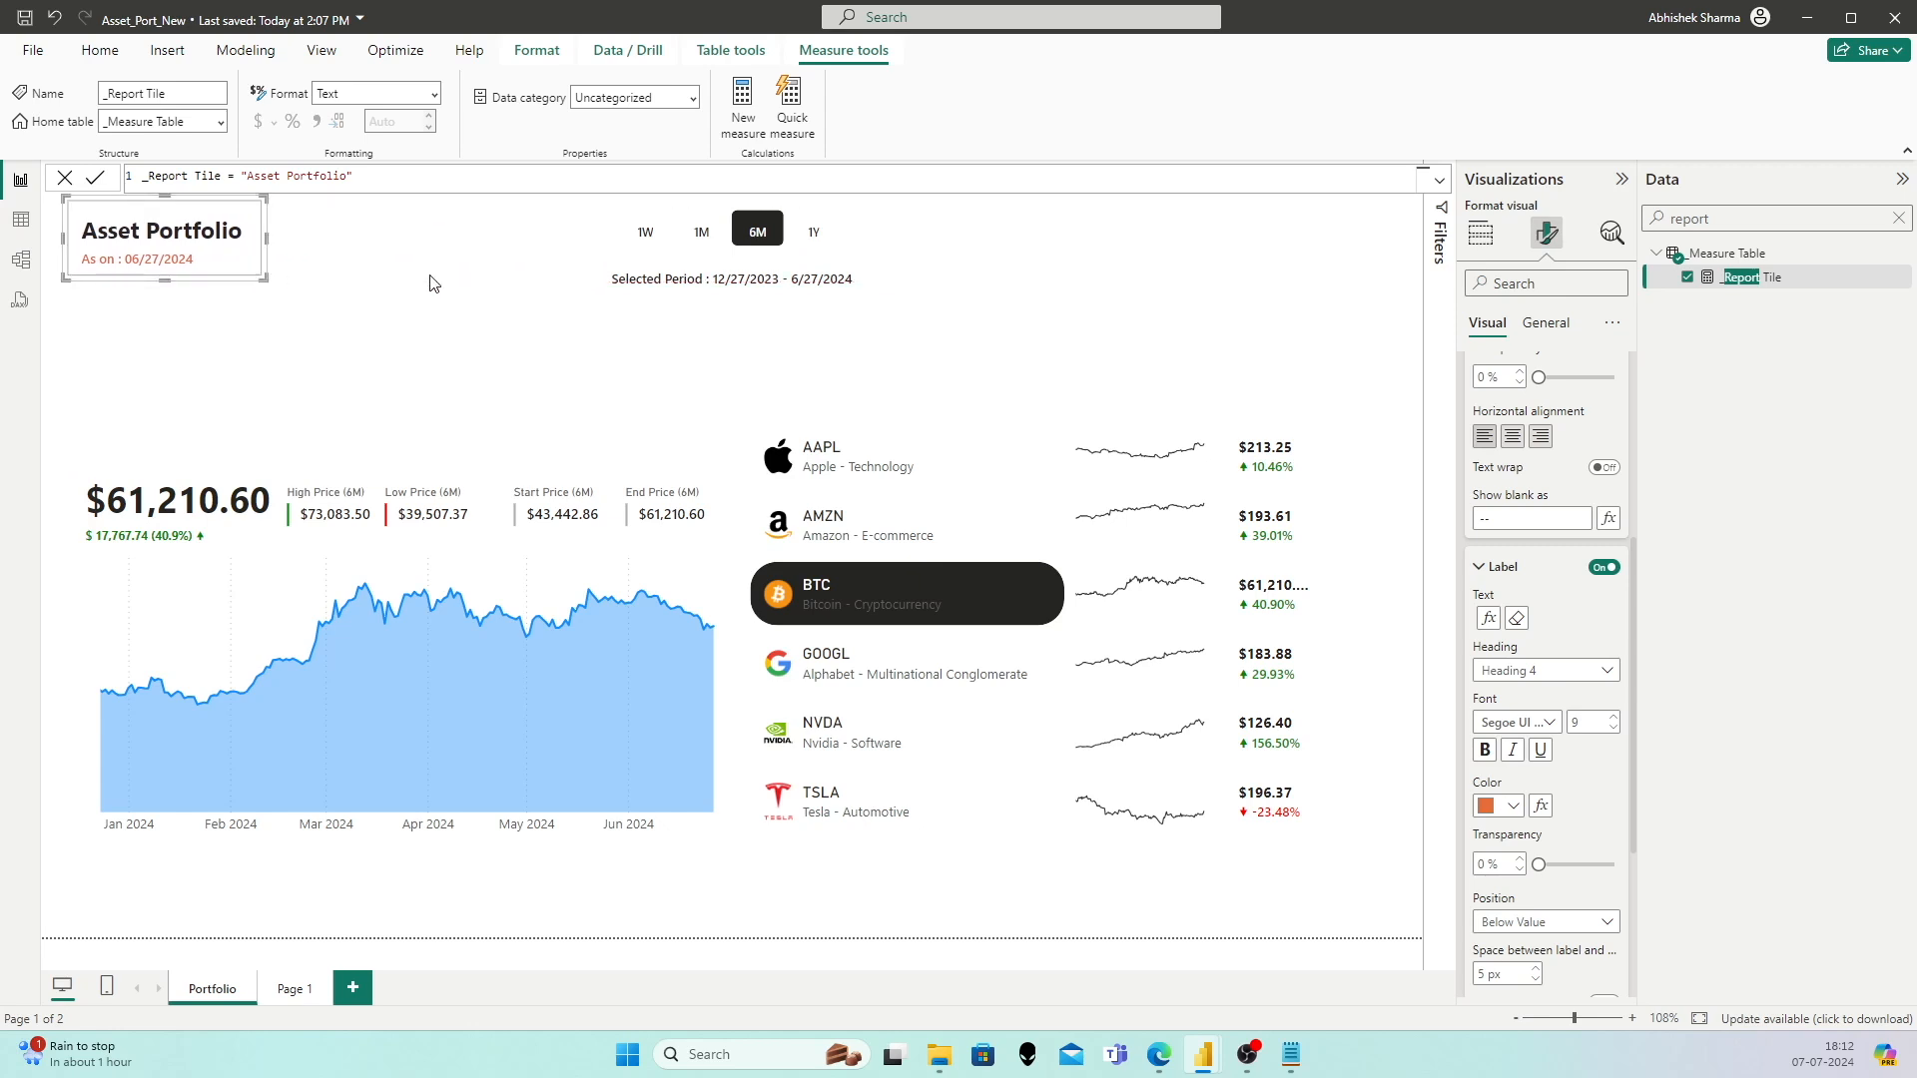
click(428, 287)
click(112, 214)
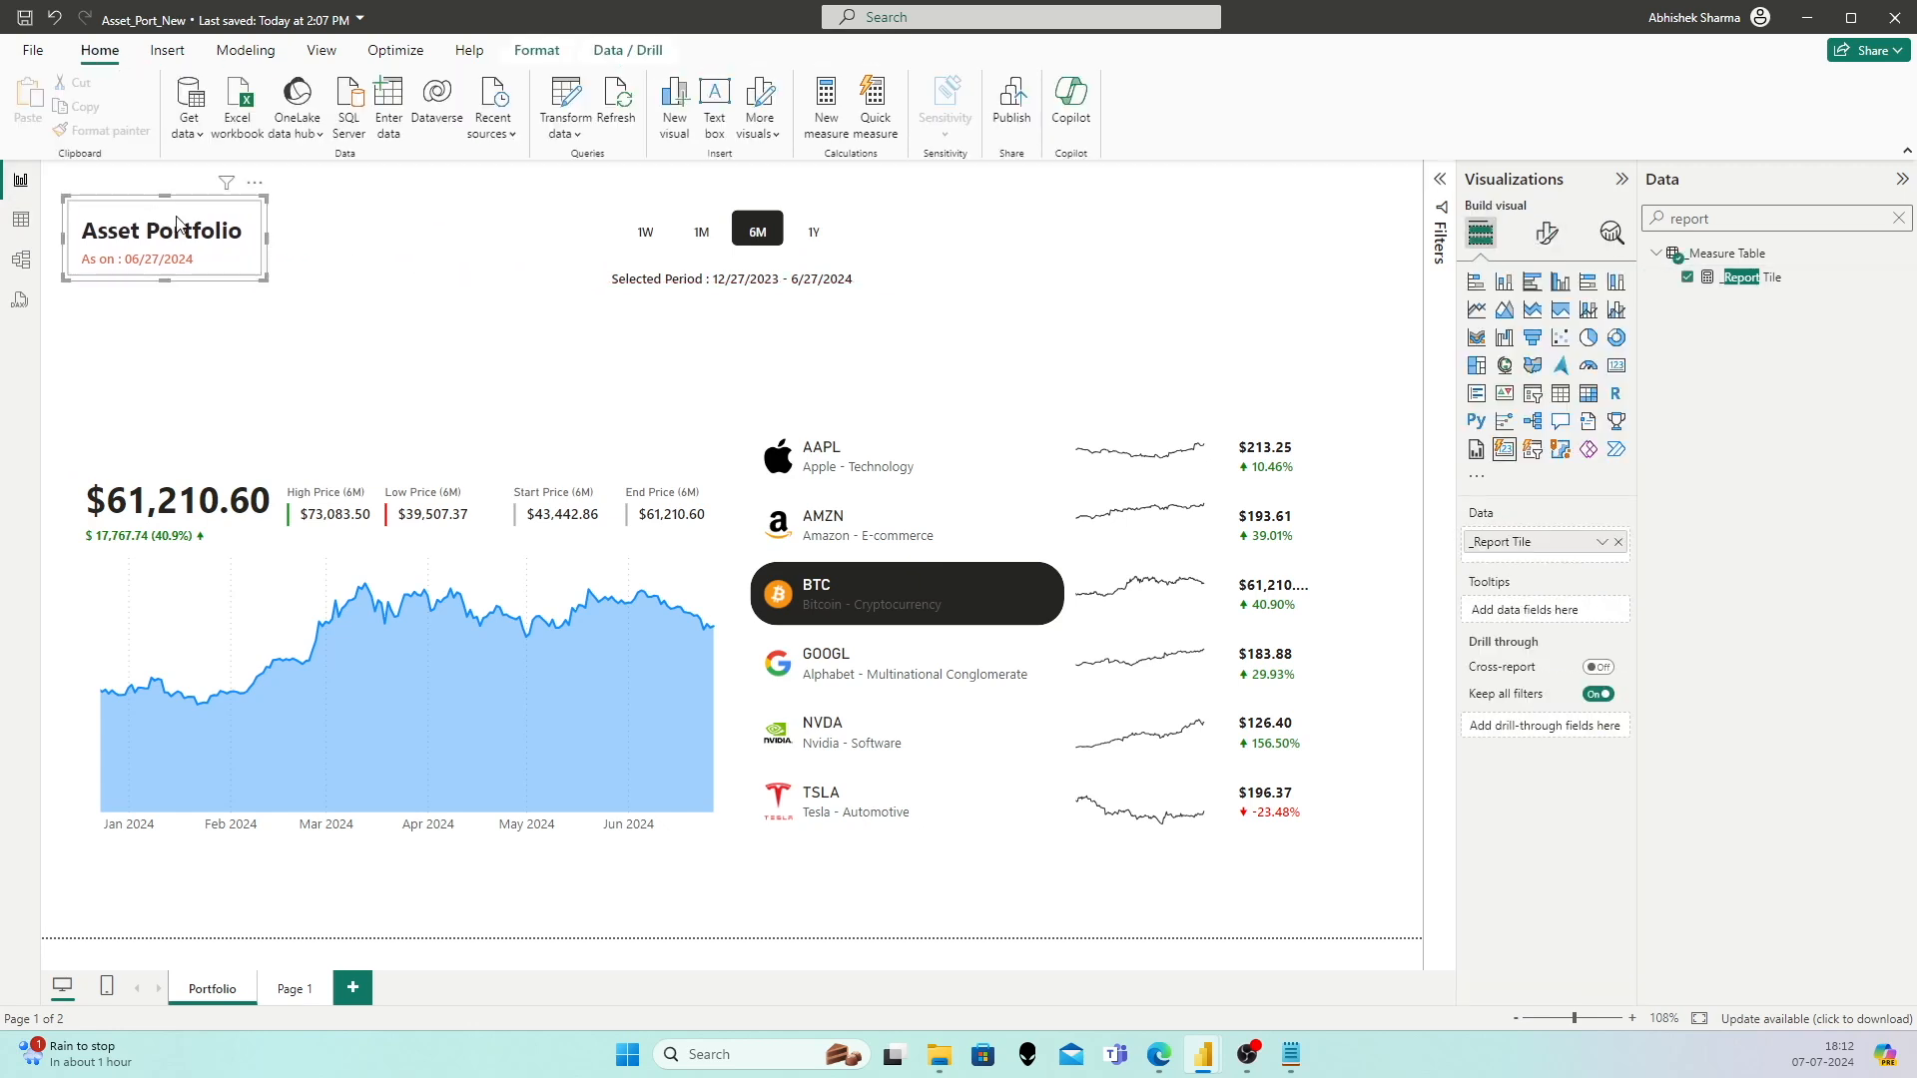
drag(177, 222, 204, 211)
Step: Turn off the card background and card border of the Asset Portfolio title card
click(1546, 233)
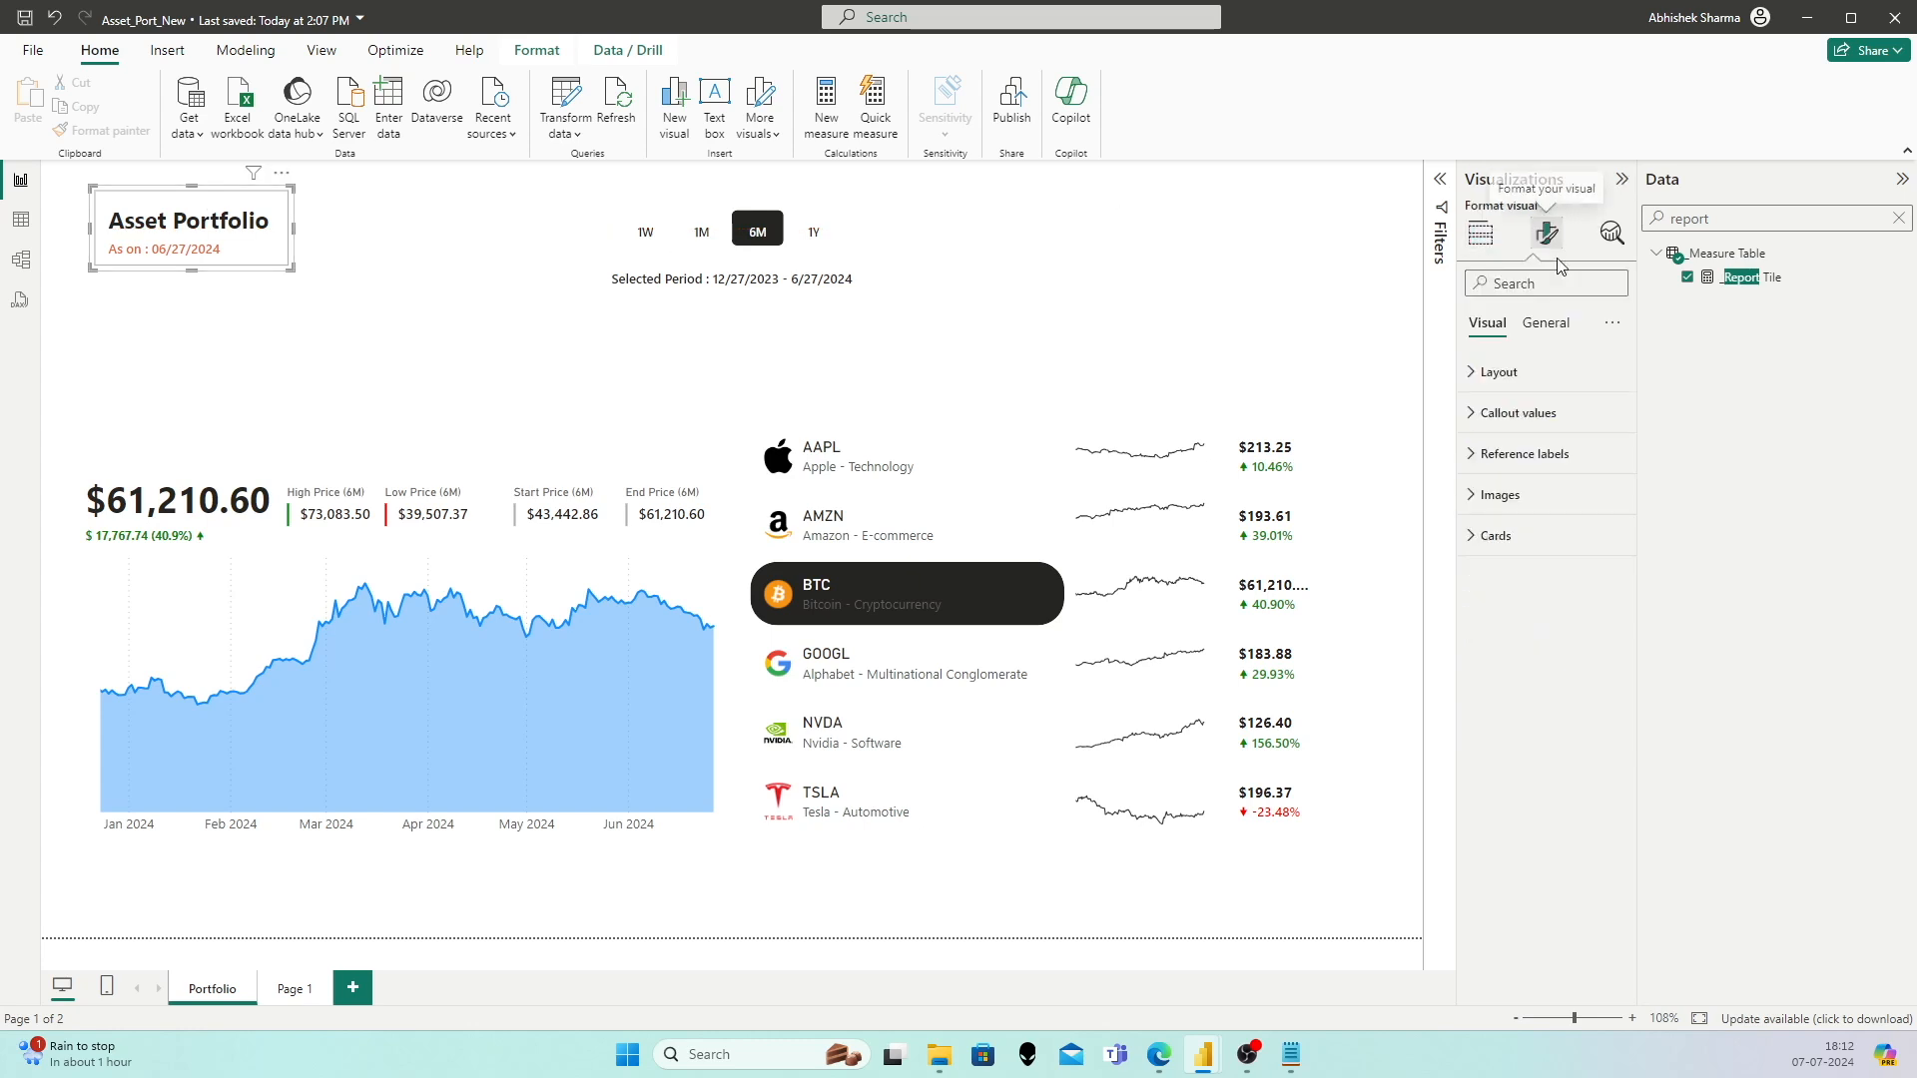
click(1521, 535)
click(1603, 899)
click(1603, 947)
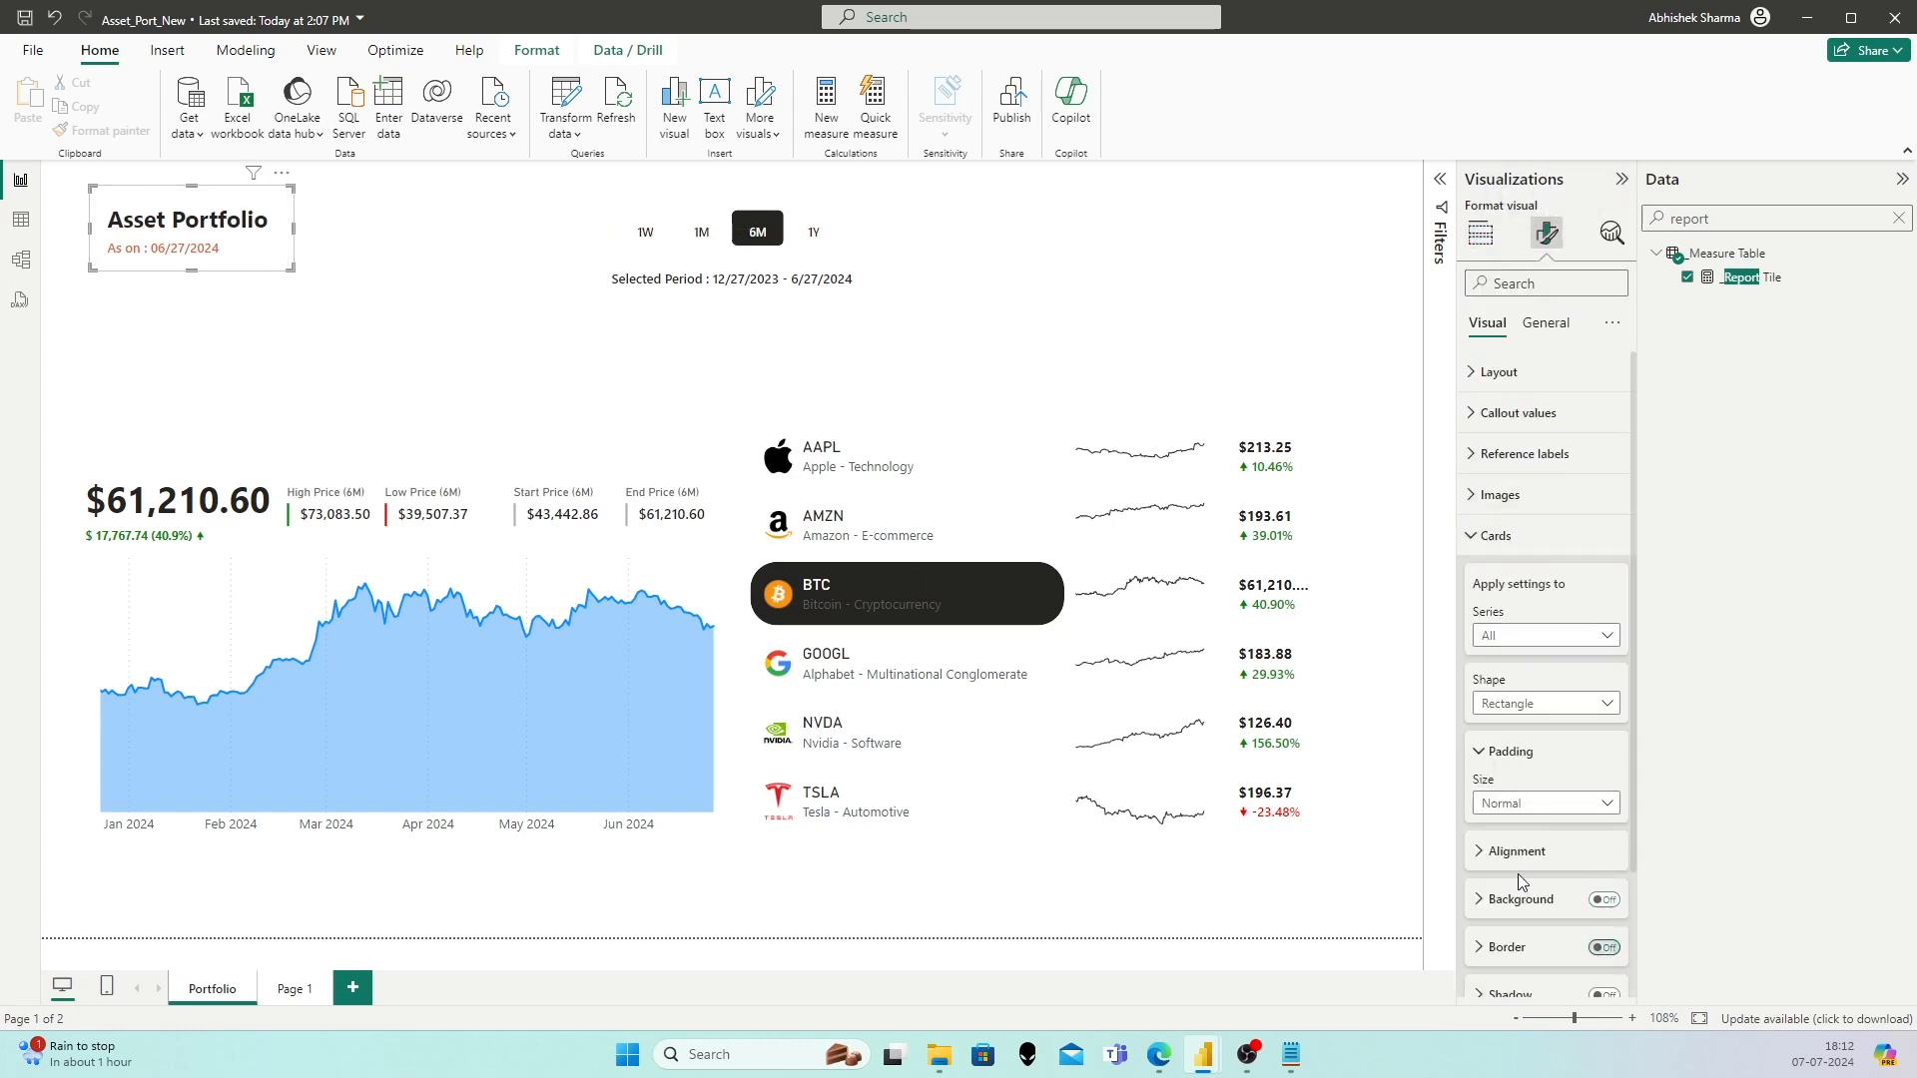
click(423, 224)
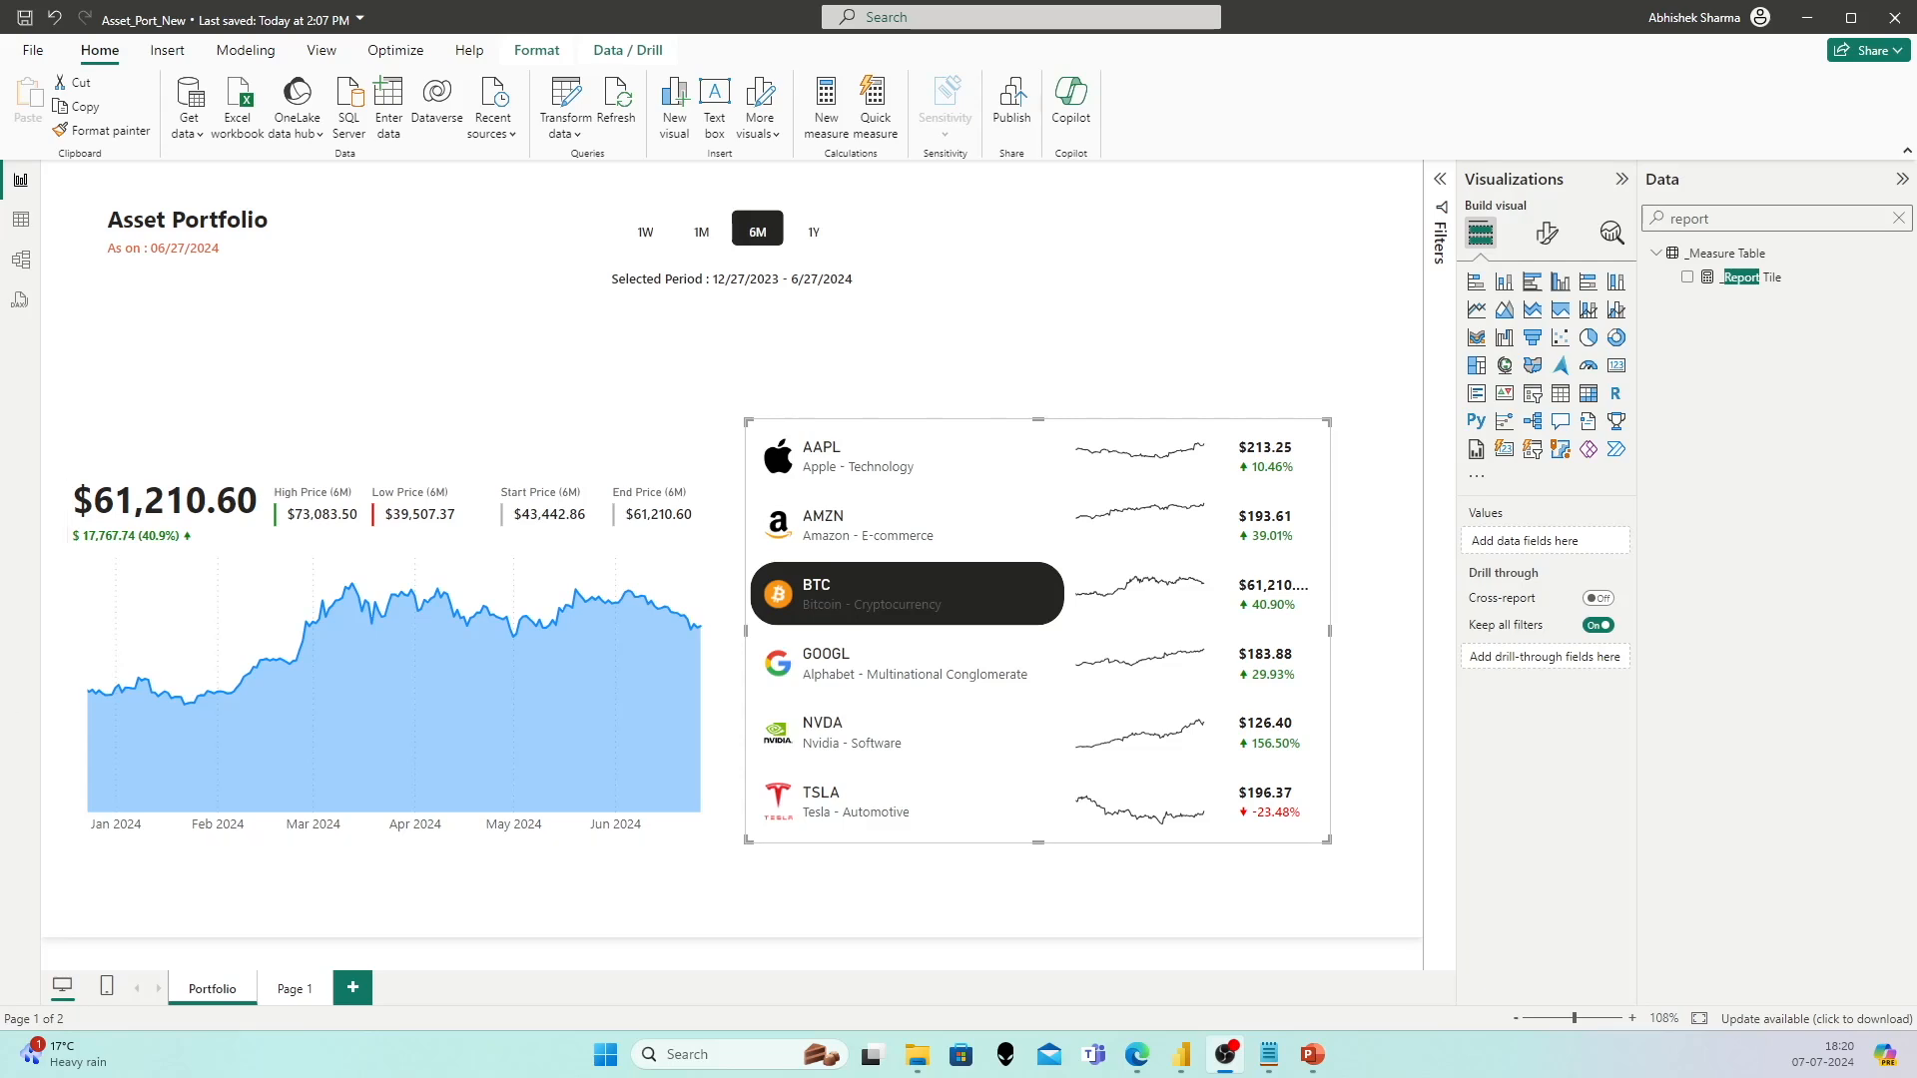
Step: Switch to PowerPoint and examine the header box, white panel and grey folder shape of the Asset Portfolio Power BI Layout slide
key(alt+Tab)
drag(0, 239, 924, 1)
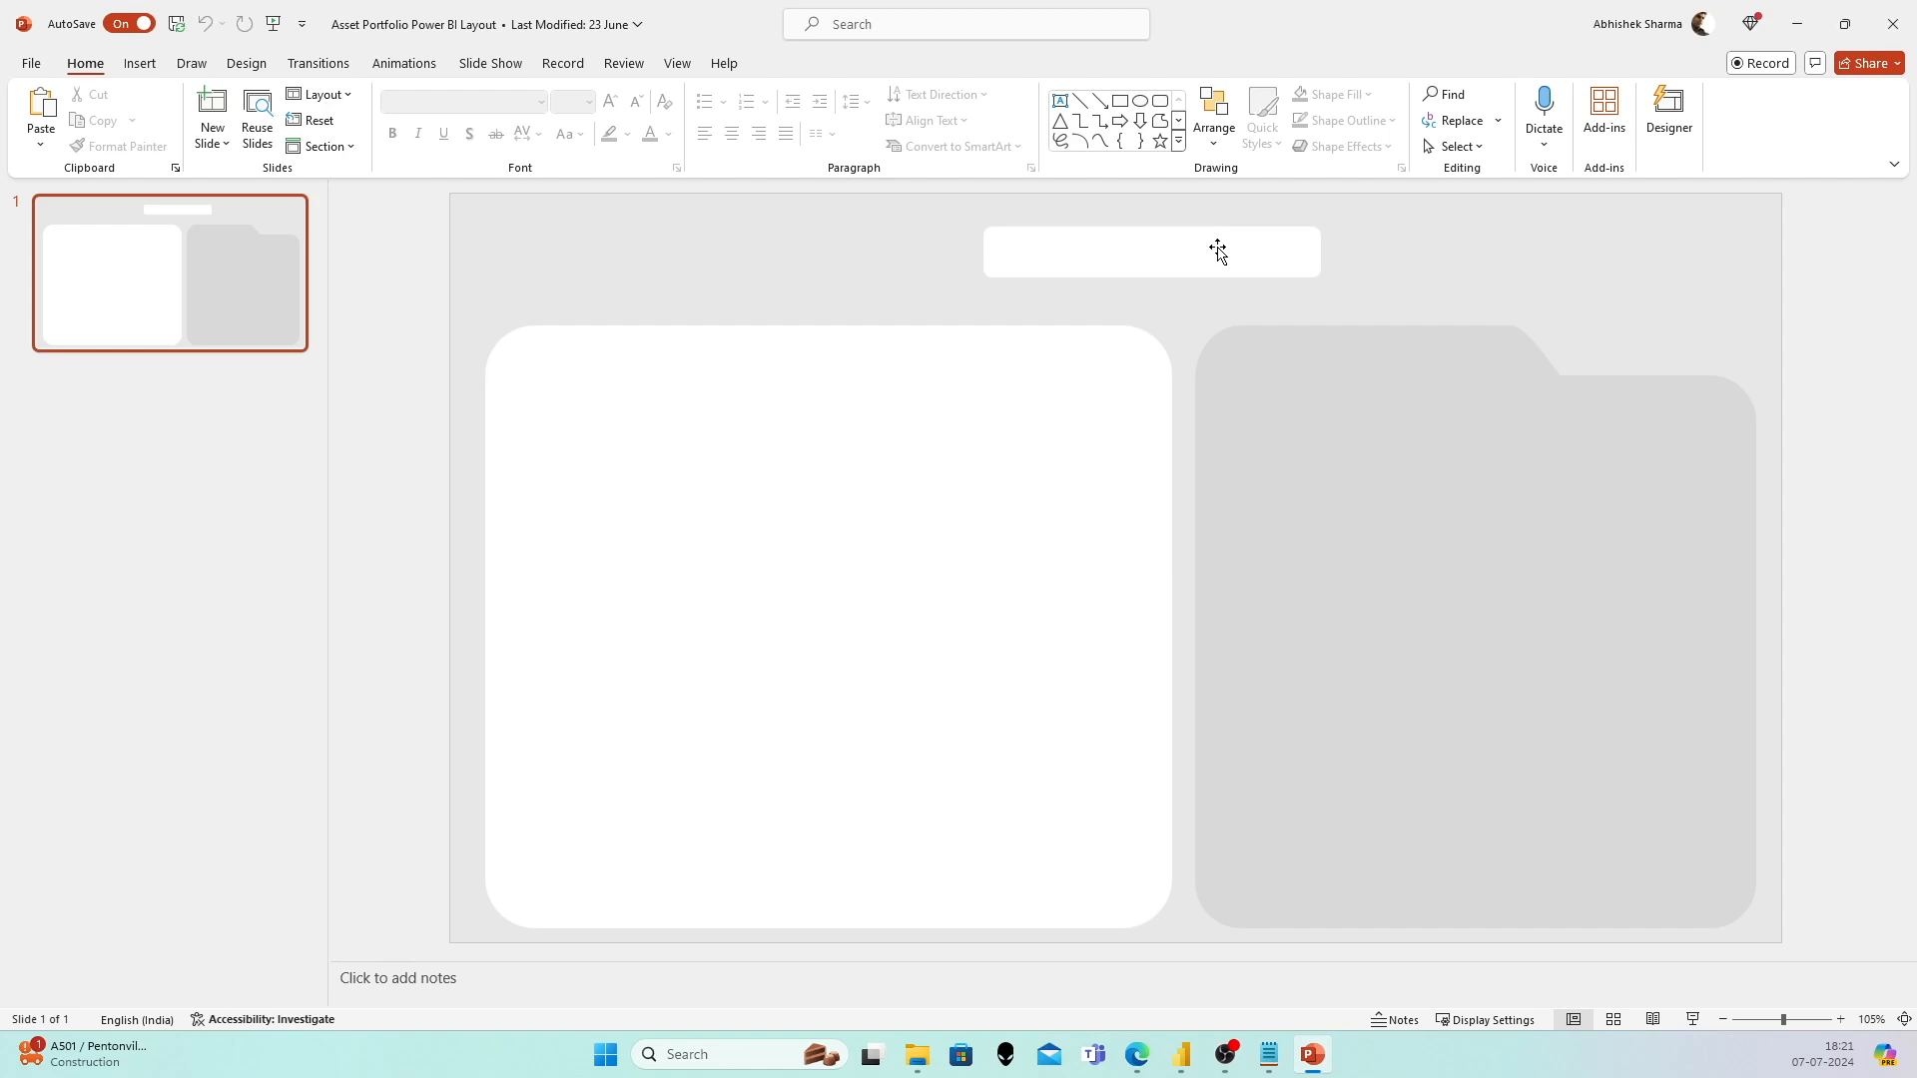
click(1028, 243)
click(978, 349)
click(1296, 352)
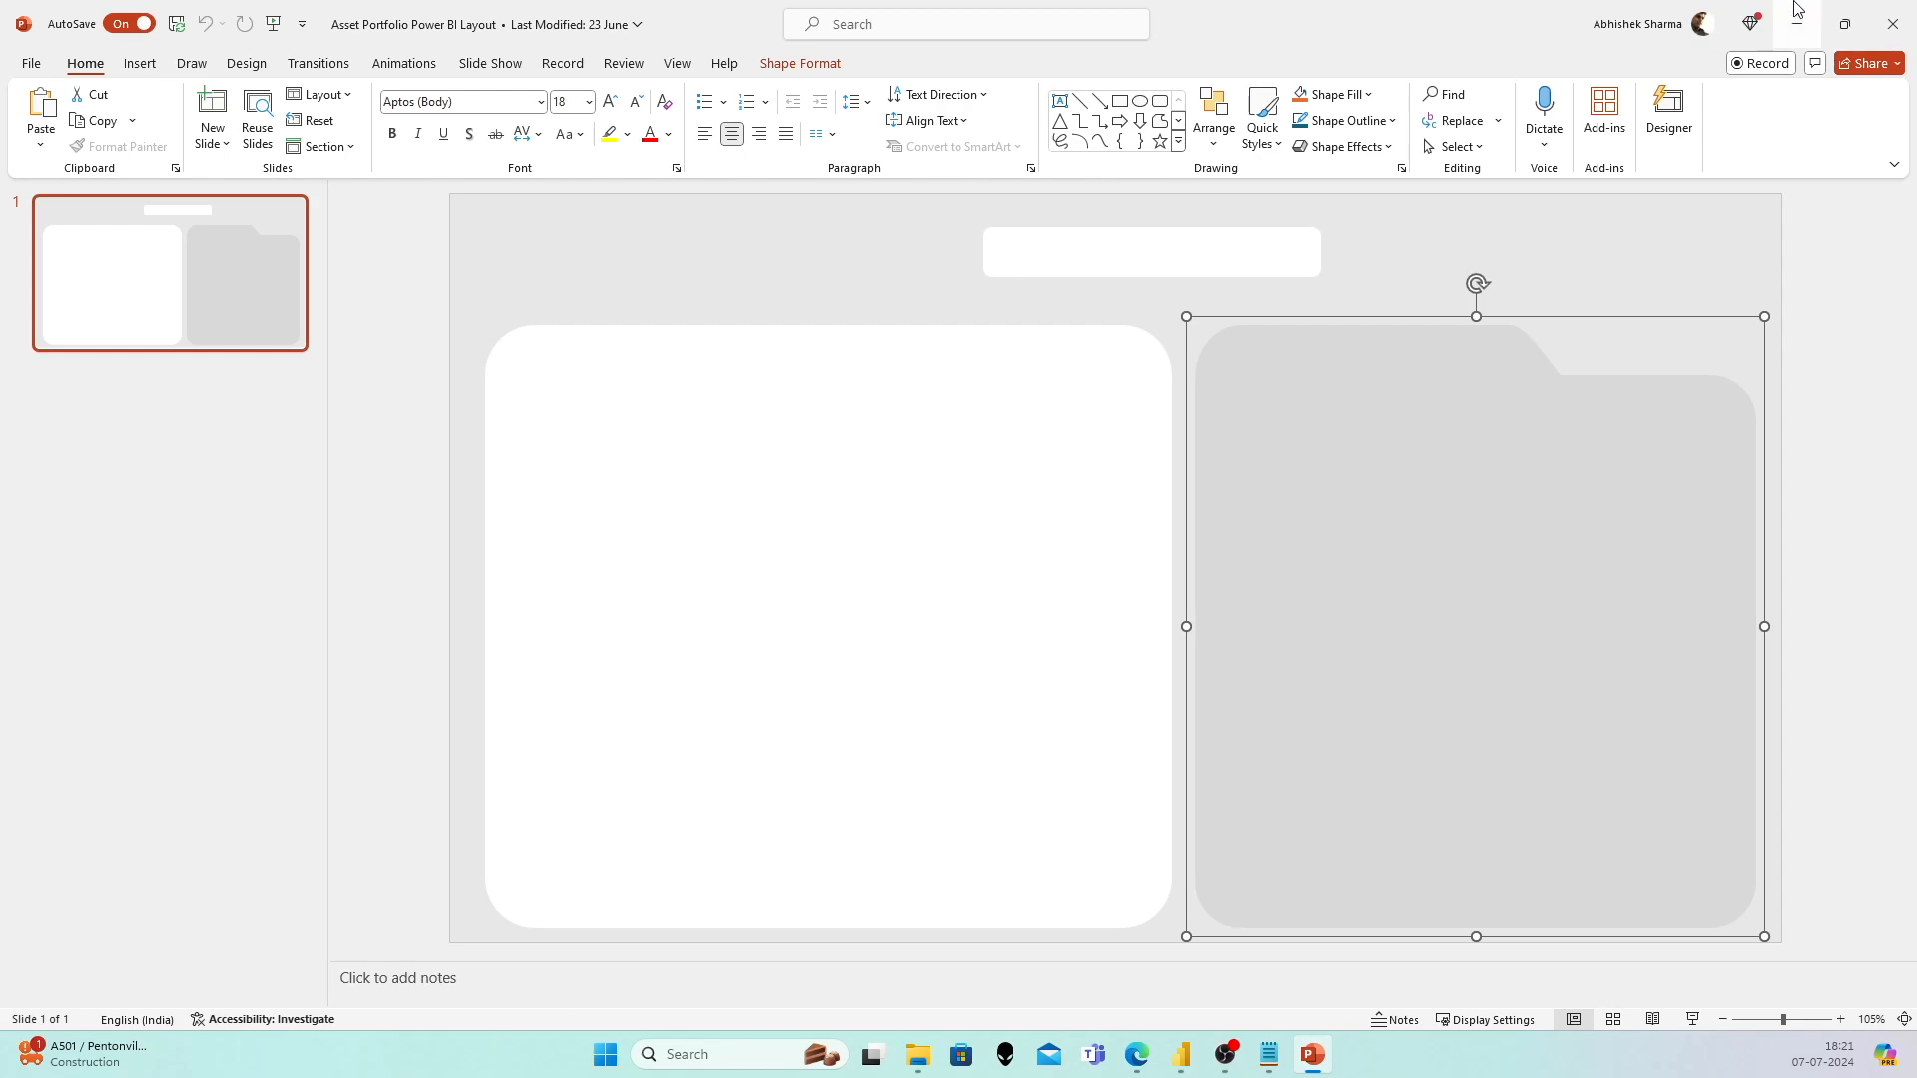
click(1802, 30)
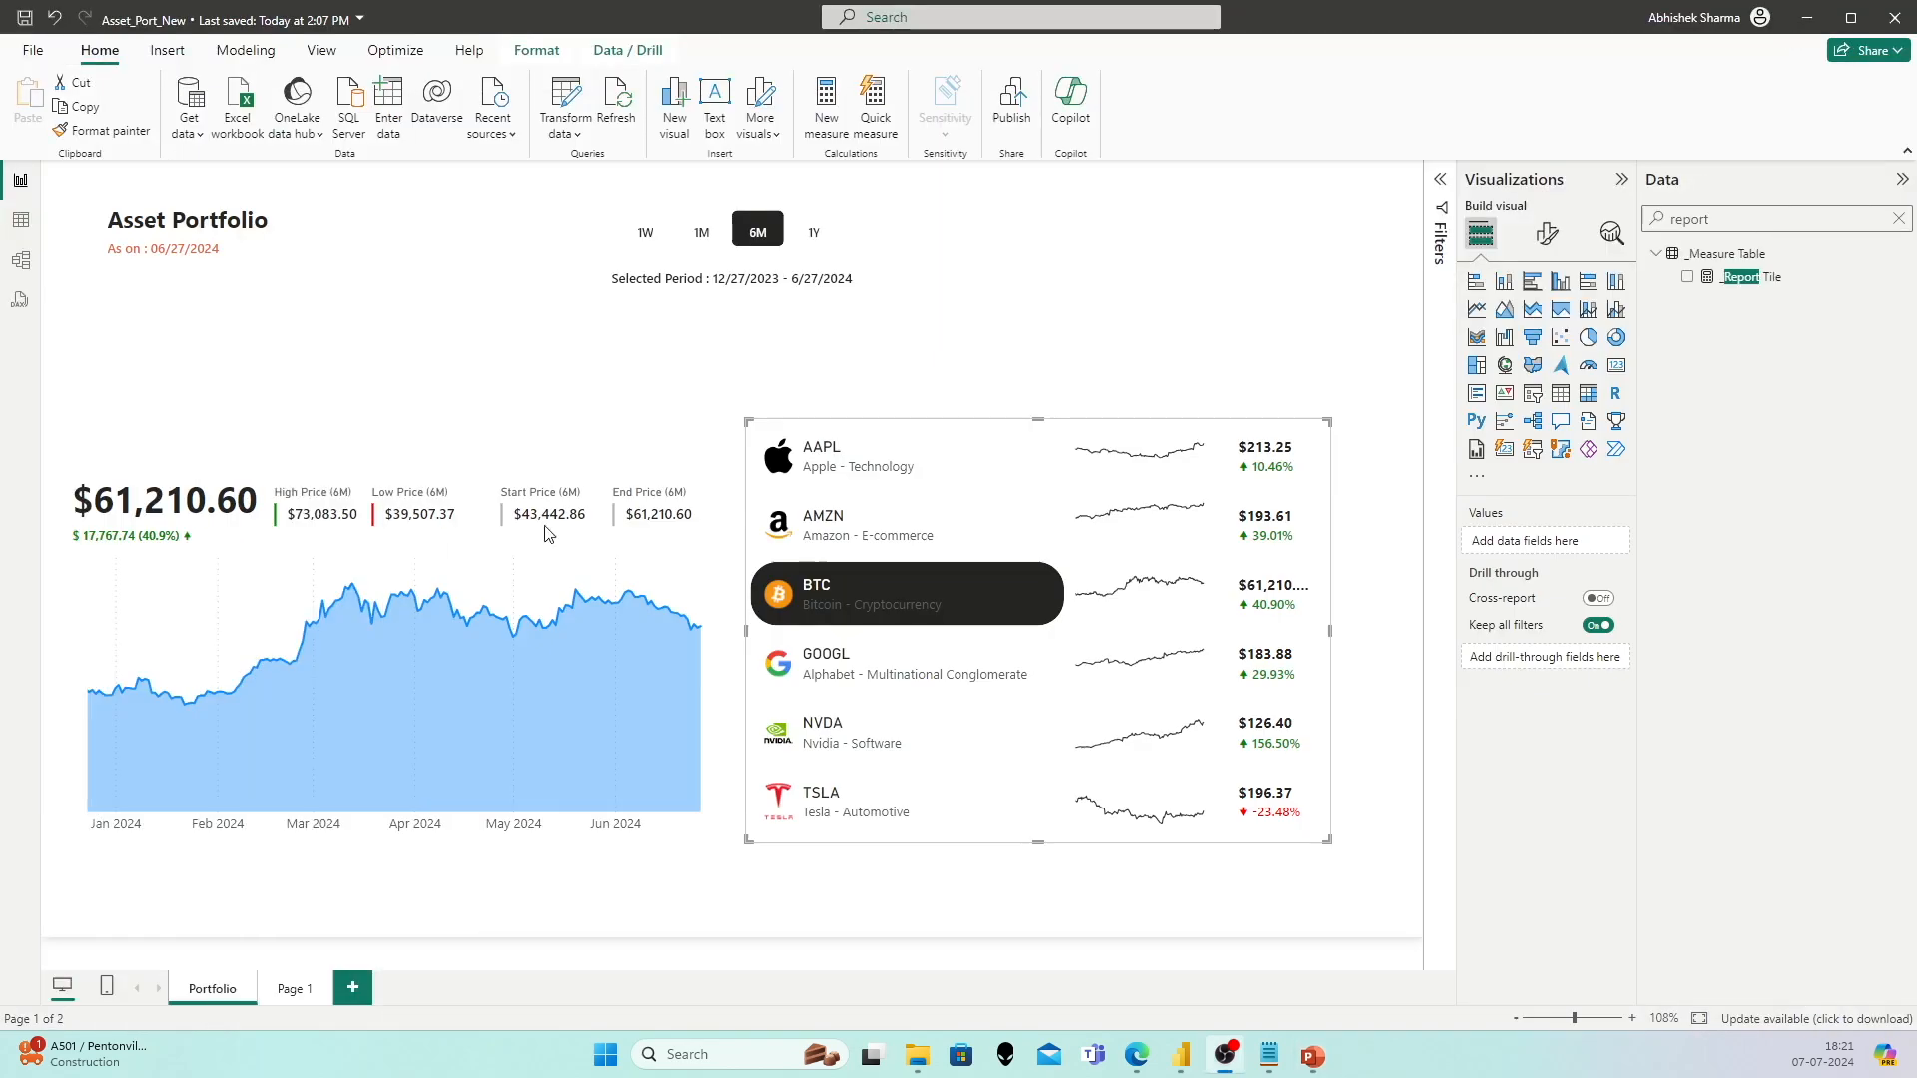
Step: Switch the focus to the Portfolio page itself and set its canvas background image to the Asset Protfolio Layout picture
click(1035, 348)
click(1547, 233)
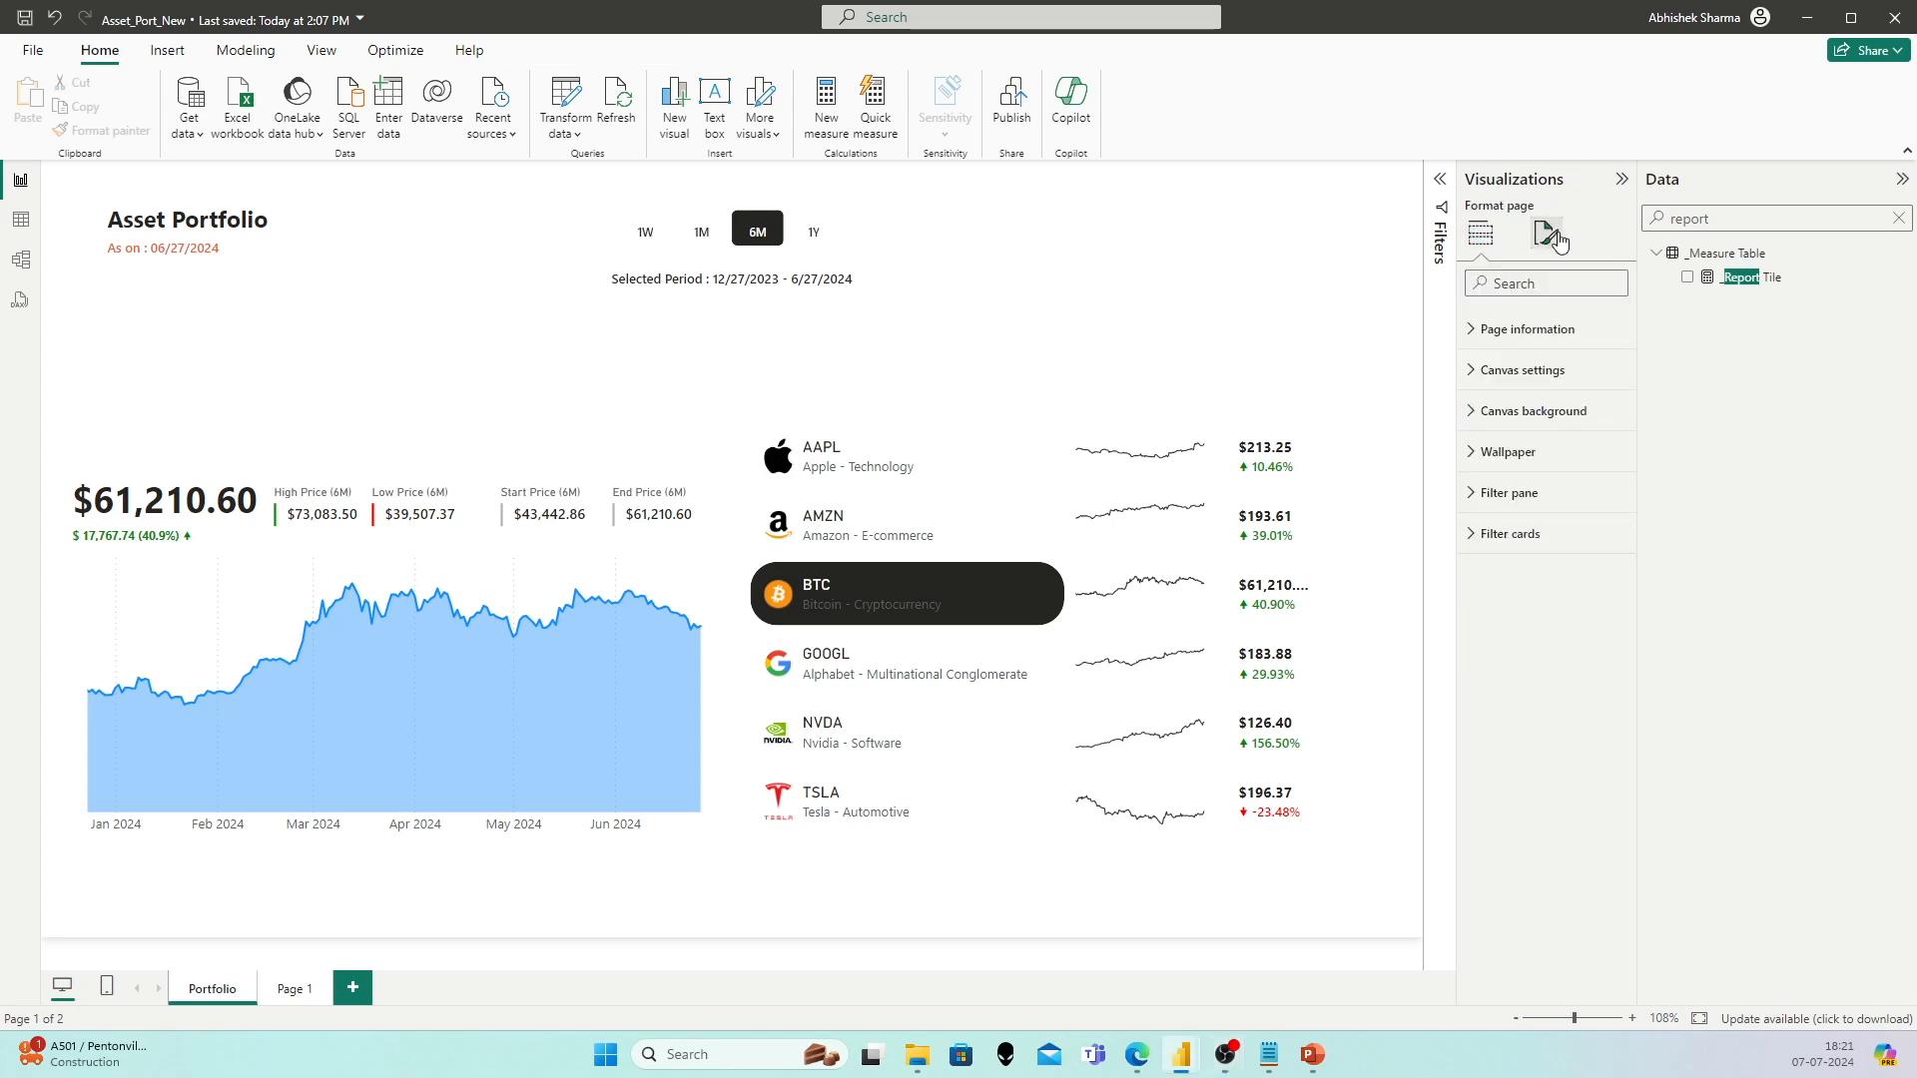
click(1527, 410)
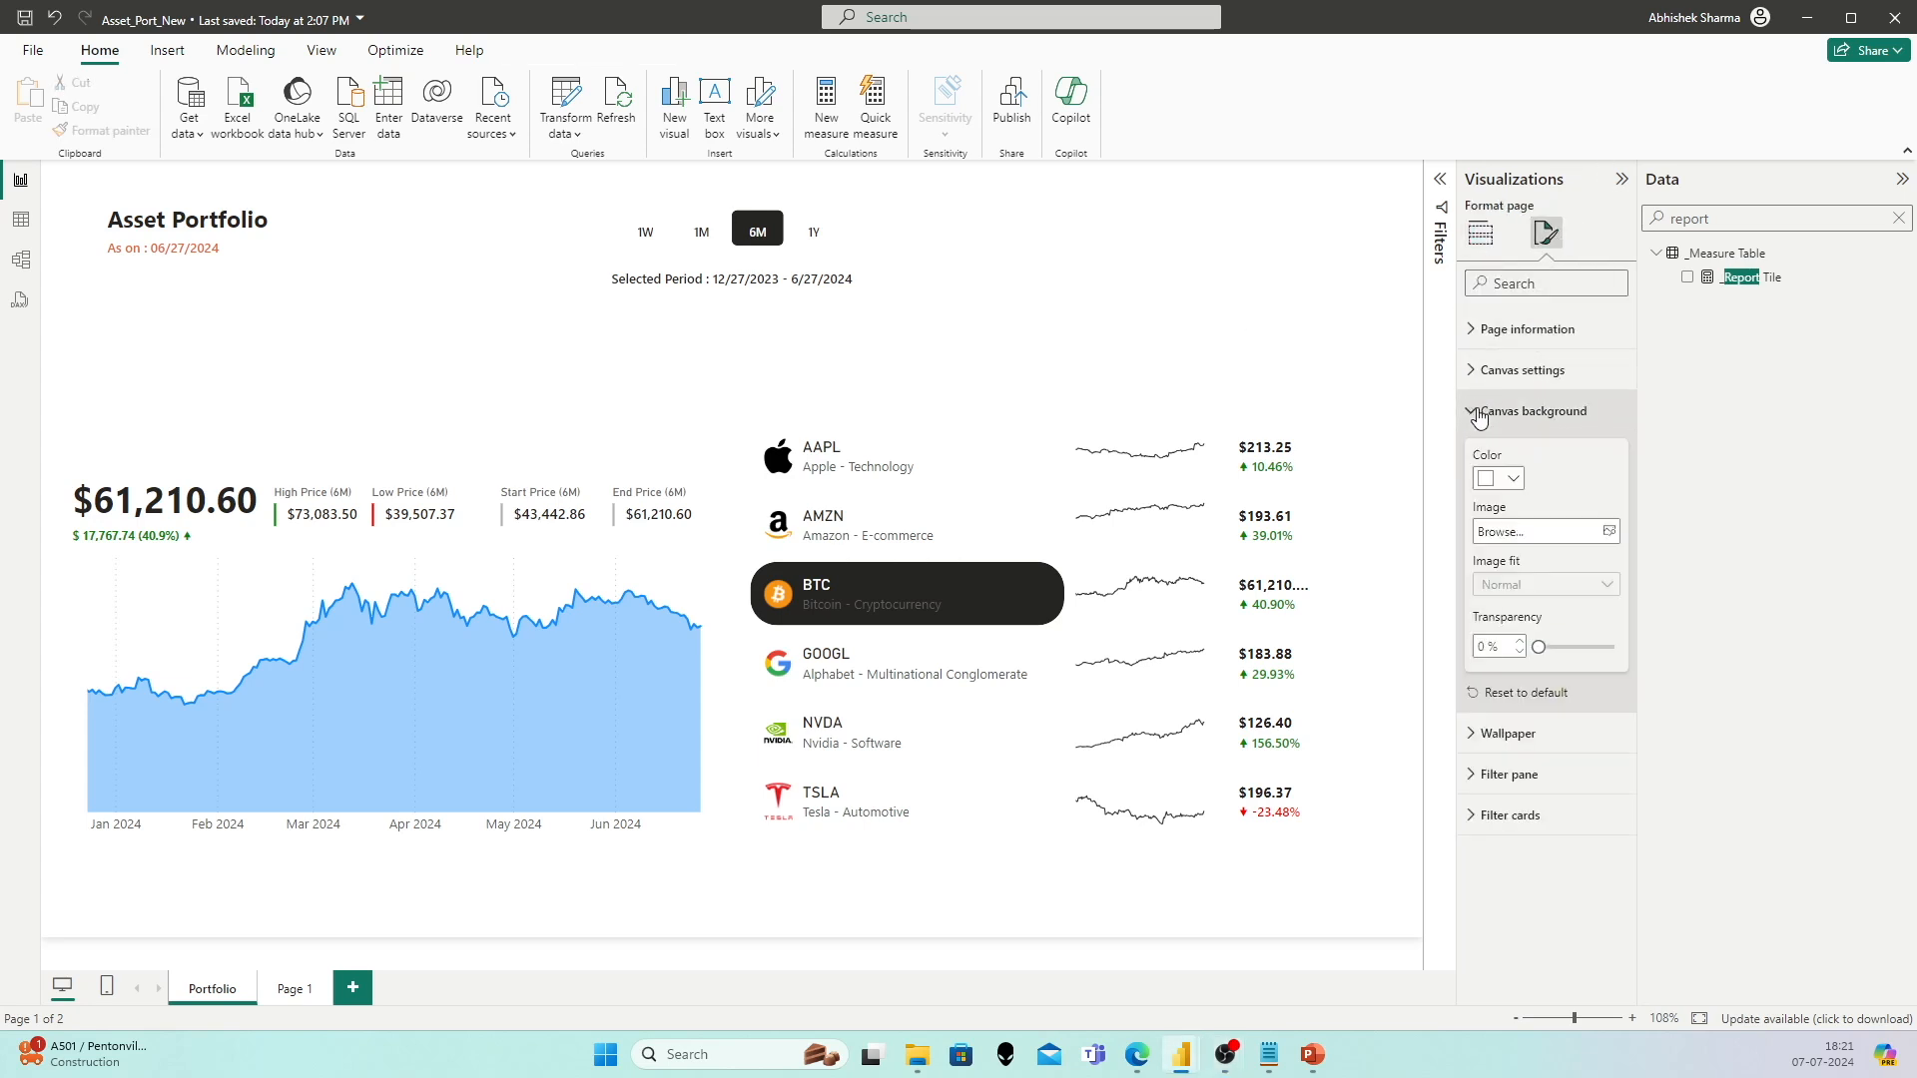
click(1609, 533)
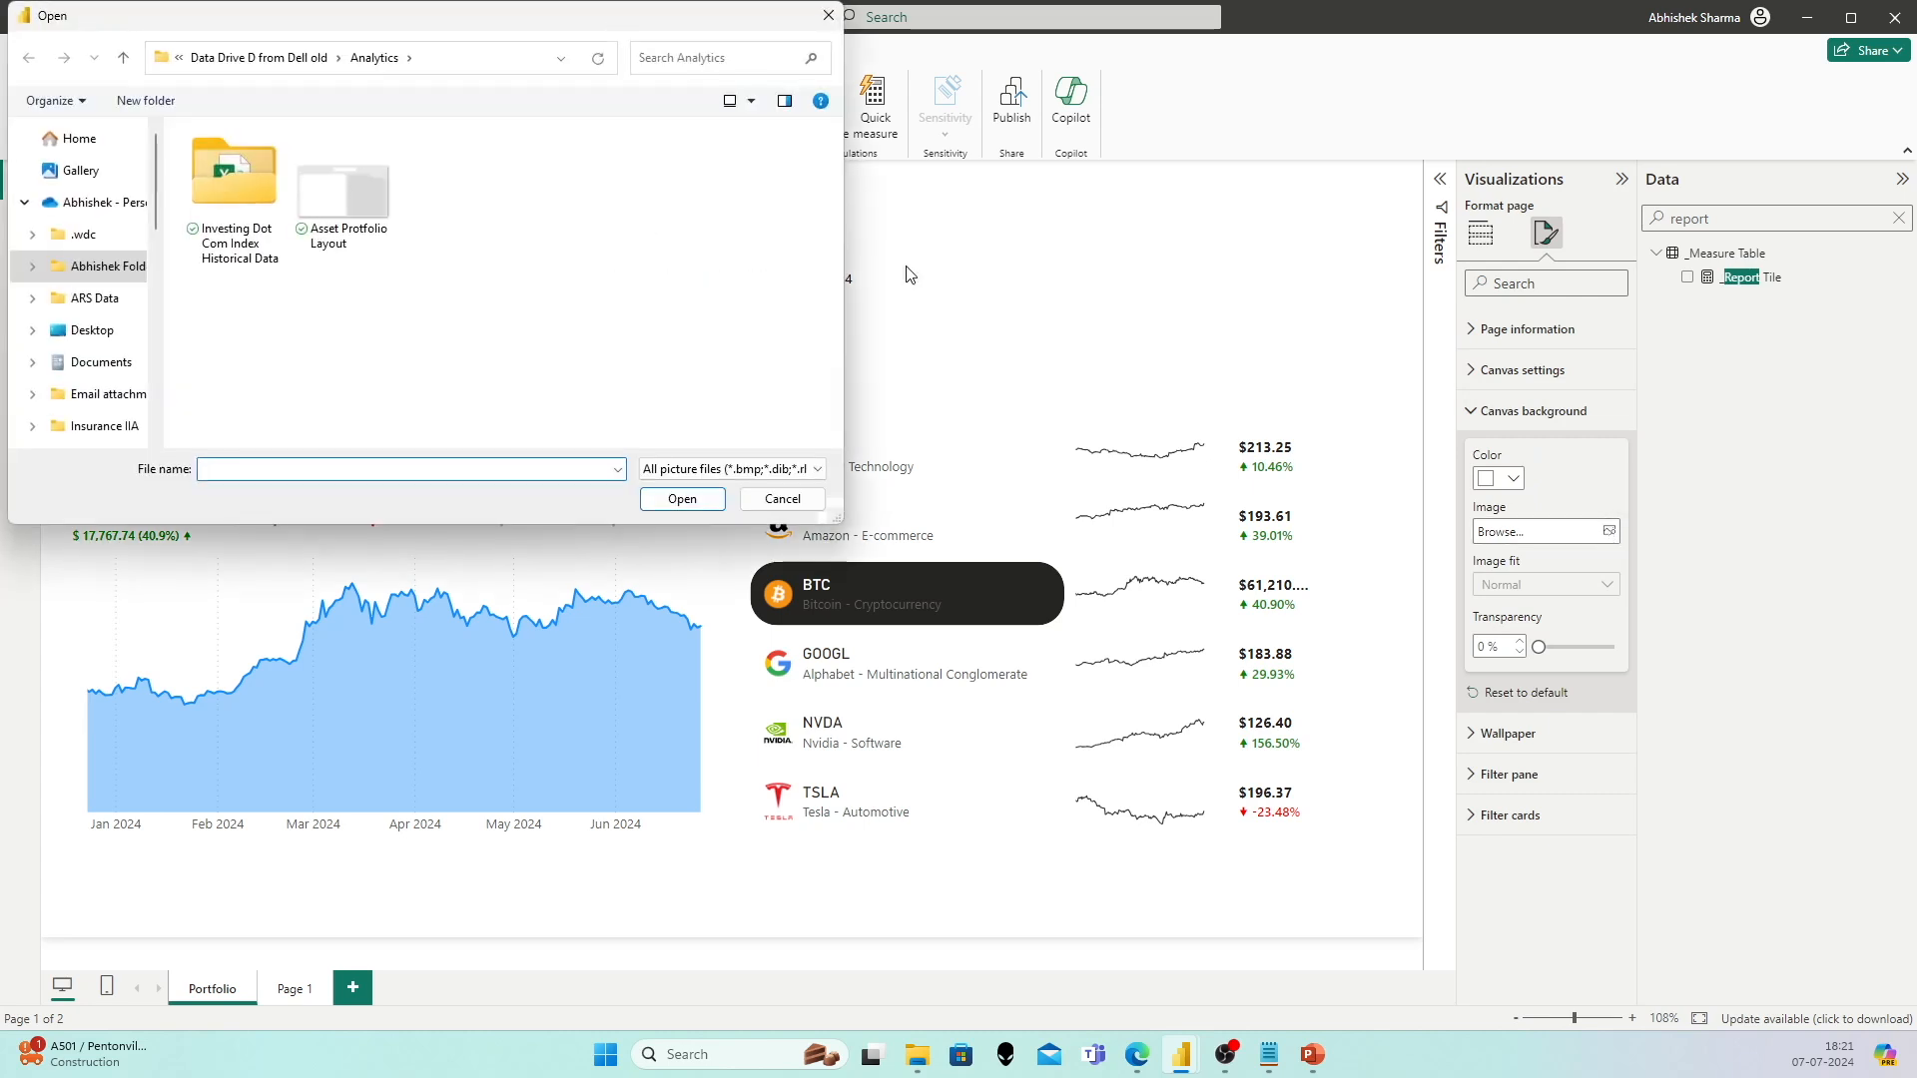
click(344, 205)
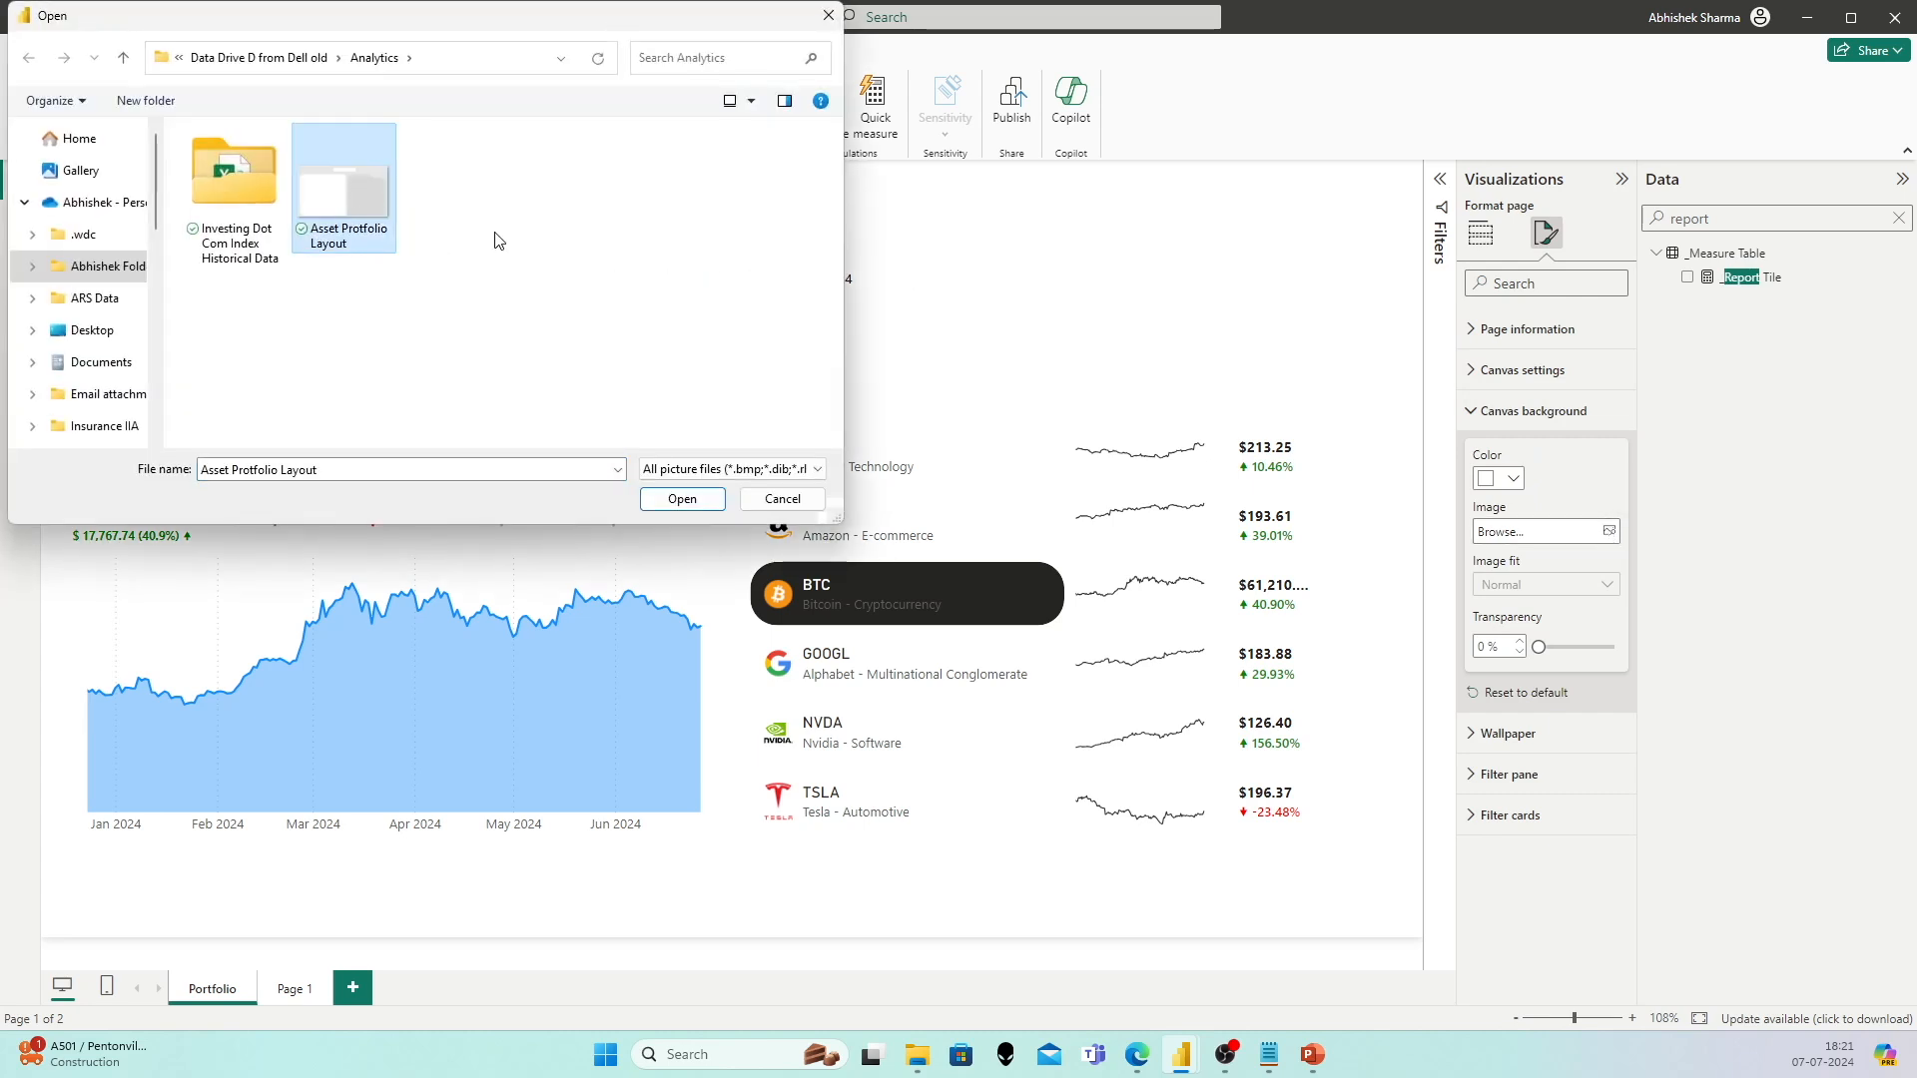
click(682, 499)
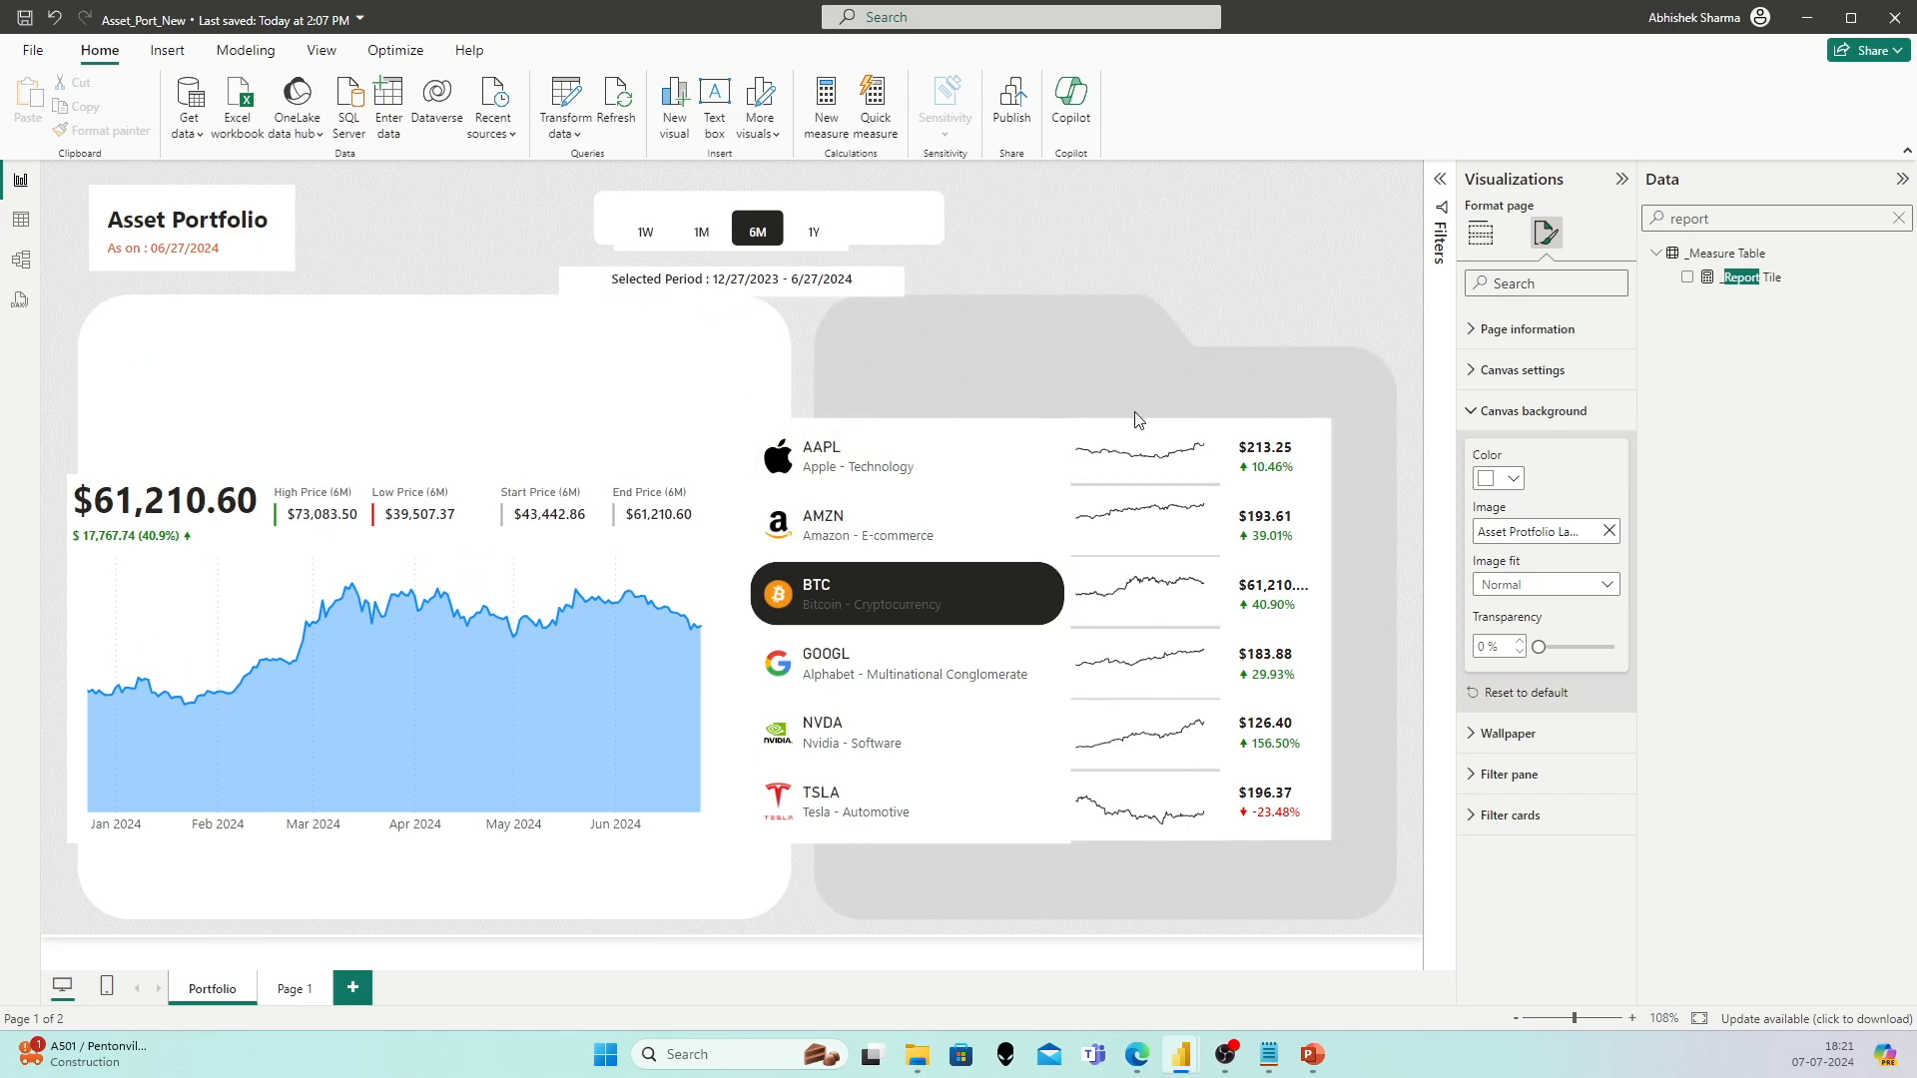
Step: Move the asset list group onto the grey folder panel, and move and enlarge the price chart group to fill the white panel
click(983, 429)
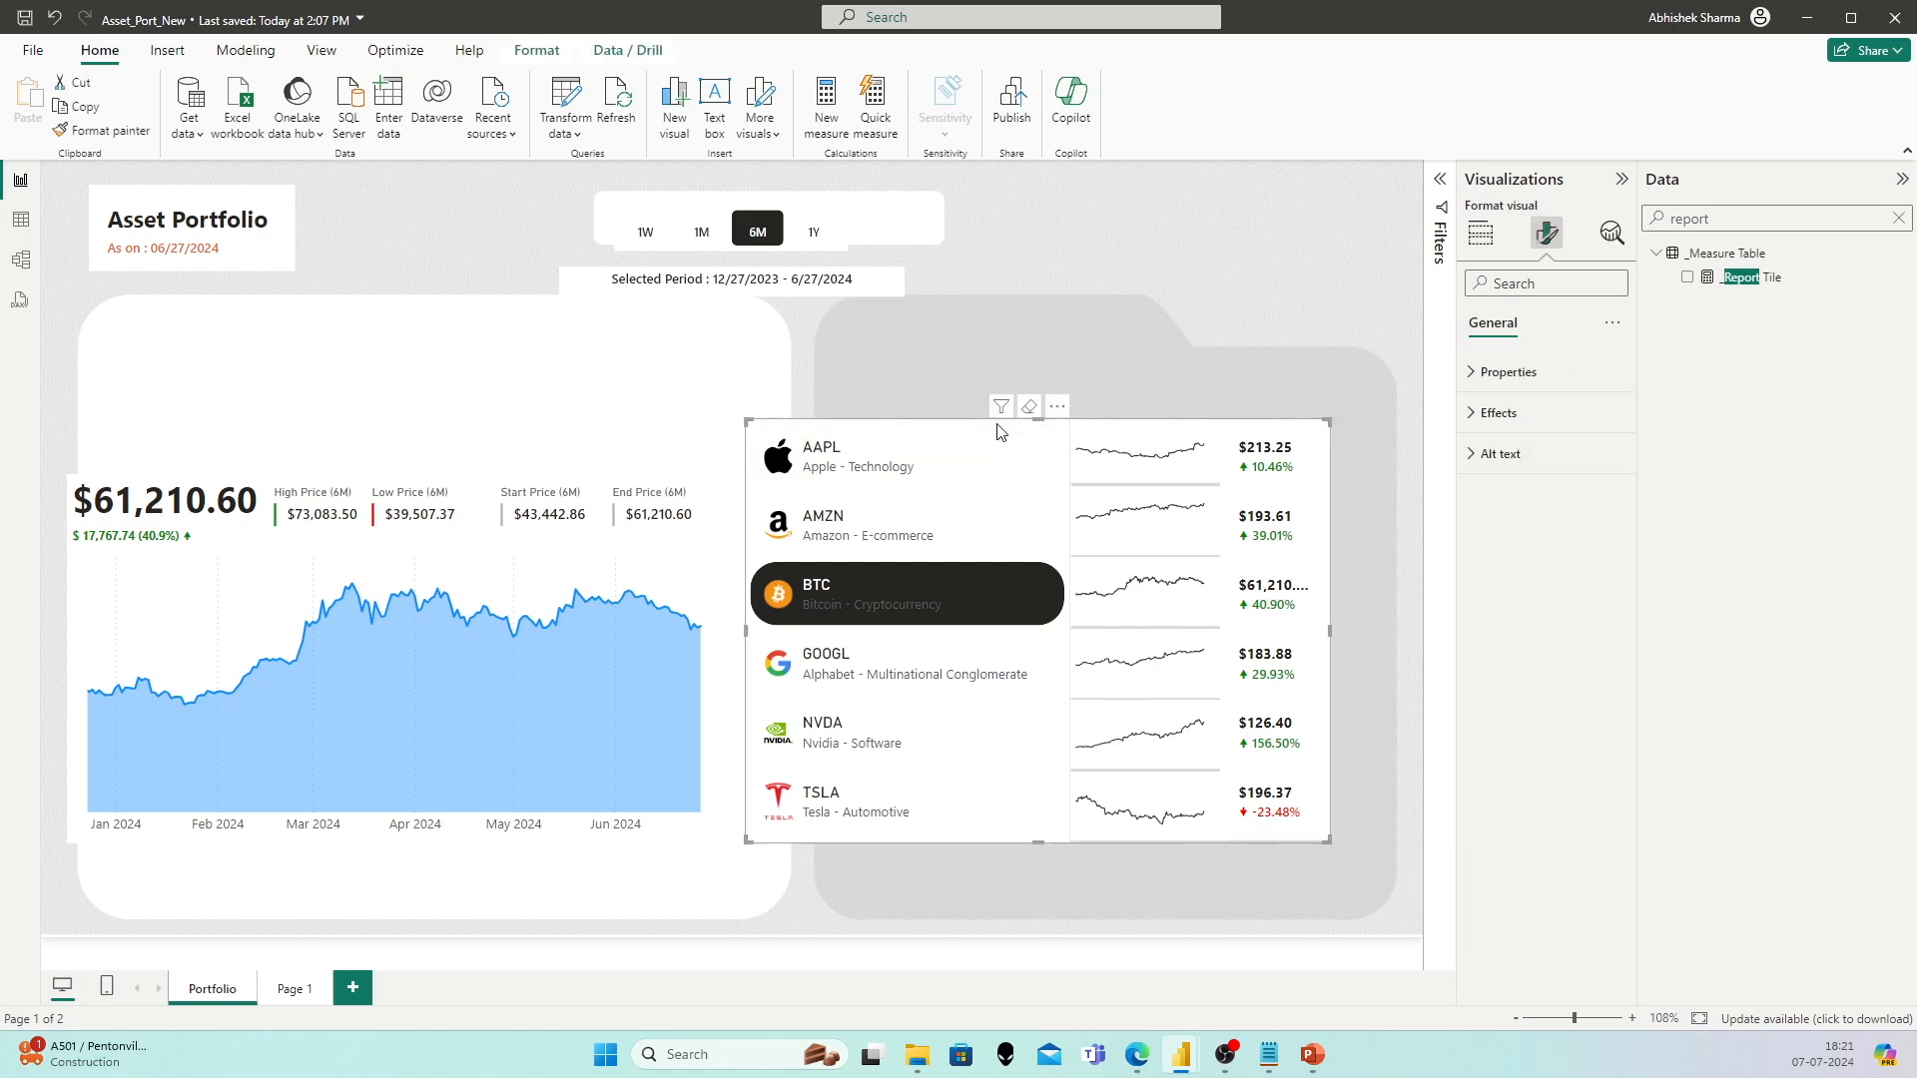
drag(997, 427, 1071, 409)
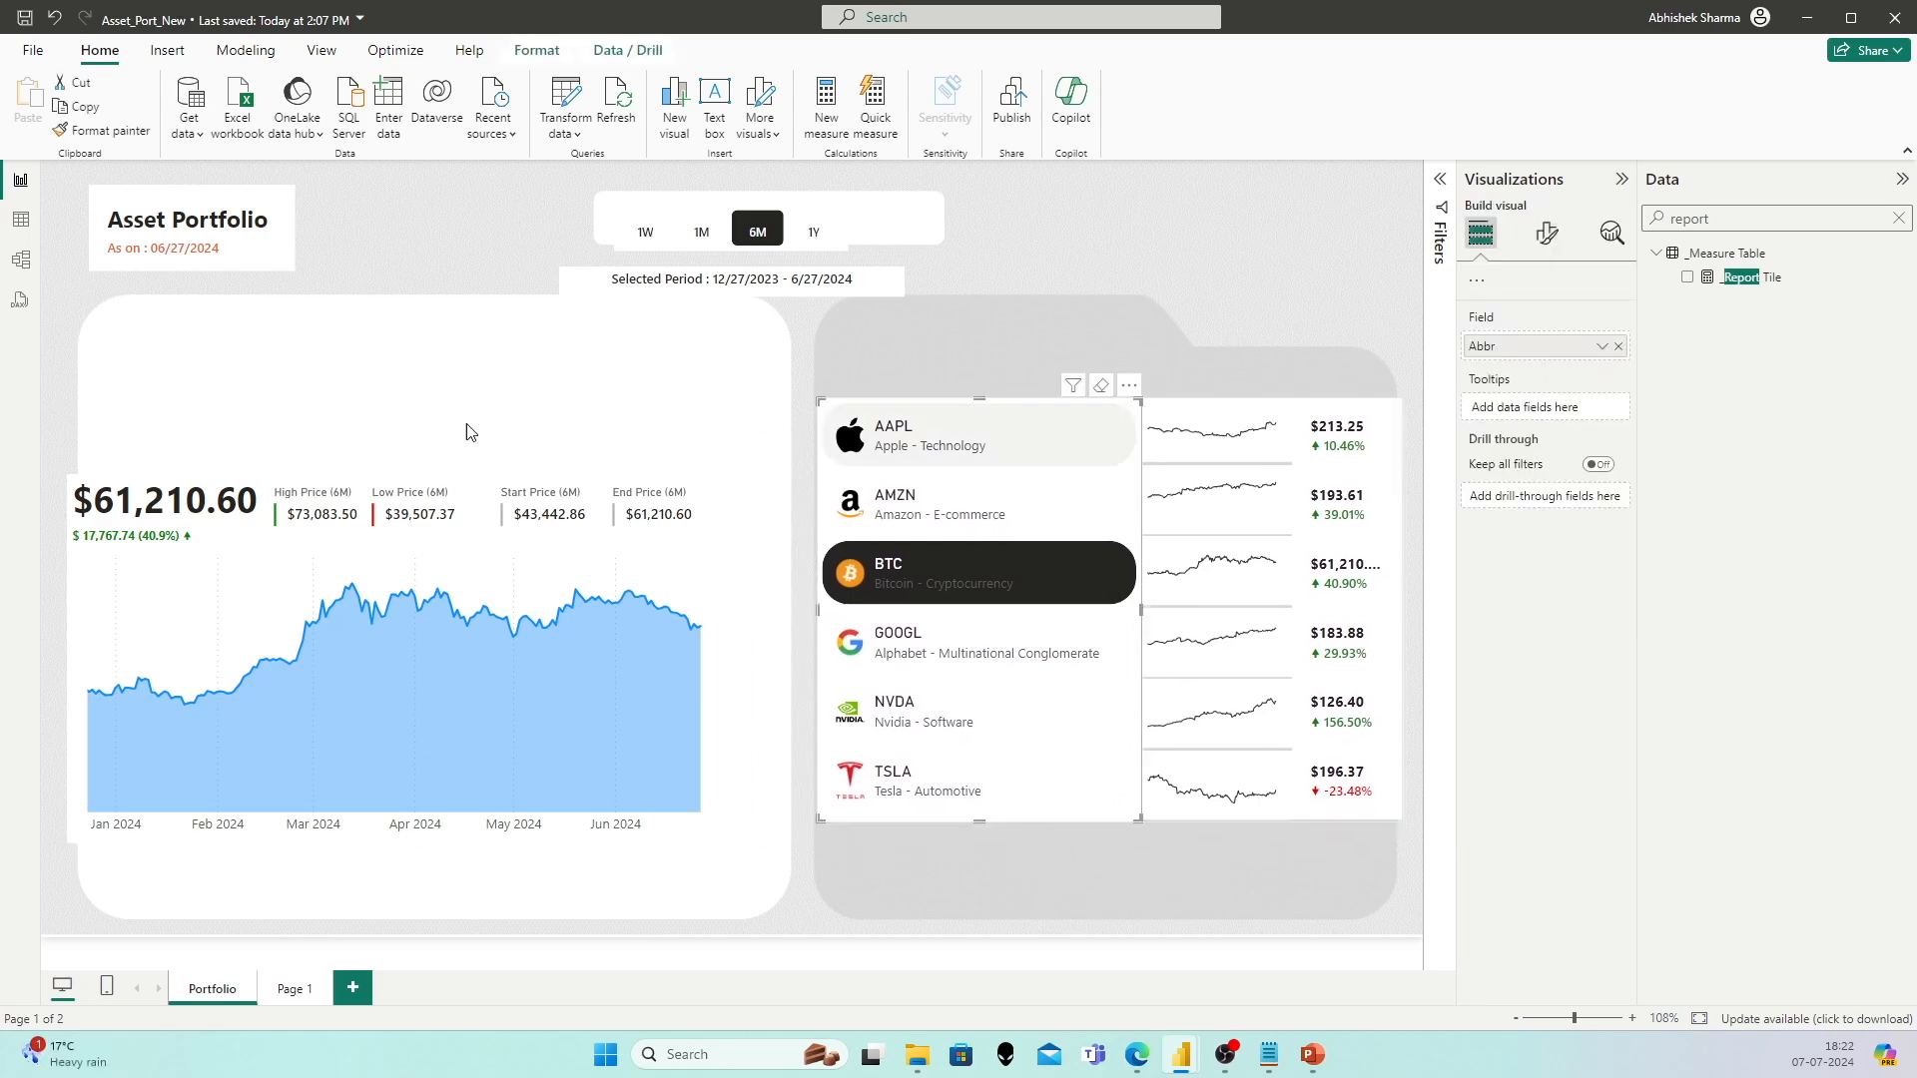
click(221, 484)
drag(399, 477, 427, 384)
drag(401, 842, 403, 897)
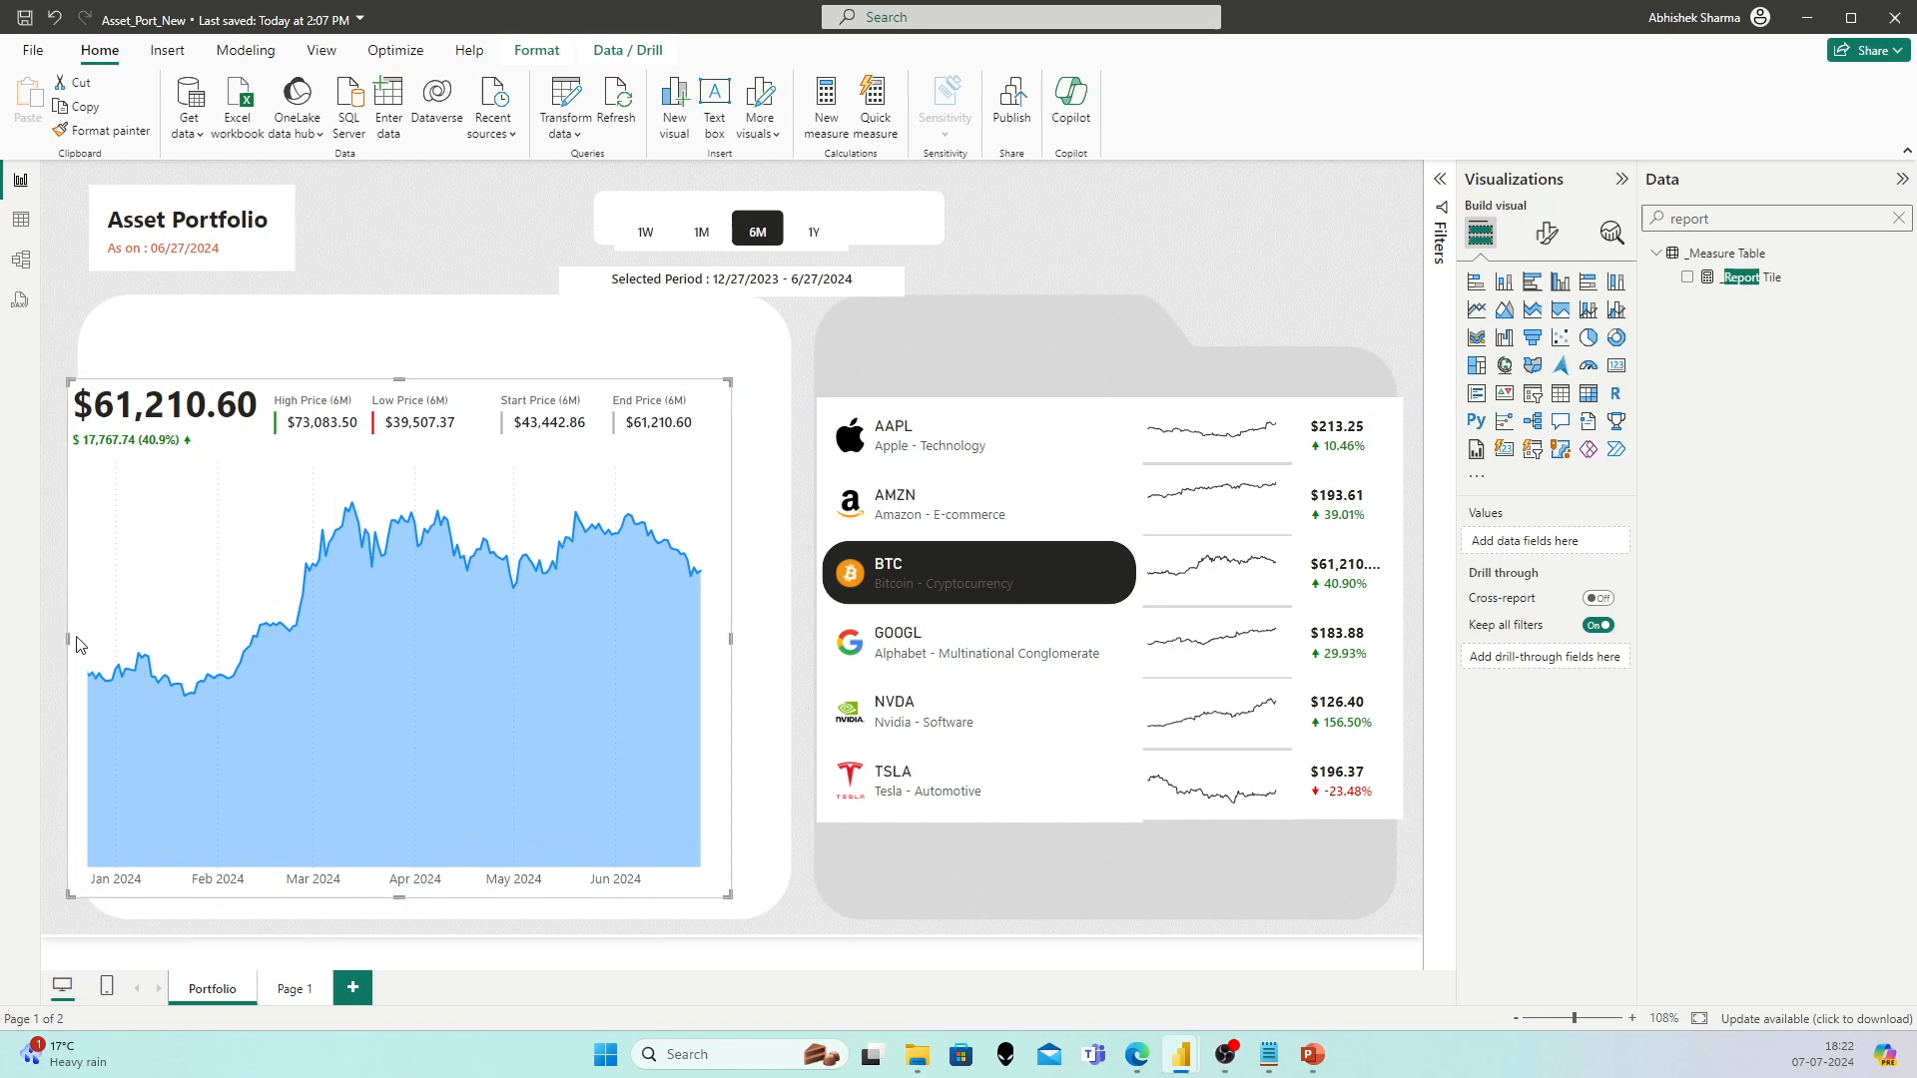
drag(77, 637, 98, 639)
drag(730, 640, 797, 651)
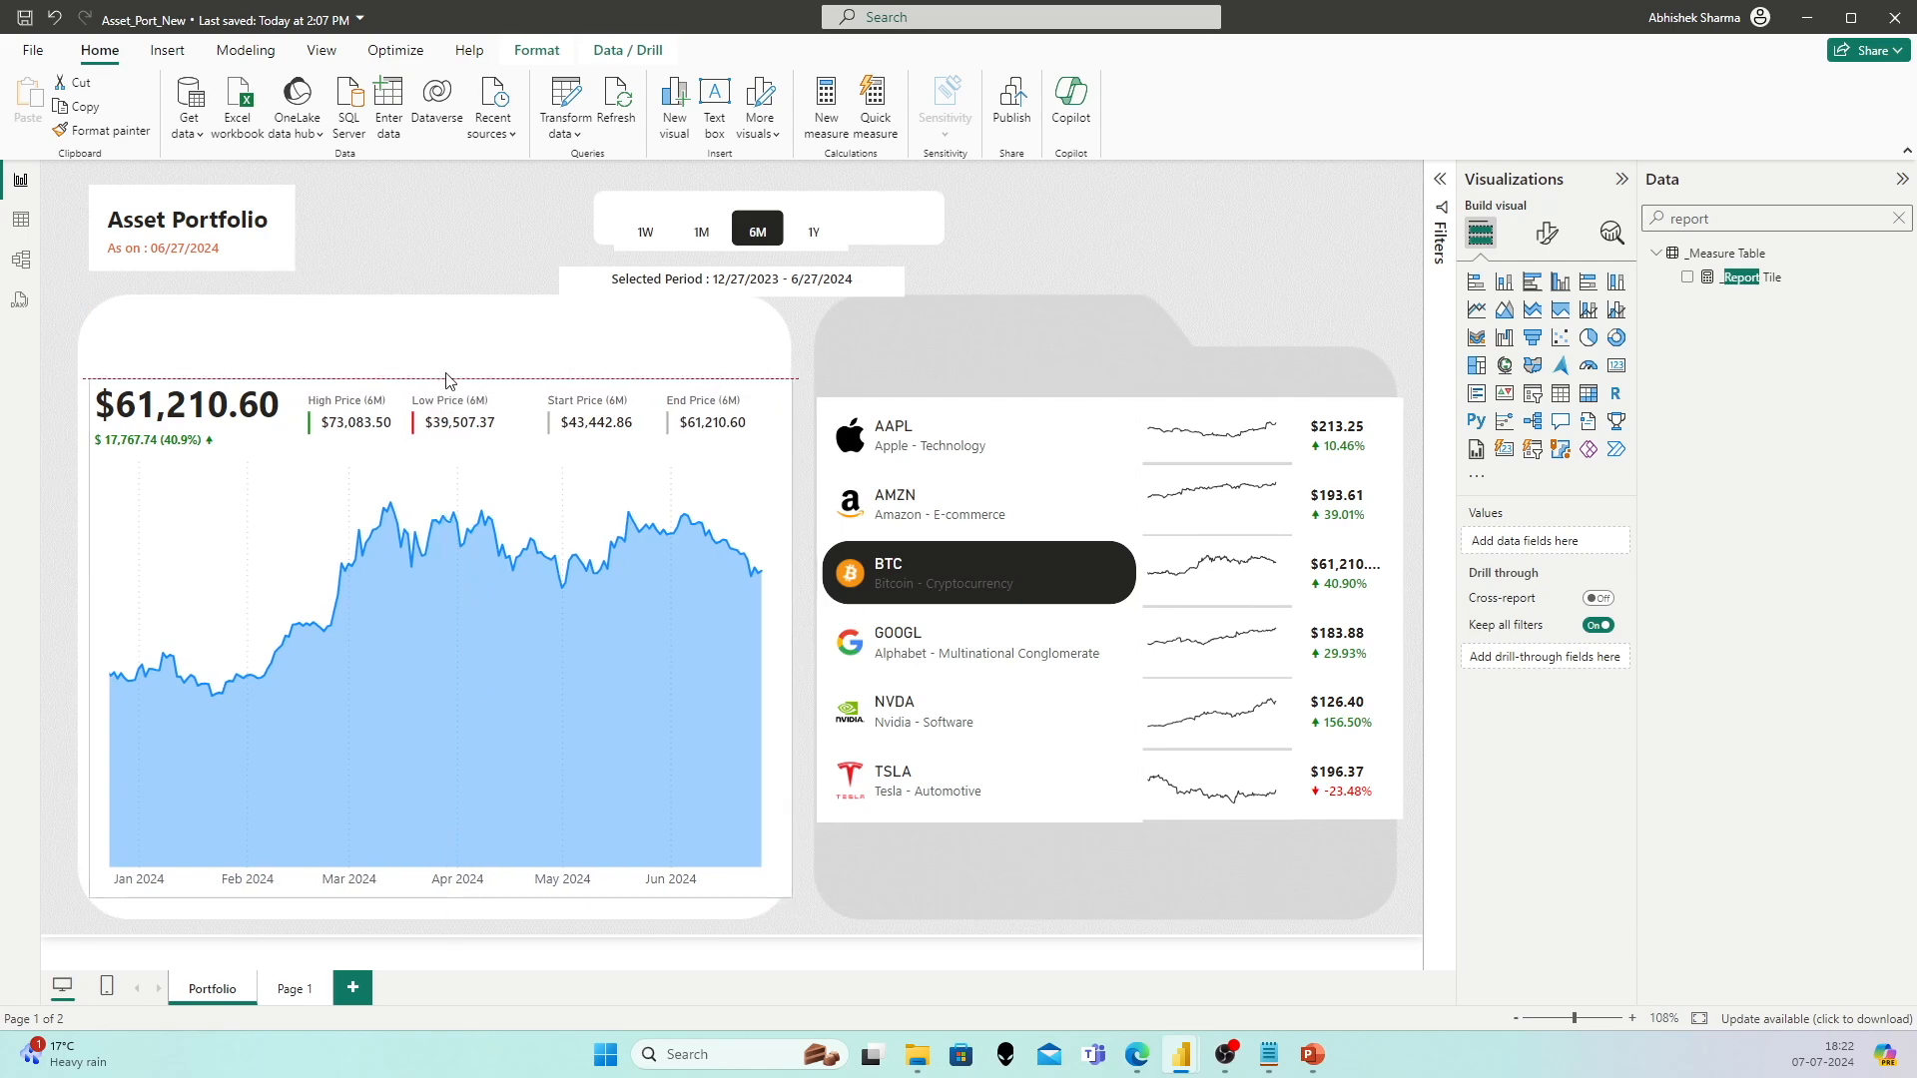
Step: Turn off the background effect of the asset button slicer
click(1016, 409)
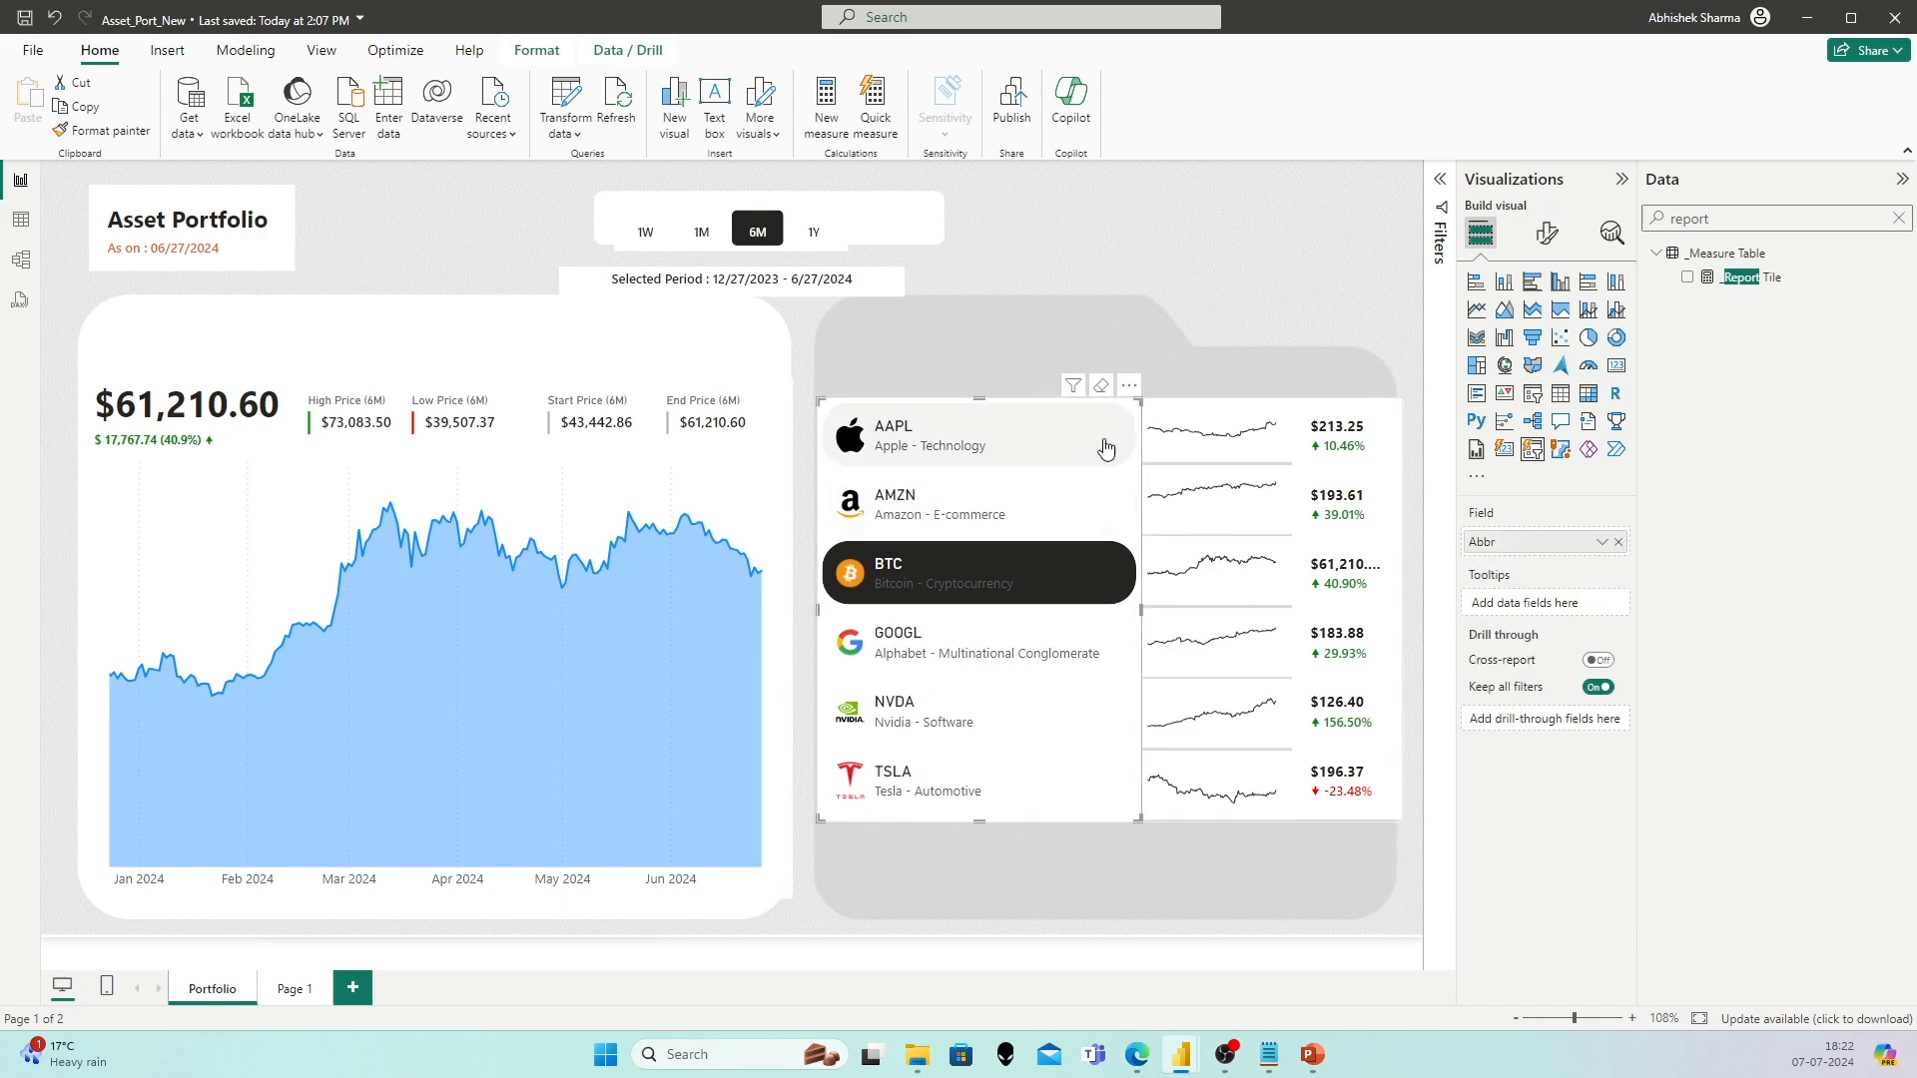
click(1544, 234)
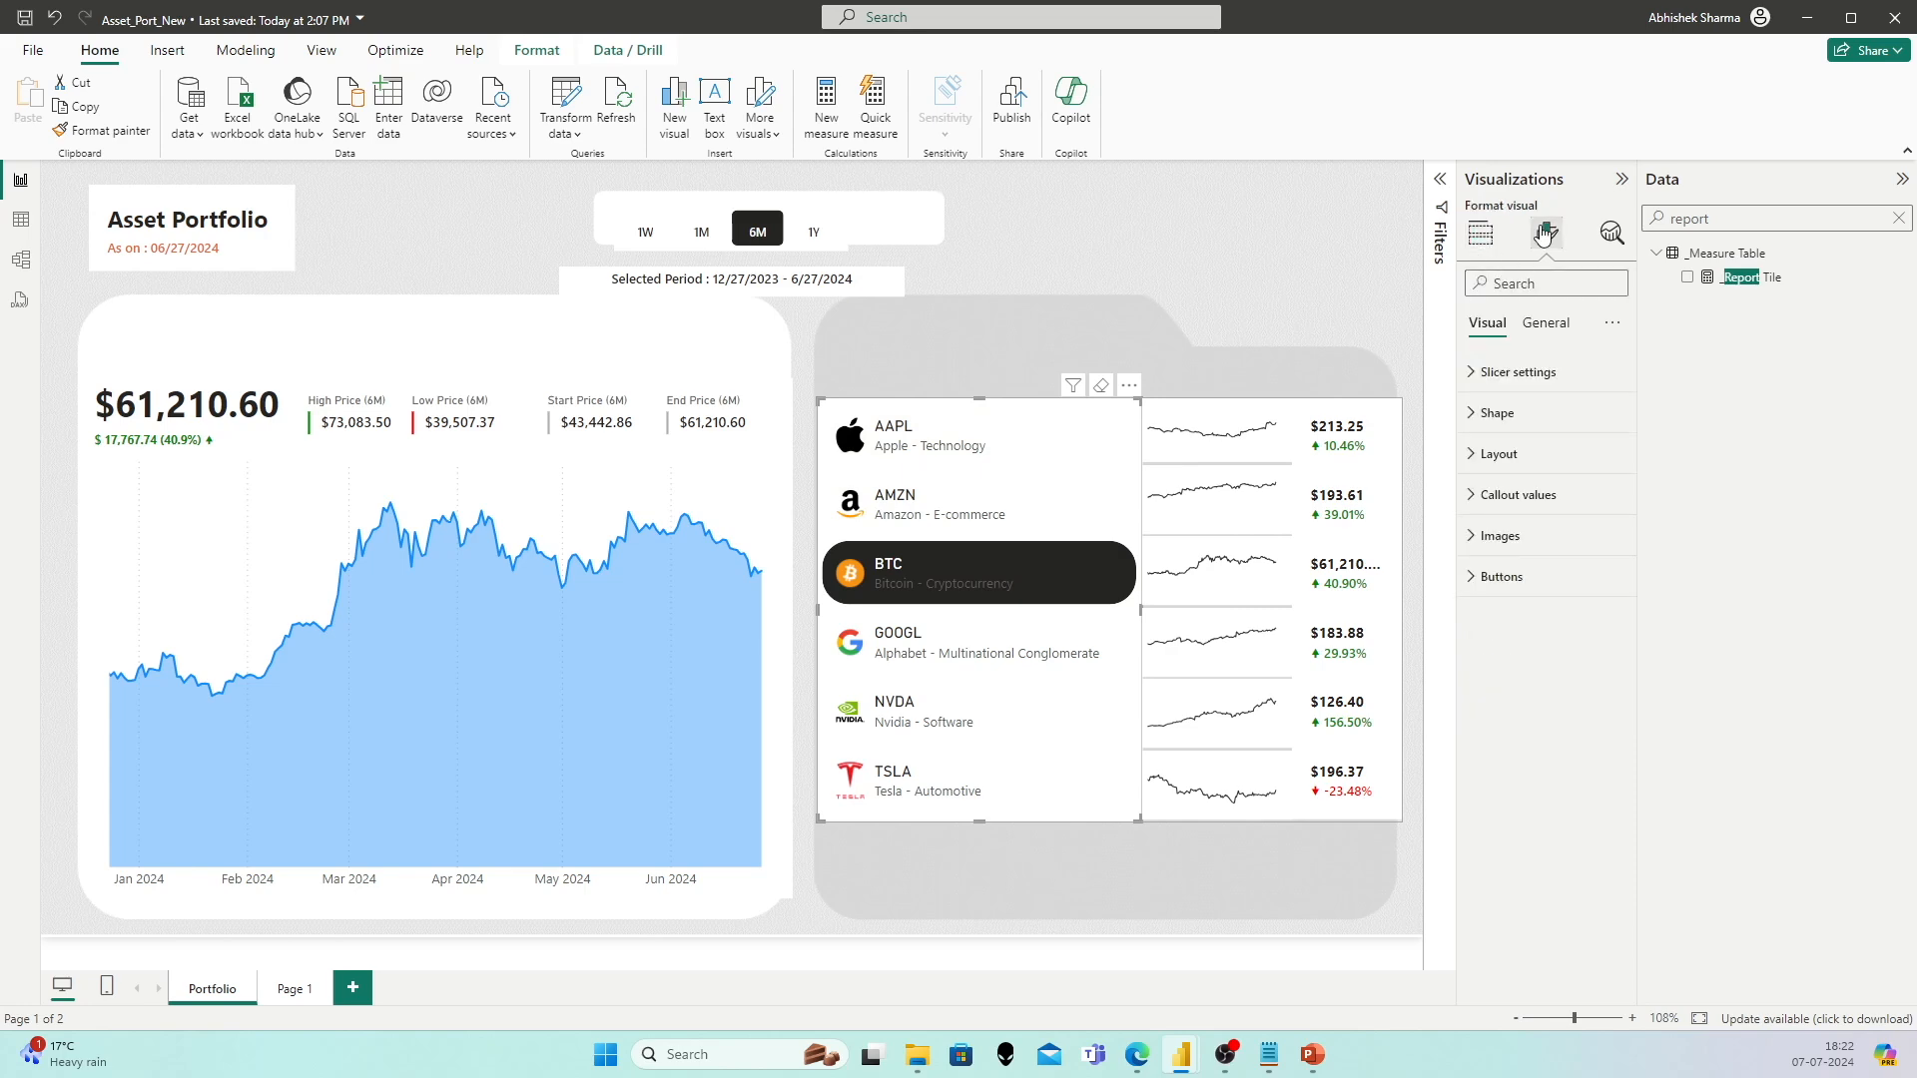
click(1539, 331)
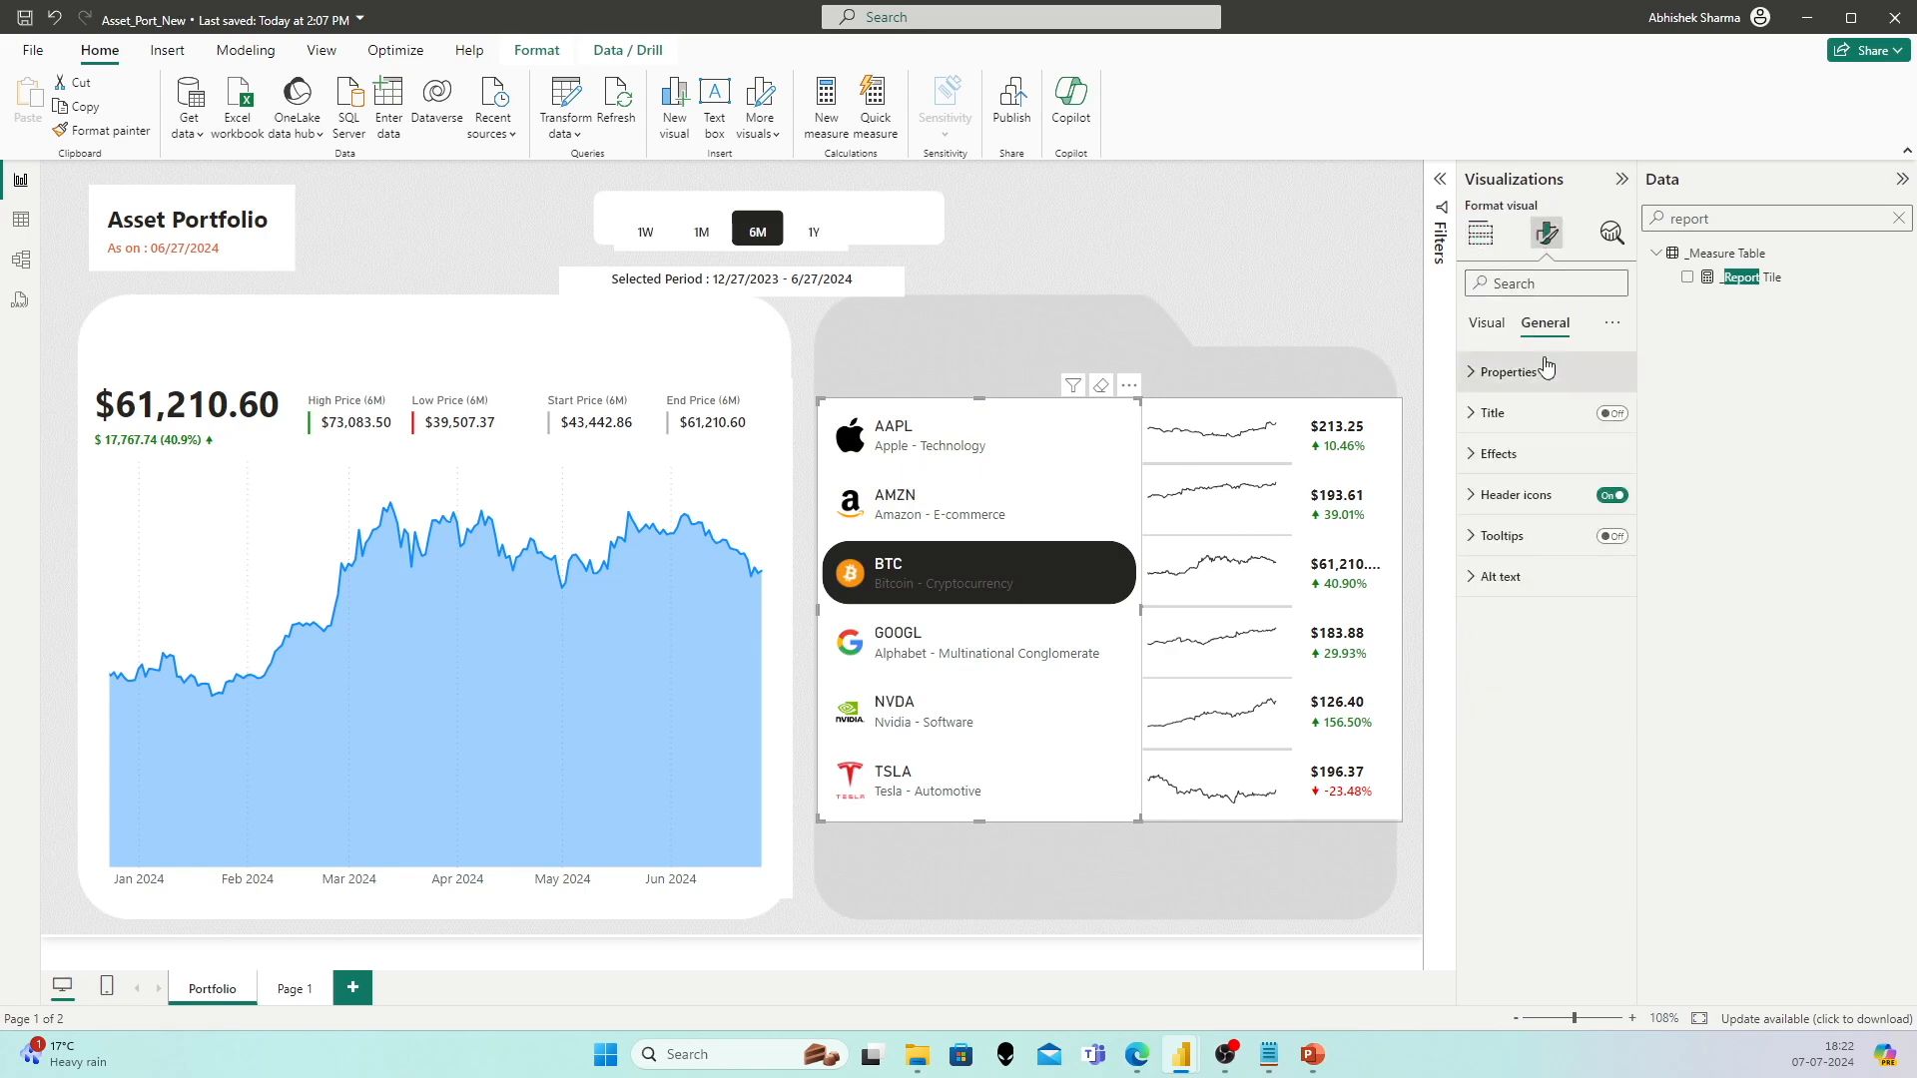
click(1498, 453)
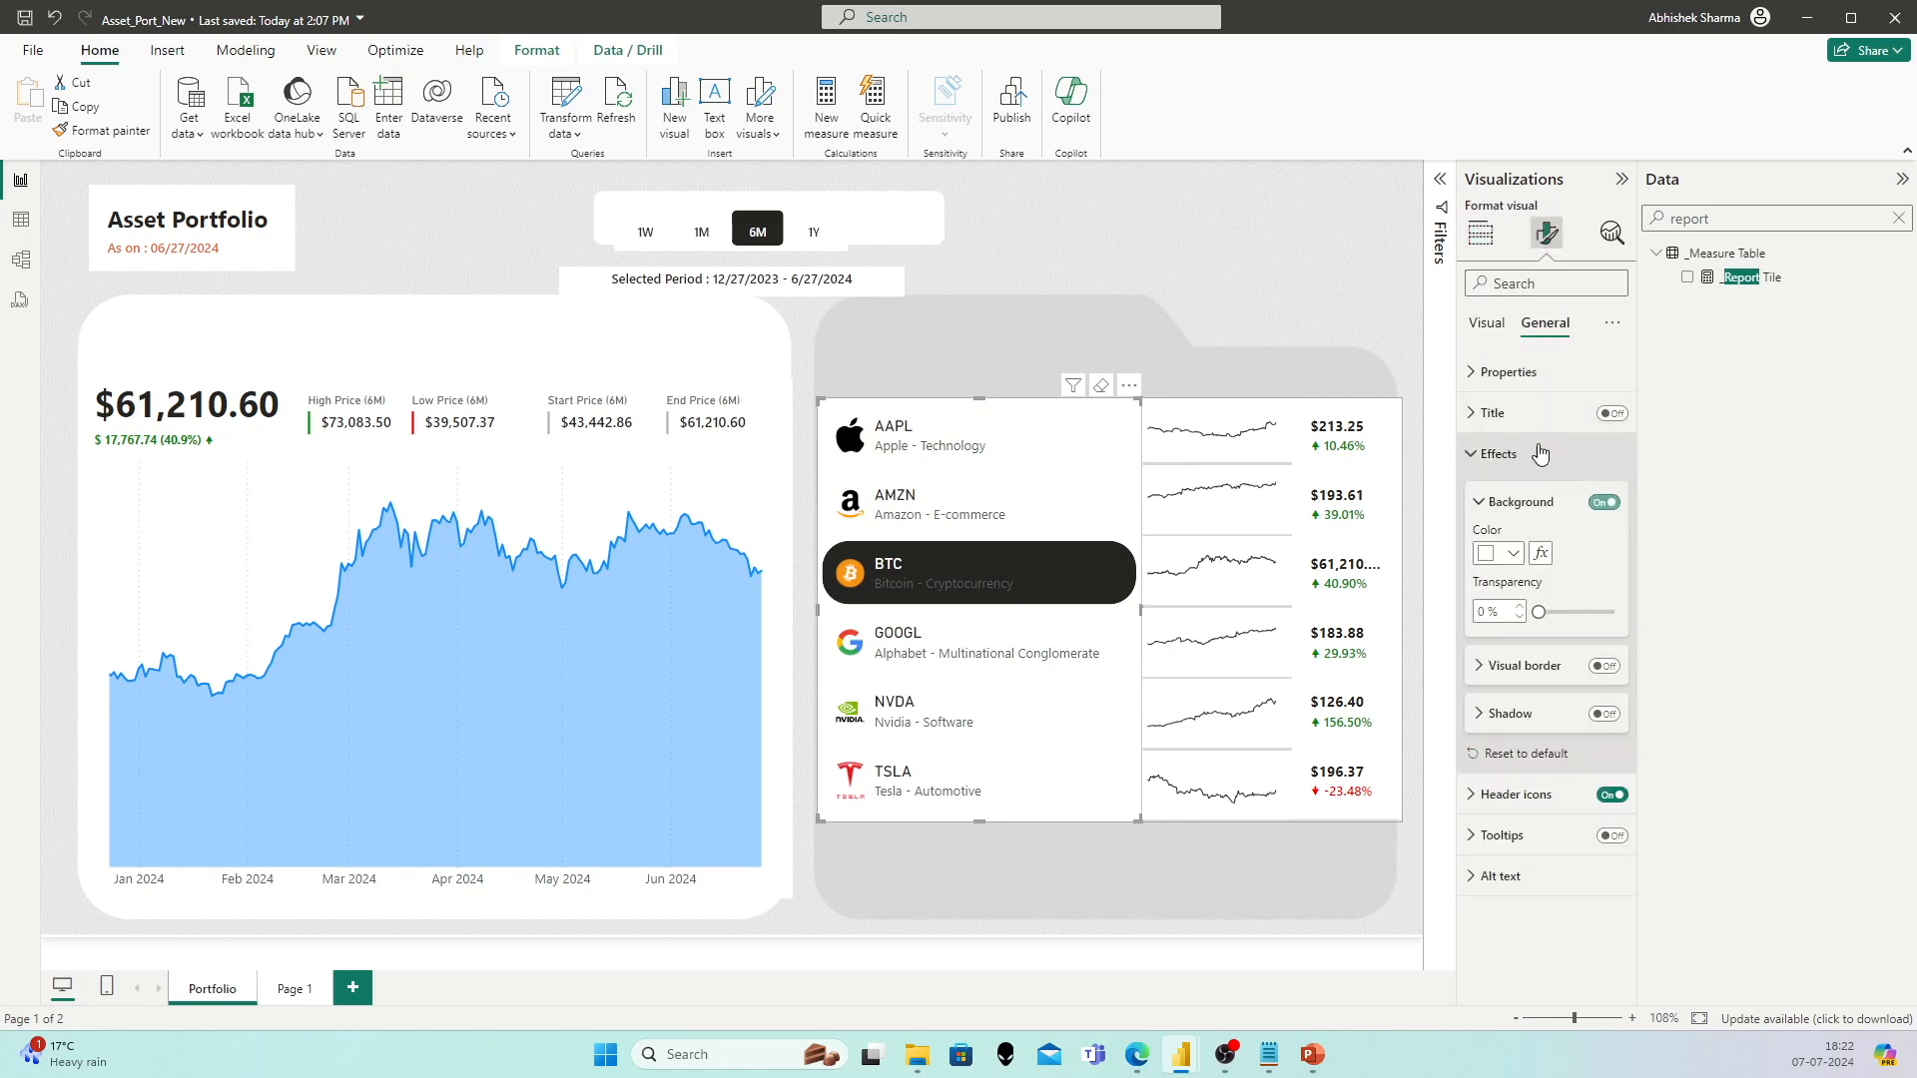
click(1604, 504)
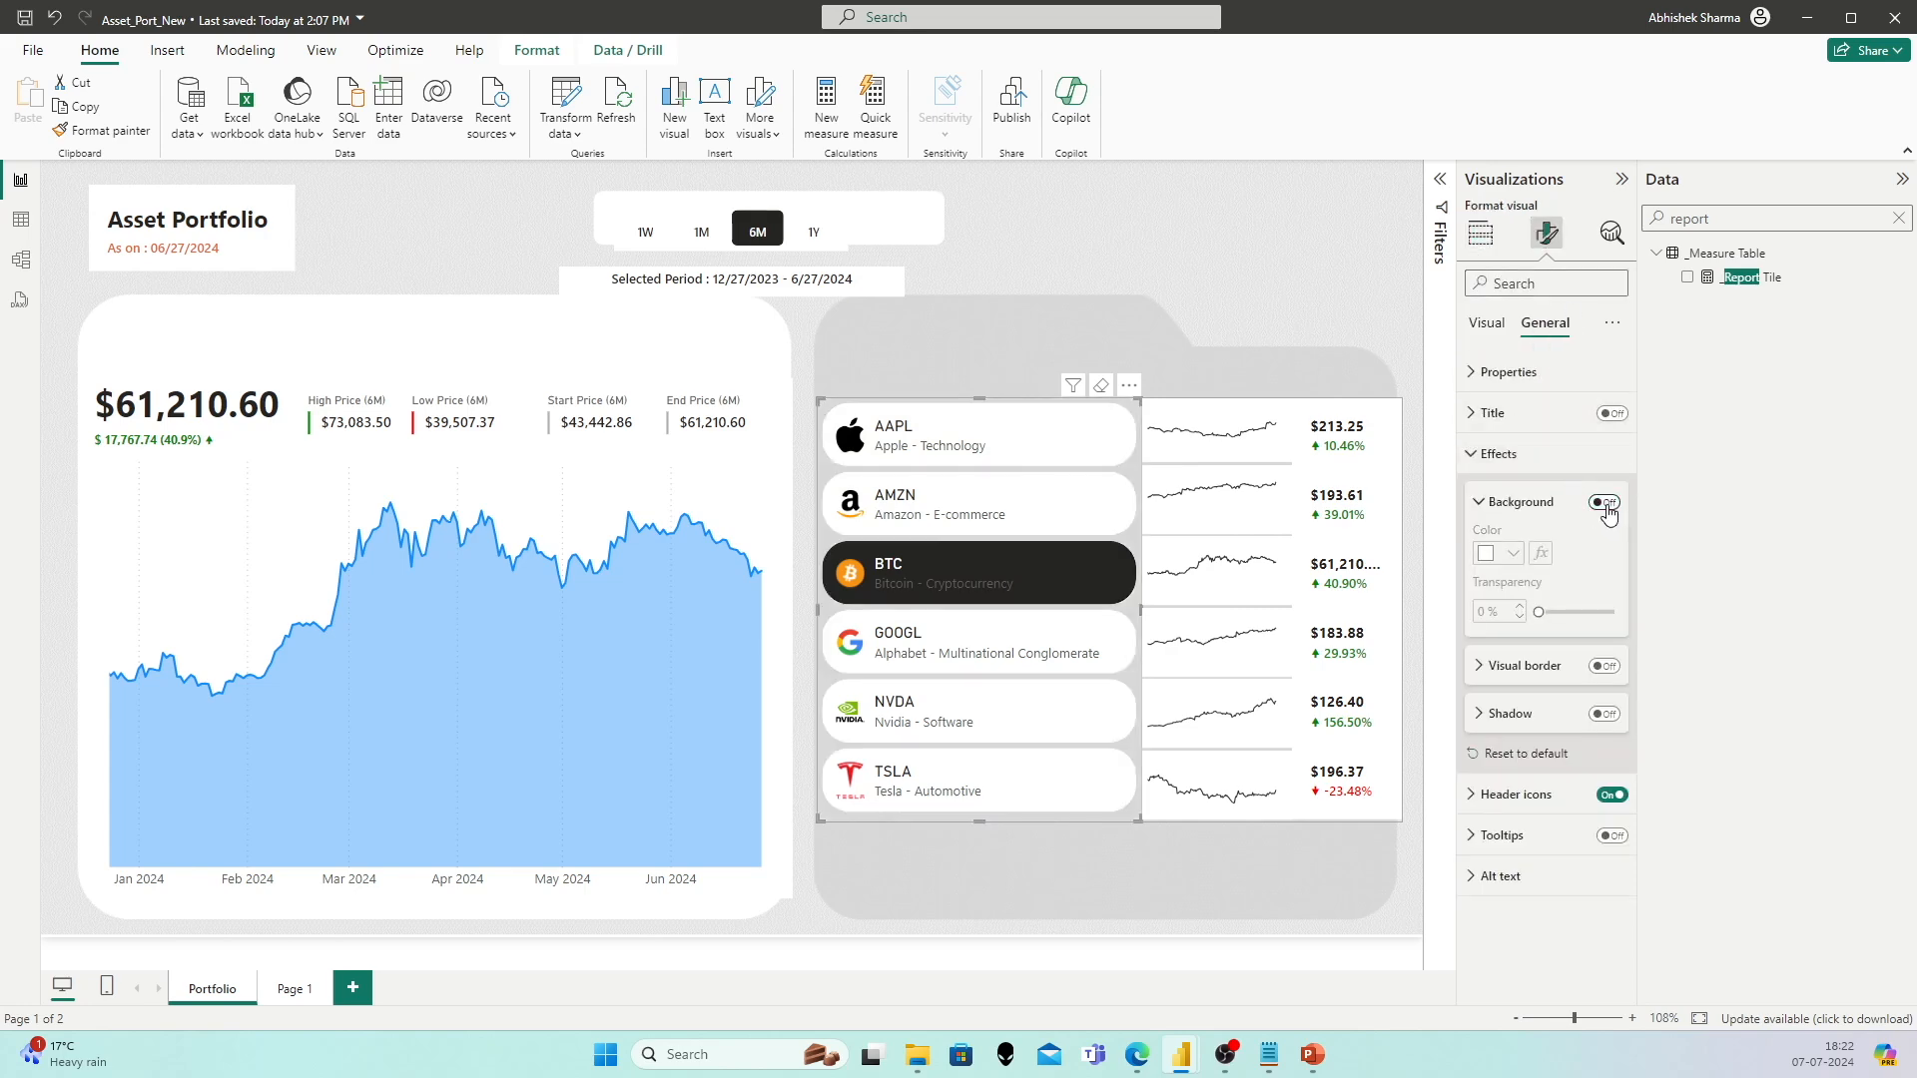
Step: Set the fill transparency of the asset slicer's buttons to 100% for the Default state
click(1484, 329)
click(1502, 573)
scroll(1594, 683, down, 1)
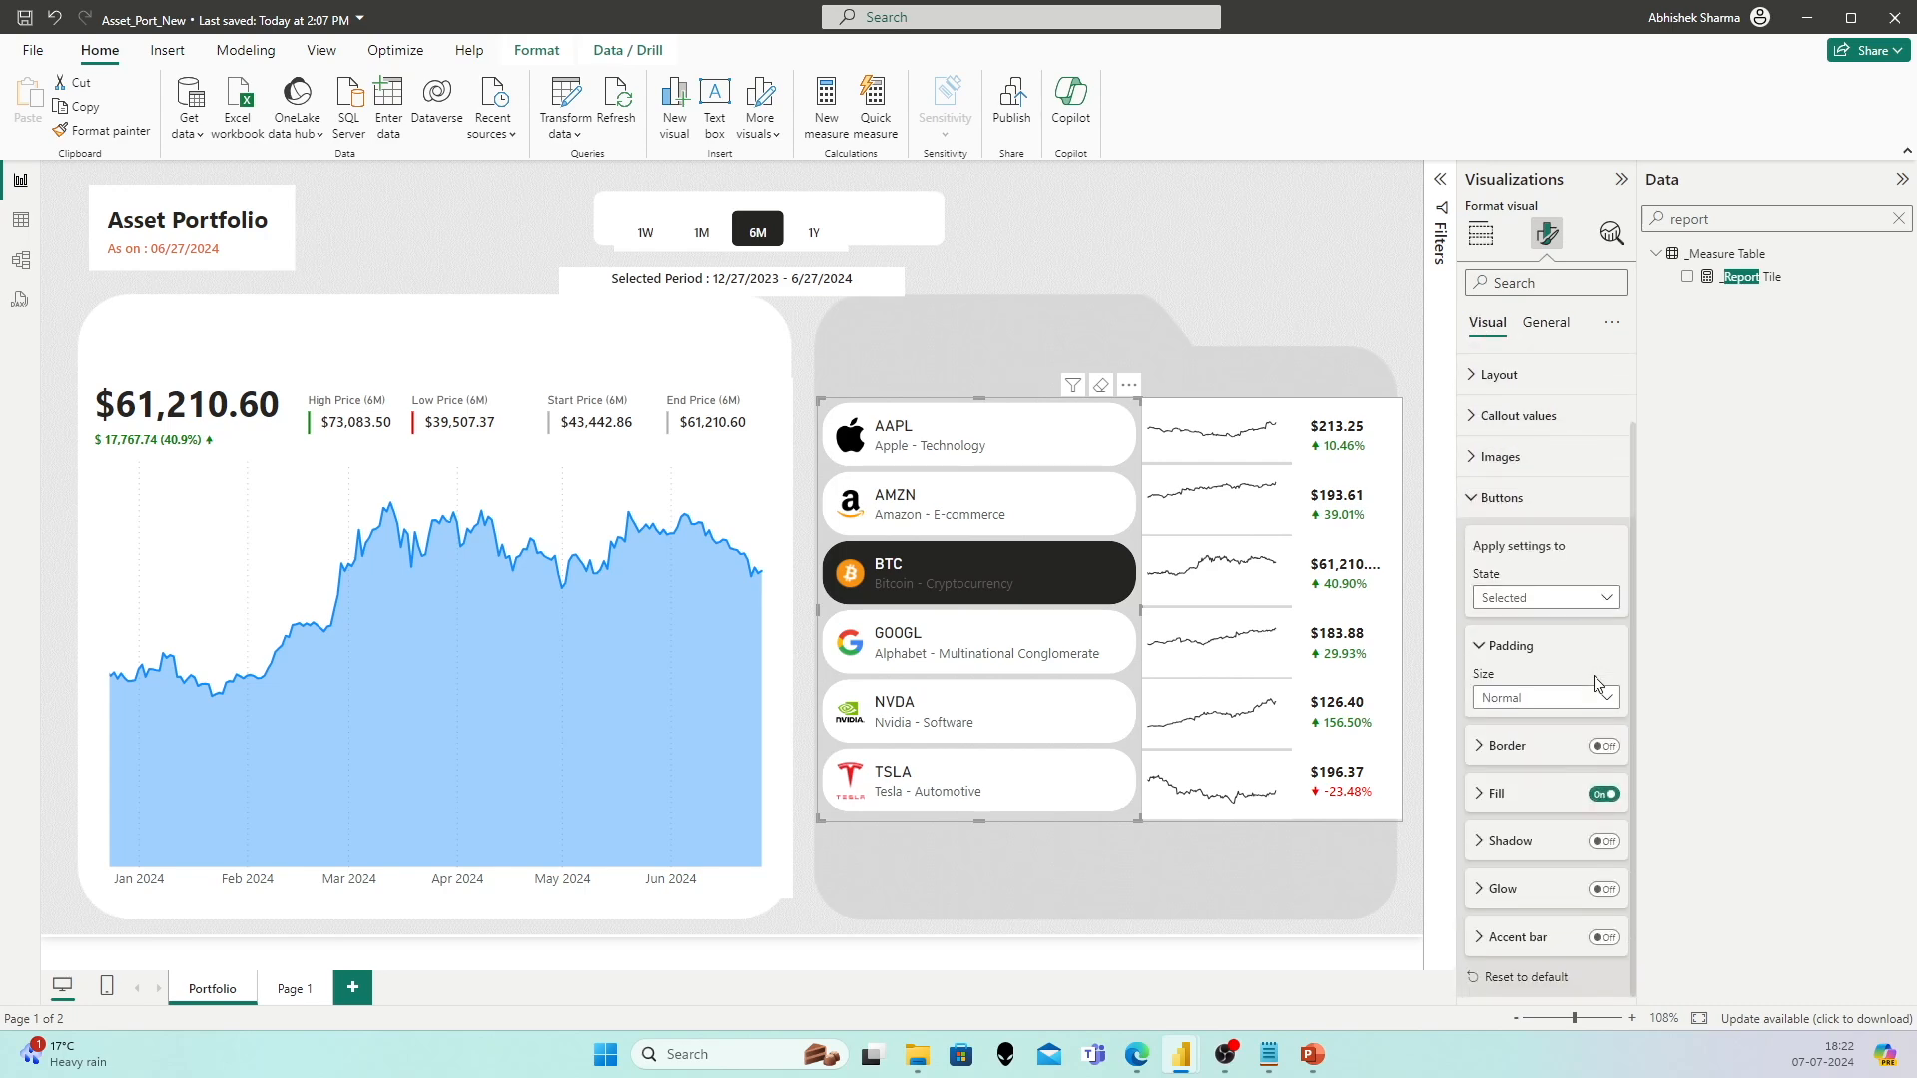
click(1516, 796)
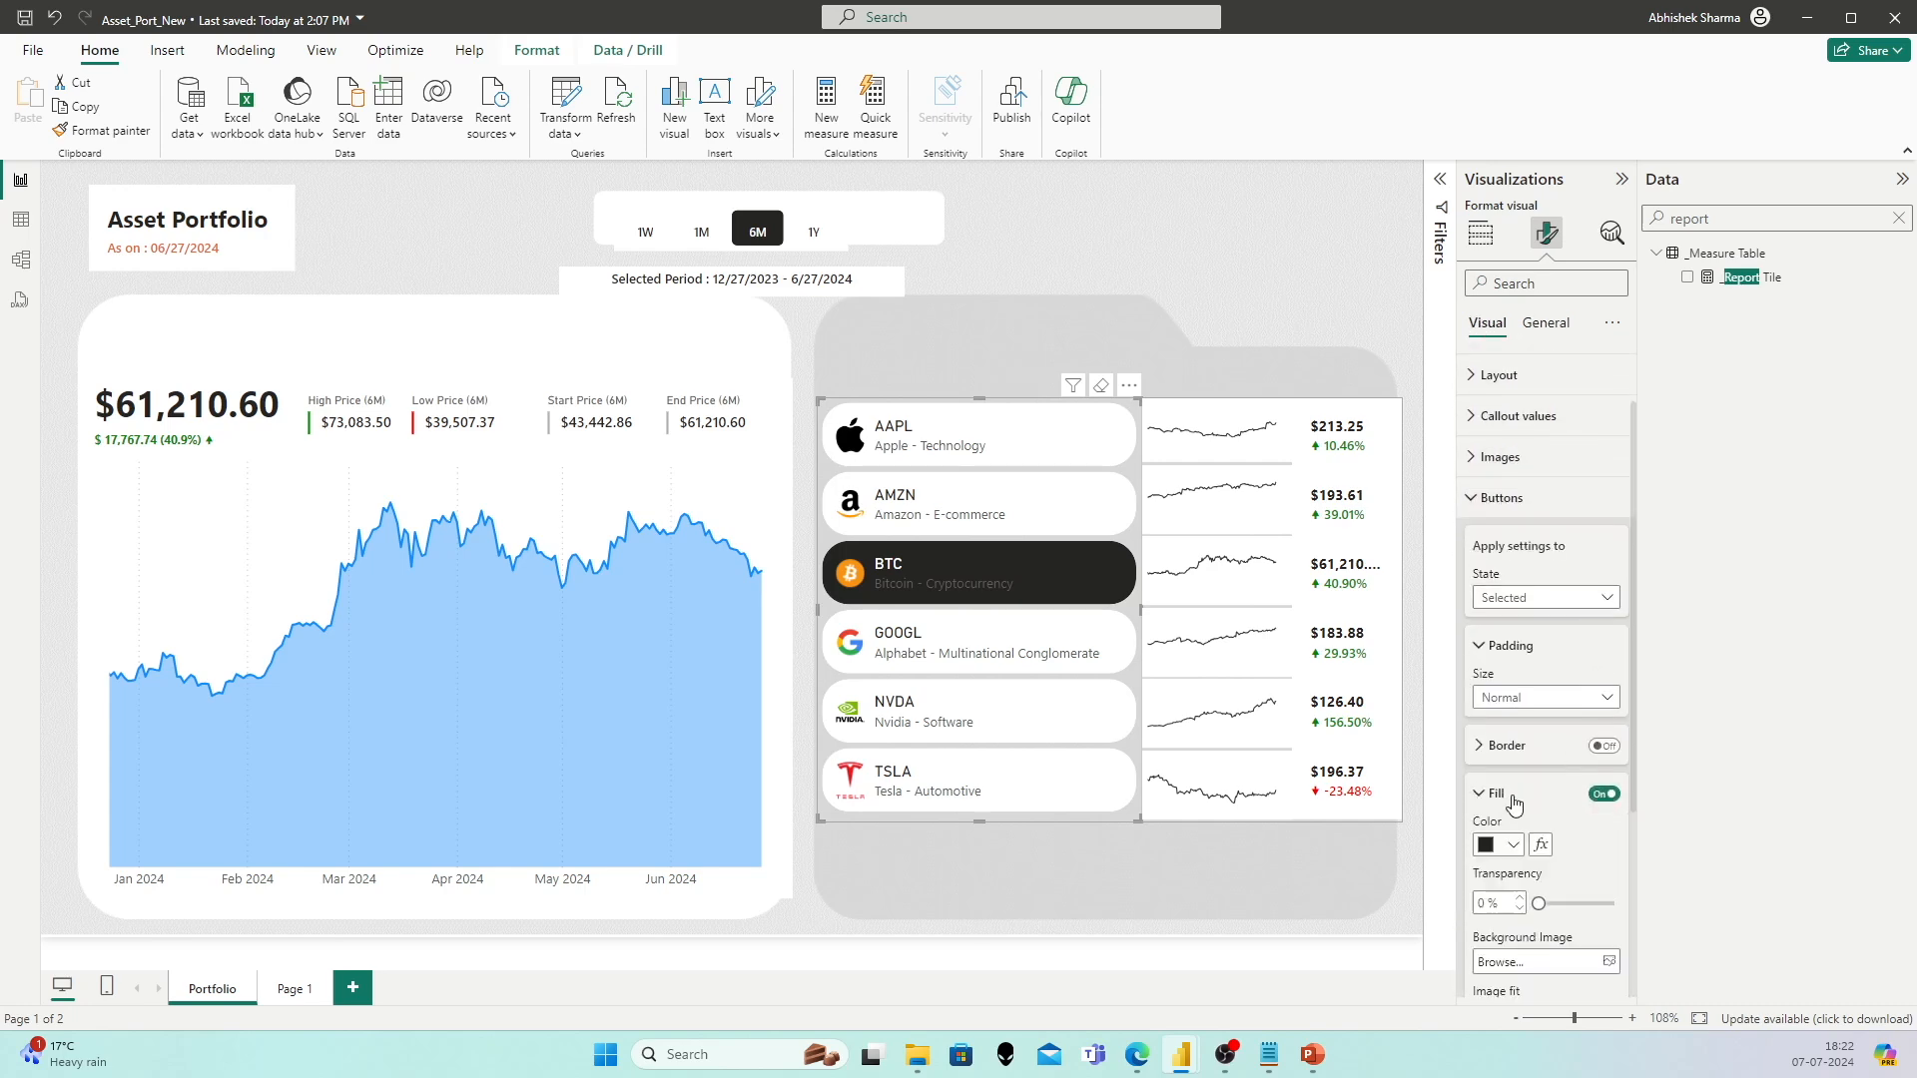
click(1543, 698)
click(1525, 747)
click(1554, 599)
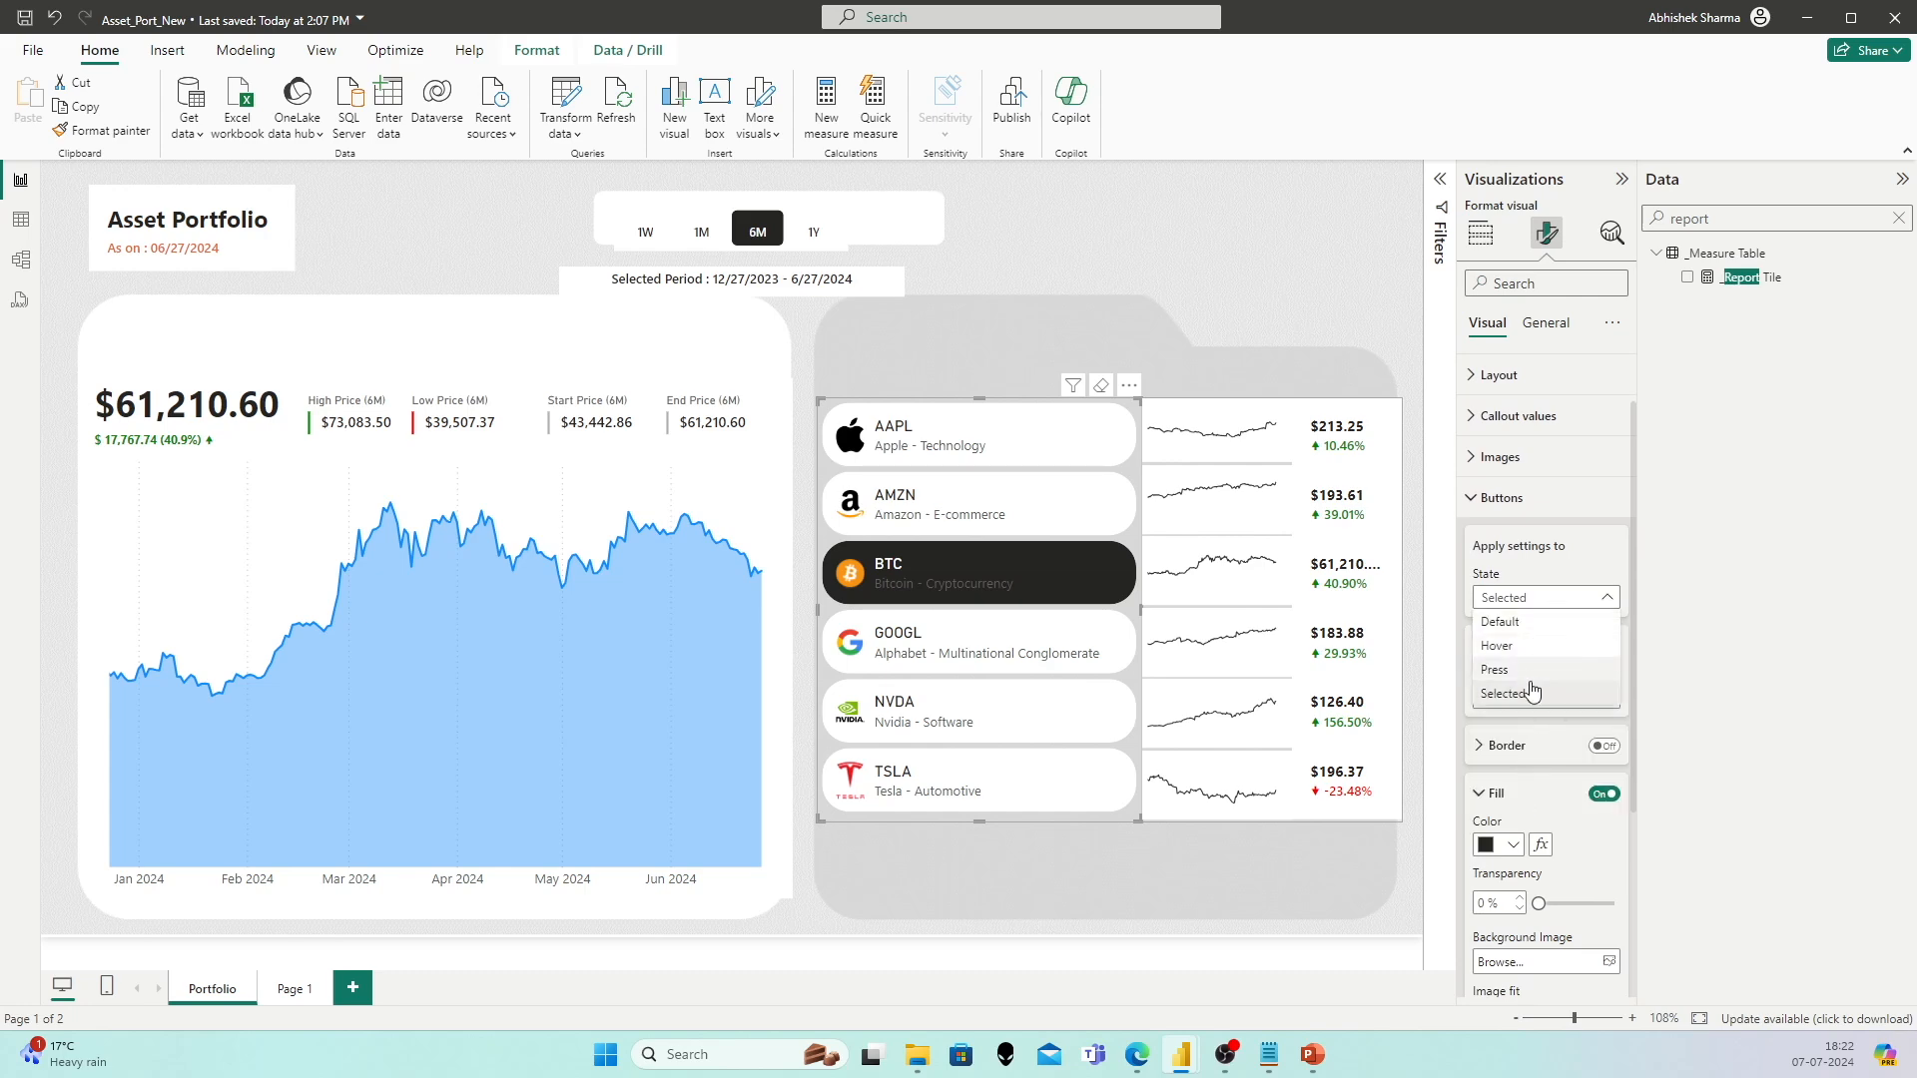
click(1527, 618)
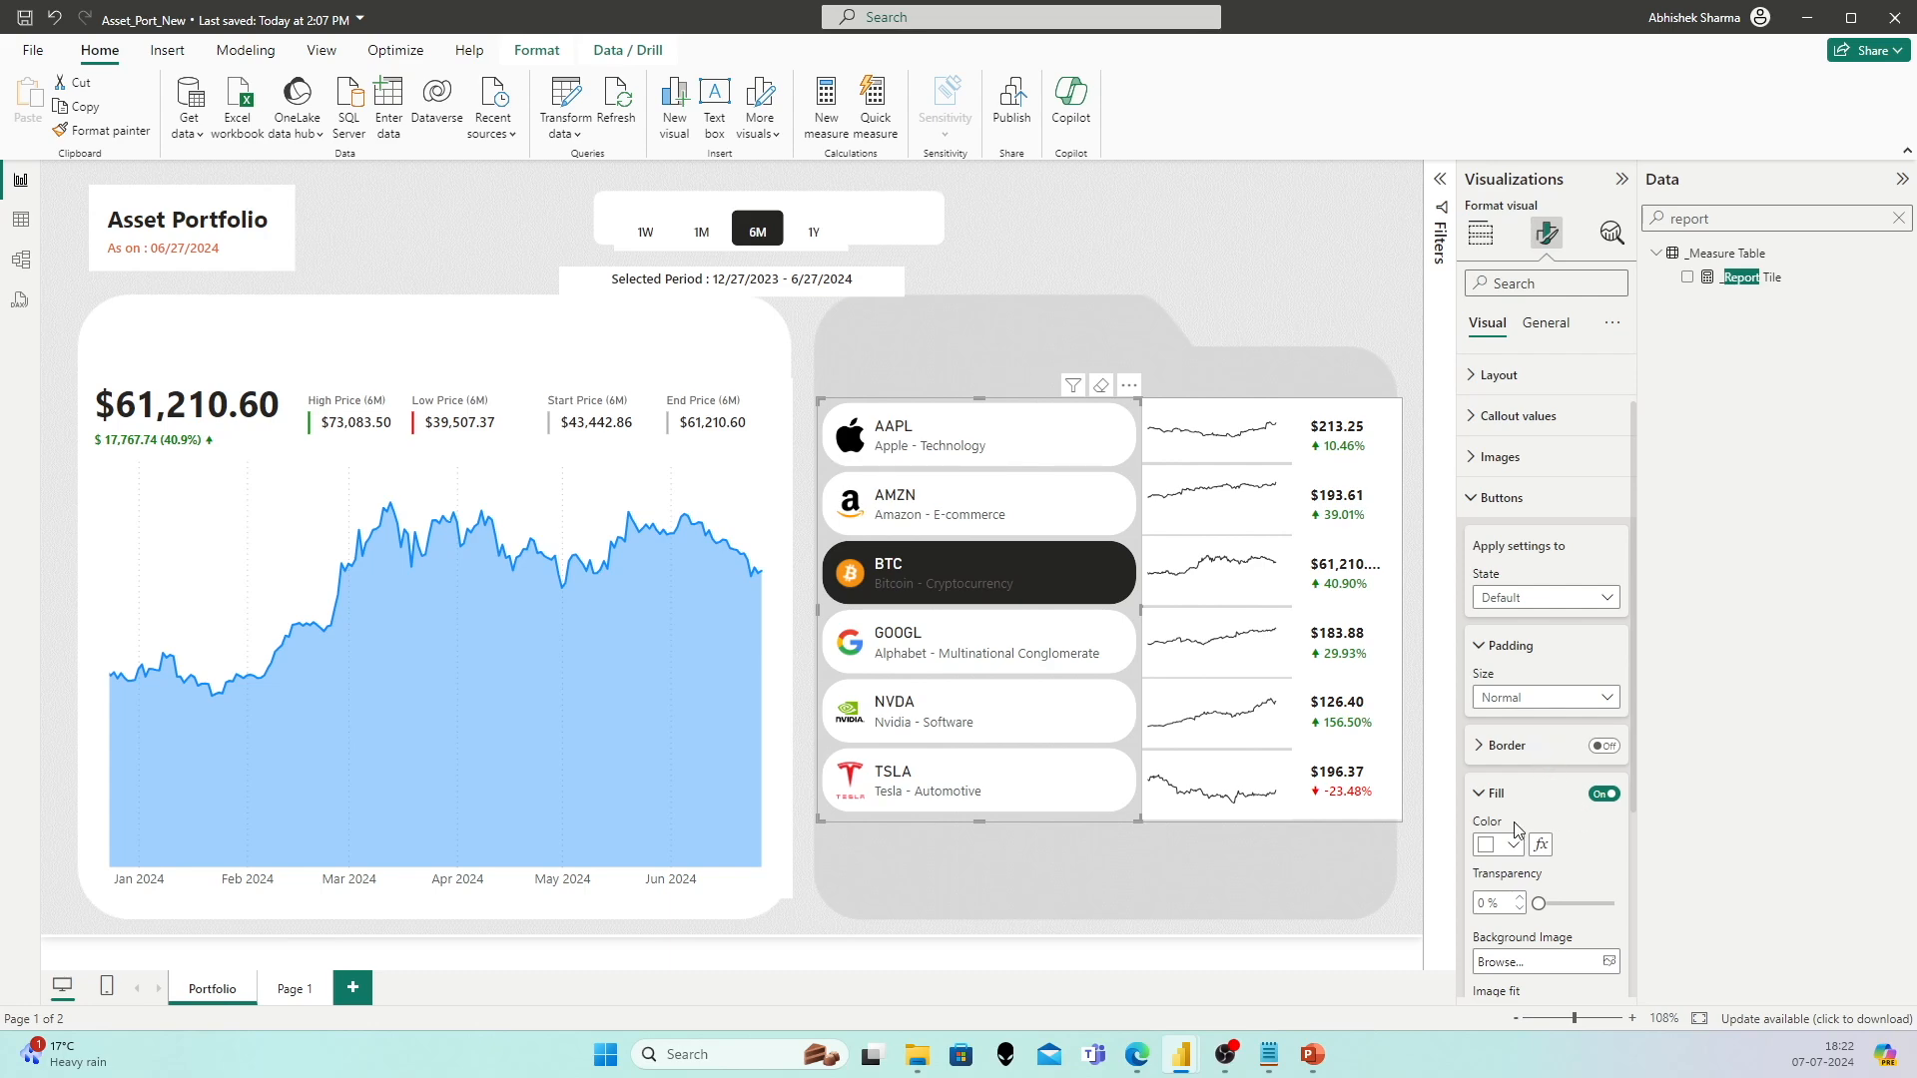
scroll(1515, 829, down, 2)
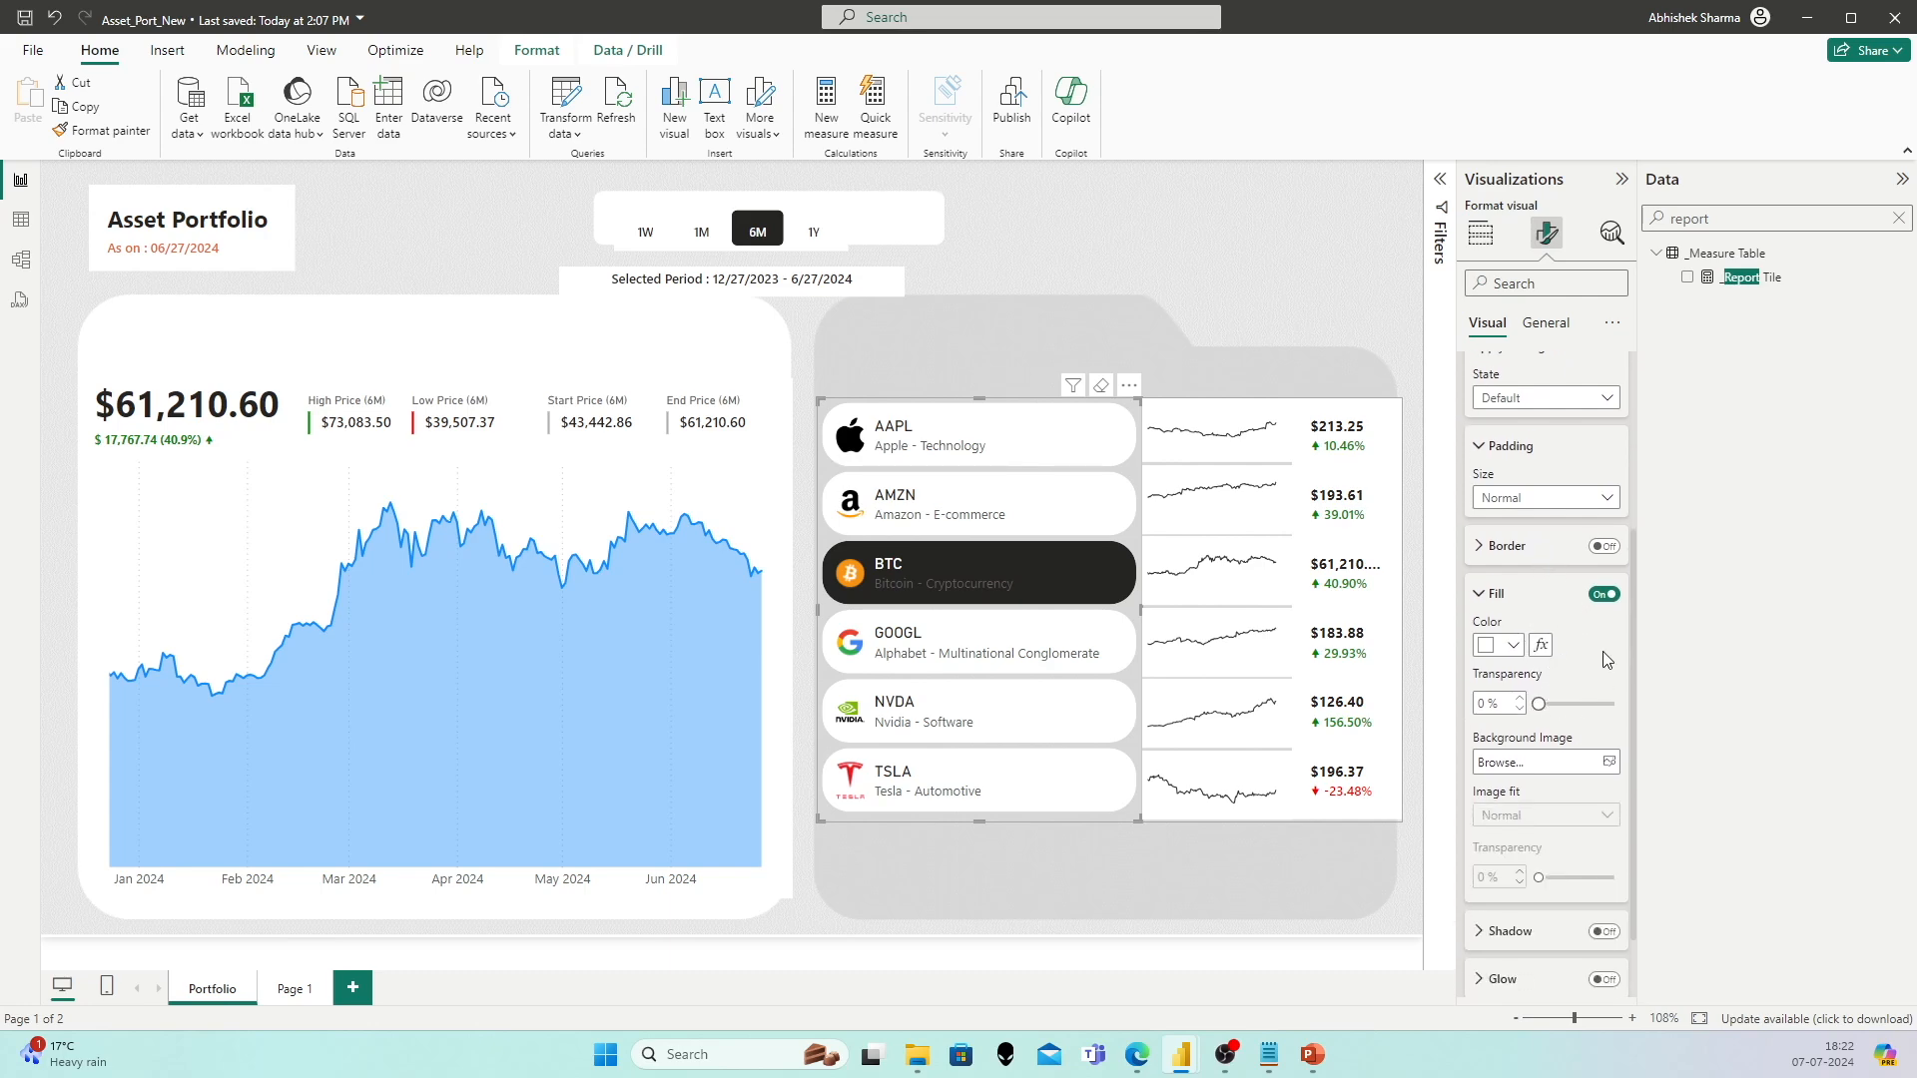
drag(1535, 704, 1613, 704)
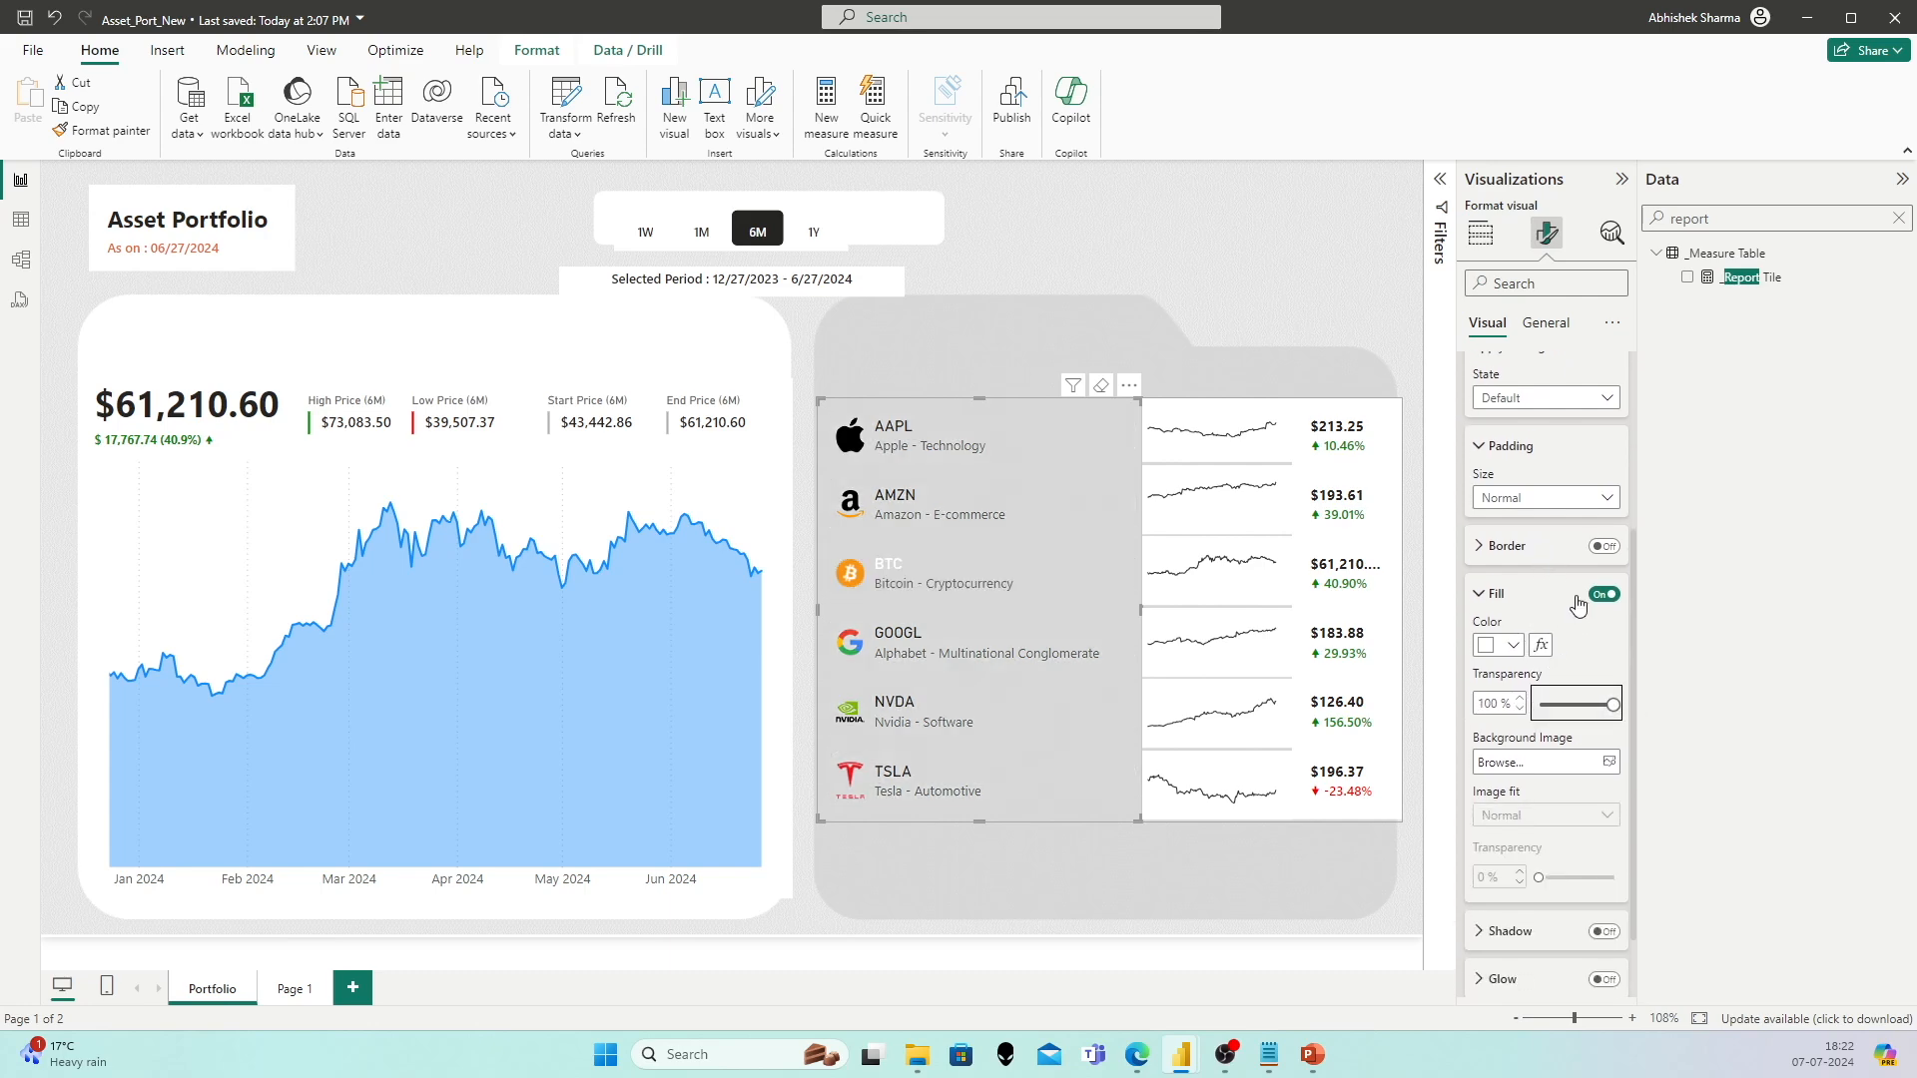
Step: Make the dark fill of the asset slicer's buttons fully opaque for the Selected state
click(1537, 500)
click(1537, 499)
click(1534, 398)
click(1502, 494)
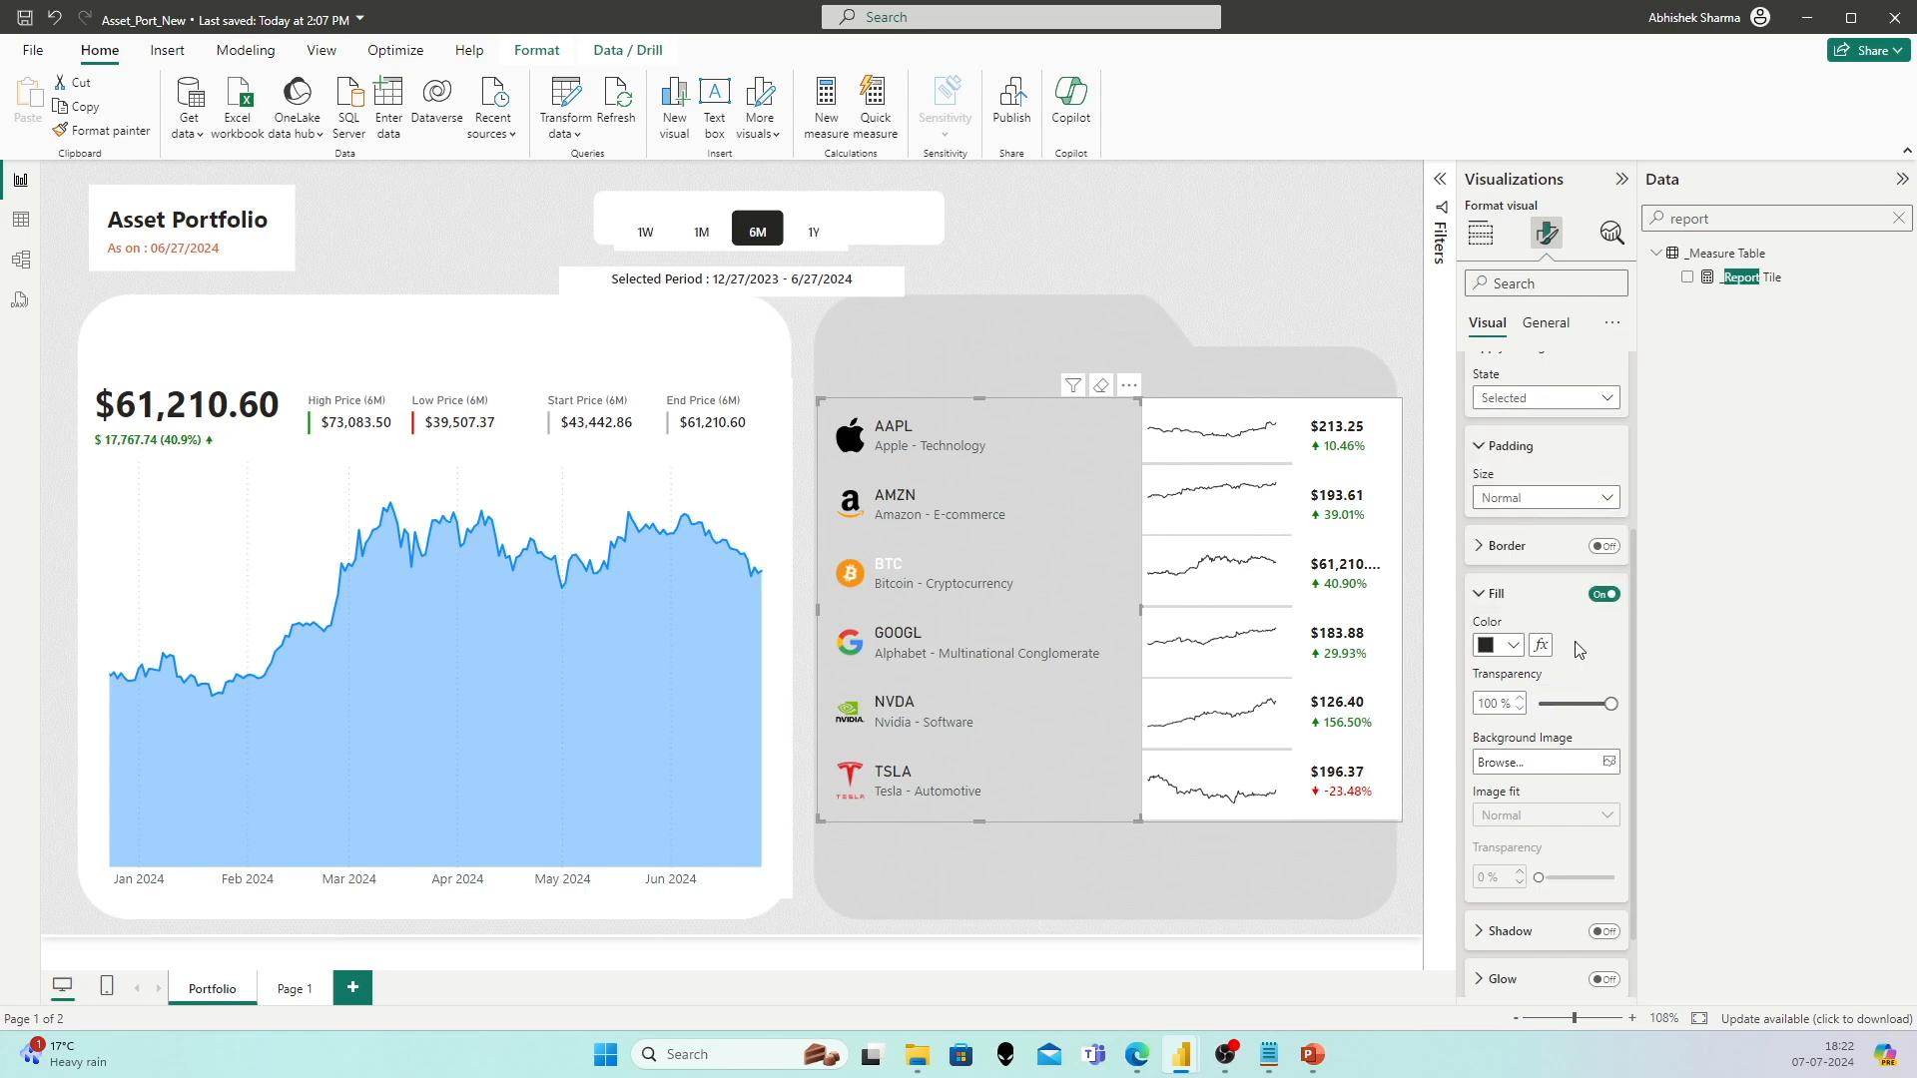
drag(1613, 703, 1520, 732)
click(1173, 360)
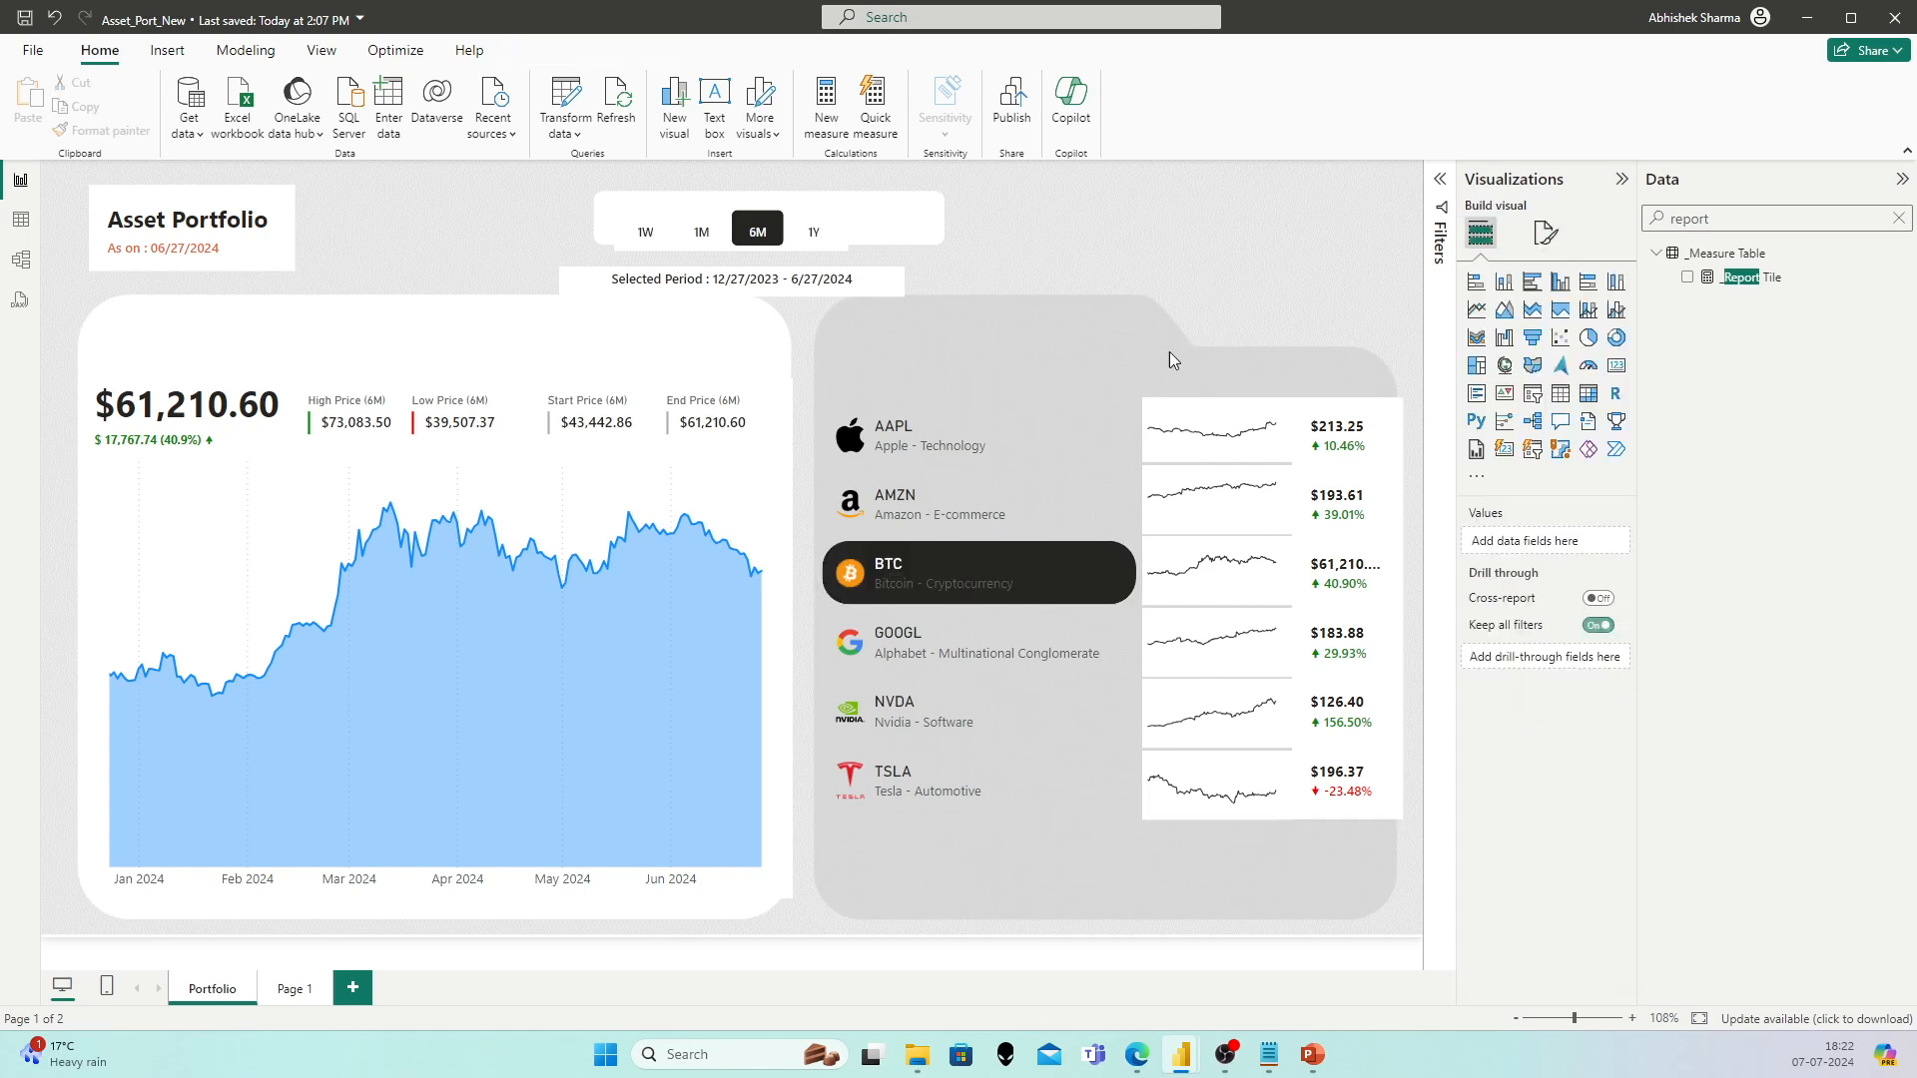
Step: Test the asset slicer's selected-button look by choosing AAPL, BTC and GOOGL in turn
click(895, 439)
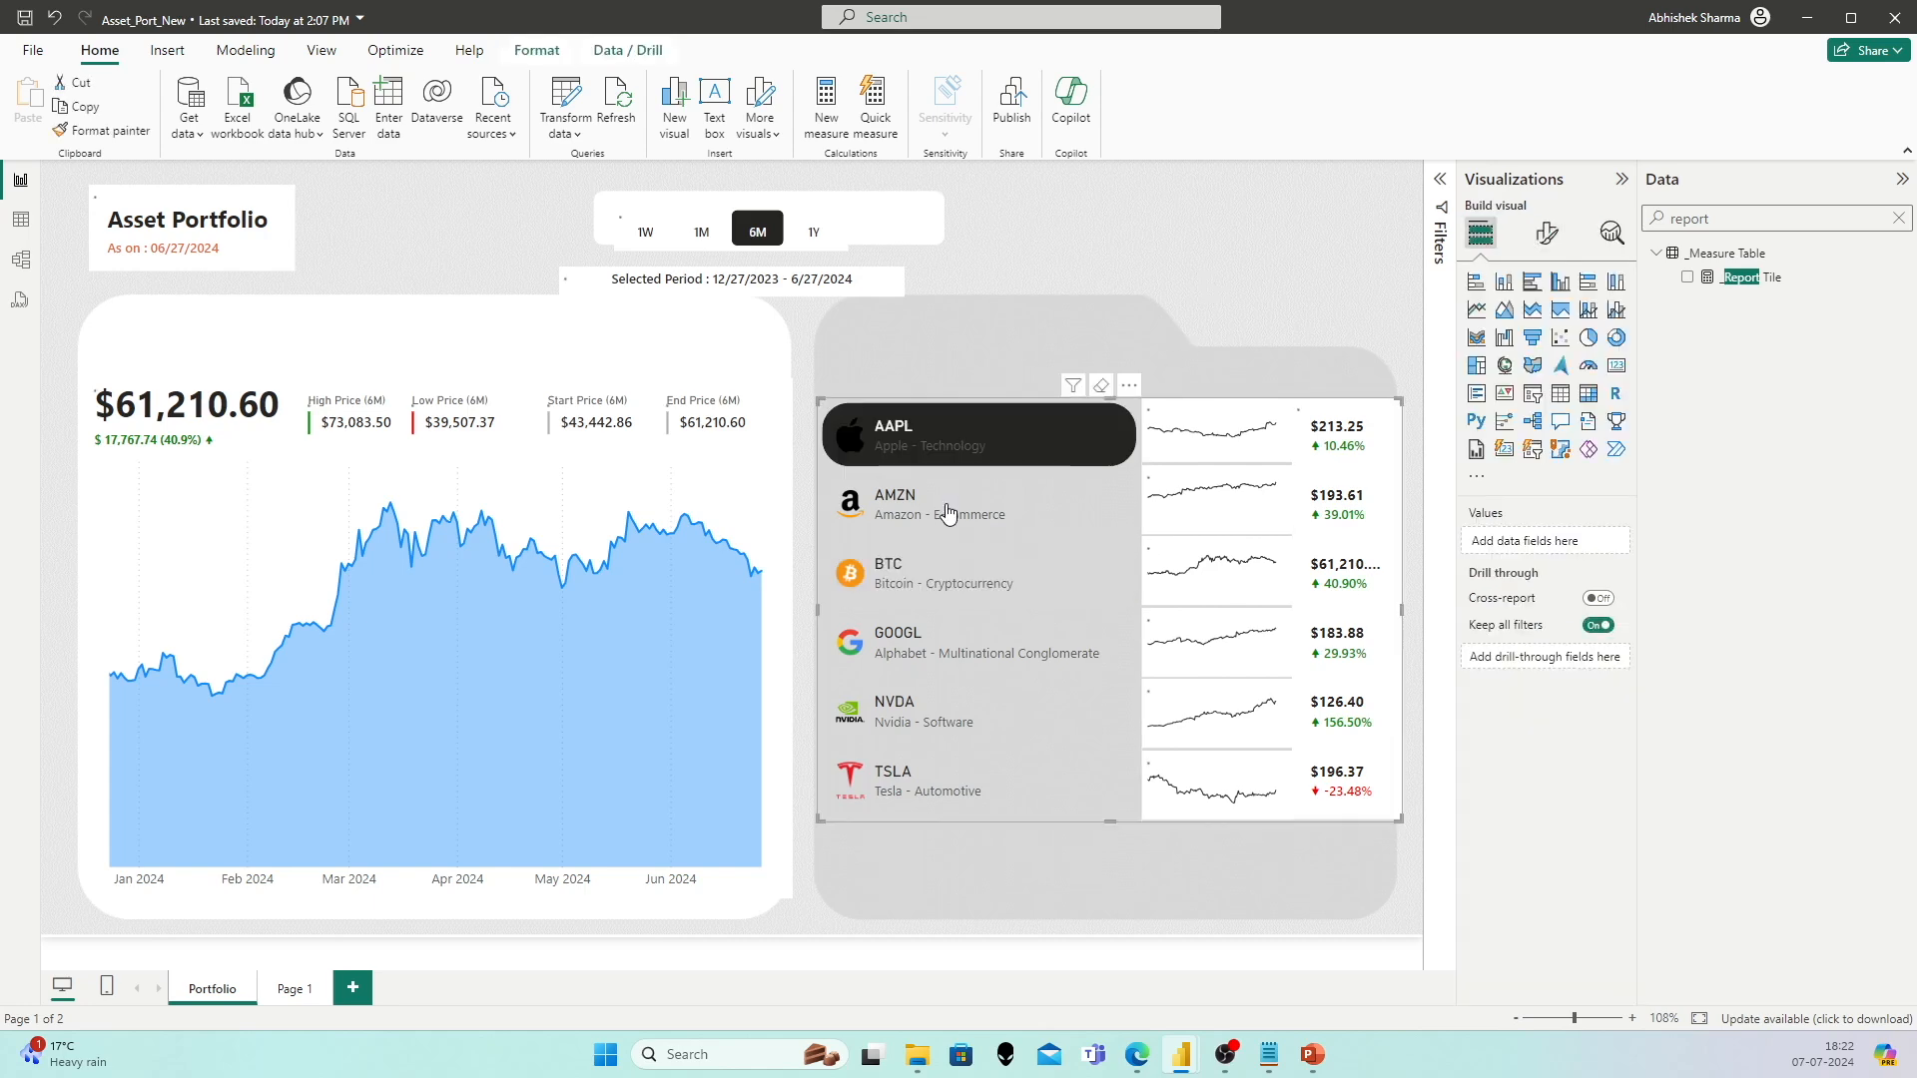
click(953, 592)
click(953, 644)
Step: Turn off the background effect of the AAPL, AMZN and BTC sparkline charts
click(1185, 420)
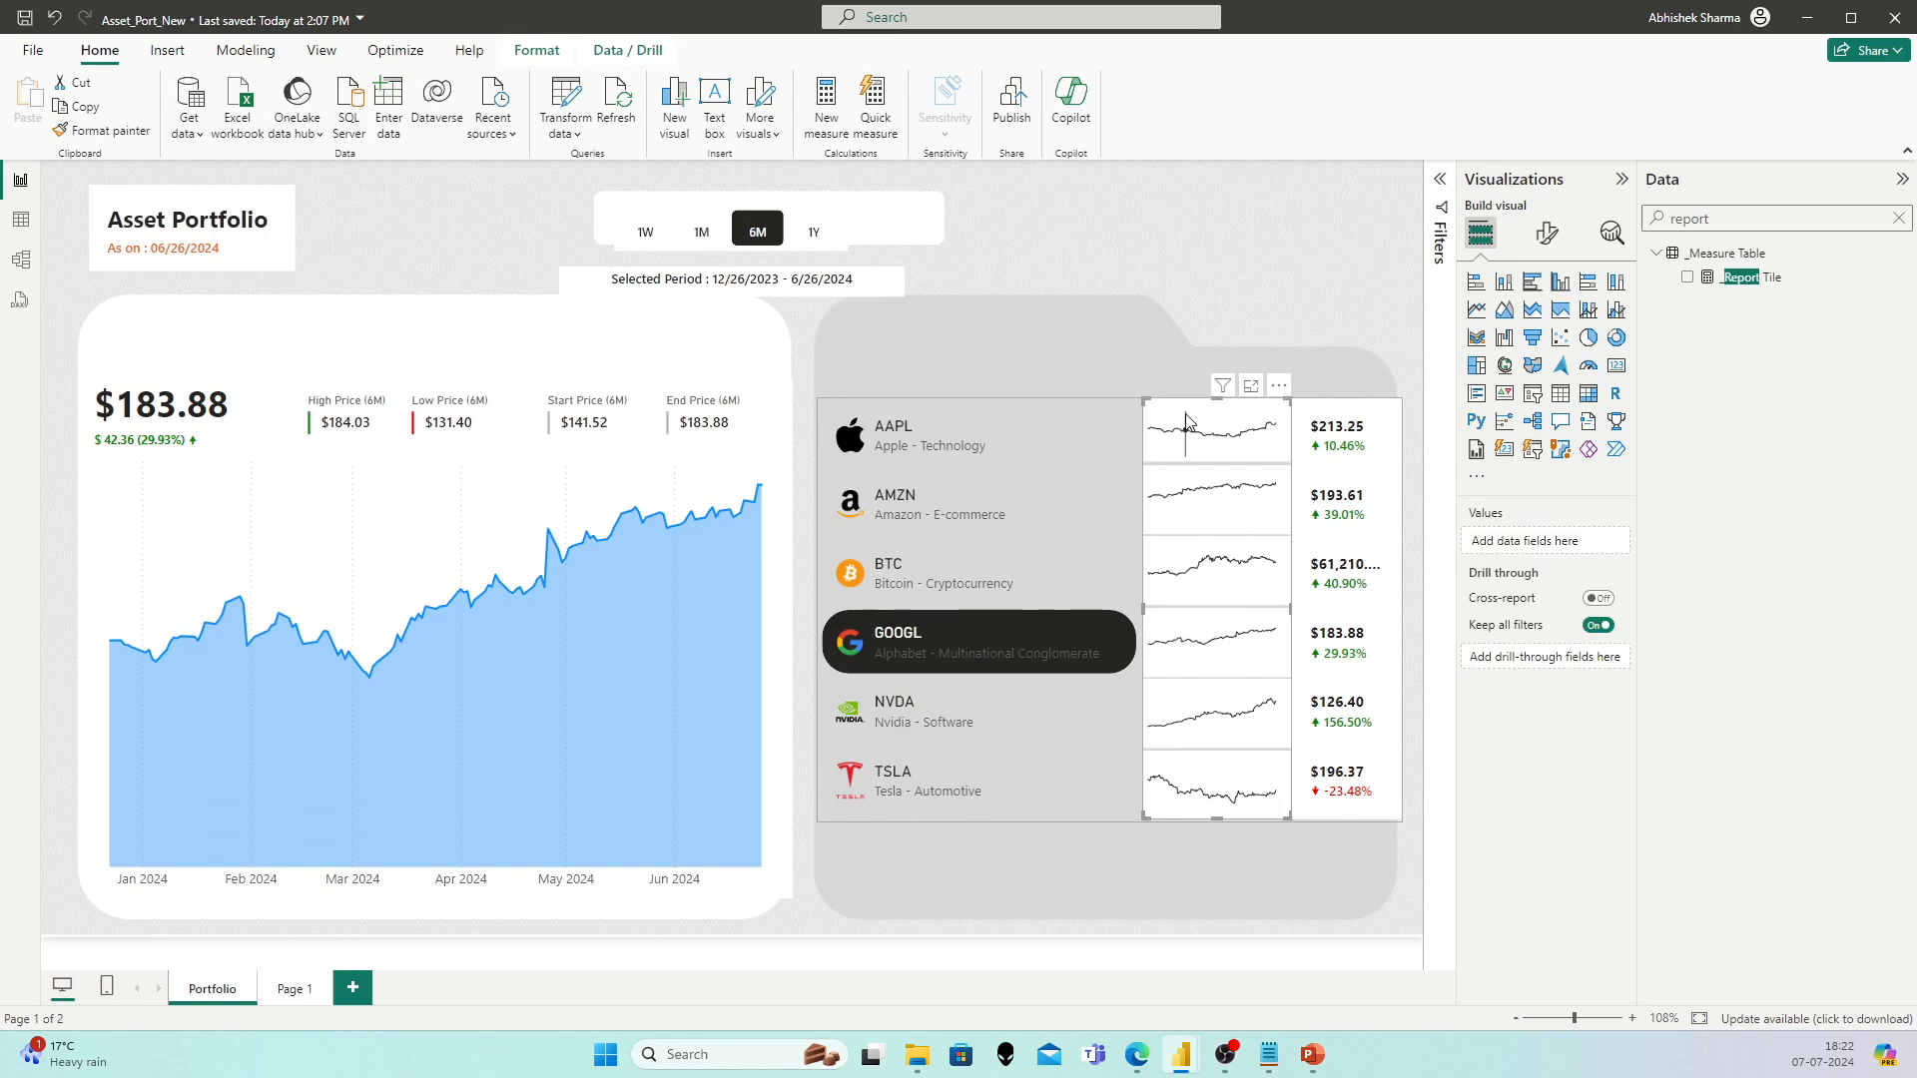
click(1216, 419)
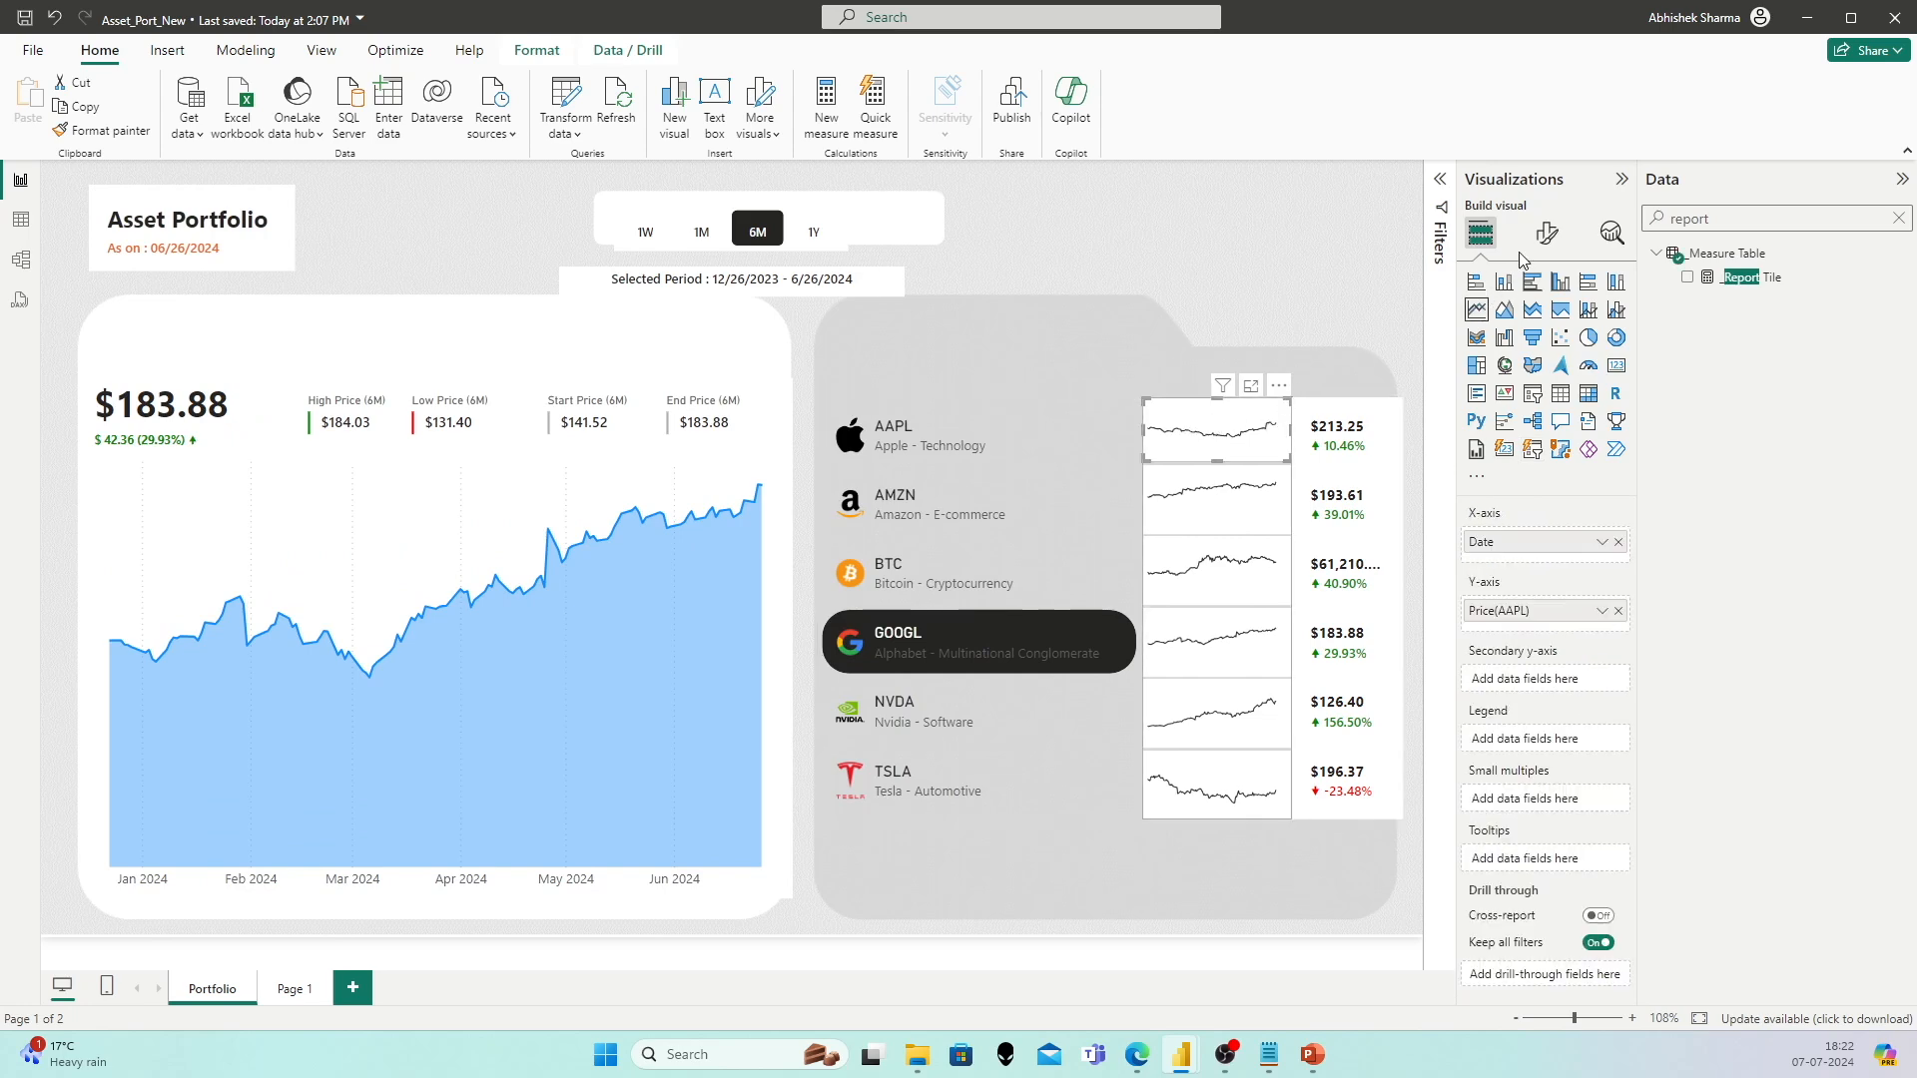
click(1547, 233)
click(1544, 324)
click(1497, 453)
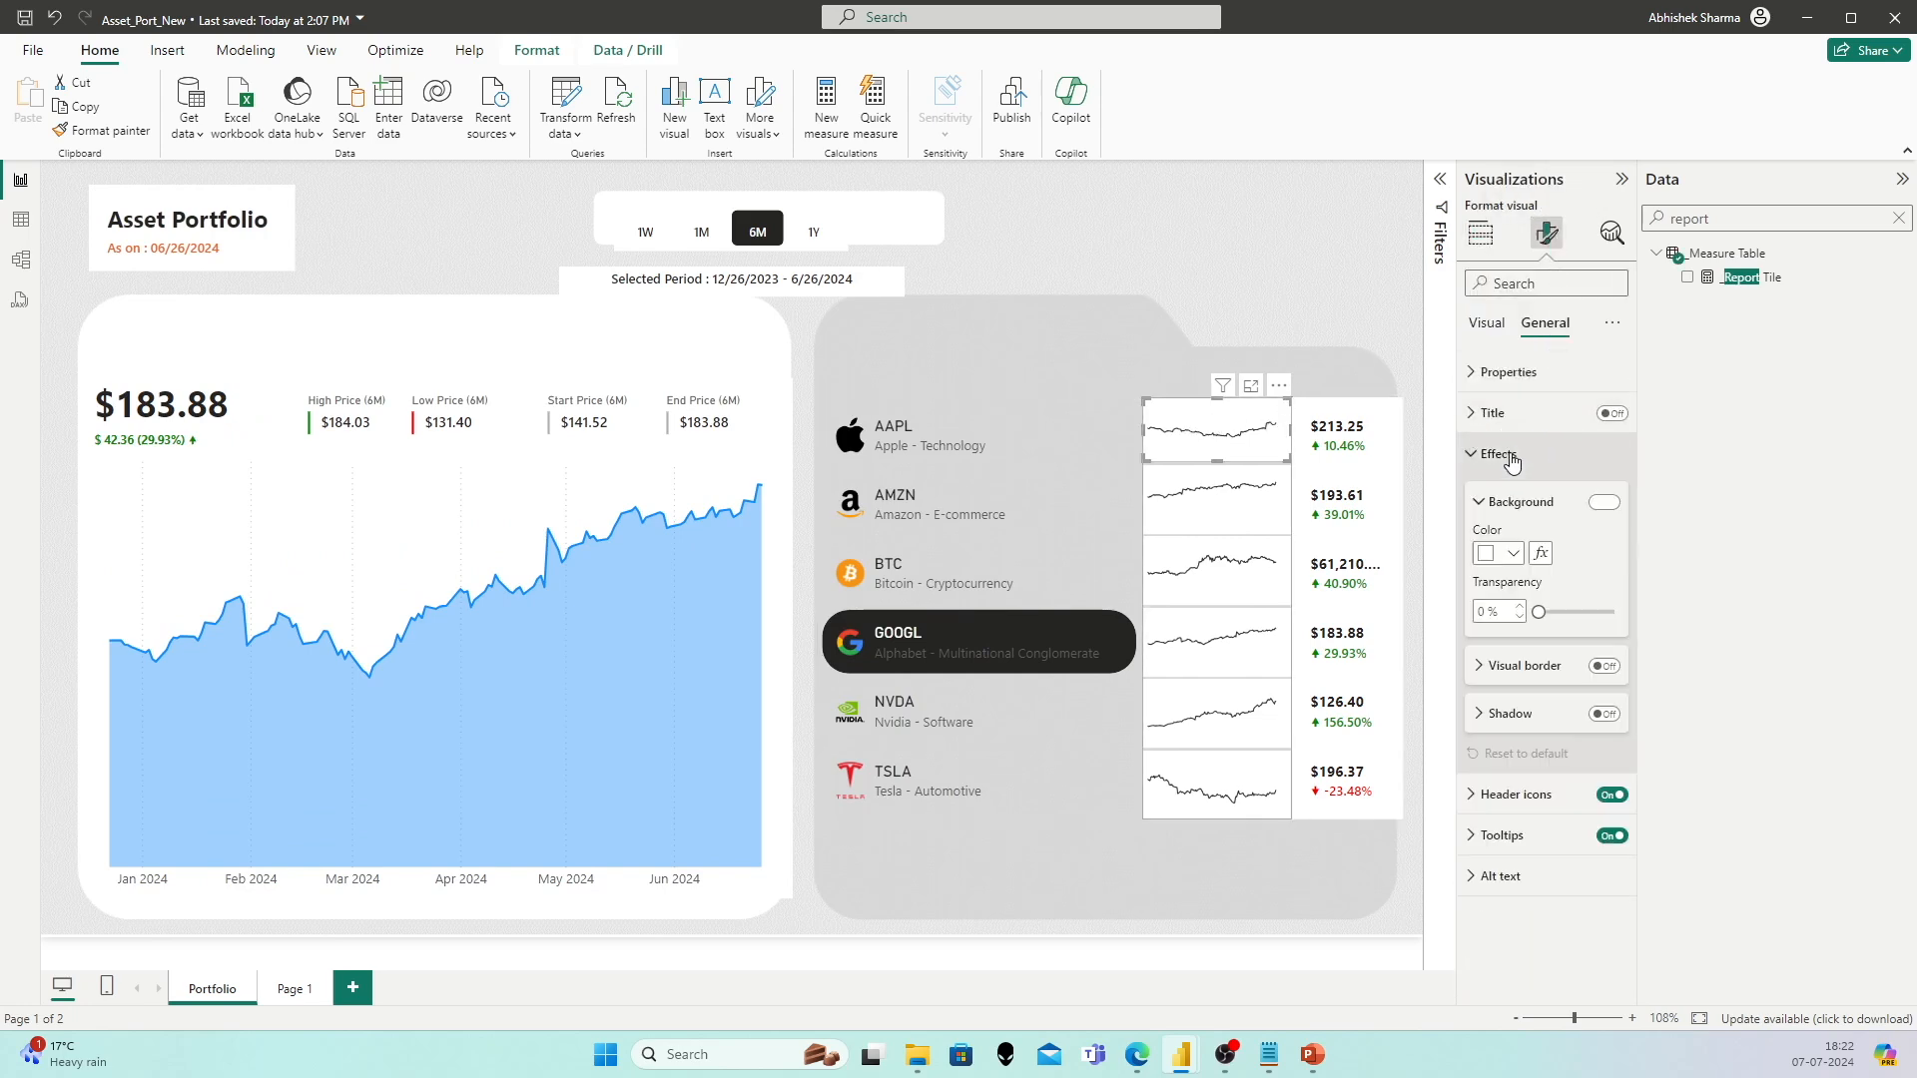
click(1238, 504)
click(1604, 502)
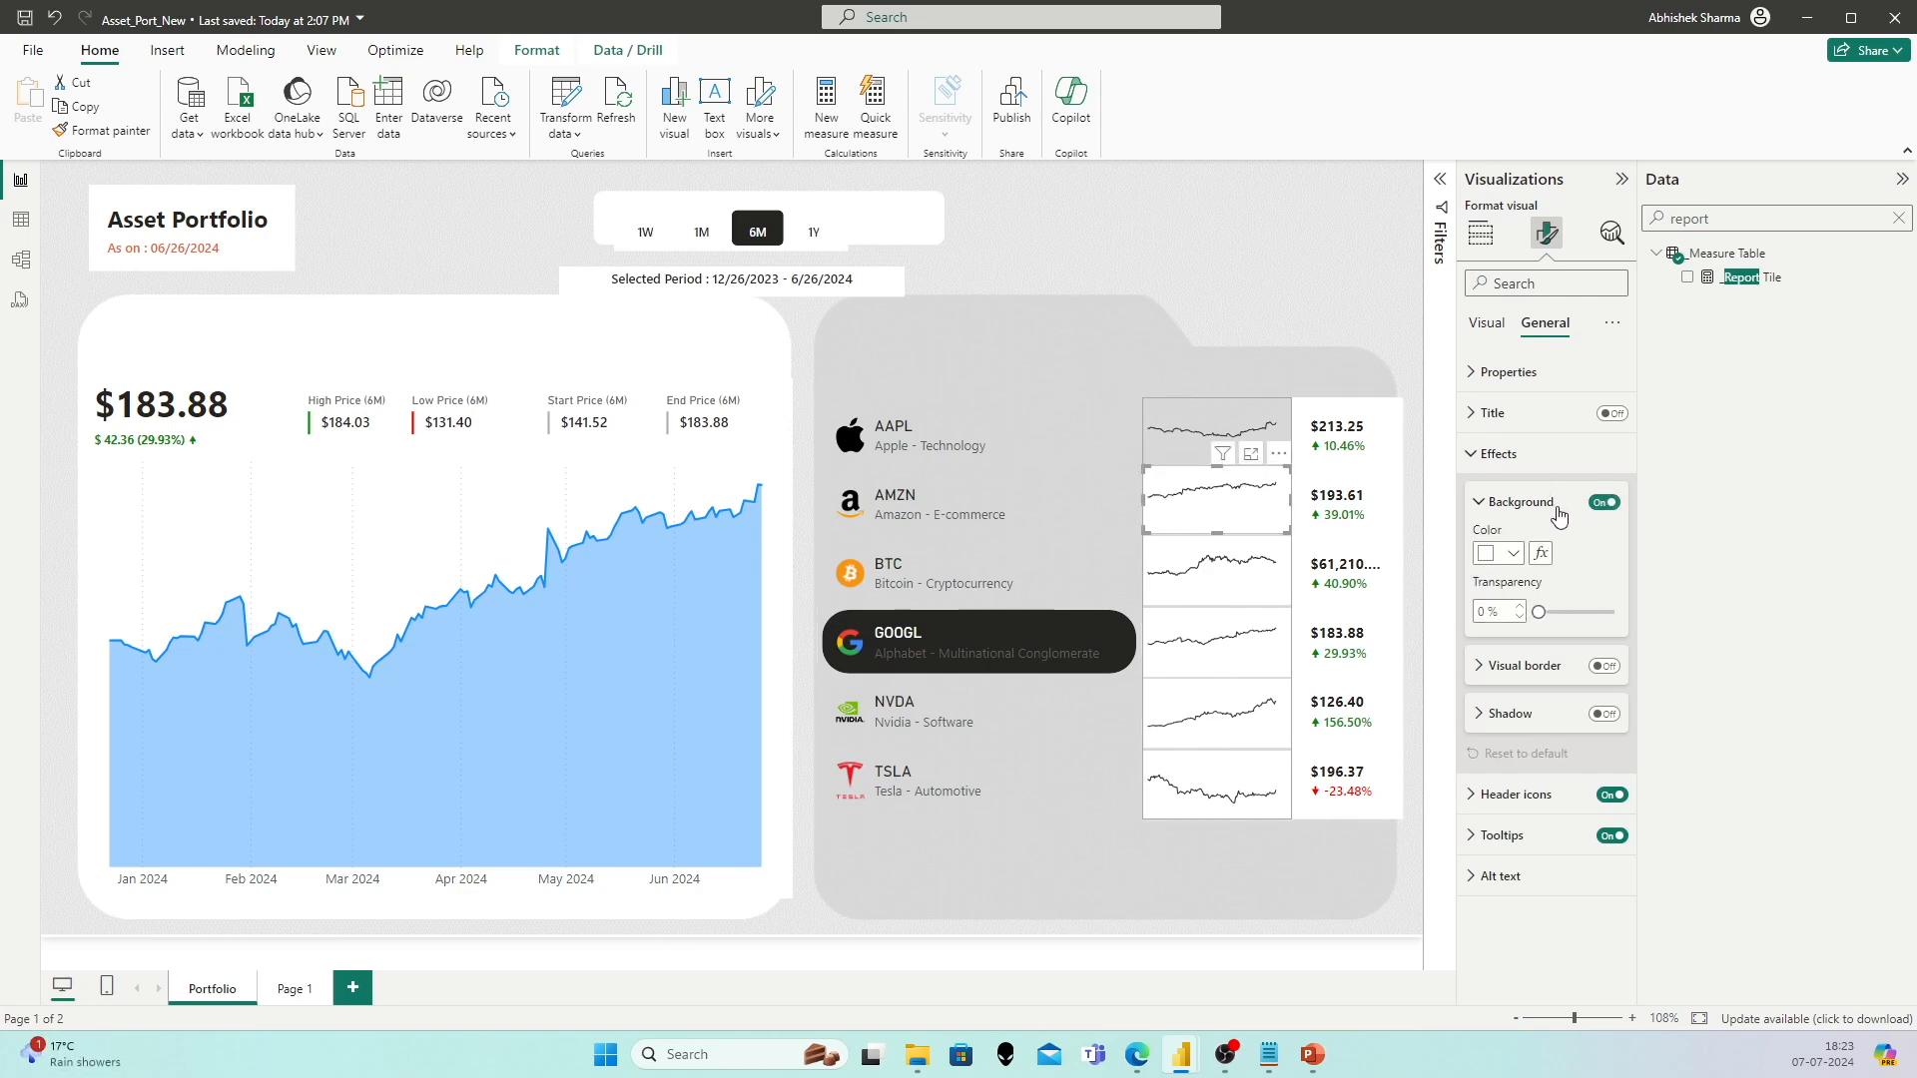
click(1248, 594)
click(1604, 504)
Step: Turn off the background effect of the GOOGL, NVDA and TSLA sparkline charts
click(1216, 639)
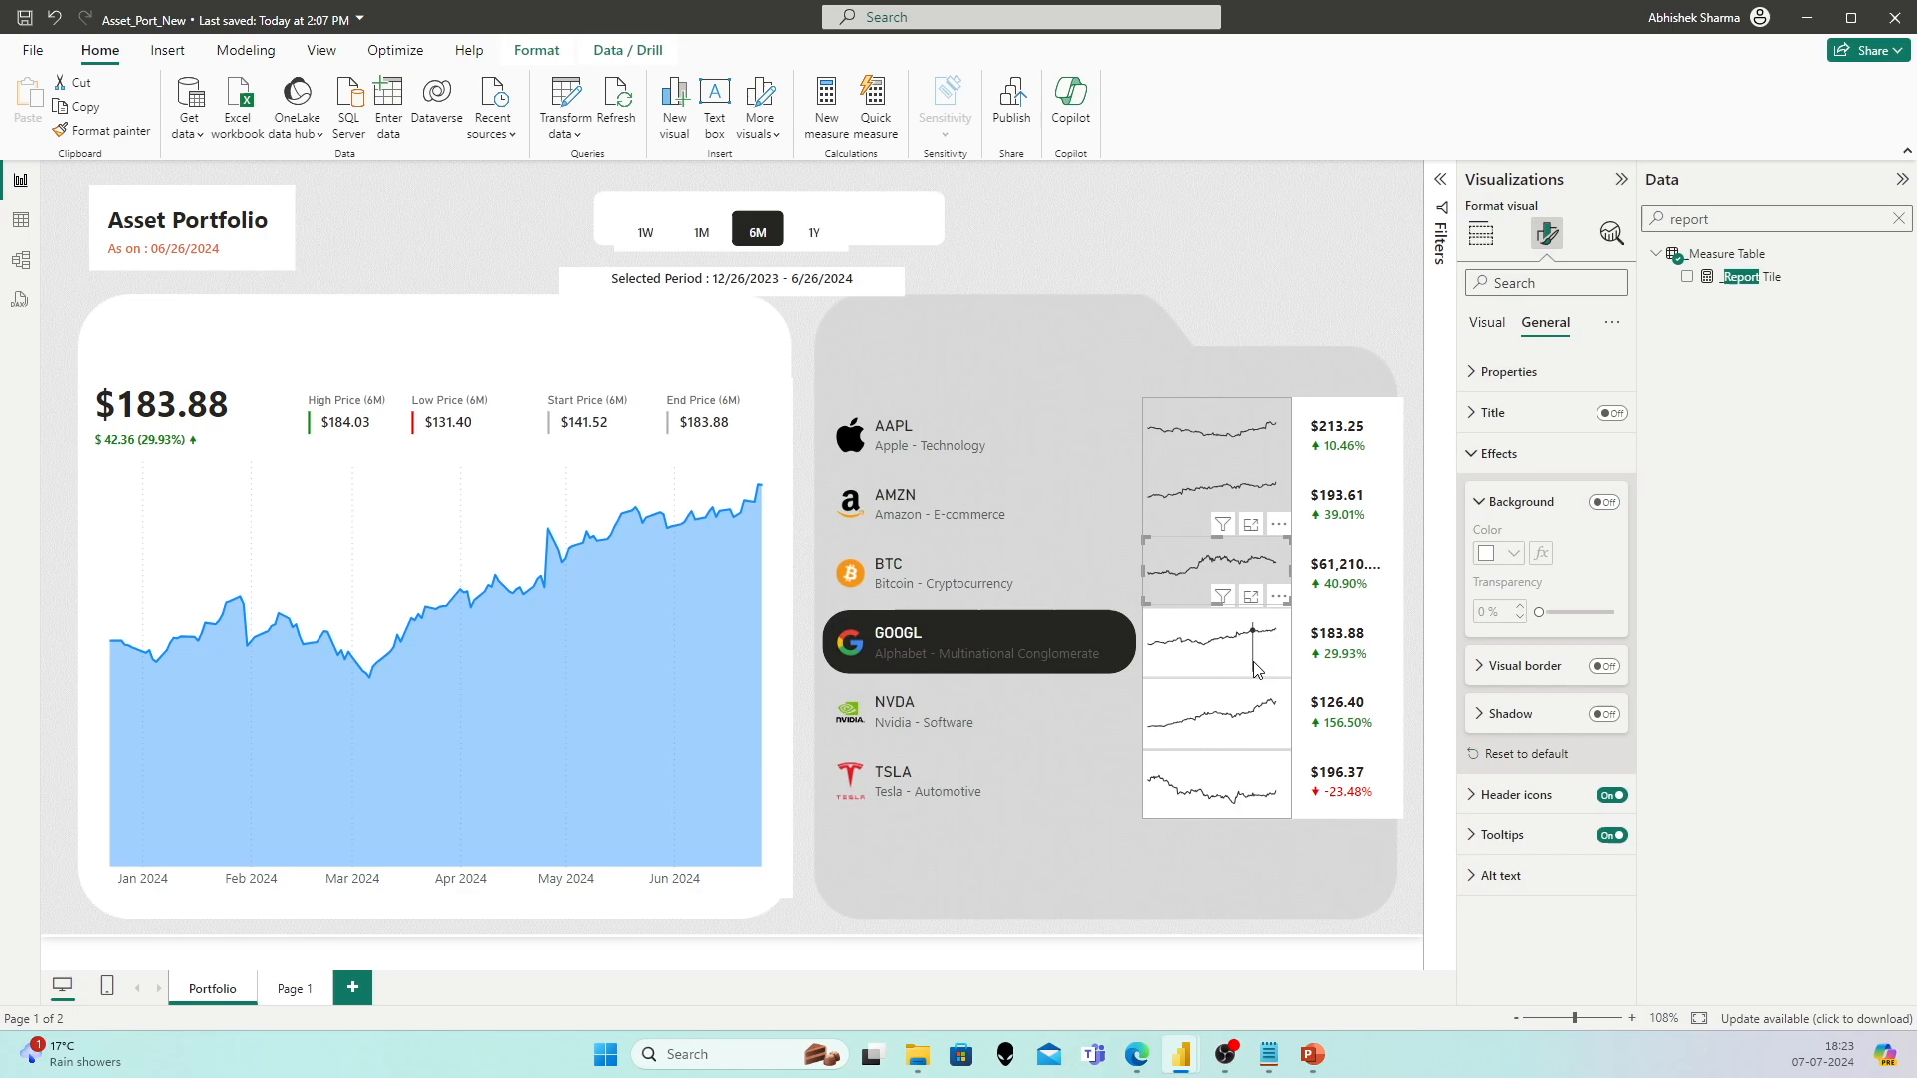
click(1604, 502)
click(1216, 710)
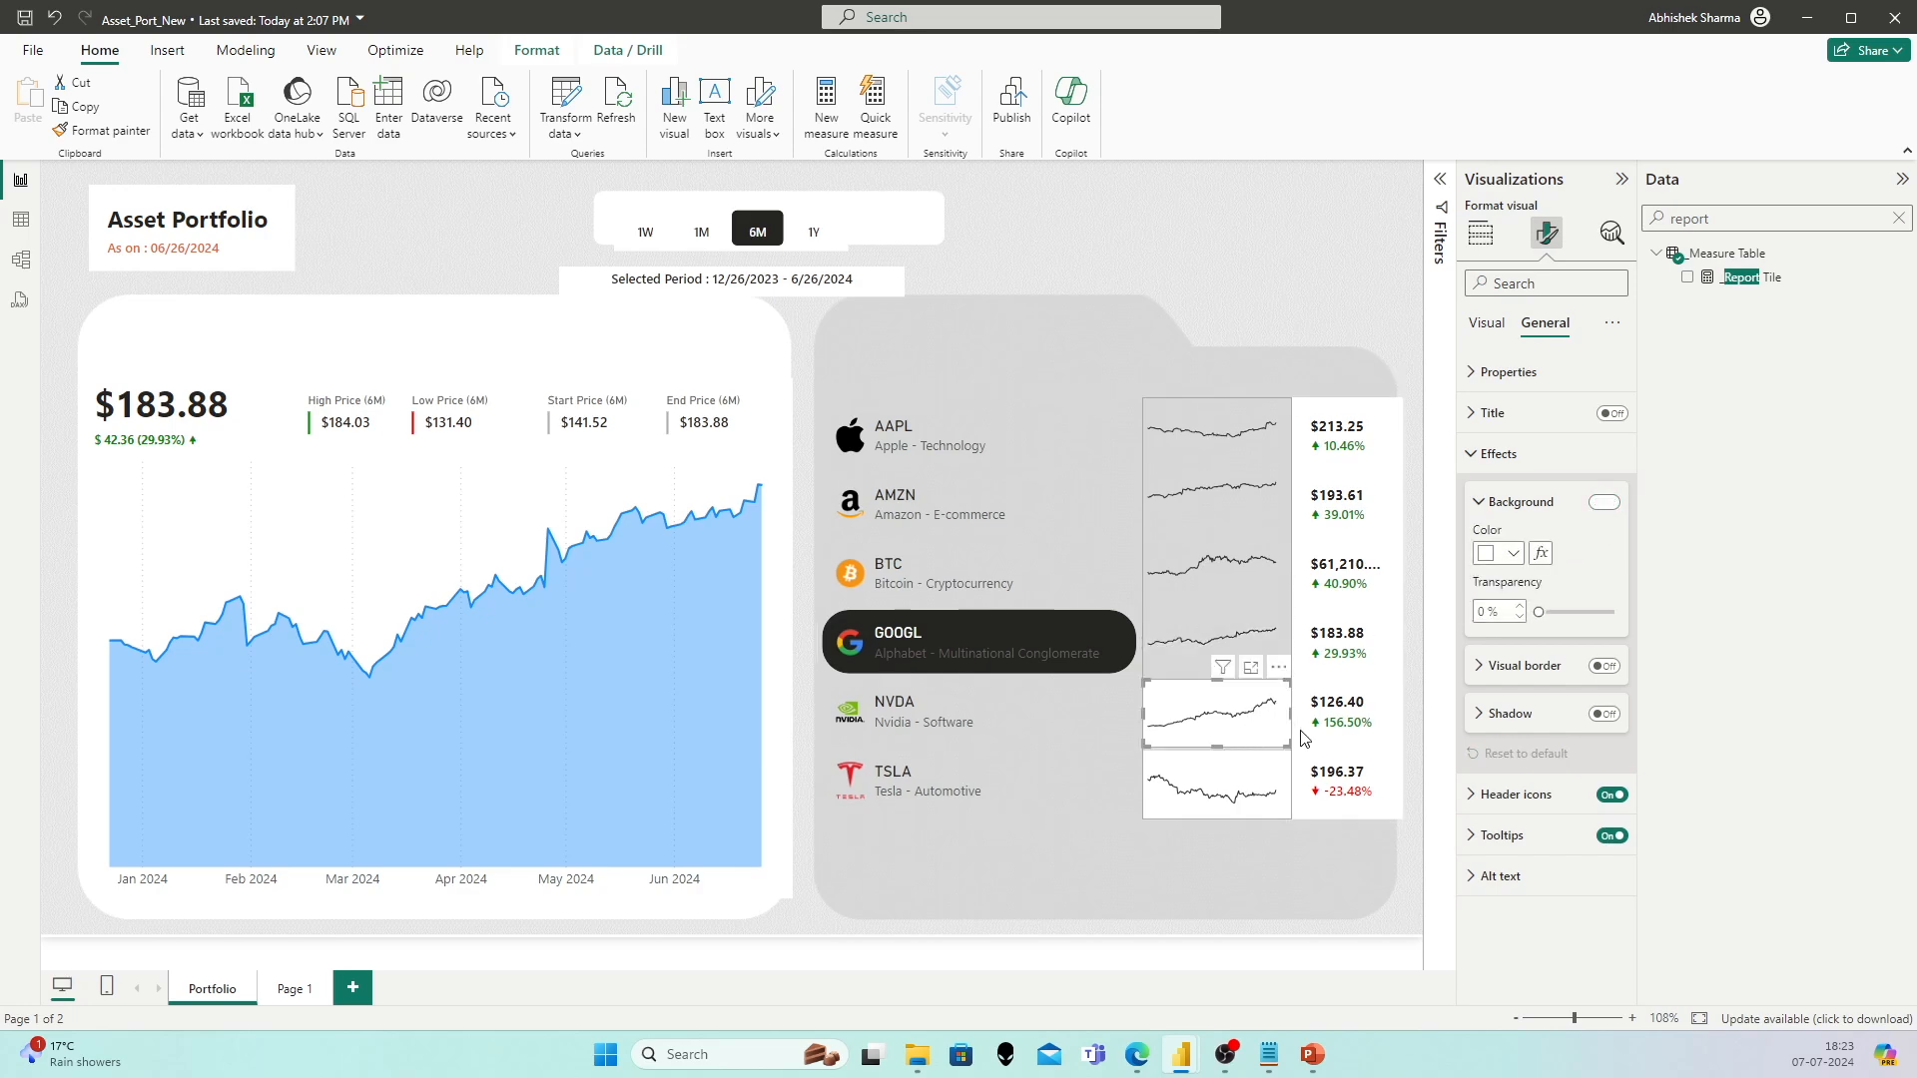
click(1604, 503)
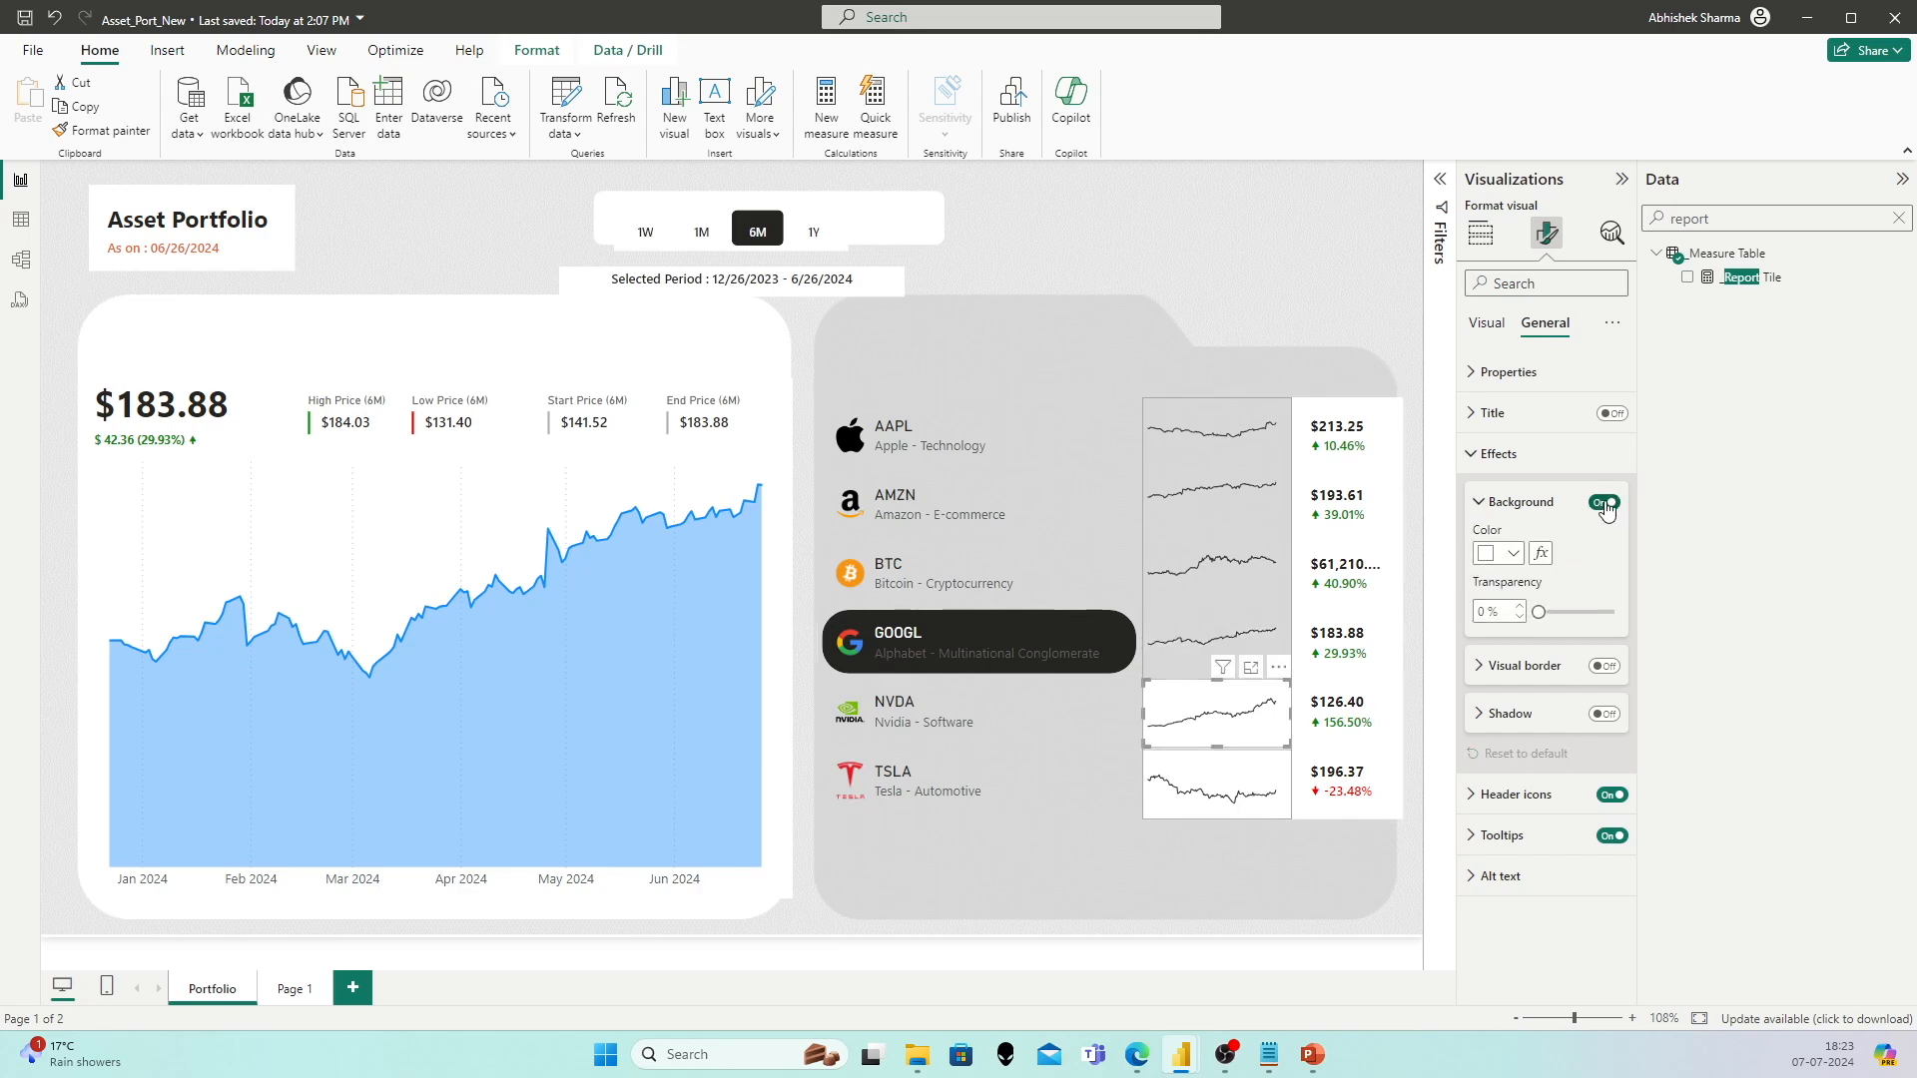
click(1238, 783)
mouse_move(1537, 612)
mouse_down()
mouse_move(1632, 620)
mouse_move(1544, 612)
mouse_up()
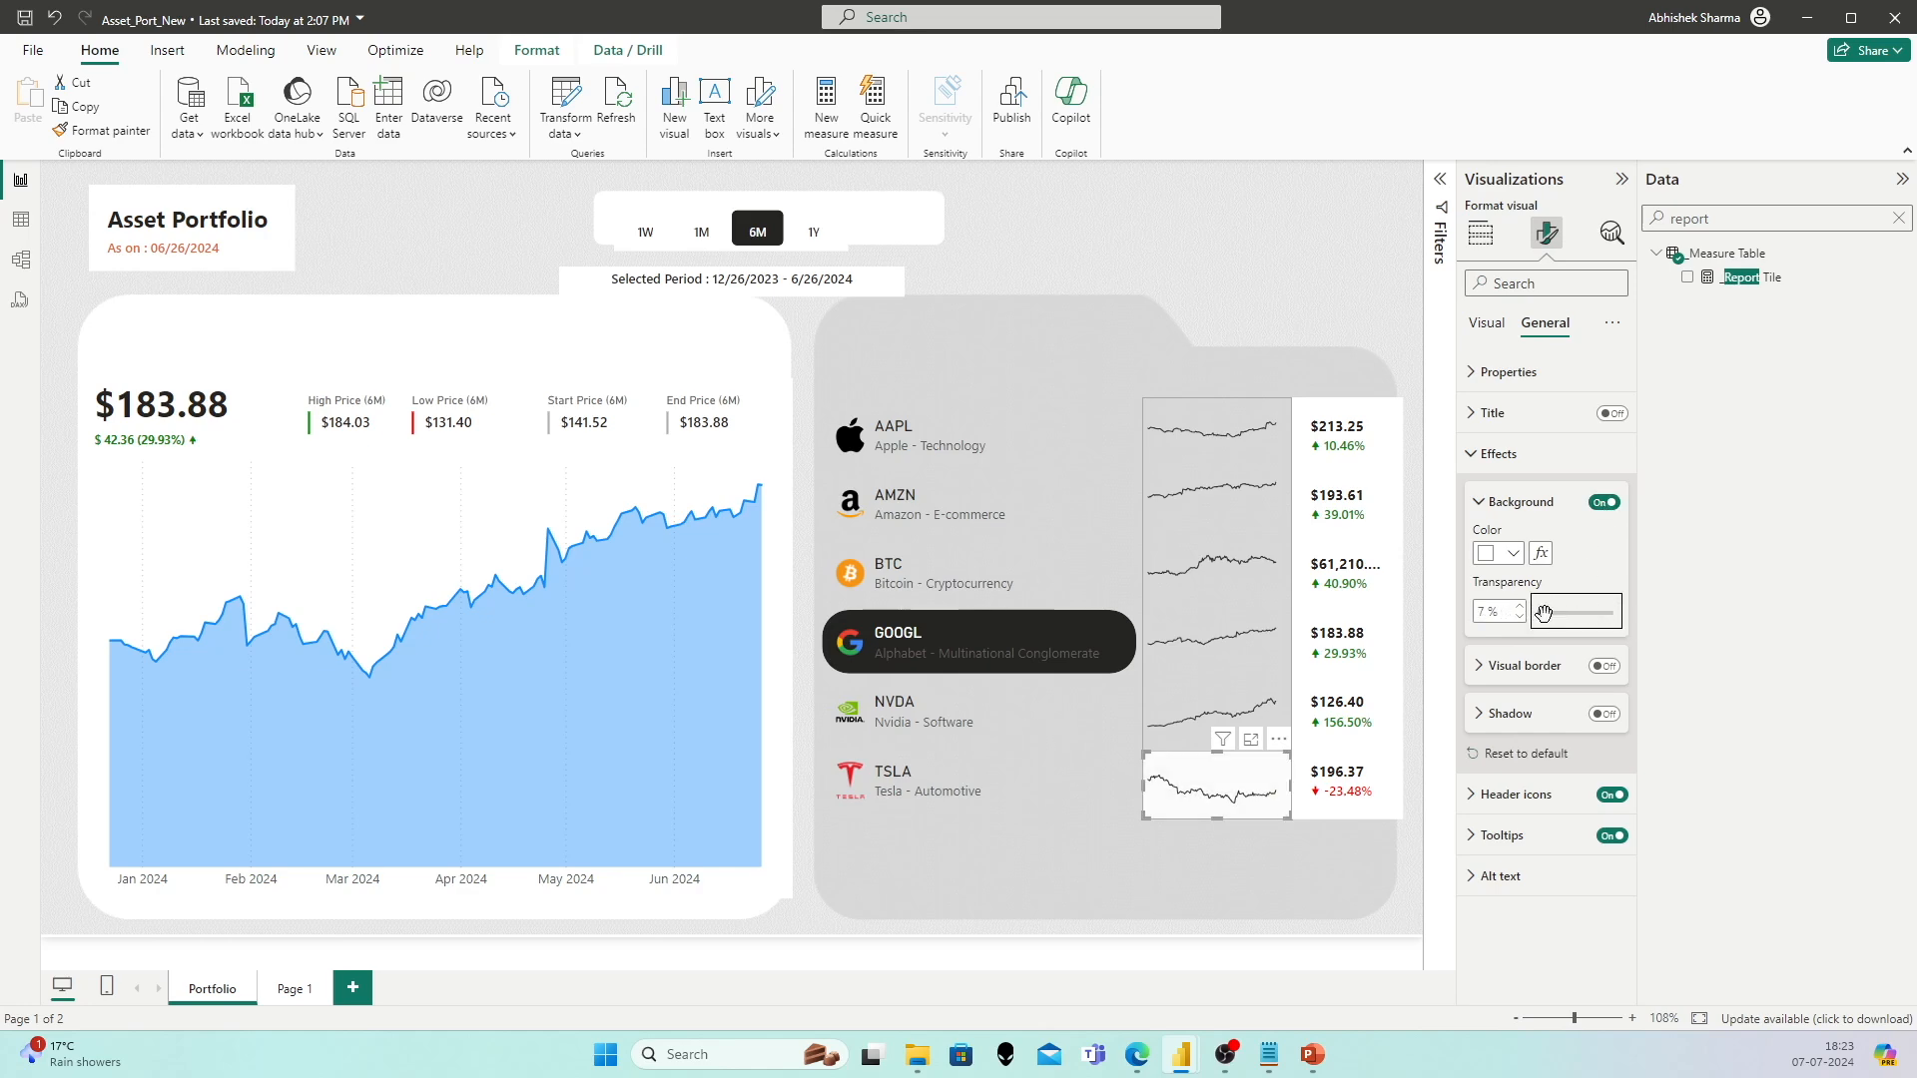
click(1604, 503)
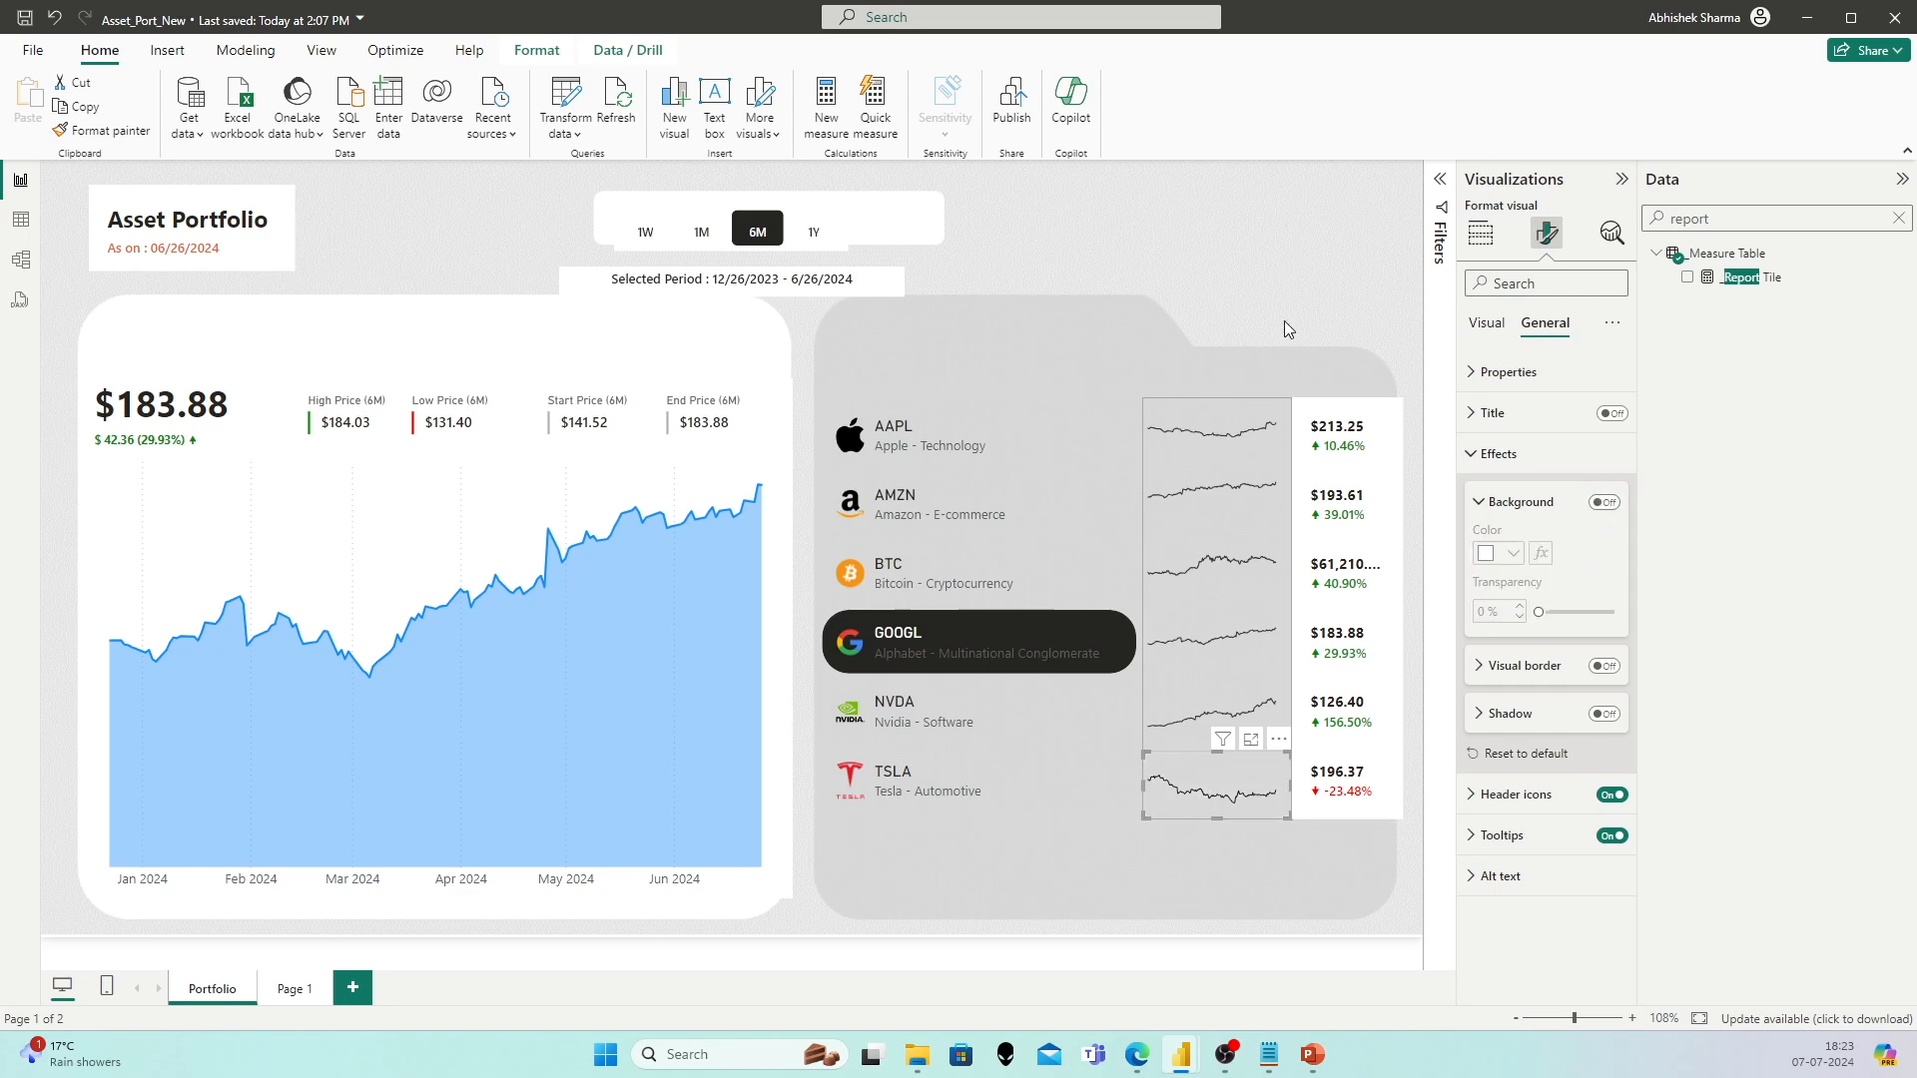
Step: Turn off the background effect of the card visual listing each asset's price and percentage change
click(1358, 413)
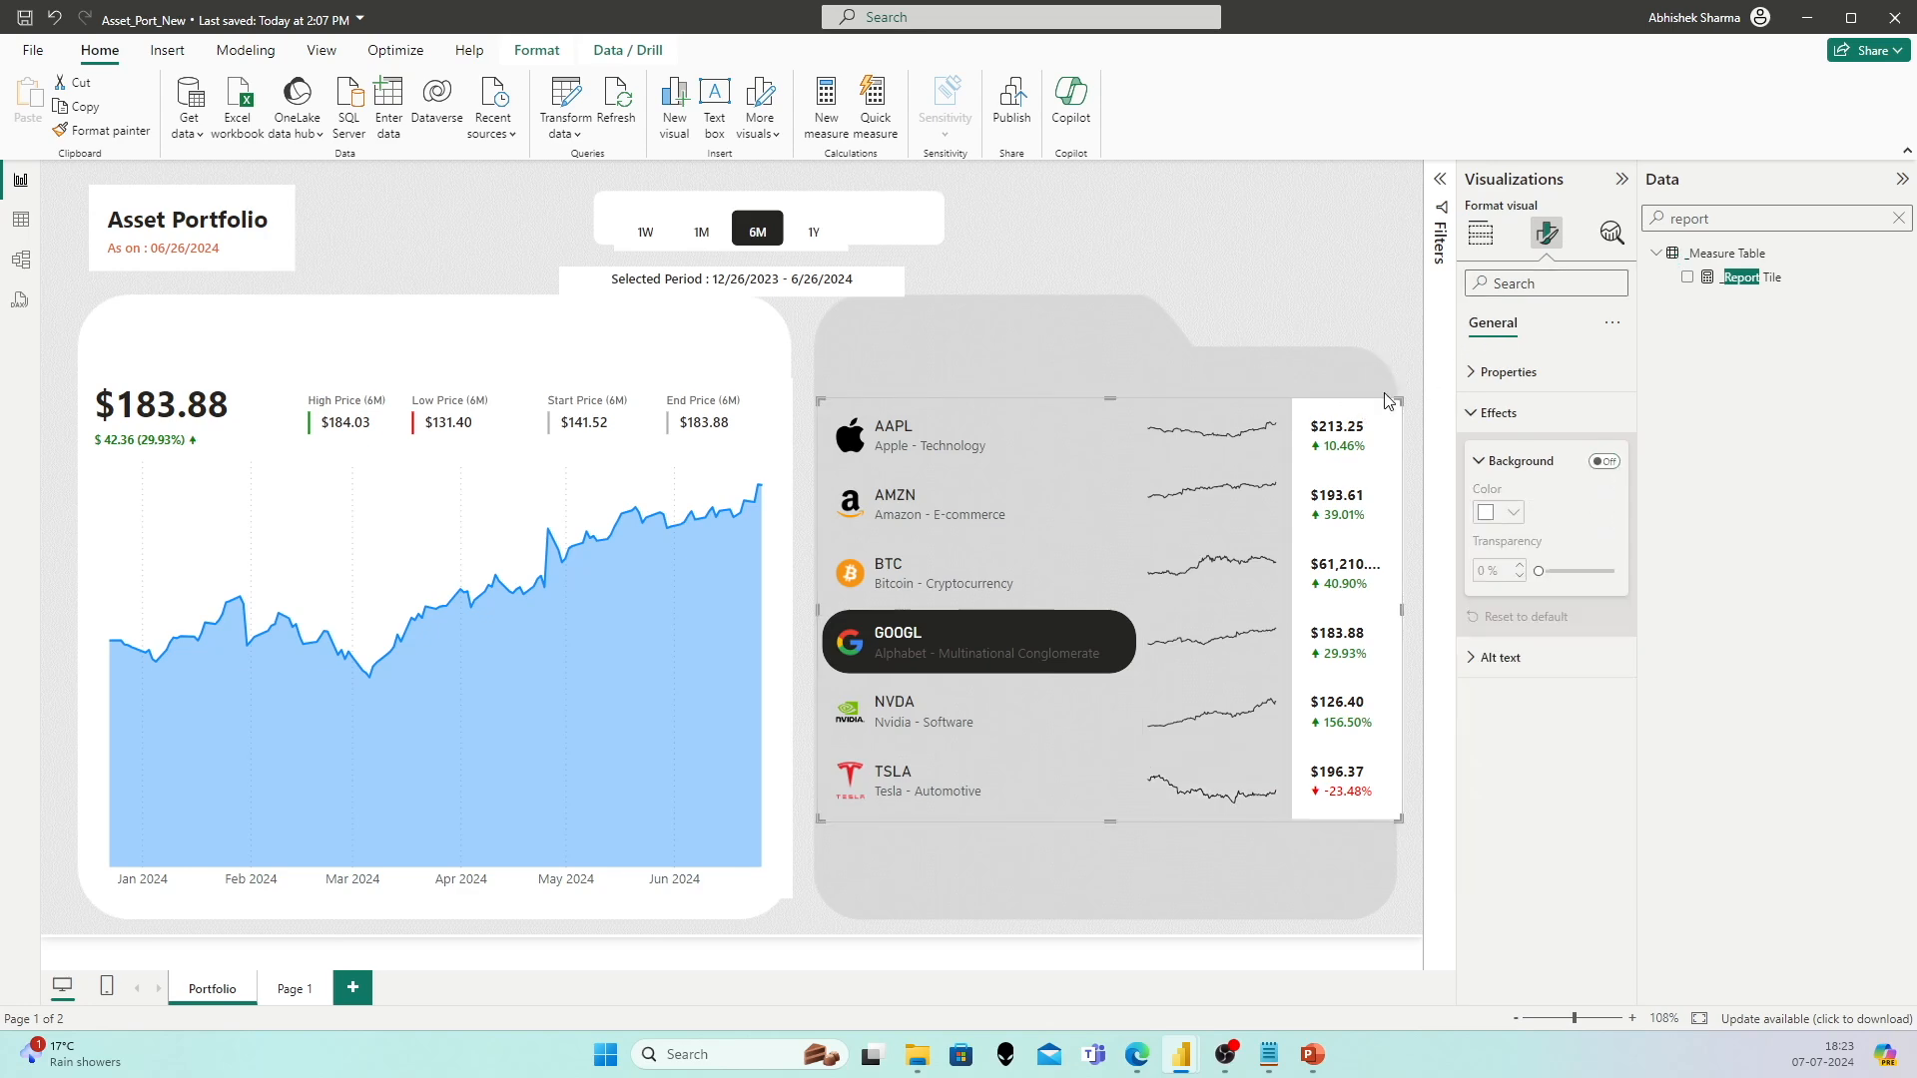
click(1368, 416)
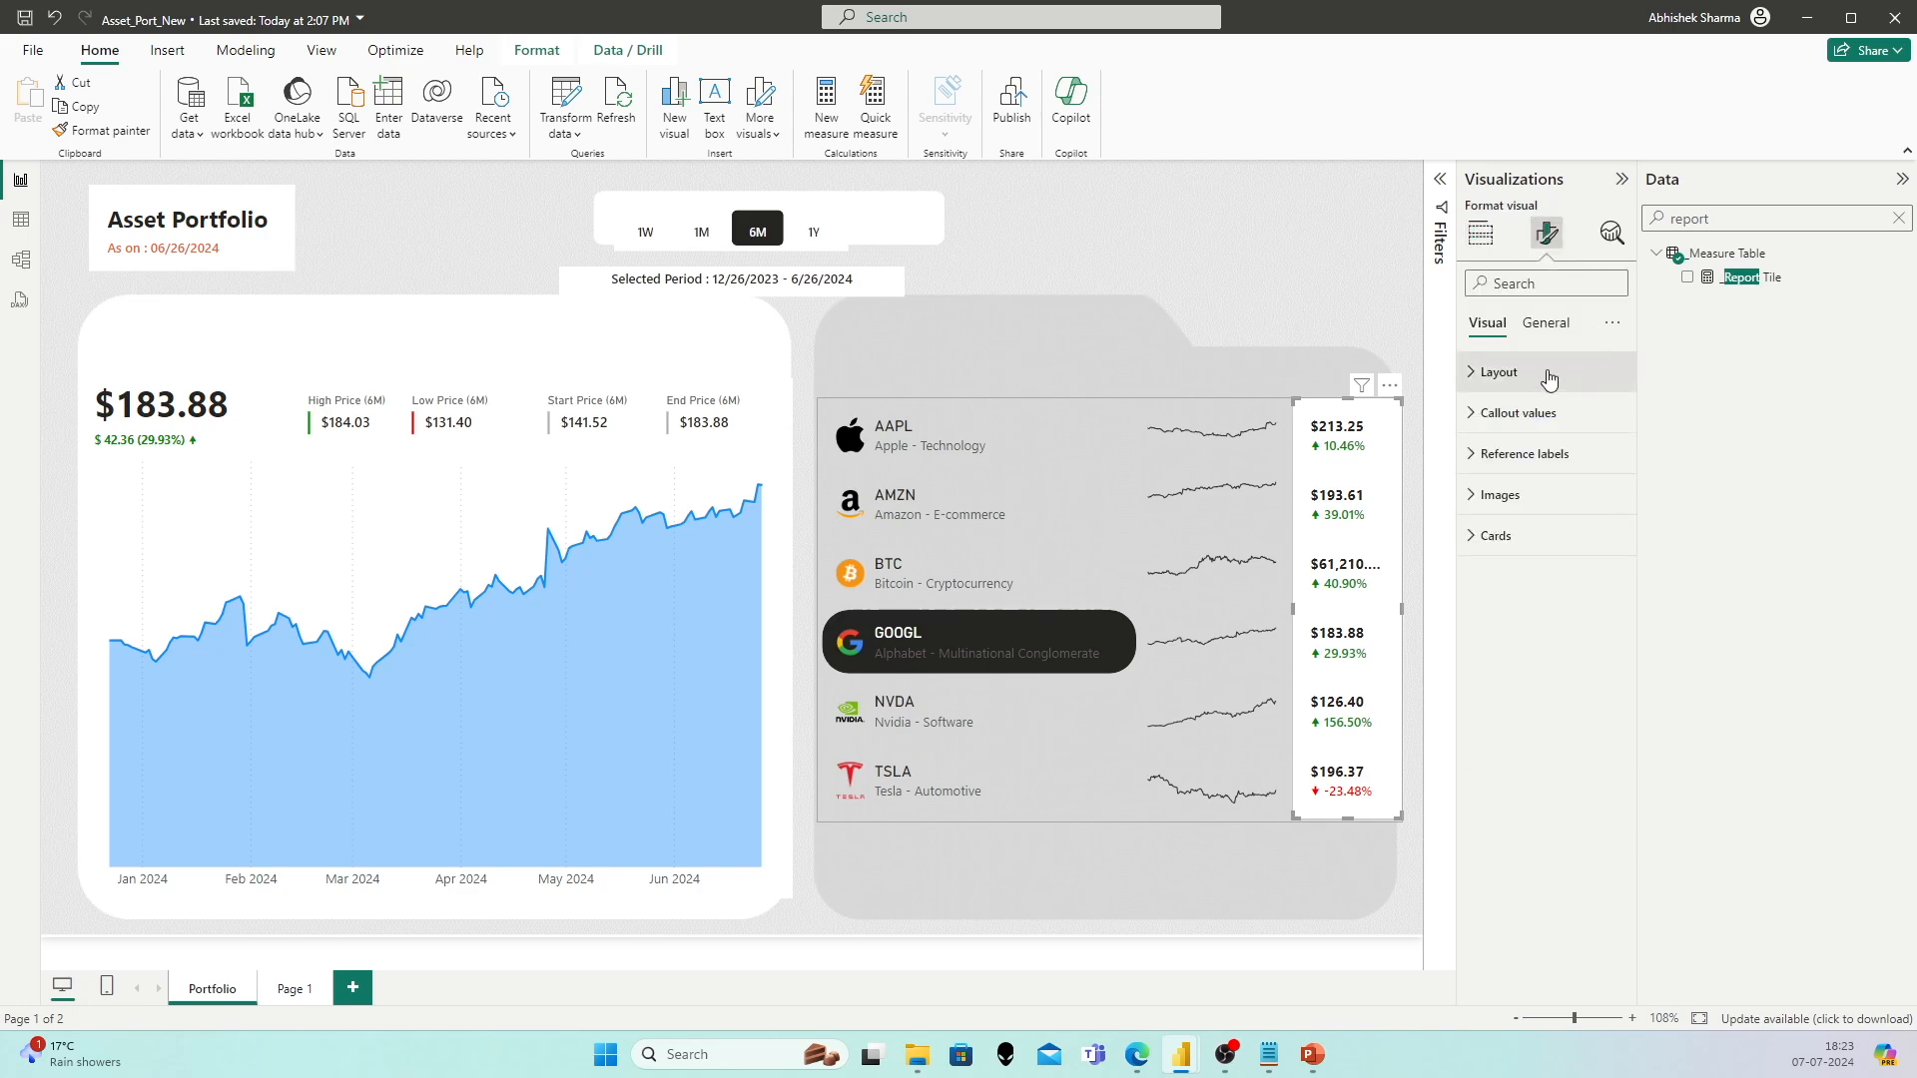
click(1564, 453)
click(1604, 502)
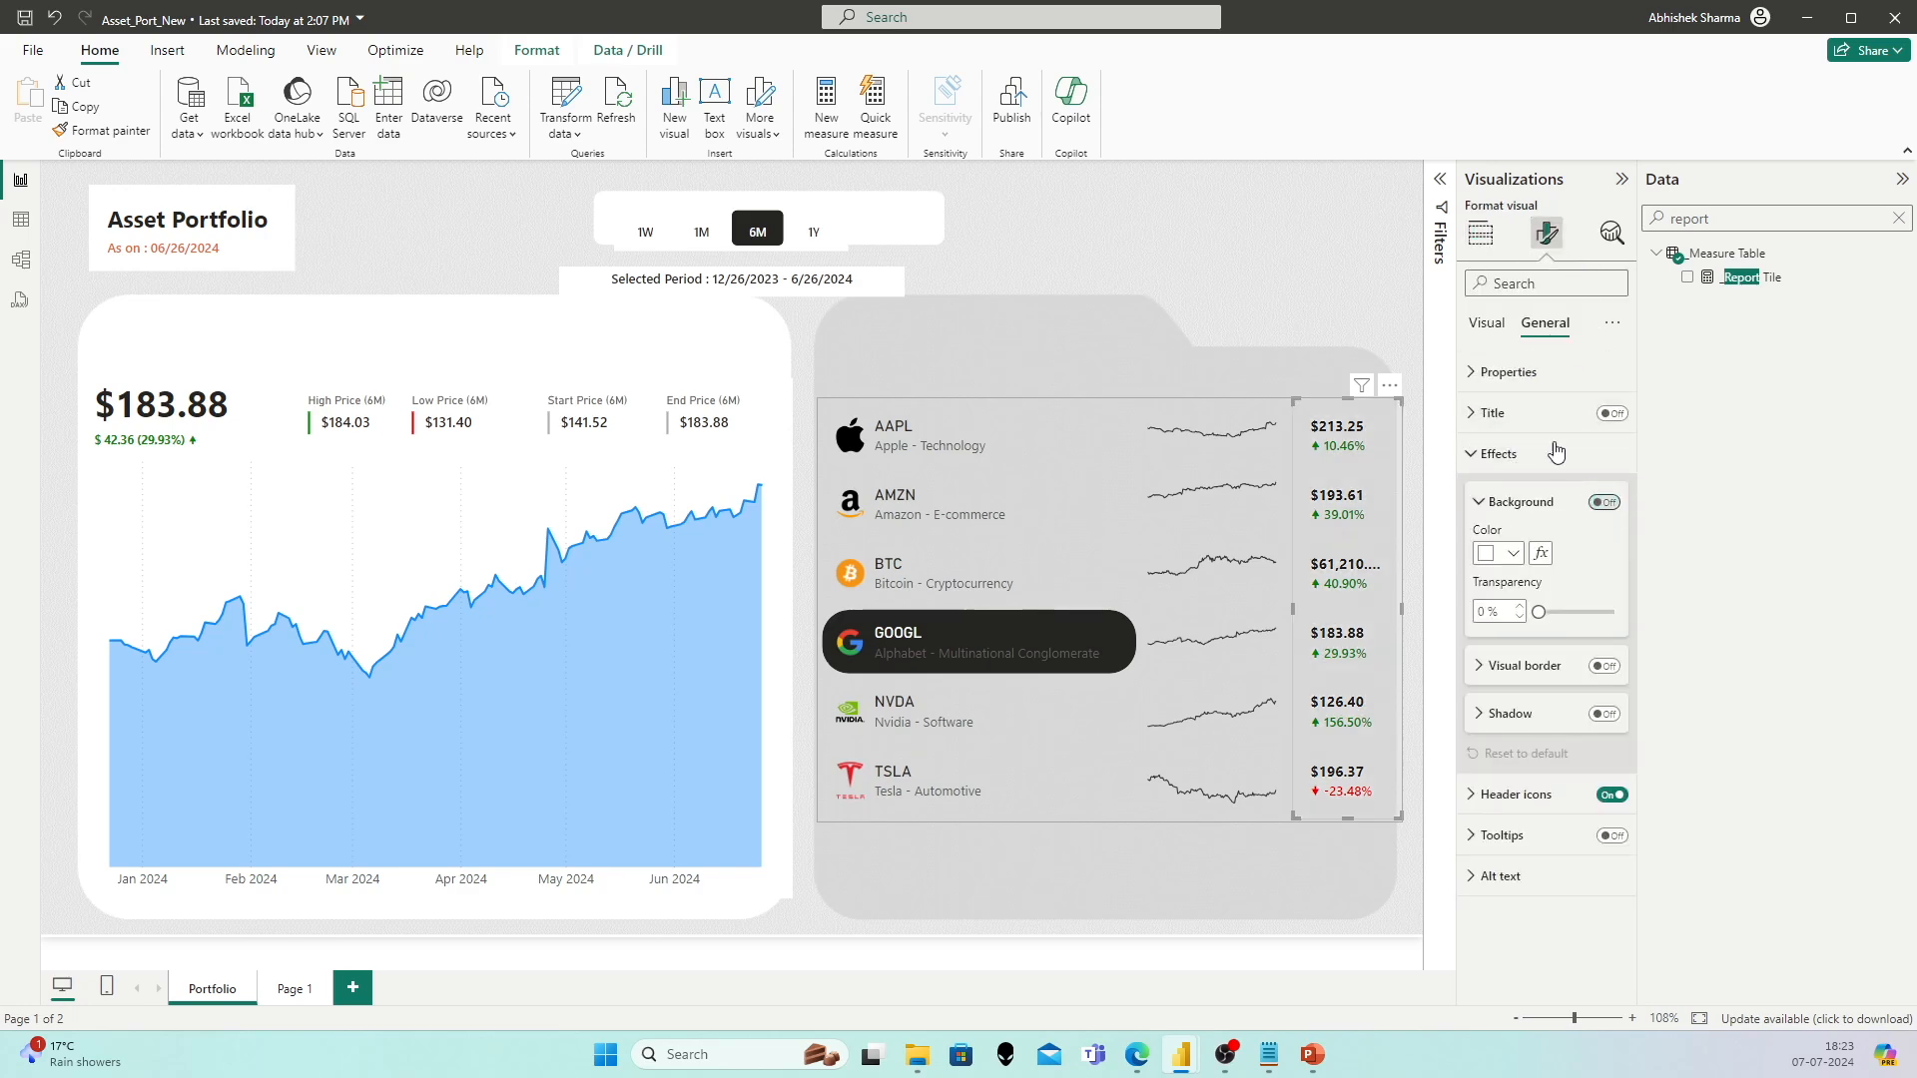
click(1318, 290)
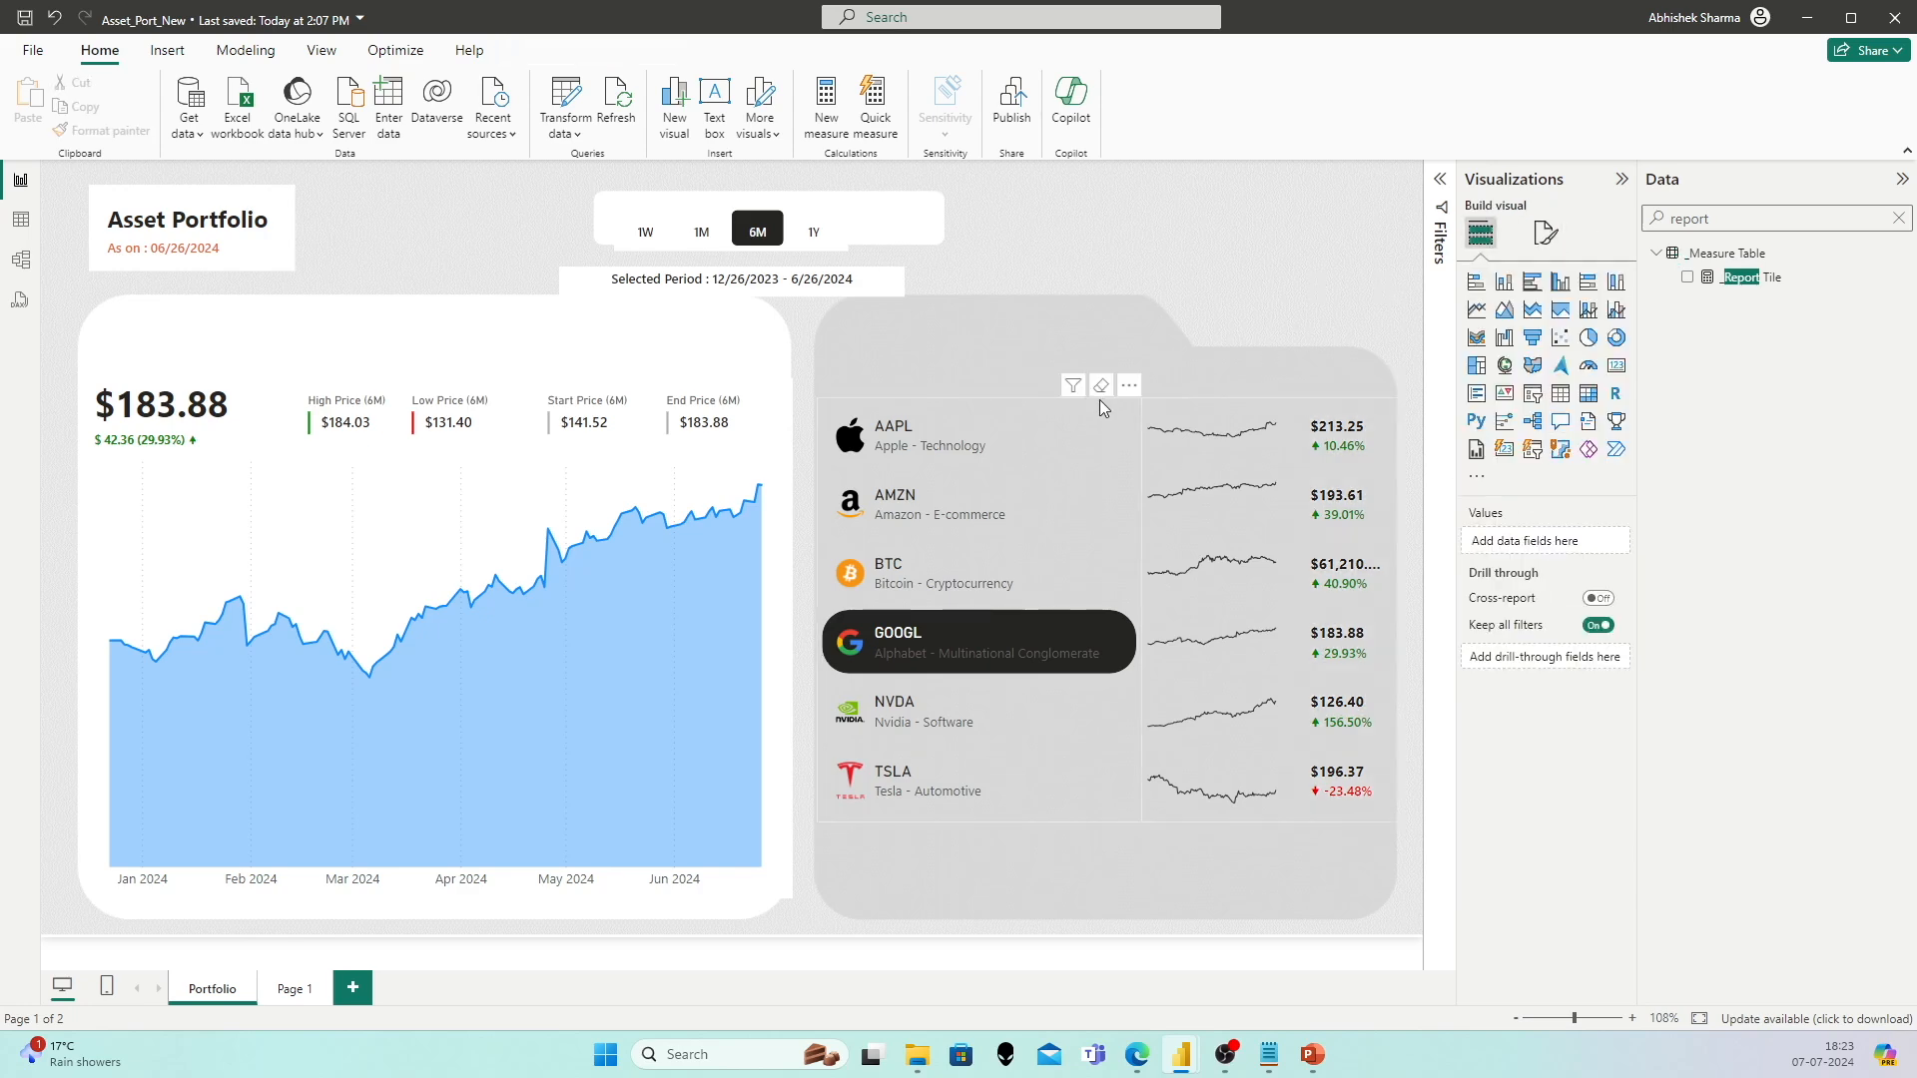
Step: Resize the asset list group to fit the grey panel, extending it upward and downward and narrowing it slightly
click(1106, 401)
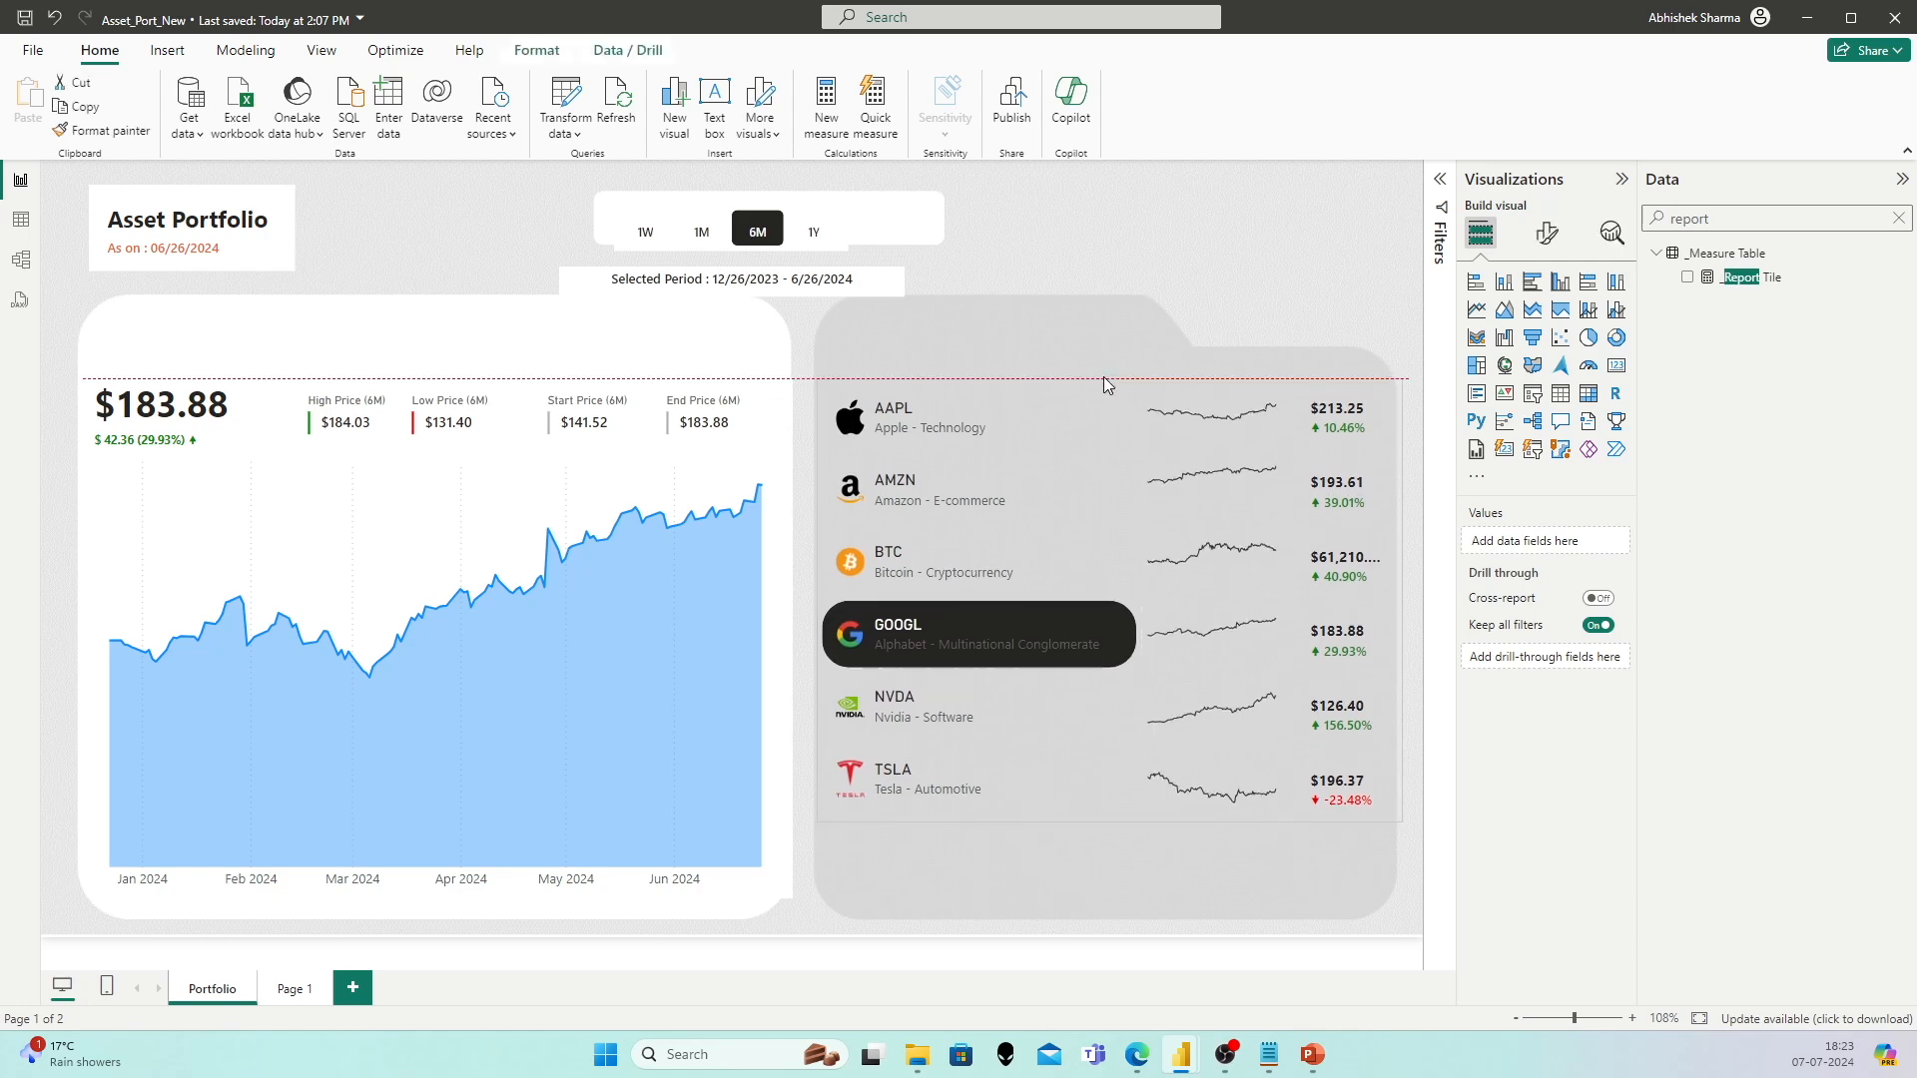
drag(1110, 361, 1110, 364)
drag(1401, 590, 1386, 592)
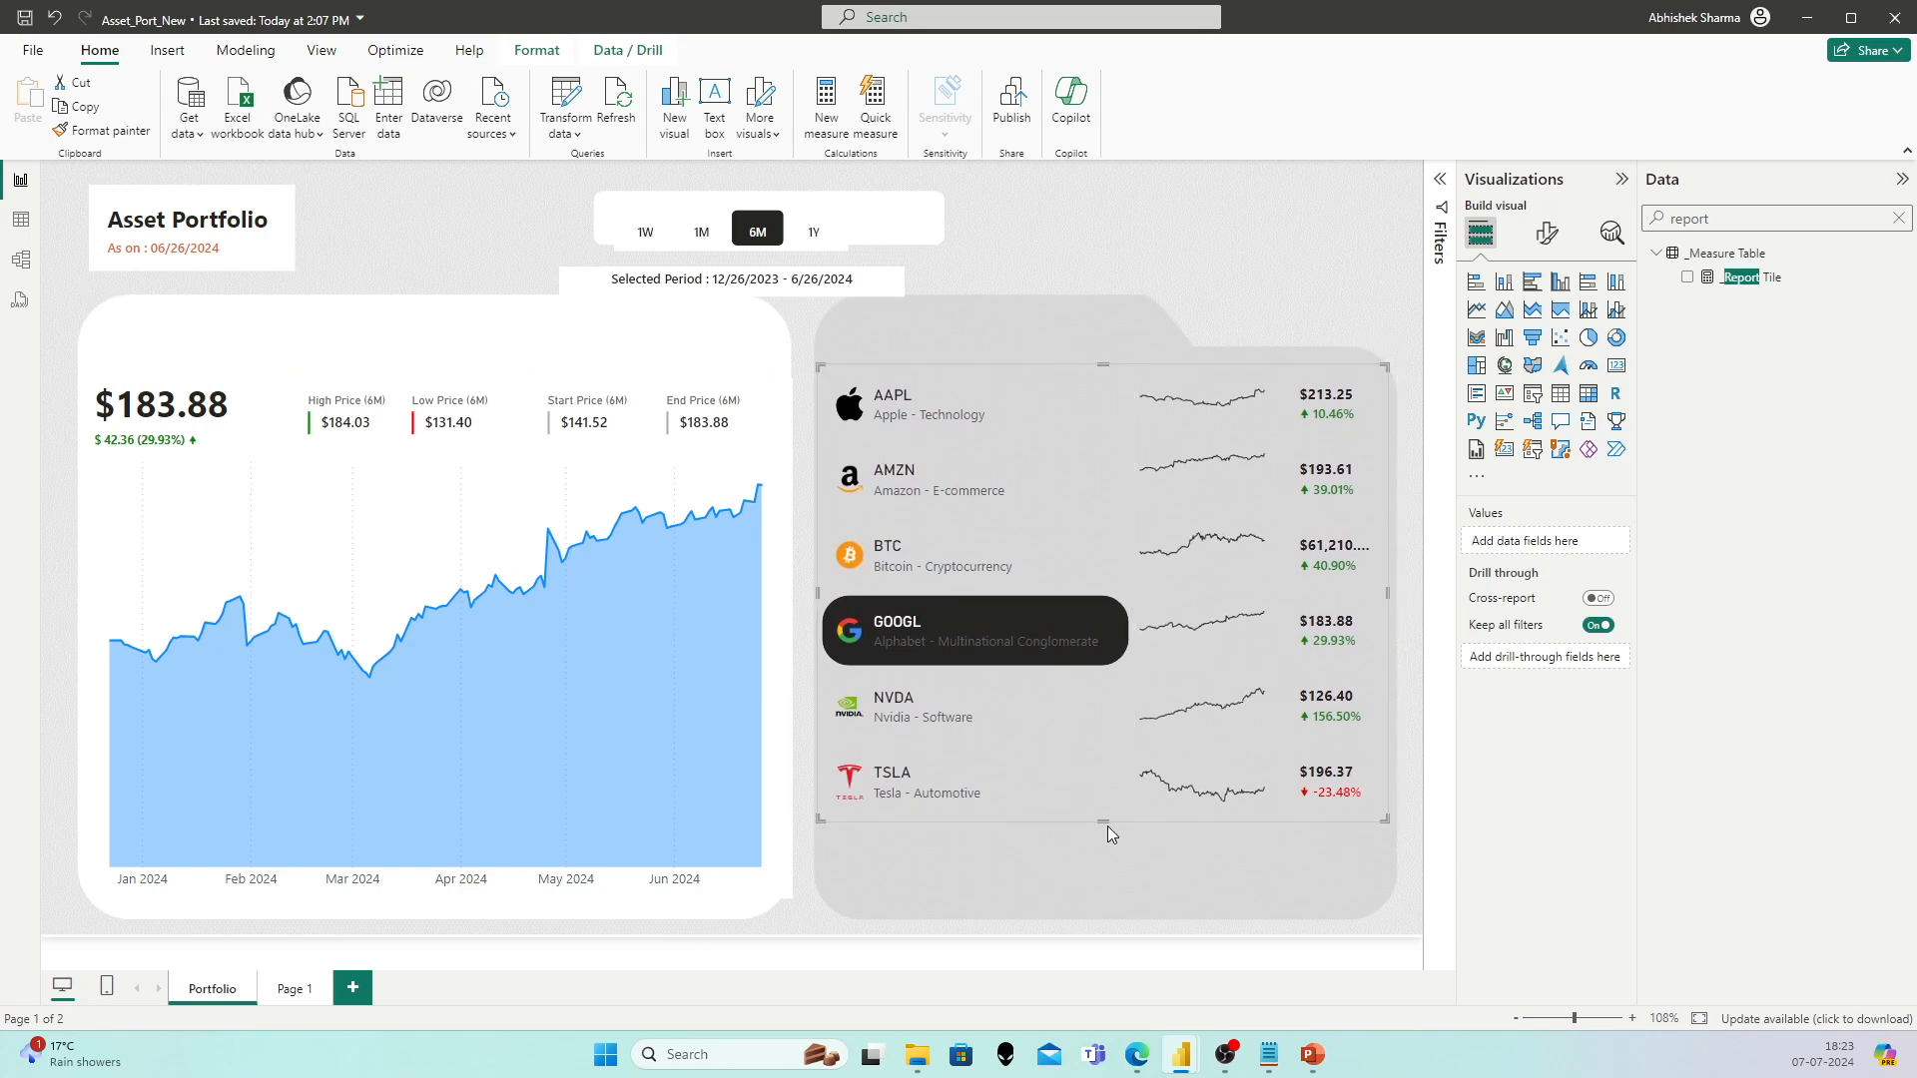
drag(1104, 822, 1102, 877)
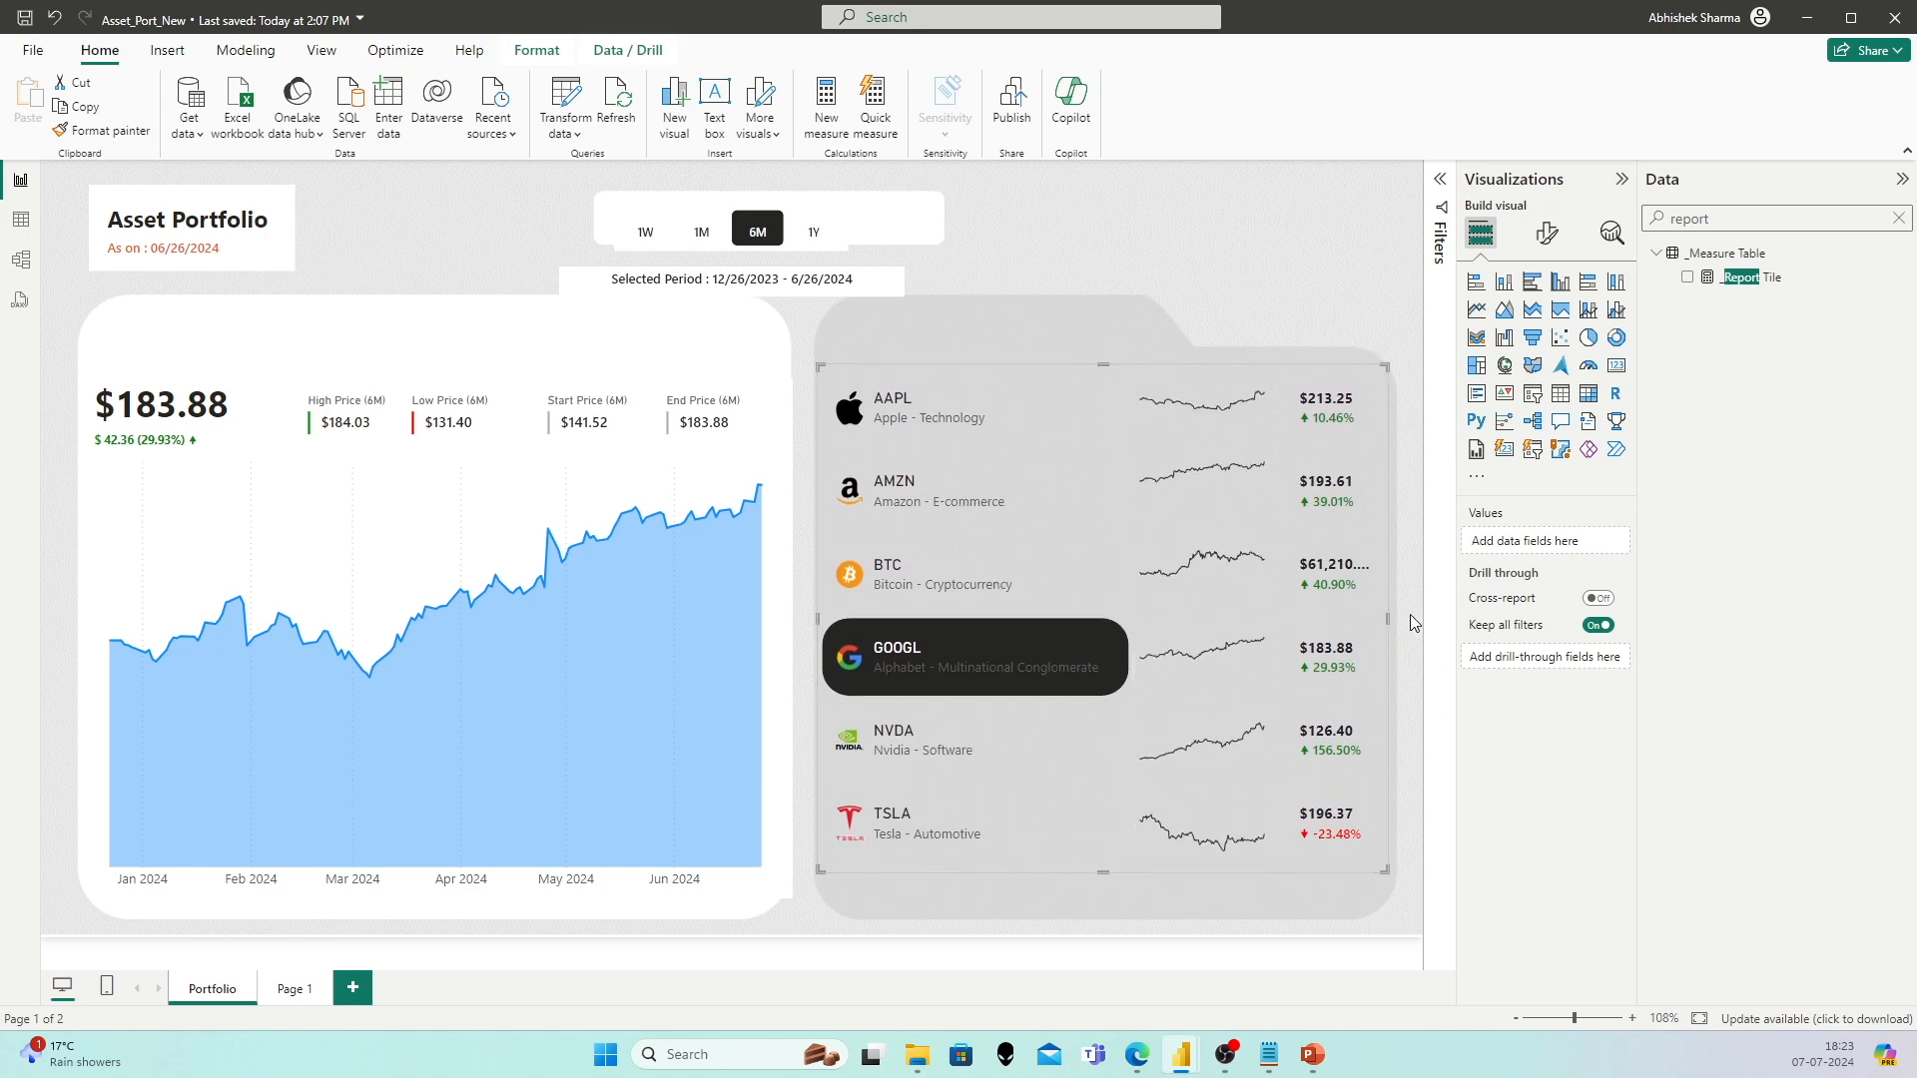
Step: Narrow the price chart group slightly to fit the white panel, and choose AAPL in the asset slicer
click(717, 892)
drag(786, 644, 784, 641)
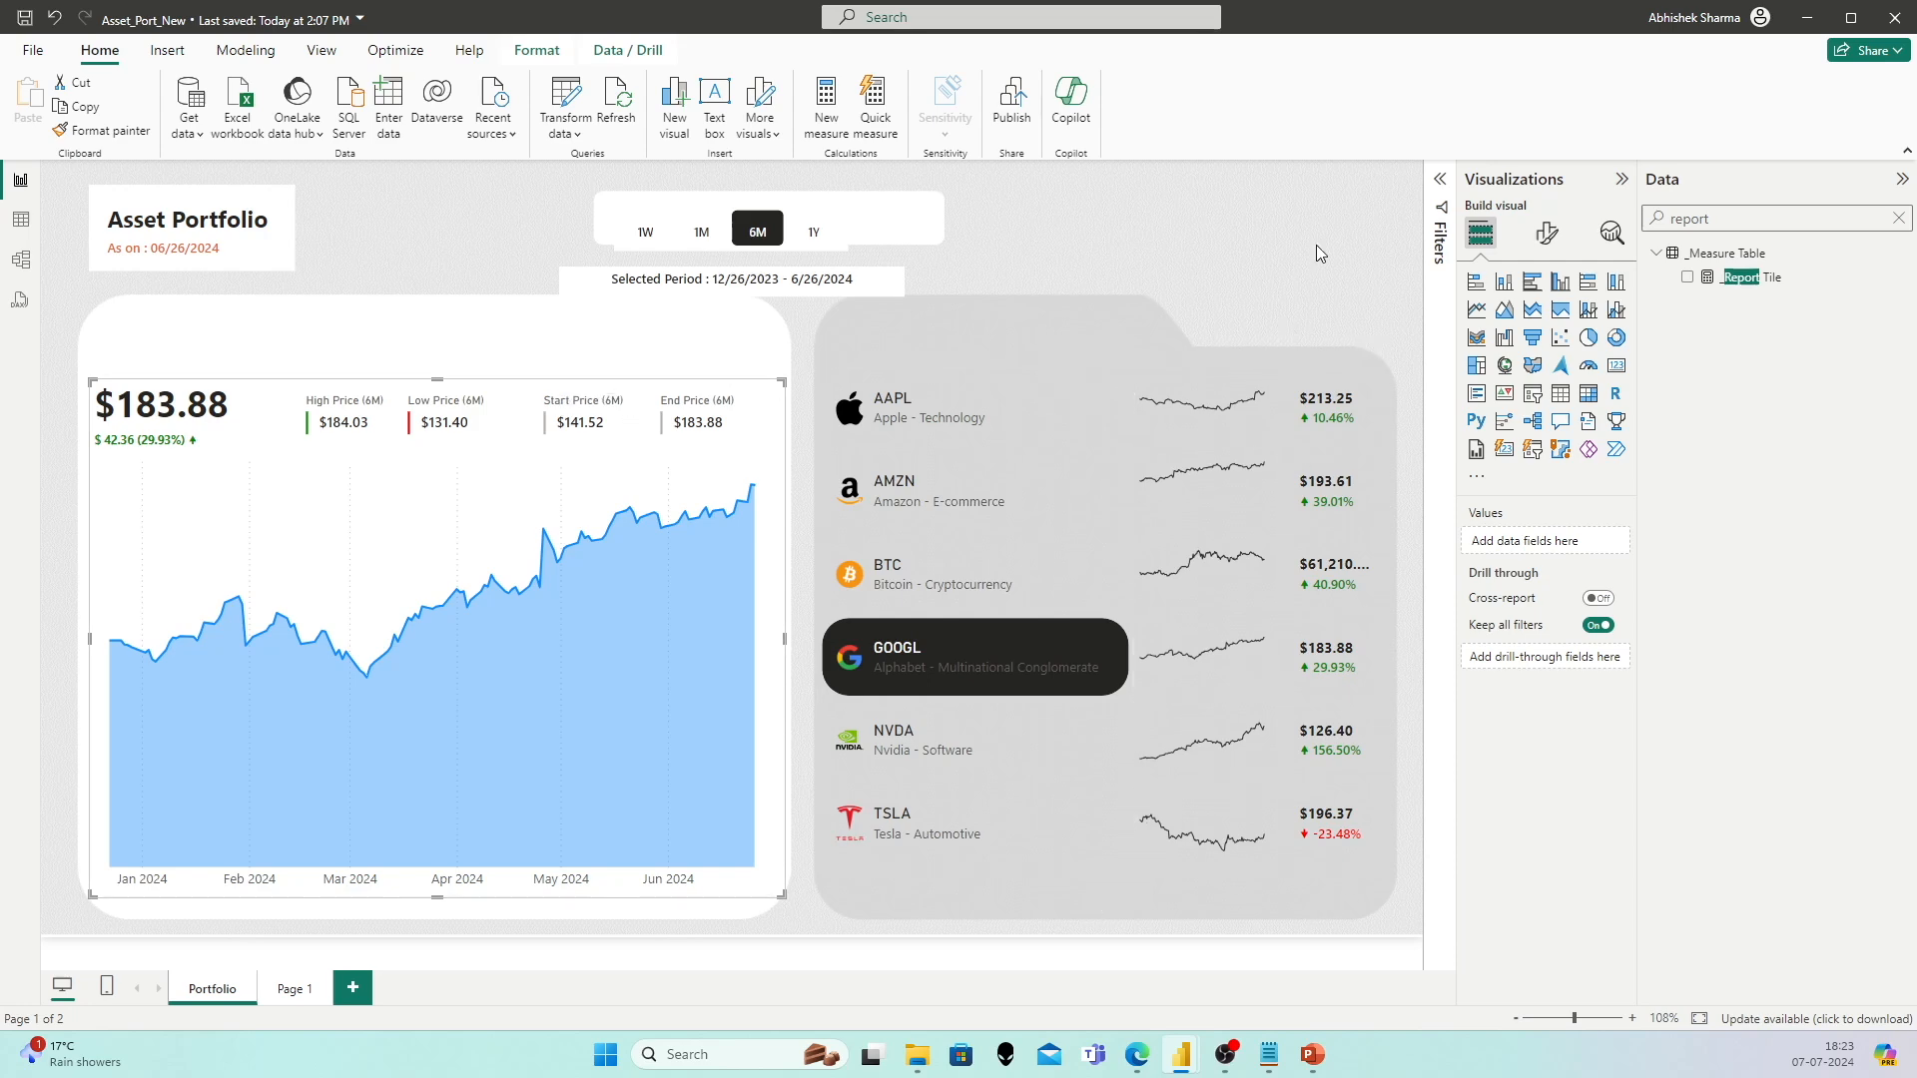
click(933, 410)
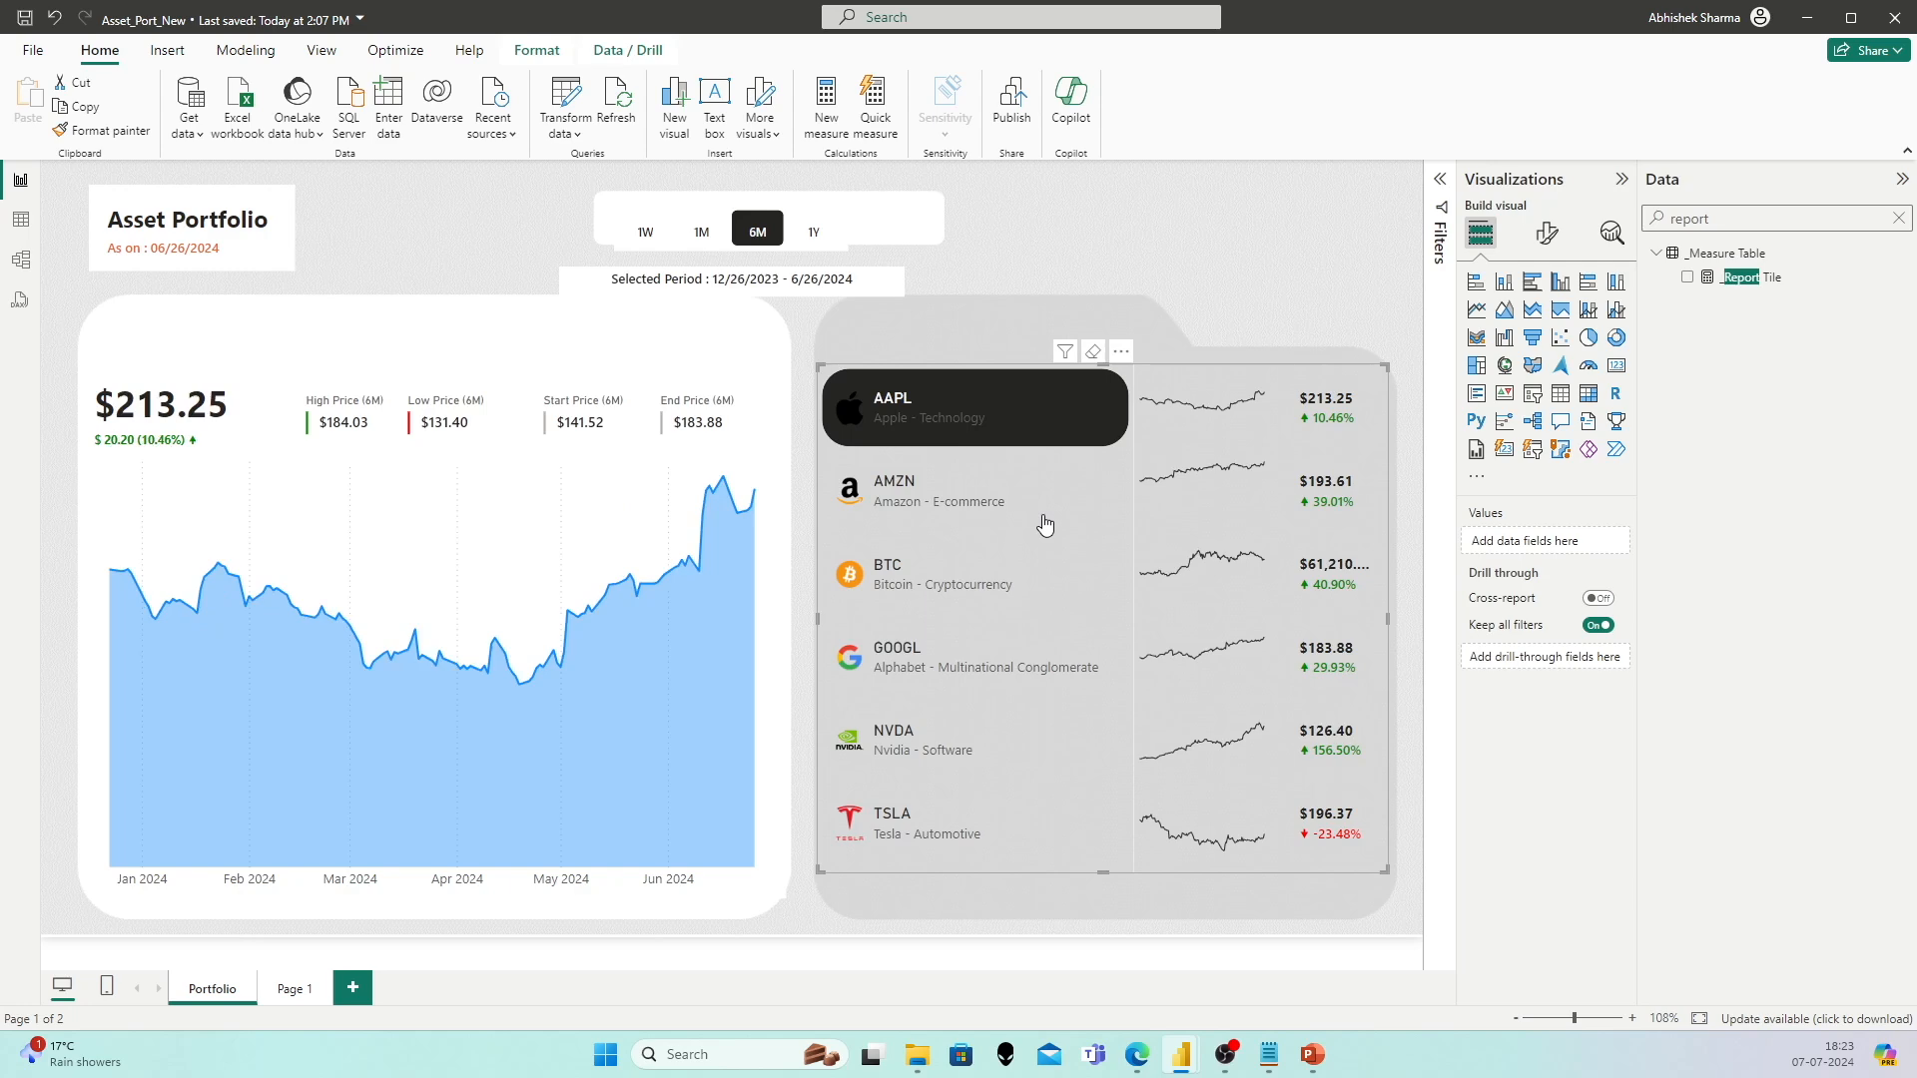
Step: Turn off the background effect of the price area chart
click(741, 896)
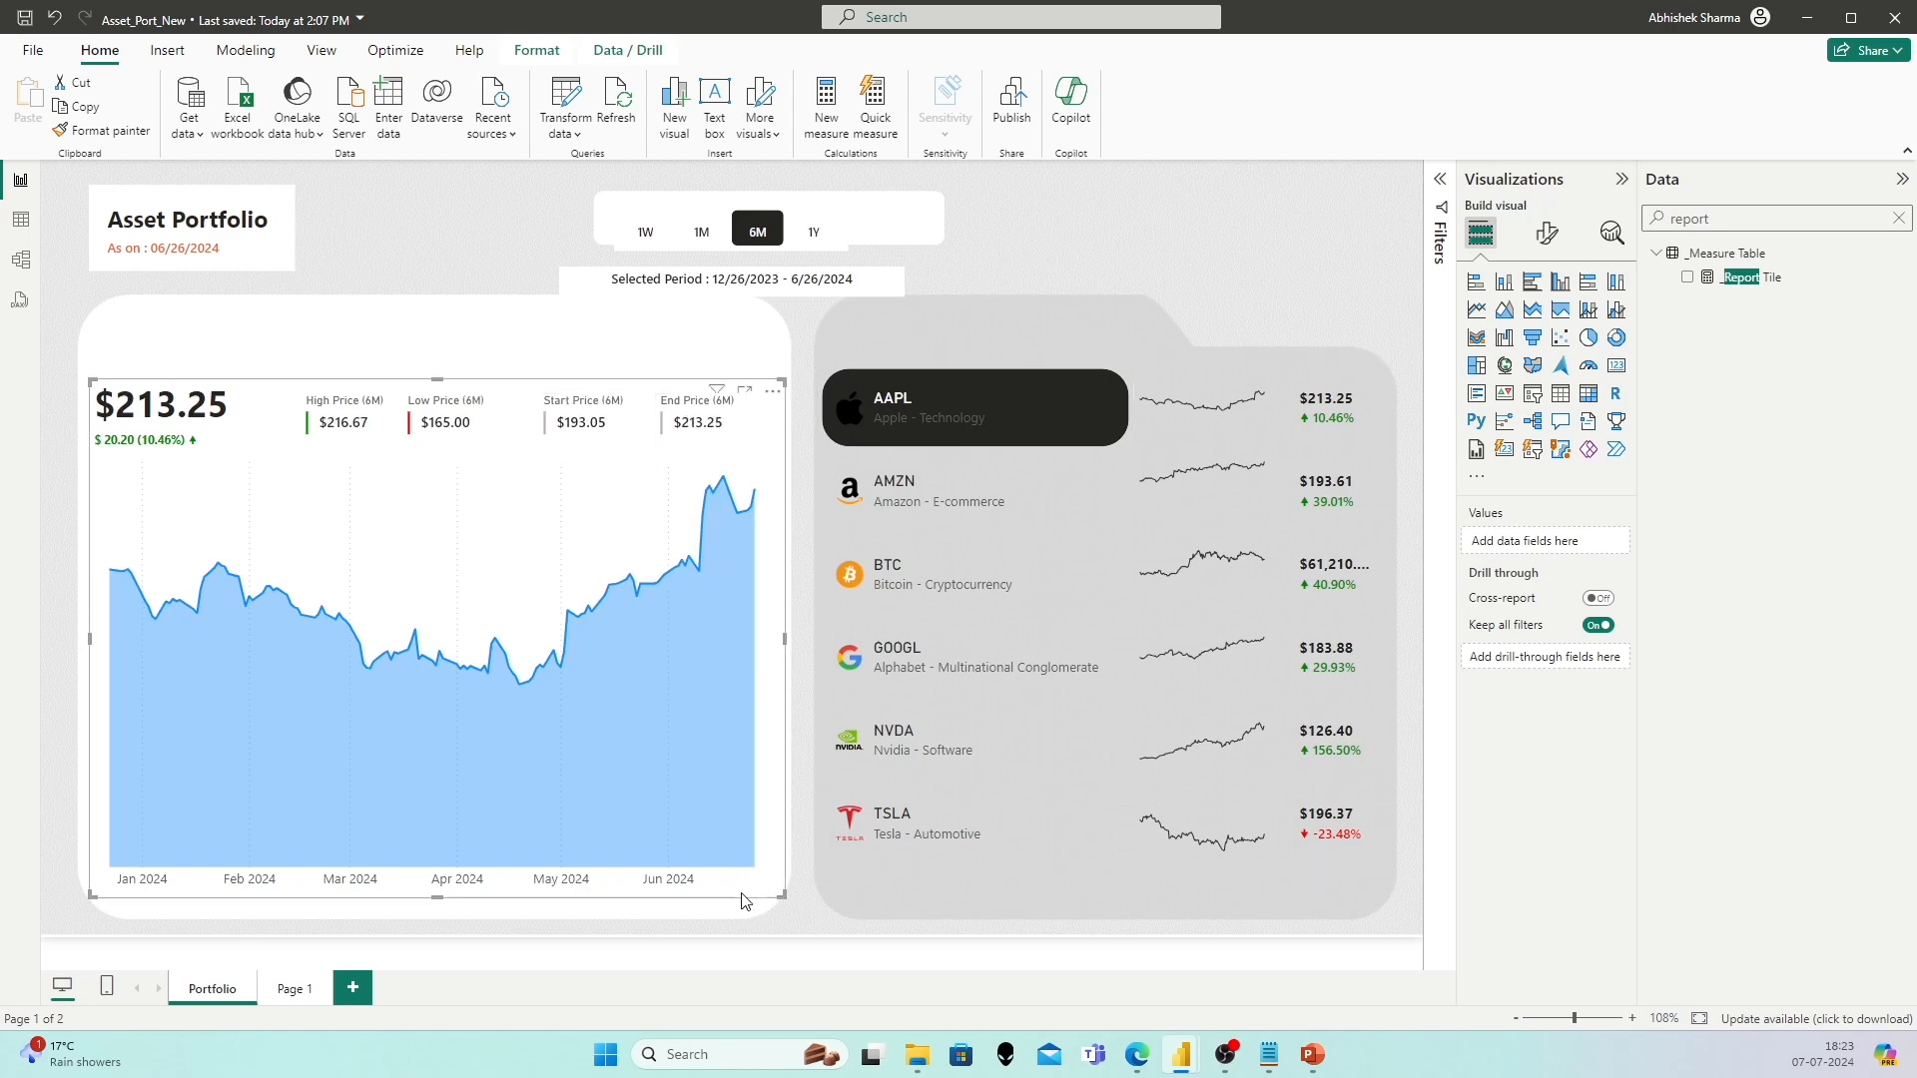
click(1547, 230)
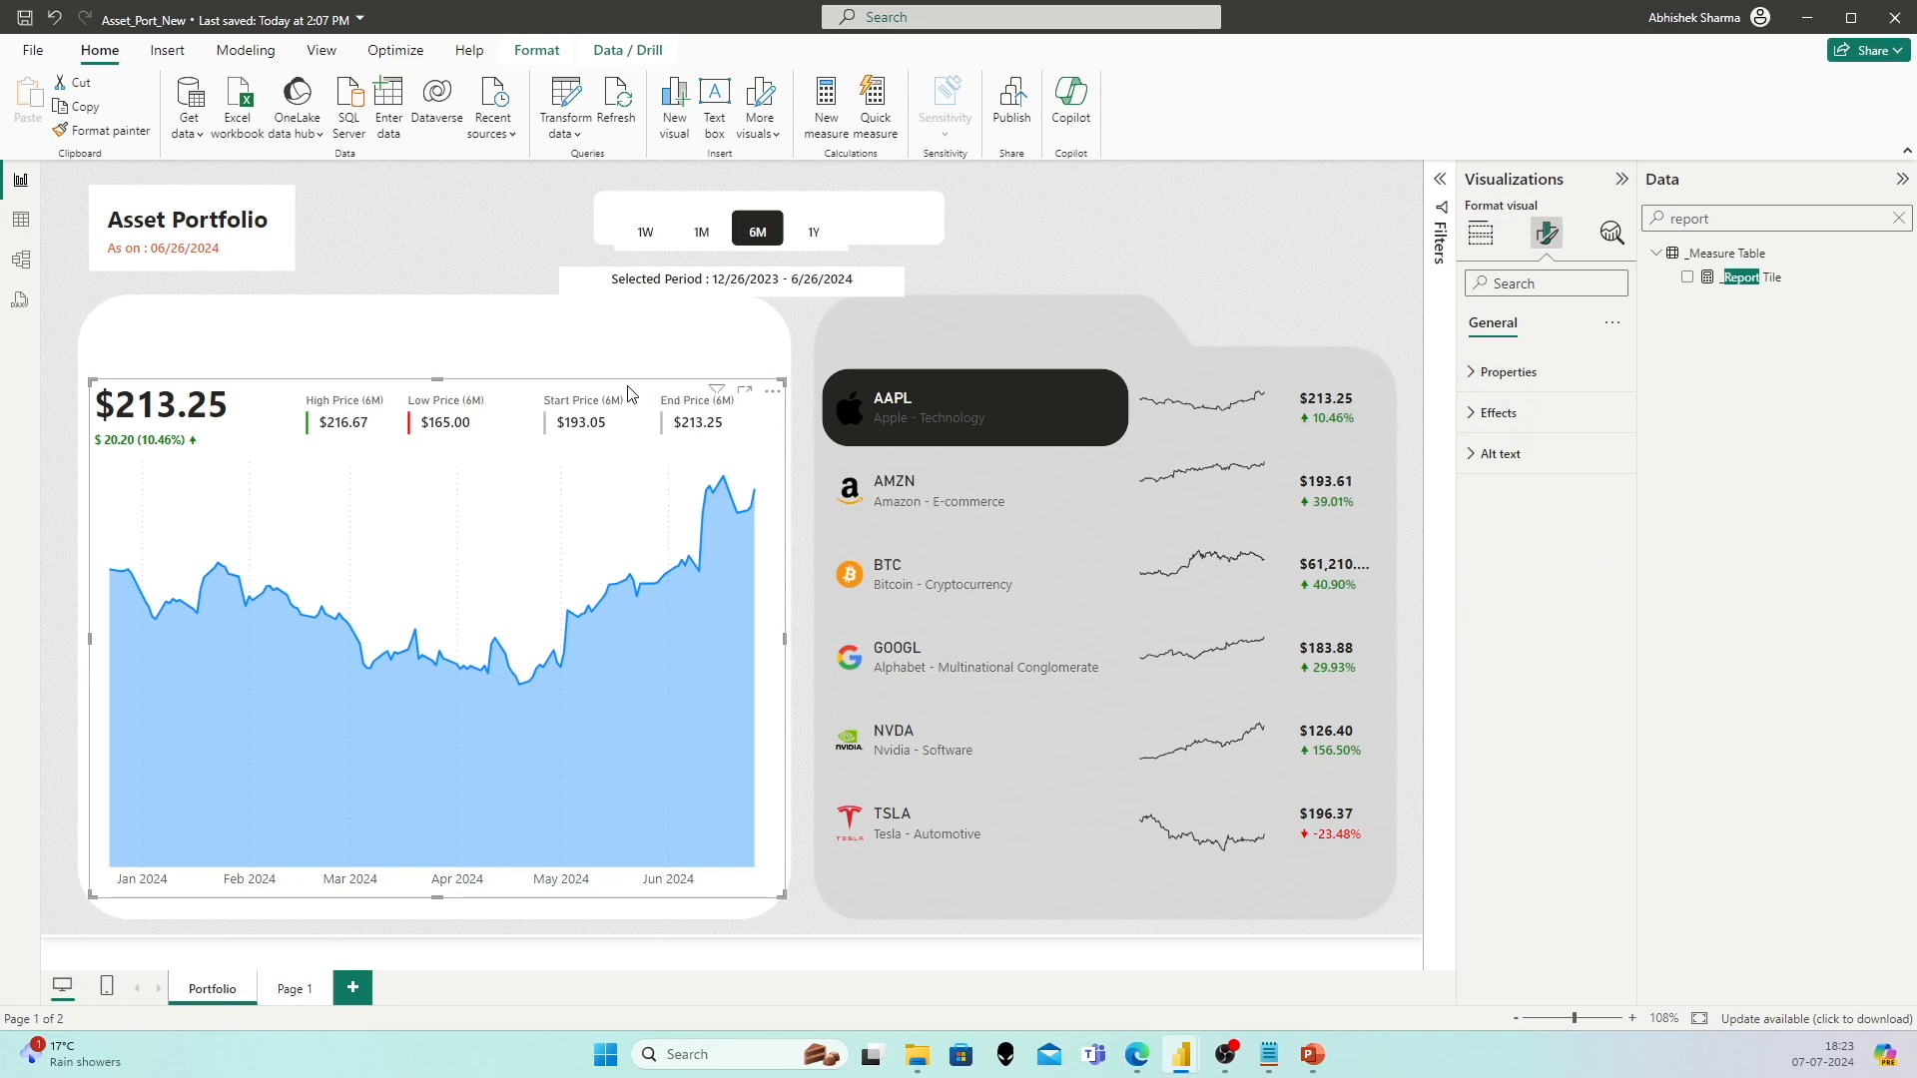
click(1480, 232)
click(1547, 231)
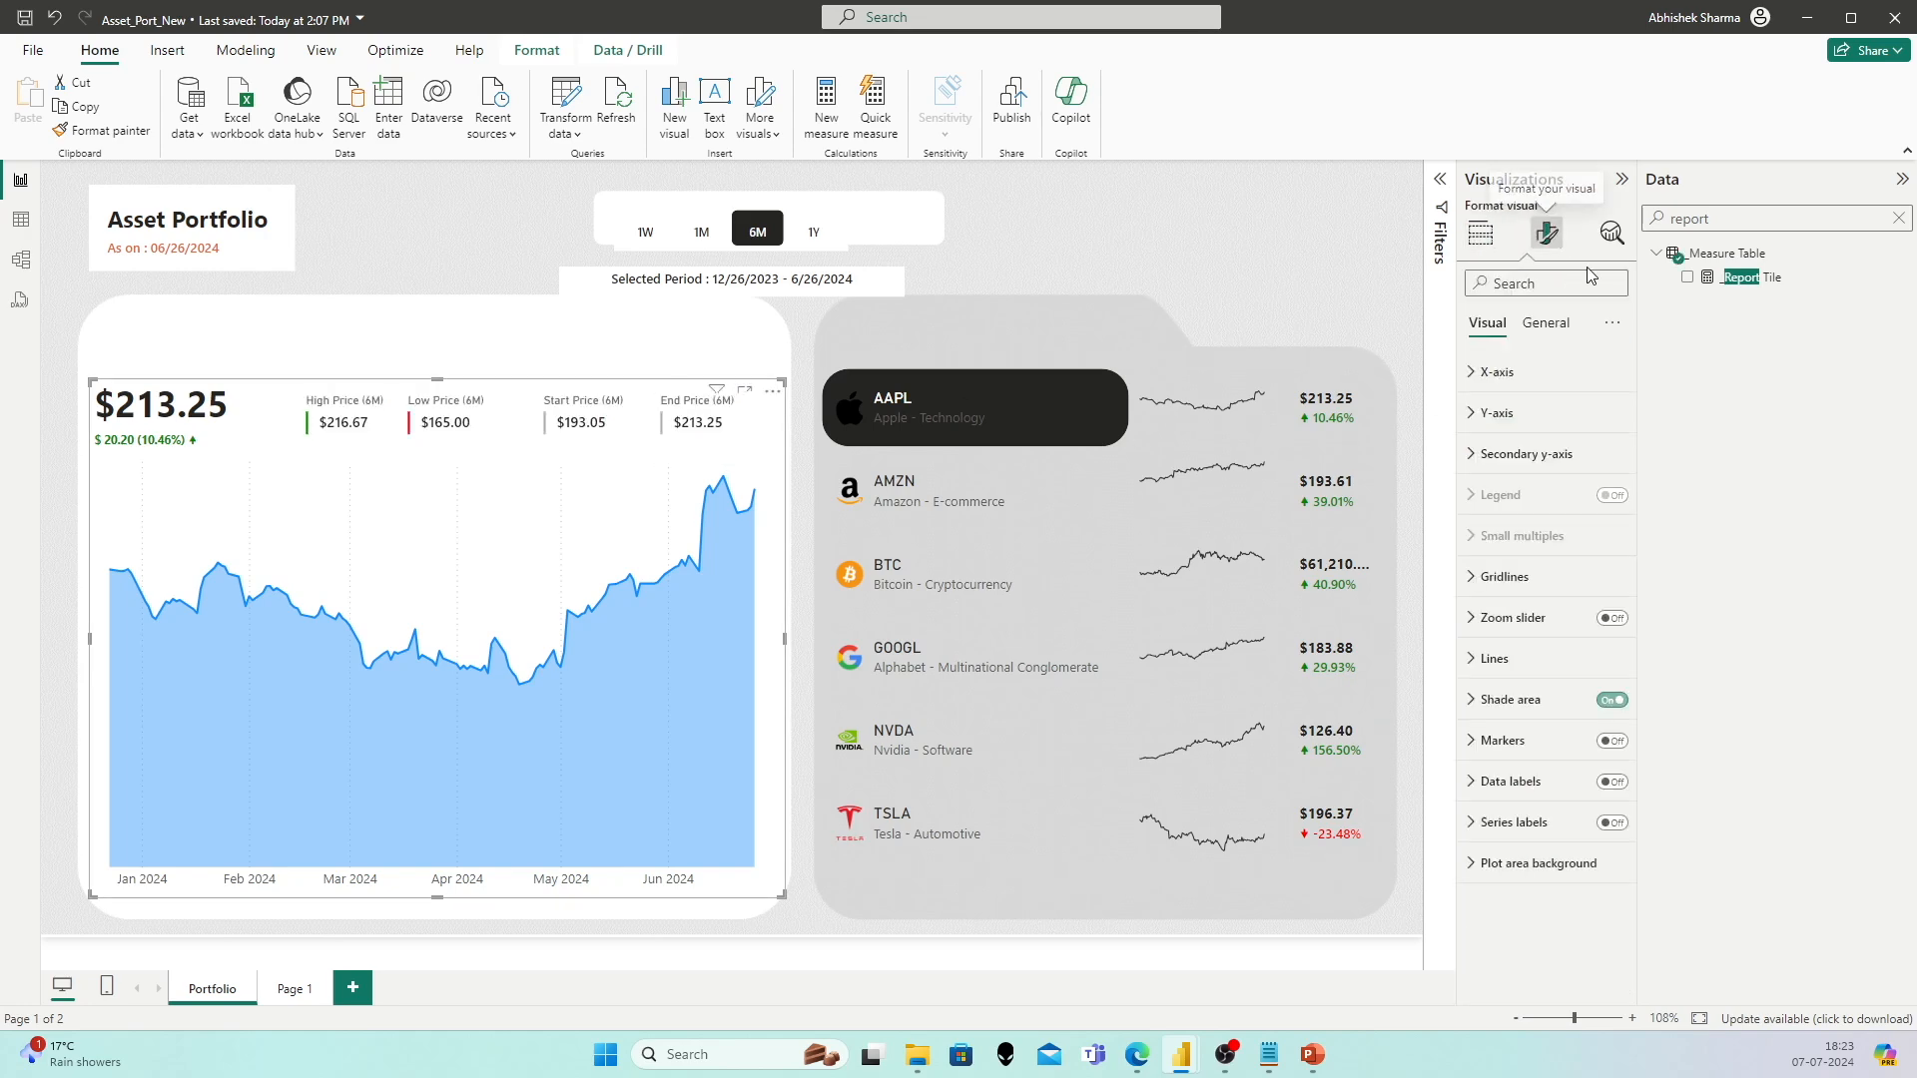
click(1545, 323)
click(1502, 454)
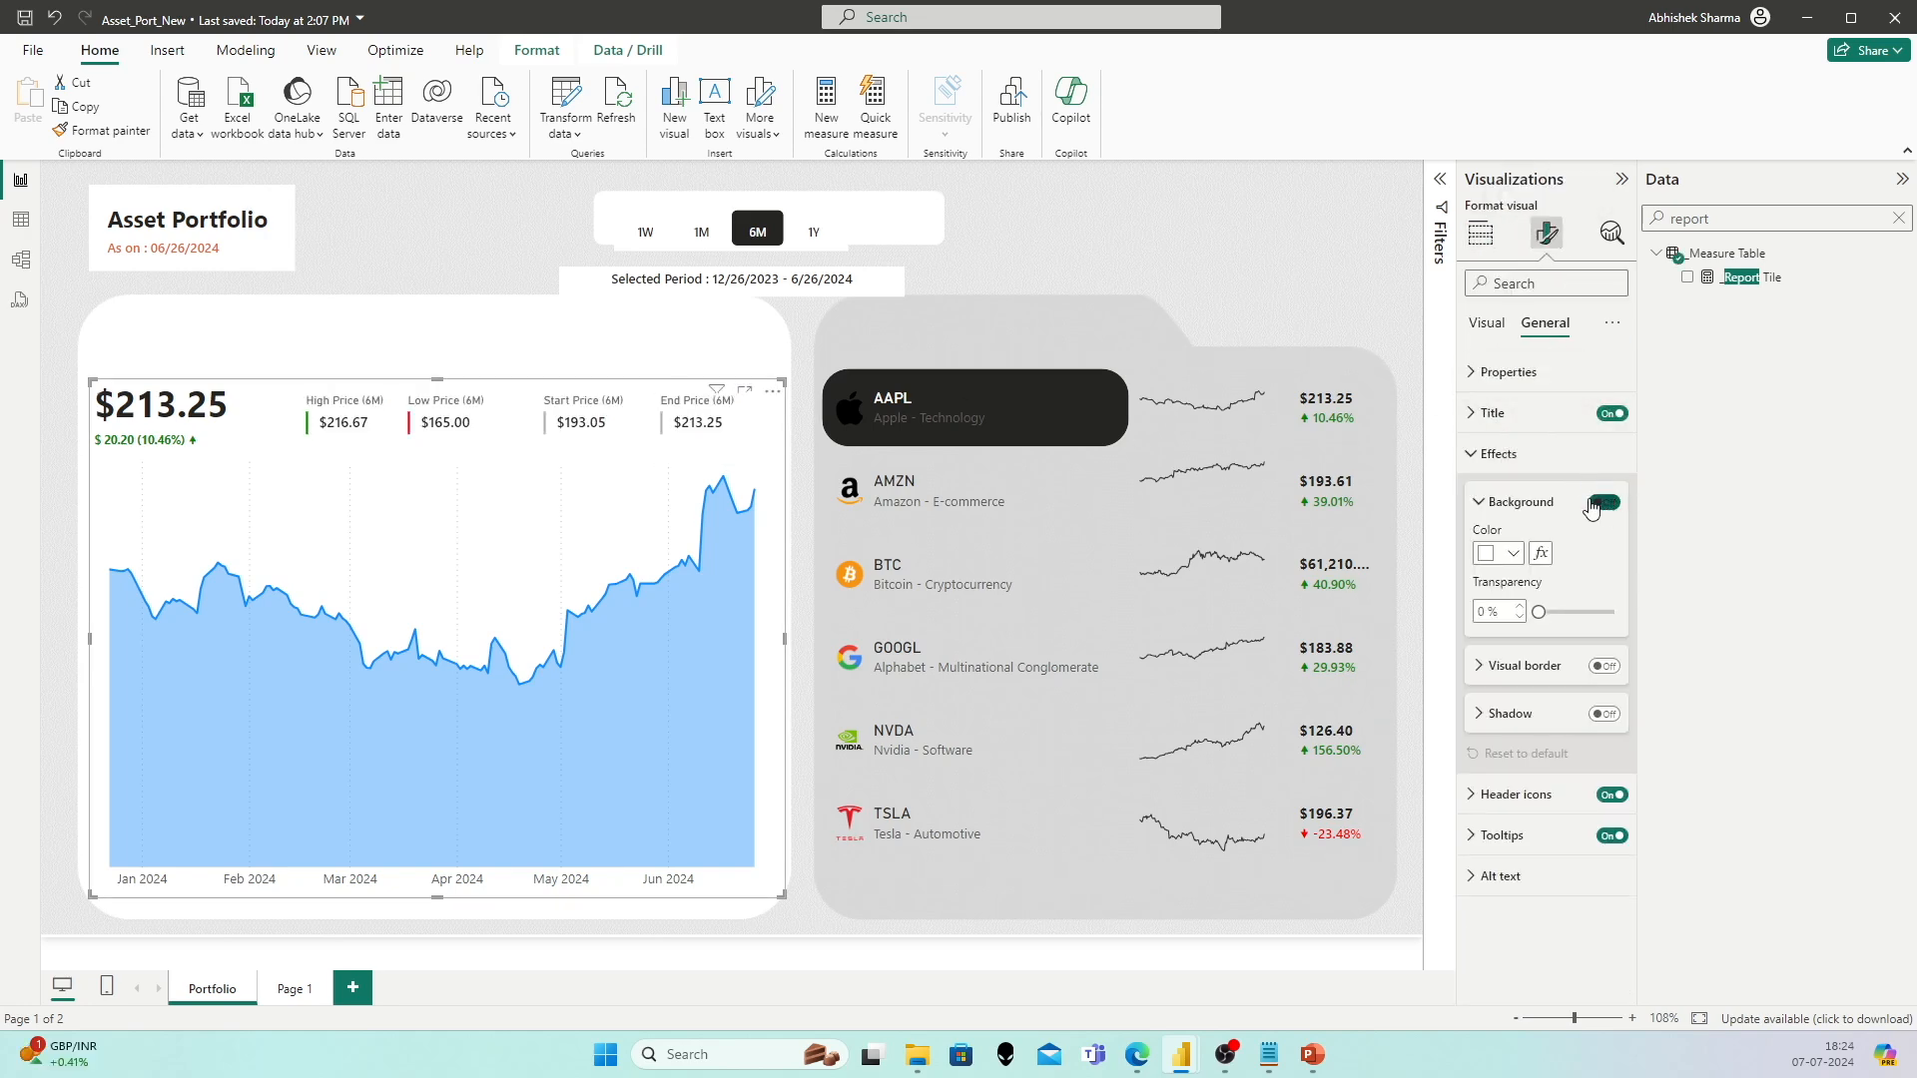
click(1064, 242)
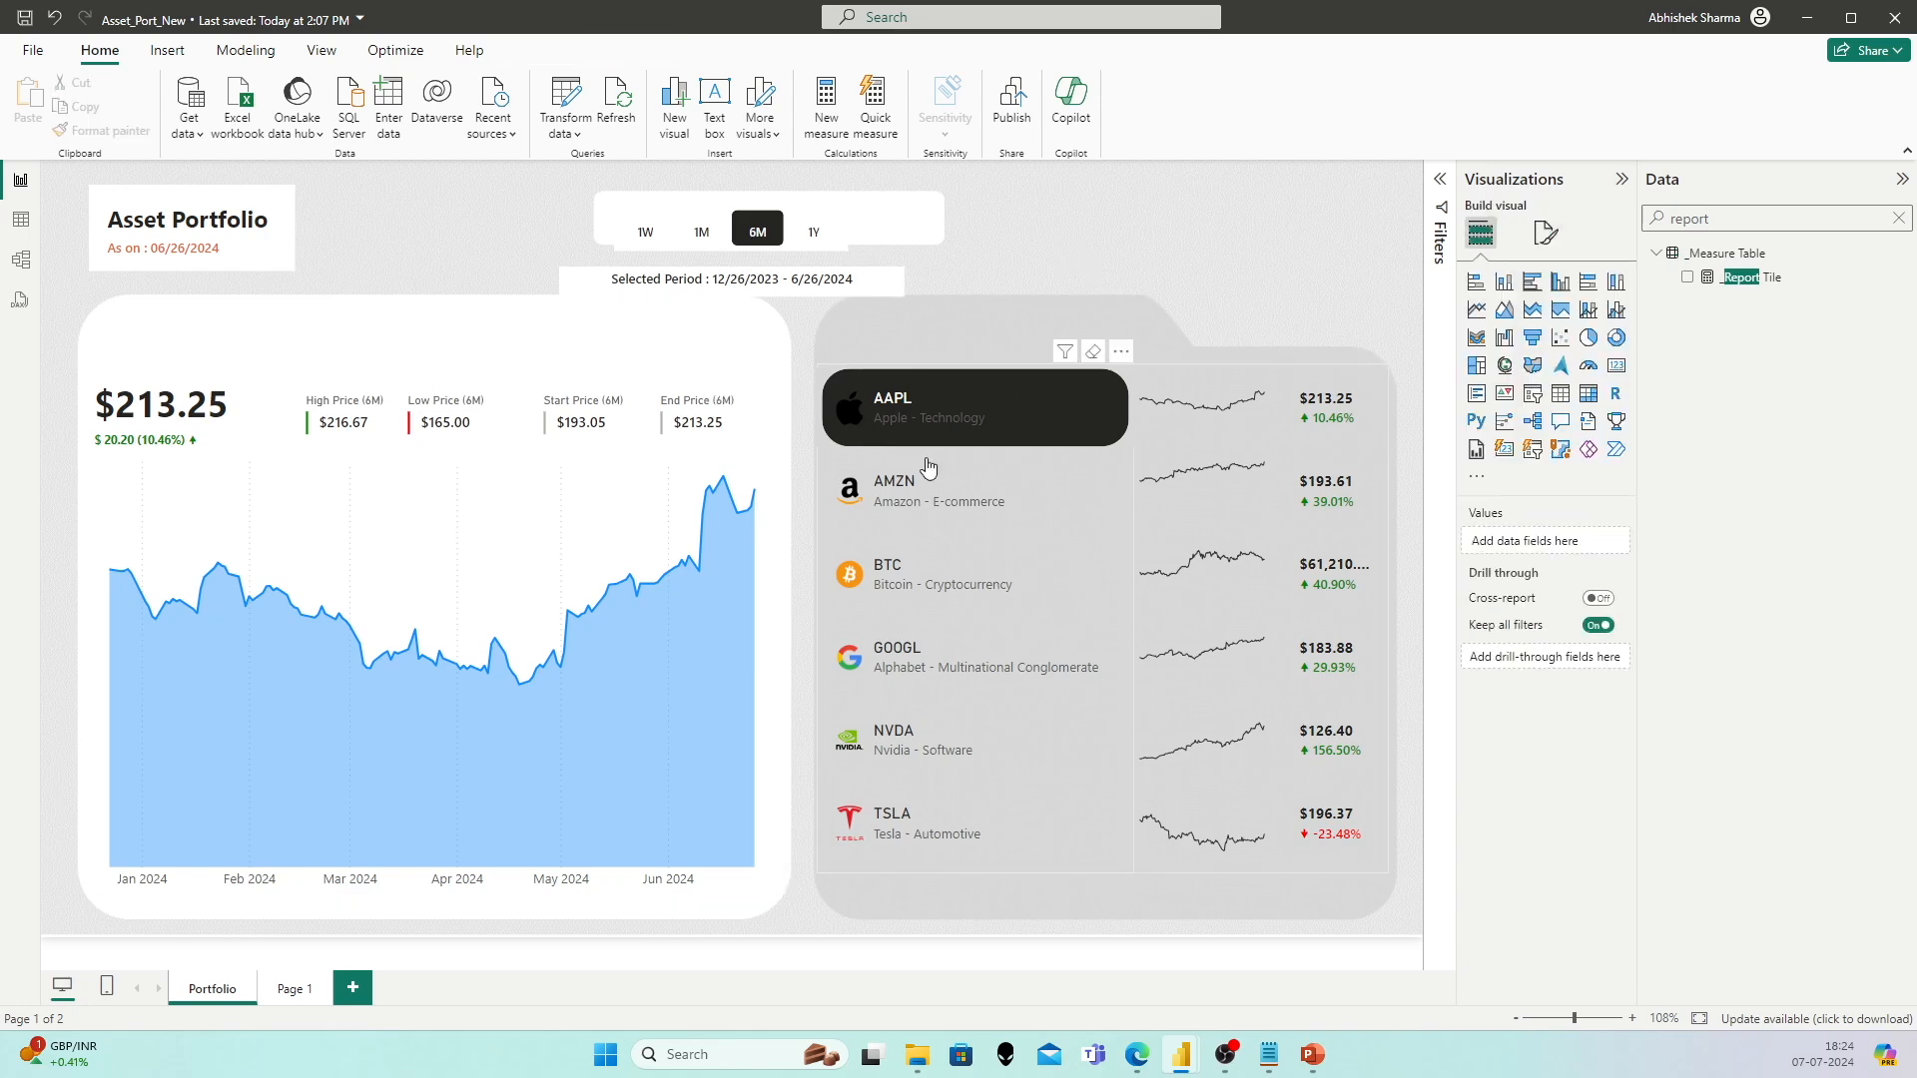
Step: Turn off the vertical gridlines of the price area chart
mouse_move(434, 705)
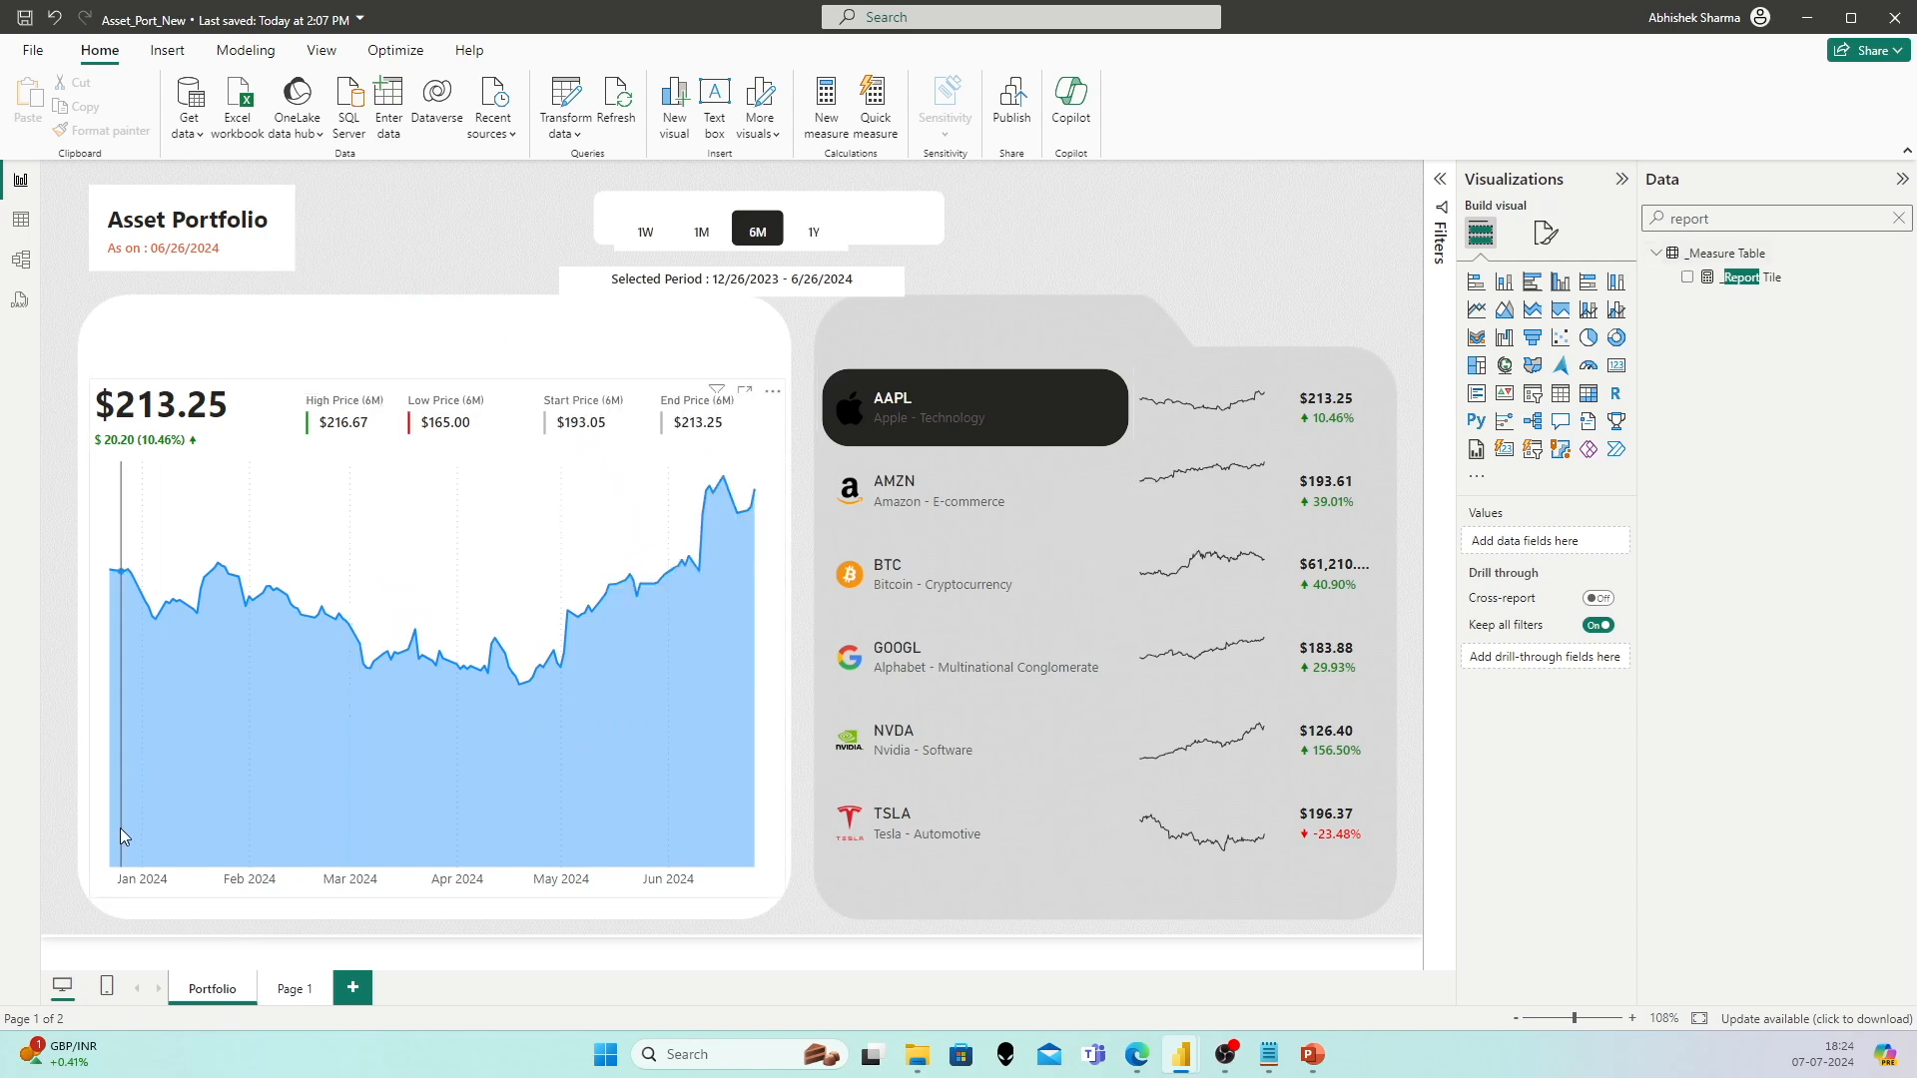
click(253, 398)
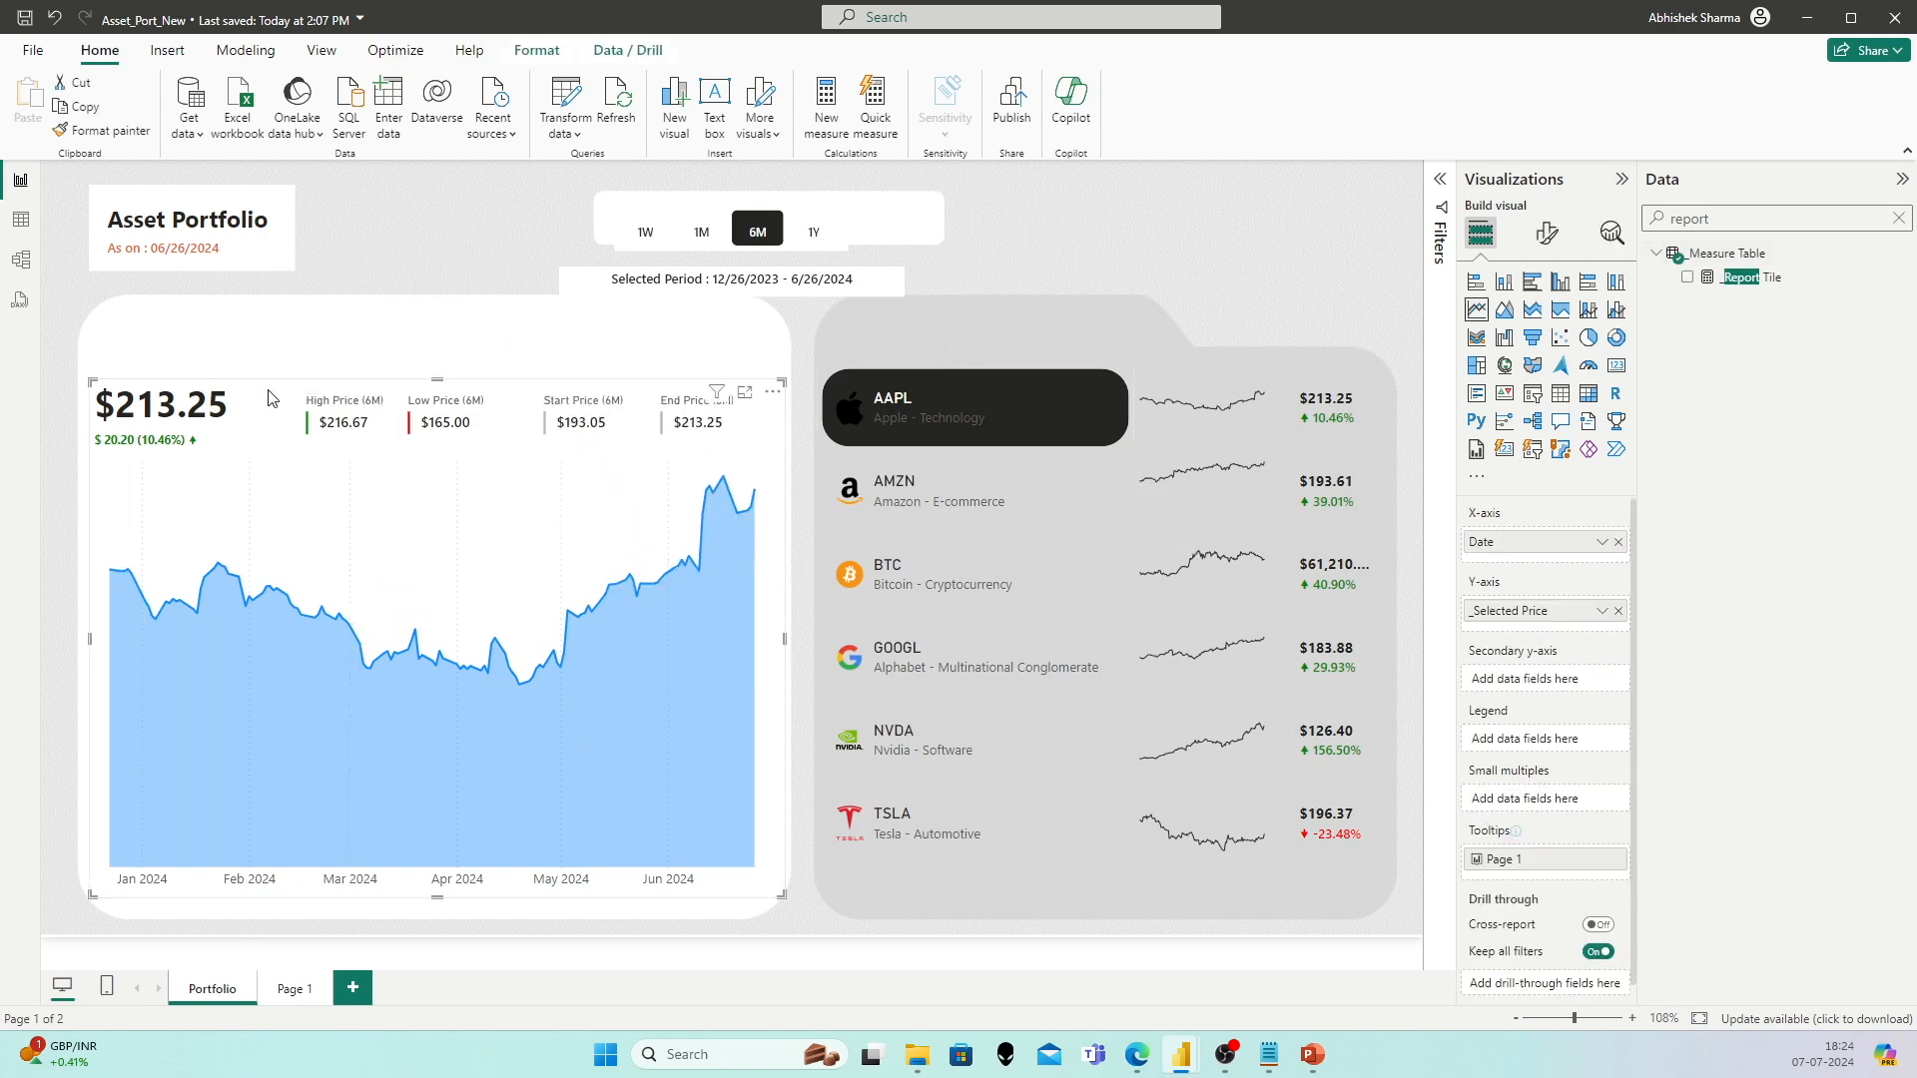
click(1549, 235)
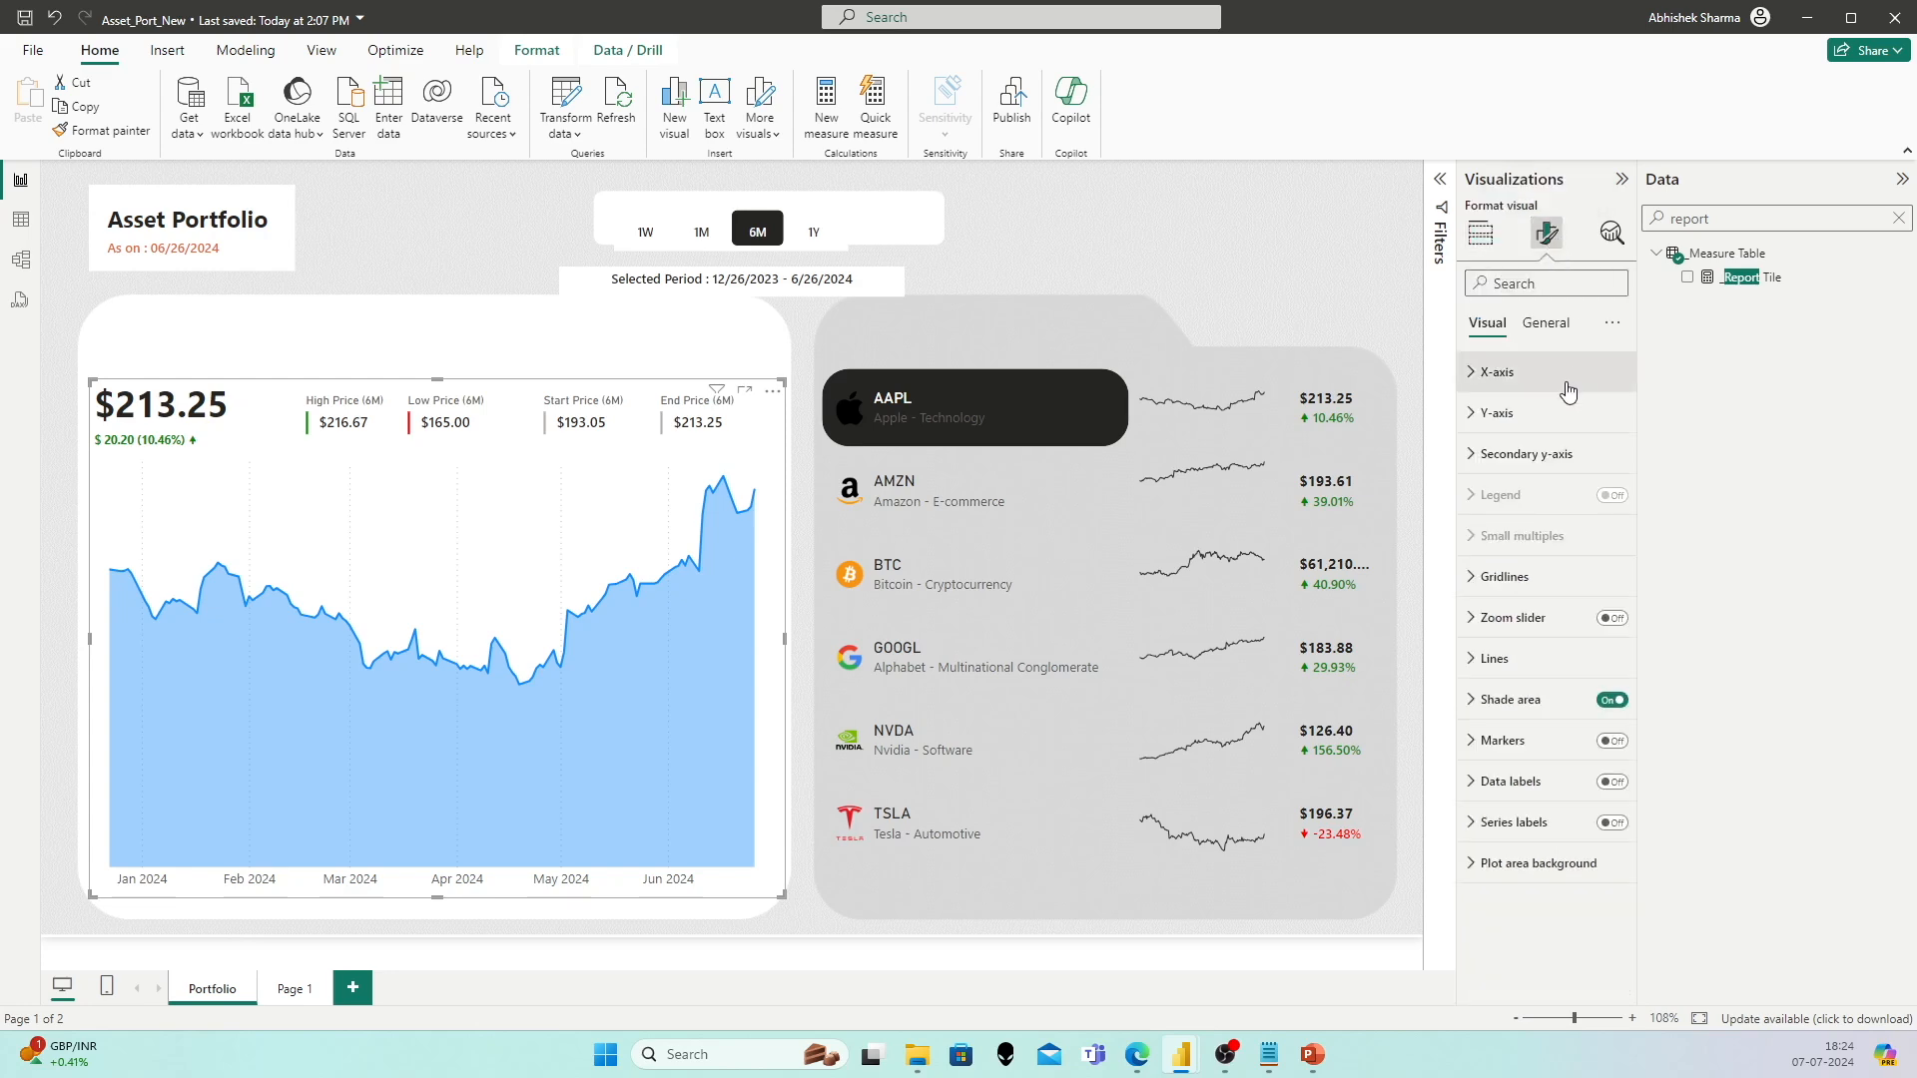
click(1498, 418)
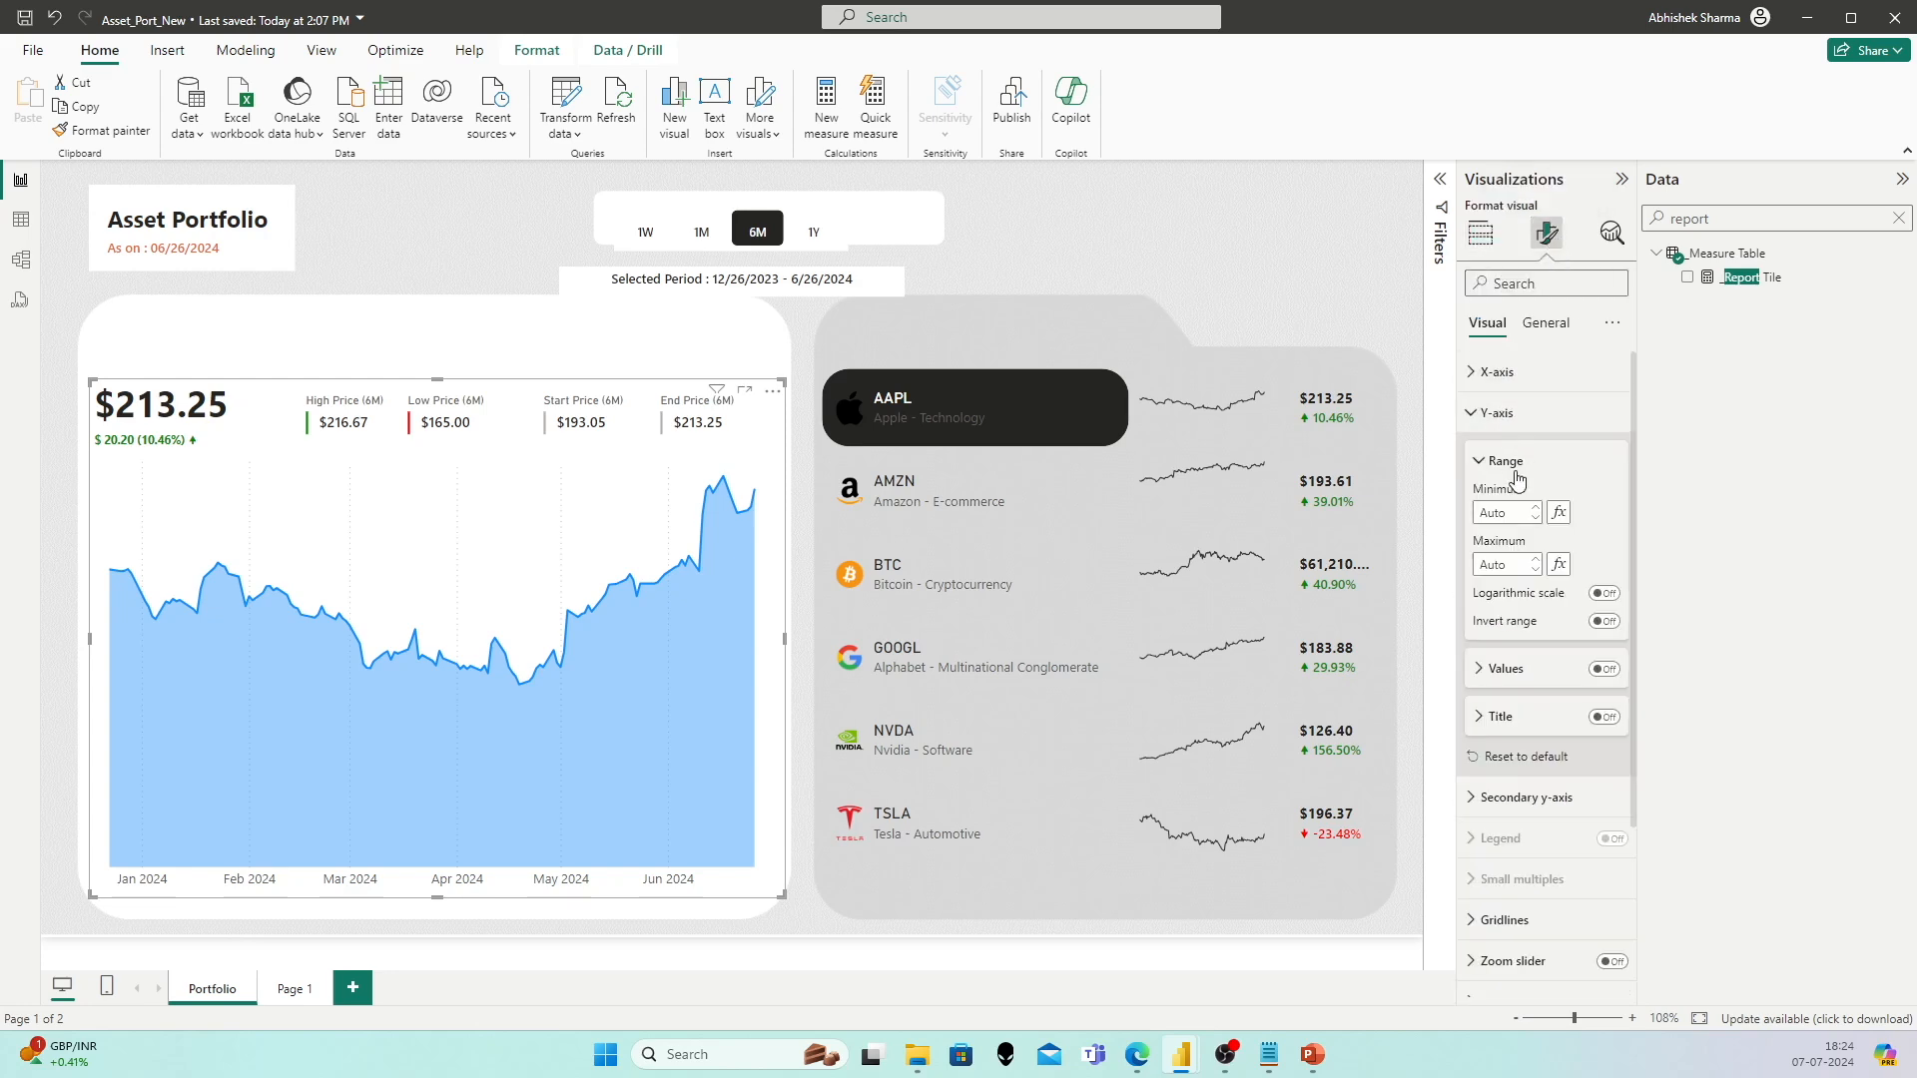
click(1492, 412)
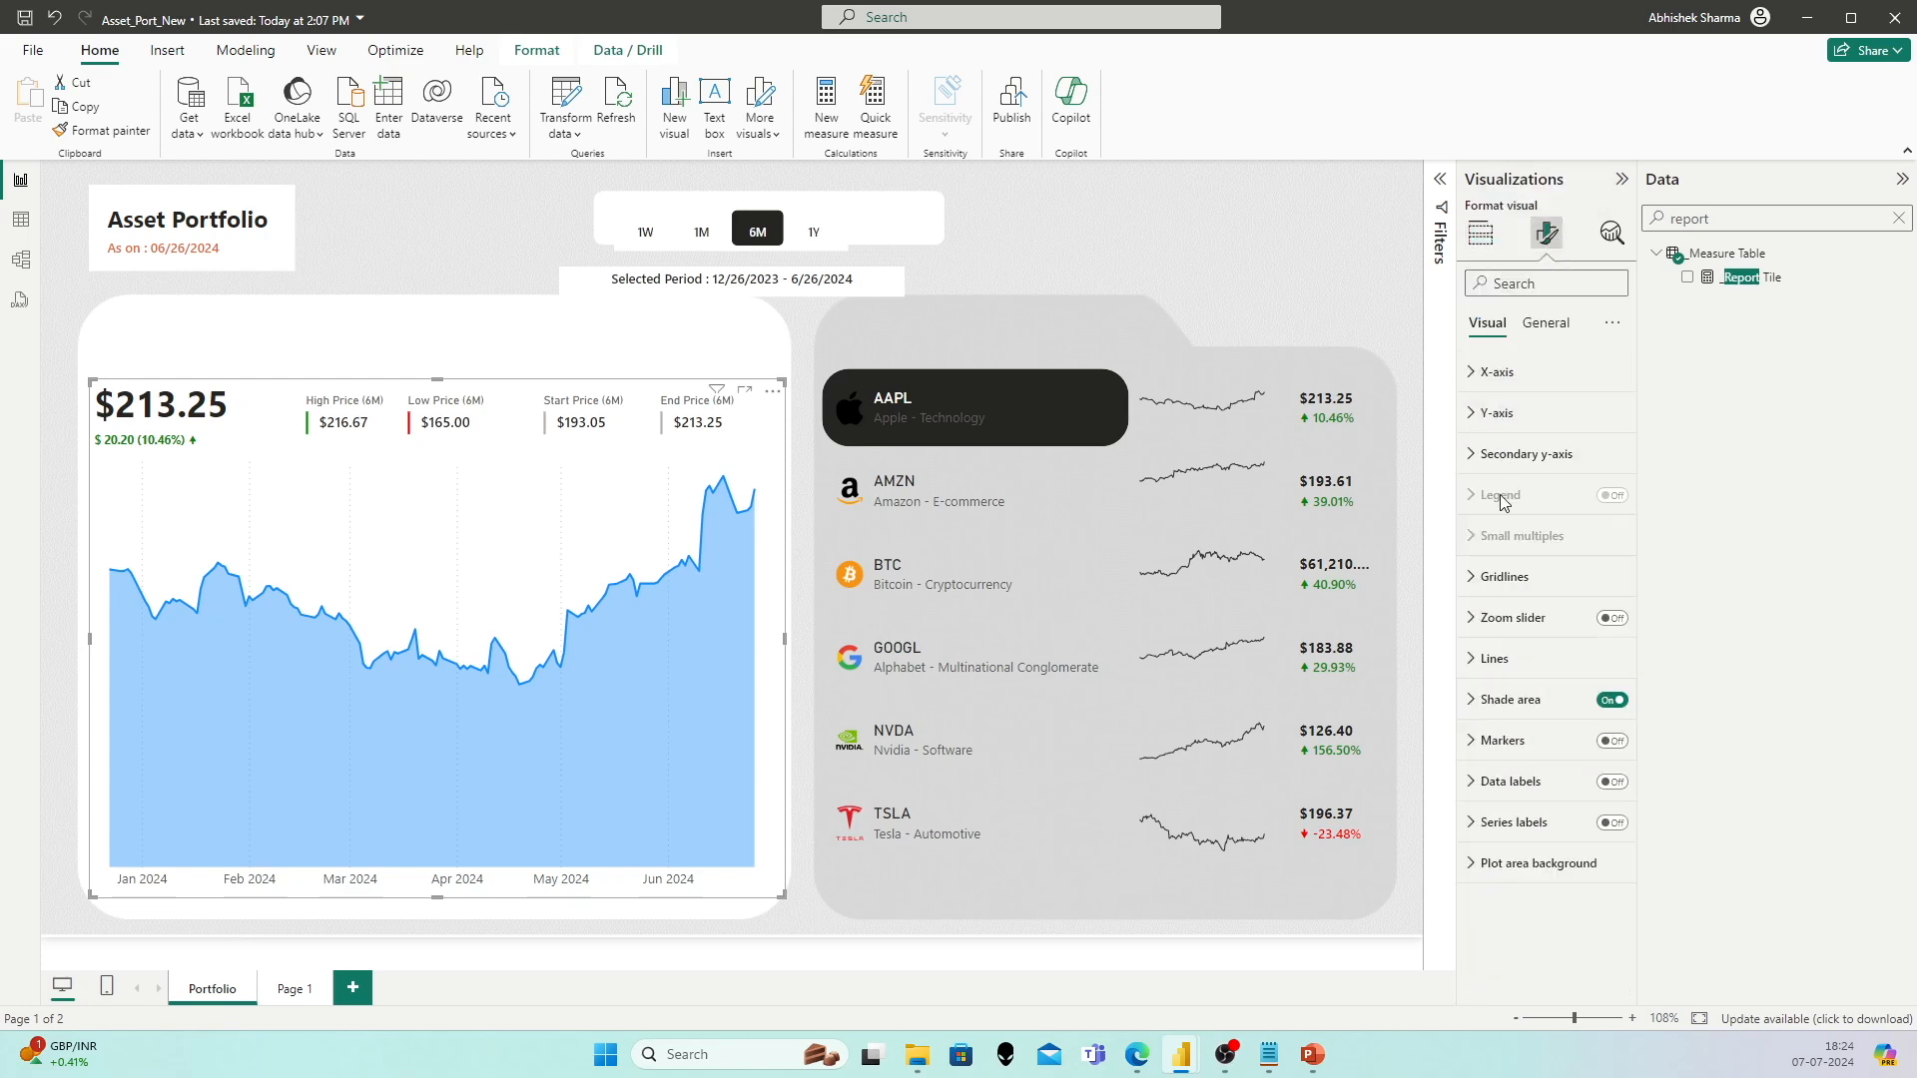
click(1497, 576)
scroll(1559, 659, down, 2)
click(1604, 720)
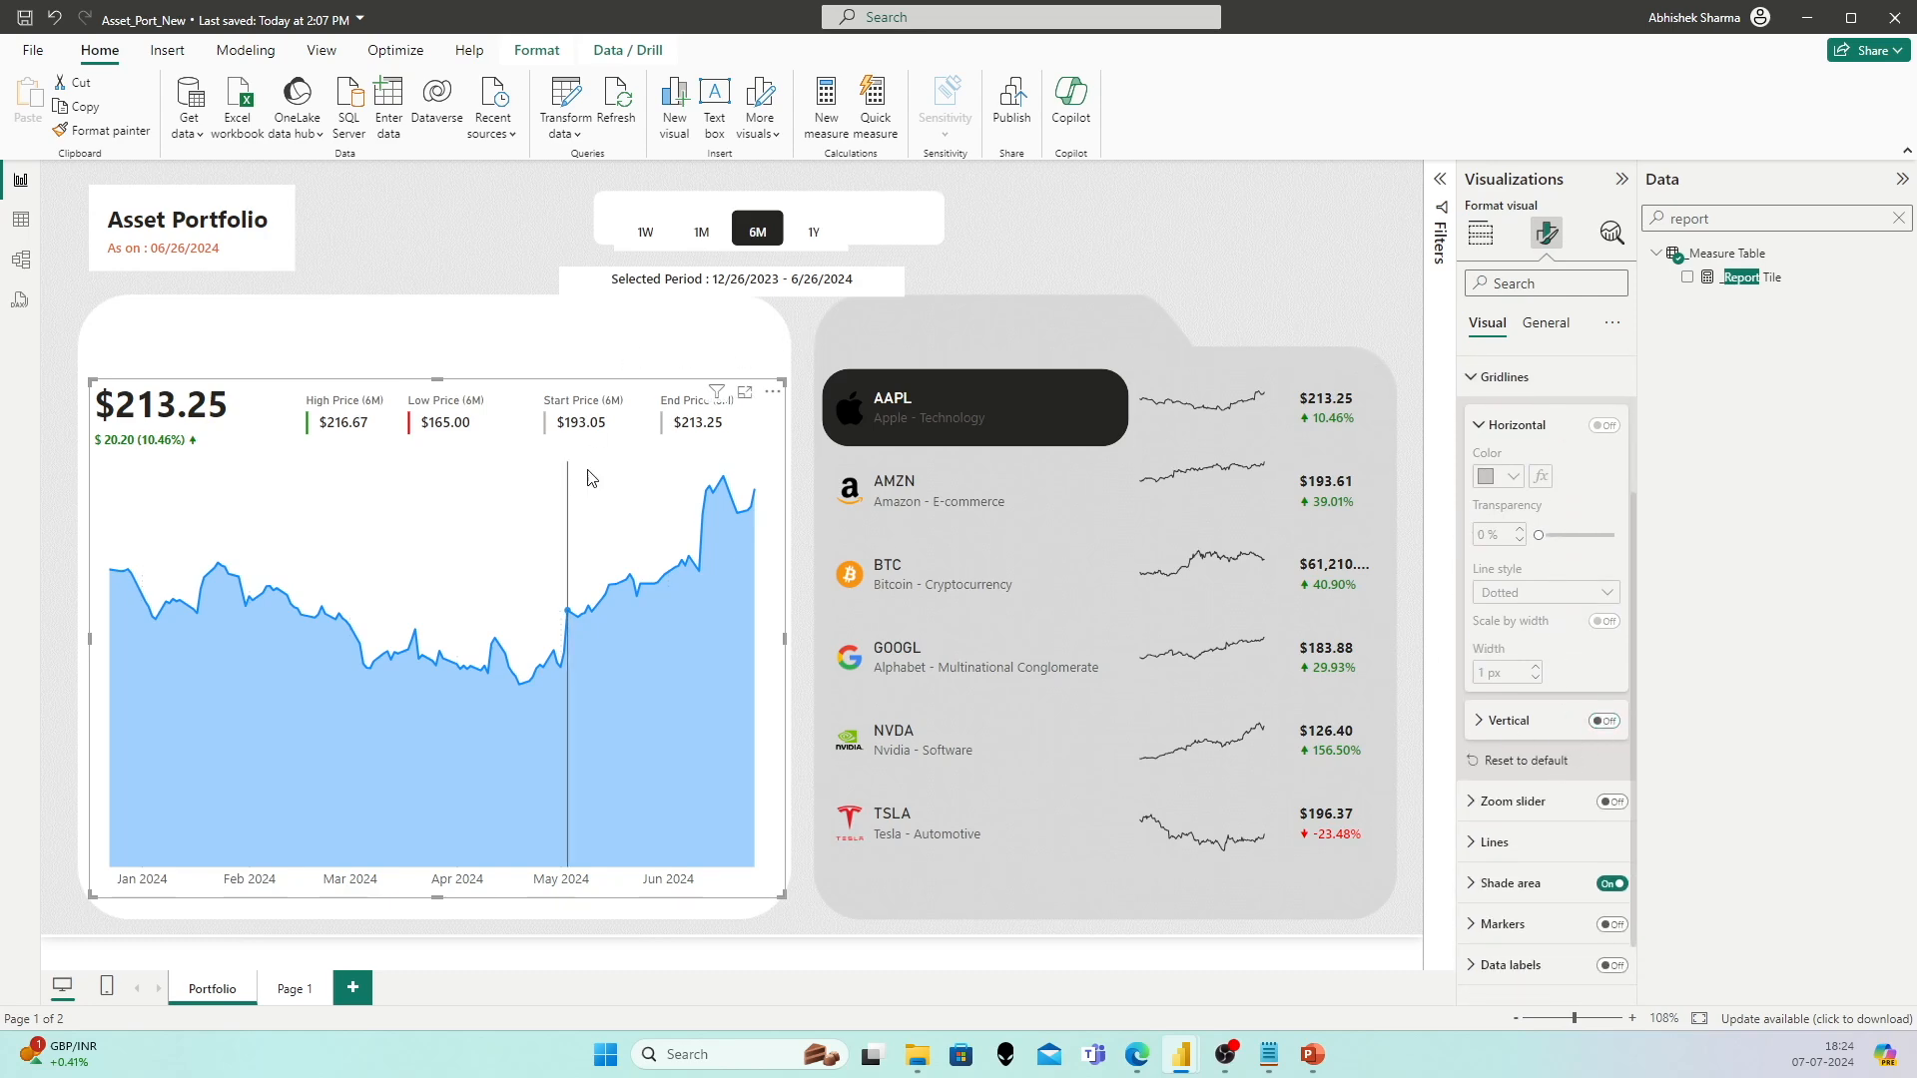
click(1175, 244)
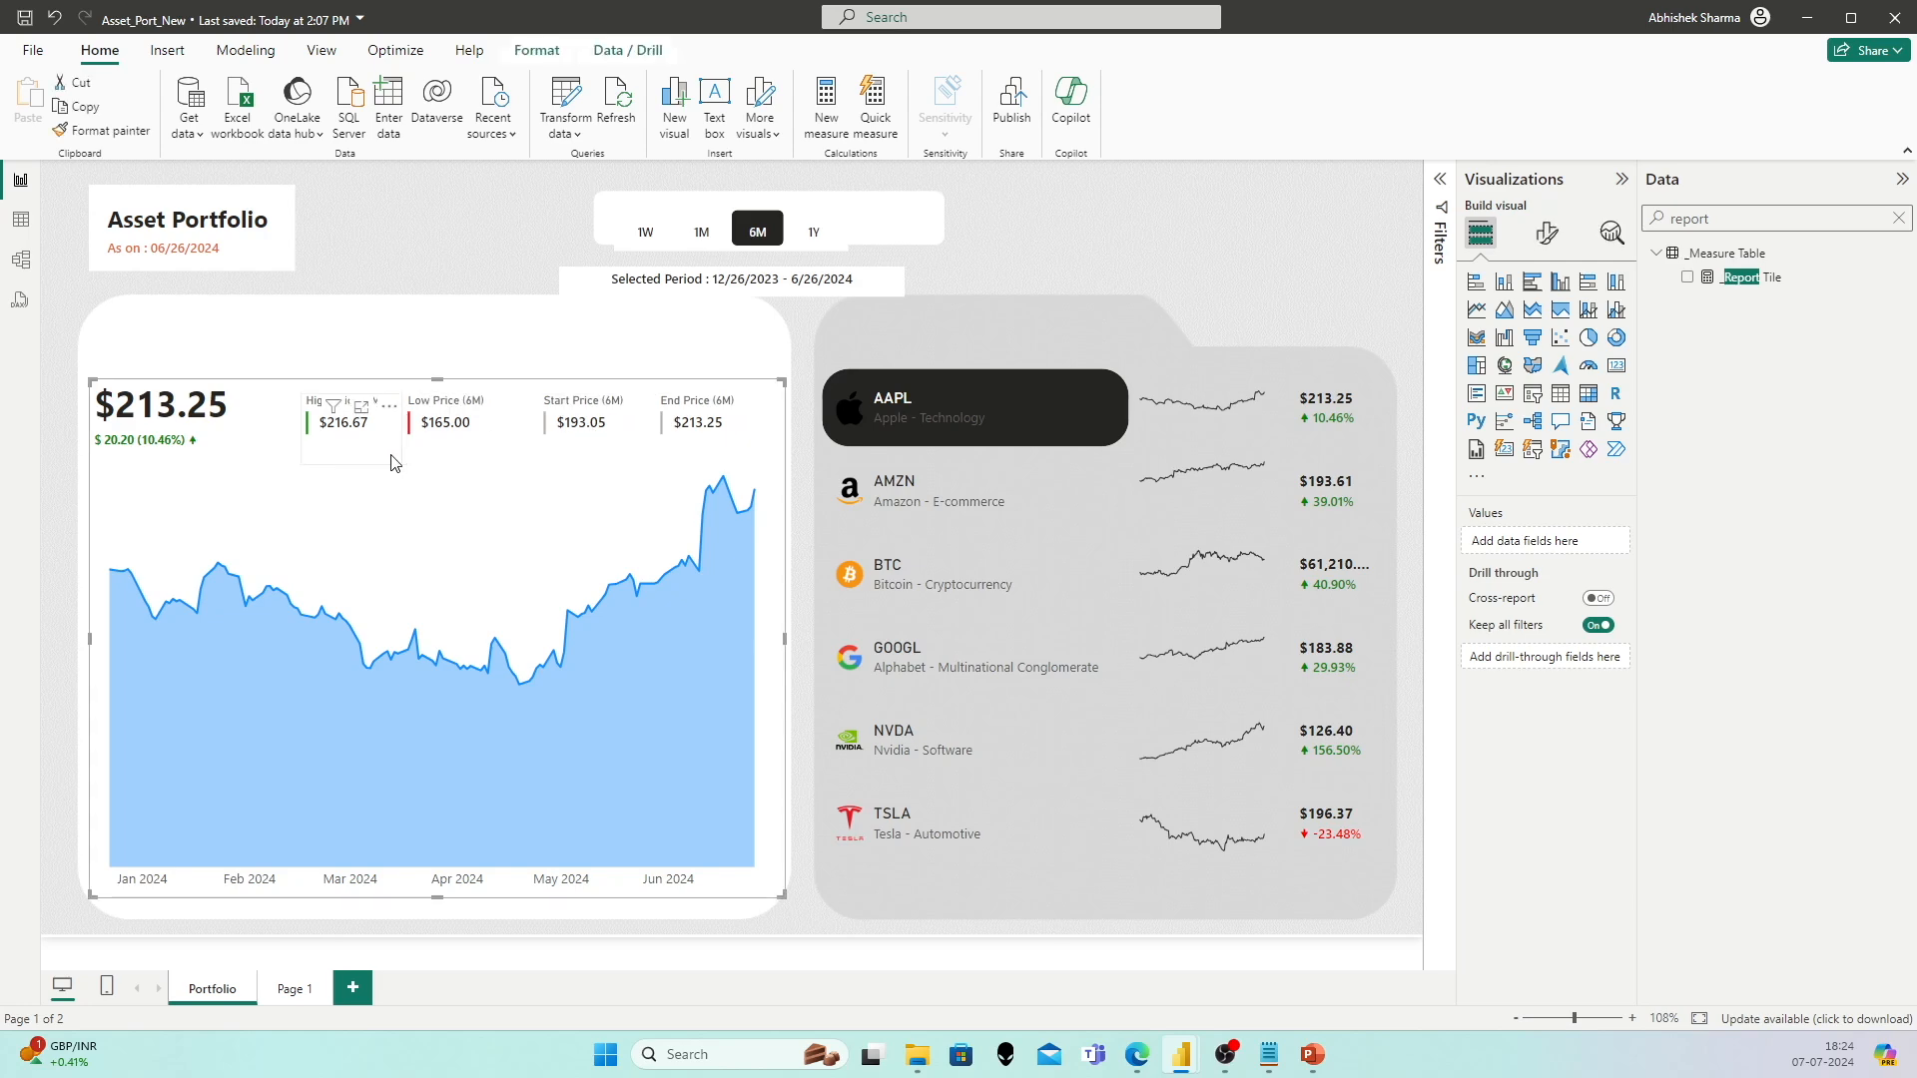
Step: Turn off the background effect of the High, Low, Start and End Price cards
click(359, 462)
click(1543, 235)
click(1544, 322)
click(1497, 454)
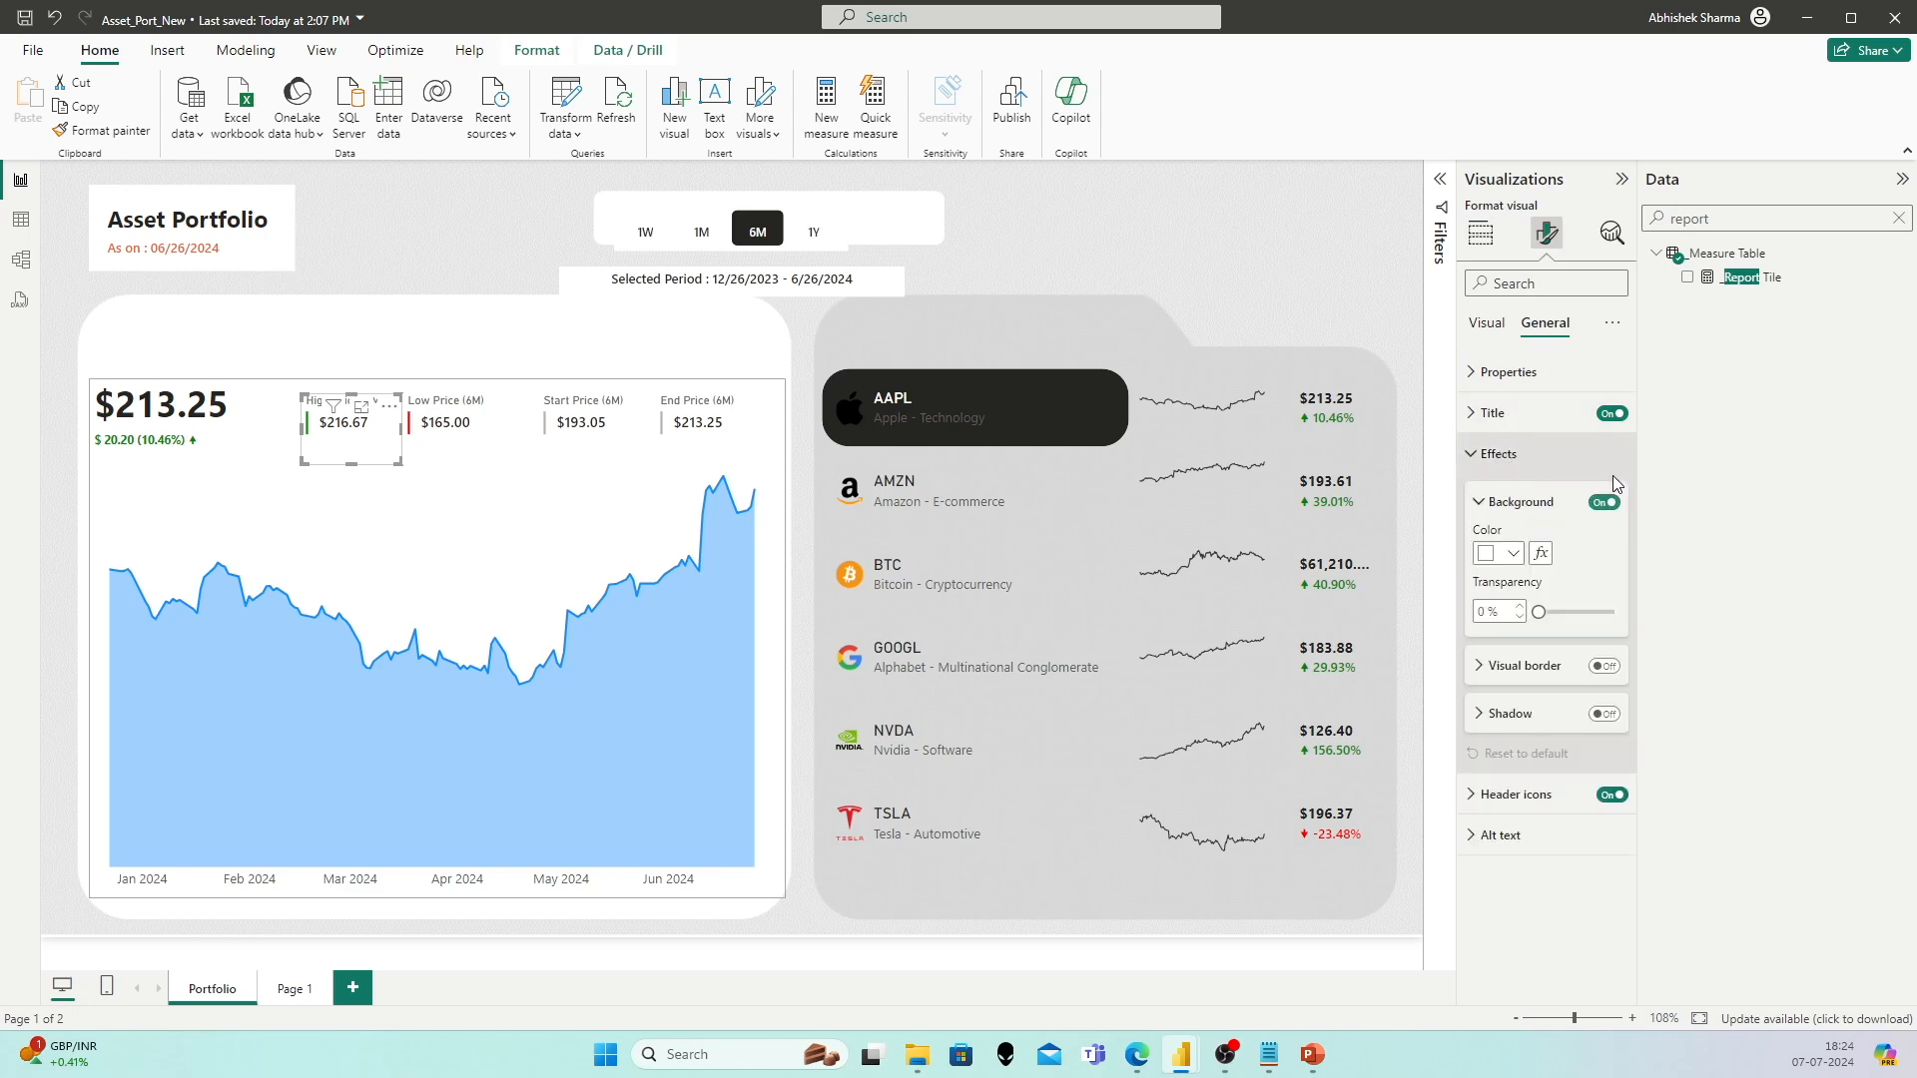
click(446, 461)
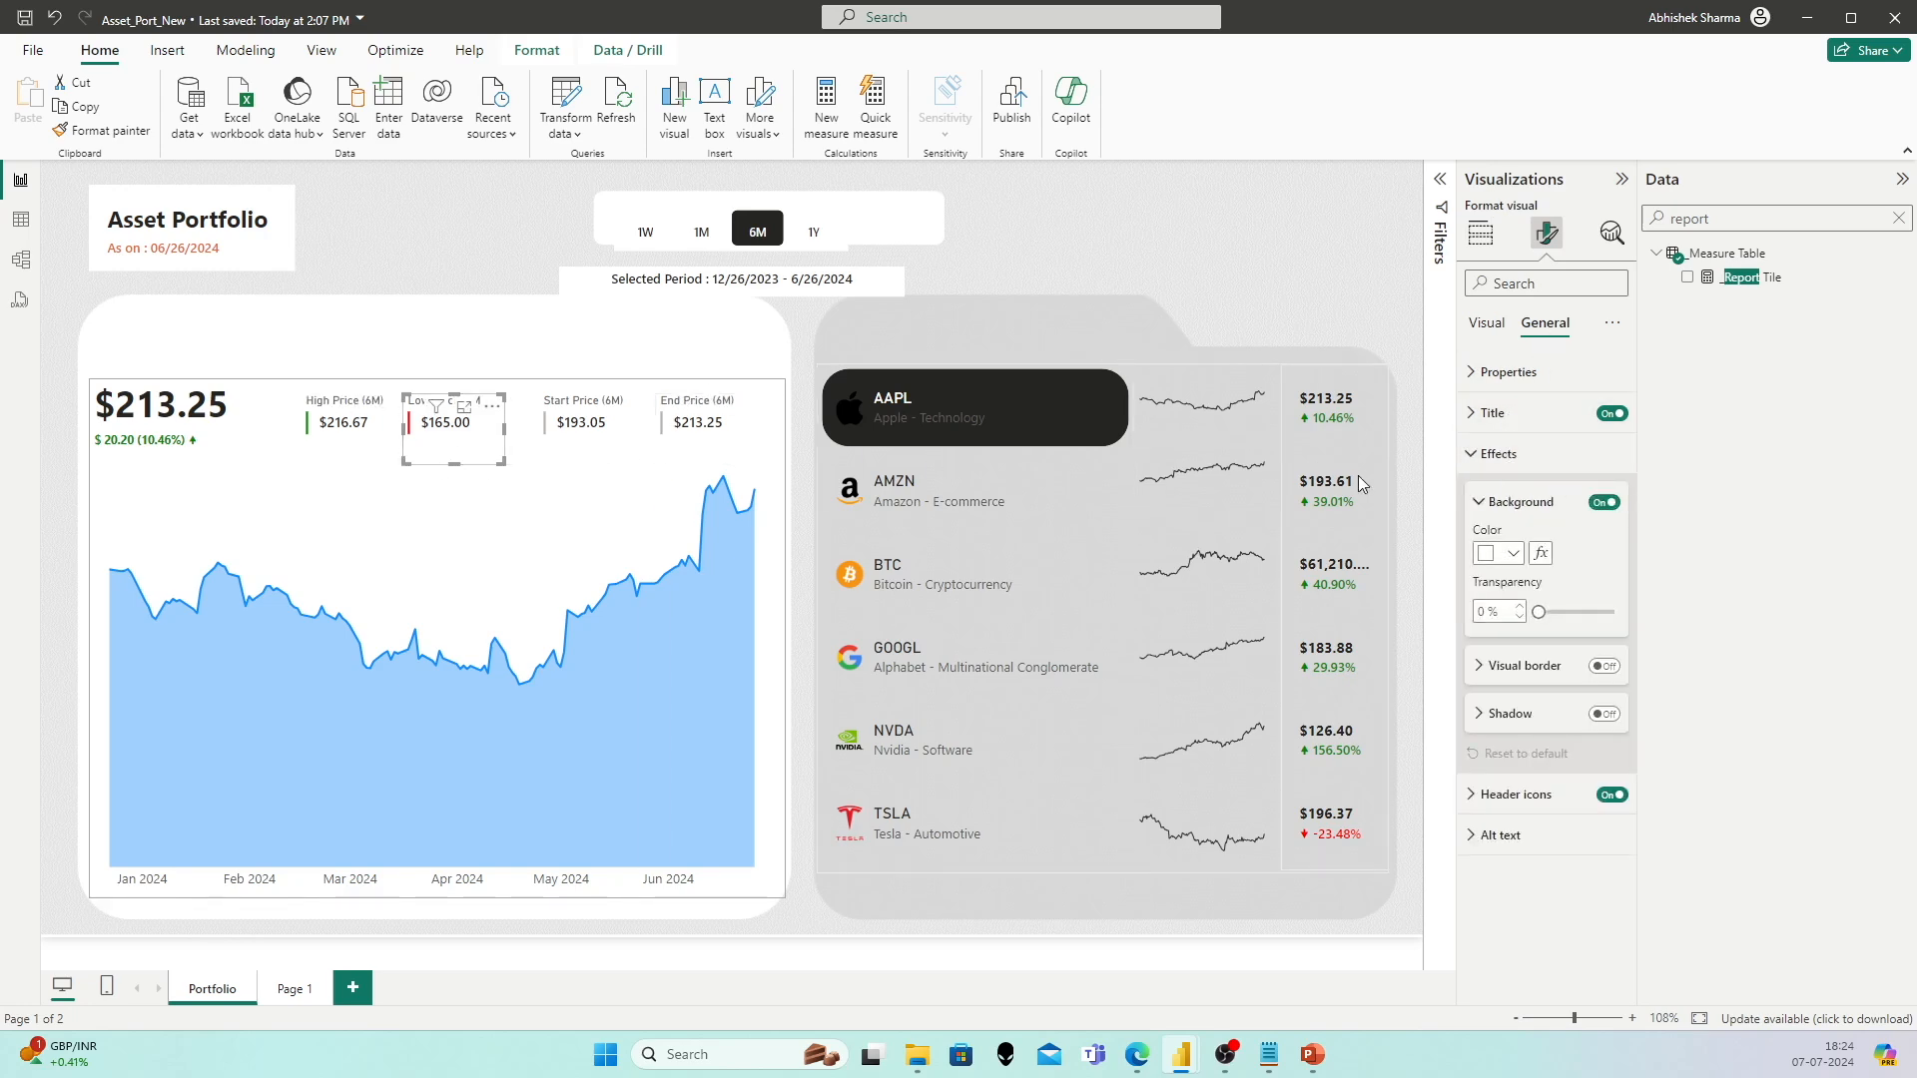
click(611, 462)
click(711, 460)
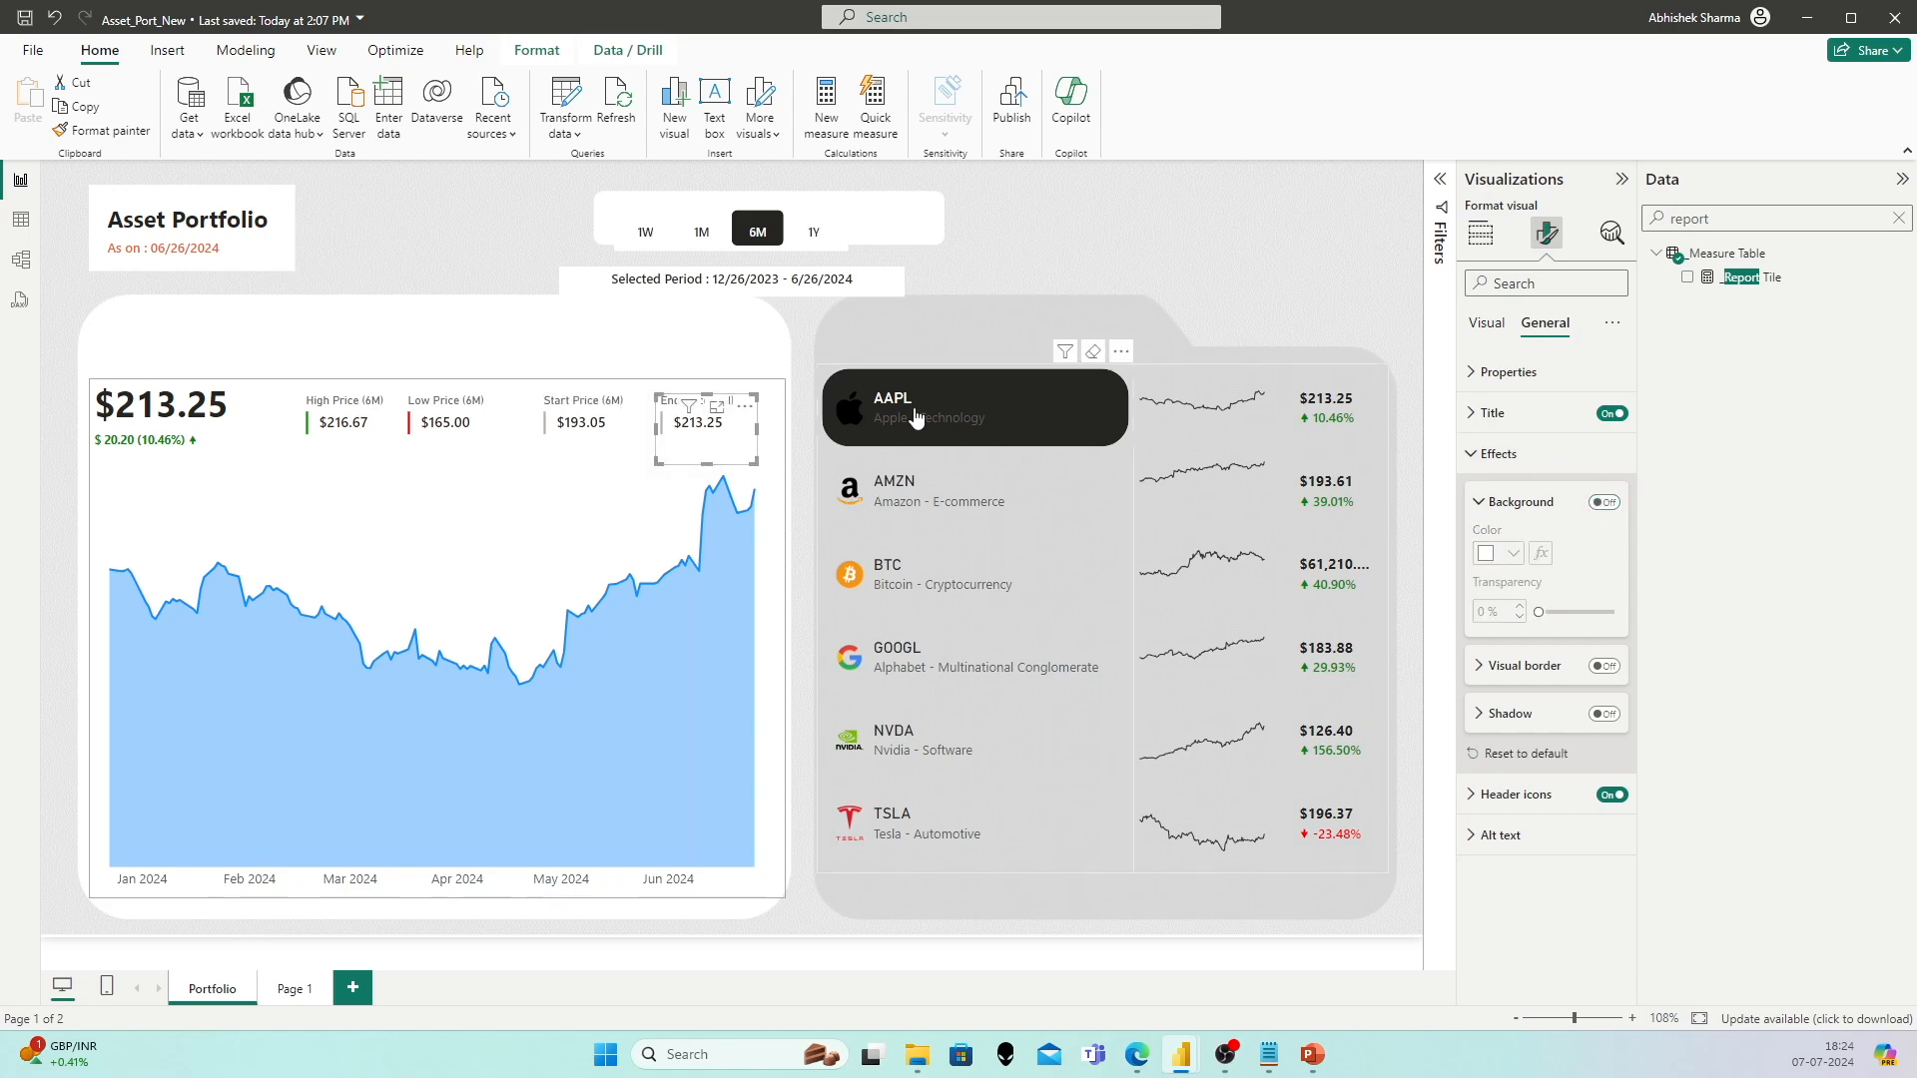
click(1102, 277)
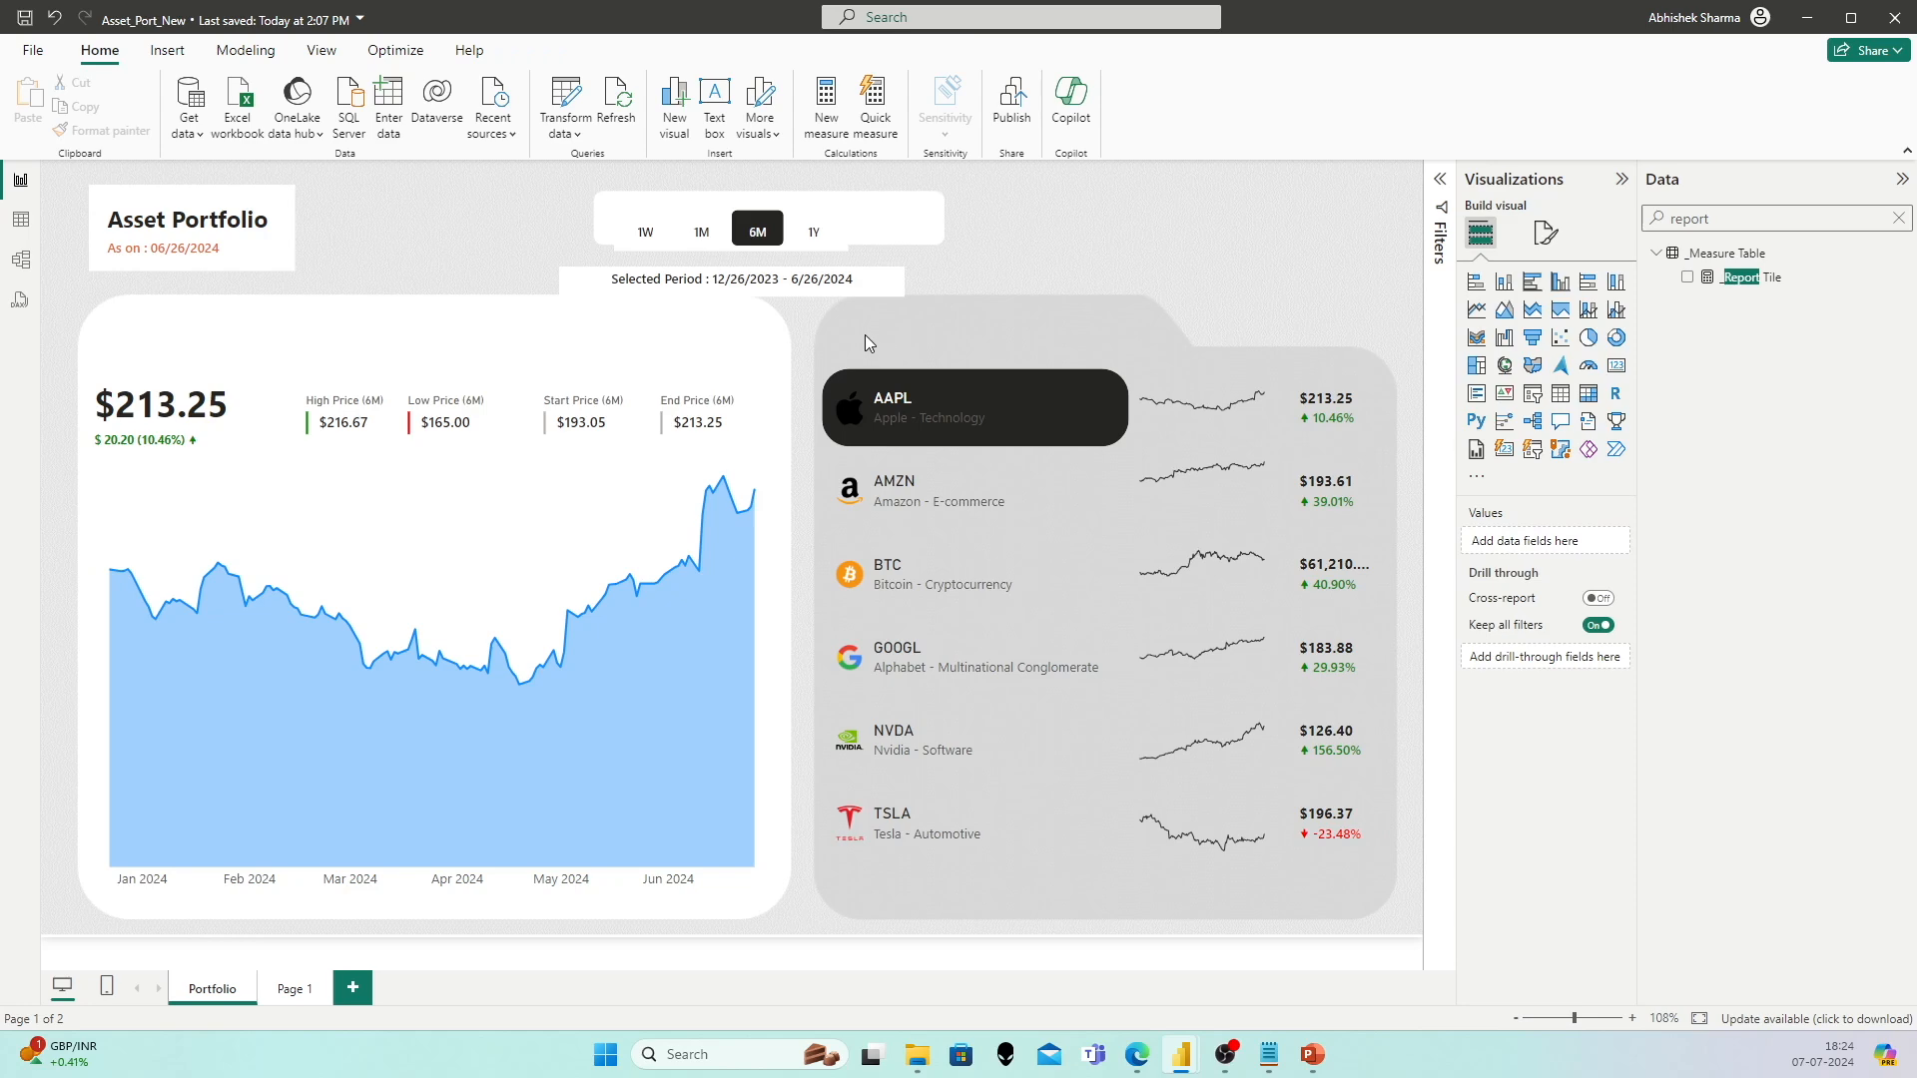
Step: Move the period slicer slightly up into its white rounded panel and widen it to span the panel
click(723, 218)
drag(720, 219, 704, 207)
drag(839, 226, 939, 223)
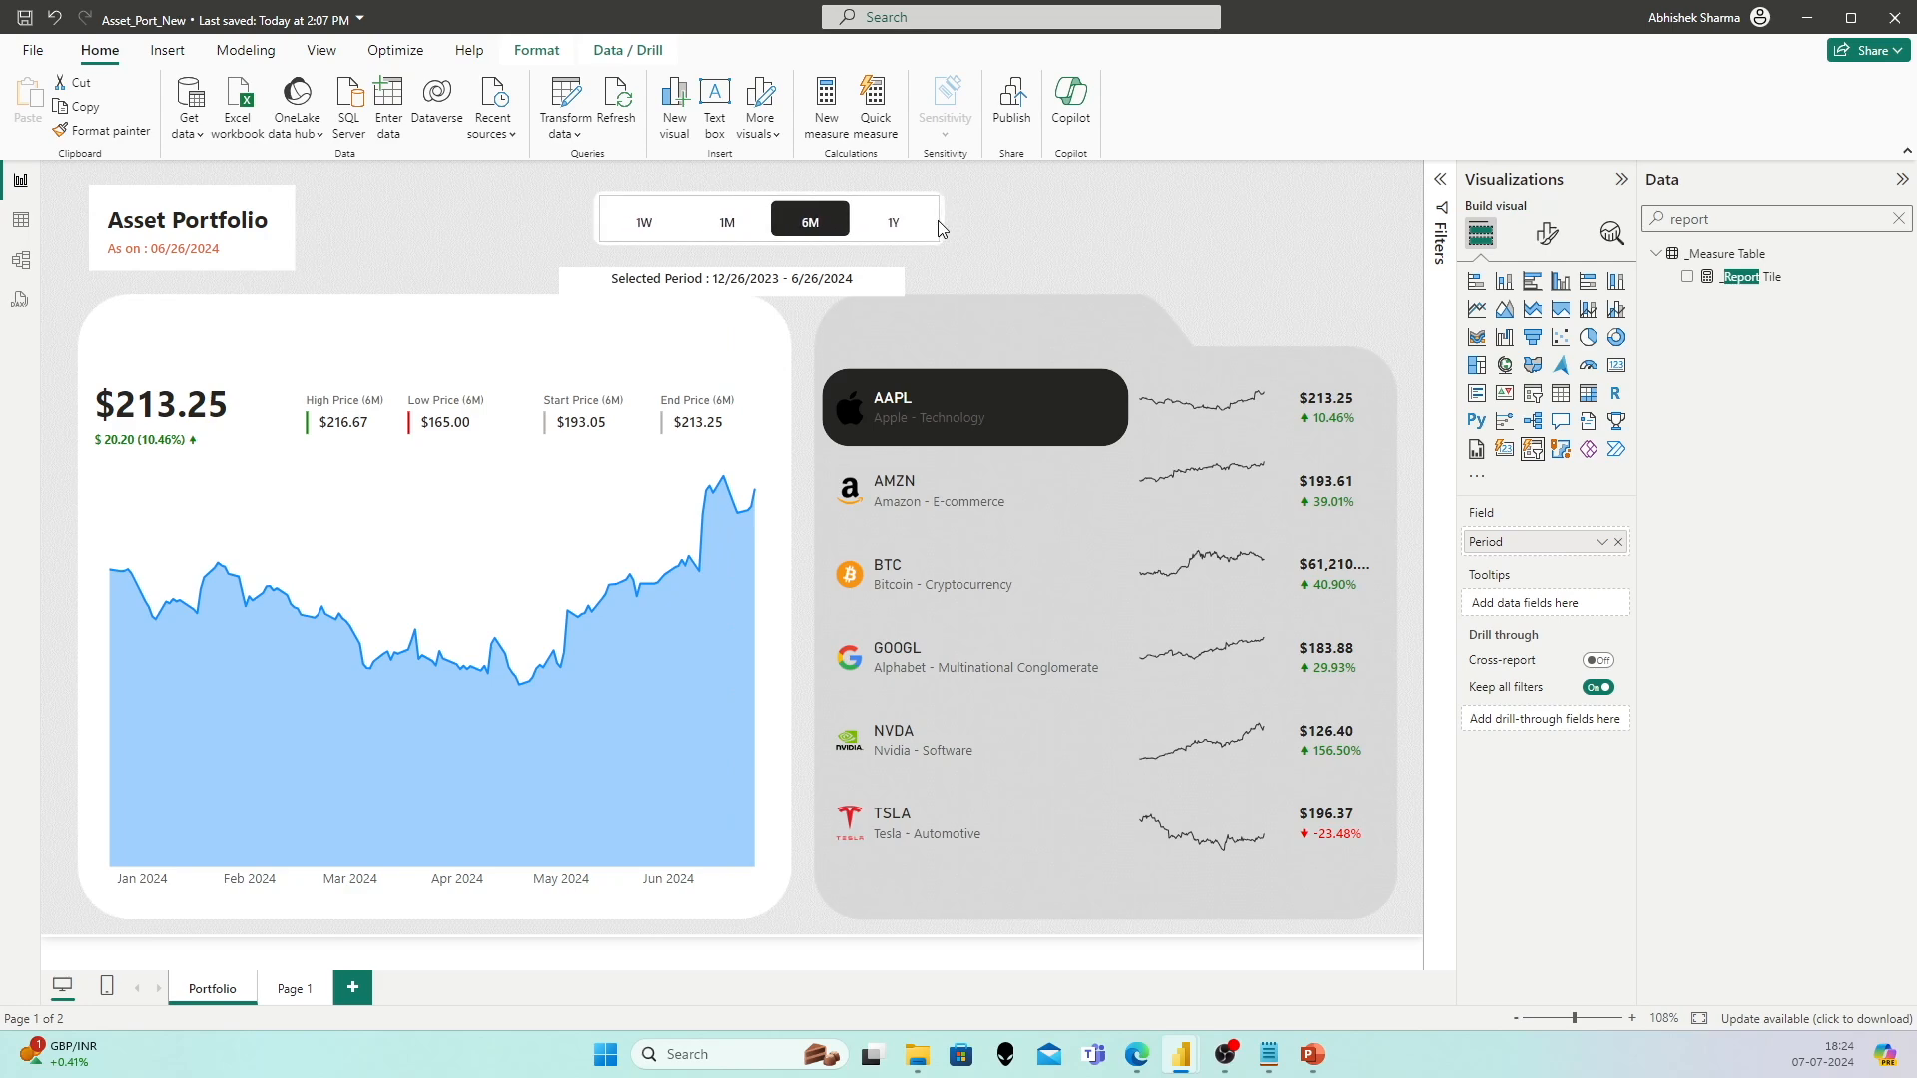
Step: Turn off the period slicer's background effect and widen it slightly on both sides to fill its rounded panel
click(1548, 233)
click(1545, 322)
click(1530, 455)
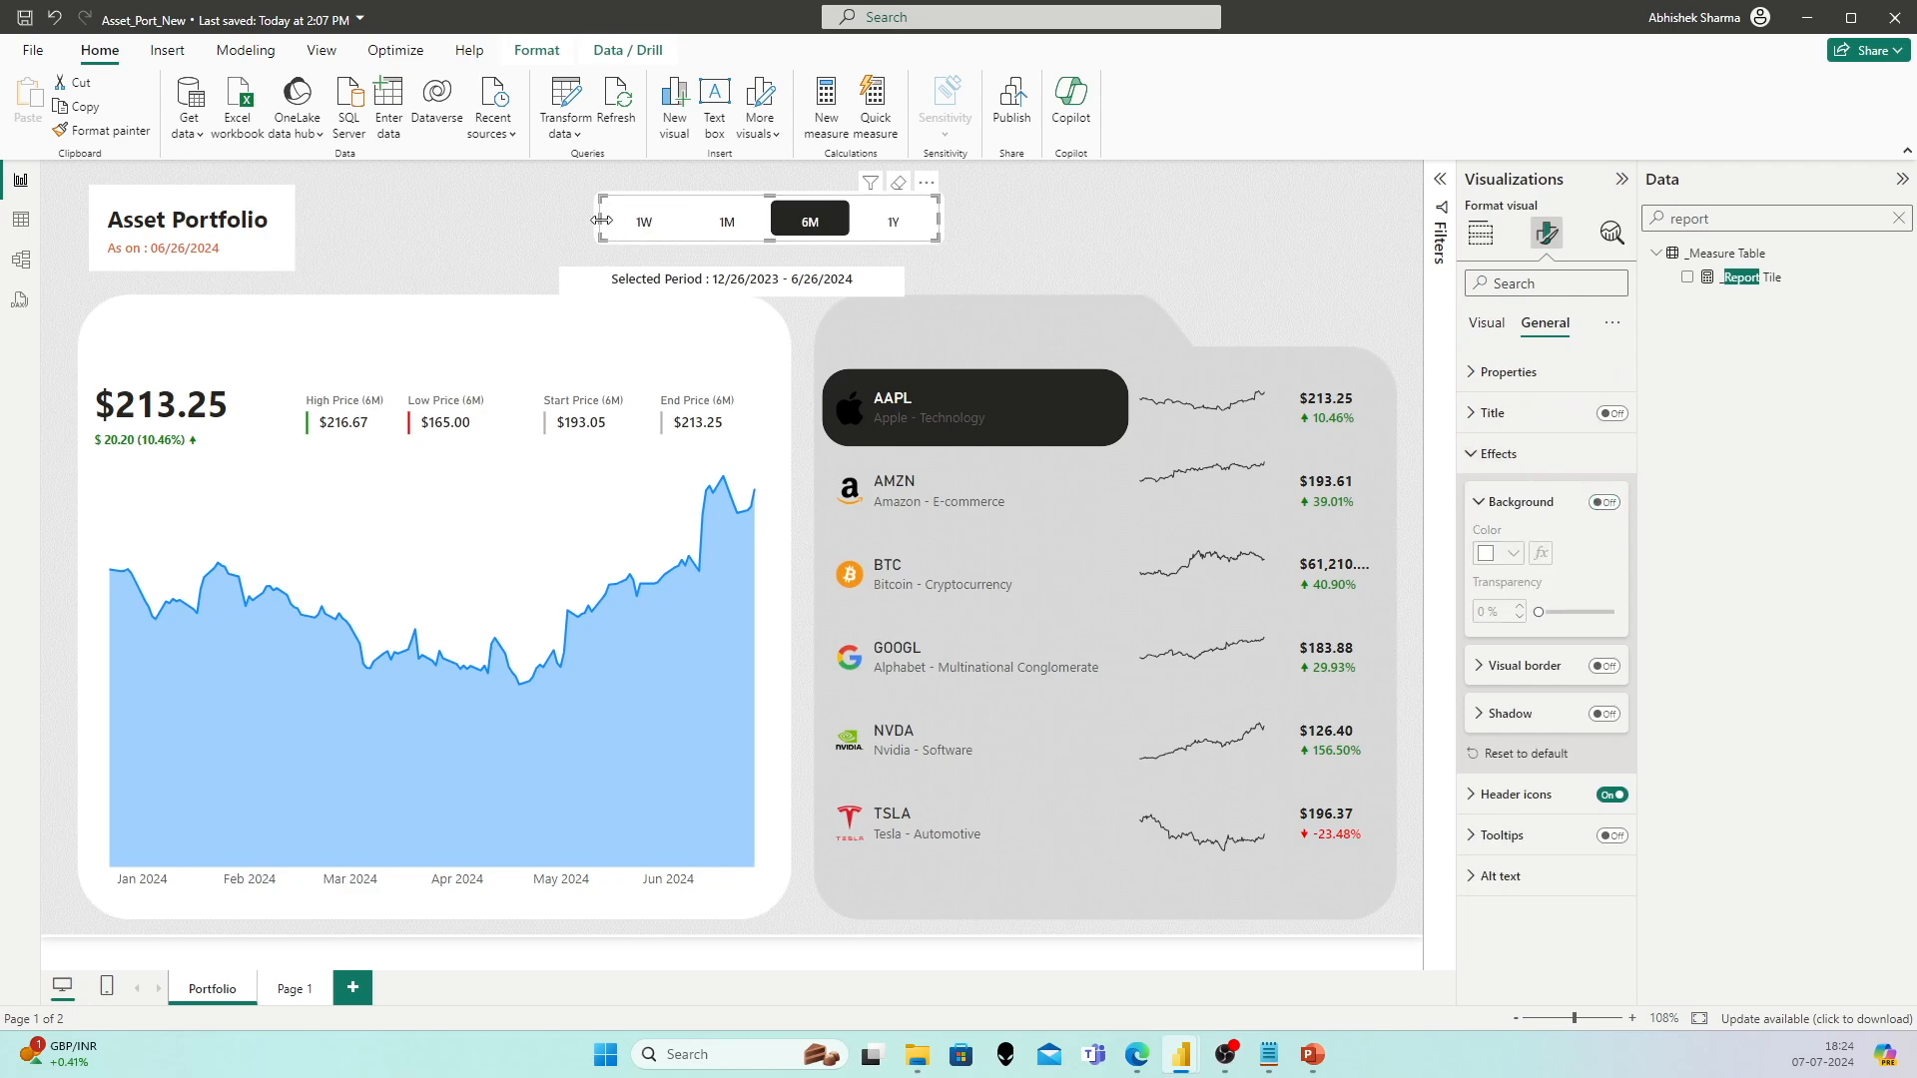
drag(597, 228, 590, 228)
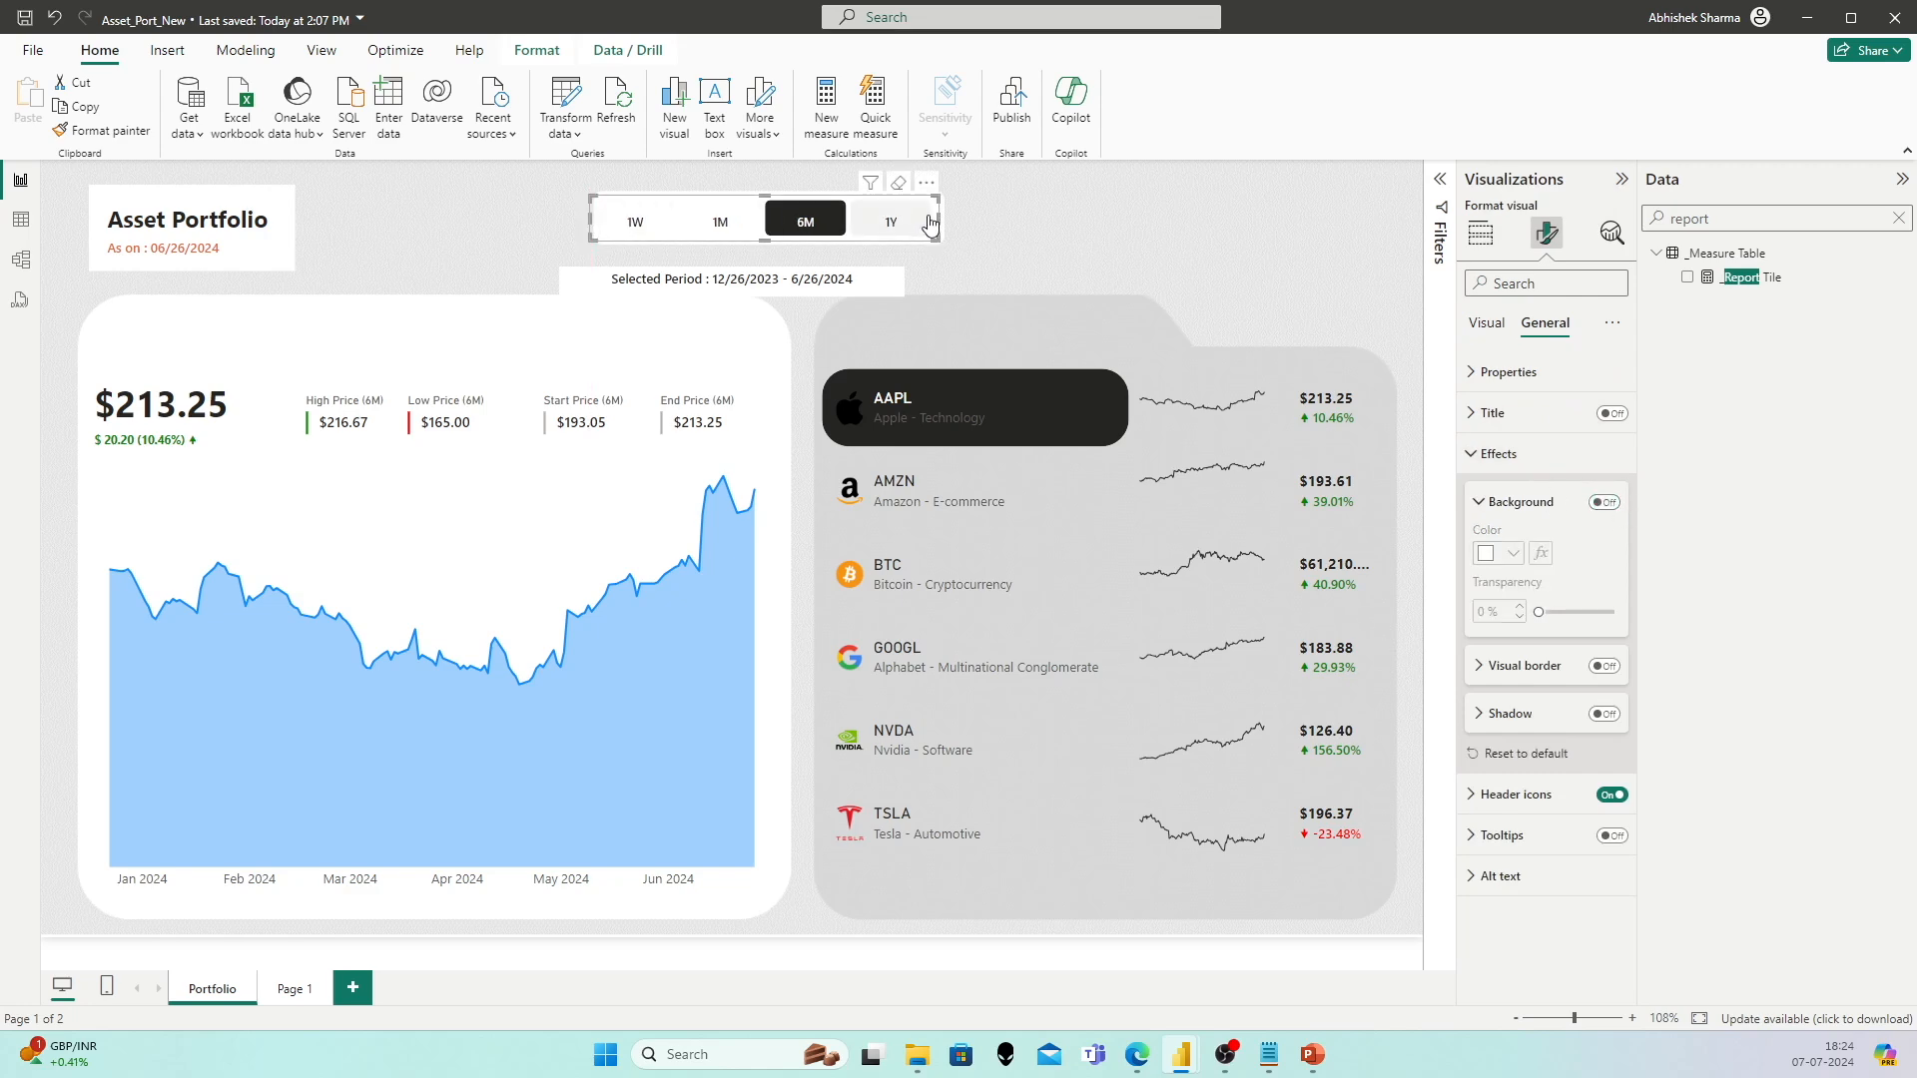
drag(936, 219, 944, 220)
click(1000, 213)
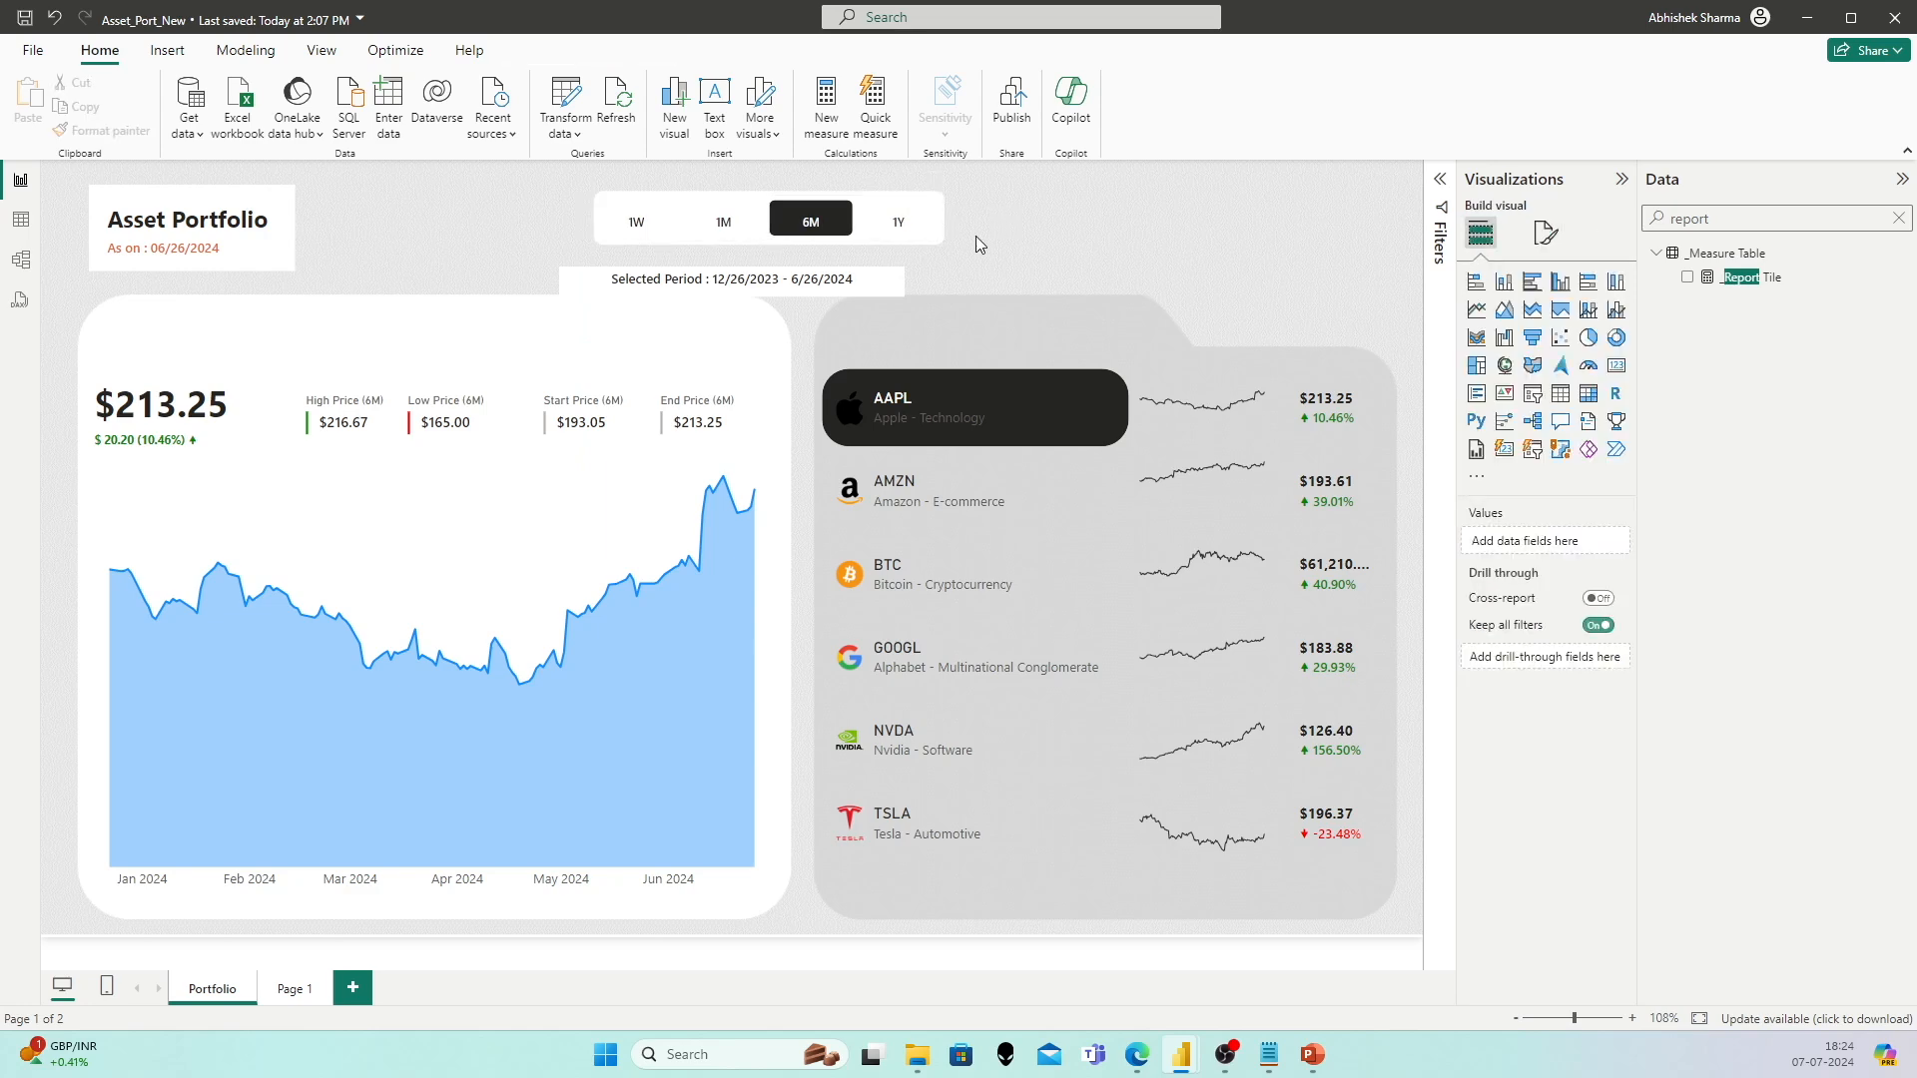
Step: Switch the period slicer between 1Y, 1M and 1W to check how the selected tile sits in the panel
click(900, 228)
click(726, 218)
click(639, 222)
click(1181, 218)
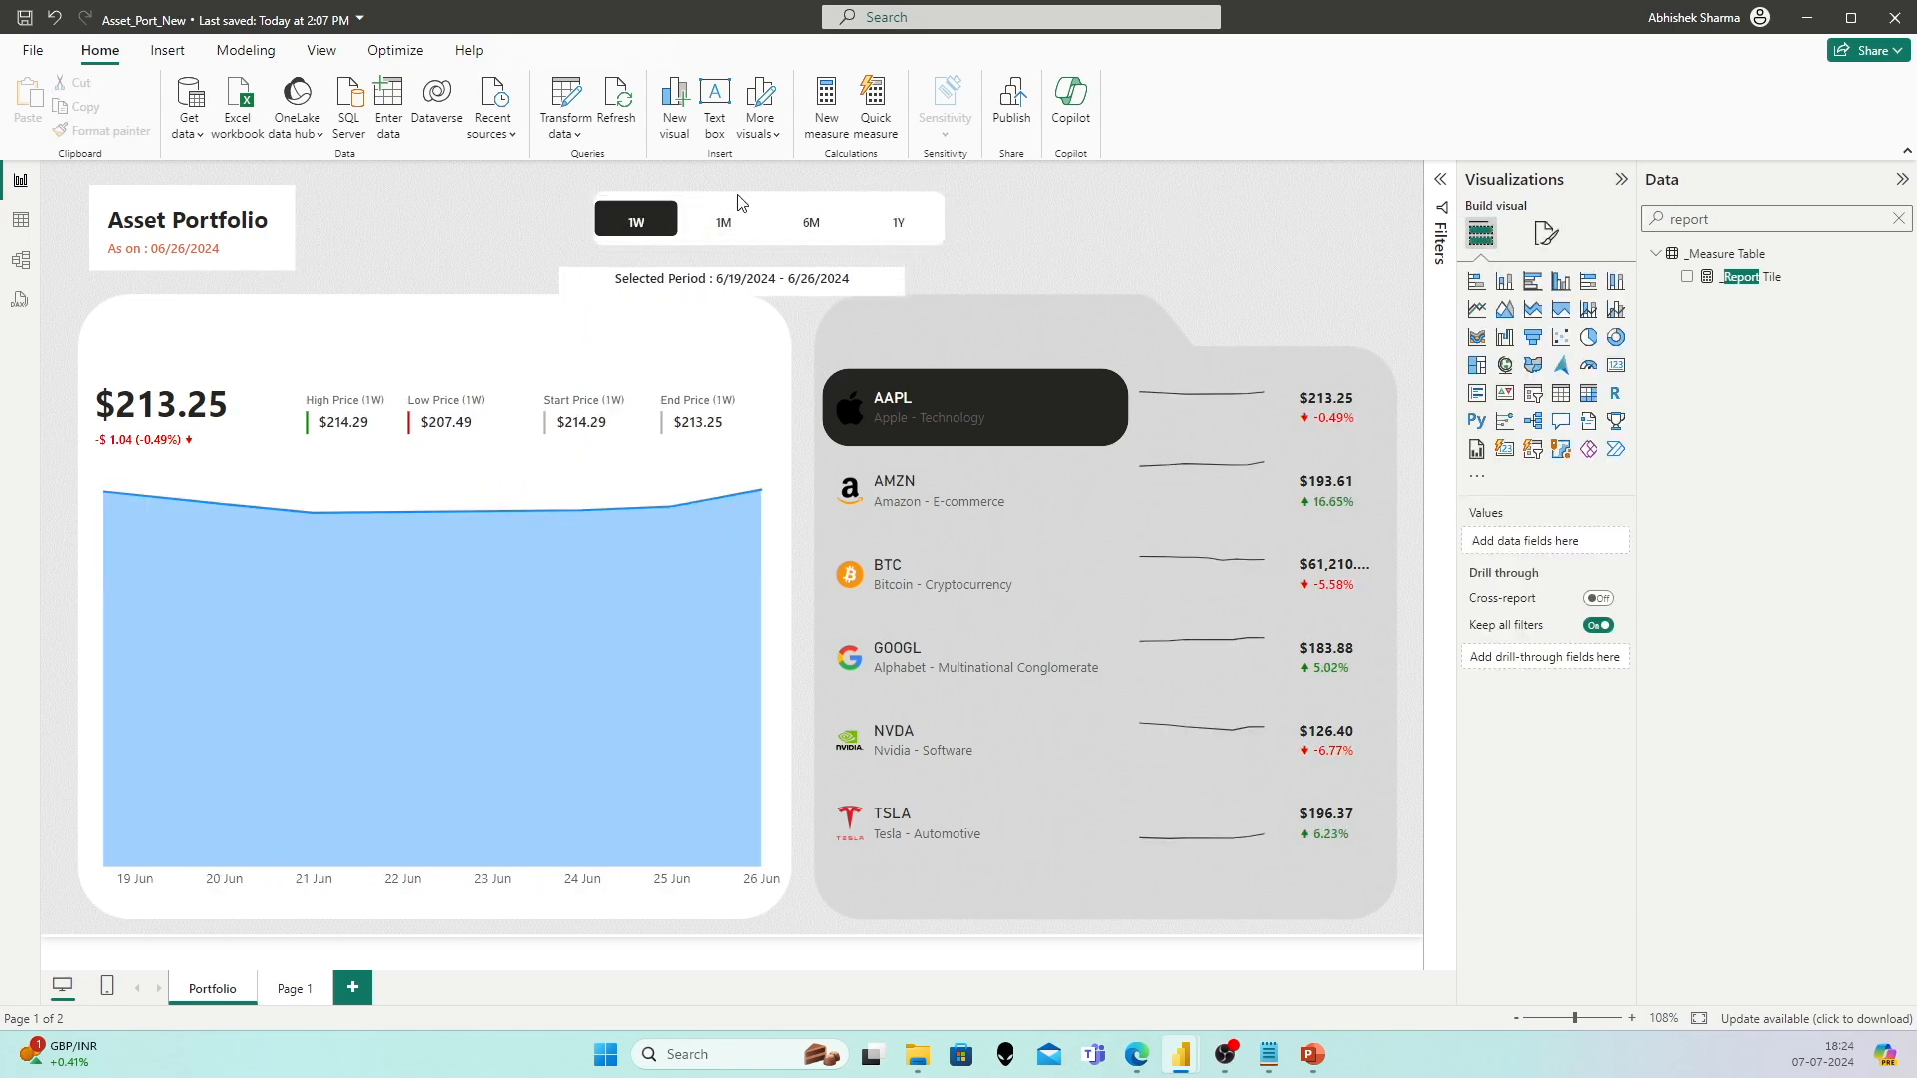
click(898, 222)
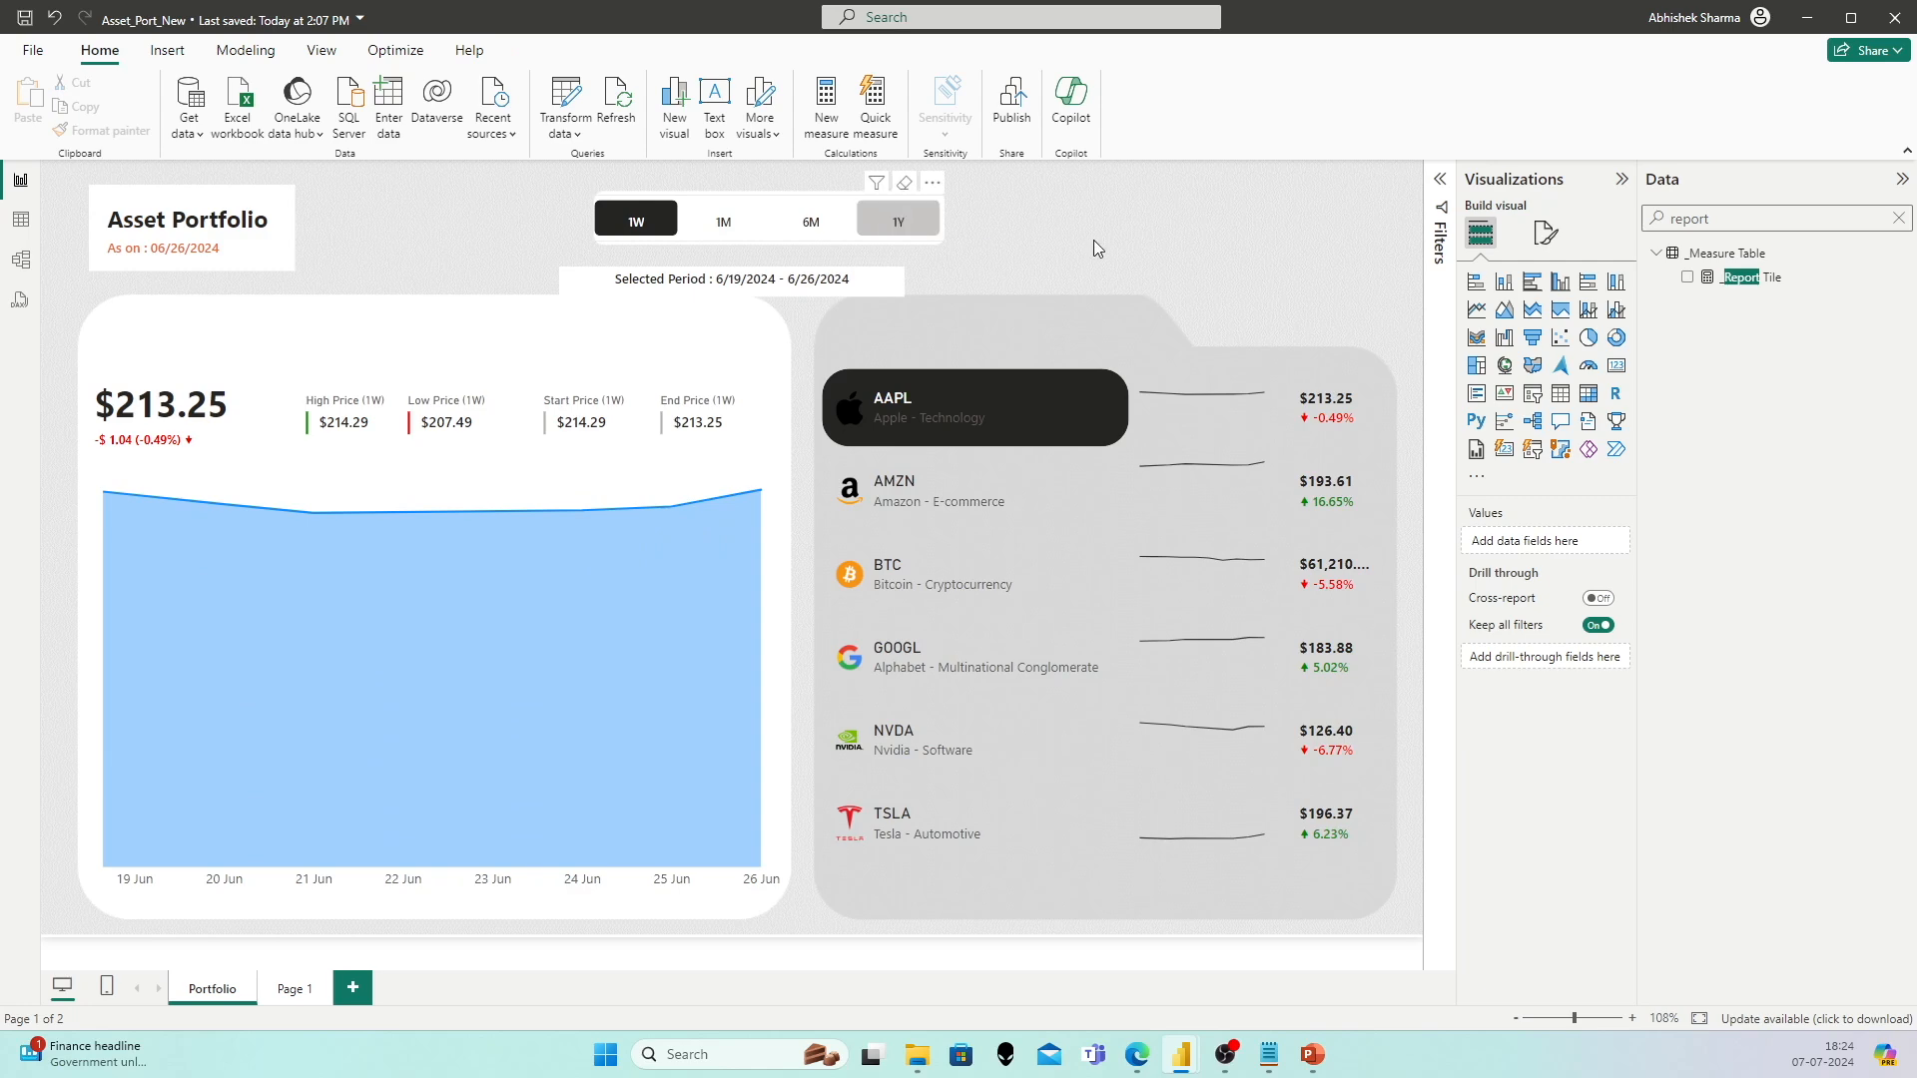
click(864, 206)
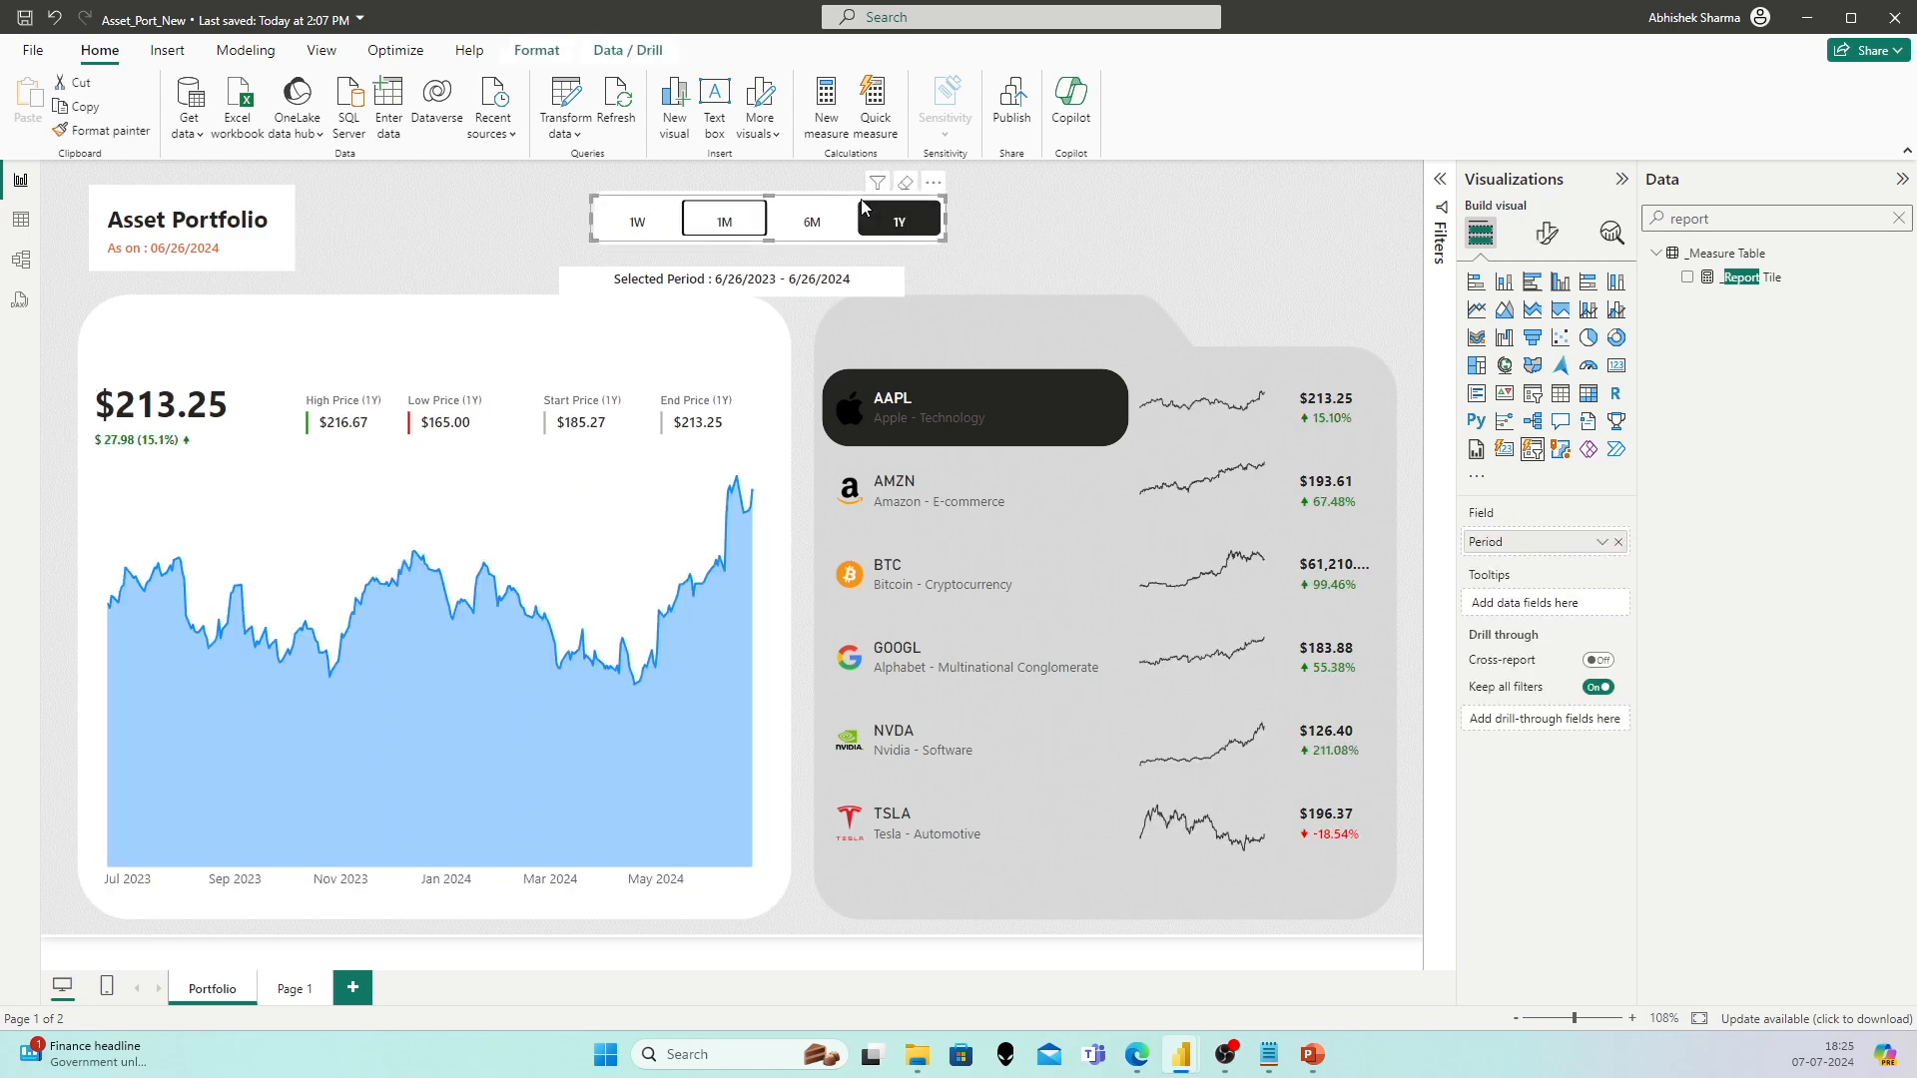
click(993, 210)
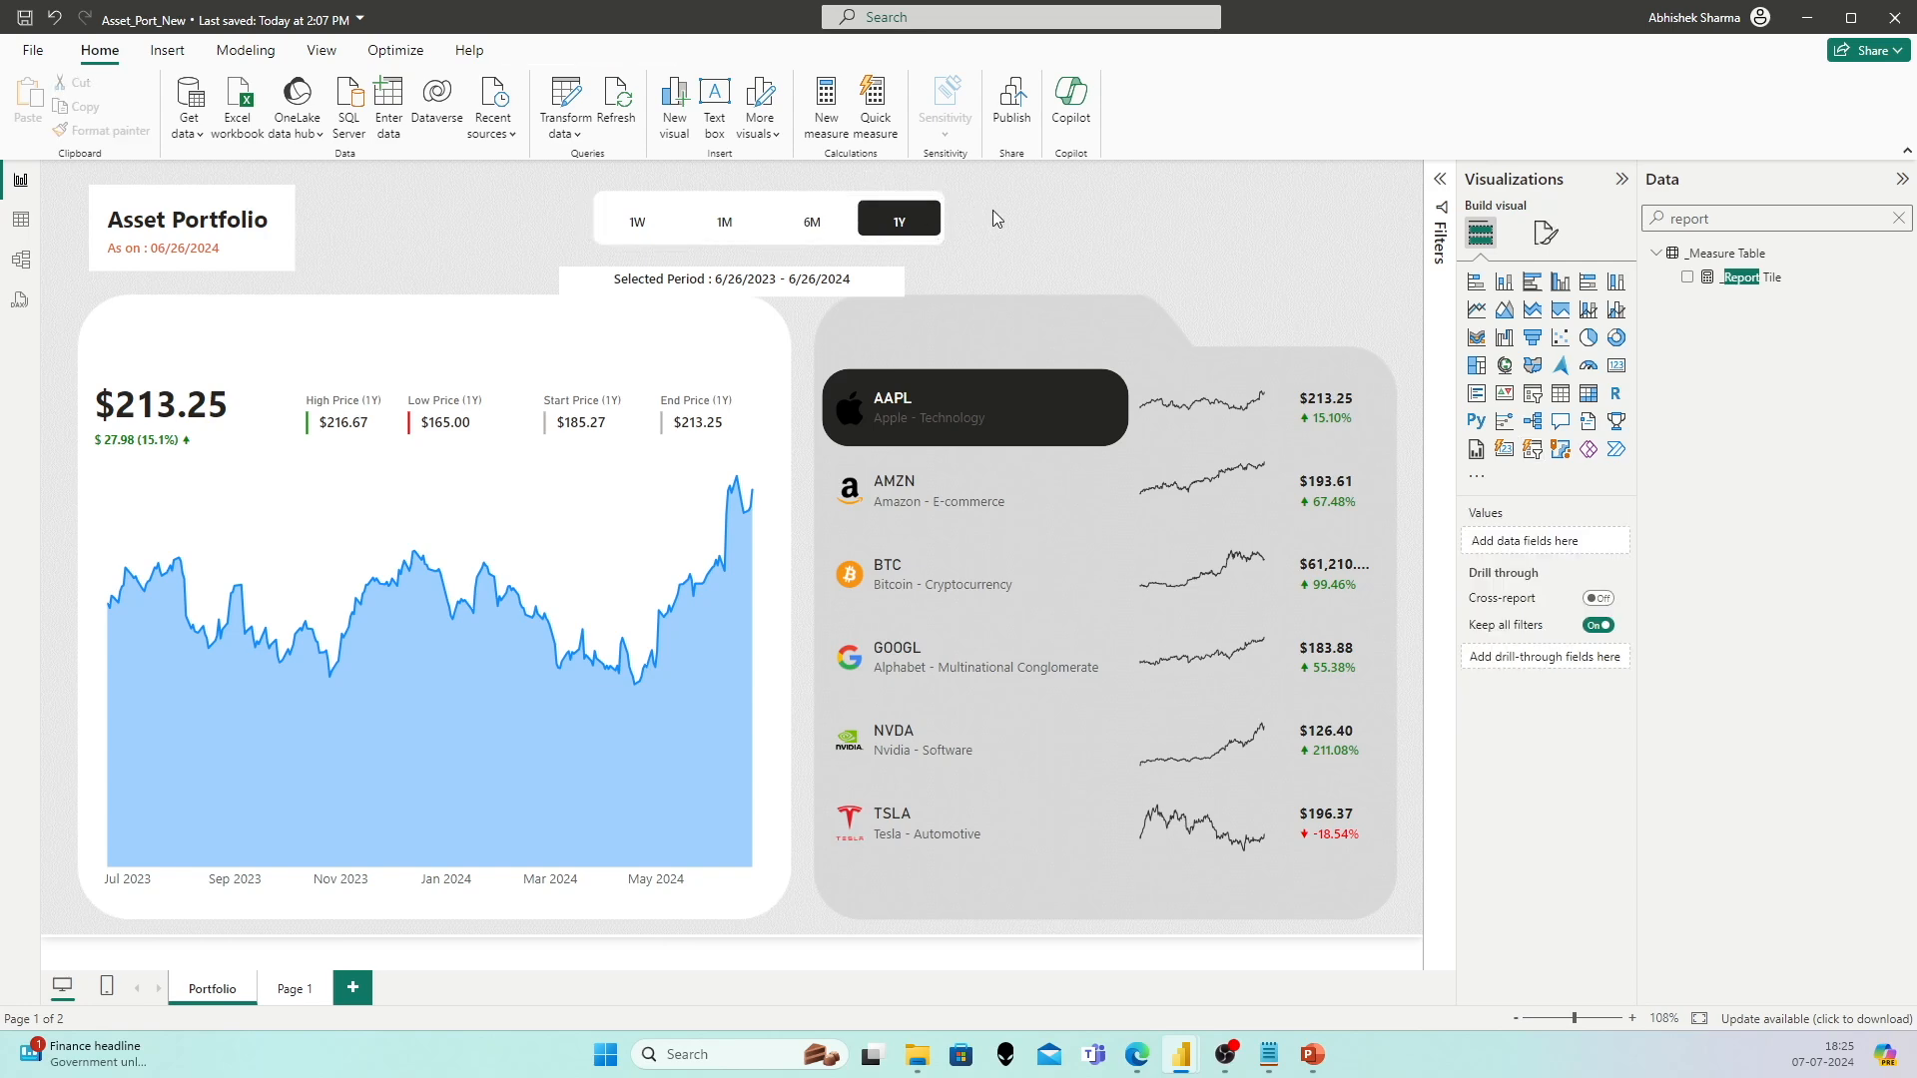
click(637, 221)
click(1197, 210)
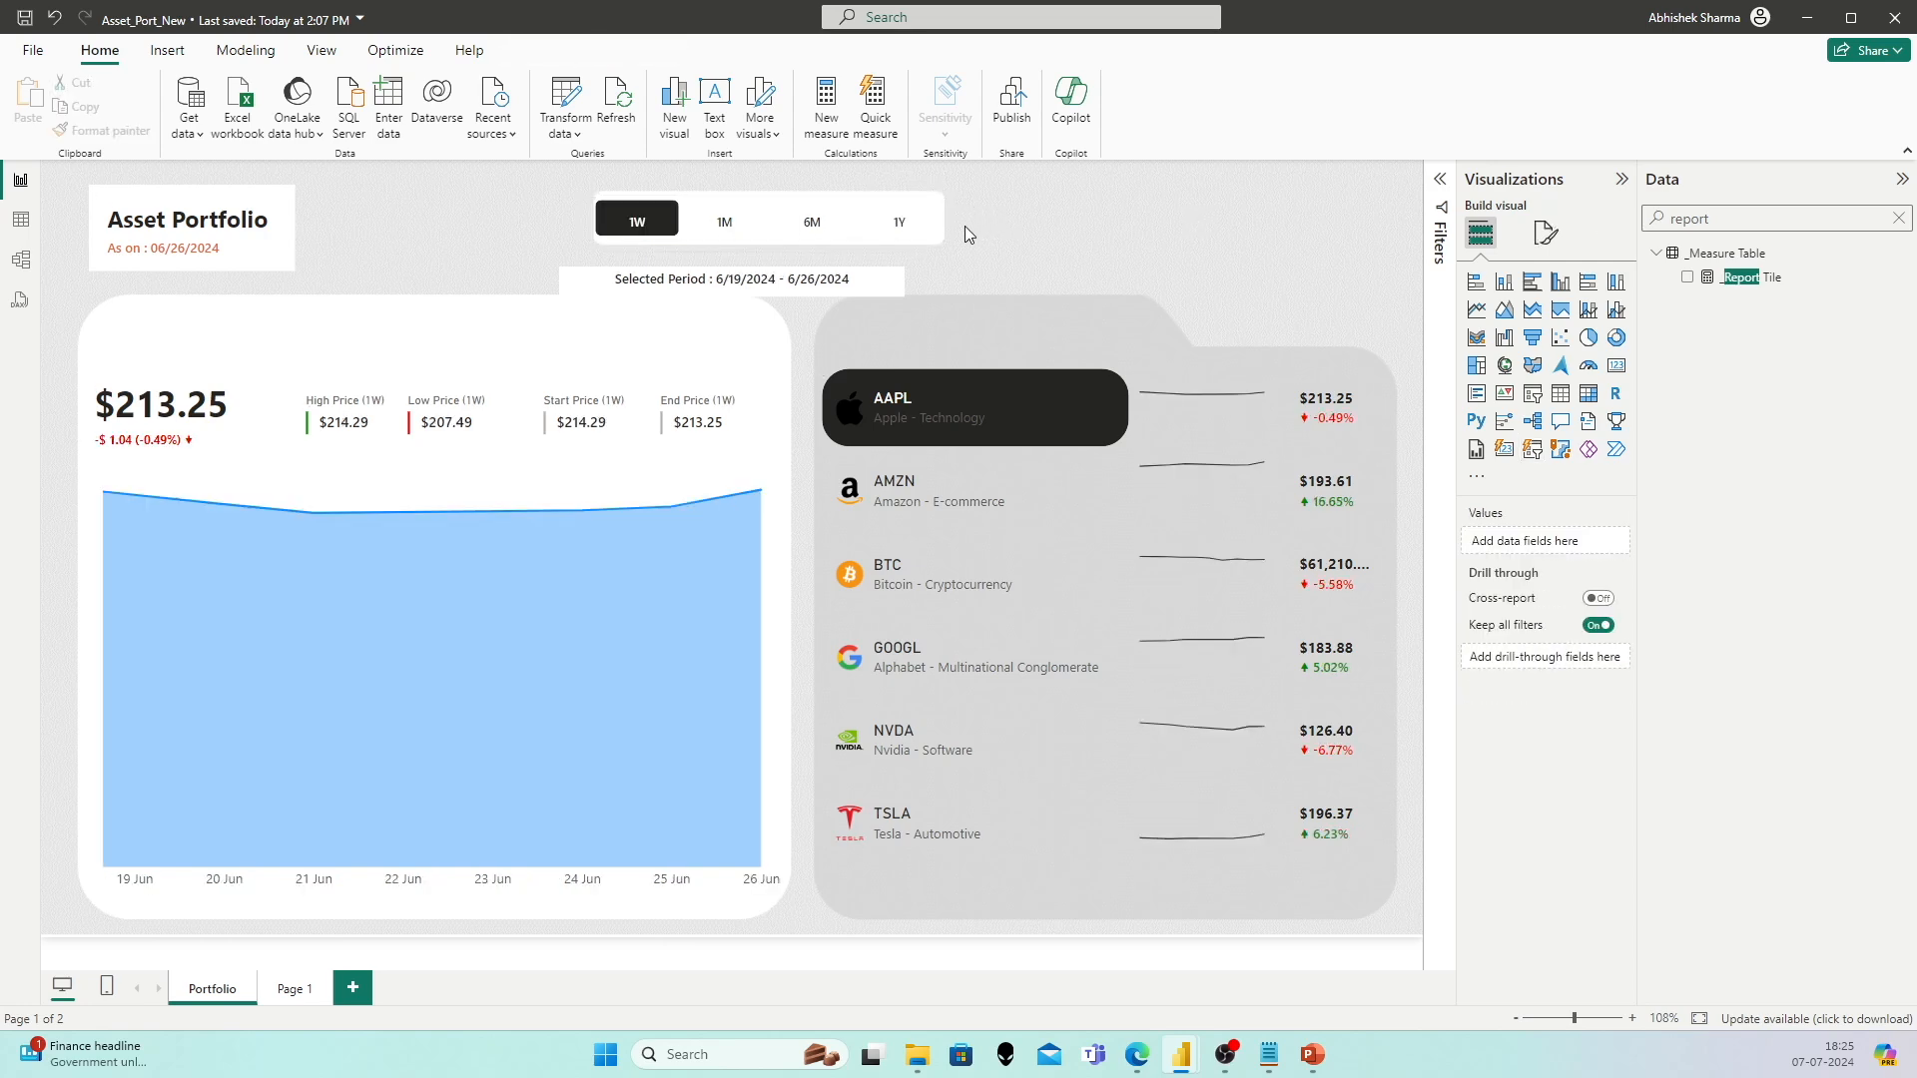
Step: Adjust the period slicer's height slightly so its tiles sit vertically centred in the white panel
click(763, 196)
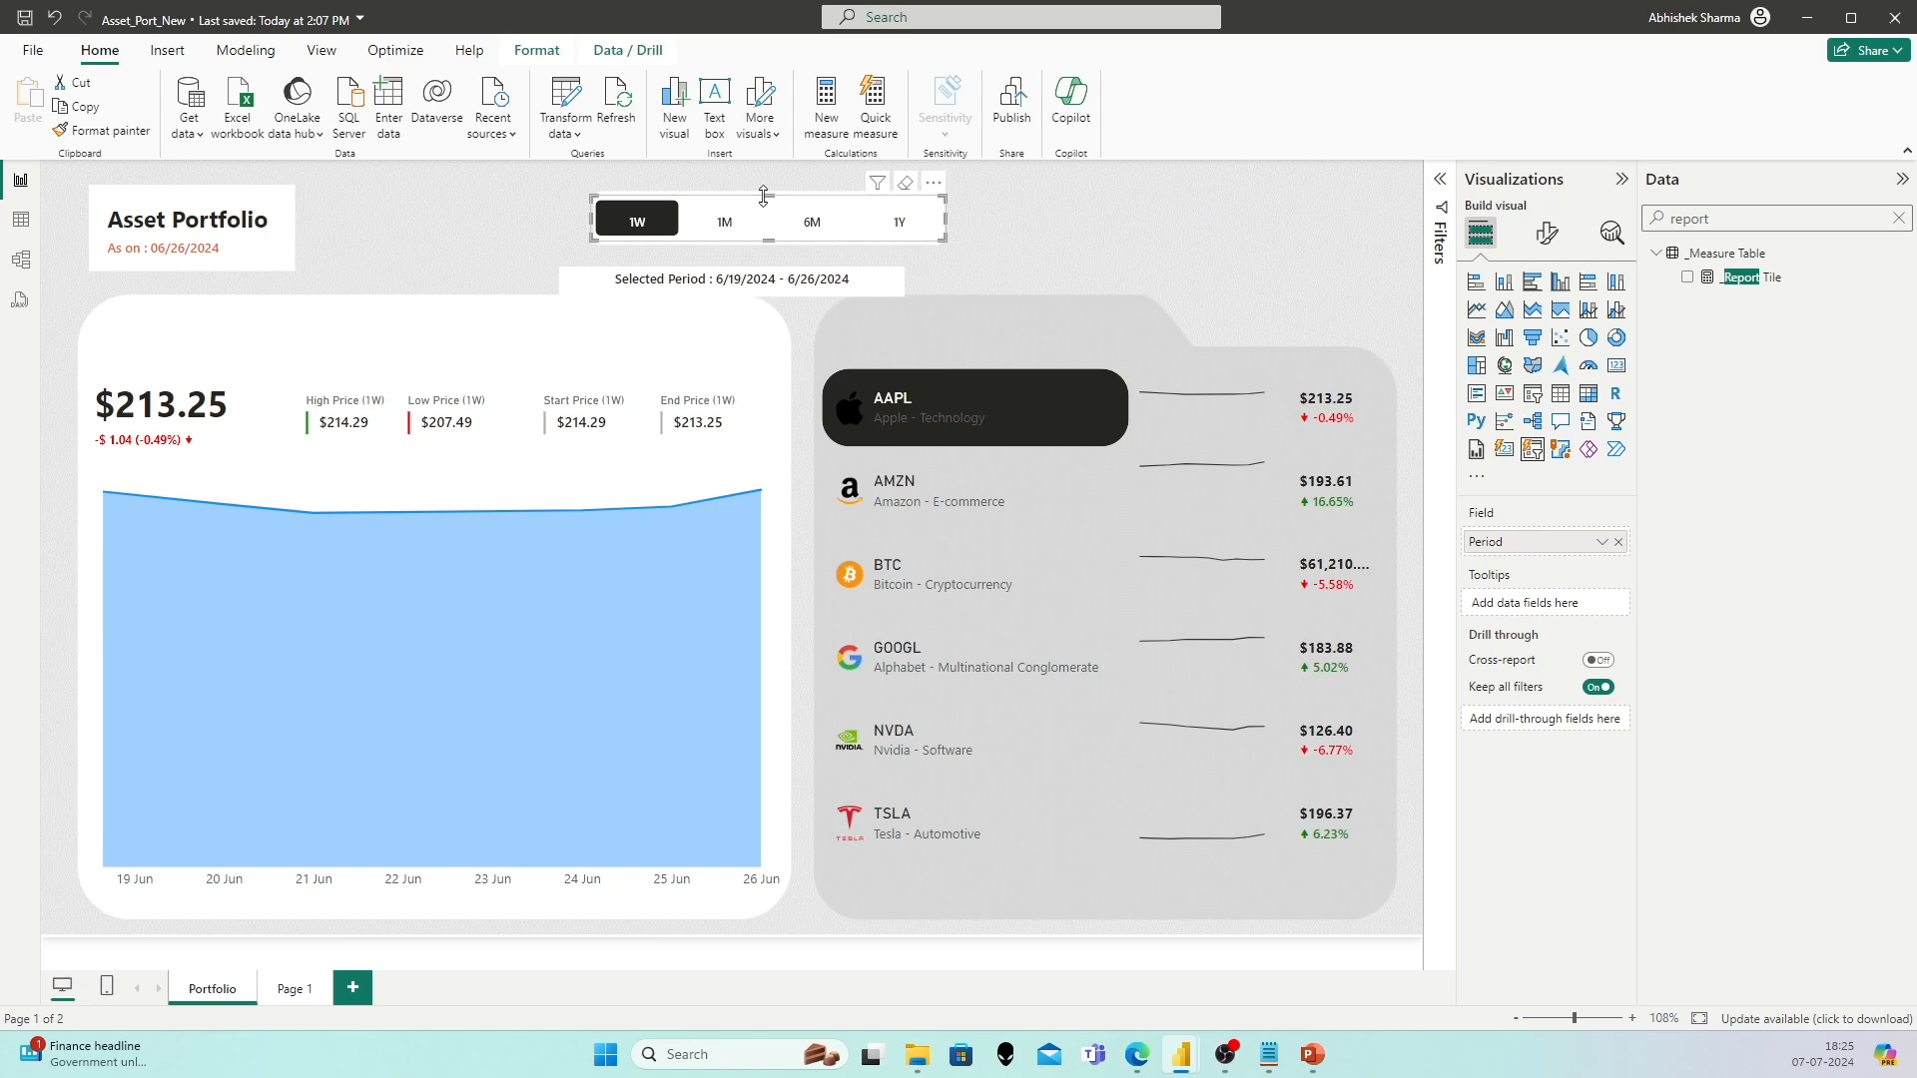
drag(768, 193, 770, 196)
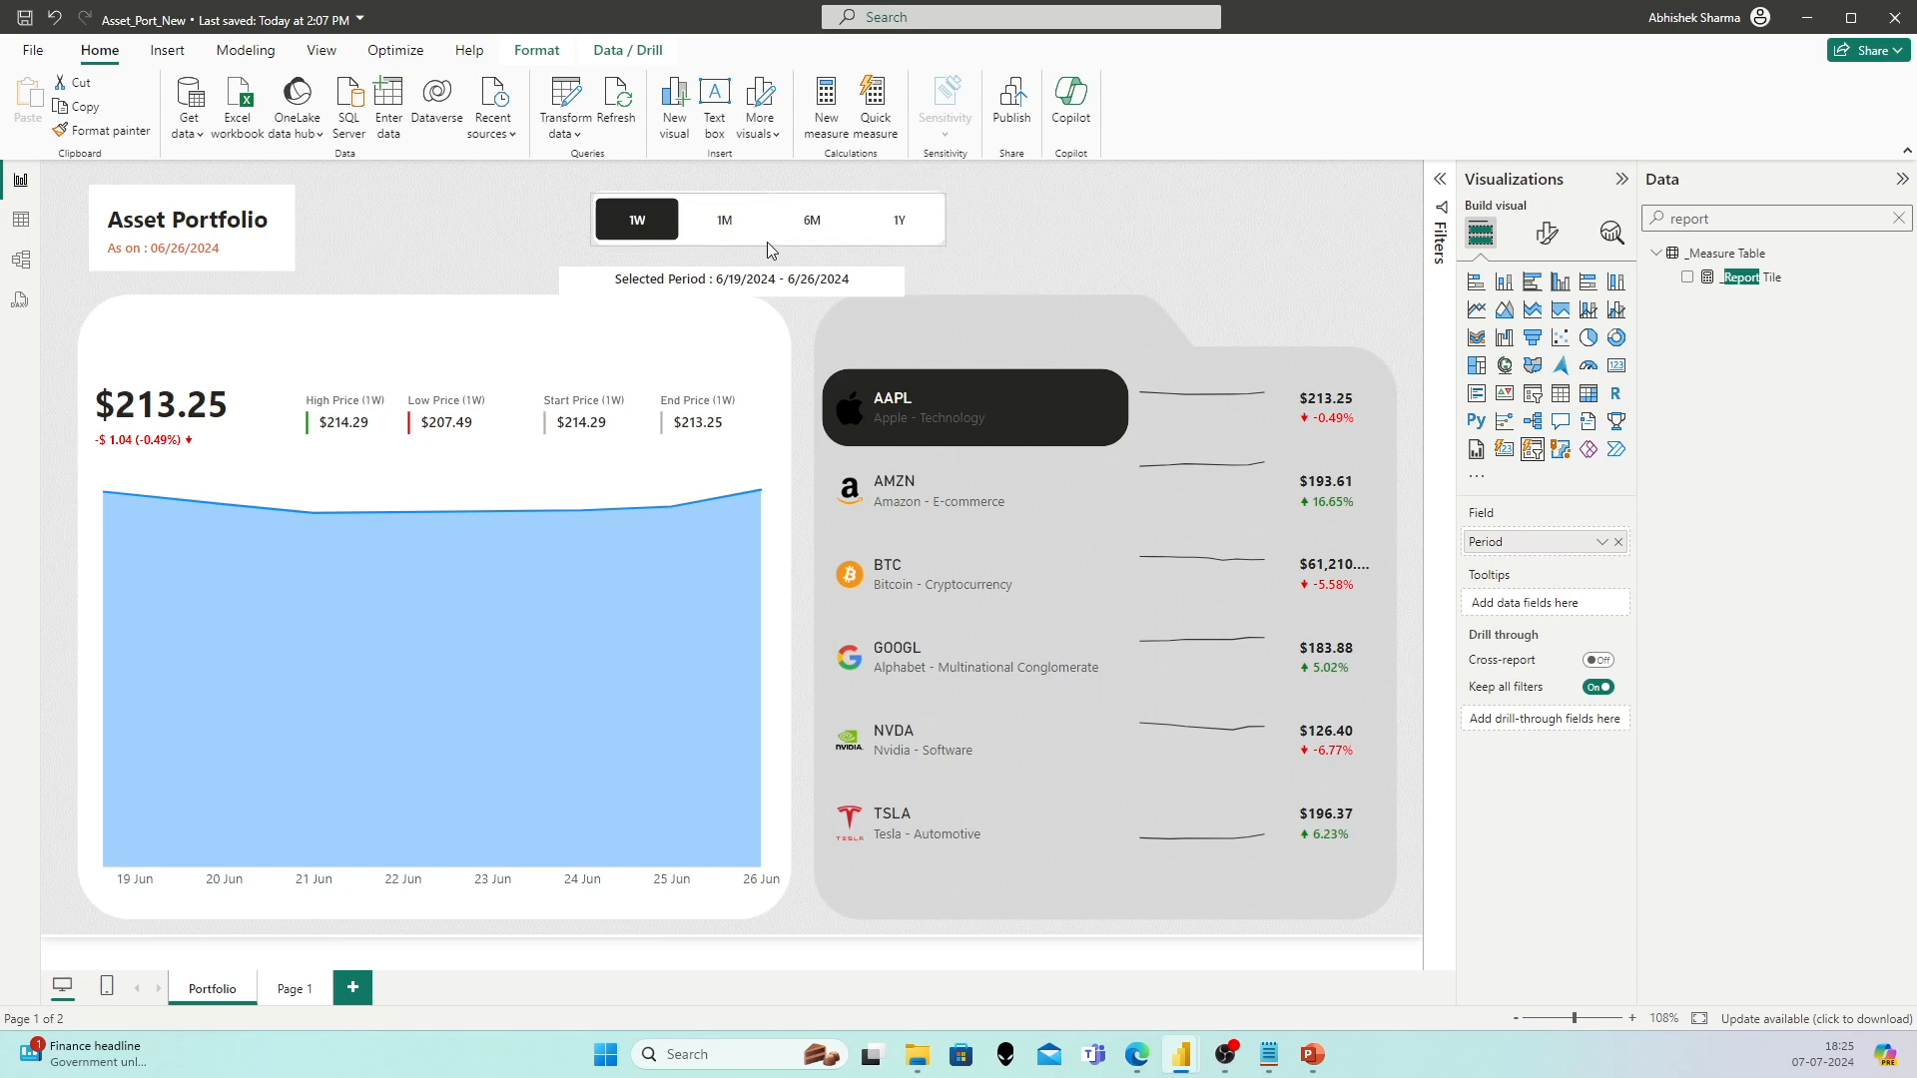
click(1110, 241)
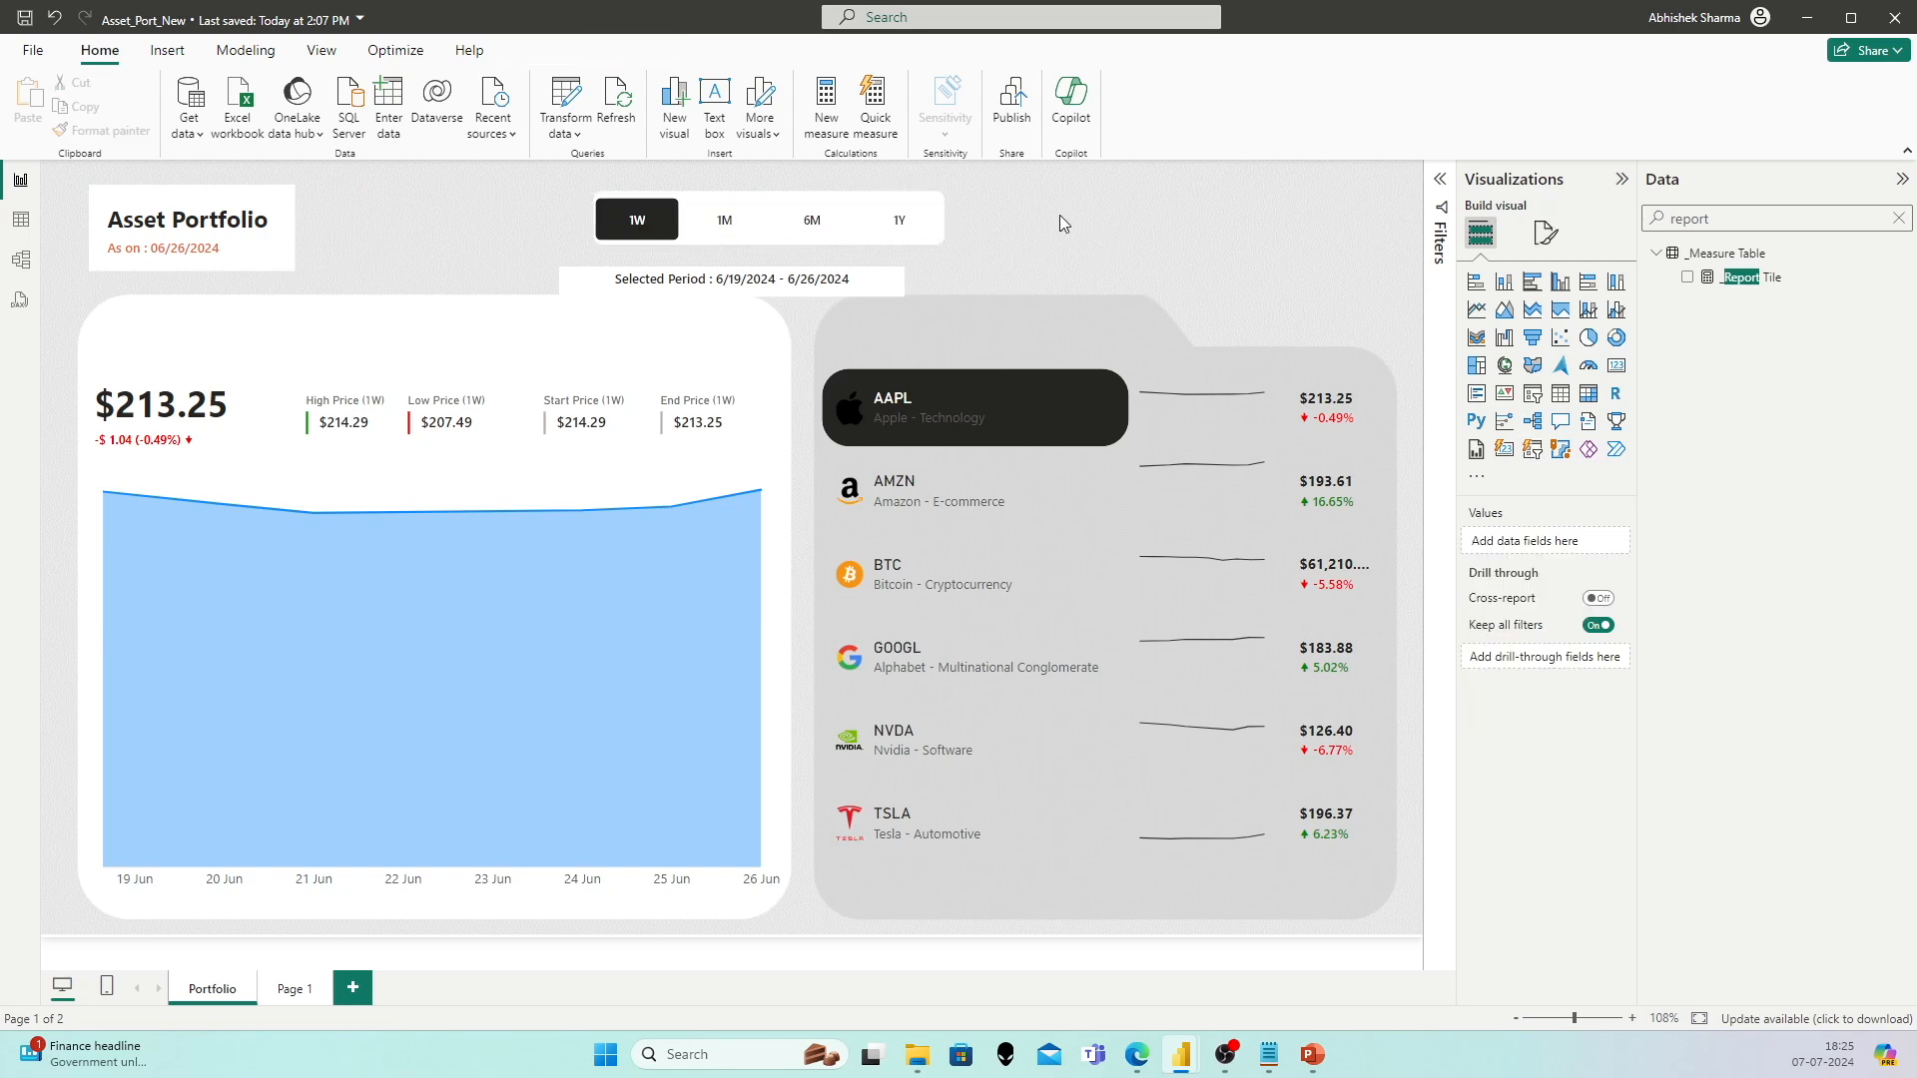
Step: Move the Selected Period card directly beneath the period slicer, centred on it, and turn off its background effect
click(804, 284)
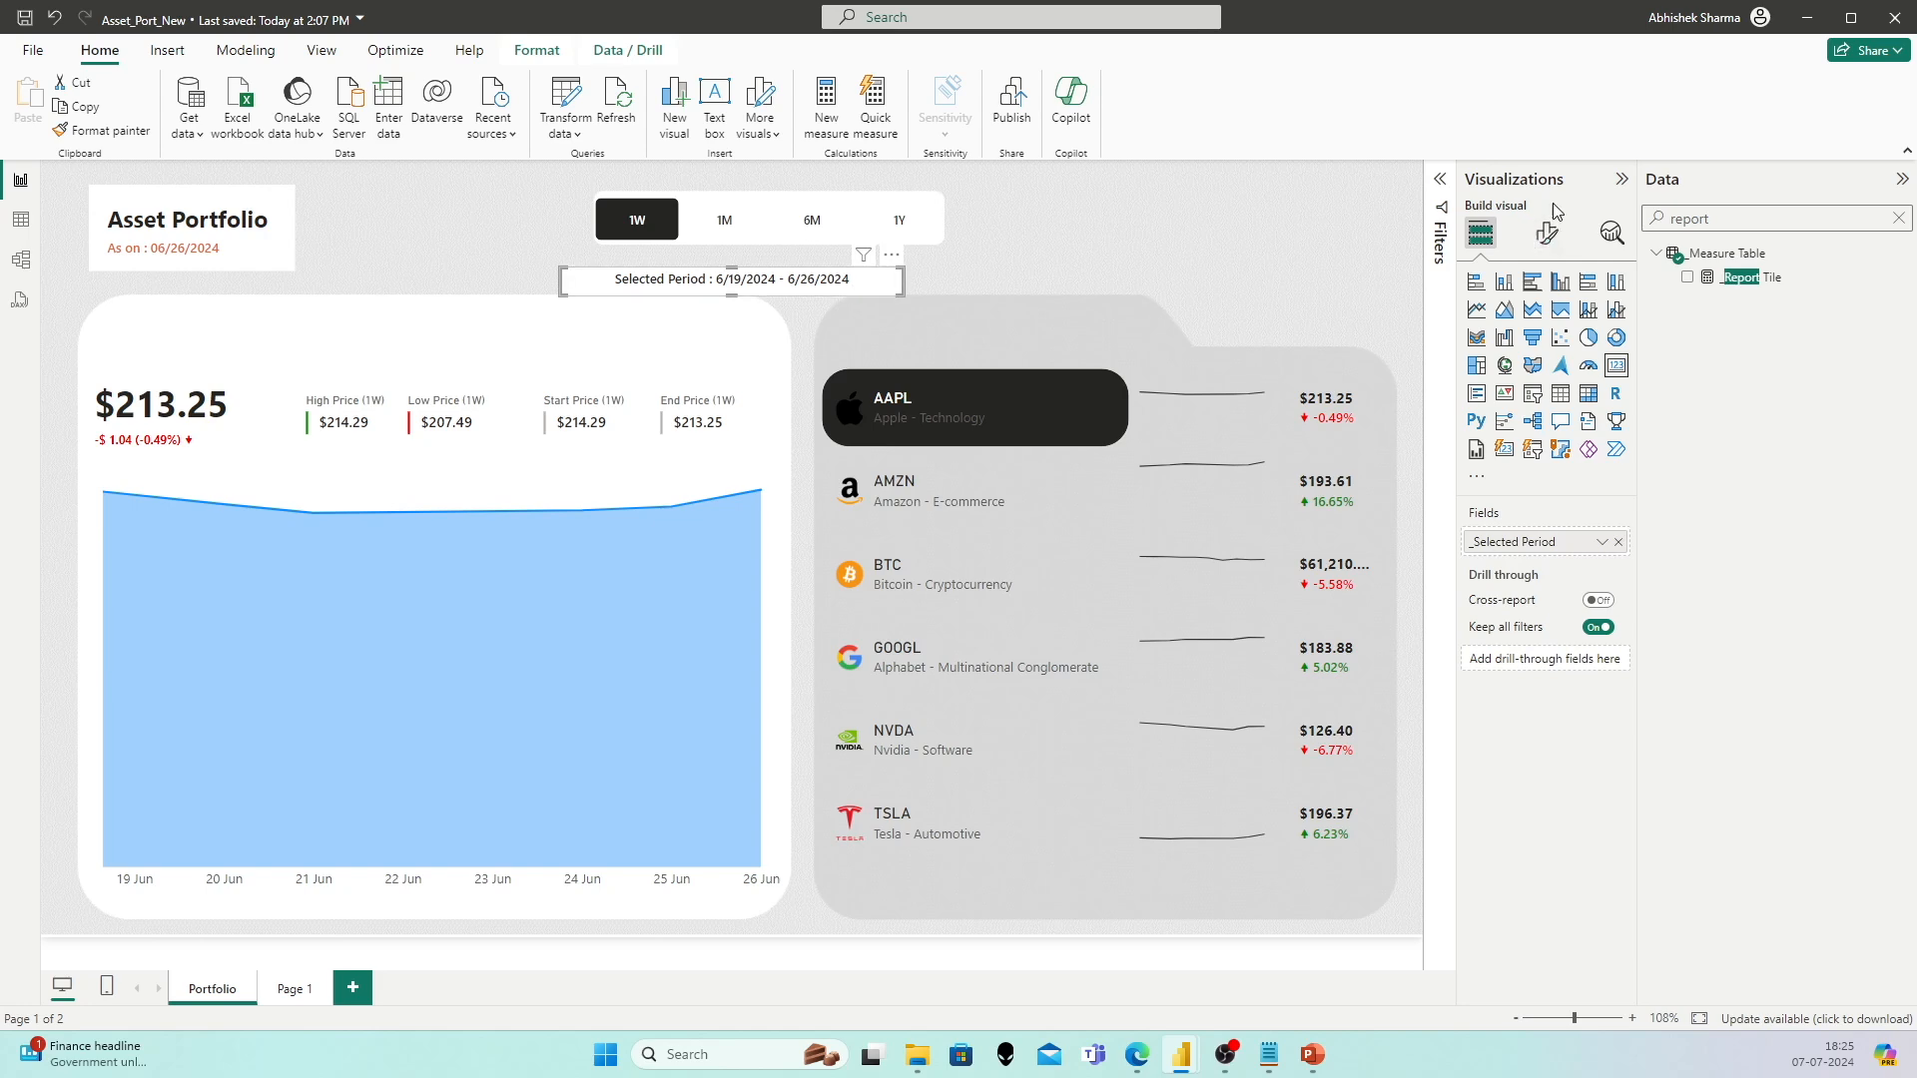
drag(829, 282, 869, 266)
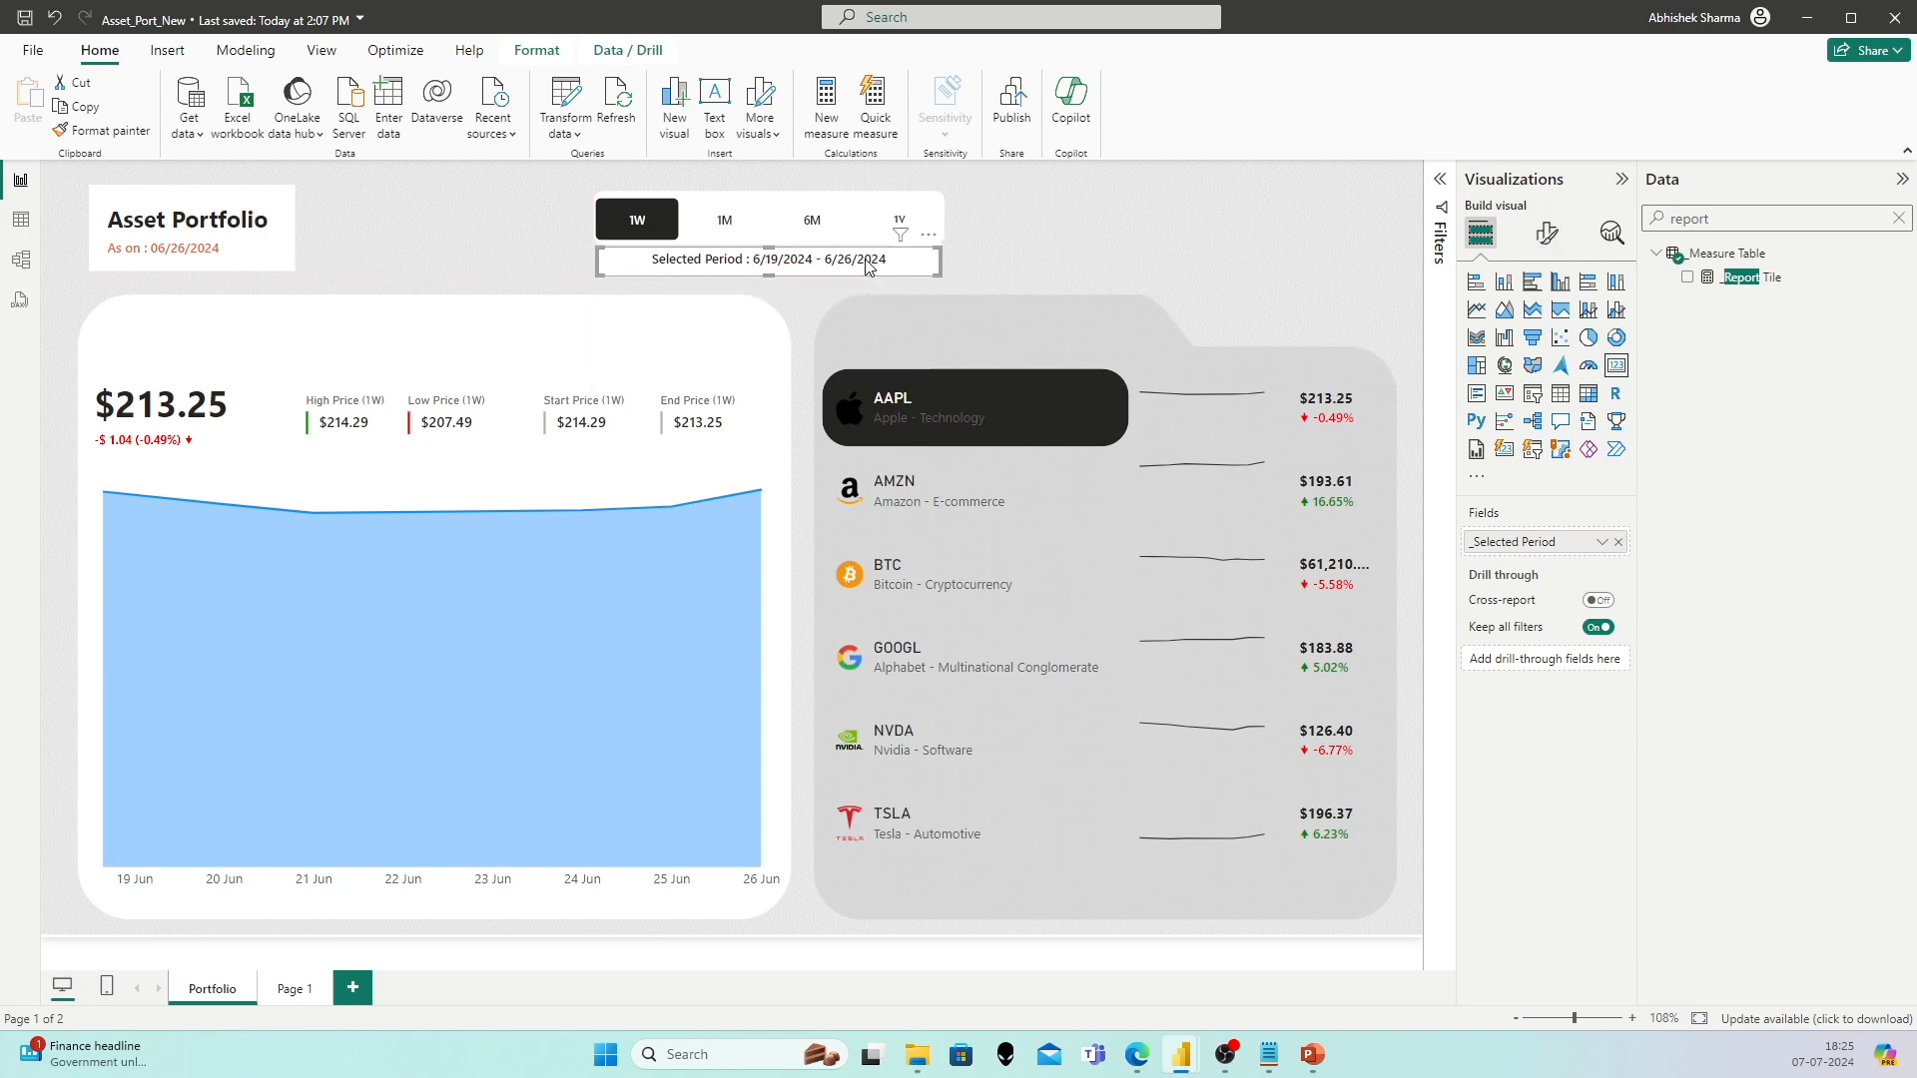
click(1547, 234)
click(1544, 324)
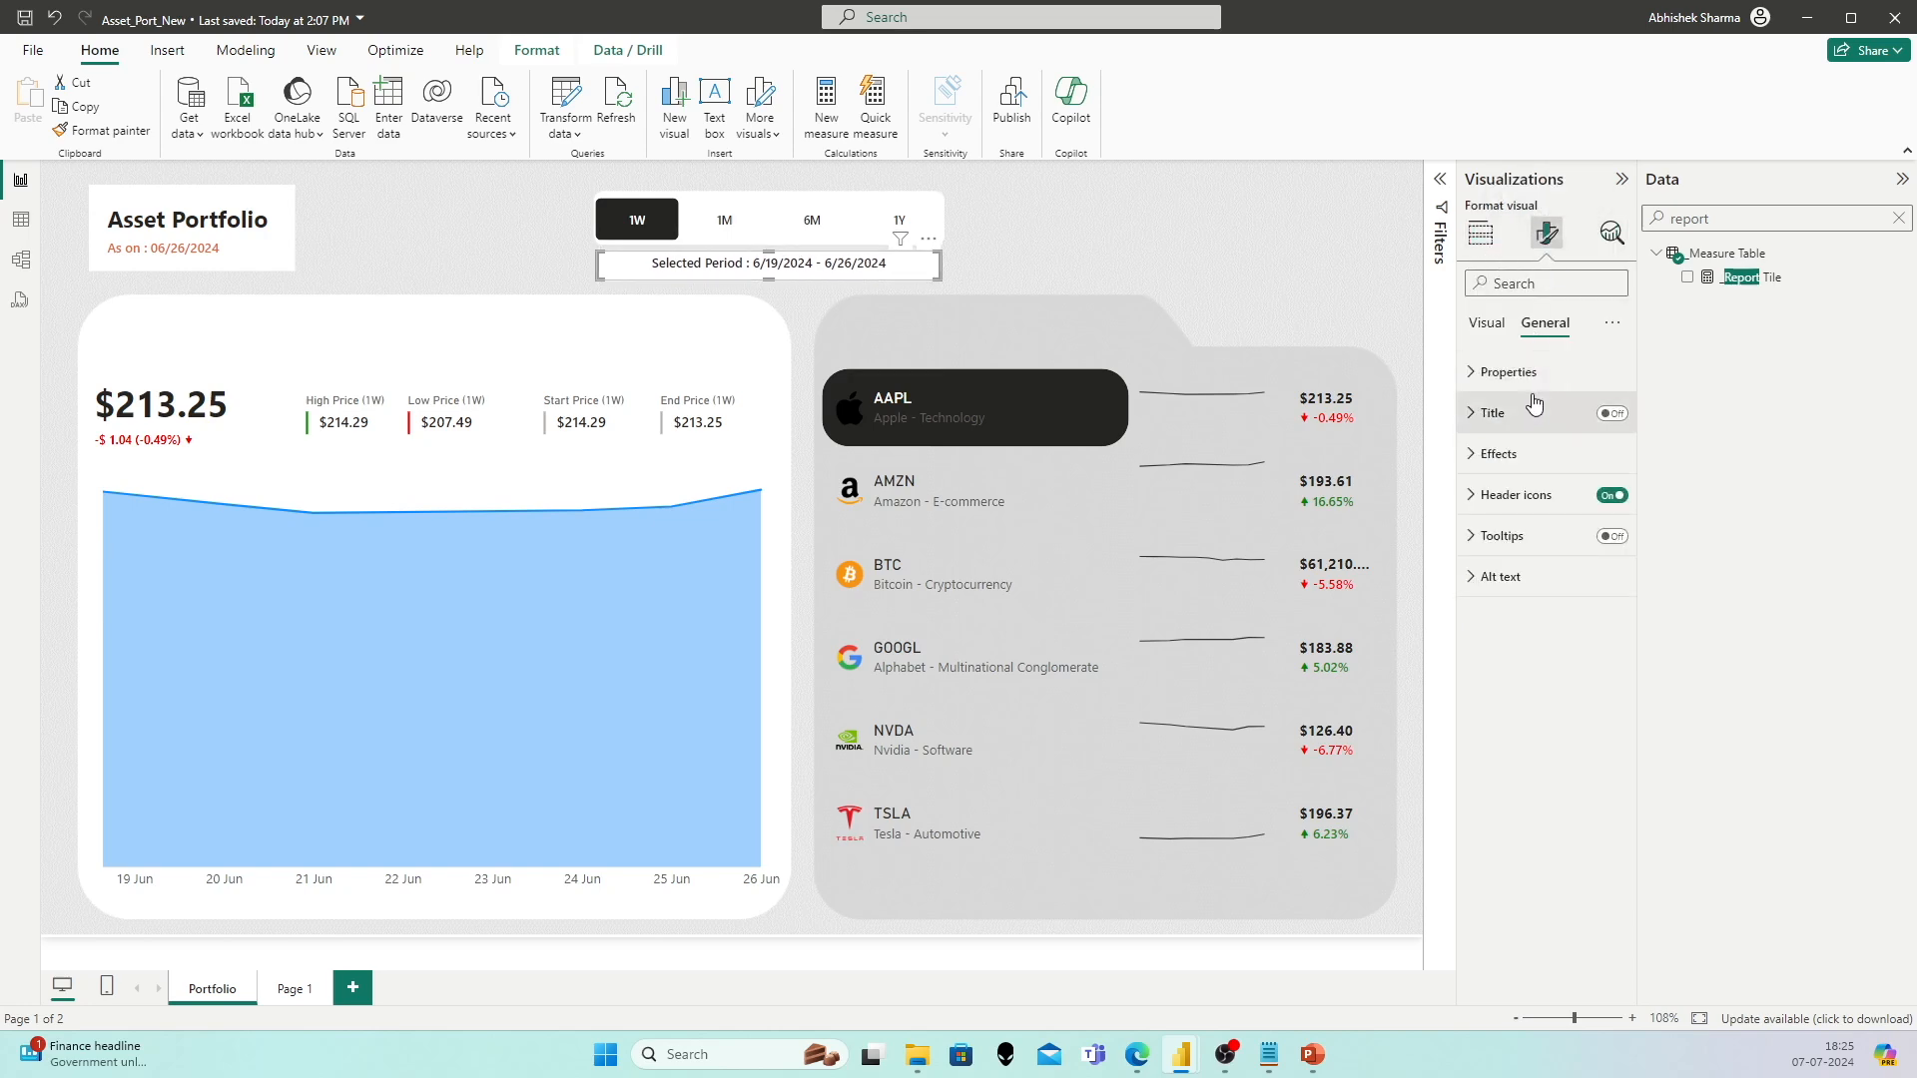
click(1518, 454)
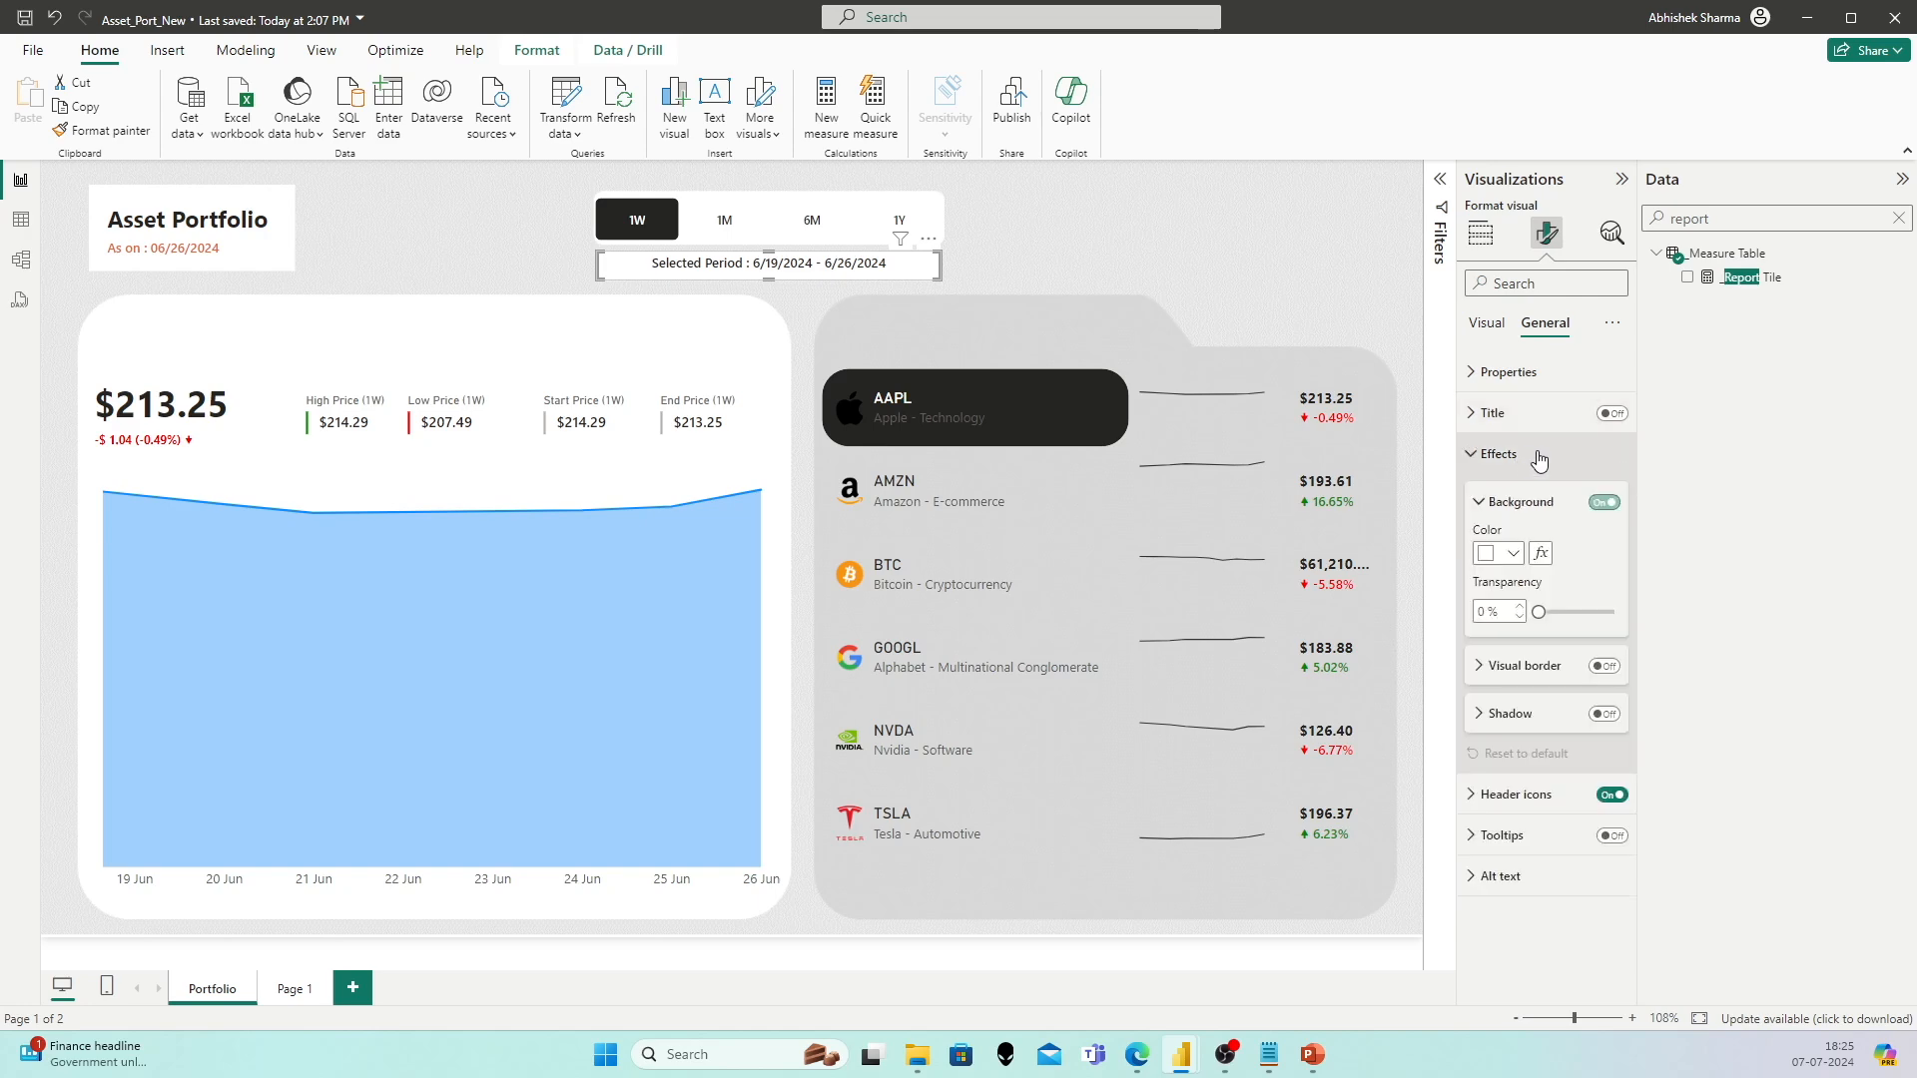
click(1598, 500)
click(1108, 210)
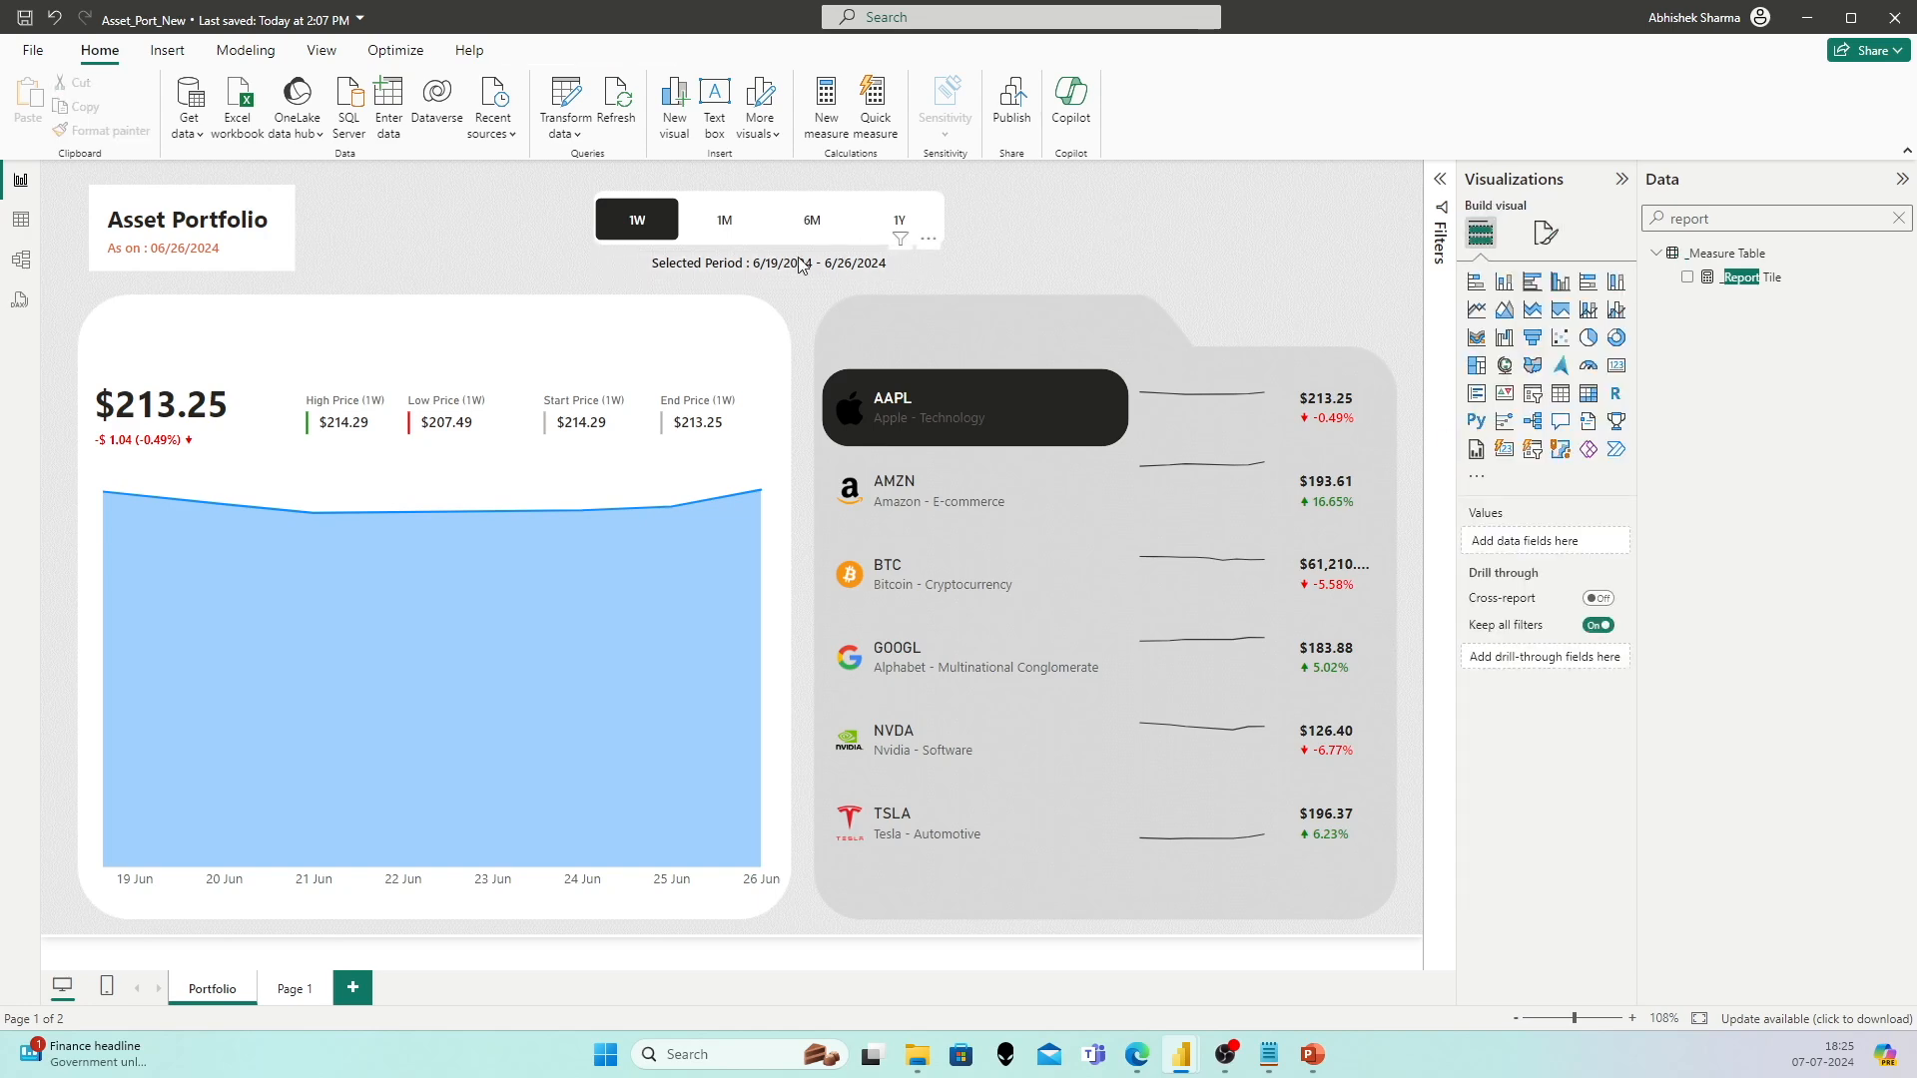
Step: Select the 6M period and pull the slicer's 1W side slightly inward within the white panel
click(810, 214)
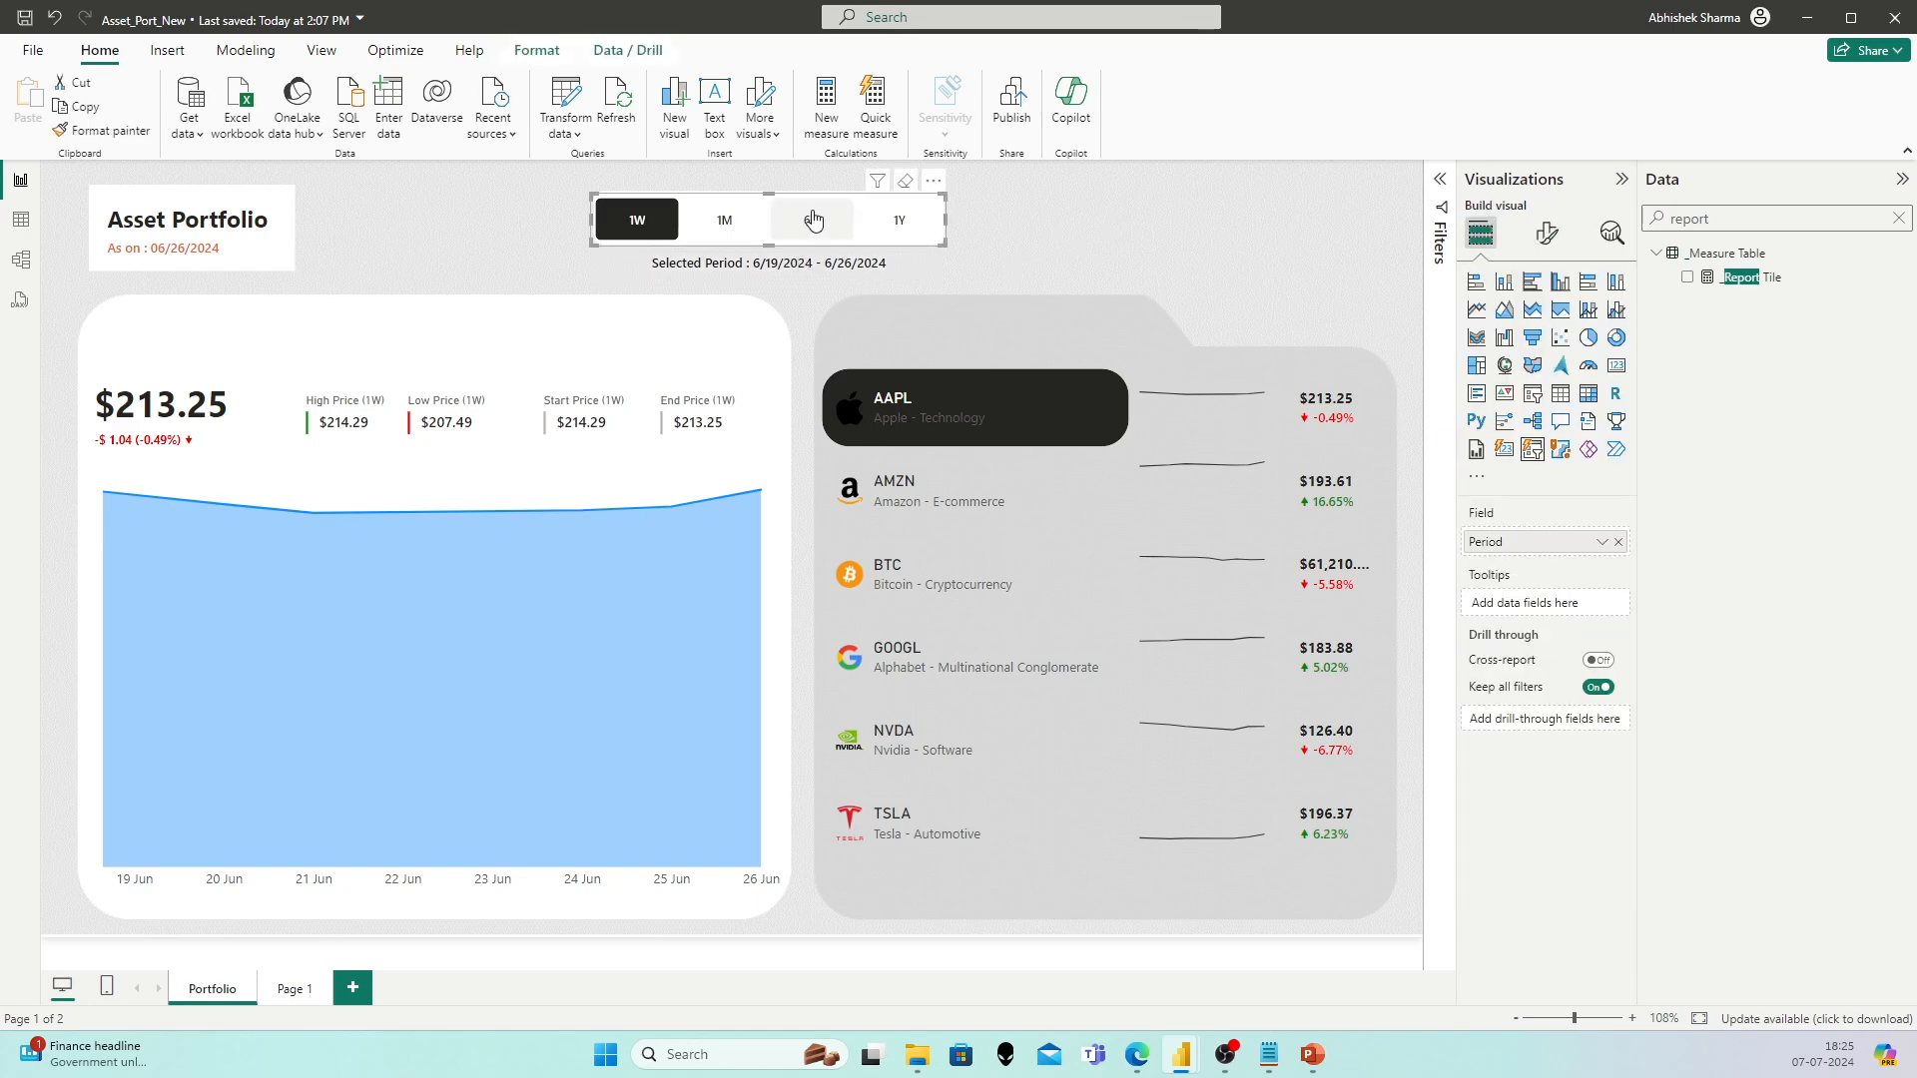
drag(596, 228, 601, 228)
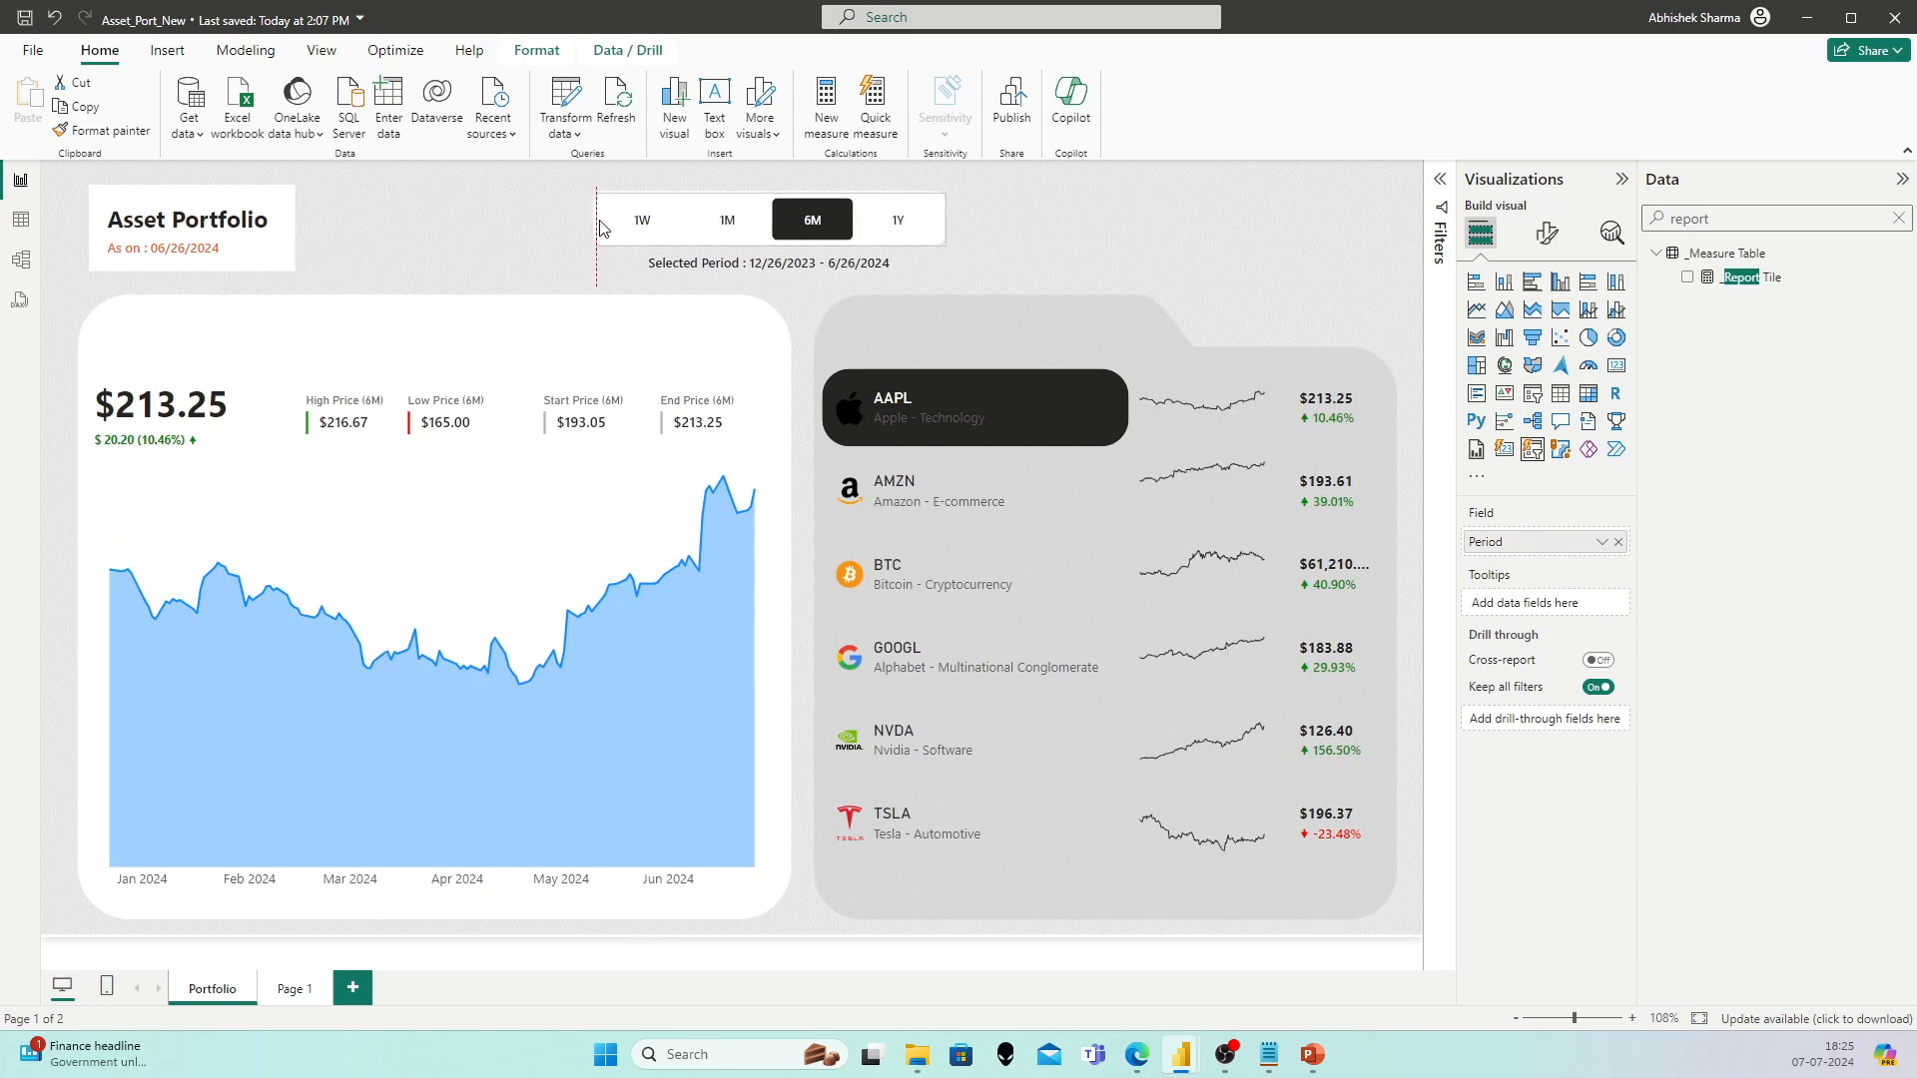
Step: Turn off the background effect of the Asset Portfolio title card
click(190, 228)
click(1546, 232)
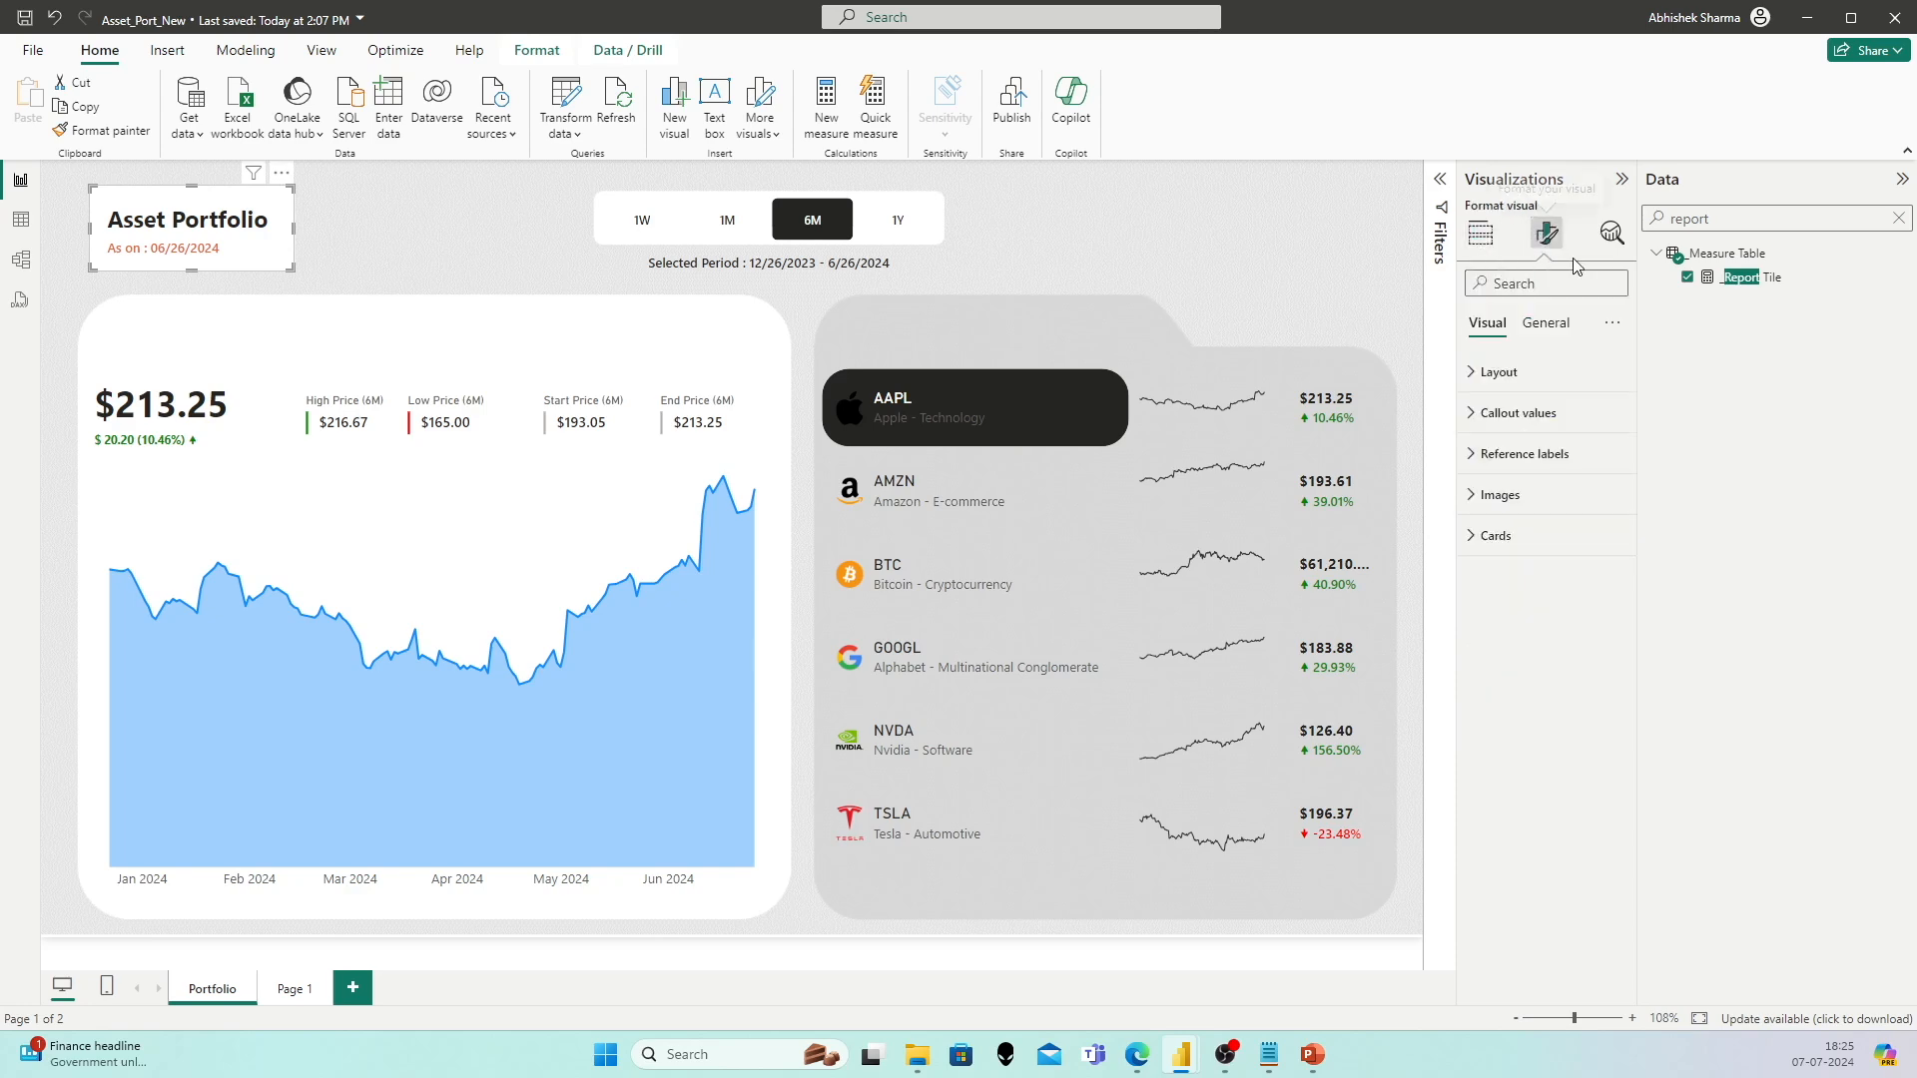
click(1544, 330)
click(1534, 452)
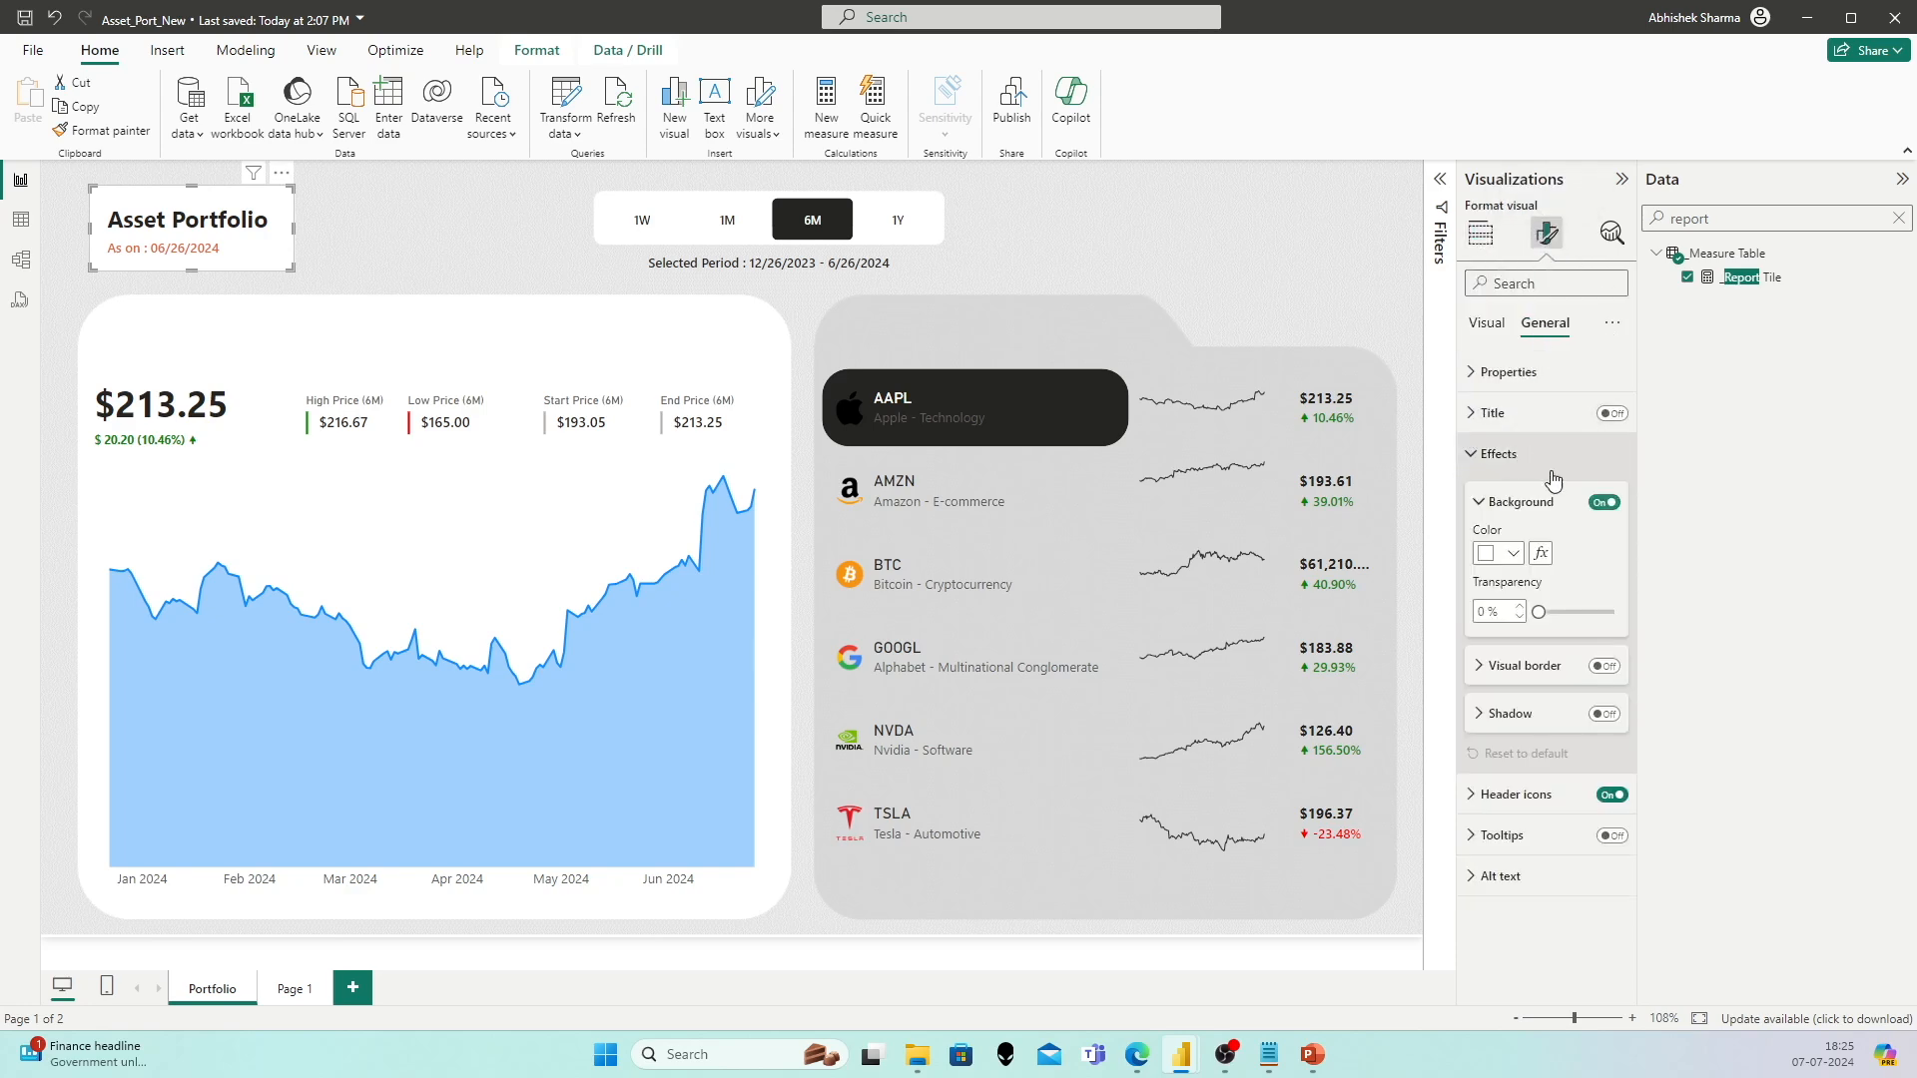
click(490, 199)
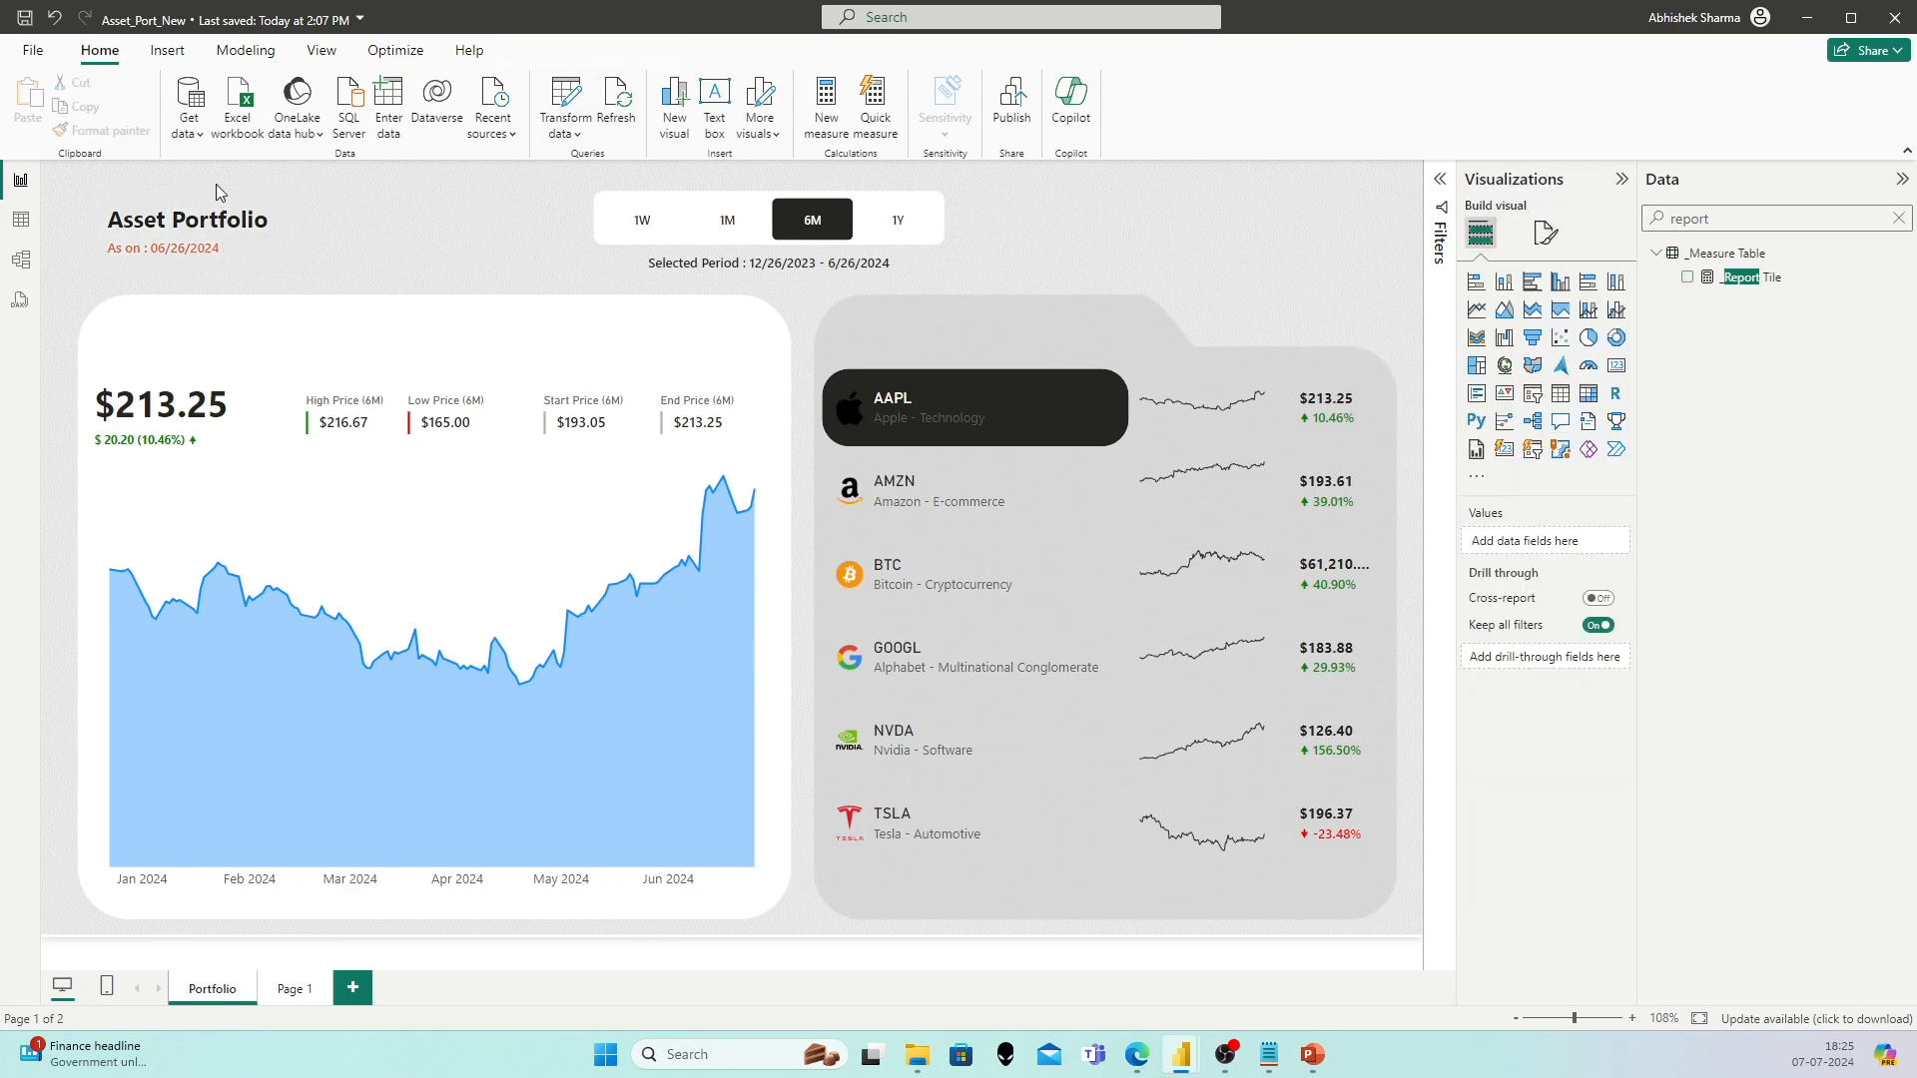
click(204, 200)
click(379, 242)
Step: Insert a text box reading "Overview" and format the text in Segoe (Bold), size 18
click(167, 50)
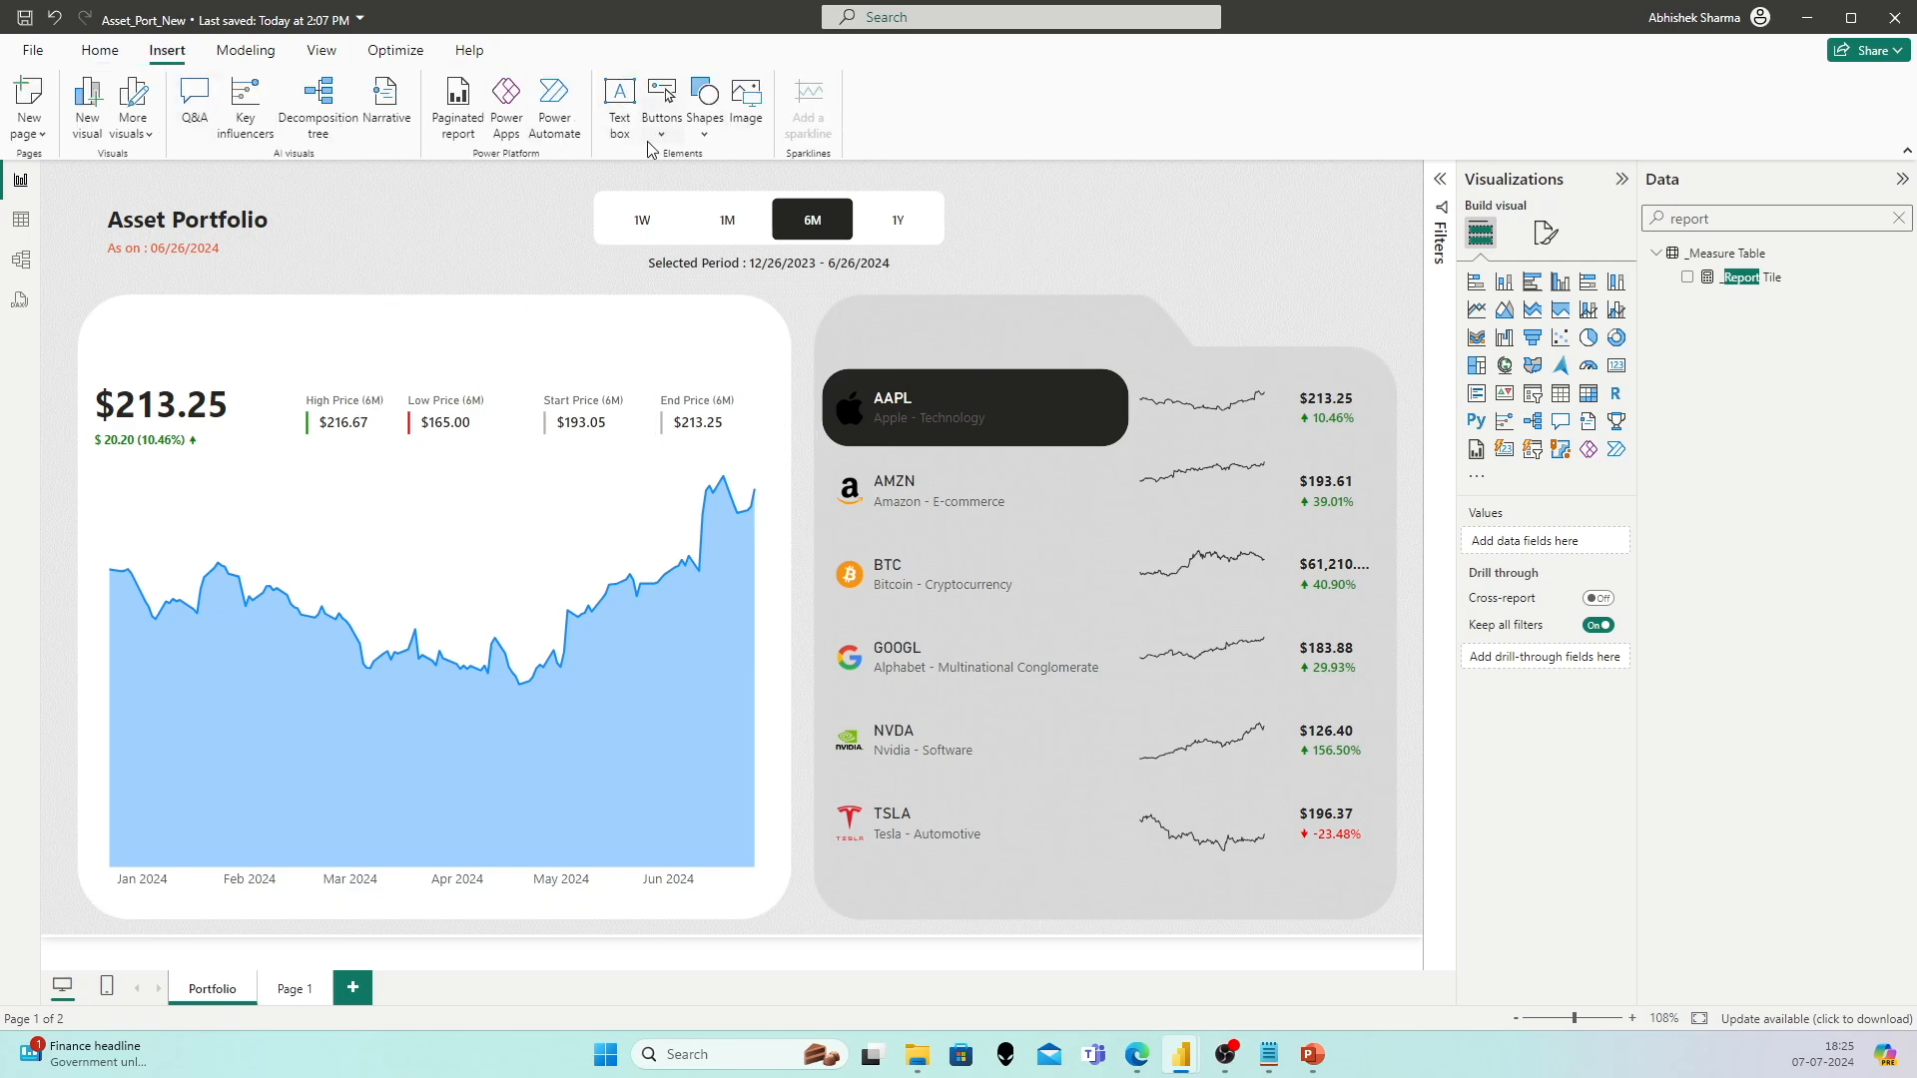
click(620, 110)
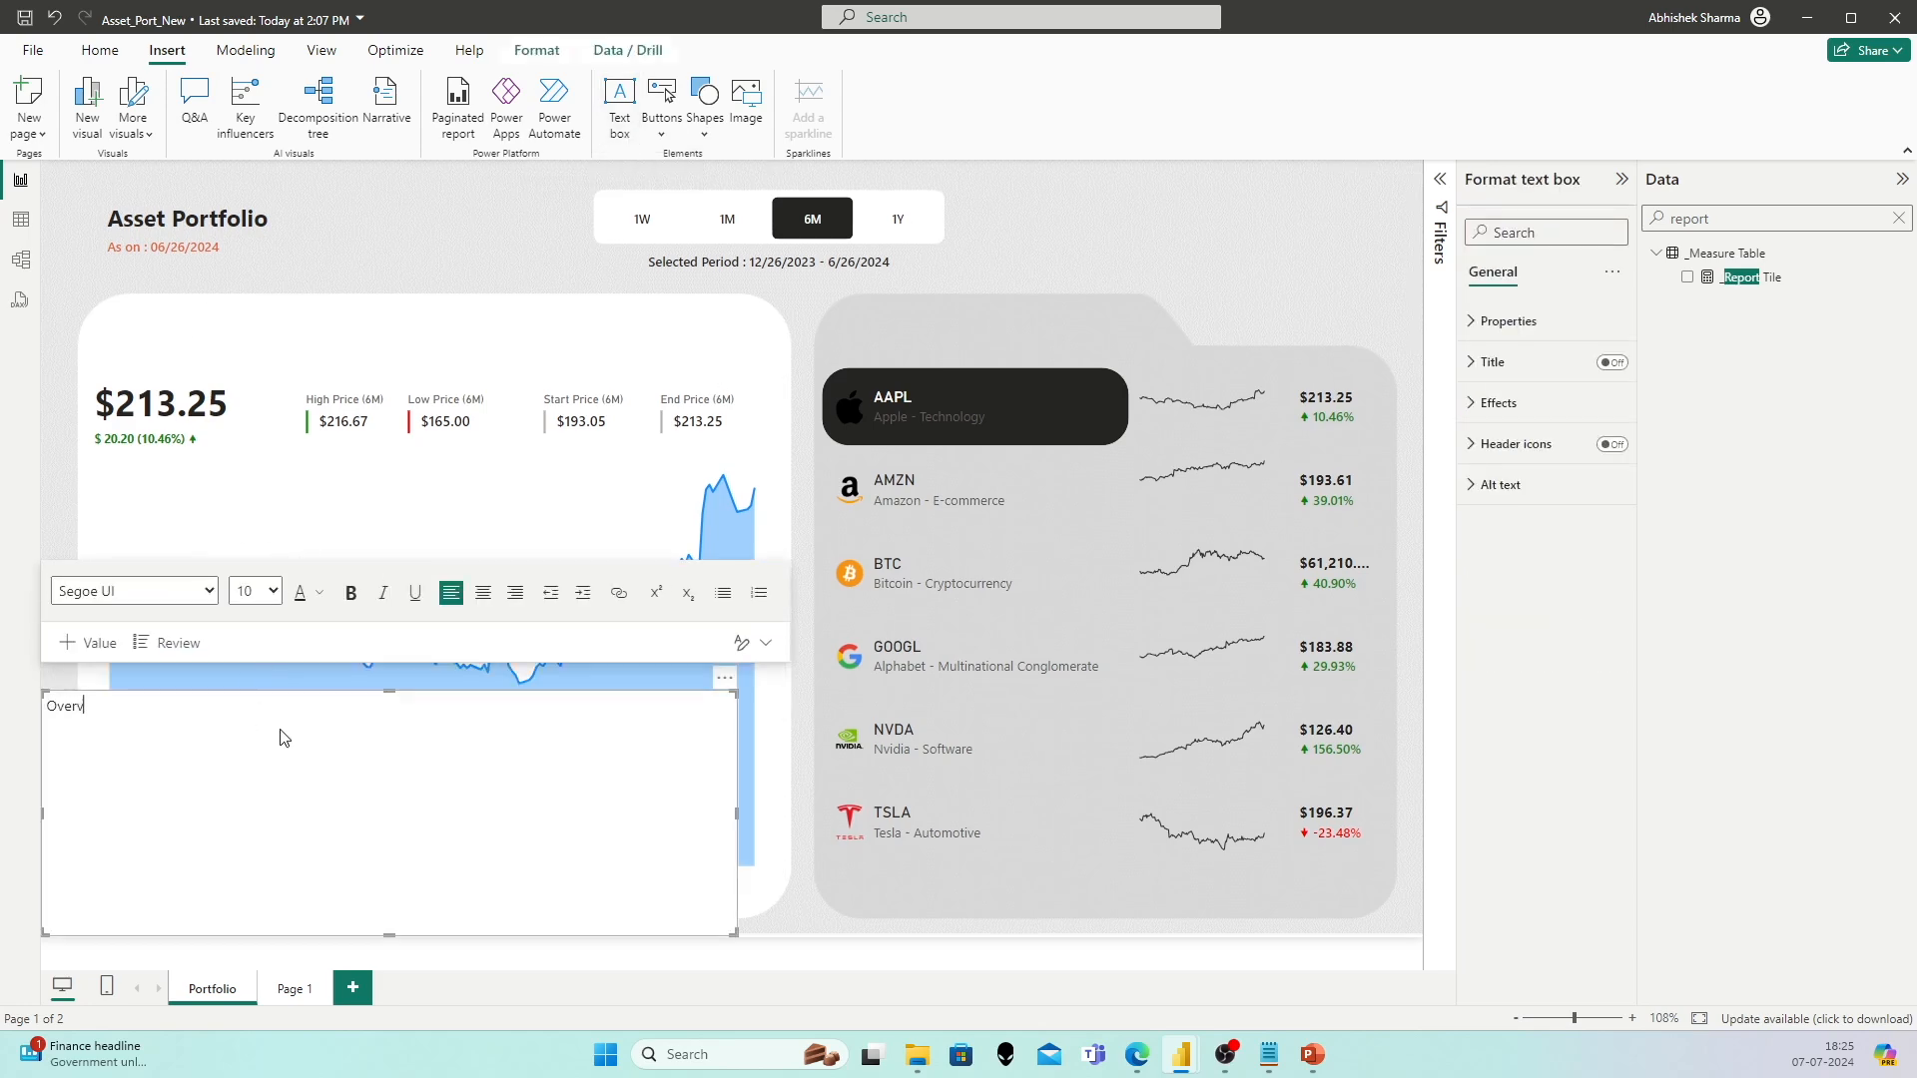
key(ctrl+a)
click(133, 590)
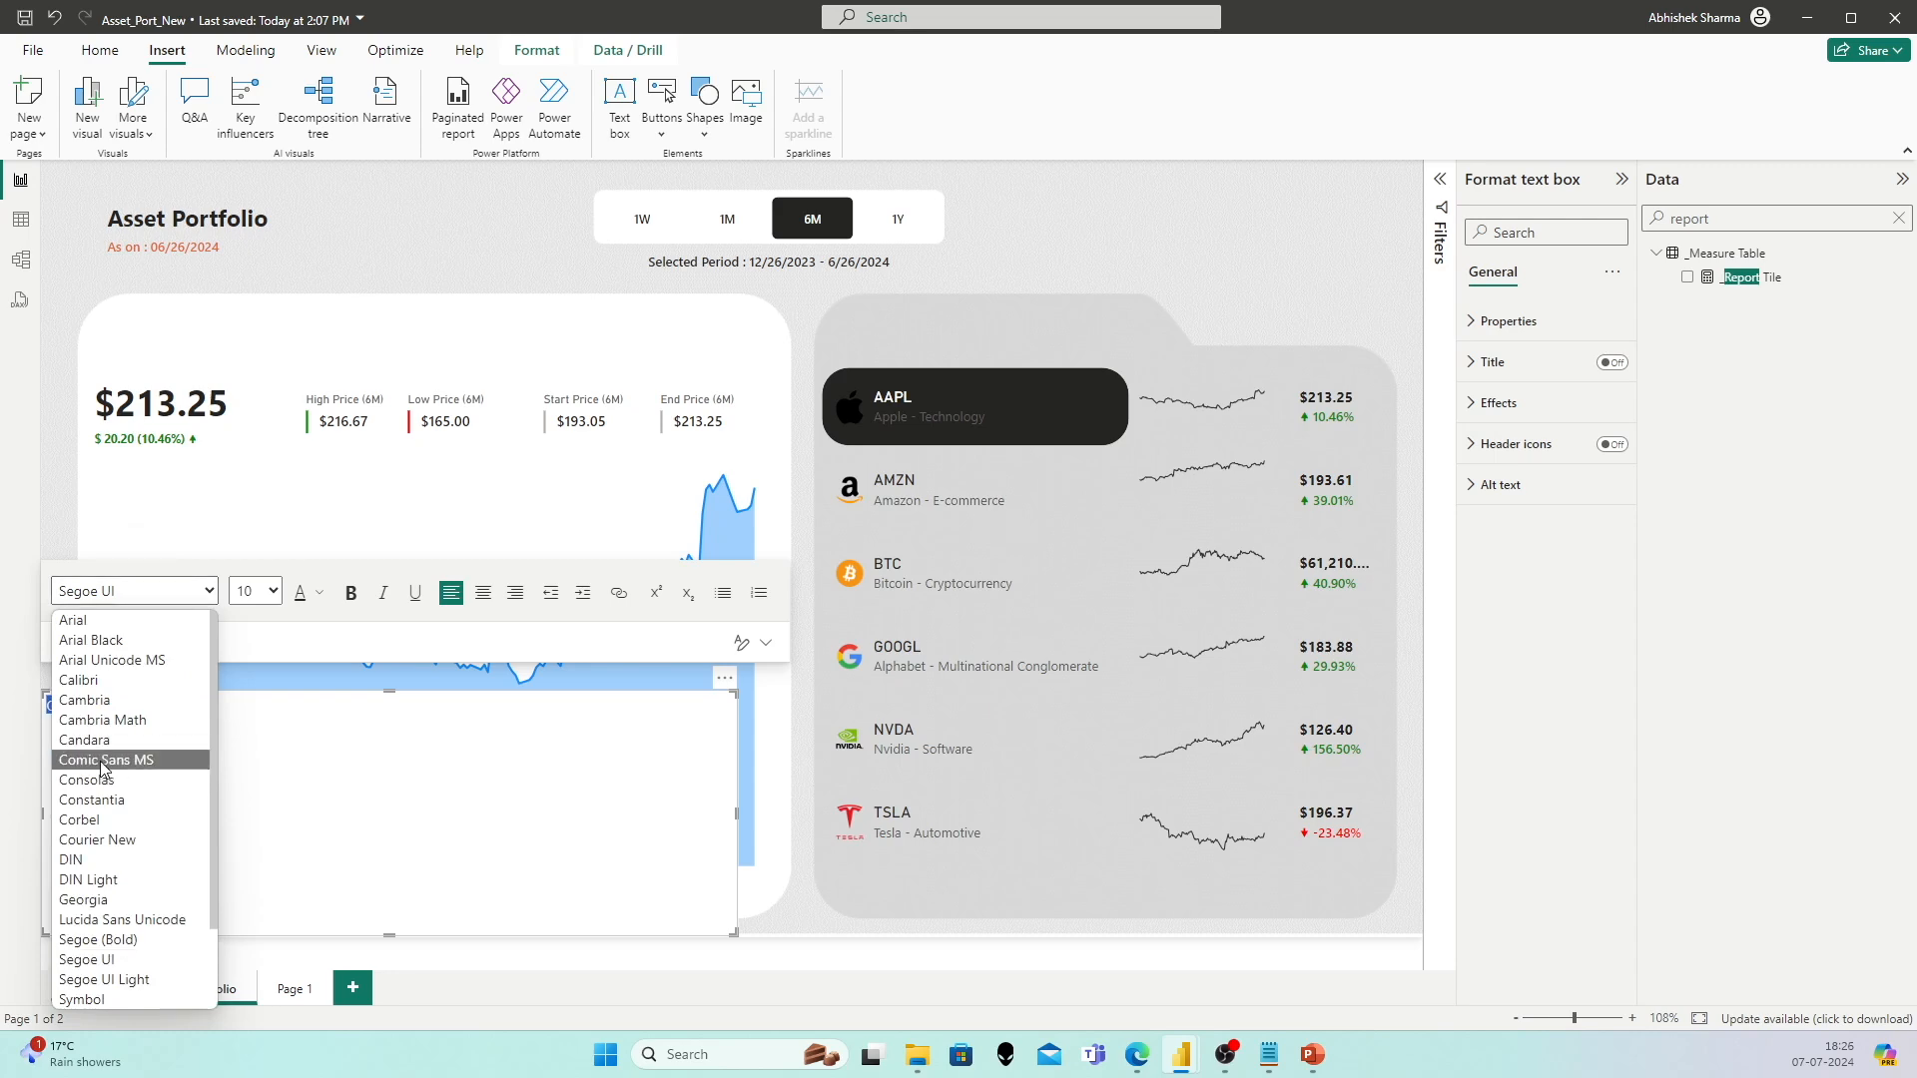
click(90, 844)
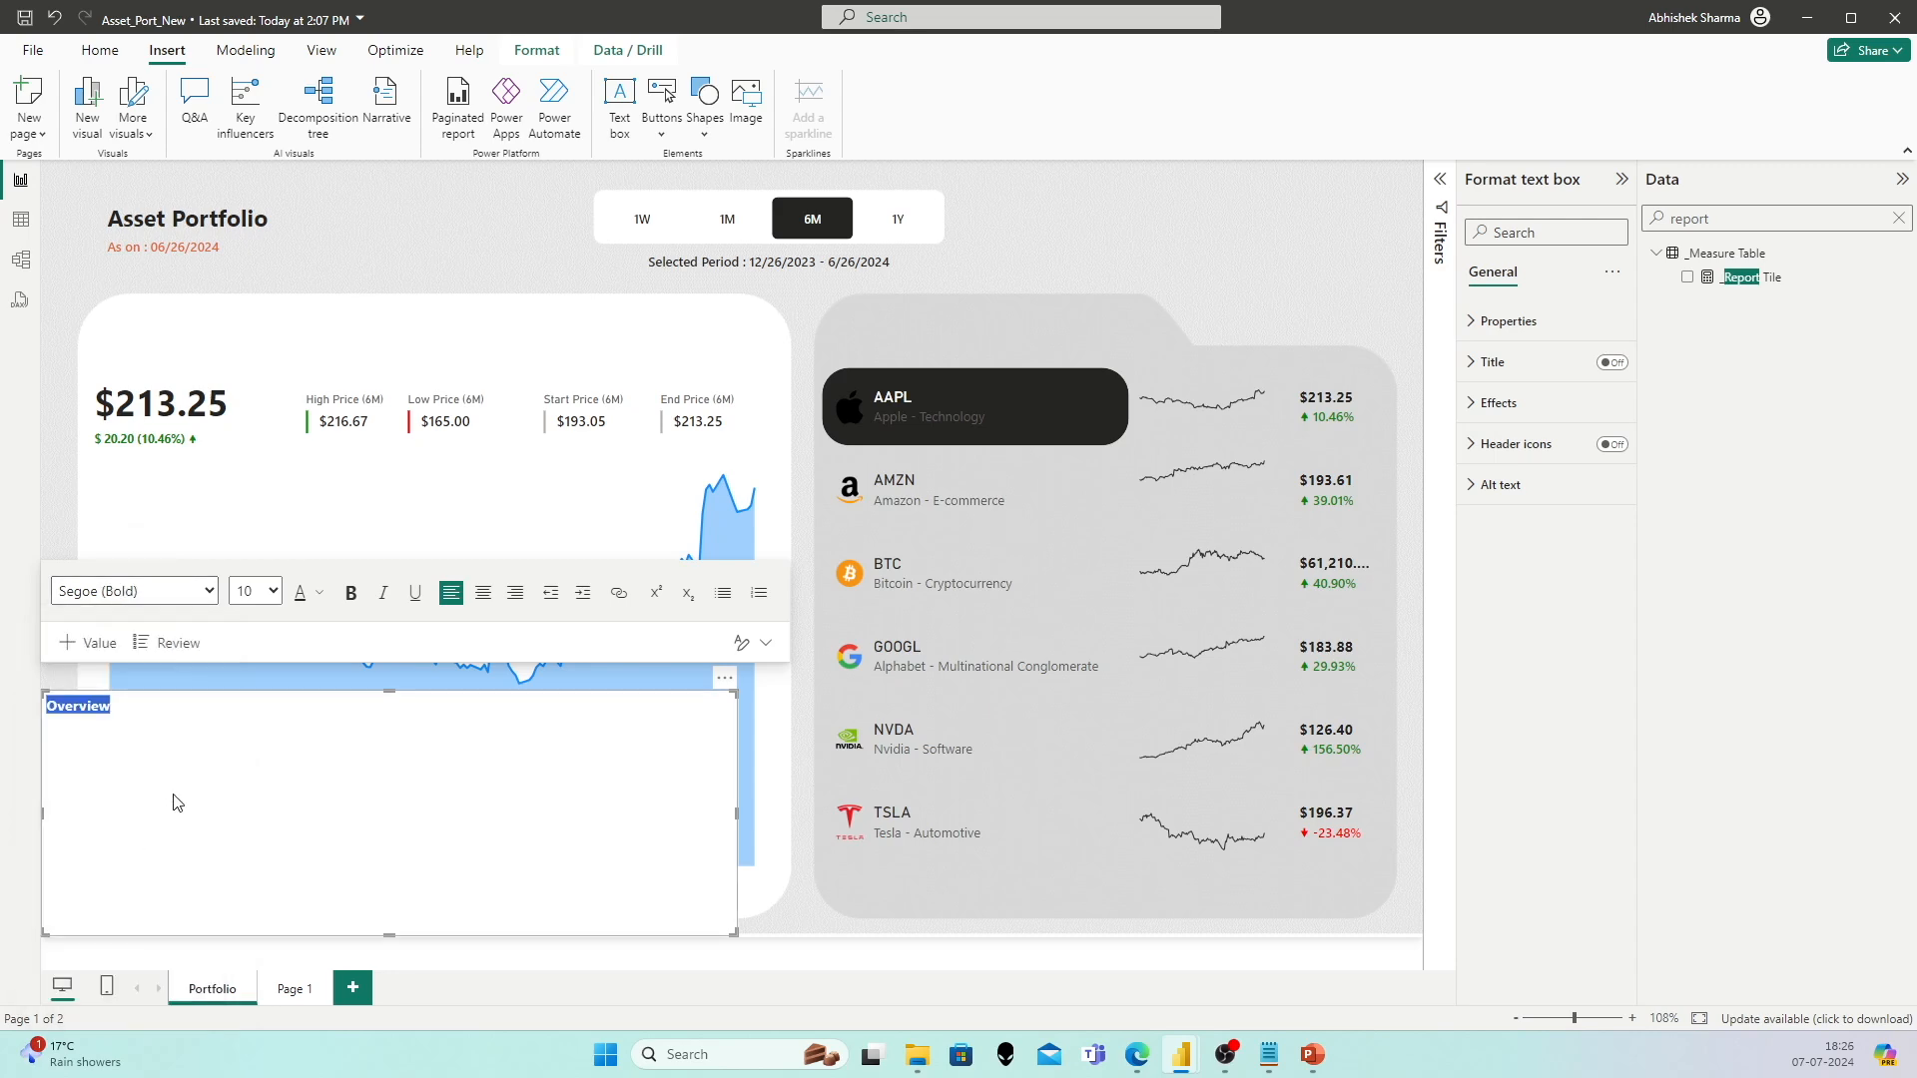
click(272, 593)
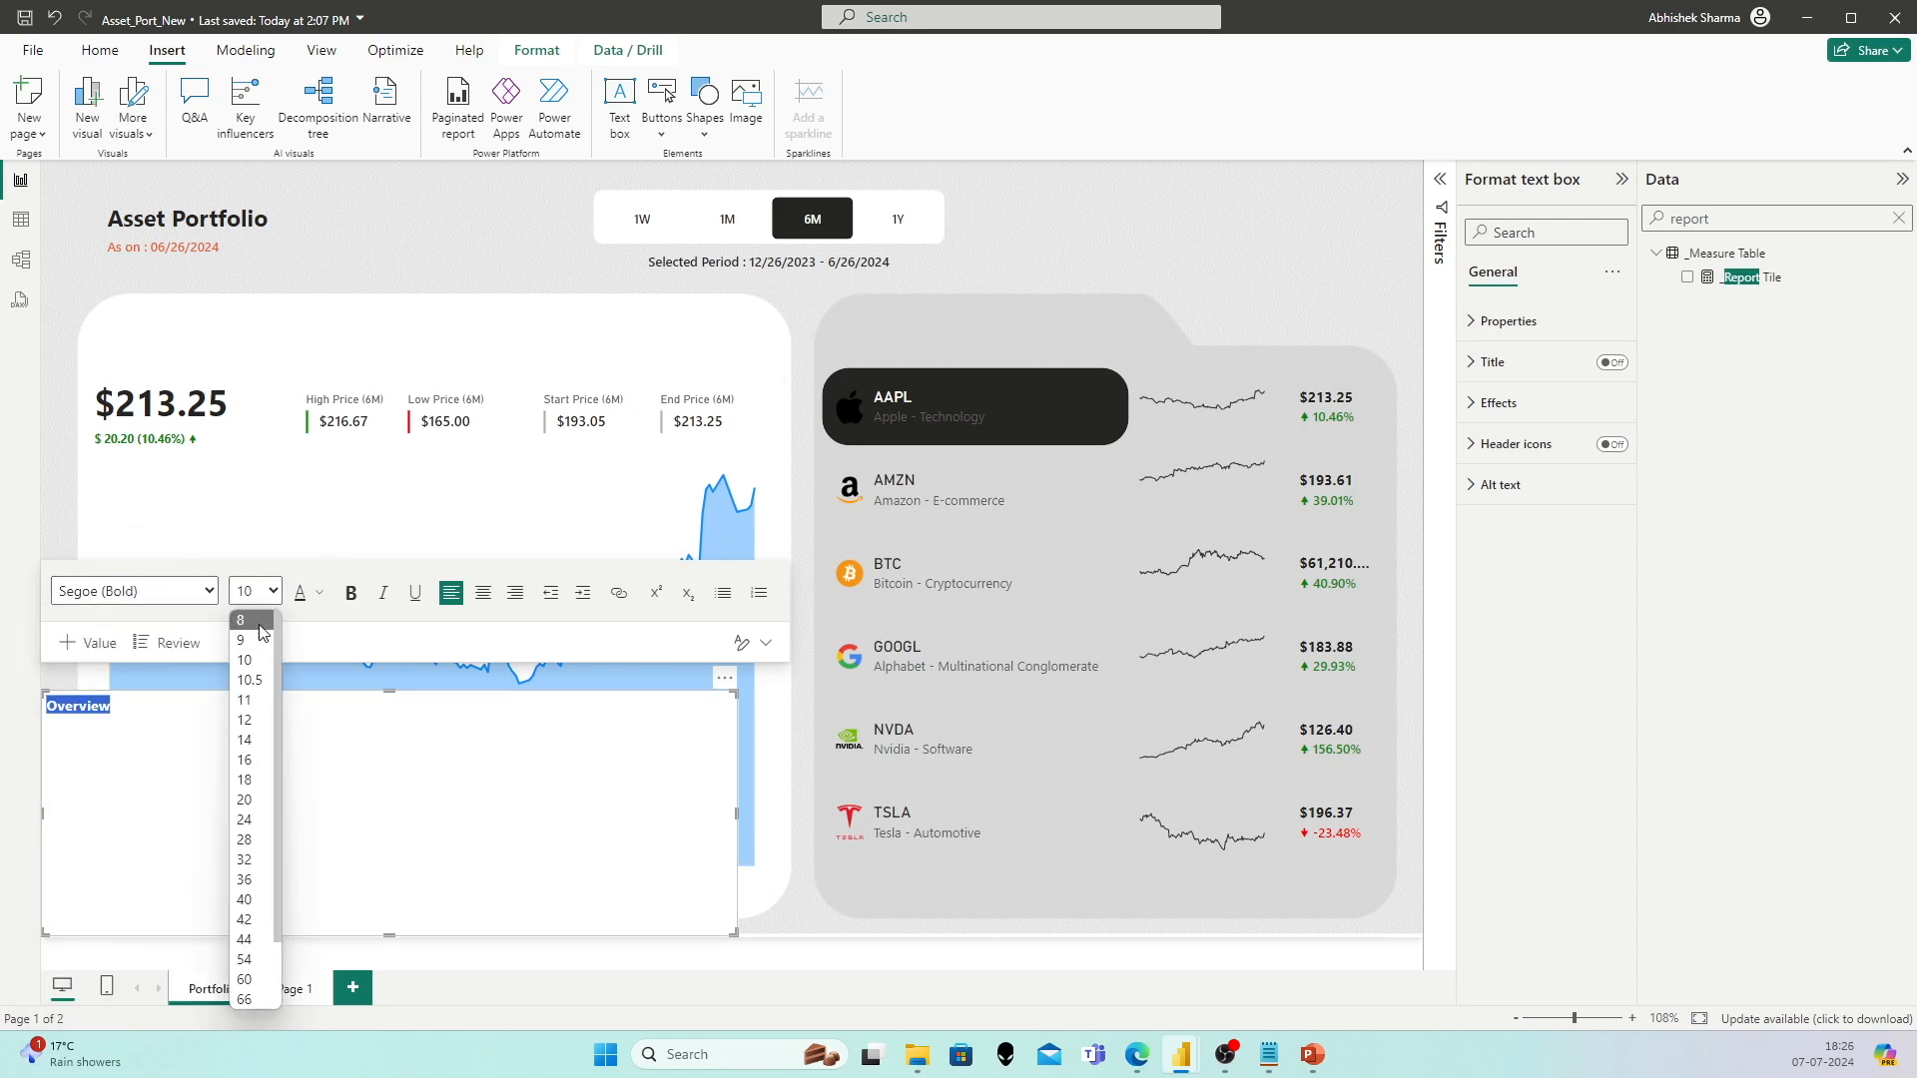
click(246, 780)
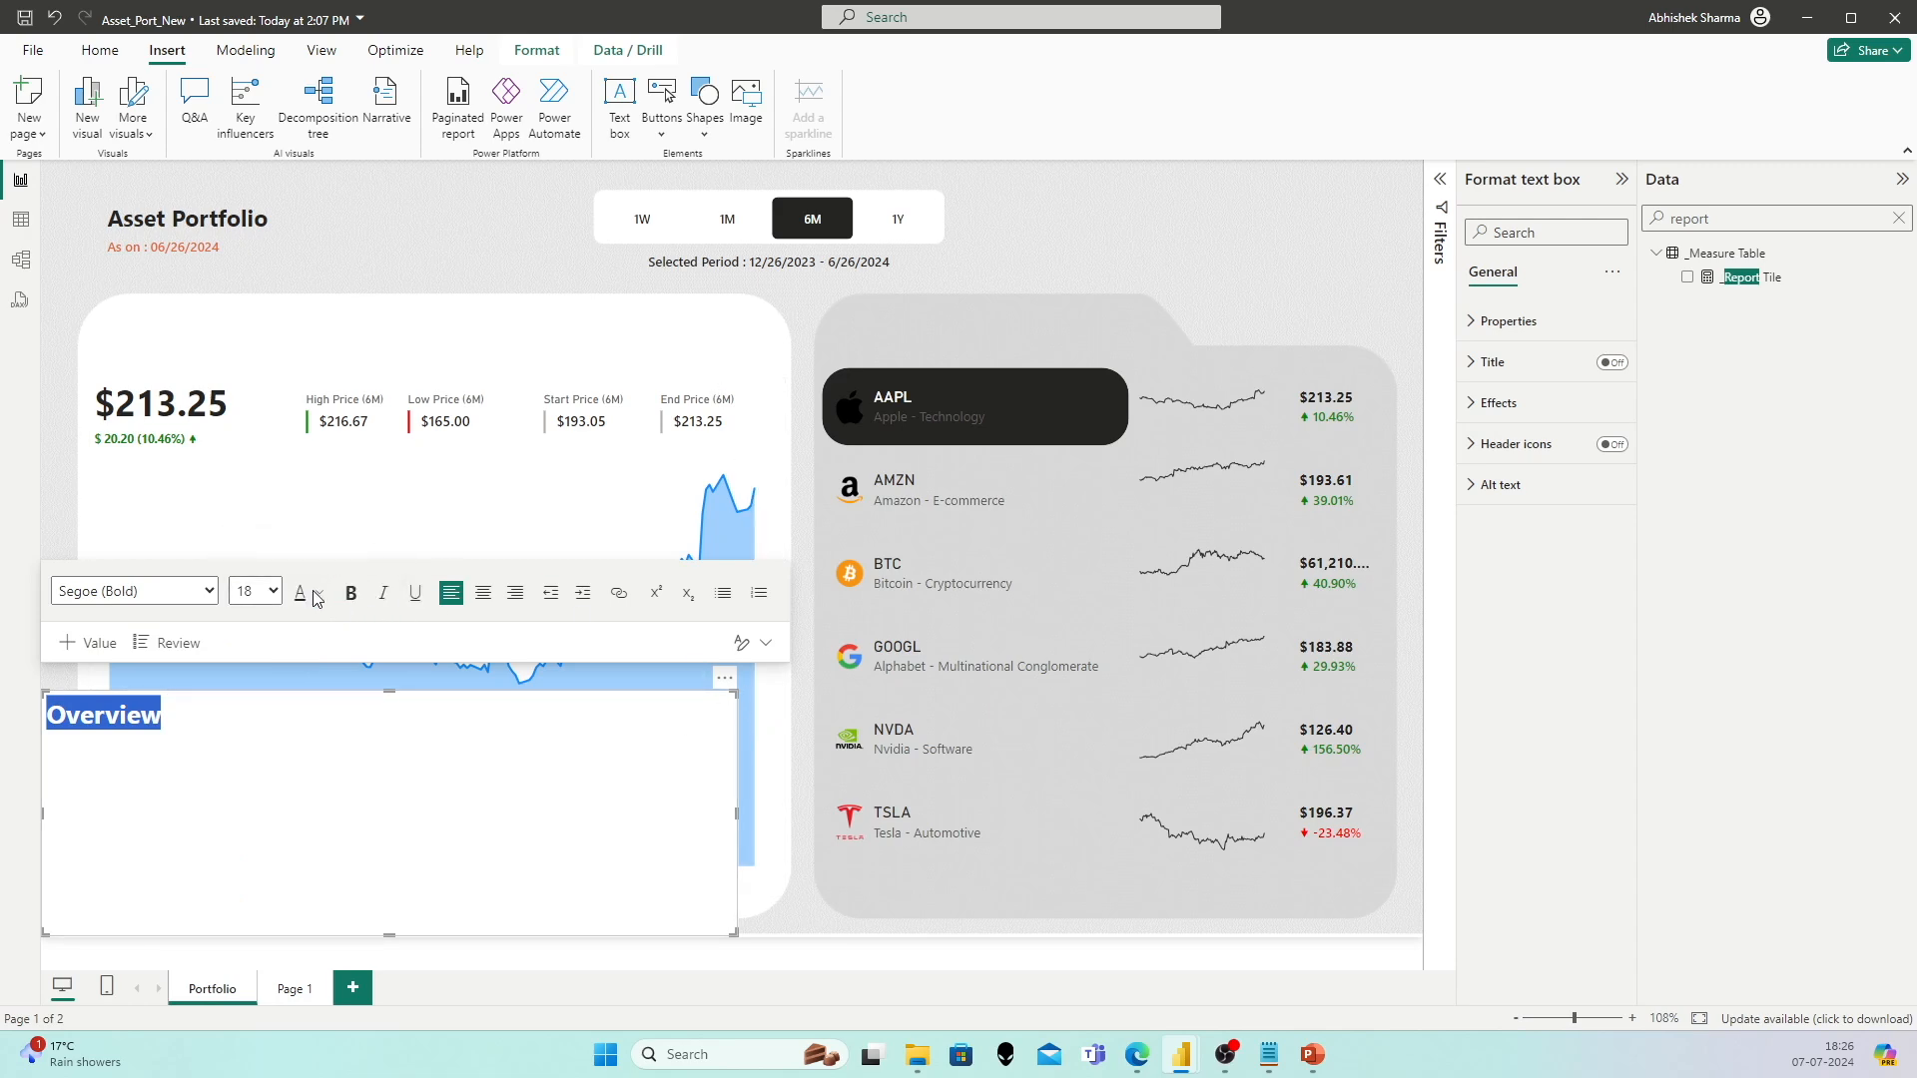
Step: Shrink the Overview text box, place it above the $213.25 price in the white panel, and turn off its background
drag(453, 696, 251, 317)
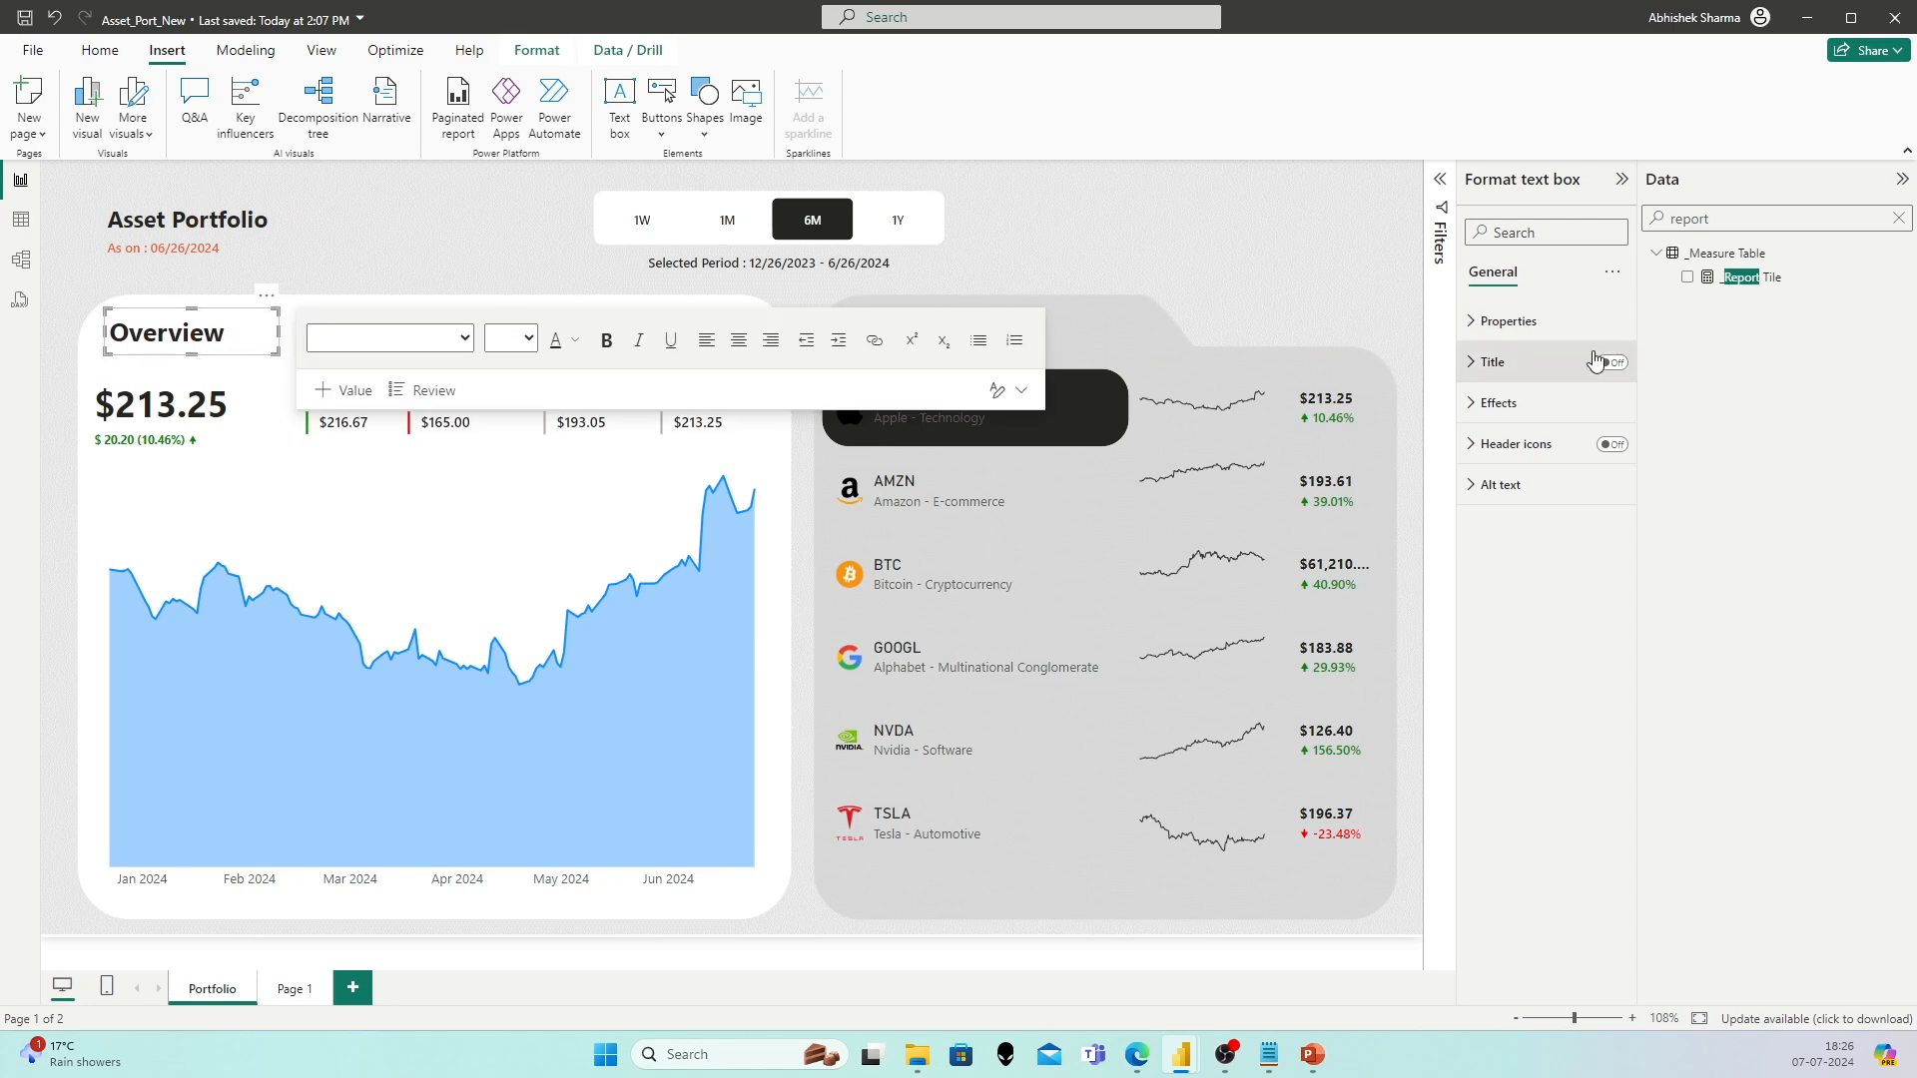
click(1498, 402)
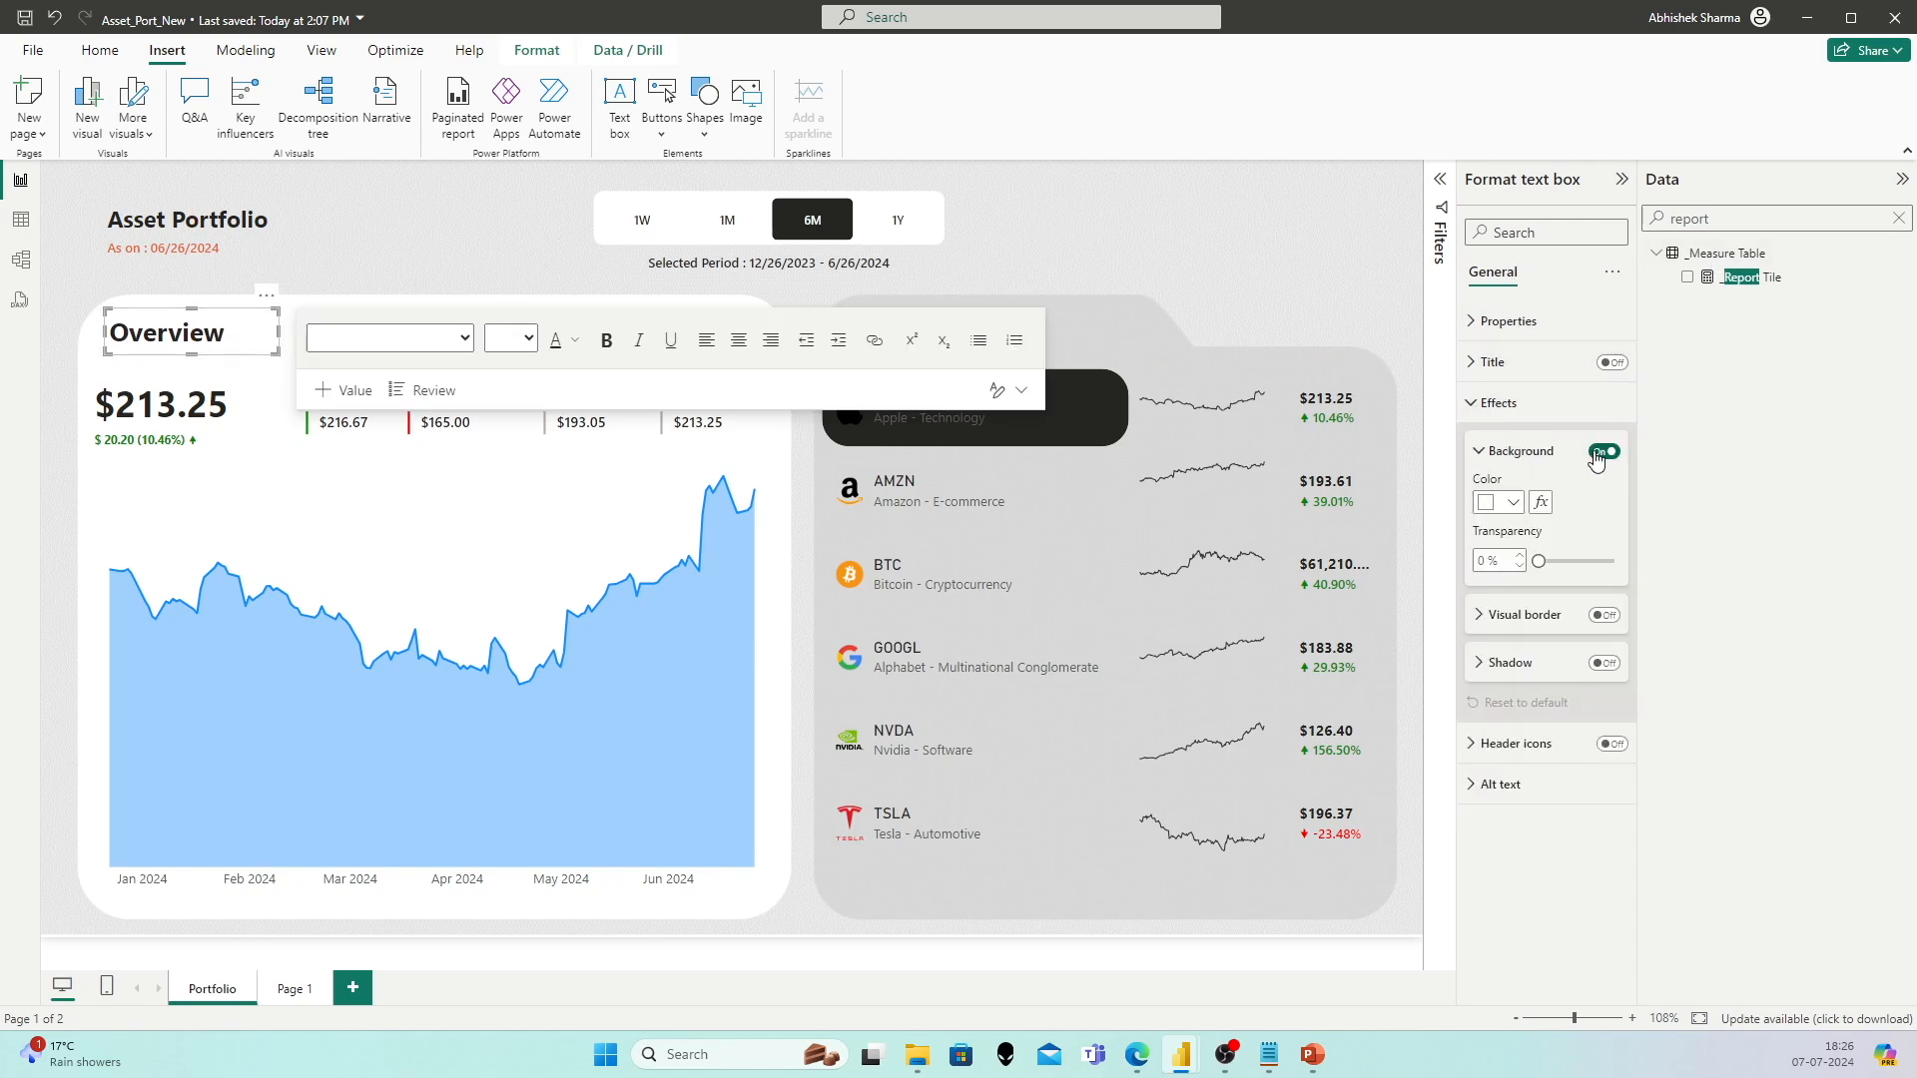
click(338, 263)
Step: Copy the Overview text box to the head of the grey asset list panel and change its text to "Watch List"
click(177, 310)
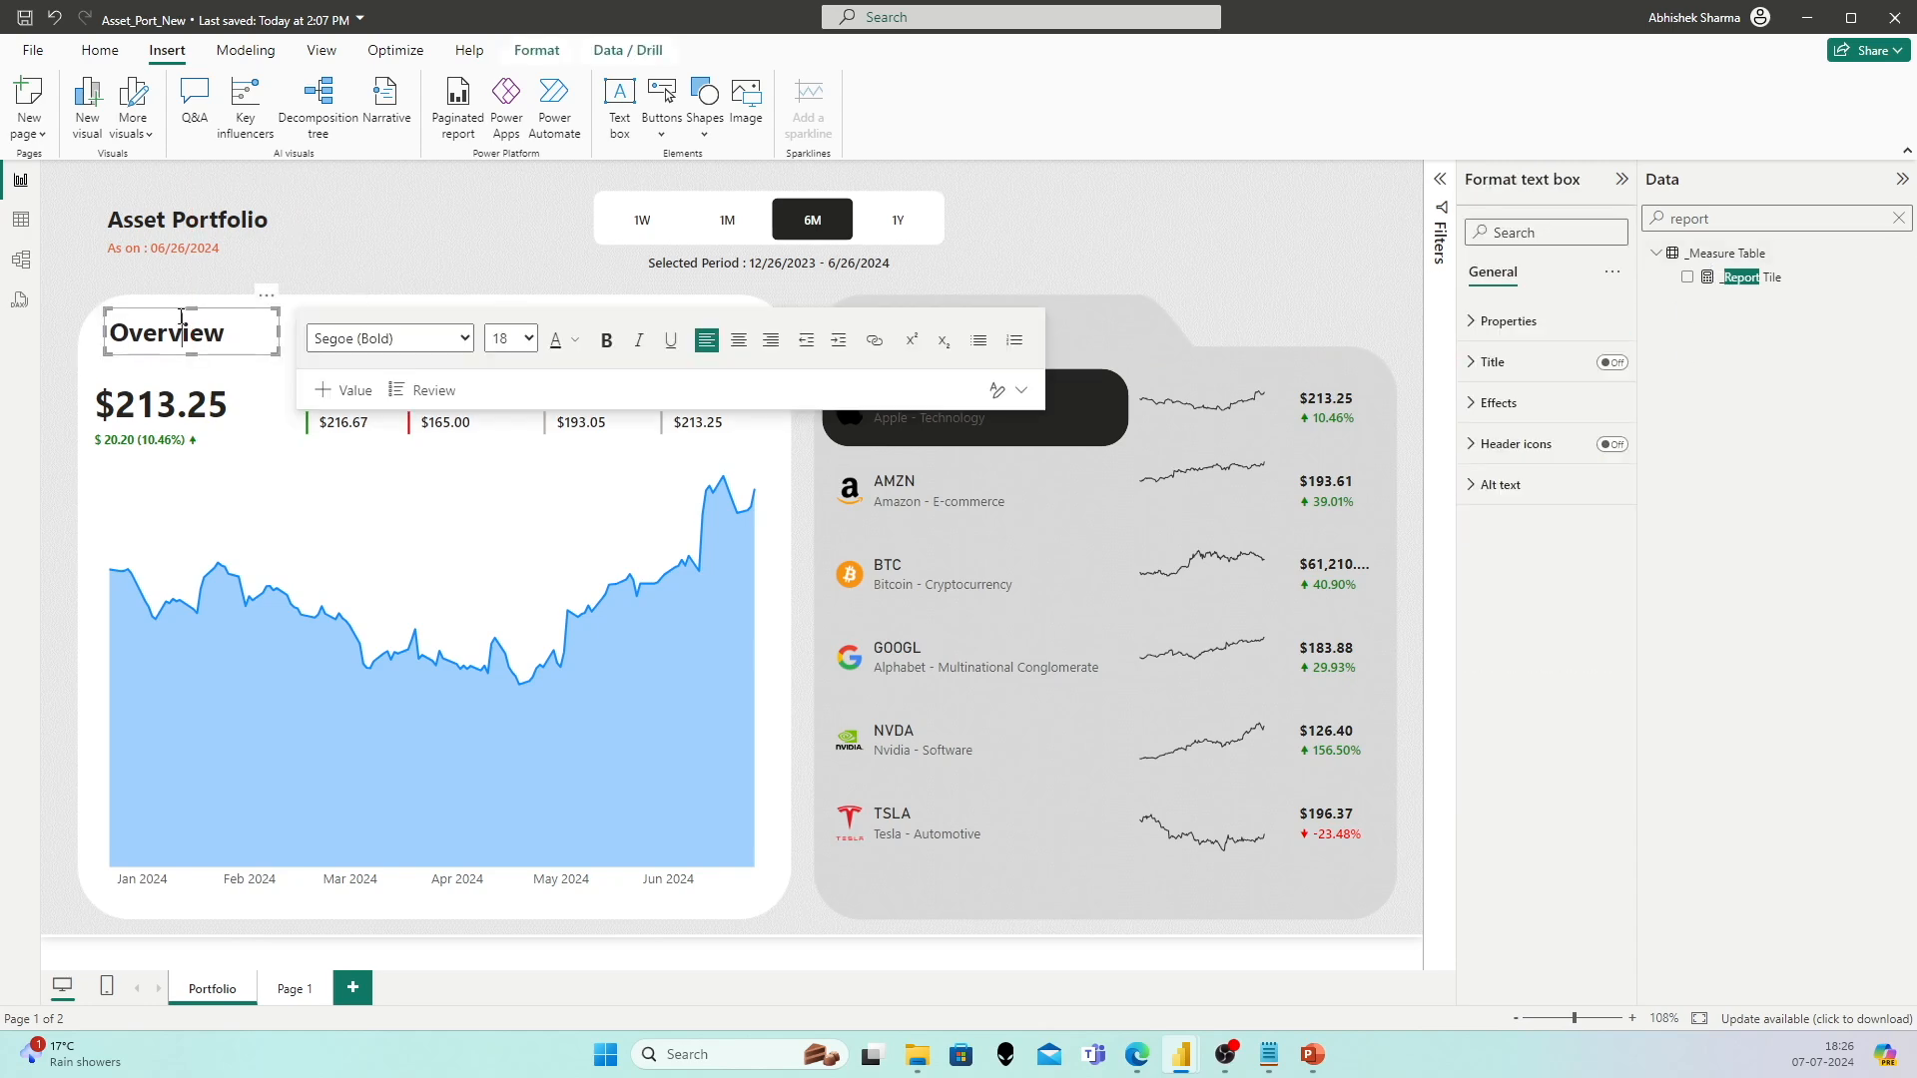
drag(203, 317, 966, 310)
click(967, 329)
key(ctrl+a)
text(W)
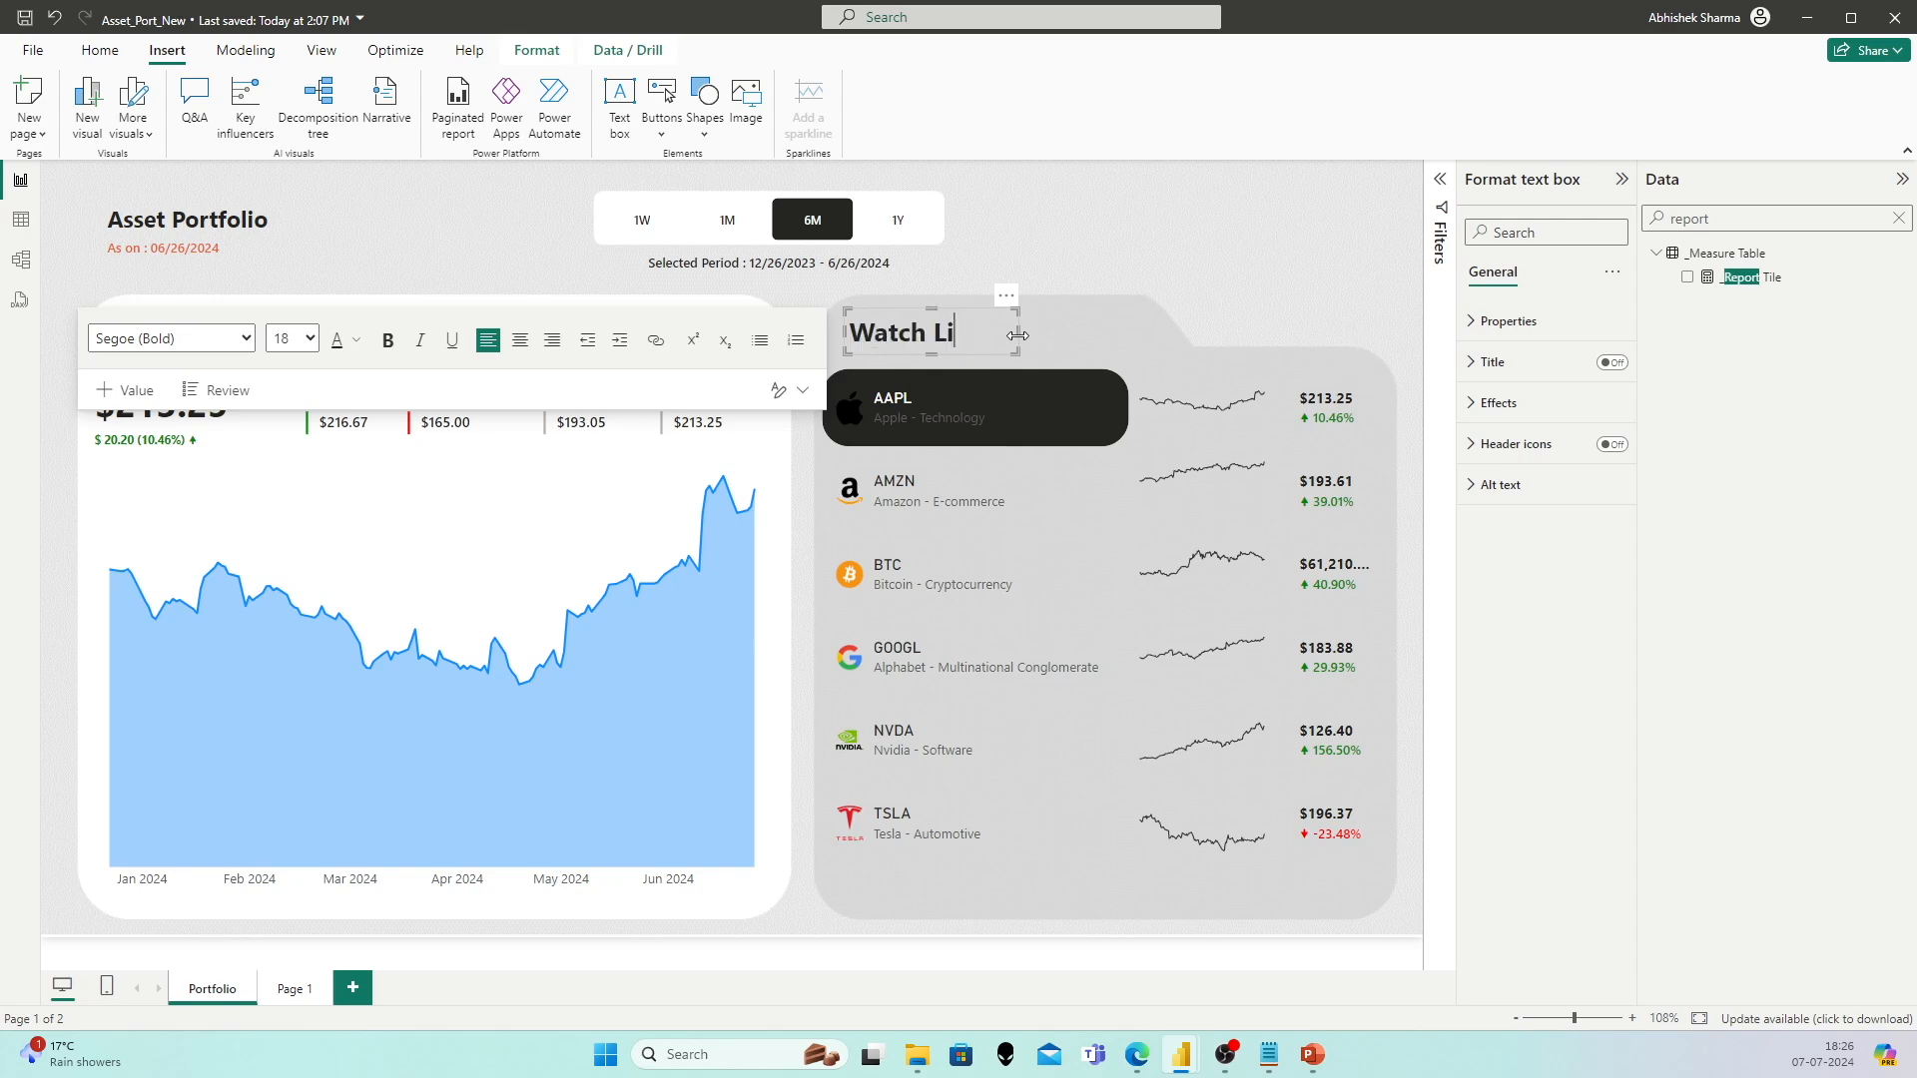
click(1104, 237)
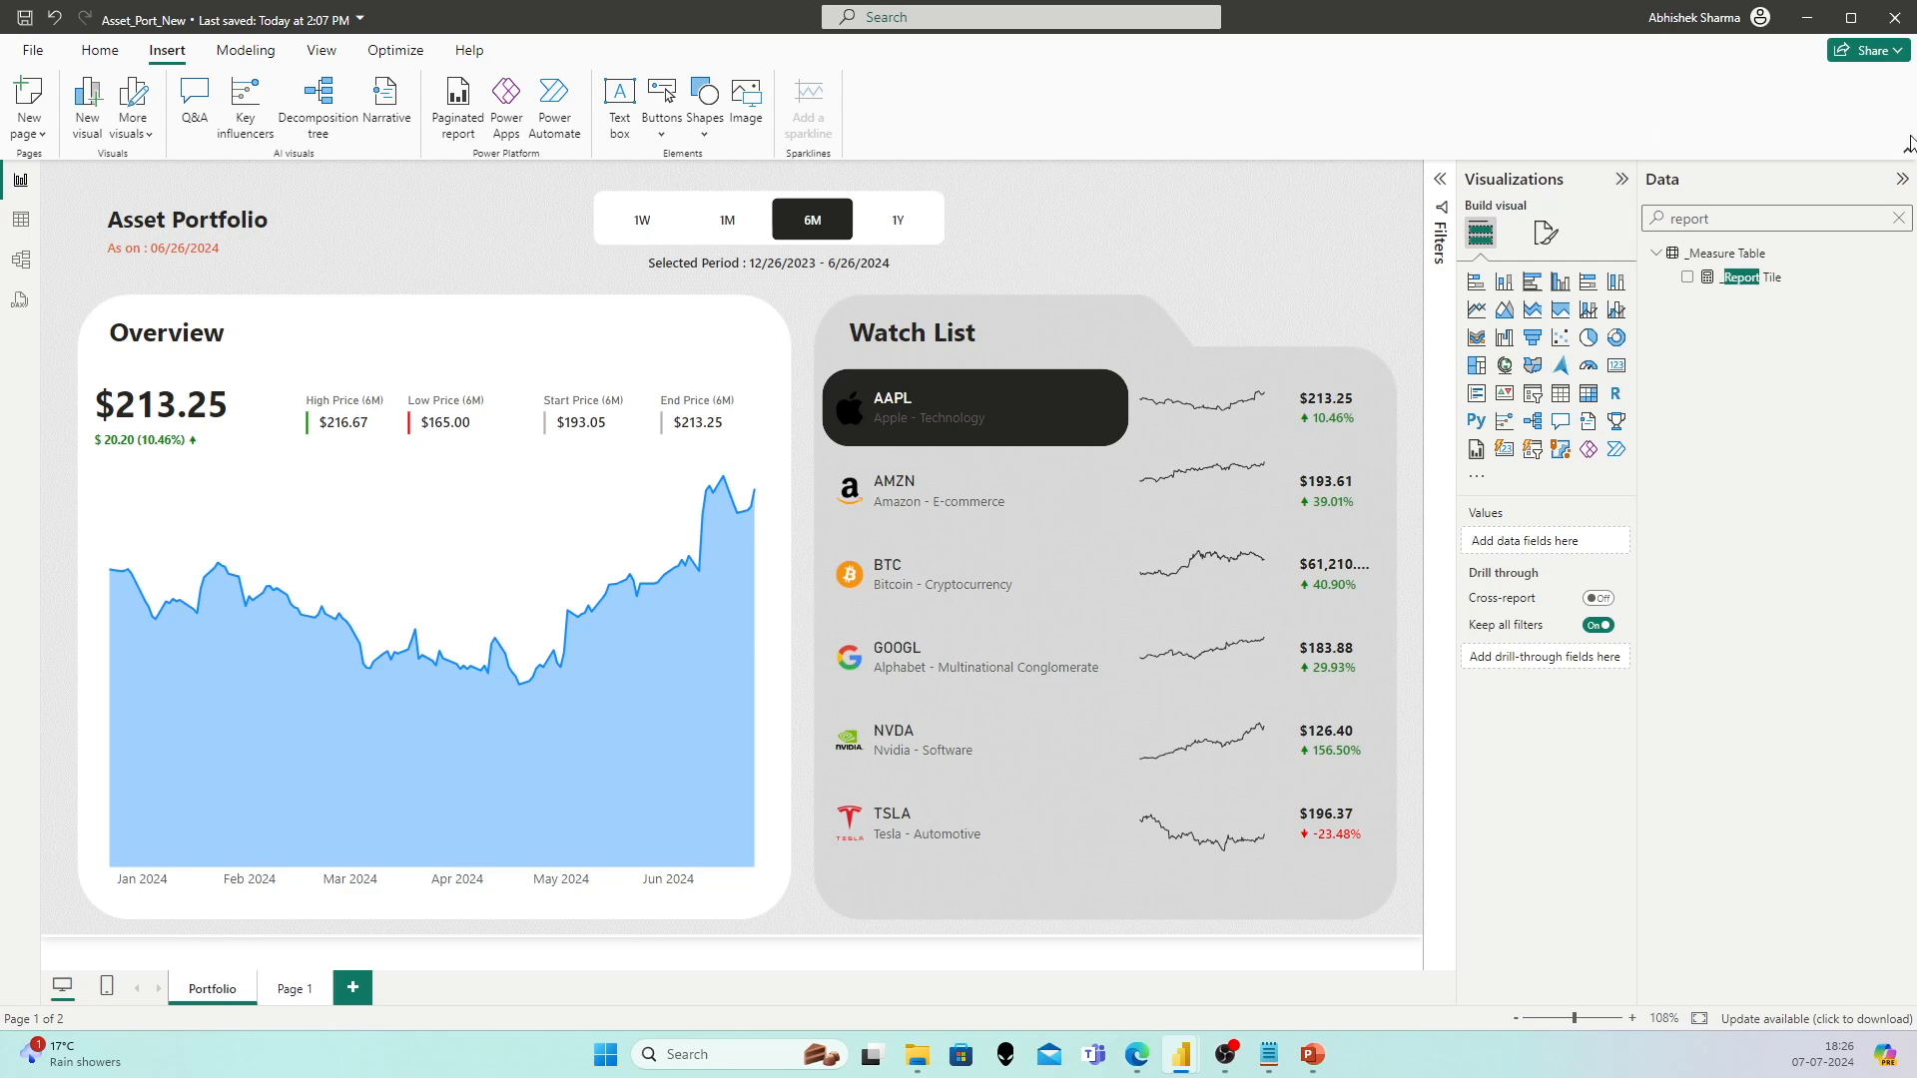
Step: Start publishing the report, save the pending changes, and close the destination list without choosing a workspace
click(99, 50)
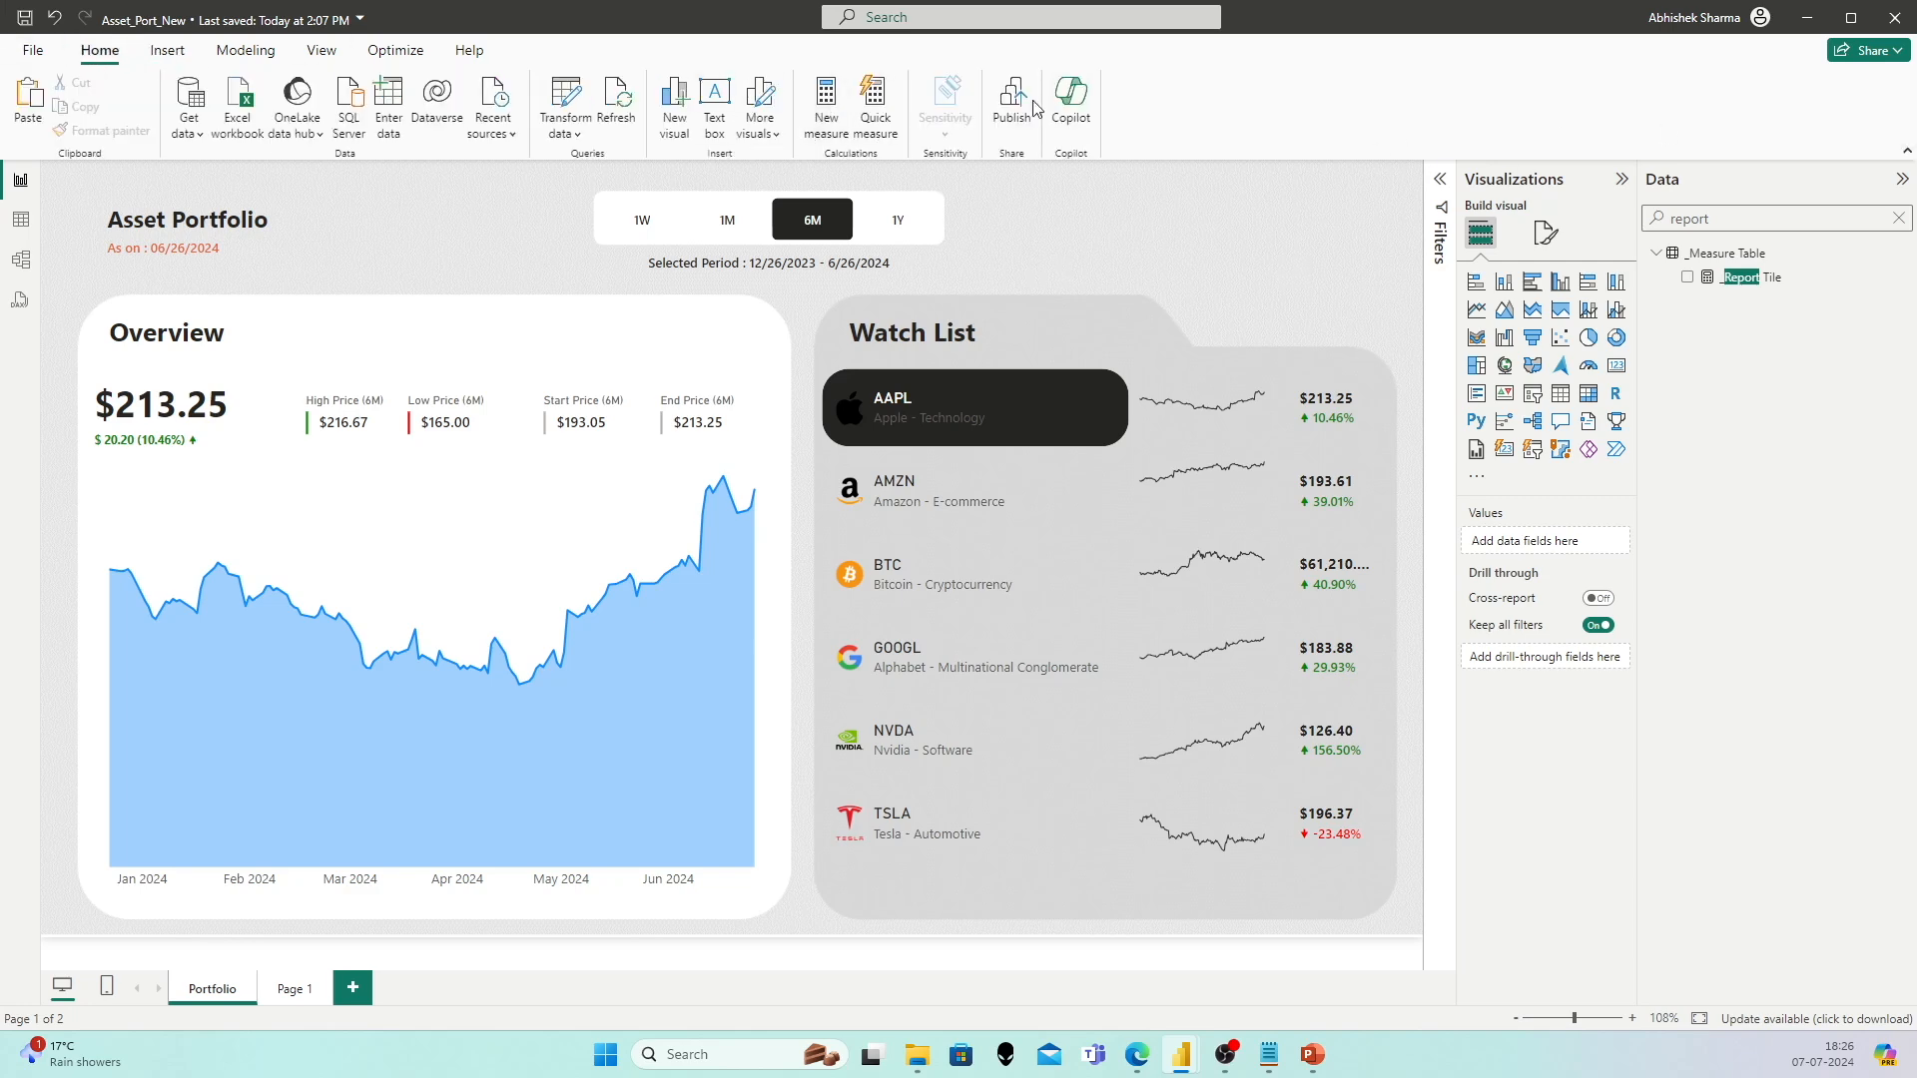
click(1017, 113)
click(1055, 564)
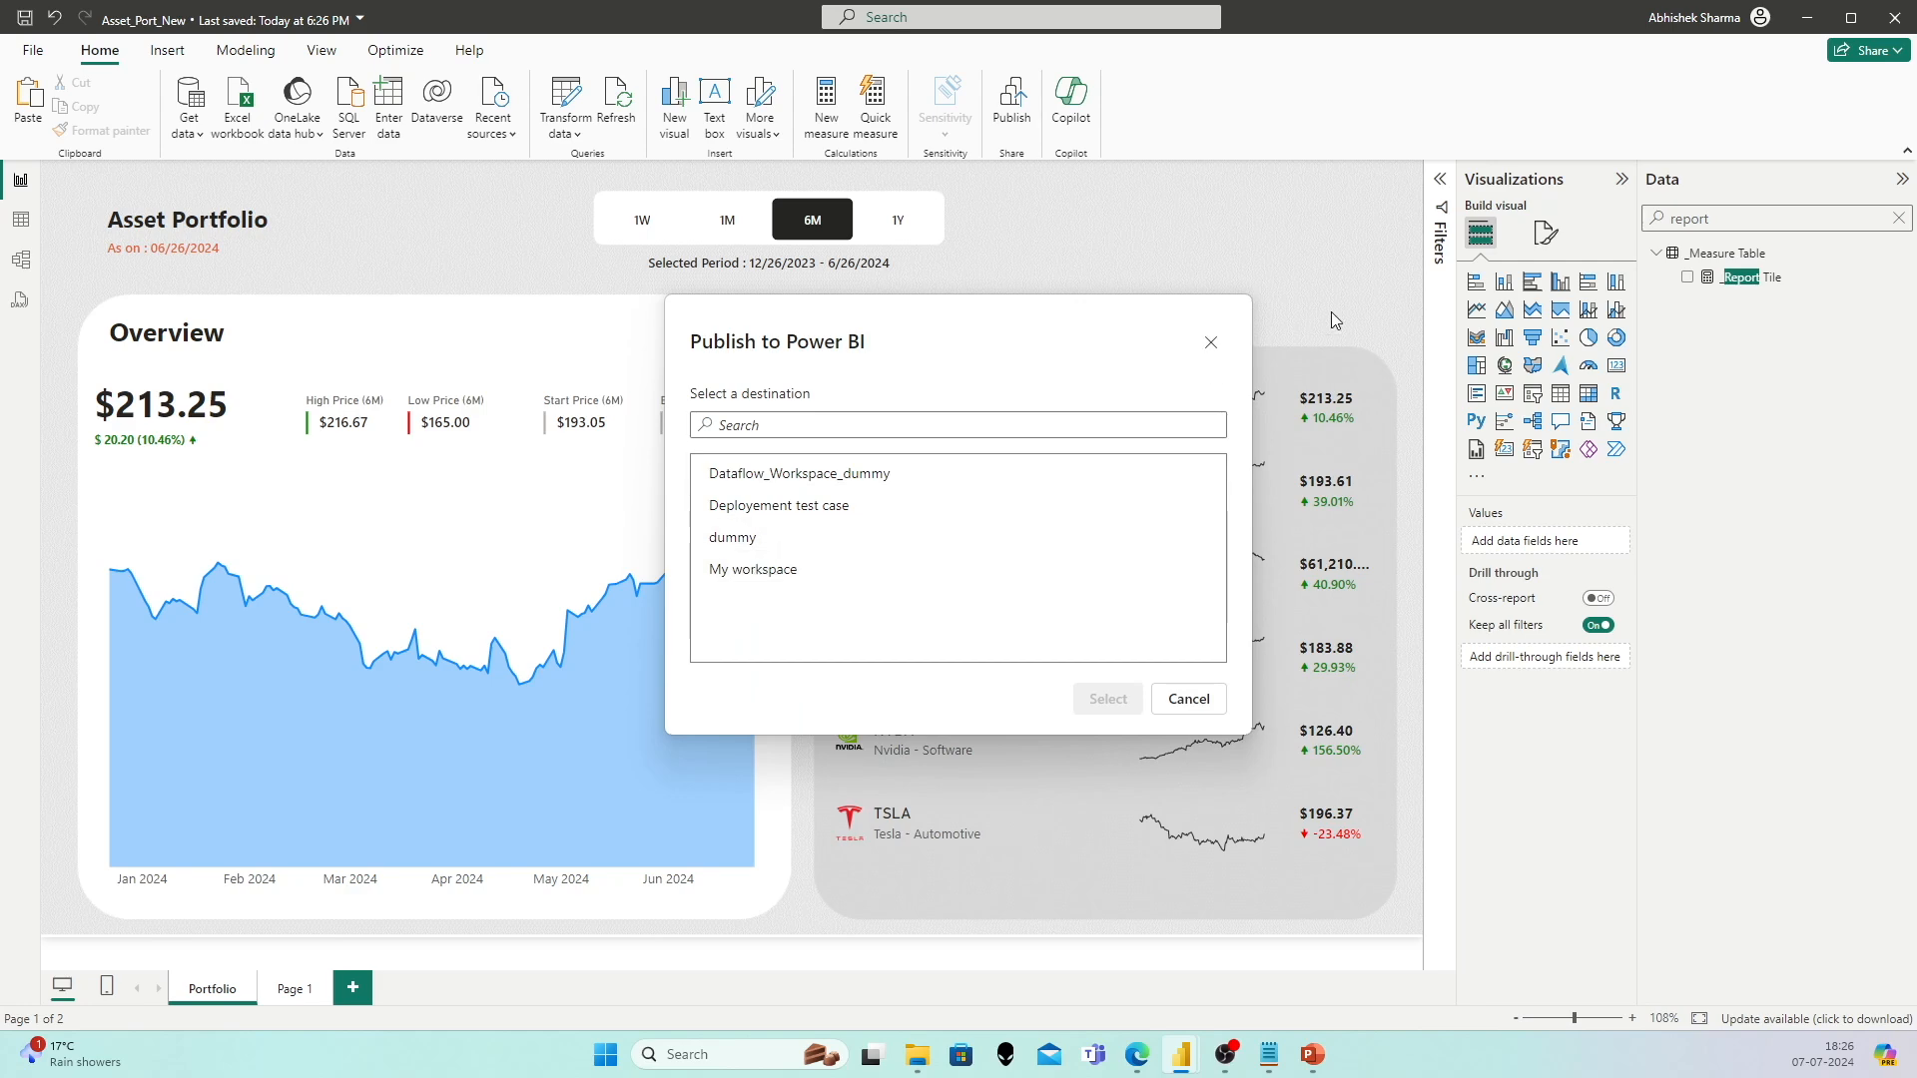
click(1210, 346)
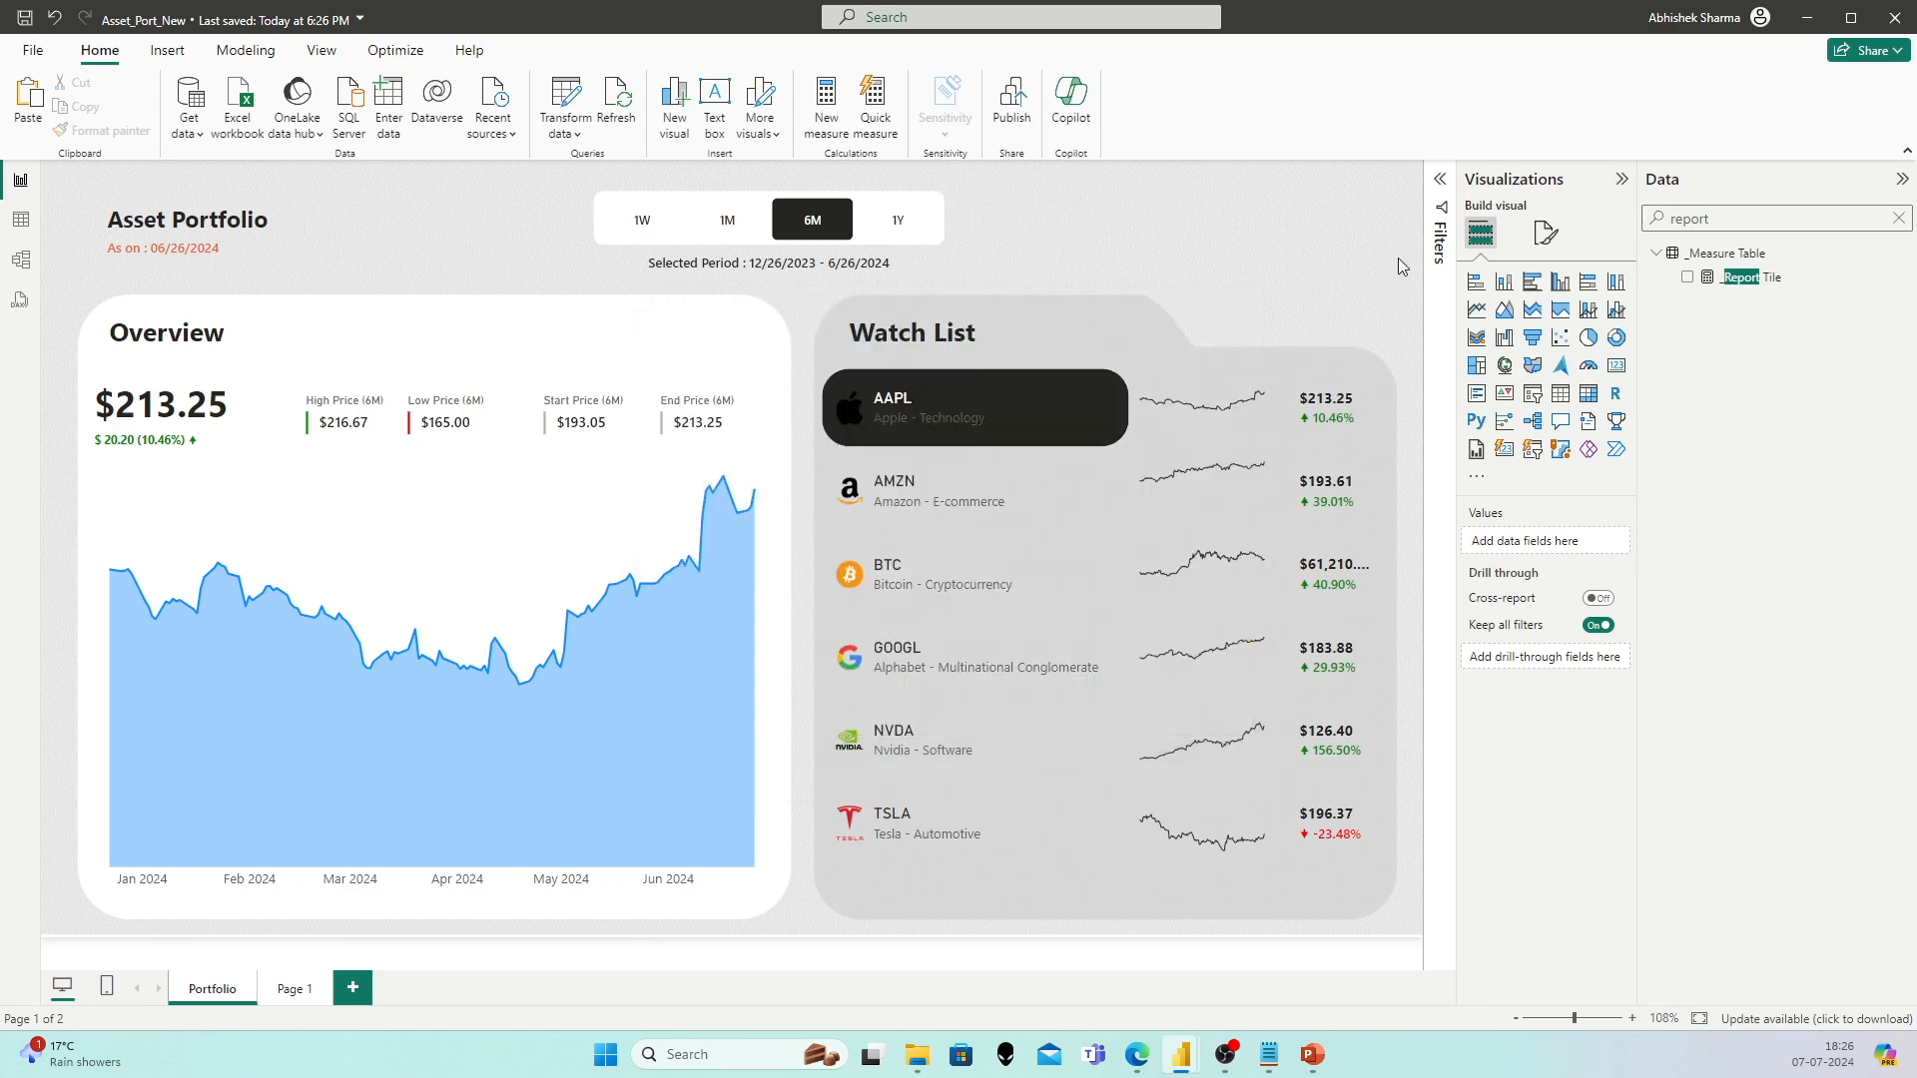
Step: Collapse the Visualizations and Data panes, and check the daily price tooltip on the Overview area chart
click(1621, 178)
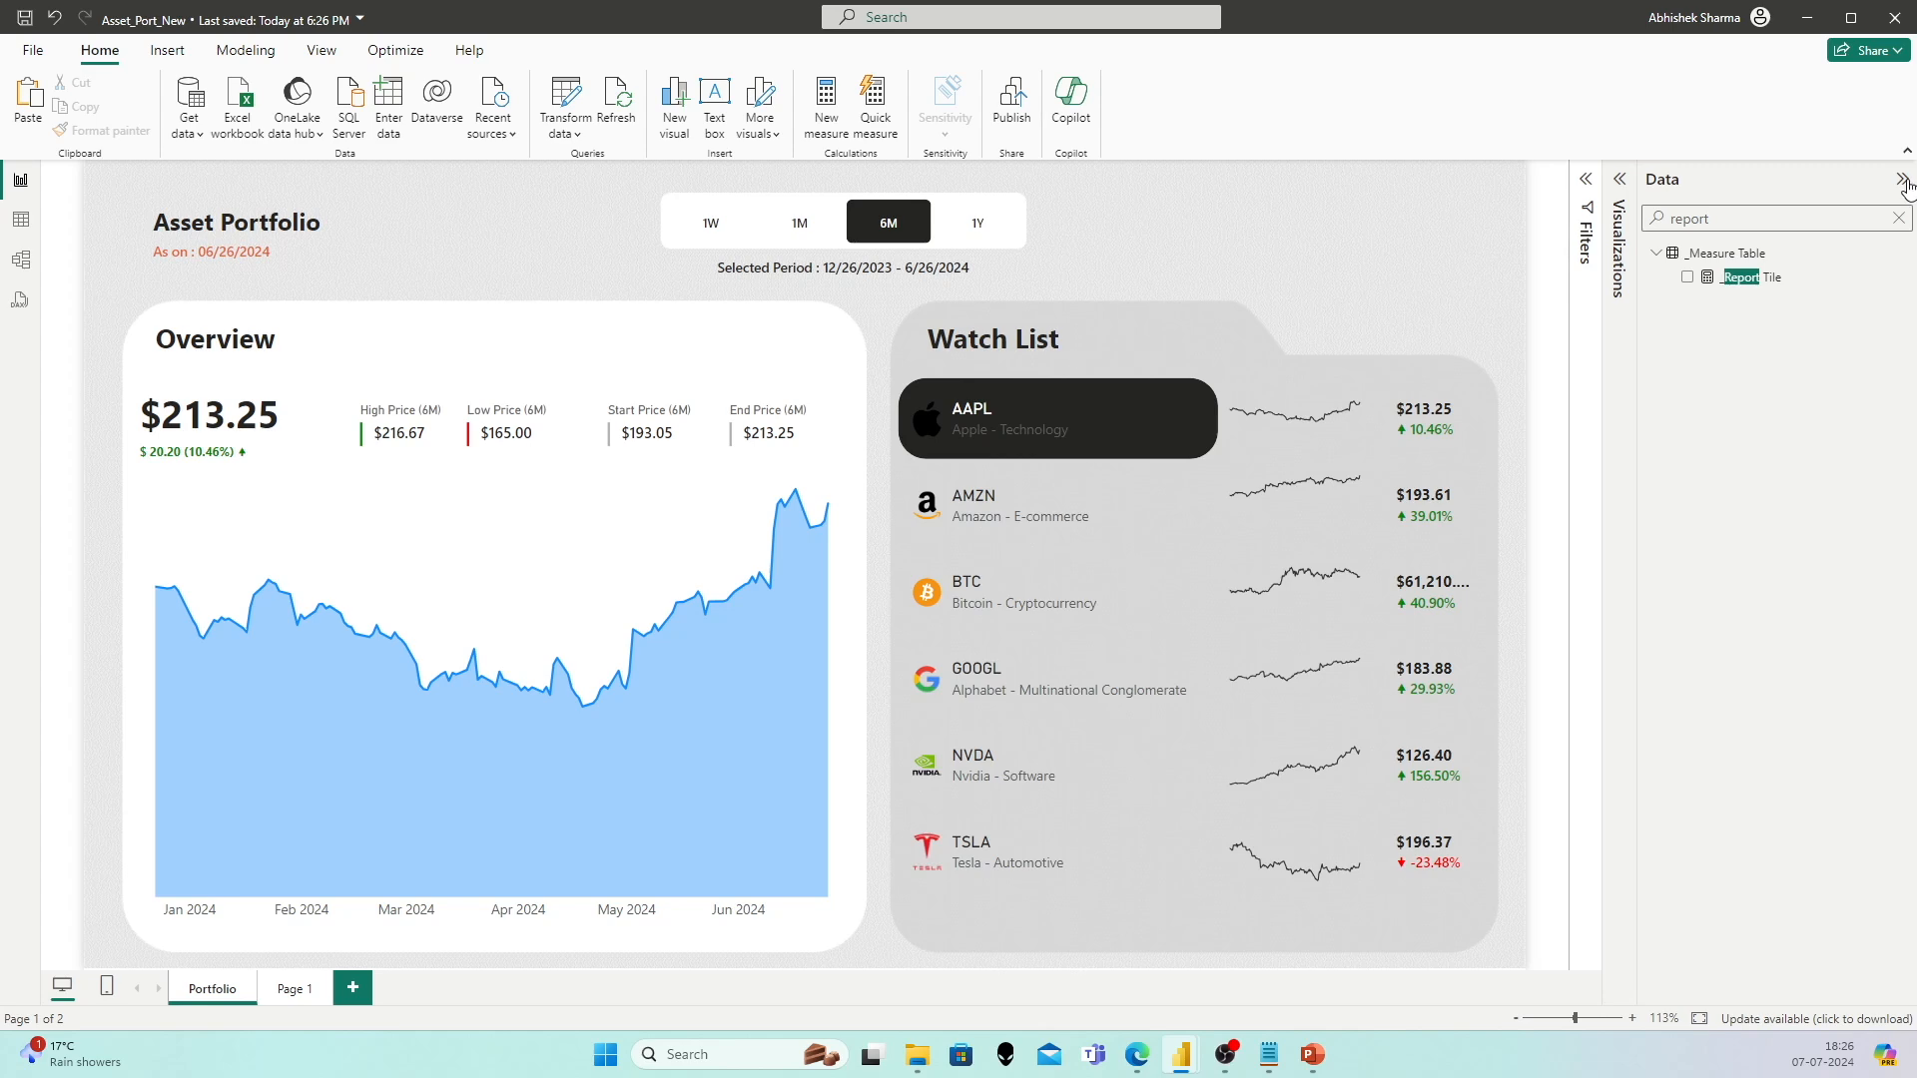
click(1903, 179)
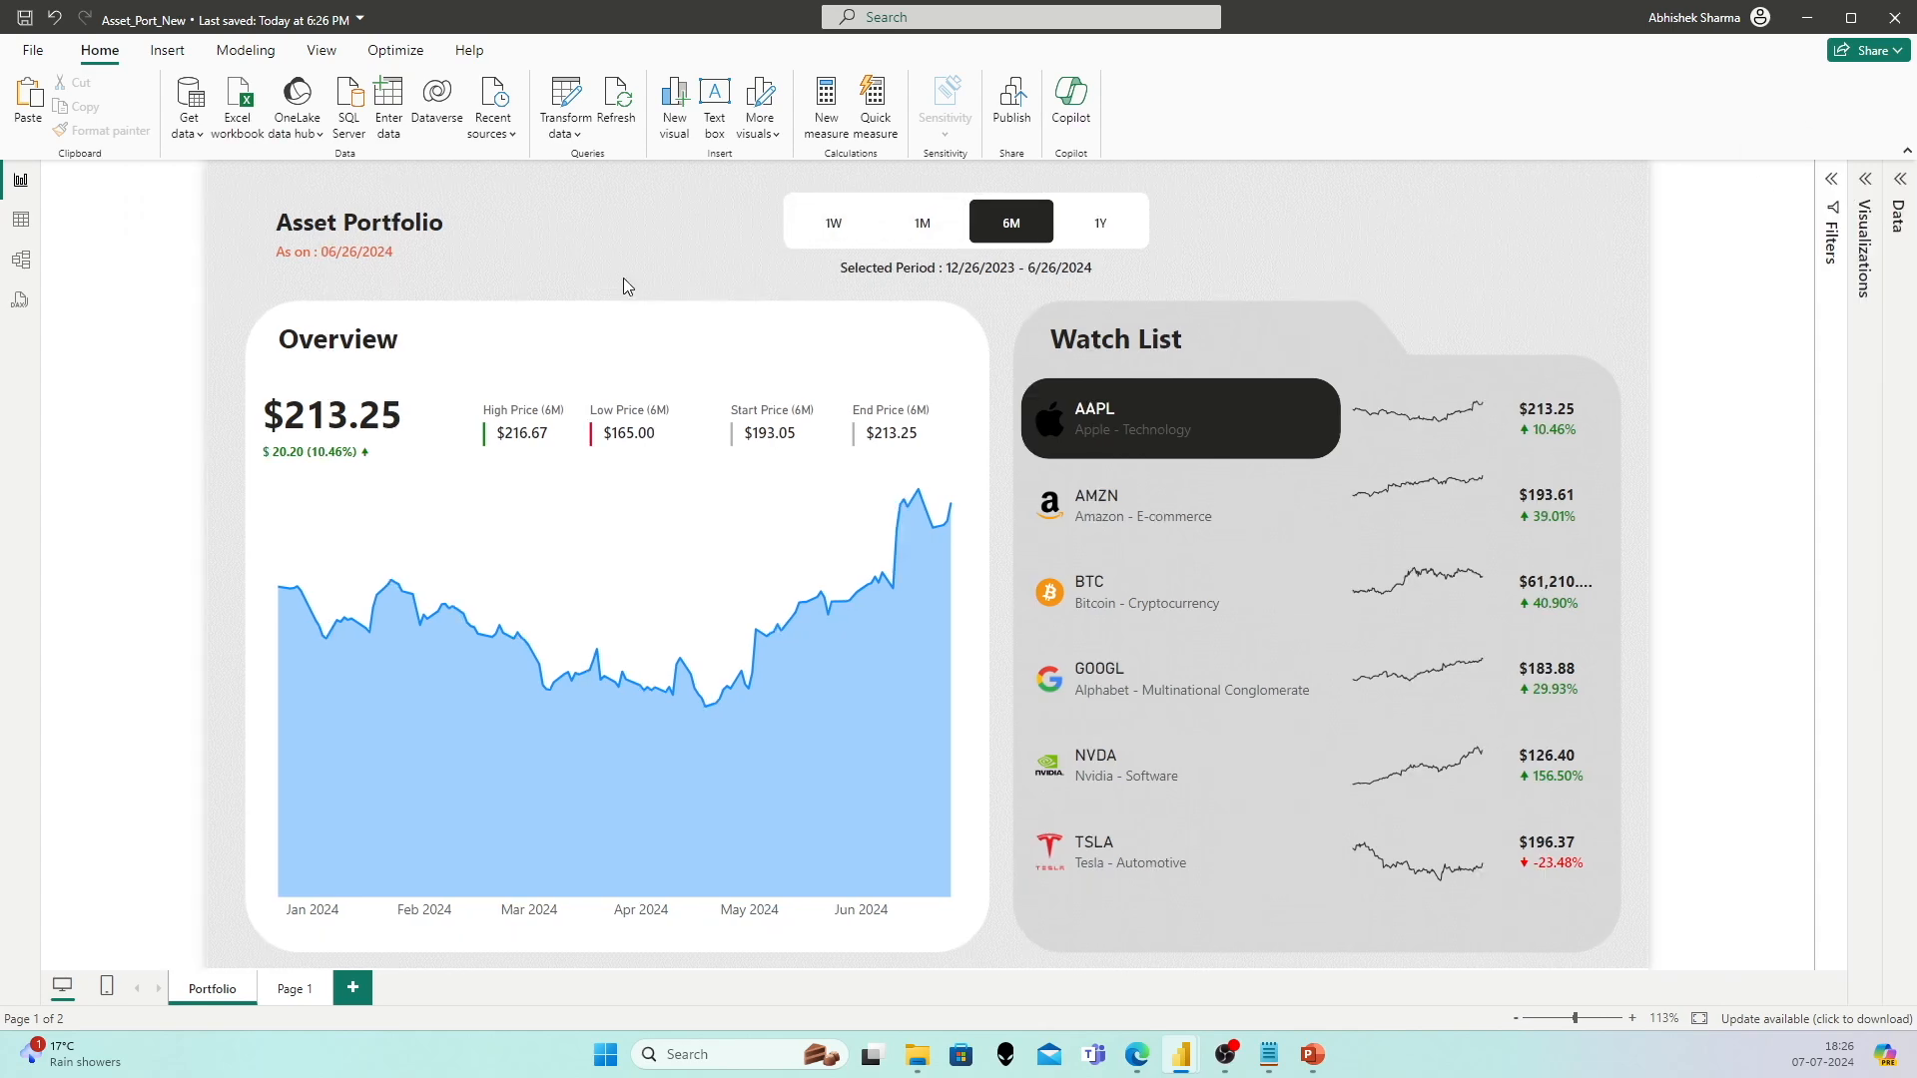
mouse_move(450, 683)
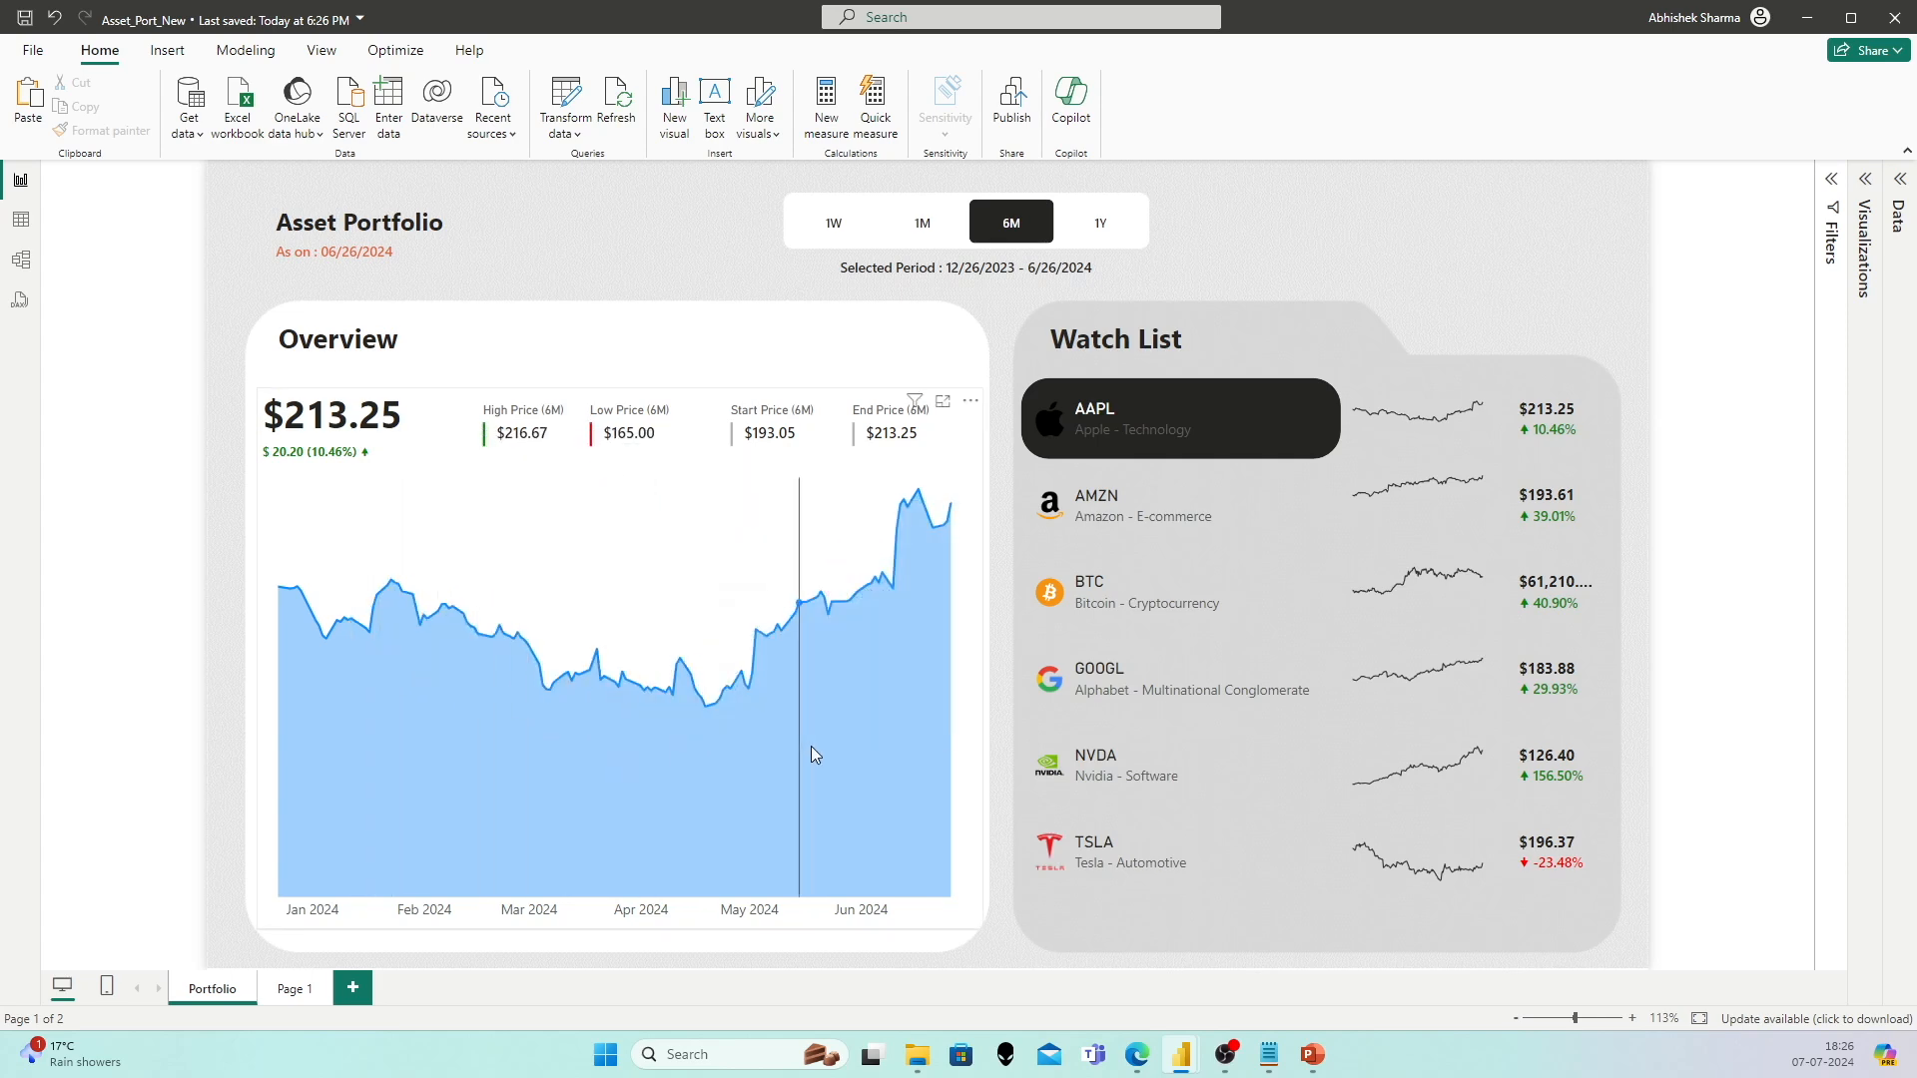
mouse_move(776, 715)
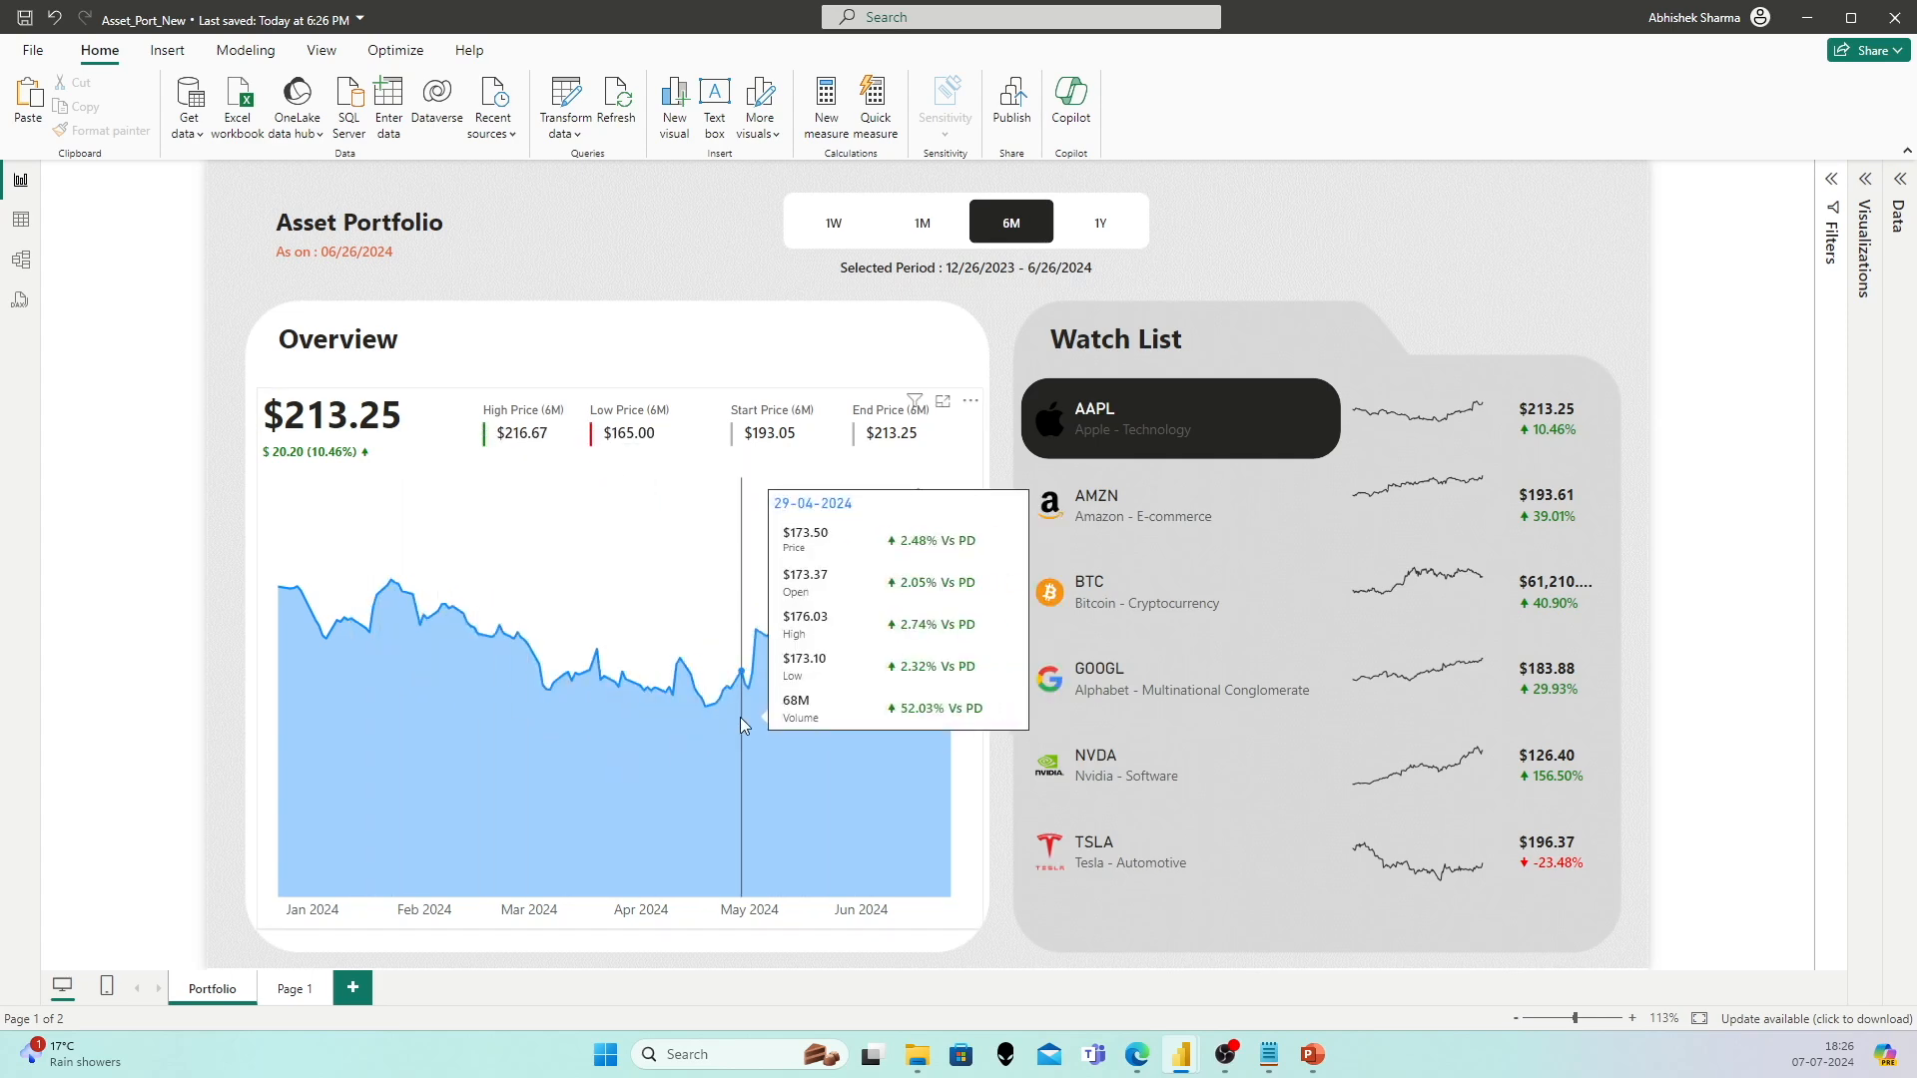
Step: Test the Watch List's filtering of the Overview visuals by selecting AMZN, BTC, GOOGL and NVDA in turn
click(1188, 505)
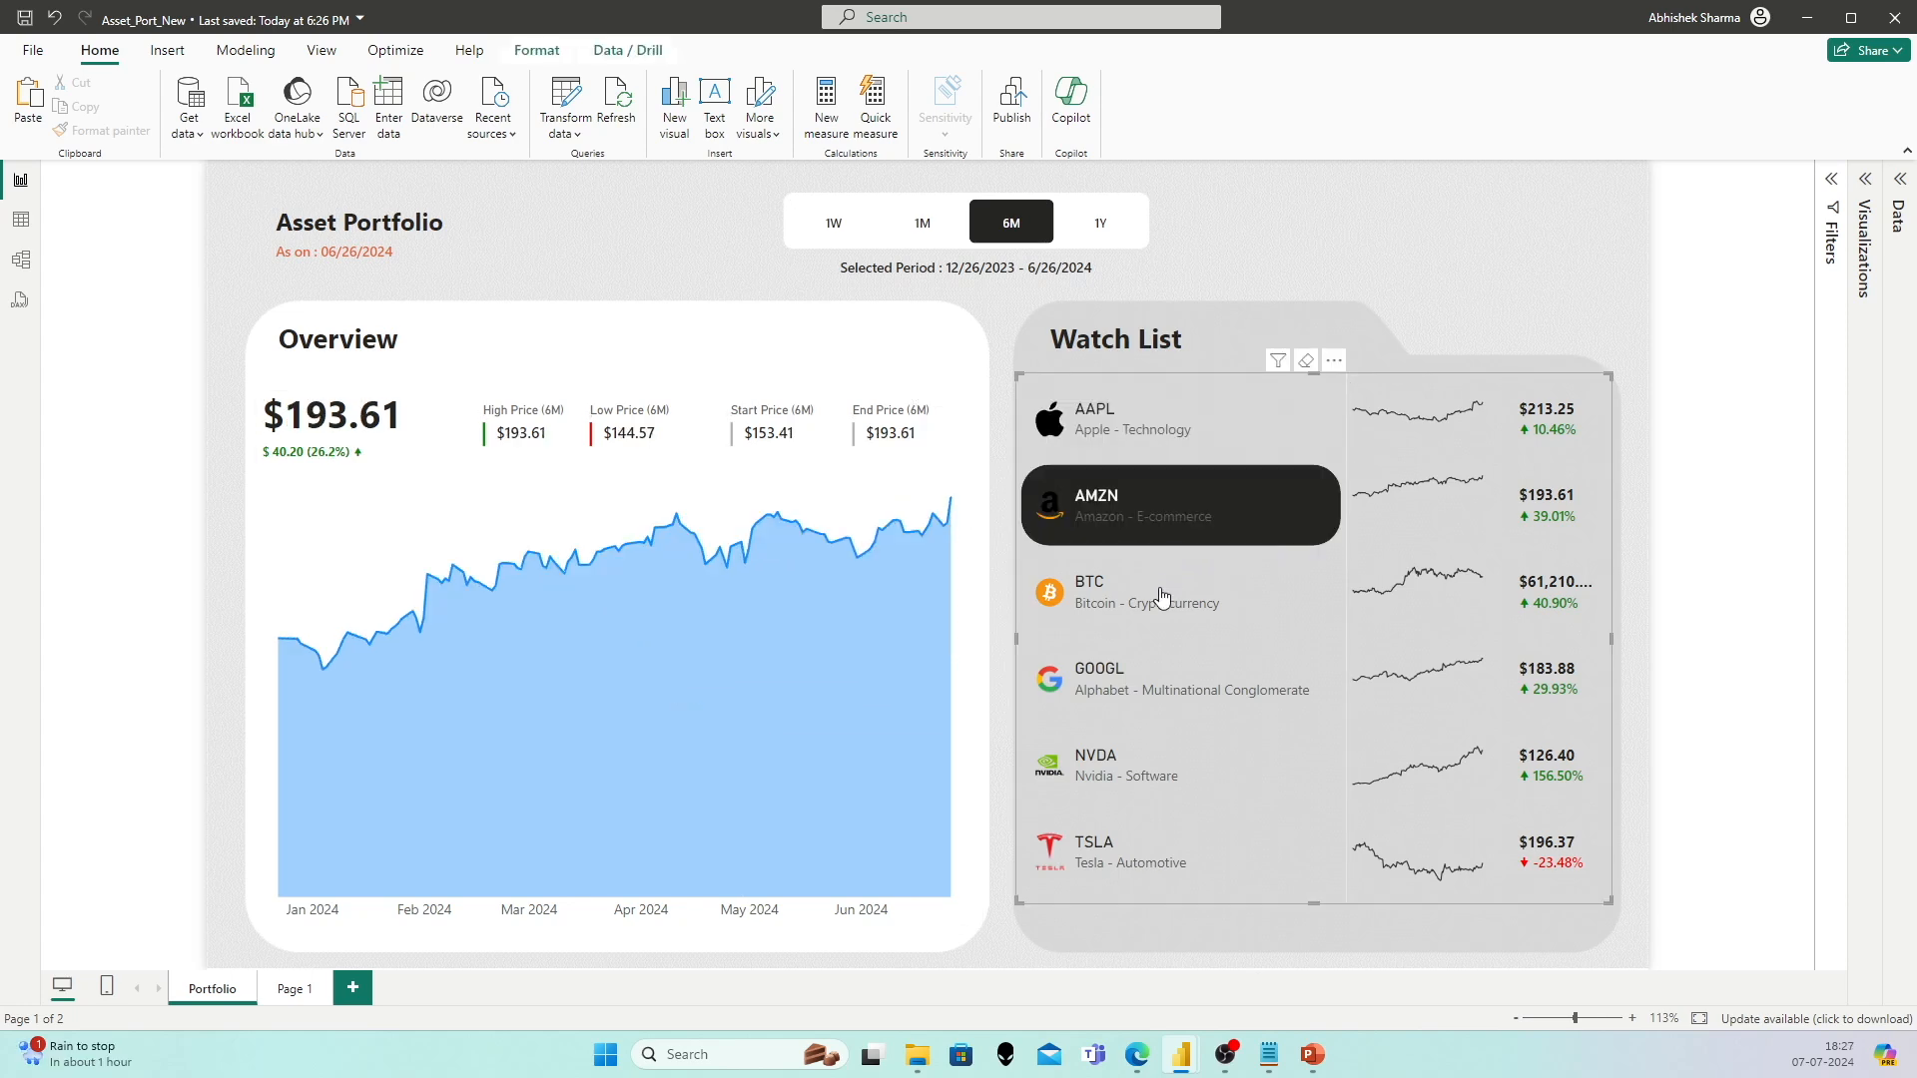
click(1161, 596)
click(1152, 707)
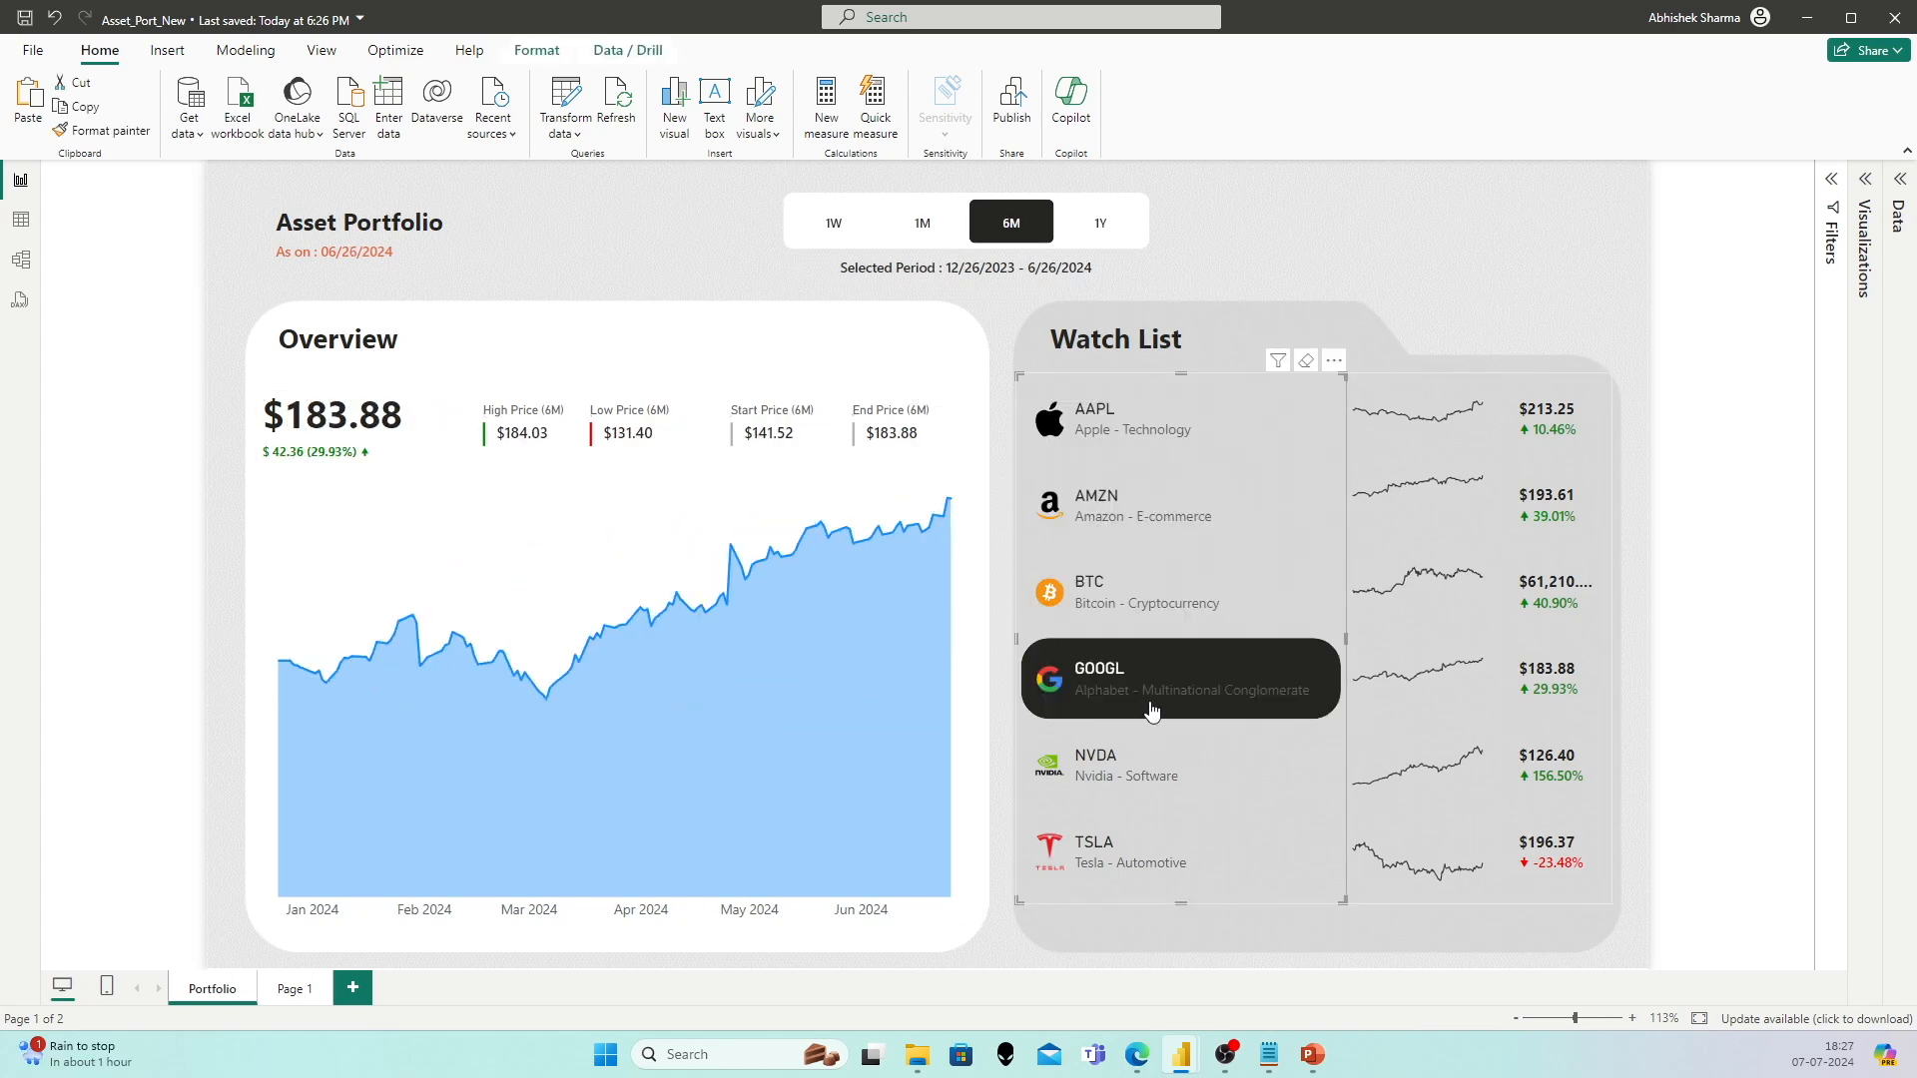
click(1143, 769)
Step: Try the 1W, 1M and 6M periods, leave the period at 1Y, and select AAPL in the Watch List
click(834, 225)
click(934, 228)
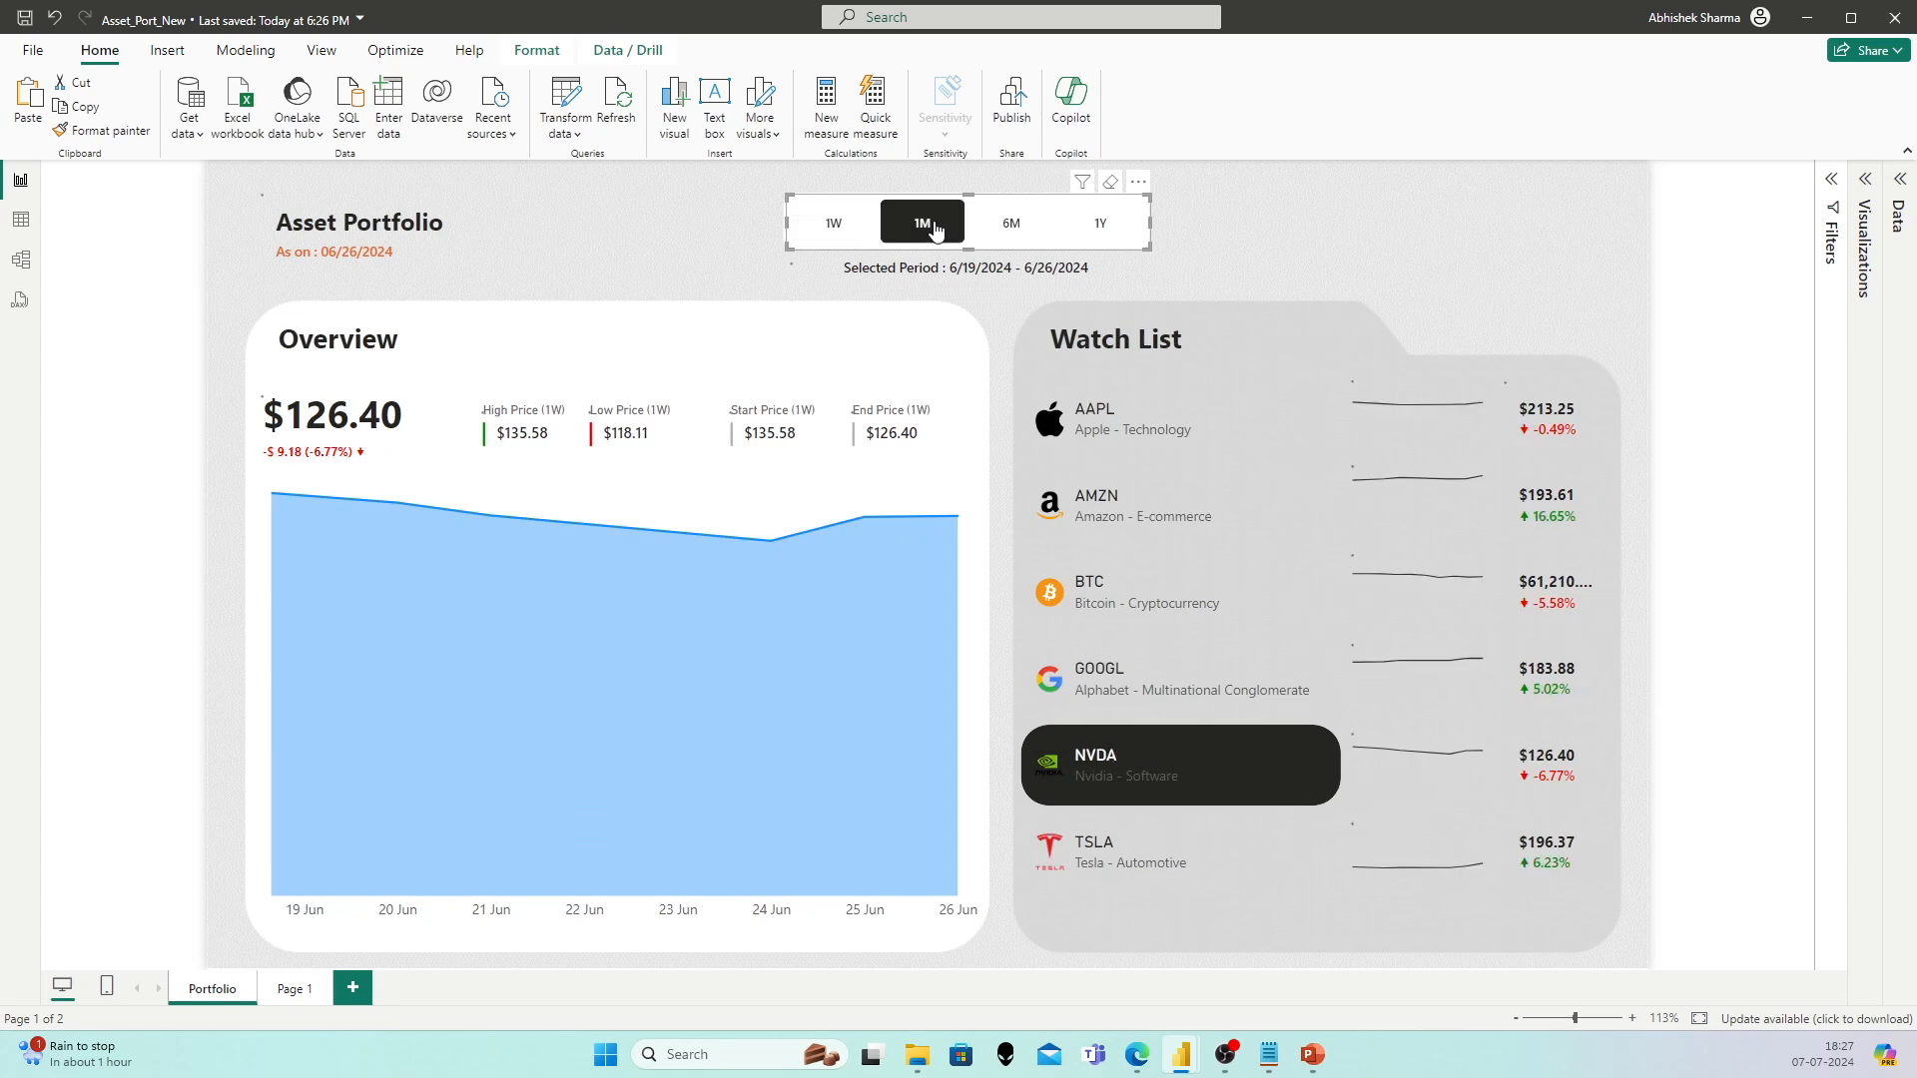
click(1011, 223)
click(1098, 223)
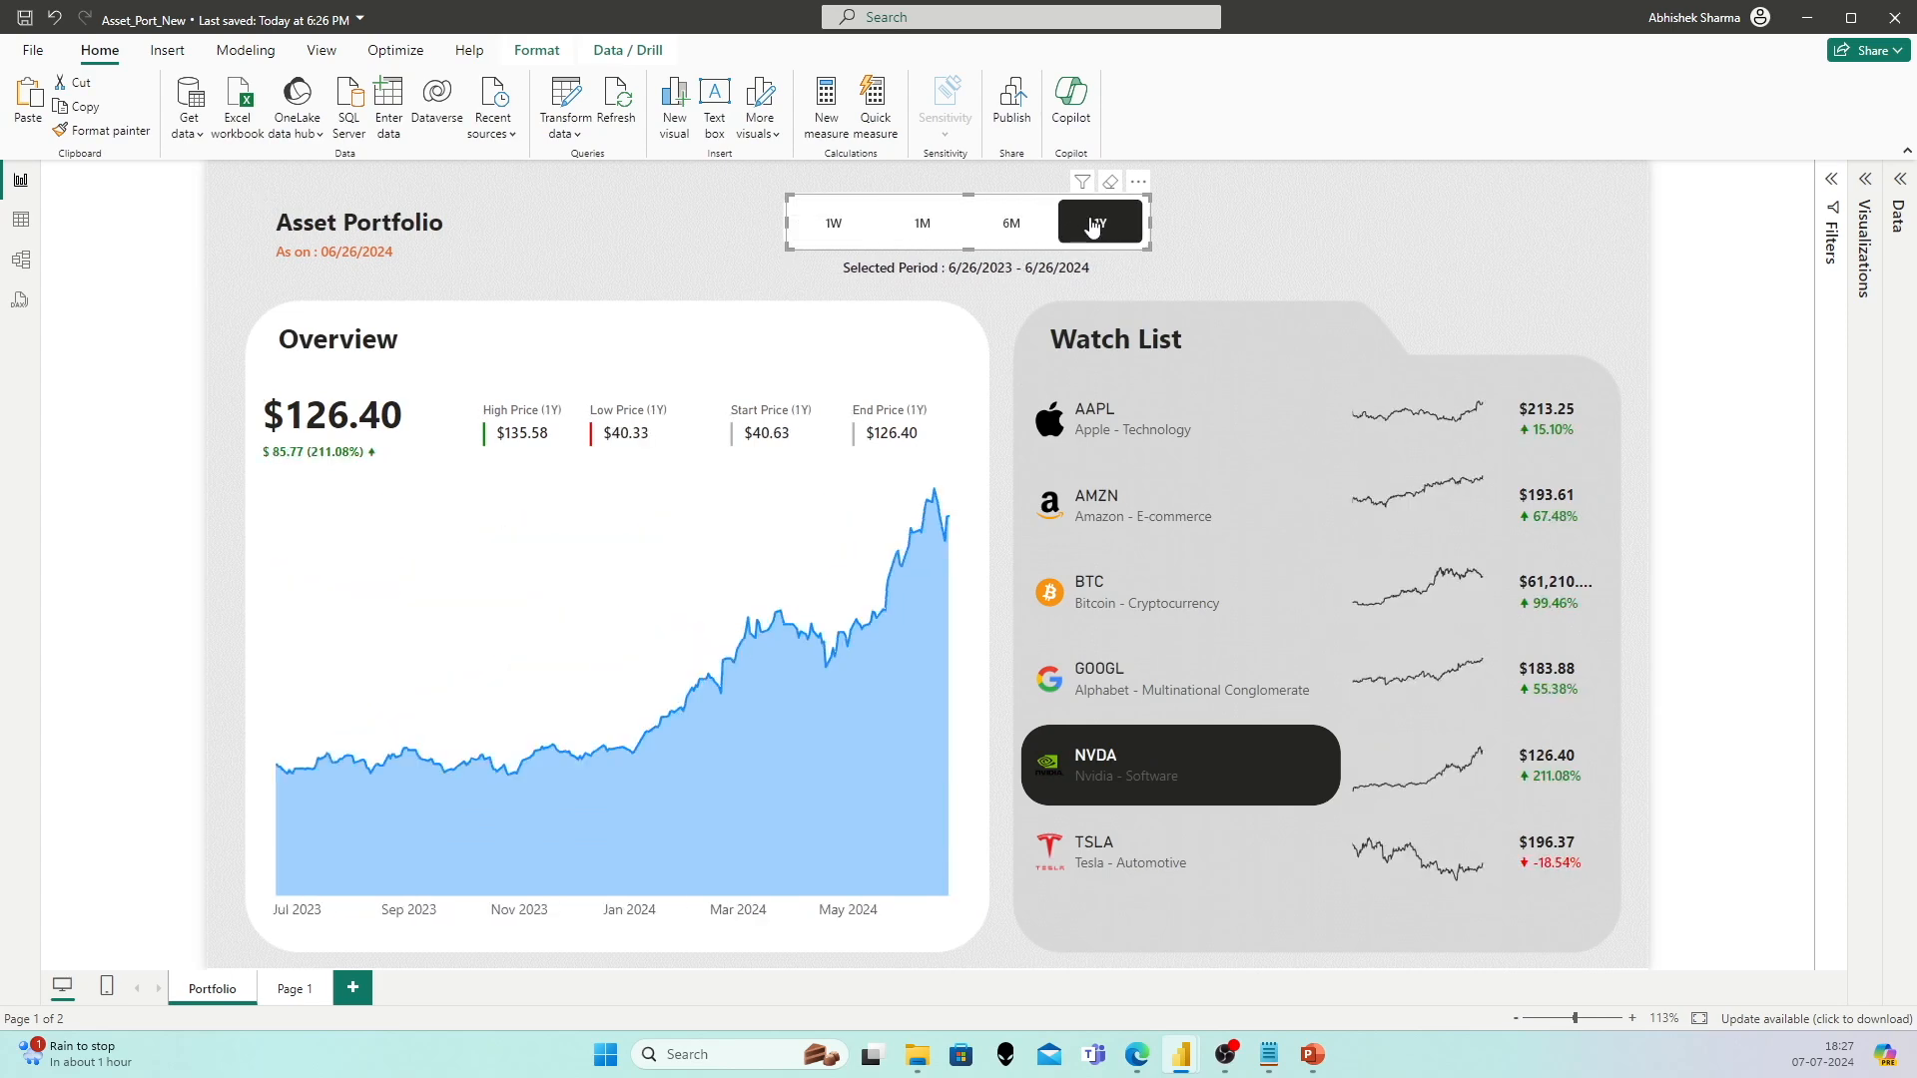
click(1158, 431)
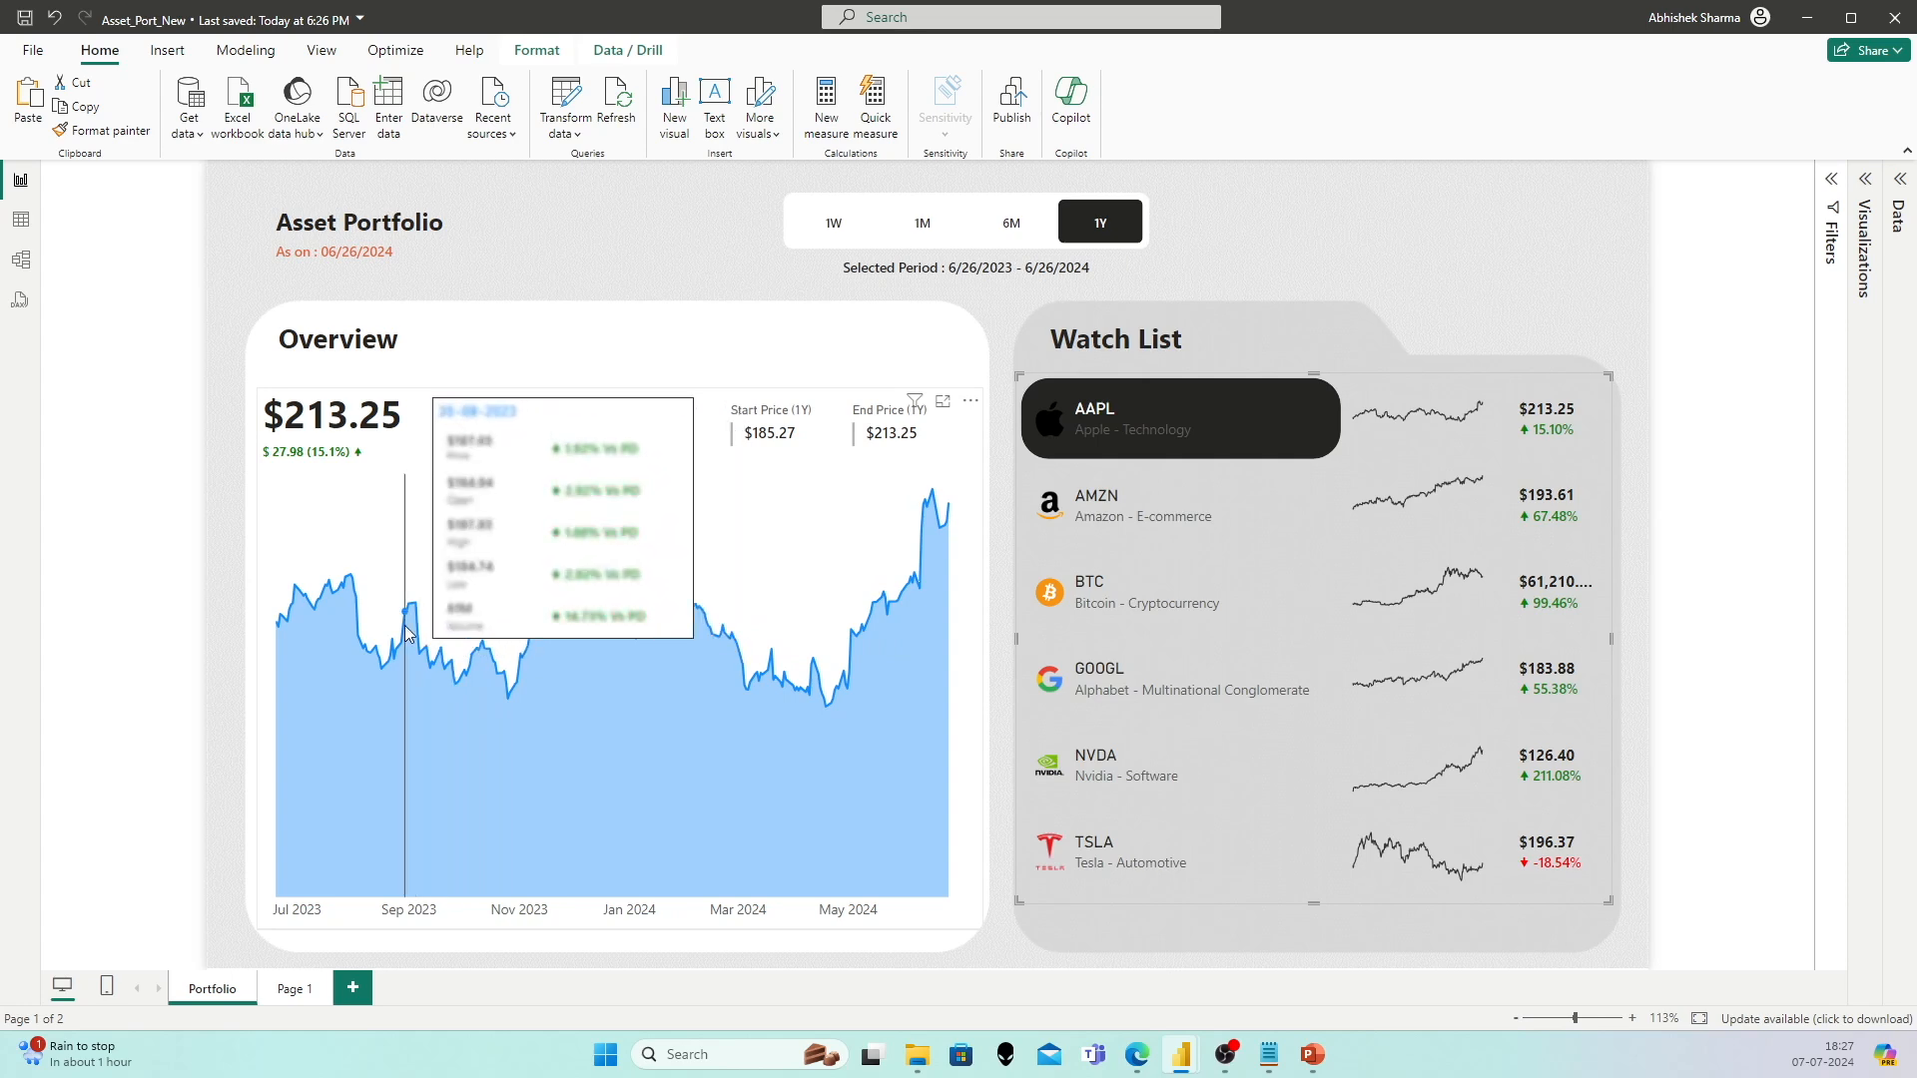
click(1475, 253)
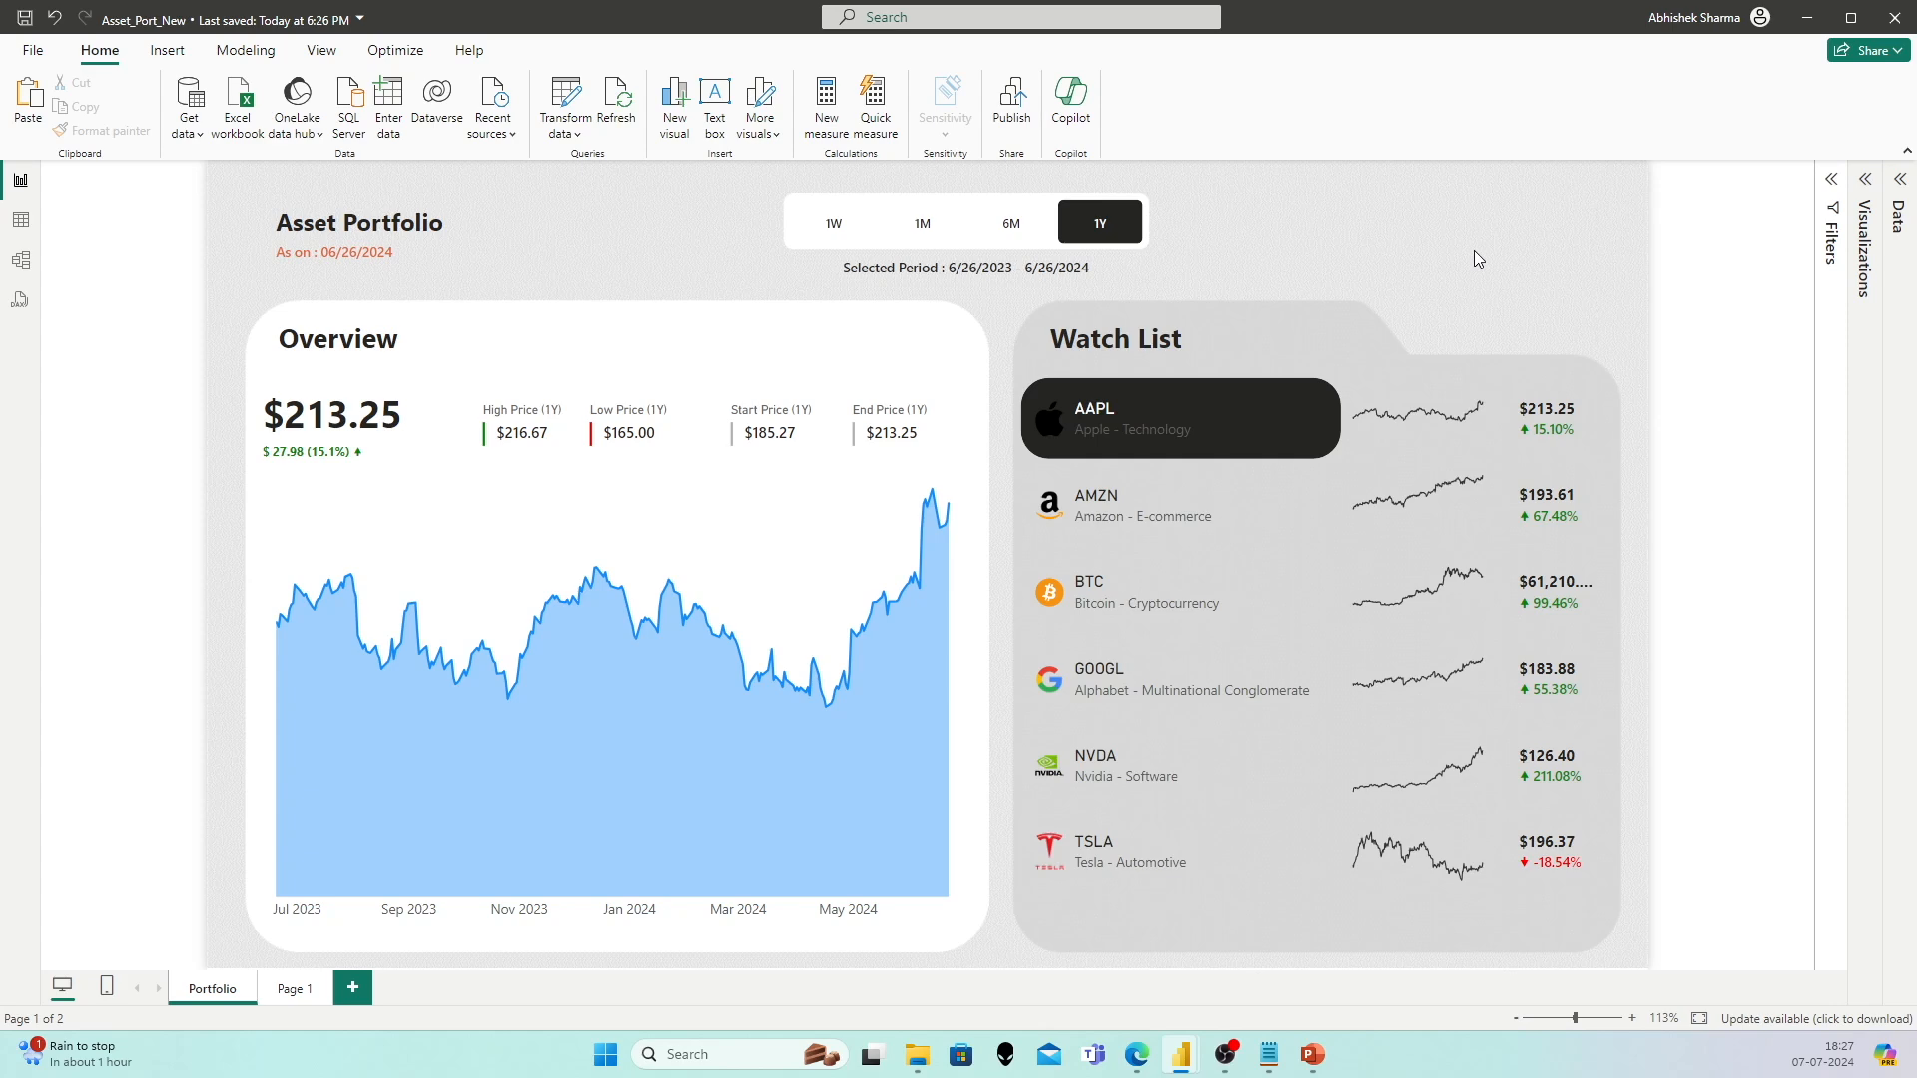